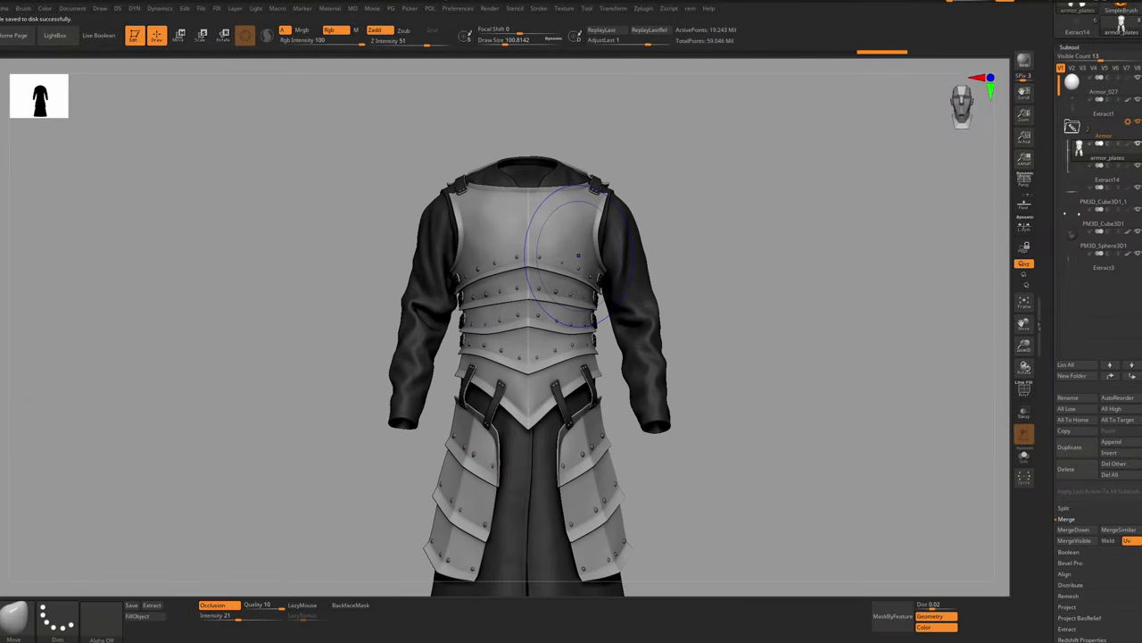
# Step: Turn polypaint off on every subtool so the robe and armor show plain grey
pyautogui.keyDown('ctrl'); pyautogui.moveTo(578, 255); pyautogui.dragTo(580, 178, button='right'); pyautogui.keyUp('ctrl')
pyautogui.moveTo(856, 183); pyautogui.dragTo(809, 204, button='right')
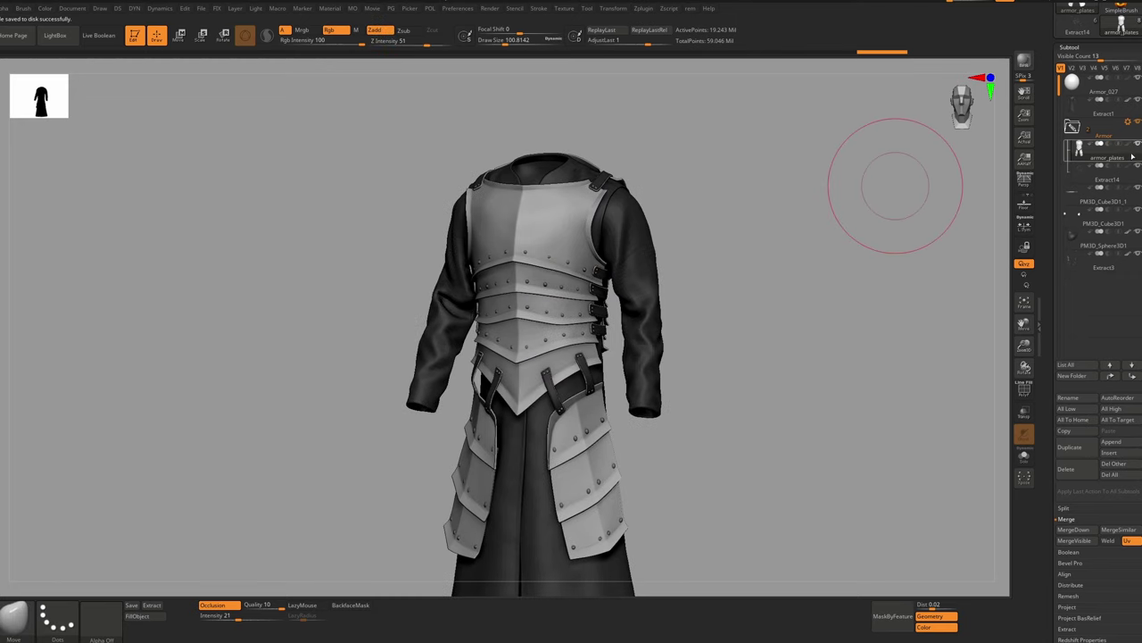
pyautogui.press('shift')
pyautogui.keyDown('shift'); pyautogui.click(1129, 102); pyautogui.keyUp('shift')
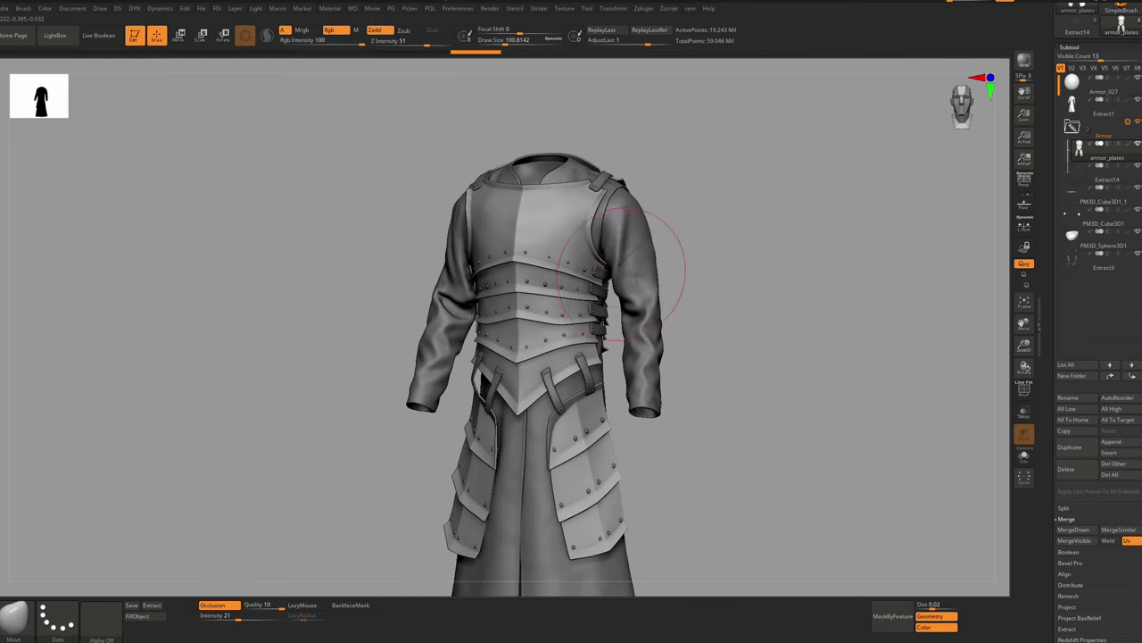
# Step: Orbit the armored robe to inspect it from the front, side and back
pyautogui.moveTo(622, 274); pyautogui.dragTo(599, 266, button='right')
pyautogui.moveTo(675, 228); pyautogui.dragTo(562, 224, button='right')
pyautogui.keyDown('ctrl'); pyautogui.moveTo(712, 273); pyautogui.dragTo(662, 282, button='right'); pyautogui.keyUp('ctrl')
pyautogui.keyDown('alt'); pyautogui.moveTo(781, 180); pyautogui.dragTo(642, 174, button='right'); pyautogui.keyUp('alt')
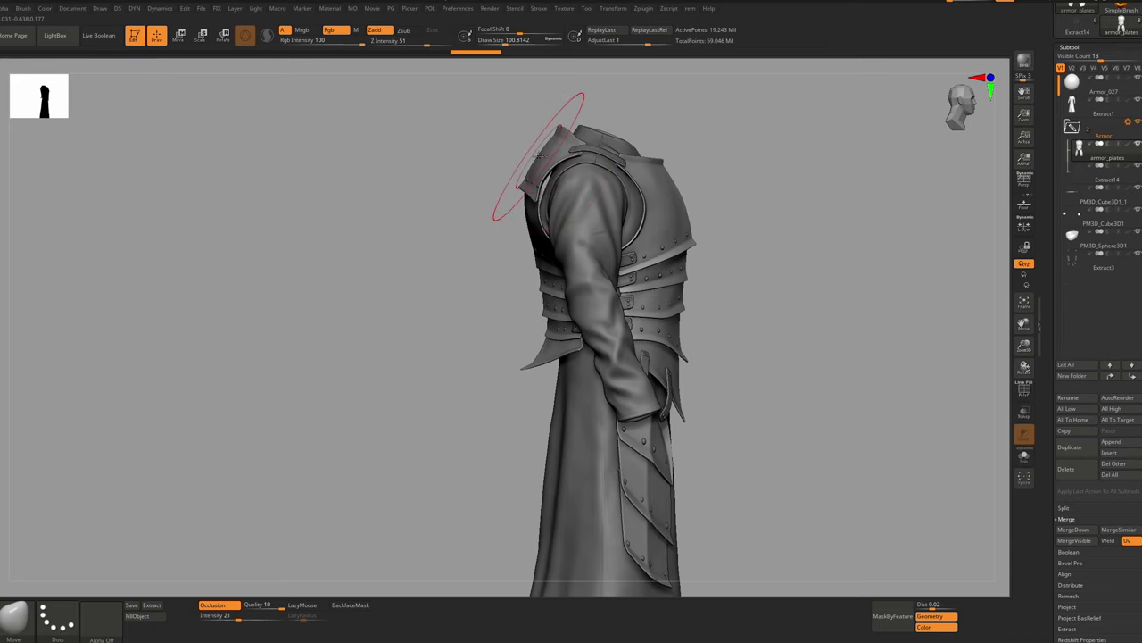
pyautogui.moveTo(654, 203)
pyautogui.mouseDown(button='right')
pyautogui.moveTo(610, 198)
pyautogui.moveTo(648, 186)
pyautogui.mouseUp(button='right')
pyautogui.keyDown('ctrl'); pyautogui.moveTo(553, 178); pyautogui.dragTo(566, 245, button='right'); pyautogui.keyUp('ctrl')
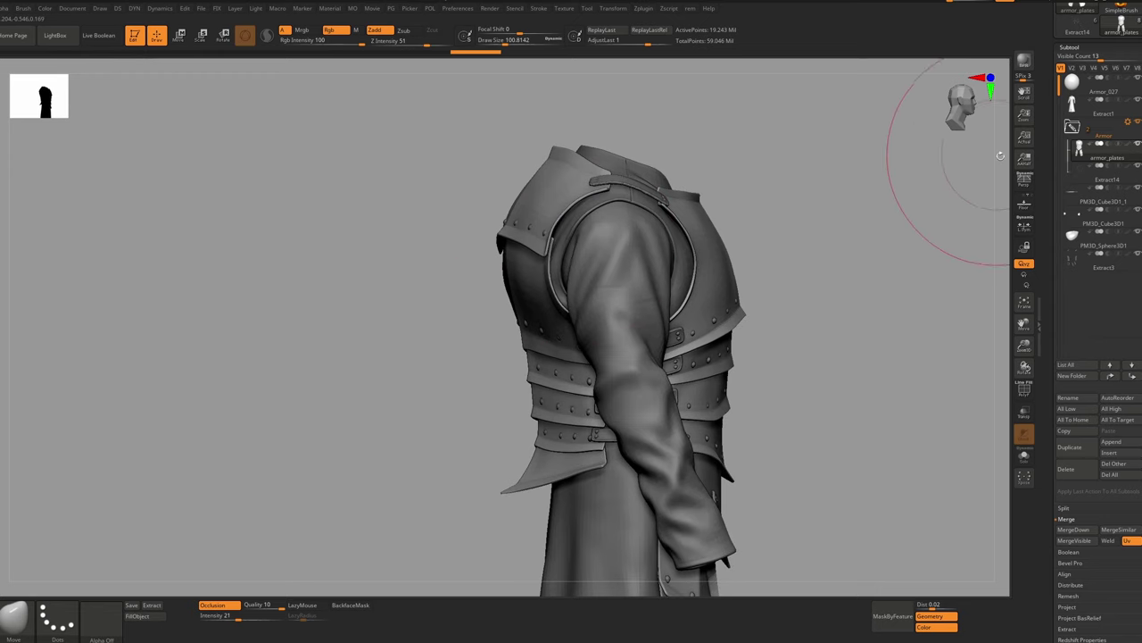
pyautogui.moveTo(1106, 46); pyautogui.dragTo(1107, 192)
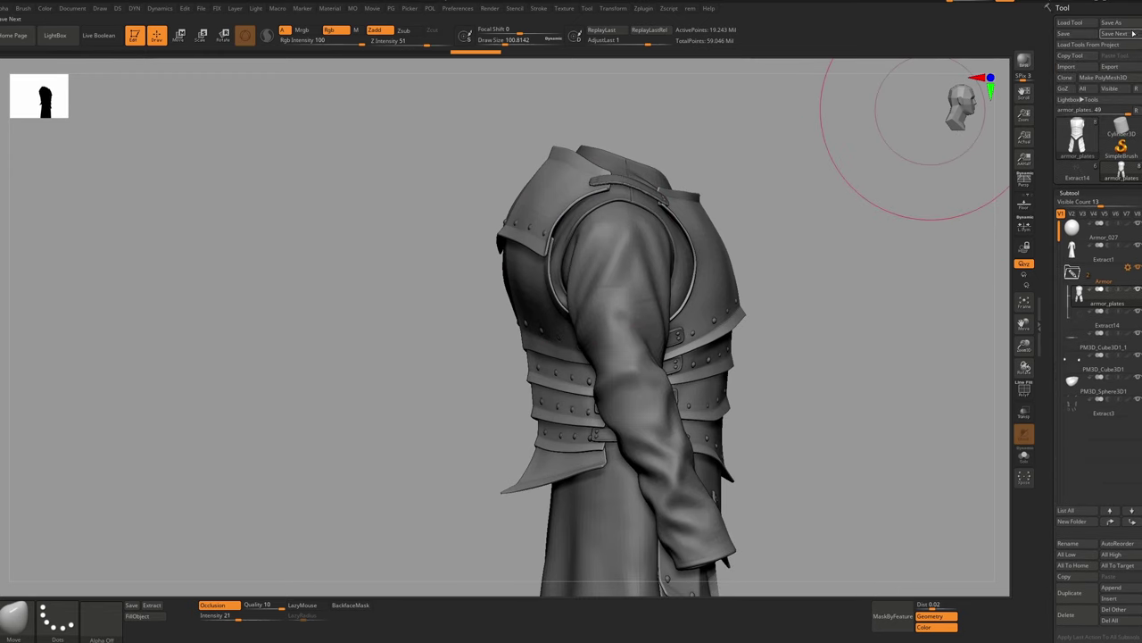
# Step: Save the armor tool under the new file name 0_ID
pyautogui.click(1112, 22)
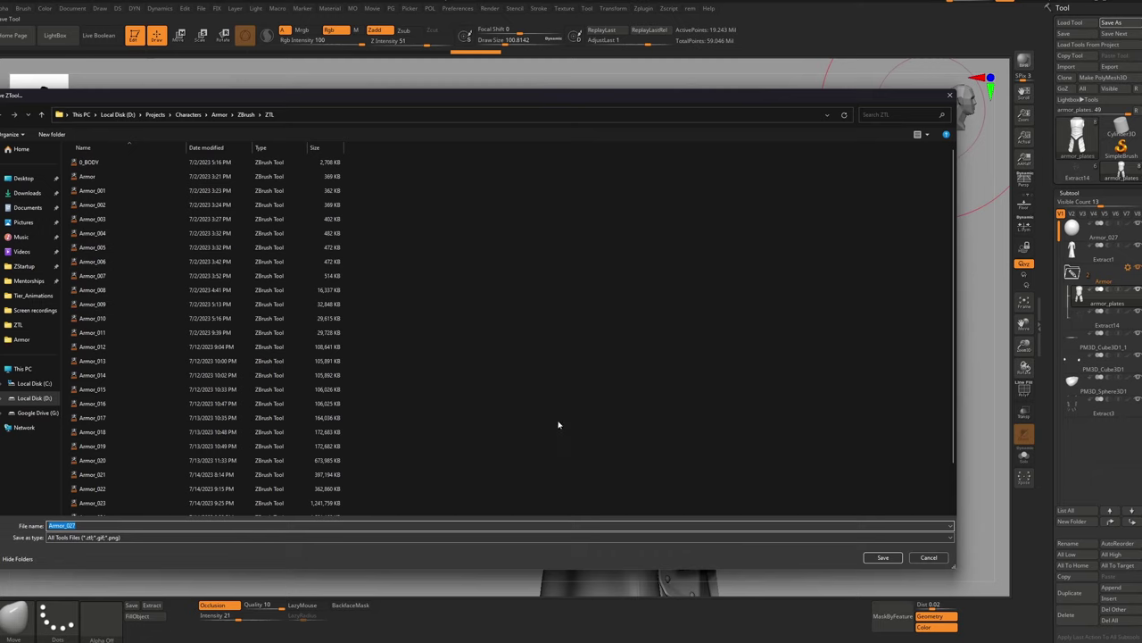
pyautogui.write('0_')
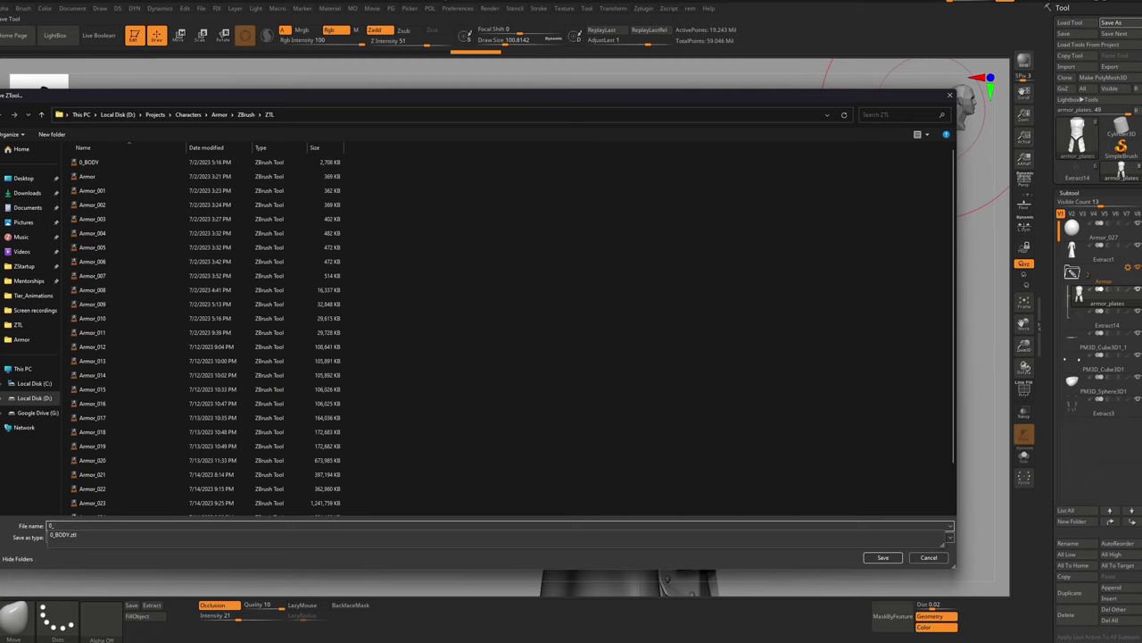
pyautogui.write('ID')
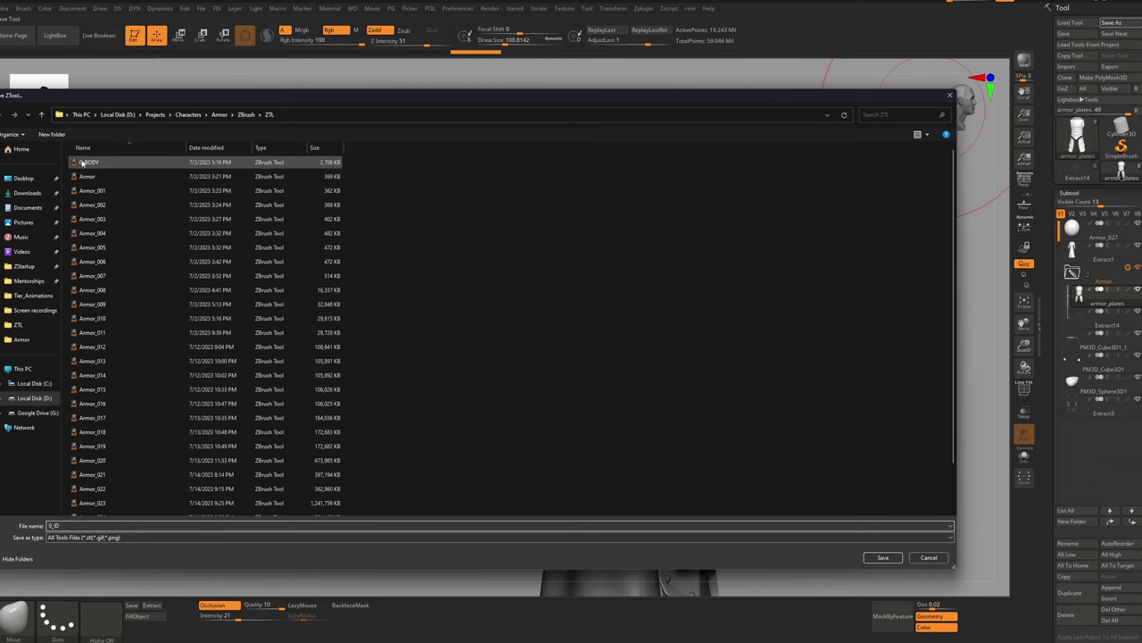
pyautogui.click(882, 558)
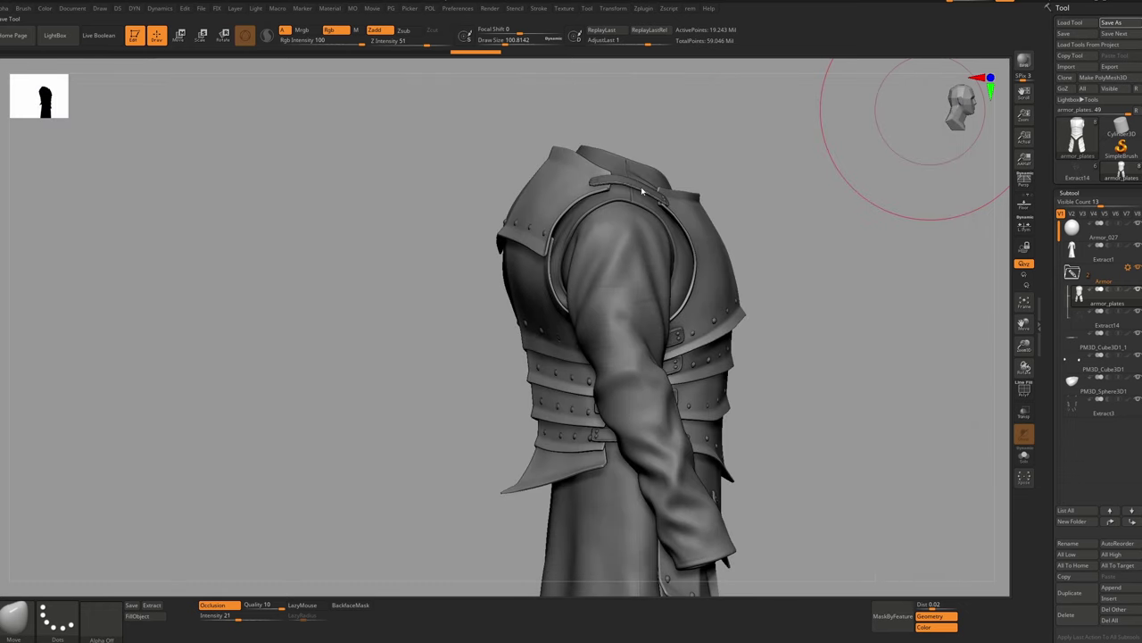
# Step: Select the Extract1 robe subtool and dock the Color palette in the left tray
pyautogui.moveTo(816, 184)
pyautogui.keyDown('shift'); pyautogui.mouseDown(button='right')
pyautogui.moveTo(801, 280)
pyautogui.moveTo(807, 299)
pyautogui.moveTo(819, 276)
pyautogui.moveTo(830, 308)
pyautogui.moveTo(653, 287)
pyautogui.moveTo(631, 302)
pyautogui.mouseUp(button='right'); pyautogui.keyUp('shift')
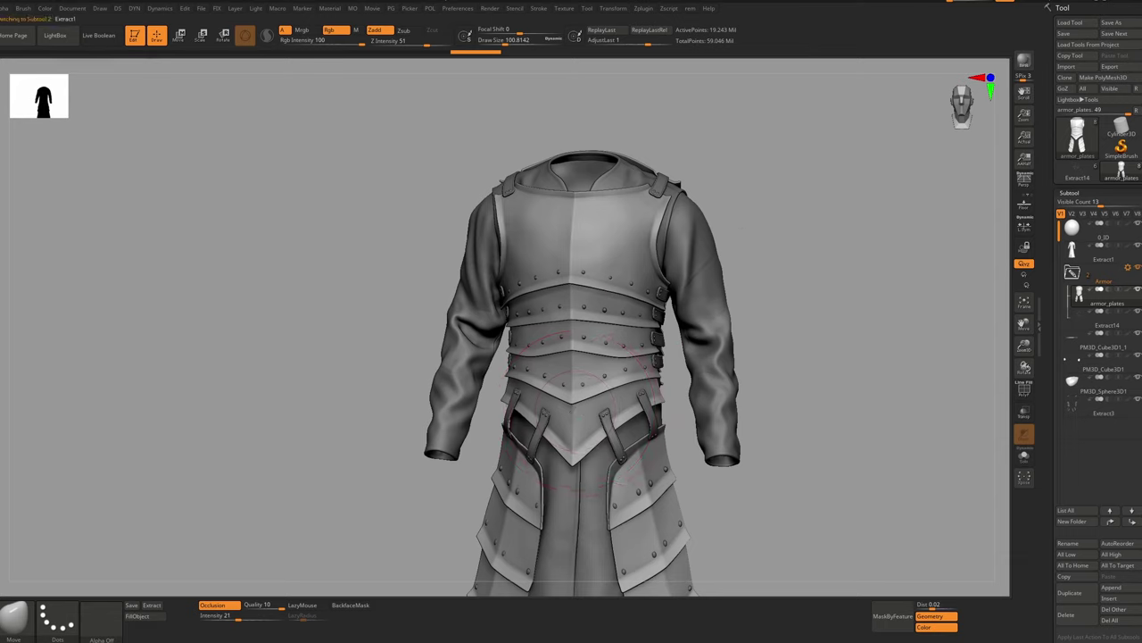
pyautogui.click(1, 317)
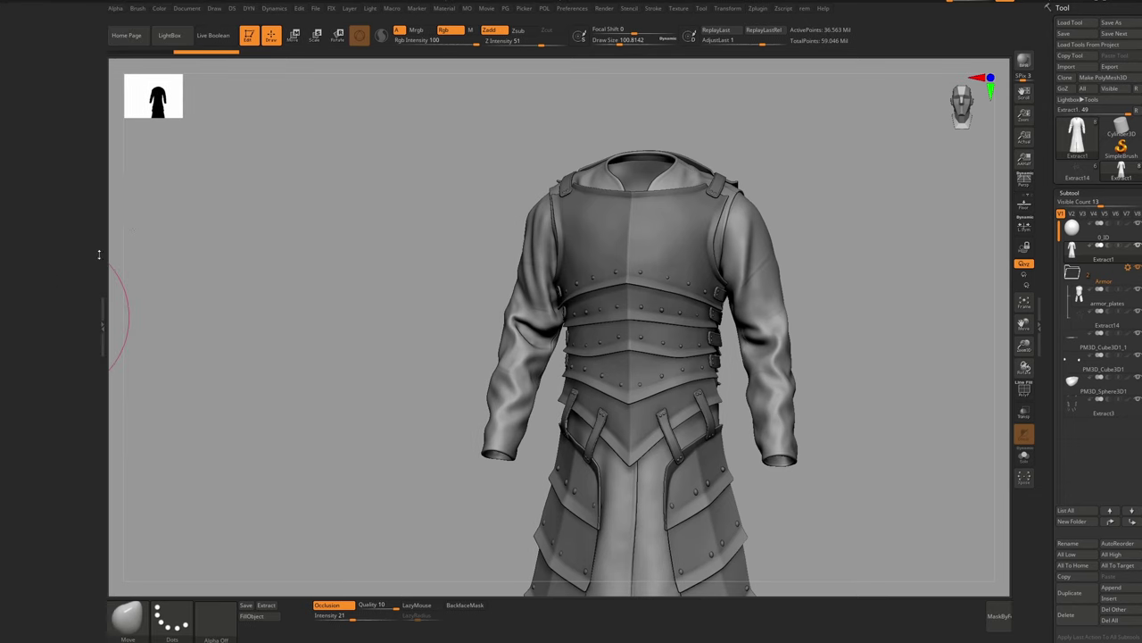
pyautogui.click(160, 11)
pyautogui.moveTo(158, 18); pyautogui.dragTo(55, 109)
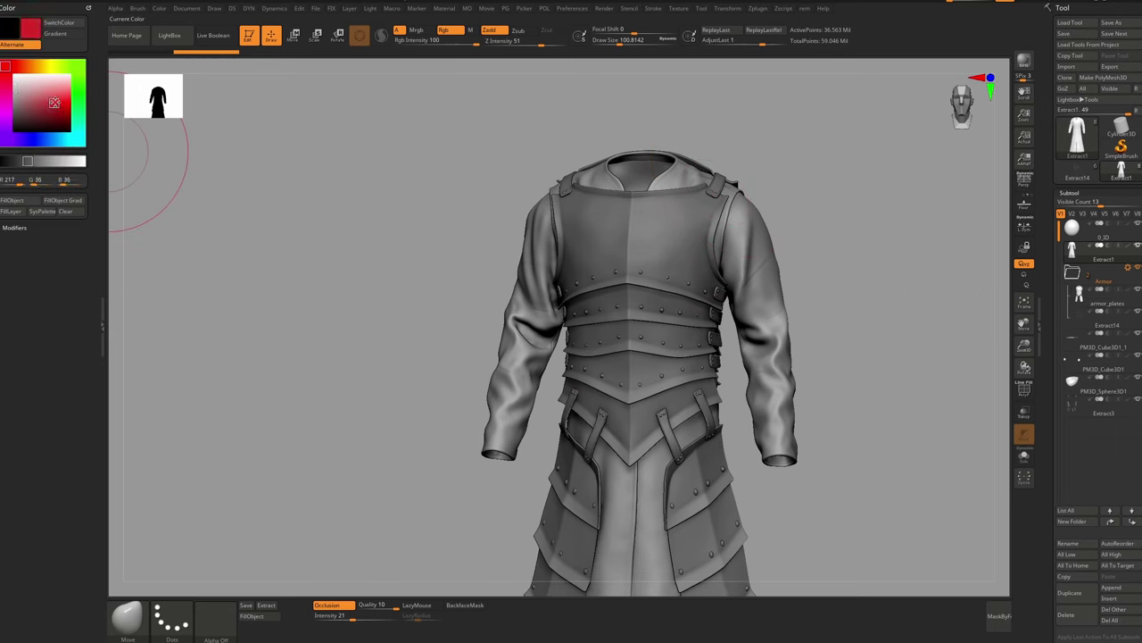
# Step: Fill the robe red, then colour the armor_plates subtool green by baking its layers
pyautogui.moveTo(54, 103); pyautogui.dragTo(55, 102)
pyautogui.click(30, 200)
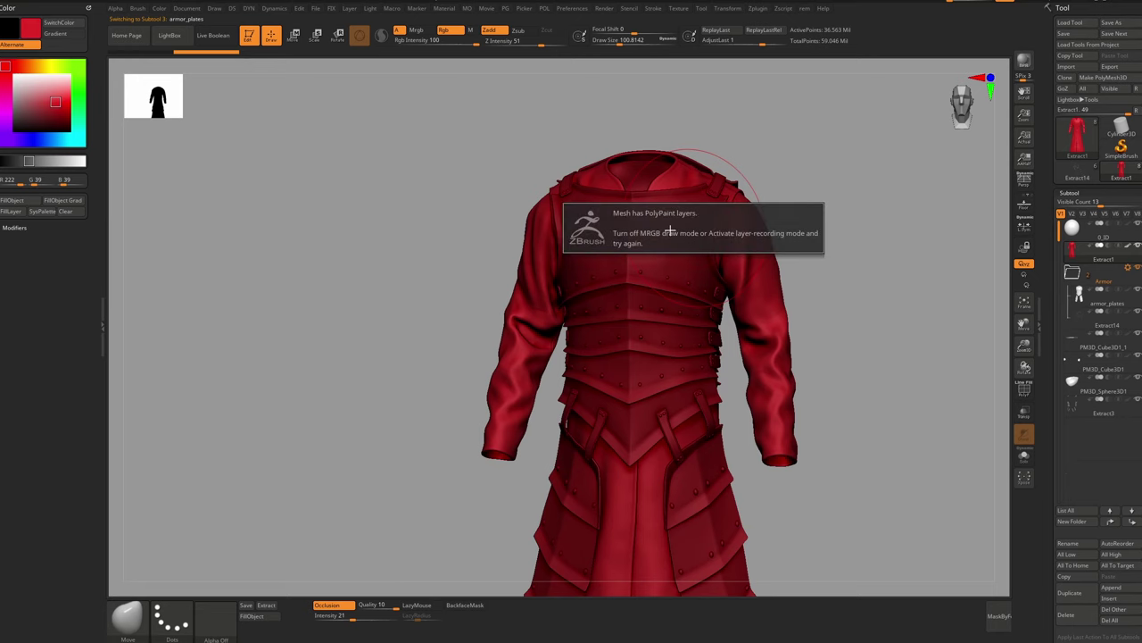
pyautogui.keyDown('alt'); pyautogui.click(644, 278); pyautogui.keyUp('alt')
pyautogui.click(80, 87)
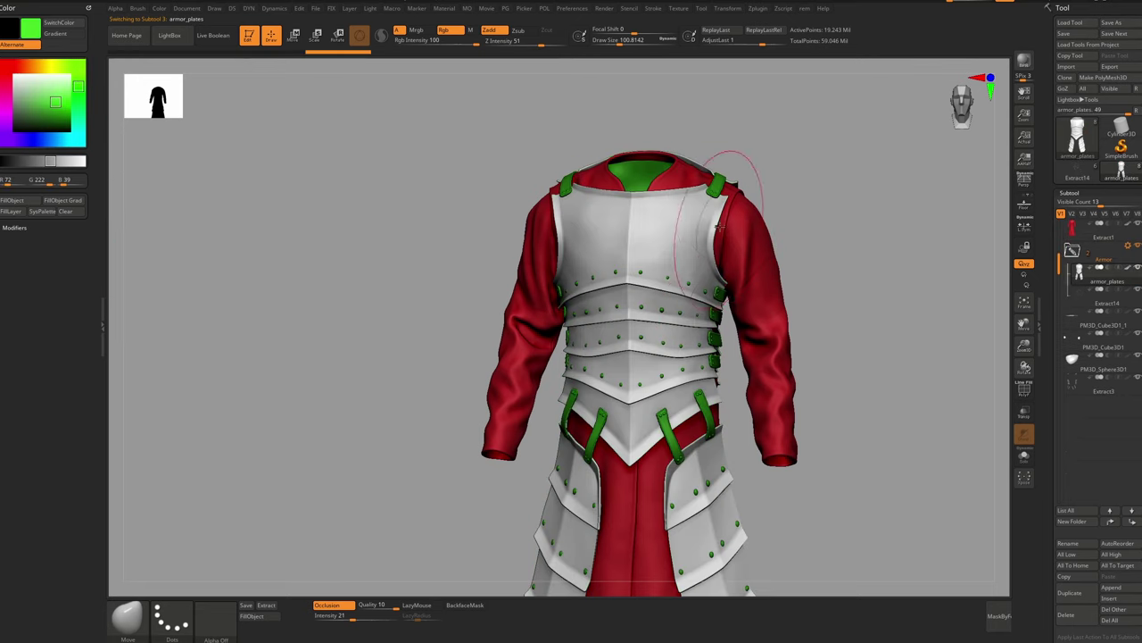
pyautogui.hotkey('alt', 's')
pyautogui.moveTo(1068, 626); pyautogui.dragTo(1071, 542)
pyautogui.click(1069, 619)
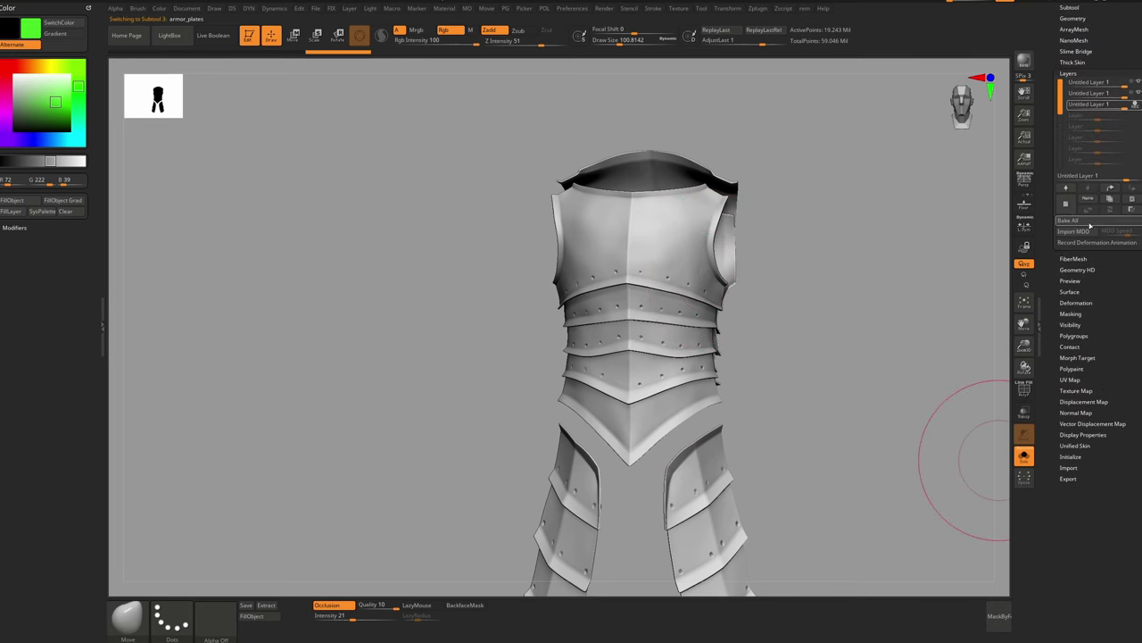
pyautogui.click(1089, 219)
pyautogui.hotkey('ctrl', 'shift', 's')
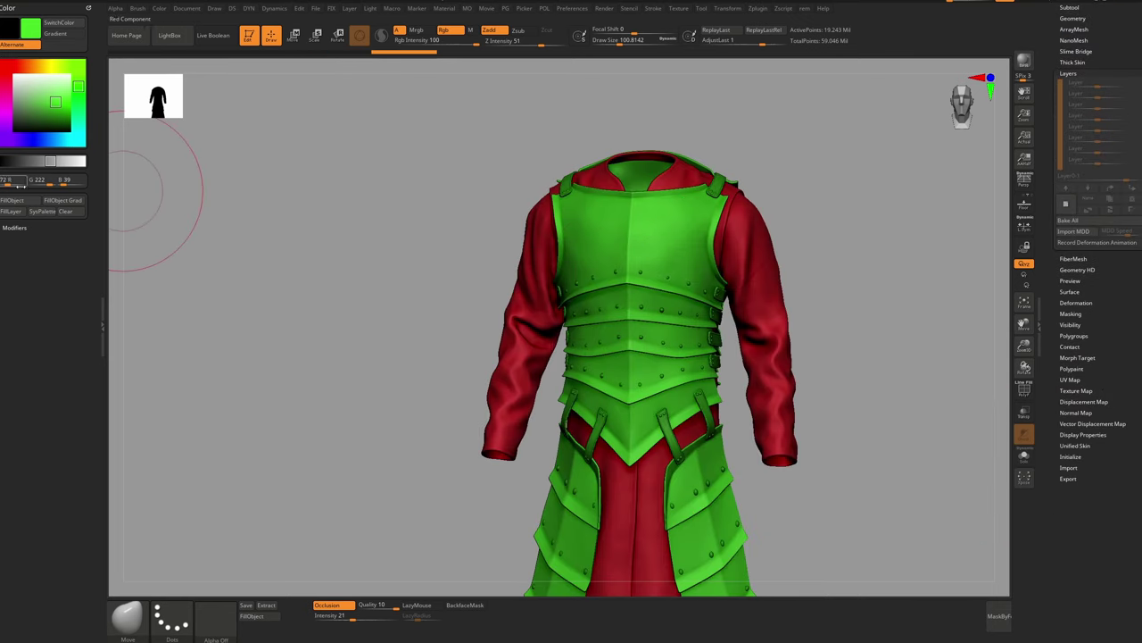
# Step: Check the chest rivets, then fill the collar and straps olive-yellow
pyautogui.moveTo(648, 278)
pyautogui.keyDown('ctrl'); pyautogui.mouseDown(button='right')
pyautogui.moveTo(658, 282)
pyautogui.moveTo(625, 263)
pyautogui.mouseUp(button='right'); pyautogui.keyUp('ctrl')
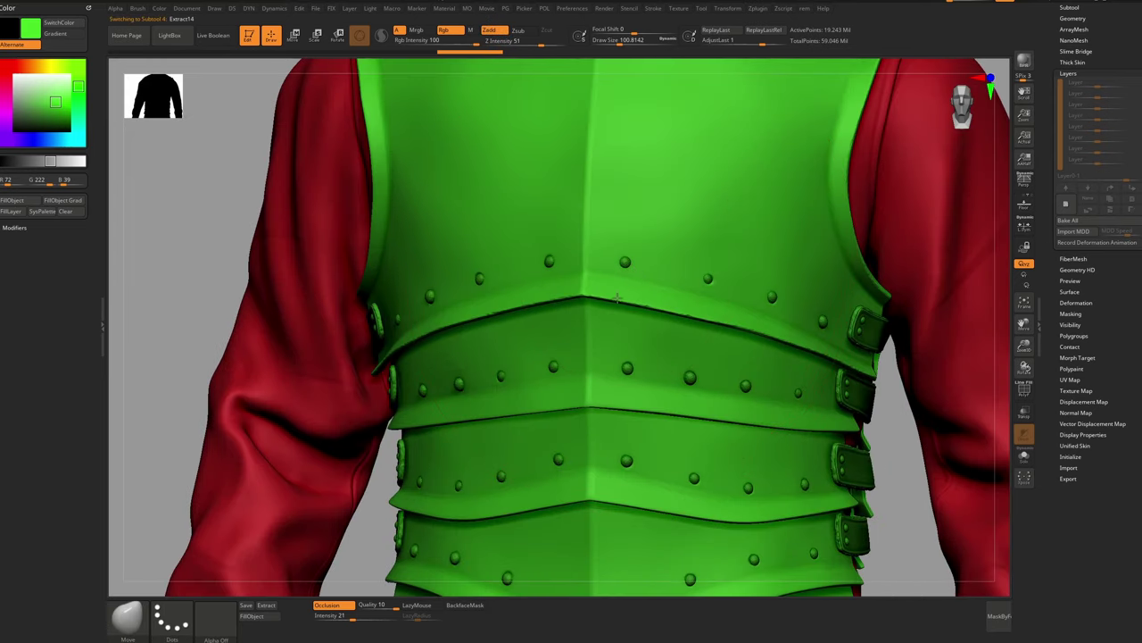
pyautogui.hotkey('ctrl', 'shift', 's')
pyautogui.keyDown('ctrl'); pyautogui.moveTo(675, 384); pyautogui.dragTo(648, 307, button='right'); pyautogui.keyUp('ctrl')
pyautogui.hotkey('ctrl', 'shift', 's')
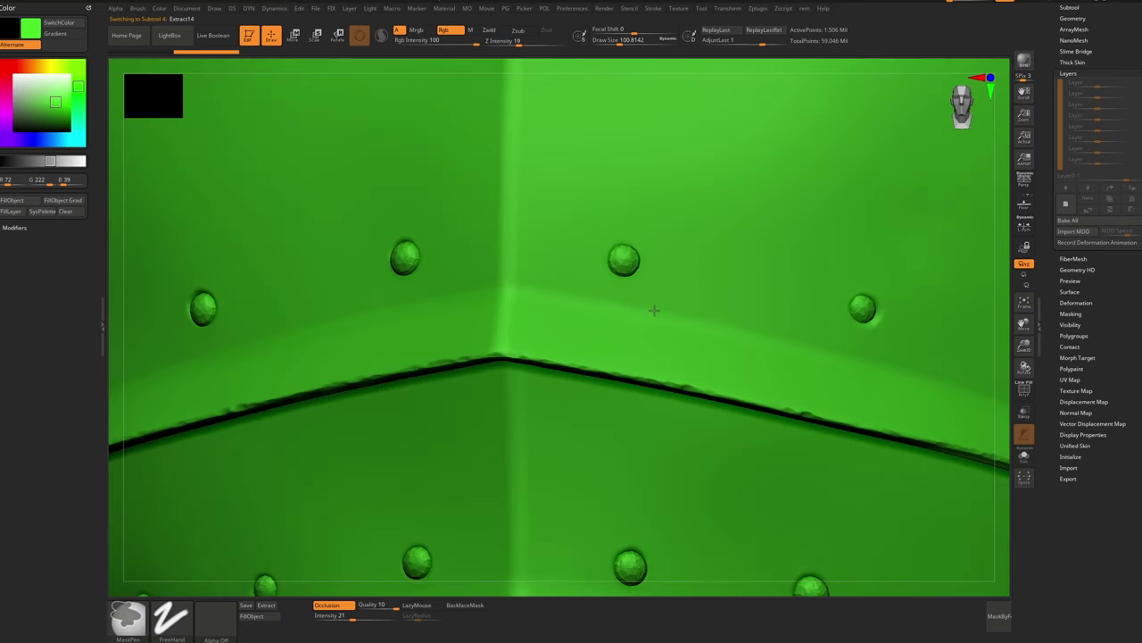
pyautogui.keyDown('ctrl'); pyautogui.moveTo(609, 196); pyautogui.dragTo(621, 208, button='right'); pyautogui.keyUp('ctrl')
pyautogui.moveTo(660, 246)
pyautogui.keyDown('ctrl'); pyautogui.mouseDown(button='right')
pyautogui.moveTo(642, 235)
pyautogui.moveTo(538, 263)
pyautogui.mouseUp(button='right'); pyautogui.keyUp('ctrl')
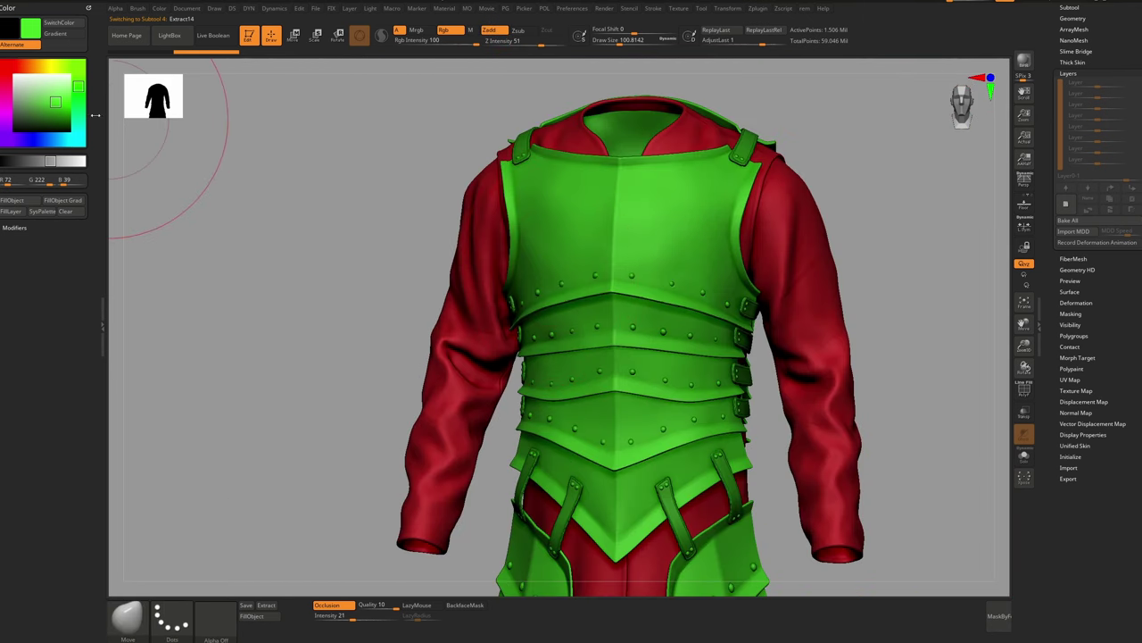
pyautogui.click(50, 68)
pyautogui.click(16, 200)
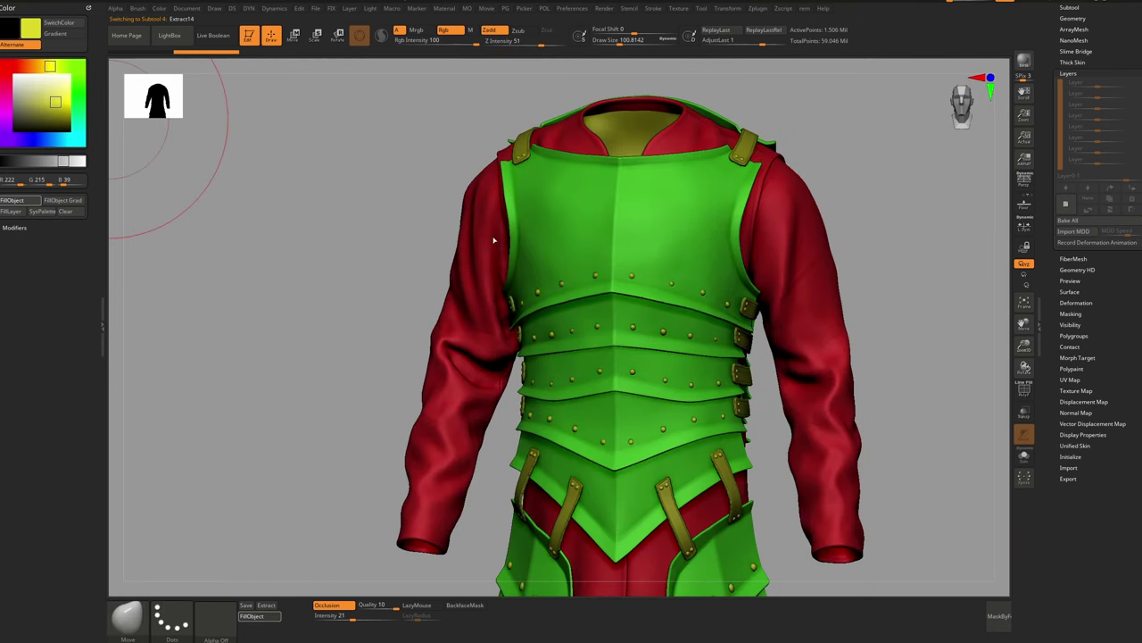
pyautogui.moveTo(630, 220); pyautogui.dragTo(566, 220, button='right')
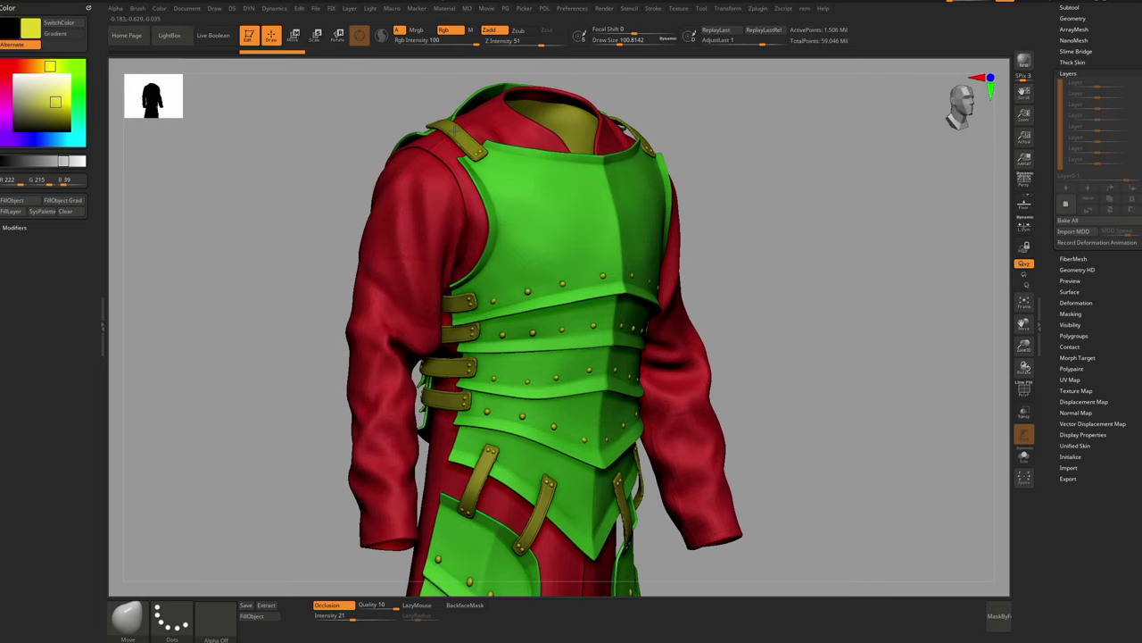
# Step: Isolate the Extract3 strap subtool and hide the left and lower straps' outer polygroups
pyautogui.keyDown('alt'); pyautogui.click(462, 143); pyautogui.keyUp('alt')
pyautogui.press('s')
pyautogui.keyDown('ctrl'); pyautogui.moveTo(464, 133); pyautogui.dragTo(495, 173, button='right'); pyautogui.keyUp('ctrl')
pyautogui.hotkey('shift', 'f')
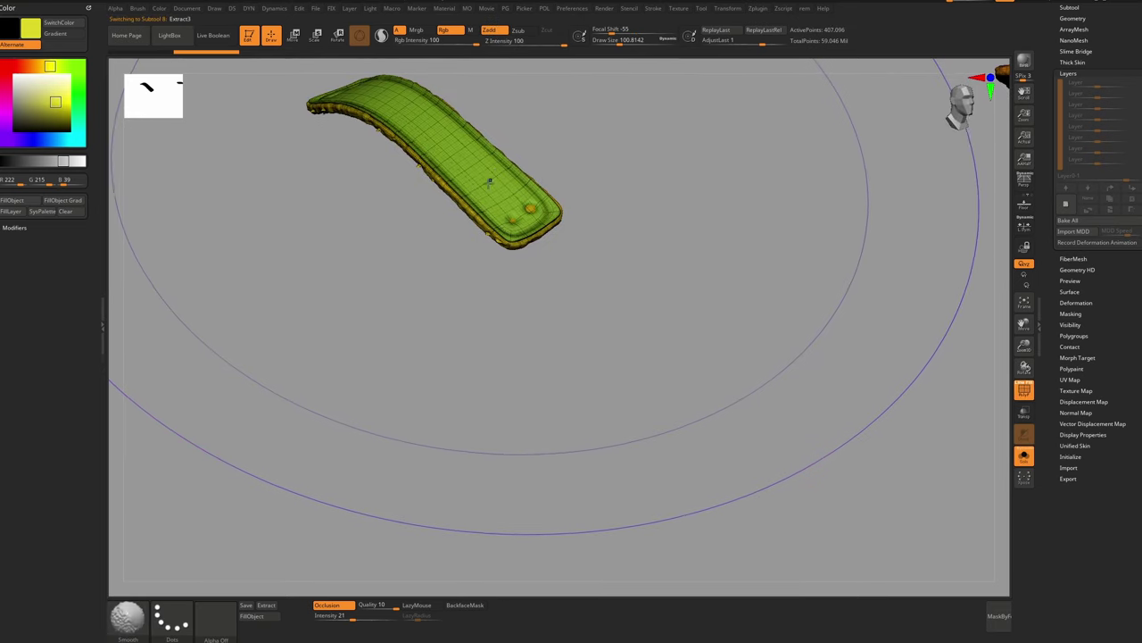
pyautogui.hotkey('shift', 'f')
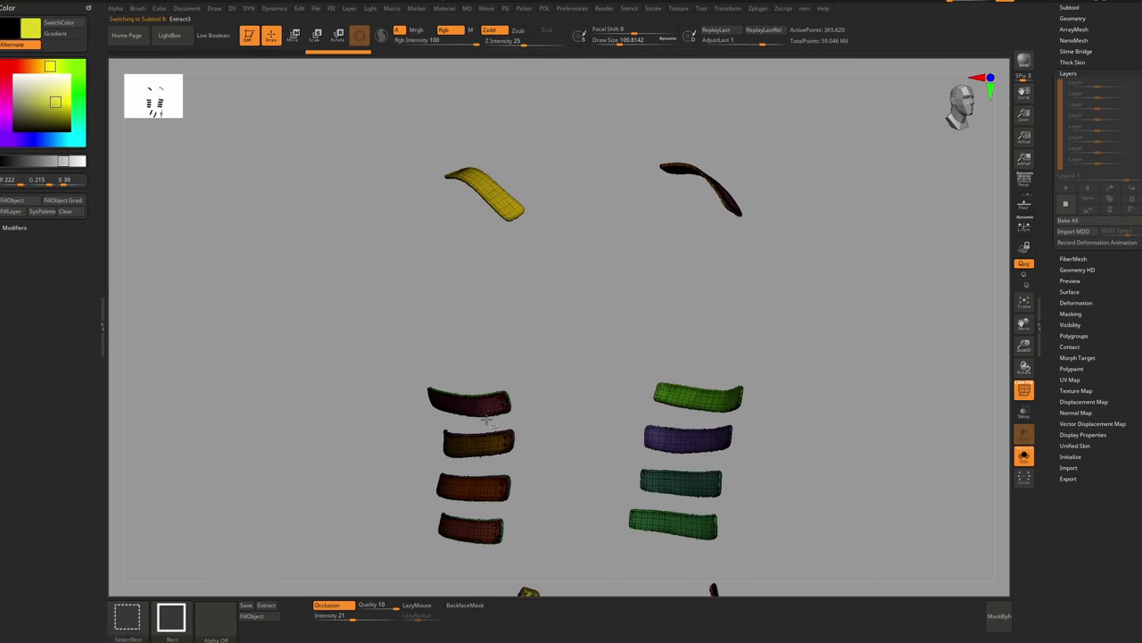
pyautogui.keyDown('ctrl'); pyautogui.keyDown('shift'); pyautogui.click(487, 416); pyautogui.keyUp('shift'); pyautogui.keyUp('ctrl')
pyautogui.keyDown('ctrl'); pyautogui.keyDown('shift'); pyautogui.click(490, 444); pyautogui.keyUp('shift'); pyautogui.keyUp('ctrl')
pyautogui.keyDown('ctrl'); pyautogui.keyDown('shift'); pyautogui.click(486, 493); pyautogui.keyUp('shift'); pyautogui.keyUp('ctrl')
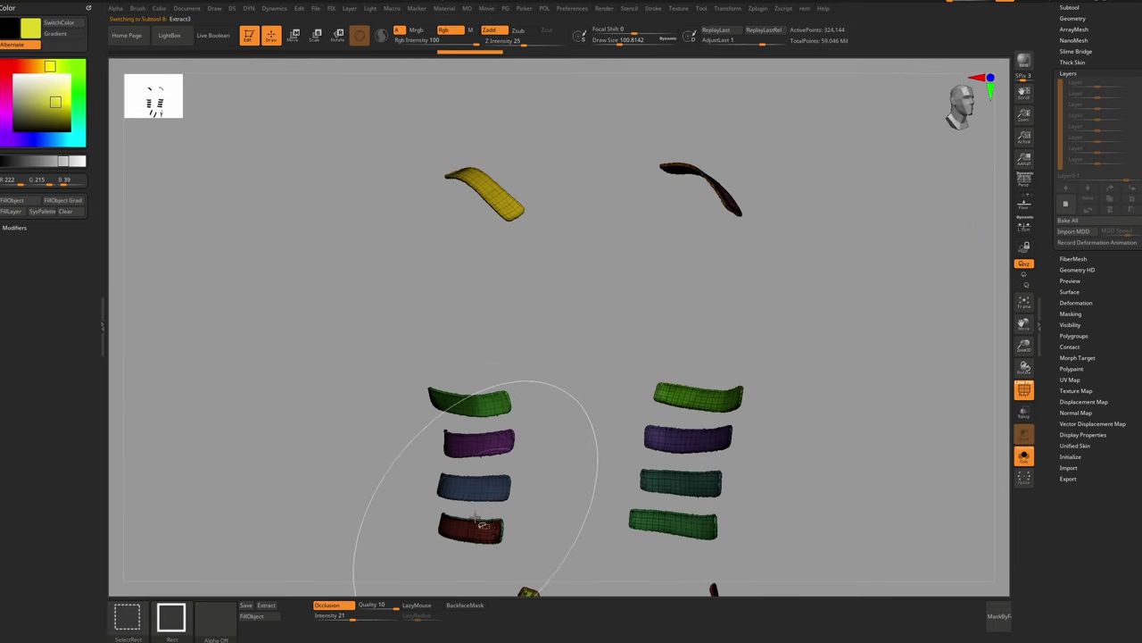
pyautogui.keyDown('ctrl'); pyautogui.keyDown('shift'); pyautogui.click(476, 526); pyautogui.keyUp('shift'); pyautogui.keyUp('ctrl')
pyautogui.keyDown('alt'); pyautogui.moveTo(540, 539); pyautogui.dragTo(556, 342, button='right'); pyautogui.keyUp('alt')
pyautogui.keyDown('ctrl'); pyautogui.keyDown('shift'); pyautogui.click(537, 437); pyautogui.keyUp('shift'); pyautogui.keyUp('ctrl')
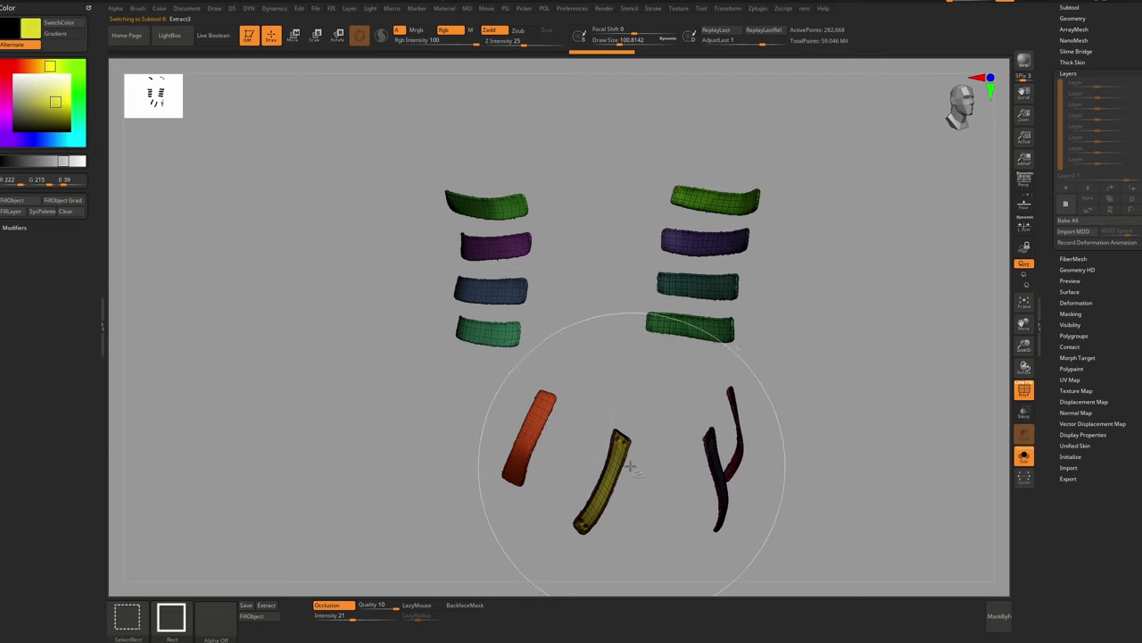
pyautogui.keyDown('ctrl'); pyautogui.keyDown('shift'); pyautogui.click(619, 458); pyautogui.keyUp('shift'); pyautogui.keyUp('ctrl')
# Step: Hide the right and upper straps' outer polygroups, then invert which strap parts are visible
pyautogui.moveTo(625, 460); pyautogui.dragTo(776, 415, button='right')
pyautogui.keyDown('ctrl'); pyautogui.keyDown('shift'); pyautogui.click(722, 442); pyautogui.keyUp('shift'); pyautogui.keyUp('ctrl')
pyautogui.keyDown('ctrl'); pyautogui.keyDown('shift'); pyautogui.click(776, 412); pyautogui.keyUp('shift'); pyautogui.keyUp('ctrl')
pyautogui.keyDown('ctrl'); pyautogui.keyDown('shift'); pyautogui.click(793, 327); pyautogui.keyUp('shift'); pyautogui.keyUp('ctrl')
pyautogui.keyDown('ctrl'); pyautogui.keyDown('shift'); pyautogui.click(794, 288); pyautogui.keyUp('shift'); pyautogui.keyUp('ctrl')
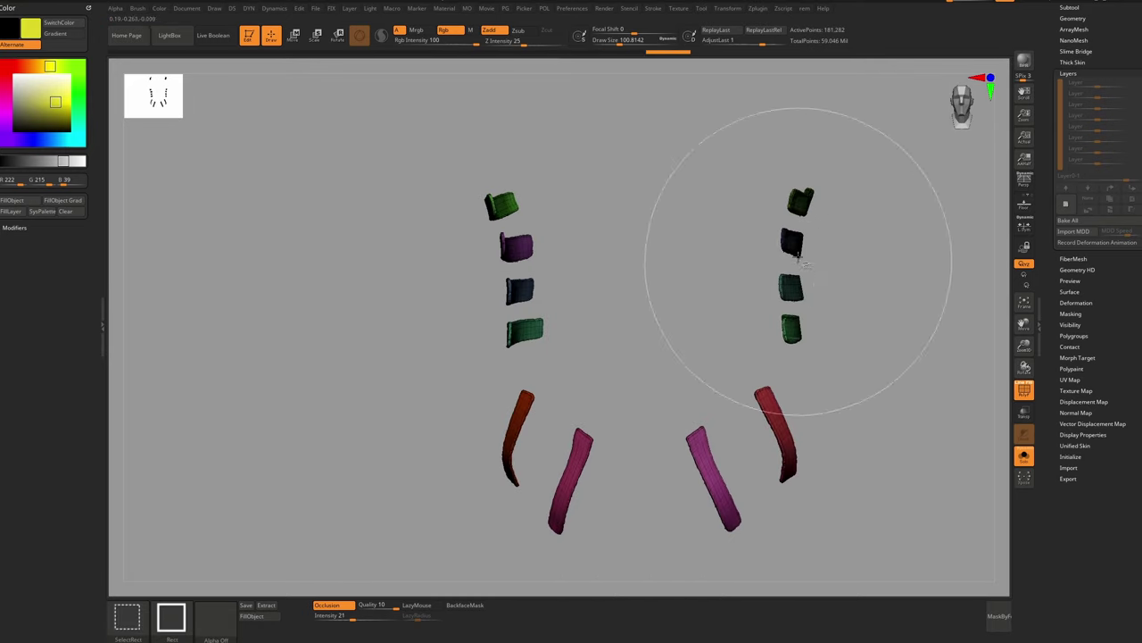
pyautogui.keyDown('ctrl'); pyautogui.keyDown('shift'); pyautogui.click(794, 244); pyautogui.keyUp('shift'); pyautogui.keyUp('ctrl')
pyautogui.keyDown('ctrl'); pyautogui.keyDown('shift'); pyautogui.click(804, 204); pyautogui.keyUp('shift'); pyautogui.keyUp('ctrl')
pyautogui.moveTo(807, 242); pyautogui.dragTo(723, 219, button='right')
pyautogui.keyDown('alt'); pyautogui.moveTo(723, 219); pyautogui.dragTo(686, 464, button='right'); pyautogui.keyUp('alt')
pyautogui.keyDown('ctrl'); pyautogui.keyDown('shift'); pyautogui.click(664, 289); pyautogui.keyUp('shift'); pyautogui.keyUp('ctrl')
pyautogui.moveTo(664, 288); pyautogui.dragTo(625, 307, button='right')
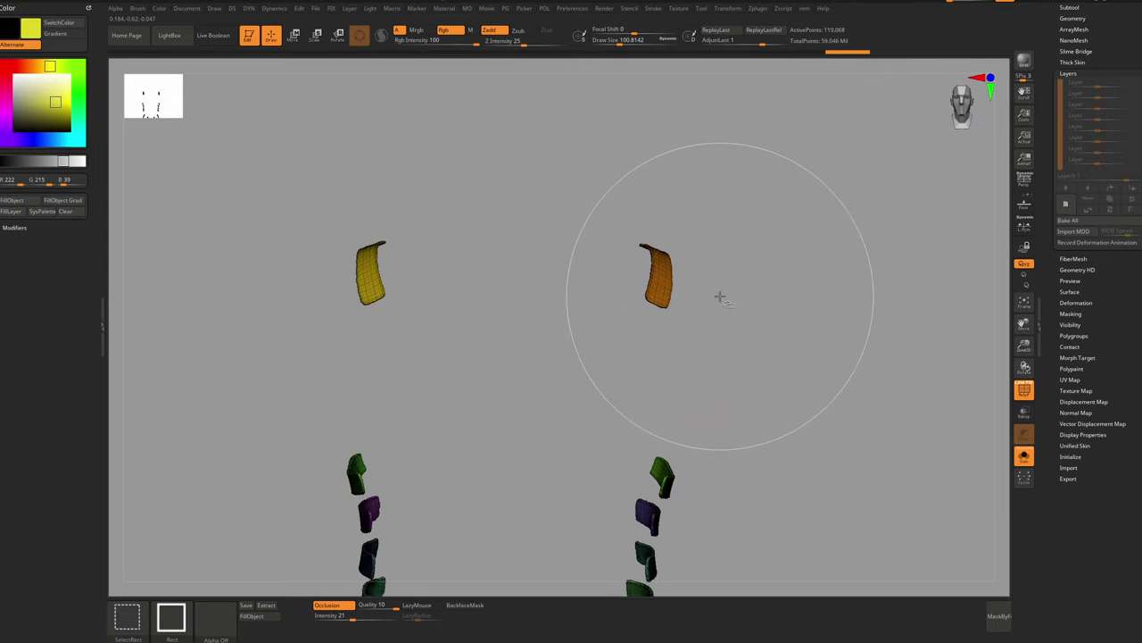
pyautogui.keyDown('ctrl'); pyautogui.keyDown('shift'); pyautogui.moveTo(717, 293); pyautogui.dragTo(744, 319); pyautogui.keyUp('shift'); pyautogui.keyUp('ctrl')
pyautogui.hotkey('shift', 'f')
pyautogui.keyDown('ctrl'); pyautogui.moveTo(675, 311); pyautogui.dragTo(645, 270, button='right'); pyautogui.keyUp('ctrl')
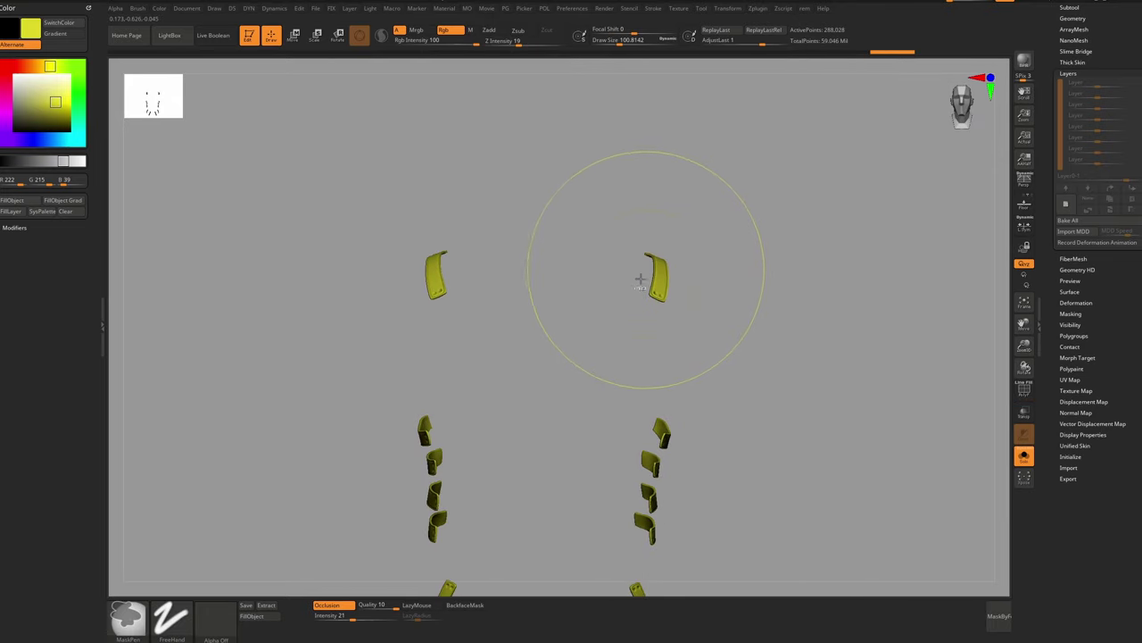
# Step: Fill the visible strap parts with blue
pyautogui.click(28, 138)
pyautogui.moveTo(28, 138); pyautogui.dragTo(30, 138)
pyautogui.keyDown('ctrl'); pyautogui.moveTo(555, 290); pyautogui.dragTo(527, 210, button='right'); pyautogui.keyUp('ctrl')
# Step: Fill the remaining strap piece magenta, then reveal all faces and turn Solo off
pyautogui.keyDown('ctrl'); pyautogui.keyDown('shift'); pyautogui.moveTo(692, 291); pyautogui.dragTo(717, 313); pyautogui.keyUp('shift'); pyautogui.keyUp('ctrl')
pyautogui.keyDown('ctrl'); pyautogui.moveTo(673, 298); pyautogui.dragTo(759, 443, button='right'); pyautogui.keyUp('ctrl')
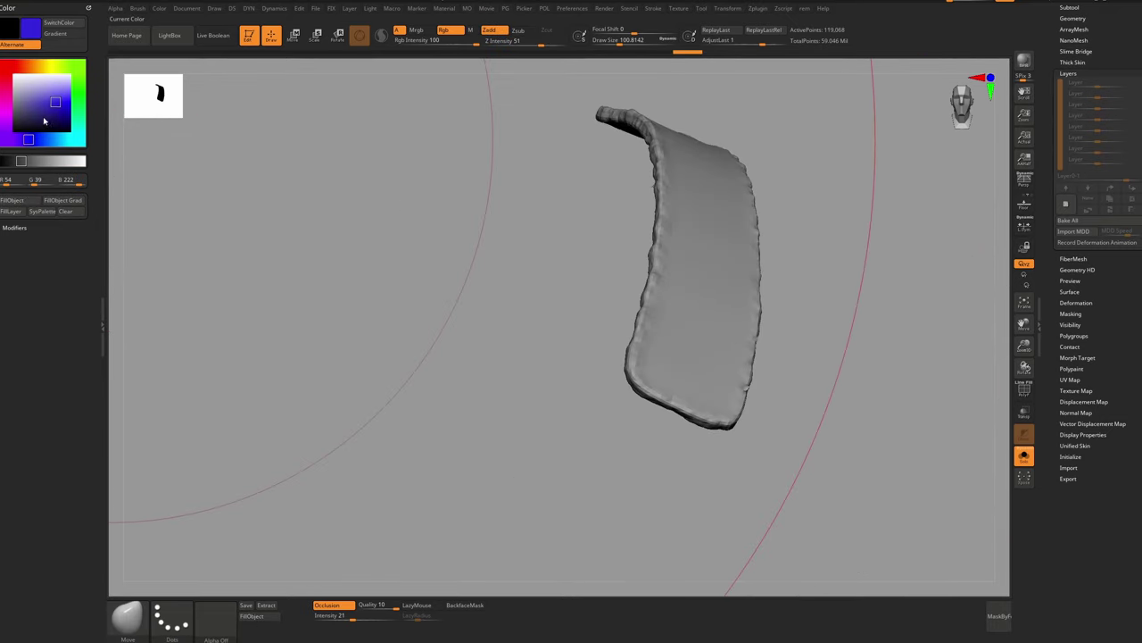
pyautogui.click(78, 126)
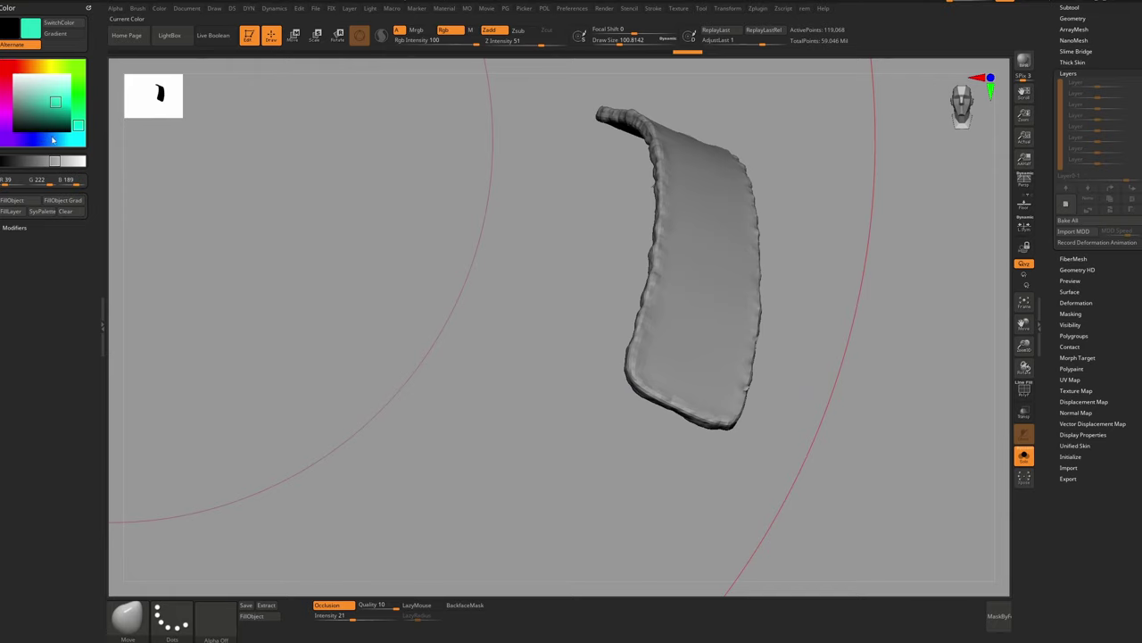
pyautogui.click(9, 109)
pyautogui.click(25, 201)
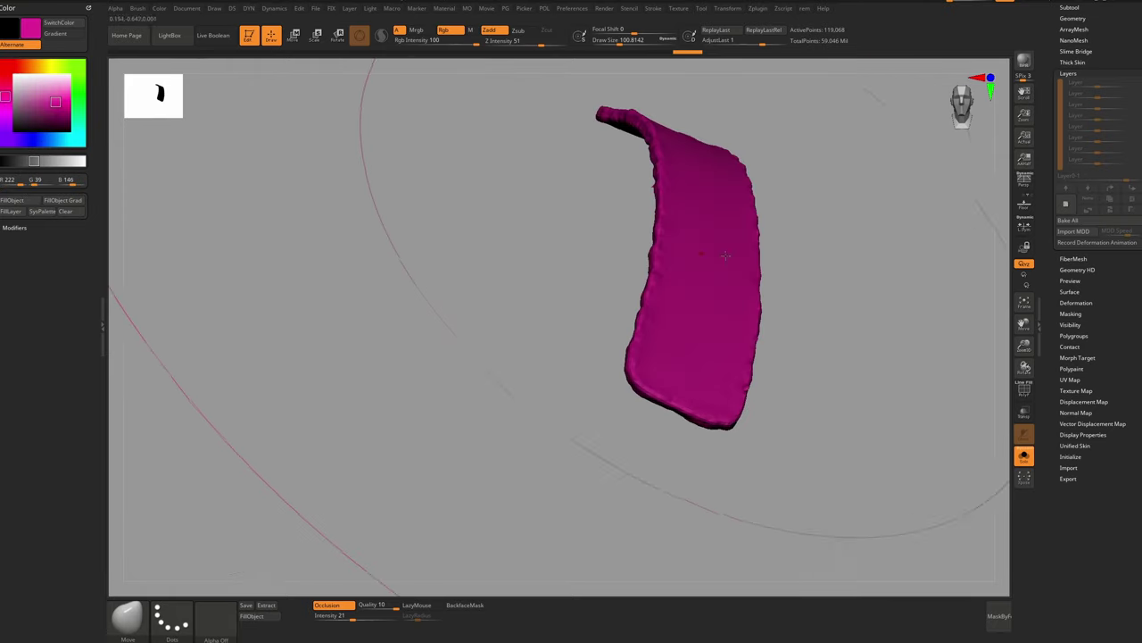
pyautogui.moveTo(720, 251)
pyautogui.keyDown('ctrl'); pyautogui.mouseDown(button='right')
pyautogui.moveTo(691, 239)
pyautogui.moveTo(791, 218)
pyautogui.mouseUp(button='right'); pyautogui.keyUp('ctrl')
pyautogui.keyDown('ctrl'); pyautogui.keyDown('shift'); pyautogui.moveTo(803, 208); pyautogui.dragTo(466, 477); pyautogui.keyUp('shift'); pyautogui.keyUp('ctrl')
pyautogui.moveTo(655, 273)
pyautogui.keyDown('ctrl'); pyautogui.mouseDown(button='right')
pyautogui.moveTo(727, 352)
pyautogui.moveTo(678, 288)
pyautogui.moveTo(733, 332)
pyautogui.moveTo(739, 223)
pyautogui.moveTo(705, 169)
pyautogui.moveTo(650, 148)
pyautogui.mouseUp(button='right'); pyautogui.keyUp('ctrl')
pyautogui.hotkey('alt', 's')
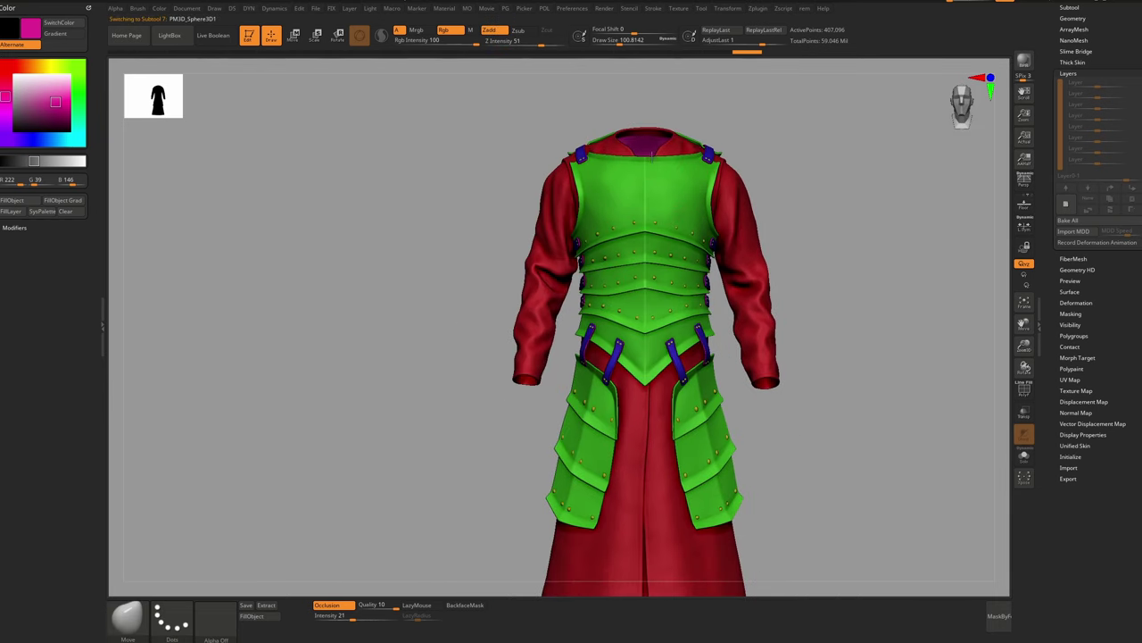
# Step: Pick an orange colour and fill the inner cloth with it
pyautogui.moveTo(515, 367); pyautogui.dragTo(559, 343, button='right')
pyautogui.hotkey('alt', 's')
pyautogui.hotkey('alt', 's')
pyautogui.moveTo(589, 383); pyautogui.dragTo(605, 362, button='right')
pyautogui.press('space')
pyautogui.moveTo(526, 355)
pyautogui.mouseDown()
pyautogui.moveTo(523, 369)
pyautogui.moveTo(472, 316)
pyautogui.mouseUp()
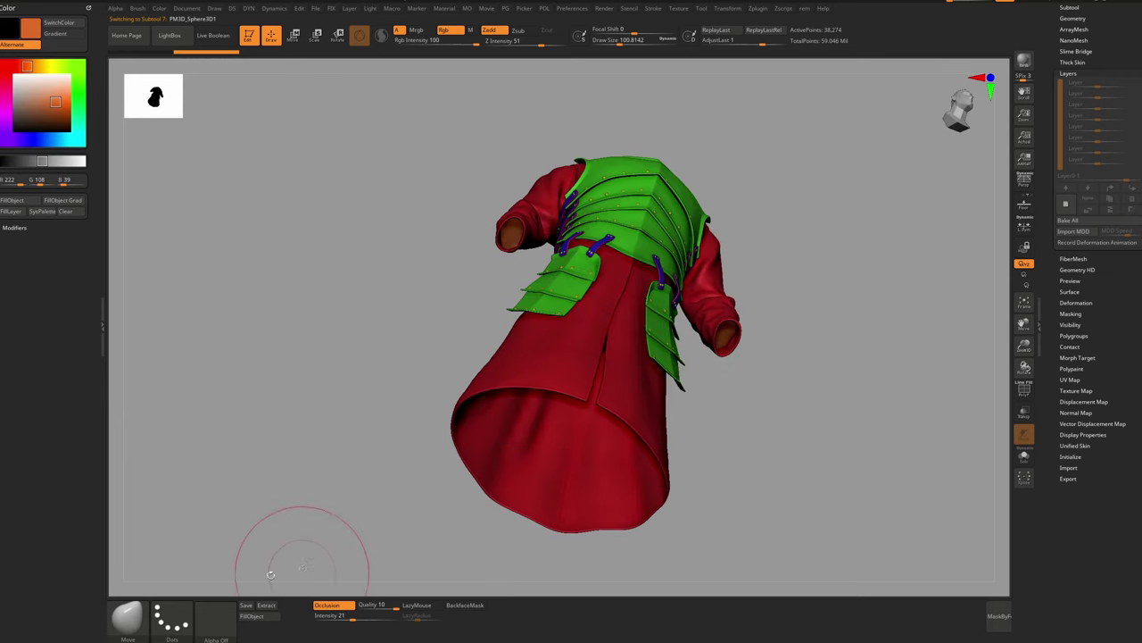
pyautogui.click(256, 617)
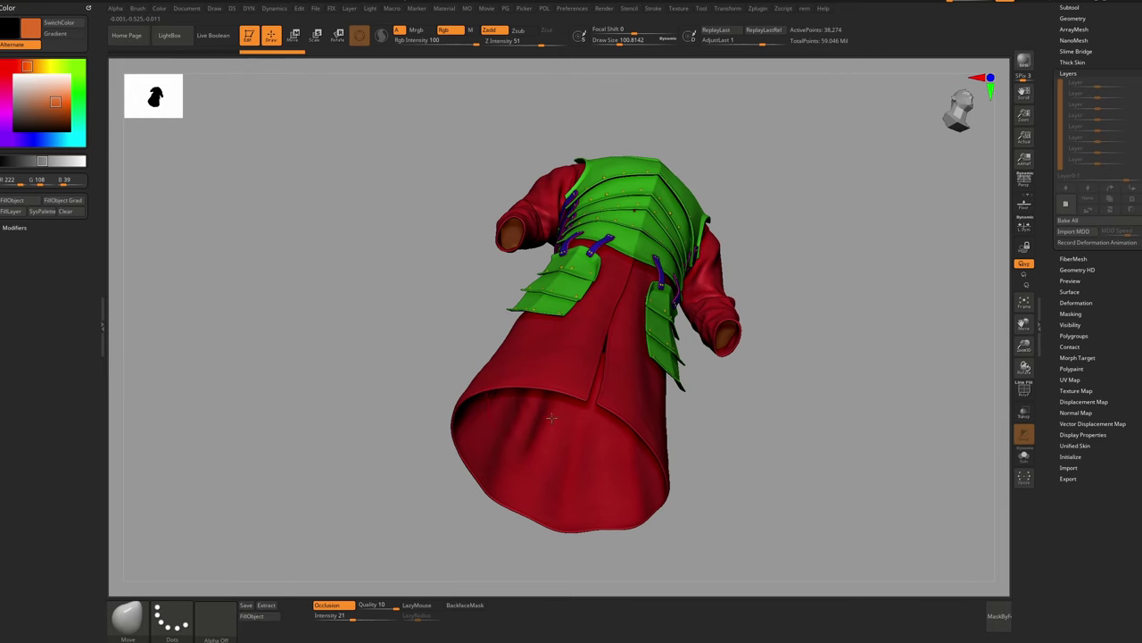
pyautogui.keyDown('alt'); pyautogui.click(548, 413); pyautogui.keyUp('alt')
pyautogui.moveTo(463, 519); pyautogui.dragTo(500, 535)
pyautogui.moveTo(668, 163); pyautogui.dragTo(681, 413, button='right')
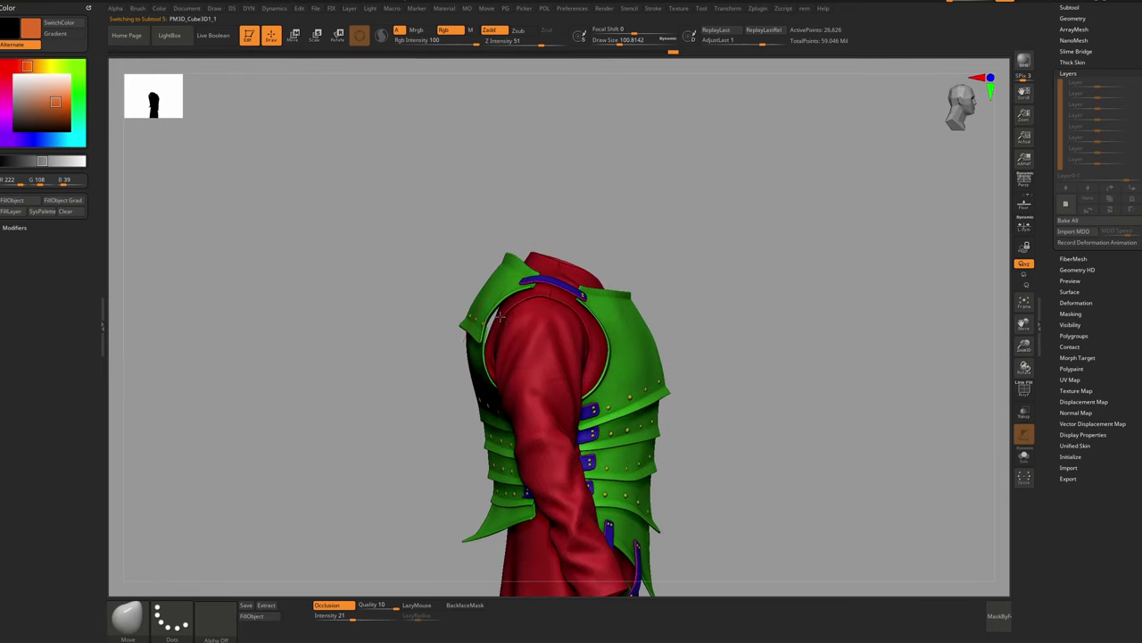
# Step: Isolate the red coat, bake all its layers and drop it a subdivision level
pyautogui.keyDown('alt'); pyautogui.click(491, 344); pyautogui.keyUp('alt')
pyautogui.hotkey('alt', 's')
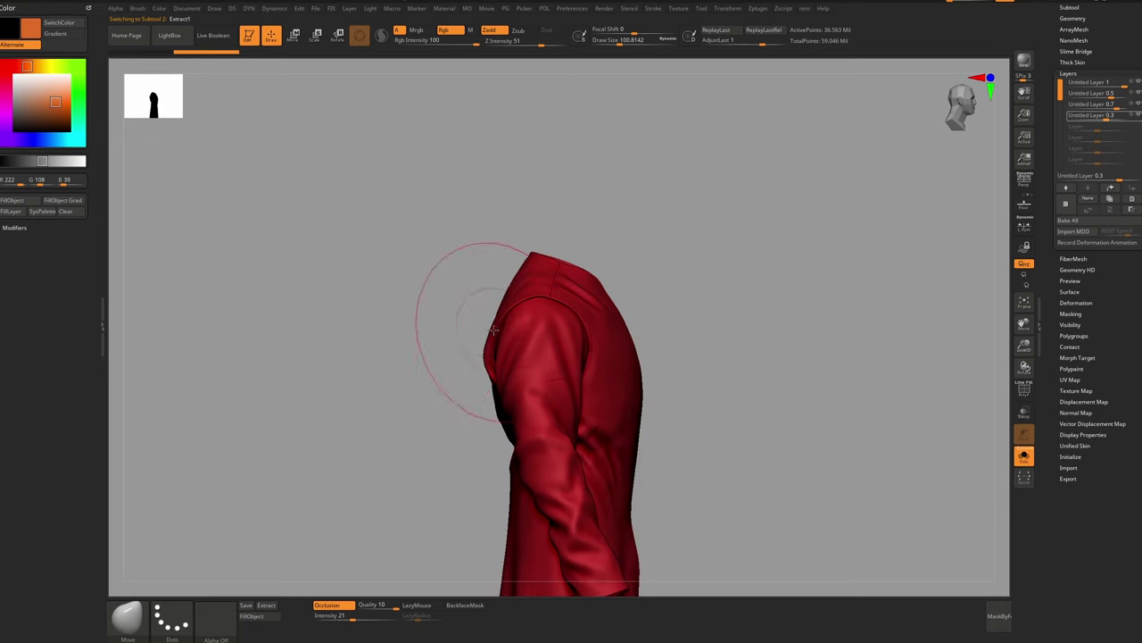
pyautogui.moveTo(490, 324)
pyautogui.keyDown('ctrl'); pyautogui.mouseDown(button='right')
pyautogui.moveTo(471, 319)
pyautogui.moveTo(490, 314)
pyautogui.mouseUp(button='right'); pyautogui.keyUp('ctrl')
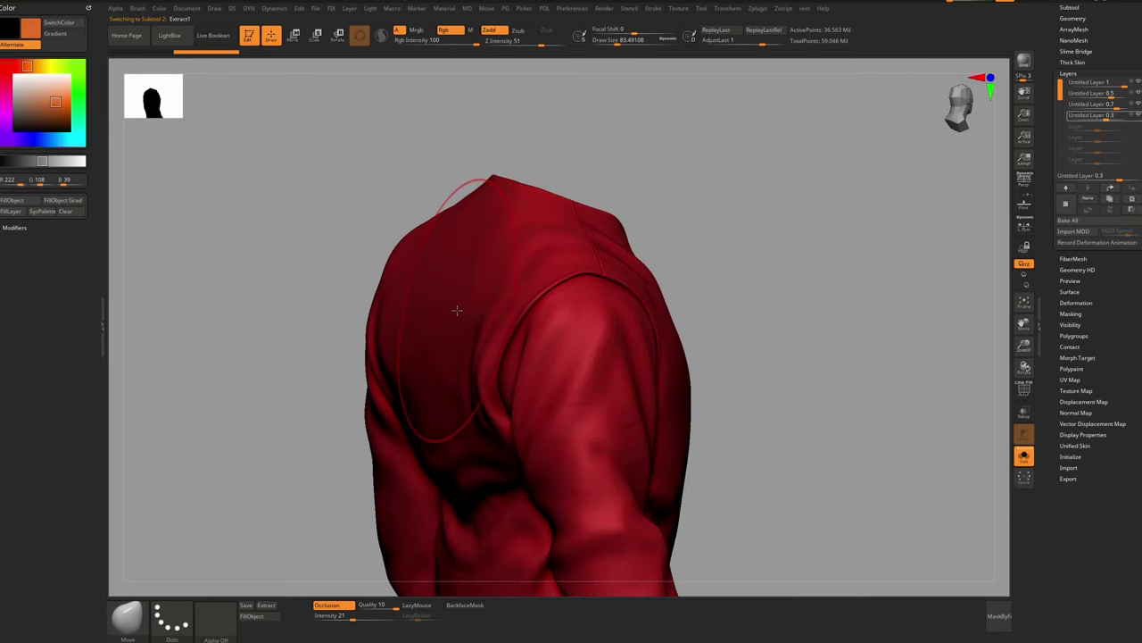
pyautogui.click(1086, 222)
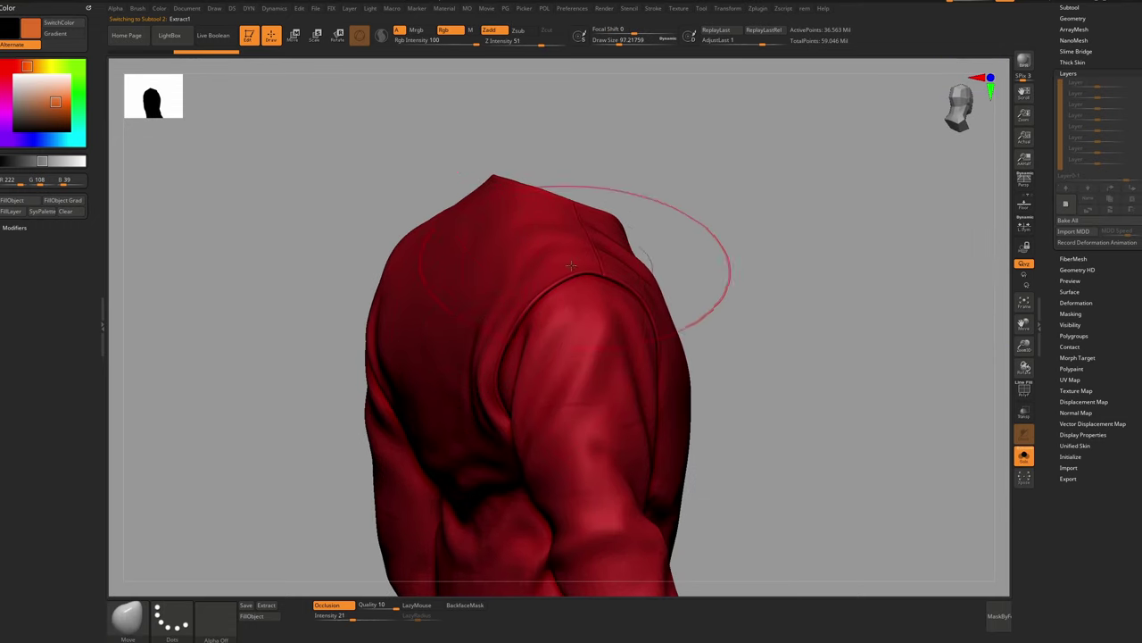
pyautogui.press('shift')
pyautogui.hotkey('shift', 'd')
pyautogui.hotkey('shift', 'd')
pyautogui.hotkey('shift', 'd')
pyautogui.hotkey('shift', 'd')
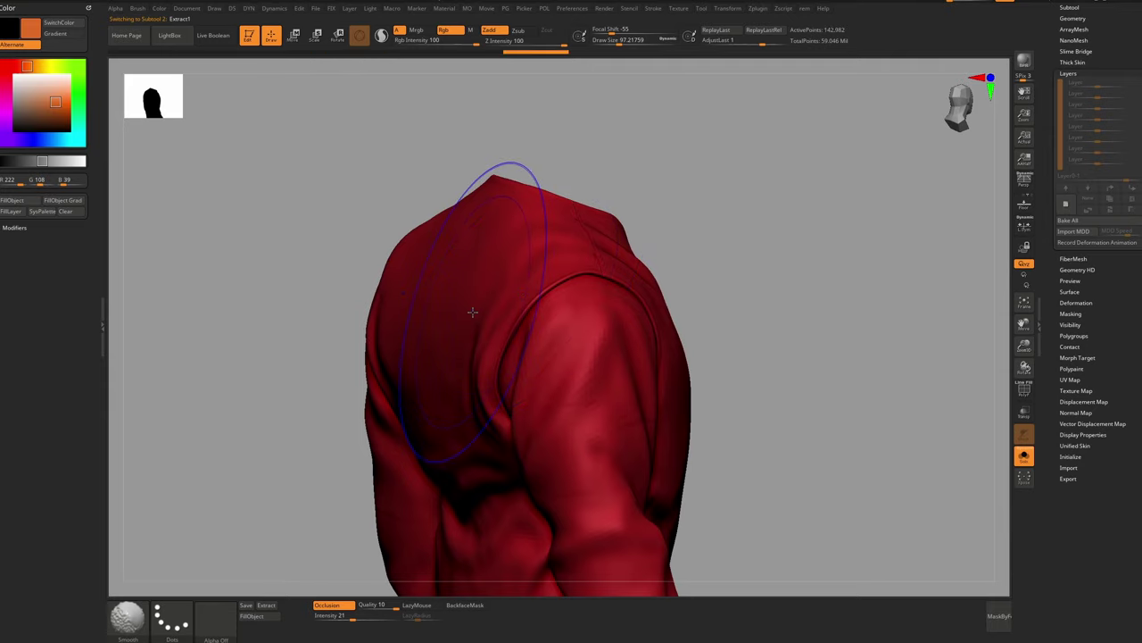
pyautogui.keyDown('ctrl'); pyautogui.moveTo(473, 311); pyautogui.dragTo(535, 310, button='right'); pyautogui.keyUp('ctrl')
pyautogui.hotkey('alt', 's')
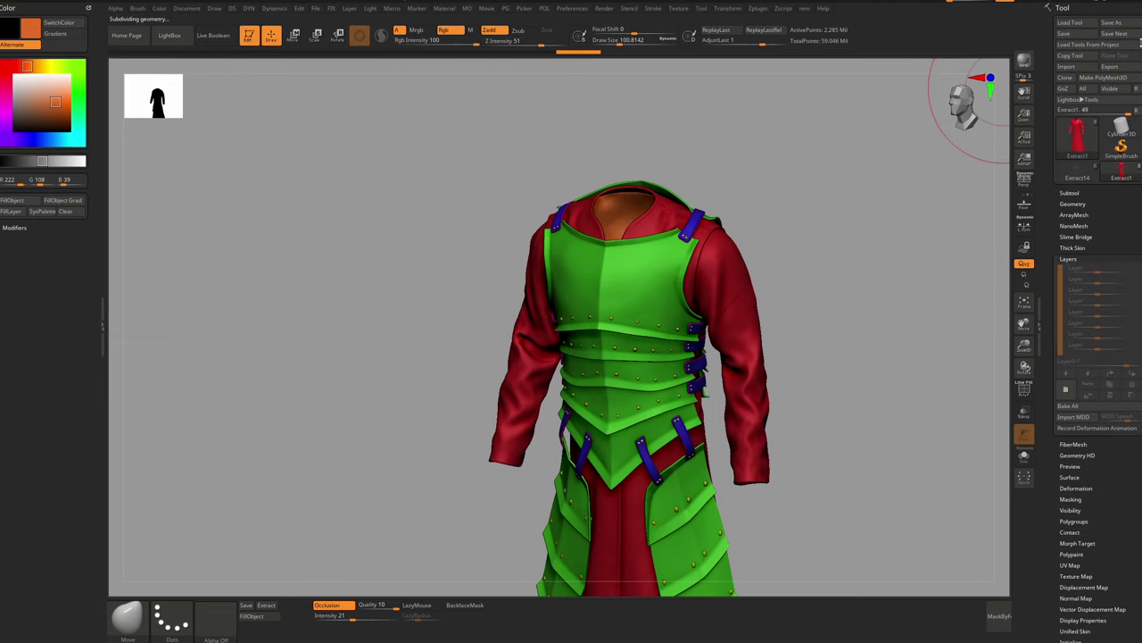
# Step: Save the model over the existing 0_ID file
pyautogui.click(1120, 24)
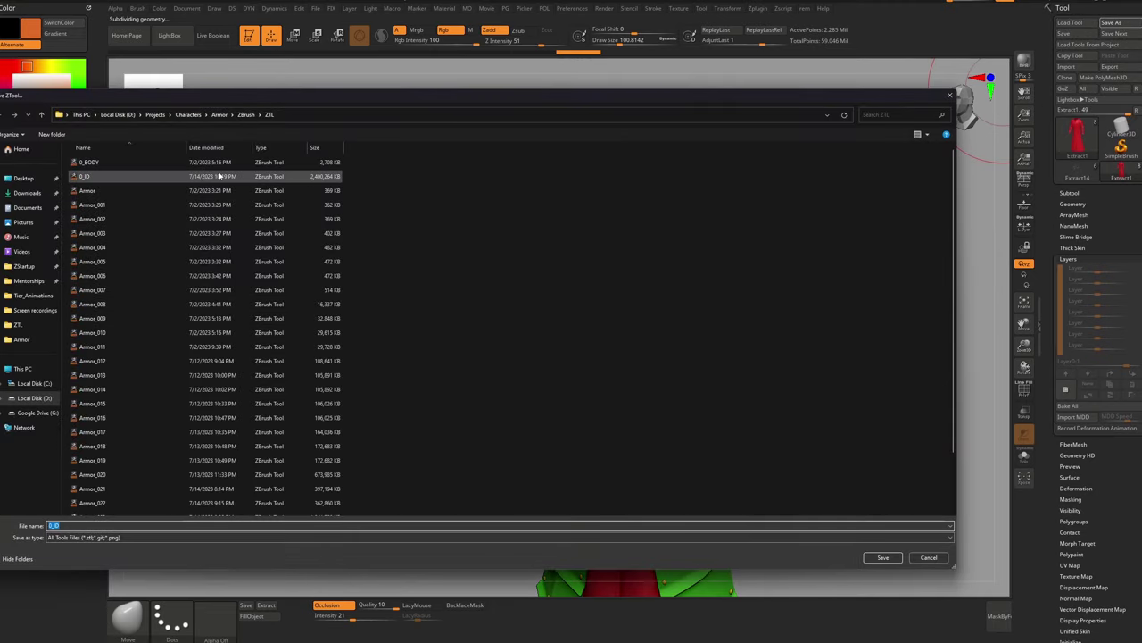
pyautogui.click(218, 176)
pyautogui.doubleClick(220, 177)
pyautogui.click(593, 316)
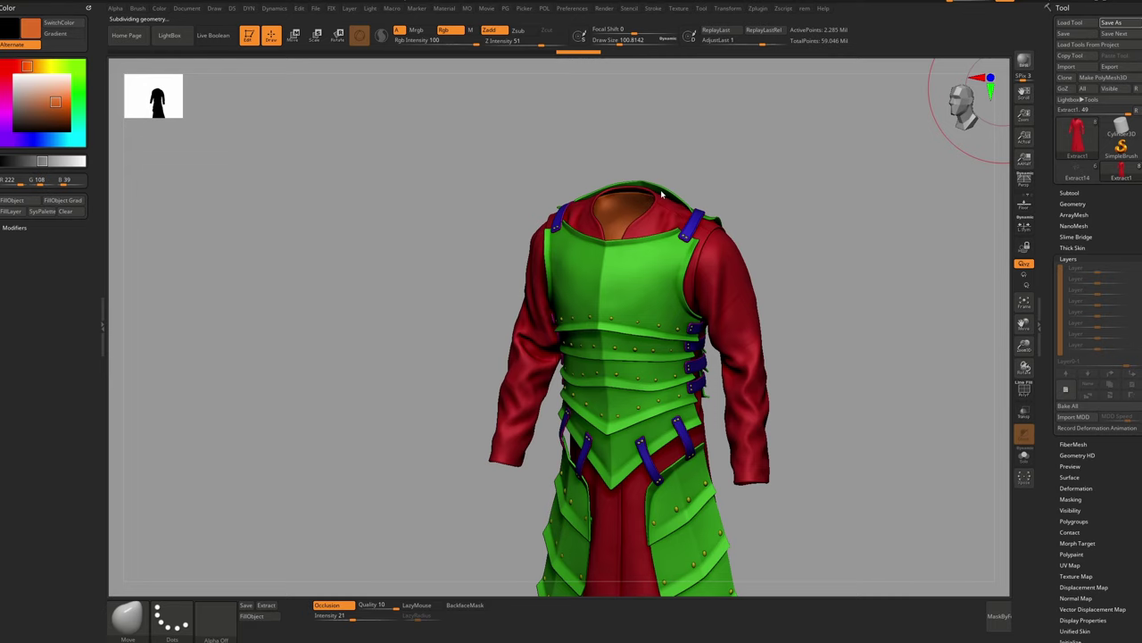
pyautogui.moveTo(625, 250); pyautogui.dragTo(677, 304, button='right')
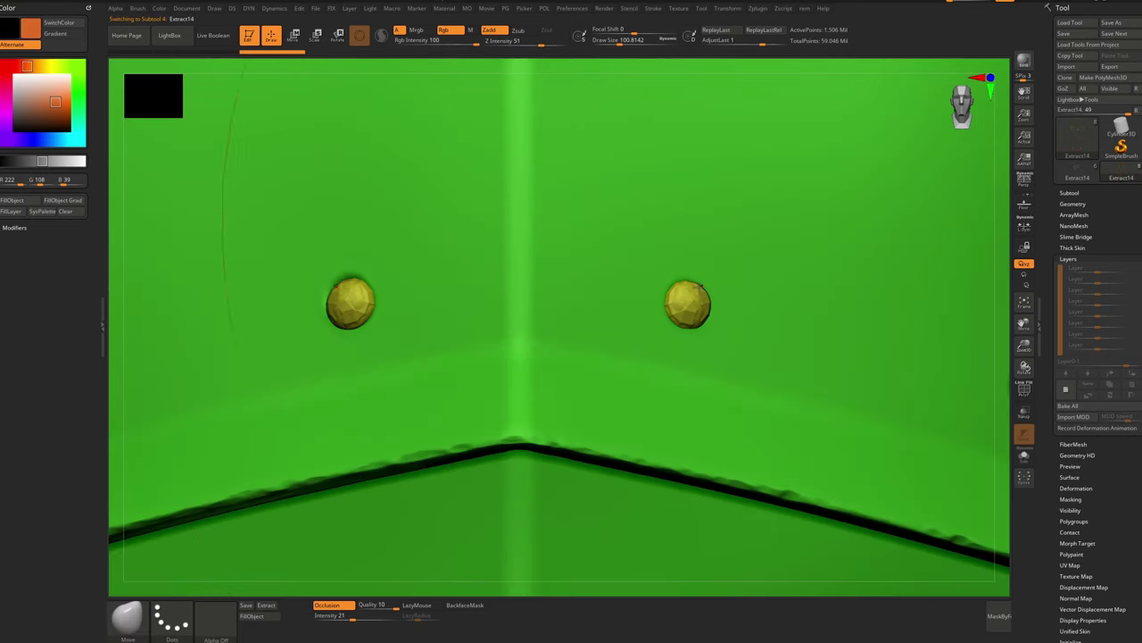
# Step: Delete the hidden geometry from the chest armour with Del Hidden
pyautogui.hotkey('ctrl', 'shift')
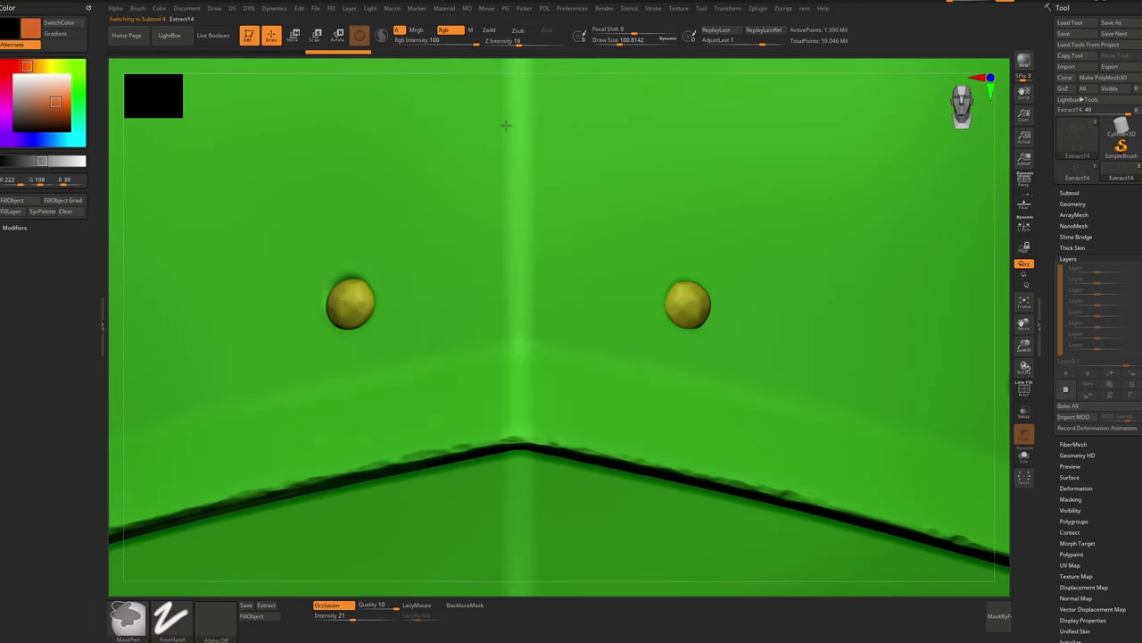
pyautogui.hotkey('shift', 'd')
pyautogui.press('d')
pyautogui.keyDown('ctrl'); pyautogui.moveTo(604, 250); pyautogui.dragTo(647, 289, button='right'); pyautogui.keyUp('ctrl')
pyautogui.press('f')
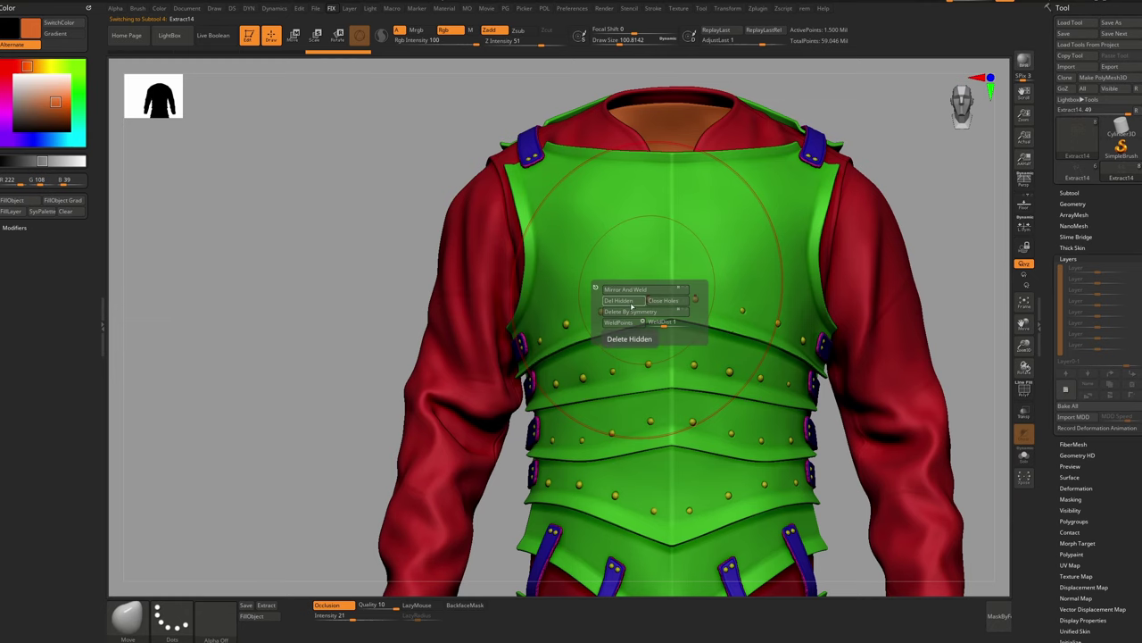
pyautogui.moveTo(589, 368); pyautogui.dragTo(668, 396, button='right')
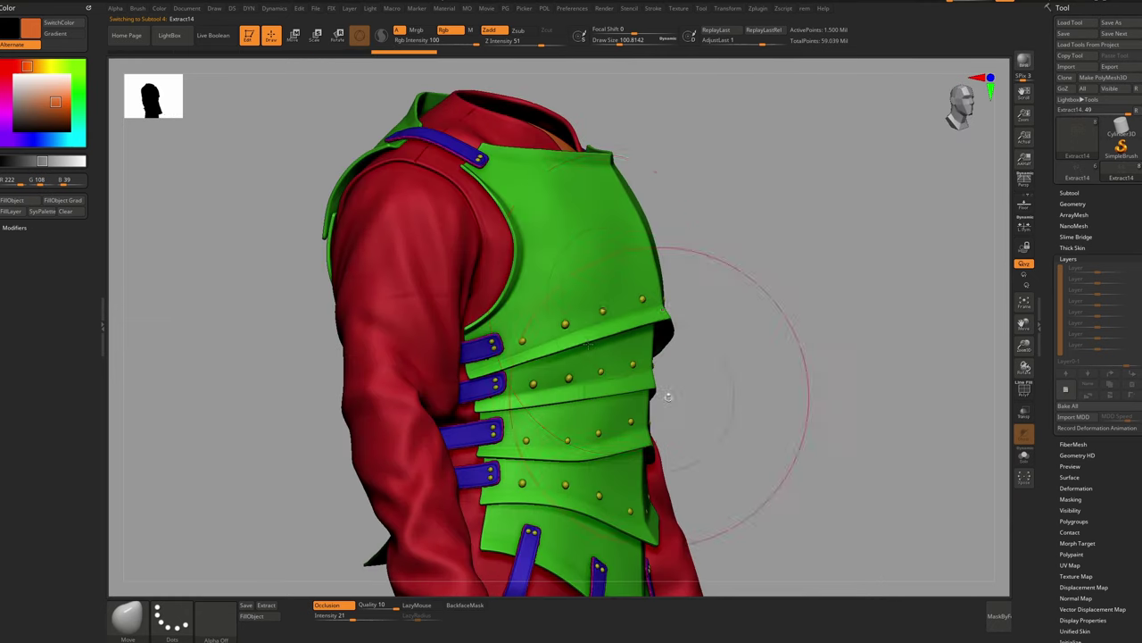
# Step: Orbit around the ID-coloured robe and close the Color palette
pyautogui.keyDown('ctrl'); pyautogui.moveTo(573, 398); pyautogui.dragTo(564, 312, button='right'); pyautogui.keyUp('ctrl')
pyautogui.keyDown('ctrl'); pyautogui.moveTo(567, 374); pyautogui.dragTo(567, 326, button='right'); pyautogui.keyUp('ctrl')
pyautogui.keyDown('alt'); pyautogui.moveTo(569, 455); pyautogui.dragTo(522, 314, button='right'); pyautogui.keyUp('alt')
pyautogui.keyDown('ctrl'); pyautogui.moveTo(600, 248); pyautogui.dragTo(579, 364, button='right'); pyautogui.keyUp('ctrl')
pyautogui.moveTo(627, 201); pyautogui.dragTo(632, 207, button='right')
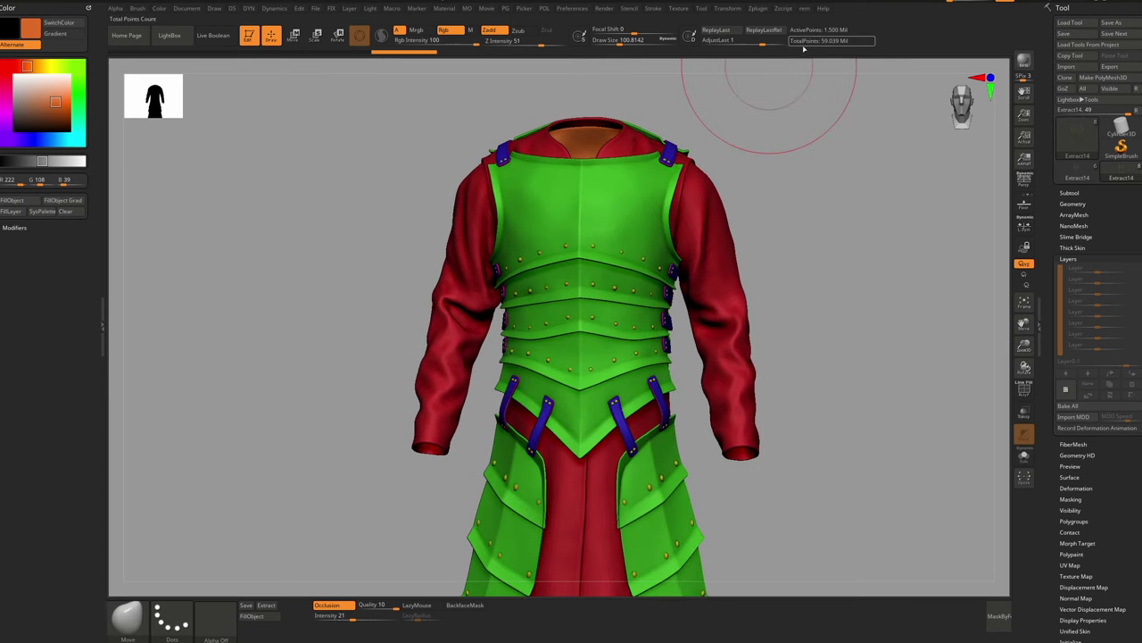
pyautogui.moveTo(782, 177); pyautogui.dragTo(652, 198, button='right')
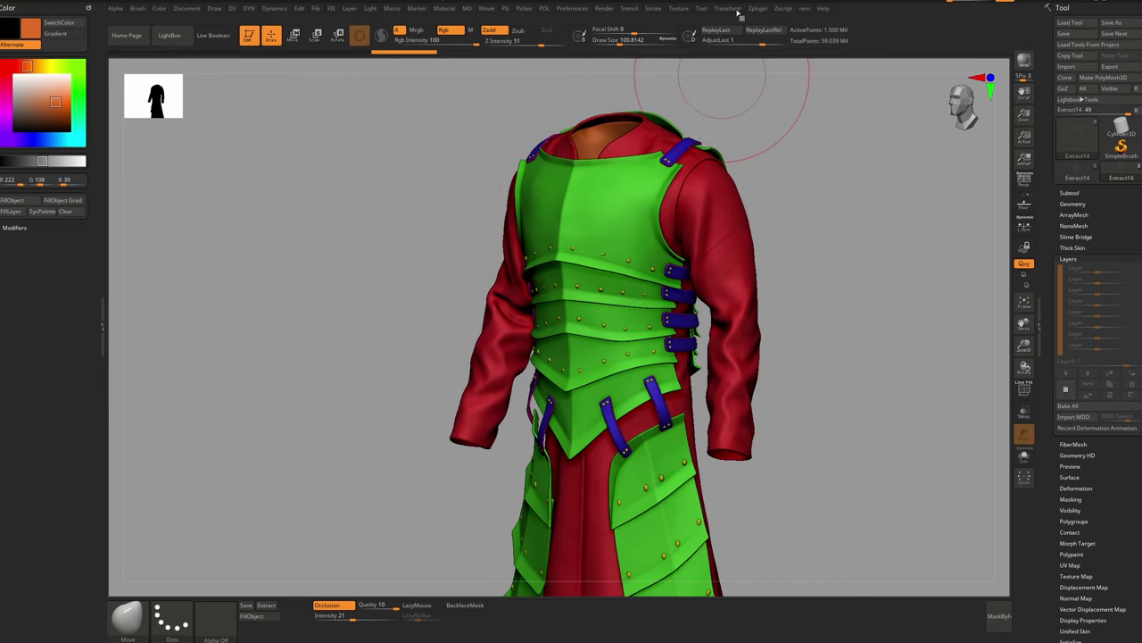
pyautogui.click(87, 9)
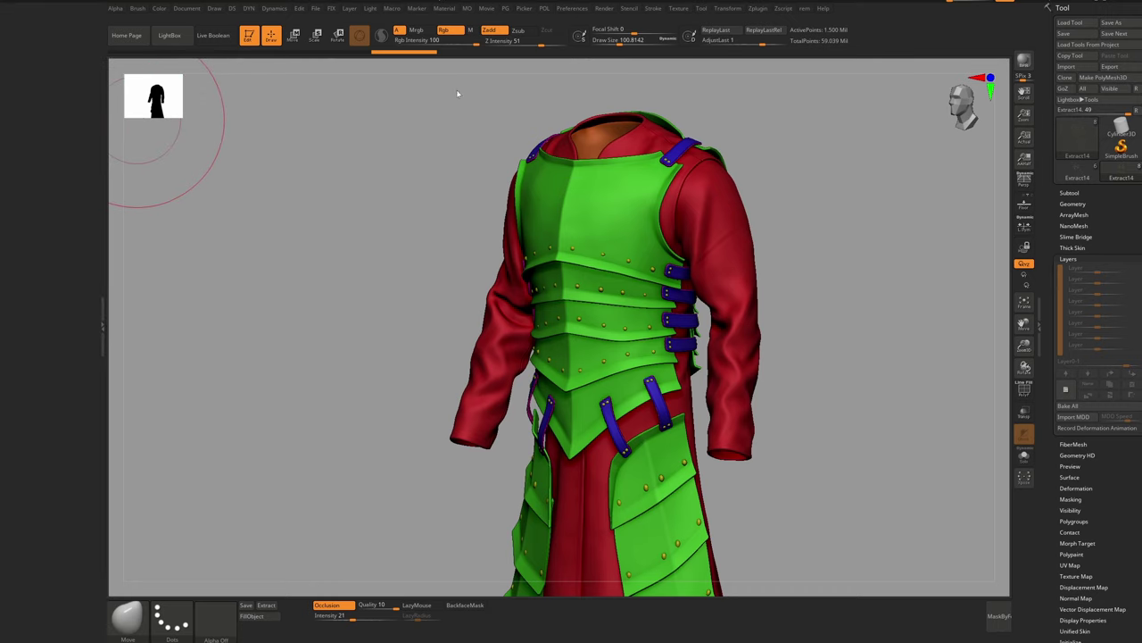
# Step: Dock the Zplugin panel and set Decimation Master to 40% with Keep Polypaint on
pyautogui.click(756, 9)
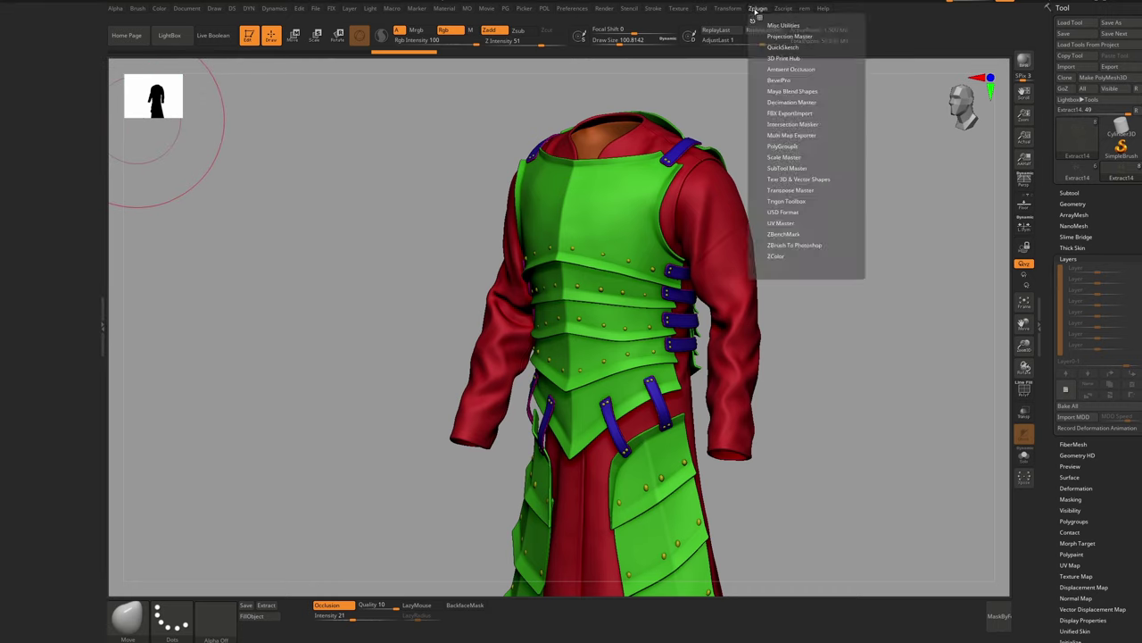
pyautogui.moveTo(753, 21); pyautogui.dragTo(66, 232)
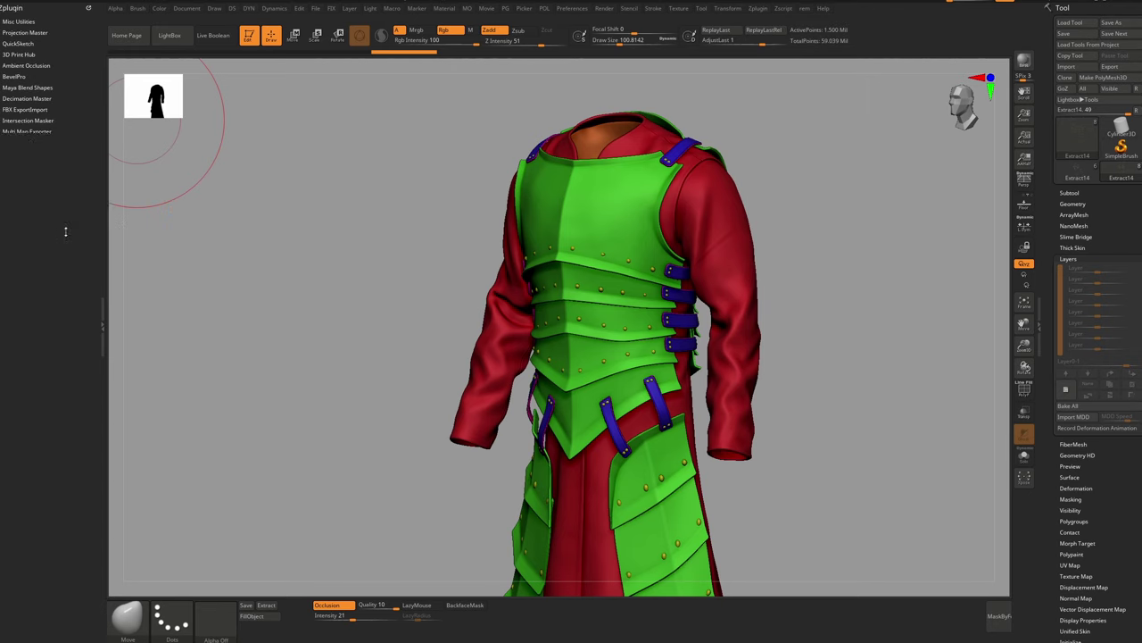
pyautogui.click(37, 98)
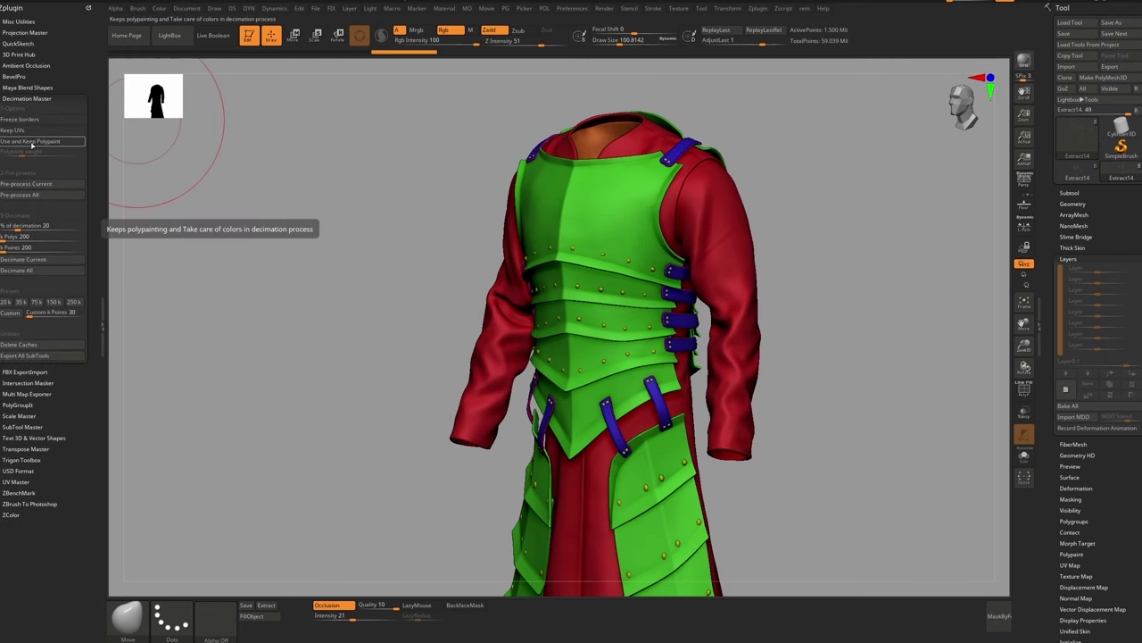
pyautogui.click(32, 142)
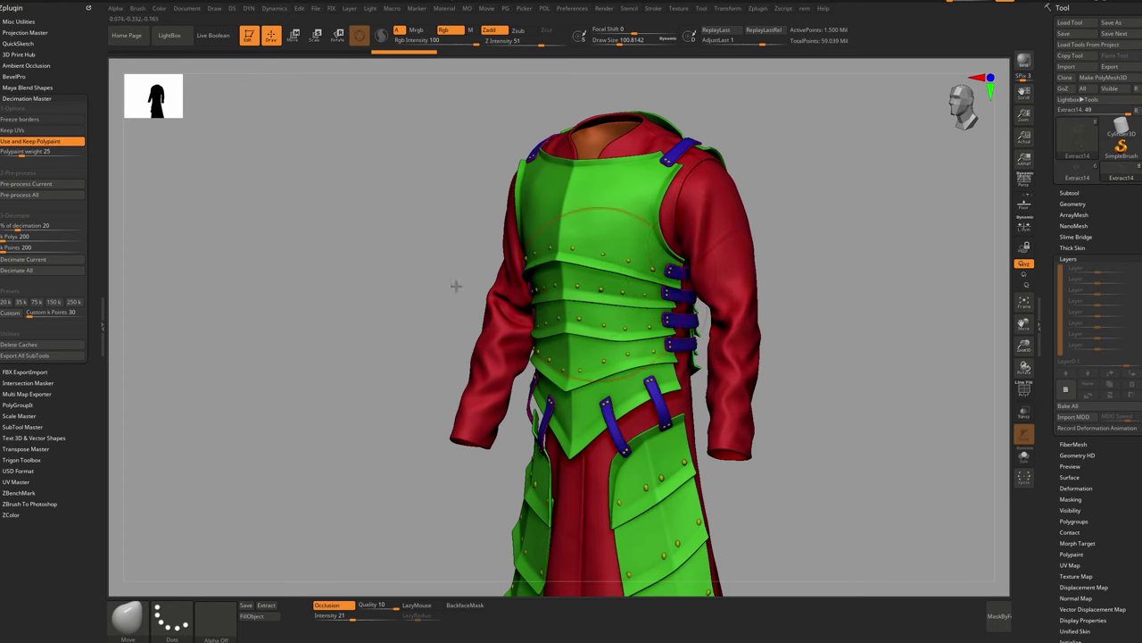
pyautogui.click(23, 229)
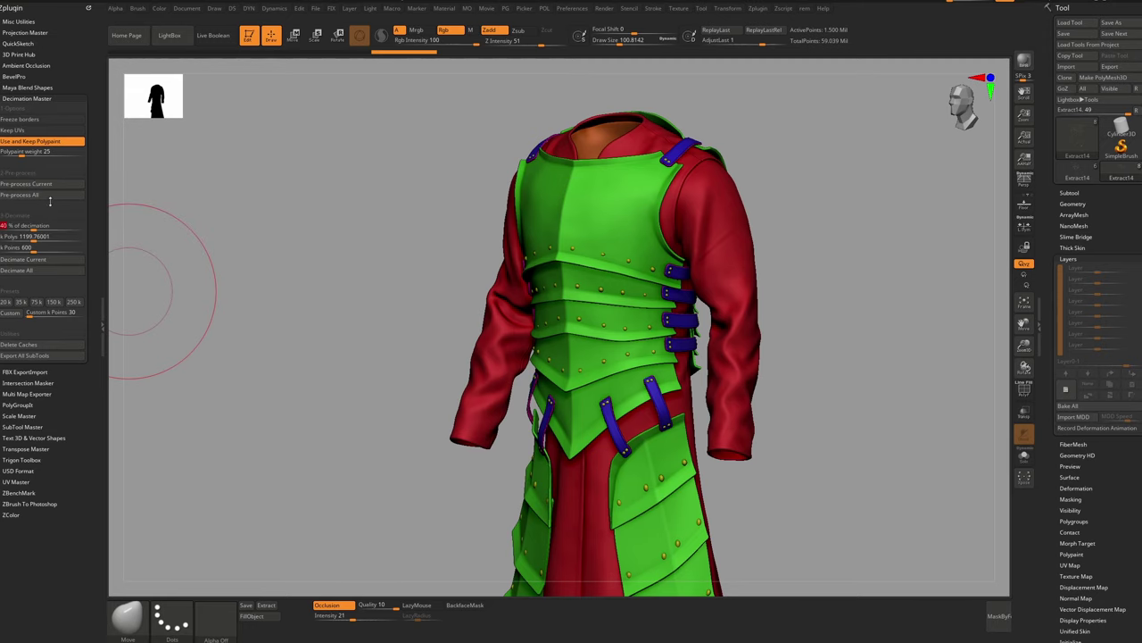
# Step: Run Decimate All at 40% and check the robe's reduced polygon wireframe
pyautogui.click(67, 272)
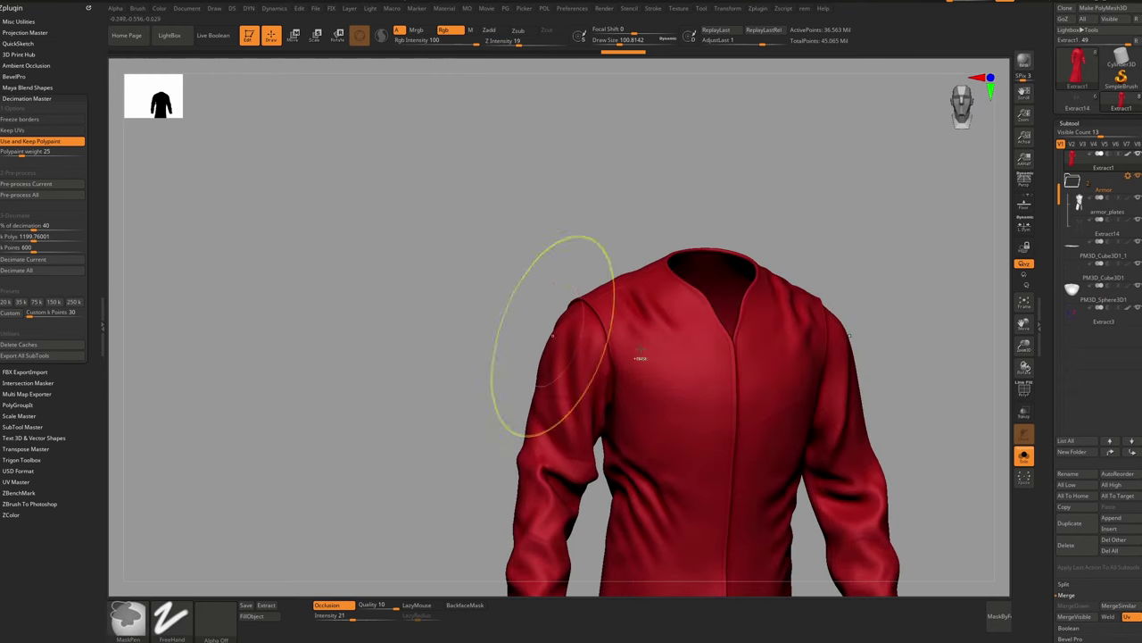
pyautogui.keyDown('ctrl'); pyautogui.moveTo(683, 326); pyautogui.dragTo(687, 293, button='right'); pyautogui.keyUp('ctrl')
pyautogui.hotkey('shift', 'f')
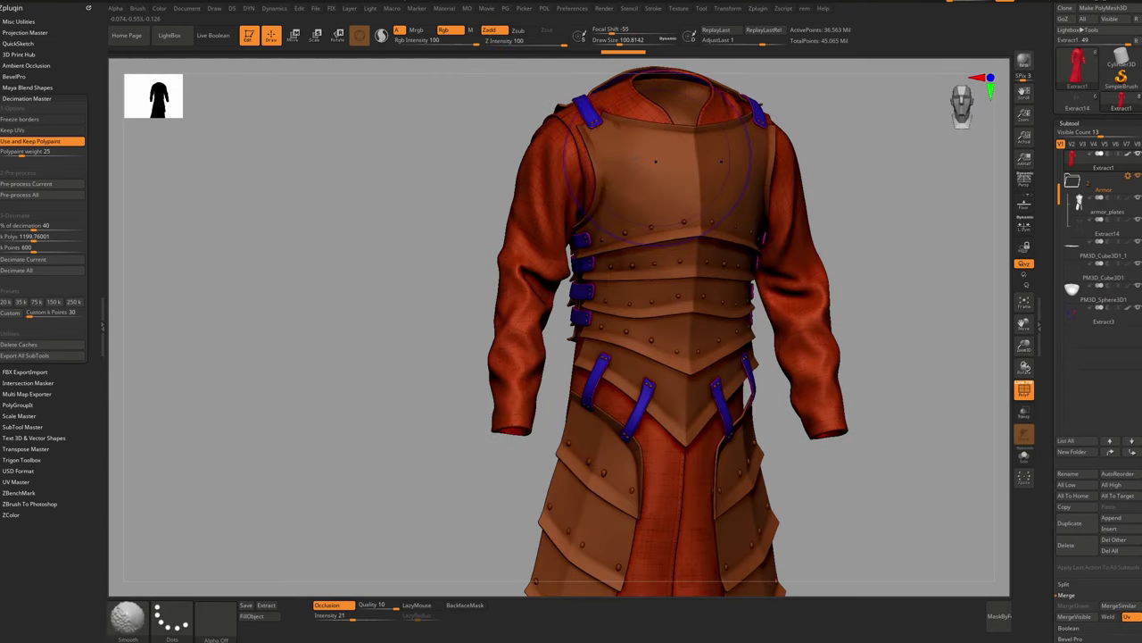
pyautogui.hotkey('shift', 'f')
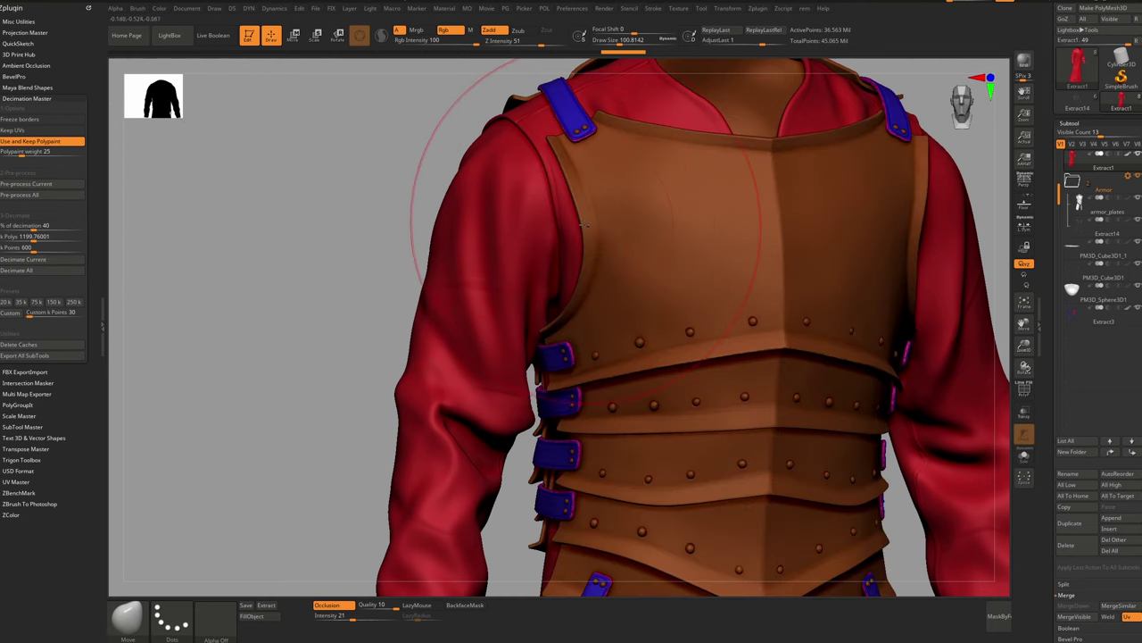
pyautogui.press('ctrl')
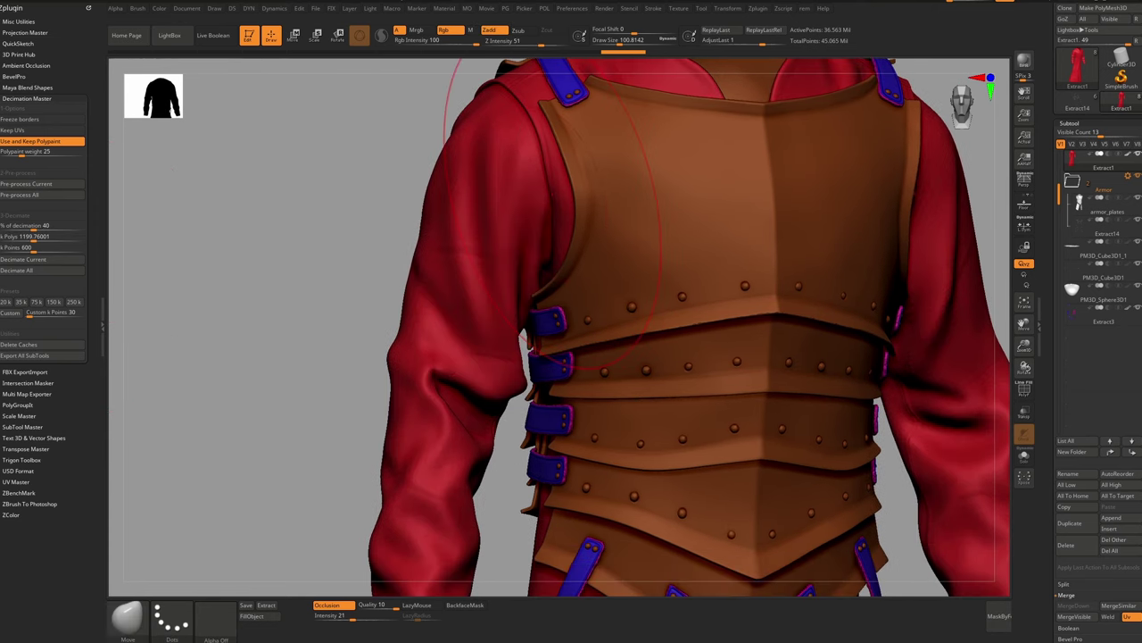
# Step: Save the tool in the ZTL folder under the new name 0_DECIMATED
pyautogui.click(1122, 25)
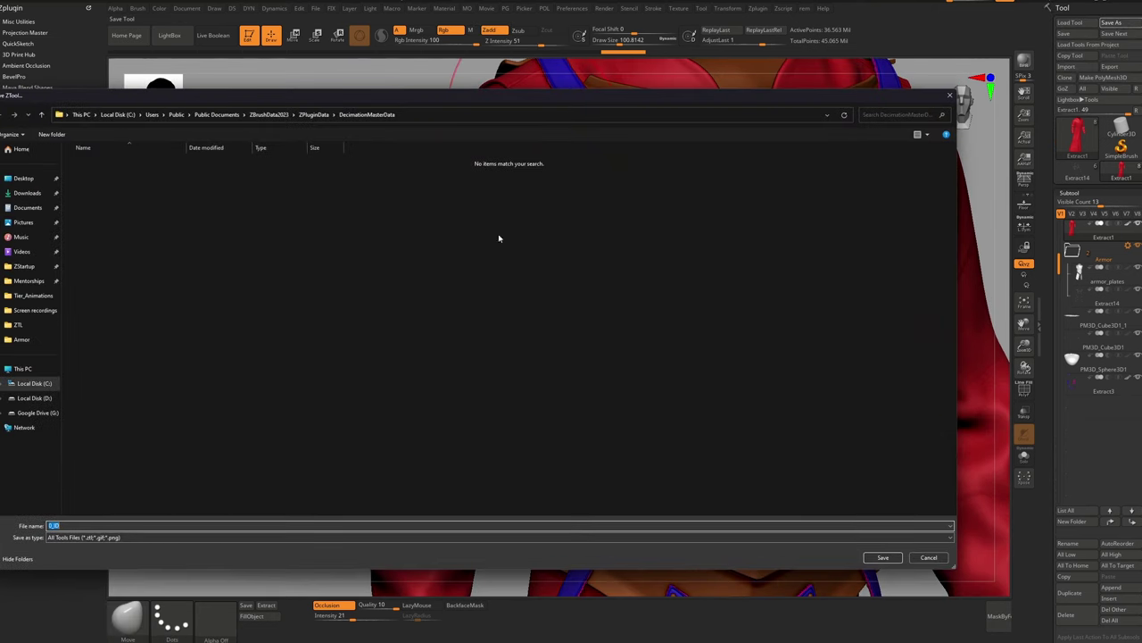
pyautogui.click(32, 327)
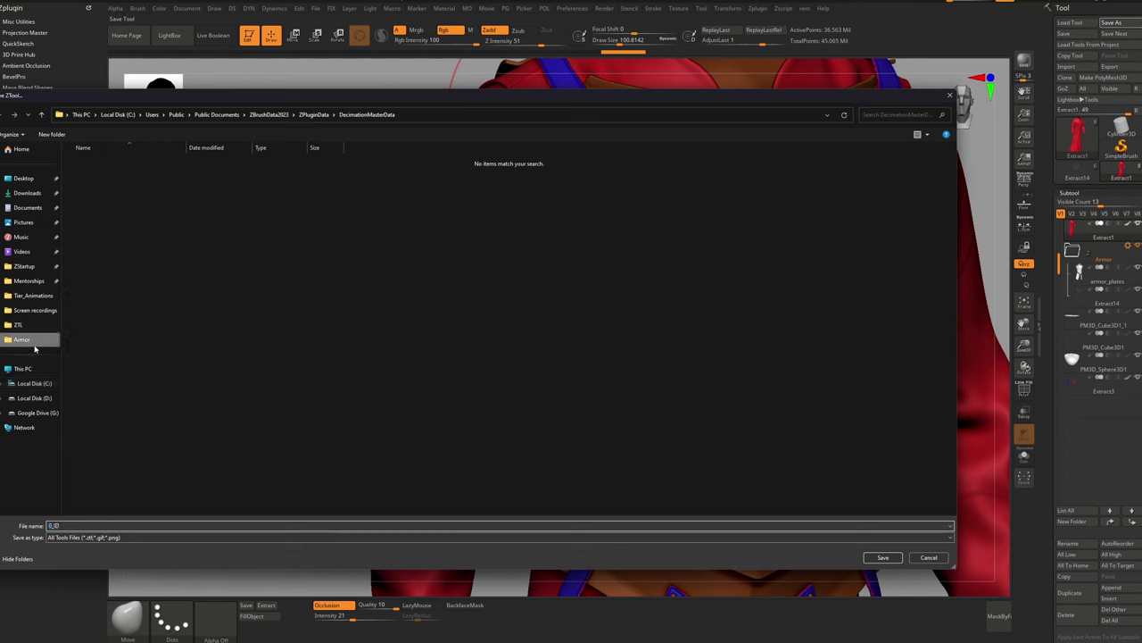
pyautogui.click(127, 179)
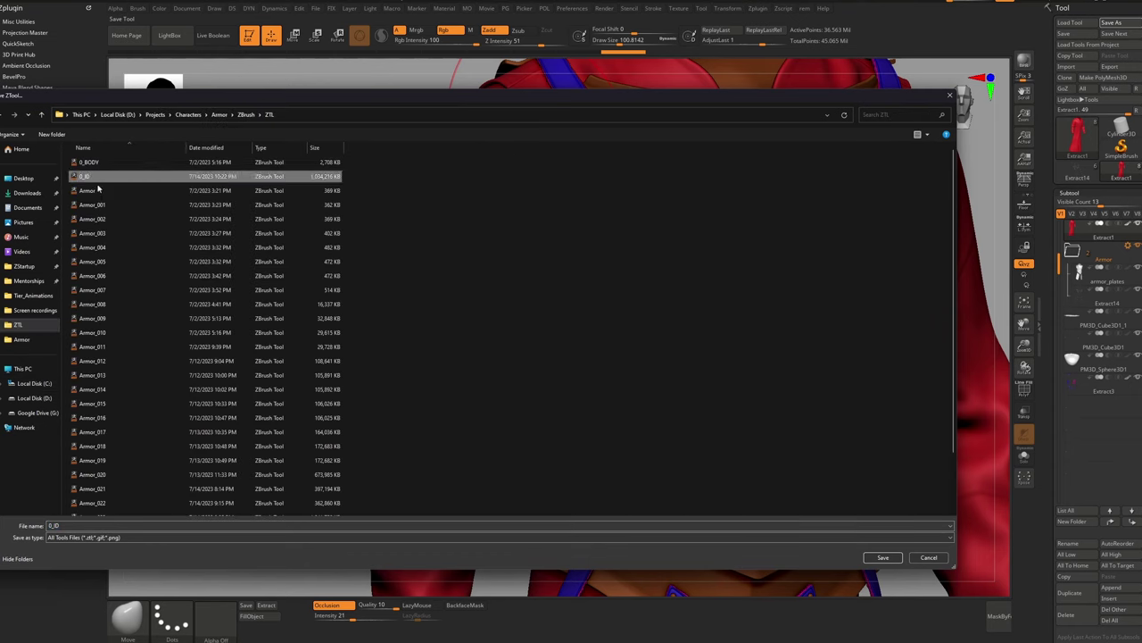
pyautogui.click(101, 525)
pyautogui.write('0_')
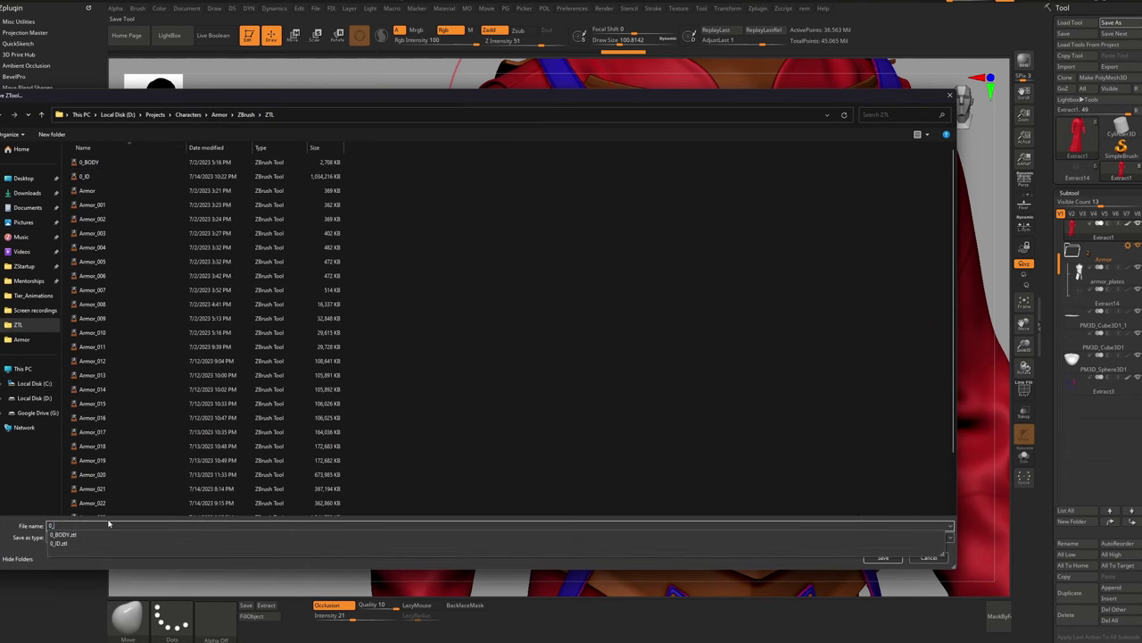
pyautogui.write('dEC')
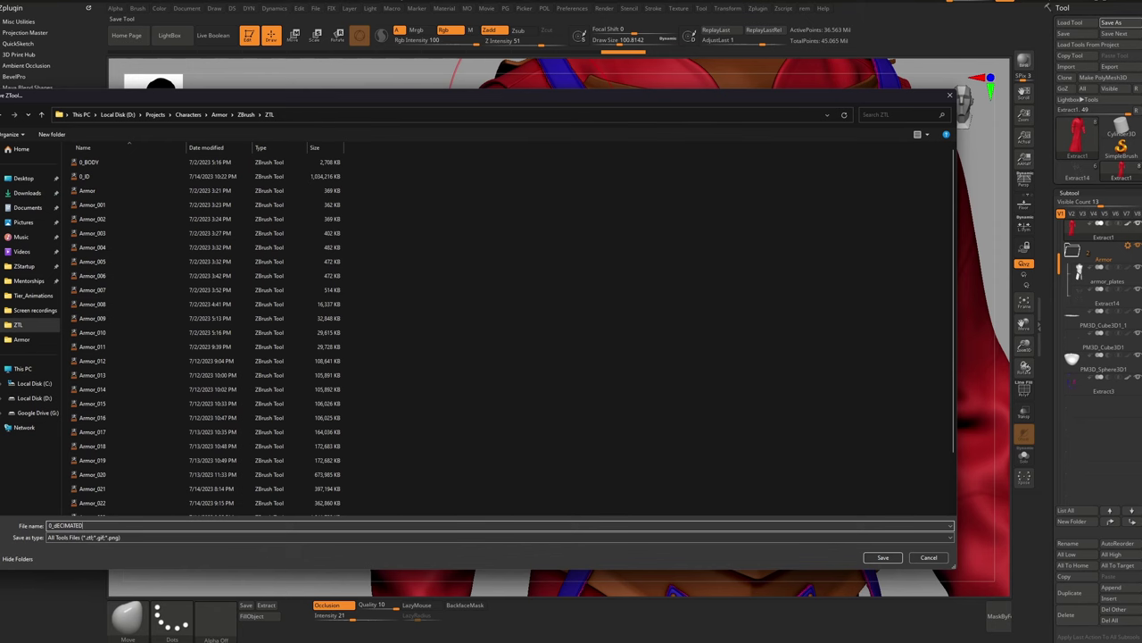
pyautogui.write('IMATED')
pyautogui.press('Return')
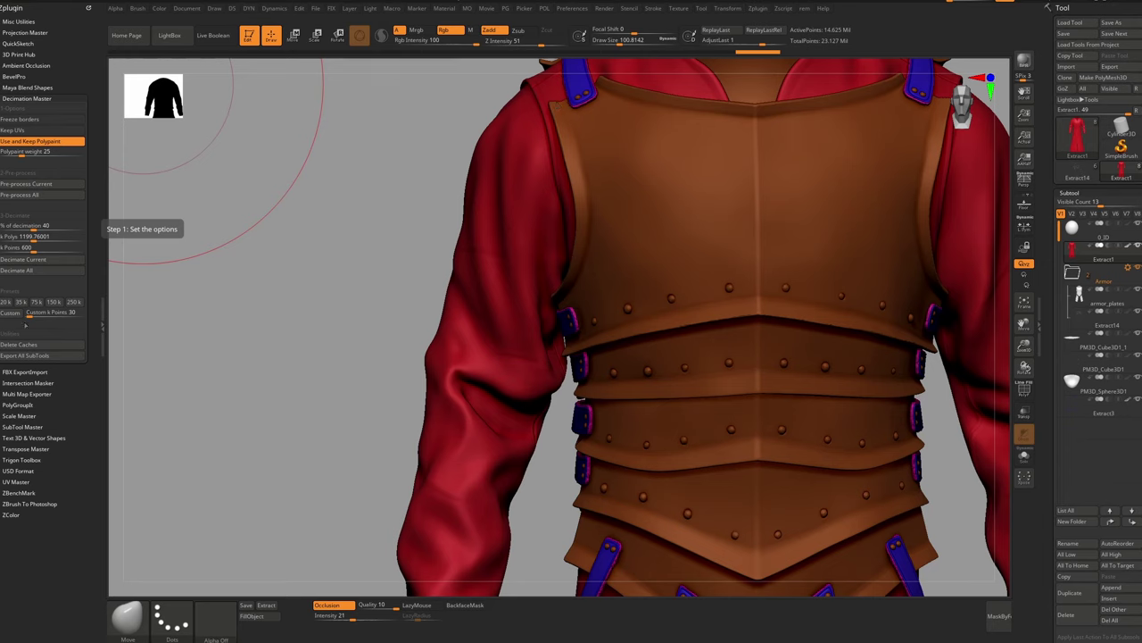
# Step: Decimate all subtools at 4 percent, cutting the total to about 925,098 points
pyautogui.moveTo(34, 229); pyautogui.dragTo(12, 230)
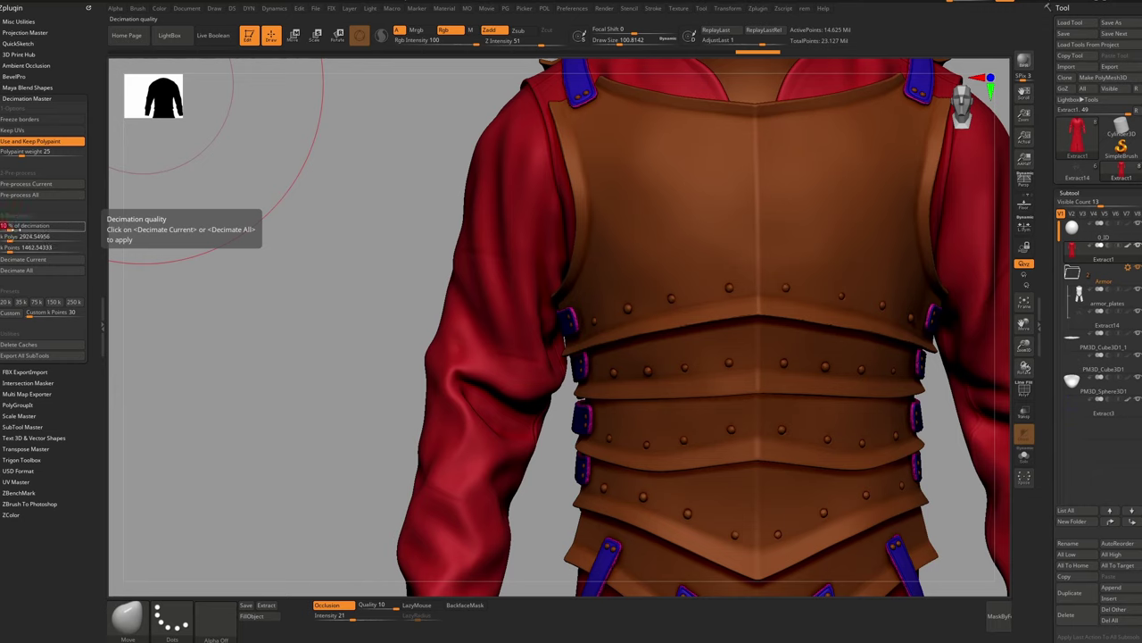
pyautogui.click(43, 269)
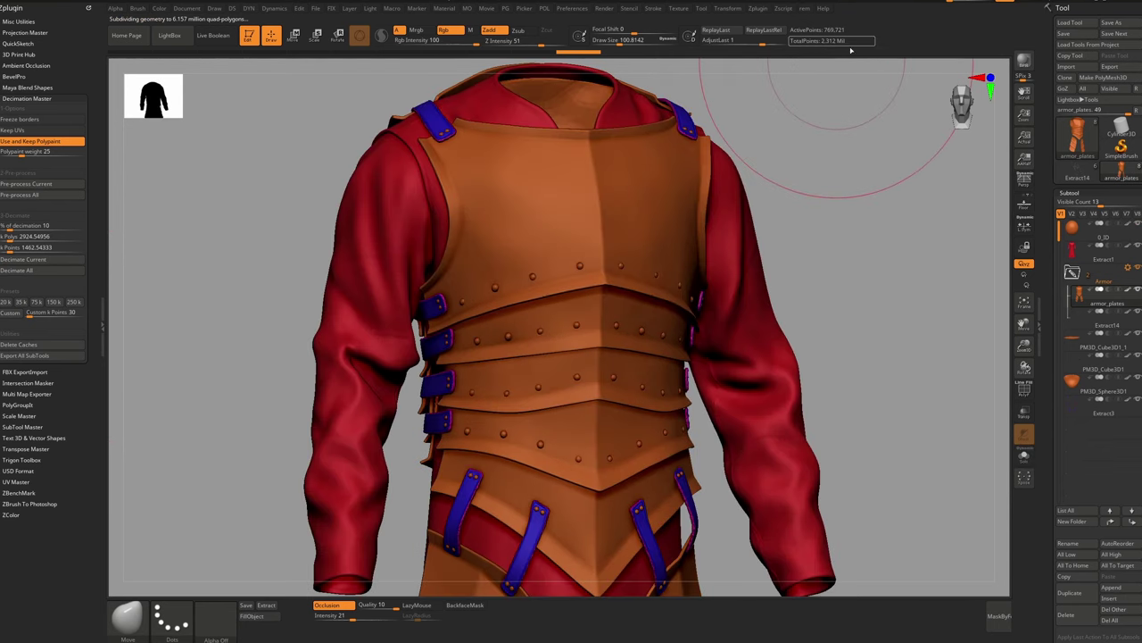
pyautogui.click(49, 228)
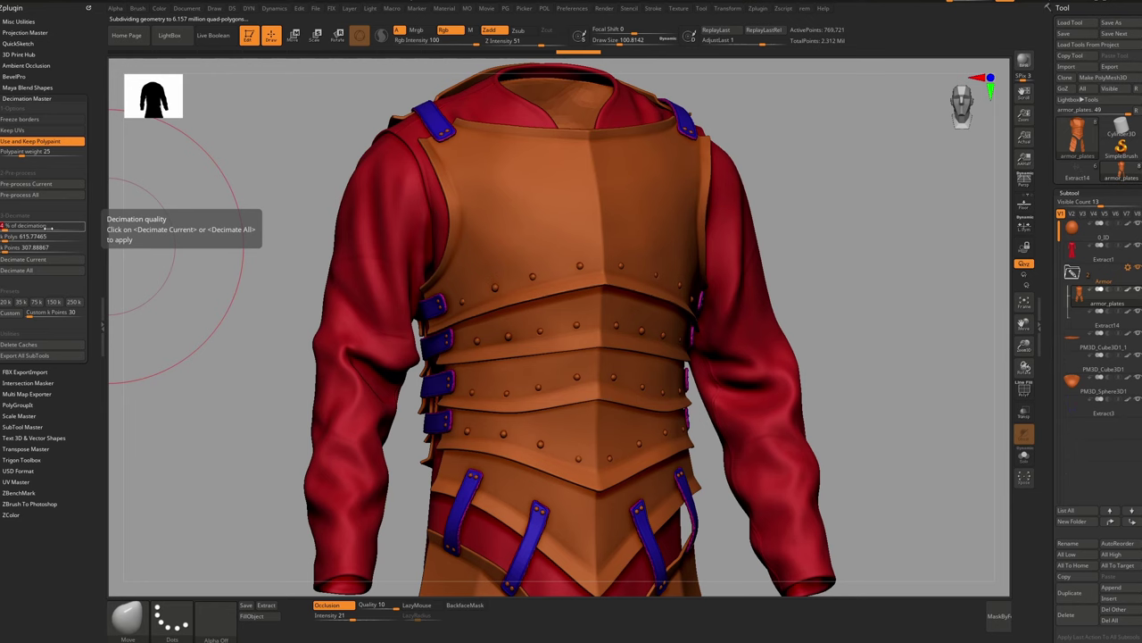
pyautogui.press('Return')
pyautogui.click(51, 271)
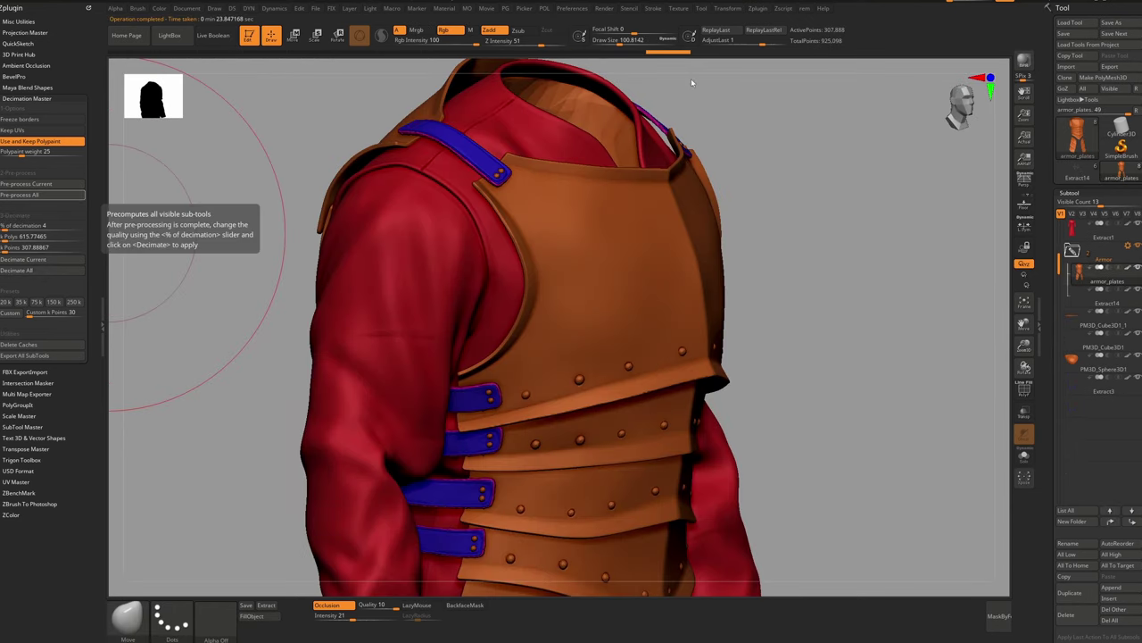
# Step: Select the PM3D_Sphere3D1 piece and view it solo
pyautogui.moveTo(623, 119); pyautogui.dragTo(538, 214, button='right')
pyautogui.keyDown('alt'); pyautogui.click(583, 127); pyautogui.keyUp('alt')
pyautogui.hotkey('shift', 'alt', 's')
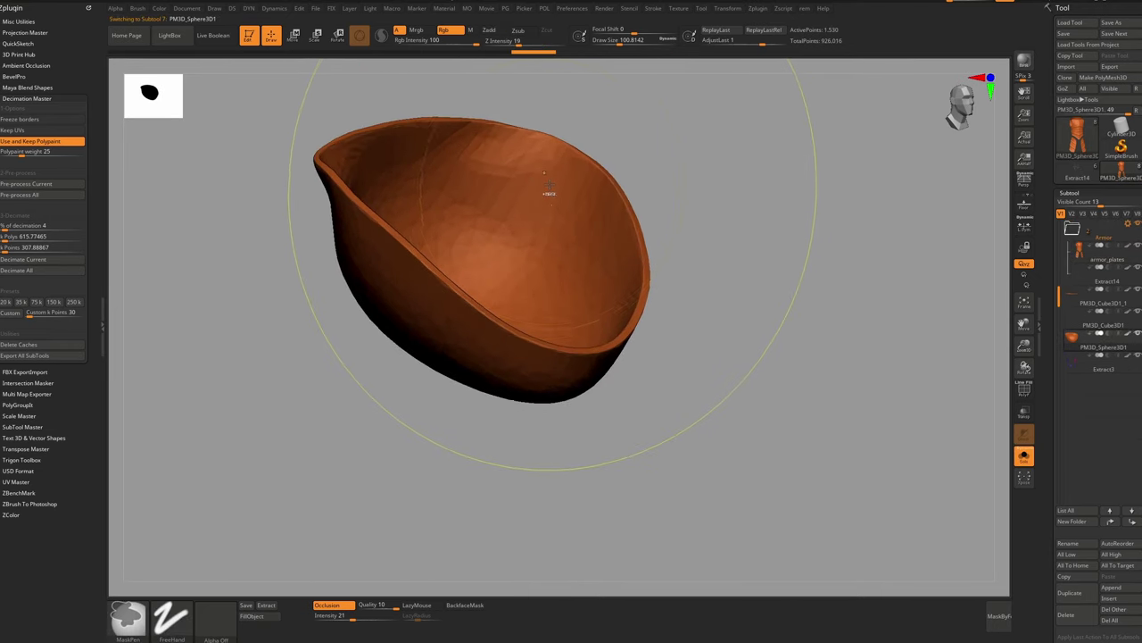
# Step: Isolate the Extract14 rivets and permanently delete that subtool
pyautogui.moveTo(536, 134)
pyautogui.keyDown('ctrl'); pyautogui.mouseDown(button='right')
pyautogui.moveTo(511, 229)
pyautogui.moveTo(477, 201)
pyautogui.moveTo(486, 269)
pyautogui.mouseUp(button='right'); pyautogui.keyUp('ctrl')
pyautogui.hotkey('shift', 'alt', 's')
pyautogui.keyDown('alt'); pyautogui.moveTo(346, 495); pyautogui.dragTo(422, 208, button='right'); pyautogui.keyUp('alt')
pyautogui.keyDown('alt'); pyautogui.click(581, 340); pyautogui.keyUp('alt')
pyautogui.keyDown('shift'); pyautogui.moveTo(581, 340); pyautogui.dragTo(580, 199, button='right'); pyautogui.keyUp('shift')
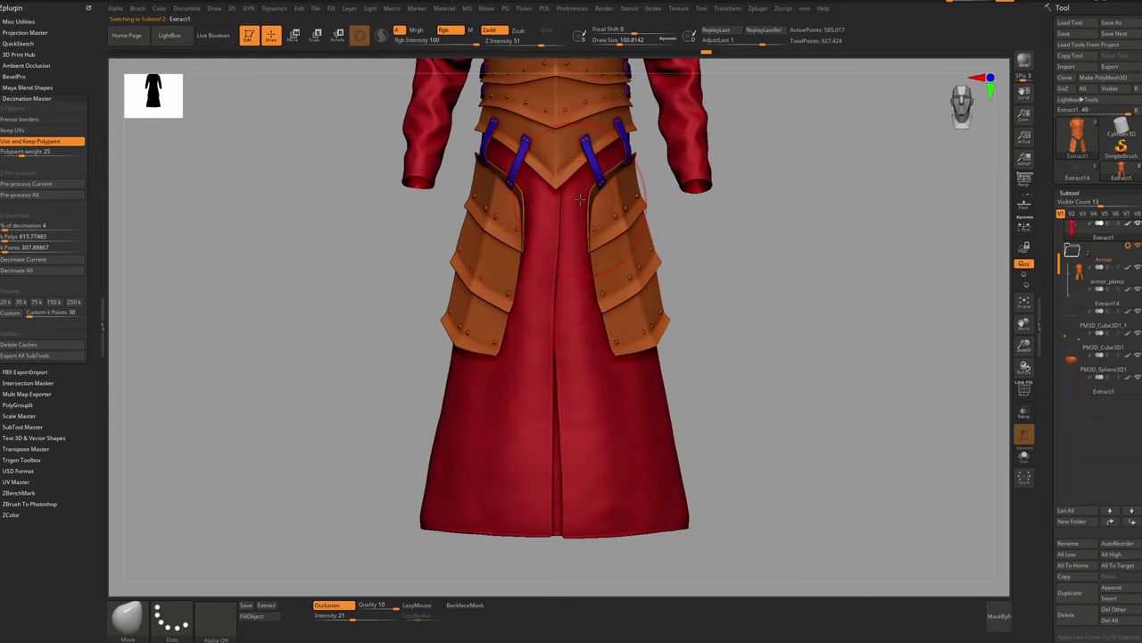
pyautogui.keyDown('alt'); pyautogui.click(646, 258); pyautogui.keyUp('alt')
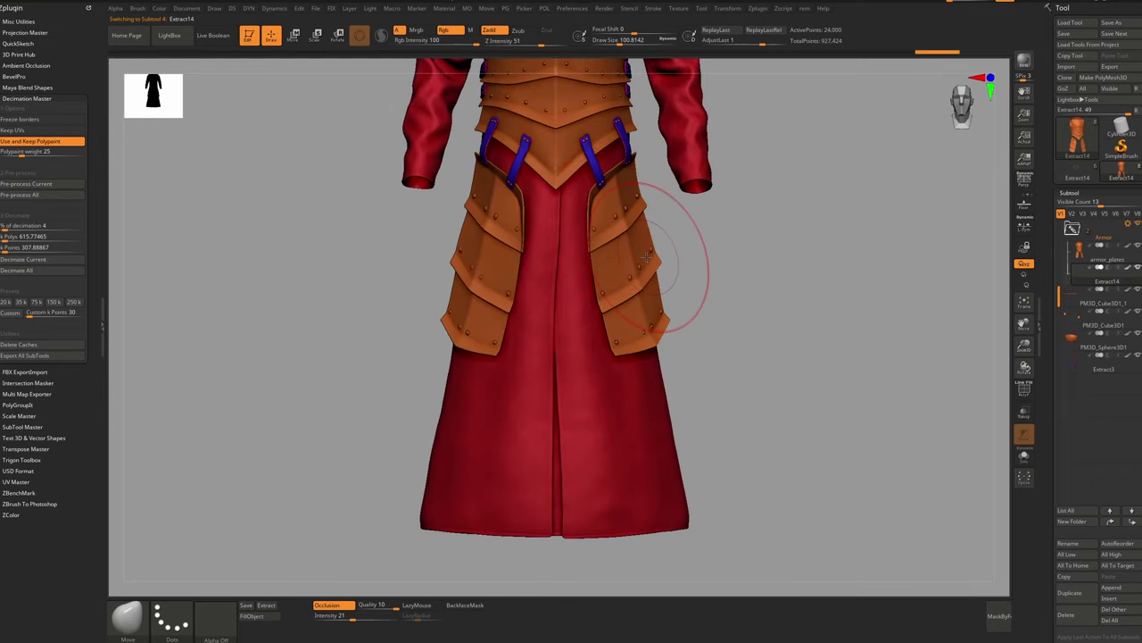
pyautogui.hotkey('shift', 'alt', 's')
pyautogui.keyDown('ctrl'); pyautogui.moveTo(610, 195); pyautogui.dragTo(739, 387, button='right'); pyautogui.keyUp('ctrl')
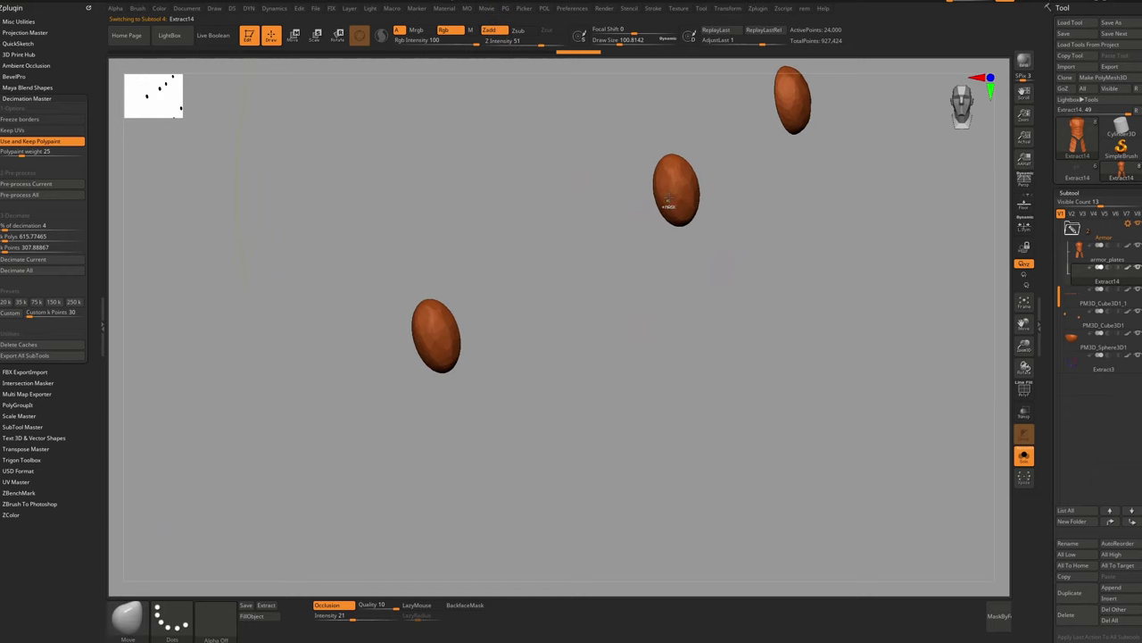
pyautogui.keyDown('ctrl'); pyautogui.moveTo(669, 200); pyautogui.dragTo(637, 233, button='right'); pyautogui.keyUp('ctrl')
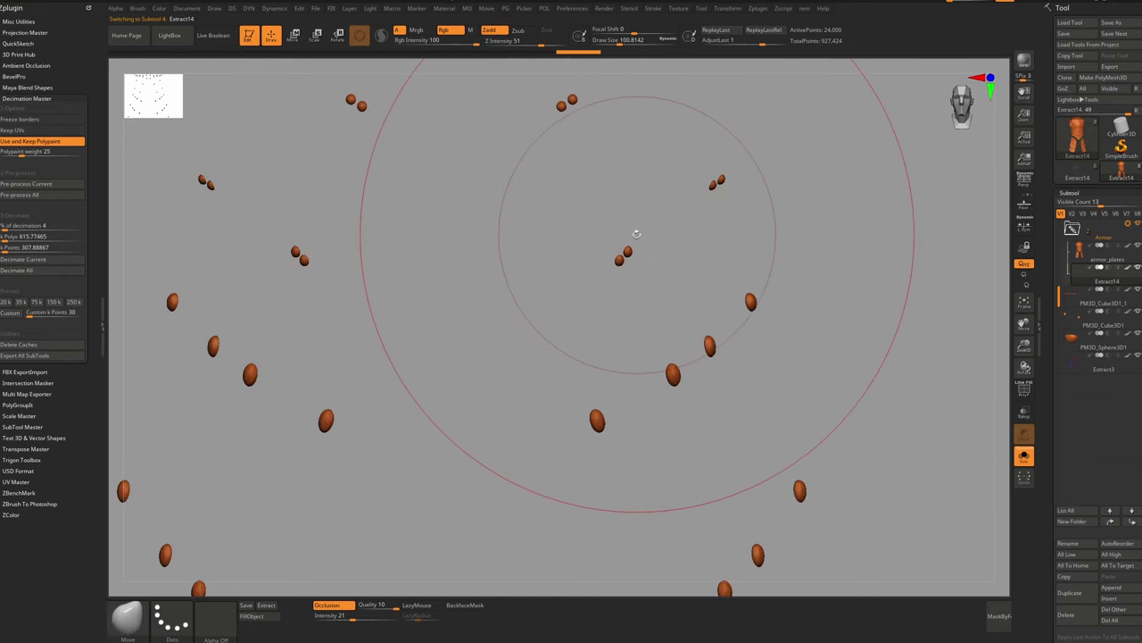
pyautogui.moveTo(1112, 464); pyautogui.dragTo(1110, 433)
pyautogui.click(1073, 585)
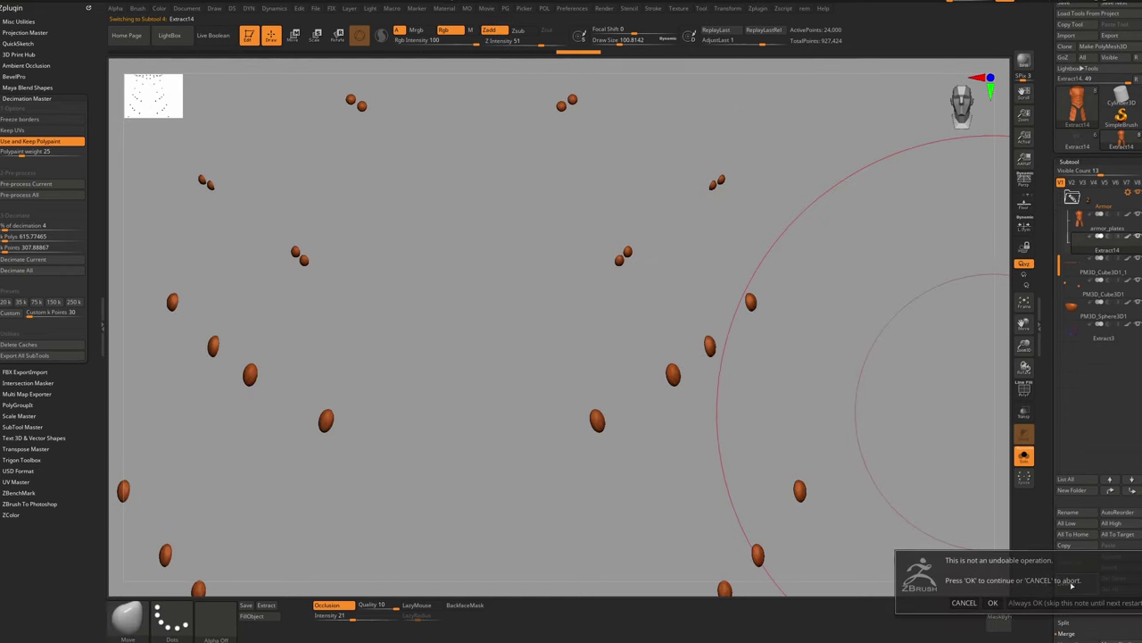
pyautogui.click(992, 602)
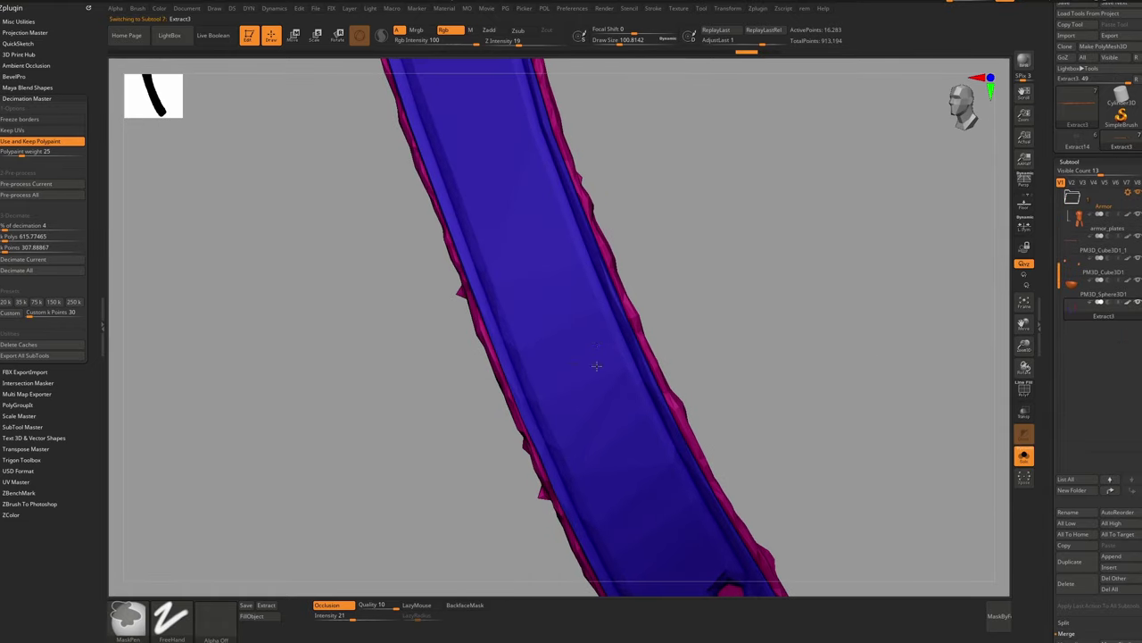
# Step: Undo the Extract3 straps' decimation and re-decimate them at about 35.6 percent
pyautogui.keyDown('ctrl'); pyautogui.moveTo(598, 365); pyautogui.dragTo(581, 196, button='right'); pyautogui.keyUp('ctrl')
pyautogui.keyDown('ctrl'); pyautogui.moveTo(580, 384); pyautogui.dragTo(568, 303, button='right'); pyautogui.keyUp('ctrl')
pyautogui.moveTo(625, 326)
pyautogui.keyDown('shift'); pyautogui.mouseDown(button='right')
pyautogui.moveTo(590, 336)
pyautogui.moveTo(580, 259)
pyautogui.mouseUp(button='right'); pyautogui.keyUp('shift')
pyautogui.moveTo(839, 429); pyautogui.dragTo(788, 449, button='right')
pyautogui.keyDown('ctrl'); pyautogui.moveTo(598, 223); pyautogui.dragTo(595, 309, button='right'); pyautogui.keyUp('ctrl')
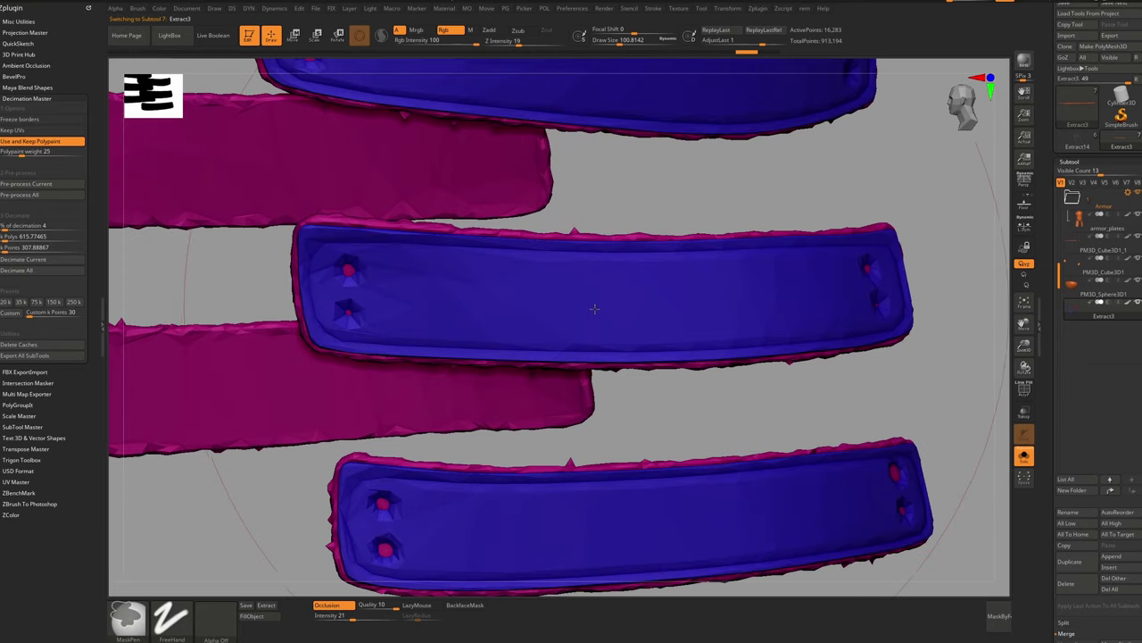
pyautogui.hotkey('ctrl', 'z')
pyautogui.hotkey('ctrl', 'z')
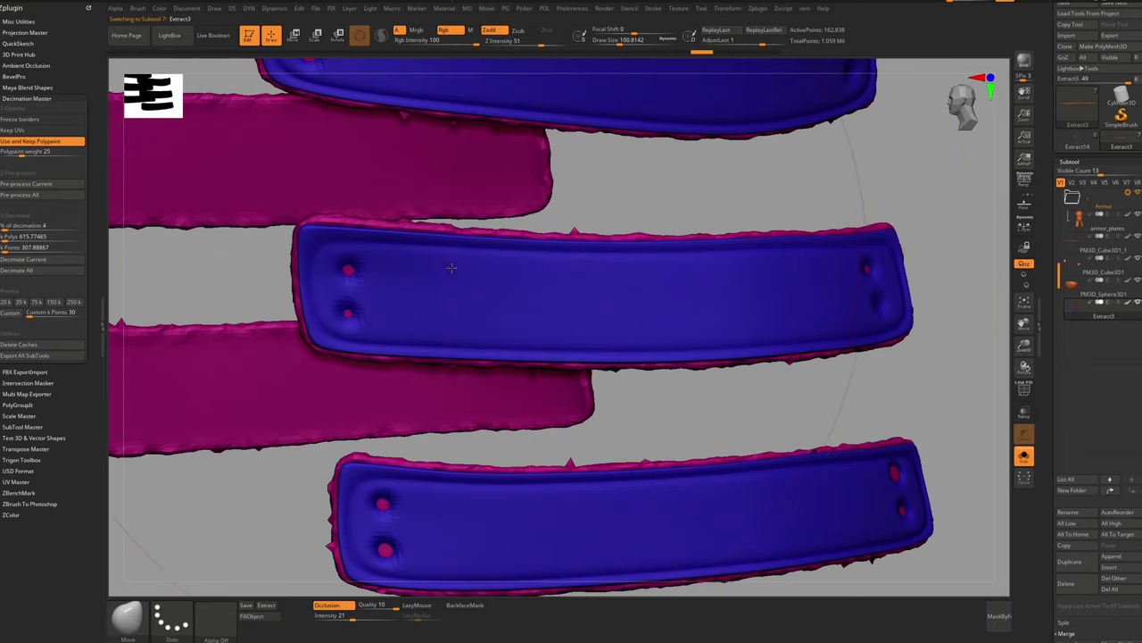
pyautogui.keyDown('ctrl'); pyautogui.moveTo(451, 268); pyautogui.dragTo(460, 225, button='right'); pyautogui.keyUp('ctrl')
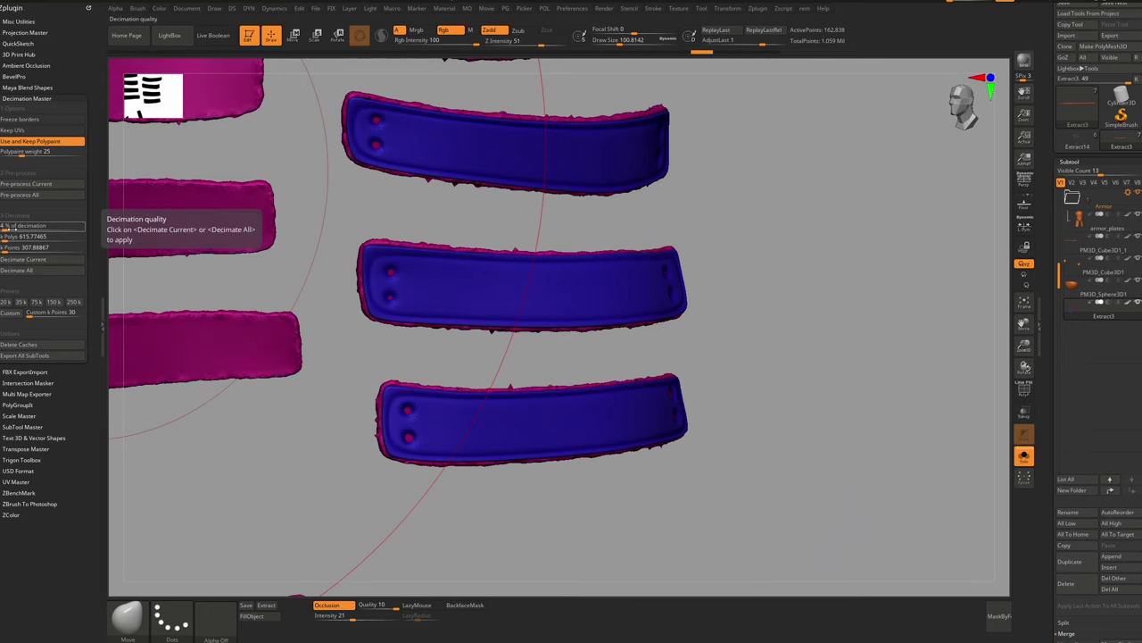
pyautogui.moveTo(12, 229); pyautogui.dragTo(31, 230)
pyautogui.click(38, 260)
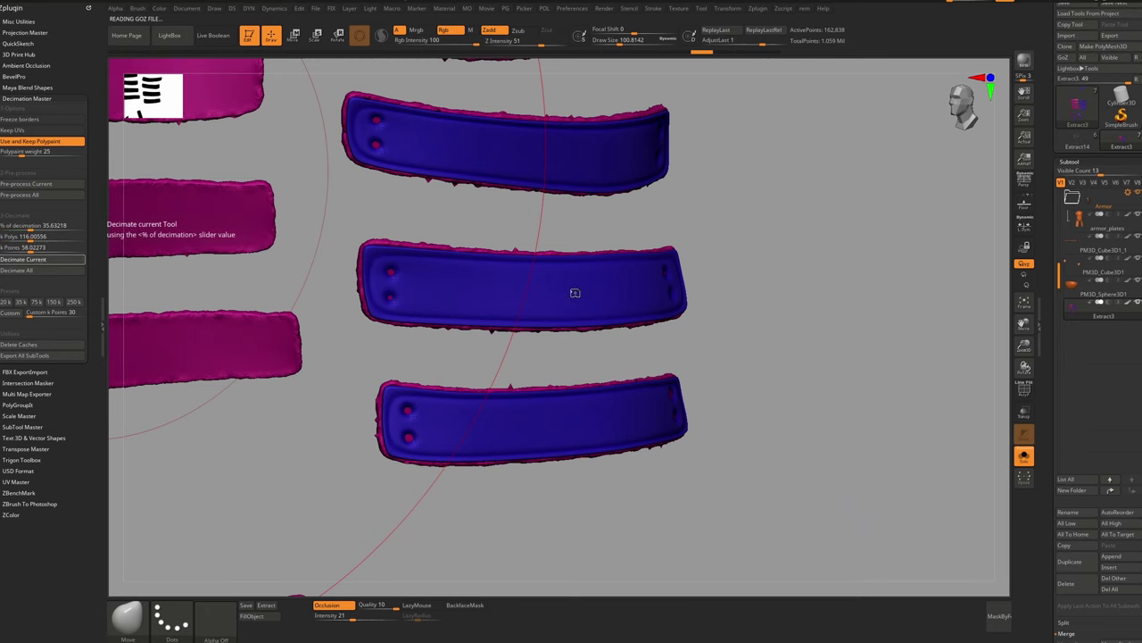
pyautogui.moveTo(448, 270)
pyautogui.keyDown('ctrl'); pyautogui.mouseDown(button='right')
pyautogui.moveTo(457, 285)
pyautogui.moveTo(348, 183)
pyautogui.mouseUp(button='right'); pyautogui.keyUp('ctrl')
pyautogui.keyDown('ctrl'); pyautogui.moveTo(454, 248); pyautogui.dragTo(760, 80, button='right'); pyautogui.keyUp('ctrl')
pyautogui.keyDown('ctrl'); pyautogui.moveTo(457, 339); pyautogui.dragTo(446, 235, button='right'); pyautogui.keyUp('ctrl')
# Step: Isolate the red robe Extract1 and decimate it at 2 percent
pyautogui.hotkey('alt', 's')
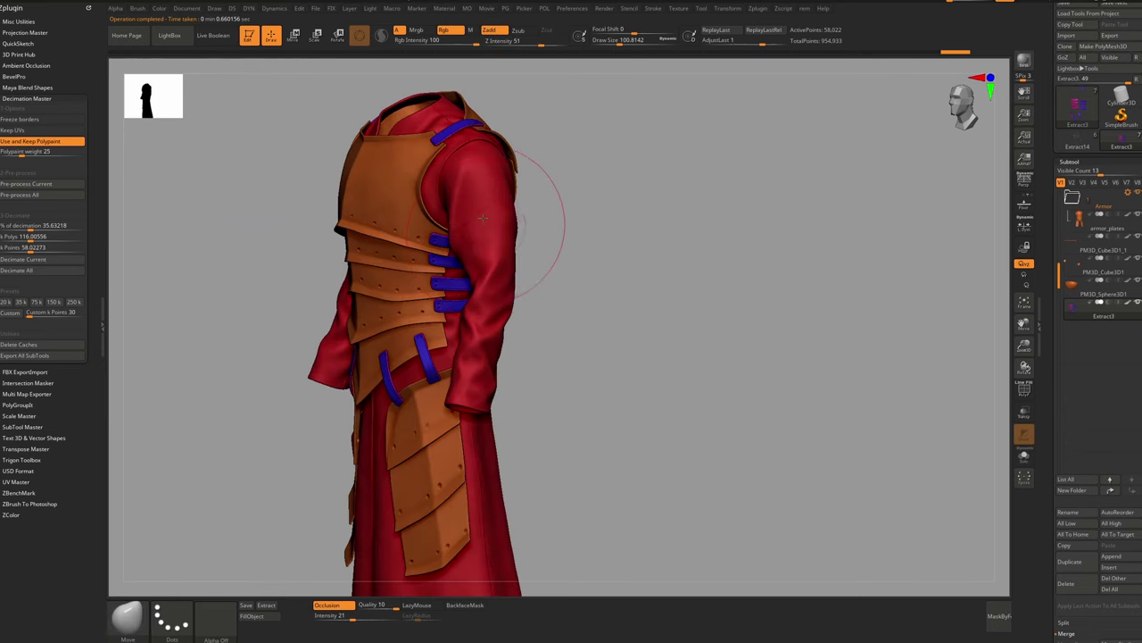
pyautogui.keyDown('alt'); pyautogui.click(466, 166); pyautogui.keyUp('alt')
pyautogui.hotkey('alt', 's')
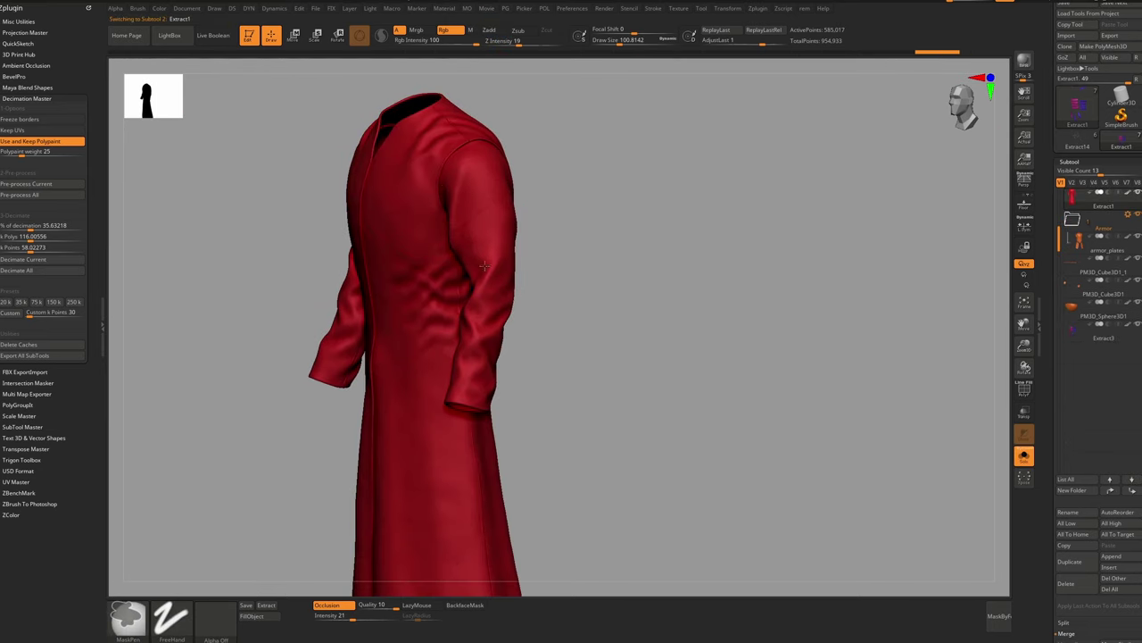
pyautogui.keyDown('ctrl'); pyautogui.moveTo(469, 160); pyautogui.dragTo(564, 239, button='right'); pyautogui.keyUp('ctrl')
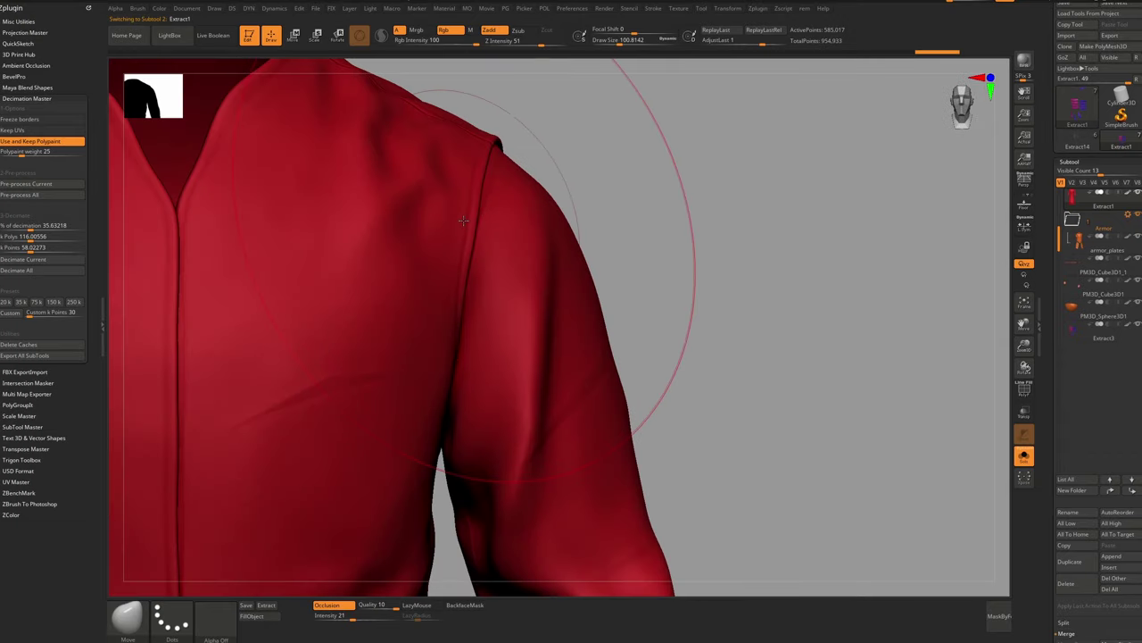
pyautogui.keyDown('ctrl'); pyautogui.moveTo(482, 257); pyautogui.dragTo(501, 297, button='right'); pyautogui.keyUp('ctrl')
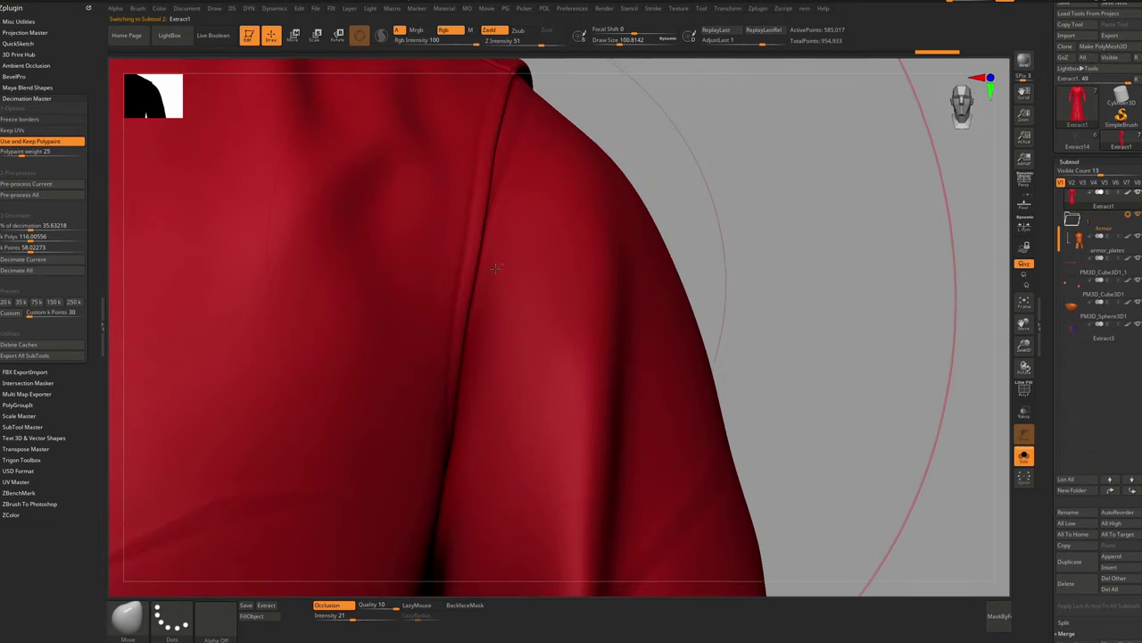
pyautogui.click(29, 226)
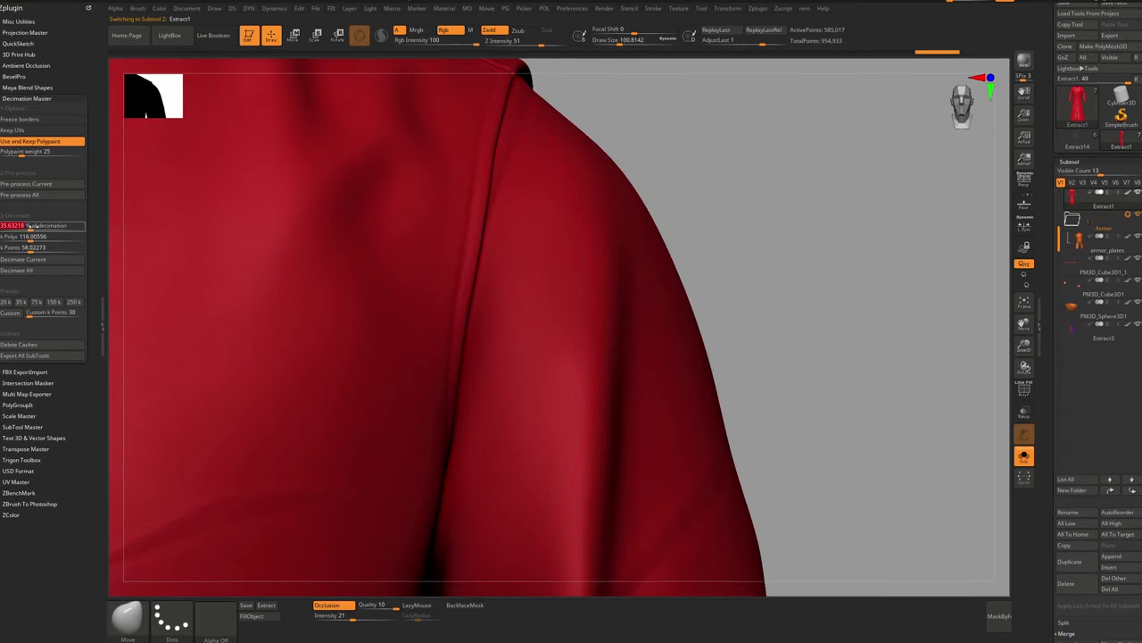
pyautogui.press('Return')
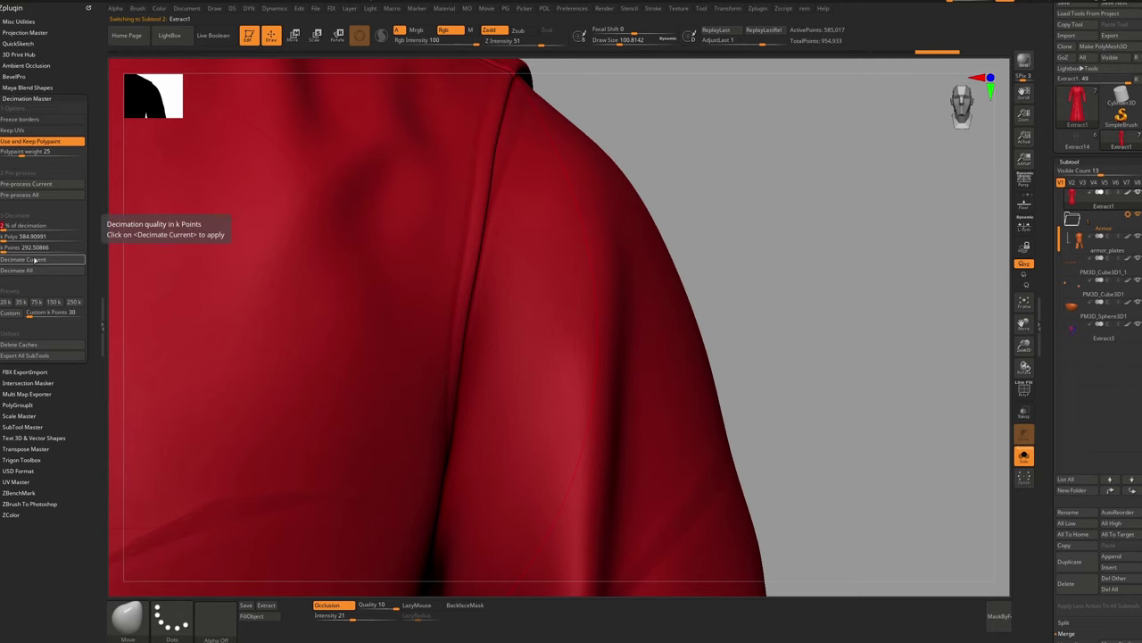
pyautogui.click(37, 259)
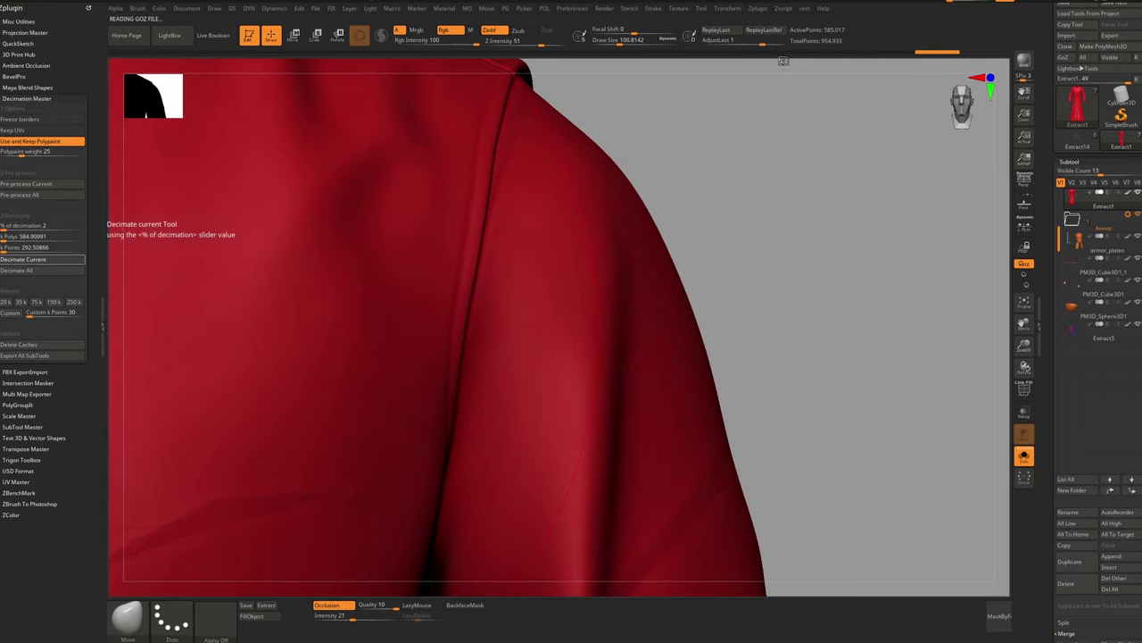
# Step: Inspect the decimated robe and enter 1 as a new decimation percentage
pyautogui.keyDown('ctrl'); pyautogui.moveTo(616, 427); pyautogui.dragTo(645, 450, button='right'); pyautogui.keyUp('ctrl')
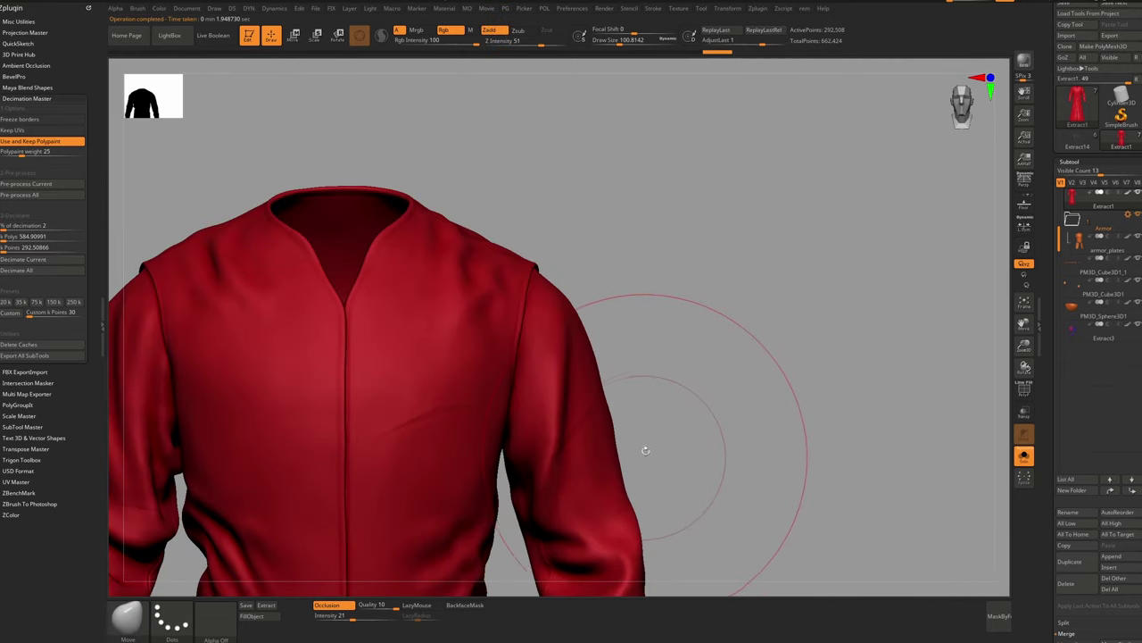
pyautogui.keyDown('alt'); pyautogui.moveTo(576, 401); pyautogui.dragTo(512, 126, button='right'); pyautogui.keyUp('alt')
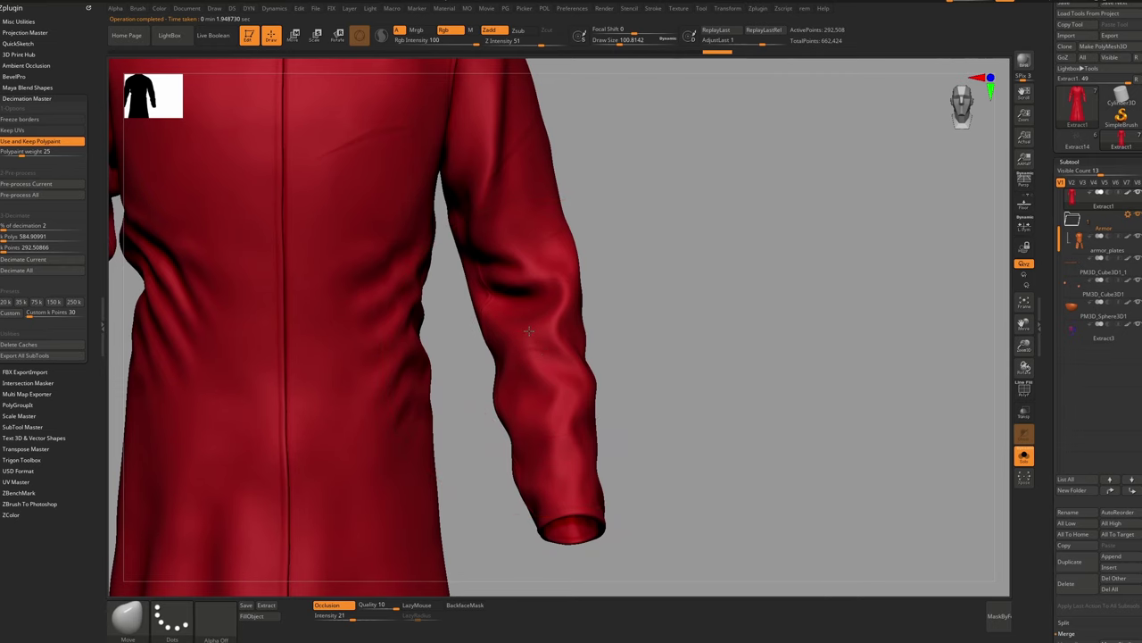
pyautogui.moveTo(529, 331); pyautogui.dragTo(138, 340)
pyautogui.click(20, 225)
pyautogui.write('1')
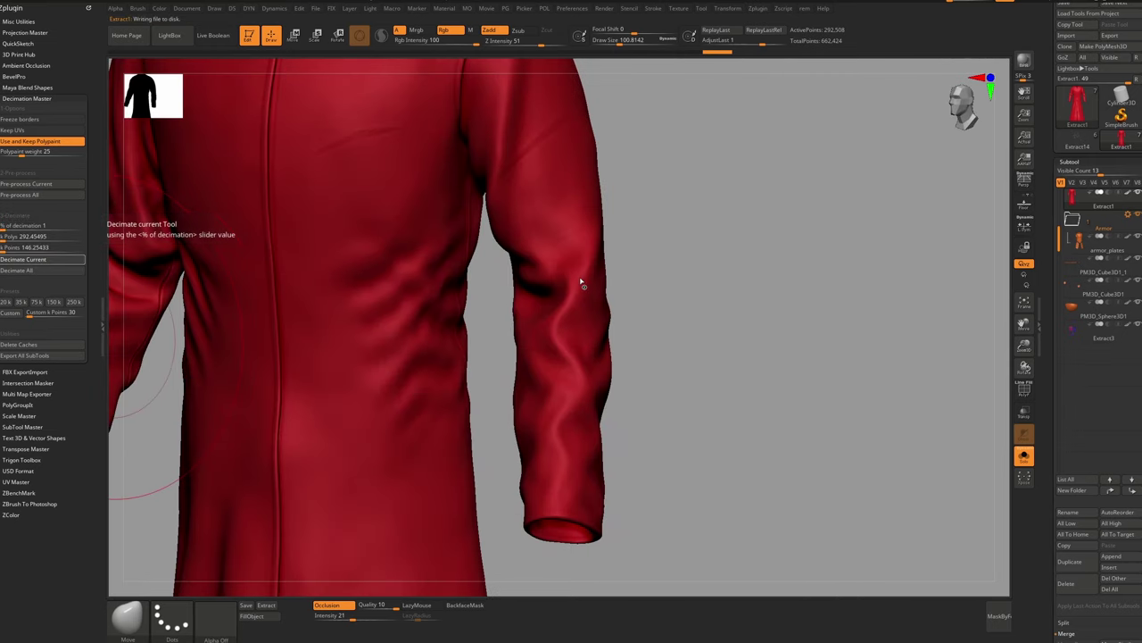
pyautogui.moveTo(541, 261)
pyautogui.keyDown('alt'); pyautogui.mouseDown(button='right')
pyautogui.moveTo(552, 429)
pyautogui.moveTo(537, 266)
pyautogui.mouseUp(button='right'); pyautogui.keyUp('alt')
pyautogui.hotkey('alt', 'shift', 's')
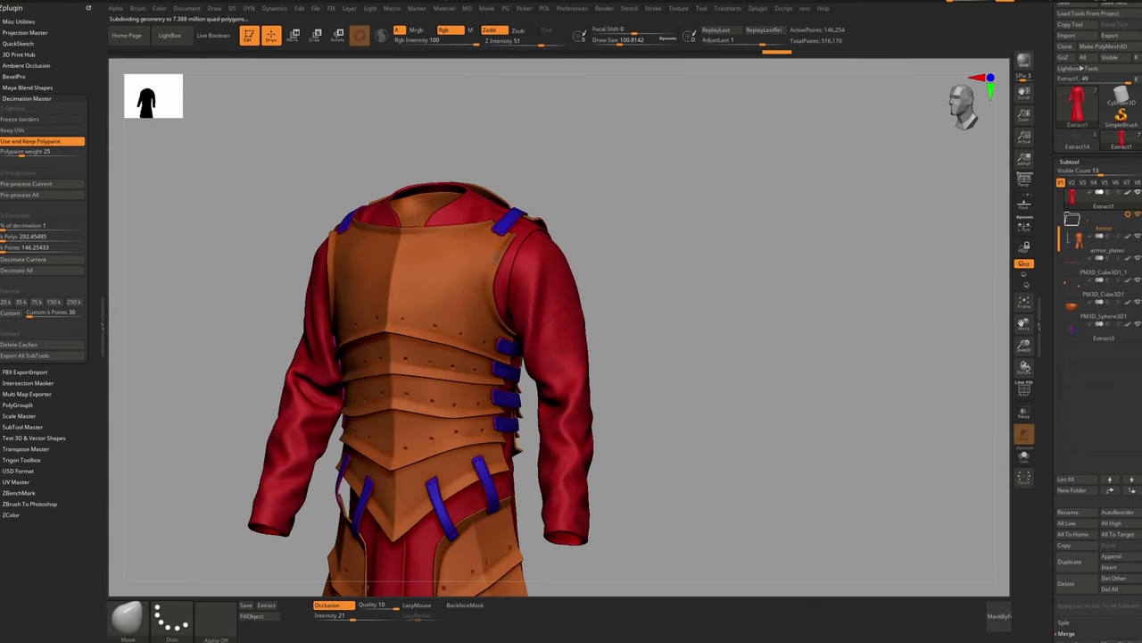
# Step: Isolate the armor_plates subtool at a lower subdivision level and inspect it
pyautogui.keyDown('alt'); pyautogui.click(512, 239); pyautogui.keyUp('alt')
pyautogui.hotkey('alt', 'shift', 's')
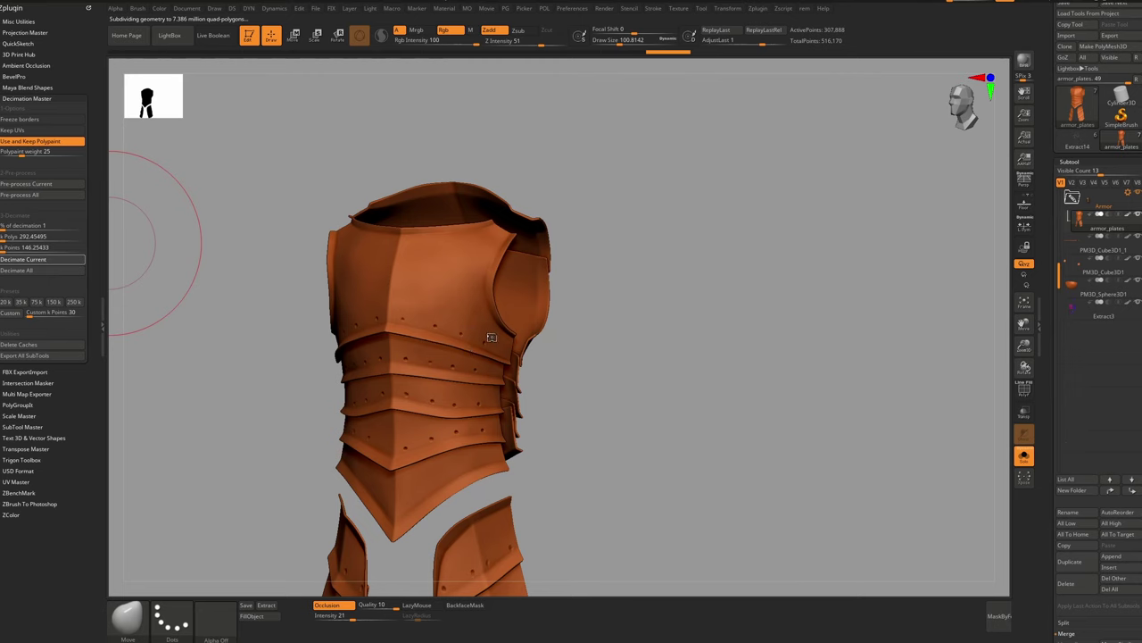
pyautogui.hotkey('shift', 'd')
pyautogui.moveTo(460, 324)
pyautogui.keyDown('alt'); pyautogui.mouseDown(button='right')
pyautogui.moveTo(520, 374)
pyautogui.moveTo(490, 374)
pyautogui.moveTo(527, 401)
pyautogui.moveTo(593, 401)
pyautogui.mouseUp(button='right'); pyautogui.keyUp('alt')
pyautogui.keyDown('alt'); pyautogui.moveTo(451, 495); pyautogui.dragTo(531, 279, button='right'); pyautogui.keyUp('alt')
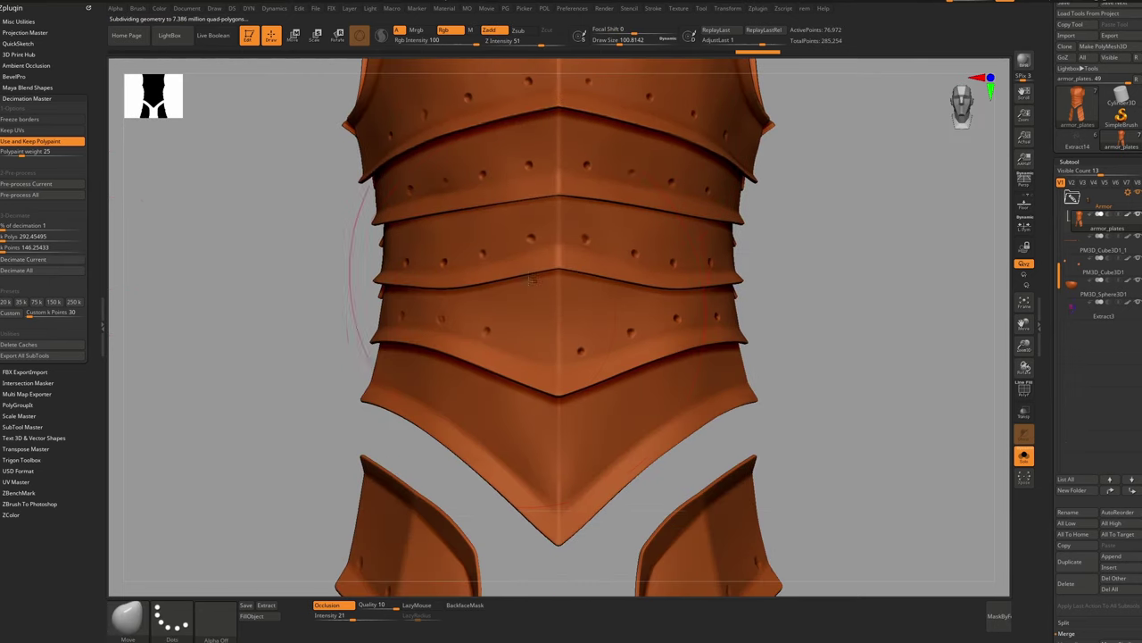
pyautogui.moveTo(451, 357); pyautogui.dragTo(544, 260, button='right')
pyautogui.hotkey('alt', 'shift', 's')
pyautogui.moveTo(459, 257); pyautogui.dragTo(433, 254, button='right')
pyautogui.moveTo(568, 304)
pyautogui.keyDown('ctrl'); pyautogui.mouseDown(button='right')
pyautogui.moveTo(571, 238)
pyautogui.moveTo(555, 231)
pyautogui.moveTo(562, 281)
pyautogui.moveTo(639, 264)
pyautogui.mouseUp(button='right'); pyautogui.keyUp('ctrl')
pyautogui.hotkey('alt', 'shift', 's')
# Step: Check the Extract3 straps and the armor plates each in solo
pyautogui.hotkey('alt', 'shift', 's')
pyautogui.keyDown('alt'); pyautogui.click(635, 309); pyautogui.keyUp('alt')
pyautogui.hotkey('alt', 'shift', 's')
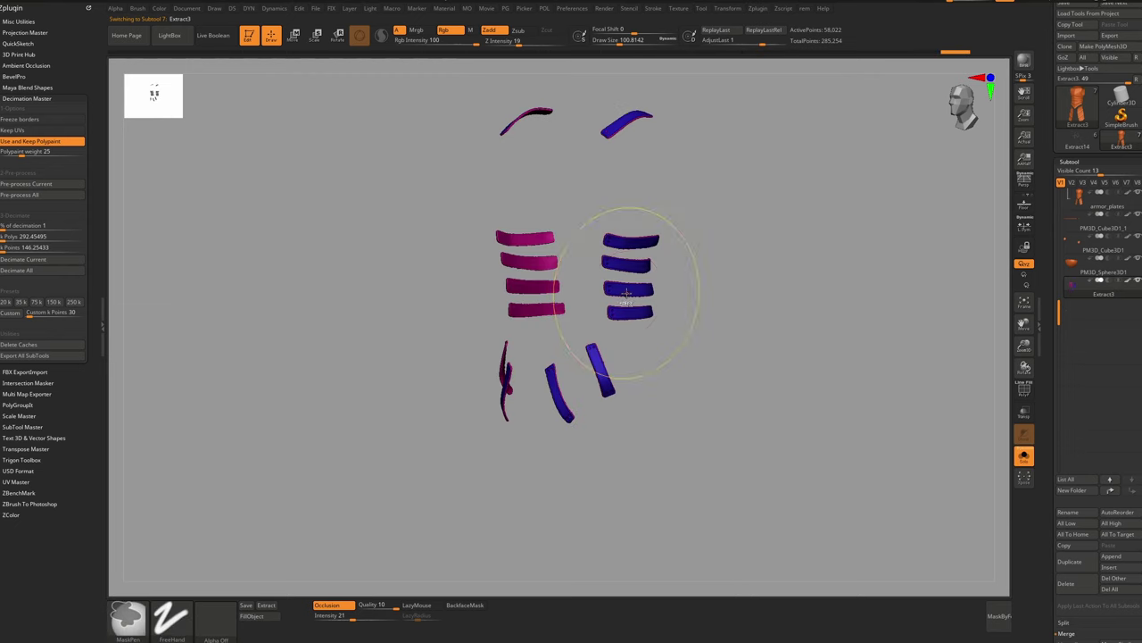
pyautogui.keyDown('alt'); pyautogui.moveTo(304, 167); pyautogui.dragTo(453, 285, button='right'); pyautogui.keyUp('alt')
pyautogui.hotkey('alt', 'shift', 's')
pyautogui.keyDown('alt'); pyautogui.click(706, 329); pyautogui.keyUp('alt')
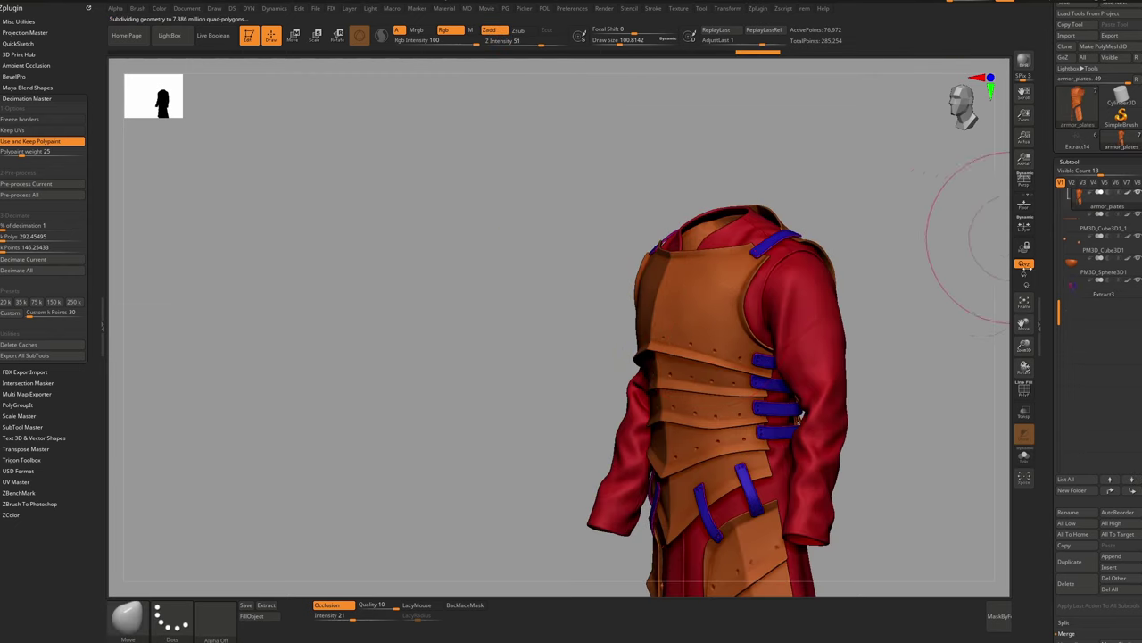
pyautogui.moveTo(786, 293)
pyautogui.keyDown('alt'); pyautogui.mouseDown(button='right')
pyautogui.moveTo(700, 212)
pyautogui.moveTo(669, 218)
pyautogui.moveTo(664, 177)
pyautogui.moveTo(624, 216)
pyautogui.mouseUp(button='right'); pyautogui.keyUp('alt')
# Step: Move the red robe Extract1 to the bottom of the subtool list
pyautogui.hotkey('alt', 'shift', 's')
pyautogui.hotkey('alt', 'shift', 's')
pyautogui.keyDown('alt'); pyautogui.click(615, 157); pyautogui.keyUp('alt')
pyautogui.hotkey('alt', 'shift', 's')
pyautogui.moveTo(553, 319); pyautogui.dragTo(585, 193, button='right')
pyautogui.moveTo(536, 346); pyautogui.dragTo(975, 357, button='right')
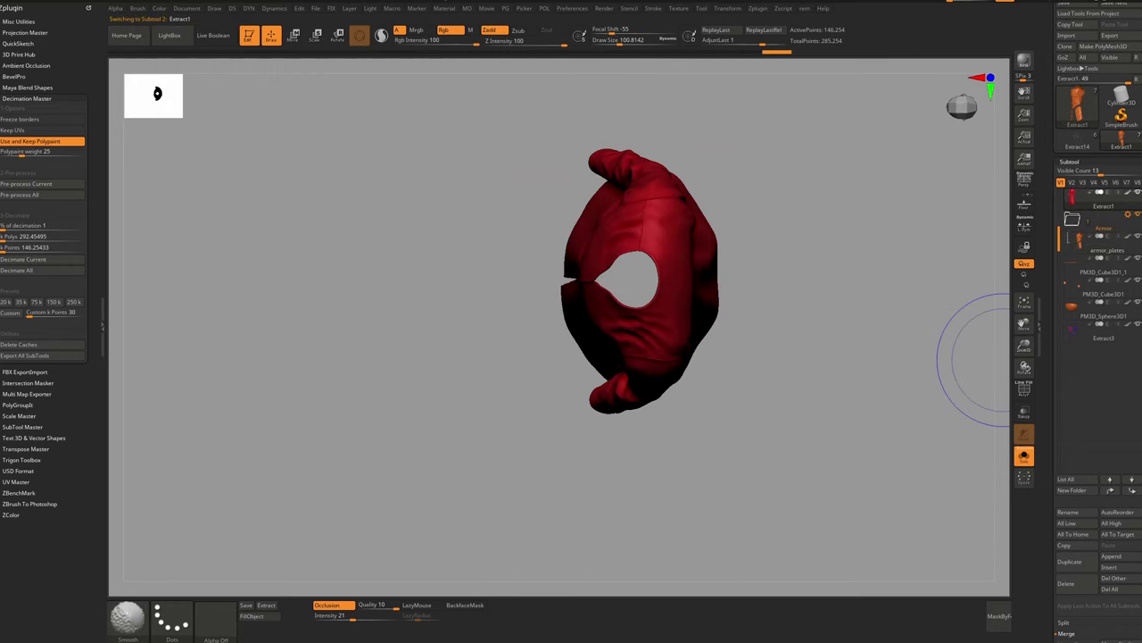
pyautogui.keyDown('shift'); pyautogui.click(1133, 493); pyautogui.keyUp('shift')
pyautogui.moveTo(638, 287); pyautogui.dragTo(574, 330, button='right')
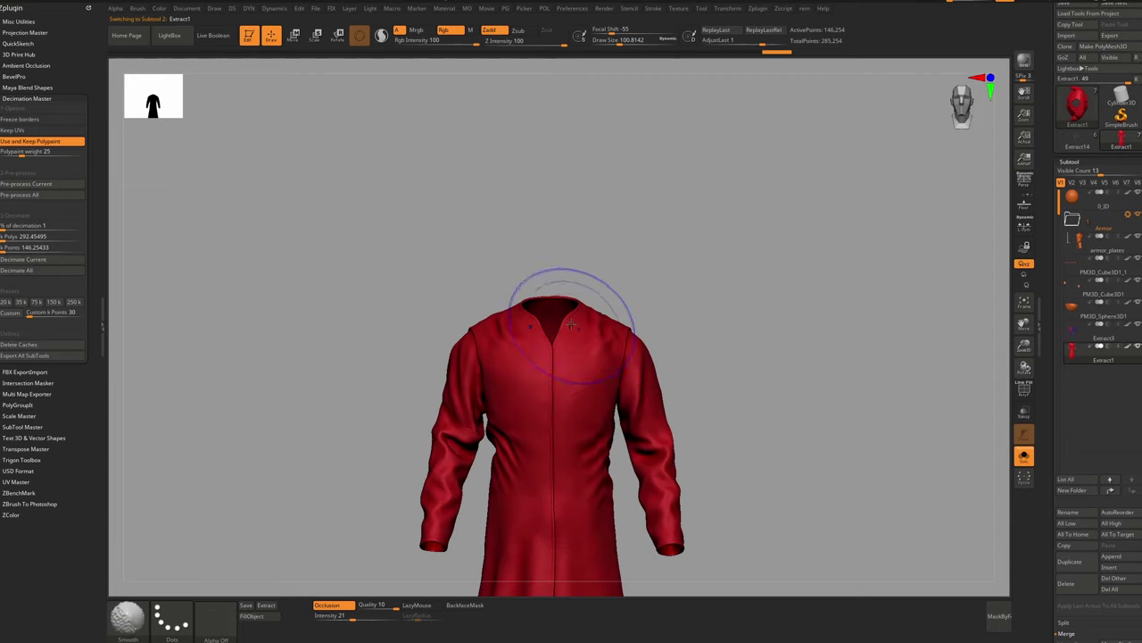
pyautogui.hotkey('alt', 'shift', 's')
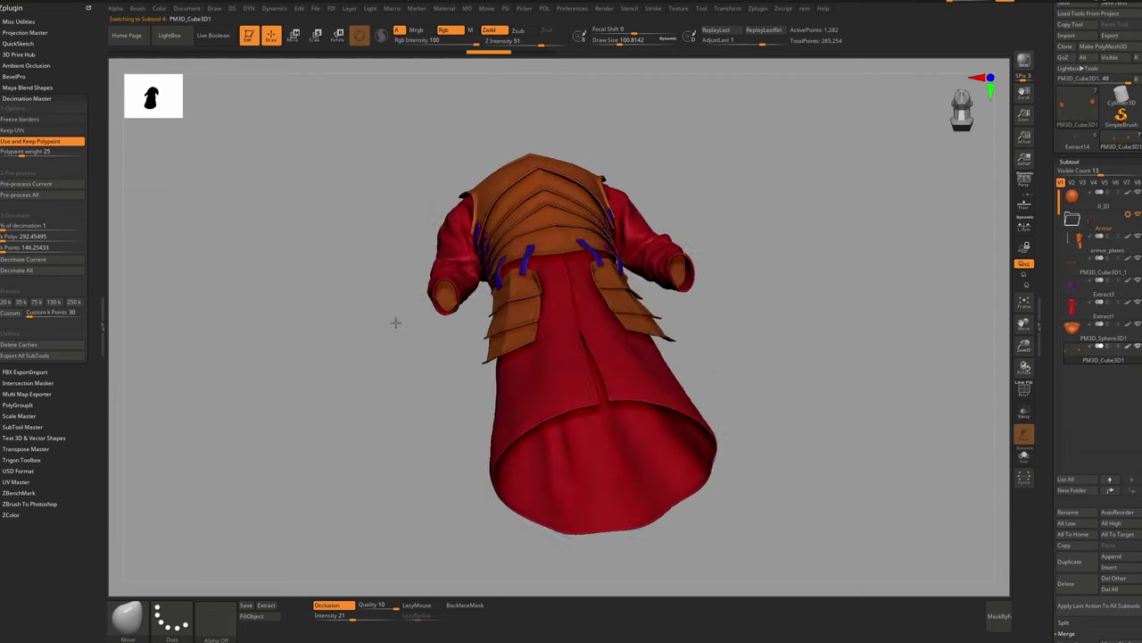
# Step: Decimate the bowl-shaped PM3D_Sphere3D1 piece at about 36.78 percent, down to 5,630 points
pyautogui.moveTo(395, 322); pyautogui.dragTo(994, 420, button='right')
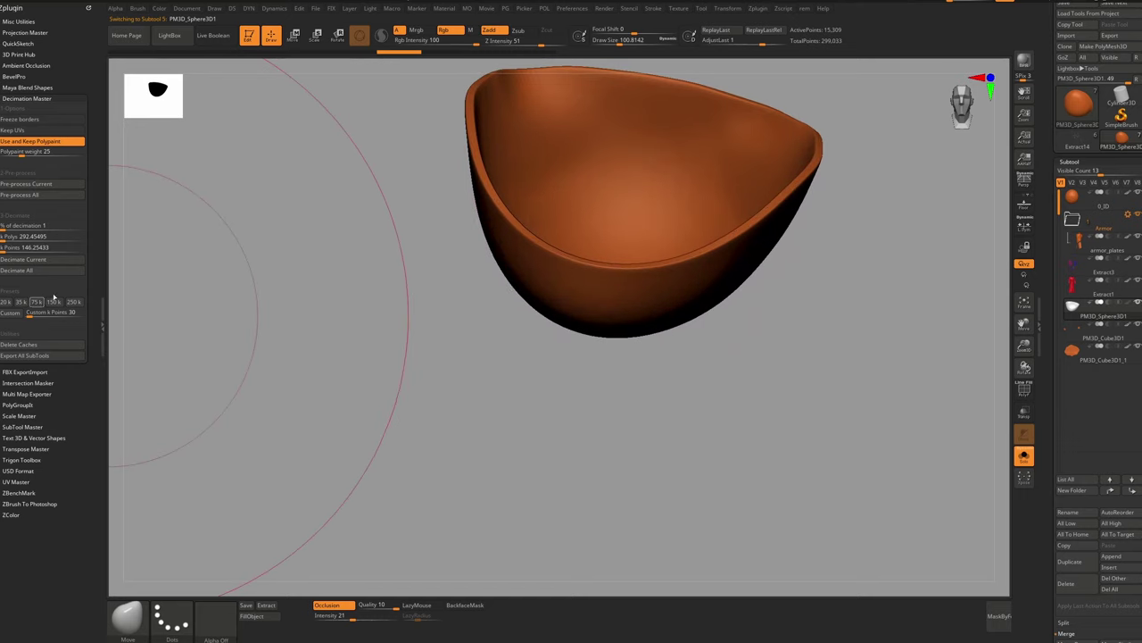
pyautogui.moveTo(4, 225); pyautogui.dragTo(31, 226)
pyautogui.click(38, 260)
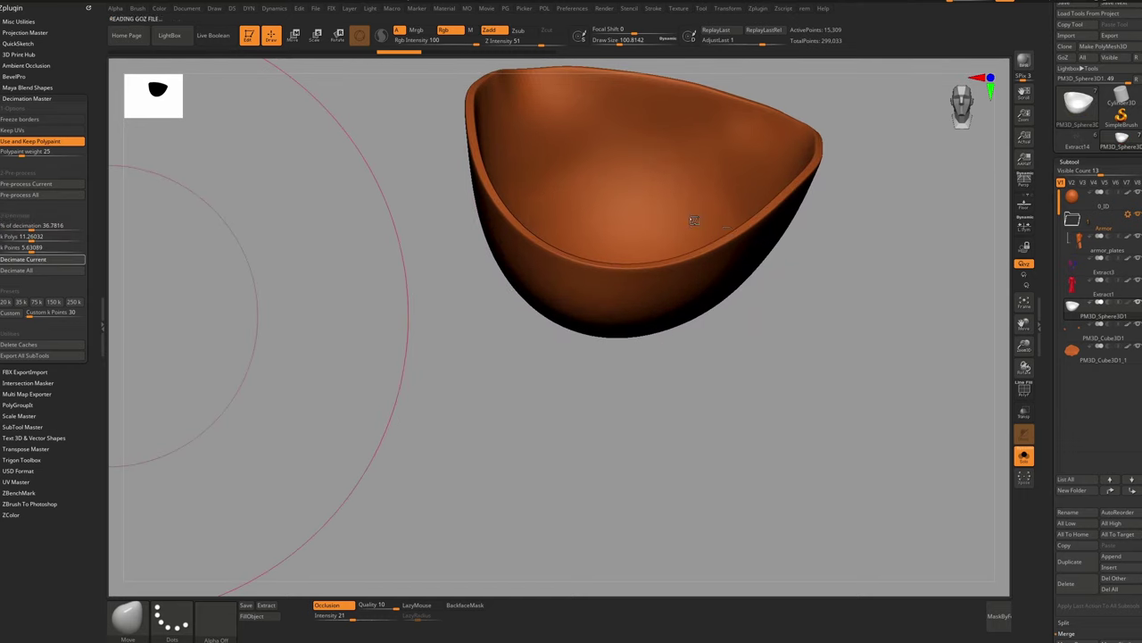
pyautogui.moveTo(663, 187); pyautogui.dragTo(644, 234, button='right')
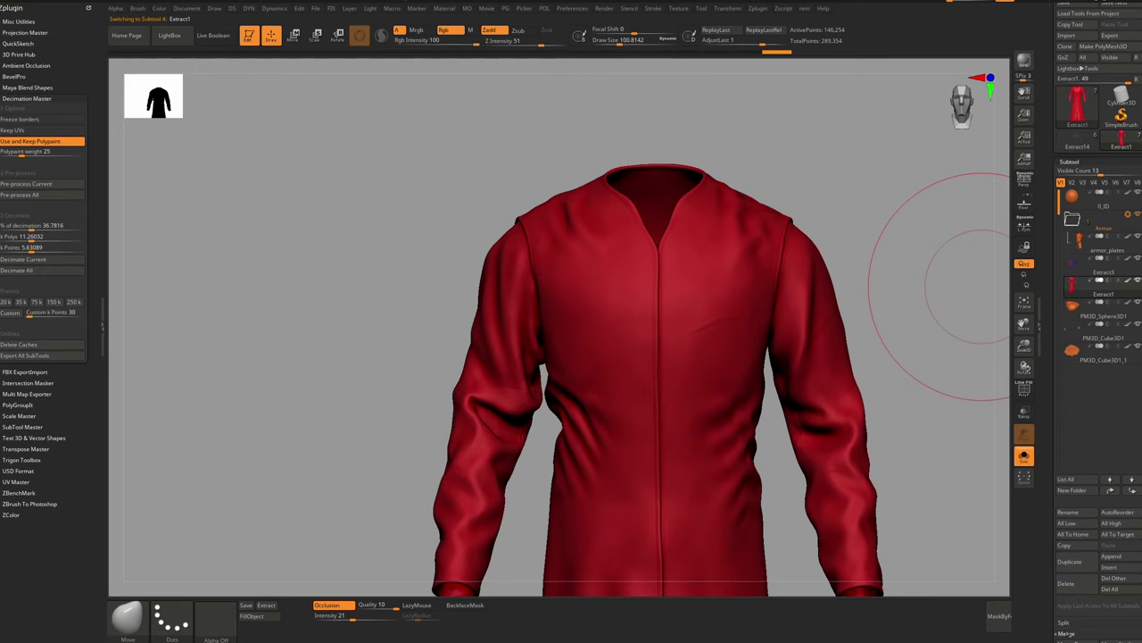
pyautogui.moveTo(1107, 633); pyautogui.dragTo(1105, 566)
pyautogui.click(1087, 580)
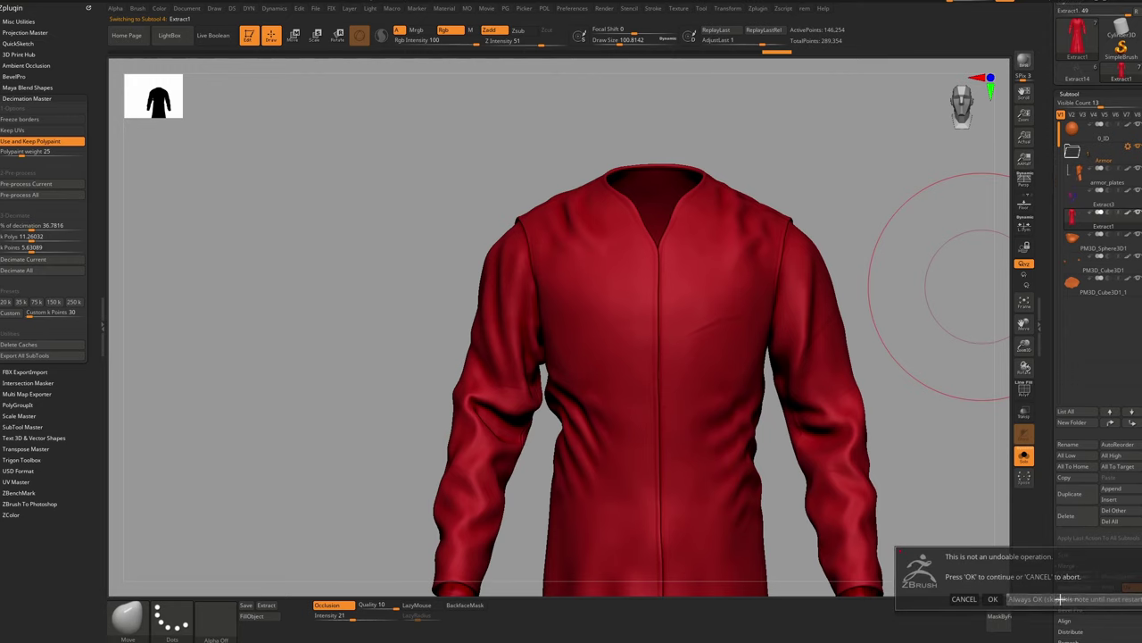
# Step: MergeDown the bowl sphere and both PM3D_Cube3D1 pieces into Extract1, confirming each warning
pyautogui.click(1061, 598)
pyautogui.click(1078, 580)
pyautogui.click(1078, 581)
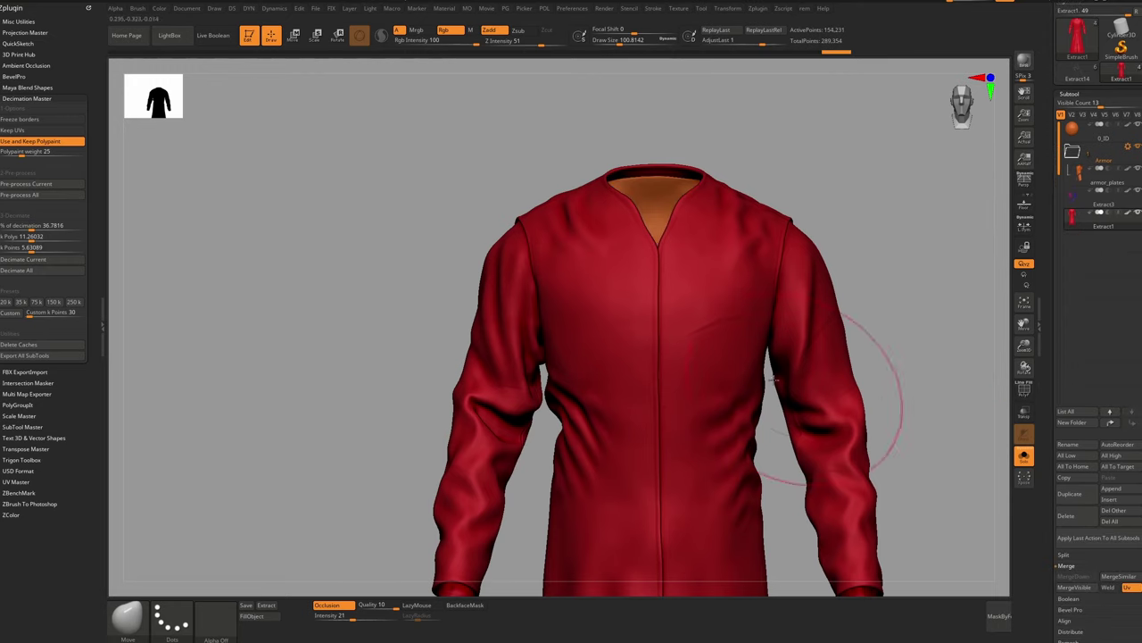
pyautogui.keyDown('ctrl'); pyautogui.moveTo(702, 365); pyautogui.dragTo(680, 259, button='right'); pyautogui.keyUp('ctrl')
pyautogui.moveTo(648, 312); pyautogui.dragTo(701, 317, button='right')
pyautogui.keyDown('alt'); pyautogui.moveTo(682, 371); pyautogui.dragTo(748, 328, button='right'); pyautogui.keyUp('alt')
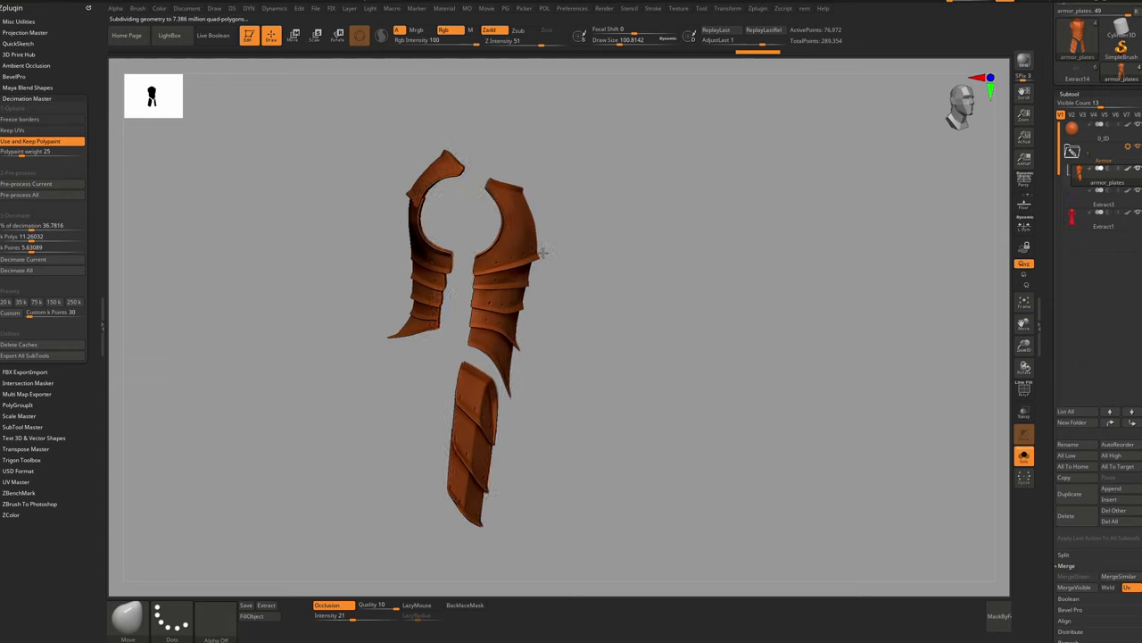
pyautogui.moveTo(543, 253)
pyautogui.mouseDown(button='right')
pyautogui.moveTo(515, 256)
pyautogui.moveTo(538, 268)
pyautogui.mouseUp(button='right')
pyautogui.moveTo(538, 268)
pyautogui.keyDown('ctrl'); pyautogui.mouseDown(button='right')
pyautogui.moveTo(536, 331)
pyautogui.moveTo(507, 294)
pyautogui.moveTo(480, 304)
pyautogui.moveTo(502, 266)
pyautogui.moveTo(551, 256)
pyautogui.moveTo(571, 234)
pyautogui.moveTo(485, 214)
pyautogui.moveTo(457, 237)
pyautogui.moveTo(386, 239)
pyautogui.moveTo(456, 261)
pyautogui.mouseUp(button='right'); pyautogui.keyUp('ctrl')
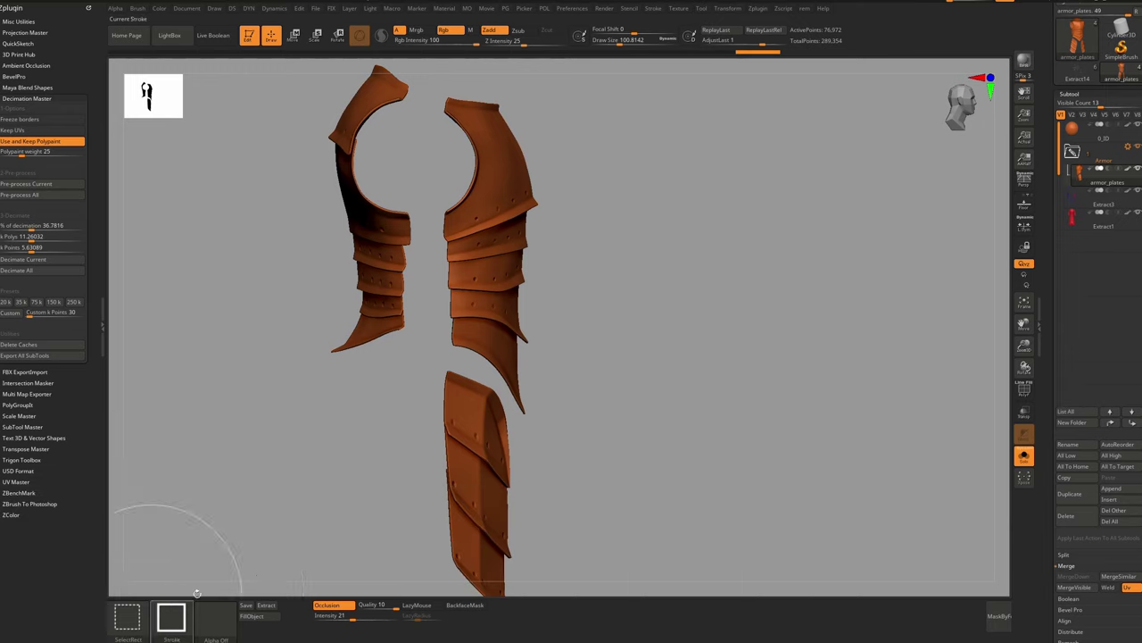
# Step: Lasso-hide part of the armor plates with SelectLasso and delete the hidden geometry
pyautogui.keyDown('ctrl'); pyautogui.keyDown('shift'); pyautogui.click(128, 616); pyautogui.keyUp('shift'); pyautogui.keyUp('ctrl')
pyautogui.keyDown('ctrl'); pyautogui.keyDown('shift'); pyautogui.click(414, 554); pyautogui.keyUp('shift'); pyautogui.keyUp('ctrl')
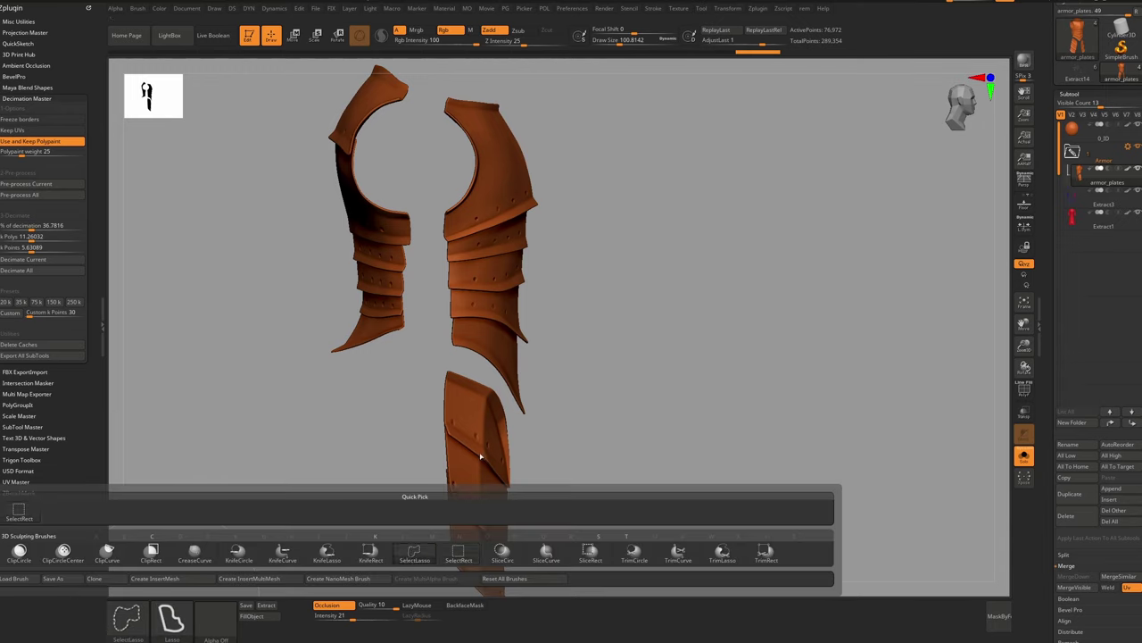
pyautogui.keyDown('ctrl'); pyautogui.keyDown('alt'); pyautogui.keyDown('shift'); pyautogui.moveTo(440, 351); pyautogui.dragTo(490, 369); pyautogui.keyUp('shift'); pyautogui.keyUp('alt'); pyautogui.keyUp('ctrl')
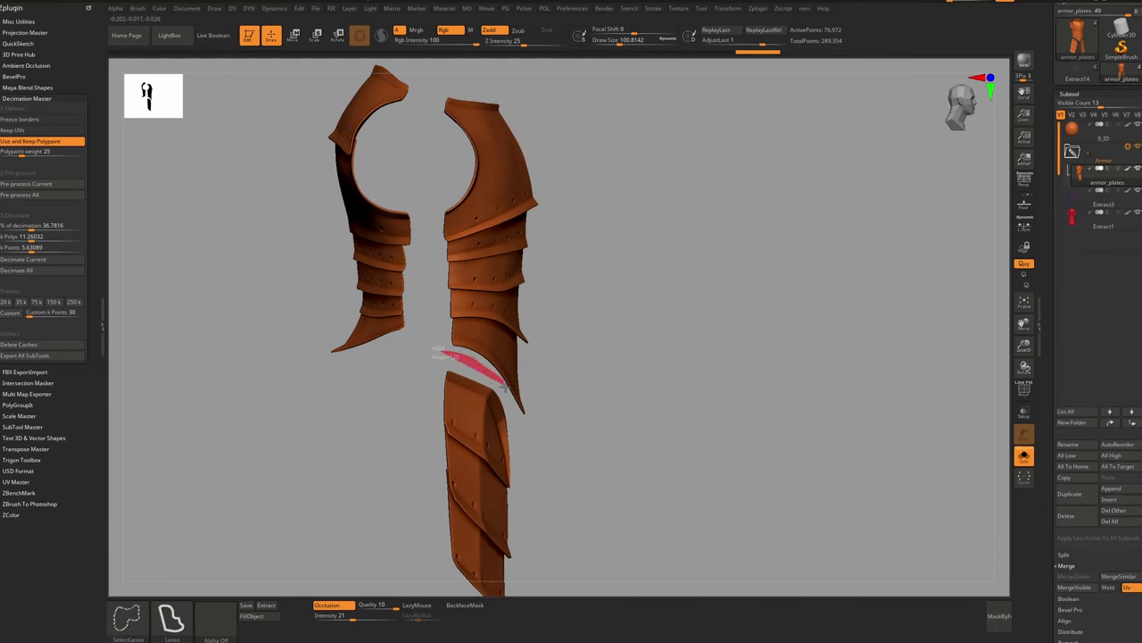
pyautogui.moveTo(531, 426)
pyautogui.keyDown('ctrl'); pyautogui.keyDown('shift'); pyautogui.mouseDown()
pyautogui.moveTo(581, 241)
pyautogui.moveTo(525, 70)
pyautogui.moveTo(435, 94)
pyautogui.mouseUp(); pyautogui.keyUp('shift'); pyautogui.keyUp('ctrl')
pyautogui.moveTo(361, 400); pyautogui.dragTo(434, 405)
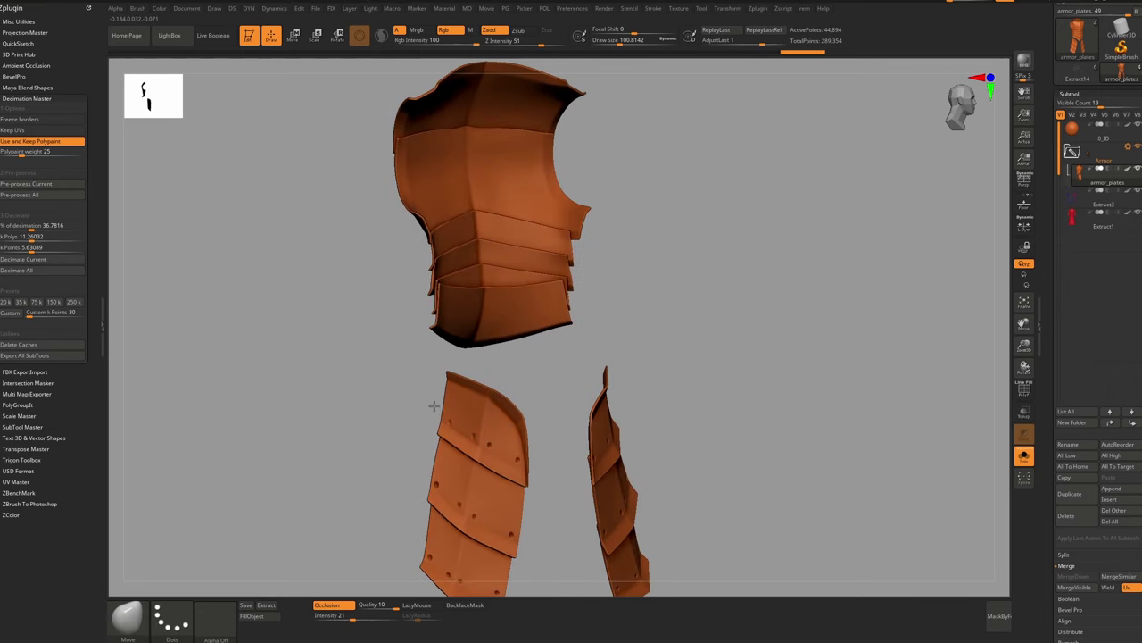
pyautogui.keyDown('shift'); pyautogui.moveTo(507, 401); pyautogui.dragTo(544, 393); pyautogui.keyUp('shift')
pyautogui.press('f')
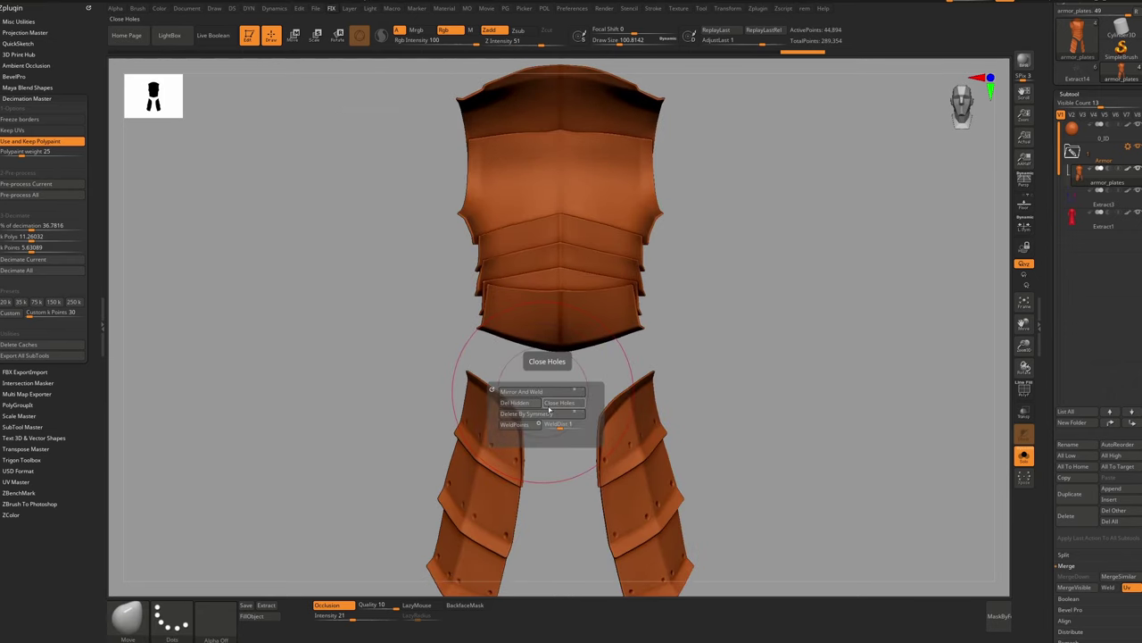
pyautogui.click(540, 406)
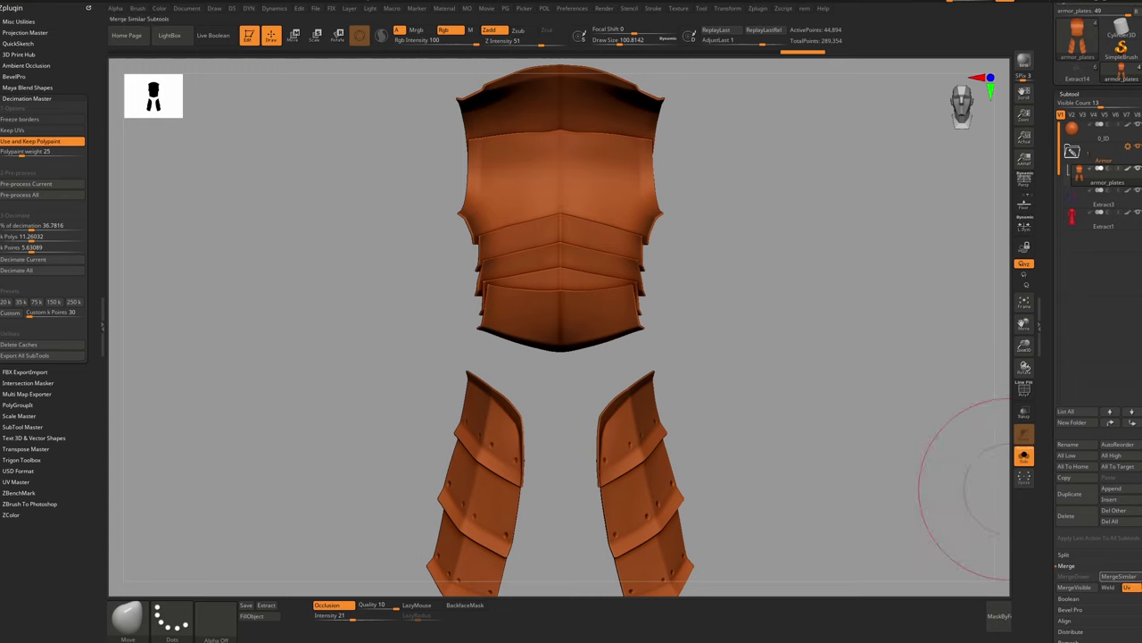
# Step: Split Hidden to separate the chest armor from the leg plates into a new subtool
pyautogui.moveTo(1114, 600); pyautogui.dragTo(1114, 515)
pyautogui.click(1071, 470)
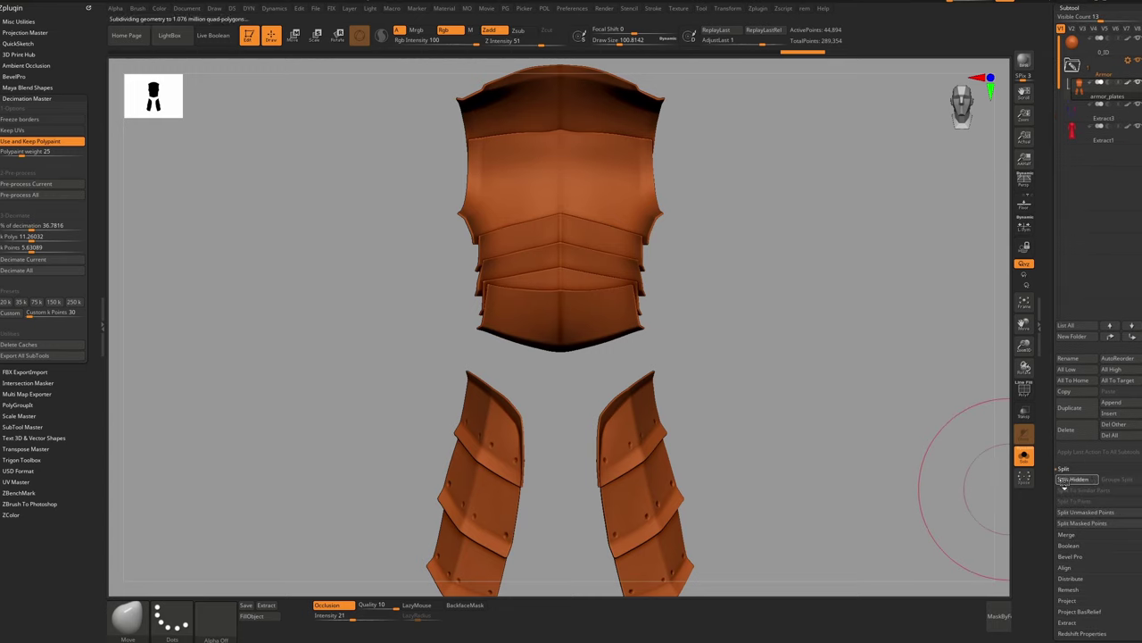
pyautogui.click(1073, 479)
pyautogui.keyDown('ctrl'); pyautogui.moveTo(520, 355); pyautogui.dragTo(500, 382, button='right'); pyautogui.keyUp('ctrl')
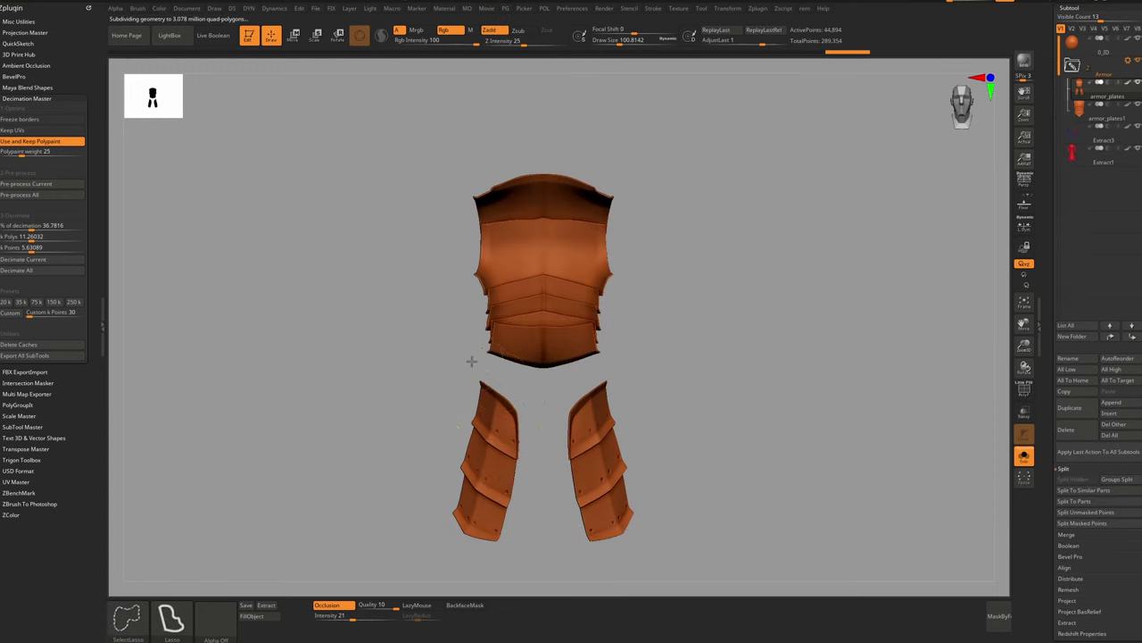
pyautogui.keyDown('ctrl'); pyautogui.keyDown('alt'); pyautogui.keyDown('shift'); pyautogui.moveTo(594, 369); pyautogui.dragTo(455, 89); pyautogui.keyUp('shift'); pyautogui.keyUp('alt'); pyautogui.keyUp('ctrl')
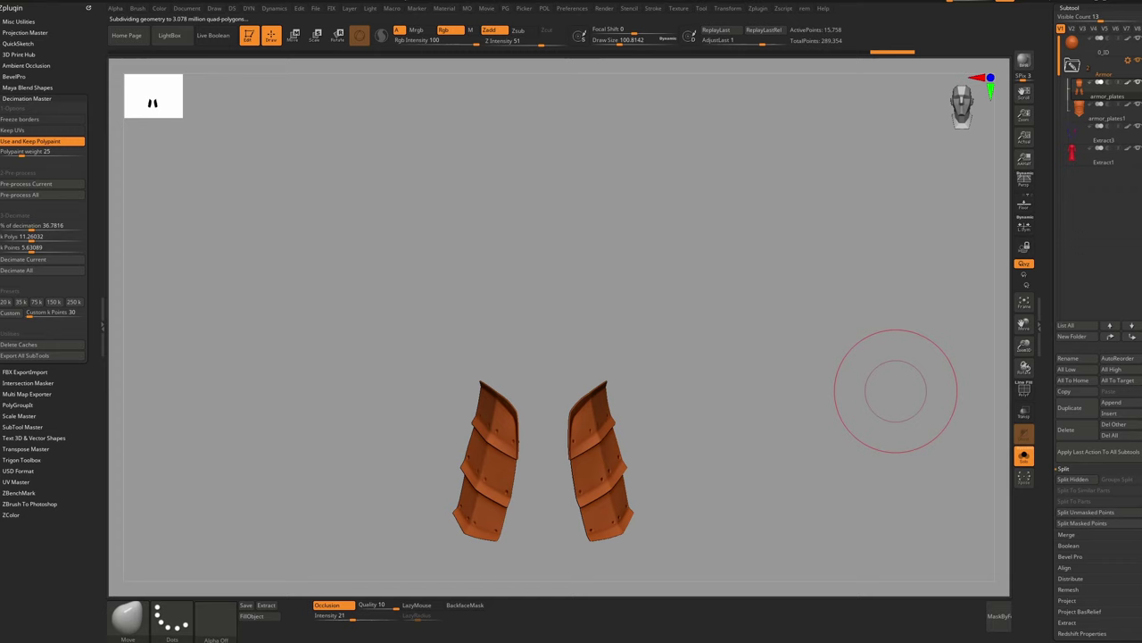
pyautogui.click(1078, 482)
# Step: Inspect the new armor_plates1 chest armor and the leg plates each in solo
pyautogui.hotkey('alt', 'shift', 's')
pyautogui.moveTo(530, 358); pyautogui.dragTo(525, 299, button='right')
pyautogui.keyDown('alt'); pyautogui.click(553, 340); pyautogui.keyUp('alt')
pyautogui.hotkey('alt', 'shift', 's')
pyautogui.moveTo(525, 299); pyautogui.dragTo(630, 308, button='right')
pyautogui.keyDown('alt'); pyautogui.moveTo(640, 126); pyautogui.dragTo(541, 290, button='right'); pyautogui.keyUp('alt')
pyautogui.moveTo(541, 290); pyautogui.dragTo(576, 288, button='right')
pyautogui.hotkey('alt', 'shift', 's')
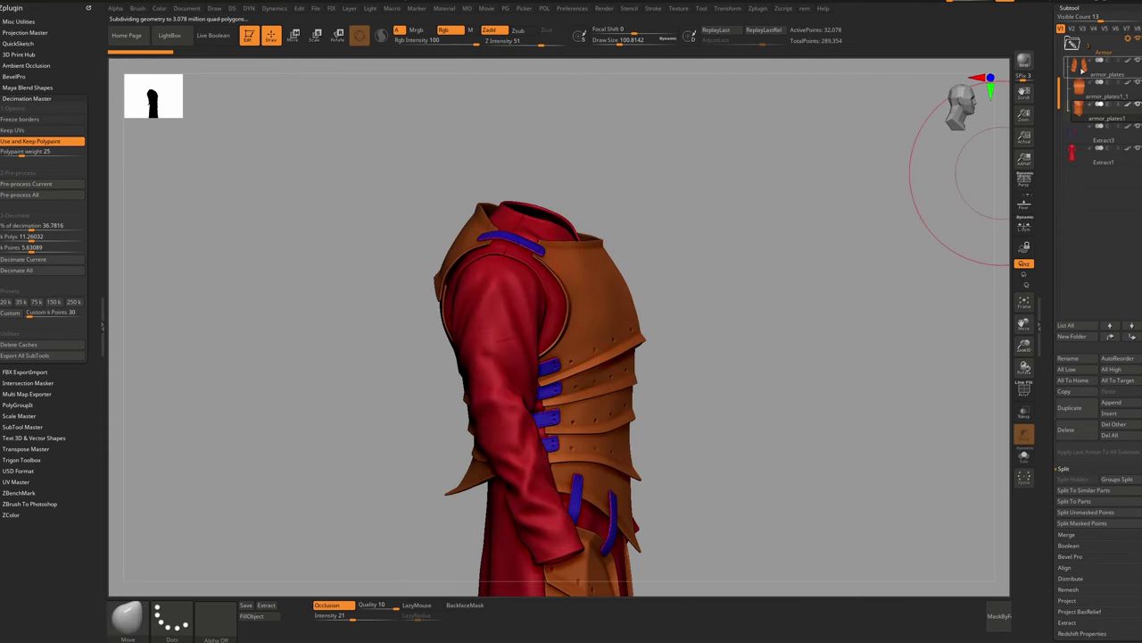
pyautogui.click(1080, 67)
pyautogui.hotkey('alt', 'shift', 's')
pyautogui.moveTo(1060, 98); pyautogui.dragTo(1058, 248)
# Step: Save the tool in the ZTL folder, appending _FOR_MAYA to the 0_dECIMATED name
pyautogui.click(1120, 25)
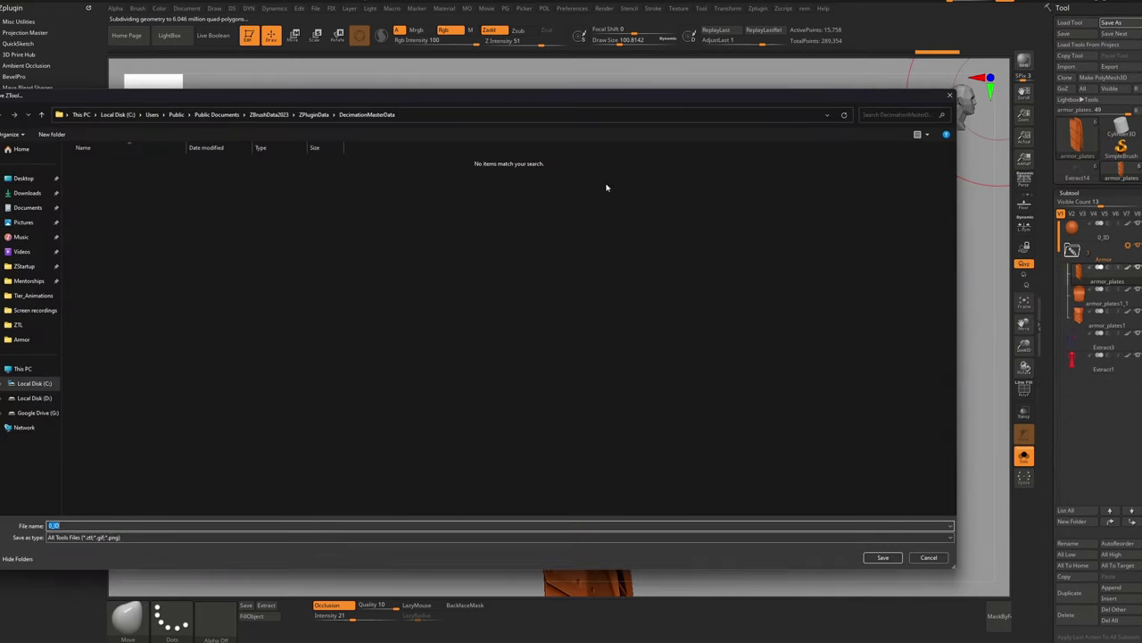
pyautogui.click(3, 328)
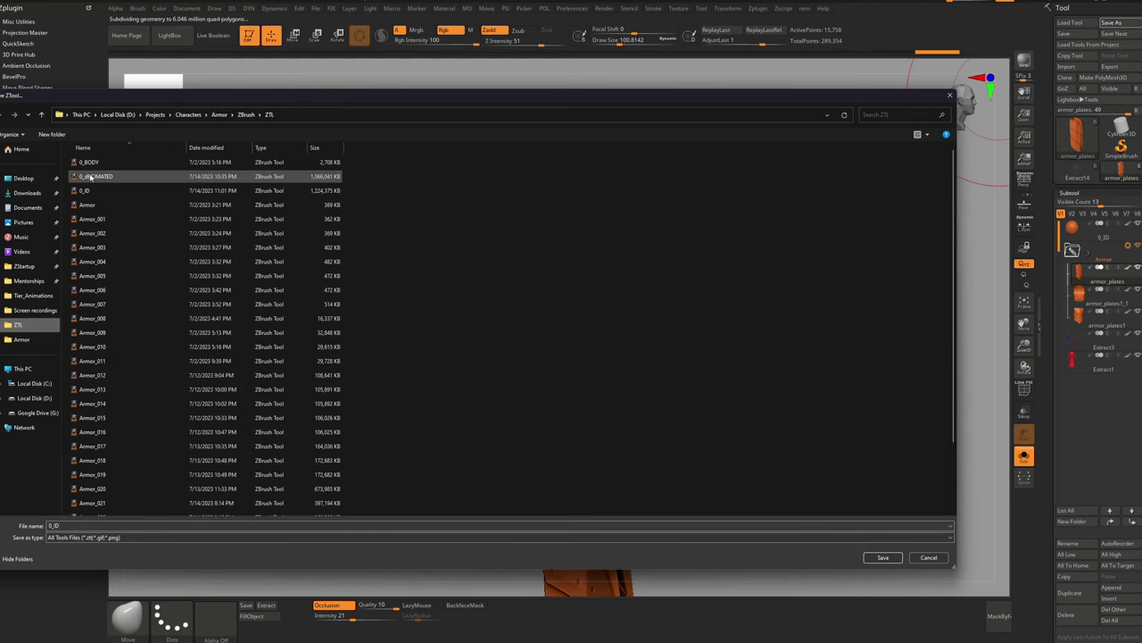
pyautogui.click(105, 177)
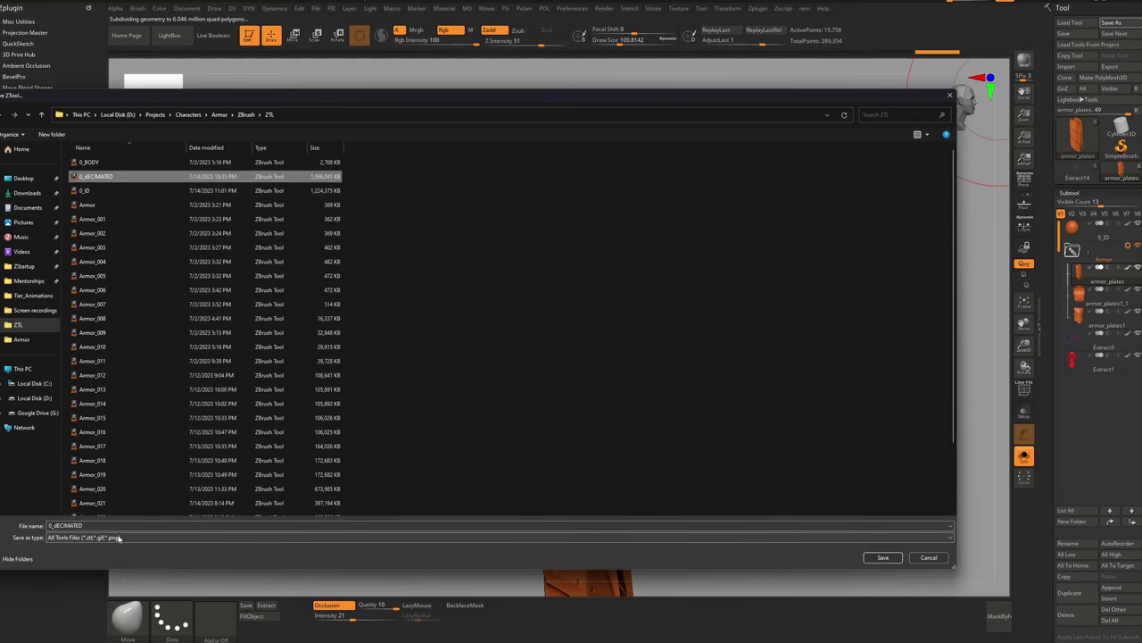
pyautogui.click(114, 527)
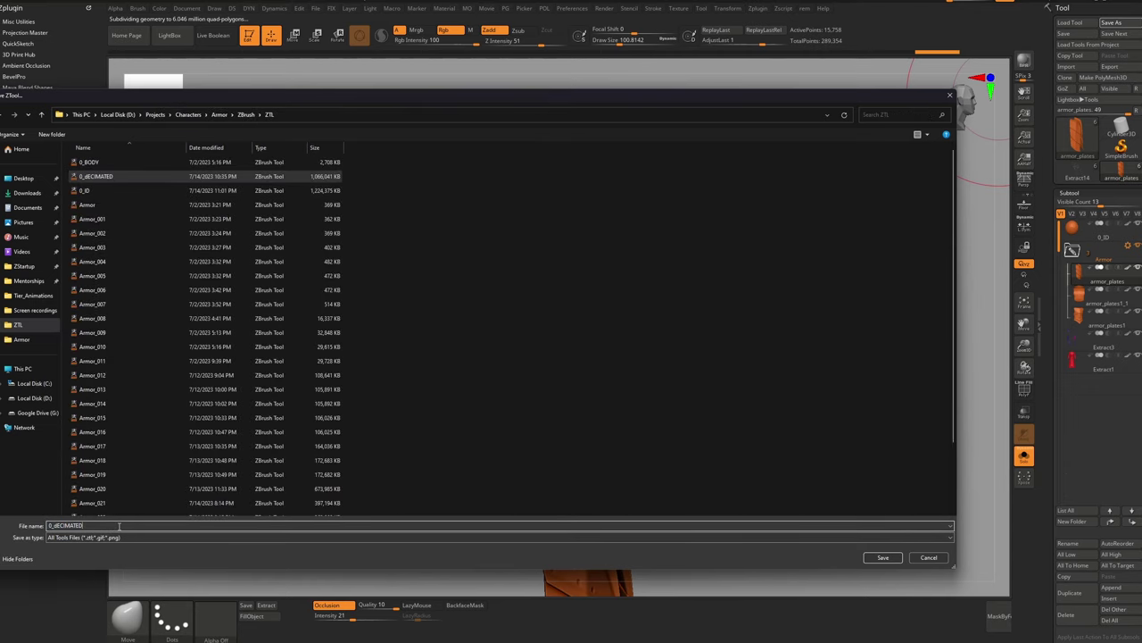
pyautogui.write('_FOR_MAYA')
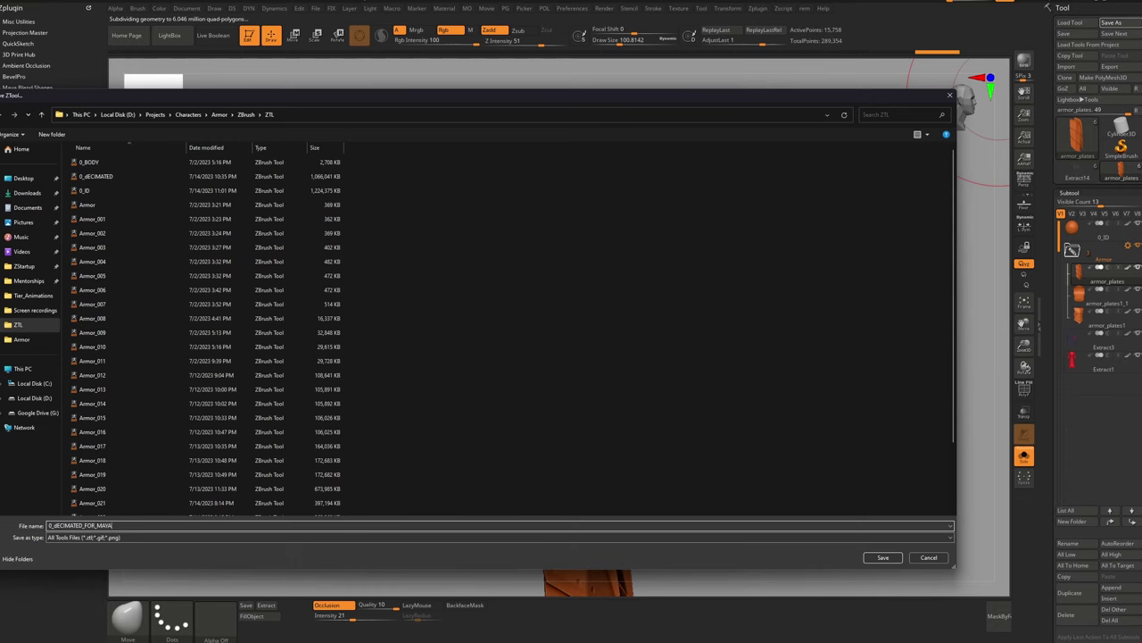
pyautogui.press('Return')
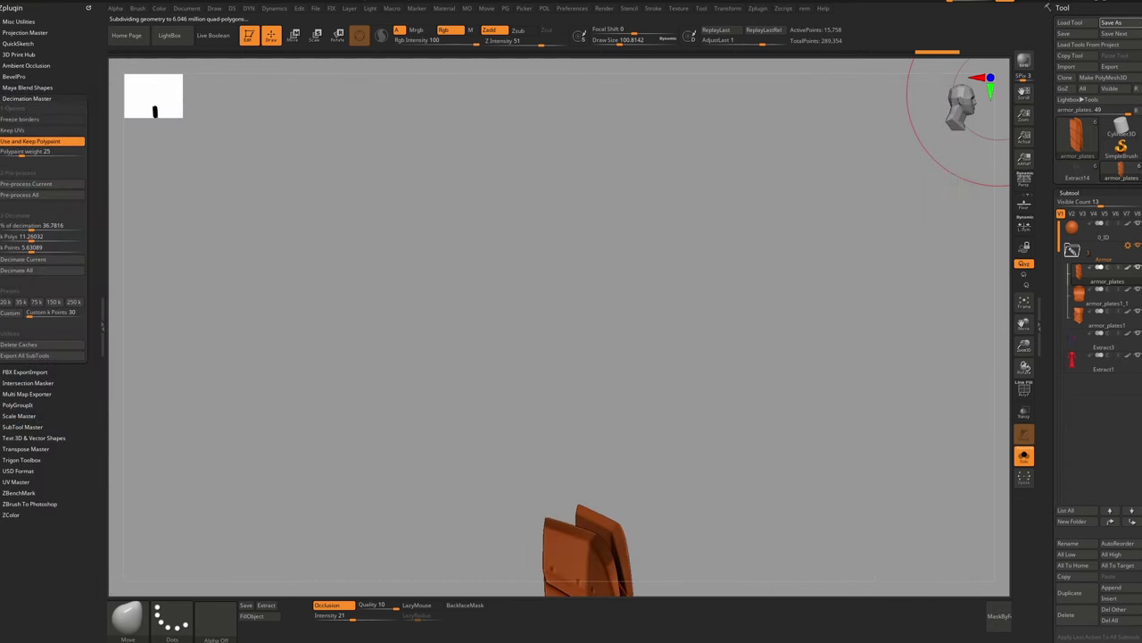
# Step: Delete the 0_dECIMATED_FOR_MAYA tool and confirm
pyautogui.keyDown('shift'); pyautogui.moveTo(768, 258); pyautogui.dragTo(711, 123); pyautogui.keyUp('shift')
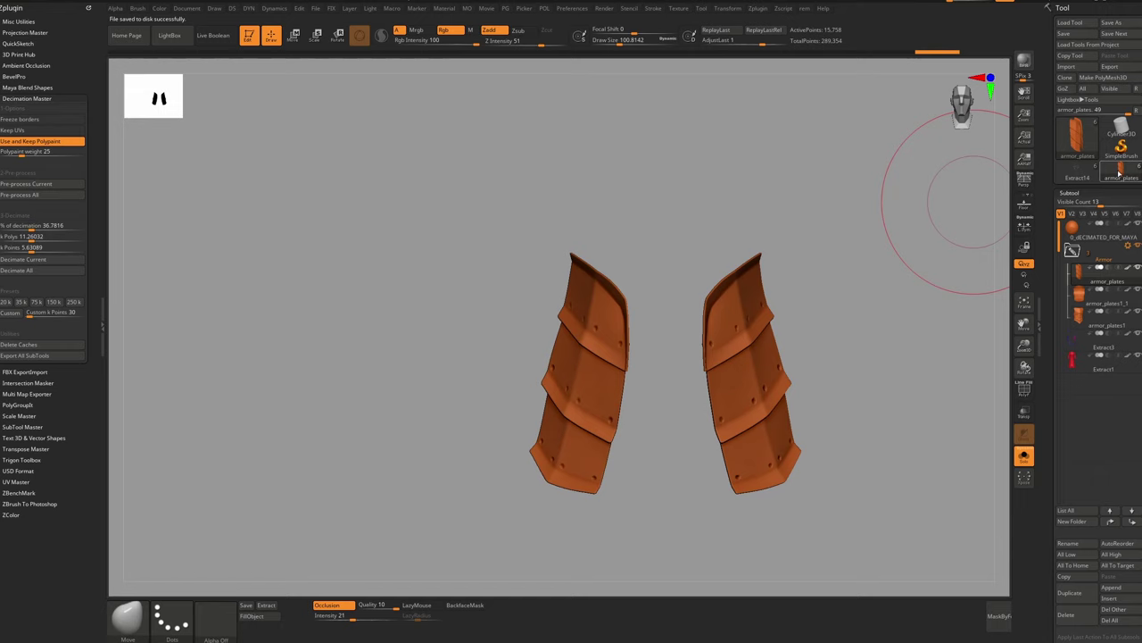
pyautogui.click(1070, 239)
pyautogui.click(1068, 619)
pyautogui.click(988, 631)
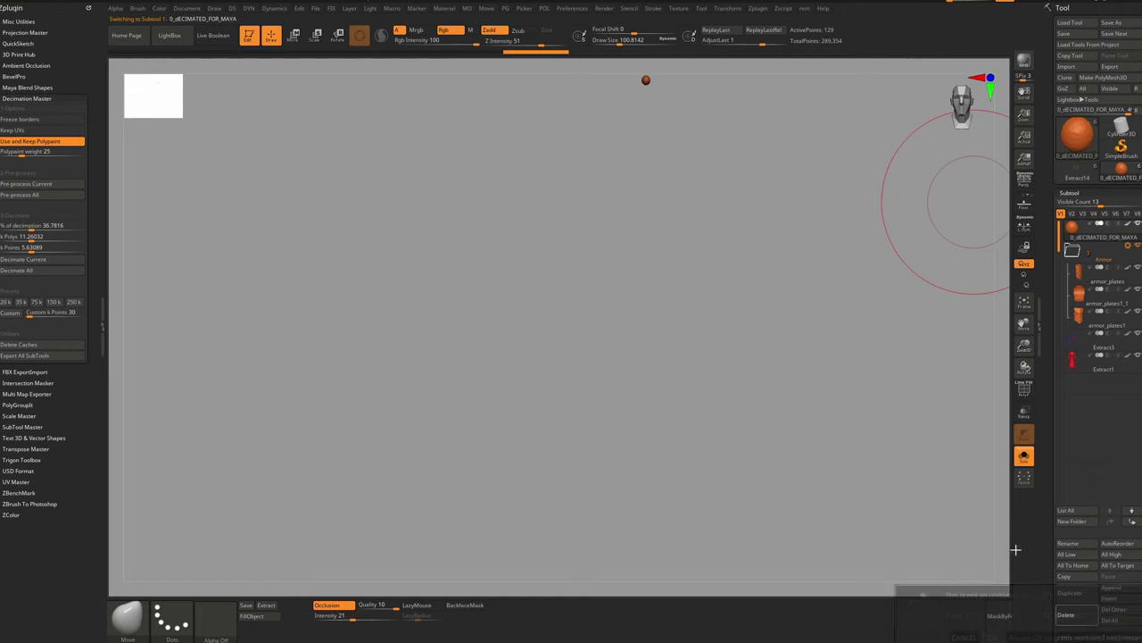
# Step: Move Extract1 into the Armor folder, turn off Solo, and dock Zplugin's SubTool Master
pyautogui.moveTo(1076, 346); pyautogui.dragTo(1078, 302)
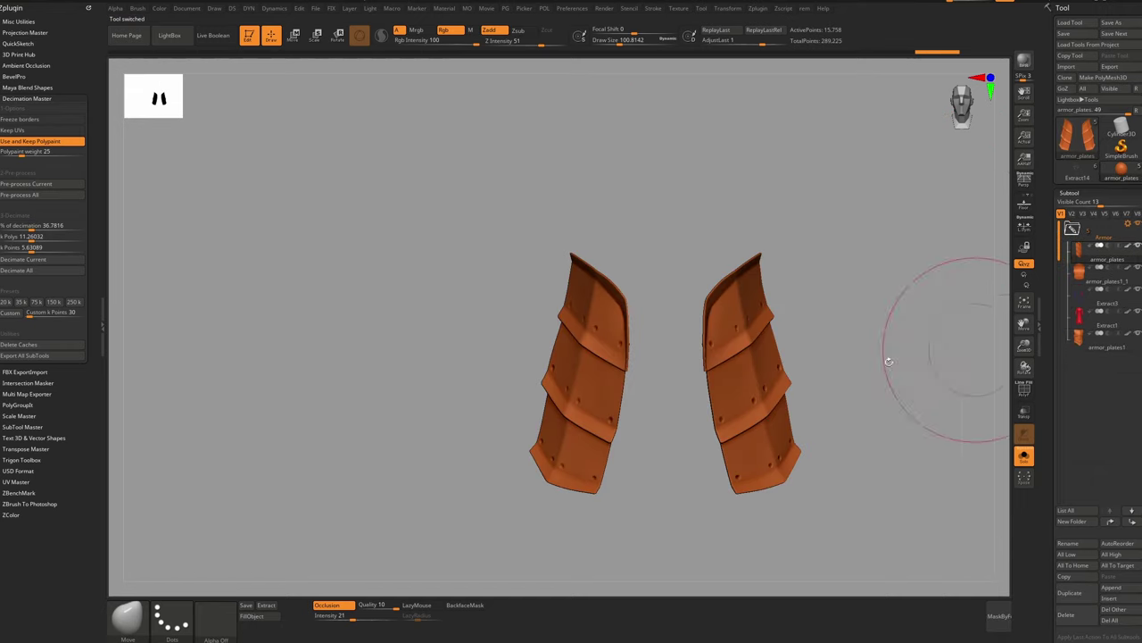
pyautogui.click(1023, 456)
pyautogui.keyDown('ctrl'); pyautogui.moveTo(747, 314); pyautogui.dragTo(727, 232, button='right'); pyautogui.keyUp('ctrl')
pyautogui.moveTo(705, 308); pyautogui.dragTo(582, 319, button='right')
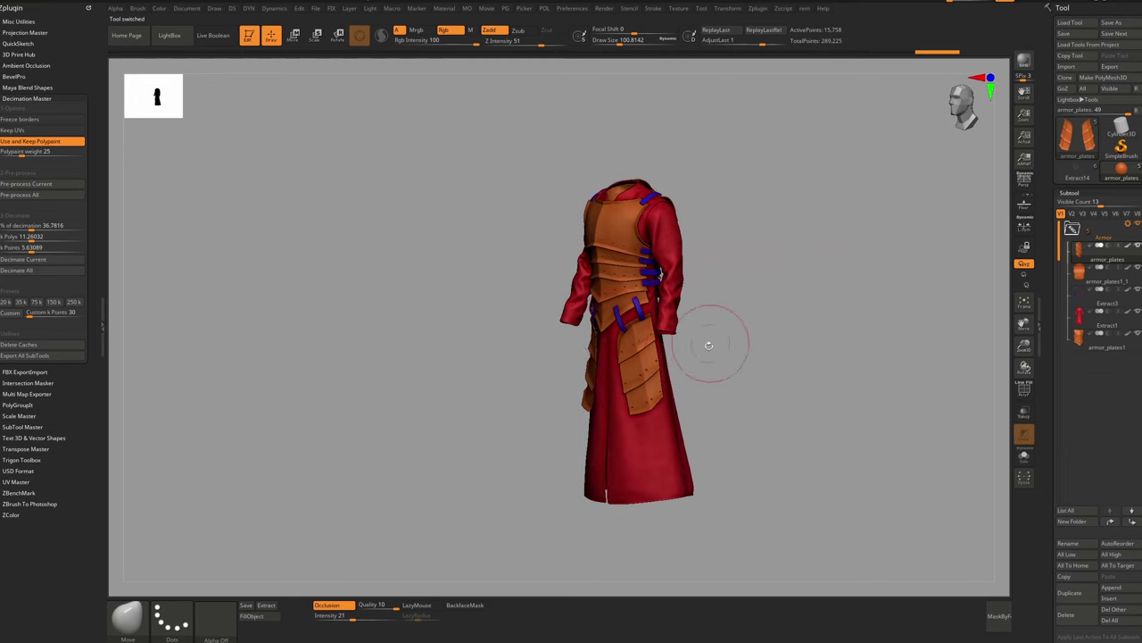
pyautogui.keyDown('ctrl'); pyautogui.moveTo(711, 341); pyautogui.dragTo(714, 410, button='right'); pyautogui.keyUp('ctrl')
pyautogui.keyDown('shift'); pyautogui.moveTo(646, 313); pyautogui.dragTo(695, 285, button='right'); pyautogui.keyUp('shift')
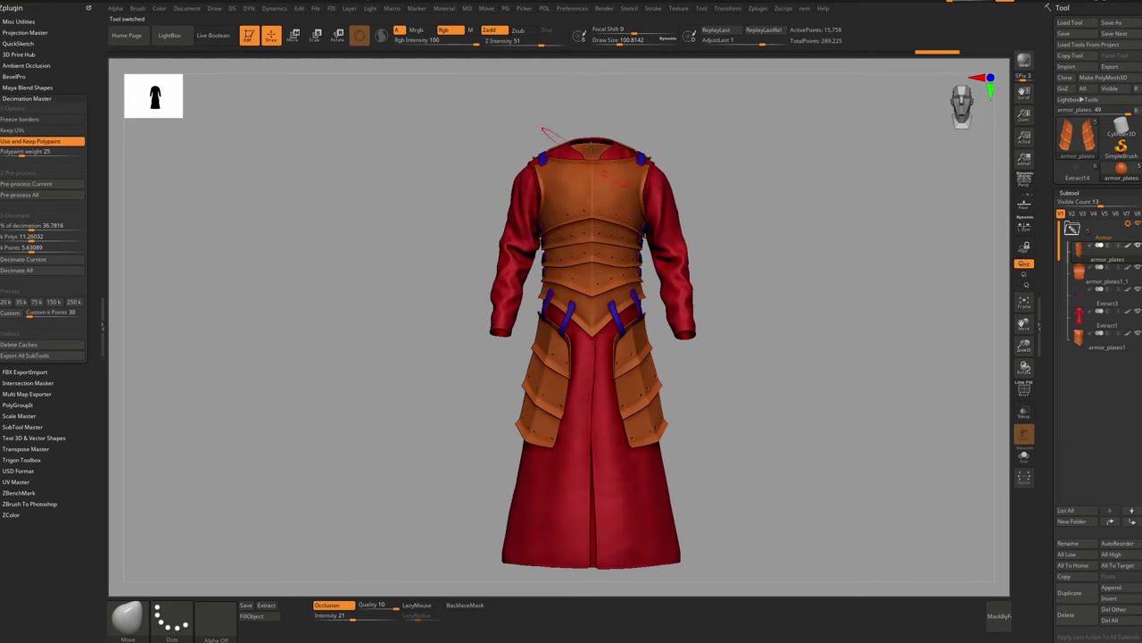
pyautogui.click(758, 9)
pyautogui.click(787, 430)
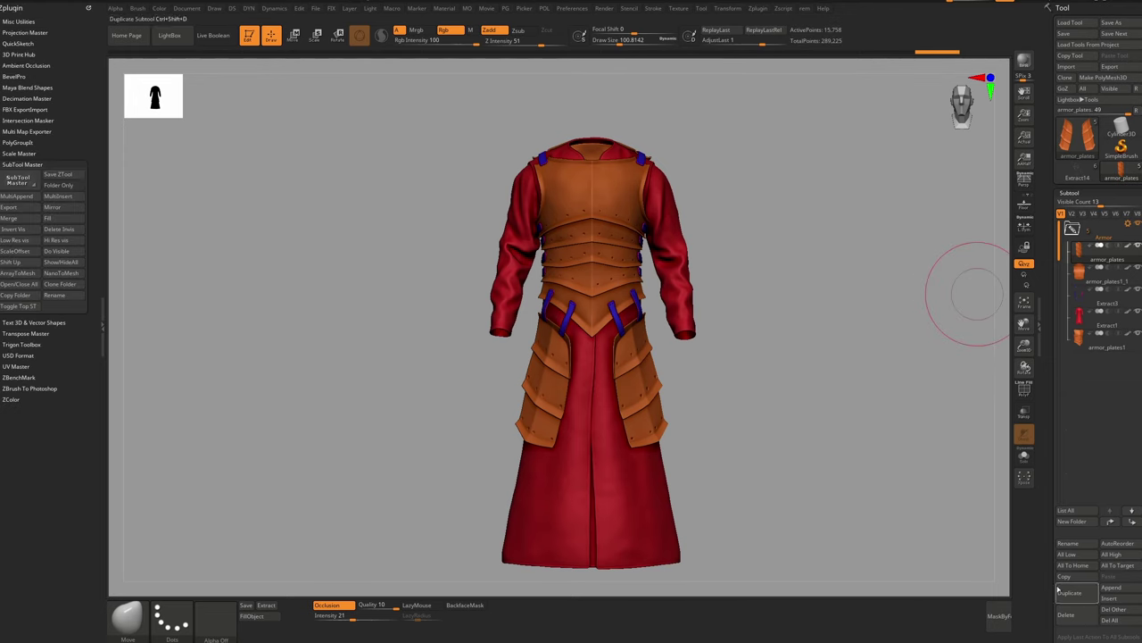
# Step: Rename the first three subtools to leg_armor, front_armor and belts
pyautogui.click(1079, 543)
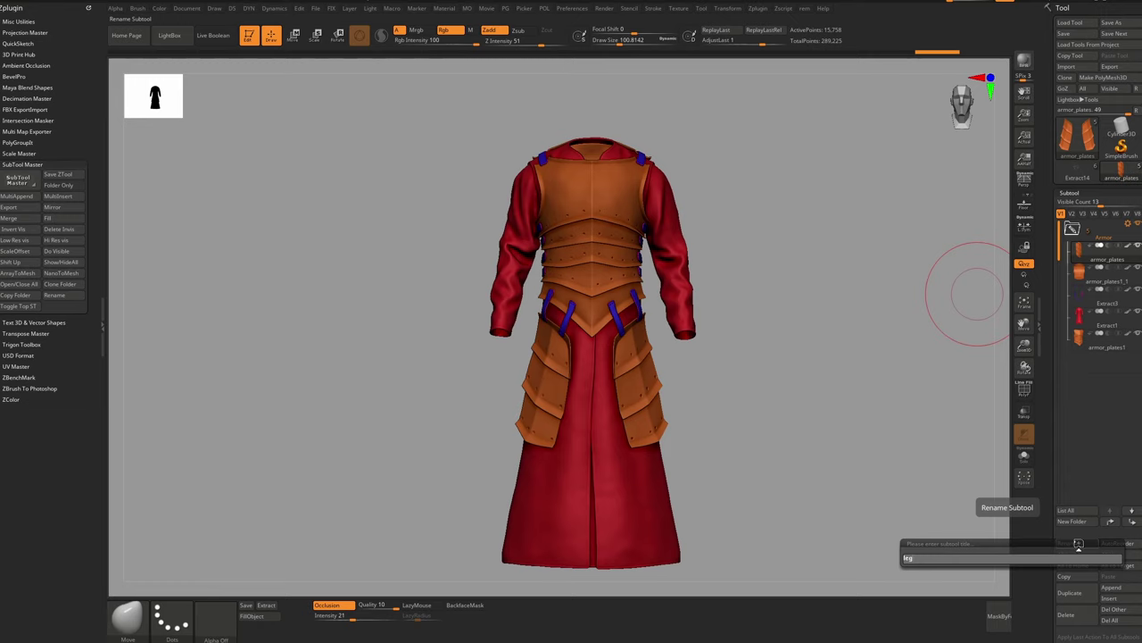
pyautogui.write('leg_armor')
pyautogui.press('Return')
pyautogui.click(1099, 276)
pyautogui.click(1073, 547)
pyautogui.write('front')
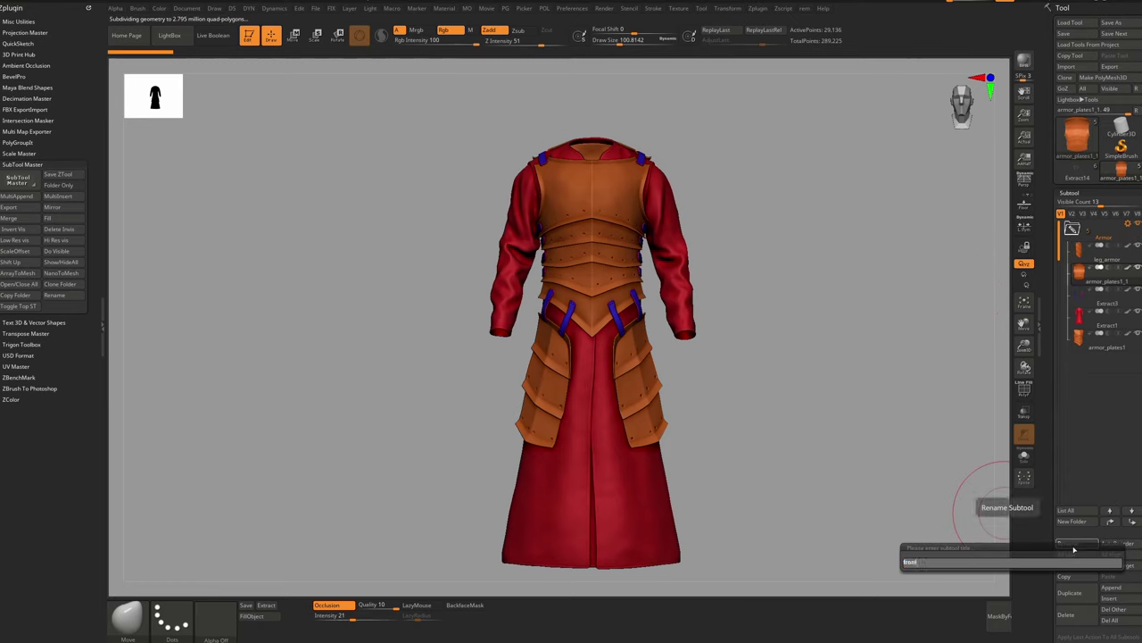
pyautogui.write('_armor')
pyautogui.press('Return')
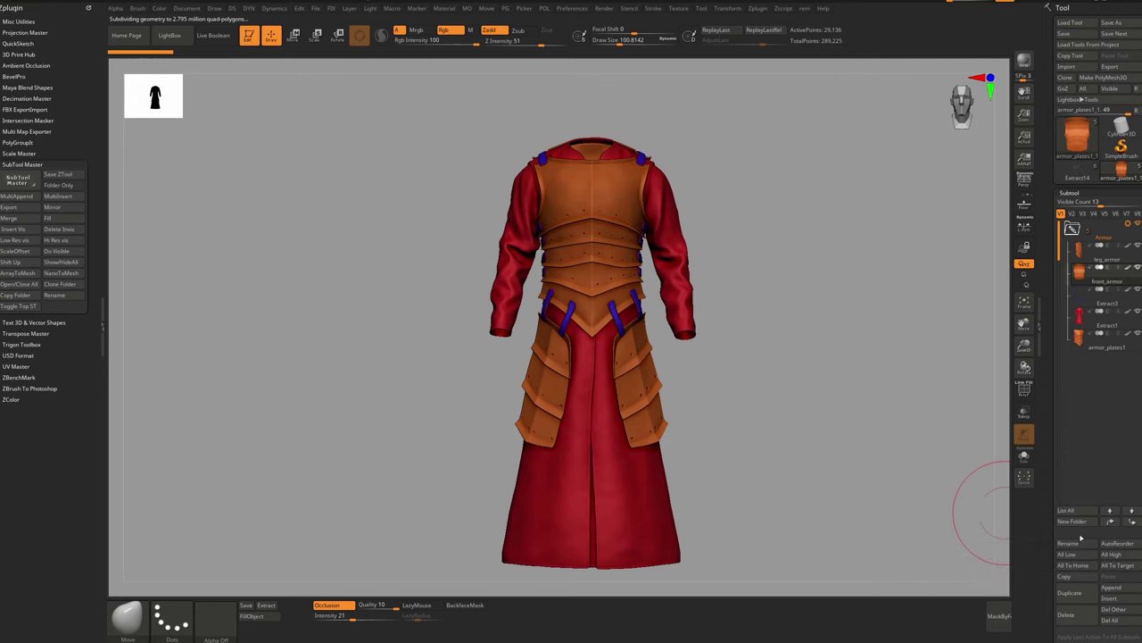
pyautogui.click(1082, 542)
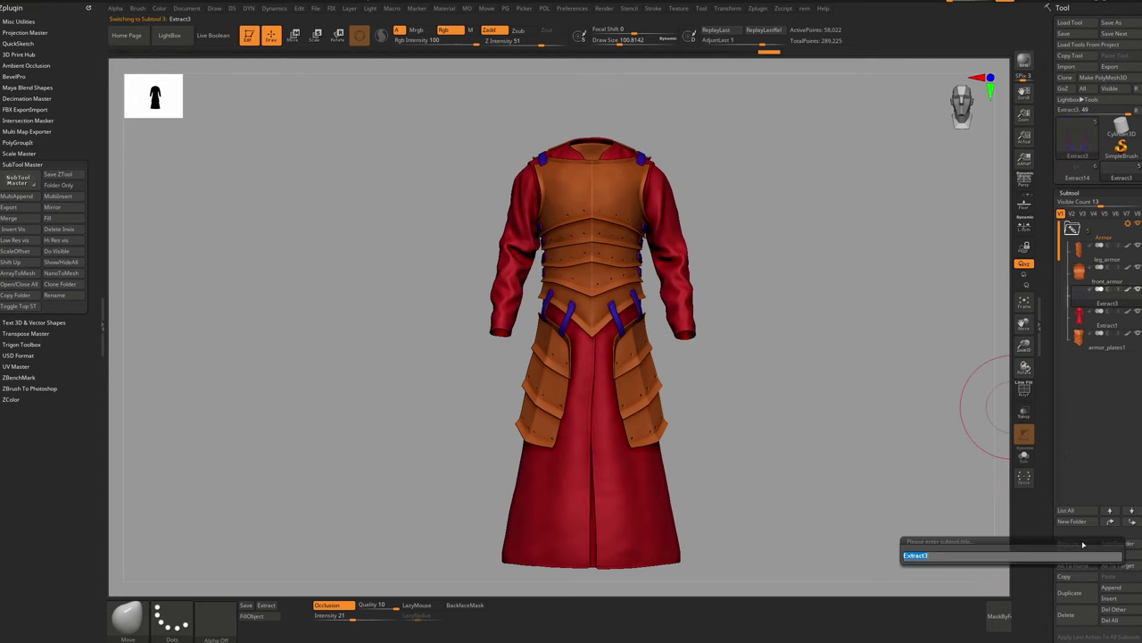
pyautogui.write('belts')
pyautogui.press('Return')
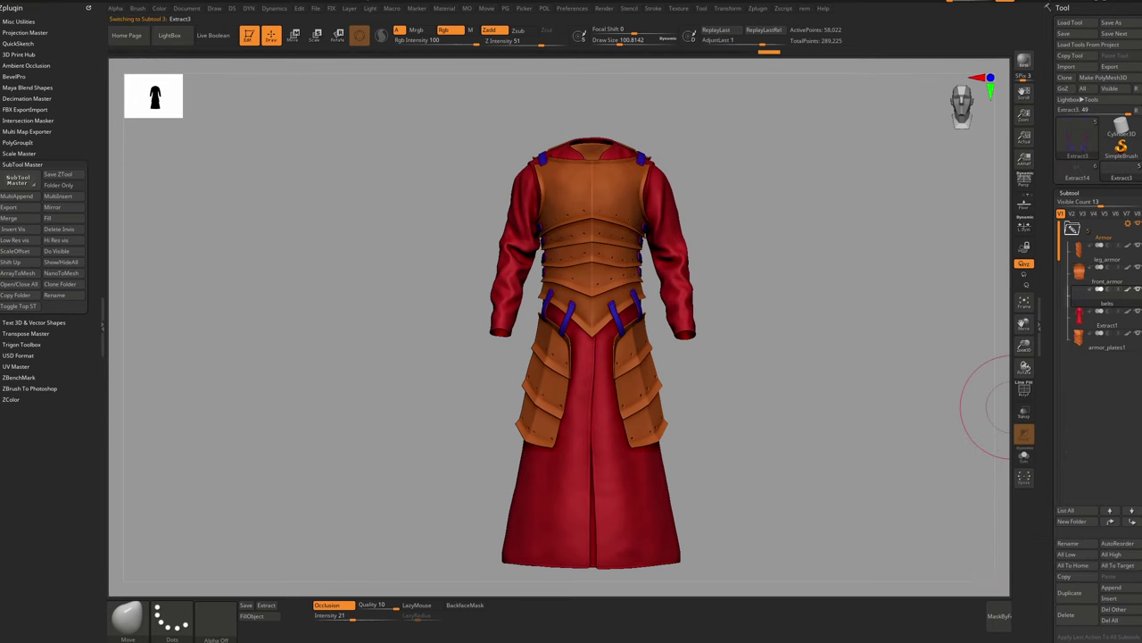
# Step: Rename Extract1 to clothes and armor_plates1 to chest_armor
pyautogui.click(1092, 323)
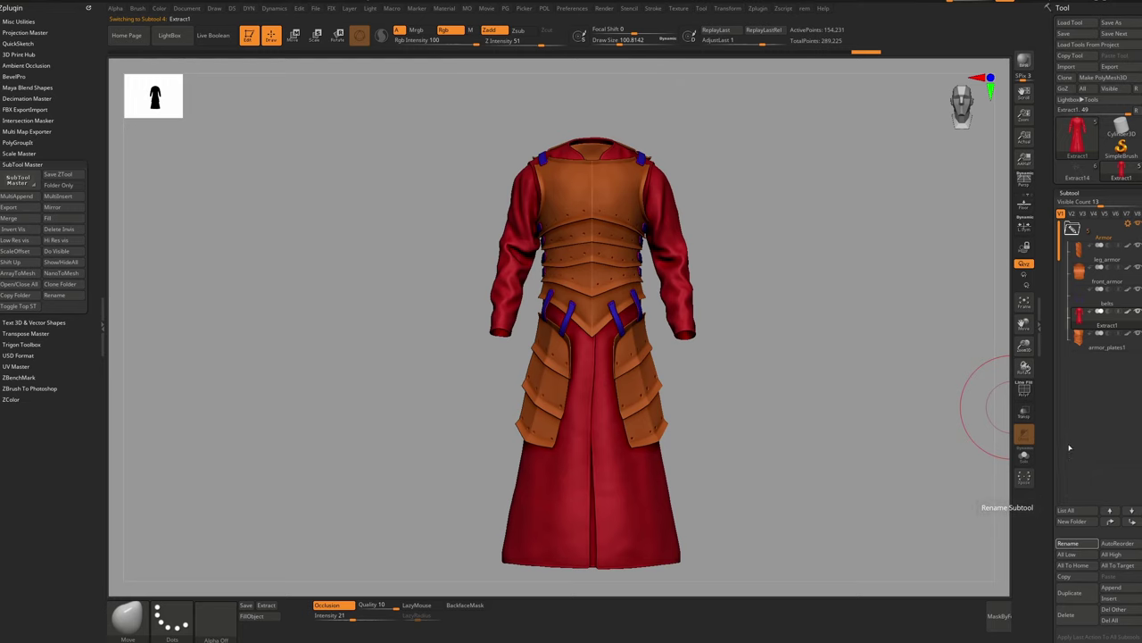
pyautogui.click(1066, 543)
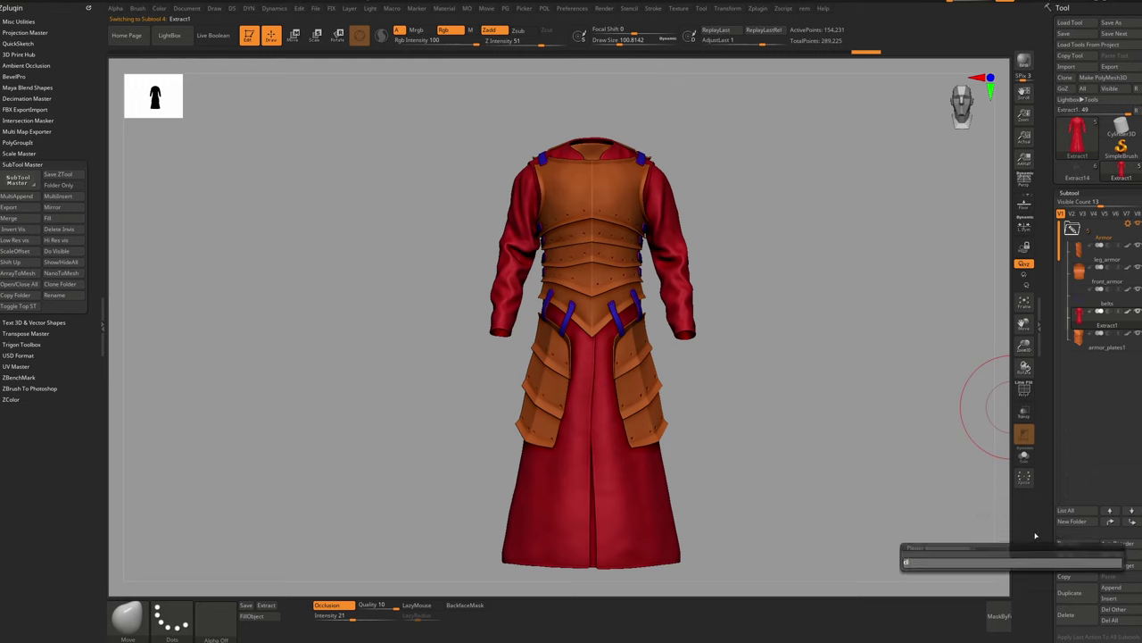
pyautogui.write('clothes')
pyautogui.press('Return')
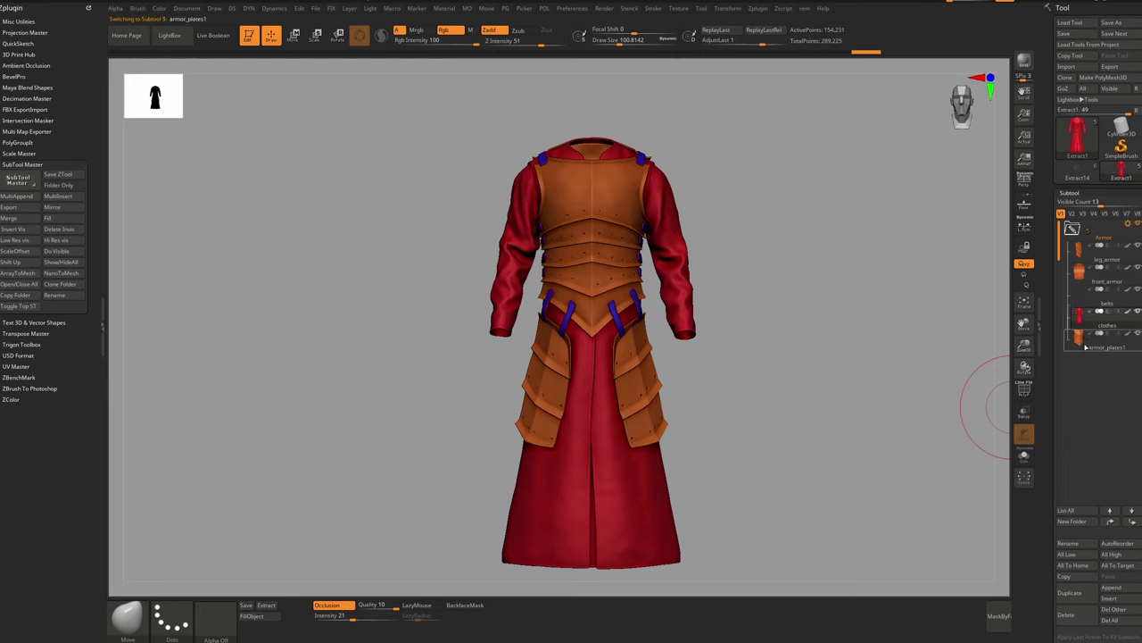
pyautogui.click(1071, 545)
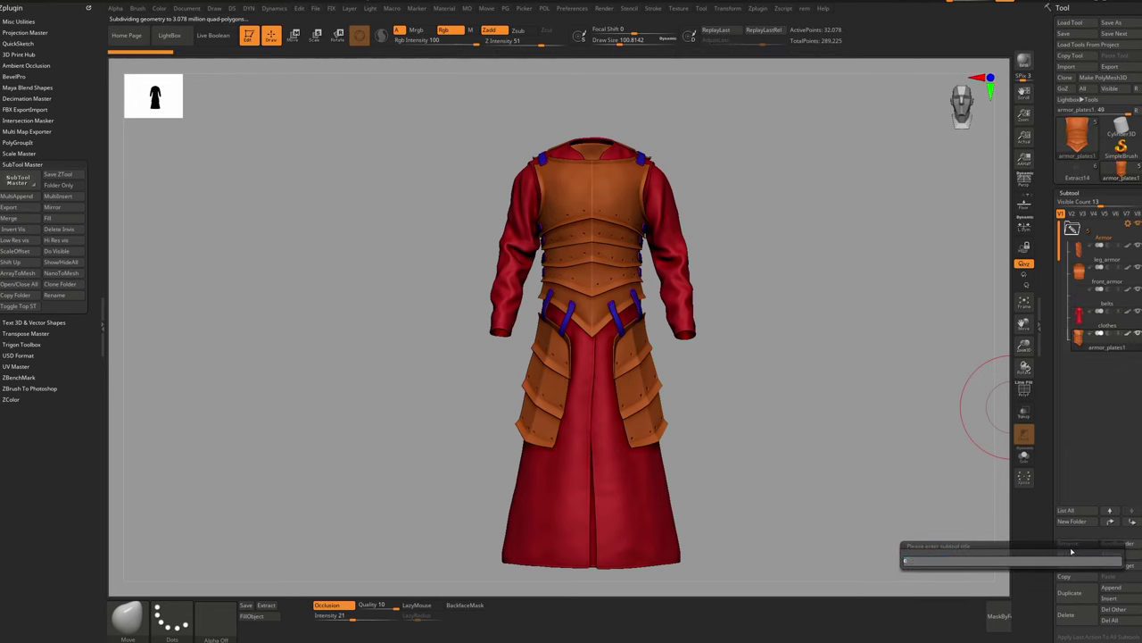
pyautogui.write('chest_armor')
pyautogui.press('Return')
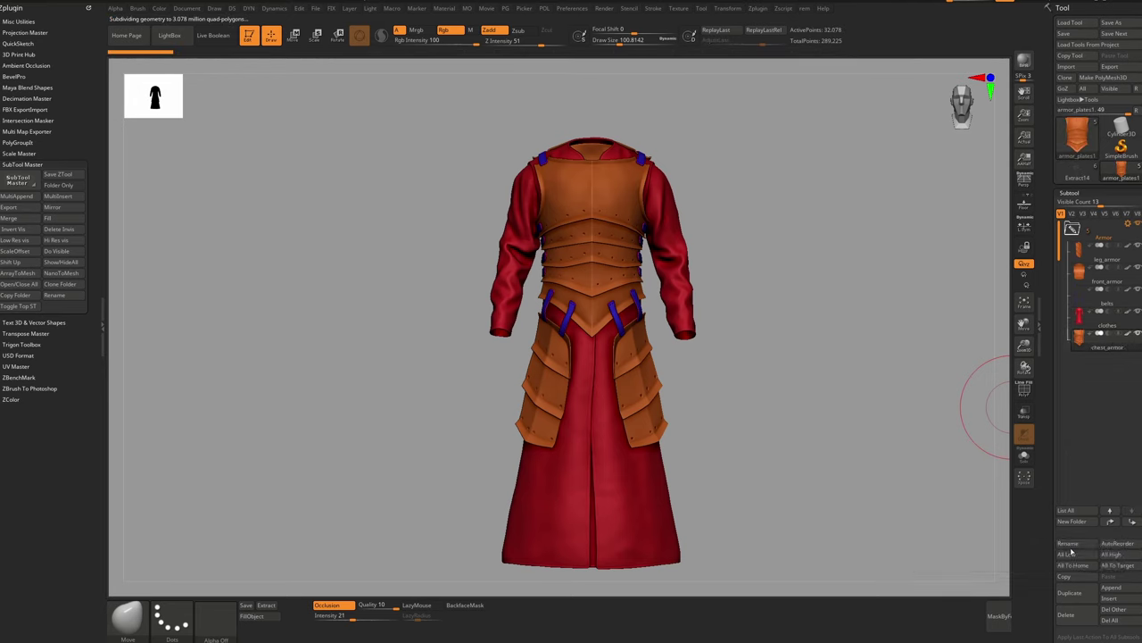
pyautogui.click(758, 8)
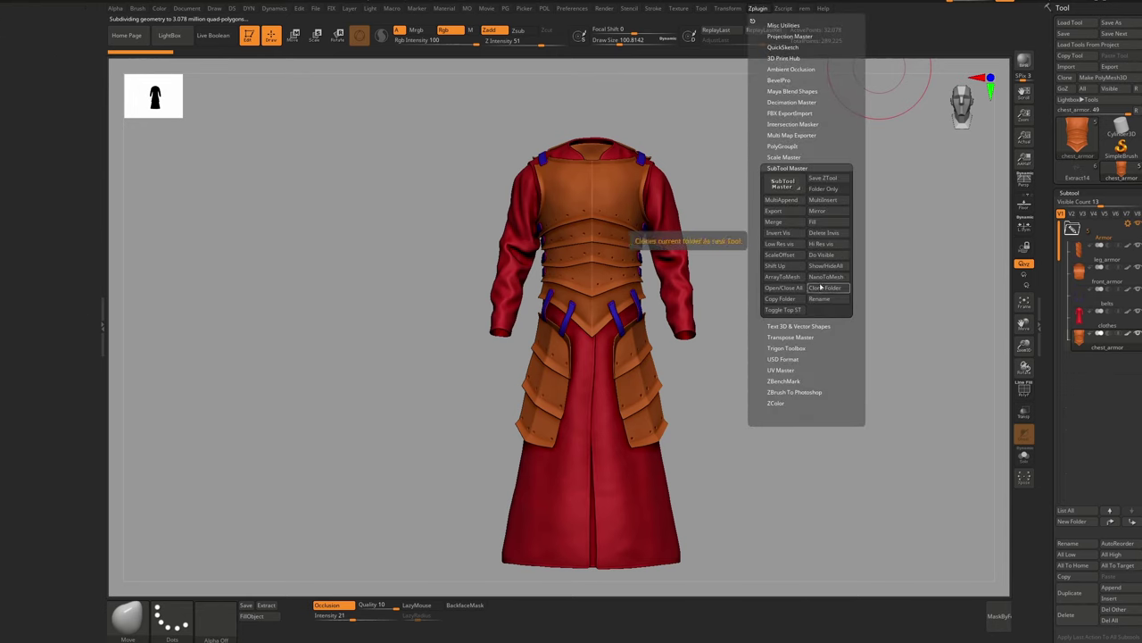
# Step: Start exporting the visible subtools as OBJ and browse into the Characters > Armor folder
pyautogui.click(791, 212)
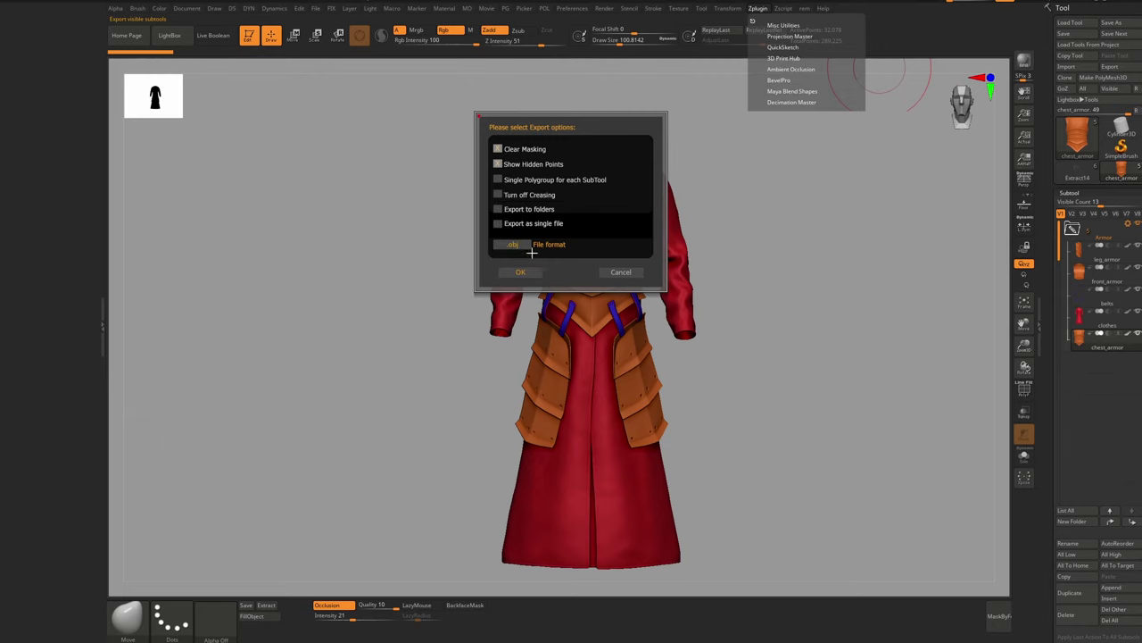
pyautogui.click(530, 273)
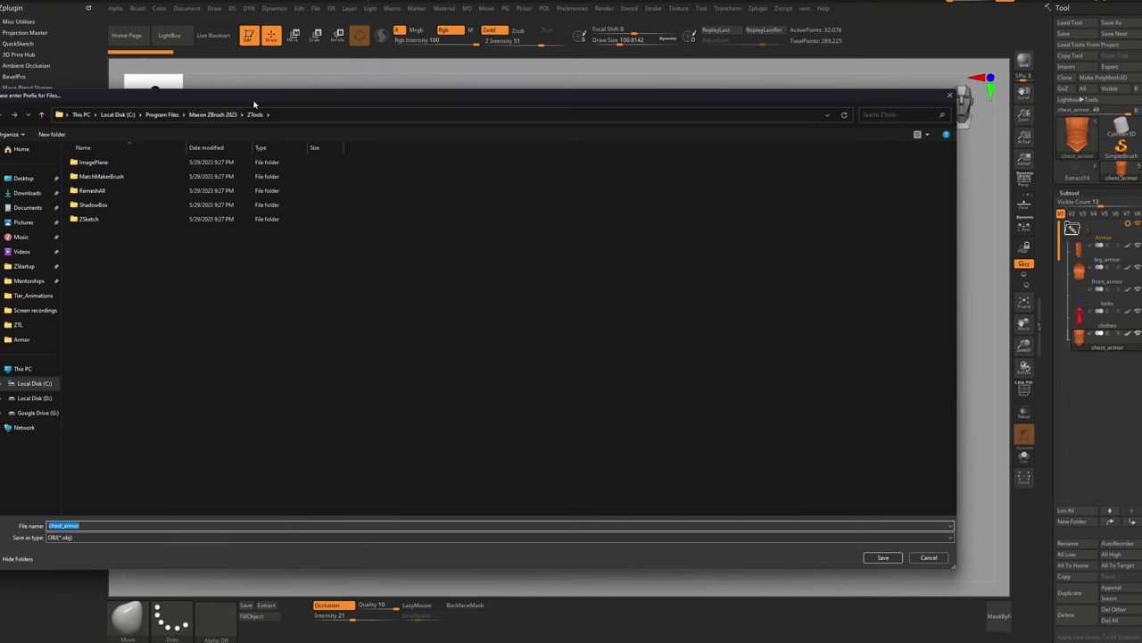
pyautogui.click(130, 309)
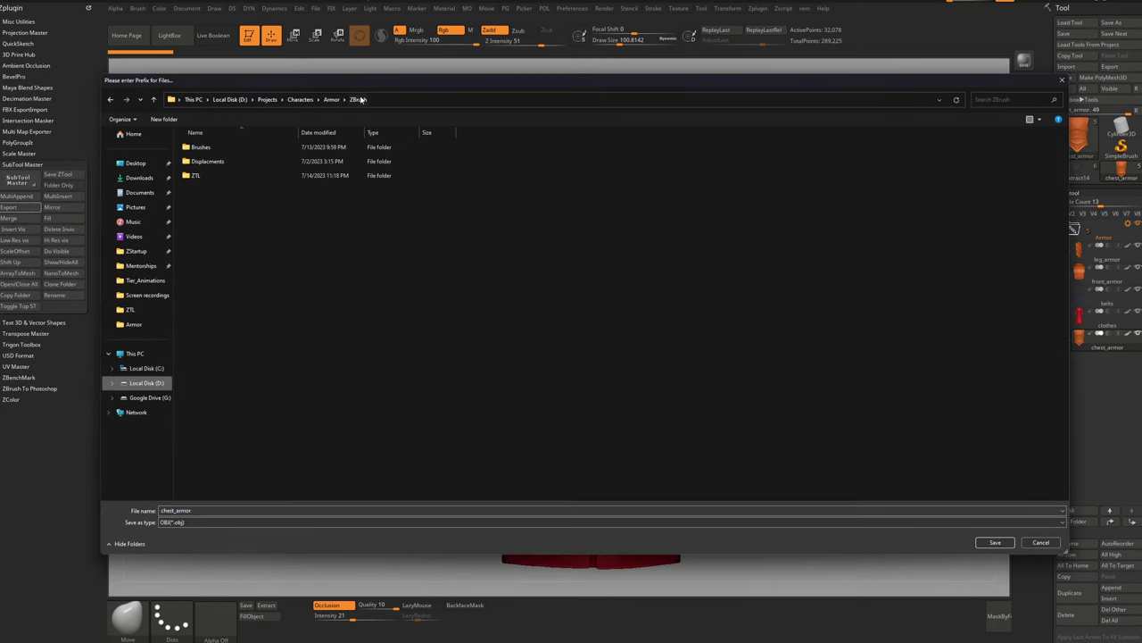
pyautogui.click(331, 100)
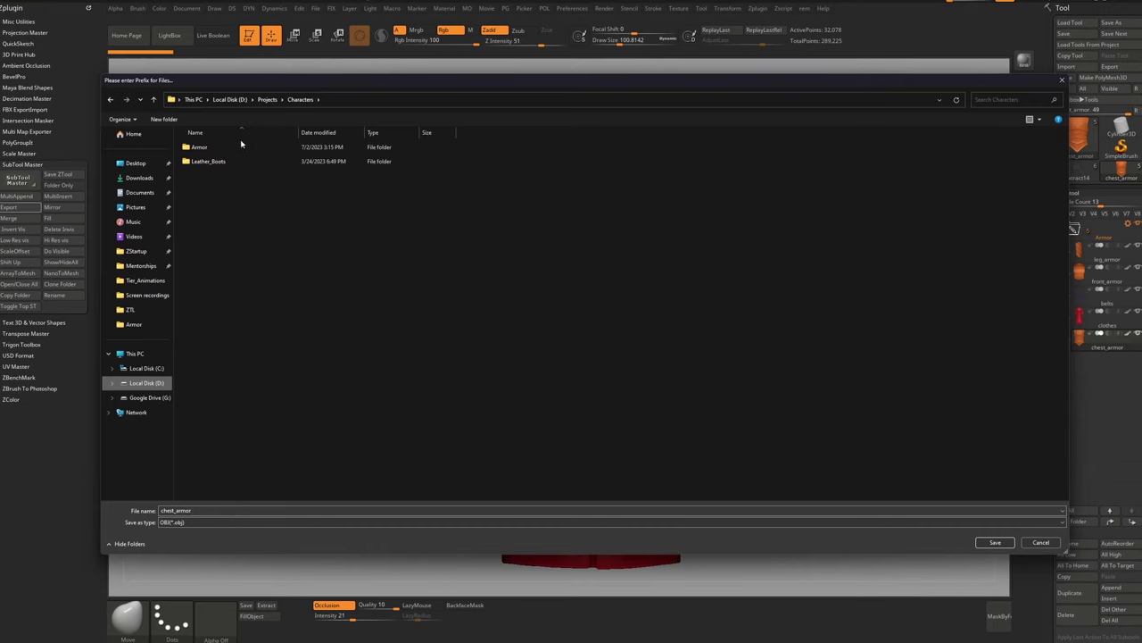
pyautogui.doubleClick(242, 146)
# Step: Create a nested Maya > Low folder structure inside Armor
pyautogui.rightClick(253, 195)
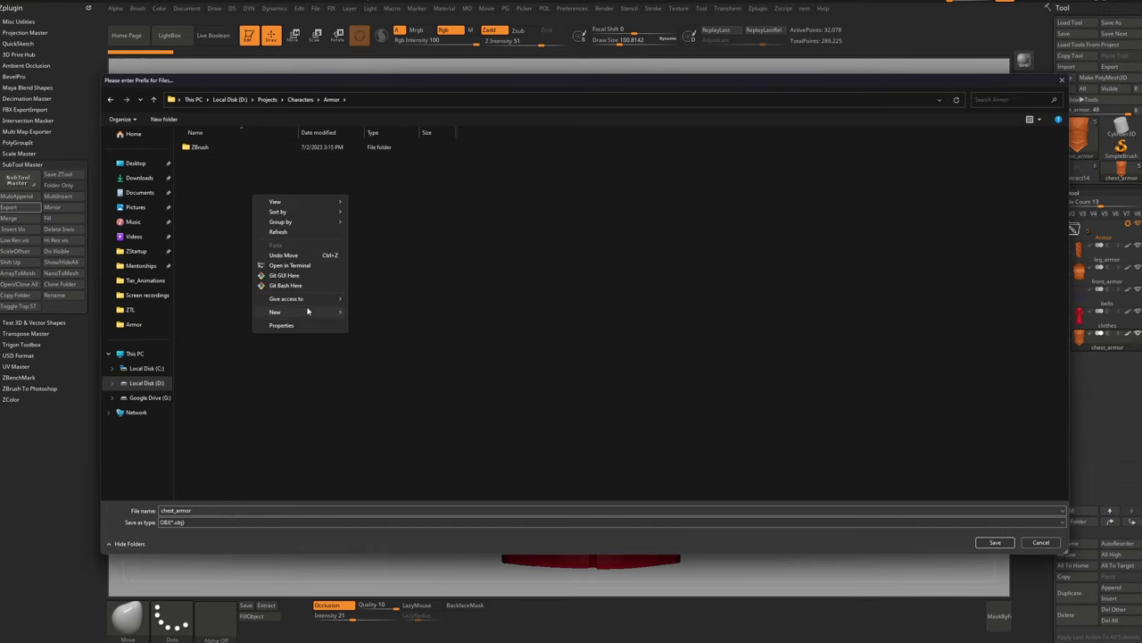
pyautogui.moveTo(307, 310)
pyautogui.click(368, 312)
pyautogui.write('Maya')
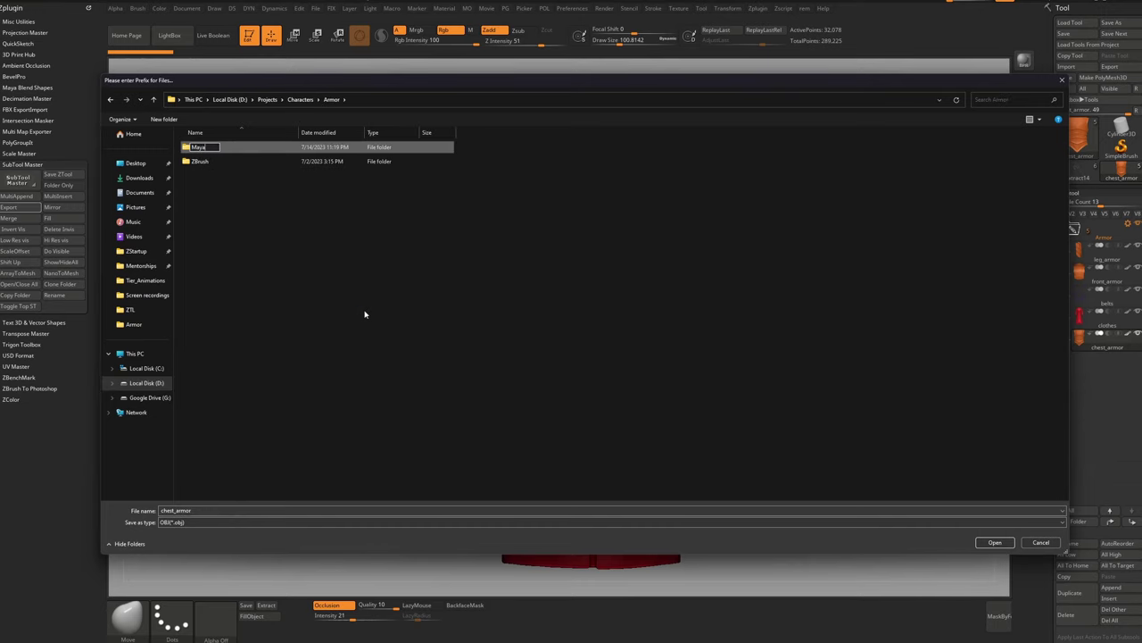
pyautogui.press('Return')
pyautogui.doubleClick(282, 147)
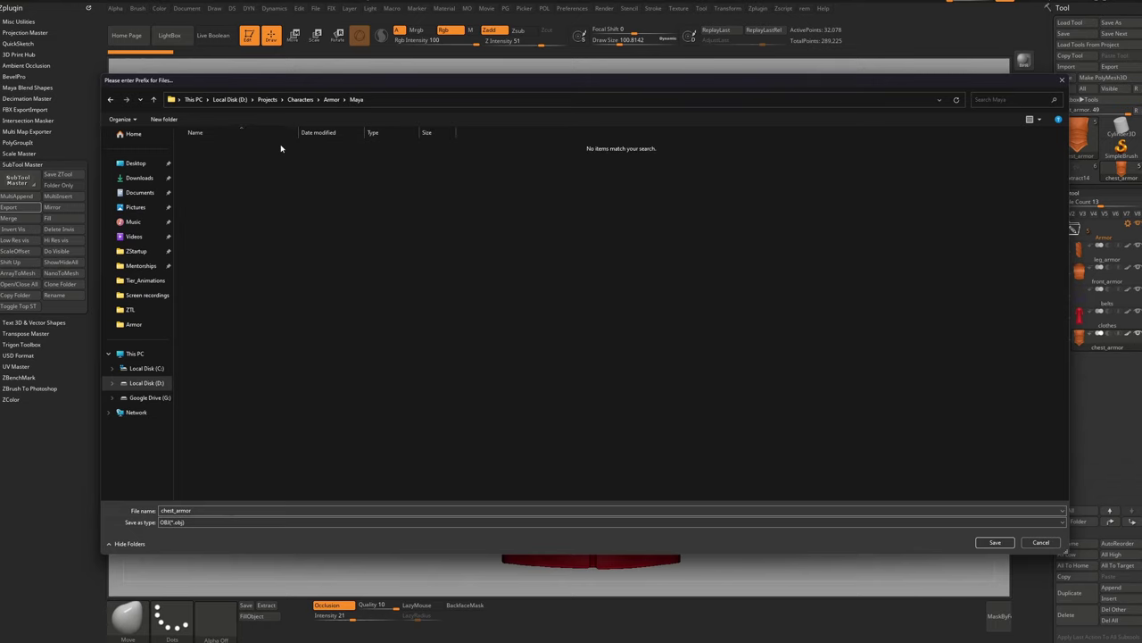
pyautogui.rightClick(283, 218)
pyautogui.moveTo(332, 335)
pyautogui.click(395, 334)
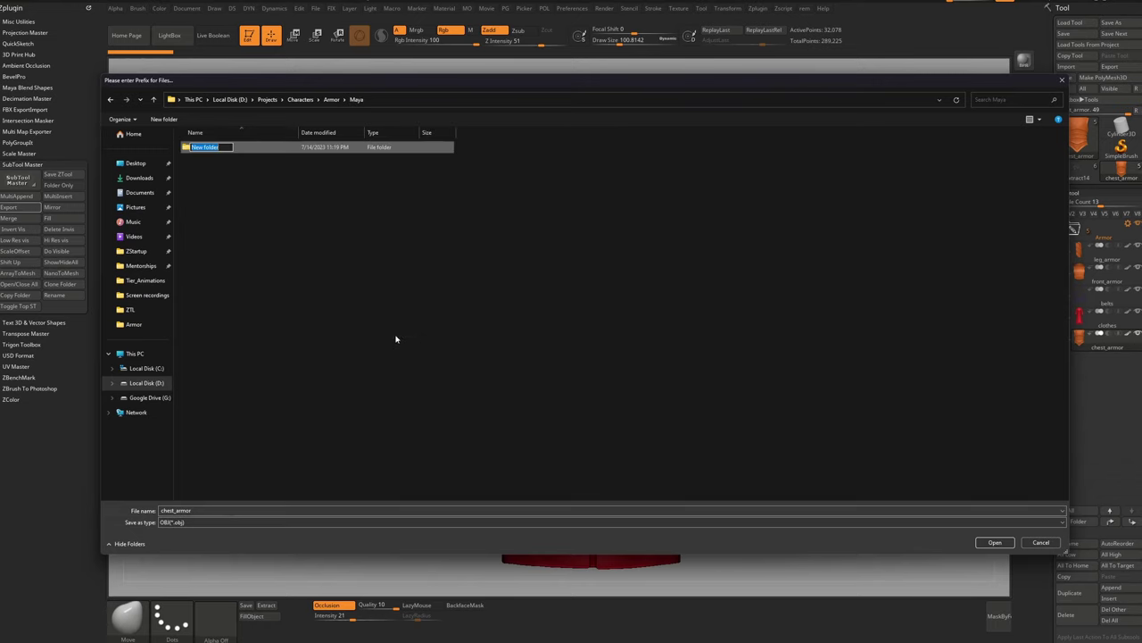
pyautogui.write('Low')
pyautogui.press('Return')
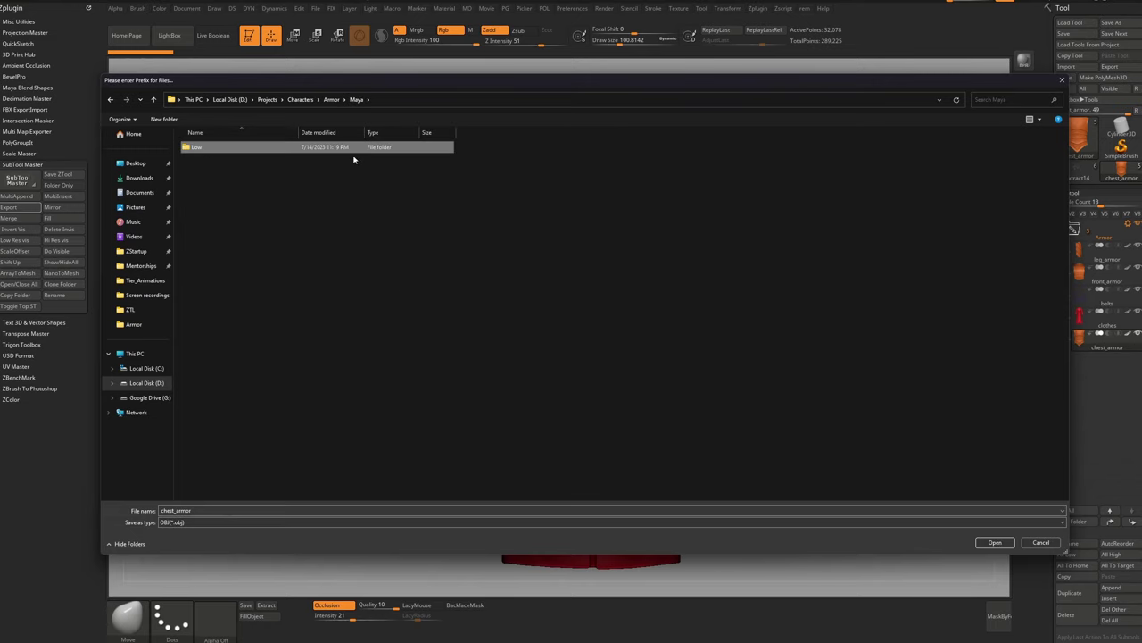
pyautogui.doubleClick(353, 154)
# Step: Create and open a new Decimated_Meshes folder inside Low
pyautogui.rightClick(372, 177)
pyautogui.moveTo(408, 295)
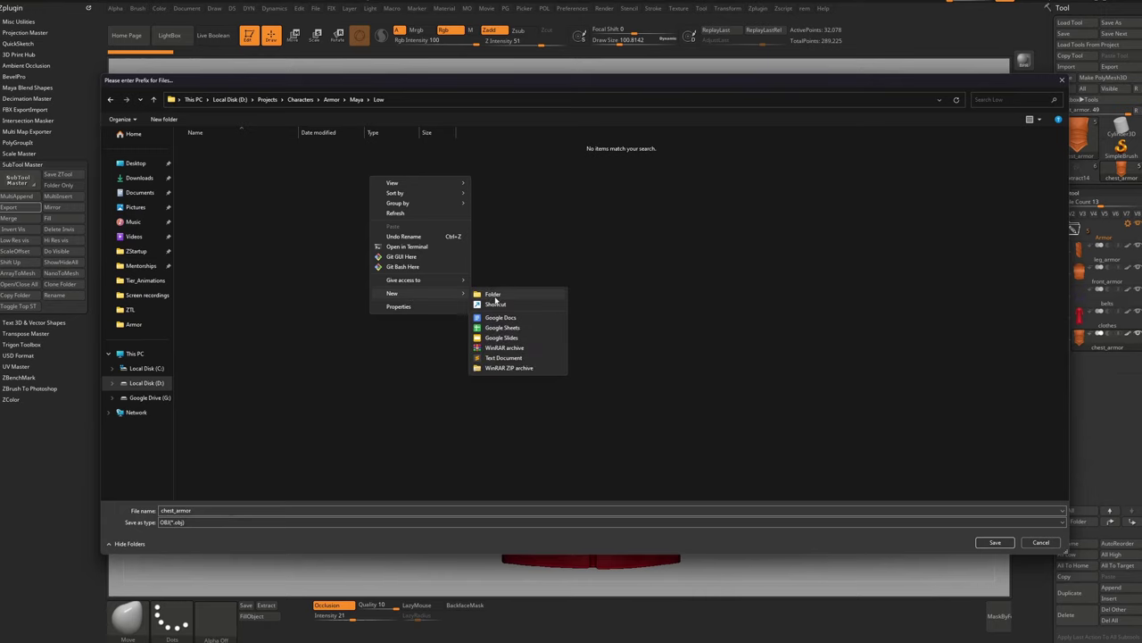
pyautogui.click(494, 294)
pyautogui.write('Me')
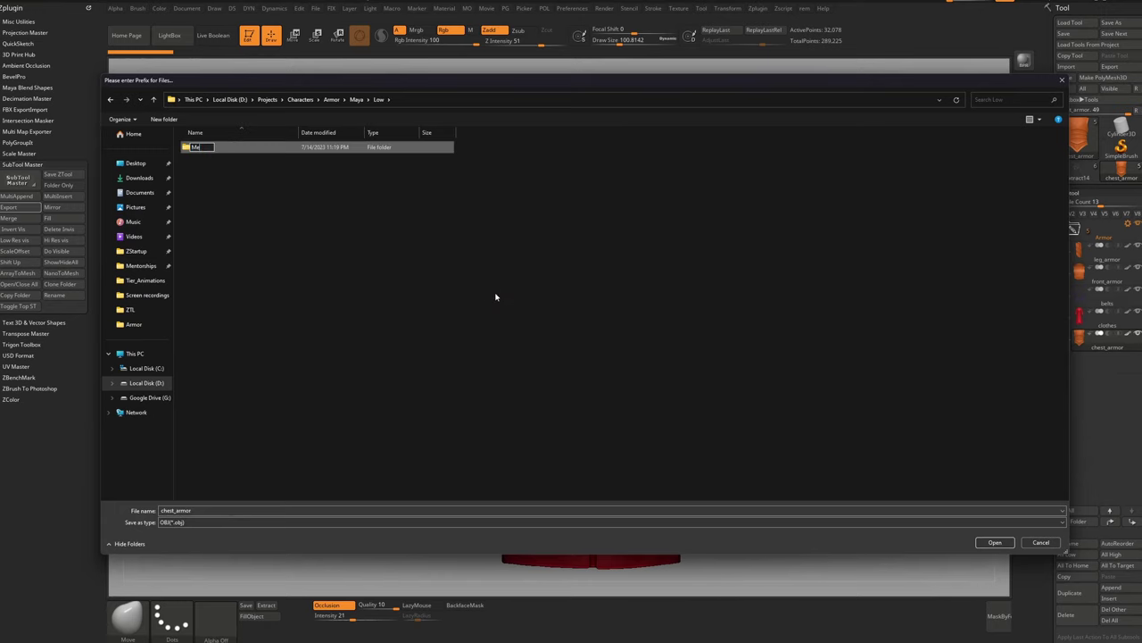
pyautogui.press('BackSpace')
pyautogui.press('BackSpace')
pyautogui.write('mated_Meshes')
pyautogui.press('Return')
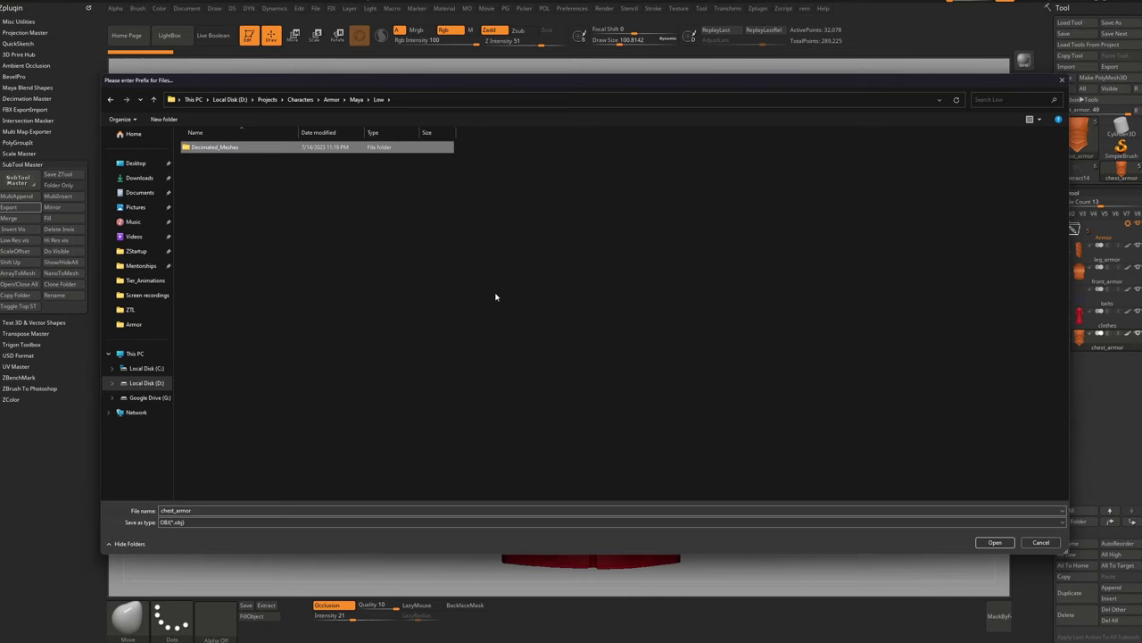
pyautogui.doubleClick(386, 148)
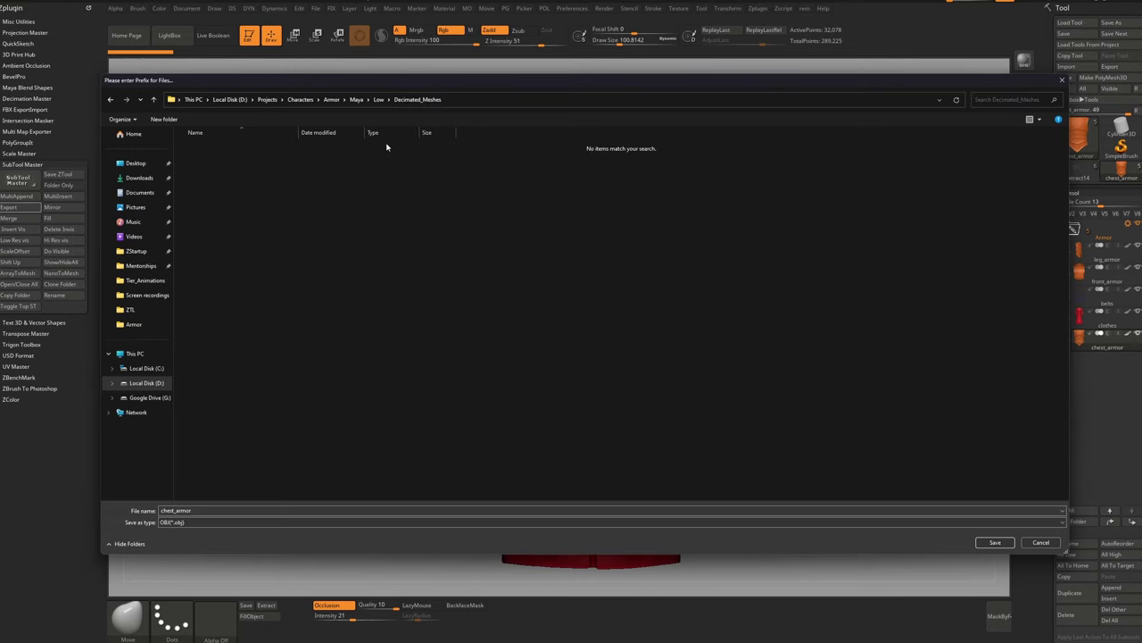
# Step: Clear the file name prefix and save the OBJ exports into Decimated_Meshes
pyautogui.click(204, 511)
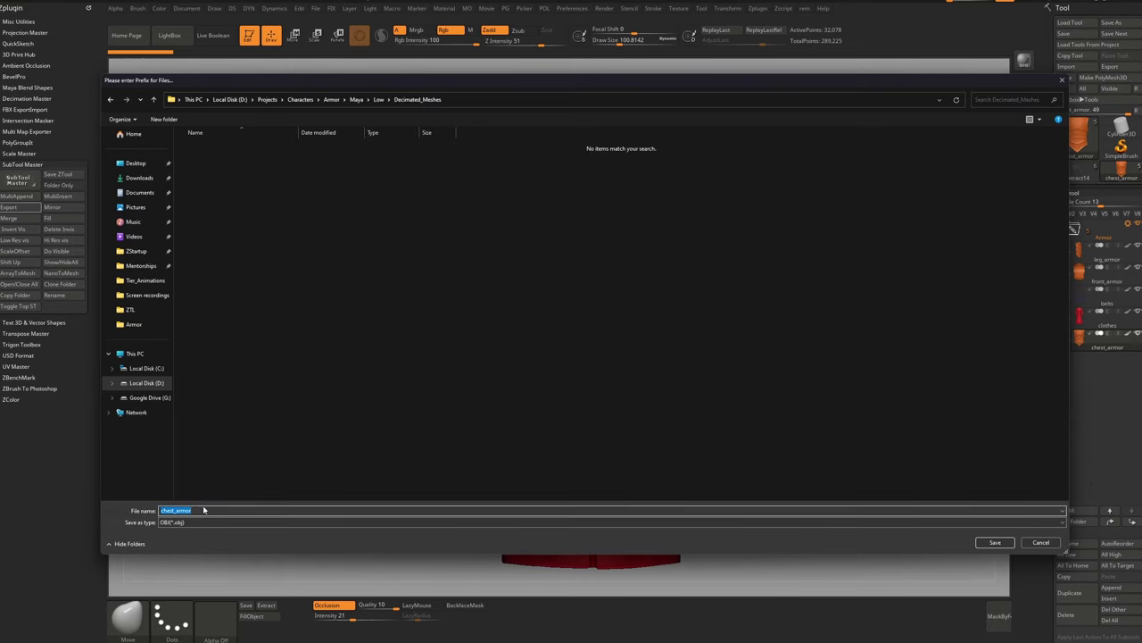
pyautogui.press('BackSpace')
pyautogui.click(994, 543)
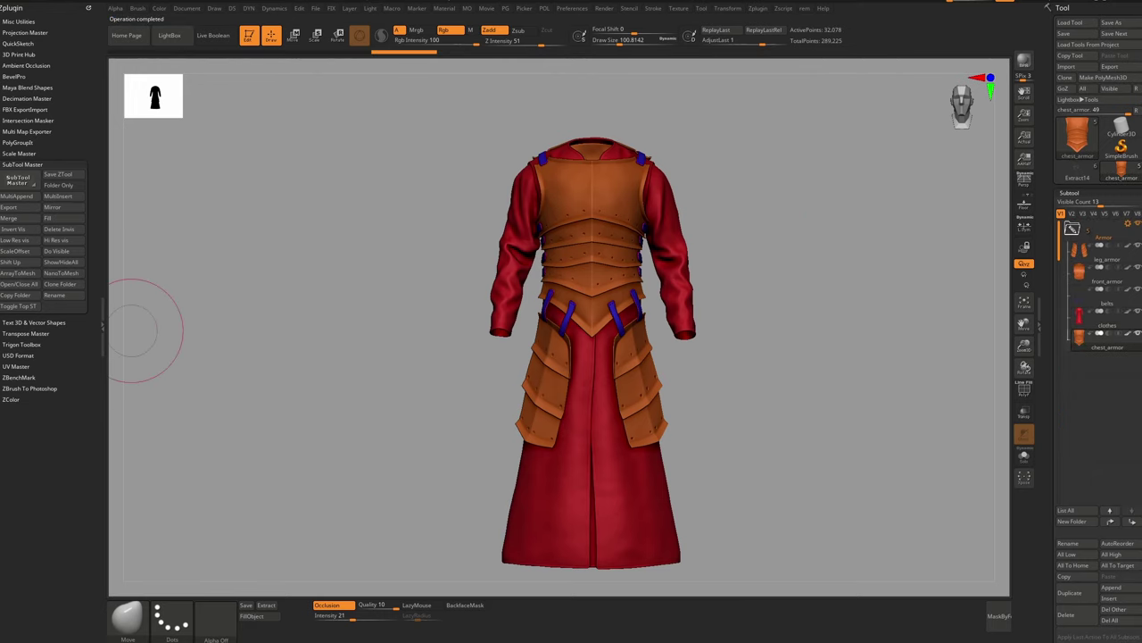
pyautogui.moveTo(606, 198); pyautogui.dragTo(623, 143, button='right')
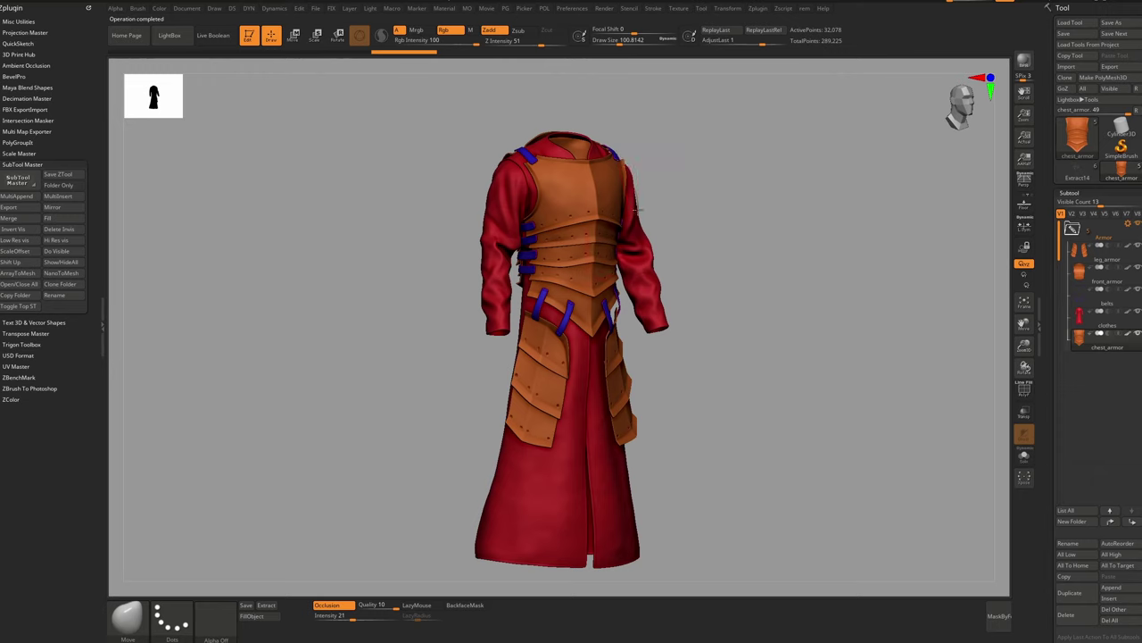
pyautogui.moveTo(567, 230); pyautogui.dragTo(473, 258, button='right')
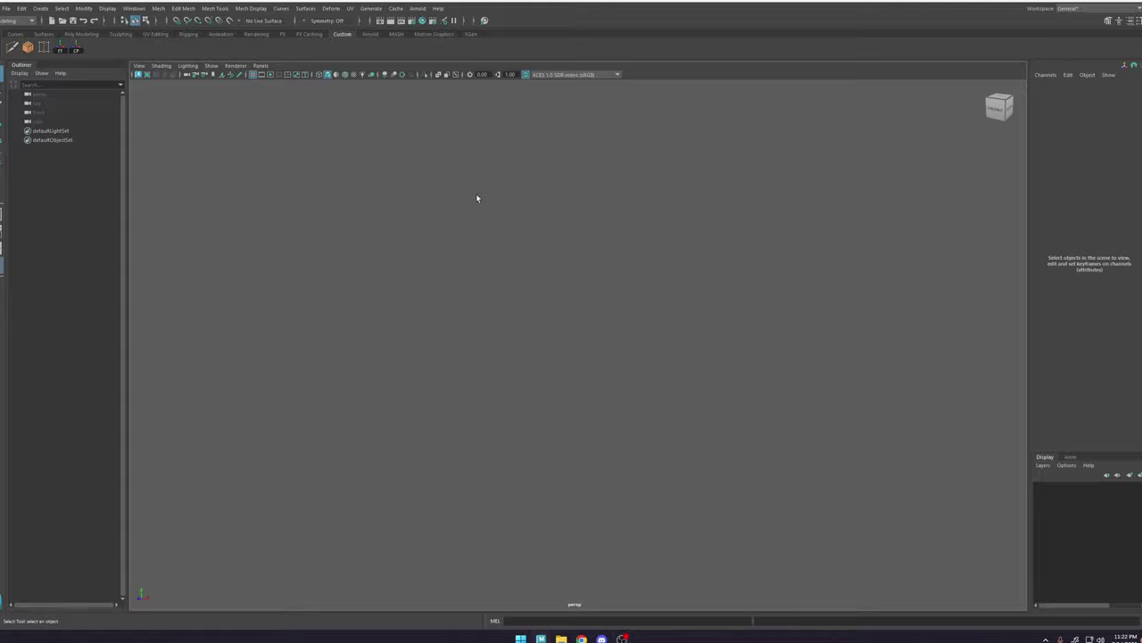
# Step: Show Poly Count in the viewport heads-up display and save the preferences
pyautogui.click(142, 9)
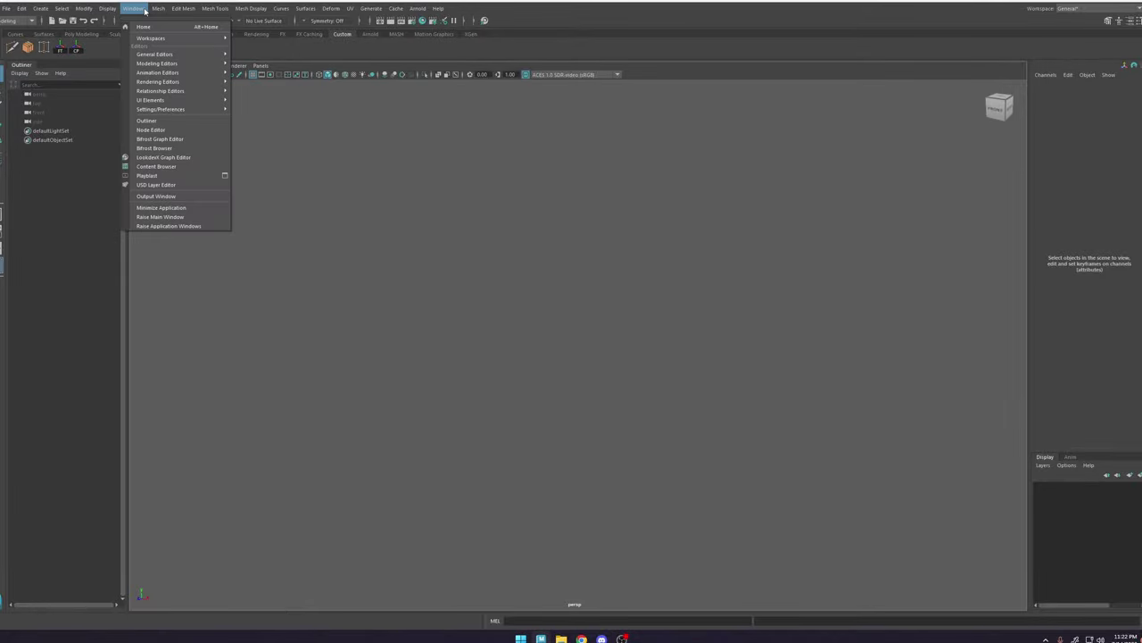
pyautogui.moveTo(109, 10)
pyautogui.moveTo(123, 44)
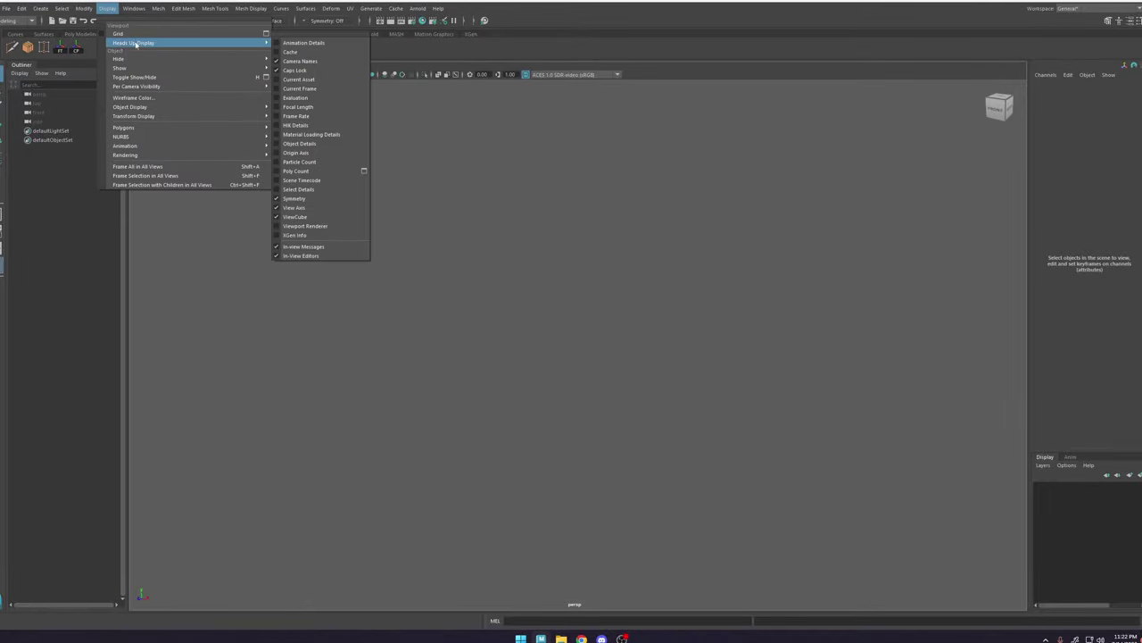
pyautogui.click(309, 172)
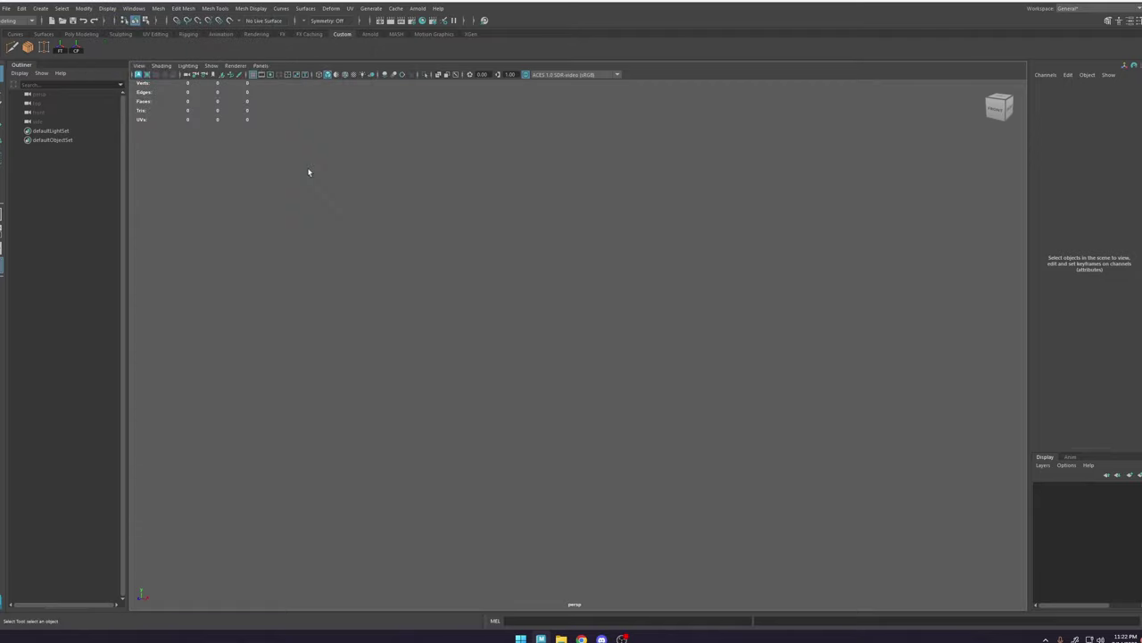
pyautogui.click(12, 8)
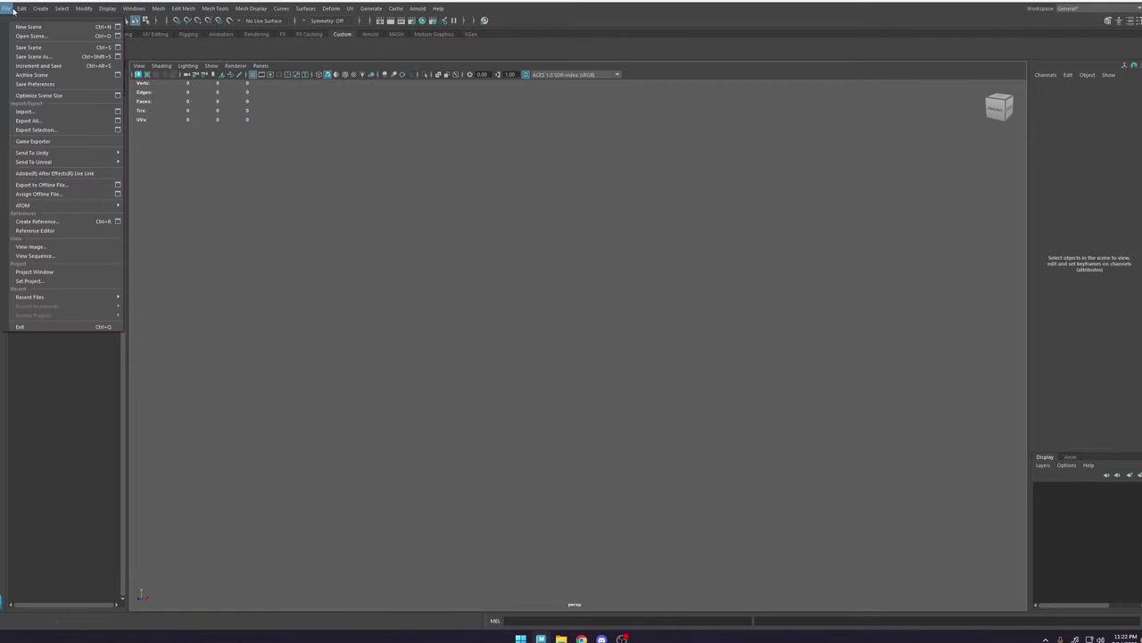
pyautogui.click(44, 83)
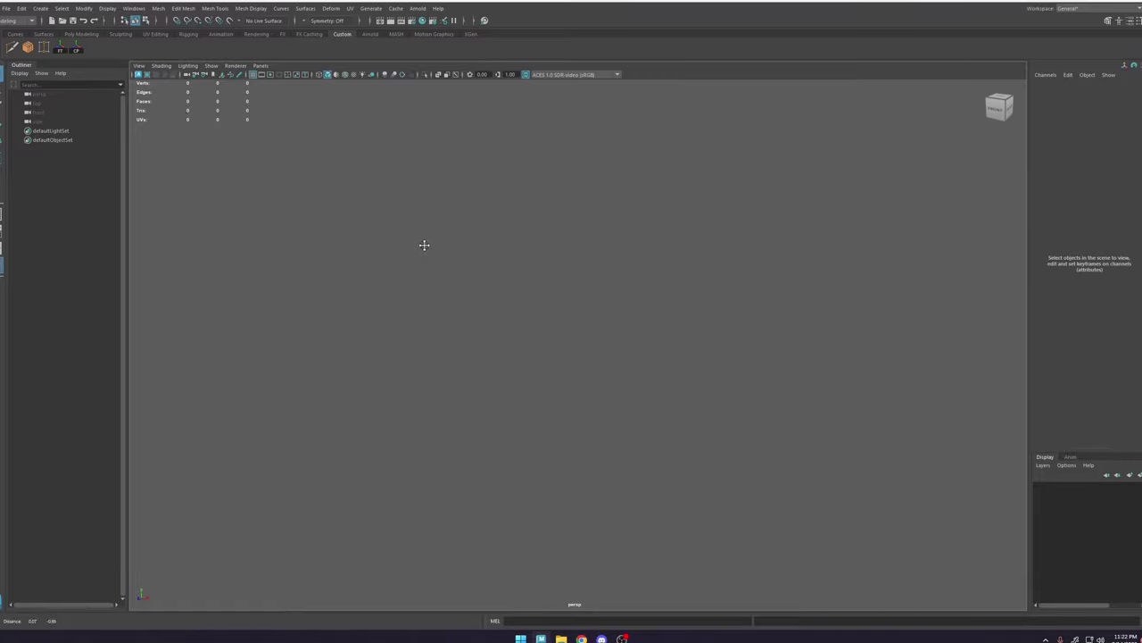
# Step: Browse the Import dialog on drive D: to the Decimated_Meshes folder
pyautogui.click(6, 8)
pyautogui.click(40, 112)
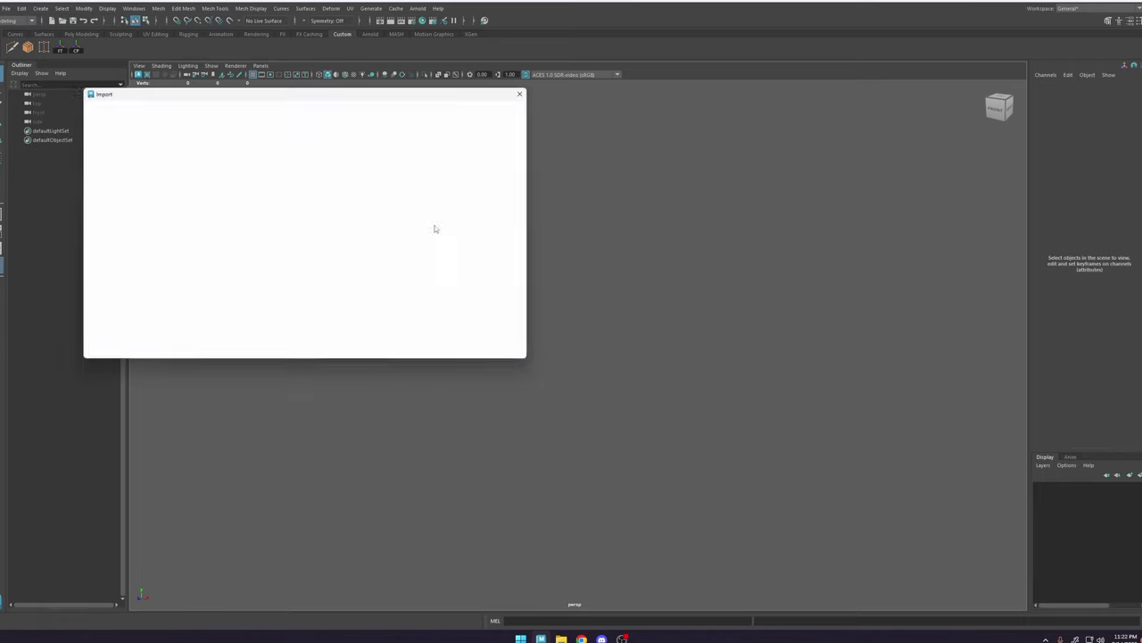
pyautogui.click(100, 129)
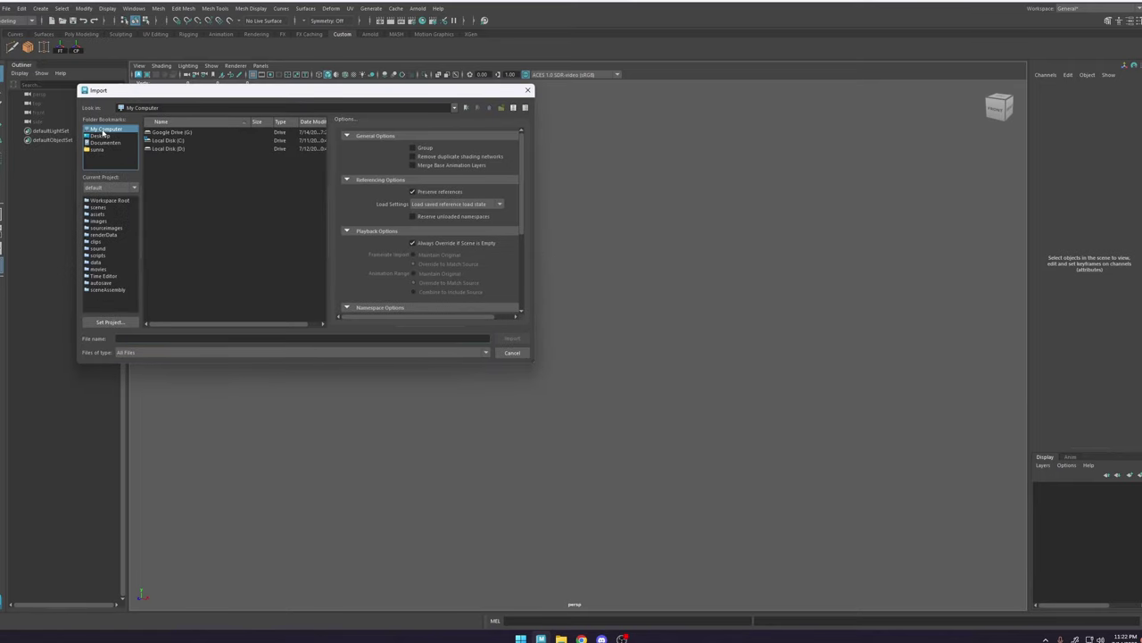
pyautogui.doubleClick(185, 149)
pyautogui.scroll(-1, 192, 269)
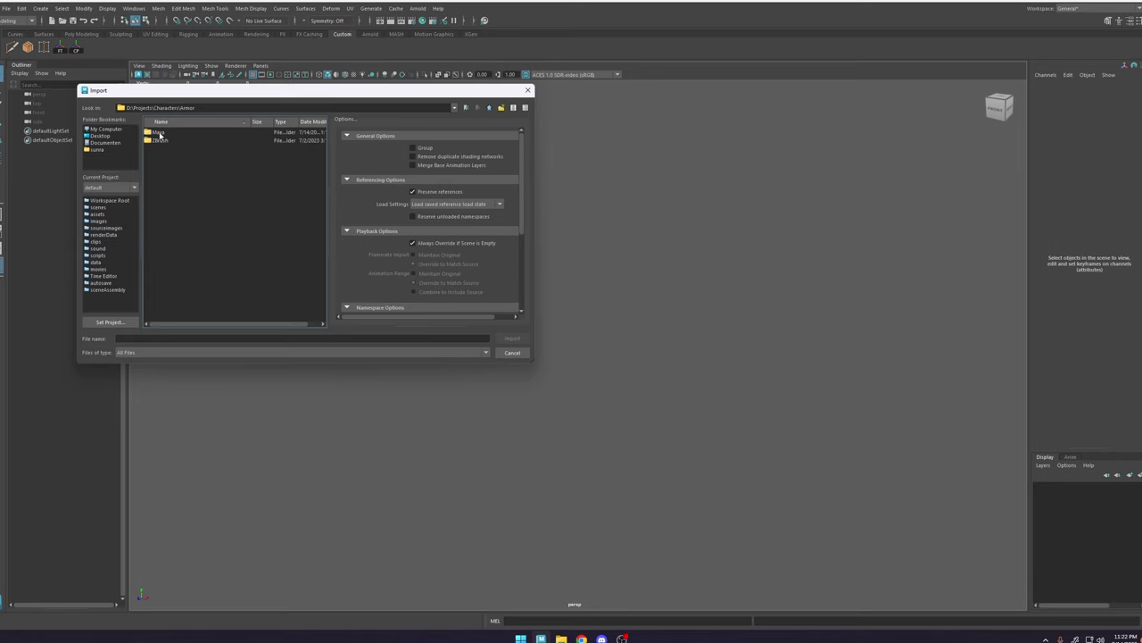
pyautogui.doubleClick(161, 134)
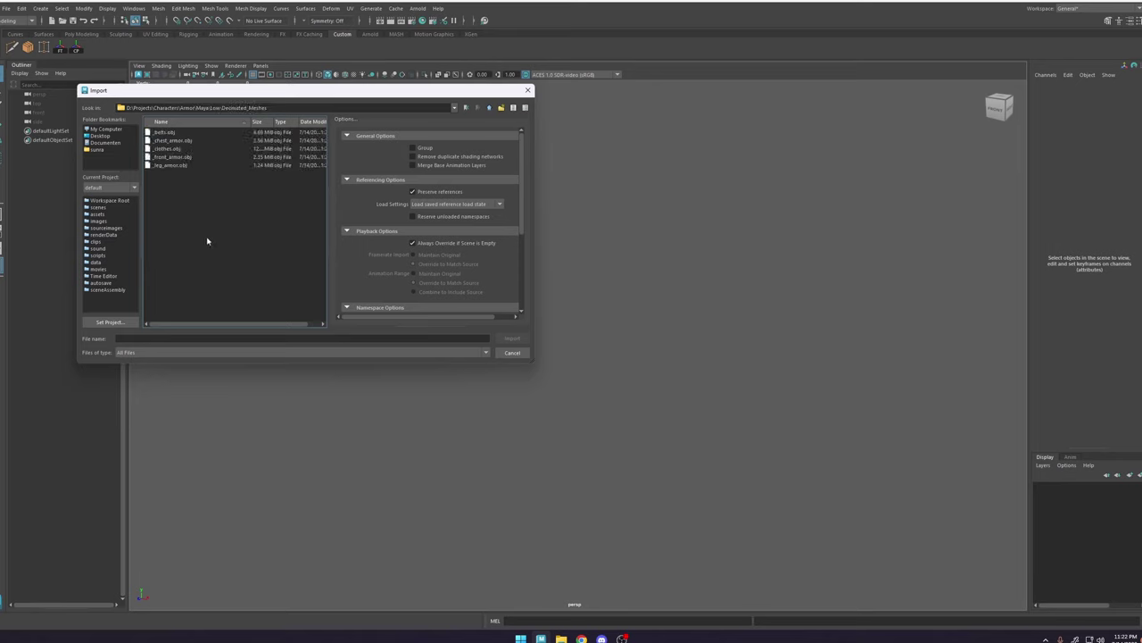
pyautogui.click(186, 157)
# Step: Check the exported OBJ files, copy the folder path and close the Import dialog
pyautogui.click(186, 141)
pyautogui.click(189, 167)
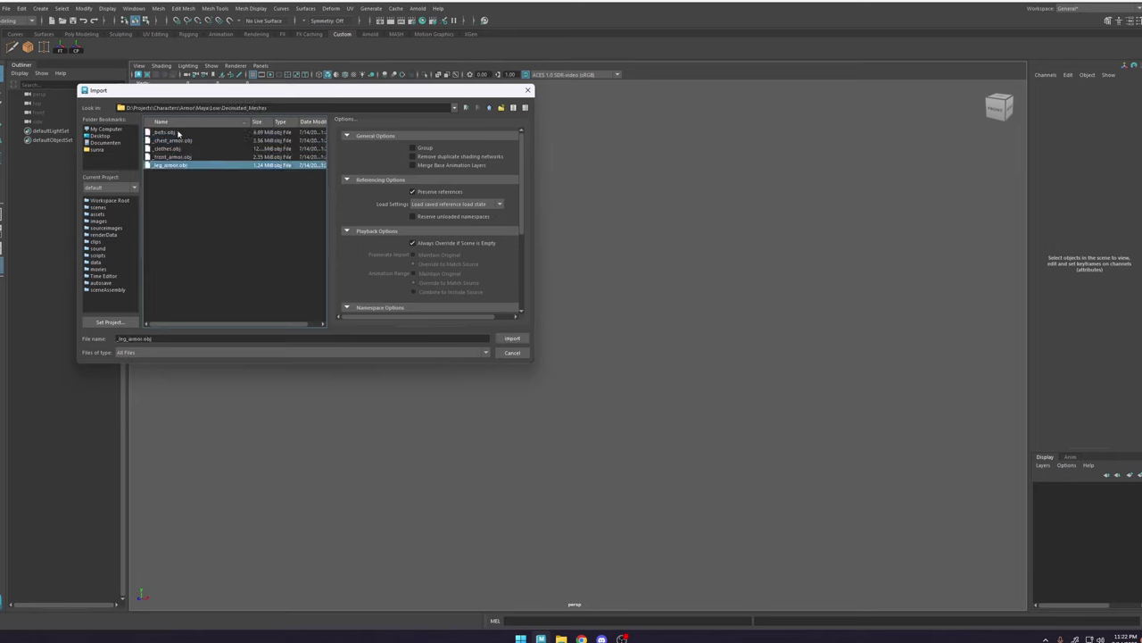
pyautogui.click(178, 132)
pyautogui.click(185, 155)
pyautogui.click(191, 132)
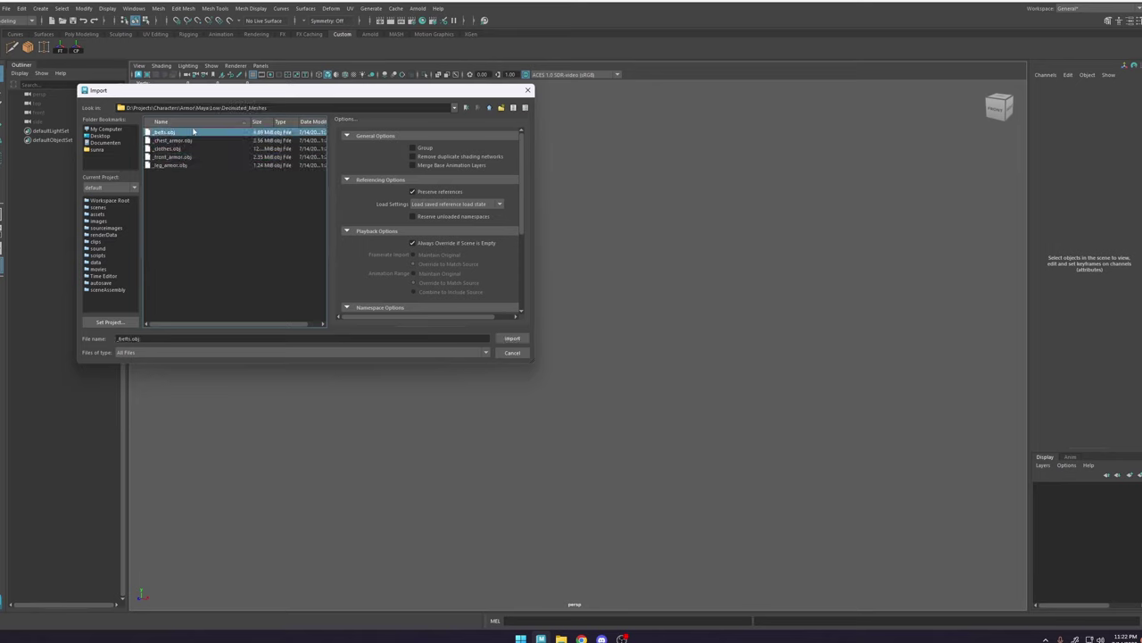
pyautogui.click(304, 107)
pyautogui.moveTo(303, 107); pyautogui.dragTo(118, 102)
pyautogui.moveTo(273, 107); pyautogui.dragTo(123, 107)
pyautogui.hotkey('ctrl', 'c')
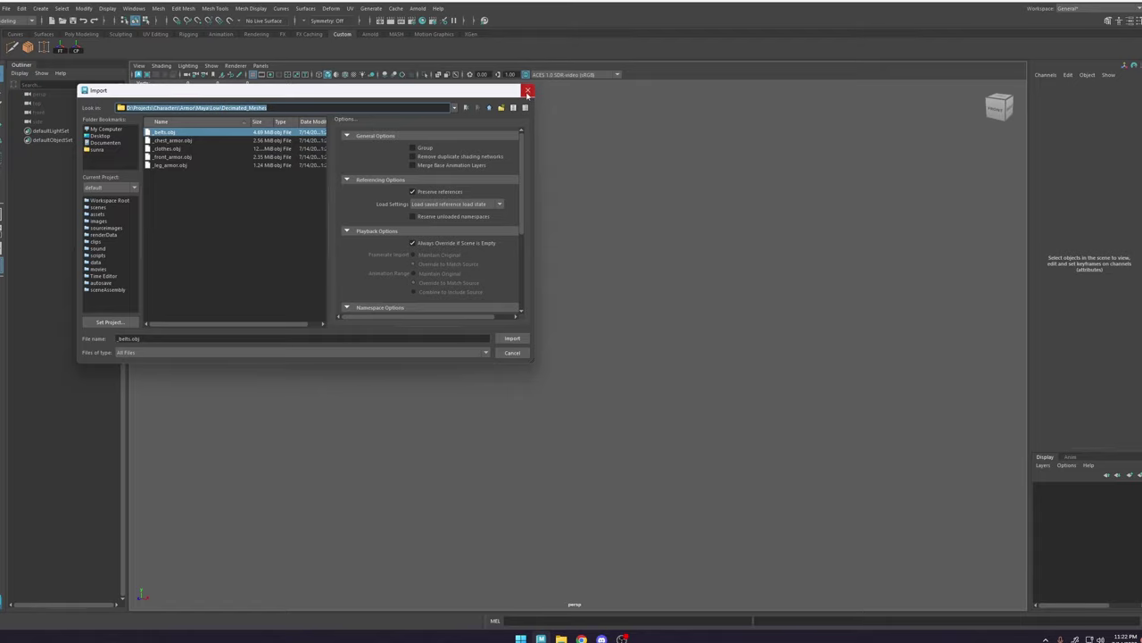
pyautogui.click(528, 90)
# Step: Open Decimated_Meshes in a file browser and drag all five OBJs into the viewport
pyautogui.click(562, 639)
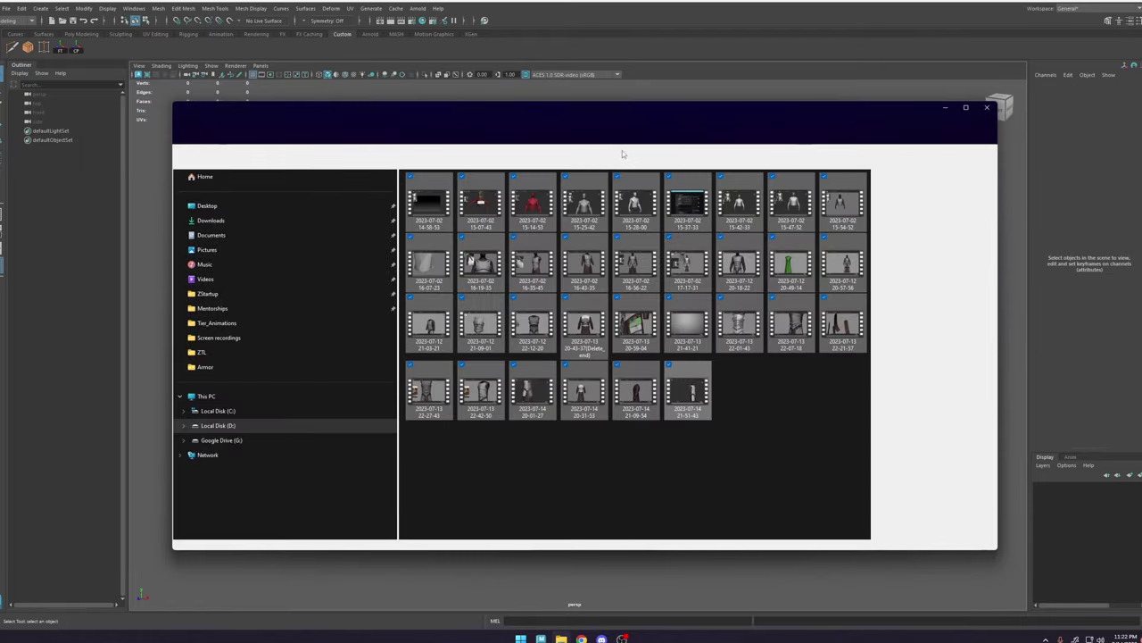
pyautogui.click(592, 156)
pyautogui.hotkey('ctrl', 'v')
pyautogui.press('Return')
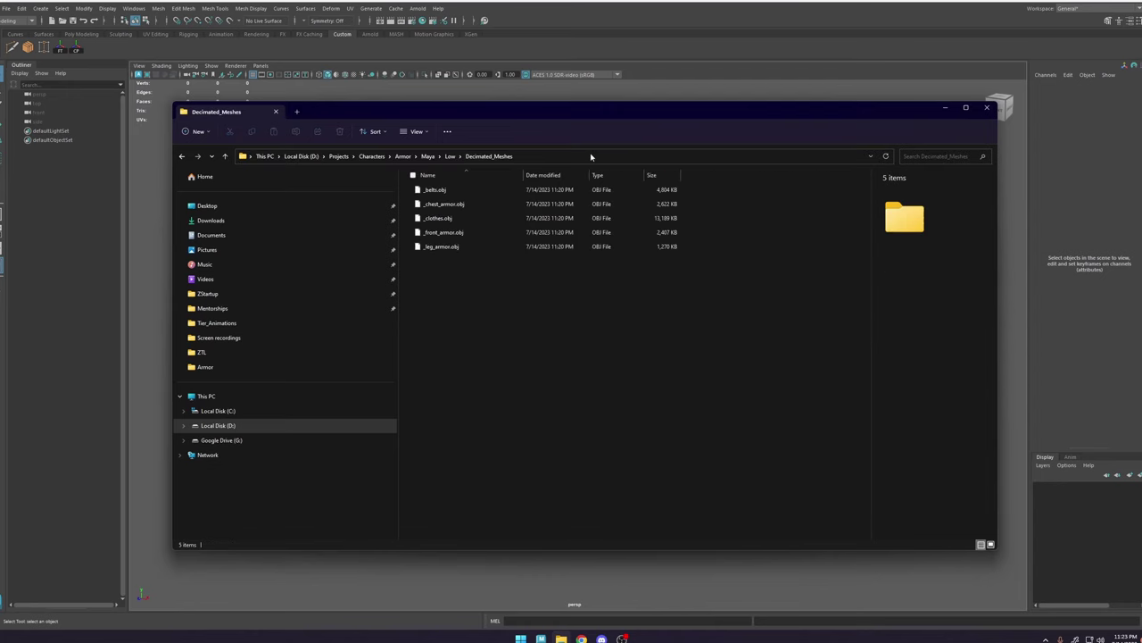
pyautogui.moveTo(514, 334); pyautogui.dragTo(434, 177)
pyautogui.moveTo(504, 114); pyautogui.dragTo(900, 180)
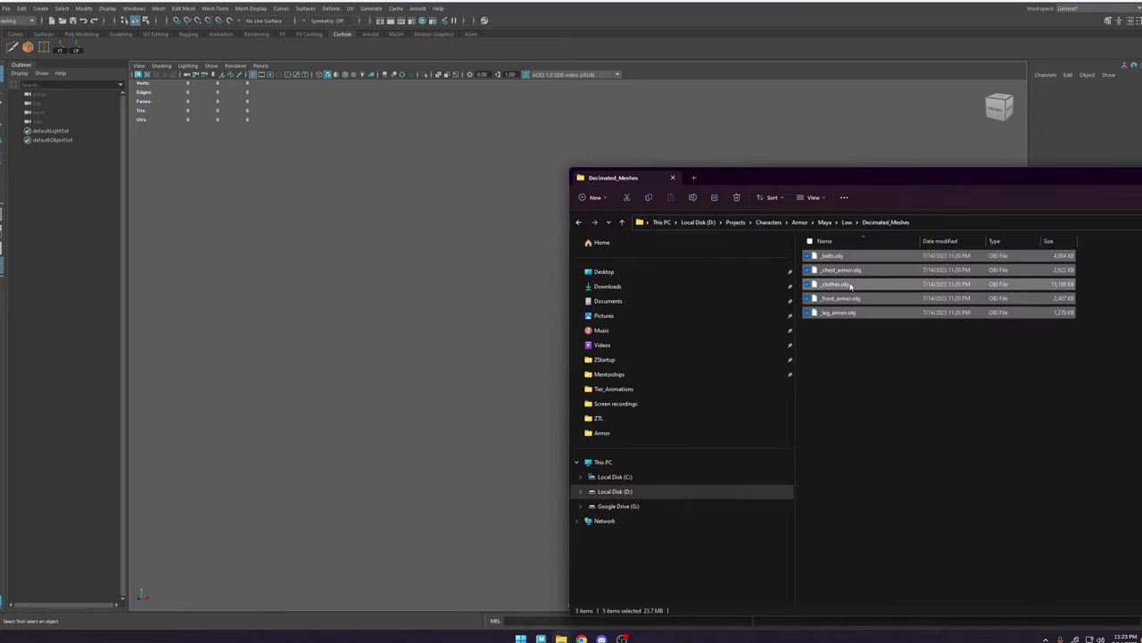
pyautogui.moveTo(849, 285); pyautogui.dragTo(458, 308)
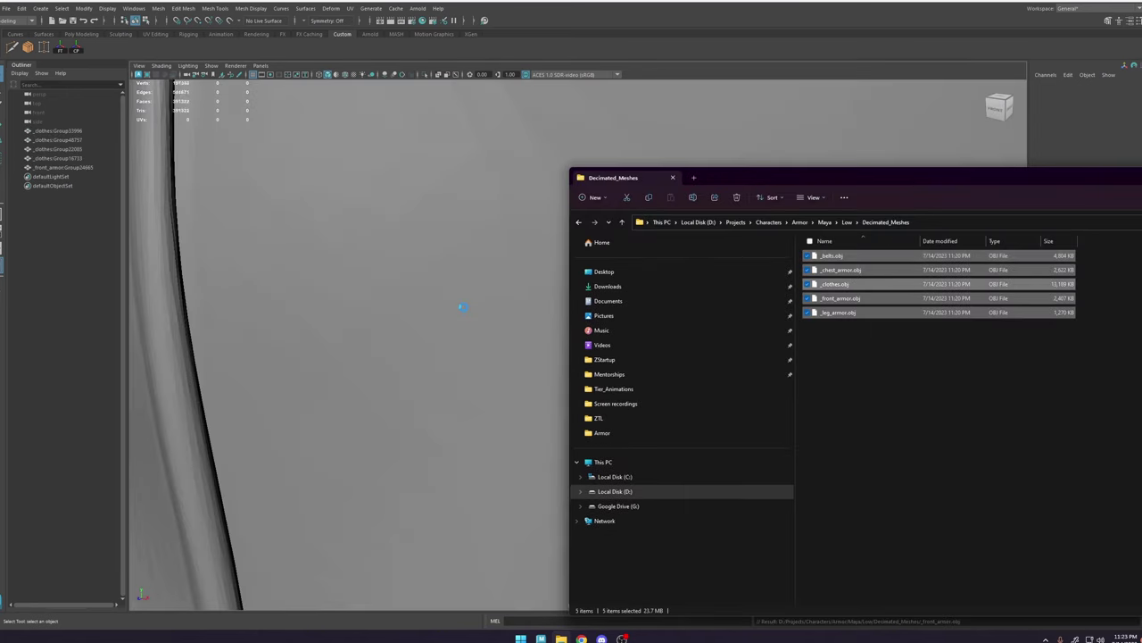
pyautogui.click(463, 307)
# Step: Inspect the imported robe from all sides, then switch off viewport colour management
pyautogui.scroll(-5, 477, 306)
pyautogui.scroll(-10, 478, 305)
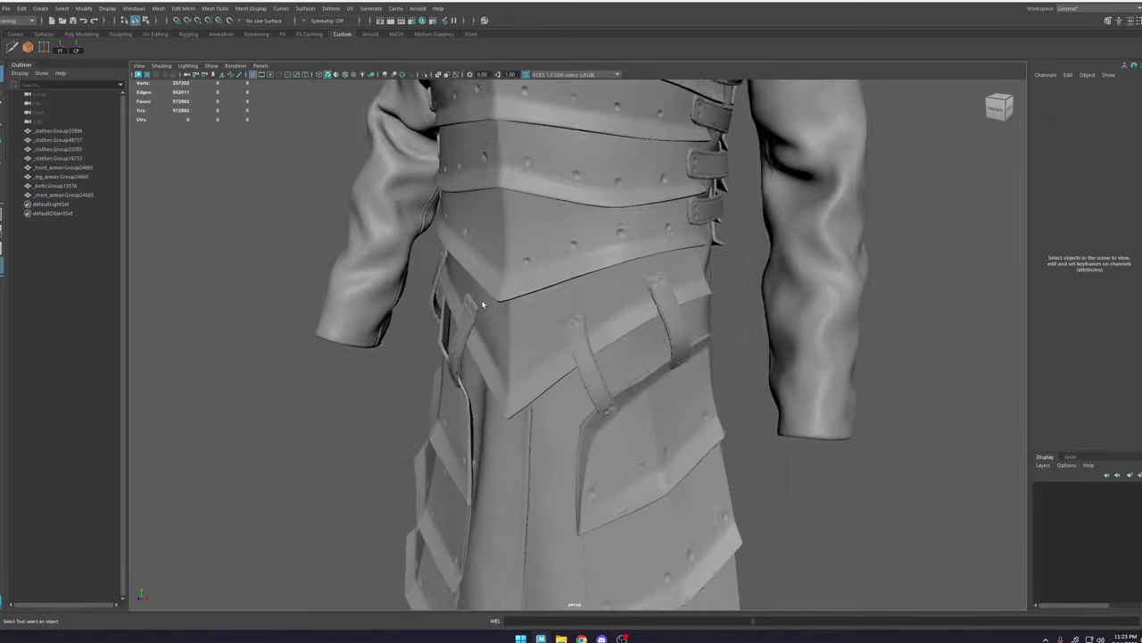
pyautogui.keyDown('alt'); pyautogui.moveTo(649, 266); pyautogui.dragTo(596, 321, button='middle'); pyautogui.keyUp('alt')
pyautogui.scroll(-4, 596, 321)
pyautogui.keyDown('alt'); pyautogui.moveTo(580, 257); pyautogui.dragTo(368, 258); pyautogui.keyUp('alt')
pyautogui.scroll(2, 679, 240)
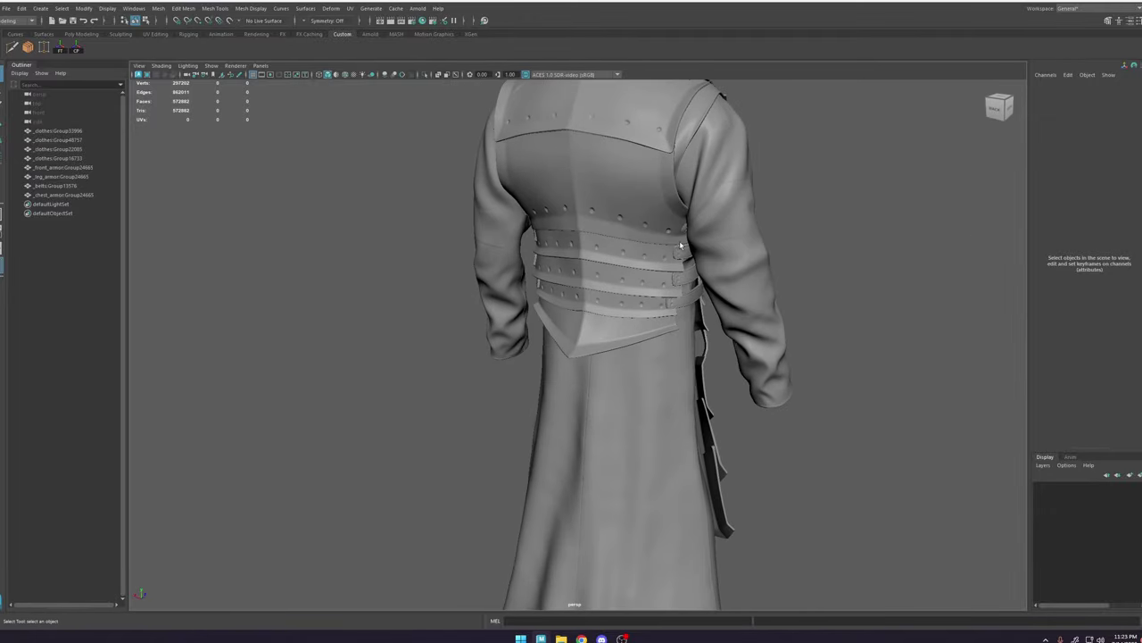
pyautogui.keyDown('alt'); pyautogui.moveTo(679, 240); pyautogui.dragTo(607, 278, button='middle'); pyautogui.keyUp('alt')
pyautogui.moveTo(541, 191); pyautogui.dragTo(625, 264)
pyautogui.keyDown('alt'); pyautogui.moveTo(675, 268); pyautogui.dragTo(546, 264); pyautogui.keyUp('alt')
pyautogui.click(842, 206)
pyautogui.keyDown('alt'); pyautogui.moveTo(842, 206); pyautogui.dragTo(724, 272); pyautogui.keyUp('alt')
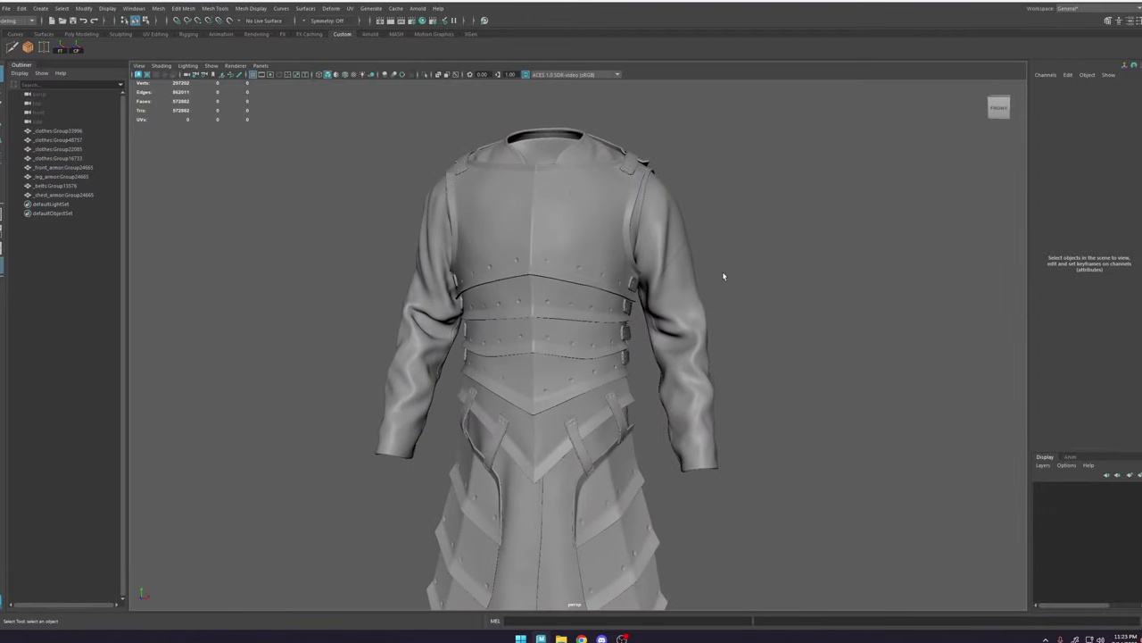
pyautogui.scroll(6, 758, 350)
pyautogui.keyDown('alt'); pyautogui.moveTo(759, 350); pyautogui.dragTo(669, 346); pyautogui.keyUp('alt')
pyautogui.scroll(5, 834, 338)
pyautogui.keyDown('alt'); pyautogui.moveTo(833, 338); pyautogui.dragTo(718, 323); pyautogui.keyUp('alt')
pyautogui.scroll(-5, 795, 359)
pyautogui.keyDown('alt'); pyautogui.moveTo(795, 360); pyautogui.dragTo(587, 258); pyautogui.keyUp('alt')
pyautogui.keyDown('alt'); pyautogui.moveTo(754, 219); pyautogui.dragTo(684, 357, button='middle'); pyautogui.keyUp('alt')
pyautogui.keyDown('alt'); pyautogui.moveTo(685, 358); pyautogui.dragTo(618, 328); pyautogui.keyUp('alt')
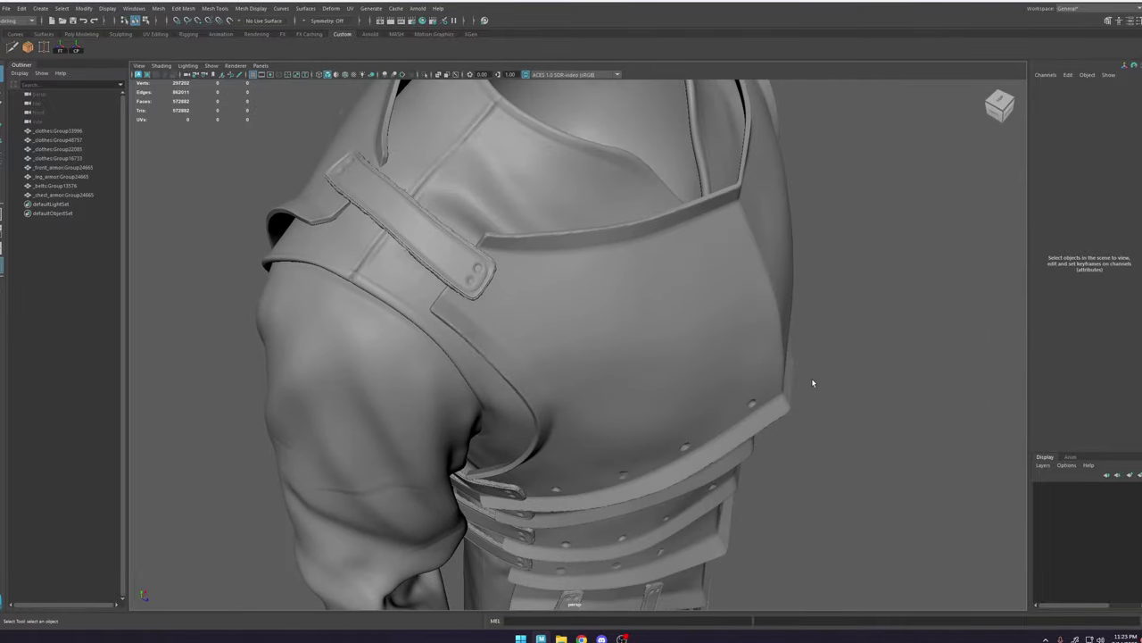
pyautogui.keyDown('alt'); pyautogui.moveTo(813, 380); pyautogui.dragTo(758, 357); pyautogui.keyUp('alt')
pyautogui.scroll(-6, 758, 357)
pyautogui.keyDown('alt'); pyautogui.moveTo(648, 317); pyautogui.dragTo(546, 143, button='middle'); pyautogui.keyUp('alt')
pyautogui.keyDown('alt'); pyautogui.moveTo(571, 197); pyautogui.dragTo(658, 191); pyautogui.keyUp('alt')
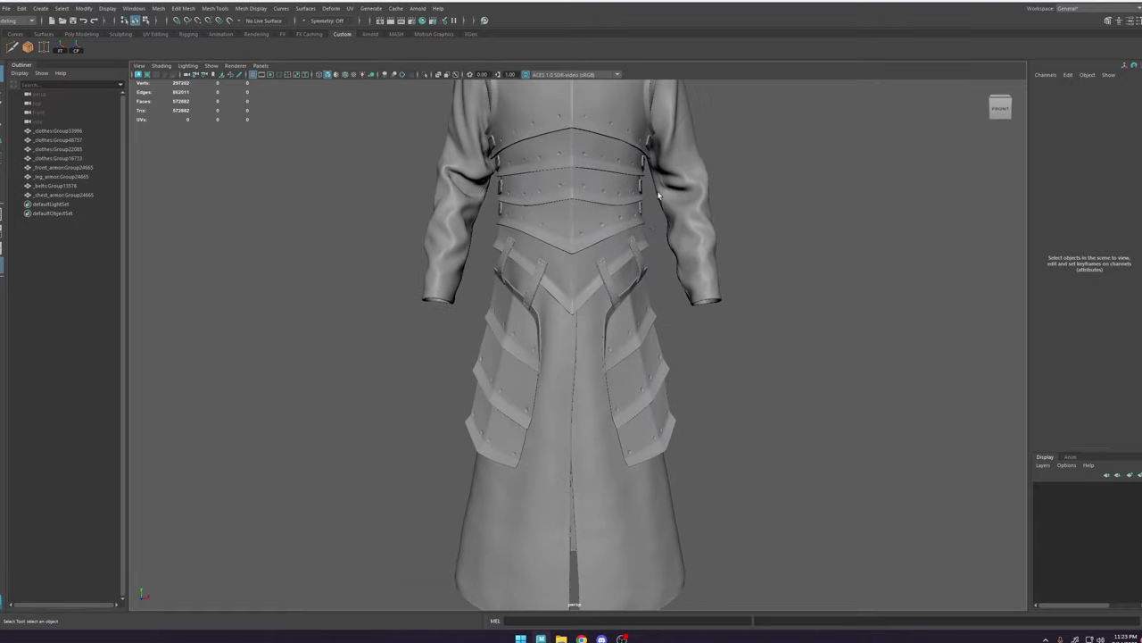
pyautogui.keyDown('alt'); pyautogui.moveTo(657, 191); pyautogui.dragTo(584, 174, button='right'); pyautogui.keyUp('alt')
pyautogui.keyDown('alt'); pyautogui.moveTo(584, 174); pyautogui.dragTo(543, 198, button='middle'); pyautogui.keyUp('alt')
pyautogui.keyDown('alt'); pyautogui.moveTo(526, 190); pyautogui.dragTo(565, 178); pyautogui.keyUp('alt')
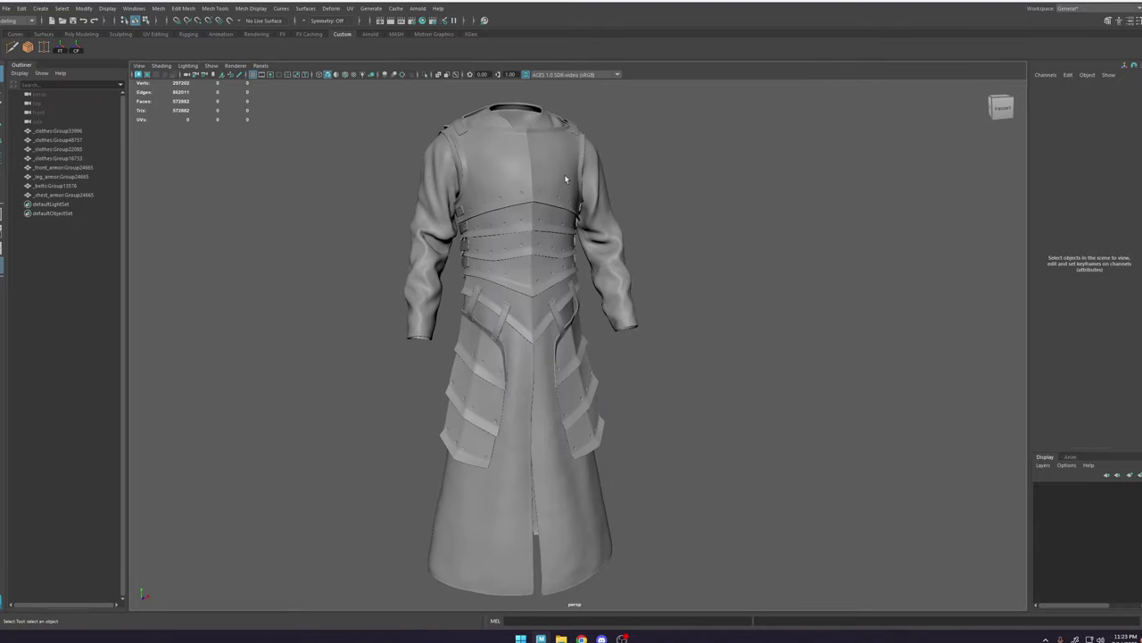
pyautogui.click(526, 75)
# Step: Reframe the coat in view and select _clothes:Group33996 in the Outliner
pyautogui.keyDown('alt'); pyautogui.moveTo(596, 147); pyautogui.dragTo(633, 152, button='middle'); pyautogui.keyUp('alt')
pyautogui.keyDown('alt'); pyautogui.moveTo(633, 152); pyautogui.dragTo(641, 164); pyautogui.keyUp('alt')
pyautogui.keyDown('alt'); pyautogui.moveTo(641, 165); pyautogui.dragTo(671, 191, button='right'); pyautogui.keyUp('alt')
pyautogui.keyDown('alt'); pyautogui.moveTo(670, 191); pyautogui.dragTo(657, 157); pyautogui.keyUp('alt')
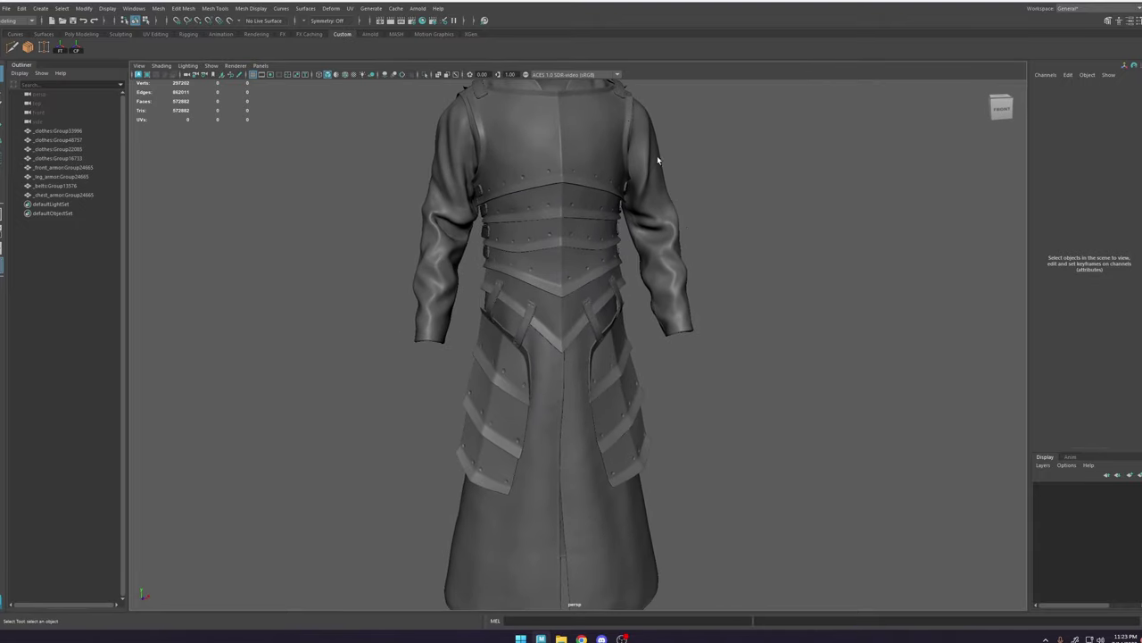
pyautogui.keyDown('alt'); pyautogui.moveTo(533, 157); pyautogui.dragTo(556, 237, button='middle'); pyautogui.keyUp('alt')
pyautogui.keyDown('alt'); pyautogui.moveTo(556, 237); pyautogui.dragTo(576, 239, button='right'); pyautogui.keyUp('alt')
pyautogui.click(73, 132)
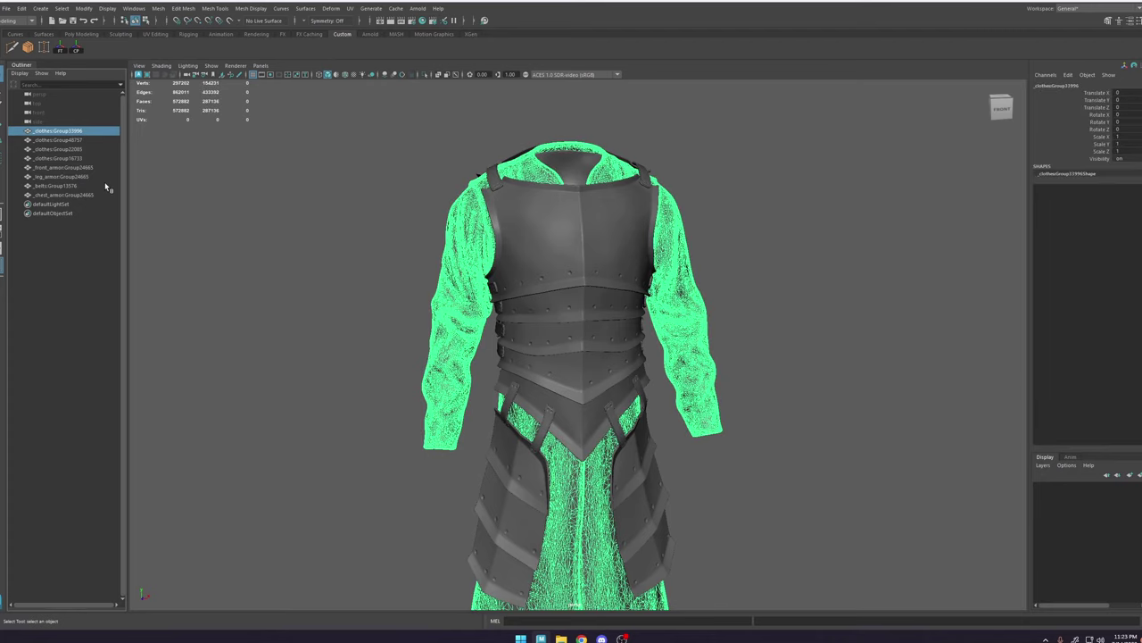
# Step: Select every piece from _clothes:Group33996 to _chest_armor:Group24665 and group them into group1
pyautogui.keyDown('shift'); pyautogui.click(107, 194); pyautogui.keyUp('shift')
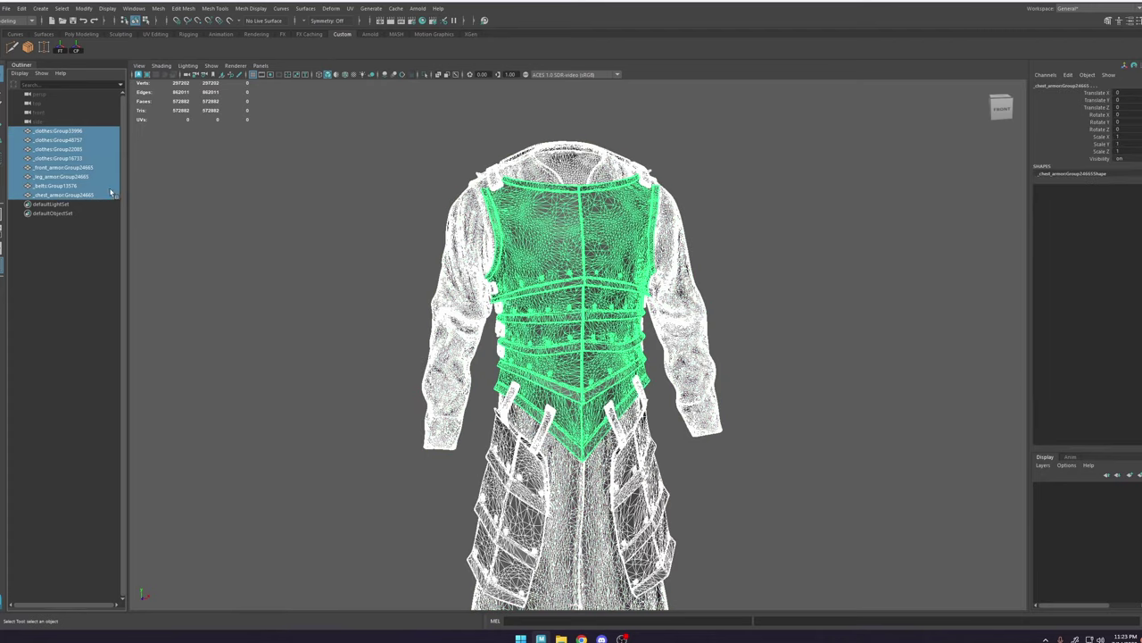
pyautogui.hotkey('ctrl', 'g')
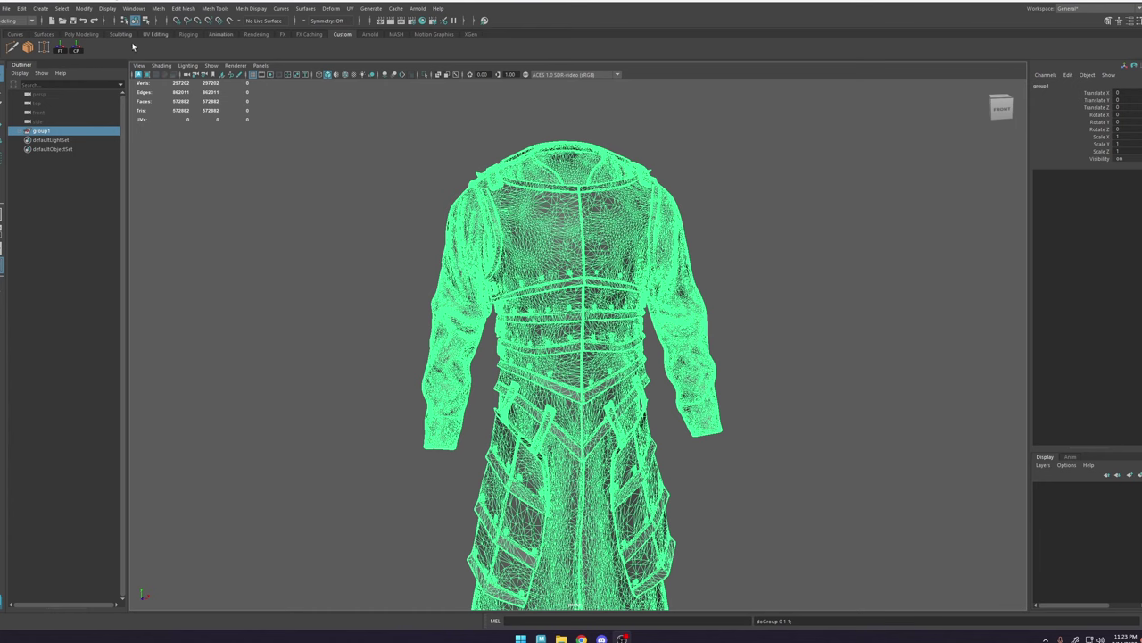
pyautogui.click(21, 132)
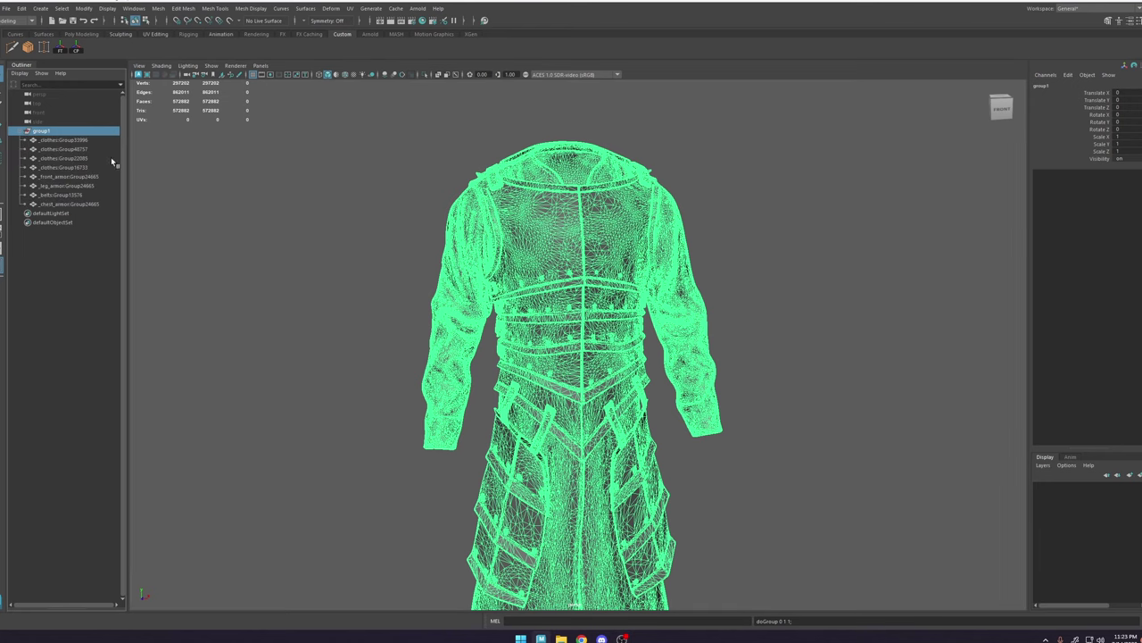
pyautogui.click(134, 8)
pyautogui.moveTo(178, 55)
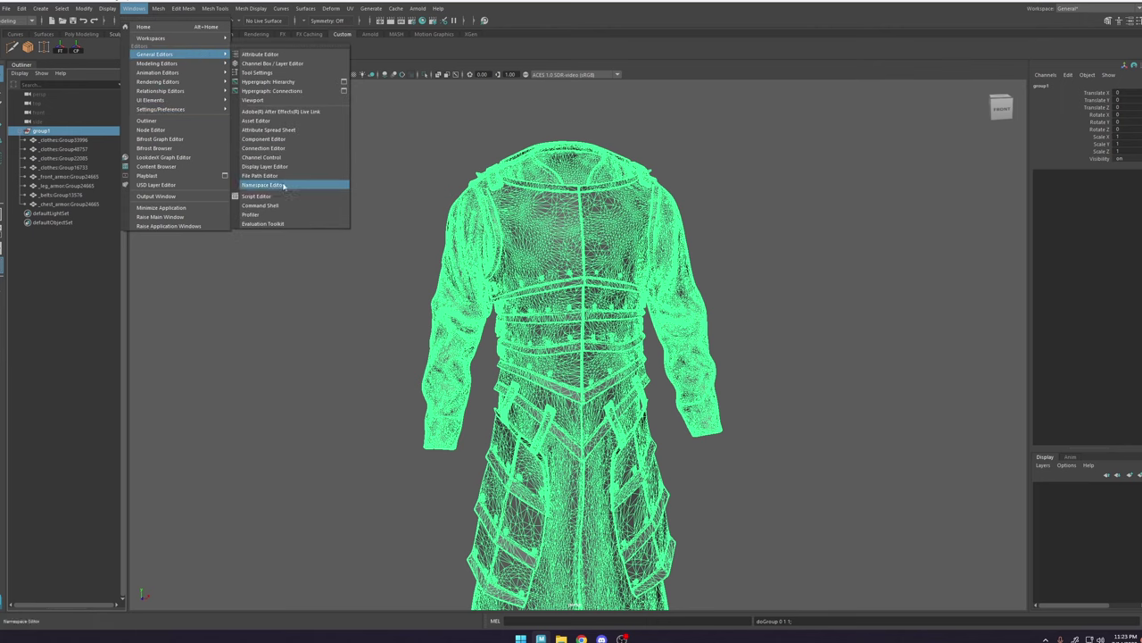
# Step: Delete the _belts, _chest_armor and _clothes namespaces in the Namespace Editor, merging with root
pyautogui.click(266, 185)
pyautogui.click(411, 245)
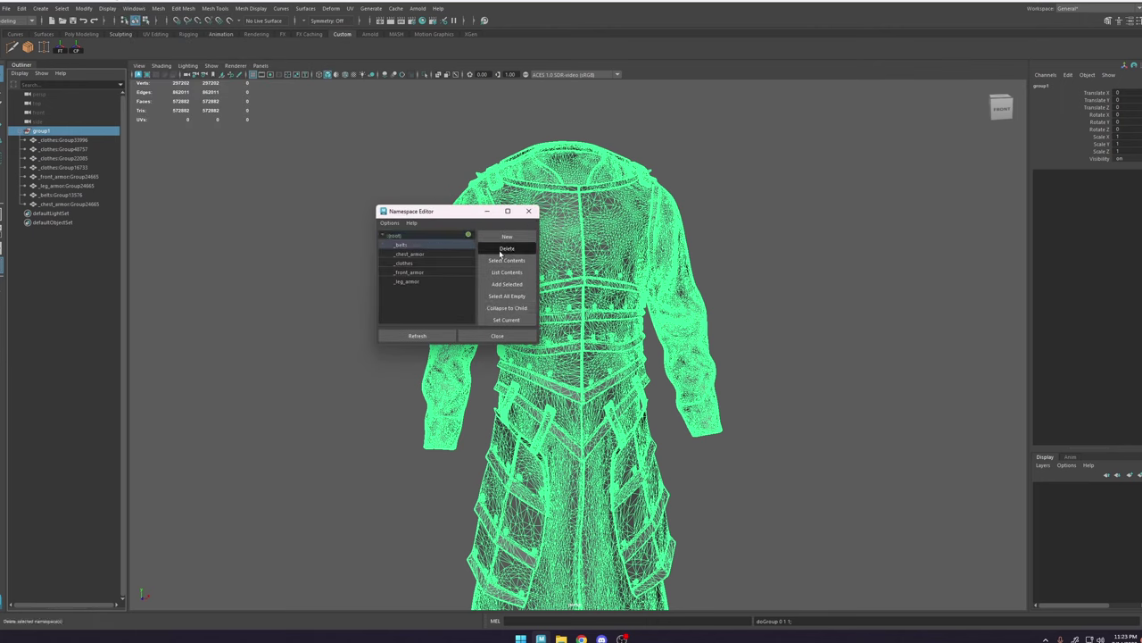
pyautogui.click(505, 248)
pyautogui.click(517, 321)
pyautogui.click(410, 244)
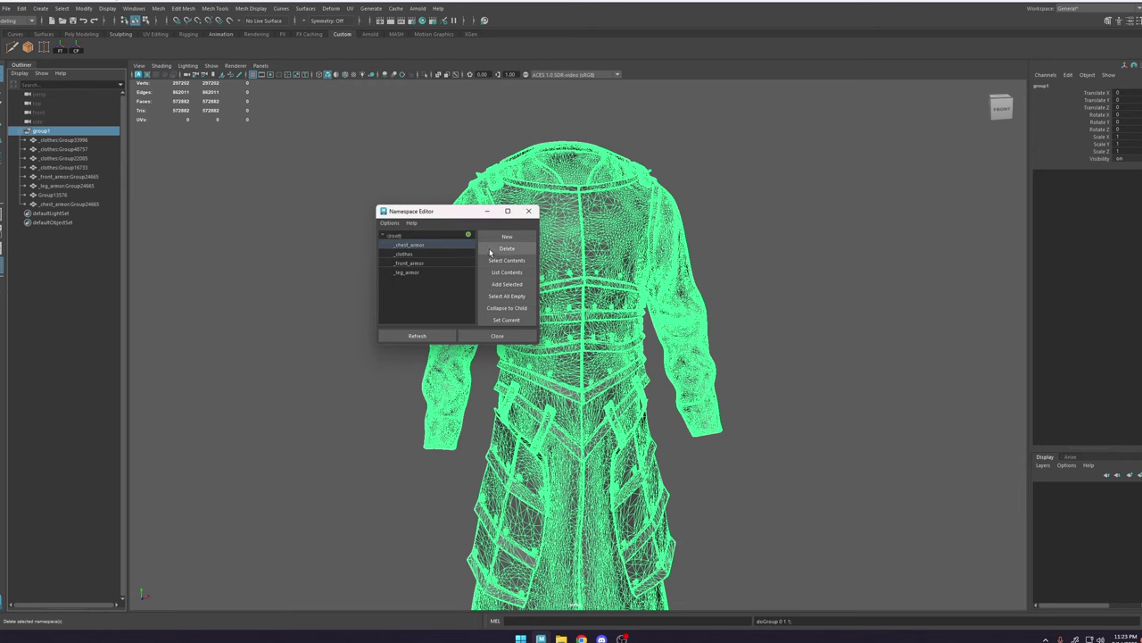
pyautogui.click(502, 249)
pyautogui.click(506, 318)
pyautogui.click(425, 245)
pyautogui.click(497, 249)
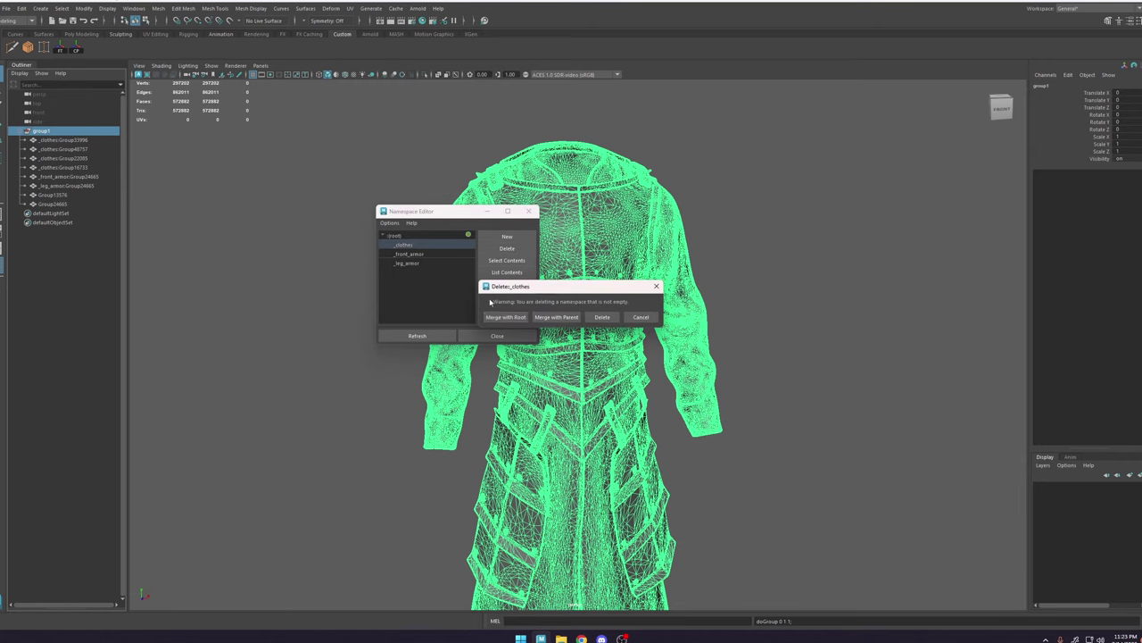
pyautogui.click(498, 319)
pyautogui.click(75, 142)
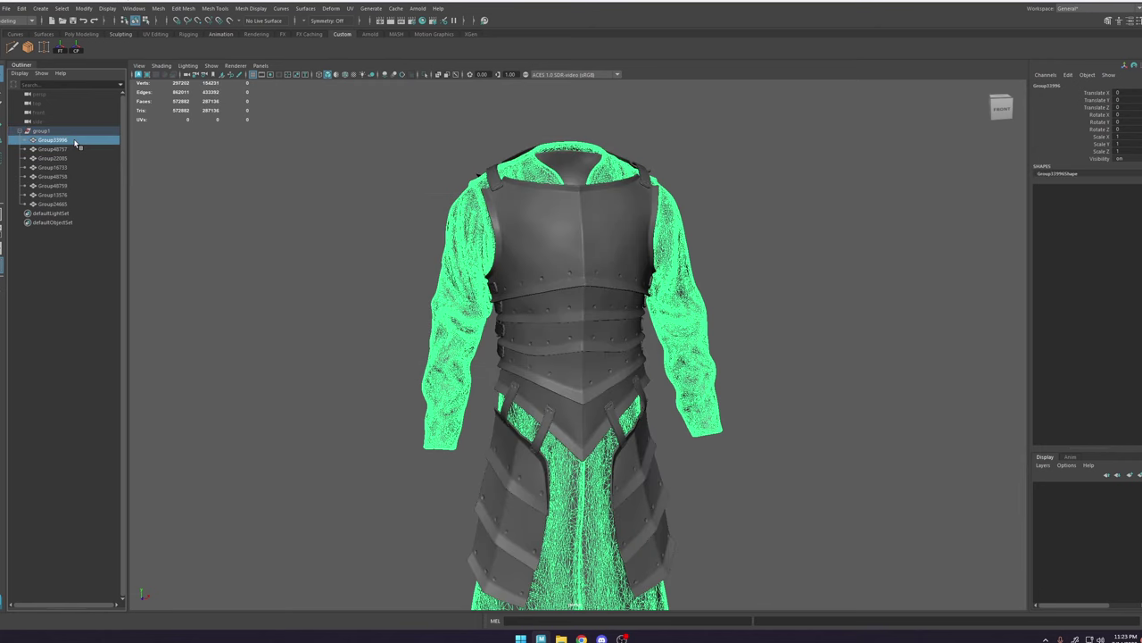
pyautogui.doubleClick(75, 141)
# Step: Rename Group33996 to cloth
pyautogui.write('cloth')
pyautogui.press('Return')
pyautogui.doubleClick(53, 149)
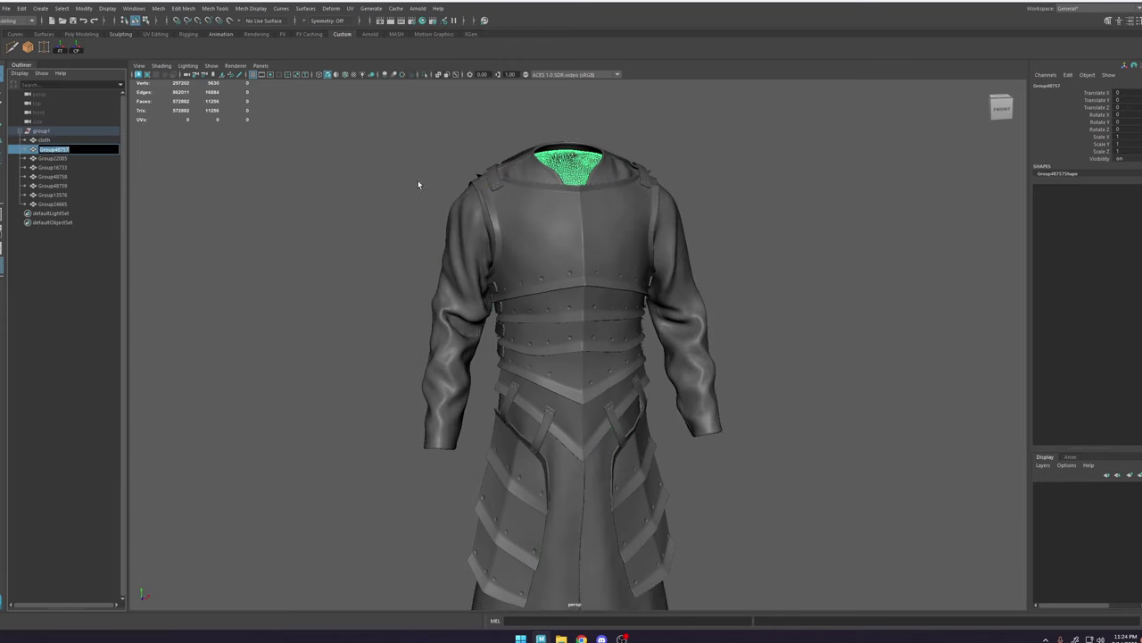
pyautogui.click(390, 136)
# Step: Select the collar mesh, the cuff mesh Group22085 and cloth together
pyautogui.click(572, 165)
pyautogui.keyDown('alt'); pyautogui.moveTo(572, 168); pyautogui.dragTo(521, 157); pyautogui.keyUp('alt')
pyautogui.keyDown('shift'); pyautogui.click(641, 276); pyautogui.keyUp('shift')
pyautogui.keyDown('alt'); pyautogui.moveTo(641, 277); pyautogui.dragTo(552, 337); pyautogui.keyUp('alt')
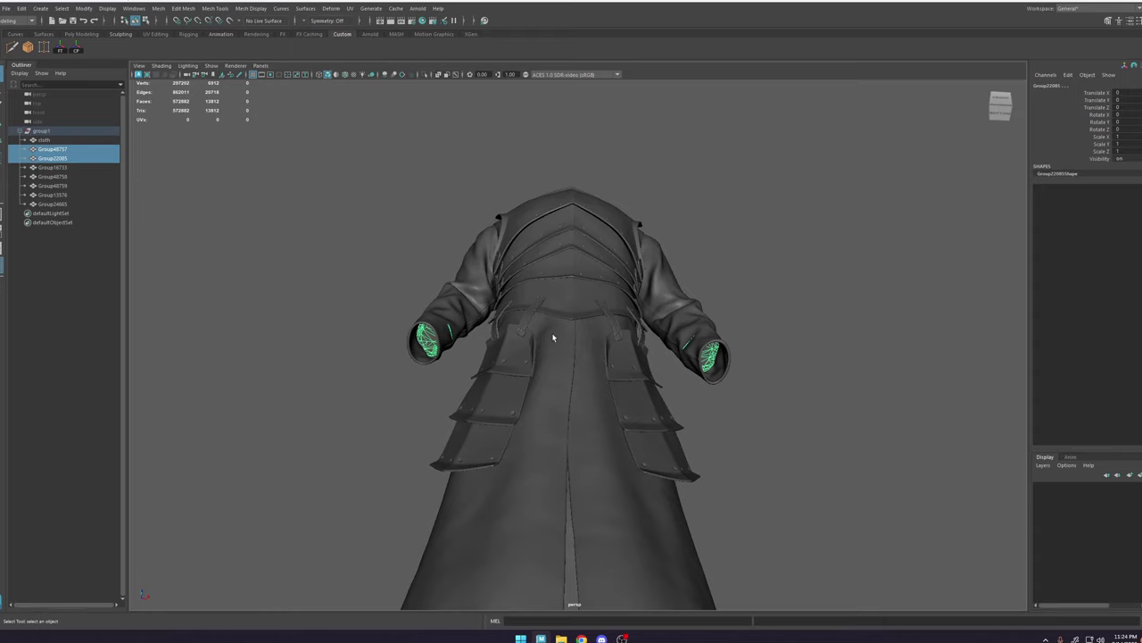
pyautogui.keyDown('shift'); pyautogui.click(453, 298); pyautogui.keyUp('shift')
pyautogui.keyDown('alt'); pyautogui.moveTo(453, 298); pyautogui.dragTo(497, 325); pyautogui.keyUp('alt')
pyautogui.press('space')
pyautogui.click(364, 306)
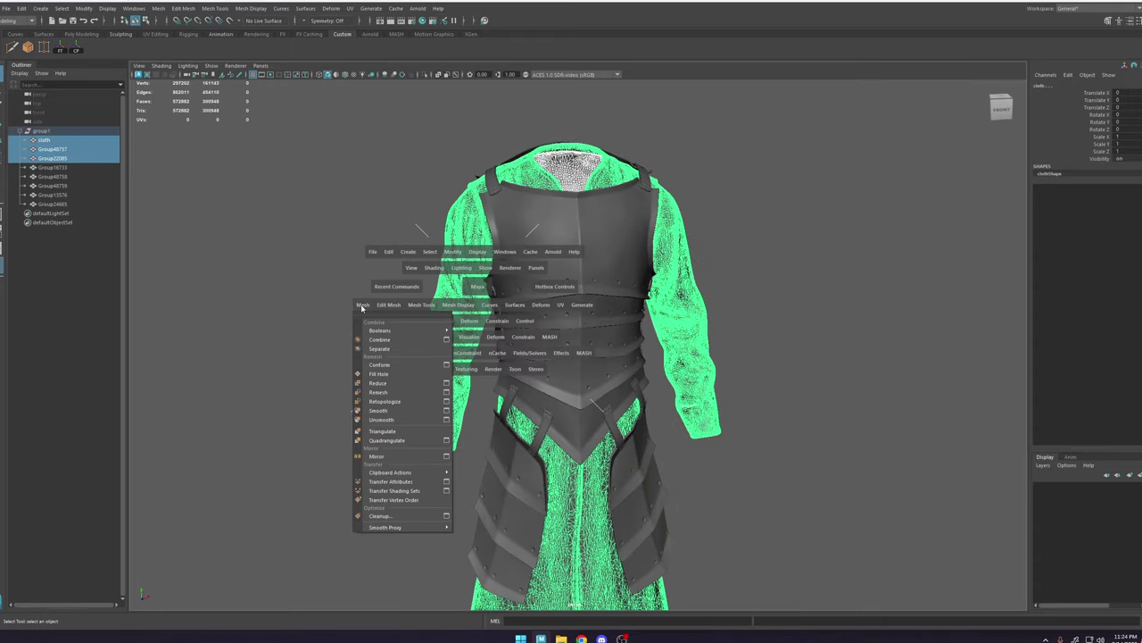
# Step: Combine the cloth, collar and cuff meshes, then delete the four old custom shelf buttons
pyautogui.click(380, 340)
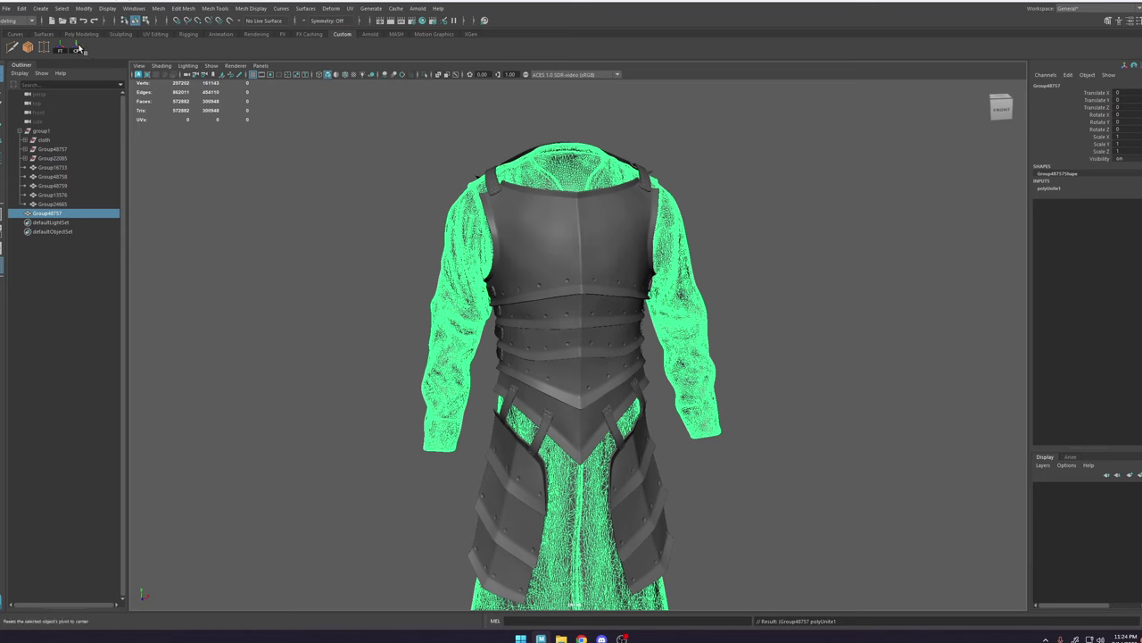
pyautogui.rightClick(80, 49)
pyautogui.click(104, 79)
pyautogui.rightClick(67, 49)
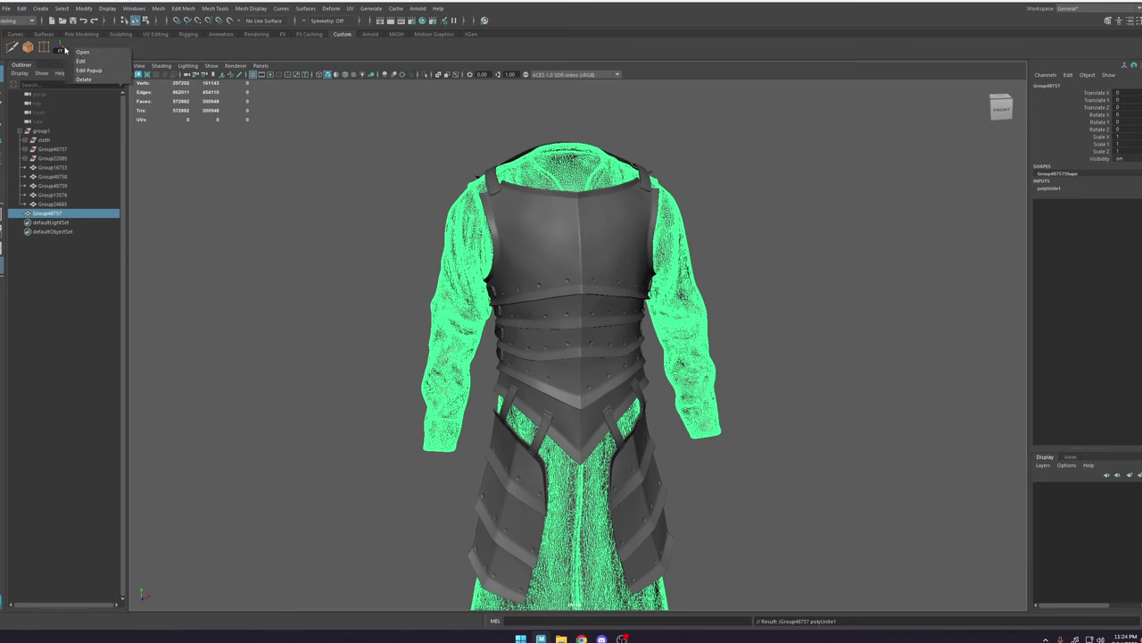
pyautogui.click(95, 80)
pyautogui.rightClick(47, 45)
pyautogui.click(63, 77)
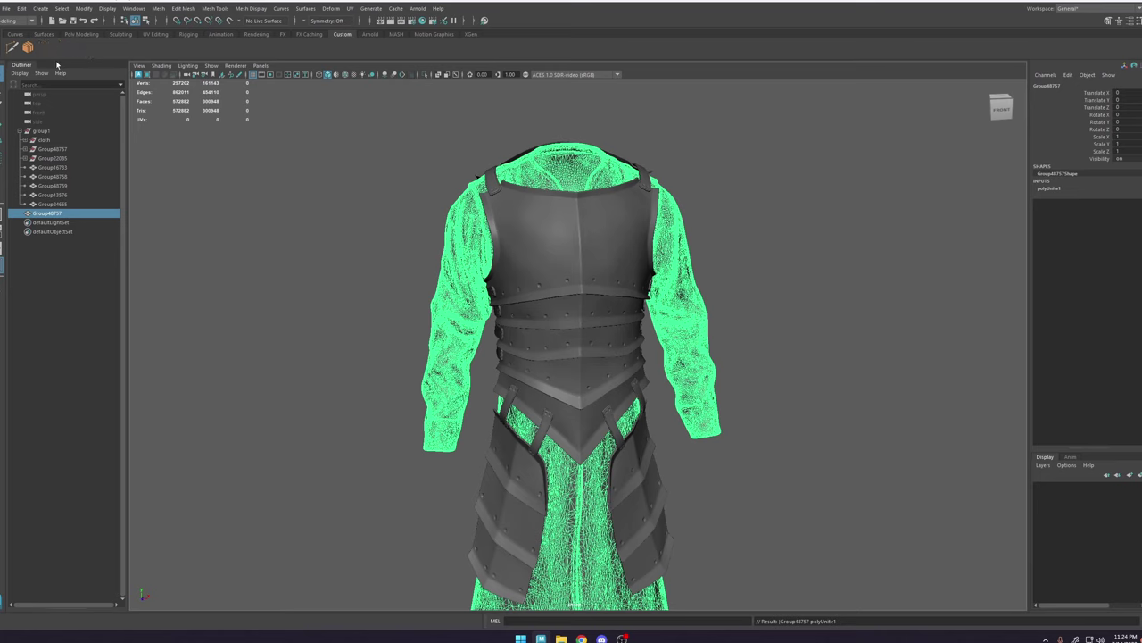
pyautogui.rightClick(27, 44)
pyautogui.click(42, 74)
# Step: Start creating a new shelf, cancel it, and bring up the Edit menu
pyautogui.click(1, 57)
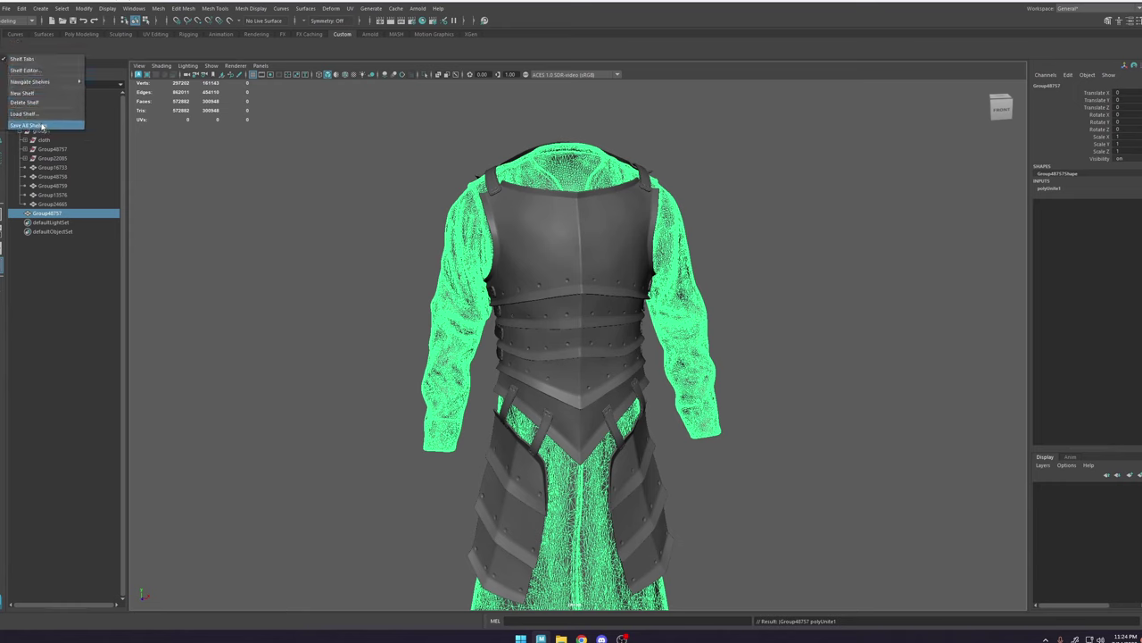
pyautogui.click(22, 93)
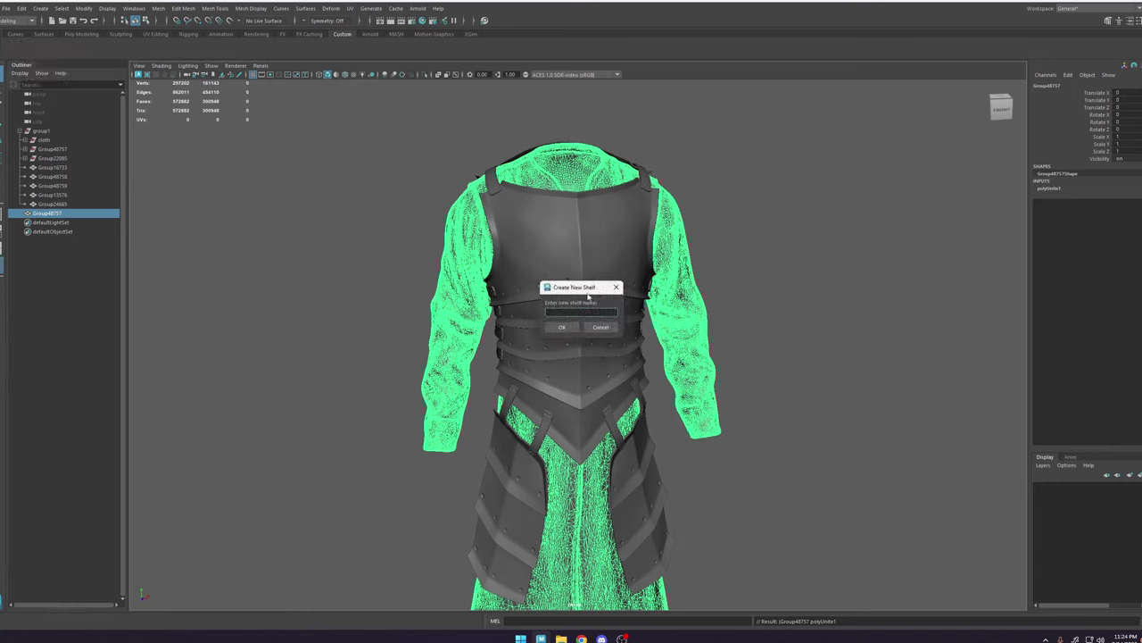
pyautogui.click(615, 289)
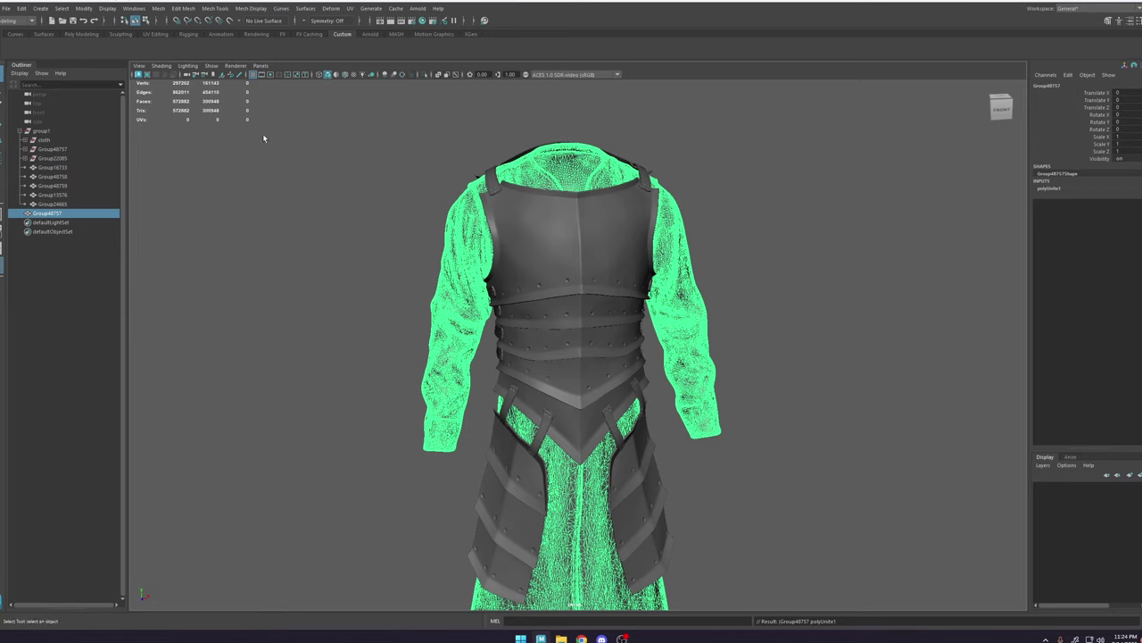
pyautogui.click(20, 9)
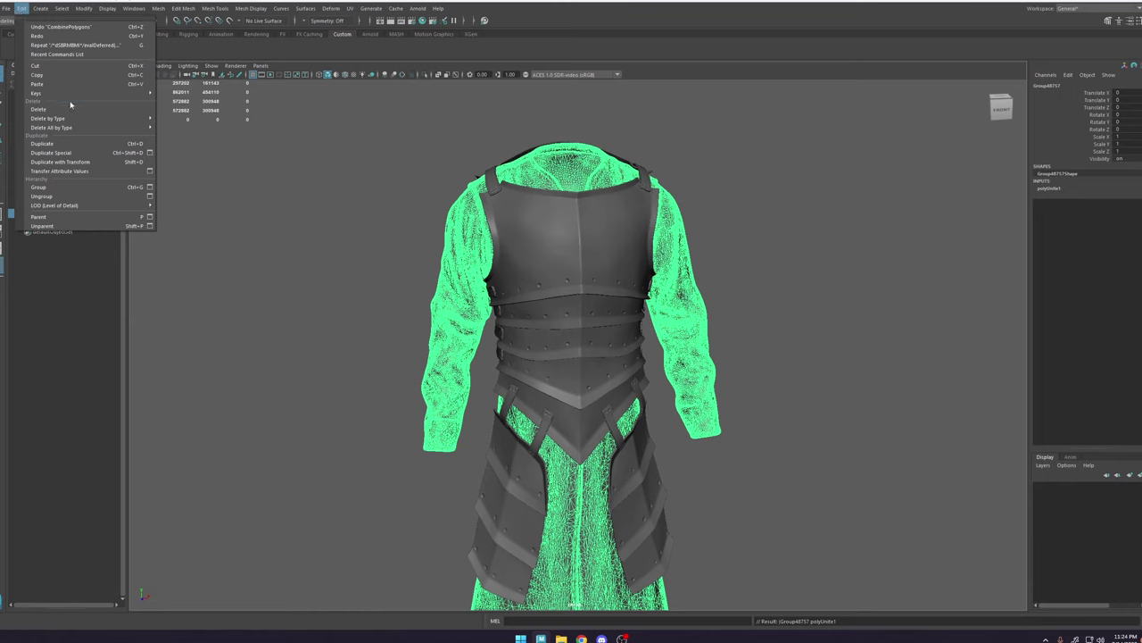
# Step: Add Edit > Delete by Type > History to the custom shelf as a Hist button
pyautogui.moveTo(123, 117)
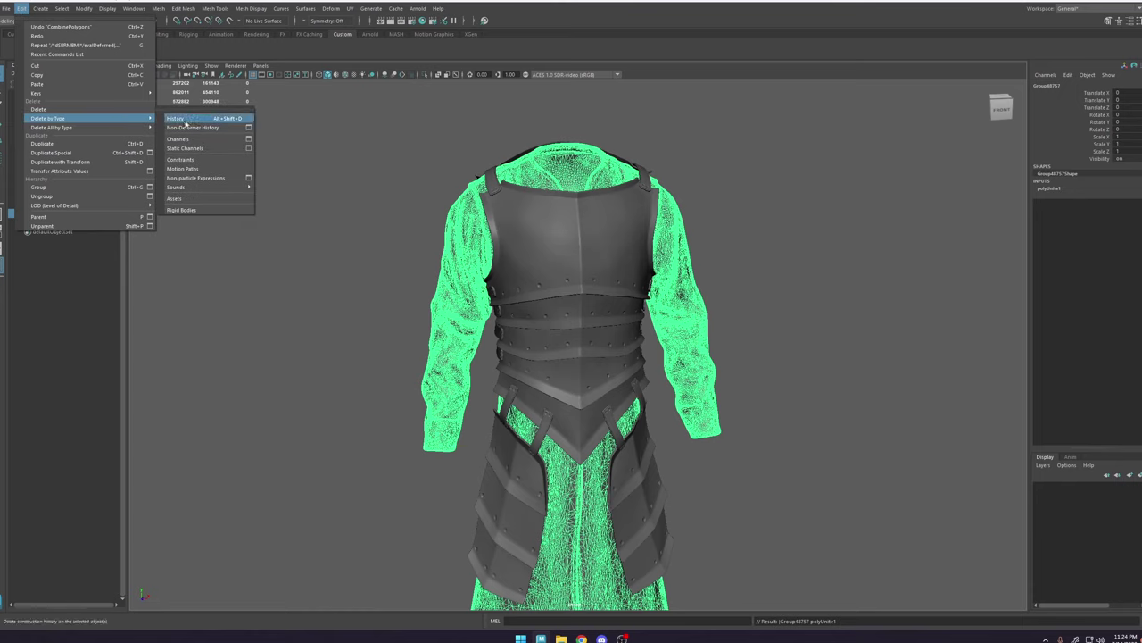
pyautogui.keyDown('ctrl'); pyautogui.keyDown('shift'); pyautogui.click(186, 121); pyautogui.keyUp('shift'); pyautogui.keyUp('ctrl')
pyautogui.keyDown('alt'); pyautogui.moveTo(408, 112); pyautogui.dragTo(400, 109); pyautogui.keyUp('alt')
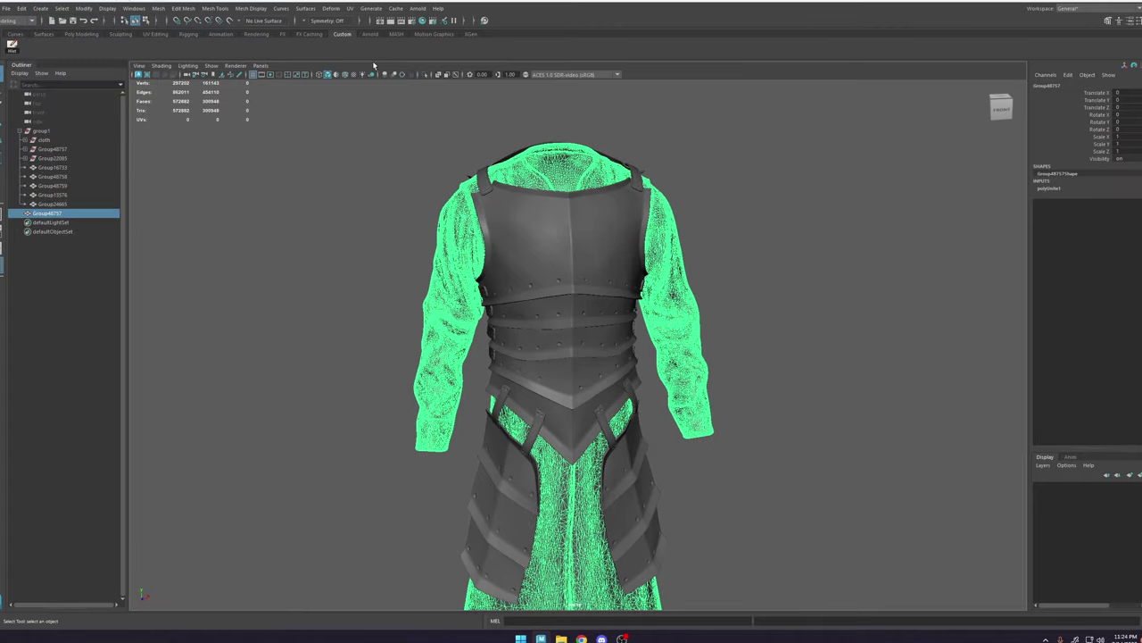
# Step: Delete Group48757's construction history with the Hist button, then orbit around the coat to inspect it
pyautogui.click(12, 52)
pyautogui.keyDown('alt'); pyautogui.moveTo(500, 229); pyautogui.dragTo(485, 205, button='middle'); pyautogui.keyUp('alt')
pyautogui.keyDown('alt'); pyautogui.moveTo(485, 205); pyautogui.dragTo(383, 210, button='right'); pyautogui.keyUp('alt')
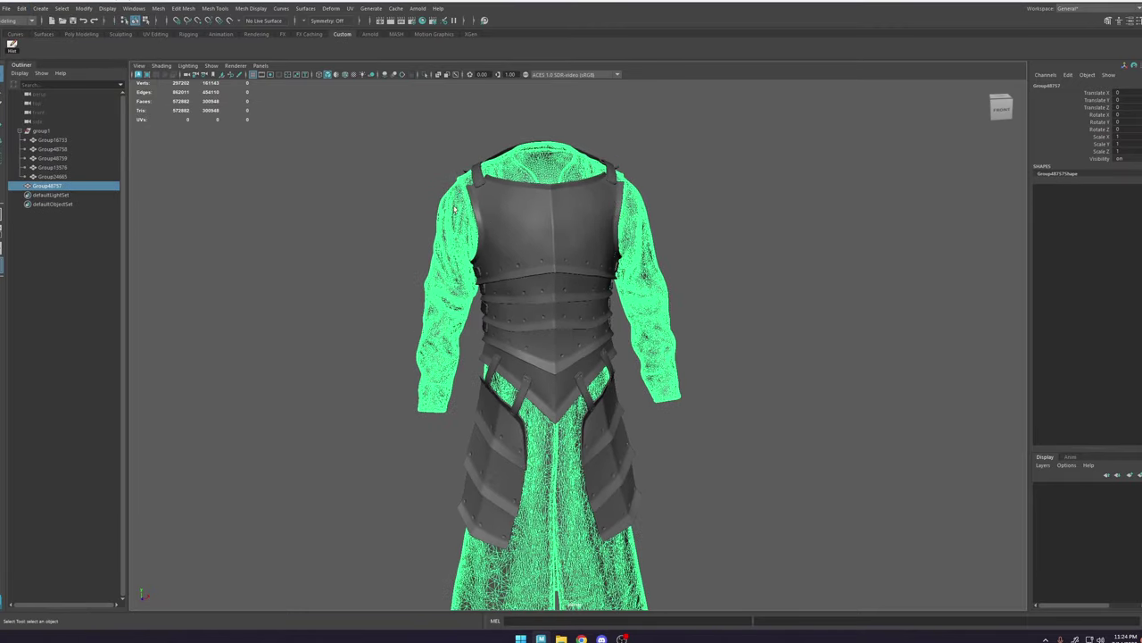
pyautogui.keyDown('alt'); pyautogui.moveTo(384, 210); pyautogui.dragTo(462, 164); pyautogui.keyUp('alt')
pyautogui.keyDown('alt'); pyautogui.moveTo(462, 163); pyautogui.dragTo(606, 286, button='right'); pyautogui.keyUp('alt')
pyautogui.keyDown('alt'); pyautogui.moveTo(606, 285); pyautogui.dragTo(580, 310); pyautogui.keyUp('alt')
pyautogui.keyDown('alt'); pyautogui.moveTo(580, 311); pyautogui.dragTo(837, 375, button='right'); pyautogui.keyUp('alt')
pyautogui.keyDown('alt'); pyautogui.moveTo(837, 375); pyautogui.dragTo(760, 312); pyautogui.keyUp('alt')
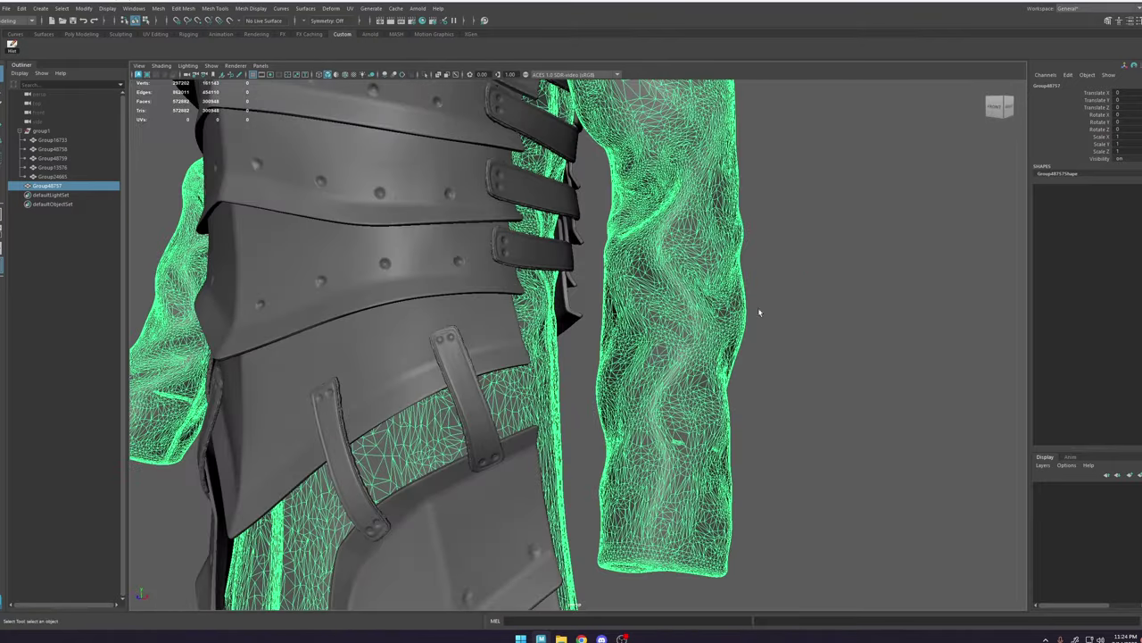
pyautogui.keyDown('alt'); pyautogui.moveTo(760, 312); pyautogui.dragTo(523, 222, button='right'); pyautogui.keyUp('alt')
pyautogui.keyDown('alt'); pyautogui.moveTo(522, 222); pyautogui.dragTo(563, 235); pyautogui.keyUp('alt')
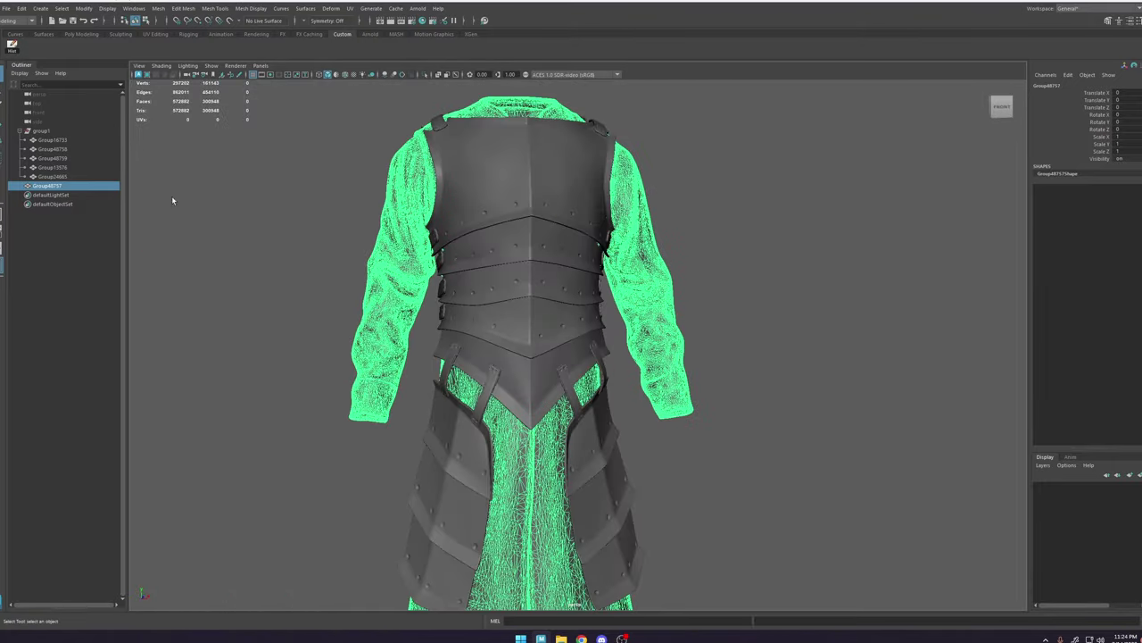
# Step: Rename the merged mesh Group48757 to Cloth
pyautogui.doubleClick(71, 185)
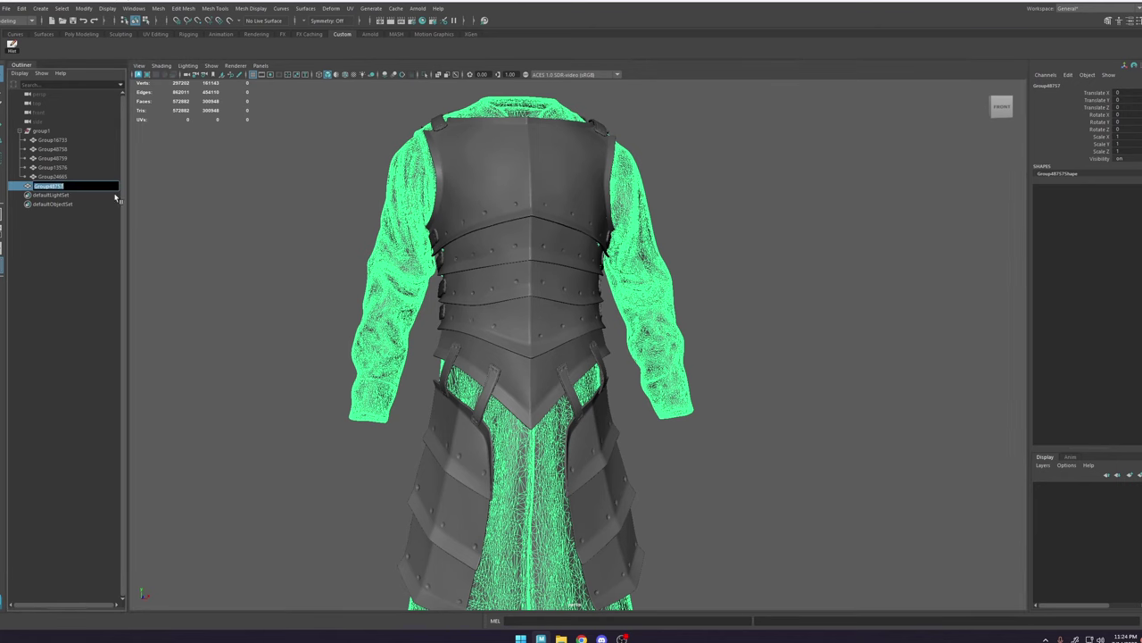
pyautogui.write('Cloth')
pyautogui.press('Return')
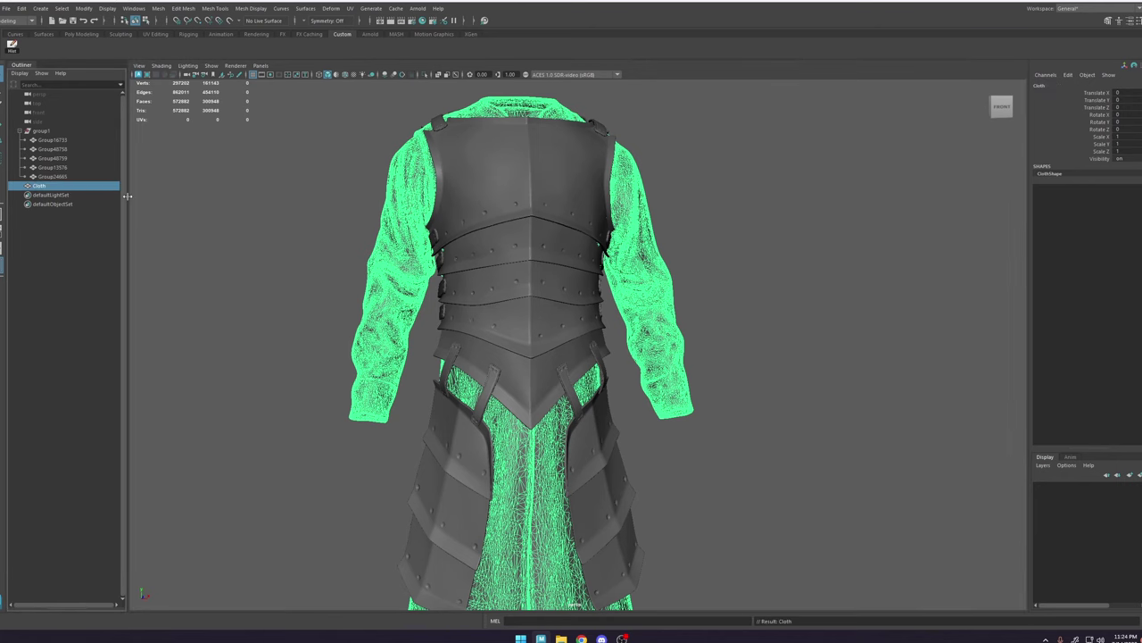
# Step: Rename the armor vest group Group24665 to chest
pyautogui.click(59, 177)
pyautogui.doubleClick(68, 175)
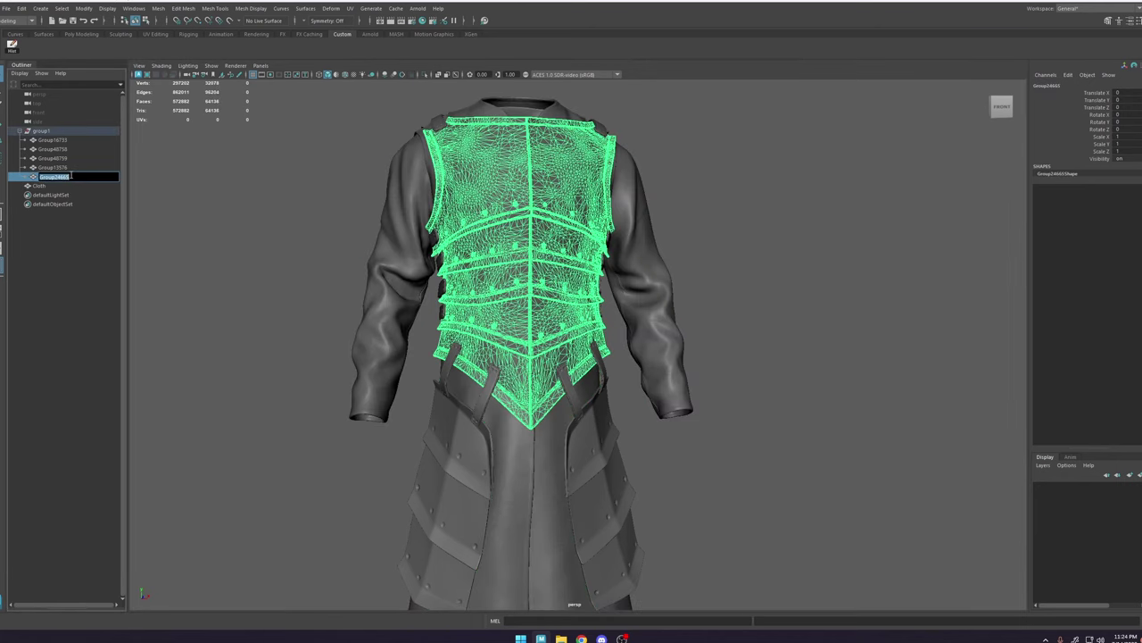
pyautogui.click(80, 186)
pyautogui.doubleClick(69, 170)
pyautogui.click(70, 194)
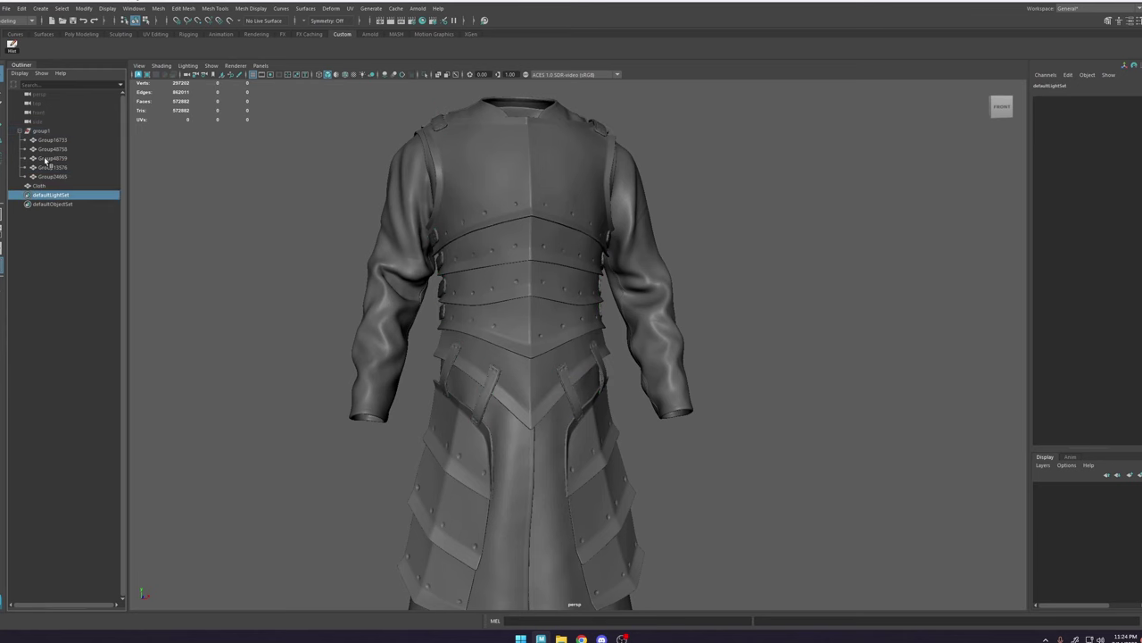
pyautogui.doubleClick(52, 160)
pyautogui.click(75, 218)
pyautogui.click(54, 179)
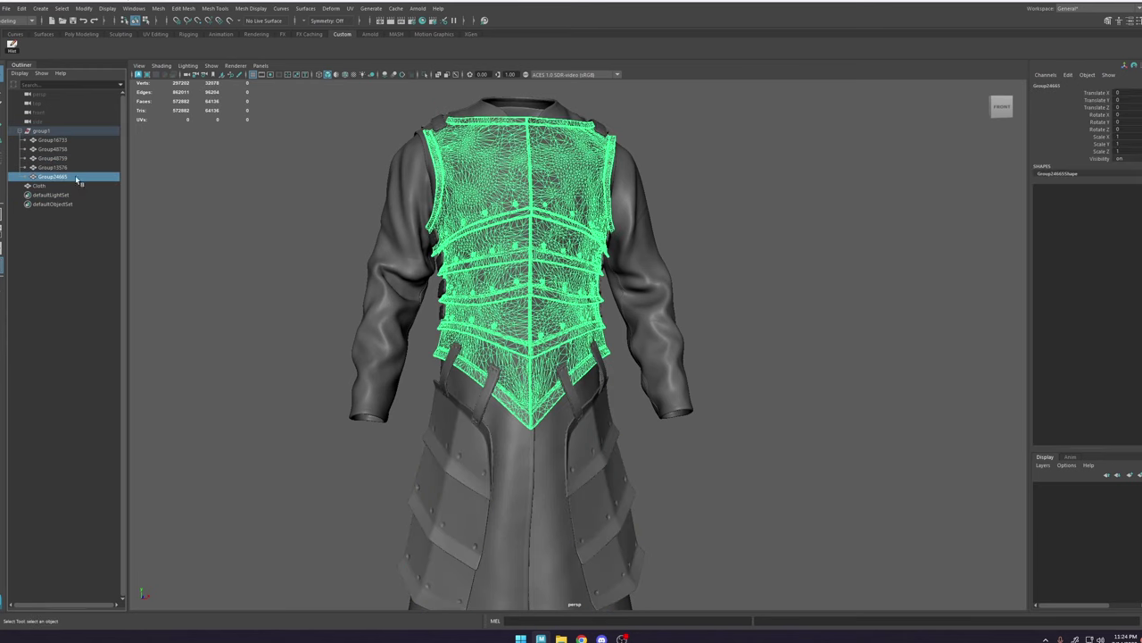
pyautogui.doubleClick(76, 178)
pyautogui.write('chest')
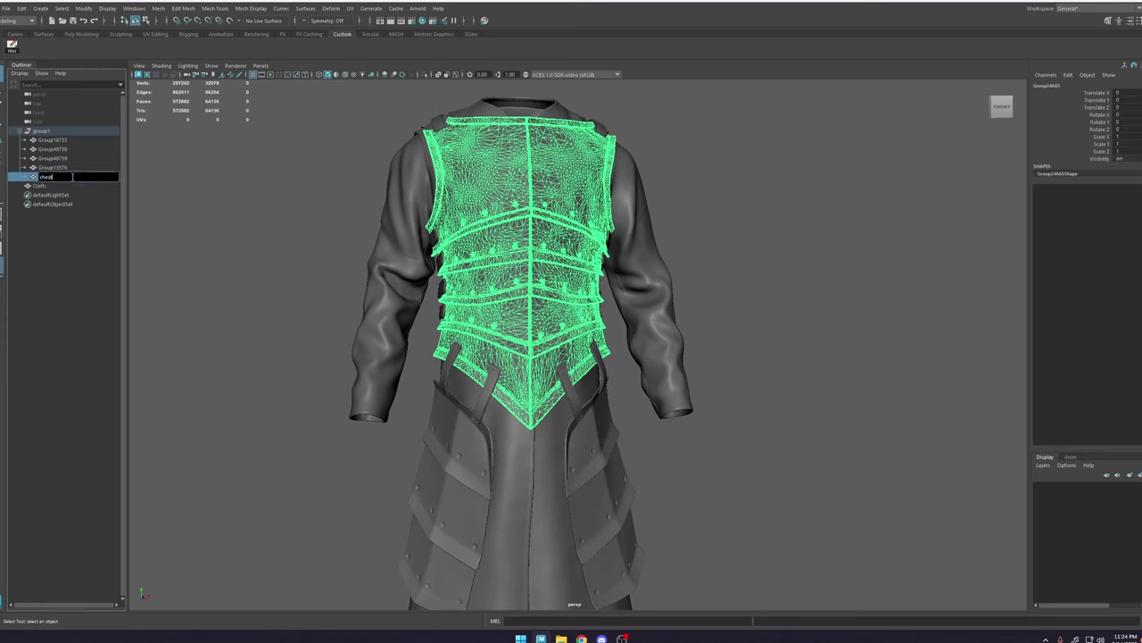
pyautogui.press('Return')
# Step: Rename the strap, leg-plate and shoulder-piece groups to belts, legs and back
pyautogui.click(53, 167)
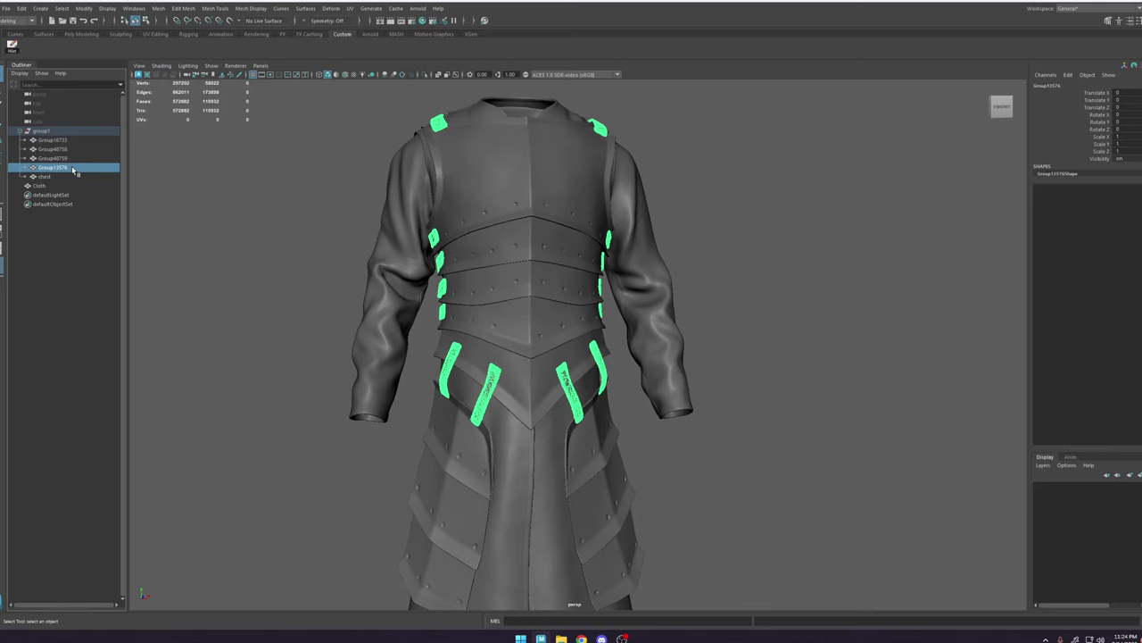
pyautogui.doubleClick(72, 167)
pyautogui.write('belts')
pyautogui.press('Return')
pyautogui.click(56, 149)
pyautogui.doubleClick(60, 158)
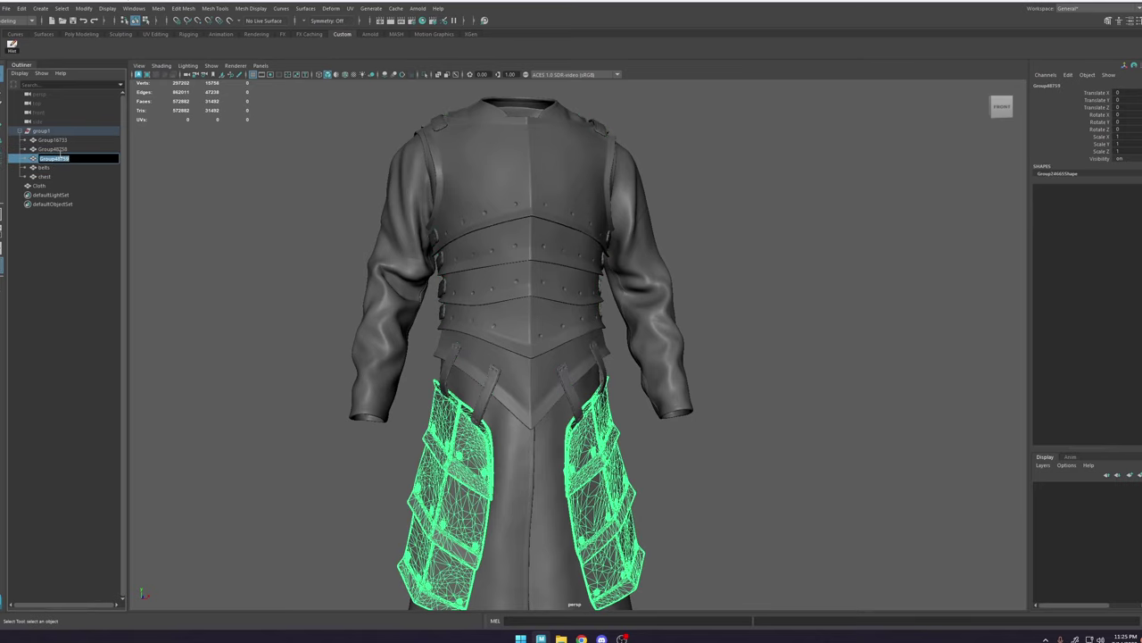
pyautogui.write('legs')
pyautogui.press('Return')
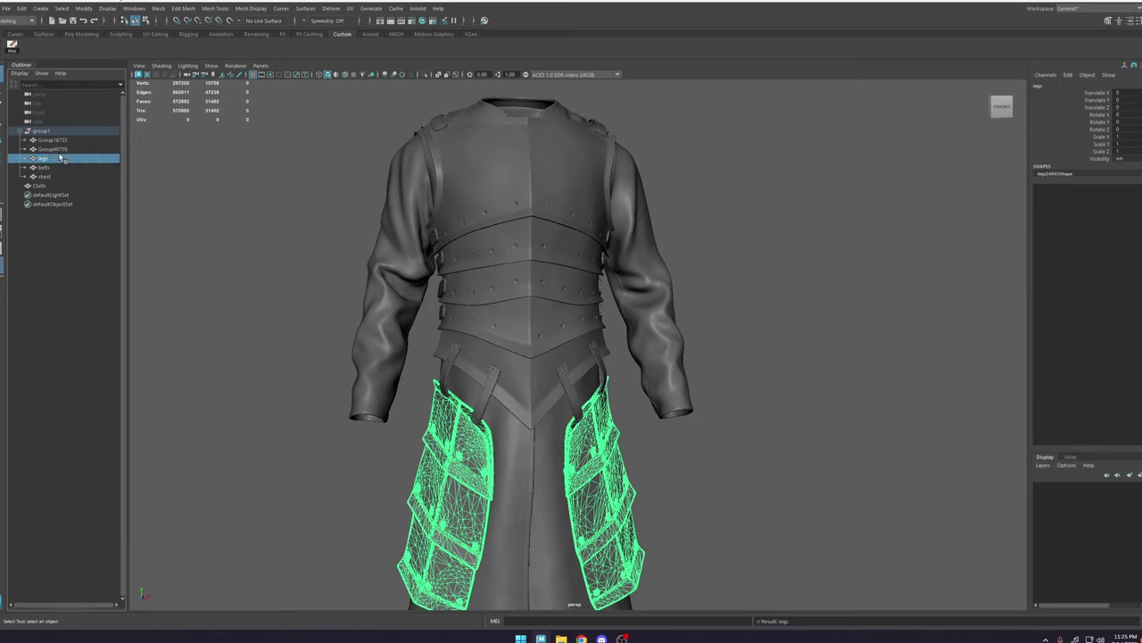
pyautogui.doubleClick(71, 149)
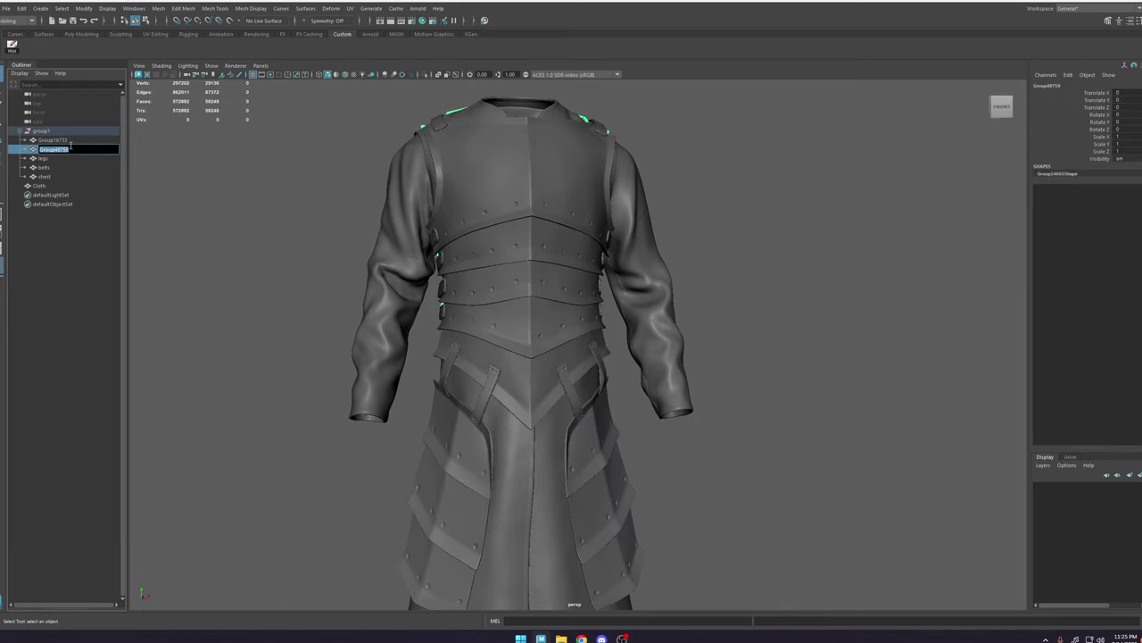
pyautogui.write('back')
pyautogui.press('Return')
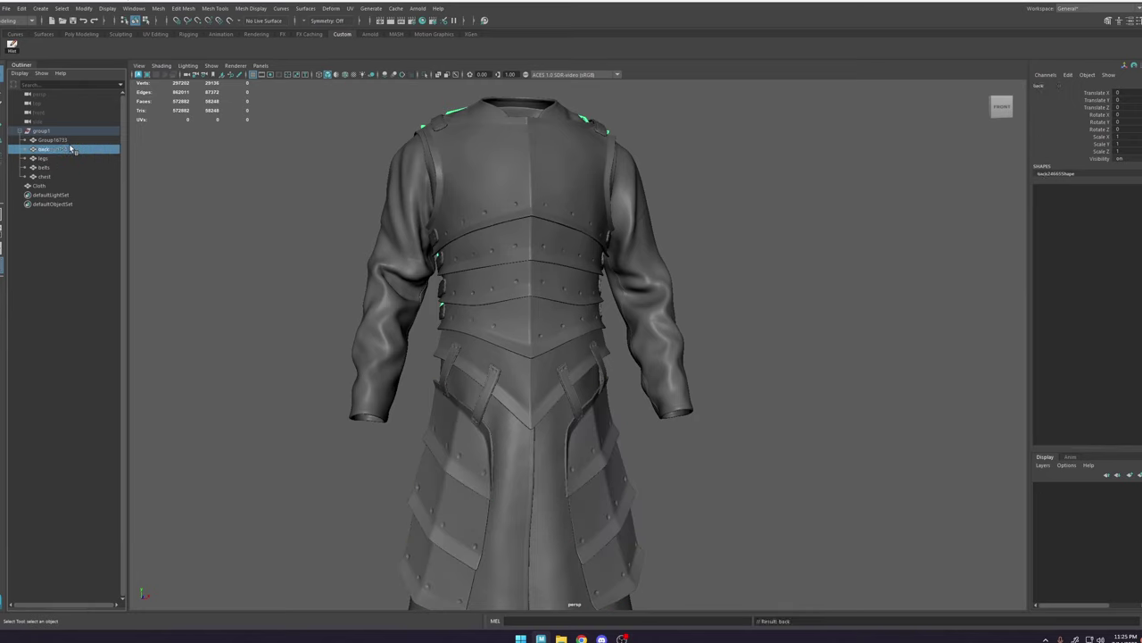
pyautogui.doubleClick(58, 141)
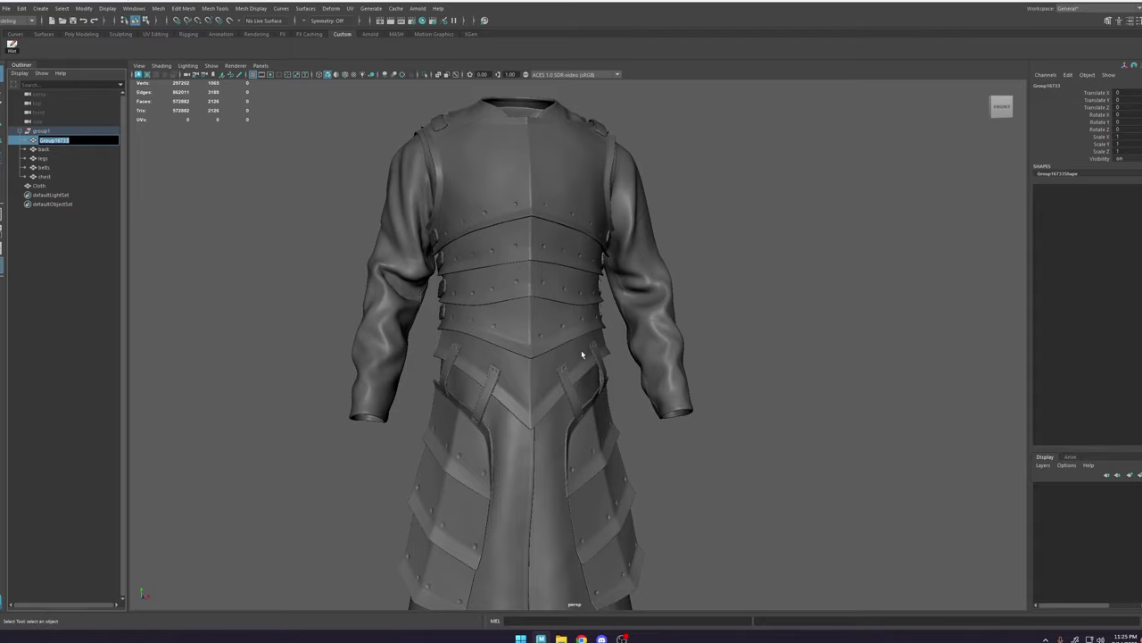
# Step: Combine Cloth with Group16733 into one mesh and delete its construction history
pyautogui.scroll(-7, 582, 355)
pyautogui.keyDown('alt'); pyautogui.moveTo(574, 349); pyautogui.dragTo(541, 347); pyautogui.keyUp('alt')
pyautogui.keyDown('alt'); pyautogui.moveTo(606, 228); pyautogui.dragTo(586, 253); pyautogui.keyUp('alt')
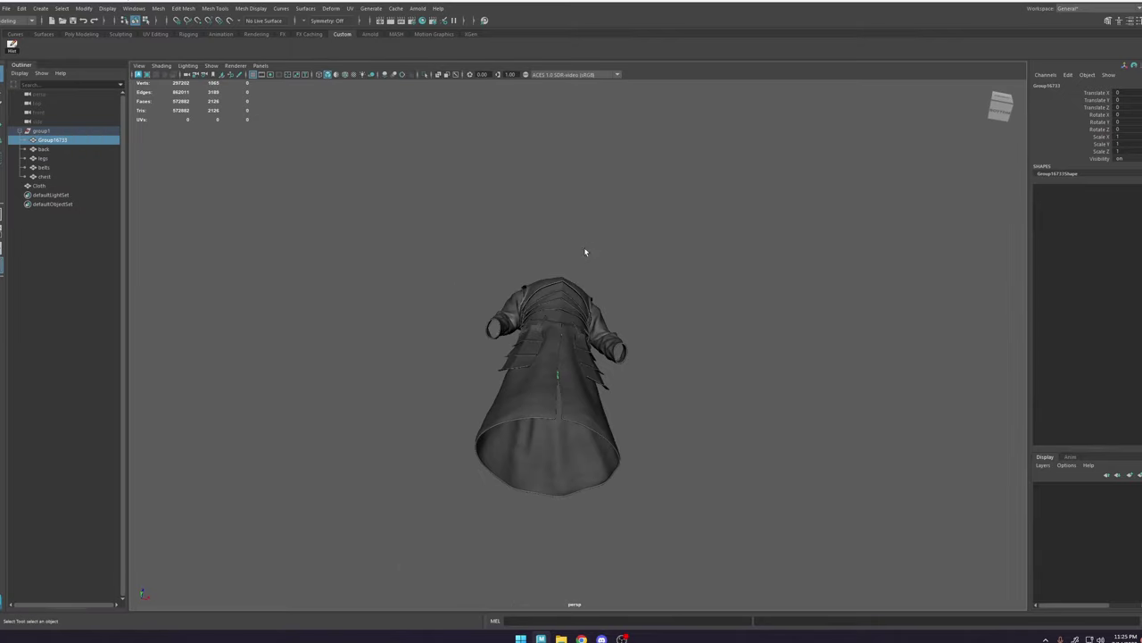
pyautogui.click(545, 366)
pyautogui.click(193, 224)
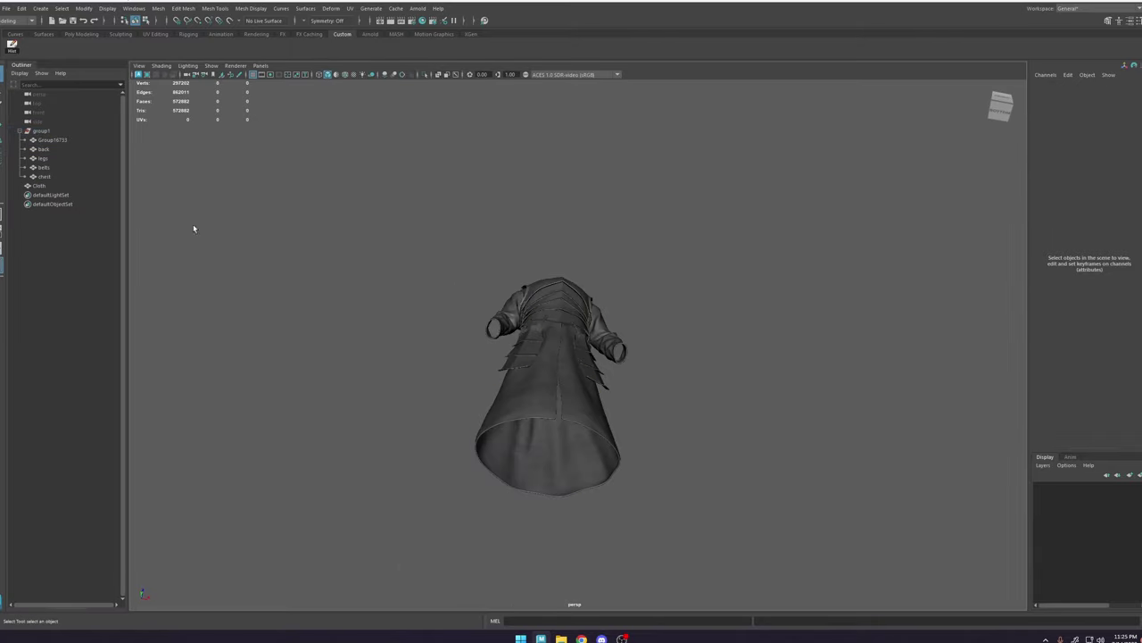
pyautogui.click(49, 186)
pyautogui.keyDown('ctrl'); pyautogui.click(59, 140); pyautogui.keyUp('ctrl')
pyautogui.press('space')
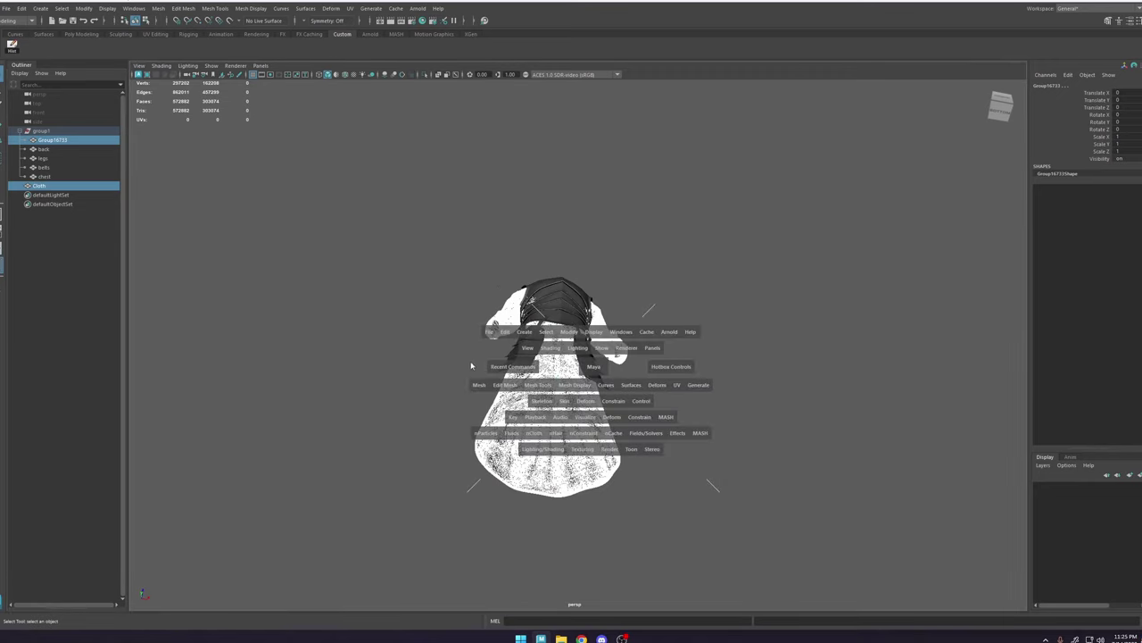
pyautogui.click(479, 385)
pyautogui.click(497, 420)
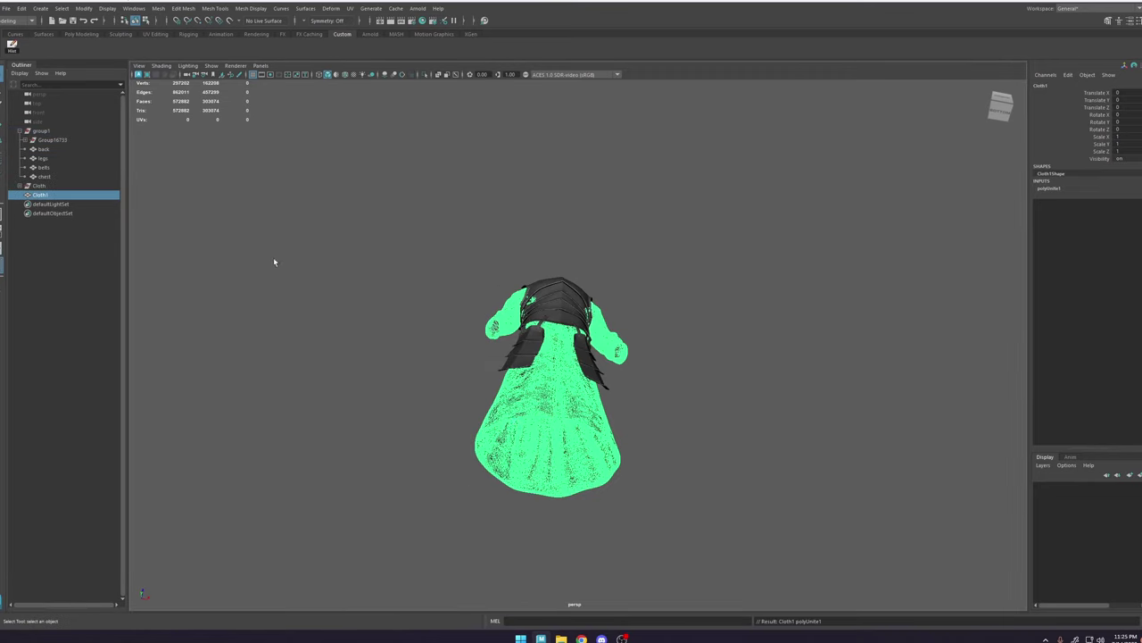
pyautogui.click(13, 45)
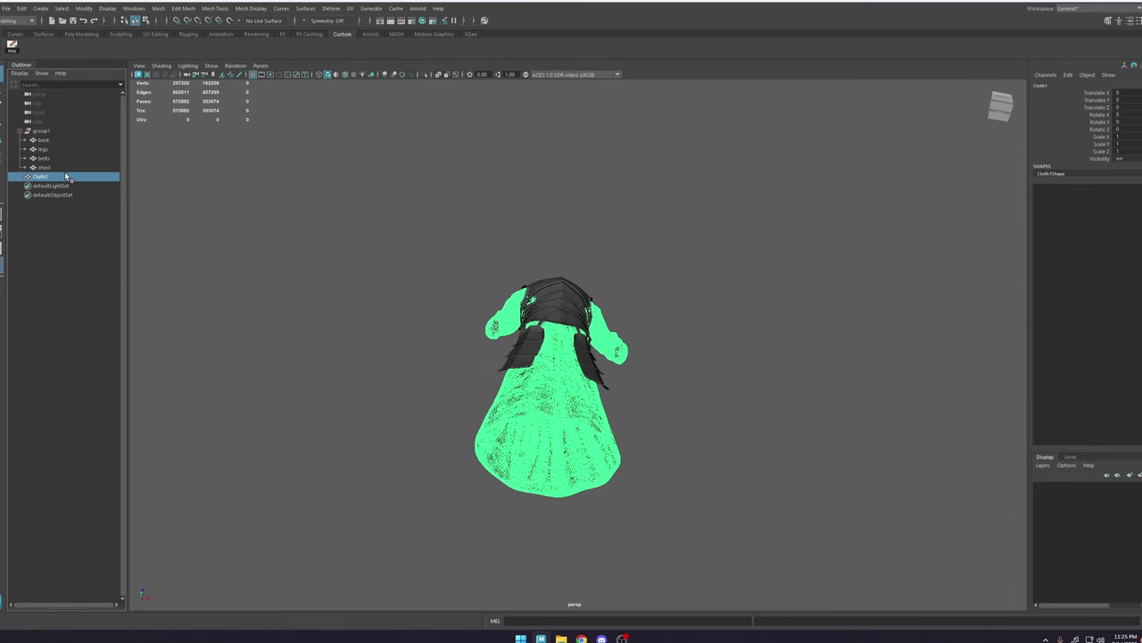
# Step: Rename the combined mesh Cloth1 to Cloth
pyautogui.doubleClick(68, 177)
pyautogui.click(79, 175)
pyautogui.press('Return')
pyautogui.doubleClick(78, 176)
pyautogui.write('Cloth')
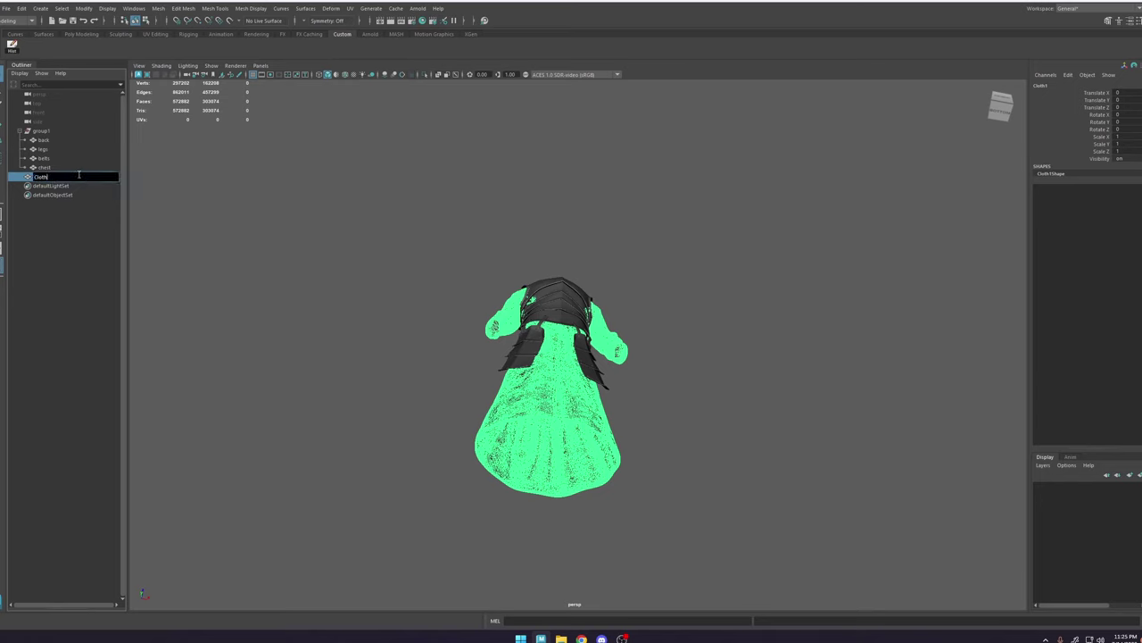
pyautogui.press('Return')
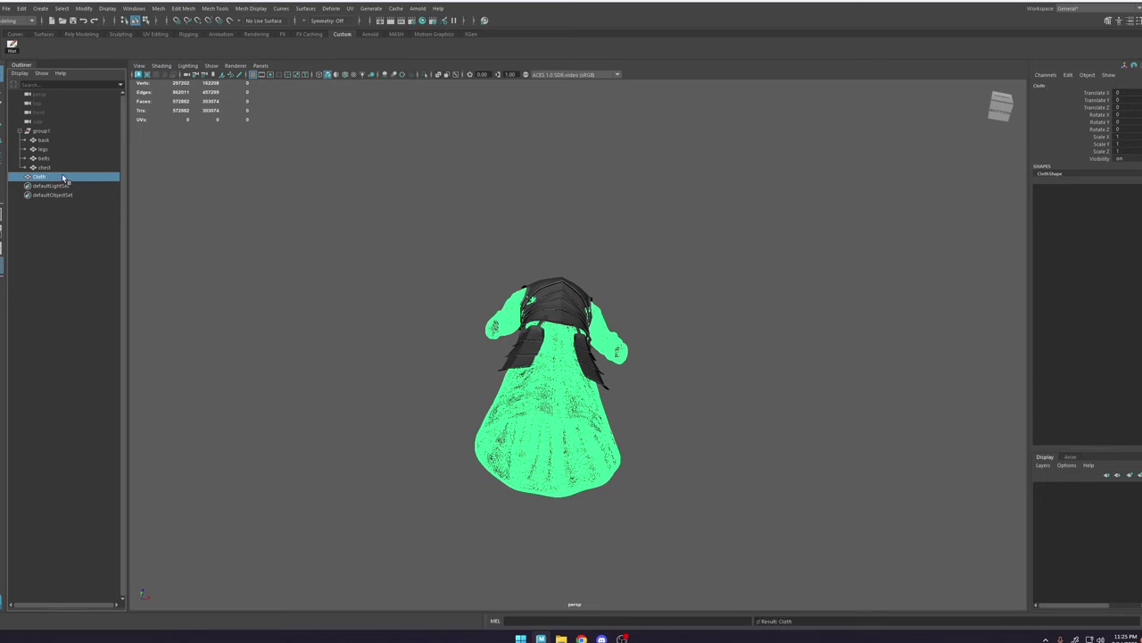
# Step: Duplicate the Cloth mesh and name the copy Cloth2
pyautogui.hotkey('ctrl', 'd')
pyautogui.doubleClick(58, 187)
pyautogui.click(70, 185)
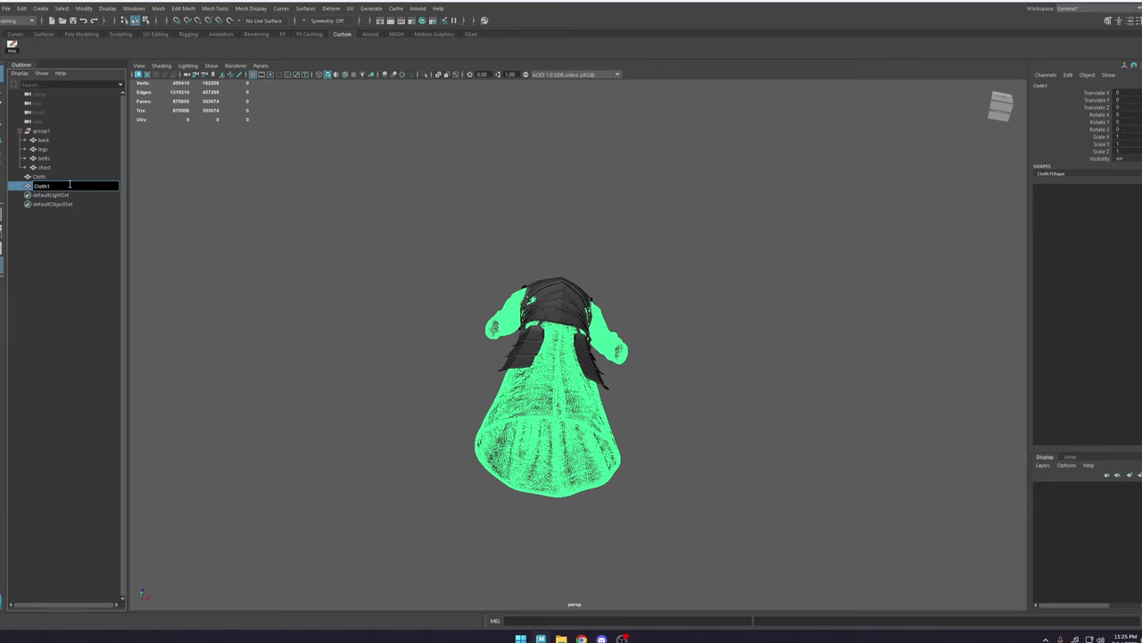
pyautogui.write('2')
pyautogui.press('Return')
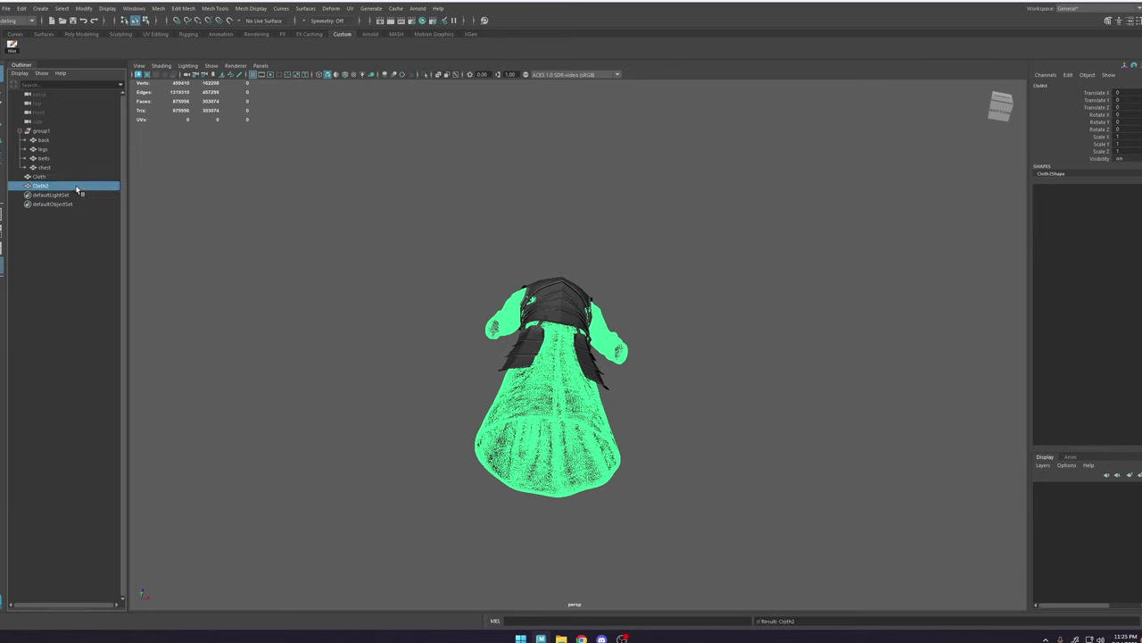
# Step: Rename the duplicate Cloth2 to chest
pyautogui.doubleClick(77, 186)
pyautogui.write('chest')
pyautogui.press('Return')
pyautogui.keyDown('alt'); pyautogui.moveTo(475, 259); pyautogui.dragTo(442, 262, button='middle'); pyautogui.keyUp('alt')
pyautogui.scroll(3, 442, 261)
# Step: Undo the chest rename, move Cloth2 into group1 and rename it chest1
pyautogui.hotkey('ctrl', 'z')
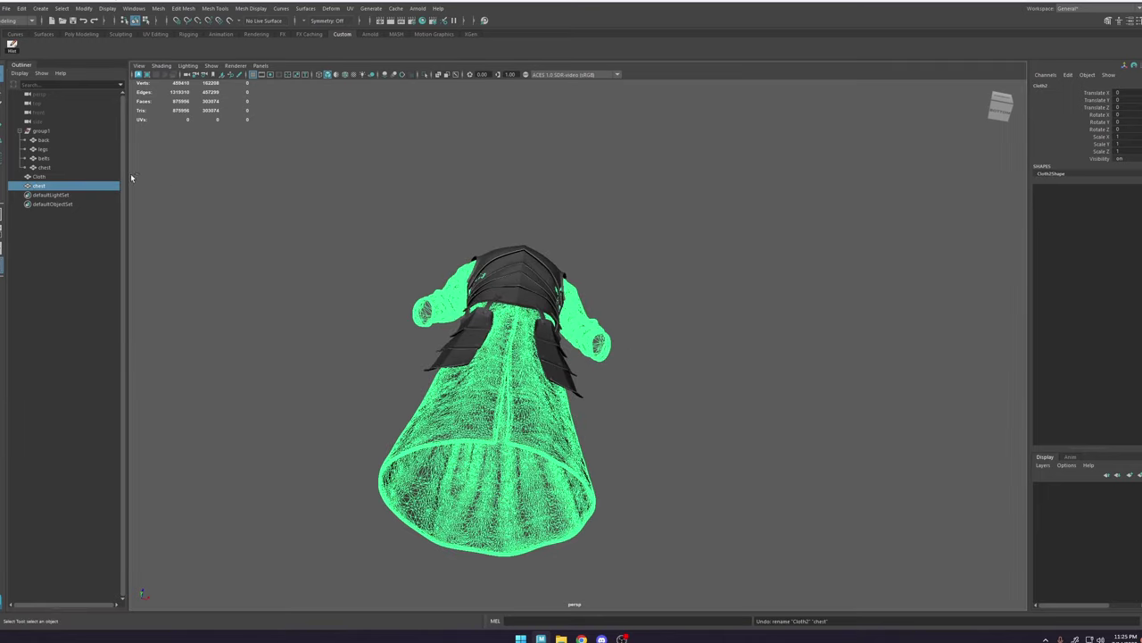
pyautogui.moveTo(54, 186); pyautogui.dragTo(61, 167, button='middle')
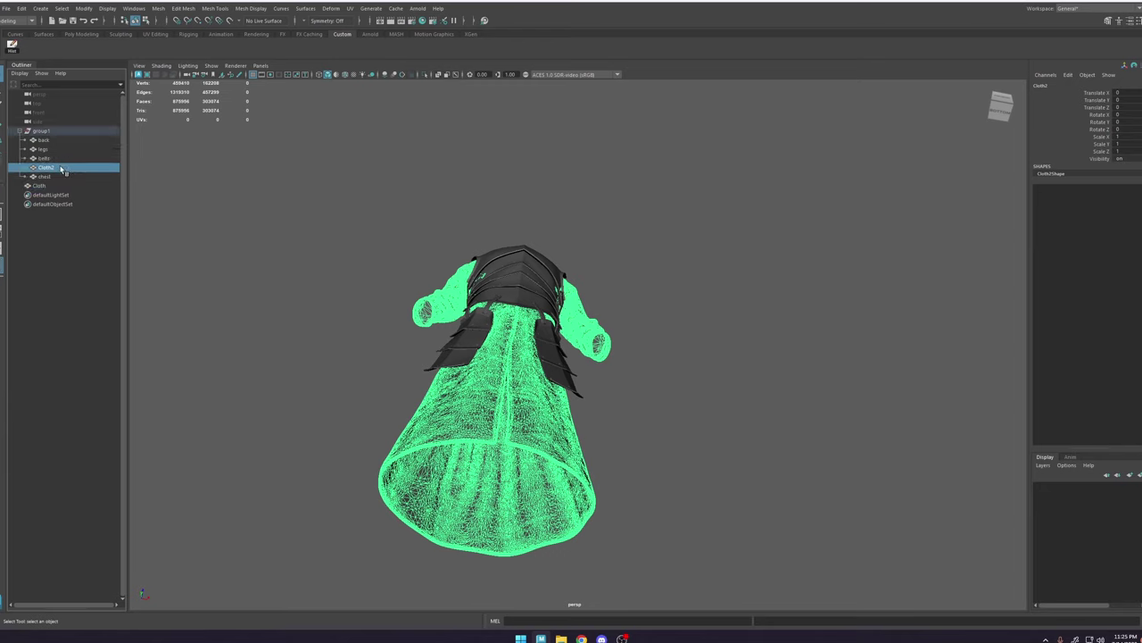
pyautogui.doubleClick(60, 168)
pyautogui.write('chest')
pyautogui.press('Return')
# Step: Delete the duplicate chest1 mesh and bring the model back into view
pyautogui.keyDown('alt'); pyautogui.moveTo(438, 230); pyautogui.dragTo(505, 276); pyautogui.keyUp('alt')
pyautogui.press('Delete')
pyautogui.keyDown('alt'); pyautogui.moveTo(504, 276); pyautogui.dragTo(536, 253, button='middle'); pyautogui.keyUp('alt')
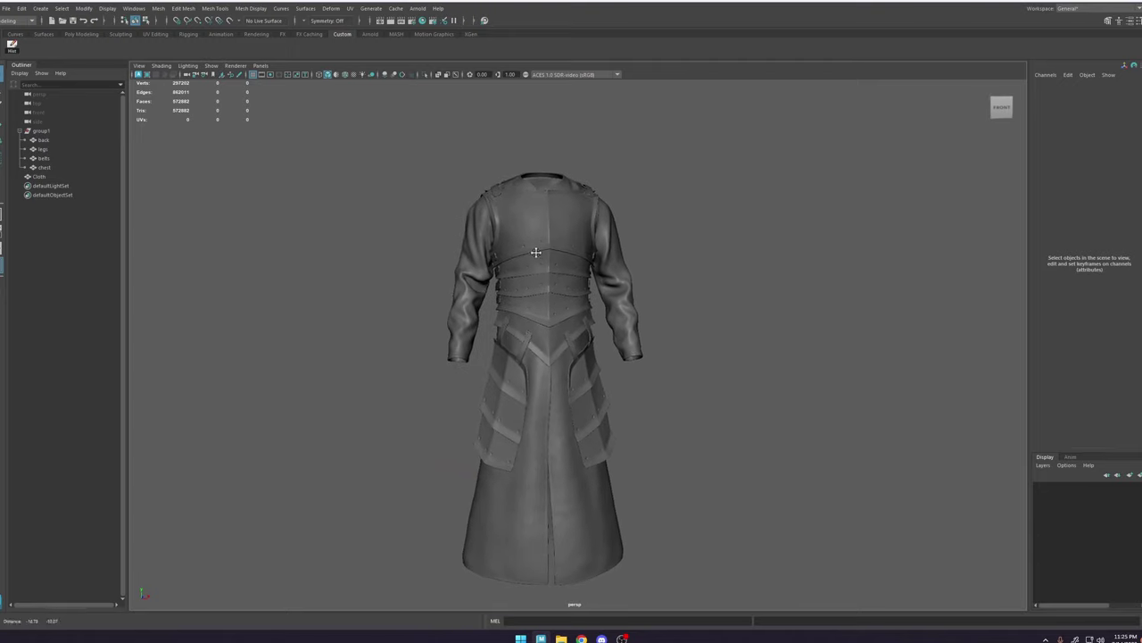
pyautogui.scroll(6, 532, 236)
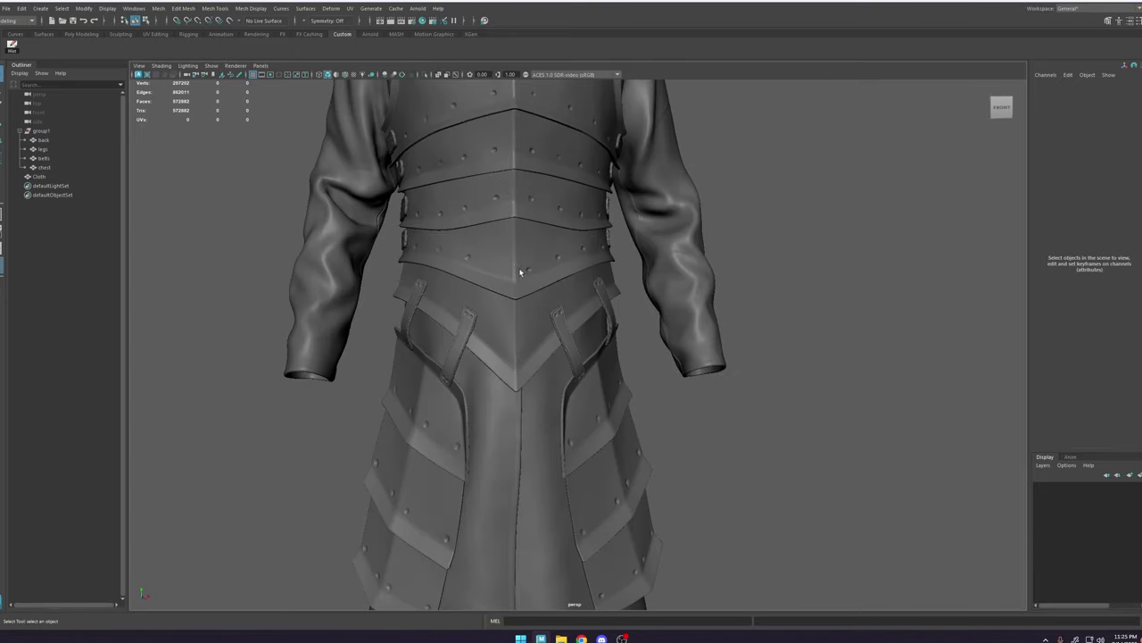
# Step: Turn on multisample anti-aliasing and review the Viewport 2.0 anti-aliasing settings
pyautogui.click(402, 75)
pyautogui.click(235, 65)
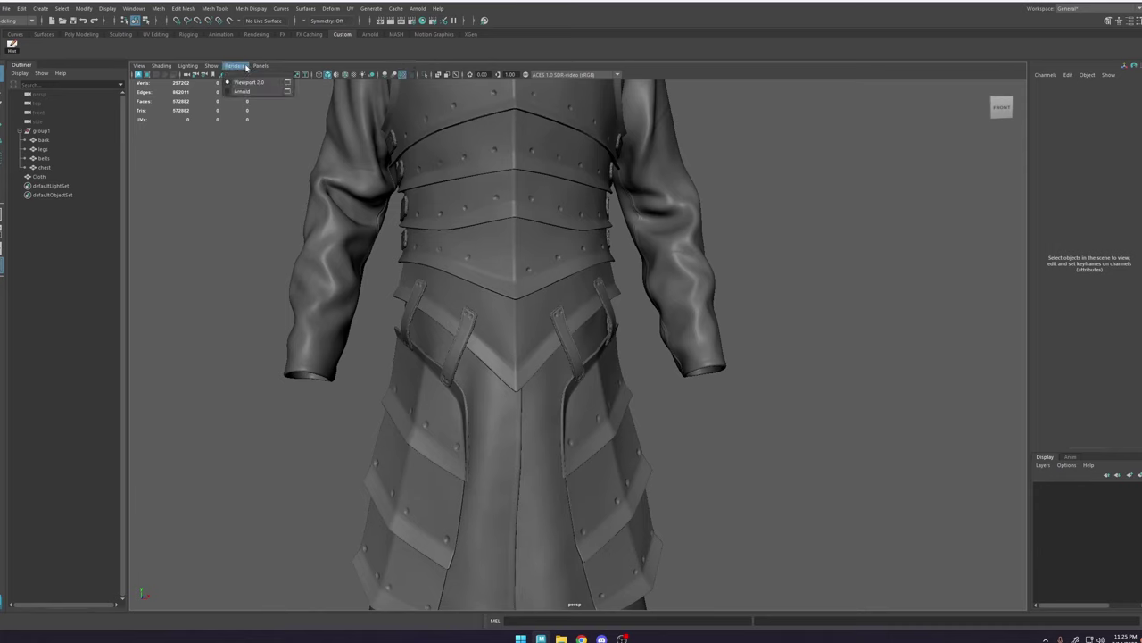
pyautogui.click(285, 84)
pyautogui.click(236, 66)
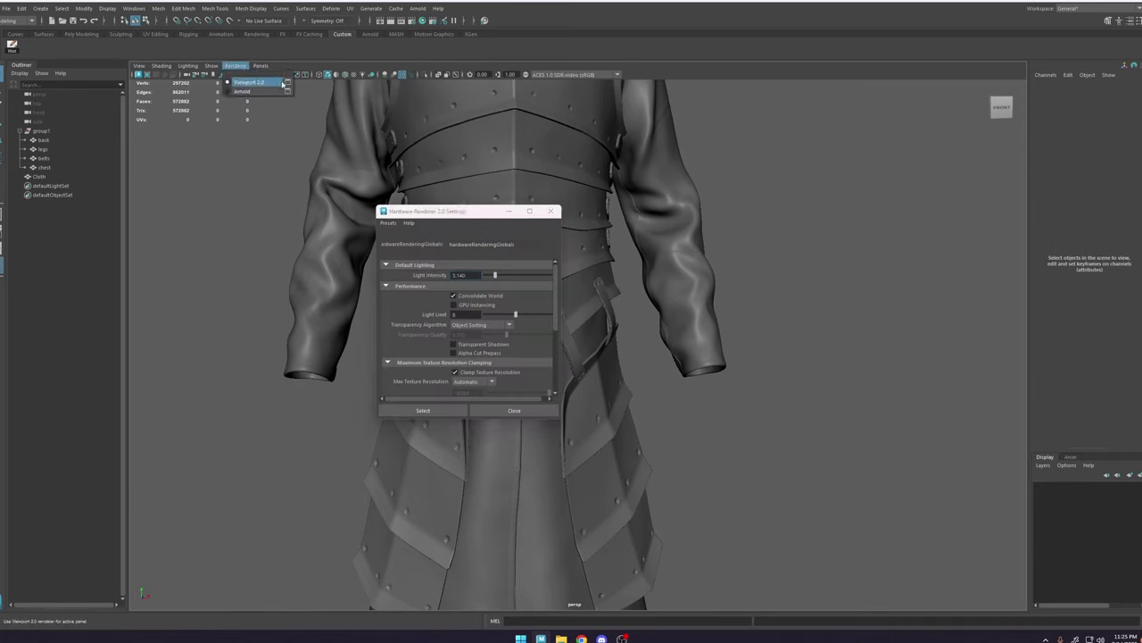
pyautogui.moveTo(557, 312); pyautogui.dragTo(561, 400)
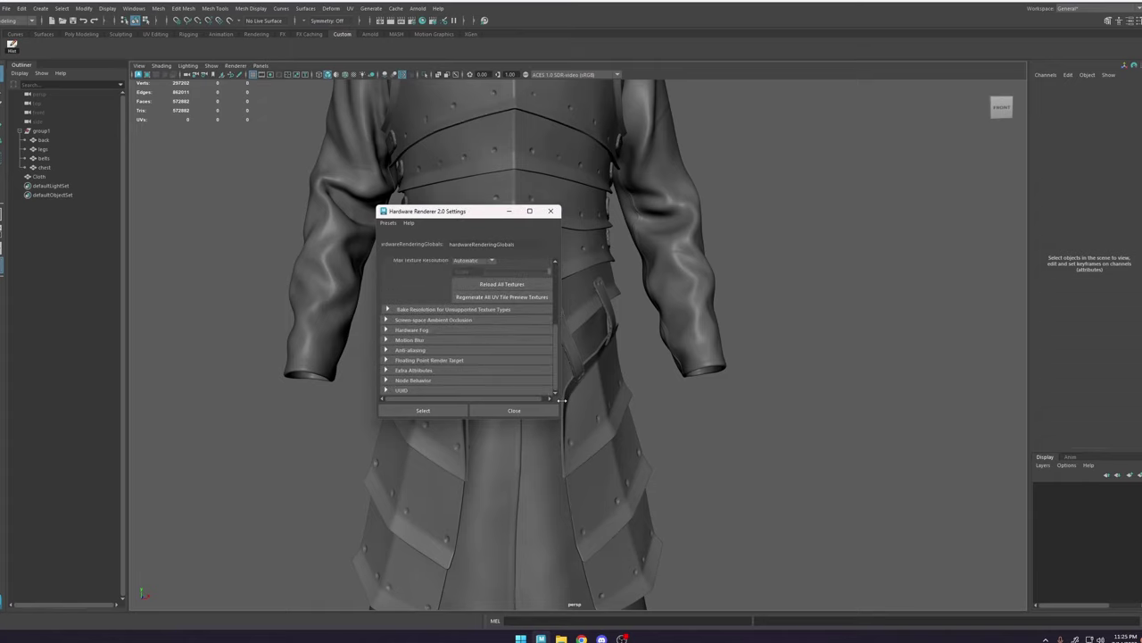
pyautogui.click(412, 350)
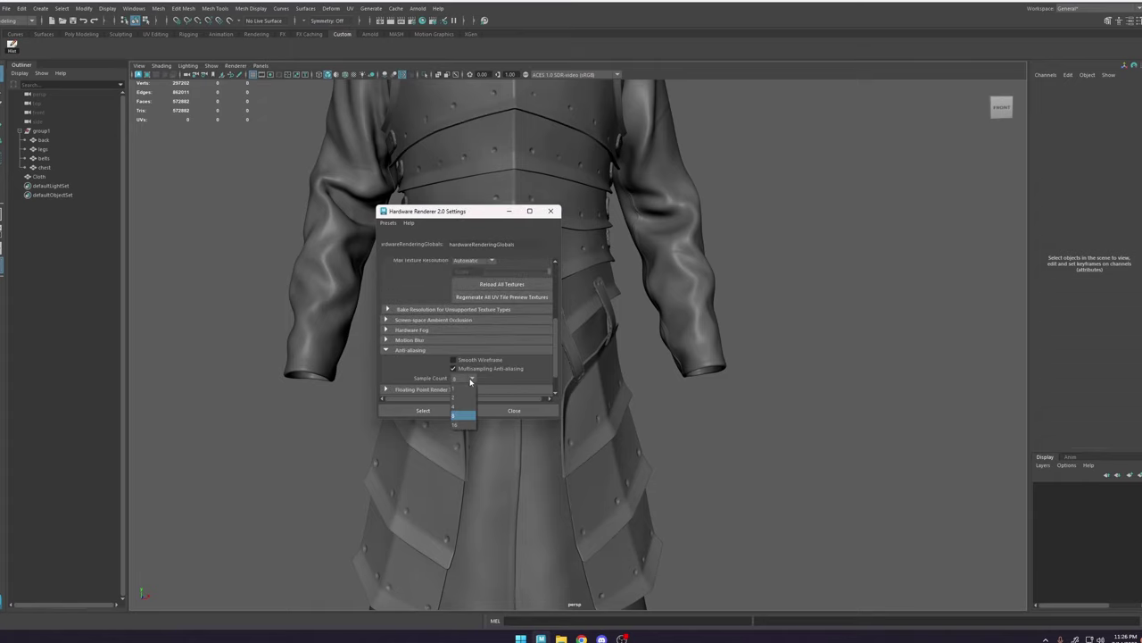
pyautogui.click(554, 212)
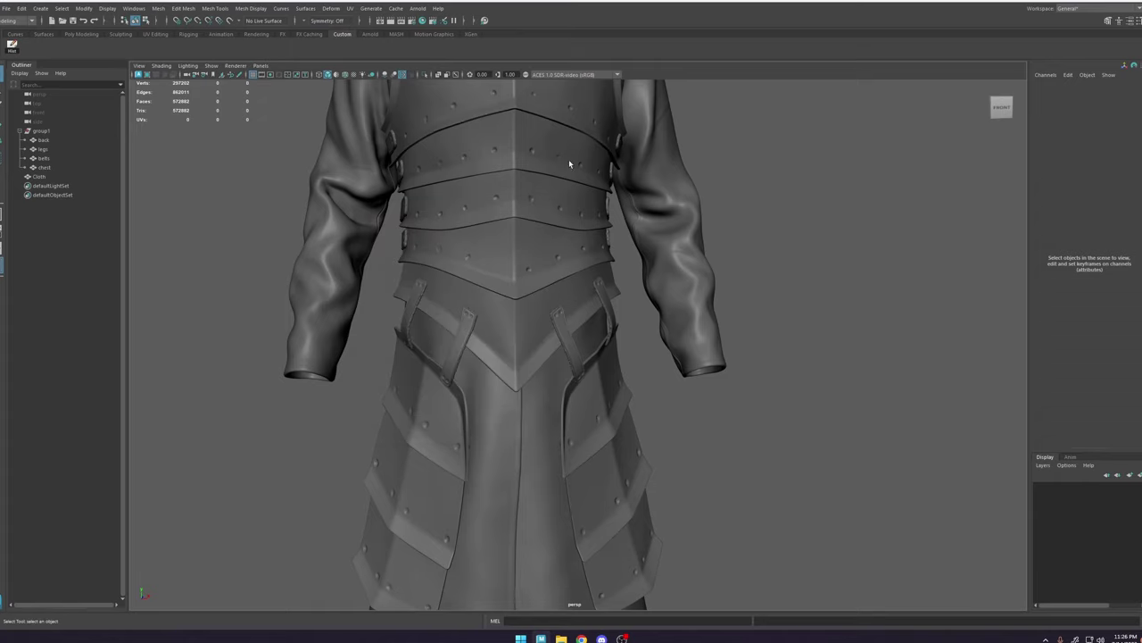
# Step: Zoom, pan and orbit to inspect the shoulder strap, then frame the whole torso
pyautogui.keyDown('alt'); pyautogui.moveTo(508, 177); pyautogui.dragTo(650, 433, button='middle'); pyautogui.keyUp('alt')
pyautogui.keyDown('alt'); pyautogui.moveTo(650, 433); pyautogui.dragTo(558, 307, button='right'); pyautogui.keyUp('alt')
pyautogui.keyDown('alt'); pyautogui.moveTo(558, 308); pyautogui.dragTo(619, 418, button='middle'); pyautogui.keyUp('alt')
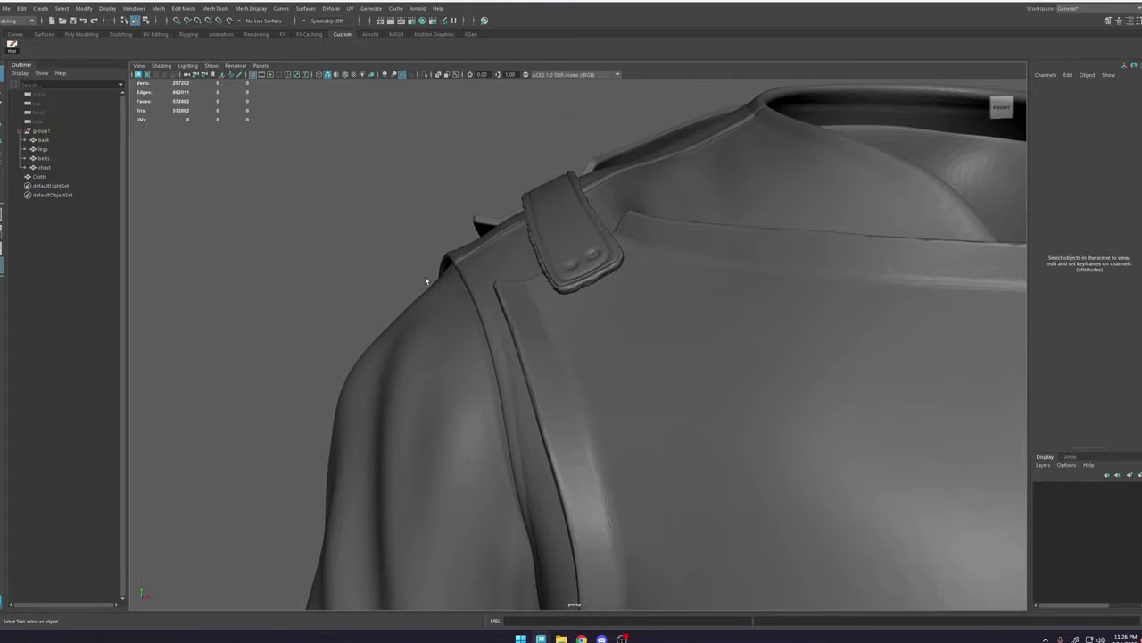
pyautogui.keyDown('alt'); pyautogui.moveTo(426, 279); pyautogui.dragTo(499, 282, button='middle'); pyautogui.keyUp('alt')
pyautogui.keyDown('alt'); pyautogui.moveTo(499, 282); pyautogui.dragTo(580, 308, button='right'); pyautogui.keyUp('alt')
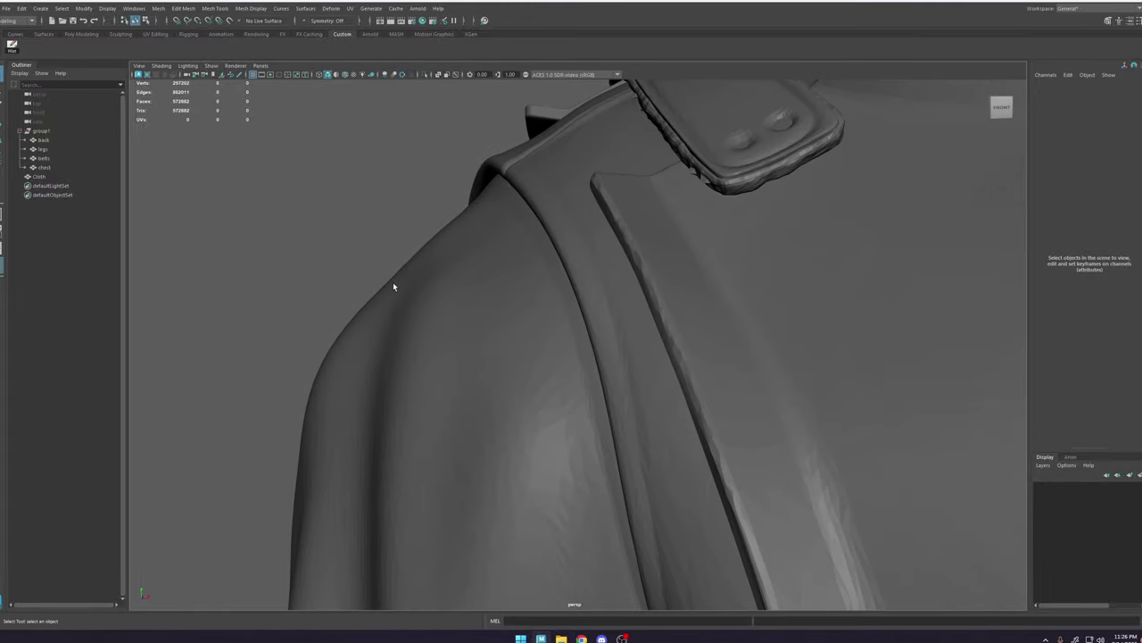
pyautogui.keyDown('alt'); pyautogui.moveTo(540, 239); pyautogui.dragTo(370, 170, button='right'); pyautogui.keyUp('alt')
pyautogui.keyDown('alt'); pyautogui.moveTo(562, 393); pyautogui.dragTo(520, 162, button='middle'); pyautogui.keyUp('alt')
pyautogui.keyDown('alt'); pyautogui.moveTo(519, 162); pyautogui.dragTo(412, 208, button='right'); pyautogui.keyUp('alt')
pyautogui.keyDown('alt'); pyautogui.moveTo(429, 353); pyautogui.dragTo(488, 376); pyautogui.keyUp('alt')
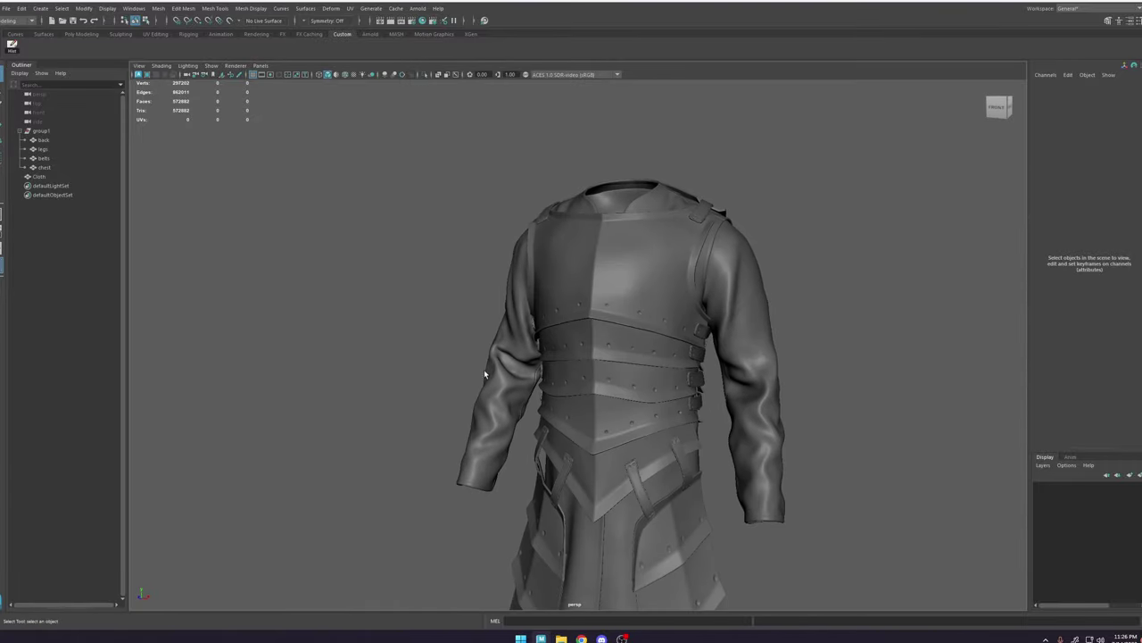
# Step: Toggle anti-aliasing again and frame the armoured torso from the front
pyautogui.click(402, 76)
pyautogui.keyDown('alt'); pyautogui.moveTo(732, 289); pyautogui.dragTo(686, 233, button='middle'); pyautogui.keyUp('alt')
pyautogui.keyDown('alt'); pyautogui.moveTo(685, 233); pyautogui.dragTo(653, 239); pyautogui.keyUp('alt')
pyautogui.click(623, 223)
pyautogui.keyDown('alt'); pyautogui.moveTo(652, 226); pyautogui.dragTo(628, 220, button='middle'); pyautogui.keyUp('alt')
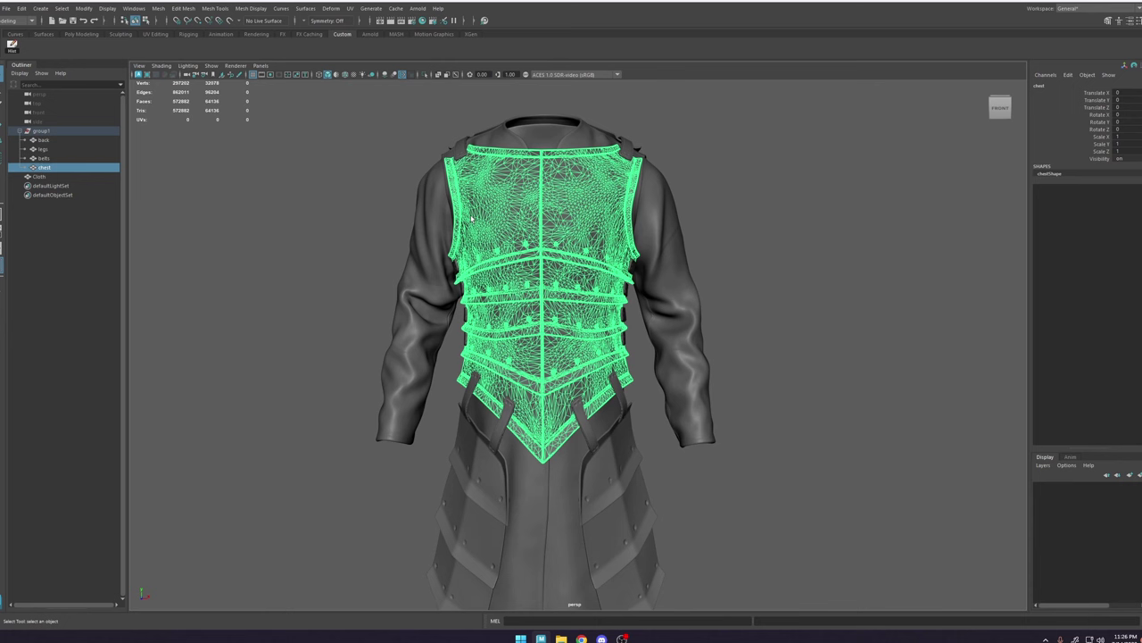
# Step: Parent the Cloth mesh into group1 and rename group1 to High
pyautogui.click(49, 132)
pyautogui.click(51, 180)
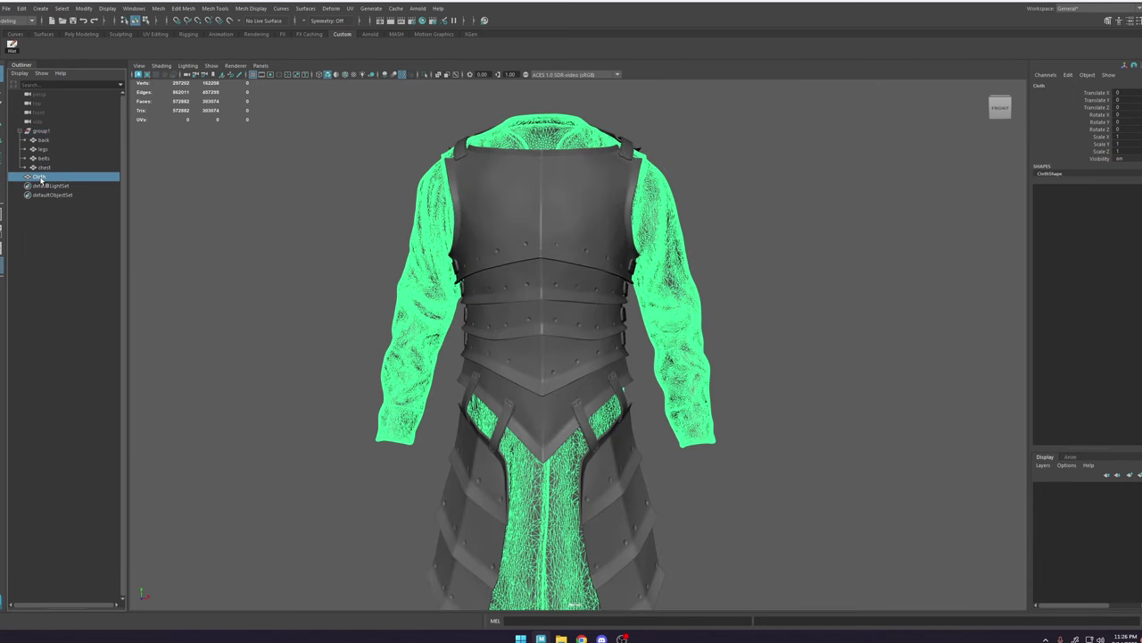
pyautogui.moveTo(41, 179); pyautogui.dragTo(55, 137, button='middle')
pyautogui.click(55, 131)
pyautogui.doubleClick(56, 131)
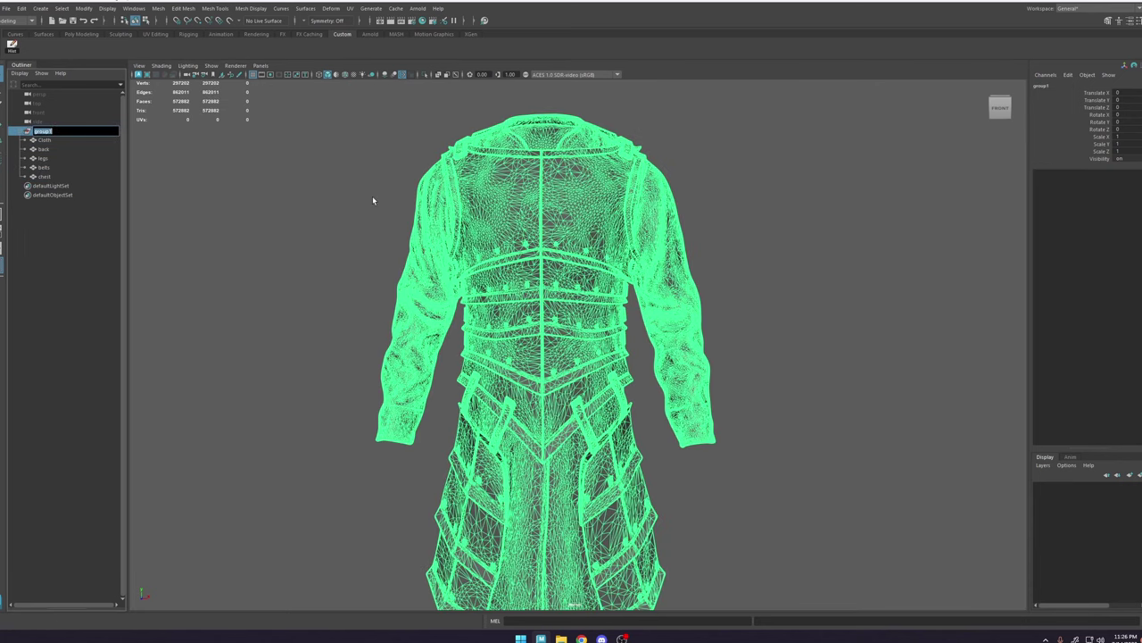
pyautogui.write('High')
pyautogui.press('Return')
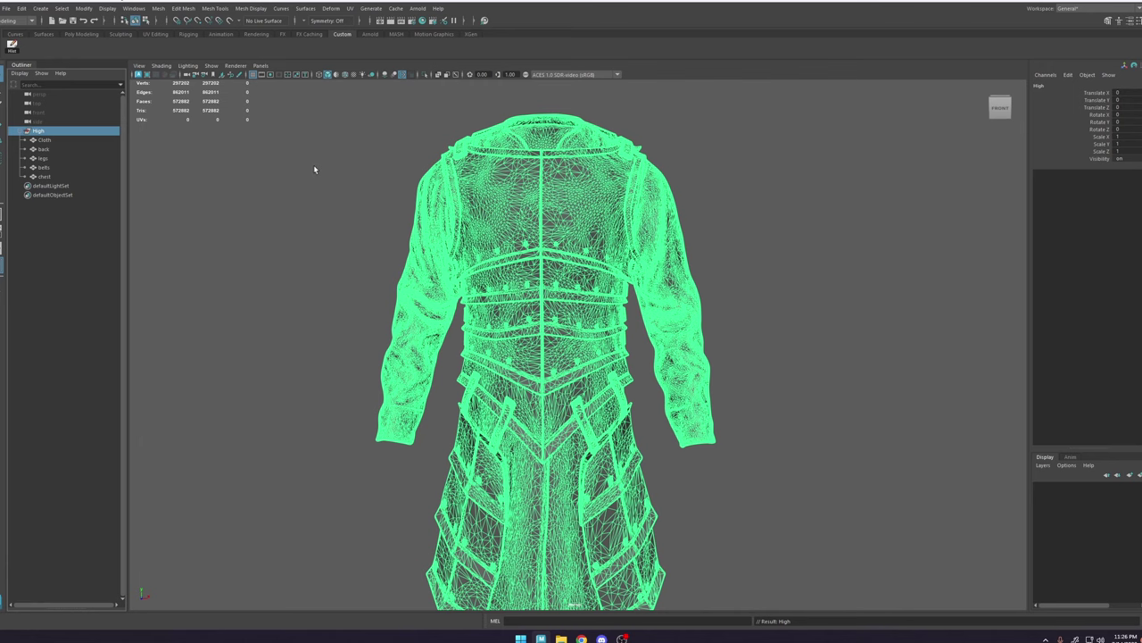
# Step: Wrap High in a new parent group named Bake_Group
pyautogui.hotkey('ctrl', 'g')
pyautogui.doubleClick(91, 132)
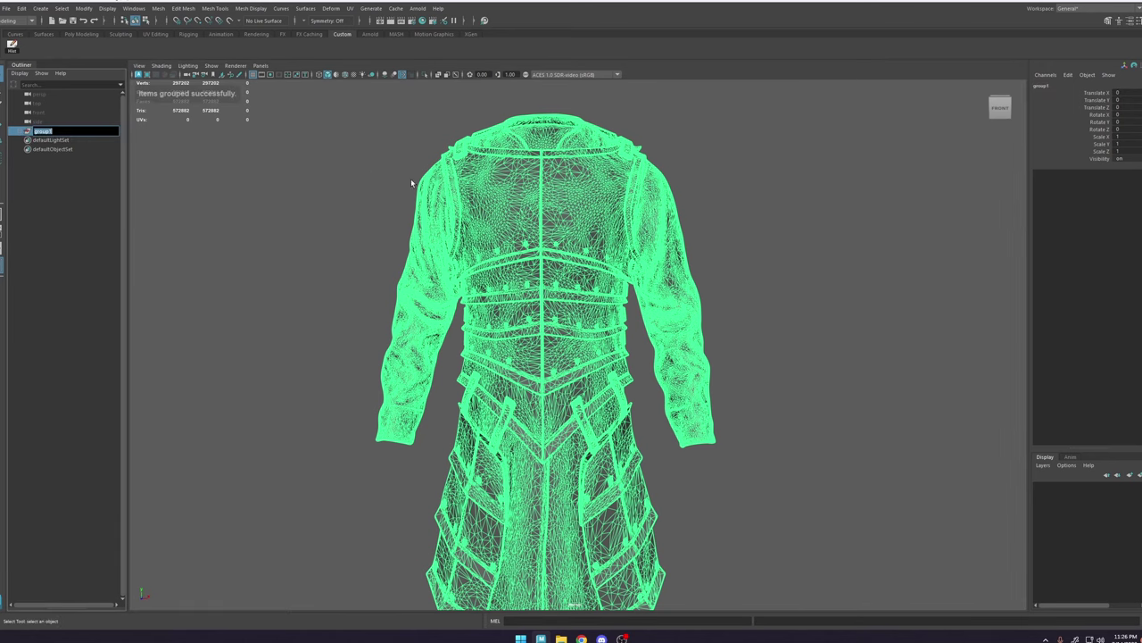
pyautogui.write('gake_G')
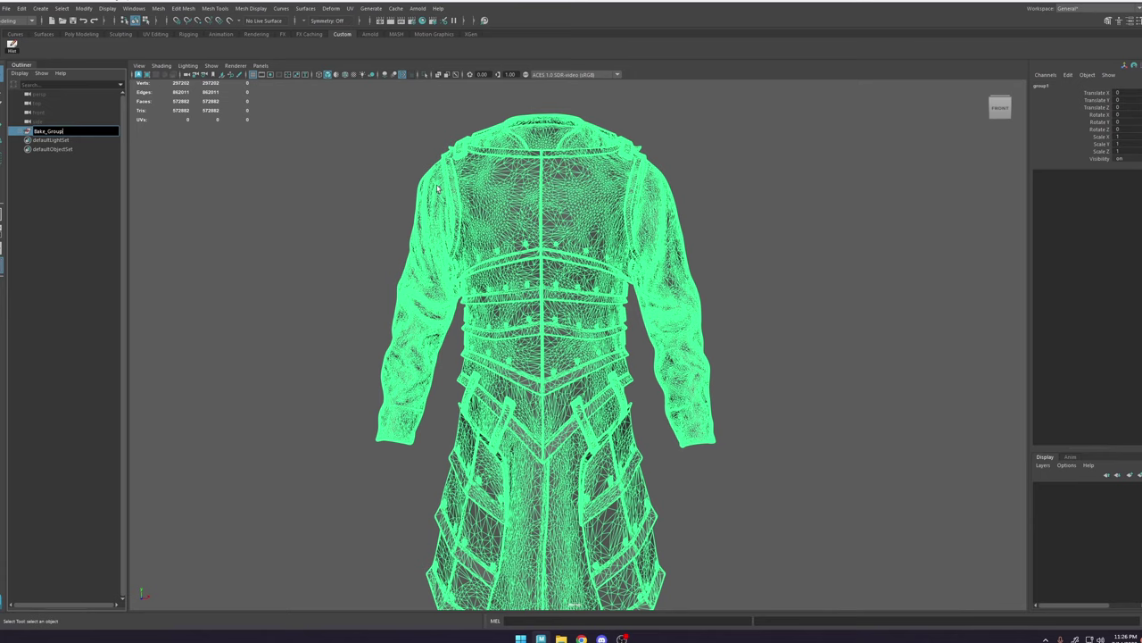
pyautogui.press('Return')
pyautogui.click(20, 131)
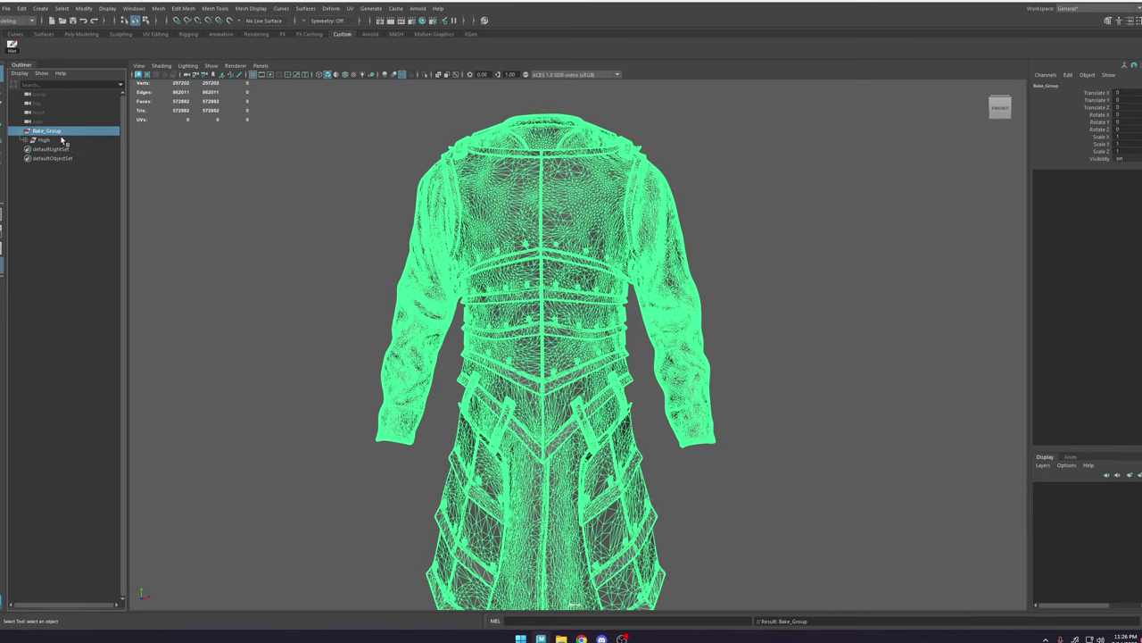
pyautogui.click(297, 189)
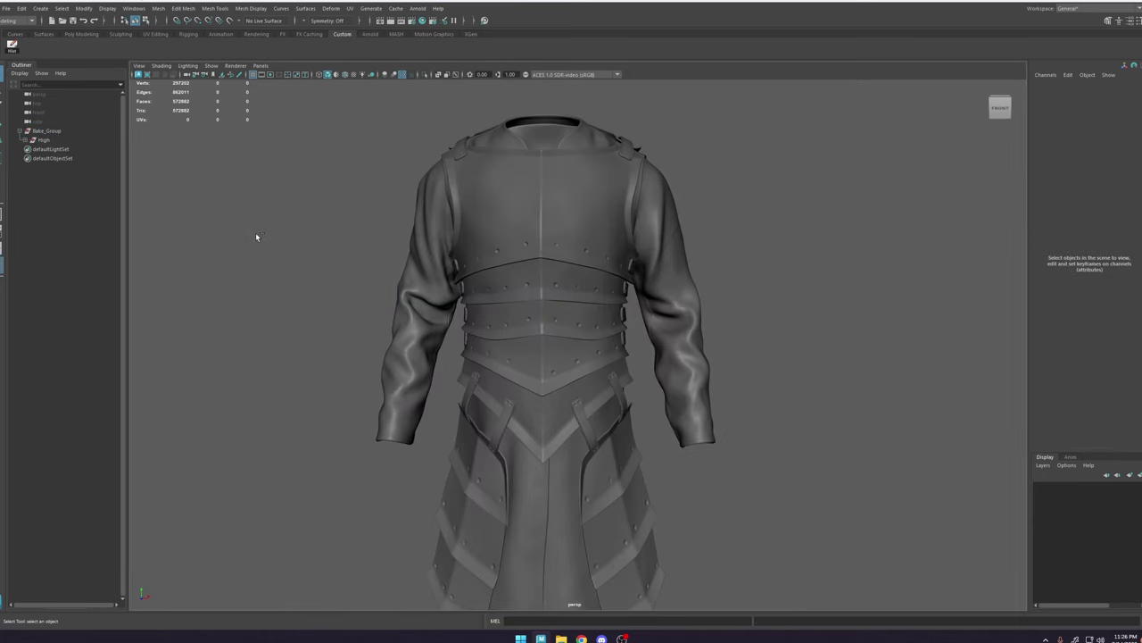
# Step: Create an empty group named Low and parent it under Bake_Group
pyautogui.hotkey('ctrl', 'g')
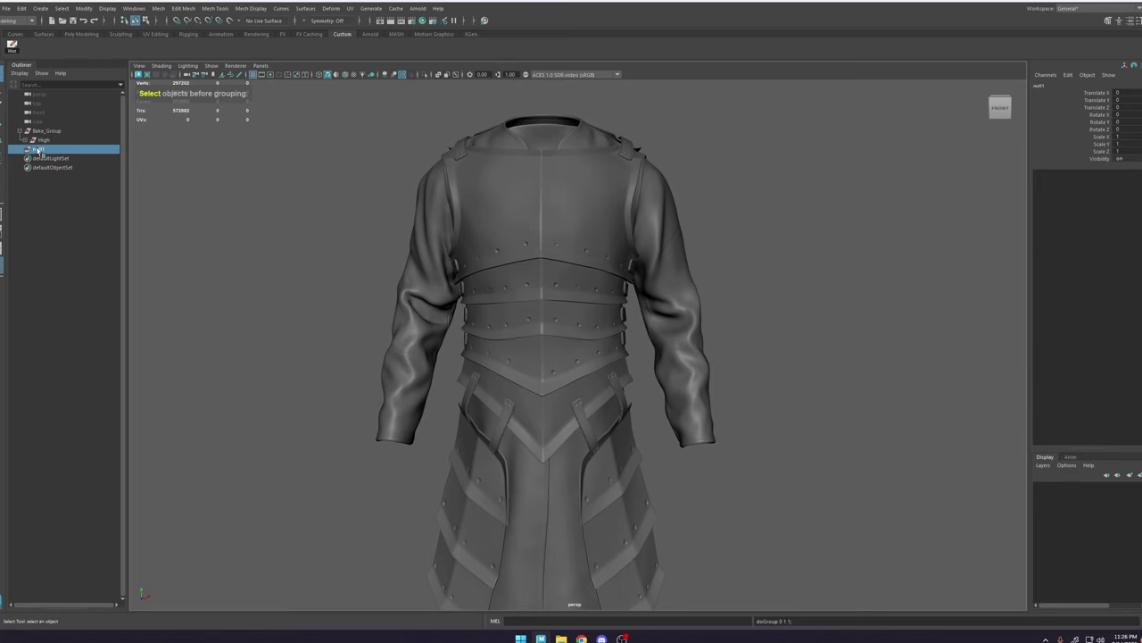
pyautogui.doubleClick(40, 149)
pyautogui.write('Low')
pyautogui.press('Return')
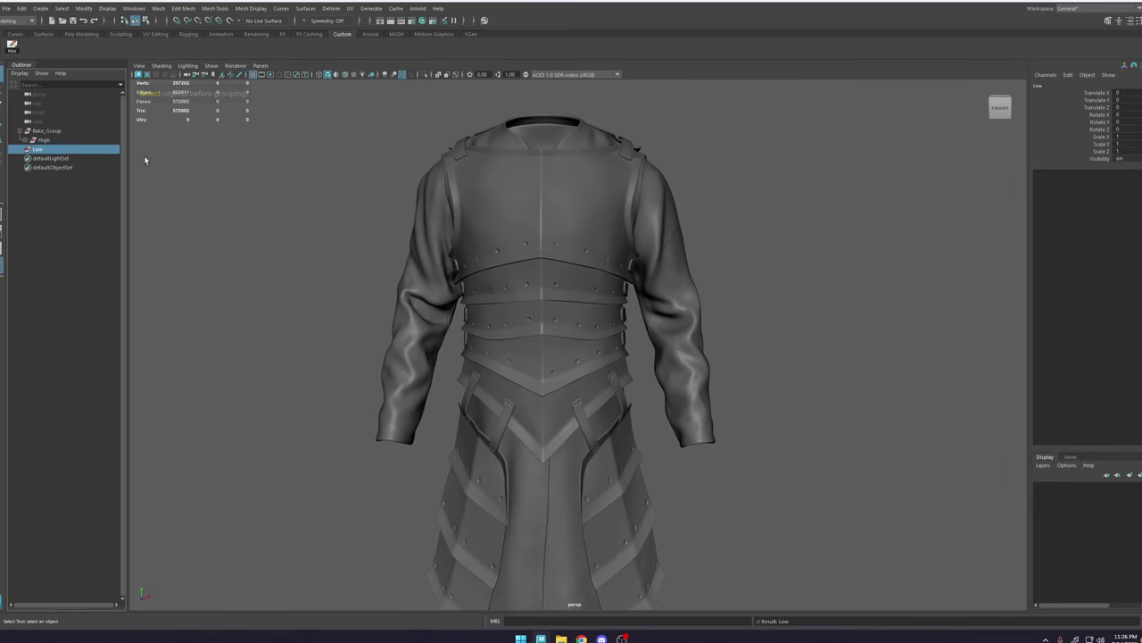
pyautogui.moveTo(51, 147); pyautogui.dragTo(56, 136, button='middle')
pyautogui.click(50, 150)
pyautogui.hotkey('ctrl', 'z')
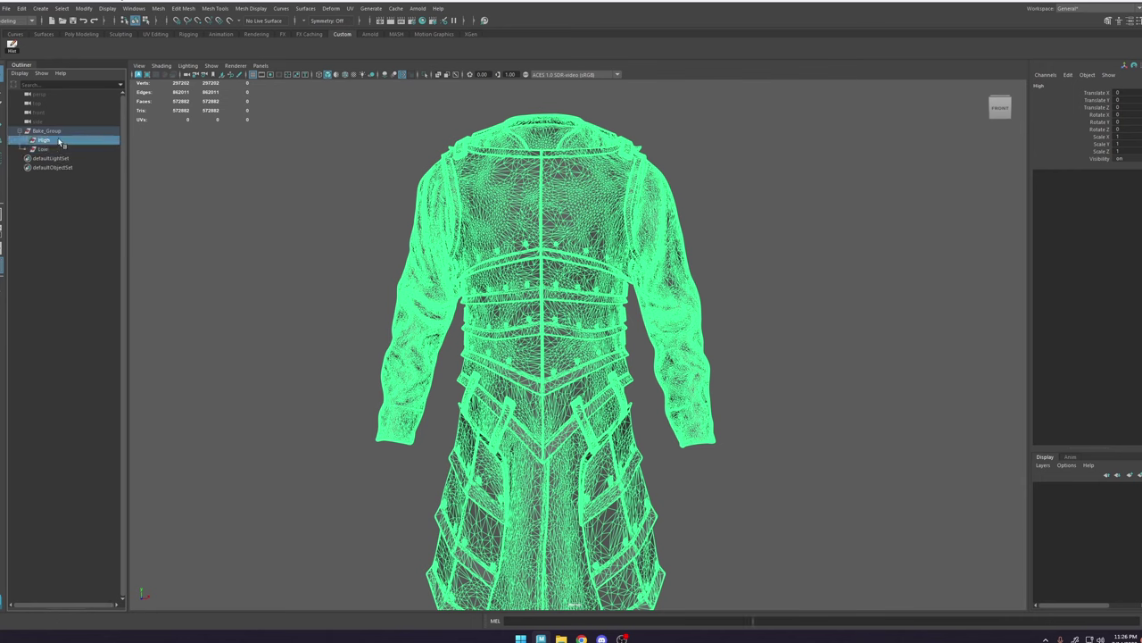
# Step: Create a display layer from the High group and name it High_lyr
pyautogui.click(1044, 467)
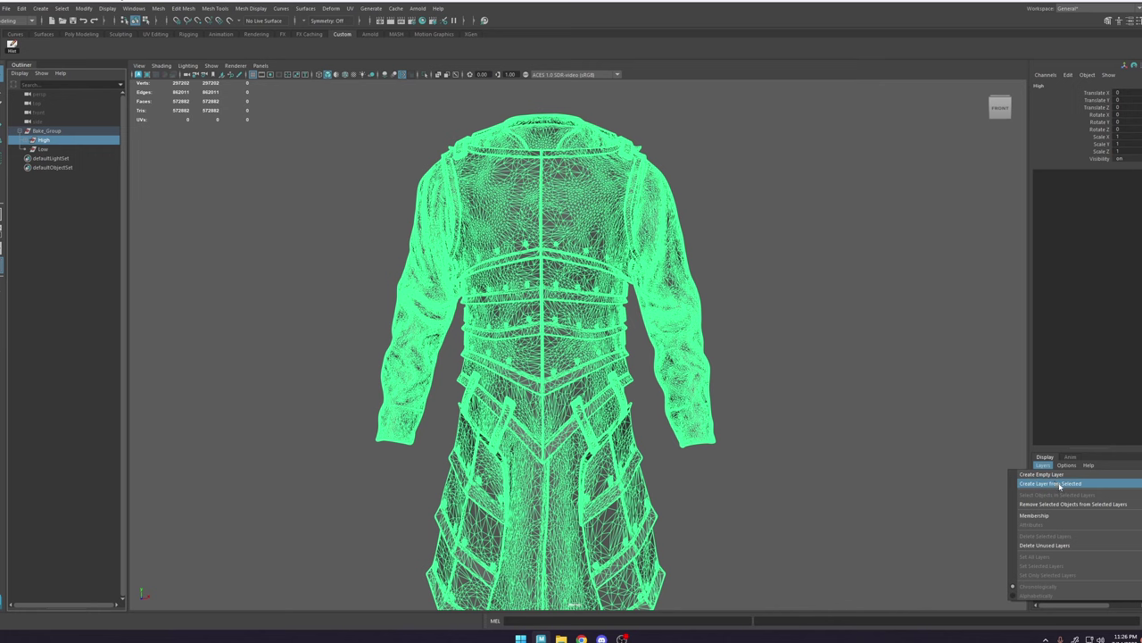
pyautogui.click(1059, 483)
pyautogui.doubleClick(1081, 487)
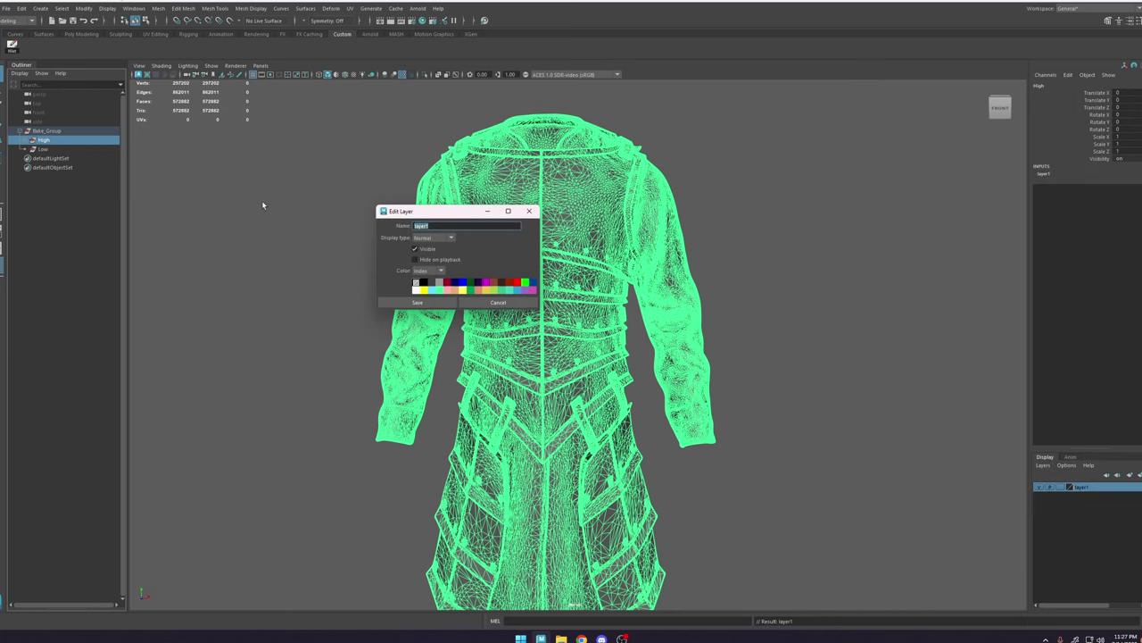
pyautogui.write('High')
pyautogui.click(417, 303)
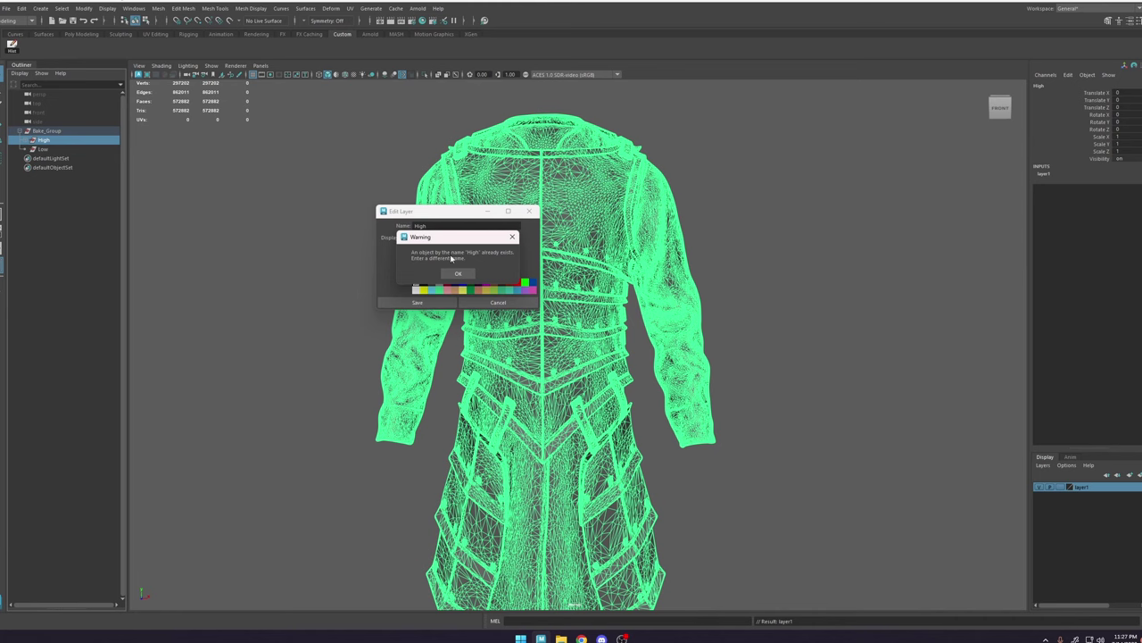
pyautogui.click(458, 273)
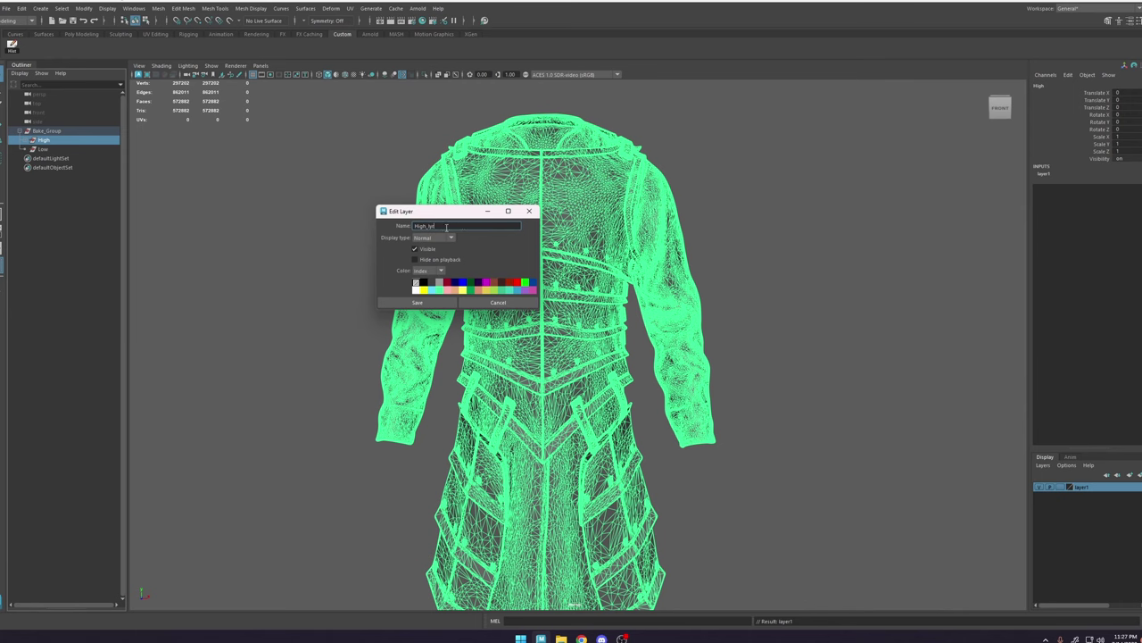
pyautogui.click(425, 303)
# Step: Toggle High_lyr visibility repeatedly to confirm it hides the High meshes
pyautogui.keyDown('alt'); pyautogui.moveTo(806, 347); pyautogui.dragTo(847, 364); pyautogui.keyUp('alt')
pyautogui.click(848, 368)
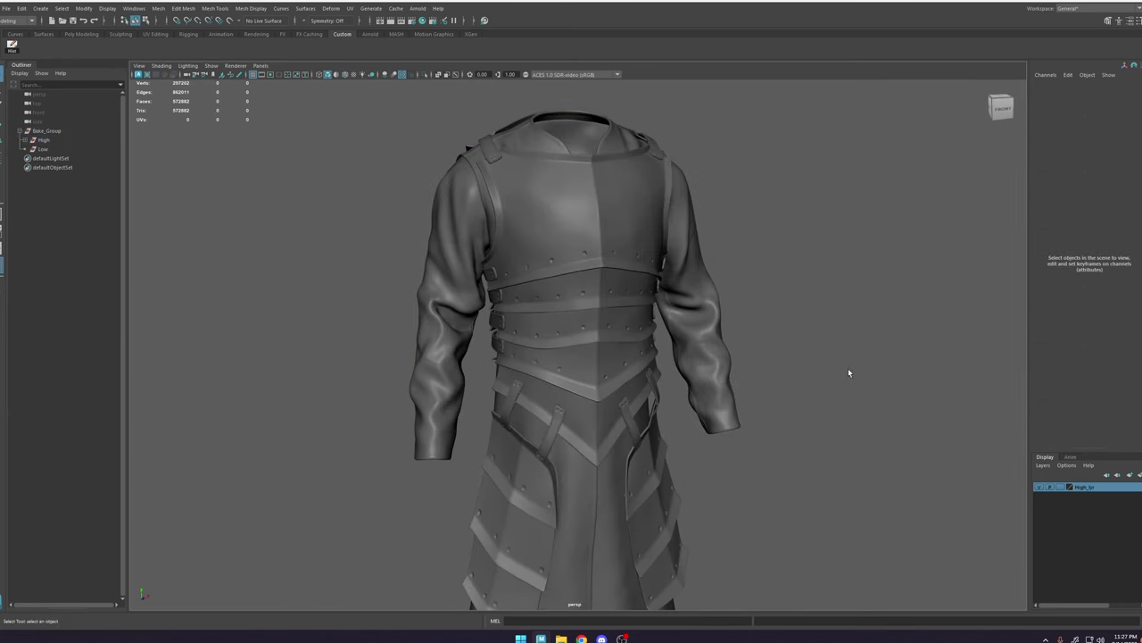
pyautogui.click(1039, 488)
pyautogui.click(1039, 488)
pyautogui.click(1039, 488)
pyautogui.click(1038, 488)
pyautogui.click(1038, 488)
pyautogui.click(1038, 488)
pyautogui.click(45, 141)
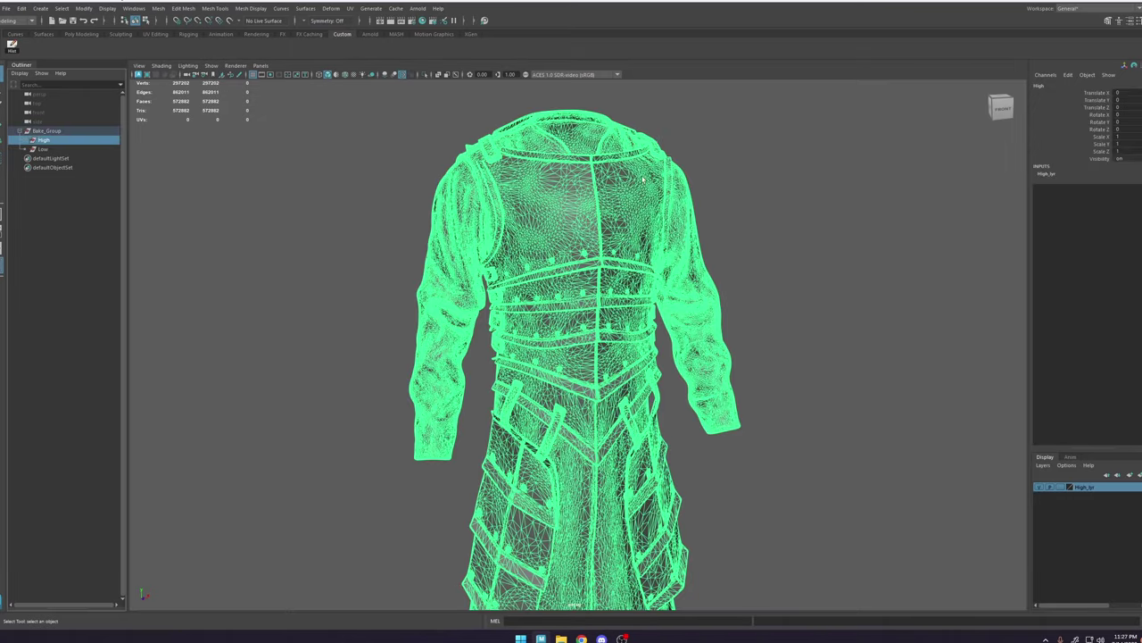
pyautogui.click(998, 418)
pyautogui.click(1039, 488)
pyautogui.click(1038, 488)
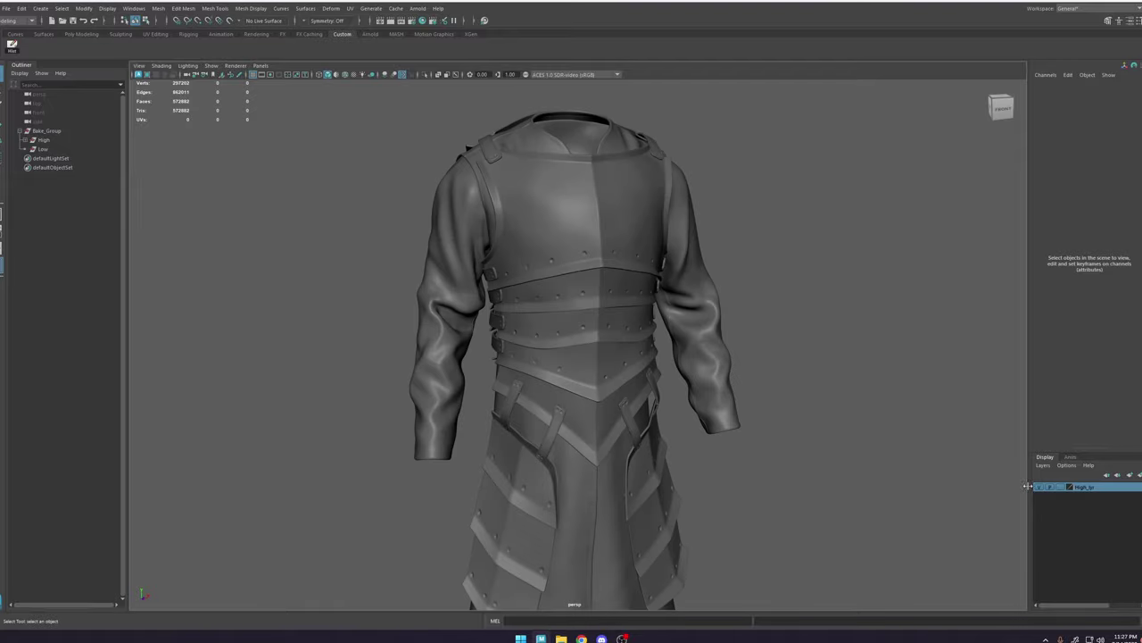
# Step: Select the Low group and create a new display layer from it
pyautogui.scroll(-3, 571, 313)
pyautogui.click(67, 150)
pyautogui.scroll(3, 762, 347)
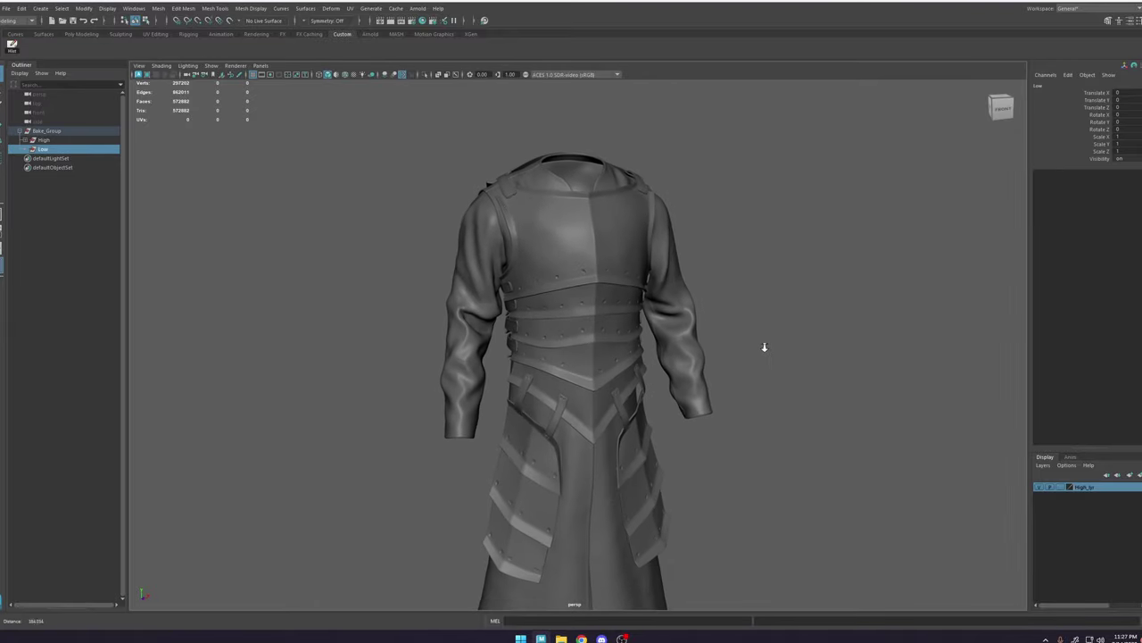
pyautogui.click(1043, 466)
pyautogui.click(1053, 482)
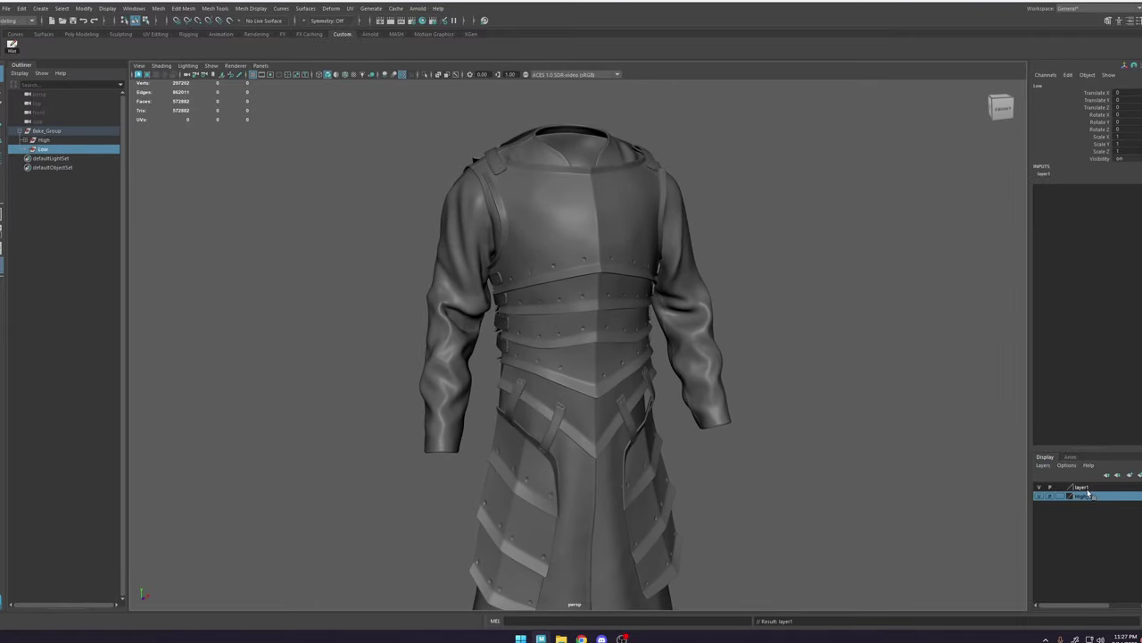
# Step: Rename the new layer Low_lyr with a black colour and toggle its visibility
pyautogui.doubleClick(1087, 489)
pyautogui.moveTo(440, 227); pyautogui.dragTo(267, 208)
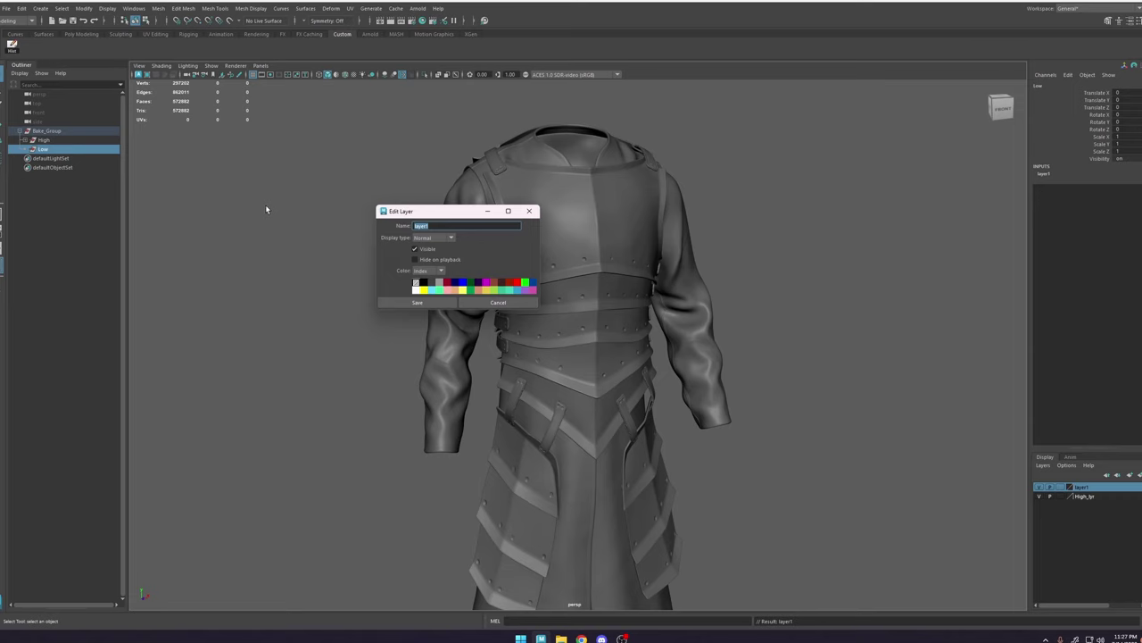
pyautogui.write('Low')
pyautogui.click(424, 283)
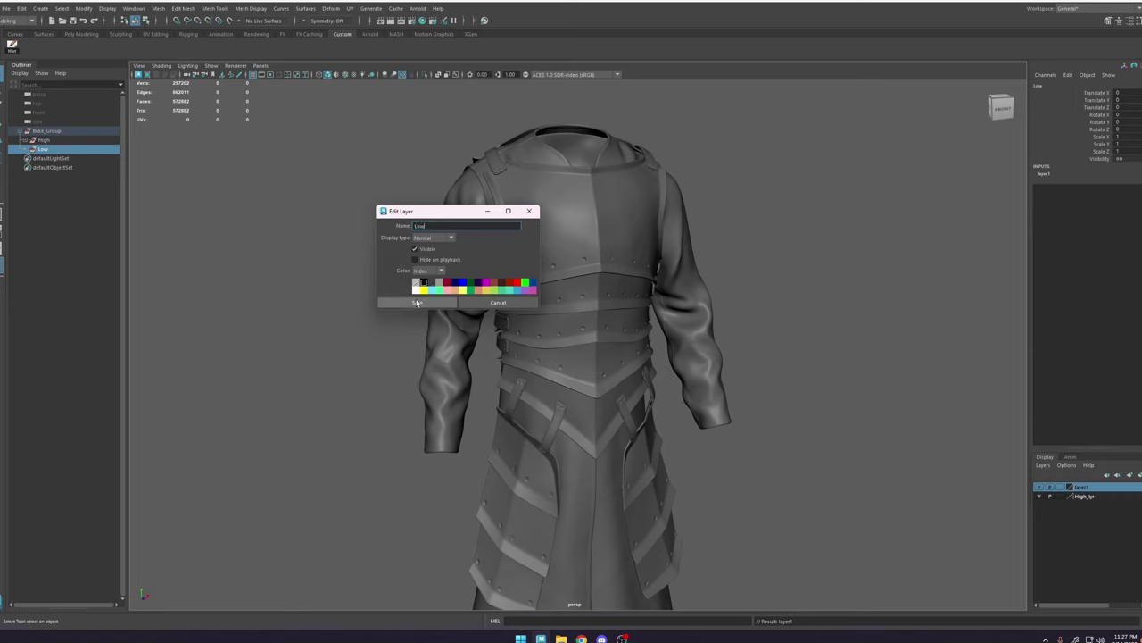
pyautogui.click(417, 303)
pyautogui.click(463, 275)
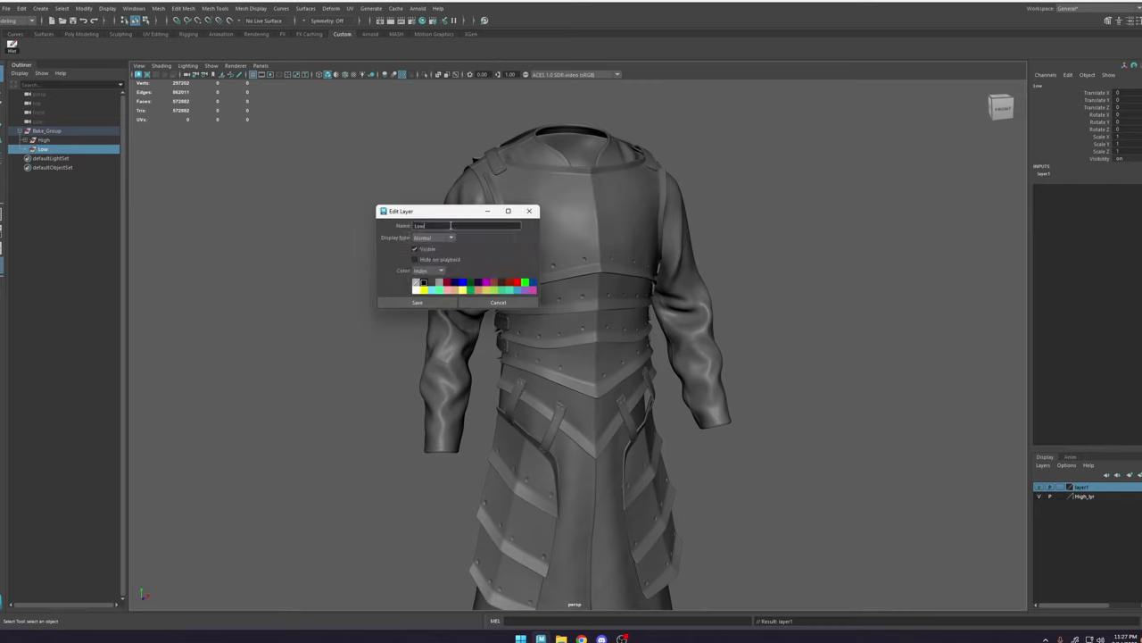
pyautogui.click(445, 302)
pyautogui.click(993, 442)
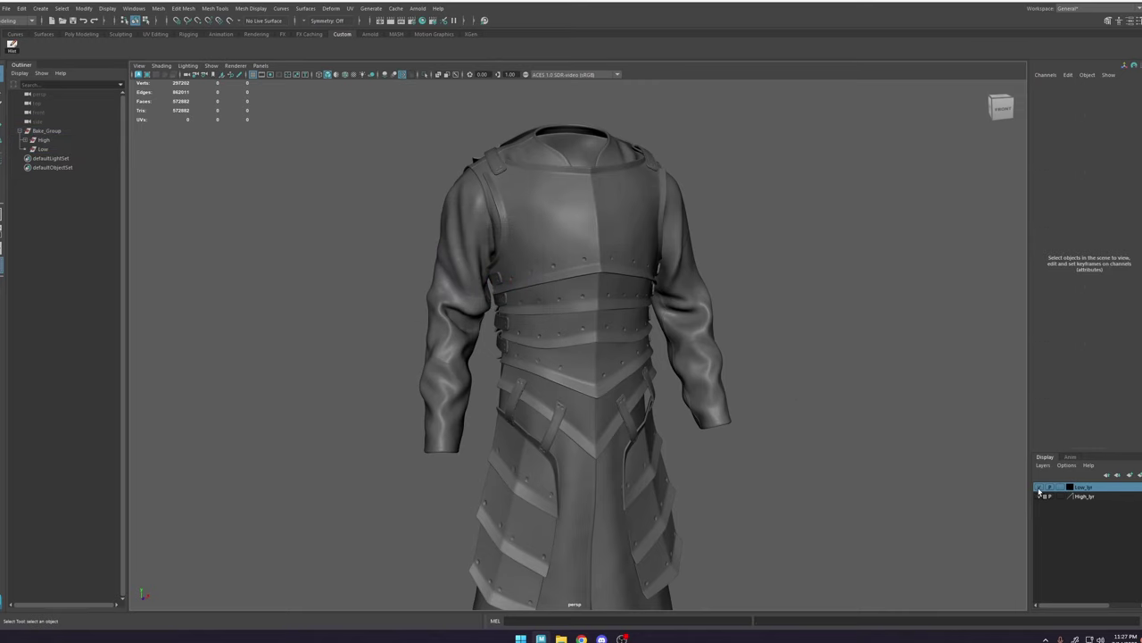
pyautogui.click(1039, 488)
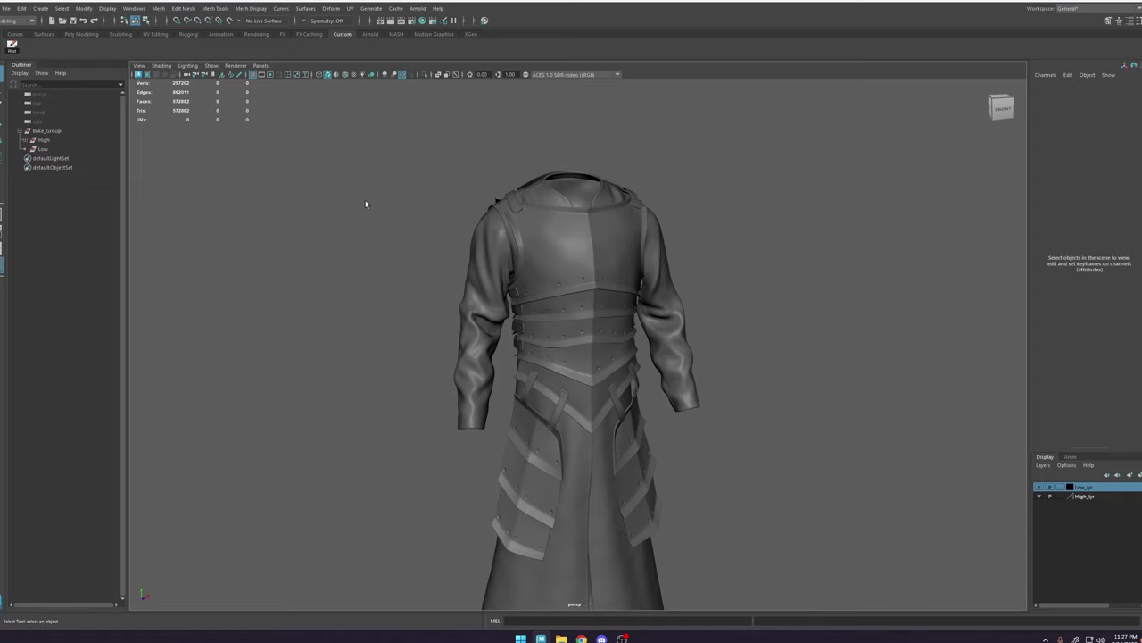
# Step: Create a polygon test cube, scale it to about 71.8, and parent it under Low
pyautogui.press('space')
pyautogui.click(297, 168)
pyautogui.moveTo(334, 202)
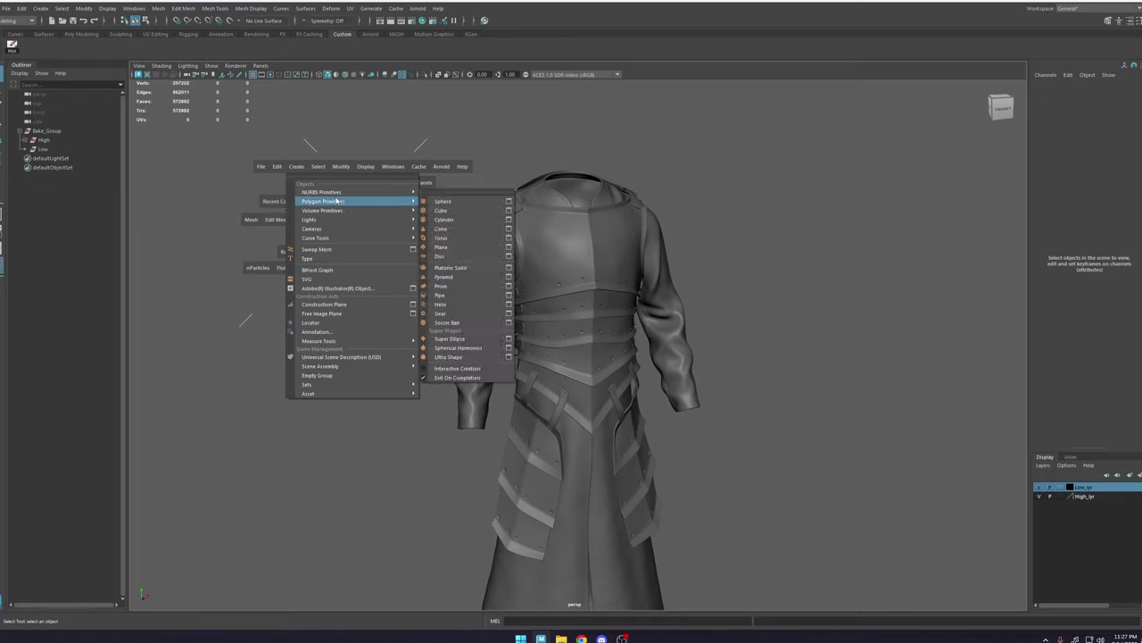
pyautogui.click(459, 215)
pyautogui.scroll(-5, 589, 318)
pyautogui.press('r')
pyautogui.moveTo(576, 362); pyautogui.dragTo(623, 357)
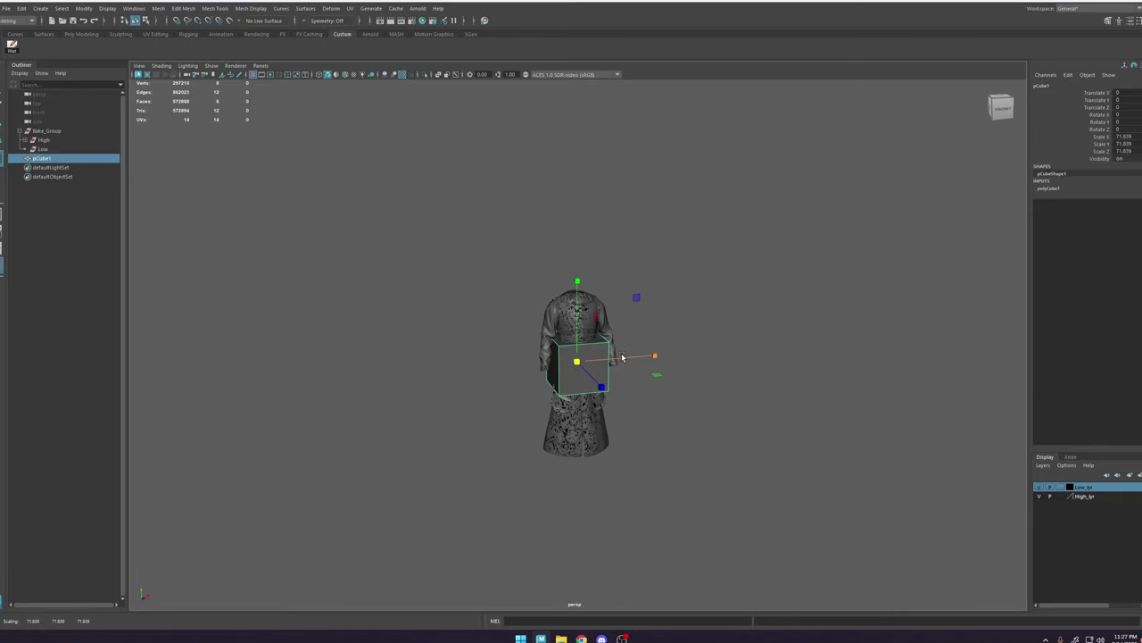
pyautogui.press('w')
pyautogui.scroll(5, 564, 352)
pyautogui.moveTo(47, 159); pyautogui.dragTo(47, 150, button='middle')
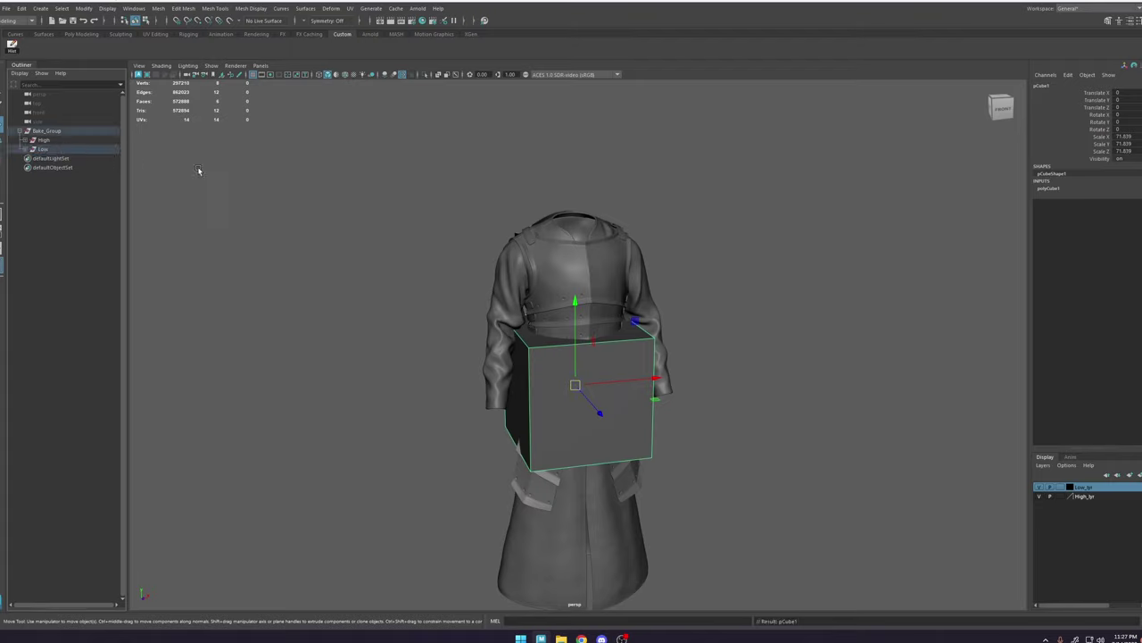
# Step: Toggle Low_lyr visibility to check the test cube hides with it
pyautogui.click(895, 487)
pyautogui.click(1039, 488)
pyautogui.click(1039, 488)
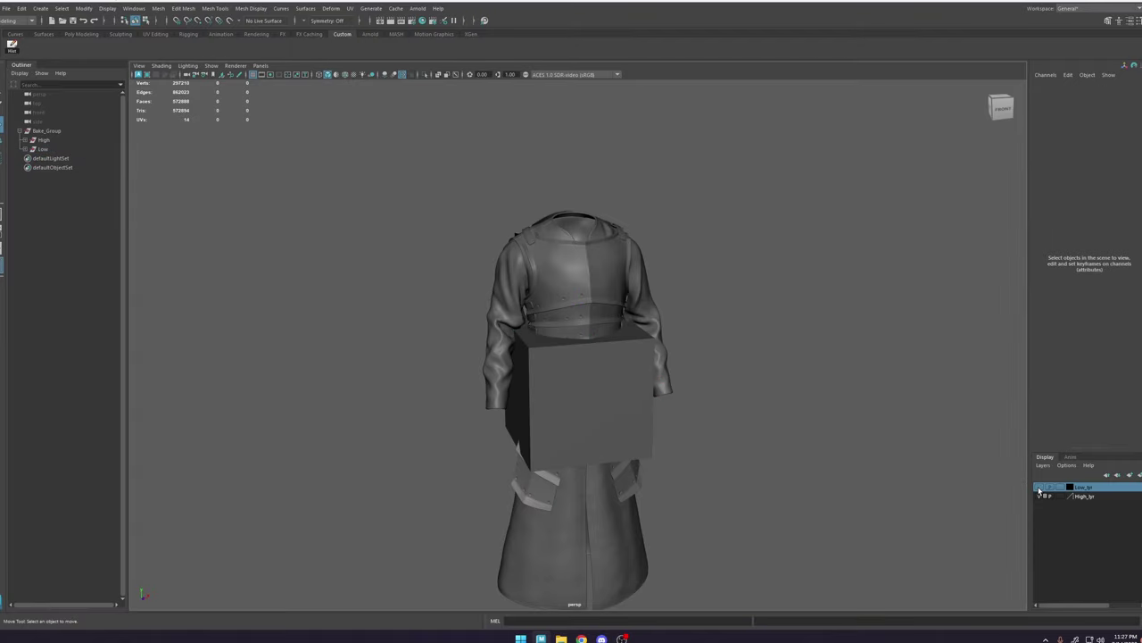
pyautogui.click(1039, 488)
pyautogui.click(1039, 488)
# Step: Delete the test cube and bring up Save As with Ctrl+Shift+S
pyautogui.keyDown('alt'); pyautogui.moveTo(671, 394); pyautogui.dragTo(639, 396); pyautogui.keyUp('alt')
pyautogui.click(547, 366)
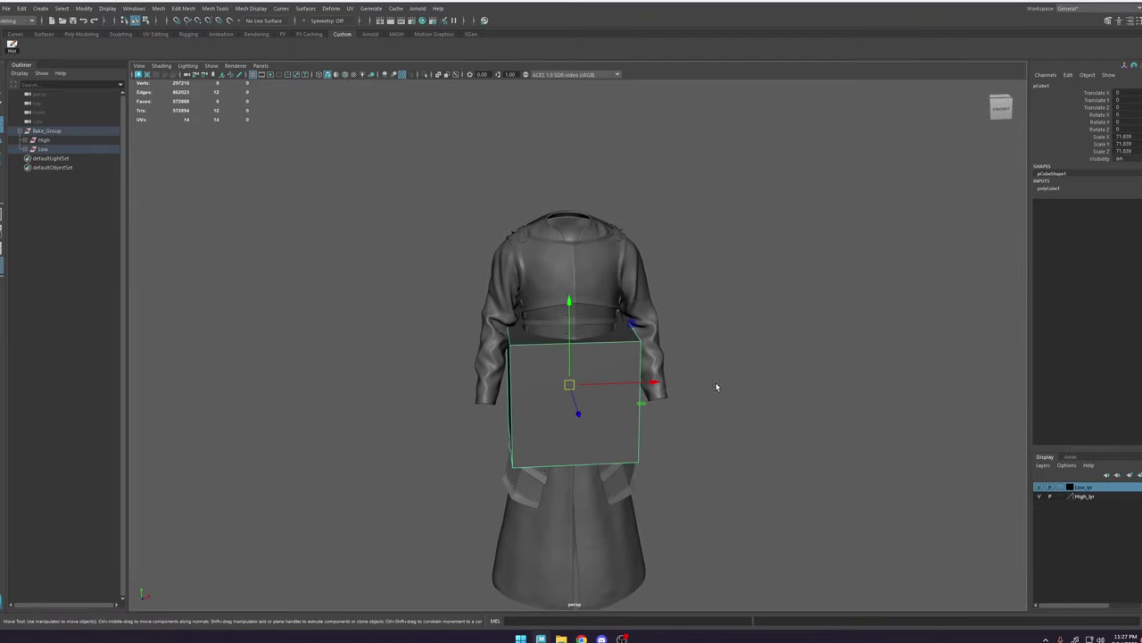
pyautogui.press('Delete')
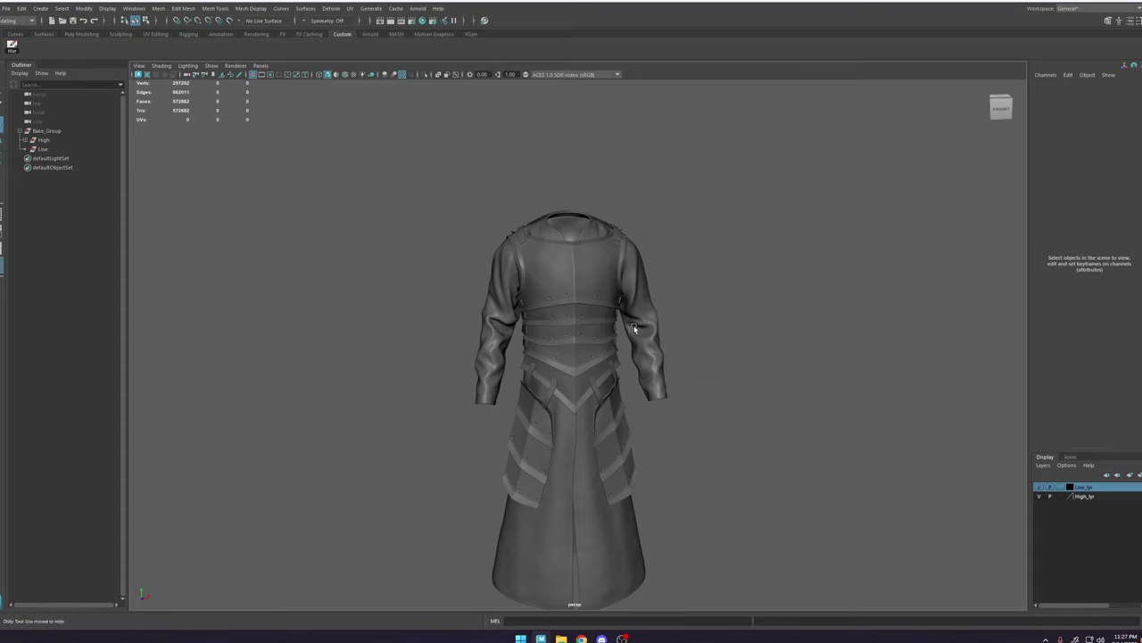
pyautogui.keyDown('alt'); pyautogui.moveTo(634, 326); pyautogui.dragTo(741, 436, button='right'); pyautogui.keyUp('alt')
pyautogui.hotkey('ctrl', 'shift', 's')
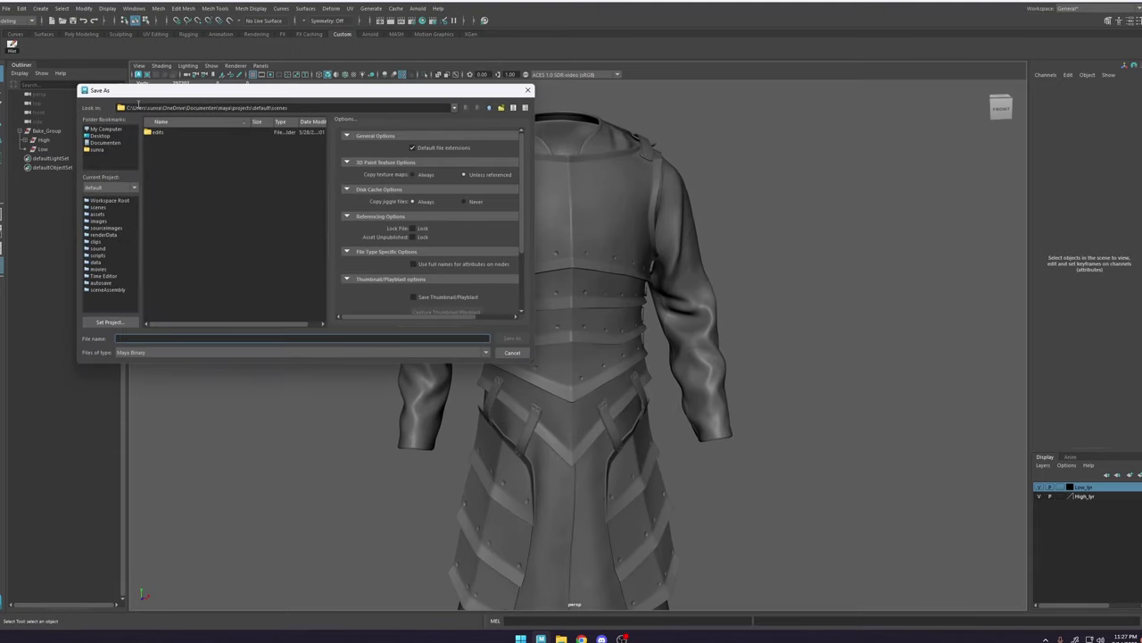
# Step: Save the scene as Low.mb in the Armor\Maya\Low folder
pyautogui.doubleClick(164, 136)
pyautogui.rightClick(223, 176)
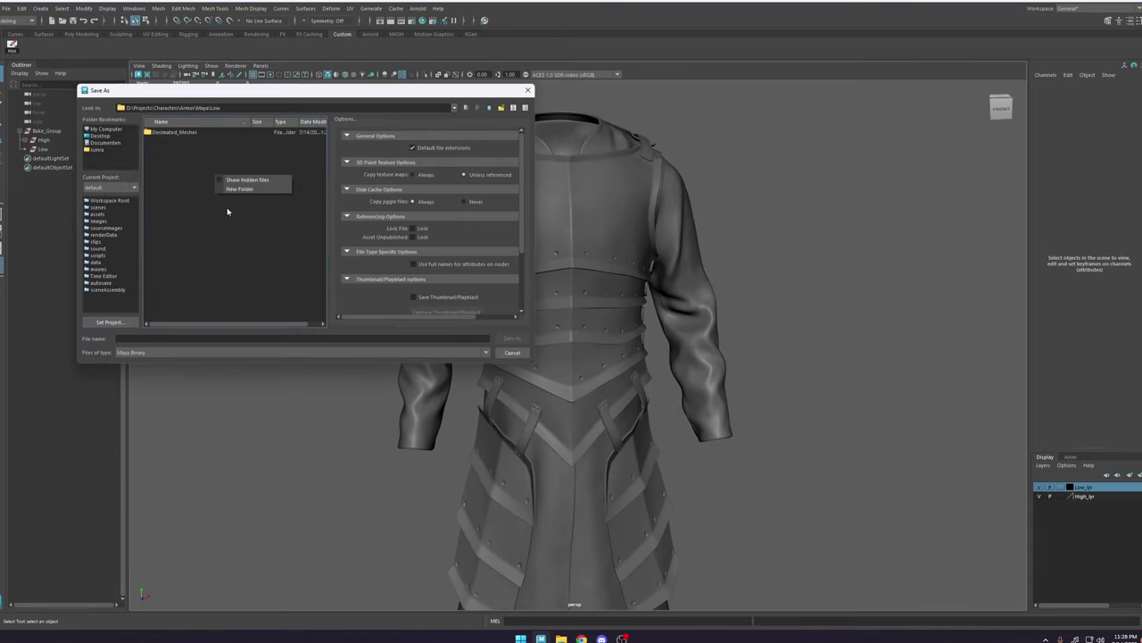
pyautogui.click(202, 339)
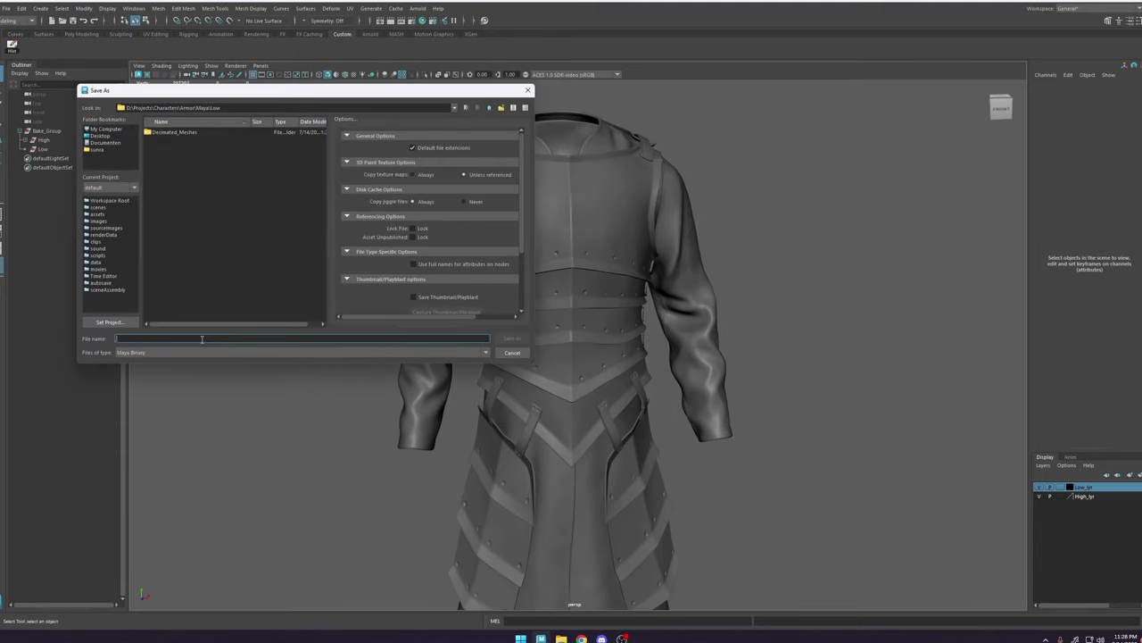
pyautogui.write('Low')
pyautogui.click(514, 338)
pyautogui.moveTo(622, 286)
pyautogui.keyDown('alt'); pyautogui.mouseDown()
pyautogui.moveTo(577, 313)
pyautogui.moveTo(609, 308)
pyautogui.moveTo(619, 280)
pyautogui.moveTo(433, 302)
pyautogui.moveTo(615, 293)
pyautogui.mouseUp(); pyautogui.keyUp('alt')
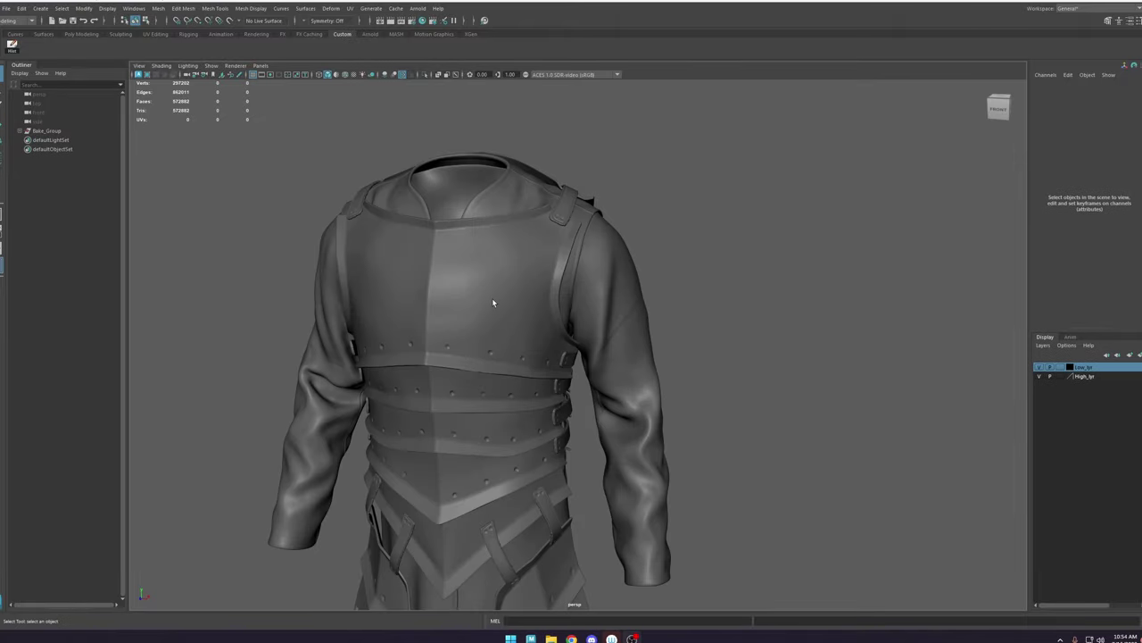
# Step: Select the chest mesh and make it the live surface for retopology
pyautogui.click(493, 302)
pyautogui.keyDown('alt'); pyautogui.moveTo(569, 295); pyautogui.dragTo(664, 198, button='middle'); pyautogui.keyUp('alt')
pyautogui.keyDown('alt'); pyautogui.moveTo(664, 256); pyautogui.dragTo(623, 255); pyautogui.keyUp('alt')
pyautogui.keyDown('alt'); pyautogui.moveTo(625, 256); pyautogui.dragTo(770, 250, button='right'); pyautogui.keyUp('alt')
pyautogui.keyDown('alt'); pyautogui.moveTo(770, 249); pyautogui.dragTo(716, 257); pyautogui.keyUp('alt')
pyautogui.keyDown('alt'); pyautogui.moveTo(715, 257); pyautogui.dragTo(392, 170, button='right'); pyautogui.keyUp('alt')
pyautogui.click(378, 181)
pyautogui.keyDown('alt'); pyautogui.moveTo(714, 183); pyautogui.dragTo(612, 171, button='right'); pyautogui.keyUp('alt')
pyautogui.keyDown('alt'); pyautogui.moveTo(562, 177); pyautogui.dragTo(619, 198); pyautogui.keyUp('alt')
pyautogui.click(611, 202)
pyautogui.keyDown('alt'); pyautogui.moveTo(619, 198); pyautogui.dragTo(752, 117, button='right'); pyautogui.keyUp('alt')
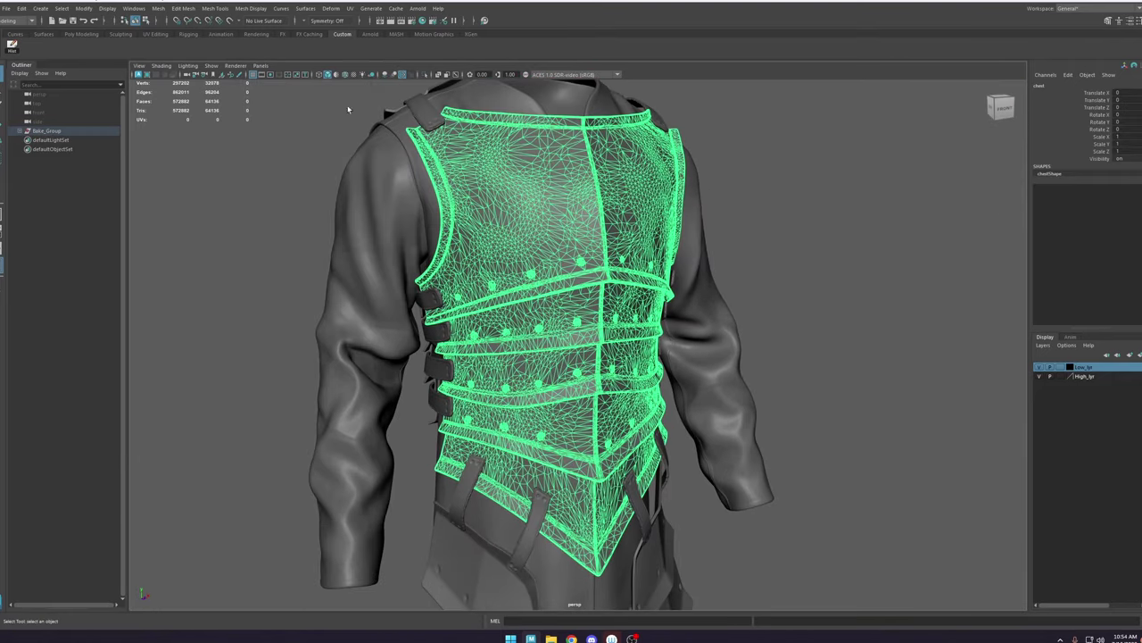
pyautogui.click(229, 25)
# Step: Hide the Cloth, back, legs and belts meshes in High, leaving only the chest plate
pyautogui.keyDown('alt'); pyautogui.moveTo(643, 213); pyautogui.dragTo(620, 234, button='middle'); pyautogui.keyUp('alt')
pyautogui.keyDown('alt'); pyautogui.moveTo(620, 234); pyautogui.dragTo(589, 224); pyautogui.keyUp('alt')
pyautogui.click(588, 224)
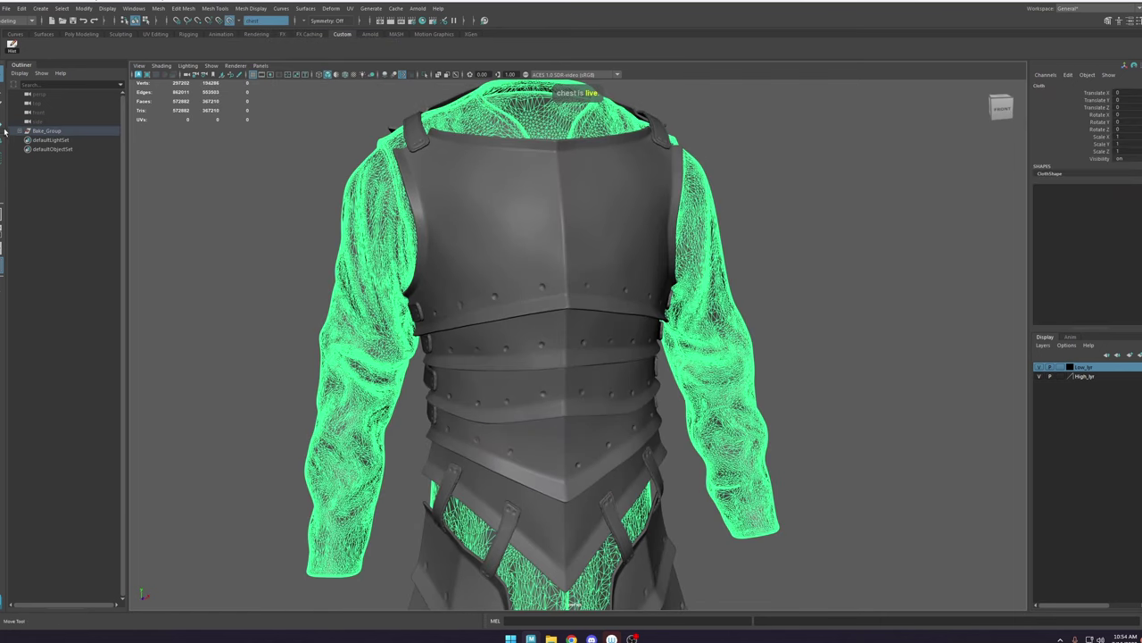
pyautogui.click(20, 131)
pyautogui.click(589, 219)
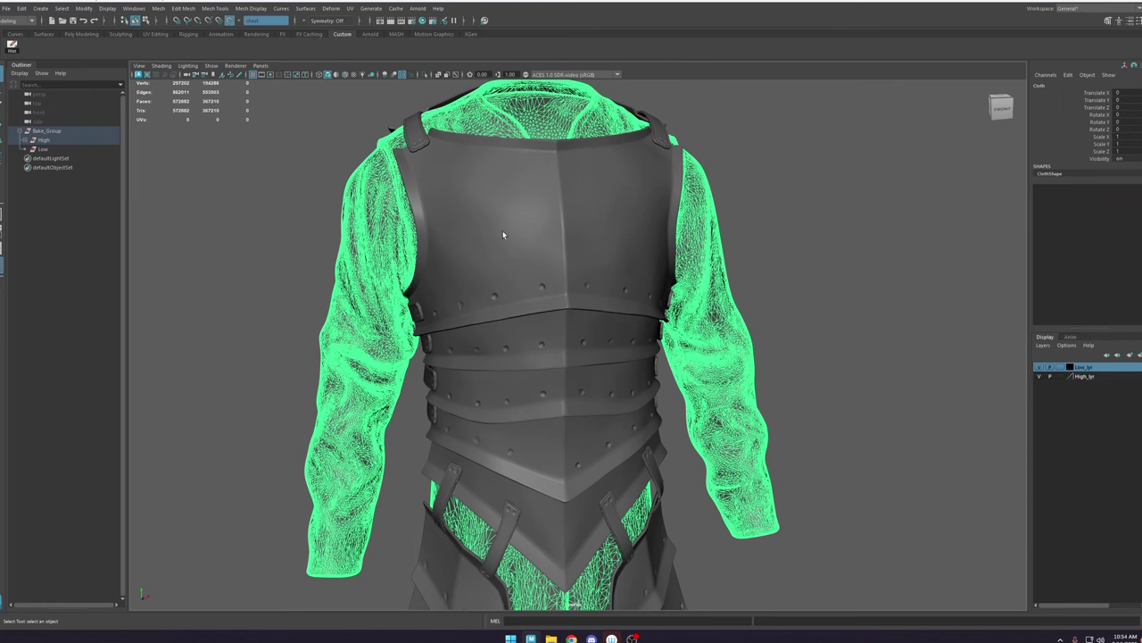
pyautogui.click(27, 141)
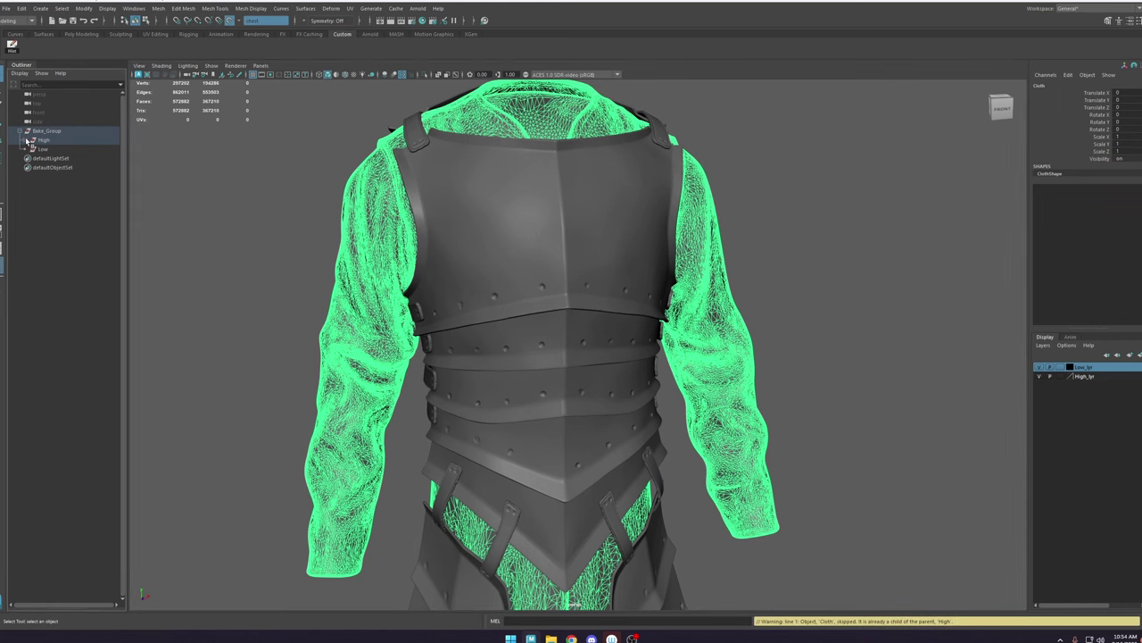
pyautogui.click(26, 140)
pyautogui.click(59, 176)
pyautogui.keyDown('shift'); pyautogui.click(59, 151); pyautogui.keyUp('shift')
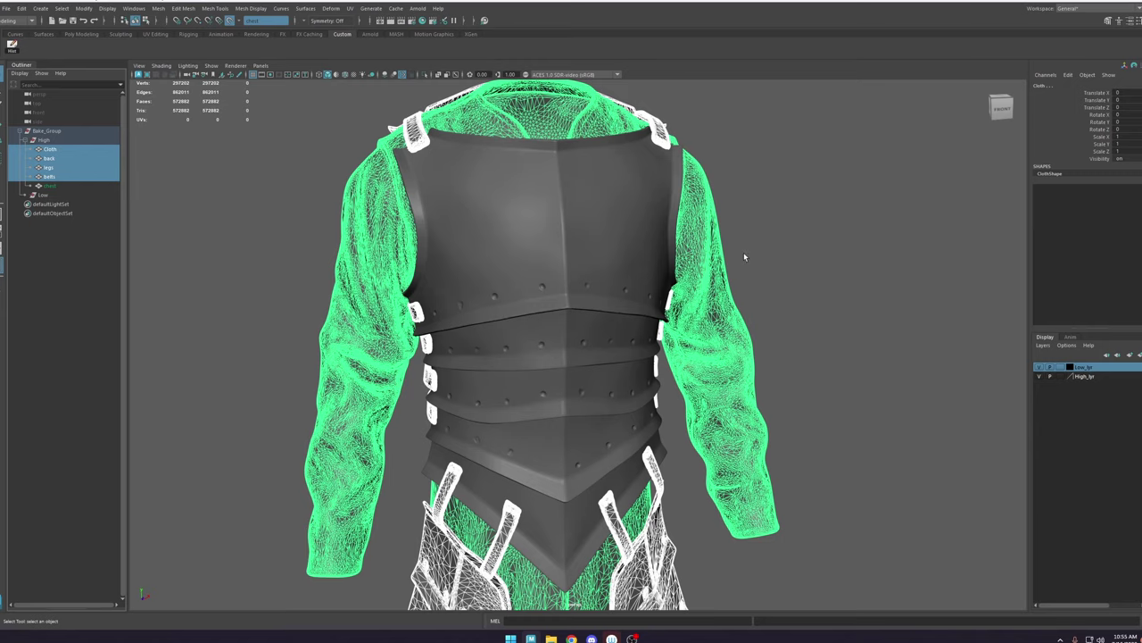
pyautogui.hotkey('ctrl', 'h')
pyautogui.moveTo(533, 280)
pyautogui.keyDown('alt'); pyautogui.mouseDown()
pyautogui.moveTo(795, 245)
pyautogui.moveTo(814, 233)
pyautogui.moveTo(620, 271)
pyautogui.moveTo(545, 270)
pyautogui.mouseUp(); pyautogui.keyUp('alt')
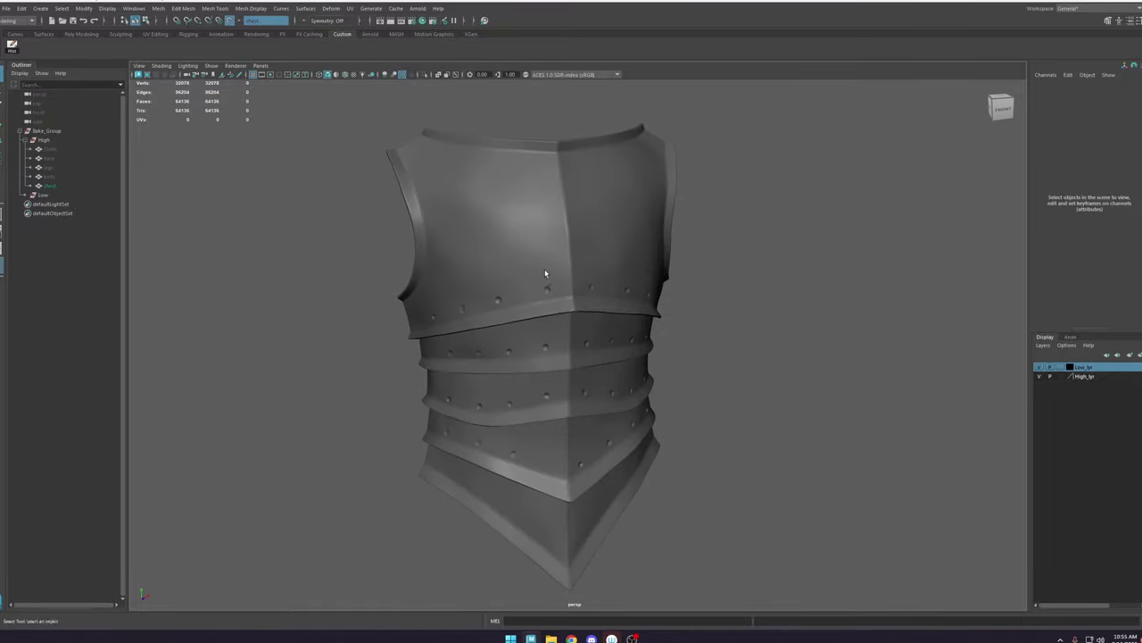
pyautogui.keyDown('alt'); pyautogui.moveTo(545, 270); pyautogui.dragTo(622, 241, button='right'); pyautogui.keyUp('alt')
pyautogui.keyDown('alt'); pyautogui.moveTo(622, 242); pyautogui.dragTo(634, 295, button='middle'); pyautogui.keyUp('alt')
pyautogui.keyDown('alt'); pyautogui.moveTo(635, 296); pyautogui.dragTo(643, 292); pyautogui.keyUp('alt')
# Step: Start Quad Draw from the Modeling Toolkit and frame the chest plate from the front
pyautogui.click(1108, 21)
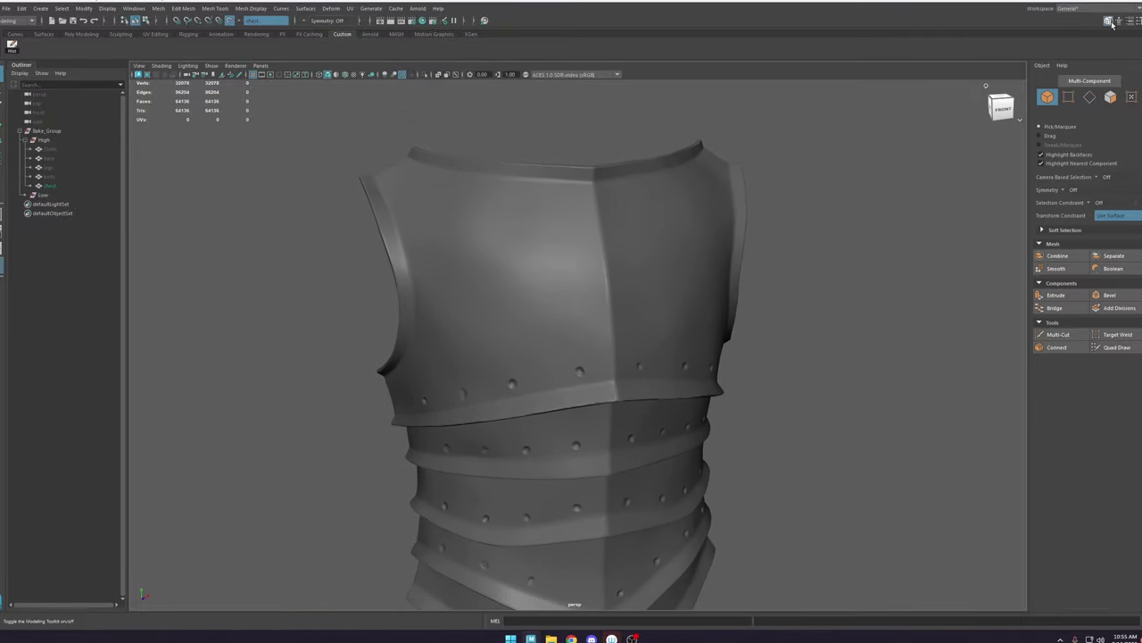
pyautogui.click(1109, 348)
pyautogui.keyDown('alt'); pyautogui.moveTo(462, 347); pyautogui.dragTo(393, 357, button='right'); pyautogui.keyUp('alt')
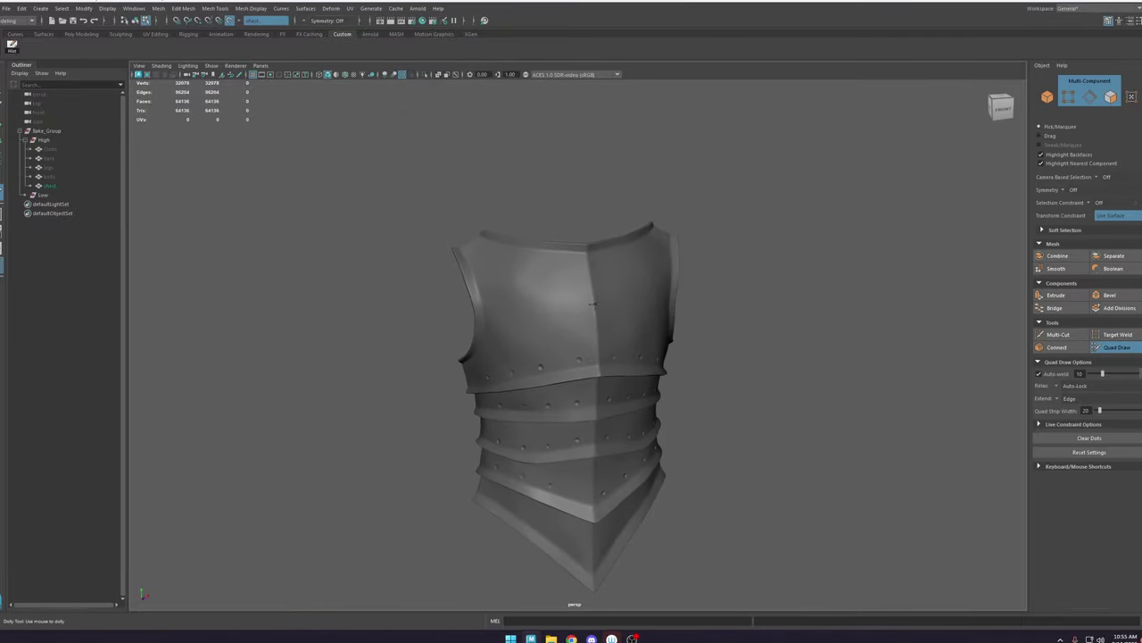
pyautogui.keyDown('alt'); pyautogui.moveTo(594, 303); pyautogui.dragTo(548, 308); pyautogui.keyUp('alt')
pyautogui.keyDown('alt'); pyautogui.moveTo(548, 308); pyautogui.dragTo(605, 310, button='right'); pyautogui.keyUp('alt')
pyautogui.keyDown('alt'); pyautogui.moveTo(604, 311); pyautogui.dragTo(604, 255, button='middle'); pyautogui.keyUp('alt')
pyautogui.keyDown('alt'); pyautogui.moveTo(682, 268); pyautogui.dragTo(646, 277, button='right'); pyautogui.keyUp('alt')
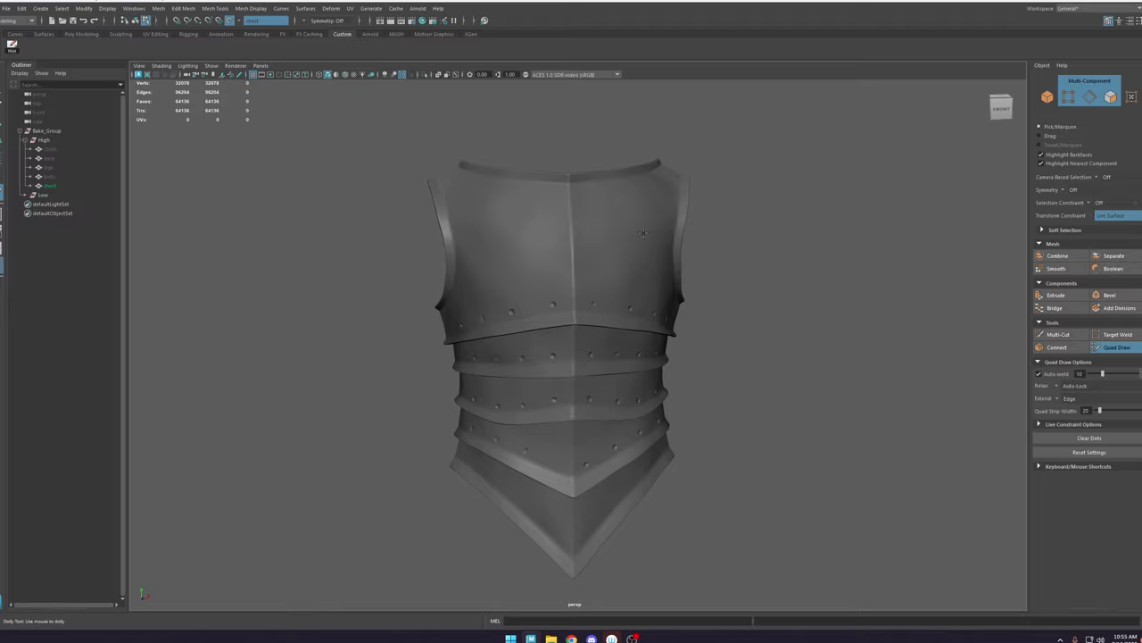
# Step: Capture the armour in a screenshot, mark it with a red outline and arrow, then discard it
pyautogui.press('Print')
pyautogui.moveTo(768, 105); pyautogui.dragTo(281, 586)
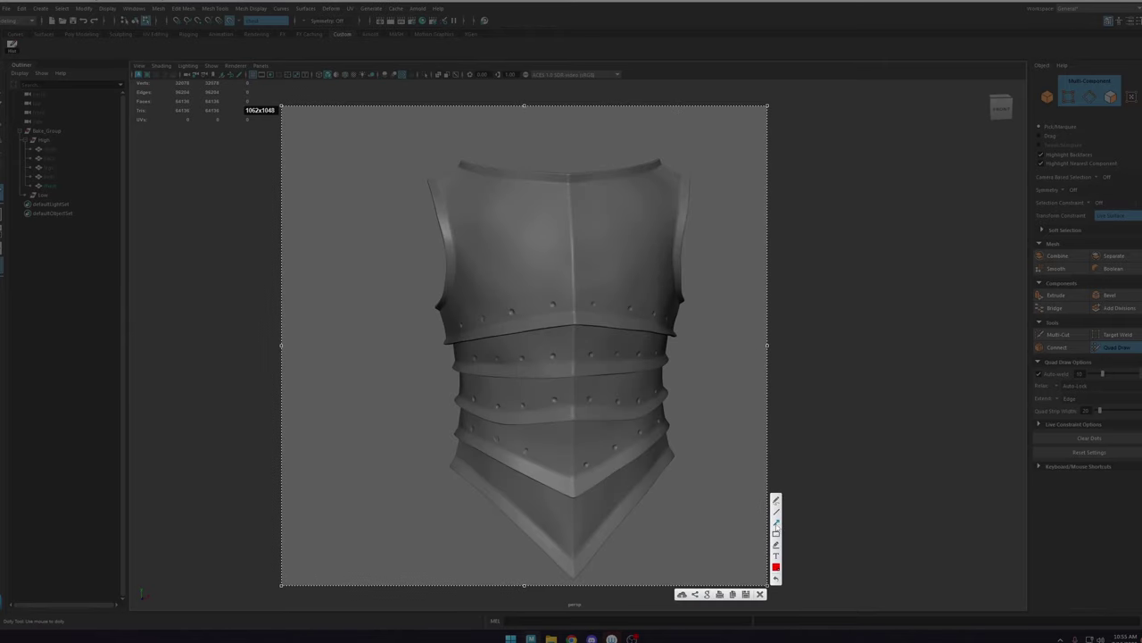
pyautogui.moveTo(395, 134)
pyautogui.mouseDown()
pyautogui.moveTo(604, 617)
pyautogui.moveTo(574, 617)
pyautogui.mouseUp()
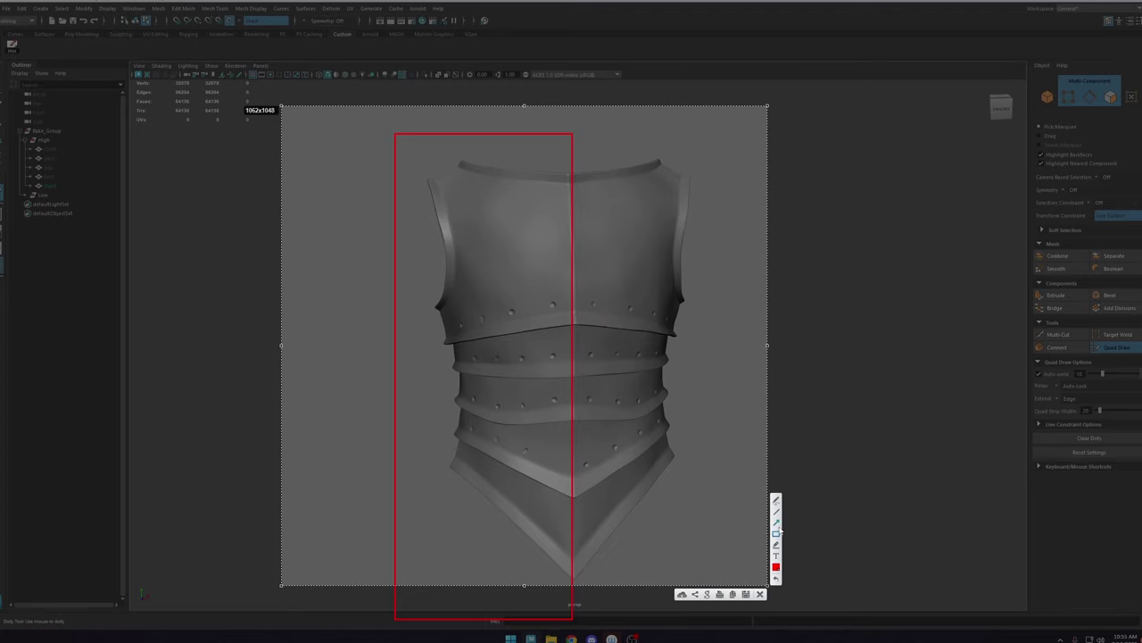
pyautogui.moveTo(561, 417); pyautogui.dragTo(603, 410)
pyautogui.click(760, 595)
# Step: Close in on the upper chest plate from a slight side angle
pyautogui.keyDown('alt'); pyautogui.moveTo(503, 309); pyautogui.dragTo(493, 393, button='middle'); pyautogui.keyUp('alt')
pyautogui.keyDown('alt'); pyautogui.moveTo(493, 393); pyautogui.dragTo(562, 334, button='right'); pyautogui.keyUp('alt')
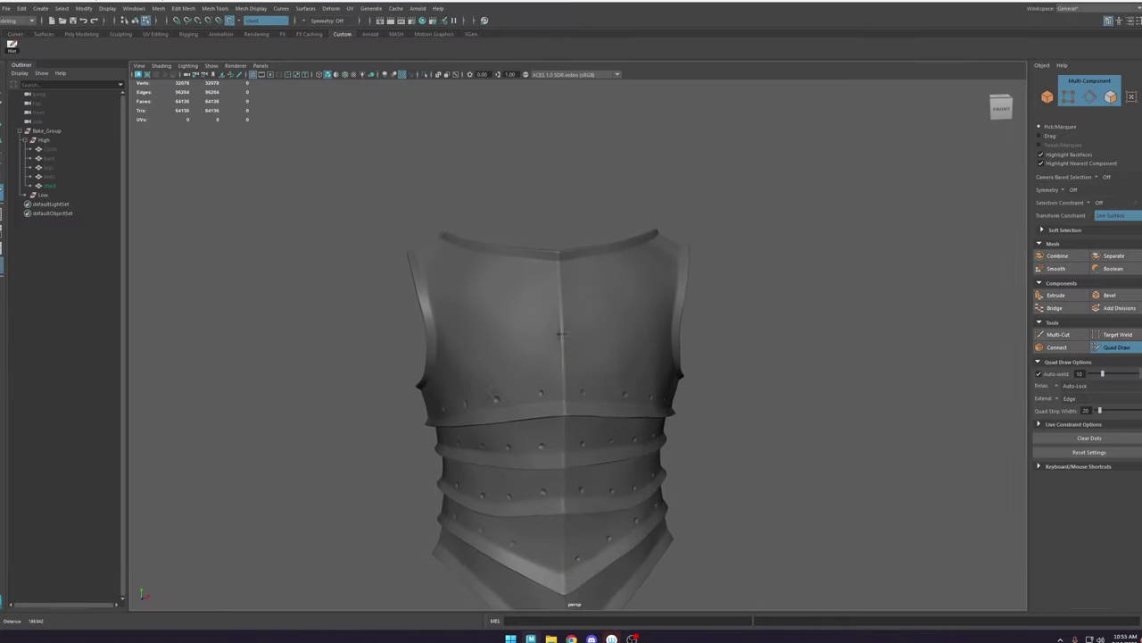
pyautogui.keyDown('alt'); pyautogui.moveTo(561, 334); pyautogui.dragTo(605, 336); pyautogui.keyUp('alt')
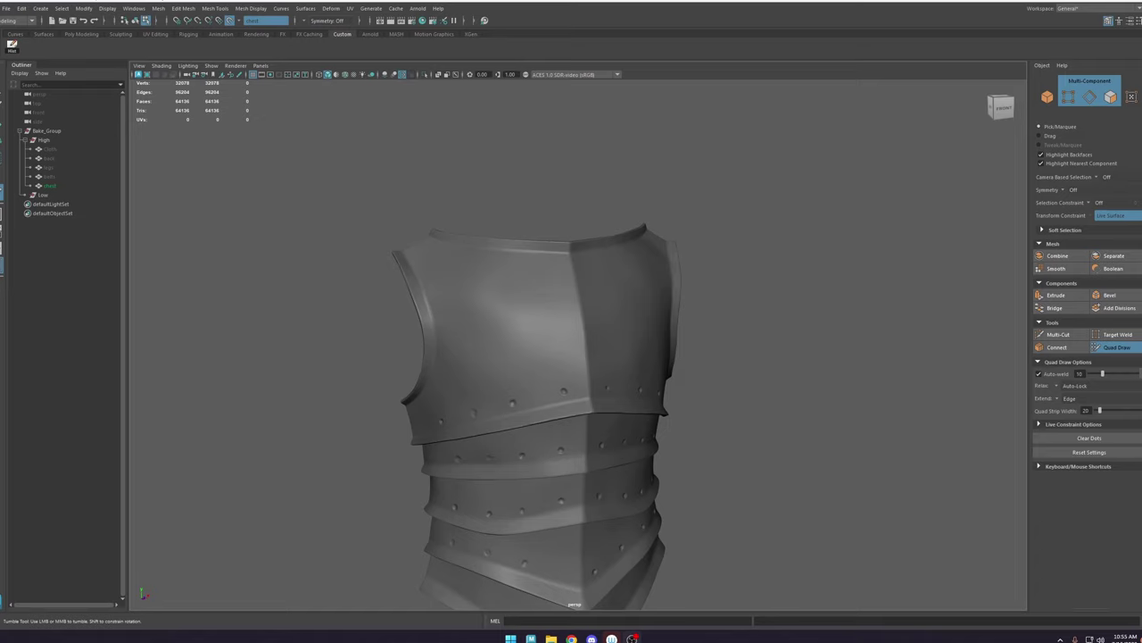
pyautogui.keyDown('alt'); pyautogui.moveTo(525, 296); pyautogui.dragTo(568, 375, button='right'); pyautogui.keyUp('alt')
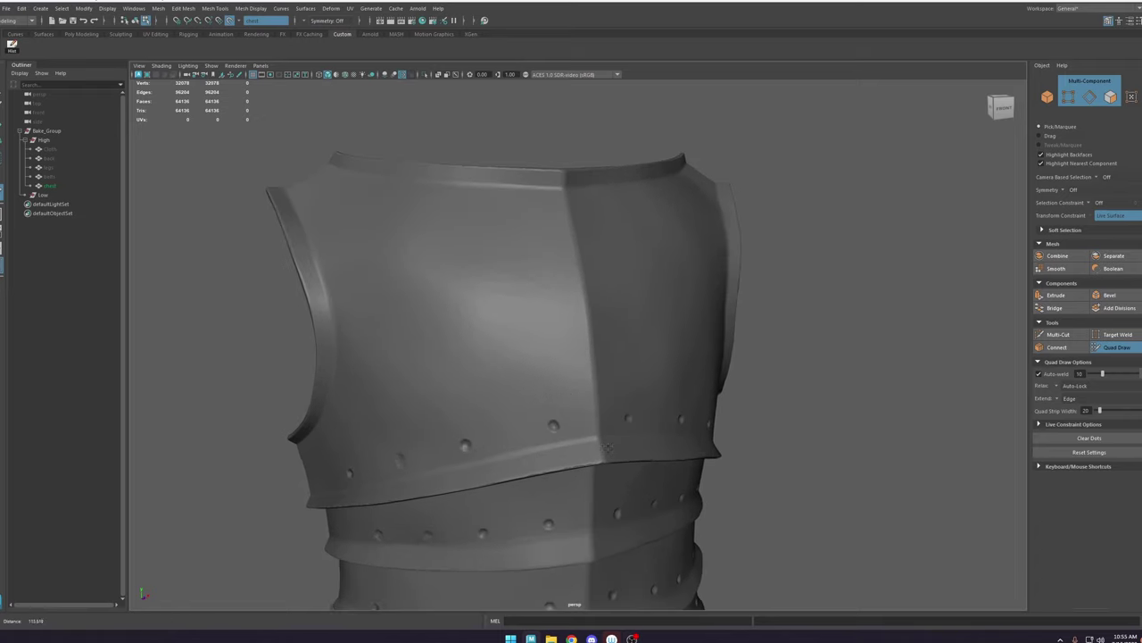
pyautogui.keyDown('alt'); pyautogui.moveTo(489, 382); pyautogui.dragTo(566, 309, button='middle'); pyautogui.keyUp('alt')
pyautogui.keyDown('alt'); pyautogui.moveTo(546, 311); pyautogui.dragTo(581, 317); pyautogui.keyUp('alt')
pyautogui.keyDown('alt'); pyautogui.moveTo(516, 291); pyautogui.dragTo(546, 325, button='right'); pyautogui.keyUp('alt')
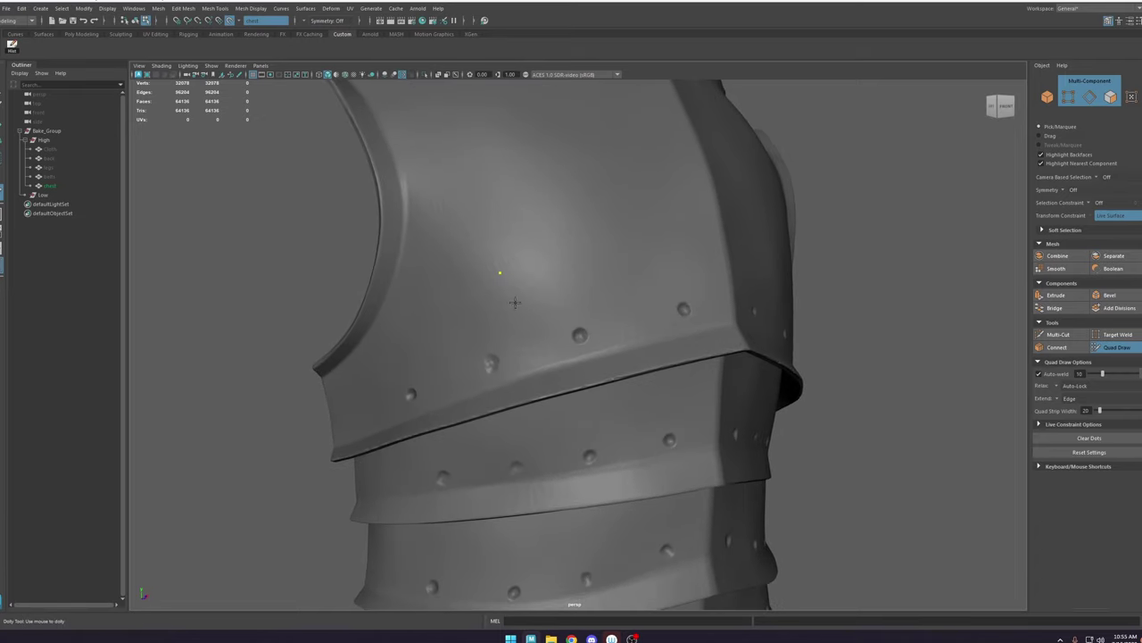
# Step: Draw a trial strip of five quads across the upper chest plate
pyautogui.click(570, 295)
pyautogui.click(548, 248)
pyautogui.keyDown('shift'); pyautogui.click(533, 280); pyautogui.keyUp('shift')
pyautogui.click(585, 235)
pyautogui.click(615, 287)
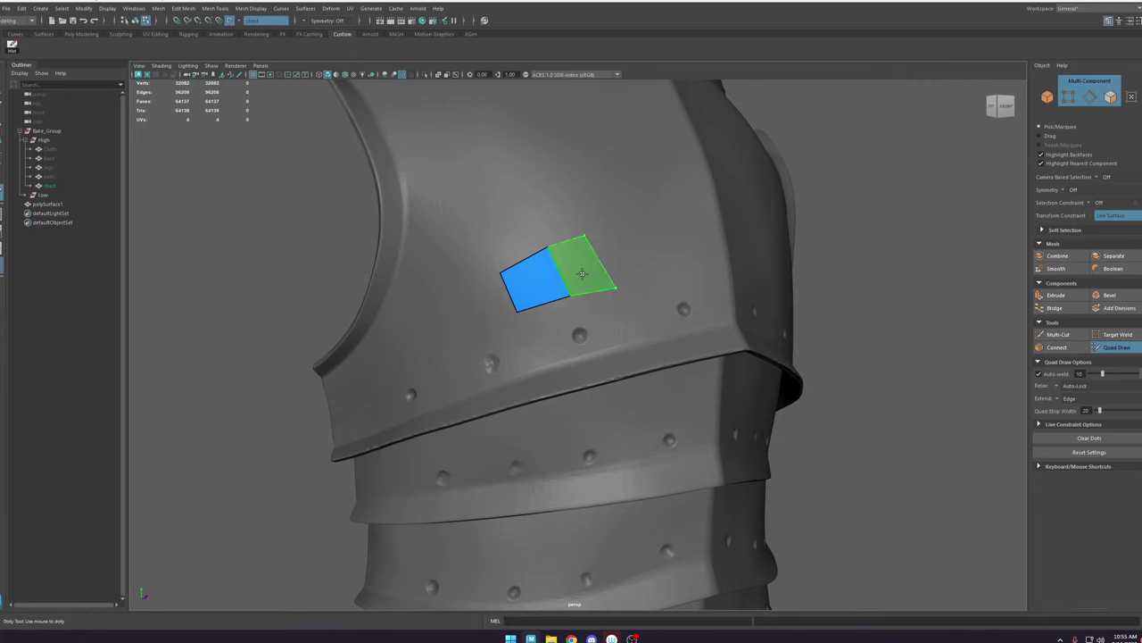
pyautogui.keyDown('shift'); pyautogui.click(583, 273); pyautogui.keyUp('shift')
pyautogui.click(623, 232)
pyautogui.click(657, 288)
pyautogui.keyDown('shift'); pyautogui.click(623, 270); pyautogui.keyUp('shift')
pyautogui.click(668, 233)
pyautogui.click(694, 292)
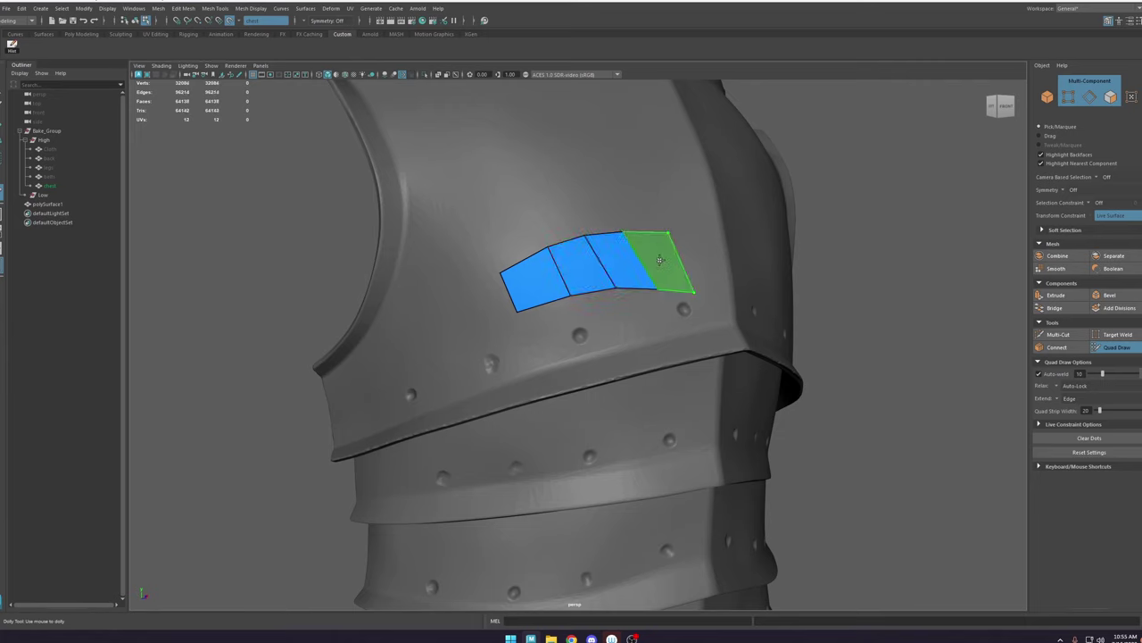
pyautogui.keyDown('shift'); pyautogui.click(664, 256); pyautogui.keyUp('shift')
pyautogui.click(715, 281)
pyautogui.keyDown('shift'); pyautogui.click(692, 262); pyautogui.keyUp('shift')
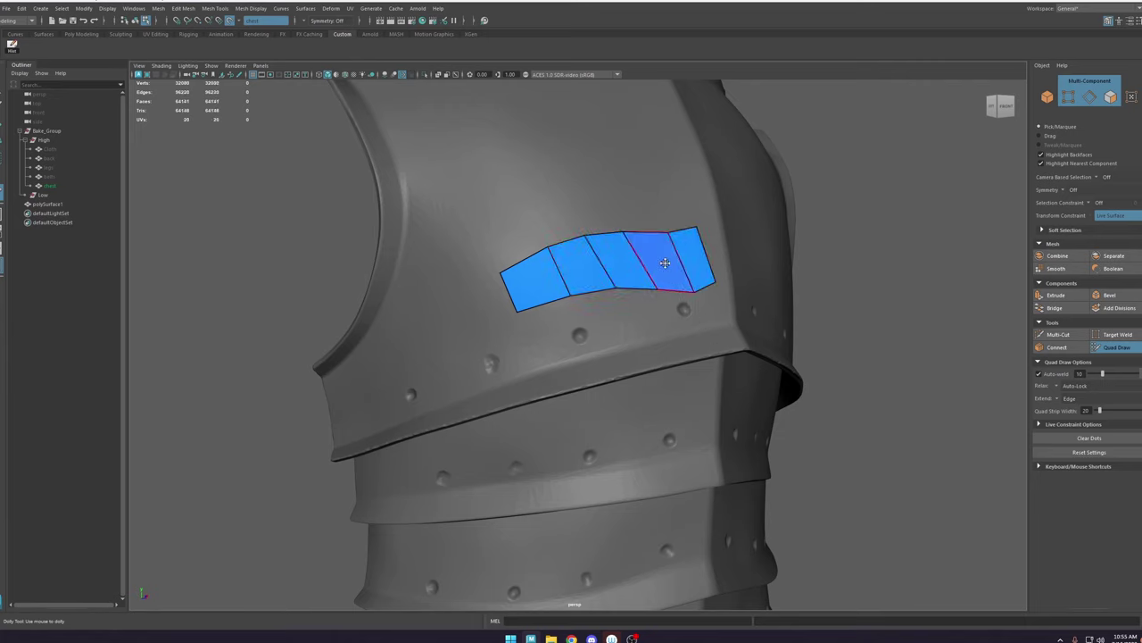
# Step: Start a second row of three quads below the strip
pyautogui.keyDown('shift'); pyautogui.click(710, 306); pyautogui.keyUp('shift')
pyautogui.click(668, 333)
pyautogui.keyDown('shift'); pyautogui.click(683, 318); pyautogui.keyUp('shift')
pyautogui.click(630, 338)
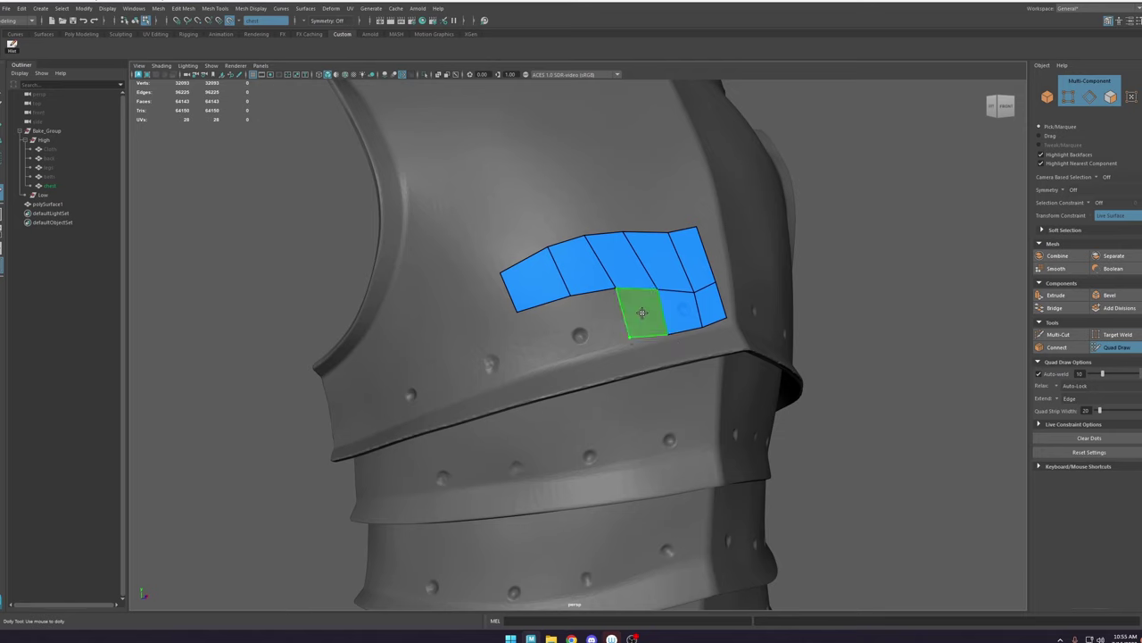
pyautogui.keyDown('shift'); pyautogui.click(642, 314); pyautogui.keyUp('shift')
pyautogui.click(595, 357)
# Step: Undo the drawn quads, keeping only three placed dots
pyautogui.hotkey('ctrl', 'z')
pyautogui.hotkey('ctrl', 'z')
pyautogui.hotkey('ctrl', 'z')
pyautogui.hotkey('ctrl', 'z')
pyautogui.hotkey('ctrl', 'z')
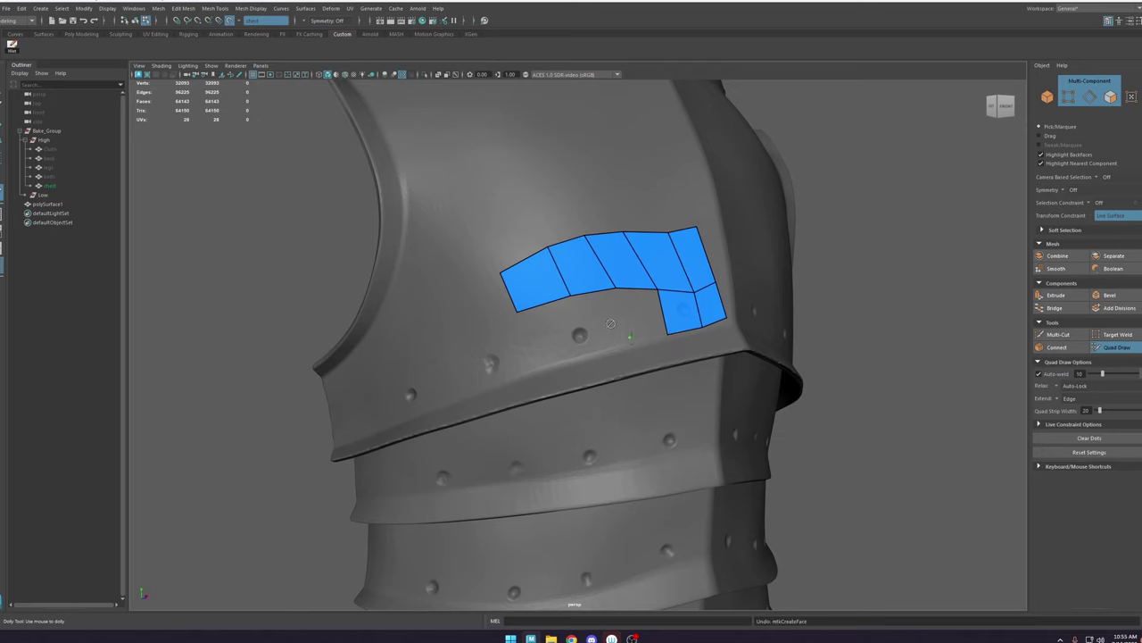
pyautogui.hotkey('ctrl', 'z')
pyautogui.hotkey('ctrl', 'z')
pyautogui.hotkey('ctrl', 'z')
pyautogui.hotkey('ctrl', 'z')
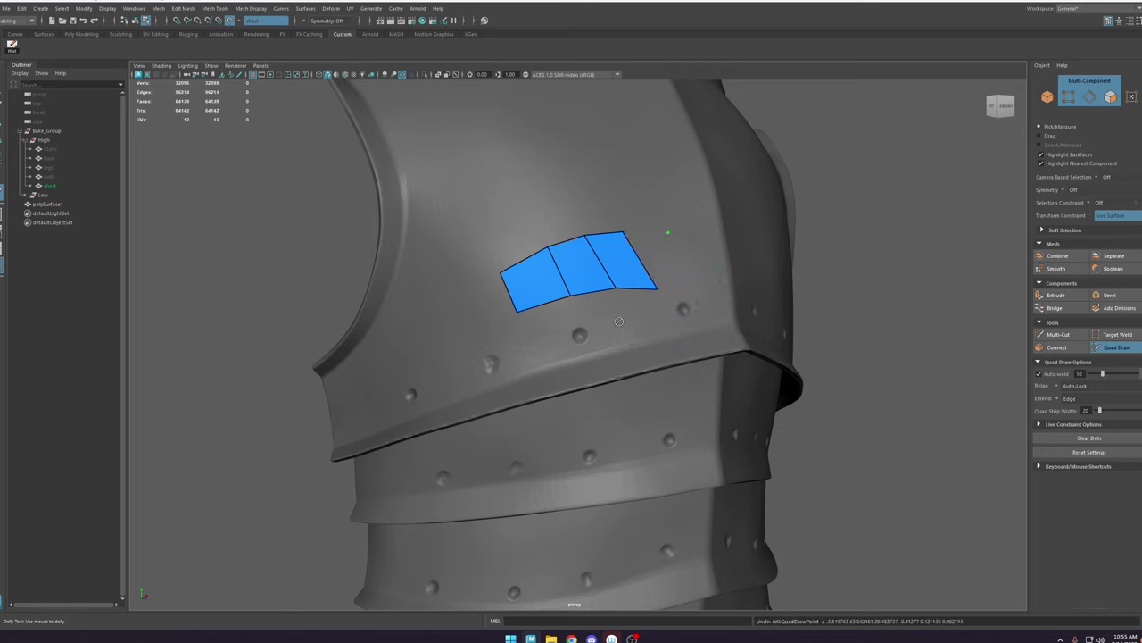
pyautogui.hotkey('ctrl', 'z')
pyautogui.hotkey('ctrl', 'z')
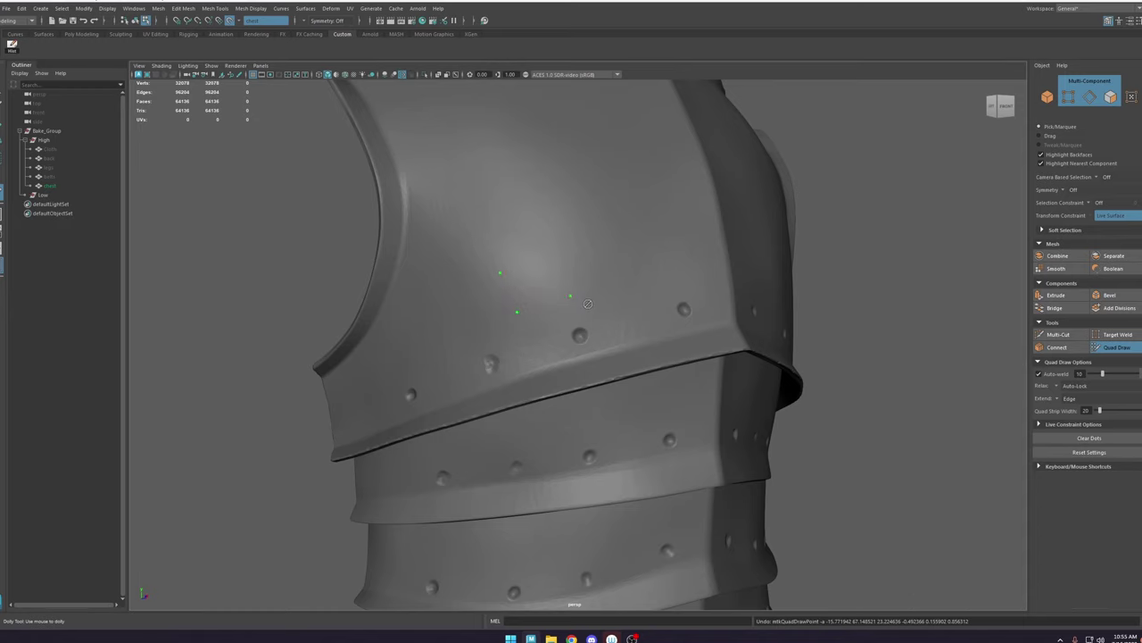
# Step: Zoom out and fill the first two quads from the placed dots
pyautogui.scroll(-6, 571, 271)
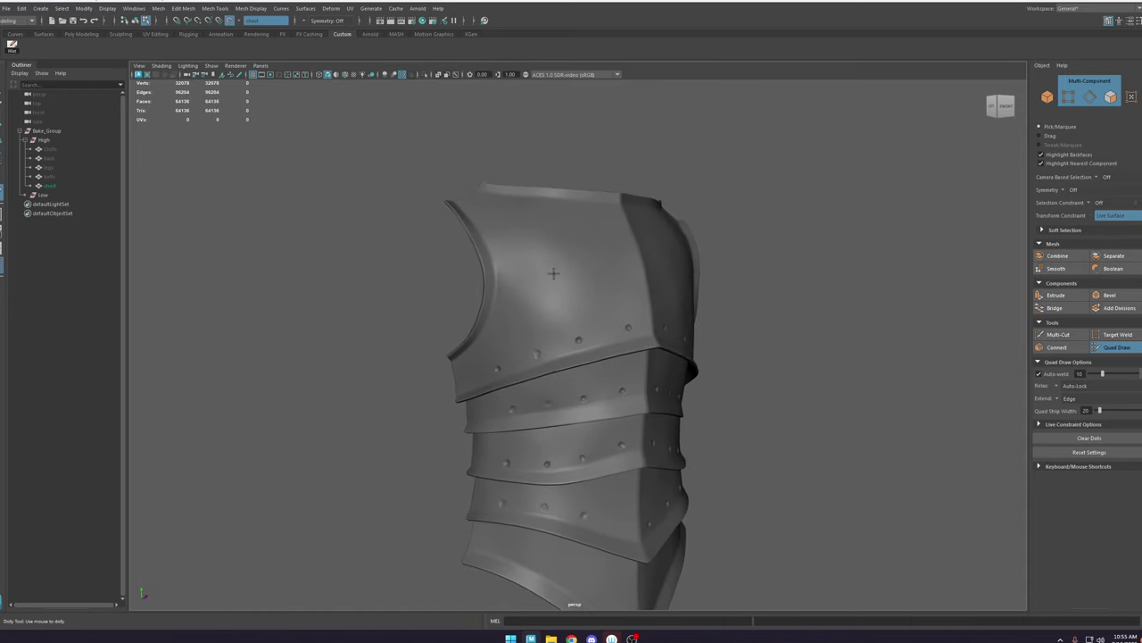
pyautogui.keyDown('alt'); pyautogui.moveTo(555, 274); pyautogui.dragTo(531, 193, button='middle'); pyautogui.keyUp('alt')
pyautogui.scroll(-2, 532, 193)
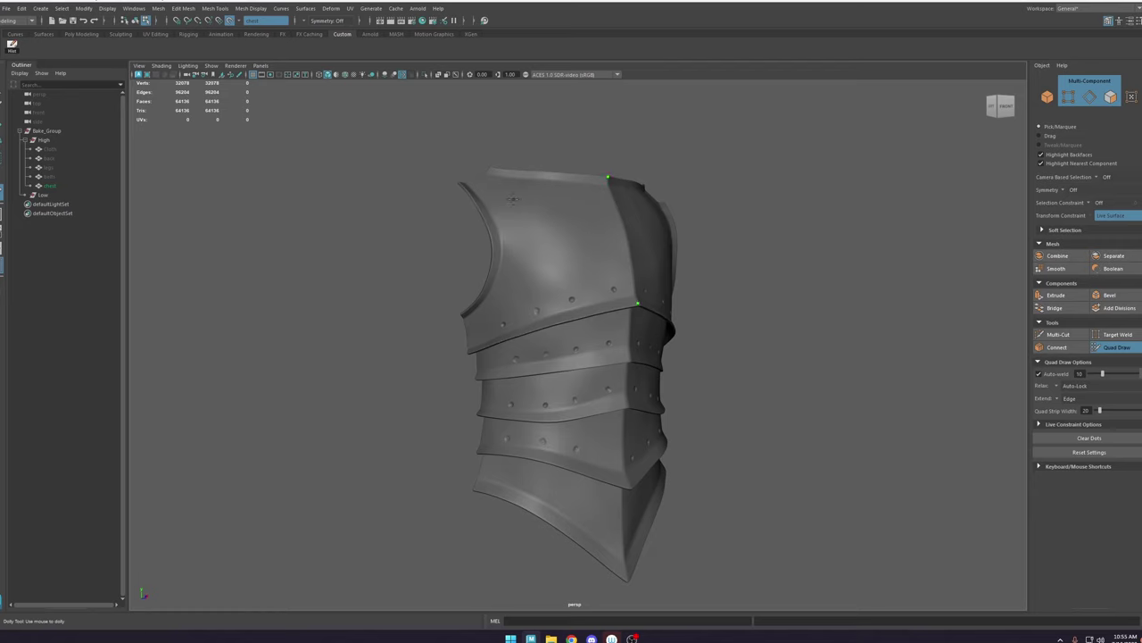
pyautogui.keyDown('shift'); pyautogui.click(623, 225); pyautogui.keyUp('shift')
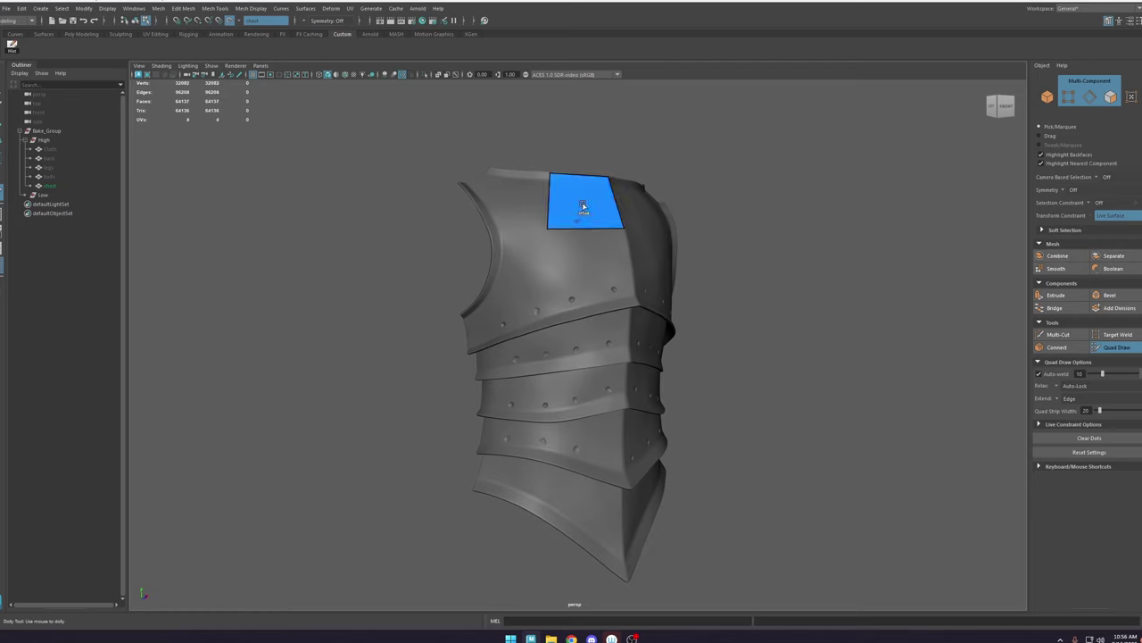
pyautogui.keyDown('shift'); pyautogui.click(557, 318); pyautogui.keyUp('shift')
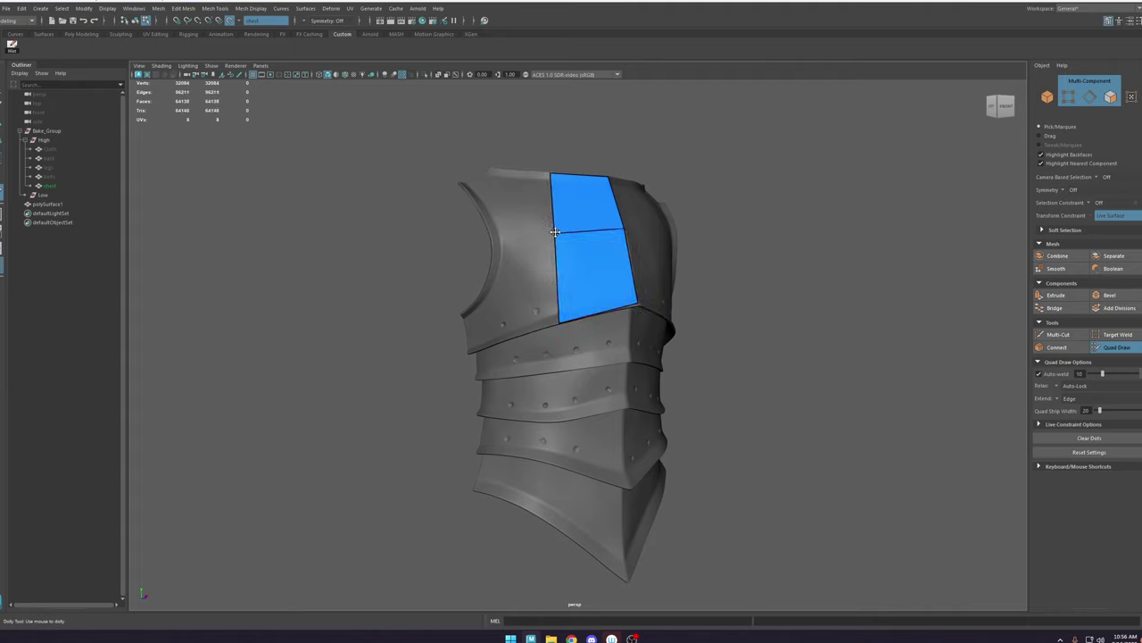
# Step: Extend the patch with new quads toward the armhole and split the right quad with an edge loop
pyautogui.keyDown('alt'); pyautogui.moveTo(596, 216); pyautogui.dragTo(571, 277); pyautogui.keyUp('alt')
pyautogui.click(459, 191)
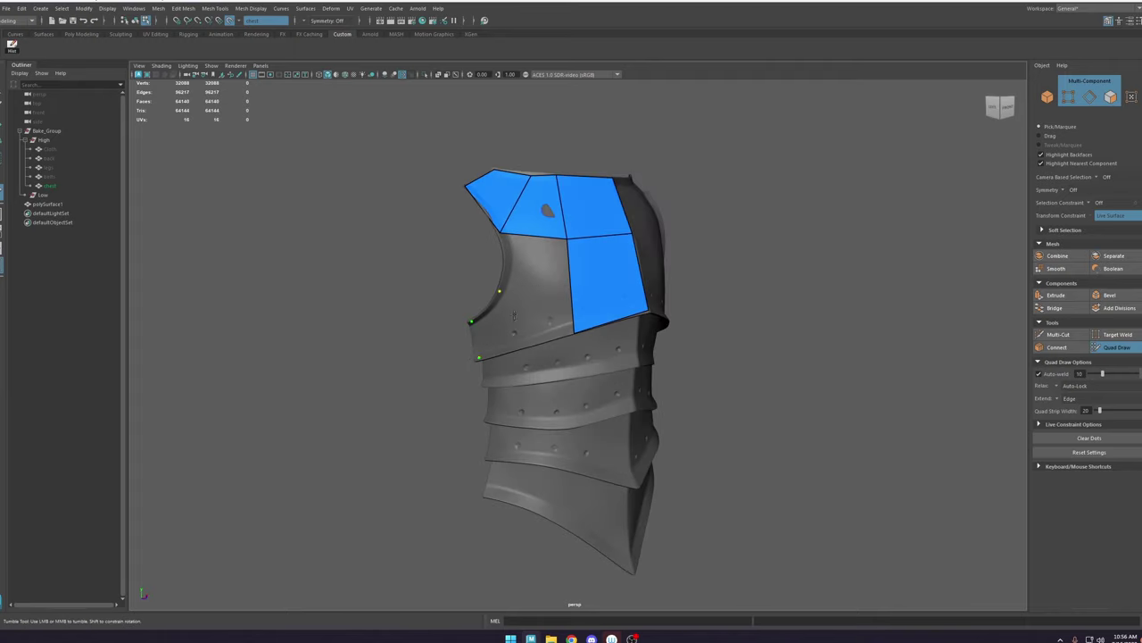
pyautogui.click(523, 348)
pyautogui.keyDown('shift'); pyautogui.click(495, 331); pyautogui.keyUp('shift')
pyautogui.keyDown('ctrl'); pyautogui.click(571, 286); pyautogui.keyUp('ctrl')
pyautogui.keyDown('shift'); pyautogui.click(541, 314); pyautogui.keyUp('shift')
pyautogui.keyDown('shift'); pyautogui.click(537, 264); pyautogui.keyUp('shift')
# Step: Fit the bottom-left, armhole and top border vertices onto the plate's edges
pyautogui.scroll(-3, 576, 243)
pyautogui.moveTo(577, 241)
pyautogui.keyDown('alt'); pyautogui.mouseDown()
pyautogui.moveTo(507, 253)
pyautogui.moveTo(571, 244)
pyautogui.moveTo(594, 259)
pyautogui.mouseUp(); pyautogui.keyUp('alt')
pyautogui.scroll(5, 592, 295)
pyautogui.moveTo(523, 339); pyautogui.dragTo(521, 346)
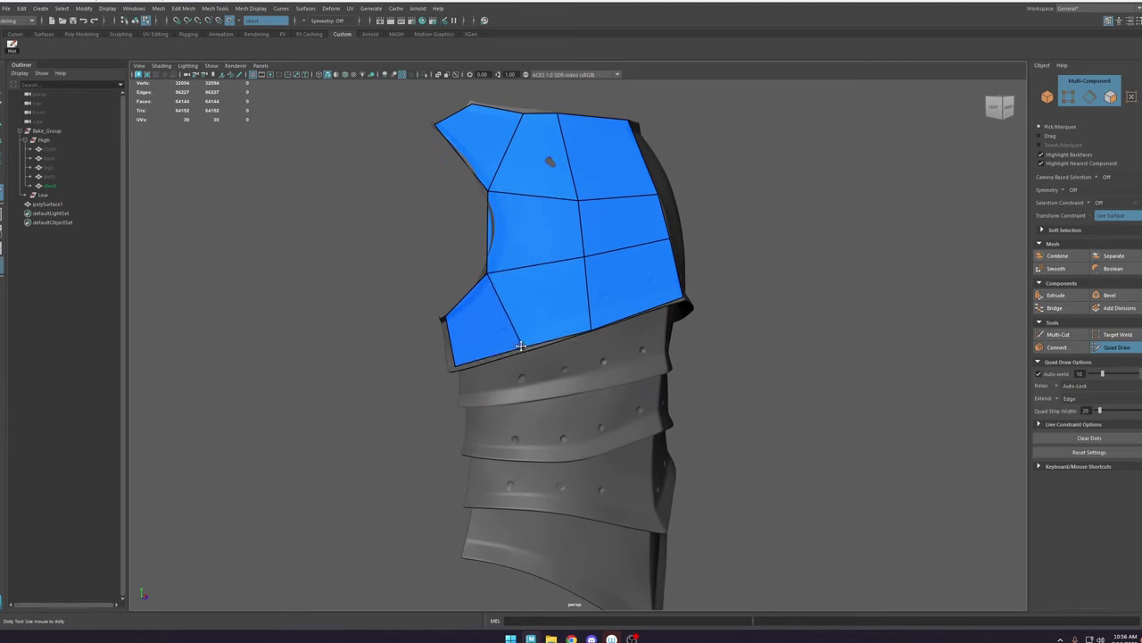
pyautogui.moveTo(456, 364); pyautogui.dragTo(449, 369)
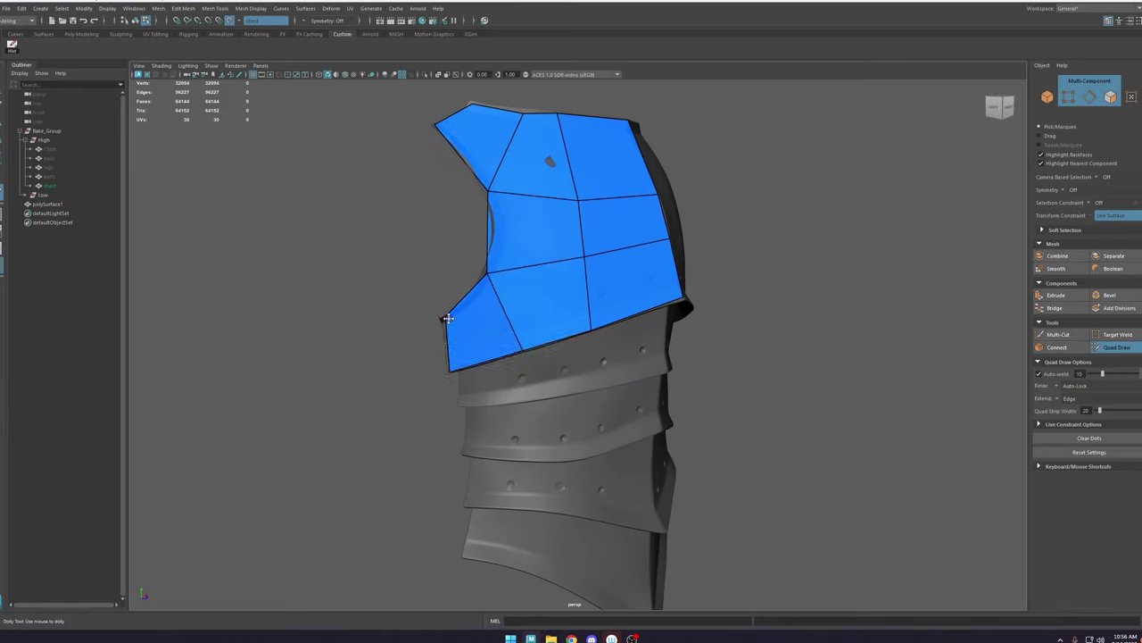
pyautogui.moveTo(448, 318); pyautogui.dragTo(442, 317)
pyautogui.keyDown('alt'); pyautogui.moveTo(525, 267); pyautogui.dragTo(484, 285); pyautogui.keyUp('alt')
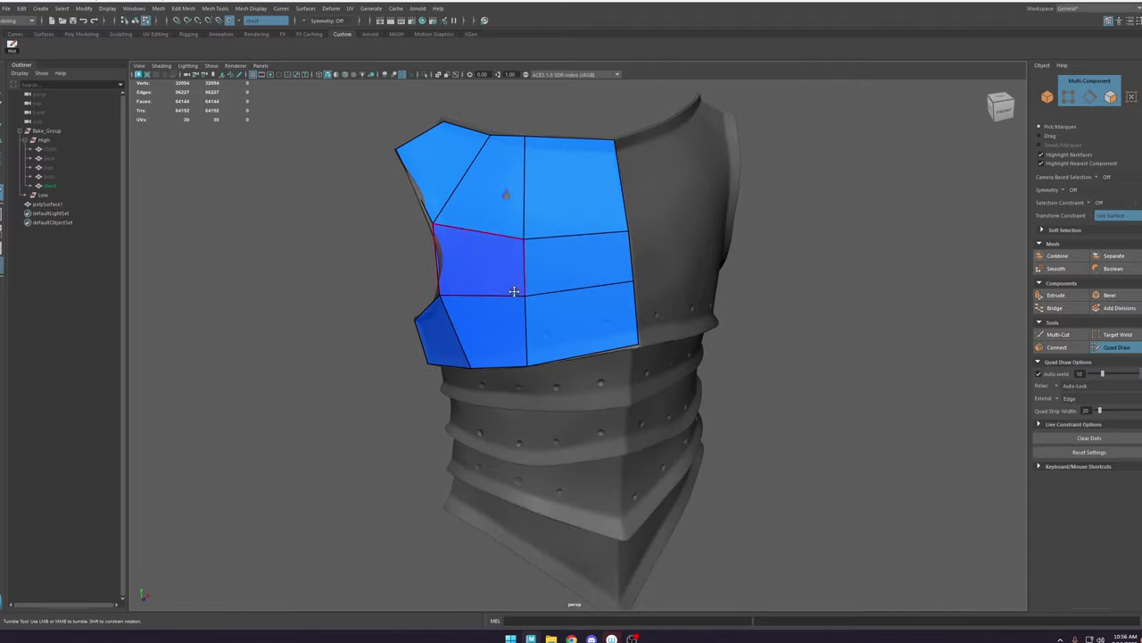
pyautogui.keyDown('alt'); pyautogui.moveTo(493, 204); pyautogui.dragTo(493, 259, button='middle'); pyautogui.keyUp('alt')
pyautogui.scroll(4, 491, 253)
pyautogui.moveTo(461, 182); pyautogui.dragTo(459, 170)
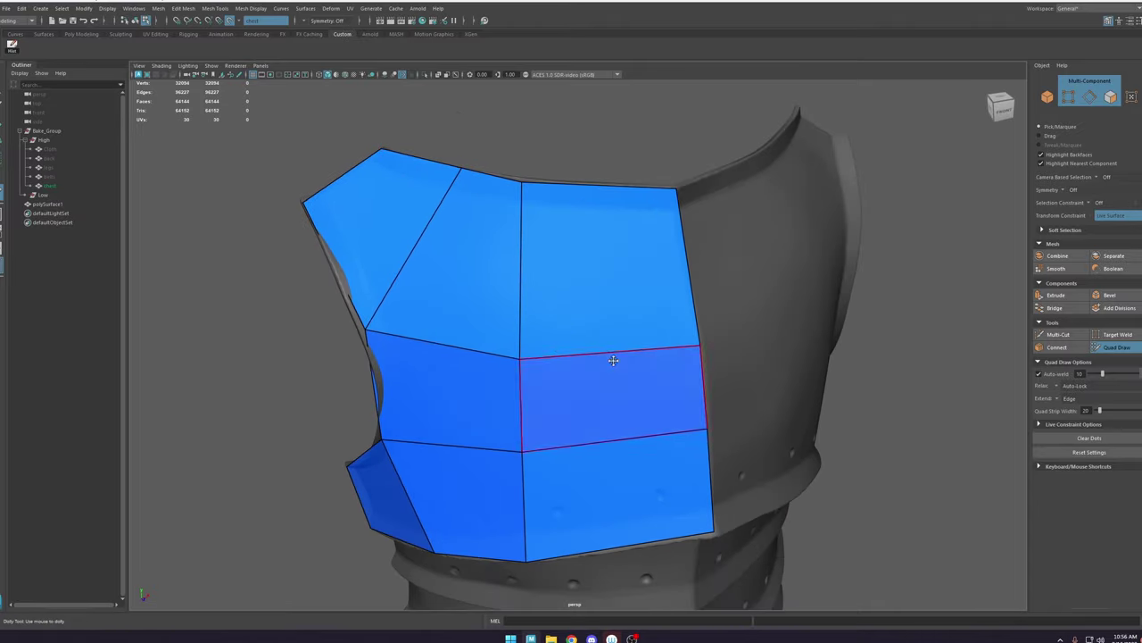
# Step: Slide a bottom-edge vertex left and frame the band below
pyautogui.keyDown('alt'); pyautogui.moveTo(612, 359); pyautogui.dragTo(652, 311); pyautogui.keyUp('alt')
pyautogui.keyDown('alt'); pyautogui.moveTo(651, 311); pyautogui.dragTo(610, 454, button='right'); pyautogui.keyUp('alt')
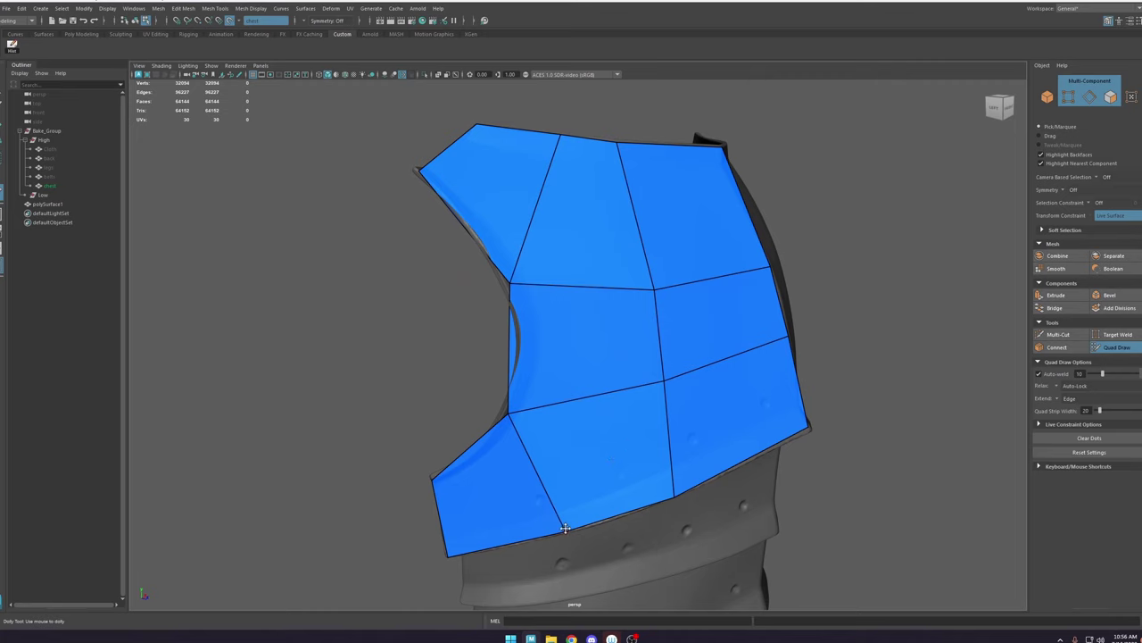
pyautogui.moveTo(565, 529); pyautogui.dragTo(547, 534)
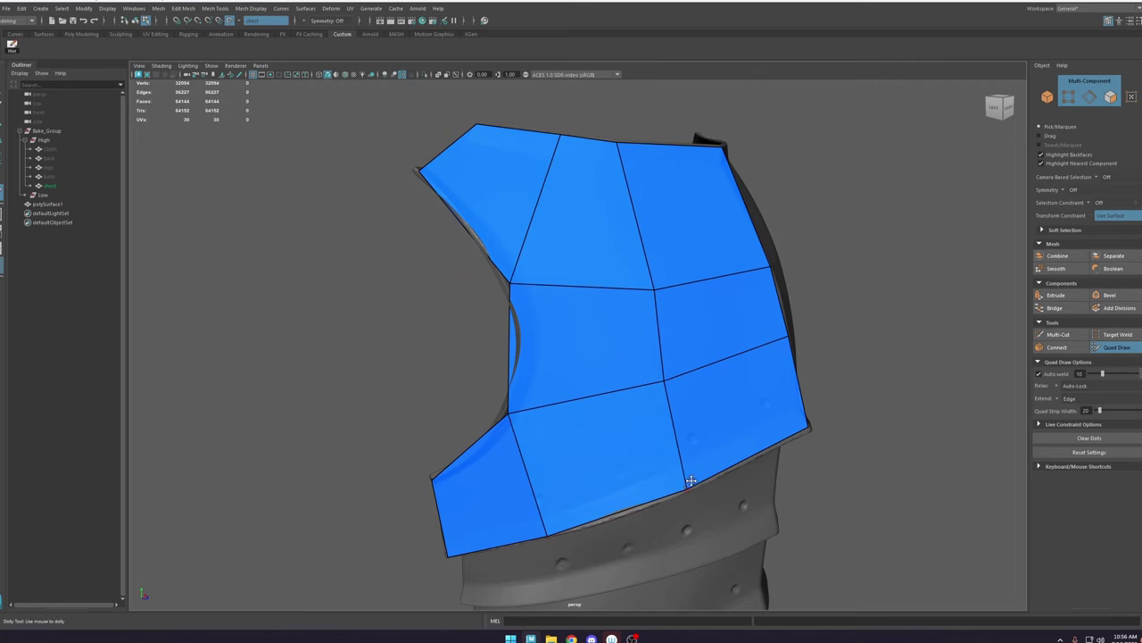
pyautogui.scroll(-3, 733, 397)
pyautogui.keyDown('alt'); pyautogui.moveTo(615, 531); pyautogui.dragTo(545, 381, button='middle'); pyautogui.keyUp('alt')
pyautogui.keyDown('alt'); pyautogui.moveTo(545, 381); pyautogui.dragTo(573, 390, button='right'); pyautogui.keyUp('alt')
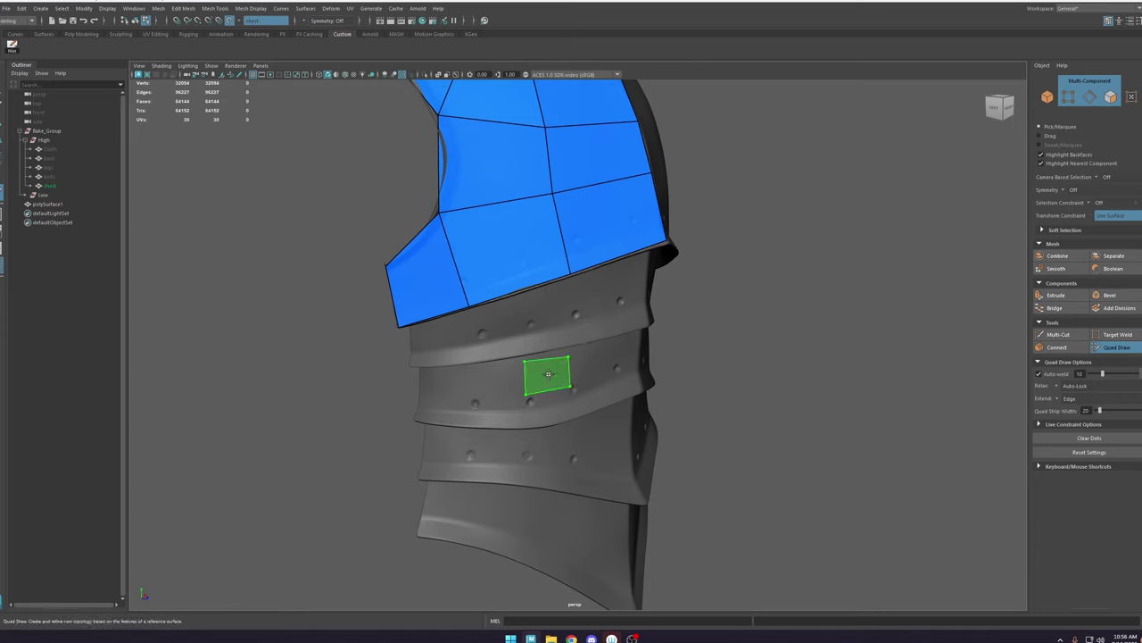
# Step: Turn the band preview into a quad, then undo it
pyautogui.keyDown('shift'); pyautogui.click(545, 373); pyautogui.keyUp('shift')
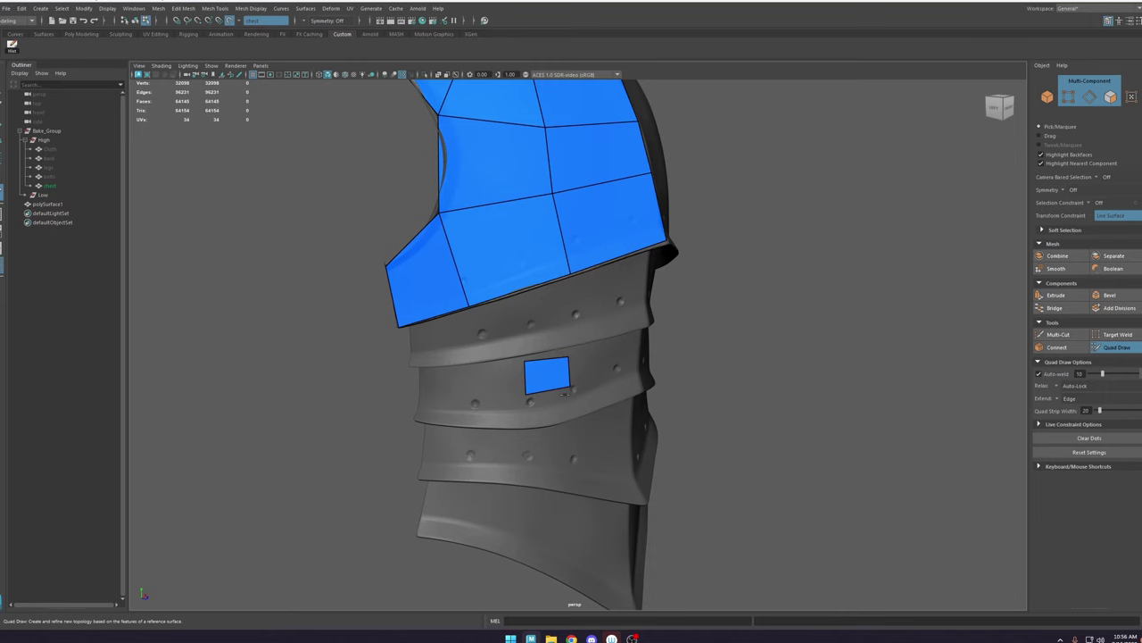
pyautogui.keyDown('alt'); pyautogui.moveTo(547, 396); pyautogui.dragTo(489, 364); pyautogui.keyUp('alt')
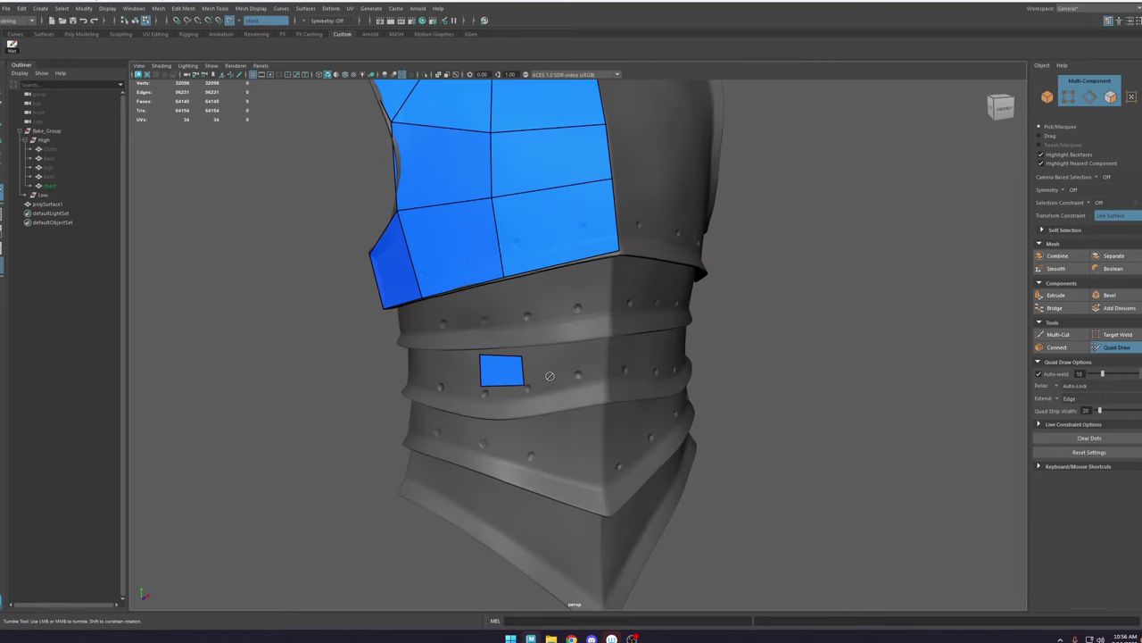
pyautogui.hotkey('ctrl', 'z')
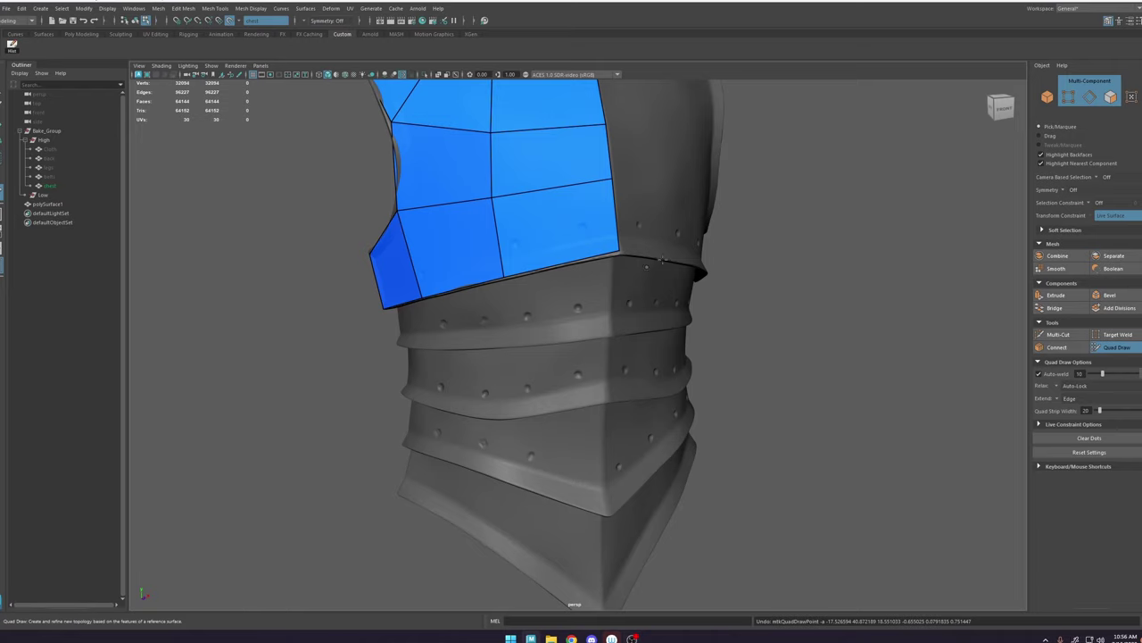
# Step: Place dots along the band and fill two new quads below the patch
pyautogui.keyDown('alt'); pyautogui.moveTo(500, 315); pyautogui.dragTo(551, 319); pyautogui.keyUp('alt')
pyautogui.keyDown('alt'); pyautogui.moveTo(545, 321); pyautogui.dragTo(536, 413, button='middle'); pyautogui.keyUp('alt')
pyautogui.keyDown('alt'); pyautogui.moveTo(510, 415); pyautogui.dragTo(546, 424, button='right'); pyautogui.keyUp('alt')
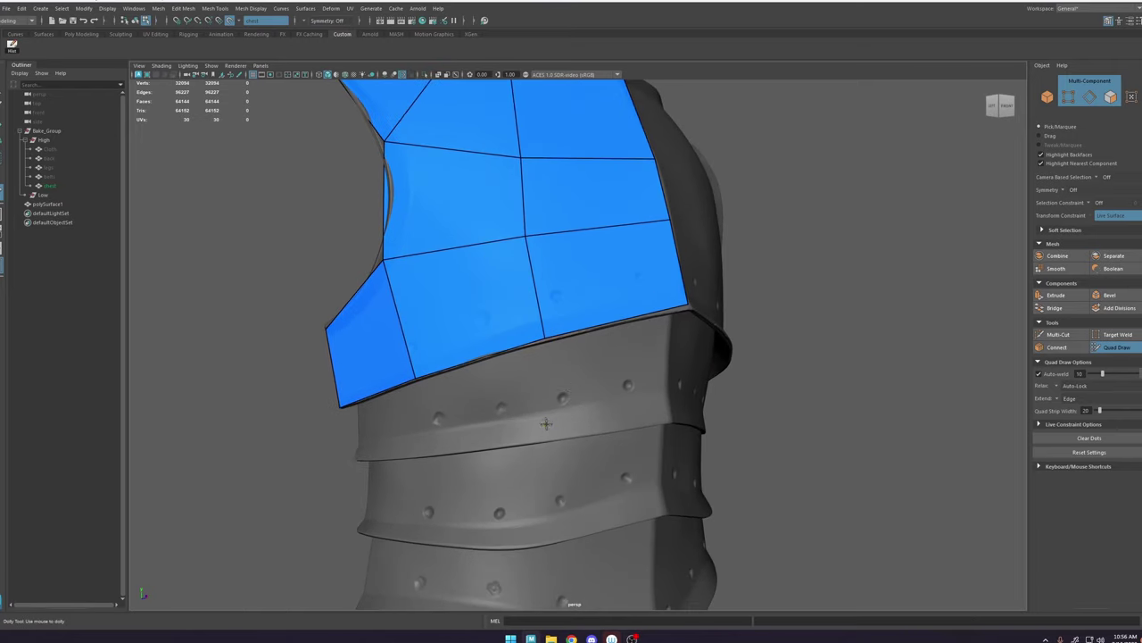
pyautogui.click(545, 424)
pyautogui.click(625, 406)
pyautogui.keyDown('shift'); pyautogui.click(618, 351); pyautogui.keyUp('shift')
pyautogui.click(464, 417)
pyautogui.click(498, 386)
pyautogui.keyDown('alt'); pyautogui.moveTo(525, 488); pyautogui.dragTo(527, 419, button='middle'); pyautogui.keyUp('alt')
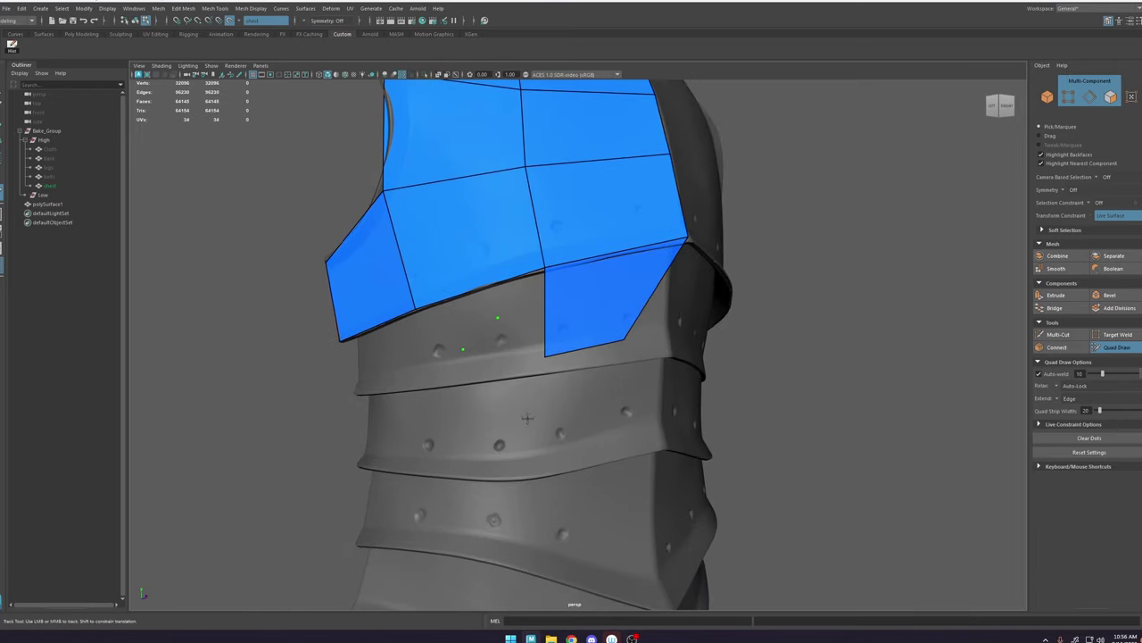
pyautogui.moveTo(527, 418)
pyautogui.keyDown('alt'); pyautogui.mouseDown()
pyautogui.moveTo(523, 393)
pyautogui.moveTo(529, 422)
pyautogui.moveTo(600, 413)
pyautogui.mouseUp(); pyautogui.keyUp('alt')
pyautogui.keyDown('shift'); pyautogui.click(547, 405); pyautogui.keyUp('shift')
# Step: Add a lower band quad and a left-side face at the front
pyautogui.click(572, 501)
pyautogui.click(628, 516)
pyautogui.keyDown('shift'); pyautogui.click(614, 454); pyautogui.keyUp('shift')
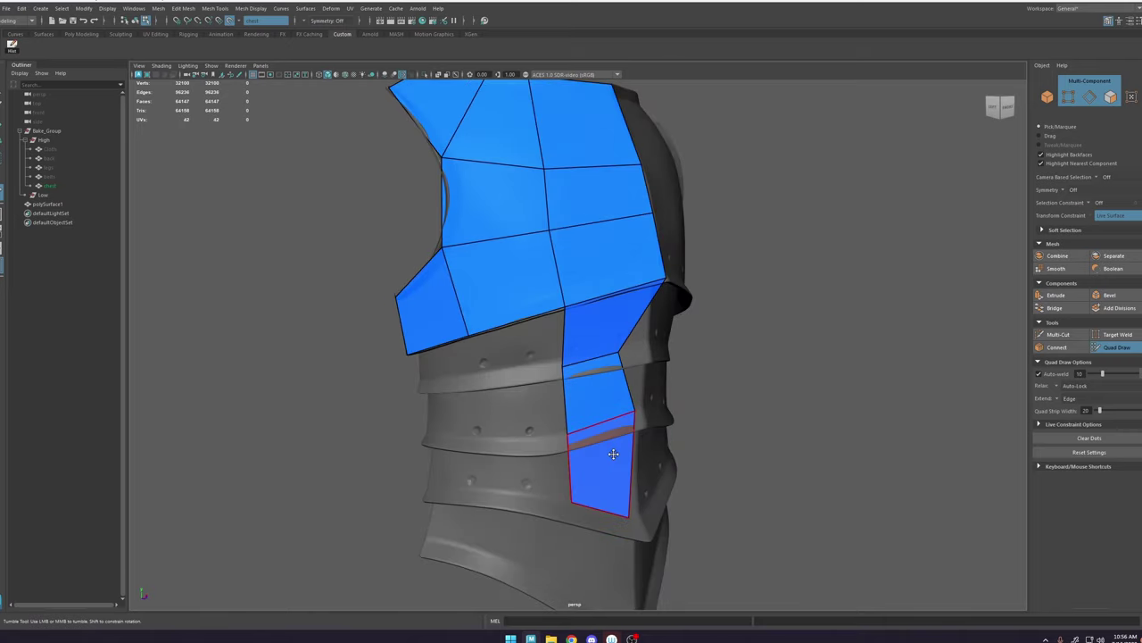
pyautogui.keyDown('alt'); pyautogui.moveTo(613, 455); pyautogui.dragTo(402, 343); pyautogui.keyUp('alt')
pyautogui.keyDown('alt'); pyautogui.moveTo(401, 344); pyautogui.dragTo(381, 336, button='right'); pyautogui.keyUp('alt')
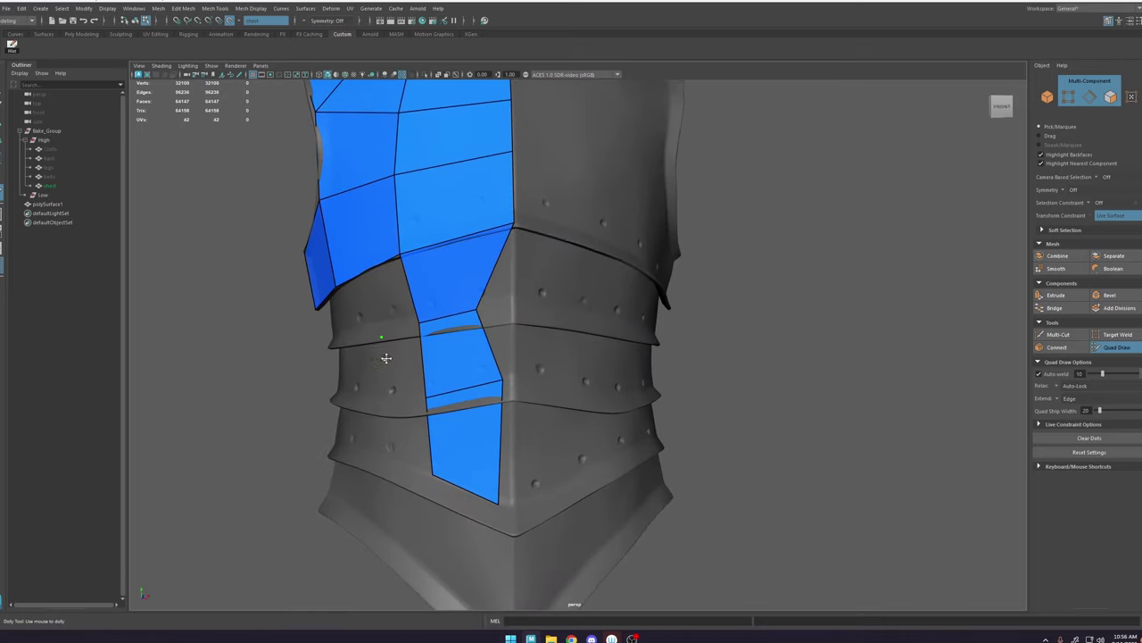
pyautogui.click(388, 361)
pyautogui.keyDown('shift'); pyautogui.click(406, 361); pyautogui.keyUp('shift')
# Step: Undo the three trial faces on the band
pyautogui.keyDown('alt'); pyautogui.moveTo(406, 362); pyautogui.dragTo(476, 379); pyautogui.keyUp('alt')
pyautogui.hotkey('ctrl', 'z')
pyautogui.hotkey('ctrl', 'z')
pyautogui.hotkey('ctrl', 'z')
pyautogui.hotkey('ctrl', 'z')
pyautogui.hotkey('ctrl', 'z')
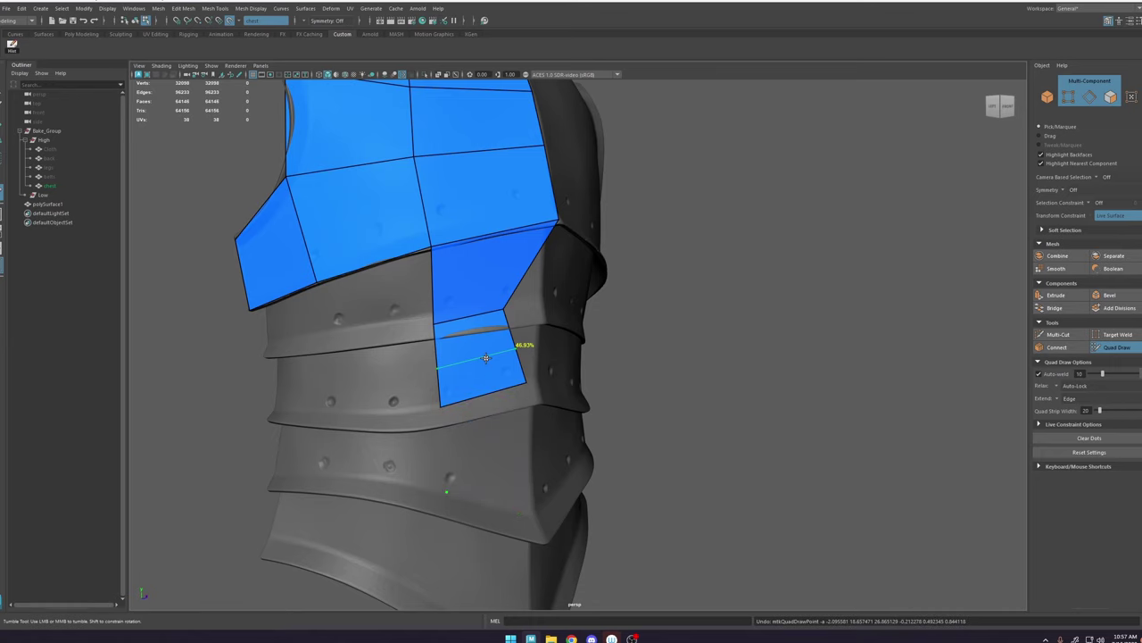
pyautogui.hotkey('ctrl', 'z')
pyautogui.hotkey('ctrl', 'z')
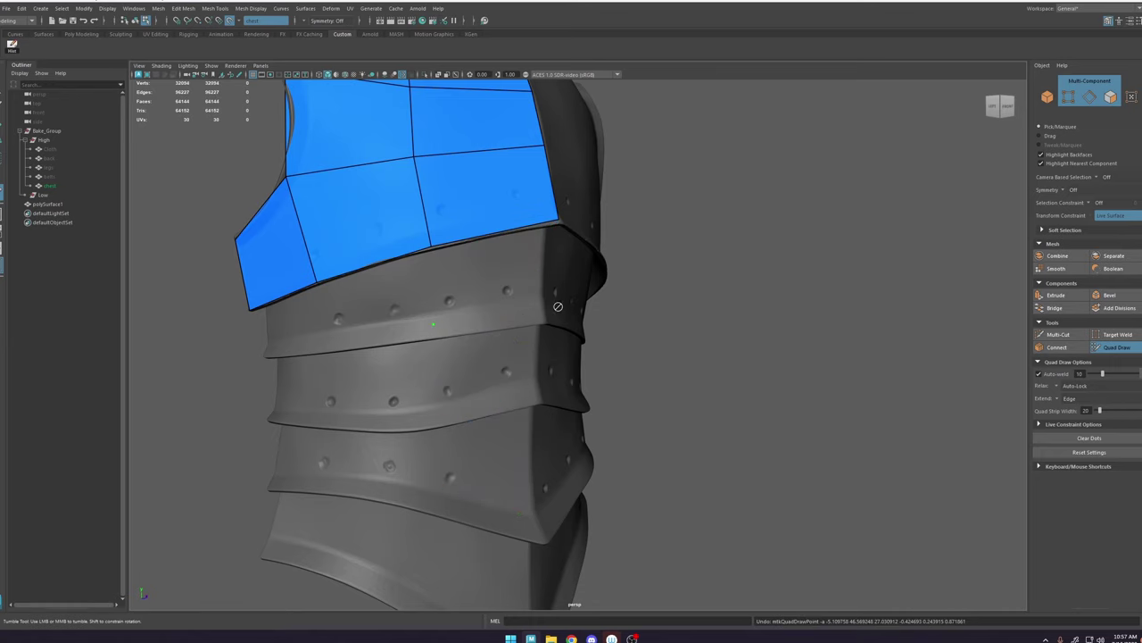
pyautogui.hotkey('ctrl', 'z')
# Step: Relax the middle and right border vertices to even out the patch
pyautogui.keyDown('alt'); pyautogui.moveTo(558, 306); pyautogui.dragTo(665, 340, button='middle'); pyautogui.keyUp('alt')
pyautogui.keyDown('alt'); pyautogui.moveTo(665, 341); pyautogui.dragTo(611, 255, button='right'); pyautogui.keyUp('alt')
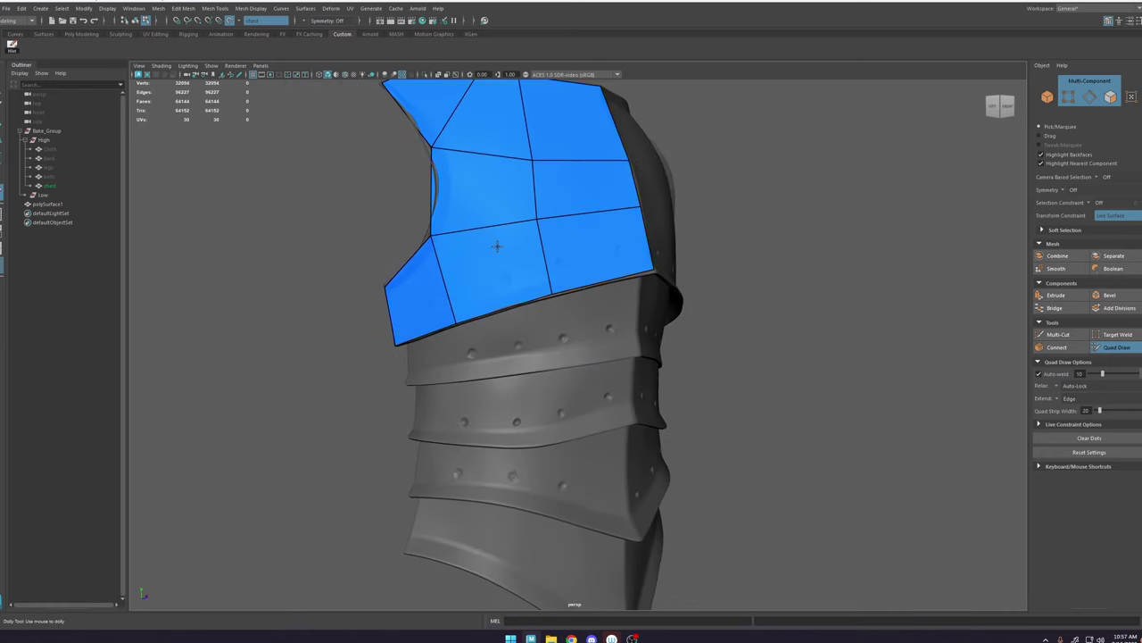
pyautogui.keyDown('shift'); pyautogui.moveTo(536, 176); pyautogui.dragTo(544, 191); pyautogui.keyUp('shift')
pyautogui.keyDown('shift'); pyautogui.moveTo(632, 189); pyautogui.dragTo(628, 187); pyautogui.keyUp('shift')
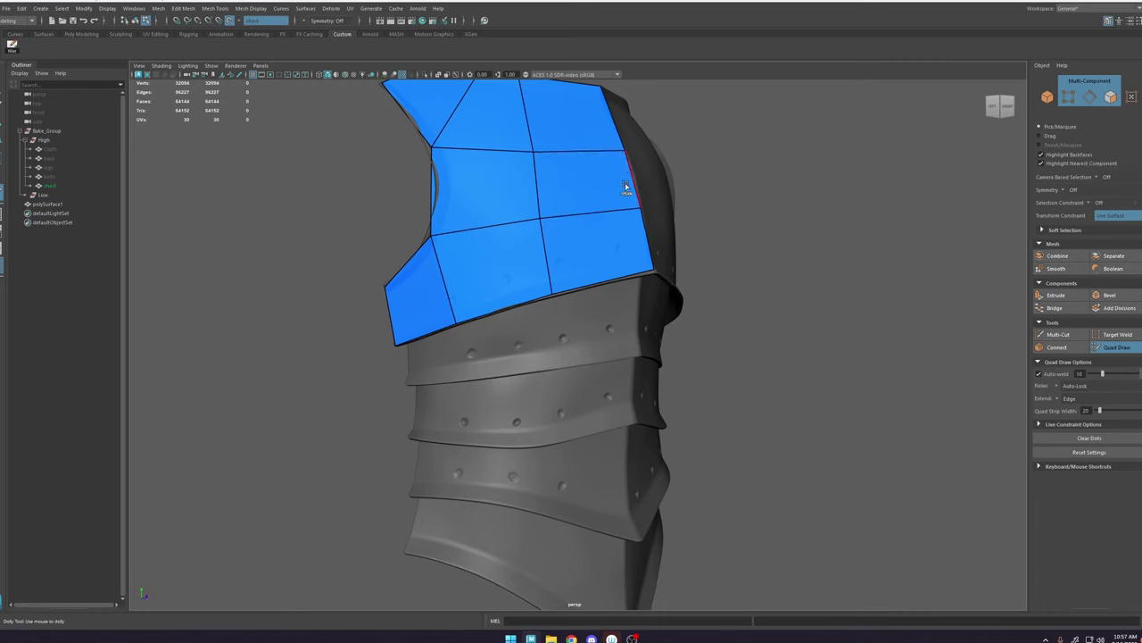
pyautogui.keyDown('shift'); pyautogui.moveTo(540, 194); pyautogui.dragTo(547, 198); pyautogui.keyUp('shift')
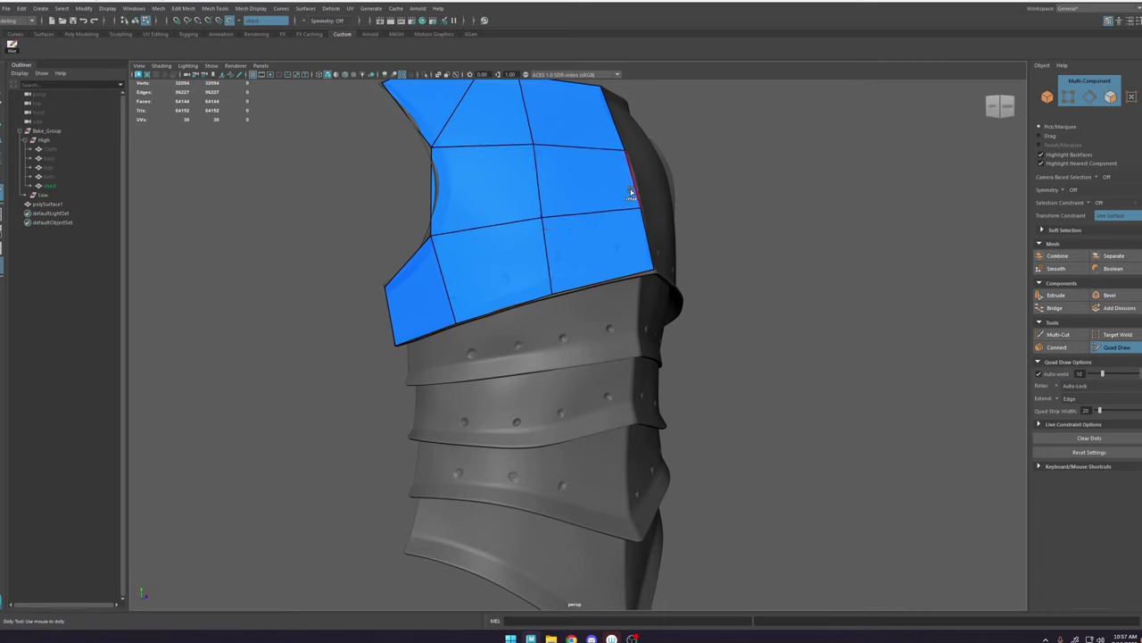
pyautogui.keyDown('shift'); pyautogui.moveTo(631, 189); pyautogui.dragTo(623, 187); pyautogui.keyUp('shift')
pyautogui.keyDown('shift'); pyautogui.moveTo(533, 170); pyautogui.dragTo(541, 197); pyautogui.keyUp('shift')
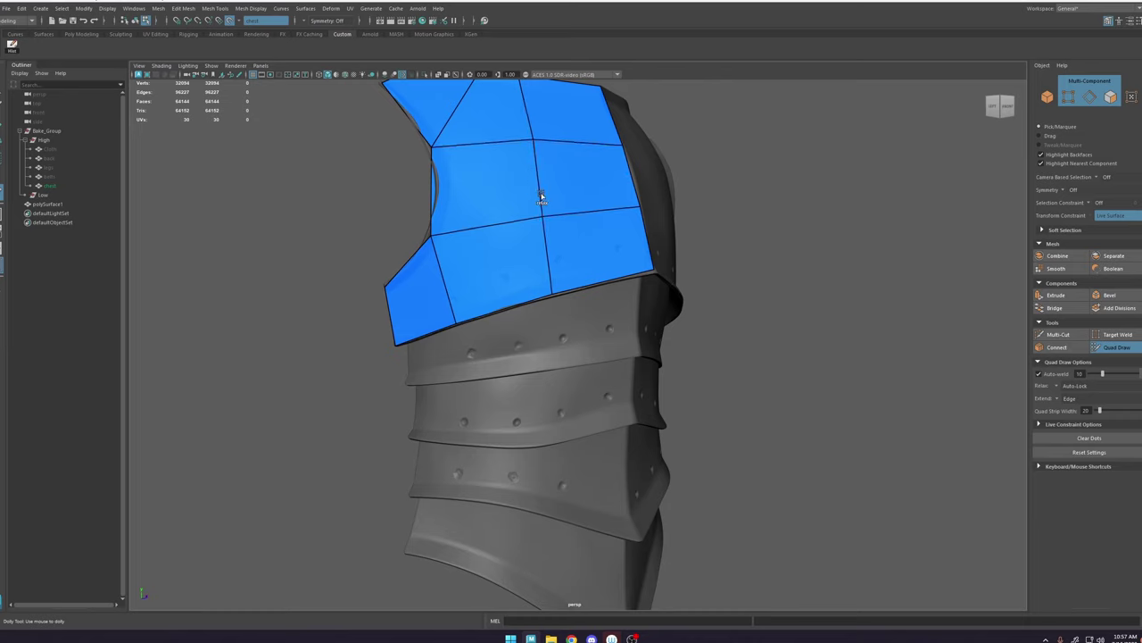
# Step: Relax the top middle vertices and insert an edge loop through the lower-left face
pyautogui.keyDown('alt'); pyautogui.moveTo(544, 147); pyautogui.dragTo(486, 306, button='middle'); pyautogui.keyUp('alt')
pyautogui.moveTo(471, 275)
pyautogui.keyDown('alt'); pyautogui.mouseDown()
pyautogui.moveTo(454, 287)
pyautogui.moveTo(468, 278)
pyautogui.mouseUp(); pyautogui.keyUp('alt')
pyautogui.moveTo(479, 353)
pyautogui.keyDown('shift'); pyautogui.mouseDown()
pyautogui.moveTo(482, 367)
pyautogui.moveTo(438, 334)
pyautogui.mouseUp(); pyautogui.keyUp('shift')
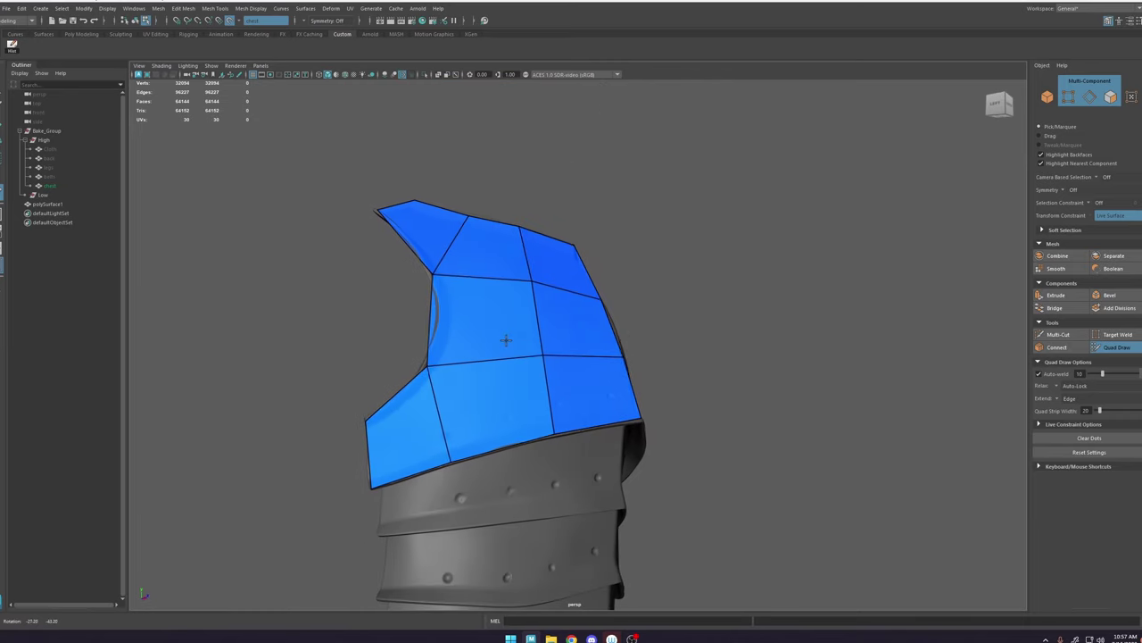
pyautogui.keyDown('ctrl'); pyautogui.click(438, 377); pyautogui.keyUp('ctrl')
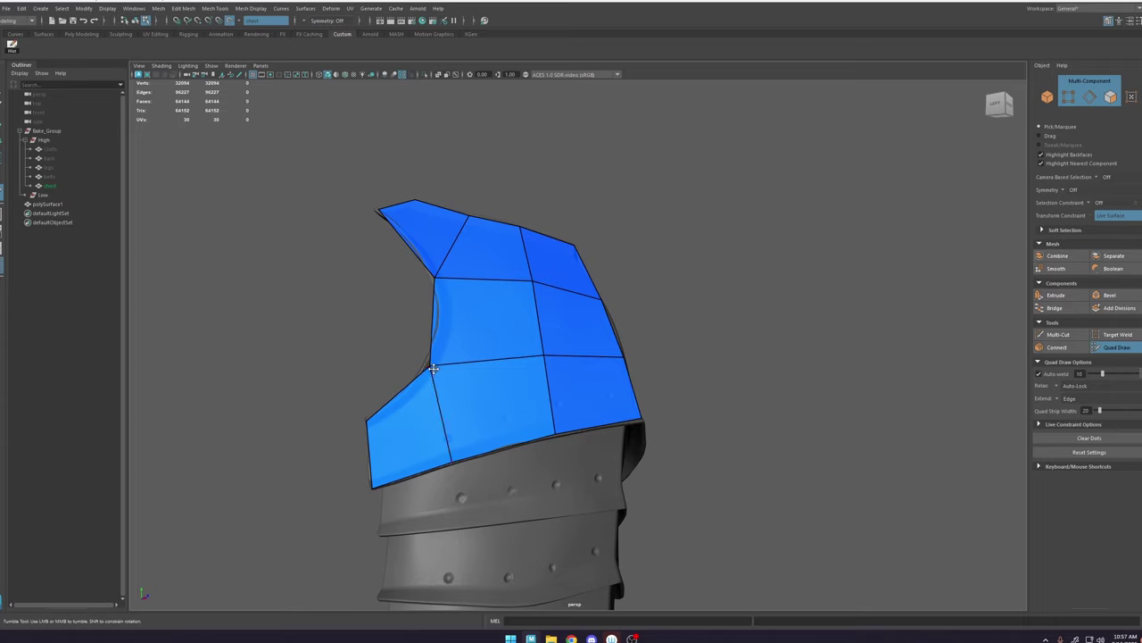
pyautogui.keyDown('shift'); pyautogui.moveTo(500, 448); pyautogui.dragTo(525, 432); pyautogui.keyUp('shift')
pyautogui.hotkey('ctrl', 'z')
pyautogui.moveTo(542, 339)
pyautogui.keyDown('alt'); pyautogui.mouseDown()
pyautogui.moveTo(488, 363)
pyautogui.moveTo(464, 349)
pyautogui.moveTo(477, 300)
pyautogui.moveTo(502, 312)
pyautogui.mouseUp(); pyautogui.keyUp('alt')
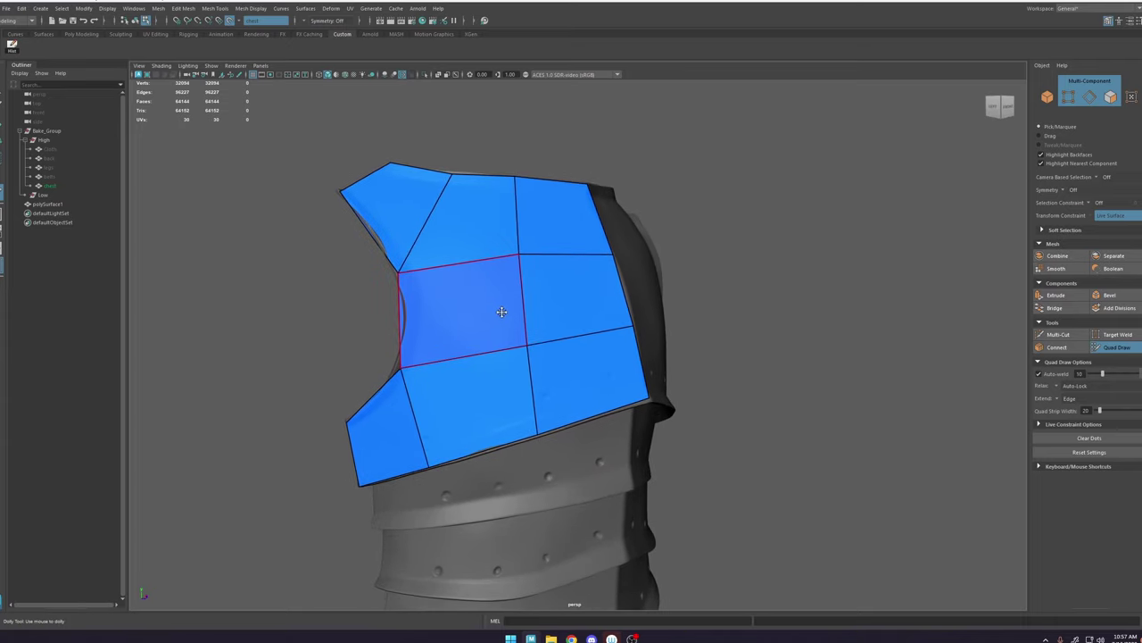
# Step: Lower the Quad Draw Mesh Alpha and lighten the retopology mesh's blue colour
pyautogui.click(1138, 22)
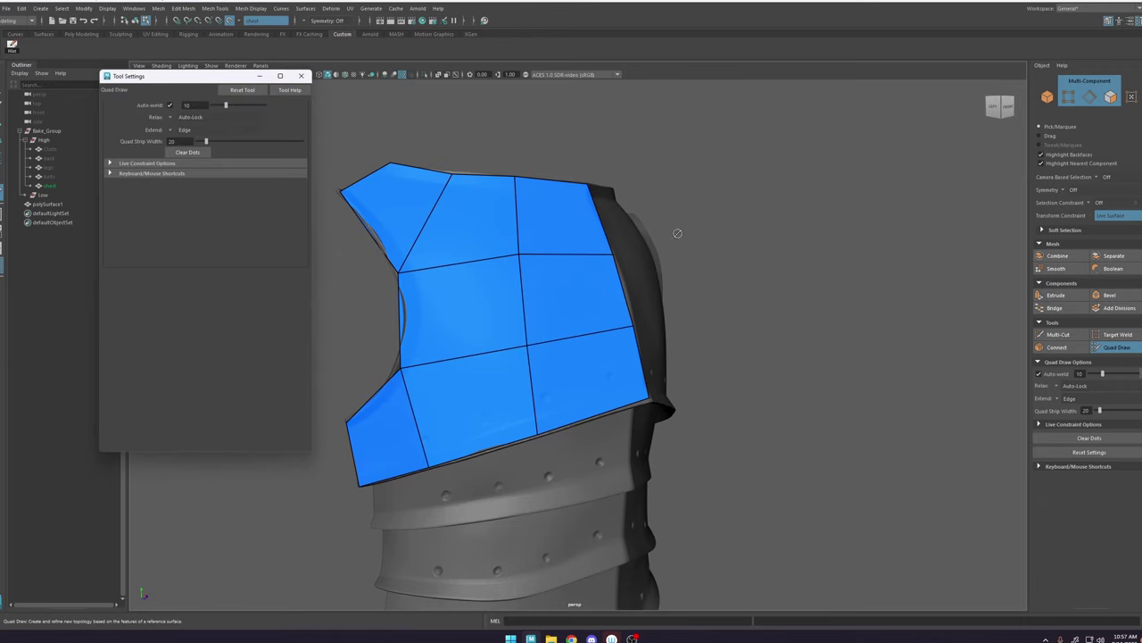
pyautogui.click(135, 163)
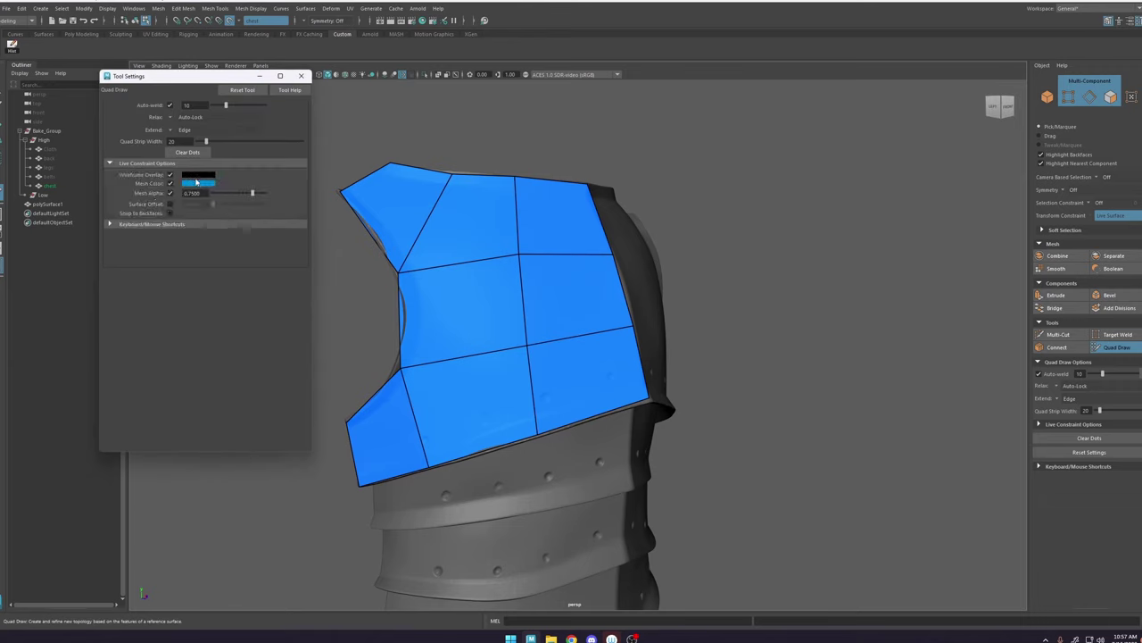
pyautogui.moveTo(247, 194); pyautogui.dragTo(235, 201)
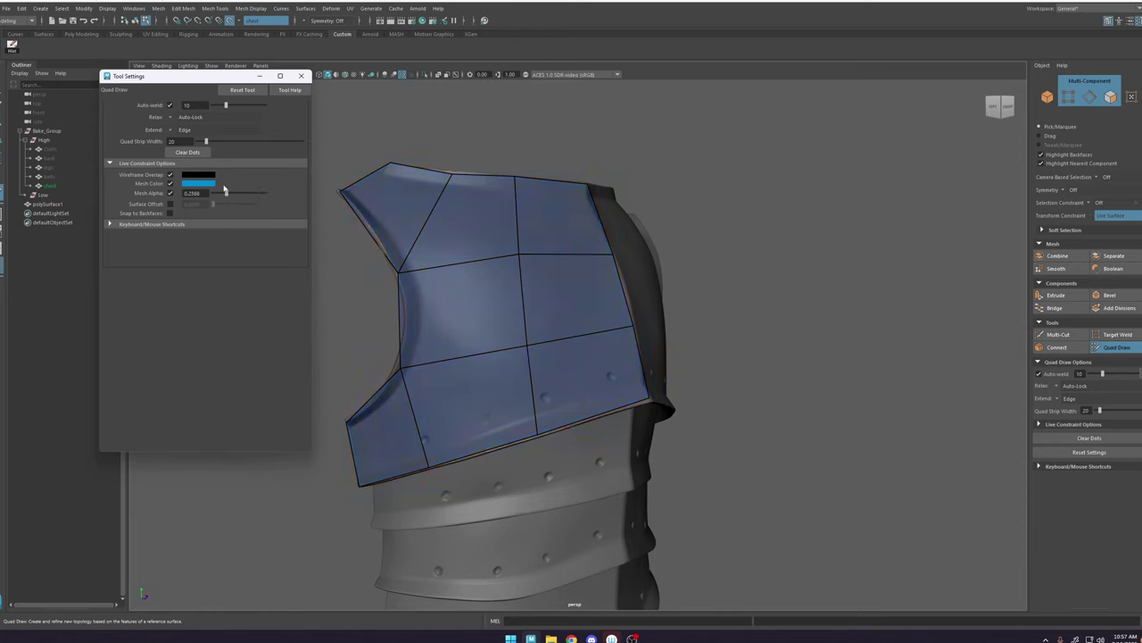
pyautogui.click(205, 183)
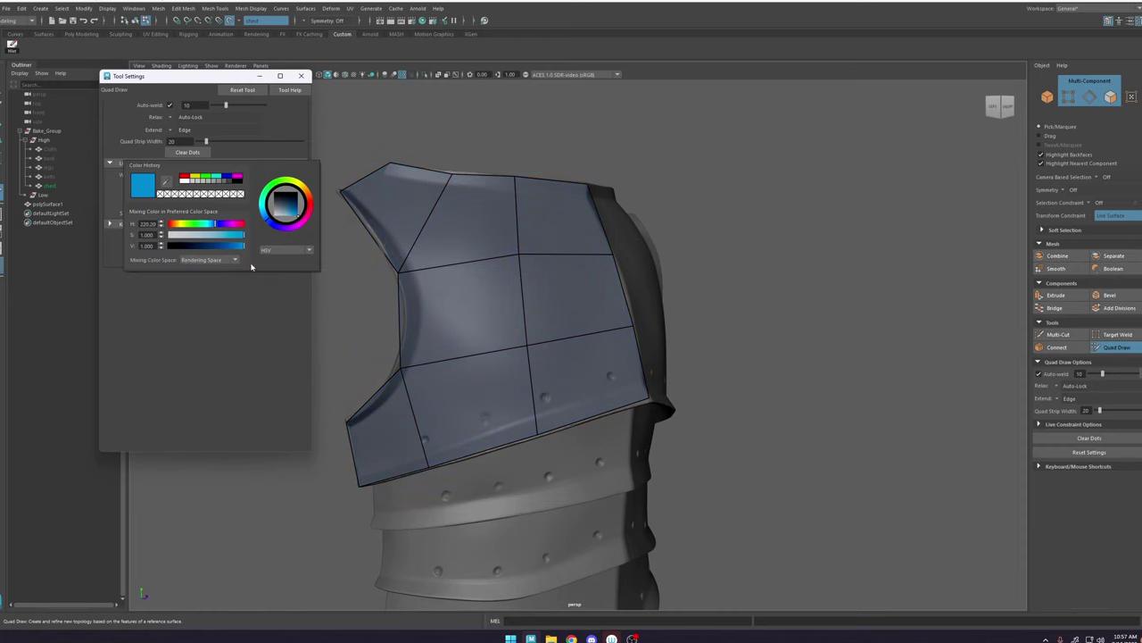
pyautogui.moveTo(226, 236)
pyautogui.mouseDown()
pyautogui.moveTo(214, 237)
pyautogui.moveTo(223, 238)
pyautogui.mouseUp()
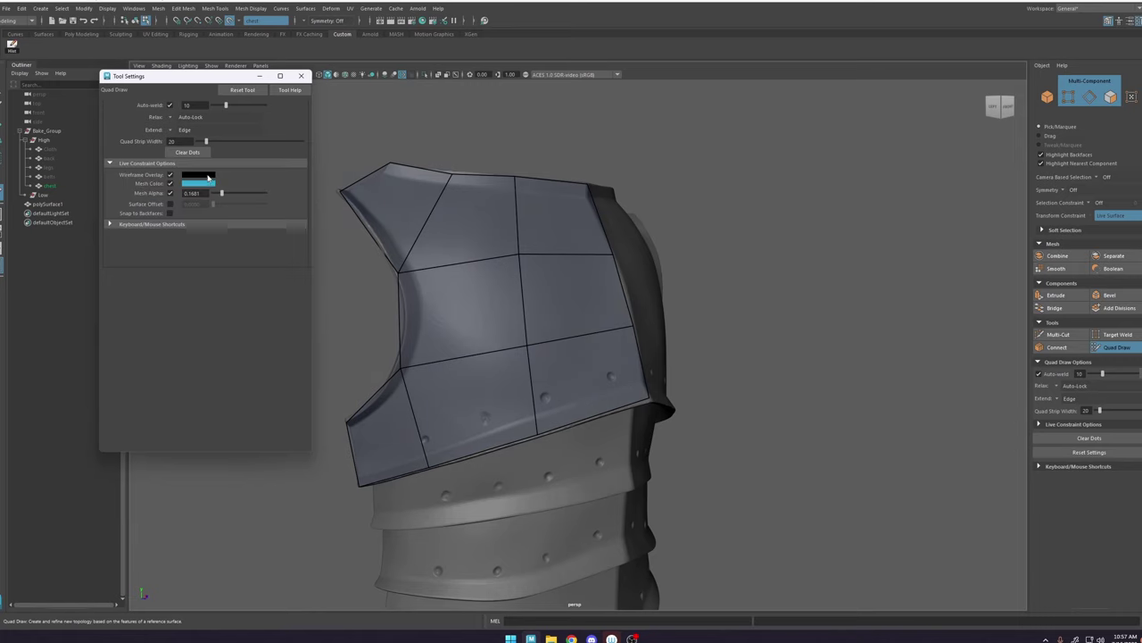
# Step: Set the Wireframe Overlay to pale blue and drop Mesh Alpha to about 0.0005
pyautogui.click(208, 177)
pyautogui.moveTo(208, 225)
pyautogui.mouseDown()
pyautogui.moveTo(237, 225)
pyautogui.moveTo(200, 218)
pyautogui.mouseUp()
pyautogui.click(261, 248)
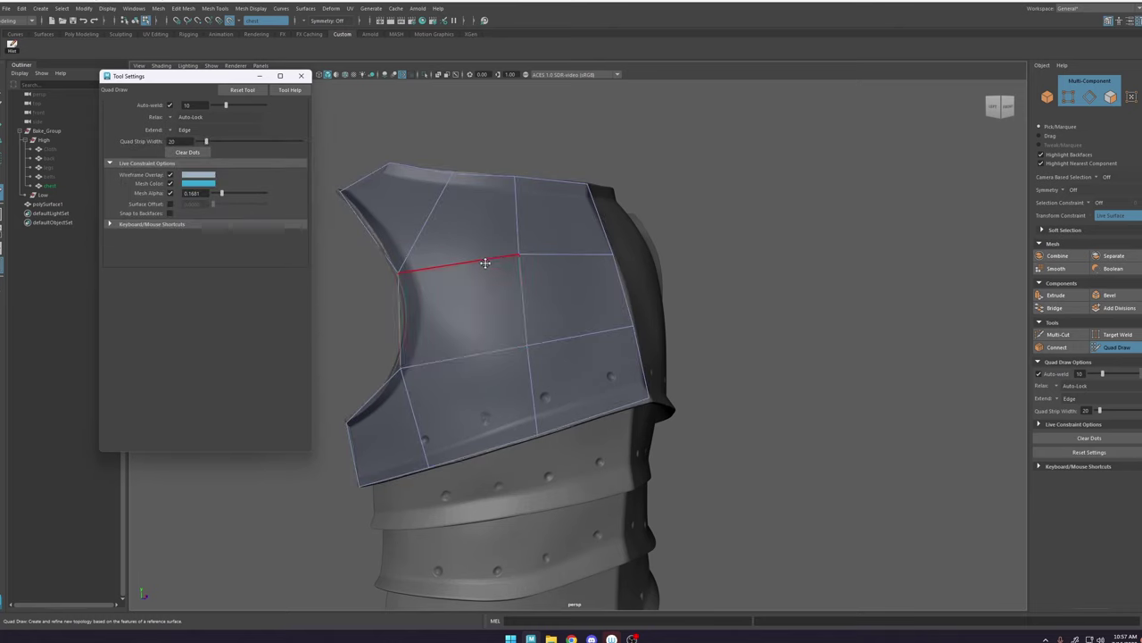
pyautogui.keyDown('alt'); pyautogui.moveTo(481, 295); pyautogui.dragTo(500, 286); pyautogui.keyUp('alt')
pyautogui.click(199, 174)
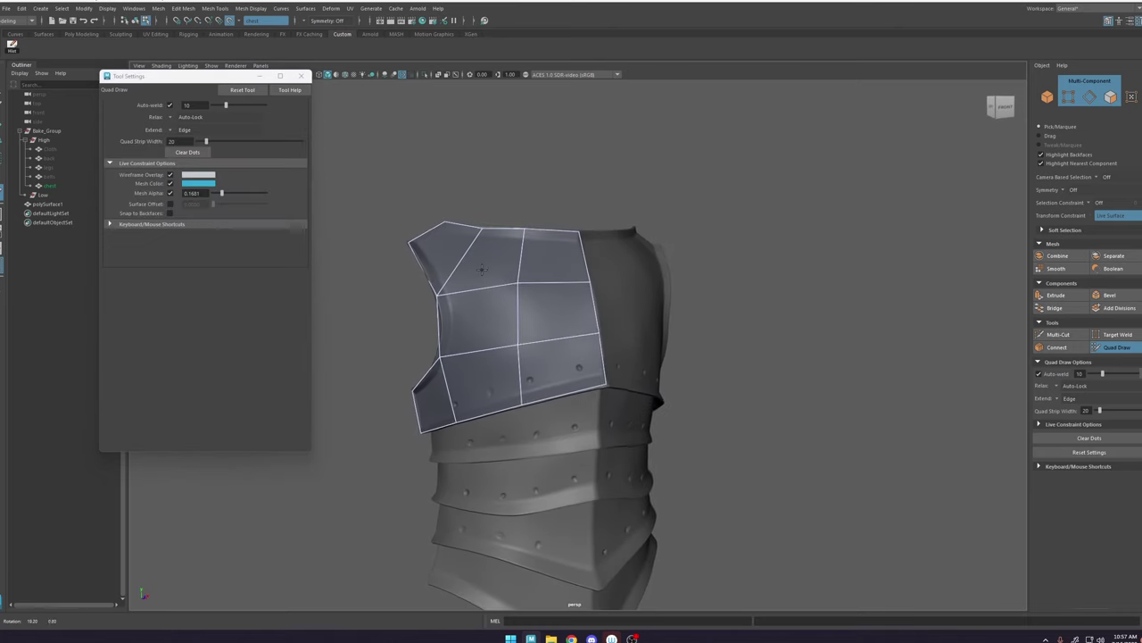
pyautogui.scroll(3, 487, 283)
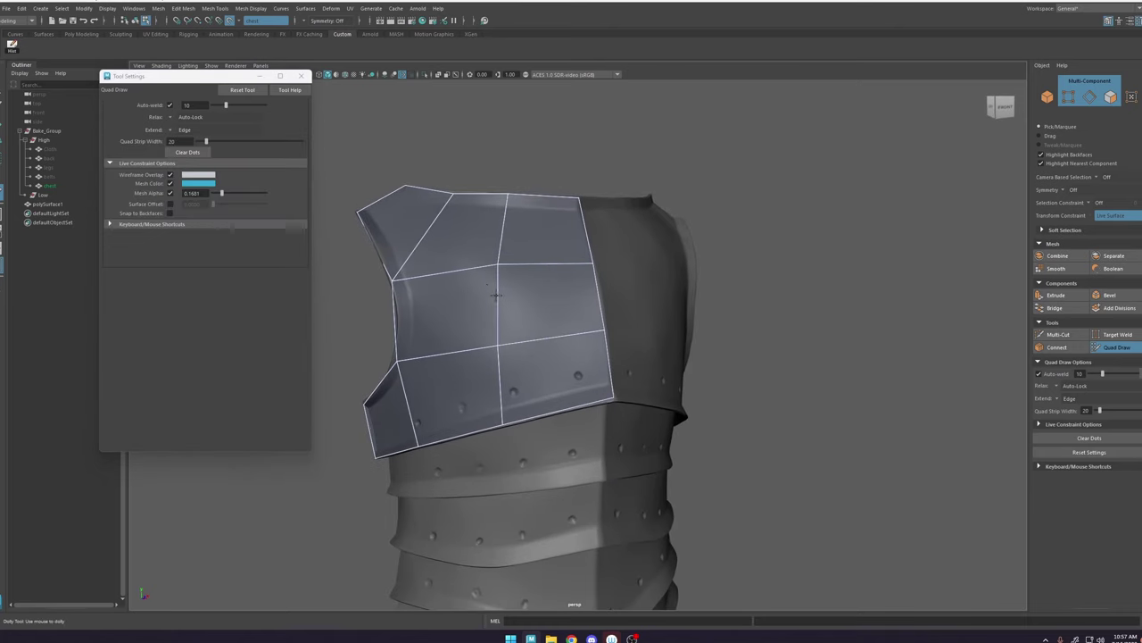
pyautogui.moveTo(221, 193); pyautogui.dragTo(214, 193)
# Step: Close Tool Settings and fill the first quads below the chest mesh, including the lower-left corner
pyautogui.click(301, 75)
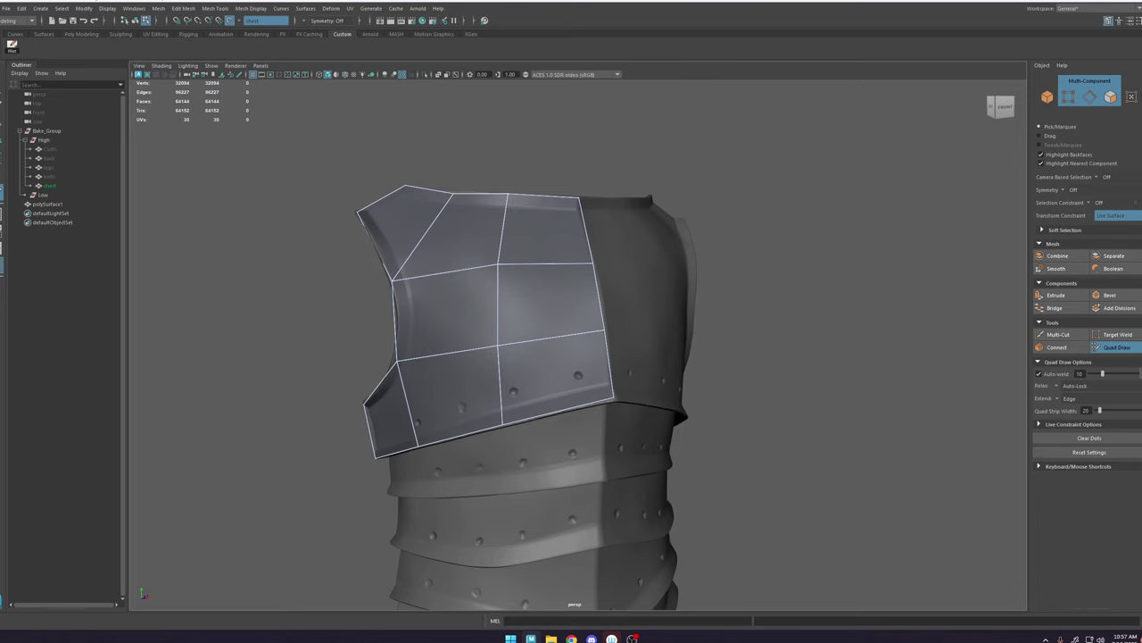
pyautogui.keyDown('alt'); pyautogui.moveTo(440, 435); pyautogui.dragTo(473, 333, button='middle'); pyautogui.keyUp('alt')
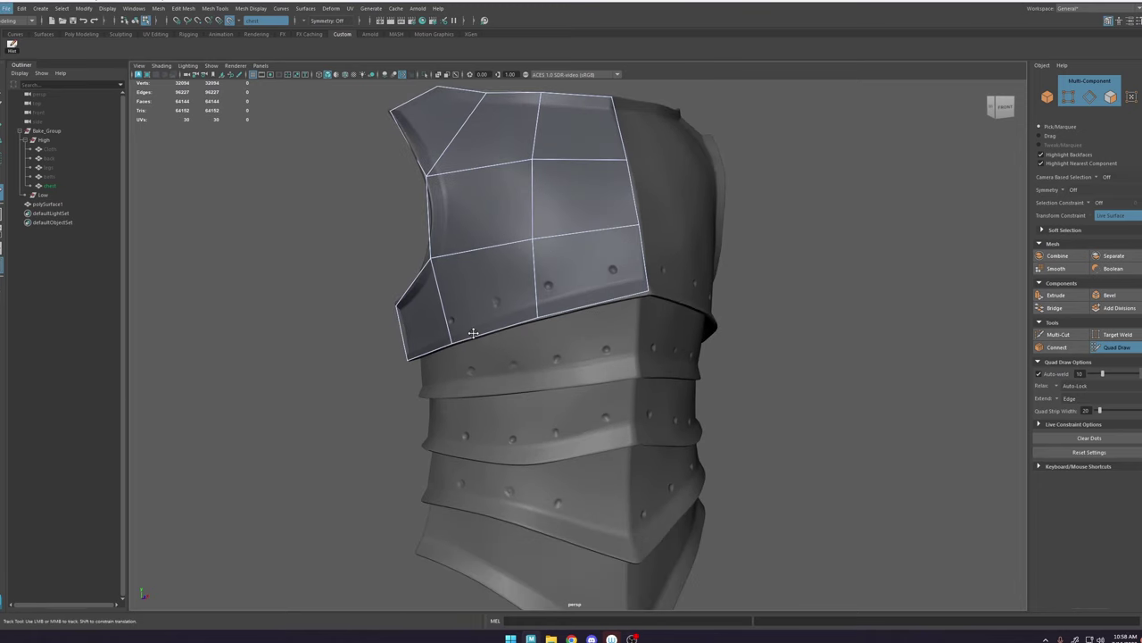
pyautogui.click(637, 376)
pyautogui.keyDown('shift'); pyautogui.click(618, 359); pyautogui.keyUp('shift')
pyautogui.click(472, 396)
pyautogui.keyDown('shift'); pyautogui.click(482, 373); pyautogui.keyUp('shift')
pyautogui.keyDown('alt'); pyautogui.moveTo(475, 374); pyautogui.dragTo(524, 376); pyautogui.keyUp('alt')
pyautogui.click(435, 407)
pyautogui.keyDown('shift'); pyautogui.click(461, 385); pyautogui.keyUp('shift')
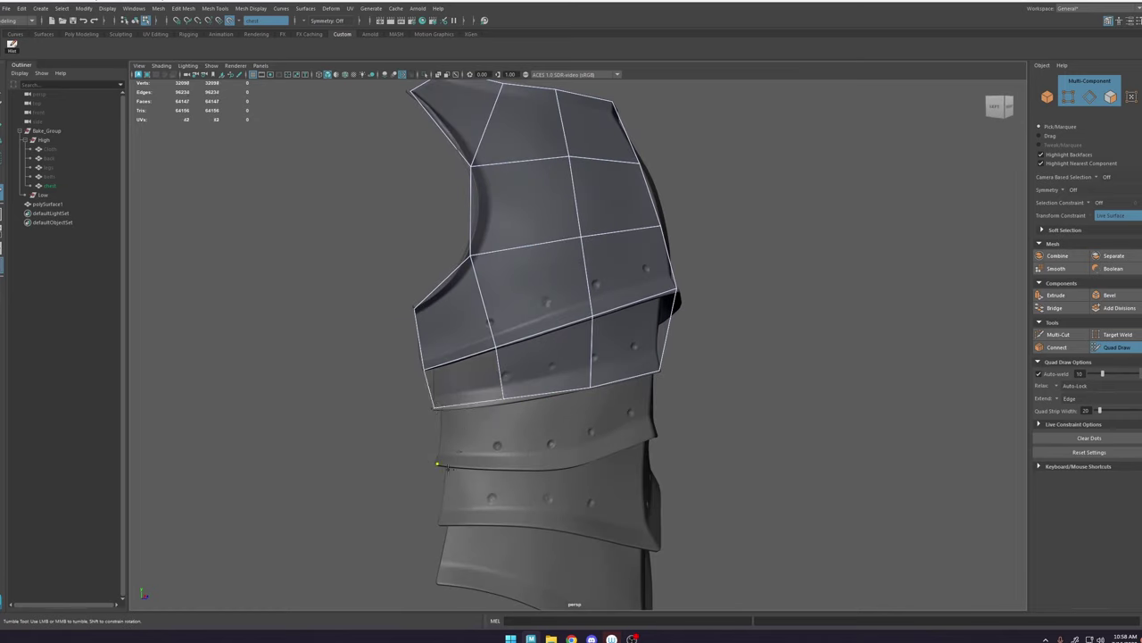
# Step: Fill quads along the upper band and at its lower-right end
pyautogui.click(507, 468)
pyautogui.keyDown('shift'); pyautogui.click(496, 446); pyautogui.keyUp('shift')
pyautogui.click(592, 458)
pyautogui.keyDown('shift'); pyautogui.click(578, 444); pyautogui.keyUp('shift')
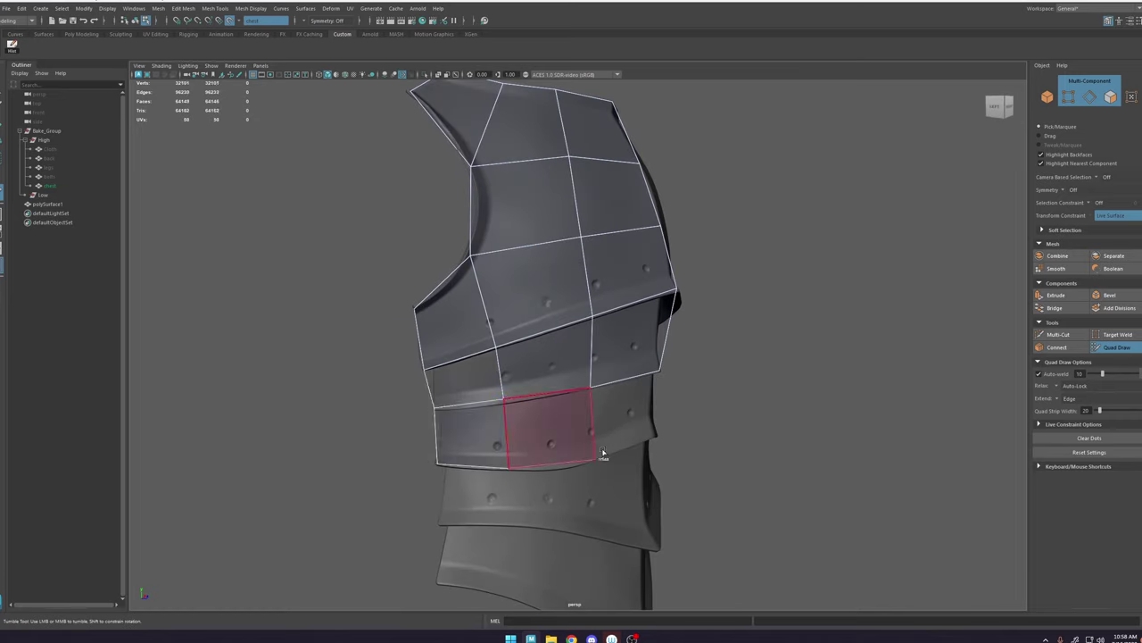
pyautogui.keyDown('alt'); pyautogui.moveTo(607, 445); pyautogui.dragTo(585, 437); pyautogui.keyUp('alt')
pyautogui.click(632, 446)
pyautogui.keyDown('shift'); pyautogui.click(609, 434); pyautogui.keyUp('shift')
# Step: Fill a row of quads on the lower band, plus the bottom quad
pyautogui.keyDown('alt'); pyautogui.moveTo(608, 446); pyautogui.dragTo(583, 351, button='middle'); pyautogui.keyUp('alt')
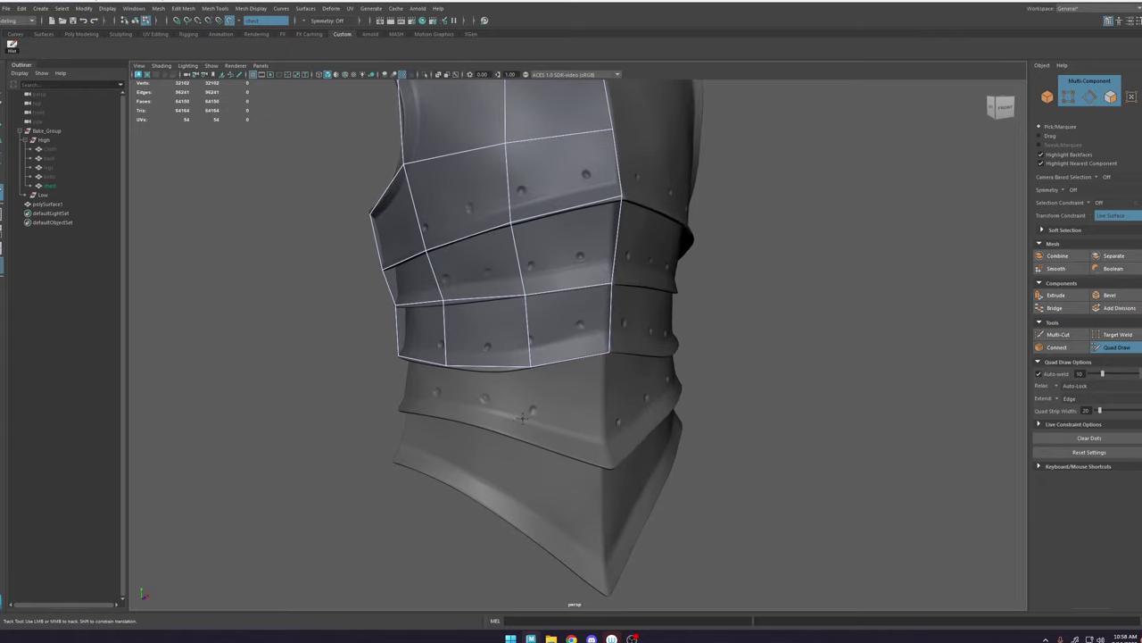
pyautogui.click(610, 467)
pyautogui.click(516, 436)
pyautogui.keyDown('shift'); pyautogui.click(541, 414); pyautogui.keyUp('shift')
pyautogui.click(437, 417)
pyautogui.keyDown('shift'); pyautogui.click(461, 399); pyautogui.keyUp('shift')
pyautogui.click(605, 593)
pyautogui.keyDown('shift'); pyautogui.click(565, 505); pyautogui.keyUp('shift')
# Step: Insert an edge loop just above the plate edge
pyautogui.scroll(-7, 574, 430)
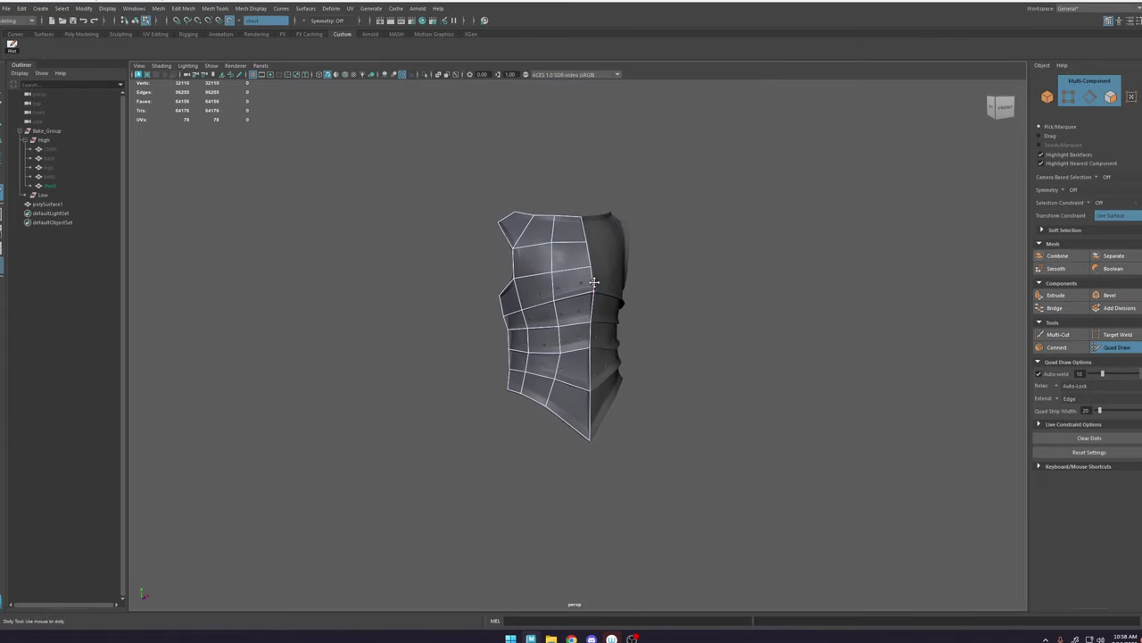
pyautogui.moveTo(594, 280)
pyautogui.keyDown('alt'); pyautogui.mouseDown()
pyautogui.moveTo(528, 290)
pyautogui.moveTo(599, 264)
pyautogui.mouseUp(); pyautogui.keyUp('alt')
pyautogui.scroll(7, 595, 366)
pyautogui.keyDown('alt'); pyautogui.moveTo(569, 284); pyautogui.dragTo(579, 326, button='middle'); pyautogui.keyUp('alt')
pyautogui.keyDown('alt'); pyautogui.moveTo(578, 327); pyautogui.dragTo(542, 359); pyautogui.keyUp('alt')
pyautogui.scroll(2, 527, 405)
pyautogui.keyDown('alt'); pyautogui.moveTo(542, 358); pyautogui.dragTo(547, 419, button='middle'); pyautogui.keyUp('alt')
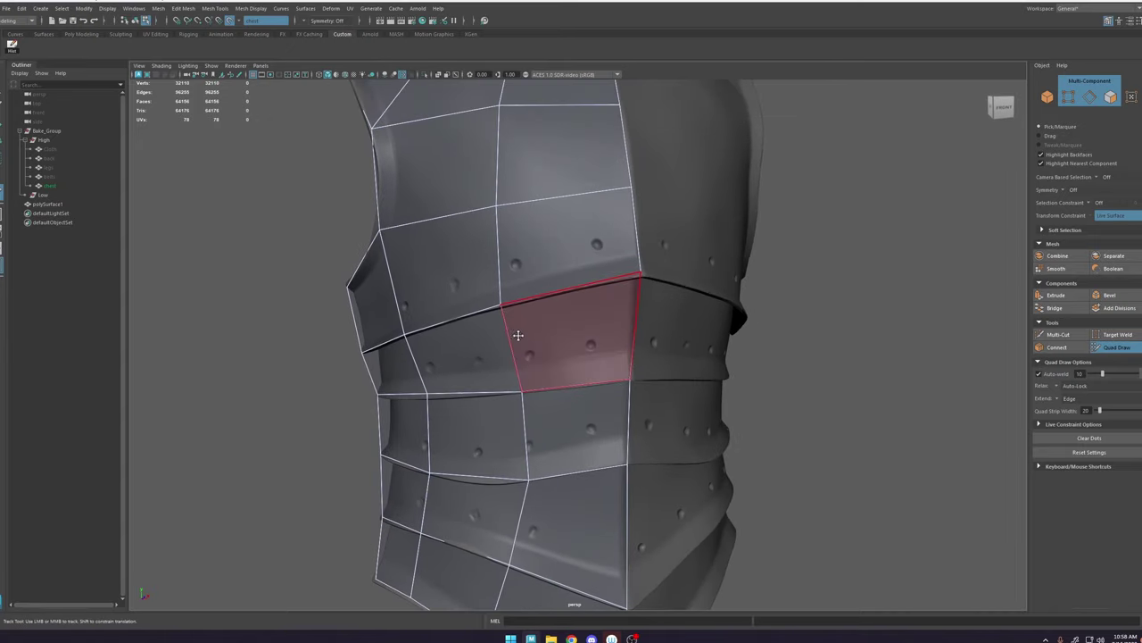
pyautogui.keyDown('ctrl'); pyautogui.click(504, 288); pyautogui.keyUp('ctrl')
# Step: Fit vertices to the band and plate corner, and add two edge loops across the band
pyautogui.keyDown('alt'); pyautogui.moveTo(515, 294); pyautogui.dragTo(573, 284); pyautogui.keyUp('alt')
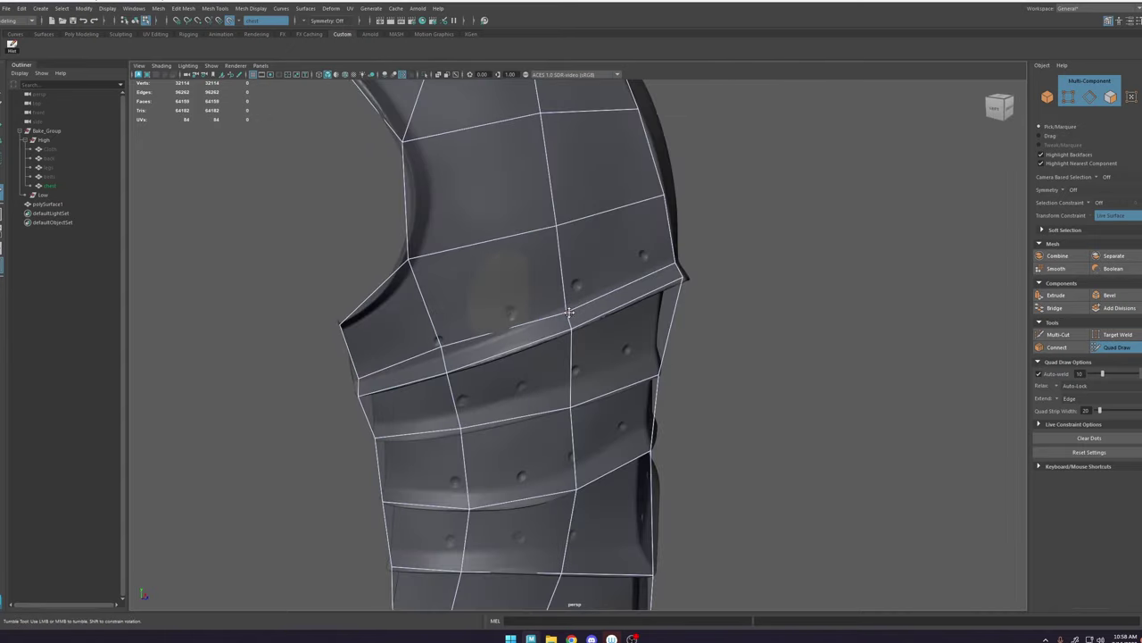
pyautogui.keyDown('alt'); pyautogui.moveTo(679, 209); pyautogui.dragTo(627, 322); pyautogui.keyUp('alt')
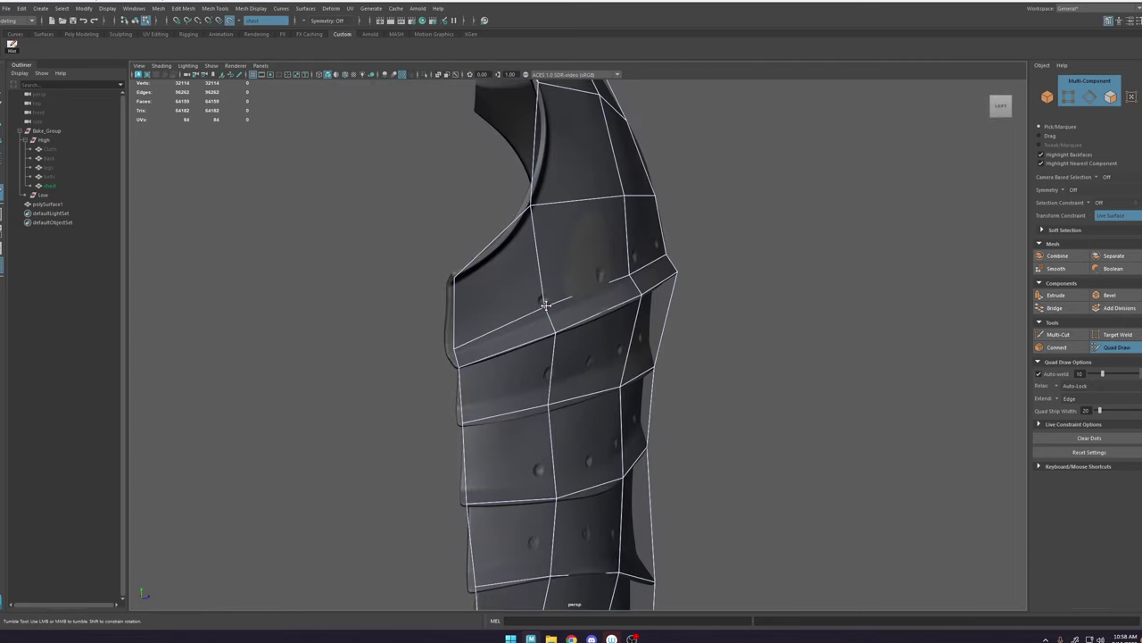
pyautogui.moveTo(546, 305); pyautogui.dragTo(546, 315)
pyautogui.moveTo(456, 349); pyautogui.dragTo(450, 354)
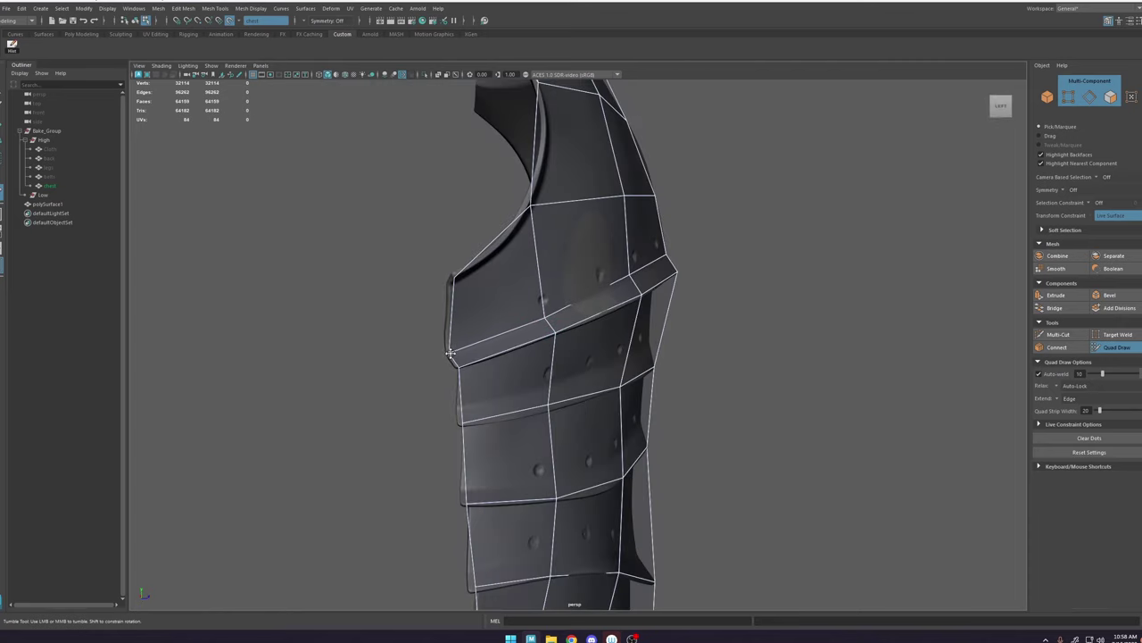
pyautogui.keyDown('ctrl'); pyautogui.click(544, 386); pyautogui.keyUp('ctrl')
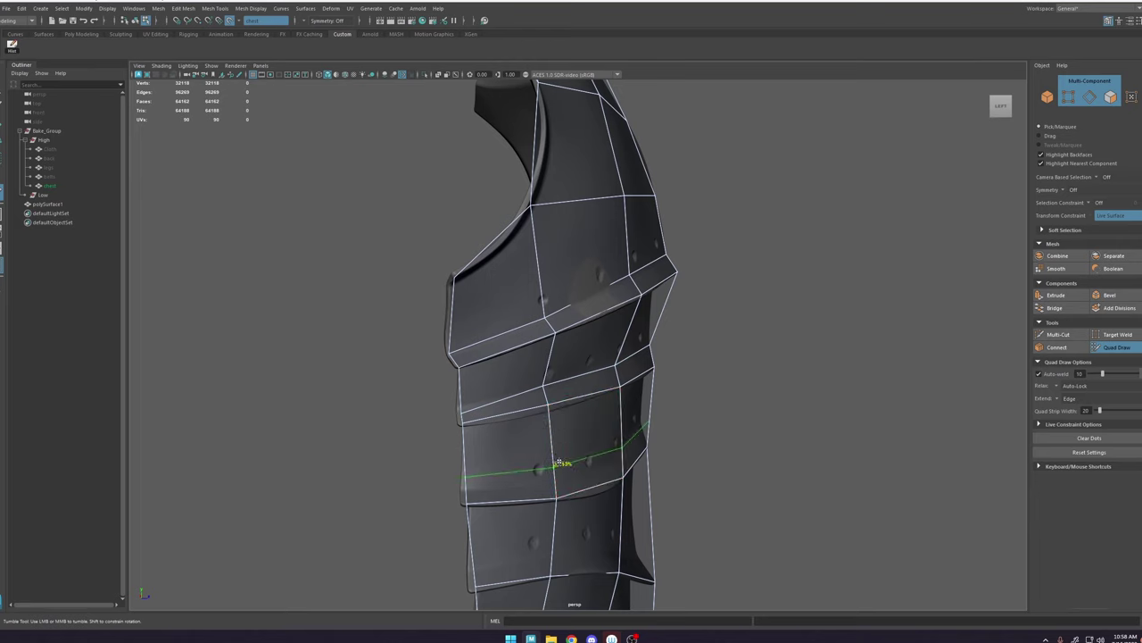
pyautogui.keyDown('ctrl'); pyautogui.click(552, 476); pyautogui.keyUp('ctrl')
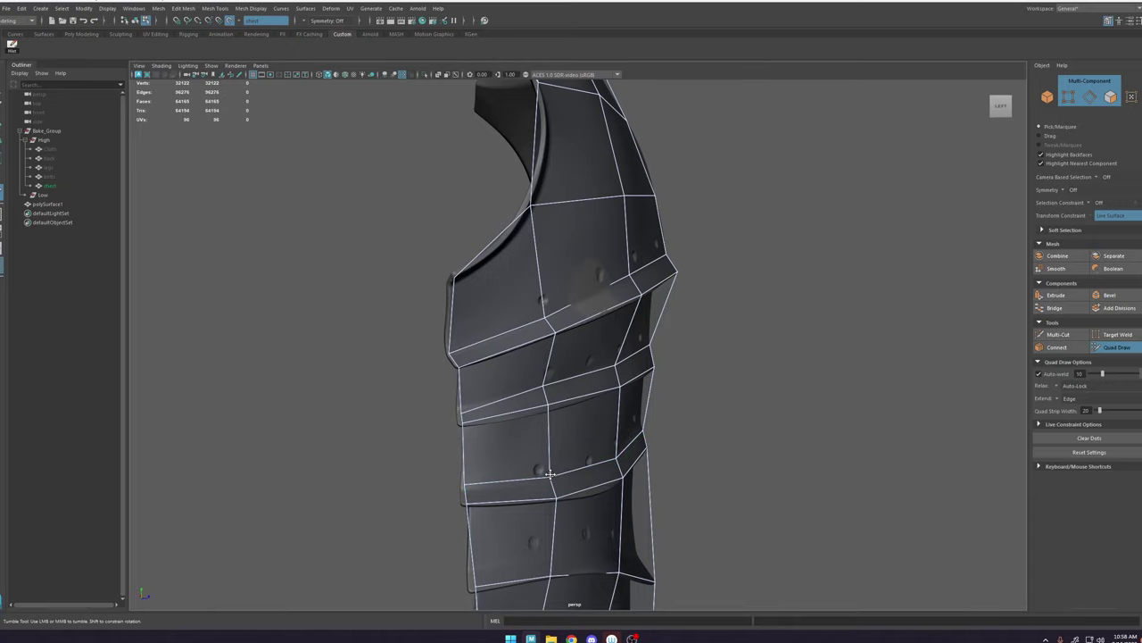
pyautogui.moveTo(466, 485); pyautogui.dragTo(463, 490)
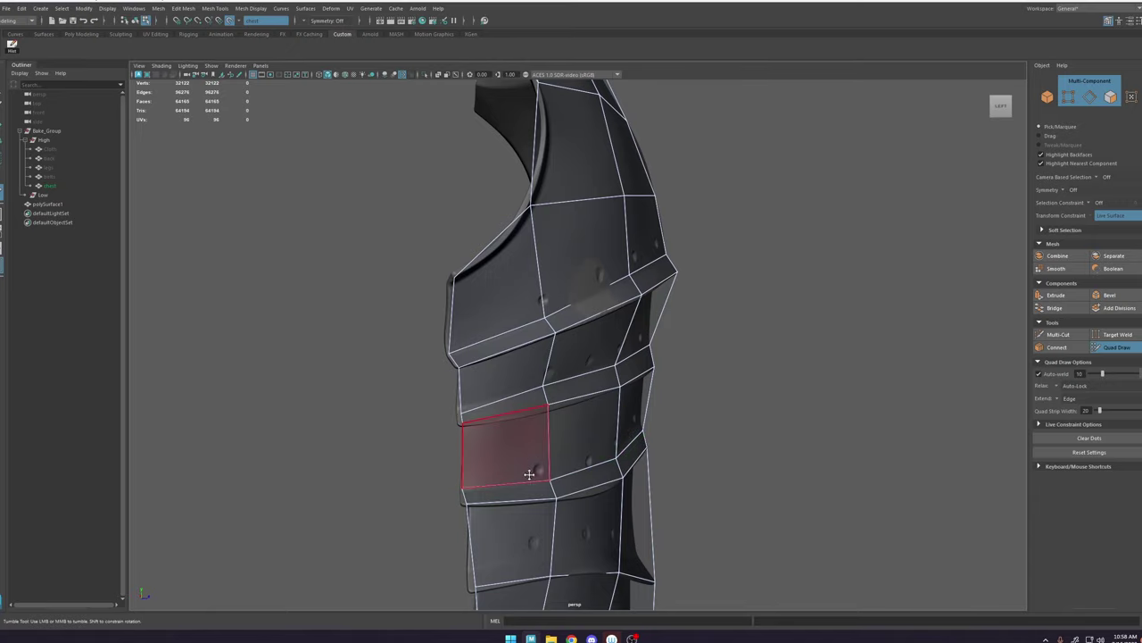
# Step: Add edge loops across the band and near the bottom, then undo a stray vertex tweak
pyautogui.keyDown('alt'); pyautogui.moveTo(532, 473); pyautogui.dragTo(496, 480); pyautogui.keyUp('alt')
pyautogui.keyDown('alt'); pyautogui.moveTo(649, 439); pyautogui.dragTo(621, 446); pyautogui.keyUp('alt')
pyautogui.keyDown('ctrl'); pyautogui.click(529, 526); pyautogui.keyUp('ctrl')
pyautogui.keyDown('alt'); pyautogui.moveTo(529, 526); pyautogui.dragTo(607, 500); pyautogui.keyUp('alt')
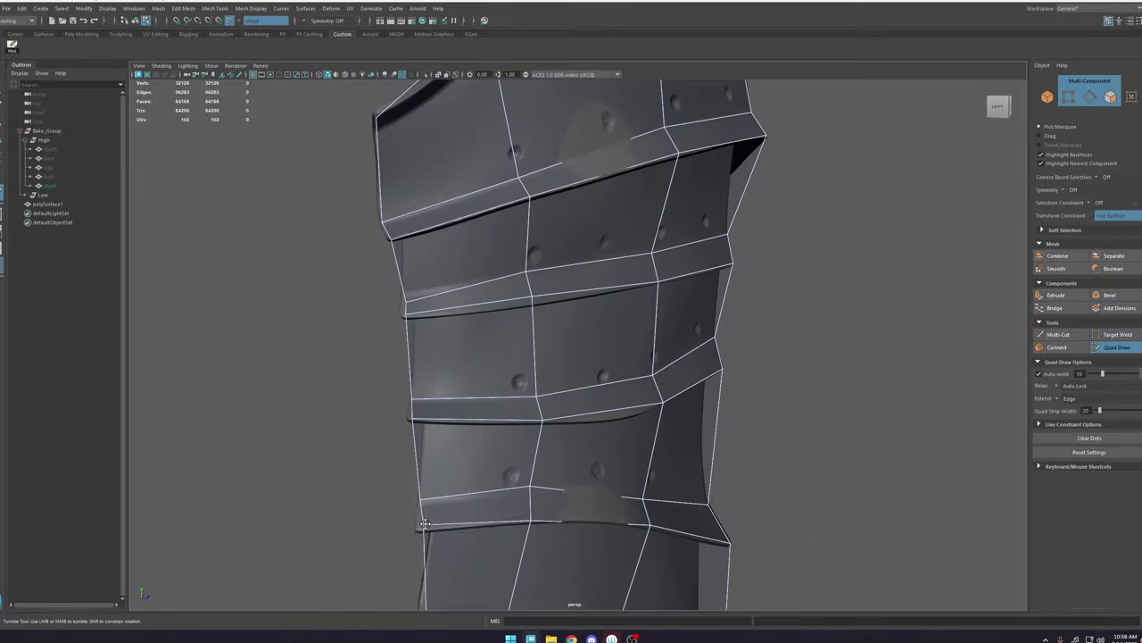
pyautogui.keyDown('alt'); pyautogui.moveTo(536, 571); pyautogui.dragTo(424, 500, button='middle'); pyautogui.keyUp('alt')
pyautogui.keyDown('ctrl'); pyautogui.click(418, 518); pyautogui.keyUp('ctrl')
pyautogui.moveTo(392, 516); pyautogui.dragTo(392, 502)
pyautogui.keyDown('alt'); pyautogui.moveTo(392, 502); pyautogui.dragTo(422, 418, button='middle'); pyautogui.keyUp('alt')
pyautogui.moveTo(422, 420); pyautogui.dragTo(420, 424)
pyautogui.hotkey('ctrl', 'z')
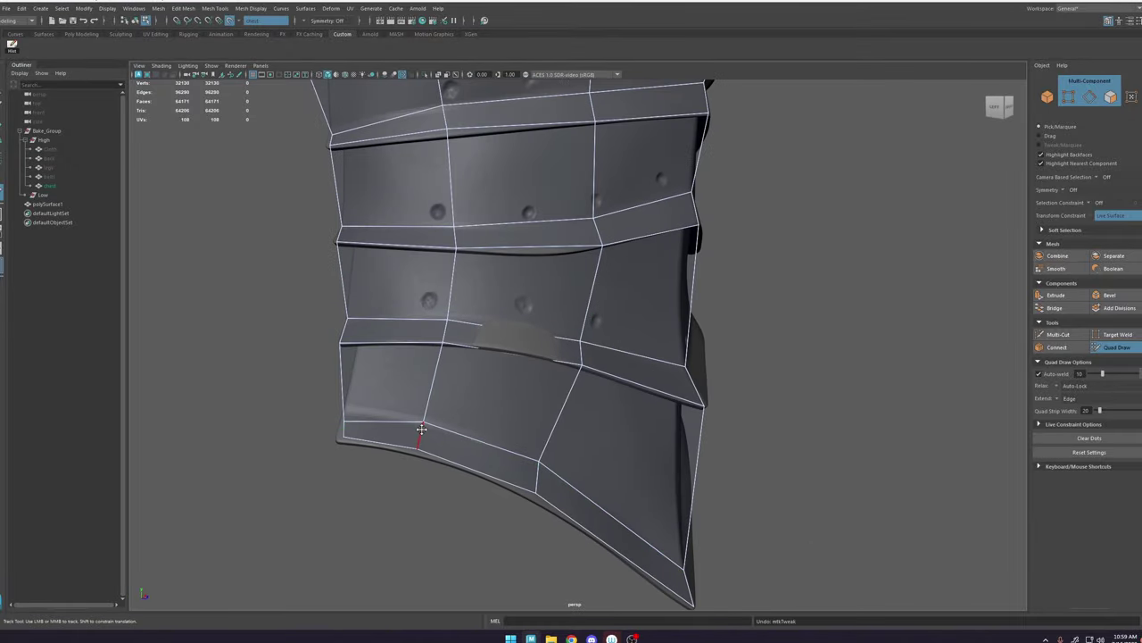
# Step: With the Move tool, select the bottom-left corner vertex and try sliding it, then undo
pyautogui.press('w')
pyautogui.keyDown('alt'); pyautogui.moveTo(463, 440); pyautogui.dragTo(442, 440); pyautogui.keyUp('alt')
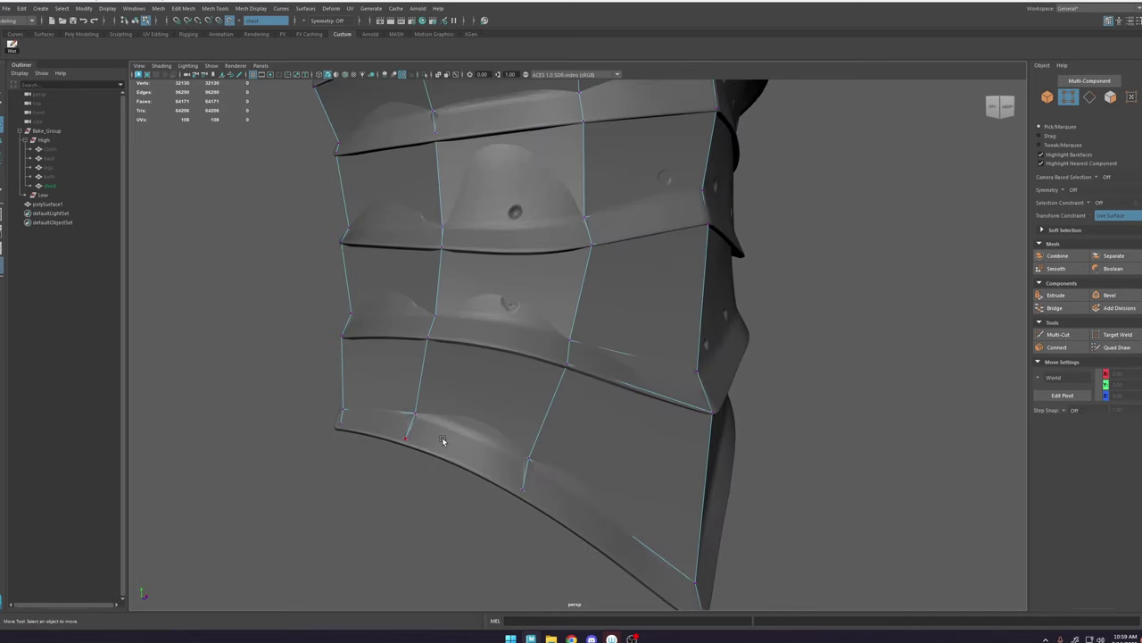
pyautogui.moveTo(452, 367); pyautogui.dragTo(424, 369, button='right')
pyautogui.click(419, 415)
pyautogui.press('w')
pyautogui.moveTo(436, 400); pyautogui.dragTo(467, 393)
pyautogui.keyDown('alt'); pyautogui.moveTo(487, 414); pyautogui.dragTo(448, 393); pyautogui.keyUp('alt')
pyautogui.hotkey('ctrl', 'z')
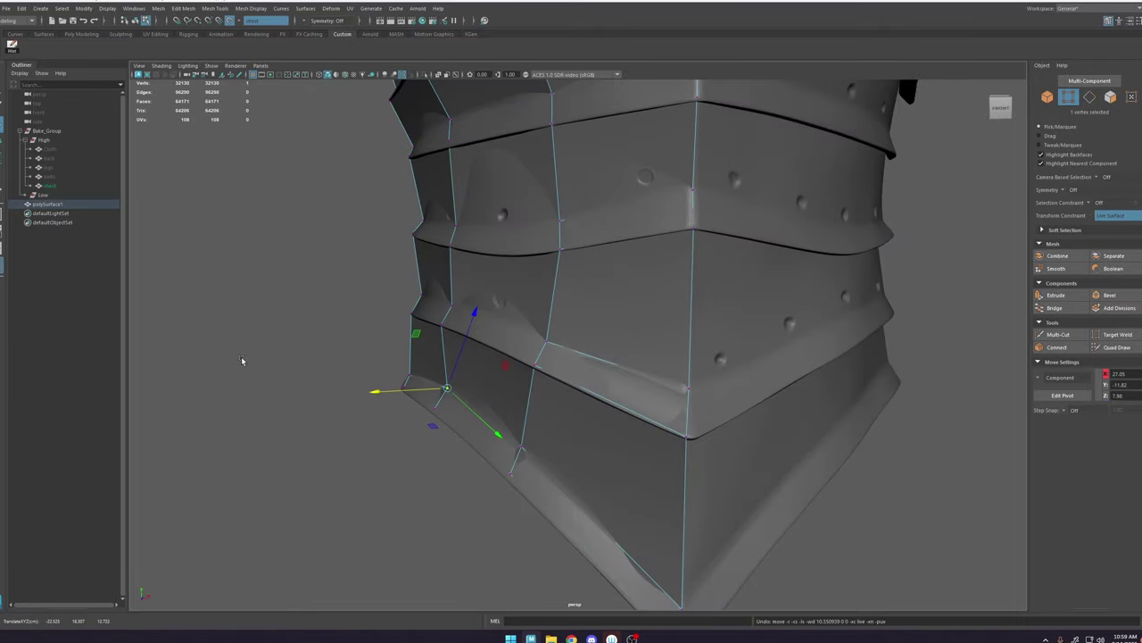
# Step: Turn off Make Live and drag the bottom vertex to reshape the lower faces
pyautogui.keyDown('ctrl'); pyautogui.keyDown('shift'); pyautogui.rightClick(452, 386); pyautogui.keyUp('shift'); pyautogui.keyUp('ctrl')
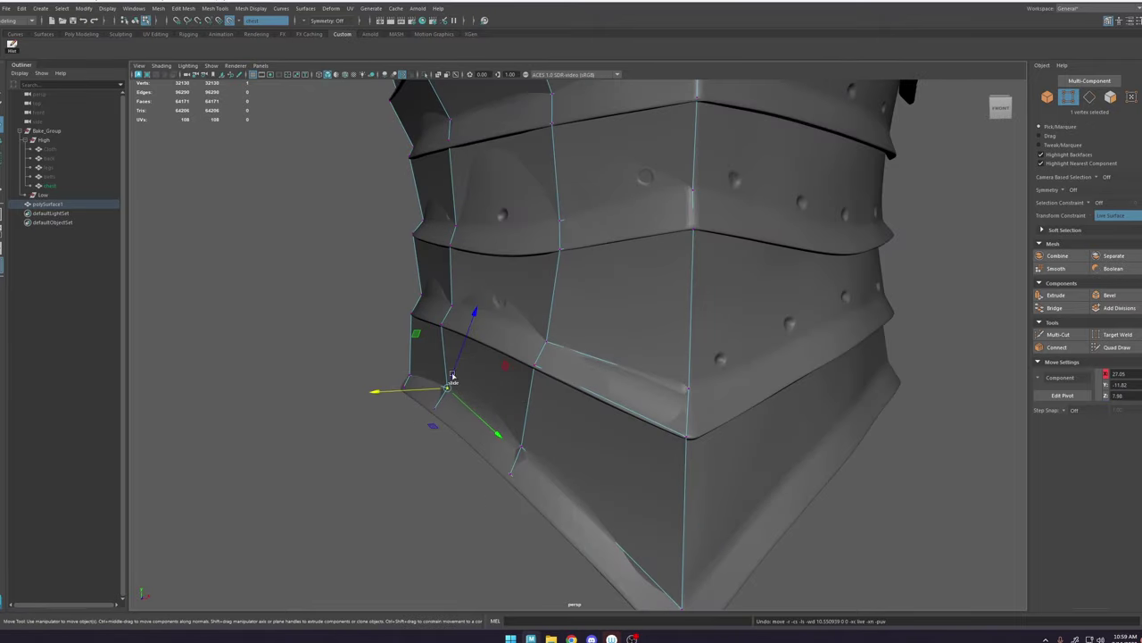
pyautogui.click(232, 22)
pyautogui.moveTo(407, 392); pyautogui.dragTo(415, 393)
pyautogui.keyDown('alt'); pyautogui.moveTo(504, 336); pyautogui.dragTo(562, 344); pyautogui.keyUp('alt')
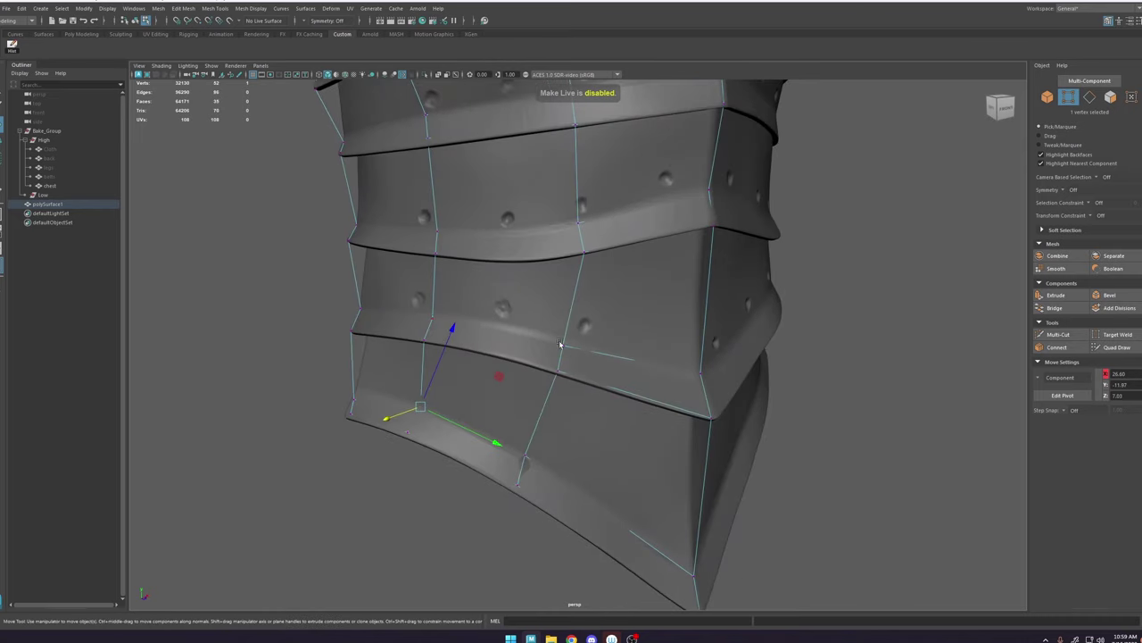
pyautogui.moveTo(562, 345); pyautogui.dragTo(806, 237, button='right')
pyautogui.click(1116, 347)
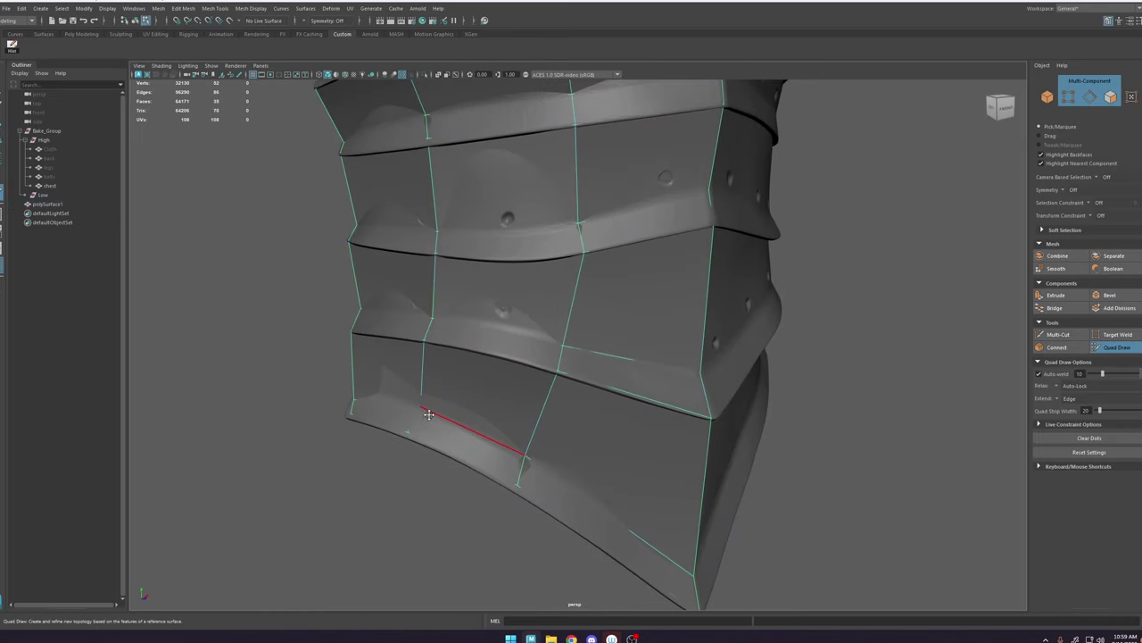
pyautogui.moveTo(415, 421)
pyautogui.mouseDown()
pyautogui.moveTo(398, 402)
pyautogui.moveTo(421, 401)
pyautogui.moveTo(406, 413)
pyautogui.moveTo(599, 390)
pyautogui.moveTo(669, 424)
pyautogui.moveTo(566, 434)
pyautogui.mouseUp()
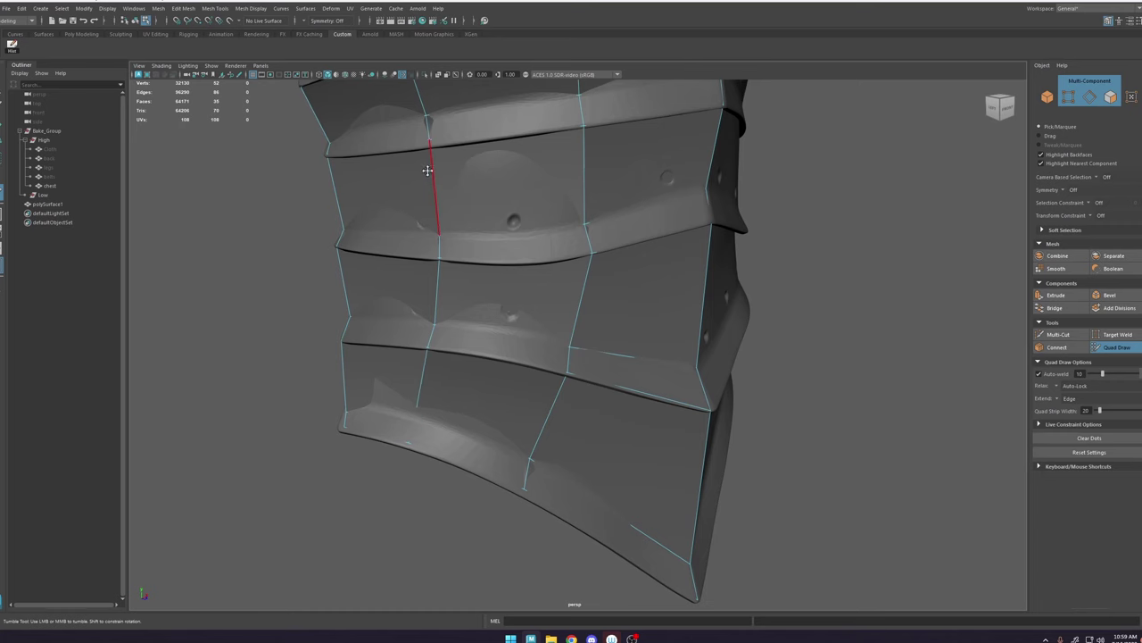
# Step: Make the chest mesh the live surface again and resume Quad Draw
pyautogui.press('w')
pyautogui.moveTo(428, 280); pyautogui.dragTo(461, 258, button='right')
pyautogui.click(402, 139)
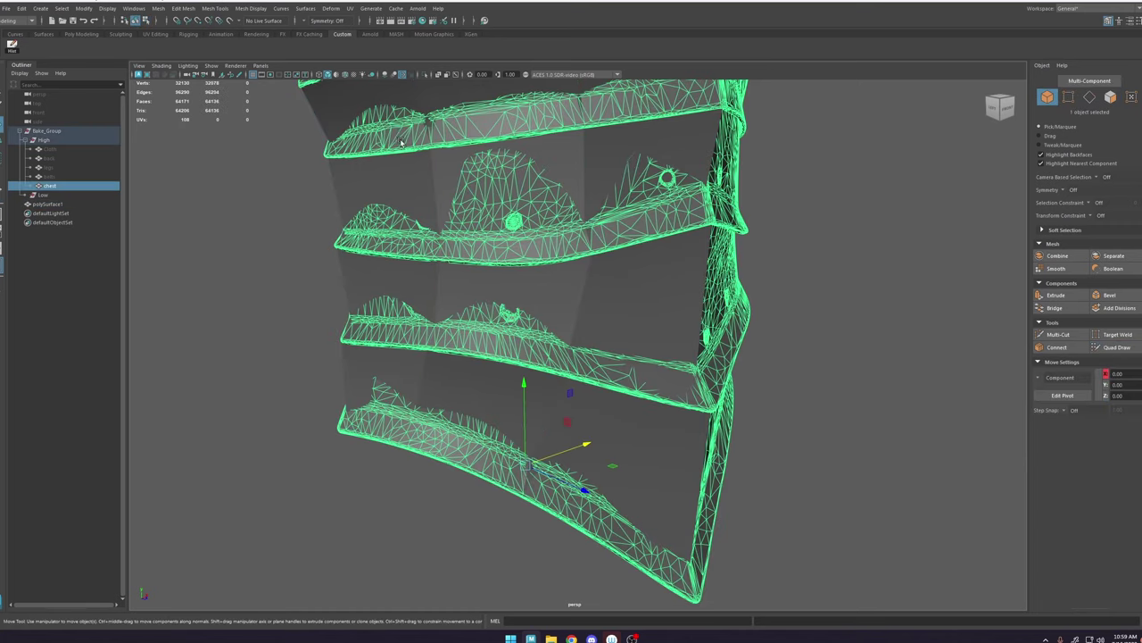
pyautogui.click(229, 22)
pyautogui.click(1117, 346)
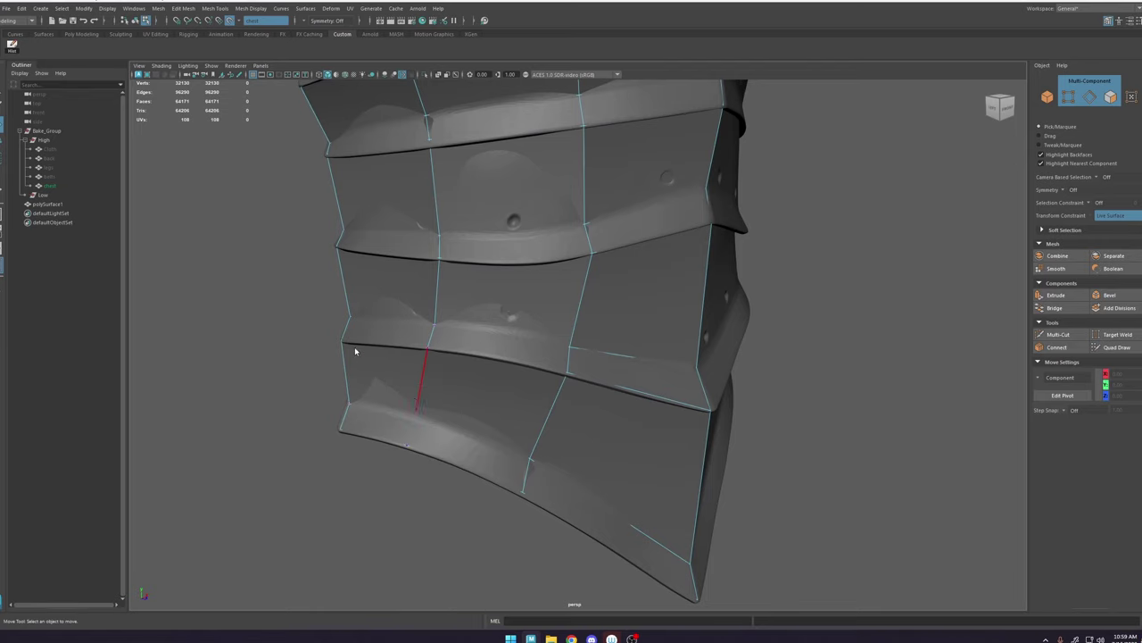
# Step: Nudge the bottom vertex onto the lowest band's edge
pyautogui.press('w')
pyautogui.click(421, 405)
pyautogui.moveTo(396, 412); pyautogui.dragTo(413, 404)
pyautogui.click(1112, 347)
pyautogui.keyDown('alt'); pyautogui.moveTo(393, 397); pyautogui.dragTo(424, 394); pyautogui.keyUp('alt')
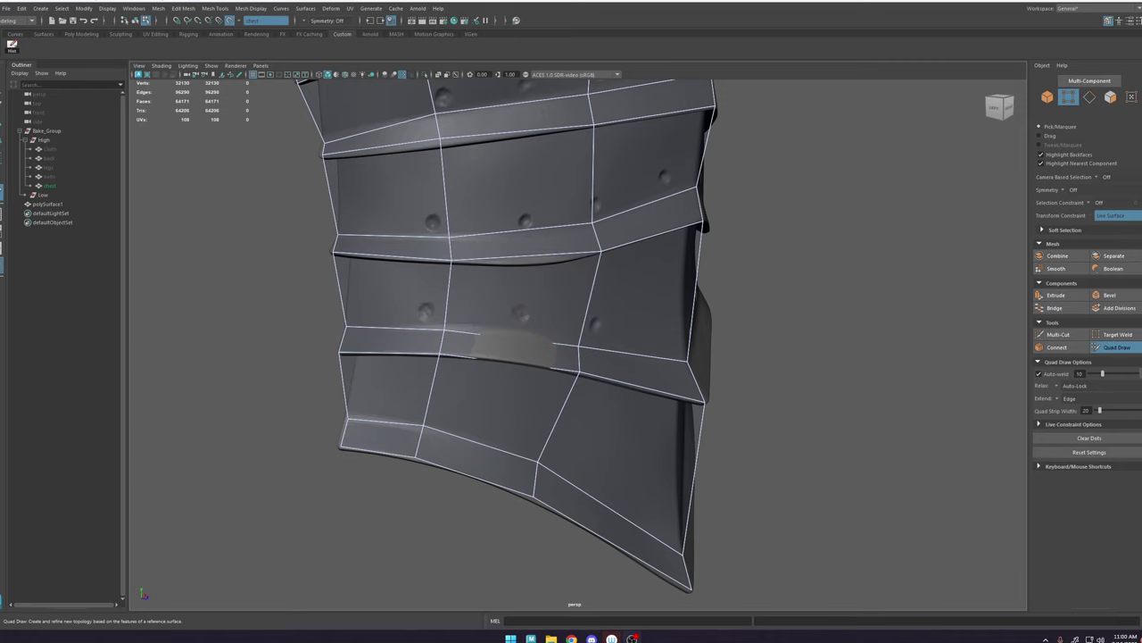
# Step: Delete polySurface1's construction history with the Hist shelf button and open the Modeling Toolkit
pyautogui.keyDown('alt'); pyautogui.moveTo(563, 294); pyautogui.dragTo(550, 311, button='middle'); pyautogui.keyUp('alt')
pyautogui.keyDown('alt'); pyautogui.moveTo(551, 311); pyautogui.dragTo(553, 278); pyautogui.keyUp('alt')
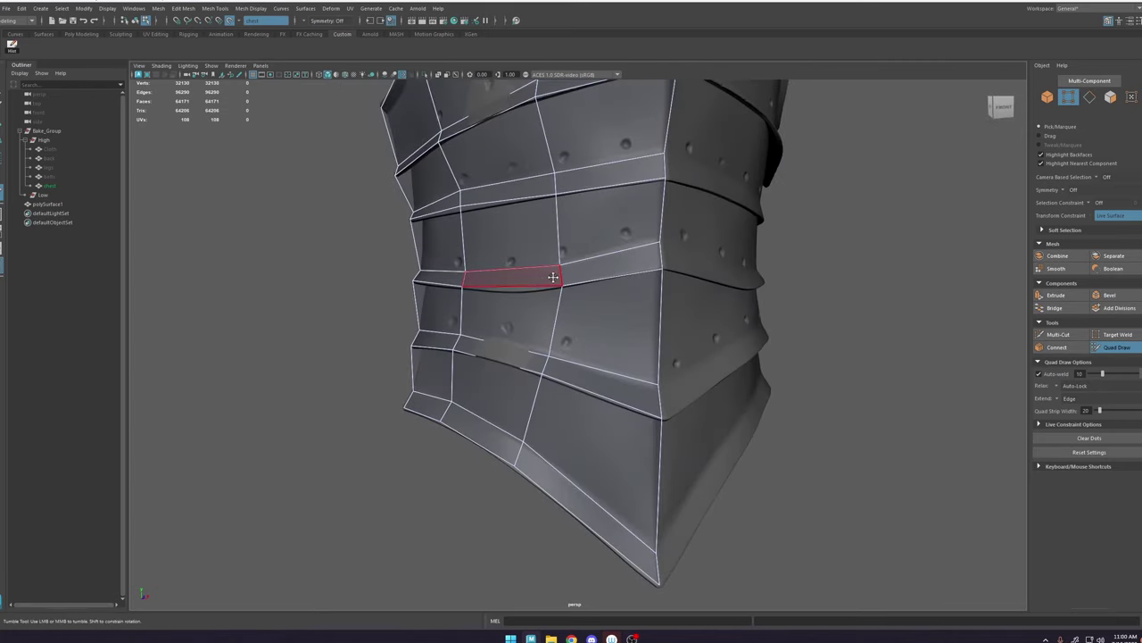
pyautogui.keyDown('alt'); pyautogui.moveTo(554, 278); pyautogui.dragTo(545, 297, button='middle'); pyautogui.keyUp('alt')
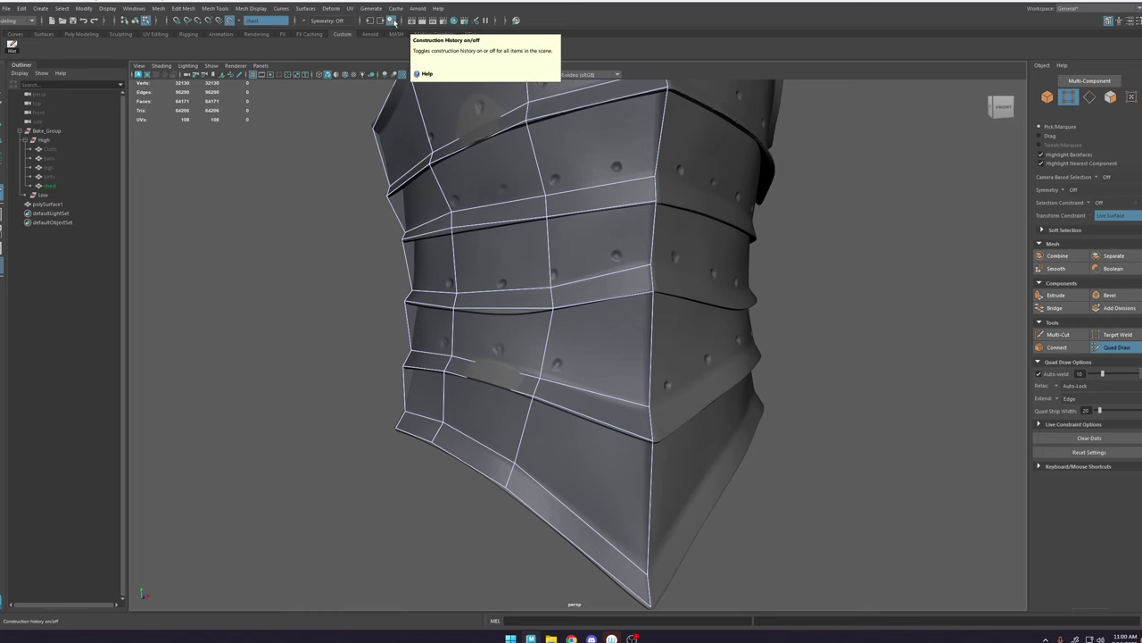
pyautogui.keyDown('alt'); pyautogui.moveTo(773, 323); pyautogui.dragTo(762, 350, button='middle'); pyautogui.keyUp('alt')
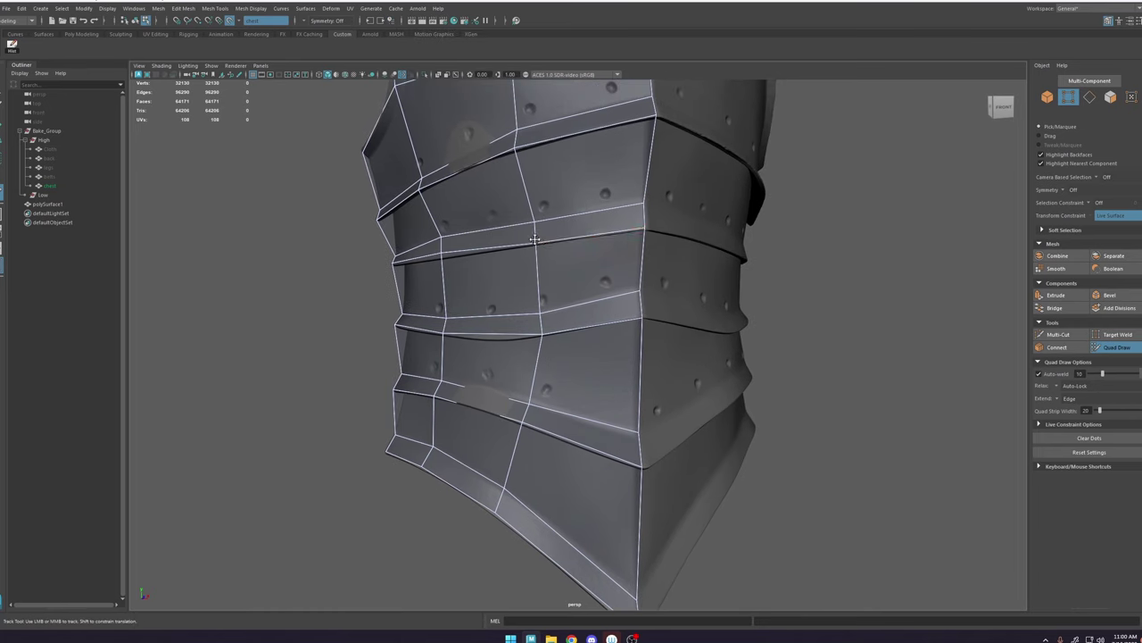
pyautogui.press('w')
pyautogui.moveTo(531, 235); pyautogui.dragTo(667, 173, button='right')
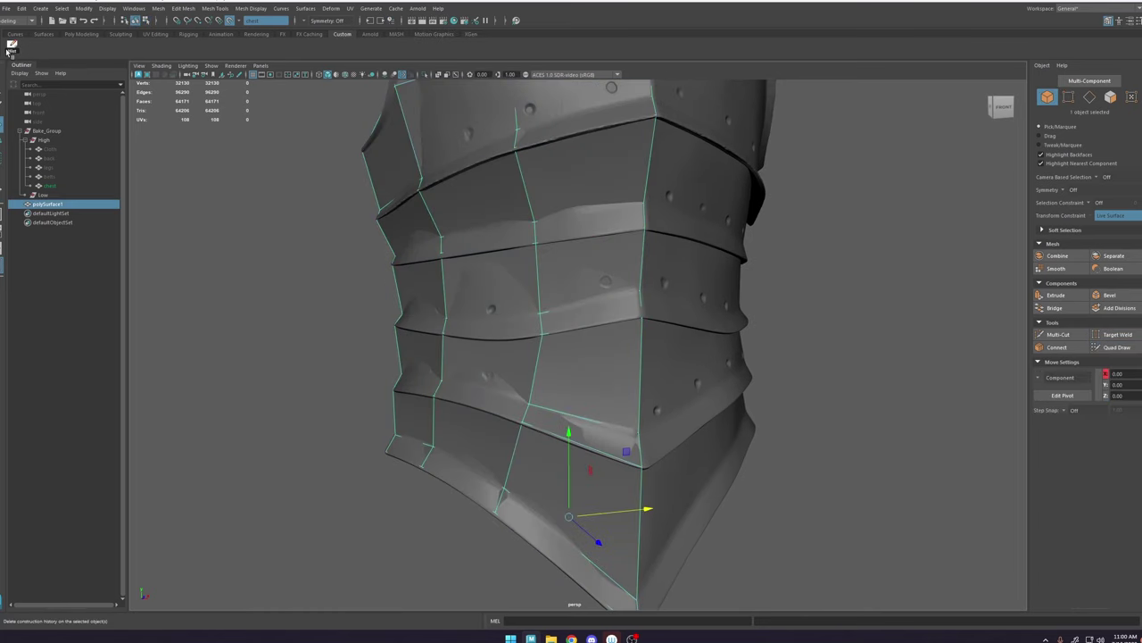
pyautogui.hotkey('ctrl', 'a')
pyautogui.hotkey('ctrl', 'a')
pyautogui.scroll(-3, 1091, 221)
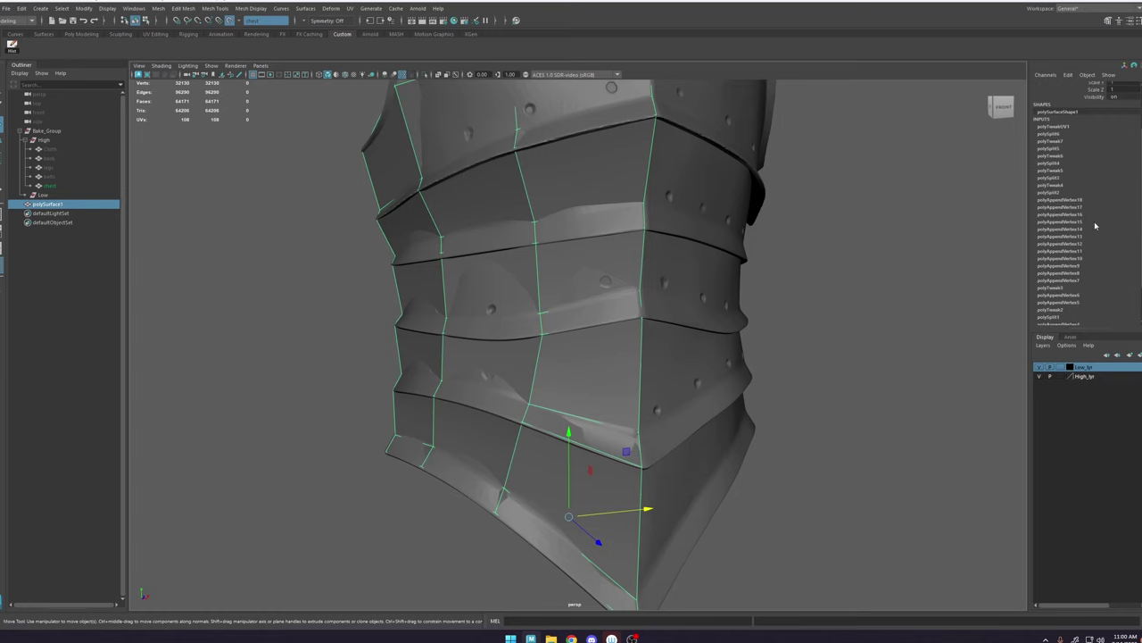
pyautogui.scroll(-2, 1095, 226)
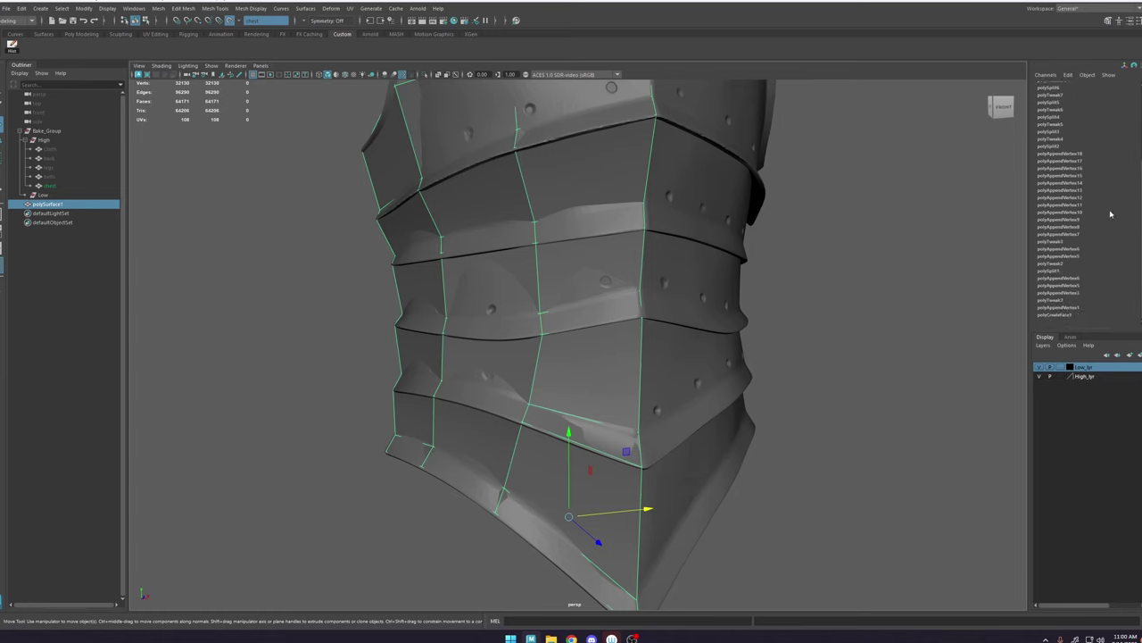
pyautogui.click(14, 45)
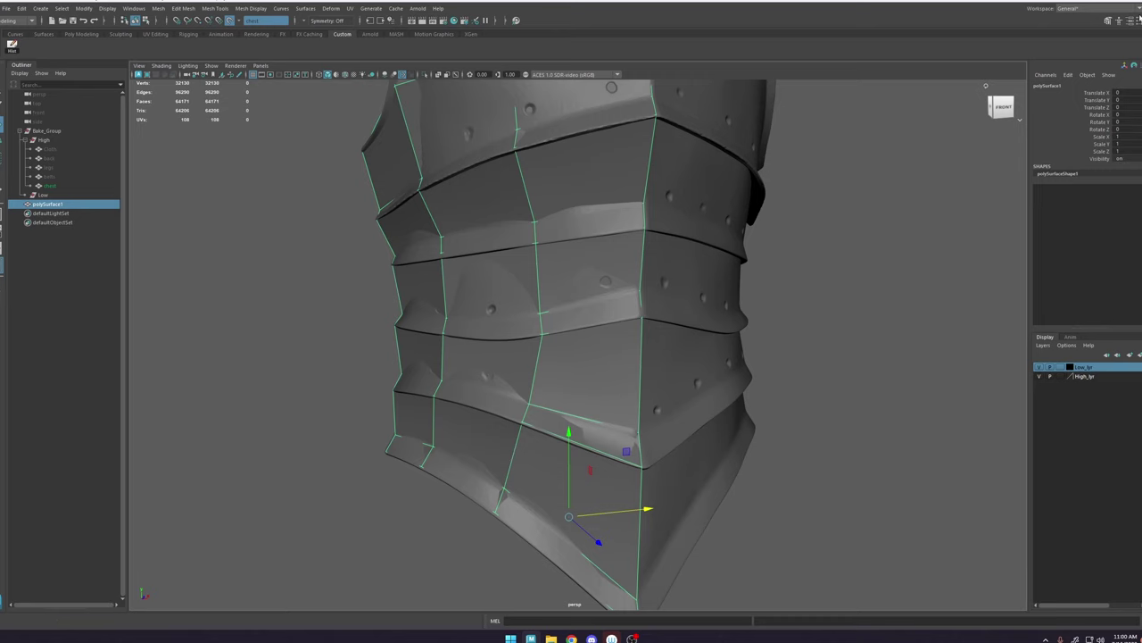
pyautogui.click(1109, 21)
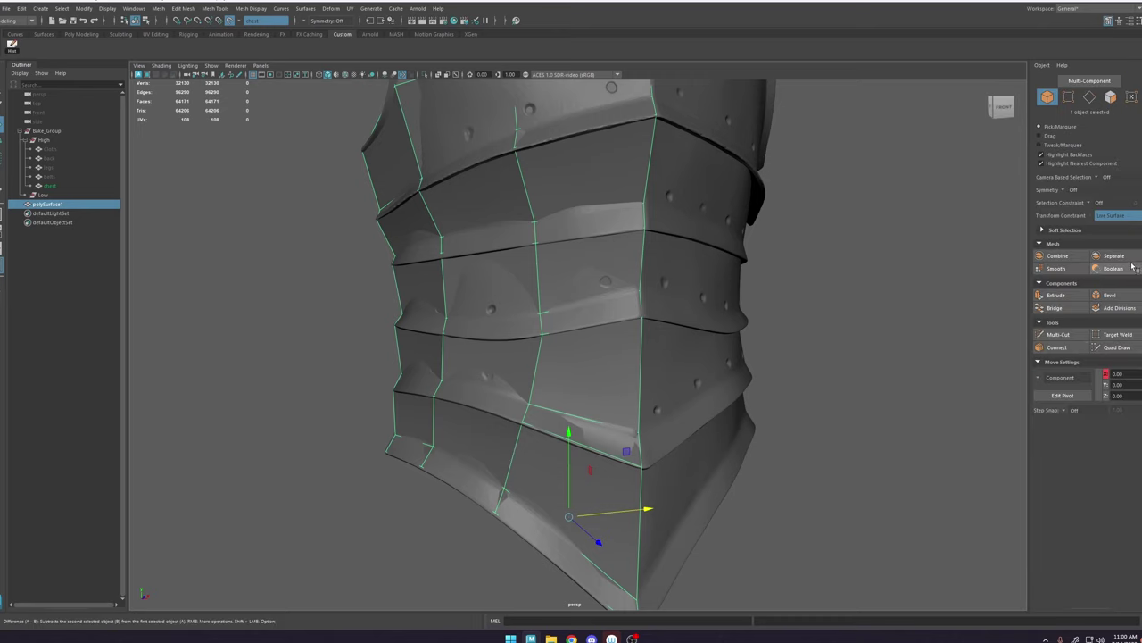
# Step: Add an edge loop under the neckline and pull that row's corner vertices into place
pyautogui.click(1116, 347)
pyautogui.keyDown('alt'); pyautogui.moveTo(500, 258); pyautogui.dragTo(536, 392, button='middle'); pyautogui.keyUp('alt')
pyautogui.keyDown('alt'); pyautogui.moveTo(447, 375); pyautogui.dragTo(464, 420); pyautogui.keyUp('alt')
pyautogui.keyDown('alt'); pyautogui.moveTo(499, 224); pyautogui.dragTo(517, 384, button='middle'); pyautogui.keyUp('alt')
pyautogui.keyDown('ctrl'); pyautogui.click(508, 208); pyautogui.keyUp('ctrl')
pyautogui.moveTo(583, 213); pyautogui.dragTo(584, 220)
pyautogui.moveTo(684, 214); pyautogui.dragTo(682, 222)
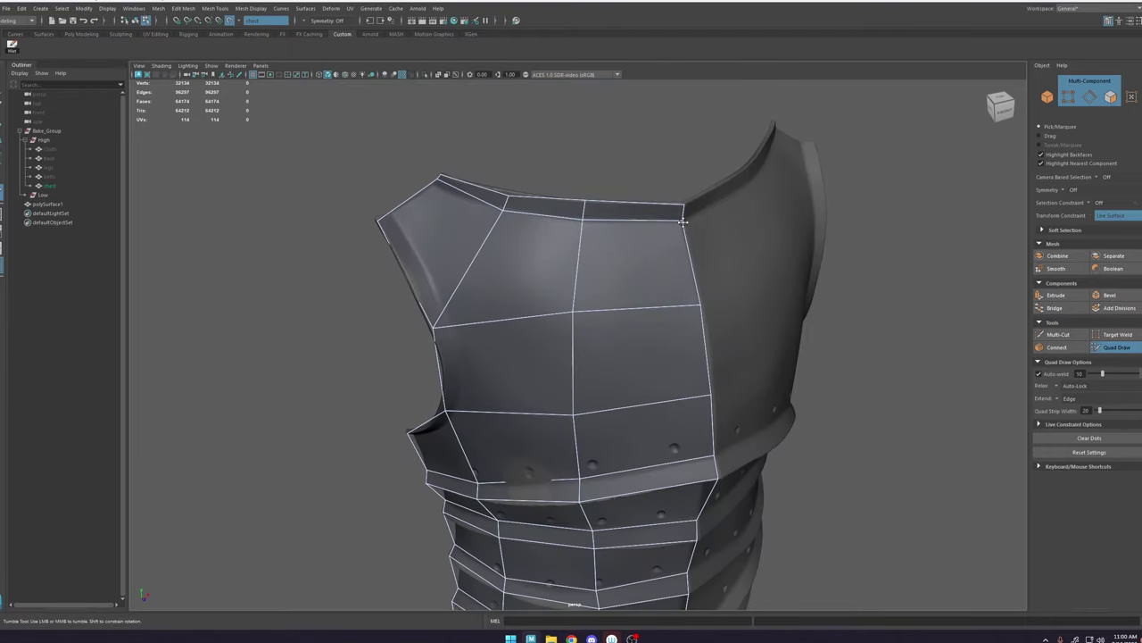
pyautogui.moveTo(439, 181); pyautogui.dragTo(435, 189)
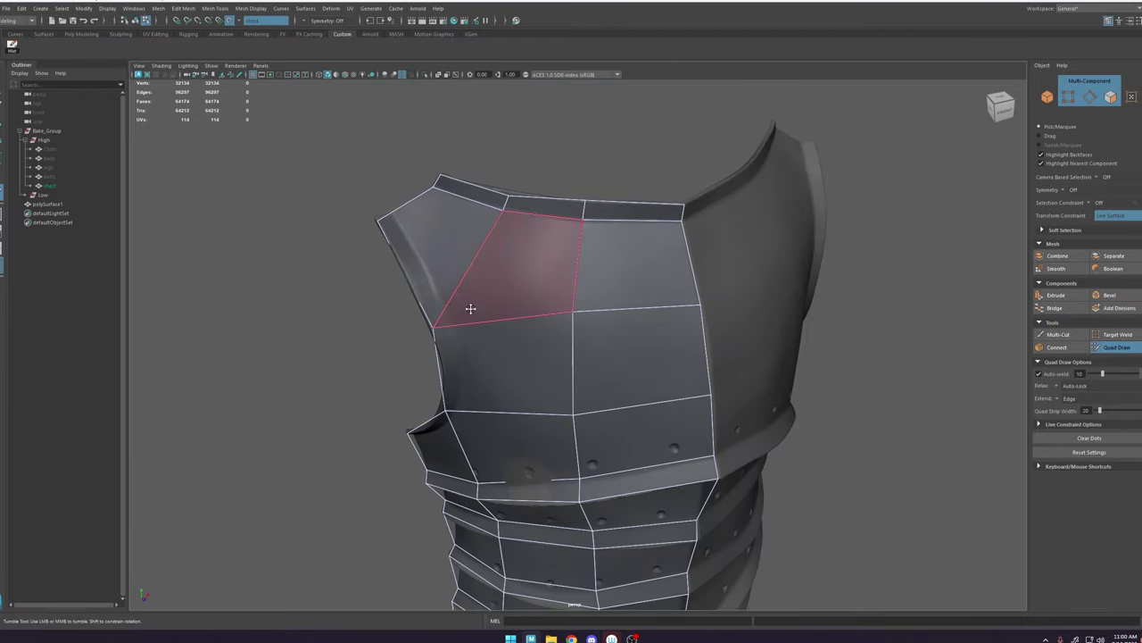
# Step: Multi-Cut a new edge running down the armhole edge and commit it
pyautogui.click(1058, 334)
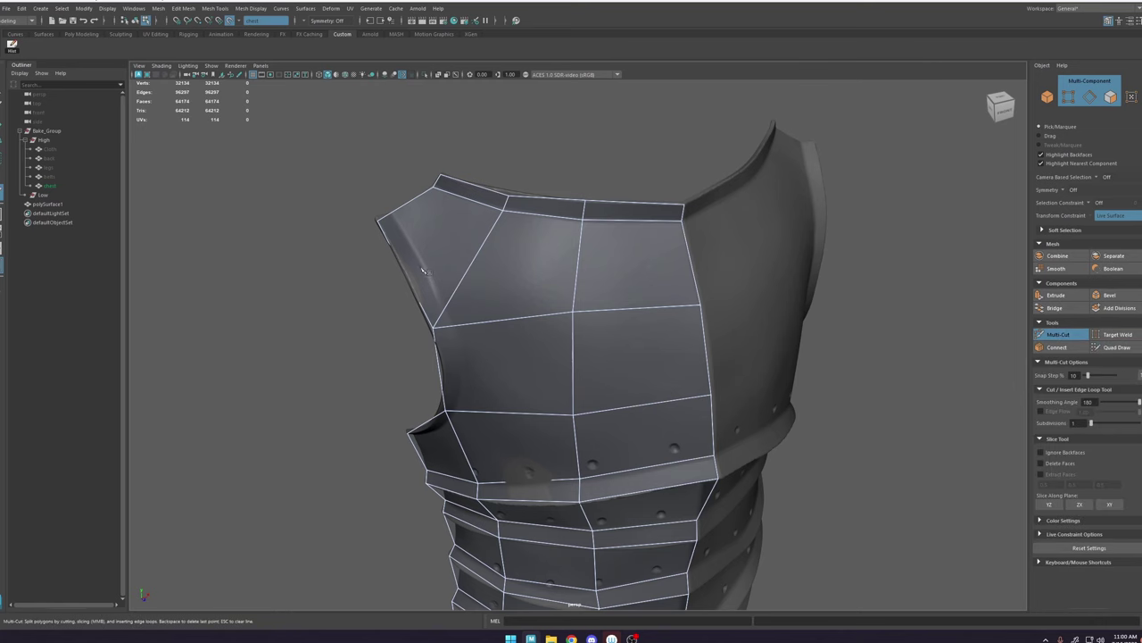
pyautogui.click(396, 211)
pyautogui.click(445, 308)
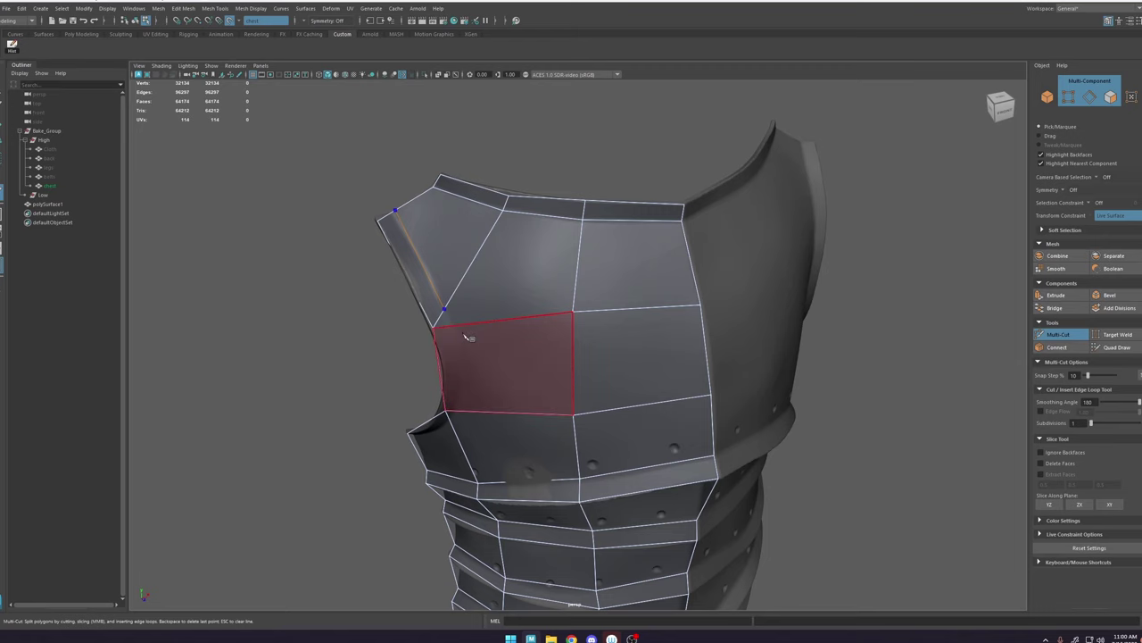
pyautogui.click(452, 326)
pyautogui.keyDown('alt'); pyautogui.moveTo(453, 339); pyautogui.dragTo(489, 342); pyautogui.keyUp('alt')
pyautogui.click(473, 386)
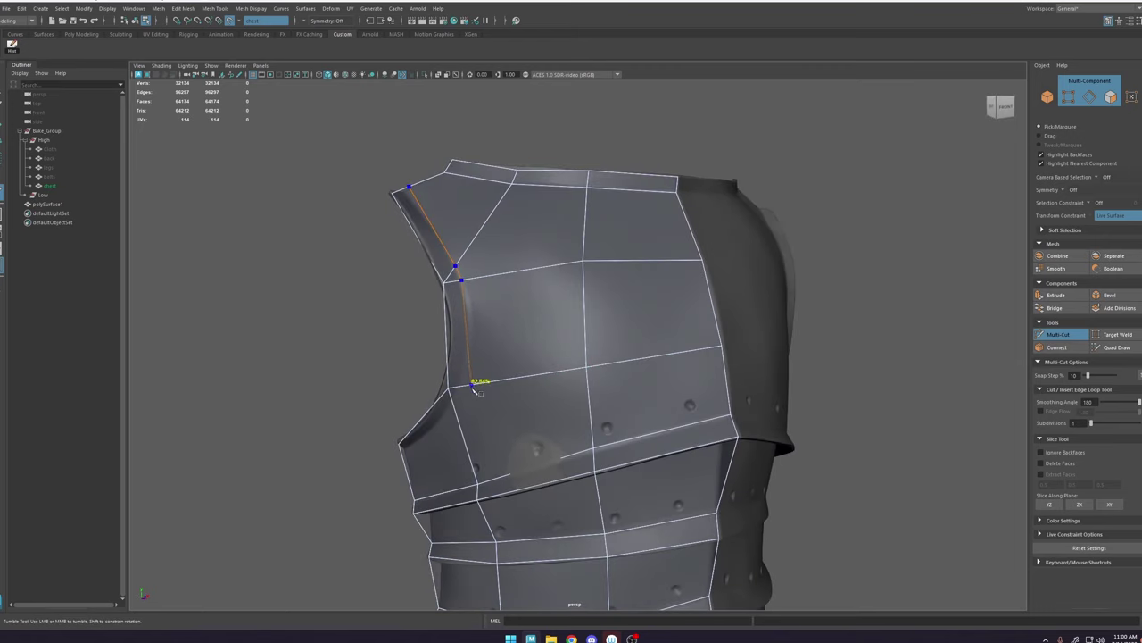
pyautogui.moveTo(472, 386); pyautogui.dragTo(464, 388)
pyautogui.moveTo(475, 462); pyautogui.dragTo(431, 441)
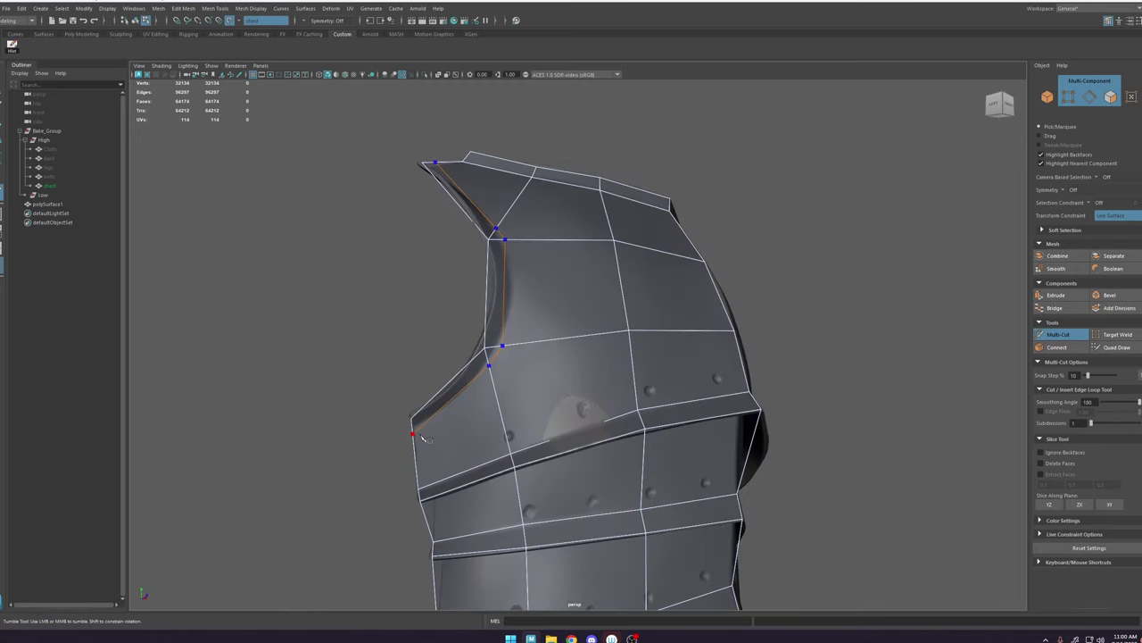
pyautogui.click(421, 436)
pyautogui.rightClick(421, 435)
# Step: Realign, weld and straighten the vertices along the armhole
pyautogui.click(1124, 347)
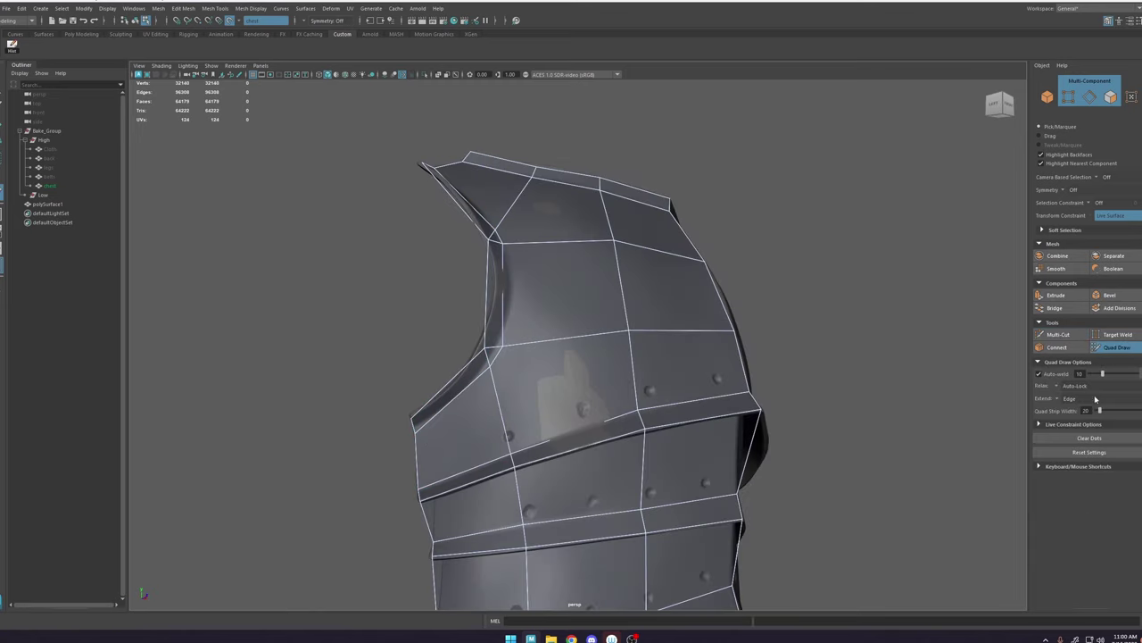
pyautogui.moveTo(638, 323)
pyautogui.keyDown('alt'); pyautogui.mouseDown()
pyautogui.moveTo(539, 293)
pyautogui.moveTo(444, 310)
pyautogui.moveTo(459, 286)
pyautogui.moveTo(464, 294)
pyautogui.mouseUp(); pyautogui.keyUp('alt')
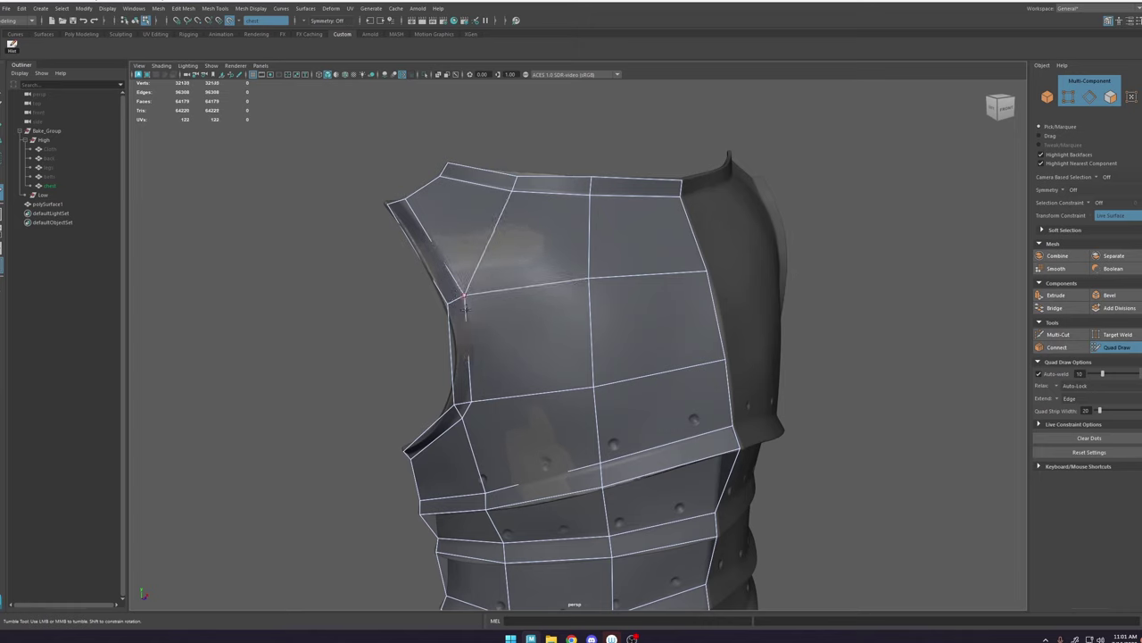
pyautogui.moveTo(472, 402)
pyautogui.mouseDown()
pyautogui.moveTo(463, 416)
pyautogui.moveTo(468, 401)
pyautogui.moveTo(454, 400)
pyautogui.mouseUp()
pyautogui.moveTo(465, 295)
pyautogui.mouseDown()
pyautogui.moveTo(451, 302)
pyautogui.moveTo(466, 301)
pyautogui.moveTo(456, 294)
pyautogui.mouseUp()
pyautogui.scroll(-10, 419, 230)
pyautogui.keyDown('alt'); pyautogui.moveTo(656, 332); pyautogui.dragTo(591, 344); pyautogui.keyUp('alt')
pyautogui.scroll(10, 590, 341)
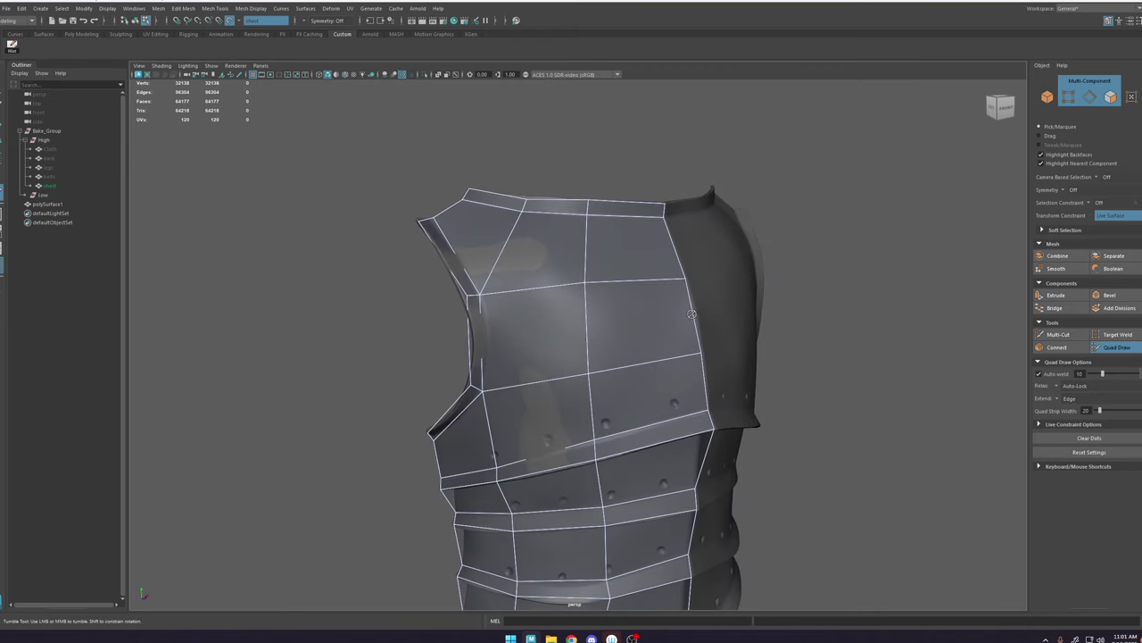
# Step: Multi-Cut a horizontal edge loop across the chest panel
pyautogui.click(1057, 335)
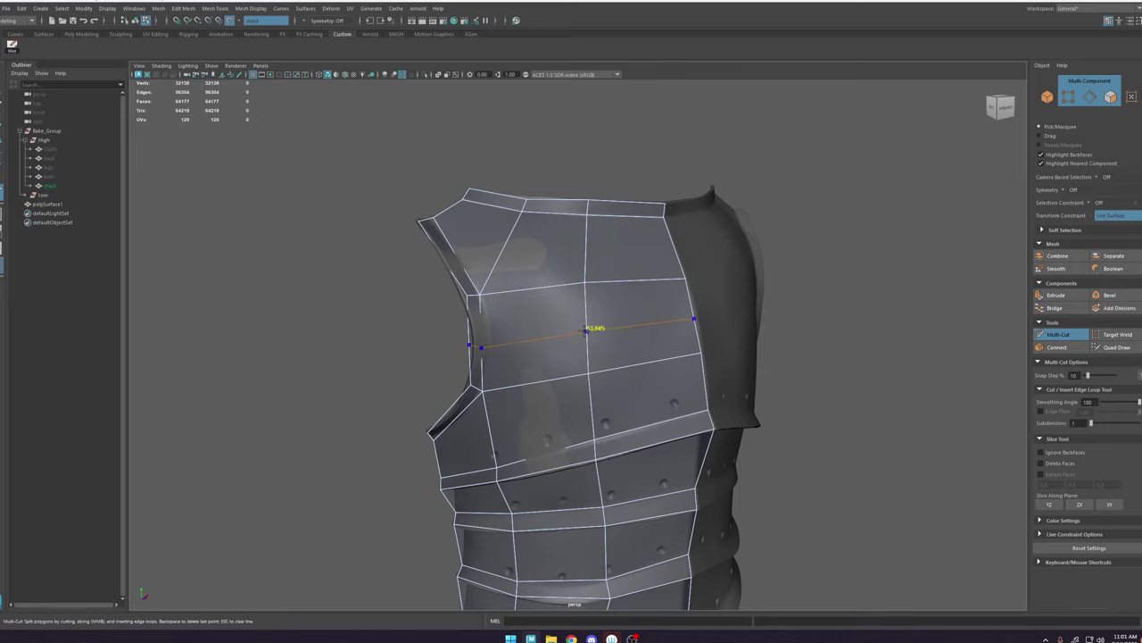
pyautogui.keyDown('ctrl'); pyautogui.click(586, 329); pyautogui.keyUp('ctrl')
pyautogui.keyDown('alt'); pyautogui.moveTo(598, 337); pyautogui.dragTo(641, 339); pyautogui.keyUp('alt')
pyautogui.scroll(5, 644, 341)
pyautogui.click(1112, 347)
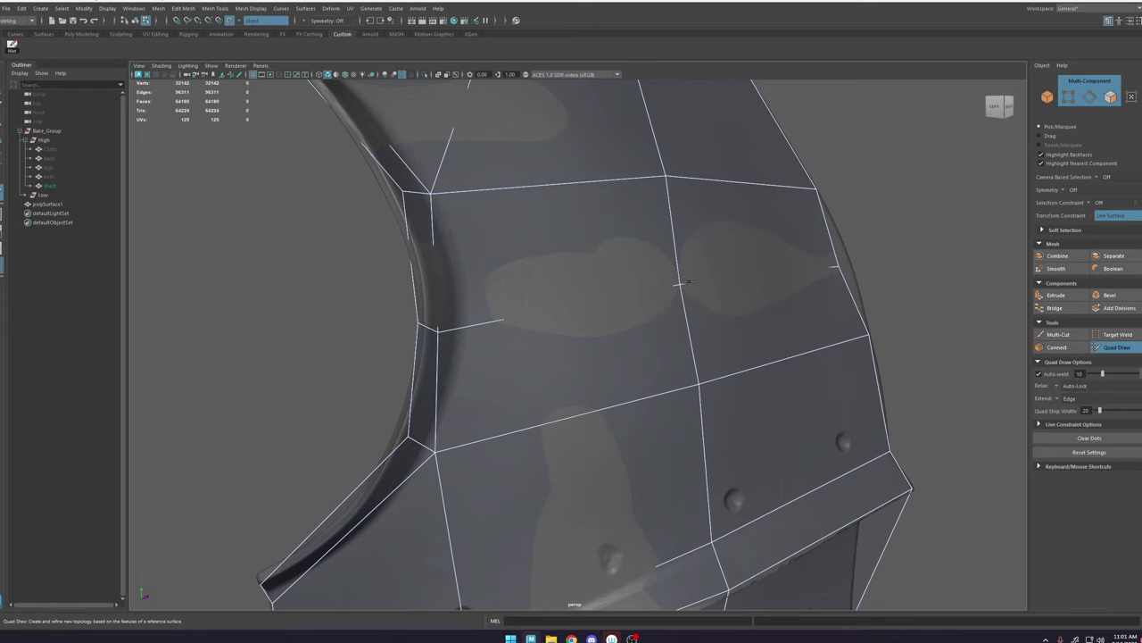
# Step: Nudge chest-panel vertices with Move, pushing the right edge outward and sliding the armhole rim vertices
pyautogui.press('w')
pyautogui.moveTo(682, 276); pyautogui.dragTo(654, 275, button='right')
pyautogui.click(681, 285)
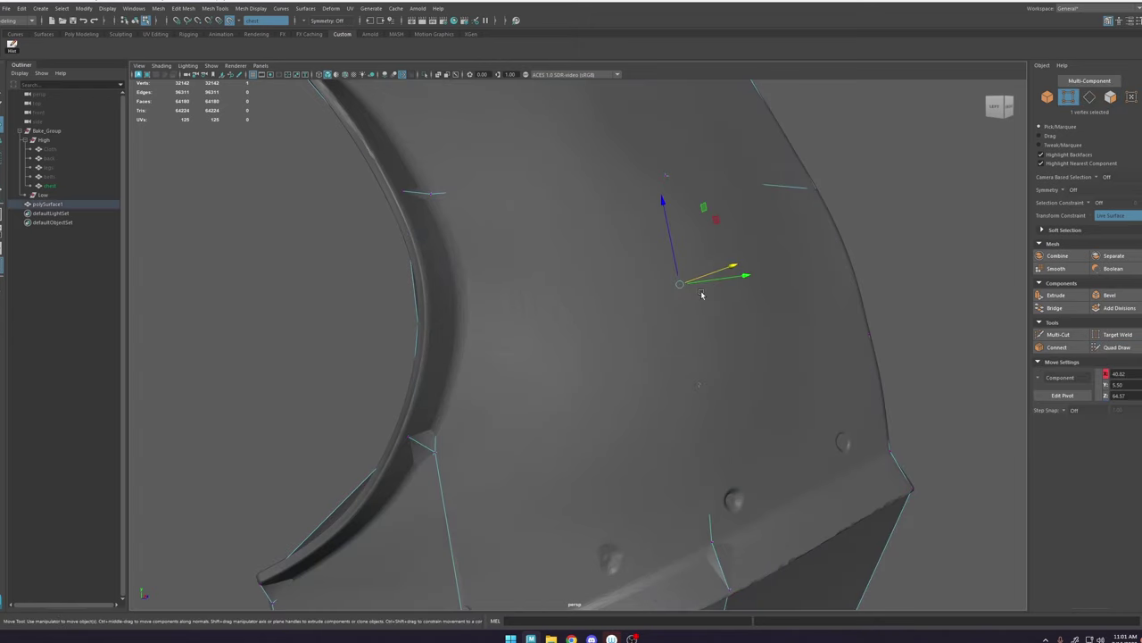
pyautogui.moveTo(718, 273); pyautogui.dragTo(729, 269)
pyautogui.click(836, 266)
pyautogui.moveTo(874, 253); pyautogui.dragTo(885, 248)
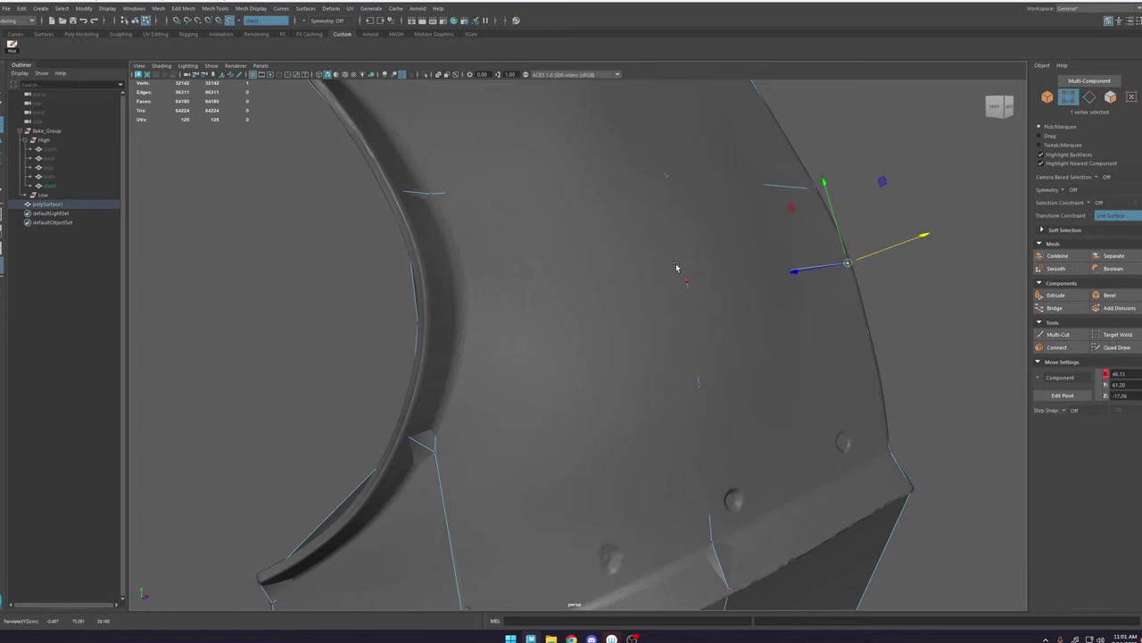
pyautogui.click(441, 331)
pyautogui.moveTo(475, 335)
pyautogui.mouseDown()
pyautogui.moveTo(486, 336)
pyautogui.moveTo(429, 309)
pyautogui.mouseUp()
pyautogui.click(421, 324)
# Step: Slide the rim vertex and an interior chest vertex upward in Quad Draw
pyautogui.click(1116, 346)
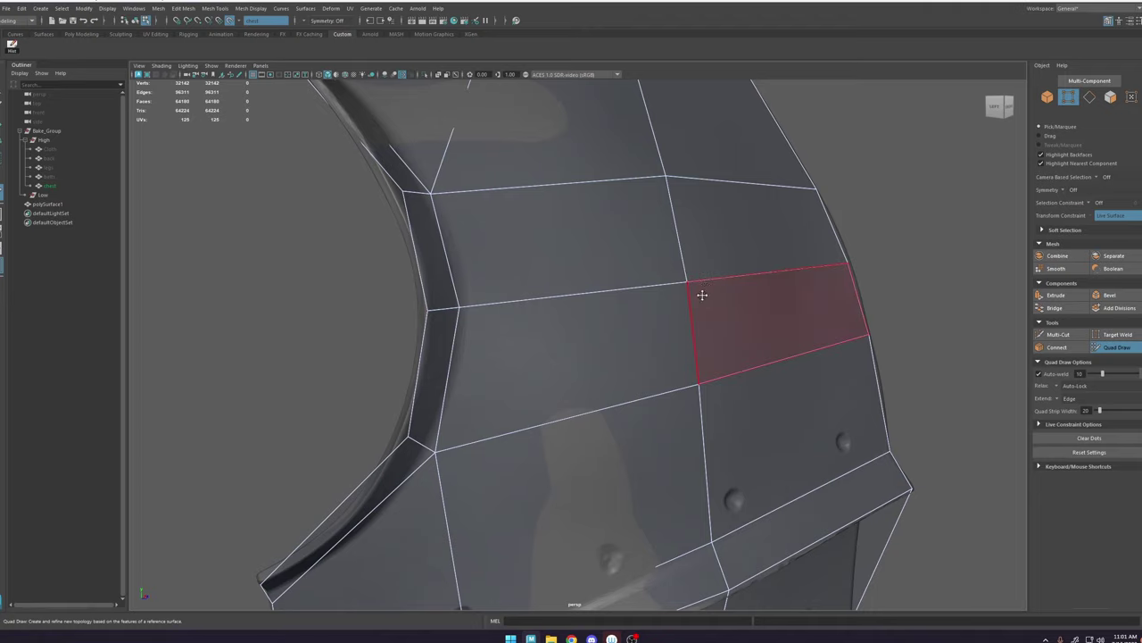
pyautogui.moveTo(687, 282); pyautogui.dragTo(691, 275)
pyautogui.keyDown('alt'); pyautogui.moveTo(710, 302); pyautogui.dragTo(634, 202, button='right'); pyautogui.keyUp('alt')
pyautogui.keyDown('alt'); pyautogui.moveTo(634, 201); pyautogui.dragTo(721, 339); pyautogui.keyUp('alt')
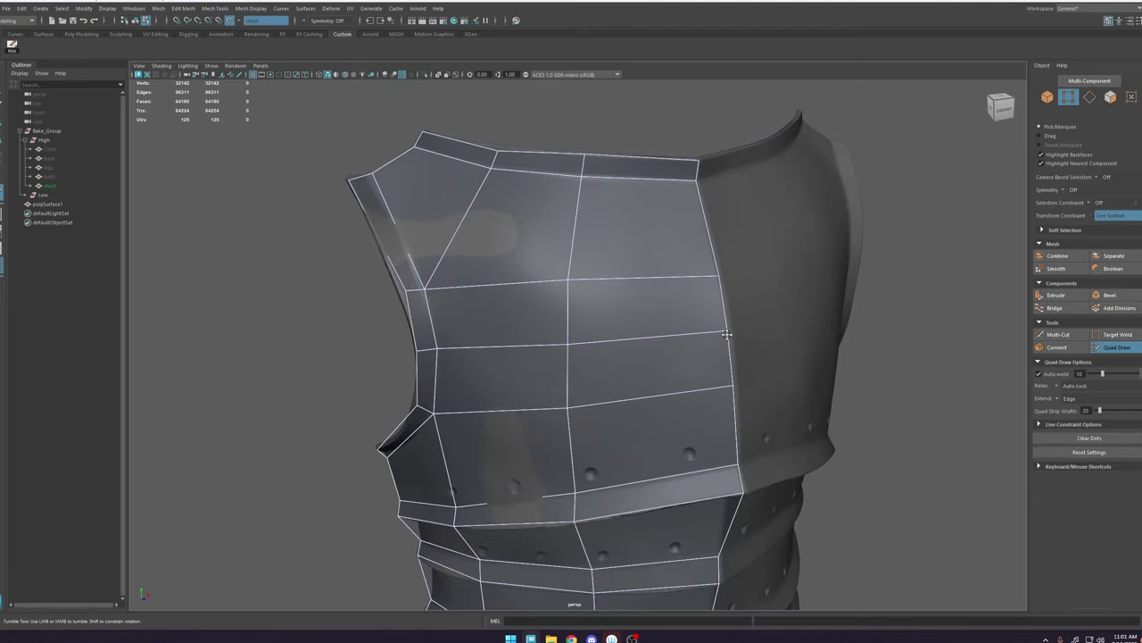
pyautogui.moveTo(706, 385)
pyautogui.keyDown('alt'); pyautogui.mouseDown(button='right')
pyautogui.moveTo(576, 222)
pyautogui.moveTo(679, 303)
pyautogui.mouseUp(button='right'); pyautogui.keyUp('alt')
# Step: Multi-Cut two new edge loops across the upper chest
pyautogui.hotkey('ctrl', 'shift', 'x')
pyautogui.keyDown('alt'); pyautogui.moveTo(478, 210); pyautogui.dragTo(508, 179); pyautogui.keyUp('alt')
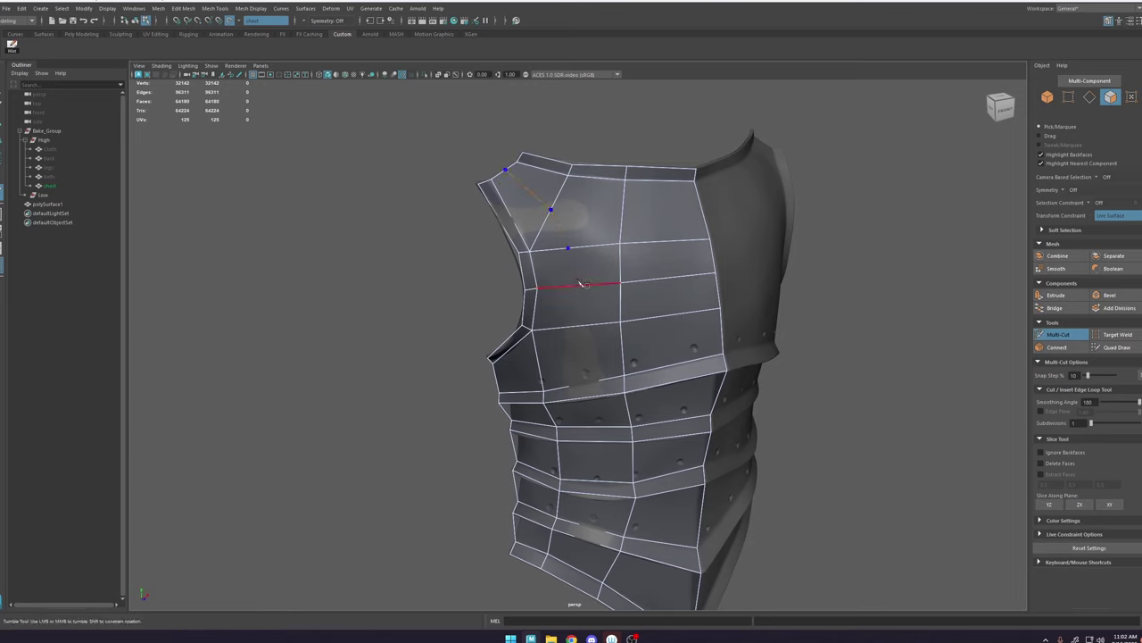
pyautogui.click(578, 325)
pyautogui.rightClick(640, 358)
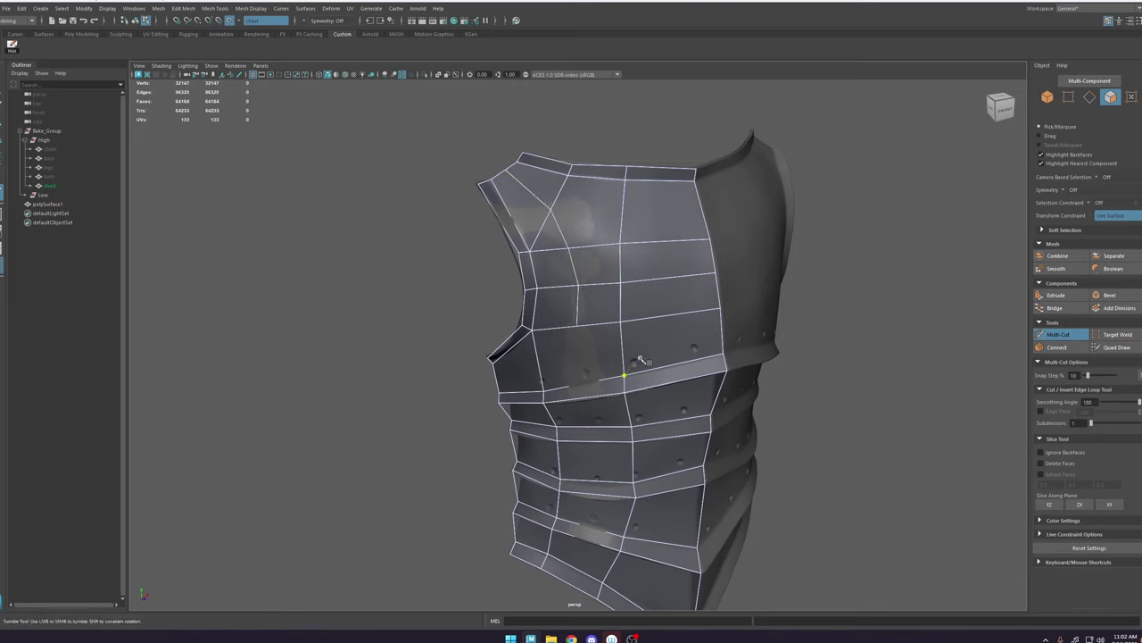
pyautogui.click(1116, 347)
pyautogui.hotkey('ctrl', 'shift', 'x')
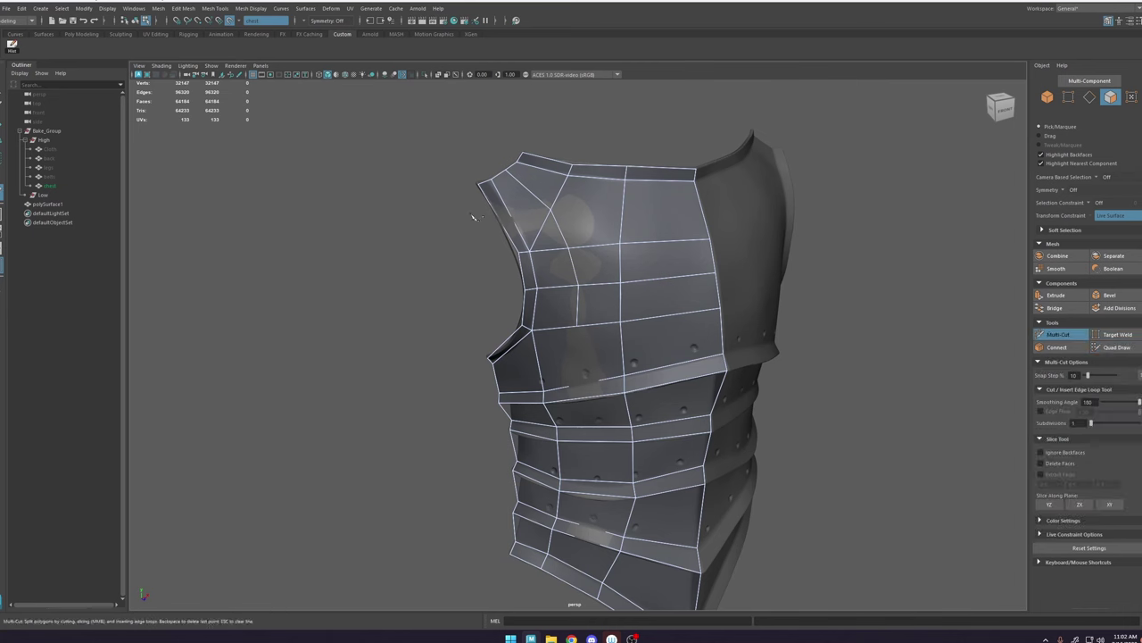
pyautogui.keyDown('ctrl'); pyautogui.click(520, 212); pyautogui.keyUp('ctrl')
pyautogui.keyDown('alt'); pyautogui.moveTo(519, 212); pyautogui.dragTo(545, 219); pyautogui.keyUp('alt')
pyautogui.hotkey('ctrl', 'shift', 'q')
# Step: Check the new loop in wireframe view, selecting three upper-chest vertices
pyautogui.press('w')
pyautogui.click(574, 258)
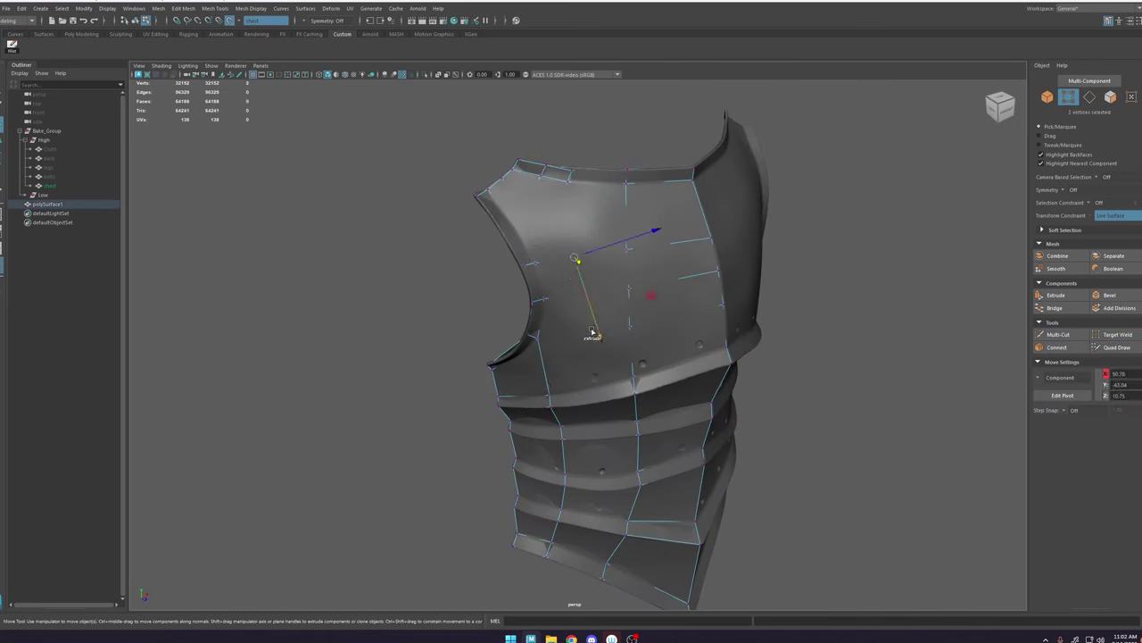
pyautogui.press('4')
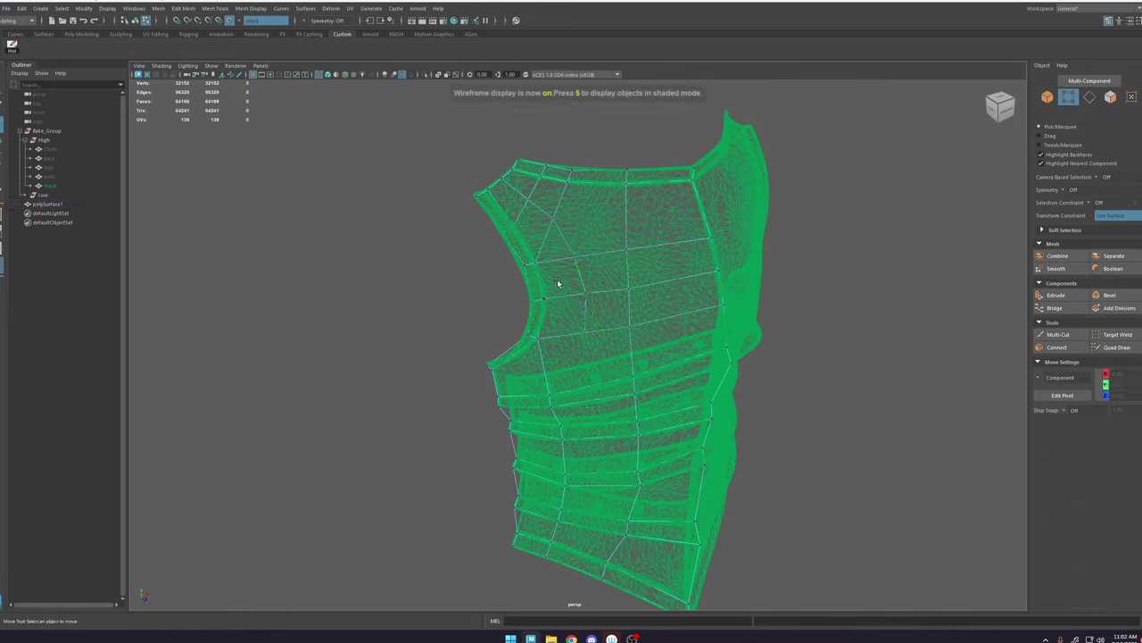
pyautogui.keyDown('shift'); pyautogui.click(584, 337); pyautogui.keyUp('shift')
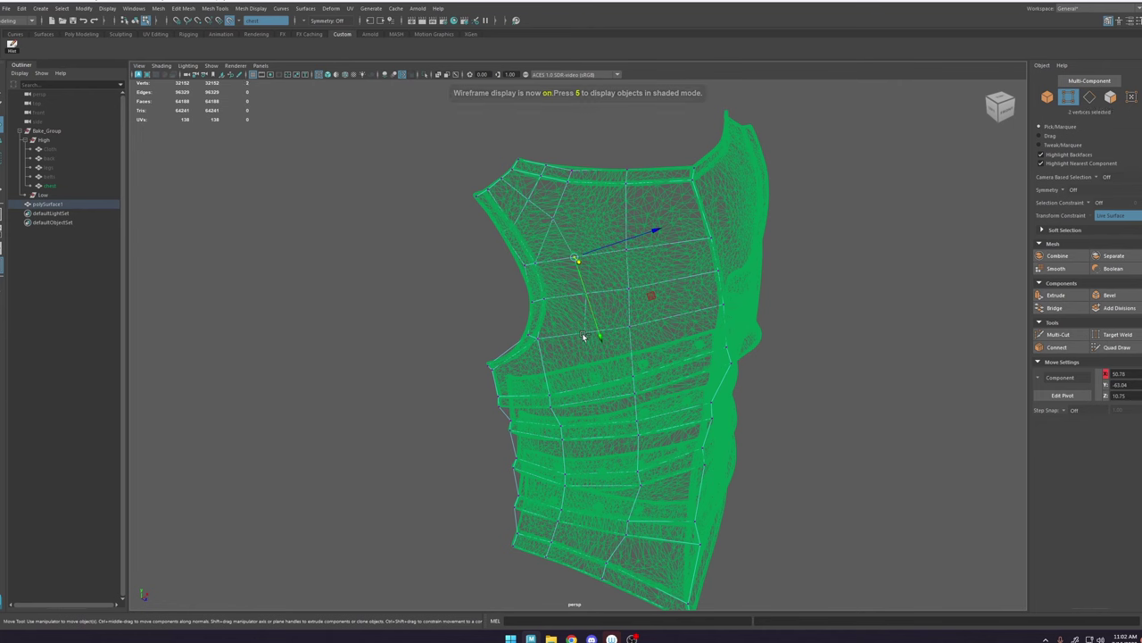
pyautogui.doubleClick(586, 336)
pyautogui.click(587, 336)
pyautogui.keyDown('shift'); pyautogui.click(575, 261); pyautogui.keyUp('shift')
pyautogui.keyDown('shift'); pyautogui.click(587, 293); pyautogui.keyUp('shift')
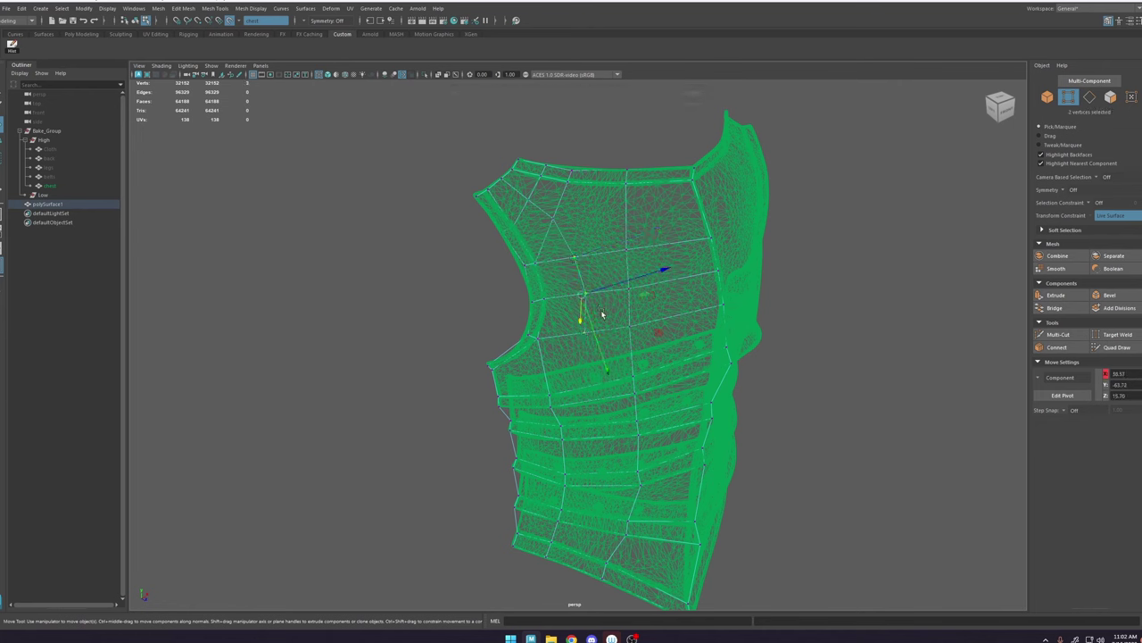
pyautogui.keyDown('alt'); pyautogui.moveTo(600, 308); pyautogui.dragTo(624, 313); pyautogui.keyUp('alt')
# Step: Back in shaded view, nudge a chest vertex slightly upward with Quad Draw
pyautogui.press('6')
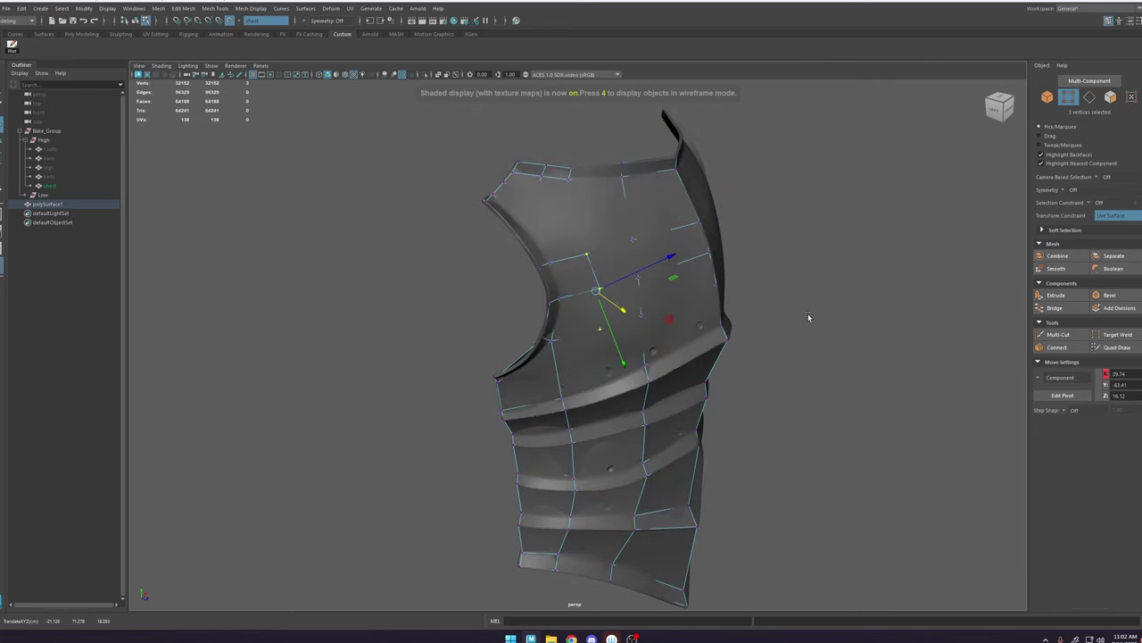
pyautogui.click(1116, 346)
pyautogui.moveTo(589, 250); pyautogui.dragTo(586, 247)
pyautogui.keyDown('alt'); pyautogui.moveTo(650, 265); pyautogui.dragTo(787, 282); pyautogui.keyUp('alt')
# Step: Cut a horizontal edge across the upper chest and a vertical one to the collar, then nudge the collar vertex
pyautogui.click(1053, 334)
pyautogui.click(704, 212)
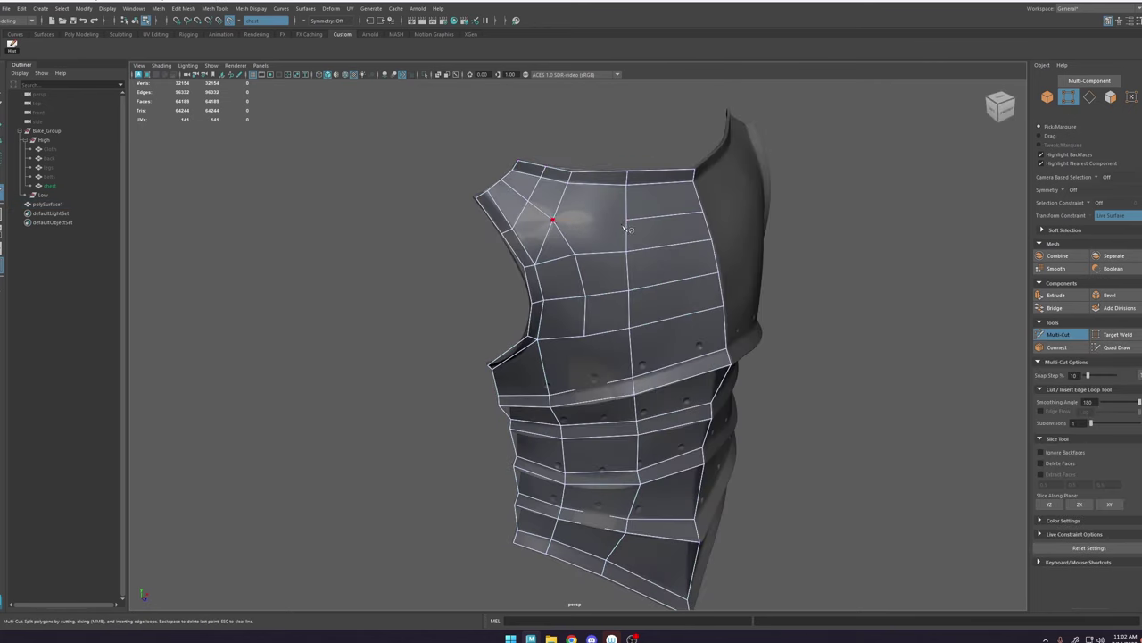
pyautogui.click(554, 221)
pyautogui.click(1116, 347)
pyautogui.click(1057, 335)
pyautogui.click(584, 255)
pyautogui.click(598, 171)
pyautogui.click(1116, 347)
pyautogui.press('w')
pyautogui.click(505, 232)
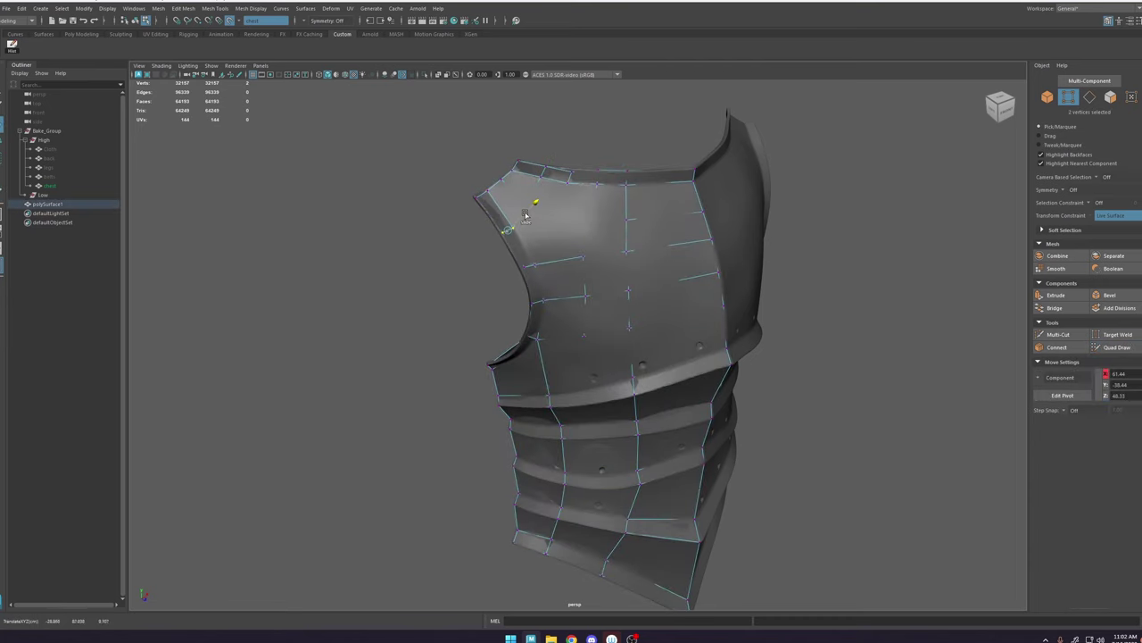
pyautogui.moveTo(525, 214); pyautogui.dragTo(529, 211)
pyautogui.click(1116, 346)
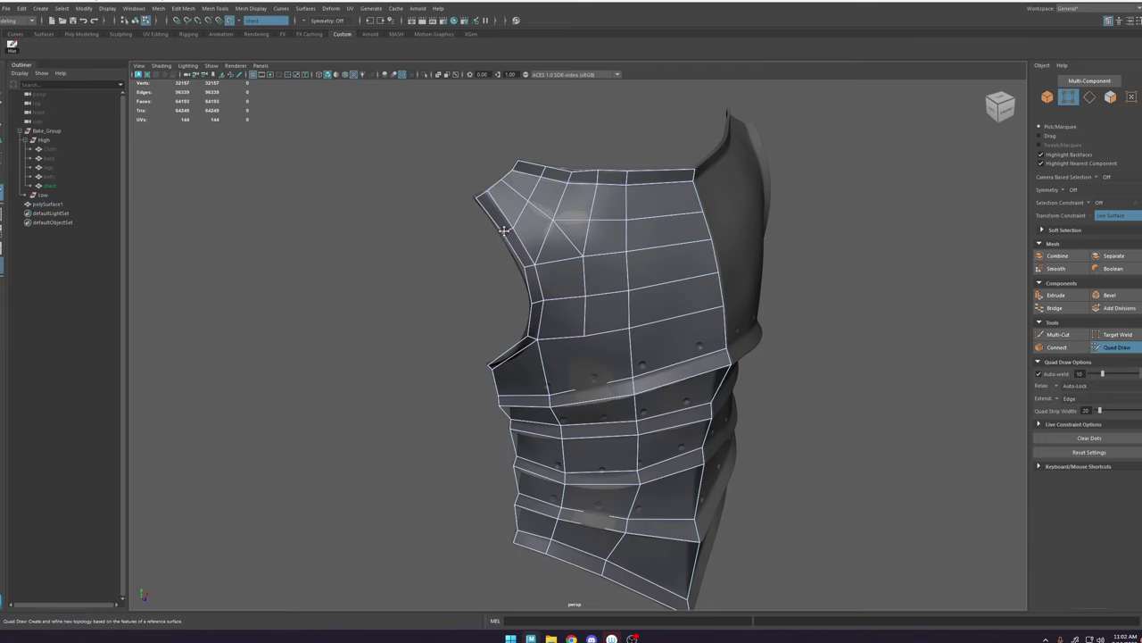
# Step: Add a vertical edge loop running across the lower bands
pyautogui.moveTo(543, 249)
pyautogui.keyDown('alt'); pyautogui.mouseDown()
pyautogui.moveTo(533, 238)
pyautogui.moveTo(579, 232)
pyautogui.mouseUp(); pyautogui.keyUp('alt')
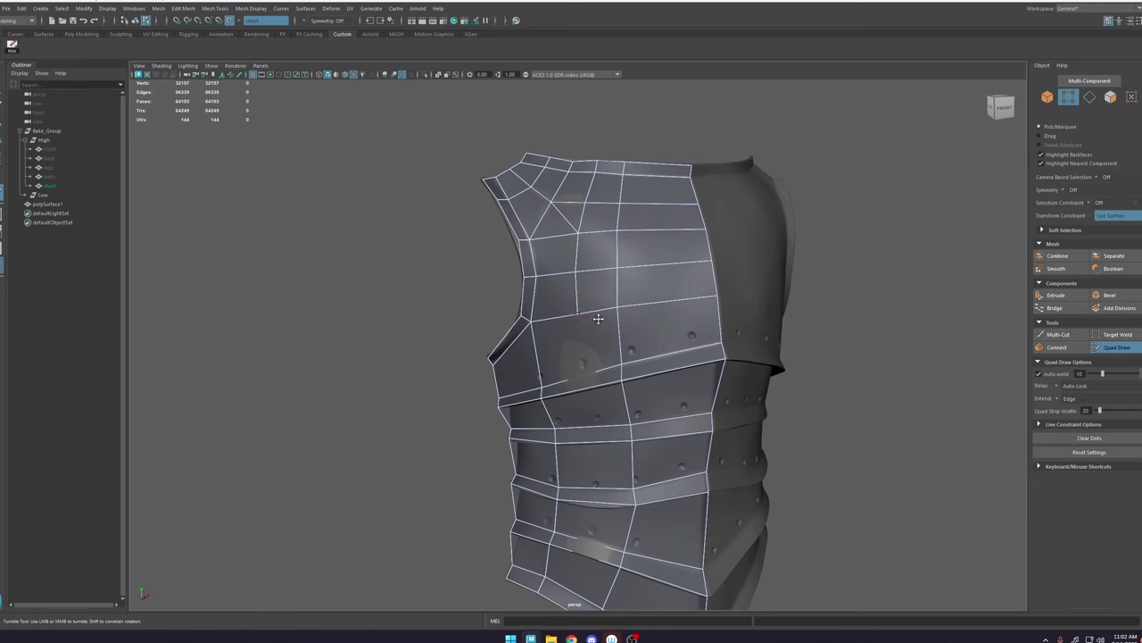
pyautogui.keyDown('alt'); pyautogui.moveTo(598, 312); pyautogui.dragTo(584, 206, button='middle'); pyautogui.keyUp('alt')
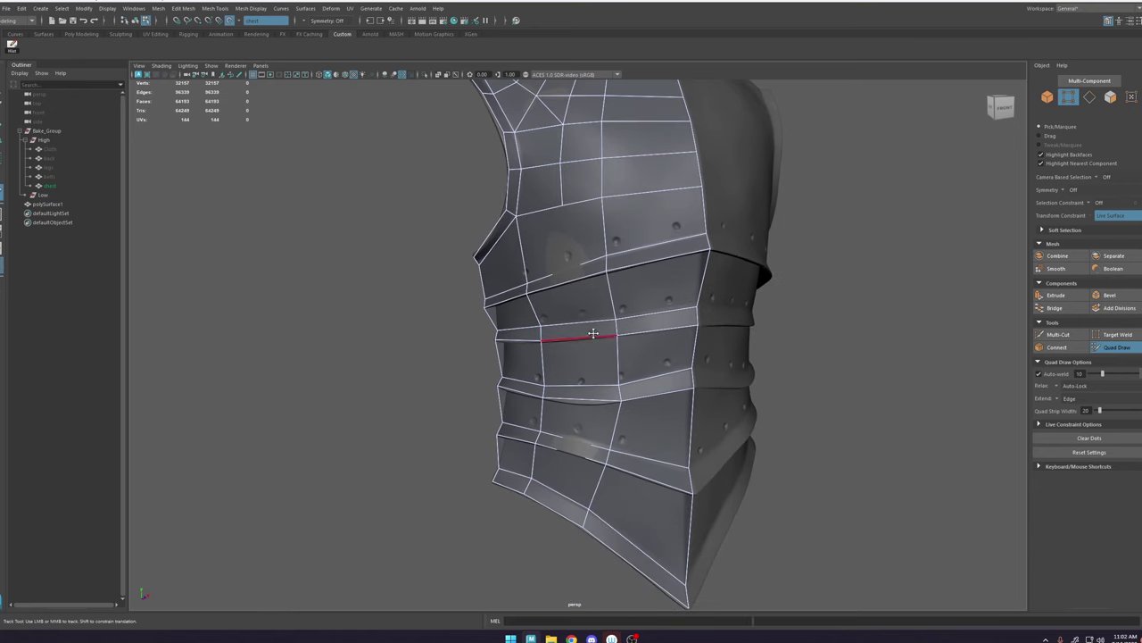
pyautogui.keyDown('ctrl'); pyautogui.click(582, 397); pyautogui.keyUp('ctrl')
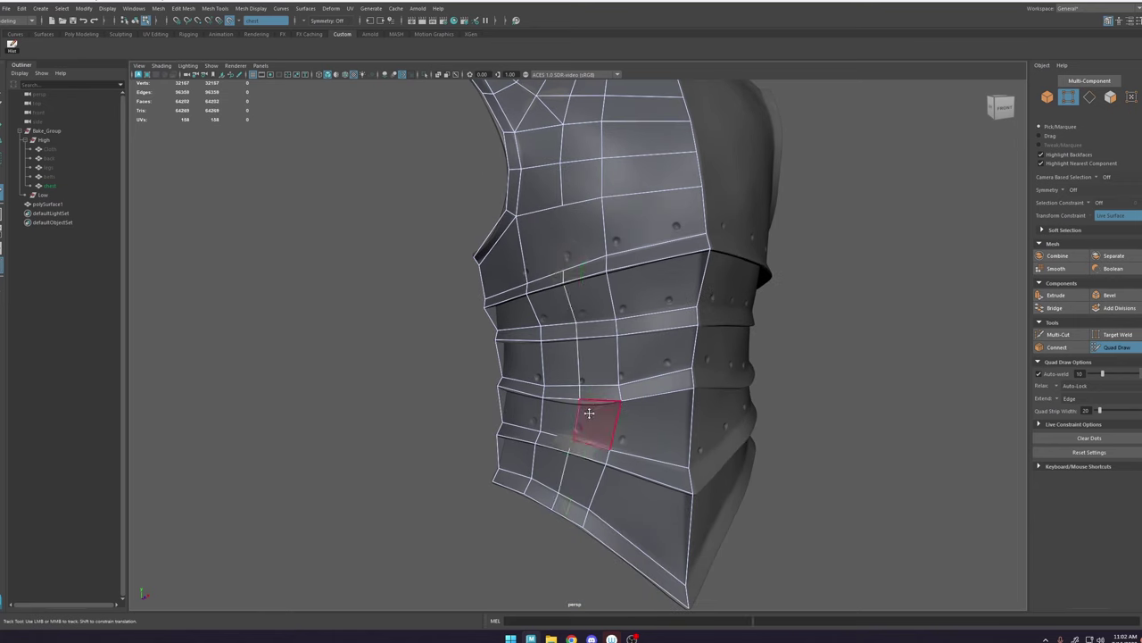
pyautogui.keyDown('alt'); pyautogui.moveTo(580, 344); pyautogui.dragTo(576, 507, button='right'); pyautogui.keyUp('alt')
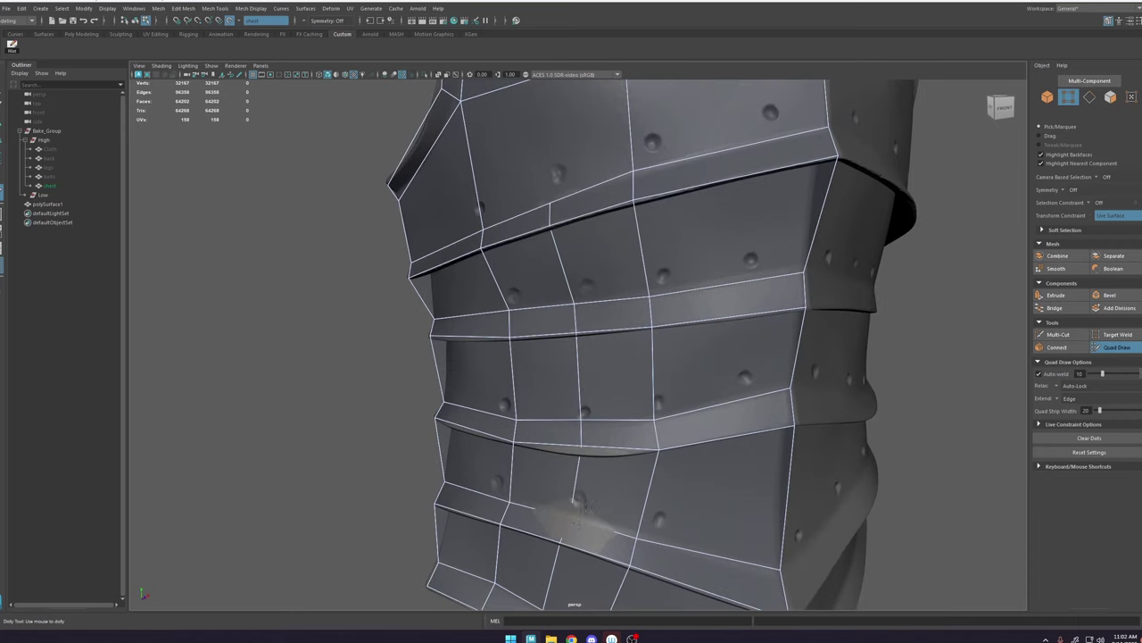
pyautogui.keyDown('alt'); pyautogui.moveTo(576, 507); pyautogui.dragTo(548, 299, button='middle'); pyautogui.keyUp('alt')
# Step: Select the vertex column on the bottom edge in wireframe and shift it onto the plate surface
pyautogui.press('w')
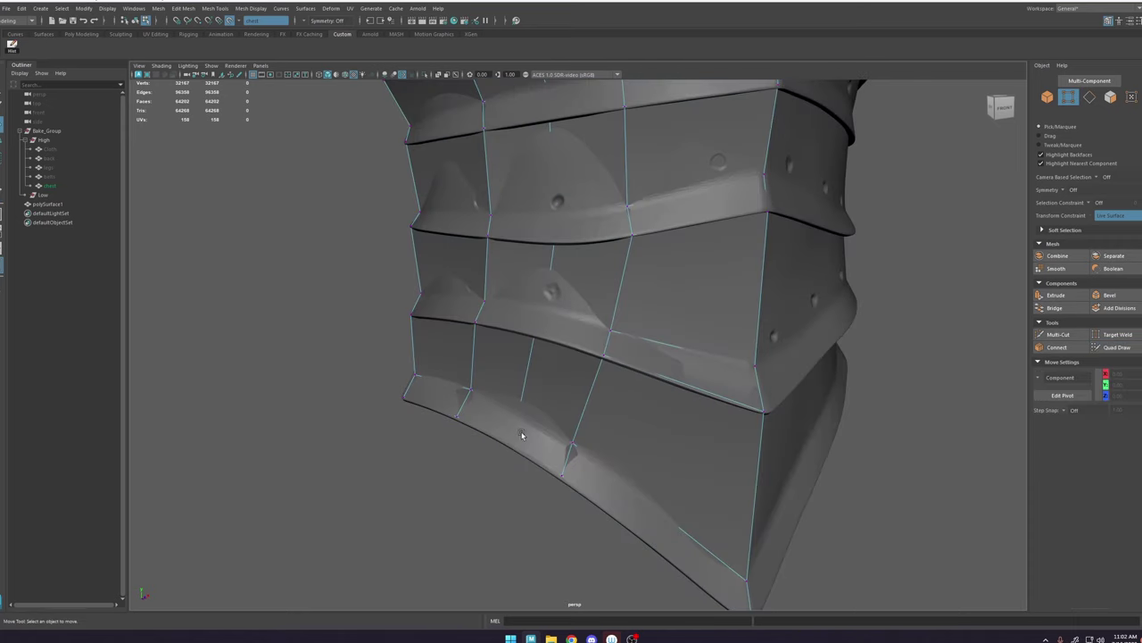
pyautogui.click(523, 430)
pyautogui.keyDown('alt'); pyautogui.moveTo(539, 385); pyautogui.dragTo(522, 328, button='right'); pyautogui.keyUp('alt')
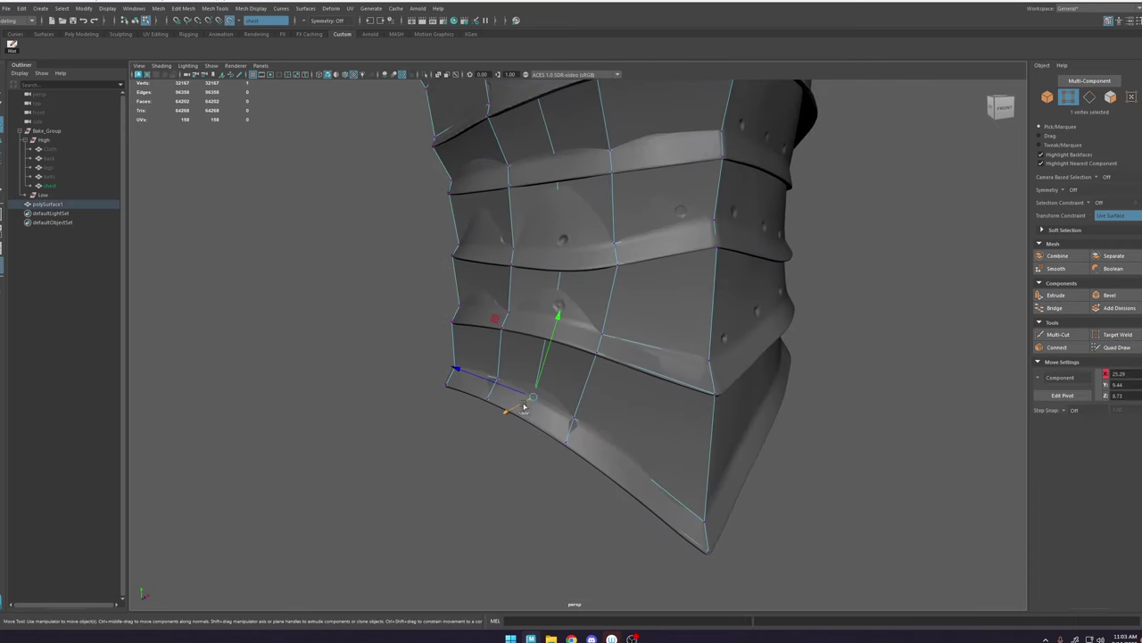
pyautogui.press('4')
pyautogui.click(526, 414)
pyautogui.keyDown('alt'); pyautogui.moveTo(585, 176); pyautogui.dragTo(585, 329, button='middle'); pyautogui.keyUp('alt')
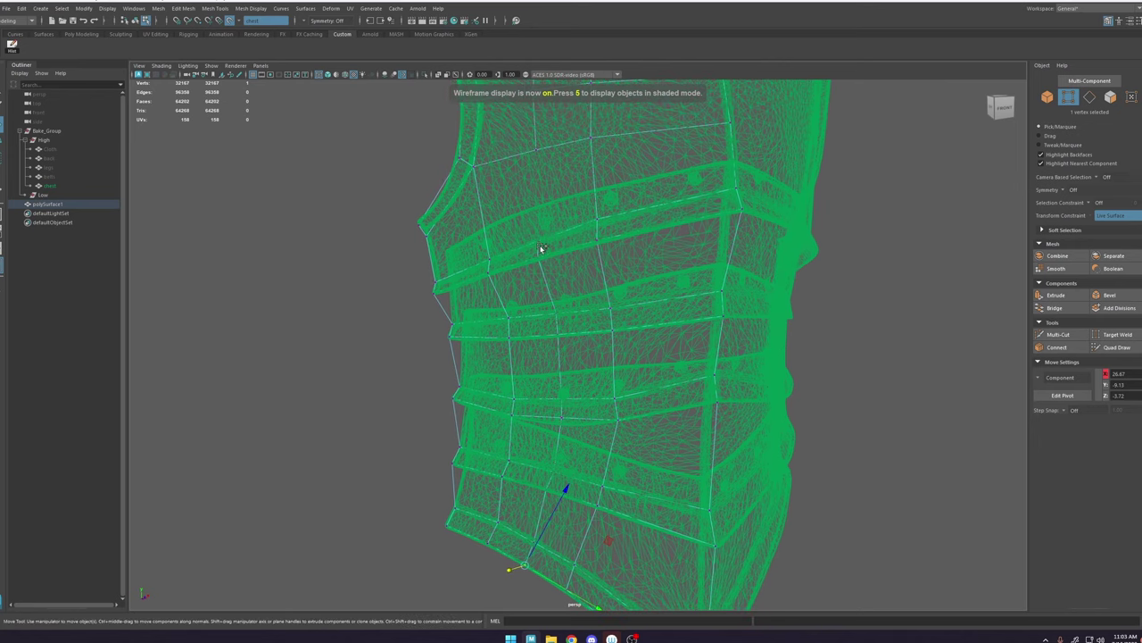
pyautogui.keyDown('shift'); pyautogui.doubleClick(540, 247); pyautogui.keyUp('shift')
pyautogui.keyDown('alt'); pyautogui.moveTo(573, 339); pyautogui.dragTo(566, 389); pyautogui.keyUp('alt')
pyautogui.moveTo(526, 422); pyautogui.dragTo(520, 425)
pyautogui.press('5')
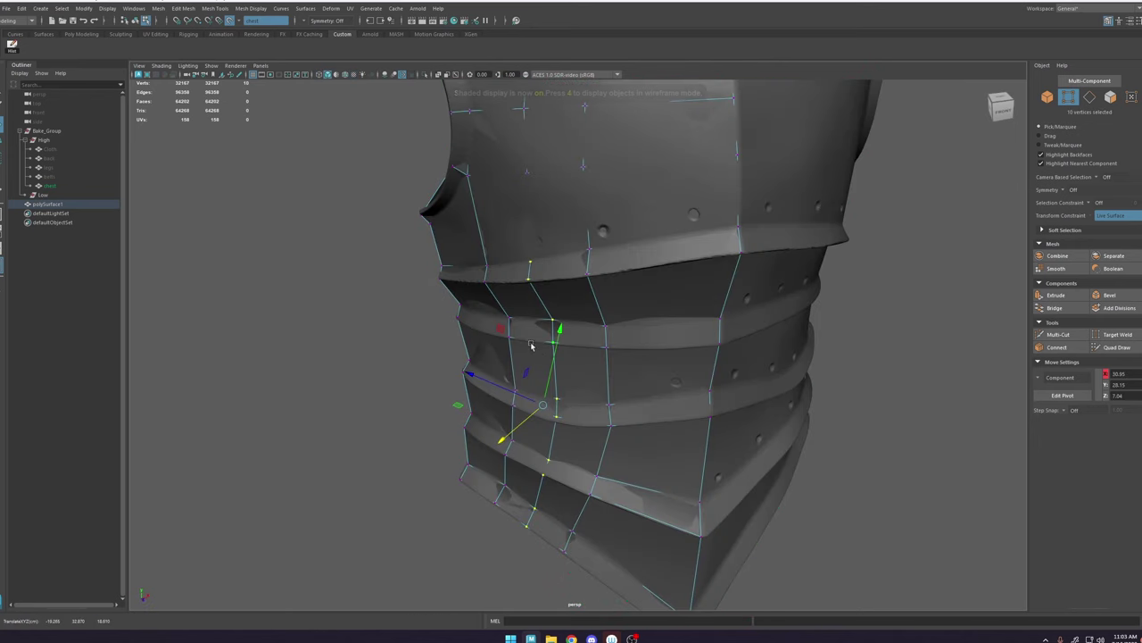
# Step: Multi-Cut a new edge from a chest vertex down toward the band edge
pyautogui.click(1115, 348)
pyautogui.keyDown('alt'); pyautogui.moveTo(553, 275); pyautogui.dragTo(574, 252); pyautogui.keyUp('alt')
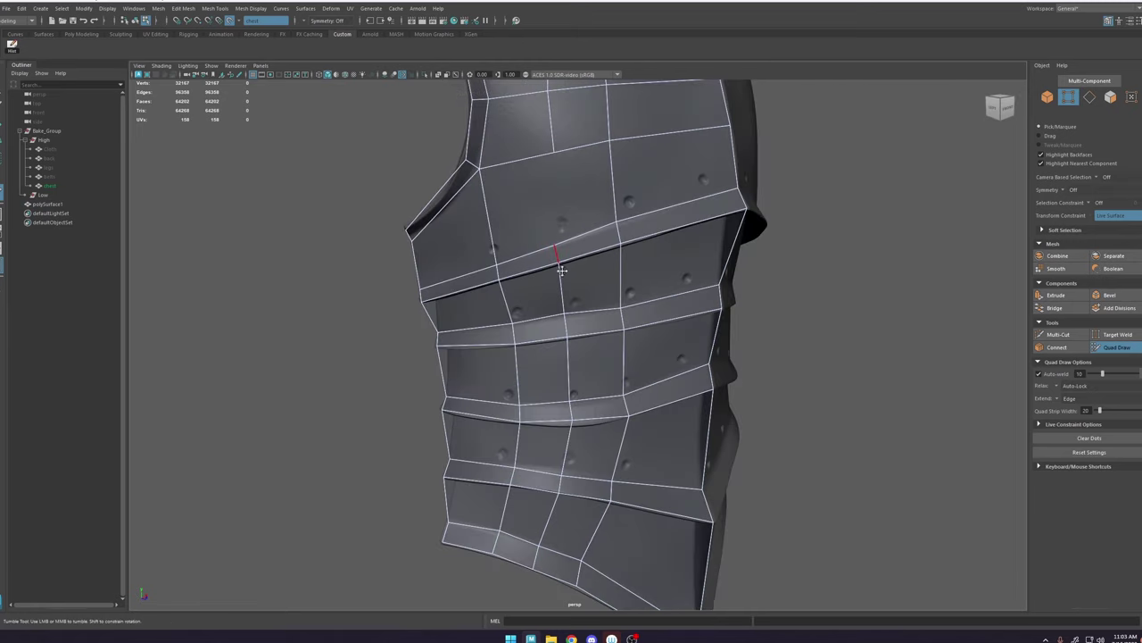
pyautogui.moveTo(564, 312)
pyautogui.keyDown('alt'); pyautogui.mouseDown()
pyautogui.moveTo(546, 366)
pyautogui.moveTo(499, 384)
pyautogui.mouseUp(); pyautogui.keyUp('alt')
pyautogui.keyDown('alt'); pyautogui.moveTo(535, 392); pyautogui.dragTo(535, 295, button='middle'); pyautogui.keyUp('alt')
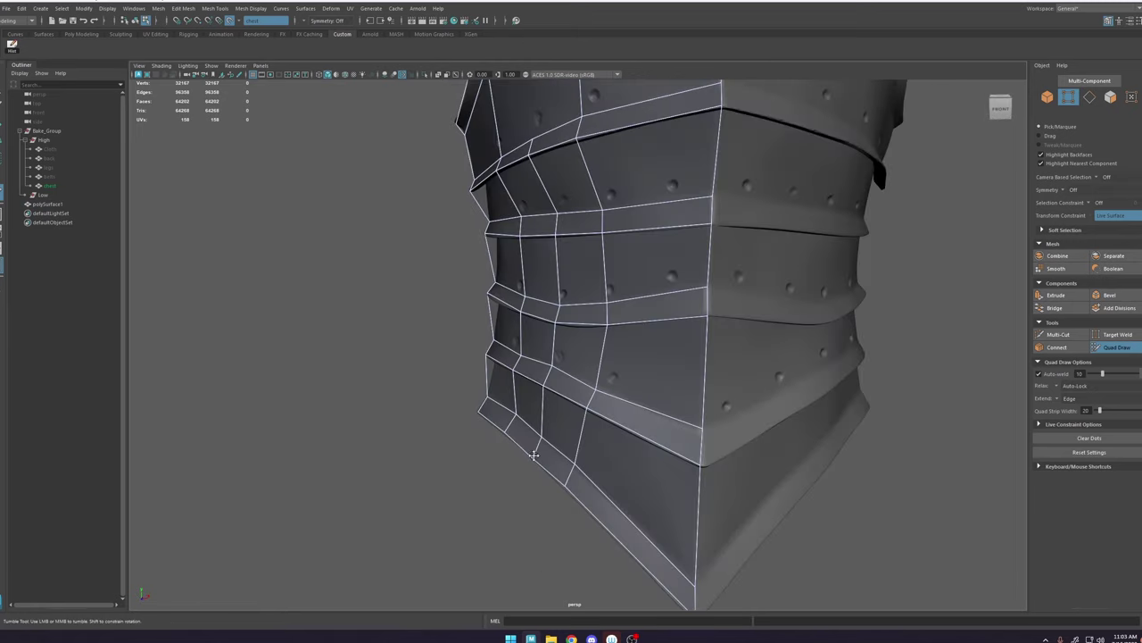
pyautogui.keyDown('alt'); pyautogui.moveTo(535, 294); pyautogui.dragTo(580, 313); pyautogui.keyUp('alt')
pyautogui.keyDown('alt'); pyautogui.moveTo(580, 312); pyautogui.dragTo(535, 313, button='right'); pyautogui.keyUp('alt')
pyautogui.hotkey('ctrl', 'shift', 'x')
pyautogui.click(571, 255)
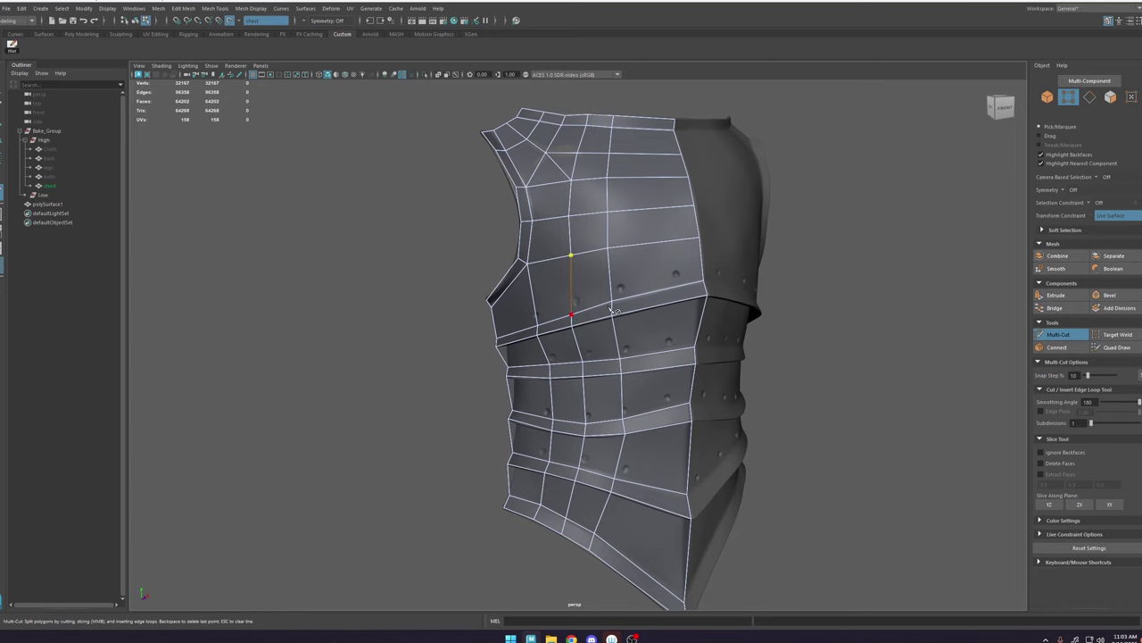
pyautogui.keyDown('alt'); pyautogui.moveTo(611, 308); pyautogui.dragTo(568, 362, button='middle'); pyautogui.keyUp('alt')
pyautogui.moveTo(576, 259)
pyautogui.keyDown('alt'); pyautogui.mouseDown()
pyautogui.moveTo(632, 275)
pyautogui.moveTo(585, 273)
pyautogui.mouseUp(); pyautogui.keyUp('alt')
# Step: Delete the stray edge on the upper chest
pyautogui.press('w')
pyautogui.click(525, 243)
pyautogui.press('Delete')
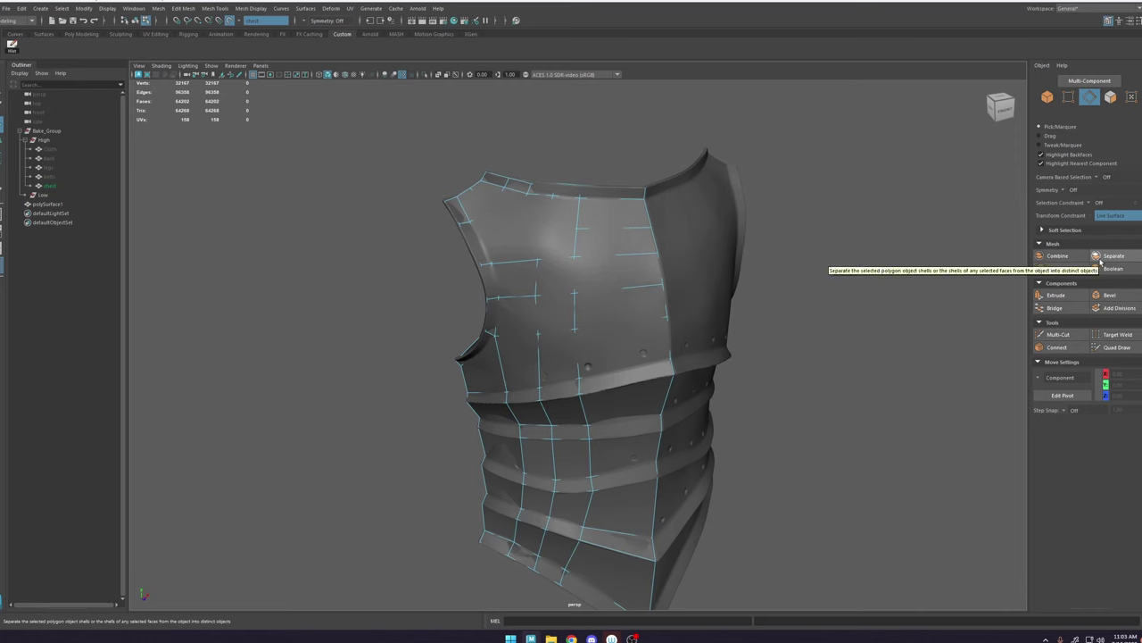
pyautogui.click(1058, 334)
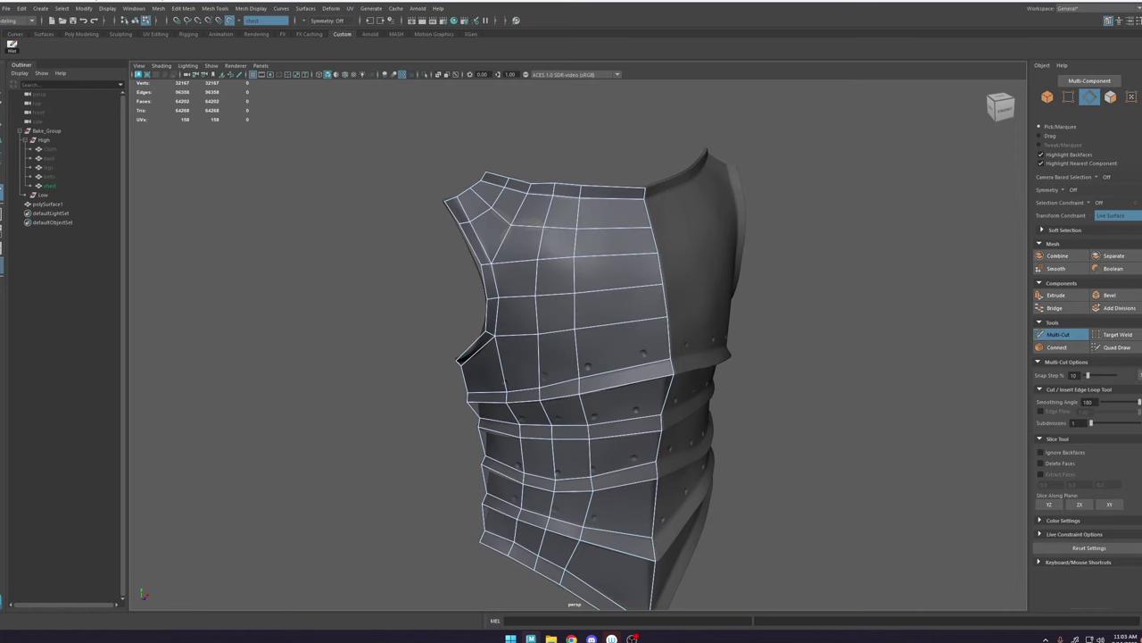
pyautogui.keyDown('alt'); pyautogui.moveTo(607, 192); pyautogui.dragTo(591, 201, button='right'); pyautogui.keyUp('alt')
pyautogui.keyDown('alt'); pyautogui.moveTo(591, 202); pyautogui.dragTo(591, 214); pyautogui.keyUp('alt')
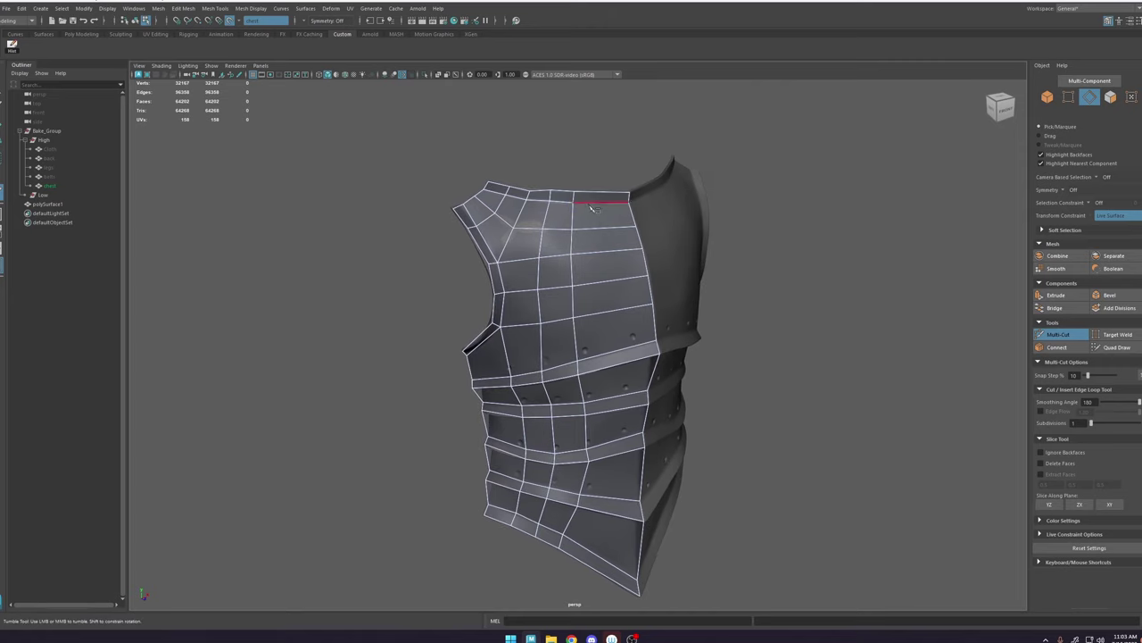
pyautogui.press('Print')
pyautogui.moveTo(704, 133); pyautogui.dragTo(544, 311)
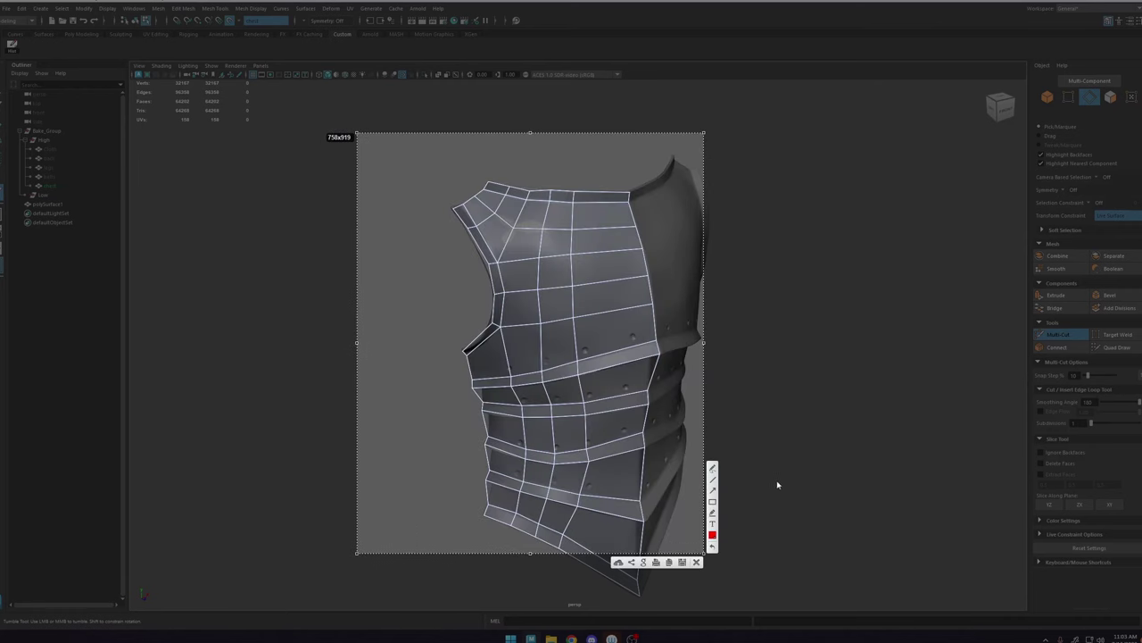
pyautogui.moveTo(476, 198)
pyautogui.mouseDown()
pyautogui.moveTo(511, 223)
pyautogui.moveTo(639, 217)
pyautogui.mouseUp()
pyautogui.moveTo(479, 200)
pyautogui.mouseDown()
pyautogui.moveTo(523, 248)
pyautogui.moveTo(526, 304)
pyautogui.moveTo(506, 355)
pyautogui.moveTo(473, 376)
pyautogui.mouseUp()
pyautogui.moveTo(553, 225); pyautogui.dragTo(534, 270)
pyautogui.moveTo(586, 213); pyautogui.dragTo(504, 346)
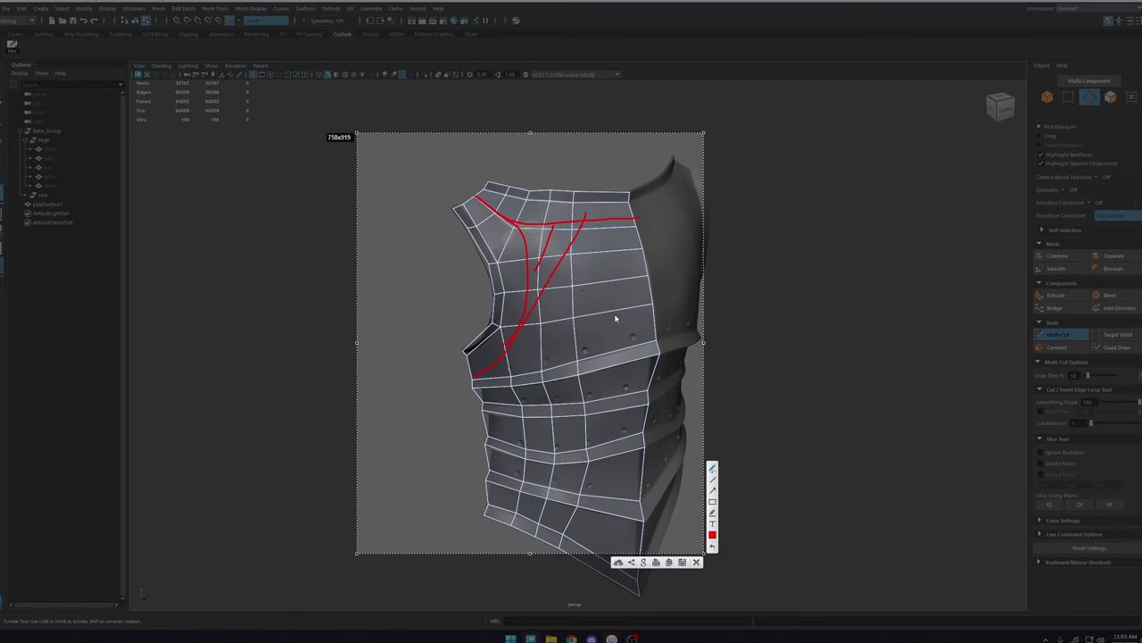
pyautogui.click(697, 562)
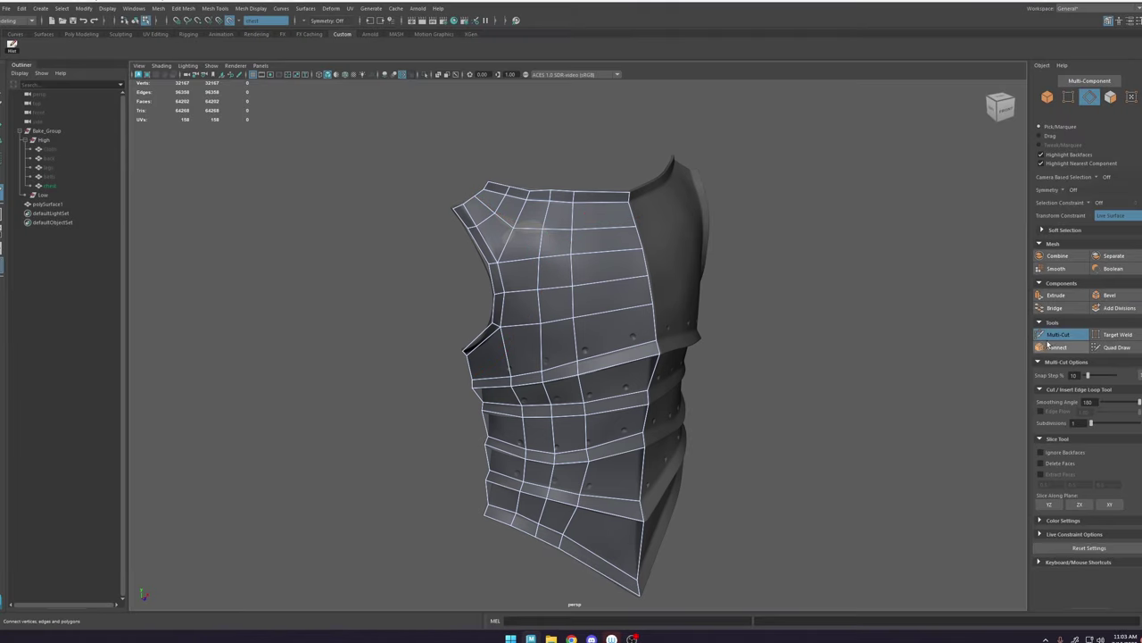
# Step: Multi-Cut an edge from an upper-chest vertex to the armhole edge
pyautogui.click(513, 228)
pyautogui.click(539, 258)
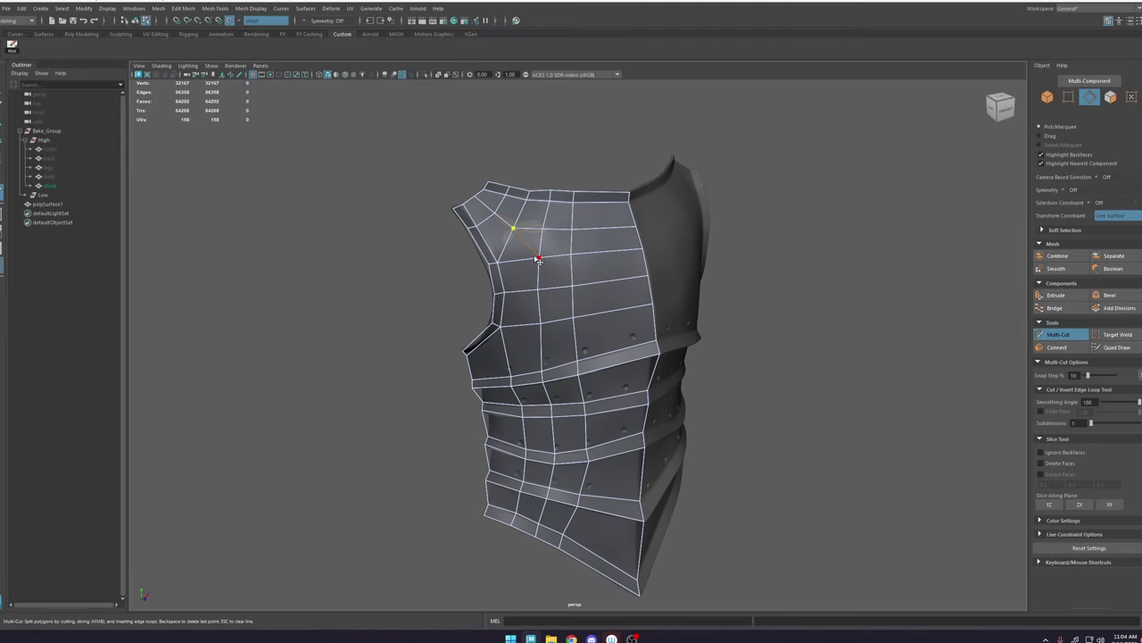
pyautogui.press('BackSpace')
pyautogui.click(476, 243)
pyautogui.rightClick(477, 244)
# Step: Delete a redundant chest edge and take a Lightshot capture of the mesh
pyautogui.press('w')
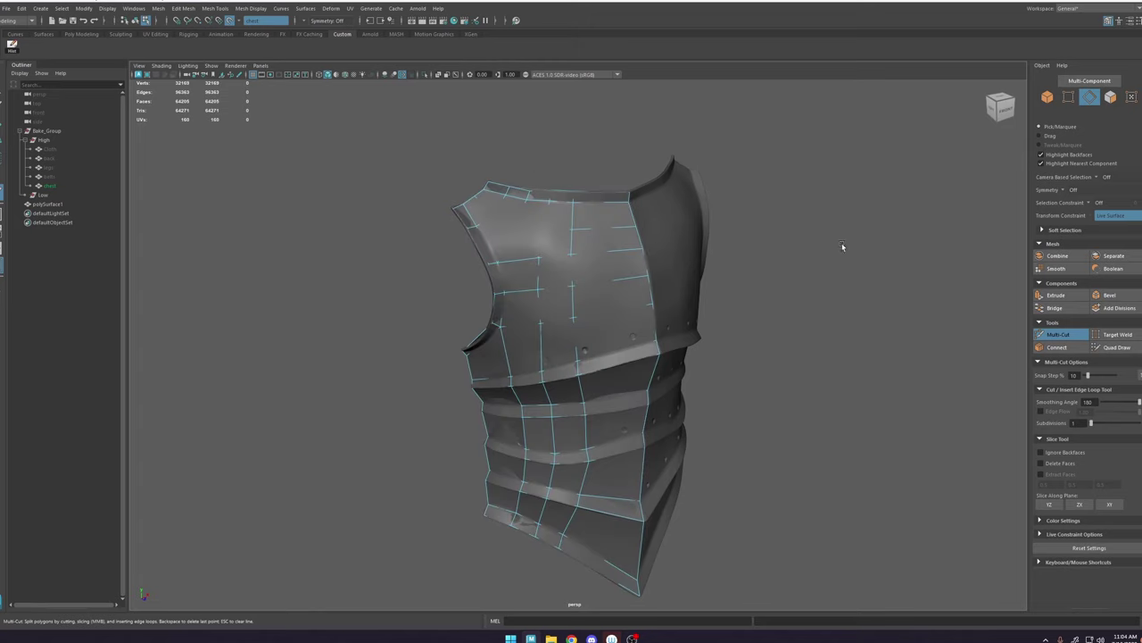
pyautogui.rightClick(497, 249)
pyautogui.click(500, 250)
pyautogui.press('Delete')
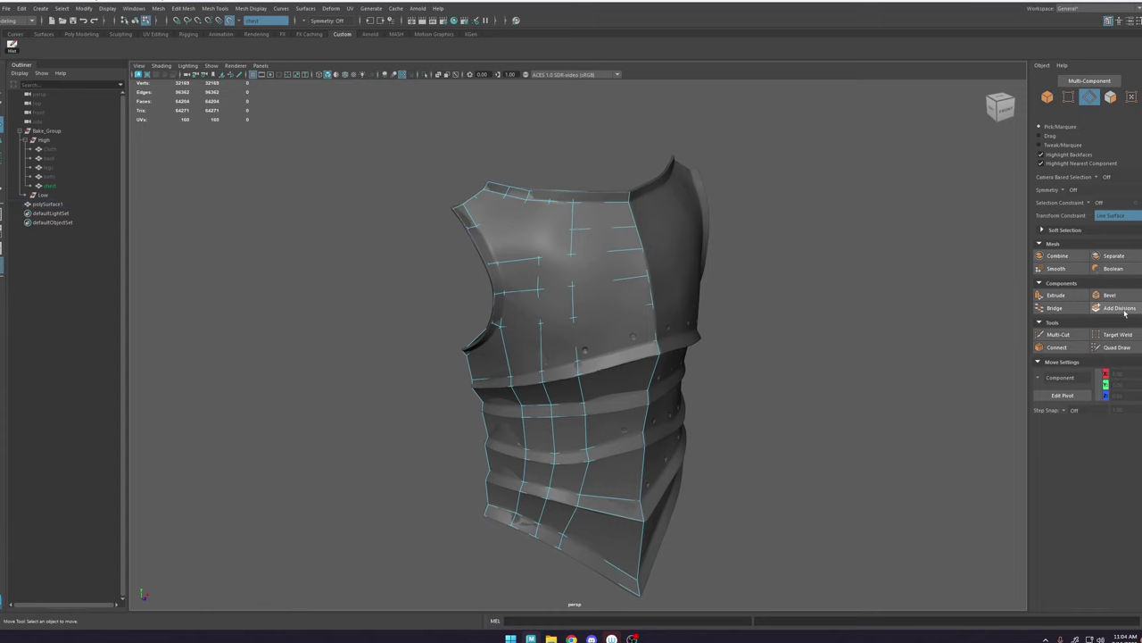
pyautogui.click(1078, 335)
pyautogui.keyDown('alt'); pyautogui.moveTo(542, 271); pyautogui.dragTo(559, 266); pyautogui.keyUp('alt')
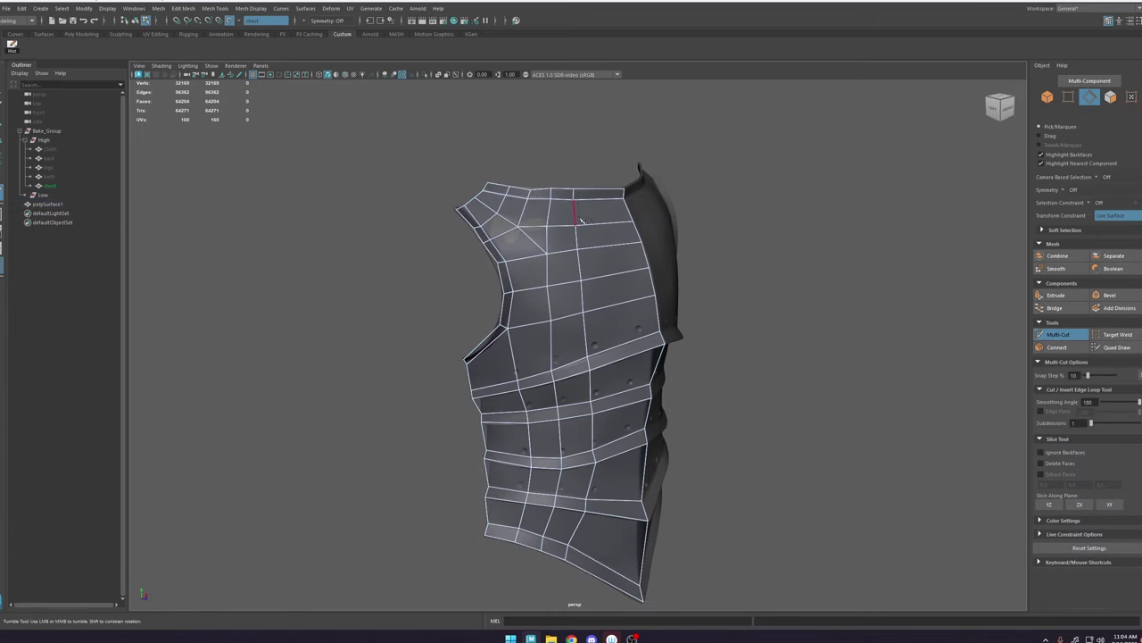
pyautogui.press('Print')
pyautogui.moveTo(691, 130); pyautogui.dragTo(360, 450)
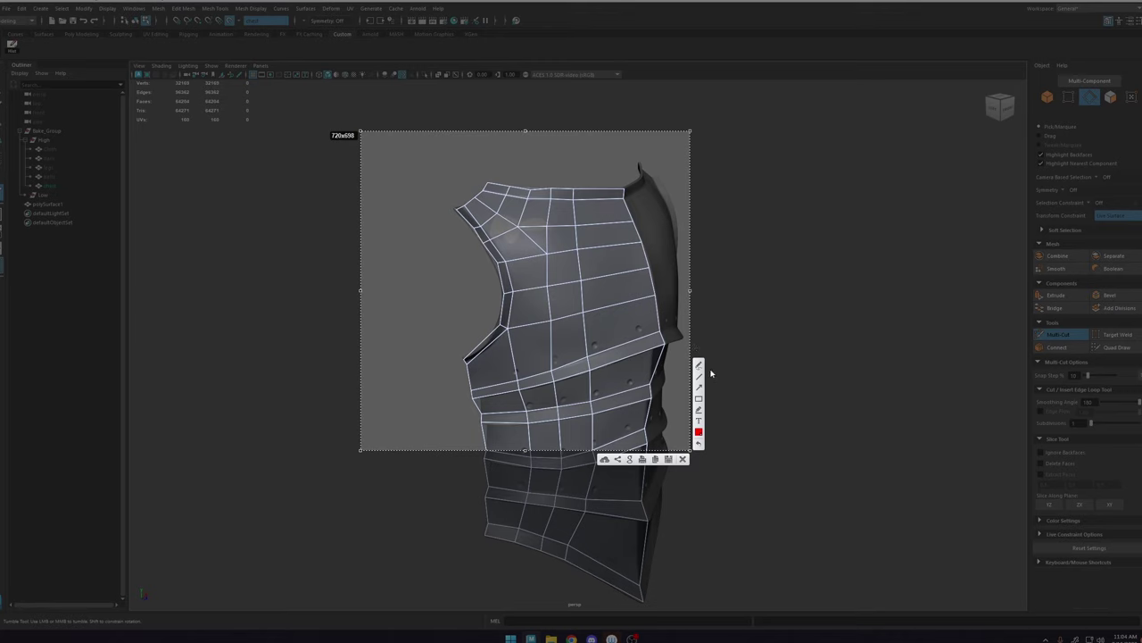
pyautogui.moveTo(471, 204)
pyautogui.mouseDown()
pyautogui.moveTo(526, 261)
pyautogui.moveTo(554, 432)
pyautogui.mouseUp()
pyautogui.moveTo(484, 196); pyautogui.dragTo(629, 217)
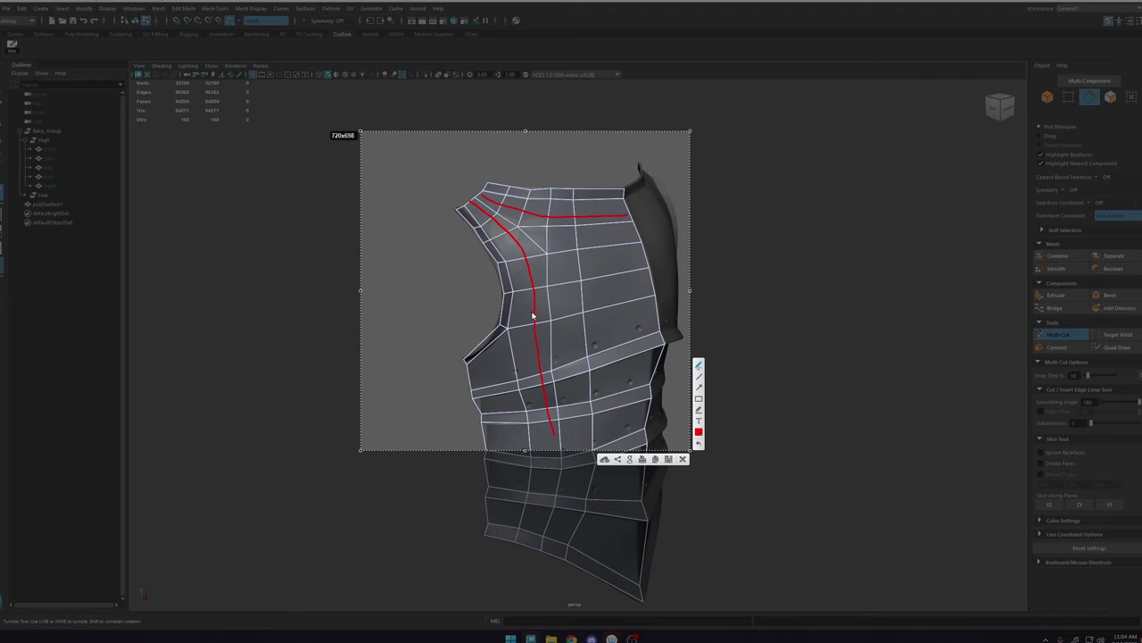
pyautogui.moveTo(535, 317); pyautogui.dragTo(536, 318)
pyautogui.moveTo(509, 372); pyautogui.dragTo(456, 391)
pyautogui.click(683, 459)
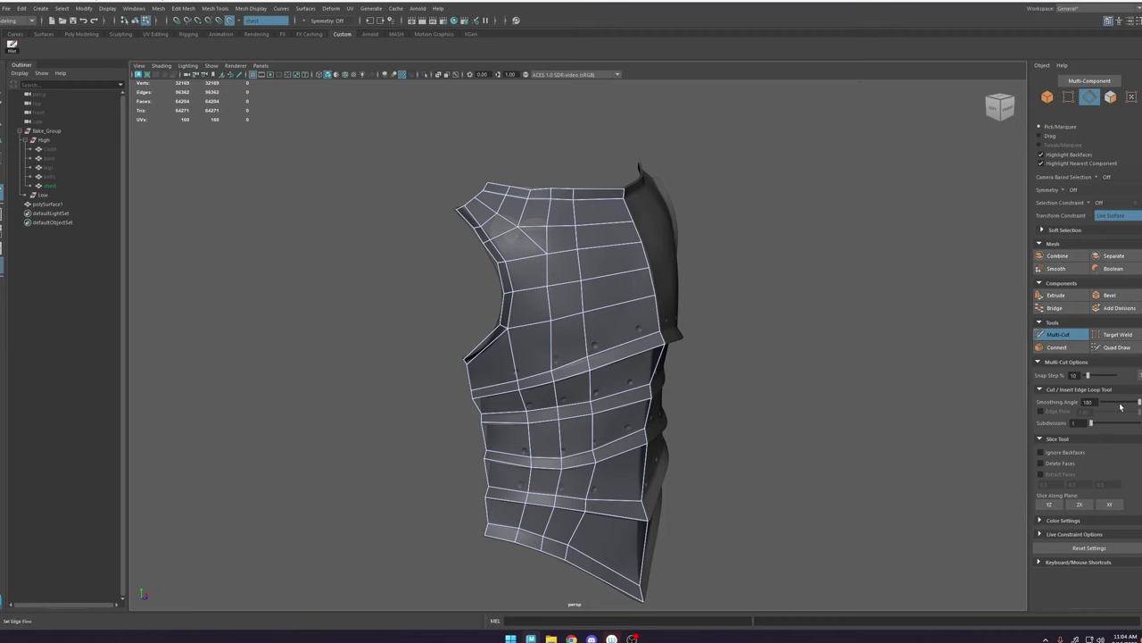
# Step: Multi-Cut from chest vertices, running one new edge to the armhole edge
pyautogui.click(536, 379)
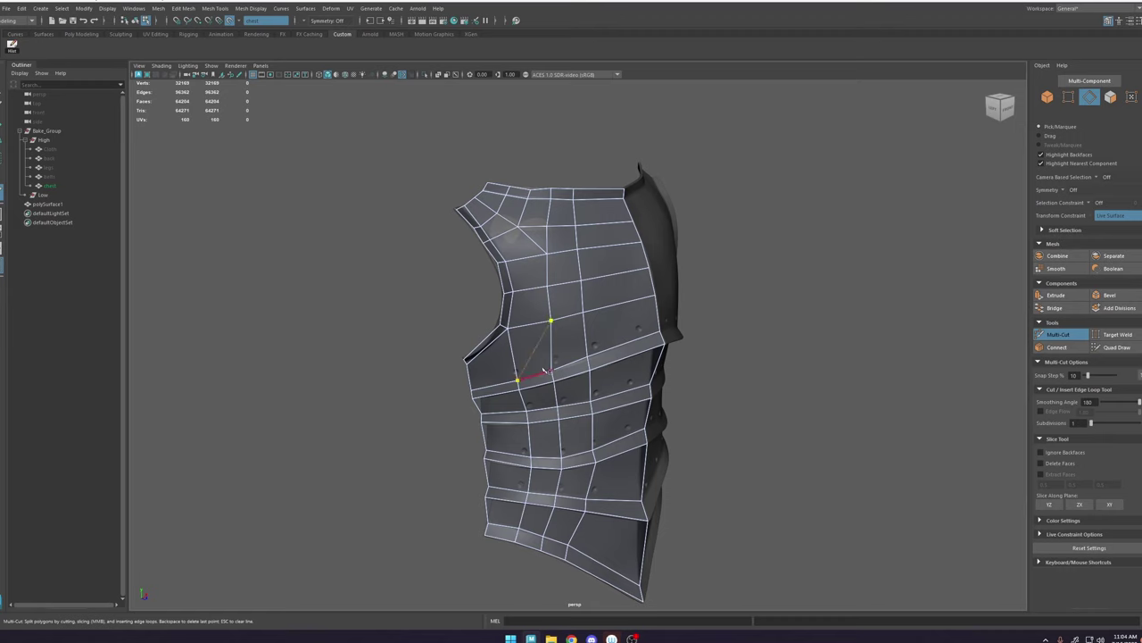
pyautogui.rightClick(546, 371)
pyautogui.click(551, 322)
pyautogui.click(503, 309)
pyautogui.rightClick(669, 333)
# Step: Delete the edge beside the armhole and the diagonal triangle edge in Quad Draw
pyautogui.scroll(3, 516, 373)
pyautogui.hotkey('ctrl', 'shift', 'q')
pyautogui.scroll(-1, 458, 289)
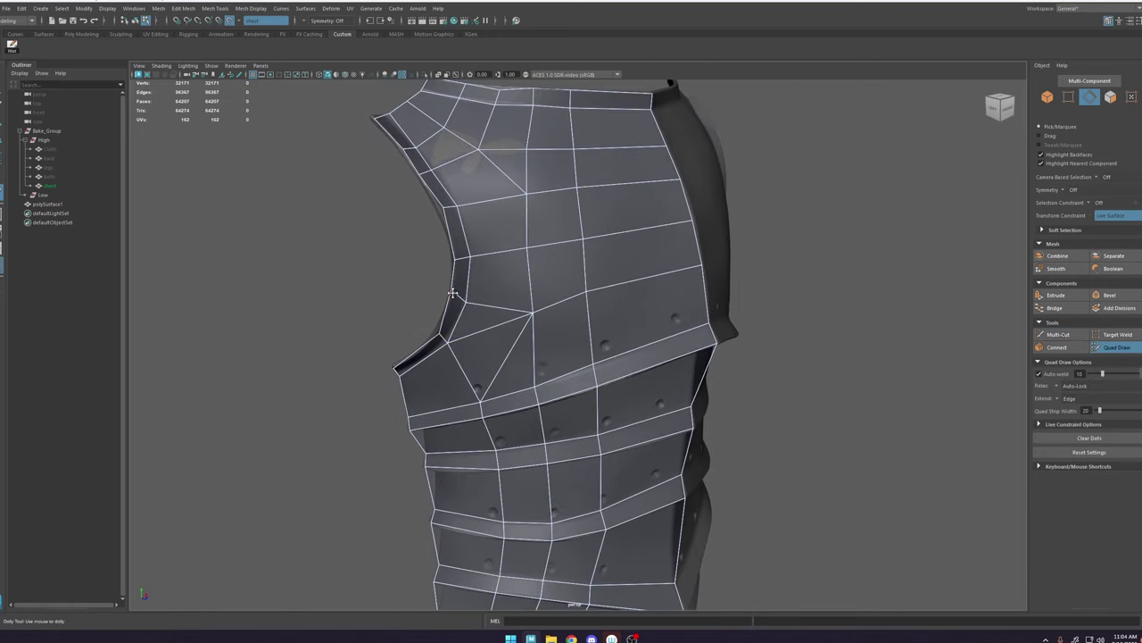
pyautogui.keyDown('ctrl'); pyautogui.keyDown('shift'); pyautogui.click(490, 330); pyautogui.keyUp('shift'); pyautogui.keyUp('ctrl')
pyautogui.hotkey('ctrl', 'z')
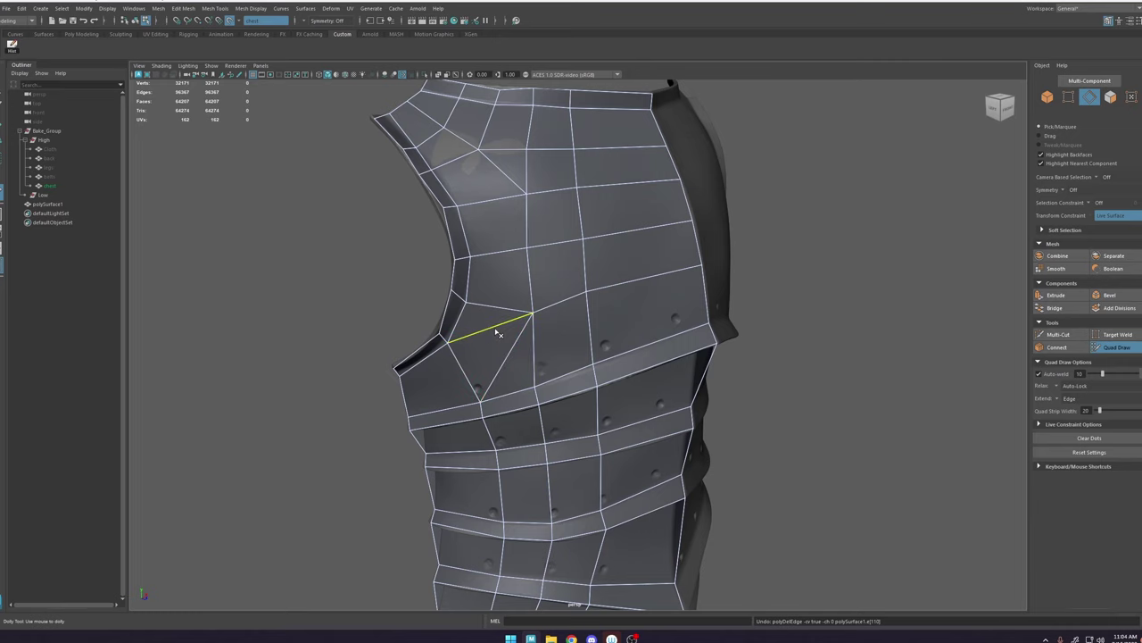
pyautogui.keyDown('ctrl'); pyautogui.keyDown('shift'); pyautogui.click(497, 331); pyautogui.keyUp('shift'); pyautogui.keyUp('ctrl')
pyautogui.scroll(-4, 523, 372)
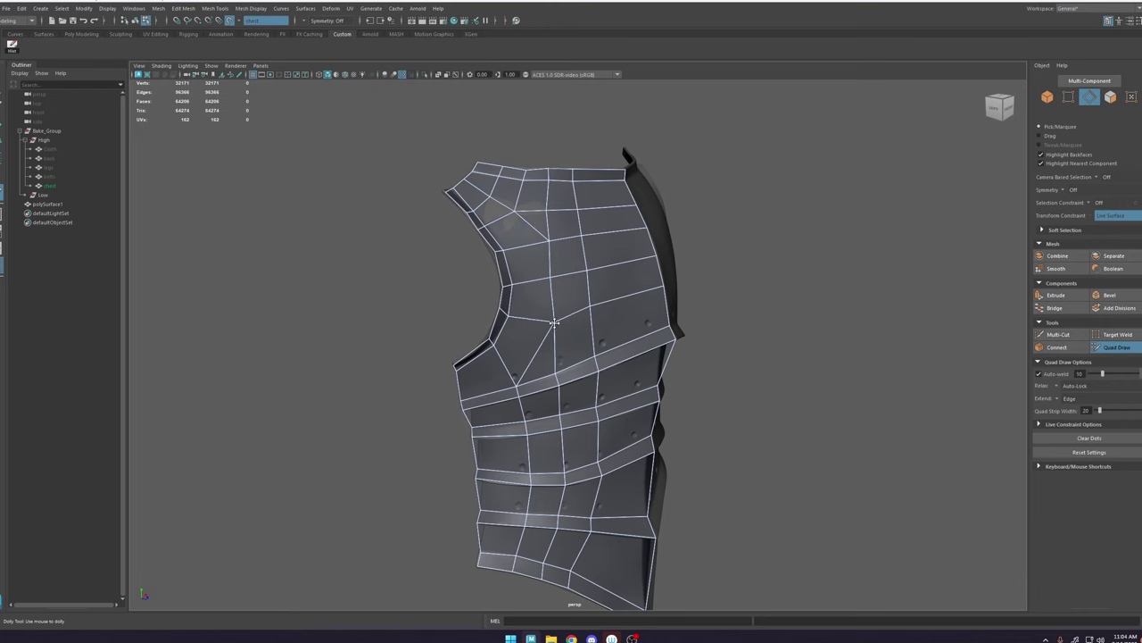
pyautogui.scroll(3, 525, 395)
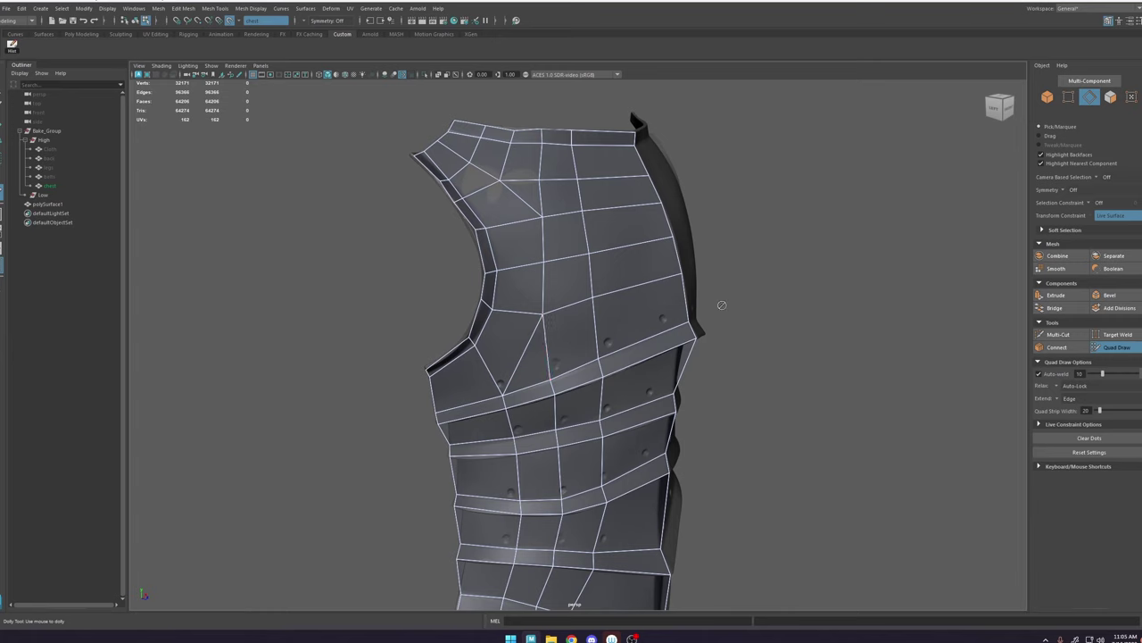
pyautogui.keyDown('ctrl'); pyautogui.keyDown('shift'); pyautogui.click(524, 357); pyautogui.keyUp('shift'); pyautogui.keyUp('ctrl')
# Step: Cut a new edge from a chest vertex across to the armhole side
pyautogui.click(1058, 335)
pyautogui.click(545, 315)
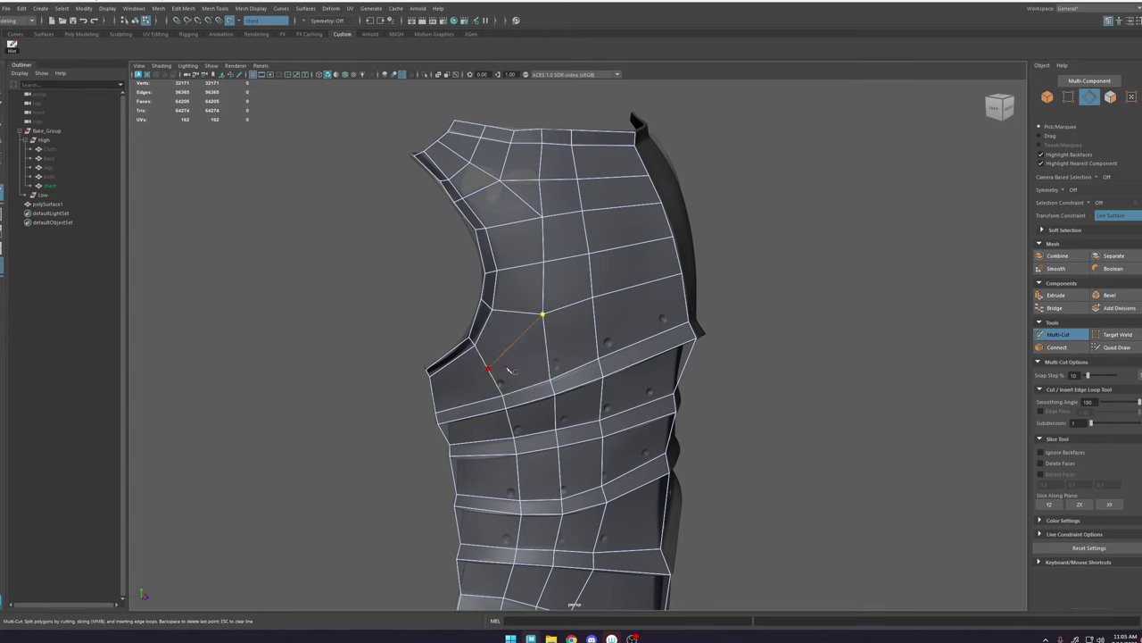
pyautogui.click(489, 369)
pyautogui.click(433, 389)
pyautogui.rightClick(657, 346)
# Step: Insert an extra edge loop across the chest
pyautogui.keyDown('ctrl'); pyautogui.click(594, 327); pyautogui.keyUp('ctrl')
pyautogui.click(1107, 348)
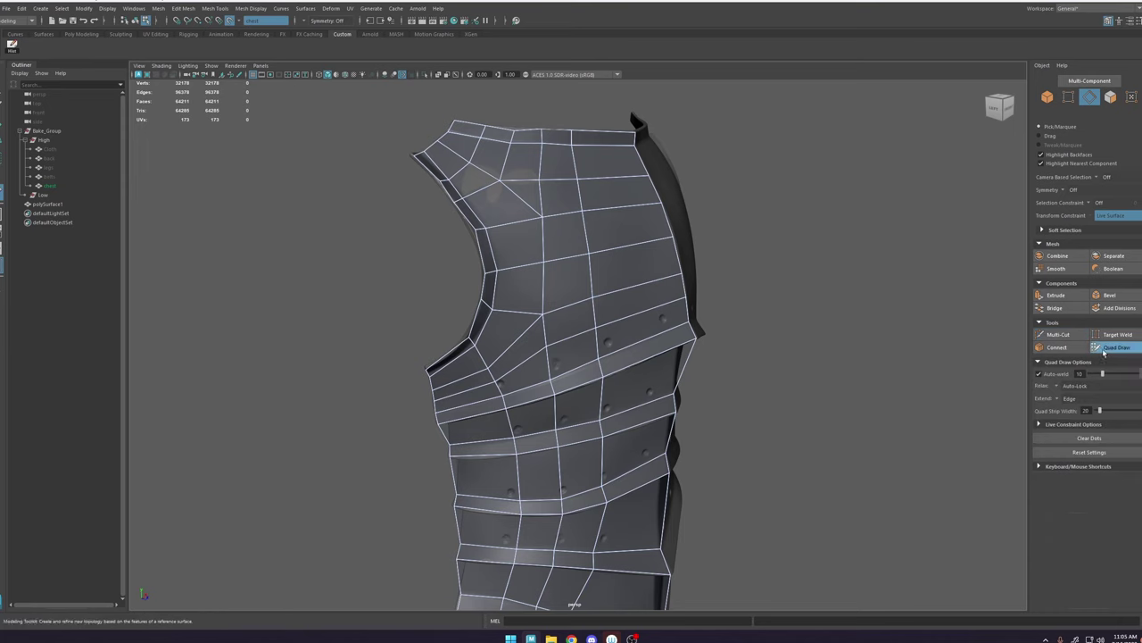
pyautogui.keyDown('alt'); pyautogui.moveTo(589, 335); pyautogui.dragTo(527, 334); pyautogui.keyUp('alt')
pyautogui.scroll(-4, 625, 348)
pyautogui.moveTo(625, 348)
pyautogui.keyDown('alt'); pyautogui.mouseDown()
pyautogui.moveTo(580, 349)
pyautogui.moveTo(606, 352)
pyautogui.mouseUp(); pyautogui.keyUp('alt')
pyautogui.scroll(1, 607, 352)
# Step: Capture the torso and sketch flow lines along the armhole, neckline, waist bands and lower torso
pyautogui.press('Print')
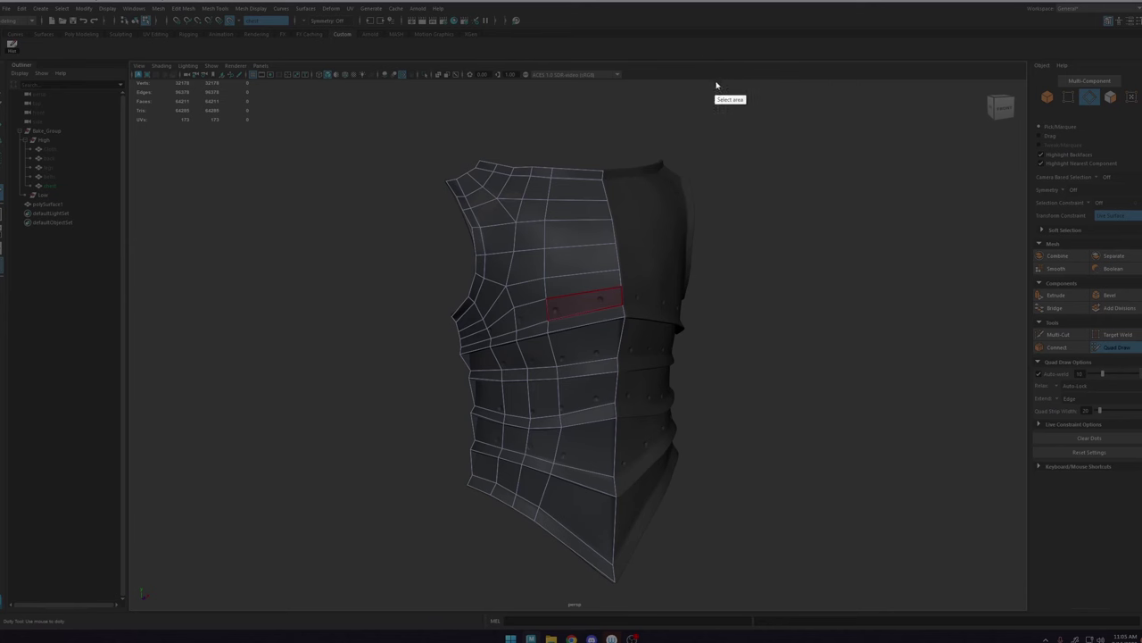
pyautogui.moveTo(716, 83); pyautogui.dragTo(355, 612)
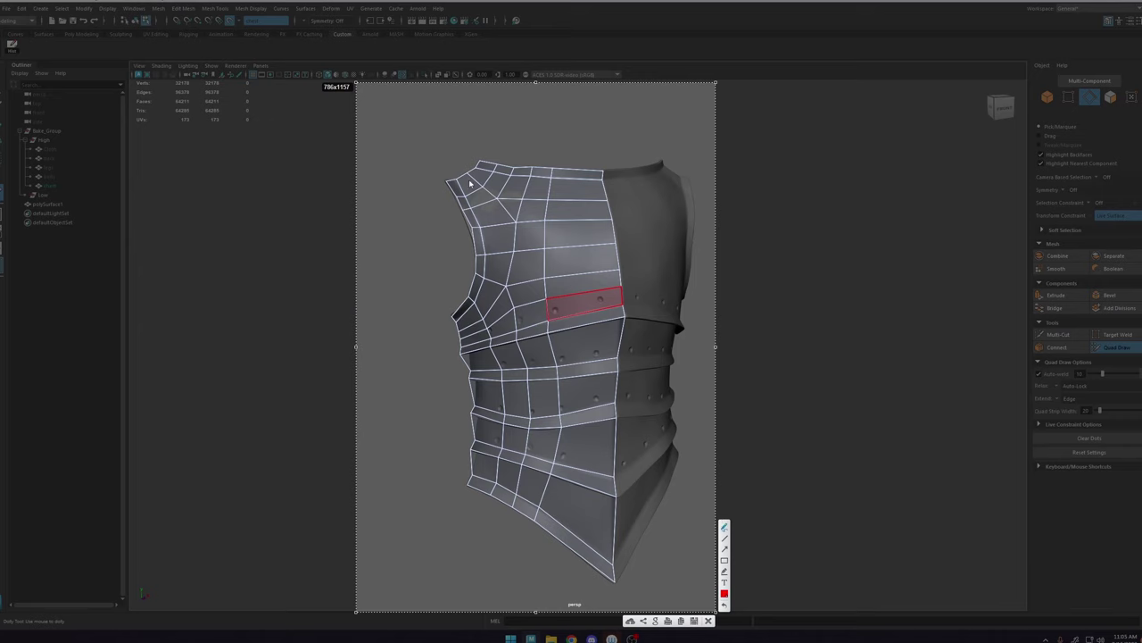
pyautogui.moveTo(471, 183)
pyautogui.mouseDown()
pyautogui.moveTo(502, 284)
pyautogui.moveTo(458, 337)
pyautogui.mouseUp()
pyautogui.moveTo(478, 170); pyautogui.dragTo(646, 180)
pyautogui.moveTo(469, 366); pyautogui.dragTo(657, 337)
pyautogui.moveTo(466, 395); pyautogui.dragTo(654, 367)
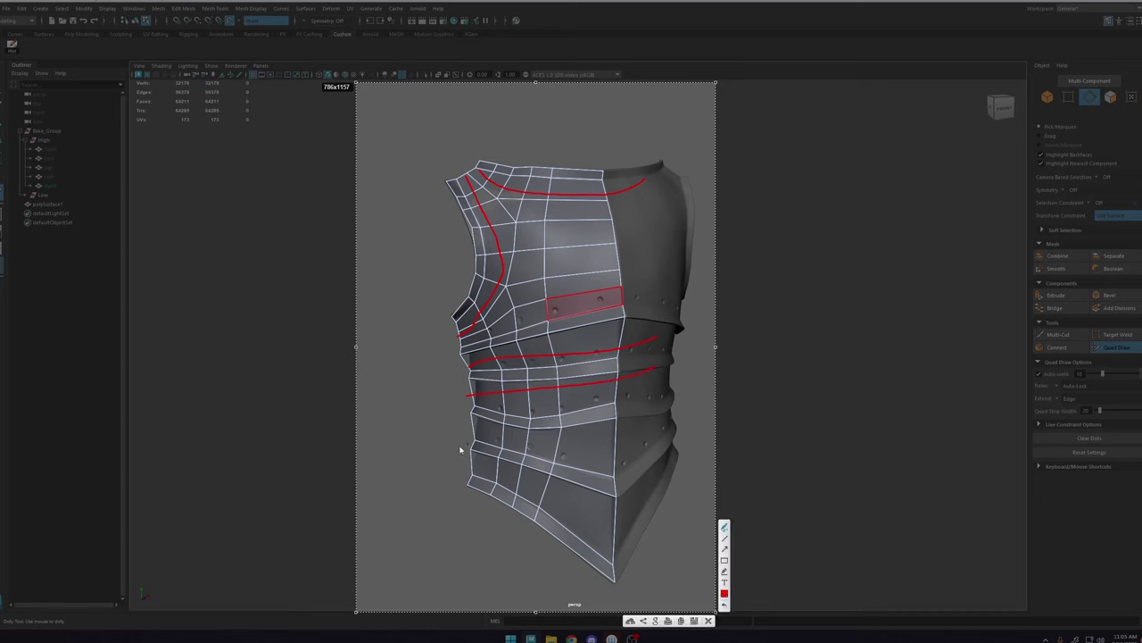
pyautogui.moveTo(475, 434); pyautogui.dragTo(737, 461)
pyautogui.moveTo(471, 463); pyautogui.dragTo(699, 531)
pyautogui.click(708, 621)
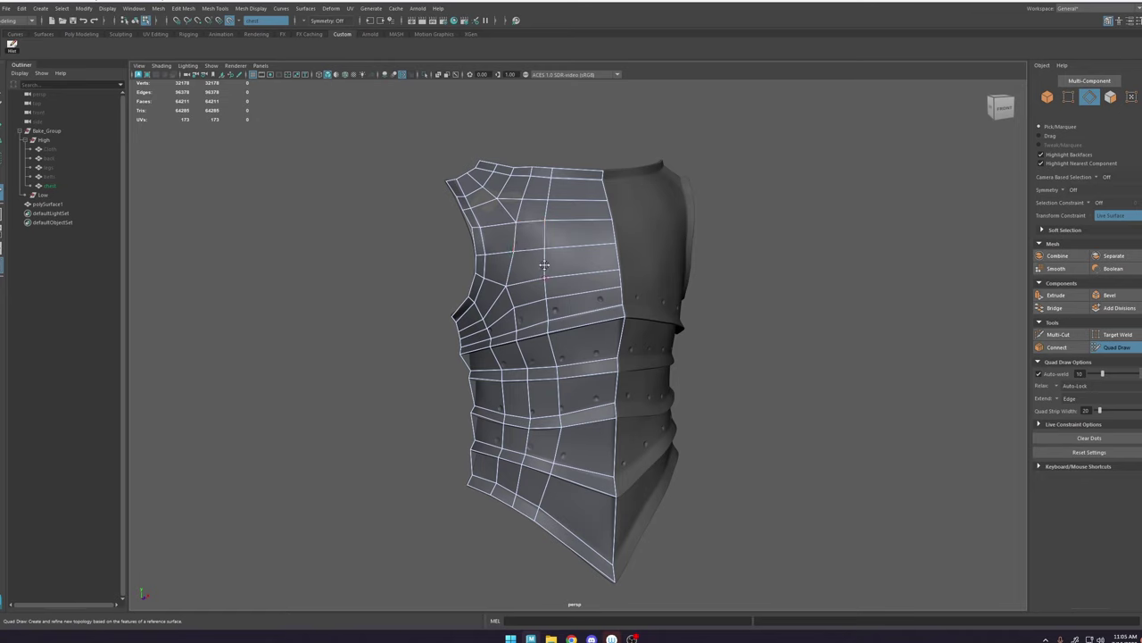
# Step: Capture the mesh again, trace red lines along the neckline and a panel divider, then undo them
pyautogui.press('Print')
pyautogui.moveTo(678, 127); pyautogui.dragTo(334, 611)
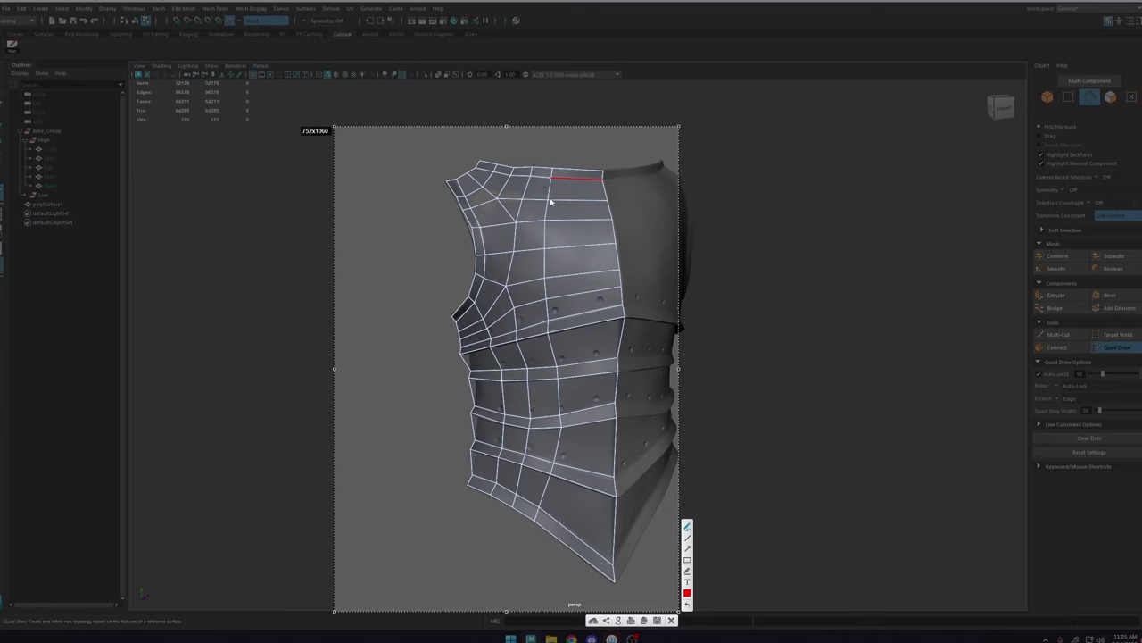
pyautogui.moveTo(517, 341); pyautogui.dragTo(544, 333)
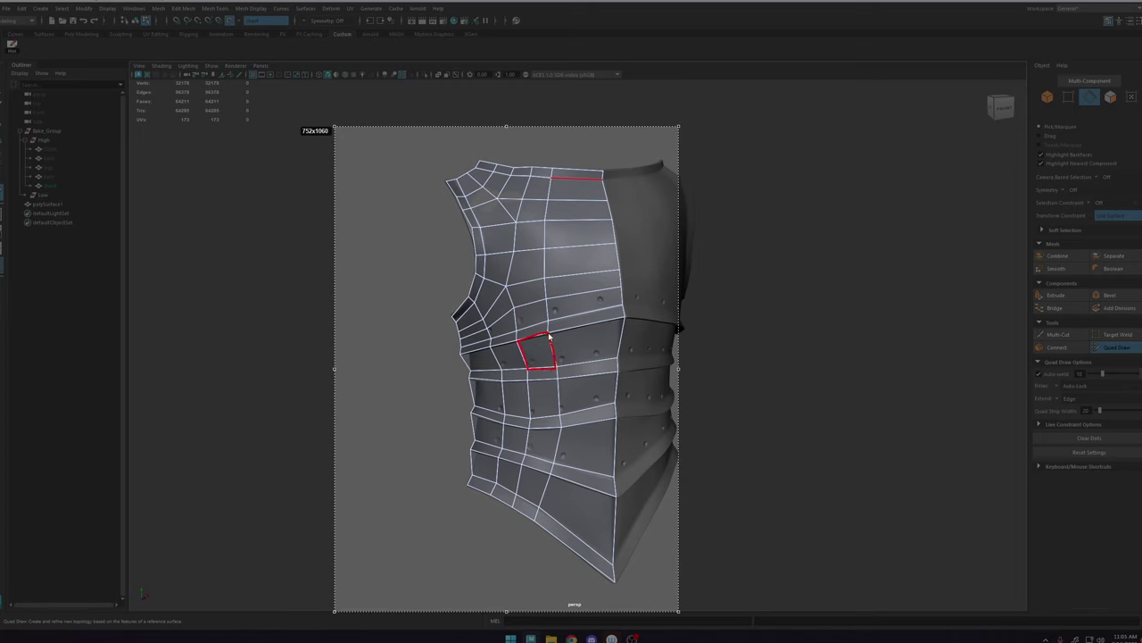
pyautogui.moveTo(548, 333); pyautogui.dragTo(624, 315)
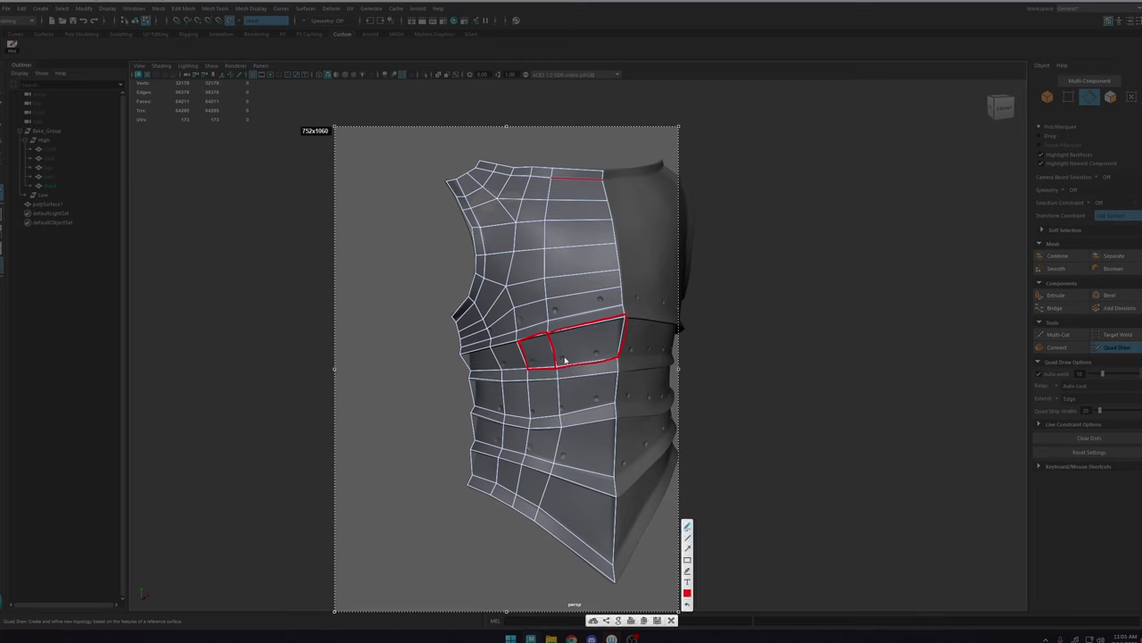
pyautogui.moveTo(590, 365)
pyautogui.mouseDown()
pyautogui.moveTo(588, 323)
pyautogui.moveTo(603, 328)
pyautogui.moveTo(535, 362)
pyautogui.moveTo(548, 346)
pyautogui.mouseUp()
pyautogui.hotkey('ctrl', 'z')
pyautogui.hotkey('ctrl', 'z')
pyautogui.hotkey('ctrl', 'z')
# Step: Close the annotated capture and tumble the view toward the side of the chest plate
pyautogui.click(671, 620)
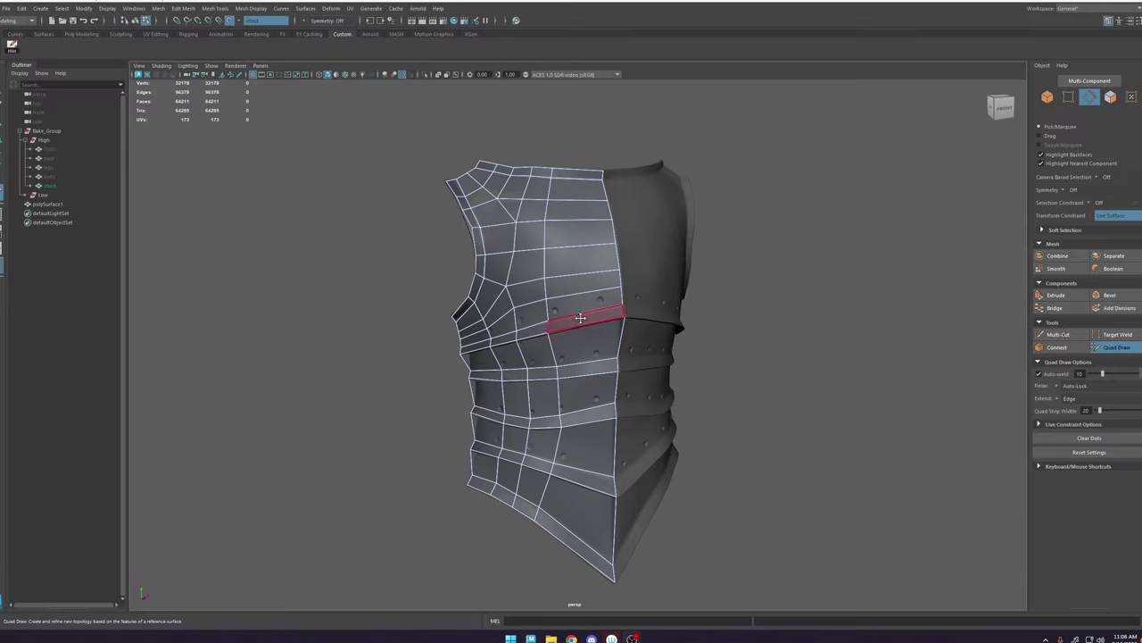
pyautogui.keyDown('alt'); pyautogui.moveTo(582, 299); pyautogui.dragTo(622, 405, button='right'); pyautogui.keyUp('alt')
pyautogui.moveTo(613, 357)
pyautogui.keyDown('alt'); pyautogui.mouseDown()
pyautogui.moveTo(617, 326)
pyautogui.moveTo(630, 327)
pyautogui.mouseUp(); pyautogui.keyUp('alt')
pyautogui.keyDown('alt'); pyautogui.moveTo(625, 343); pyautogui.dragTo(652, 473, button='right'); pyautogui.keyUp('alt')
pyautogui.keyDown('alt'); pyautogui.moveTo(602, 332); pyautogui.dragTo(648, 363); pyautogui.keyUp('alt')
# Step: Bring the shoulder edge into view and take a fresh Lightshot capture of the viewport
pyautogui.keyDown('alt'); pyautogui.moveTo(685, 135); pyautogui.dragTo(624, 303, button='middle'); pyautogui.keyUp('alt')
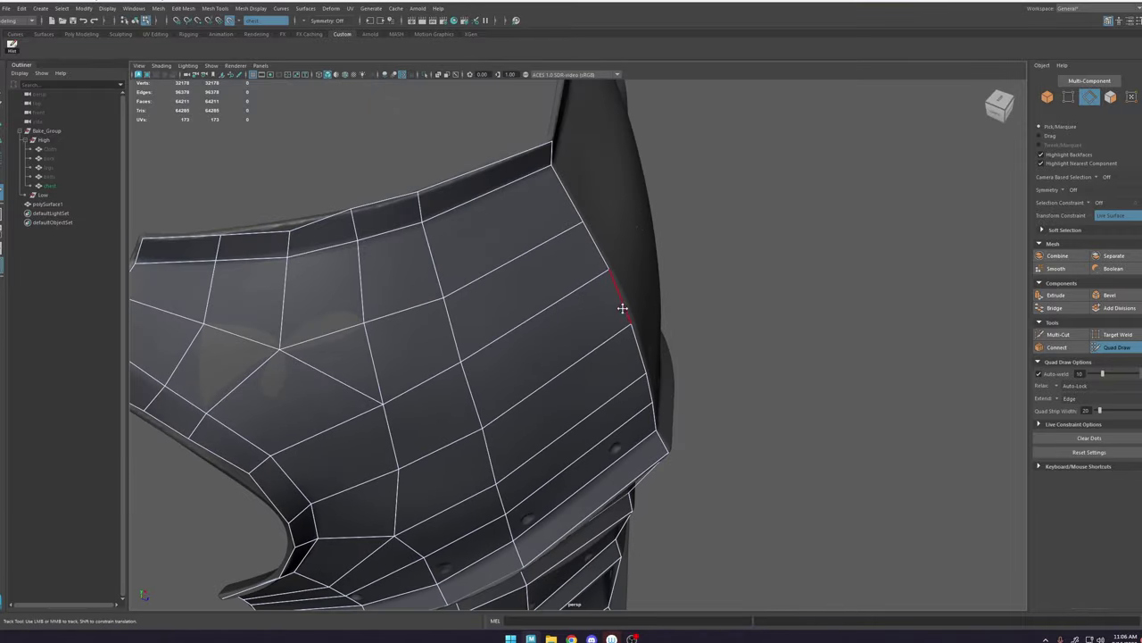
pyautogui.keyDown('alt'); pyautogui.moveTo(622, 304); pyautogui.dragTo(540, 346); pyautogui.keyUp('alt')
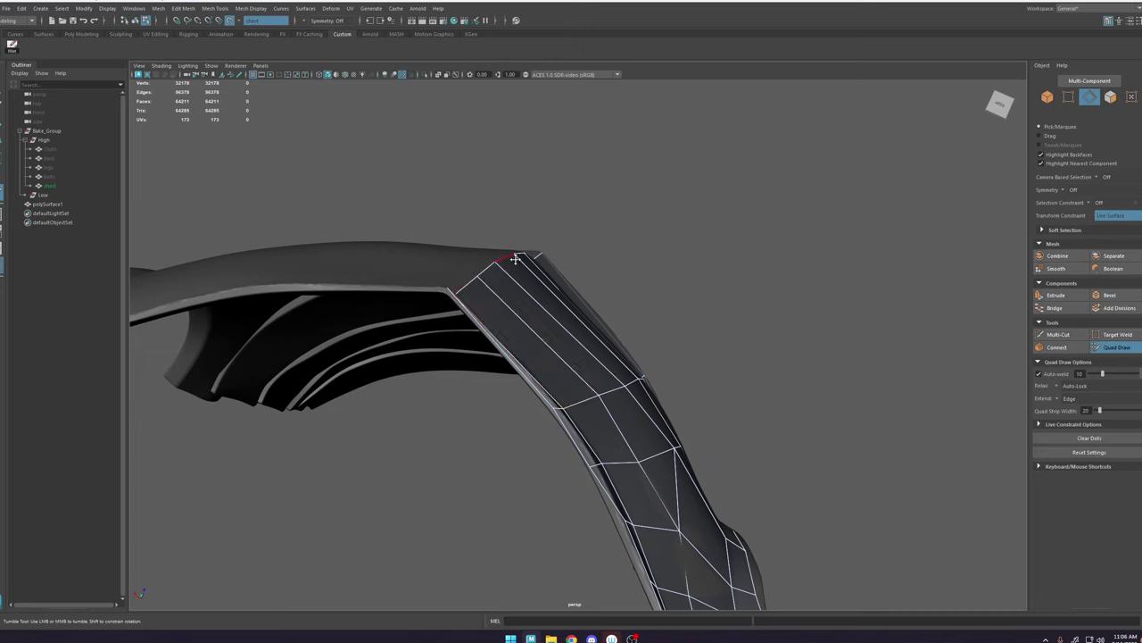
pyautogui.press('Print')
pyautogui.moveTo(819, 126); pyautogui.dragTo(301, 562)
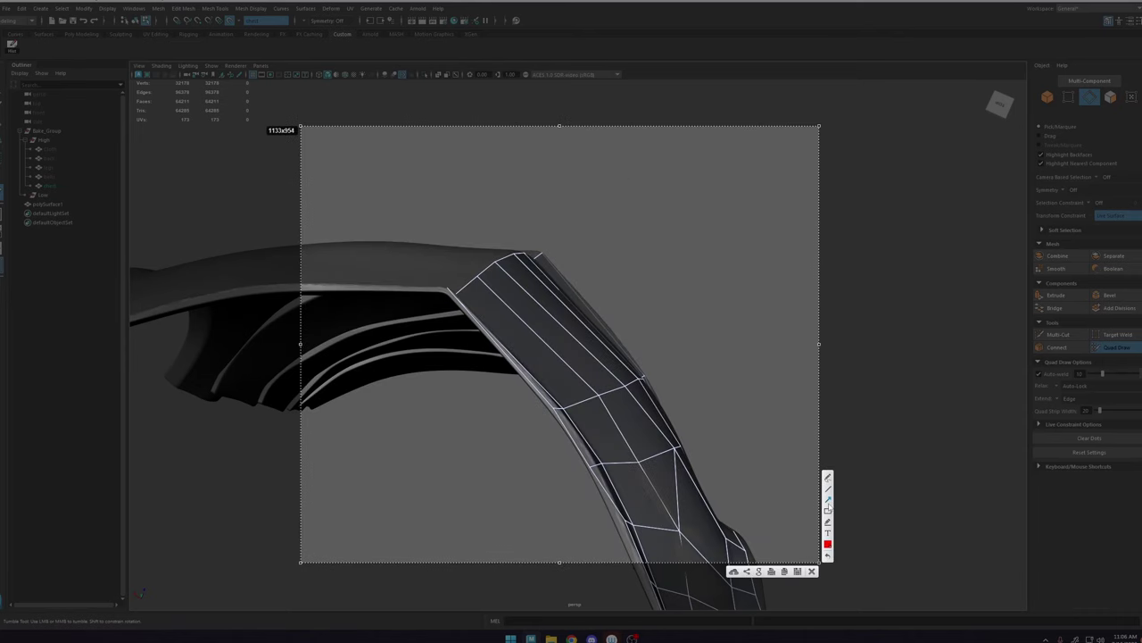
# Step: Draw a red panel outline with an arrow pointing at its bevelled edge
pyautogui.click(830, 489)
pyautogui.moveTo(601, 206)
pyautogui.mouseDown()
pyautogui.moveTo(648, 210)
pyautogui.moveTo(688, 242)
pyautogui.moveTo(708, 309)
pyautogui.mouseUp()
pyautogui.moveTo(604, 211)
pyautogui.mouseDown()
pyautogui.moveTo(601, 308)
pyautogui.moveTo(708, 308)
pyautogui.mouseUp()
pyautogui.moveTo(794, 238)
pyautogui.mouseDown()
pyautogui.moveTo(710, 273)
pyautogui.moveTo(727, 247)
pyautogui.moveTo(724, 274)
pyautogui.moveTo(686, 281)
pyautogui.mouseUp()
pyautogui.moveTo(703, 182); pyautogui.dragTo(678, 211)
pyautogui.moveTo(680, 198); pyautogui.dragTo(688, 207)
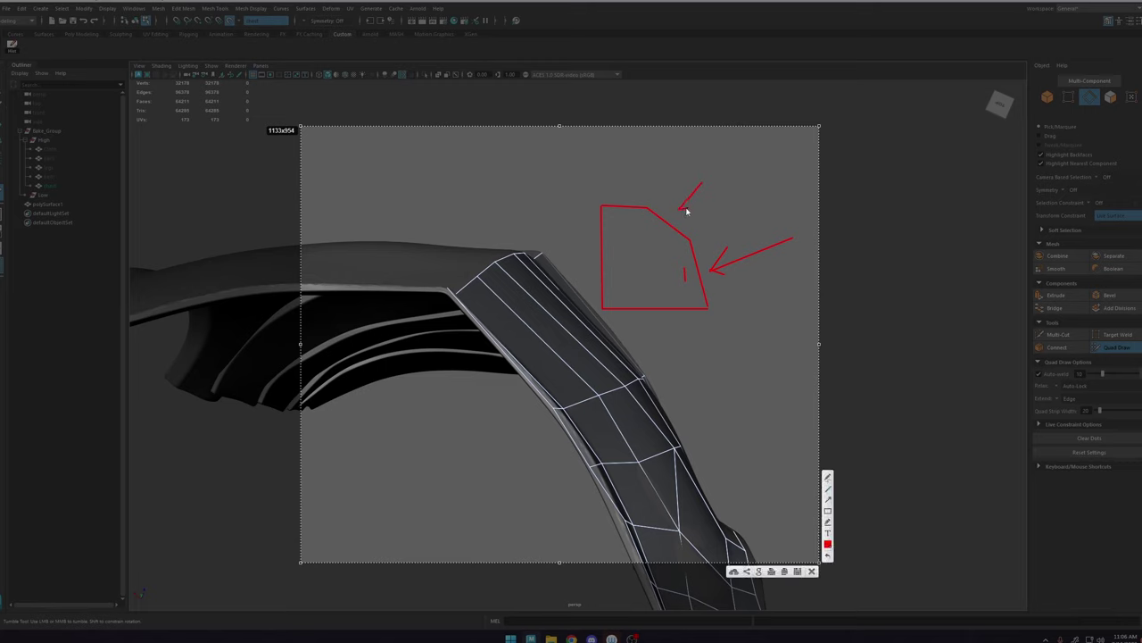
pyautogui.click(658, 226)
# Step: Add a downward arrow onto the panel's top edge and circle its corner points
pyautogui.moveTo(621, 156); pyautogui.dragTo(626, 192)
pyautogui.moveTo(647, 198); pyautogui.dragTo(648, 198)
pyautogui.moveTo(695, 231); pyautogui.dragTo(688, 241)
pyautogui.moveTo(603, 205)
pyautogui.mouseDown()
pyautogui.moveTo(663, 211)
pyautogui.moveTo(686, 233)
pyautogui.moveTo(707, 310)
pyautogui.mouseUp()
# Step: Sketch a small curve below the panel with points circled along it
pyautogui.moveTo(704, 359)
pyautogui.mouseDown()
pyautogui.moveTo(738, 379)
pyautogui.moveTo(740, 409)
pyautogui.moveTo(703, 411)
pyautogui.moveTo(708, 358)
pyautogui.mouseUp()
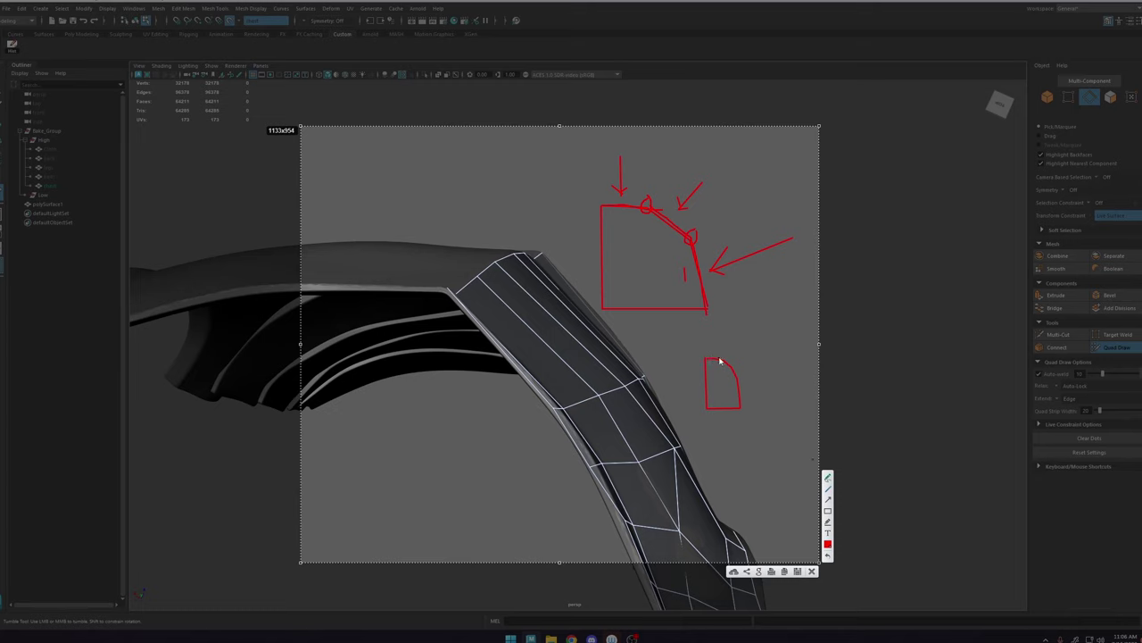
pyautogui.moveTo(712, 356); pyautogui.dragTo(711, 360)
pyautogui.moveTo(723, 357); pyautogui.dragTo(736, 379)
pyautogui.moveTo(741, 386); pyautogui.dragTo(739, 403)
# Step: Sketch a chamfered panel outline with small marks at the top left
pyautogui.moveTo(382, 151); pyautogui.dragTo(402, 154)
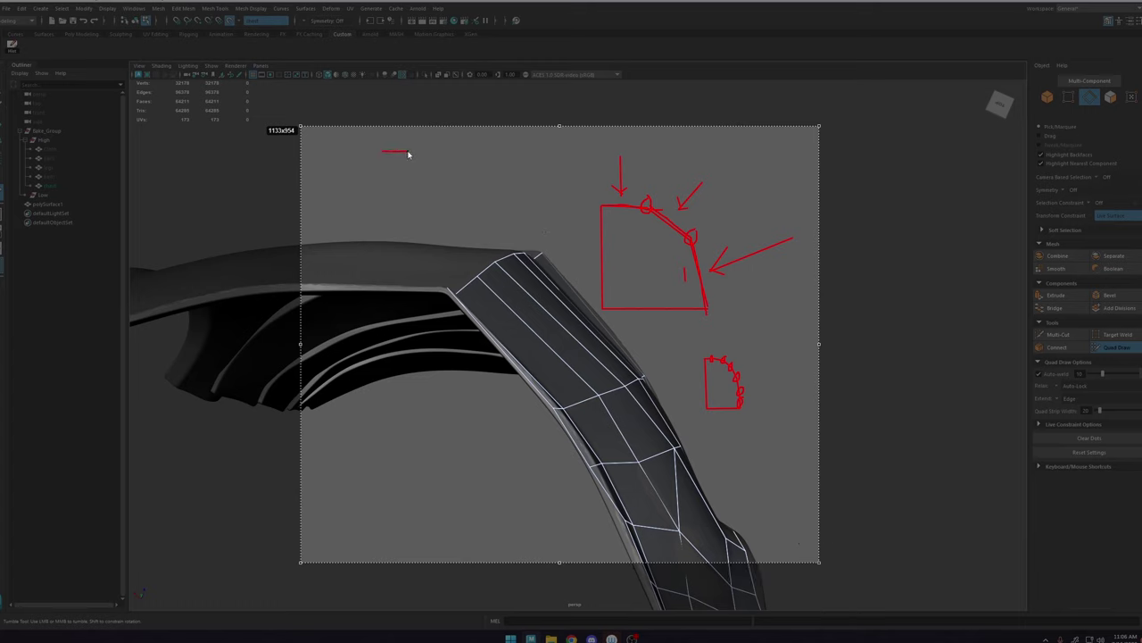
pyautogui.moveTo(430, 161)
pyautogui.mouseDown()
pyautogui.moveTo(450, 182)
pyautogui.moveTo(465, 247)
pyautogui.moveTo(374, 252)
pyautogui.moveTo(382, 157)
pyautogui.mouseUp()
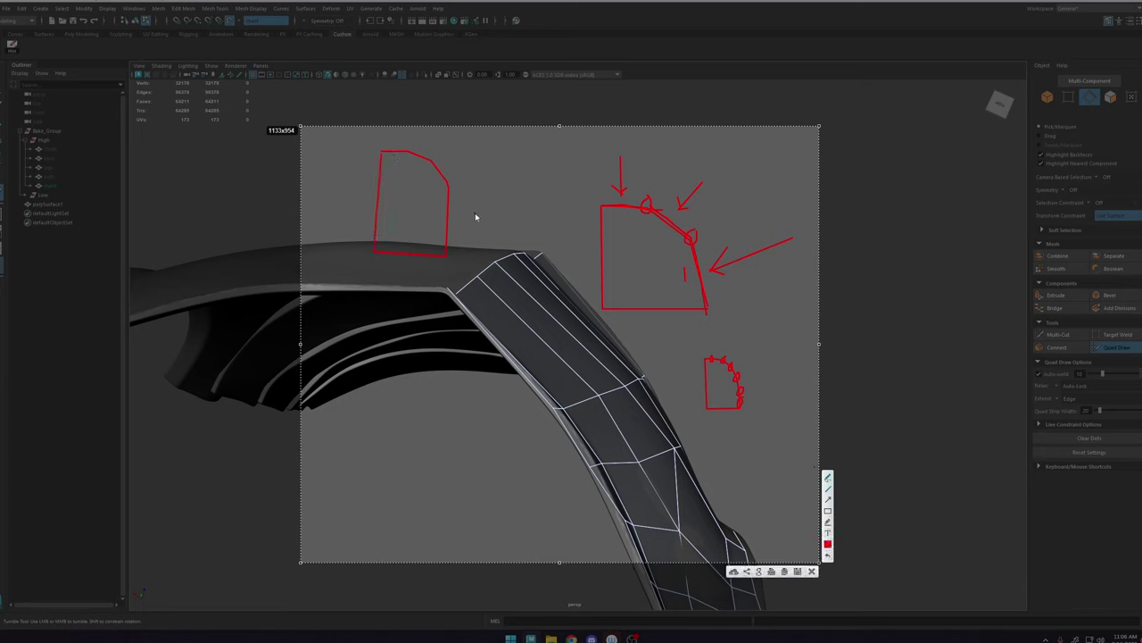
pyautogui.moveTo(458, 186)
pyautogui.mouseDown()
pyautogui.moveTo(440, 155)
pyautogui.moveTo(413, 149)
pyautogui.mouseUp()
# Step: Draw a double-arc strip crossed by tick lines beside the panel
pyautogui.moveTo(483, 165); pyautogui.dragTo(487, 163)
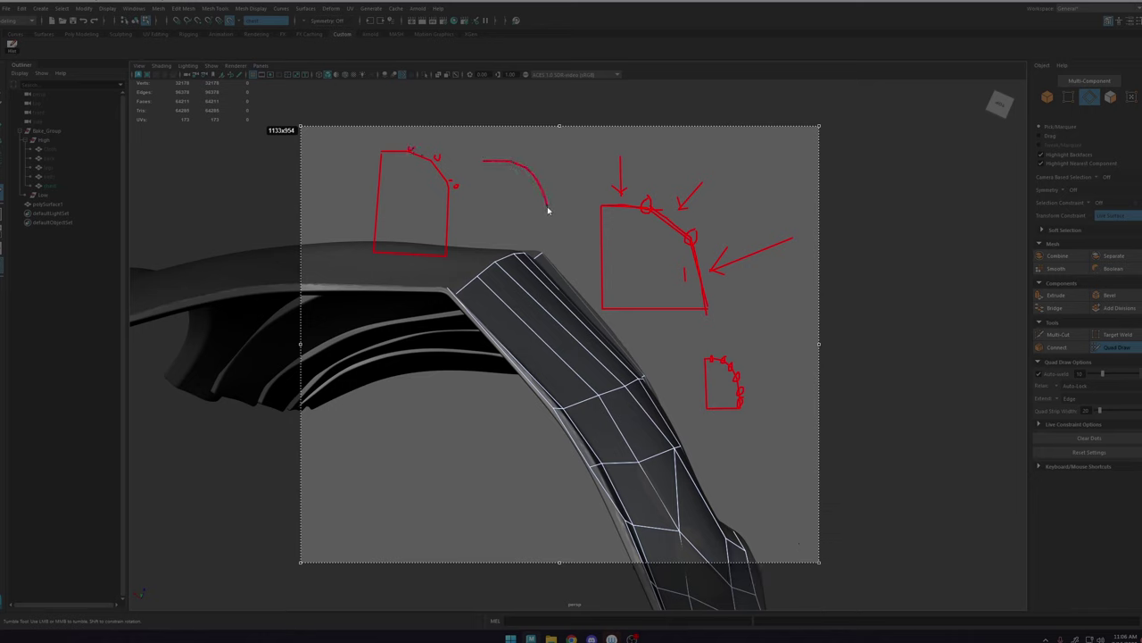
pyautogui.moveTo(548, 211); pyautogui.dragTo(549, 228)
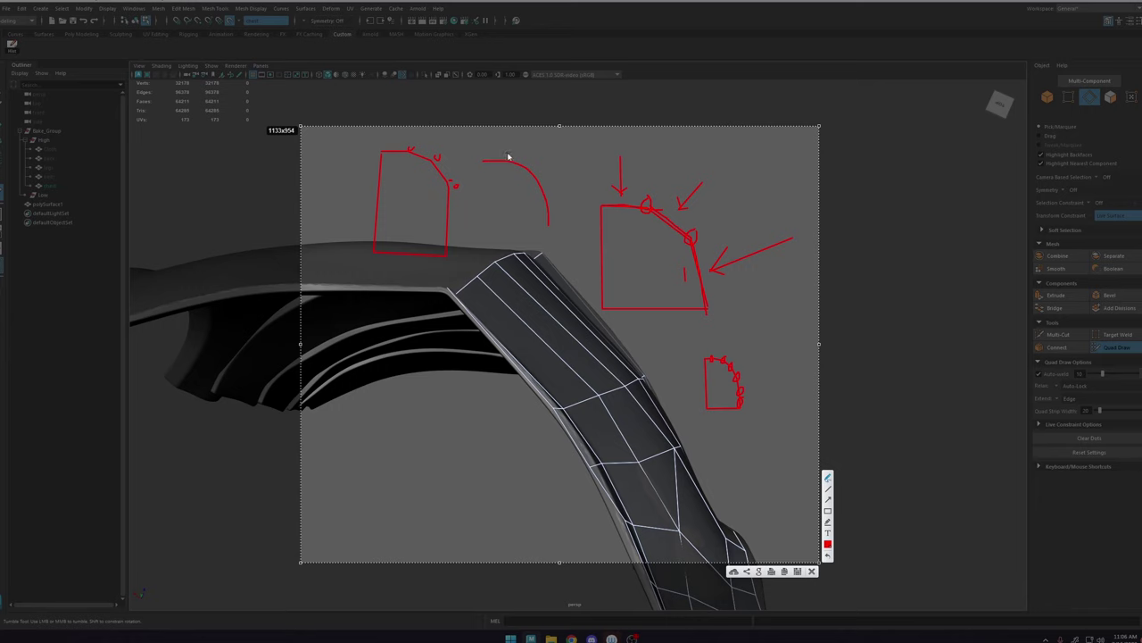
pyautogui.moveTo(504, 159)
pyautogui.mouseDown()
pyautogui.moveTo(538, 195)
pyautogui.moveTo(535, 215)
pyautogui.mouseUp()
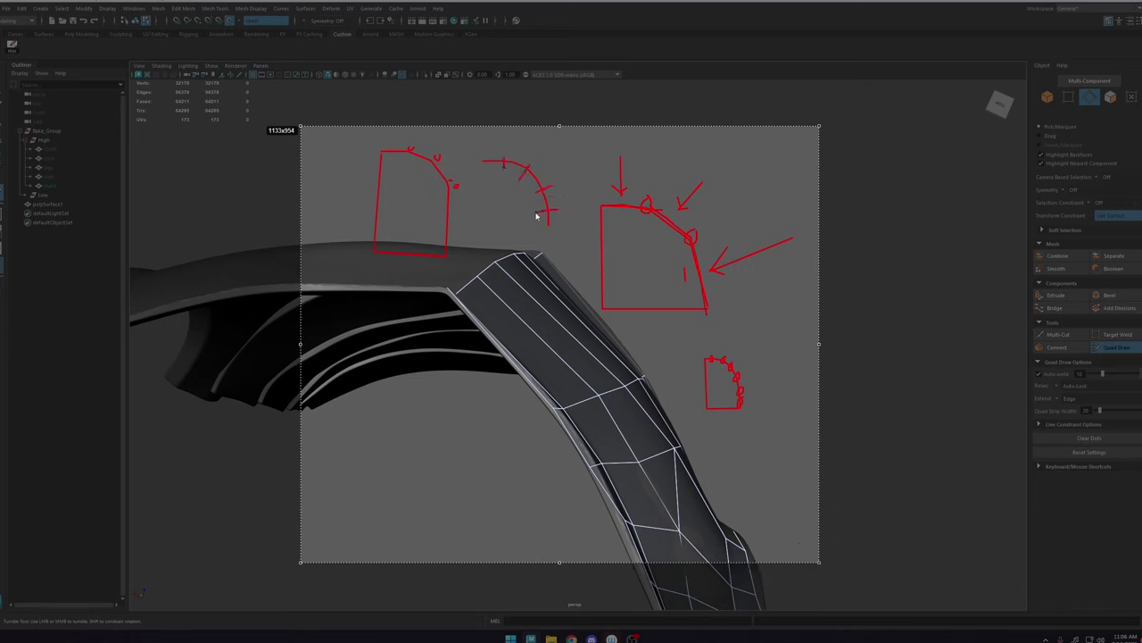
pyautogui.moveTo(481, 165); pyautogui.dragTo(482, 167)
pyautogui.moveTo(557, 225); pyautogui.dragTo(557, 210)
pyautogui.moveTo(483, 153); pyautogui.dragTo(482, 155)
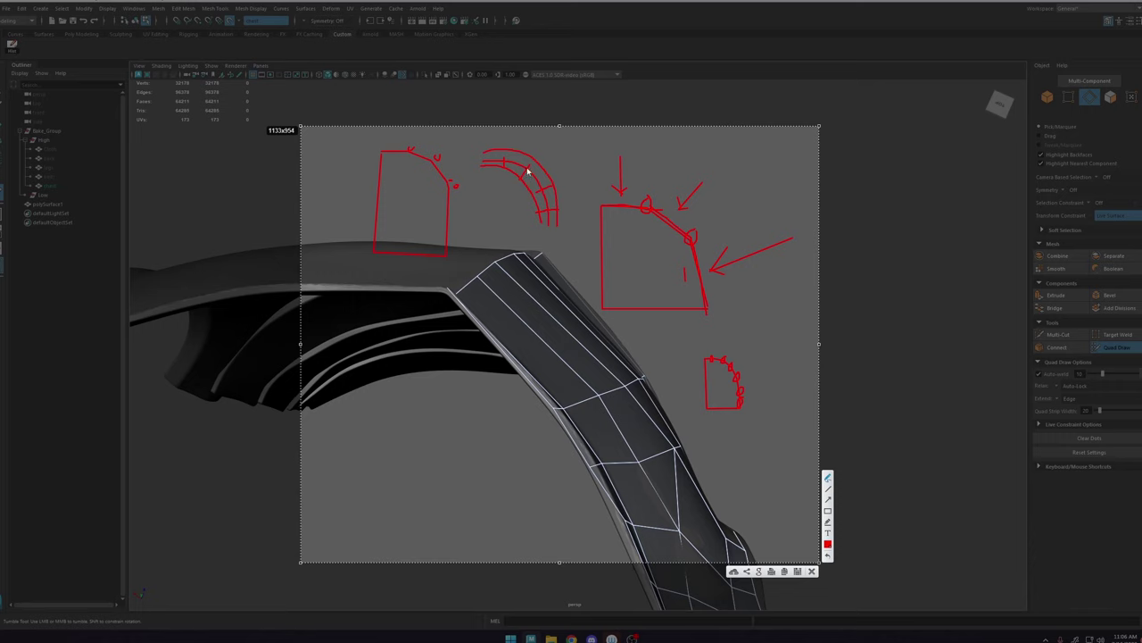
pyautogui.moveTo(526, 169)
pyautogui.mouseDown()
pyautogui.moveTo(535, 160)
pyautogui.moveTo(504, 159)
pyautogui.moveTo(504, 149)
pyautogui.mouseUp()
pyautogui.moveTo(541, 190); pyautogui.dragTo(534, 193)
# Step: Close the annotated capture and isolate the retopology mesh in the viewport
pyautogui.click(812, 572)
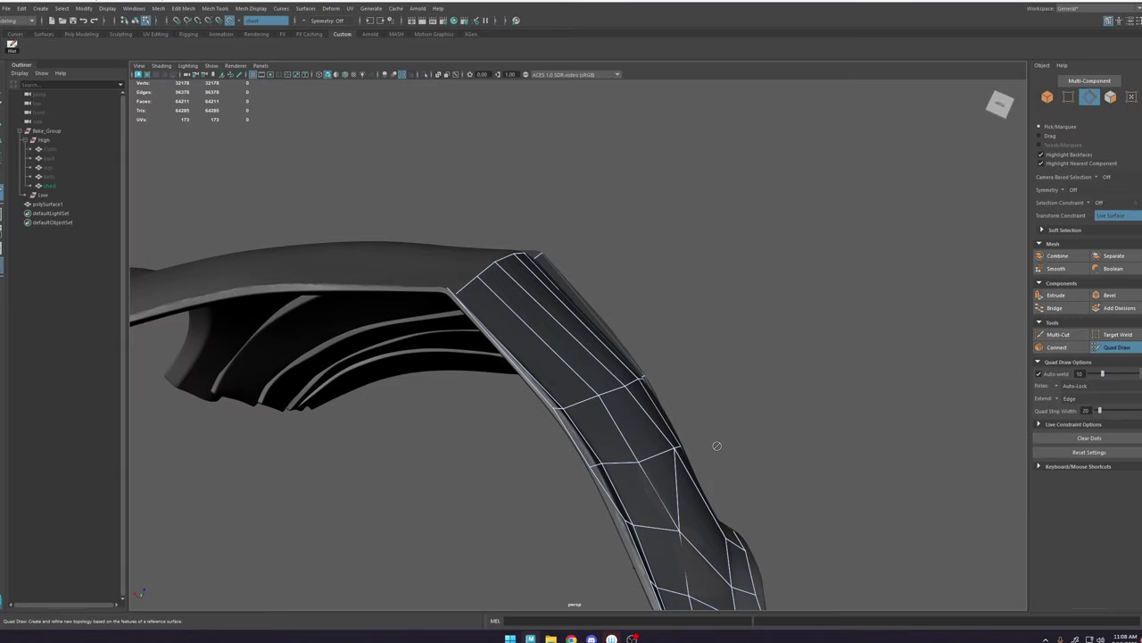
pyautogui.keyDown('alt'); pyautogui.moveTo(716, 445); pyautogui.dragTo(624, 446, button='right'); pyautogui.keyUp('alt')
pyautogui.keyDown('alt'); pyautogui.moveTo(625, 446); pyautogui.dragTo(523, 287); pyautogui.keyUp('alt')
pyautogui.press('w')
pyautogui.moveTo(525, 287); pyautogui.dragTo(623, 223, button='right')
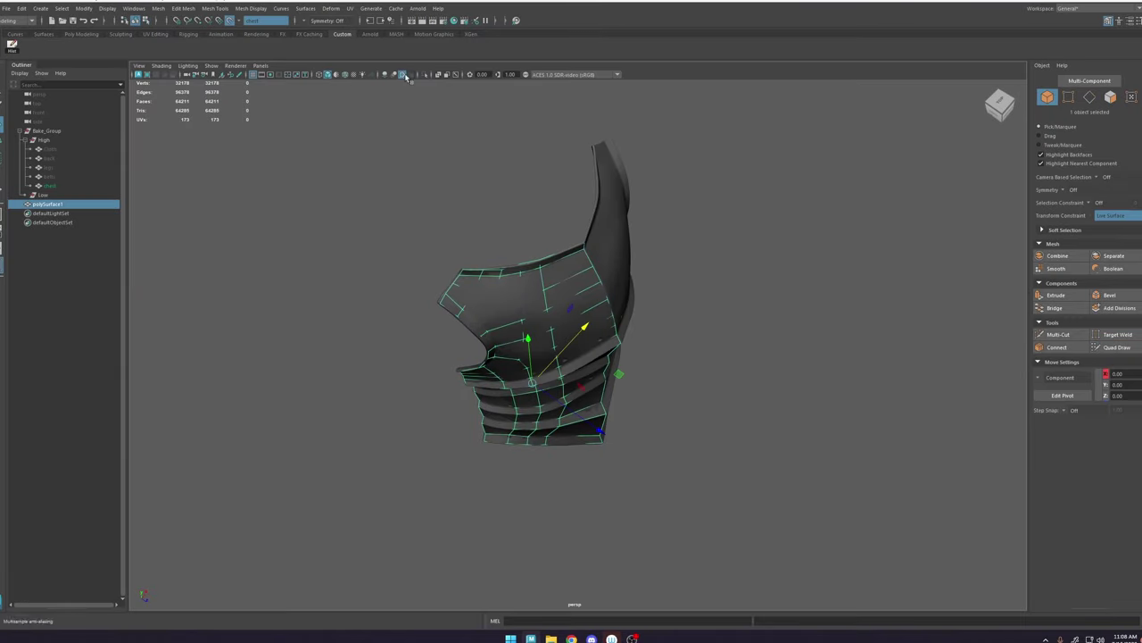
pyautogui.click(424, 75)
pyautogui.keyDown('alt'); pyautogui.moveTo(607, 294); pyautogui.dragTo(726, 330, button='right'); pyautogui.keyUp('alt')
# Step: Apply Mesh Display > Soften Edge to polySurface1, then deselect it
pyautogui.click(727, 330)
pyautogui.keyDown('alt'); pyautogui.moveTo(547, 286); pyautogui.dragTo(550, 342); pyautogui.keyUp('alt')
pyautogui.click(550, 342)
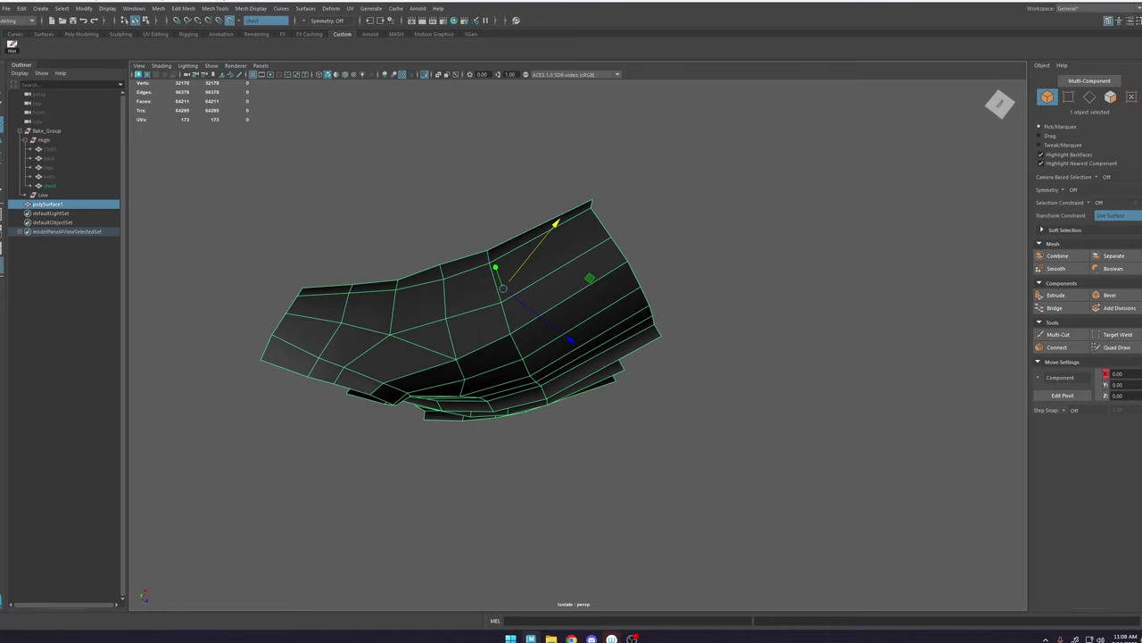
pyautogui.click(251, 8)
pyautogui.click(276, 92)
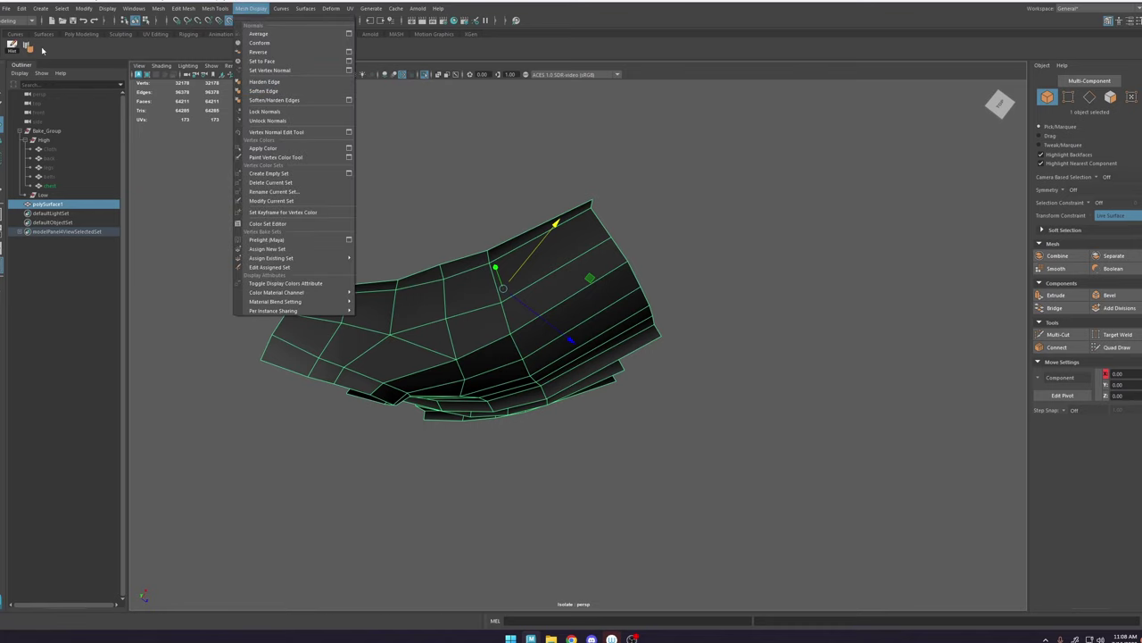
pyautogui.click(646, 218)
pyautogui.moveTo(530, 312)
pyautogui.keyDown('alt'); pyautogui.mouseDown()
pyautogui.moveTo(548, 320)
pyautogui.moveTo(590, 283)
pyautogui.moveTo(627, 331)
pyautogui.moveTo(664, 345)
pyautogui.moveTo(682, 333)
pyautogui.mouseUp(); pyautogui.keyUp('alt')
pyautogui.press('Print')
pyautogui.moveTo(782, 171); pyautogui.dragTo(259, 642)
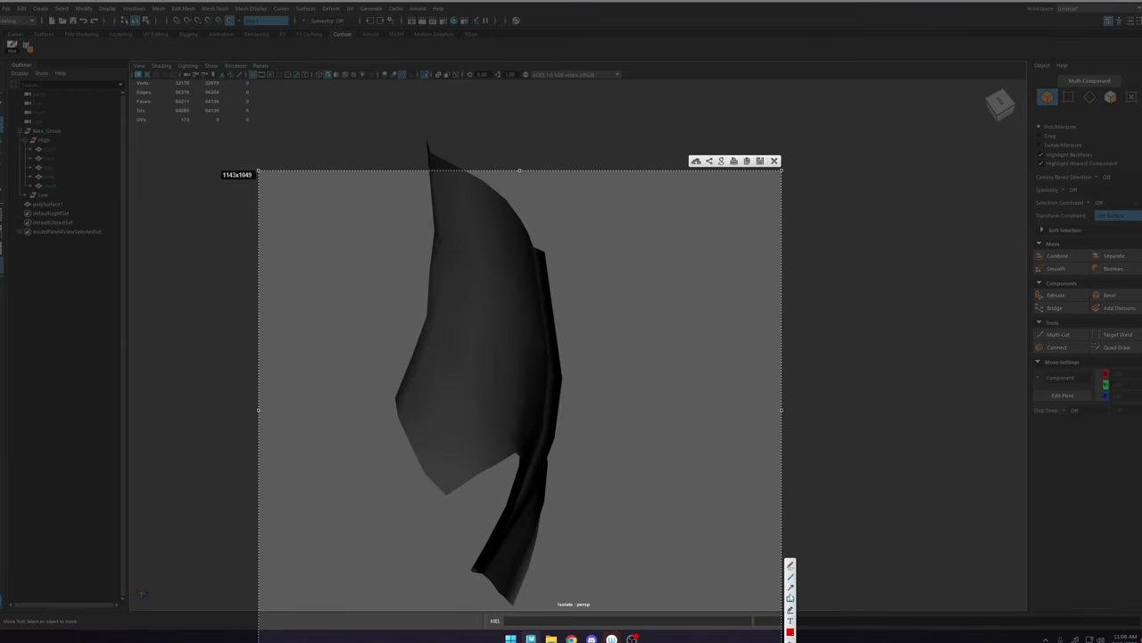
pyautogui.moveTo(644, 373)
pyautogui.mouseDown()
pyautogui.moveTo(587, 385)
pyautogui.moveTo(564, 376)
pyautogui.mouseUp()
pyautogui.moveTo(600, 445); pyautogui.dragTo(557, 438)
pyautogui.moveTo(585, 511); pyautogui.dragTo(533, 497)
pyautogui.moveTo(675, 248)
pyautogui.mouseDown()
pyautogui.moveTo(547, 252)
pyautogui.moveTo(569, 372)
pyautogui.mouseUp()
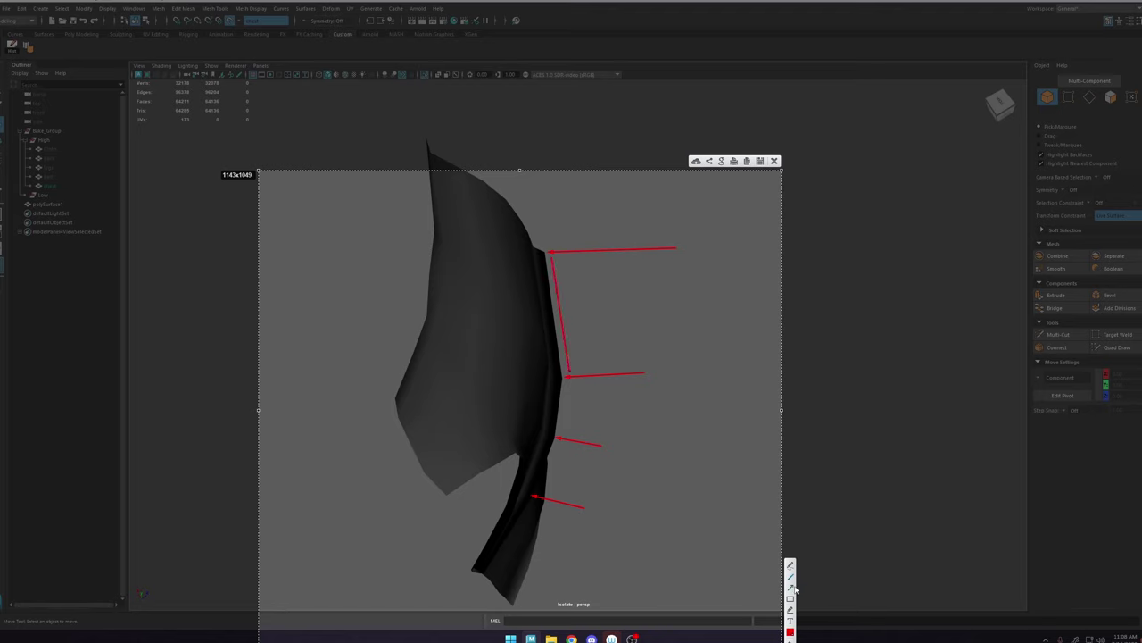
pyautogui.moveTo(683, 309); pyautogui.dragTo(561, 314)
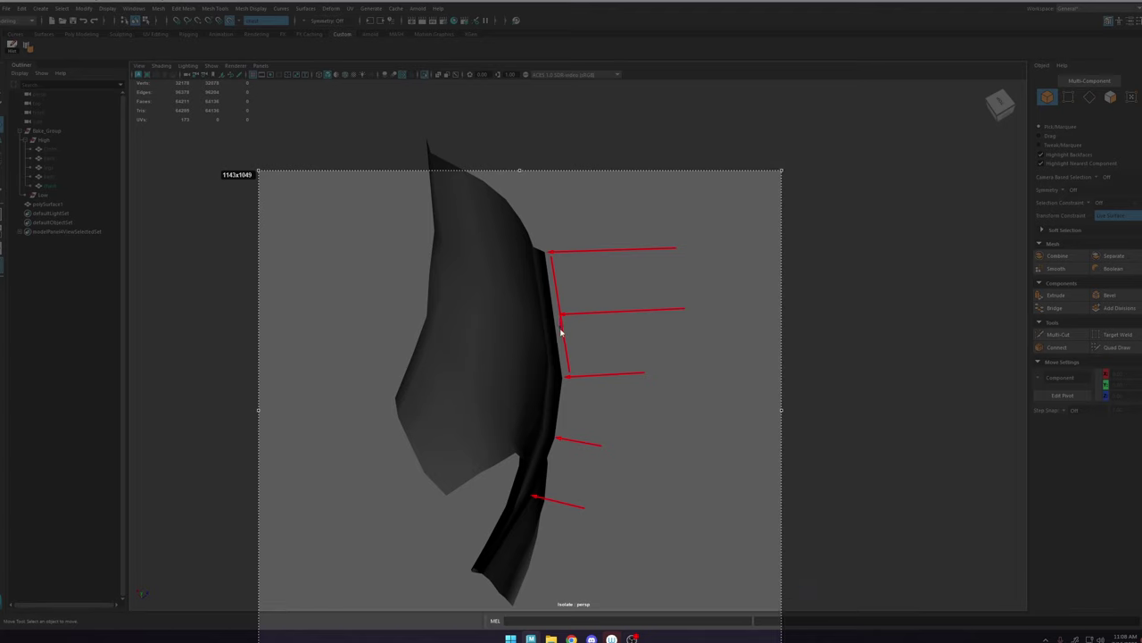
pyautogui.moveTo(564, 371); pyautogui.dragTo(564, 375)
pyautogui.moveTo(560, 315); pyautogui.dragTo(559, 303)
pyautogui.moveTo(547, 241); pyautogui.dragTo(547, 239)
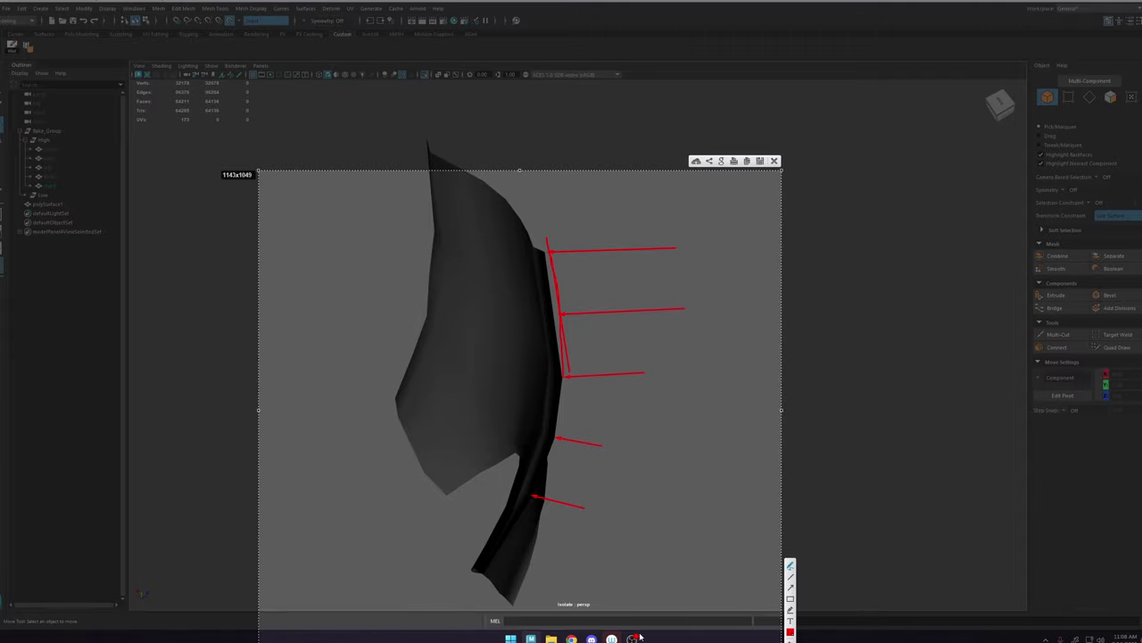
pyautogui.click(776, 162)
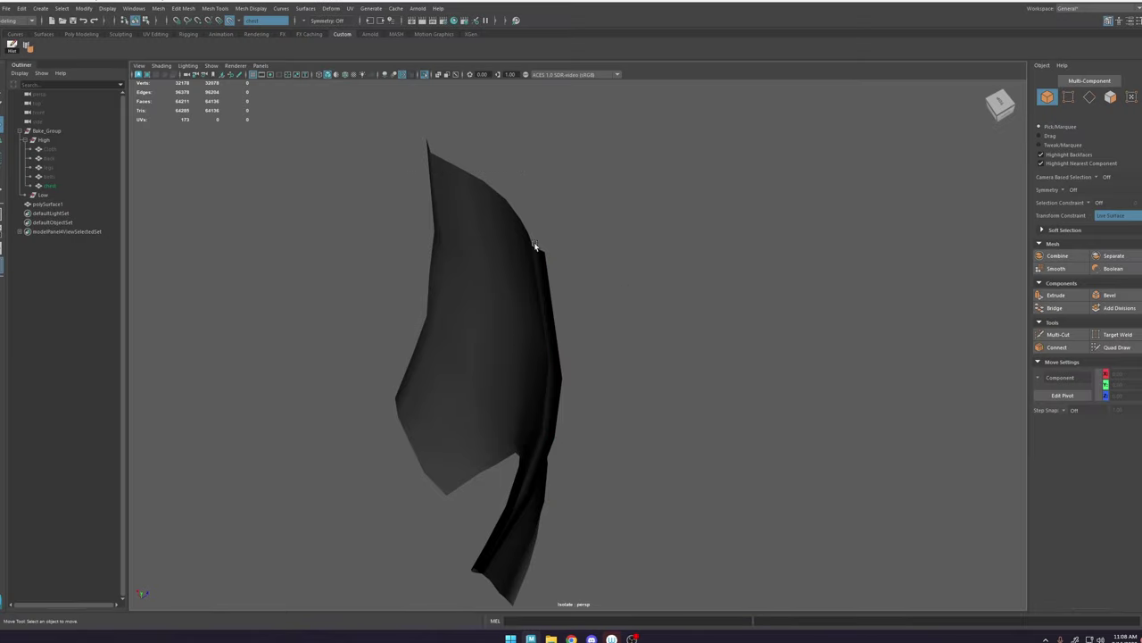
pyautogui.moveTo(547, 316)
pyautogui.keyDown('alt'); pyautogui.mouseDown()
pyautogui.moveTo(510, 306)
pyautogui.moveTo(587, 301)
pyautogui.moveTo(541, 315)
pyautogui.mouseUp(); pyautogui.keyUp('alt')
# Step: Select polySurface1 and exit Isolate Select to show the full scene again
pyautogui.click(556, 301)
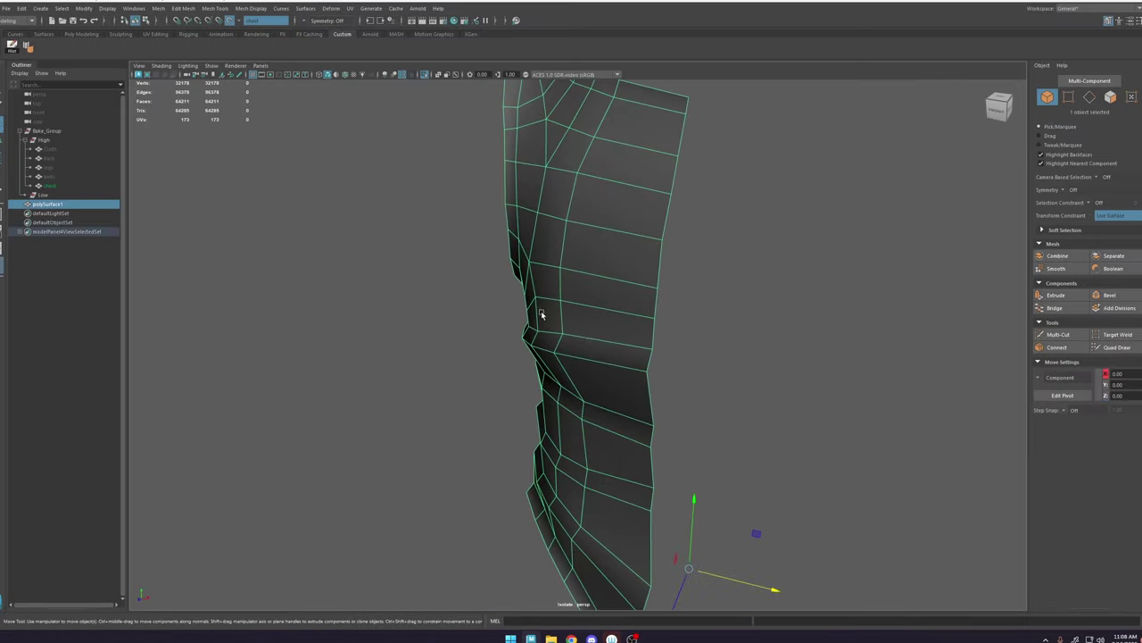
pyautogui.keyDown('alt'); pyautogui.moveTo(541, 315); pyautogui.dragTo(556, 285, button='right'); pyautogui.keyUp('alt')
pyautogui.keyDown('alt'); pyautogui.moveTo(556, 286); pyautogui.dragTo(627, 398); pyautogui.keyUp('alt')
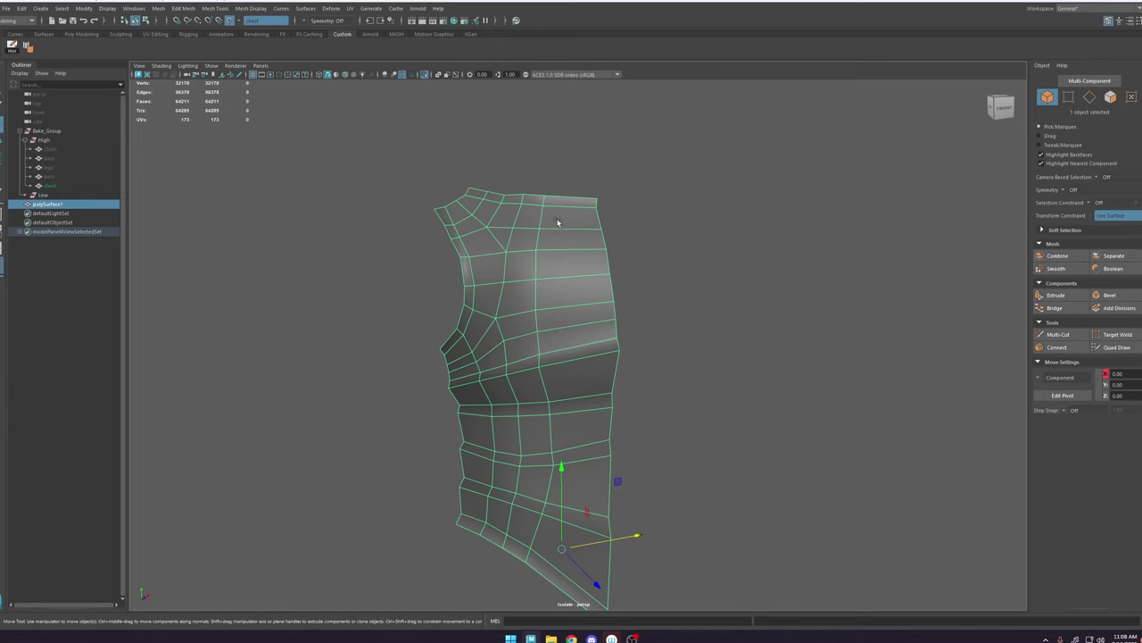
pyautogui.click(424, 76)
# Step: Multi-Cut a vertical edge loop through the right-hand columns of the chest mesh
pyautogui.click(1063, 336)
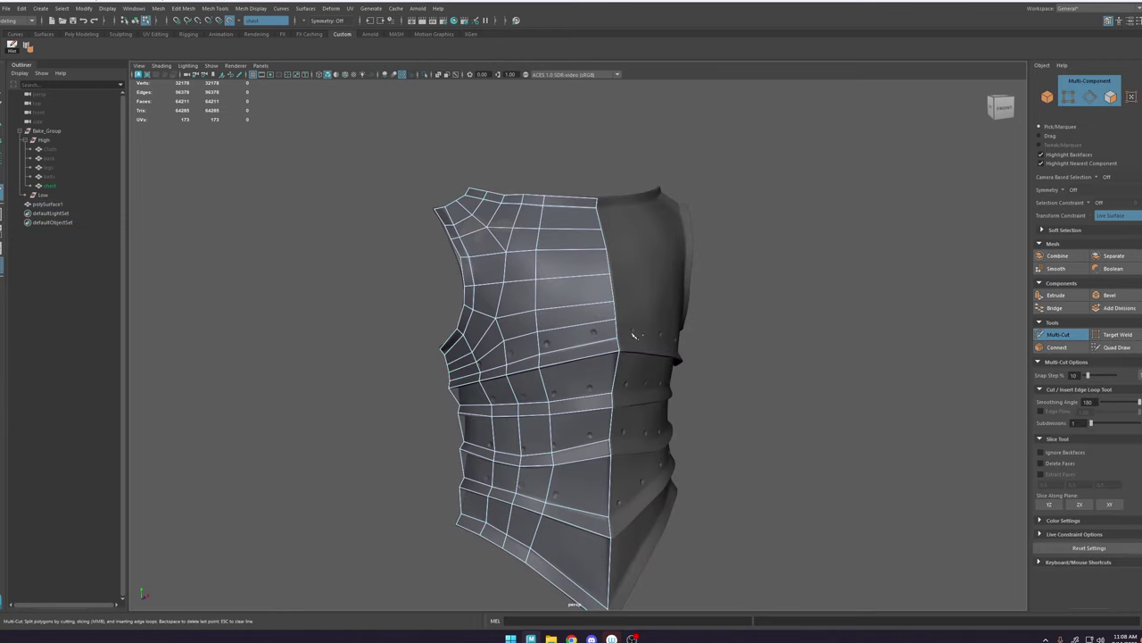
pyautogui.keyDown('ctrl'); pyautogui.click(579, 305); pyautogui.keyUp('ctrl')
pyautogui.keyDown('alt'); pyautogui.moveTo(608, 416); pyautogui.dragTo(490, 144, button='right'); pyautogui.keyUp('alt')
pyautogui.keyDown('alt'); pyautogui.moveTo(500, 166); pyautogui.dragTo(585, 234); pyautogui.keyUp('alt')
pyautogui.keyDown('alt'); pyautogui.moveTo(585, 234); pyautogui.dragTo(743, 308, button='right'); pyautogui.keyUp('alt')
pyautogui.keyDown('alt'); pyautogui.moveTo(688, 288); pyautogui.dragTo(705, 346, button='middle'); pyautogui.keyUp('alt')
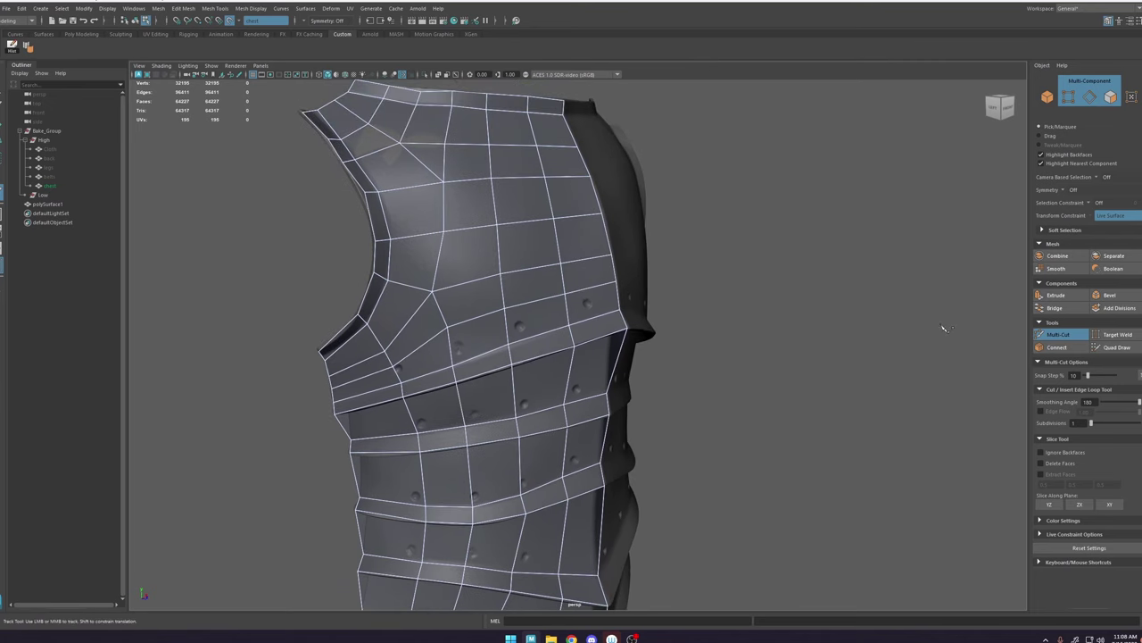
# Step: In Quad Draw, relax the upper-chest vertices and nudge the armhole vertices slightly left
pyautogui.click(1119, 348)
pyautogui.keyDown('alt'); pyautogui.moveTo(407, 254); pyautogui.dragTo(552, 294); pyautogui.keyUp('alt')
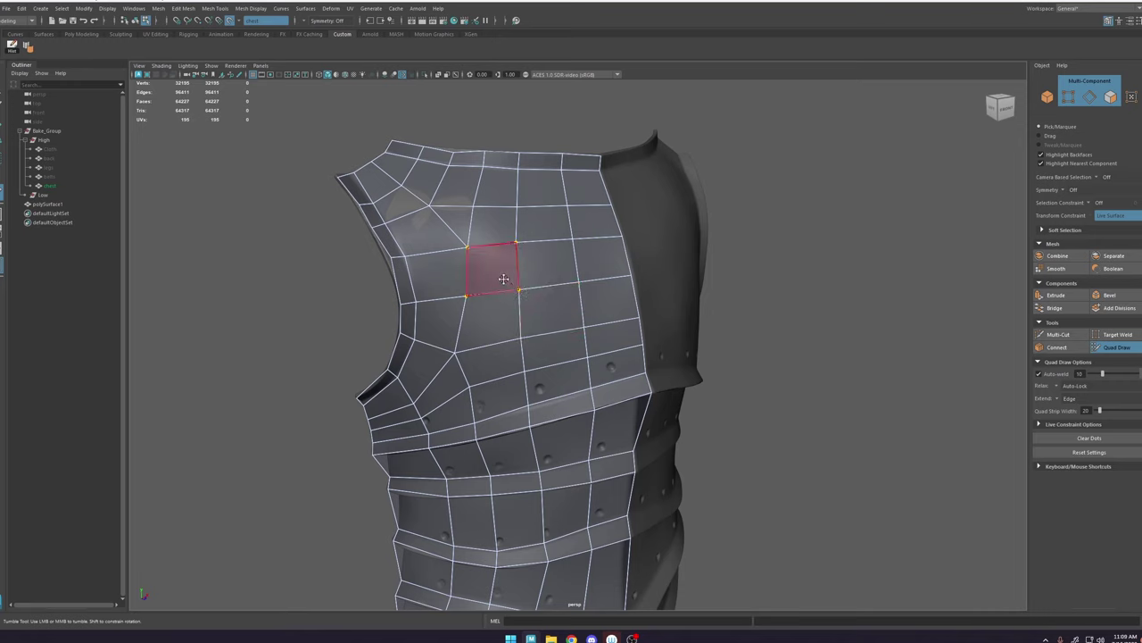
pyautogui.rightClick(520, 290)
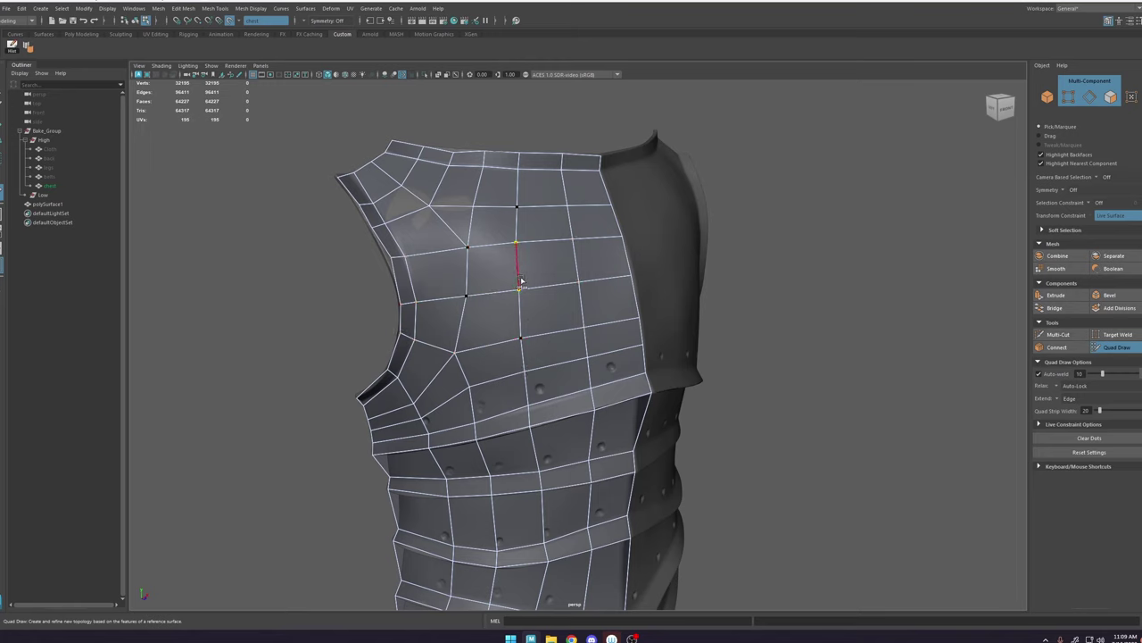
pyautogui.moveTo(520, 289)
pyautogui.keyDown('shift'); pyautogui.mouseDown()
pyautogui.moveTo(525, 307)
pyautogui.moveTo(555, 305)
pyautogui.moveTo(569, 273)
pyautogui.moveTo(500, 244)
pyautogui.moveTo(503, 319)
pyautogui.moveTo(529, 329)
pyautogui.moveTo(562, 314)
pyautogui.moveTo(536, 243)
pyautogui.moveTo(490, 232)
pyautogui.moveTo(512, 253)
pyautogui.mouseUp(); pyautogui.keyUp('shift')
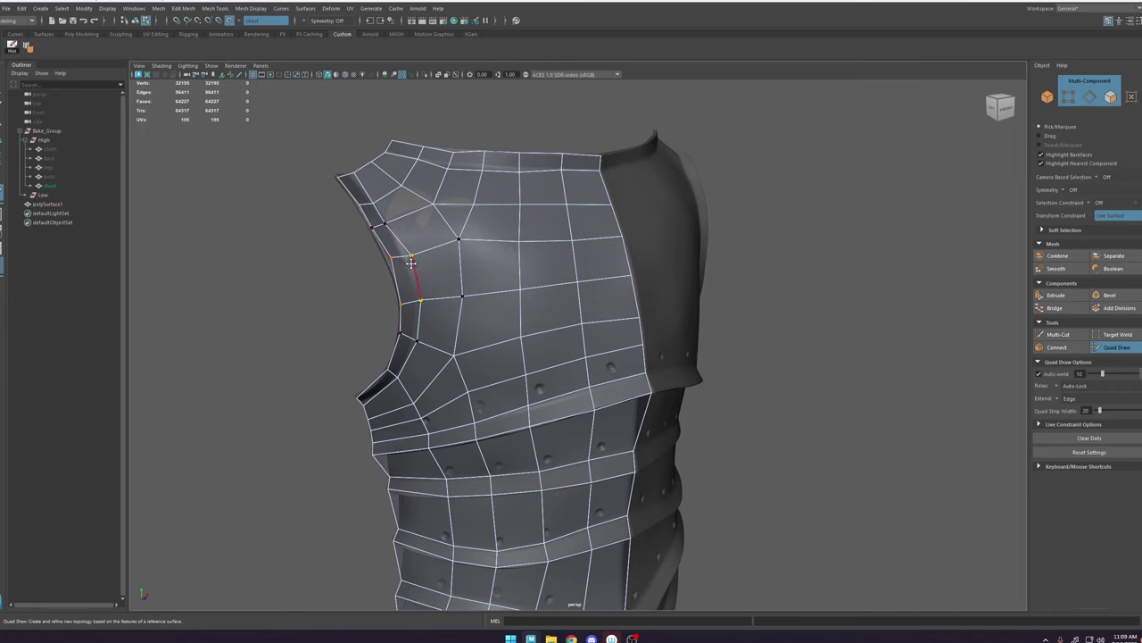
pyautogui.moveTo(411, 257); pyautogui.dragTo(406, 256)
pyautogui.moveTo(423, 298); pyautogui.dragTo(420, 296)
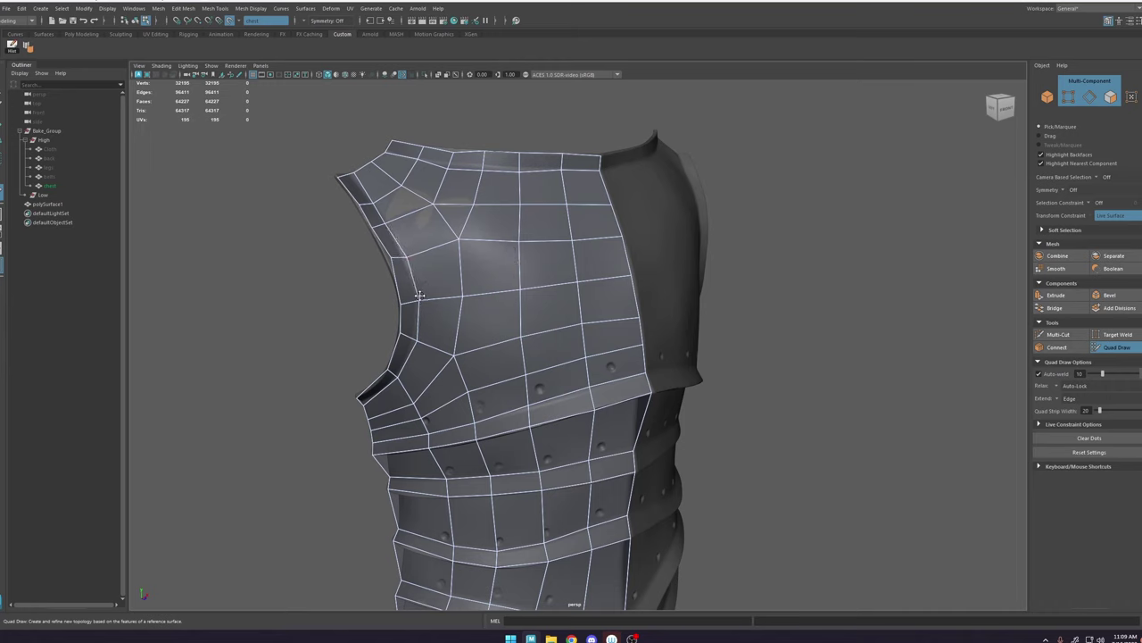
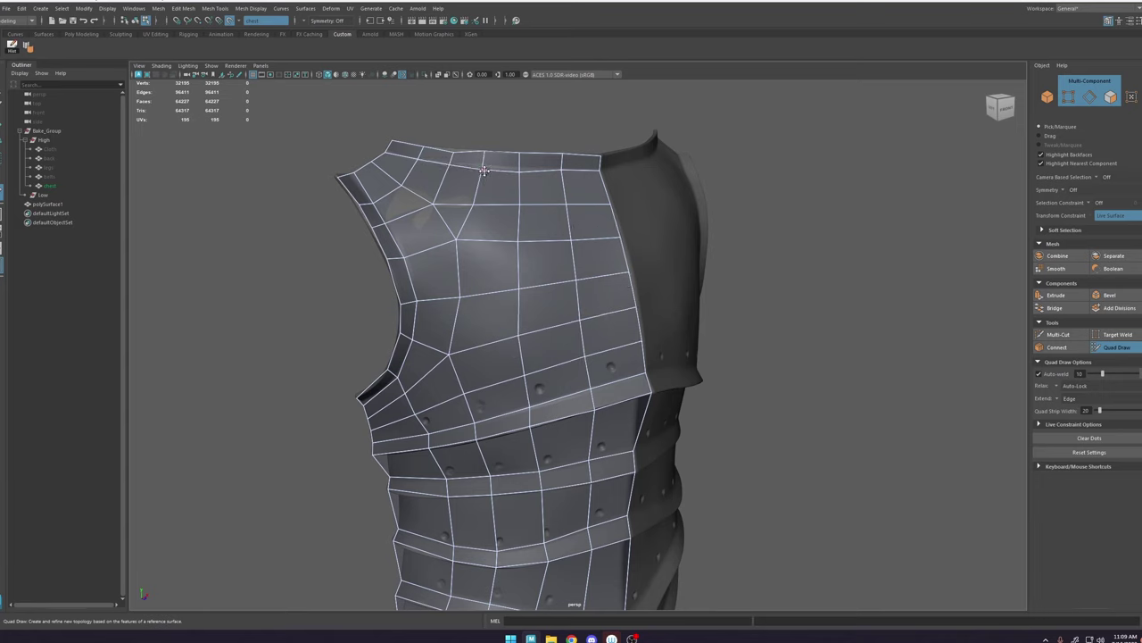
# Step: With the Move tool, slide the vertex near the armhole edge sideways along the surface
pyautogui.keyDown('alt'); pyautogui.moveTo(559, 199); pyautogui.dragTo(592, 175); pyautogui.keyUp('alt')
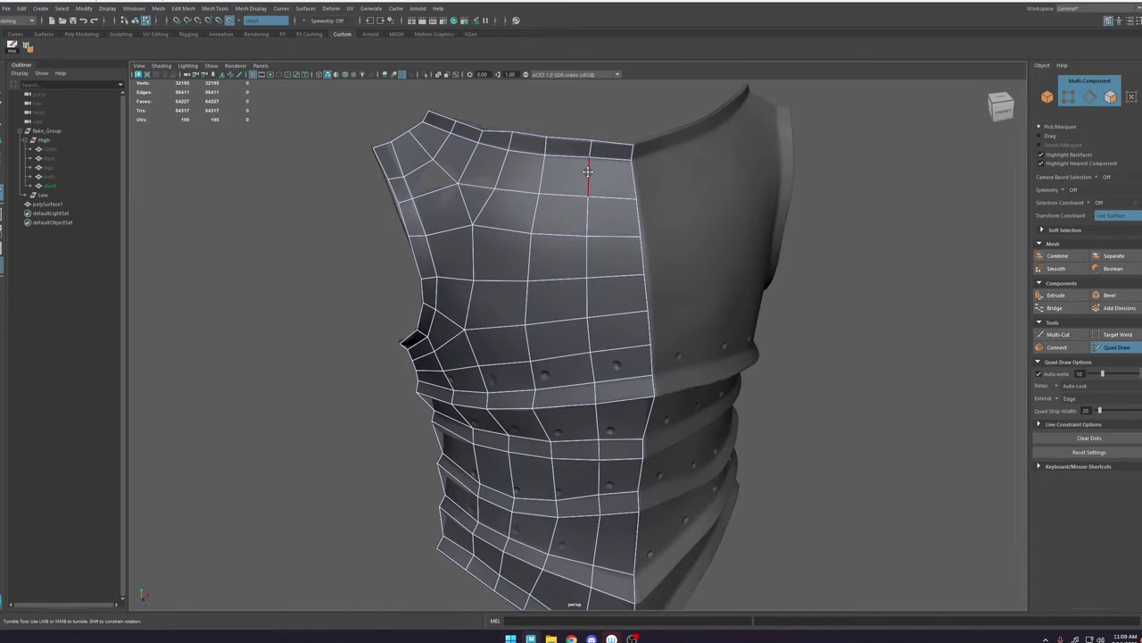
pyautogui.press('w')
pyautogui.click(459, 184)
pyautogui.moveTo(432, 170); pyautogui.dragTo(434, 179)
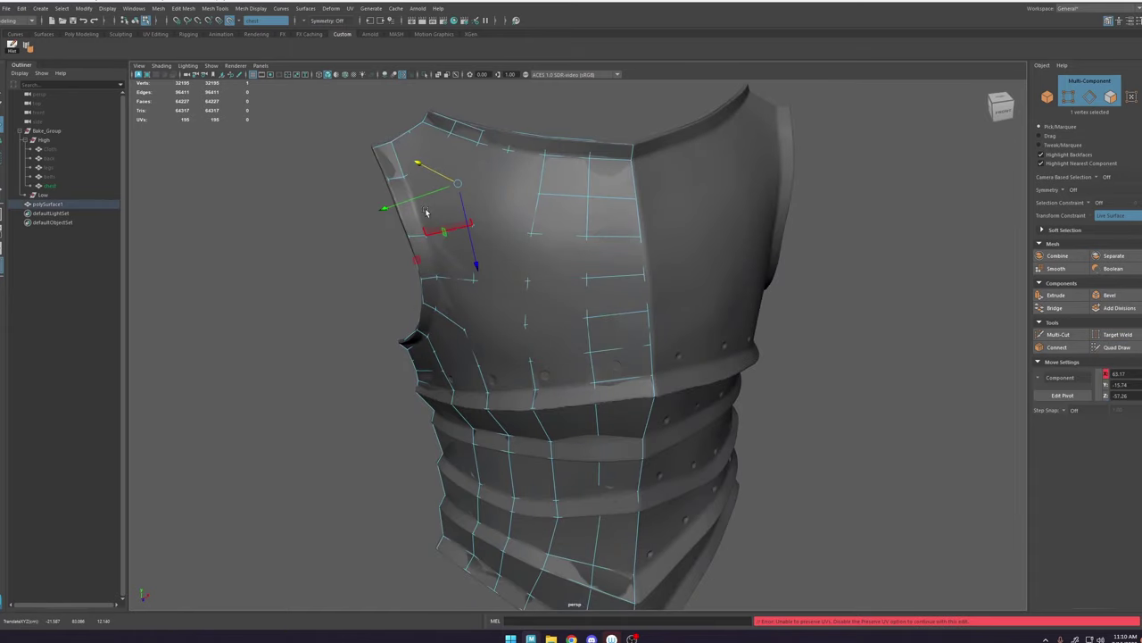
pyautogui.moveTo(462, 193); pyautogui.dragTo(420, 190, button='right')
pyautogui.click(459, 184)
pyautogui.moveTo(438, 174); pyautogui.dragTo(439, 180)
pyautogui.keyDown('ctrl'); pyautogui.keyDown('shift'); pyautogui.moveTo(467, 217); pyautogui.dragTo(476, 259, button='right'); pyautogui.keyUp('shift'); pyautogui.keyUp('ctrl')
pyautogui.keyDown('alt'); pyautogui.moveTo(429, 218); pyautogui.dragTo(451, 188); pyautogui.keyUp('alt')
pyautogui.keyDown('ctrl'); pyautogui.keyDown('shift'); pyautogui.moveTo(444, 235); pyautogui.dragTo(442, 321, button='right'); pyautogui.keyUp('shift'); pyautogui.keyUp('ctrl')
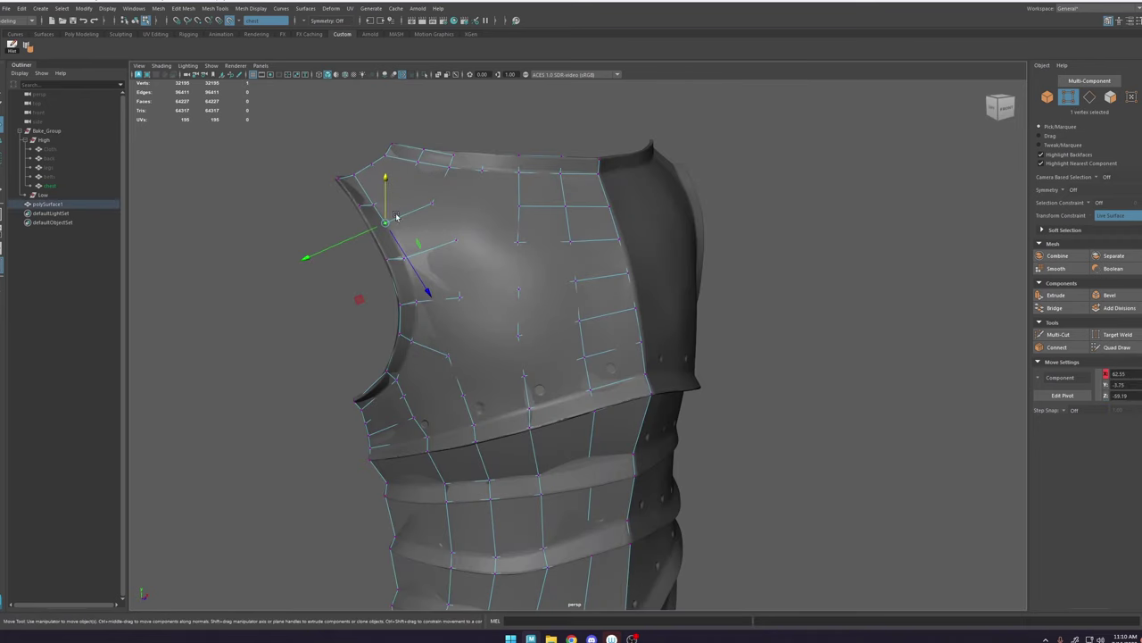
# Step: Nudge a vertex onto the armhole curve and adjust upper and lower chest vertices
pyautogui.click(369, 225)
pyautogui.moveTo(380, 206); pyautogui.dragTo(381, 211)
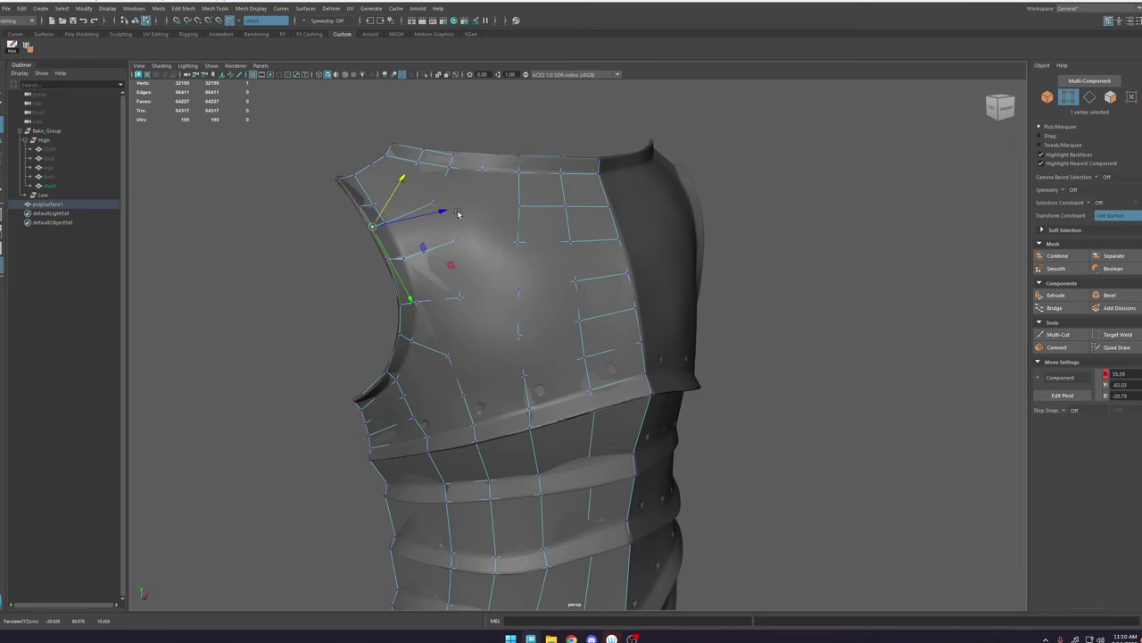
pyautogui.moveTo(459, 198); pyautogui.dragTo(476, 182)
pyautogui.click(515, 238)
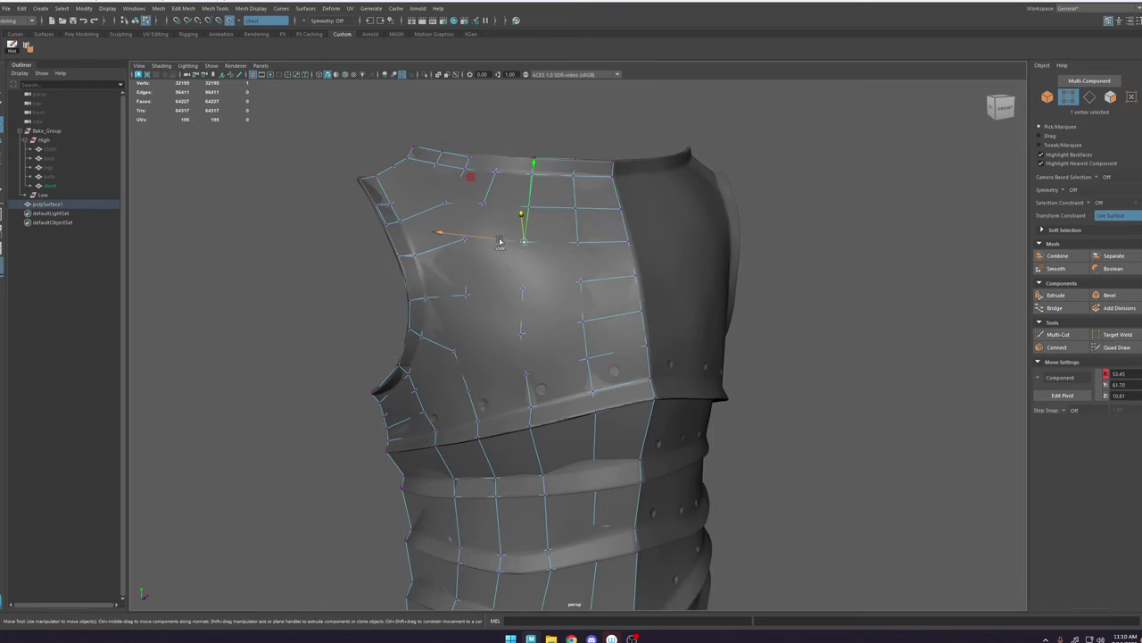
pyautogui.click(523, 286)
pyautogui.keyDown('alt'); pyautogui.moveTo(529, 291); pyautogui.dragTo(515, 310); pyautogui.keyUp('alt')
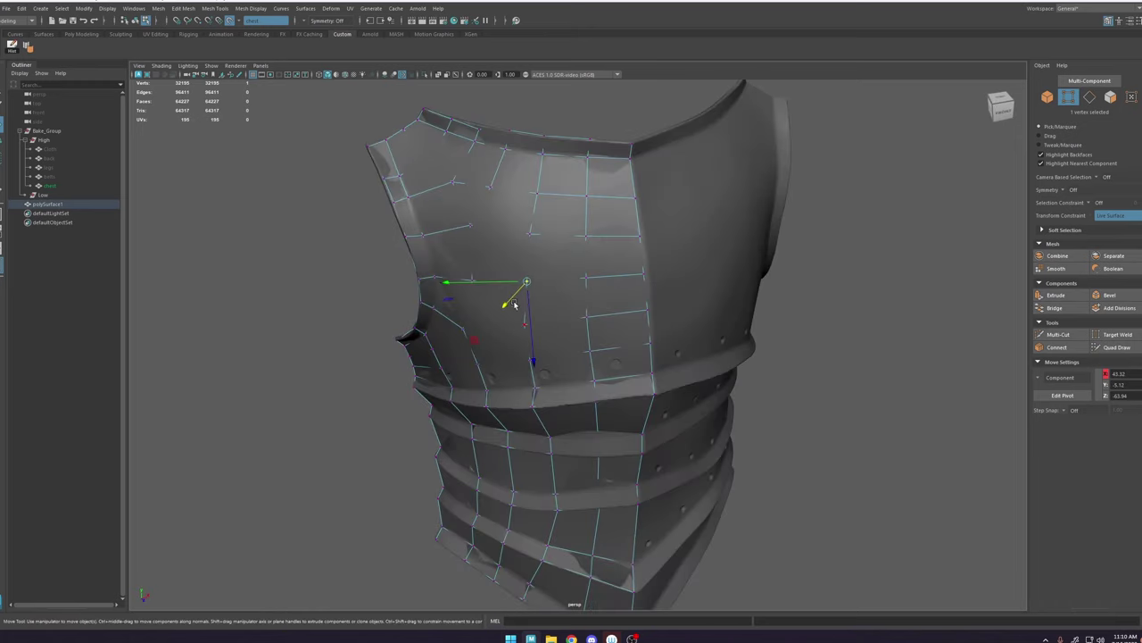
pyautogui.click(524, 311)
# Step: Relax the sagging top border vertices with Quad Draw
pyautogui.click(1116, 347)
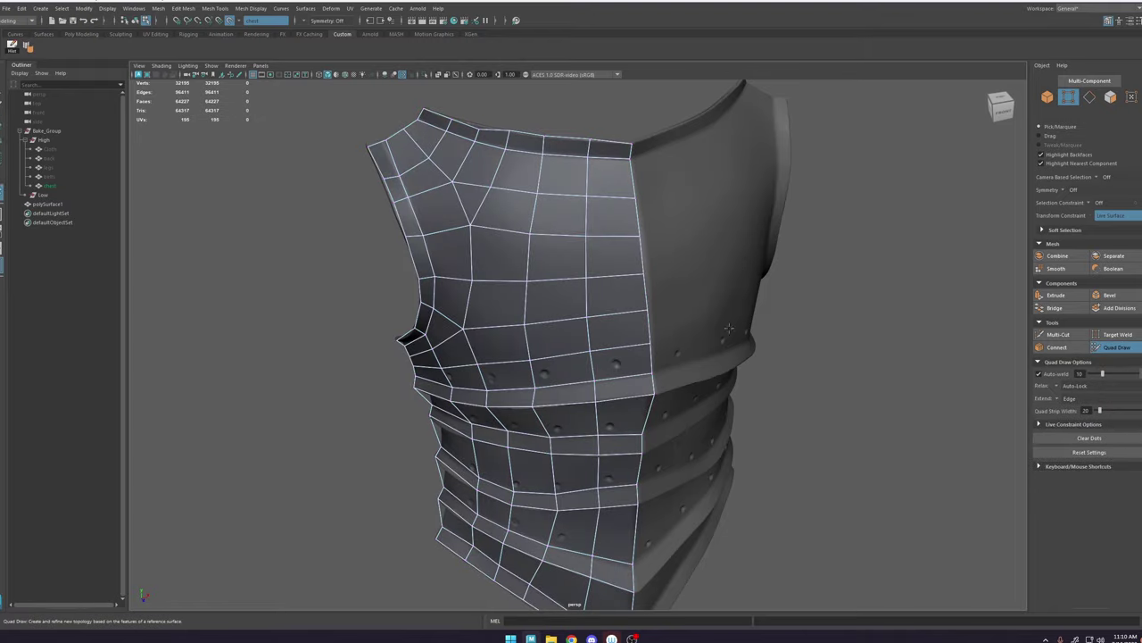
pyautogui.scroll(-4, 577, 299)
pyautogui.keyDown('alt'); pyautogui.moveTo(576, 298); pyautogui.dragTo(557, 288); pyautogui.keyUp('alt')
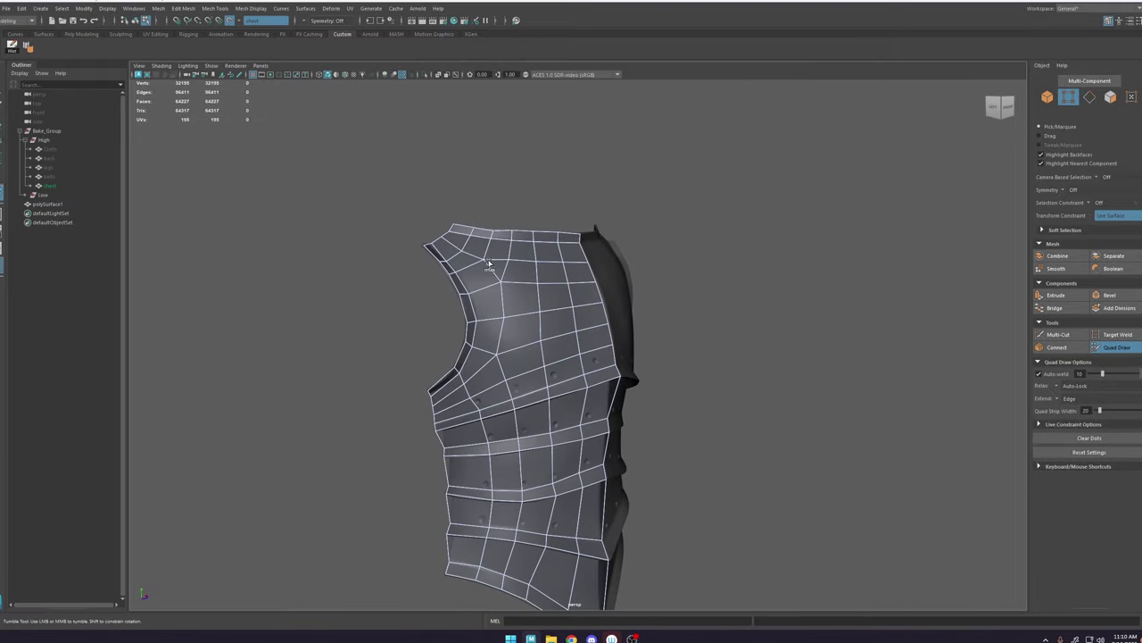
pyautogui.scroll(5, 489, 257)
pyautogui.keyDown('alt'); pyautogui.moveTo(484, 225); pyautogui.dragTo(515, 303, button='middle'); pyautogui.keyUp('alt')
pyautogui.keyDown('alt'); pyautogui.moveTo(515, 303); pyautogui.dragTo(518, 332); pyautogui.keyUp('alt')
pyautogui.scroll(4, 505, 272)
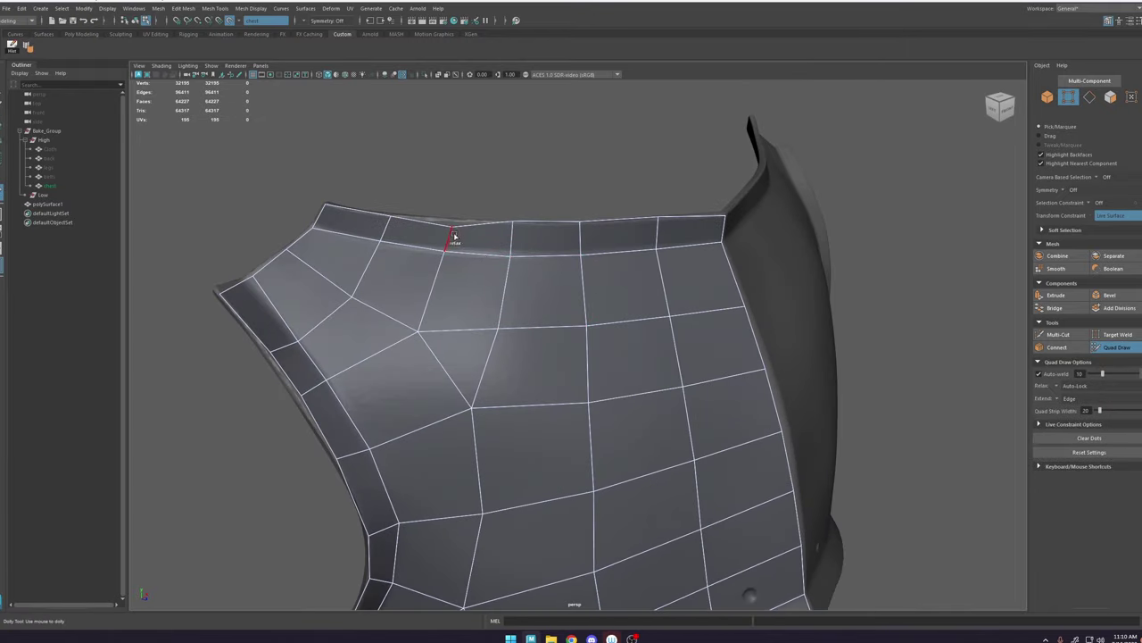
pyautogui.keyDown('shift'); pyautogui.moveTo(454, 236); pyautogui.dragTo(432, 227); pyautogui.keyUp('shift')
pyautogui.keyDown('shift'); pyautogui.moveTo(515, 223); pyautogui.dragTo(523, 221); pyautogui.keyUp('shift')
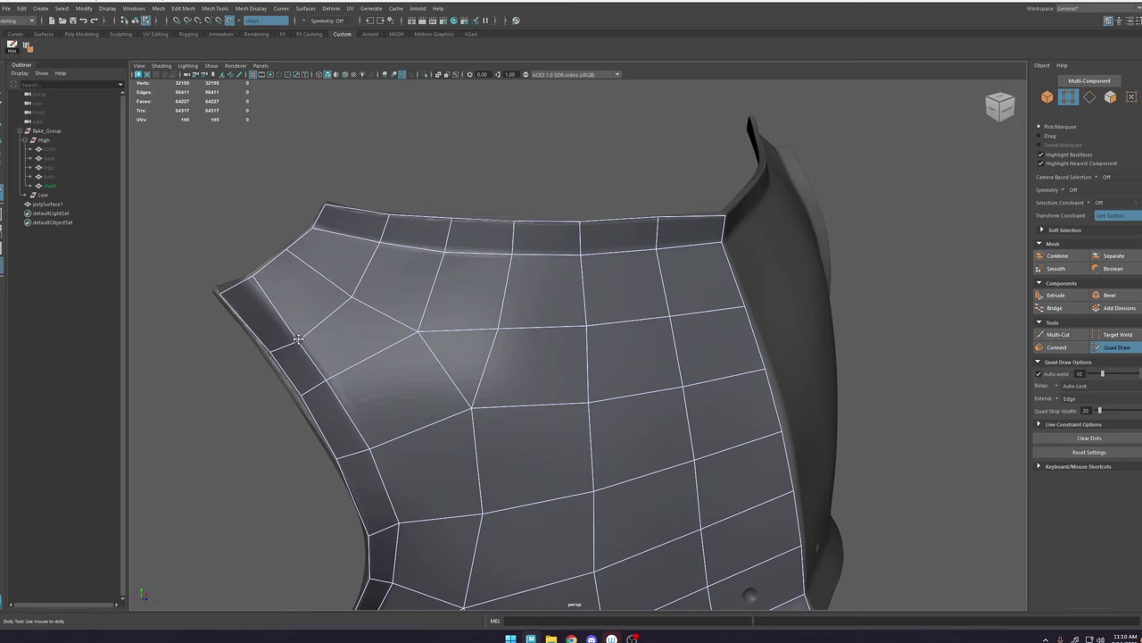
pyautogui.scroll(-5, 294, 250)
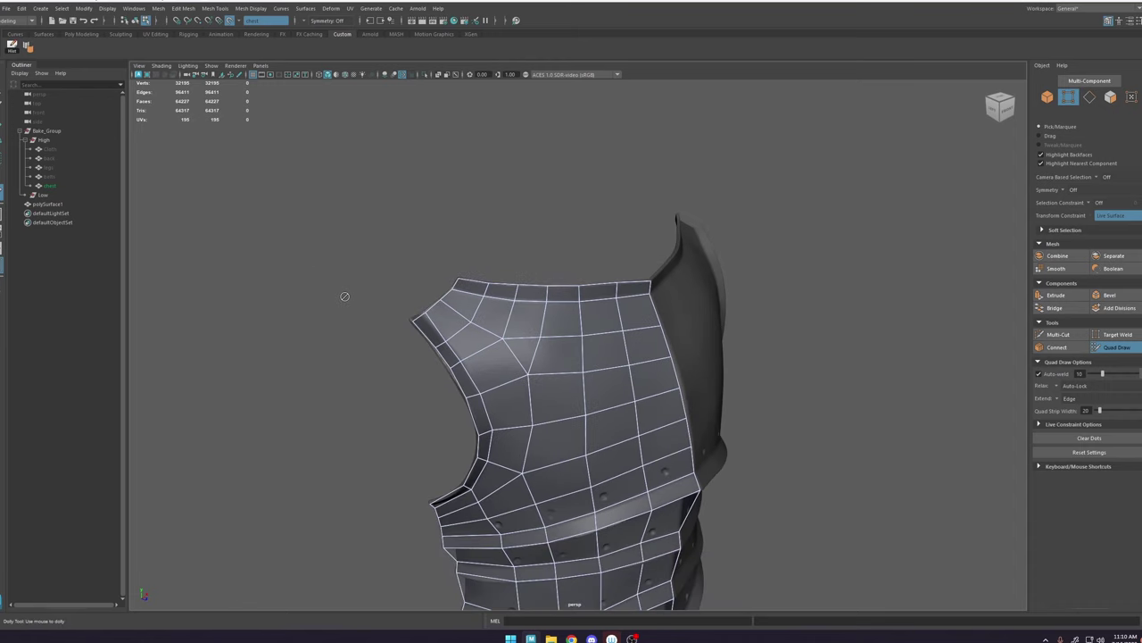
# Step: Select the whole retopo mesh and isolate it so only it shows
pyautogui.press('w')
pyautogui.scroll(-2, 531, 322)
pyautogui.moveTo(532, 319); pyautogui.dragTo(744, 205, button='right')
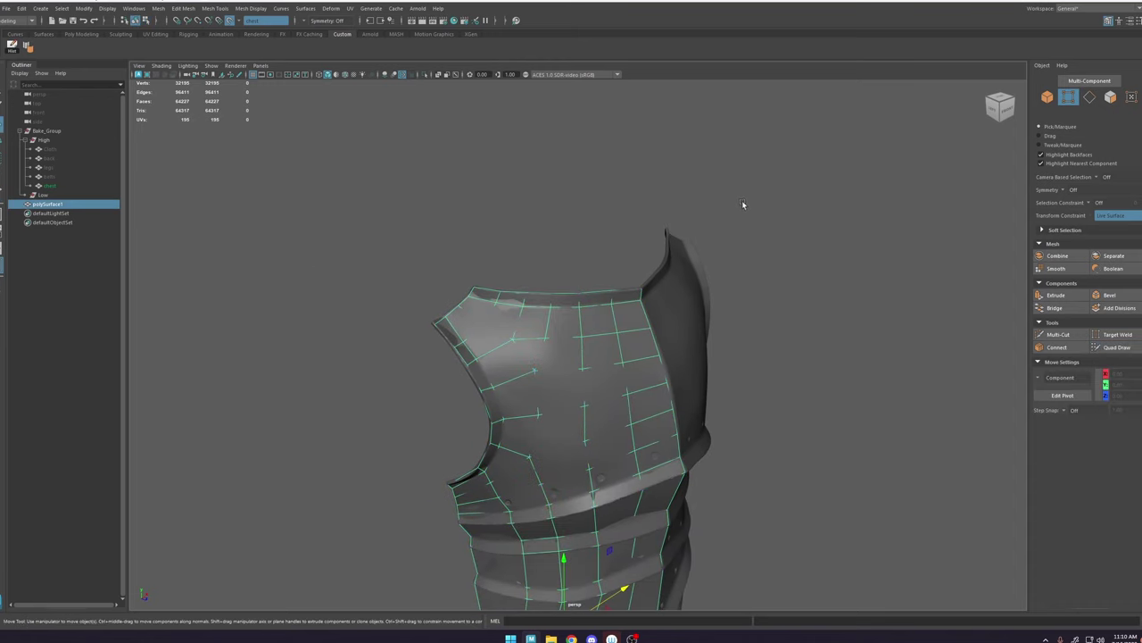
pyautogui.click(424, 75)
pyautogui.keyDown('alt'); pyautogui.moveTo(545, 401); pyautogui.dragTo(504, 340, button='middle'); pyautogui.keyUp('alt')
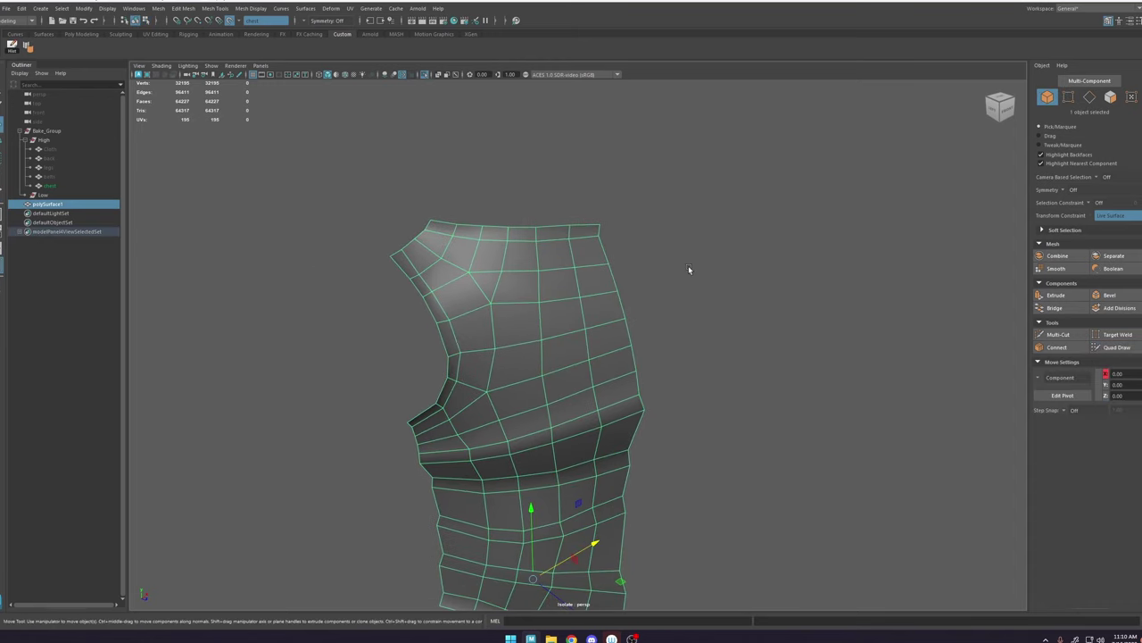
# Step: Turn on Wireframe on Shaded and turn the mesh to face the front
pyautogui.click(688, 267)
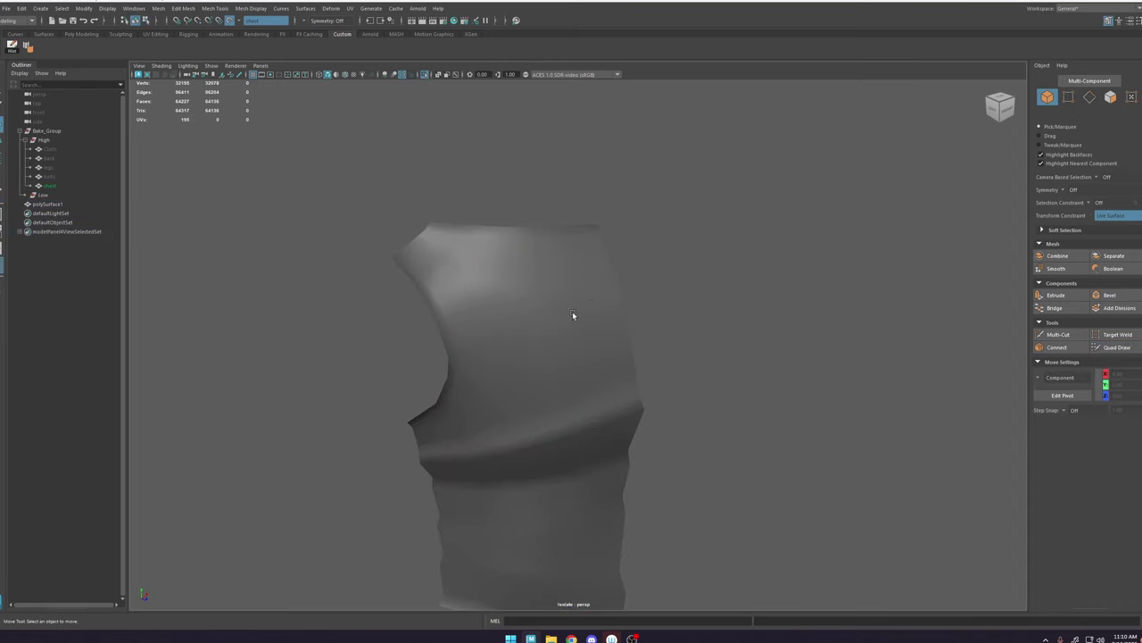
pyautogui.click(345, 75)
pyautogui.keyDown('alt'); pyautogui.moveTo(581, 313); pyautogui.dragTo(596, 254, button='middle'); pyautogui.keyUp('alt')
pyautogui.keyDown('alt'); pyautogui.moveTo(597, 254); pyautogui.dragTo(538, 263); pyautogui.keyUp('alt')
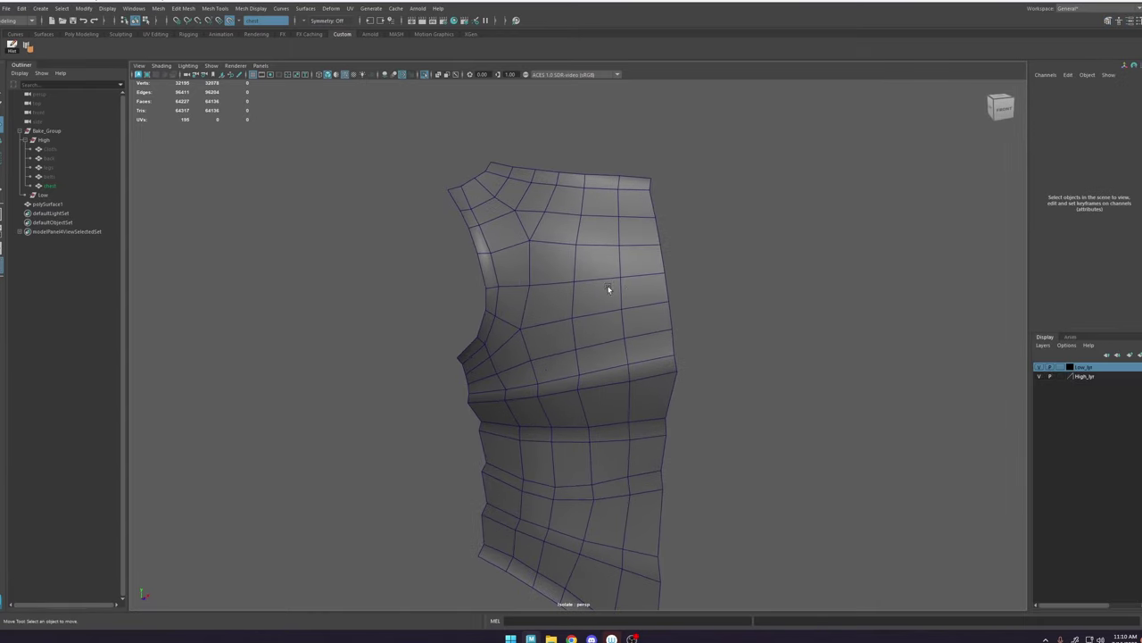
# Step: Rename polySurface1 to chest and move it into the Low group
pyautogui.doubleClick(1085, 369)
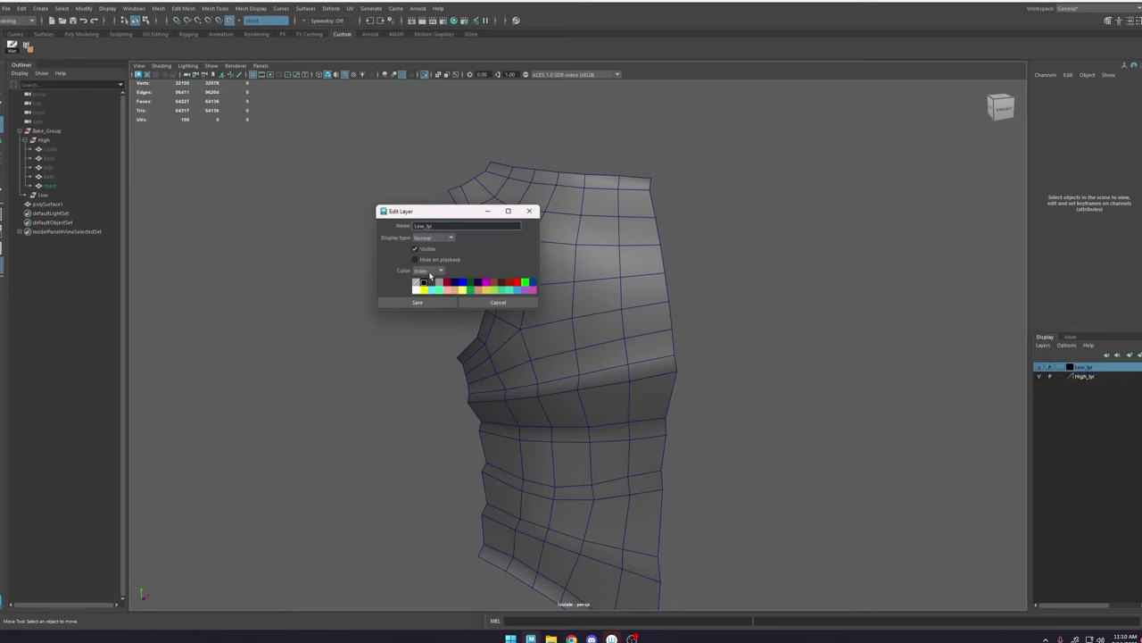
pyautogui.click(530, 213)
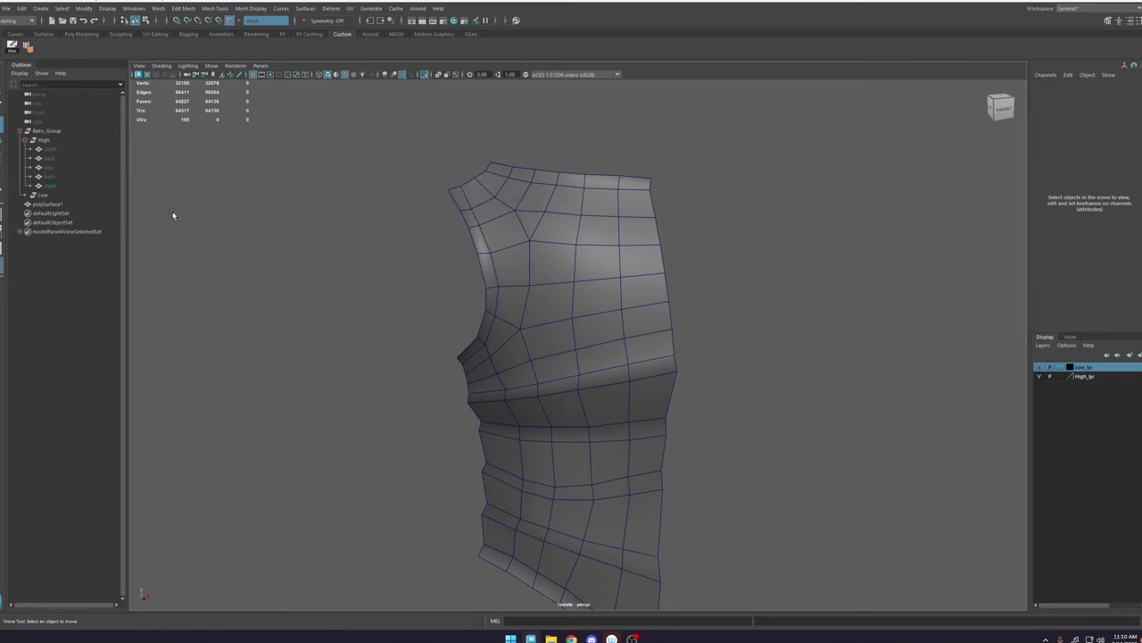
pyautogui.click(73, 204)
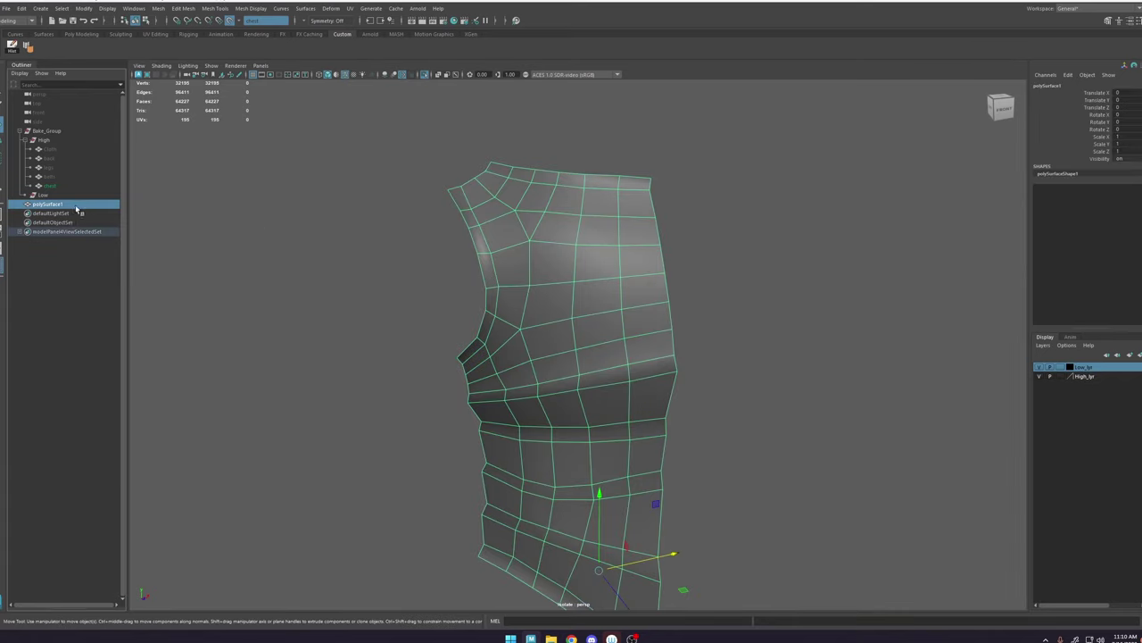
pyautogui.doubleClick(76, 205)
pyautogui.write('st')
pyautogui.press('Return')
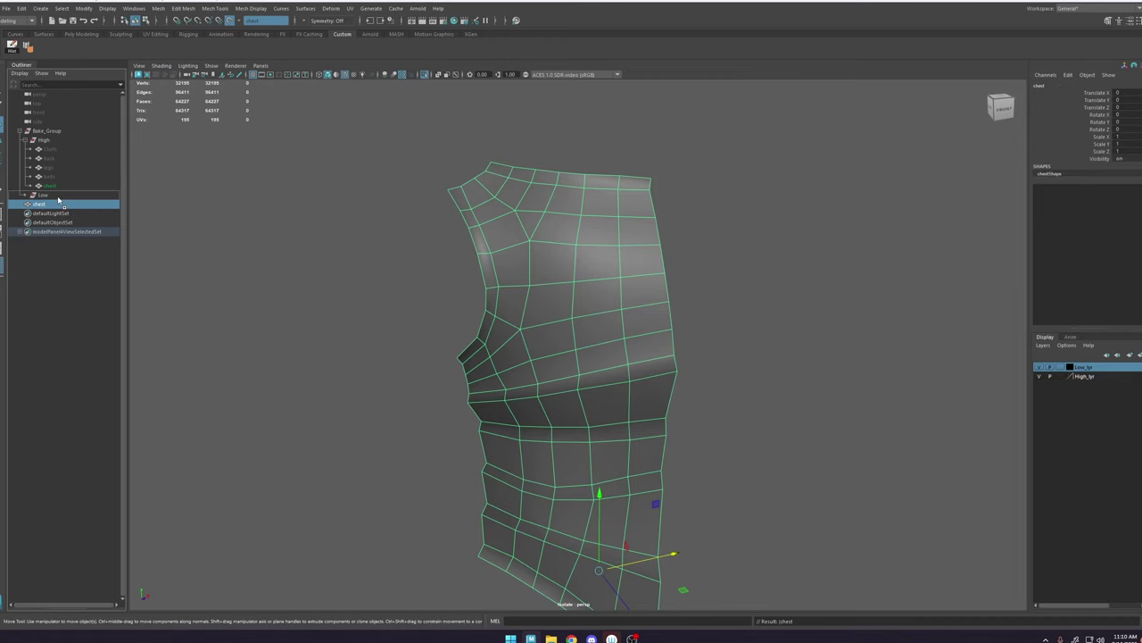
pyautogui.moveTo(59, 198); pyautogui.dragTo(60, 197, button='middle')
# Step: Take a screen capture and mark the shoulder edge with a red line and arrow
pyautogui.click(367, 251)
pyautogui.moveTo(546, 295)
pyautogui.keyDown('alt'); pyautogui.mouseDown()
pyautogui.moveTo(562, 296)
pyautogui.moveTo(551, 298)
pyautogui.mouseUp(); pyautogui.keyUp('alt')
pyautogui.keyDown('alt'); pyautogui.moveTo(552, 298); pyautogui.dragTo(555, 298, button='right'); pyautogui.keyUp('alt')
pyautogui.press('Print')
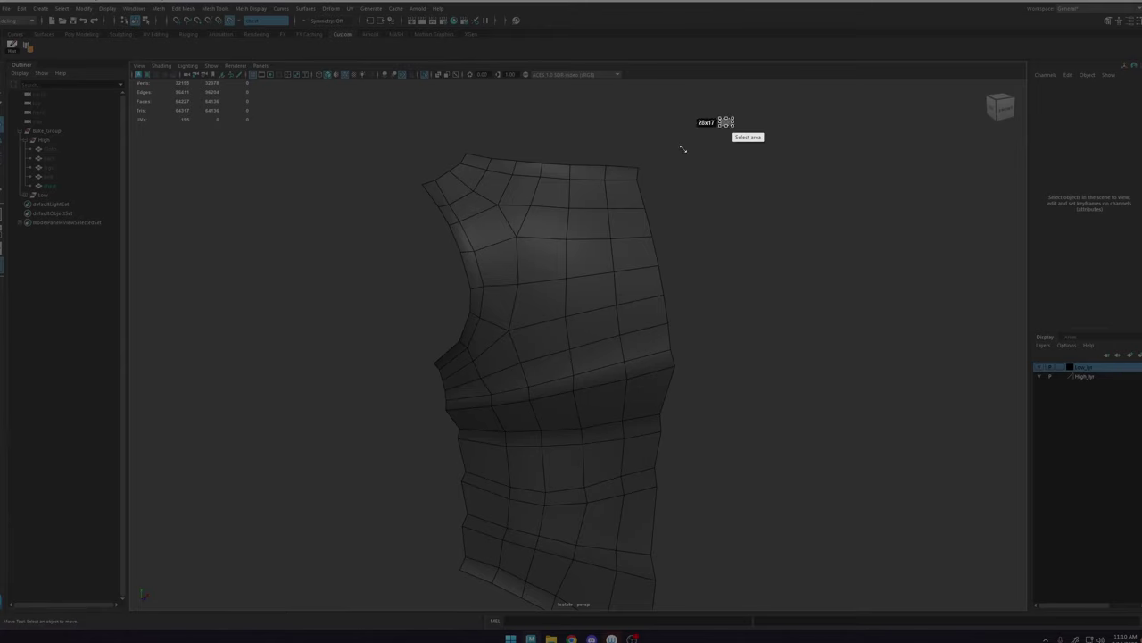
pyautogui.moveTo(733, 118); pyautogui.dragTo(82, 642)
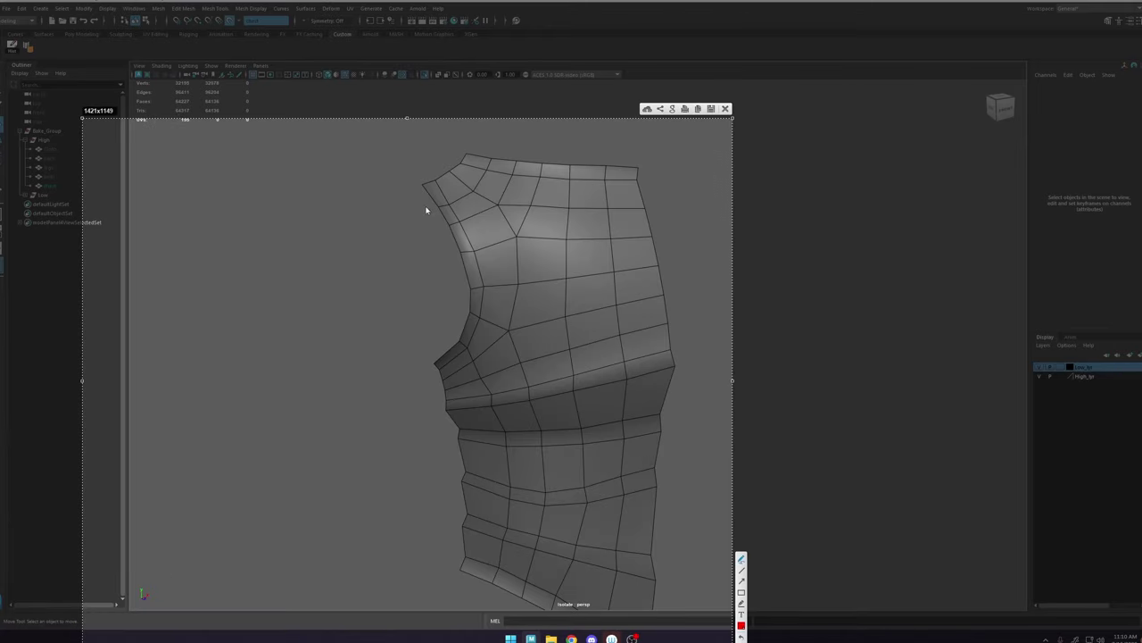
pyautogui.moveTo(438, 207)
pyautogui.mouseDown()
pyautogui.moveTo(451, 228)
pyautogui.moveTo(422, 181)
pyautogui.moveTo(430, 204)
pyautogui.mouseUp()
pyautogui.moveTo(409, 198); pyautogui.dragTo(429, 205)
# Step: Close the annotation and even out the edge flow of the short edge near the shoulder
pyautogui.click(725, 109)
pyautogui.keyDown('alt'); pyautogui.moveTo(493, 234); pyautogui.dragTo(480, 214); pyautogui.keyUp('alt')
pyautogui.click(479, 212)
pyautogui.moveTo(480, 212); pyautogui.dragTo(474, 170, button='right')
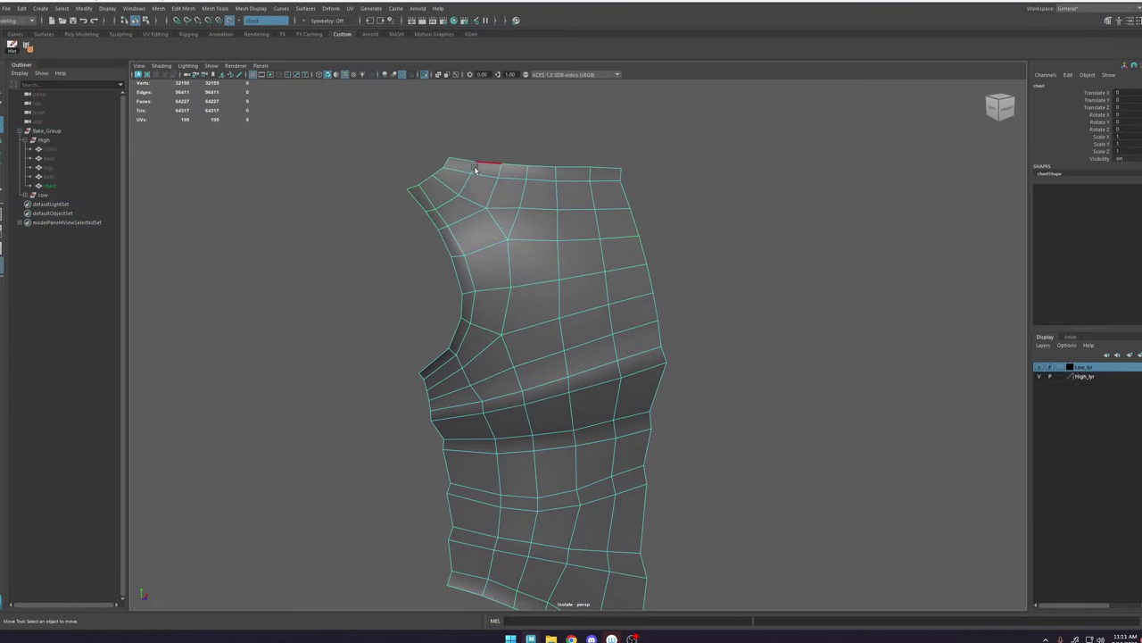
pyautogui.click(447, 207)
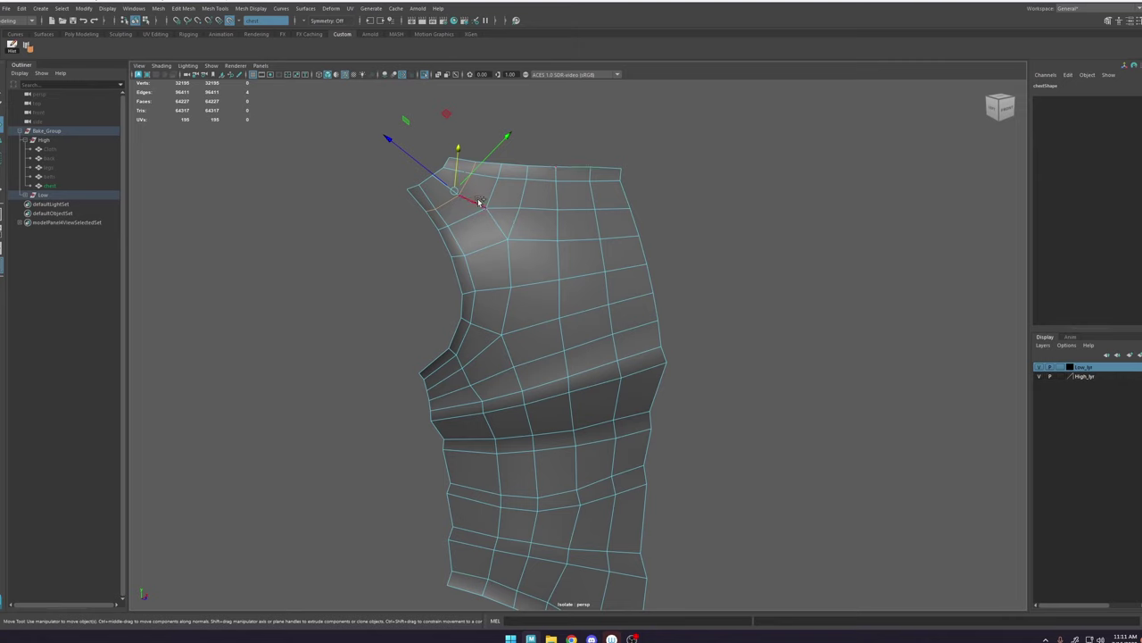
pyautogui.keyDown('shift'); pyautogui.rightClick(479, 201); pyautogui.keyUp('shift')
pyautogui.keyDown('shift'); pyautogui.rightClick(474, 203); pyautogui.keyUp('shift')
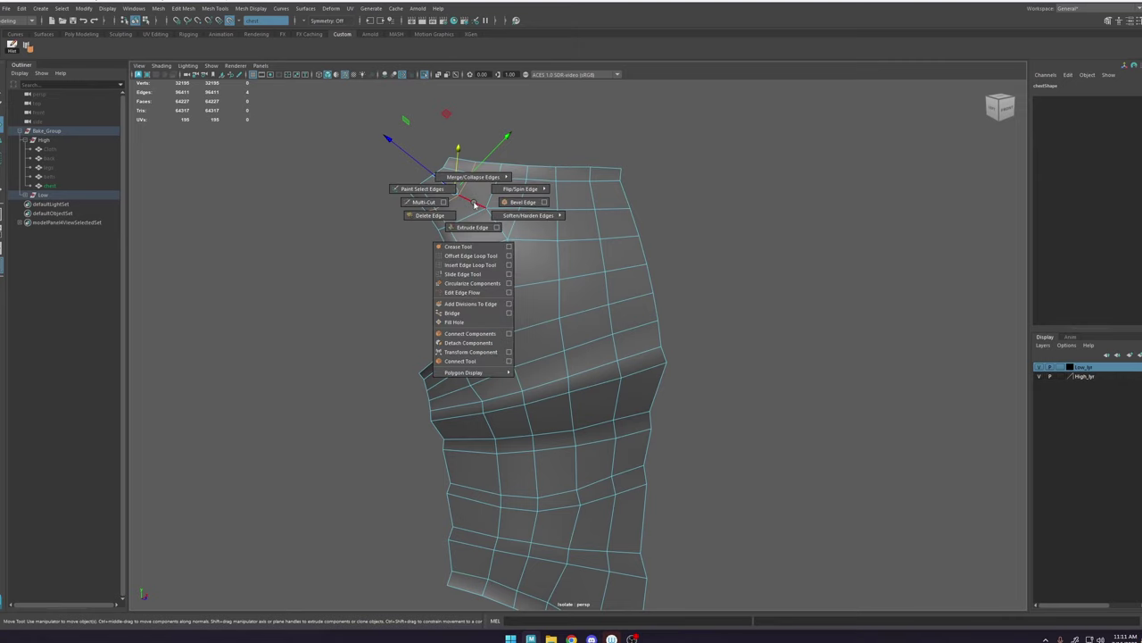
pyautogui.keyDown('shift'); pyautogui.moveTo(474, 204); pyautogui.dragTo(482, 295, button='right'); pyautogui.keyUp('shift')
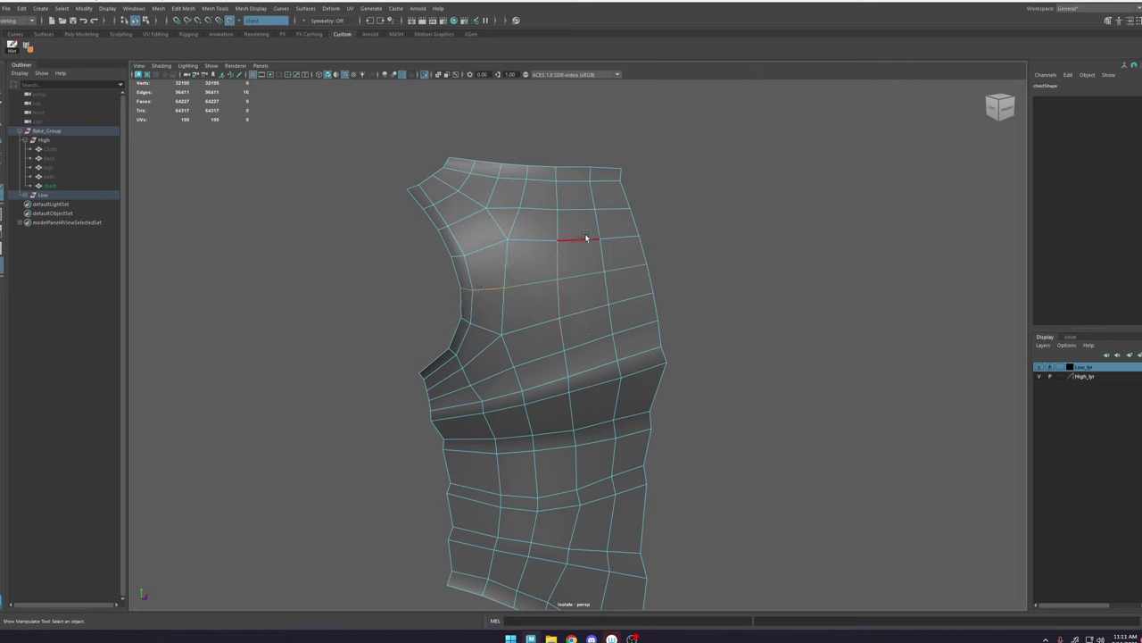
# Step: Centre the central vertical edge loop and check it by hiding the faces beside it
pyautogui.press('g')
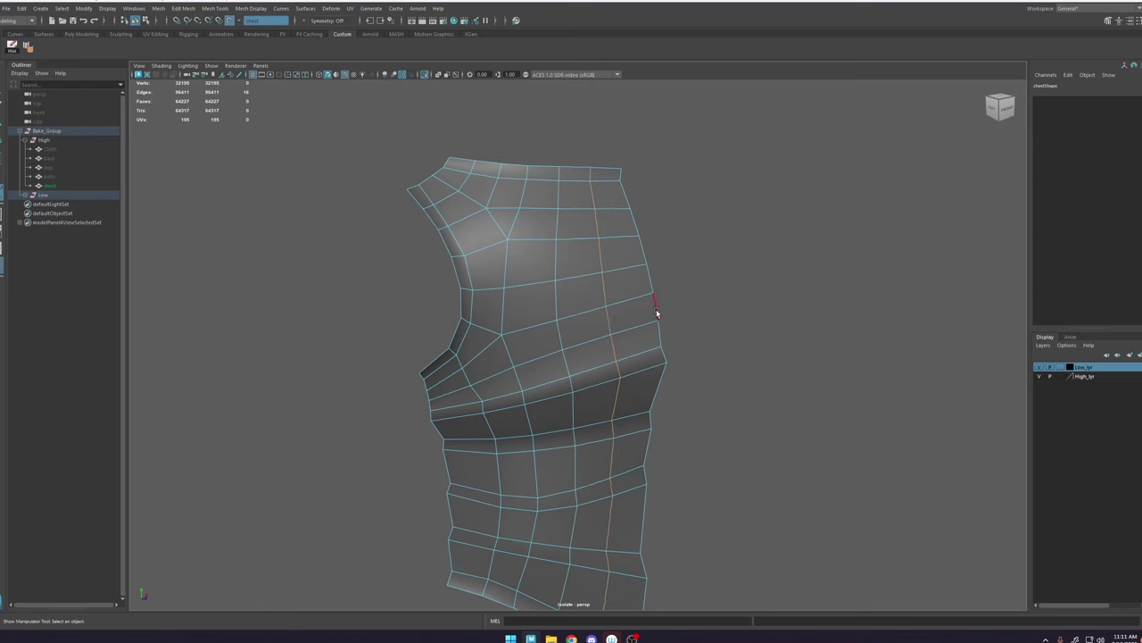
pyautogui.keyDown('alt'); pyautogui.moveTo(548, 402); pyautogui.dragTo(557, 365, button='middle'); pyautogui.keyUp('alt')
pyautogui.doubleClick(535, 377)
pyautogui.press('h')
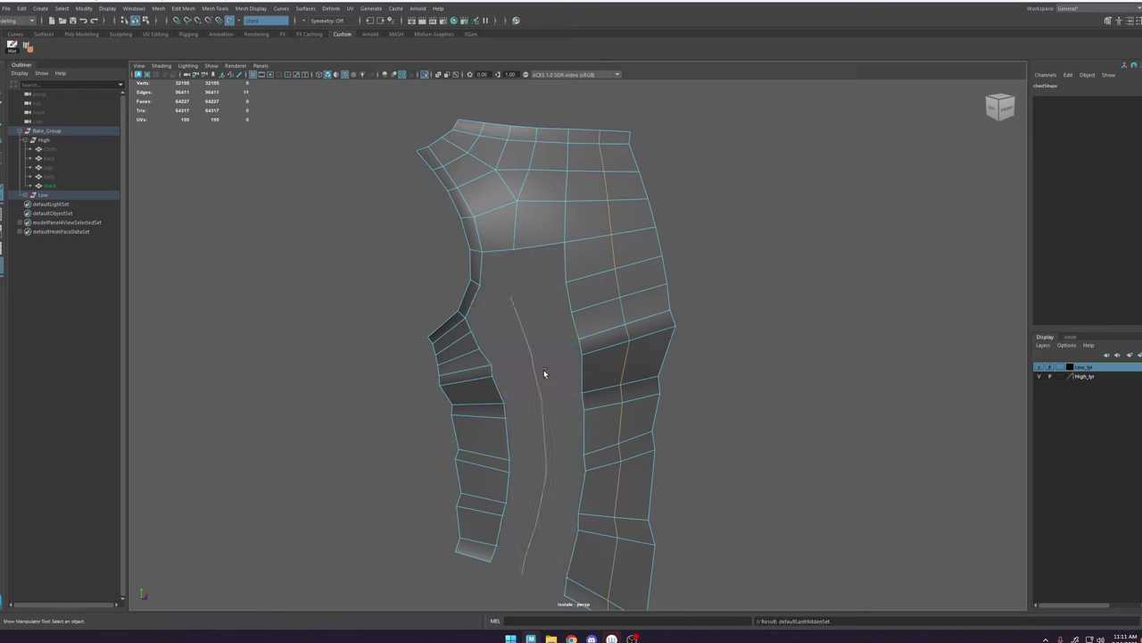
pyautogui.hotkey('ctrl', 'z')
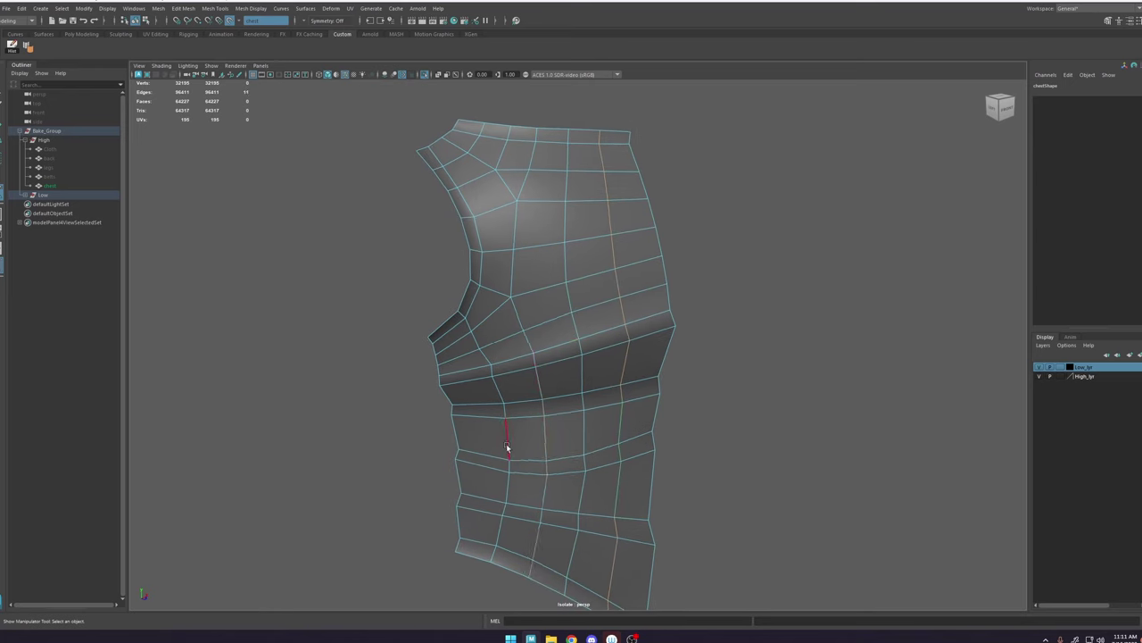
# Step: Slide the three armhole edge rows slightly down
pyautogui.hotkey('ctrl', 'z')
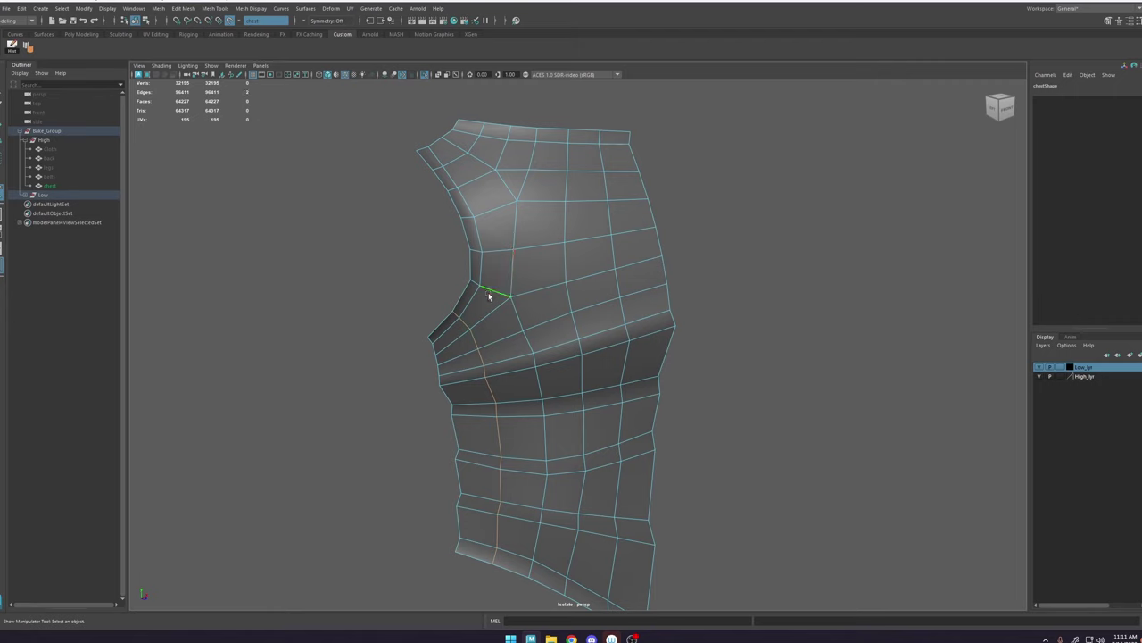
pyautogui.moveTo(488, 295); pyautogui.dragTo(486, 299, button='middle')
pyautogui.moveTo(496, 257); pyautogui.dragTo(495, 259, button='middle')
pyautogui.moveTo(496, 212); pyautogui.dragTo(495, 216, button='middle')
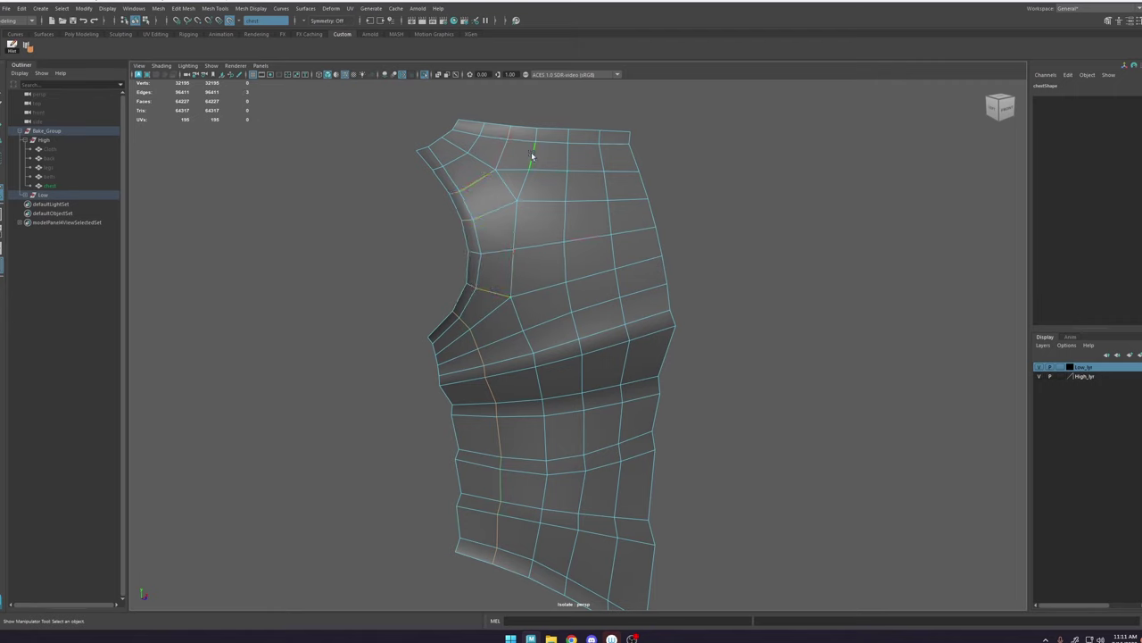
# Step: Even out the edge flow of four edge loops around the armhole and top
pyautogui.doubleClick(585, 201)
pyautogui.press('g')
pyautogui.doubleClick(586, 274)
pyautogui.press('g')
pyautogui.doubleClick(528, 159)
pyautogui.press('g')
pyautogui.doubleClick(491, 290)
pyautogui.press('g')
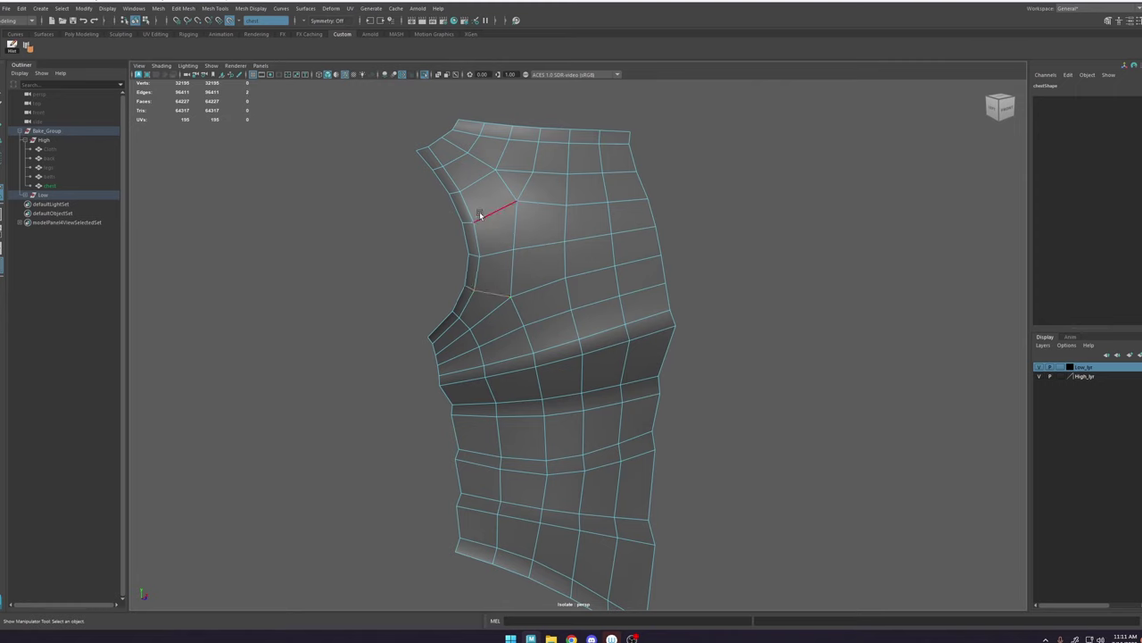
pyautogui.click(479, 181)
# Step: Review the whole low-poly plate, then exit Isolate Select to show the high-poly armor
pyautogui.scroll(-6, 580, 247)
pyautogui.moveTo(625, 253)
pyautogui.keyDown('alt'); pyautogui.mouseDown()
pyautogui.moveTo(609, 256)
pyautogui.moveTo(628, 252)
pyautogui.mouseUp(); pyautogui.keyUp('alt')
pyautogui.keyDown('alt'); pyautogui.moveTo(546, 288); pyautogui.dragTo(565, 225, button='middle'); pyautogui.keyUp('alt')
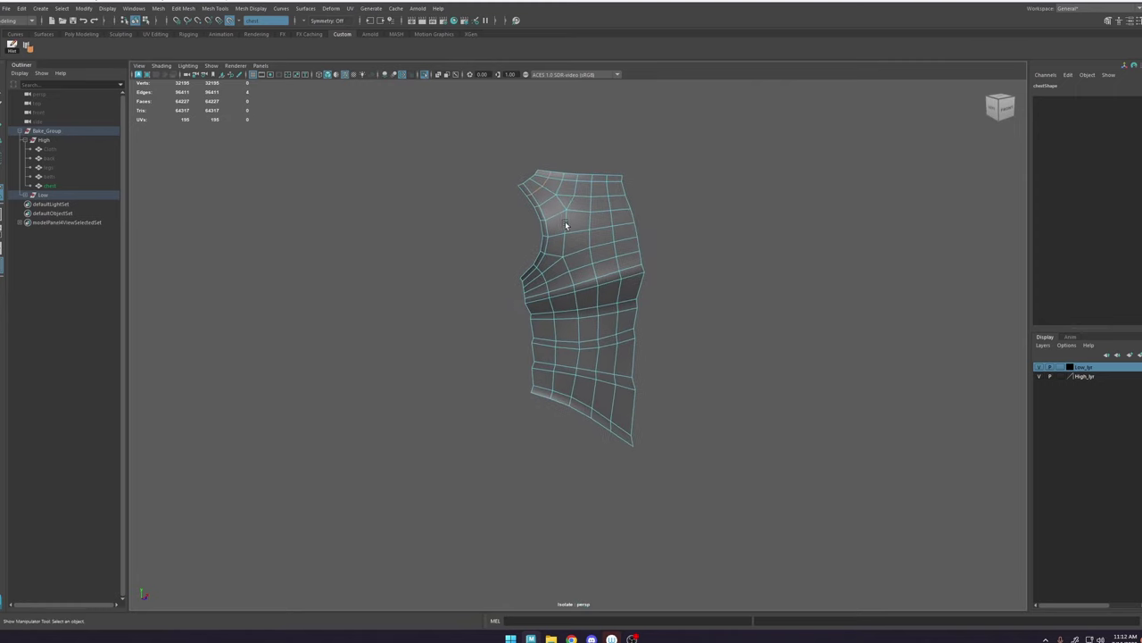
pyautogui.keyDown('alt'); pyautogui.moveTo(565, 223); pyautogui.dragTo(693, 336, button='right'); pyautogui.keyUp('alt')
pyautogui.keyDown('alt'); pyautogui.moveTo(572, 227); pyautogui.dragTo(558, 327, button='middle'); pyautogui.keyUp('alt')
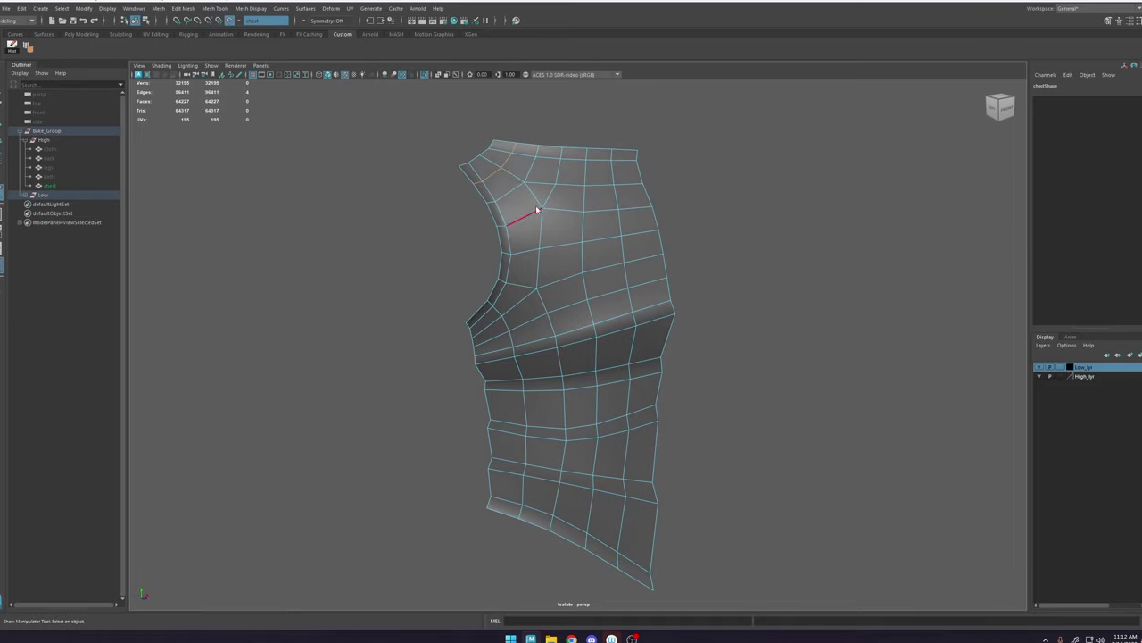
pyautogui.moveTo(536, 210); pyautogui.dragTo(571, 183, button='right')
pyautogui.click(424, 75)
pyautogui.keyDown('alt'); pyautogui.moveTo(628, 218); pyautogui.dragTo(589, 221); pyautogui.keyUp('alt')
# Step: Turn off Wireframe on Shaded and conform the low-poly plate onto the high-poly armor
pyautogui.scroll(2, 533, 329)
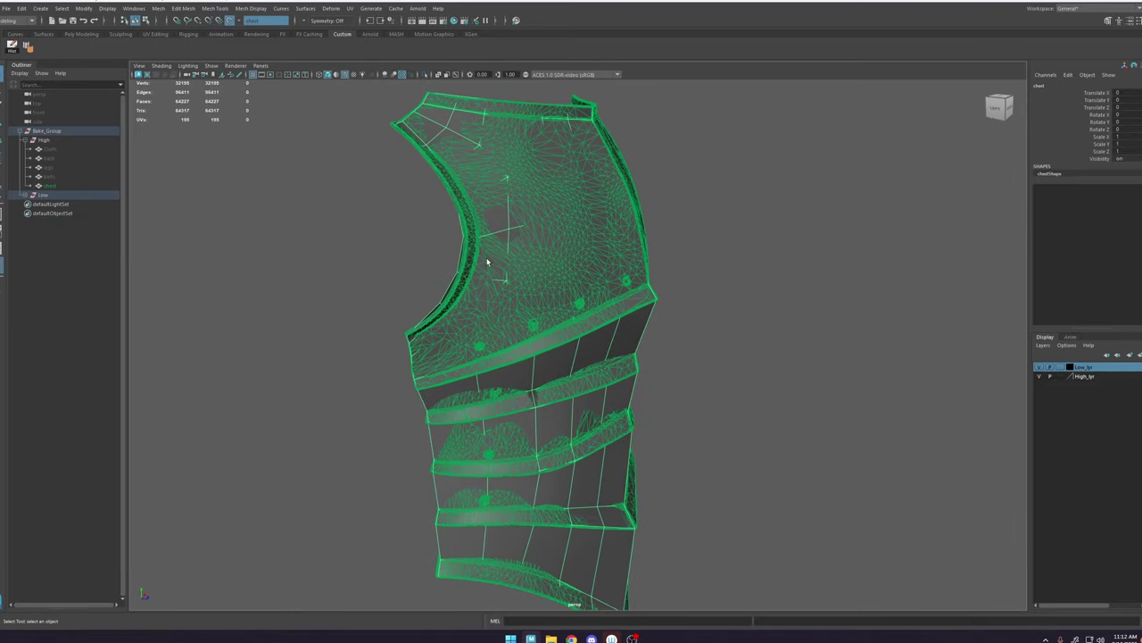
pyautogui.keyDown('alt'); pyautogui.moveTo(488, 262); pyautogui.dragTo(575, 245); pyautogui.keyUp('alt')
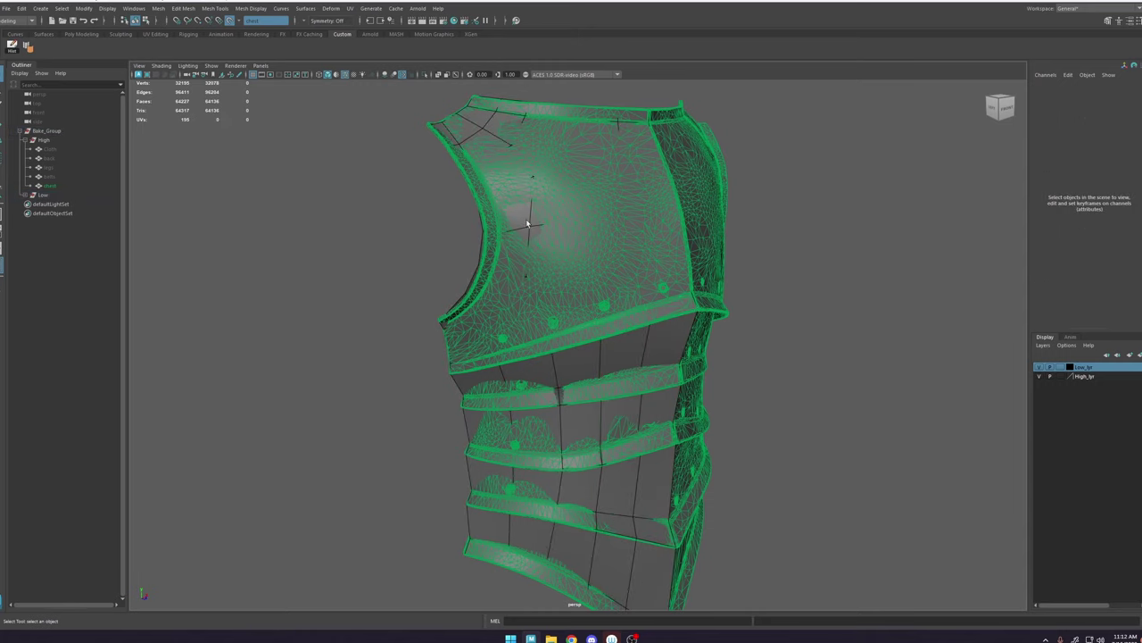
pyautogui.click(346, 75)
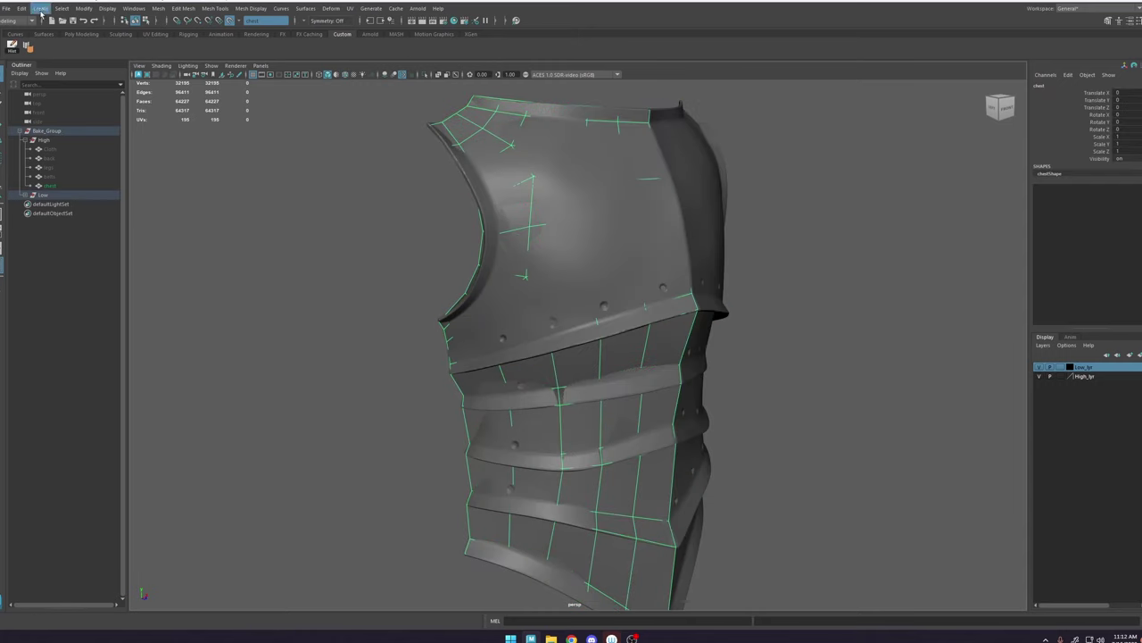
pyautogui.click(158, 8)
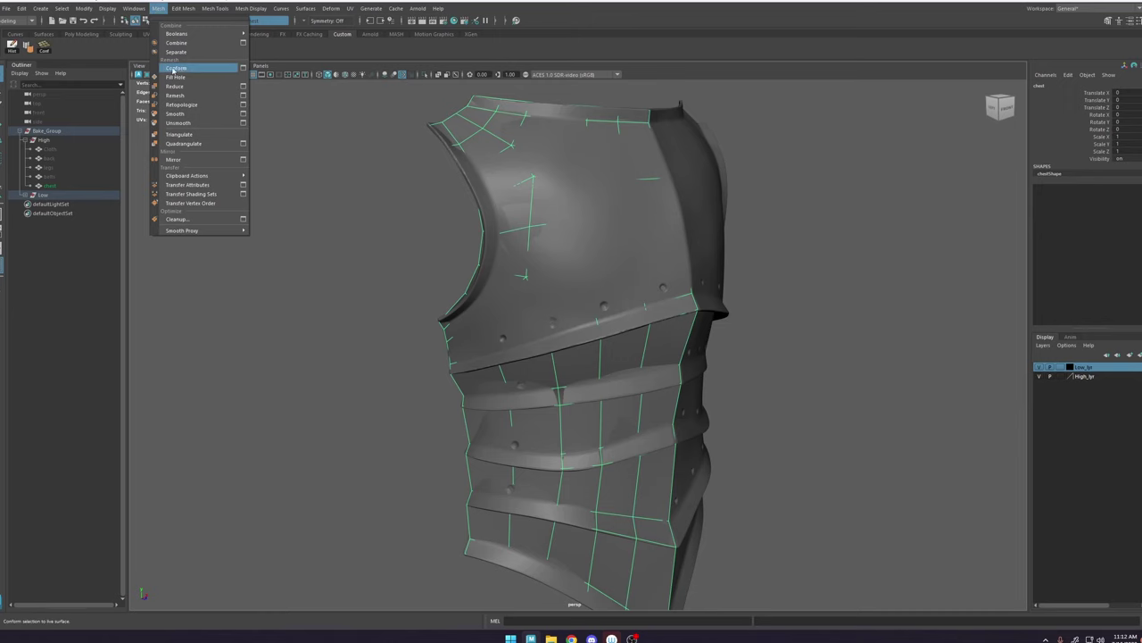
pyautogui.keyDown('alt'); pyautogui.moveTo(452, 178); pyautogui.dragTo(417, 180, button='middle'); pyautogui.keyUp('alt')
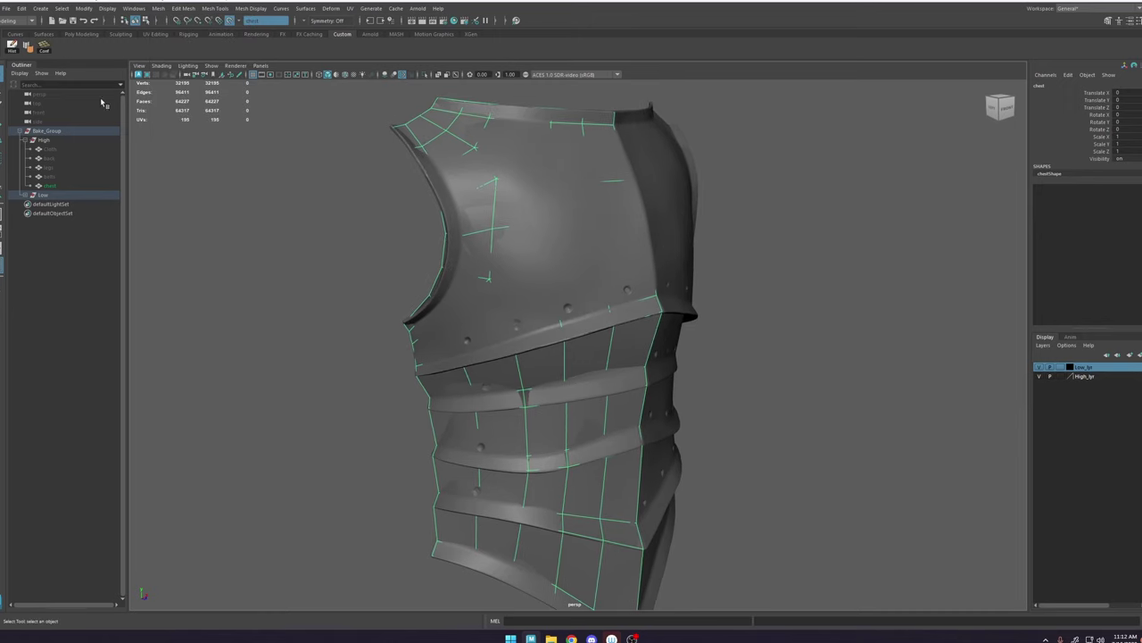
pyautogui.click(50, 51)
pyautogui.keyDown('alt'); pyautogui.moveTo(528, 255); pyautogui.dragTo(559, 346); pyautogui.keyUp('alt')
pyautogui.hotkey('ctrl', 'z')
pyautogui.keyDown('alt'); pyautogui.moveTo(429, 418); pyautogui.dragTo(459, 388); pyautogui.keyUp('alt')
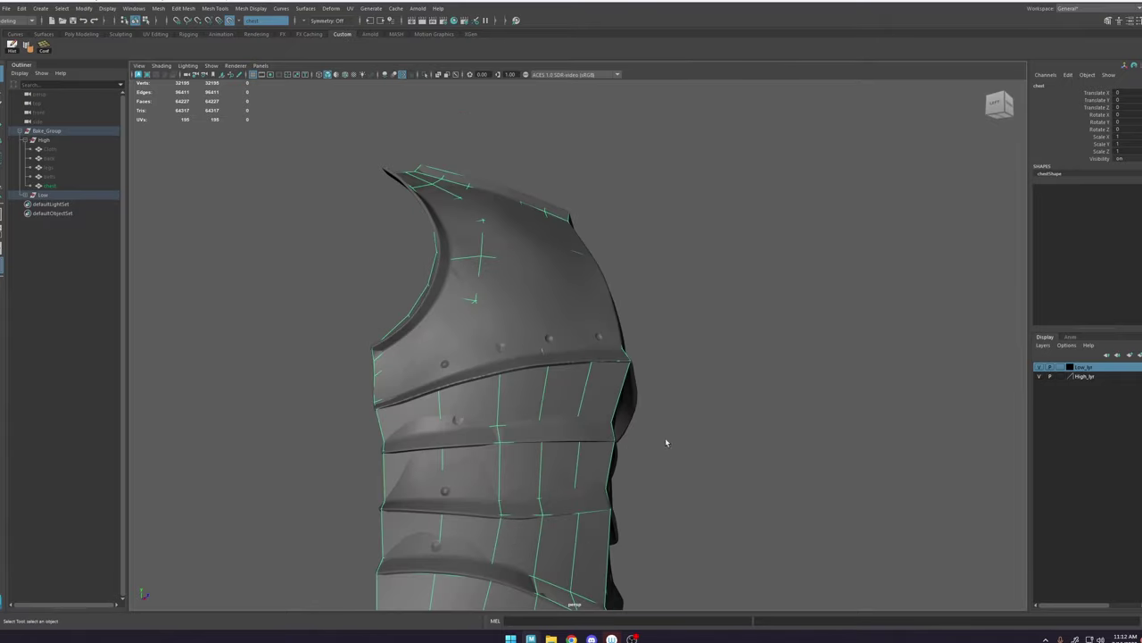
pyautogui.click(49, 51)
pyautogui.keyDown('alt'); pyautogui.moveTo(627, 289); pyautogui.dragTo(680, 279); pyautogui.keyUp('alt')
# Step: Try nudging plate vertices onto the armor surface, undoing the first moves
pyautogui.moveTo(730, 245); pyautogui.dragTo(650, 252, button='right')
pyautogui.keyDown('alt'); pyautogui.moveTo(650, 253); pyautogui.dragTo(560, 303); pyautogui.keyUp('alt')
pyautogui.click(528, 282)
pyautogui.press('w')
pyautogui.click(534, 288)
pyautogui.click(481, 311)
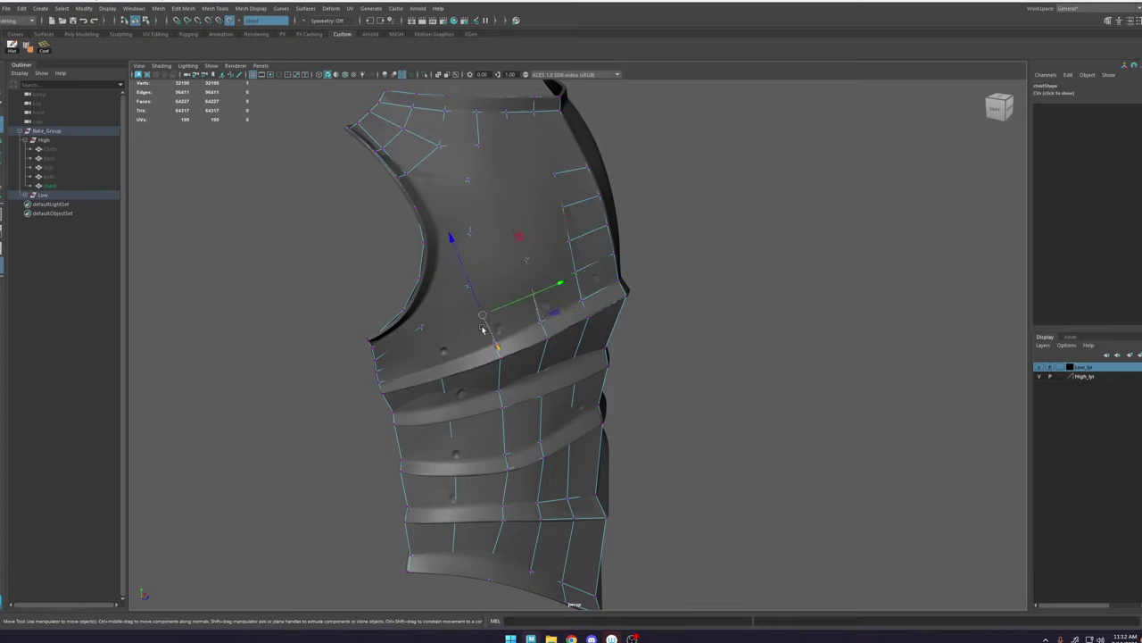
pyautogui.moveTo(491, 331); pyautogui.dragTo(497, 335)
pyautogui.hotkey('ctrl', 'z')
pyautogui.hotkey('ctrl', 'z')
pyautogui.hotkey('ctrl', 'z')
pyautogui.hotkey('ctrl', 'z')
pyautogui.hotkey('ctrl', 'z')
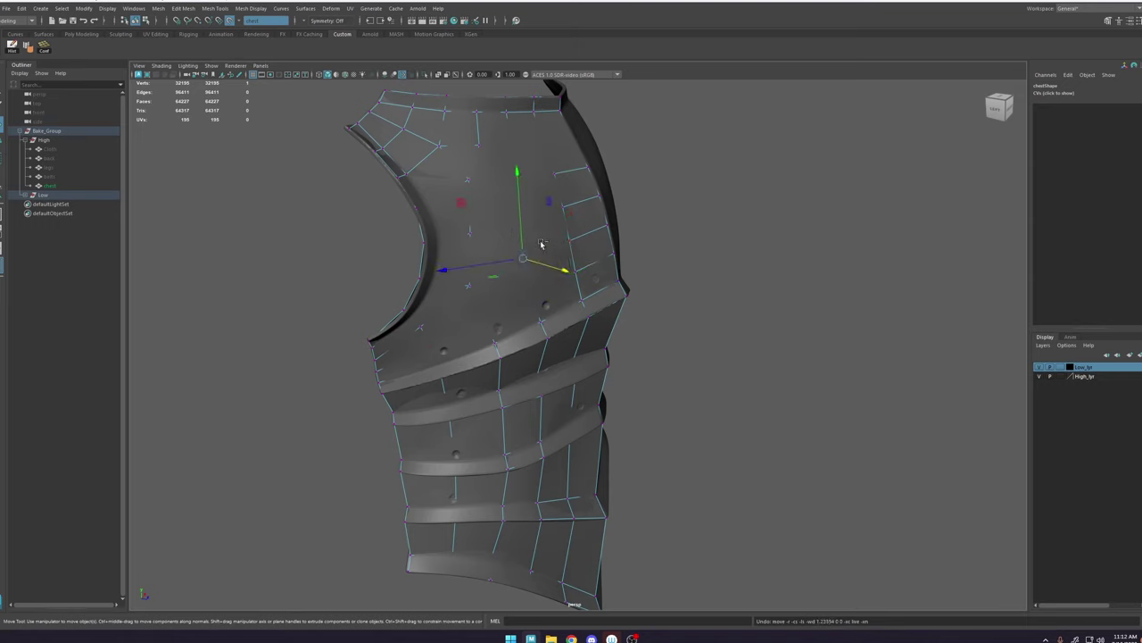
pyautogui.click(744, 214)
pyautogui.click(521, 220)
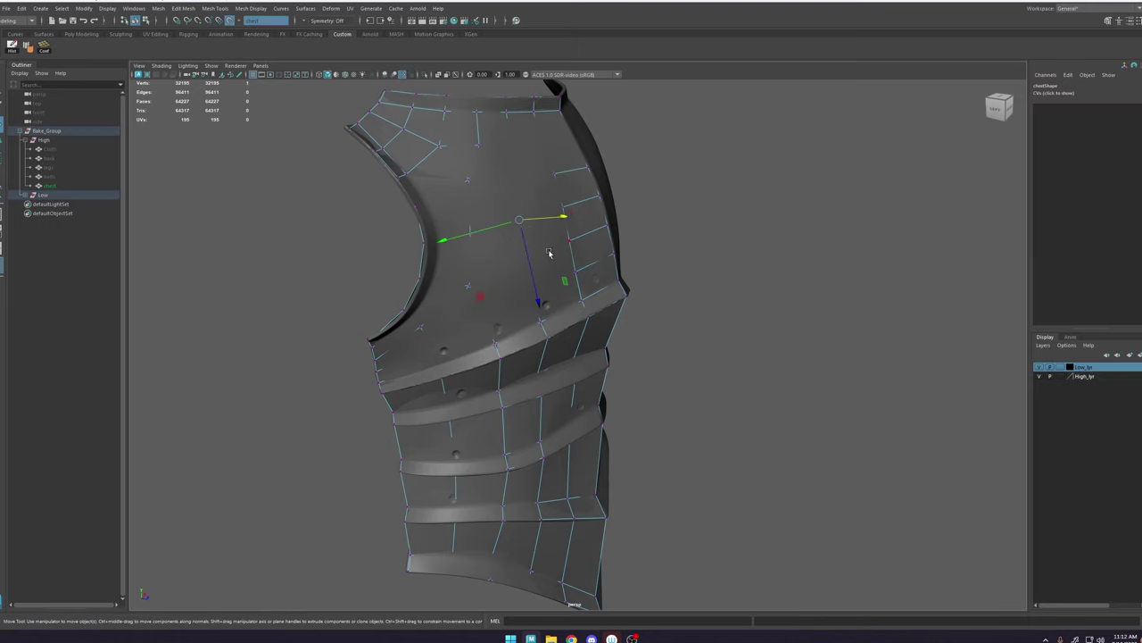
# Step: With Soft Select on, move upper chest and armhole vertices to follow the armor's curves
pyautogui.press('b')
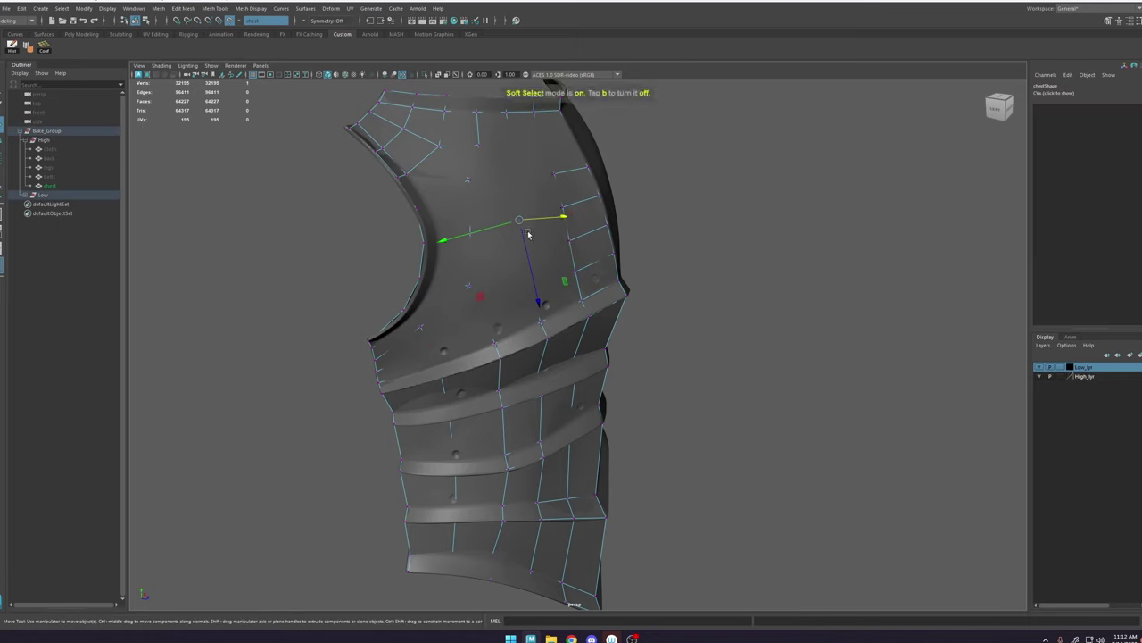
pyautogui.moveTo(529, 234); pyautogui.dragTo(569, 221)
pyautogui.click(470, 286)
pyautogui.keyDown('alt'); pyautogui.moveTo(491, 298); pyautogui.dragTo(552, 309); pyautogui.keyUp('alt')
pyautogui.click(531, 286)
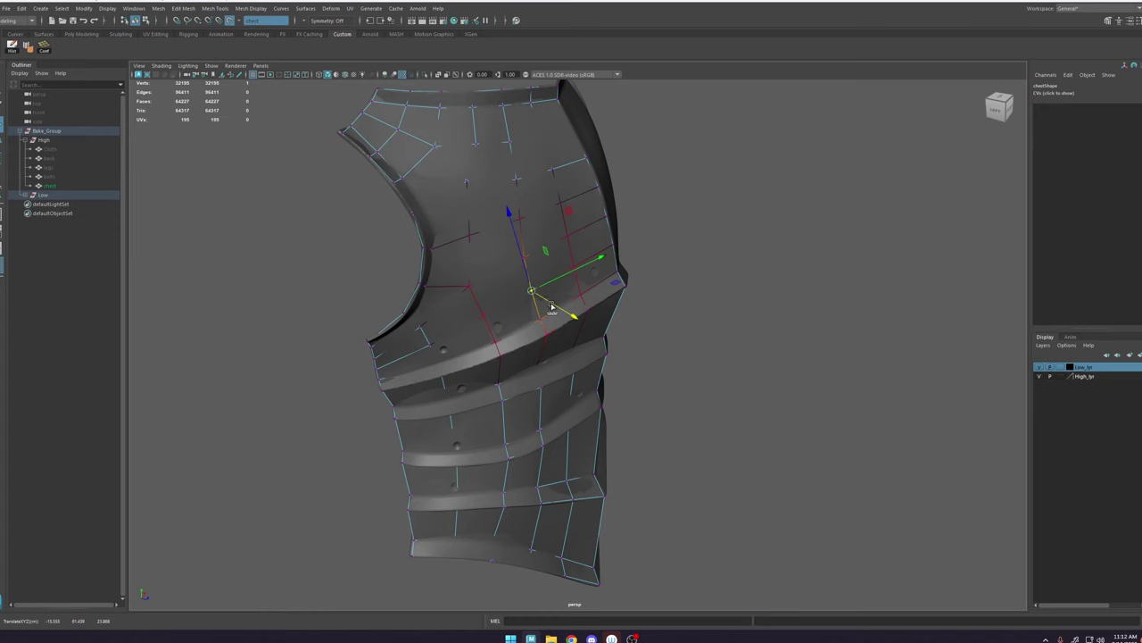
pyautogui.click(429, 346)
pyautogui.moveTo(425, 380); pyautogui.dragTo(428, 382)
pyautogui.click(469, 236)
pyautogui.click(467, 182)
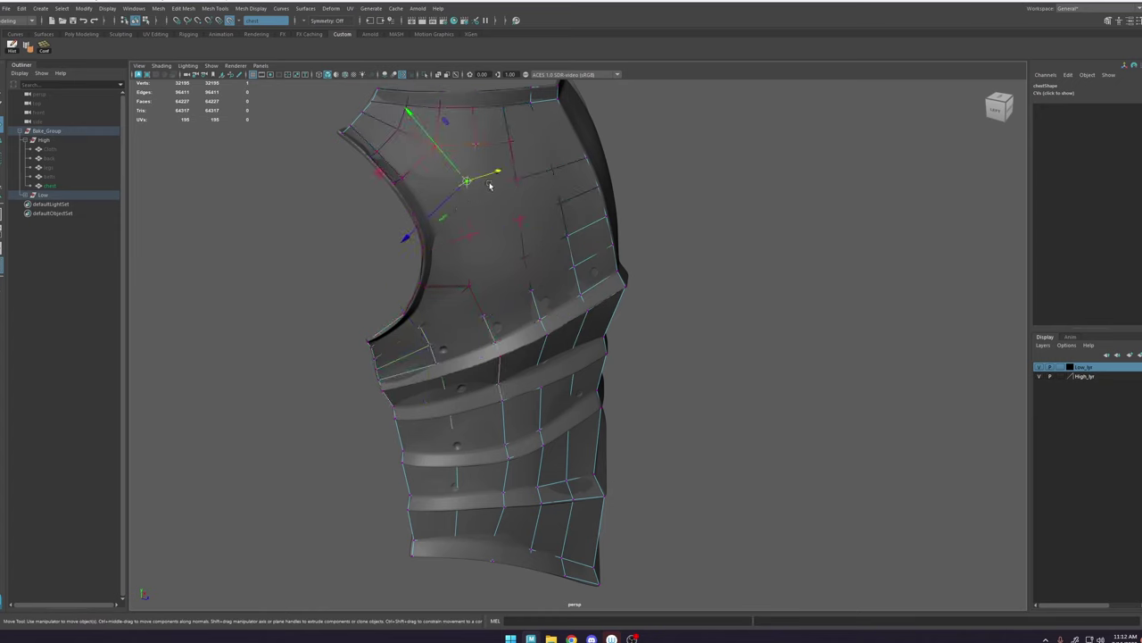
pyautogui.moveTo(490, 174); pyautogui.dragTo(492, 174)
pyautogui.keyDown('alt'); pyautogui.moveTo(492, 199); pyautogui.dragTo(482, 226, button='middle'); pyautogui.keyUp('alt')
pyautogui.click(401, 243)
pyautogui.moveTo(420, 242); pyautogui.dragTo(420, 244)
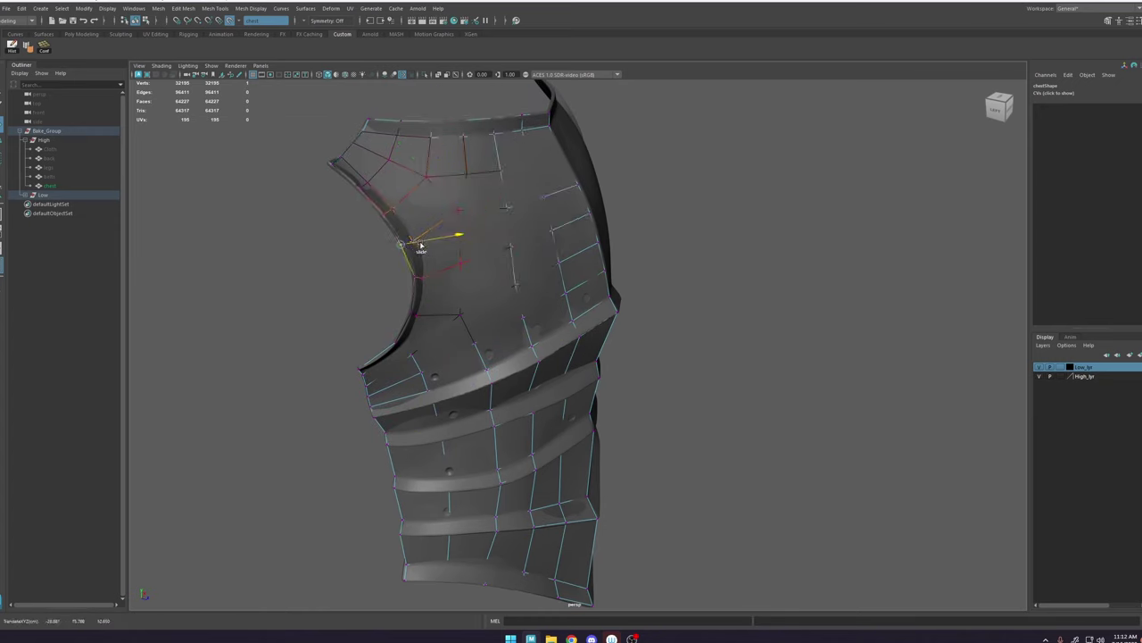
# Step: Nudge the lower-band and bottom-rim vertices into place, then open the Modeling Toolkit
pyautogui.keyDown('alt'); pyautogui.moveTo(514, 412); pyautogui.dragTo(487, 368, button='middle'); pyautogui.keyUp('alt')
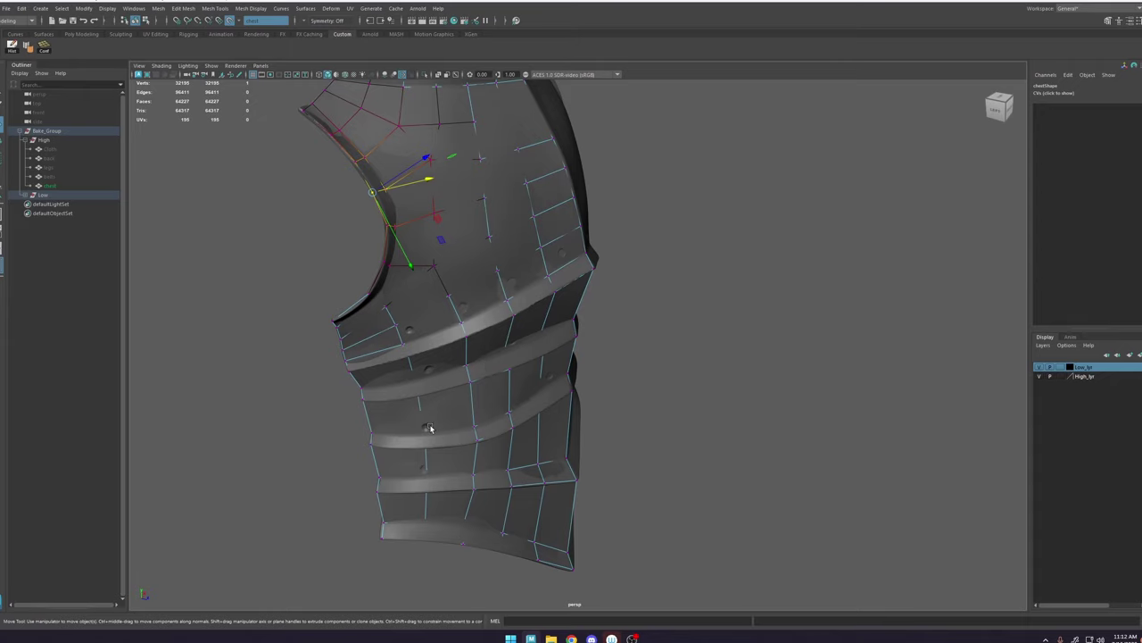
pyautogui.click(427, 429)
pyautogui.moveTo(421, 462); pyautogui.dragTo(423, 466)
pyautogui.click(428, 492)
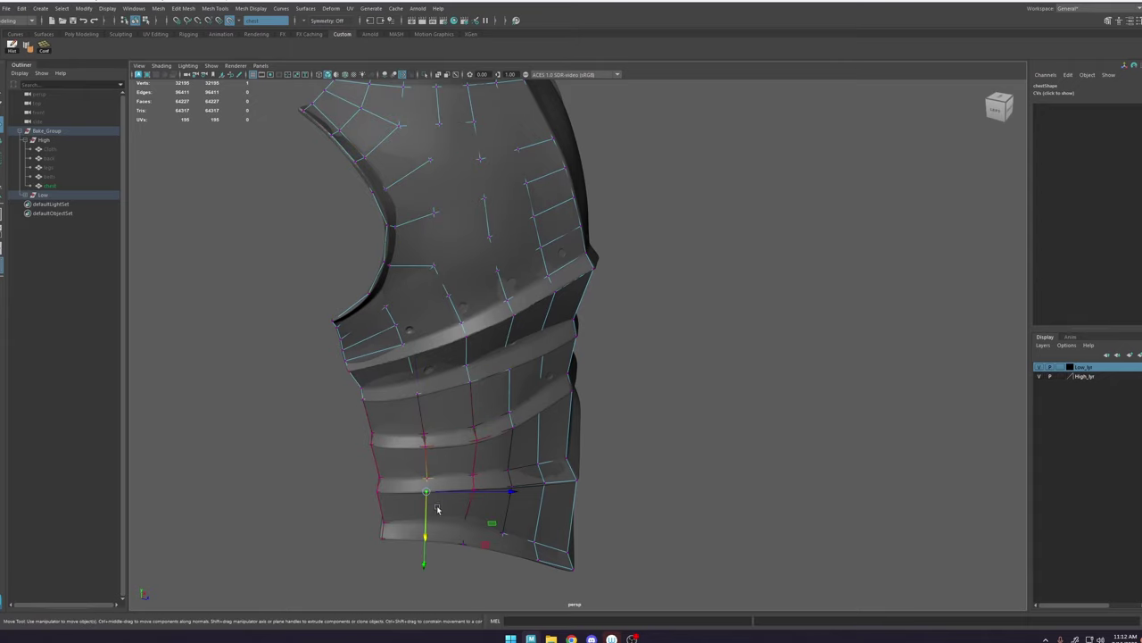
pyautogui.moveTo(424, 537); pyautogui.dragTo(460, 541)
pyautogui.click(427, 526)
pyautogui.click(458, 553)
pyautogui.keyDown('alt'); pyautogui.moveTo(569, 535); pyautogui.dragTo(652, 553, button='right'); pyautogui.keyUp('alt')
pyautogui.keyDown('alt'); pyautogui.moveTo(651, 554); pyautogui.dragTo(616, 488, button='middle'); pyautogui.keyUp('alt')
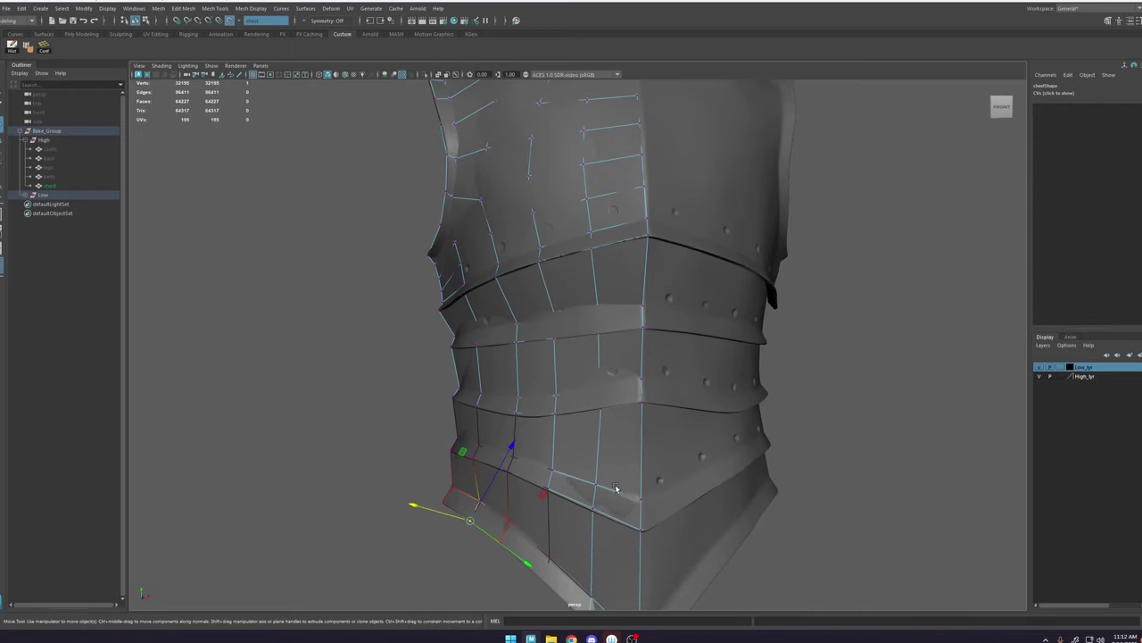
pyautogui.keyDown('alt'); pyautogui.moveTo(616, 488); pyautogui.dragTo(541, 413, button='right'); pyautogui.keyUp('alt')
pyautogui.keyDown('alt'); pyautogui.moveTo(541, 414); pyautogui.dragTo(544, 326); pyautogui.keyUp('alt')
pyautogui.moveTo(544, 326); pyautogui.dragTo(757, 110, button='right')
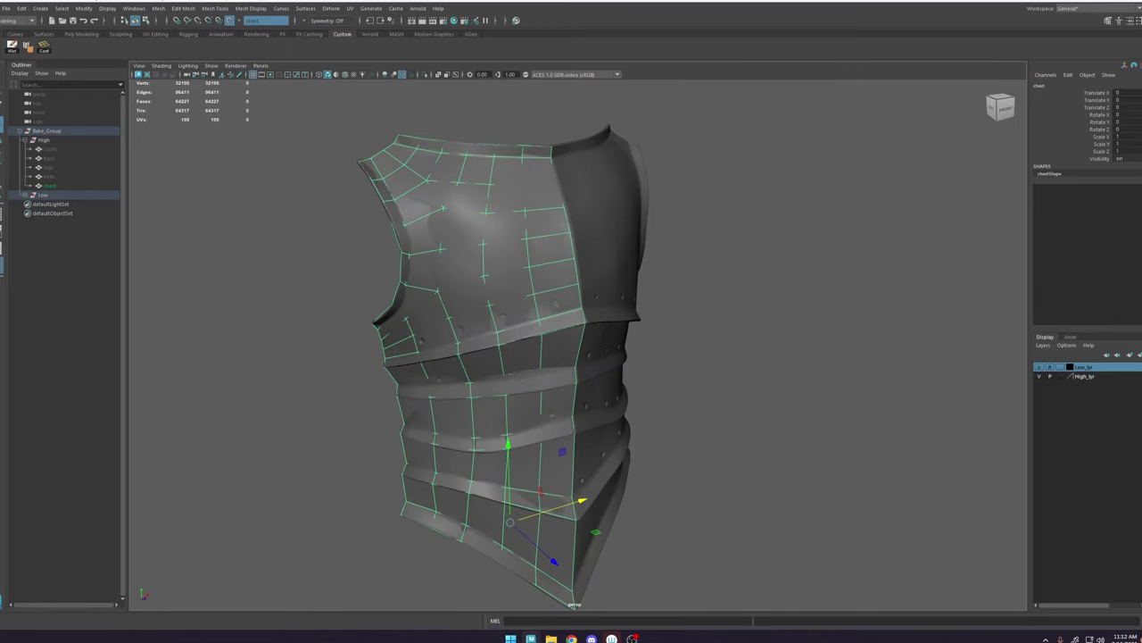
pyautogui.click(1107, 21)
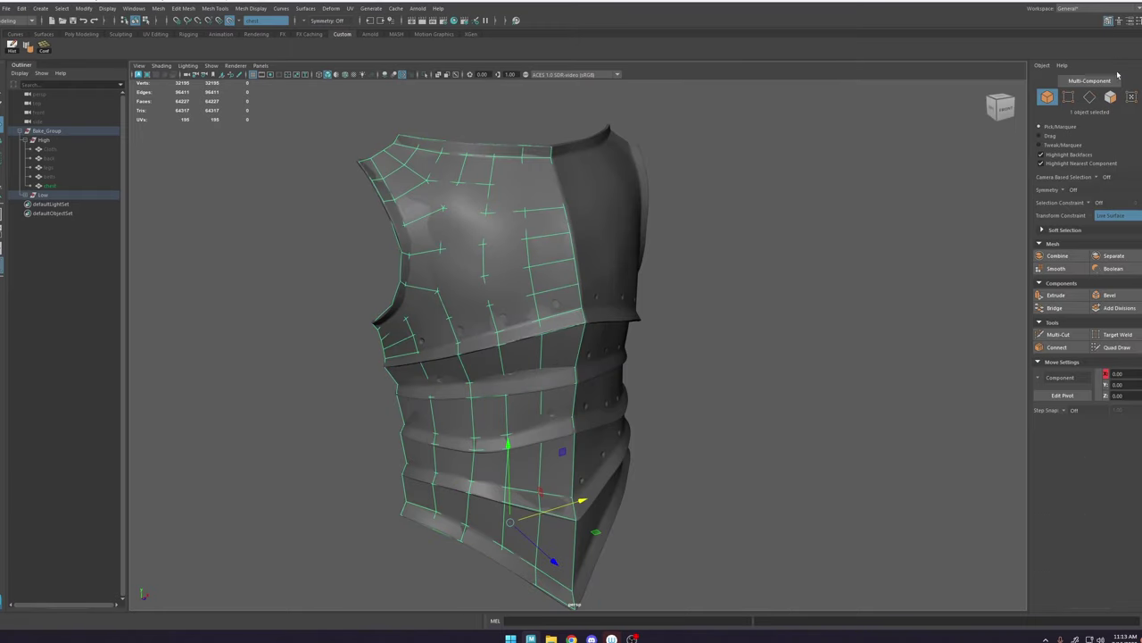
# Step: With Quad Draw, relax the armhole vertices onto the armor surface and slide one along its edge
pyautogui.click(1116, 348)
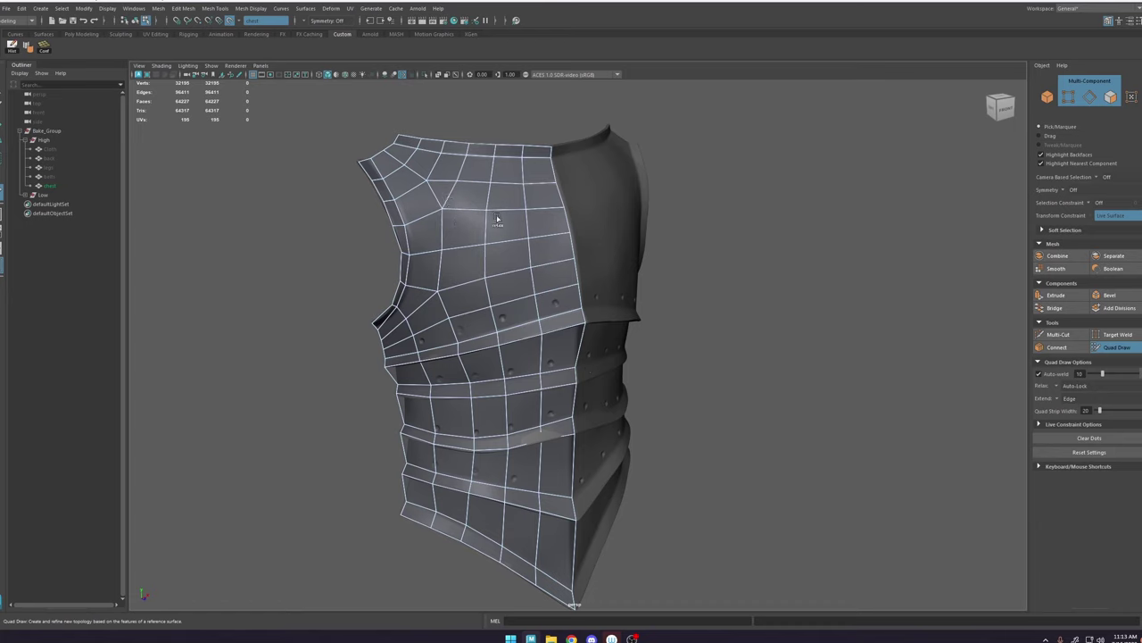
pyautogui.keyDown('alt'); pyautogui.moveTo(408, 247); pyautogui.dragTo(538, 340, button='right'); pyautogui.keyUp('alt')
pyautogui.keyDown('alt'); pyautogui.moveTo(538, 340); pyautogui.dragTo(652, 391, button='middle'); pyautogui.keyUp('alt')
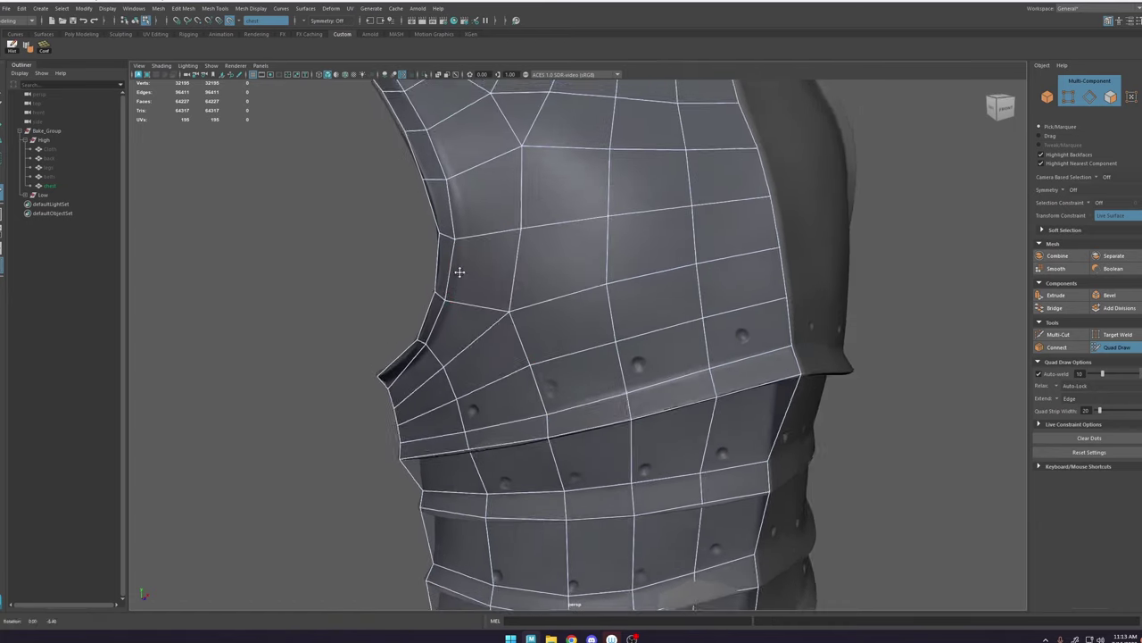
pyautogui.keyDown('alt'); pyautogui.moveTo(459, 271); pyautogui.dragTo(446, 317); pyautogui.keyUp('alt')
pyautogui.moveTo(455, 255); pyautogui.dragTo(463, 255)
pyautogui.moveTo(486, 343)
pyautogui.keyDown('shift'); pyautogui.mouseDown()
pyautogui.moveTo(425, 369)
pyautogui.moveTo(415, 386)
pyautogui.mouseUp(); pyautogui.keyUp('shift')
# Step: Move an armhole vertex, then reposition and raise vertices on the upper chest border
pyautogui.press('w')
pyautogui.click(423, 367)
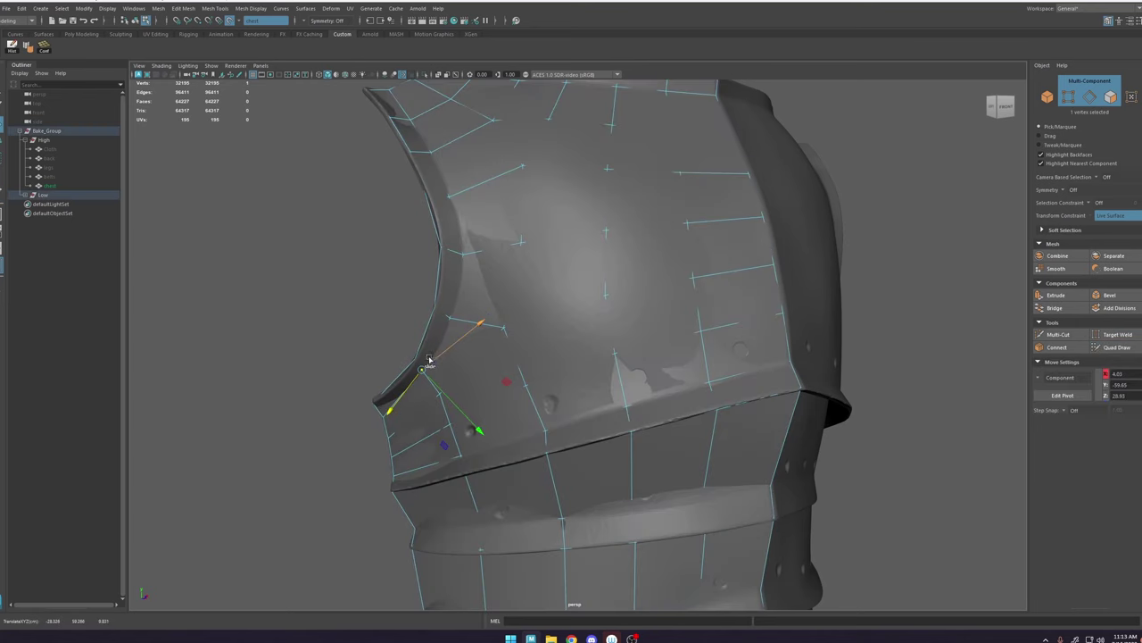
pyautogui.moveTo(429, 357); pyautogui.dragTo(391, 358, button='right')
pyautogui.click(1115, 346)
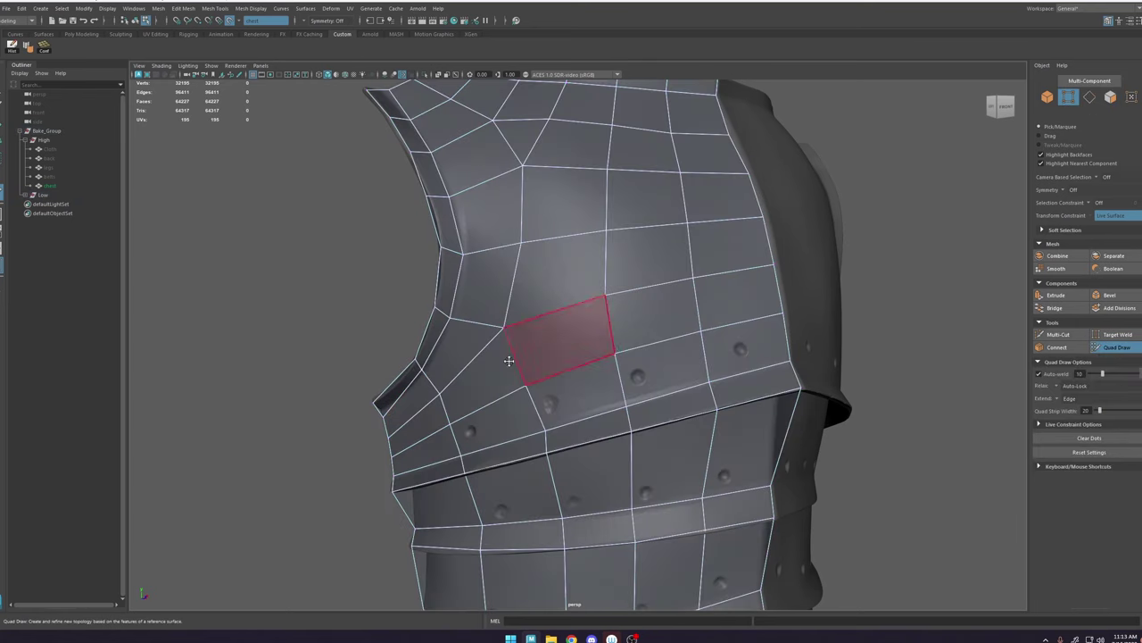
pyautogui.moveTo(452, 318); pyautogui.dragTo(458, 313)
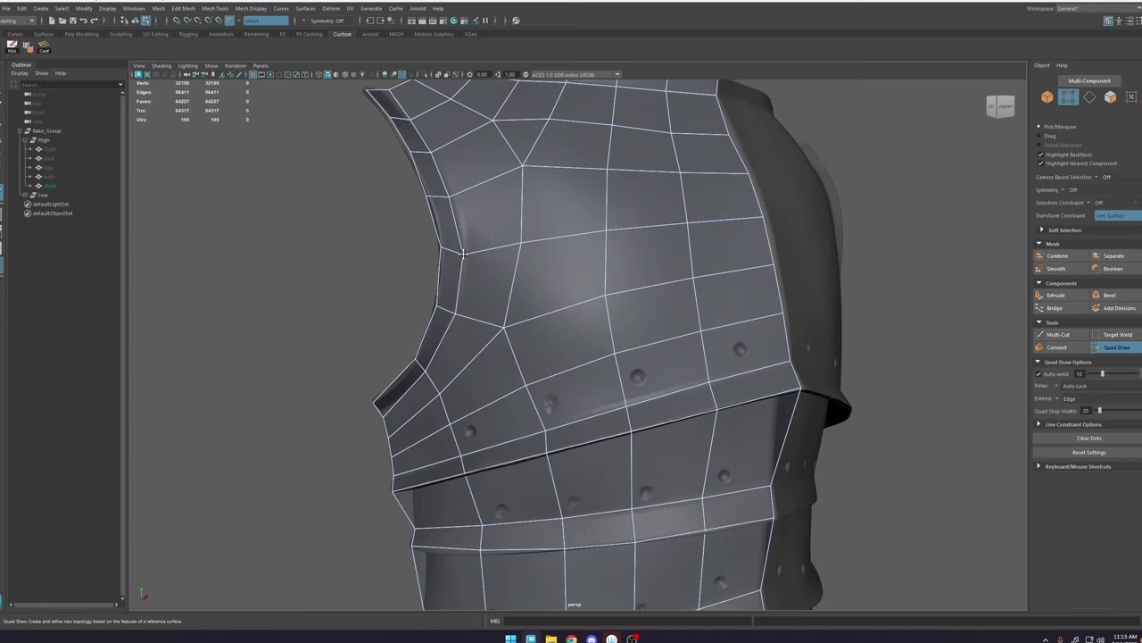
pyautogui.moveTo(463, 254); pyautogui.dragTo(445, 246)
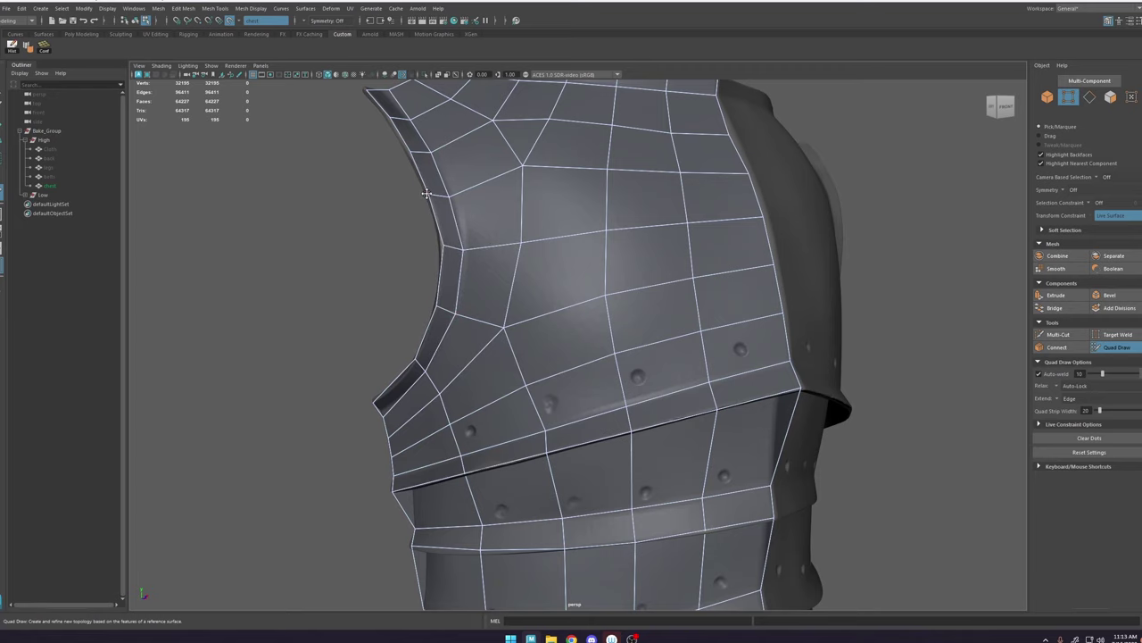
# Step: Nudge the vertices near the neckline corner and raise the lower-left corner vertex
pyautogui.keyDown('alt'); pyautogui.moveTo(462, 293); pyautogui.dragTo(512, 220, button='middle'); pyautogui.keyUp('alt')
pyautogui.keyDown('alt'); pyautogui.moveTo(436, 357); pyautogui.dragTo(479, 334); pyautogui.keyUp('alt')
pyautogui.moveTo(420, 305); pyautogui.dragTo(418, 291)
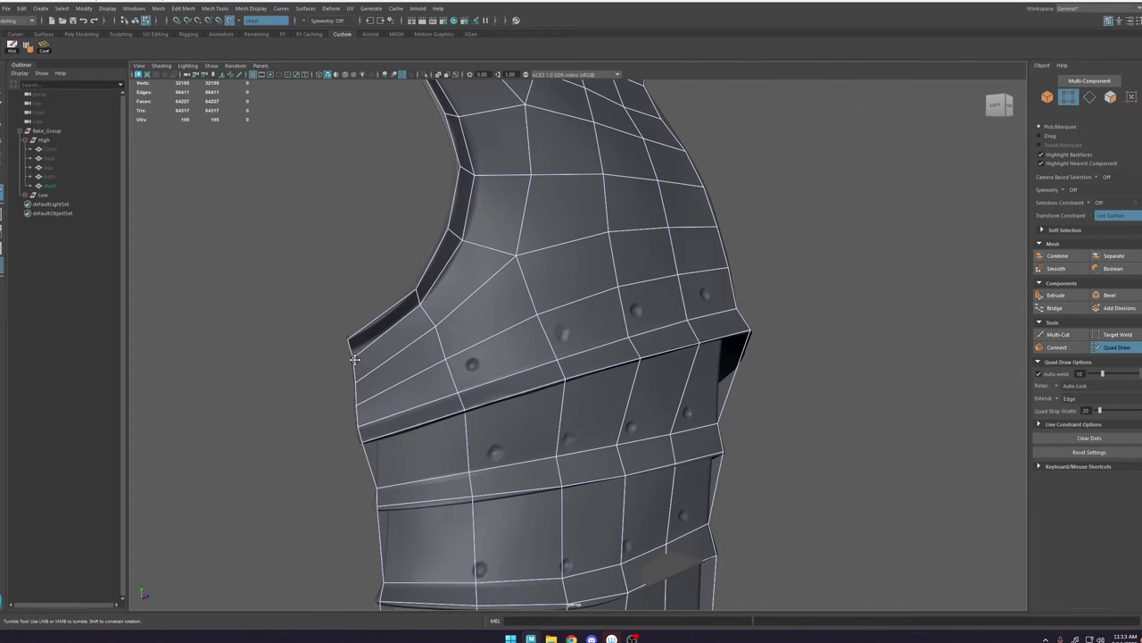
pyautogui.moveTo(354, 358); pyautogui.dragTo(354, 350)
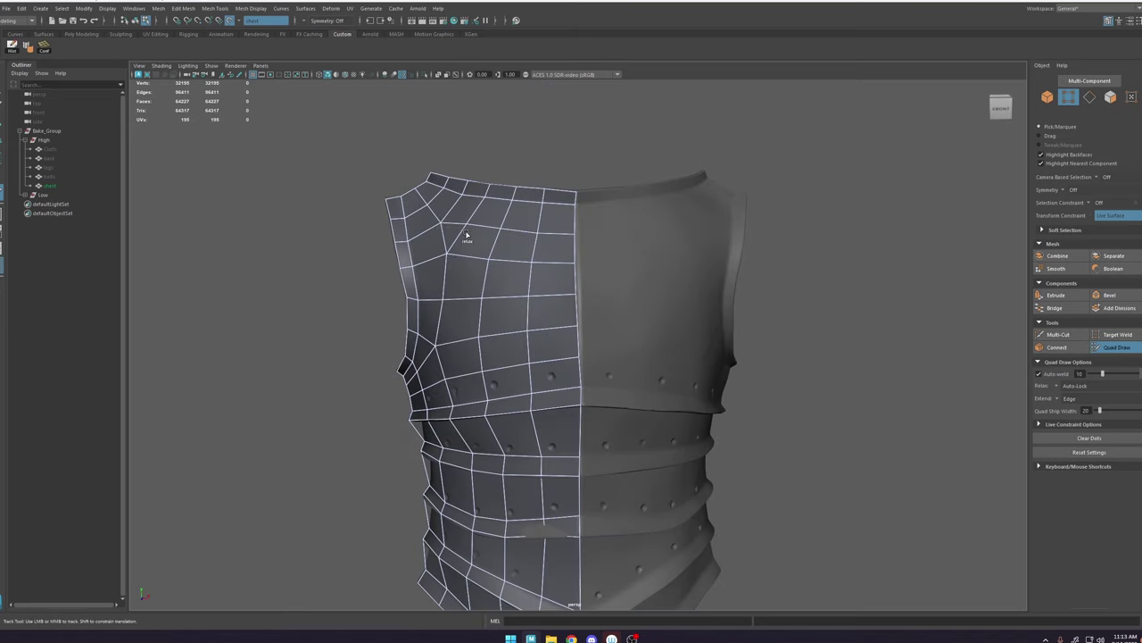
# Step: Tumble around the whole plate to check how the shell sits on the front and lower bands
pyautogui.keyDown('alt'); pyautogui.moveTo(492, 264); pyautogui.dragTo(461, 164, button='right'); pyautogui.keyUp('alt')
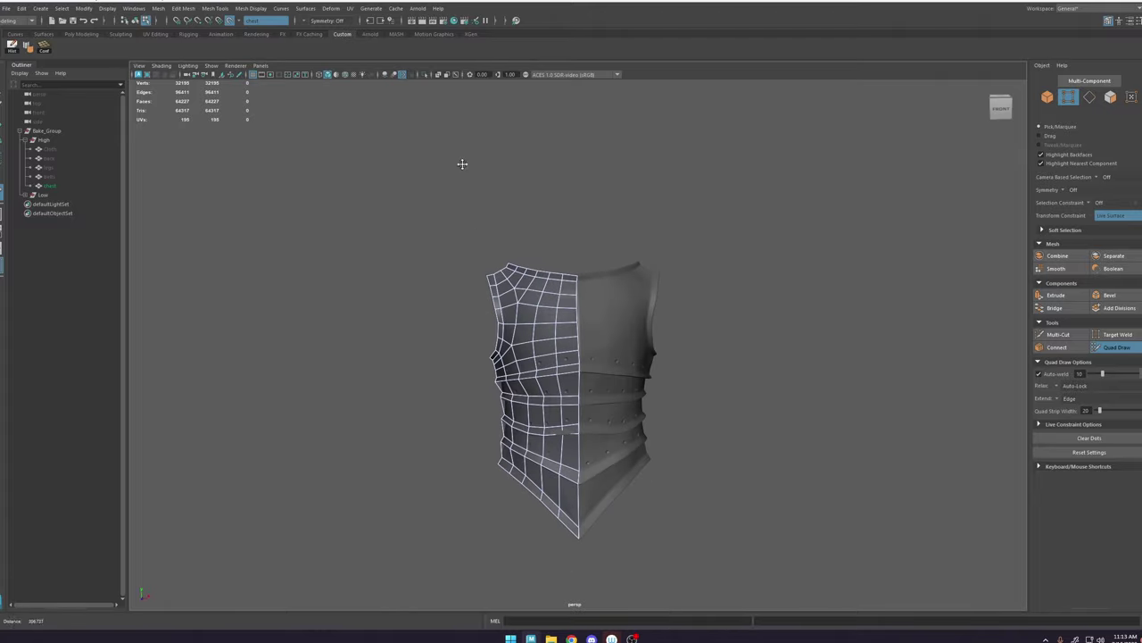
pyautogui.keyDown('alt'); pyautogui.moveTo(462, 164); pyautogui.dragTo(615, 296); pyautogui.keyUp('alt')
pyautogui.keyDown('alt'); pyautogui.moveTo(615, 295); pyautogui.dragTo(580, 209, button='middle'); pyautogui.keyUp('alt')
pyautogui.keyDown('alt'); pyautogui.moveTo(580, 209); pyautogui.dragTo(570, 423, button='right'); pyautogui.keyUp('alt')
pyautogui.keyDown('alt'); pyautogui.moveTo(499, 395); pyautogui.dragTo(434, 400); pyautogui.keyUp('alt')
pyautogui.keyDown('alt'); pyautogui.moveTo(434, 400); pyautogui.dragTo(530, 476, button='right'); pyautogui.keyUp('alt')
pyautogui.moveTo(530, 477)
pyautogui.keyDown('alt'); pyautogui.mouseDown()
pyautogui.moveTo(435, 387)
pyautogui.moveTo(431, 340)
pyautogui.mouseUp(); pyautogui.keyUp('alt')
pyautogui.press('w')
pyautogui.click(437, 354)
pyautogui.click(436, 269)
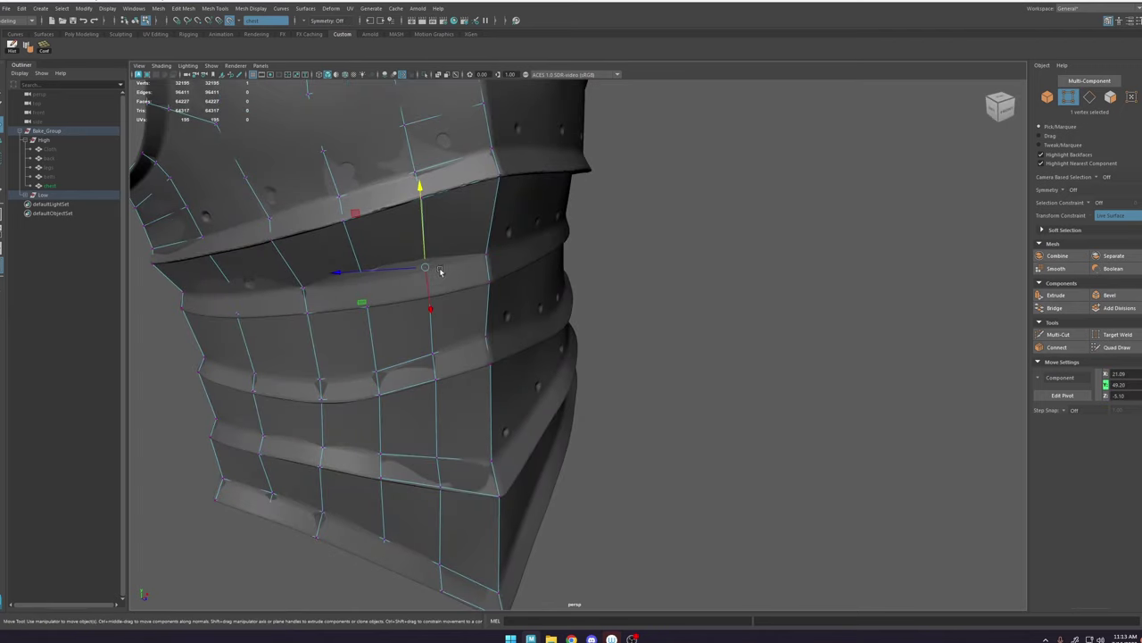
pyautogui.keyDown('shift'); pyautogui.click(371, 284); pyautogui.keyUp('shift')
pyautogui.click(391, 307)
pyautogui.hotkey('ctrl', 'z')
pyautogui.moveTo(393, 309); pyautogui.dragTo(366, 303)
pyautogui.click(385, 309)
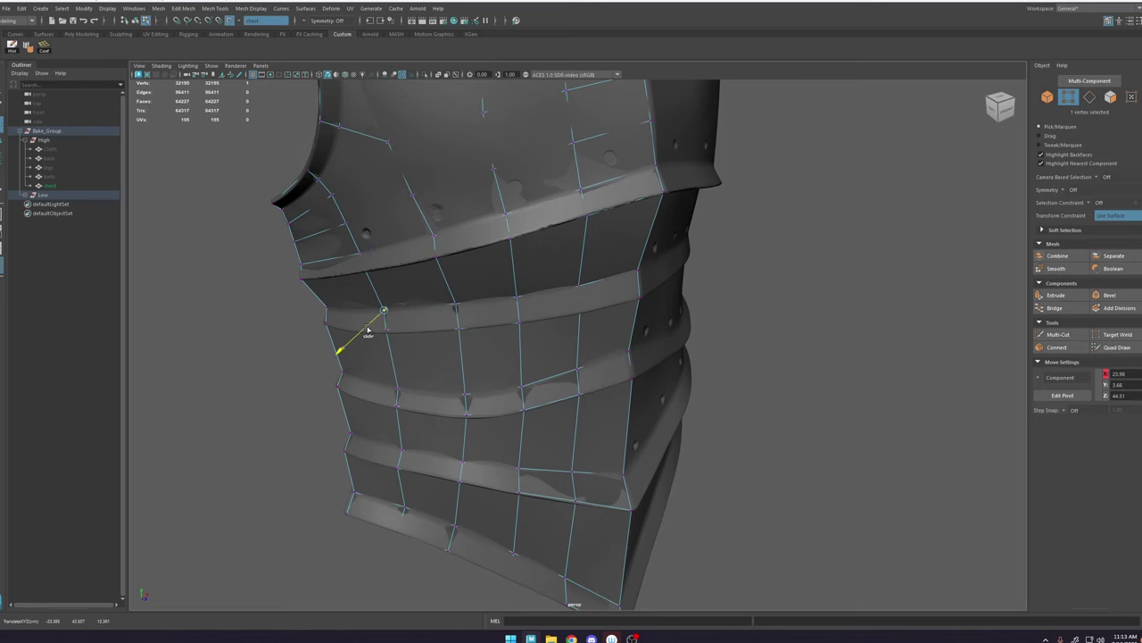
pyautogui.click(574, 470)
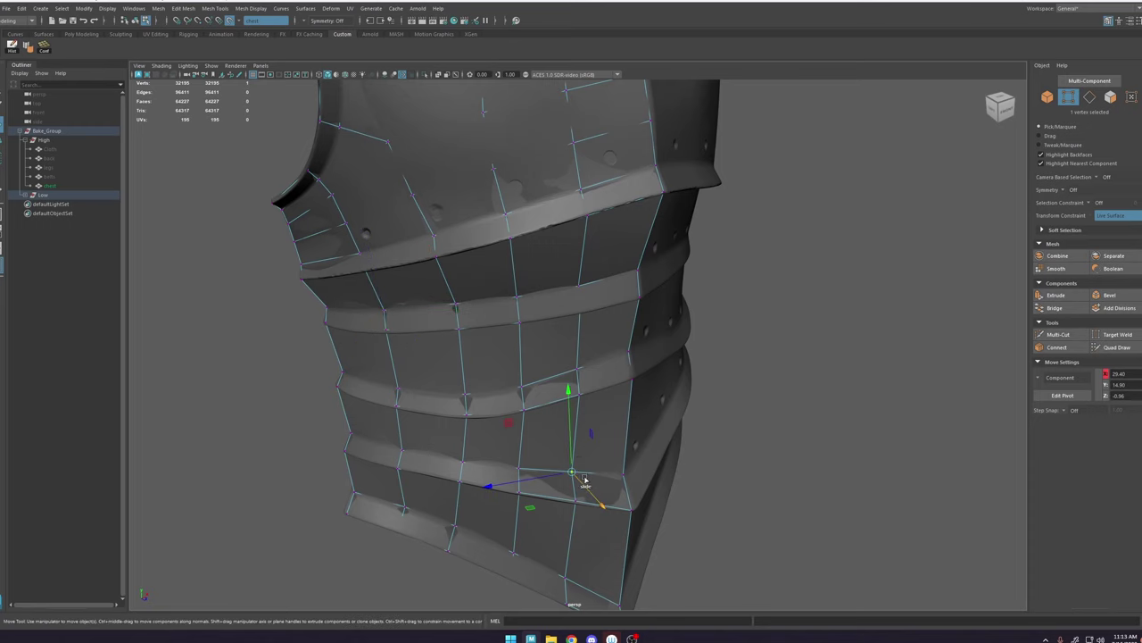
pyautogui.click(1119, 352)
pyautogui.keyDown('alt'); pyautogui.moveTo(581, 464); pyautogui.dragTo(585, 357, button='middle'); pyautogui.keyUp('alt')
pyautogui.moveTo(579, 363)
pyautogui.mouseDown()
pyautogui.moveTo(612, 391)
pyautogui.moveTo(572, 384)
pyautogui.mouseUp()
pyautogui.keyDown('alt'); pyautogui.moveTo(573, 398); pyautogui.dragTo(619, 448, button='middle'); pyautogui.keyUp('alt')
pyautogui.keyDown('alt'); pyautogui.moveTo(619, 448); pyautogui.dragTo(686, 446, button='right'); pyautogui.keyUp('alt')
pyautogui.keyDown('alt'); pyautogui.moveTo(493, 408); pyautogui.dragTo(451, 383); pyautogui.keyUp('alt')
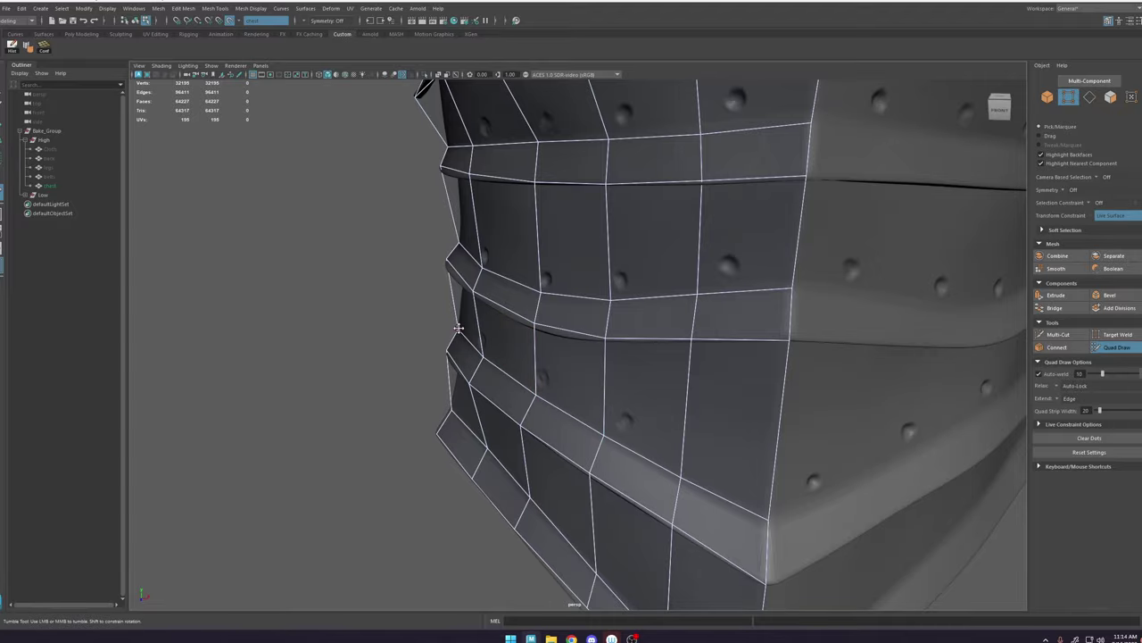
pyautogui.keyDown('alt'); pyautogui.moveTo(476, 353); pyautogui.dragTo(719, 275); pyautogui.keyUp('alt')
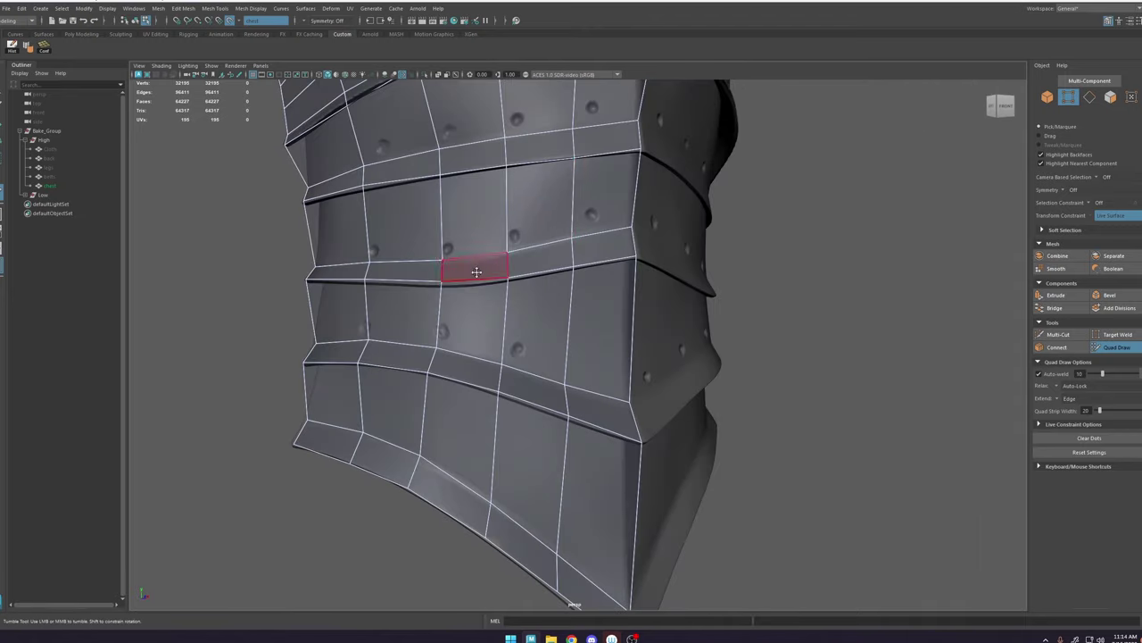
pyautogui.keyDown('alt'); pyautogui.moveTo(477, 273); pyautogui.dragTo(572, 303, button='middle'); pyautogui.keyUp('alt')
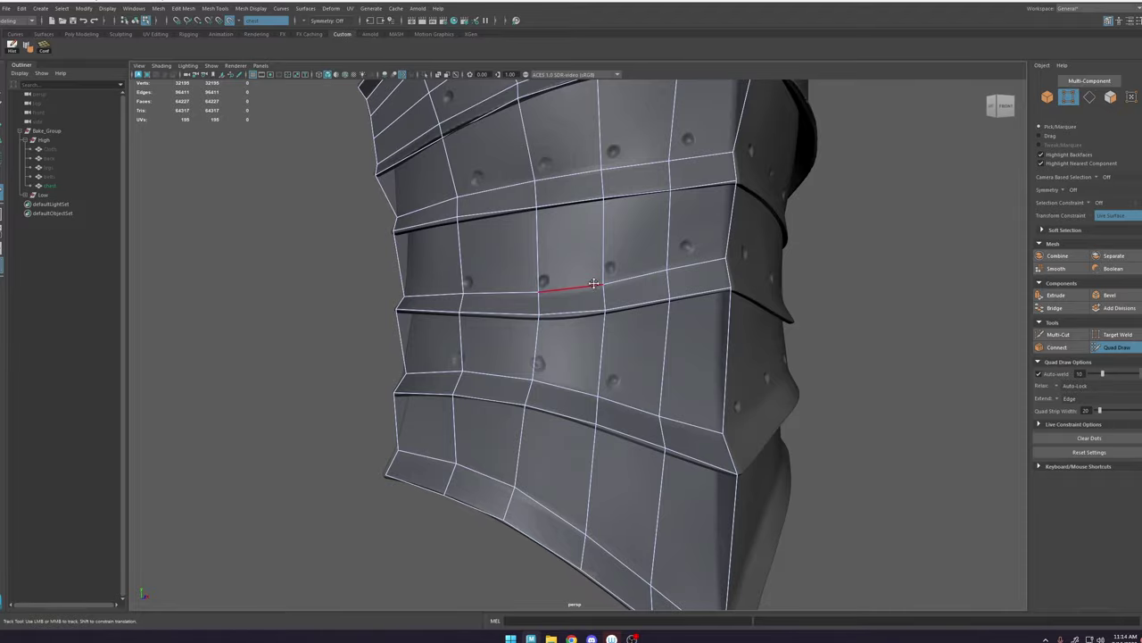
pyautogui.keyDown('alt'); pyautogui.moveTo(520, 252); pyautogui.dragTo(517, 403, button='middle'); pyautogui.keyUp('alt')
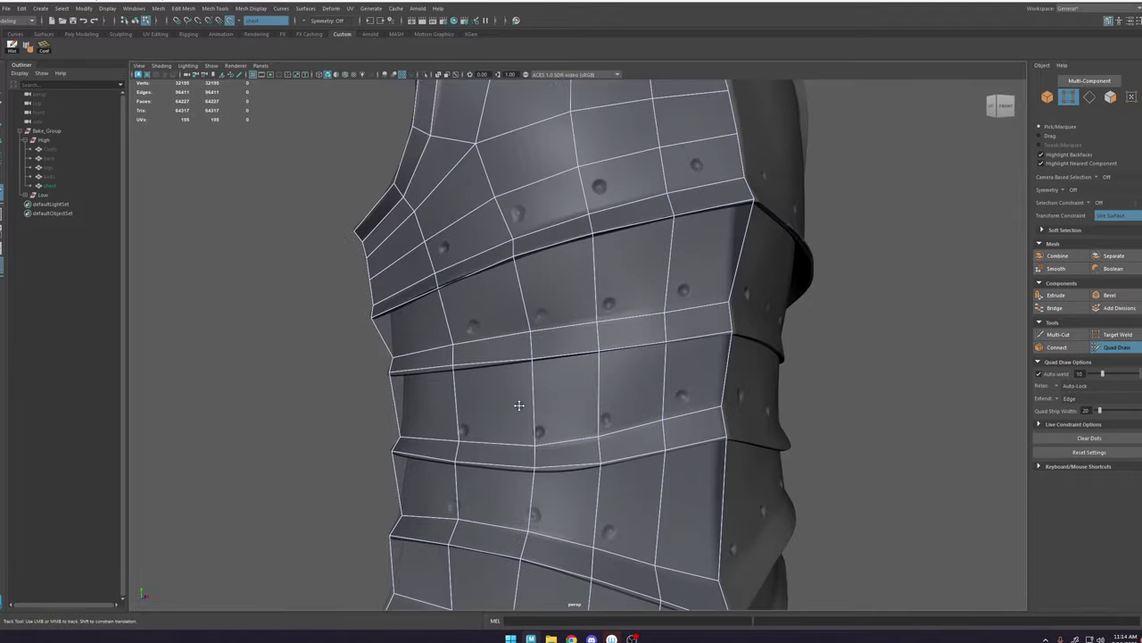
pyautogui.keyDown('alt'); pyautogui.moveTo(518, 287); pyautogui.dragTo(525, 348, button='middle'); pyautogui.keyUp('alt')
pyautogui.moveTo(525, 348)
pyautogui.keyDown('alt'); pyautogui.mouseDown()
pyautogui.moveTo(564, 309)
pyautogui.moveTo(622, 334)
pyautogui.moveTo(613, 348)
pyautogui.moveTo(554, 343)
pyautogui.moveTo(576, 339)
pyautogui.mouseUp(); pyautogui.keyUp('alt')
# Step: Insert two horizontal edge loops across the chest plate's armor bands
pyautogui.keyDown('ctrl'); pyautogui.click(592, 344); pyautogui.keyUp('ctrl')
pyautogui.moveTo(423, 351)
pyautogui.keyDown('alt'); pyautogui.mouseDown()
pyautogui.moveTo(456, 326)
pyautogui.moveTo(412, 346)
pyautogui.mouseUp(); pyautogui.keyUp('alt')
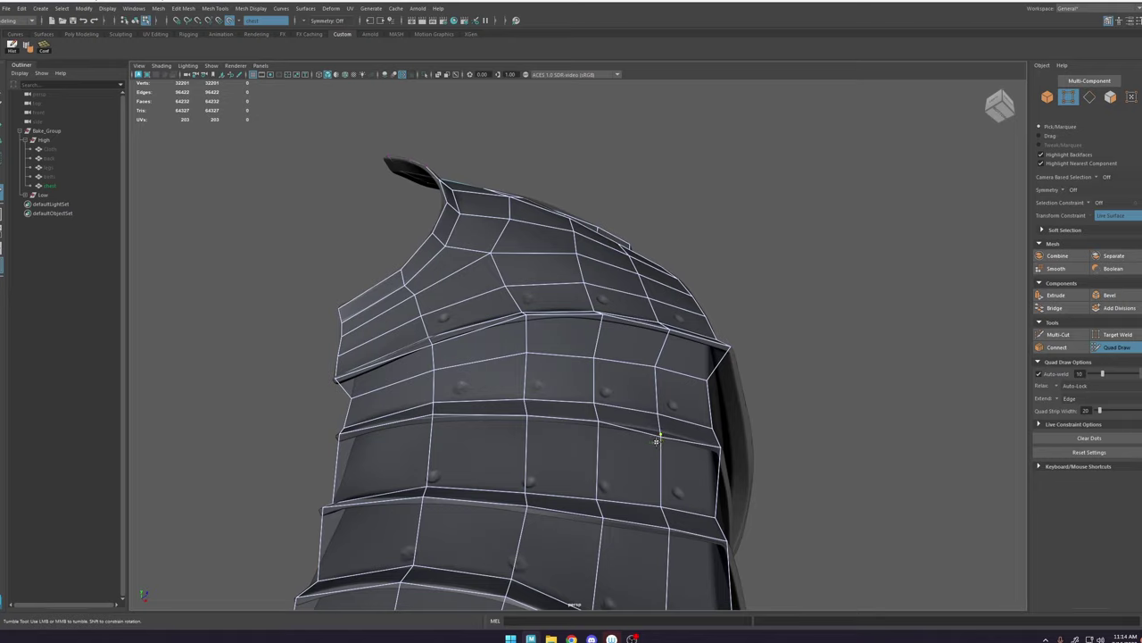
pyautogui.keyDown('alt'); pyautogui.moveTo(678, 395); pyautogui.dragTo(673, 339); pyautogui.keyUp('alt')
pyautogui.keyDown('ctrl'); pyautogui.click(677, 340); pyautogui.keyUp('ctrl')
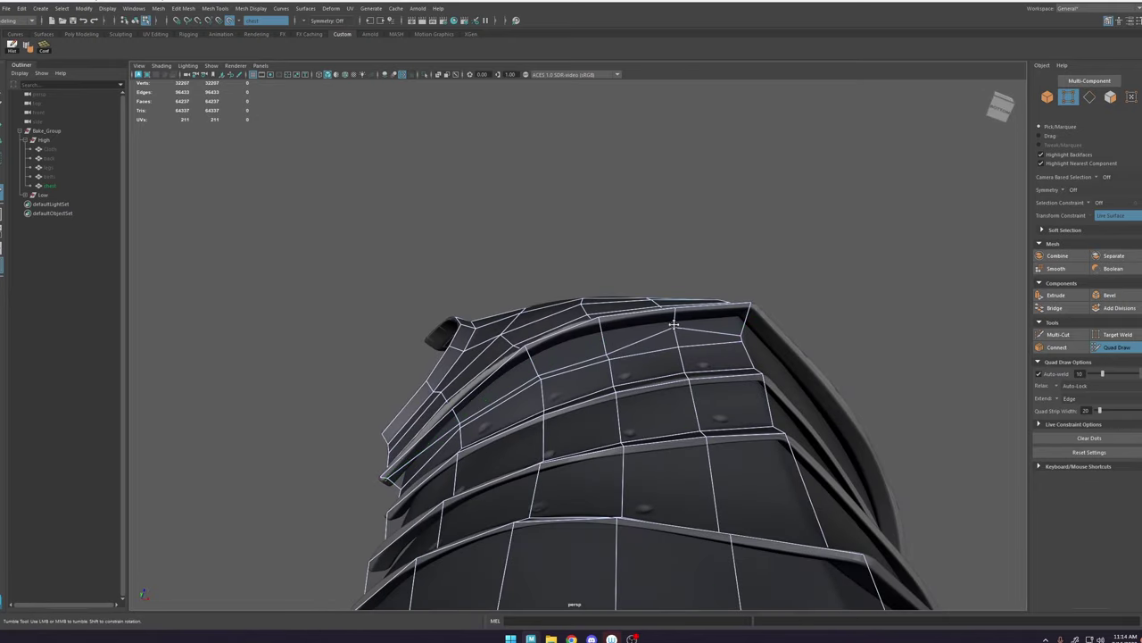
# Step: Pull a vertex at the plate's upper-right corner up onto the rim edge
pyautogui.keyDown('alt'); pyautogui.moveTo(668, 325); pyautogui.dragTo(532, 341, button='middle'); pyautogui.keyUp('alt')
pyautogui.keyDown('alt'); pyautogui.moveTo(532, 341); pyautogui.dragTo(646, 385, button='right'); pyautogui.keyUp('alt')
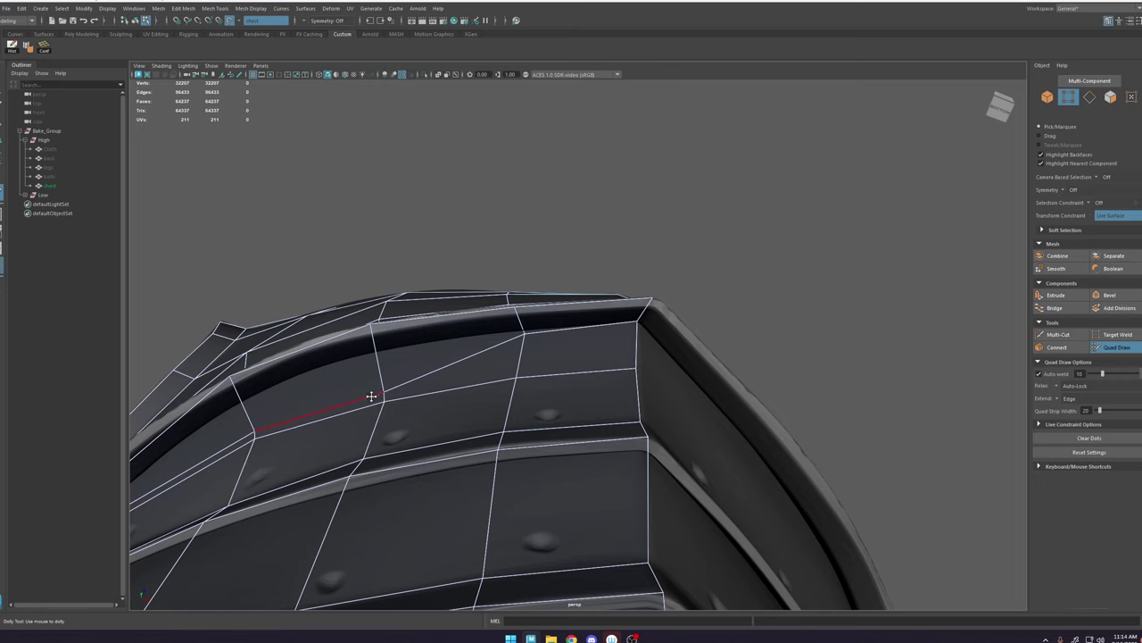
pyautogui.moveTo(382, 376)
pyautogui.mouseDown()
pyautogui.moveTo(384, 351)
pyautogui.moveTo(469, 375)
pyautogui.mouseUp()
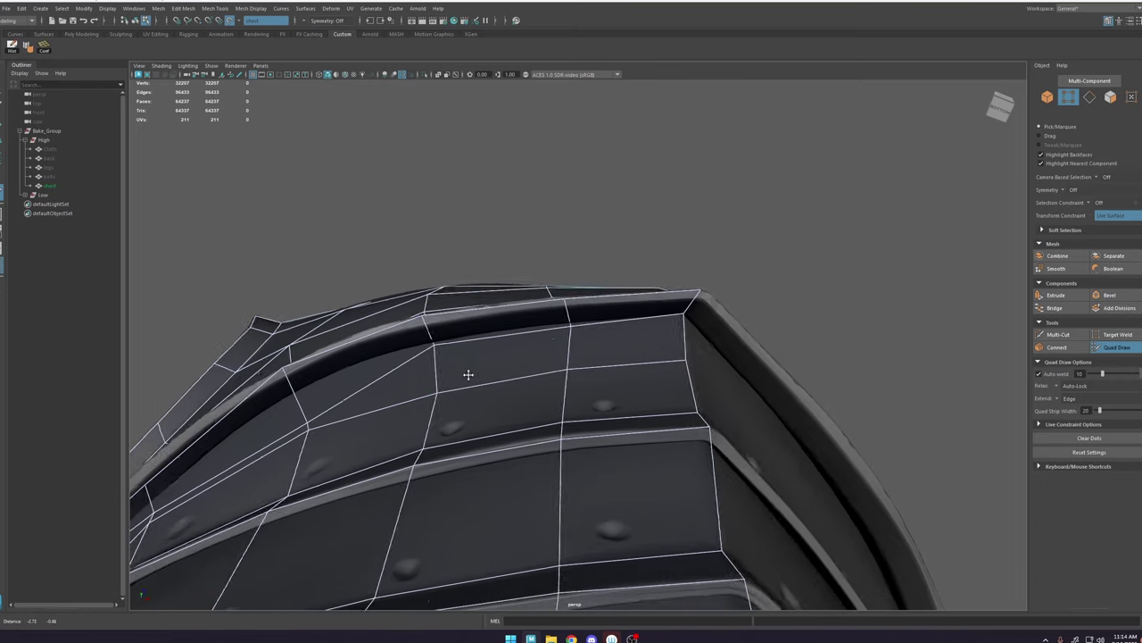
pyautogui.keyDown('alt'); pyautogui.moveTo(469, 375); pyautogui.dragTo(508, 367, button='middle'); pyautogui.keyUp('alt')
pyautogui.moveTo(354, 410); pyautogui.dragTo(487, 269)
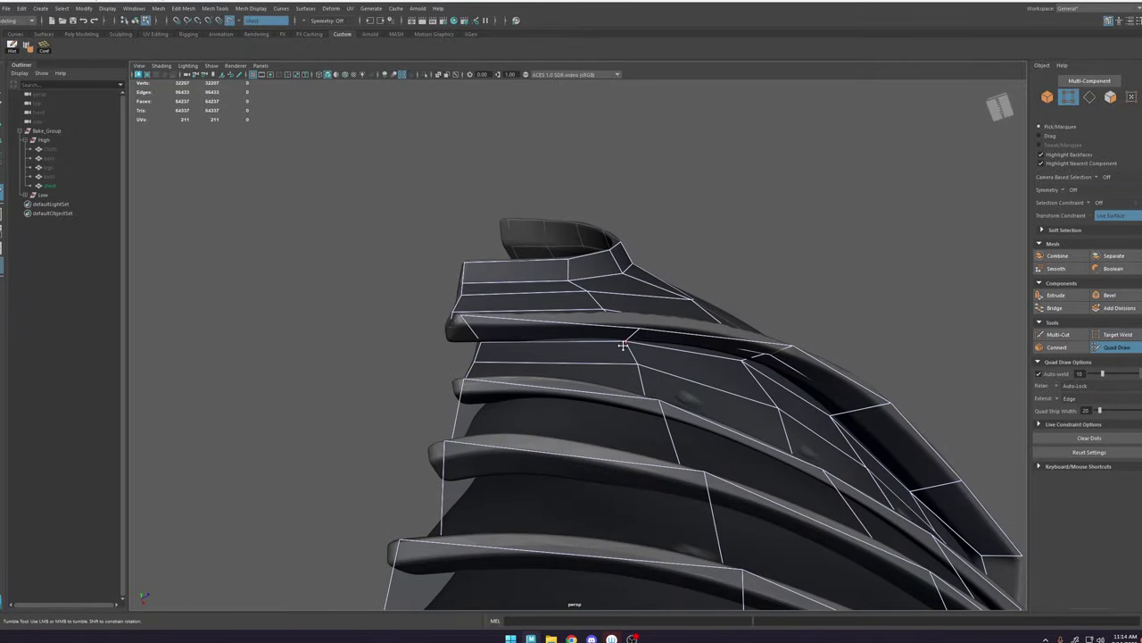
# Step: Inspect the riveted front plates, then switch to the Move tool and object selection
pyautogui.scroll(-3, 589, 315)
pyautogui.keyDown('alt'); pyautogui.moveTo(587, 314); pyautogui.dragTo(566, 386); pyautogui.keyUp('alt')
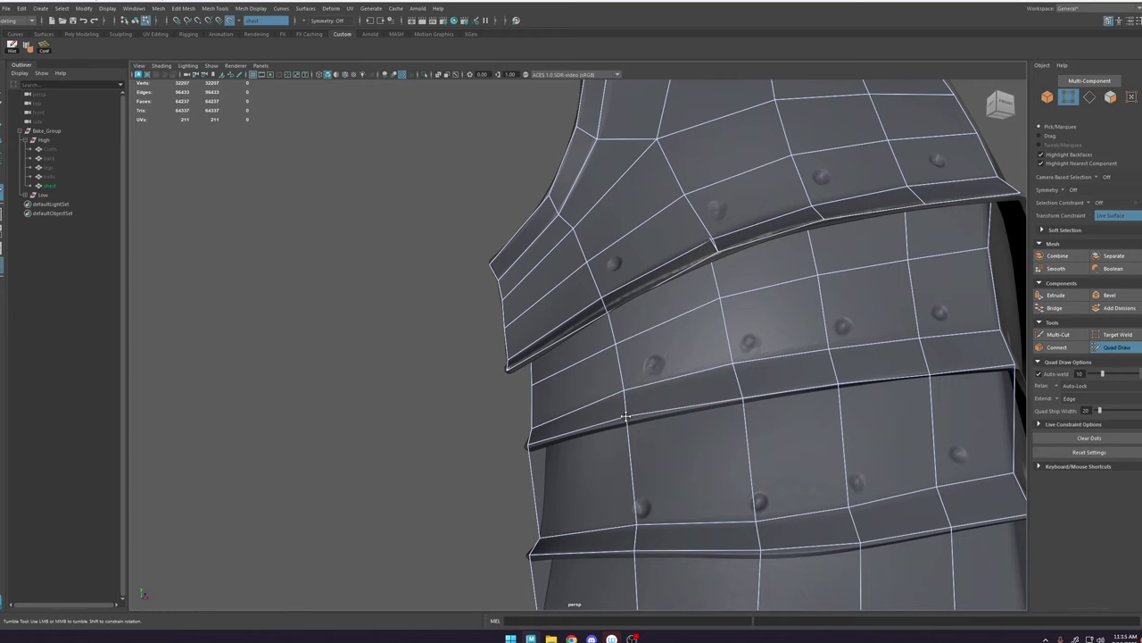
pyautogui.scroll(-4, 645, 416)
pyautogui.keyDown('alt'); pyautogui.moveTo(645, 416); pyautogui.dragTo(624, 406); pyautogui.keyUp('alt')
pyautogui.keyDown('alt'); pyautogui.moveTo(770, 393); pyautogui.dragTo(678, 426, button='middle'); pyautogui.keyUp('alt')
pyautogui.scroll(4, 678, 426)
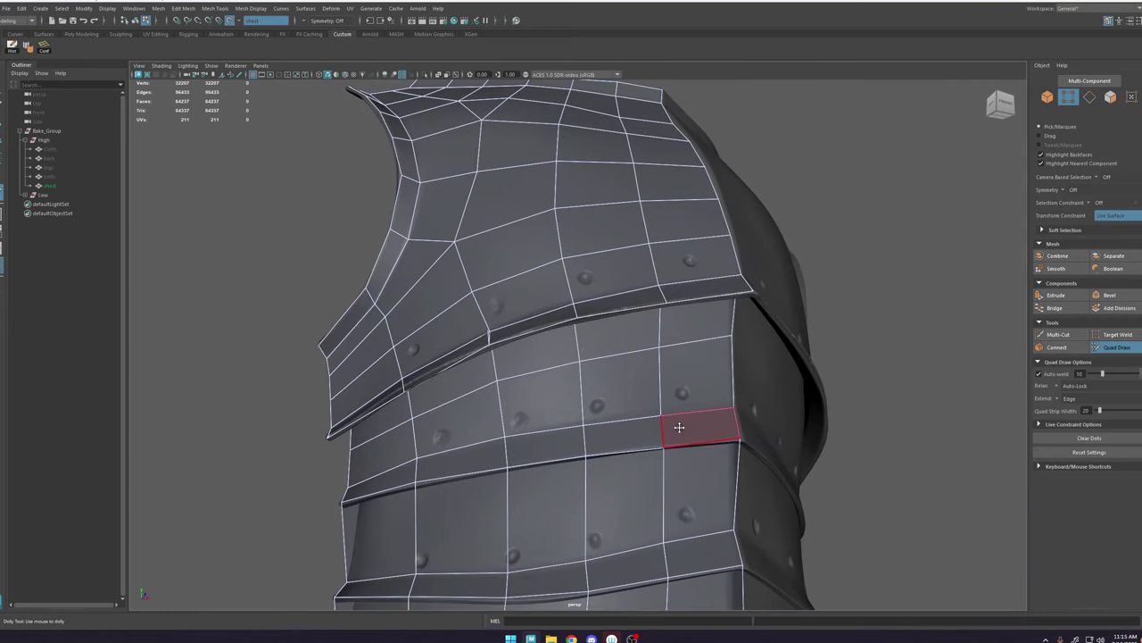
pyautogui.press('w')
pyautogui.moveTo(575, 226); pyautogui.dragTo(676, 175, button='right')
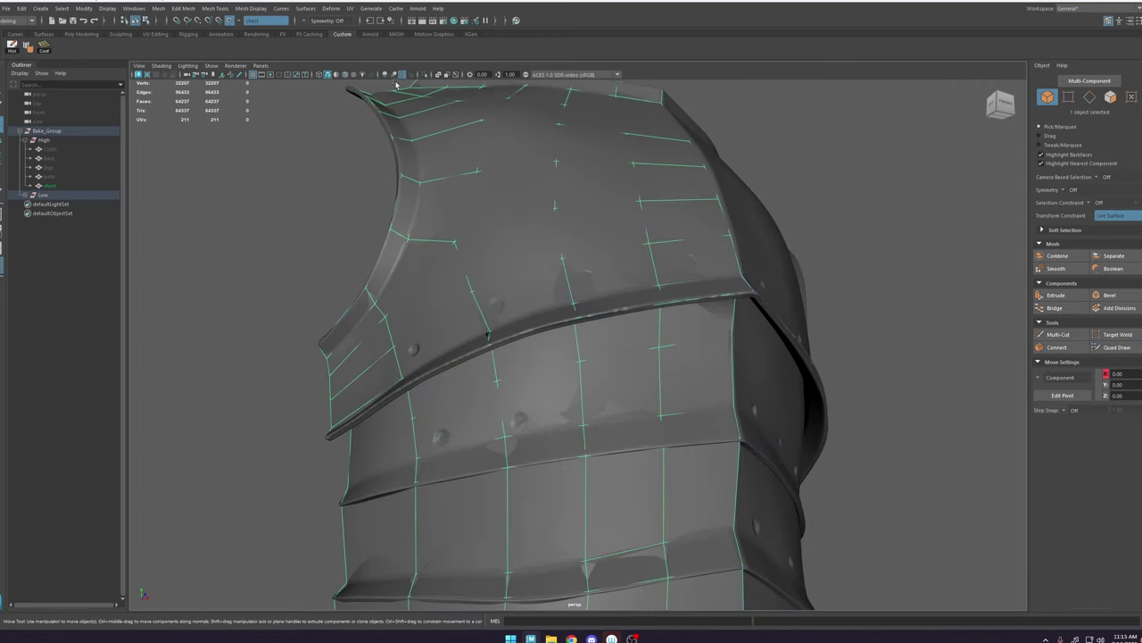
# Step: Isolate the low-poly mesh to inspect it, then reselect it and restore the high-poly armor
pyautogui.click(424, 76)
pyautogui.click(727, 267)
pyautogui.keyDown('alt'); pyautogui.moveTo(725, 266); pyautogui.dragTo(731, 289); pyautogui.keyUp('alt')
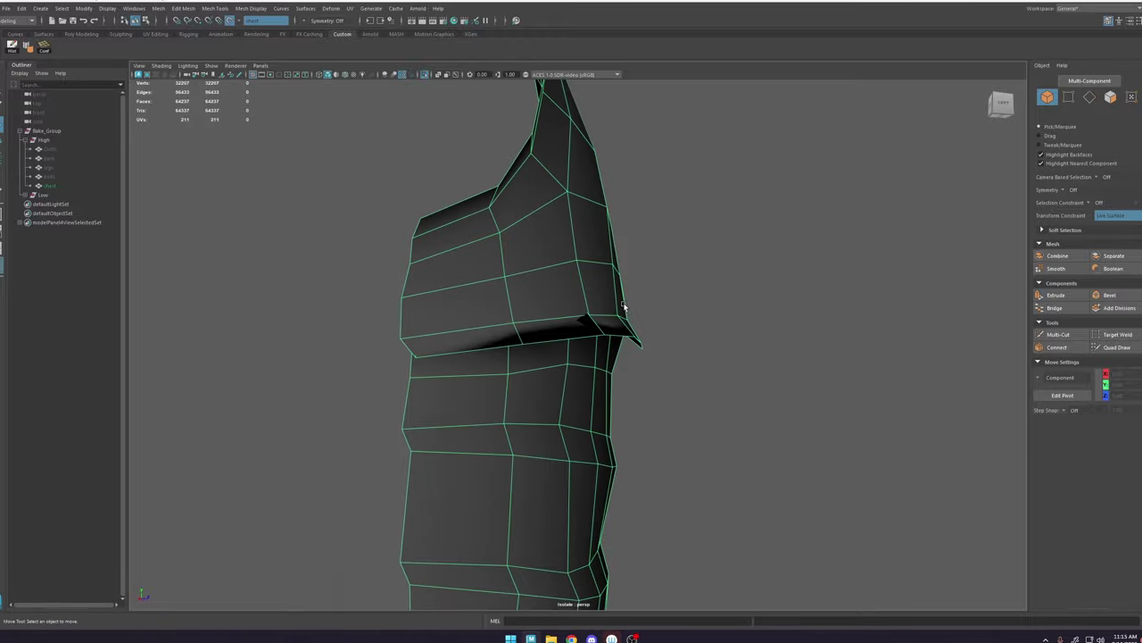
pyautogui.keyDown('alt'); pyautogui.moveTo(630, 331); pyautogui.dragTo(517, 347); pyautogui.keyUp('alt')
pyautogui.scroll(3, 698, 313)
pyautogui.click(707, 315)
pyautogui.click(524, 323)
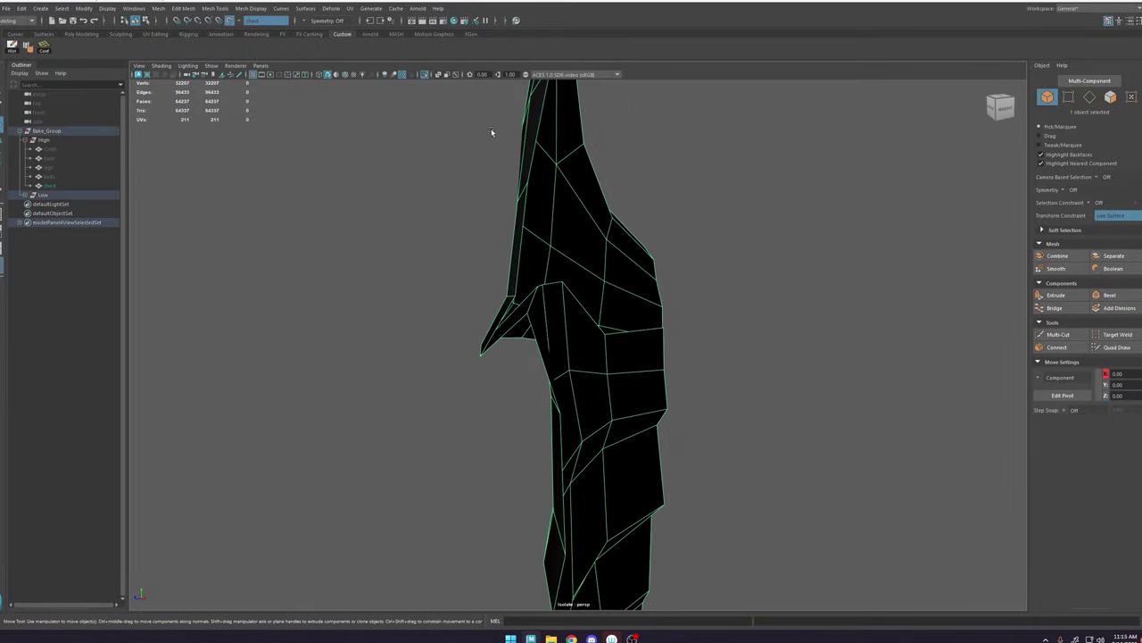
pyautogui.click(423, 77)
pyautogui.keyDown('alt'); pyautogui.moveTo(523, 217); pyautogui.dragTo(581, 272); pyautogui.keyUp('alt')
# Step: Multi-Cut an edge loop on the side strip, undoing the misplaced first attempt
pyautogui.click(1059, 334)
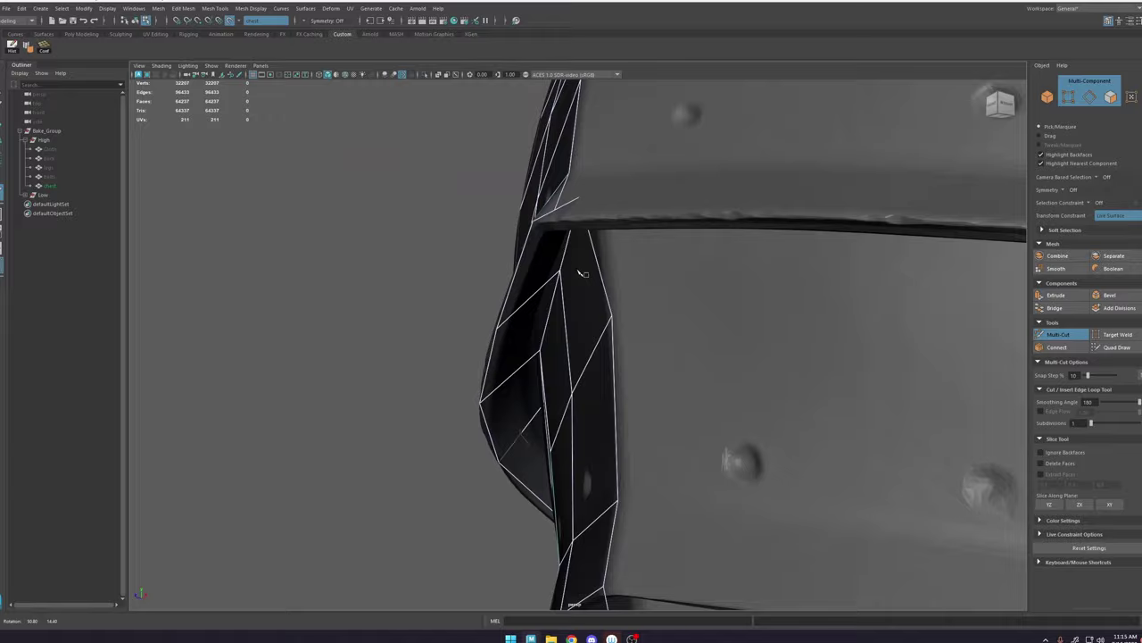
pyautogui.keyDown('ctrl'); pyautogui.click(511, 314); pyautogui.keyUp('ctrl')
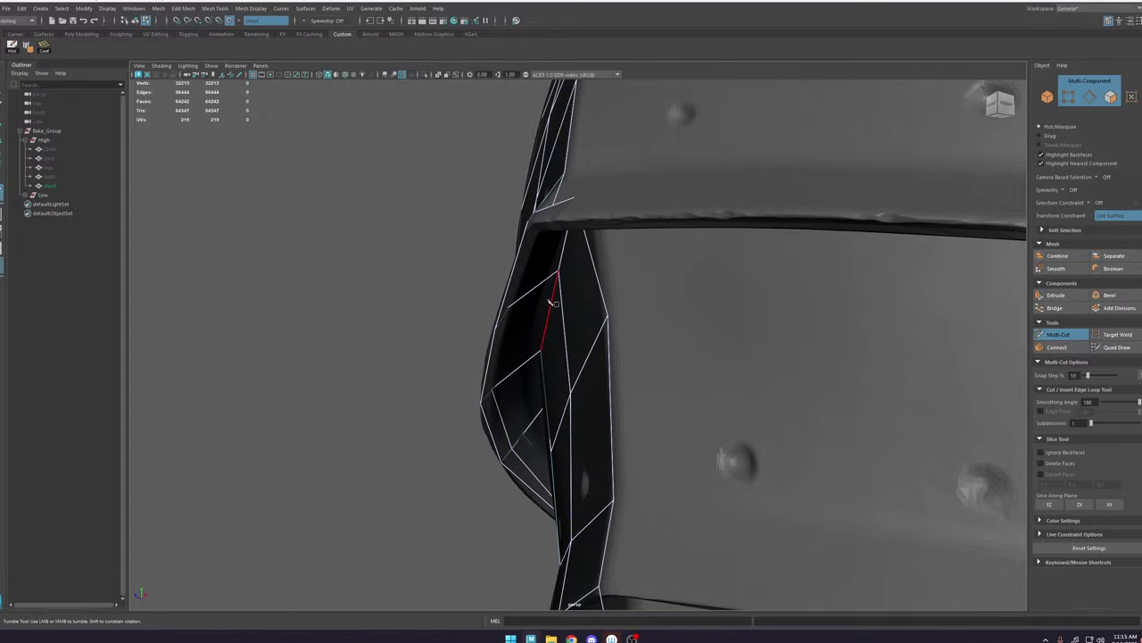
pyautogui.keyDown('alt'); pyautogui.moveTo(551, 302); pyautogui.dragTo(581, 260); pyautogui.keyUp('alt')
pyautogui.hotkey('ctrl', 'z')
pyautogui.keyDown('ctrl'); pyautogui.click(488, 317); pyautogui.keyUp('ctrl')
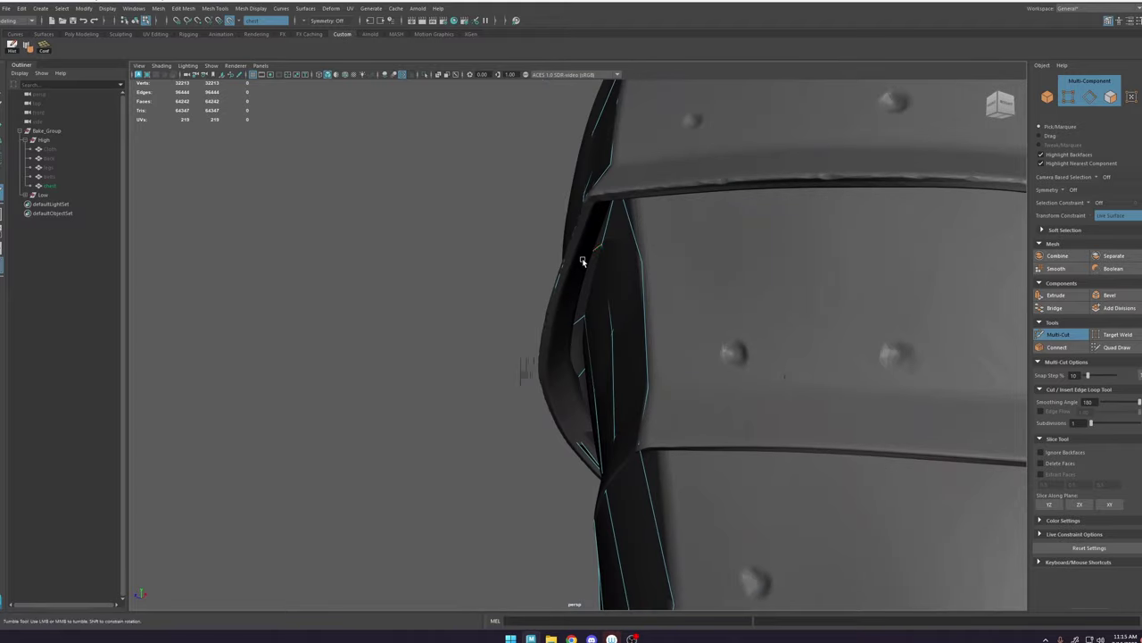
# Step: With the low mesh isolated, slide the selected rim vertices along the raised edge
pyautogui.press('w')
pyautogui.press('F8')
pyautogui.click(426, 76)
pyautogui.moveTo(612, 219); pyautogui.dragTo(573, 220, button='right')
pyautogui.keyDown('alt'); pyautogui.moveTo(618, 225); pyautogui.dragTo(589, 221); pyautogui.keyUp('alt')
pyautogui.click(508, 205)
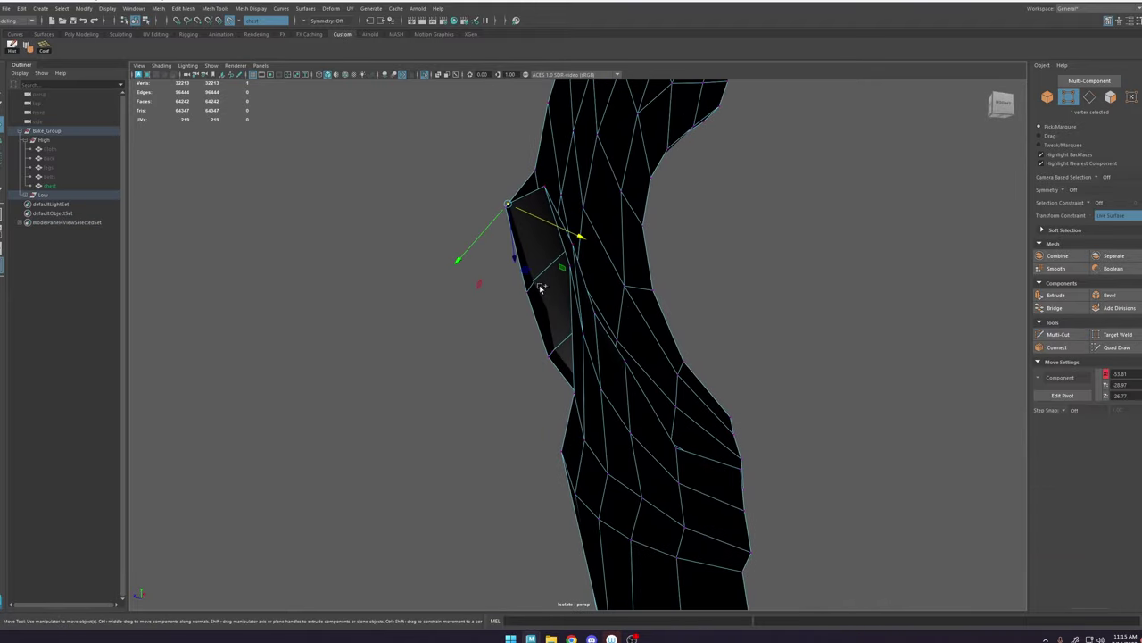
pyautogui.keyDown('alt'); pyautogui.moveTo(533, 284); pyautogui.dragTo(695, 294); pyautogui.keyUp('alt')
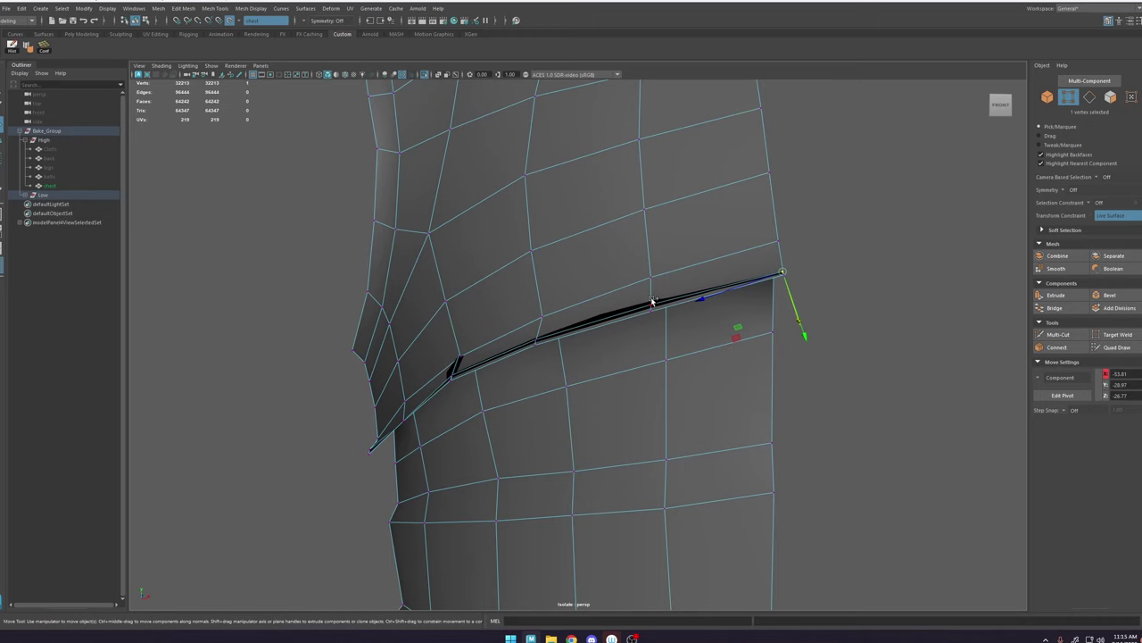
pyautogui.keyDown('alt'); pyautogui.moveTo(695, 304); pyautogui.dragTo(741, 315); pyautogui.keyUp('alt')
pyautogui.keyDown('alt'); pyautogui.moveTo(598, 349); pyautogui.dragTo(679, 315, button='middle'); pyautogui.keyUp('alt')
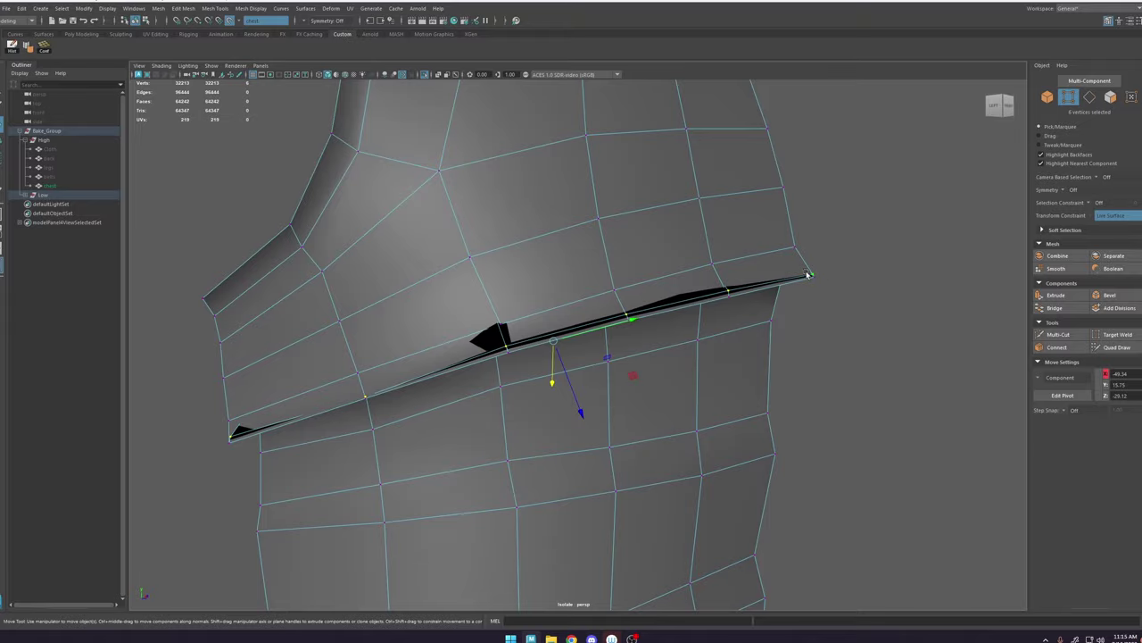
pyautogui.keyDown('alt'); pyautogui.moveTo(731, 347); pyautogui.dragTo(595, 368); pyautogui.keyUp('alt')
pyautogui.keyDown('alt'); pyautogui.moveTo(595, 369); pyautogui.dragTo(682, 290); pyautogui.keyUp('alt')
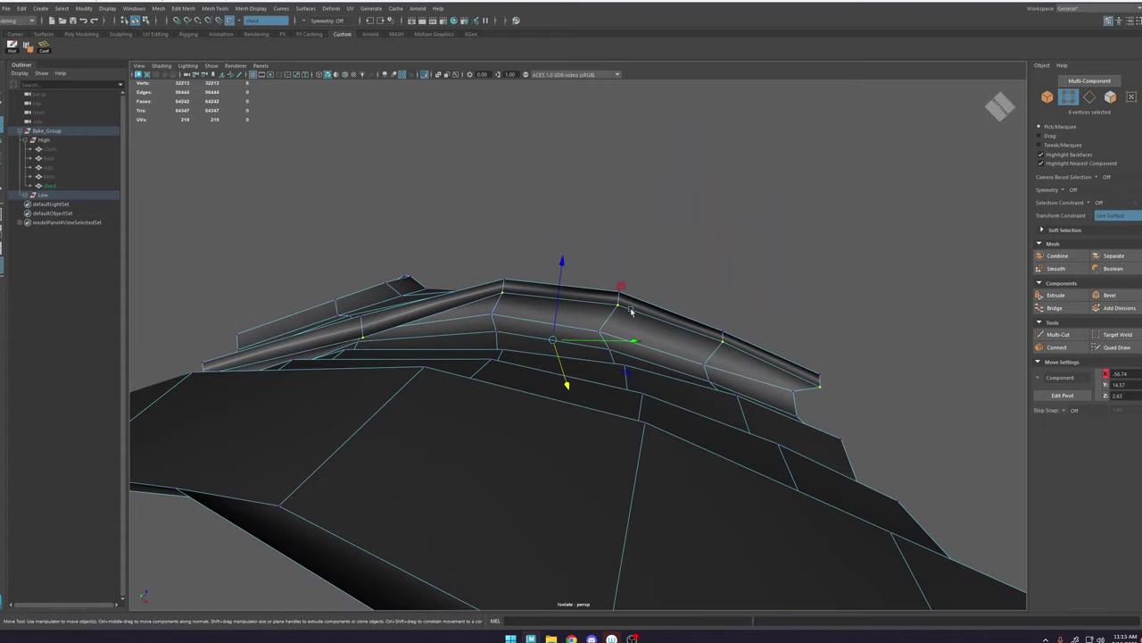
pyautogui.moveTo(591, 293); pyautogui.dragTo(635, 254, button='right')
# Step: Using Quad Draw over the armor, lift and nudge rim vertices up onto the upper edge
pyautogui.click(426, 76)
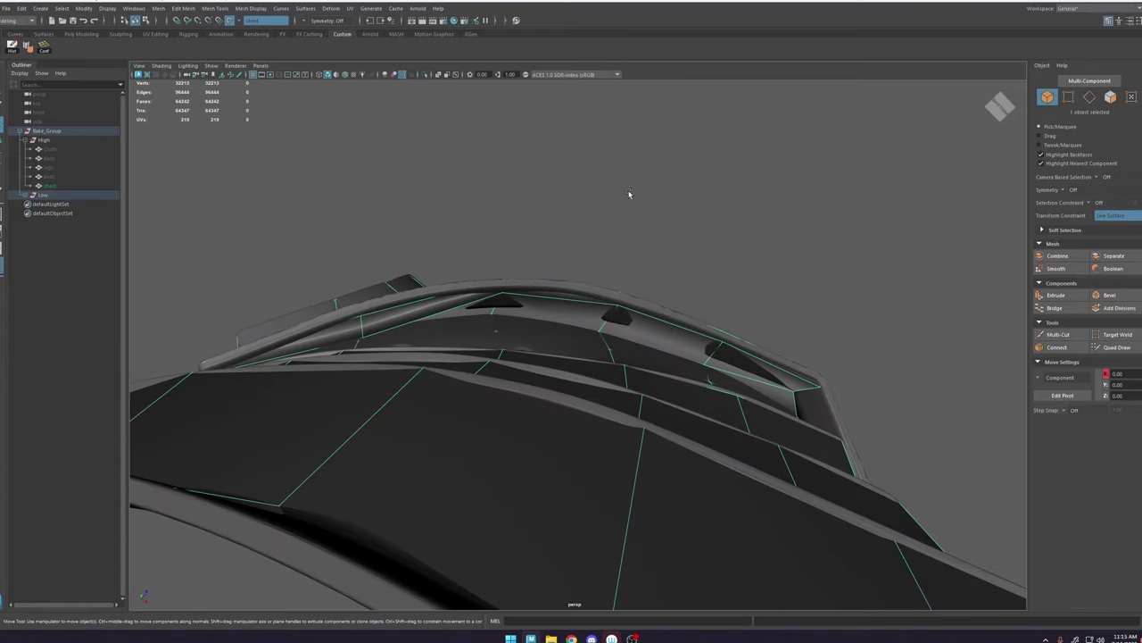
pyautogui.click(1116, 347)
pyautogui.scroll(4, 464, 272)
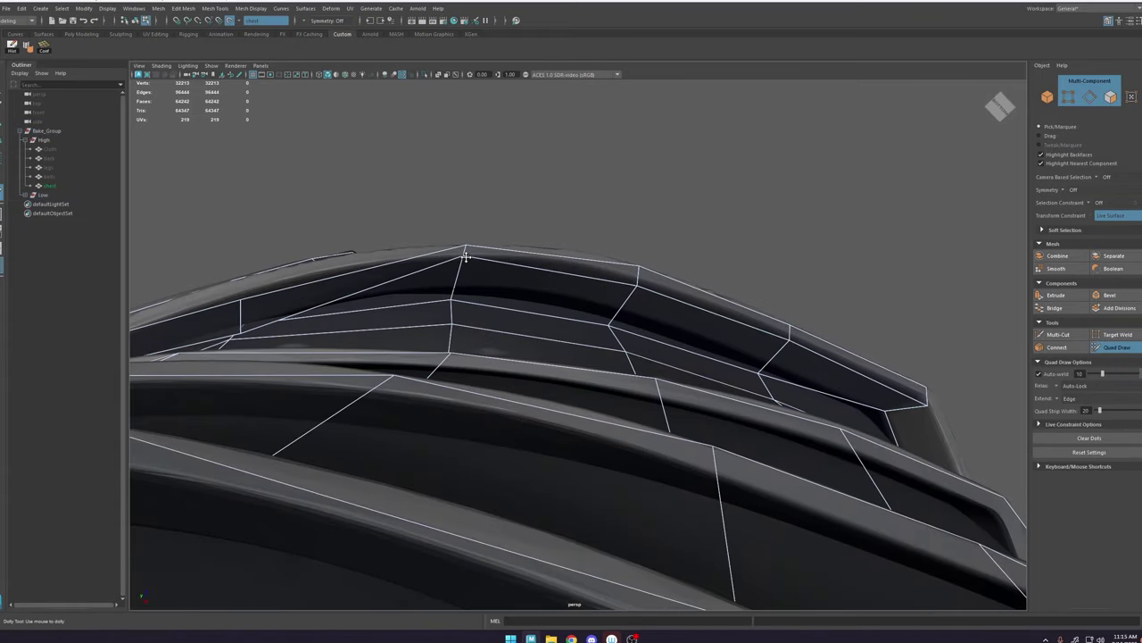
pyautogui.moveTo(637, 285); pyautogui.dragTo(637, 275)
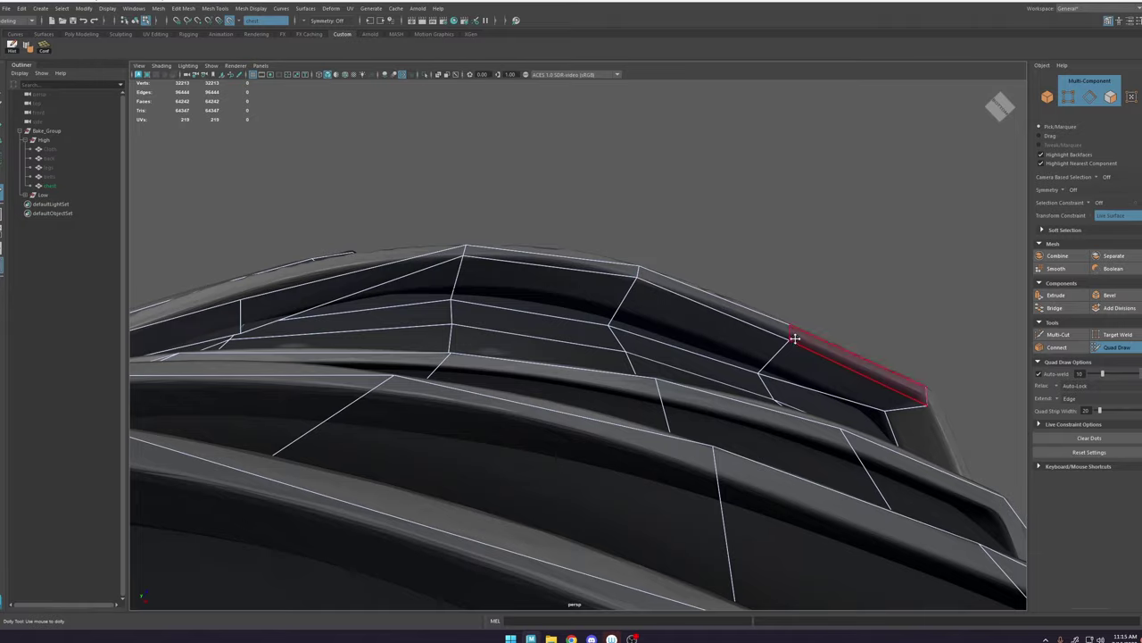
pyautogui.keyDown('alt'); pyautogui.moveTo(795, 339); pyautogui.dragTo(696, 400); pyautogui.keyUp('alt')
pyautogui.scroll(1, 696, 397)
pyautogui.moveTo(694, 332); pyautogui.dragTo(696, 324)
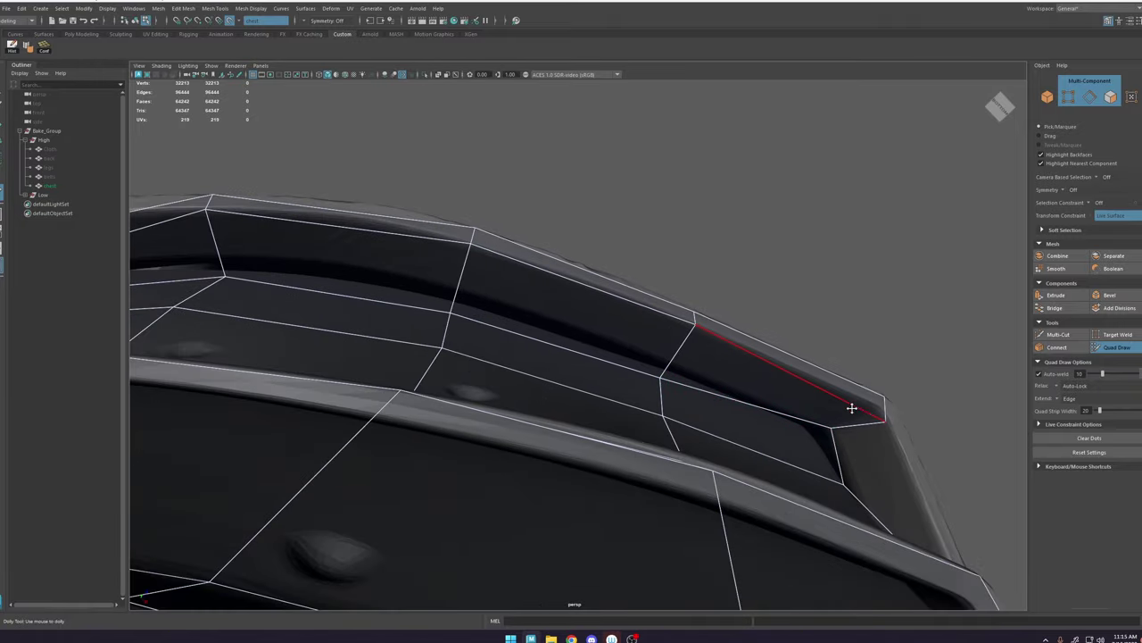
pyautogui.moveTo(883, 424); pyautogui.dragTo(884, 420)
pyautogui.moveTo(661, 378); pyautogui.dragTo(663, 370)
pyautogui.moveTo(451, 312); pyautogui.dragTo(452, 306)
pyautogui.moveTo(453, 374)
pyautogui.keyDown('alt'); pyautogui.mouseDown()
pyautogui.moveTo(312, 311)
pyautogui.moveTo(308, 375)
pyautogui.mouseUp(); pyautogui.keyUp('alt')
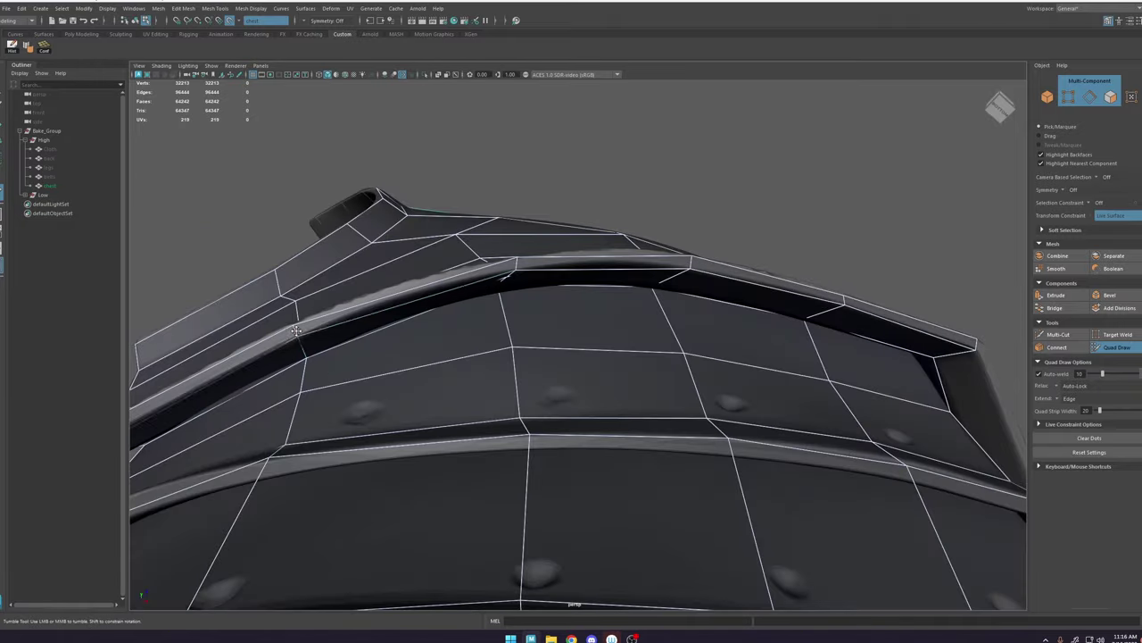
pyautogui.moveTo(553, 357)
pyautogui.keyDown('alt'); pyautogui.mouseDown()
pyautogui.moveTo(718, 274)
pyautogui.moveTo(499, 365)
pyautogui.moveTo(556, 244)
pyautogui.mouseUp(); pyautogui.keyUp('alt')
pyautogui.scroll(-3, 499, 361)
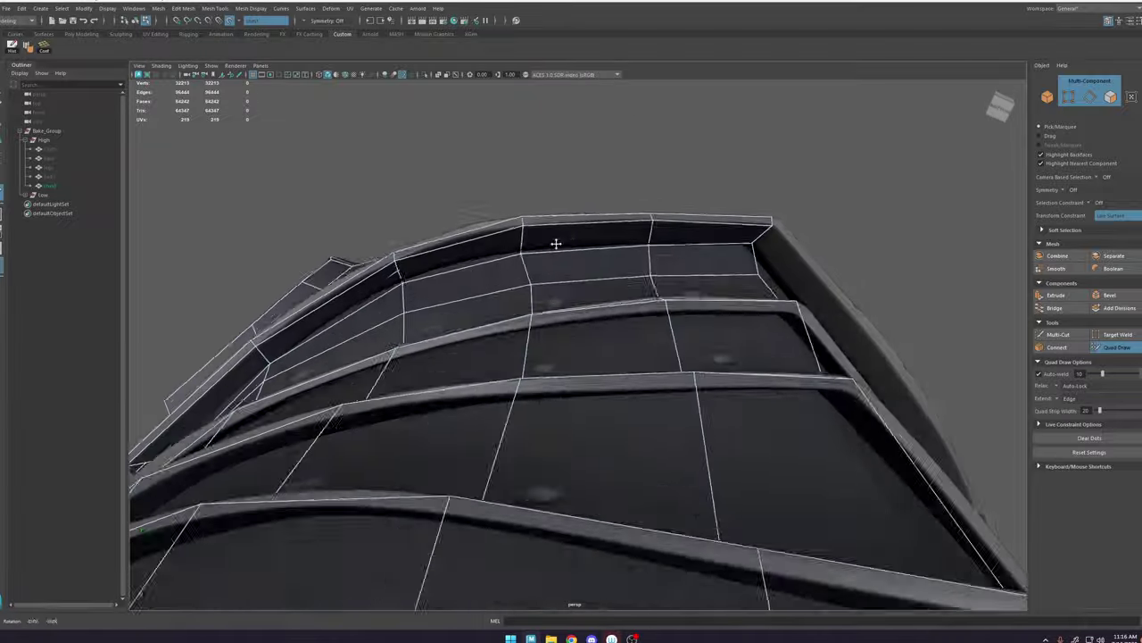
# Step: Isolate the low-poly mesh again, reselect it and bring back the high-poly armor
pyautogui.press('w')
pyautogui.moveTo(535, 266); pyautogui.dragTo(616, 223, button='right')
pyautogui.click(424, 75)
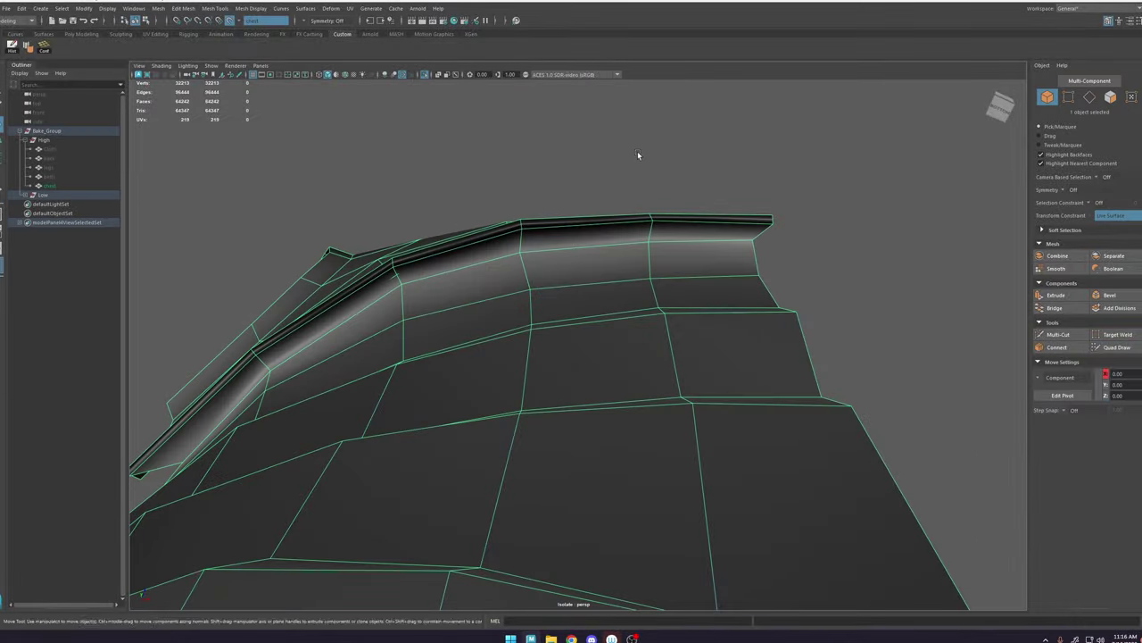
pyautogui.click(637, 153)
pyautogui.keyDown('alt'); pyautogui.moveTo(637, 156); pyautogui.dragTo(458, 371); pyautogui.keyUp('alt')
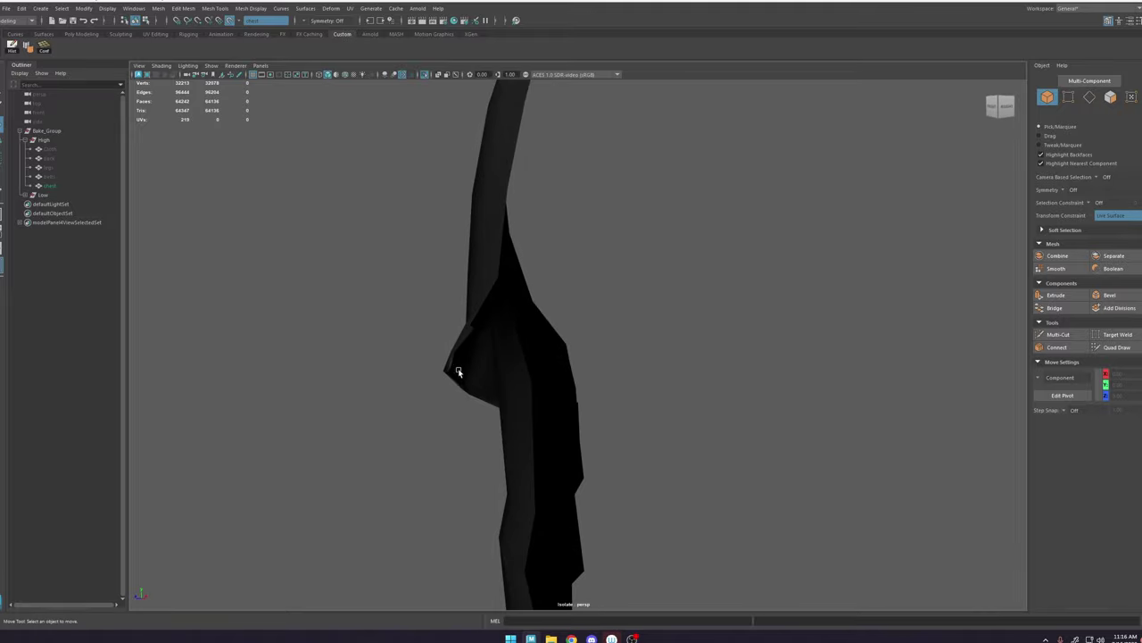
pyautogui.click(468, 285)
pyautogui.click(427, 76)
pyautogui.keyDown('alt'); pyautogui.moveTo(533, 278); pyautogui.dragTo(655, 321); pyautogui.keyUp('alt')
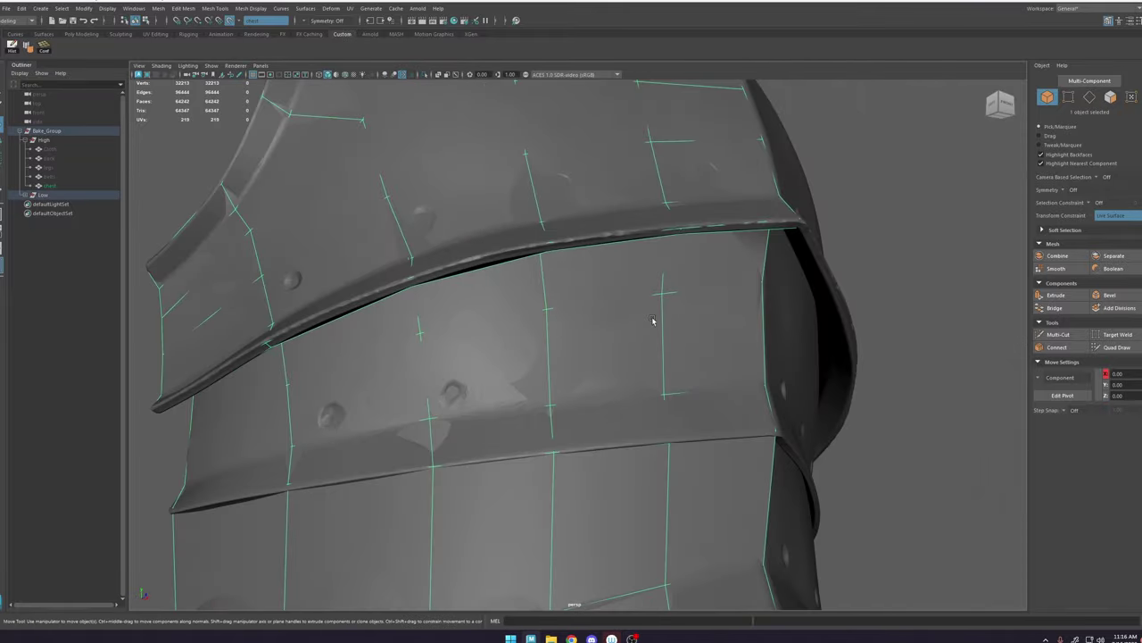
pyautogui.scroll(-3, 655, 321)
# Step: Multi-Cut three more edge loops across the armor strips where the ridges curve
pyautogui.click(1071, 341)
pyautogui.scroll(3, 566, 349)
pyautogui.keyDown('alt'); pyautogui.moveTo(571, 375); pyautogui.dragTo(580, 348); pyautogui.keyUp('alt')
pyautogui.keyDown('alt'); pyautogui.moveTo(623, 341); pyautogui.dragTo(589, 364, button='middle'); pyautogui.keyUp('alt')
pyautogui.keyDown('alt'); pyautogui.moveTo(590, 364); pyautogui.dragTo(581, 441); pyautogui.keyUp('alt')
pyautogui.click(619, 355)
pyautogui.scroll(3, 569, 384)
pyautogui.scroll(-4, 569, 385)
pyautogui.keyDown('ctrl'); pyautogui.click(581, 441); pyautogui.keyUp('ctrl')
pyautogui.scroll(2, 571, 402)
pyautogui.keyDown('ctrl'); pyautogui.click(564, 386); pyautogui.keyUp('ctrl')
pyautogui.keyDown('ctrl'); pyautogui.click(564, 277); pyautogui.keyUp('ctrl')
# Step: Back in Quad Draw, check the new cuts around the strip corners and left ends
pyautogui.click(1116, 347)
pyautogui.keyDown('alt'); pyautogui.moveTo(571, 313); pyautogui.dragTo(615, 309, button='right'); pyautogui.keyUp('alt')
pyautogui.moveTo(615, 309)
pyautogui.keyDown('alt'); pyautogui.mouseDown()
pyautogui.moveTo(658, 293)
pyautogui.moveTo(533, 271)
pyautogui.moveTo(714, 304)
pyautogui.mouseUp(); pyautogui.keyUp('alt')
pyautogui.keyDown('alt'); pyautogui.moveTo(714, 303); pyautogui.dragTo(692, 315, button='right'); pyautogui.keyUp('alt')
pyautogui.moveTo(692, 315)
pyautogui.keyDown('alt'); pyautogui.mouseDown()
pyautogui.moveTo(434, 382)
pyautogui.moveTo(596, 372)
pyautogui.mouseUp(); pyautogui.keyUp('alt')
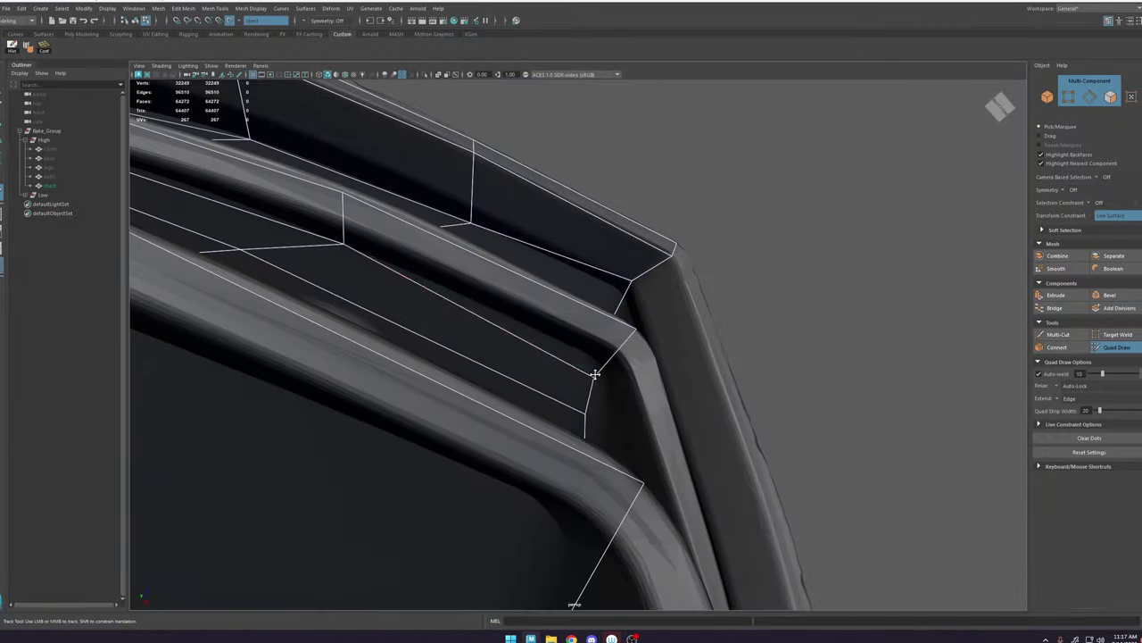
pyautogui.keyDown('alt'); pyautogui.moveTo(596, 372); pyautogui.dragTo(382, 388, button='right'); pyautogui.keyUp('alt')
pyautogui.keyDown('alt'); pyautogui.moveTo(383, 388); pyautogui.dragTo(563, 434); pyautogui.keyUp('alt')
pyautogui.keyDown('alt'); pyautogui.moveTo(563, 434); pyautogui.dragTo(482, 430, button='right'); pyautogui.keyUp('alt')
pyautogui.keyDown('alt'); pyautogui.moveTo(482, 430); pyautogui.dragTo(488, 259); pyautogui.keyUp('alt')
pyautogui.keyDown('alt'); pyautogui.moveTo(728, 566); pyautogui.dragTo(638, 497, button='middle'); pyautogui.keyUp('alt')
pyautogui.keyDown('alt'); pyautogui.moveTo(638, 498); pyautogui.dragTo(625, 419); pyautogui.keyUp('alt')
# Step: Add an edge loop across the strips and convert a row of ridge edges to vertices
pyautogui.keyDown('ctrl'); pyautogui.click(666, 224); pyautogui.keyUp('ctrl')
pyautogui.keyDown('alt'); pyautogui.moveTo(625, 420); pyautogui.dragTo(683, 432, button='right'); pyautogui.keyUp('alt')
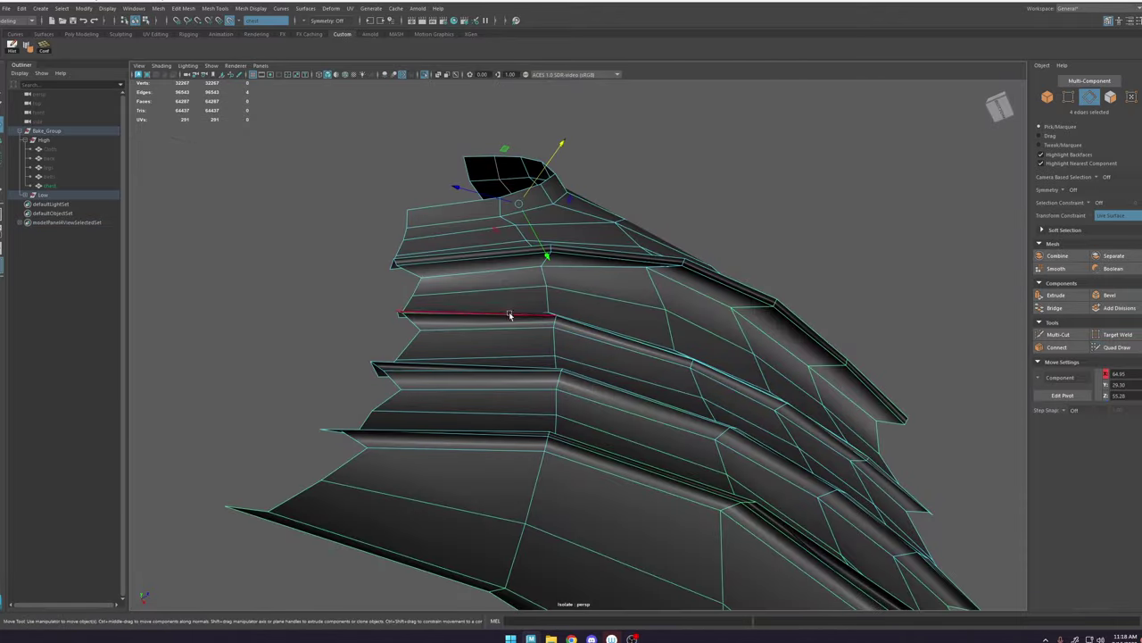
pyautogui.keyDown('alt'); pyautogui.moveTo(571, 357); pyautogui.dragTo(552, 347); pyautogui.keyUp('alt')
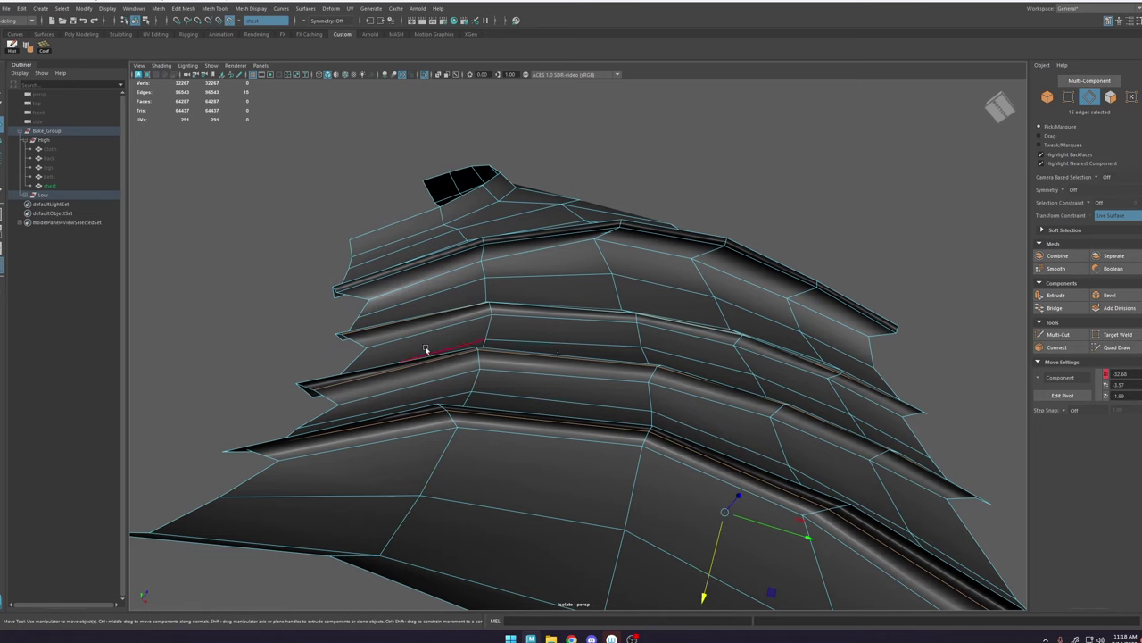
pyautogui.keyDown('ctrl'); pyautogui.rightClick(482, 353); pyautogui.keyUp('ctrl')
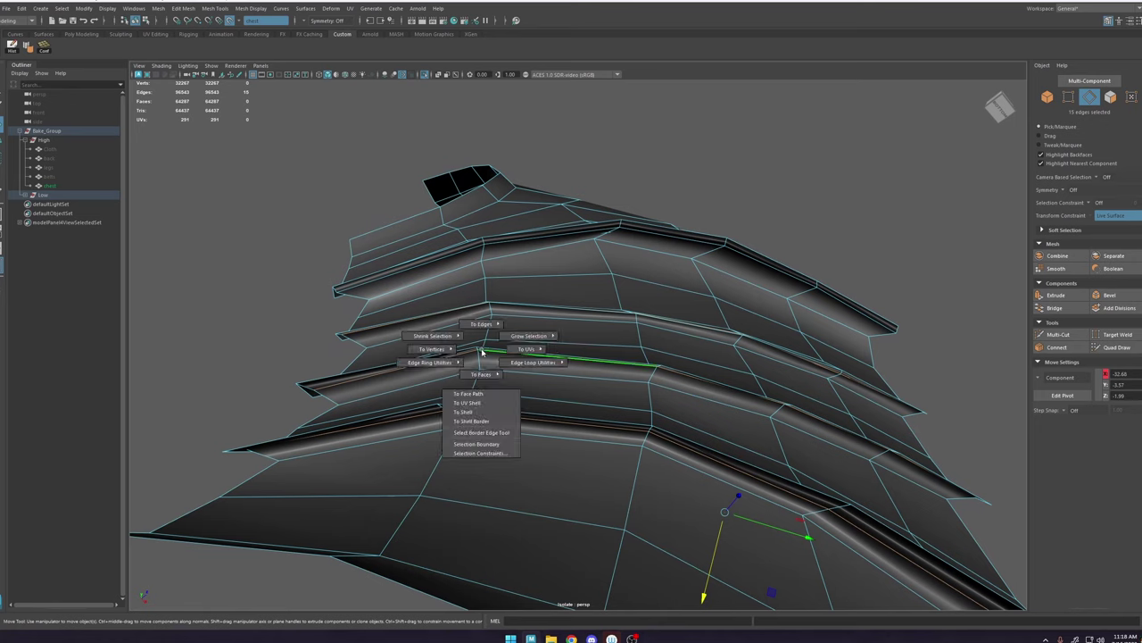
pyautogui.keyDown('ctrl'); pyautogui.moveTo(481, 349); pyautogui.dragTo(383, 349, button='right'); pyautogui.keyUp('ctrl')
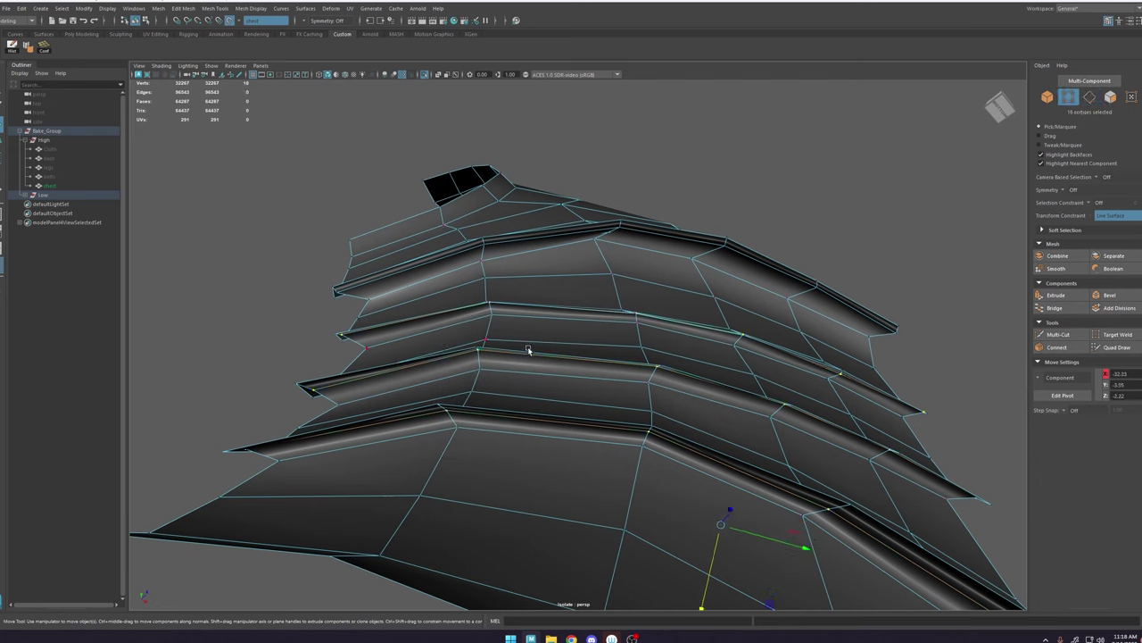
# Step: Push the selected ridge vertices down along their normals, then show the high-poly armour again
pyautogui.keyDown('ctrl'); pyautogui.keyDown('shift'); pyautogui.rightClick(585, 369); pyautogui.keyUp('shift'); pyautogui.keyUp('ctrl')
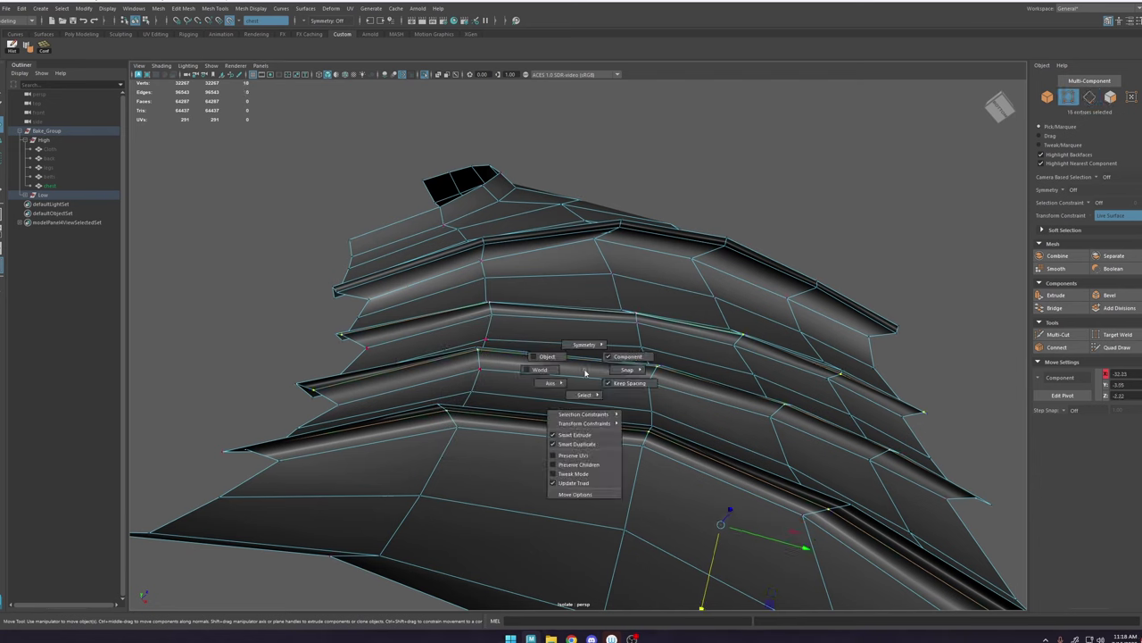
pyautogui.moveTo(582, 373); pyautogui.dragTo(513, 381)
pyautogui.moveTo(680, 499); pyautogui.dragTo(580, 451)
pyautogui.moveTo(580, 451); pyautogui.dragTo(582, 463, button='middle')
pyautogui.keyDown('alt'); pyautogui.moveTo(582, 463); pyautogui.dragTo(569, 474); pyautogui.keyUp('alt')
pyautogui.keyDown('alt'); pyautogui.moveTo(569, 474); pyautogui.dragTo(587, 305, button='middle'); pyautogui.keyUp('alt')
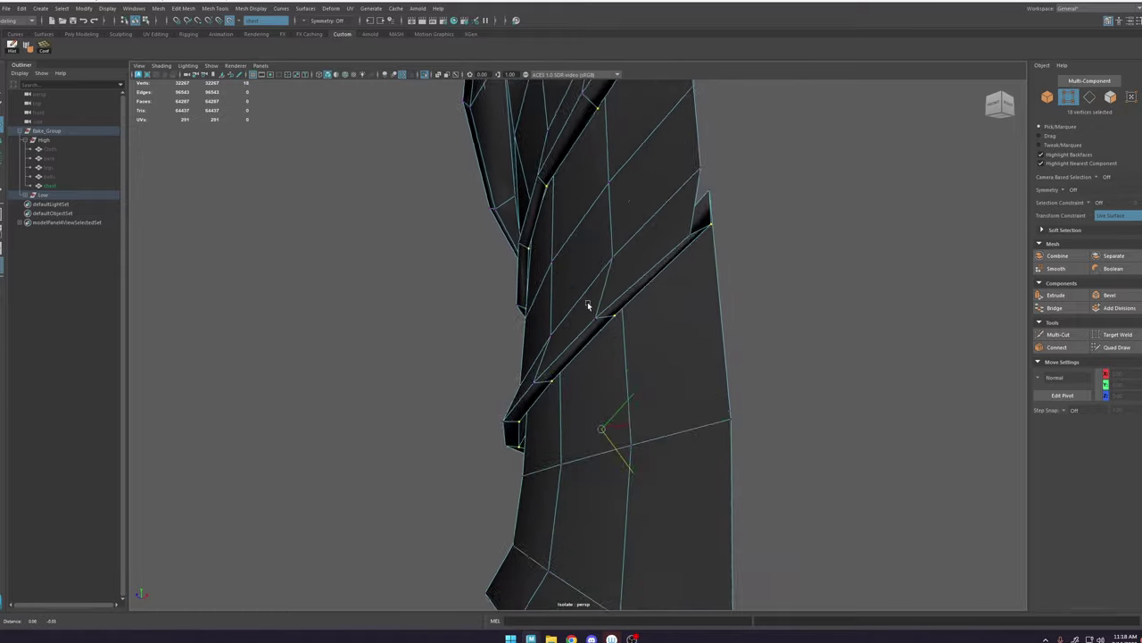
pyautogui.keyDown('alt'); pyautogui.moveTo(587, 304); pyautogui.dragTo(473, 421); pyautogui.keyUp('alt')
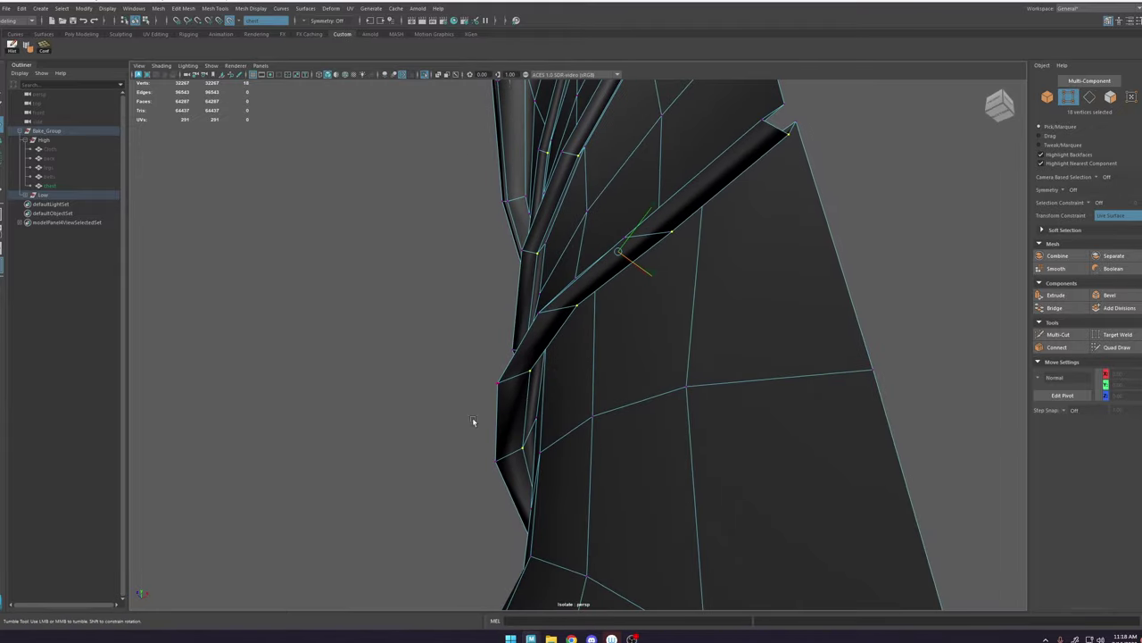
pyautogui.moveTo(537, 317); pyautogui.dragTo(607, 188, button='right')
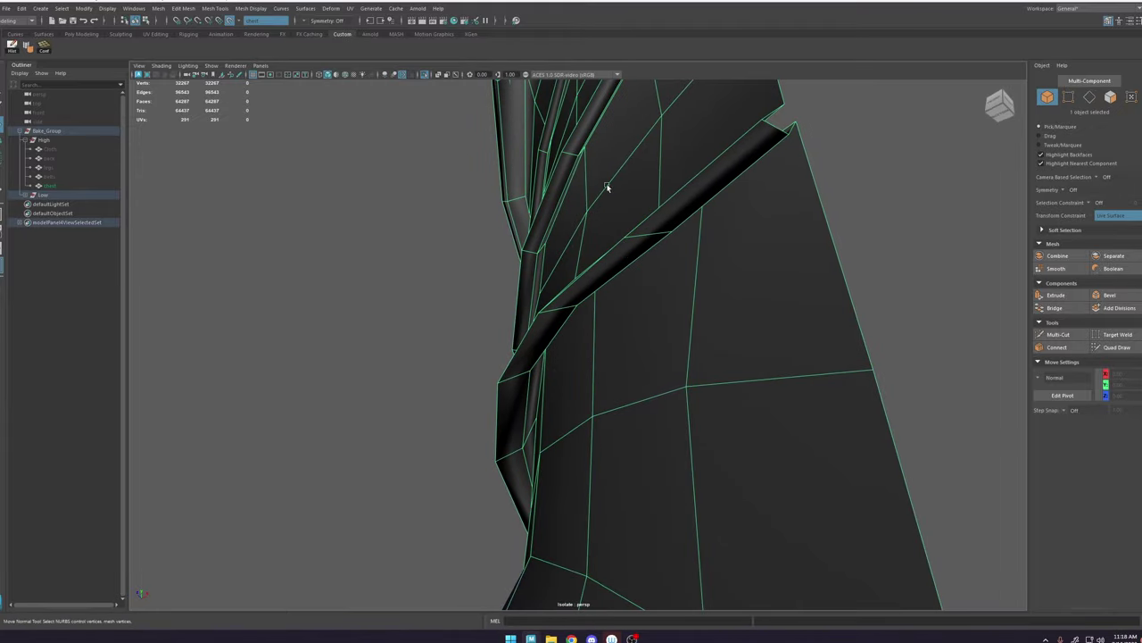
pyautogui.click(424, 75)
# Step: With Quad Draw, pull the plate's edge vertex onto the high-poly surface
pyautogui.click(1119, 353)
pyautogui.keyDown('alt'); pyautogui.moveTo(526, 413); pyautogui.dragTo(526, 398); pyautogui.keyUp('alt')
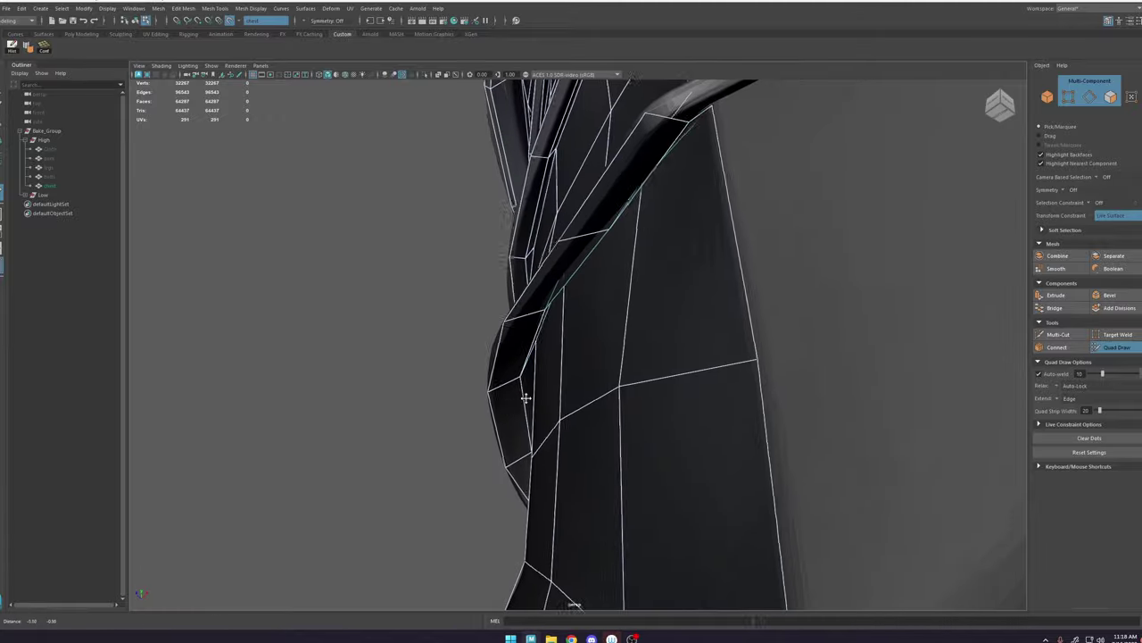
pyautogui.keyDown('alt'); pyautogui.moveTo(526, 398); pyautogui.dragTo(712, 467, button='right'); pyautogui.keyUp('alt')
pyautogui.moveTo(711, 467)
pyautogui.keyDown('alt'); pyautogui.mouseDown()
pyautogui.moveTo(644, 362)
pyautogui.moveTo(577, 390)
pyautogui.moveTo(602, 367)
pyautogui.moveTo(630, 362)
pyautogui.moveTo(638, 413)
pyautogui.mouseUp(); pyautogui.keyUp('alt')
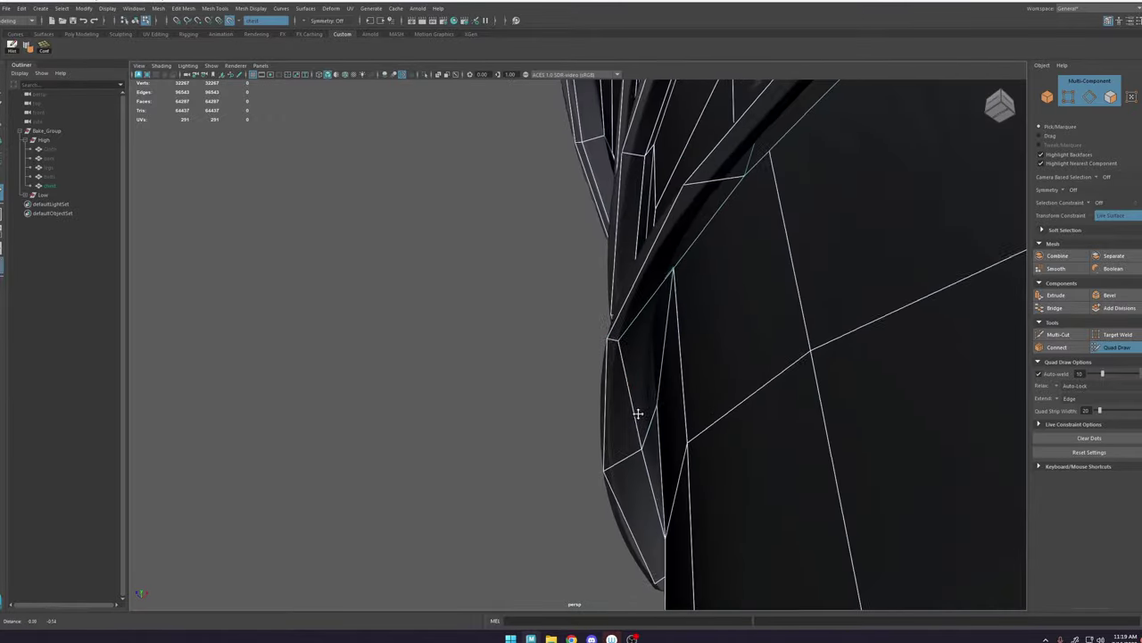
pyautogui.keyDown('alt'); pyautogui.moveTo(637, 413); pyautogui.dragTo(674, 361, button='right'); pyautogui.keyUp('alt')
pyautogui.moveTo(674, 361); pyautogui.dragTo(644, 396)
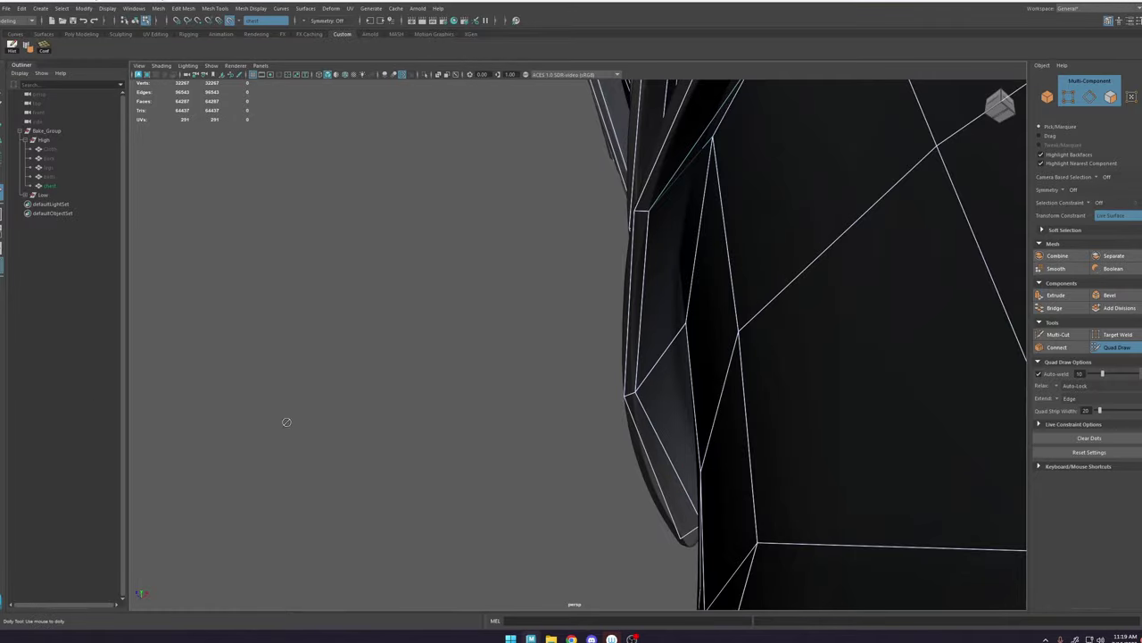
# Step: Orbit around the armour to inspect the ridges and curved bands from several angles
pyautogui.keyDown('alt'); pyautogui.moveTo(815, 372); pyautogui.dragTo(602, 316); pyautogui.keyUp('alt')
pyautogui.keyDown('alt'); pyautogui.moveTo(601, 316); pyautogui.dragTo(580, 305, button='middle'); pyautogui.keyUp('alt')
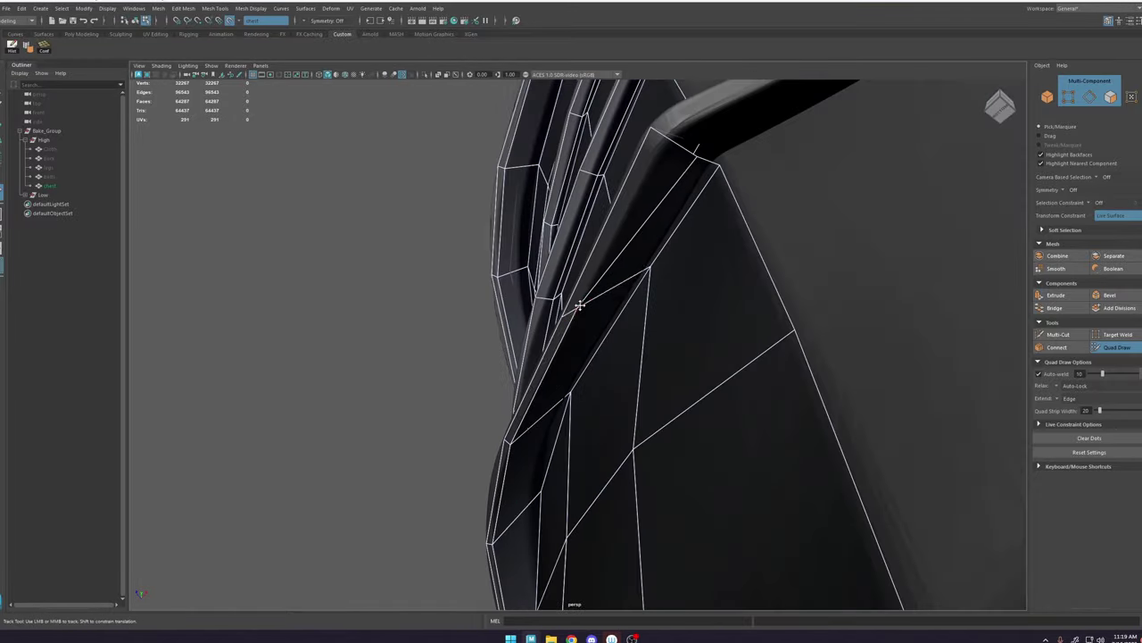
pyautogui.keyDown('alt'); pyautogui.moveTo(580, 305); pyautogui.dragTo(649, 309); pyautogui.keyUp('alt')
pyautogui.keyDown('alt'); pyautogui.moveTo(650, 309); pyautogui.dragTo(627, 184, button='middle'); pyautogui.keyUp('alt')
pyautogui.keyDown('alt'); pyautogui.moveTo(616, 545); pyautogui.dragTo(652, 383, button='middle'); pyautogui.keyUp('alt')
pyautogui.keyDown('alt'); pyautogui.moveTo(653, 383); pyautogui.dragTo(696, 330); pyautogui.keyUp('alt')
pyautogui.keyDown('alt'); pyautogui.moveTo(697, 330); pyautogui.dragTo(709, 367, button='middle'); pyautogui.keyUp('alt')
pyautogui.keyDown('alt'); pyautogui.moveTo(708, 367); pyautogui.dragTo(732, 438); pyautogui.keyUp('alt')
pyautogui.keyDown('alt'); pyautogui.moveTo(732, 437); pyautogui.dragTo(770, 504, button='middle'); pyautogui.keyUp('alt')
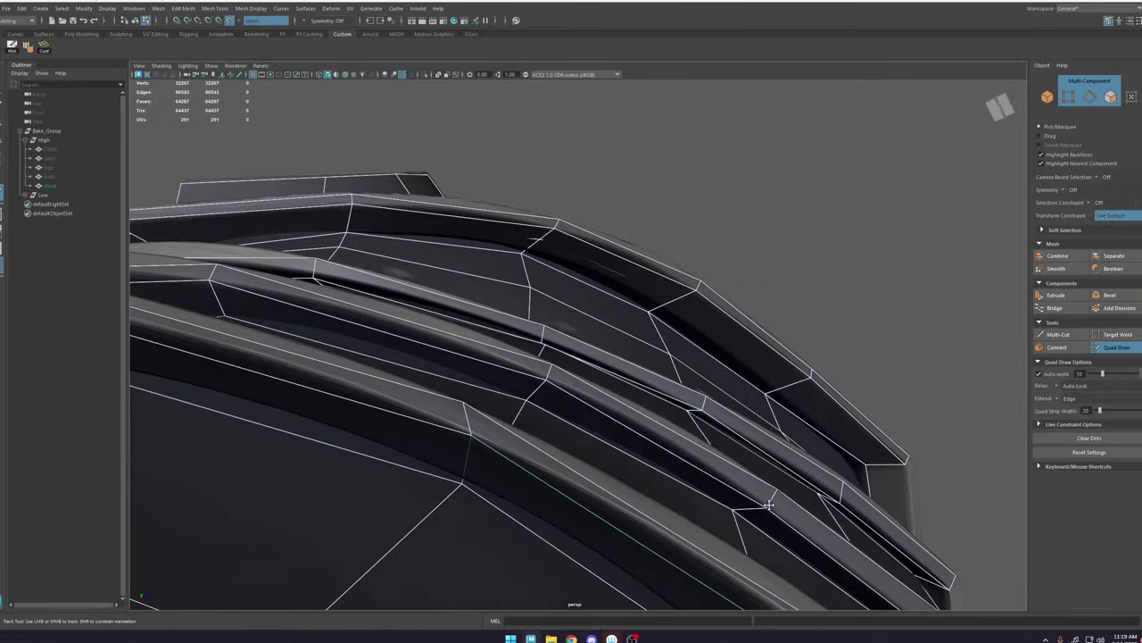
pyautogui.keyDown('alt'); pyautogui.moveTo(769, 504); pyautogui.dragTo(473, 352); pyautogui.keyUp('alt')
pyautogui.keyDown('alt'); pyautogui.moveTo(473, 353); pyautogui.dragTo(669, 390, button='middle'); pyautogui.keyUp('alt')
pyautogui.keyDown('alt'); pyautogui.moveTo(669, 390); pyautogui.dragTo(691, 403); pyautogui.keyUp('alt')
pyautogui.keyDown('alt'); pyautogui.moveTo(690, 403); pyautogui.dragTo(612, 367, button='middle'); pyautogui.keyUp('alt')
pyautogui.keyDown('alt'); pyautogui.moveTo(786, 470); pyautogui.dragTo(546, 234); pyautogui.keyUp('alt')
pyautogui.keyDown('alt'); pyautogui.moveTo(546, 234); pyautogui.dragTo(527, 256, button='middle'); pyautogui.keyUp('alt')
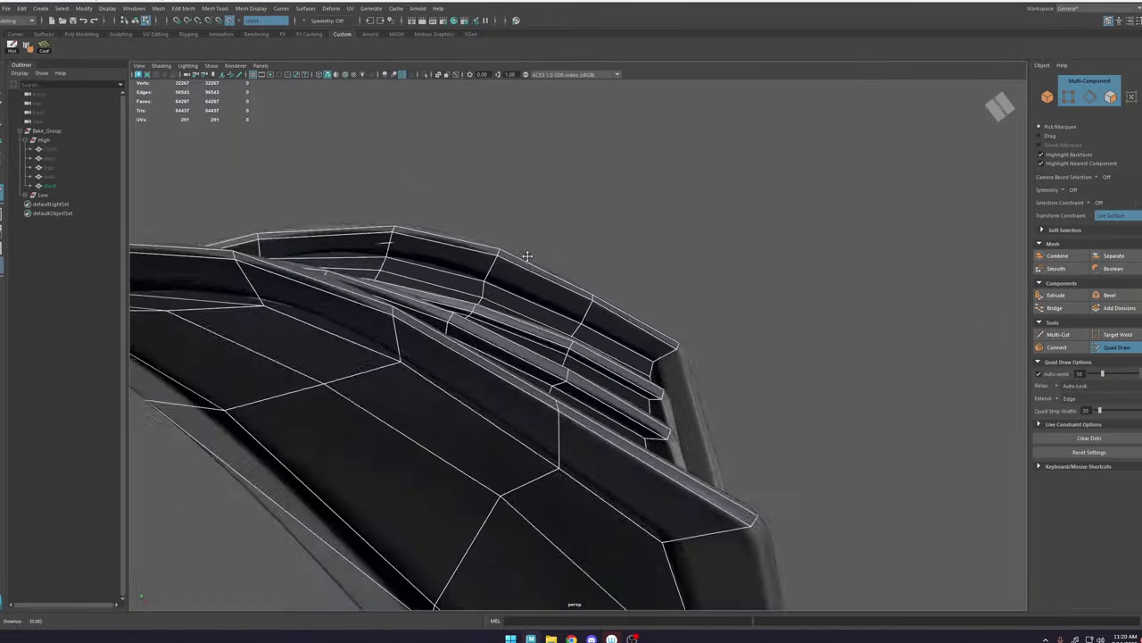
pyautogui.keyDown('alt'); pyautogui.moveTo(527, 256); pyautogui.dragTo(562, 230); pyautogui.keyUp('alt')
pyautogui.keyDown('alt'); pyautogui.moveTo(561, 229); pyautogui.dragTo(556, 296, button='middle'); pyautogui.keyUp('alt')
# Step: Exit Quad Draw and isolate the low-poly chest plate with nothing selected
pyautogui.keyDown('alt'); pyautogui.moveTo(556, 295); pyautogui.dragTo(540, 231); pyautogui.keyUp('alt')
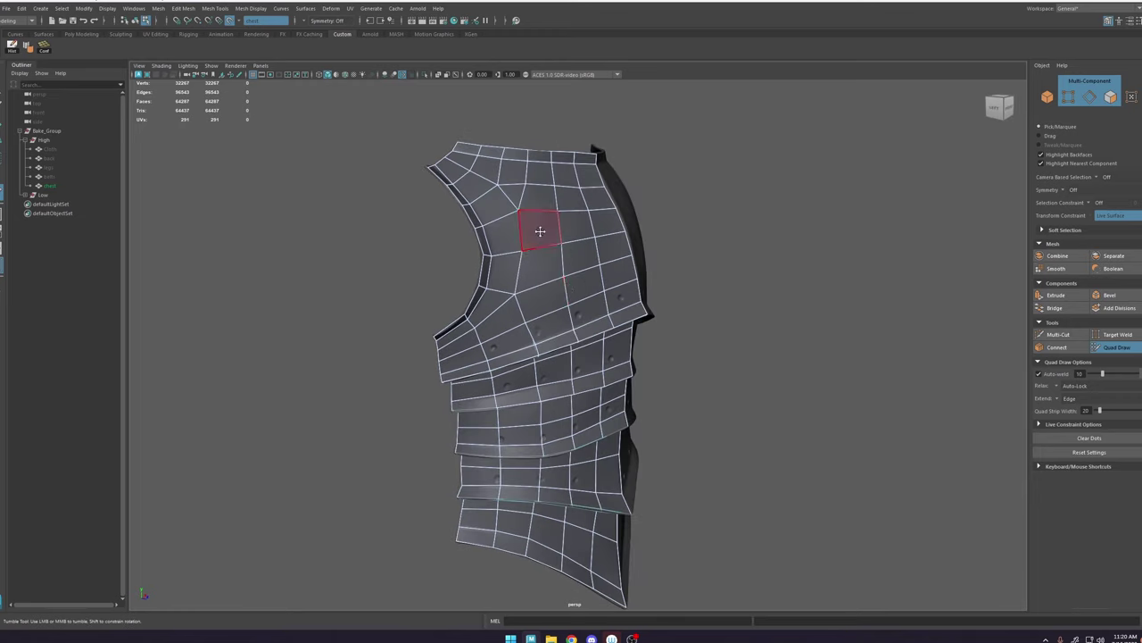
pyautogui.press('w')
pyautogui.click(424, 75)
pyautogui.click(727, 225)
pyautogui.keyDown('alt'); pyautogui.moveTo(669, 302); pyautogui.dragTo(708, 329); pyautogui.keyUp('alt')
# Step: Capture the plate's side profile, mark it in red, then select the chest mesh
pyautogui.press('Print')
pyautogui.moveTo(704, 121); pyautogui.dragTo(367, 585)
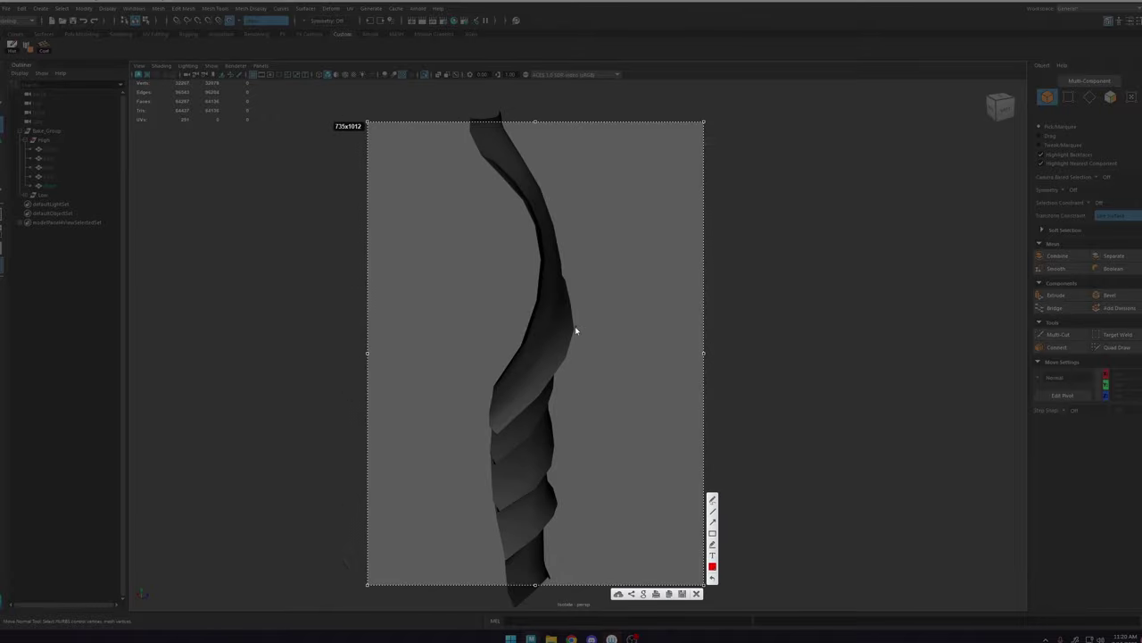
pyautogui.moveTo(575, 328); pyautogui.dragTo(569, 346)
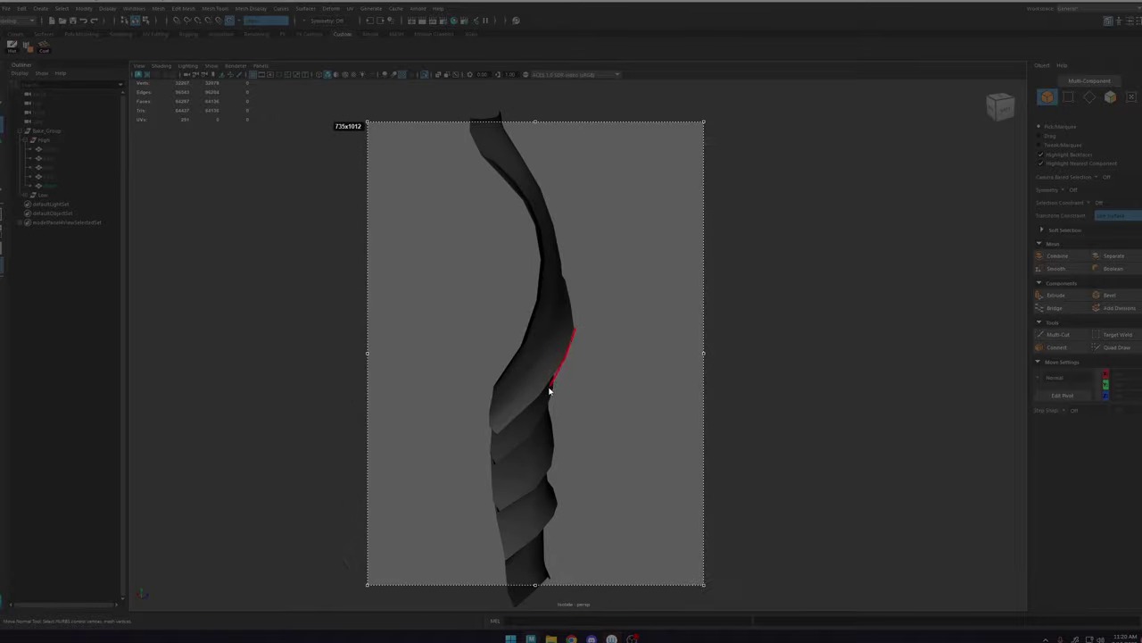
pyautogui.moveTo(497, 435); pyautogui.dragTo(496, 433)
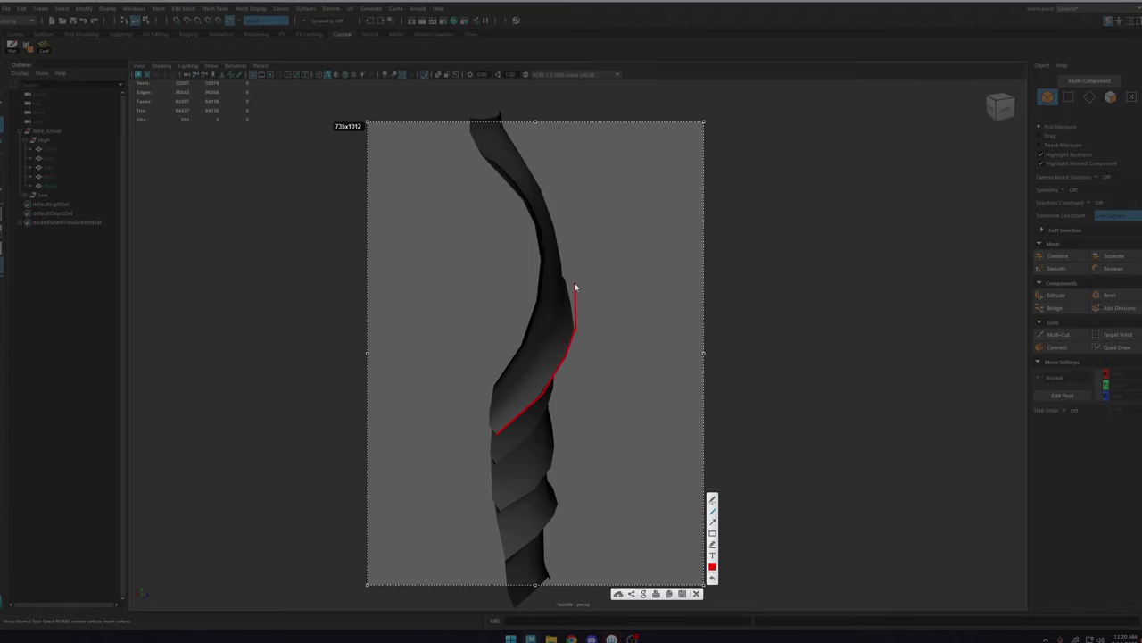
pyautogui.click(697, 595)
pyautogui.keyDown('alt'); pyautogui.moveTo(629, 439); pyautogui.dragTo(498, 457); pyautogui.keyUp('alt')
pyautogui.click(562, 373)
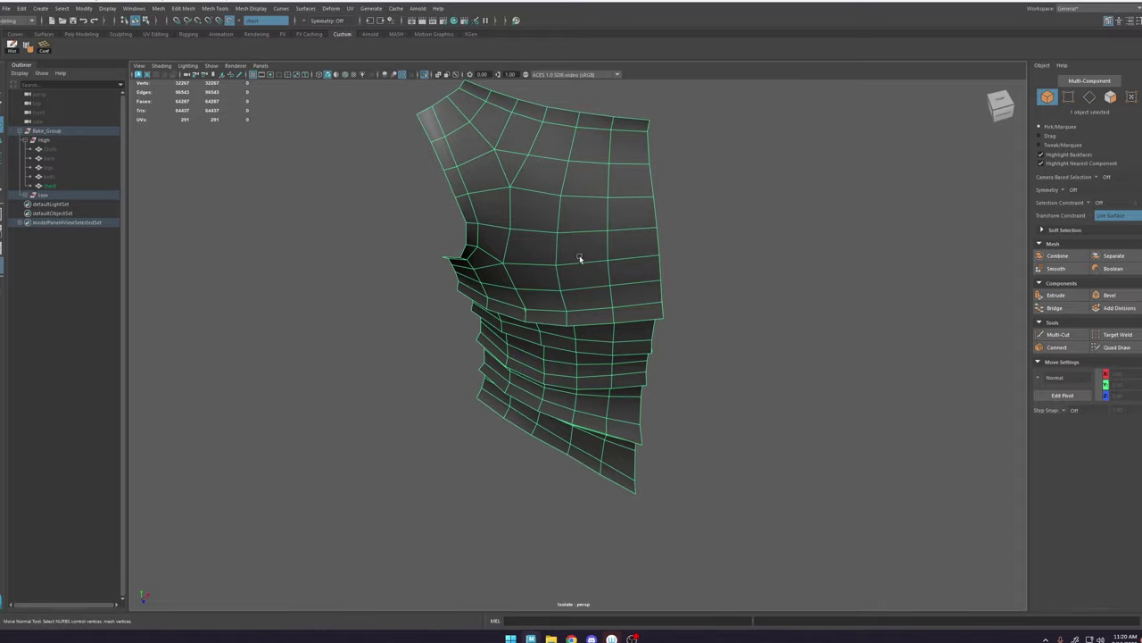
# Step: View the plate from below and front, then select an edge on it
pyautogui.keyDown('alt'); pyautogui.moveTo(589, 267); pyautogui.dragTo(681, 373, button='right'); pyautogui.keyUp('alt')
pyautogui.keyDown('alt'); pyautogui.moveTo(681, 372); pyautogui.dragTo(669, 252); pyautogui.keyUp('alt')
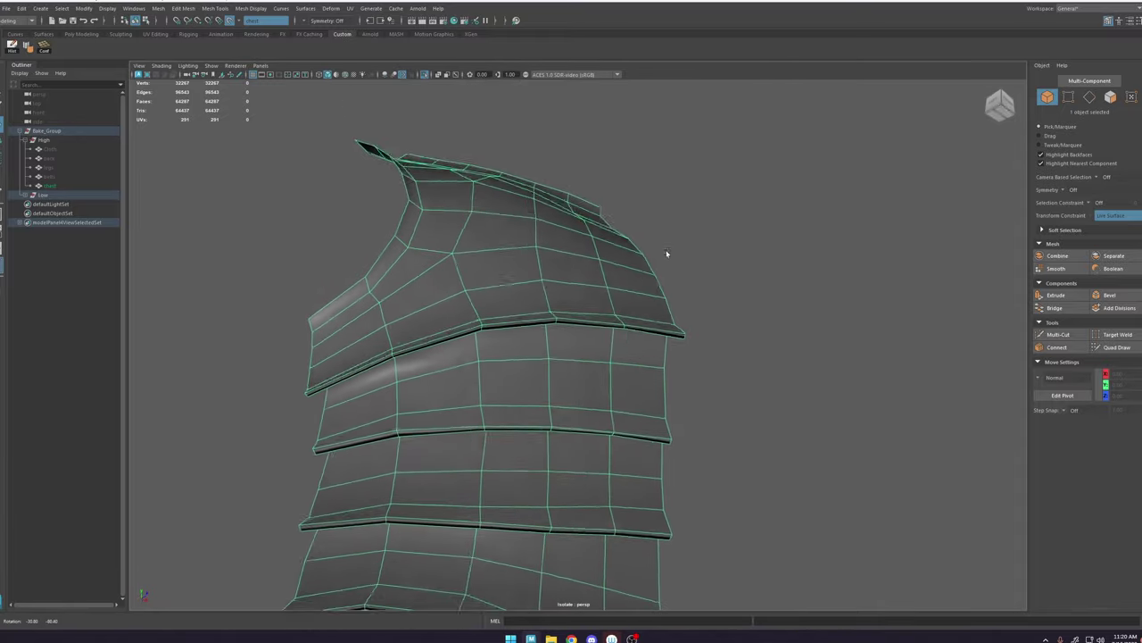
pyautogui.keyDown('alt'); pyautogui.moveTo(669, 252); pyautogui.dragTo(589, 297, button='right'); pyautogui.keyUp('alt')
pyautogui.keyDown('alt'); pyautogui.moveTo(589, 297); pyautogui.dragTo(597, 301); pyautogui.keyUp('alt')
pyautogui.moveTo(596, 301); pyautogui.dragTo(598, 269, button='right')
pyautogui.click(630, 282)
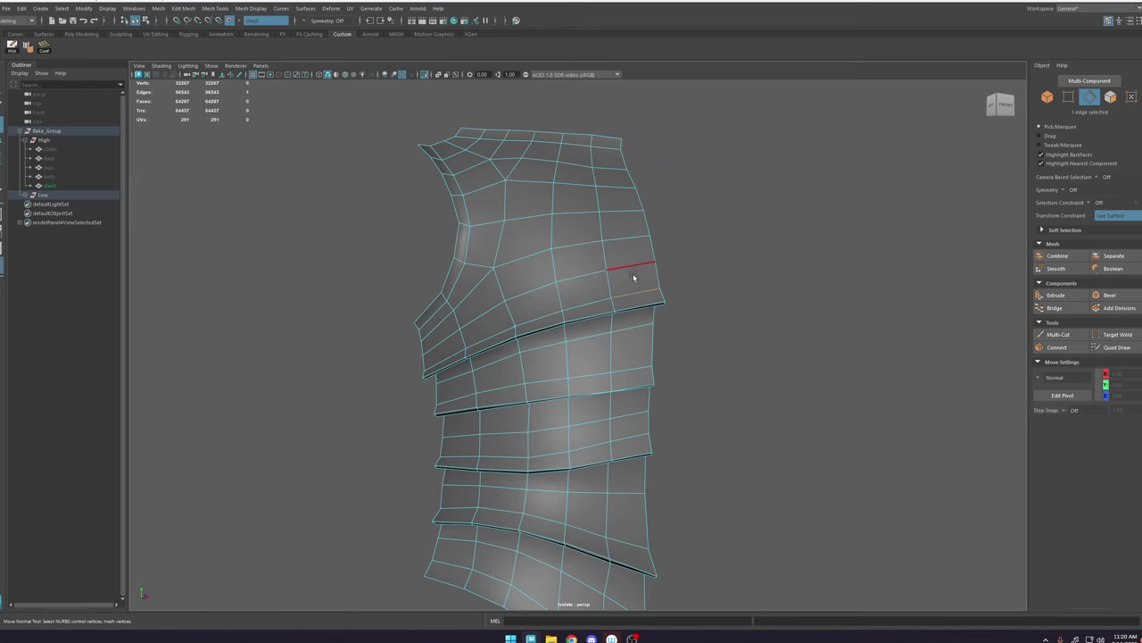
pyautogui.keyDown('alt'); pyautogui.moveTo(634, 264); pyautogui.dragTo(636, 282); pyautogui.keyUp('alt')
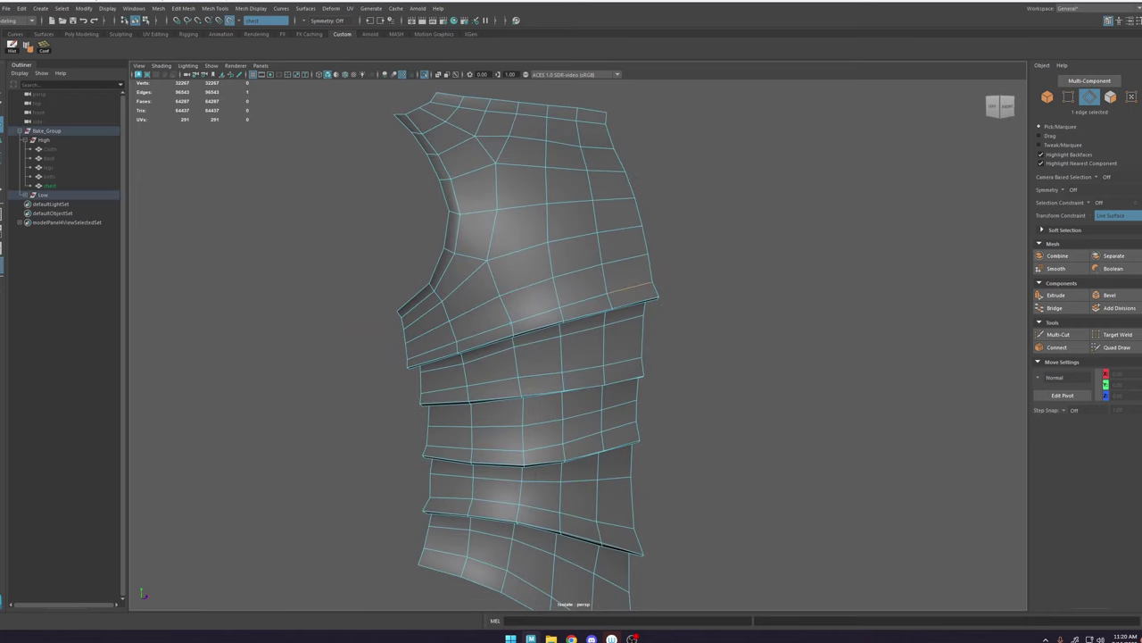
# Step: With Multi-Cut and the armour visible, insert five vertical edge loops down the plate
pyautogui.click(1055, 334)
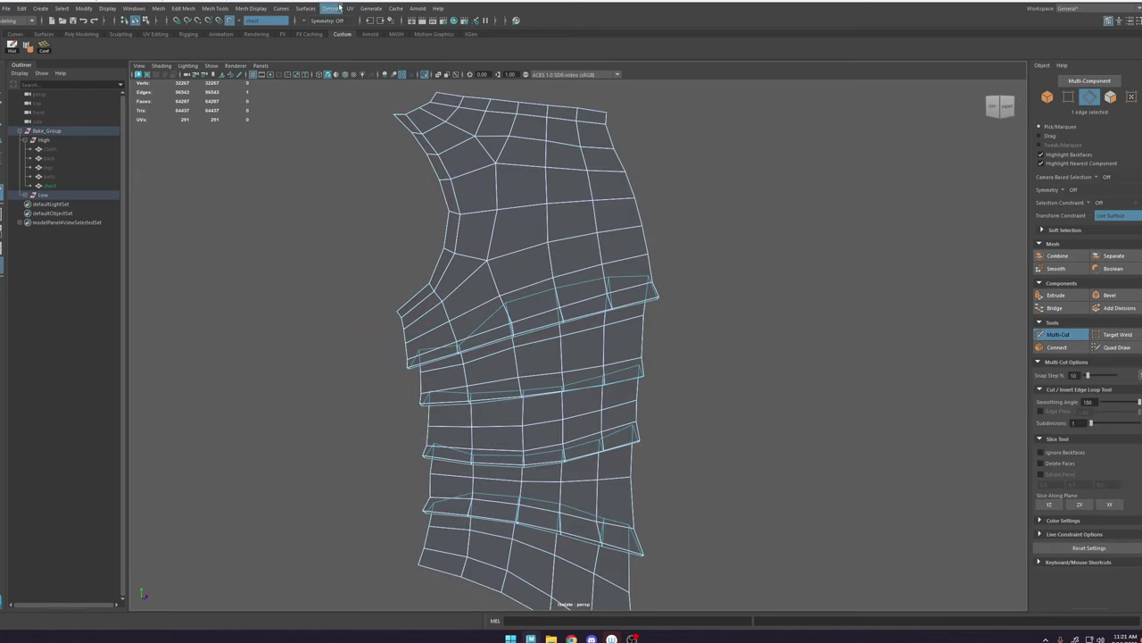
pyautogui.click(426, 75)
pyautogui.keyDown('alt'); pyautogui.moveTo(659, 304); pyautogui.dragTo(642, 305); pyautogui.keyUp('alt')
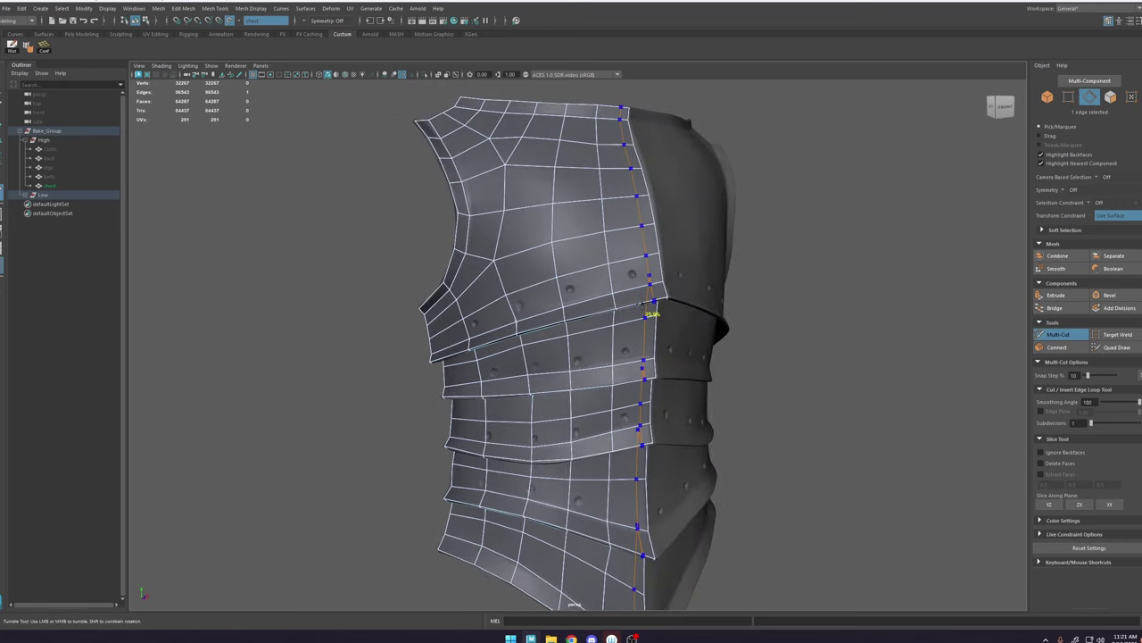
pyautogui.keyDown('ctrl'); pyautogui.click(639, 300); pyautogui.keyUp('ctrl')
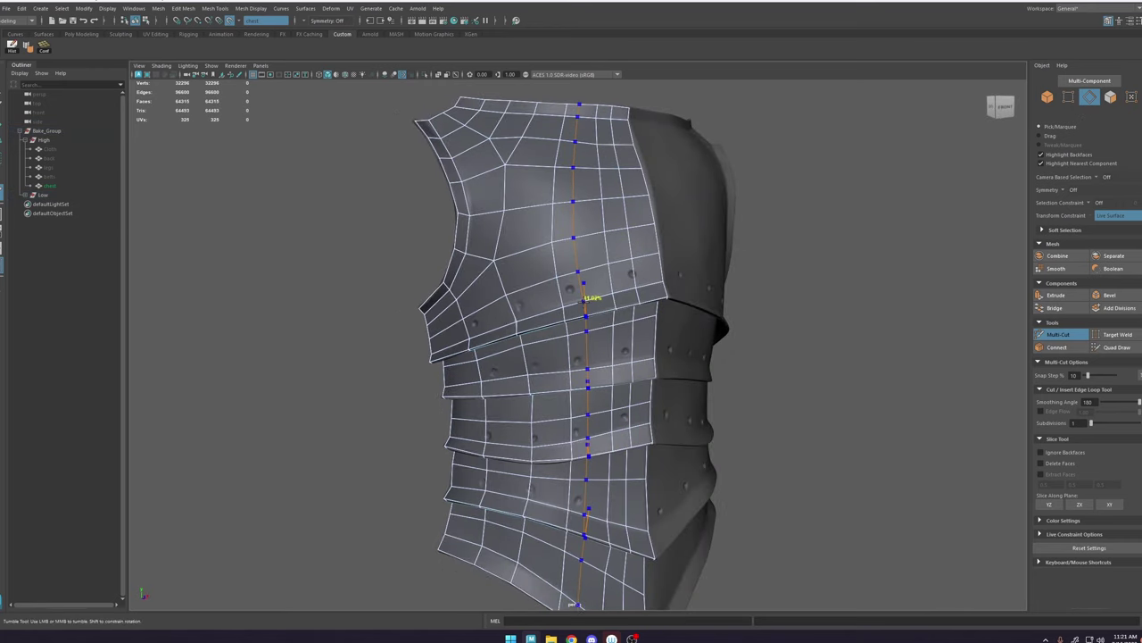
pyautogui.keyDown('ctrl'); pyautogui.click(582, 300); pyautogui.keyUp('ctrl')
pyautogui.keyDown('ctrl'); pyautogui.click(539, 312); pyautogui.keyUp('ctrl')
pyautogui.keyDown('alt'); pyautogui.moveTo(527, 331); pyautogui.dragTo(573, 337); pyautogui.keyUp('alt')
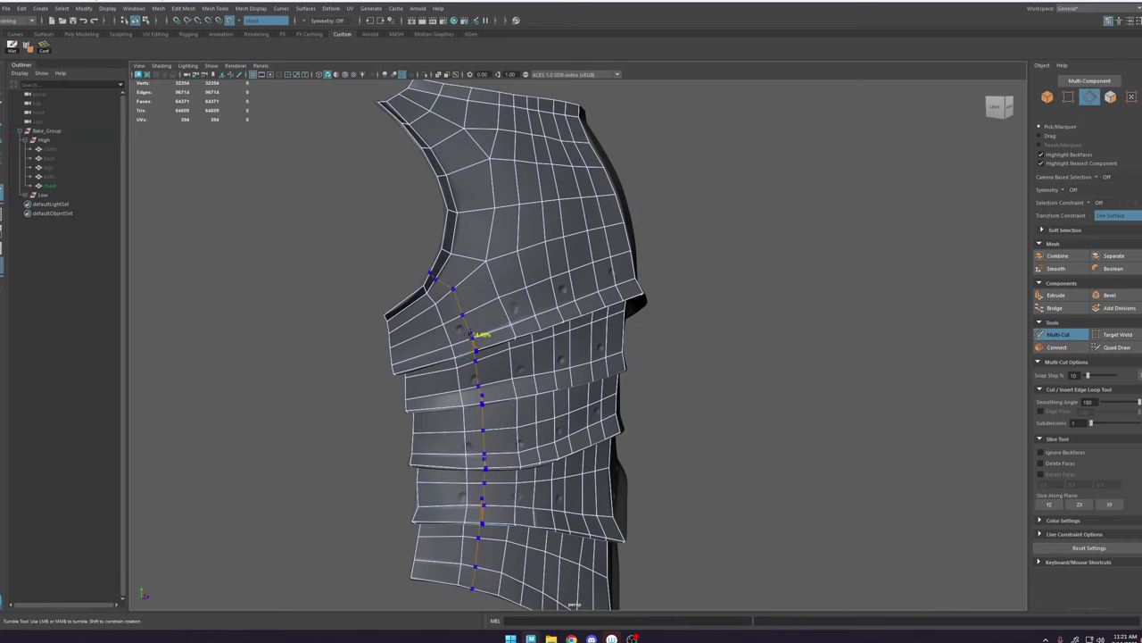
pyautogui.keyDown('ctrl'); pyautogui.click(477, 333); pyautogui.keyUp('ctrl')
pyautogui.keyDown('ctrl'); pyautogui.click(420, 351); pyautogui.keyUp('ctrl')
pyautogui.keyDown('alt'); pyautogui.moveTo(548, 361); pyautogui.dragTo(366, 147, button='right'); pyautogui.keyUp('alt')
pyautogui.keyDown('alt'); pyautogui.moveTo(599, 259); pyautogui.dragTo(526, 267); pyautogui.keyUp('alt')
pyautogui.keyDown('alt'); pyautogui.moveTo(553, 276); pyautogui.dragTo(614, 245, button='right'); pyautogui.keyUp('alt')
pyautogui.press('w')
# Step: Try an edge loop around the armhole, then undo it
pyautogui.click(426, 75)
pyautogui.keyDown('alt'); pyautogui.moveTo(574, 165); pyautogui.dragTo(607, 286); pyautogui.keyUp('alt')
pyautogui.click(434, 76)
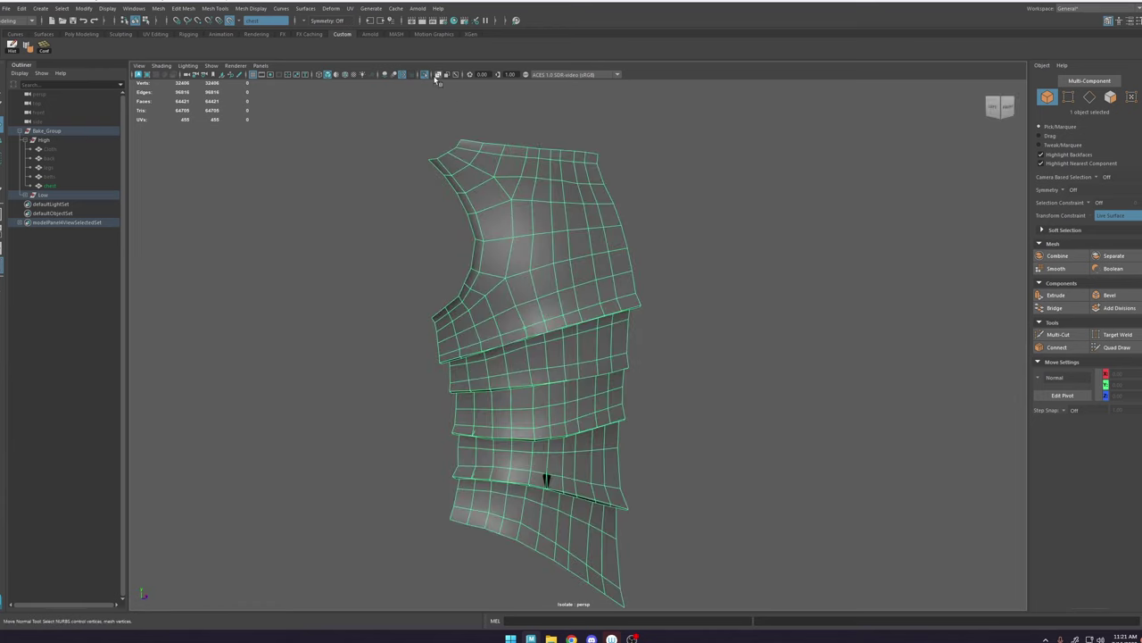
pyautogui.click(1062, 334)
pyautogui.keyDown('alt'); pyautogui.moveTo(575, 216); pyautogui.dragTo(566, 263, button='middle'); pyautogui.keyUp('alt')
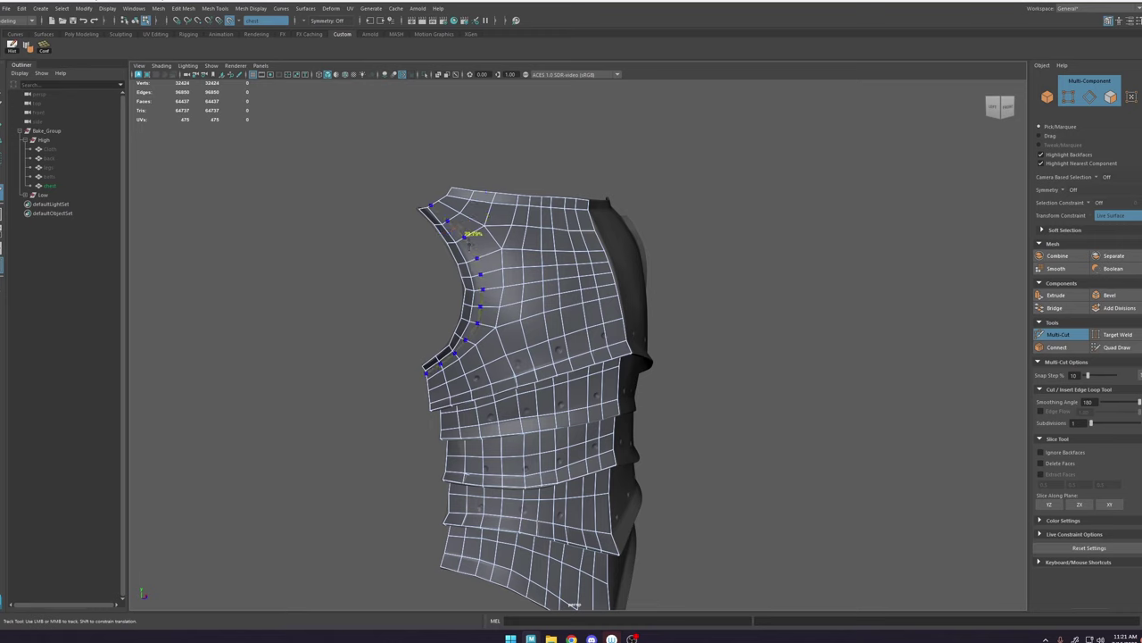
pyautogui.keyDown('ctrl'); pyautogui.click(475, 243); pyautogui.keyUp('ctrl')
pyautogui.scroll(-4, 518, 253)
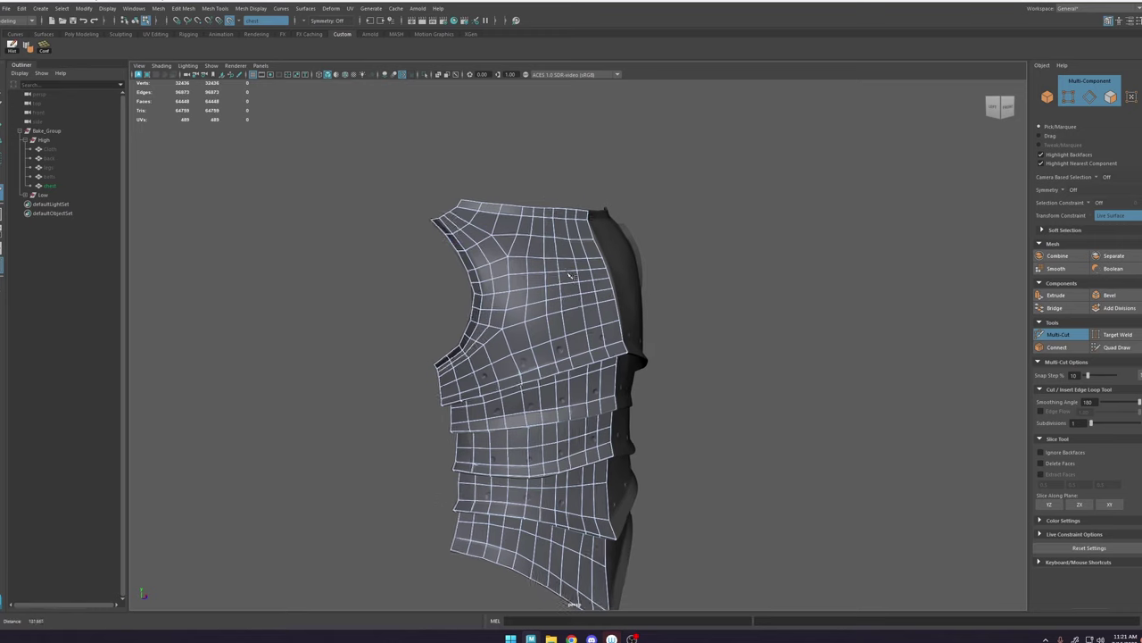
pyautogui.keyDown('alt'); pyautogui.moveTo(644, 270); pyautogui.dragTo(622, 288); pyautogui.keyUp('alt')
pyautogui.keyDown('alt'); pyautogui.moveTo(589, 303); pyautogui.dragTo(513, 256, button='right'); pyautogui.keyUp('alt')
pyautogui.keyDown('alt'); pyautogui.moveTo(513, 256); pyautogui.dragTo(571, 286); pyautogui.keyUp('alt')
pyautogui.keyDown('alt'); pyautogui.moveTo(572, 286); pyautogui.dragTo(683, 413, button='right'); pyautogui.keyUp('alt')
pyautogui.hotkey('ctrl', 'z')
# Step: Reframe the view and isolate the chest plate for edge work
pyautogui.keyDown('alt'); pyautogui.moveTo(526, 361); pyautogui.dragTo(533, 335, button='middle'); pyautogui.keyUp('alt')
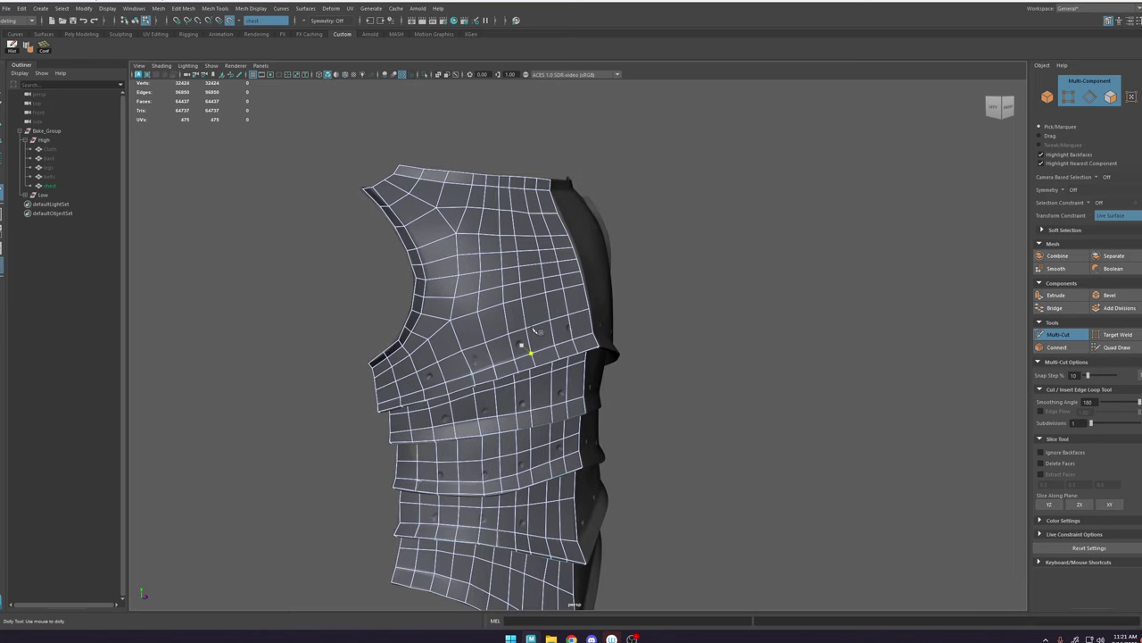
pyautogui.keyDown('alt'); pyautogui.moveTo(533, 335); pyautogui.dragTo(489, 299, button='right'); pyautogui.keyUp('alt')
pyautogui.keyDown('alt'); pyautogui.moveTo(489, 299); pyautogui.dragTo(500, 264, button='middle'); pyautogui.keyUp('alt')
pyautogui.keyDown('alt'); pyautogui.moveTo(499, 264); pyautogui.dragTo(576, 299, button='right'); pyautogui.keyUp('alt')
pyautogui.press('w')
pyautogui.click(425, 75)
# Step: Apply Edit Edge Flow to the vertical loops on either side of the plate
pyautogui.doubleClick(581, 207)
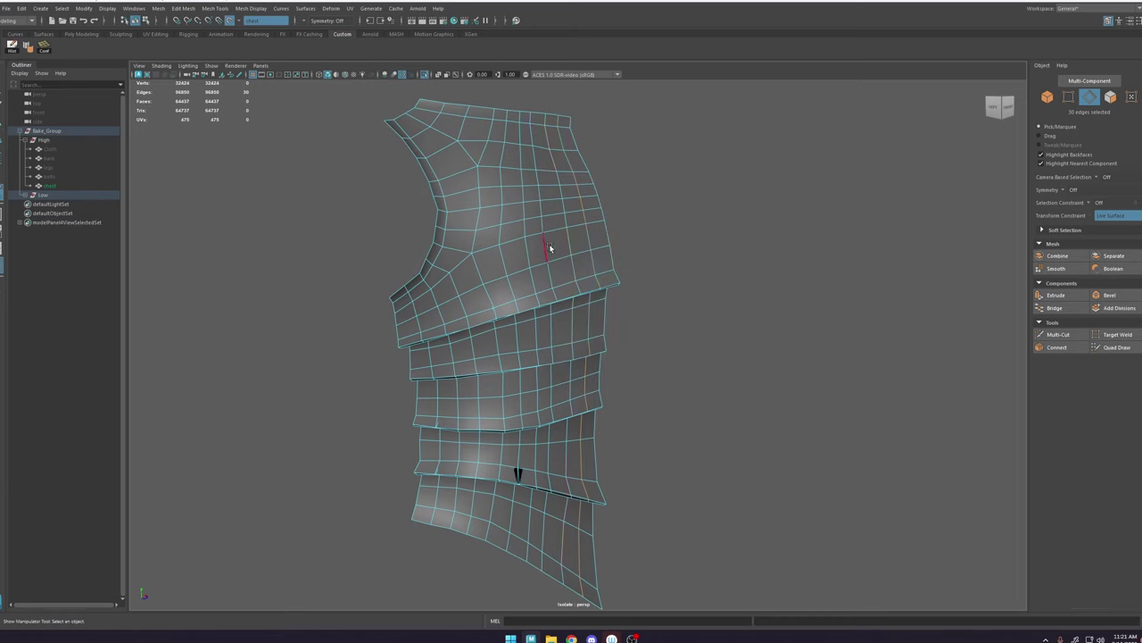
pyautogui.doubleClick(548, 248)
pyautogui.press('g')
pyautogui.doubleClick(525, 255)
pyautogui.press('g')
pyautogui.doubleClick(507, 260)
pyautogui.press('g')
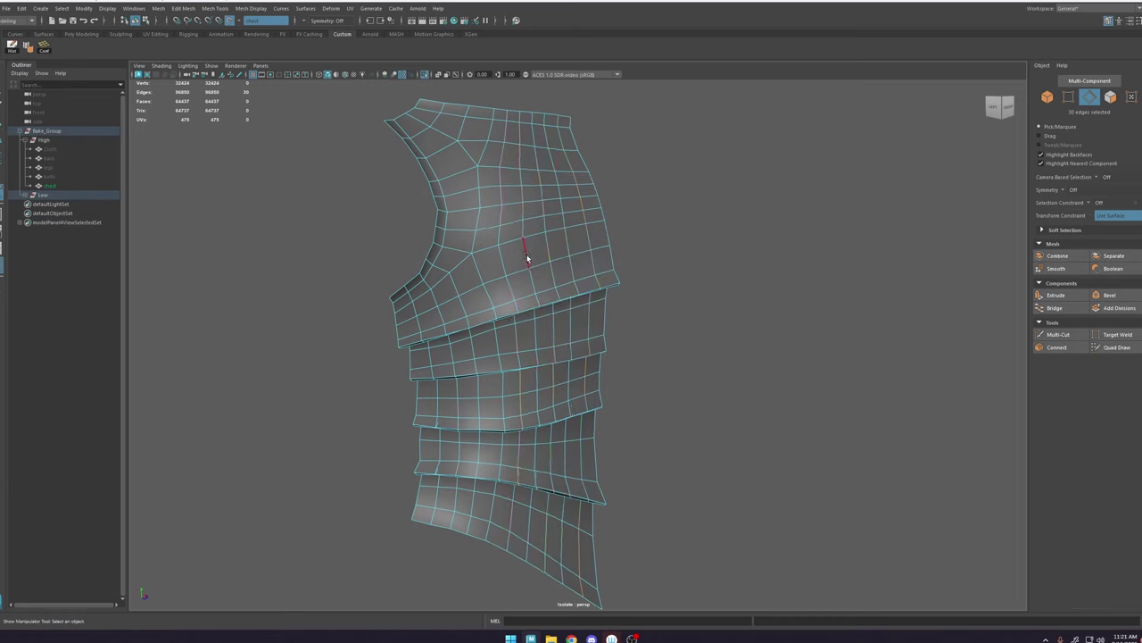
pyautogui.doubleClick(548, 250)
pyautogui.press('g')
pyautogui.doubleClick(568, 246)
pyautogui.press('g')
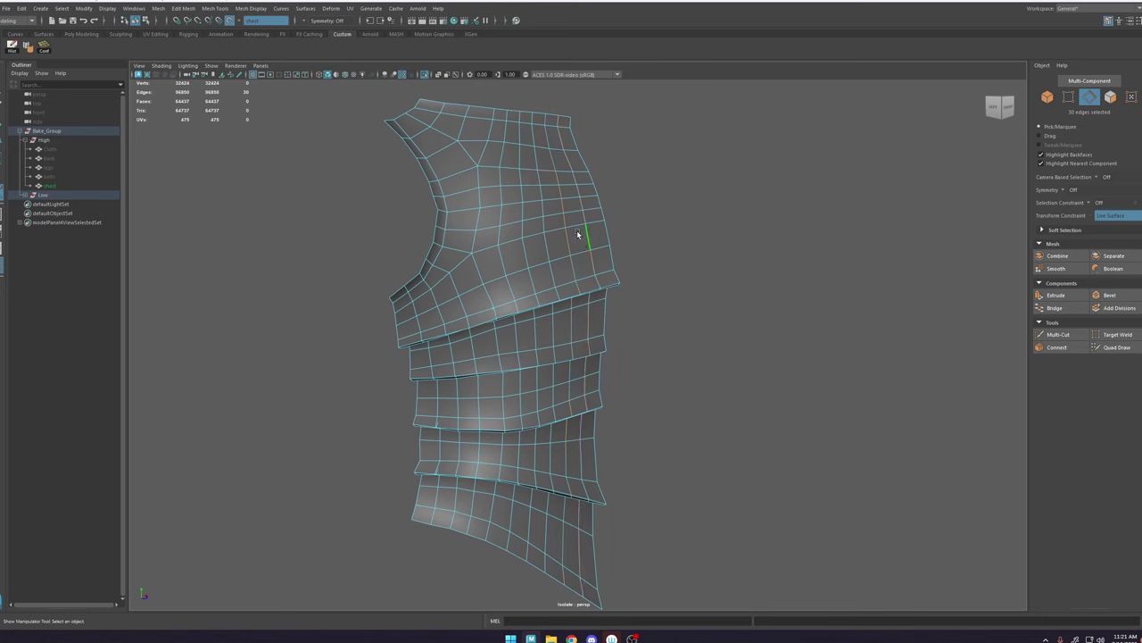
# Step: Apply Edit Edge Flow to the horizontal loops up toward the shoulder
pyautogui.doubleClick(576, 228)
pyautogui.press('g')
pyautogui.doubleClick(570, 212)
pyautogui.press('g')
pyautogui.doubleClick(468, 288)
pyautogui.press('g')
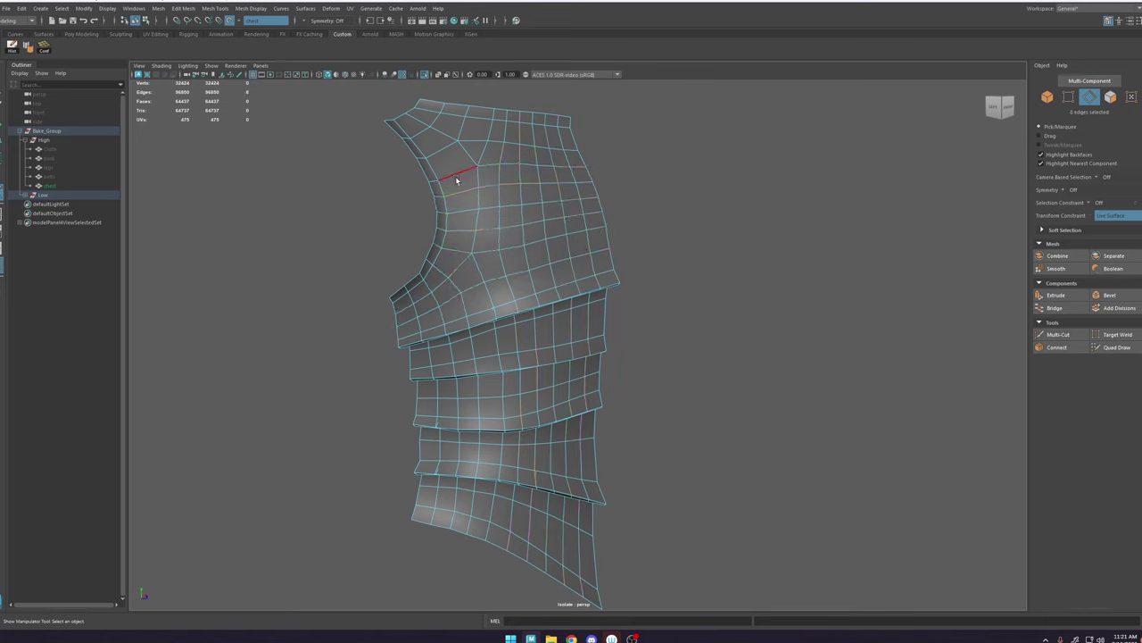
pyautogui.doubleClick(457, 177)
# Step: Cut a new edge across the armhole and even out its edge flow
pyautogui.hotkey('ctrl', 'shift', 'x')
pyautogui.press('w')
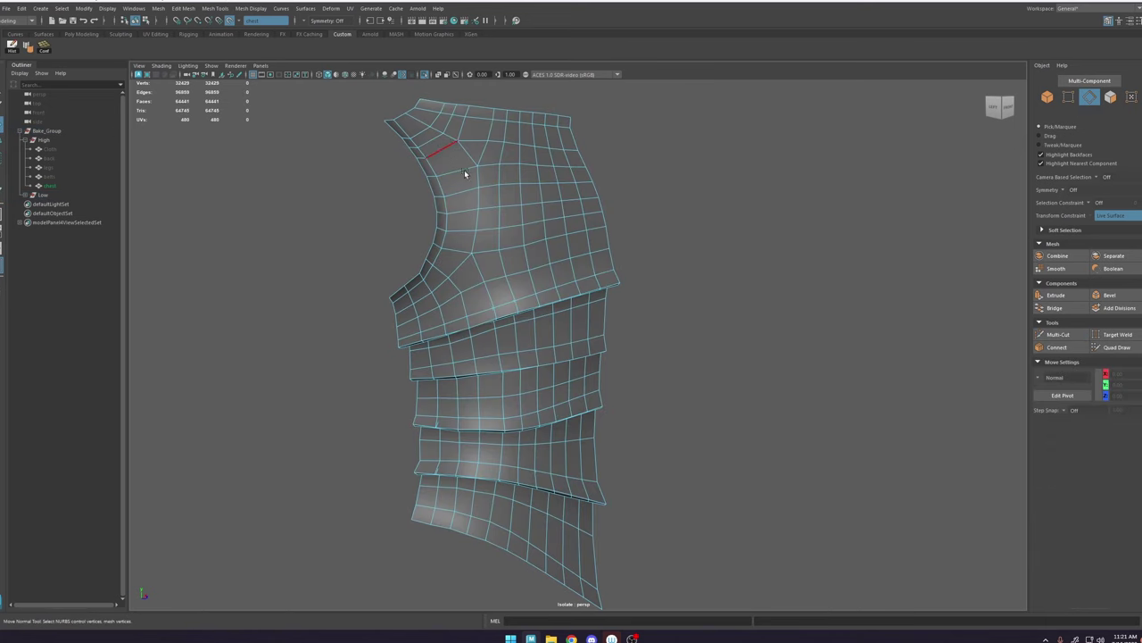
pyautogui.keyDown('alt'); pyautogui.moveTo(466, 173); pyautogui.dragTo(460, 193); pyautogui.keyUp('alt')
pyautogui.keyDown('alt'); pyautogui.moveTo(546, 308); pyautogui.dragTo(561, 313); pyautogui.keyUp('alt')
pyautogui.keyDown('alt'); pyautogui.moveTo(562, 313); pyautogui.dragTo(543, 292, button='right'); pyautogui.keyUp('alt')
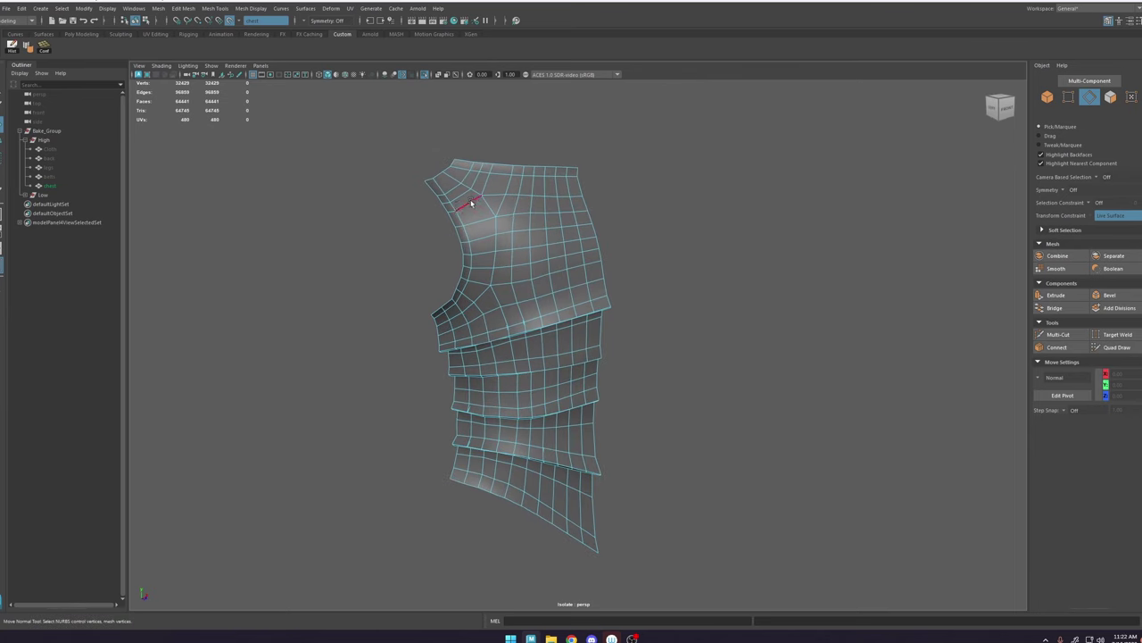
pyautogui.click(1078, 336)
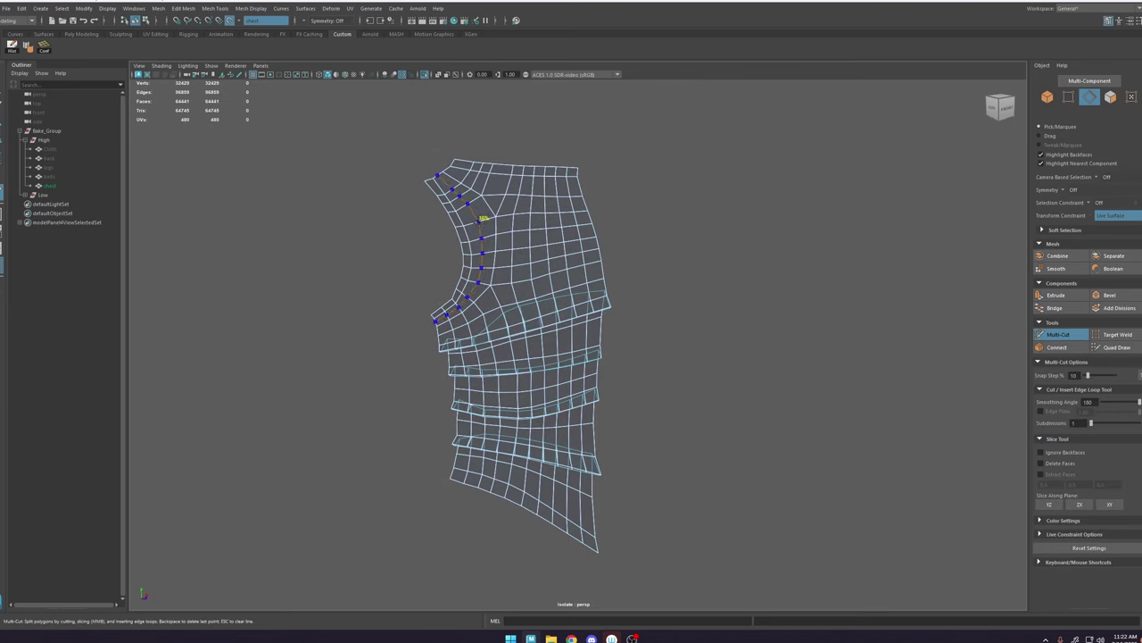
pyautogui.press('Return')
pyautogui.press('5')
pyautogui.press('w')
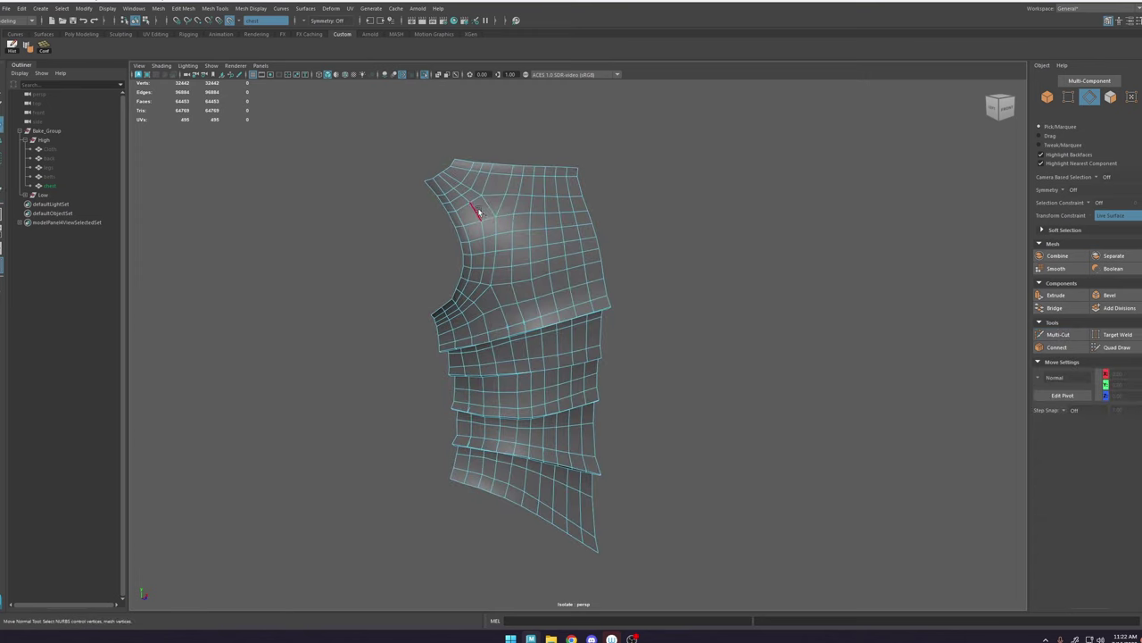
pyautogui.moveTo(477, 209)
pyautogui.keyDown('shift'); pyautogui.mouseDown(button='right')
pyautogui.moveTo(470, 319)
pyautogui.moveTo(466, 301)
pyautogui.mouseUp(button='right'); pyautogui.keyUp('shift')
# Step: Inspect the chest's edge loops, briefly hiding faces around the 10-edge loop
pyautogui.doubleClick(488, 308)
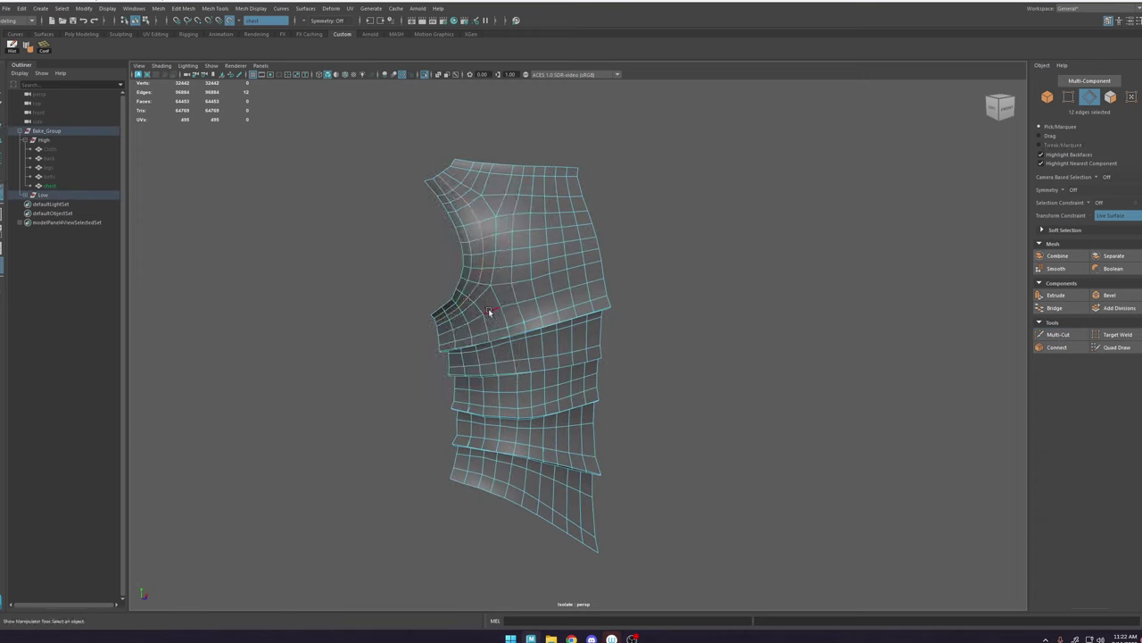
pyautogui.hotkey('ctrl', 'h')
pyautogui.hotkey('ctrl', 'z')
pyautogui.doubleClick(468, 319)
pyautogui.doubleClick(574, 261)
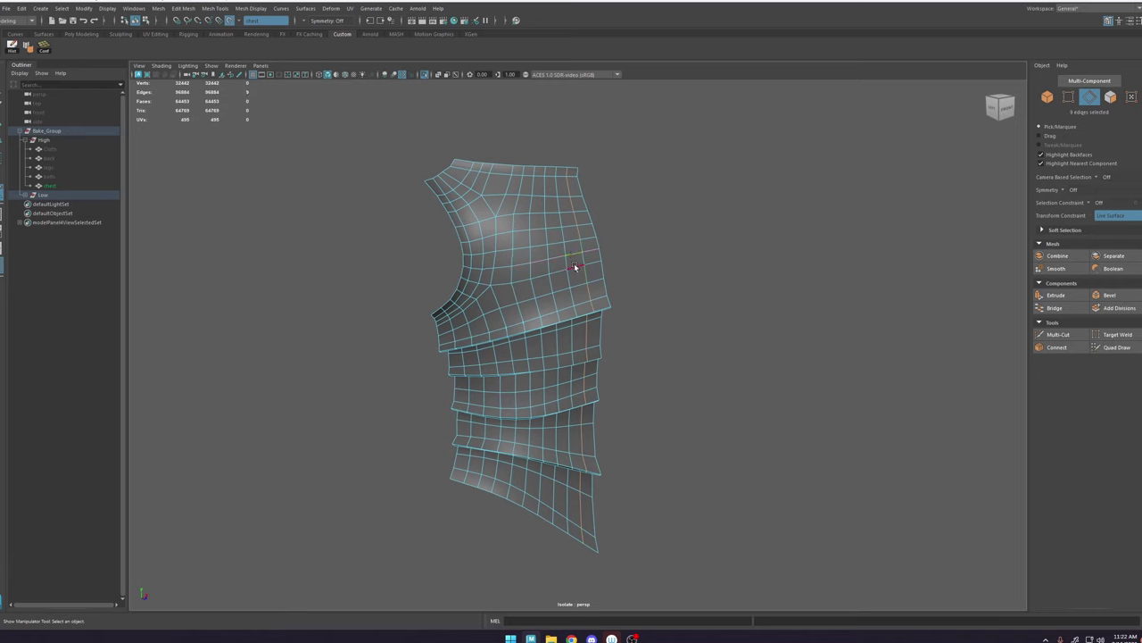
pyautogui.doubleClick(572, 243)
pyautogui.click(1059, 334)
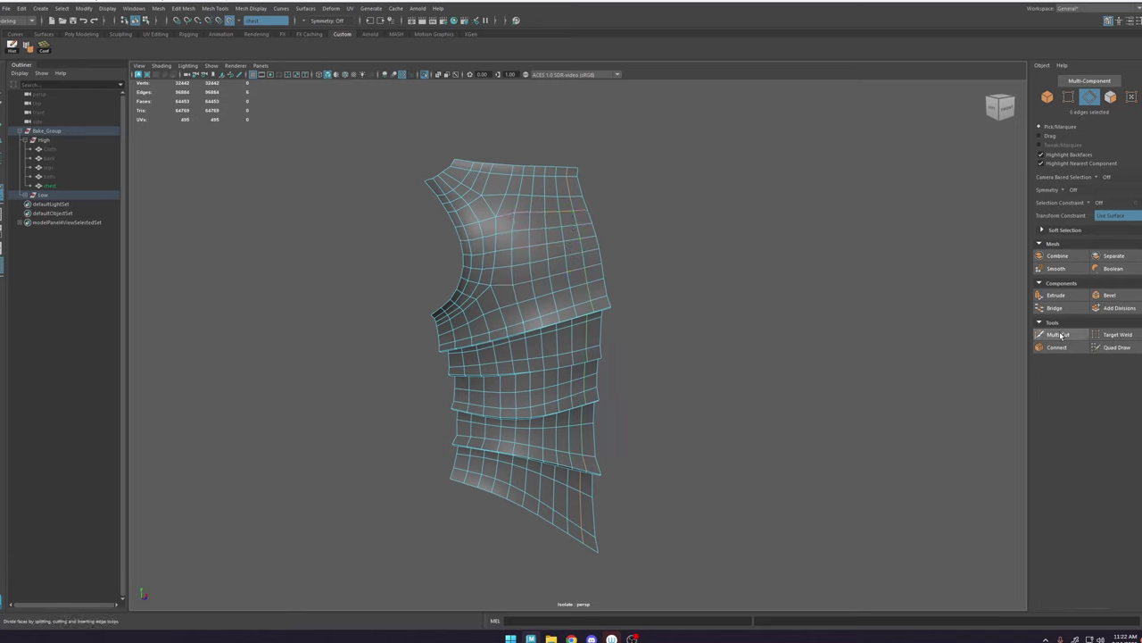
pyautogui.press('w')
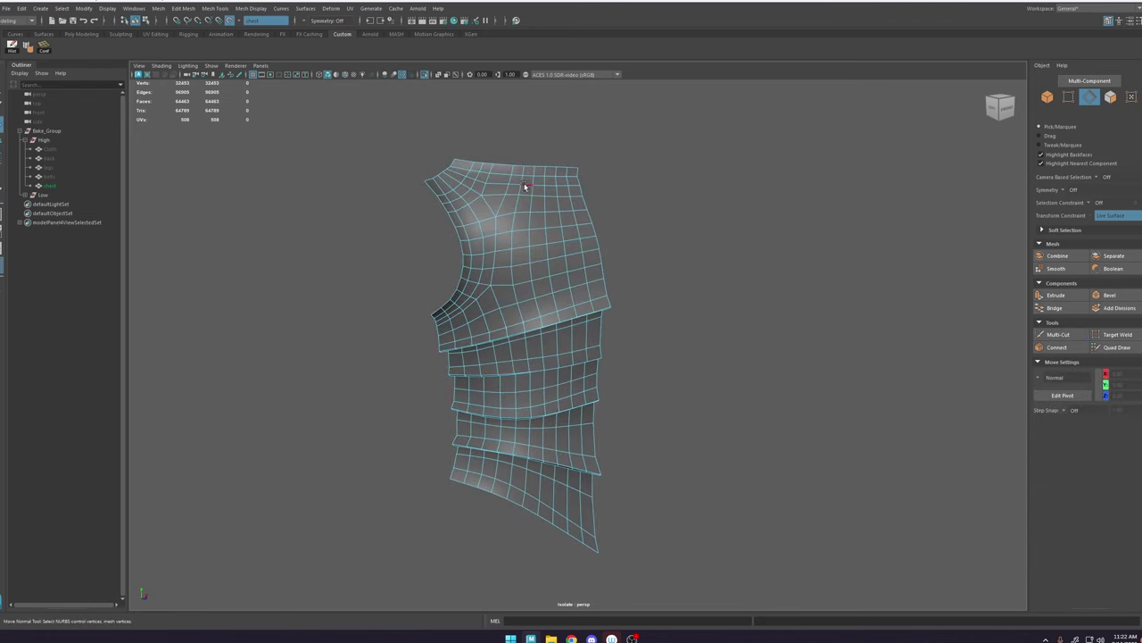
# Step: Reapply edge flow to the 10-, 7-, 6- and 9-edge loops on the upper chest
pyautogui.doubleClick(524, 185)
pyautogui.keyDown('shift'); pyautogui.moveTo(524, 185); pyautogui.dragTo(519, 276, button='right'); pyautogui.keyUp('shift')
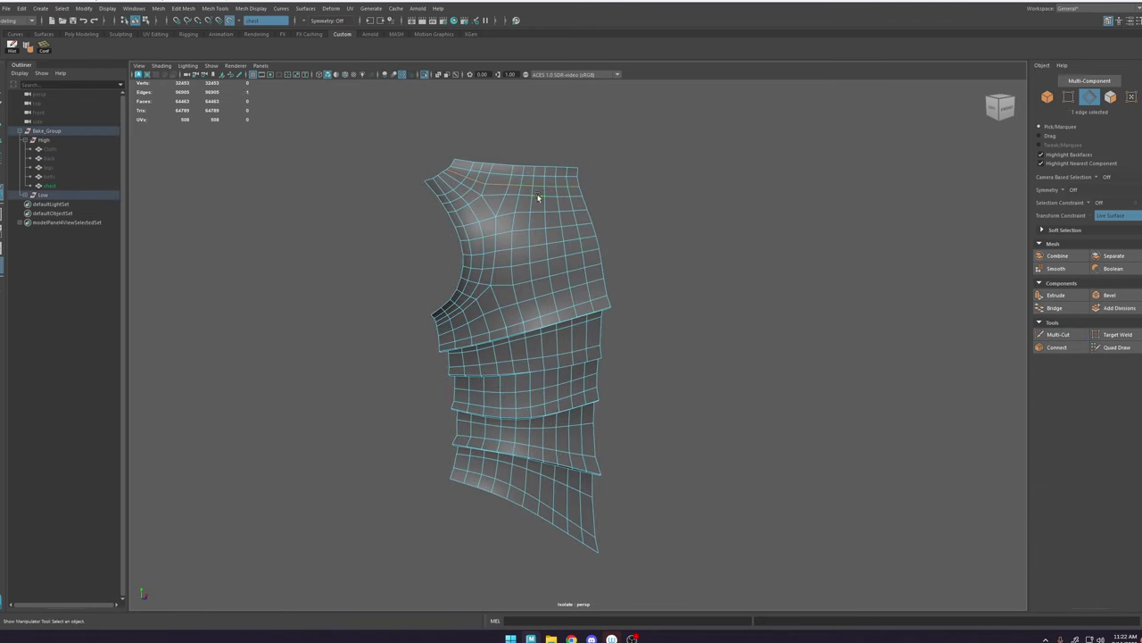
pyautogui.doubleClick(537, 196)
pyautogui.press('g')
pyautogui.doubleClick(542, 213)
pyautogui.press('g')
pyautogui.doubleClick(542, 229)
# Step: Insert a short edge loop across the shoulder with Multi-Cut
pyautogui.click(1058, 334)
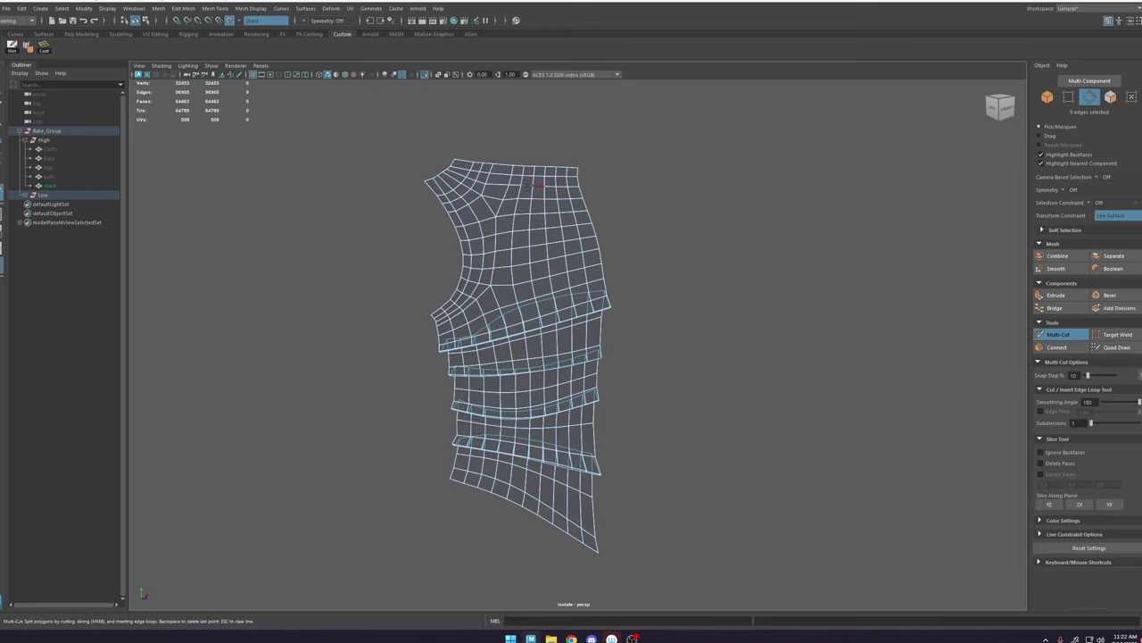
pyautogui.keyDown('ctrl'); pyautogui.click(453, 179); pyautogui.keyUp('ctrl')
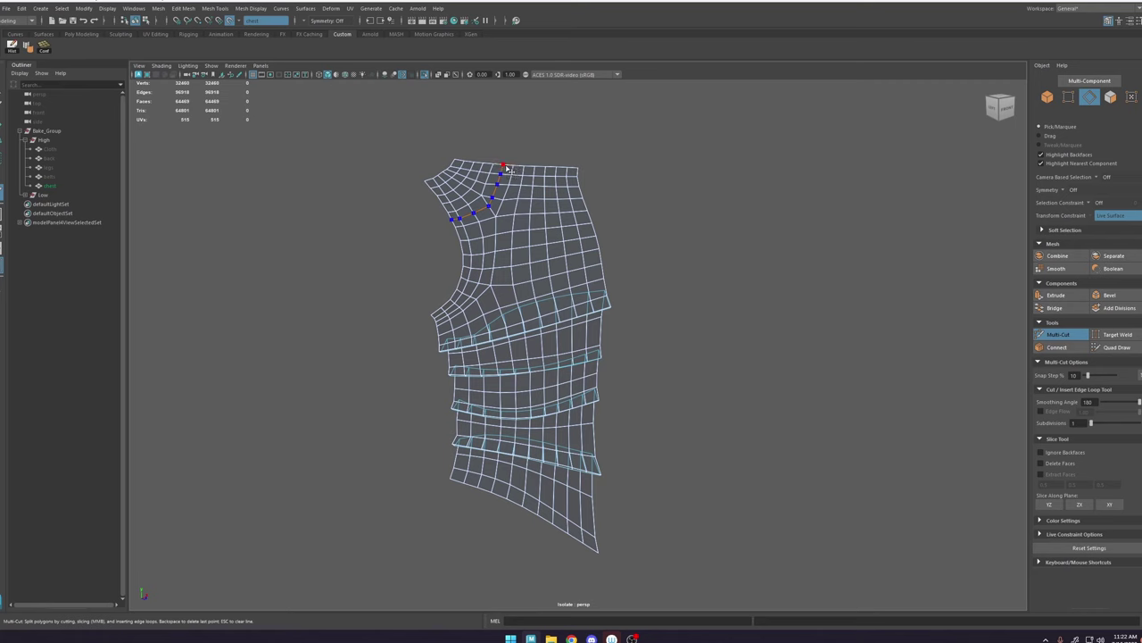
pyautogui.press('w')
pyautogui.keyDown('alt'); pyautogui.moveTo(515, 177); pyautogui.dragTo(501, 179, button='middle'); pyautogui.keyUp('alt')
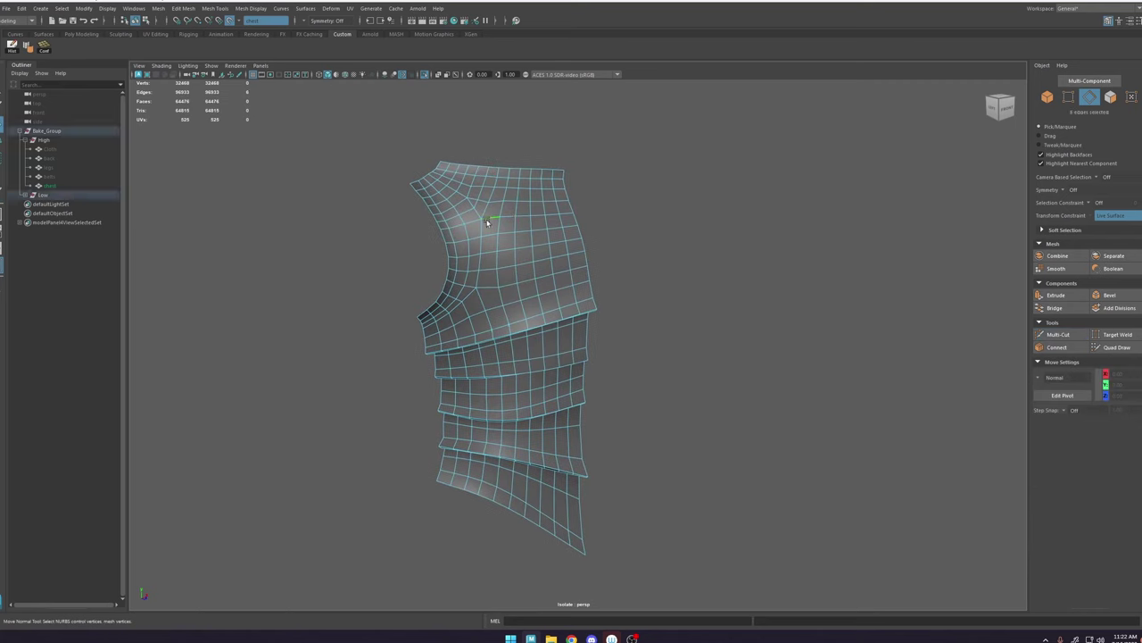
# Step: Select a 9-edge loop on the chest plate and briefly hide its faces to inspect it
pyautogui.keyDown('shift'); pyautogui.moveTo(476, 222); pyautogui.dragTo(474, 313, button='right'); pyautogui.keyUp('shift')
pyautogui.click(487, 237)
pyautogui.doubleClick(488, 239)
pyautogui.press('h')
pyautogui.hotkey('ctrl', 'z')
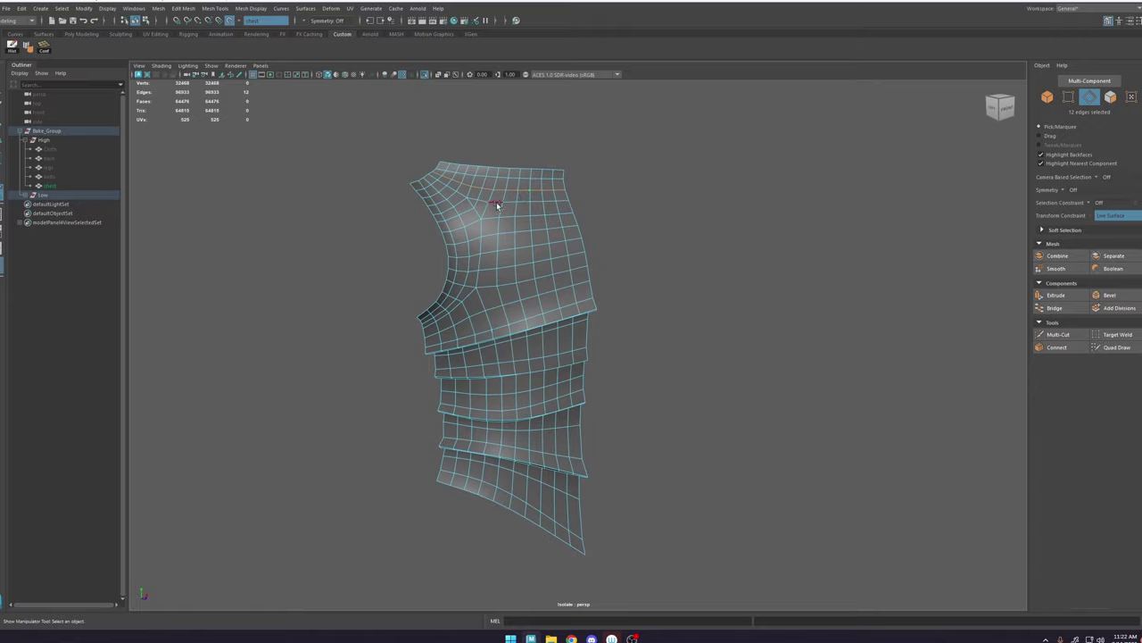
# Step: Add a second loop down the chest and check the hidden strip from side and back
pyautogui.keyDown('shift'); pyautogui.doubleClick(481, 235); pyautogui.keyUp('shift')
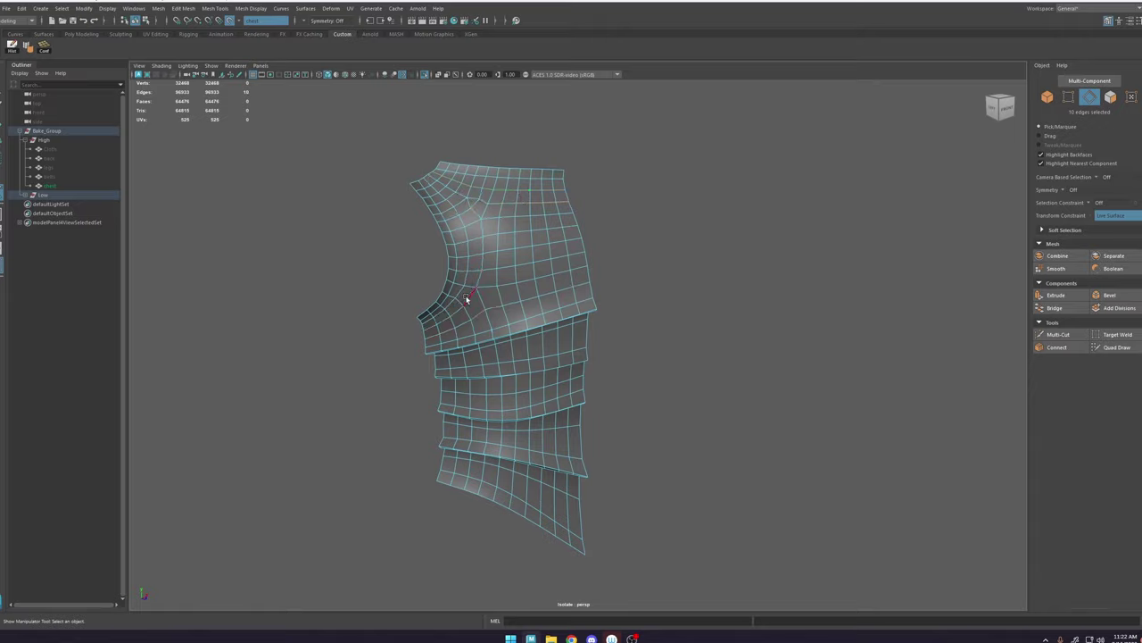
pyautogui.keyDown('alt'); pyautogui.moveTo(466, 212); pyautogui.dragTo(593, 321); pyautogui.keyUp('alt')
pyautogui.hotkey('ctrl', 'h')
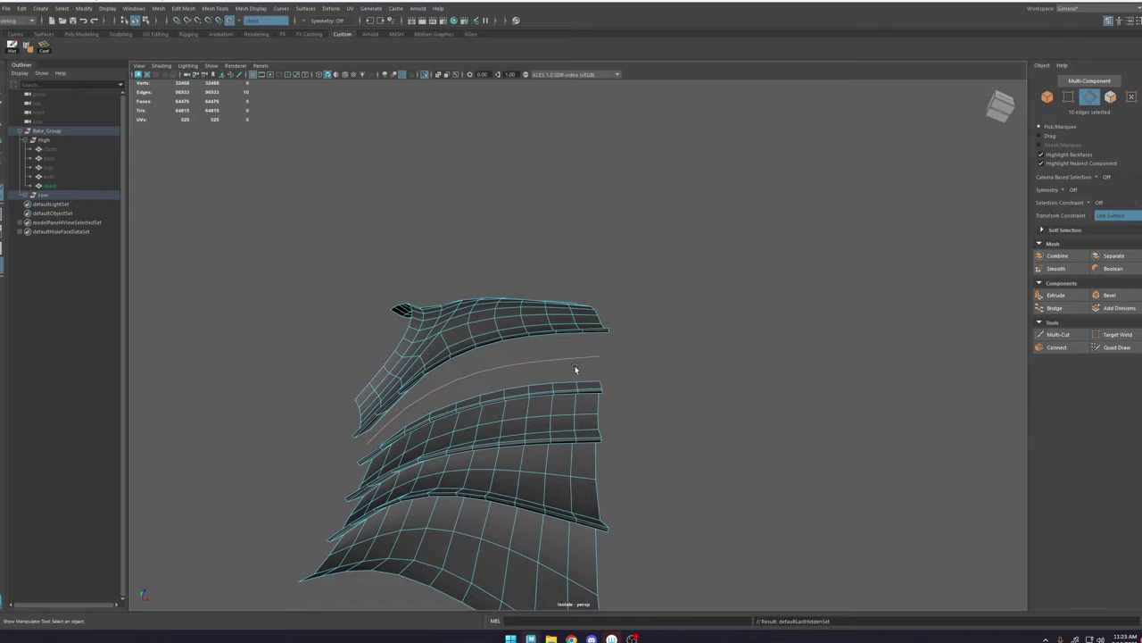
pyautogui.hotkey('ctrl', 'z')
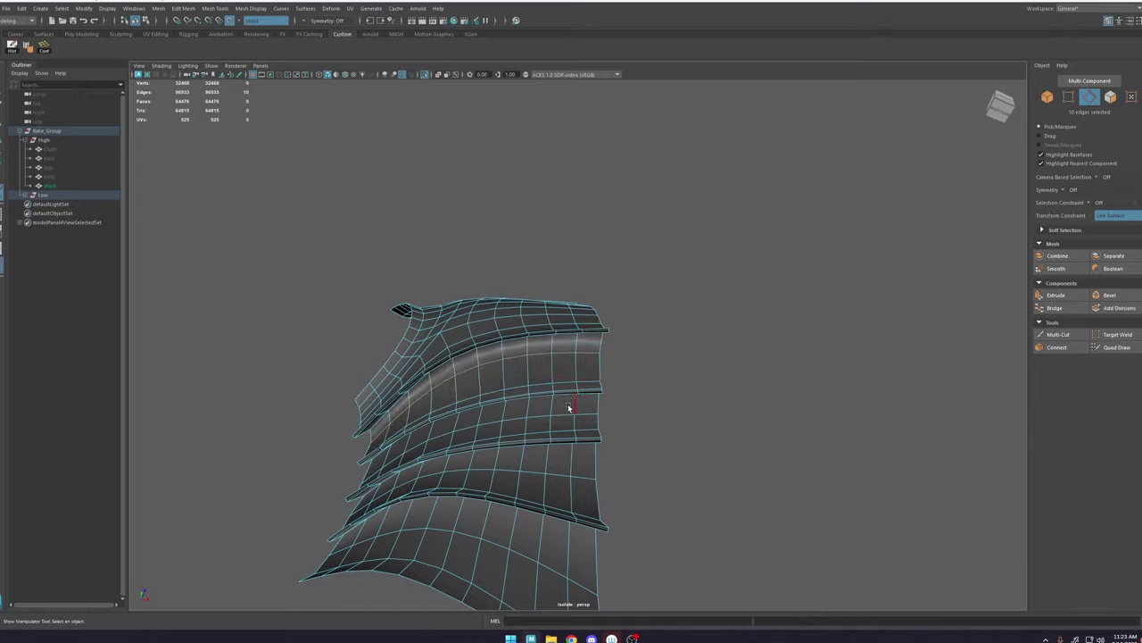
pyautogui.keyDown('alt'); pyautogui.moveTo(568, 412); pyautogui.dragTo(470, 451); pyautogui.keyUp('alt')
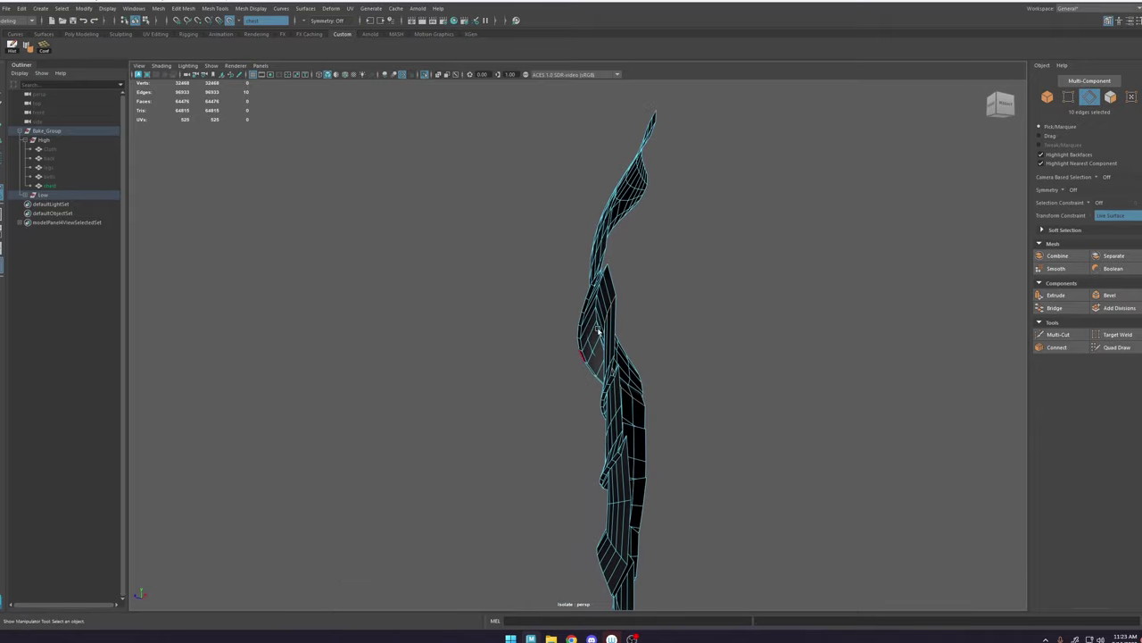
pyautogui.keyDown('alt'); pyautogui.moveTo(606, 291); pyautogui.dragTo(578, 315); pyautogui.keyUp('alt')
pyautogui.keyDown('alt'); pyautogui.moveTo(673, 303); pyautogui.dragTo(611, 414); pyautogui.keyUp('alt')
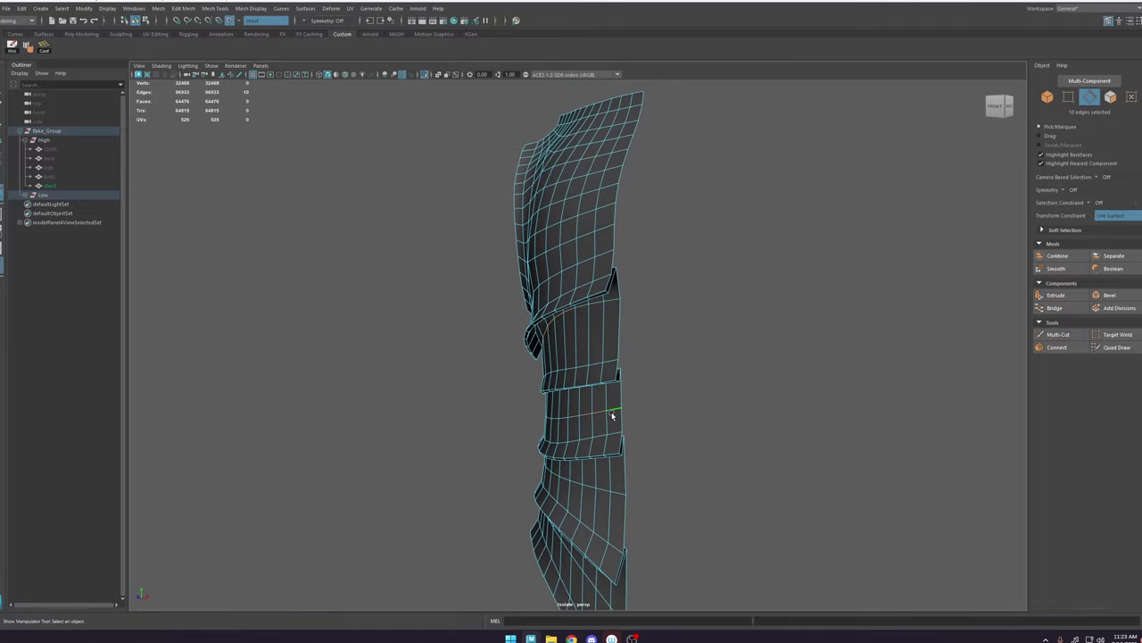
pyautogui.press('h')
pyautogui.hotkey('ctrl', 'z')
# Step: Orbit back to the front and select the whole low-poly chest object
pyautogui.keyDown('alt'); pyautogui.moveTo(629, 404); pyautogui.dragTo(601, 399); pyautogui.keyUp('alt')
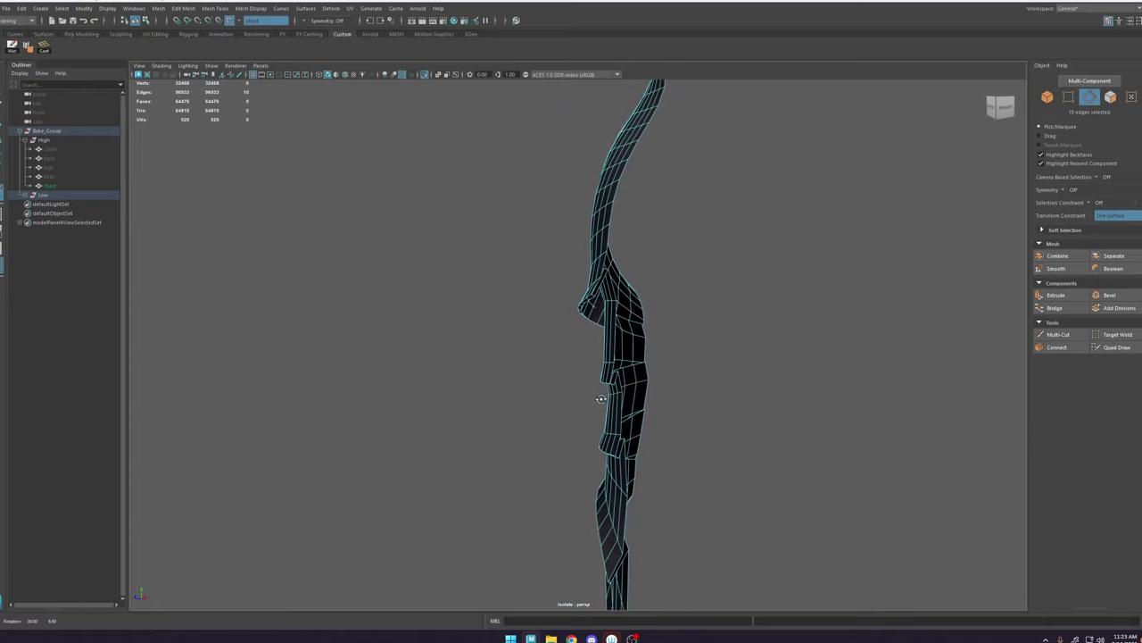
pyautogui.click(631, 342)
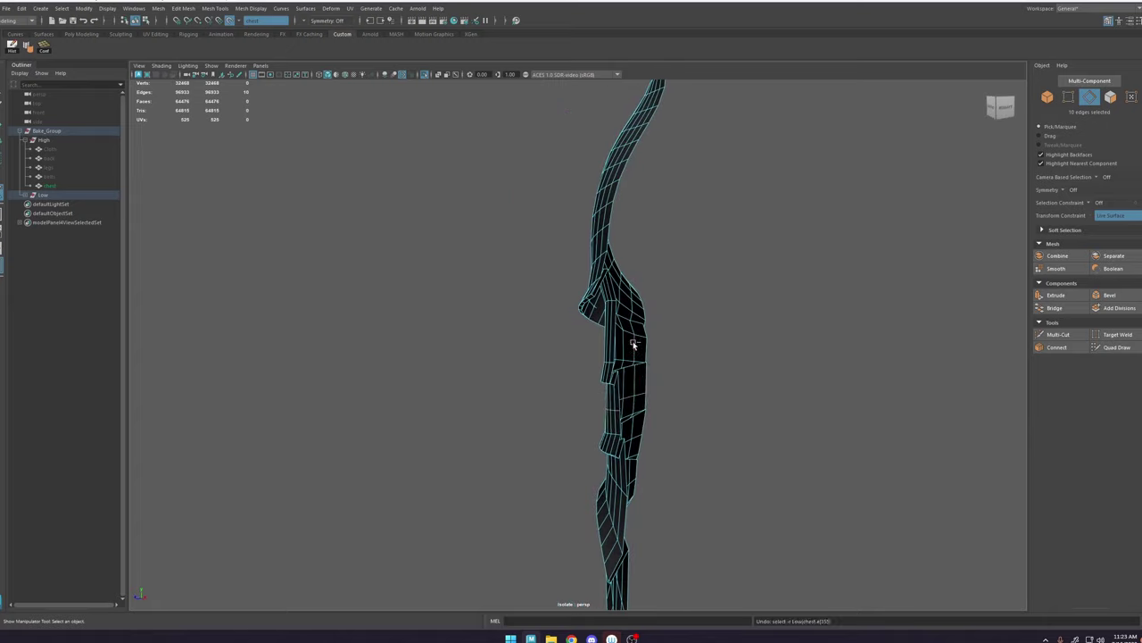
pyautogui.hotkey('ctrl', 'z')
pyautogui.keyDown('alt'); pyautogui.moveTo(625, 342); pyautogui.dragTo(598, 288); pyautogui.keyUp('alt')
pyautogui.press('F8')
pyautogui.press('q')
# Step: Show the high-poly armour again and conform the chest mesh onto its surface
pyautogui.click(426, 79)
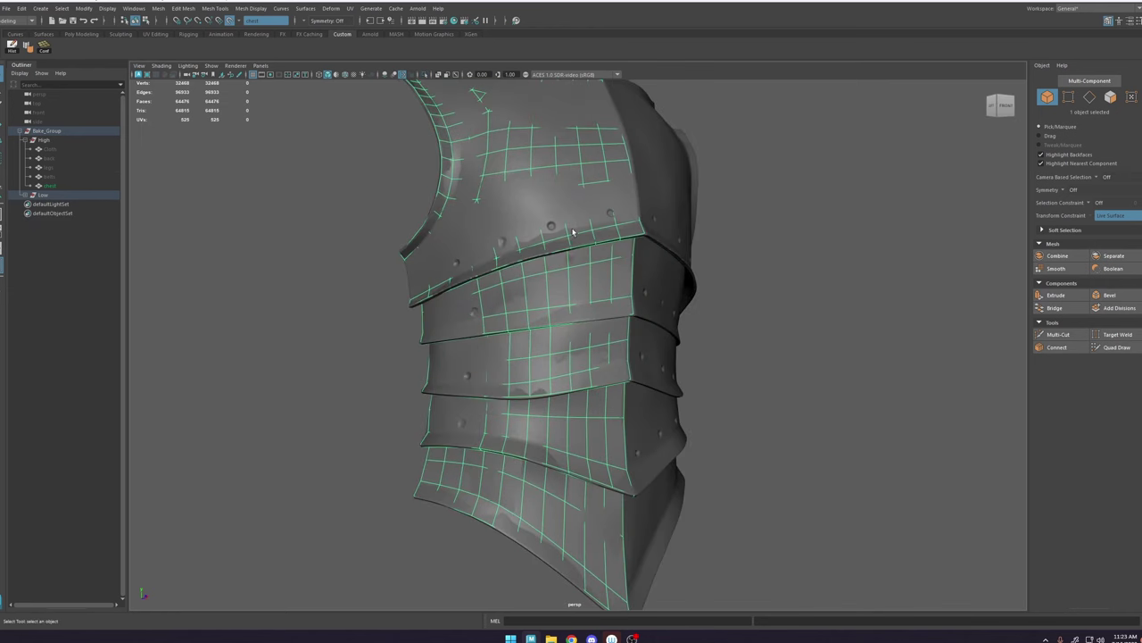
pyautogui.keyDown('alt'); pyautogui.moveTo(588, 208); pyautogui.dragTo(574, 234, button='middle'); pyautogui.keyUp('alt')
pyautogui.click(1113, 347)
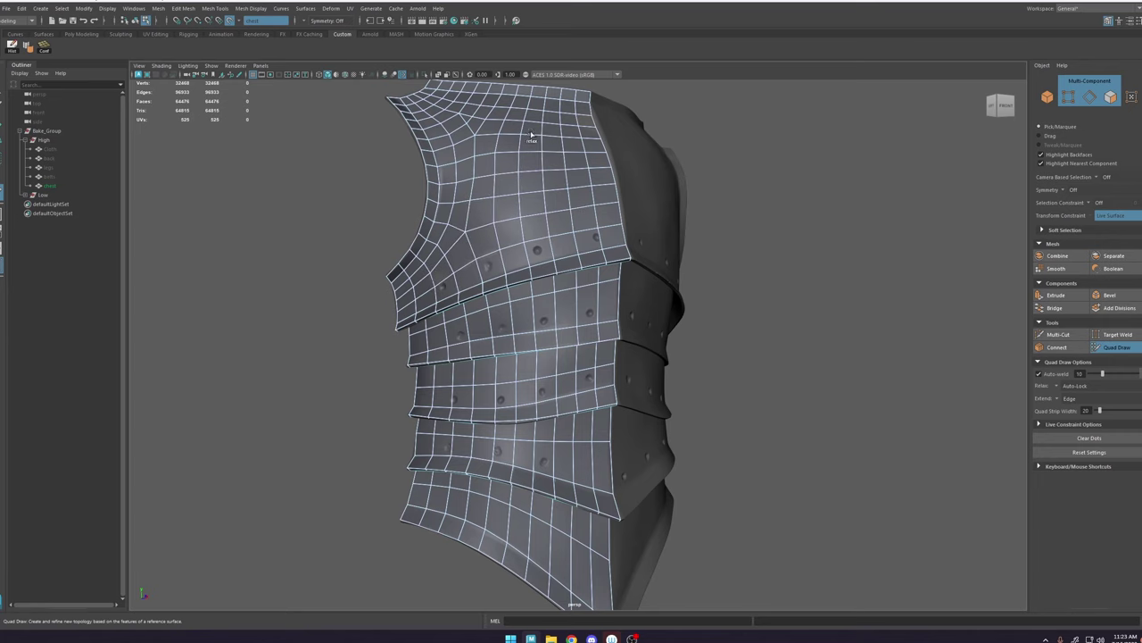
pyautogui.keyDown('alt'); pyautogui.moveTo(542, 208); pyautogui.dragTo(594, 217); pyautogui.keyUp('alt')
pyautogui.press('w')
pyautogui.moveTo(549, 215); pyautogui.dragTo(650, 141, button='right')
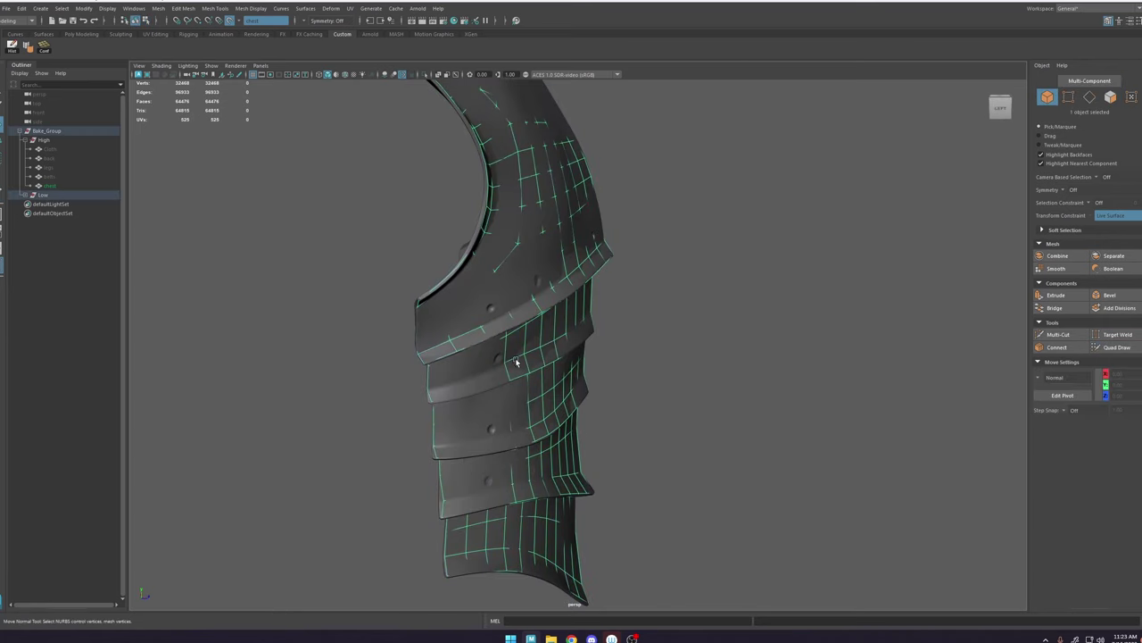
pyautogui.click(48, 53)
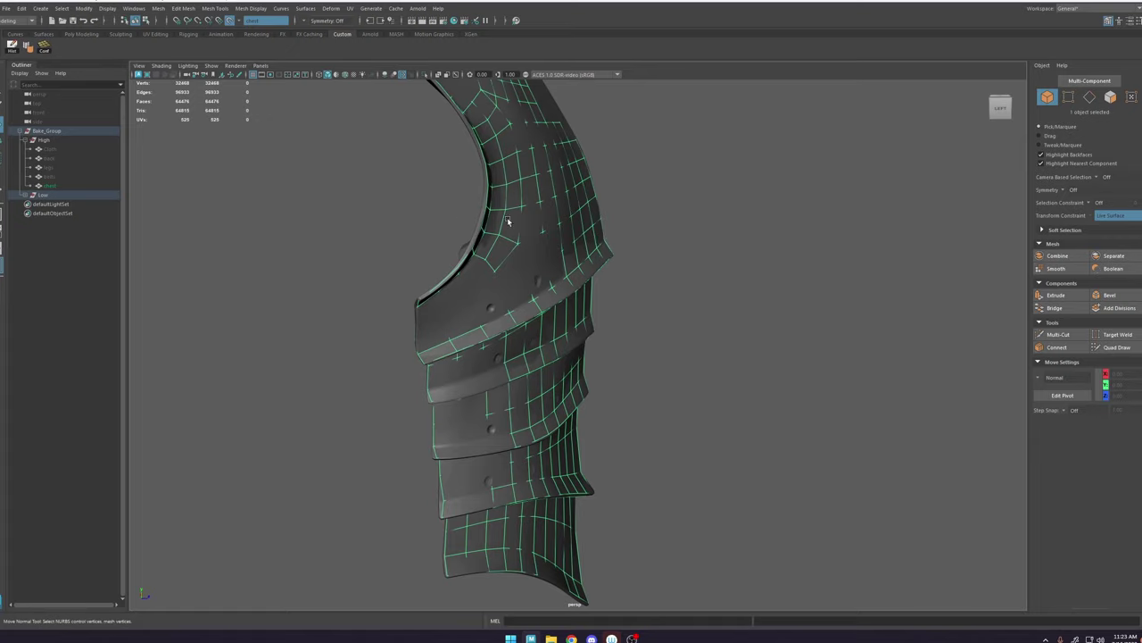
# Step: Zoom in on the lower bands and set vertex moves to Component axis
pyautogui.keyDown('alt'); pyautogui.moveTo(589, 230); pyautogui.dragTo(608, 285); pyautogui.keyUp('alt')
pyautogui.keyDown('alt'); pyautogui.moveTo(609, 285); pyautogui.dragTo(696, 219, button='middle'); pyautogui.keyUp('alt')
pyautogui.keyDown('alt'); pyautogui.moveTo(696, 218); pyautogui.dragTo(696, 312, button='right'); pyautogui.keyUp('alt')
pyautogui.click(468, 332)
pyautogui.keyDown('alt'); pyautogui.moveTo(468, 333); pyautogui.dragTo(445, 350); pyautogui.keyUp('alt')
pyautogui.hotkey('ctrl', 'z')
pyautogui.press('w')
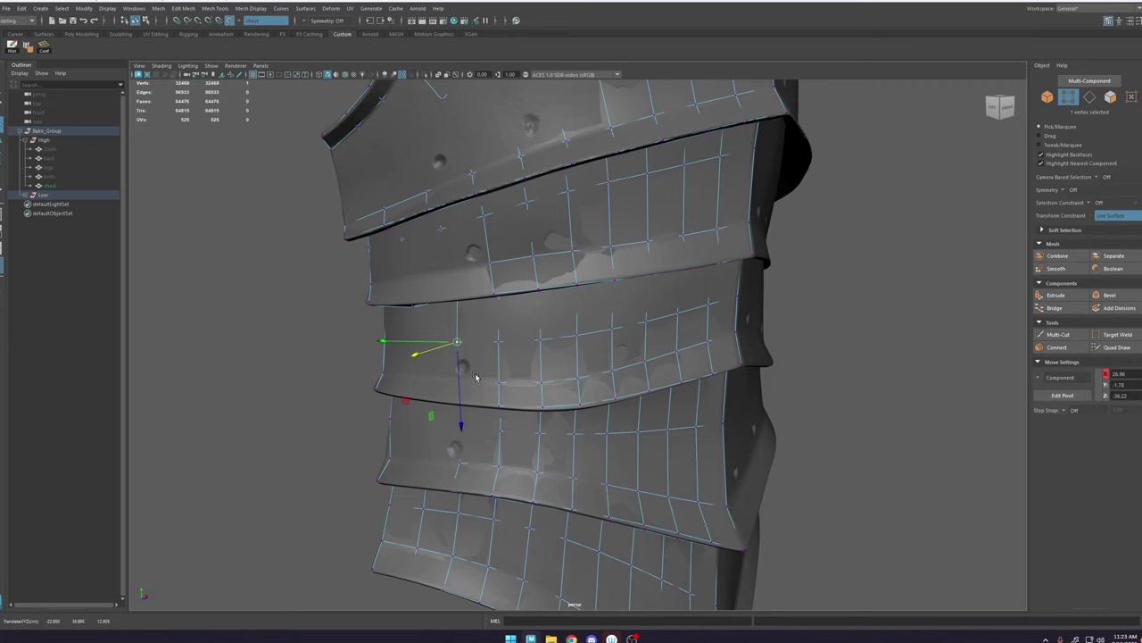
# Step: Slide the lower-strip vertices along the band edge, nudging the right-edge one down
pyautogui.click(383, 373)
pyautogui.keyDown('ctrl'); pyautogui.keyDown('shift'); pyautogui.moveTo(386, 374); pyautogui.dragTo(482, 411); pyautogui.keyUp('shift'); pyautogui.keyUp('ctrl')
pyautogui.click(447, 459)
pyautogui.click(406, 396)
pyautogui.keyDown('ctrl'); pyautogui.keyDown('shift'); pyautogui.moveTo(409, 398); pyautogui.dragTo(562, 442); pyautogui.keyUp('shift'); pyautogui.keyUp('ctrl')
pyautogui.click(434, 449)
pyautogui.click(480, 450)
pyautogui.click(523, 453)
pyautogui.click(561, 460)
pyautogui.click(592, 467)
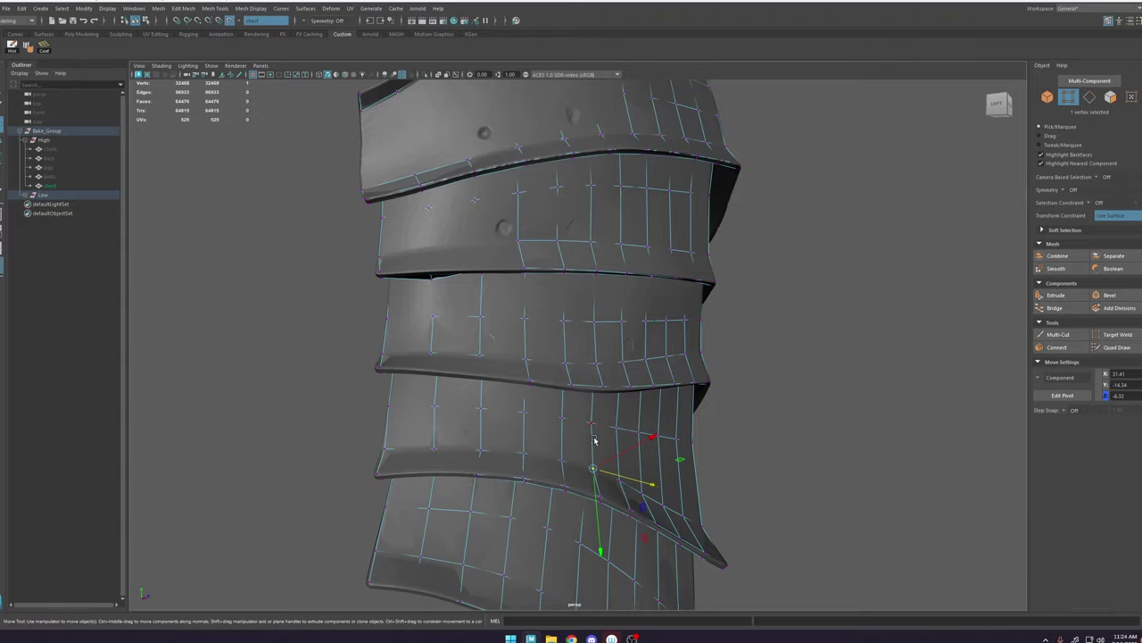
pyautogui.keyDown('ctrl'); pyautogui.keyDown('shift'); pyautogui.moveTo(598, 490); pyautogui.dragTo(600, 495); pyautogui.keyUp('shift'); pyautogui.keyUp('ctrl')
# Step: From the front, pull the chest vertices into place over the armour
pyautogui.keyDown('alt'); pyautogui.moveTo(627, 497); pyautogui.dragTo(340, 431); pyautogui.keyUp('alt')
pyautogui.click(490, 332)
pyautogui.click(493, 354)
pyautogui.click(448, 366)
pyautogui.click(414, 374)
pyautogui.click(430, 400)
pyautogui.click(401, 366)
# Step: Slide the left-edge vertices at the lower armhole corner out to the armour's edge
pyautogui.click(382, 396)
pyautogui.click(386, 412)
pyautogui.click(378, 385)
pyautogui.click(350, 399)
pyautogui.click(354, 413)
pyautogui.click(384, 414)
pyautogui.click(355, 410)
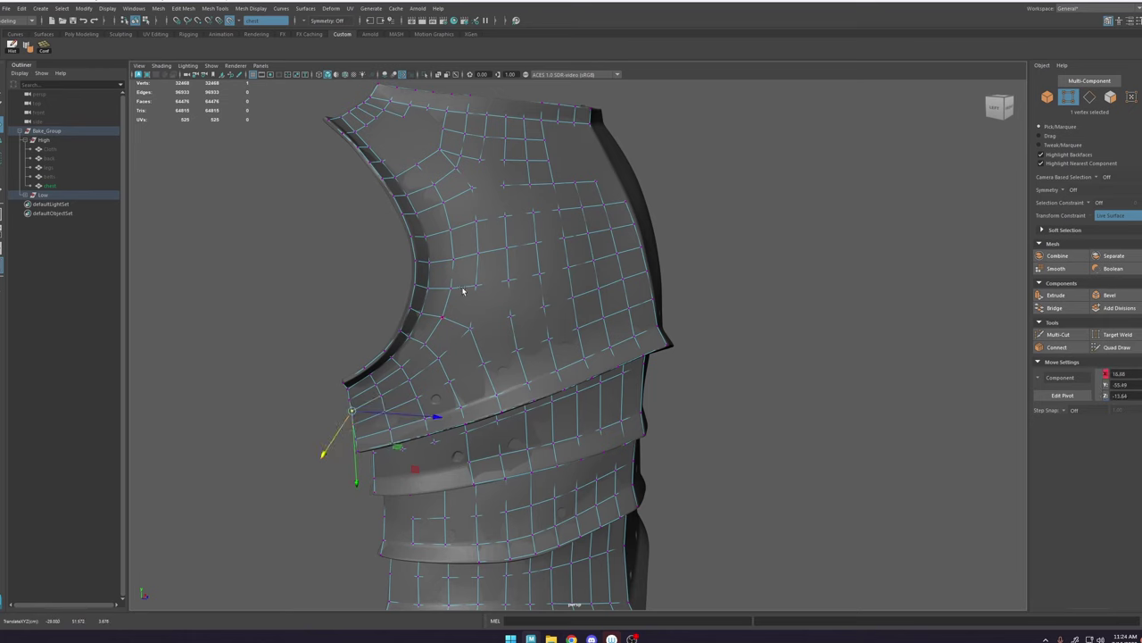
# Step: Soft-select and nudge the shoulder-top and armhole vertices
pyautogui.click(412, 142)
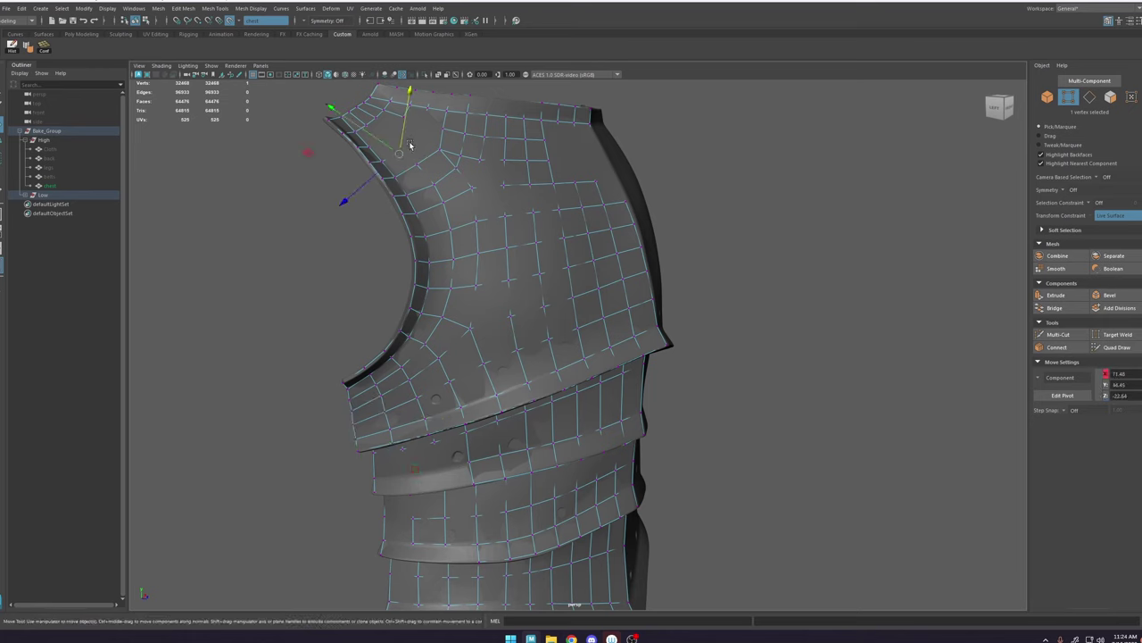
pyautogui.press('b')
pyautogui.moveTo(418, 146); pyautogui.dragTo(441, 147)
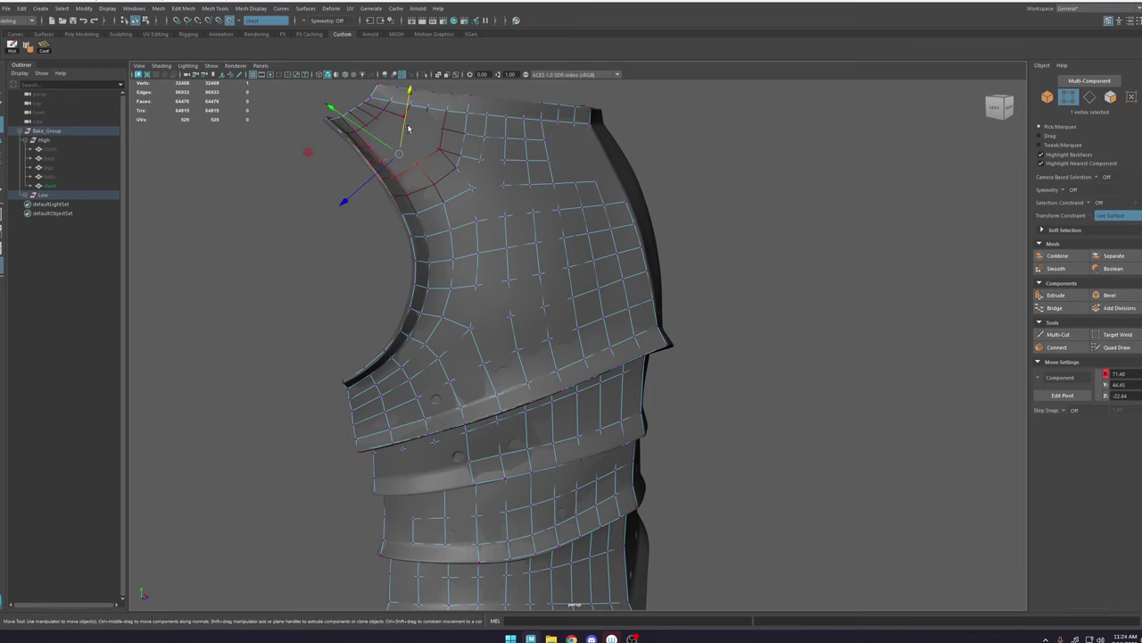
pyautogui.click(417, 121)
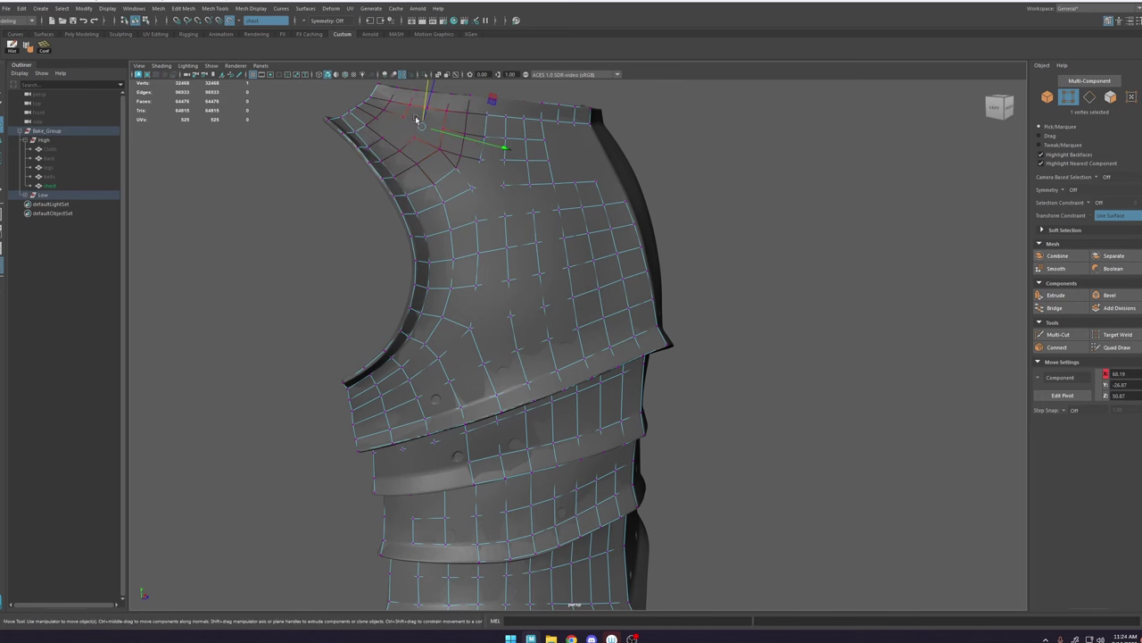
pyautogui.keyDown('alt'); pyautogui.moveTo(429, 101); pyautogui.dragTo(356, 143); pyautogui.keyUp('alt')
pyautogui.click(359, 161)
pyautogui.click(545, 187)
pyautogui.keyDown('alt'); pyautogui.moveTo(560, 188); pyautogui.dragTo(580, 212); pyautogui.keyUp('alt')
pyautogui.hotkey('ctrl', 'z')
# Step: Nudge the right-edge and armhole vertices sideways onto the plate
pyautogui.press('b')
pyautogui.click(620, 235)
pyautogui.click(587, 218)
pyautogui.click(560, 211)
pyautogui.keyDown('alt'); pyautogui.moveTo(594, 271); pyautogui.dragTo(589, 286); pyautogui.keyUp('alt')
pyautogui.scroll(-3, 589, 286)
pyautogui.scroll(3, 553, 308)
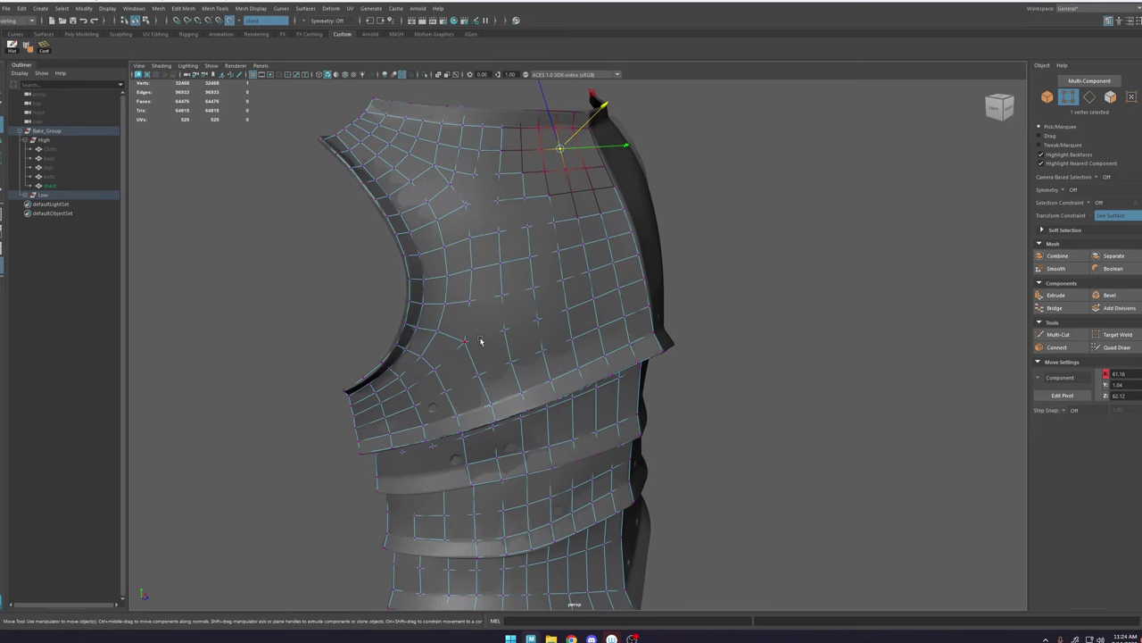
pyautogui.click(500, 332)
pyautogui.moveTo(519, 349); pyautogui.dragTo(464, 352)
pyautogui.click(457, 336)
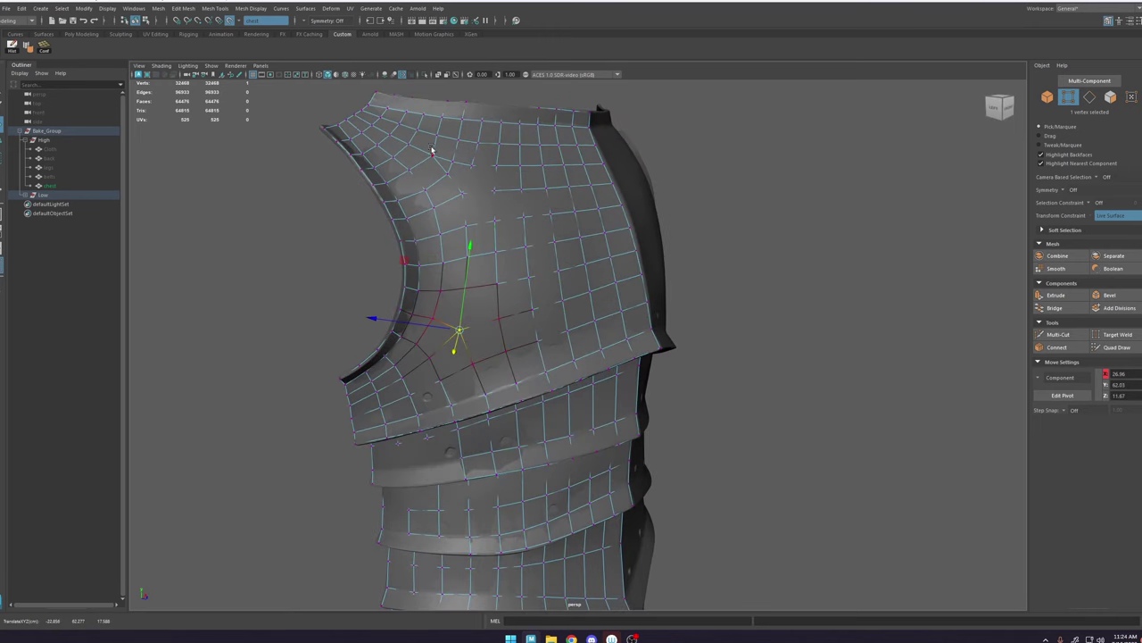
# Step: Pull the top-edge vertices down onto the plate, then turn soft selection off
pyautogui.keyDown('alt'); pyautogui.moveTo(642, 270); pyautogui.dragTo(526, 190); pyautogui.keyUp('alt')
pyautogui.keyDown('alt'); pyautogui.moveTo(528, 180); pyautogui.dragTo(534, 220, button='middle'); pyautogui.keyUp('alt')
pyautogui.keyDown('alt'); pyautogui.moveTo(469, 120); pyautogui.dragTo(540, 188); pyautogui.keyUp('alt')
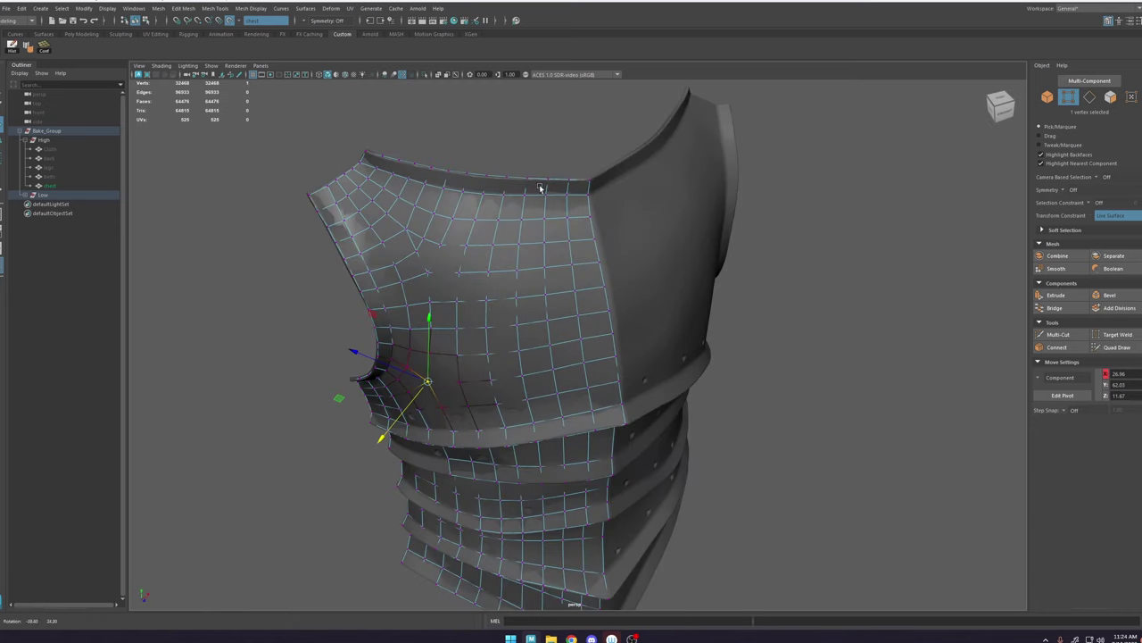
pyautogui.keyDown('alt'); pyautogui.moveTo(467, 164); pyautogui.dragTo(503, 207, button='middle'); pyautogui.keyUp('alt')
pyautogui.keyDown('alt'); pyautogui.moveTo(503, 206); pyautogui.dragTo(536, 207, button='right'); pyautogui.keyUp('alt')
pyautogui.keyDown('alt'); pyautogui.moveTo(506, 190); pyautogui.dragTo(481, 226); pyautogui.keyUp('alt')
pyautogui.click(496, 207)
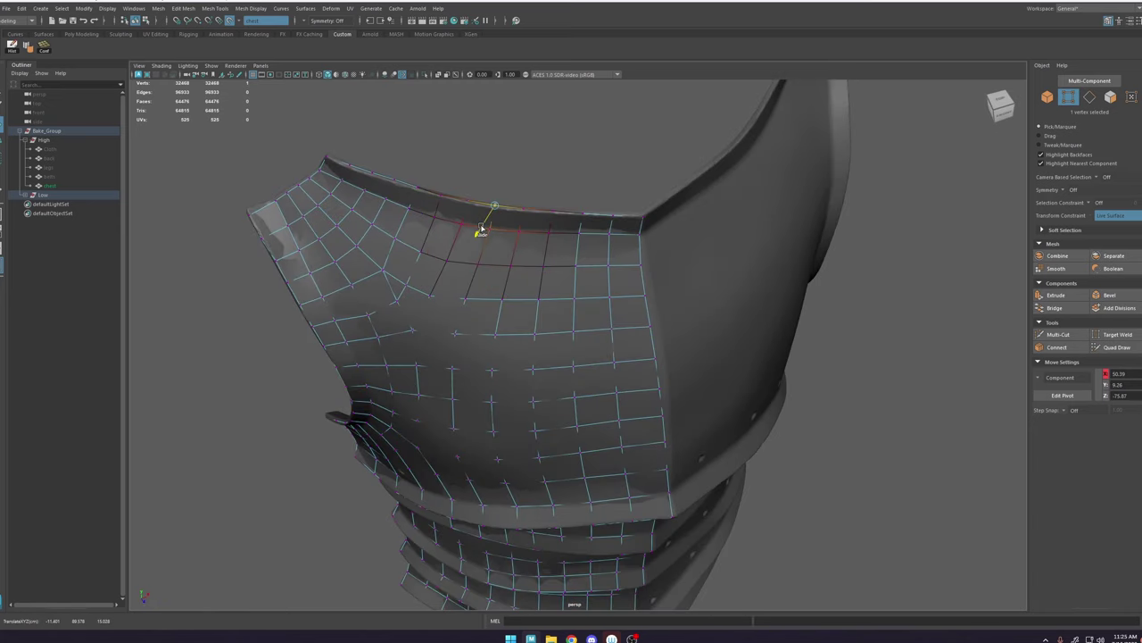
pyautogui.click(579, 214)
pyautogui.click(553, 212)
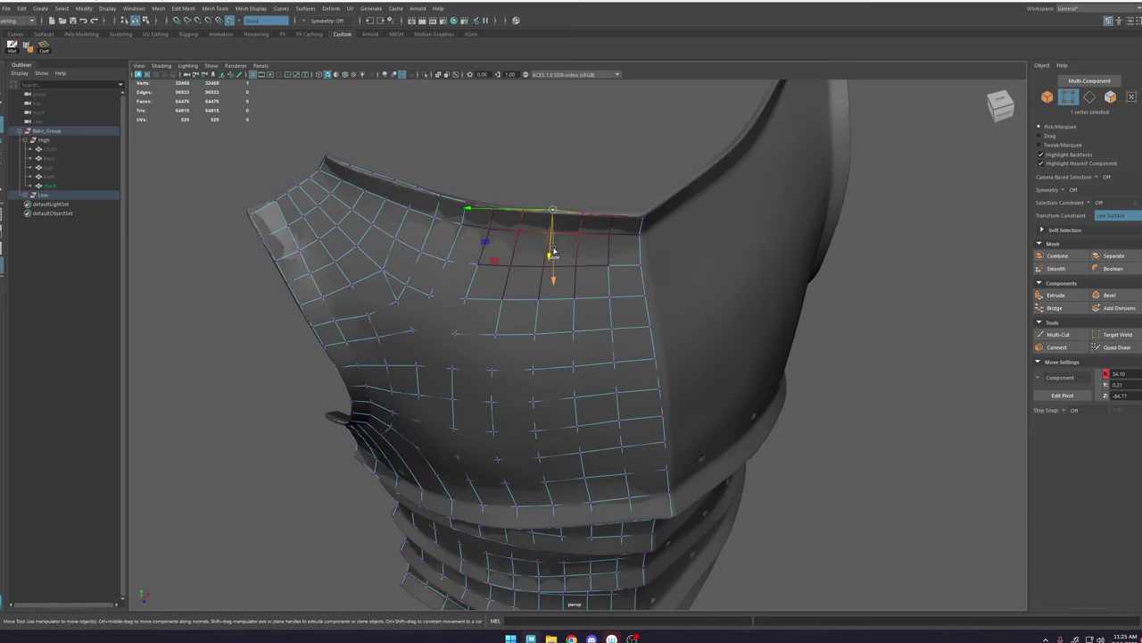
pyautogui.moveTo(554, 252); pyautogui.dragTo(534, 245)
pyautogui.press('b')
# Step: Select the armhole corner and armor-band vertices while orbiting around the rib ridges
pyautogui.click(403, 172)
pyautogui.click(354, 148)
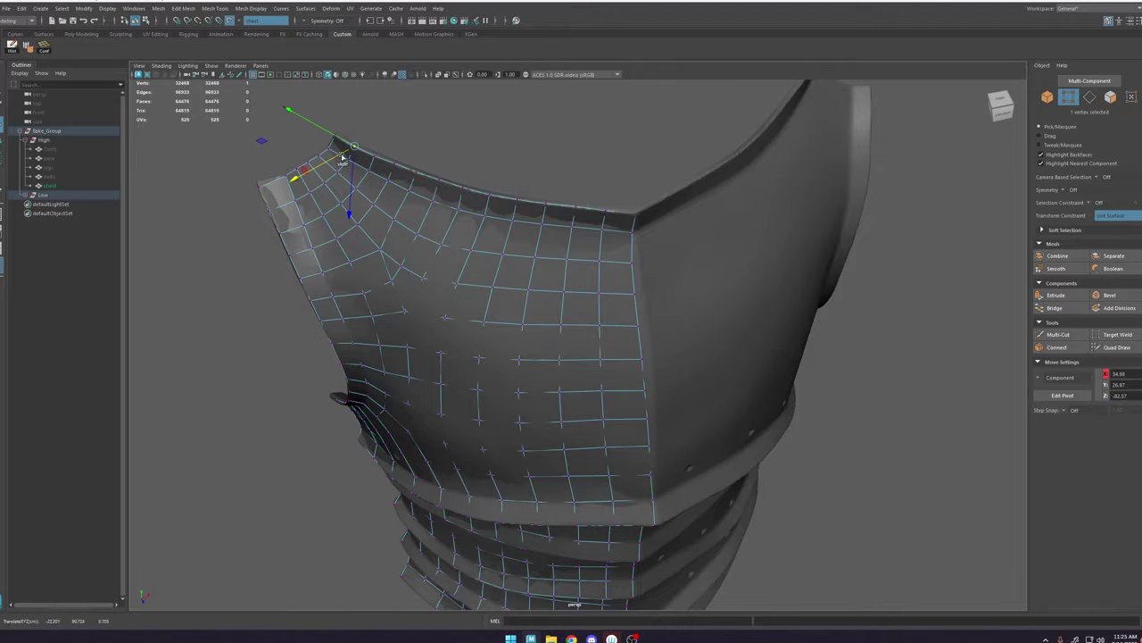
pyautogui.keyDown('alt'); pyautogui.moveTo(343, 159); pyautogui.dragTo(500, 357); pyautogui.keyUp('alt')
pyautogui.click(500, 389)
pyautogui.keyDown('alt'); pyautogui.moveTo(515, 378); pyautogui.dragTo(643, 267, button='right'); pyautogui.keyUp('alt')
pyautogui.click(685, 227)
pyautogui.keyDown('alt'); pyautogui.moveTo(703, 262); pyautogui.dragTo(589, 268); pyautogui.keyUp('alt')
pyautogui.click(585, 292)
pyautogui.click(491, 285)
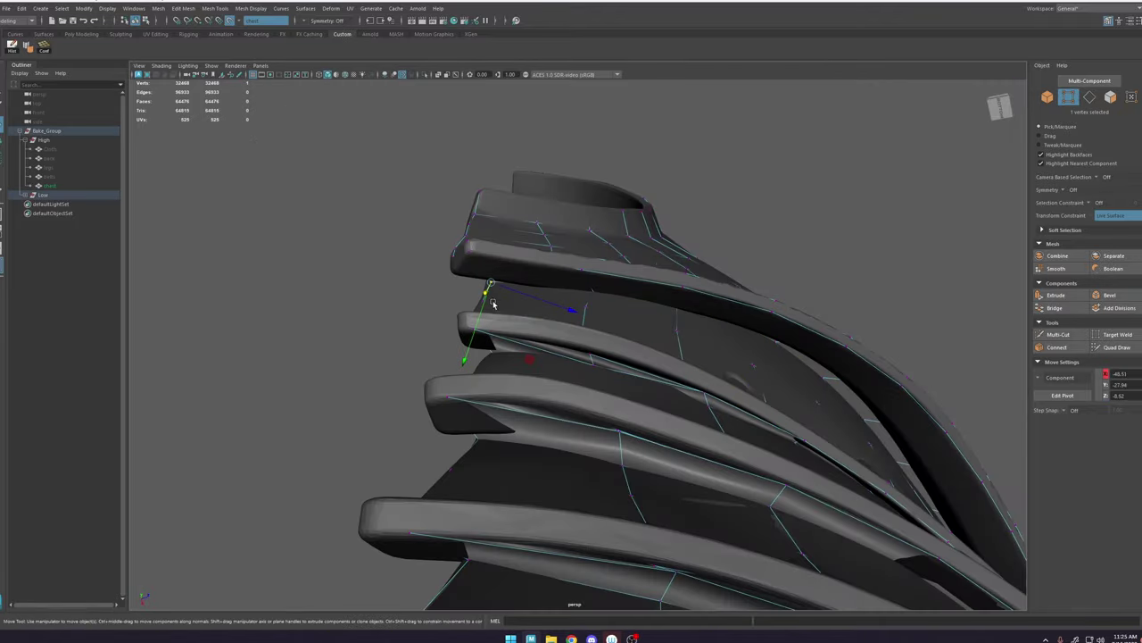
pyautogui.keyDown('alt'); pyautogui.moveTo(492, 304); pyautogui.dragTo(625, 357); pyautogui.keyUp('alt')
pyautogui.click(1115, 347)
# Step: Nudge a band vertex onto its rib ridge
pyautogui.press('w')
pyautogui.moveTo(675, 367); pyautogui.dragTo(642, 378, button='right')
pyautogui.moveTo(642, 377)
pyautogui.keyDown('alt'); pyautogui.mouseDown()
pyautogui.moveTo(624, 385)
pyautogui.moveTo(593, 348)
pyautogui.moveTo(600, 330)
pyautogui.mouseUp(); pyautogui.keyUp('alt')
pyautogui.click(593, 342)
pyautogui.click(1115, 348)
pyautogui.keyDown('alt'); pyautogui.moveTo(898, 390); pyautogui.dragTo(760, 426, button='right'); pyautogui.keyUp('alt')
pyautogui.keyDown('alt'); pyautogui.moveTo(759, 426); pyautogui.dragTo(796, 425); pyautogui.keyUp('alt')
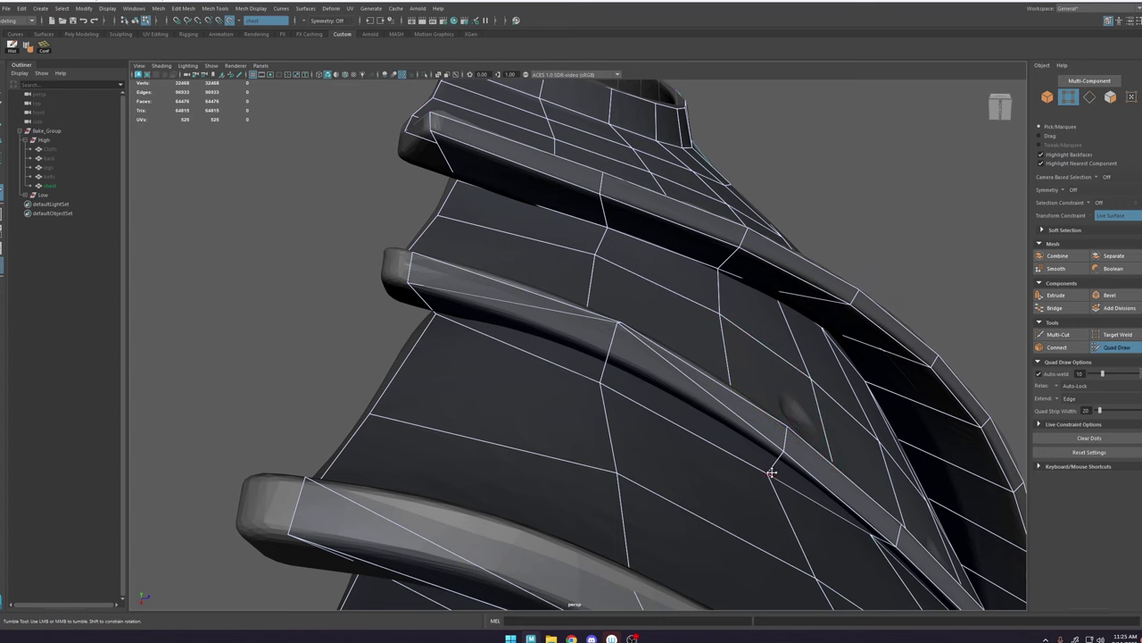
# Step: Frame a single rib-edge vertex and drop it onto the rib edge
pyautogui.press('w')
pyautogui.click(599, 383)
pyautogui.press('f')
pyautogui.keyDown('alt'); pyautogui.moveTo(616, 390); pyautogui.dragTo(597, 346, button='right'); pyautogui.keyUp('alt')
pyautogui.scroll(-8, 589, 343)
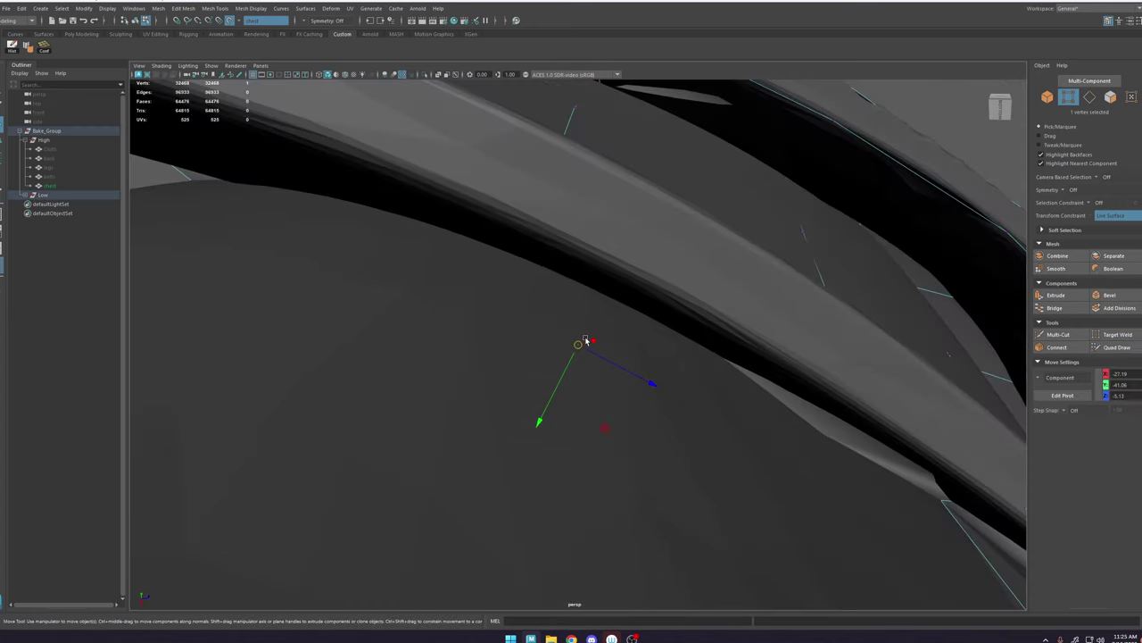
pyautogui.moveTo(581, 341)
pyautogui.keyDown('alt'); pyautogui.mouseDown()
pyautogui.moveTo(593, 321)
pyautogui.moveTo(625, 334)
pyautogui.moveTo(625, 361)
pyautogui.moveTo(574, 301)
pyautogui.moveTo(593, 309)
pyautogui.moveTo(589, 347)
pyautogui.moveTo(535, 350)
pyautogui.moveTo(539, 331)
pyautogui.moveTo(529, 347)
pyautogui.moveTo(570, 357)
pyautogui.mouseUp(); pyautogui.keyUp('alt')
pyautogui.click(1116, 348)
# Step: Slide the remaining ridge vertices along the ribs so they sit on the ridge edges
pyautogui.press('w')
pyautogui.click(612, 317)
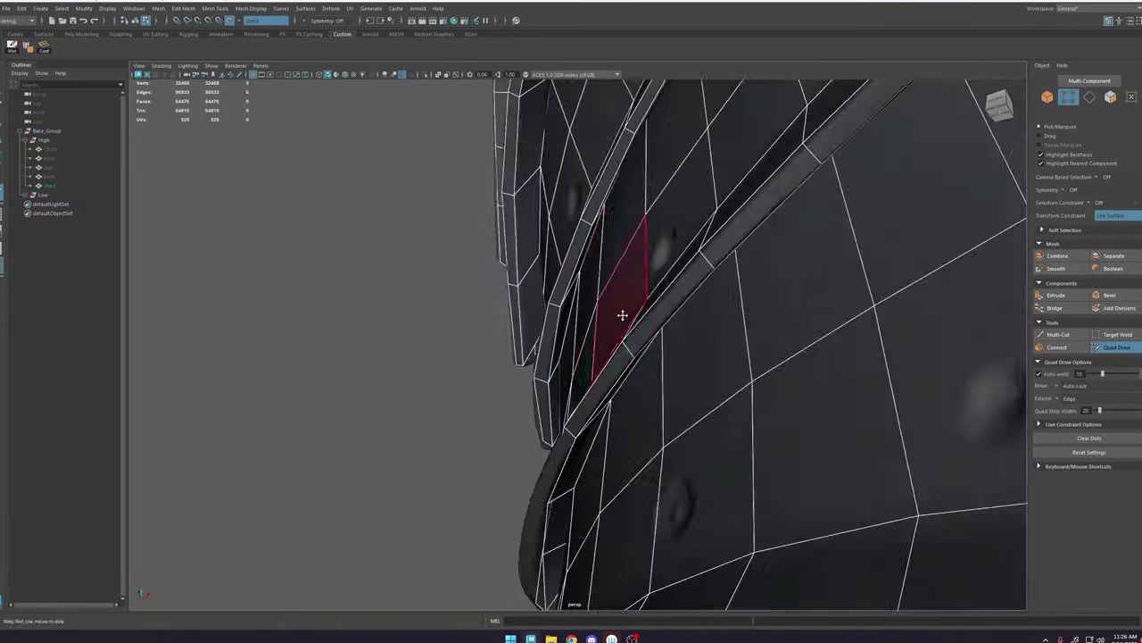
pyautogui.keyDown('alt'); pyautogui.moveTo(620, 311); pyautogui.dragTo(703, 460); pyautogui.keyUp('alt')
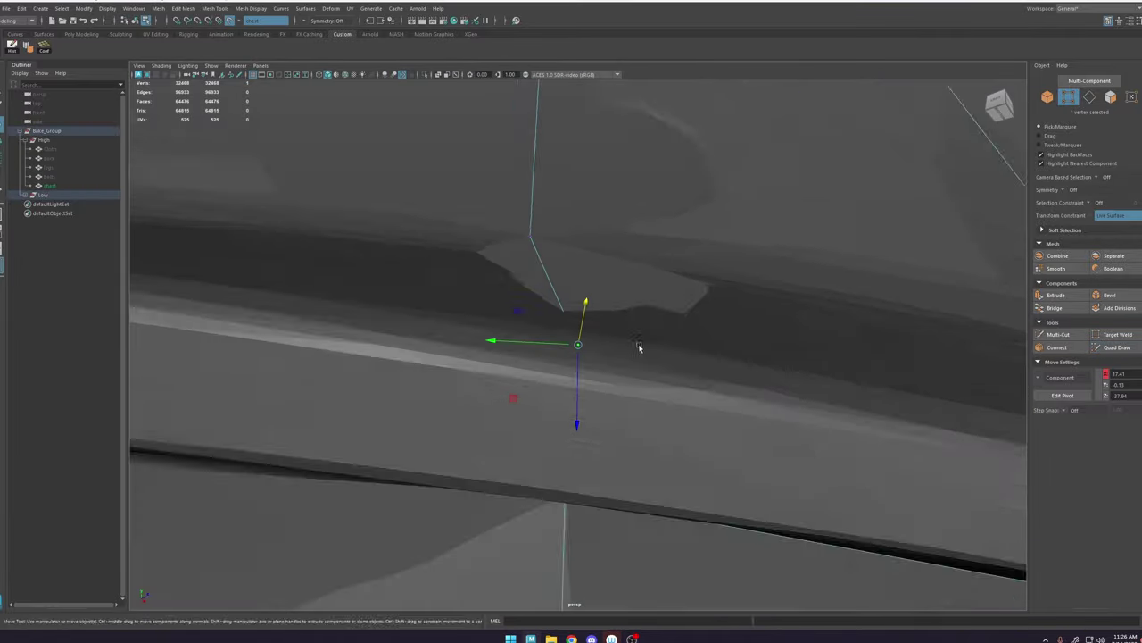
pyautogui.moveTo(637, 347)
pyautogui.keyDown('alt'); pyautogui.mouseDown()
pyautogui.moveTo(482, 384)
pyautogui.moveTo(476, 371)
pyautogui.mouseUp(); pyautogui.keyUp('alt')
pyautogui.click(1117, 352)
pyautogui.moveTo(600, 299)
pyautogui.keyDown('alt'); pyautogui.mouseDown()
pyautogui.moveTo(643, 308)
pyautogui.moveTo(575, 384)
pyautogui.moveTo(615, 384)
pyautogui.mouseUp(); pyautogui.keyUp('alt')
pyautogui.press('w')
pyautogui.click(555, 387)
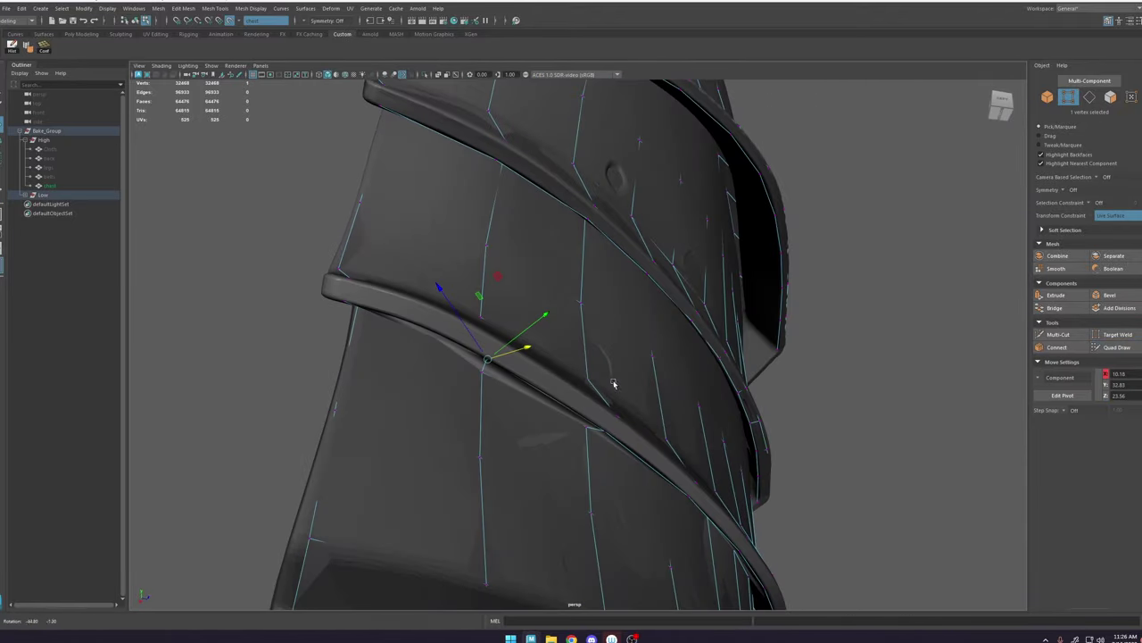
pyautogui.moveTo(528, 347)
pyautogui.mouseDown()
pyautogui.moveTo(541, 349)
pyautogui.moveTo(498, 352)
pyautogui.moveTo(551, 357)
pyautogui.mouseUp()
pyautogui.click(1124, 351)
pyautogui.scroll(-3, 502, 352)
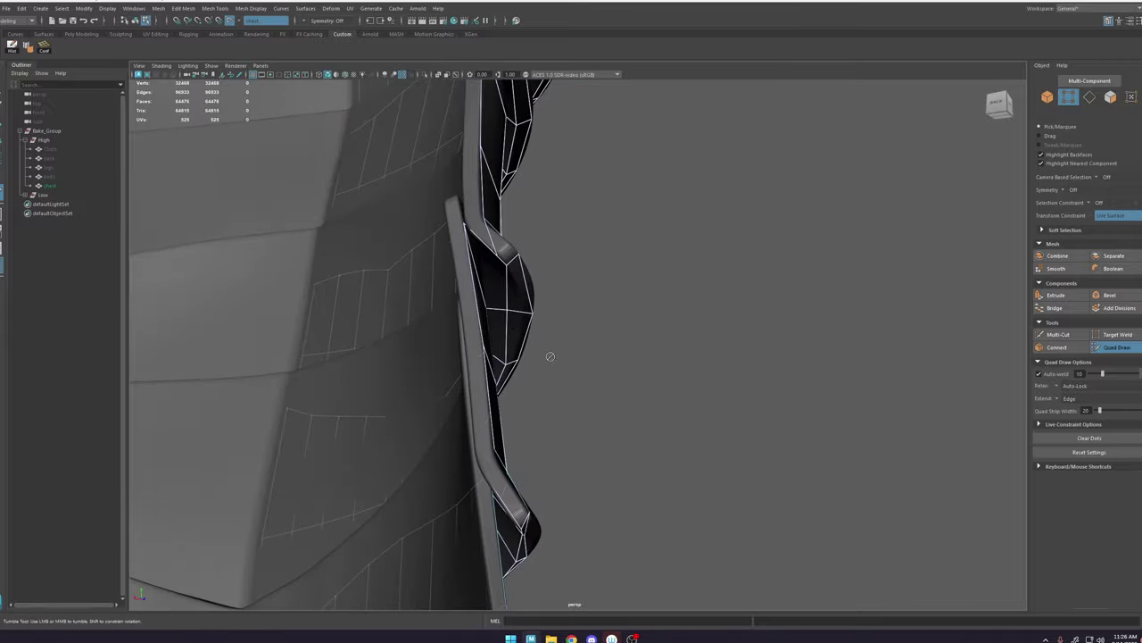
# Step: Move the top vertices onto the plate edge near the clamp
pyautogui.scroll(3, 546, 353)
pyautogui.moveTo(483, 298); pyautogui.dragTo(446, 178)
pyautogui.keyDown('alt'); pyautogui.moveTo(455, 183); pyautogui.dragTo(372, 275); pyautogui.keyUp('alt')
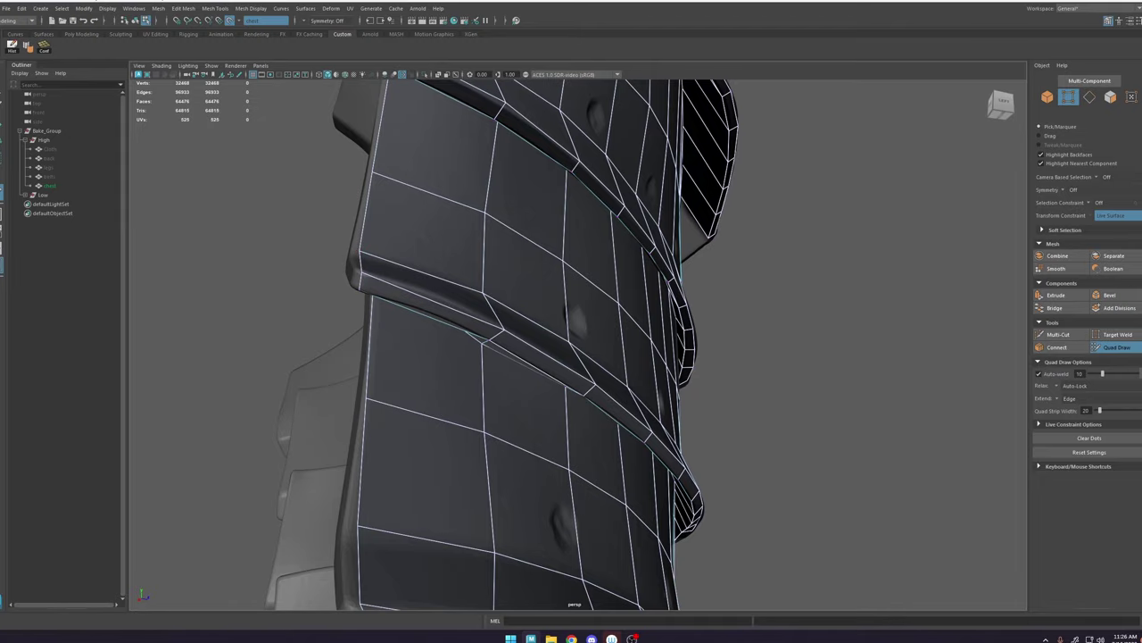
# Step: From below, pull the vertices under the ribs up onto the rib edges
pyautogui.keyDown('alt'); pyautogui.moveTo(544, 369); pyautogui.dragTo(521, 329); pyautogui.keyUp('alt')
pyautogui.keyDown('alt'); pyautogui.moveTo(521, 329); pyautogui.dragTo(468, 428, button='right'); pyautogui.keyUp('alt')
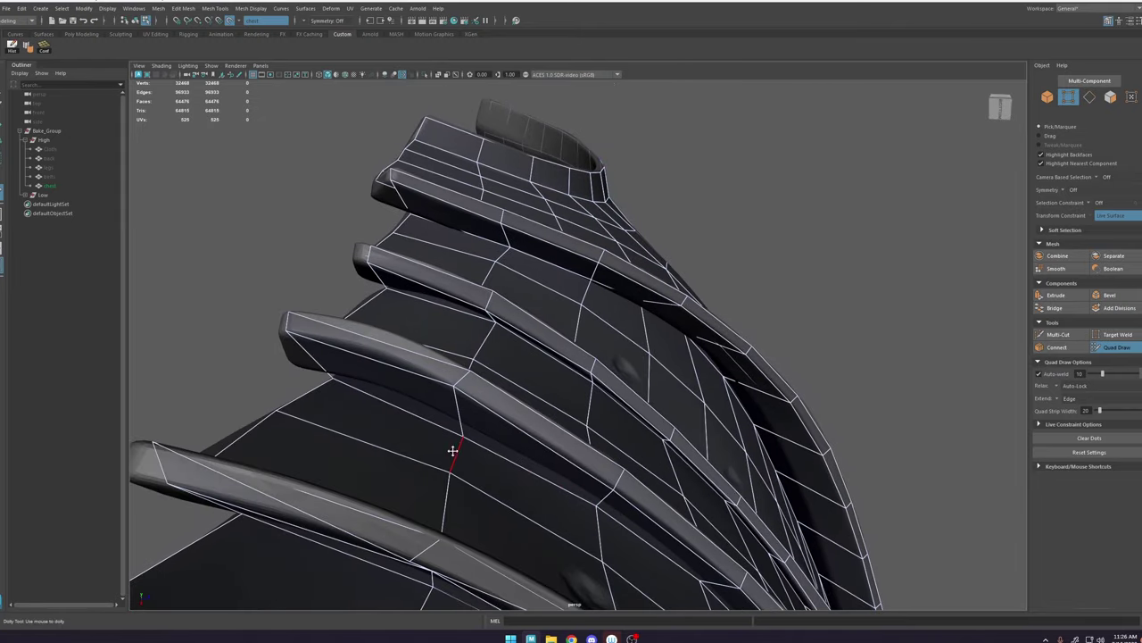
pyautogui.moveTo(455, 449)
pyautogui.mouseDown()
pyautogui.moveTo(455, 424)
pyautogui.moveTo(443, 492)
pyautogui.mouseUp()
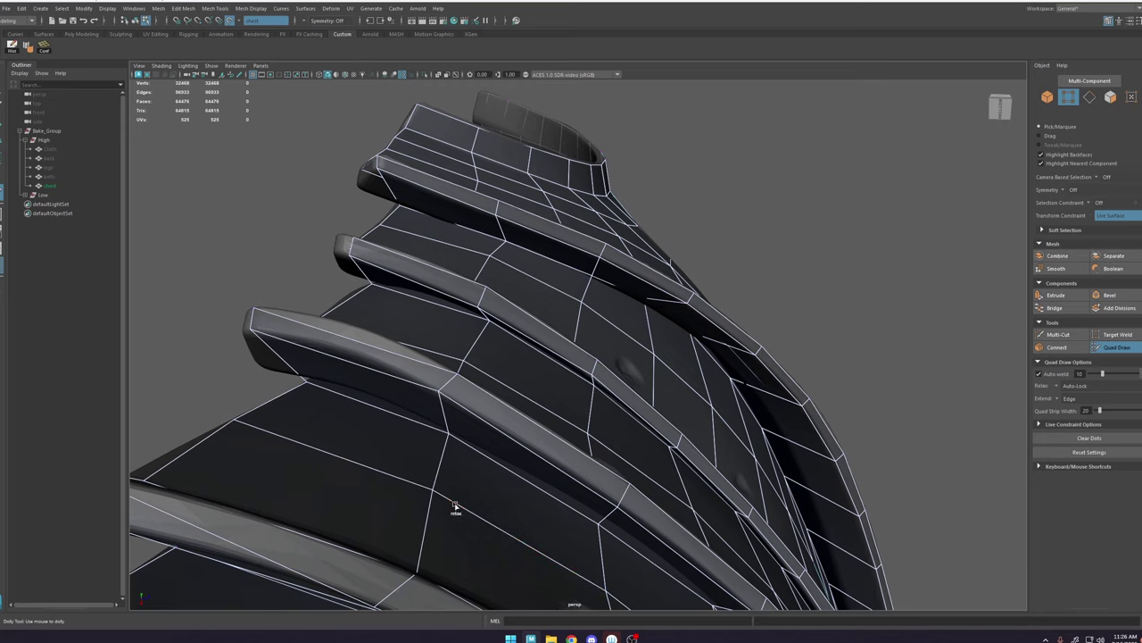
pyautogui.moveTo(601, 526)
pyautogui.mouseDown()
pyautogui.moveTo(586, 421)
pyautogui.moveTo(601, 388)
pyautogui.moveTo(586, 327)
pyautogui.mouseUp()
pyautogui.keyDown('alt'); pyautogui.moveTo(587, 326); pyautogui.dragTo(491, 318, button='right'); pyautogui.keyUp('alt')
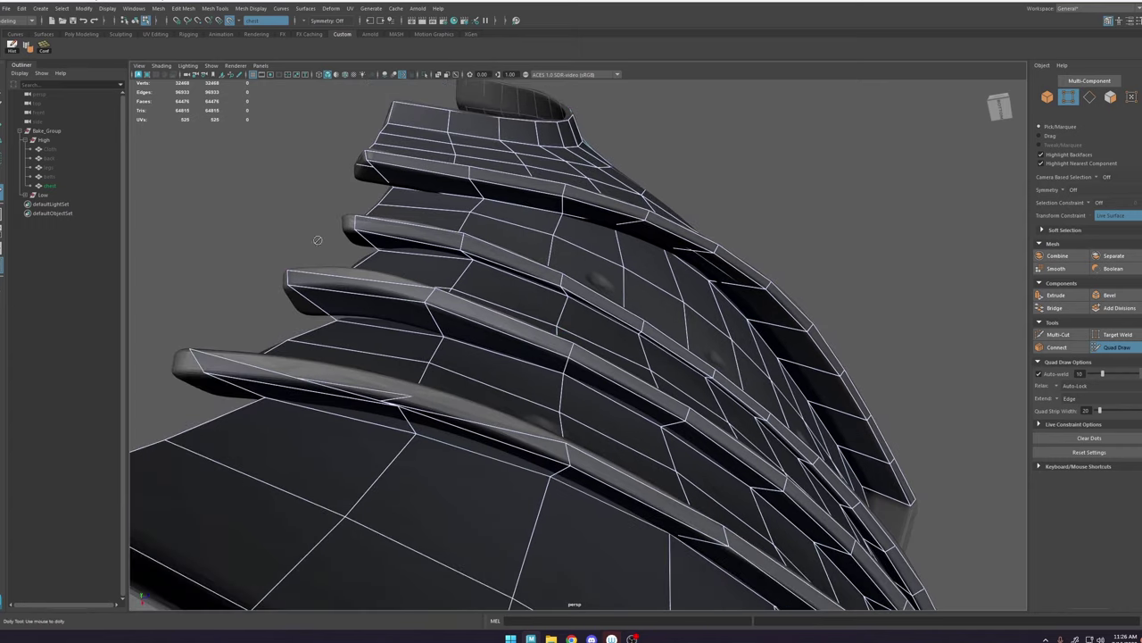
pyautogui.click(5, 8)
pyautogui.moveTo(27, 12)
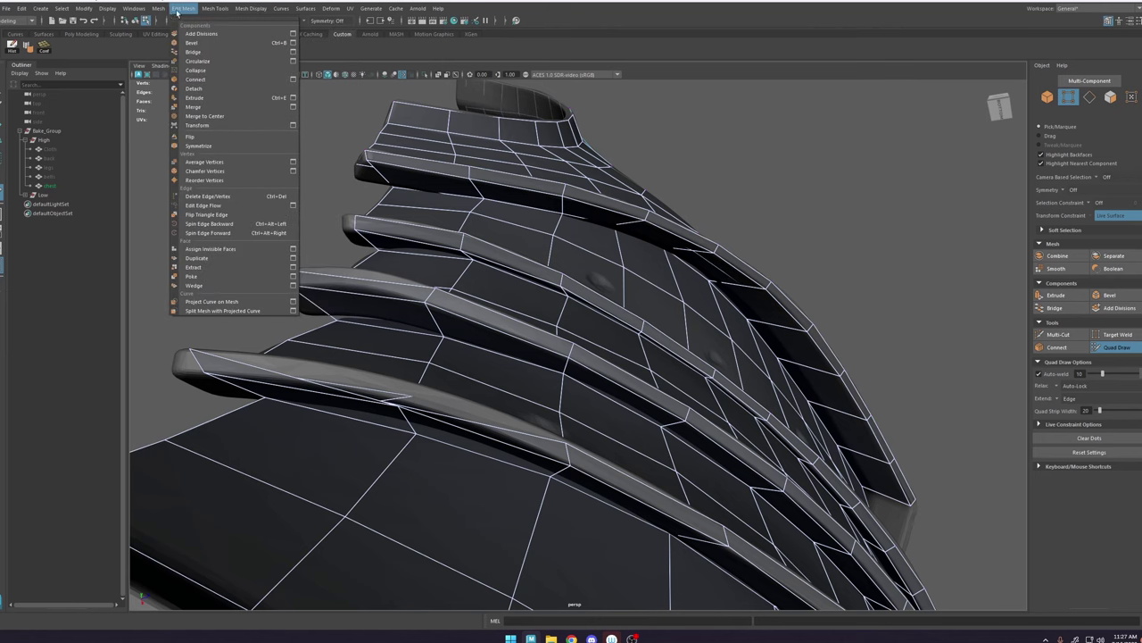
# Step: In Preferences > Files/Projects, enable AutoSave and set its destination to a named folder
pyautogui.moveTo(139, 11)
pyautogui.moveTo(171, 110)
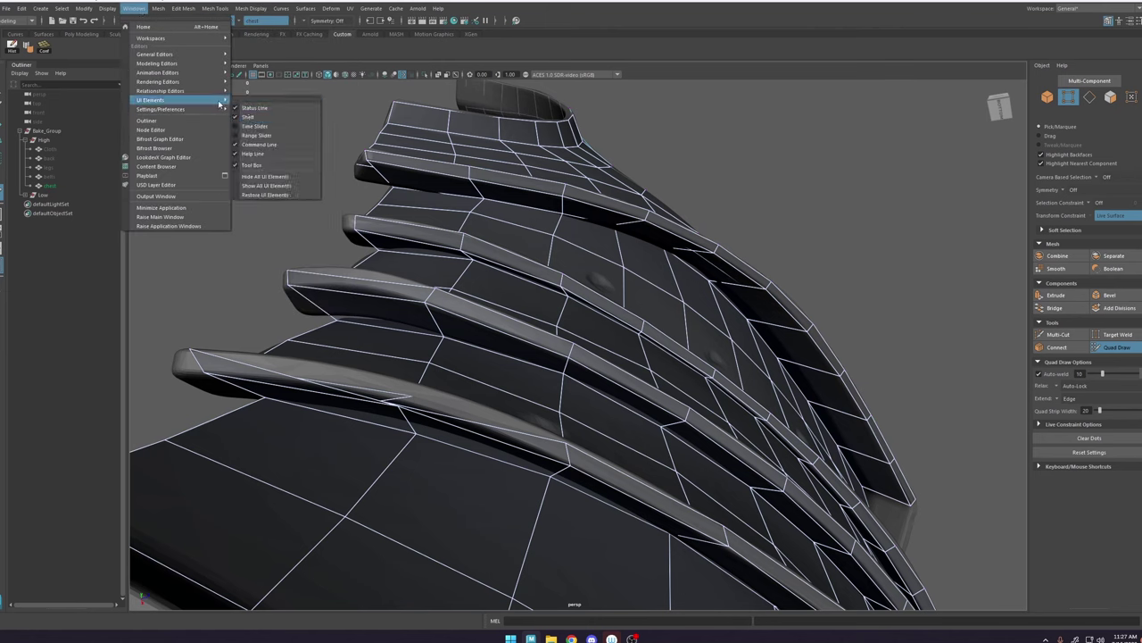
pyautogui.click(255, 110)
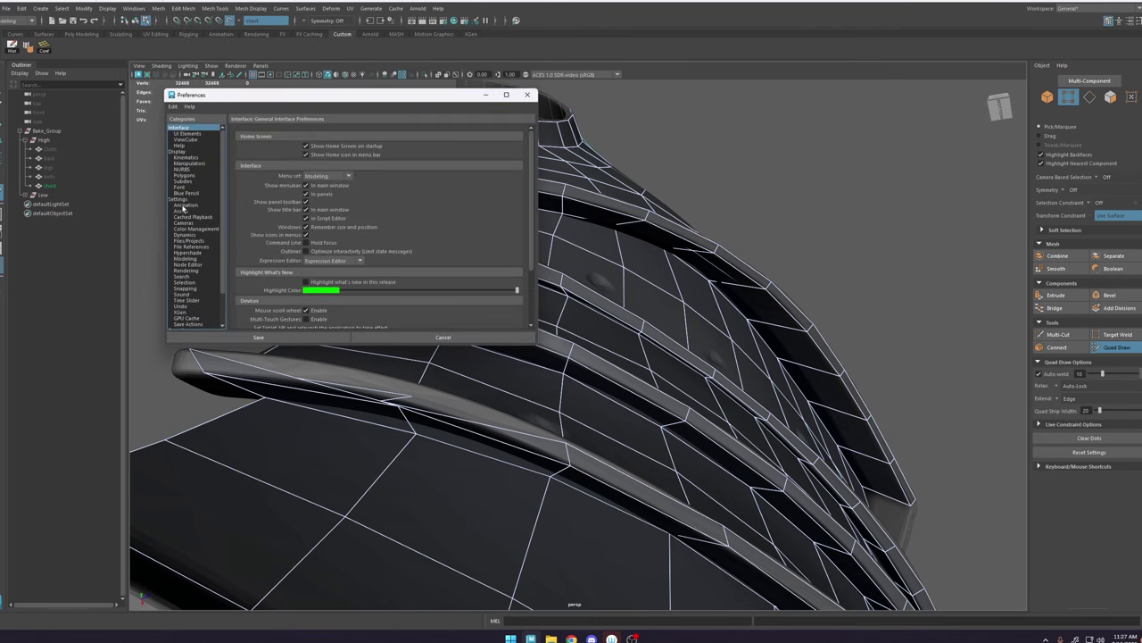
pyautogui.scroll(-2, 191, 192)
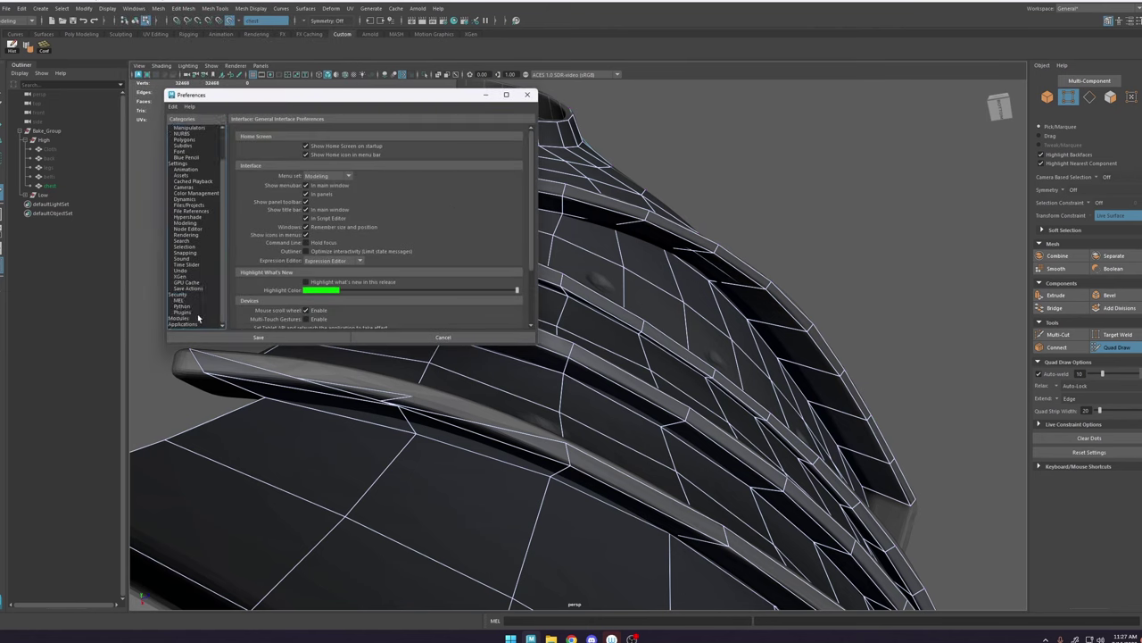
pyautogui.click(190, 206)
pyautogui.scroll(-1, 327, 216)
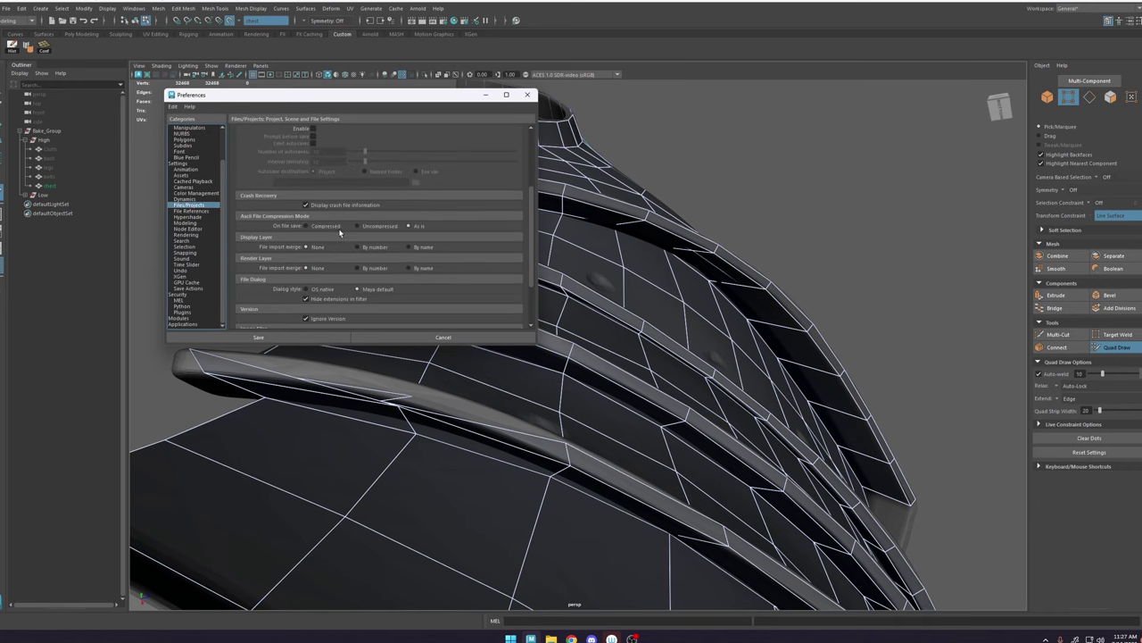
pyautogui.click(312, 212)
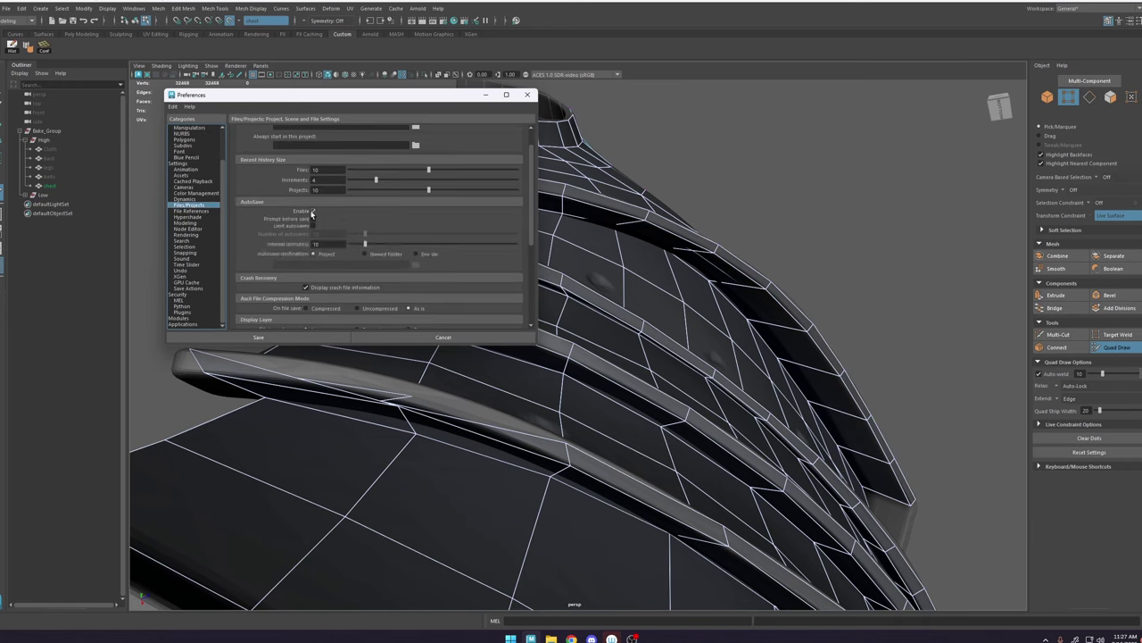
pyautogui.click(374, 255)
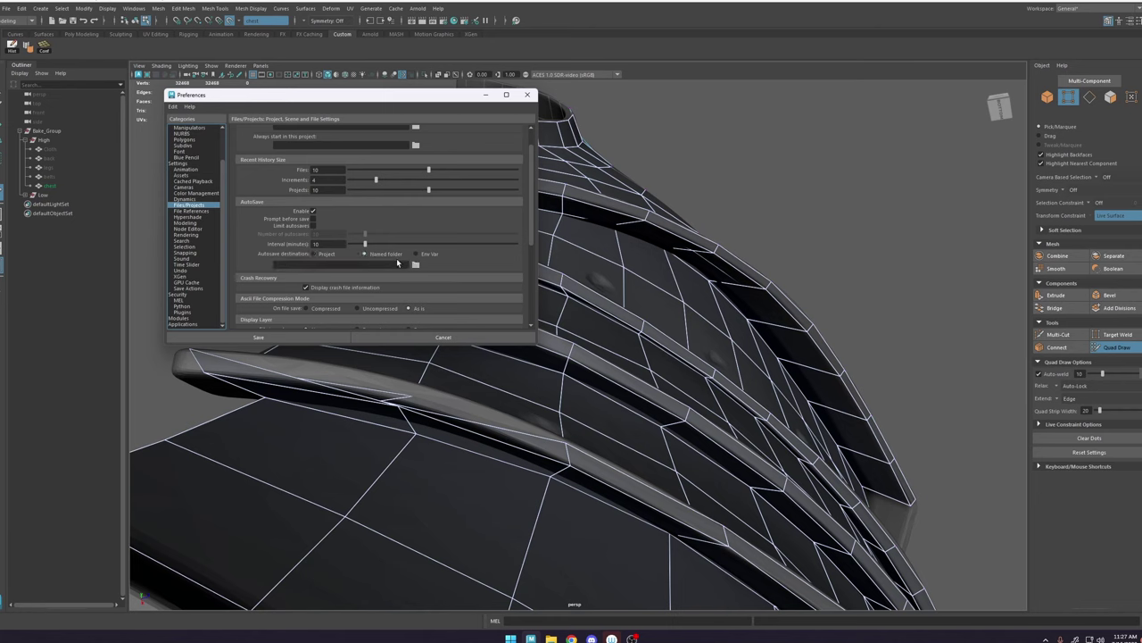
# Step: Browse to D:\Auto\Maya as the autosave folder and save the preferences
pyautogui.click(415, 266)
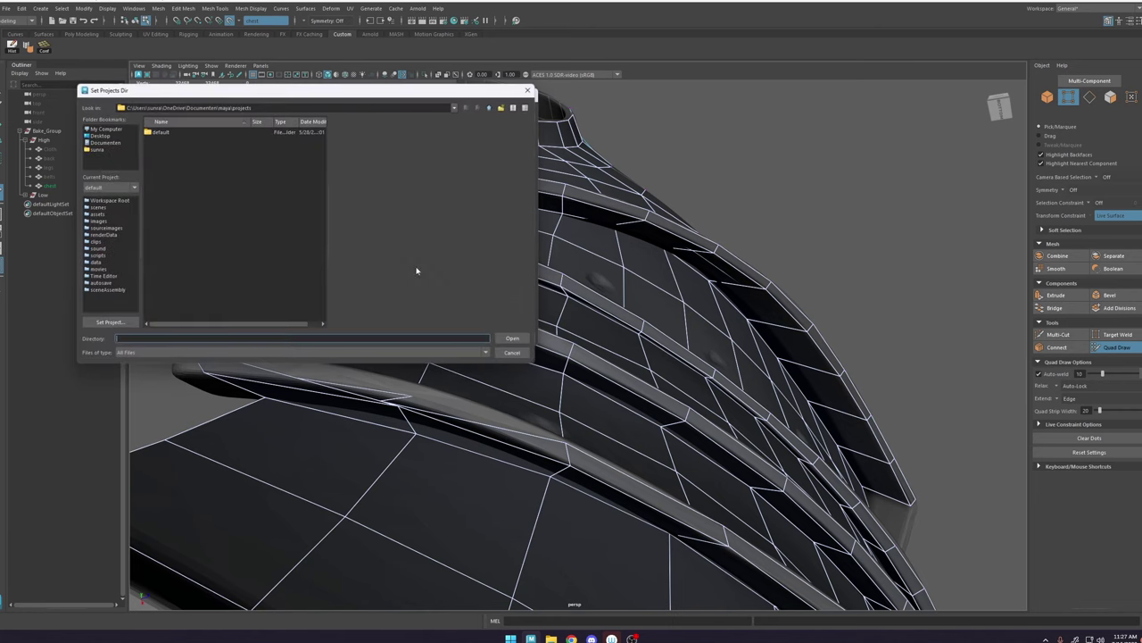
pyautogui.click(105, 129)
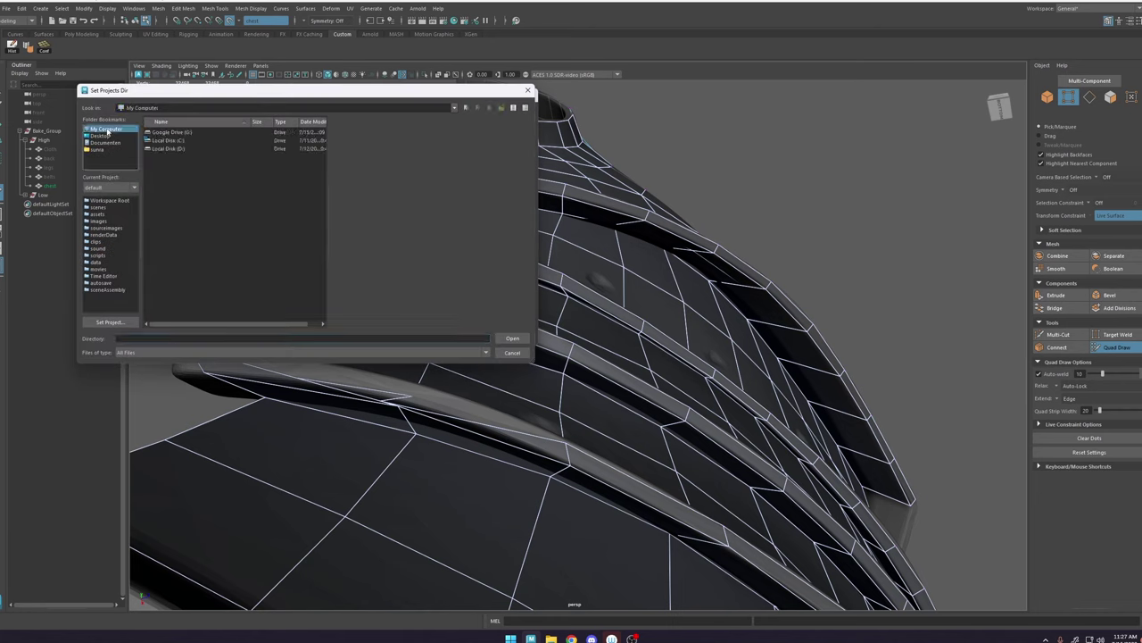
pyautogui.doubleClick(173, 149)
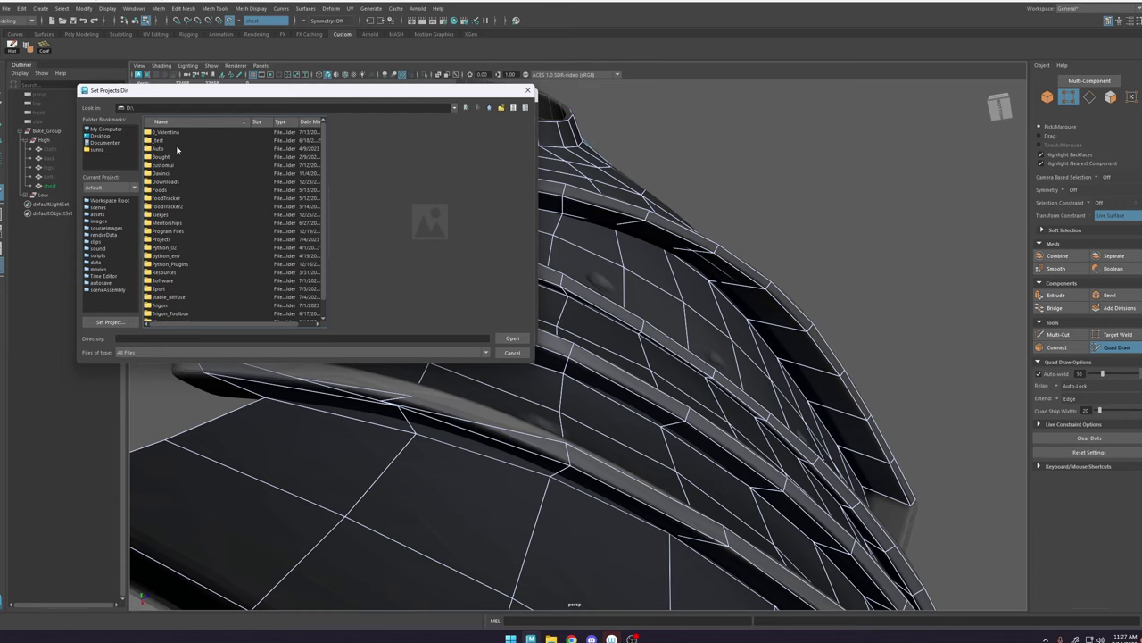
pyautogui.click(165, 148)
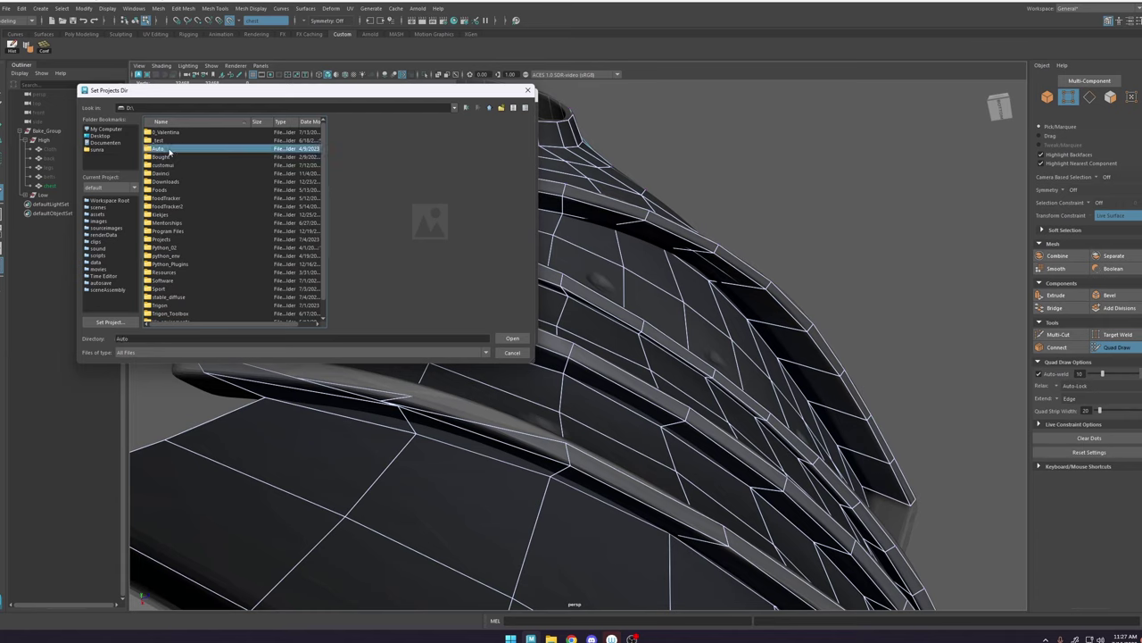
pyautogui.doubleClick(169, 150)
pyautogui.doubleClick(160, 133)
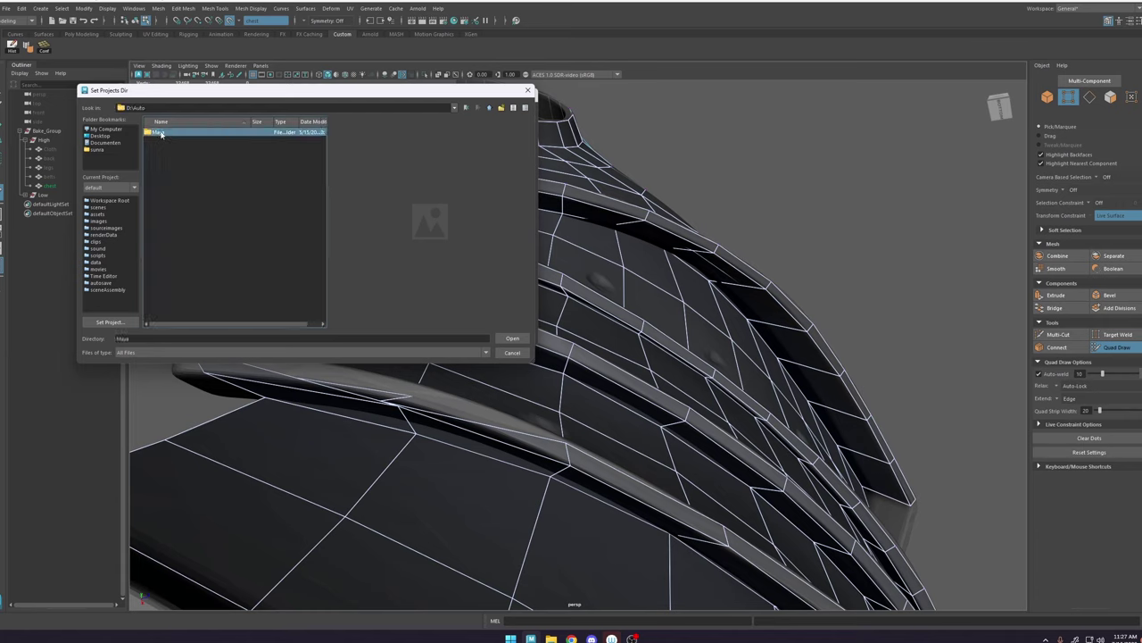
pyautogui.click(507, 338)
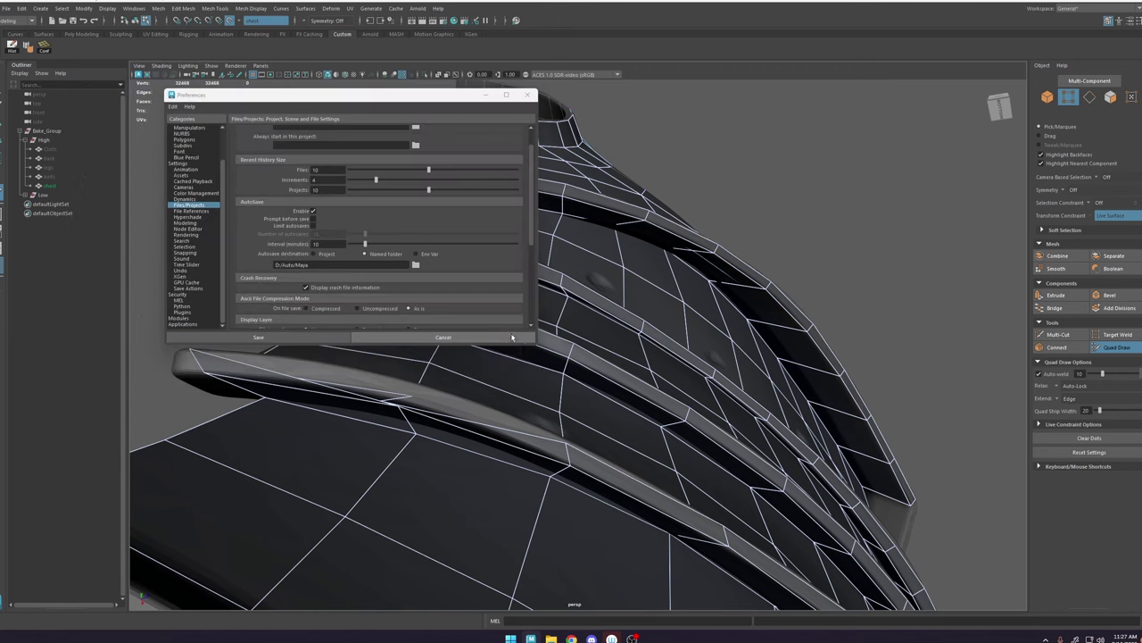
pyautogui.click(325, 339)
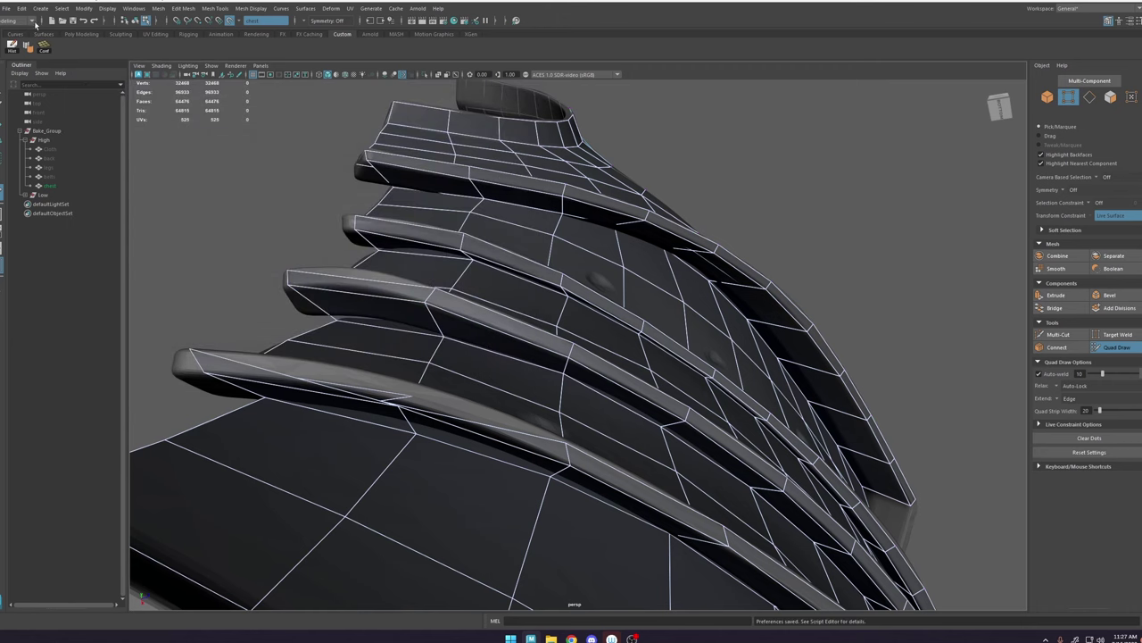
pyautogui.click(6, 8)
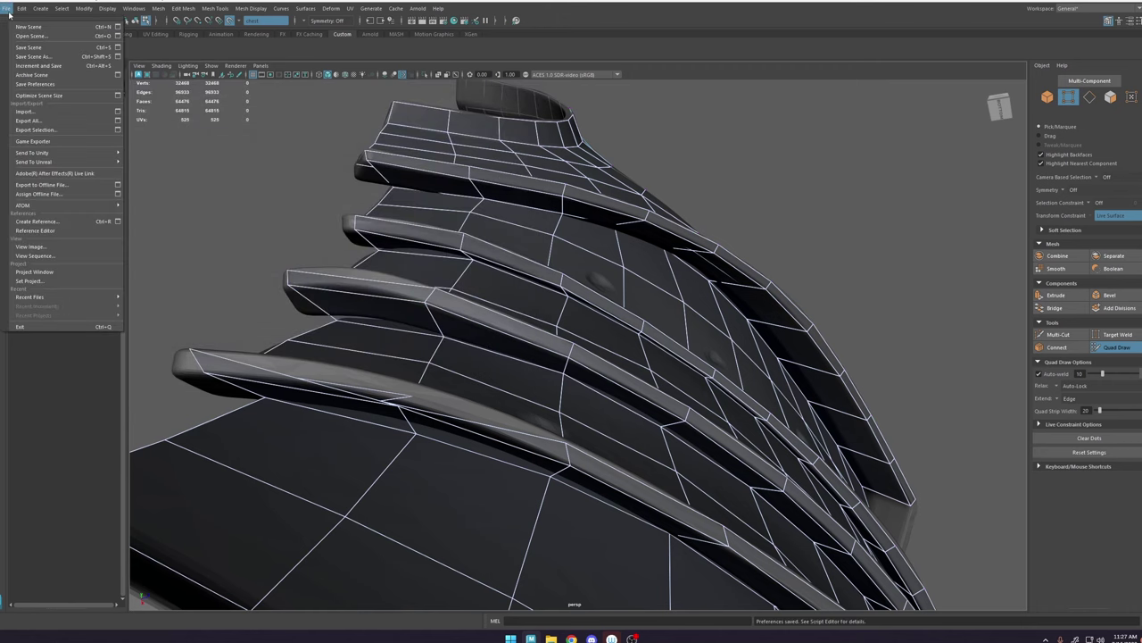
# Step: With the Move Tool, slide one vertex on the lowest rib up along the rib edge
pyautogui.click(56, 87)
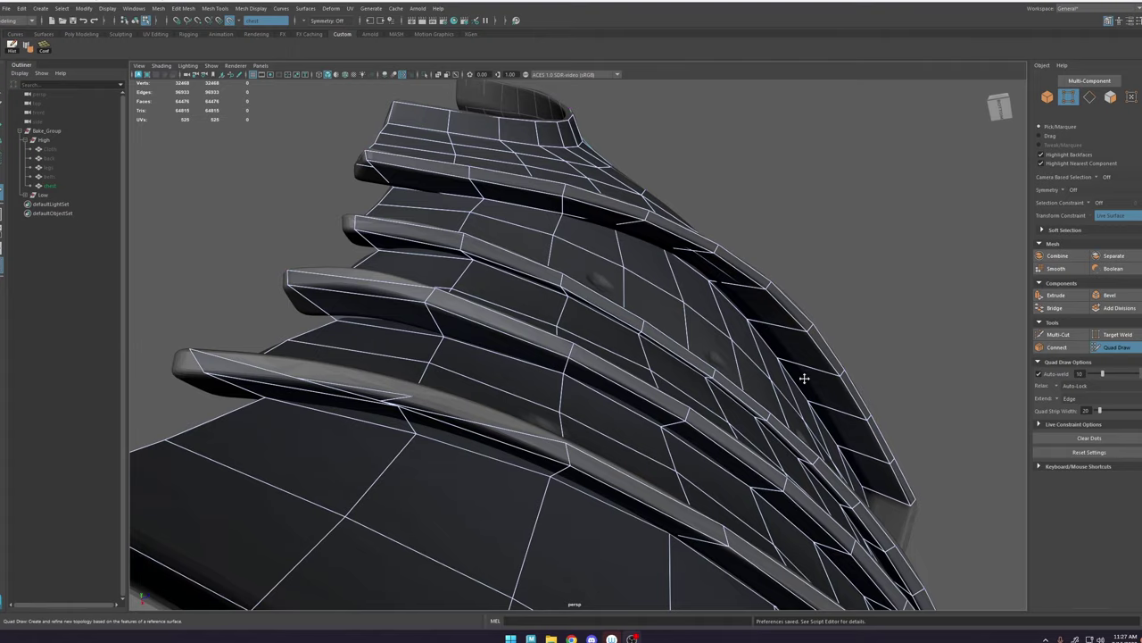
pyautogui.keyDown('alt'); pyautogui.moveTo(708, 386); pyautogui.dragTo(663, 327, button='right'); pyautogui.keyUp('alt')
pyautogui.keyDown('alt'); pyautogui.moveTo(663, 327); pyautogui.dragTo(607, 283); pyautogui.keyUp('alt')
pyautogui.keyDown('alt'); pyautogui.moveTo(607, 283); pyautogui.dragTo(723, 358, button='right'); pyautogui.keyUp('alt')
pyautogui.keyDown('alt'); pyautogui.moveTo(723, 357); pyautogui.dragTo(692, 371); pyautogui.keyUp('alt')
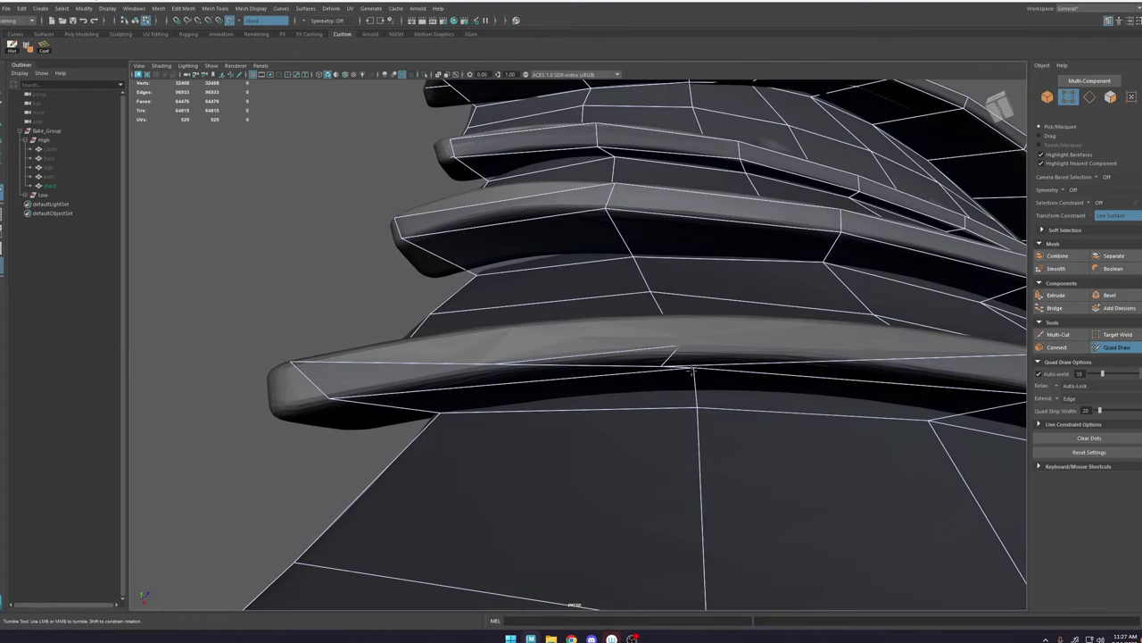
pyautogui.press('w')
pyautogui.click(663, 367)
pyautogui.press('f')
pyautogui.keyDown('alt'); pyautogui.moveTo(670, 375); pyautogui.dragTo(576, 327, button='right'); pyautogui.keyUp('alt')
pyautogui.moveTo(575, 326)
pyautogui.keyDown('alt'); pyautogui.mouseDown()
pyautogui.moveTo(586, 346)
pyautogui.moveTo(523, 285)
pyautogui.mouseUp(); pyautogui.keyUp('alt')
pyautogui.keyDown('alt'); pyautogui.moveTo(523, 285); pyautogui.dragTo(511, 275, button='right'); pyautogui.keyUp('alt')
pyautogui.moveTo(553, 332); pyautogui.dragTo(497, 269)
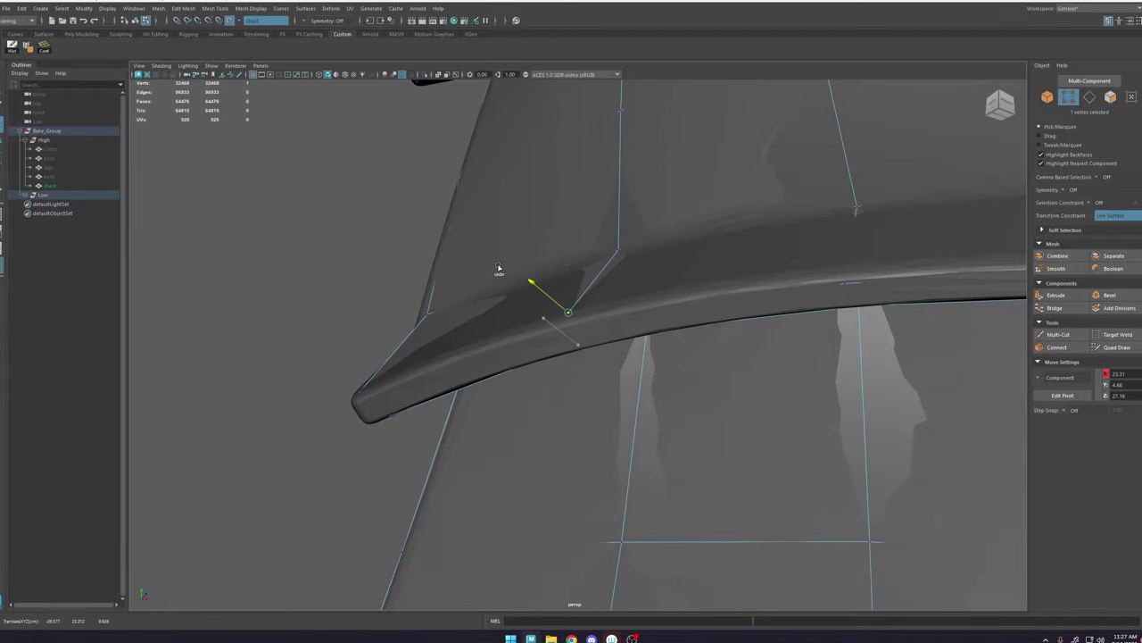
# Step: Back in Quad Draw, lift three more rib vertices up onto the rib's lower edge
pyautogui.click(1115, 346)
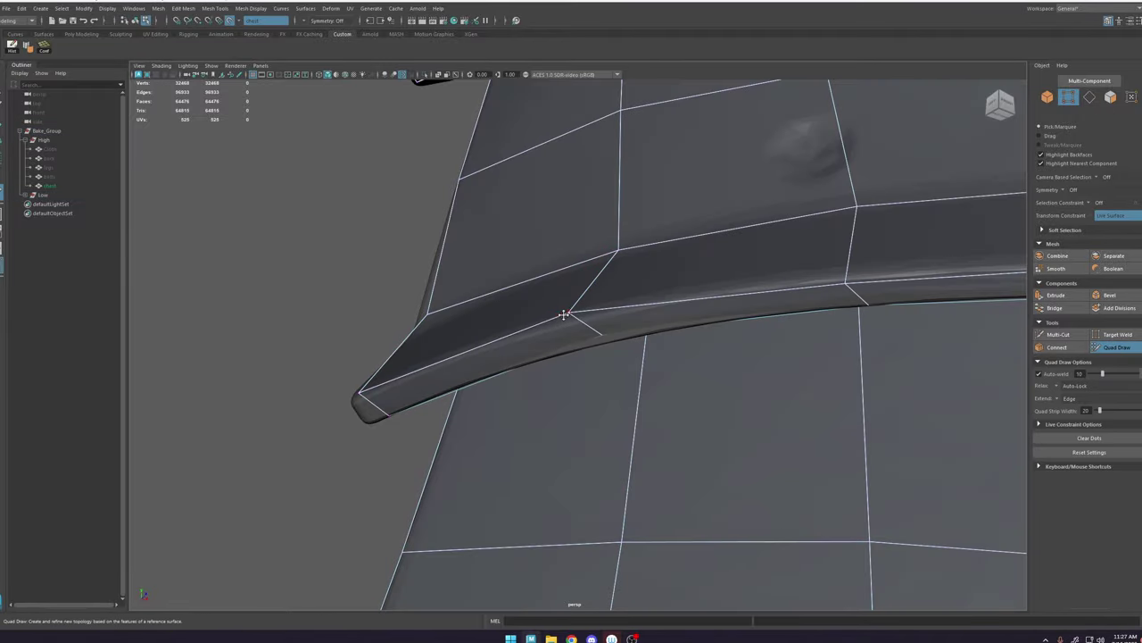
pyautogui.keyDown('alt'); pyautogui.moveTo(589, 290); pyautogui.dragTo(632, 164, button='right'); pyautogui.keyUp('alt')
pyautogui.moveTo(632, 163)
pyautogui.keyDown('alt'); pyautogui.mouseDown()
pyautogui.moveTo(645, 260)
pyautogui.moveTo(621, 169)
pyautogui.mouseUp(); pyautogui.keyUp('alt')
pyautogui.keyDown('alt'); pyautogui.moveTo(621, 196); pyautogui.dragTo(646, 253, button='right'); pyautogui.keyUp('alt')
pyautogui.moveTo(593, 348); pyautogui.dragTo(590, 339)
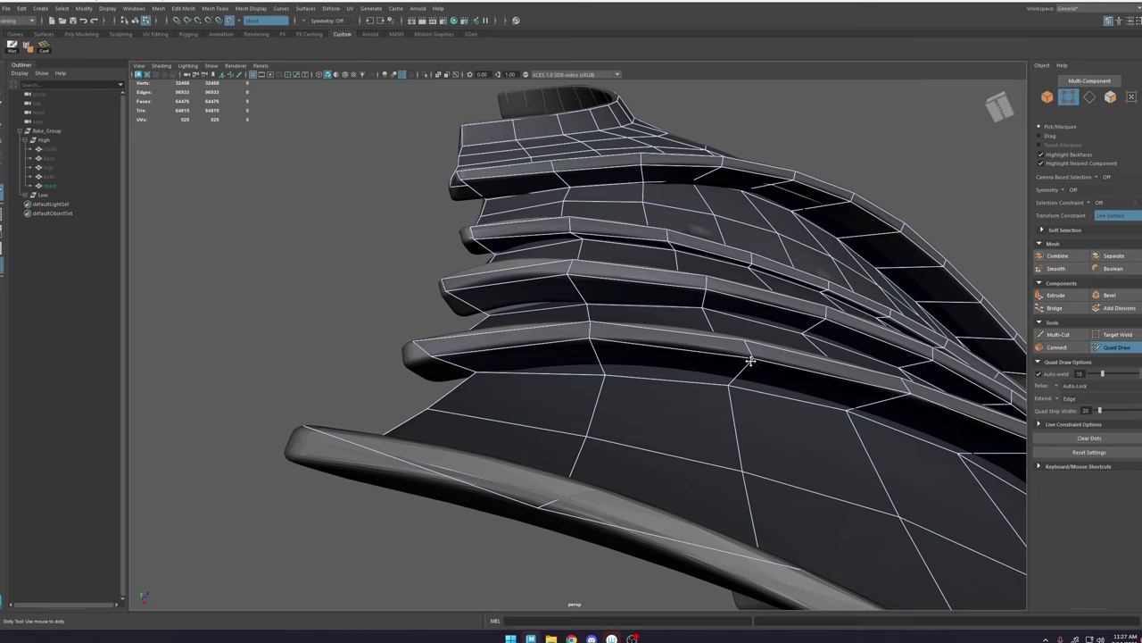
pyautogui.moveTo(728, 387); pyautogui.dragTo(730, 381)
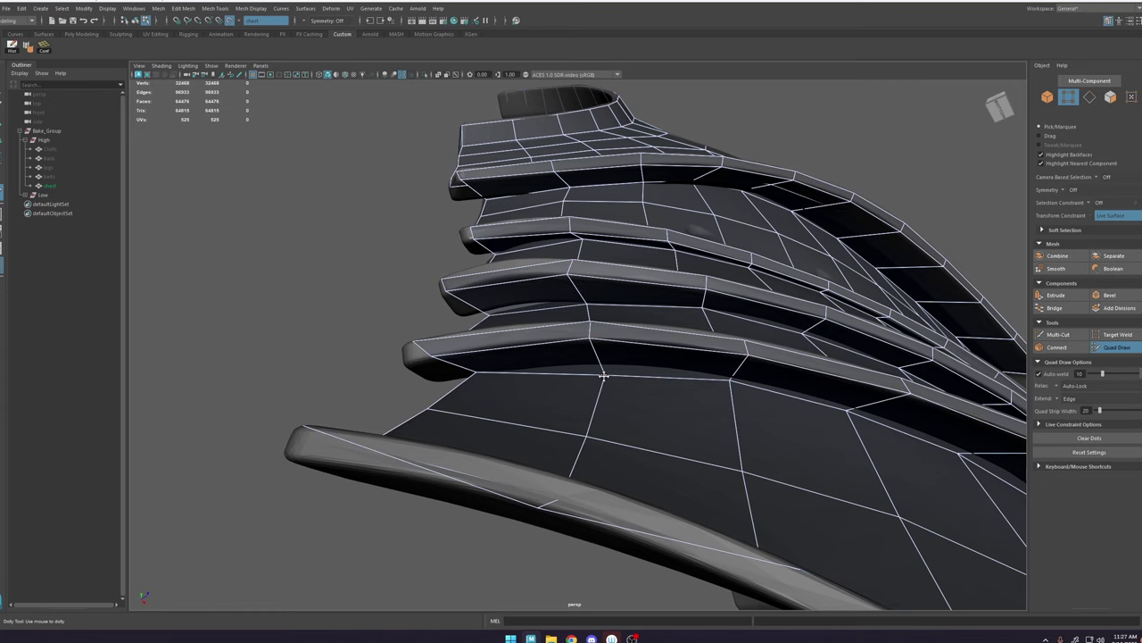
pyautogui.moveTo(605, 375); pyautogui.dragTo(603, 367)
# Step: Save the scene as Low.mb with Files of type set to Maya Binary
pyautogui.click(8, 8)
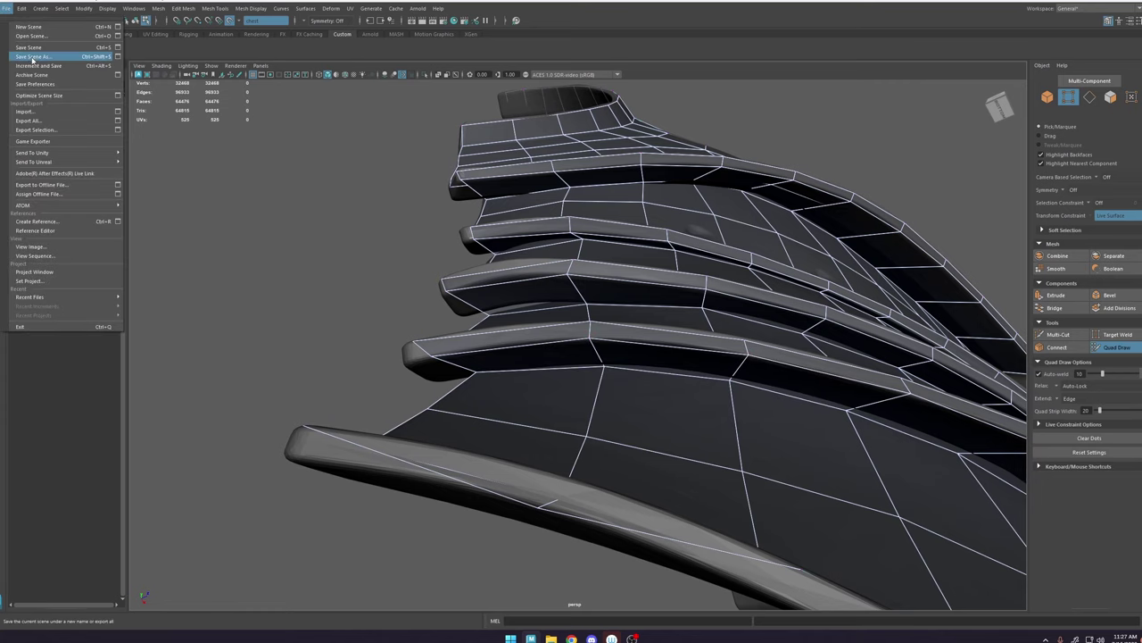
pyautogui.click(34, 56)
pyautogui.click(270, 354)
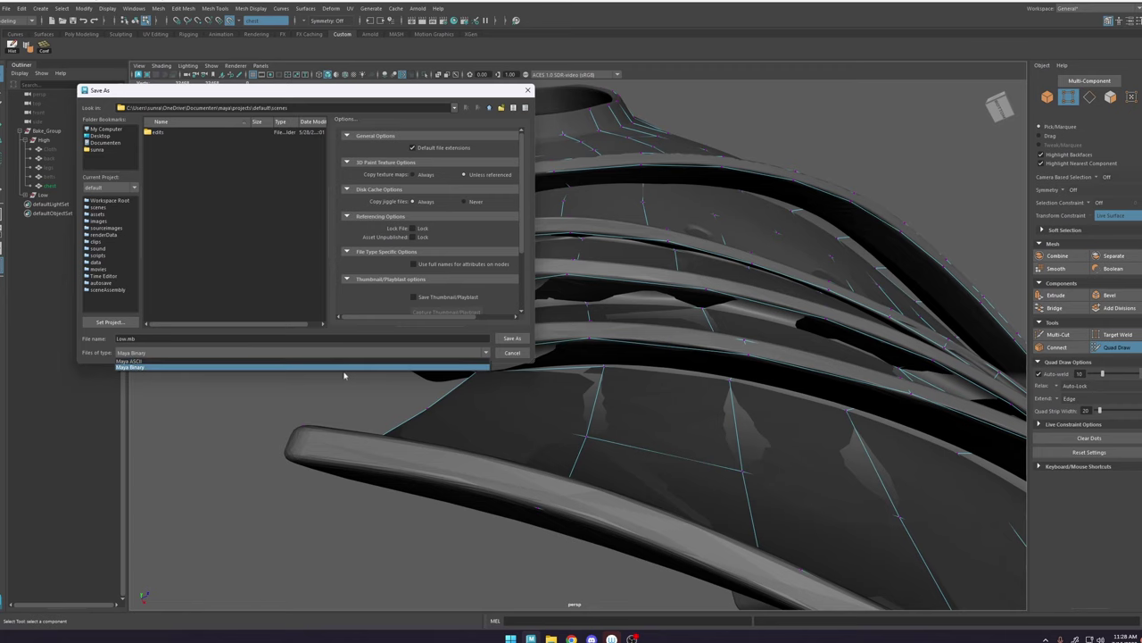
pyautogui.click(345, 369)
pyautogui.click(524, 356)
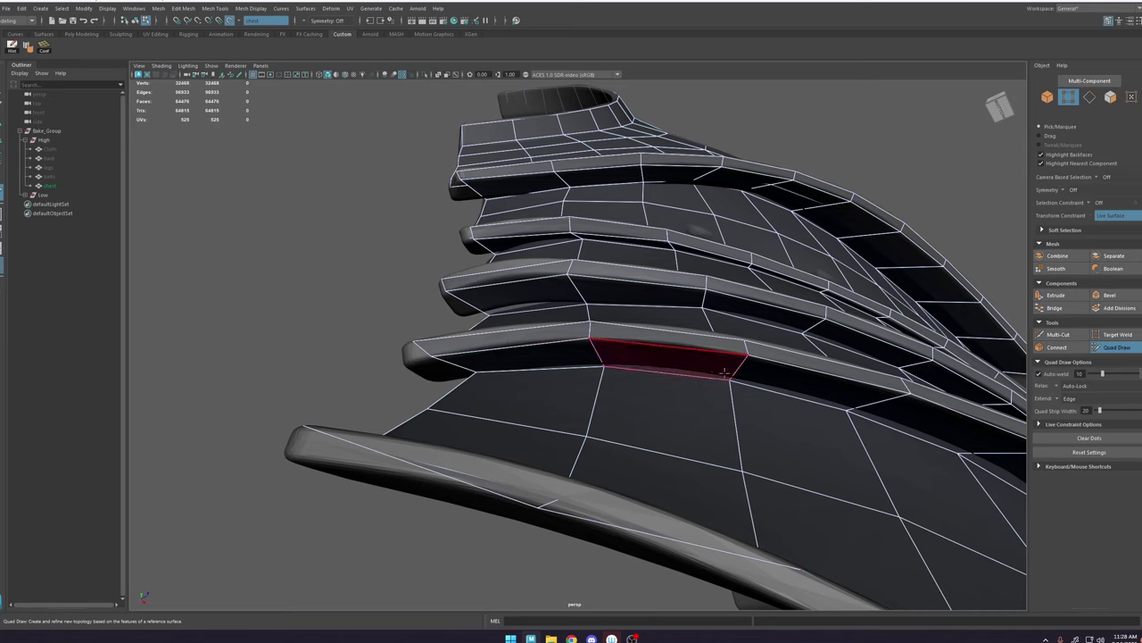
# Step: Nudge two vertices up along the lowest rib
pyautogui.keyDown('alt'); pyautogui.moveTo(500, 350); pyautogui.dragTo(647, 355, button='right'); pyautogui.keyUp('alt')
pyautogui.moveTo(654, 355); pyautogui.dragTo(655, 352)
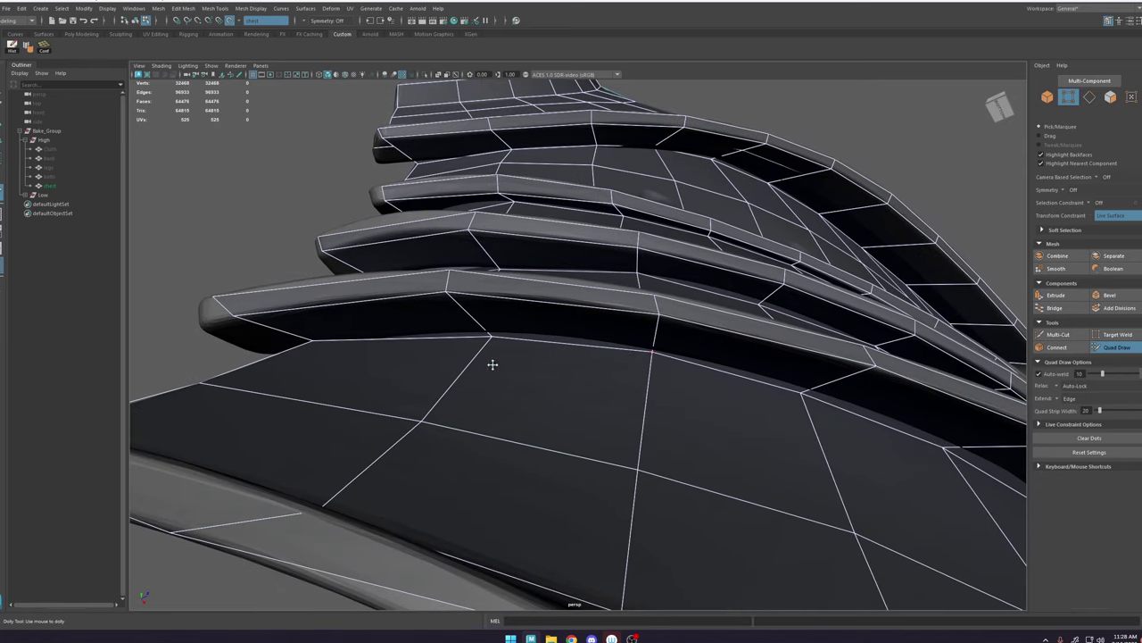
pyautogui.moveTo(492, 339); pyautogui.dragTo(493, 334)
pyautogui.scroll(-2, 807, 400)
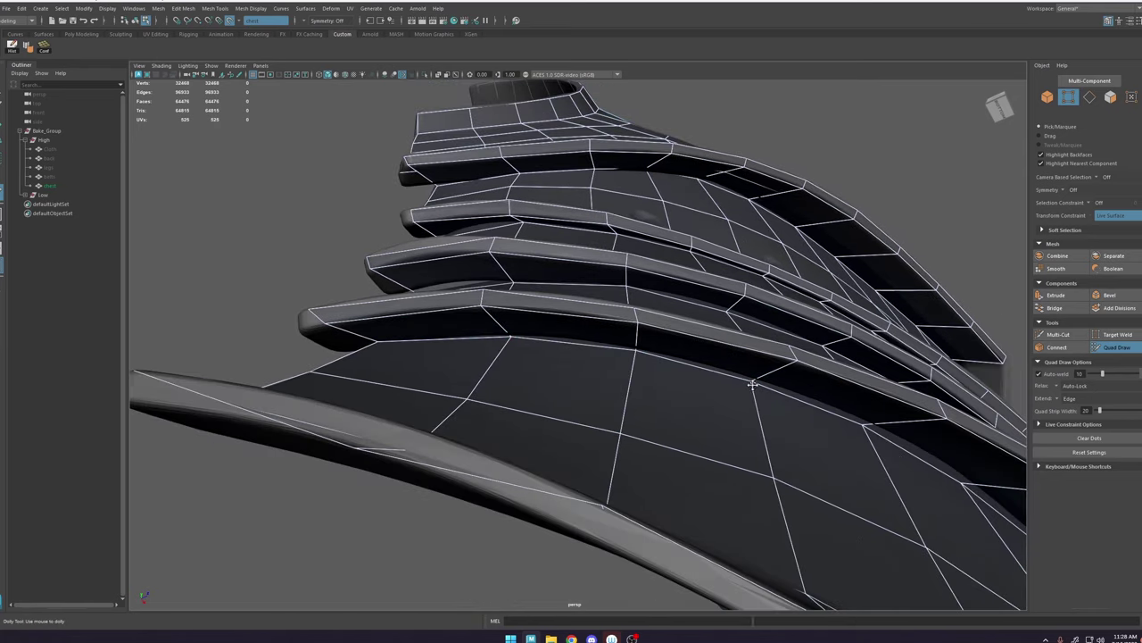
# Step: Reposition a vertex on the plate rim using the Move Tool
pyautogui.keyDown('alt'); pyautogui.moveTo(845, 404); pyautogui.dragTo(674, 386, button='middle'); pyautogui.keyUp('alt')
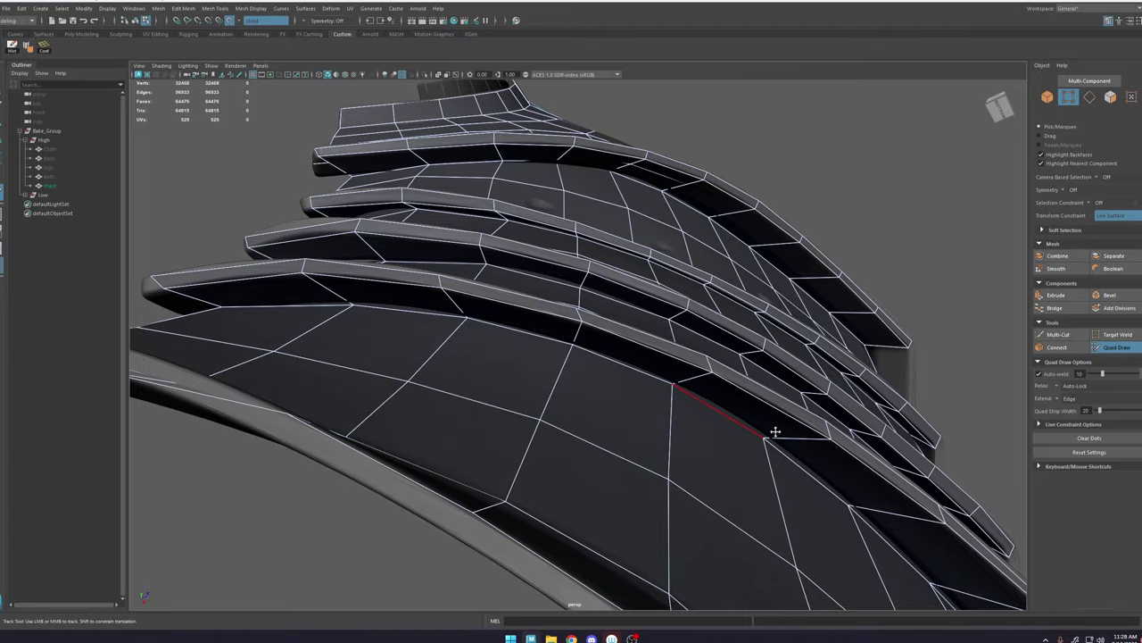
pyautogui.keyDown('alt'); pyautogui.moveTo(764, 438); pyautogui.dragTo(711, 407); pyautogui.keyUp('alt')
pyautogui.keyDown('alt'); pyautogui.moveTo(711, 407); pyautogui.dragTo(617, 385, button='middle'); pyautogui.keyUp('alt')
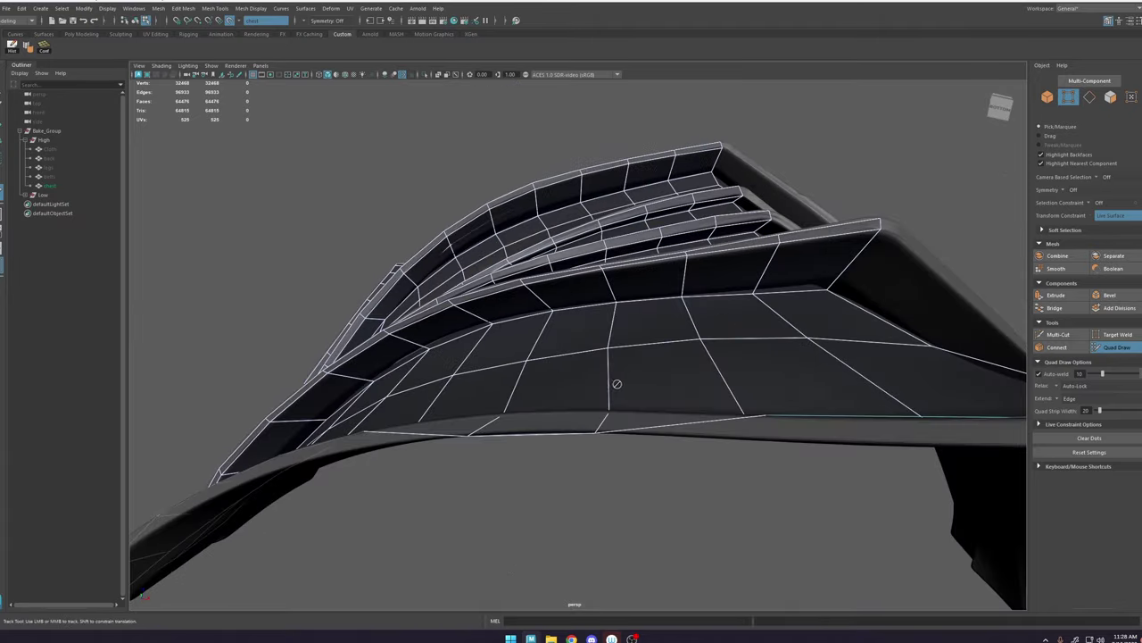
pyautogui.keyDown('alt'); pyautogui.moveTo(485, 434); pyautogui.dragTo(521, 496); pyautogui.keyUp('alt')
pyautogui.keyDown('alt'); pyautogui.moveTo(521, 496); pyautogui.dragTo(517, 434, button='middle'); pyautogui.keyUp('alt')
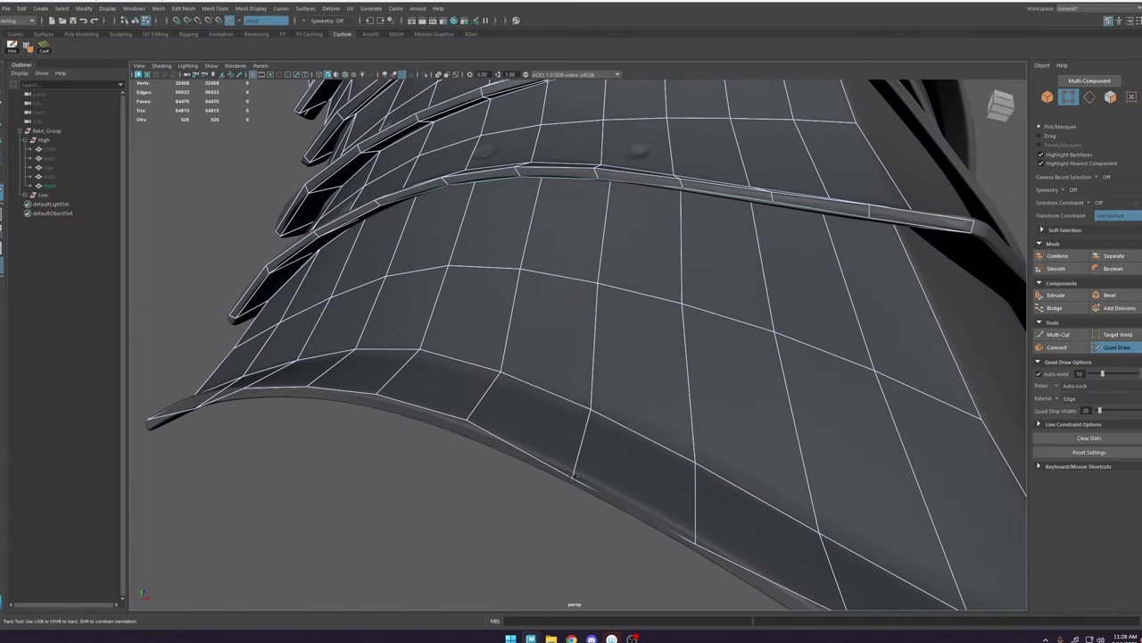
pyautogui.press('w')
pyautogui.click(699, 536)
pyautogui.moveTo(705, 517)
pyautogui.mouseDown()
pyautogui.moveTo(720, 401)
pyautogui.moveTo(447, 259)
pyautogui.mouseUp()
# Step: Select the vertex at the plate's back corner with the Move Tool
pyautogui.press('y')
pyautogui.scroll(-5, 448, 259)
pyautogui.moveTo(566, 370)
pyautogui.keyDown('alt'); pyautogui.mouseDown()
pyautogui.moveTo(684, 286)
pyautogui.moveTo(571, 405)
pyautogui.mouseUp(); pyautogui.keyUp('alt')
pyautogui.scroll(5, 571, 405)
pyautogui.press('w')
pyautogui.keyDown('alt'); pyautogui.moveTo(571, 406); pyautogui.dragTo(583, 354, button='middle'); pyautogui.keyUp('alt')
pyautogui.click(586, 359)
pyautogui.moveTo(587, 364)
pyautogui.keyDown('alt'); pyautogui.mouseDown()
pyautogui.moveTo(607, 361)
pyautogui.moveTo(582, 379)
pyautogui.mouseUp(); pyautogui.keyUp('alt')
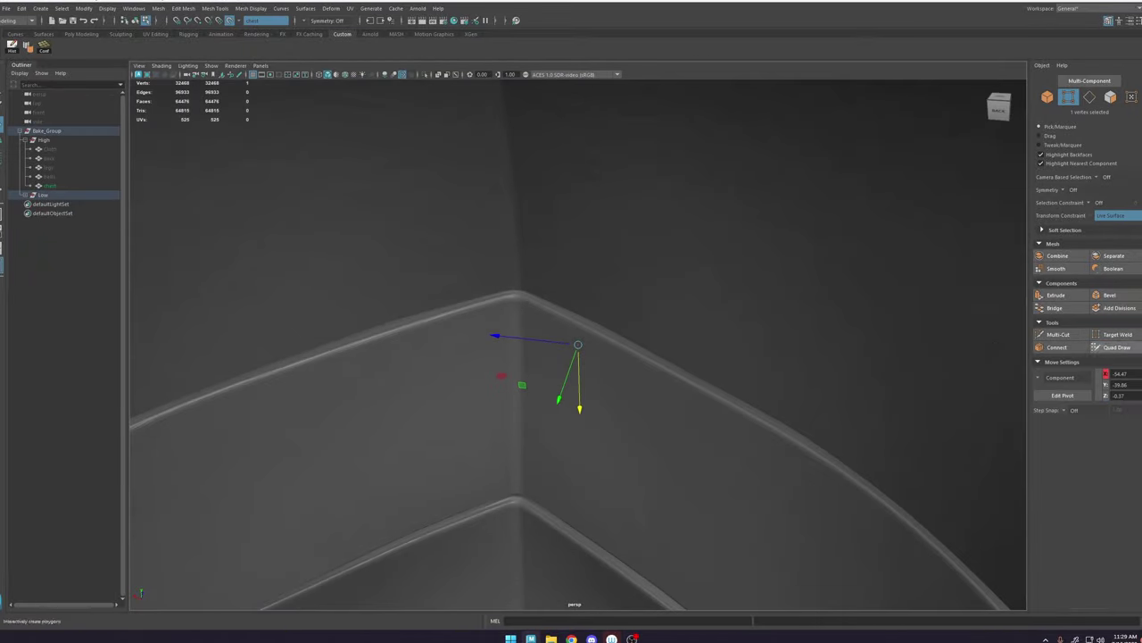
pyautogui.click(1124, 351)
# Step: Orbit and zoom around the plate's back corner to inspect its edges
pyautogui.keyDown('alt'); pyautogui.moveTo(631, 334); pyautogui.dragTo(656, 340); pyautogui.keyUp('alt')
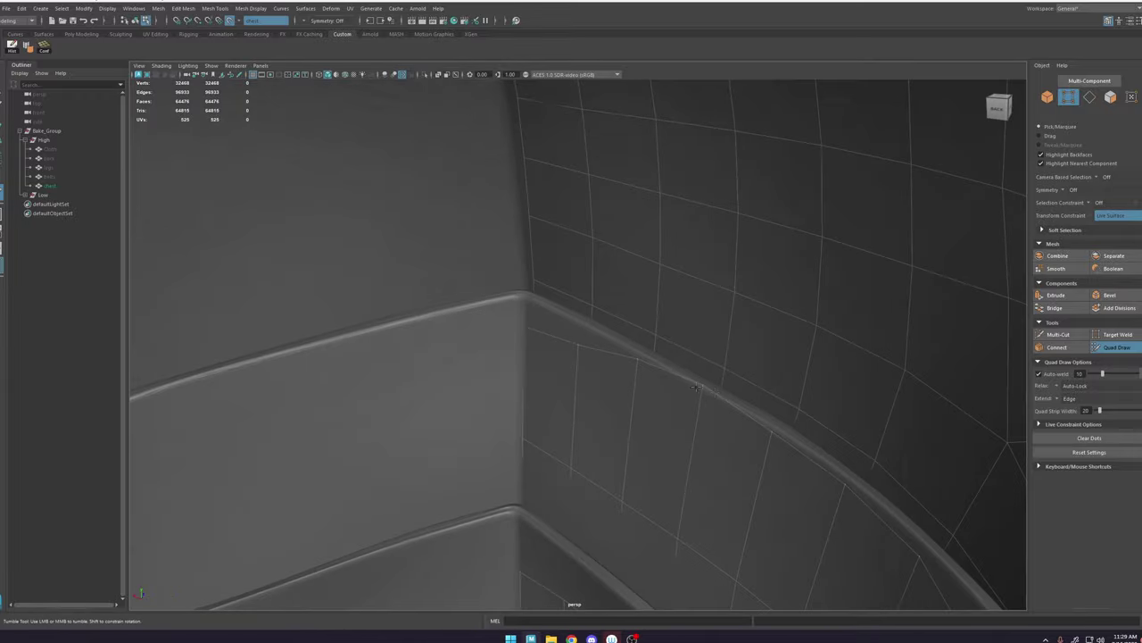
pyautogui.scroll(-4, 714, 446)
pyautogui.keyDown('alt'); pyautogui.moveTo(738, 504); pyautogui.dragTo(674, 378, button='middle'); pyautogui.keyUp('alt')
pyautogui.keyDown('alt'); pyautogui.moveTo(675, 378); pyautogui.dragTo(482, 312); pyautogui.keyUp('alt')
pyautogui.keyDown('alt'); pyautogui.moveTo(749, 500); pyautogui.dragTo(879, 554, button='right'); pyautogui.keyUp('alt')
pyautogui.keyDown('alt'); pyautogui.moveTo(696, 375); pyautogui.dragTo(617, 395); pyautogui.keyUp('alt')
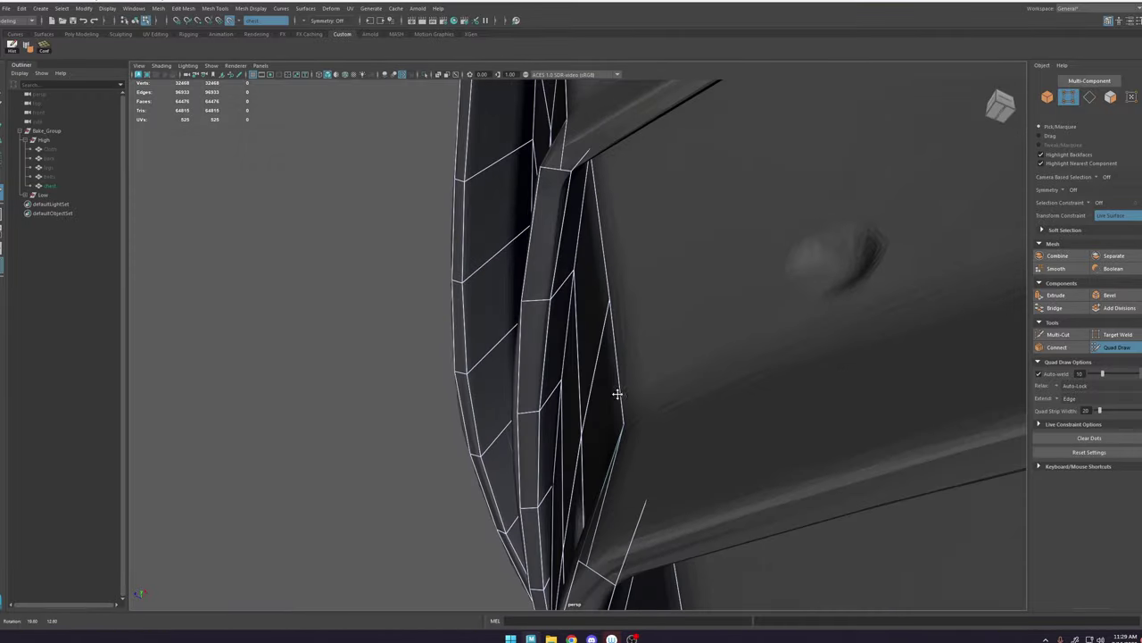
pyautogui.keyDown('alt'); pyautogui.moveTo(625, 428); pyautogui.dragTo(803, 589, button='right'); pyautogui.keyUp('alt')
pyautogui.keyDown('alt'); pyautogui.moveTo(596, 379); pyautogui.dragTo(595, 390); pyautogui.keyUp('alt')
pyautogui.keyDown('alt'); pyautogui.moveTo(595, 390); pyautogui.dragTo(561, 339, button='right'); pyautogui.keyUp('alt')
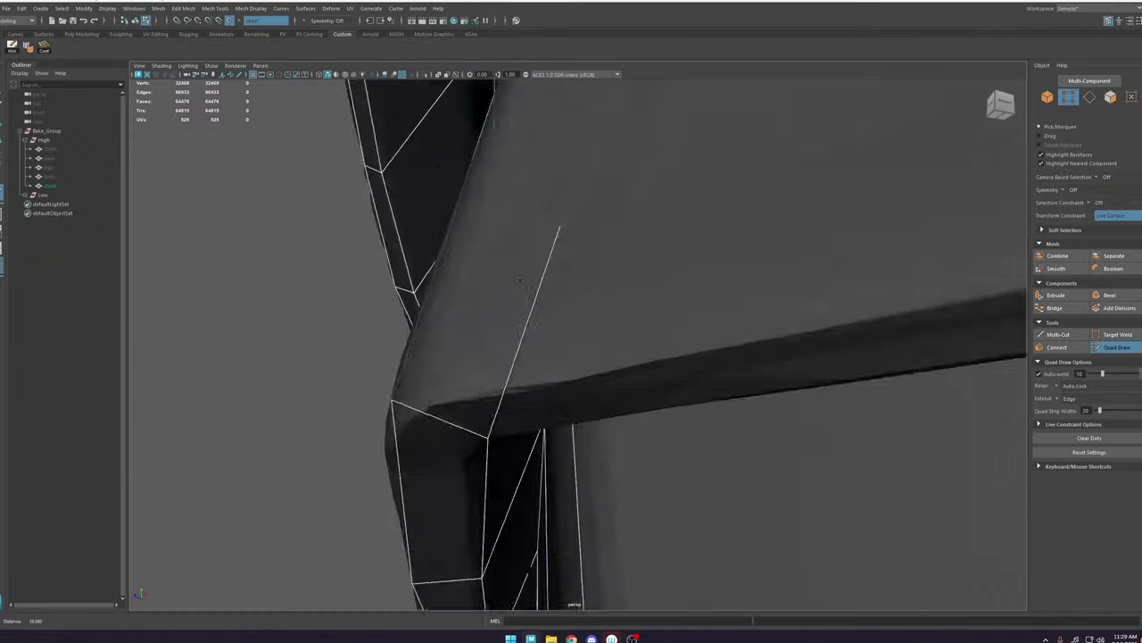
pyautogui.keyDown('alt'); pyautogui.moveTo(561, 339); pyautogui.dragTo(591, 329); pyautogui.keyUp('alt')
# Step: Isolate the low-poly chest mesh near the side flanges and switch to vertex editing
pyautogui.keyDown('alt'); pyautogui.moveTo(688, 456); pyautogui.dragTo(563, 363, button='right'); pyautogui.keyUp('alt')
pyautogui.keyDown('alt'); pyautogui.moveTo(665, 429); pyautogui.dragTo(602, 295, button='middle'); pyautogui.keyUp('alt')
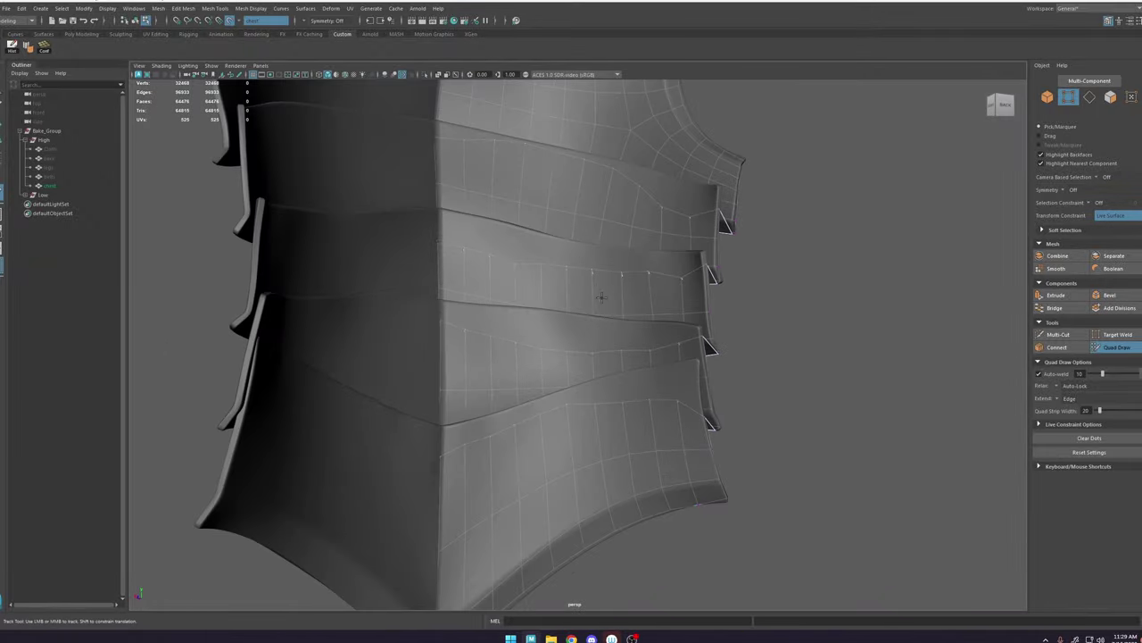
pyautogui.keyDown('alt'); pyautogui.moveTo(602, 295); pyautogui.dragTo(750, 415, button='right'); pyautogui.keyUp('alt')
pyautogui.keyDown('alt'); pyautogui.moveTo(754, 418); pyautogui.dragTo(822, 430); pyautogui.keyUp('alt')
pyautogui.moveTo(821, 430)
pyautogui.keyDown('alt'); pyautogui.mouseDown(button='right')
pyautogui.moveTo(836, 435)
pyautogui.moveTo(625, 308)
pyautogui.mouseUp(button='right'); pyautogui.keyUp('alt')
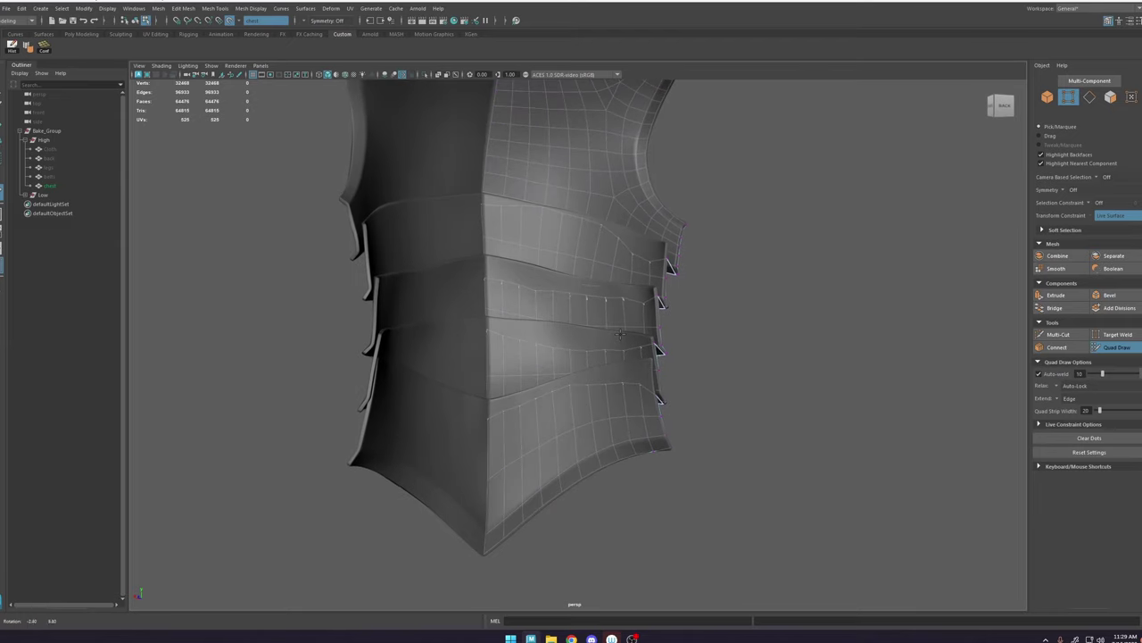
pyautogui.press('w')
pyautogui.moveTo(592, 244); pyautogui.dragTo(692, 186, button='right')
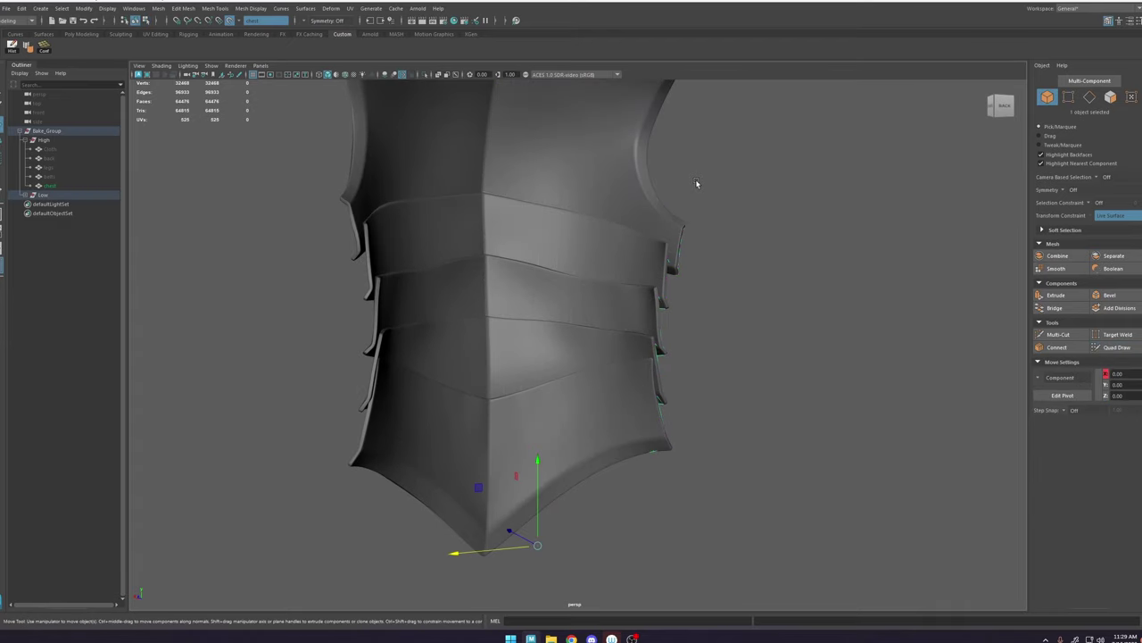
pyautogui.click(425, 76)
pyautogui.keyDown('alt'); pyautogui.moveTo(586, 237); pyautogui.dragTo(527, 285, button='right'); pyautogui.keyUp('alt')
# Step: Slide two side-flange vertices along their edges onto the flange edge
pyautogui.click(516, 266)
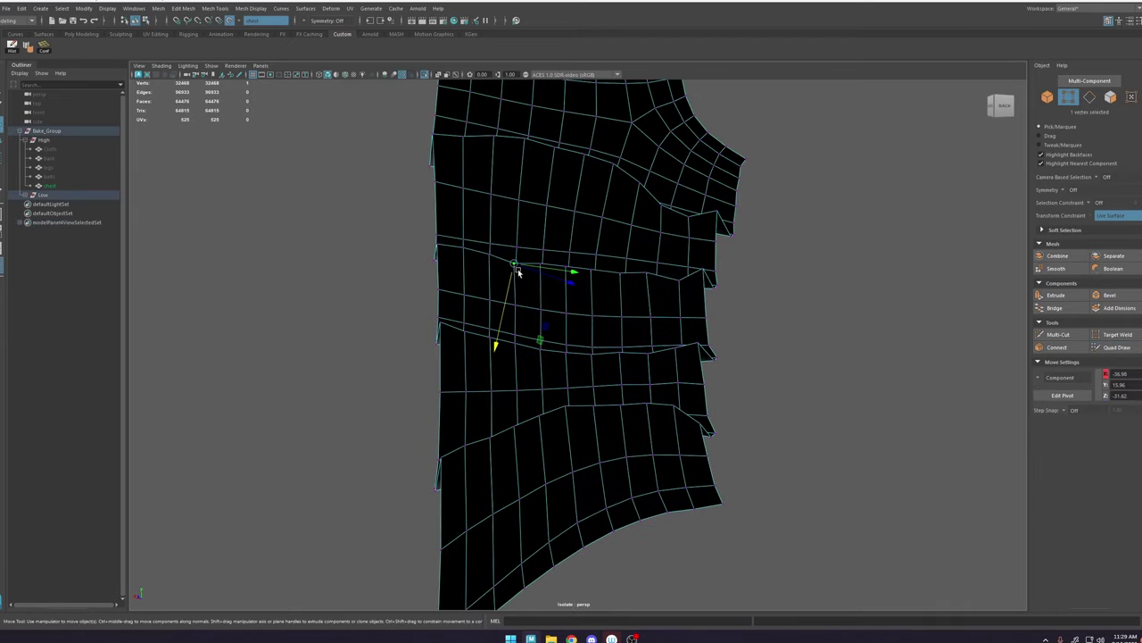
pyautogui.keyDown('ctrl'); pyautogui.keyDown('shift'); pyautogui.moveTo(515, 278); pyautogui.dragTo(586, 279); pyautogui.keyUp('shift'); pyautogui.keyUp('ctrl')
pyautogui.click(679, 281)
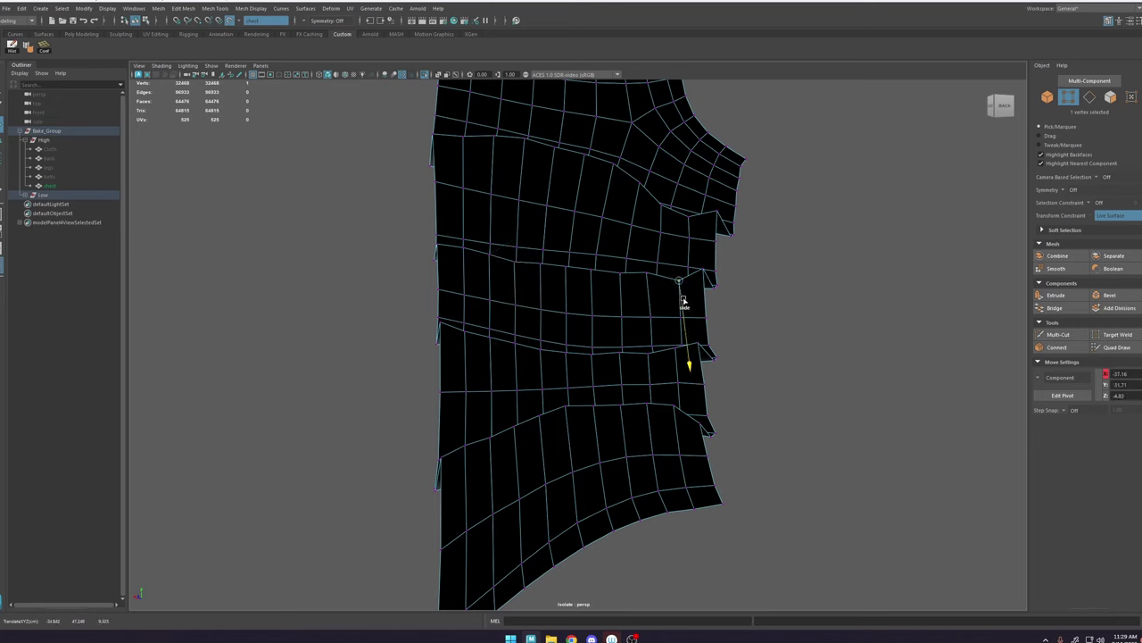
pyautogui.click(703, 272)
pyautogui.moveTo(683, 294)
pyautogui.keyDown('ctrl'); pyautogui.keyDown('shift'); pyautogui.mouseDown()
pyautogui.moveTo(710, 301)
pyautogui.moveTo(683, 297)
pyautogui.mouseUp(); pyautogui.keyUp('shift'); pyautogui.keyUp('ctrl')
pyautogui.click(679, 281)
# Step: Compare against the shaded torso, then select and frame the flange-corner vertex
pyautogui.click(426, 77)
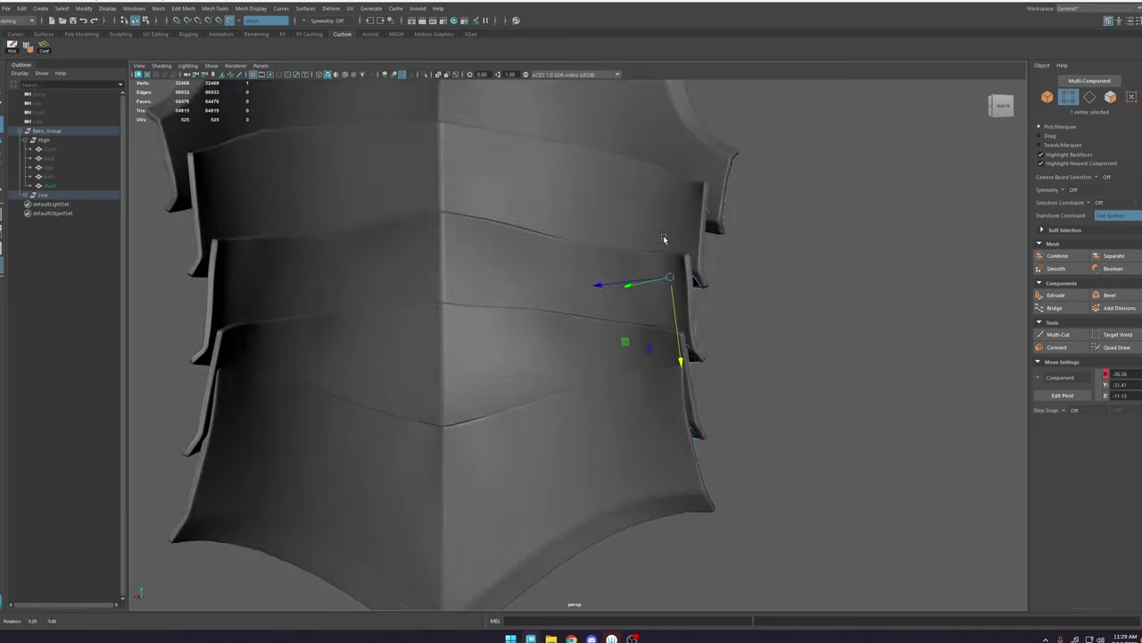
pyautogui.keyDown('alt'); pyautogui.moveTo(666, 240); pyautogui.dragTo(630, 235); pyautogui.keyUp('alt')
pyautogui.click(426, 76)
pyautogui.click(478, 216)
pyautogui.click(627, 269)
pyautogui.press('f')
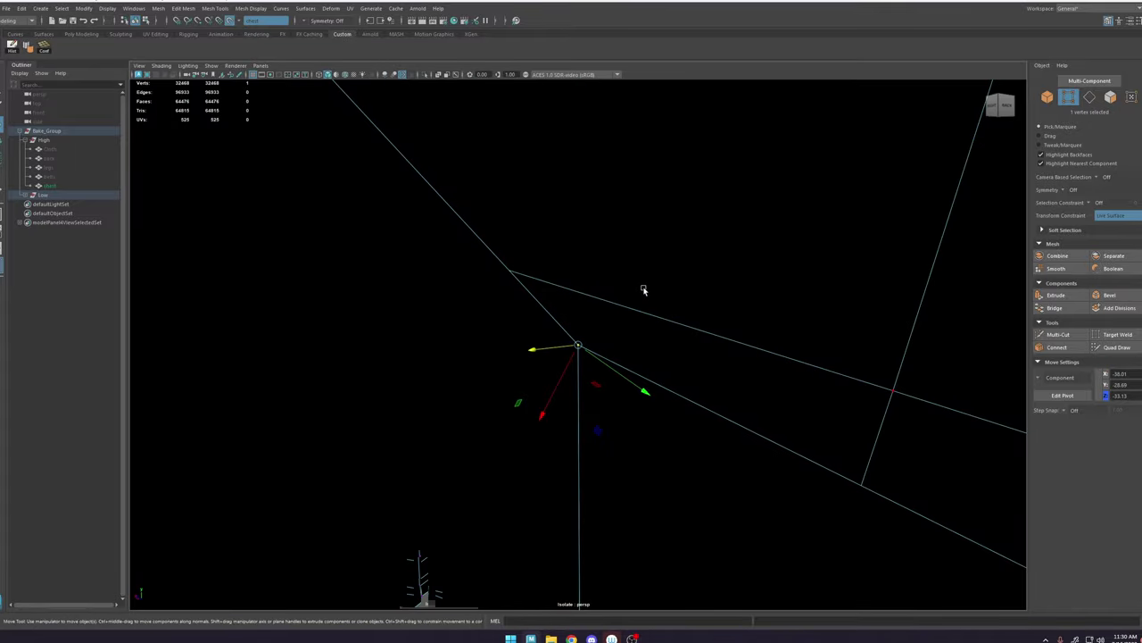
pyautogui.scroll(-10, 636, 300)
pyautogui.keyDown('alt'); pyautogui.moveTo(580, 312); pyautogui.dragTo(758, 327); pyautogui.keyUp('alt')
pyautogui.scroll(7, 534, 313)
pyautogui.keyDown('alt'); pyautogui.moveTo(533, 312); pyautogui.dragTo(556, 260); pyautogui.keyUp('alt')
# Step: Show the high-poly mesh with wireframe on shaded and turn off Make Live snapping
pyautogui.click(426, 77)
pyautogui.keyDown('alt'); pyautogui.moveTo(617, 346); pyautogui.dragTo(608, 269); pyautogui.keyUp('alt')
pyautogui.scroll(6, 785, 350)
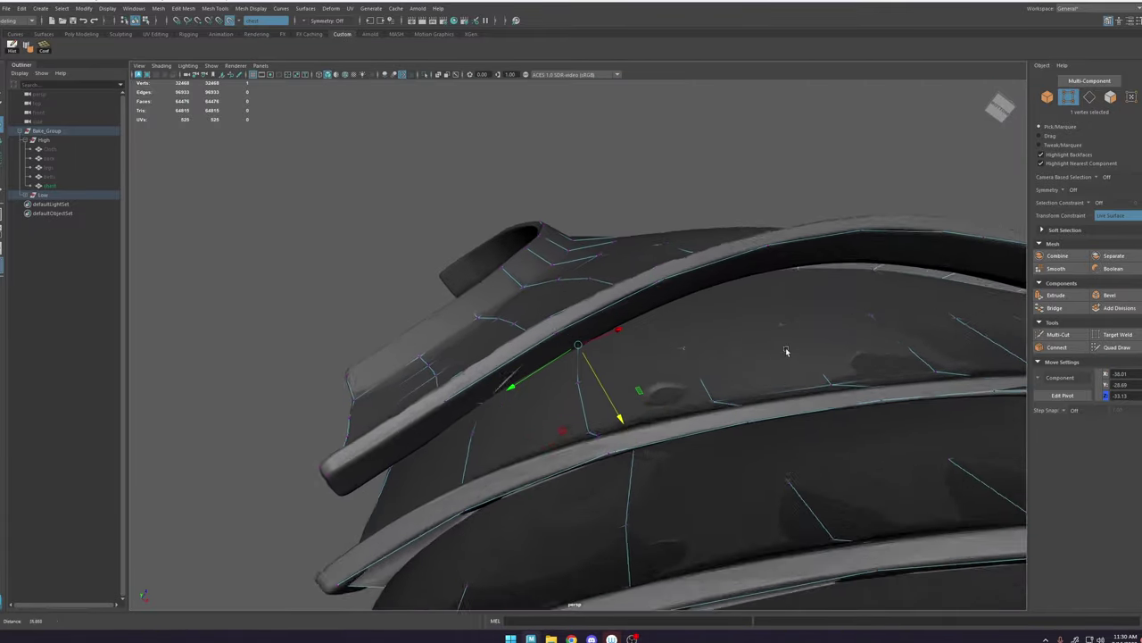
pyautogui.keyDown('alt'); pyautogui.moveTo(788, 352); pyautogui.dragTo(705, 277); pyautogui.keyUp('alt')
pyautogui.press('4')
pyautogui.keyDown('alt'); pyautogui.moveTo(607, 340); pyautogui.dragTo(526, 303); pyautogui.keyUp('alt')
pyautogui.click(469, 237)
pyautogui.click(229, 20)
pyautogui.keyDown('alt'); pyautogui.moveTo(555, 255); pyautogui.dragTo(512, 304); pyautogui.keyUp('alt')
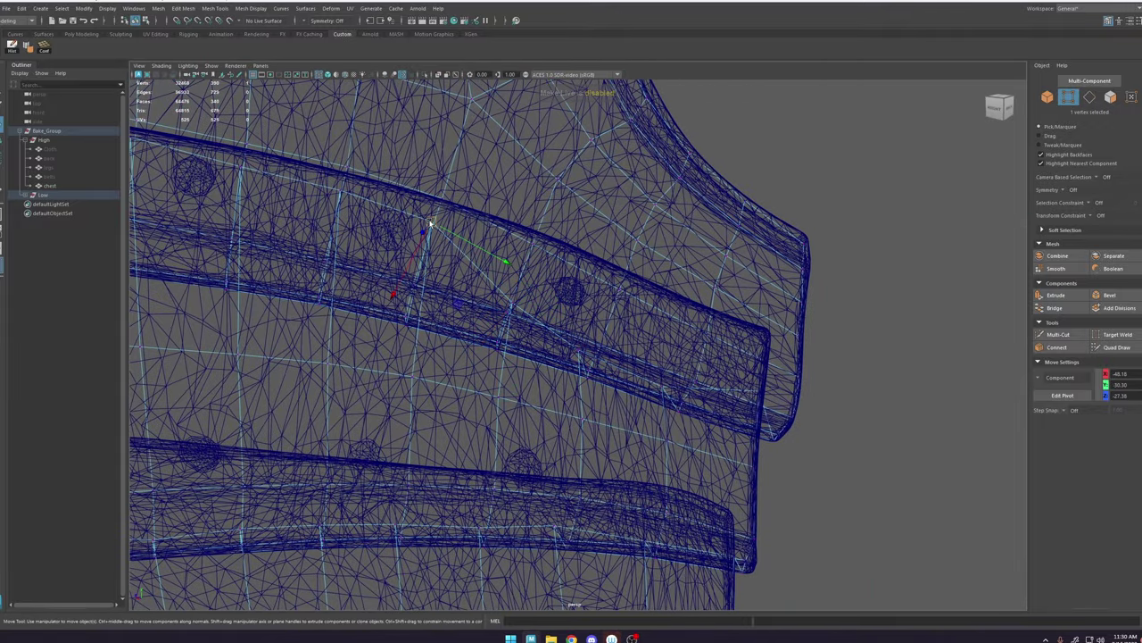
# Step: Move a rib-flange vertex onto the flange edge
pyautogui.click(339, 195)
pyautogui.moveTo(342, 196); pyautogui.dragTo(343, 197)
pyautogui.scroll(-6, 546, 250)
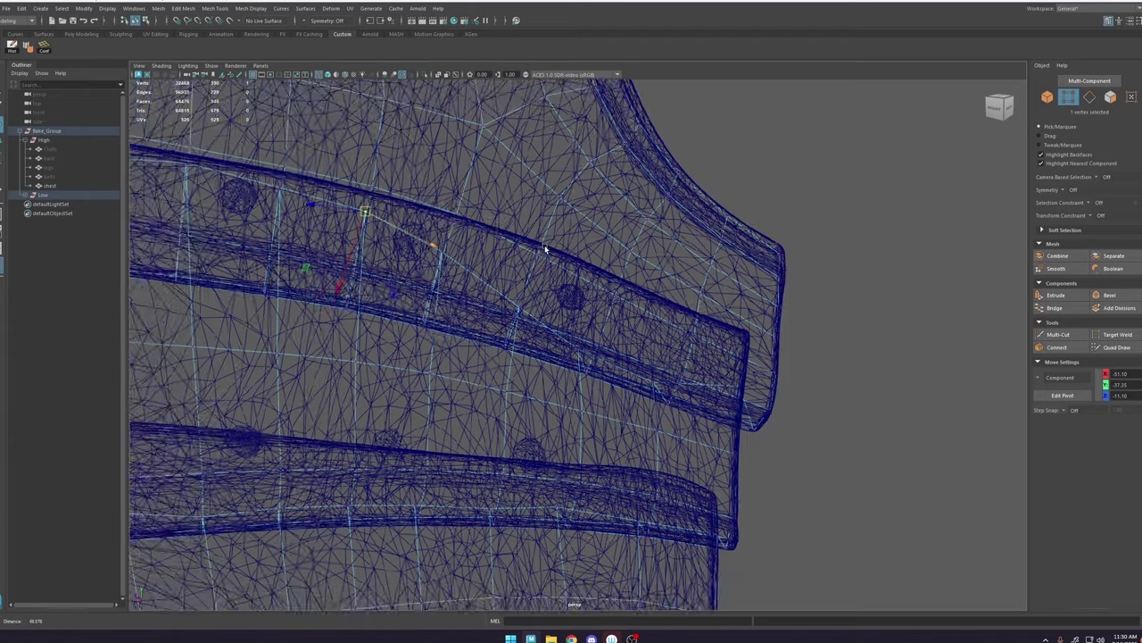
pyautogui.keyDown('alt'); pyautogui.moveTo(555, 255); pyautogui.dragTo(615, 299); pyautogui.keyUp('alt')
pyautogui.click(576, 358)
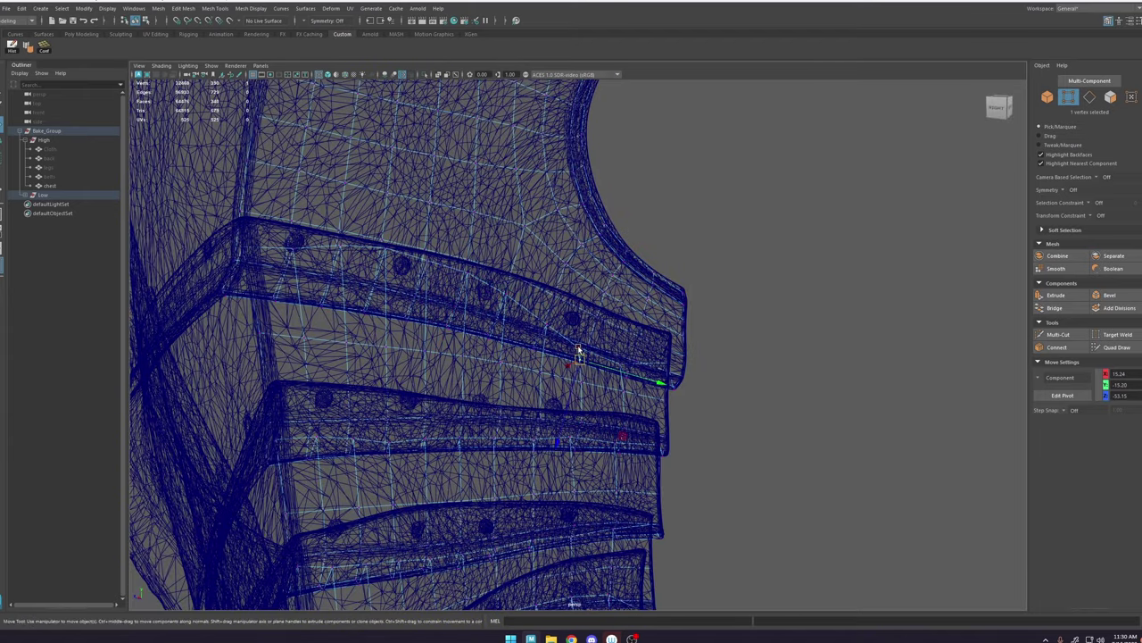
# Step: Select the low-poly mesh in object mode and isolate it on its own
pyautogui.click(620, 364)
pyautogui.scroll(-6, 619, 361)
pyautogui.press('F8')
pyautogui.keyDown('alt'); pyautogui.moveTo(619, 361); pyautogui.dragTo(635, 227); pyautogui.keyUp('alt')
pyautogui.hotkey('ctrl', '1')
pyautogui.scroll(-4, 587, 148)
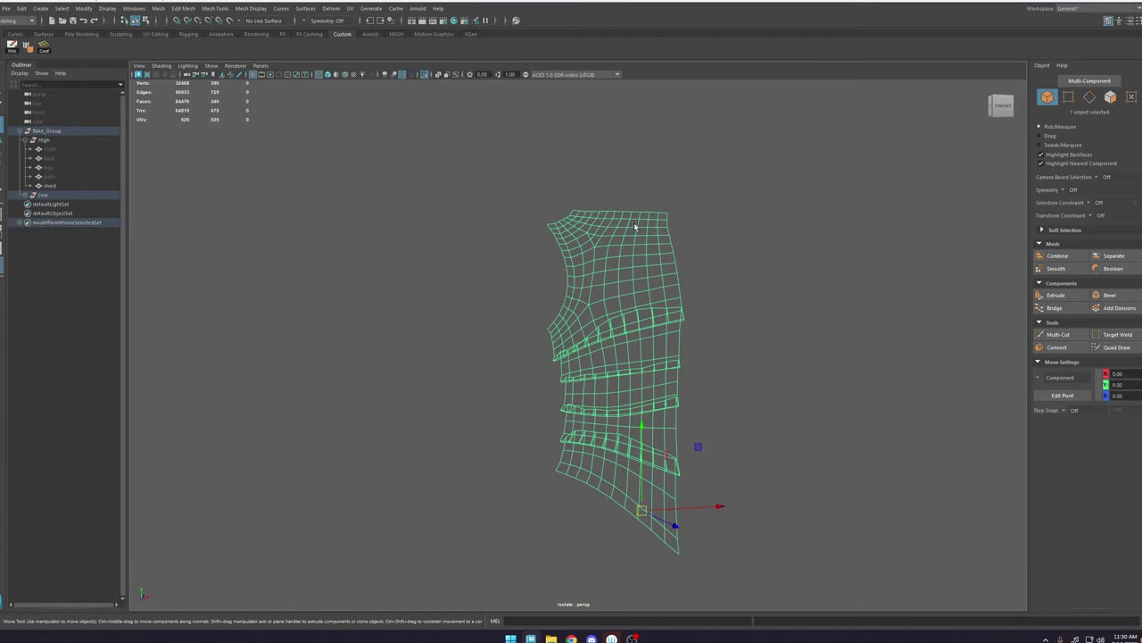
# Step: Switch to the Front view through the hotbox and recentre the plate
pyautogui.press('5')
pyautogui.moveTo(668, 298)
pyautogui.keyDown('alt'); pyautogui.mouseDown()
pyautogui.moveTo(599, 306)
pyautogui.moveTo(571, 281)
pyautogui.moveTo(523, 275)
pyautogui.moveTo(583, 271)
pyautogui.moveTo(585, 259)
pyautogui.mouseUp(); pyautogui.keyUp('alt')
pyautogui.moveTo(577, 197); pyautogui.dragTo(537, 194, button='right')
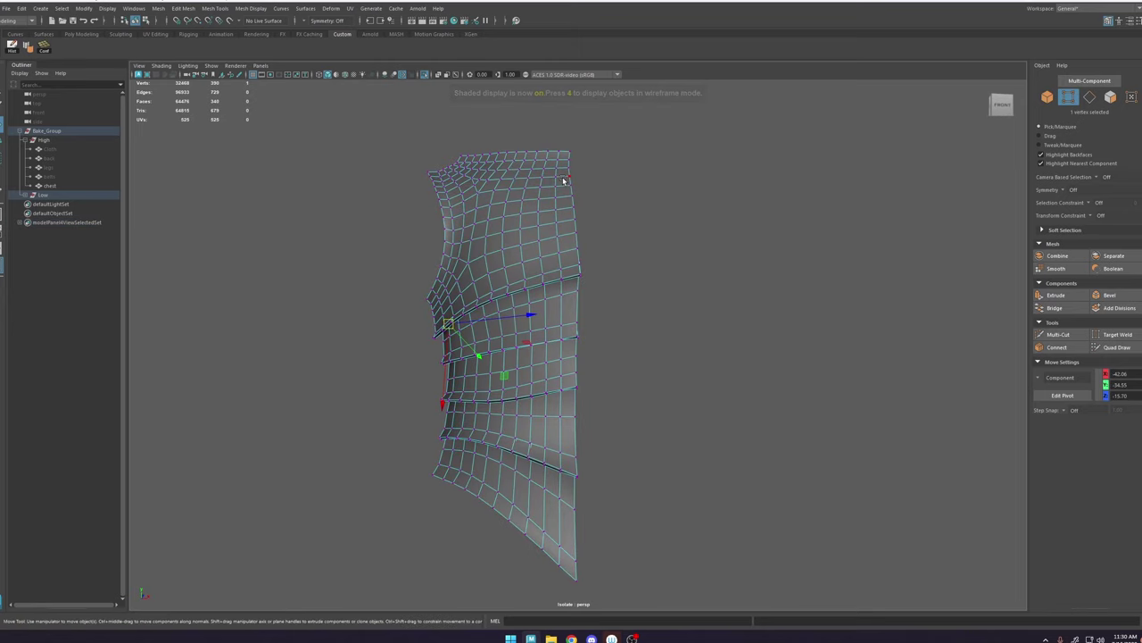
pyautogui.press('space')
pyautogui.click(563, 180)
pyautogui.press('space')
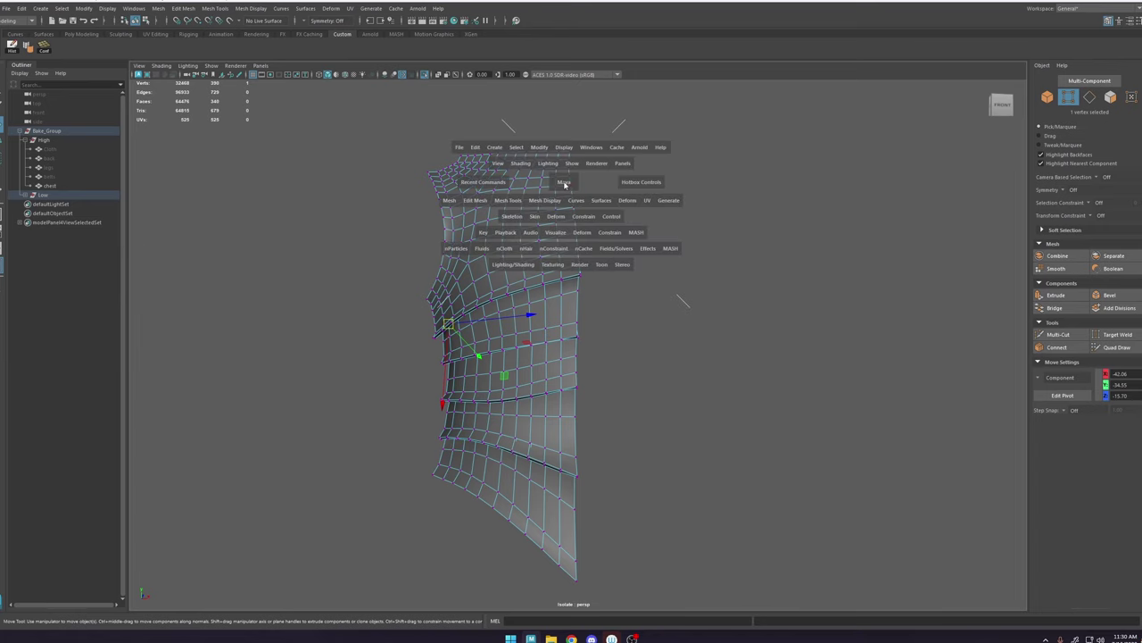
pyautogui.click(564, 183)
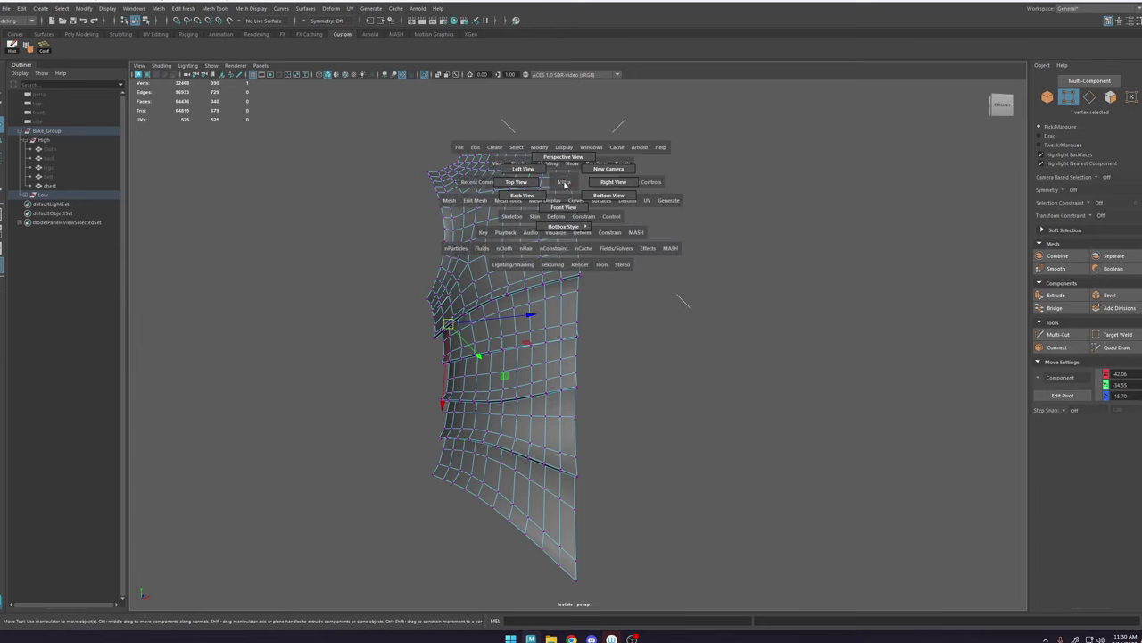
pyautogui.moveTo(564, 183); pyautogui.dragTo(564, 199)
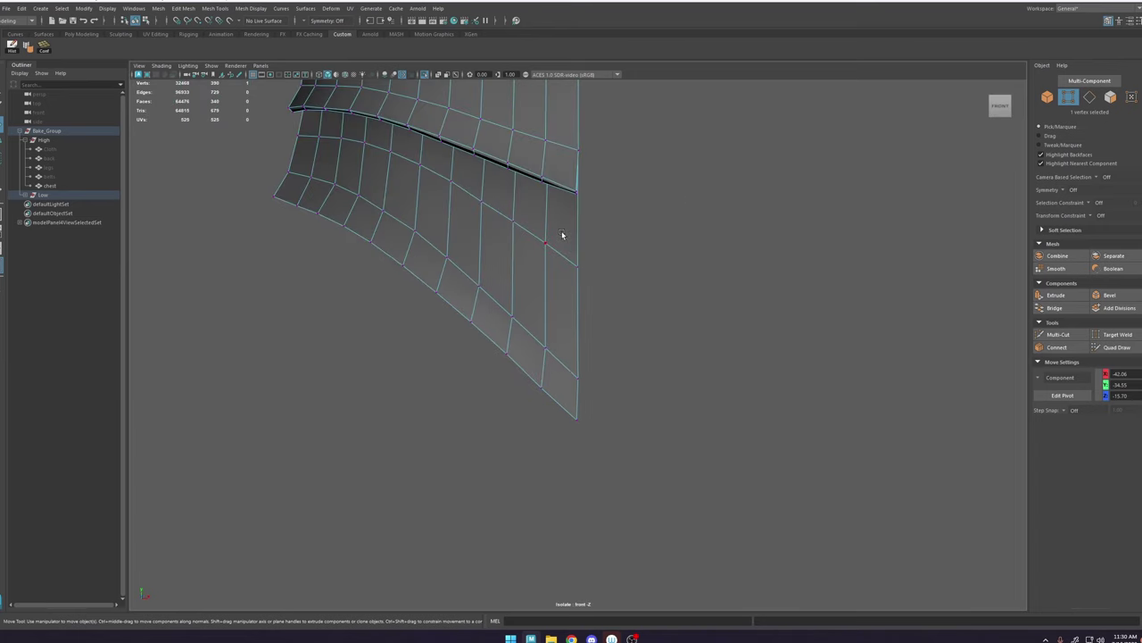
pyautogui.keyDown('alt'); pyautogui.moveTo(566, 235); pyautogui.dragTo(523, 309, button='middle'); pyautogui.keyUp('alt')
# Step: Show the plate in wireframe only and clear the vertex selection
pyautogui.press('4')
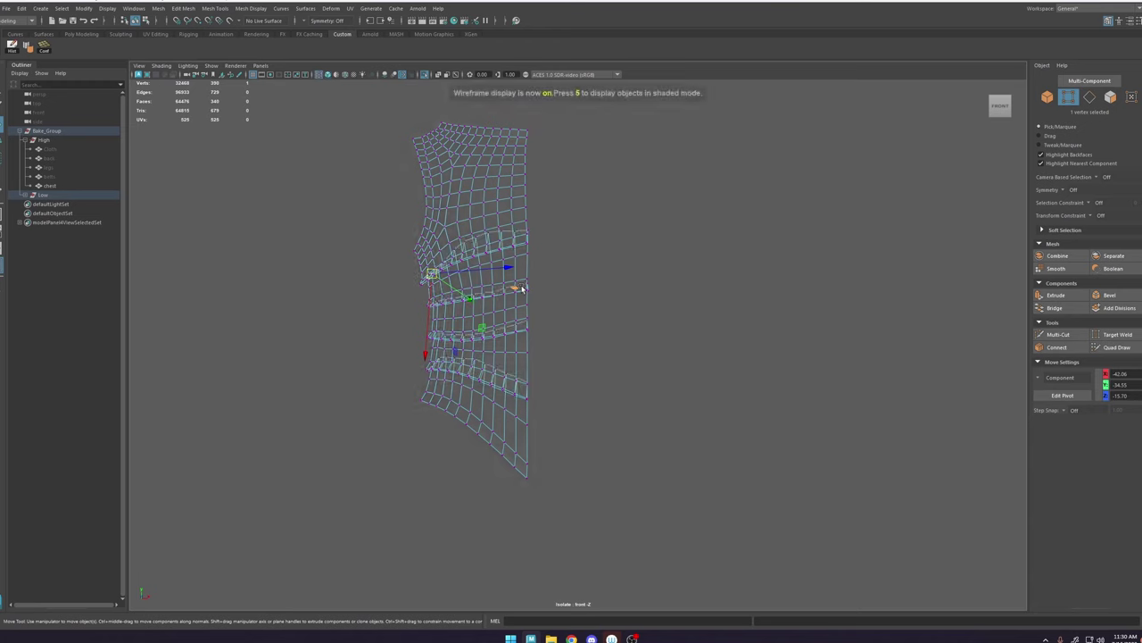
pyautogui.click(594, 150)
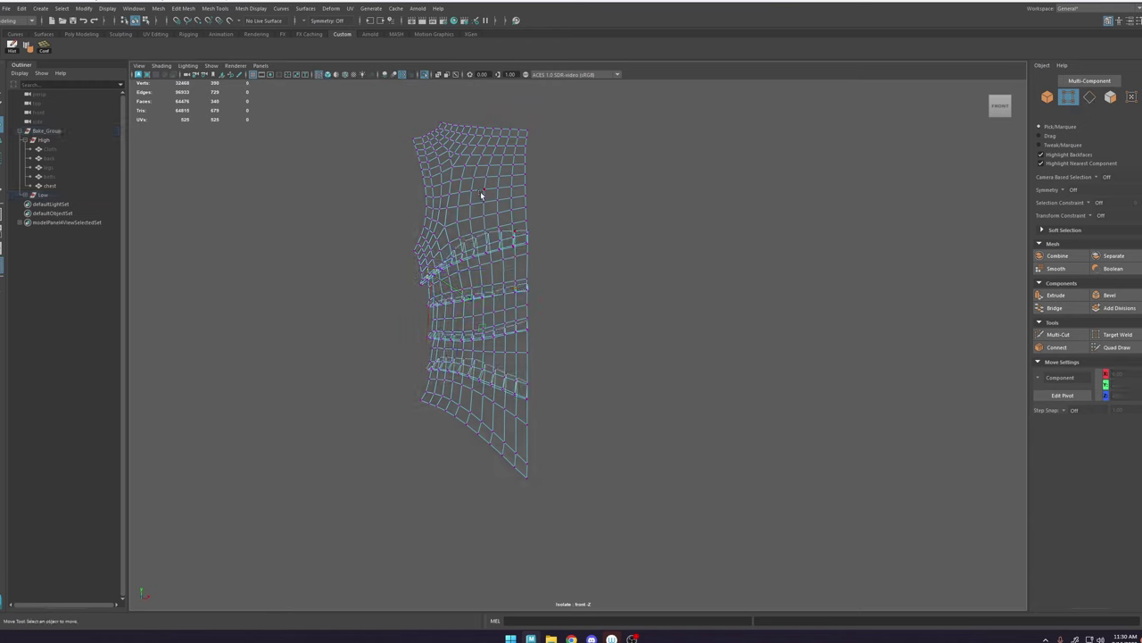
pyautogui.press('5')
pyautogui.press('4')
pyautogui.press('5')
pyautogui.press('4')
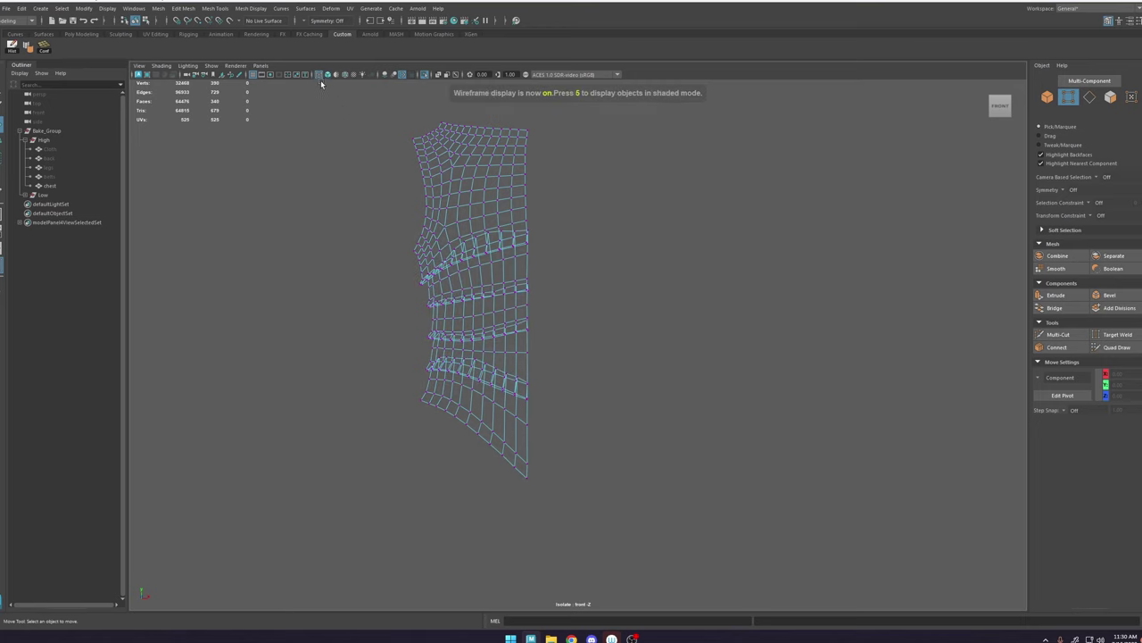
pyautogui.click(329, 77)
pyautogui.click(329, 76)
pyautogui.click(329, 76)
# Step: Select the center-edge vertices and scale them flat along world X into a vertical line
pyautogui.click(329, 75)
pyautogui.moveTo(551, 115)
pyautogui.mouseDown()
pyautogui.moveTo(525, 279)
pyautogui.moveTo(526, 490)
pyautogui.mouseUp()
pyautogui.press('r')
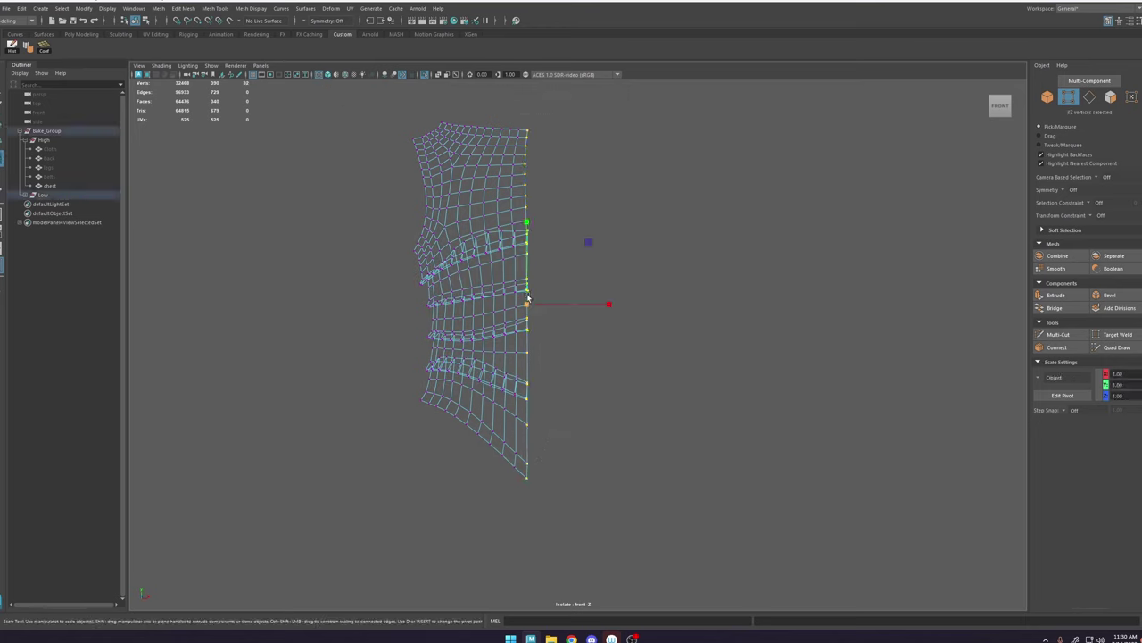
pyautogui.click(528, 285)
pyautogui.click(567, 302)
pyautogui.click(567, 300)
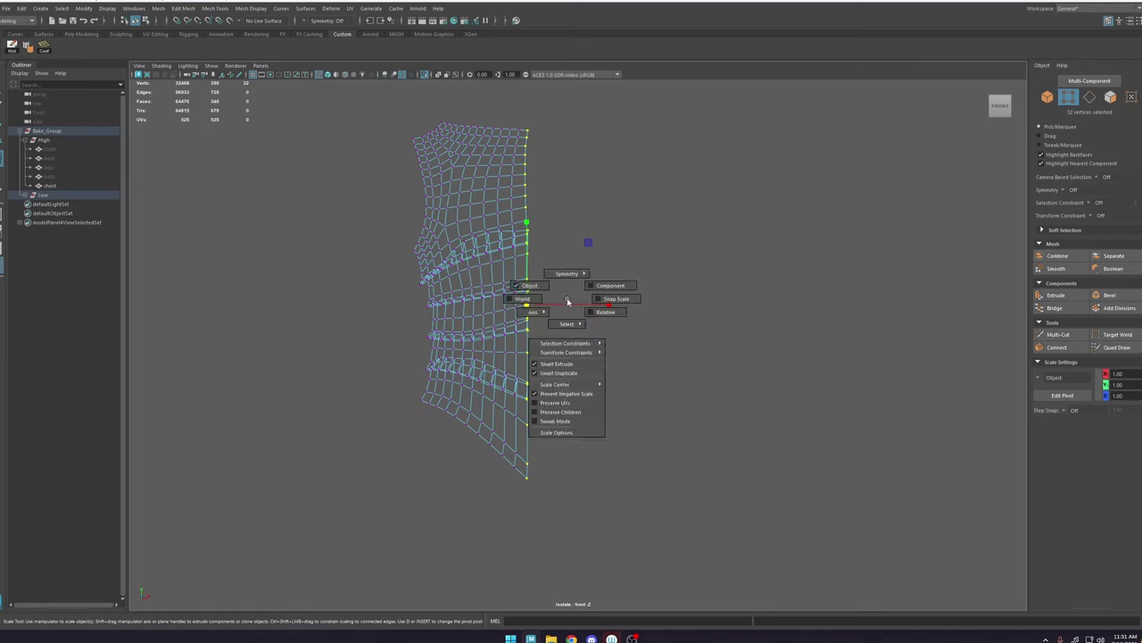
pyautogui.moveTo(547, 301); pyautogui.dragTo(521, 299)
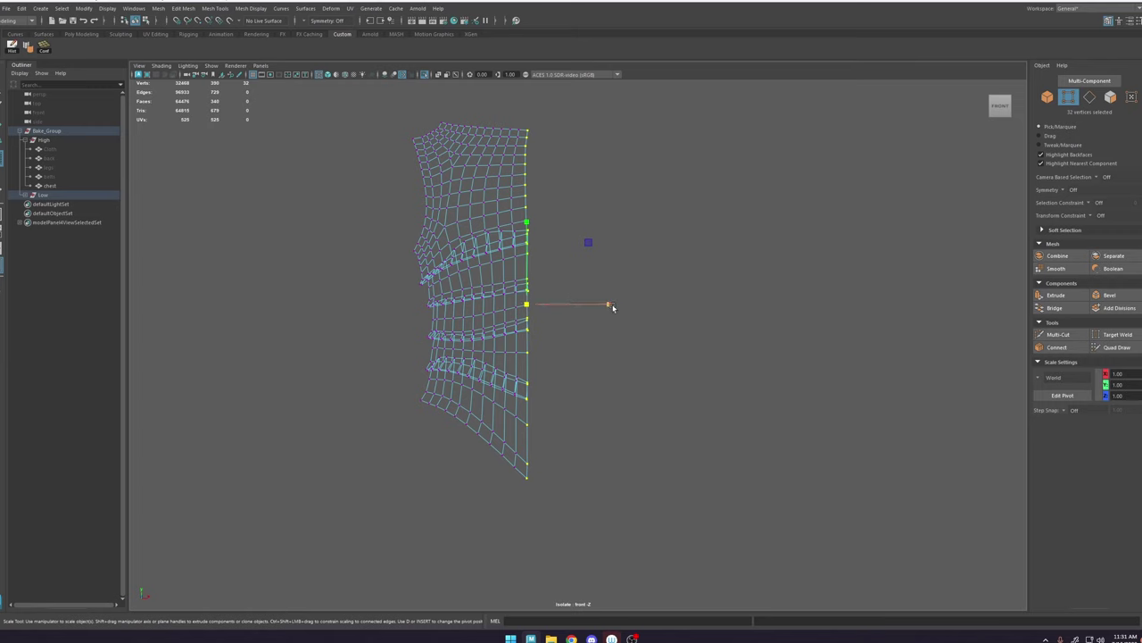
pyautogui.moveTo(613, 307); pyautogui.dragTo(600, 307)
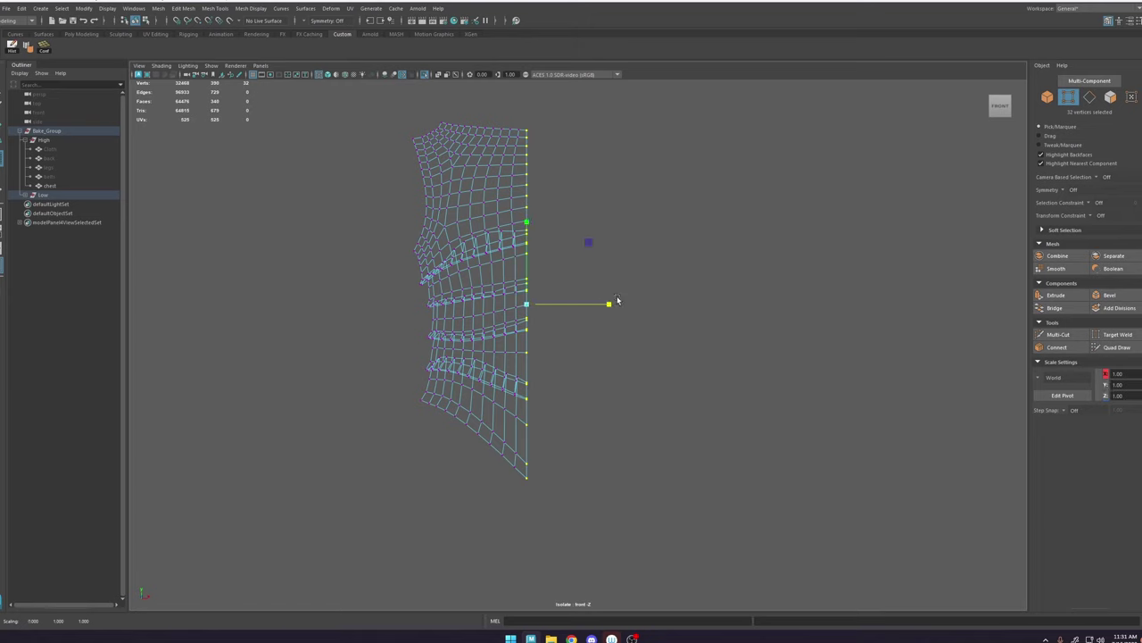
# Step: Switch moving to world axes, show the grid, and snap the seam vertices onto X 0
pyautogui.press('w')
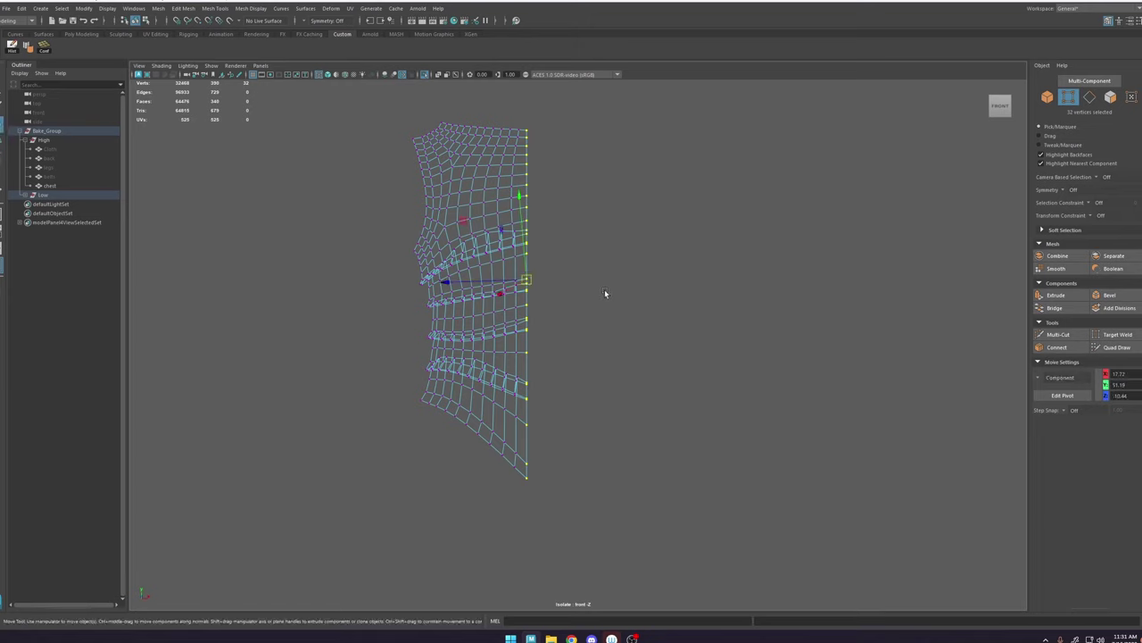
pyautogui.moveTo(550, 286); pyautogui.dragTo(517, 281)
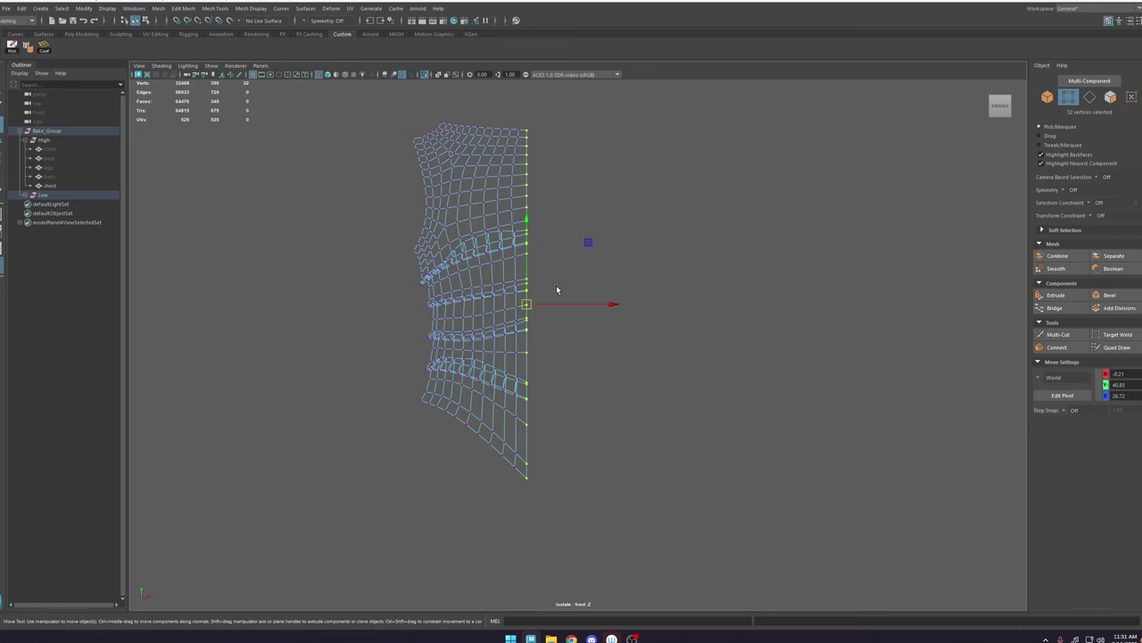
pyautogui.press('space')
pyautogui.click(554, 252)
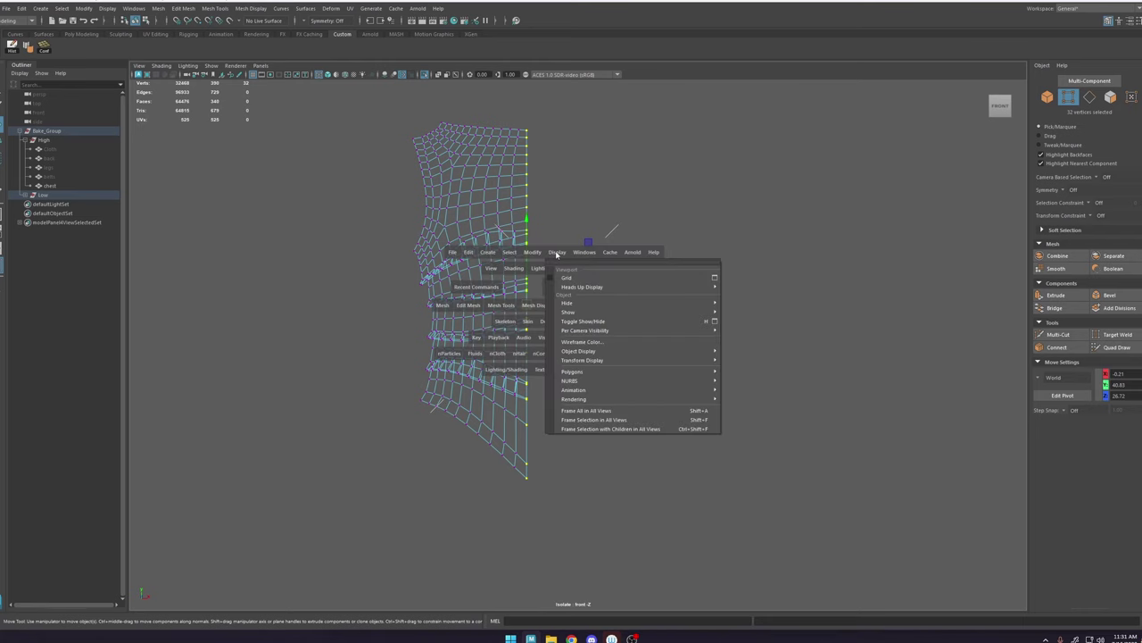
pyautogui.click(568, 273)
pyautogui.scroll(3, 568, 334)
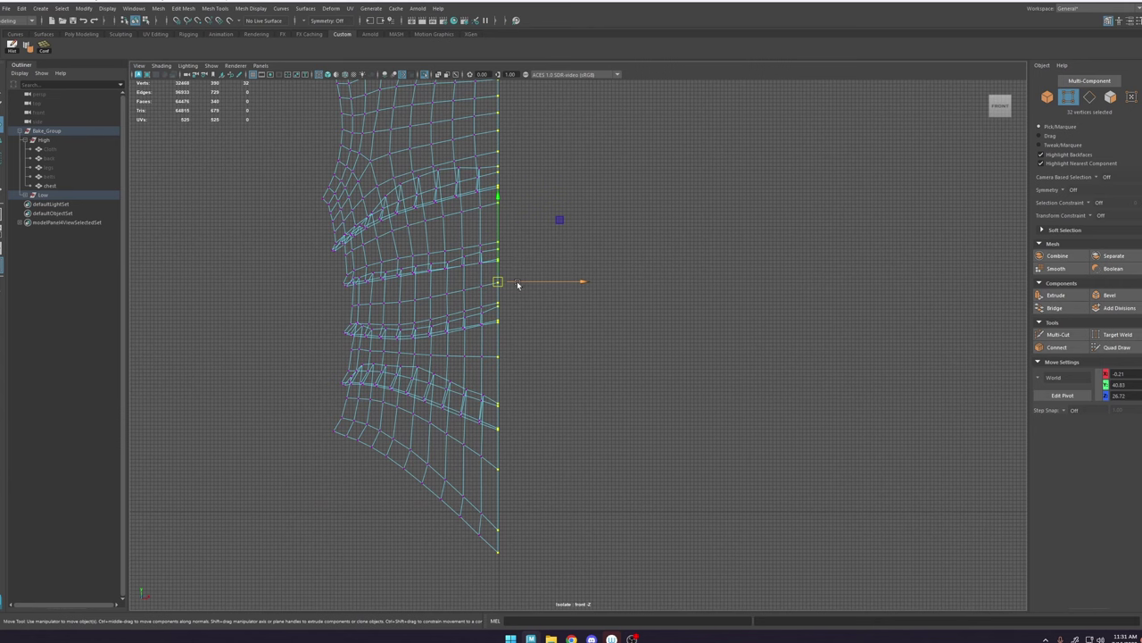
pyautogui.moveTo(521, 285); pyautogui.dragTo(500, 297)
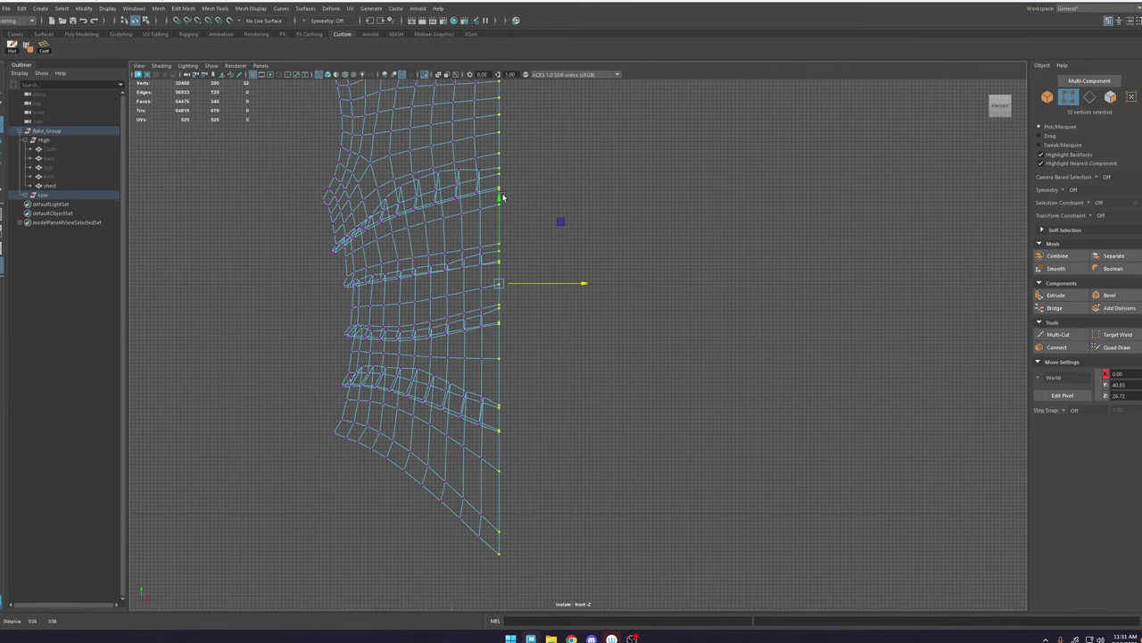
pyautogui.keyDown('alt'); pyautogui.moveTo(501, 125); pyautogui.dragTo(523, 273, button='middle'); pyautogui.keyUp('alt')
pyautogui.press('w')
pyautogui.click(522, 272)
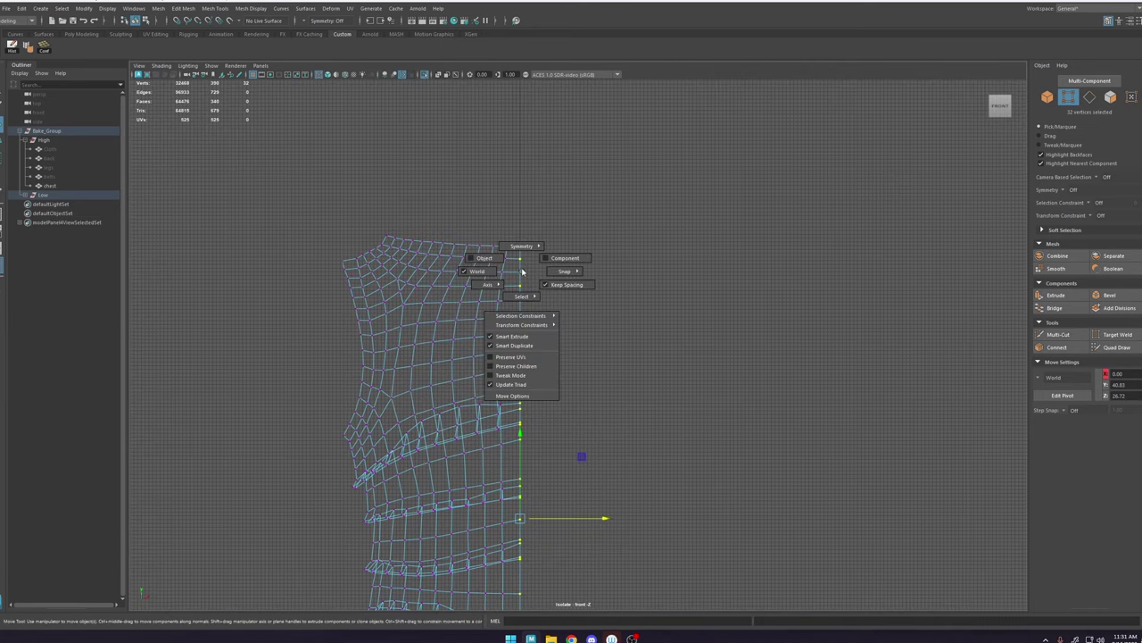
# Step: Hide the grid and return to a shaded perspective view in object mode
pyautogui.press('space')
pyautogui.click(540, 238)
pyautogui.click(548, 260)
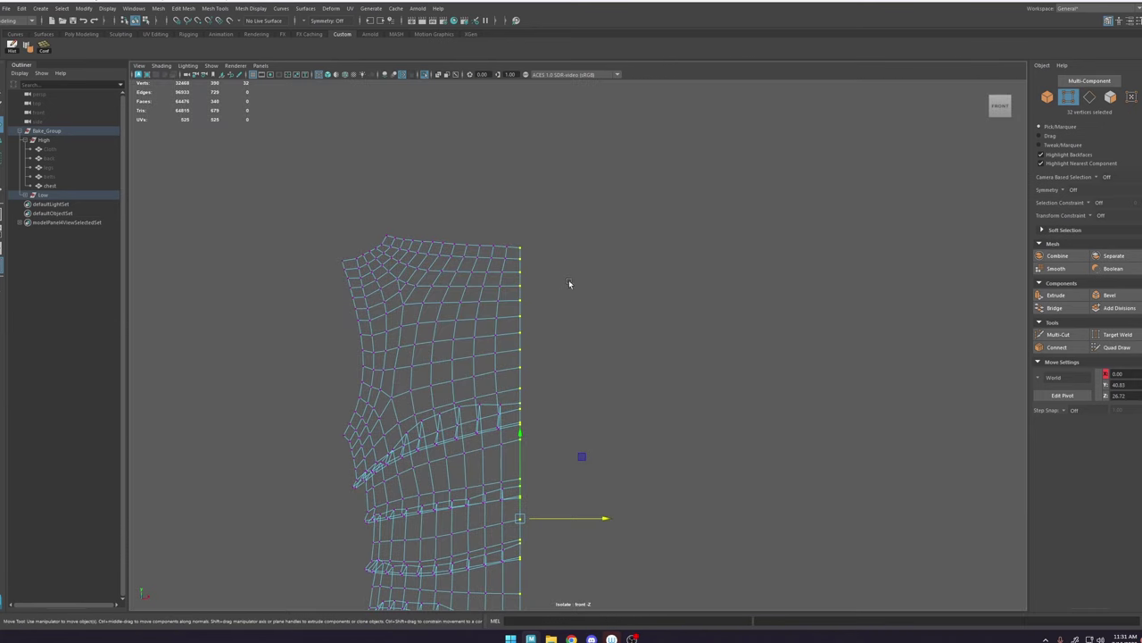
pyautogui.press('space')
pyautogui.press('5')
pyautogui.press('f')
pyautogui.moveTo(510, 267)
pyautogui.keyDown('alt'); pyautogui.mouseDown()
pyautogui.moveTo(536, 264)
pyautogui.moveTo(563, 298)
pyautogui.mouseUp(); pyautogui.keyUp('alt')
pyautogui.moveTo(563, 298); pyautogui.dragTo(664, 202, button='right')
# Step: Select the half chest plate and move its pivot up onto the center seam
pyautogui.click(670, 223)
pyautogui.keyDown('alt'); pyautogui.moveTo(681, 294); pyautogui.dragTo(623, 291); pyautogui.keyUp('alt')
pyautogui.click(572, 260)
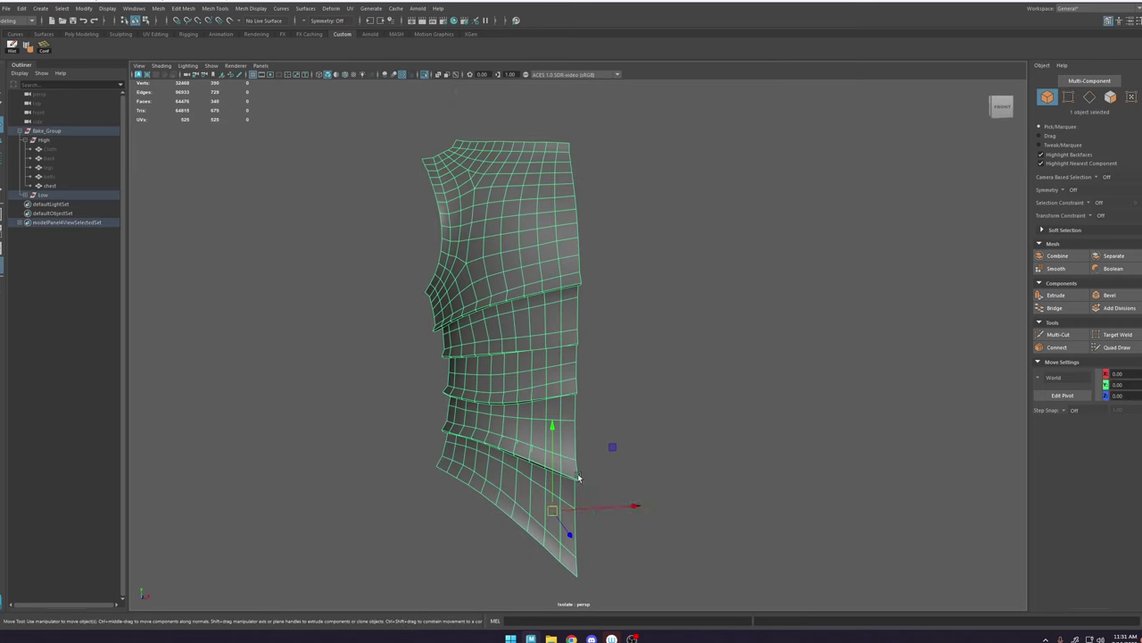
pyautogui.press('d')
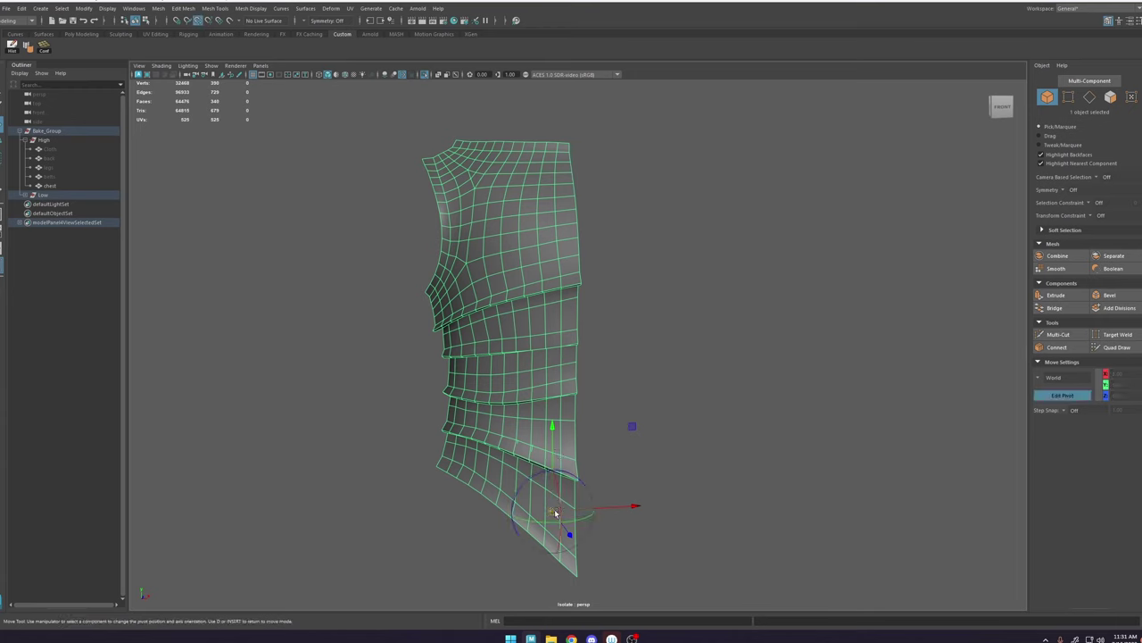
pyautogui.moveTo(553, 510); pyautogui.dragTo(584, 265)
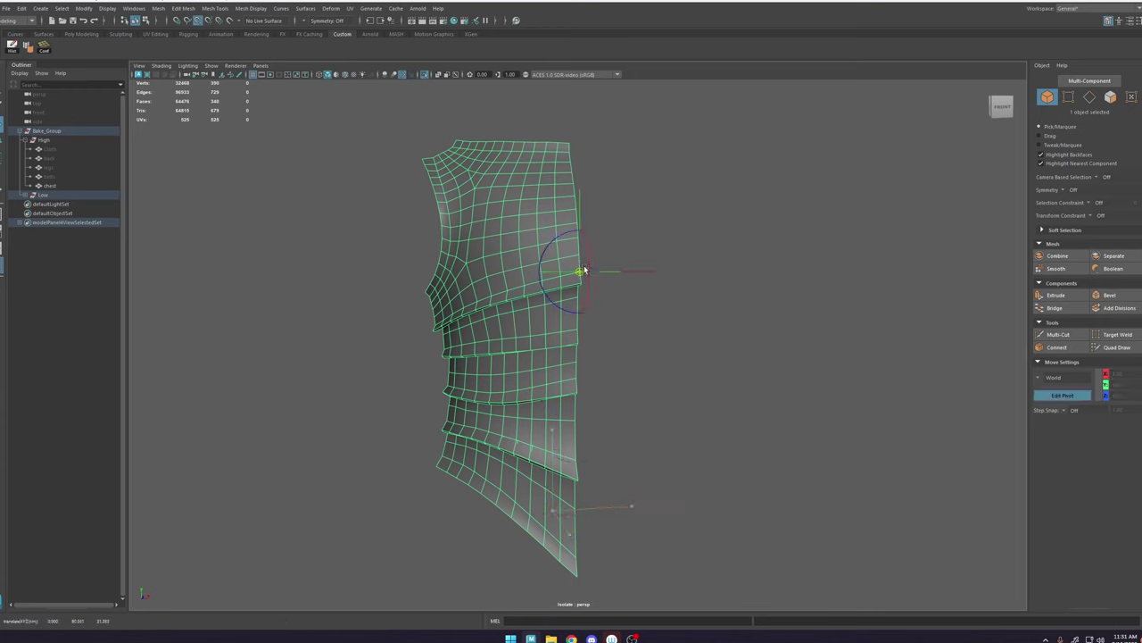
pyautogui.keyDown('alt'); pyautogui.moveTo(638, 318); pyautogui.dragTo(668, 315); pyautogui.keyUp('alt')
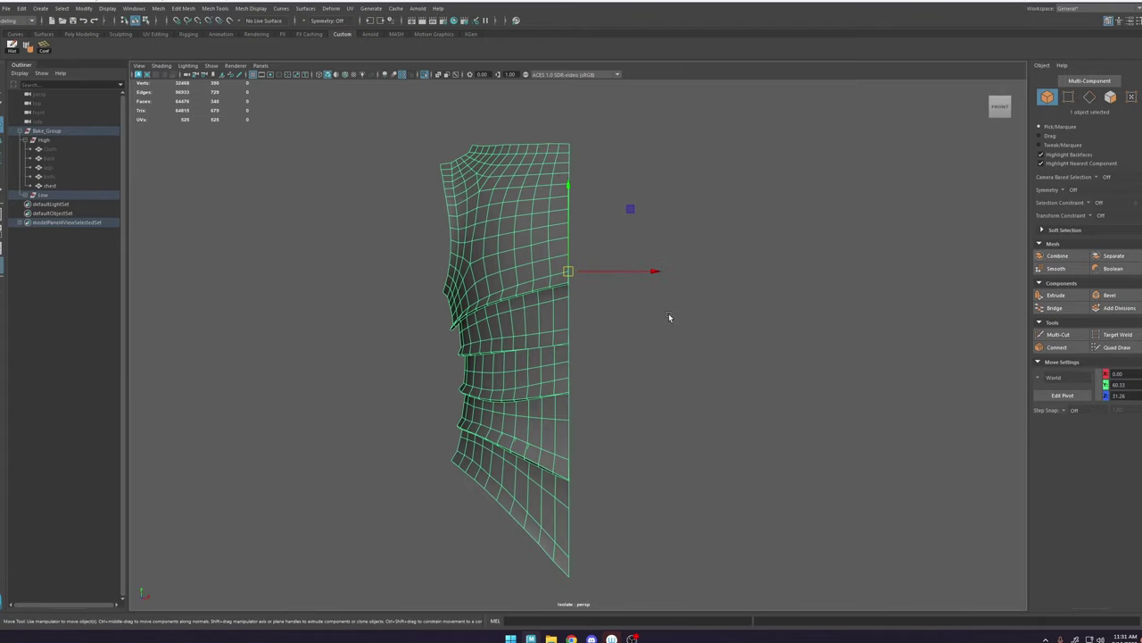
# Step: Try Mesh > Mirror on the half plate, then undo the collapsed result
pyautogui.click(157, 8)
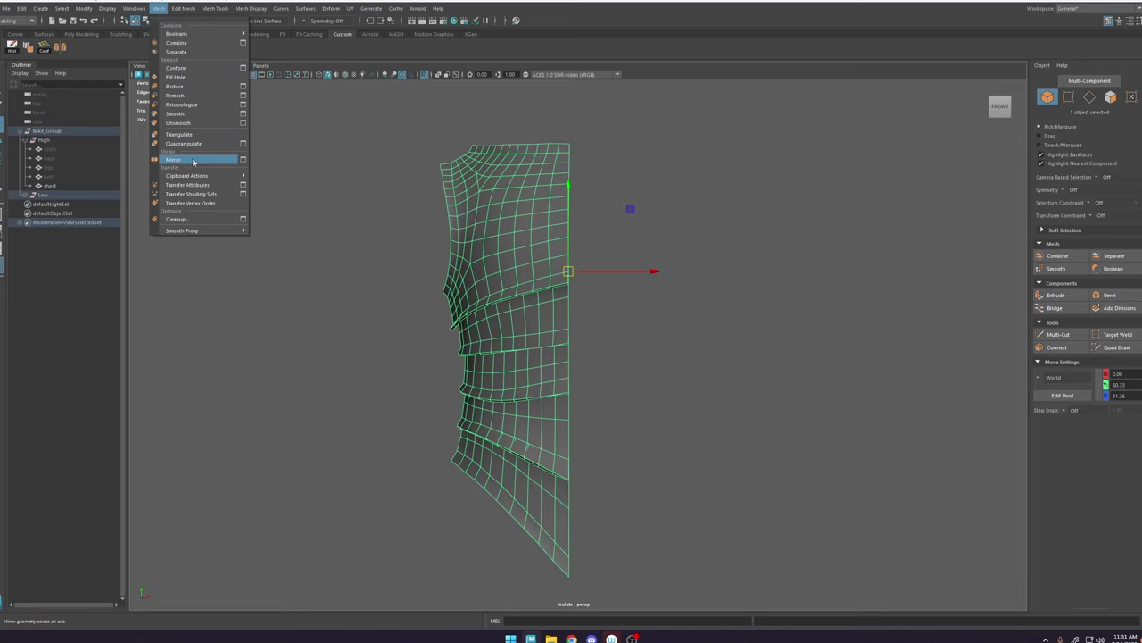
pyautogui.click(193, 161)
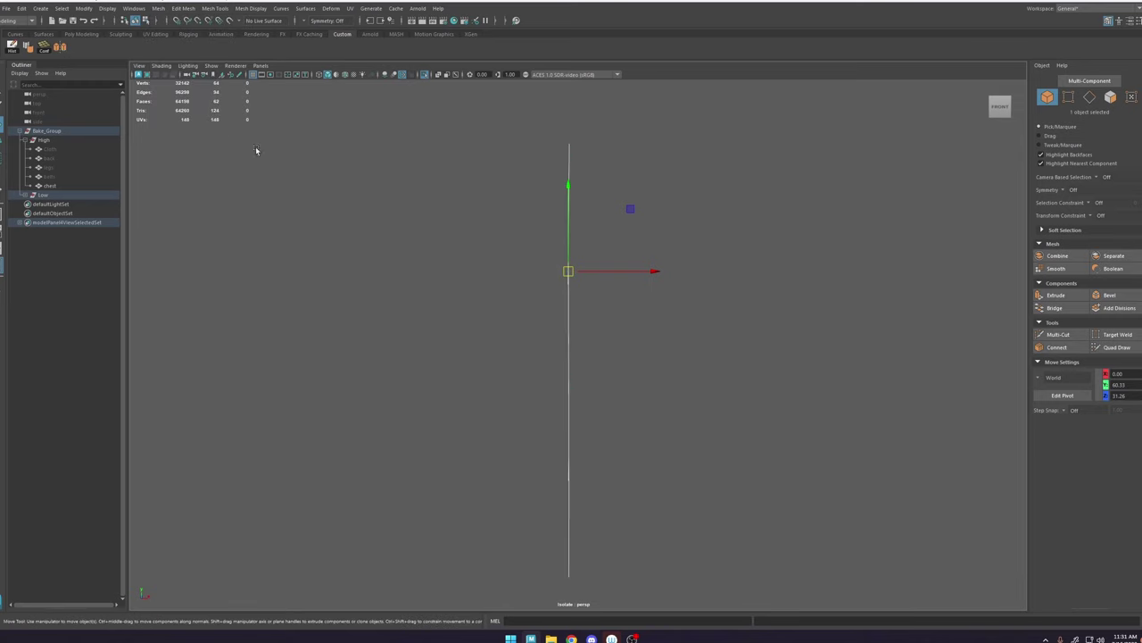
pyautogui.keyDown('alt'); pyautogui.moveTo(415, 186); pyautogui.dragTo(444, 212); pyautogui.keyUp('alt')
pyautogui.keyDown('alt'); pyautogui.moveTo(445, 212); pyautogui.dragTo(482, 232, button='right'); pyautogui.keyUp('alt')
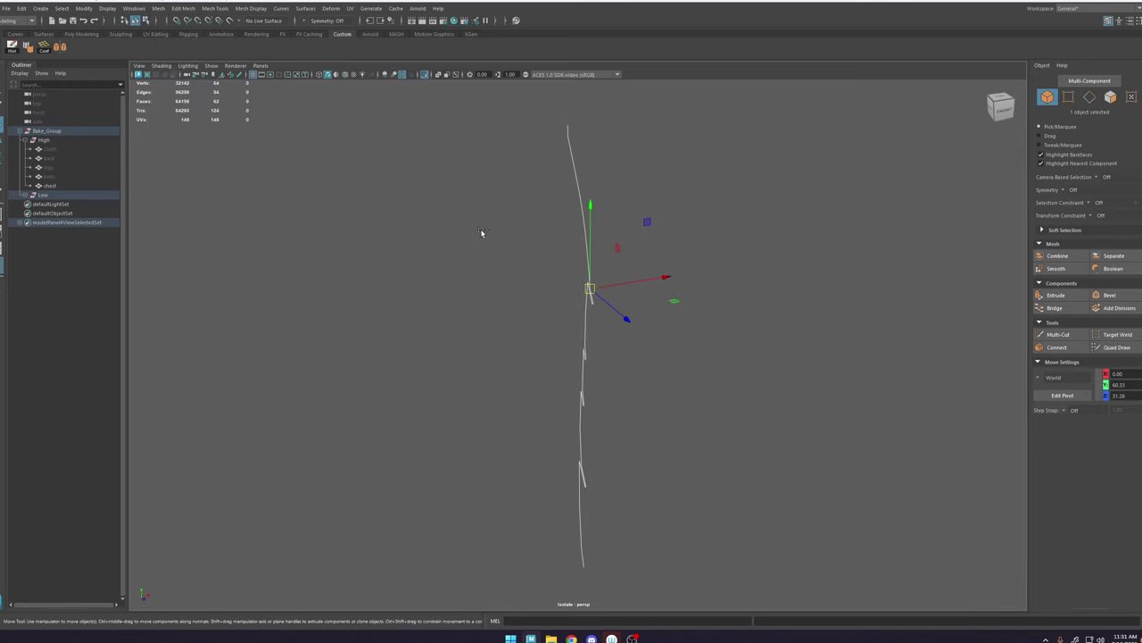
pyautogui.hotkey('ctrl', 'z')
pyautogui.hotkey('ctrl', 'z')
pyautogui.keyDown('alt'); pyautogui.moveTo(539, 253); pyautogui.dragTo(520, 241); pyautogui.keyUp('alt')
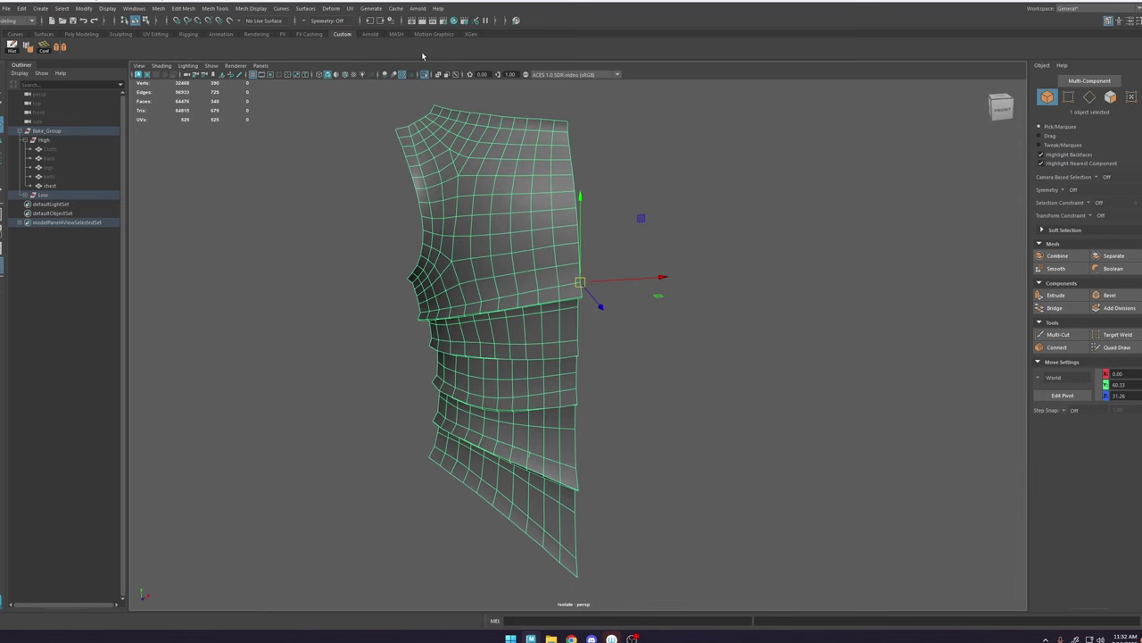
# Step: Enable construction history and mirror again with Direction + and Border set to Do not merge
pyautogui.click(390, 24)
pyautogui.click(66, 48)
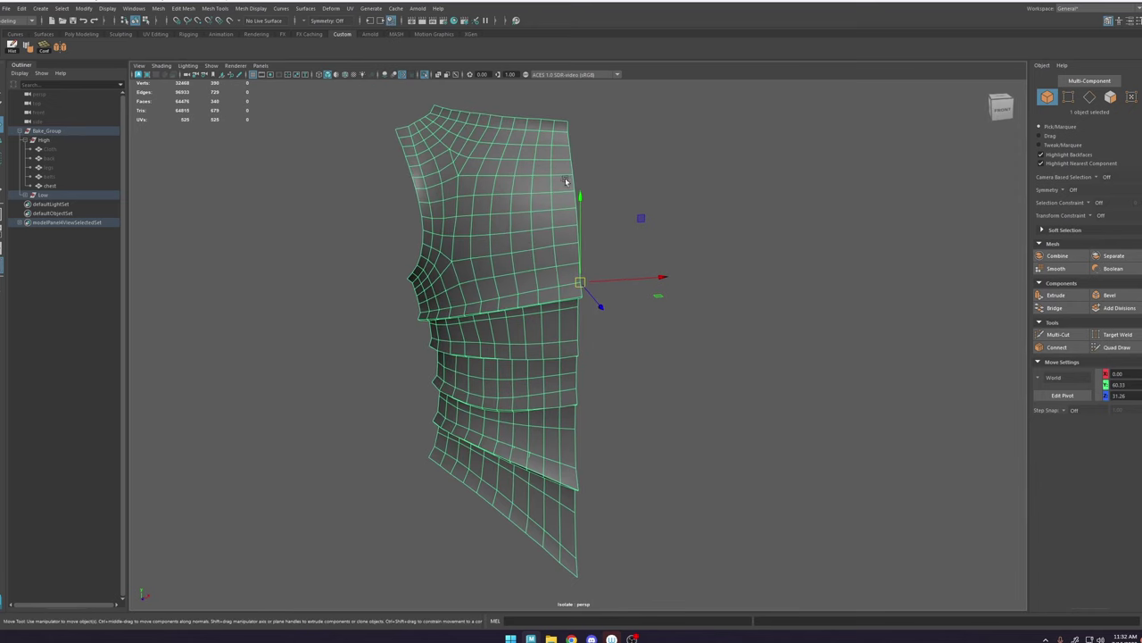
pyautogui.click(873, 392)
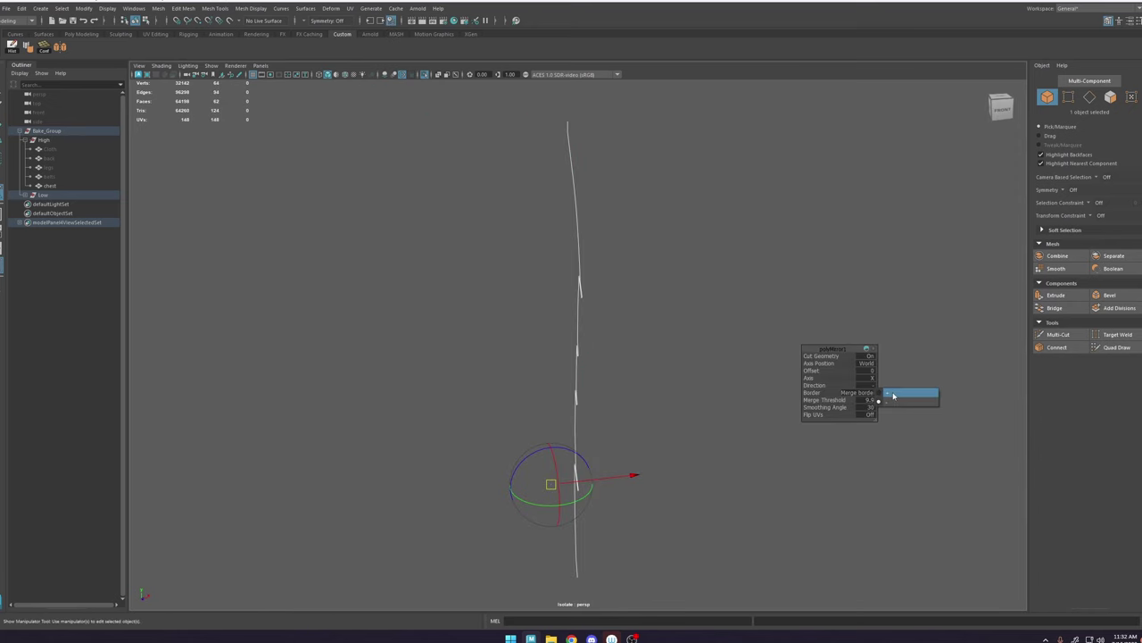
pyautogui.click(893, 394)
pyautogui.click(868, 394)
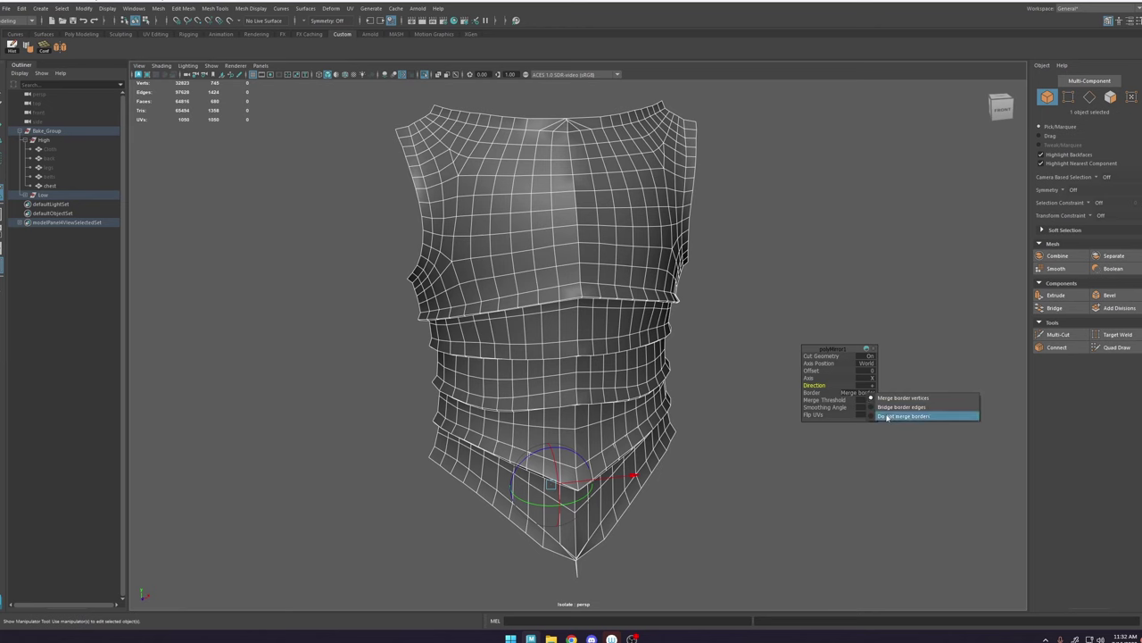
pyautogui.click(887, 417)
# Step: Select the center seam vertices and merge them with a 0.01 threshold
pyautogui.keyDown('alt'); pyautogui.moveTo(689, 362); pyautogui.dragTo(577, 245, button='right'); pyautogui.keyUp('alt')
pyautogui.keyDown('alt'); pyautogui.moveTo(576, 244); pyautogui.dragTo(569, 232); pyautogui.keyUp('alt')
pyautogui.moveTo(570, 228); pyautogui.dragTo(542, 228, button='right')
pyautogui.moveTo(579, 181)
pyautogui.mouseDown()
pyautogui.moveTo(576, 428)
pyautogui.moveTo(559, 530)
pyautogui.mouseUp()
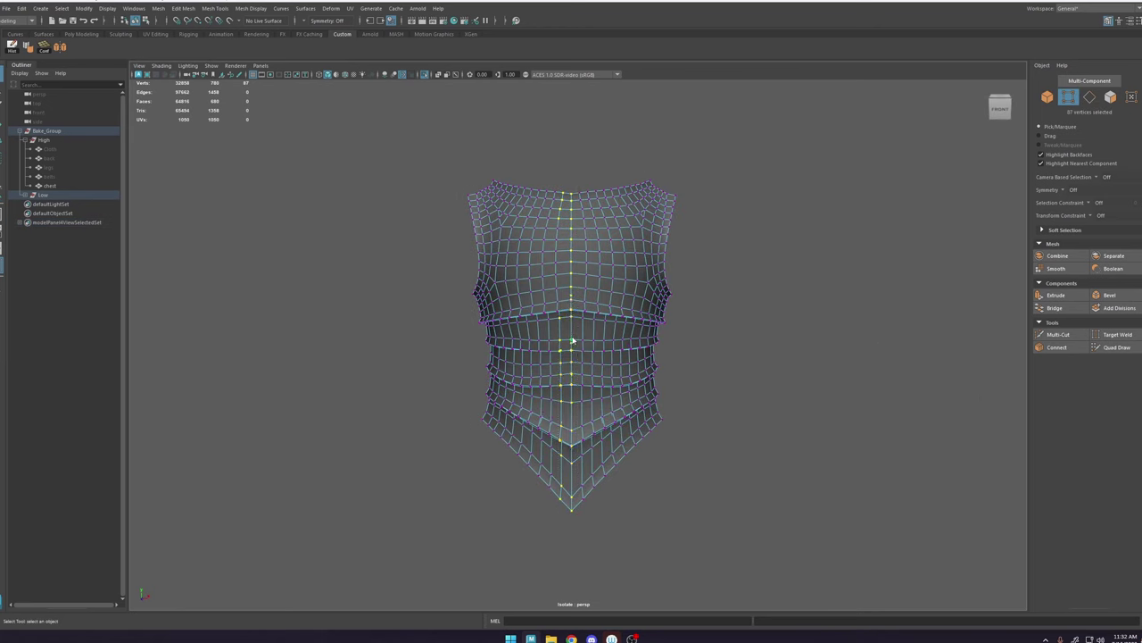
pyautogui.moveTo(572, 336)
pyautogui.keyDown('shift'); pyautogui.mouseDown(button='right')
pyautogui.moveTo(570, 291)
pyautogui.moveTo(616, 277)
pyautogui.mouseUp(button='right'); pyautogui.keyUp('shift')
pyautogui.keyDown('shift'); pyautogui.rightClick(571, 347); pyautogui.keyUp('shift')
pyautogui.moveTo(570, 345)
pyautogui.keyDown('shift'); pyautogui.mouseDown(button='right')
pyautogui.moveTo(576, 303)
pyautogui.moveTo(622, 287)
pyautogui.mouseUp(button='right'); pyautogui.keyUp('shift')
pyautogui.keyDown('alt'); pyautogui.moveTo(573, 334); pyautogui.dragTo(594, 332); pyautogui.keyUp('alt')
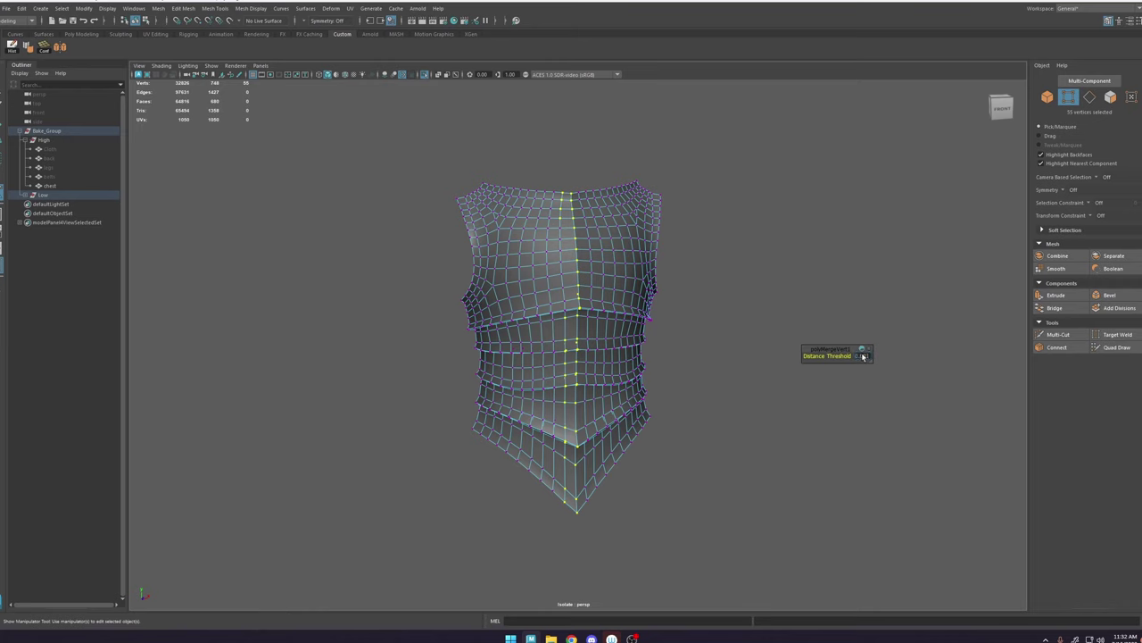
# Step: Leave vertex mode, select the chest plate and check its smooth mesh preview (3) from several angles
pyautogui.press('q')
pyautogui.moveTo(629, 296); pyautogui.dragTo(683, 265, button='right')
pyautogui.click(854, 192)
pyautogui.keyDown('alt'); pyautogui.moveTo(705, 266); pyautogui.dragTo(642, 273); pyautogui.keyUp('alt')
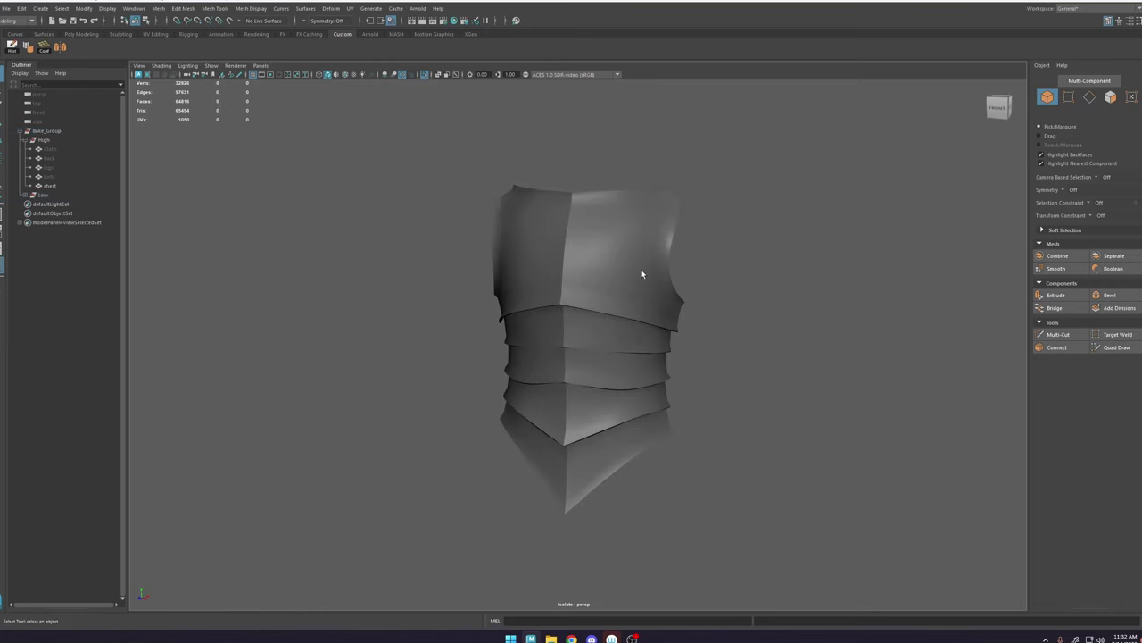
pyautogui.click(642, 274)
pyautogui.press('3')
pyautogui.keyDown('alt'); pyautogui.moveTo(749, 311); pyautogui.dragTo(788, 307); pyautogui.keyUp('alt')
# Step: Turn on Object X symmetry and apply Edit Edge Flow to a first mirrored vertical edge loop
pyautogui.click(774, 308)
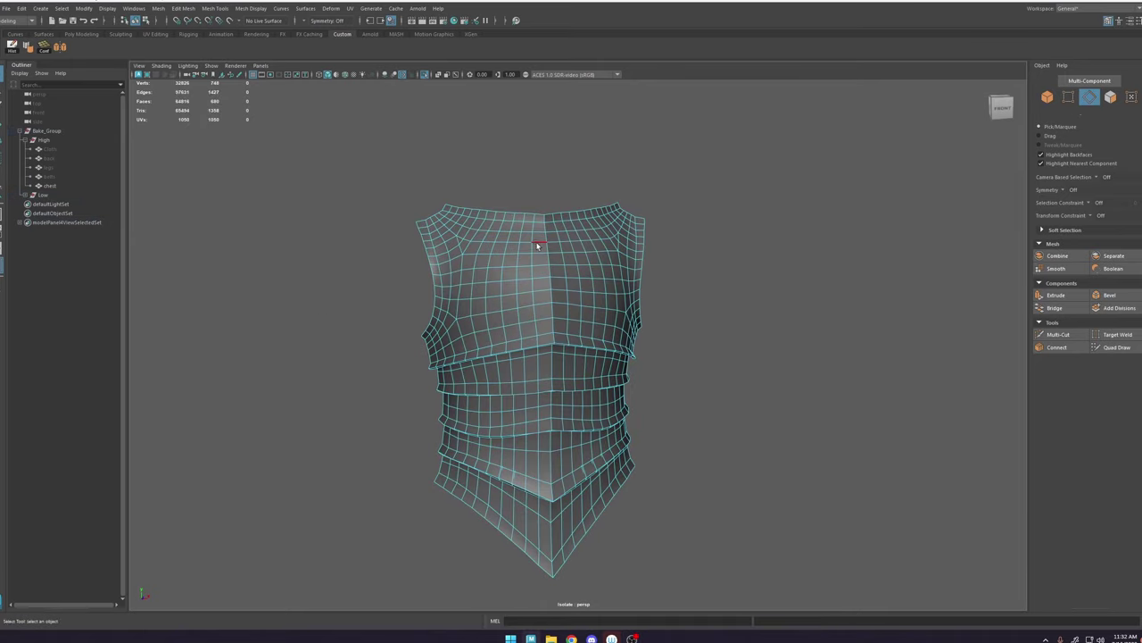
pyautogui.press('w')
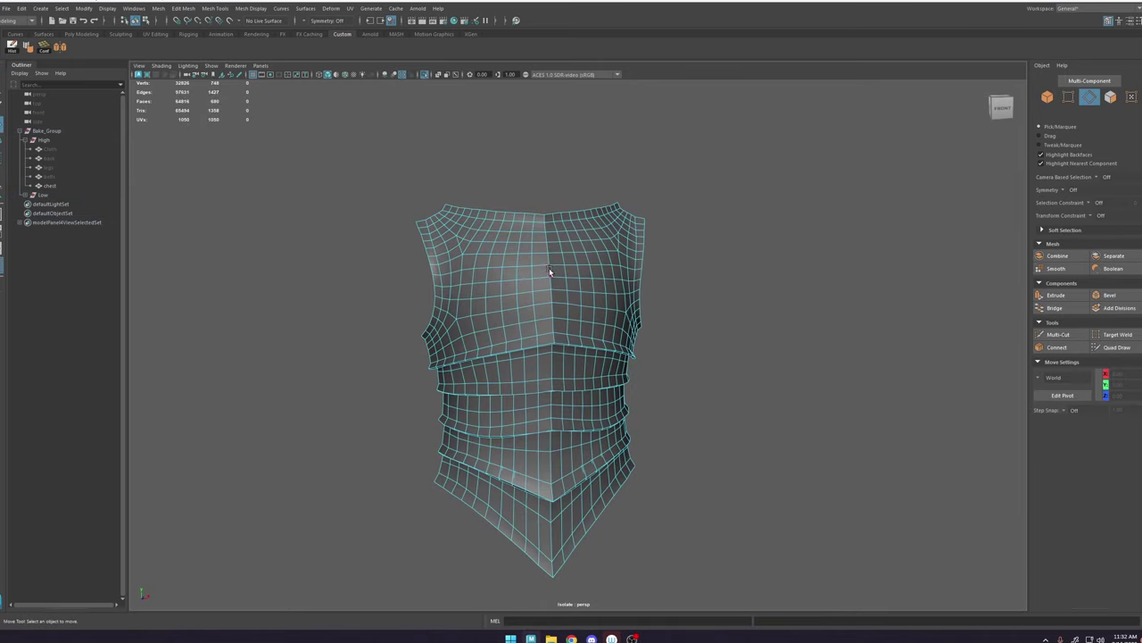
pyautogui.click(549, 270)
pyautogui.moveTo(549, 271); pyautogui.dragTo(550, 210)
pyautogui.doubleClick(533, 255)
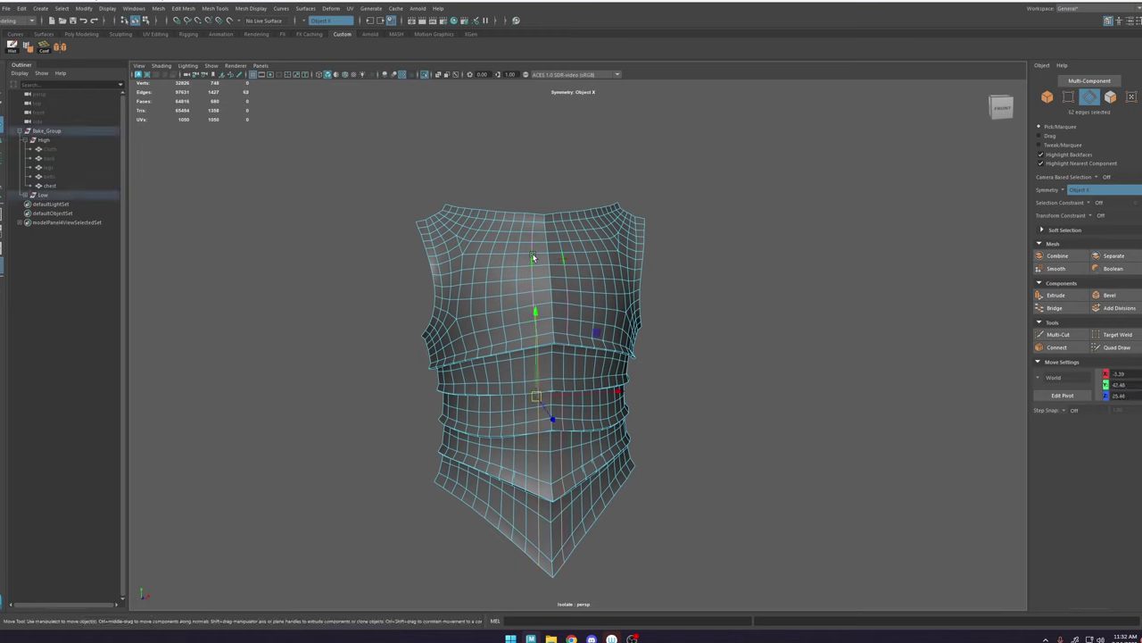
pyautogui.keyDown('shift'); pyautogui.rightClick(533, 256); pyautogui.keyUp('shift')
pyautogui.keyDown('shift'); pyautogui.moveTo(533, 257); pyautogui.dragTo(526, 344, button='right'); pyautogui.keyUp('shift')
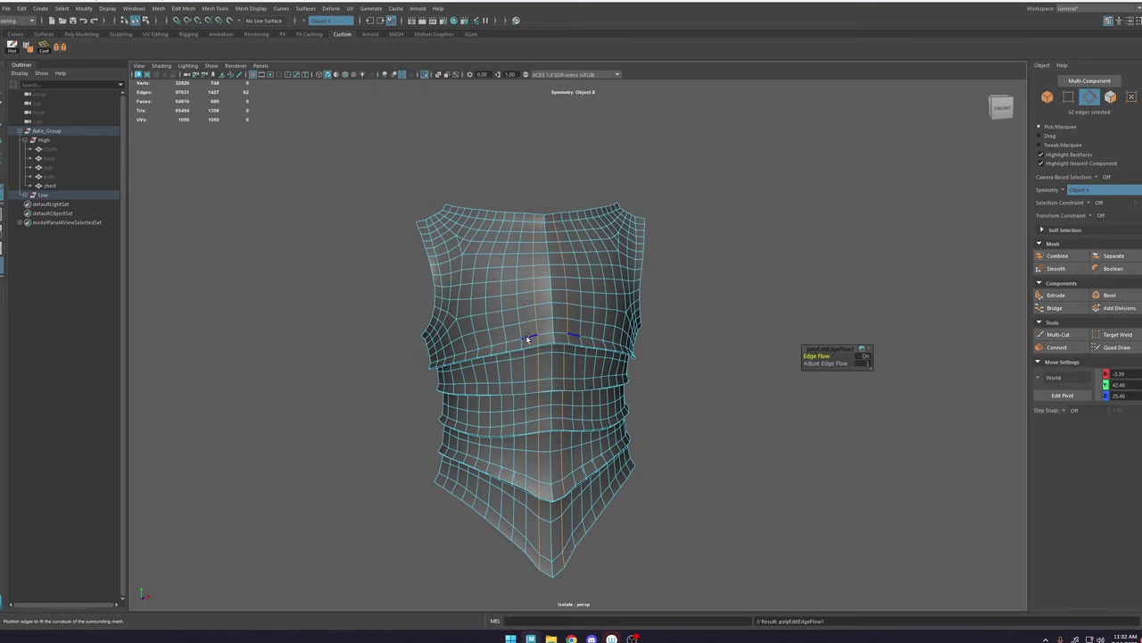
pyautogui.press('g')
# Step: Relax the edge flow of the neighbouring vertical loops across the upper chest
pyautogui.doubleClick(498, 273)
pyautogui.press('g')
pyautogui.doubleClick(488, 275)
pyautogui.press('g')
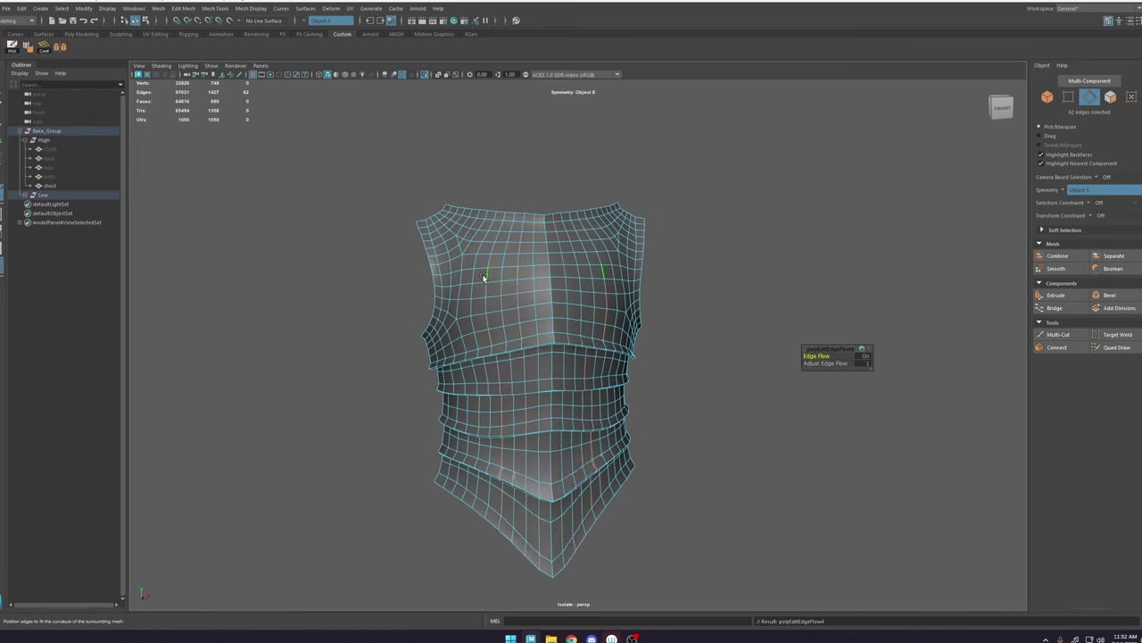
pyautogui.doubleClick(475, 277)
pyautogui.press('g')
pyautogui.doubleClick(486, 276)
pyautogui.press('g')
pyautogui.doubleClick(500, 274)
pyautogui.press('g')
pyautogui.doubleClick(521, 270)
pyautogui.press('g')
pyautogui.doubleClick(533, 269)
pyautogui.press('g')
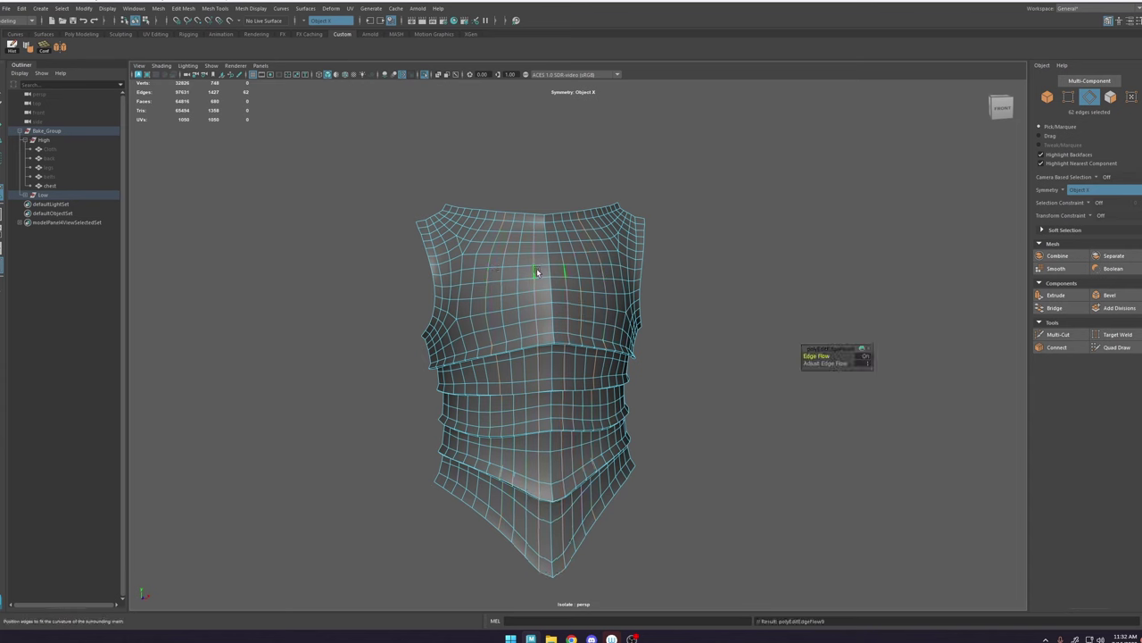
# Step: Relax the horizontal chest loops and the upper-left loops up toward the shoulder
pyautogui.keyDown('alt'); pyautogui.moveTo(537, 271); pyautogui.dragTo(540, 283); pyautogui.keyUp('alt')
pyautogui.doubleClick(535, 284)
pyautogui.press('g')
pyautogui.doubleClick(513, 304)
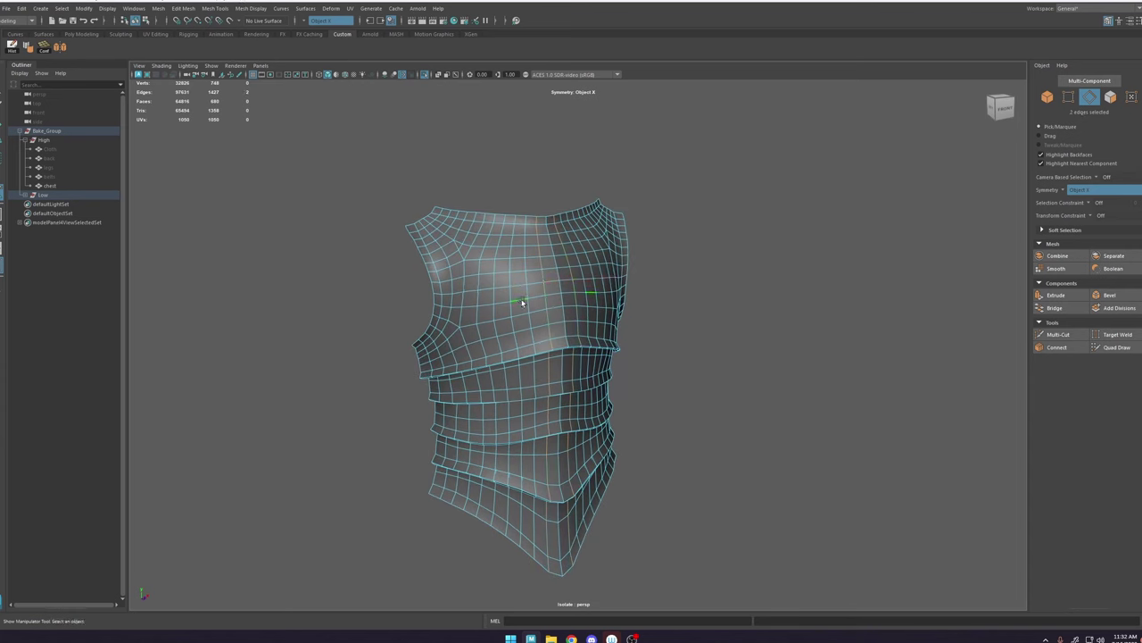
pyautogui.press('g')
pyautogui.doubleClick(517, 271)
pyautogui.press('g')
pyautogui.doubleClick(516, 260)
pyautogui.press('g')
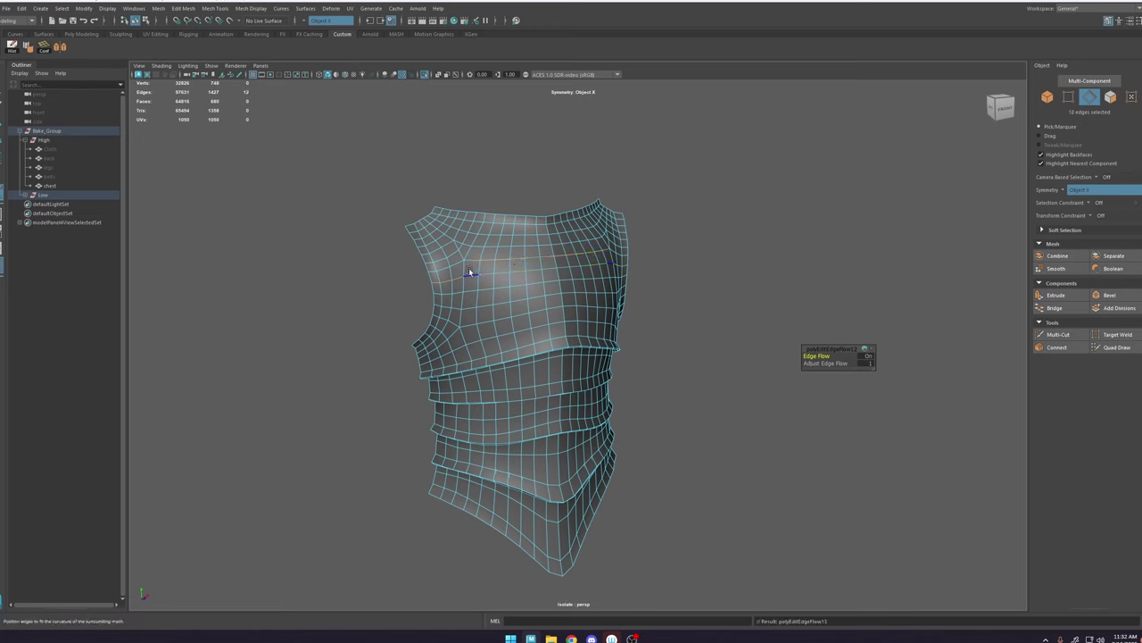
pyautogui.doubleClick(457, 264)
pyautogui.press('g')
pyautogui.doubleClick(451, 252)
pyautogui.press('g')
pyautogui.doubleClick(445, 244)
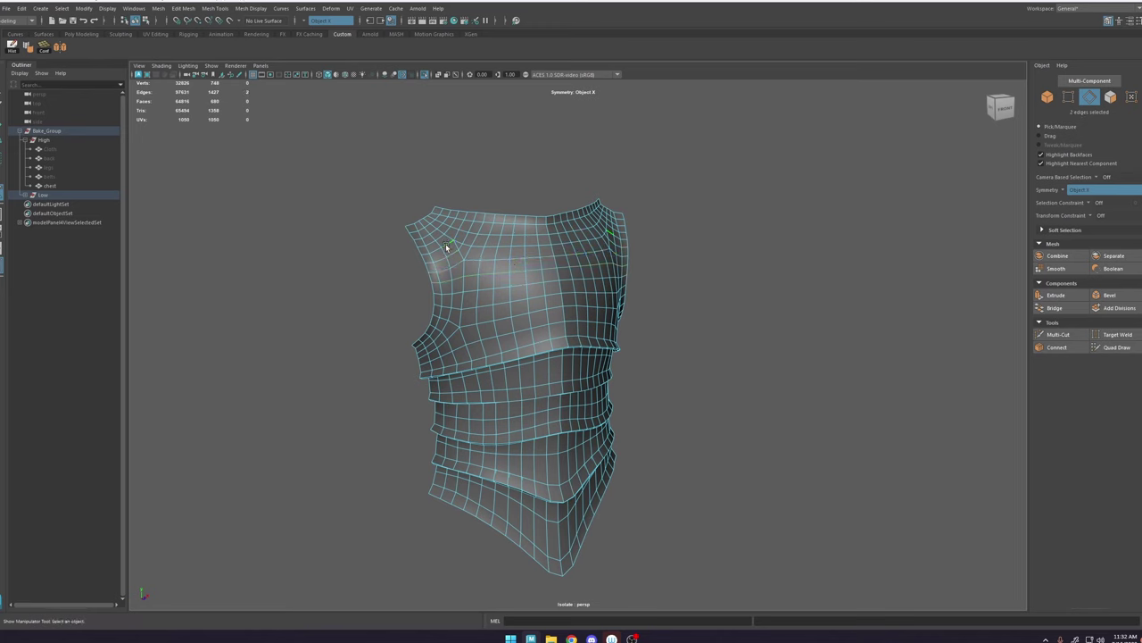
pyautogui.press('g')
pyautogui.doubleClick(443, 240)
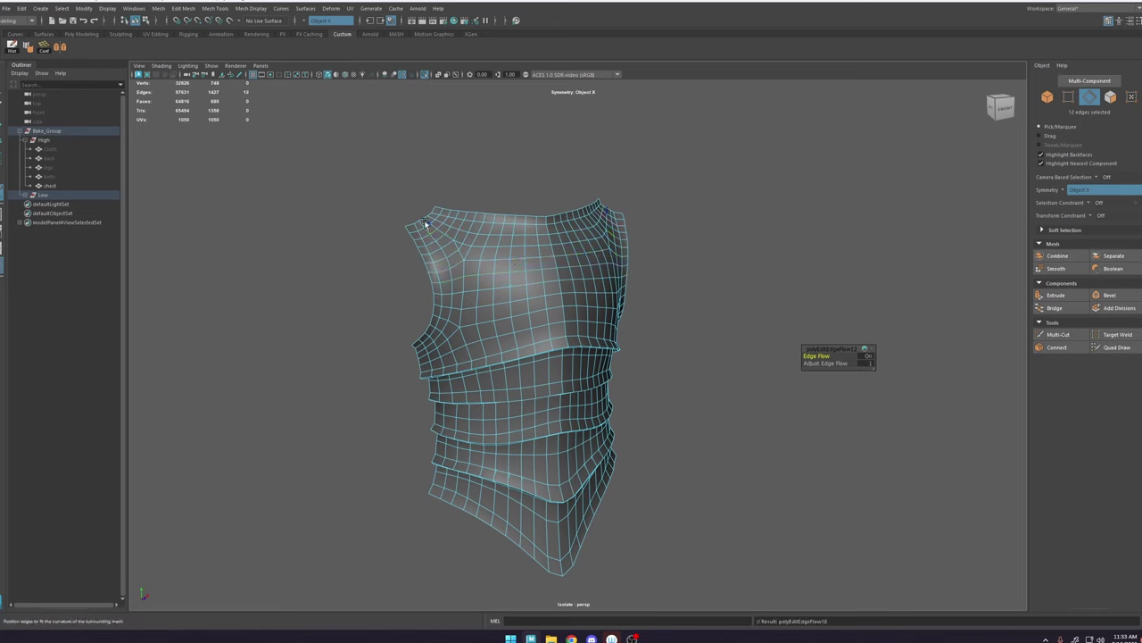
# Step: Relax the vertical edge loops across the lower plates, undoing one mid-torso attempt
pyautogui.keyDown('alt'); pyautogui.moveTo(472, 350); pyautogui.dragTo(519, 388); pyautogui.keyUp('alt')
pyautogui.doubleClick(532, 364)
pyautogui.press('g')
pyautogui.hotkey('ctrl', 'z')
pyautogui.doubleClick(514, 382)
pyautogui.press('g')
pyautogui.doubleClick(500, 409)
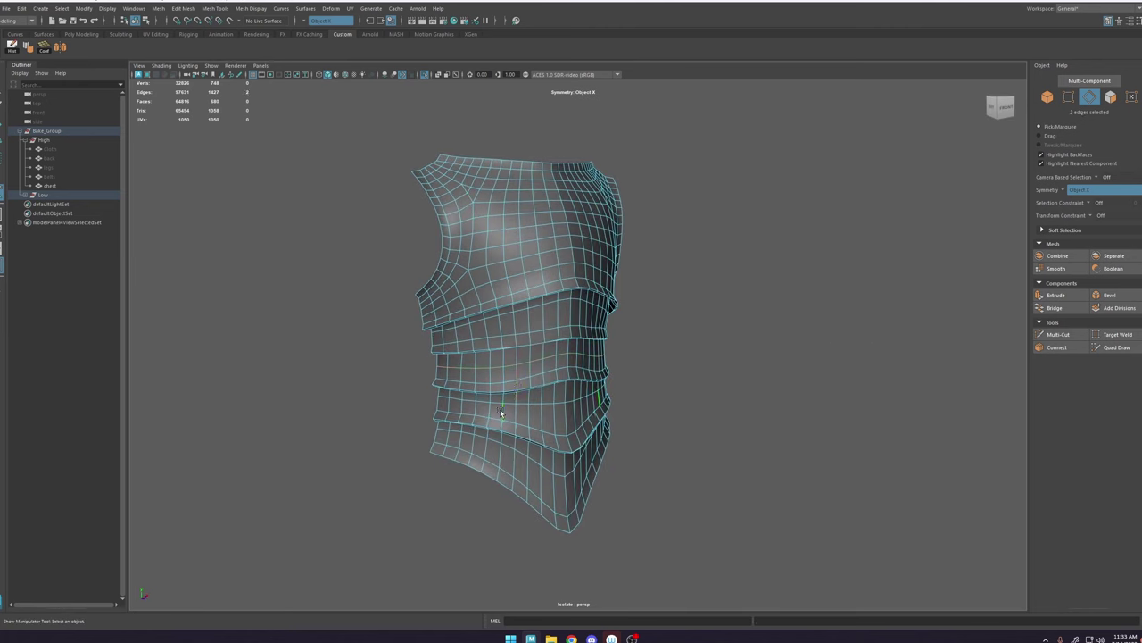
pyautogui.press('g')
pyautogui.doubleClick(489, 409)
pyautogui.press('g')
pyautogui.doubleClick(475, 410)
pyautogui.press('g')
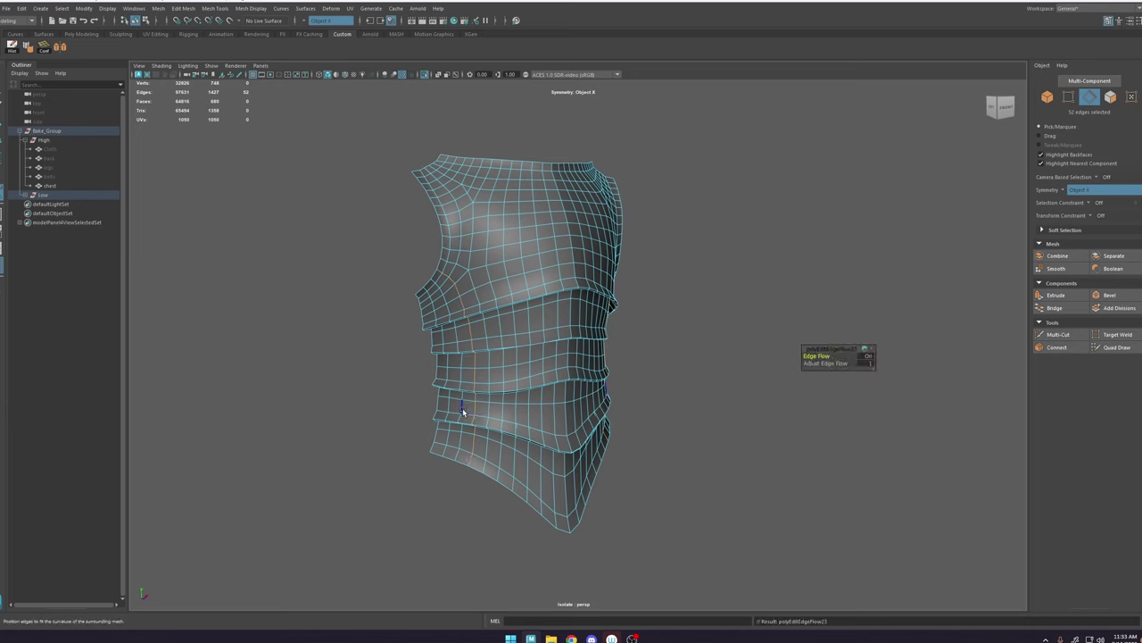
pyautogui.doubleClick(463, 409)
pyautogui.press('g')
pyautogui.doubleClick(450, 406)
pyautogui.press('g')
pyautogui.doubleClick(462, 407)
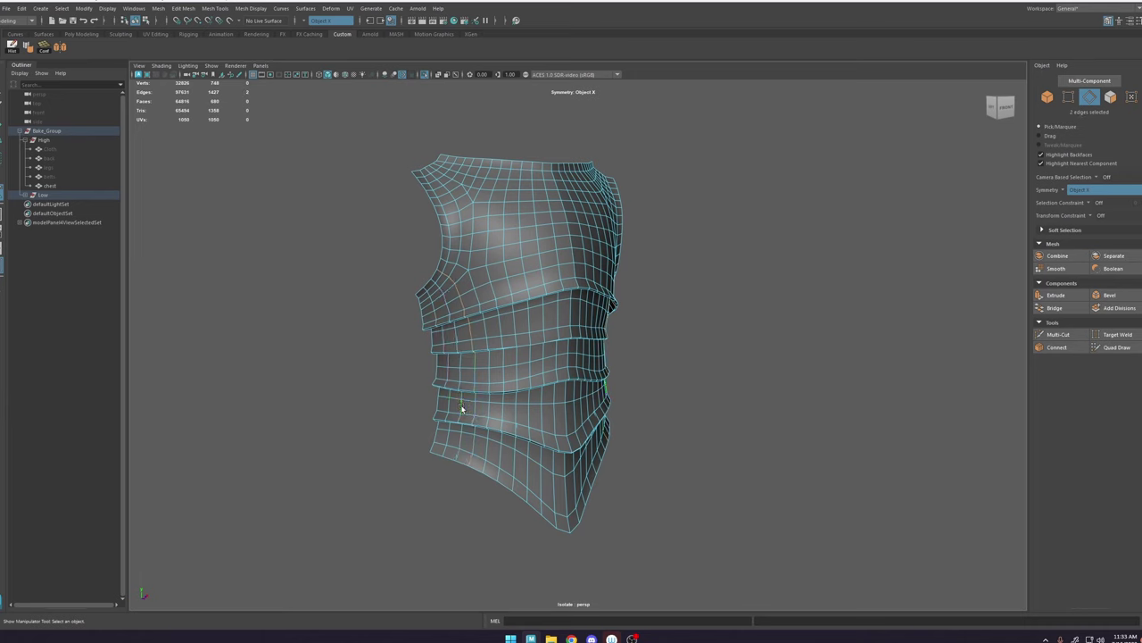
pyautogui.press('g')
pyautogui.doubleClick(476, 408)
pyautogui.press('g')
pyautogui.doubleClick(489, 409)
pyautogui.press('g')
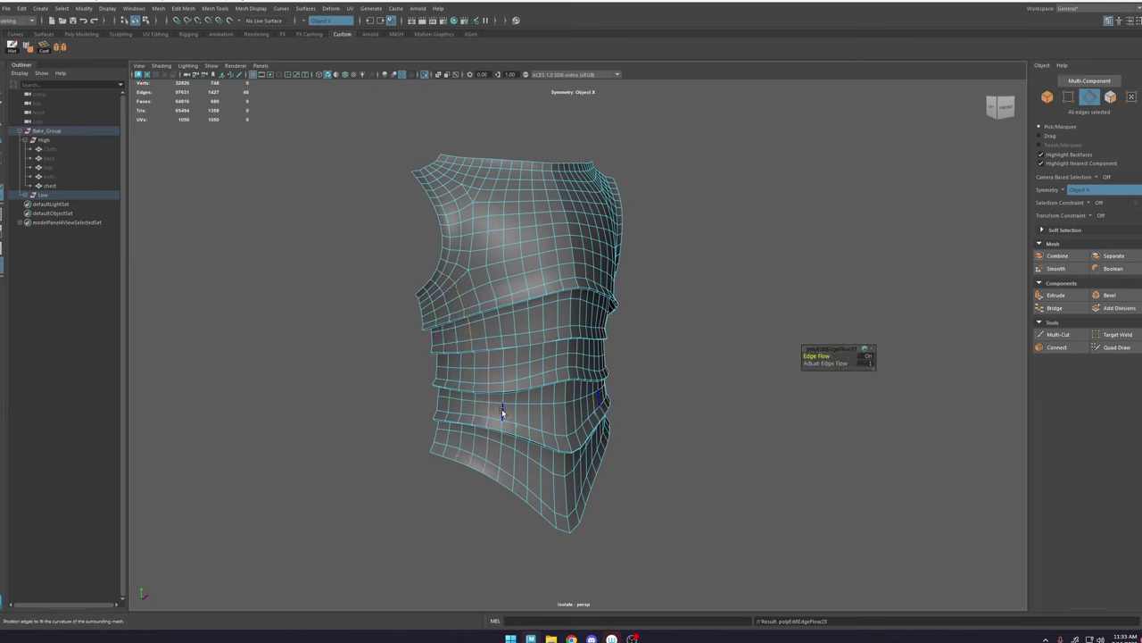
pyautogui.doubleClick(503, 413)
pyautogui.press('g')
pyautogui.doubleClick(516, 417)
pyautogui.press('g')
pyautogui.doubleClick(529, 417)
pyautogui.press('g')
pyautogui.doubleClick(540, 417)
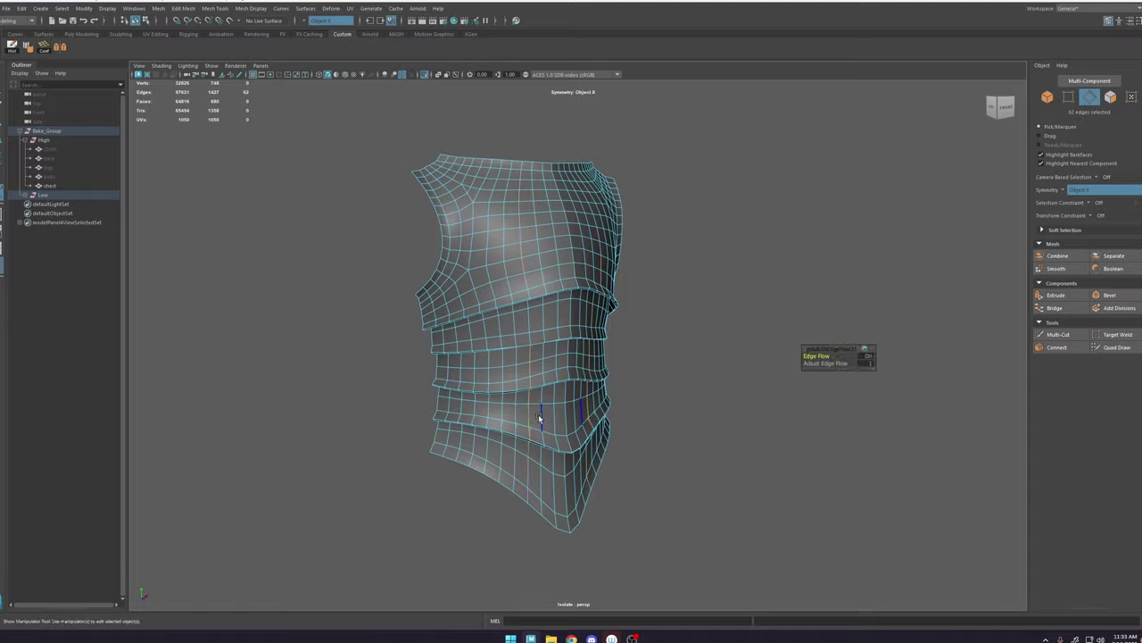
pyautogui.press('g')
pyautogui.doubleClick(554, 417)
pyautogui.press('g')
# Step: Reselect the low-poly chest mesh and line up a zoomed front view
pyautogui.keyDown('alt'); pyautogui.moveTo(614, 382); pyautogui.dragTo(482, 353); pyautogui.keyUp('alt')
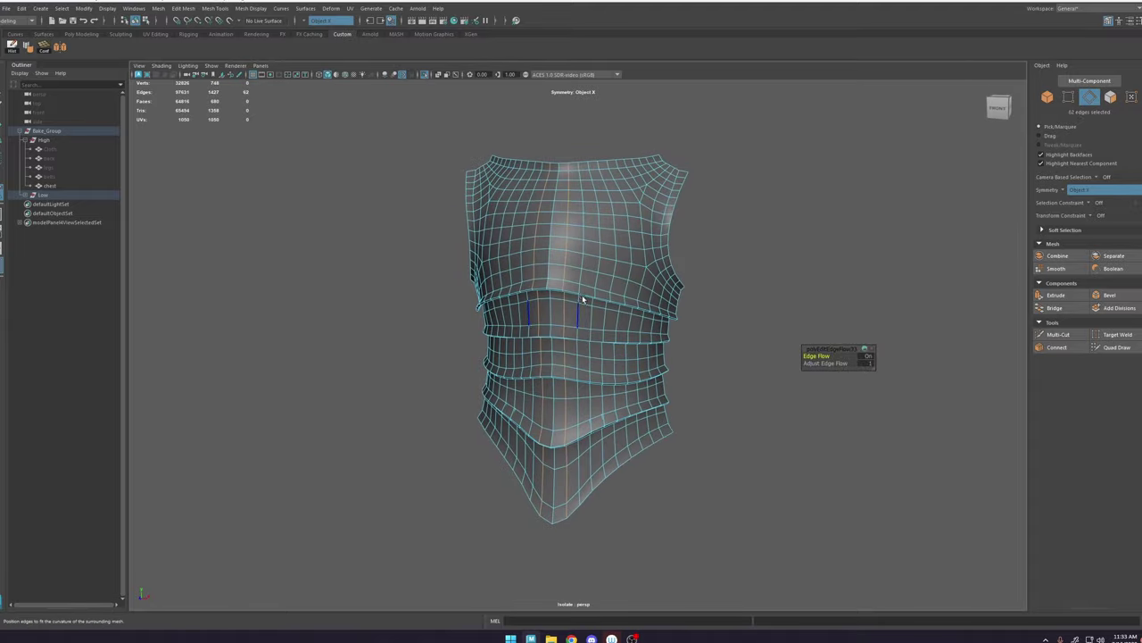
pyautogui.moveTo(584, 301); pyautogui.dragTo(674, 234, button='right')
pyautogui.click(803, 168)
pyautogui.keyDown('alt'); pyautogui.moveTo(803, 168); pyautogui.dragTo(783, 245); pyautogui.keyUp('alt')
pyautogui.click(614, 267)
pyautogui.keyDown('alt'); pyautogui.moveTo(734, 337); pyautogui.dragTo(602, 188, button='right'); pyautogui.keyUp('alt')
pyautogui.keyDown('alt'); pyautogui.moveTo(602, 188); pyautogui.dragTo(622, 225); pyautogui.keyUp('alt')
pyautogui.keyDown('alt'); pyautogui.moveTo(622, 225); pyautogui.dragTo(843, 451, button='right'); pyautogui.keyUp('alt')
# Step: Relax the edge flow of one more loop near the shoulder
pyautogui.keyDown('alt'); pyautogui.moveTo(640, 183); pyautogui.dragTo(640, 309, button='middle'); pyautogui.keyUp('alt')
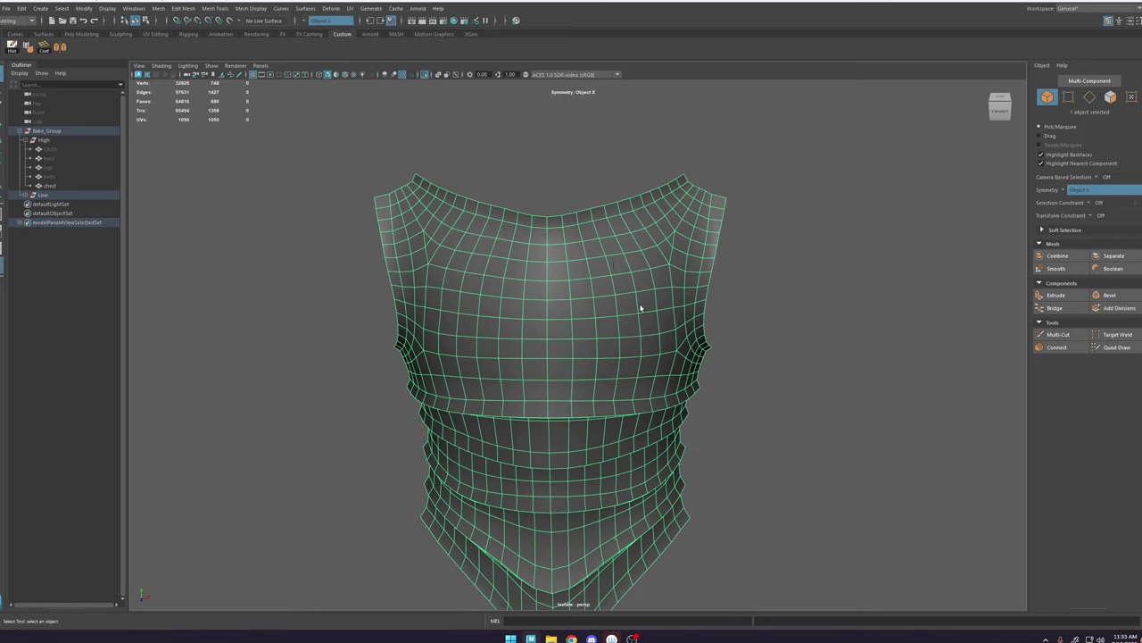
pyautogui.moveTo(640, 309); pyautogui.dragTo(599, 324, button='right')
pyautogui.doubleClick(608, 237)
pyautogui.keyDown('alt'); pyautogui.moveTo(366, 246); pyautogui.dragTo(405, 265); pyautogui.keyUp('alt')
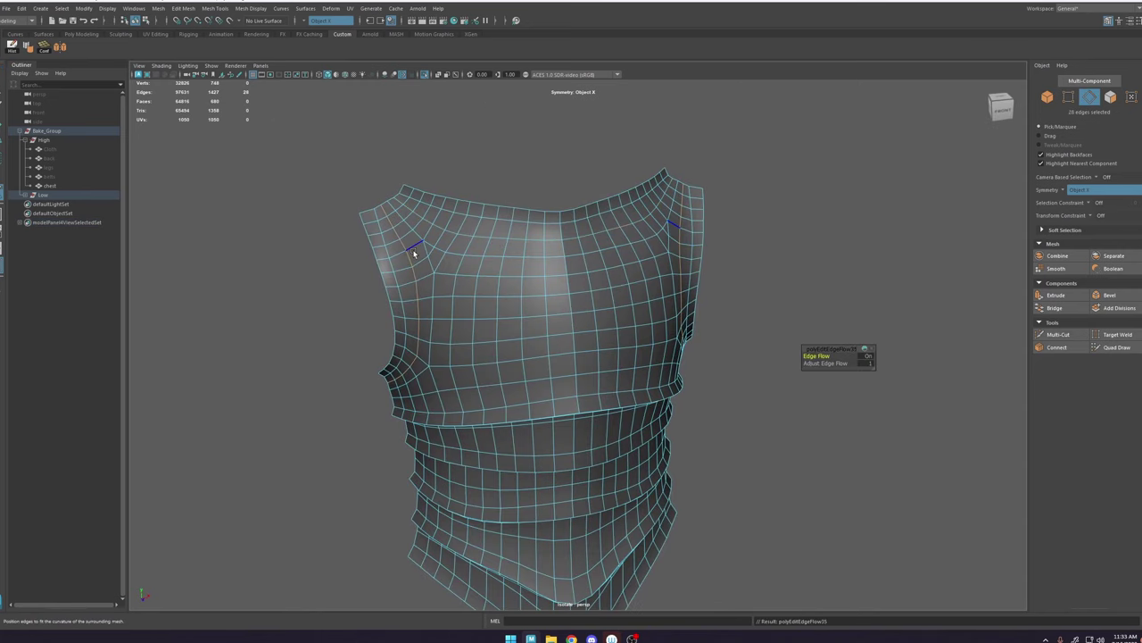
pyautogui.keyDown('alt'); pyautogui.moveTo(414, 249); pyautogui.dragTo(456, 233, button='middle'); pyautogui.keyUp('alt')
pyautogui.moveTo(457, 233); pyautogui.dragTo(496, 189, button='right')
# Step: Show the high-poly chest alongside the low-poly one and make it live
pyautogui.click(424, 76)
pyautogui.keyDown('alt'); pyautogui.moveTo(475, 175); pyautogui.dragTo(609, 294, button='middle'); pyautogui.keyUp('alt')
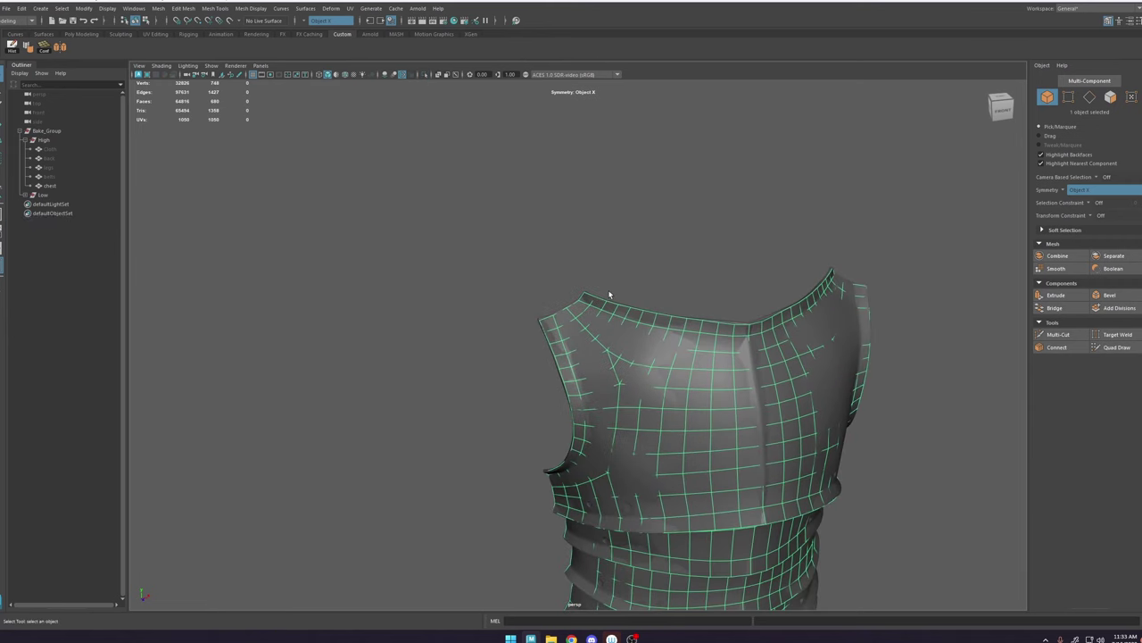
pyautogui.keyDown('alt'); pyautogui.moveTo(610, 293); pyautogui.dragTo(831, 357, button='right'); pyautogui.keyUp('alt')
pyautogui.click(1113, 353)
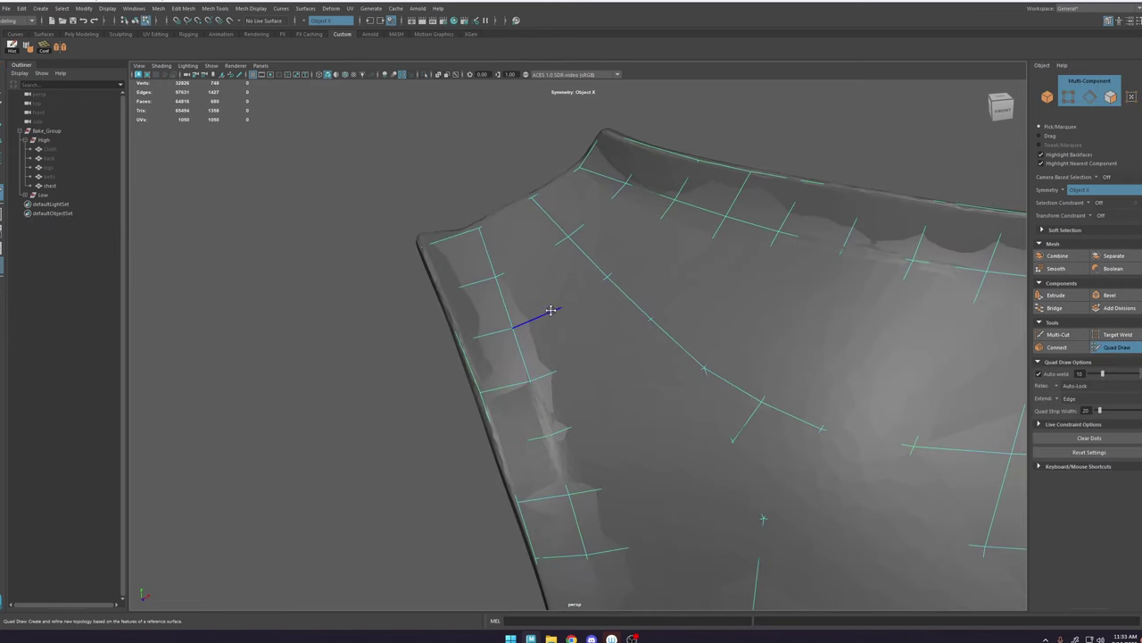
pyautogui.keyDown('alt'); pyautogui.moveTo(553, 311); pyautogui.dragTo(530, 269, button='right'); pyautogui.keyUp('alt')
pyautogui.click(540, 270)
pyautogui.press('w')
pyautogui.click(547, 250)
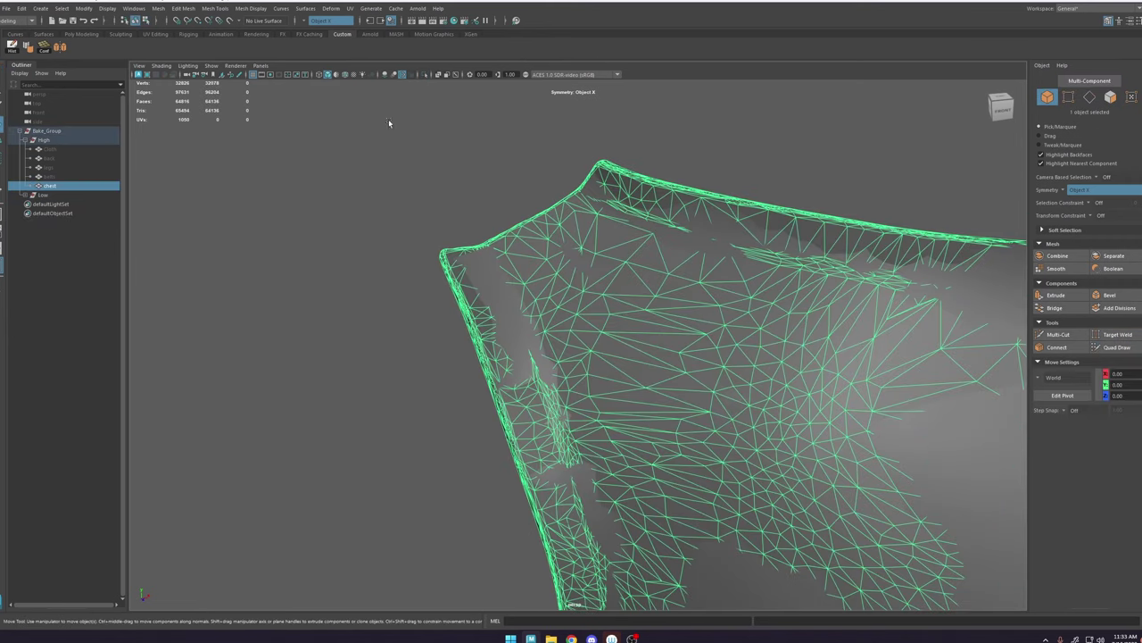
pyautogui.click(228, 22)
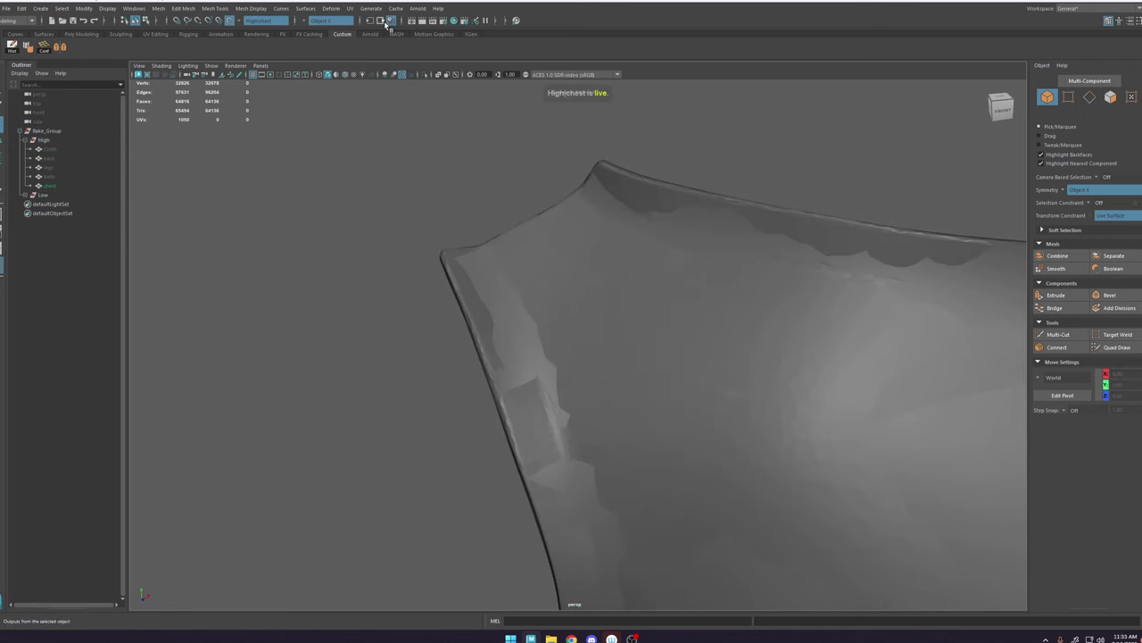
# Step: With Quad Draw on the low-poly chest, relax the shoulder vertices onto the high-poly surface
pyautogui.click(516, 311)
pyautogui.click(1116, 348)
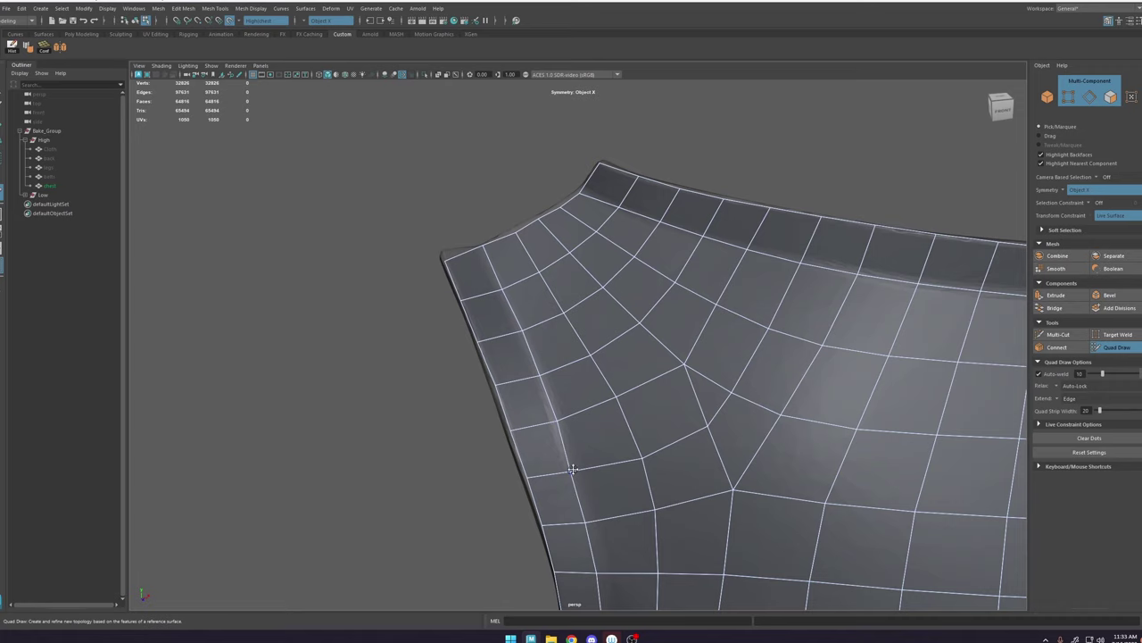
pyautogui.keyDown('alt'); pyautogui.moveTo(581, 473); pyautogui.dragTo(580, 416, button='middle'); pyautogui.keyUp('alt')
pyautogui.scroll(-2, 580, 417)
pyautogui.keyDown('alt'); pyautogui.moveTo(596, 516); pyautogui.dragTo(589, 434, button='middle'); pyautogui.keyUp('alt')
pyautogui.keyDown('alt'); pyautogui.moveTo(589, 434); pyautogui.dragTo(679, 497); pyautogui.keyUp('alt')
pyautogui.scroll(3, 678, 497)
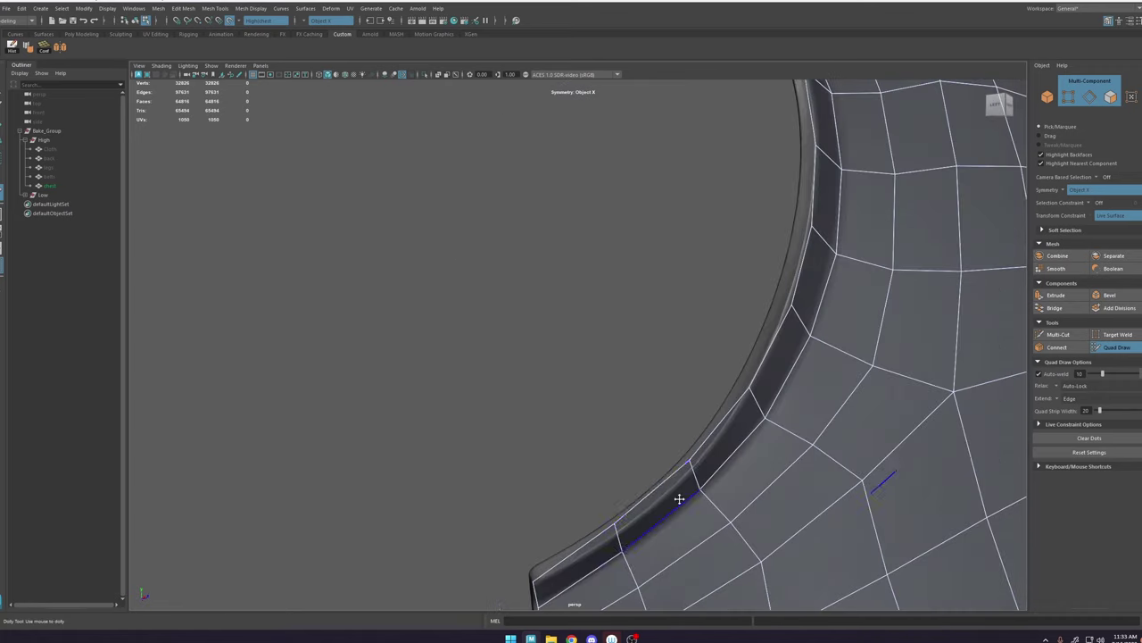
pyautogui.scroll(-1, 528, 524)
pyautogui.keyDown('alt'); pyautogui.moveTo(571, 571); pyautogui.dragTo(489, 473, button='middle'); pyautogui.keyUp('alt')
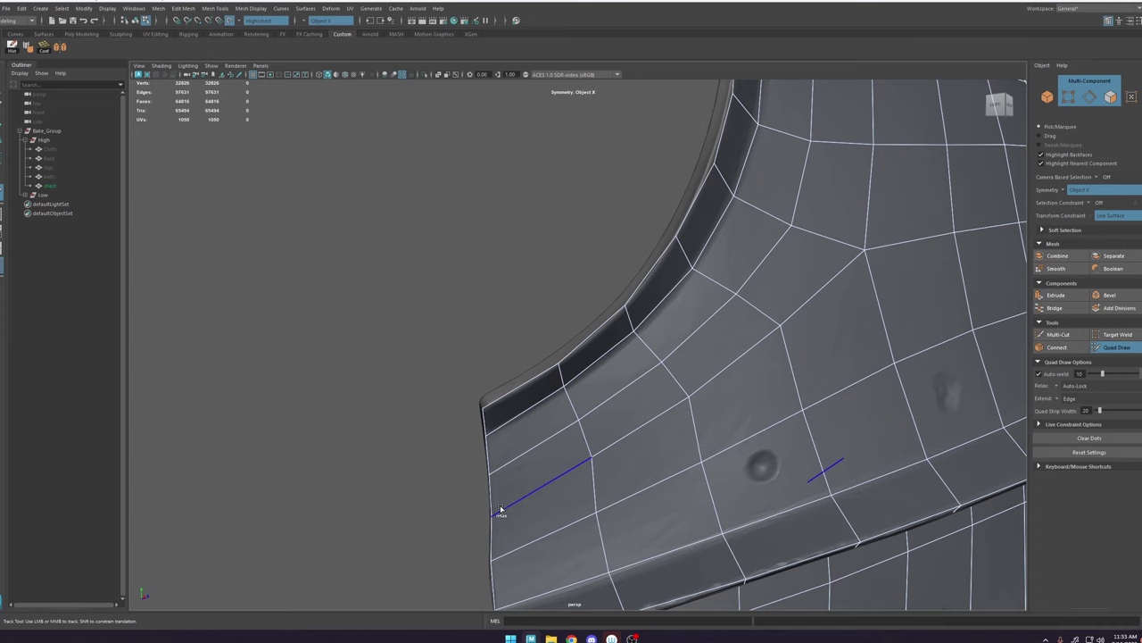
pyautogui.moveTo(591, 457)
pyautogui.keyDown('shift'); pyautogui.mouseDown()
pyautogui.moveTo(587, 439)
pyautogui.moveTo(656, 434)
pyautogui.moveTo(691, 397)
pyautogui.moveTo(769, 391)
pyautogui.moveTo(724, 328)
pyautogui.moveTo(938, 255)
pyautogui.moveTo(652, 188)
pyautogui.moveTo(719, 235)
pyautogui.moveTo(734, 235)
pyautogui.moveTo(752, 207)
pyautogui.mouseUp(); pyautogui.keyUp('shift')
pyautogui.scroll(-5, 783, 420)
# Step: Select a centre-line vertex near the upper shoulder edge and nudge it slightly
pyautogui.press('w')
pyautogui.click(673, 199)
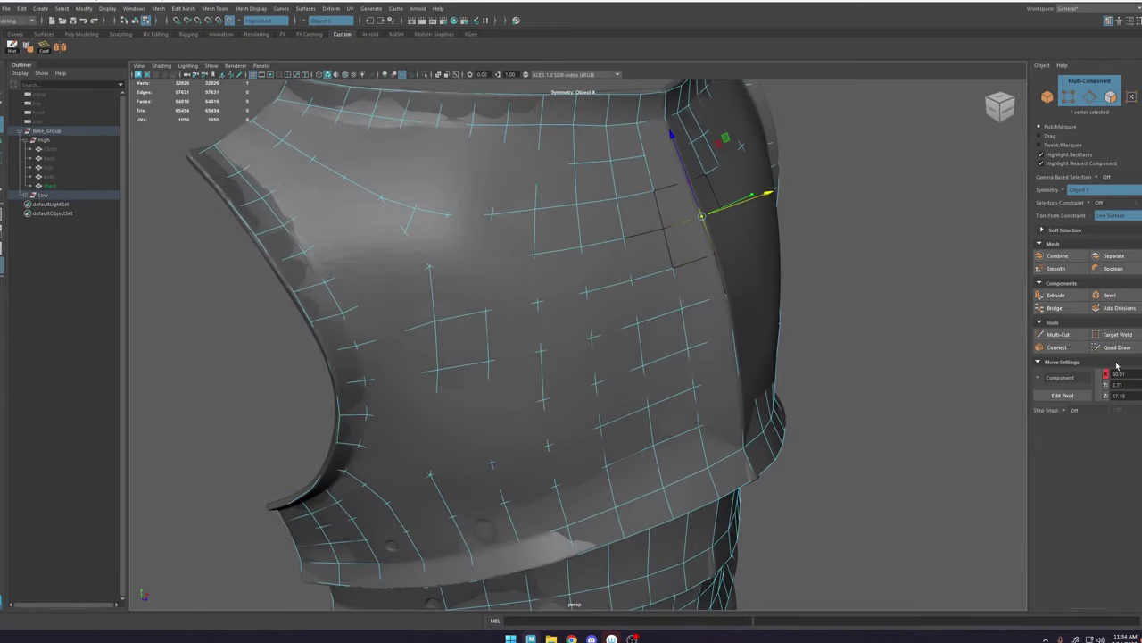
pyautogui.click(1117, 349)
pyautogui.moveTo(722, 280)
pyautogui.keyDown('alt'); pyautogui.mouseDown()
pyautogui.moveTo(612, 288)
pyautogui.moveTo(678, 268)
pyautogui.mouseUp(); pyautogui.keyUp('alt')
pyautogui.scroll(-5, 612, 288)
# Step: With symmetry off, delete the low-poly chest's centre face loop and its right half
pyautogui.press('w')
pyautogui.press('F8')
pyautogui.click(425, 75)
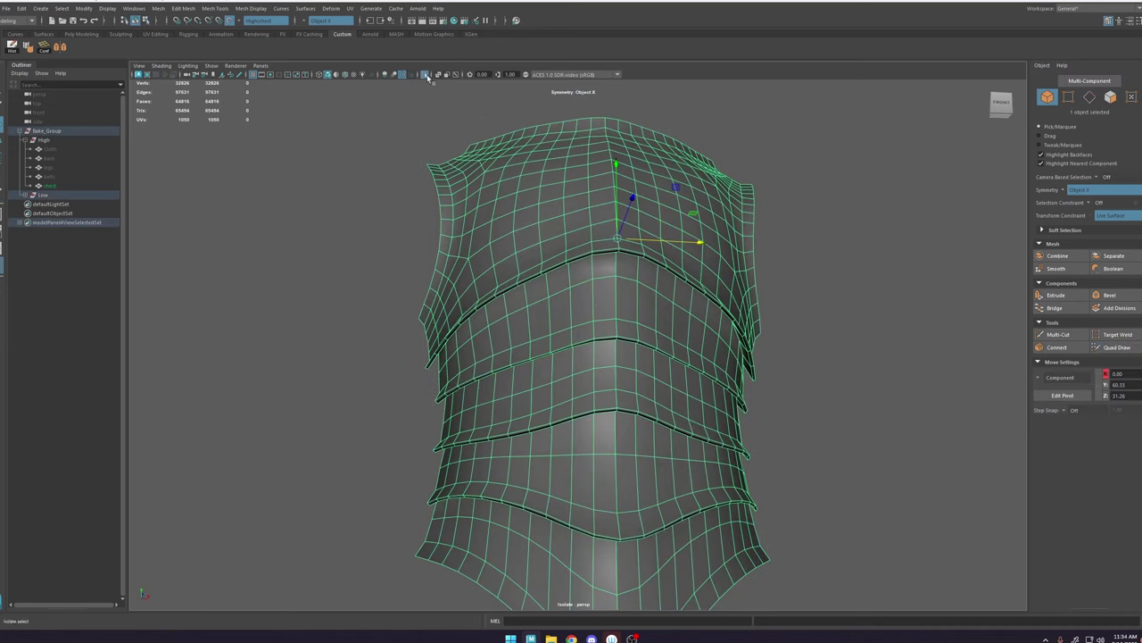
pyautogui.moveTo(639, 197); pyautogui.dragTo(638, 226, button='right')
pyautogui.click(627, 224)
pyautogui.moveTo(634, 229); pyautogui.dragTo(633, 168)
pyautogui.click(626, 234)
pyautogui.keyDown('shift'); pyautogui.doubleClick(627, 247); pyautogui.keyUp('shift')
pyautogui.press('Delete')
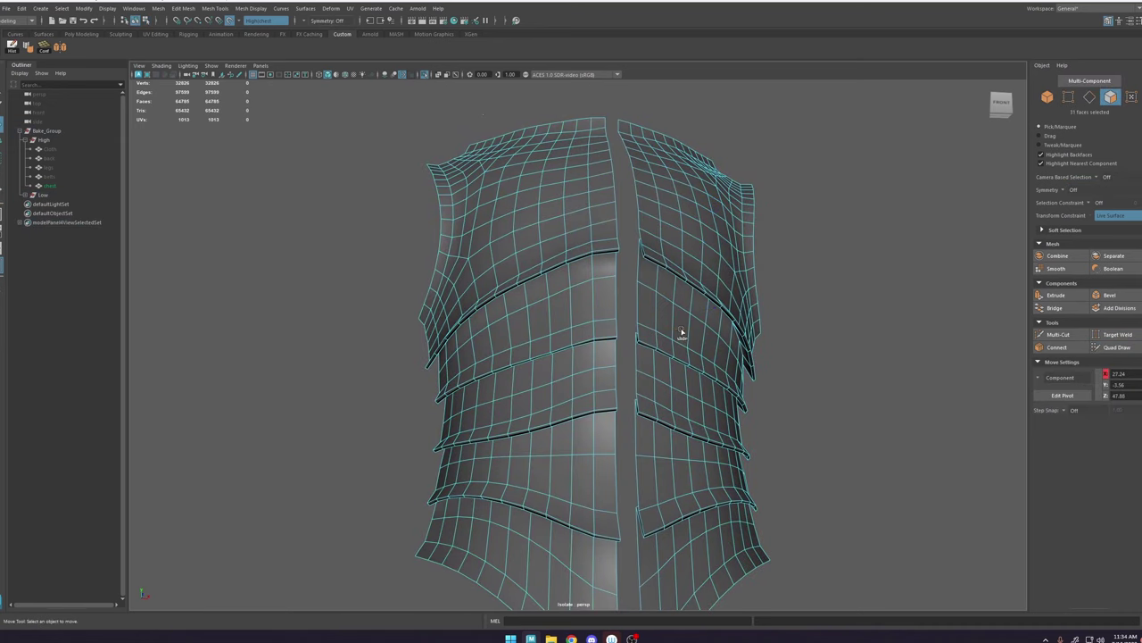
pyautogui.doubleClick(687, 353)
pyautogui.press('Delete')
# Step: Show the high-poly armour again and frame the chest plate's left side
pyautogui.keyDown('alt'); pyautogui.moveTo(602, 321); pyautogui.dragTo(668, 329); pyautogui.keyUp('alt')
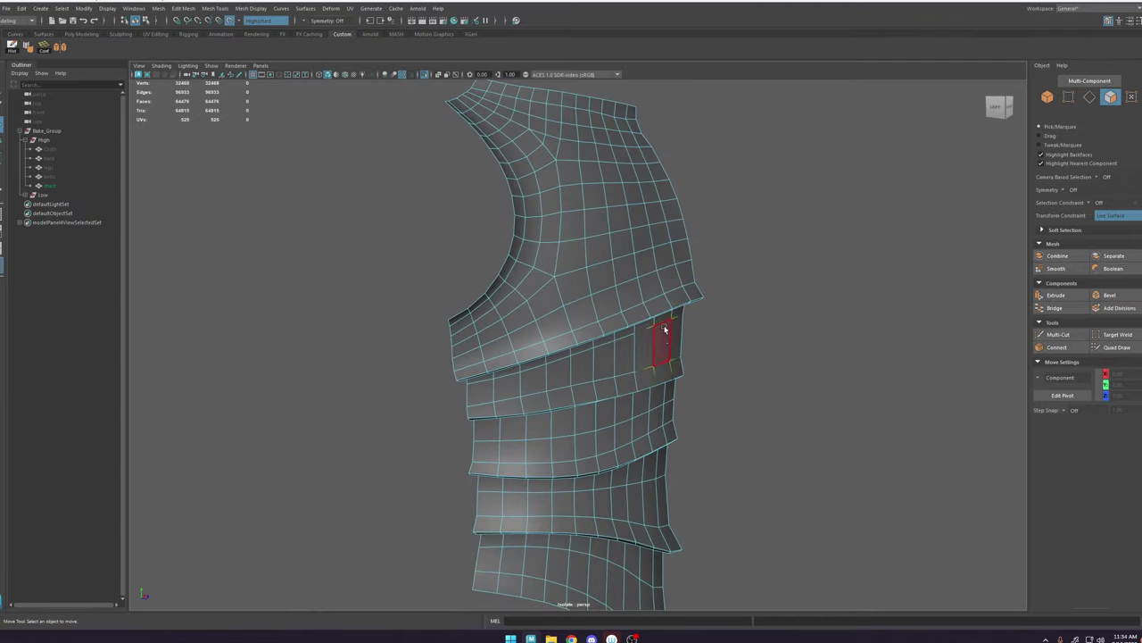
pyautogui.press('F8')
pyautogui.click(424, 76)
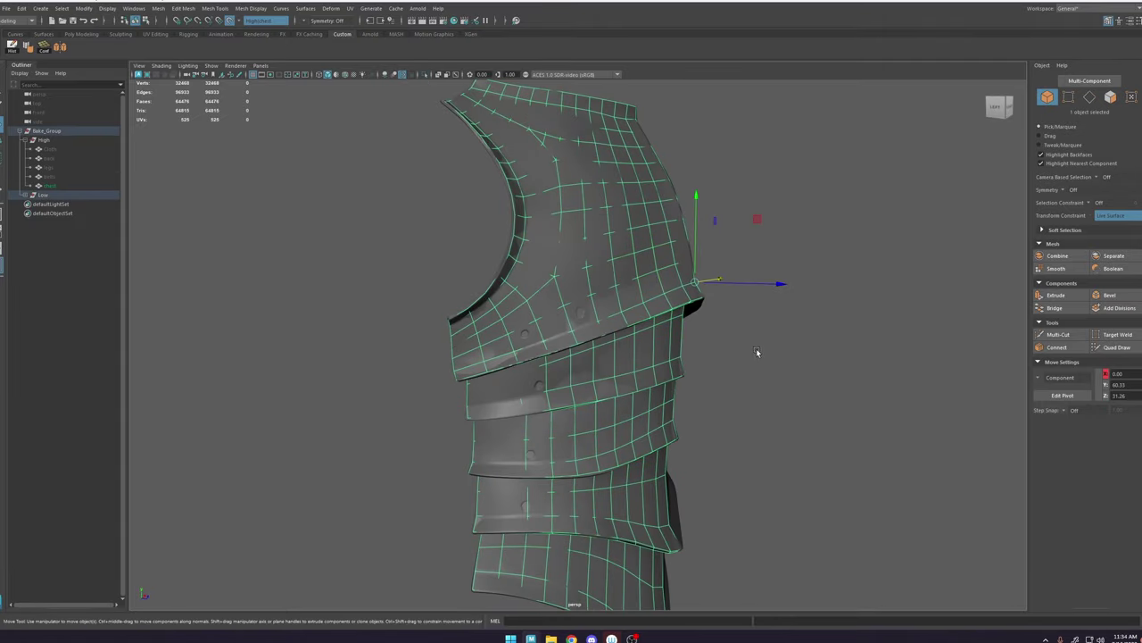
pyautogui.keyDown('alt'); pyautogui.moveTo(757, 353); pyautogui.dragTo(720, 335); pyautogui.keyUp('alt')
pyautogui.keyDown('alt'); pyautogui.moveTo(720, 336); pyautogui.dragTo(790, 433, button='right'); pyautogui.keyUp('alt')
pyautogui.click(1102, 350)
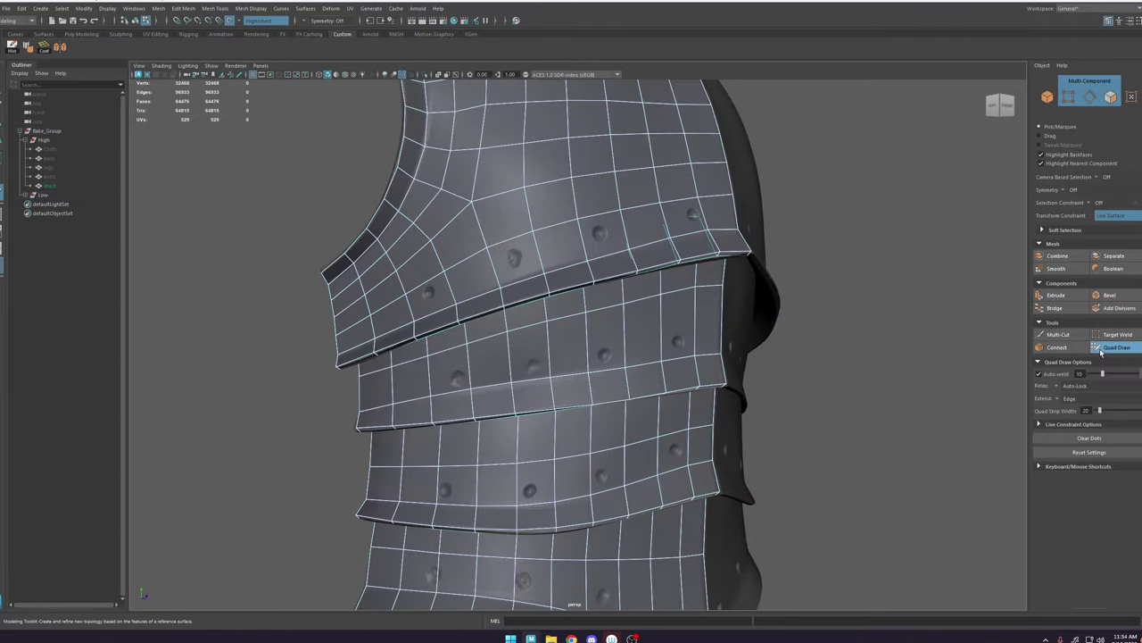
pyautogui.keyDown('alt'); pyautogui.moveTo(638, 194); pyautogui.dragTo(473, 295); pyautogui.keyUp('alt')
# Step: Switch to edge mode with the Move tool and Live Surface snapping turned off
pyautogui.press('w')
pyautogui.click(490, 298)
pyautogui.keyDown('alt'); pyautogui.moveTo(490, 297); pyautogui.dragTo(523, 288, button='right'); pyautogui.keyUp('alt')
pyautogui.press('F9')
pyautogui.moveTo(523, 289)
pyautogui.keyDown('alt'); pyautogui.mouseDown()
pyautogui.moveTo(556, 321)
pyautogui.moveTo(536, 331)
pyautogui.moveTo(544, 369)
pyautogui.mouseUp(); pyautogui.keyUp('alt')
pyautogui.click(543, 319)
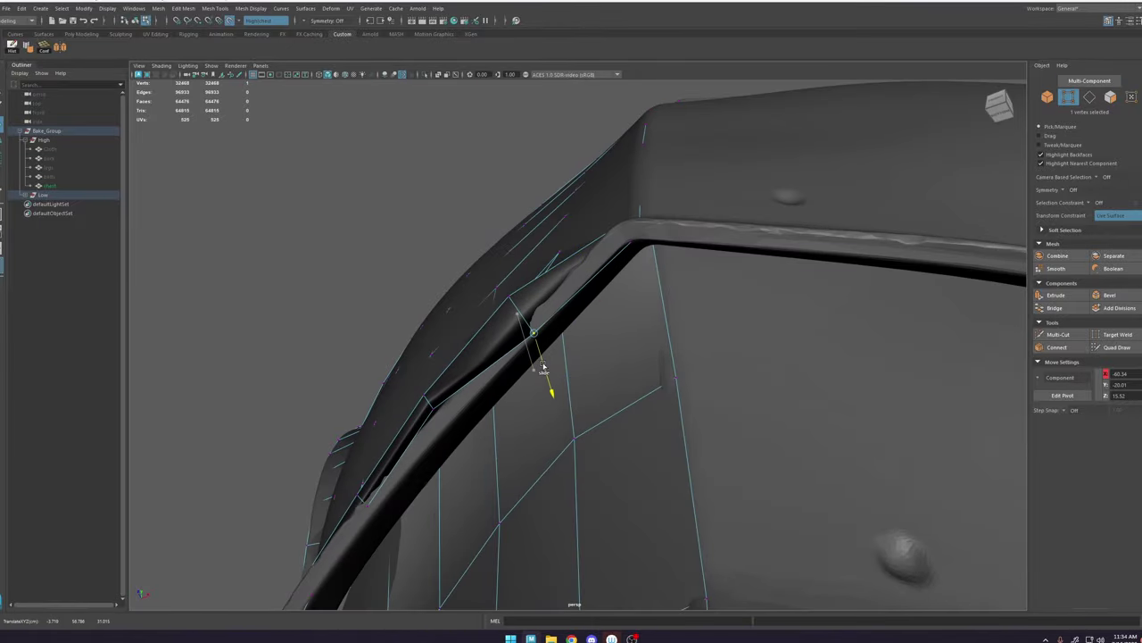
pyautogui.hotkey('ctrl', 'z')
pyautogui.moveTo(510, 301); pyautogui.dragTo(513, 276, button='right')
pyautogui.click(513, 308)
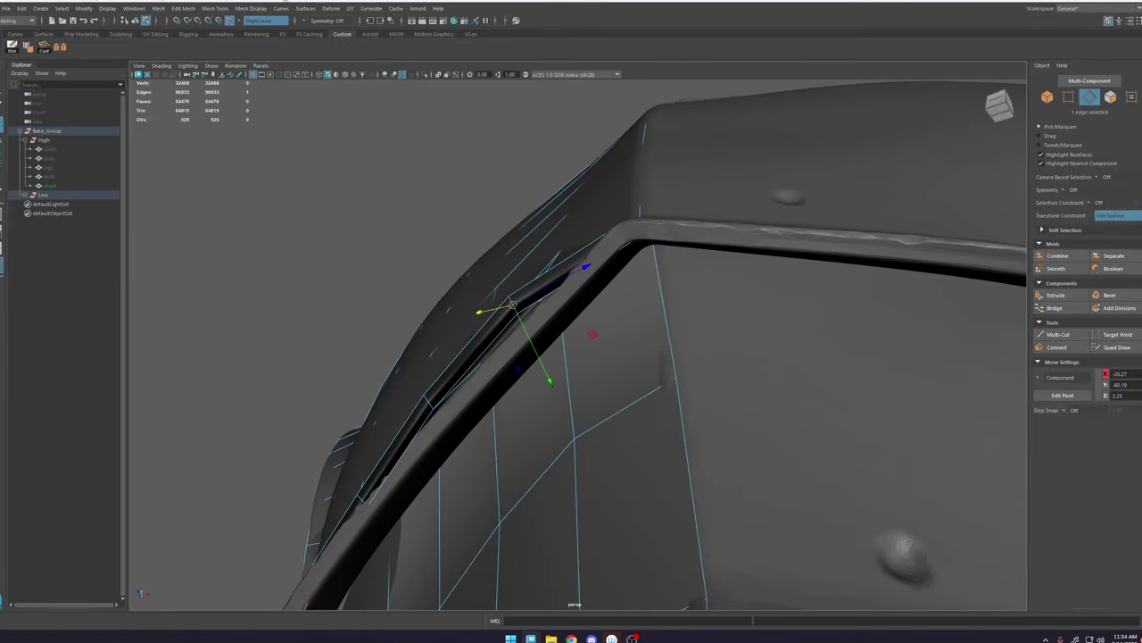
pyautogui.click(231, 22)
pyautogui.keyDown('alt'); pyautogui.moveTo(486, 272); pyautogui.dragTo(561, 300); pyautogui.keyUp('alt')
pyautogui.press('w')
# Step: Push the crease edge and the band's front rim edge down onto the plate rim
pyautogui.click(426, 393)
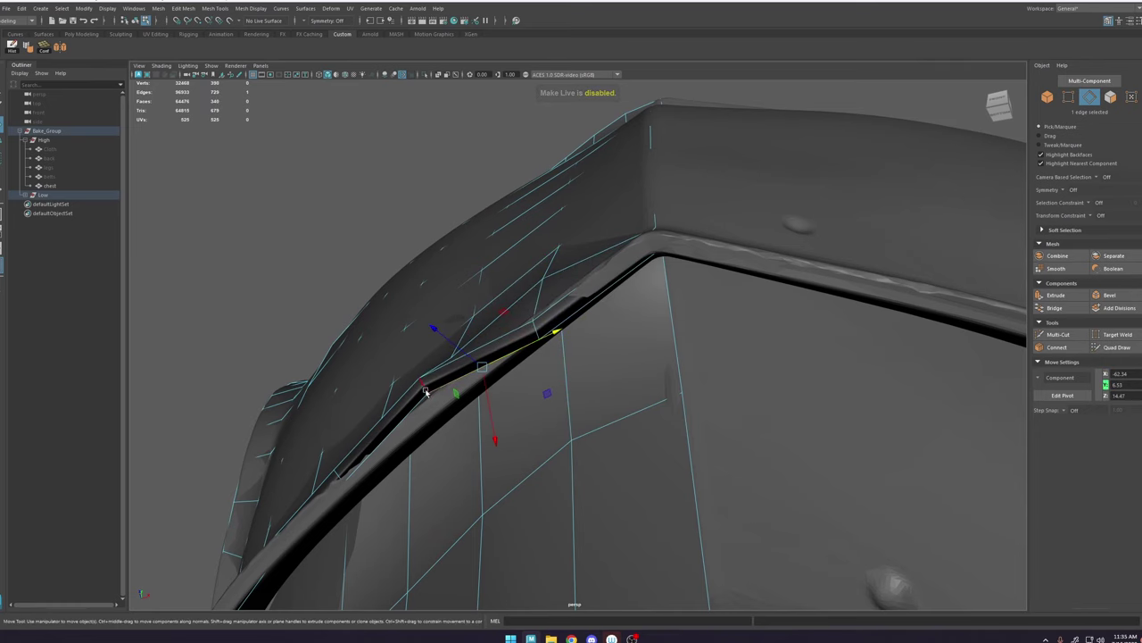
pyautogui.moveTo(419, 380); pyautogui.dragTo(429, 399)
pyautogui.keyDown('alt'); pyautogui.moveTo(421, 415); pyautogui.dragTo(492, 371, button='middle'); pyautogui.keyUp('alt')
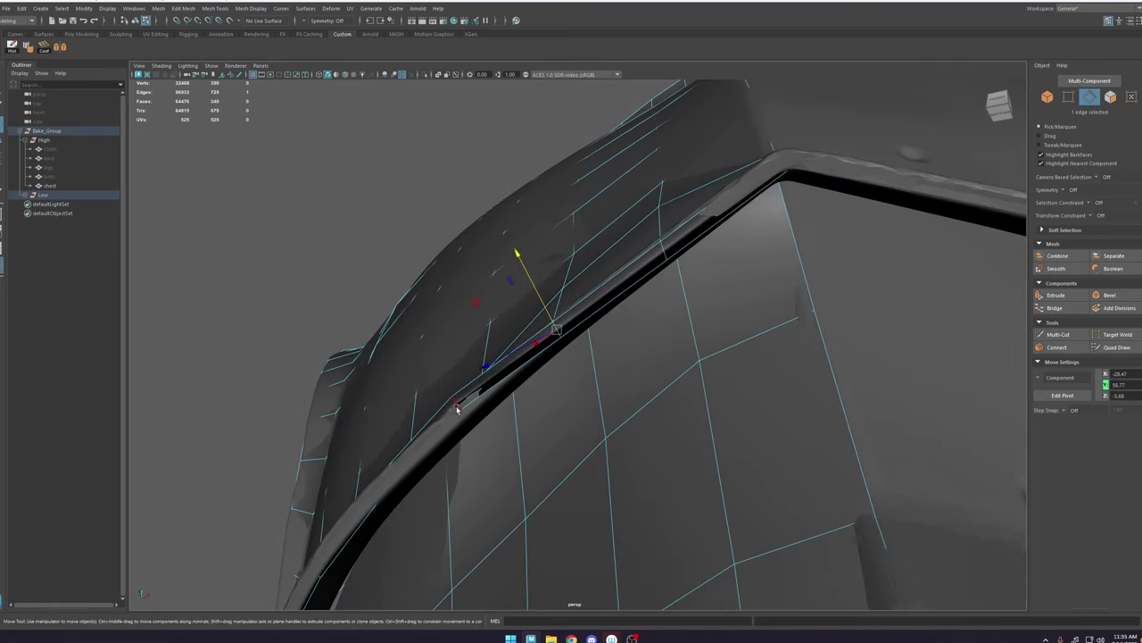
pyautogui.moveTo(445, 389); pyautogui.dragTo(372, 374)
pyautogui.scroll(-4, 470, 405)
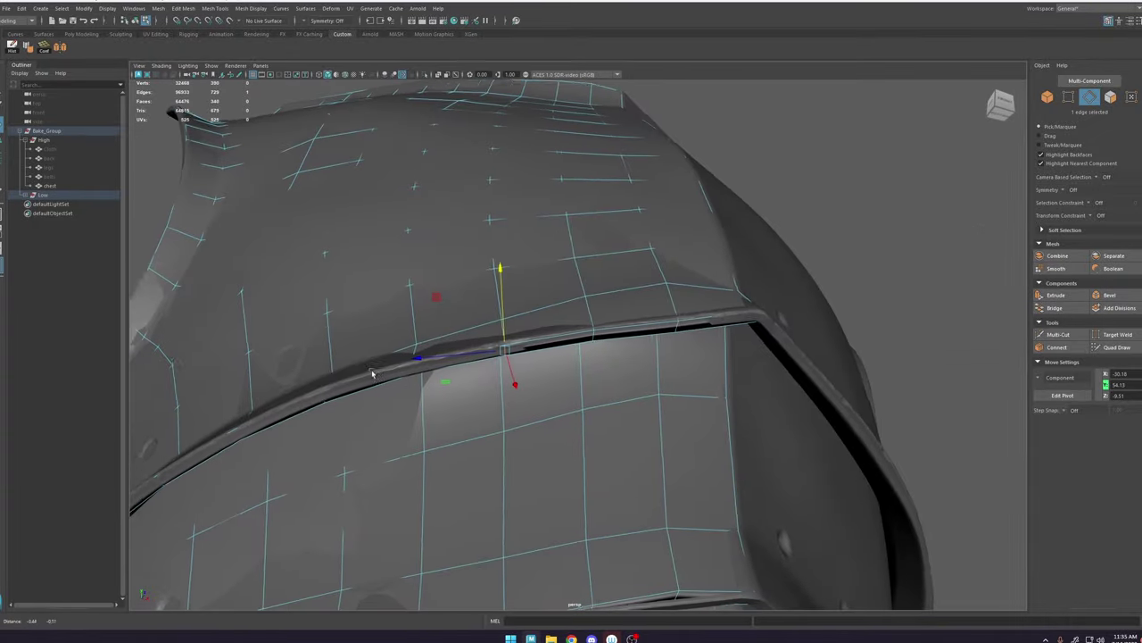
pyautogui.keyDown('alt'); pyautogui.moveTo(372, 375); pyautogui.dragTo(411, 379, button='middle'); pyautogui.keyUp('alt')
pyautogui.click(412, 380)
pyautogui.keyDown('alt'); pyautogui.moveTo(411, 379); pyautogui.dragTo(412, 413); pyautogui.keyUp('alt')
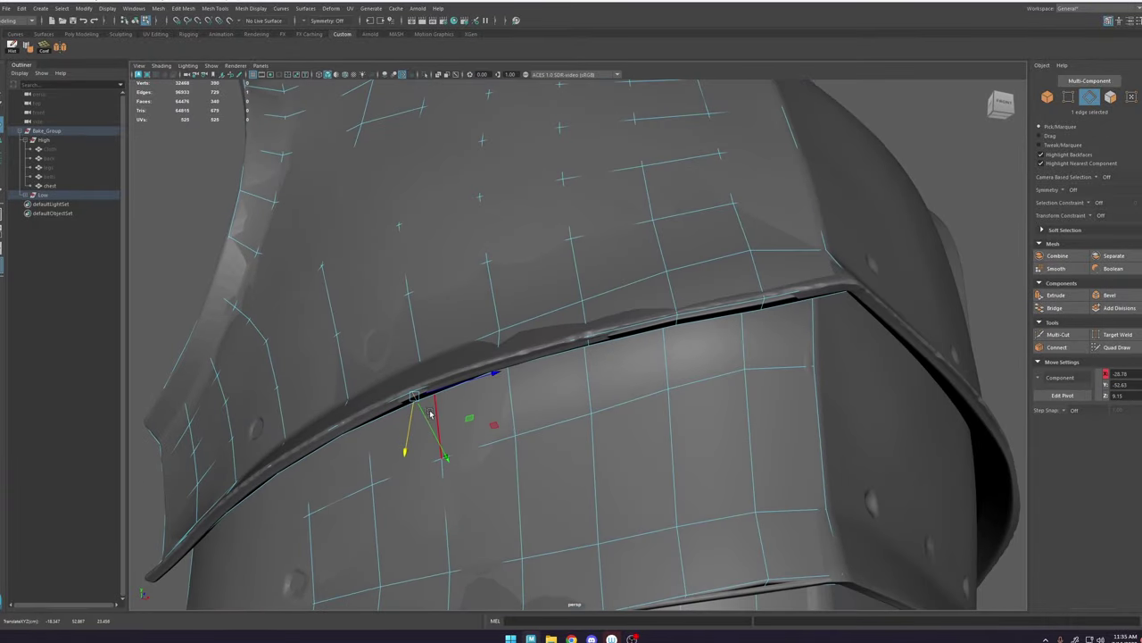
# Step: Slide the band rim edges on the armour's left side down onto the rim
pyautogui.click(500, 366)
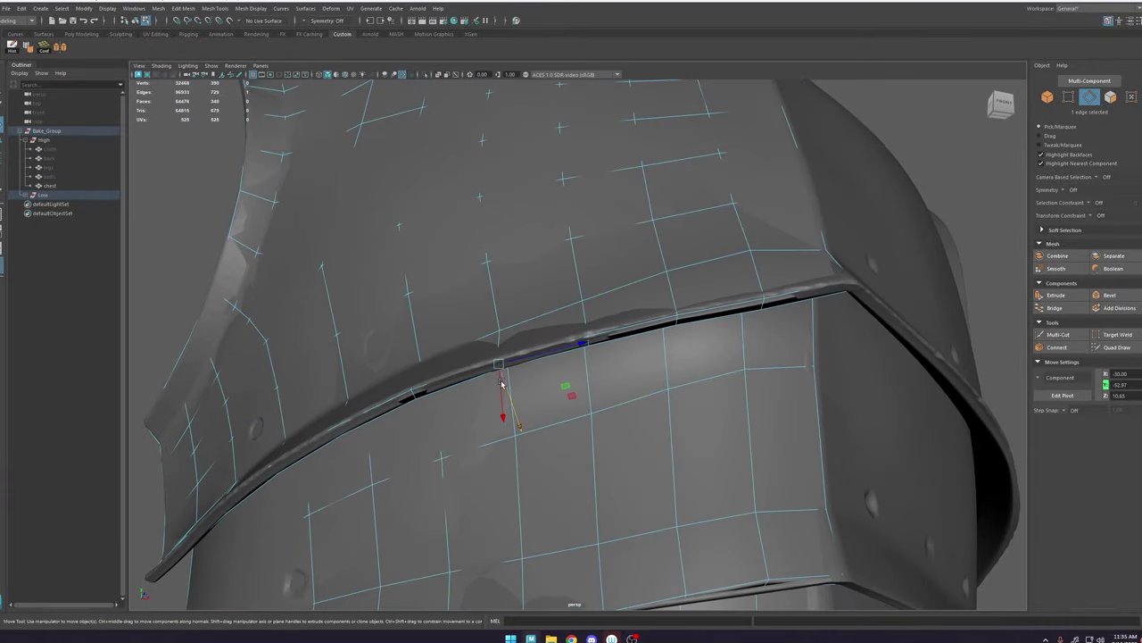
pyautogui.keyDown('alt'); pyautogui.moveTo(524, 393); pyautogui.dragTo(580, 362); pyautogui.keyUp('alt')
pyautogui.keyDown('alt'); pyautogui.moveTo(436, 342); pyautogui.dragTo(401, 374); pyautogui.keyUp('alt')
pyautogui.click(407, 343)
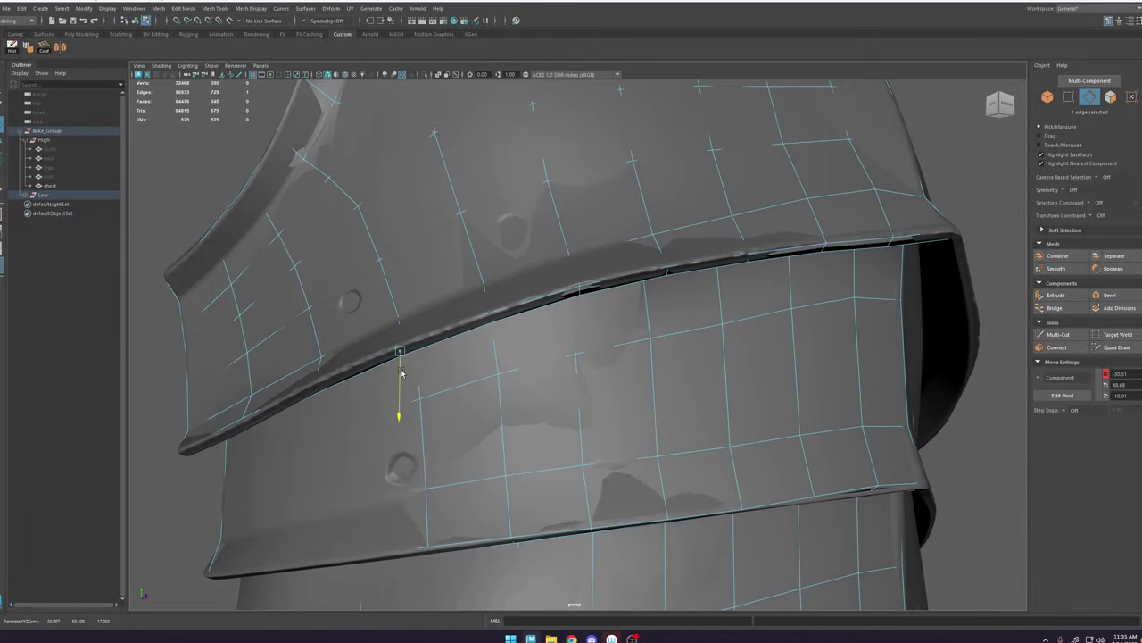
pyautogui.click(322, 390)
pyautogui.moveTo(312, 409); pyautogui.dragTo(310, 414)
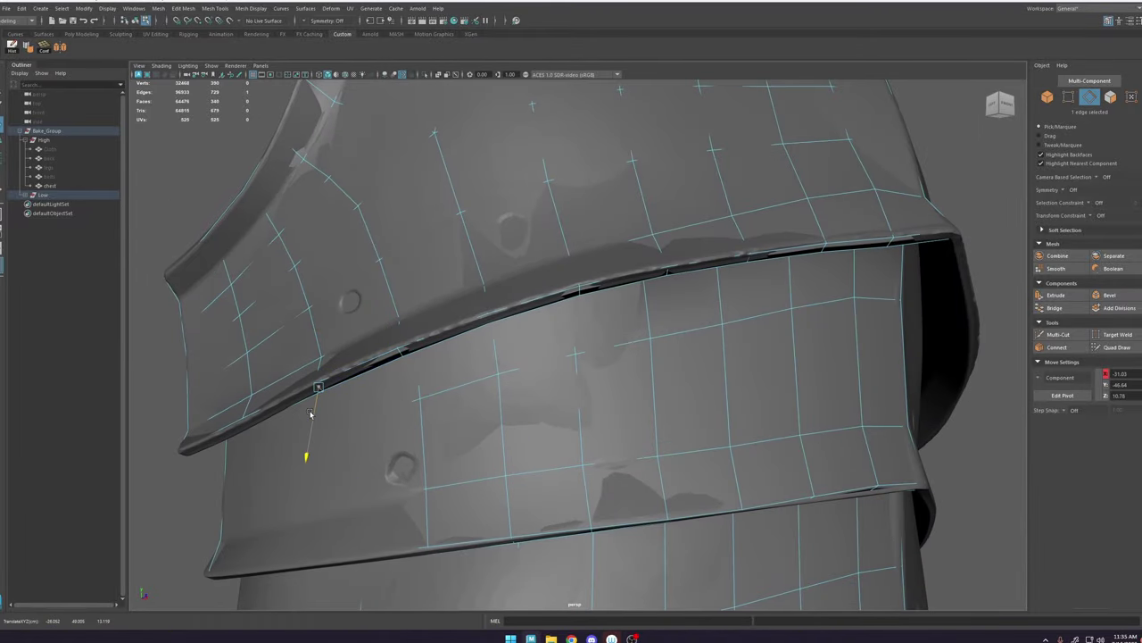
pyautogui.click(248, 425)
pyautogui.moveTo(246, 434); pyautogui.dragTo(243, 436)
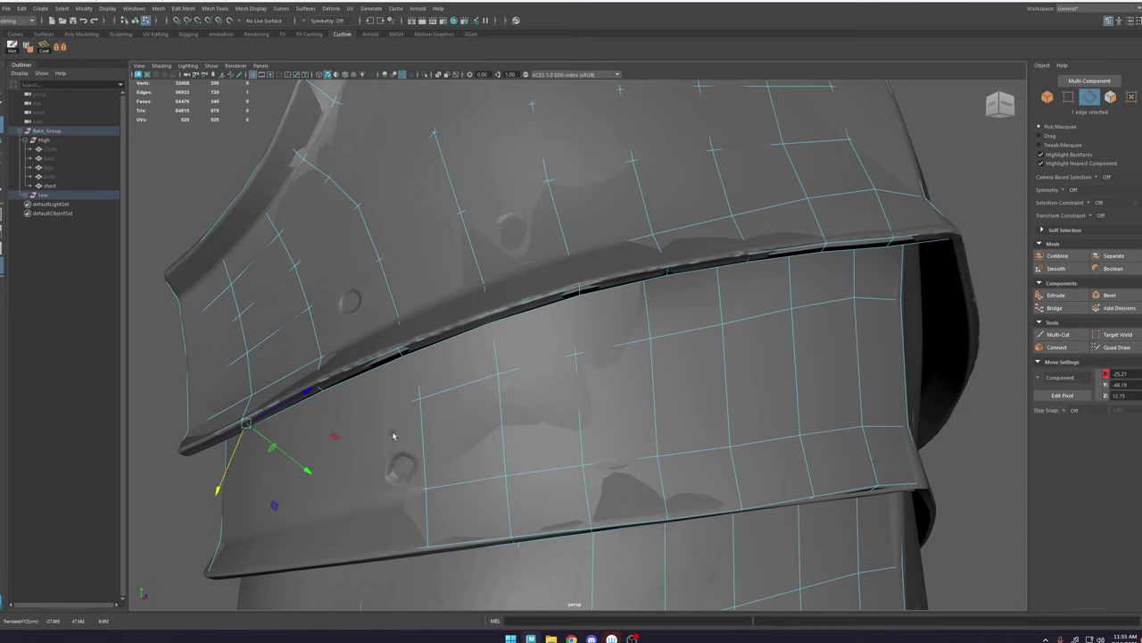
# Step: Shift two edges on the band's face slightly left
pyautogui.keyDown('alt'); pyautogui.moveTo(438, 401); pyautogui.dragTo(482, 319, button='middle'); pyautogui.keyUp('alt')
pyautogui.click(384, 380)
pyautogui.moveTo(374, 381); pyautogui.dragTo(369, 382)
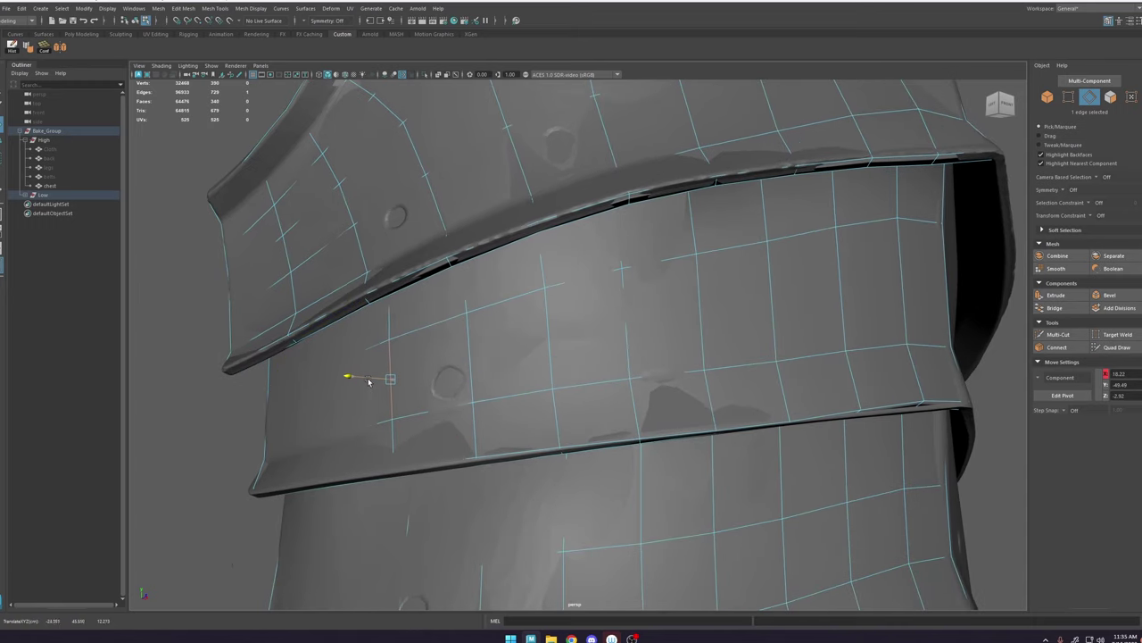
pyautogui.click(339, 411)
pyautogui.moveTo(298, 402); pyautogui.dragTo(290, 401)
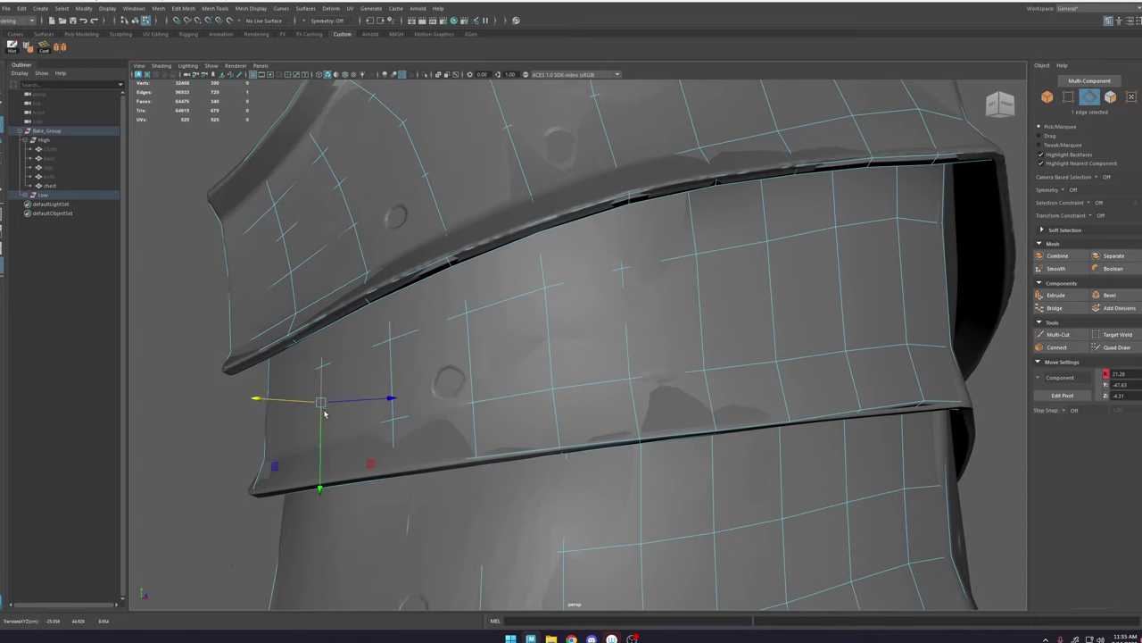
# Step: Slide the middle band's rim edges along the rim to hug the ridge
pyautogui.keyDown('alt'); pyautogui.moveTo(420, 406); pyautogui.dragTo(458, 349); pyautogui.keyUp('alt')
pyautogui.click(337, 407)
pyautogui.click(333, 409)
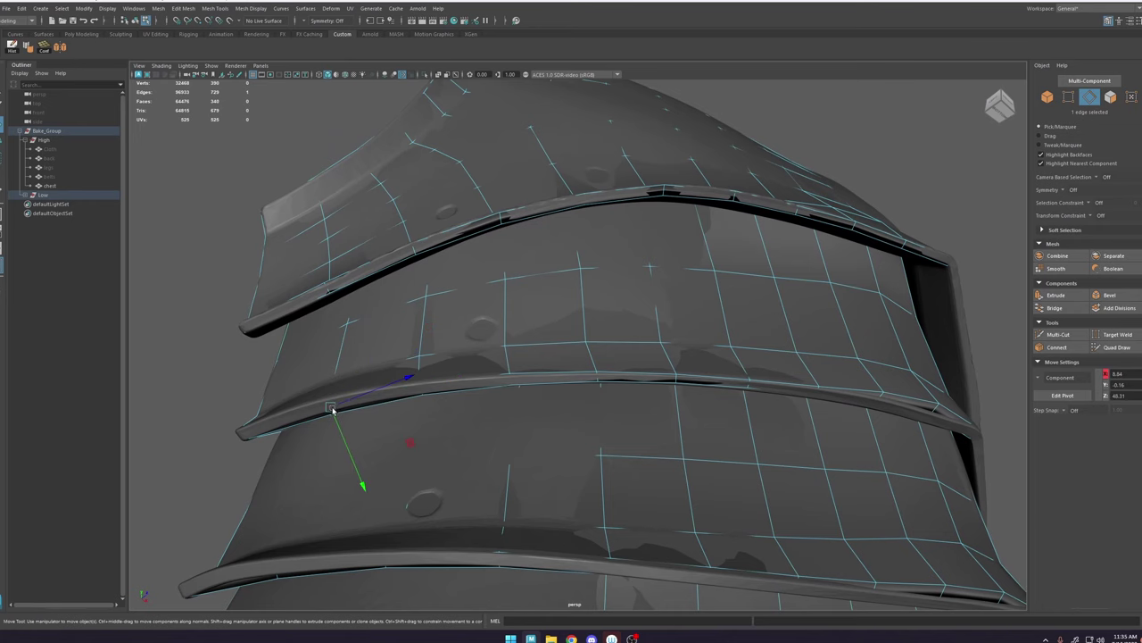
pyautogui.keyDown('alt'); pyautogui.moveTo(352, 412); pyautogui.dragTo(348, 451); pyautogui.keyUp('alt')
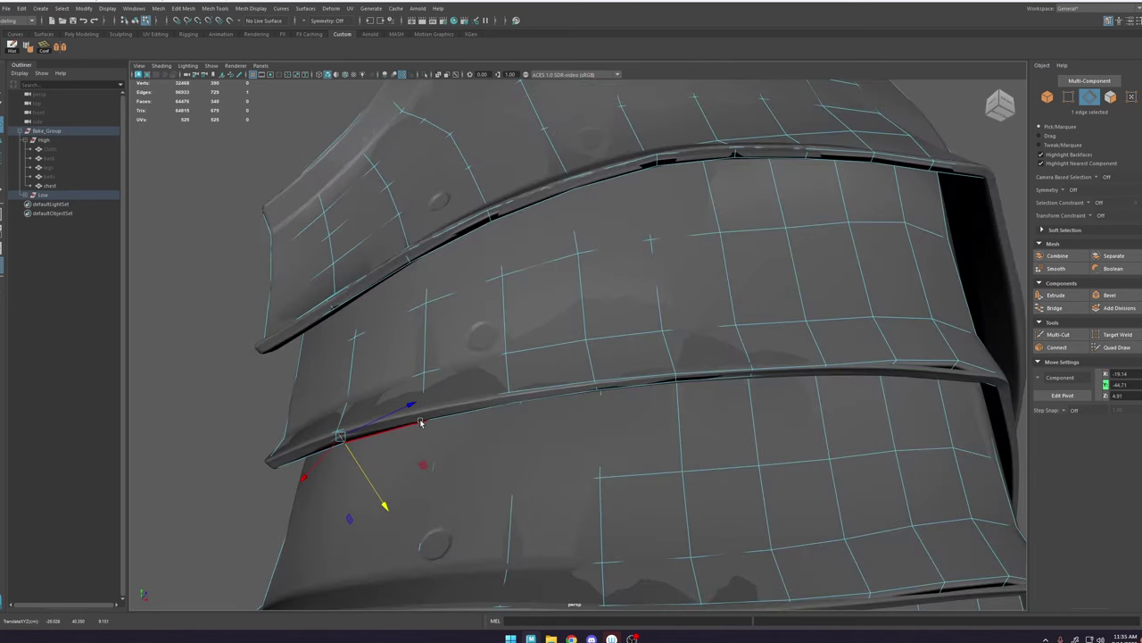
pyautogui.click(427, 420)
pyautogui.moveTo(419, 431); pyautogui.dragTo(419, 435)
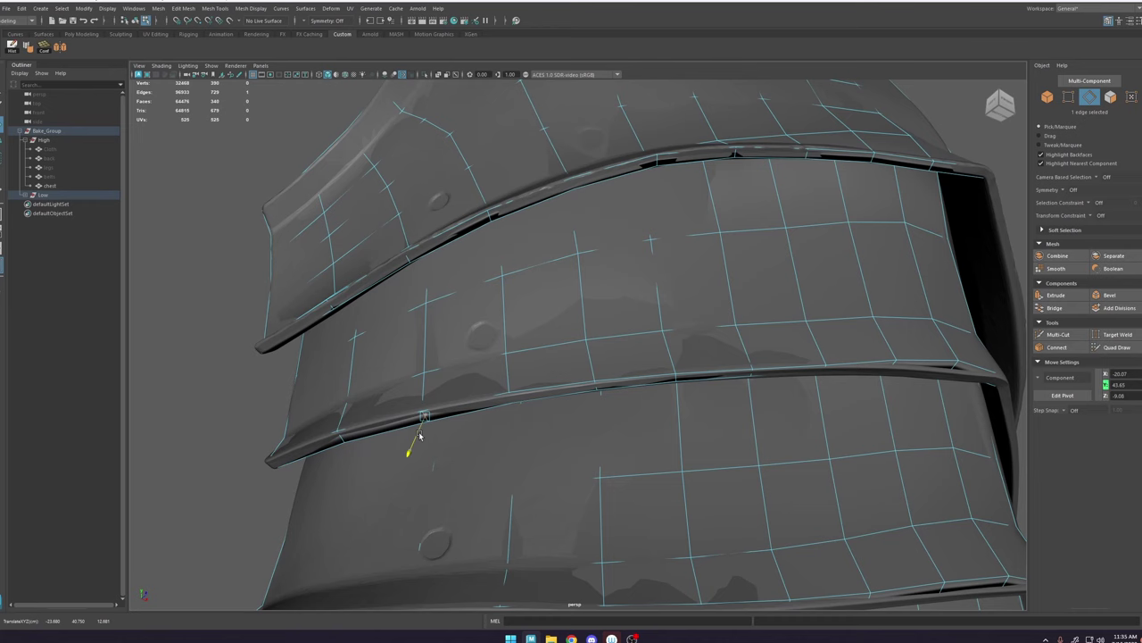
pyautogui.click(513, 400)
pyautogui.moveTo(509, 416); pyautogui.dragTo(512, 418)
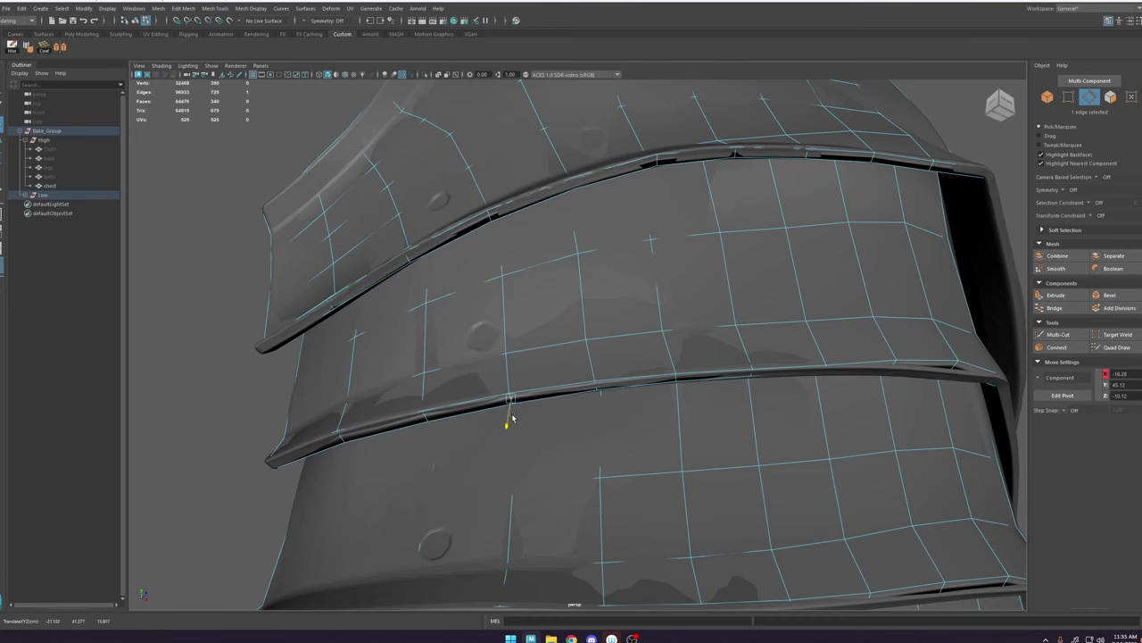
# Step: Nudge rim edges at the band's right end and apply Edit Edge Flow to the corner edge
pyautogui.keyDown('alt'); pyautogui.moveTo(692, 384); pyautogui.dragTo(697, 315); pyautogui.keyUp('alt')
pyautogui.click(679, 330)
pyautogui.click(747, 335)
pyautogui.moveTo(755, 316); pyautogui.dragTo(757, 318)
pyautogui.click(813, 341)
pyautogui.keyDown('shift'); pyautogui.moveTo(816, 328); pyautogui.dragTo(814, 418, button='right'); pyautogui.keyUp('shift')
pyautogui.keyDown('alt'); pyautogui.moveTo(820, 358); pyautogui.dragTo(641, 326); pyautogui.keyUp('alt')
pyautogui.keyDown('alt'); pyautogui.moveTo(697, 349); pyautogui.dragTo(726, 356, button='right'); pyautogui.keyUp('alt')
pyautogui.keyDown('alt'); pyautogui.moveTo(727, 356); pyautogui.dragTo(700, 426); pyautogui.keyUp('alt')
pyautogui.press('w')
pyautogui.hotkey('ctrl', 'z')
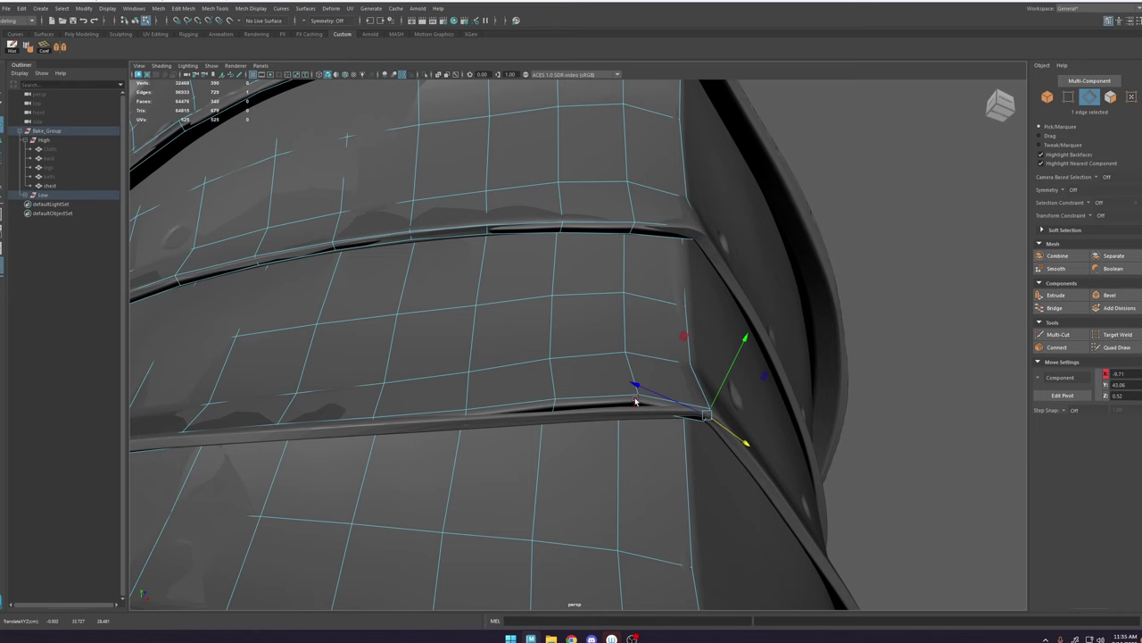
# Step: Apply Edit Edge Flow to the short edges at the band corner and middle band end
pyautogui.click(635, 402)
pyautogui.keyDown('shift'); pyautogui.moveTo(654, 394); pyautogui.dragTo(654, 485, button='right'); pyautogui.keyUp('shift')
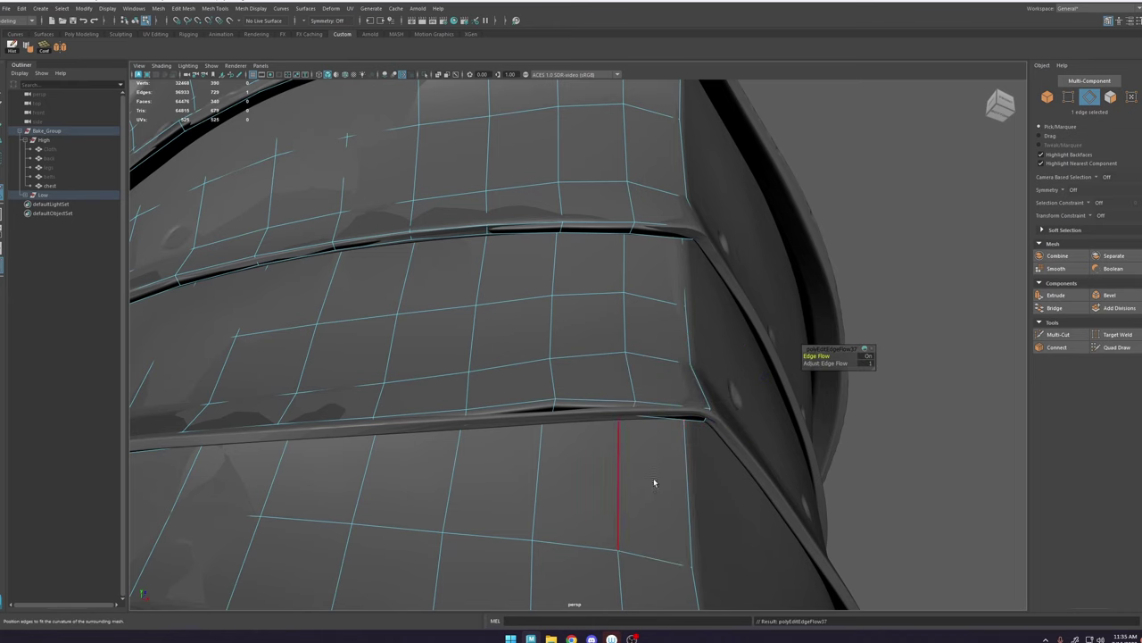
pyautogui.keyDown('alt'); pyautogui.moveTo(654, 483); pyautogui.dragTo(685, 404); pyautogui.keyUp('alt')
pyautogui.click(564, 332)
pyautogui.press('h')
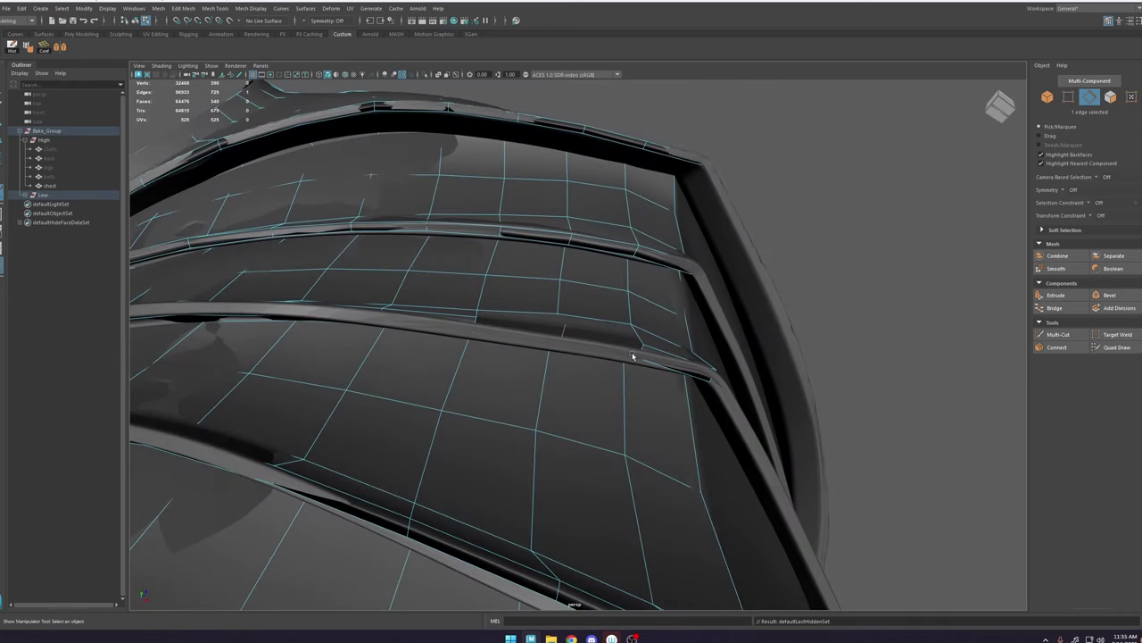
pyautogui.hotkey('ctrl', 'z')
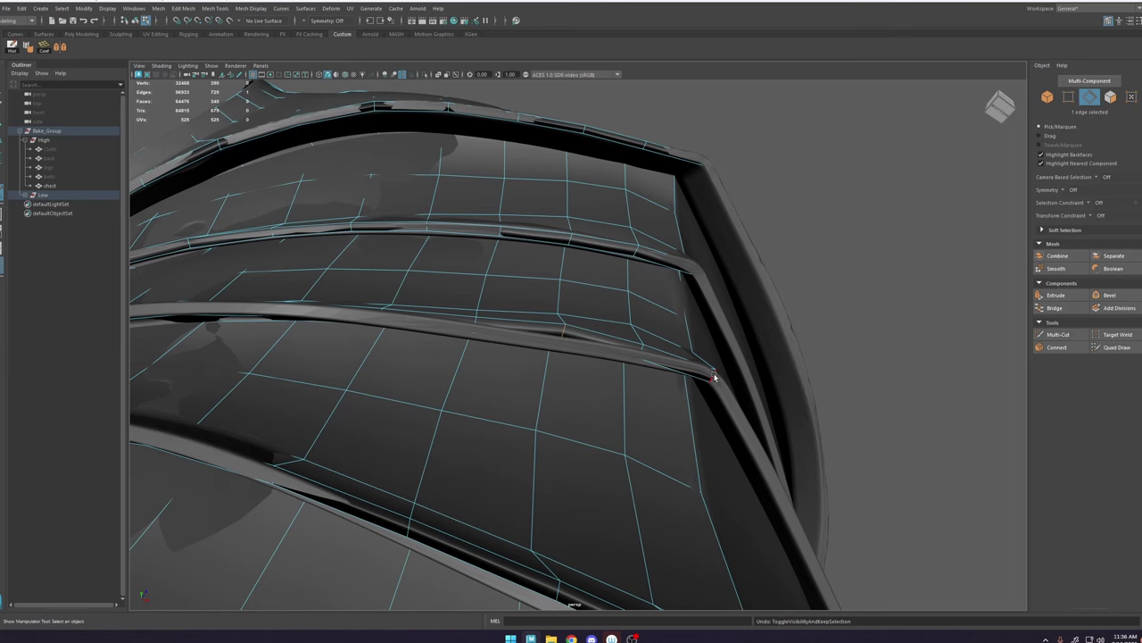
pyautogui.press('g')
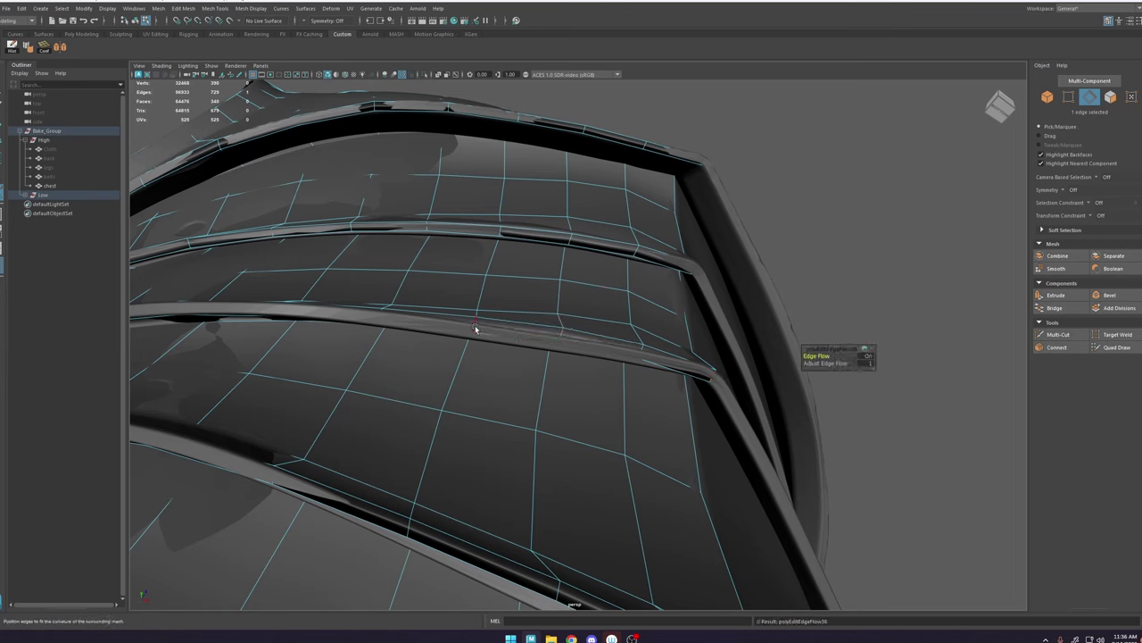
# Step: Apply Edit Edge Flow to the remaining short edges along the middle band rim
pyautogui.click(476, 328)
pyautogui.press('g')
pyautogui.click(641, 350)
pyautogui.press('g')
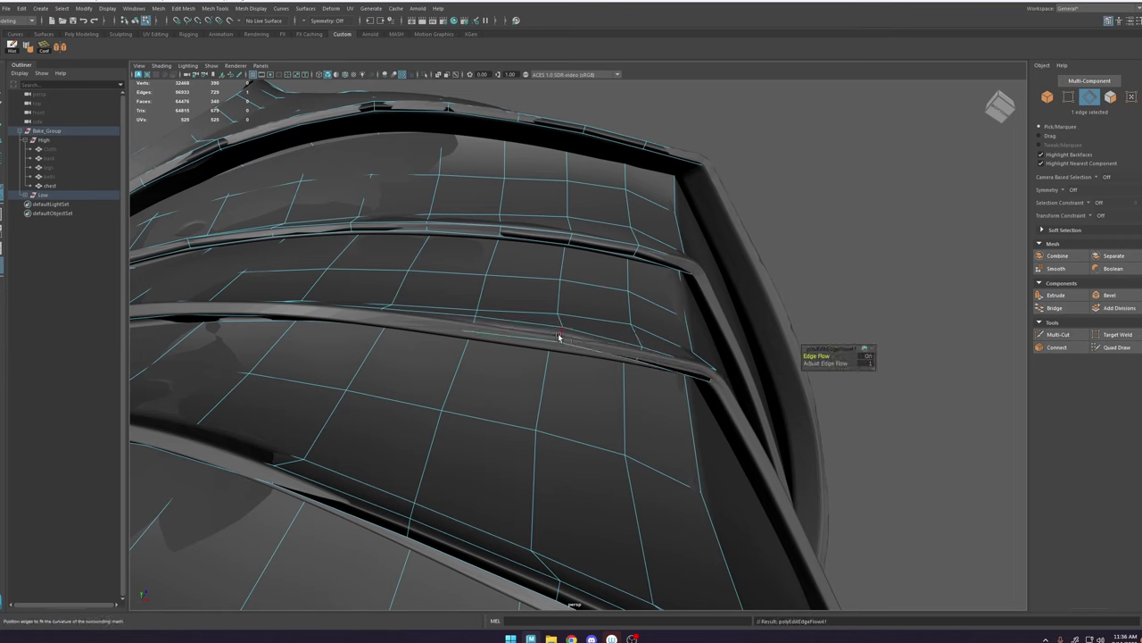
pyautogui.click(560, 335)
pyautogui.press('g')
pyautogui.click(475, 326)
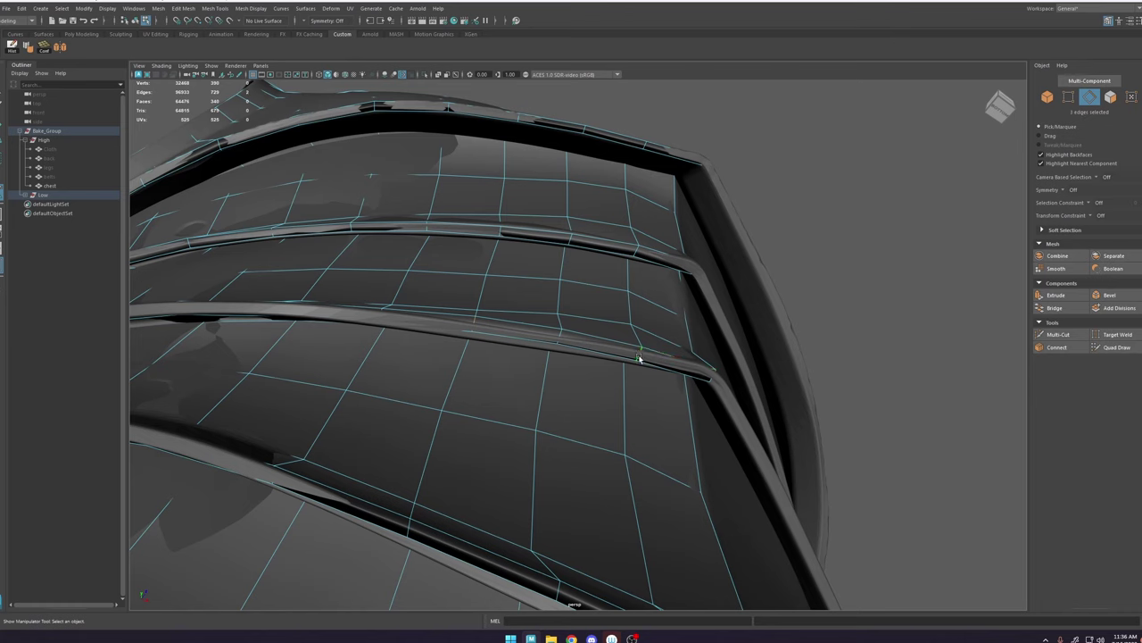
pyautogui.hotkey('ctrl', 'h')
pyautogui.hotkey('ctrl', 'z')
pyautogui.press('g')
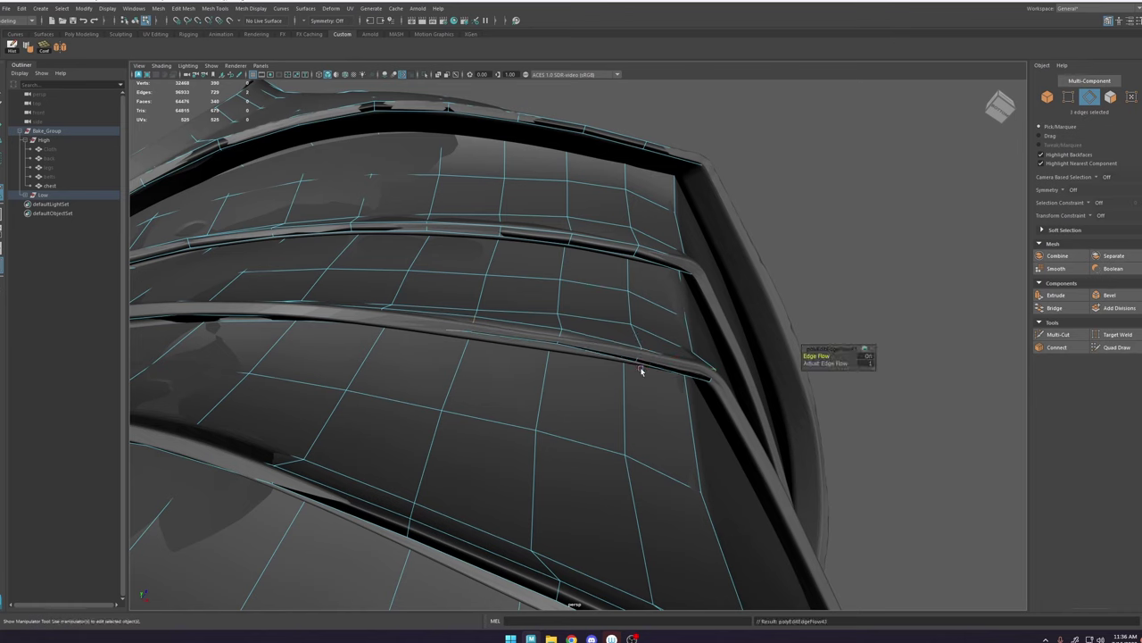
pyautogui.press('g')
pyautogui.press('g')
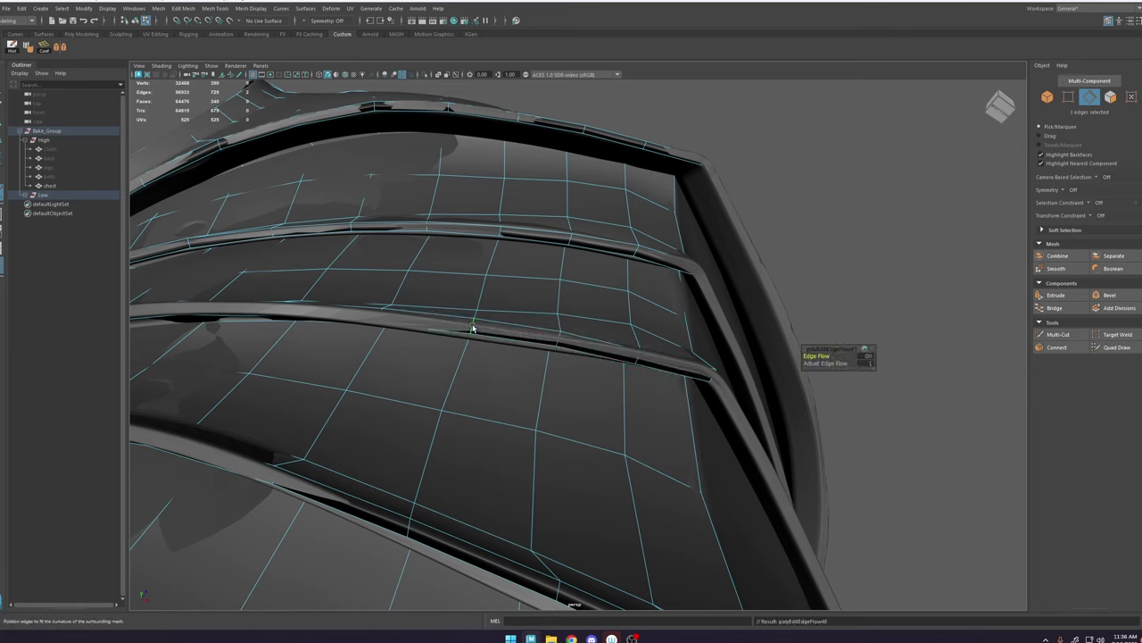
# Step: Move the edge under the band rim so it sits on the rim
pyautogui.click(473, 328)
pyautogui.press('w')
pyautogui.moveTo(479, 299); pyautogui.dragTo(475, 305)
# Step: Settle the band rim edge and its neighbour lower onto the rim
pyautogui.keyDown('alt'); pyautogui.moveTo(475, 306); pyautogui.dragTo(491, 328); pyautogui.keyUp('alt')
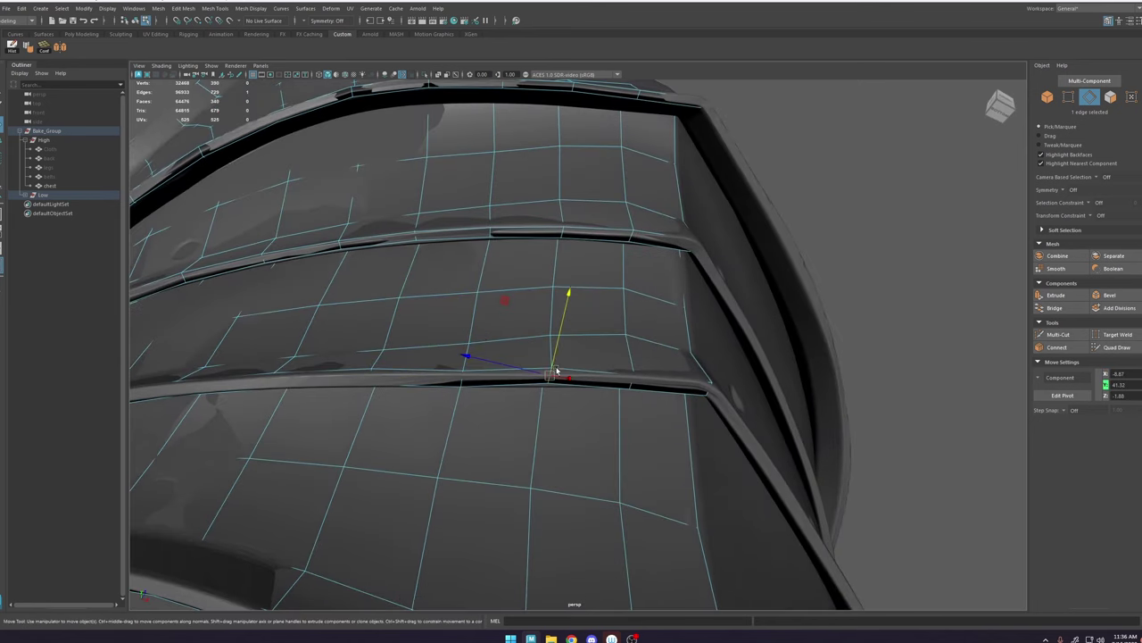
pyautogui.keyDown('alt'); pyautogui.moveTo(556, 370); pyautogui.dragTo(555, 358); pyautogui.keyUp('alt')
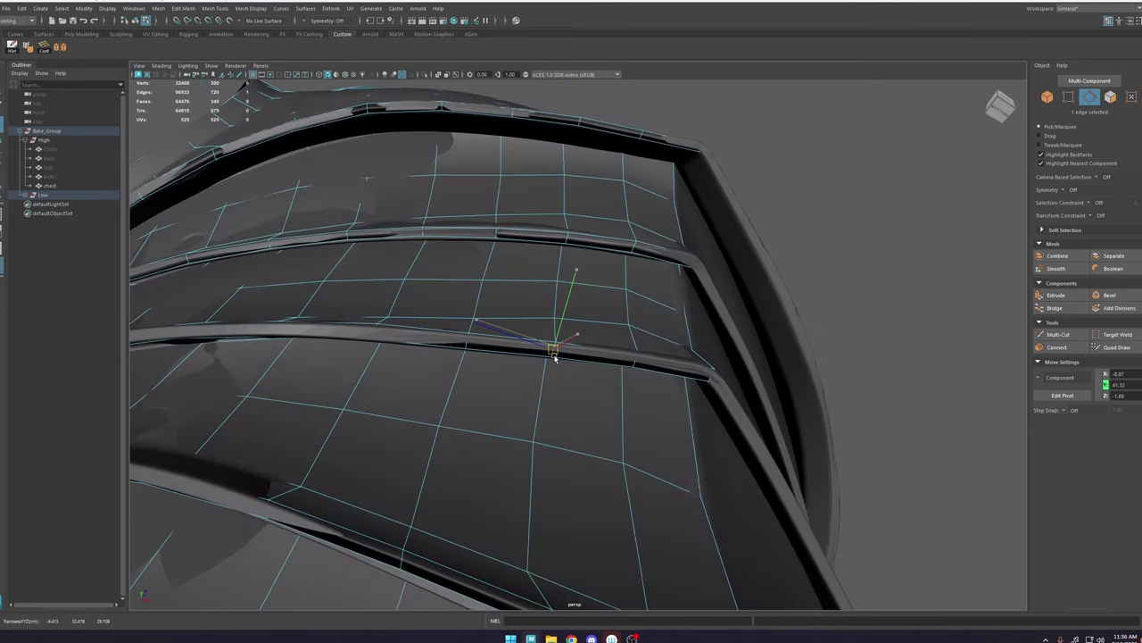
pyautogui.click(640, 365)
pyautogui.moveTo(636, 372); pyautogui.dragTo(631, 388)
pyautogui.scroll(-4, 631, 393)
pyautogui.keyDown('alt'); pyautogui.moveTo(635, 482); pyautogui.dragTo(628, 405, button='middle'); pyautogui.keyUp('alt')
# Step: Raise the lower strap's rail edge and reshape its right corner
pyautogui.click(468, 349)
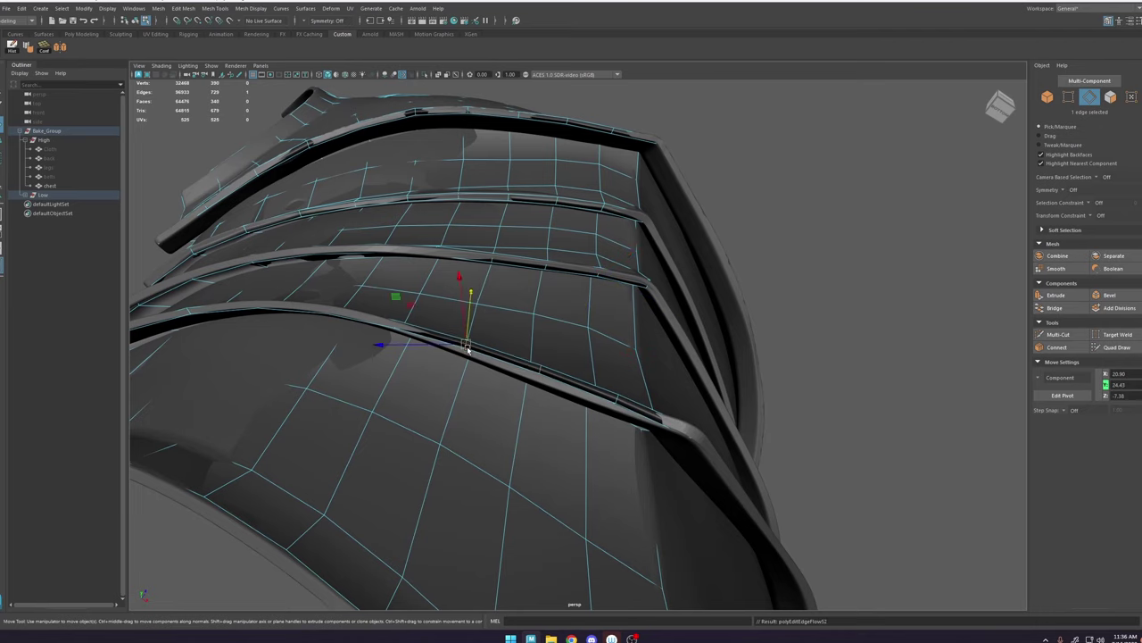
pyautogui.keyDown('alt'); pyautogui.moveTo(468, 349); pyautogui.dragTo(475, 340); pyautogui.keyUp('alt')
pyautogui.click(622, 392)
pyautogui.scroll(2, 659, 464)
pyautogui.keyDown('alt'); pyautogui.moveTo(660, 470); pyautogui.dragTo(584, 418, button='middle'); pyautogui.keyUp('alt')
pyautogui.scroll(4, 632, 401)
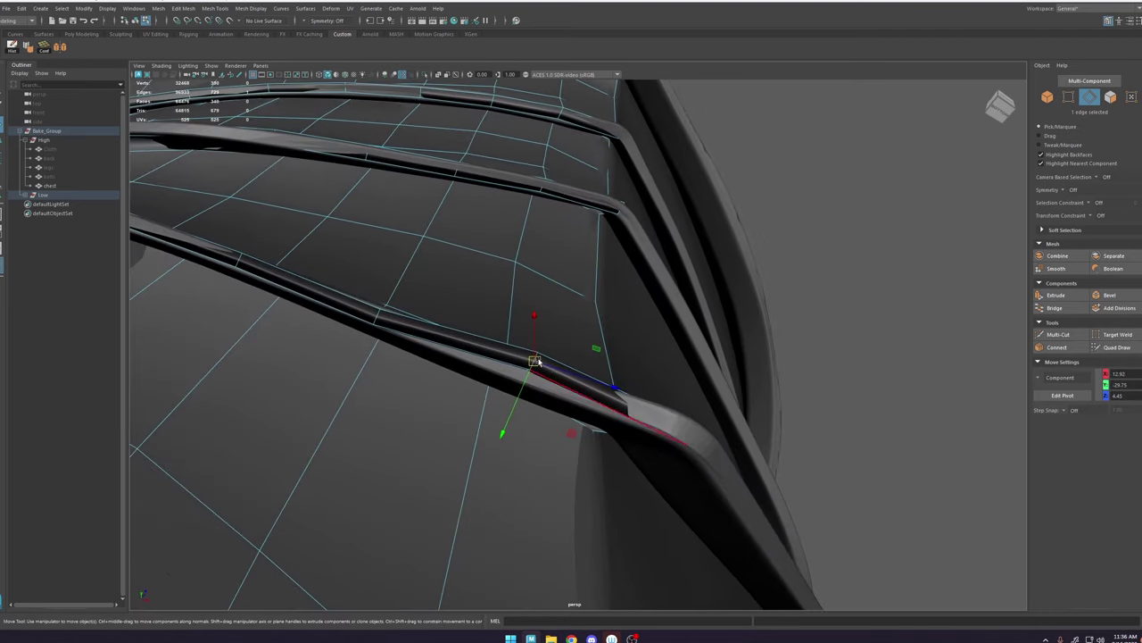
pyautogui.moveTo(534, 361)
pyautogui.mouseDown()
pyautogui.moveTo(527, 378)
pyautogui.moveTo(540, 354)
pyautogui.moveTo(527, 353)
pyautogui.moveTo(530, 375)
pyautogui.mouseUp()
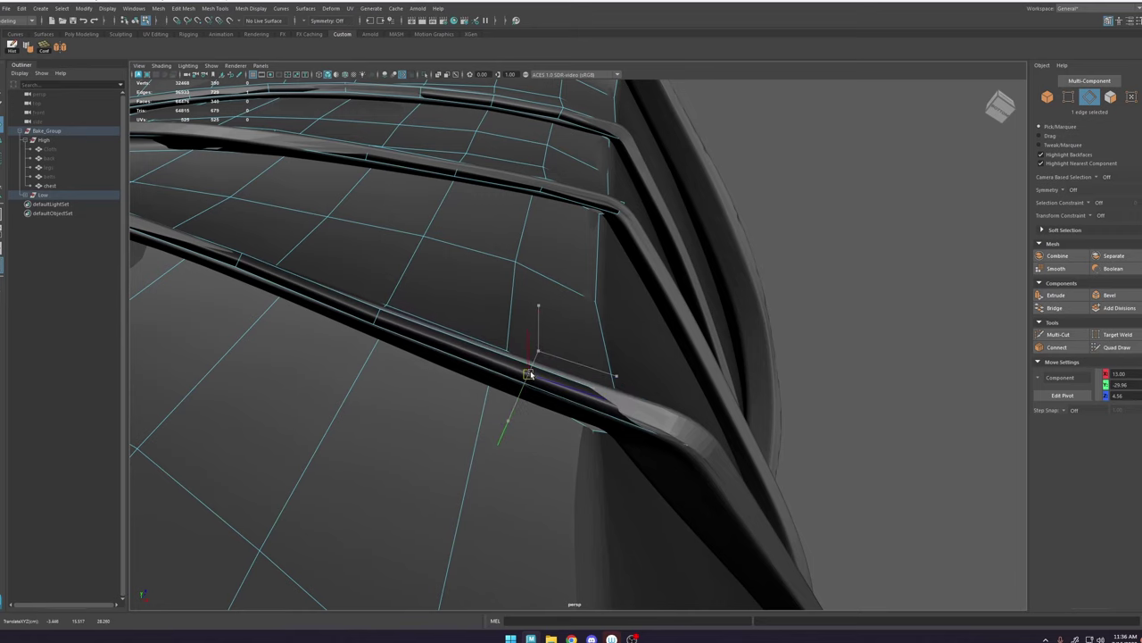
pyautogui.click(692, 436)
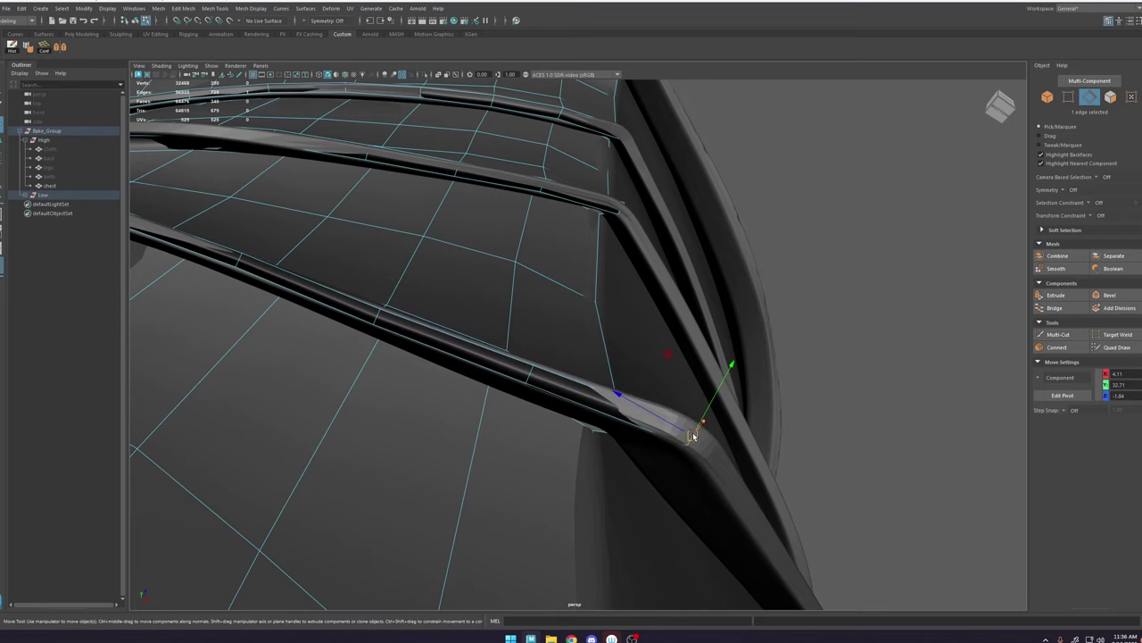
pyautogui.moveTo(694, 435); pyautogui.dragTo(706, 417)
# Step: Switch to vertex mode and orbit to view the stacked ridge panels side-on
pyautogui.keyDown('alt'); pyautogui.moveTo(706, 418); pyautogui.dragTo(563, 392, button='right'); pyautogui.keyUp('alt')
pyautogui.keyDown('alt'); pyautogui.moveTo(563, 393); pyautogui.dragTo(561, 323); pyautogui.keyUp('alt')
pyautogui.moveTo(861, 178); pyautogui.dragTo(860, 205, button='right')
pyautogui.moveTo(590, 274); pyautogui.dragTo(562, 266, button='right')
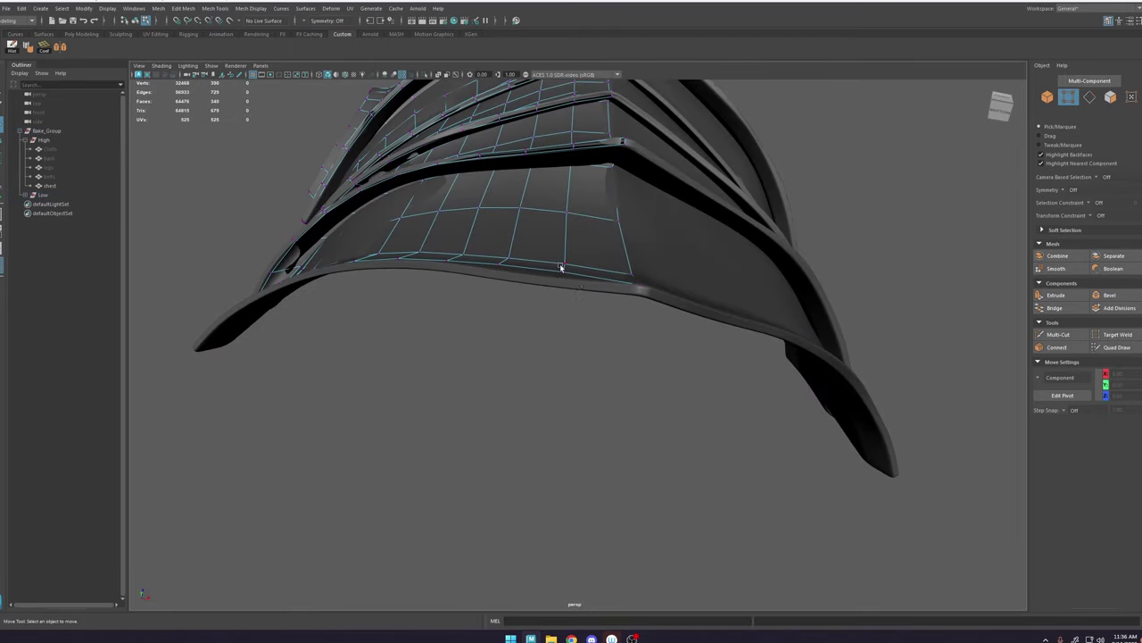
pyautogui.keyDown('alt'); pyautogui.moveTo(600, 270); pyautogui.dragTo(610, 304); pyautogui.keyUp('alt')
pyautogui.keyDown('alt'); pyautogui.moveTo(475, 357); pyautogui.dragTo(563, 326); pyautogui.keyUp('alt')
pyautogui.scroll(4, 391, 327)
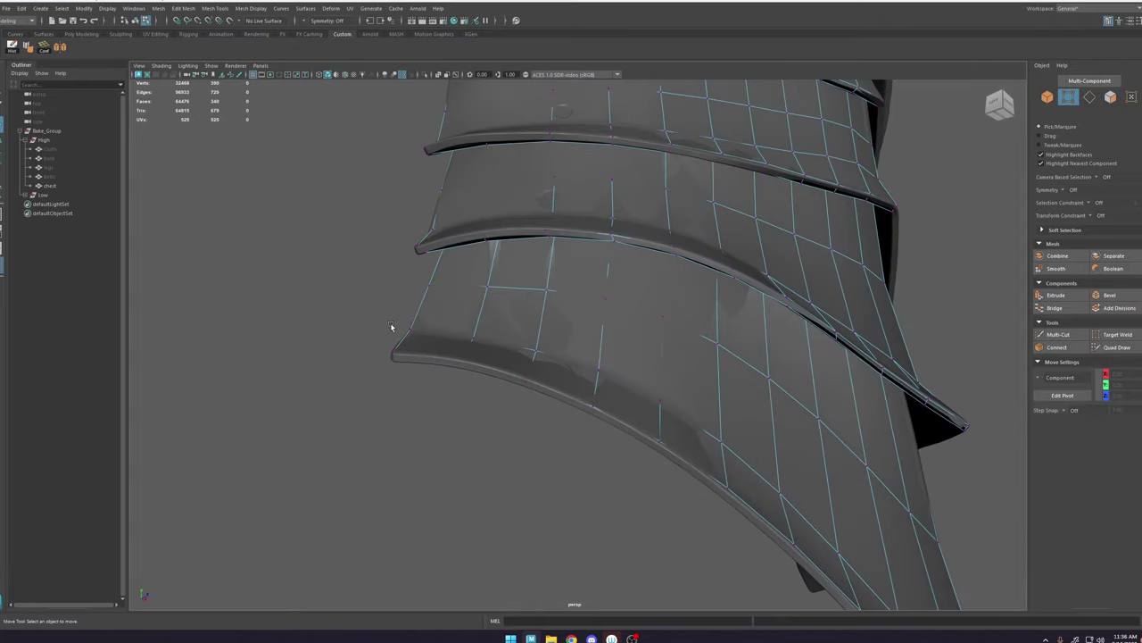
# Step: Make the high-poly chest mesh live and start Quad Draw on the low-poly mesh
pyautogui.click(460, 361)
pyautogui.keyDown('alt'); pyautogui.moveTo(500, 366); pyautogui.dragTo(536, 379); pyautogui.keyUp('alt')
pyautogui.click(676, 479)
pyautogui.scroll(5, 661, 464)
pyautogui.moveTo(572, 339); pyautogui.dragTo(607, 308, button='right')
pyautogui.click(553, 313)
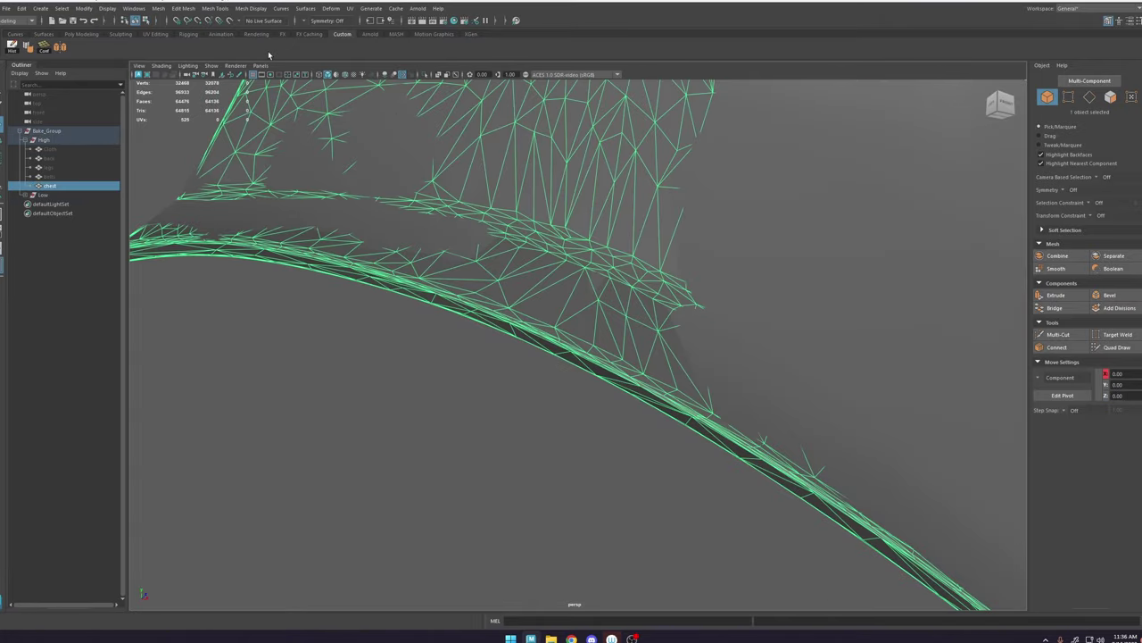
pyautogui.click(229, 23)
pyautogui.click(665, 236)
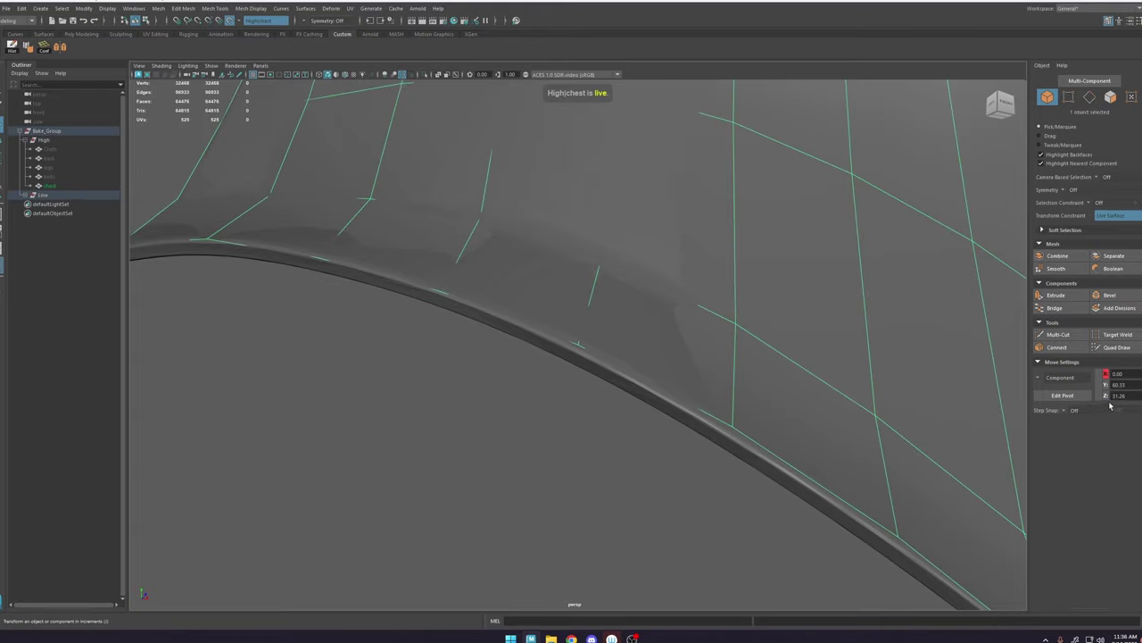
pyautogui.click(1116, 347)
# Step: Orbit and zoom to the underside of the panels to frame the lower brim rims
pyautogui.scroll(-4, 617, 326)
pyautogui.keyDown('alt'); pyautogui.moveTo(617, 325); pyautogui.dragTo(604, 334); pyautogui.keyUp('alt')
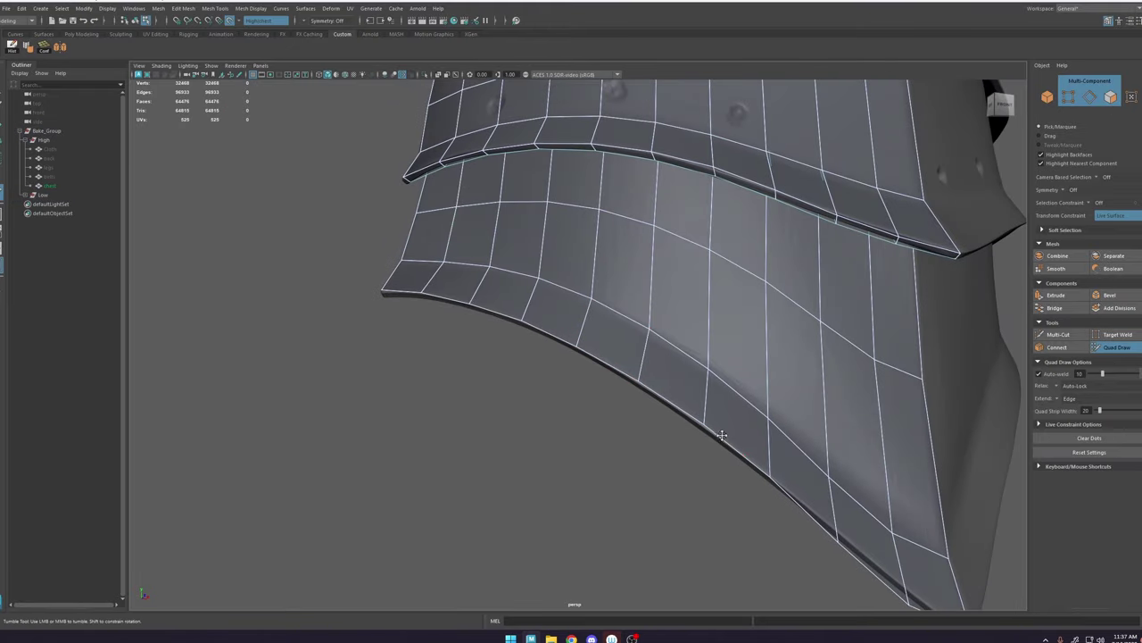
pyautogui.keyDown('alt'); pyautogui.moveTo(707, 425); pyautogui.dragTo(589, 354, button='middle'); pyautogui.keyUp('alt')
pyautogui.keyDown('alt'); pyautogui.moveTo(689, 448); pyautogui.dragTo(711, 435); pyautogui.keyUp('alt')
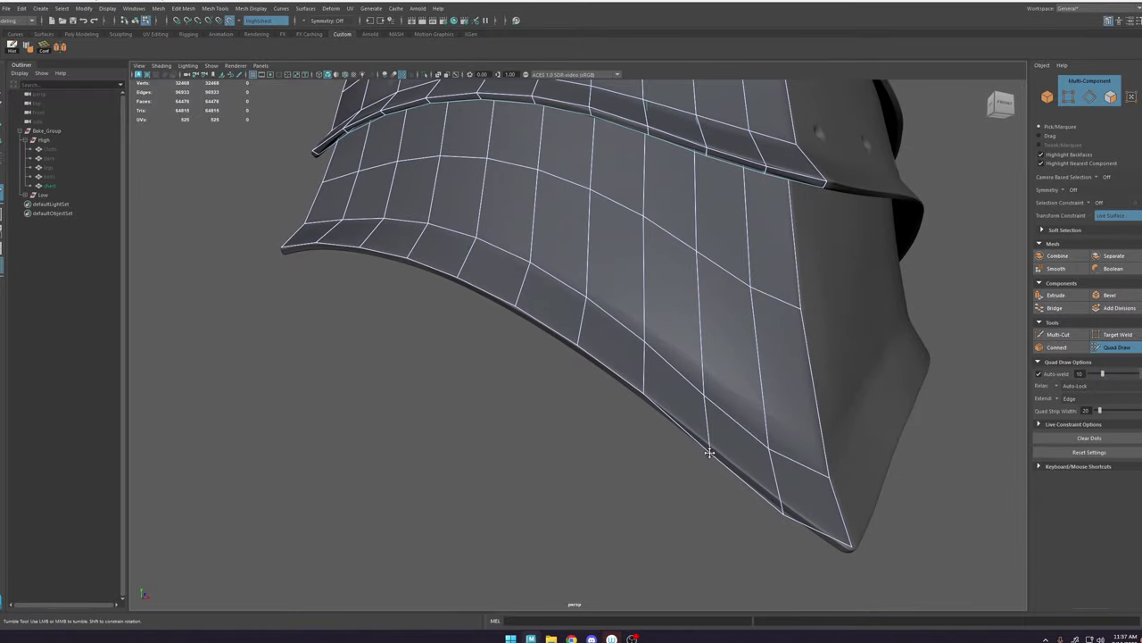
pyautogui.keyDown('alt'); pyautogui.moveTo(784, 514); pyautogui.dragTo(716, 429, button='middle'); pyautogui.keyUp('alt')
pyautogui.scroll(-3, 670, 339)
pyautogui.keyDown('alt'); pyautogui.moveTo(657, 254); pyautogui.dragTo(564, 303); pyautogui.keyUp('alt')
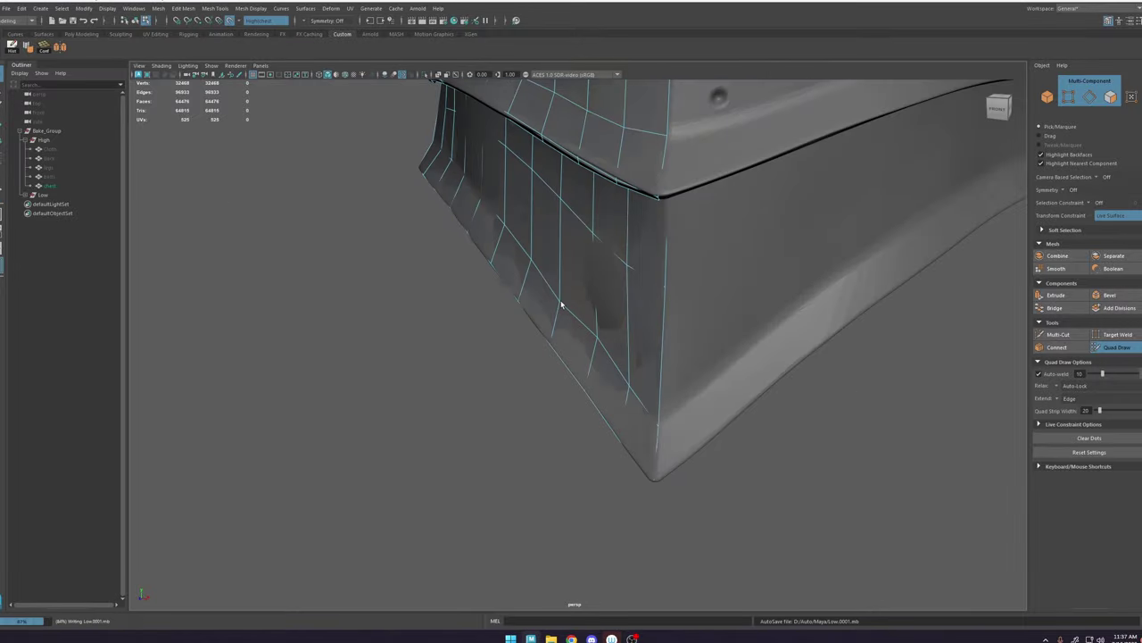
pyautogui.keyDown('alt'); pyautogui.moveTo(563, 304); pyautogui.dragTo(614, 273, button='middle'); pyautogui.keyUp('alt')
pyautogui.scroll(-4, 613, 273)
pyautogui.keyDown('alt'); pyautogui.moveTo(438, 279); pyautogui.dragTo(504, 201); pyautogui.keyUp('alt')
pyautogui.keyDown('alt'); pyautogui.moveTo(429, 134); pyautogui.dragTo(504, 227, button='middle'); pyautogui.keyUp('alt')
pyautogui.scroll(4, 505, 228)
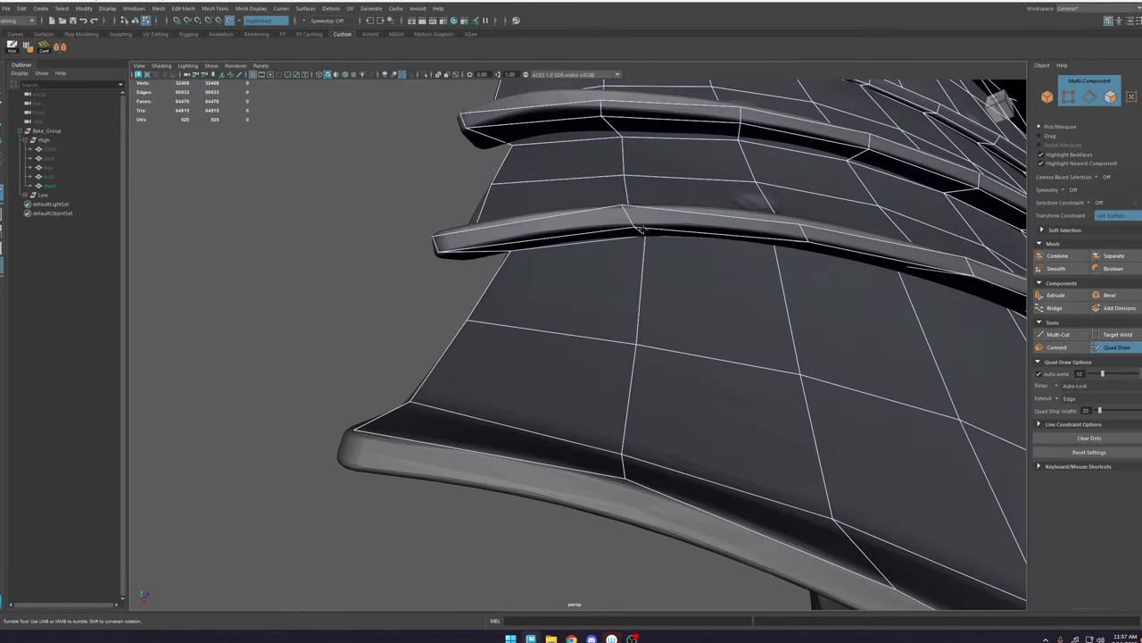
pyautogui.keyDown('alt'); pyautogui.moveTo(678, 231); pyautogui.dragTo(616, 215); pyautogui.keyUp('alt')
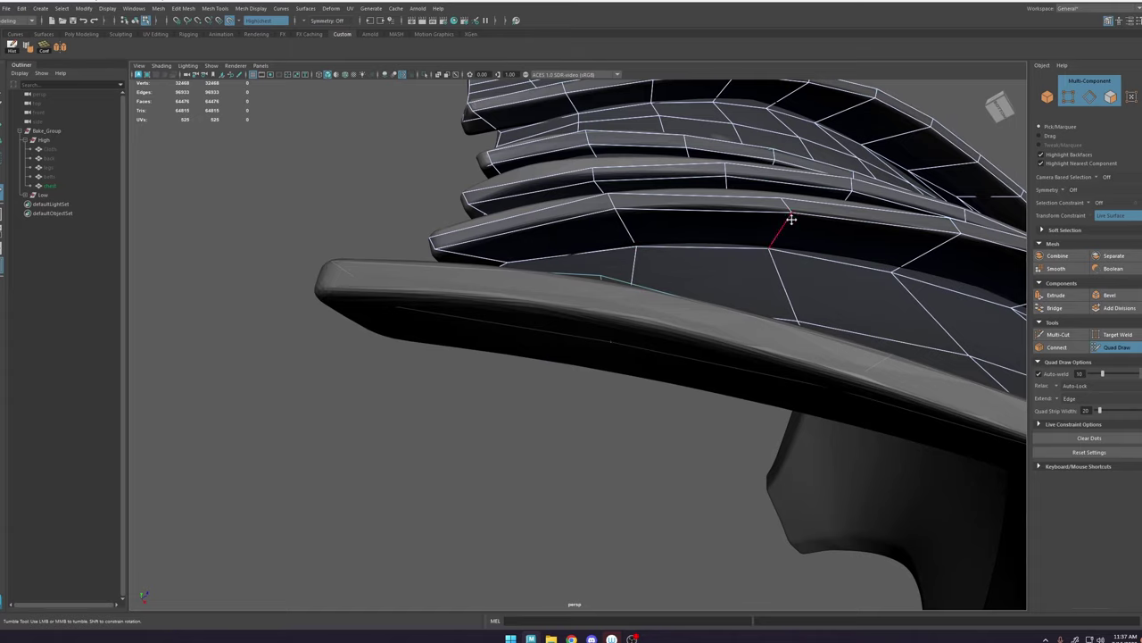
pyautogui.keyDown('alt'); pyautogui.moveTo(791, 218); pyautogui.dragTo(812, 267); pyautogui.keyUp('alt')
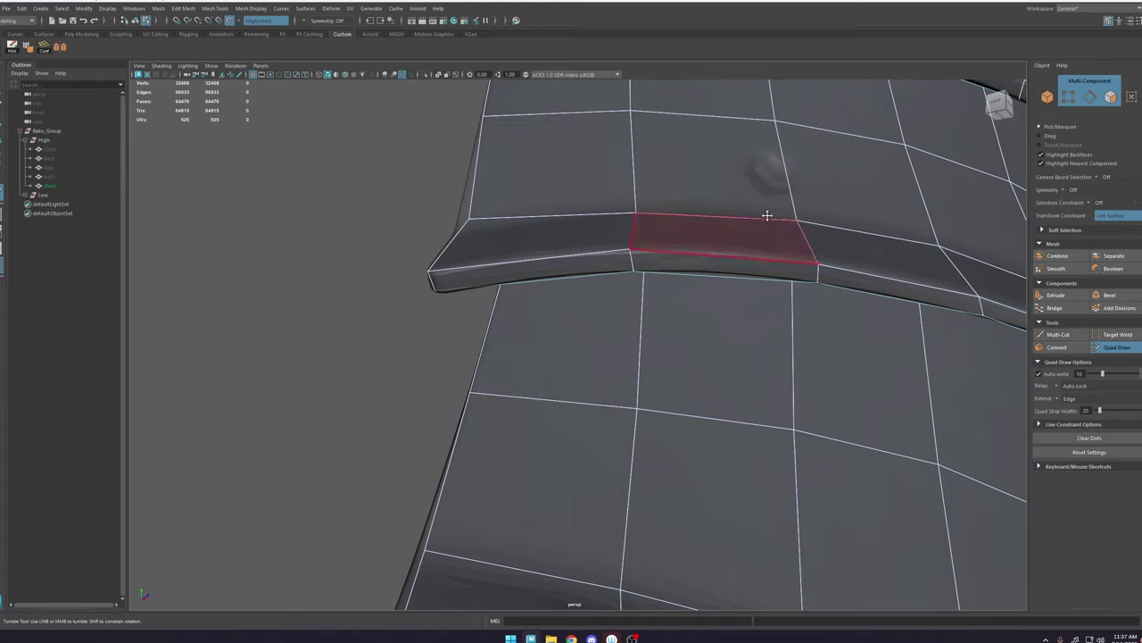
pyautogui.keyDown('alt'); pyautogui.moveTo(767, 215); pyautogui.dragTo(696, 326); pyautogui.keyUp('alt')
# Step: Move a brim vertex along Z, checking its position in wireframe and shaded views
pyautogui.press('w')
pyautogui.click(689, 329)
pyautogui.rightClick(689, 329)
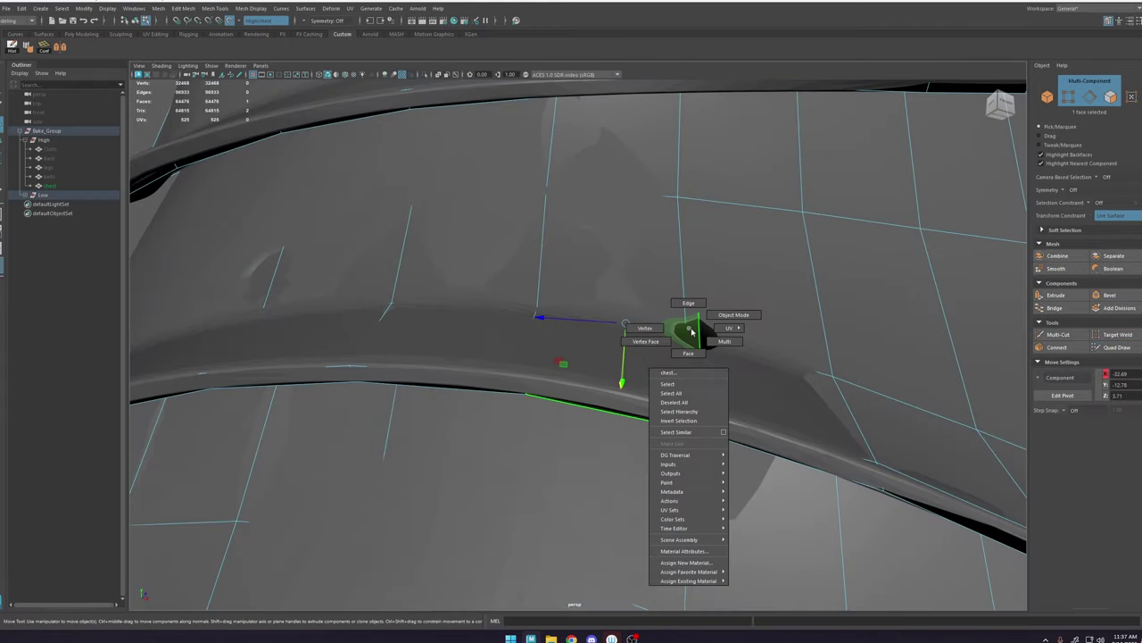
pyautogui.moveTo(689, 328); pyautogui.dragTo(645, 329, button='right')
pyautogui.press('4')
pyautogui.click(687, 325)
pyautogui.press('5')
pyautogui.moveTo(770, 348); pyautogui.dragTo(755, 346)
pyautogui.keyDown('alt'); pyautogui.moveTo(755, 347); pyautogui.dragTo(684, 327); pyautogui.keyUp('alt')
pyautogui.press('4')
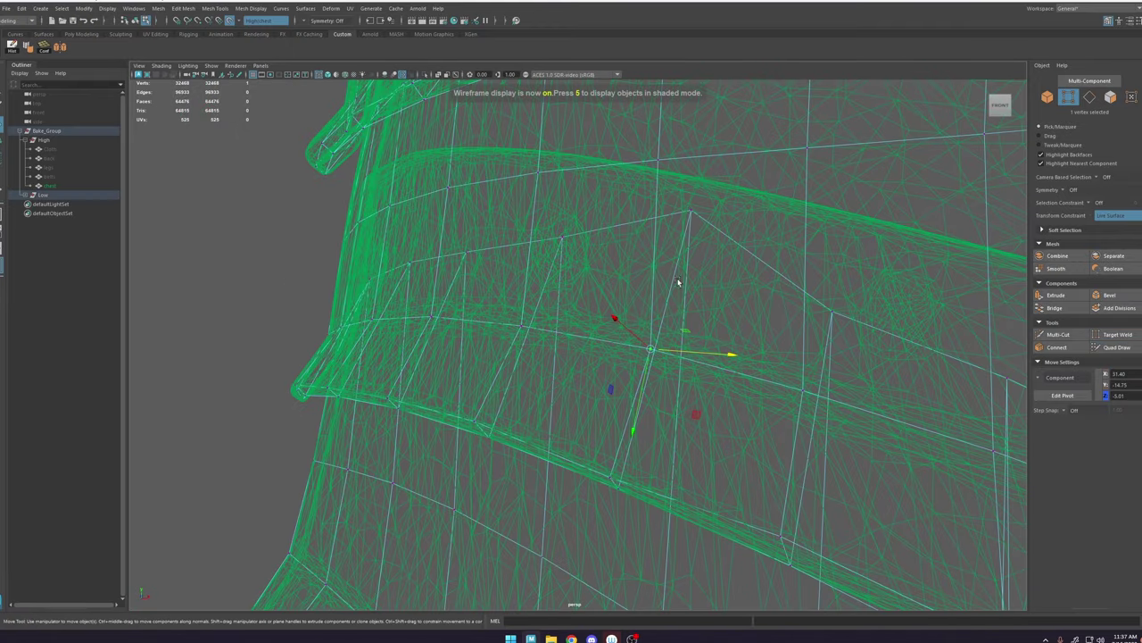
pyautogui.click(718, 267)
pyautogui.click(690, 217)
pyautogui.moveTo(690, 218)
pyautogui.keyDown('alt'); pyautogui.mouseDown()
pyautogui.moveTo(702, 256)
pyautogui.moveTo(661, 253)
pyautogui.moveTo(683, 257)
pyautogui.moveTo(681, 277)
pyautogui.mouseUp(); pyautogui.keyUp('alt')
pyautogui.press('5')
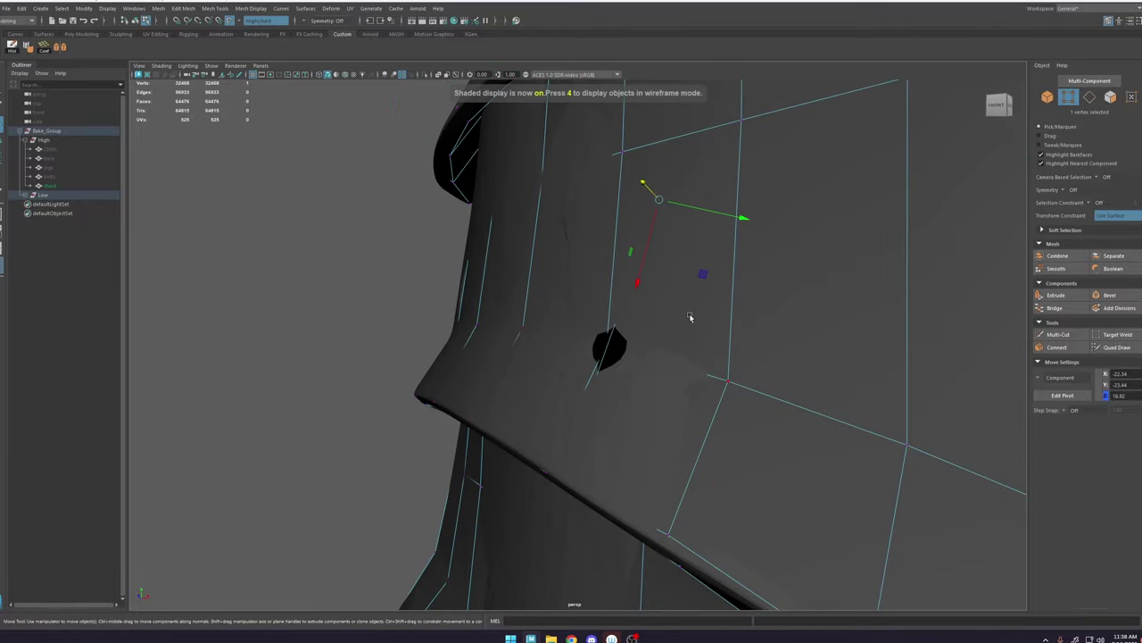
pyautogui.moveTo(703, 319)
pyautogui.keyDown('alt'); pyautogui.mouseDown()
pyautogui.moveTo(716, 253)
pyautogui.moveTo(730, 259)
pyautogui.moveTo(717, 275)
pyautogui.mouseUp(); pyautogui.keyUp('alt')
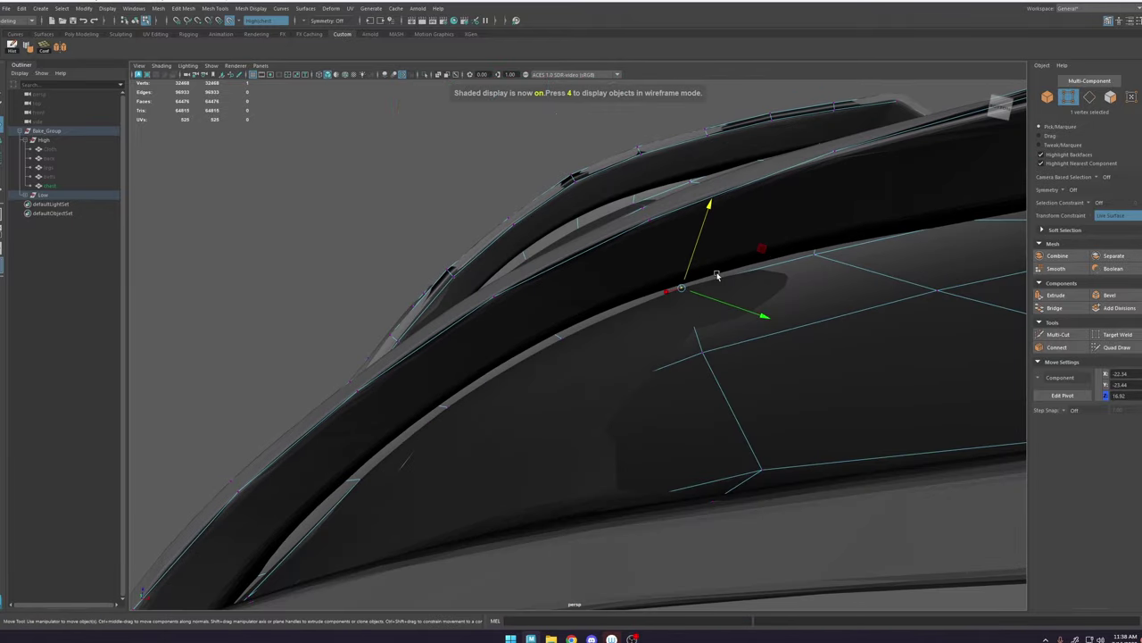
# Step: Relax the brim vertex with Average Vertices at 10 iterations, then slide it along the rim
pyautogui.keyDown('shift'); pyautogui.rightClick(706, 280); pyautogui.keyUp('shift')
pyautogui.click(725, 274)
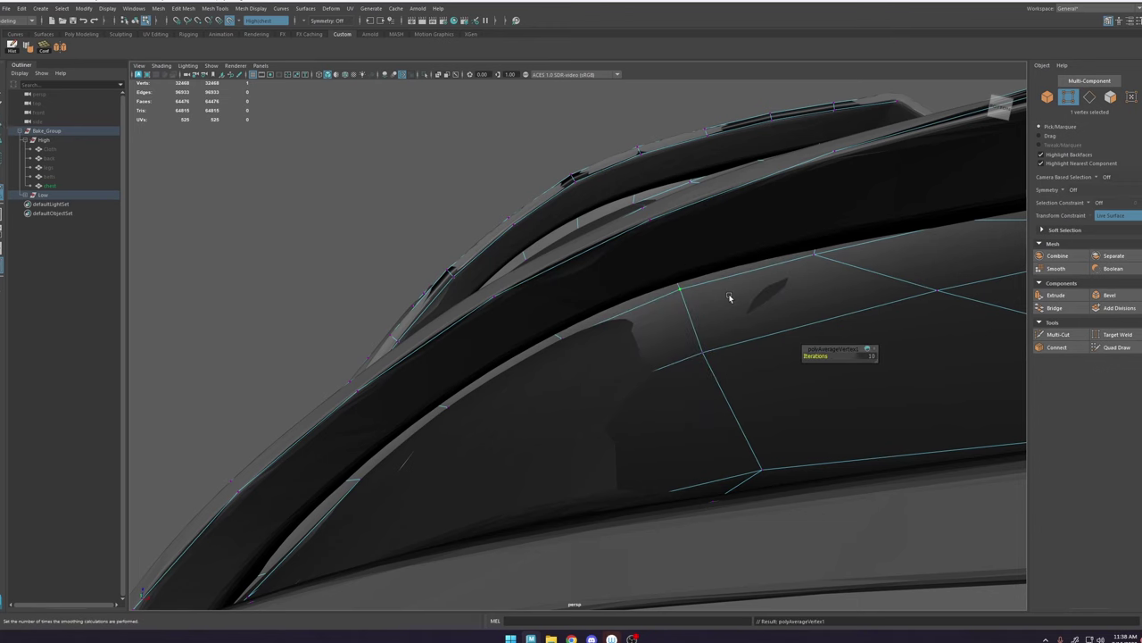
pyautogui.press('q')
pyautogui.click(1103, 347)
pyautogui.moveTo(696, 284)
pyautogui.keyDown('alt'); pyautogui.mouseDown()
pyautogui.moveTo(673, 235)
pyautogui.moveTo(807, 225)
pyautogui.mouseUp(); pyautogui.keyUp('alt')
pyautogui.moveTo(667, 274); pyautogui.dragTo(676, 276)
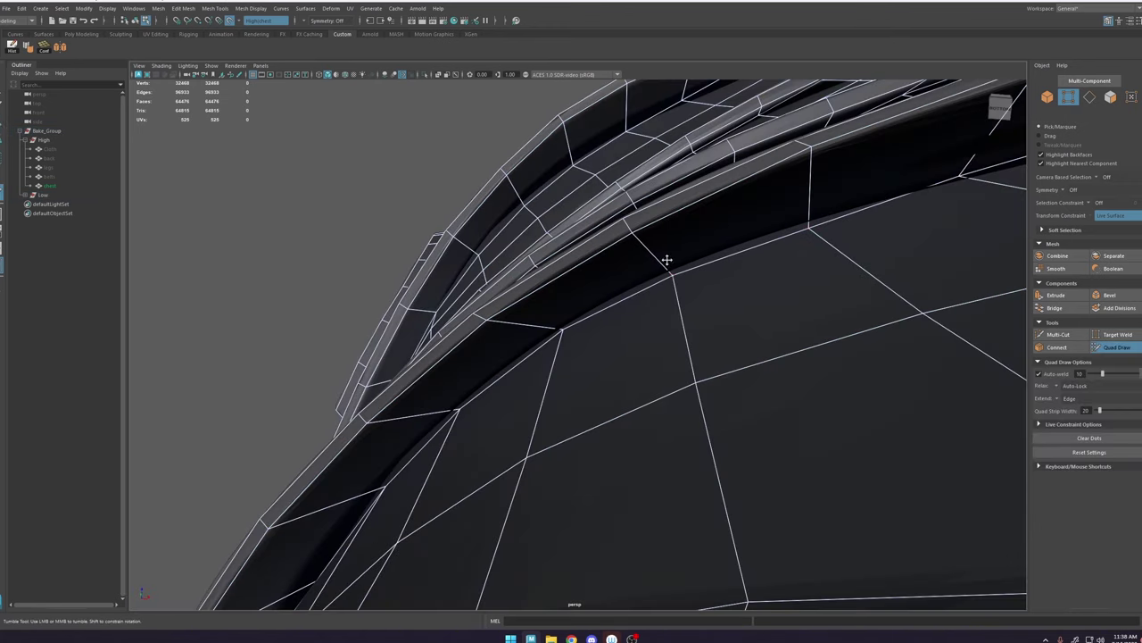
# Step: Undo an accidental strap edge loop and nudge a vertex onto the rim
pyautogui.keyDown('alt'); pyautogui.moveTo(673, 321); pyautogui.dragTo(583, 319); pyautogui.keyUp('alt')
pyautogui.keyDown('ctrl'); pyautogui.click(525, 313); pyautogui.keyUp('ctrl')
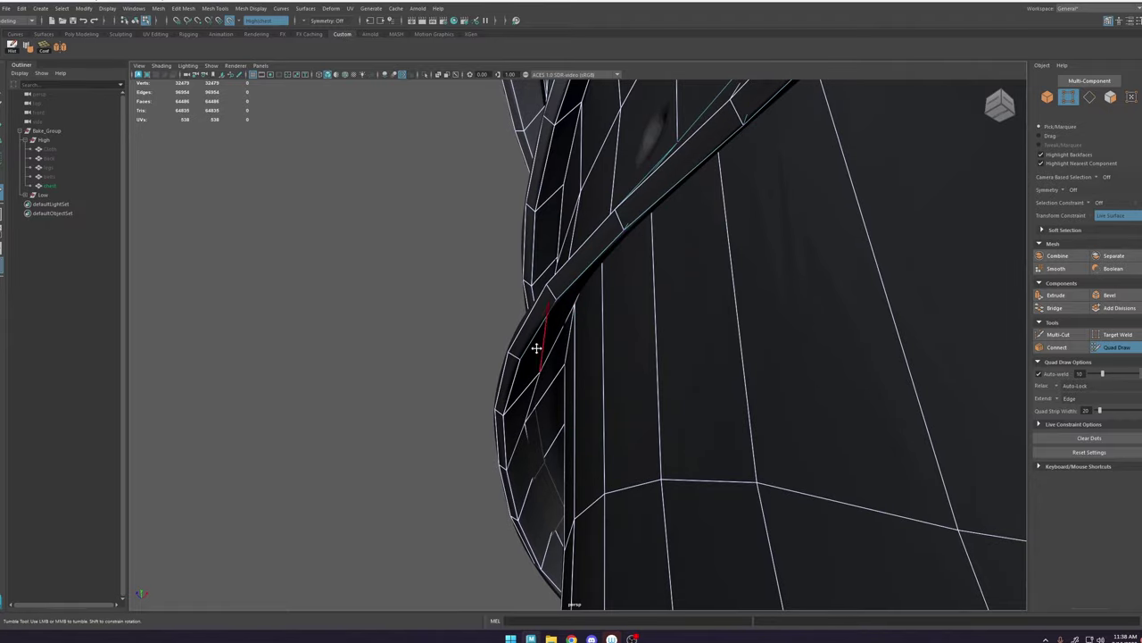
pyautogui.hotkey('ctrl', 'z')
pyautogui.keyDown('alt'); pyautogui.moveTo(628, 349); pyautogui.dragTo(526, 208, button='right'); pyautogui.keyUp('alt')
pyautogui.keyDown('alt'); pyautogui.moveTo(544, 303); pyautogui.dragTo(631, 291); pyautogui.keyUp('alt')
pyautogui.keyDown('alt'); pyautogui.moveTo(632, 291); pyautogui.dragTo(680, 289, button='right'); pyautogui.keyUp('alt')
pyautogui.keyDown('alt'); pyautogui.moveTo(680, 289); pyautogui.dragTo(624, 214); pyautogui.keyUp('alt')
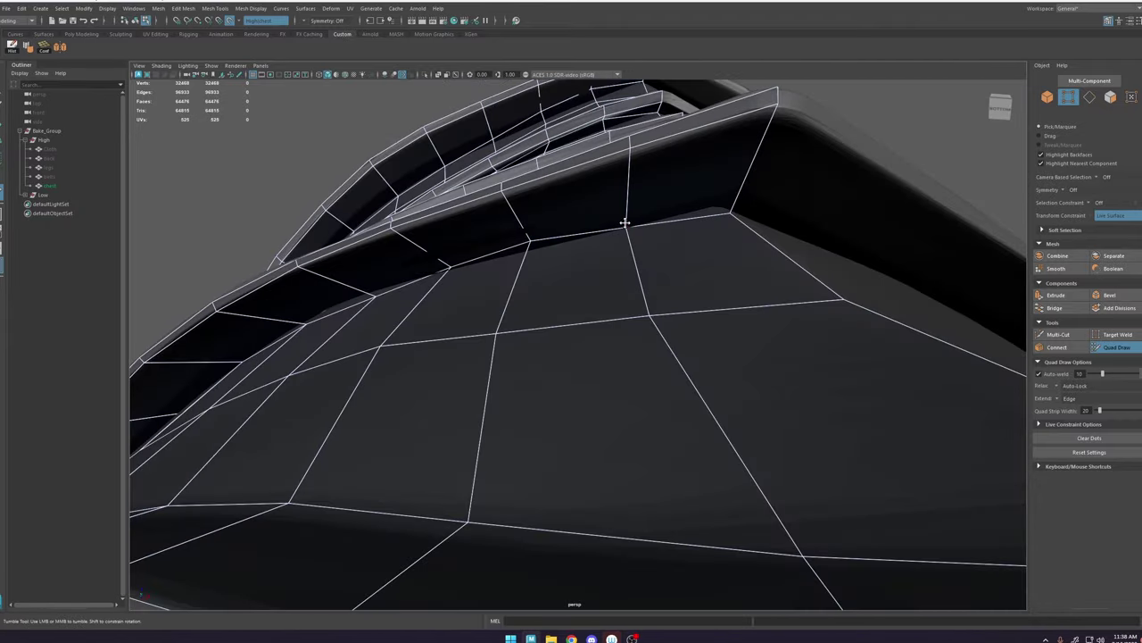
pyautogui.moveTo(451, 267); pyautogui.dragTo(447, 287)
# Step: Move and average the rim vertices along the stacked plates' underside
pyautogui.keyDown('alt'); pyautogui.moveTo(572, 285); pyautogui.dragTo(446, 267, button='right'); pyautogui.keyUp('alt')
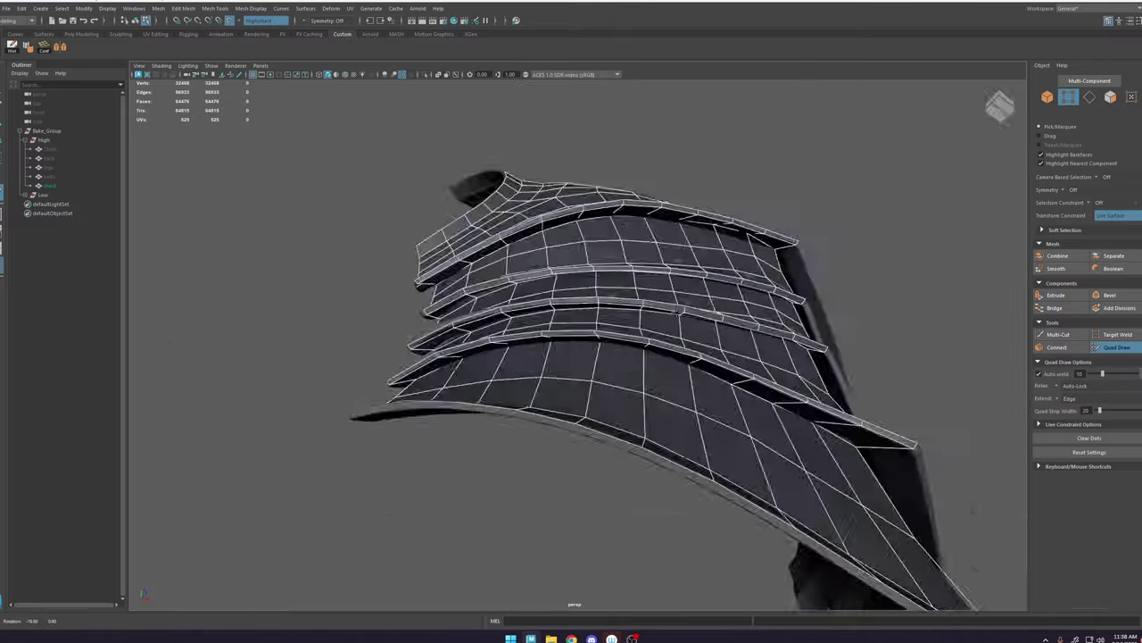
pyautogui.moveTo(446, 267)
pyautogui.keyDown('alt'); pyautogui.mouseDown()
pyautogui.moveTo(535, 295)
pyautogui.moveTo(609, 274)
pyautogui.moveTo(474, 176)
pyautogui.moveTo(561, 282)
pyautogui.moveTo(628, 273)
pyautogui.moveTo(554, 259)
pyautogui.mouseUp(); pyautogui.keyUp('alt')
pyautogui.press('w')
pyautogui.keyDown('alt'); pyautogui.moveTo(554, 258); pyautogui.dragTo(487, 244, button='middle'); pyautogui.keyUp('alt')
pyautogui.moveTo(486, 245)
pyautogui.keyDown('alt'); pyautogui.mouseDown()
pyautogui.moveTo(663, 351)
pyautogui.moveTo(571, 295)
pyautogui.moveTo(604, 244)
pyautogui.moveTo(607, 254)
pyautogui.mouseUp(); pyautogui.keyUp('alt')
pyautogui.press('w')
pyautogui.press('w')
pyautogui.moveTo(450, 254)
pyautogui.keyDown('alt'); pyautogui.mouseDown()
pyautogui.moveTo(634, 291)
pyautogui.moveTo(622, 287)
pyautogui.moveTo(636, 272)
pyautogui.mouseUp(); pyautogui.keyUp('alt')
pyautogui.keyDown('shift'); pyautogui.moveTo(644, 262); pyautogui.dragTo(671, 250, button='right'); pyautogui.keyUp('shift')
pyautogui.click(1109, 347)
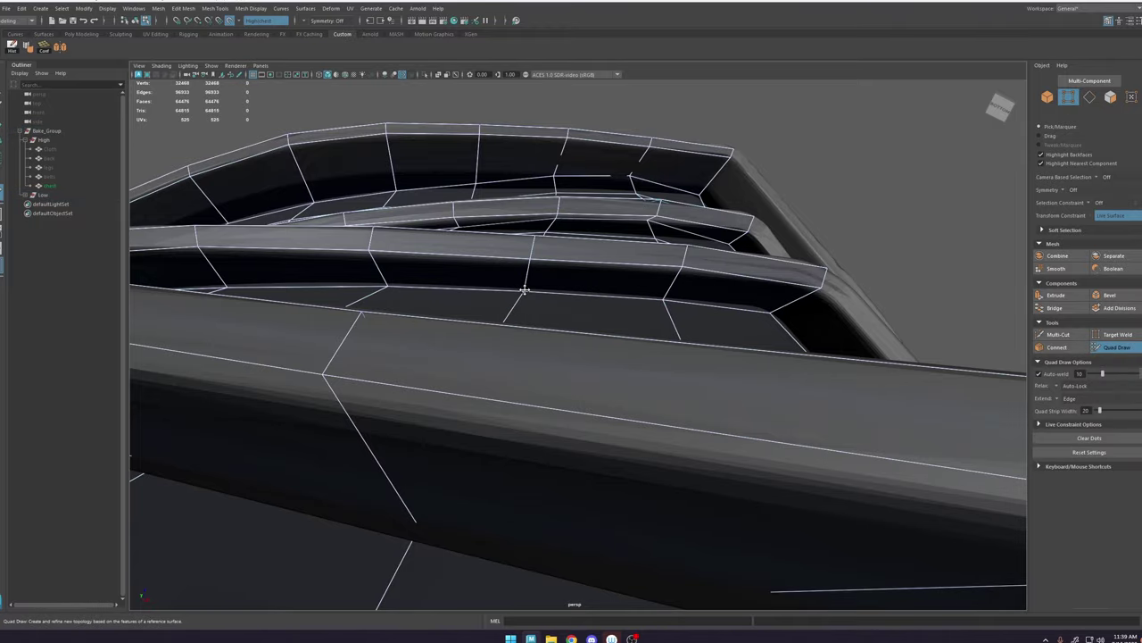
# Step: Orbit across the ridges and ribs to inspect the plates from below and the front
pyautogui.keyDown('alt'); pyautogui.moveTo(524, 290); pyautogui.dragTo(562, 194, button='right'); pyautogui.keyUp('alt')
pyautogui.keyDown('alt'); pyautogui.moveTo(561, 194); pyautogui.dragTo(544, 339); pyautogui.keyUp('alt')
pyautogui.keyDown('alt'); pyautogui.moveTo(544, 339); pyautogui.dragTo(509, 234, button='middle'); pyautogui.keyUp('alt')
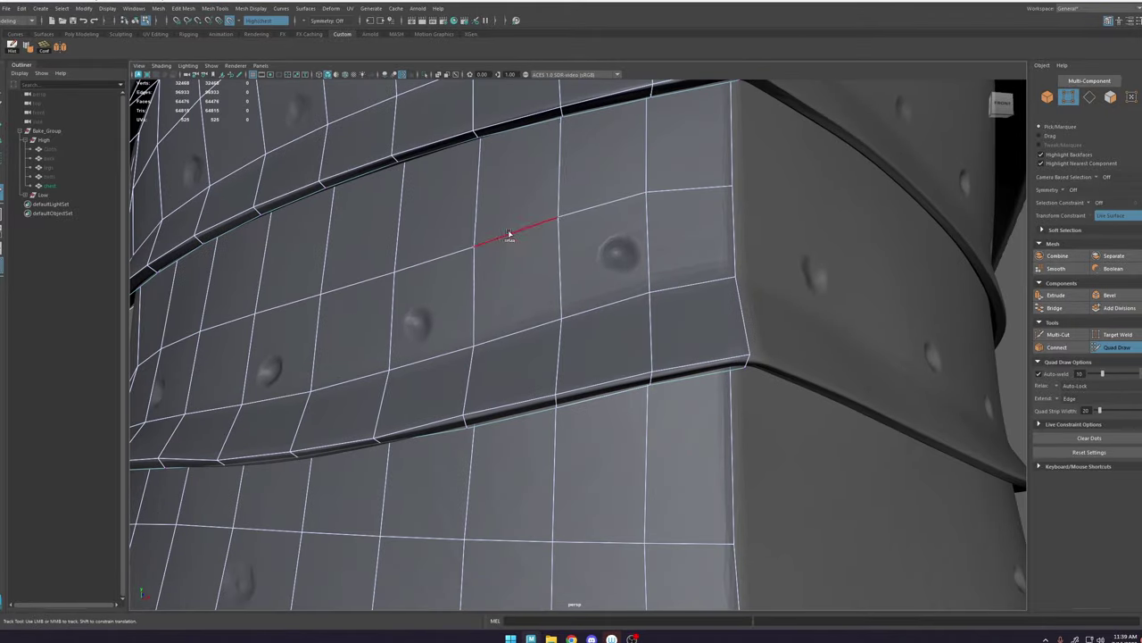
pyautogui.keyDown('alt'); pyautogui.moveTo(509, 234); pyautogui.dragTo(644, 308); pyautogui.keyUp('alt')
pyautogui.keyDown('alt'); pyautogui.moveTo(645, 308); pyautogui.dragTo(622, 332, button='middle'); pyautogui.keyUp('alt')
pyautogui.keyDown('alt'); pyautogui.moveTo(622, 332); pyautogui.dragTo(553, 396); pyautogui.keyUp('alt')
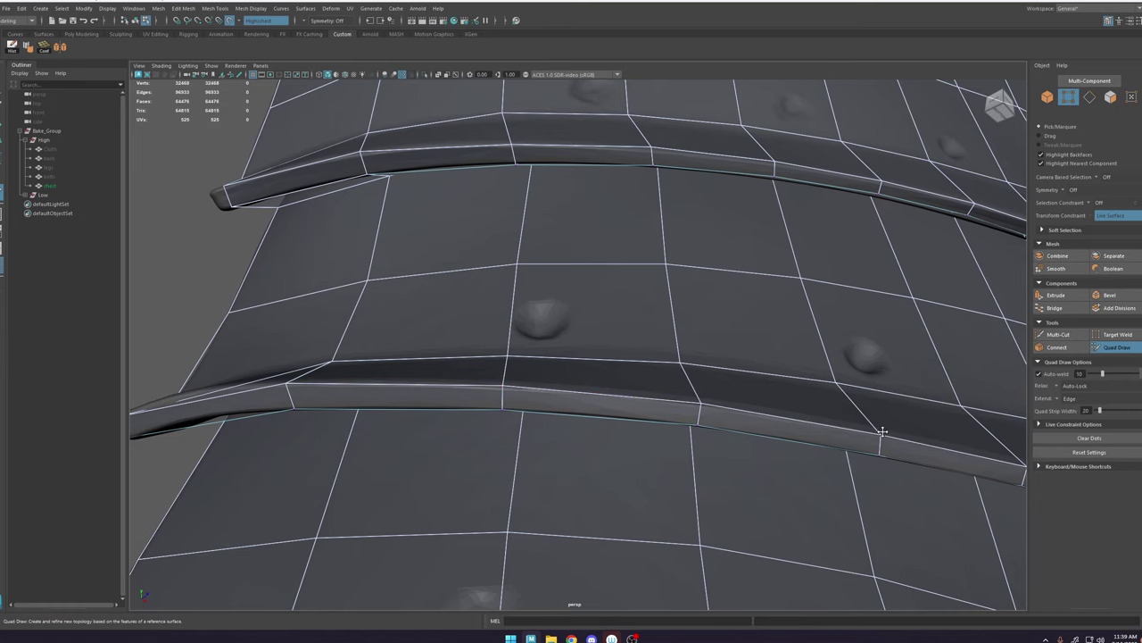
pyautogui.keyDown('alt'); pyautogui.moveTo(944, 414); pyautogui.dragTo(599, 360, button='middle'); pyautogui.keyUp('alt')
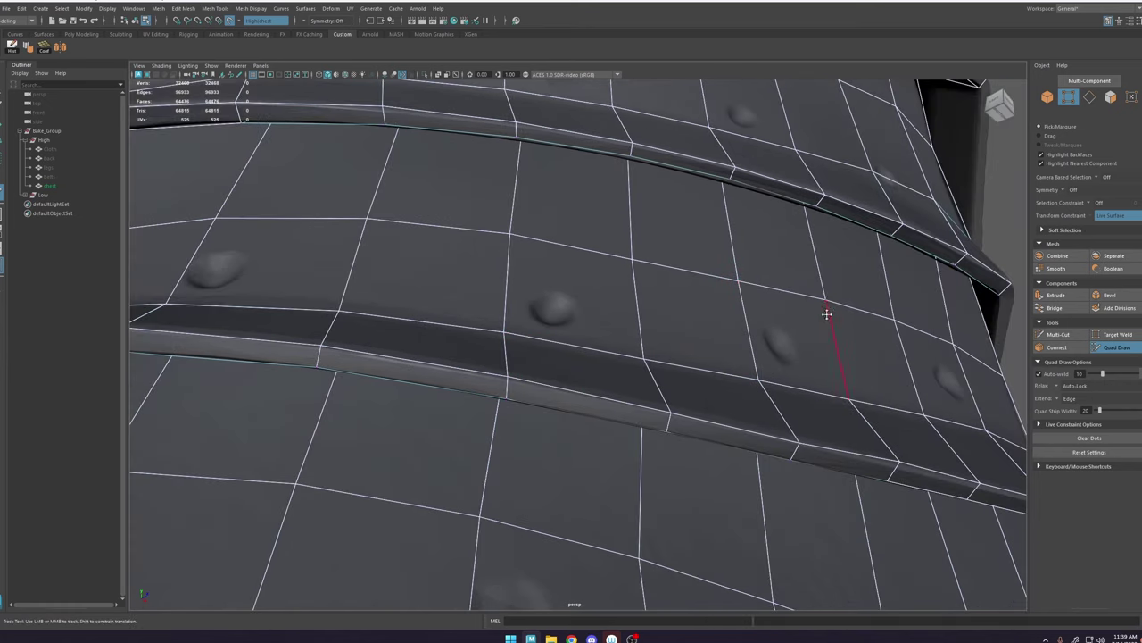
pyautogui.keyDown('alt'); pyautogui.moveTo(879, 436); pyautogui.dragTo(680, 389, button='middle'); pyautogui.keyUp('alt')
pyautogui.keyDown('alt'); pyautogui.moveTo(680, 389); pyautogui.dragTo(645, 393, button='right'); pyautogui.keyUp('alt')
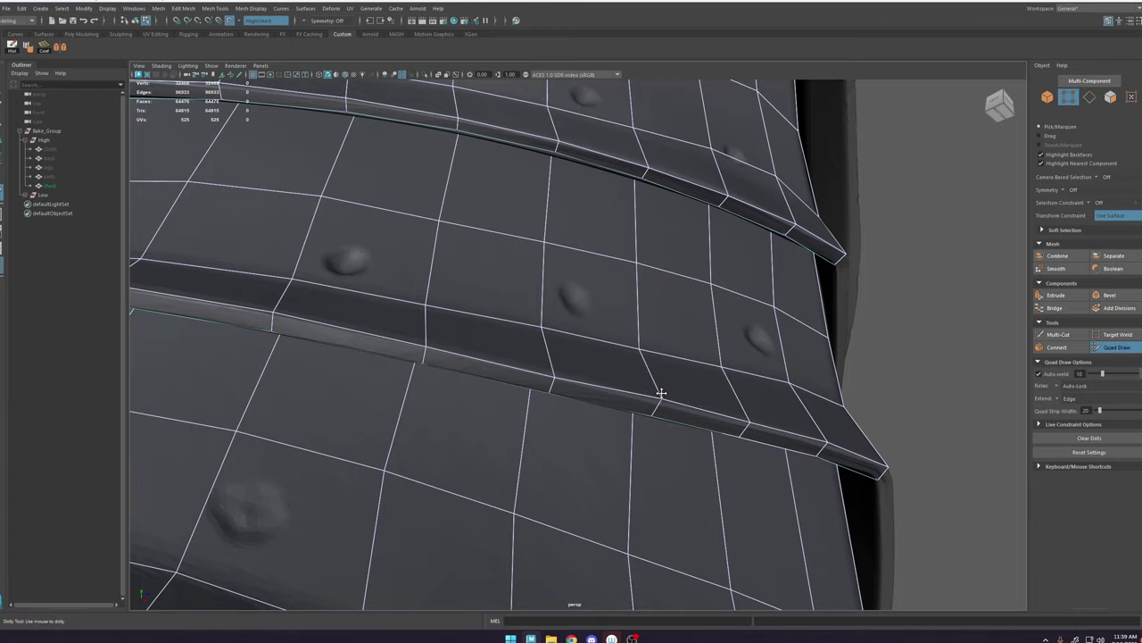
pyautogui.keyDown('alt'); pyautogui.moveTo(771, 413); pyautogui.dragTo(735, 404); pyautogui.keyUp('alt')
pyautogui.keyDown('alt'); pyautogui.moveTo(734, 404); pyautogui.dragTo(655, 354, button='right'); pyautogui.keyUp('alt')
pyautogui.keyDown('alt'); pyautogui.moveTo(656, 355); pyautogui.dragTo(566, 296); pyautogui.keyUp('alt')
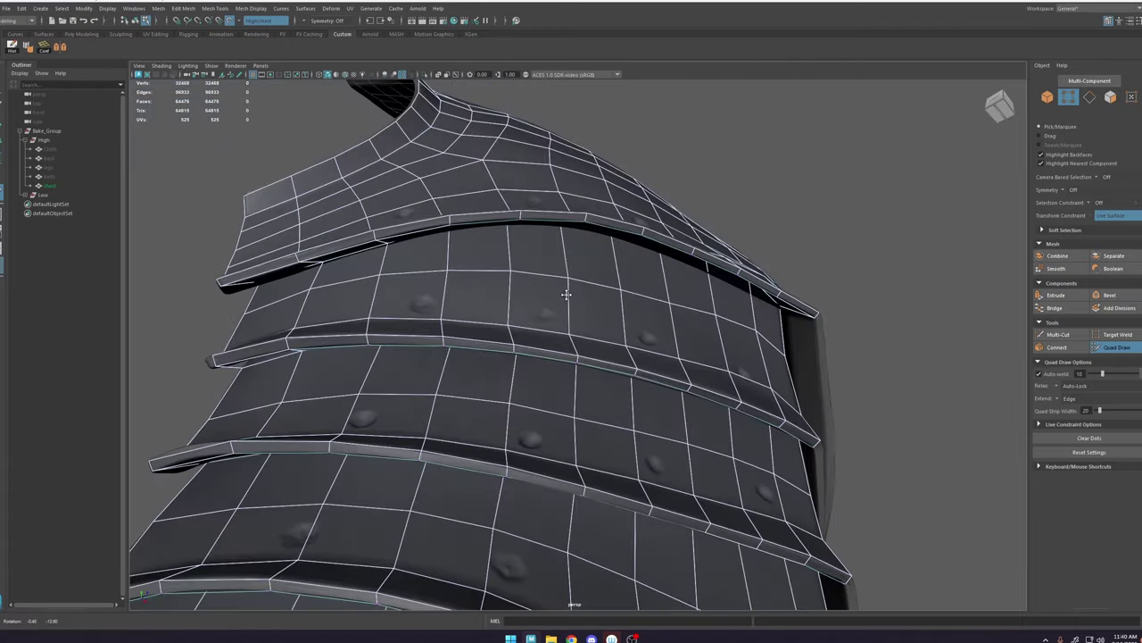
# Step: Nudge the strap vertices down so they follow the high-poly rim
pyautogui.keyDown('alt'); pyautogui.moveTo(332, 313); pyautogui.dragTo(402, 342, button='right'); pyautogui.keyUp('alt')
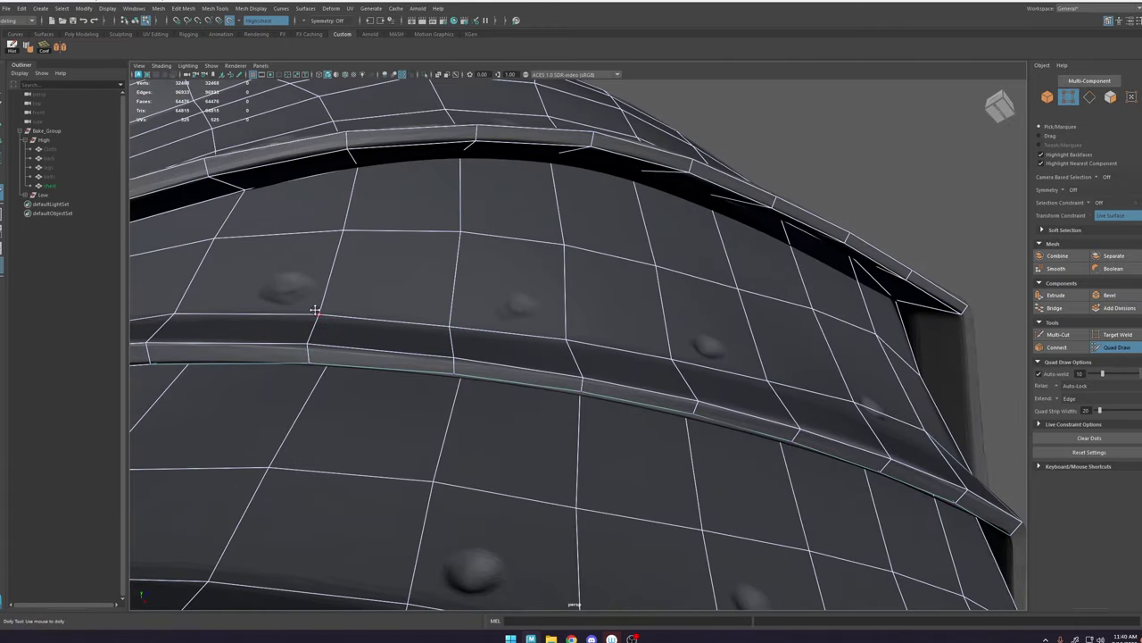
pyautogui.moveTo(317, 311); pyautogui.dragTo(319, 314)
pyautogui.keyDown('alt'); pyautogui.moveTo(324, 322); pyautogui.dragTo(492, 302, button='middle'); pyautogui.keyUp('alt')
pyautogui.moveTo(426, 325); pyautogui.dragTo(427, 330)
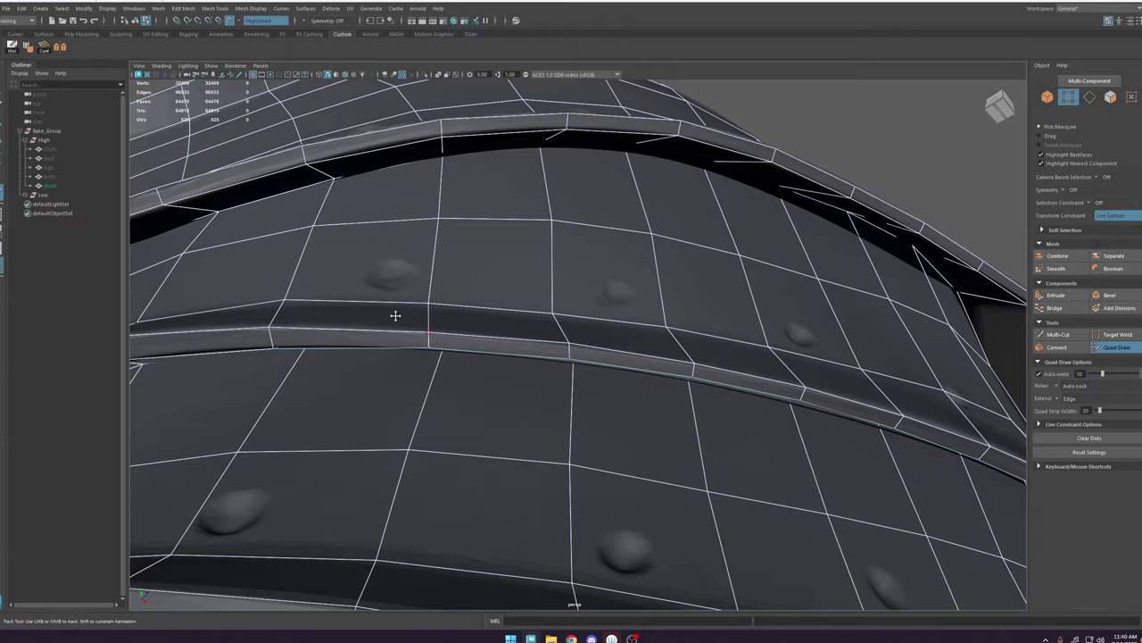
pyautogui.moveTo(282, 297)
pyautogui.mouseDown()
pyautogui.moveTo(266, 324)
pyautogui.moveTo(571, 253)
pyautogui.moveTo(636, 147)
pyautogui.mouseUp()
pyautogui.keyDown('alt'); pyautogui.moveTo(732, 174); pyautogui.dragTo(671, 181); pyautogui.keyUp('alt')
pyautogui.keyDown('alt'); pyautogui.moveTo(671, 181); pyautogui.dragTo(580, 170, button='right'); pyautogui.keyUp('alt')
# Step: Leave Quad Draw for object mode and isolate the low-poly chest plate
pyautogui.keyDown('alt'); pyautogui.moveTo(580, 170); pyautogui.dragTo(536, 161); pyautogui.keyUp('alt')
pyautogui.press('w')
pyautogui.press('F8')
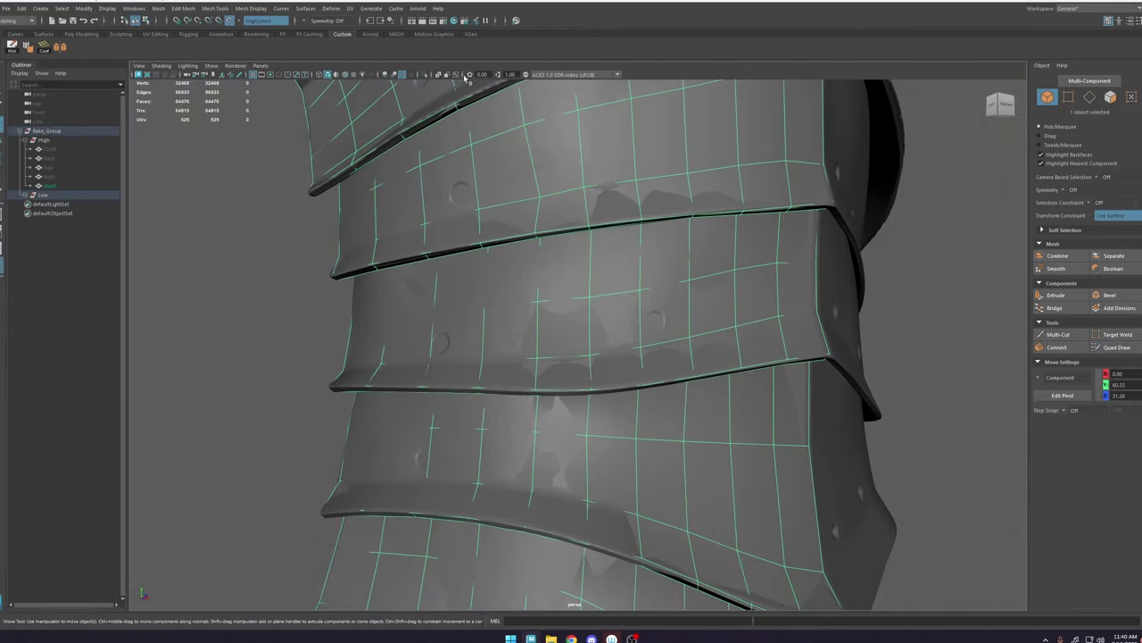
pyautogui.click(425, 75)
pyautogui.keyDown('alt'); pyautogui.moveTo(600, 213); pyautogui.dragTo(582, 287, button='middle'); pyautogui.keyUp('alt')
pyautogui.keyDown('alt'); pyautogui.moveTo(582, 287); pyautogui.dragTo(349, 77, button='right'); pyautogui.keyUp('alt')
pyautogui.keyDown('alt'); pyautogui.moveTo(527, 169); pyautogui.dragTo(616, 245); pyautogui.keyUp('alt')
pyautogui.keyDown('alt'); pyautogui.moveTo(616, 245); pyautogui.dragTo(844, 318, button='right'); pyautogui.keyUp('alt')
pyautogui.click(845, 317)
pyautogui.click(616, 258)
pyautogui.scroll(-3, 658, 247)
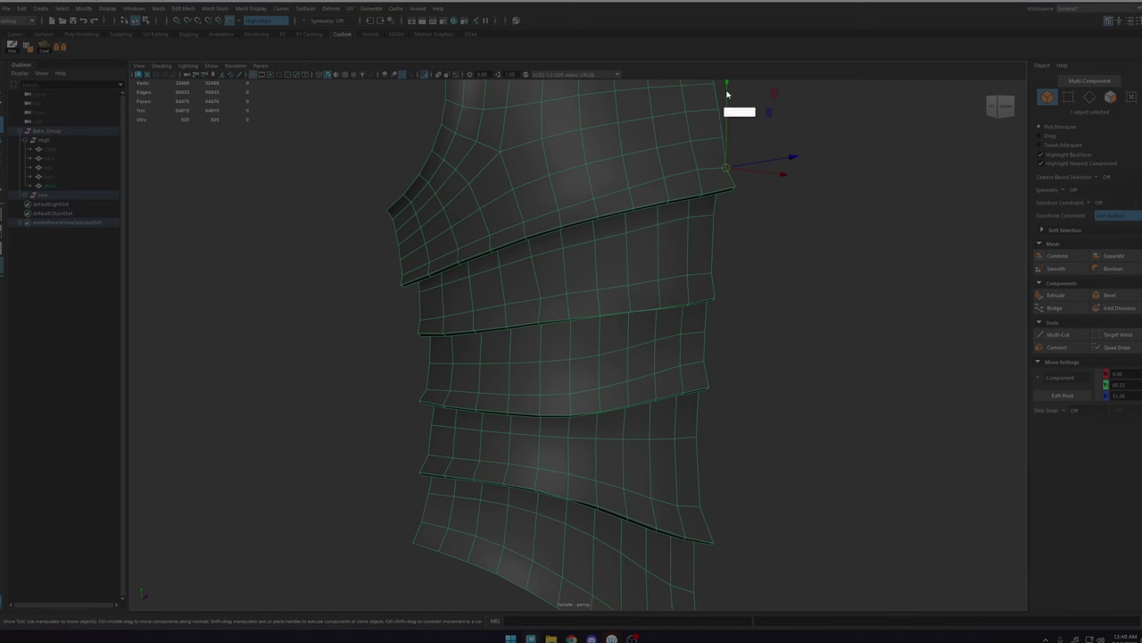
# Step: Mark a quad on a screenshot, then select edge loops across the chest plate
pyautogui.moveTo(732, 86); pyautogui.dragTo(353, 558)
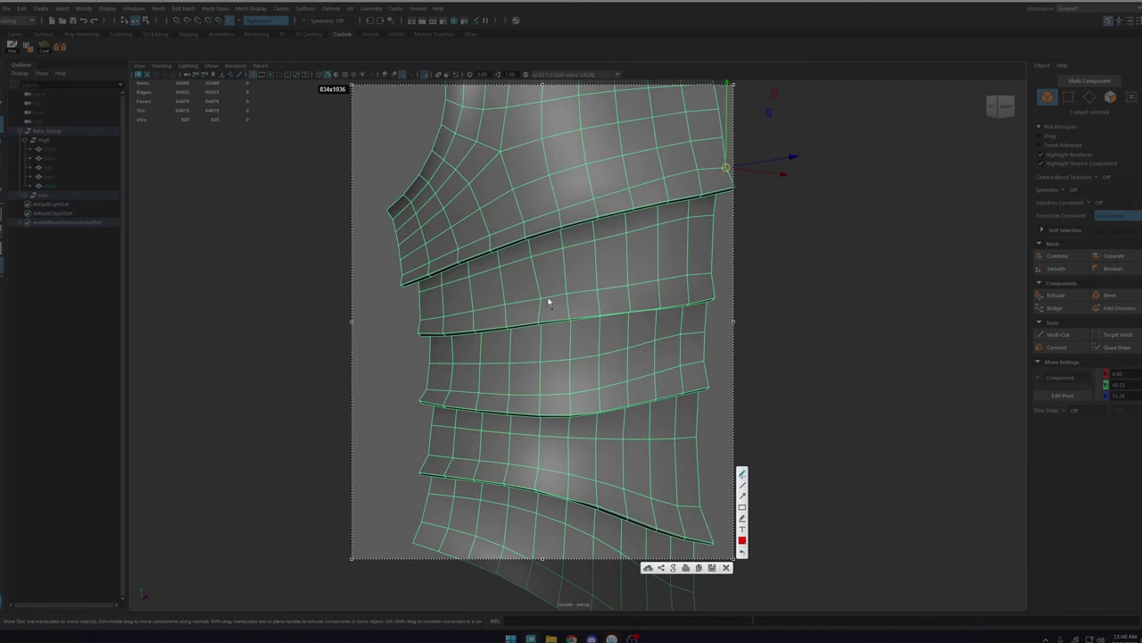
pyautogui.moveTo(531, 255); pyautogui.dragTo(531, 257)
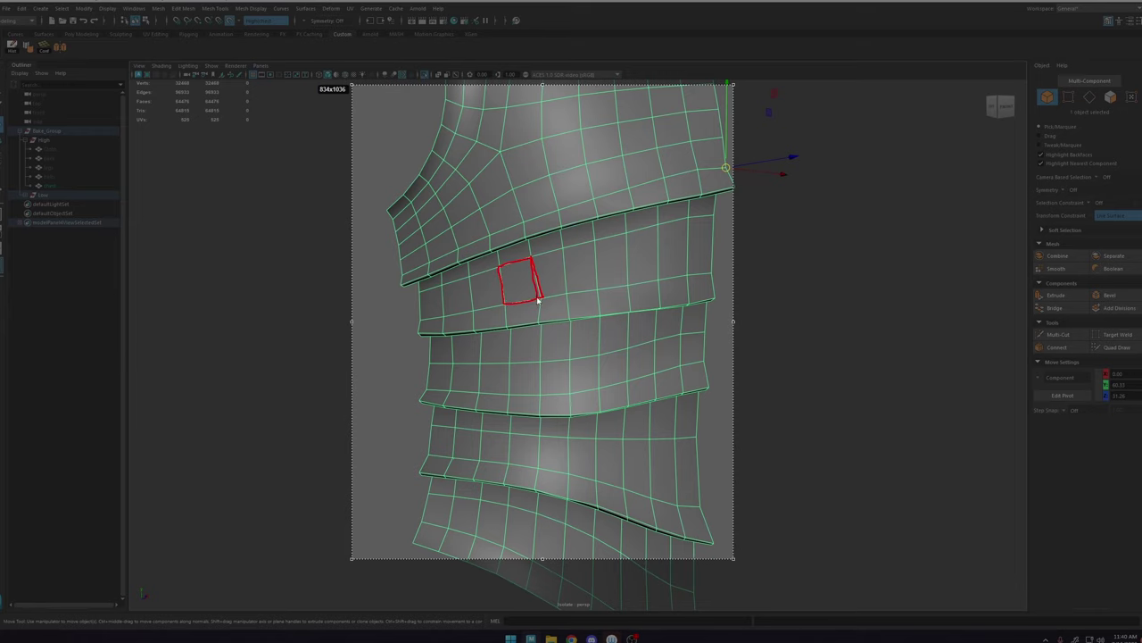
pyautogui.moveTo(538, 299); pyautogui.dragTo(539, 299)
pyautogui.click(727, 568)
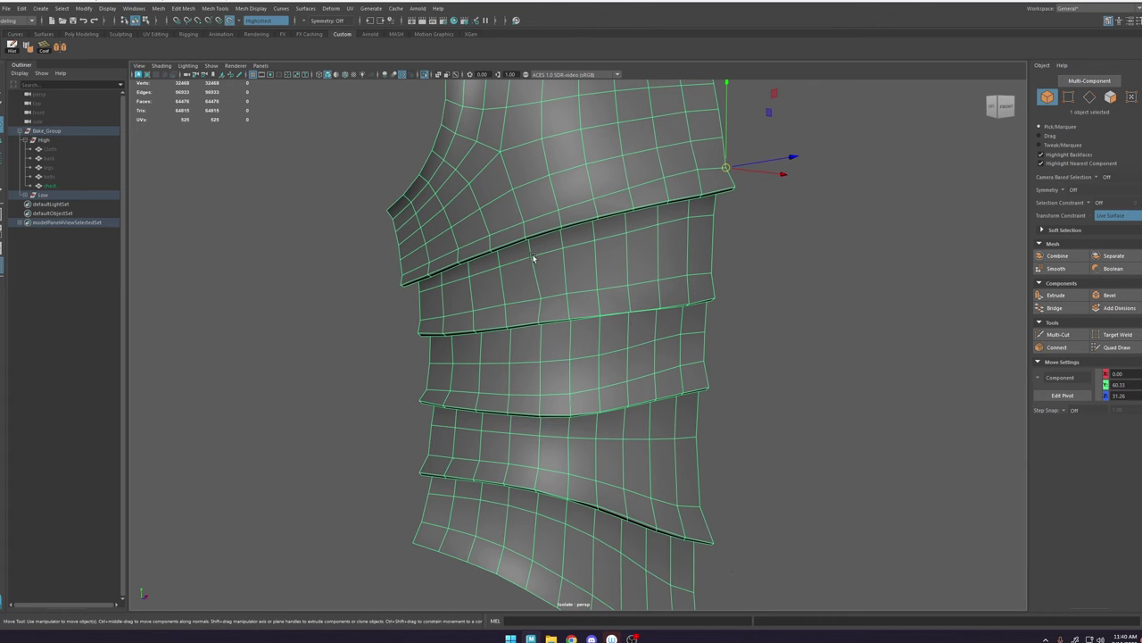
pyautogui.moveTo(533, 260); pyautogui.dragTo(534, 239, button='right')
pyautogui.doubleClick(532, 286)
pyautogui.scroll(-2, 567, 283)
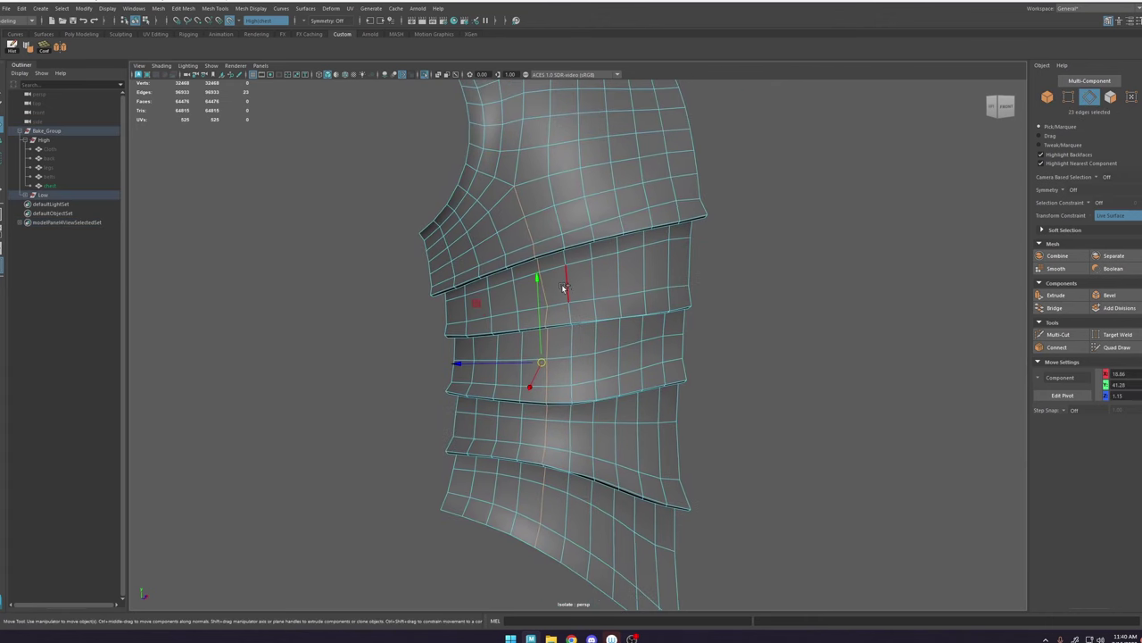
# Step: Apply Edit Edge Flow to the first vertical edge loop on the chest plate, reapplying it with G
pyautogui.keyDown('shift'); pyautogui.rightClick(563, 287); pyautogui.keyUp('shift')
pyautogui.click(553, 378)
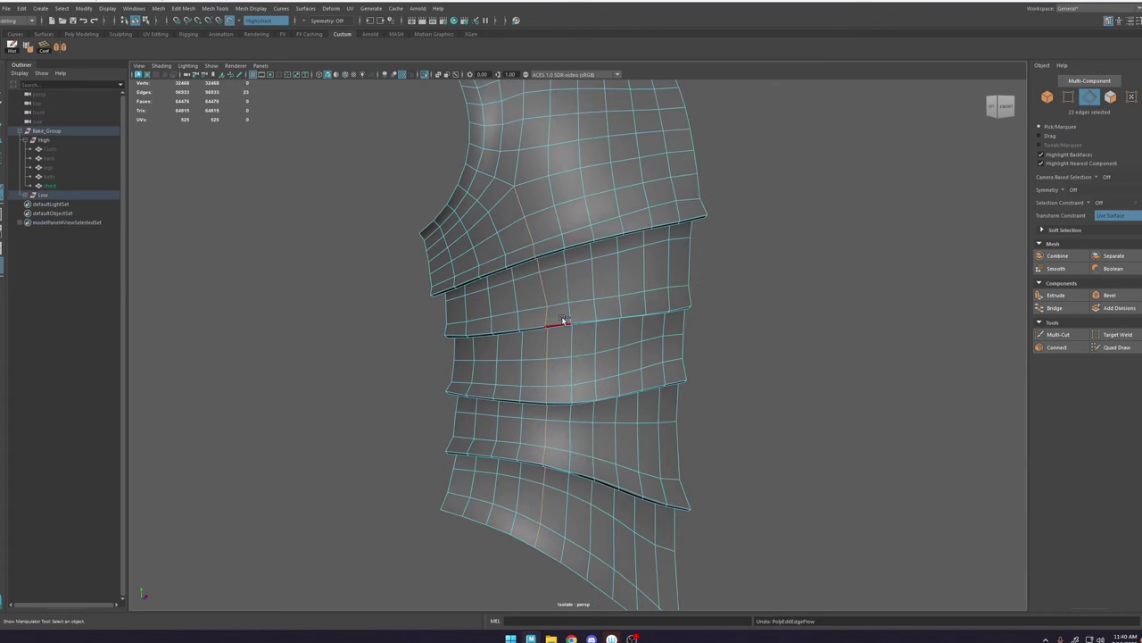
pyautogui.press('g')
pyautogui.keyDown('alt'); pyautogui.moveTo(522, 306); pyautogui.dragTo(553, 295); pyautogui.keyUp('alt')
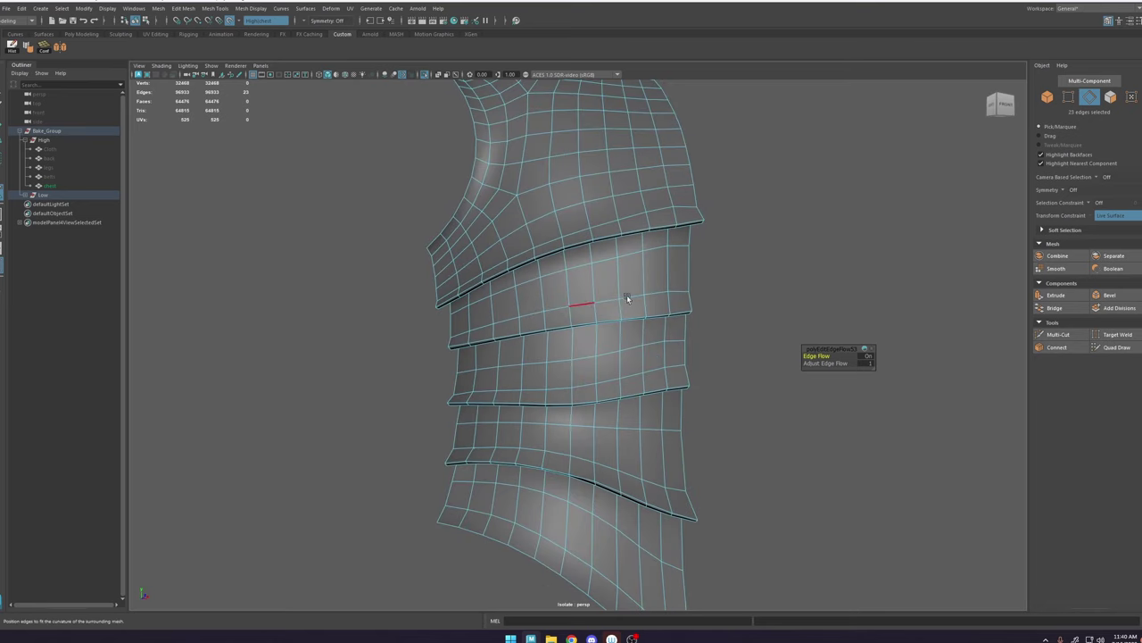
# Step: Relax six more vertical edge loops across the chest plate with edge flow, moving leftwards
pyautogui.doubleClick(621, 337)
pyautogui.press('g')
pyautogui.doubleClick(596, 369)
pyautogui.press('g')
pyautogui.doubleClick(572, 376)
pyautogui.press('g')
pyautogui.doubleClick(544, 381)
pyautogui.press('g')
pyautogui.doubleClick(524, 382)
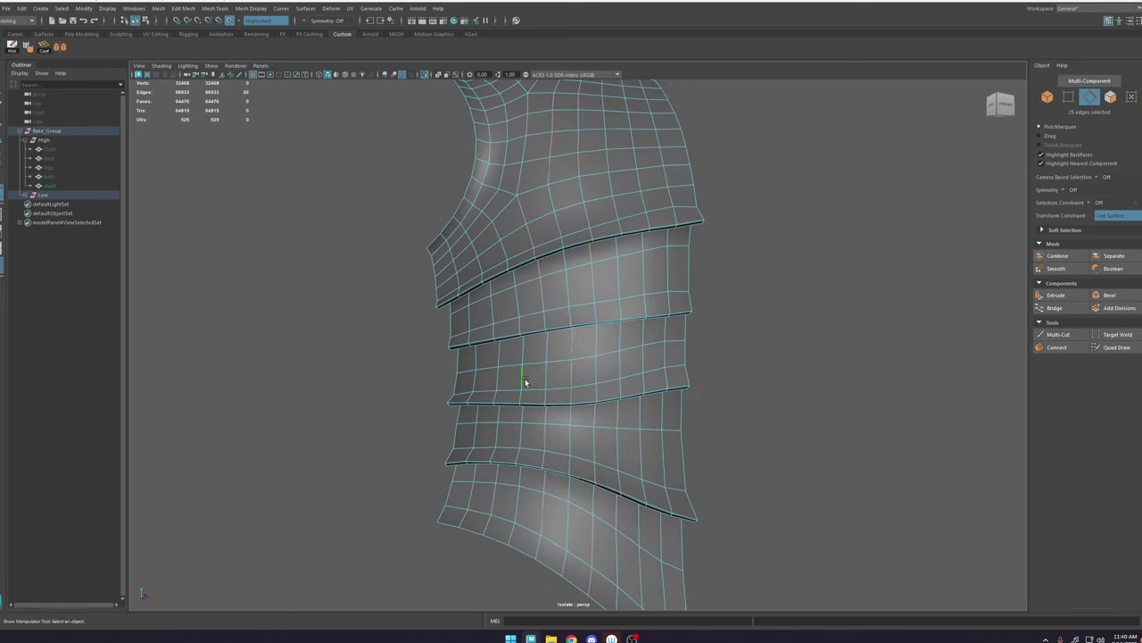
pyautogui.press('g')
pyautogui.doubleClick(501, 384)
pyautogui.press('g')
# Step: Check the vertical loop at the plate's side by hiding neighbouring faces, then apply edge flow
pyautogui.doubleClick(624, 359)
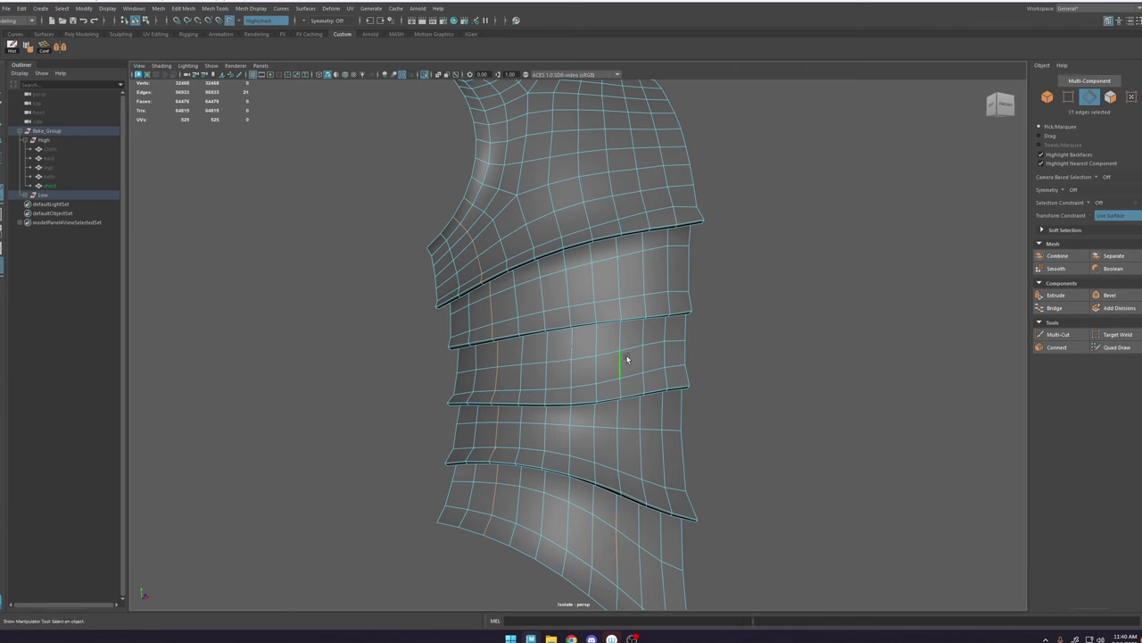
pyautogui.press('h')
pyautogui.hotkey('ctrl', 'z')
pyautogui.press('h')
pyautogui.hotkey('ctrl', 'z')
pyautogui.press('g')
# Step: Inspect the next vertical loop down the plate with hidden faces and even it with edge flow
pyautogui.keyDown('alt'); pyautogui.moveTo(632, 169); pyautogui.dragTo(622, 220, button='middle'); pyautogui.keyUp('alt')
pyautogui.doubleClick(626, 212)
pyautogui.press('h')
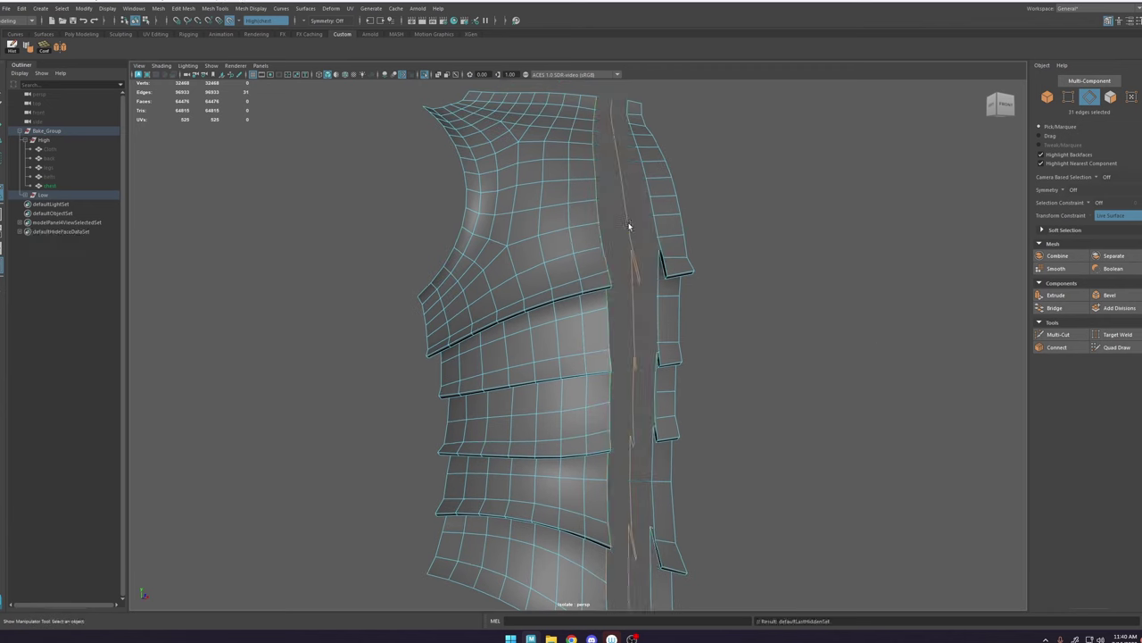
pyautogui.hotkey('ctrl', 'z')
pyautogui.press('h')
pyautogui.hotkey('ctrl', 'z')
pyautogui.press('g')
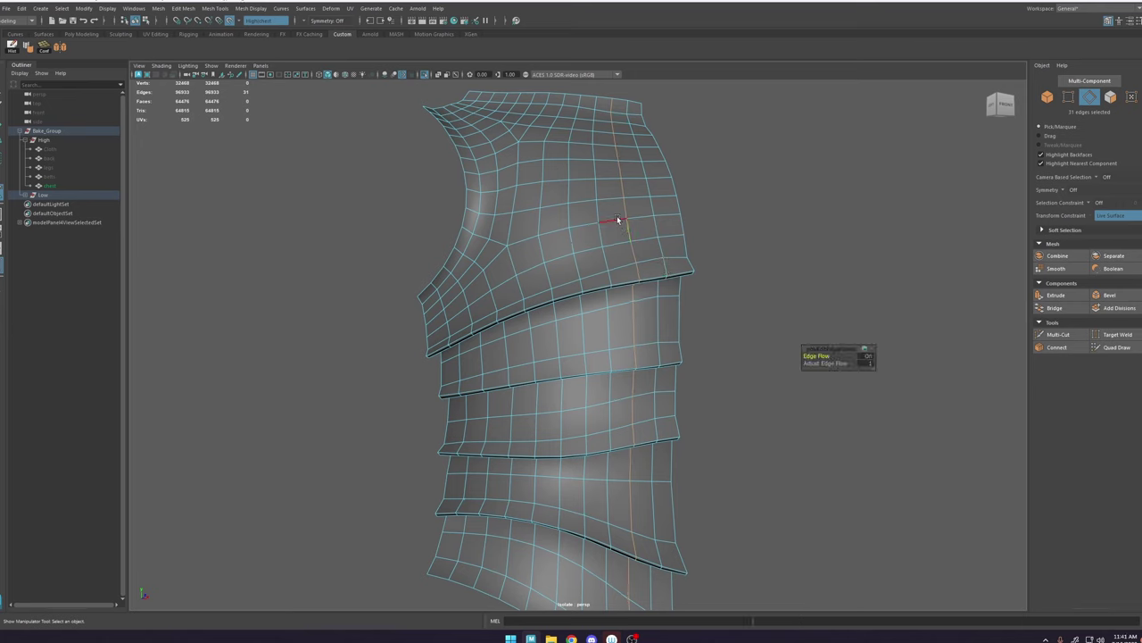
# Step: Apply edge flow to two horizontal edge loops on the upper chest, checking them with hidden faces
pyautogui.doubleClick(616, 220)
pyautogui.press('g')
pyautogui.doubleClick(611, 247)
pyautogui.press('g')
pyautogui.keyDown('alt'); pyautogui.moveTo(629, 258); pyautogui.dragTo(683, 268); pyautogui.keyUp('alt')
pyautogui.hotkey('ctrl', 'z')
pyautogui.press('h')
pyautogui.hotkey('ctrl', 'z')
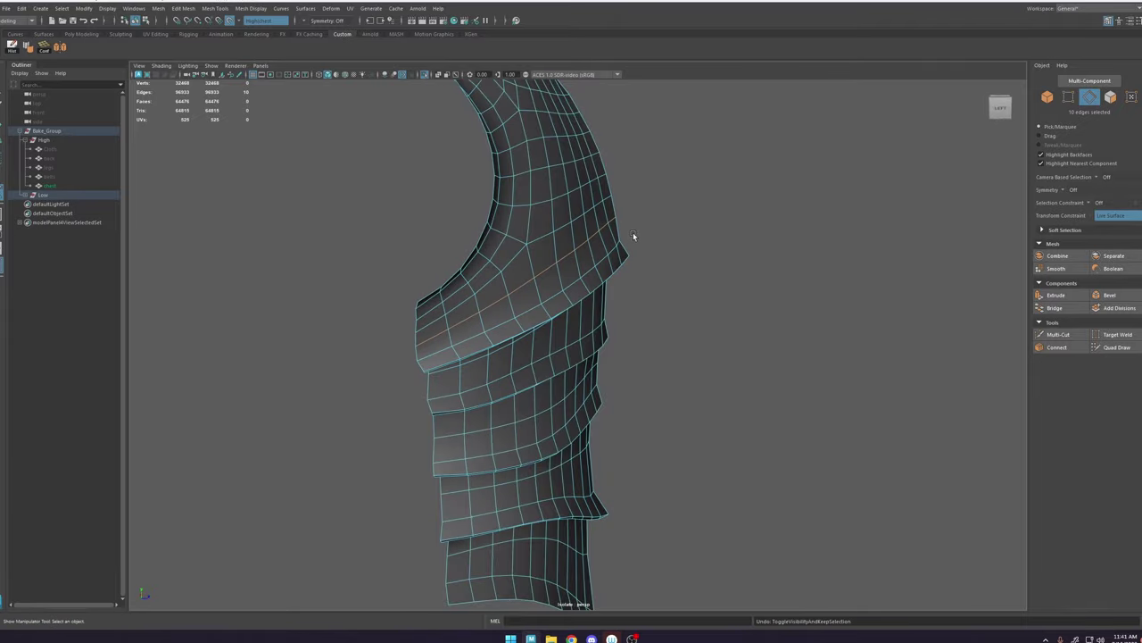
pyautogui.press('g')
# Step: Deselect the edges, show the full armour again and switch to Quad Draw retopology
pyautogui.keyDown('alt'); pyautogui.moveTo(596, 179); pyautogui.dragTo(582, 252, button='middle'); pyautogui.keyUp('alt')
pyautogui.moveTo(536, 147)
pyautogui.keyDown('alt'); pyautogui.mouseDown()
pyautogui.moveTo(541, 273)
pyautogui.moveTo(562, 259)
pyautogui.mouseUp(); pyautogui.keyUp('alt')
pyautogui.moveTo(562, 258); pyautogui.dragTo(610, 217, button='right')
pyautogui.click(610, 217)
pyautogui.click(527, 259)
pyautogui.hotkey('ctrl', '1')
pyautogui.keyDown('alt'); pyautogui.moveTo(526, 259); pyautogui.dragTo(574, 288); pyautogui.keyUp('alt')
pyautogui.moveTo(628, 459)
pyautogui.keyDown('alt'); pyautogui.mouseDown()
pyautogui.moveTo(645, 423)
pyautogui.moveTo(632, 341)
pyautogui.moveTo(536, 344)
pyautogui.moveTo(512, 399)
pyautogui.mouseUp(); pyautogui.keyUp('alt')
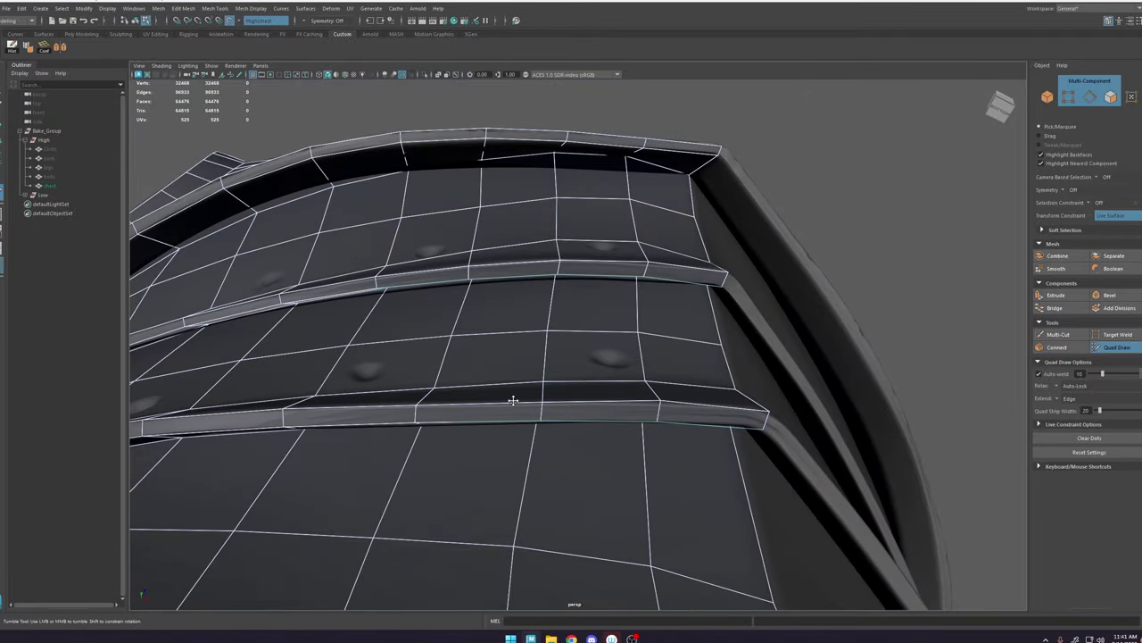
# Step: Nudge the strip edges down onto the high-poly armour strips while orbiting along them
pyautogui.moveTo(660, 399); pyautogui.dragTo(659, 403)
pyautogui.keyDown('alt'); pyautogui.moveTo(577, 383); pyautogui.dragTo(746, 299); pyautogui.keyUp('alt')
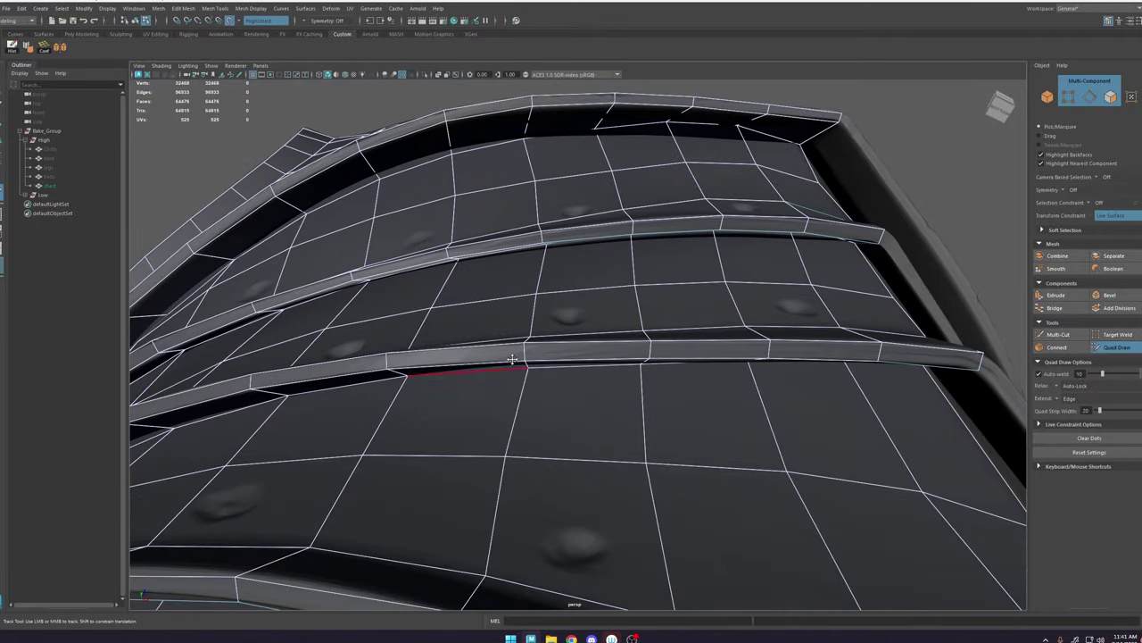
pyautogui.keyDown('alt'); pyautogui.moveTo(512, 360); pyautogui.dragTo(558, 348); pyautogui.keyUp('alt')
pyautogui.keyDown('alt'); pyautogui.moveTo(558, 348); pyautogui.dragTo(637, 316, button='right'); pyautogui.keyUp('alt')
pyautogui.keyDown('alt'); pyautogui.moveTo(637, 316); pyautogui.dragTo(459, 344); pyautogui.keyUp('alt')
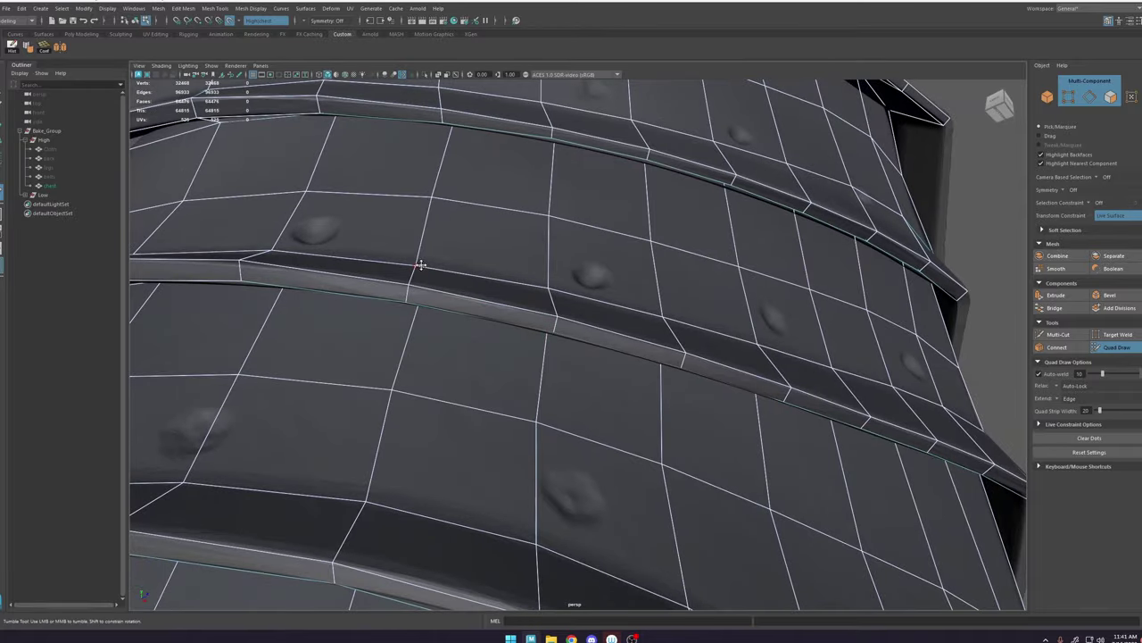
pyautogui.keyDown('alt'); pyautogui.moveTo(325, 242); pyautogui.dragTo(534, 253, button='middle'); pyautogui.keyUp('alt')
pyautogui.moveTo(472, 283); pyautogui.dragTo(471, 279)
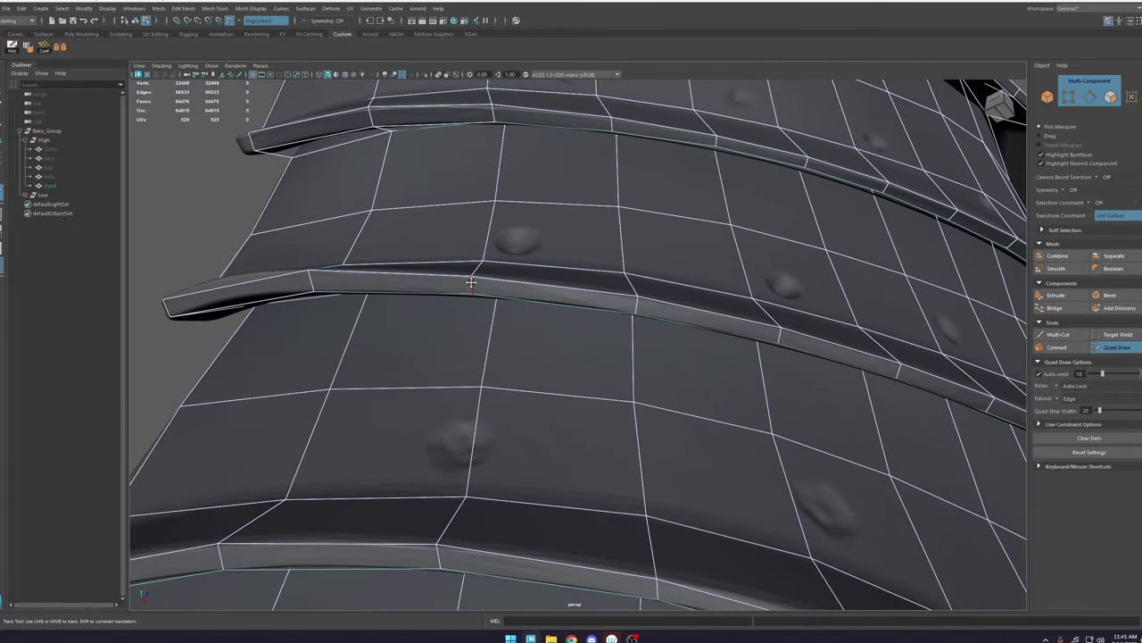
pyautogui.keyDown('alt'); pyautogui.moveTo(310, 266); pyautogui.dragTo(551, 283, button='middle'); pyautogui.keyUp('alt')
pyautogui.keyDown('alt'); pyautogui.moveTo(550, 283); pyautogui.dragTo(500, 294); pyautogui.keyUp('alt')
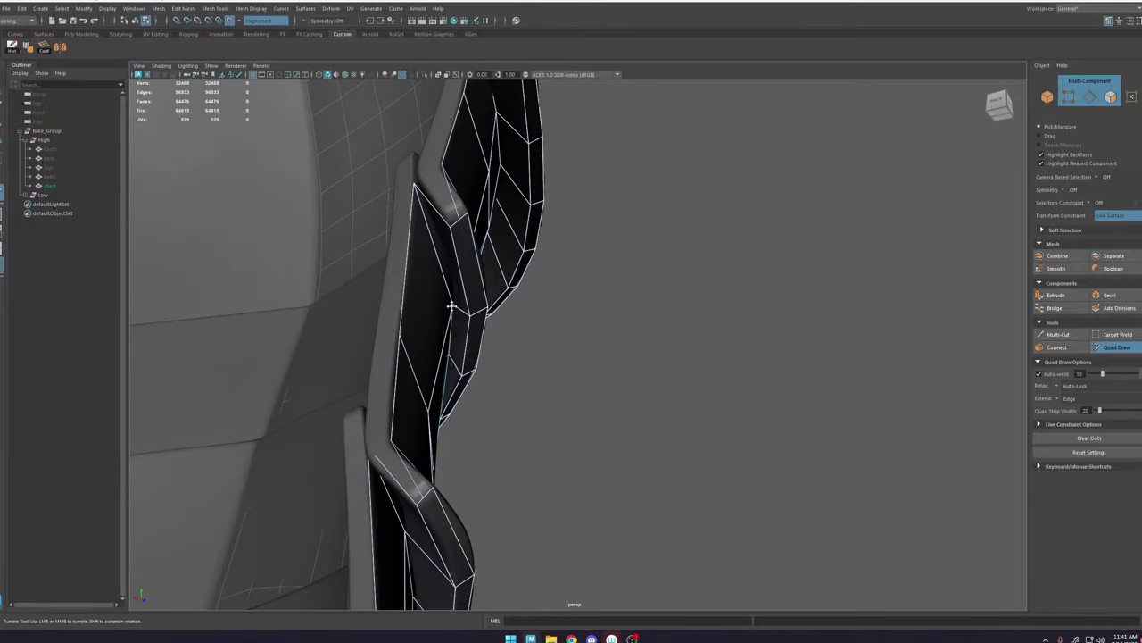
# Step: Frame the upper torso from the front and reactivate Quad Draw with its options
pyautogui.keyDown('alt'); pyautogui.moveTo(768, 286); pyautogui.dragTo(676, 247, button='right'); pyautogui.keyUp('alt')
pyautogui.keyDown('alt'); pyautogui.moveTo(675, 248); pyautogui.dragTo(616, 228); pyautogui.keyUp('alt')
pyautogui.keyDown('alt'); pyautogui.moveTo(616, 228); pyautogui.dragTo(596, 421, button='middle'); pyautogui.keyUp('alt')
pyautogui.keyDown('alt'); pyautogui.moveTo(596, 421); pyautogui.dragTo(664, 286, button='right'); pyautogui.keyUp('alt')
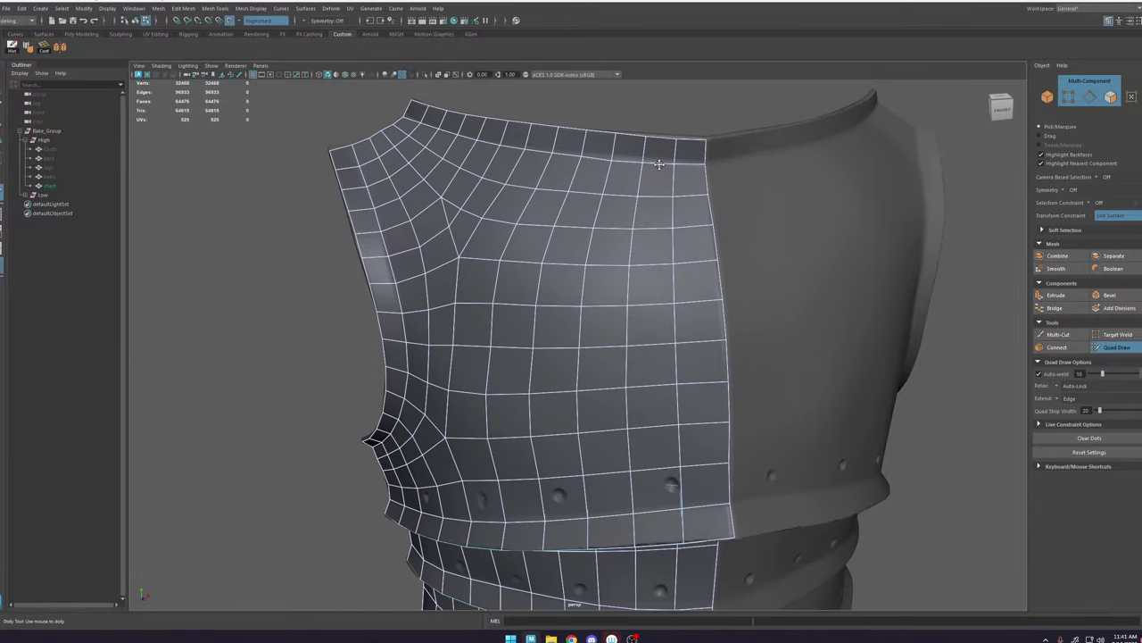
pyautogui.hotkey('alt', 'x')
pyautogui.keyDown('alt'); pyautogui.moveTo(612, 230); pyautogui.dragTo(569, 187, button='right'); pyautogui.keyUp('alt')
pyautogui.click(1113, 349)
pyautogui.click(1116, 347)
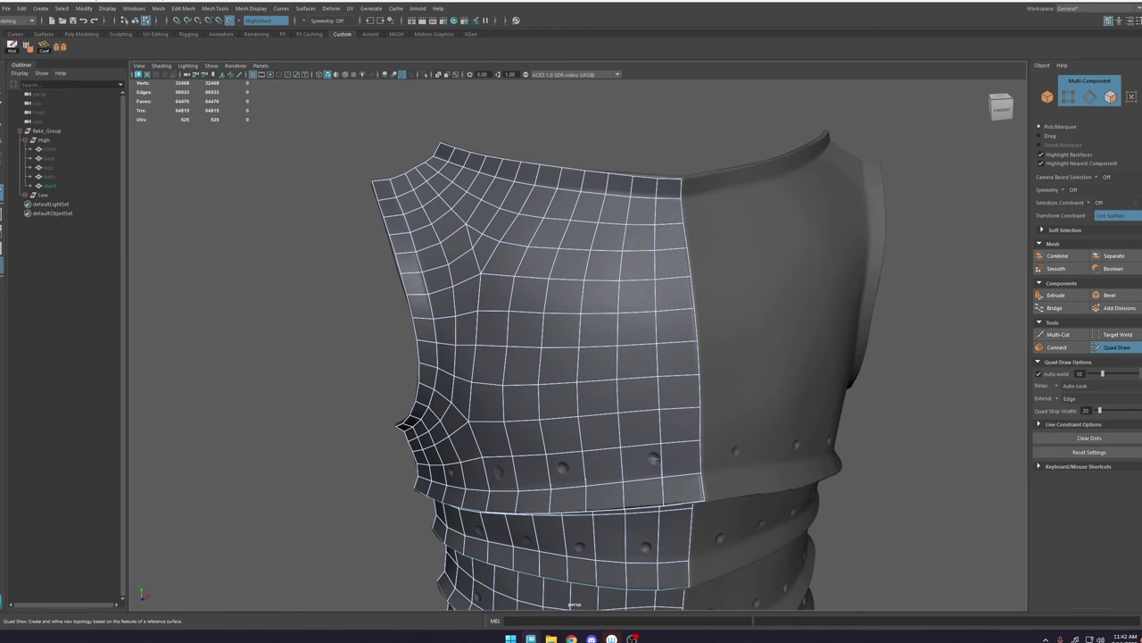
# Step: Relax the upper-chest vertices with the Shift-drag relax brush
pyautogui.keyDown('alt'); pyautogui.moveTo(465, 443); pyautogui.dragTo(476, 441); pyautogui.keyUp('alt')
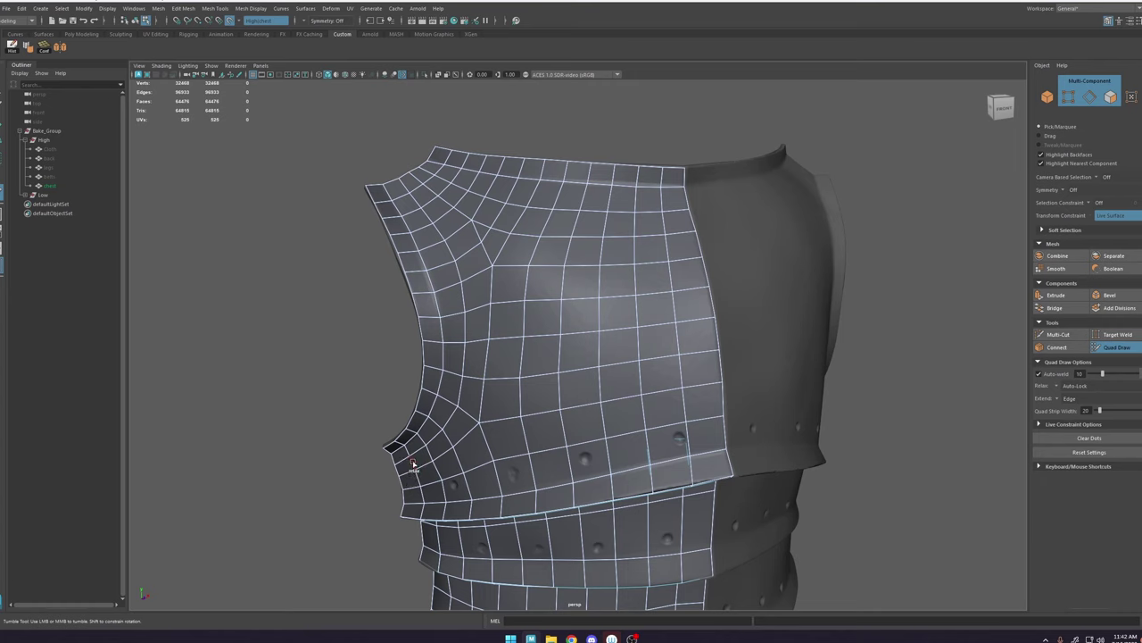
pyautogui.keyDown('shift'); pyautogui.moveTo(413, 463); pyautogui.dragTo(506, 380); pyautogui.keyUp('shift')
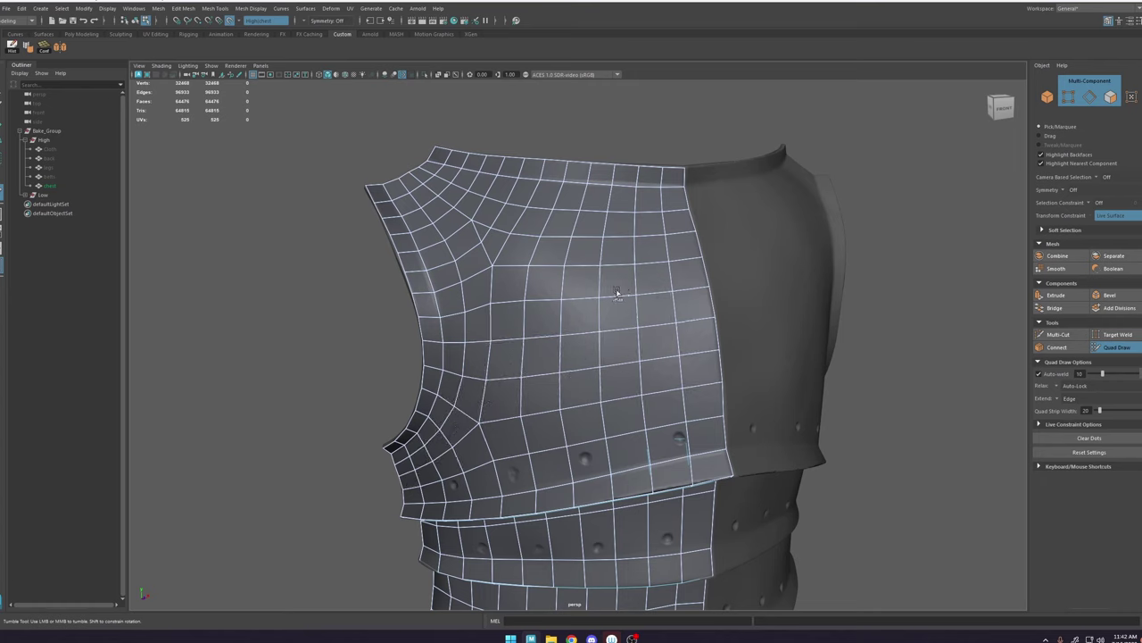
pyautogui.moveTo(577, 271)
pyautogui.keyDown('shift'); pyautogui.mouseDown()
pyautogui.moveTo(519, 263)
pyautogui.moveTo(466, 217)
pyautogui.moveTo(487, 206)
pyautogui.moveTo(450, 195)
pyautogui.mouseUp(); pyautogui.keyUp('shift')
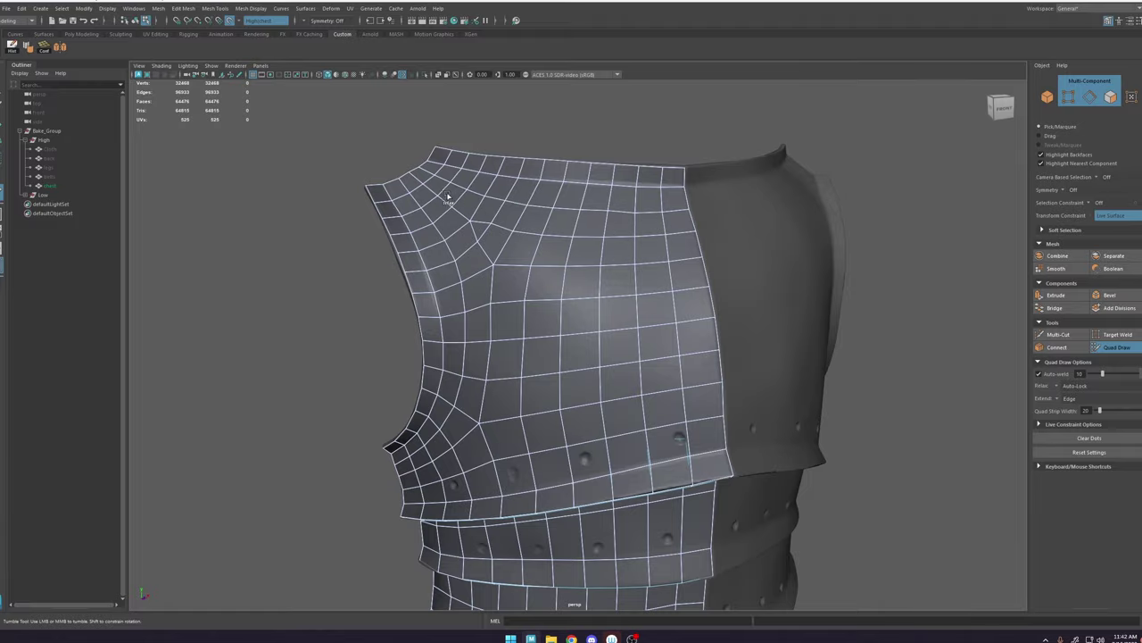
pyautogui.moveTo(577, 211)
pyautogui.keyDown('alt'); pyautogui.mouseDown()
pyautogui.moveTo(580, 224)
pyautogui.moveTo(577, 187)
pyautogui.moveTo(588, 327)
pyautogui.moveTo(592, 267)
pyautogui.mouseUp(); pyautogui.keyUp('alt')
# Step: Zoom in on the neckline edge and orbit around the armour to inspect the fit
pyautogui.keyDown('alt'); pyautogui.moveTo(600, 357); pyautogui.dragTo(759, 499, button='right'); pyautogui.keyUp('alt')
pyautogui.keyDown('alt'); pyautogui.moveTo(550, 226); pyautogui.dragTo(548, 288, button='middle'); pyautogui.keyUp('alt')
pyautogui.keyDown('alt'); pyautogui.moveTo(548, 288); pyautogui.dragTo(673, 285, button='right'); pyautogui.keyUp('alt')
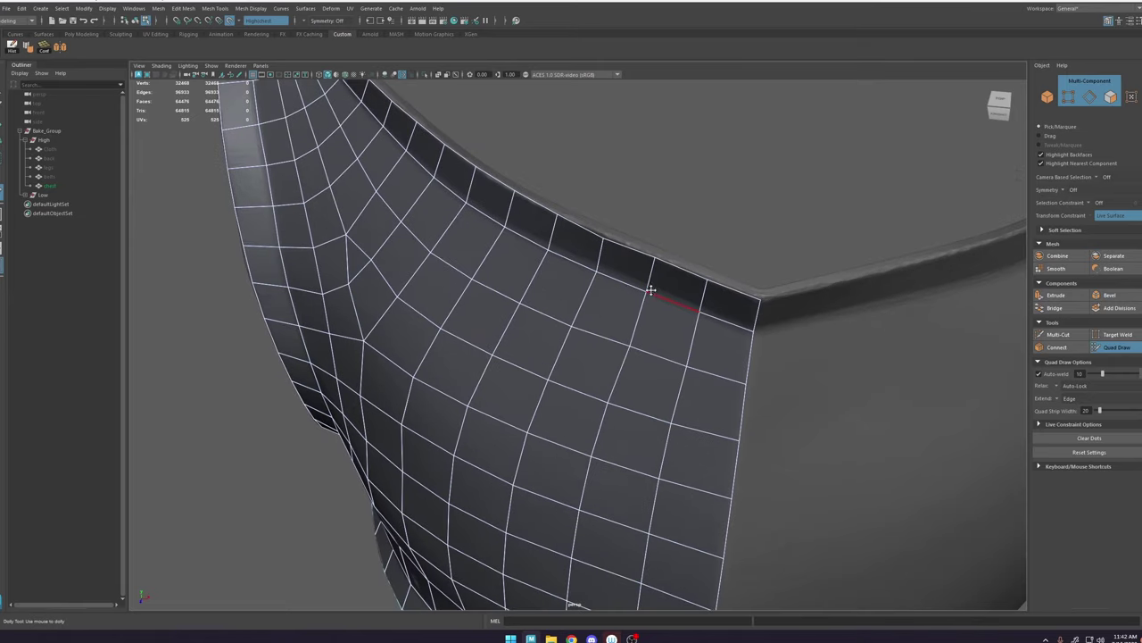
pyautogui.keyDown('alt'); pyautogui.moveTo(548, 250); pyautogui.dragTo(549, 285, button='middle'); pyautogui.keyUp('alt')
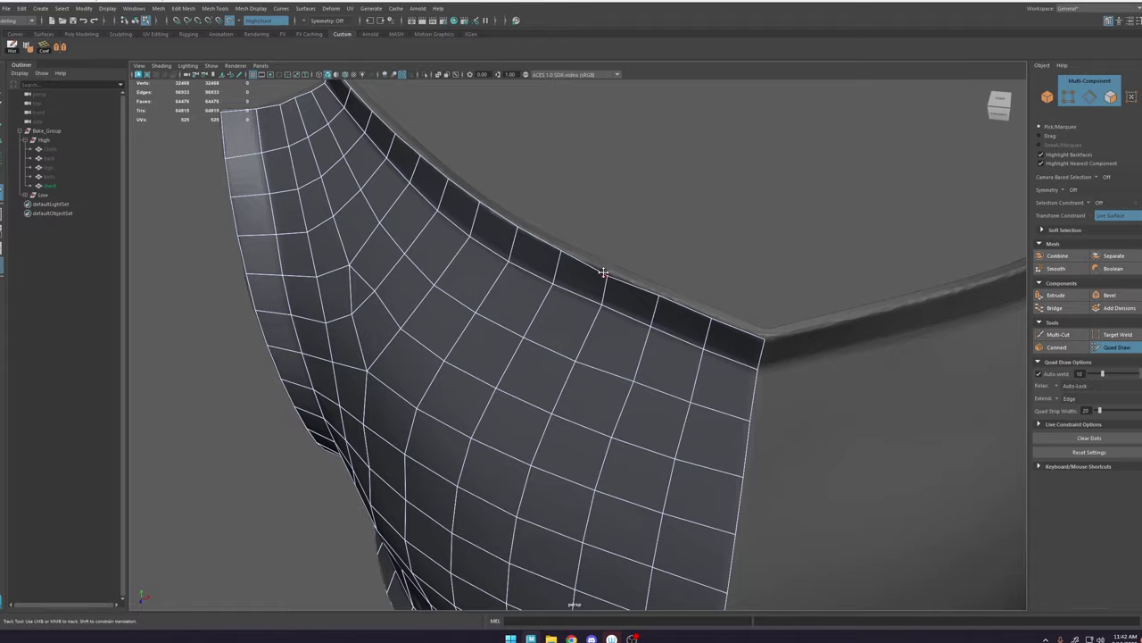
pyautogui.keyDown('alt'); pyautogui.moveTo(610, 276); pyautogui.dragTo(500, 330, button='right'); pyautogui.keyUp('alt')
pyautogui.keyDown('alt'); pyautogui.moveTo(536, 446); pyautogui.dragTo(656, 464); pyautogui.keyUp('alt')
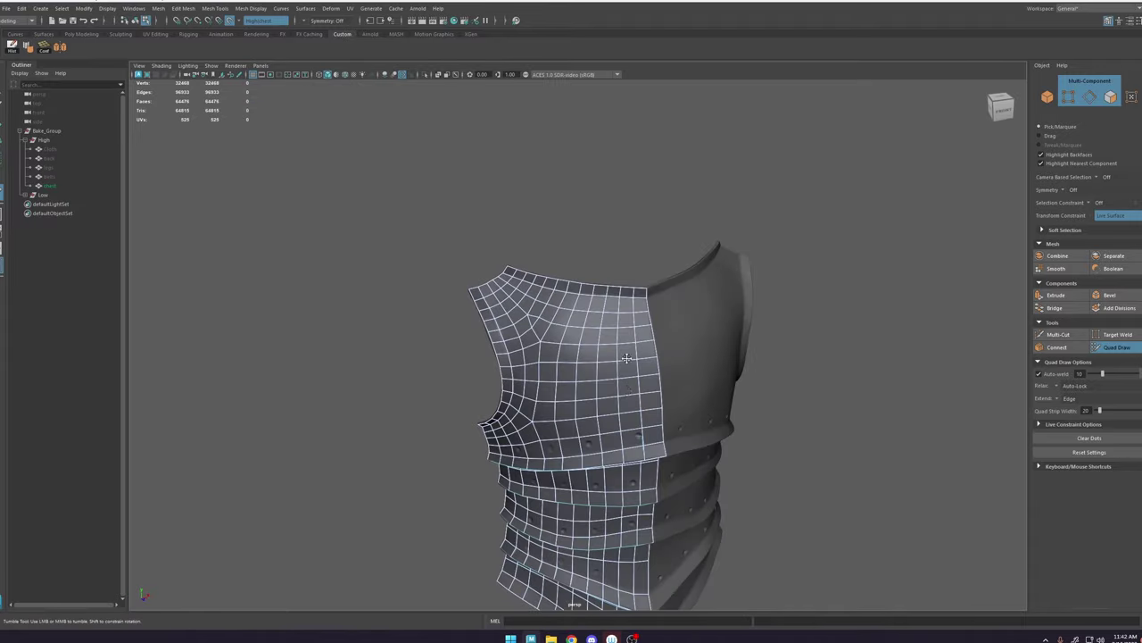
pyautogui.keyDown('alt'); pyautogui.moveTo(656, 464); pyautogui.dragTo(633, 357, button='middle'); pyautogui.keyUp('alt')
pyautogui.keyDown('alt'); pyautogui.moveTo(633, 357); pyautogui.dragTo(630, 340); pyautogui.keyUp('alt')
pyautogui.keyDown('alt'); pyautogui.moveTo(631, 340); pyautogui.dragTo(665, 357, button='right'); pyautogui.keyUp('alt')
pyautogui.moveTo(603, 388)
pyautogui.keyDown('alt'); pyautogui.mouseDown()
pyautogui.moveTo(686, 421)
pyautogui.moveTo(591, 380)
pyautogui.mouseUp(); pyautogui.keyUp('alt')
# Step: Move a chest-plate vertex with an enlarged soft-selection falloff, then return to object mode
pyautogui.press('w')
pyautogui.click(599, 265)
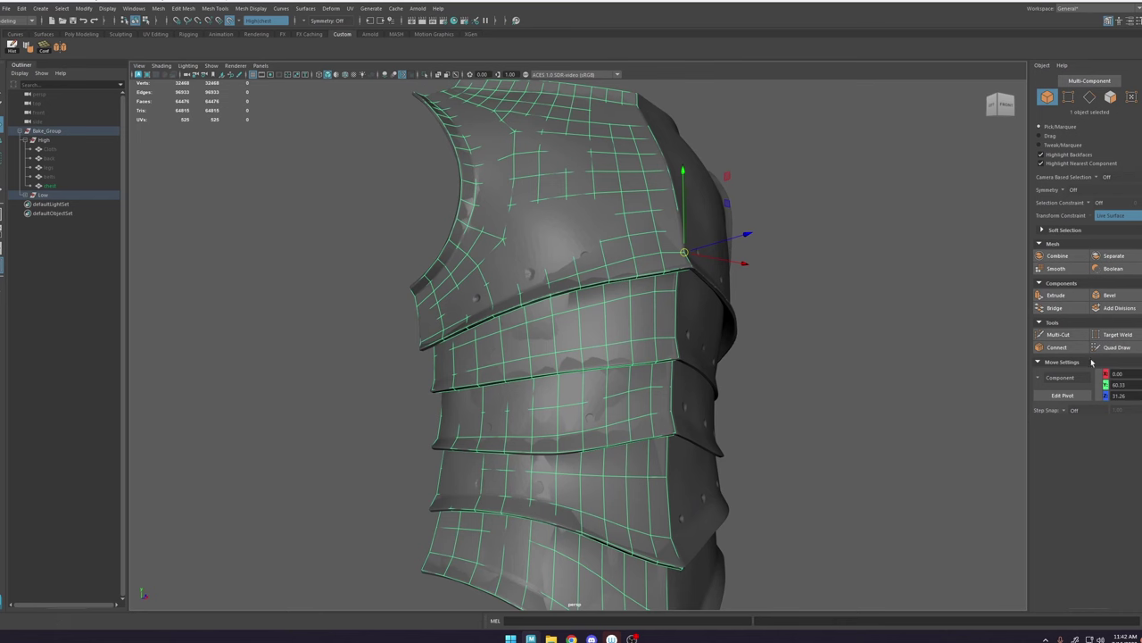
pyautogui.press('F9')
pyautogui.click(567, 224)
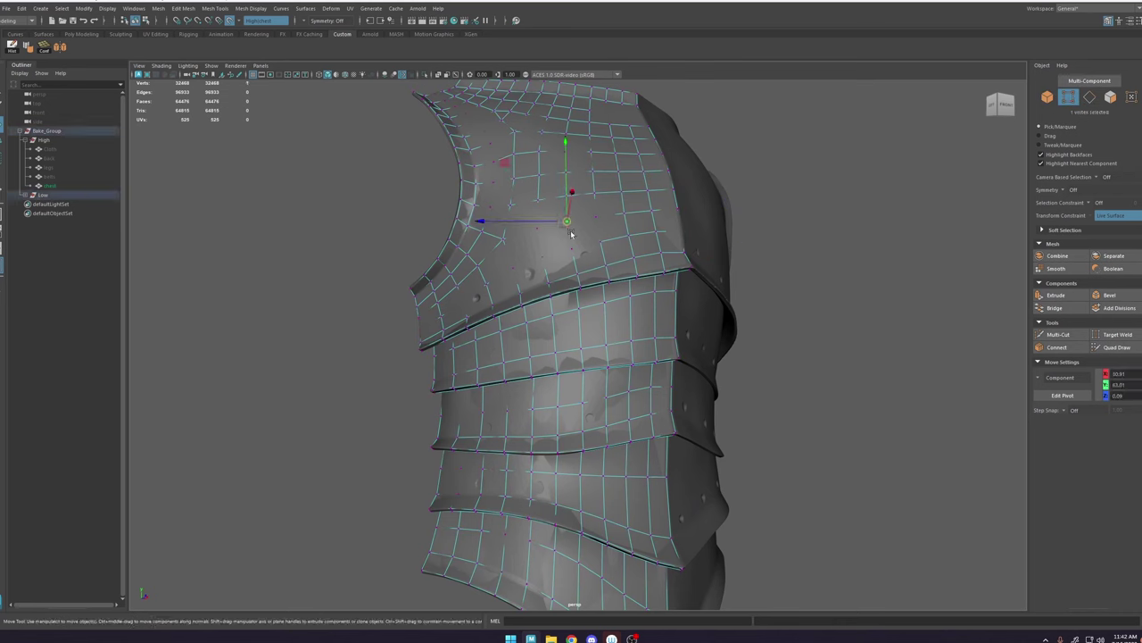
pyautogui.press('b')
pyautogui.moveTo(570, 230); pyautogui.dragTo(586, 234)
pyautogui.moveTo(572, 194); pyautogui.dragTo(573, 193)
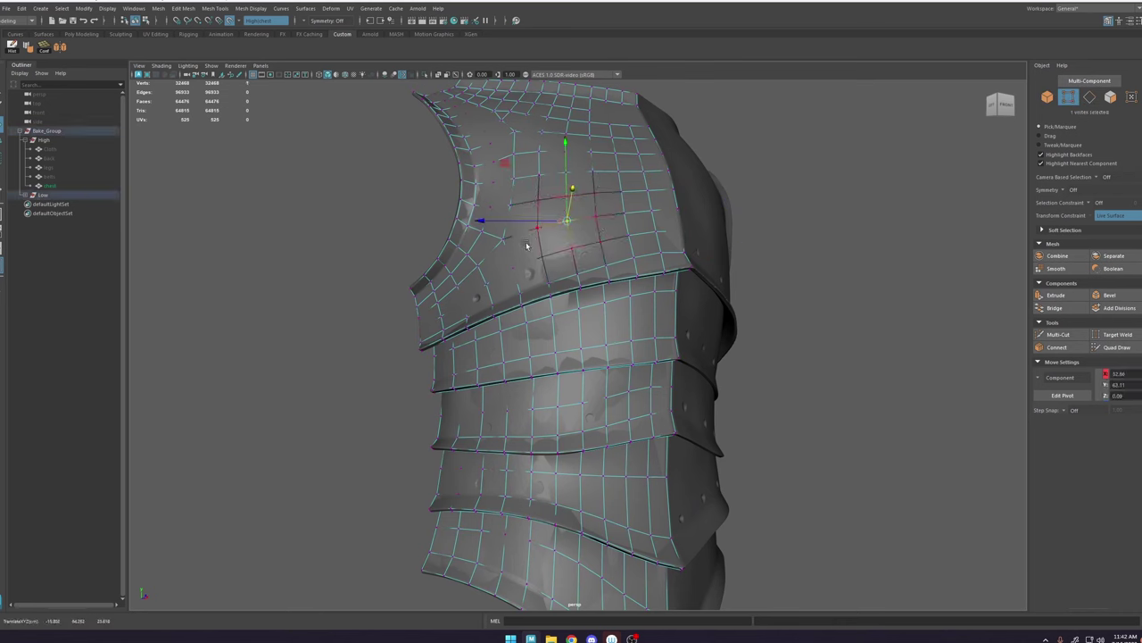
pyautogui.click(511, 266)
pyautogui.press('F8')
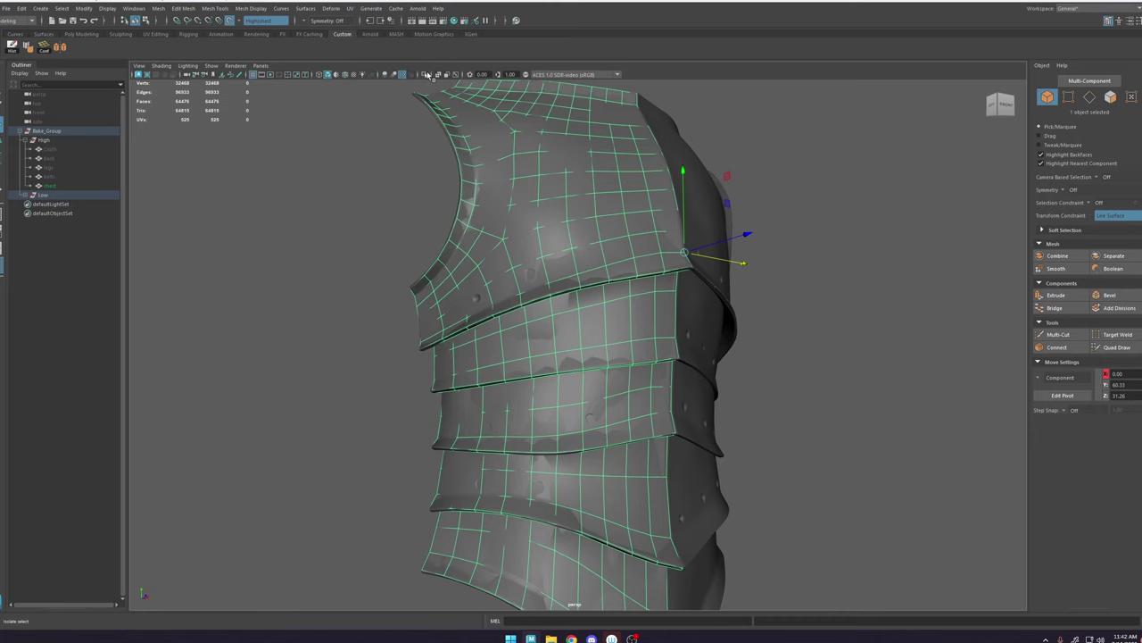
# Step: Isolate the low-poly plate, open the UV Editor beside it and select all the plate's faces
pyautogui.click(427, 74)
pyautogui.click(350, 8)
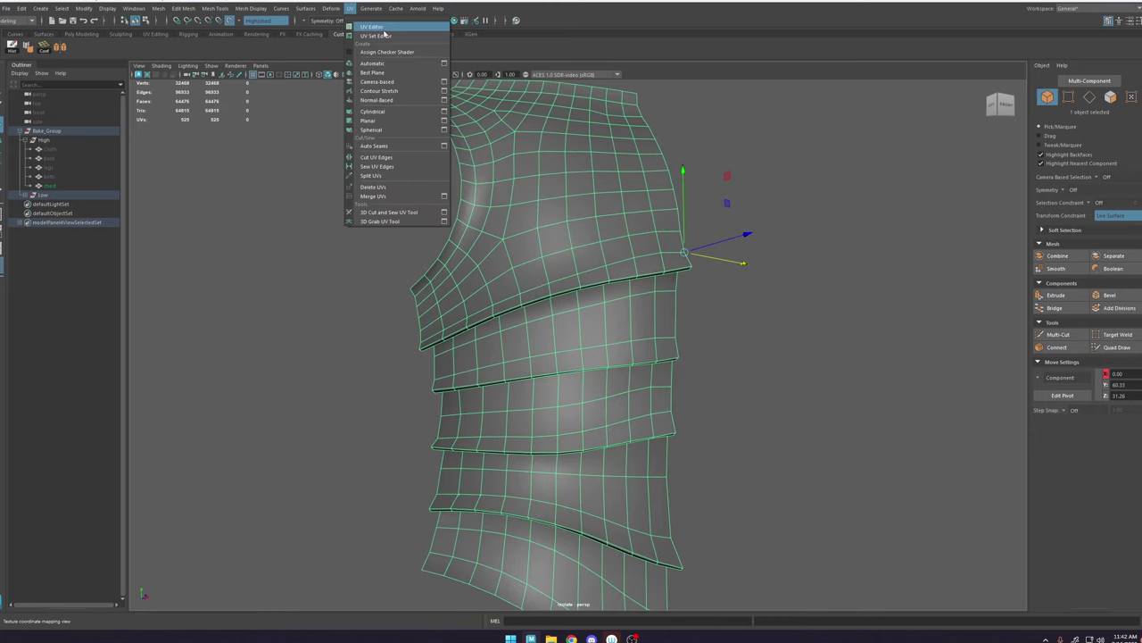
pyautogui.click(382, 28)
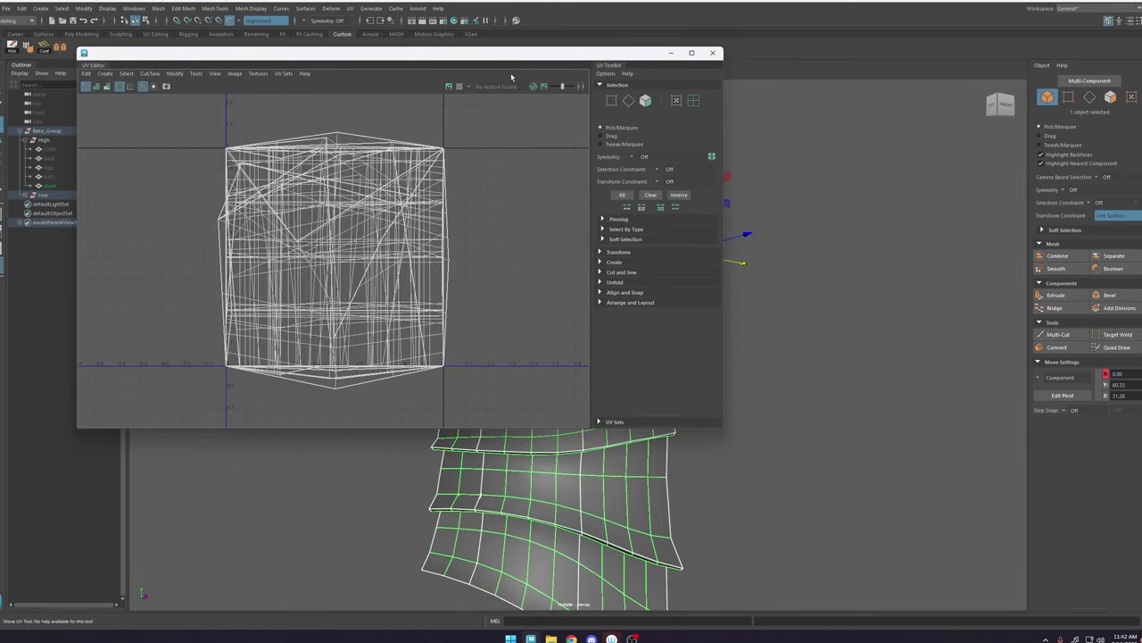
pyautogui.moveTo(446, 53); pyautogui.dragTo(957, 144)
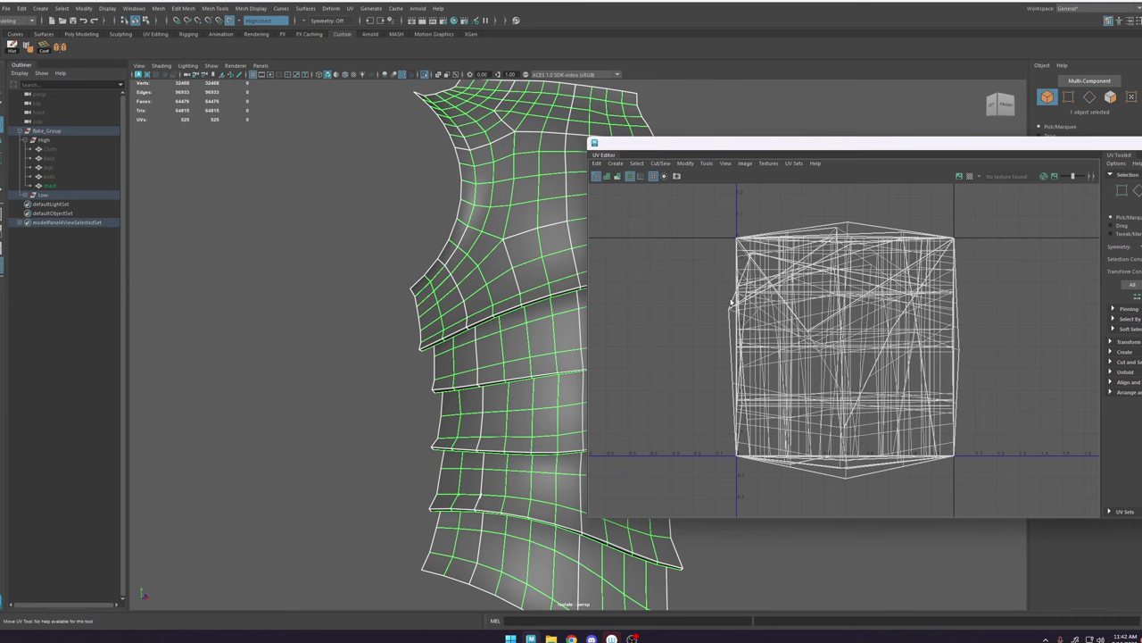
pyautogui.scroll(-4, 551, 303)
pyautogui.keyDown('alt'); pyautogui.moveTo(559, 307); pyautogui.dragTo(477, 293, button='middle'); pyautogui.keyUp('alt')
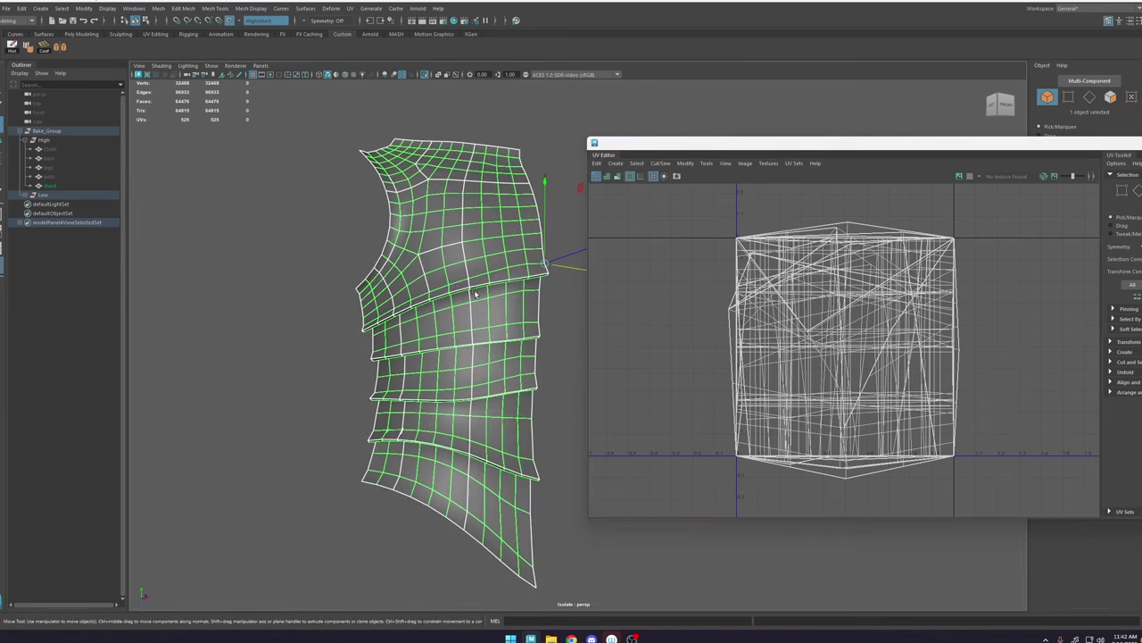
pyautogui.keyDown('alt'); pyautogui.moveTo(476, 294); pyautogui.dragTo(494, 314); pyautogui.keyUp('alt')
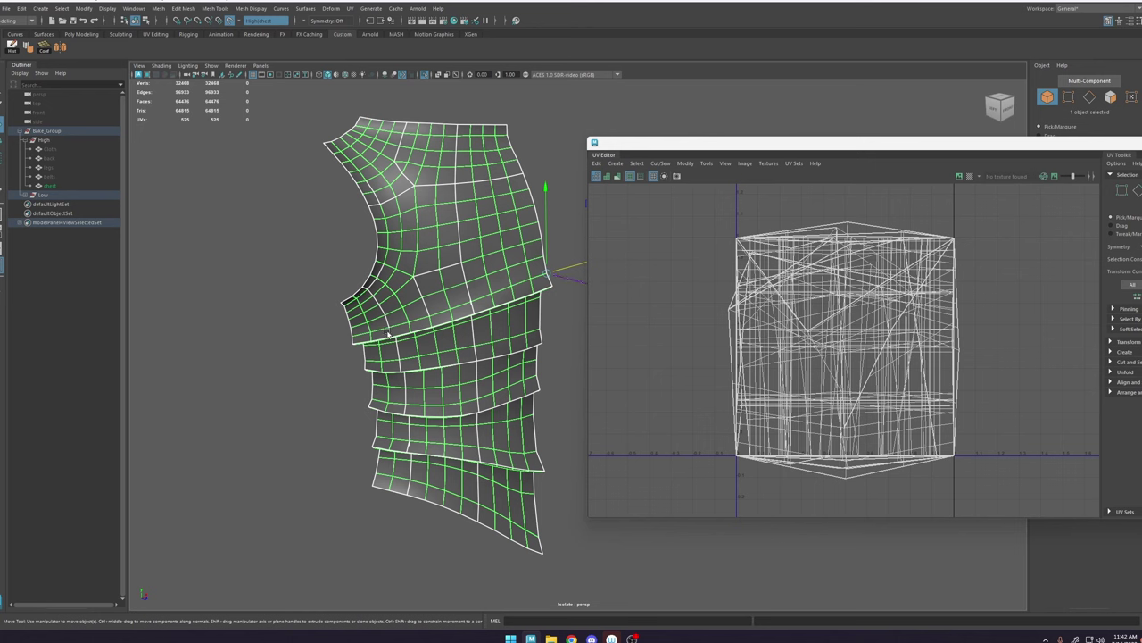
pyautogui.moveTo(433, 241); pyautogui.dragTo(434, 268, button='right')
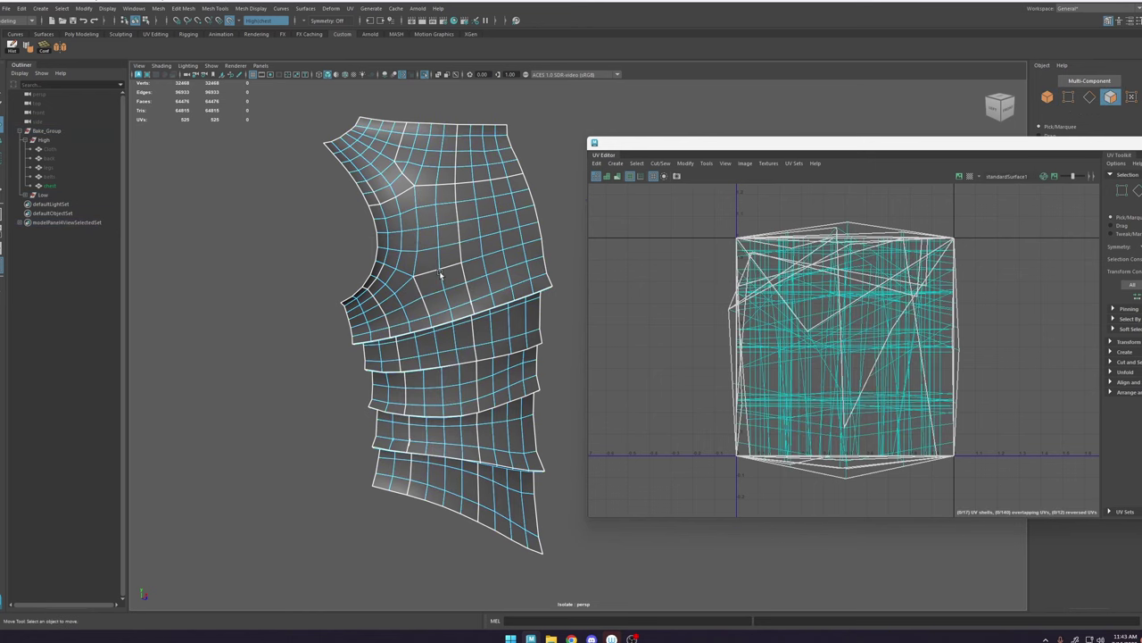
pyautogui.doubleClick(437, 285)
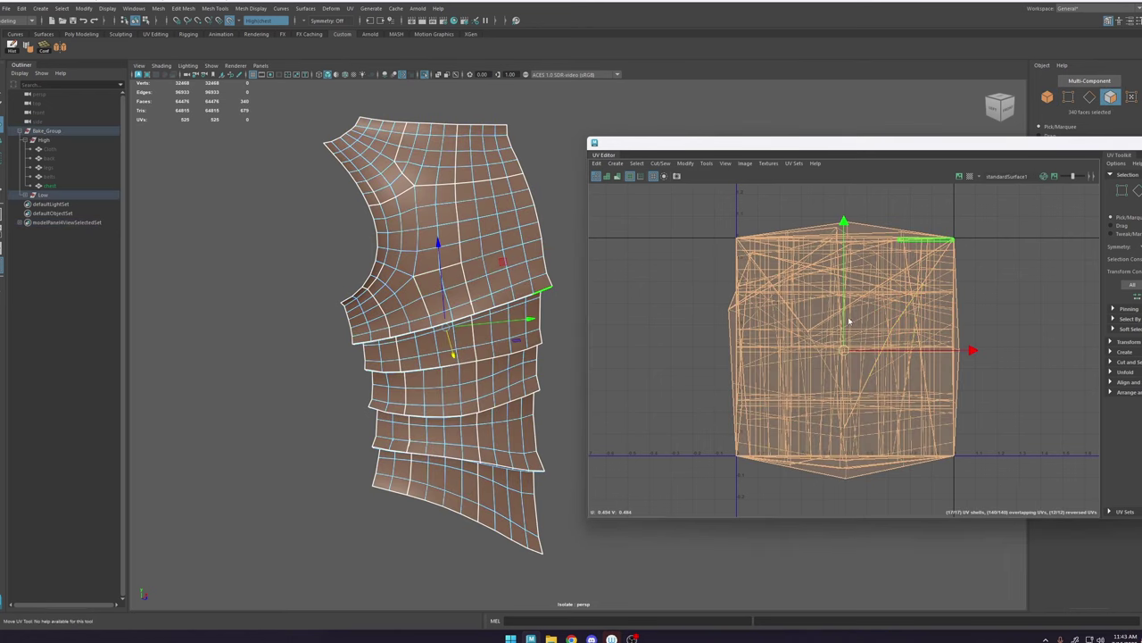
pyautogui.keyDown('shift'); pyautogui.moveTo(848, 318); pyautogui.dragTo(879, 264, button='right'); pyautogui.keyUp('shift')
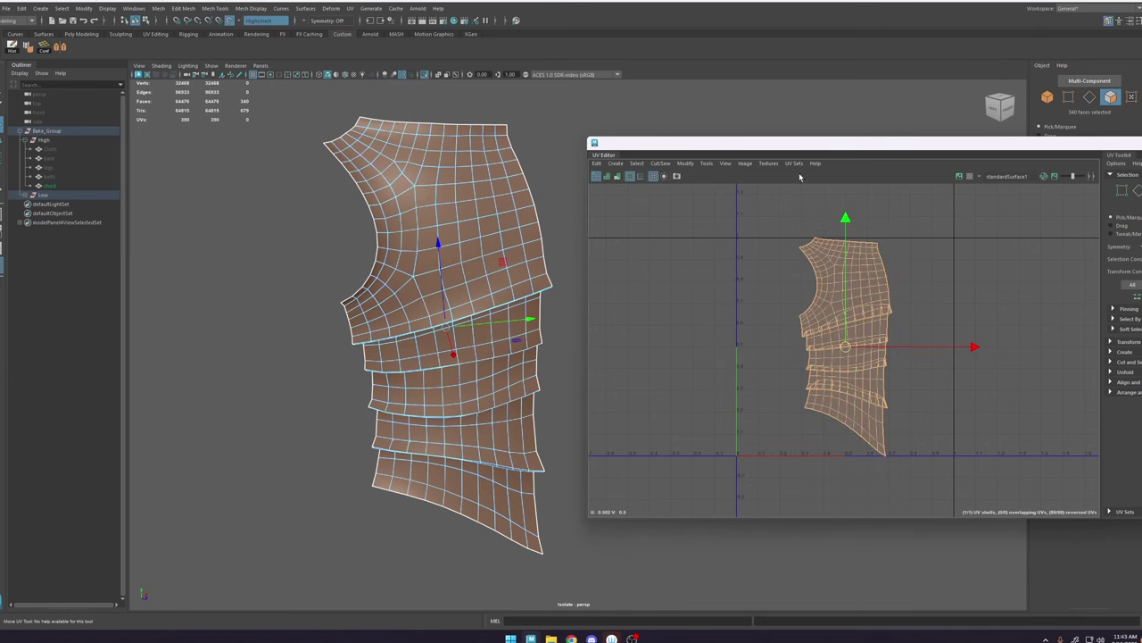
# Step: Enable the UV Editor's Custom Shelf and select the chest UVs in UV Shell mode
pyautogui.click(725, 164)
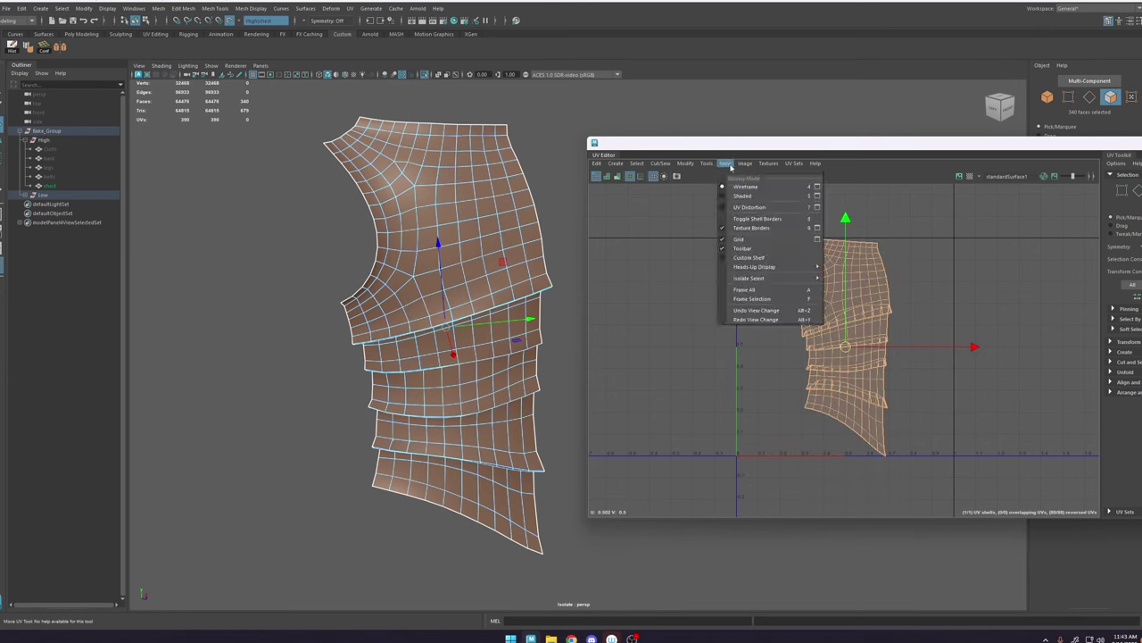
pyautogui.click(751, 258)
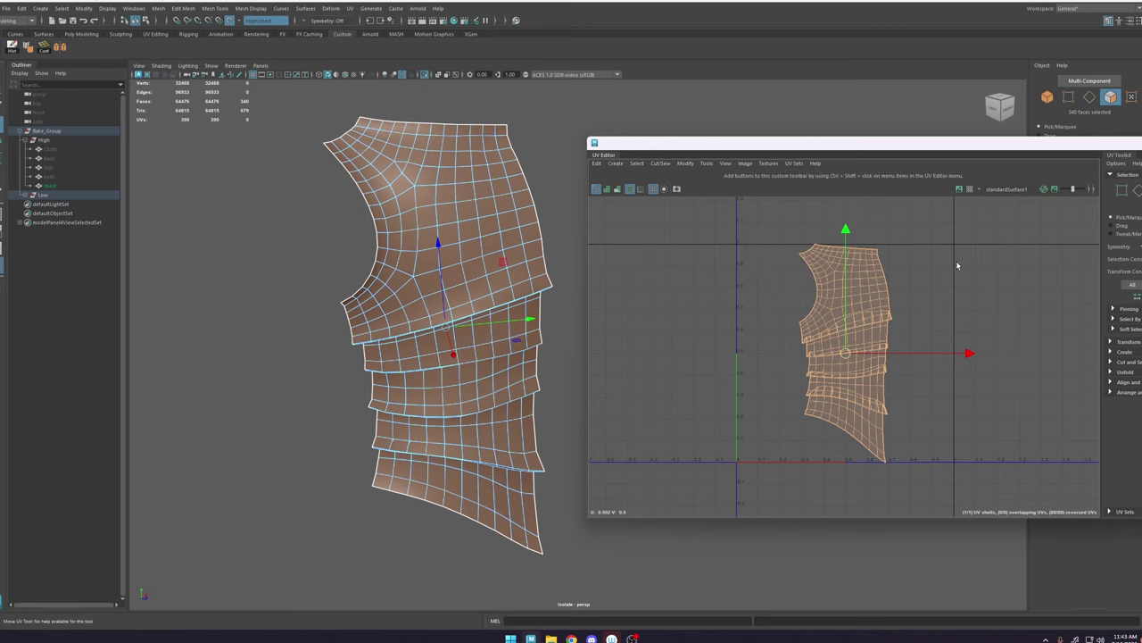
pyautogui.moveTo(864, 298); pyautogui.dragTo(922, 256, button='right')
pyautogui.click(862, 290)
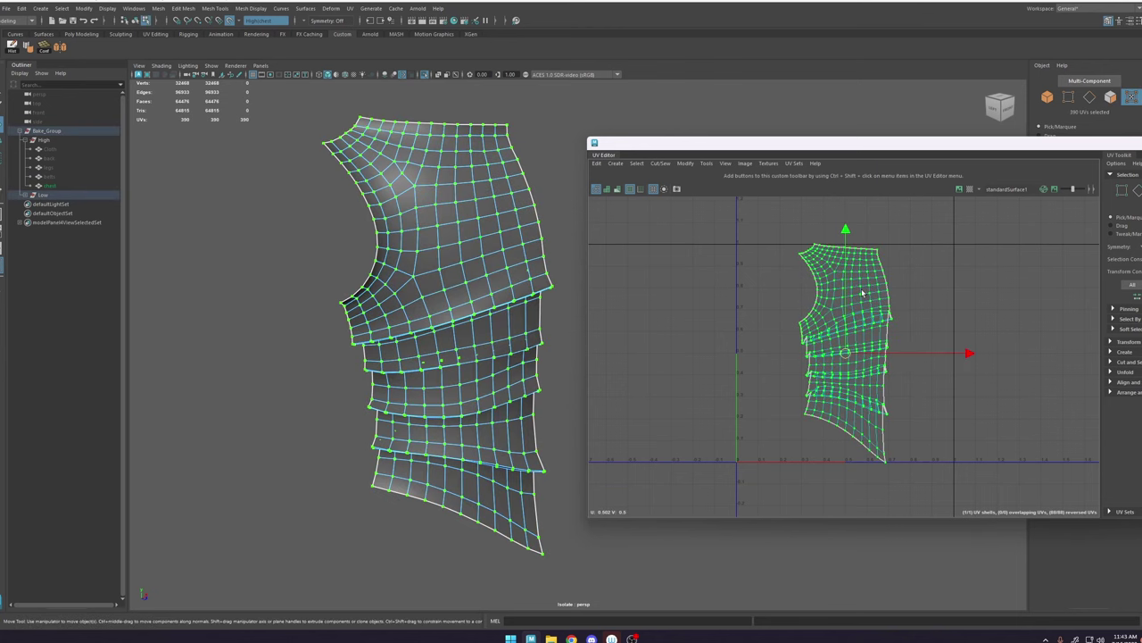
pyautogui.click(916, 271)
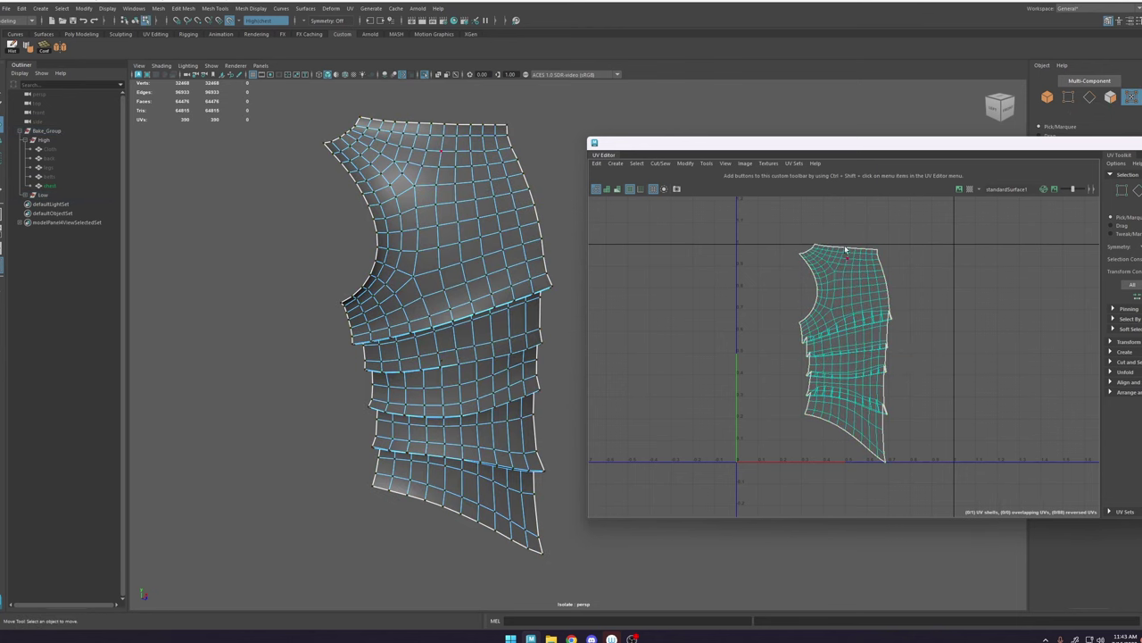
# Step: Add the Unfold tool from the Tools menu to the UV Editor's custom shelf
pyautogui.scroll(3, 843, 369)
pyautogui.scroll(-2, 831, 324)
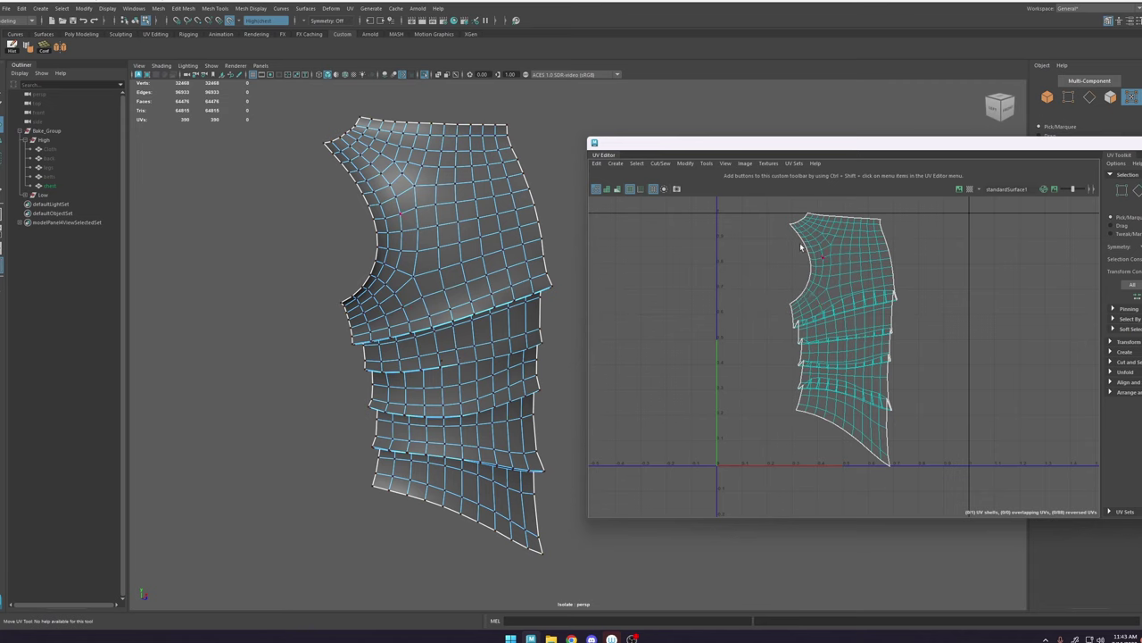
pyautogui.click(706, 164)
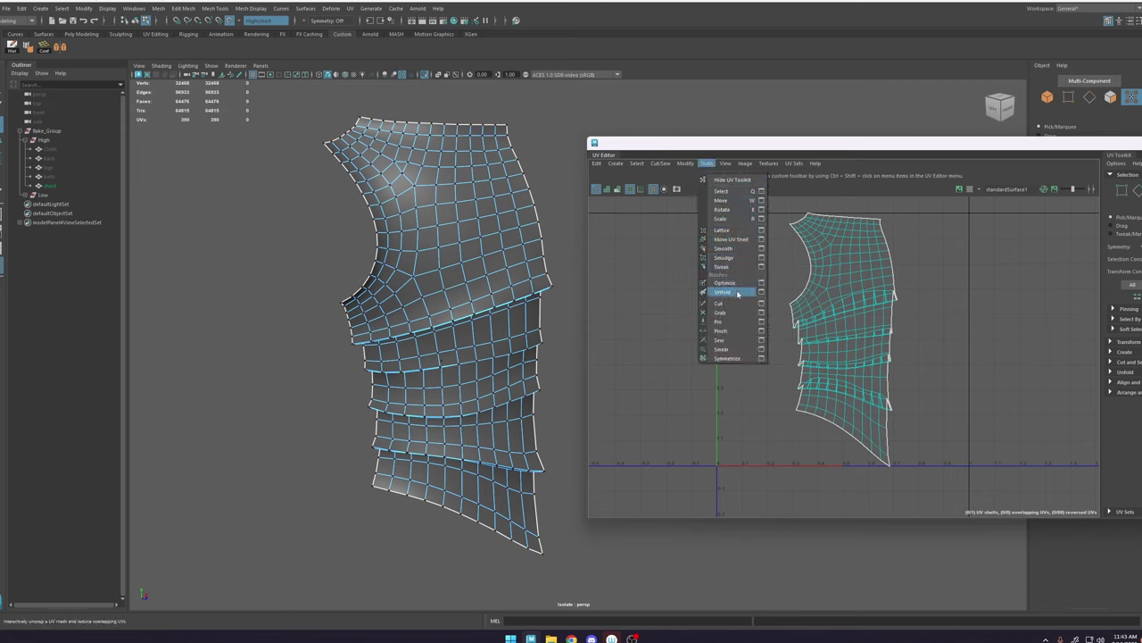
pyautogui.click(905, 300)
# Step: Select all 390 shell UVs and brush them with Unfold until the bands straighten out
pyautogui.keyDown('alt'); pyautogui.moveTo(884, 306); pyautogui.dragTo(820, 310, button='middle'); pyautogui.keyUp('alt')
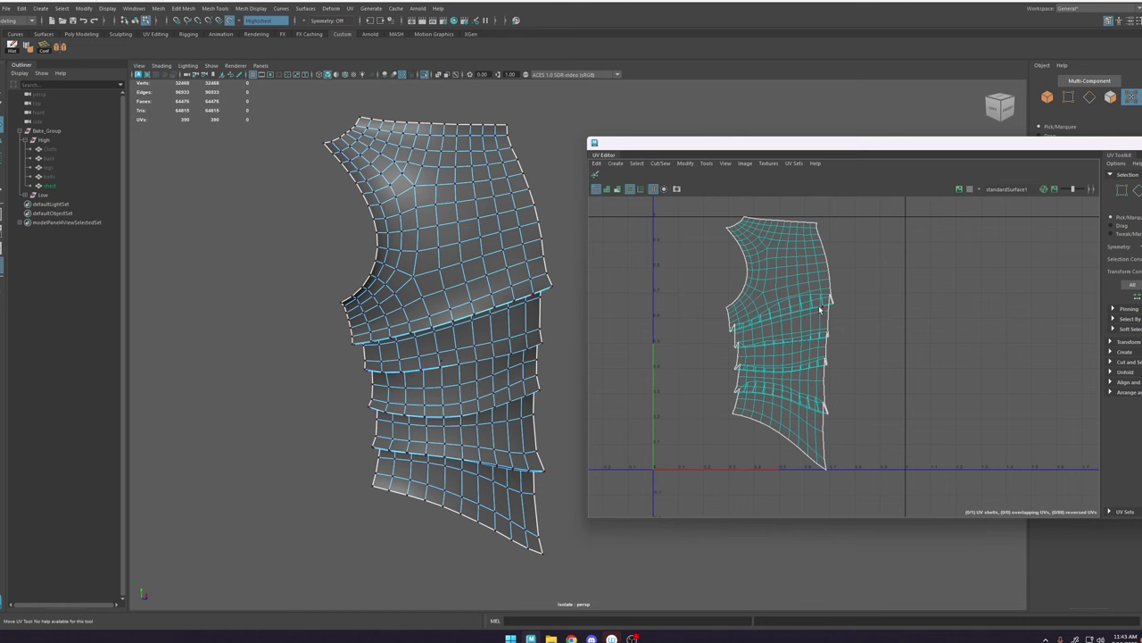
pyautogui.doubleClick(774, 309)
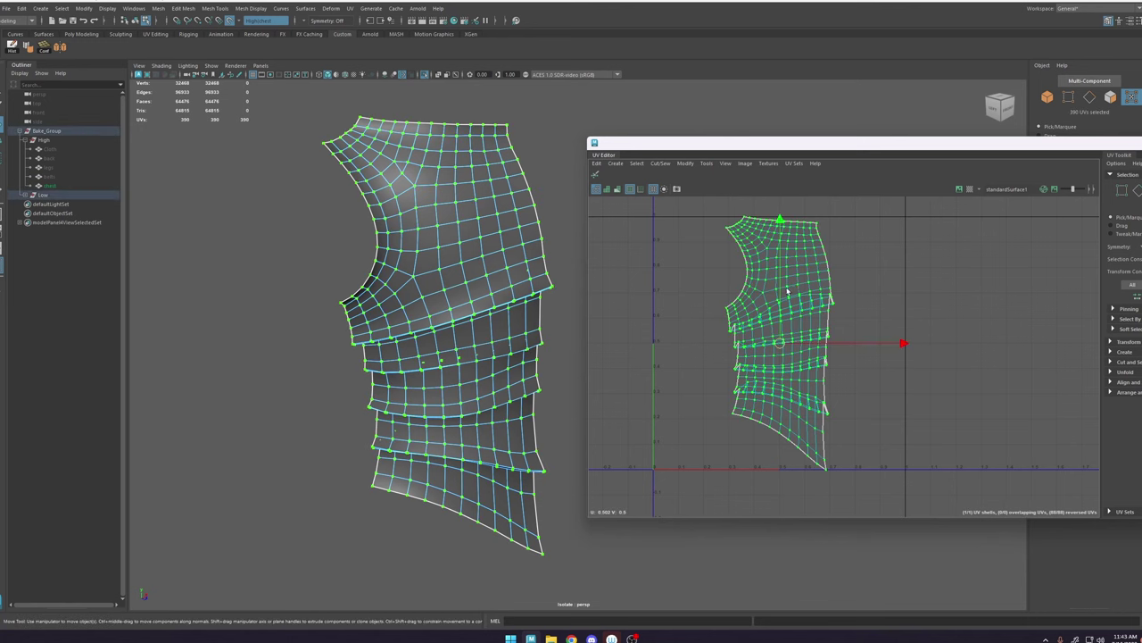
pyautogui.scroll(-3, 787, 292)
pyautogui.click(839, 291)
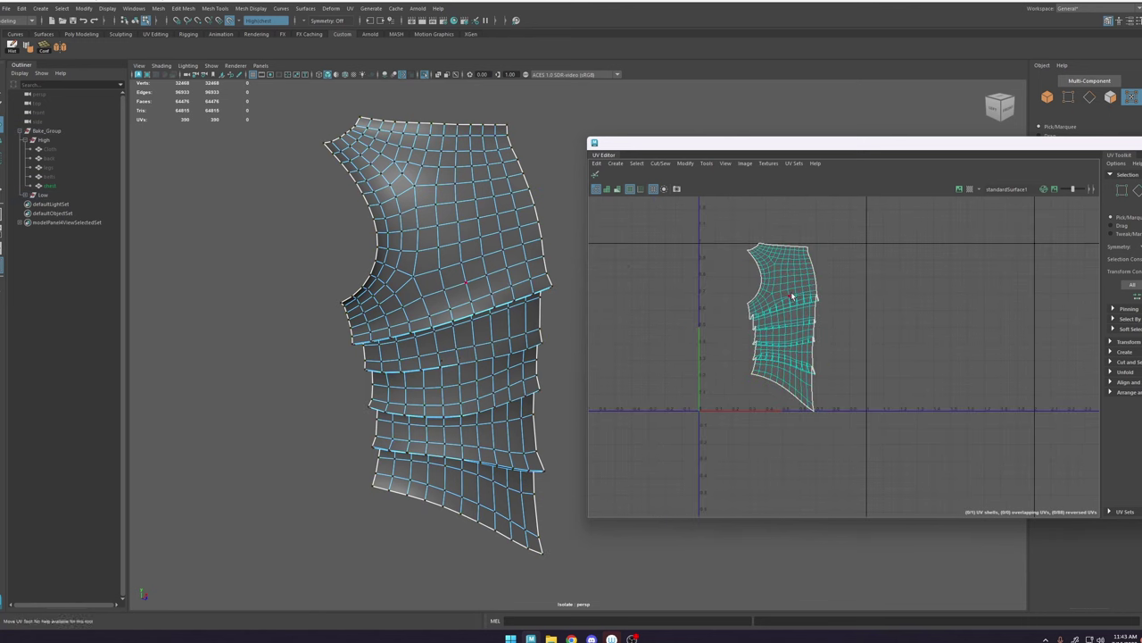
pyautogui.doubleClick(792, 296)
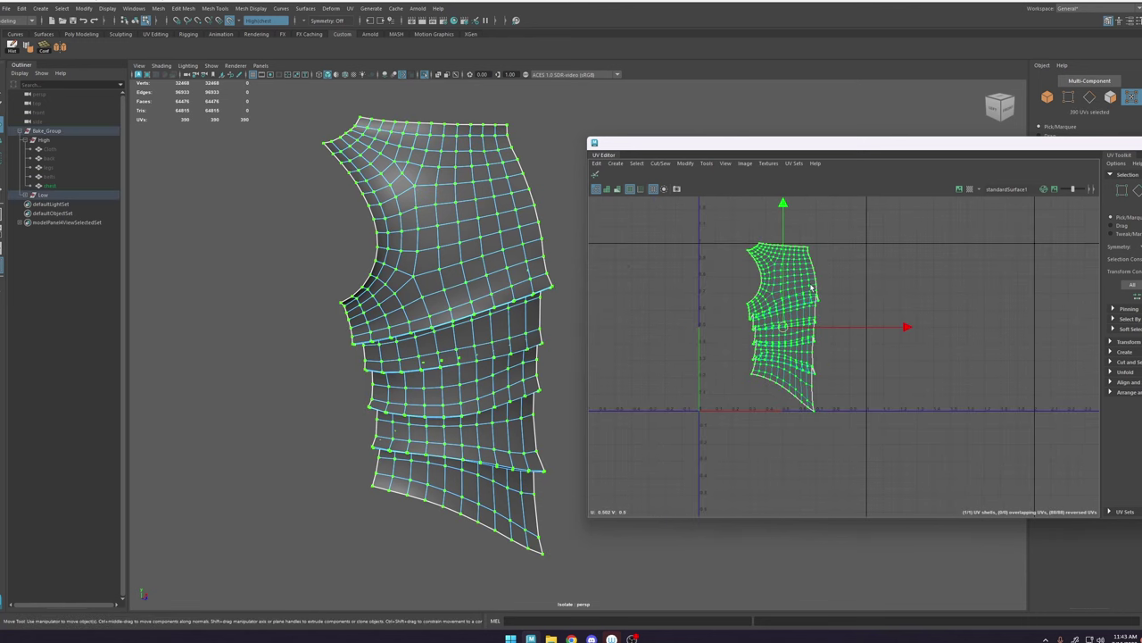
pyautogui.click(595, 175)
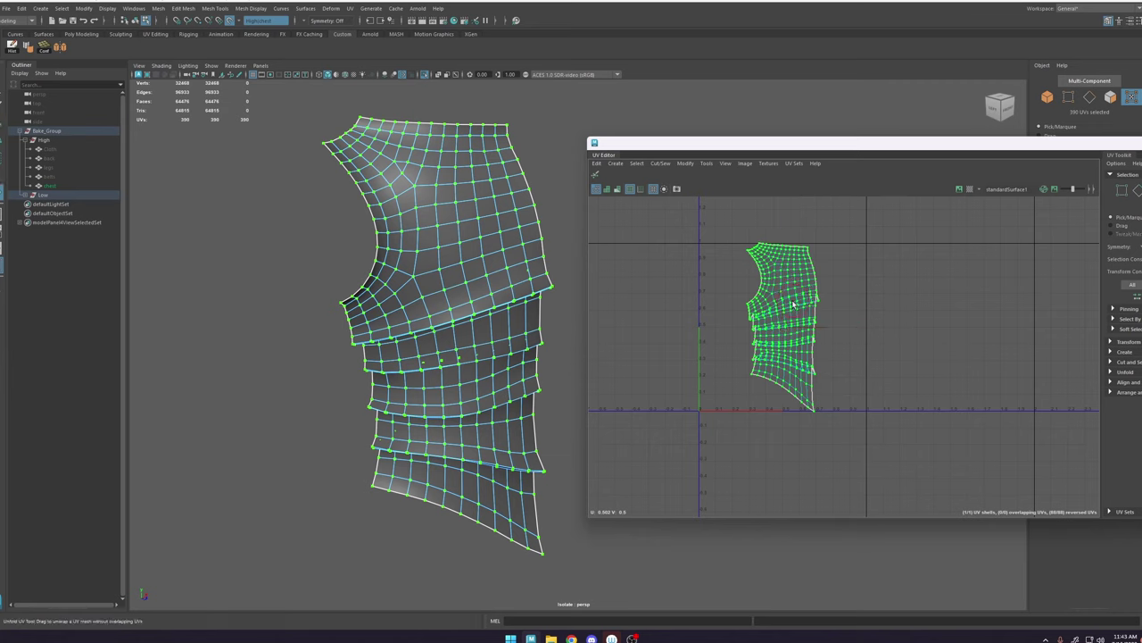
pyautogui.moveTo(794, 305)
pyautogui.mouseDown()
pyautogui.moveTo(786, 309)
pyautogui.moveTo(813, 286)
pyautogui.moveTo(761, 318)
pyautogui.moveTo(769, 341)
pyautogui.moveTo(807, 351)
pyautogui.moveTo(764, 374)
pyautogui.moveTo(776, 366)
pyautogui.moveTo(780, 265)
pyautogui.moveTo(791, 345)
pyautogui.moveTo(794, 324)
pyautogui.mouseUp()
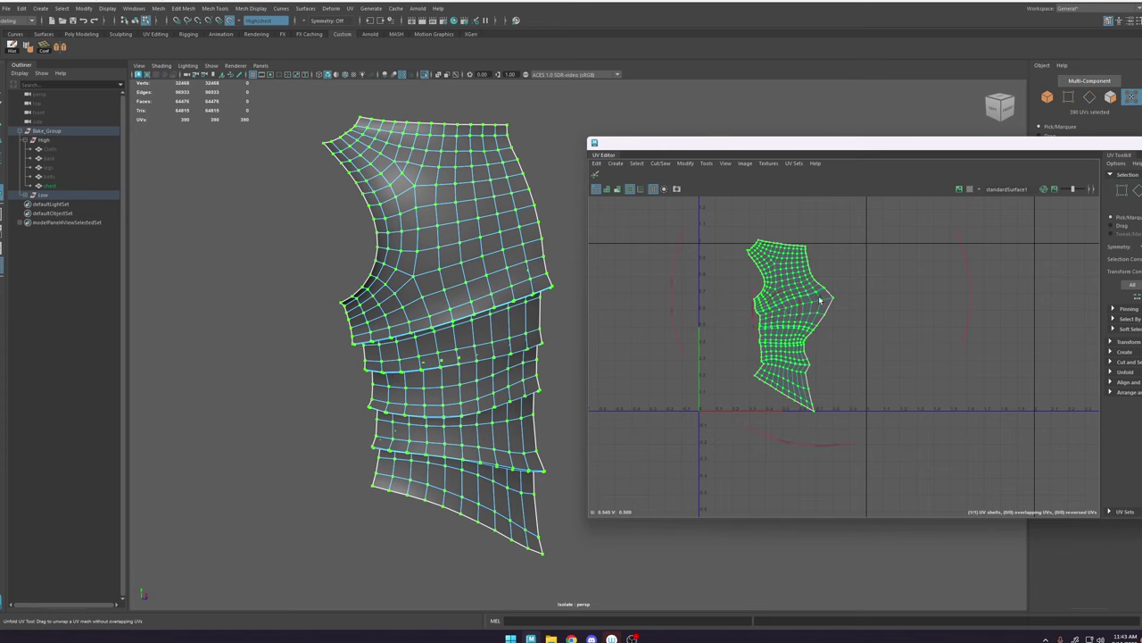
pyautogui.moveTo(819, 301)
pyautogui.mouseDown()
pyautogui.moveTo(798, 378)
pyautogui.moveTo(794, 328)
pyautogui.moveTo(802, 381)
pyautogui.mouseUp()
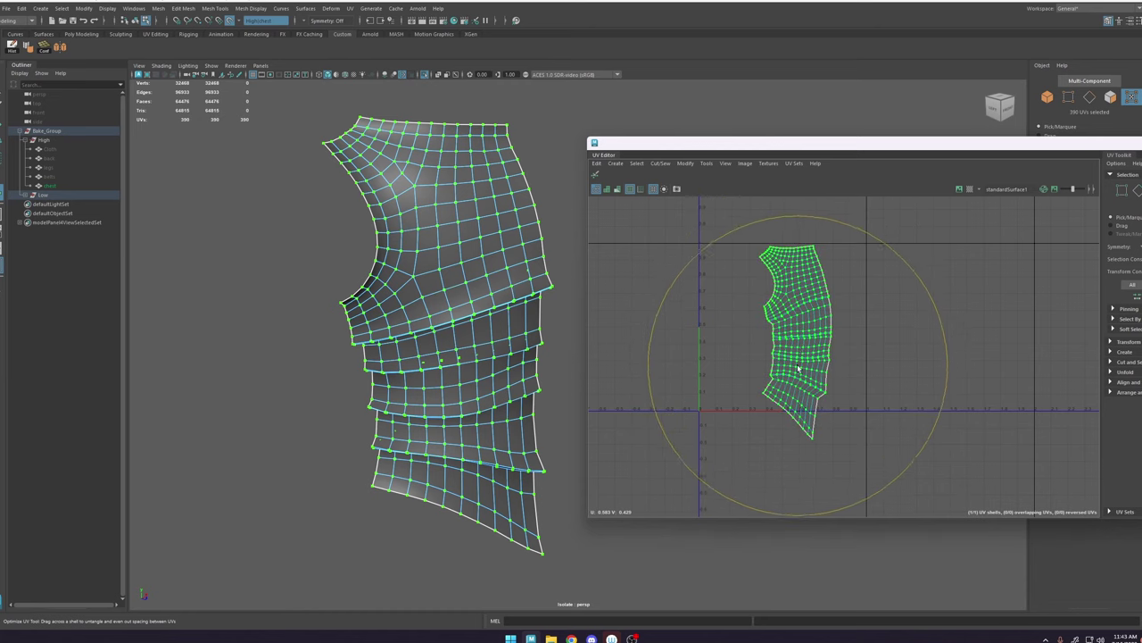
pyautogui.moveTo(793, 309)
pyautogui.mouseDown()
pyautogui.moveTo(793, 335)
pyautogui.moveTo(813, 333)
pyautogui.mouseUp()
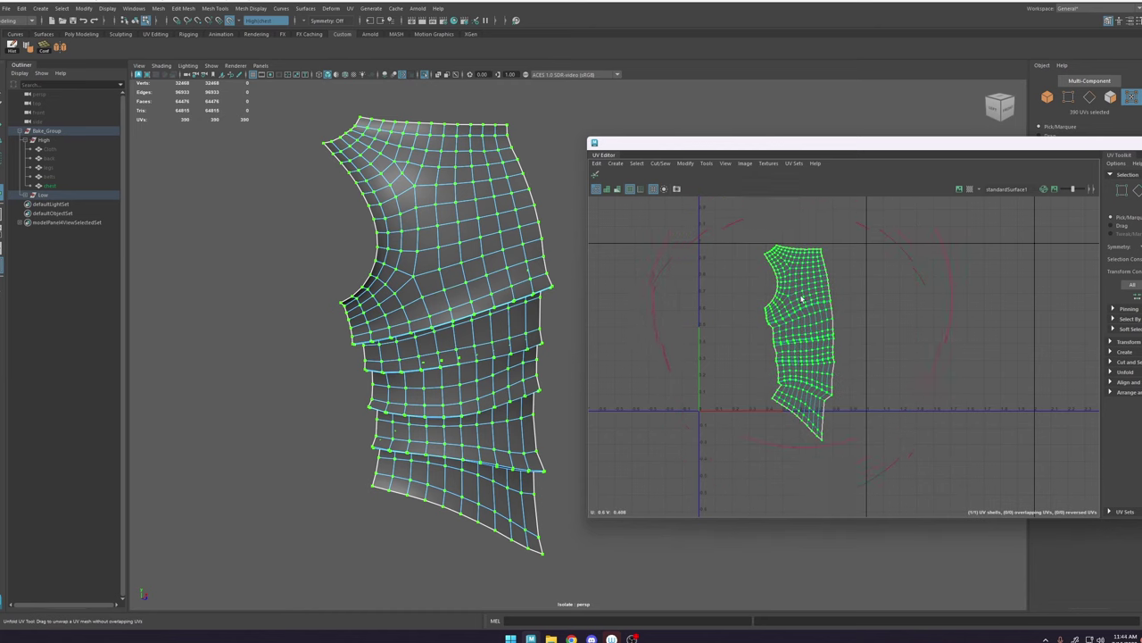
pyautogui.press('w')
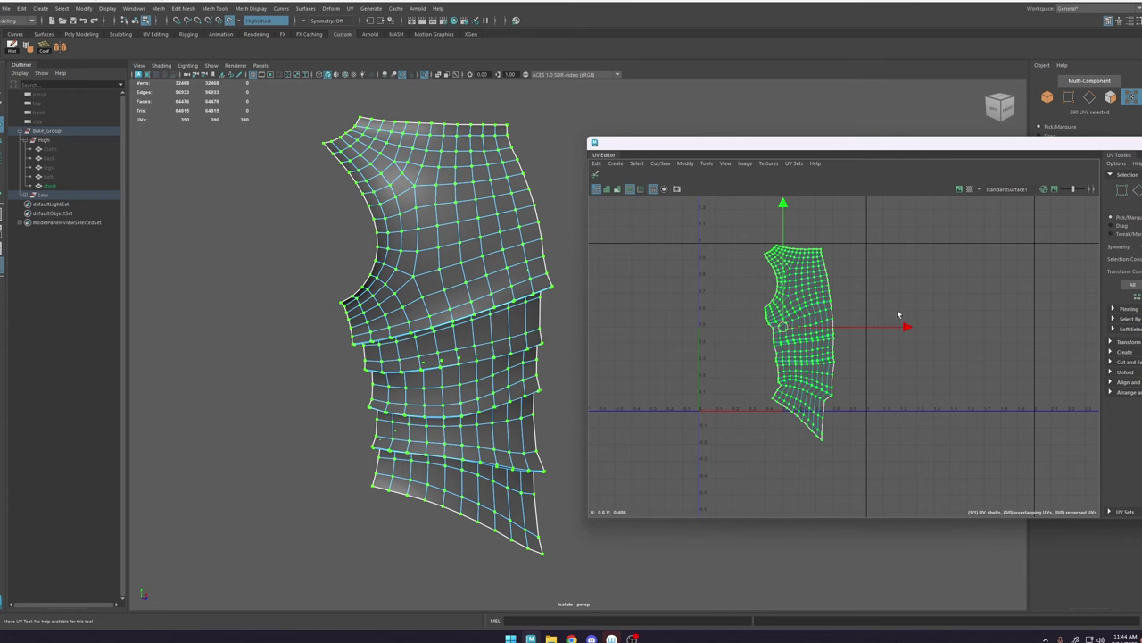
pyautogui.click(901, 310)
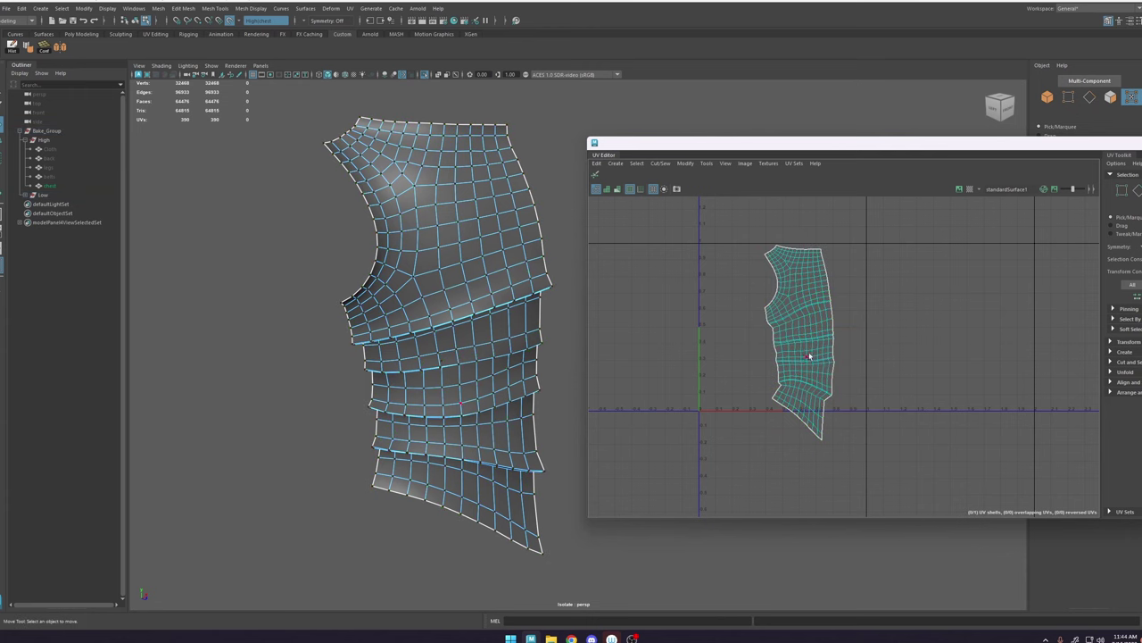
# Step: Move the overlapping UVs in the middle band back into place to straighten the kink
pyautogui.scroll(8, 817, 340)
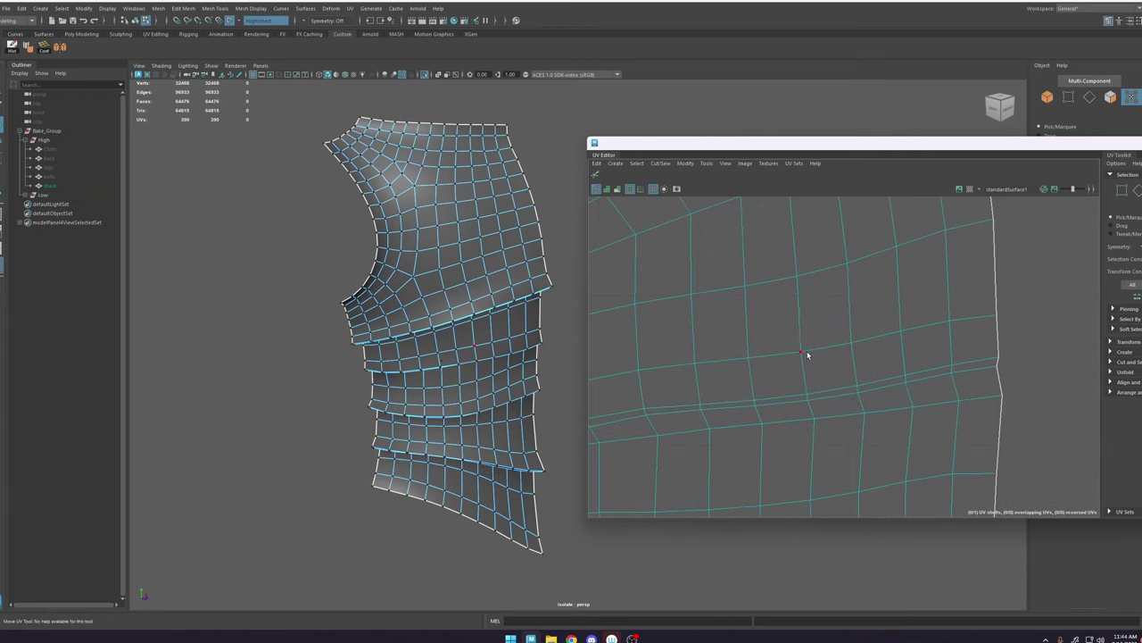
pyautogui.click(807, 391)
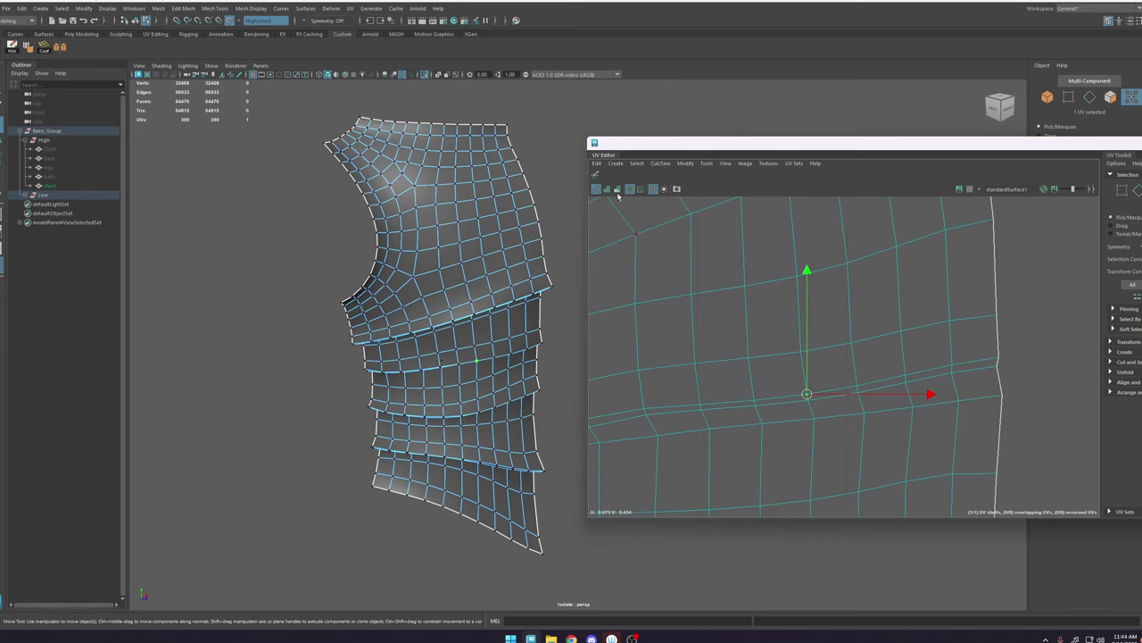
pyautogui.moveTo(807, 394); pyautogui.dragTo(819, 446)
pyautogui.click(808, 400)
pyautogui.moveTo(810, 401); pyautogui.dragTo(811, 382)
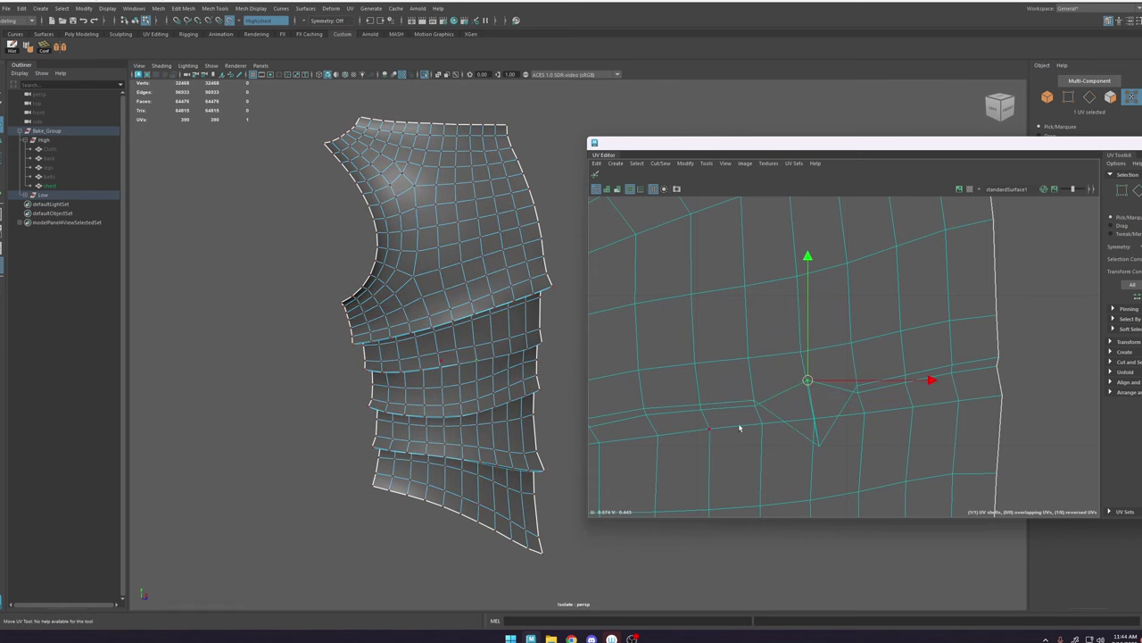
pyautogui.click(819, 446)
pyautogui.moveTo(820, 446); pyautogui.dragTo(803, 394)
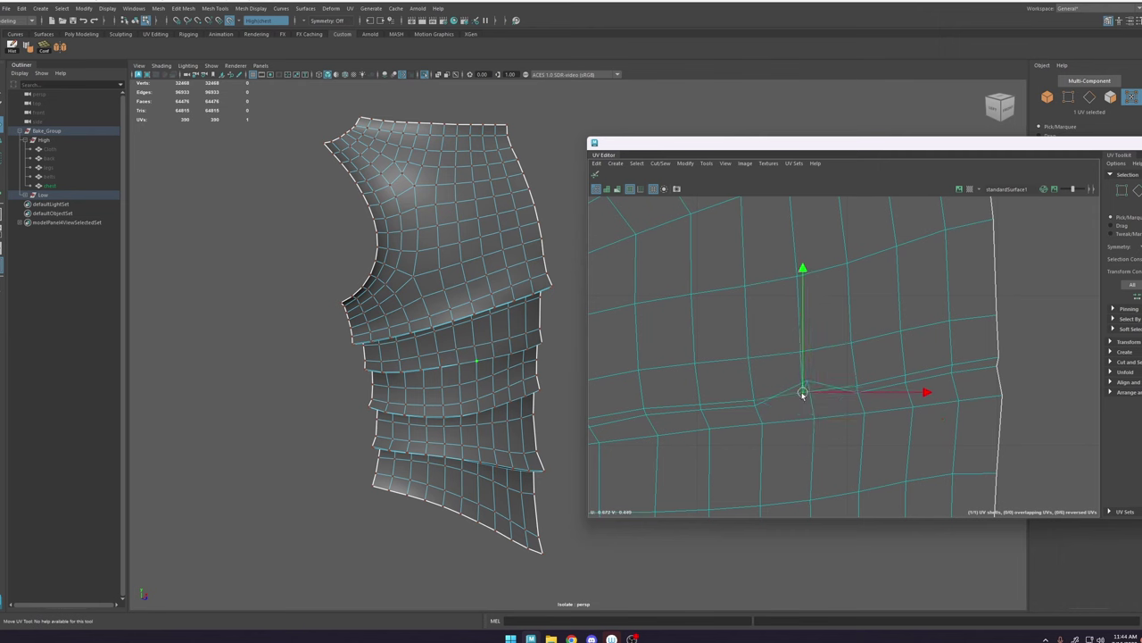
# Step: Select the whole 390-UV chest shell and run Optimize on it
pyautogui.scroll(-5, 835, 376)
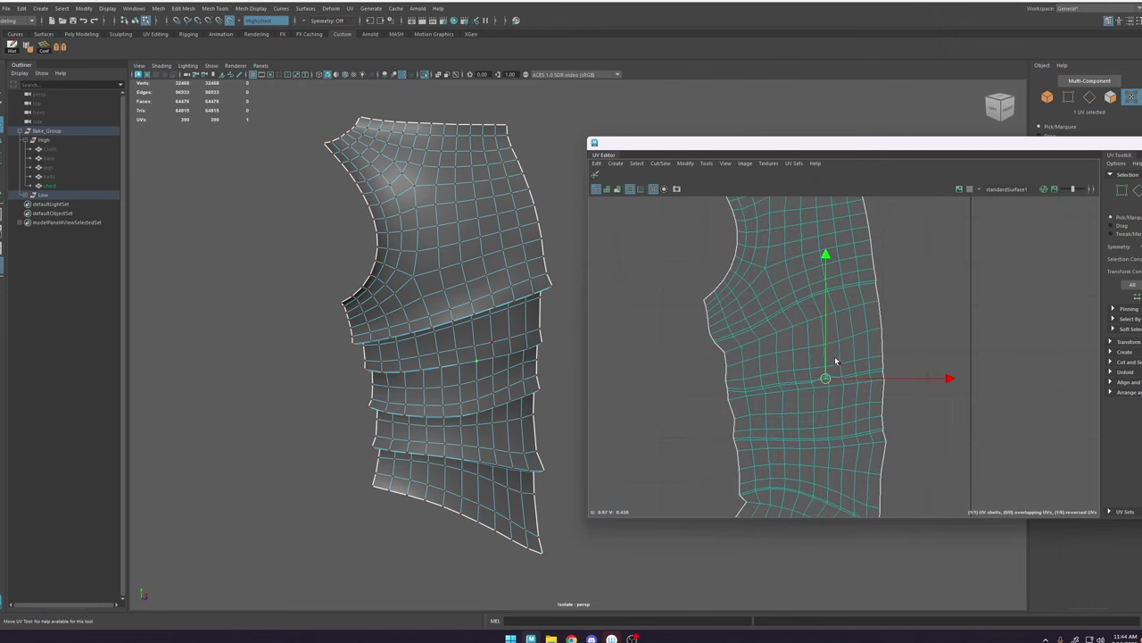
pyautogui.doubleClick(837, 360)
pyautogui.scroll(-2, 828, 358)
pyautogui.scroll(-1, 829, 359)
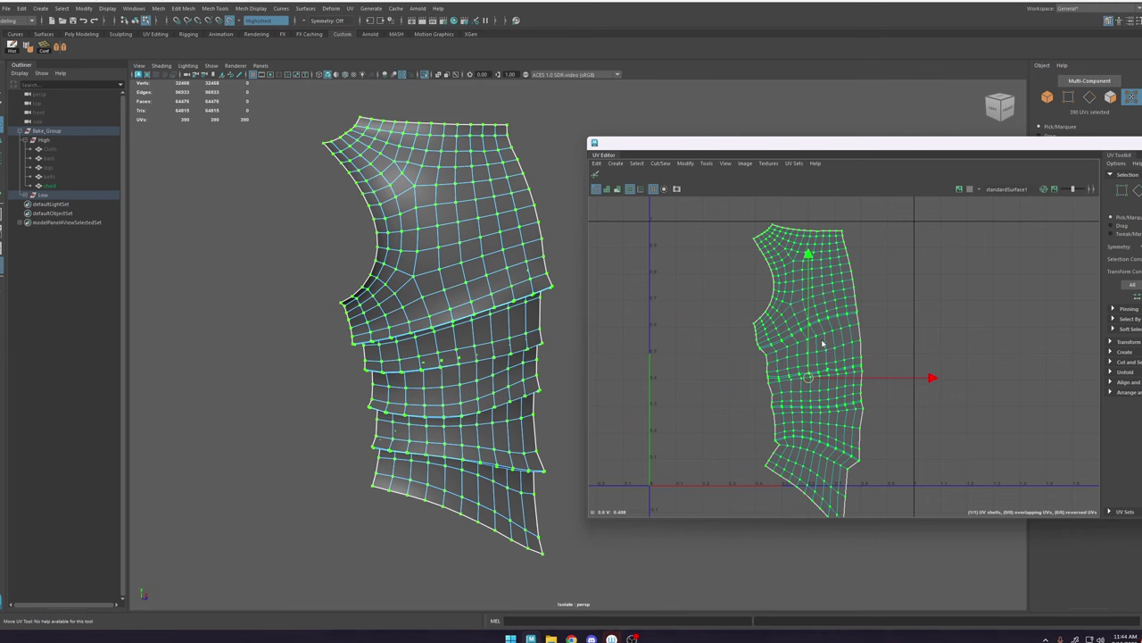
pyautogui.keyDown('shift'); pyautogui.moveTo(823, 344); pyautogui.dragTo(859, 346, button='right'); pyautogui.keyUp('shift')
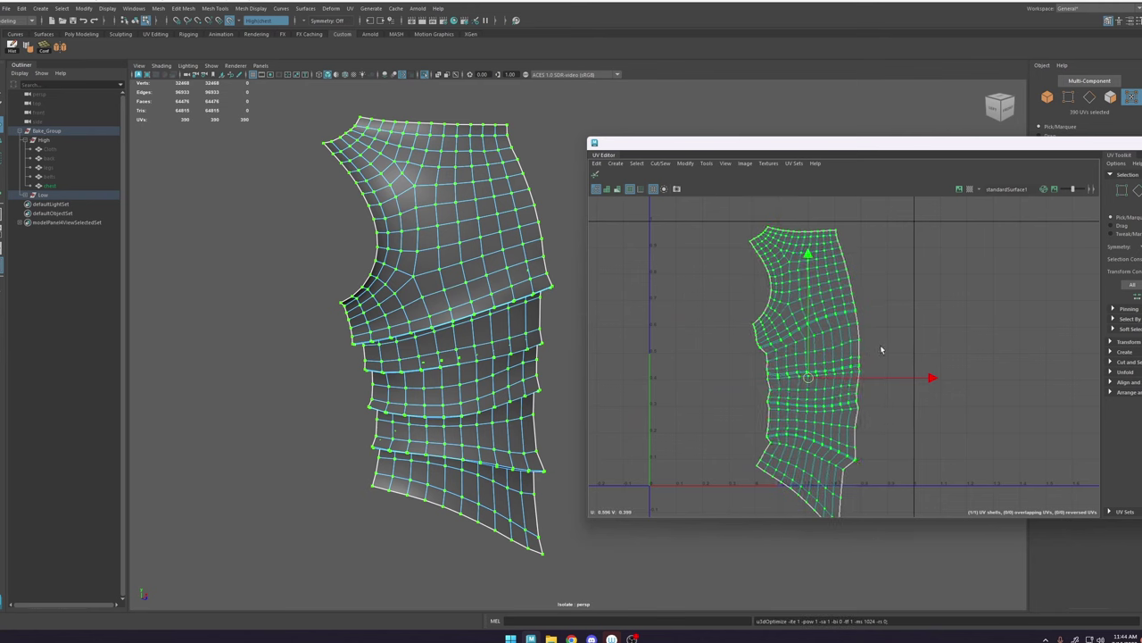
pyautogui.click(888, 341)
pyautogui.scroll(-6, 837, 380)
# Step: Lay out all 390 UVs of the chest shell in the 0–1 tile and shrink it slightly
pyautogui.scroll(3, 841, 374)
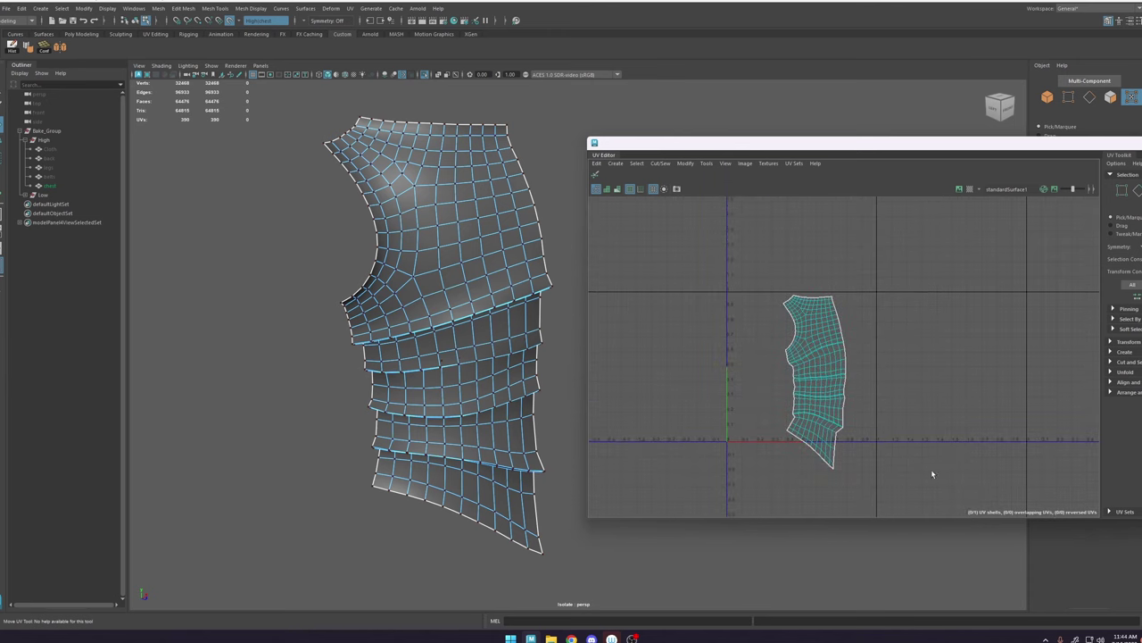
pyautogui.moveTo(558, 169); pyautogui.dragTo(558, 169)
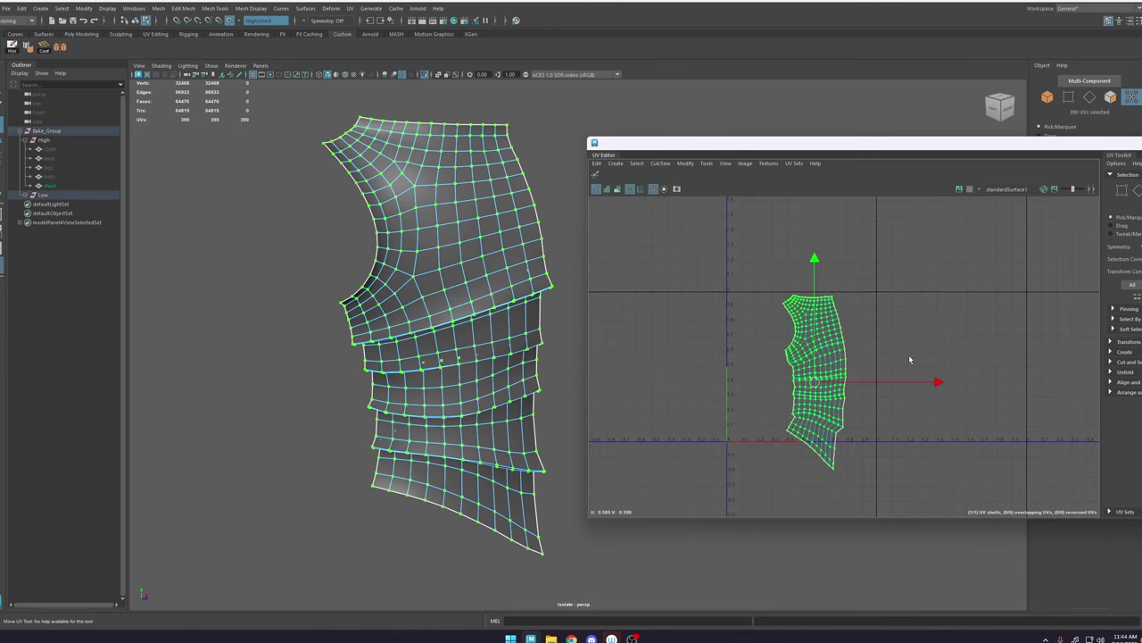
pyautogui.keyDown('shift'); pyautogui.rightClick(814, 317); pyautogui.keyUp('shift')
pyautogui.keyDown('shift'); pyautogui.moveTo(814, 317); pyautogui.dragTo(733, 345, button='right'); pyautogui.keyUp('shift')
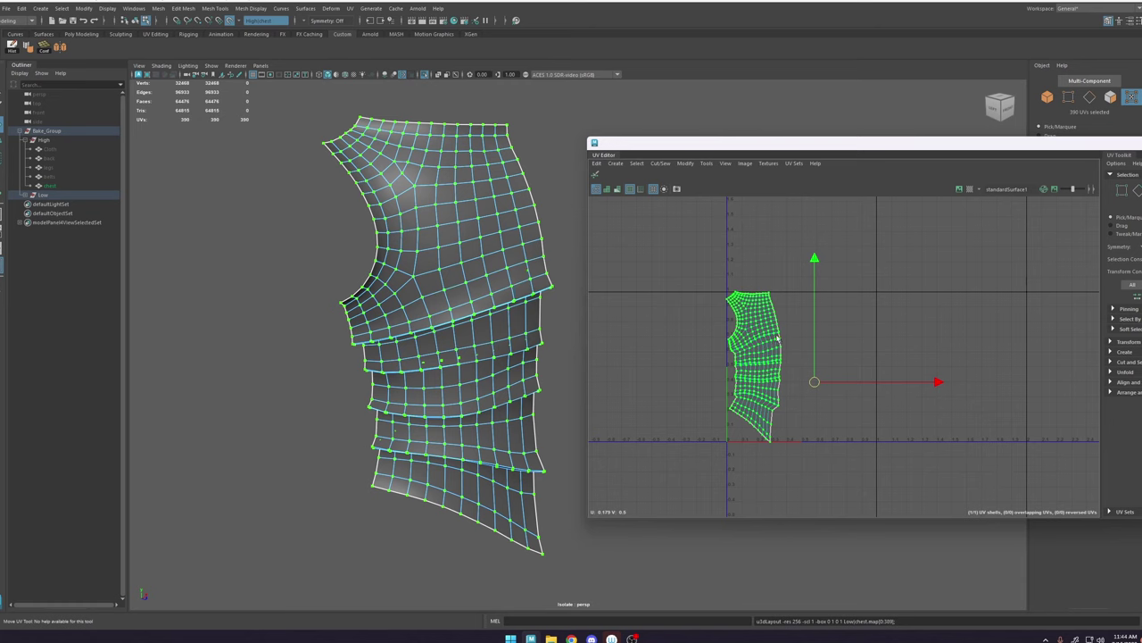
pyautogui.press('q')
pyautogui.press('r')
pyautogui.moveTo(814, 381); pyautogui.dragTo(810, 382)
pyautogui.click(894, 333)
# Step: Take a screenshot of the UV shell with a red box drawn around it
pyautogui.keyDown('alt'); pyautogui.moveTo(880, 346); pyautogui.dragTo(868, 345, button='middle'); pyautogui.keyUp('alt')
pyautogui.keyDown('alt'); pyautogui.moveTo(868, 345); pyautogui.dragTo(875, 354, button='right'); pyautogui.keyUp('alt')
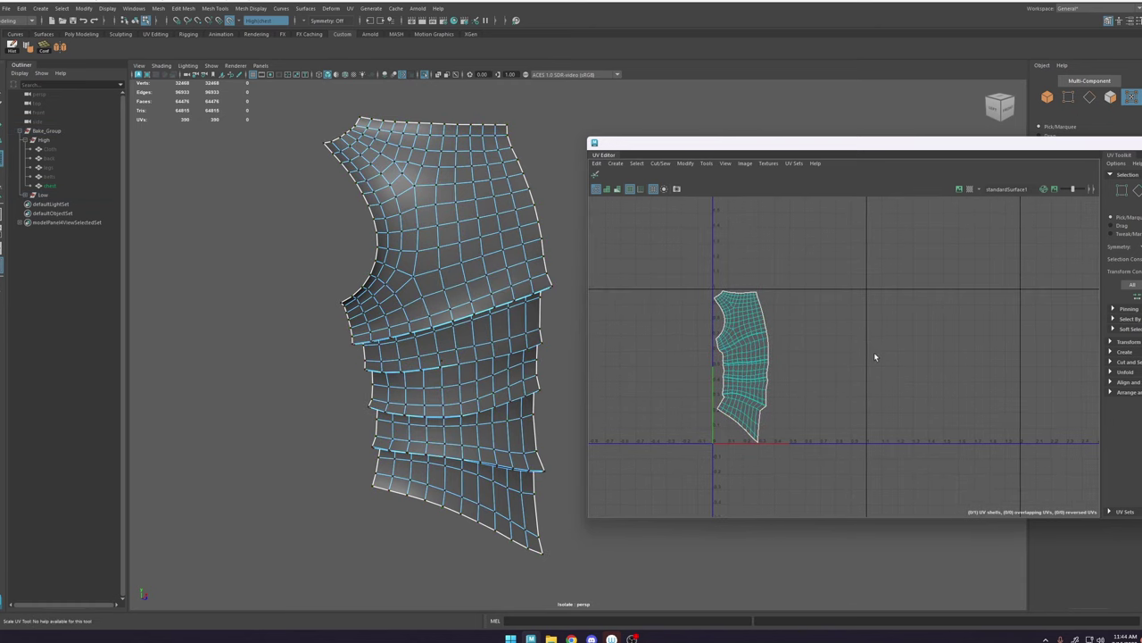
pyautogui.press('Print')
pyautogui.moveTo(929, 262); pyautogui.dragTo(569, 531)
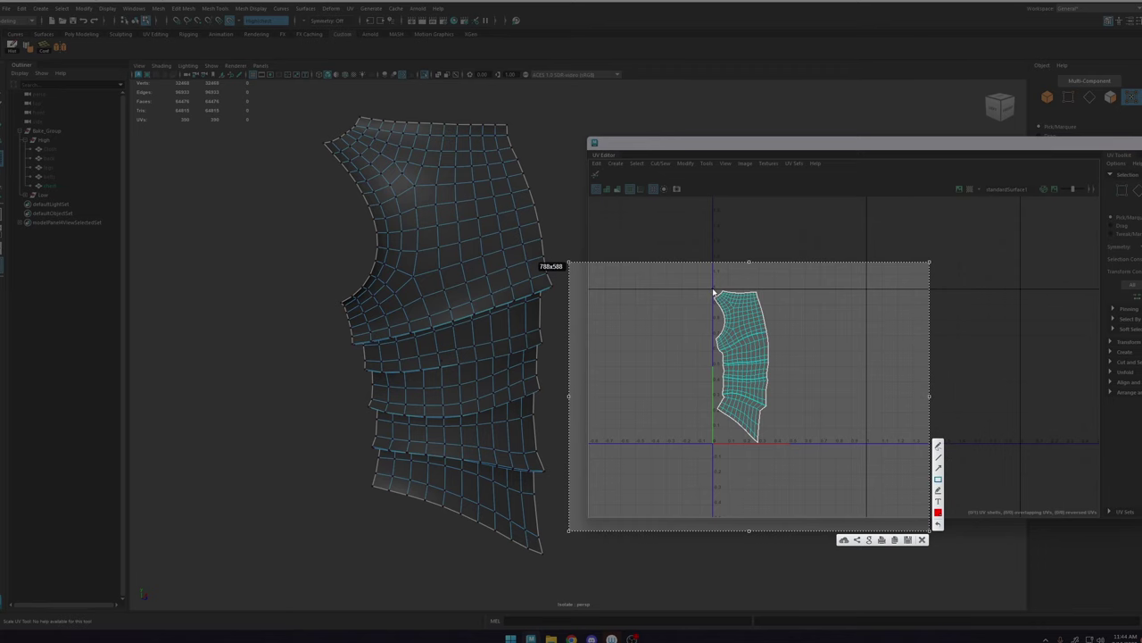
pyautogui.moveTo(714, 292)
pyautogui.mouseDown()
pyautogui.moveTo(770, 375)
pyautogui.moveTo(867, 446)
pyautogui.mouseUp()
pyautogui.click(923, 540)
# Step: Move the shell's bottom corner UV down, then undo that move
pyautogui.scroll(15, 788, 458)
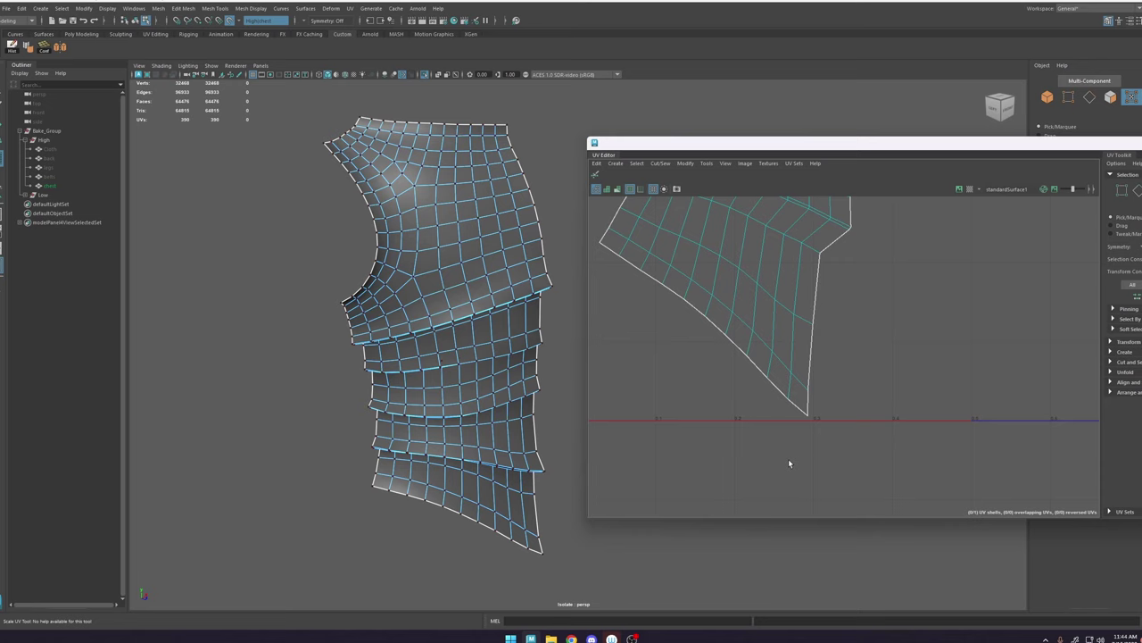
pyautogui.click(811, 414)
pyautogui.press('w')
pyautogui.moveTo(813, 396); pyautogui.dragTo(816, 421)
pyautogui.hotkey('ctrl', 'z')
# Step: Zoom out to check the whole UV shell, then close the UV Editor
pyautogui.keyDown('alt'); pyautogui.moveTo(789, 424); pyautogui.dragTo(746, 405, button='right'); pyautogui.keyUp('alt')
pyautogui.click(836, 408)
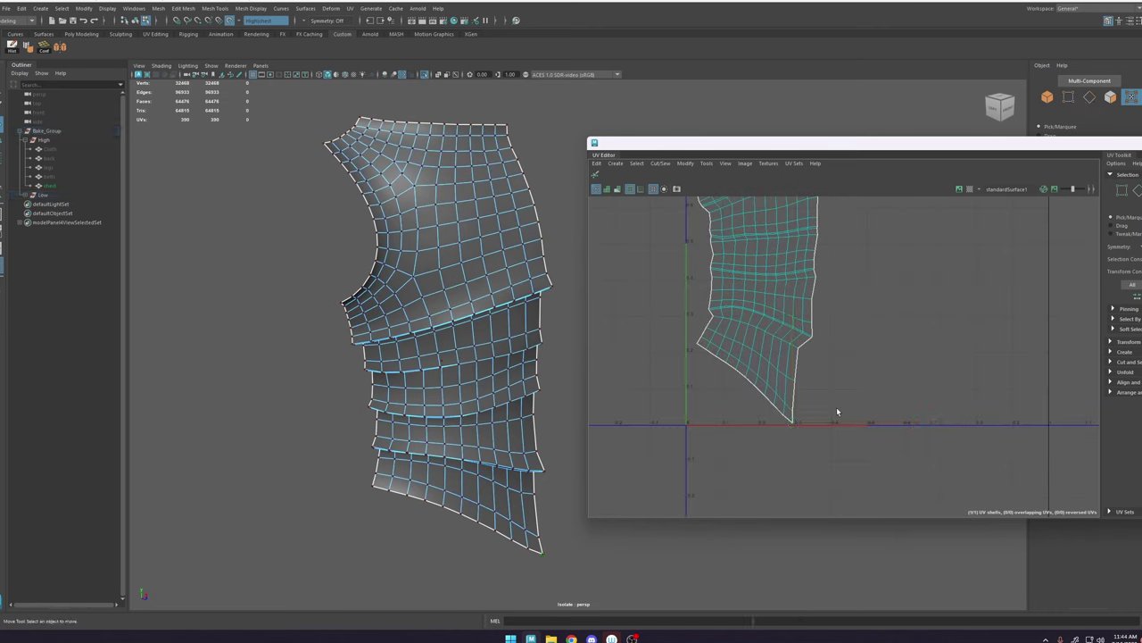
pyautogui.keyDown('alt'); pyautogui.moveTo(762, 367); pyautogui.dragTo(749, 351, button='right'); pyautogui.keyUp('alt')
pyautogui.keyDown('alt'); pyautogui.moveTo(732, 230); pyautogui.dragTo(746, 254, button='right'); pyautogui.keyUp('alt')
pyautogui.keyDown('alt'); pyautogui.moveTo(769, 288); pyautogui.dragTo(839, 341, button='middle'); pyautogui.keyUp('alt')
pyautogui.keyDown('alt'); pyautogui.moveTo(839, 340); pyautogui.dragTo(764, 279, button='right'); pyautogui.keyUp('alt')
pyautogui.keyDown('alt'); pyautogui.moveTo(872, 383); pyautogui.dragTo(821, 346, button='middle'); pyautogui.keyUp('alt')
pyautogui.keyDown('alt'); pyautogui.moveTo(821, 346); pyautogui.dragTo(853, 331, button='right'); pyautogui.keyUp('alt')
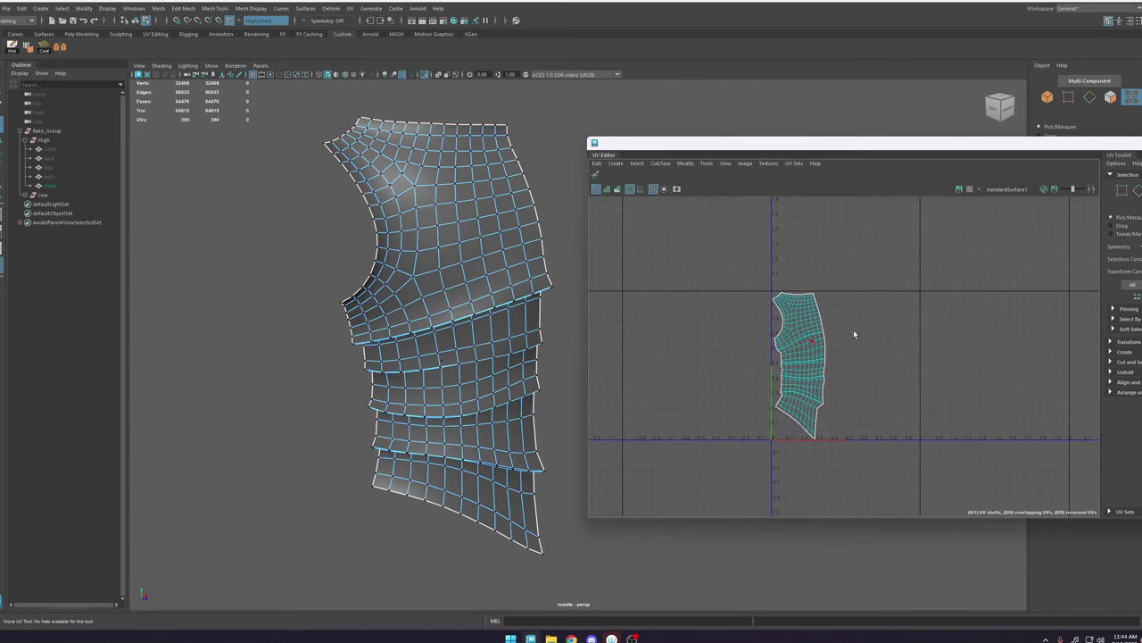
pyautogui.moveTo(1137, 149); pyautogui.dragTo(792, 145)
pyautogui.click(876, 145)
# Step: Orbit around the unwrapped chest plate and select its mesh
pyautogui.keyDown('alt'); pyautogui.moveTo(457, 319); pyautogui.dragTo(528, 327); pyautogui.keyUp('alt')
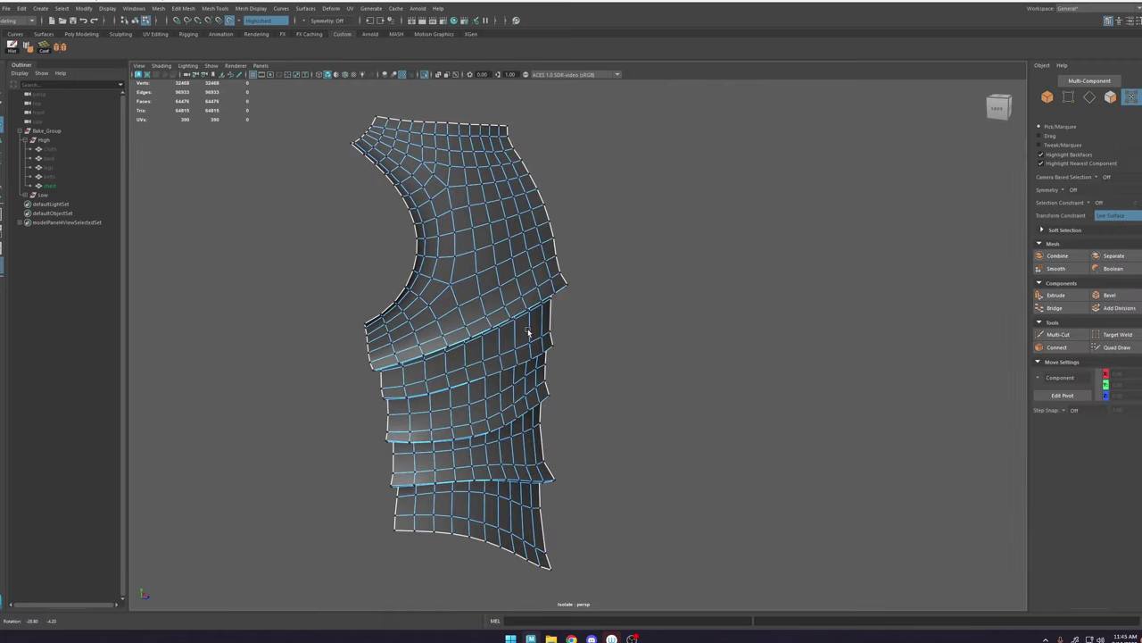
pyautogui.moveTo(528, 328); pyautogui.dragTo(754, 156, button='right')
pyautogui.click(754, 156)
pyautogui.keyDown('alt'); pyautogui.moveTo(701, 287); pyautogui.dragTo(567, 285); pyautogui.keyUp('alt')
pyautogui.keyDown('alt'); pyautogui.moveTo(568, 286); pyautogui.dragTo(645, 312, button='middle'); pyautogui.keyUp('alt')
pyautogui.moveTo(644, 312)
pyautogui.keyDown('alt'); pyautogui.mouseDown()
pyautogui.moveTo(531, 303)
pyautogui.moveTo(699, 326)
pyautogui.moveTo(645, 321)
pyautogui.mouseUp(); pyautogui.keyUp('alt')
pyautogui.click(573, 269)
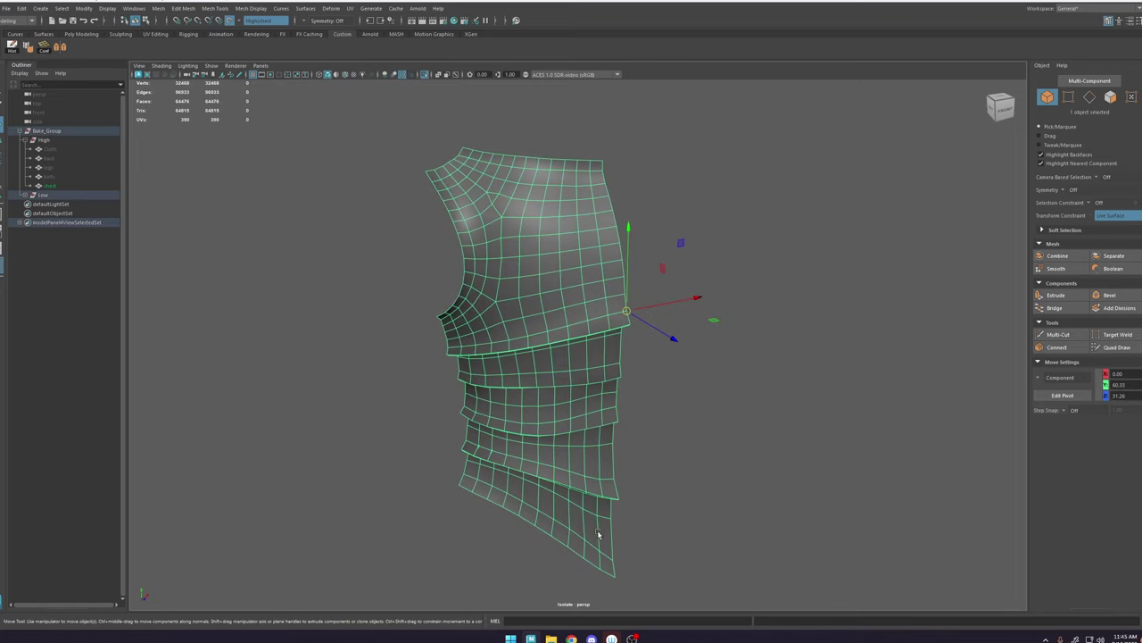
# Step: Launch Marmoset Toolbag from the Windows search using 'mar'
pyautogui.press('super')
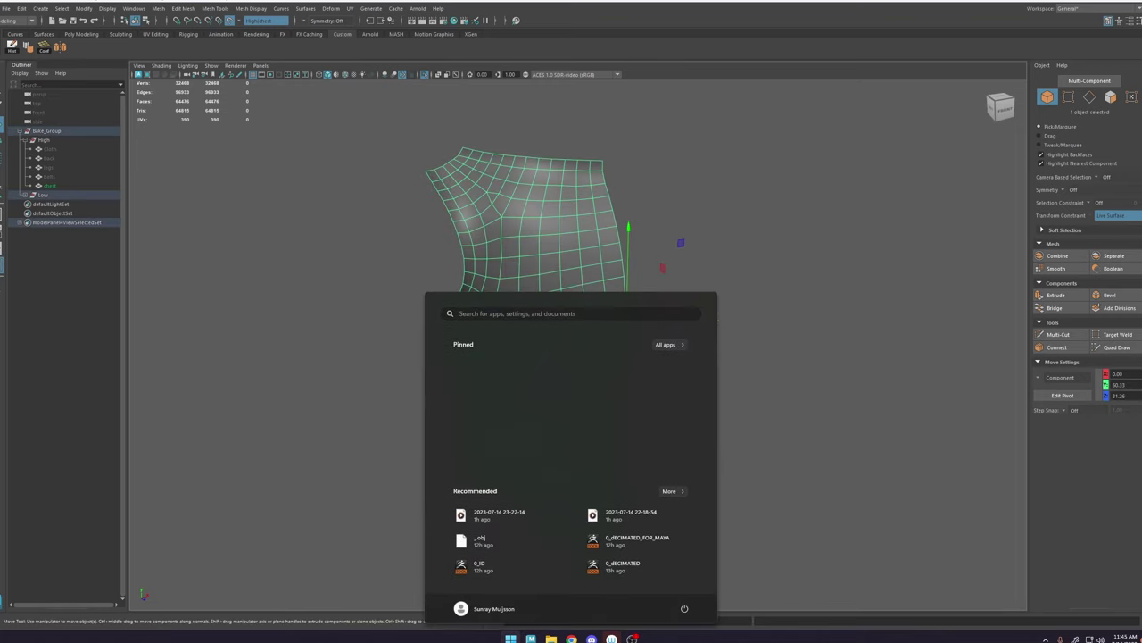
pyautogui.write('marm')
pyautogui.press('Return')
pyautogui.moveTo(651, 636)
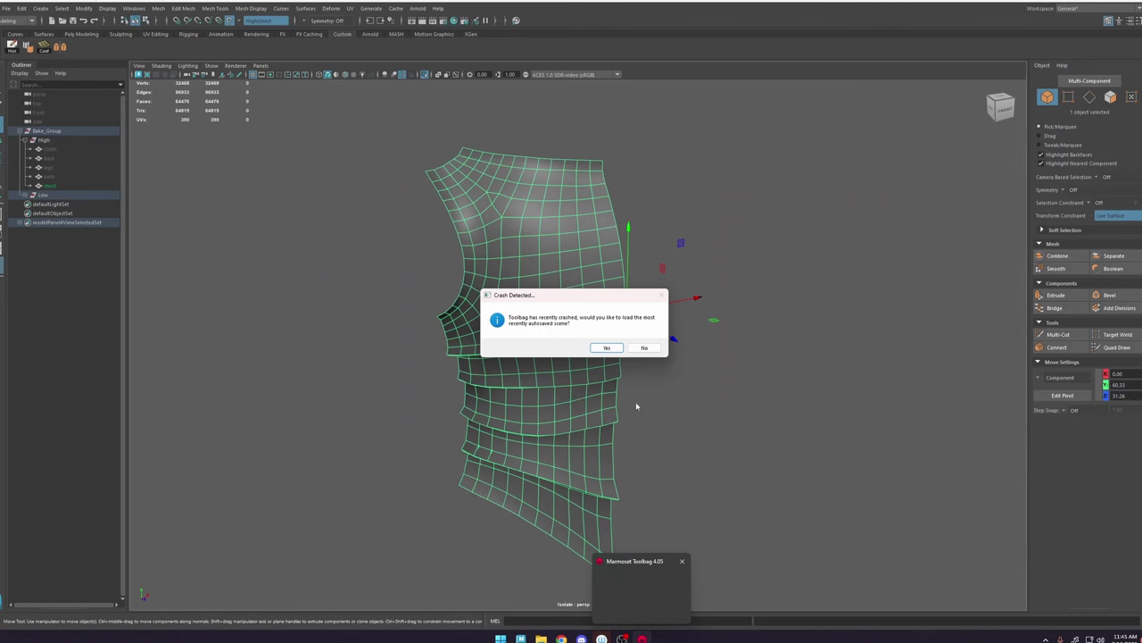
# Step: Decline restoring the autosaved scene so Toolbag starts empty
pyautogui.click(645, 348)
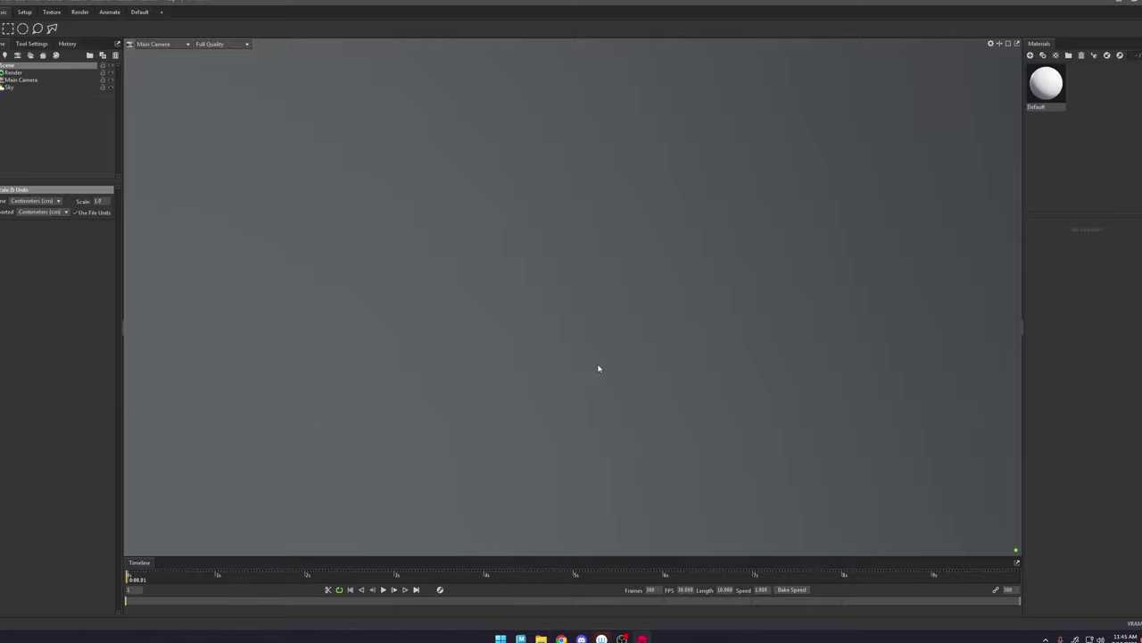
pyautogui.click(10, 3)
pyautogui.click(17, 8)
# Step: Add a new bake project with High and Low groups, then bring up the ZTL folder
pyautogui.click(559, 235)
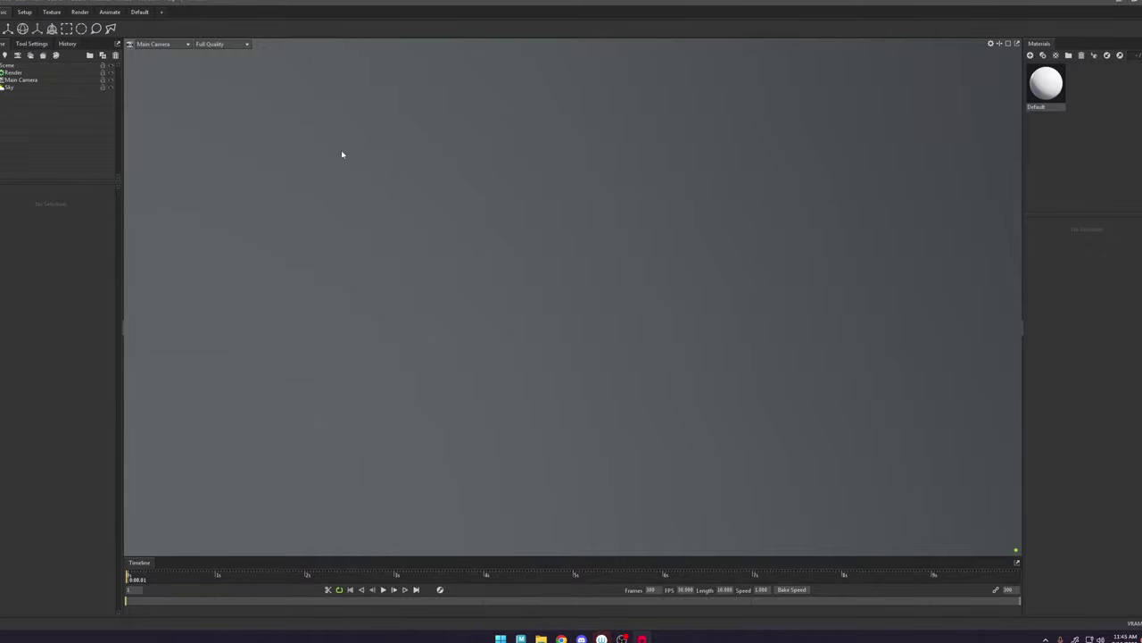
pyautogui.click(42, 56)
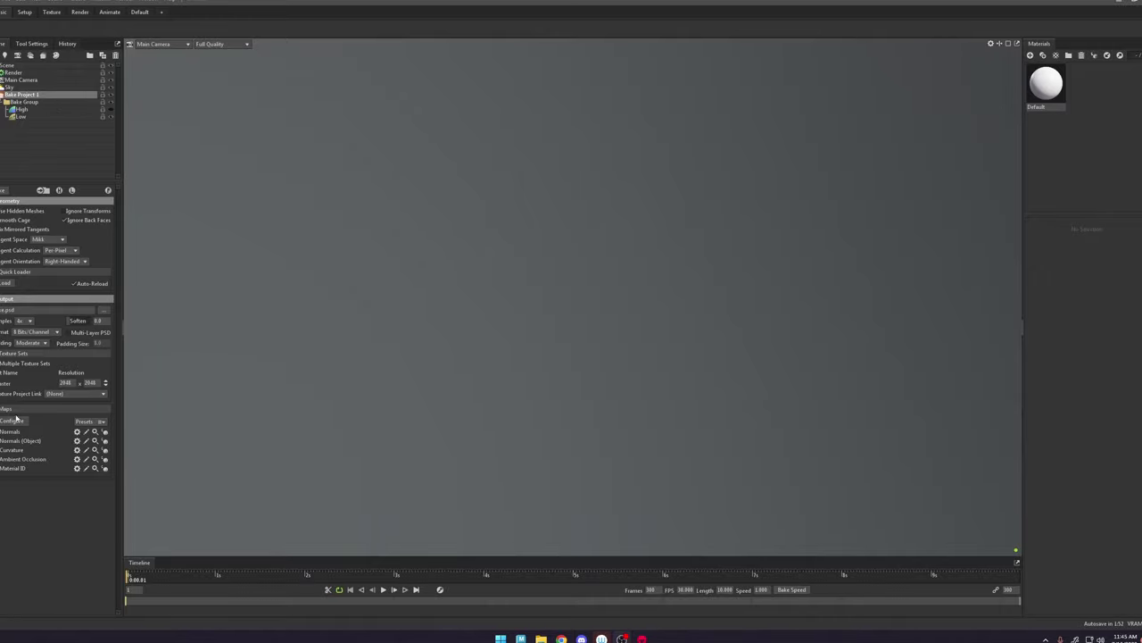
pyautogui.click(541, 639)
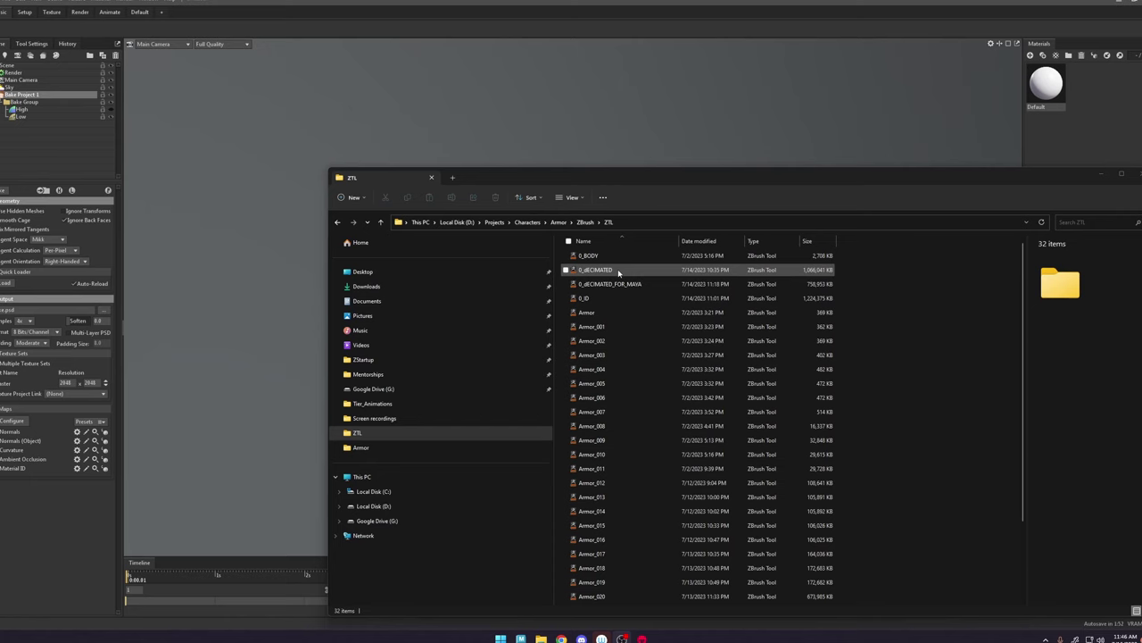
# Step: Open the 0_dECIMATED tool from the Armor ZTL folder in ZBrush
pyautogui.click(618, 270)
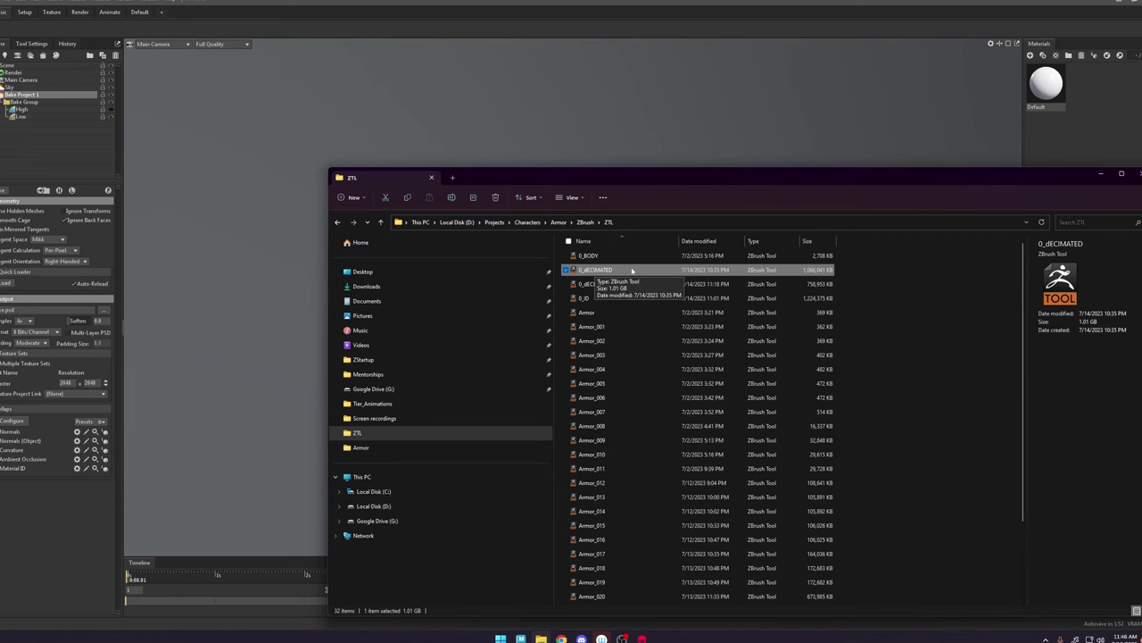
pyautogui.moveTo(657, 179); pyautogui.dragTo(588, 107)
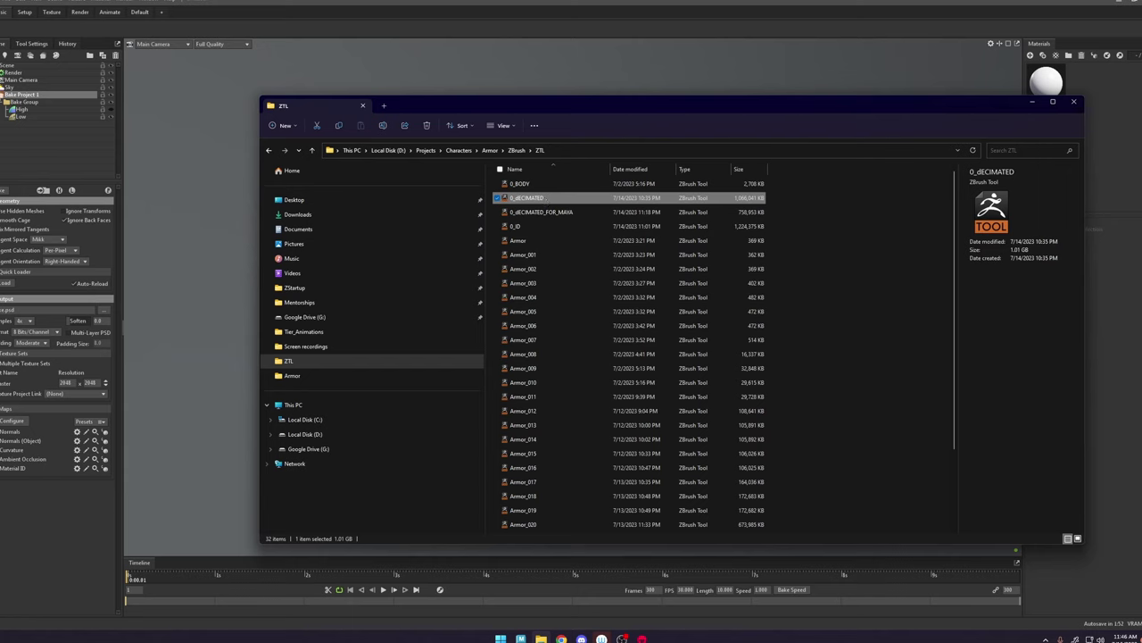
pyautogui.doubleClick(536, 198)
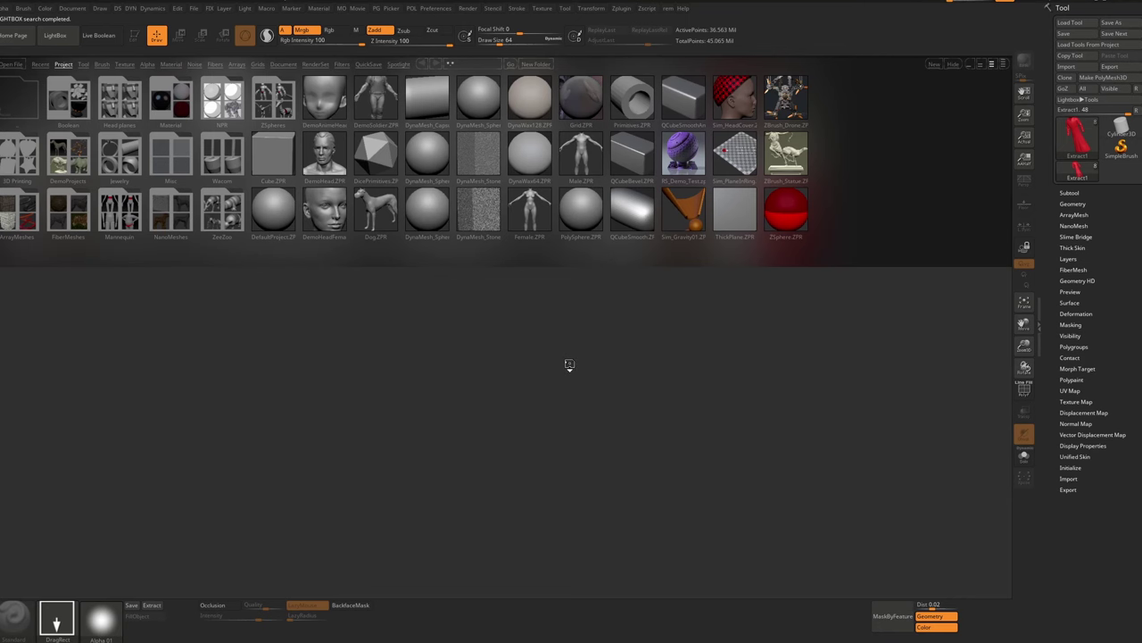
# Step: Draw the robe model on the canvas in Edit mode and solo the rivets subtool
pyautogui.press(',')
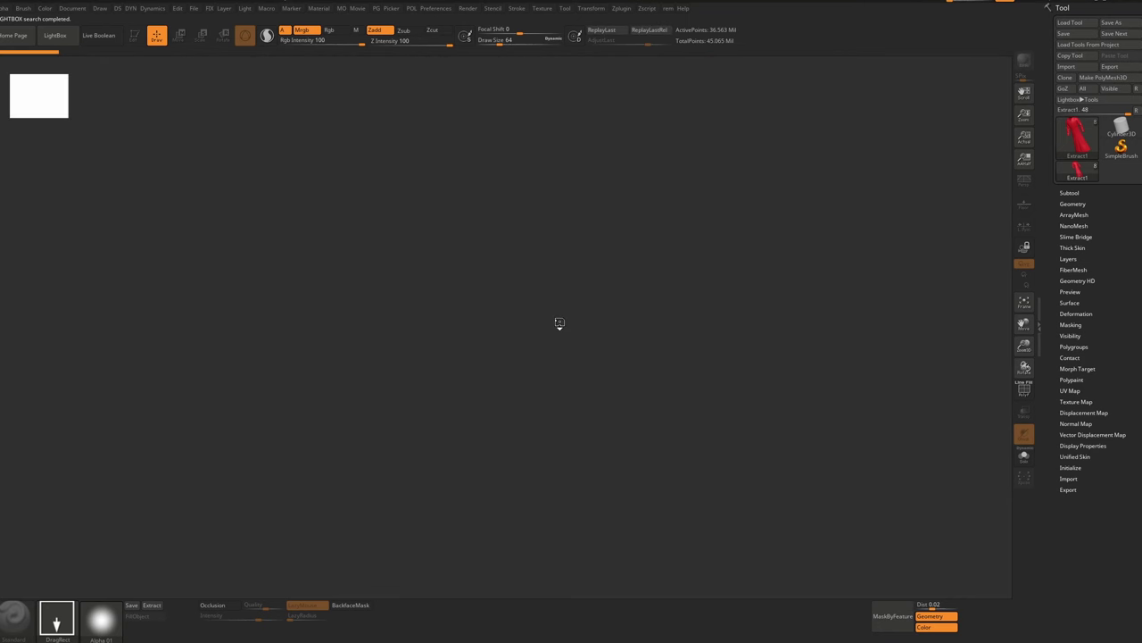
pyautogui.moveTo(559, 323)
pyautogui.mouseDown()
pyautogui.moveTo(575, 456)
pyautogui.moveTo(561, 537)
pyautogui.moveTo(603, 495)
pyautogui.moveTo(594, 451)
pyautogui.mouseUp()
pyautogui.press('t')
pyautogui.press('f')
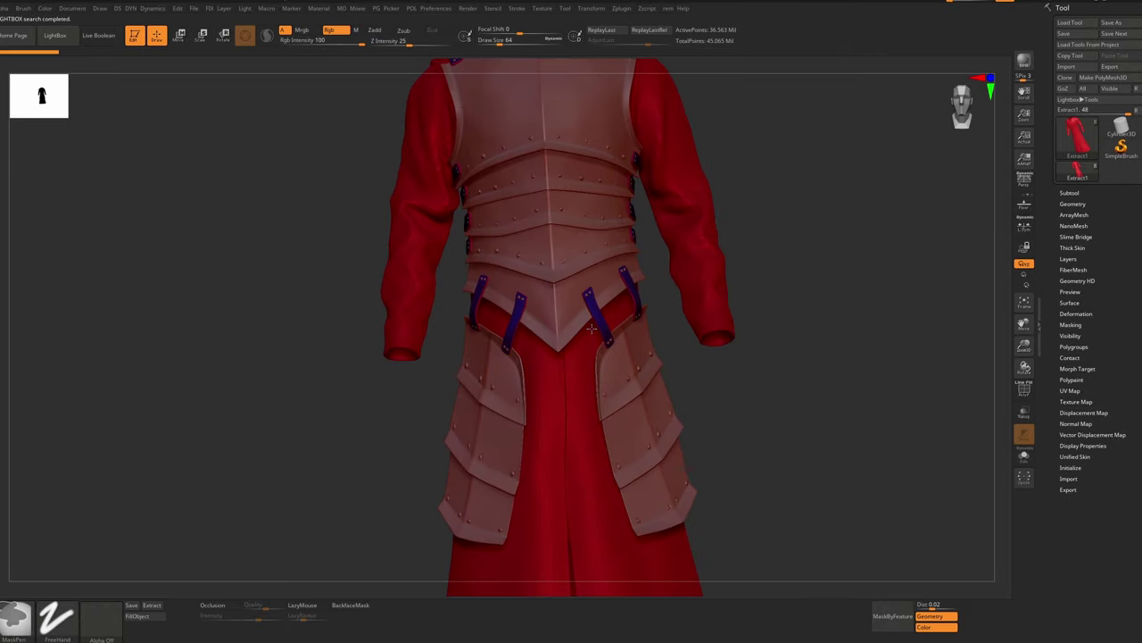
pyautogui.press('f')
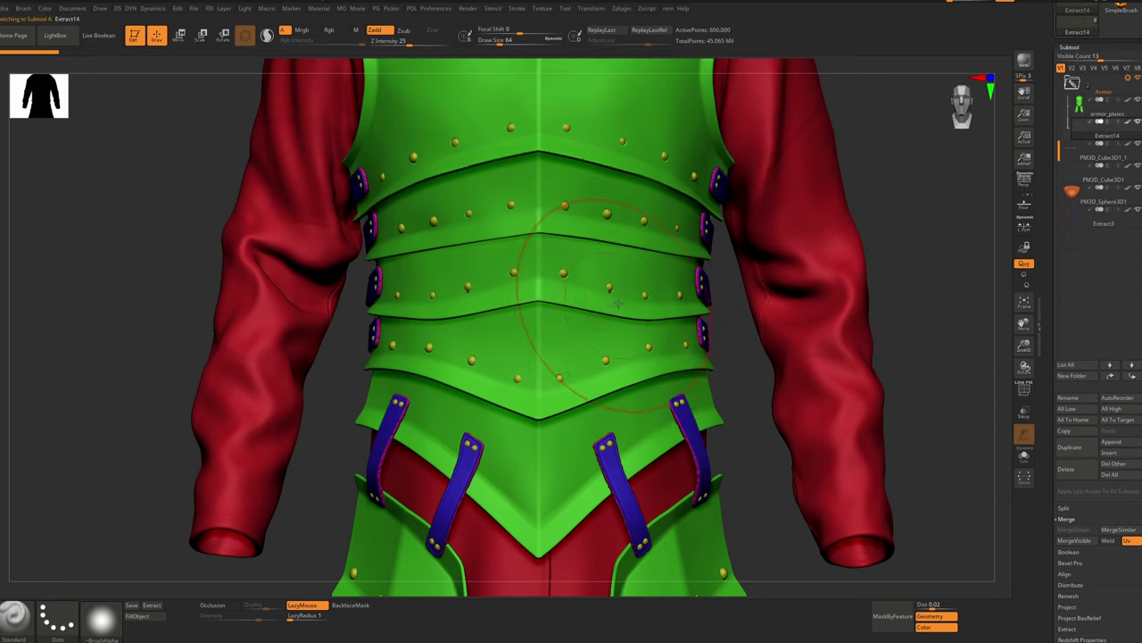
pyautogui.hotkey('shift', 's')
pyautogui.keyDown('ctrl'); pyautogui.keyDown('alt'); pyautogui.keyDown('shift'); pyautogui.moveTo(780, 298); pyautogui.dragTo(789, 316); pyautogui.keyUp('shift'); pyautogui.keyUp('alt'); pyautogui.keyUp('ctrl')
pyautogui.keyDown('ctrl'); pyautogui.moveTo(650, 309); pyautogui.dragTo(726, 355, button='right'); pyautogui.keyUp('ctrl')
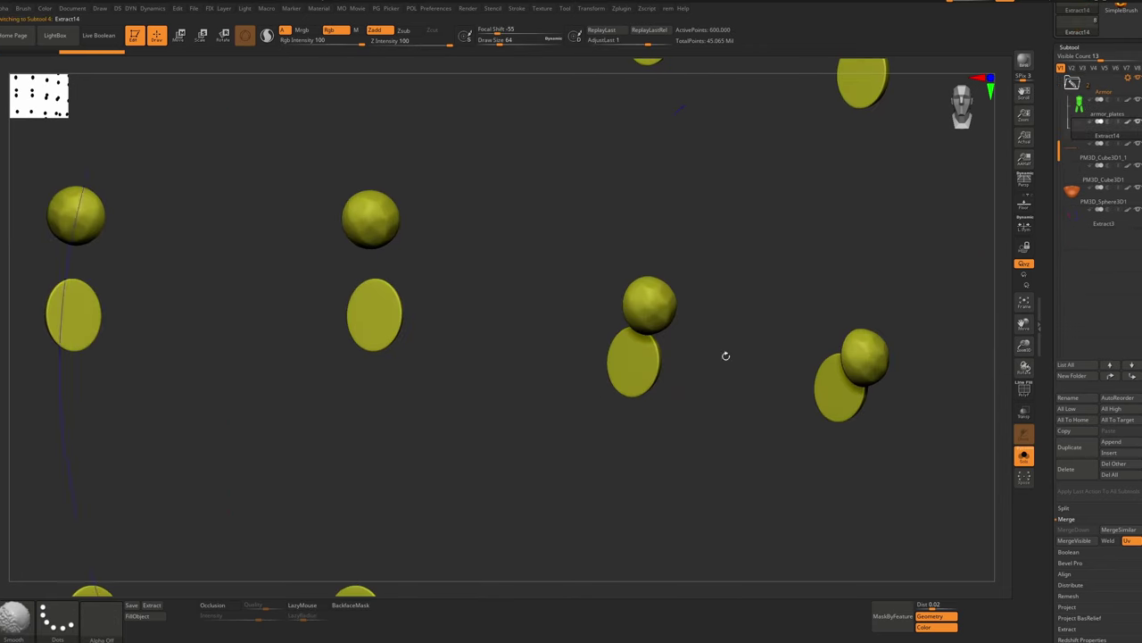
pyautogui.hotkey('shift', 'f')
pyautogui.hotkey('shift', 'f')
pyautogui.keyDown('ctrl'); pyautogui.keyDown('alt'); pyautogui.keyDown('shift'); pyautogui.moveTo(721, 282); pyautogui.dragTo(737, 299); pyautogui.keyUp('shift'); pyautogui.keyUp('alt'); pyautogui.keyUp('ctrl')
pyautogui.moveTo(1100, 48); pyautogui.dragTo(1099, 192)
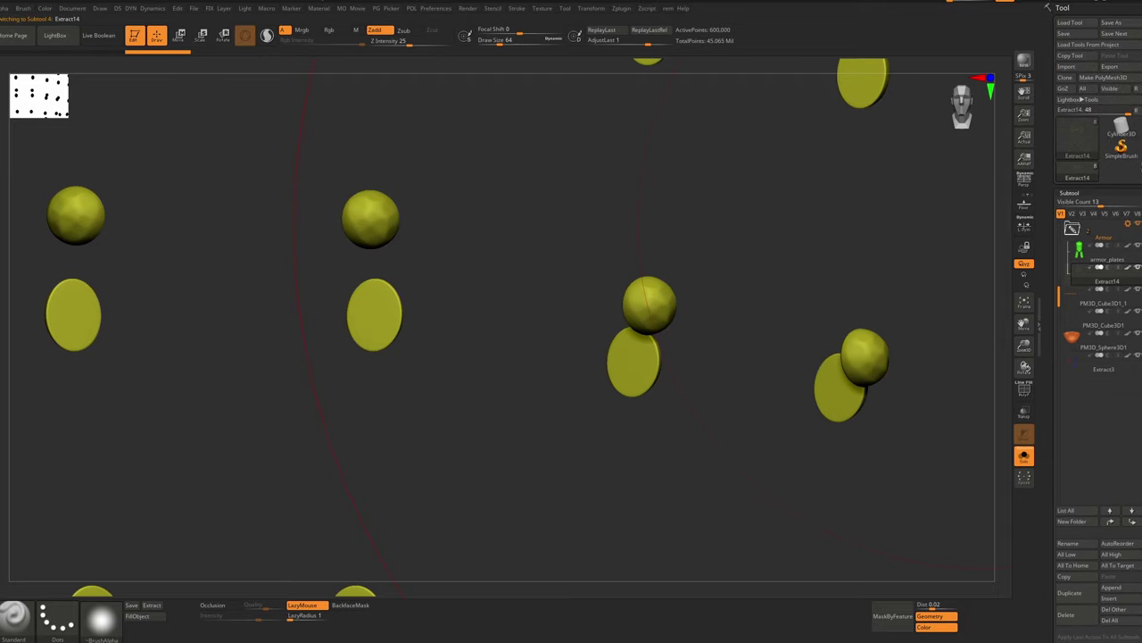
# Step: Load the Armor_027 tool, activate Extract14 and drop it to its low-poly level
pyautogui.click(1071, 22)
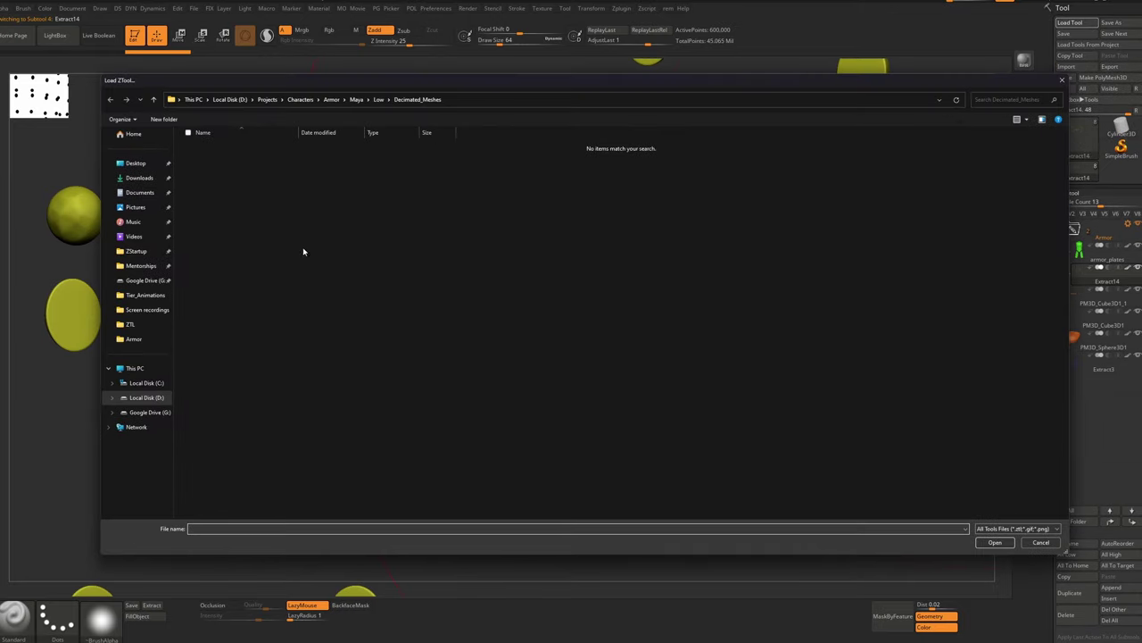
pyautogui.click(131, 324)
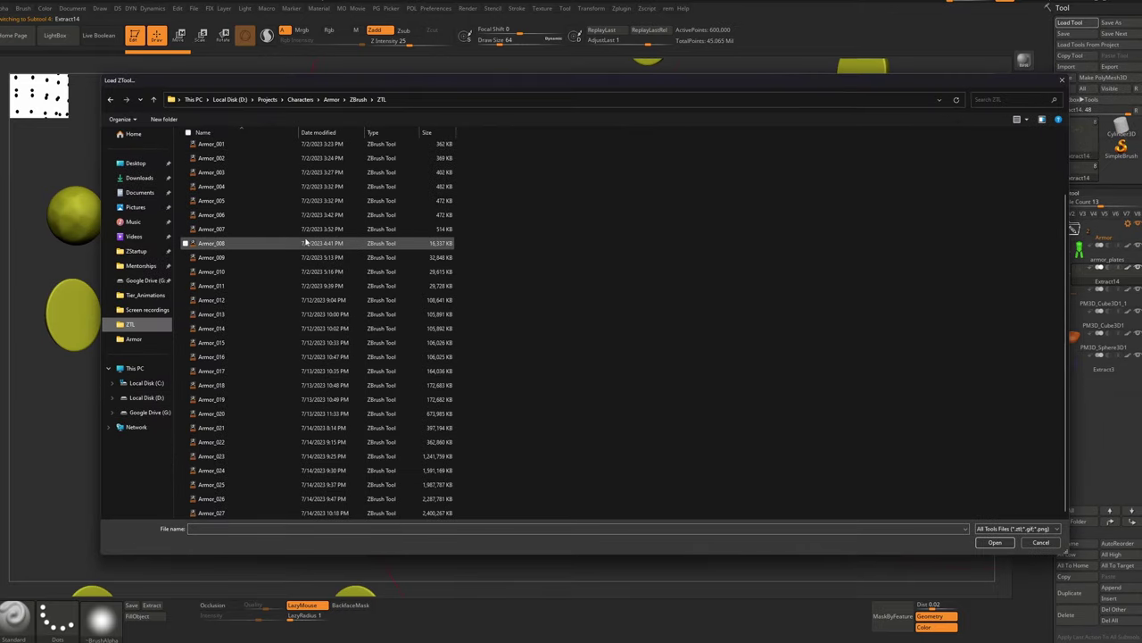
pyautogui.doubleClick(258, 514)
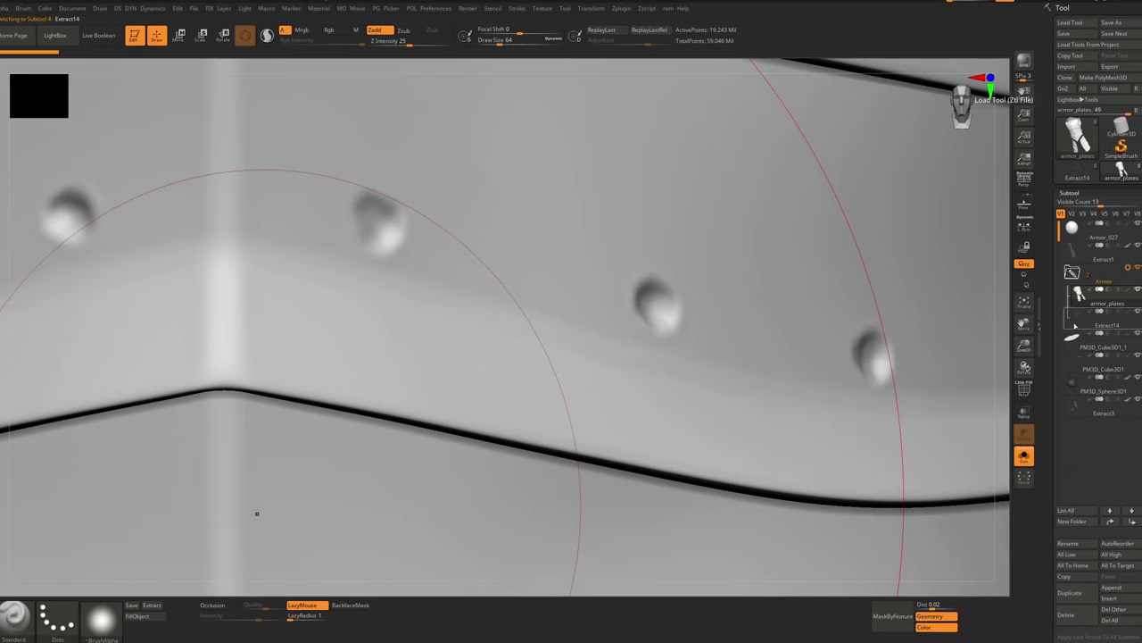
pyautogui.click(1077, 324)
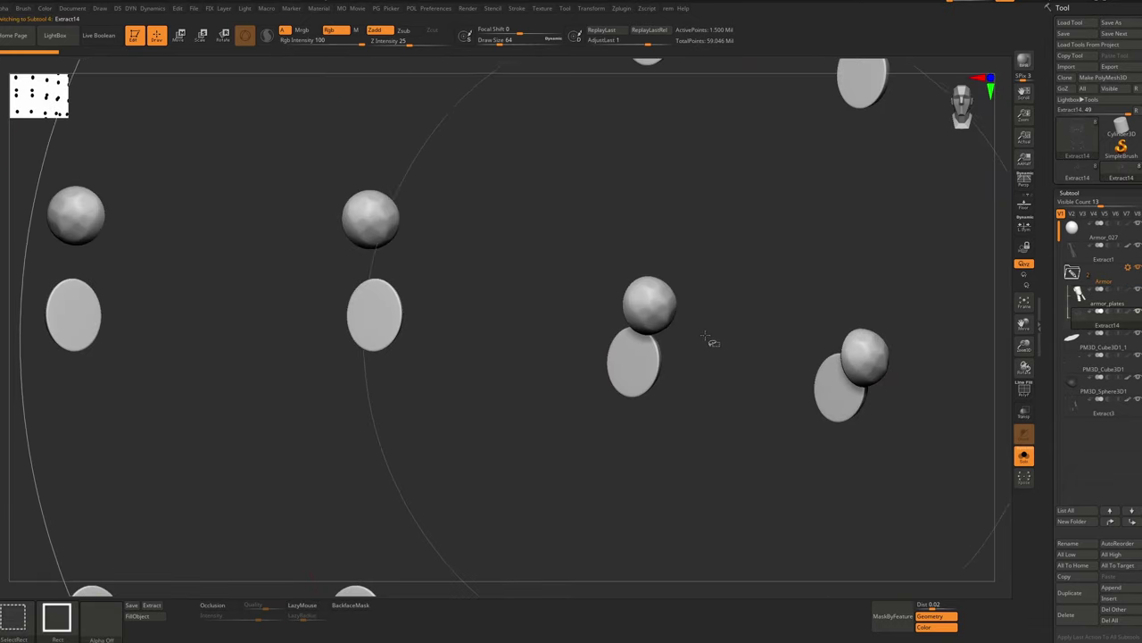
pyautogui.keyDown('ctrl'); pyautogui.keyDown('alt'); pyautogui.keyDown('shift'); pyautogui.moveTo(725, 273); pyautogui.dragTo(742, 298); pyautogui.keyUp('shift'); pyautogui.keyUp('alt'); pyautogui.keyUp('ctrl')
pyautogui.click(764, 325)
pyautogui.hotkey('ctrl', 'z')
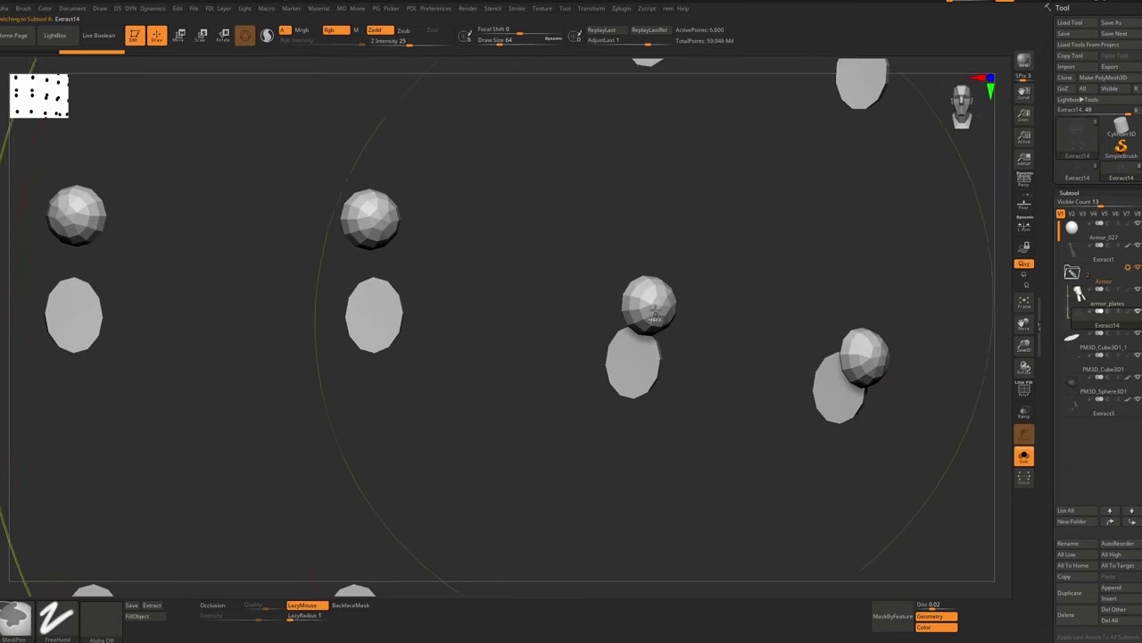
pyautogui.moveTo(658, 303)
pyautogui.keyDown('ctrl'); pyautogui.mouseDown(button='right')
pyautogui.moveTo(669, 324)
pyautogui.moveTo(580, 186)
pyautogui.moveTo(616, 116)
pyautogui.mouseUp(button='right'); pyautogui.keyUp('ctrl')
pyautogui.hotkey('shift', 'f')
pyautogui.hotkey('shift', 'f')
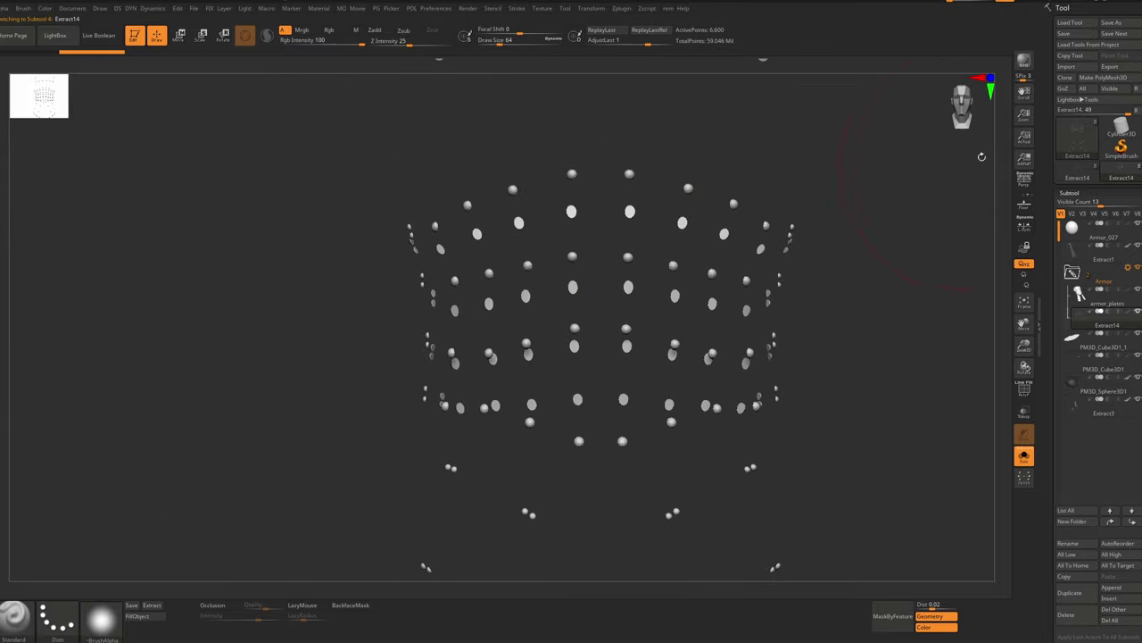
# Step: Export the rivets subtool as OBJ 'Belts_low' into Armor > Maya > Low > Decimated_Meshes
pyautogui.click(1137, 69)
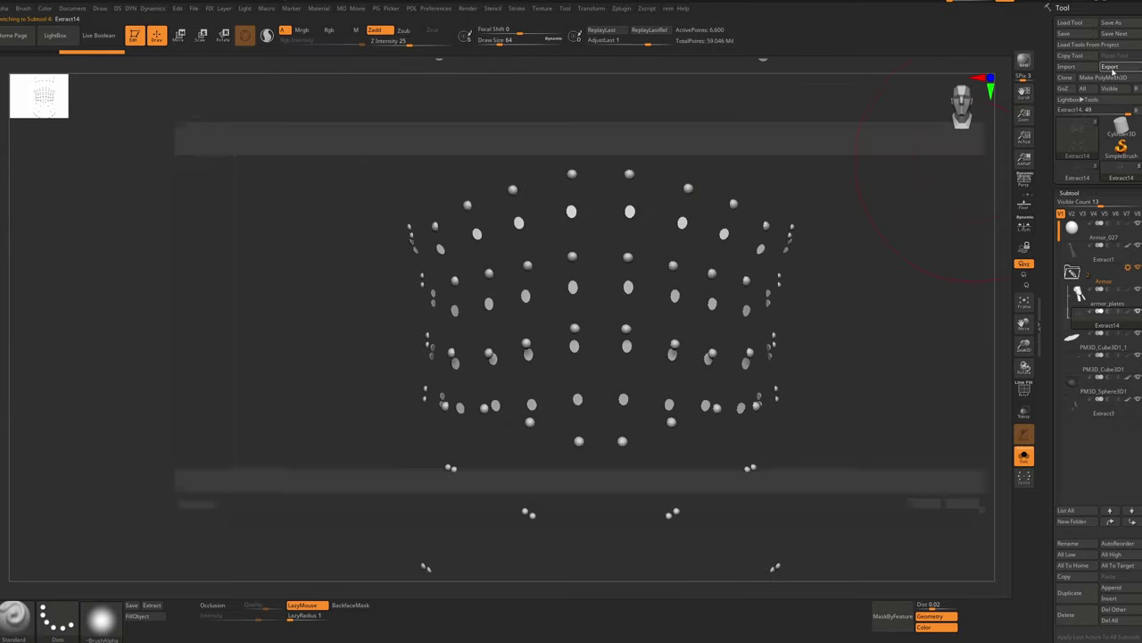
pyautogui.click(151, 325)
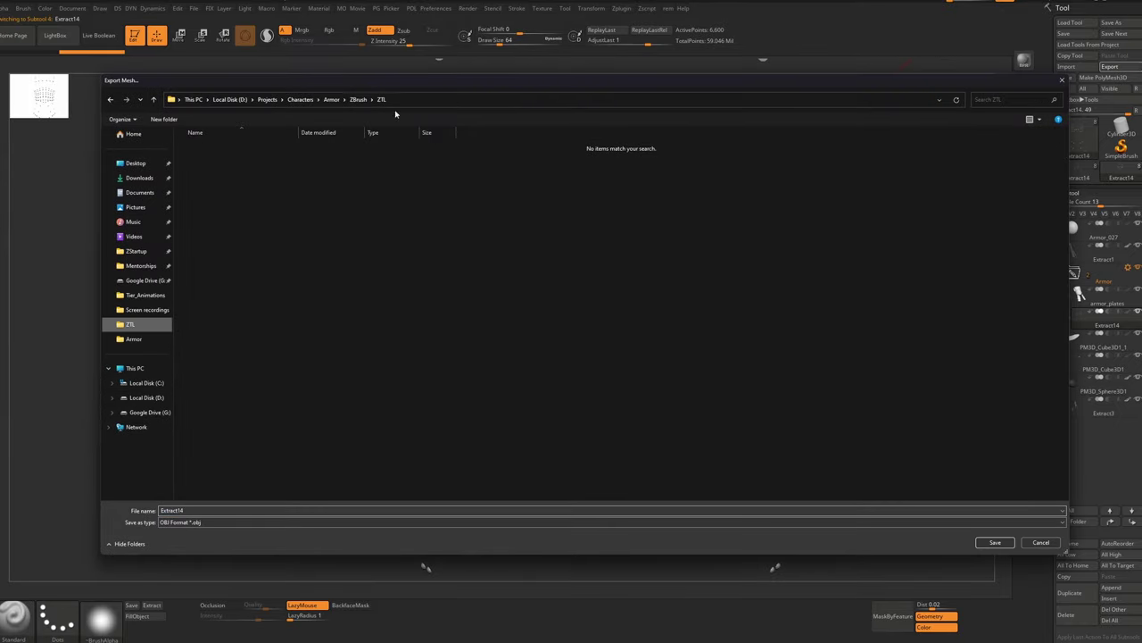
pyautogui.click(333, 103)
pyautogui.doubleClick(242, 149)
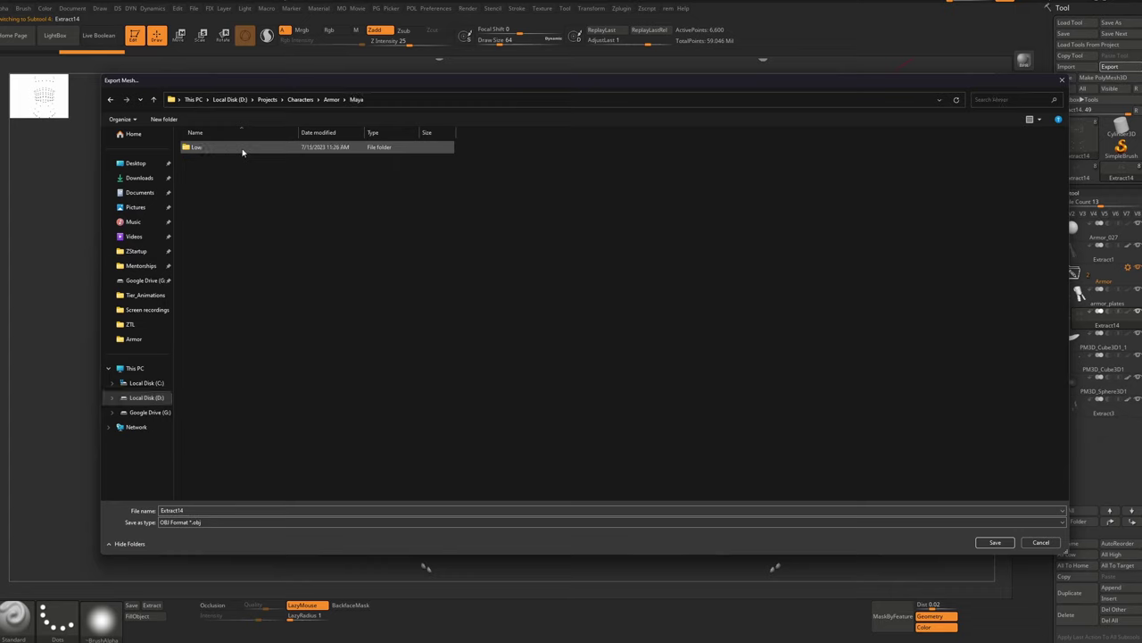
pyautogui.doubleClick(239, 148)
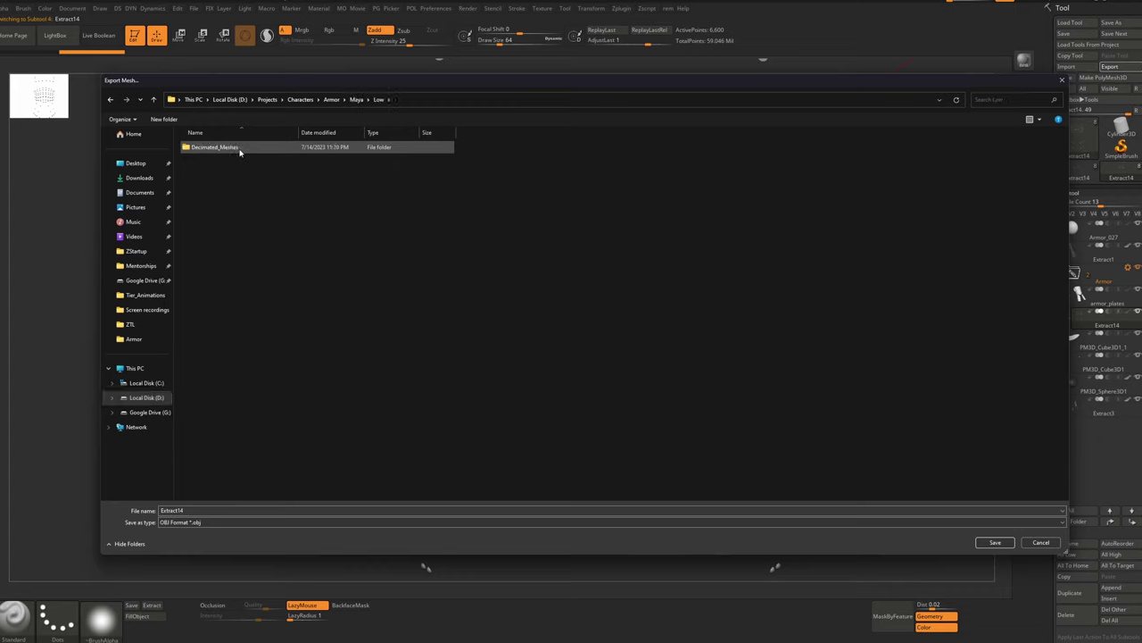
pyautogui.click(324, 510)
pyautogui.doubleClick(324, 148)
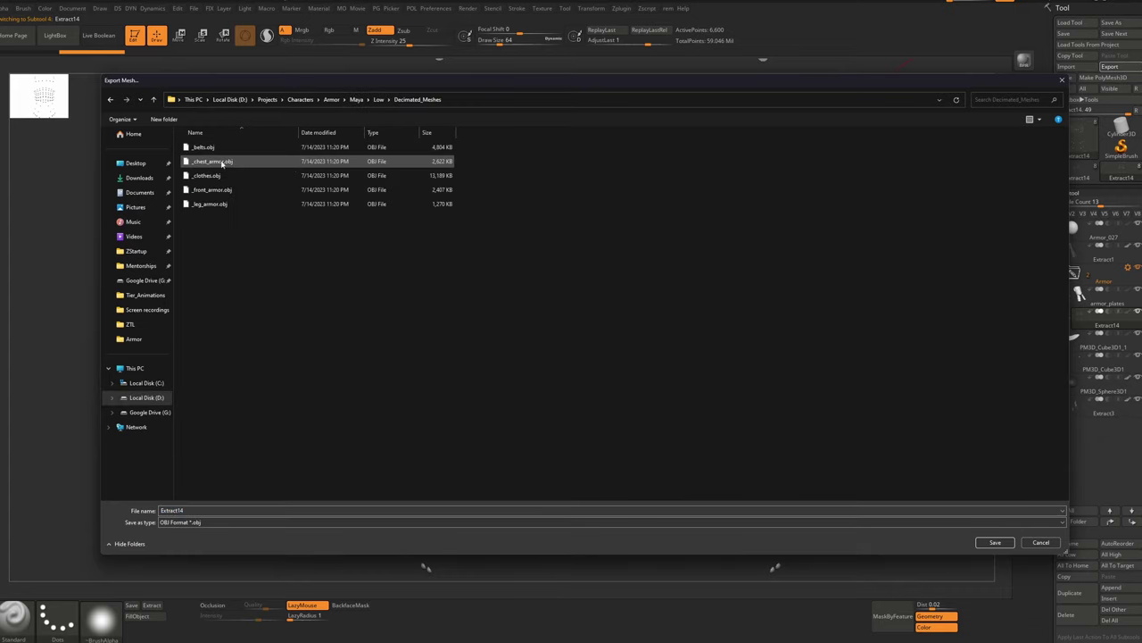
pyautogui.click(308, 508)
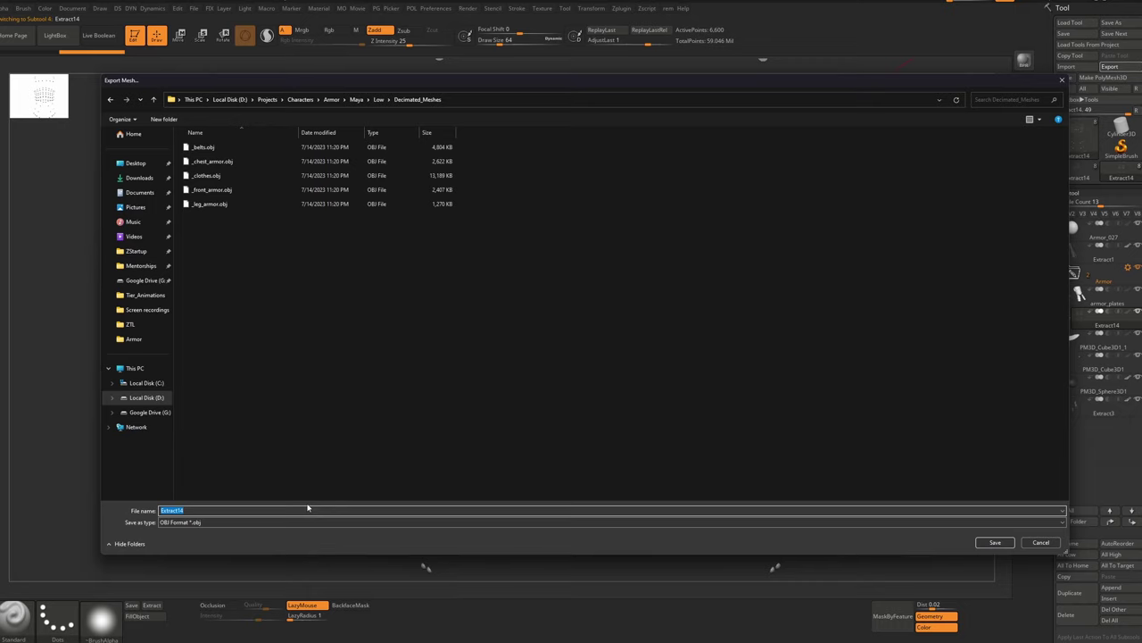
pyautogui.write('b')
pyautogui.press('Return')
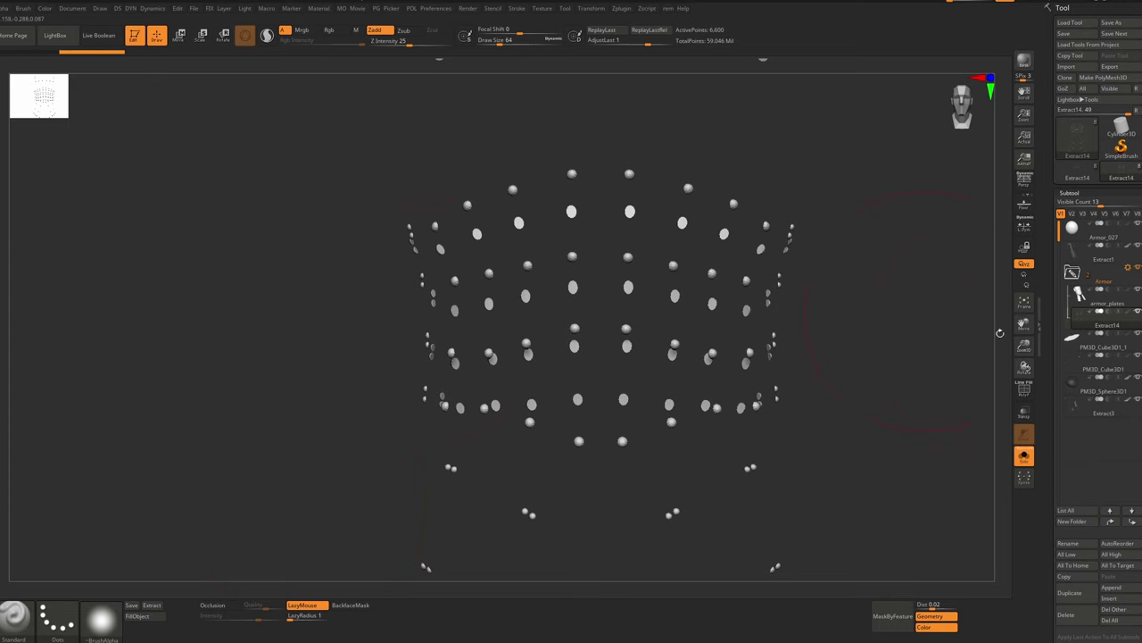
# Step: Delete all subtools of the loaded tool, return to Extract14 and turn off solo
pyautogui.click(1109, 620)
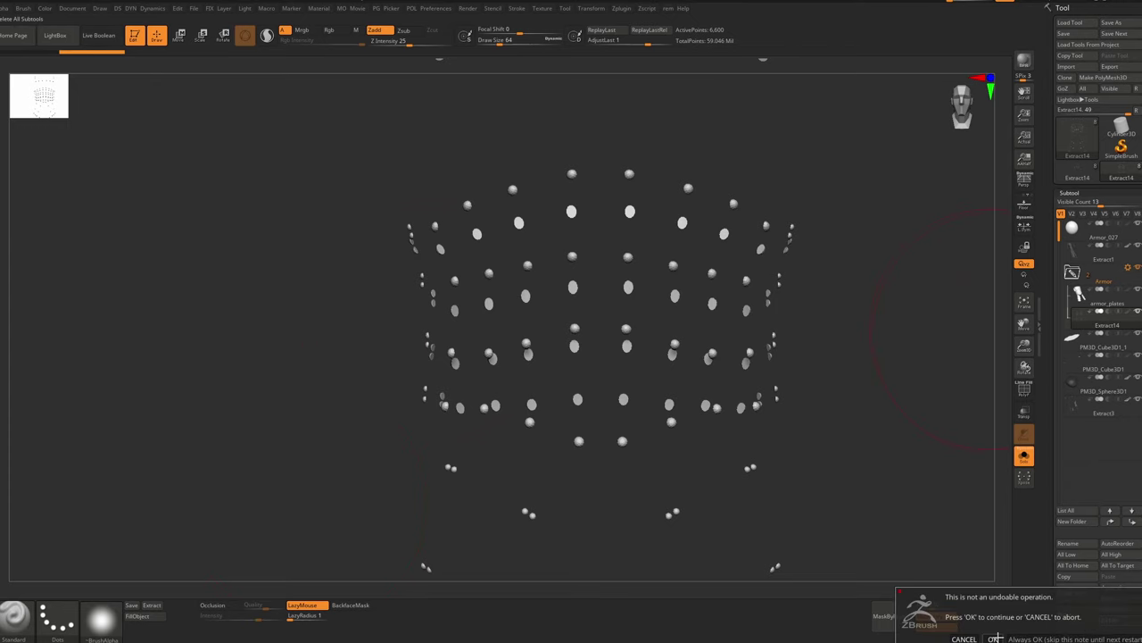
pyautogui.click(994, 636)
pyautogui.click(1078, 183)
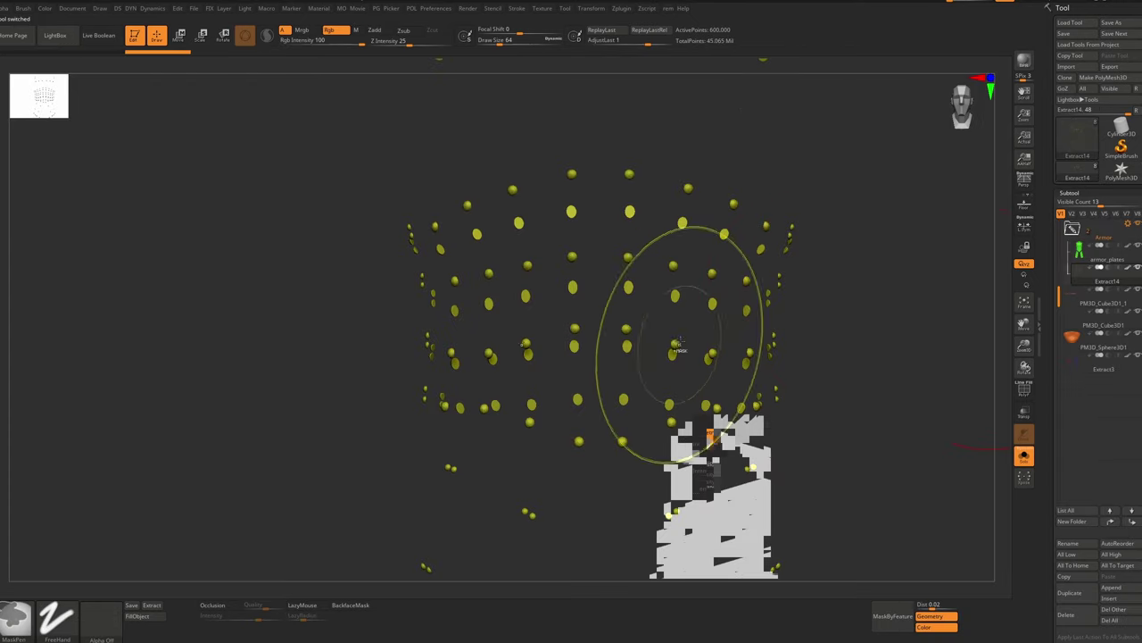
pyautogui.click(1024, 456)
# Step: Zoom out to show the whole armored figure and open the Zplugin menu
pyautogui.moveTo(1059, 298); pyautogui.dragTo(1059, 230)
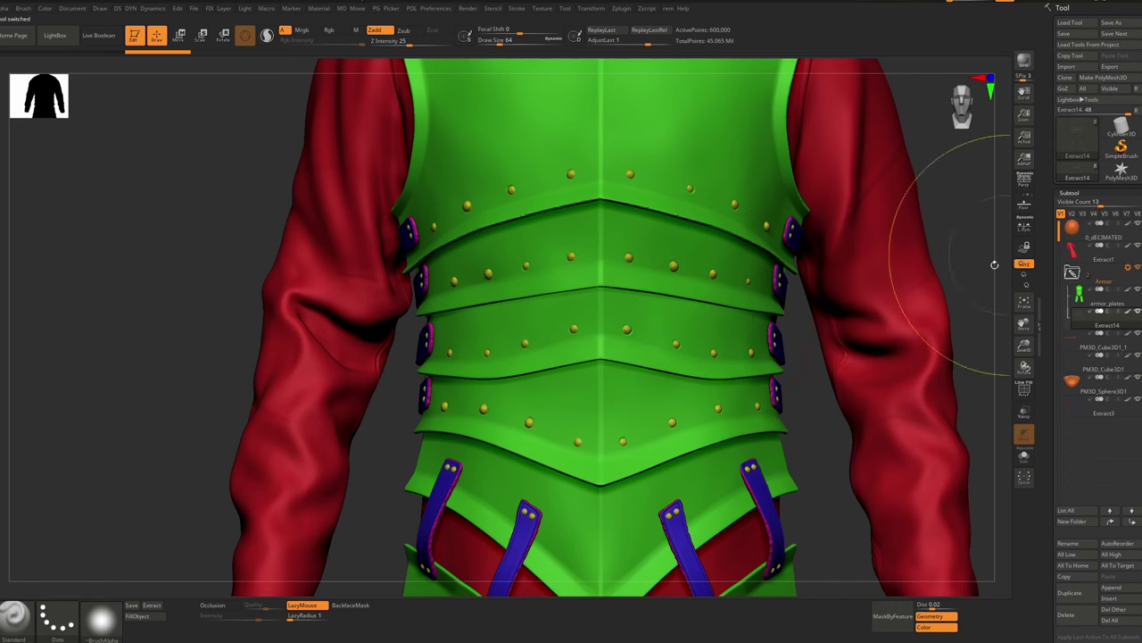
pyautogui.moveTo(876, 290); pyautogui.dragTo(883, 293, button='right')
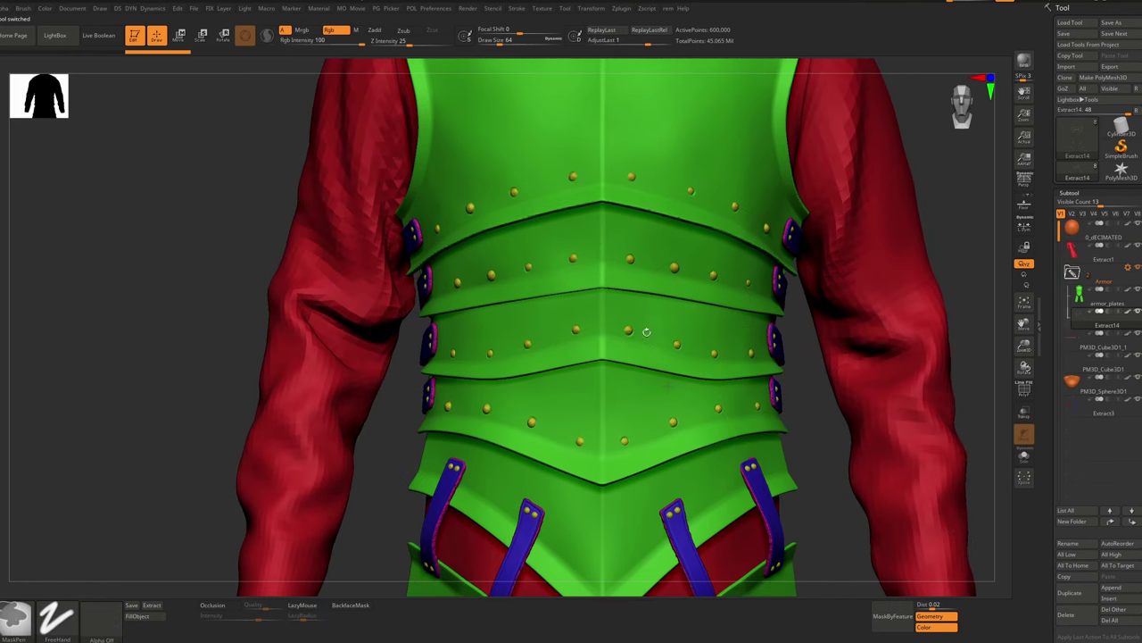
pyautogui.keyDown('alt'); pyautogui.moveTo(647, 332); pyautogui.dragTo(602, 208, button='right'); pyautogui.keyUp('alt')
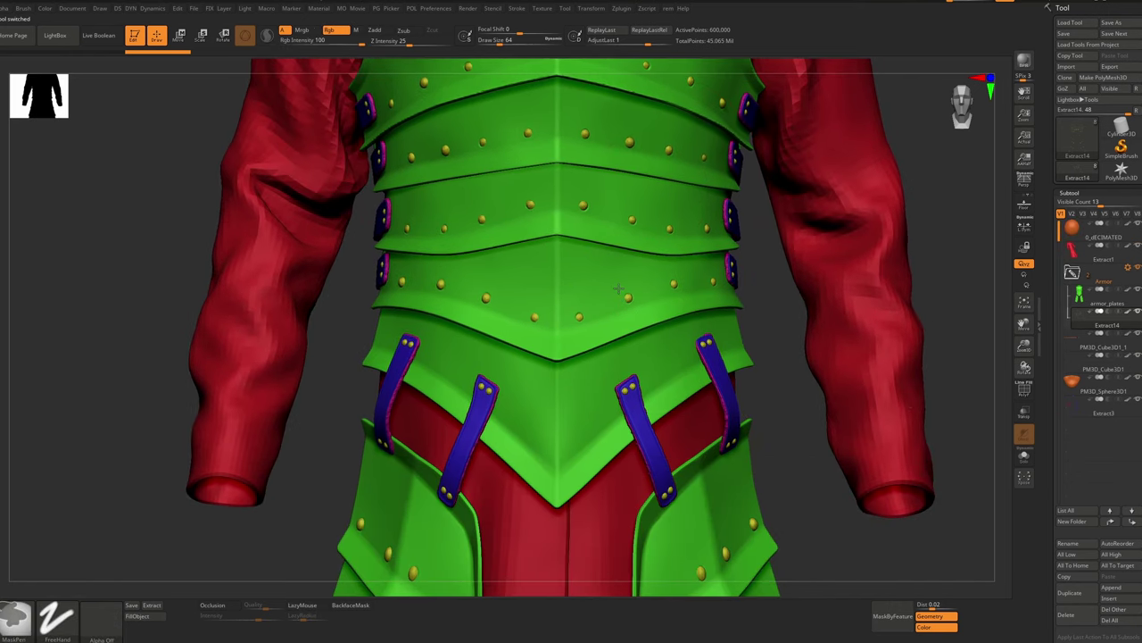
pyautogui.keyDown('ctrl'); pyautogui.moveTo(618, 288); pyautogui.dragTo(841, 159, button='right'); pyautogui.keyUp('ctrl')
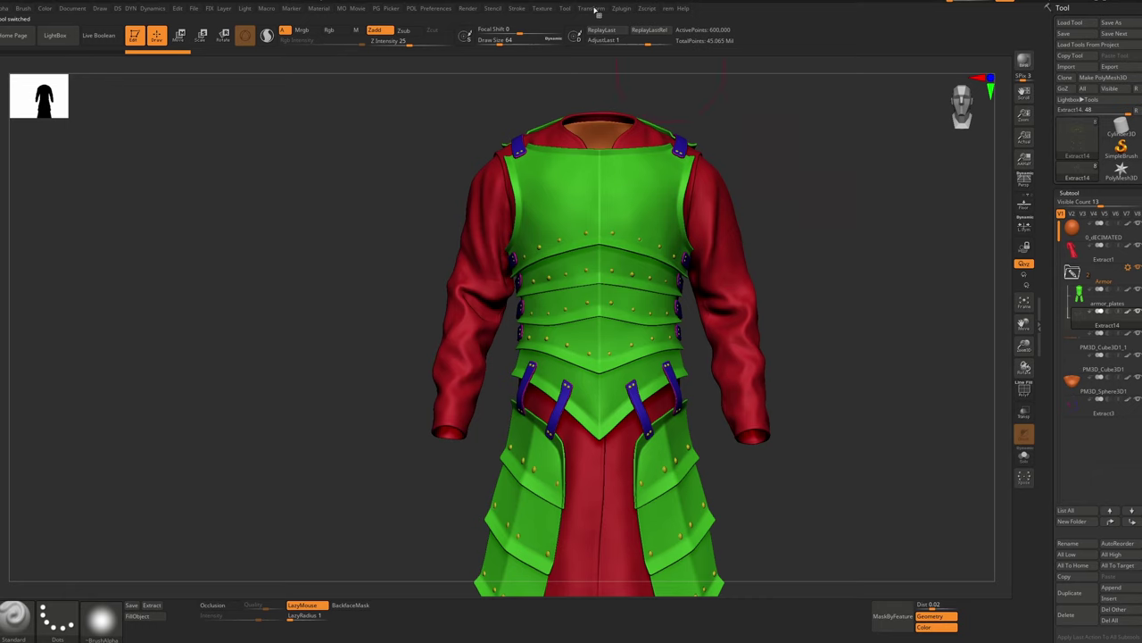
pyautogui.click(627, 11)
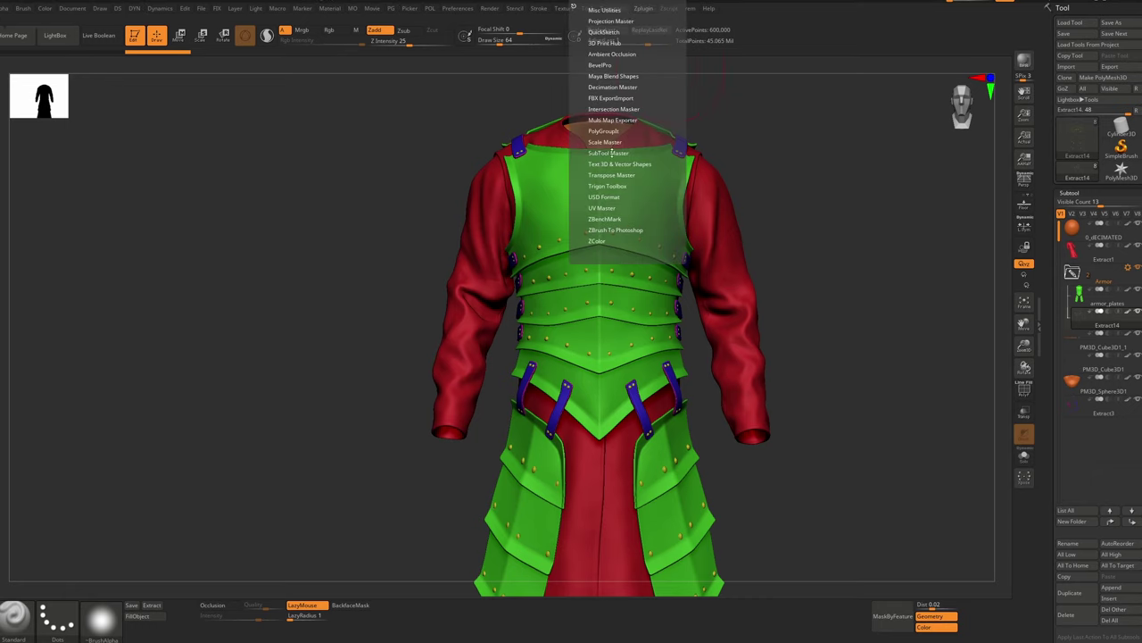
# Step: Start a SubTool Master export of visible subtools and browse to the Armor folder
pyautogui.click(611, 153)
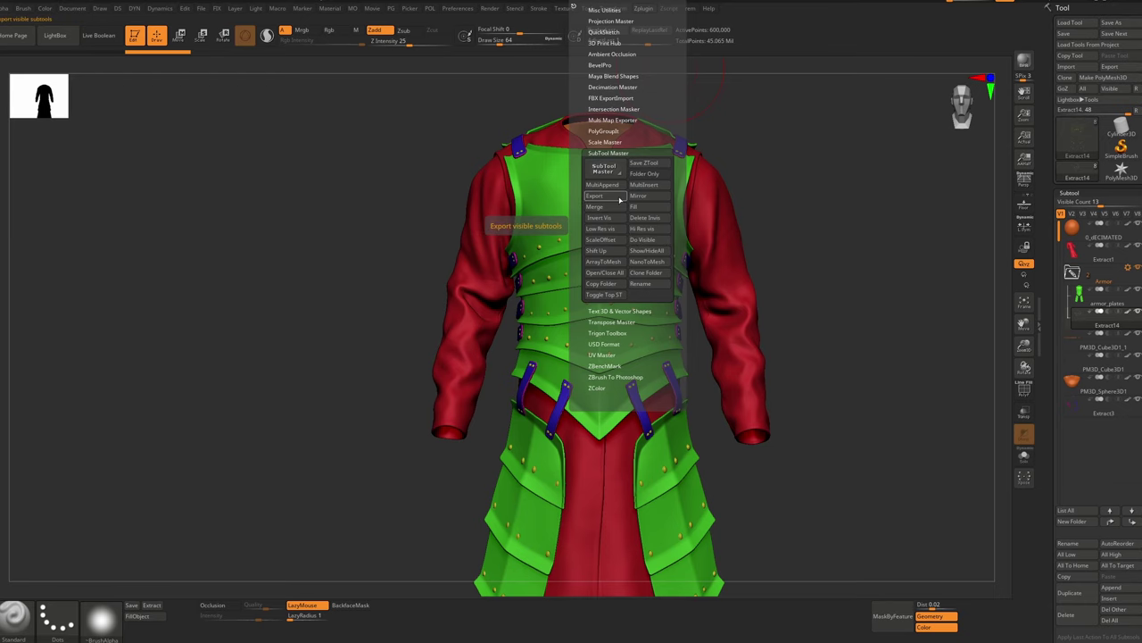
pyautogui.click(619, 200)
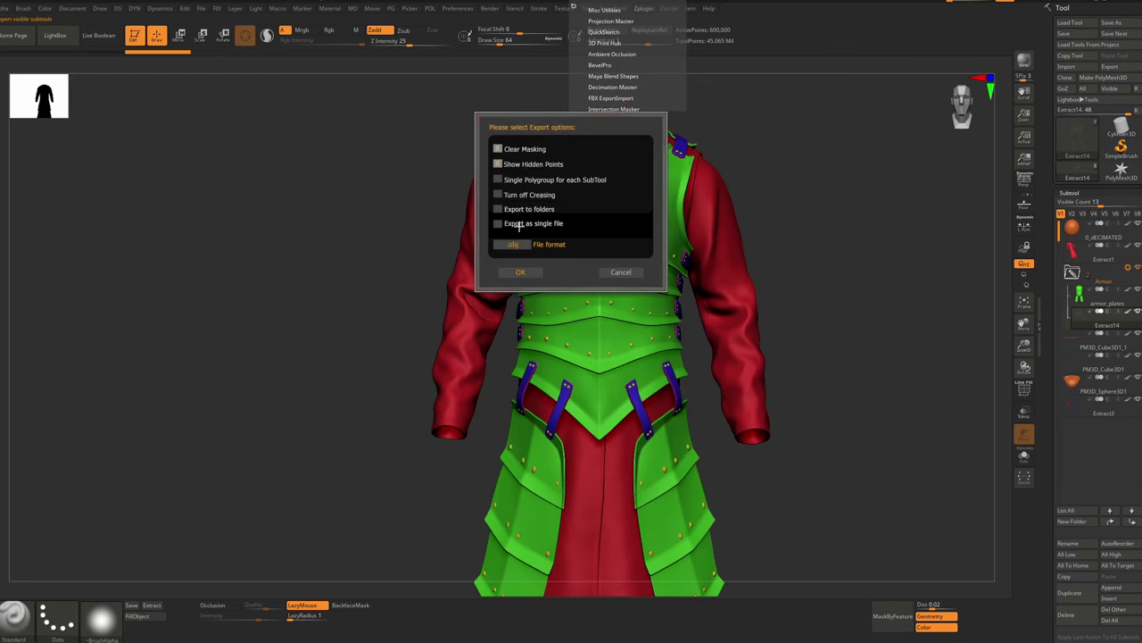
pyautogui.click(536, 272)
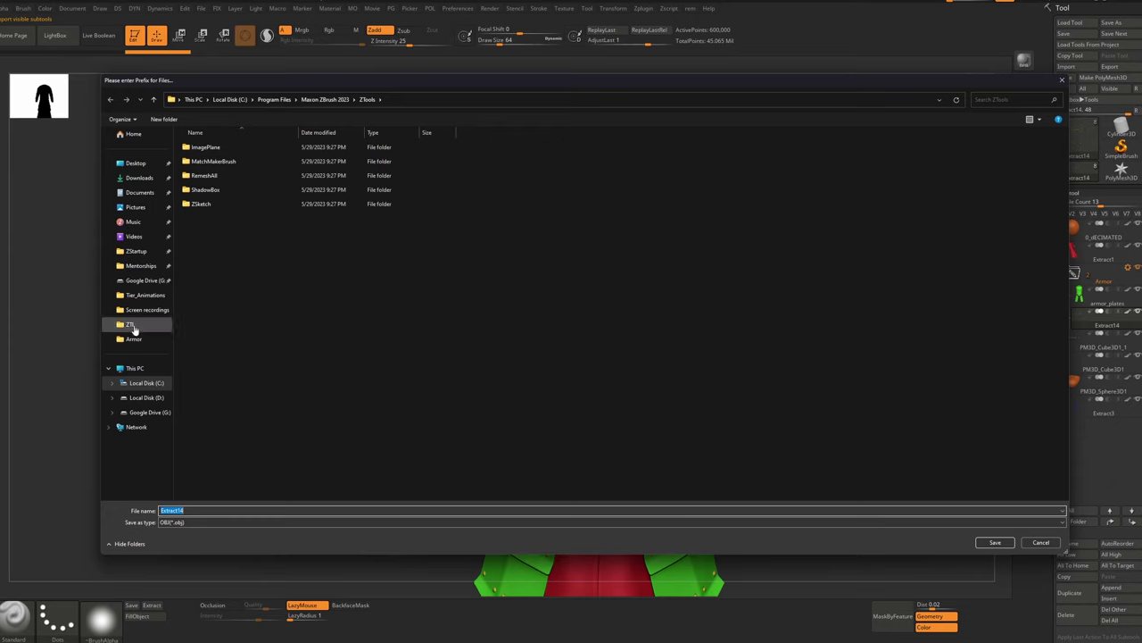
pyautogui.click(130, 324)
pyautogui.click(331, 99)
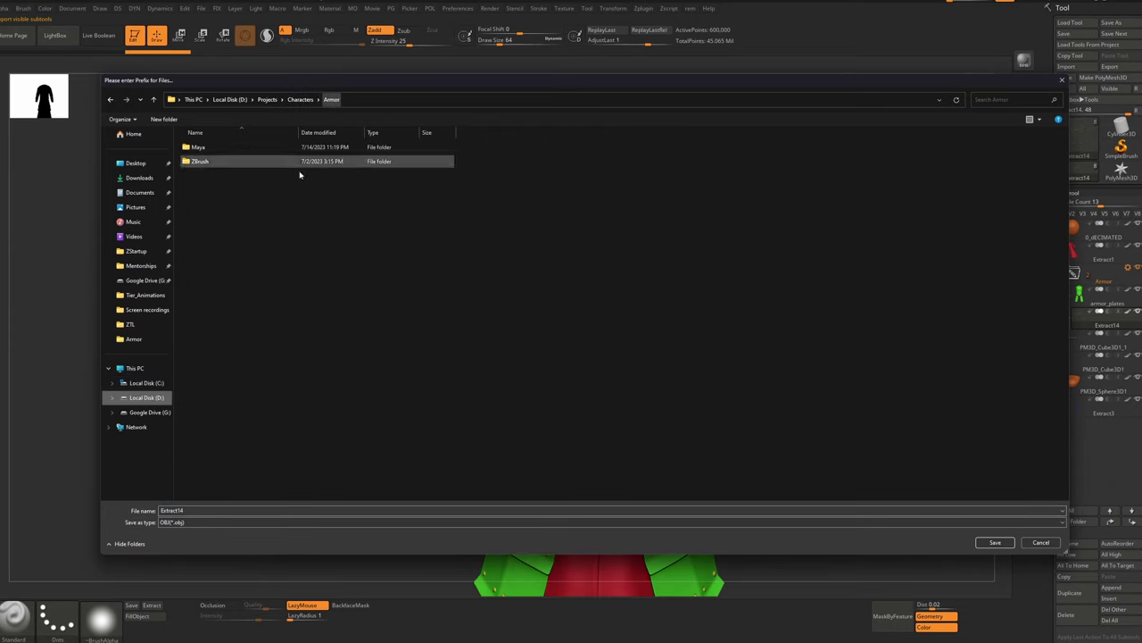
# Step: Create a new folder named 'Marmoset' in the Armor project
pyautogui.rightClick(274, 228)
pyautogui.click(379, 349)
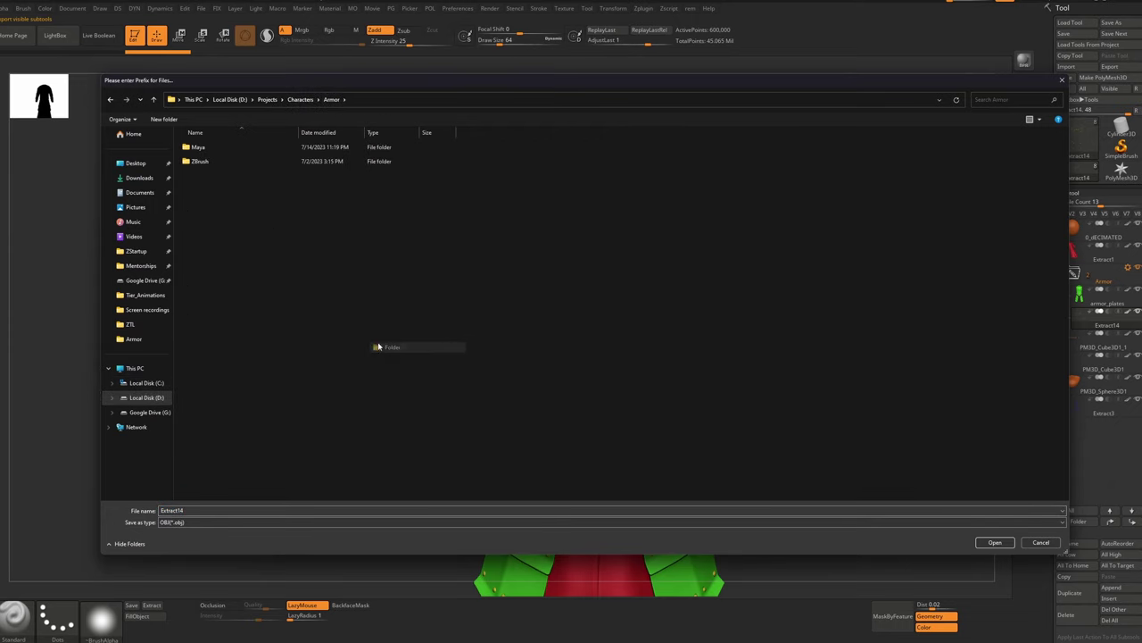
pyautogui.write('mARMOSET')
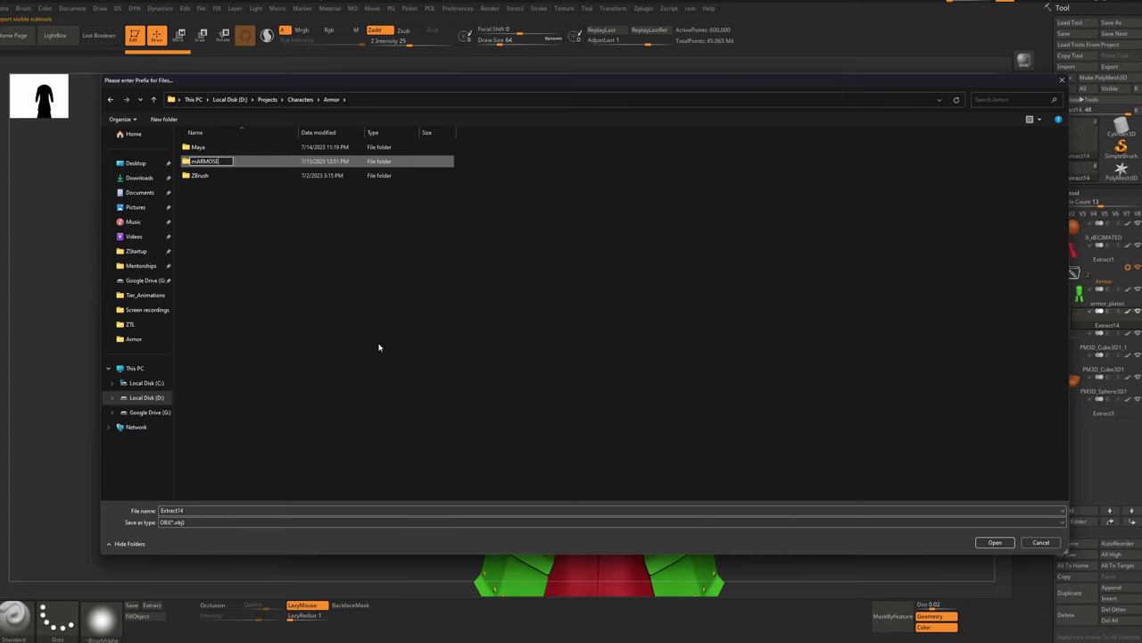
pyautogui.press('Return')
pyautogui.press('F2')
pyautogui.write('Marmoset')
pyautogui.press('Return')
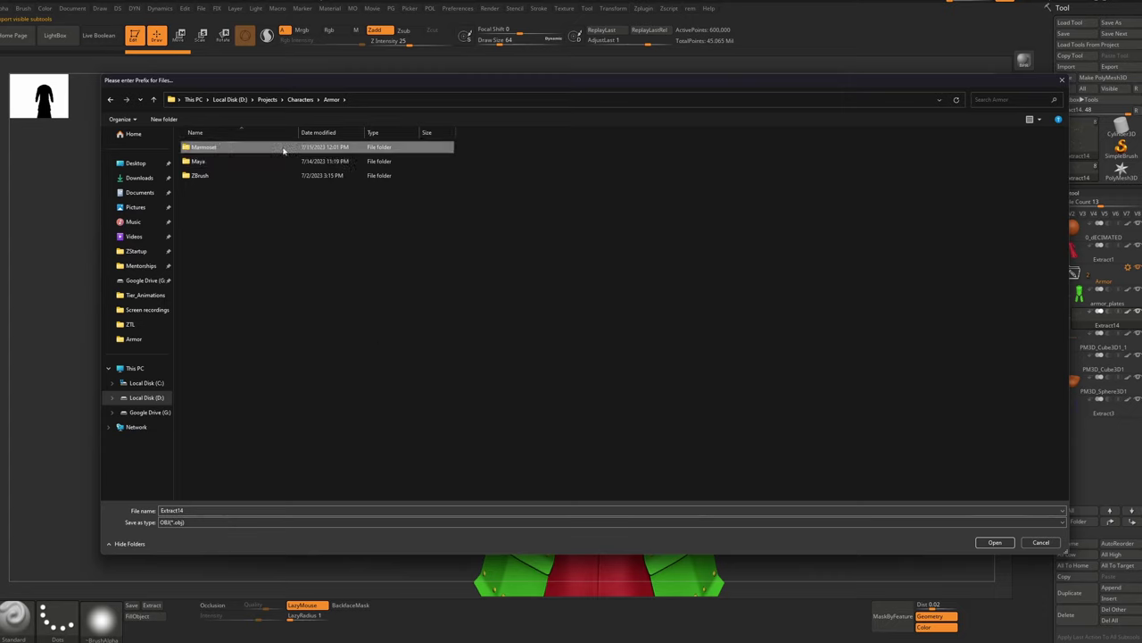
# Step: Inside Marmoset, create the Bake and Render folders
pyautogui.doubleClick(283, 150)
pyautogui.rightClick(287, 186)
pyautogui.moveTo(364, 308)
pyautogui.click(423, 311)
pyautogui.write('Baker')
pyautogui.press('Return')
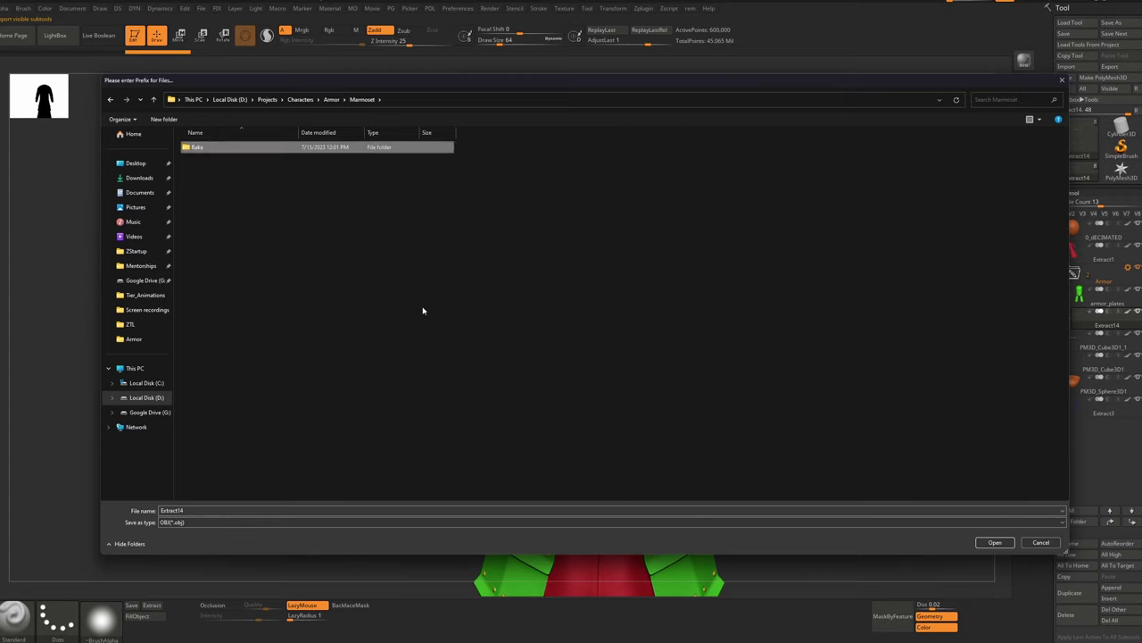
pyautogui.rightClick(370, 261)
pyautogui.moveTo(433, 377)
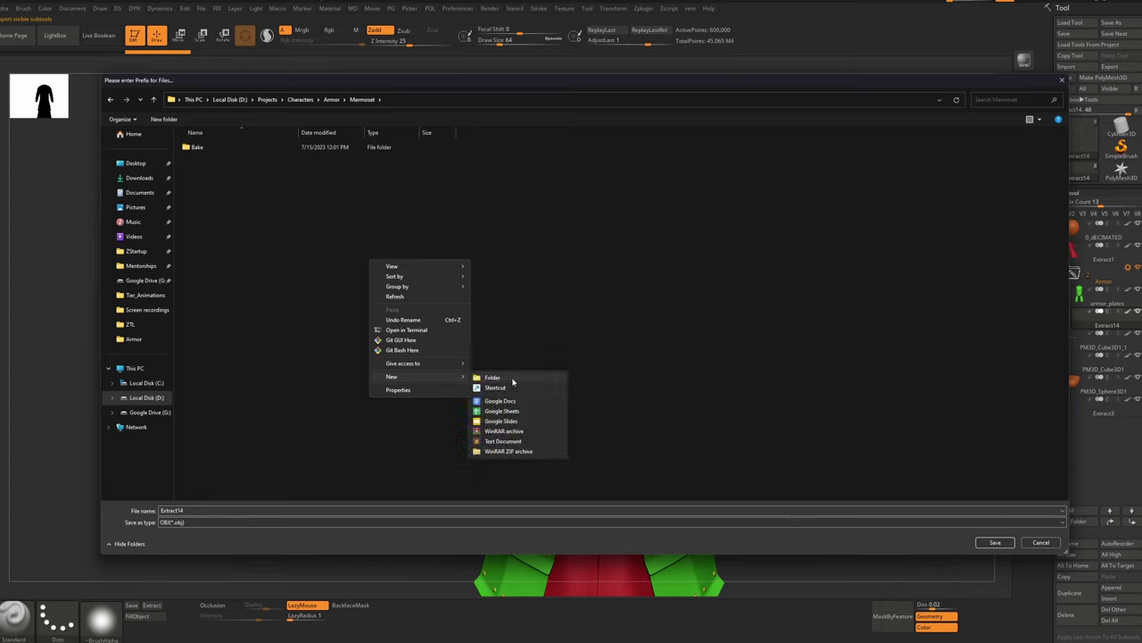
pyautogui.click(512, 382)
pyautogui.write('Render')
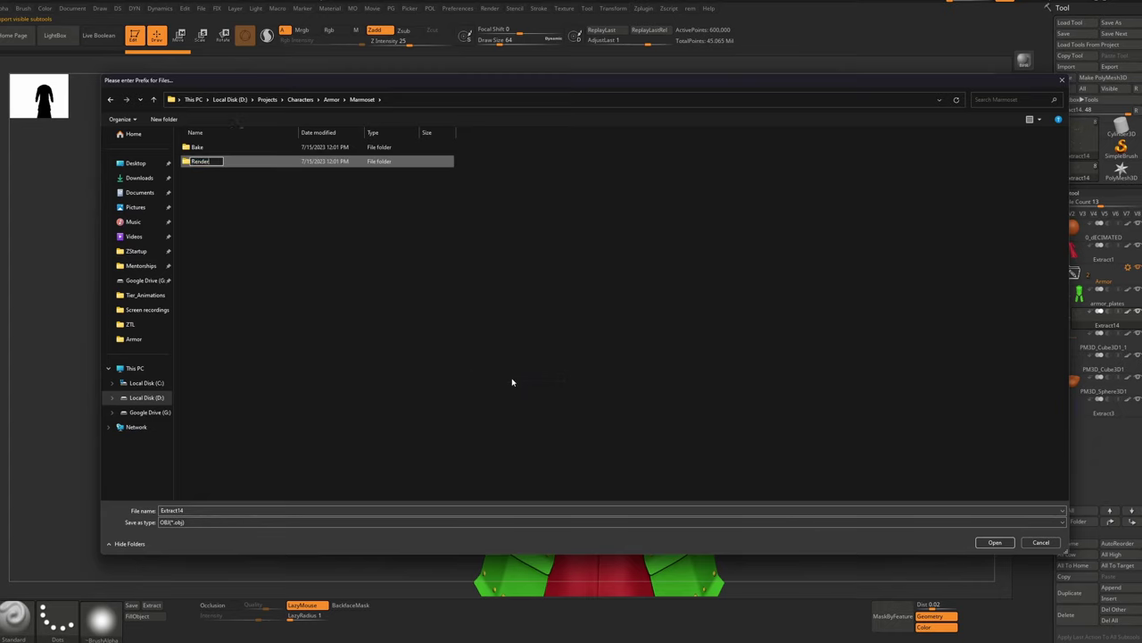
pyautogui.press('Return')
# Step: Create a Meshes folder inside Bake and a Low folder inside Meshes
pyautogui.doubleClick(350, 147)
pyautogui.rightClick(357, 200)
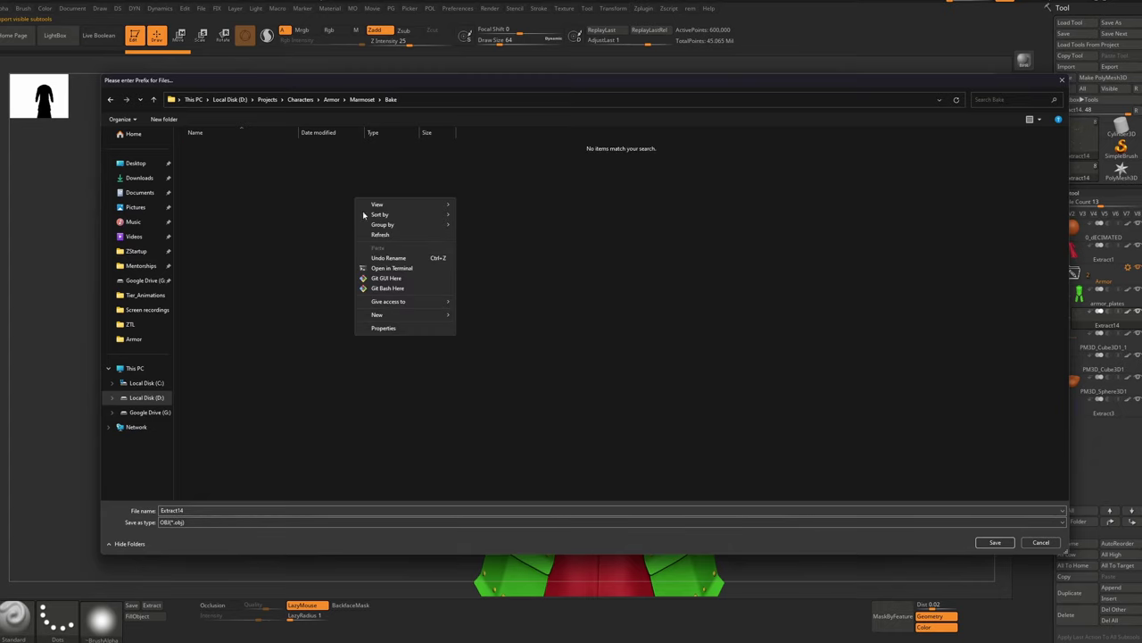
pyautogui.moveTo(410, 314)
pyautogui.click(473, 316)
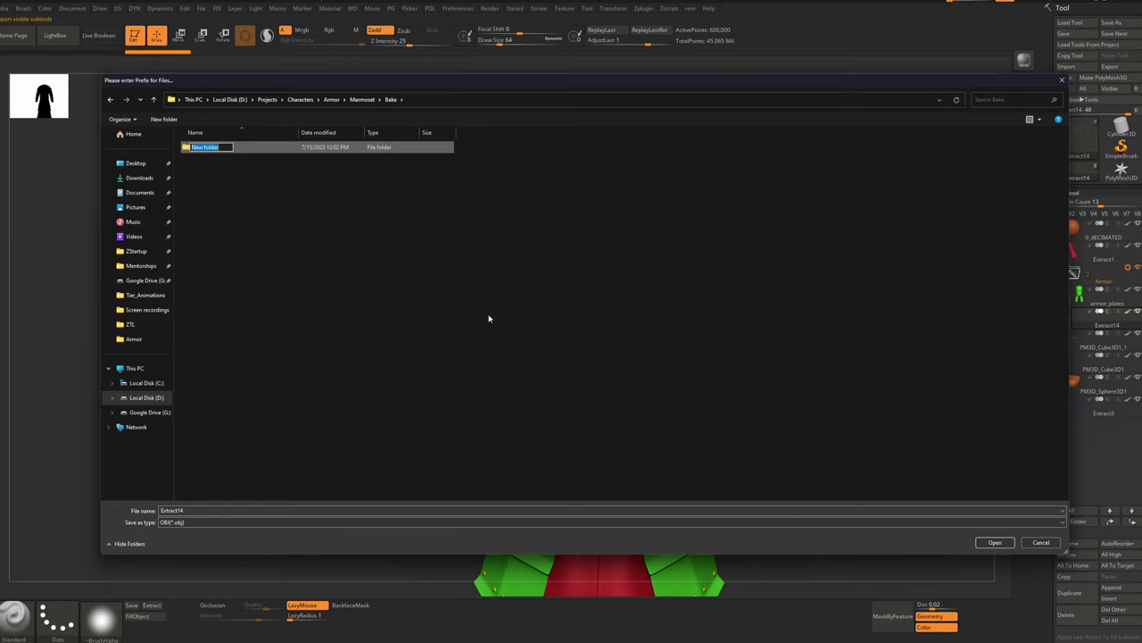
pyautogui.write('Meshes')
pyautogui.press('Return')
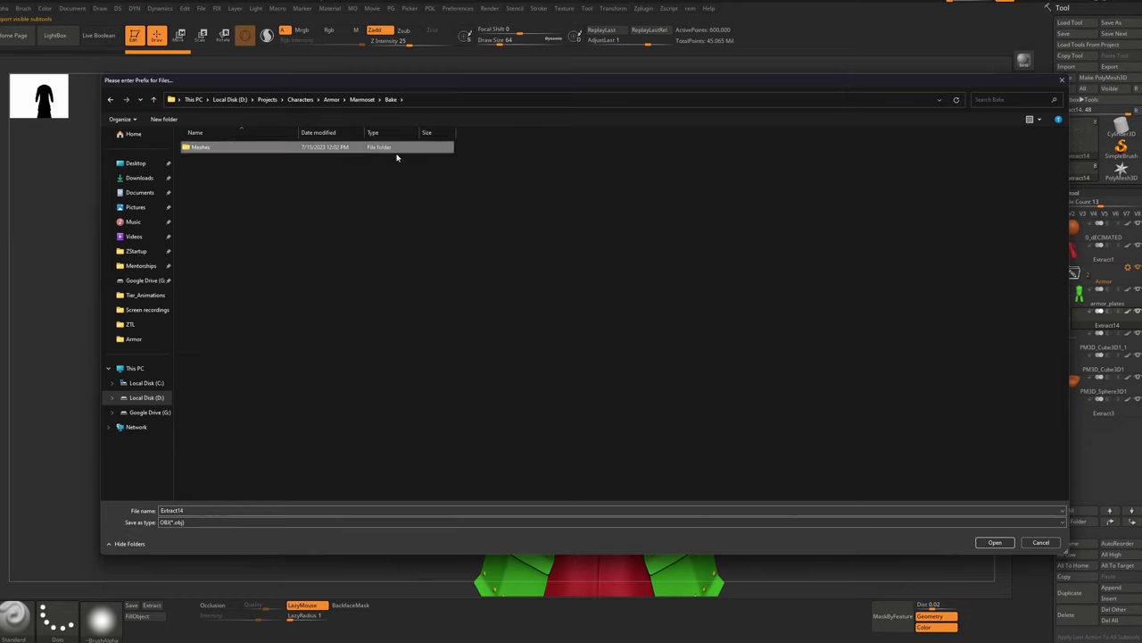
pyautogui.doubleClick(398, 154)
pyautogui.rightClick(409, 163)
pyautogui.moveTo(486, 282)
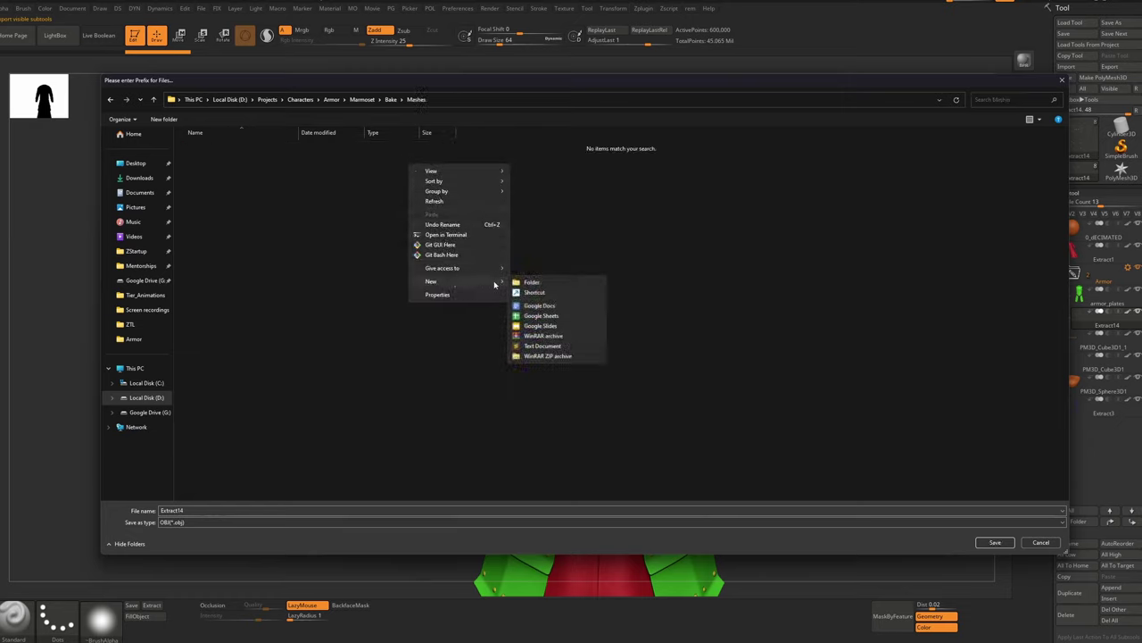
pyautogui.click(529, 283)
pyautogui.write('Low')
pyautogui.press('Return')
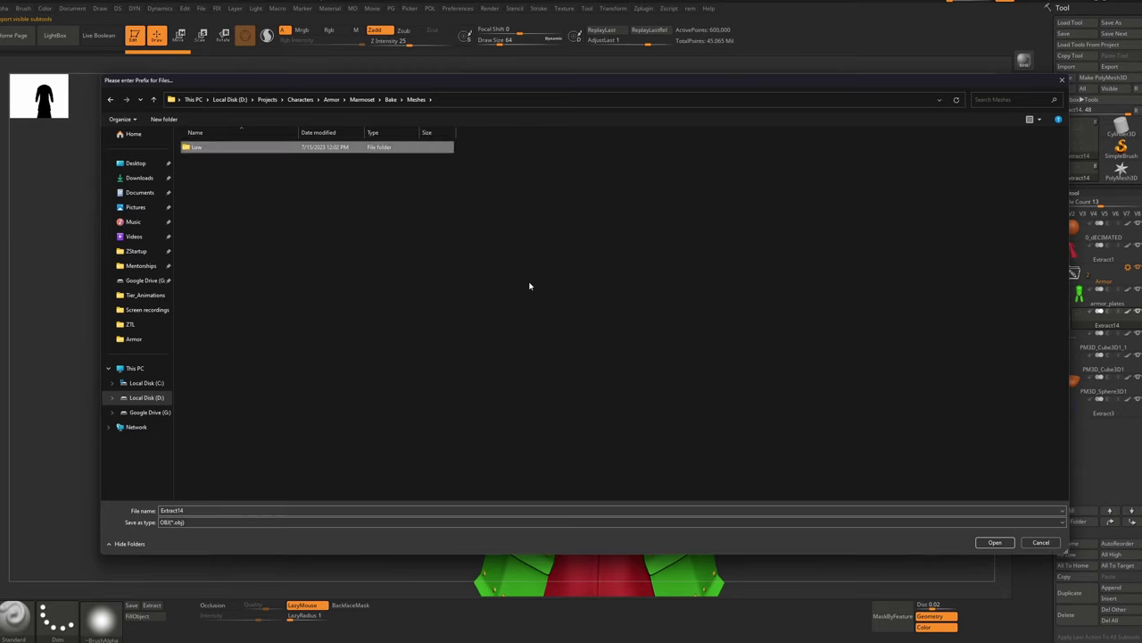
# Step: Add a High folder in Meshes and save the subtools there without the Extract14 prefix
pyautogui.click(435, 256)
pyautogui.rightClick(434, 256)
pyautogui.moveTo(479, 370)
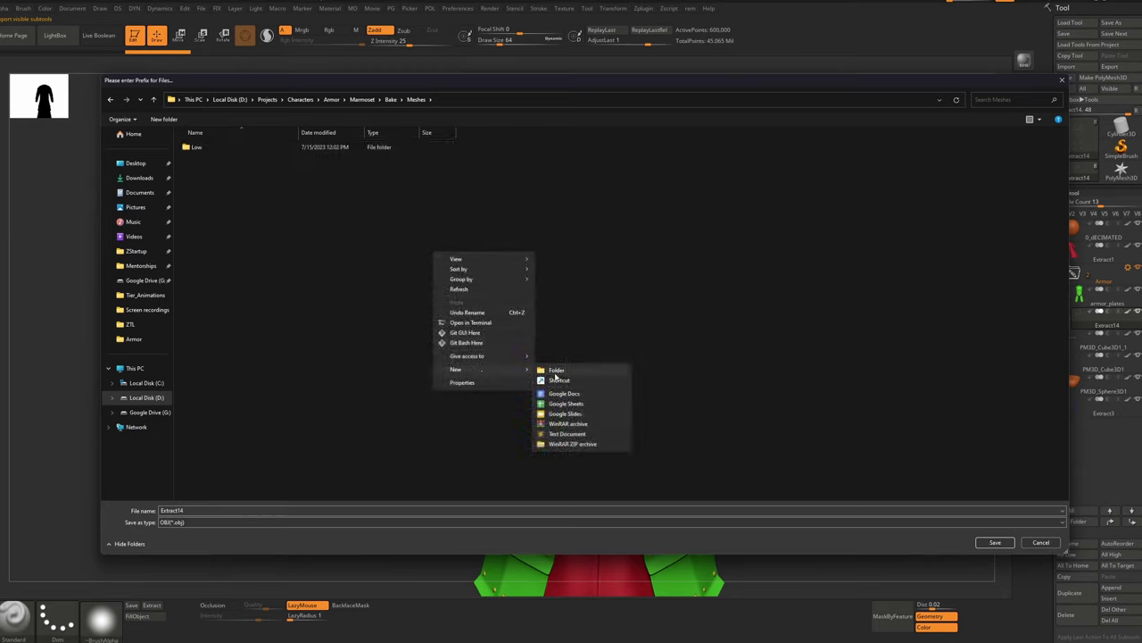
pyautogui.click(541, 367)
pyautogui.write('High')
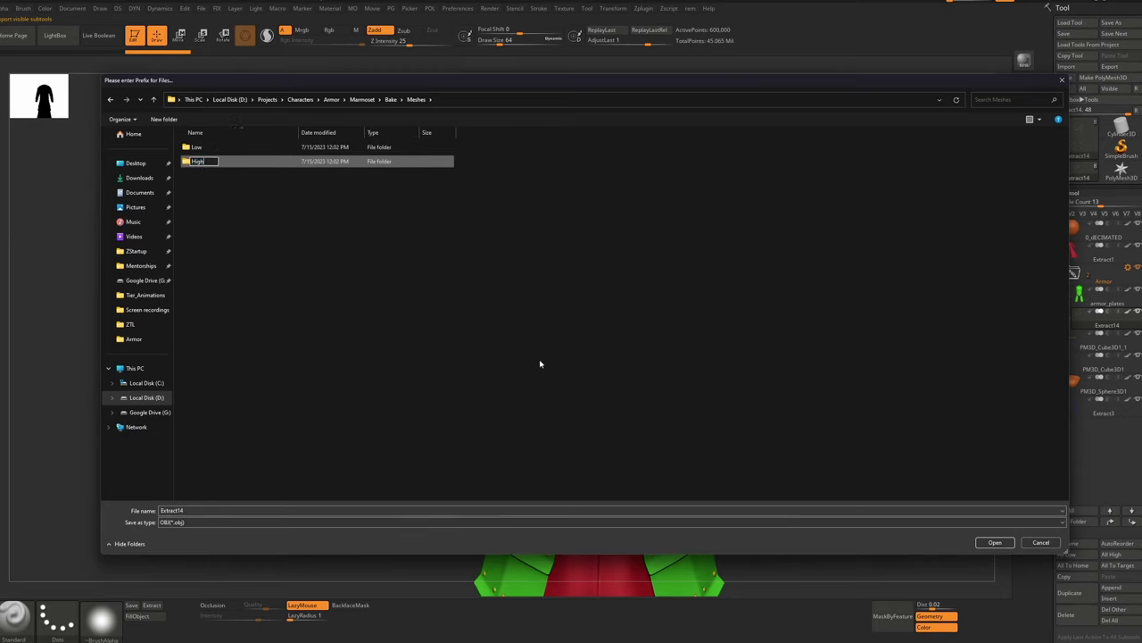
pyautogui.press('Return')
pyautogui.doubleClick(346, 148)
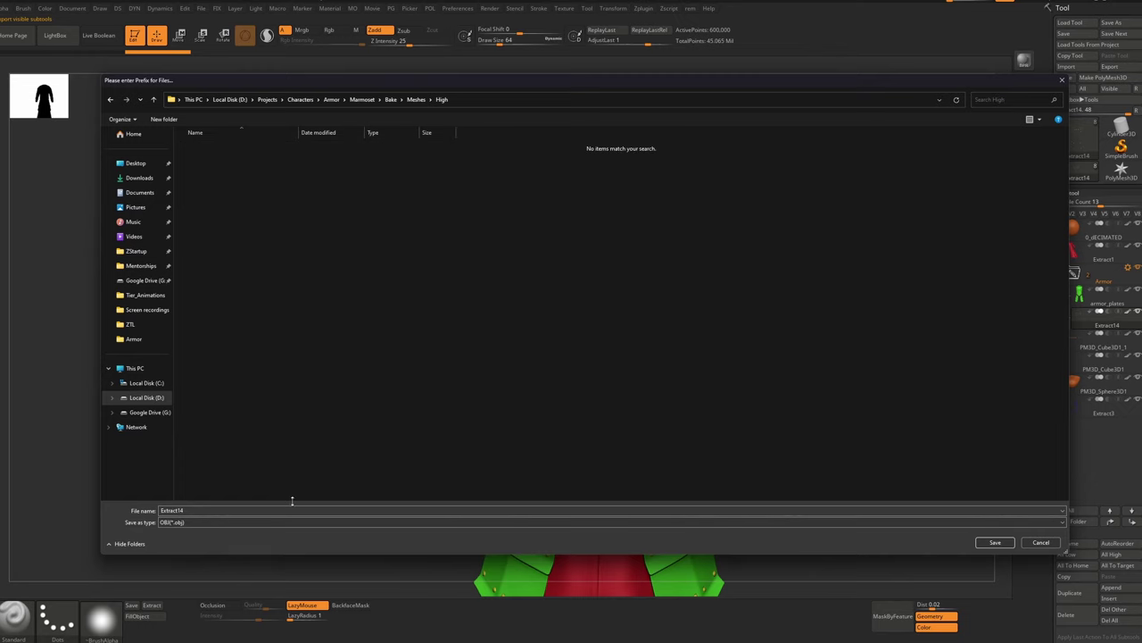
pyautogui.click(293, 510)
pyautogui.press('BackSpace')
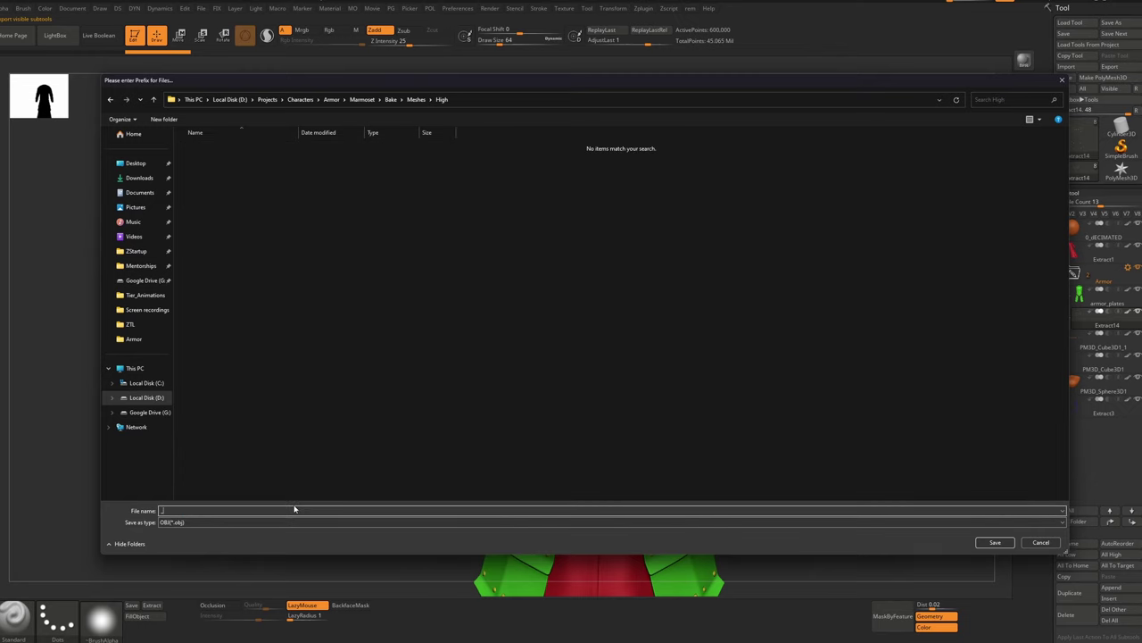
pyautogui.click(992, 544)
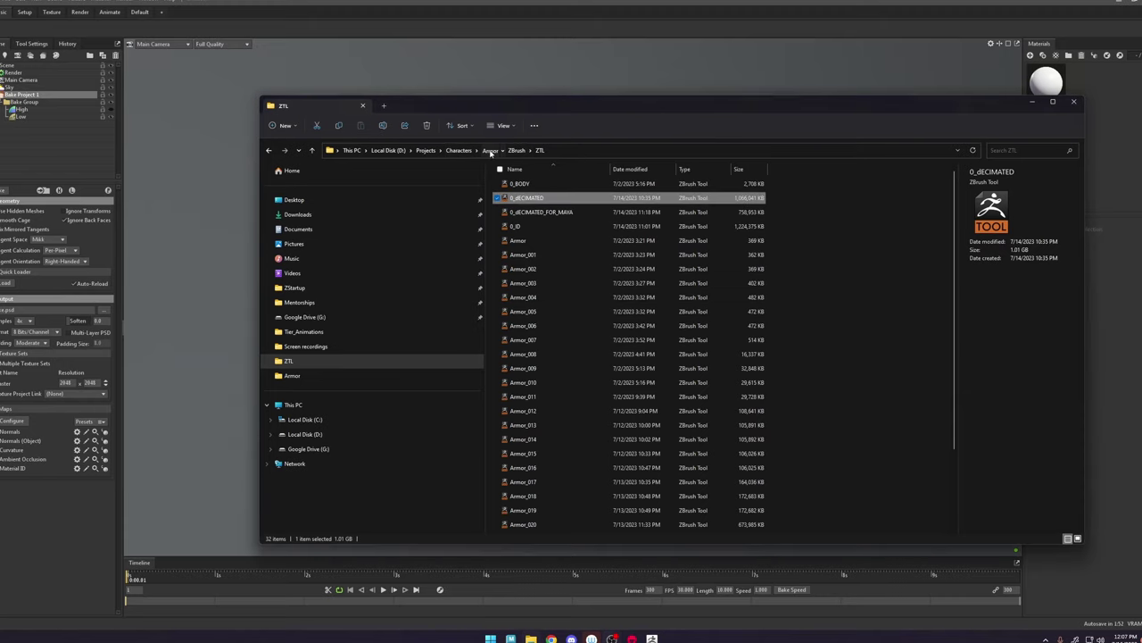
# Step: Browse to the Armor > Marmoset > Bake > Meshes > High folder
pyautogui.click(490, 150)
pyautogui.doubleClick(523, 185)
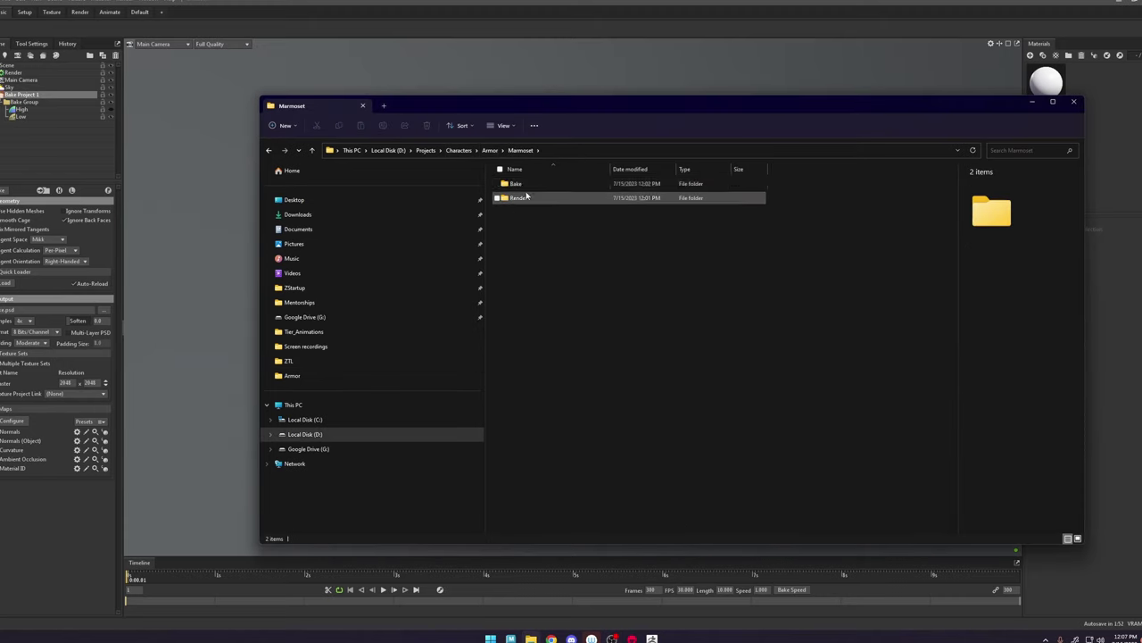
pyautogui.doubleClick(528, 185)
pyautogui.doubleClick(530, 184)
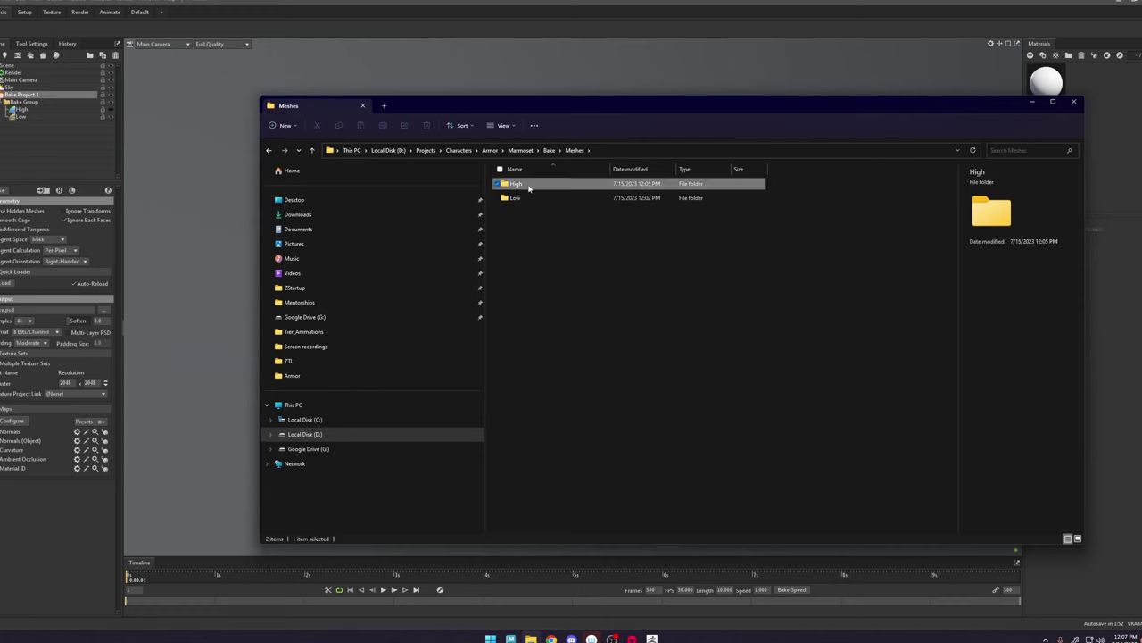
pyautogui.doubleClick(529, 186)
# Step: Delete _0_dECIMATED.obj and select the seven remaining armor OBJ files
pyautogui.moveTo(590, 306); pyautogui.dragTo(557, 200)
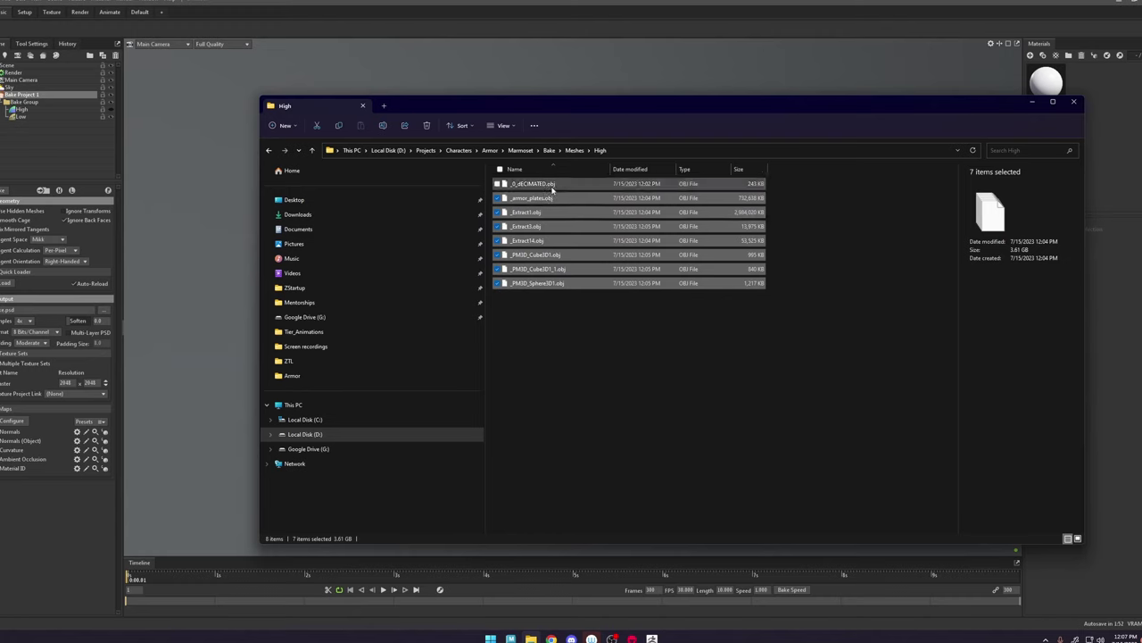
pyautogui.click(540, 185)
pyautogui.press('Delete')
pyautogui.moveTo(606, 321); pyautogui.dragTo(219, 203)
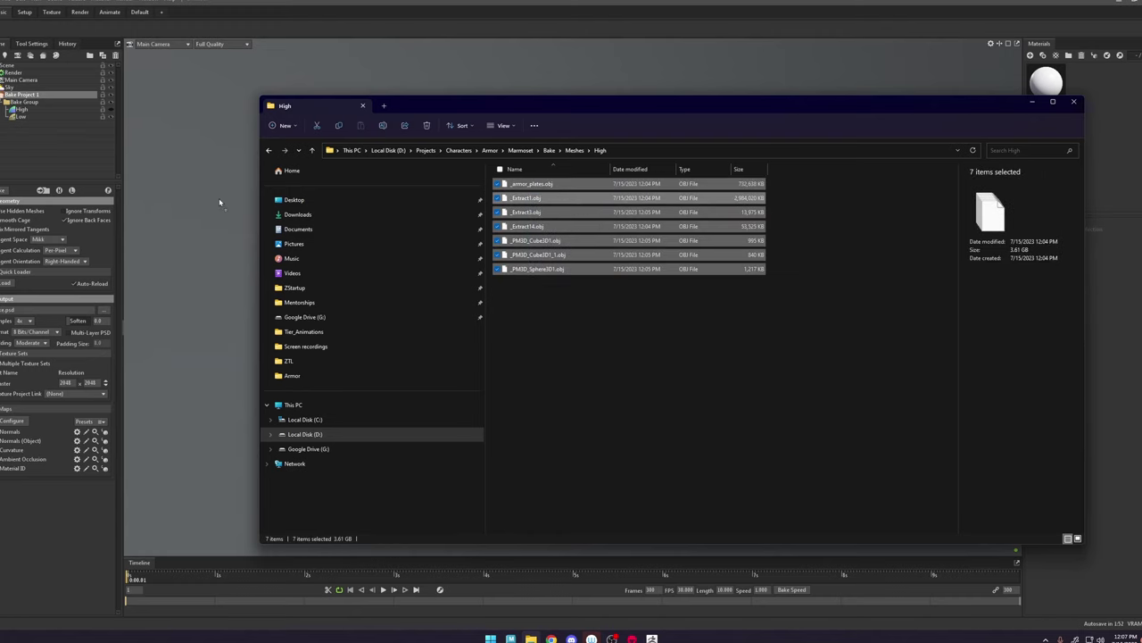
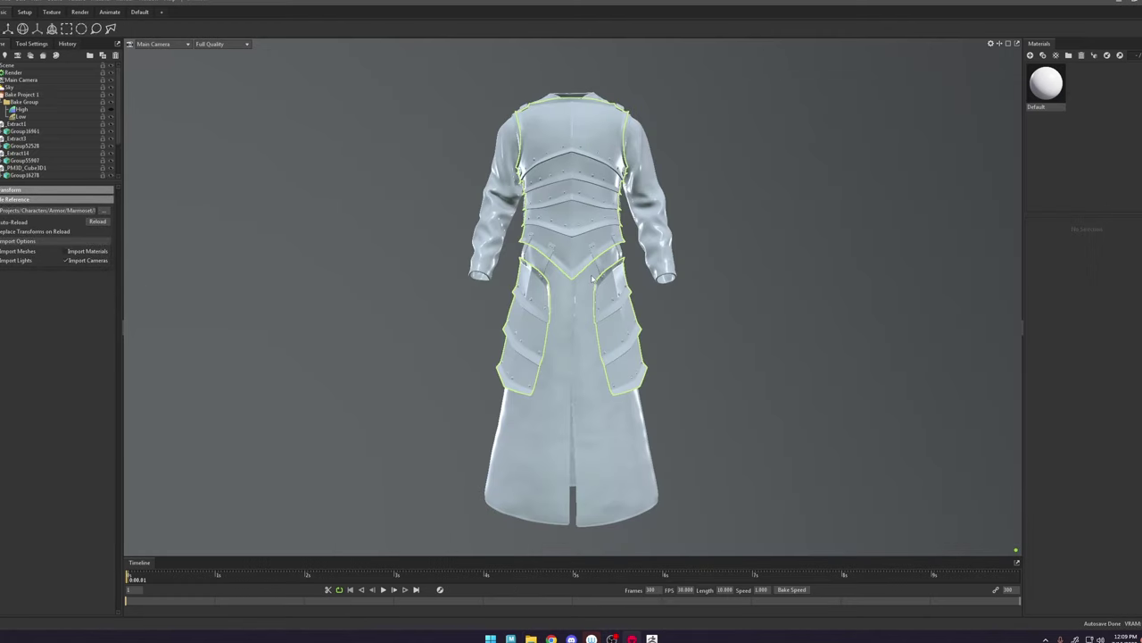
# Step: Deselect the armor pieces and collapse the Extract and PM3D branches in the outliner
pyautogui.click(142, 96)
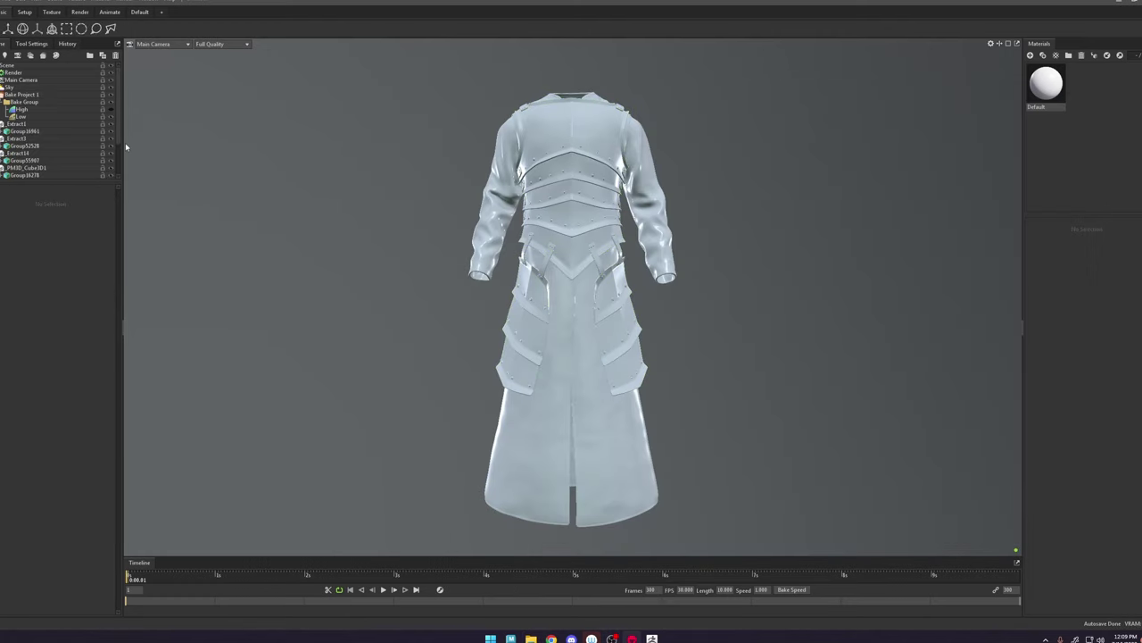
pyautogui.click(80, 131)
pyautogui.moveTo(75, 183); pyautogui.dragTo(76, 280)
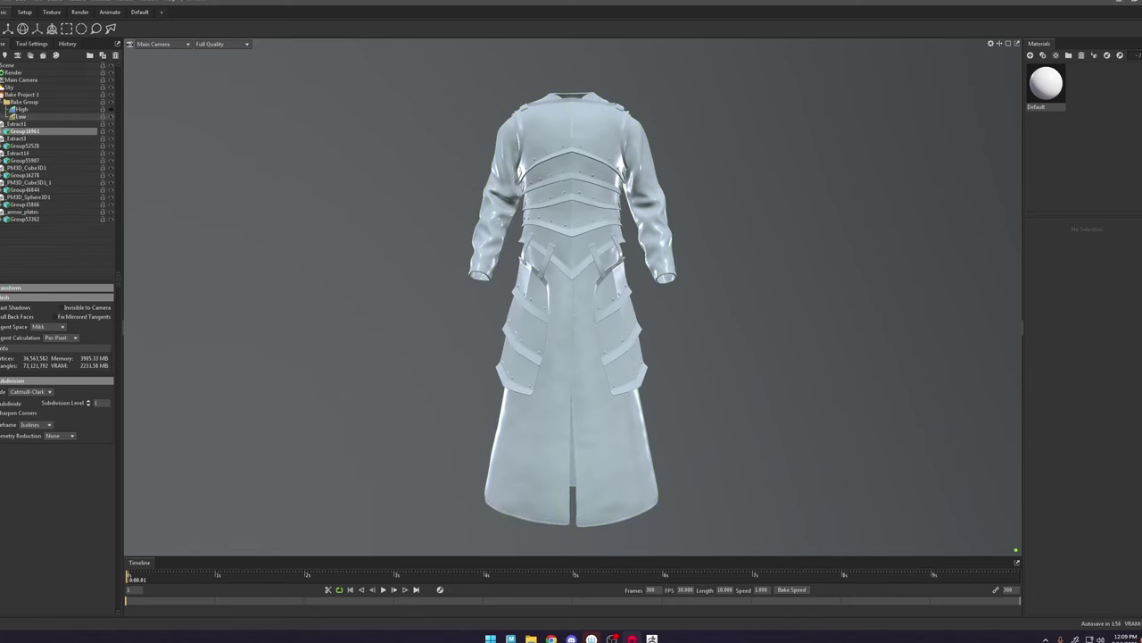
pyautogui.click(0, 124)
pyautogui.click(0, 132)
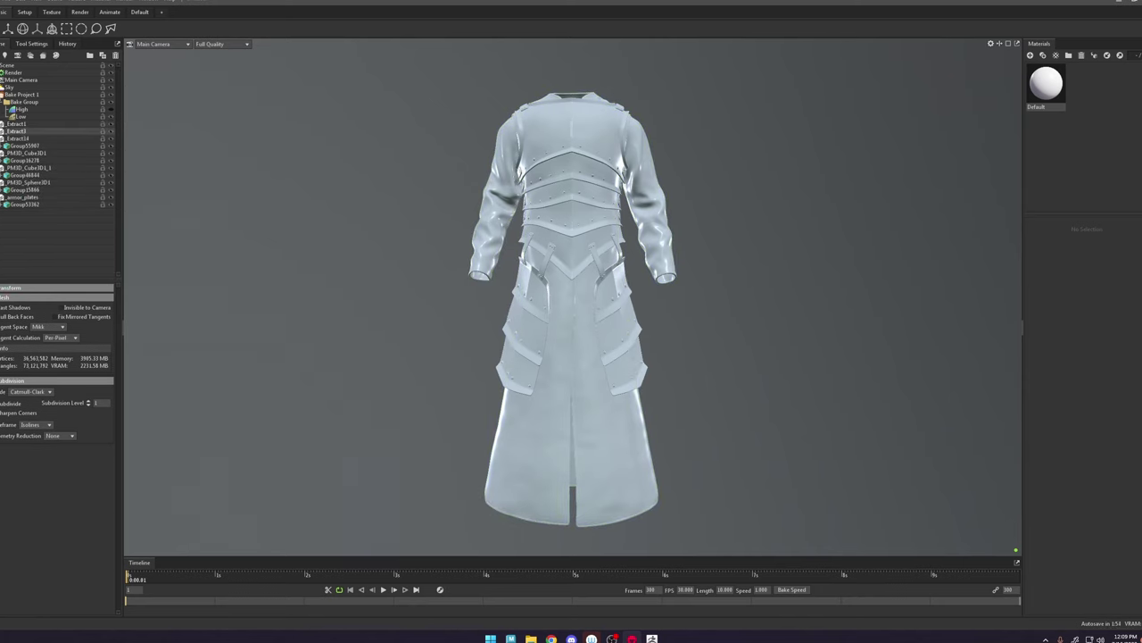
pyautogui.click(0, 139)
pyautogui.click(0, 145)
pyautogui.click(0, 153)
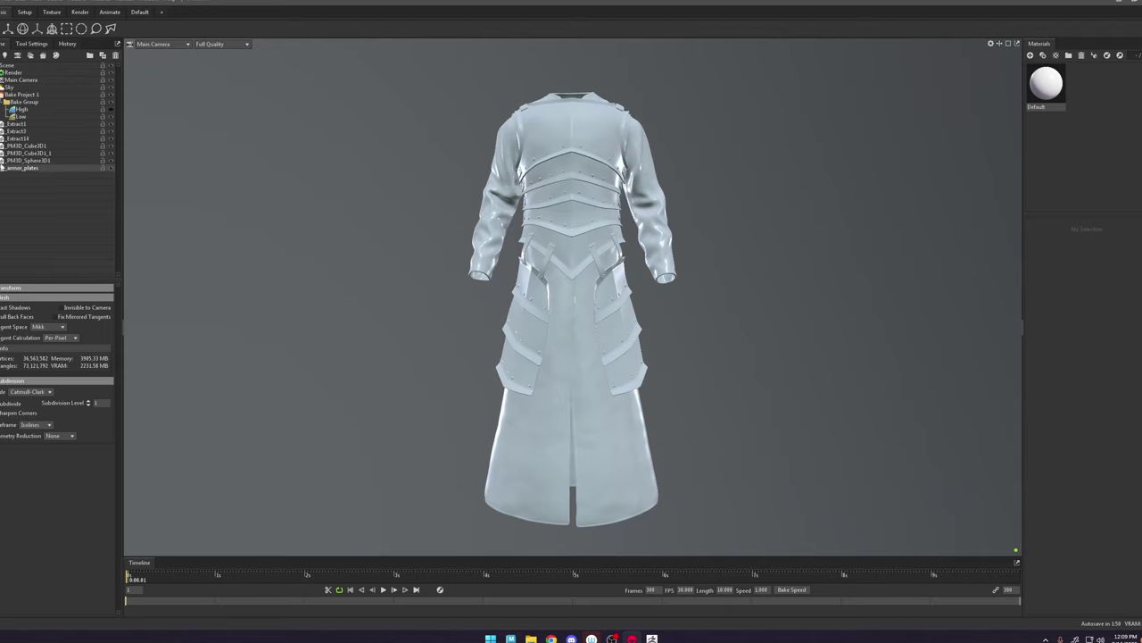
# Step: Hide the armor plates, collar piece, studs and straps so only the coat remains, then select Extract1
pyautogui.click(110, 168)
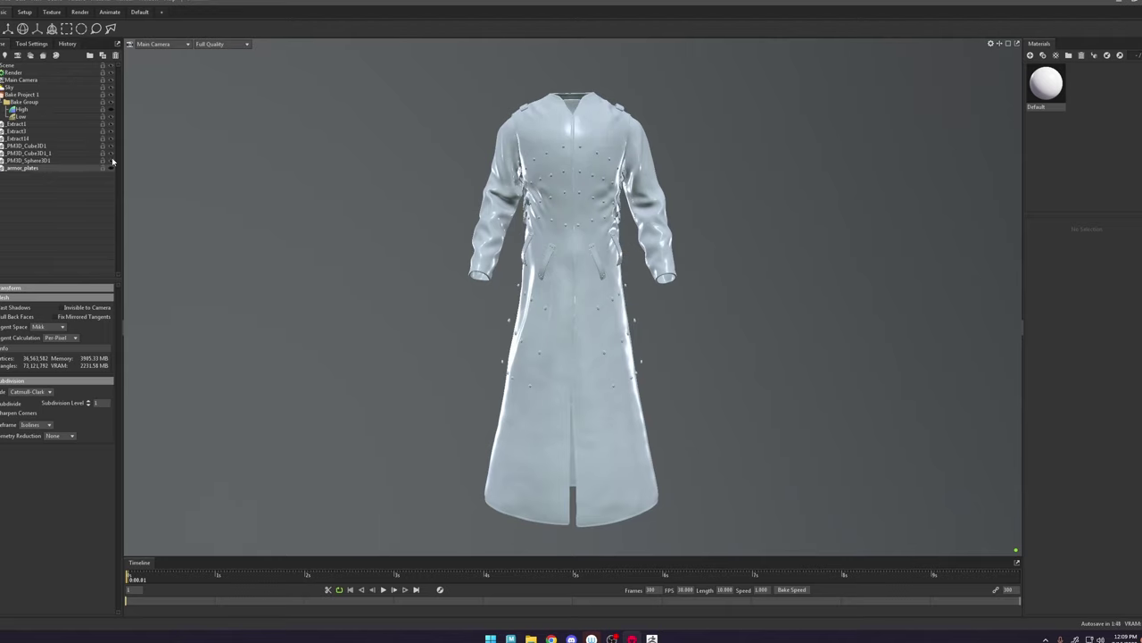
pyautogui.click(112, 160)
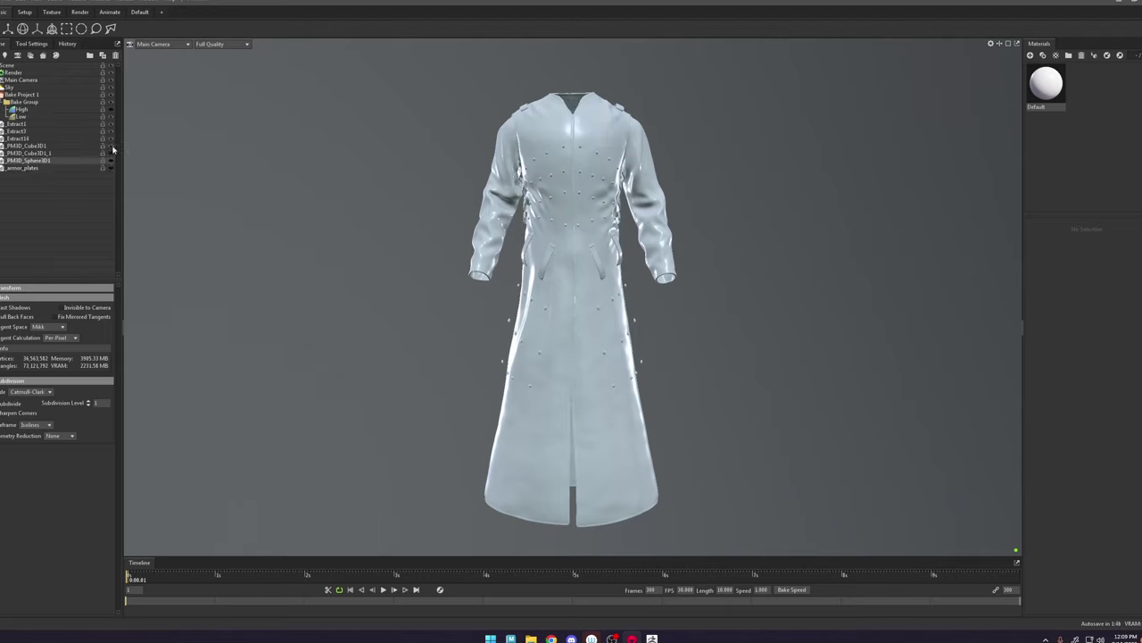
pyautogui.click(110, 139)
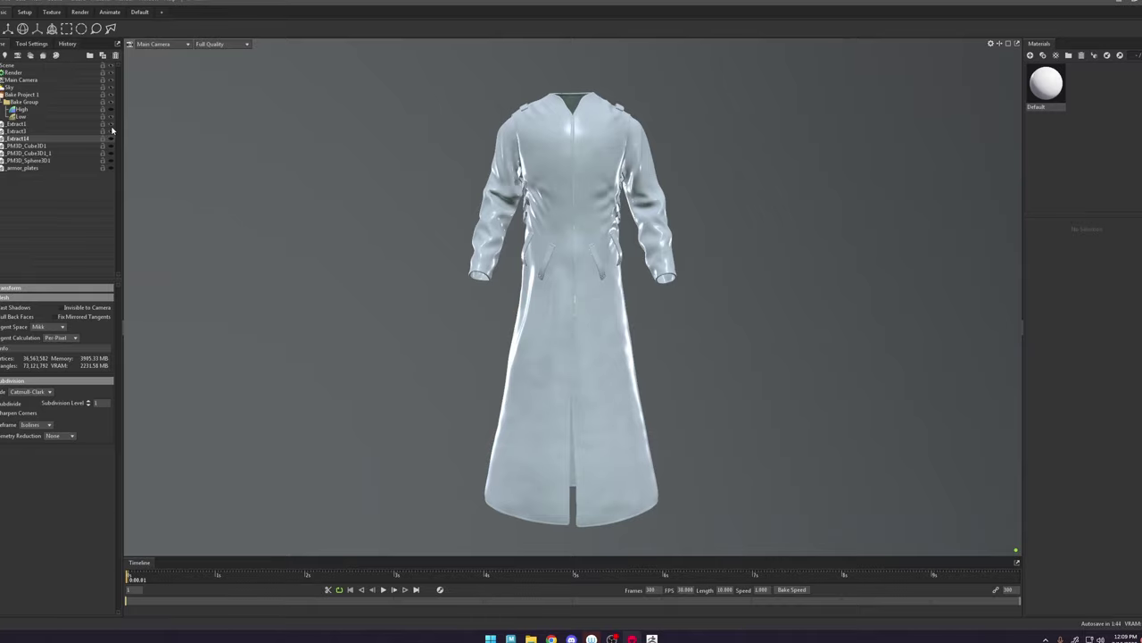
pyautogui.click(111, 131)
pyautogui.click(112, 125)
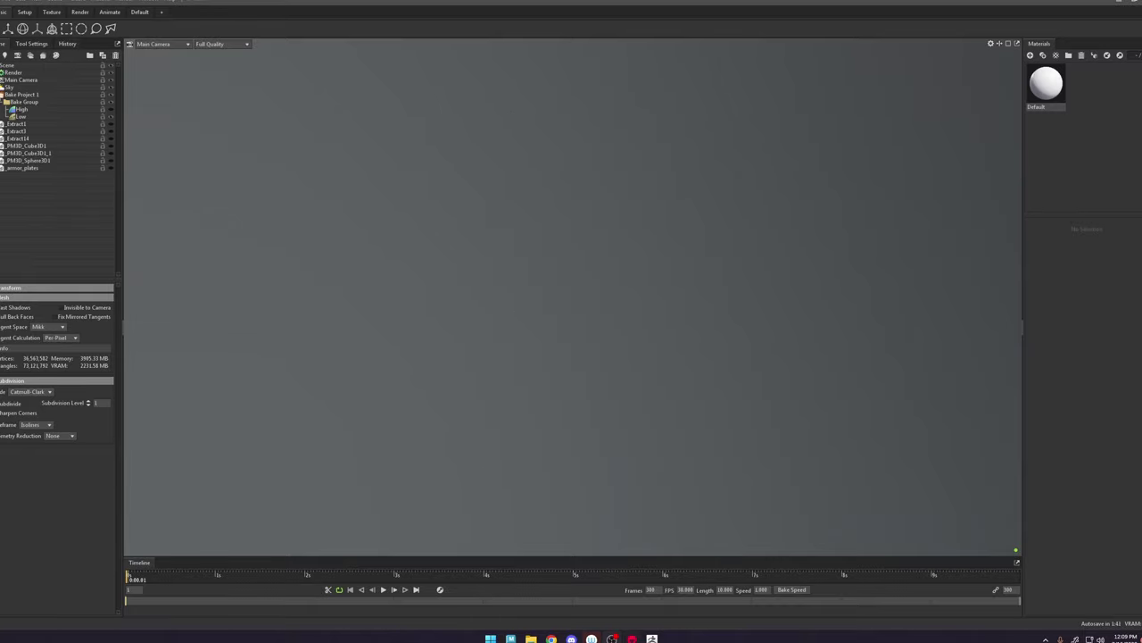
pyautogui.click(110, 124)
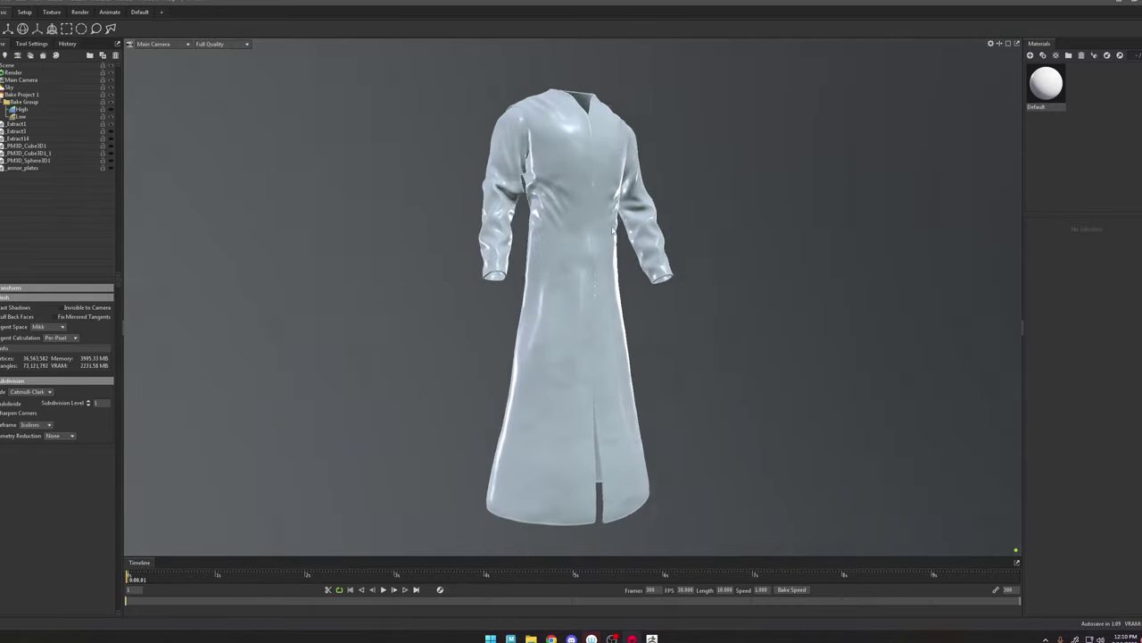
pyautogui.moveTo(613, 230); pyautogui.dragTo(603, 232)
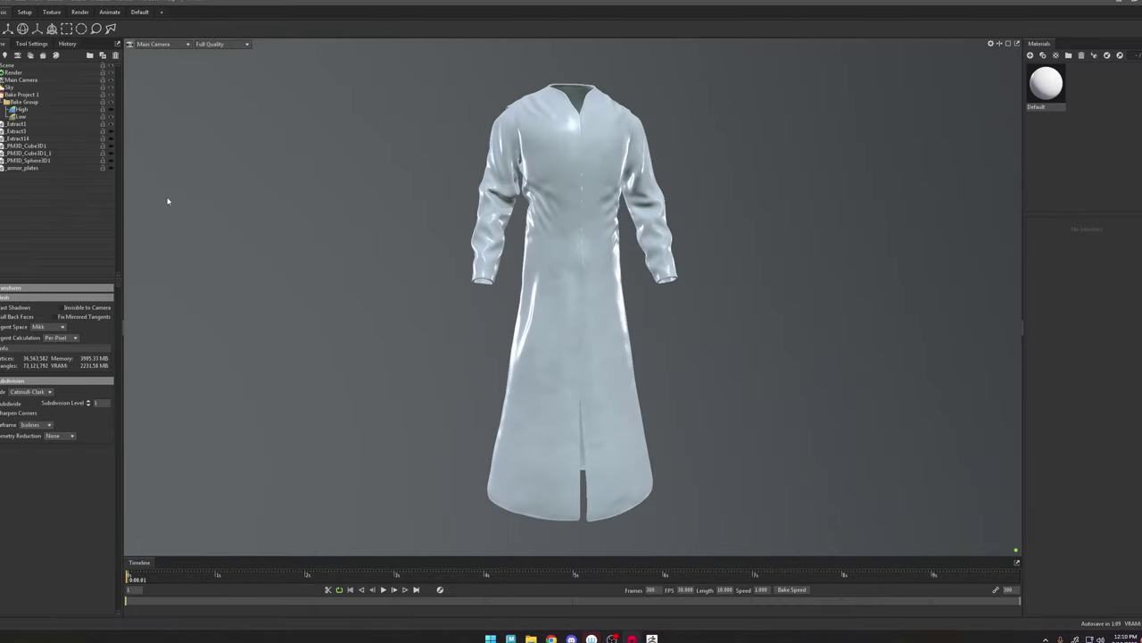
pyautogui.click(26, 124)
# Step: Group the coat, name the group CLOTHES, and set the viewport to Draft Quality
pyautogui.hotkey('ctrl', 'g')
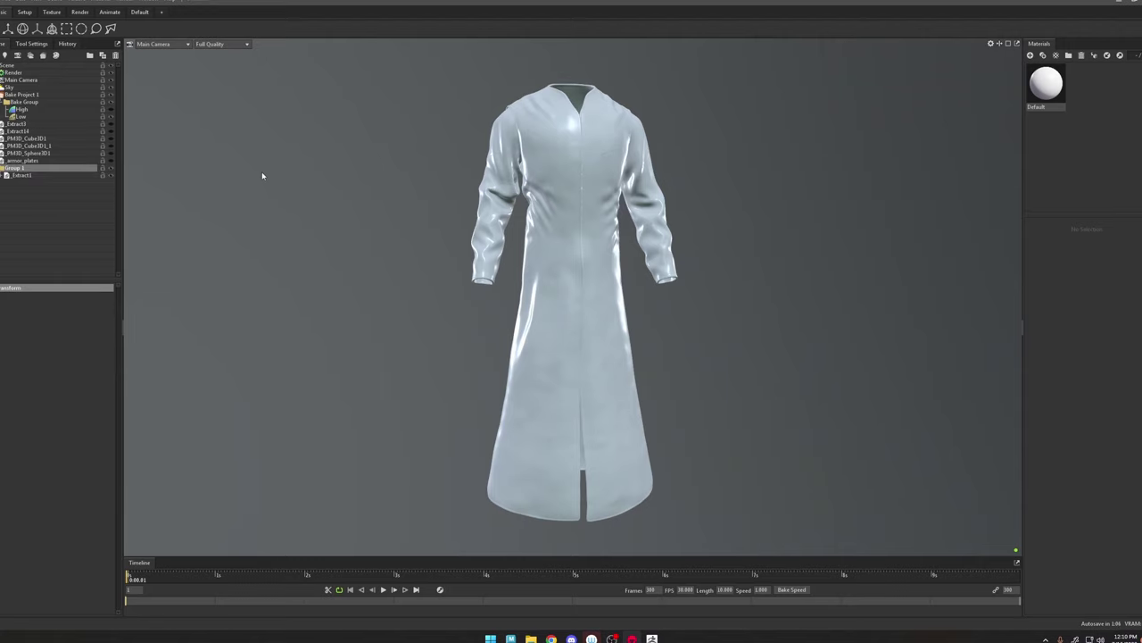
pyautogui.doubleClick(26, 170)
pyautogui.hotkey('ctrl', 'a')
pyautogui.press('BackSpace')
pyautogui.write('CLOTHES')
pyautogui.press('Return')
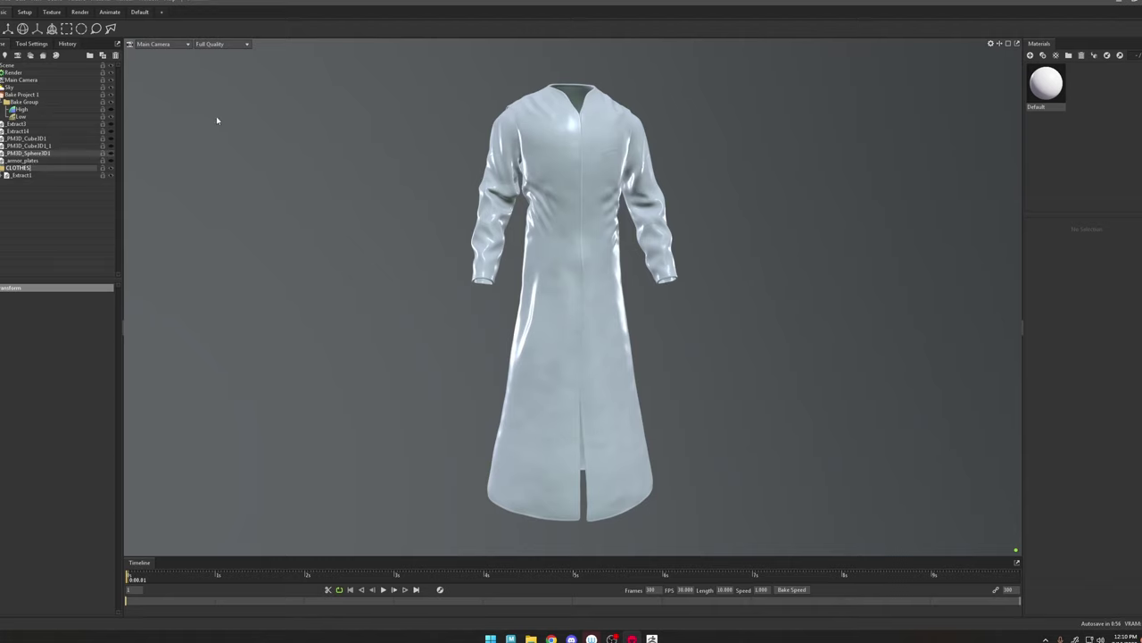
pyautogui.click(221, 43)
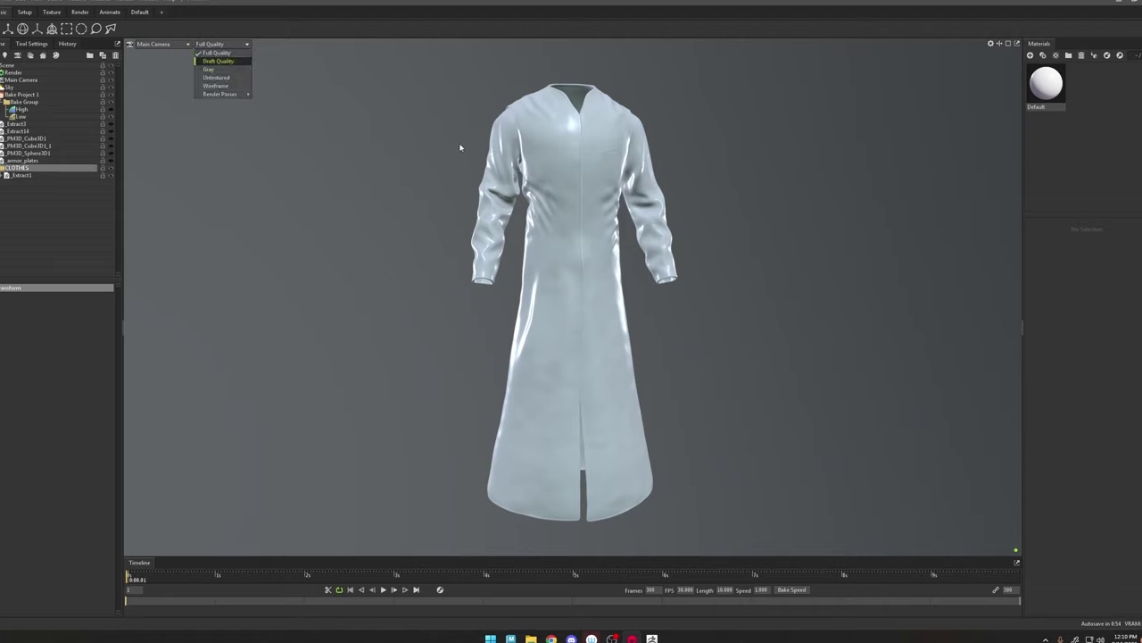
pyautogui.click(218, 61)
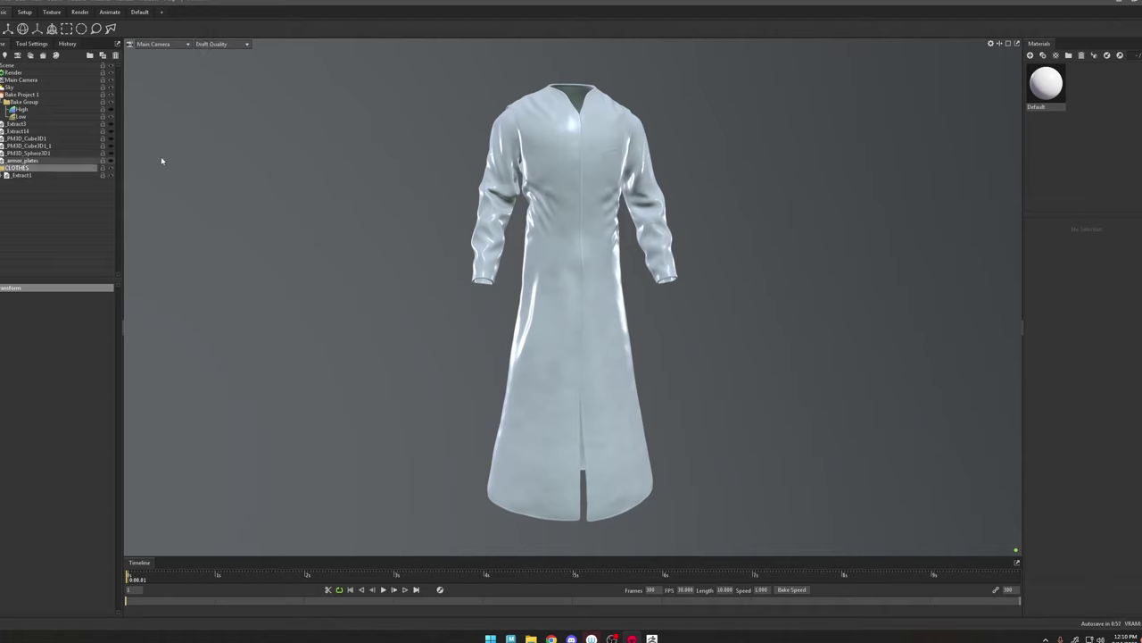
# Step: Group the straps object _Extract3 into a group named BELTS
pyautogui.click(113, 124)
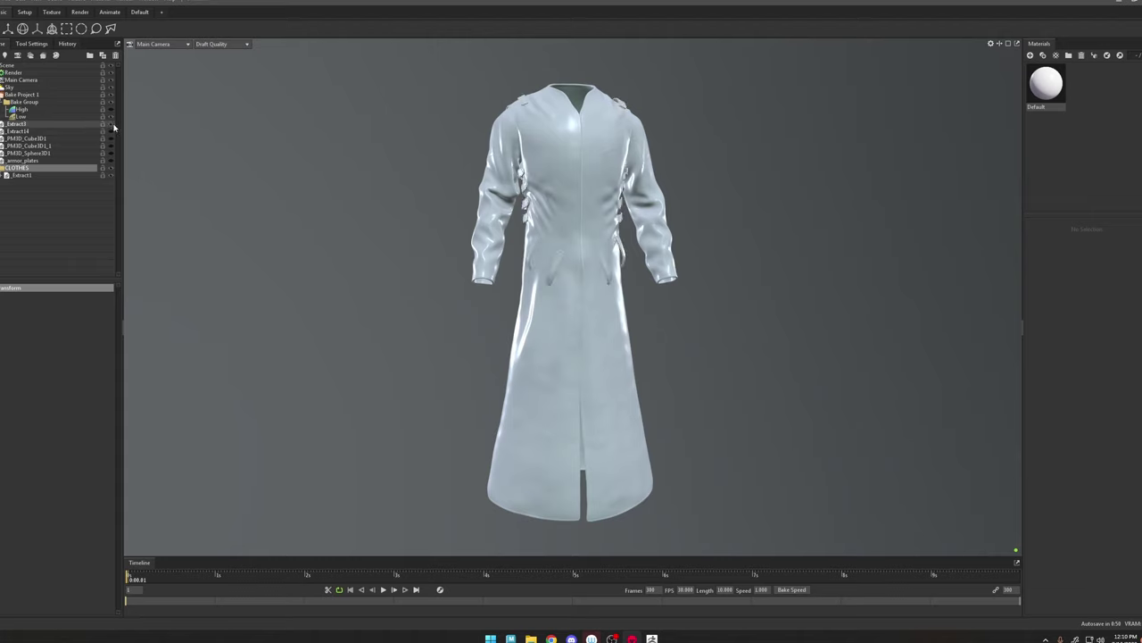
pyautogui.click(112, 125)
pyautogui.click(111, 125)
pyautogui.click(60, 124)
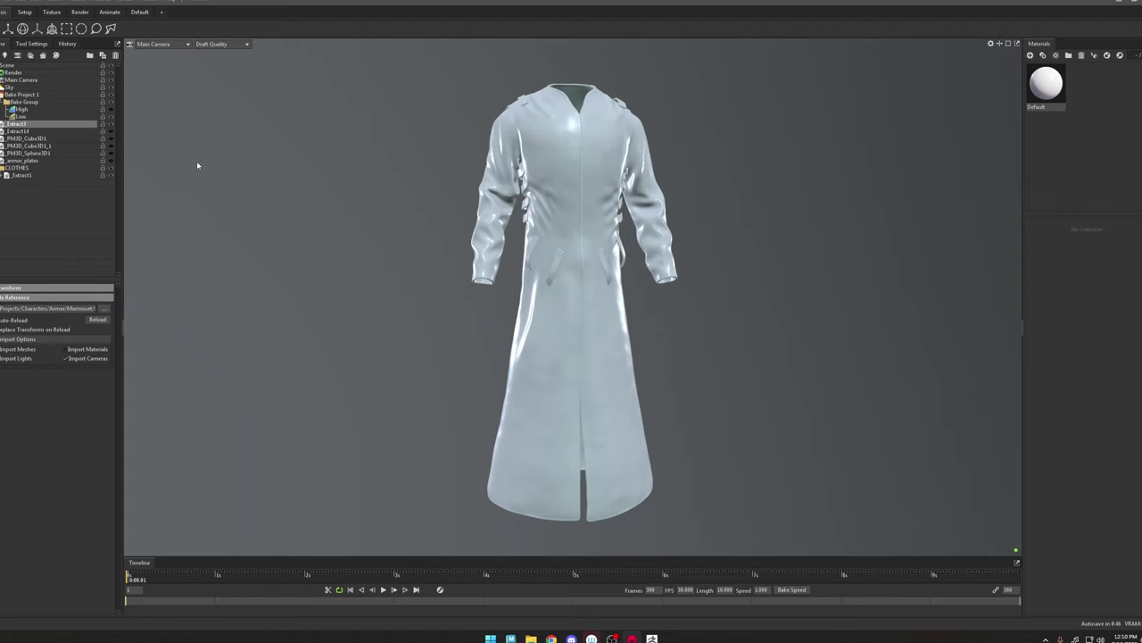
pyautogui.hotkey('ctrl', 'g')
pyautogui.doubleClick(43, 176)
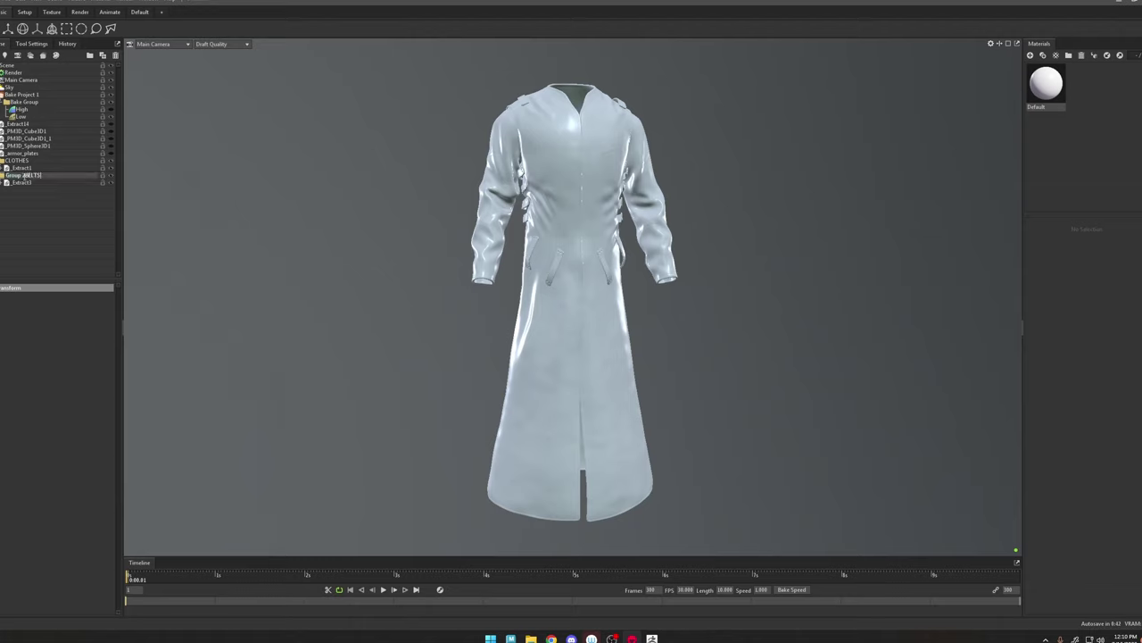
pyautogui.write('BELTS')
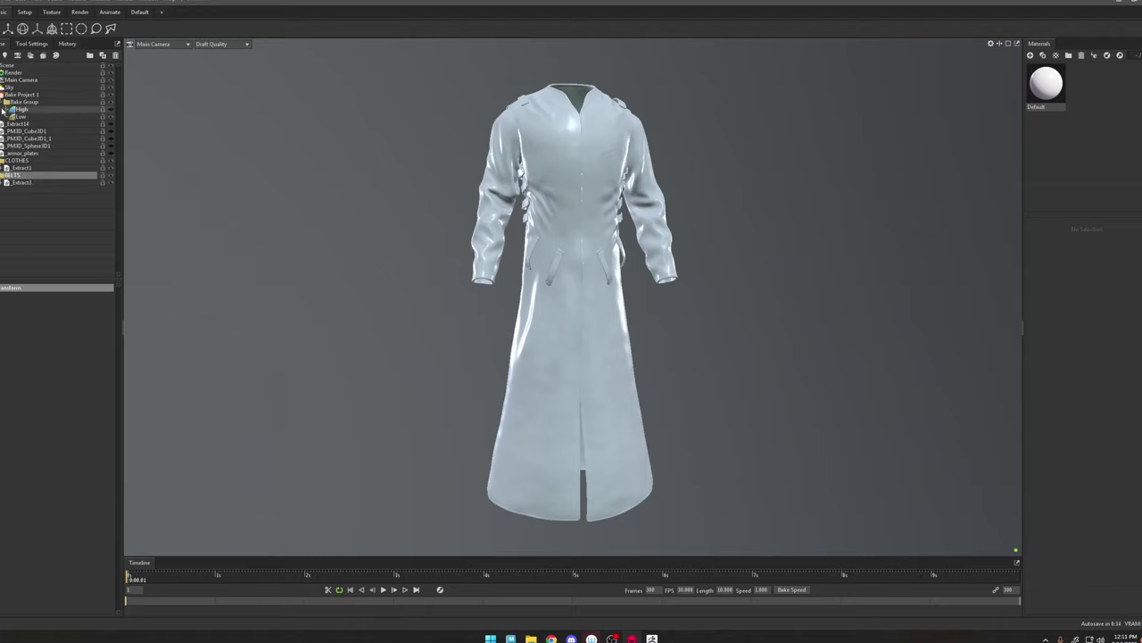
# Step: Group _Extract14 and name the new group 'armor plates'
pyautogui.click(110, 125)
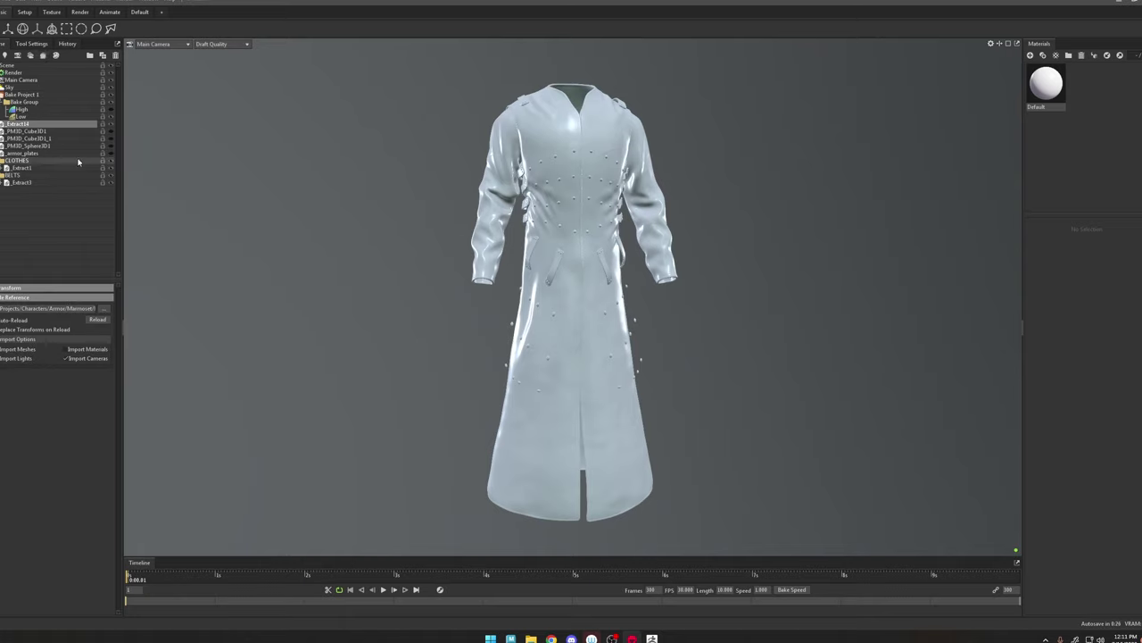
pyautogui.hotkey('ctrl', 'g')
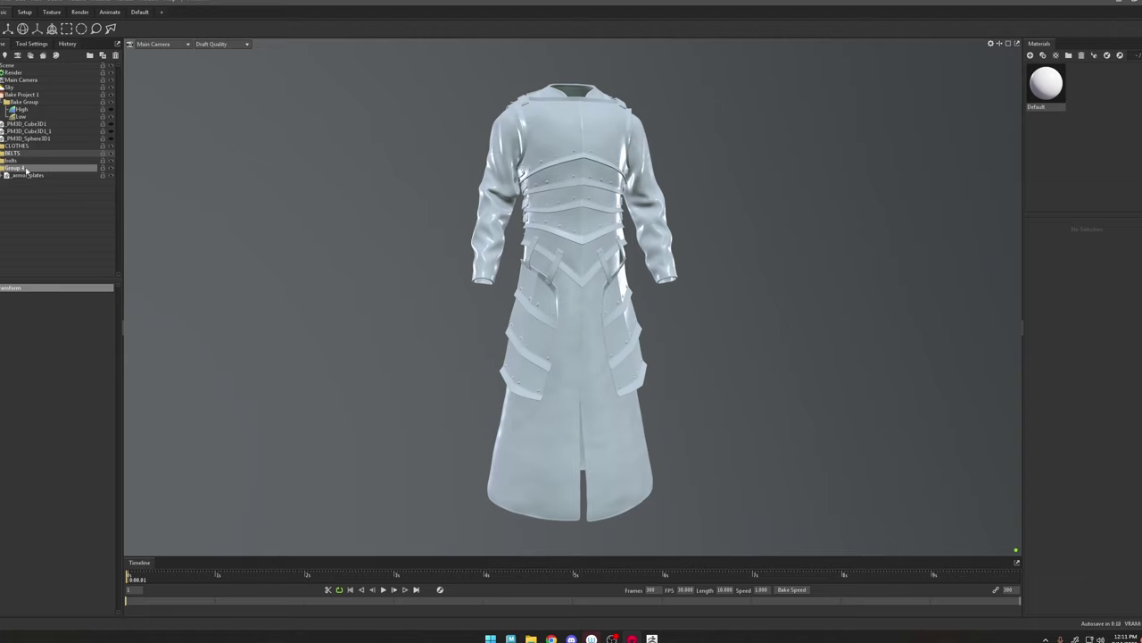
pyautogui.doubleClick(26, 170)
pyautogui.click(26, 170)
pyautogui.moveTo(28, 169); pyautogui.dragTo(7, 170)
pyautogui.write('armor')
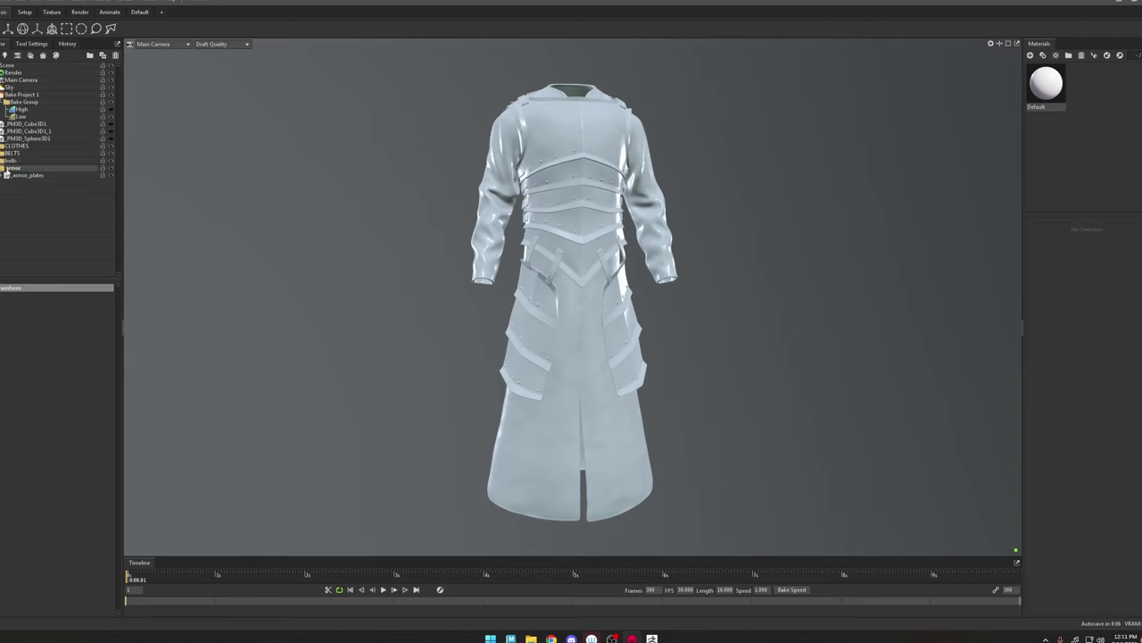
pyautogui.write(' plates')
pyautogui.press('Return')
# Step: Hide the armor plates, bolts and BELTS groups, leaving only the coat visible
pyautogui.click(111, 168)
pyautogui.click(111, 160)
pyautogui.click(111, 154)
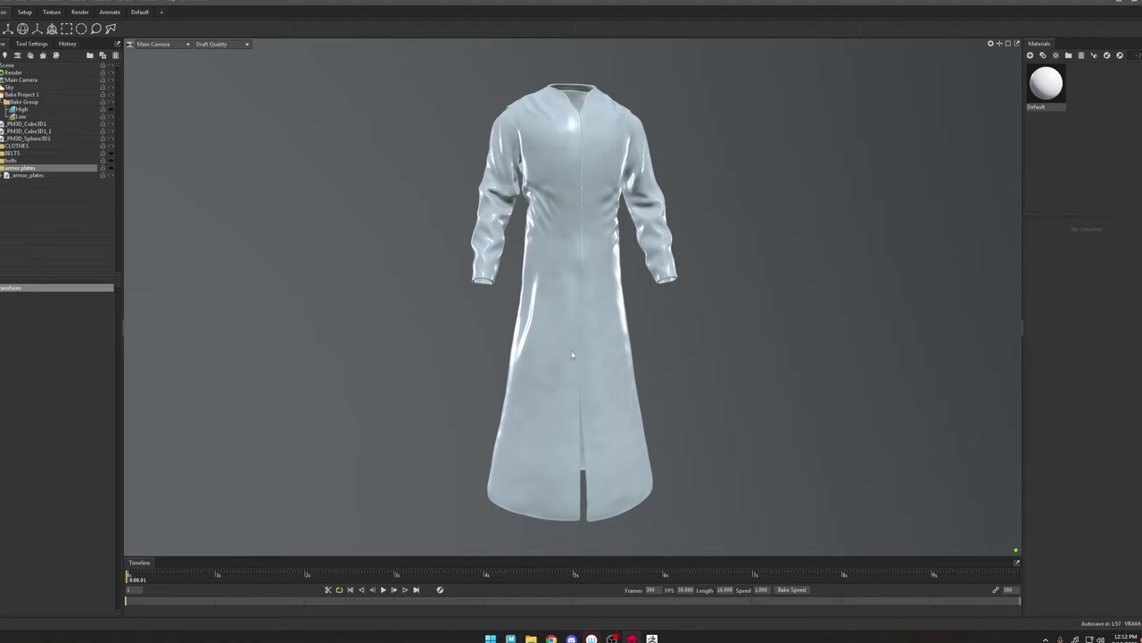
pyautogui.moveTo(586, 335); pyautogui.dragTo(586, 282)
pyautogui.moveTo(618, 344); pyautogui.dragTo(580, 403)
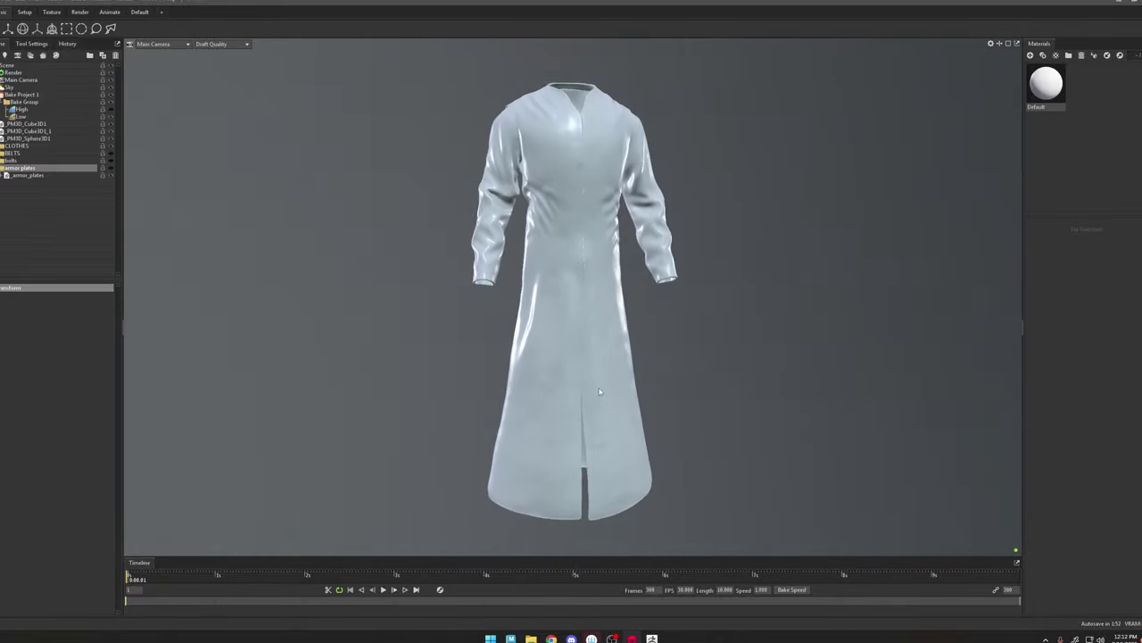
# Step: Move _PM3D_Sphere3D1 and the two _PM3D_Cube3D1 pieces into the CLOTHES group
pyautogui.click(47, 139)
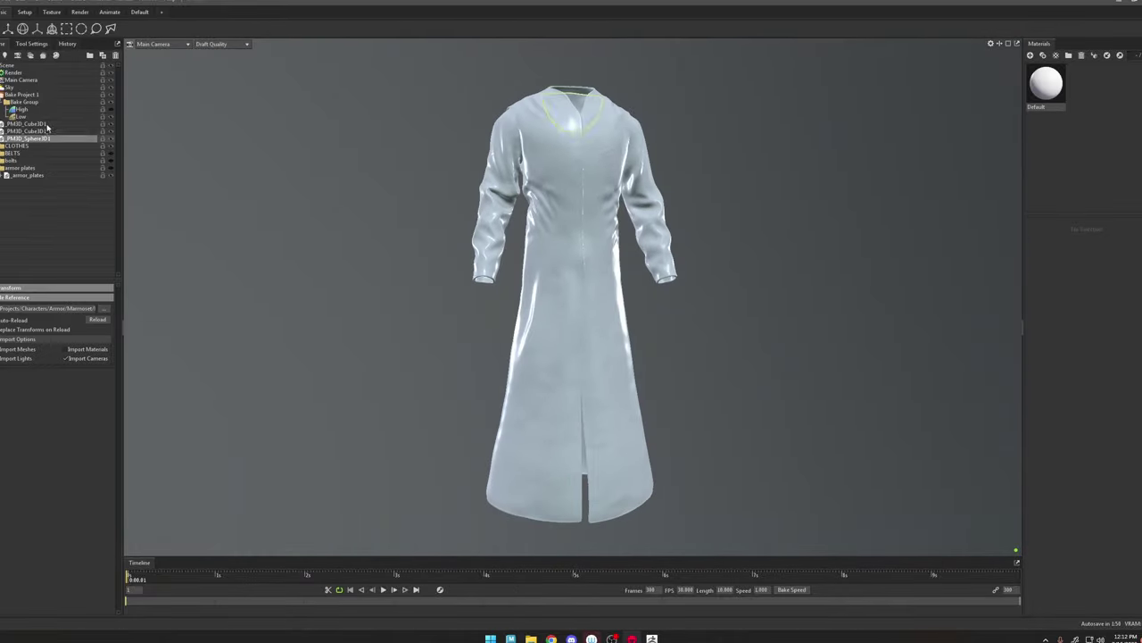
pyautogui.keyDown('shift'); pyautogui.click(46, 125); pyautogui.keyUp('shift')
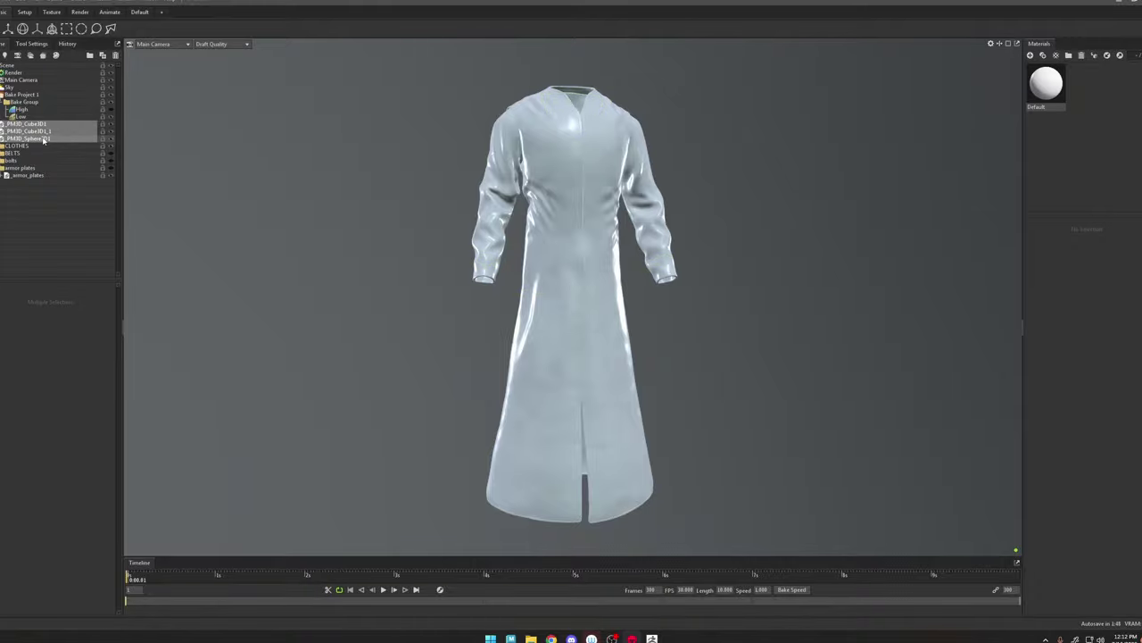
pyautogui.moveTo(46, 140); pyautogui.dragTo(41, 147)
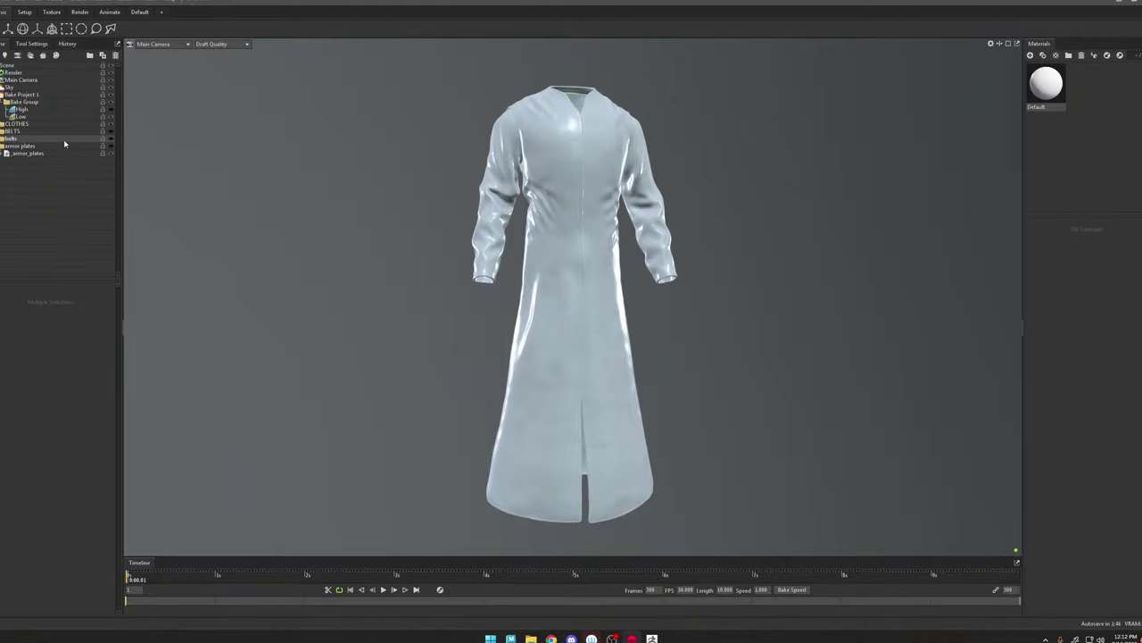
pyautogui.moveTo(449, 221); pyautogui.dragTo(428, 235)
pyautogui.scroll(2, 530, 250)
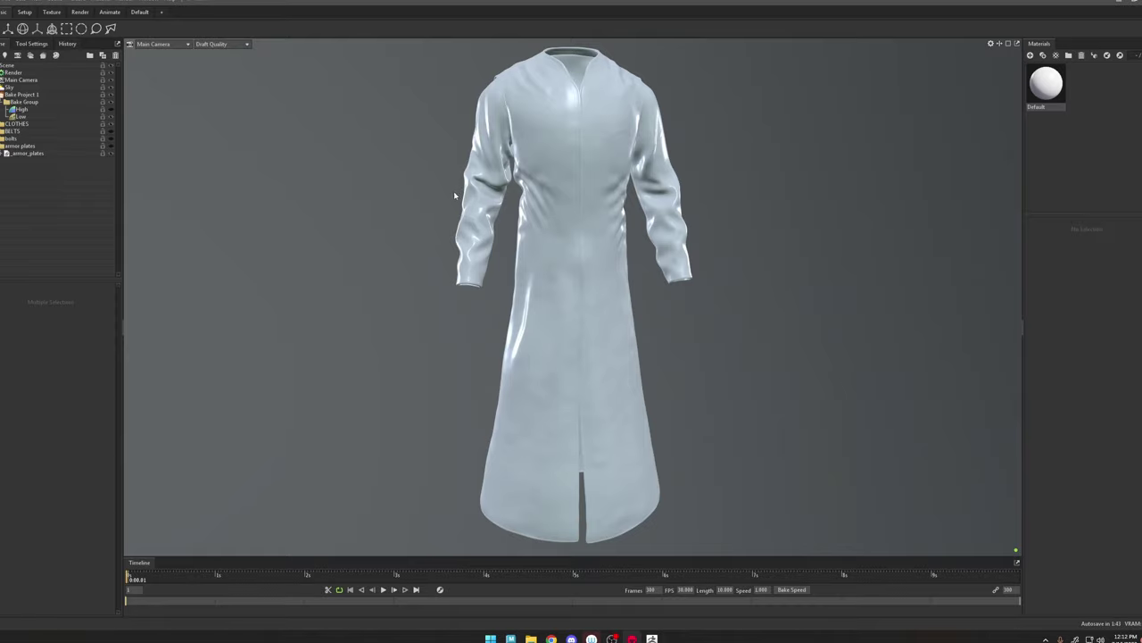
# Step: Save the scene as Armor_Bake in the Armor > Marmoset > Bake folder
pyautogui.click(9, 2)
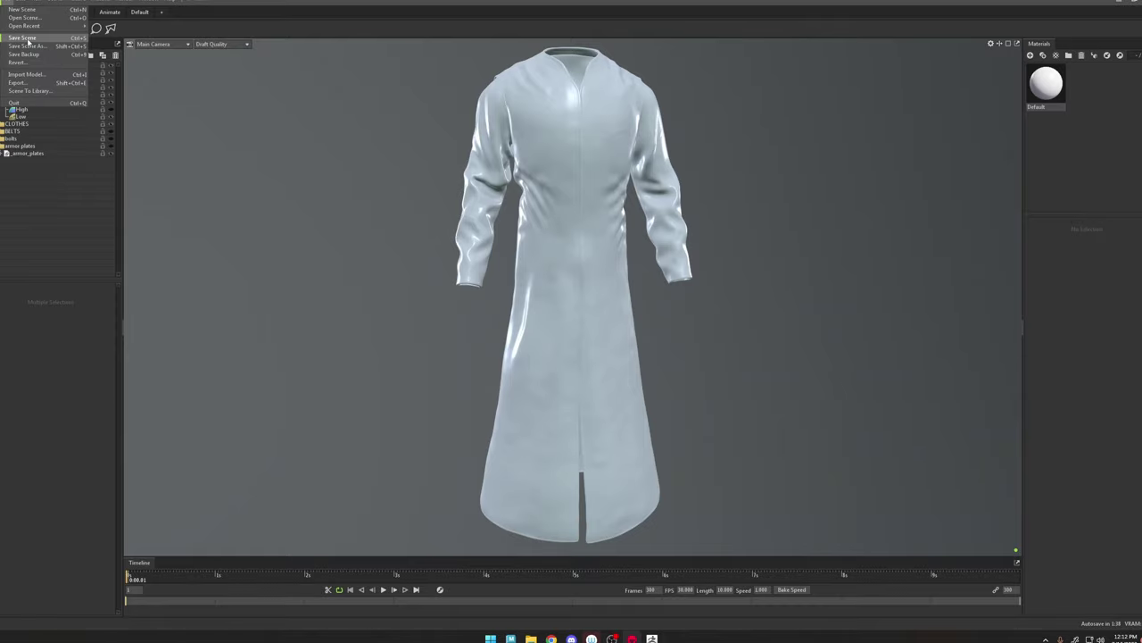
pyautogui.click(25, 39)
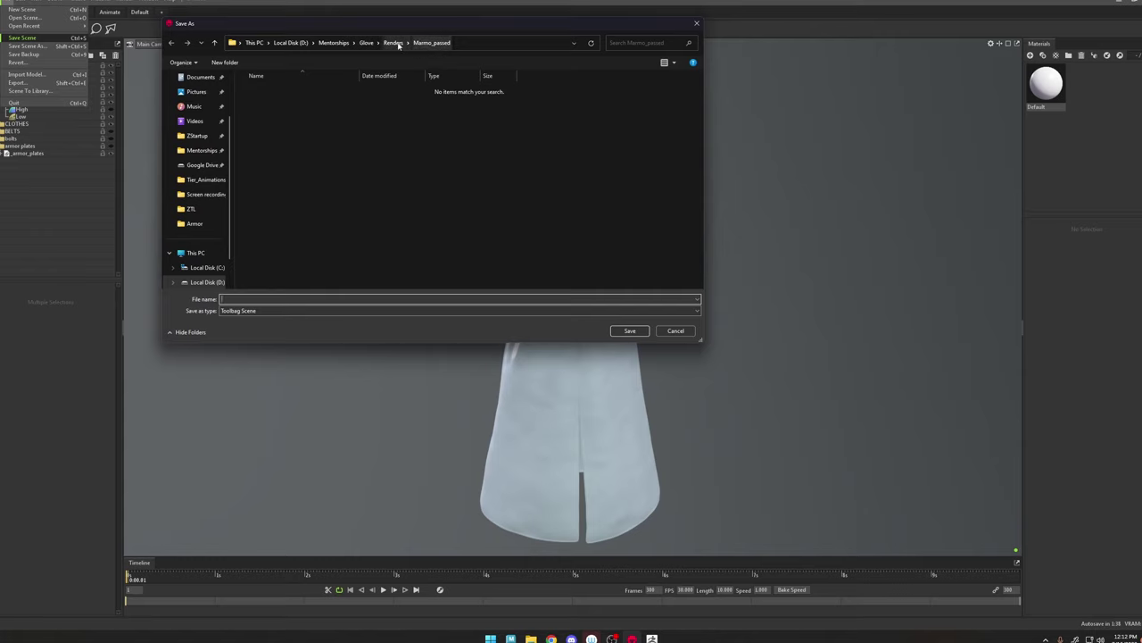
pyautogui.click(194, 223)
pyautogui.click(191, 179)
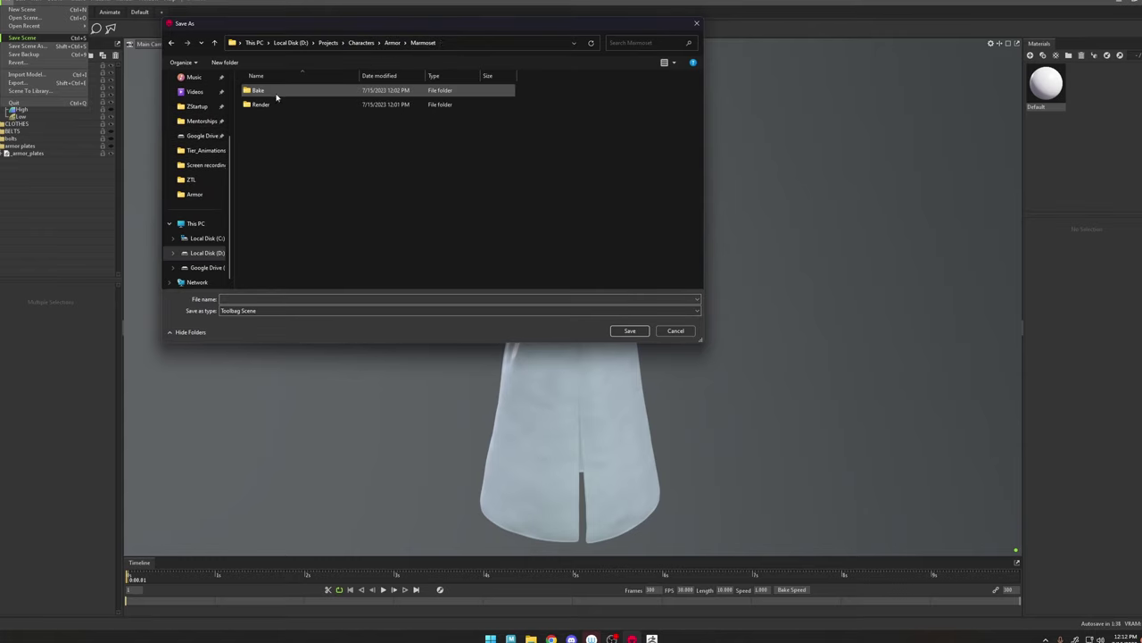
pyautogui.doubleClick(265, 93)
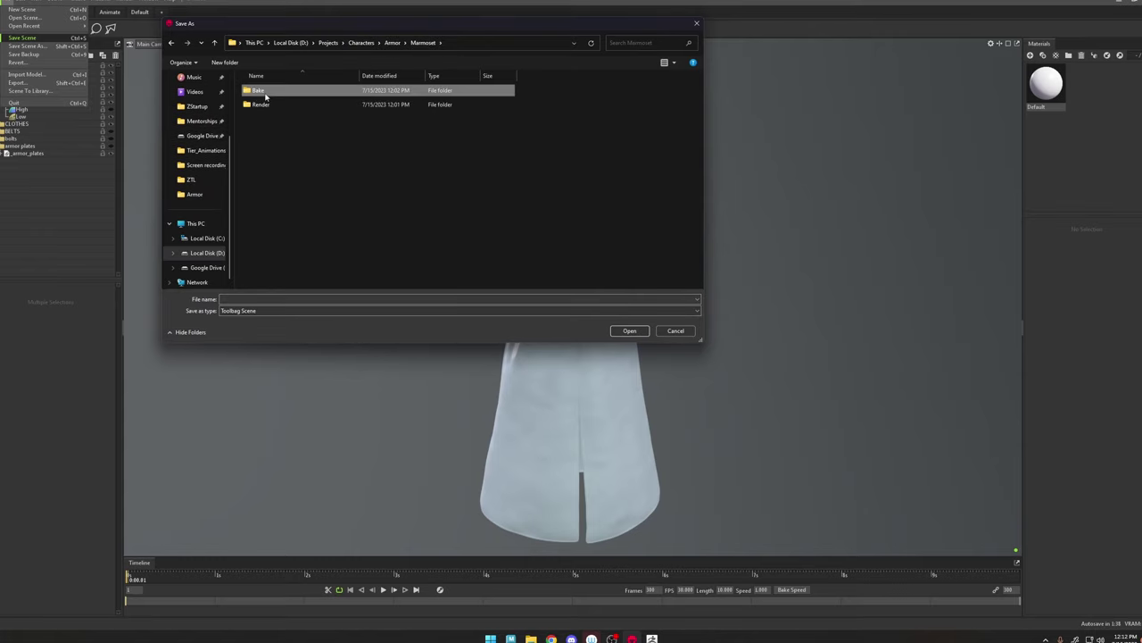
pyautogui.click(317, 297)
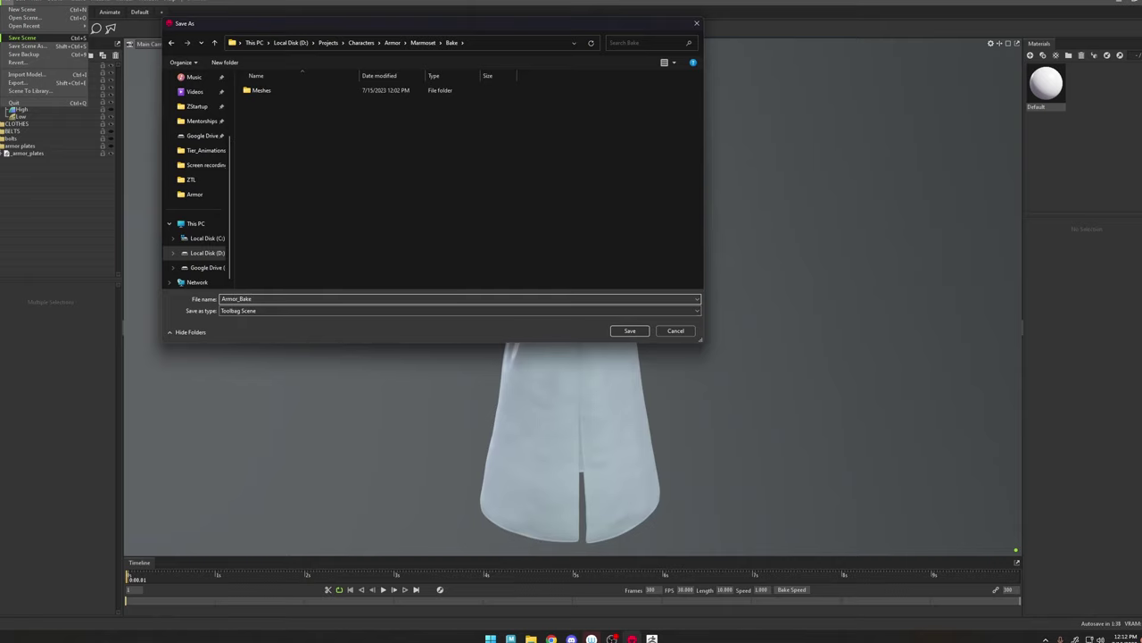
pyautogui.click(630, 331)
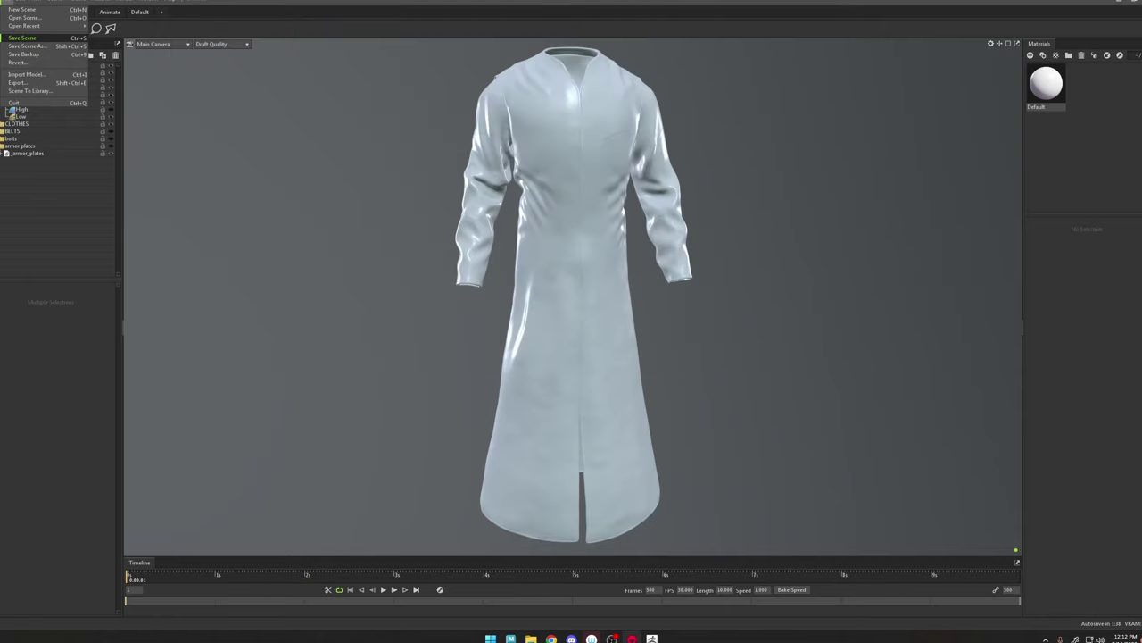
pyautogui.click(23, 39)
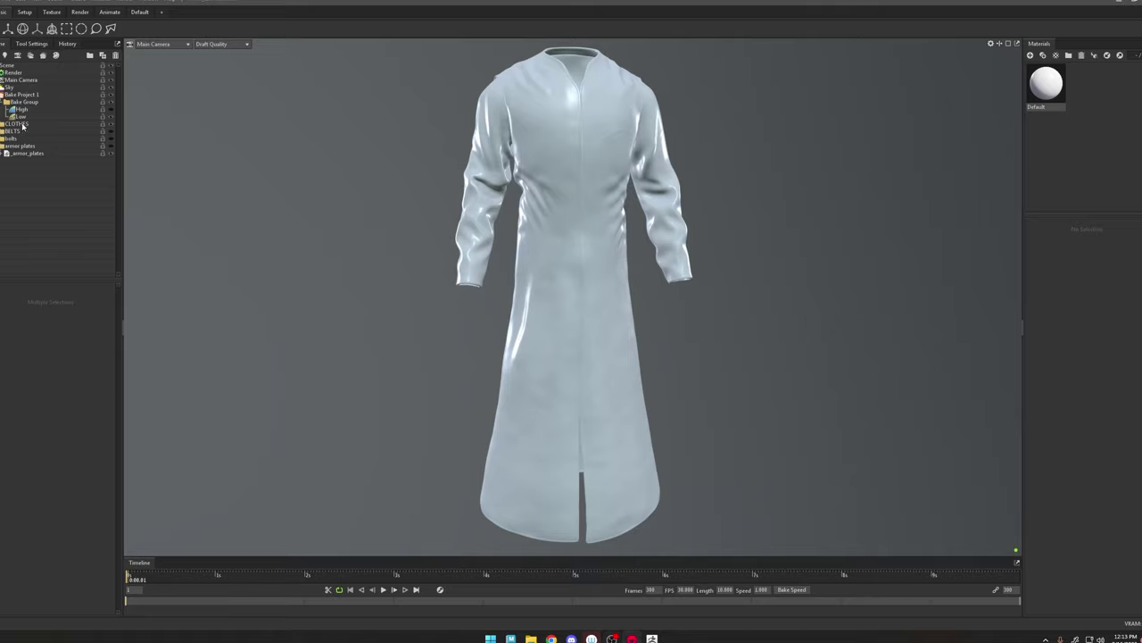
# Step: Show BELTS and armor plates, then move CLOTHES, bolts and armor plates under the High group
pyautogui.click(22, 125)
pyautogui.click(111, 131)
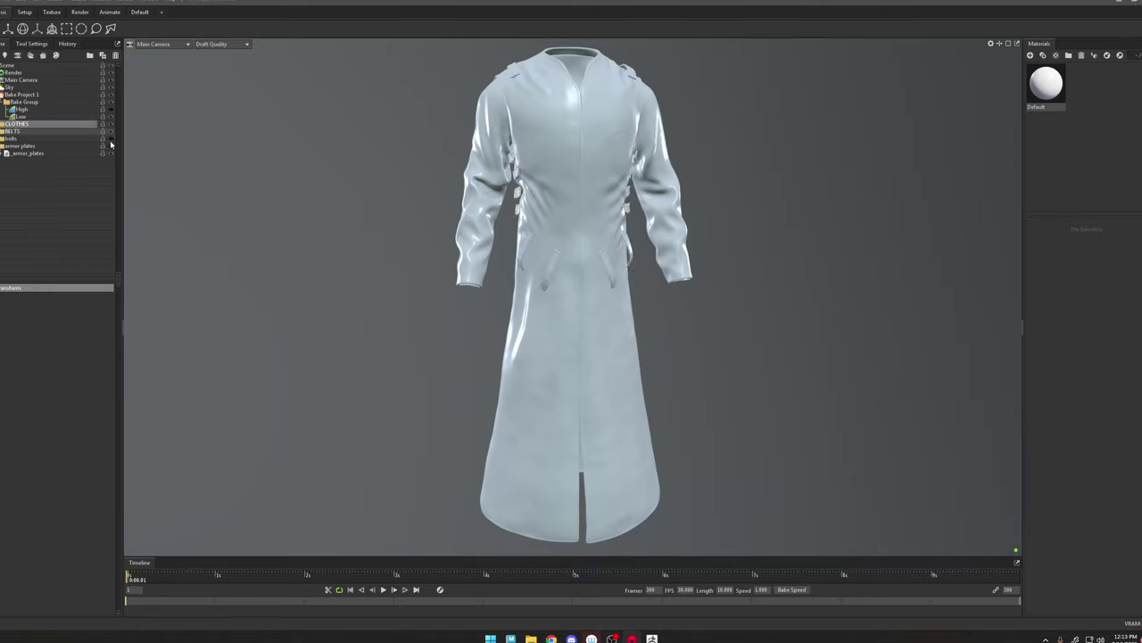
pyautogui.click(111, 146)
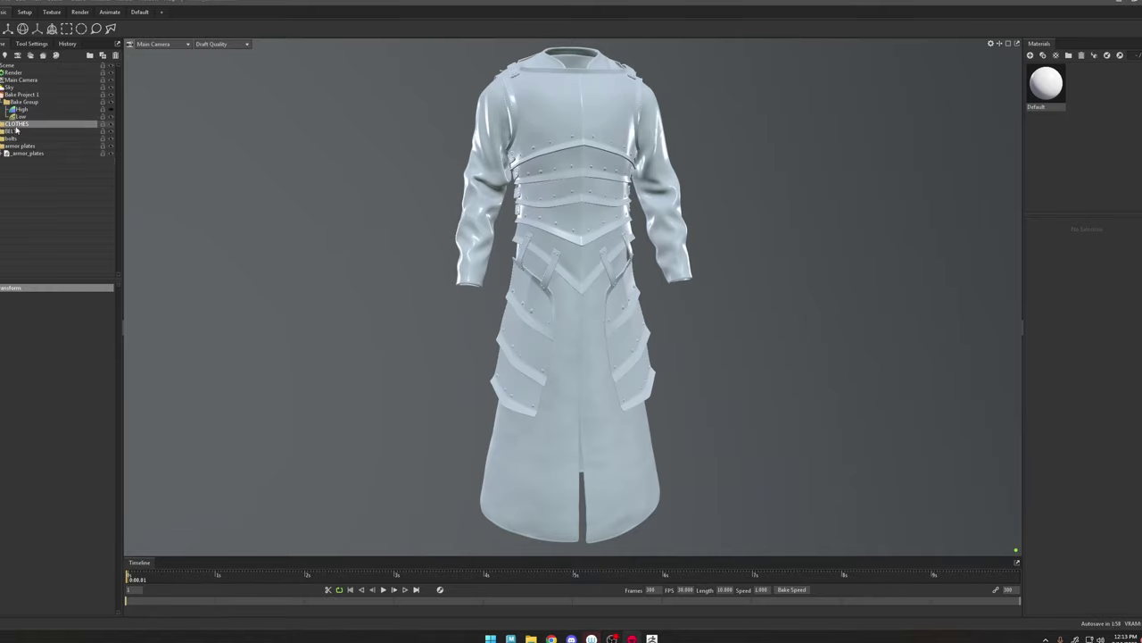
pyautogui.moveTo(16, 125); pyautogui.dragTo(33, 113)
pyautogui.moveTo(126, 114); pyautogui.dragTo(113, 116)
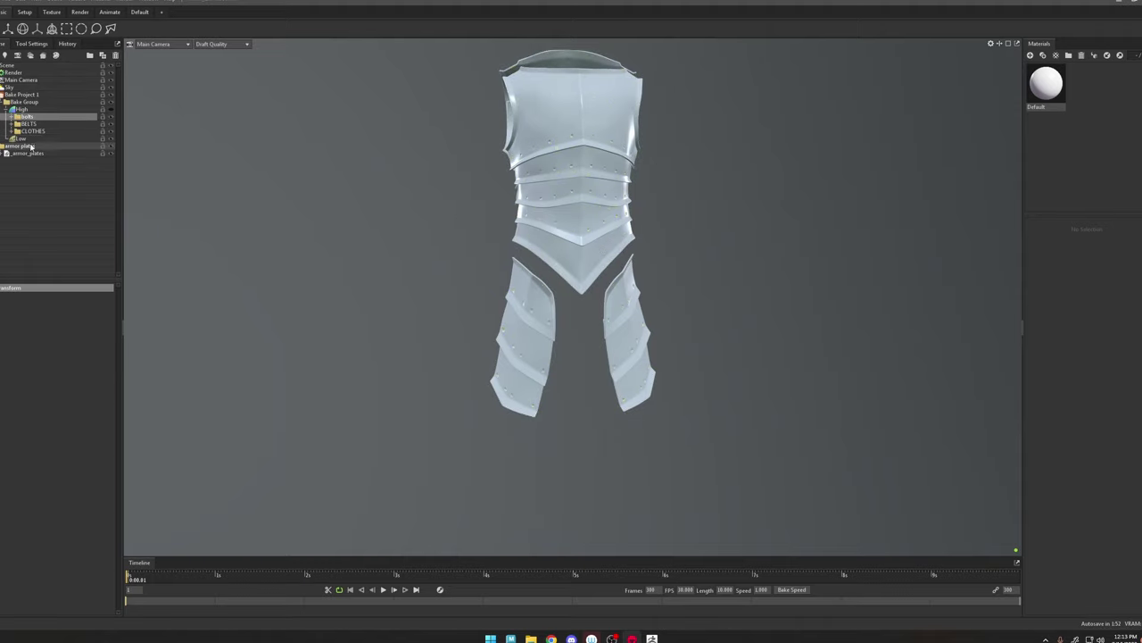
pyautogui.moveTo(32, 146); pyautogui.dragTo(34, 111)
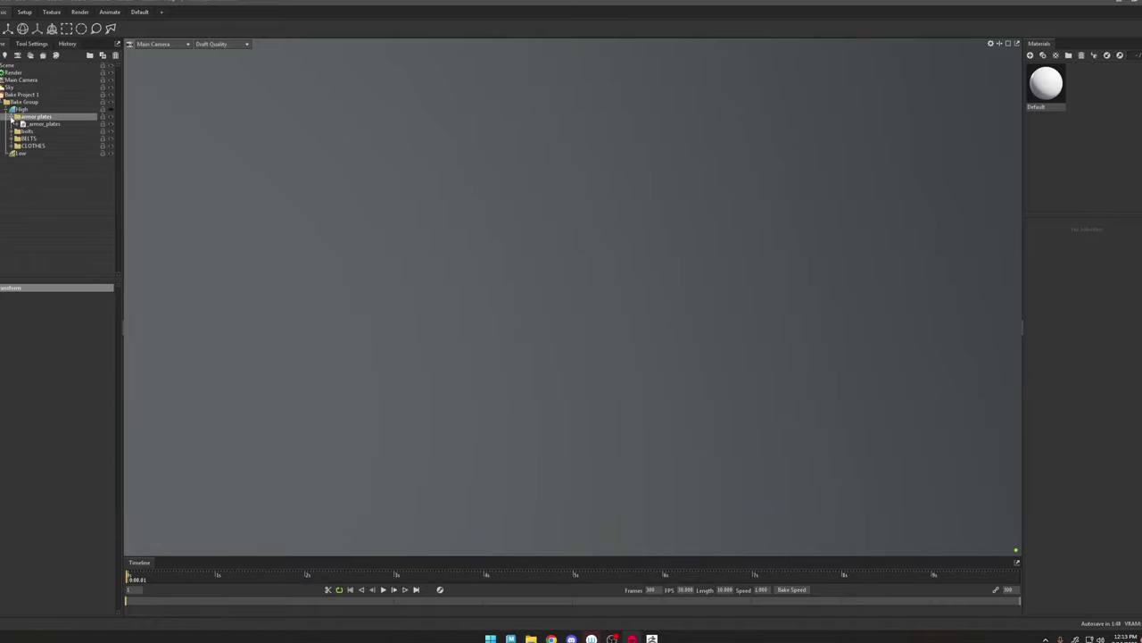
pyautogui.click(11, 117)
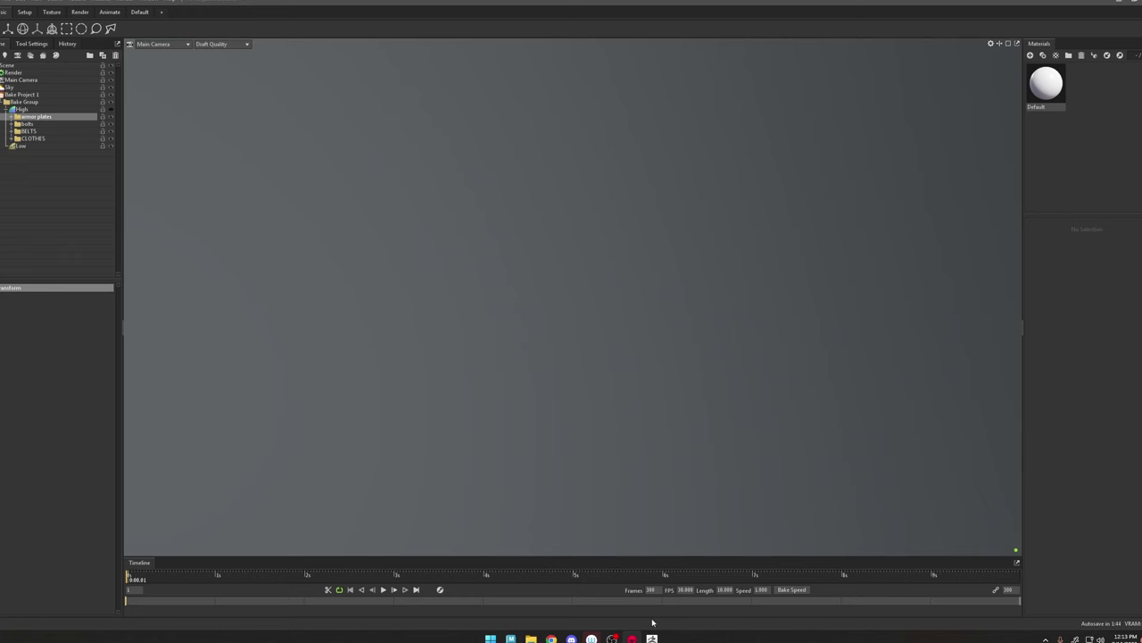
# Step: In Maya, start exporting the selected armor mesh as OBJ, then cancel the export
pyautogui.click(514, 637)
pyautogui.keyDown('alt'); pyautogui.moveTo(587, 337); pyautogui.dragTo(585, 361); pyautogui.keyUp('alt')
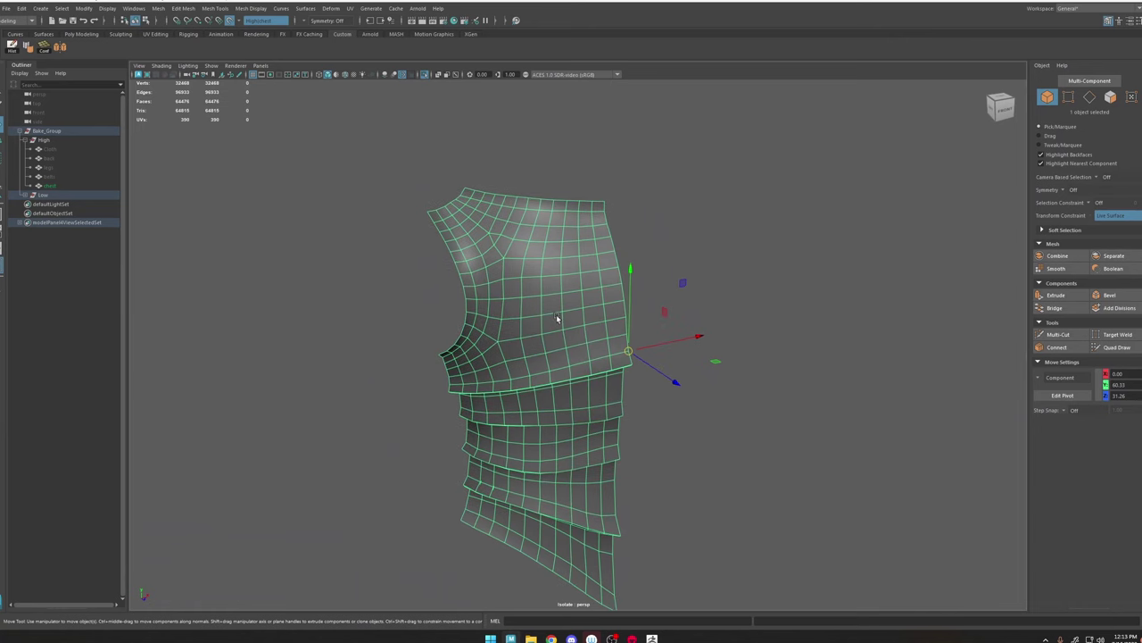
pyautogui.moveTo(559, 318)
pyautogui.keyDown('alt'); pyautogui.mouseDown()
pyautogui.moveTo(559, 329)
pyautogui.moveTo(540, 323)
pyautogui.mouseUp(); pyautogui.keyUp('alt')
pyautogui.click(6, 8)
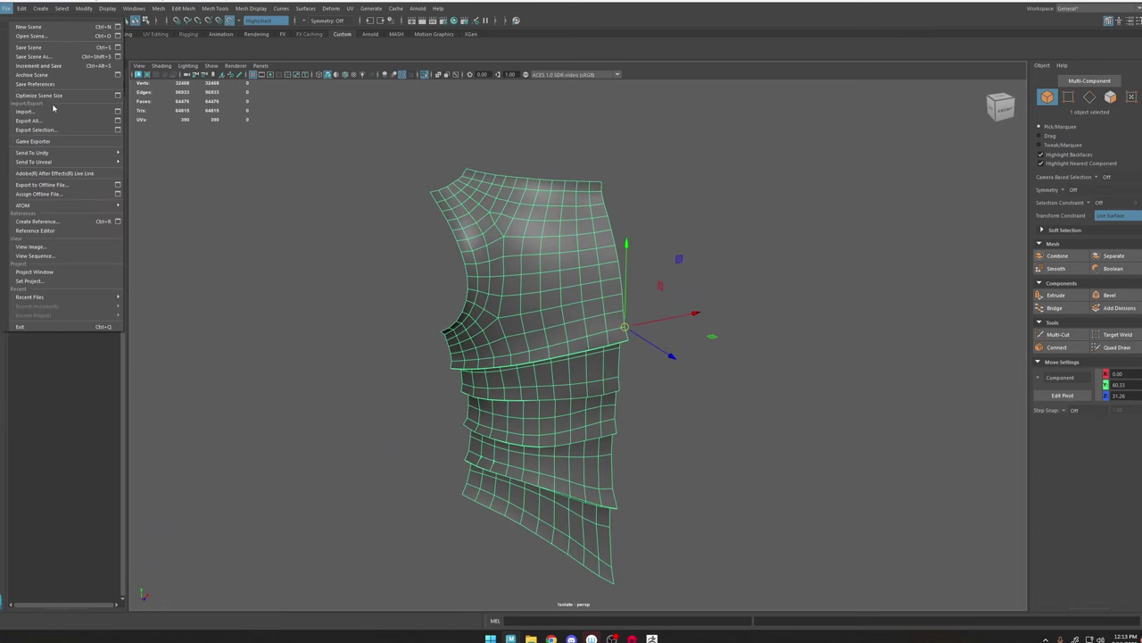
pyautogui.click(56, 130)
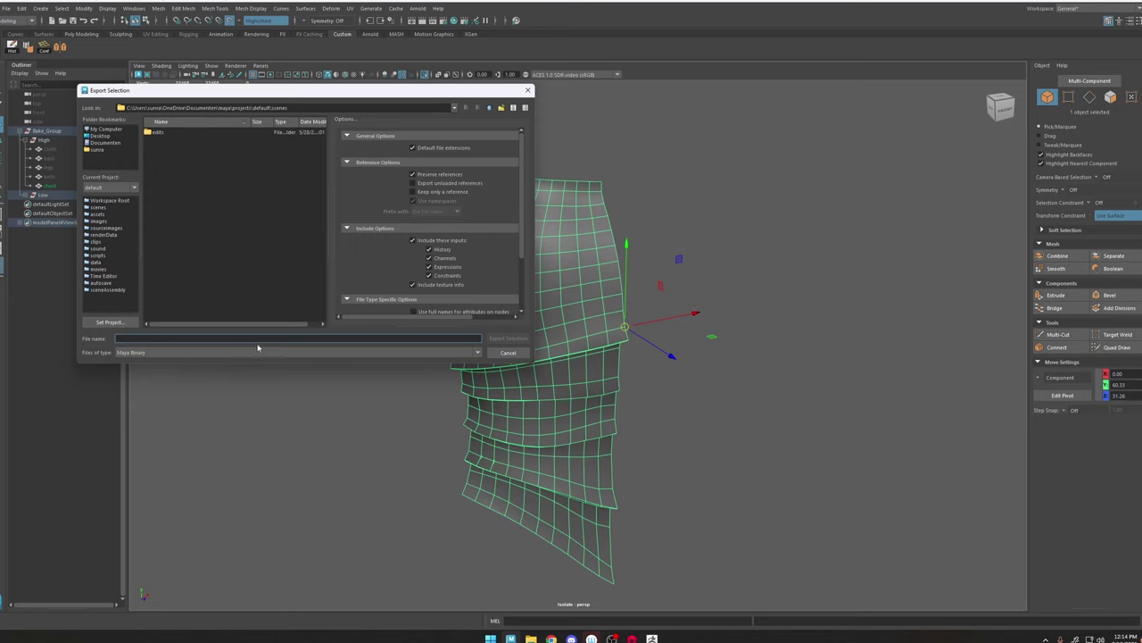
pyautogui.click(258, 352)
pyautogui.scroll(-5, 146, 398)
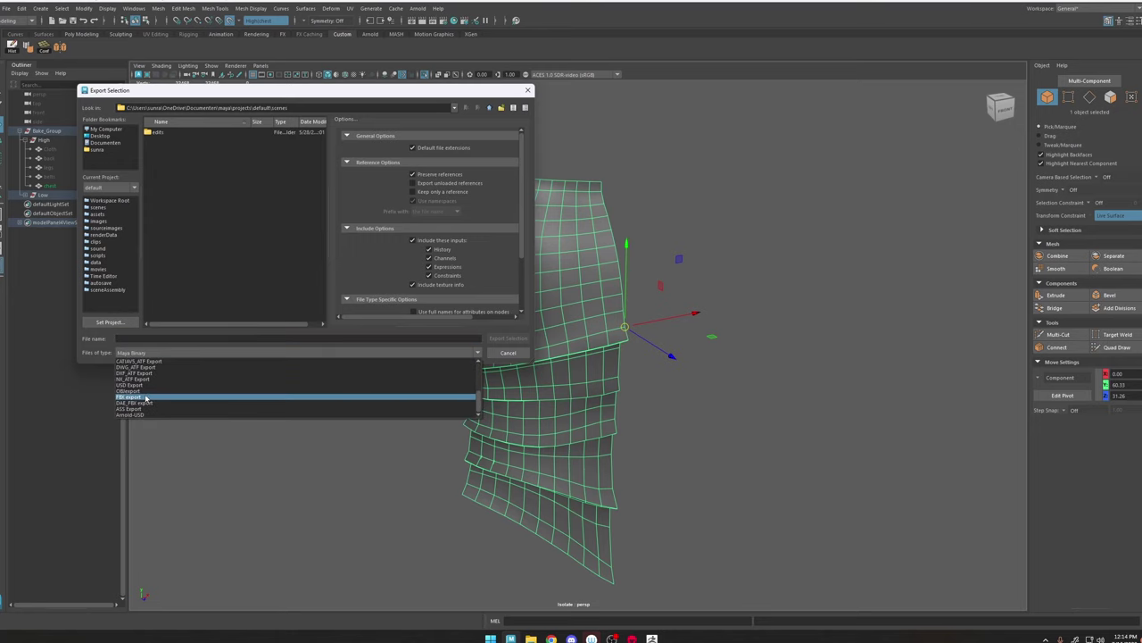
pyautogui.click(134, 391)
pyautogui.click(508, 352)
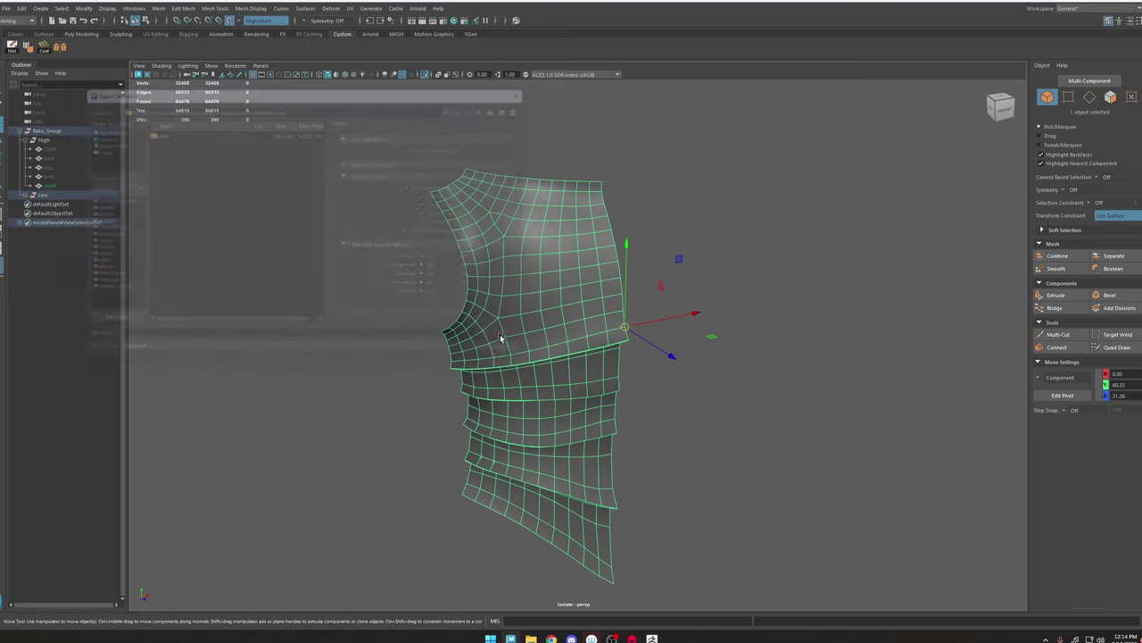
# Step: Enable the objExport plug-in in the Plug-in Manager
pyautogui.click(134, 8)
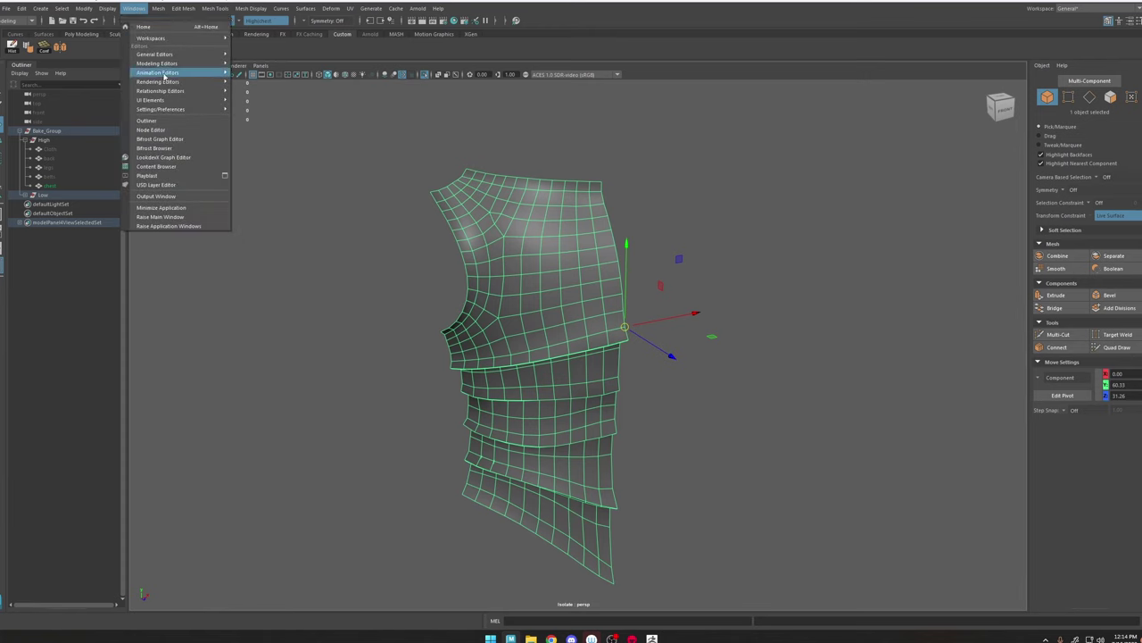
pyautogui.moveTo(192, 110)
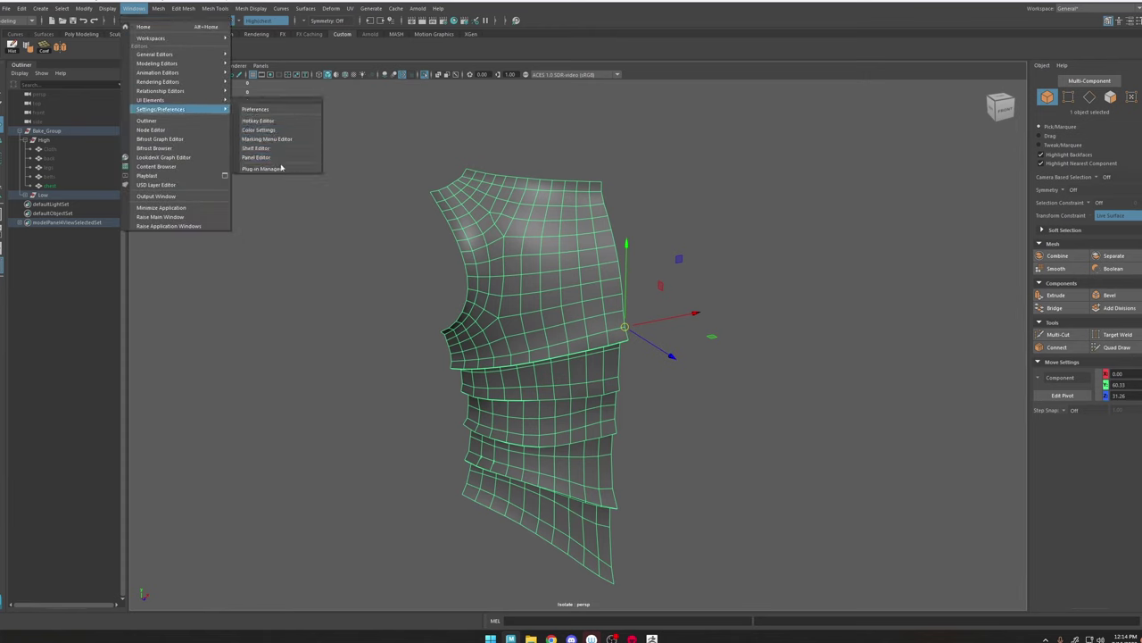
pyautogui.click(262, 168)
pyautogui.click(482, 241)
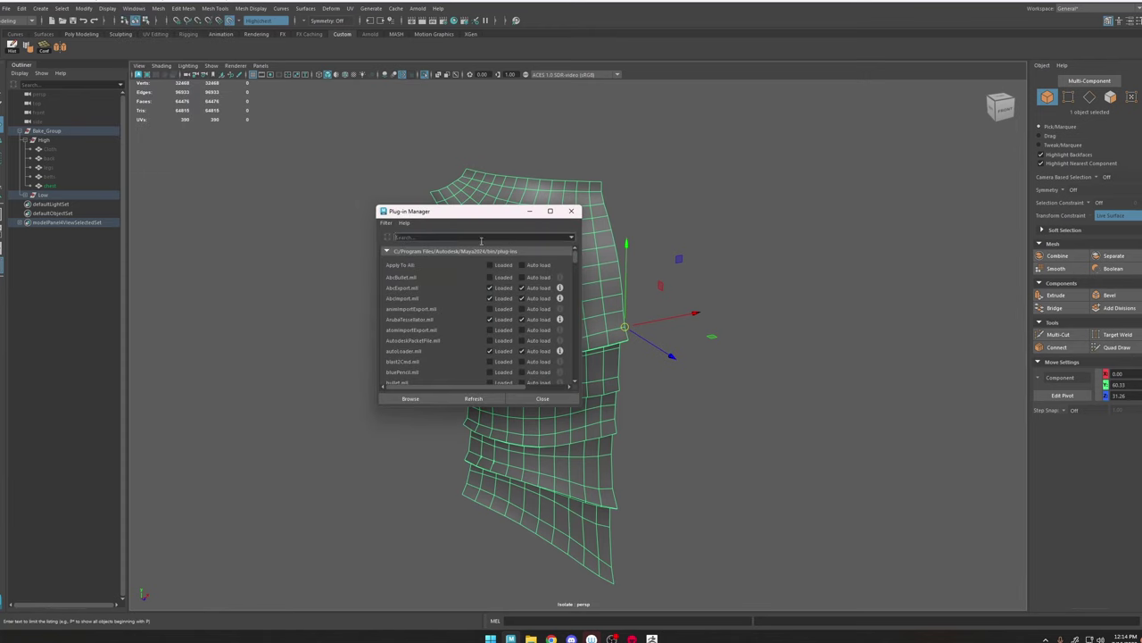
pyautogui.write('obj')
pyautogui.press('Return')
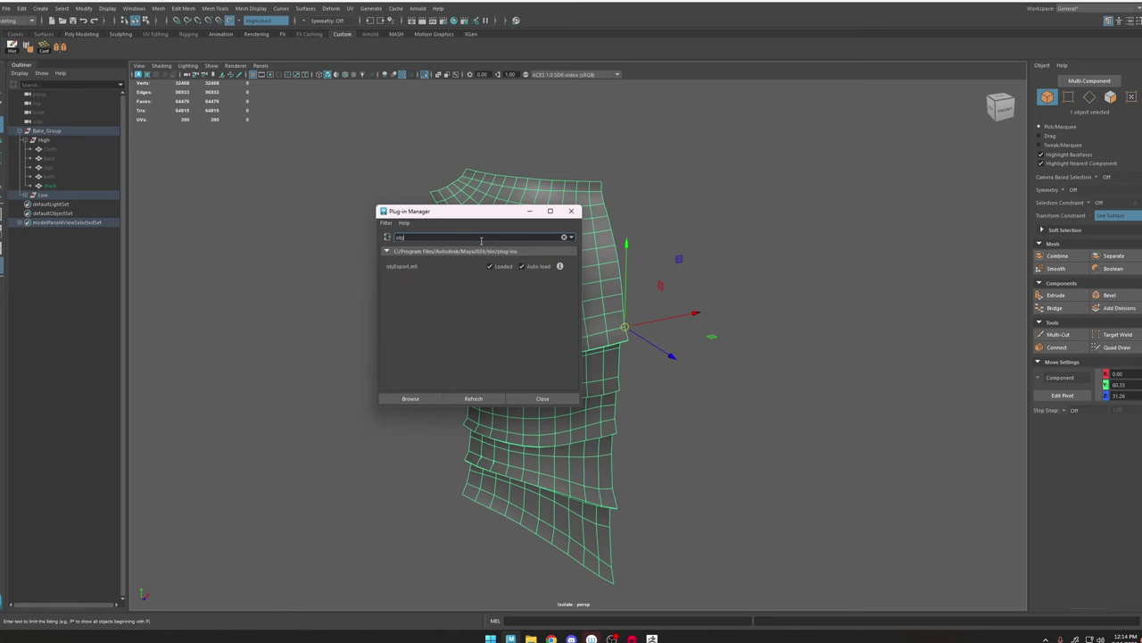
pyautogui.click(572, 211)
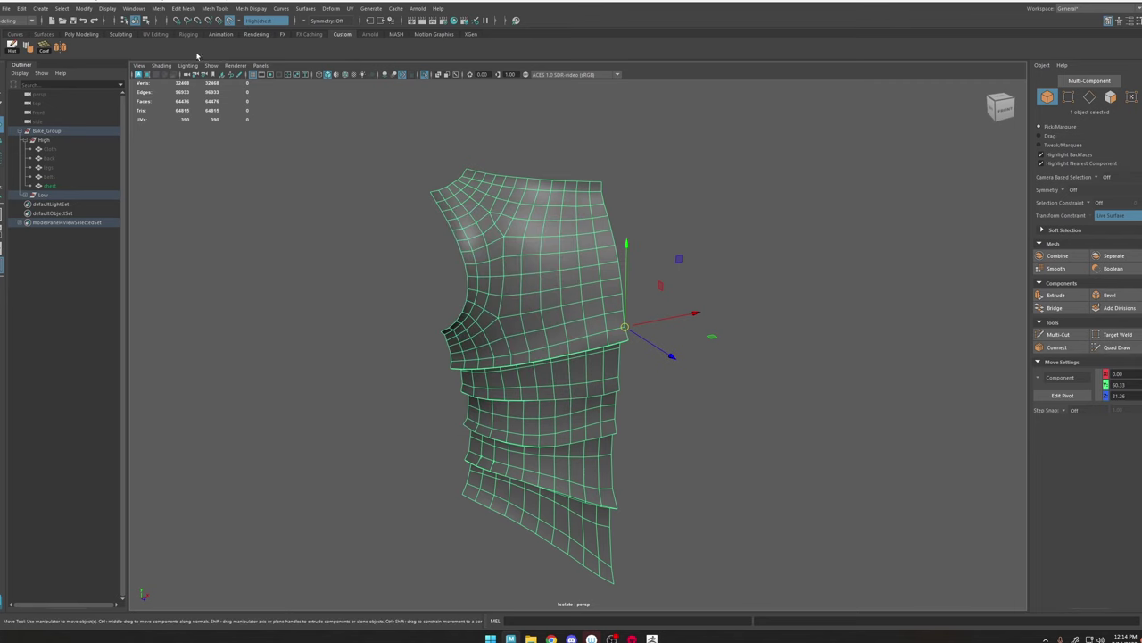
# Step: Export the selected armor plates as armor_plates_low into Marmoset\Bake\Meshes\Low, then return to Marmoset
pyautogui.click(20, 8)
pyautogui.moveTo(6, 8)
pyautogui.click(42, 128)
pyautogui.click(107, 129)
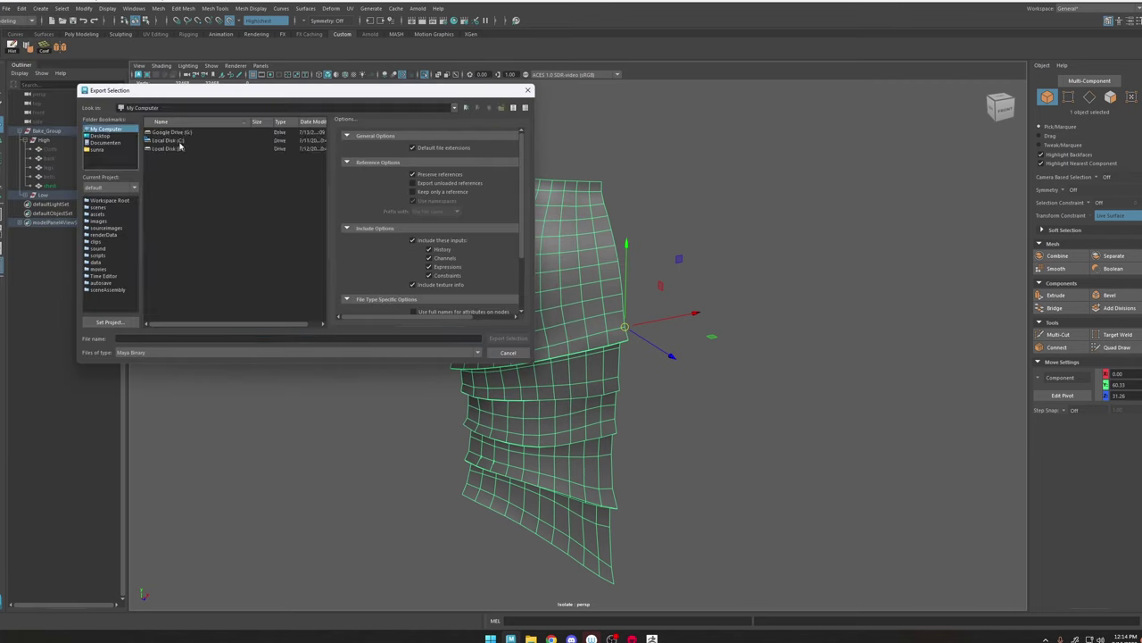
pyautogui.doubleClick(178, 145)
pyautogui.scroll(-1, 178, 268)
pyautogui.doubleClick(179, 282)
pyautogui.doubleClick(173, 135)
pyautogui.doubleClick(173, 135)
pyautogui.doubleClick(173, 134)
pyautogui.doubleClick(173, 134)
pyautogui.doubleClick(173, 134)
pyautogui.doubleClick(173, 140)
pyautogui.click(172, 339)
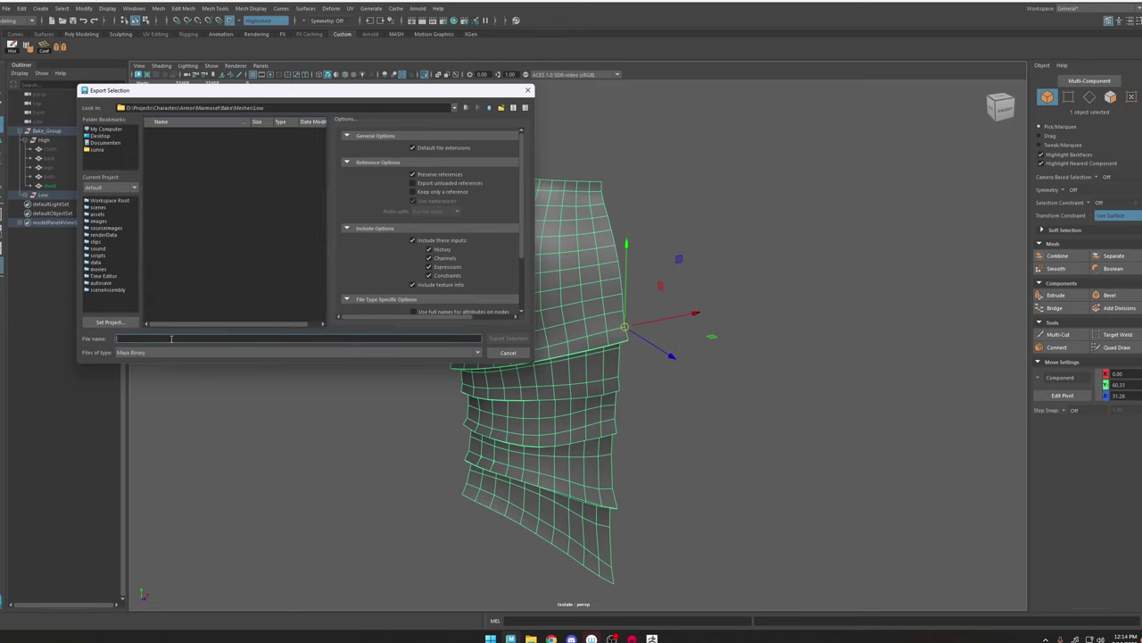
pyautogui.write('armor_plates_low')
pyautogui.press('Return')
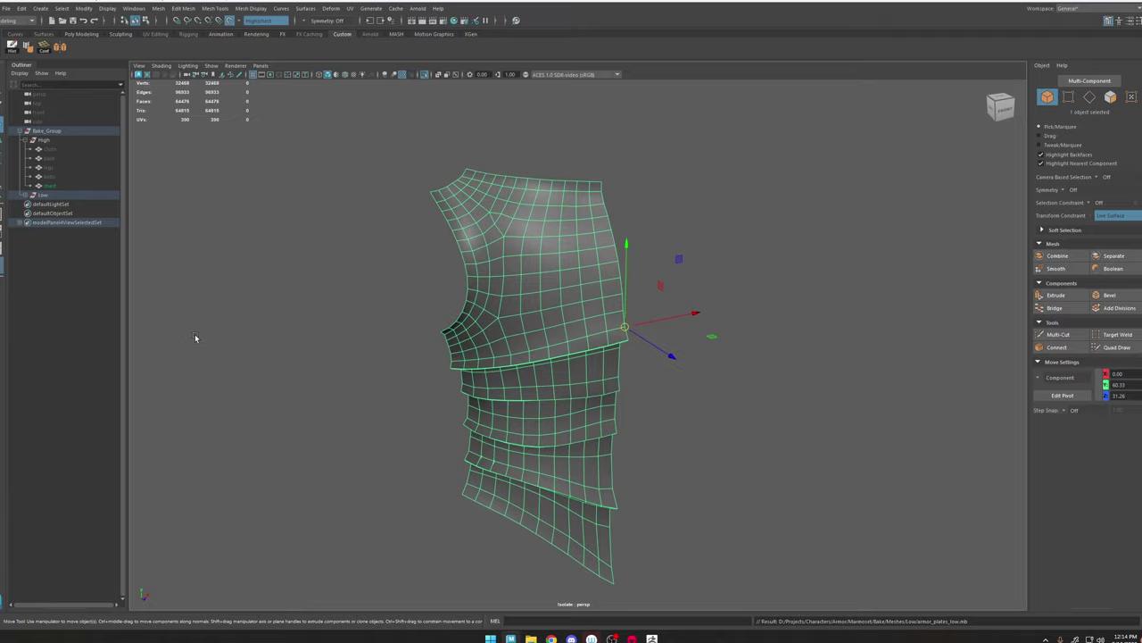
pyautogui.click(632, 638)
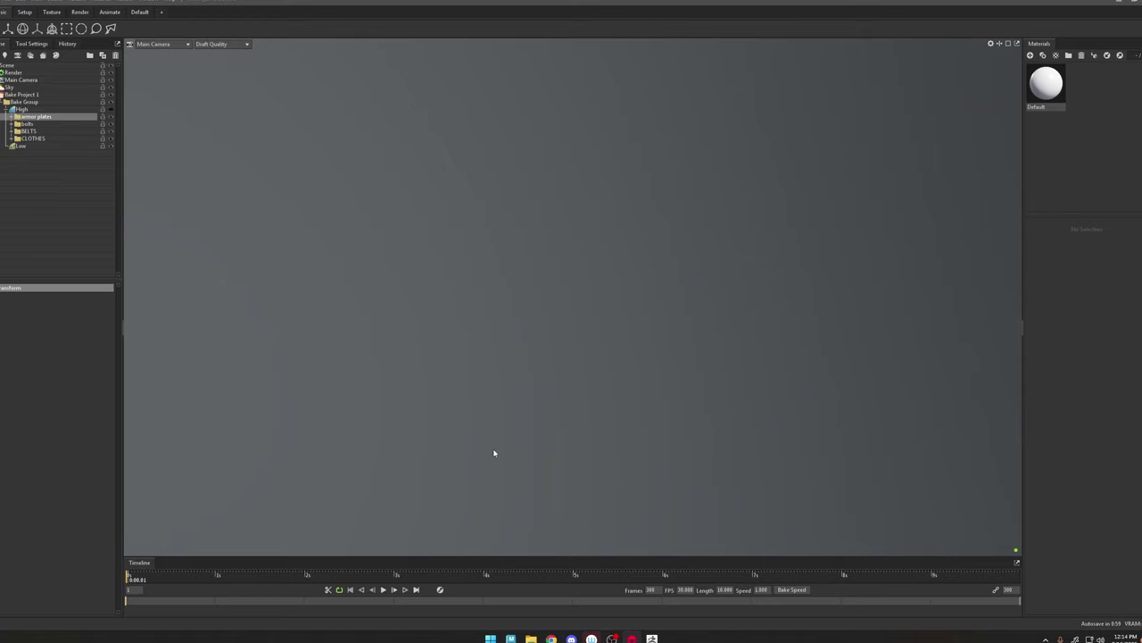
# Step: Clear the selection, browse with Ctrl+I to Bake\Meshes\Low, and cancel the file browser
pyautogui.click(378, 344)
pyautogui.hotkey('ctrl', 'i')
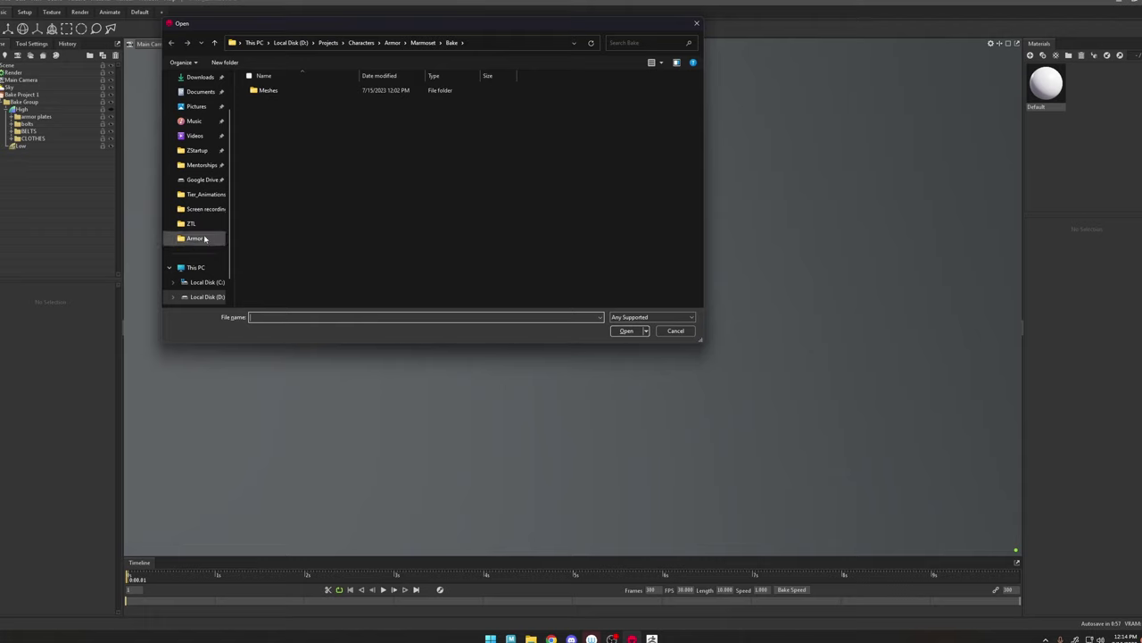
pyautogui.click(204, 239)
pyautogui.hotkey('alt', 'Left')
pyautogui.doubleClick(267, 91)
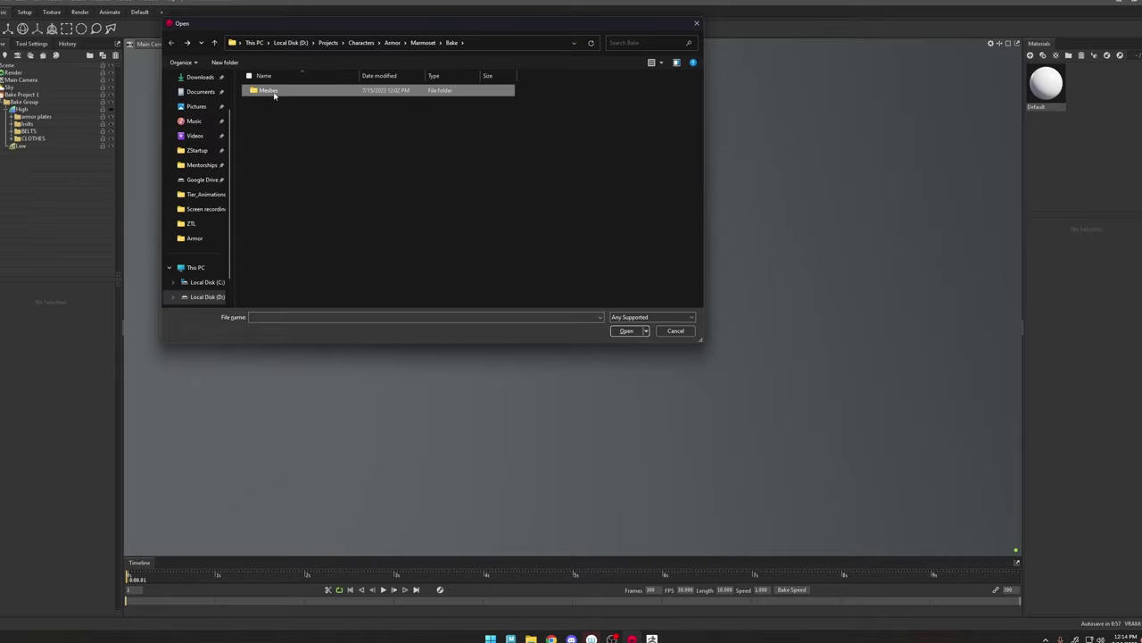
pyautogui.doubleClick(268, 105)
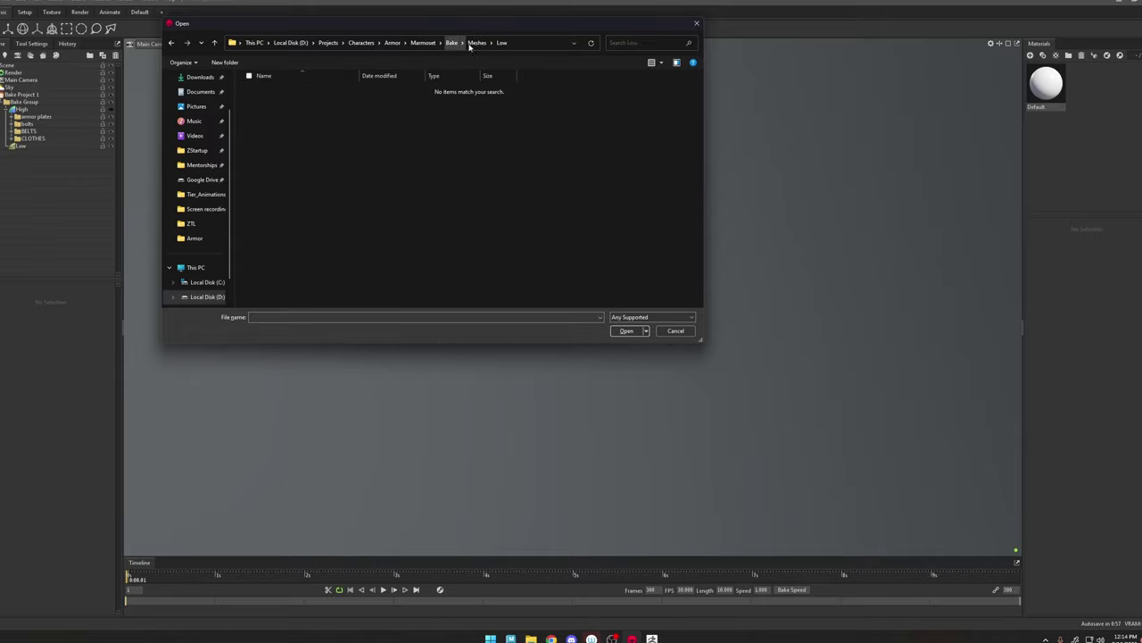
pyautogui.click(680, 335)
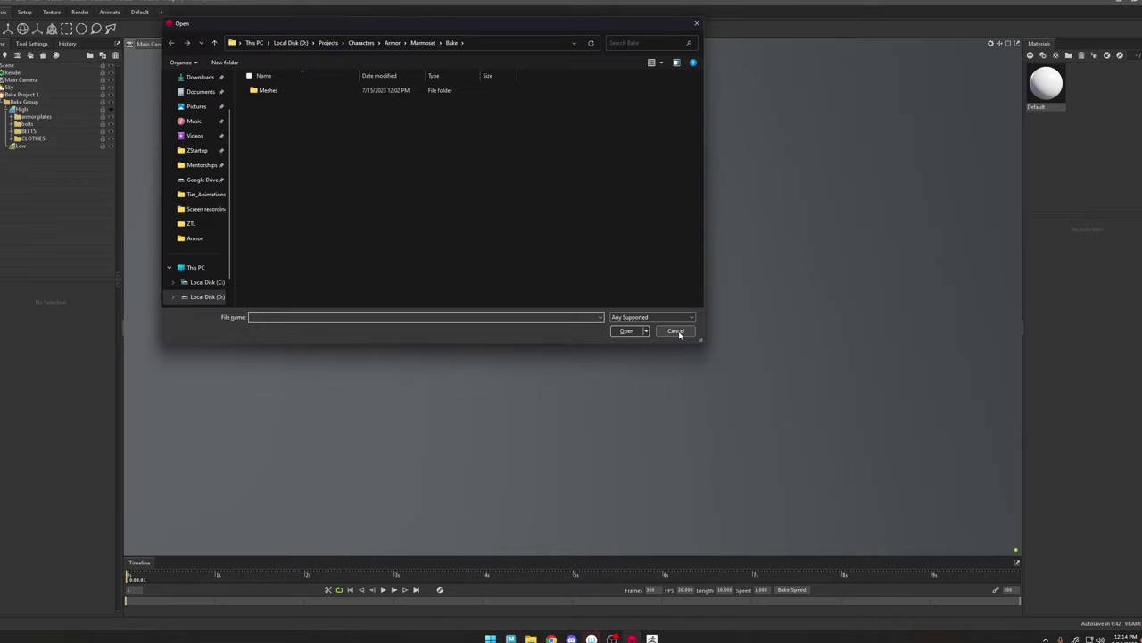
pyautogui.click(676, 331)
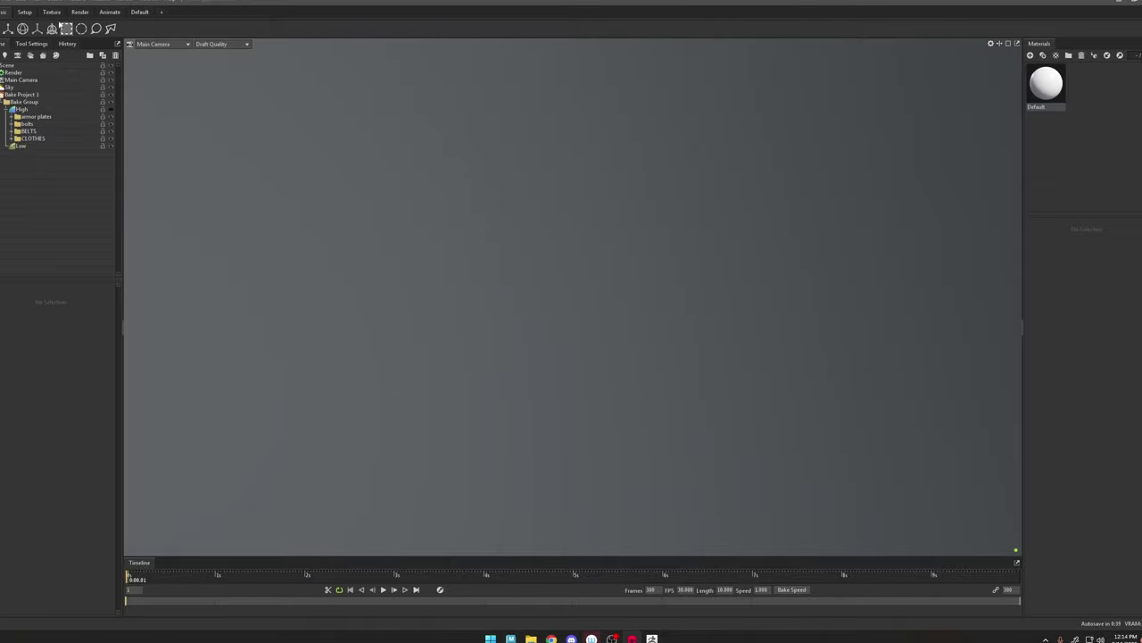
# Step: Browse the Import Model dialog to Bake\Meshes\Low, find no importable files, and return to Maya
pyautogui.click(8, 12)
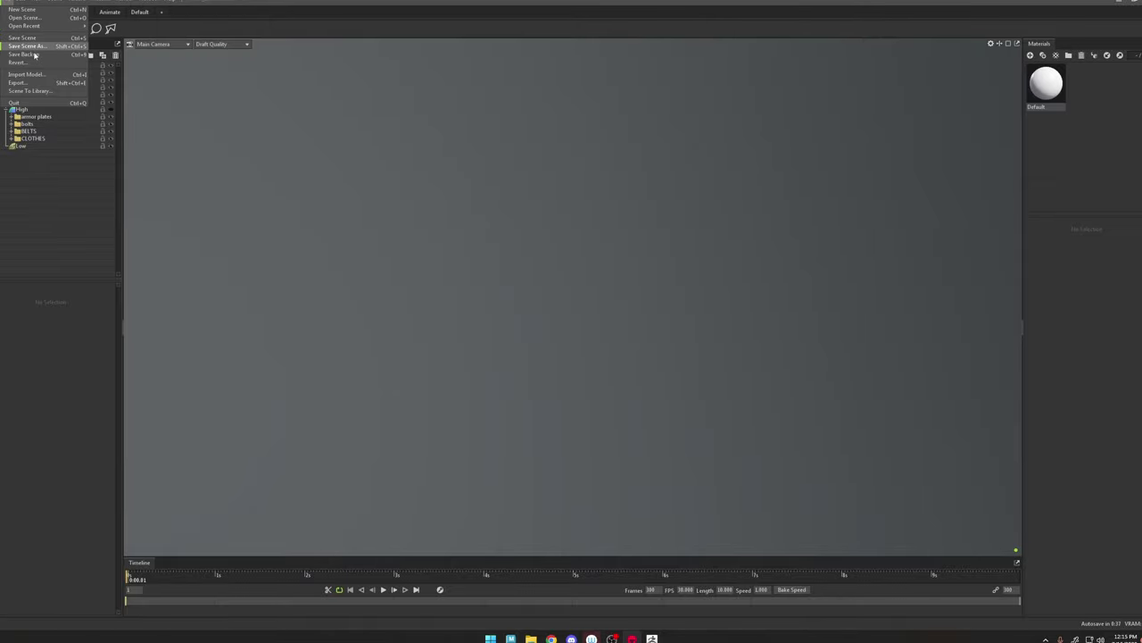
pyautogui.click(58, 75)
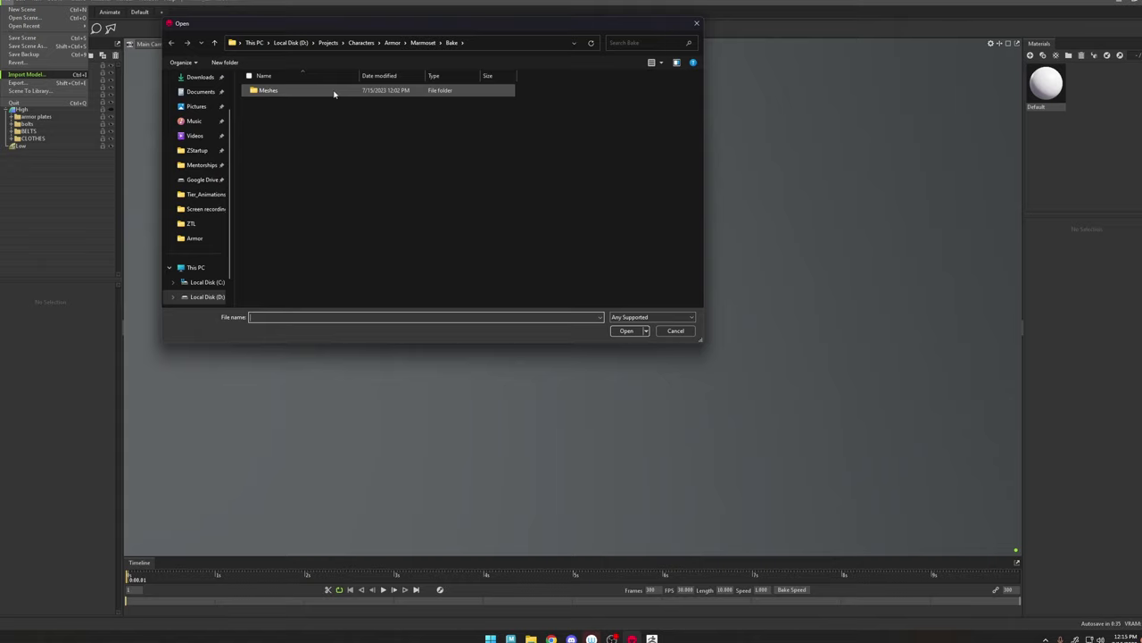
pyautogui.doubleClick(334, 92)
pyautogui.doubleClick(314, 104)
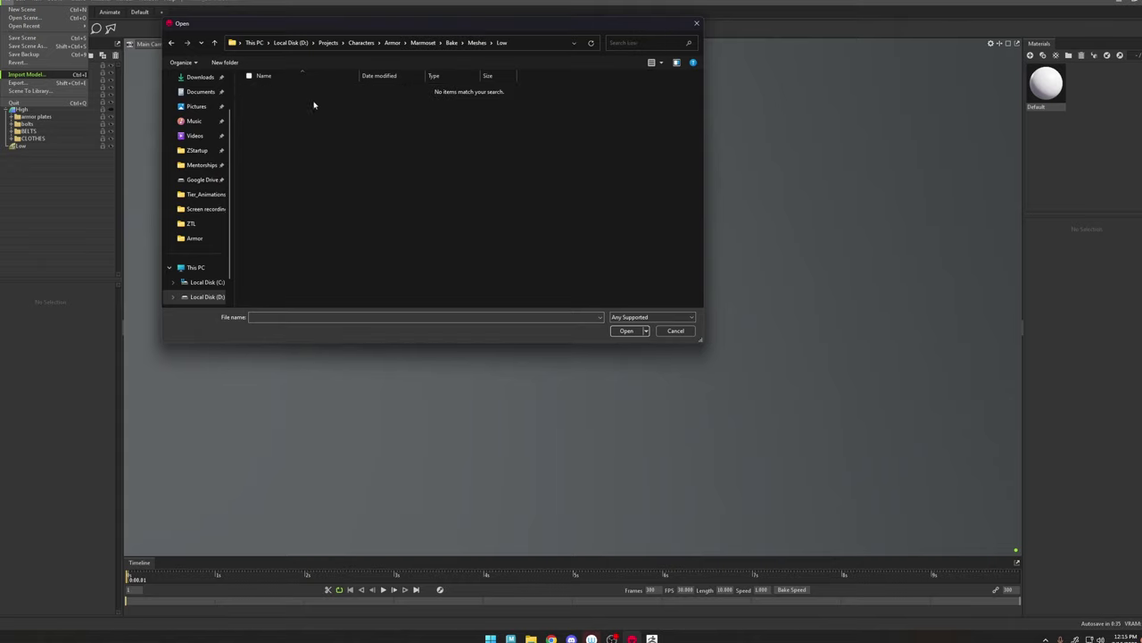
pyautogui.click(541, 41)
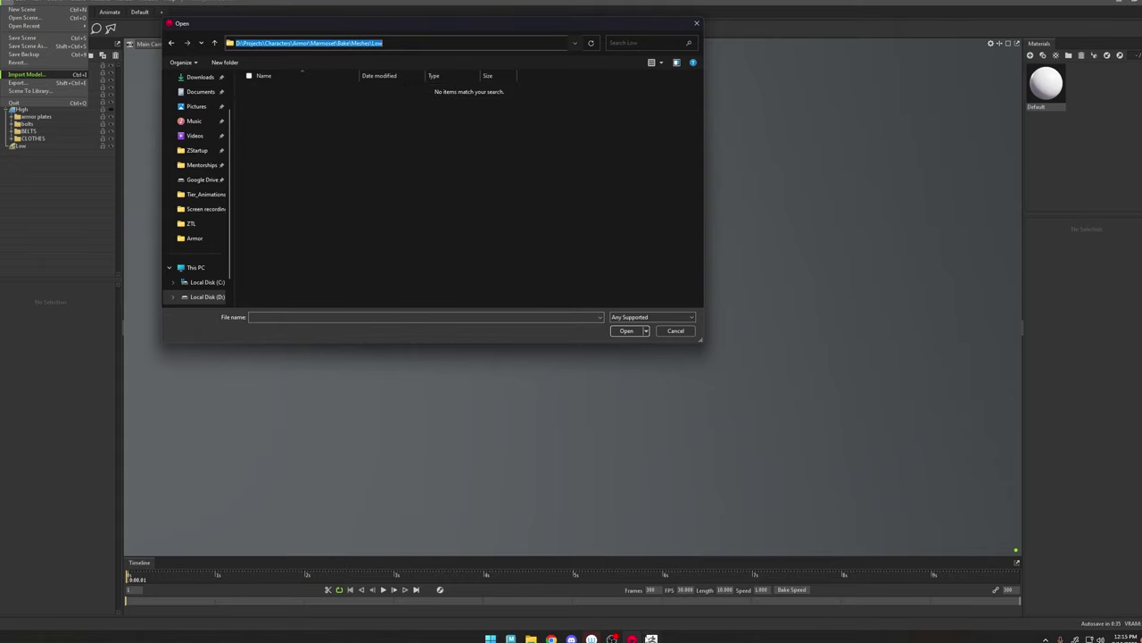
pyautogui.click(511, 638)
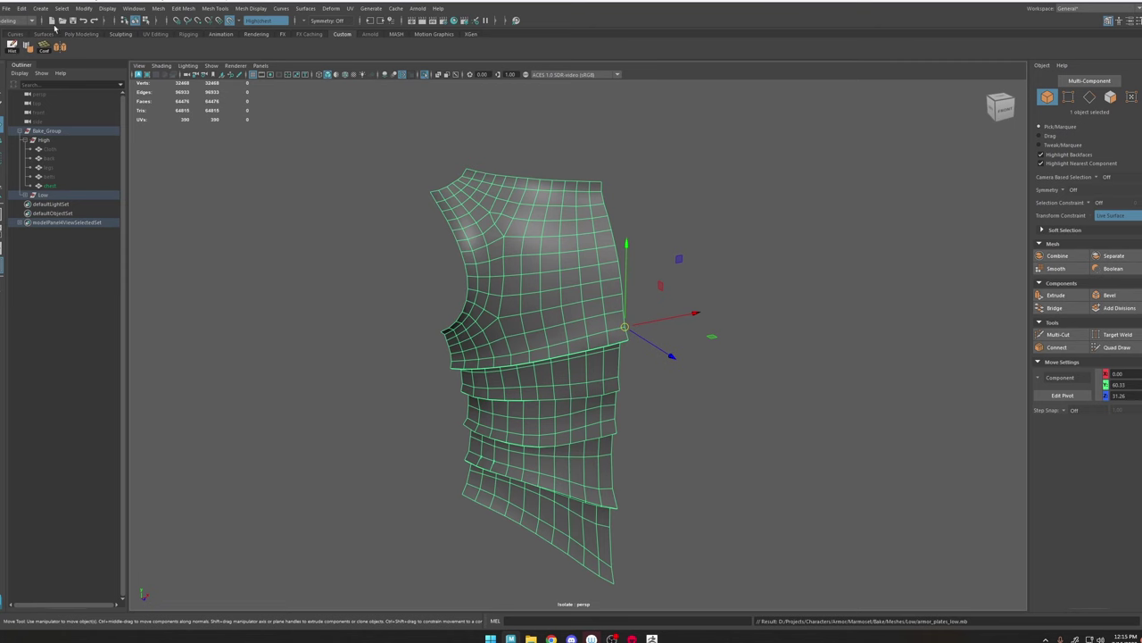
# Step: Export the selected armor plates in OBJ format as armor_plates_low.obj into the Low folder
pyautogui.click(6, 8)
pyautogui.click(53, 134)
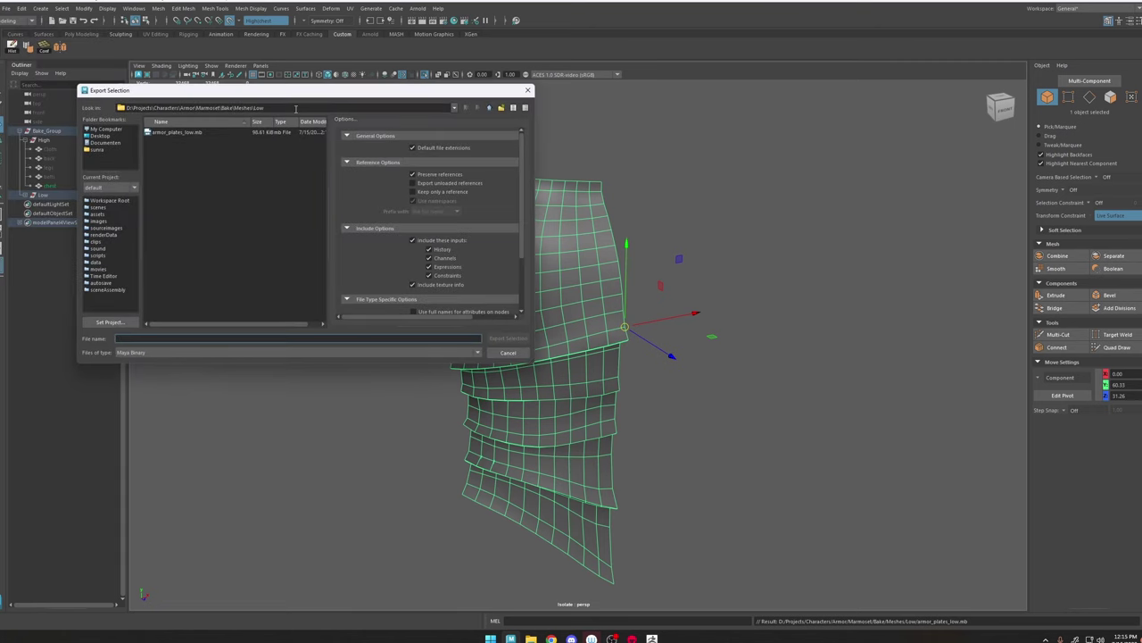
pyautogui.moveTo(296, 109); pyautogui.dragTo(124, 105)
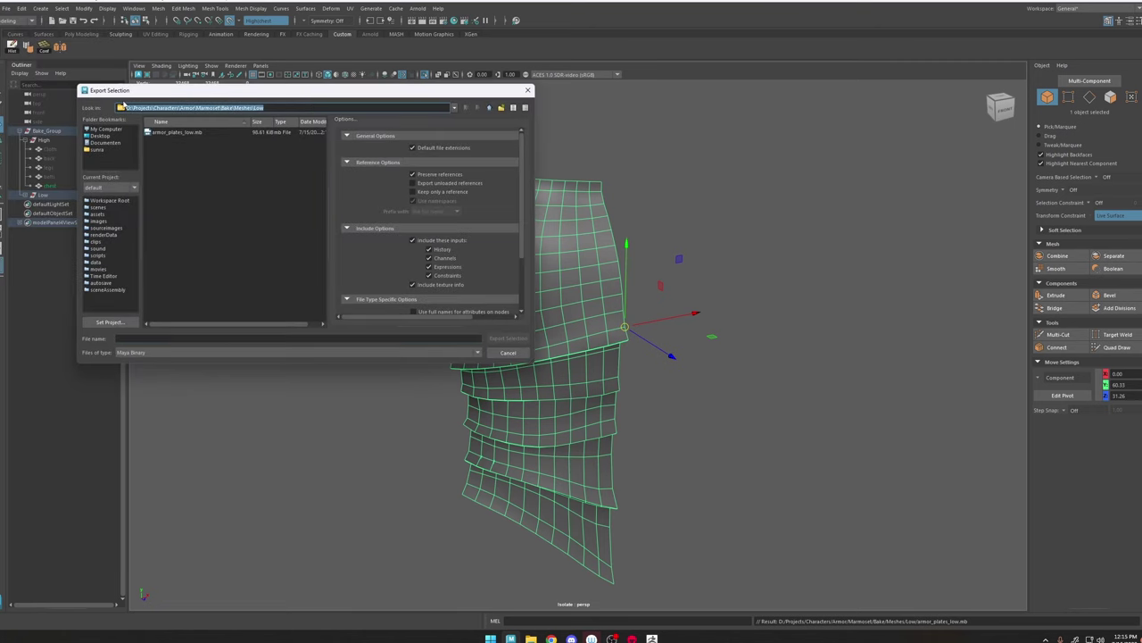
pyautogui.click(225, 351)
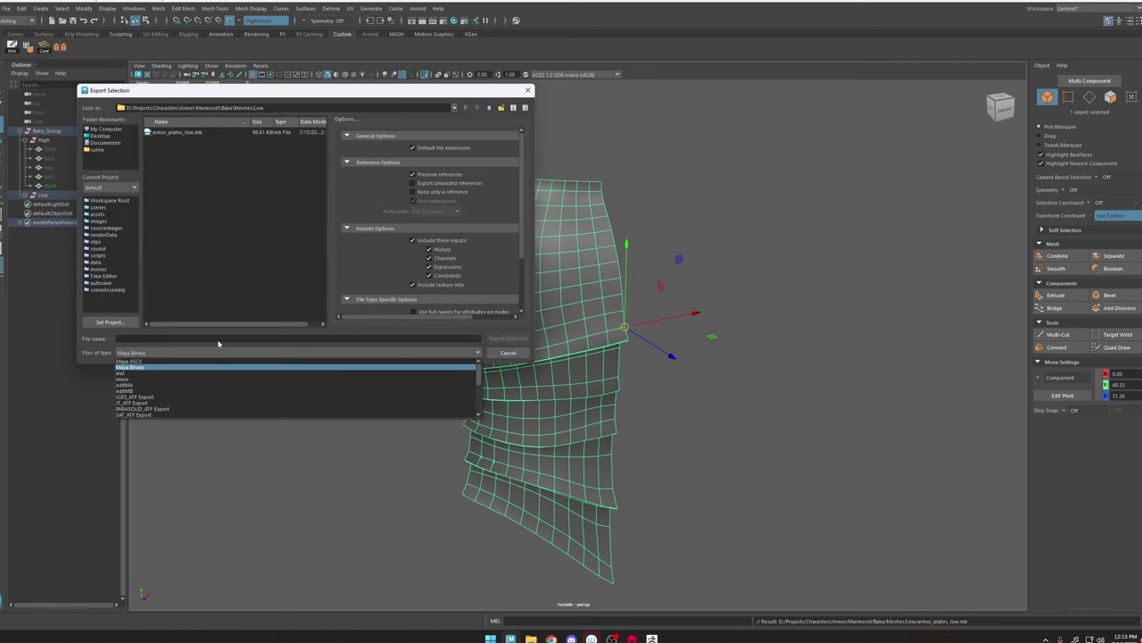
pyautogui.rightClick(207, 135)
pyautogui.click(178, 353)
pyautogui.scroll(-3, 158, 402)
pyautogui.click(138, 392)
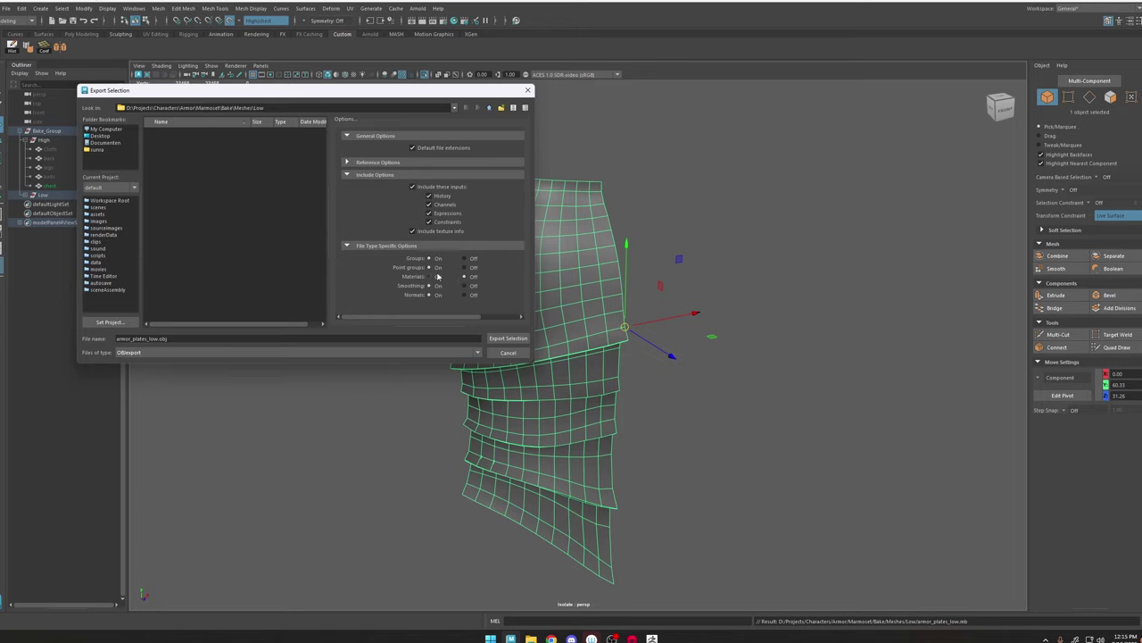
pyautogui.click(509, 339)
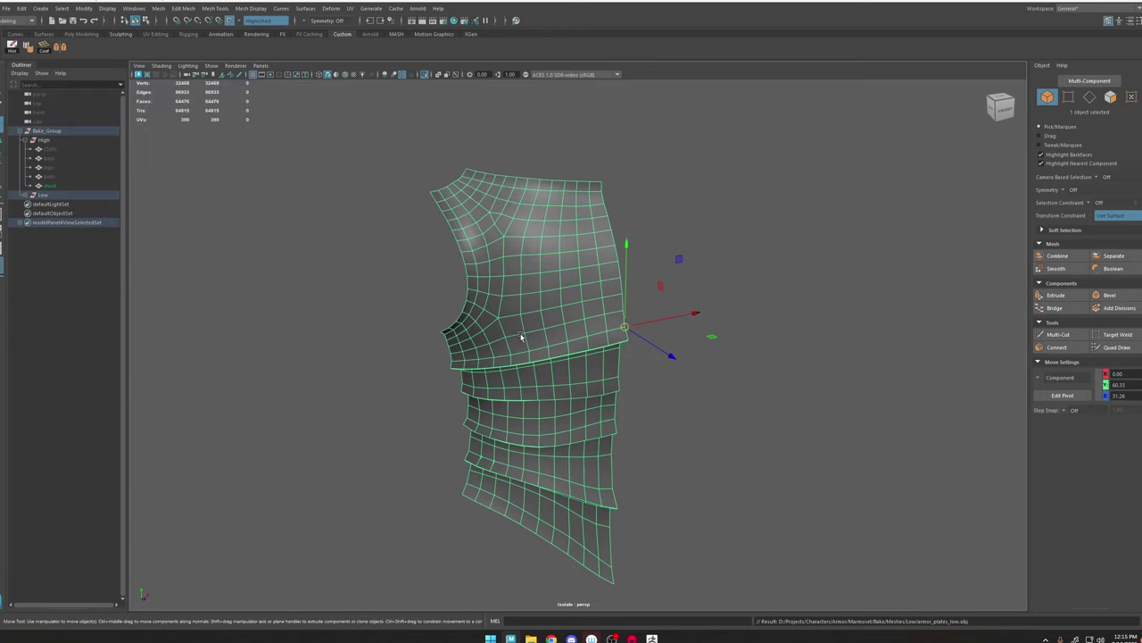
# Step: Import armor_plates_low.obj into Marmoset and place it under the bake group's Low node
pyautogui.click(632, 639)
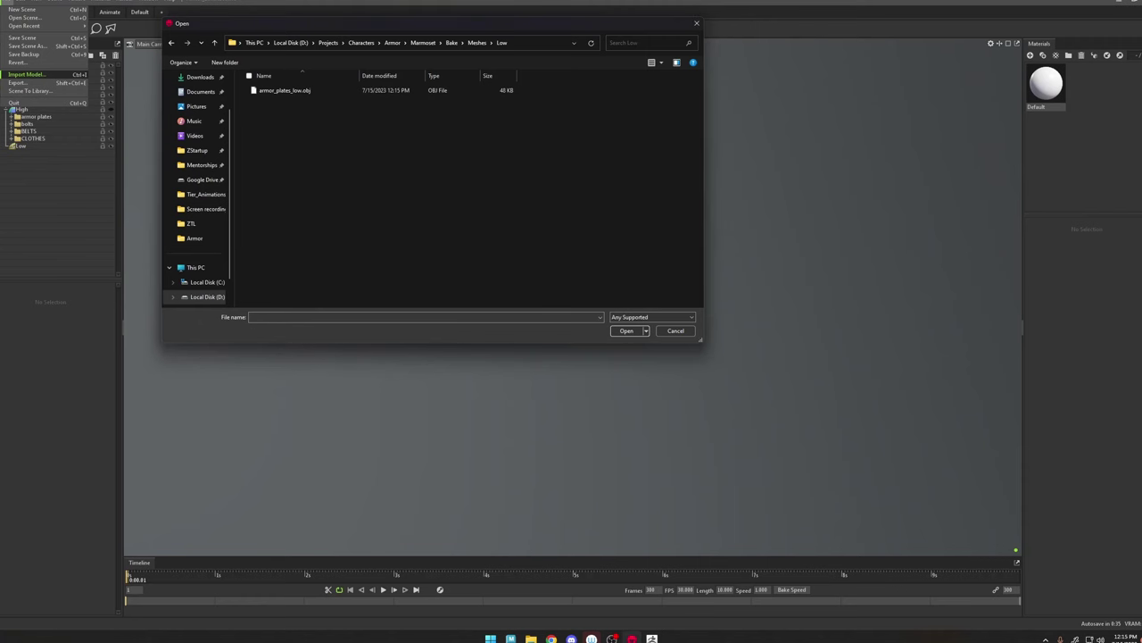
pyautogui.doubleClick(324, 93)
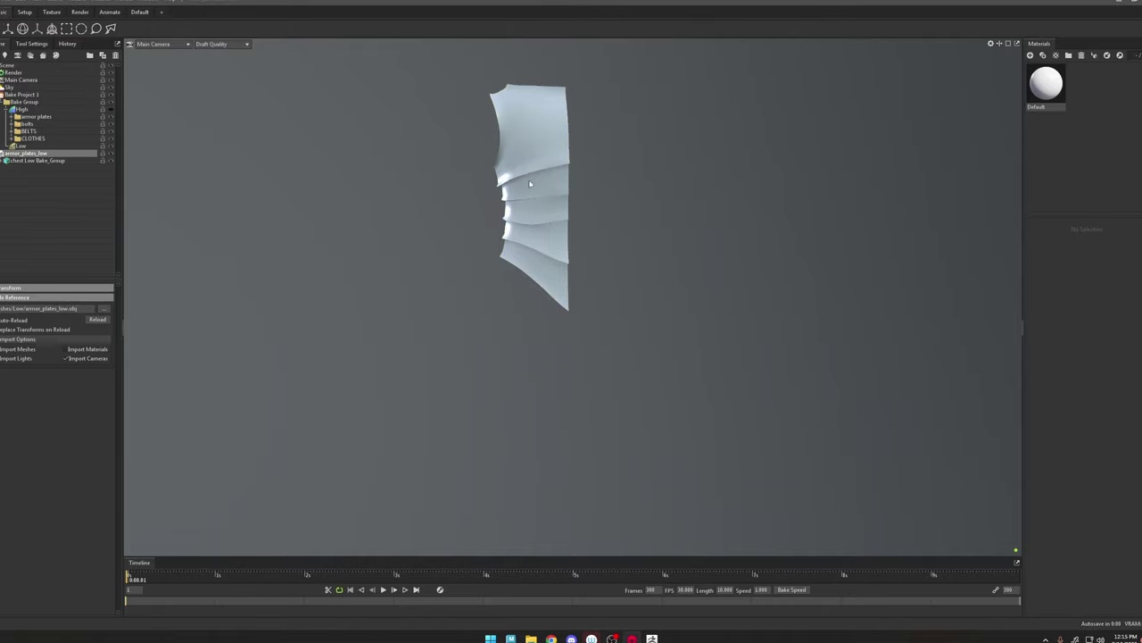
pyautogui.moveTo(532, 187); pyautogui.dragTo(531, 318, button='middle')
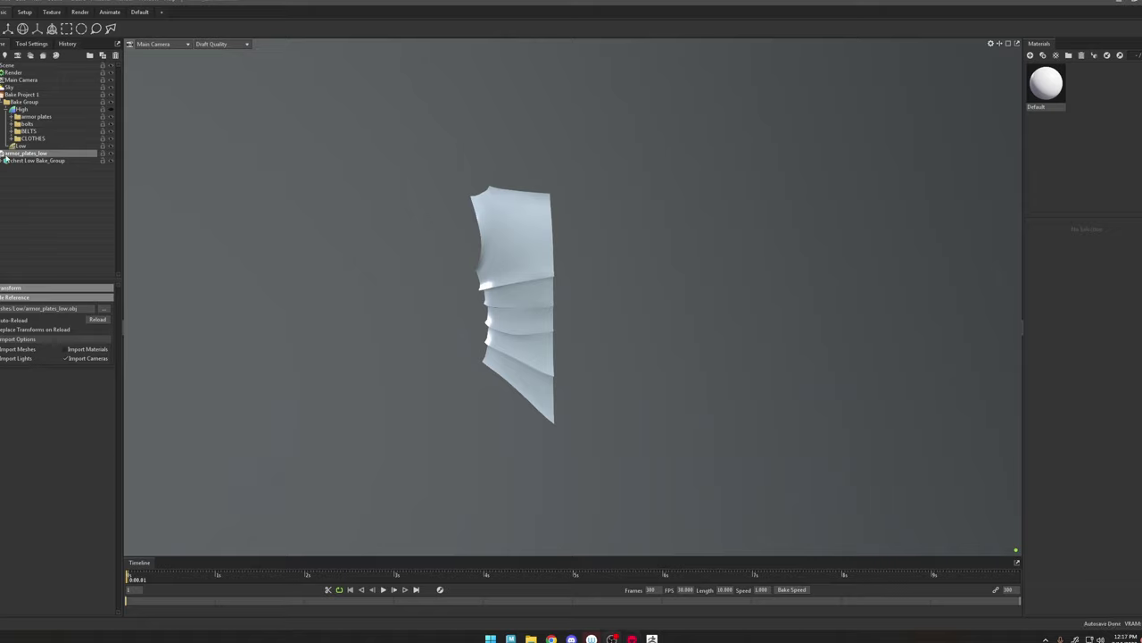
pyautogui.moveTo(6, 156); pyautogui.dragTo(24, 147)
pyautogui.keyDown('alt'); pyautogui.moveTo(497, 285); pyautogui.dragTo(532, 282); pyautogui.keyUp('alt')
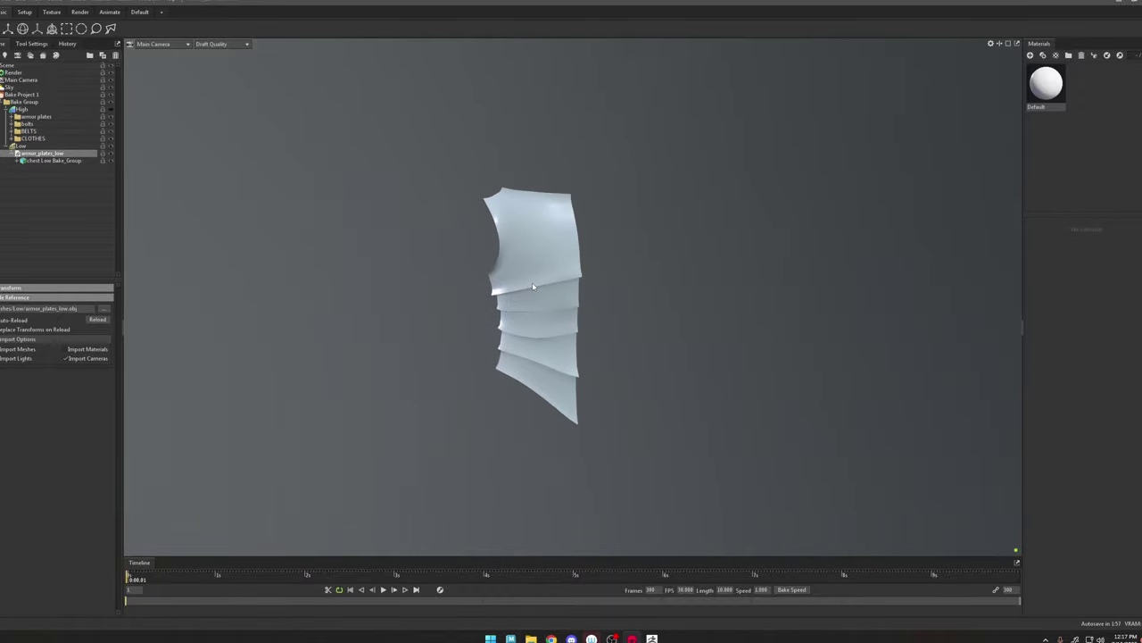
pyautogui.scroll(3, 534, 297)
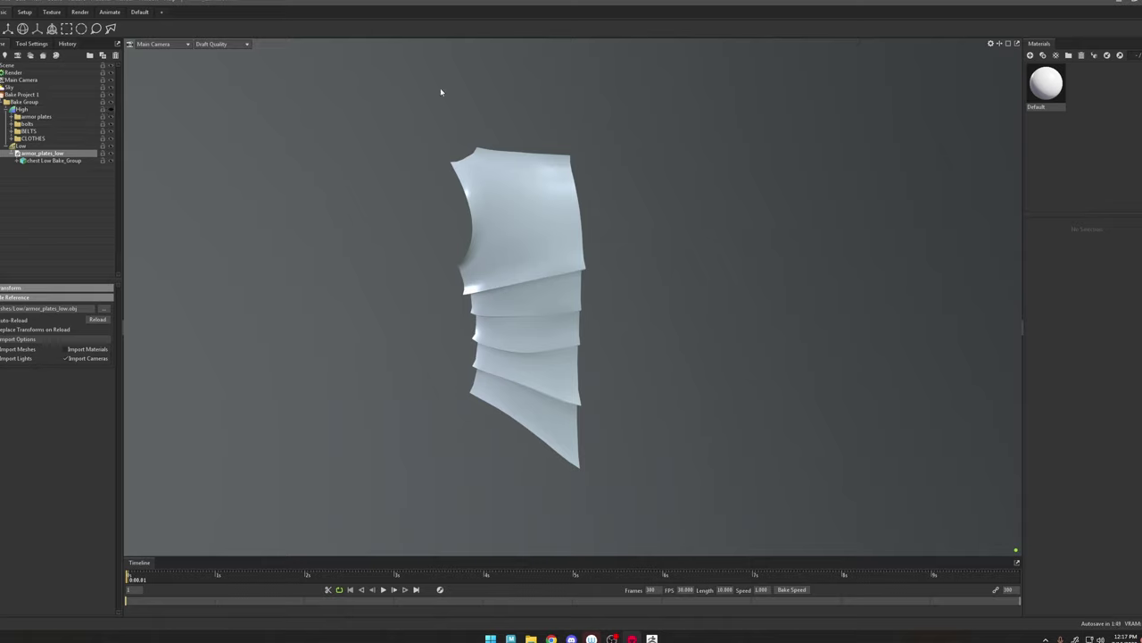
# Step: Add a bake group named armor holding the armor plates high folder and armor_plates_low
pyautogui.click(25, 102)
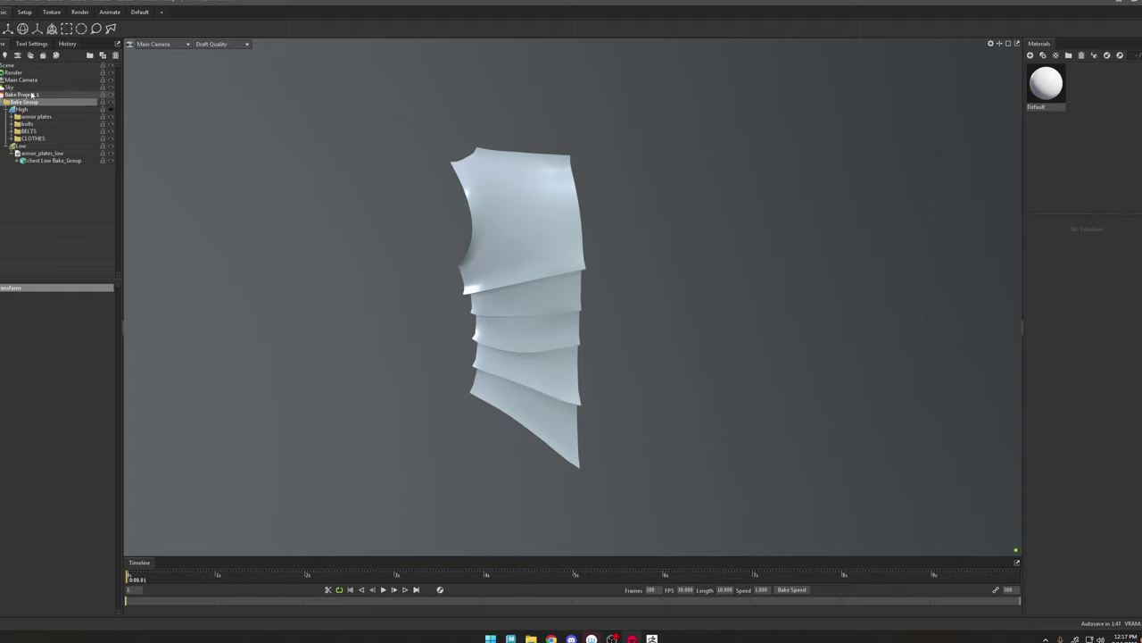
pyautogui.click(110, 94)
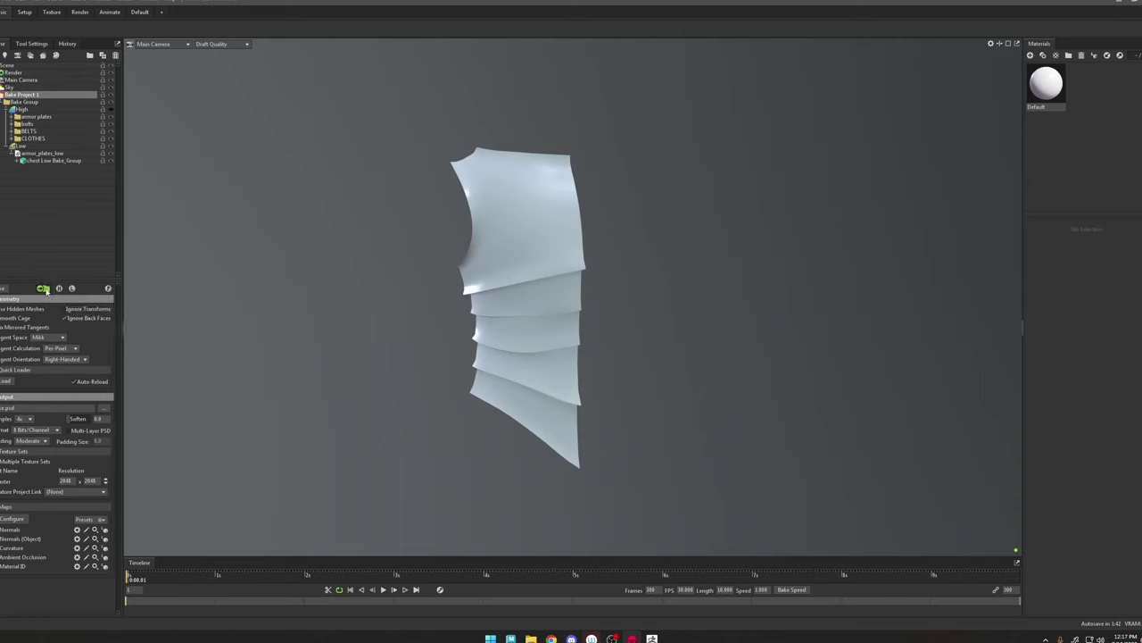
pyautogui.click(46, 290)
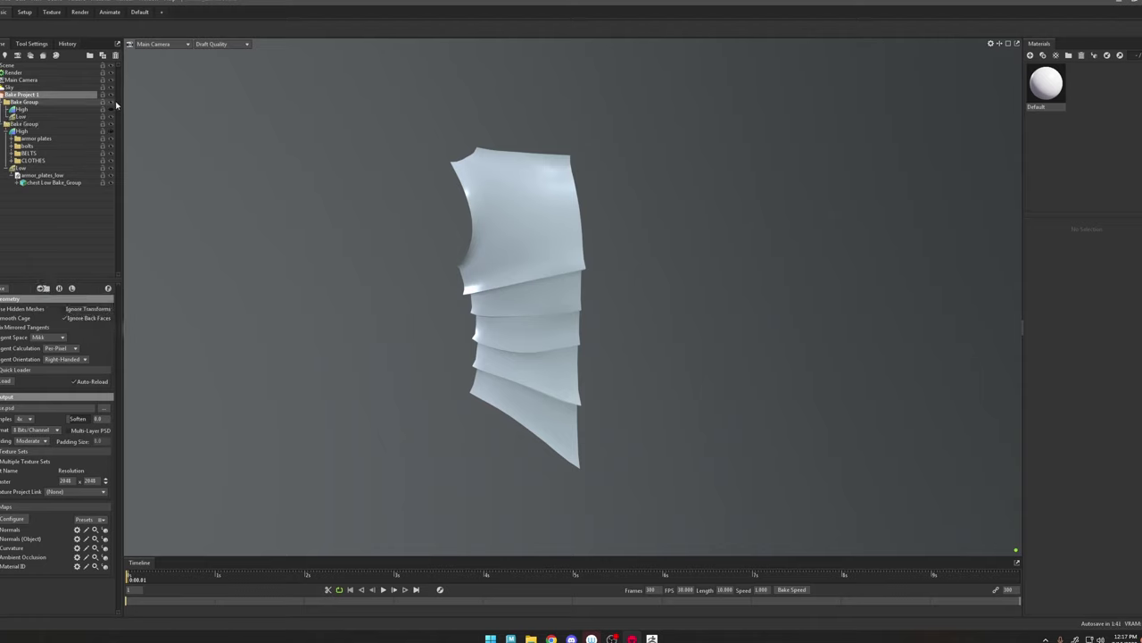
pyautogui.click(30, 103)
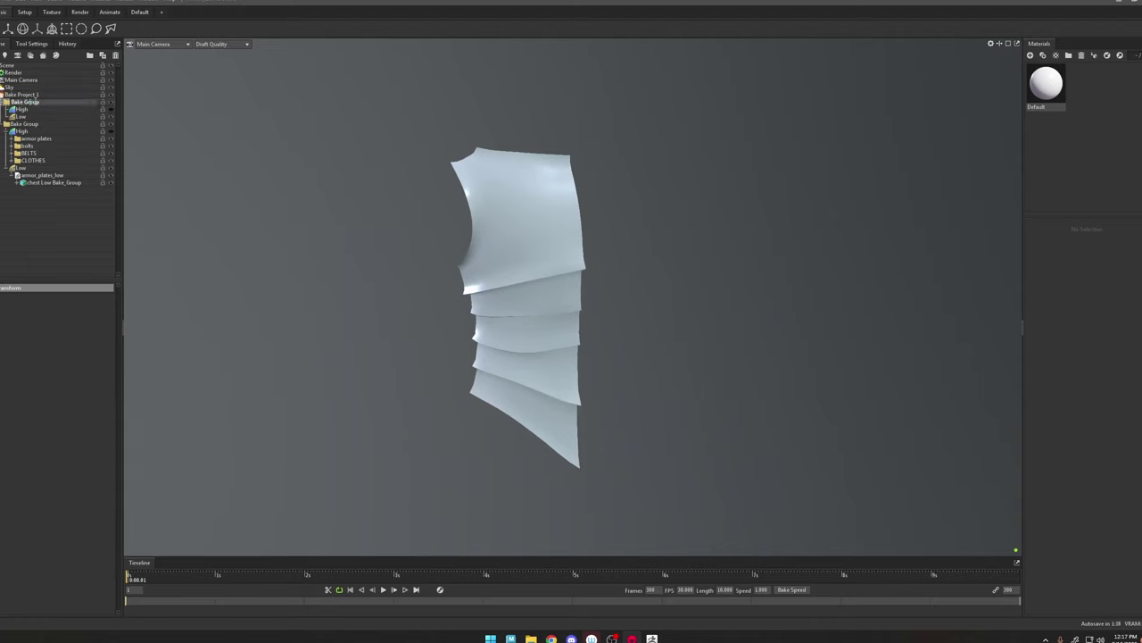
pyautogui.press('BackSpace')
pyautogui.press('BackSpace')
pyautogui.press('BackSpace')
pyautogui.press('BackSpace')
pyautogui.press('BackSpace')
pyautogui.press('BackSpace')
pyautogui.press('BackSpace')
pyautogui.press('BackSpace')
pyautogui.press('BackSpace')
pyautogui.write('armor')
pyautogui.press('Return')
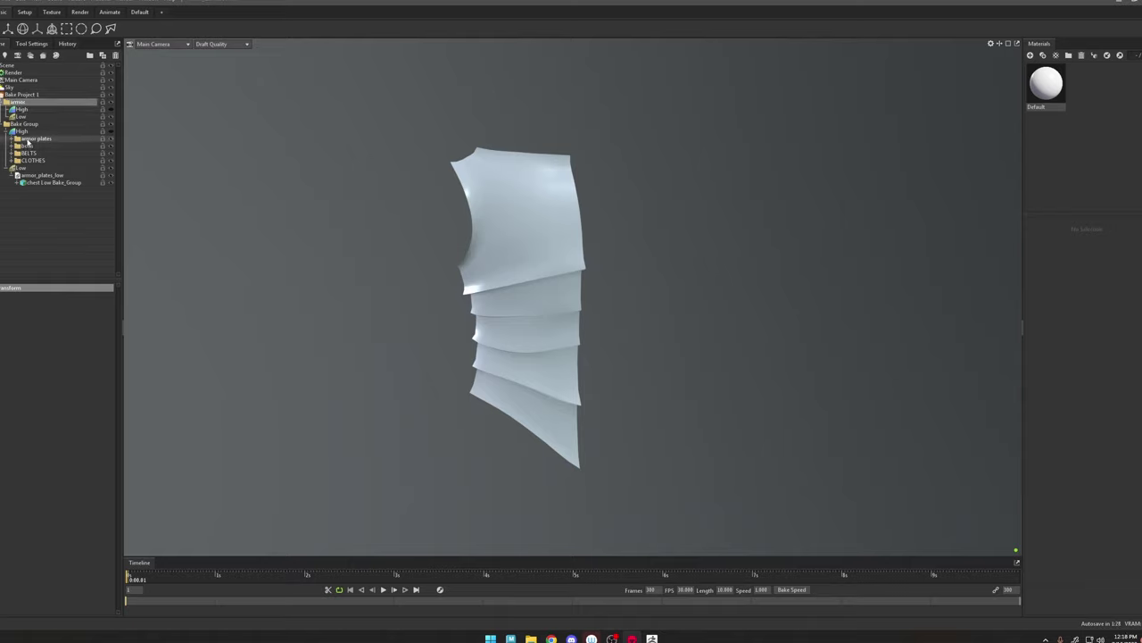
pyautogui.click(39, 140)
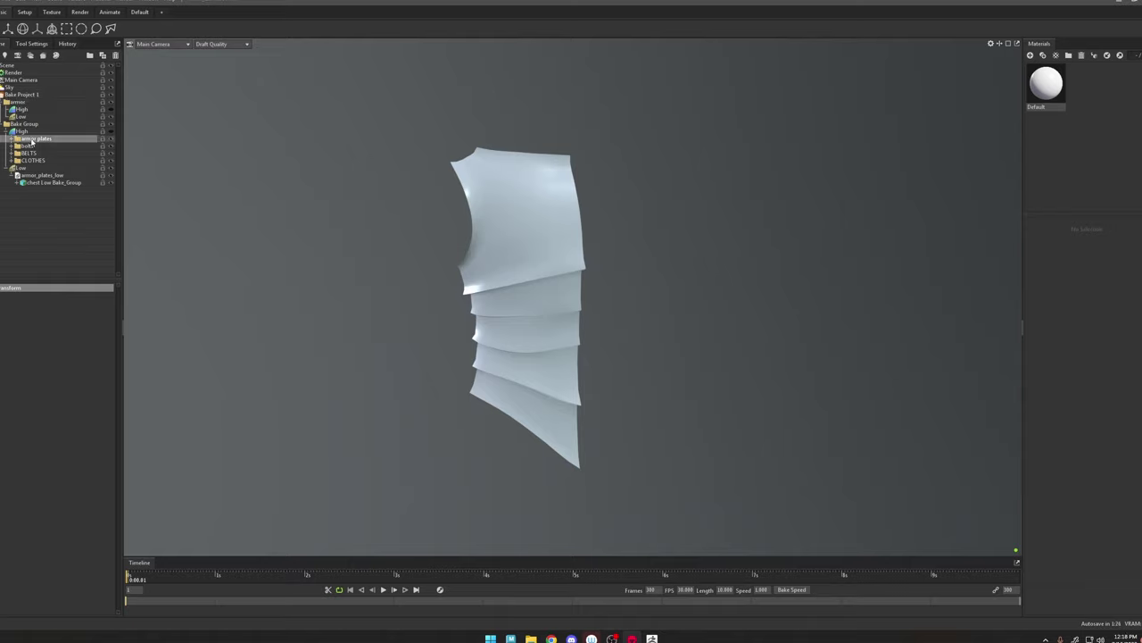
pyautogui.moveTo(35, 113); pyautogui.dragTo(34, 110)
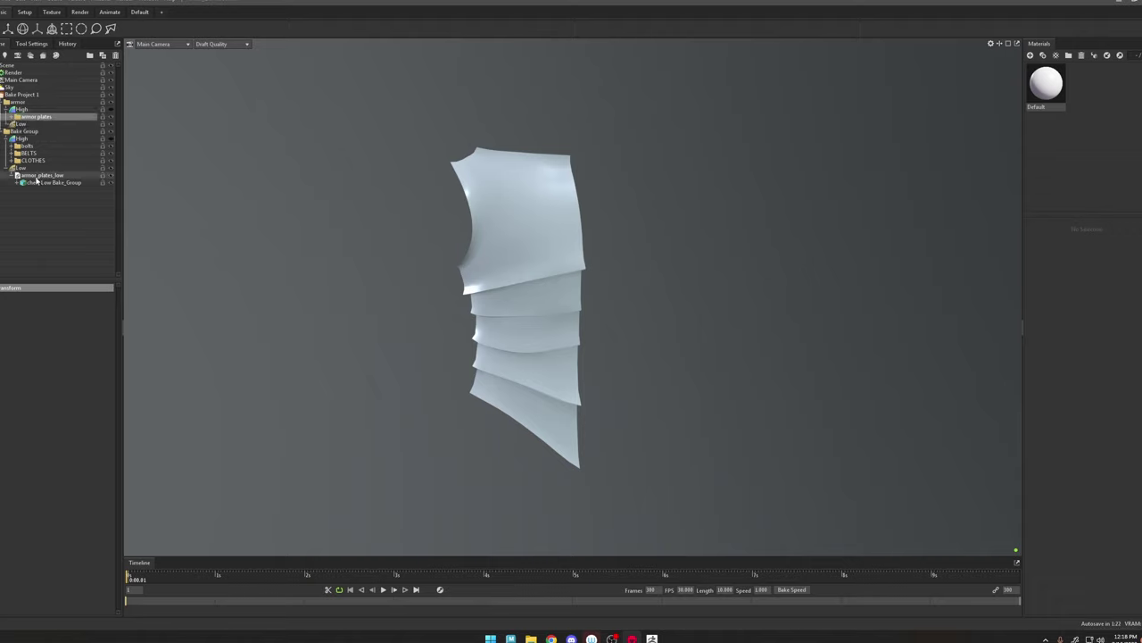
pyautogui.click(36, 177)
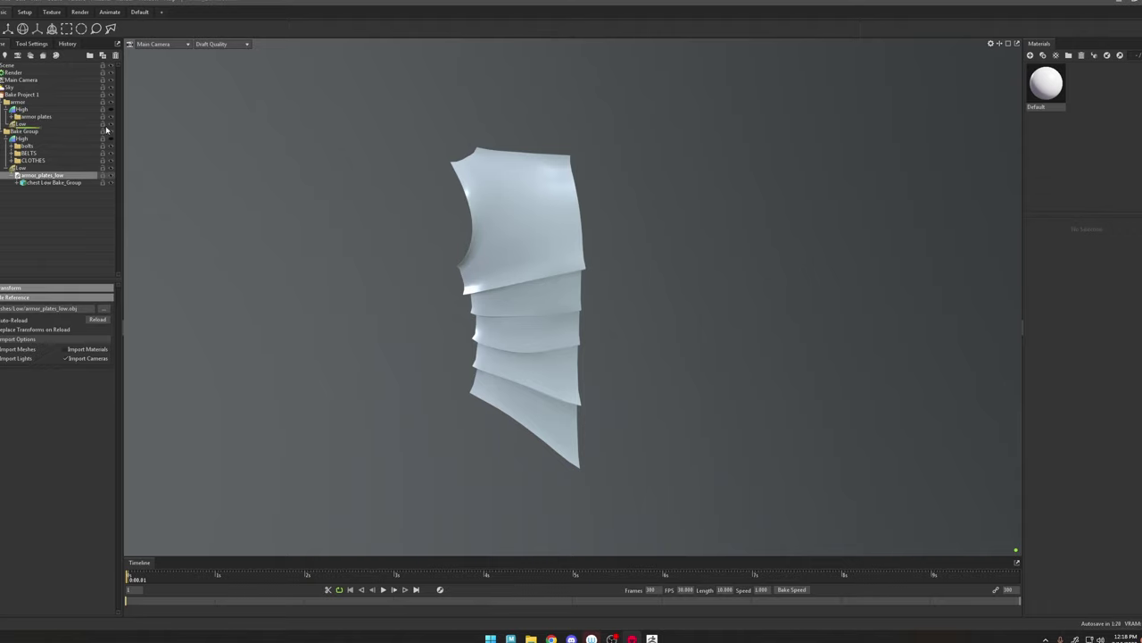
pyautogui.moveTo(106, 130); pyautogui.dragTo(96, 130)
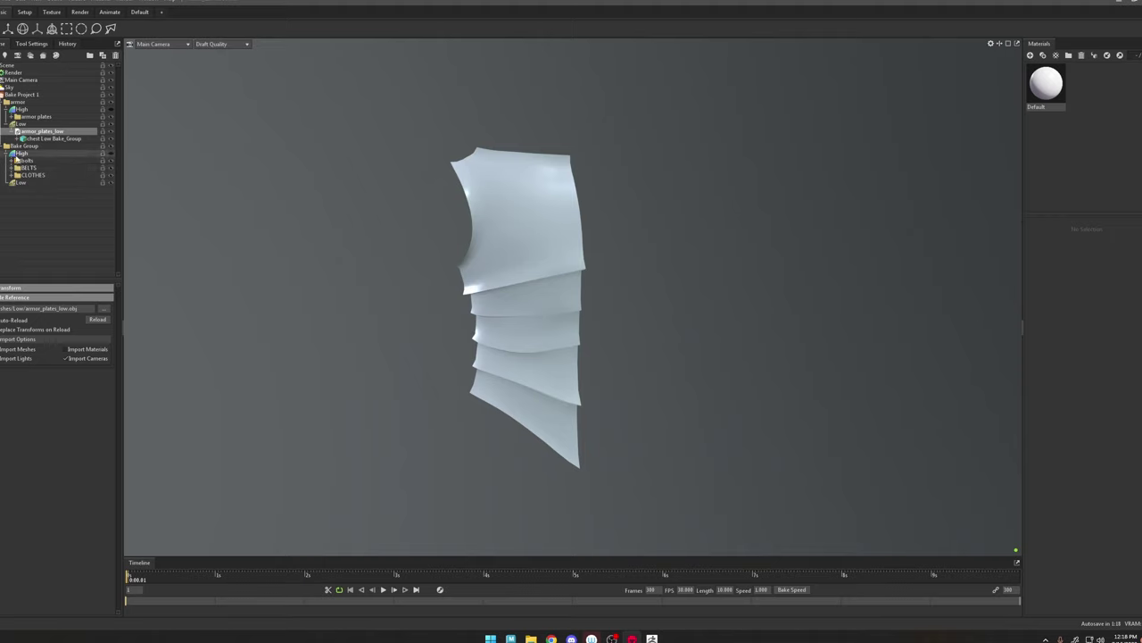
# Step: Rename the original Bake Group to bolts
pyautogui.click(30, 147)
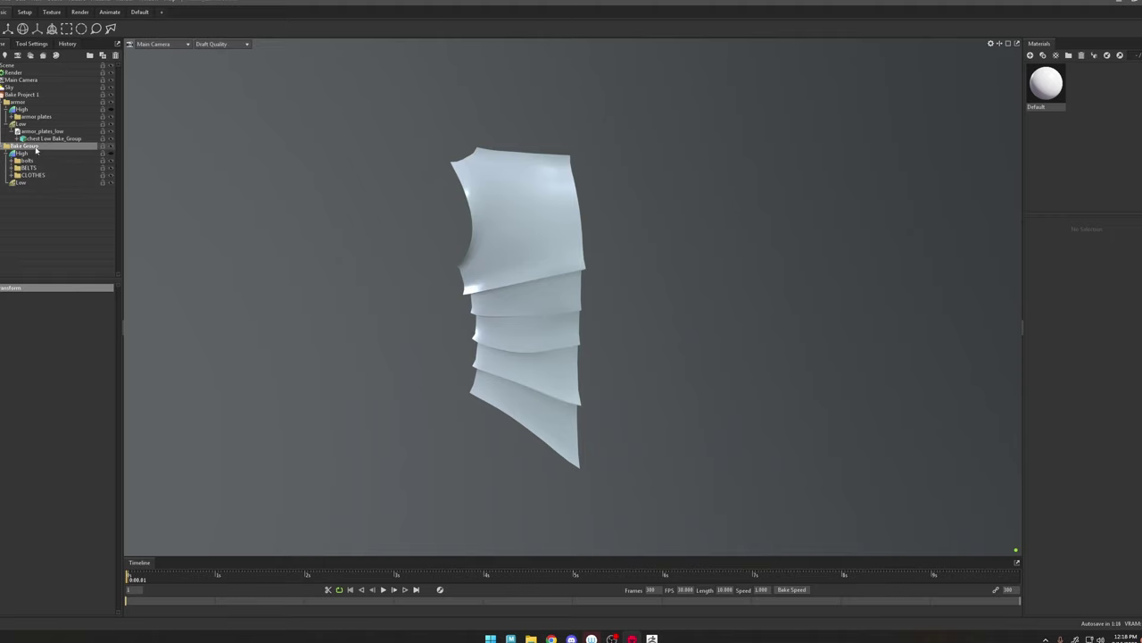
pyautogui.doubleClick(31, 148)
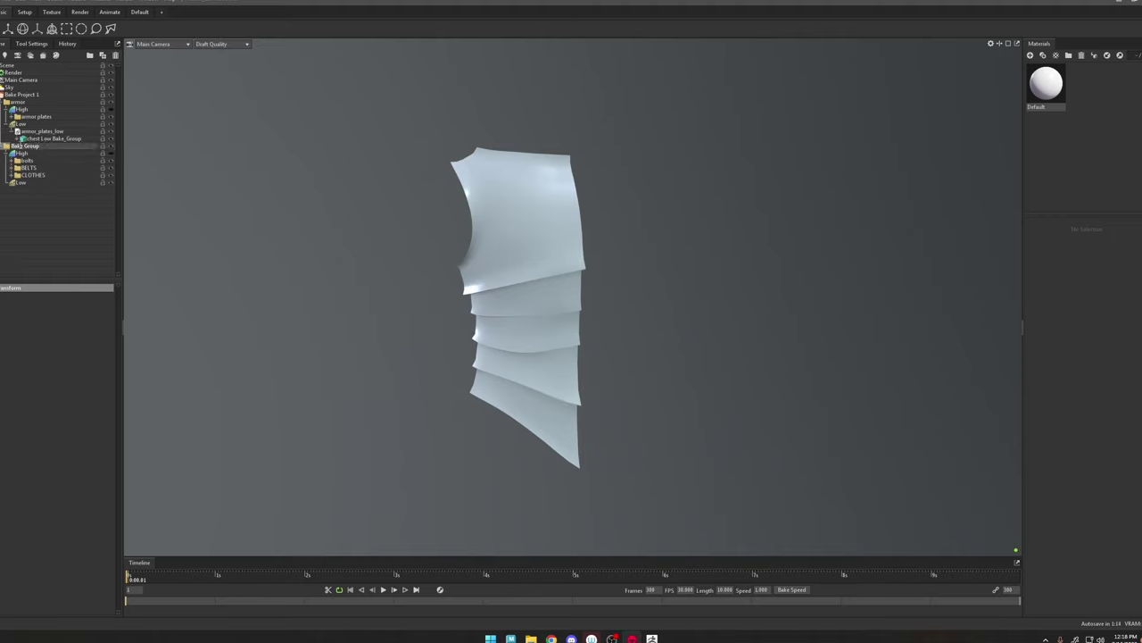
pyautogui.moveTo(31, 146); pyautogui.dragTo(12, 146)
pyautogui.write('bolts')
pyautogui.press('Return')
# Step: Add more bake groups, name the first cloth and move CLOTHES into its High
pyautogui.click(31, 97)
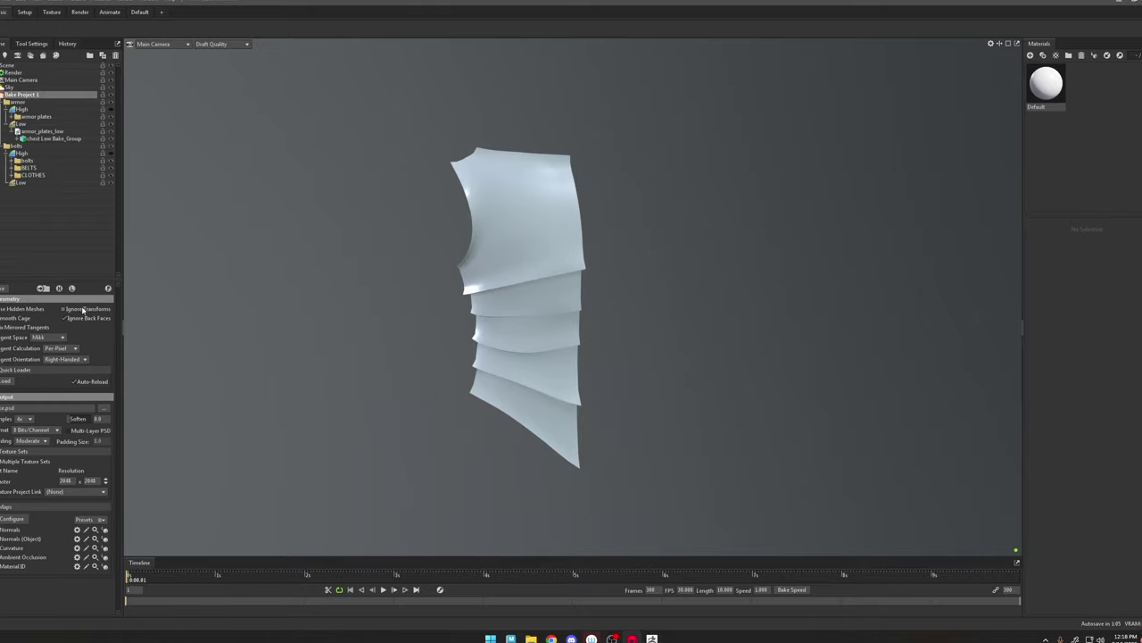
pyautogui.click(47, 288)
pyautogui.click(47, 288)
pyautogui.doubleClick(42, 102)
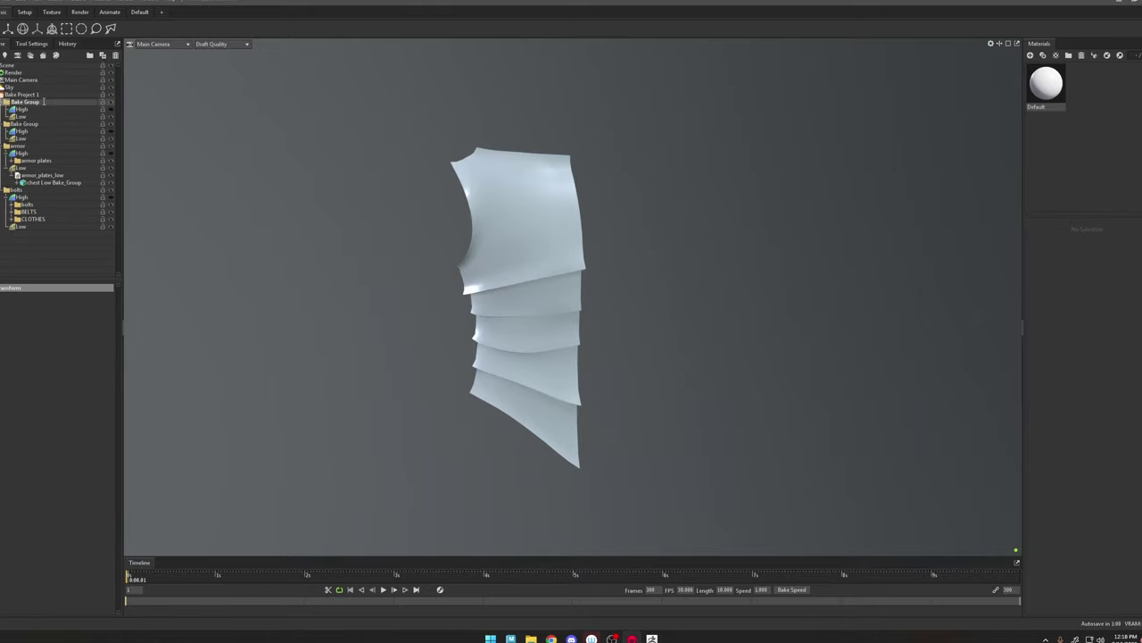
pyautogui.click(15, 94)
pyautogui.click(25, 103)
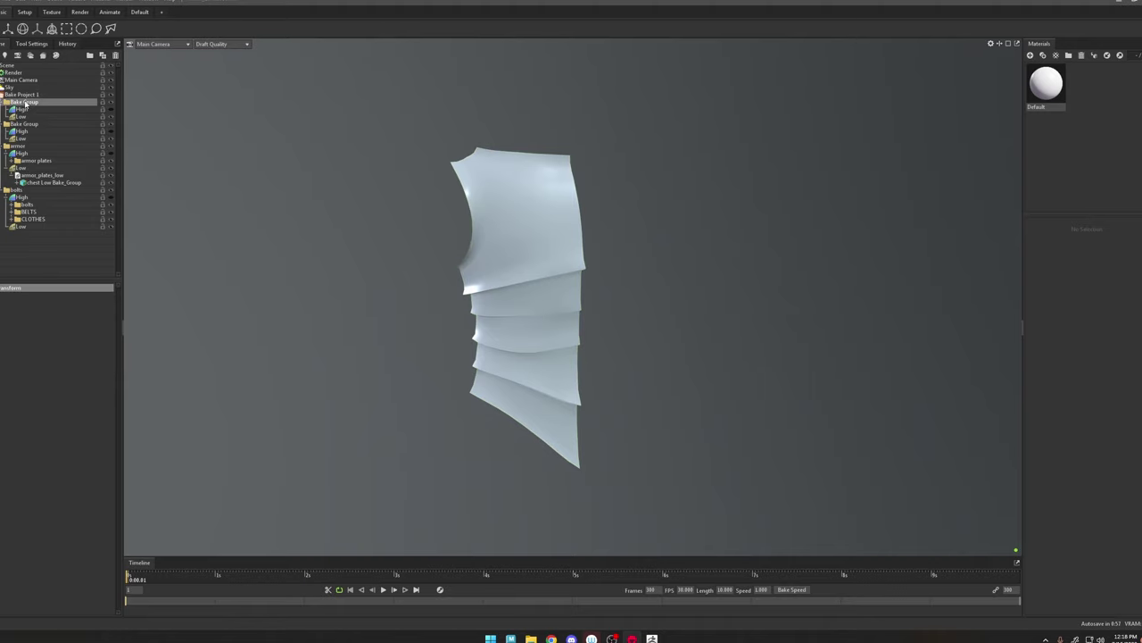
pyautogui.doubleClick(37, 104)
pyautogui.write('cloth')
pyautogui.press('Return')
pyautogui.moveTo(34, 219); pyautogui.dragTo(31, 110)
# Step: Name the second new group belts and move BELTS into its High
pyautogui.click(34, 133)
pyautogui.click(43, 137)
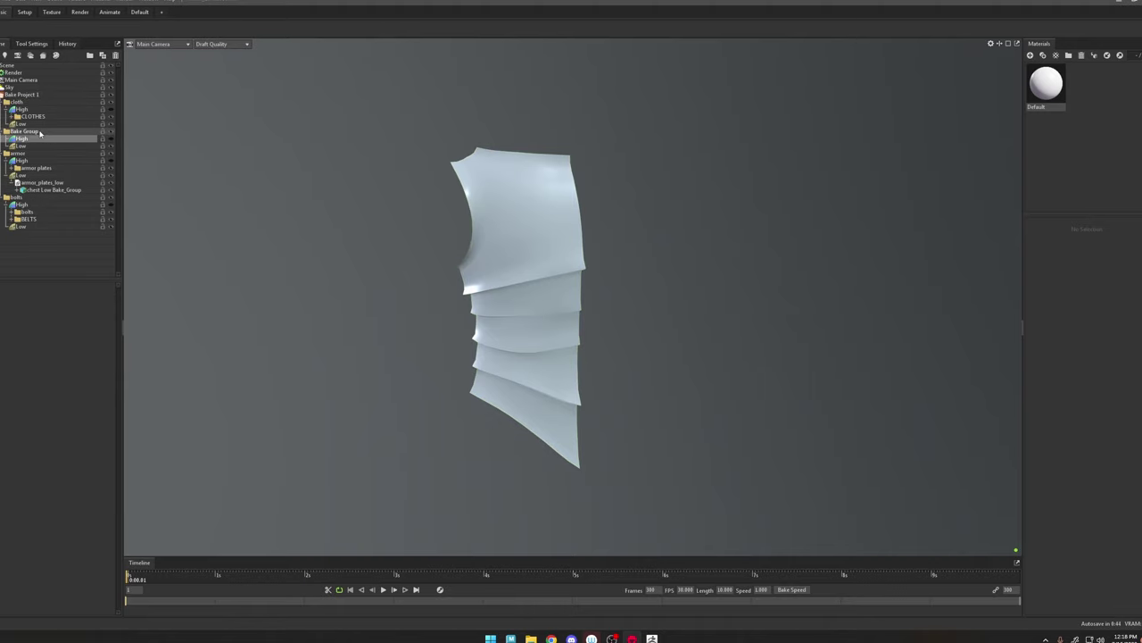
pyautogui.doubleClick(39, 132)
pyautogui.write('belts')
pyautogui.press('Return')
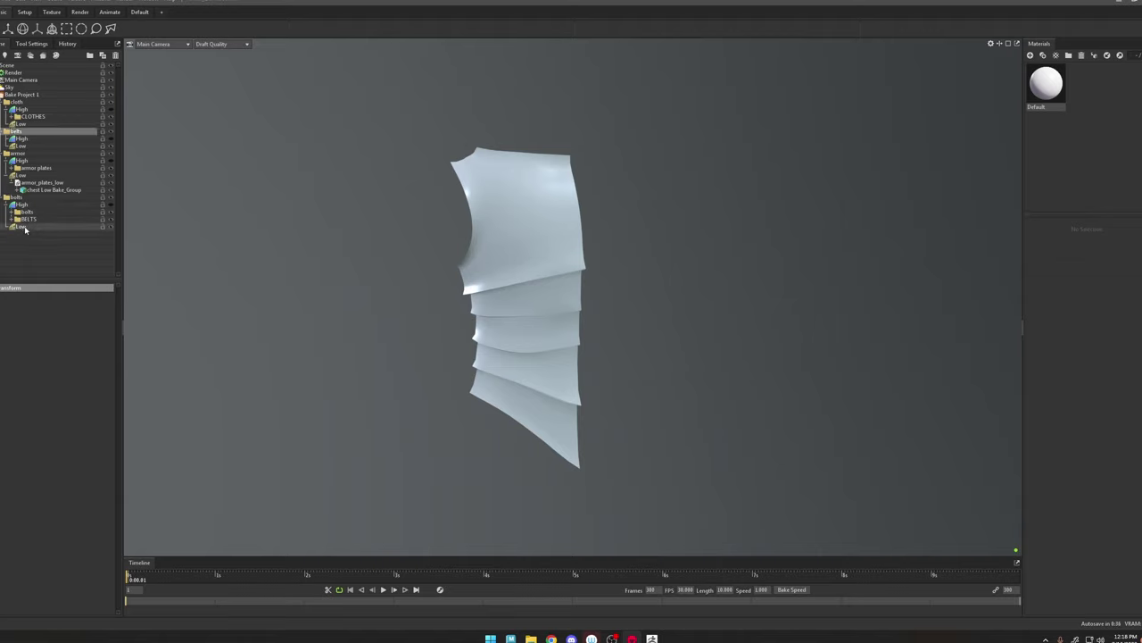
pyautogui.moveTo(30, 219); pyautogui.dragTo(29, 139)
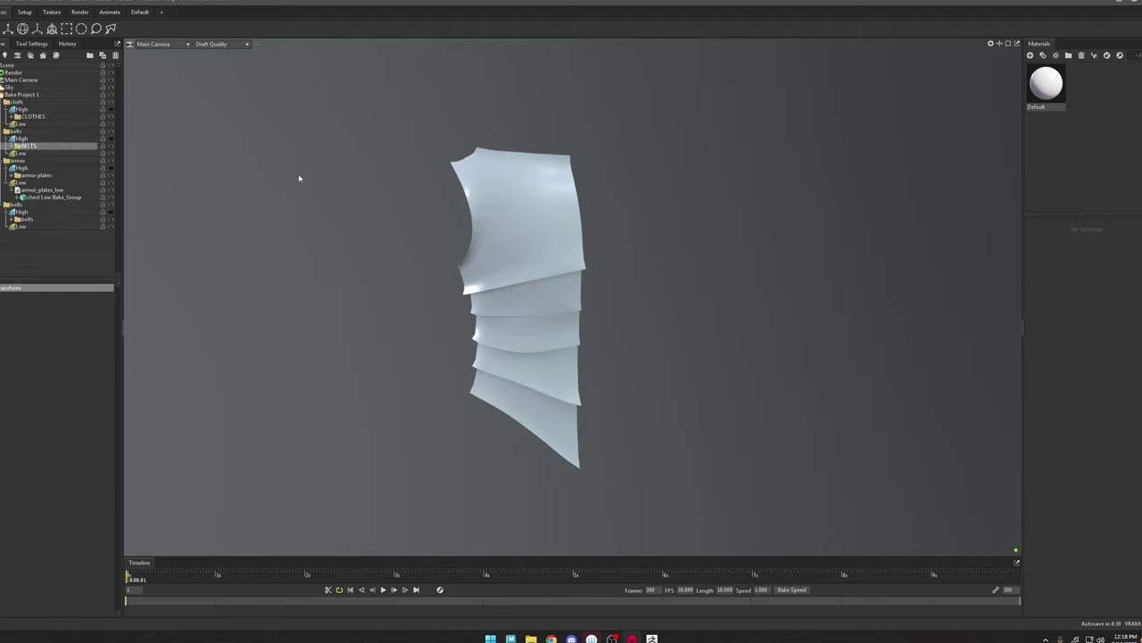
pyautogui.click(323, 194)
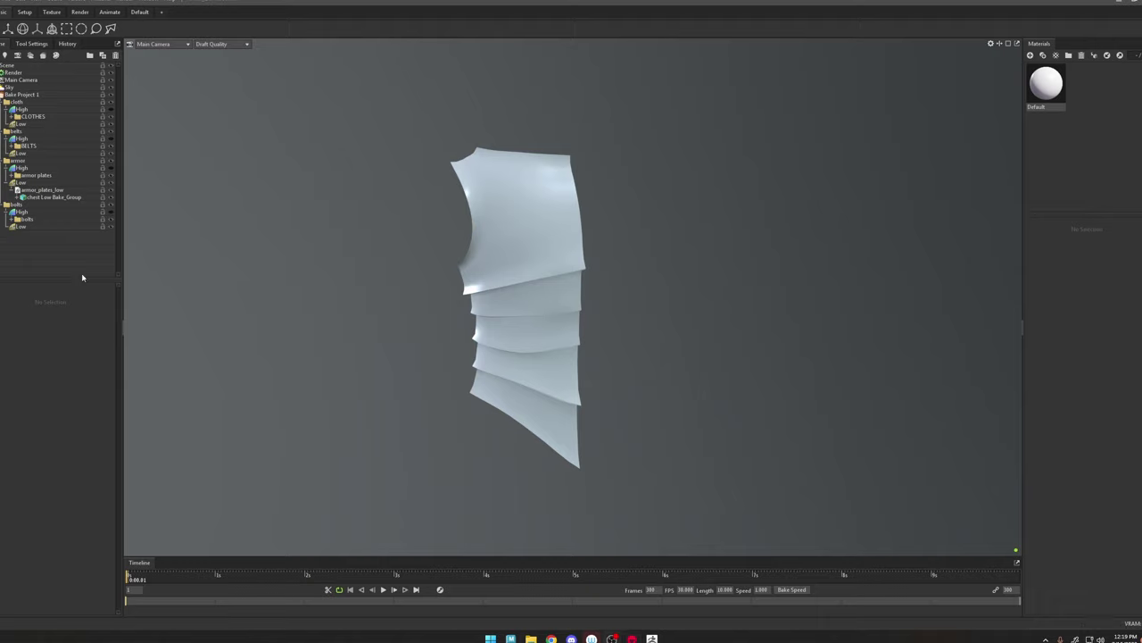
# Step: Set the bake project's sample count to 16x
pyautogui.click(41, 95)
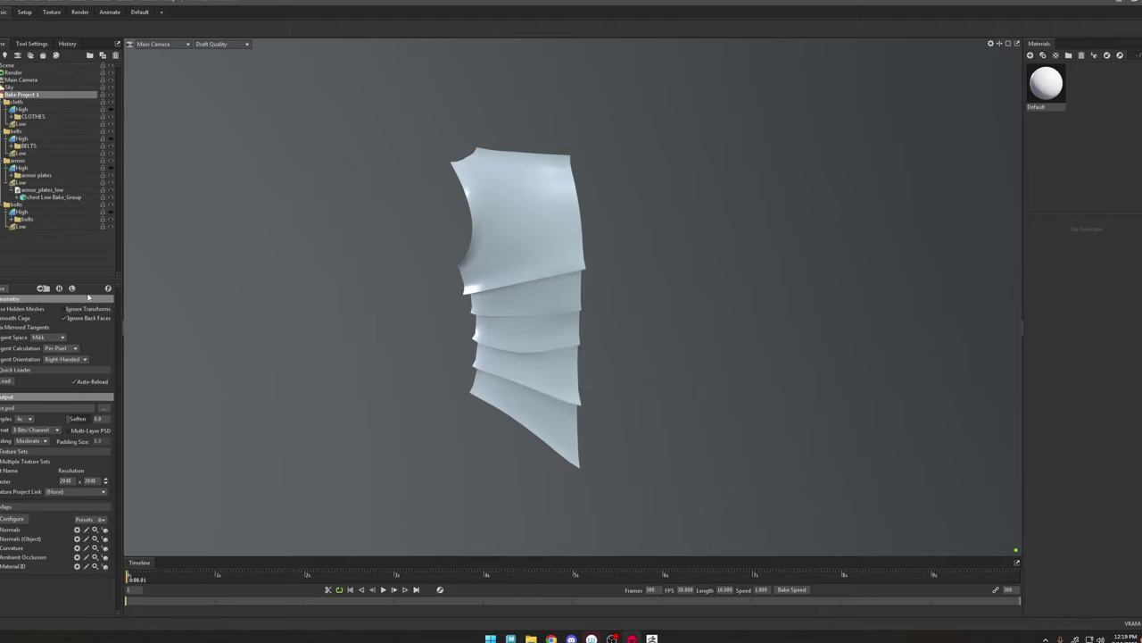
pyautogui.click(25, 419)
pyautogui.click(26, 444)
# Step: Save the bake output as Armor in a new Bakes folder under Bake
pyautogui.click(105, 408)
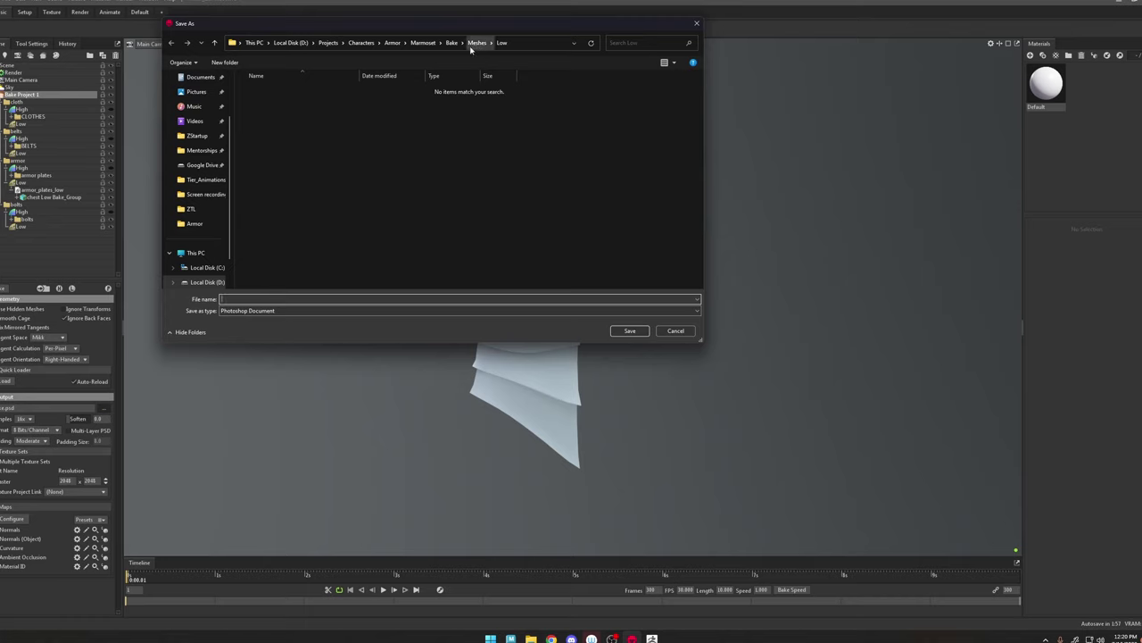
pyautogui.click(451, 43)
pyautogui.rightClick(300, 131)
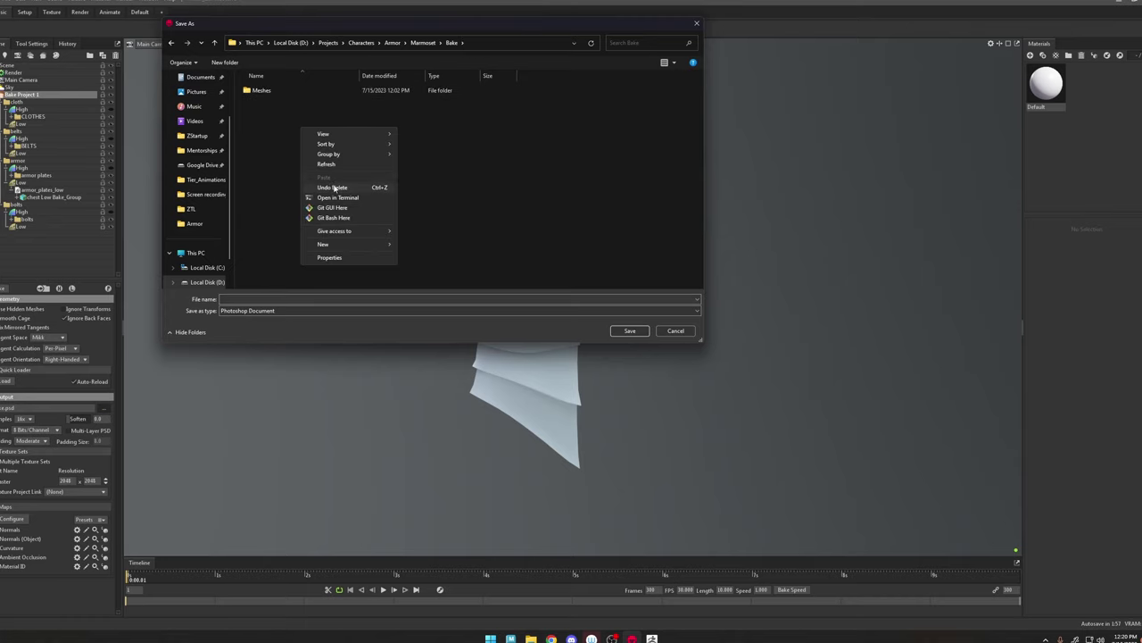
pyautogui.moveTo(372, 246)
pyautogui.click(419, 246)
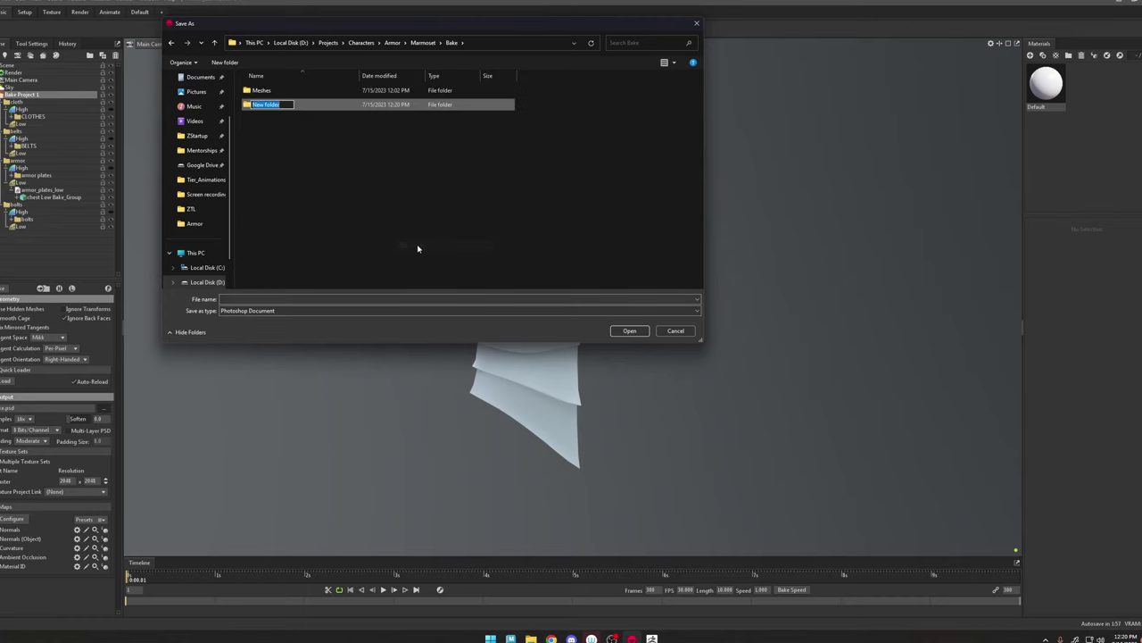
pyautogui.write('Bakes')
pyautogui.press('Return')
pyautogui.doubleClick(364, 94)
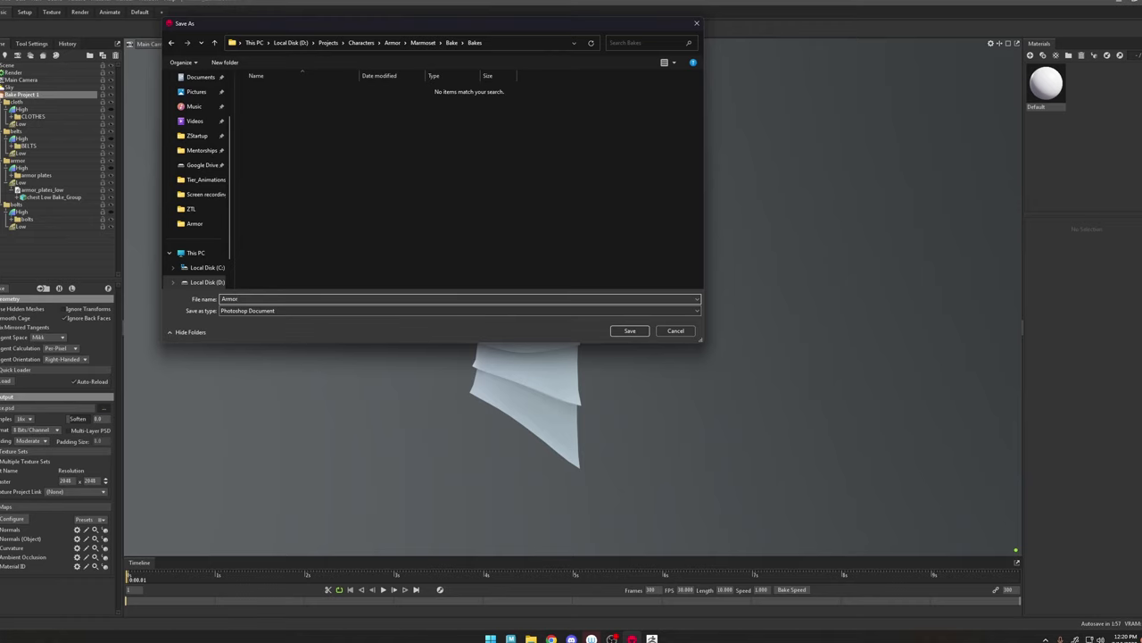
pyautogui.click(628, 330)
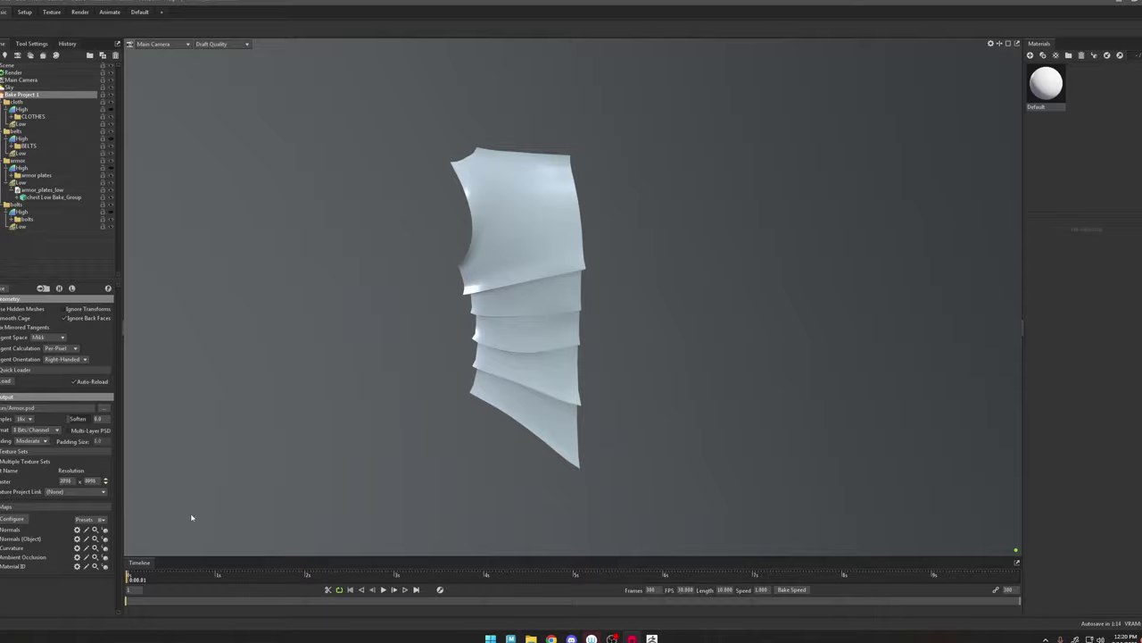
# Step: Bake the maps for the armor bake project
pyautogui.moveTo(532, 343); pyautogui.dragTo(559, 345)
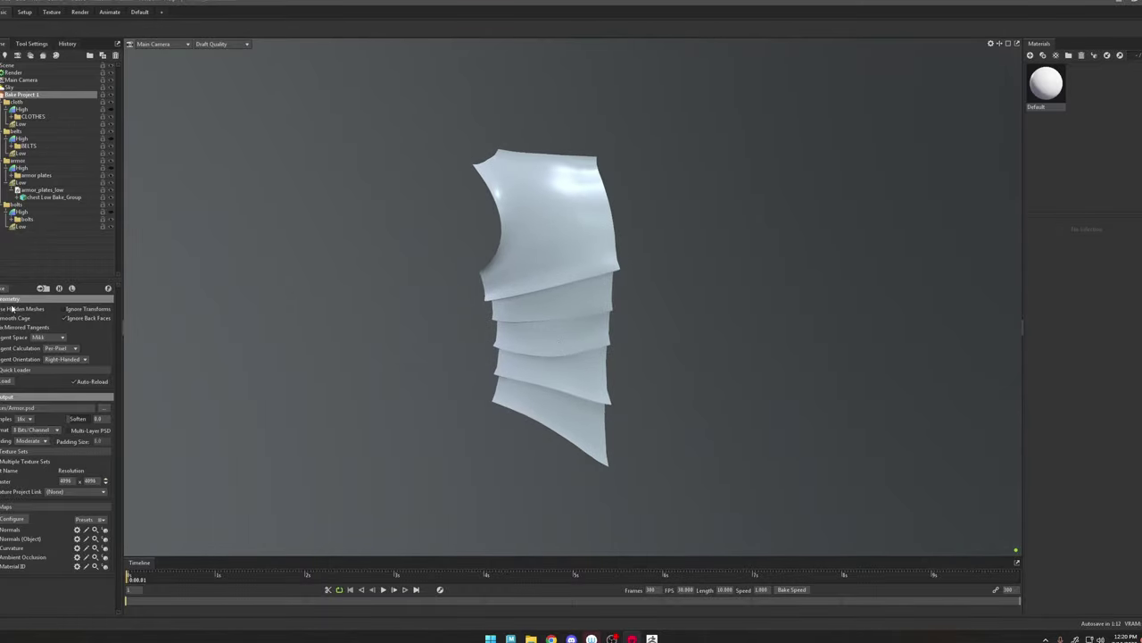
pyautogui.click(3, 291)
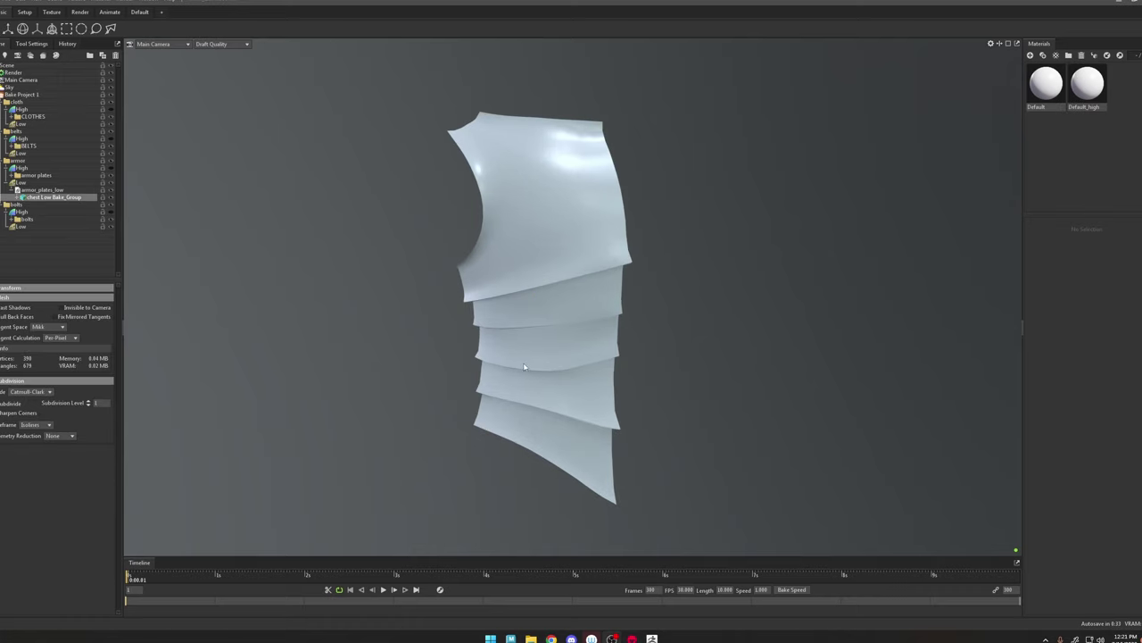
pyautogui.click(25, 96)
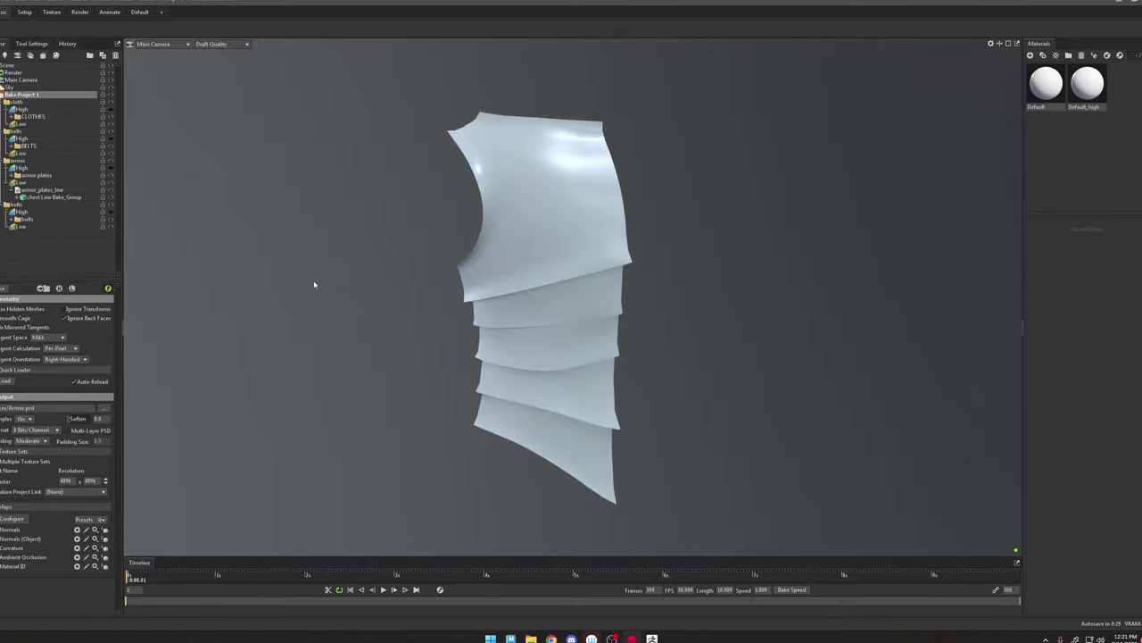
# Step: Inspect the baked rivets and plates up close, then return to Maya
pyautogui.moveTo(562, 295); pyautogui.dragTo(535, 300)
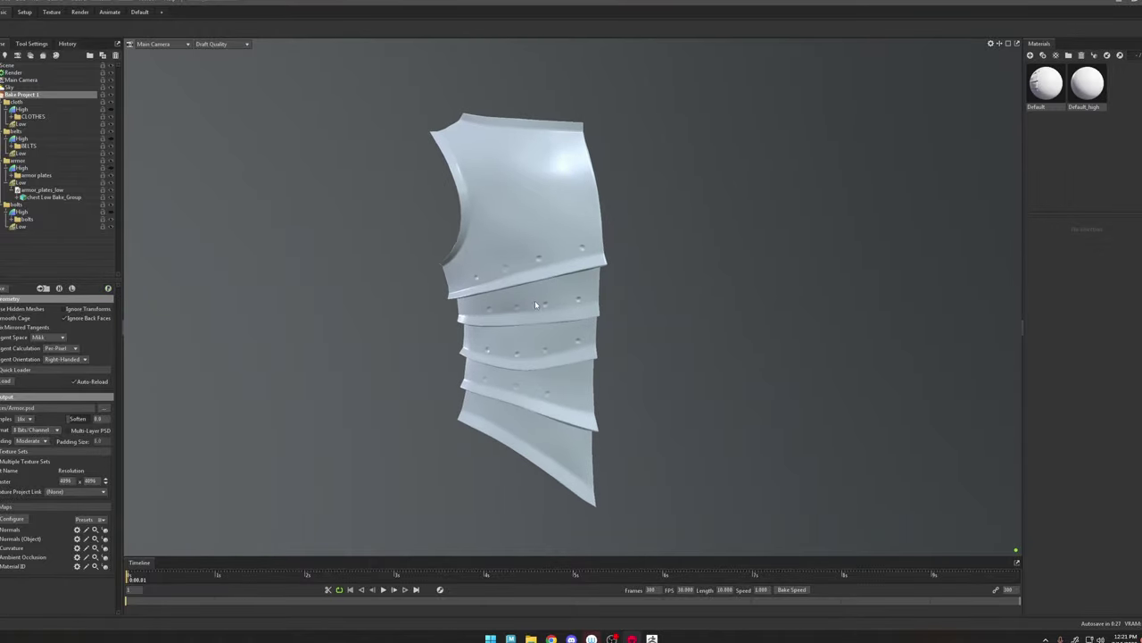
pyautogui.moveTo(534, 300); pyautogui.dragTo(543, 343, button='right')
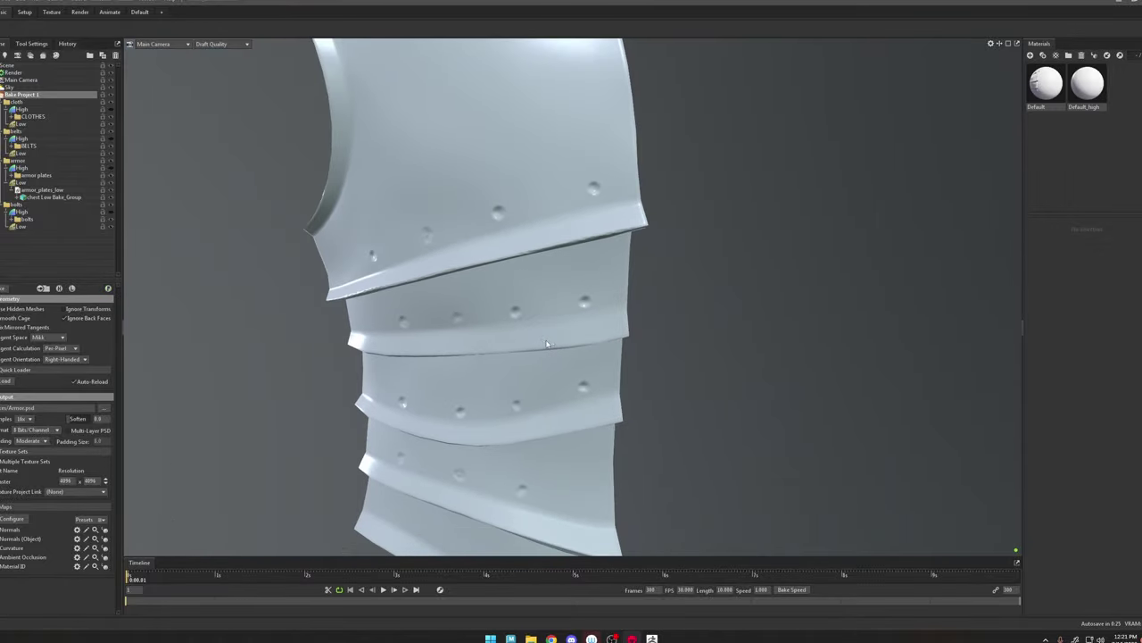
pyautogui.moveTo(563, 338)
pyautogui.mouseDown()
pyautogui.moveTo(574, 335)
pyautogui.moveTo(562, 325)
pyautogui.mouseUp()
pyautogui.moveTo(593, 382); pyautogui.dragTo(581, 364, button='right')
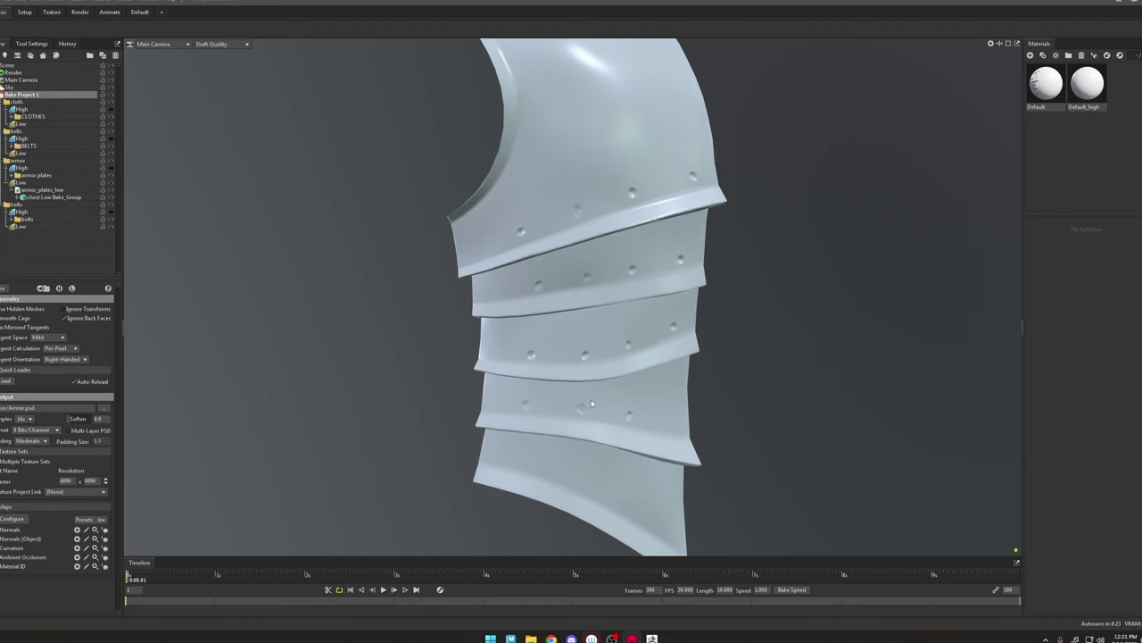
pyautogui.click(512, 637)
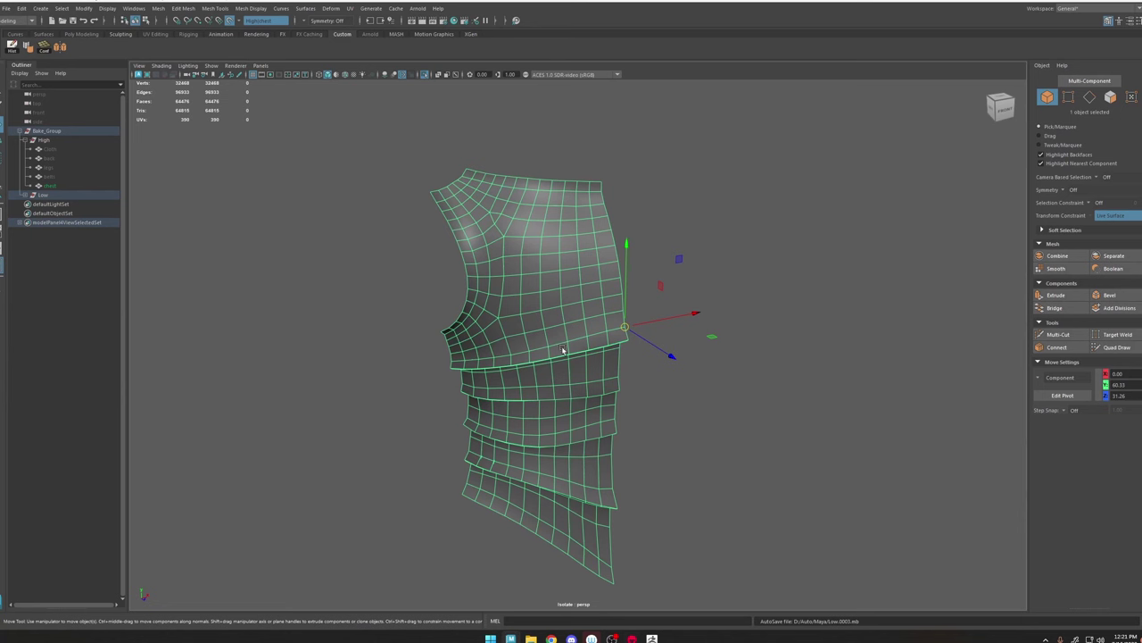
# Step: Assign a new Blinn material to the chest and delete its construction history
pyautogui.keyDown('alt'); pyautogui.moveTo(563, 349); pyautogui.dragTo(565, 315, button='middle'); pyautogui.keyUp('alt')
pyautogui.keyDown('alt'); pyautogui.moveTo(565, 315); pyautogui.dragTo(586, 393, button='right'); pyautogui.keyUp('alt')
pyautogui.press('space')
pyautogui.click(533, 437)
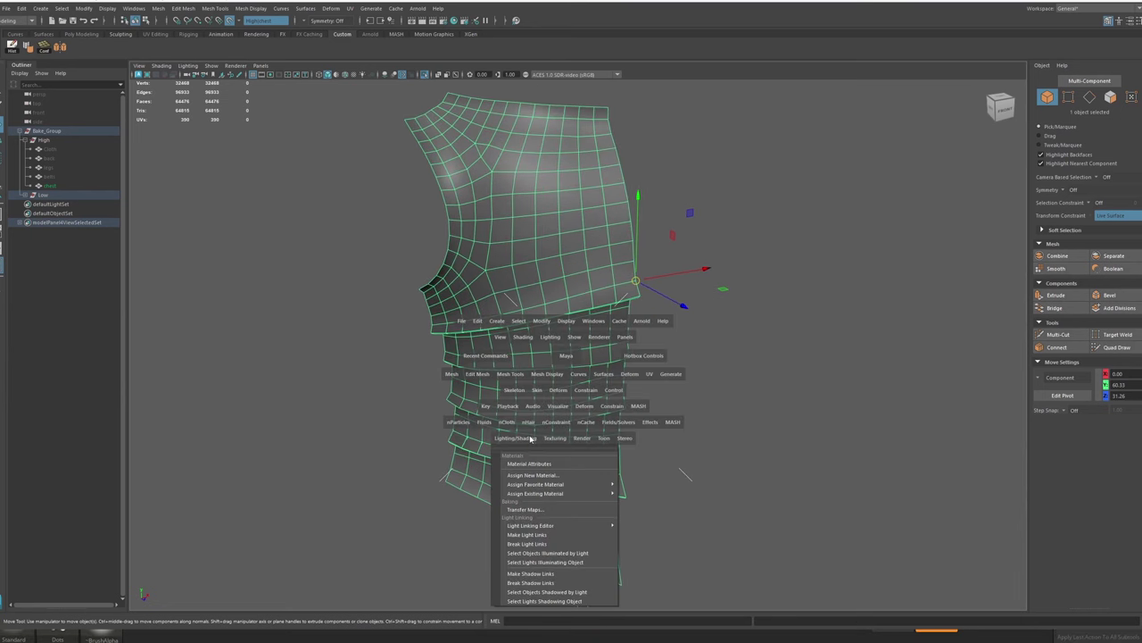
pyautogui.moveTo(589, 485)
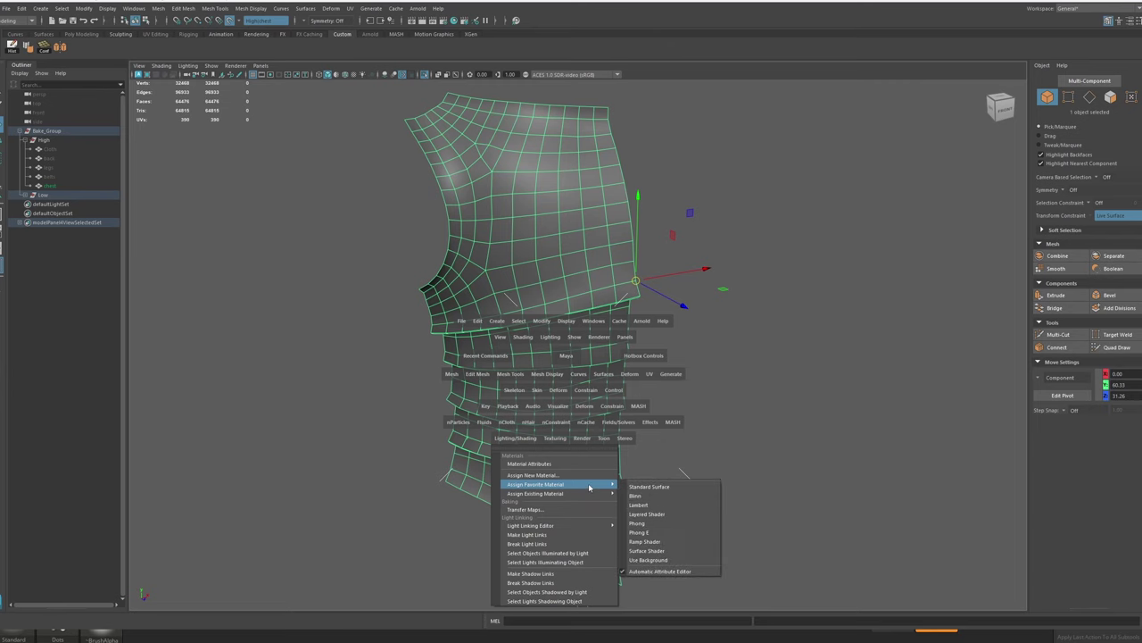
pyautogui.click(659, 497)
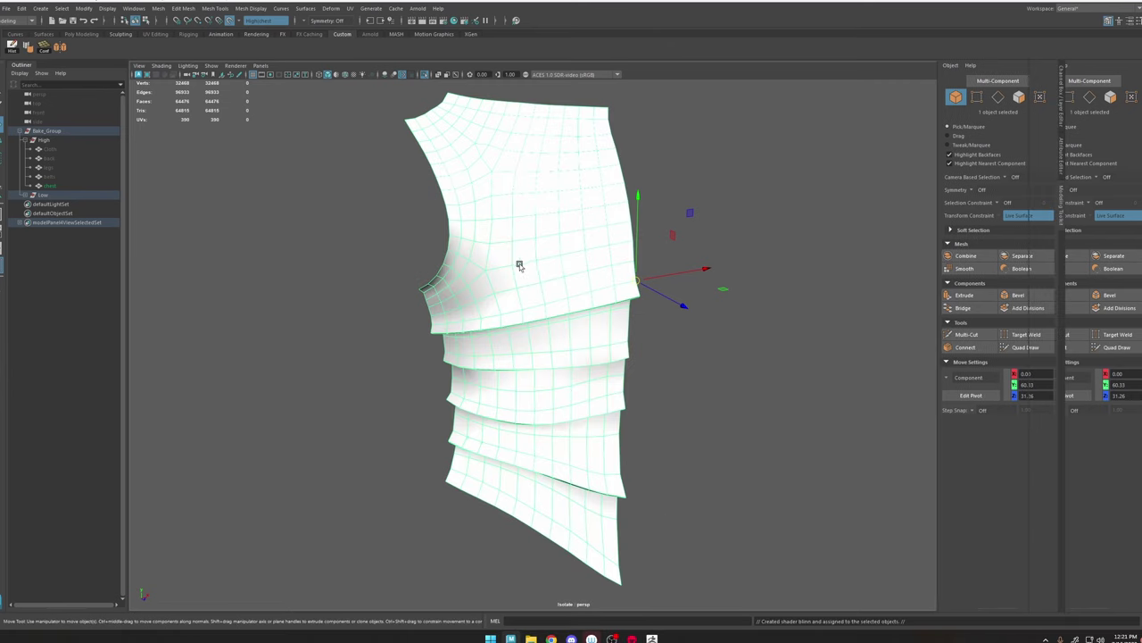
pyautogui.keyDown('alt'); pyautogui.moveTo(654, 210); pyautogui.dragTo(627, 204); pyautogui.keyUp('alt')
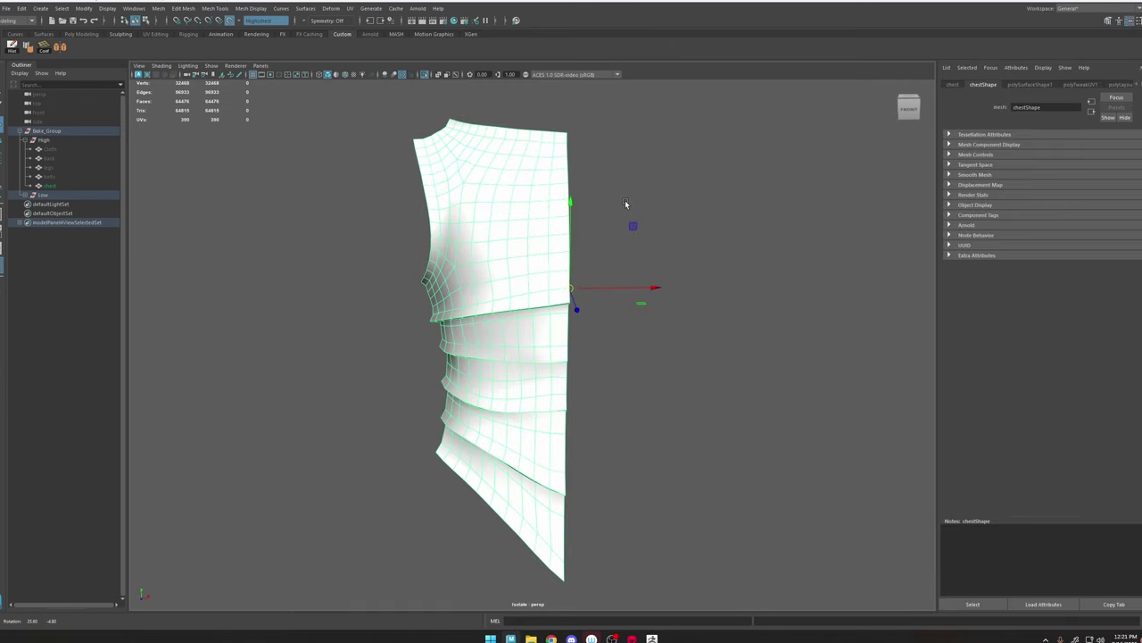
pyautogui.click(13, 48)
# Step: Create a file texture node for the blinn1 material's bump mapping
pyautogui.click(1016, 86)
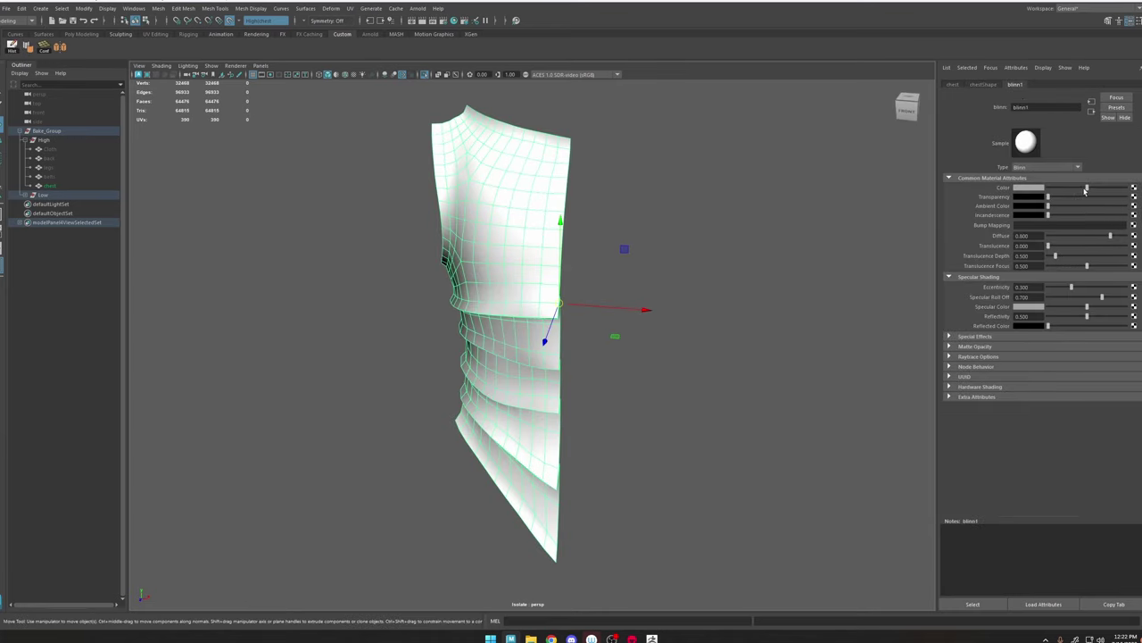
pyautogui.click(1135, 227)
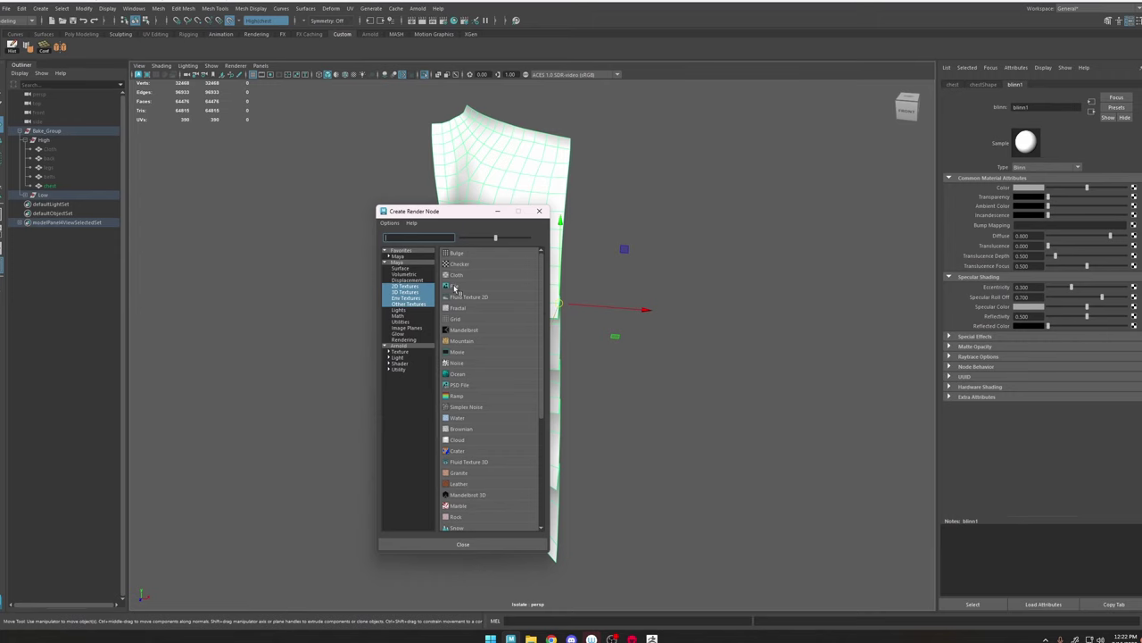
pyautogui.click(457, 288)
pyautogui.click(1087, 291)
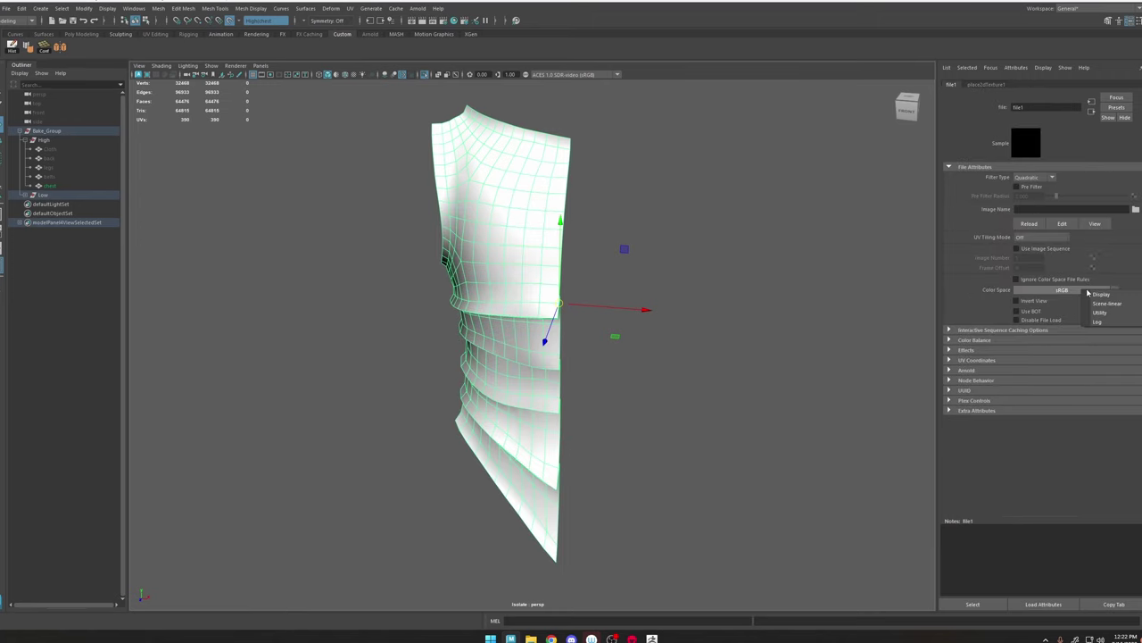
pyautogui.click(1137, 210)
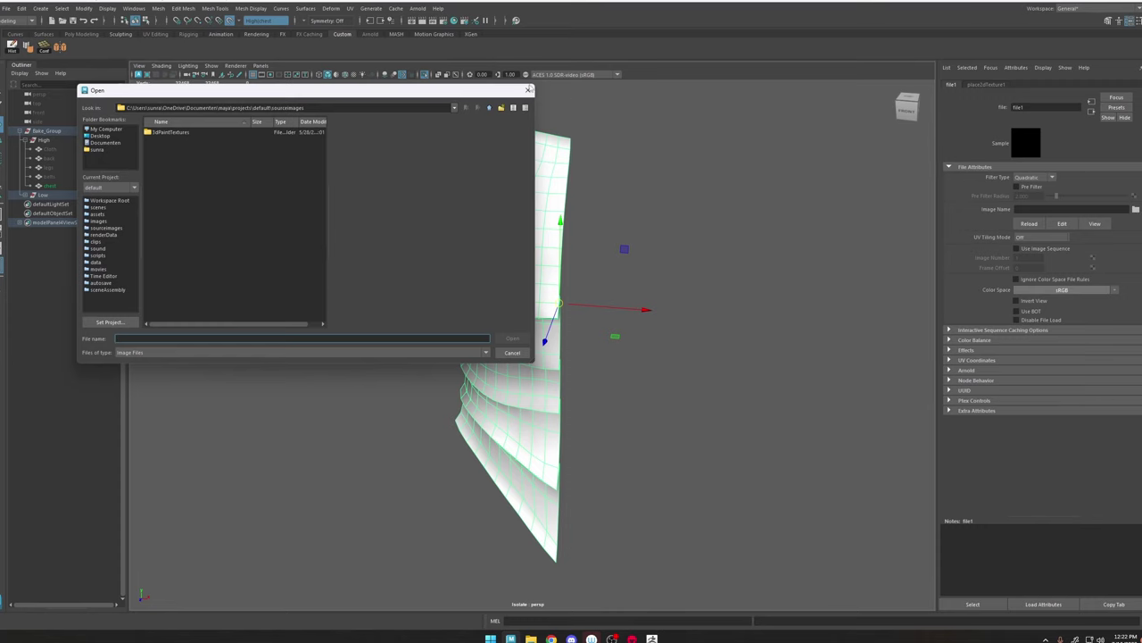
pyautogui.click(528, 90)
pyautogui.keyDown('alt'); pyautogui.moveTo(596, 178); pyautogui.dragTo(652, 192); pyautogui.keyUp('alt')
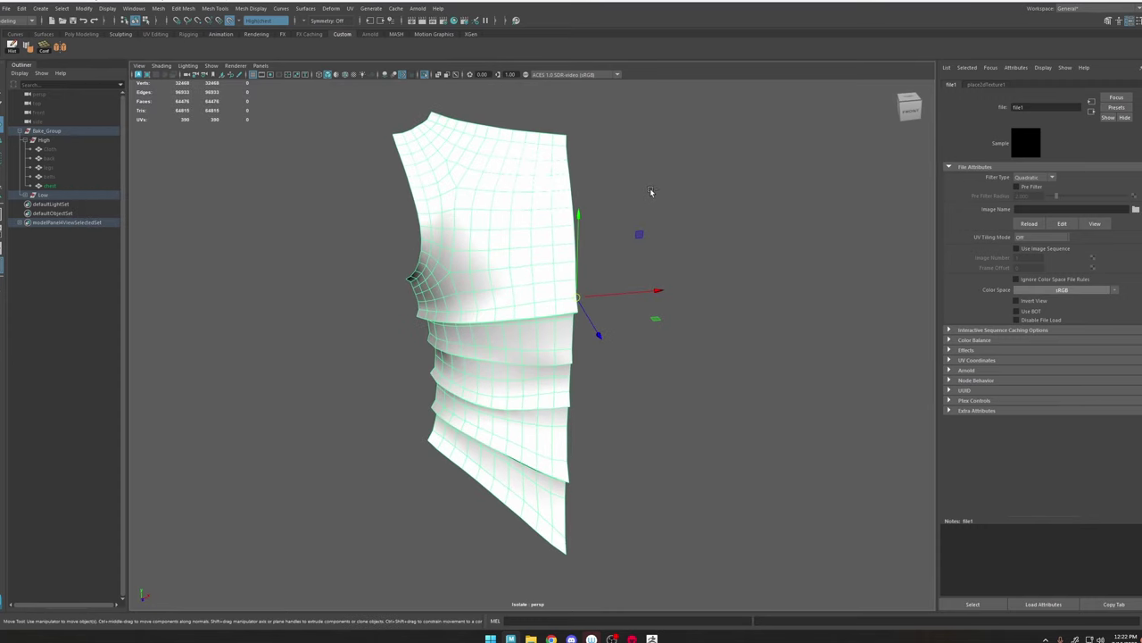
pyautogui.hotkey('ctrl', 'z')
pyautogui.hotkey('ctrl', 'z')
pyautogui.hotkey('ctrl', 'z')
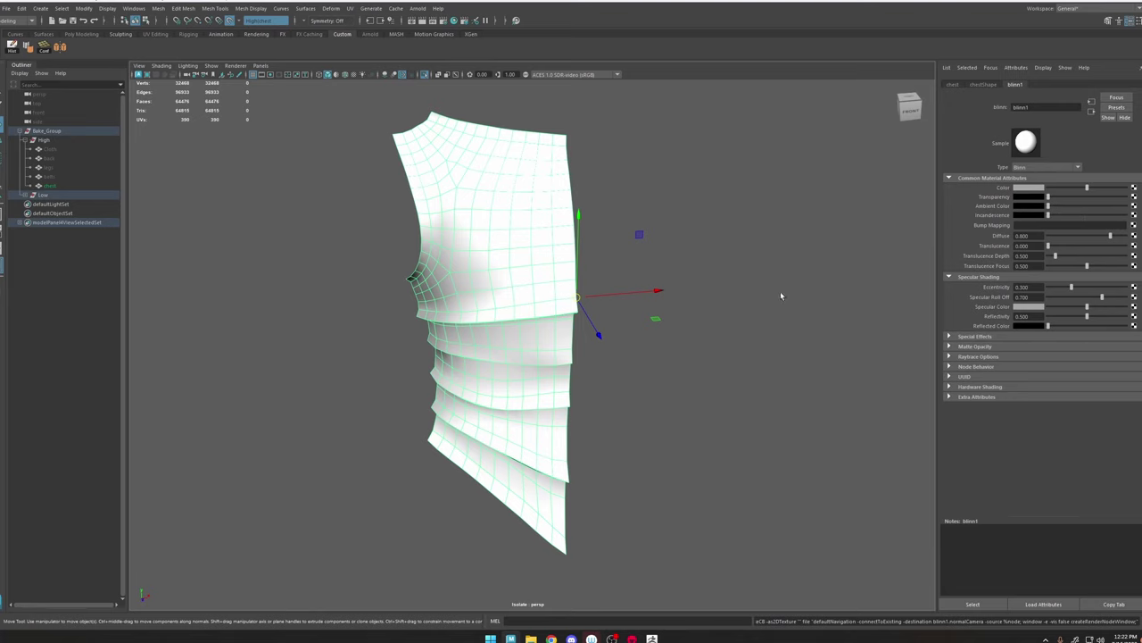
# Step: Connect a file texture as blinn1's bump map, used as Tangent Space Normals
pyautogui.click(1133, 226)
pyautogui.click(454, 288)
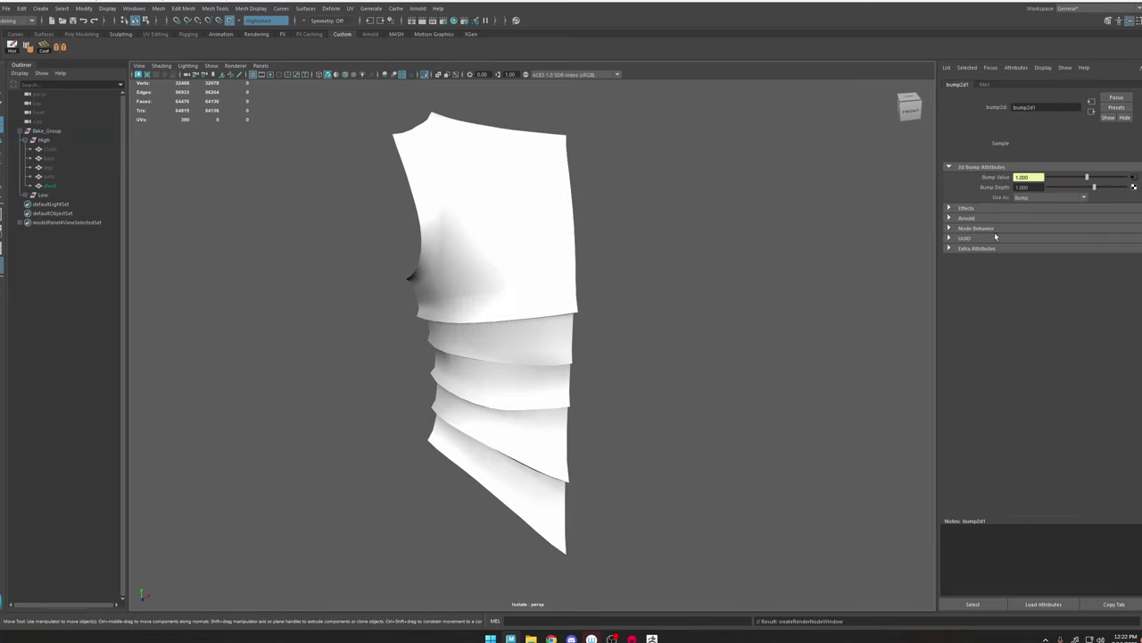
pyautogui.click(1083, 198)
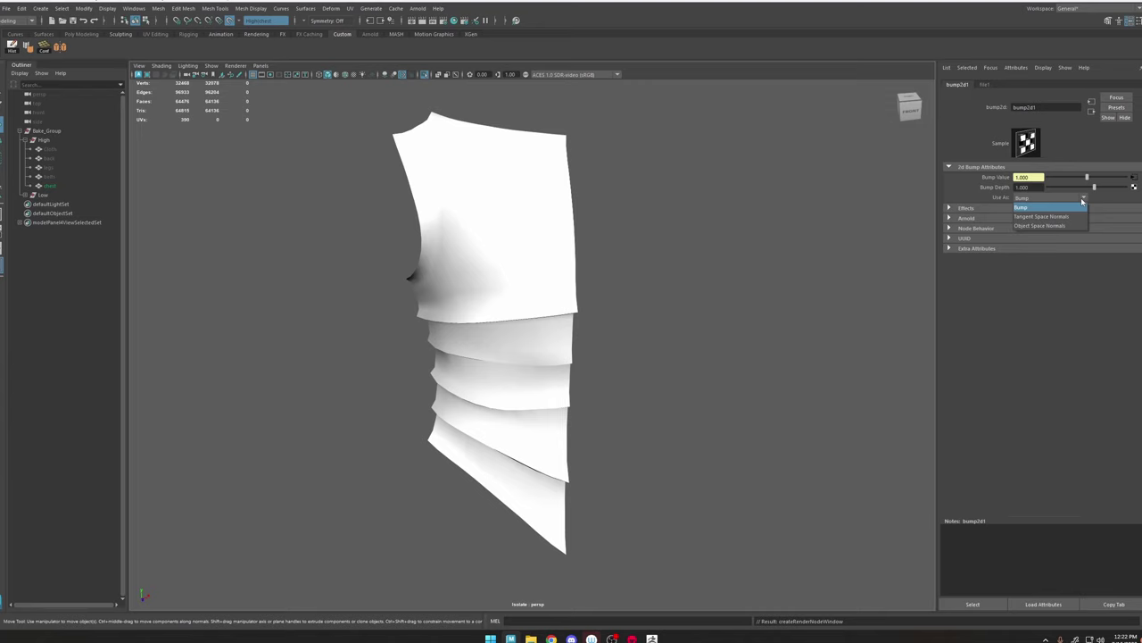
pyautogui.click(1027, 217)
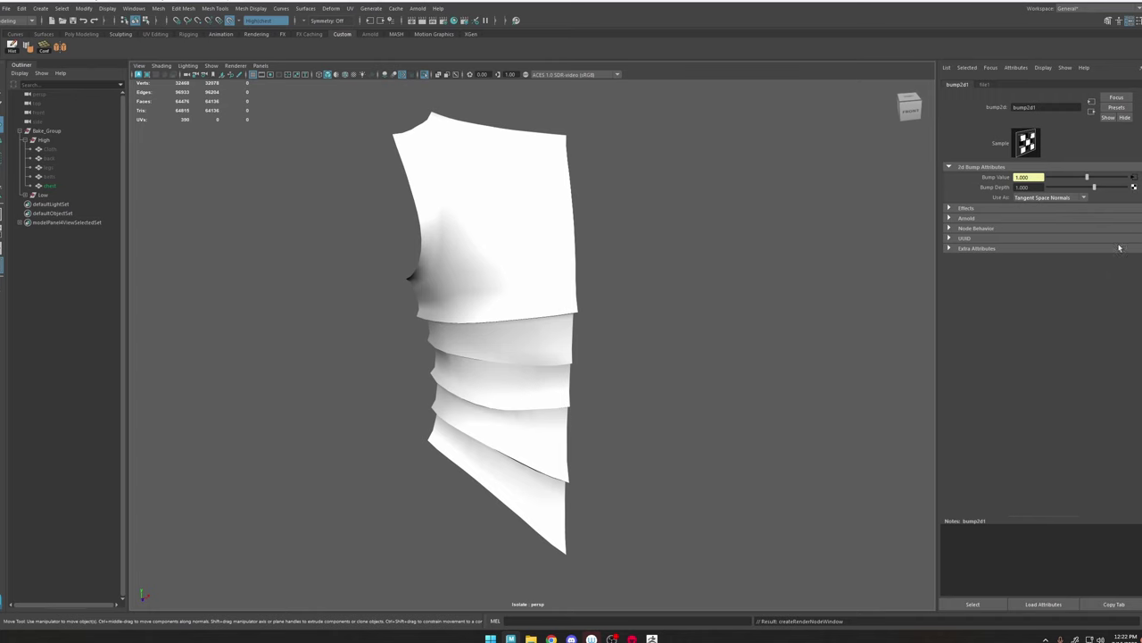
# Step: Load Armor_normal.psd from the D: drive Bakes folder into the file texture
pyautogui.click(1133, 177)
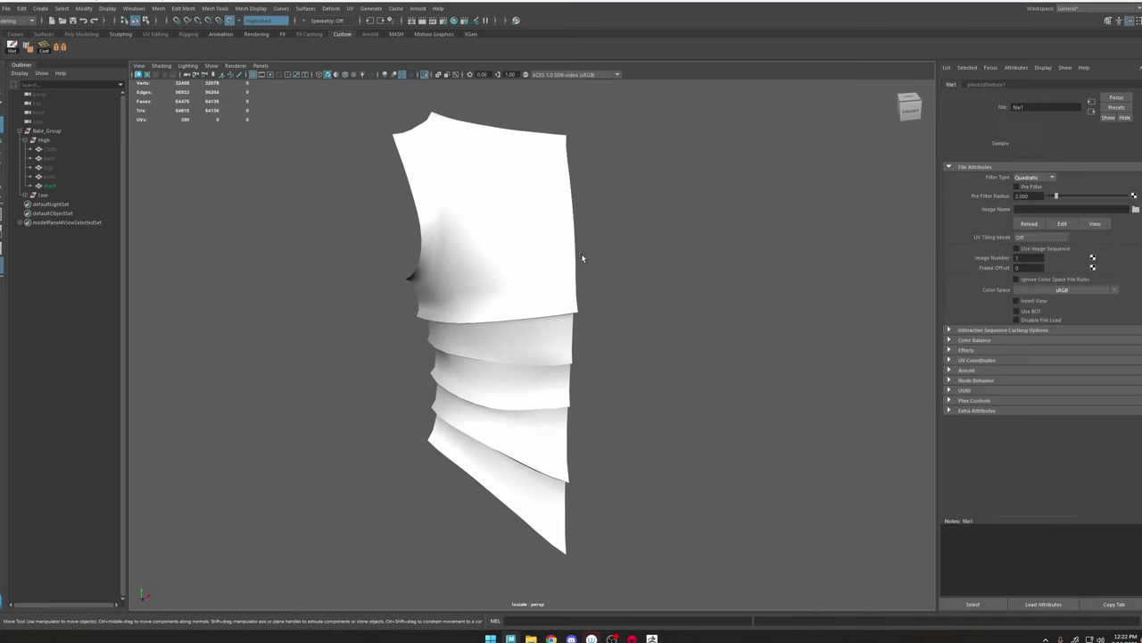
pyautogui.click(1136, 209)
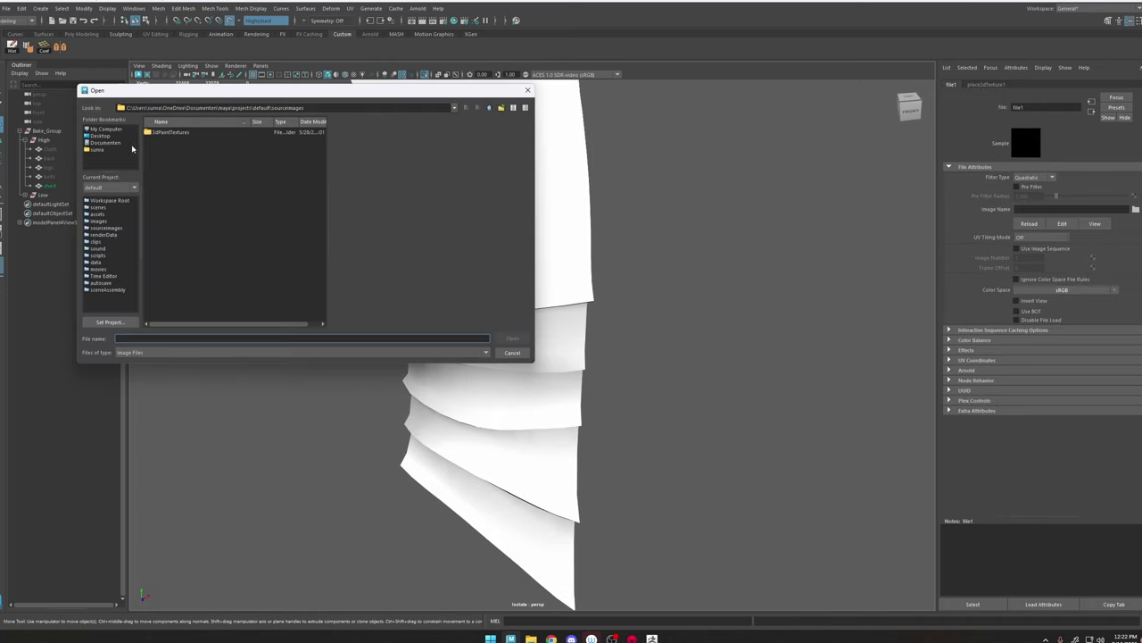
pyautogui.click(102, 129)
pyautogui.doubleClick(172, 150)
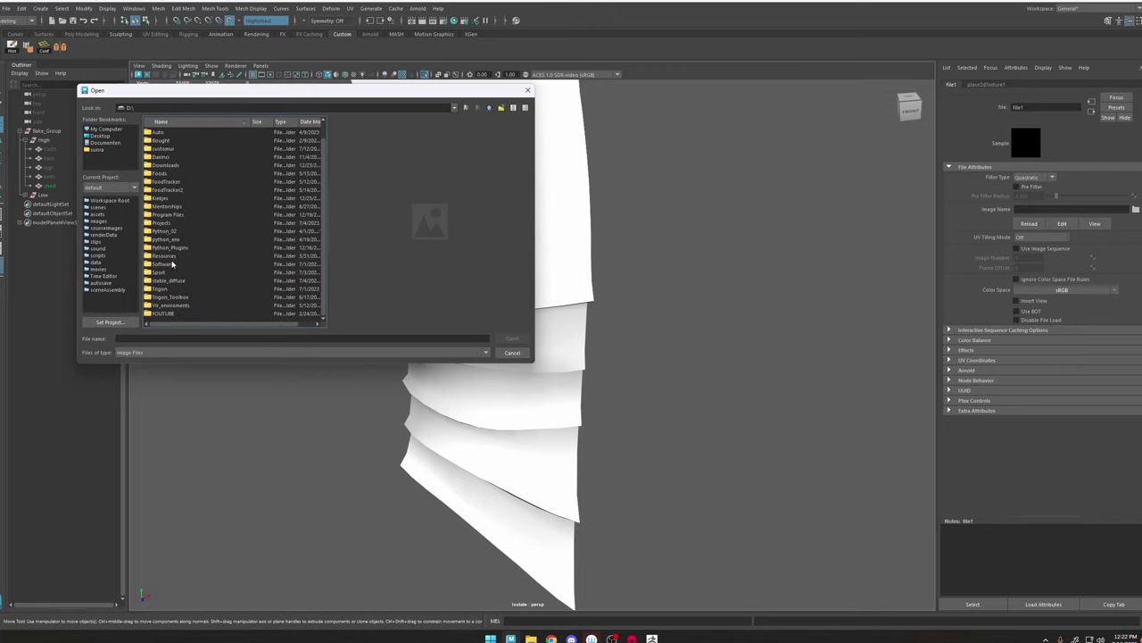
pyautogui.doubleClick(171, 265)
pyautogui.doubleClick(170, 134)
pyautogui.doubleClick(171, 135)
pyautogui.doubleClick(173, 135)
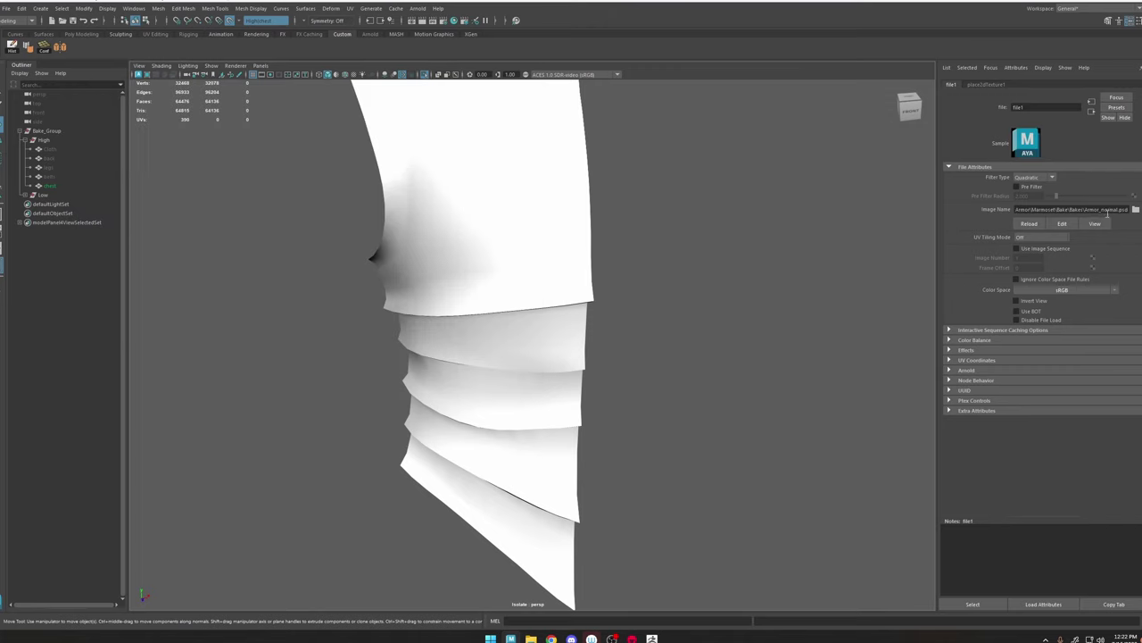
# Step: Switch to textured display and orbit to view the normal-mapped armor
pyautogui.scroll(-1, 571, 268)
pyautogui.press('5')
pyautogui.press('6')
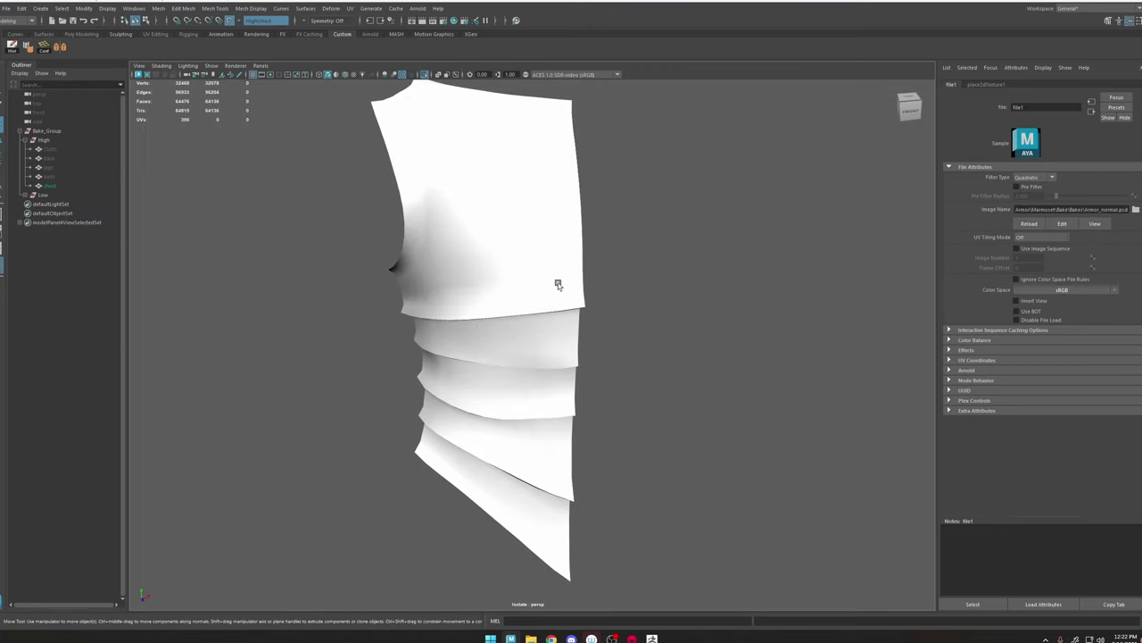
pyautogui.press('6')
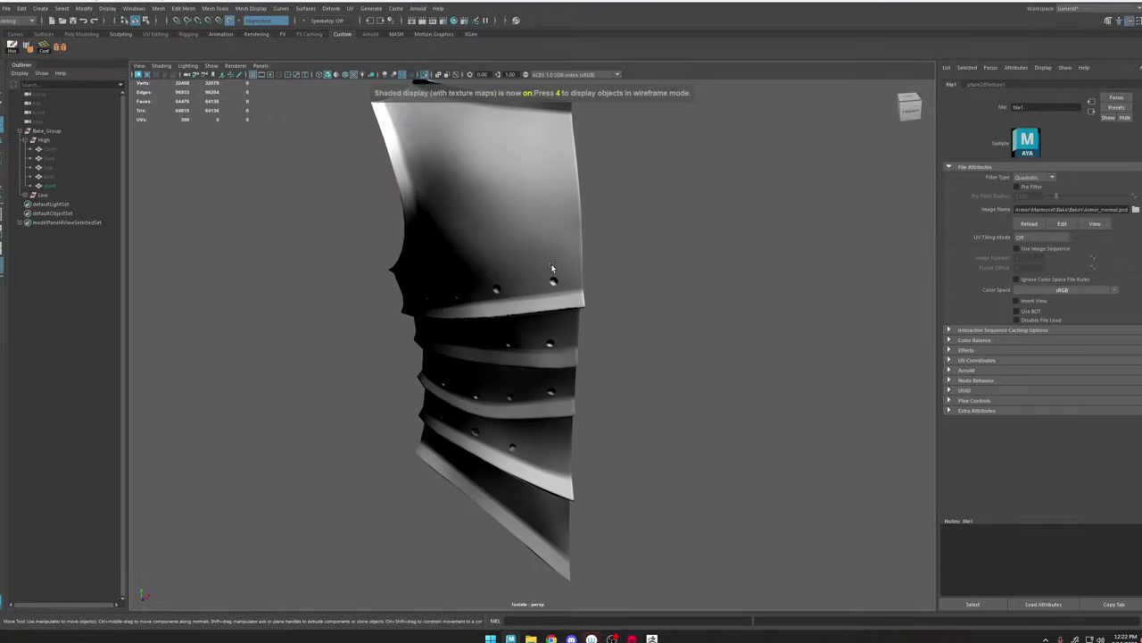
pyautogui.keyDown('alt'); pyautogui.moveTo(552, 268); pyautogui.dragTo(272, 280); pyautogui.keyUp('alt')
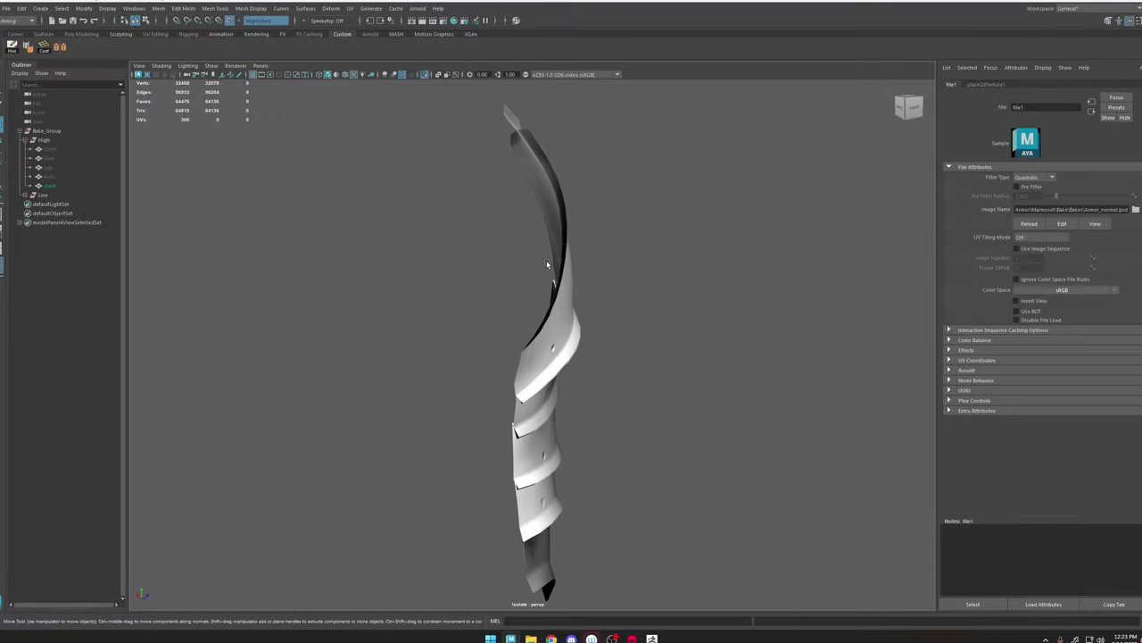
pyautogui.keyDown('alt'); pyautogui.moveTo(643, 277); pyautogui.dragTo(687, 275); pyautogui.keyUp('alt')
# Step: Set the normal map's colour space to Raw and select the chest mesh
pyautogui.click(1087, 290)
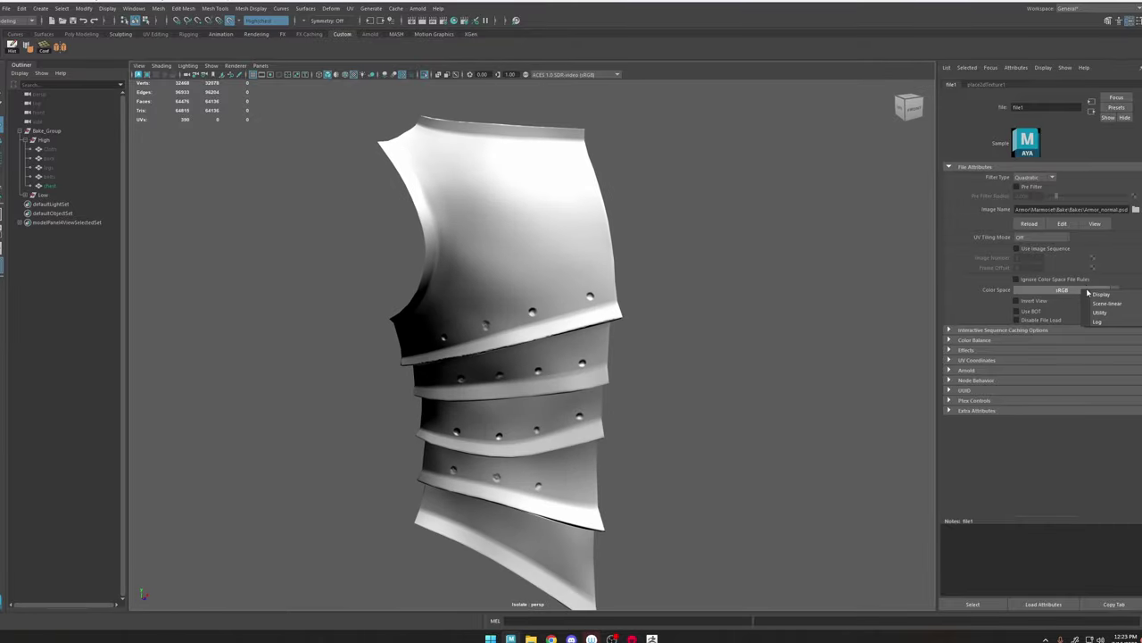
pyautogui.click(1072, 314)
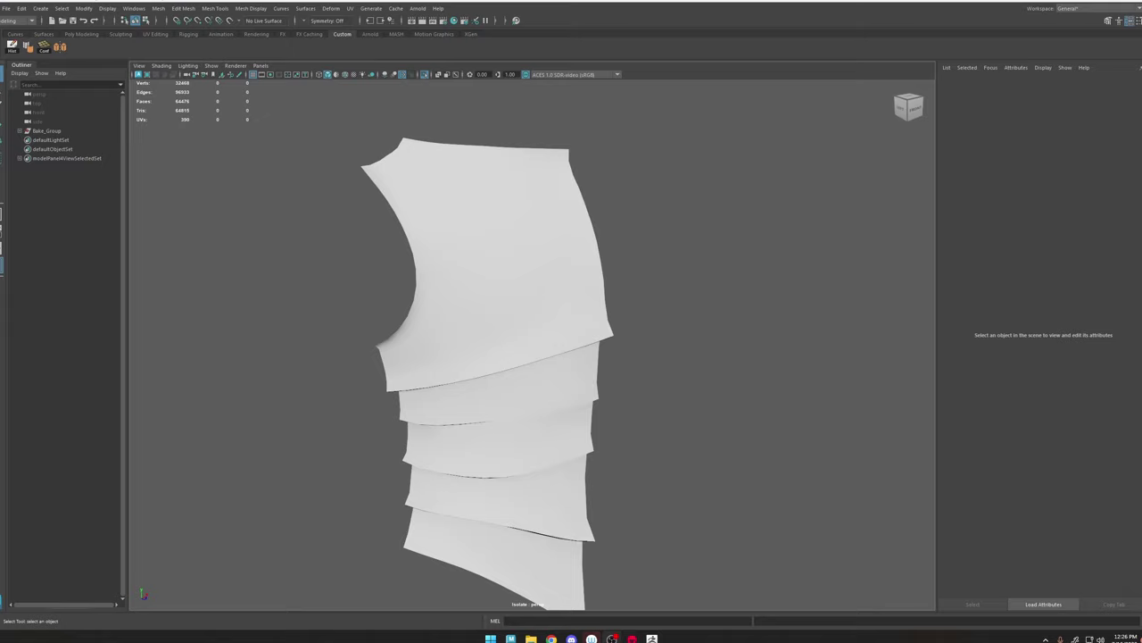
pyautogui.keyDown('alt'); pyautogui.moveTo(797, 292); pyautogui.dragTo(735, 297); pyautogui.keyUp('alt')
pyautogui.click(519, 285)
# Step: Assign the existing blinn1 material back to the chest
pyautogui.press('space')
pyautogui.click(497, 337)
pyautogui.moveTo(525, 395)
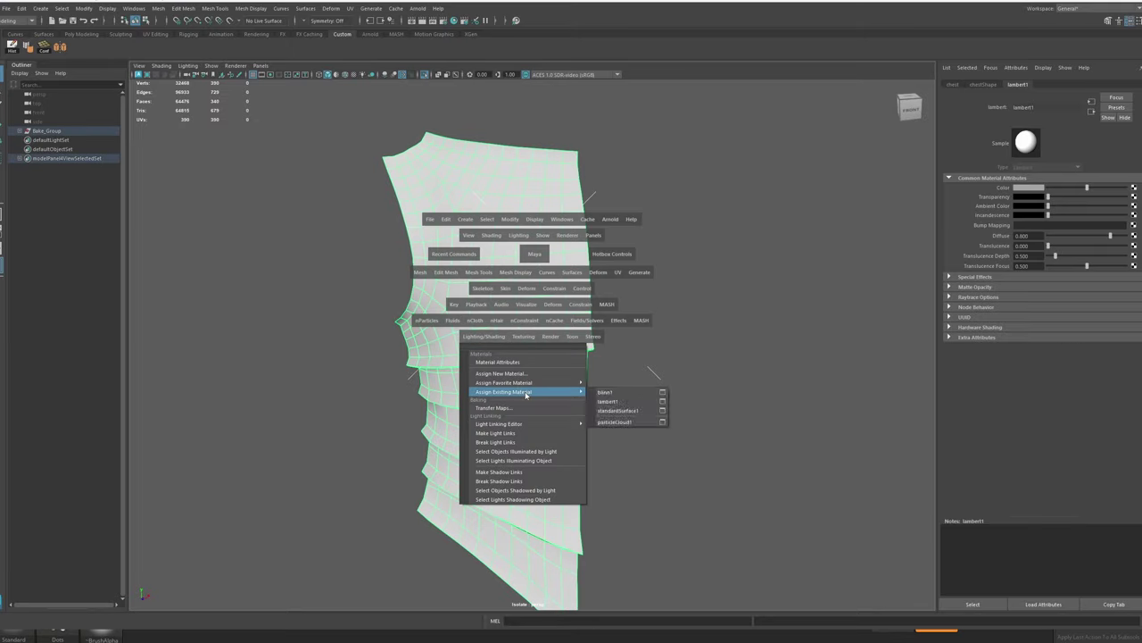
pyautogui.click(625, 394)
pyautogui.keyDown('alt'); pyautogui.moveTo(483, 248); pyautogui.dragTo(554, 254); pyautogui.keyUp('alt')
# Step: Turn on textured display and darken the blinn1 colour
pyautogui.click(1017, 84)
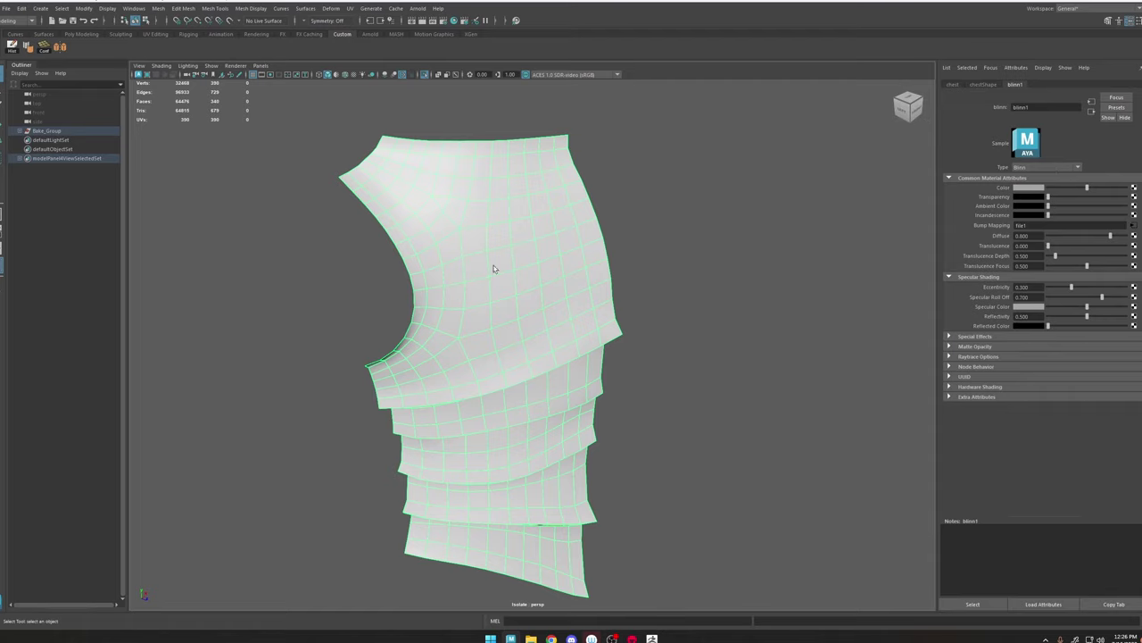
pyautogui.press('6')
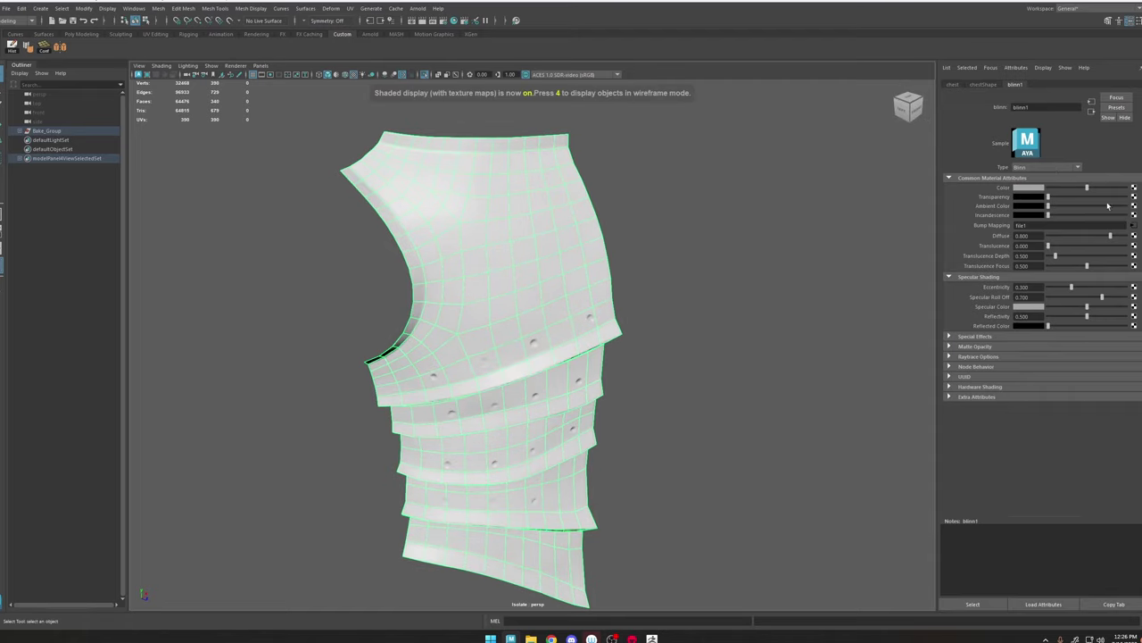
pyautogui.moveTo(1087, 188); pyautogui.dragTo(1064, 188)
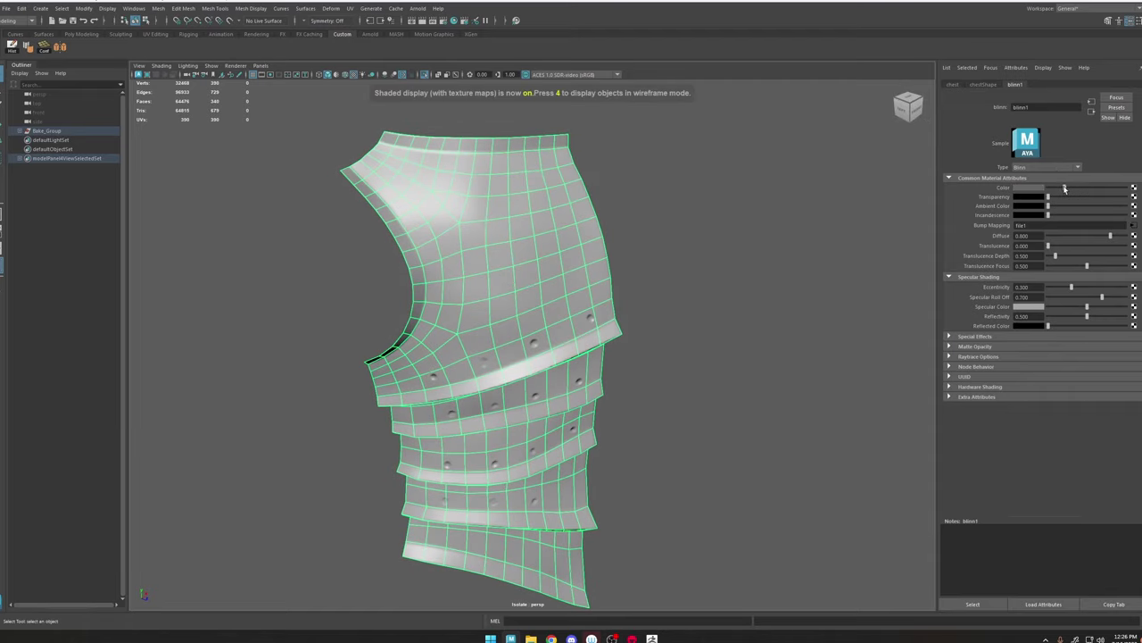
pyautogui.click(766, 304)
pyautogui.keyDown('alt'); pyautogui.moveTo(721, 318); pyautogui.dragTo(629, 328); pyautogui.keyUp('alt')
pyautogui.scroll(10, 628, 328)
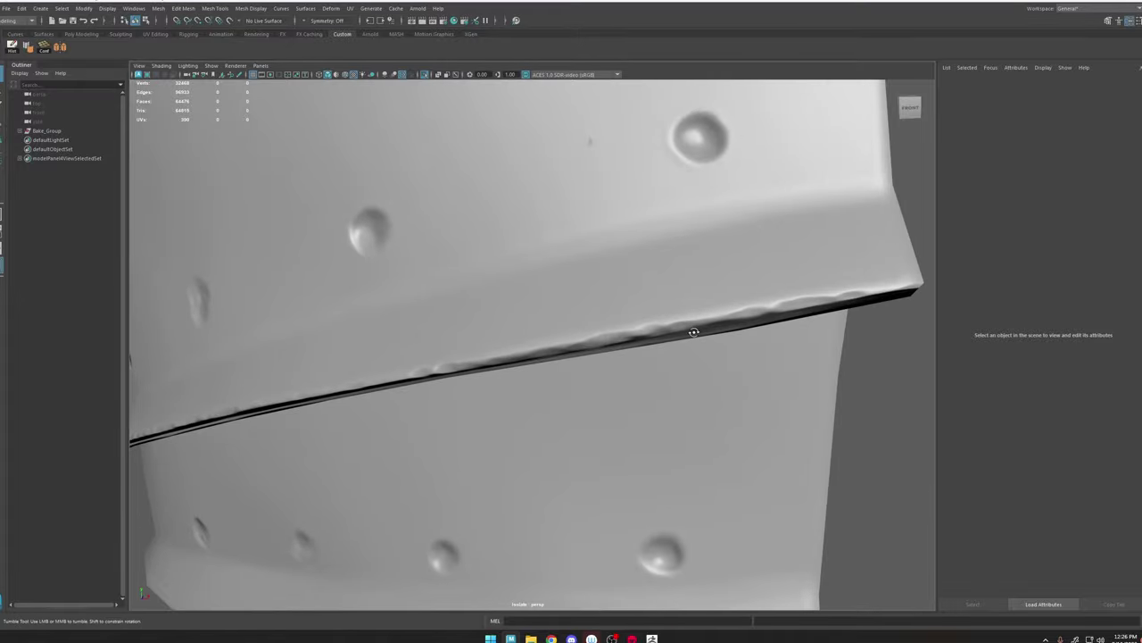
pyautogui.keyDown('alt'); pyautogui.moveTo(652, 335); pyautogui.dragTo(624, 355, button='middle'); pyautogui.keyUp('alt')
pyautogui.keyDown('alt'); pyautogui.moveTo(625, 354); pyautogui.dragTo(523, 250, button='right'); pyautogui.keyUp('alt')
pyautogui.keyDown('alt'); pyautogui.moveTo(523, 250); pyautogui.dragTo(542, 336); pyautogui.keyUp('alt')
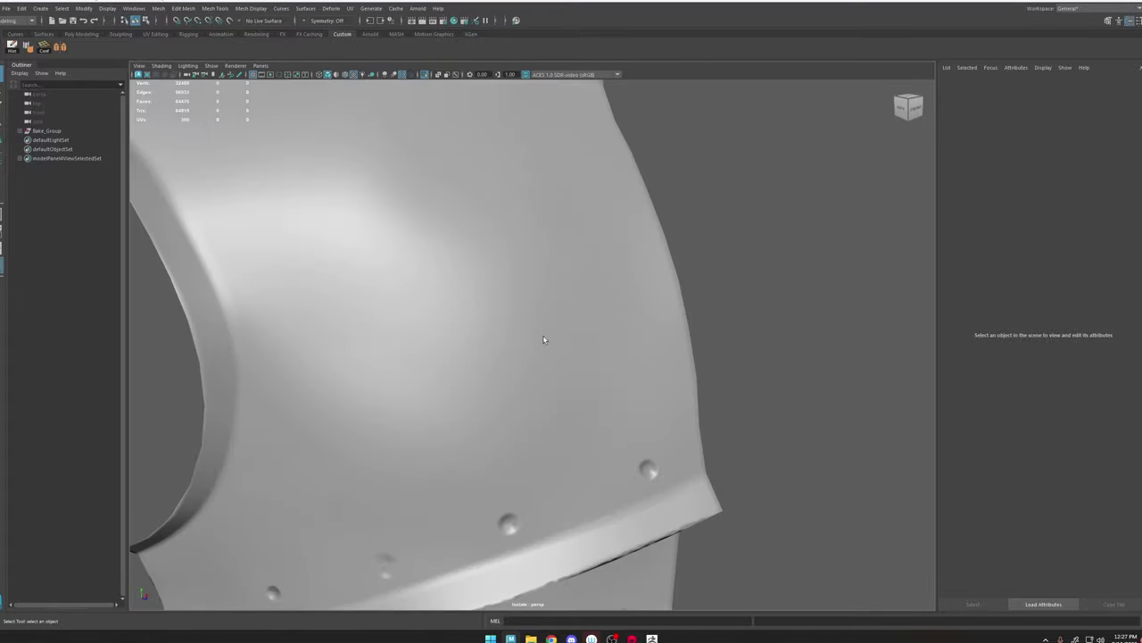
pyautogui.keyDown('alt'); pyautogui.moveTo(542, 336); pyautogui.dragTo(659, 290, button='middle'); pyautogui.keyUp('alt')
pyautogui.keyDown('alt'); pyautogui.moveTo(659, 290); pyautogui.dragTo(268, 298); pyautogui.keyUp('alt')
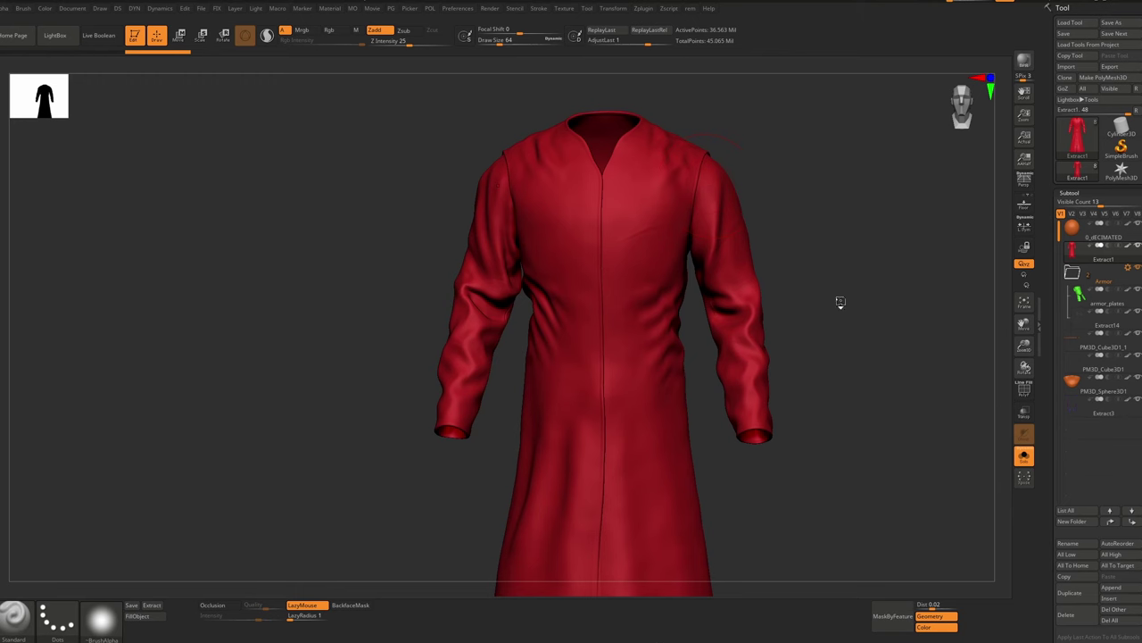
pyautogui.hotkey('alt', 'Tab')
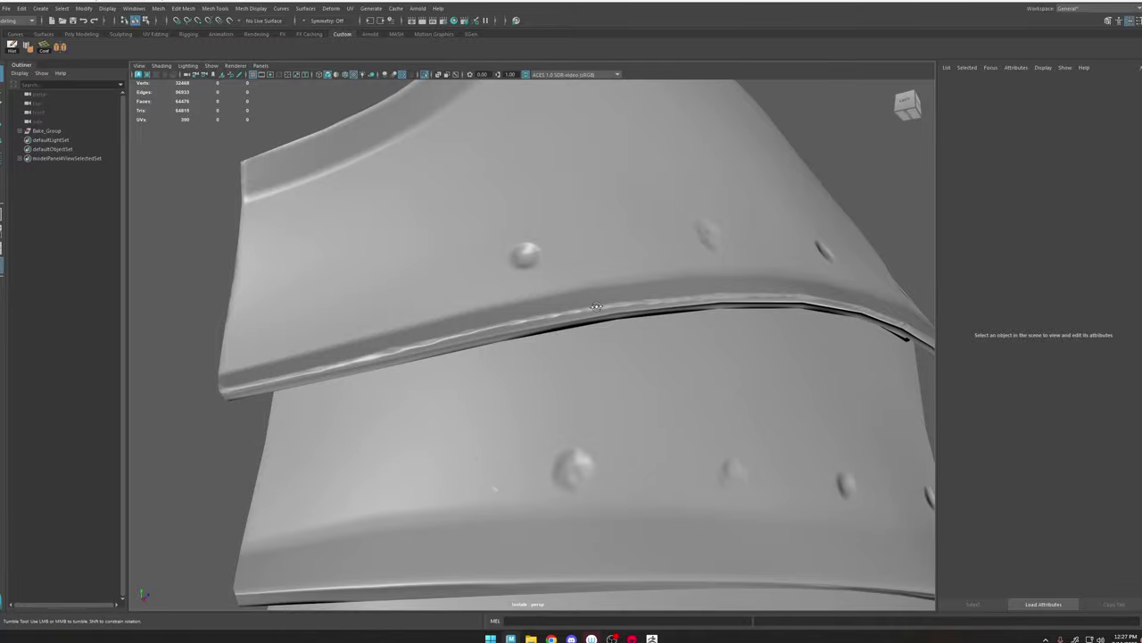
pyautogui.keyDown('alt'); pyautogui.moveTo(596, 306); pyautogui.dragTo(717, 210); pyautogui.keyUp('alt')
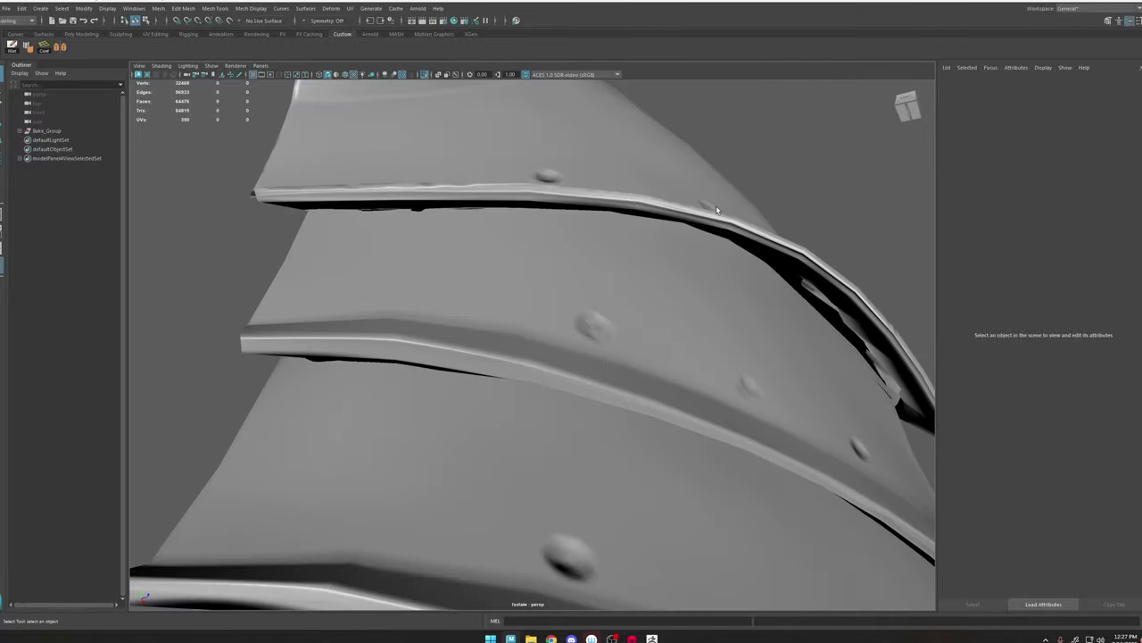
pyautogui.click(800, 253)
pyautogui.moveTo(821, 273)
pyautogui.keyDown('alt'); pyautogui.mouseDown()
pyautogui.moveTo(769, 288)
pyautogui.moveTo(775, 279)
pyautogui.moveTo(782, 290)
pyautogui.moveTo(789, 274)
pyautogui.mouseUp(); pyautogui.keyUp('alt')
pyautogui.click(773, 249)
pyautogui.click(683, 349)
pyautogui.press('5')
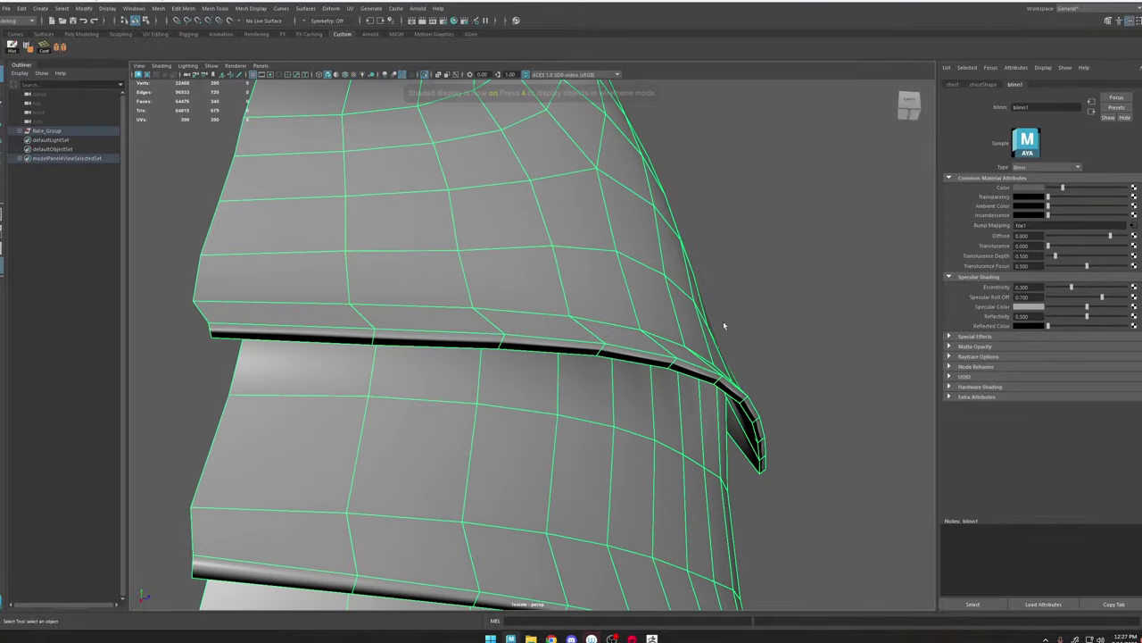
pyautogui.press('6')
pyautogui.click(724, 319)
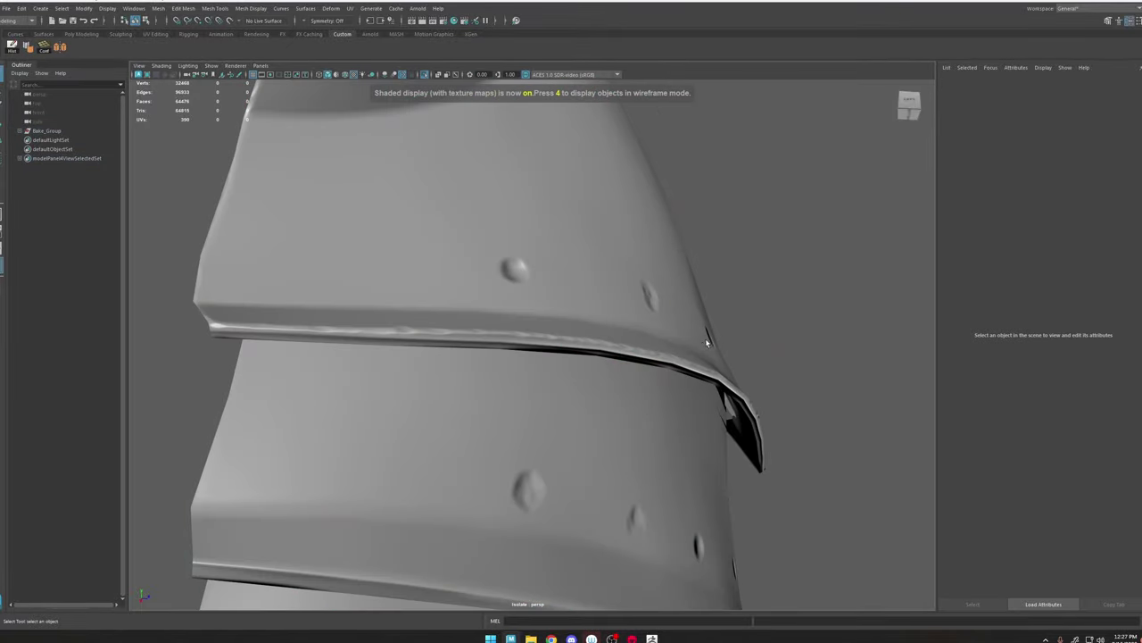
pyautogui.press('5')
pyautogui.keyDown('alt'); pyautogui.moveTo(704, 345); pyautogui.dragTo(628, 357); pyautogui.keyUp('alt')
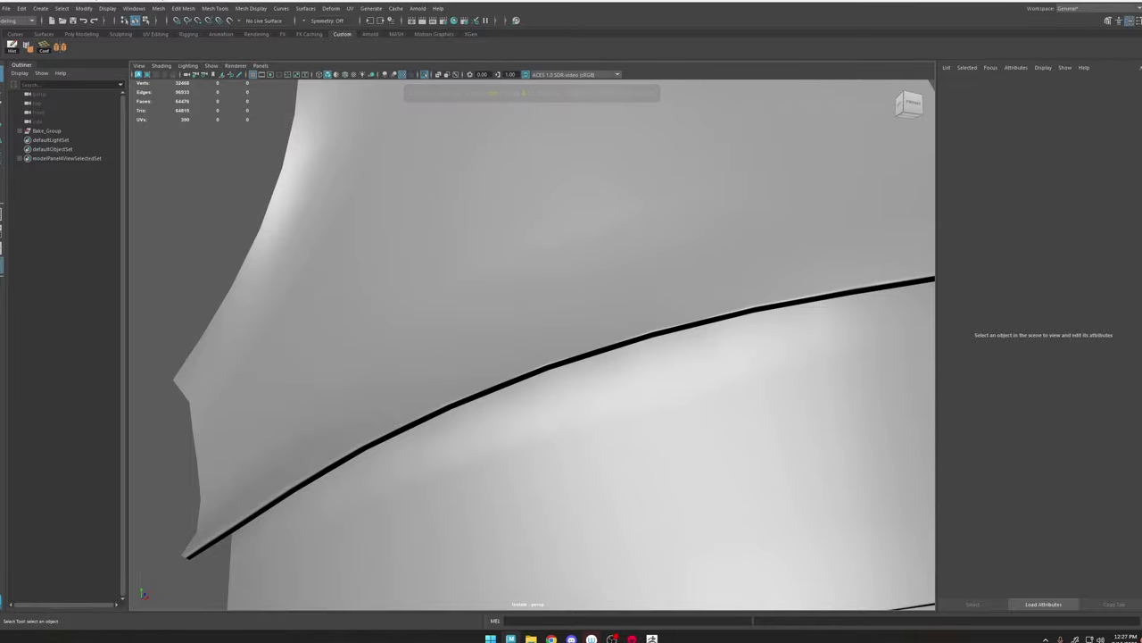
pyautogui.keyDown('alt'); pyautogui.moveTo(896, 467); pyautogui.dragTo(816, 329, button='right'); pyautogui.keyUp('alt')
pyautogui.press('6')
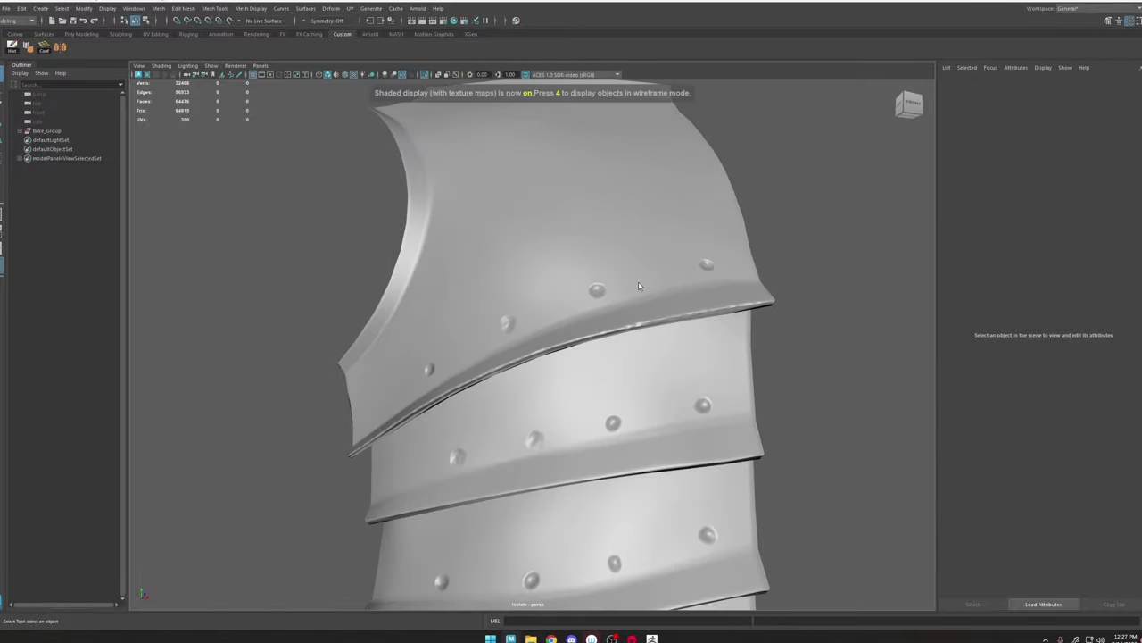
pyautogui.scroll(-4, 636, 278)
pyautogui.keyDown('alt'); pyautogui.moveTo(632, 271); pyautogui.dragTo(586, 307); pyautogui.keyUp('alt')
pyautogui.keyDown('alt'); pyautogui.moveTo(586, 307); pyautogui.dragTo(586, 313, button='middle'); pyautogui.keyUp('alt')
pyautogui.keyDown('alt'); pyautogui.moveTo(586, 313); pyautogui.dragTo(685, 262); pyautogui.keyUp('alt')
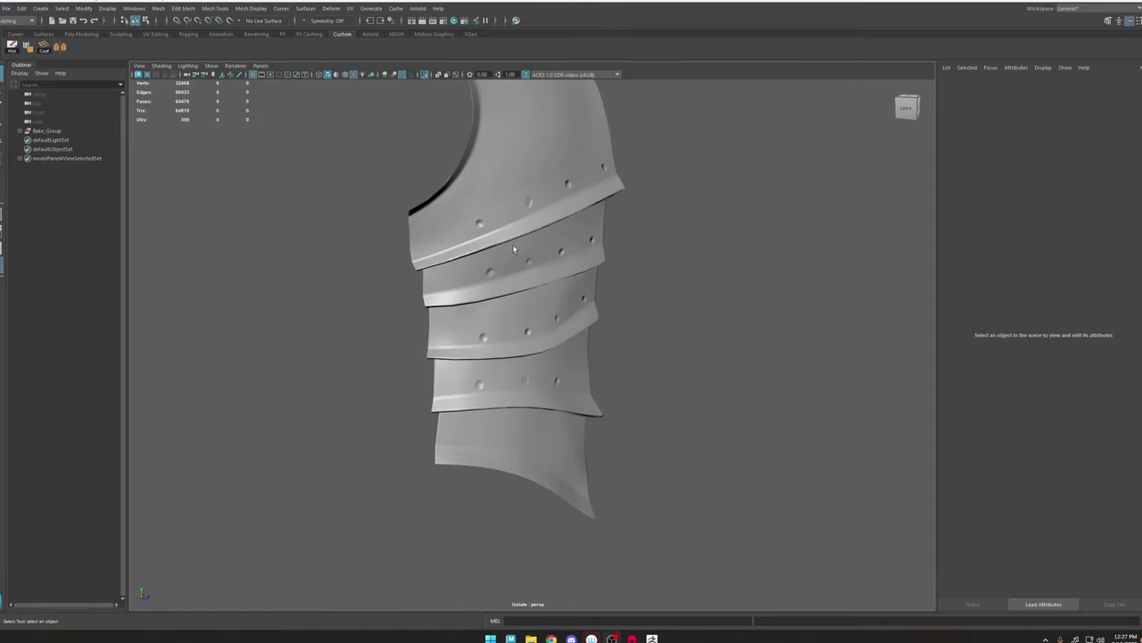
pyautogui.keyDown('alt'); pyautogui.moveTo(514, 249); pyautogui.dragTo(516, 348, button='middle'); pyautogui.keyUp('alt')
pyautogui.moveTo(515, 348)
pyautogui.keyDown('alt'); pyautogui.mouseDown()
pyautogui.moveTo(561, 331)
pyautogui.moveTo(506, 348)
pyautogui.mouseUp(); pyautogui.keyUp('alt')
pyautogui.click(505, 346)
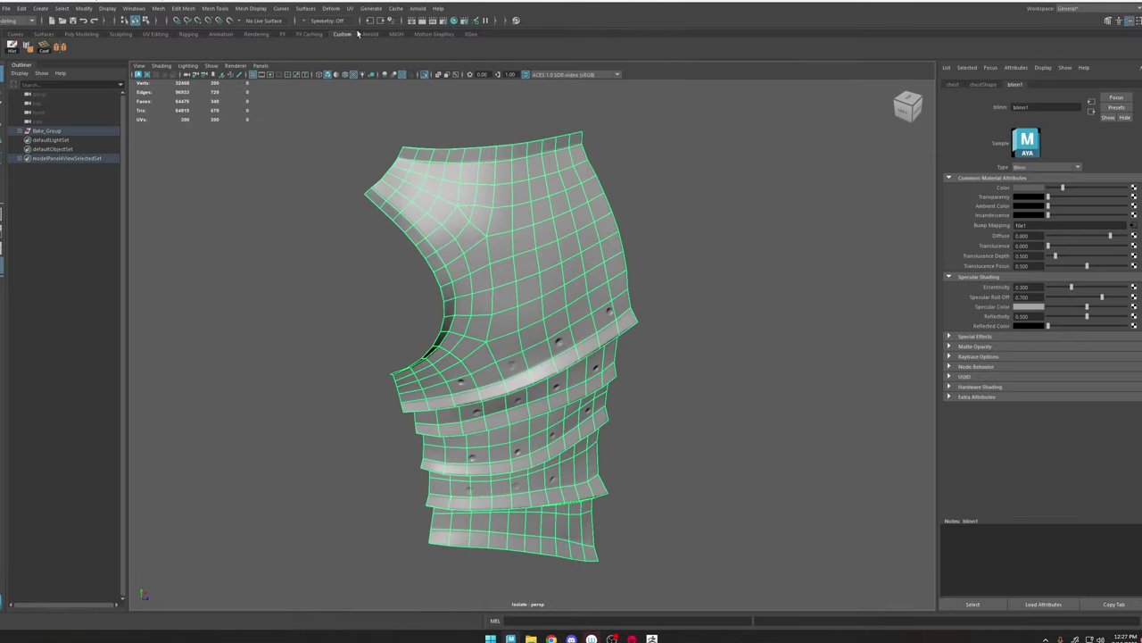
# Step: Turn off Isolate Select to show the other meshes around the armor
pyautogui.click(425, 78)
pyautogui.keyDown('alt'); pyautogui.moveTo(622, 360); pyautogui.dragTo(671, 355); pyautogui.keyUp('alt')
pyautogui.scroll(4, 628, 331)
pyautogui.keyDown('alt'); pyautogui.moveTo(596, 308); pyautogui.dragTo(664, 259); pyautogui.keyUp('alt')
pyautogui.scroll(8, 675, 390)
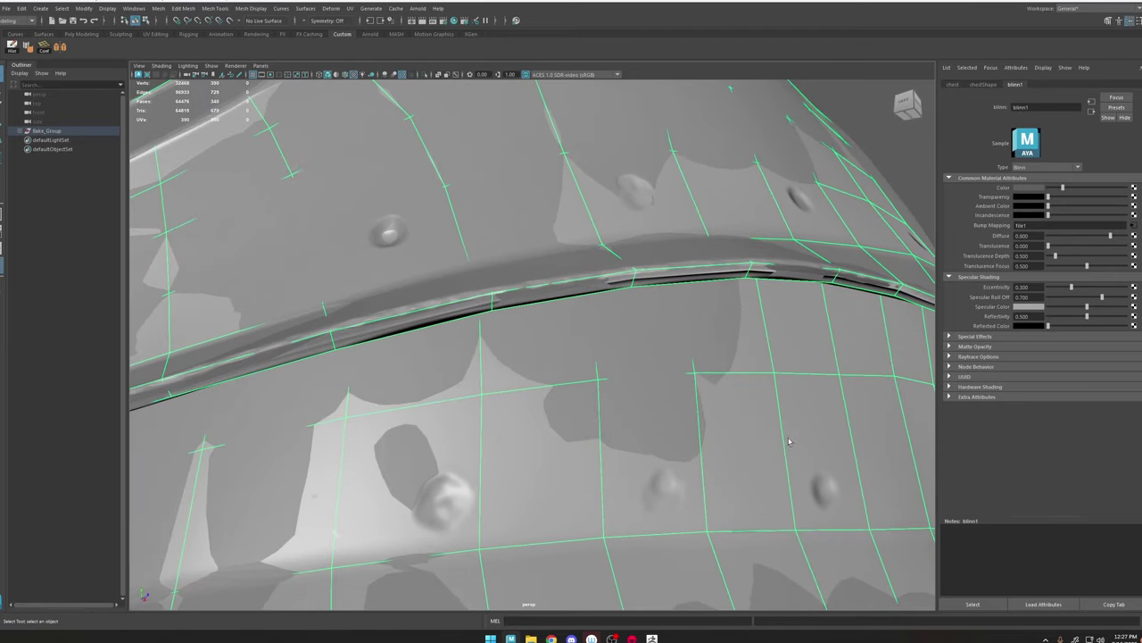
# Step: Make the high-poly chest mesh the live surface
pyautogui.click(541, 281)
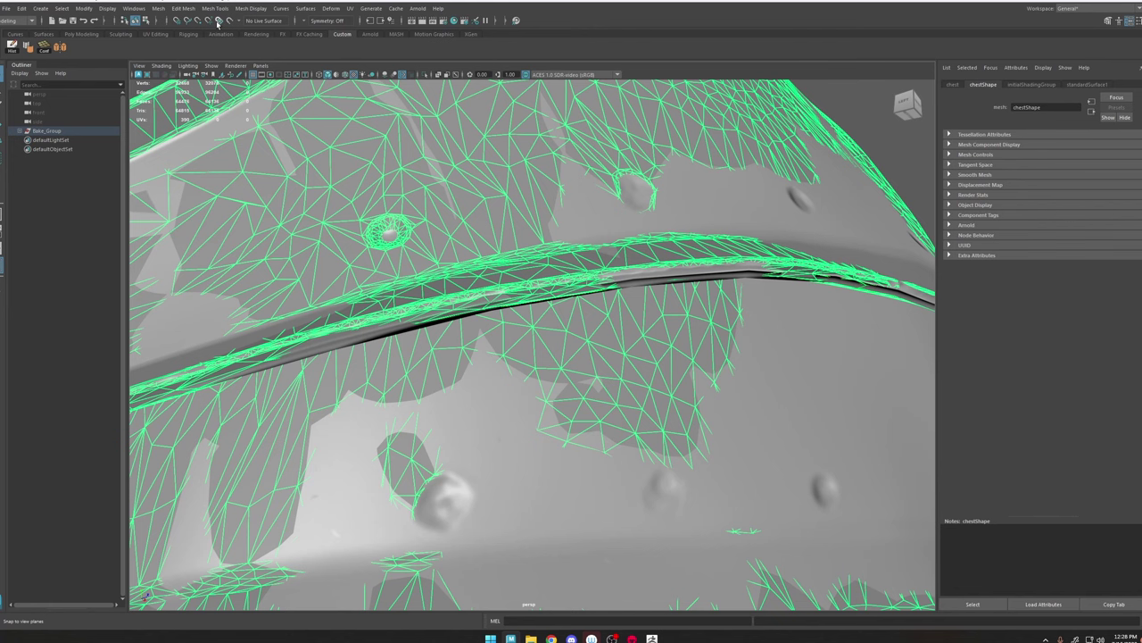
pyautogui.click(230, 20)
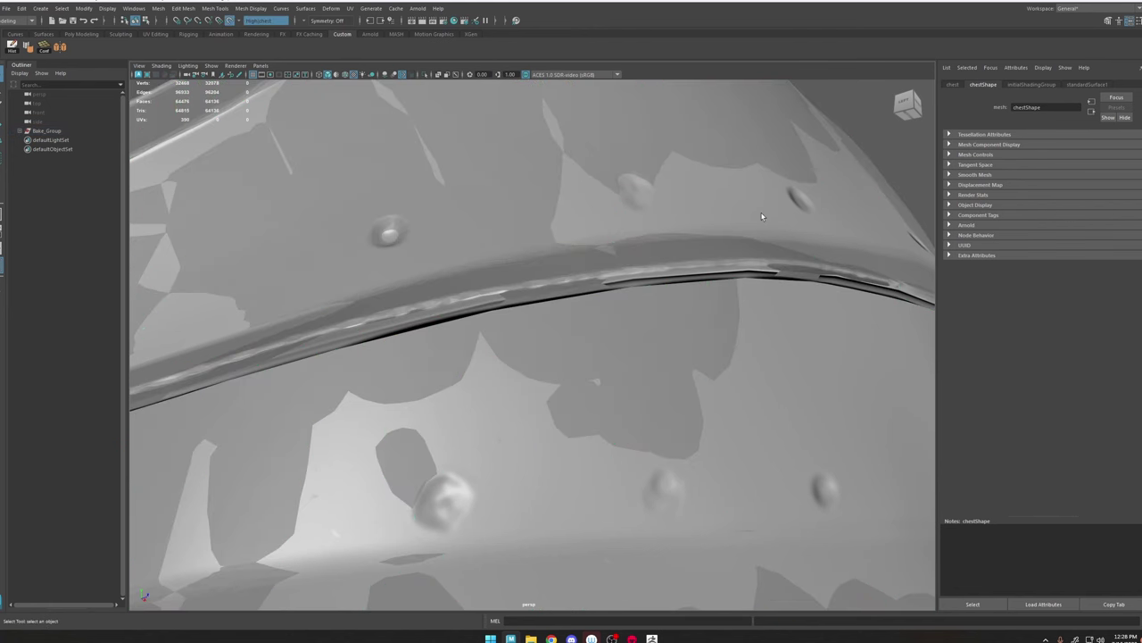
pyautogui.click(1109, 20)
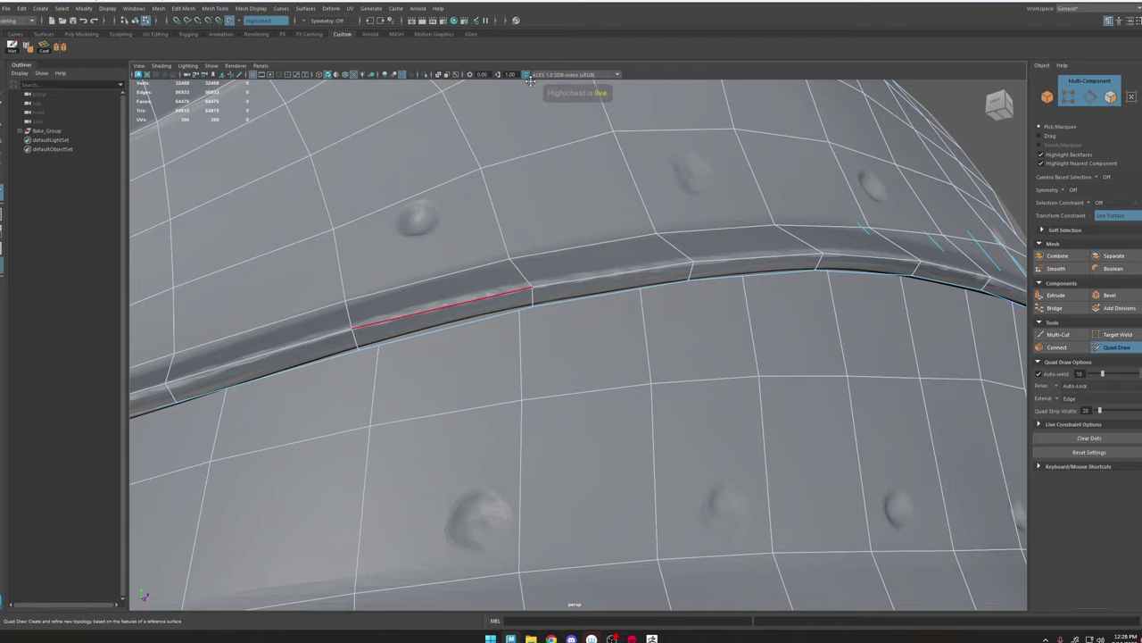
# Step: Activate Quad Draw and pick a rim vertex on the underside to tweak
pyautogui.click(527, 75)
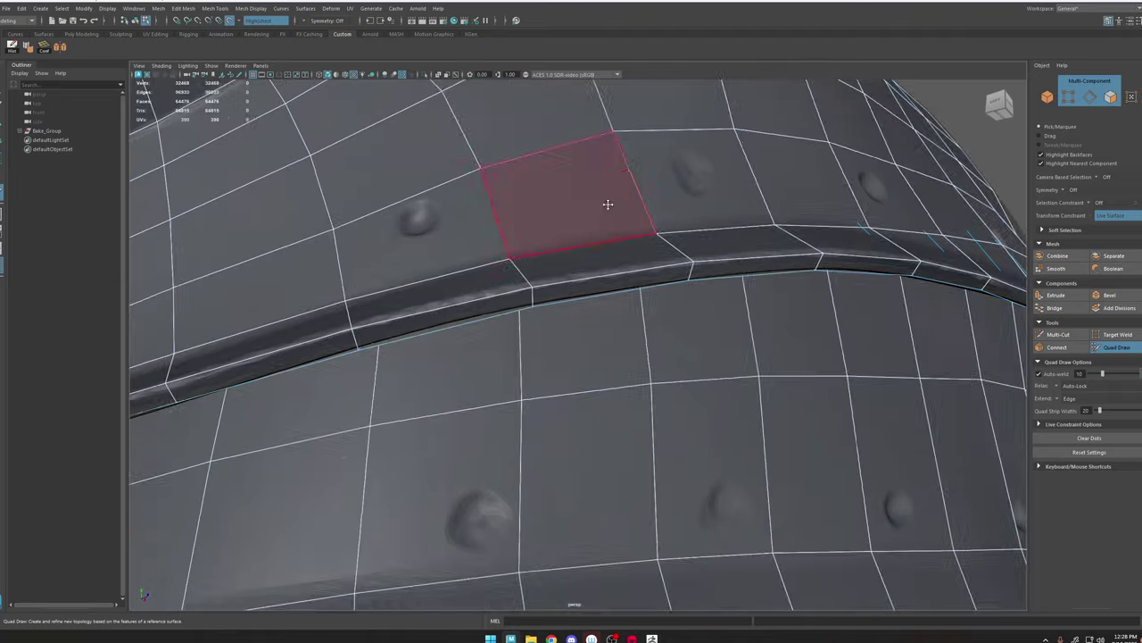
pyautogui.keyDown('alt'); pyautogui.moveTo(661, 330); pyautogui.dragTo(835, 254); pyautogui.keyUp('alt')
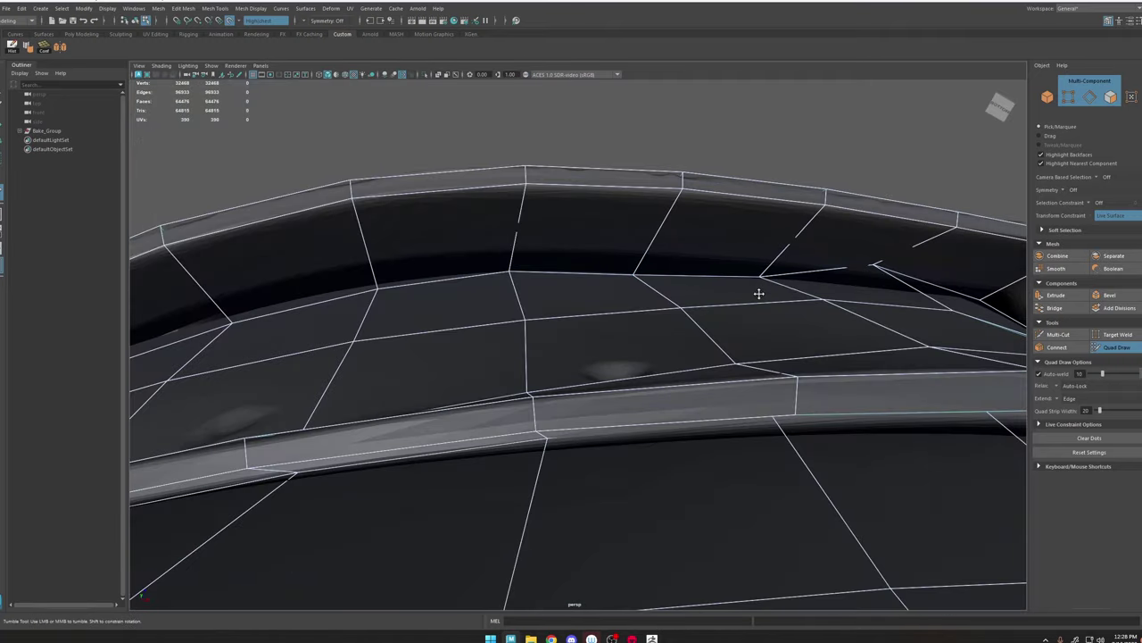
pyautogui.keyDown('alt'); pyautogui.moveTo(831, 303); pyautogui.dragTo(780, 339, button='right'); pyautogui.keyUp('alt')
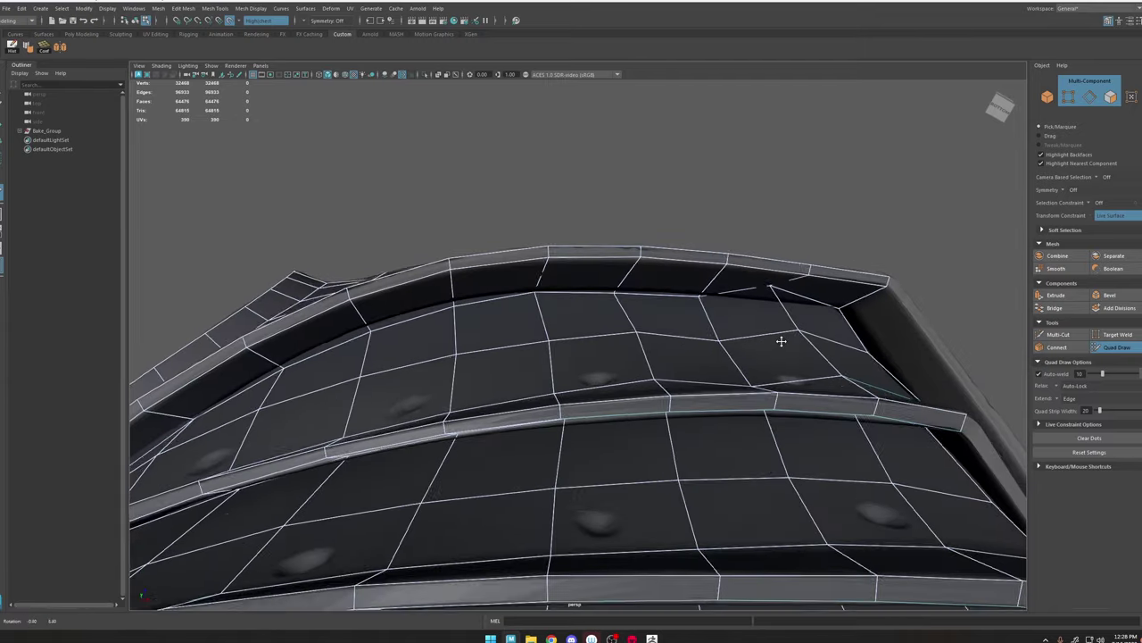
pyautogui.keyDown('alt'); pyautogui.moveTo(780, 339); pyautogui.dragTo(656, 433); pyautogui.keyUp('alt')
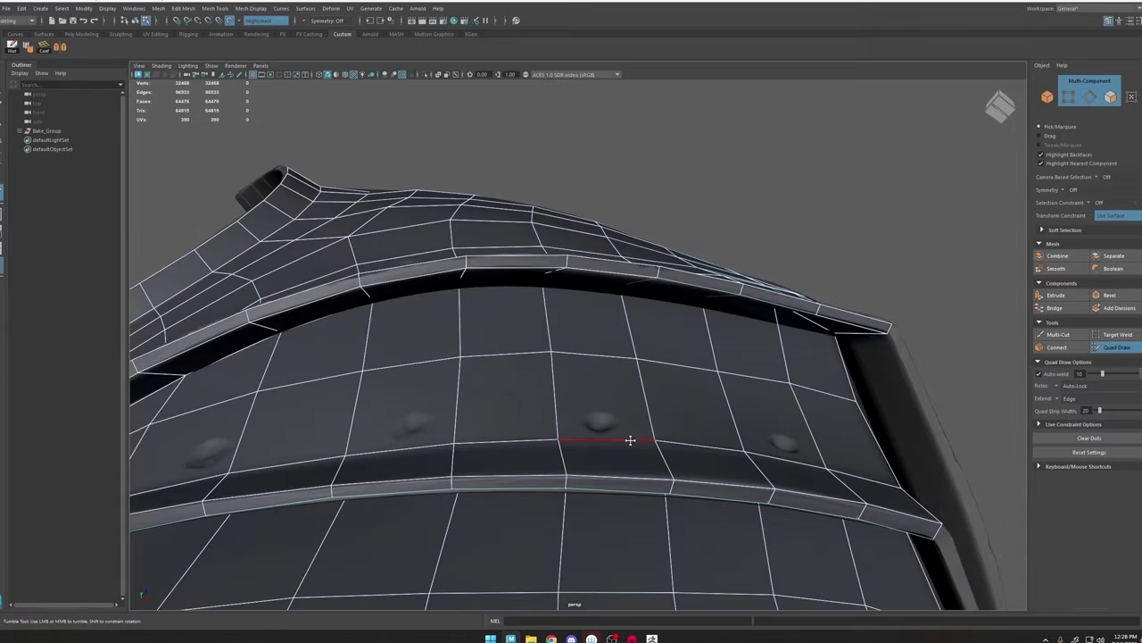
pyautogui.moveTo(630, 440)
pyautogui.keyDown('alt'); pyautogui.mouseDown()
pyautogui.moveTo(614, 311)
pyautogui.moveTo(651, 316)
pyautogui.moveTo(581, 326)
pyautogui.moveTo(661, 317)
pyautogui.mouseUp(); pyautogui.keyUp('alt')
pyautogui.press('w')
pyautogui.click(661, 317)
pyautogui.press('t')
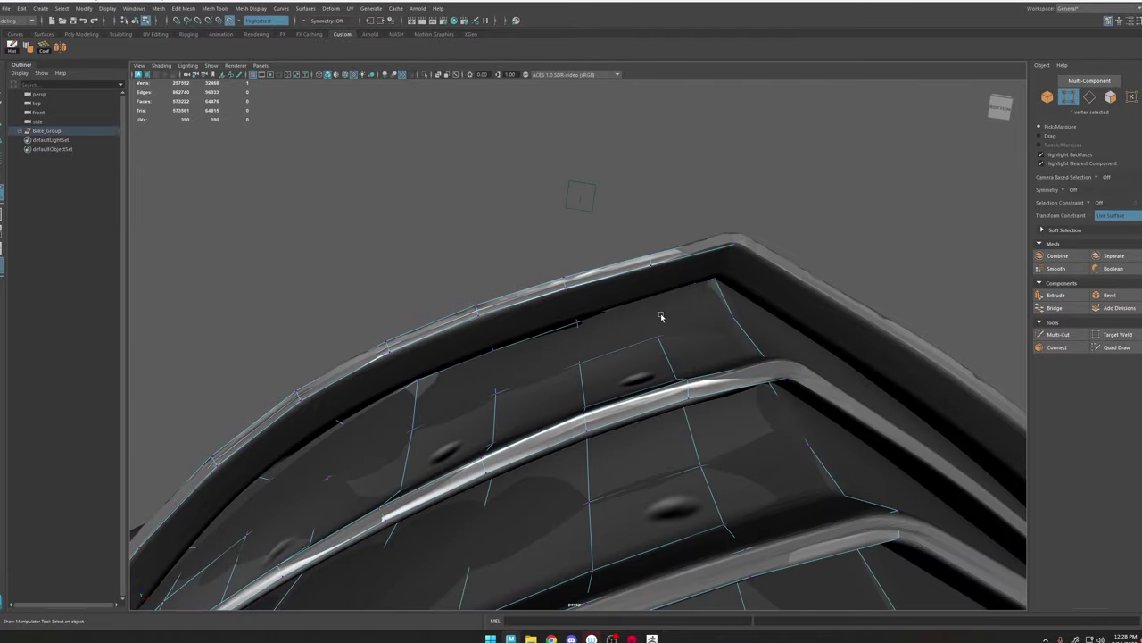
pyautogui.press('y')
# Step: Adjust the rim corner and curved trim vertices onto the live surface
pyautogui.keyDown('alt'); pyautogui.moveTo(653, 303); pyautogui.dragTo(671, 294, button='right'); pyautogui.keyUp('alt')
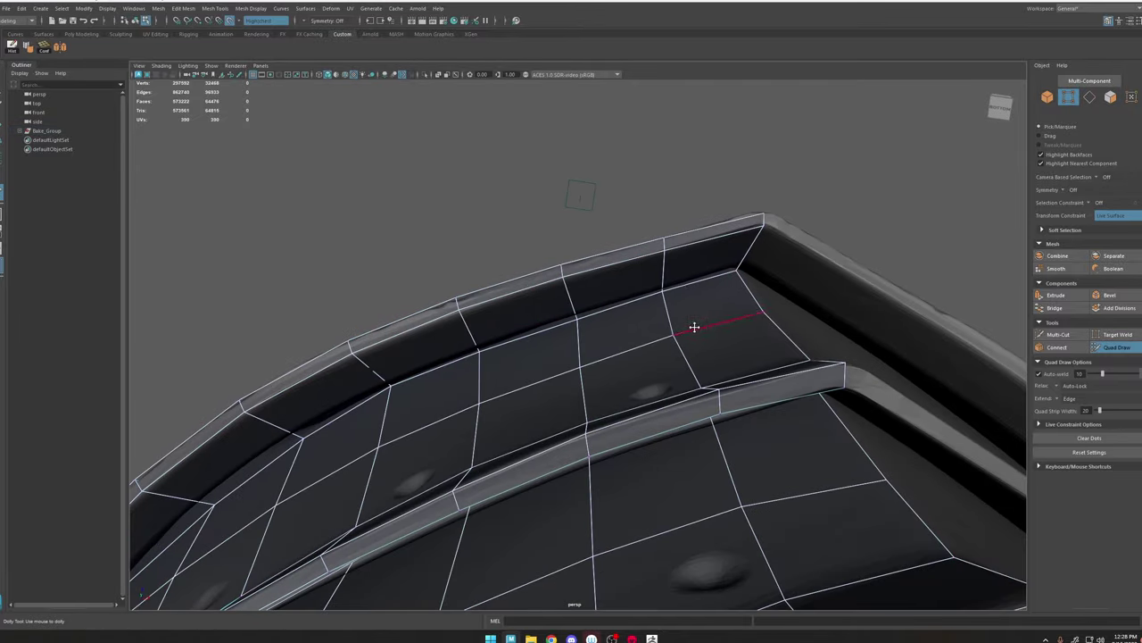
pyautogui.moveTo(695, 327)
pyautogui.keyDown('alt'); pyautogui.mouseDown()
pyautogui.moveTo(722, 301)
pyautogui.moveTo(668, 324)
pyautogui.moveTo(720, 327)
pyautogui.moveTo(604, 343)
pyautogui.moveTo(612, 319)
pyautogui.moveTo(595, 316)
pyautogui.moveTo(565, 266)
pyautogui.mouseUp(); pyautogui.keyUp('alt')
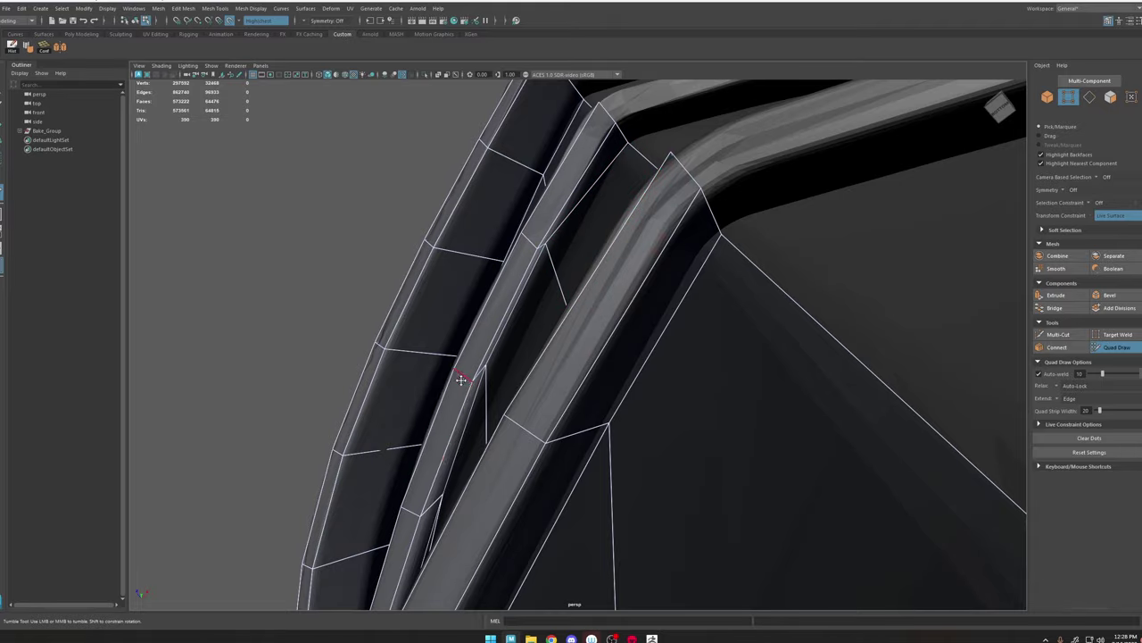
pyautogui.press('w')
pyautogui.press('y')
pyautogui.moveTo(566, 383)
pyautogui.keyDown('alt'); pyautogui.mouseDown()
pyautogui.moveTo(637, 316)
pyautogui.moveTo(581, 331)
pyautogui.moveTo(648, 320)
pyautogui.moveTo(408, 326)
pyautogui.moveTo(765, 281)
pyautogui.moveTo(681, 431)
pyautogui.moveTo(780, 427)
pyautogui.moveTo(669, 518)
pyautogui.moveTo(565, 355)
pyautogui.moveTo(584, 331)
pyautogui.moveTo(572, 246)
pyautogui.moveTo(374, 357)
pyautogui.mouseUp(); pyautogui.keyUp('alt')
pyautogui.press('w')
pyautogui.press('y')
pyautogui.press('w')
pyautogui.press('y')
# Step: Hide the Cloth, back, legs and belts meshes from Bake_Group's High group
pyautogui.click(20, 131)
pyautogui.click(25, 140)
pyautogui.click(50, 149)
pyautogui.keyDown('shift'); pyautogui.click(49, 176); pyautogui.keyUp('shift')
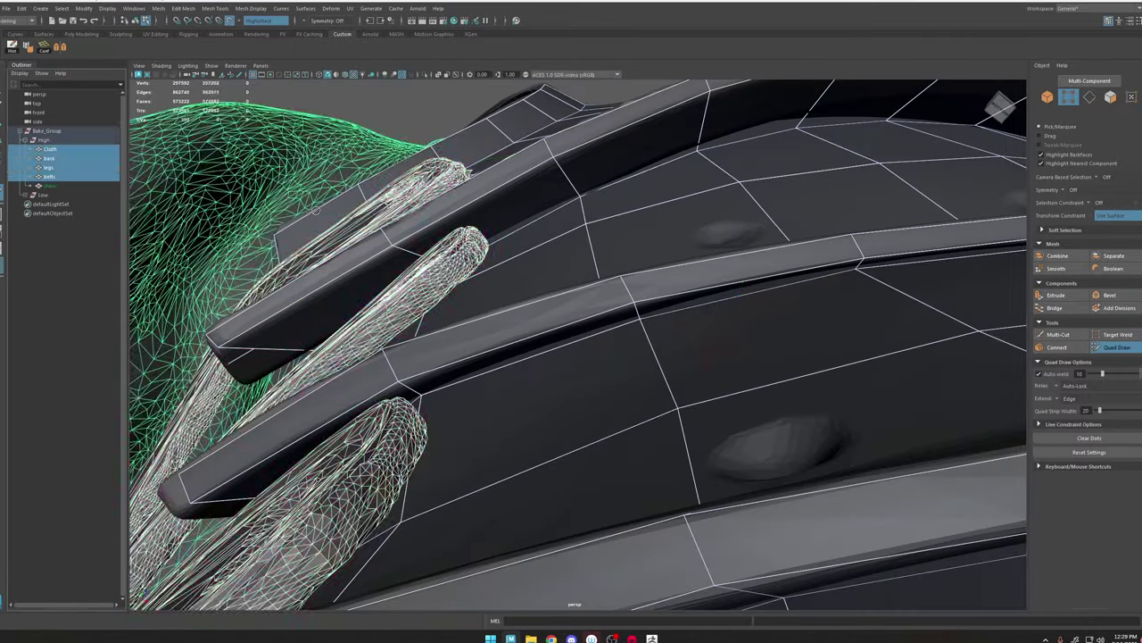
pyautogui.hotkey('ctrl', 'h')
# Step: Orbit and zoom around the chest to check the conformed plate trims
pyautogui.keyDown('alt'); pyautogui.moveTo(316, 211); pyautogui.dragTo(455, 391); pyautogui.keyUp('alt')
pyautogui.keyDown('alt'); pyautogui.moveTo(455, 391); pyautogui.dragTo(761, 405, button='middle'); pyautogui.keyUp('alt')
pyautogui.scroll(-4, 760, 407)
pyautogui.scroll(-4, 761, 400)
pyautogui.keyDown('alt'); pyautogui.moveTo(760, 413); pyautogui.dragTo(491, 217); pyautogui.keyUp('alt')
pyautogui.scroll(5, 509, 413)
pyautogui.scroll(3, 491, 217)
pyautogui.keyDown('alt'); pyautogui.moveTo(906, 292); pyautogui.dragTo(602, 298, button='middle'); pyautogui.keyUp('alt')
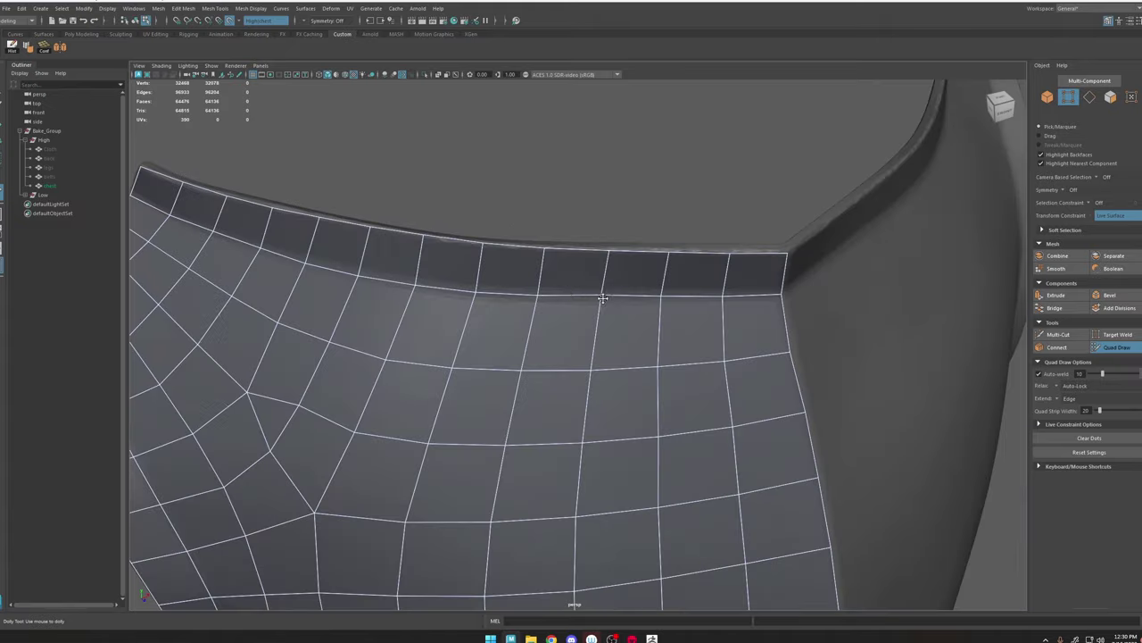
pyautogui.keyDown('alt'); pyautogui.moveTo(602, 298); pyautogui.dragTo(357, 436, button='right'); pyautogui.keyUp('alt')
pyautogui.keyDown('alt'); pyautogui.moveTo(357, 436); pyautogui.dragTo(560, 333); pyautogui.keyUp('alt')
pyautogui.keyDown('alt'); pyautogui.moveTo(732, 285); pyautogui.dragTo(636, 241); pyautogui.keyUp('alt')
# Step: Isolate the low-poly chest, select a vertical edge loop, then bring back the high-poly mesh with Quad Draw
pyautogui.press('q')
pyautogui.click(729, 145)
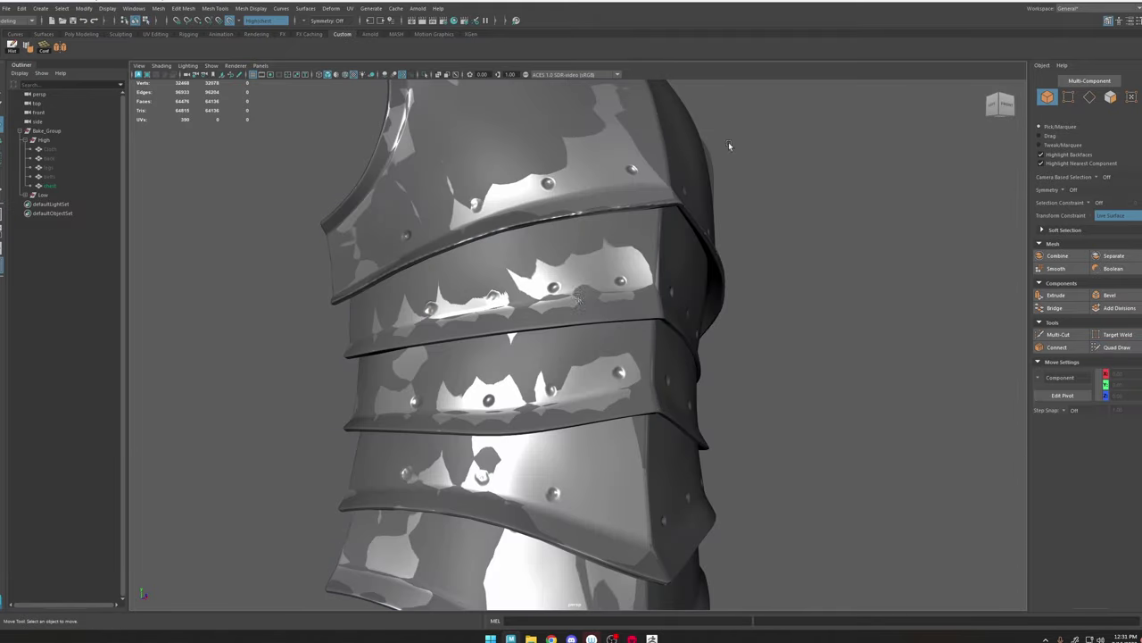
pyautogui.click(616, 218)
pyautogui.hotkey('ctrl', '1')
pyautogui.moveTo(543, 308); pyautogui.dragTo(541, 271, button='right')
pyautogui.keyDown('alt'); pyautogui.moveTo(540, 270); pyautogui.dragTo(546, 281); pyautogui.keyUp('alt')
pyautogui.doubleClick(510, 291)
pyautogui.moveTo(478, 297)
pyautogui.keyDown('alt'); pyautogui.mouseDown()
pyautogui.moveTo(526, 332)
pyautogui.moveTo(571, 286)
pyautogui.mouseUp(); pyautogui.keyUp('alt')
pyautogui.hotkey('ctrl', '1')
pyautogui.click(1116, 348)
# Step: Orbit and zoom around the chest plate edge to inspect how it sits on the high-poly armor
pyautogui.keyDown('alt'); pyautogui.moveTo(571, 259); pyautogui.dragTo(623, 254, button='right'); pyautogui.keyUp('alt')
pyautogui.keyDown('alt'); pyautogui.moveTo(674, 174); pyautogui.dragTo(437, 245); pyautogui.keyUp('alt')
pyautogui.keyDown('alt'); pyautogui.moveTo(437, 245); pyautogui.dragTo(562, 425, button='right'); pyautogui.keyUp('alt')
pyautogui.keyDown('alt'); pyautogui.moveTo(561, 425); pyautogui.dragTo(607, 245); pyautogui.keyUp('alt')
pyautogui.keyDown('alt'); pyautogui.moveTo(607, 245); pyautogui.dragTo(607, 464, button='middle'); pyautogui.keyUp('alt')
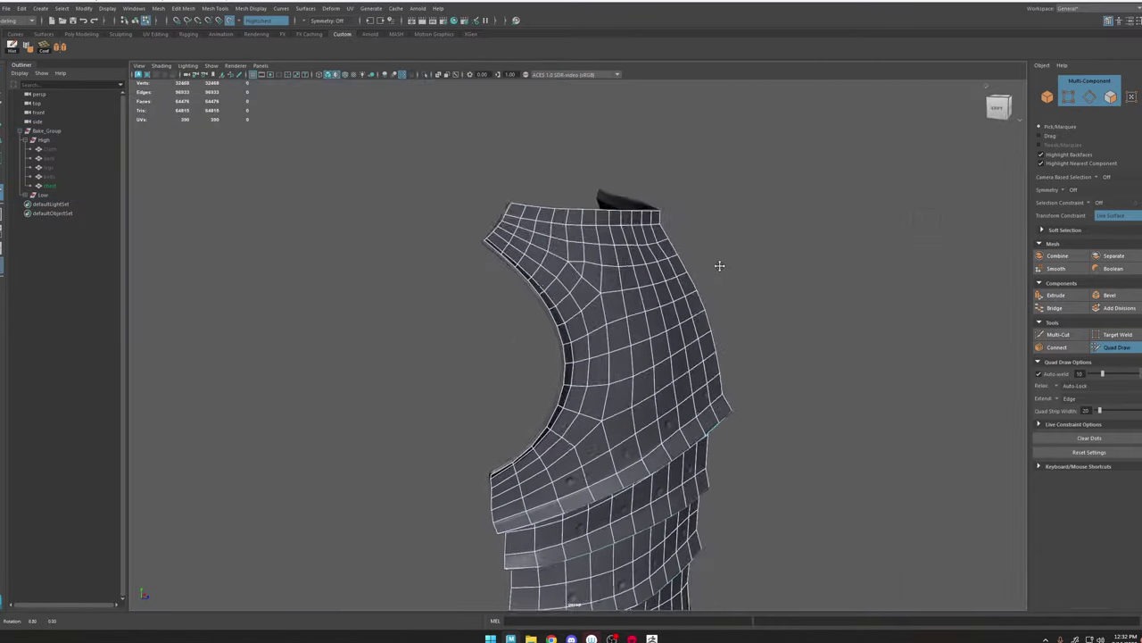
pyautogui.keyDown('alt'); pyautogui.moveTo(720, 266); pyautogui.dragTo(581, 324); pyautogui.keyUp('alt')
pyautogui.keyDown('alt'); pyautogui.moveTo(581, 324); pyautogui.dragTo(599, 265, button='middle'); pyautogui.keyUp('alt')
pyautogui.keyDown('alt'); pyautogui.moveTo(598, 264); pyautogui.dragTo(628, 263); pyautogui.keyUp('alt')
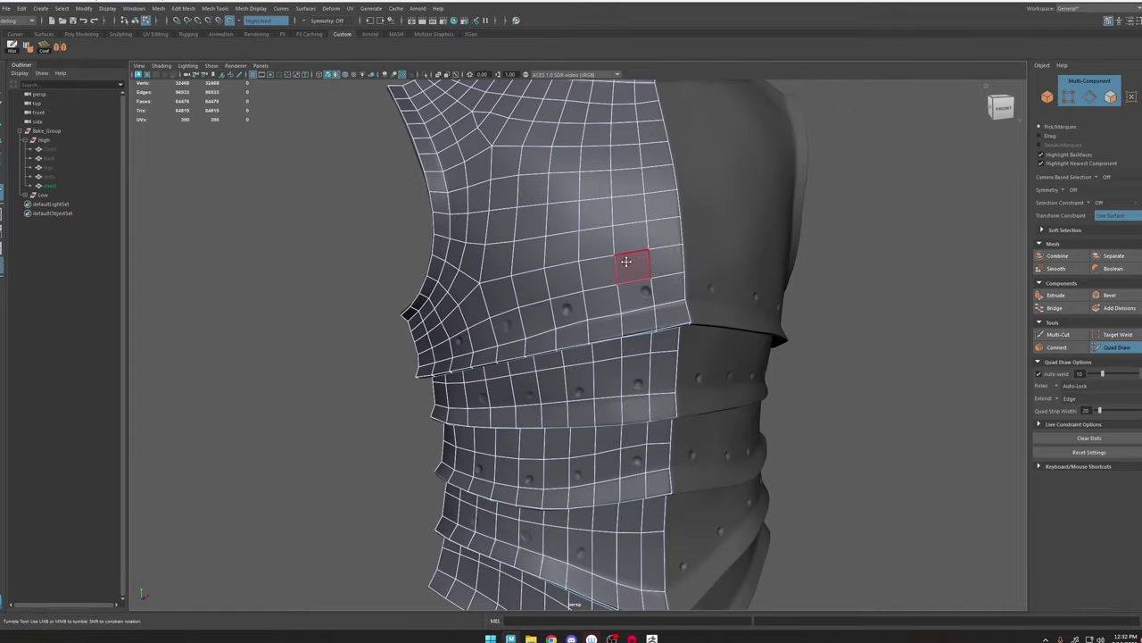
pyautogui.keyDown('alt'); pyautogui.moveTo(628, 263); pyautogui.dragTo(569, 297, button='right'); pyautogui.keyUp('alt')
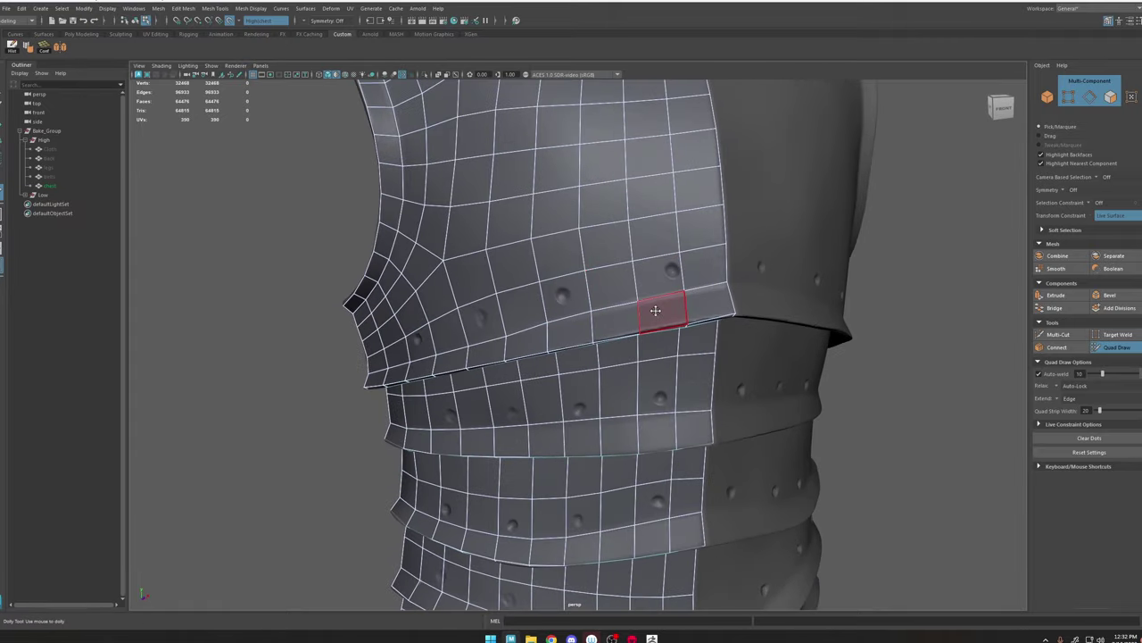
pyautogui.scroll(-3, 656, 310)
pyautogui.scroll(3, 518, 323)
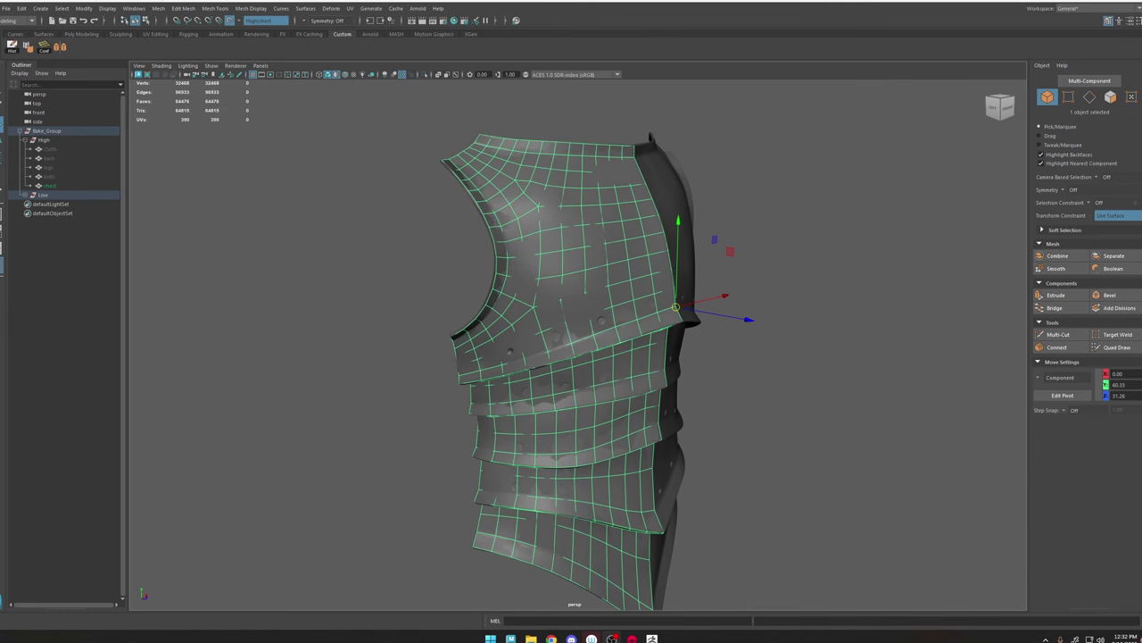
pyautogui.keyDown('alt'); pyautogui.moveTo(558, 415); pyautogui.dragTo(602, 325, button='middle'); pyautogui.keyUp('alt')
# Step: In vertex mode, slide a lower plate-edge vertex sideways in Component space onto the edge
pyautogui.keyDown('alt'); pyautogui.moveTo(602, 325); pyautogui.dragTo(683, 469, button='right'); pyautogui.keyUp('alt')
pyautogui.moveTo(639, 327); pyautogui.dragTo(602, 323, button='right')
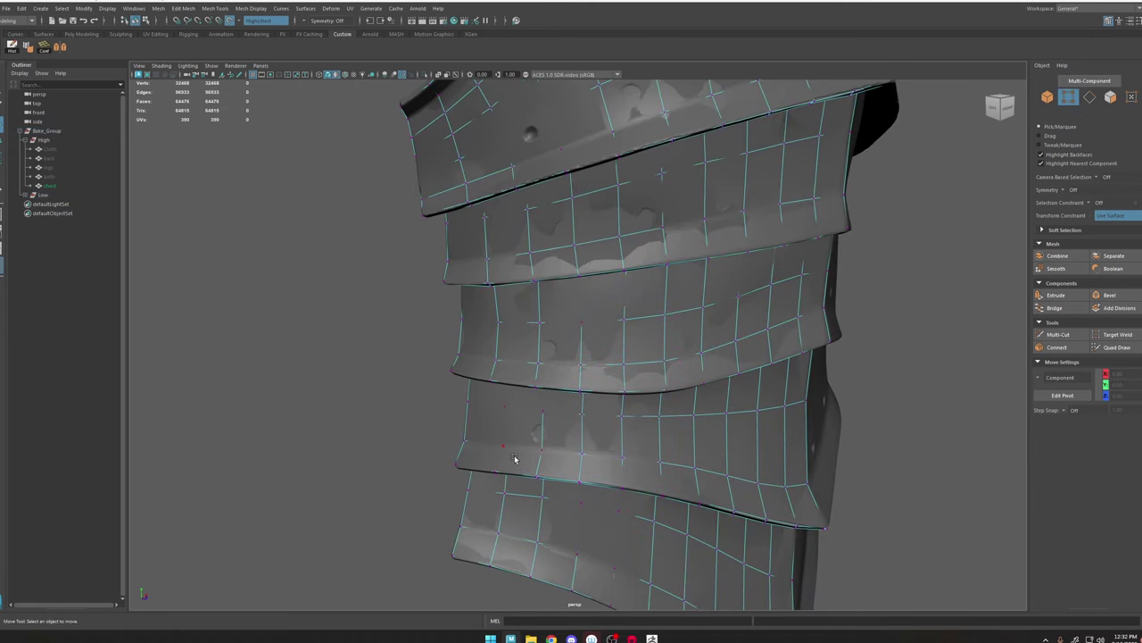
pyautogui.click(504, 447)
pyautogui.press('w')
pyautogui.click(506, 425)
pyautogui.moveTo(506, 426); pyautogui.dragTo(579, 393)
pyautogui.click(476, 451)
pyautogui.hotkey('ctrl', 'z')
pyautogui.moveTo(474, 446); pyautogui.dragTo(488, 408)
# Step: Slide the upper edge vertex into place and return to Object Mode
pyautogui.click(504, 407)
pyautogui.keyDown('alt'); pyautogui.moveTo(547, 328); pyautogui.dragTo(517, 138, button='right'); pyautogui.keyUp('alt')
pyautogui.moveTo(518, 134); pyautogui.dragTo(674, 83, button='right')
# Step: Isolate the low-poly chest, switch to Front view and box-select the 32 centre seam vertices
pyautogui.click(426, 78)
pyautogui.press('space')
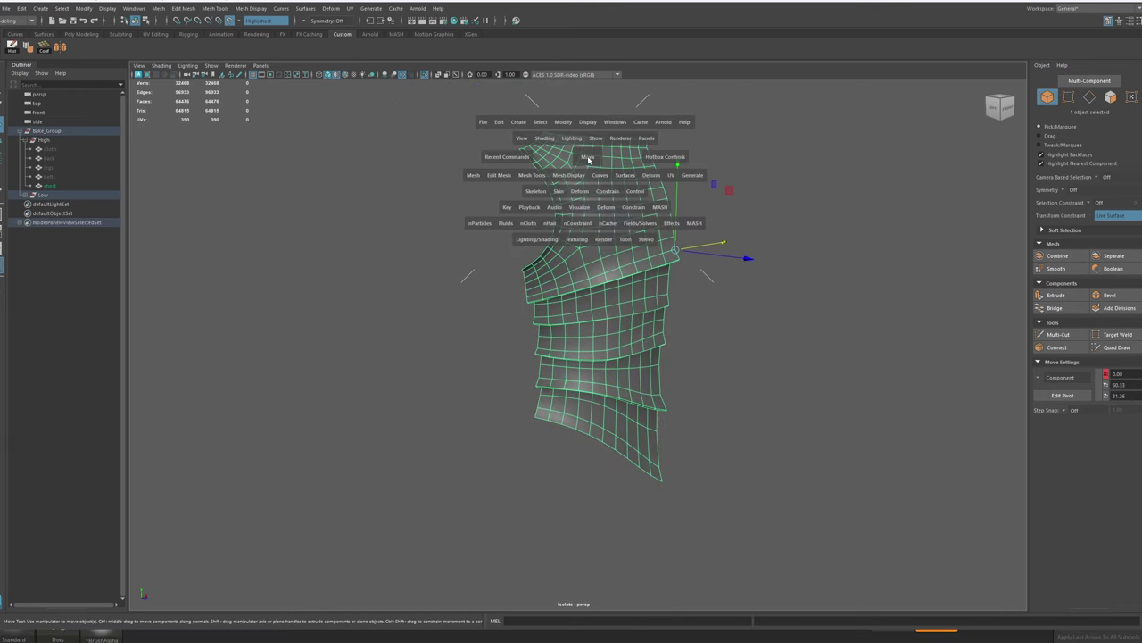
pyautogui.moveTo(586, 158); pyautogui.dragTo(588, 190)
pyautogui.moveTo(524, 298); pyautogui.dragTo(453, 288, button='right')
pyautogui.keyDown('alt'); pyautogui.moveTo(571, 350); pyautogui.dragTo(602, 213, button='middle'); pyautogui.keyUp('alt')
pyautogui.moveTo(609, 97); pyautogui.dragTo(588, 259)
pyautogui.moveTo(565, 558); pyautogui.dragTo(565, 558)
# Step: Scale the seam vertices flat in X and grid-snap them onto X 0
pyautogui.press('t')
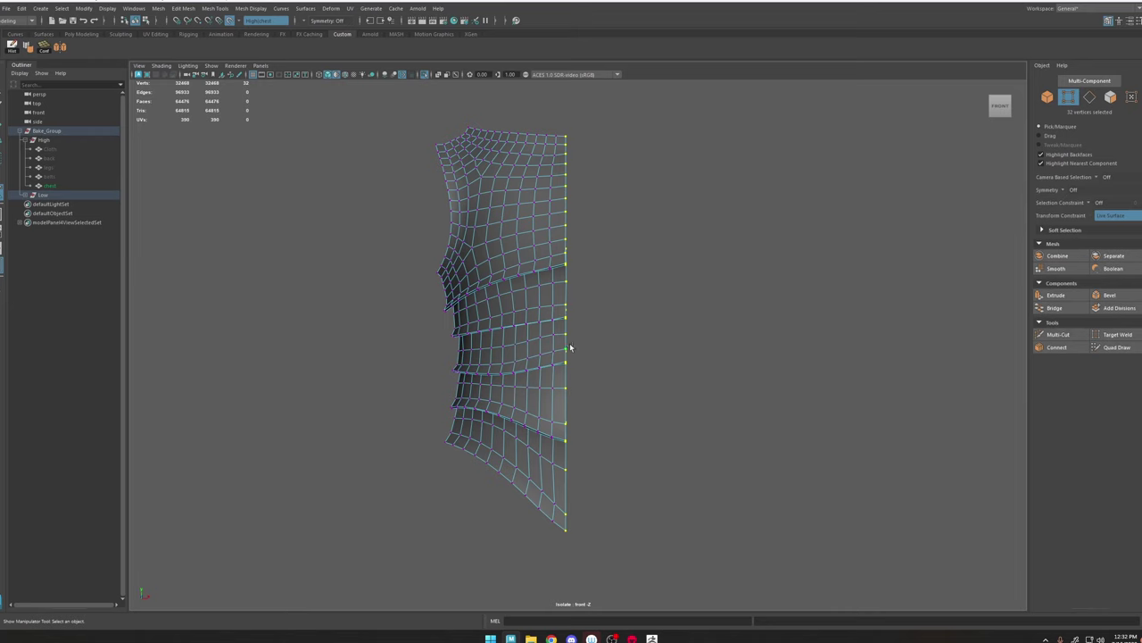
pyautogui.press('r')
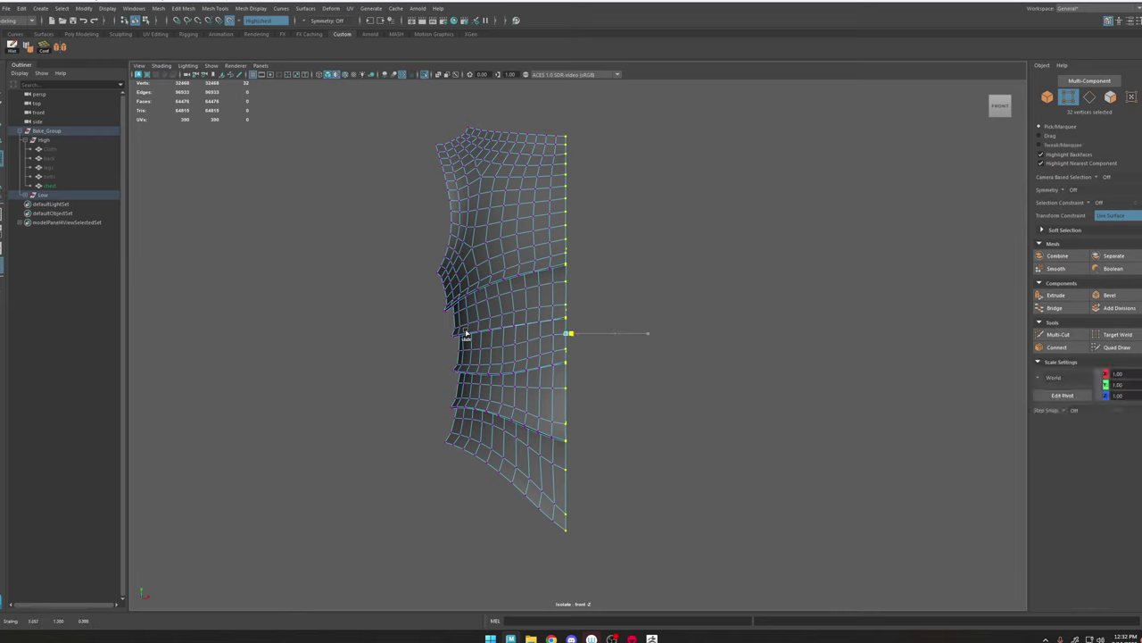
pyautogui.click(230, 21)
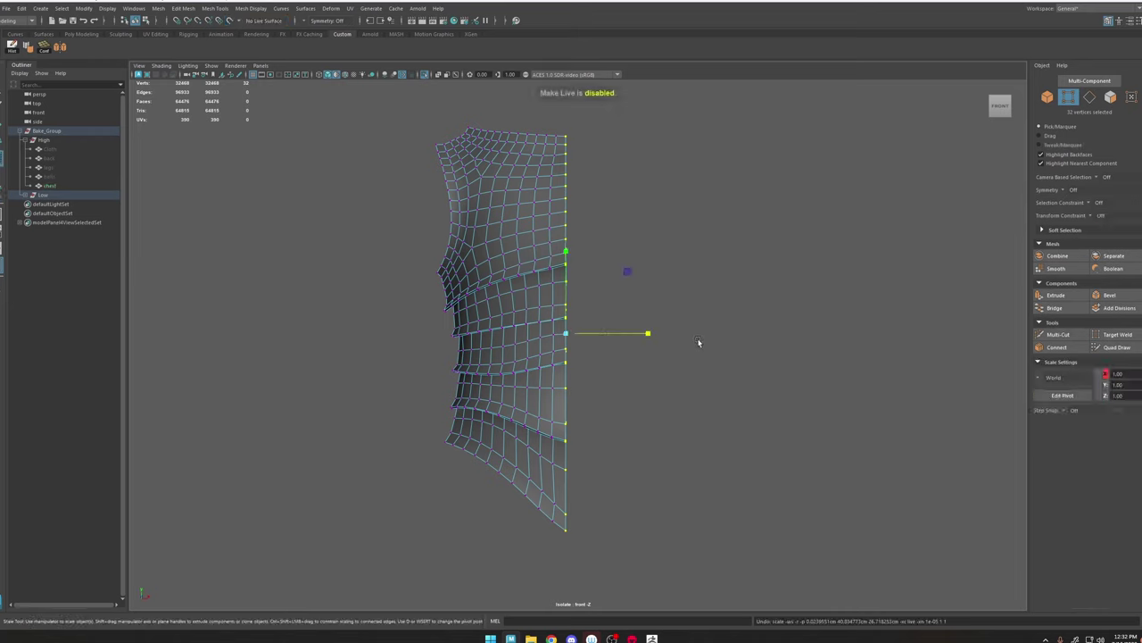
pyautogui.moveTo(646, 335); pyautogui.dragTo(126, 306)
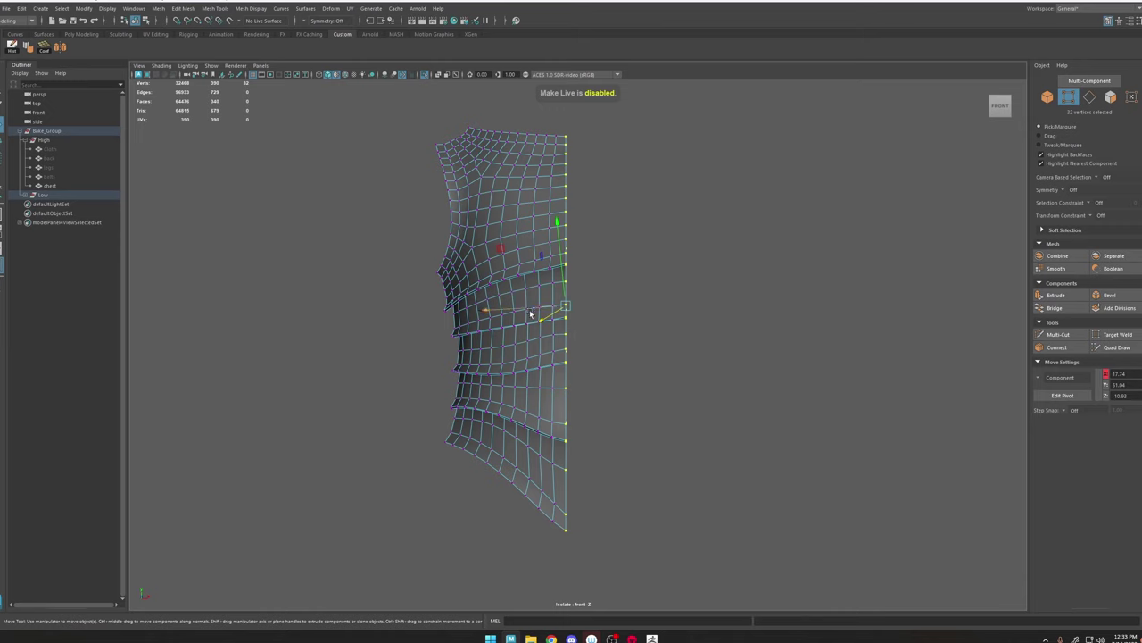
pyautogui.moveTo(530, 314); pyautogui.dragTo(490, 316)
pyautogui.press('x')
pyautogui.moveTo(619, 335); pyautogui.dragTo(567, 334)
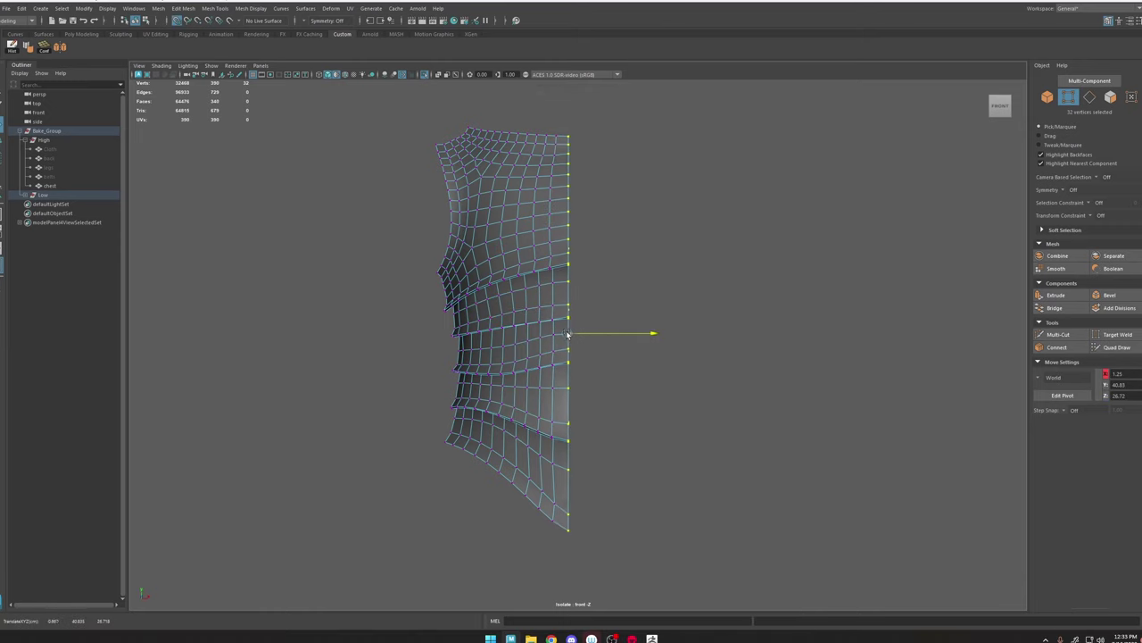
# Step: Mirror the half chest across X into a full symmetrical torso
pyautogui.moveTo(560, 227); pyautogui.dragTo(581, 203, button='right')
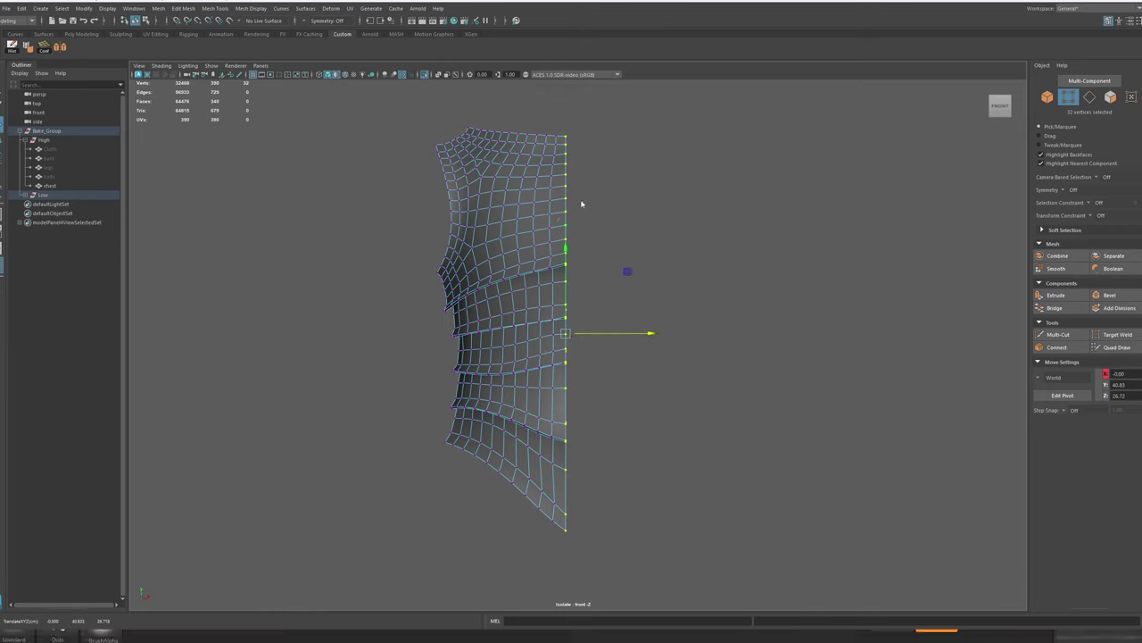
pyautogui.press('Delete')
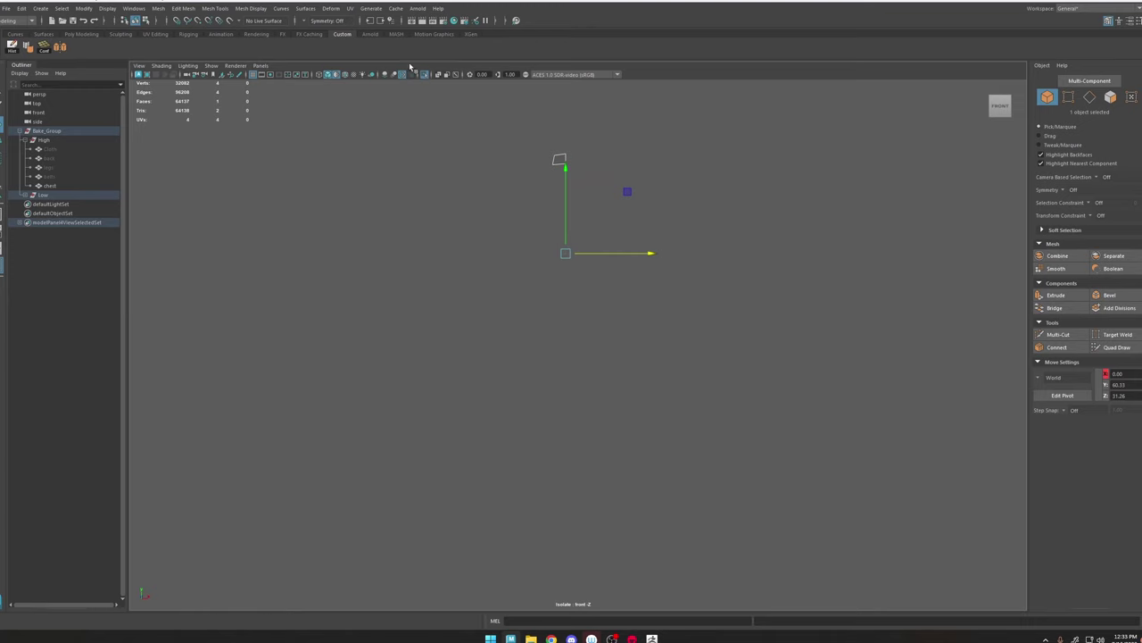
pyautogui.hotkey('ctrl', 'z')
pyautogui.hotkey('ctrl', 'z')
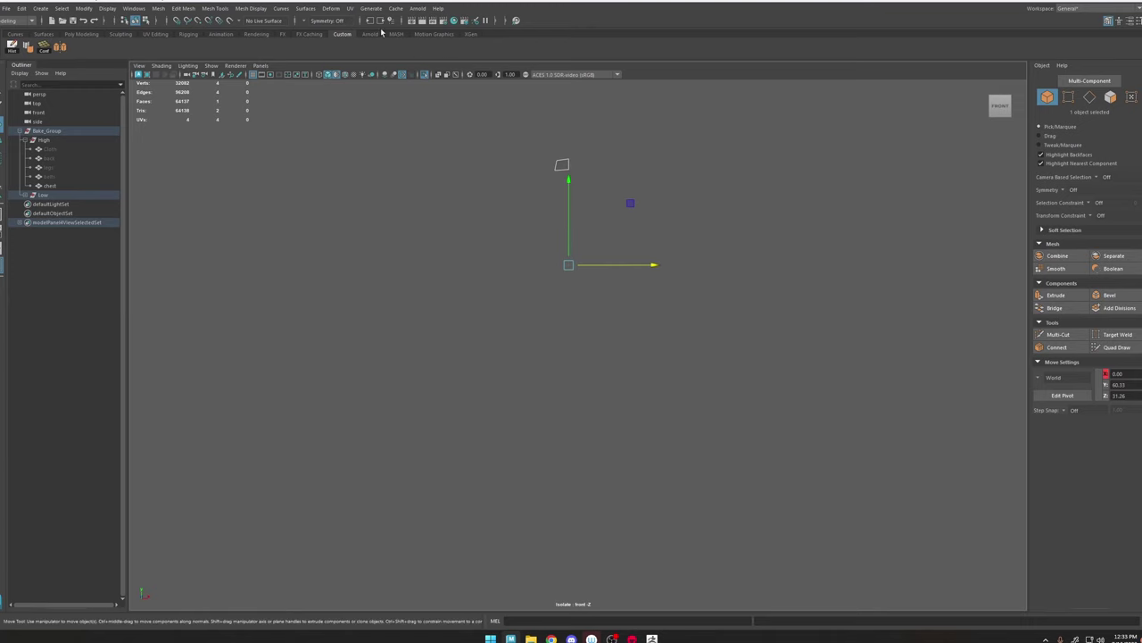
pyautogui.click(61, 48)
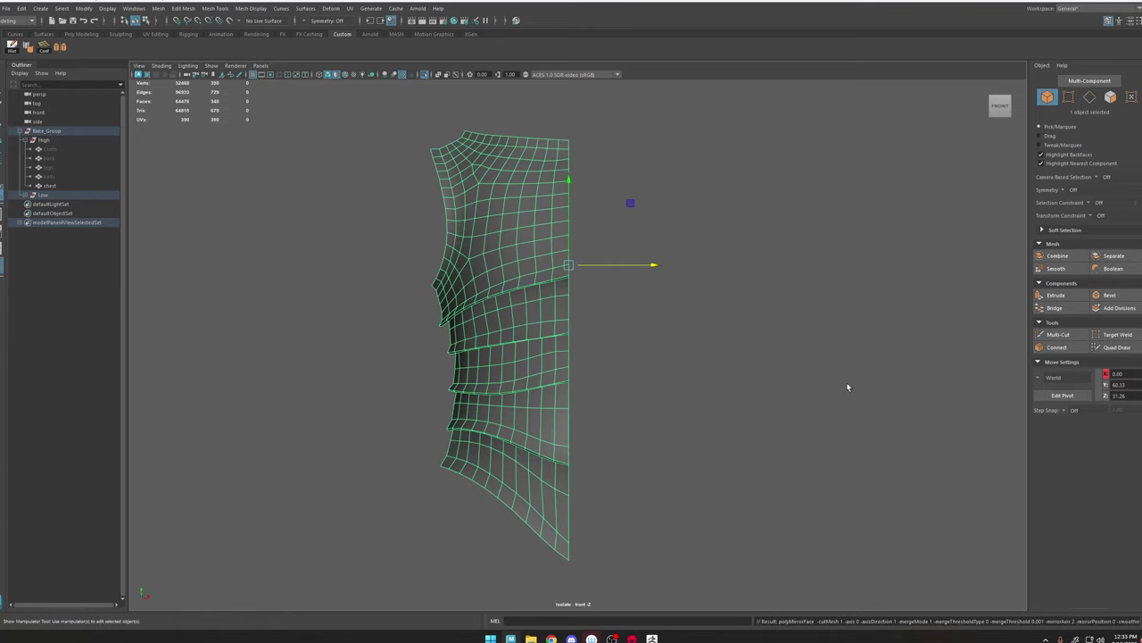
pyautogui.click(879, 389)
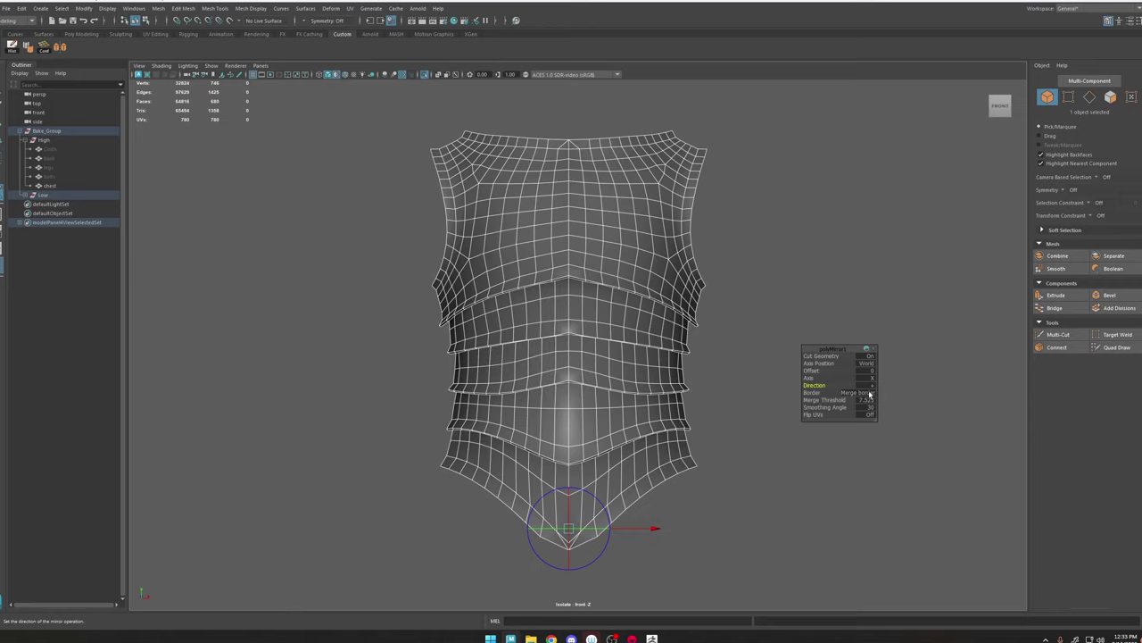
# Step: Run Edit Edge Flow on one edge loop and select the next horizontal loop
pyautogui.keyDown('shift'); pyautogui.rightClick(569, 182); pyautogui.keyUp('shift')
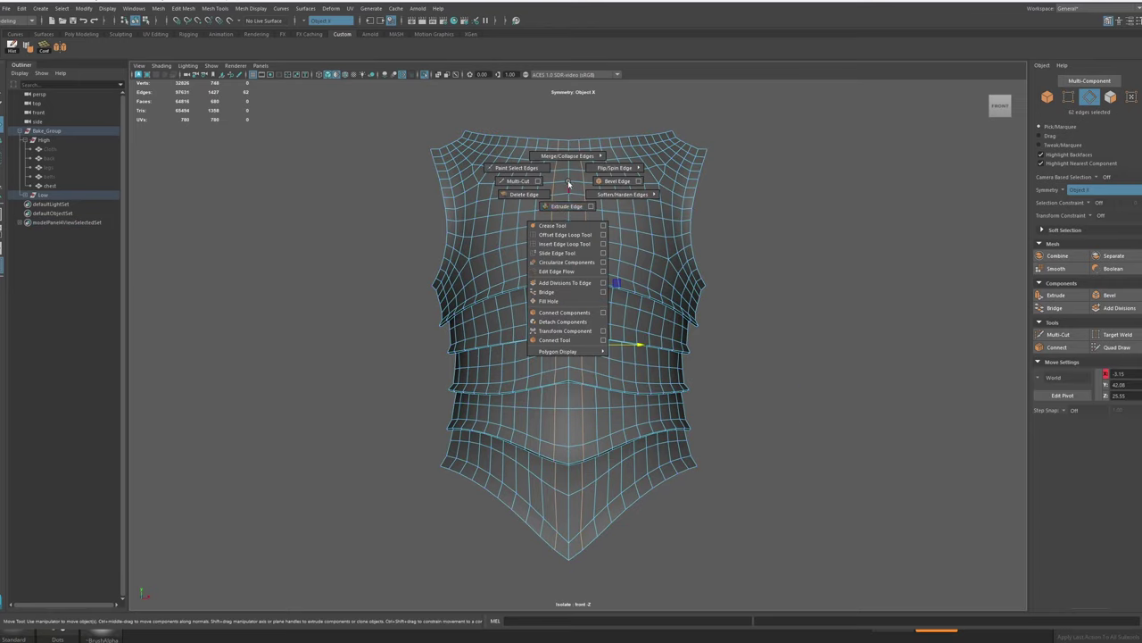
pyautogui.click(556, 271)
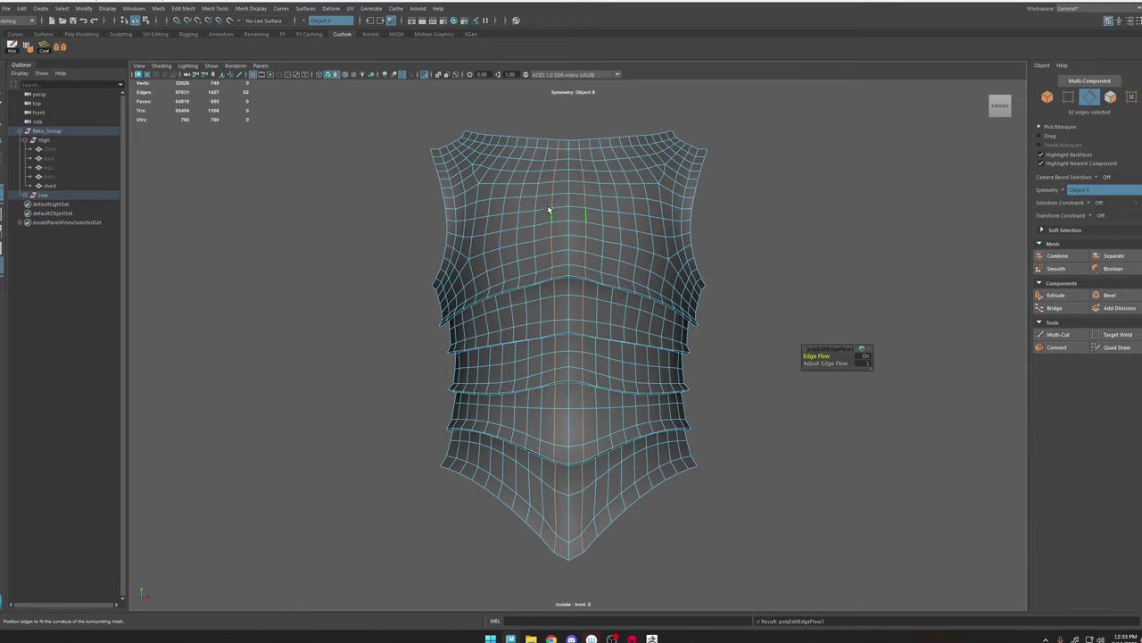
pyautogui.doubleClick(534, 206)
# Step: Repeat Edit Edge Flow on four more edge loops across the chest, including the centre loop
pyautogui.press('g')
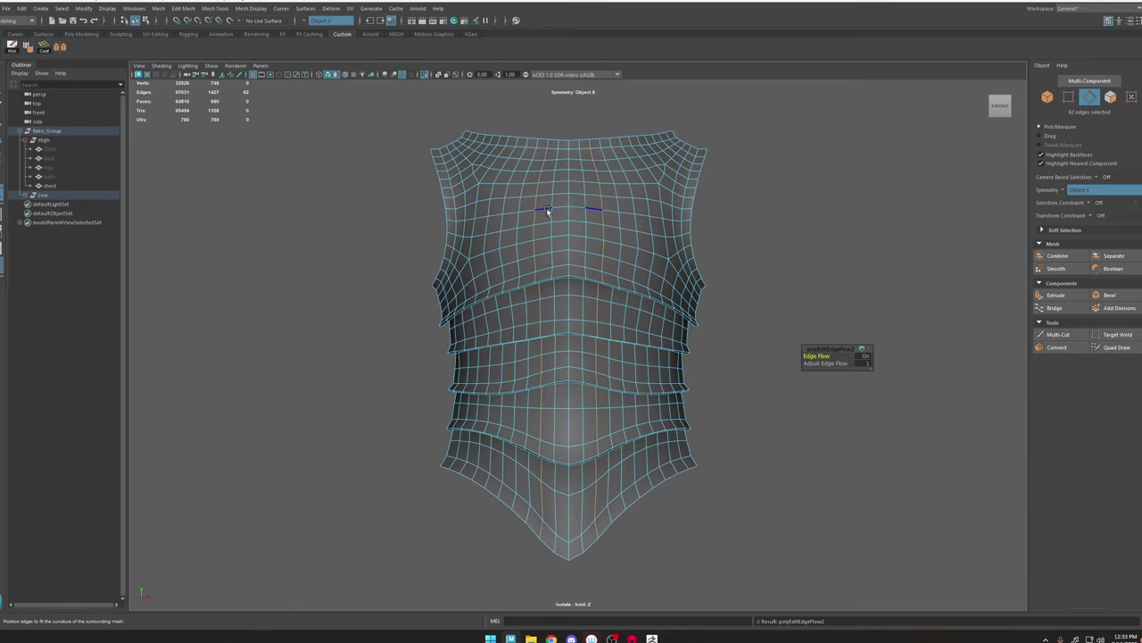
pyautogui.click(551, 204)
pyautogui.doubleClick(551, 205)
pyautogui.press('g')
pyautogui.doubleClick(567, 200)
pyautogui.press('g')
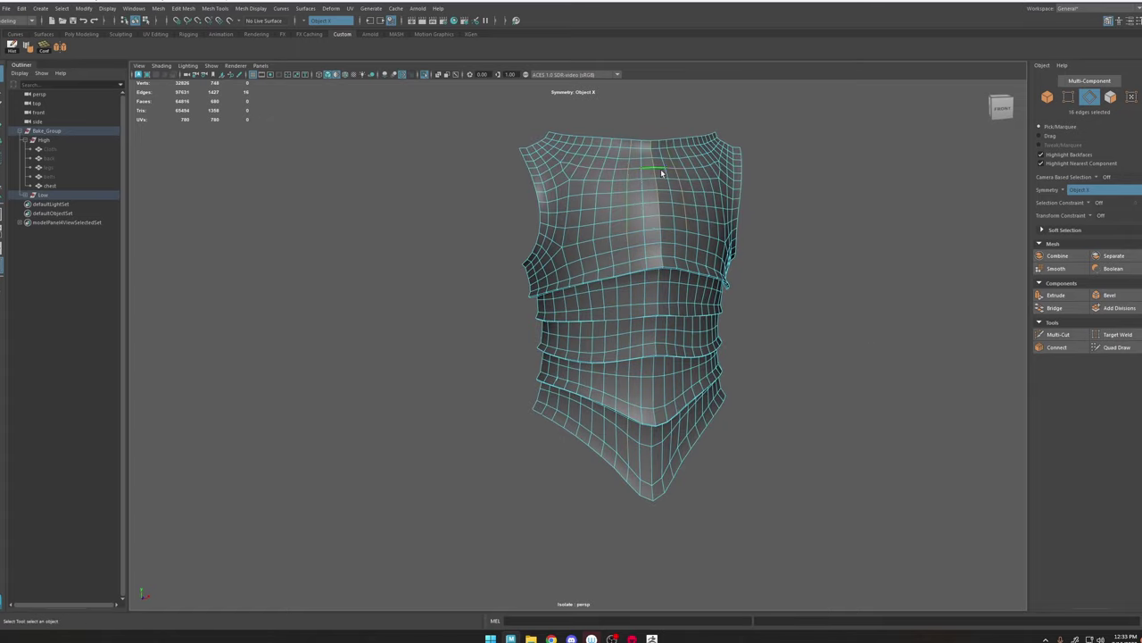
pyautogui.doubleClick(661, 168)
pyautogui.press('g')
# Step: Clear the selection, orbit to the chest's side and select its border edges
pyautogui.press('F8')
pyautogui.click(759, 254)
pyautogui.scroll(-2, 759, 254)
pyautogui.moveTo(759, 255)
pyautogui.keyDown('alt'); pyautogui.mouseDown()
pyautogui.moveTo(722, 256)
pyautogui.moveTo(850, 236)
pyautogui.moveTo(752, 245)
pyautogui.mouseUp(); pyautogui.keyUp('alt')
pyautogui.scroll(4, 798, 322)
pyautogui.keyDown('alt'); pyautogui.moveTo(725, 284); pyautogui.dragTo(658, 308, button='middle'); pyautogui.keyUp('alt')
pyautogui.keyDown('alt'); pyautogui.moveTo(657, 308); pyautogui.dragTo(725, 361); pyautogui.keyUp('alt')
pyautogui.moveTo(642, 212); pyautogui.dragTo(639, 162, button='right')
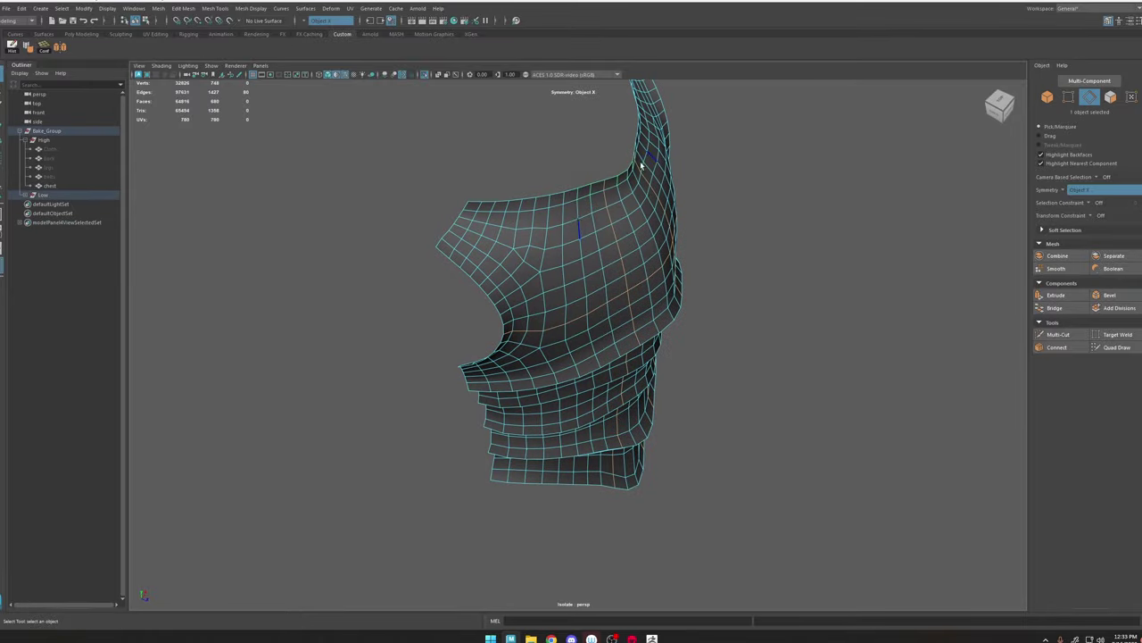
pyautogui.keyDown('alt'); pyautogui.moveTo(614, 266); pyautogui.dragTo(613, 198); pyautogui.keyUp('alt')
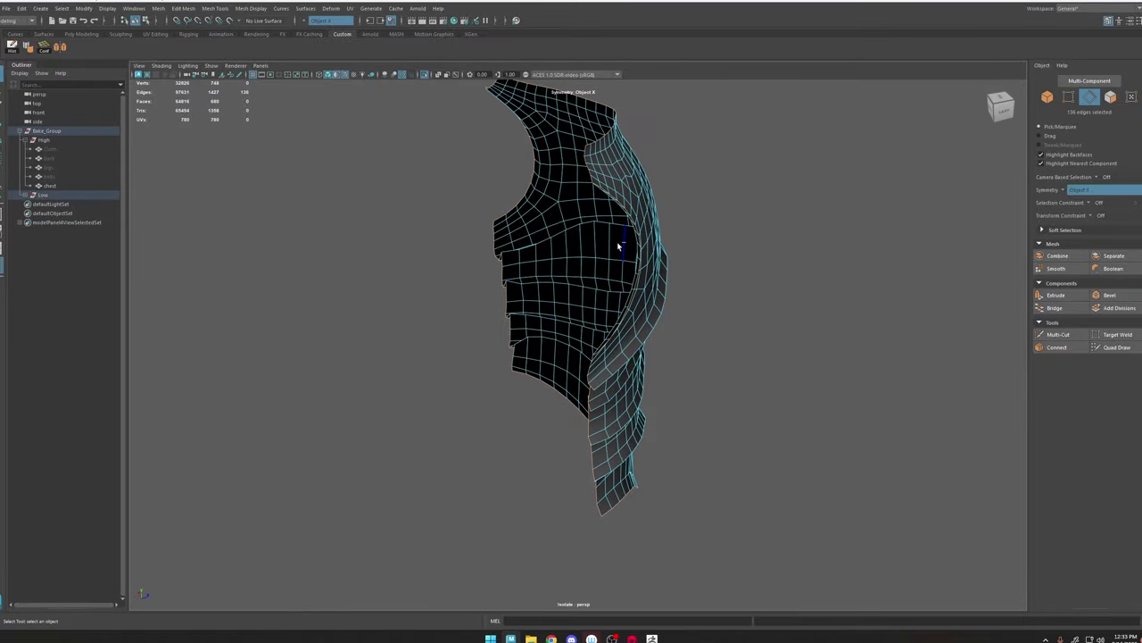
# Step: Extrude the side border edges inward by about -0.56 Local Translate Z to form a rim
pyautogui.hotkey('ctrl', 'e')
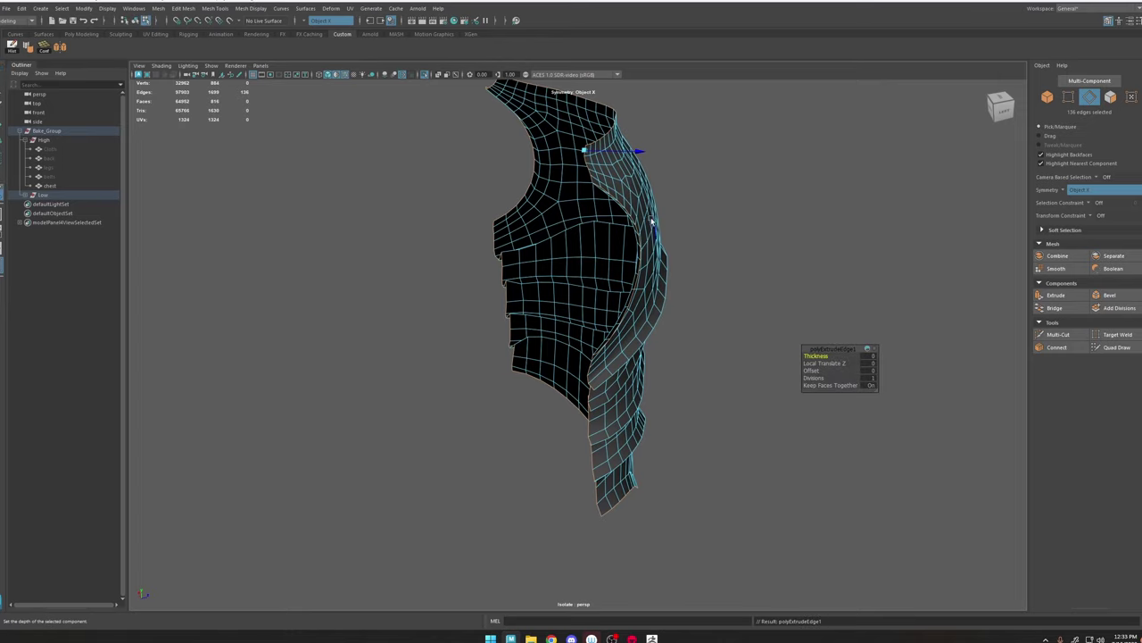
pyautogui.keyDown('alt'); pyautogui.moveTo(646, 174); pyautogui.dragTo(641, 295, button='middle'); pyautogui.keyUp('alt')
pyautogui.keyDown('alt'); pyautogui.moveTo(641, 294); pyautogui.dragTo(635, 263, button='right'); pyautogui.keyUp('alt')
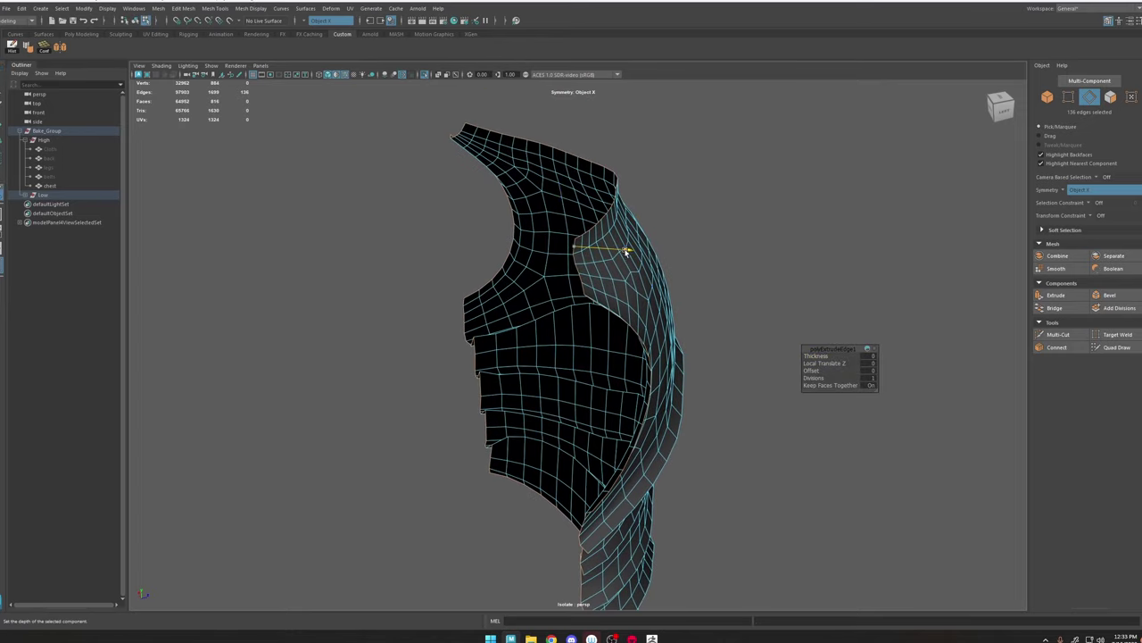
pyautogui.moveTo(628, 253); pyautogui.dragTo(624, 252)
# Step: Turn off Isolate Select and compare the new side rim against the high-poly armor
pyautogui.click(424, 75)
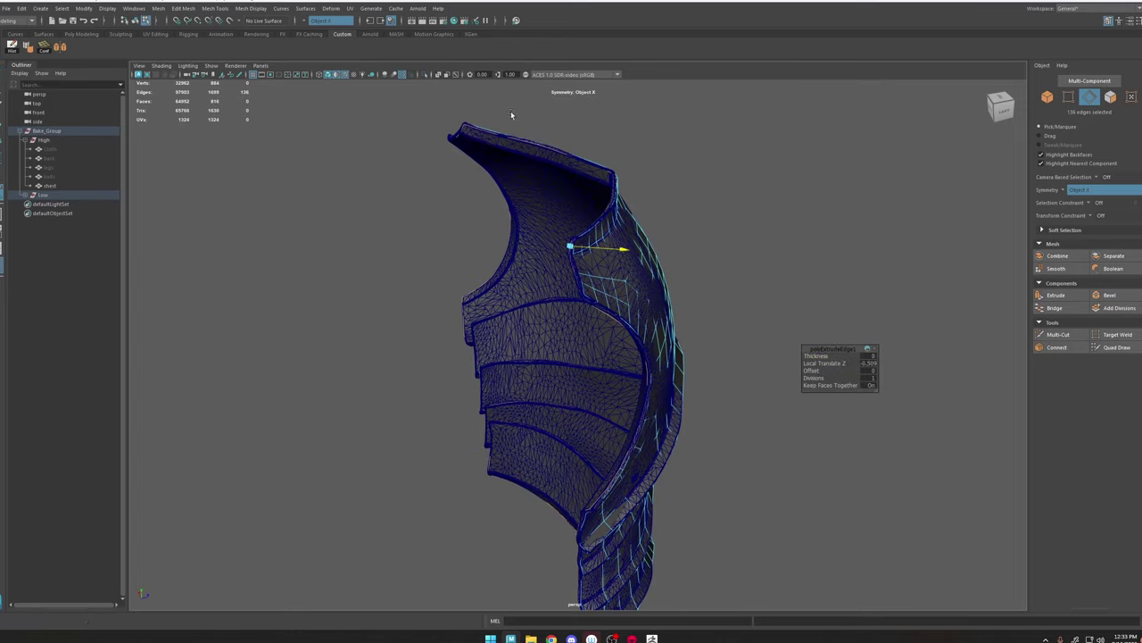
pyautogui.keyDown('alt'); pyautogui.moveTo(643, 197); pyautogui.dragTo(736, 257); pyautogui.keyUp('alt')
pyautogui.keyDown('alt'); pyautogui.moveTo(602, 204); pyautogui.dragTo(706, 331, button='right'); pyautogui.keyUp('alt')
pyautogui.keyDown('alt'); pyautogui.moveTo(706, 331); pyautogui.dragTo(737, 344); pyautogui.keyUp('alt')
pyautogui.keyDown('alt'); pyautogui.moveTo(738, 343); pyautogui.dragTo(549, 134, button='right'); pyautogui.keyUp('alt')
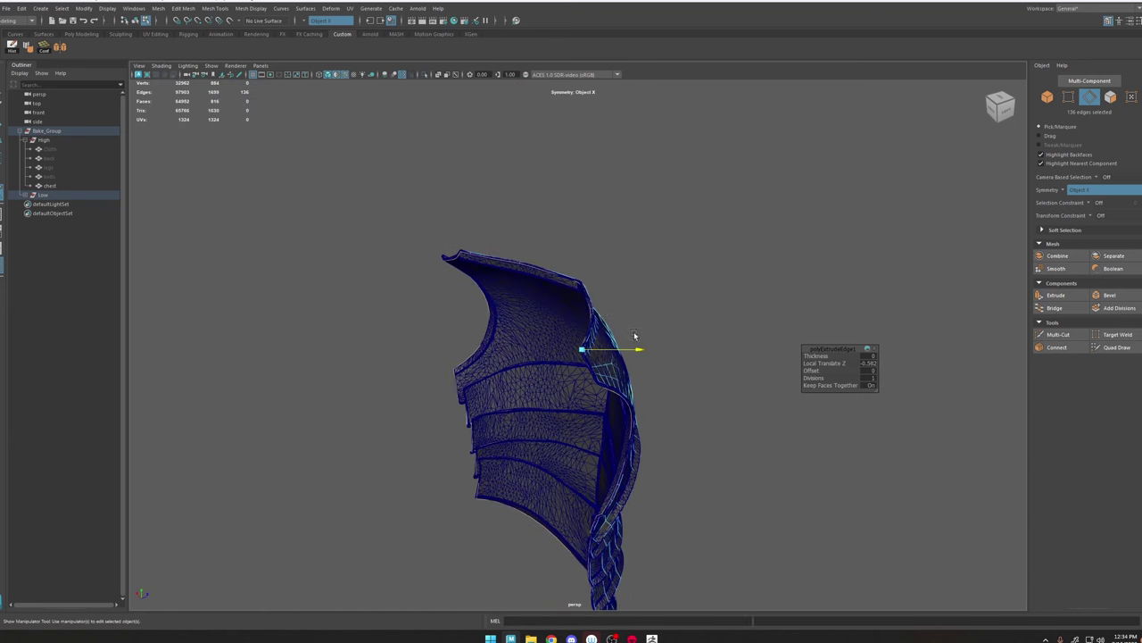
pyautogui.keyDown('alt'); pyautogui.moveTo(635, 334); pyautogui.dragTo(580, 329); pyautogui.keyUp('alt')
pyautogui.moveTo(577, 326); pyautogui.dragTo(622, 313, button='right')
pyautogui.click(715, 188)
pyautogui.keyDown('alt'); pyautogui.moveTo(607, 442); pyautogui.dragTo(613, 369, button='middle'); pyautogui.keyUp('alt')
# Step: Hide the wireframe and select the low-poly chest in edge mode near the side rim
pyautogui.keyDown('alt'); pyautogui.moveTo(613, 369); pyautogui.dragTo(673, 453, button='right'); pyautogui.keyUp('alt')
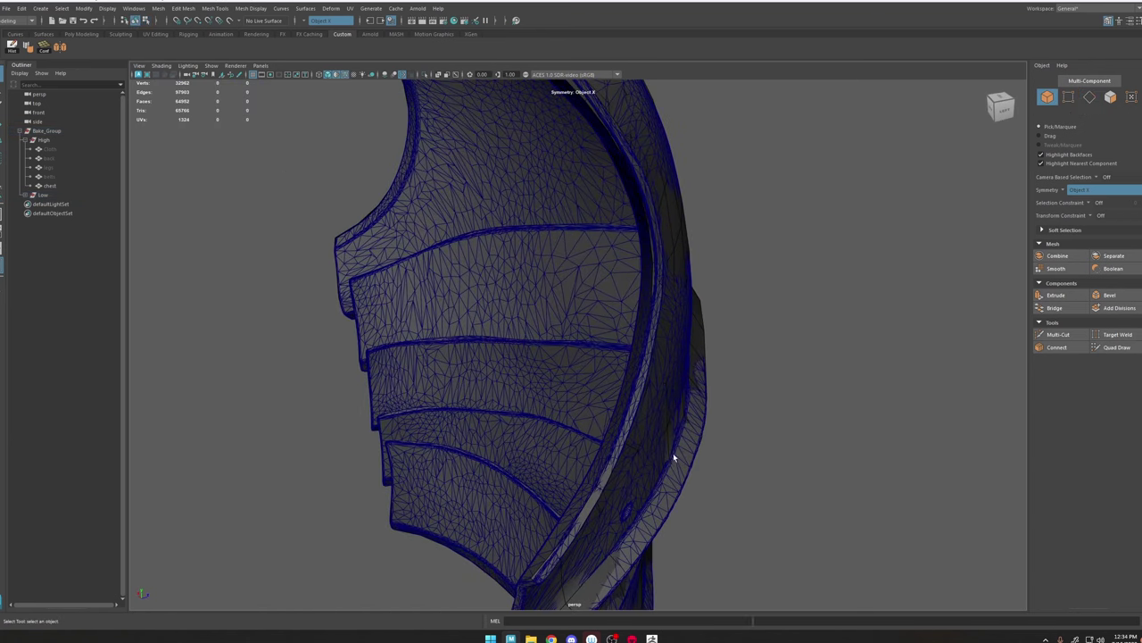
pyautogui.click(654, 462)
pyautogui.click(346, 77)
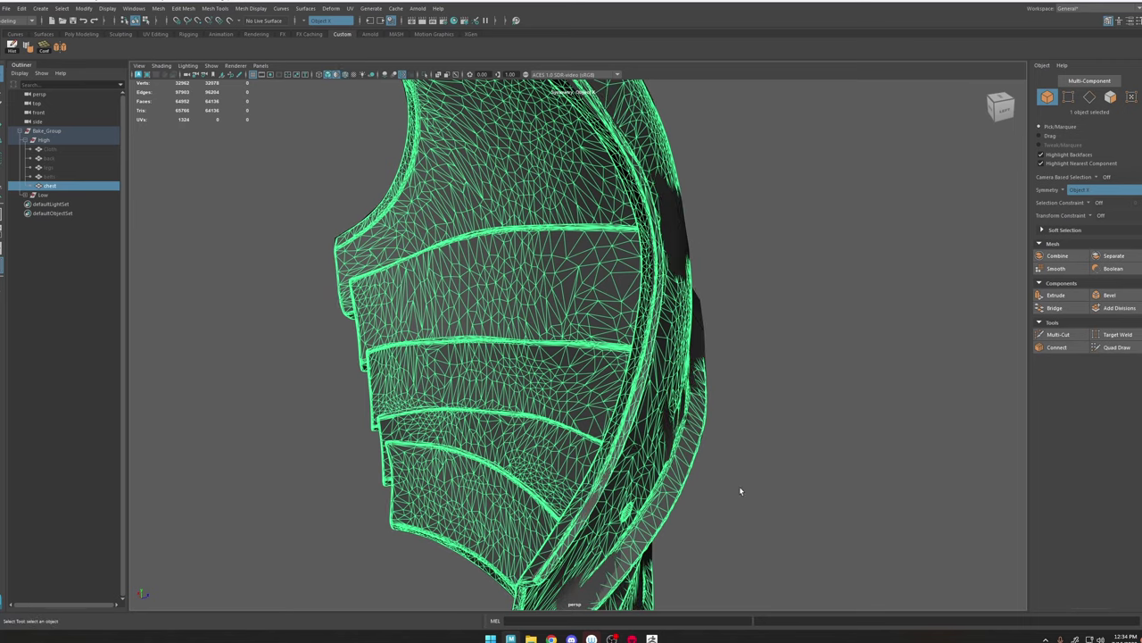
pyautogui.click(735, 339)
pyautogui.click(672, 245)
pyautogui.keyDown('alt'); pyautogui.moveTo(753, 259); pyautogui.dragTo(768, 261); pyautogui.keyUp('alt')
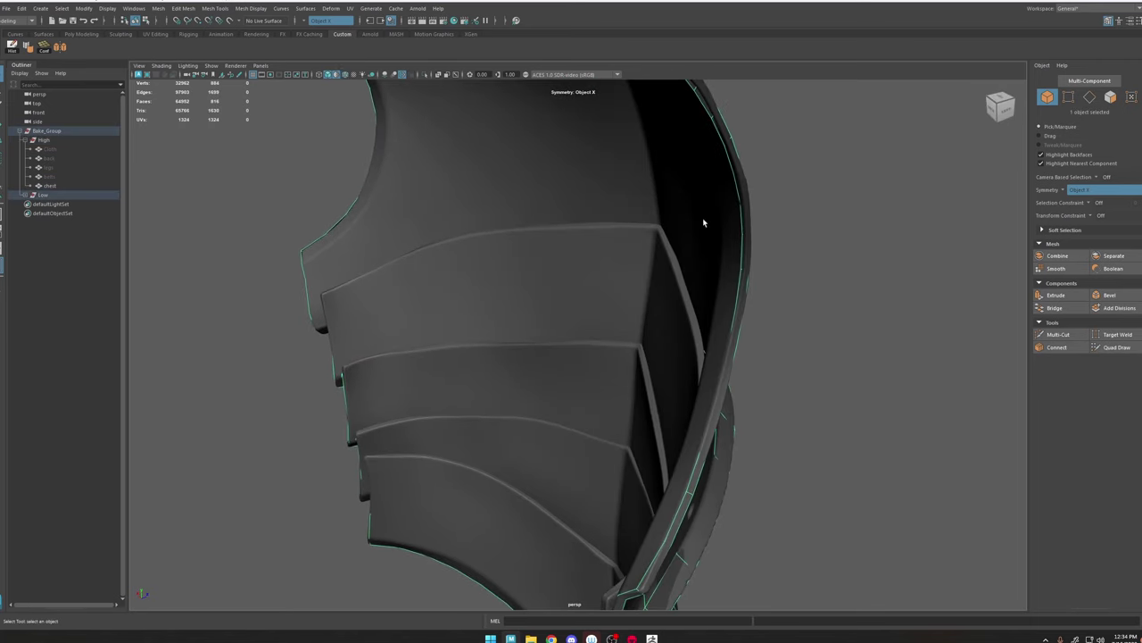
pyautogui.keyDown('alt'); pyautogui.moveTo(739, 236); pyautogui.dragTo(557, 209); pyautogui.keyUp('alt')
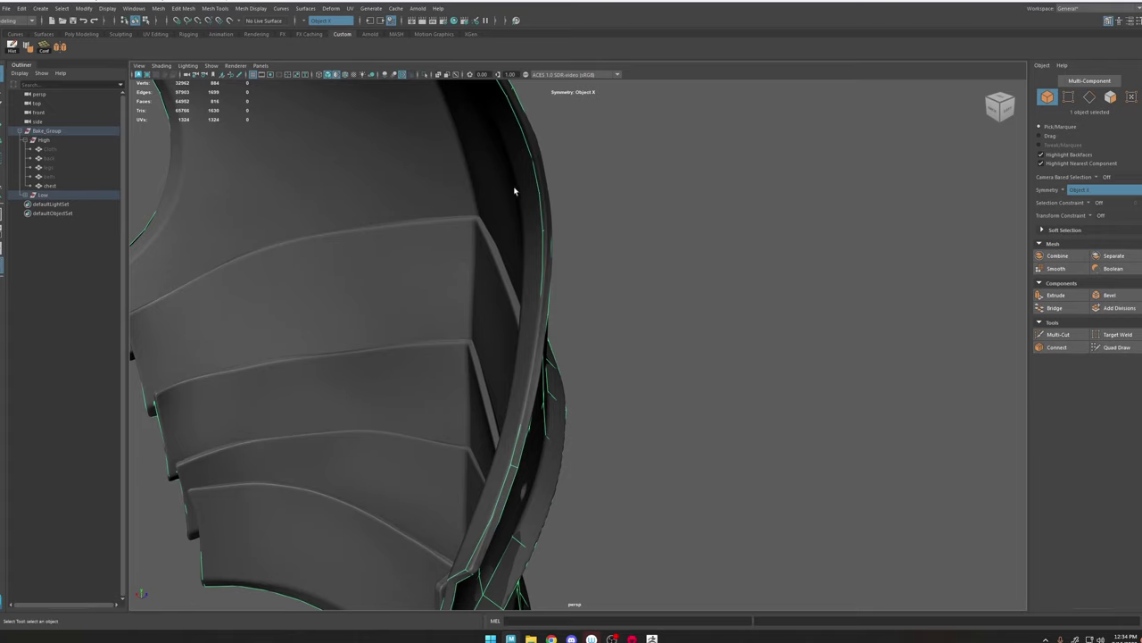
pyautogui.moveTo(514, 190); pyautogui.dragTo(539, 190, button='right')
# Step: Make the high-poly chest live and start Quad Draw on it
pyautogui.press('f')
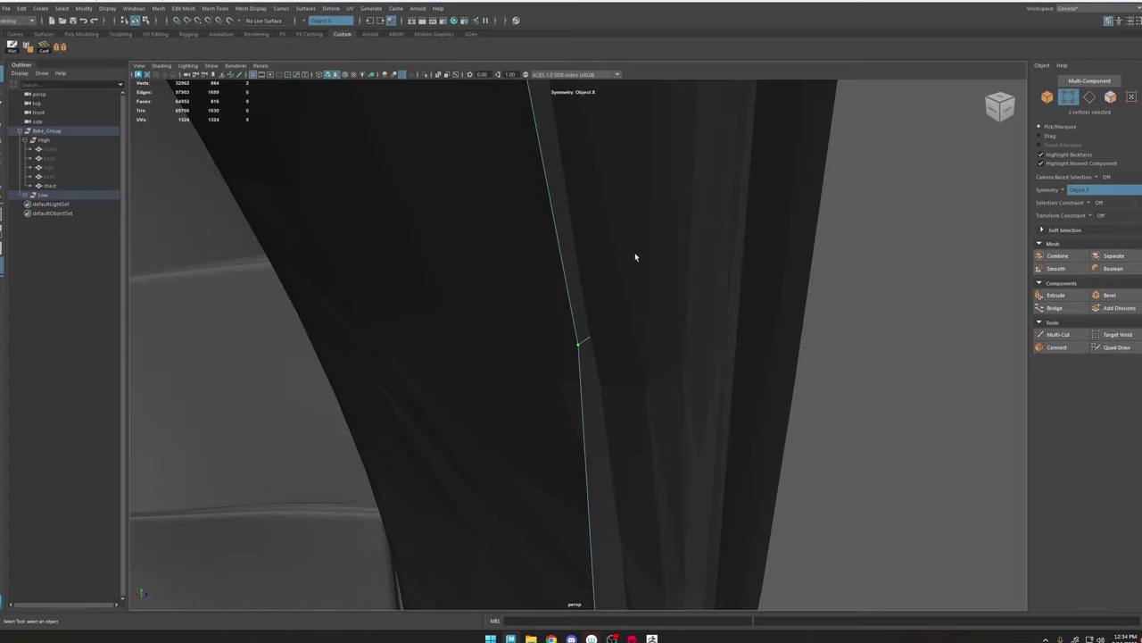
pyautogui.scroll(-8, 666, 271)
pyautogui.scroll(4, 540, 267)
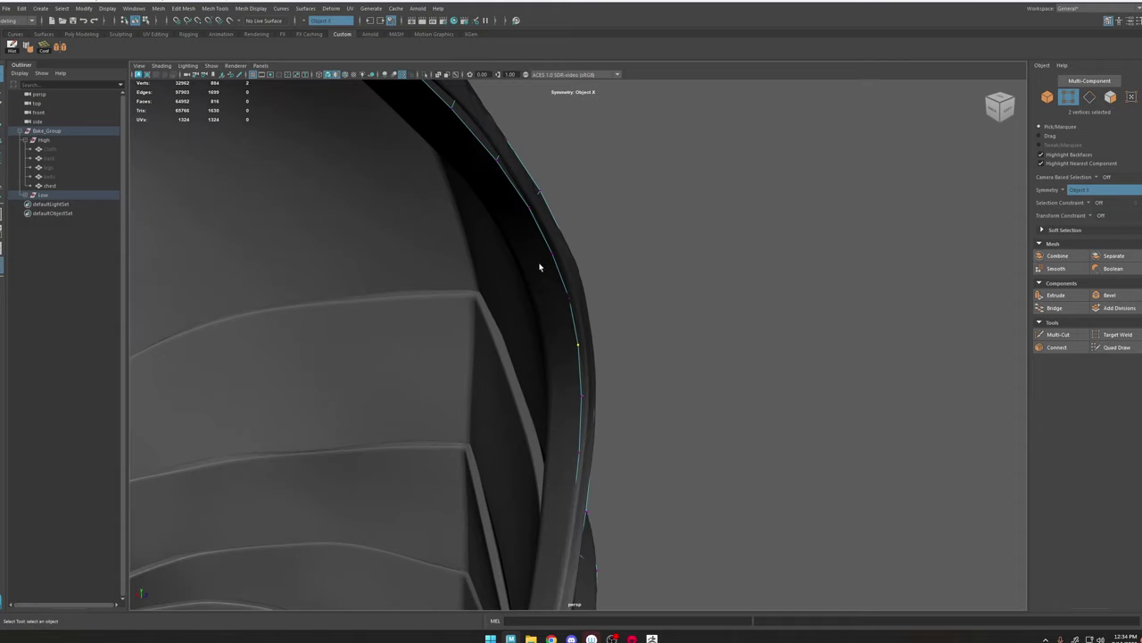
pyautogui.click(514, 332)
pyautogui.click(231, 20)
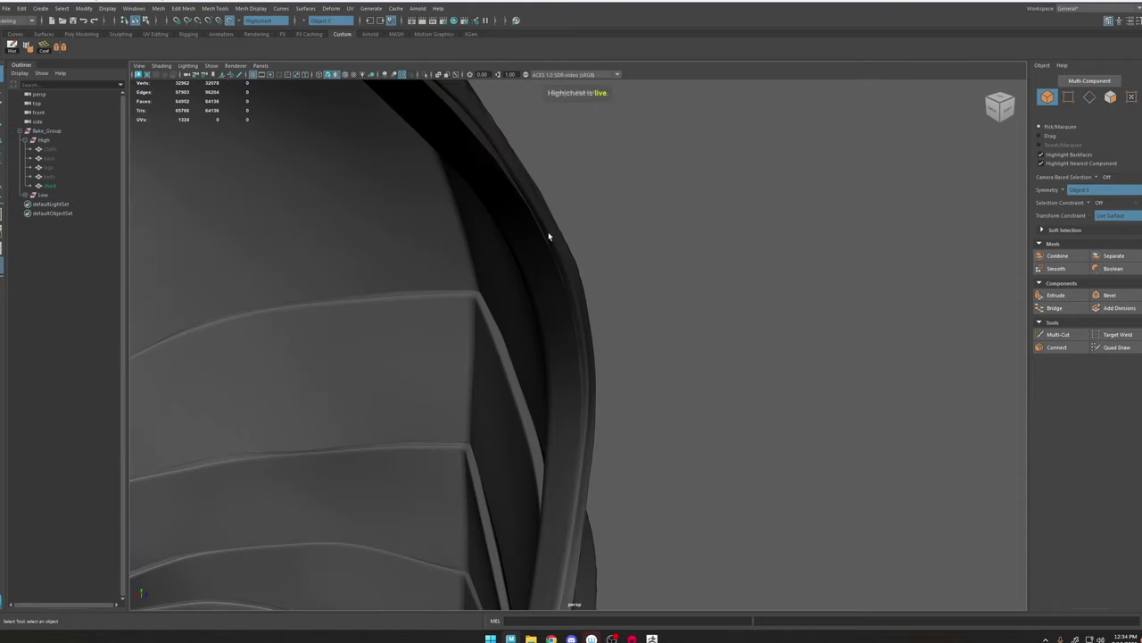
pyautogui.click(1115, 347)
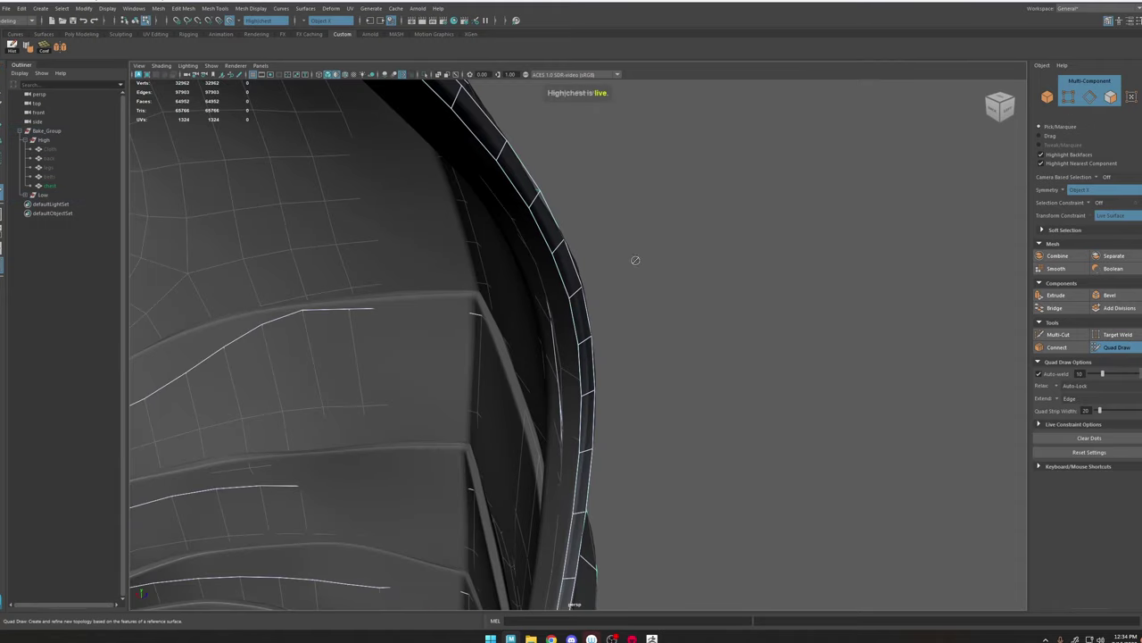
# Step: Orbit around the collar rim to inspect its centre corner from inside and above
pyautogui.scroll(2, 619, 408)
pyautogui.keyDown('alt'); pyautogui.moveTo(593, 339); pyautogui.dragTo(571, 312); pyautogui.keyUp('alt')
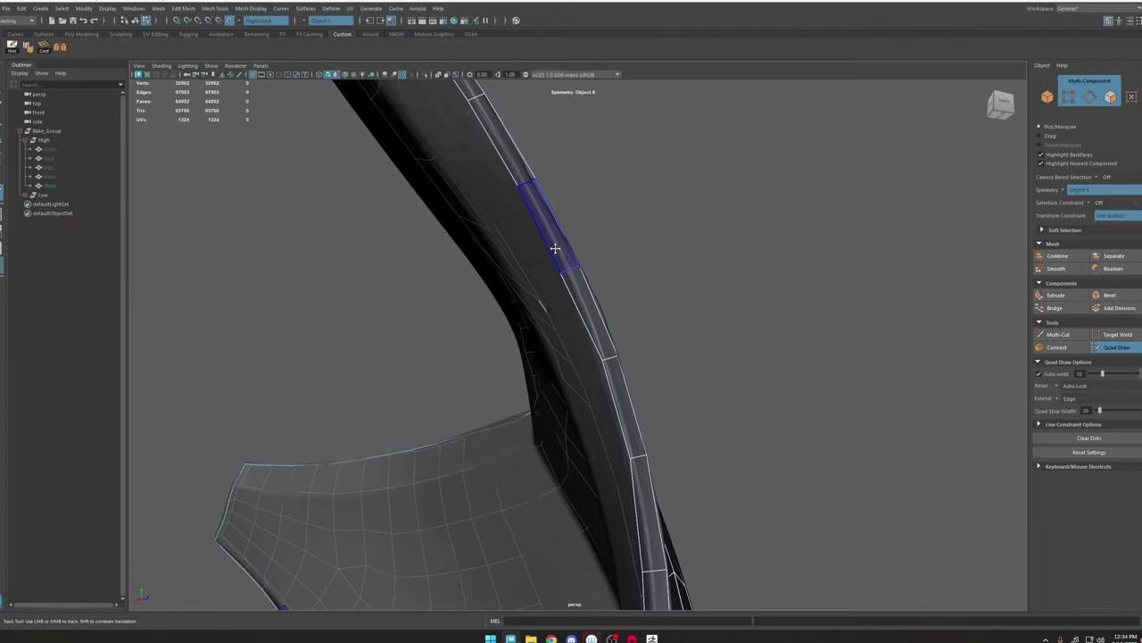
pyautogui.keyDown('alt'); pyautogui.moveTo(556, 247); pyautogui.dragTo(545, 238); pyautogui.keyUp('alt')
pyautogui.keyDown('alt'); pyautogui.moveTo(541, 220); pyautogui.dragTo(589, 316, button='middle'); pyautogui.keyUp('alt')
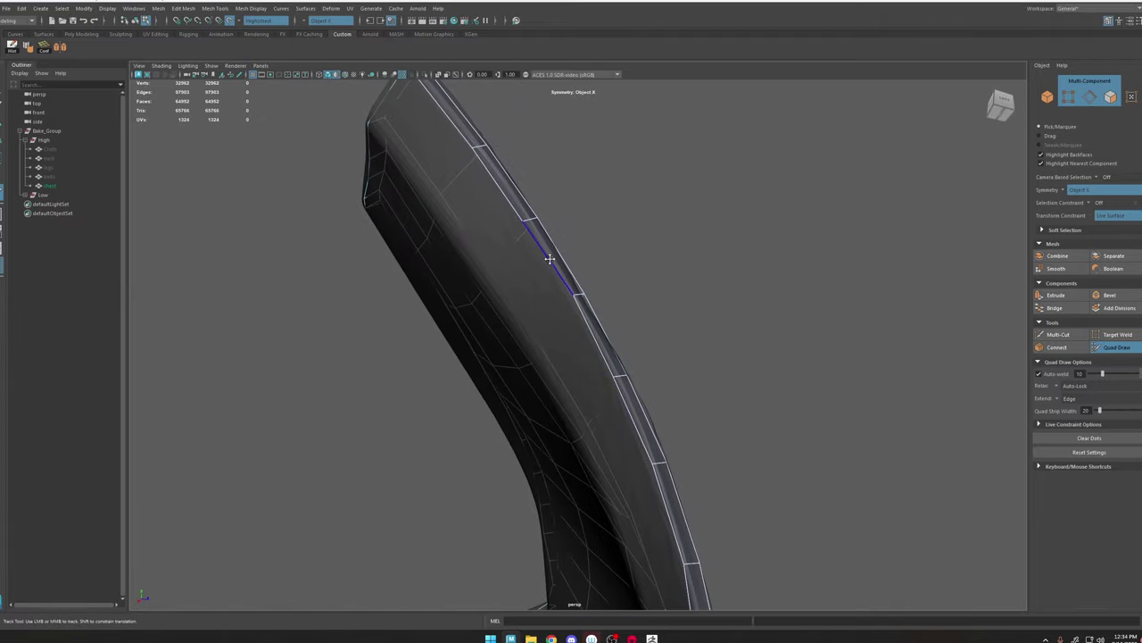
pyautogui.scroll(-3, 550, 258)
pyautogui.keyDown('alt'); pyautogui.moveTo(497, 194); pyautogui.dragTo(464, 322); pyautogui.keyUp('alt')
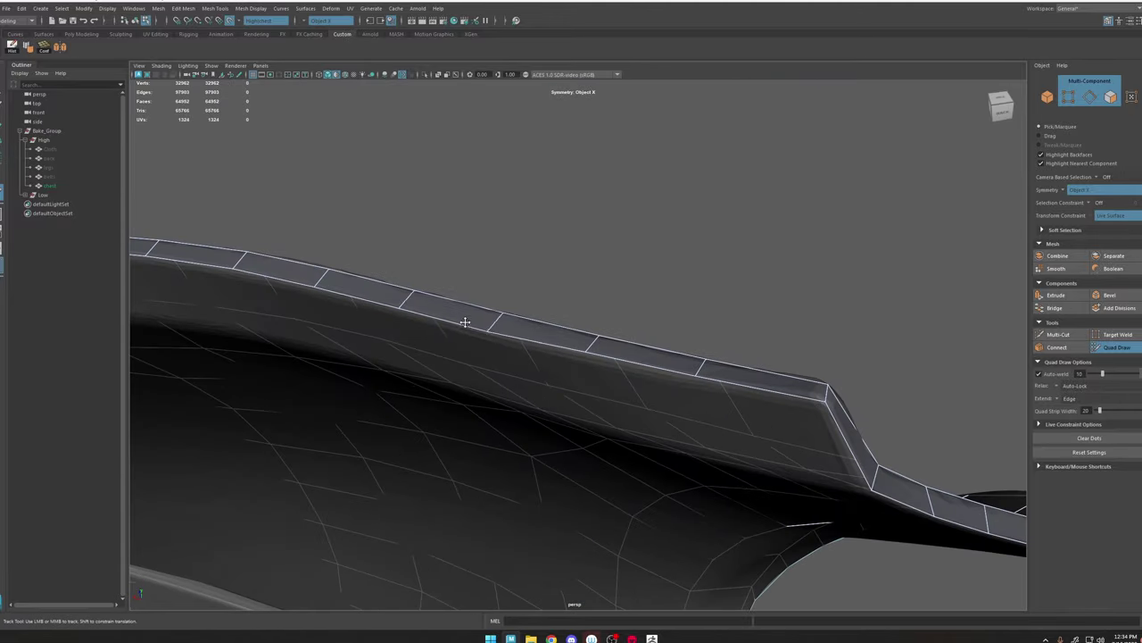
pyautogui.keyDown('alt'); pyautogui.moveTo(464, 321); pyautogui.dragTo(482, 307, button='middle'); pyautogui.keyUp('alt')
pyautogui.keyDown('alt'); pyautogui.moveTo(482, 308); pyautogui.dragTo(526, 321); pyautogui.keyUp('alt')
pyautogui.keyDown('alt'); pyautogui.moveTo(526, 321); pyautogui.dragTo(521, 361, button='middle'); pyautogui.keyUp('alt')
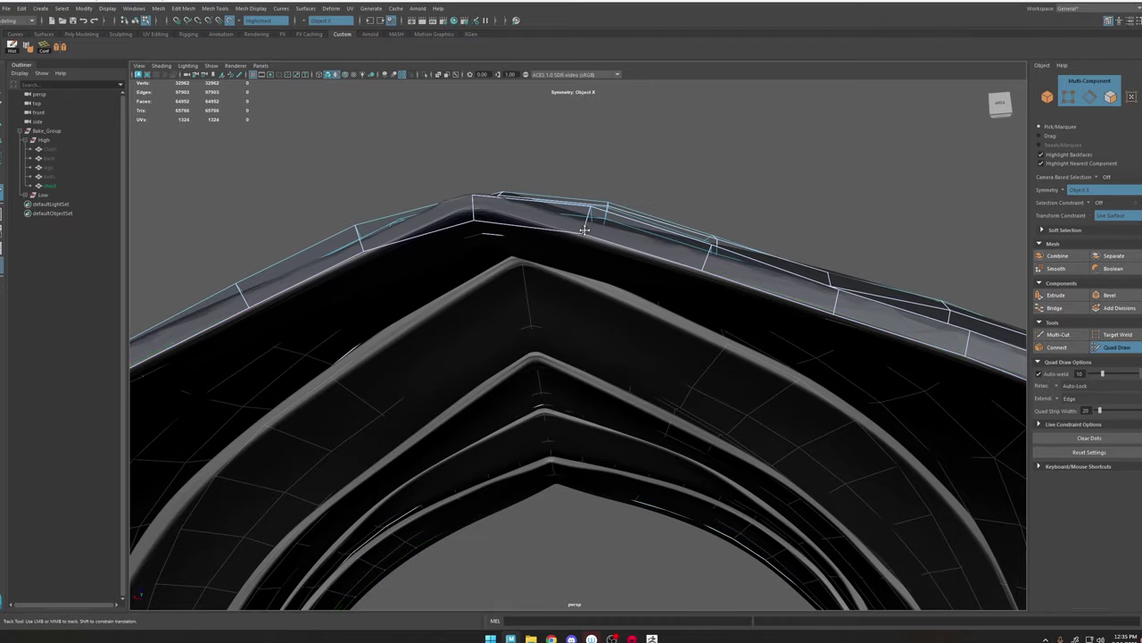
pyautogui.keyDown('alt'); pyautogui.moveTo(677, 287); pyautogui.dragTo(537, 271); pyautogui.keyUp('alt')
pyautogui.keyDown('alt'); pyautogui.moveTo(536, 270); pyautogui.dragTo(496, 230, button='middle'); pyautogui.keyUp('alt')
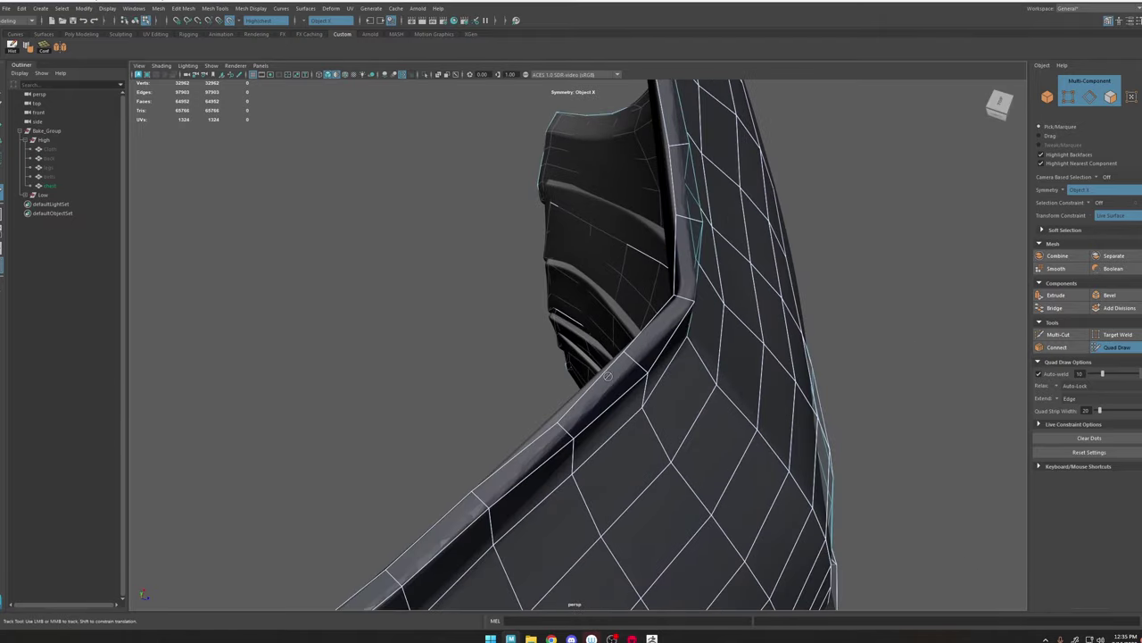
pyautogui.keyDown('alt'); pyautogui.moveTo(497, 230); pyautogui.dragTo(527, 461); pyautogui.keyUp('alt')
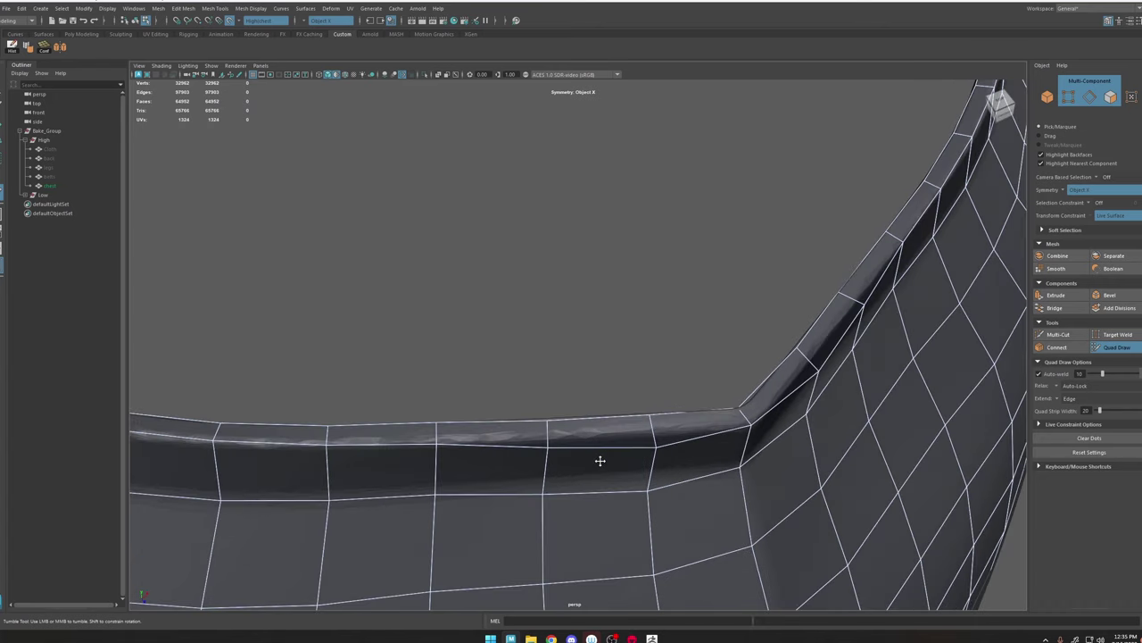
# Step: Nudge two lower rim edges up to straighten the line and relax the nearby rim faces
pyautogui.moveTo(617, 491); pyautogui.dragTo(620, 481)
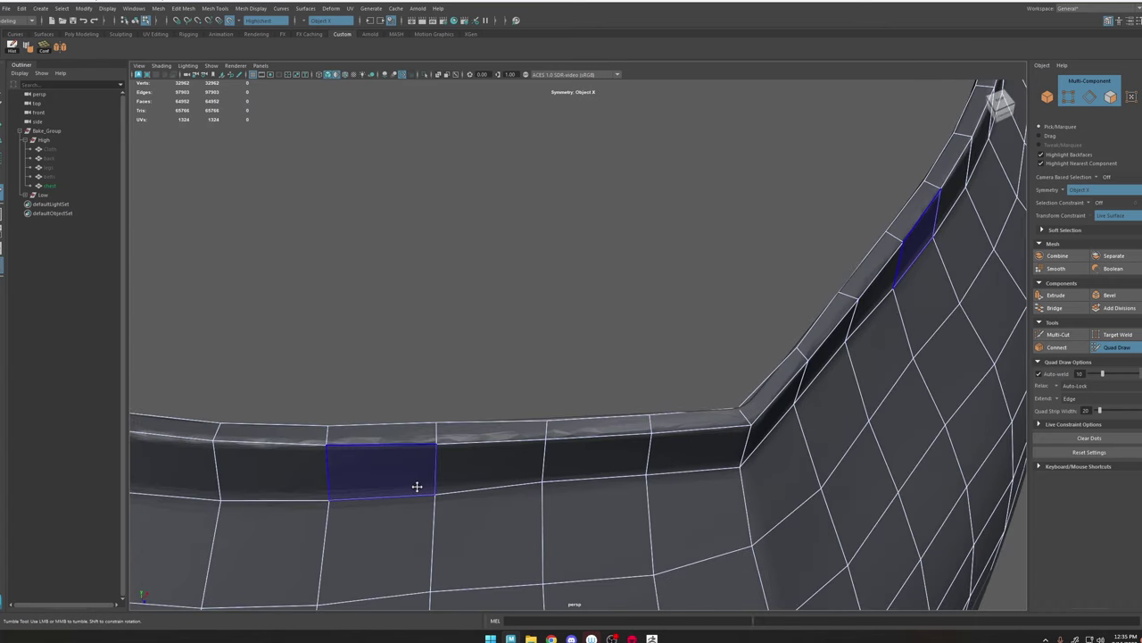
pyautogui.moveTo(418, 496); pyautogui.dragTo(417, 490)
pyautogui.scroll(-2, 388, 409)
pyautogui.scroll(-1, 387, 408)
pyautogui.keyDown('alt'); pyautogui.moveTo(521, 502); pyautogui.dragTo(525, 408, button='middle'); pyautogui.keyUp('alt')
pyautogui.moveTo(611, 457)
pyautogui.keyDown('shift'); pyautogui.mouseDown()
pyautogui.moveTo(574, 473)
pyautogui.moveTo(291, 465)
pyautogui.mouseUp(); pyautogui.keyUp('shift')
pyautogui.keyDown('alt'); pyautogui.moveTo(518, 482); pyautogui.dragTo(495, 335, button='middle'); pyautogui.keyUp('alt')
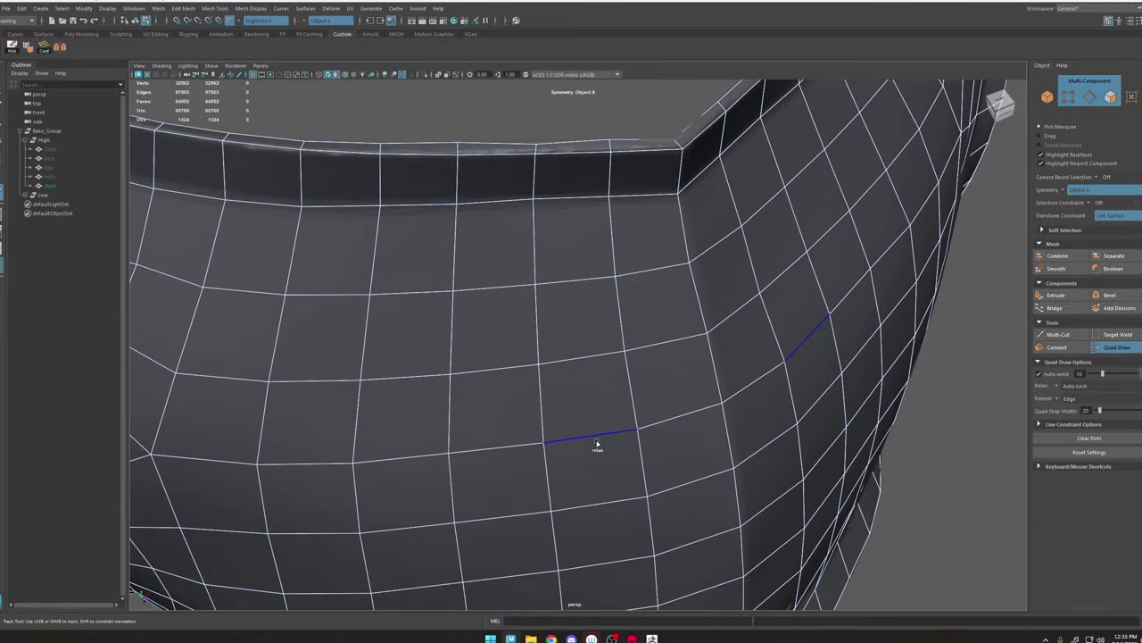
pyautogui.moveTo(600, 452)
pyautogui.keyDown('shift'); pyautogui.mouseDown()
pyautogui.moveTo(479, 398)
pyautogui.moveTo(667, 501)
pyautogui.moveTo(705, 446)
pyautogui.mouseUp(); pyautogui.keyUp('shift')
# Step: Exit Quad Draw, stop snapping to the live high-poly surface, and select the rib plate rim edges
pyautogui.scroll(-4, 617, 507)
pyautogui.keyDown('alt'); pyautogui.moveTo(617, 507); pyautogui.dragTo(625, 331, button='middle'); pyautogui.keyUp('alt')
pyautogui.scroll(4, 630, 466)
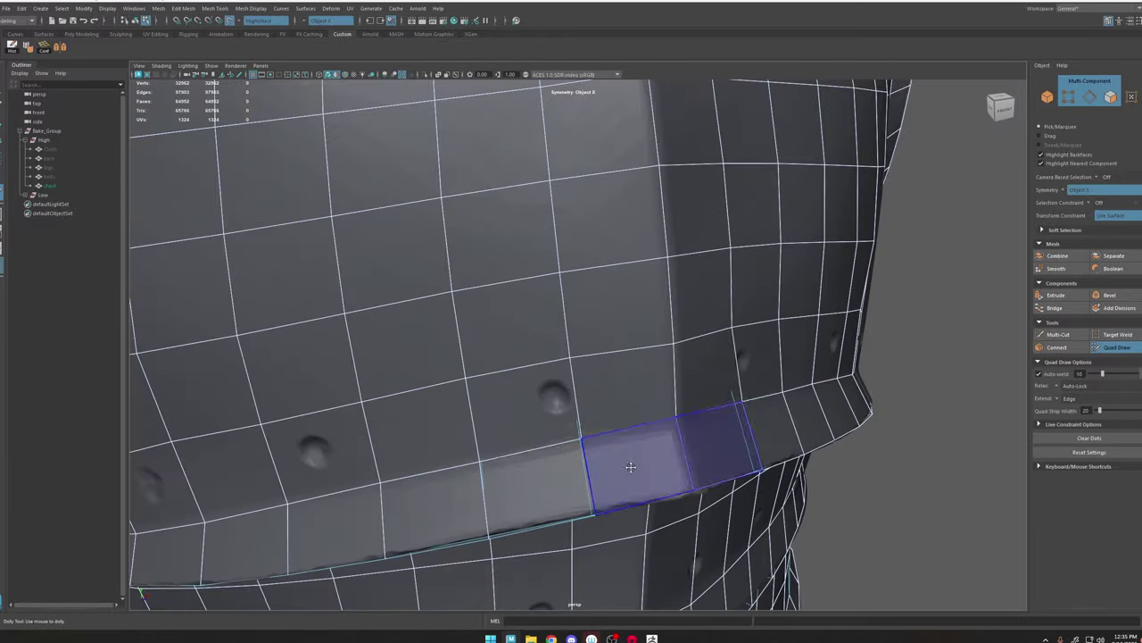
pyautogui.moveTo(630, 466)
pyautogui.keyDown('alt'); pyautogui.mouseDown()
pyautogui.moveTo(584, 298)
pyautogui.moveTo(625, 357)
pyautogui.mouseUp(); pyautogui.keyUp('alt')
pyautogui.scroll(-3, 580, 302)
pyautogui.press('w')
pyautogui.scroll(5, 625, 357)
pyautogui.press('F10')
pyautogui.click(637, 318)
# Step: Drag the rib plates' rim edges down along Y so they sit on the high-poly rims
pyautogui.click(229, 20)
pyautogui.moveTo(637, 288); pyautogui.dragTo(689, 211)
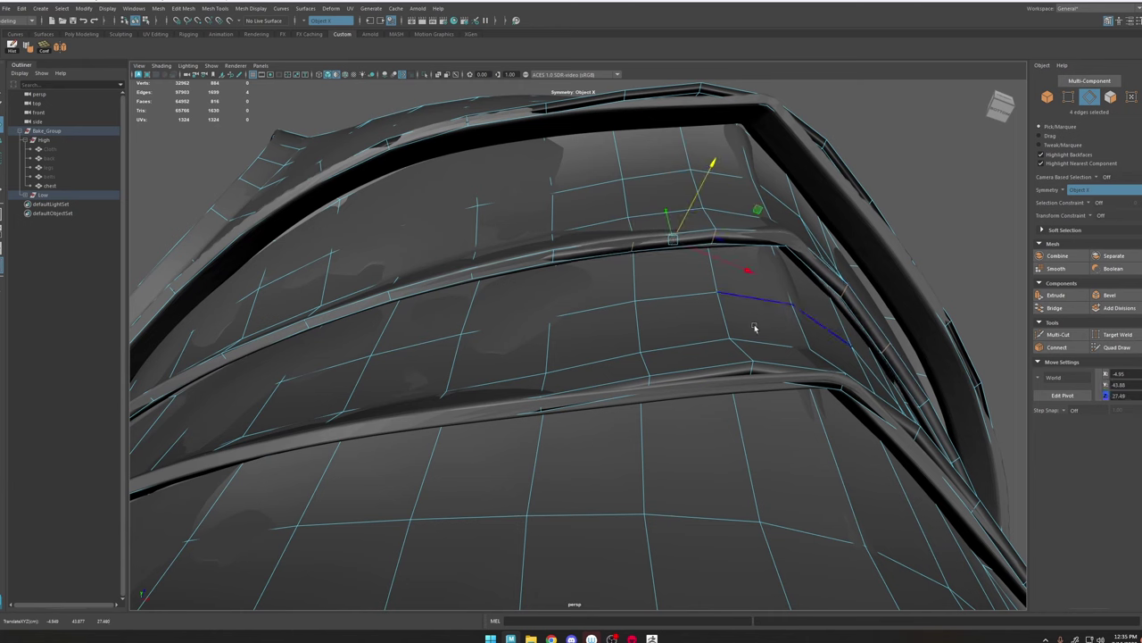
pyautogui.click(750, 371)
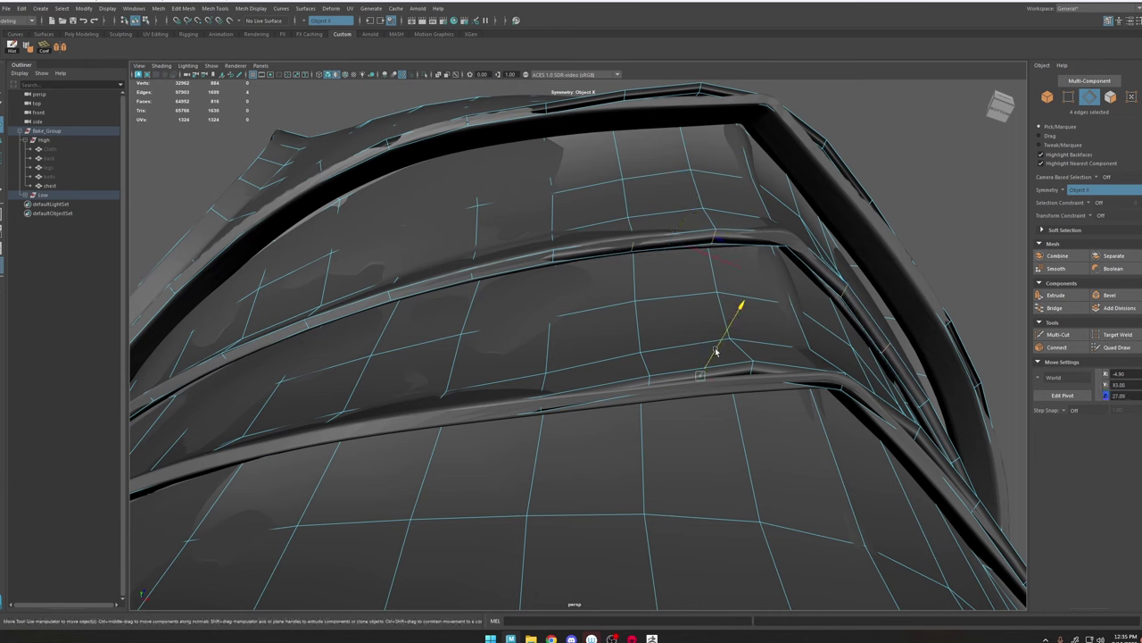
pyautogui.moveTo(716, 352); pyautogui.dragTo(753, 367)
pyautogui.scroll(-5, 737, 368)
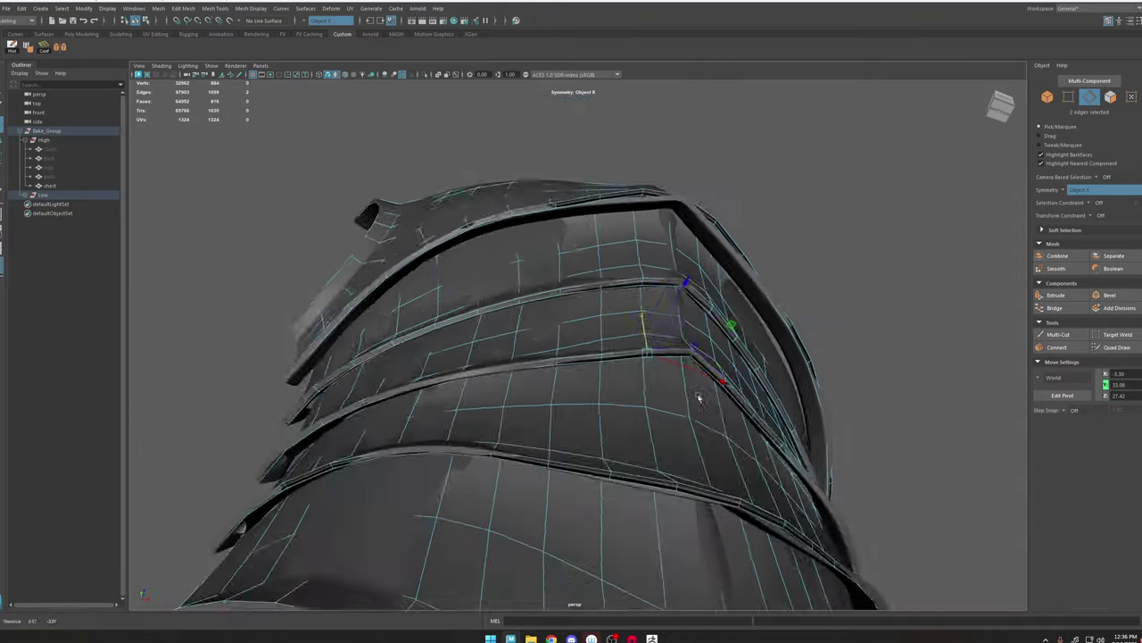
pyautogui.keyDown('alt'); pyautogui.moveTo(702, 398); pyautogui.dragTo(683, 285, button='middle'); pyautogui.keyUp('alt')
pyautogui.scroll(5, 685, 286)
pyautogui.click(677, 291)
pyautogui.click(542, 273)
pyautogui.moveTo(552, 257); pyautogui.dragTo(548, 266)
pyautogui.moveTo(542, 259); pyautogui.dragTo(541, 258)
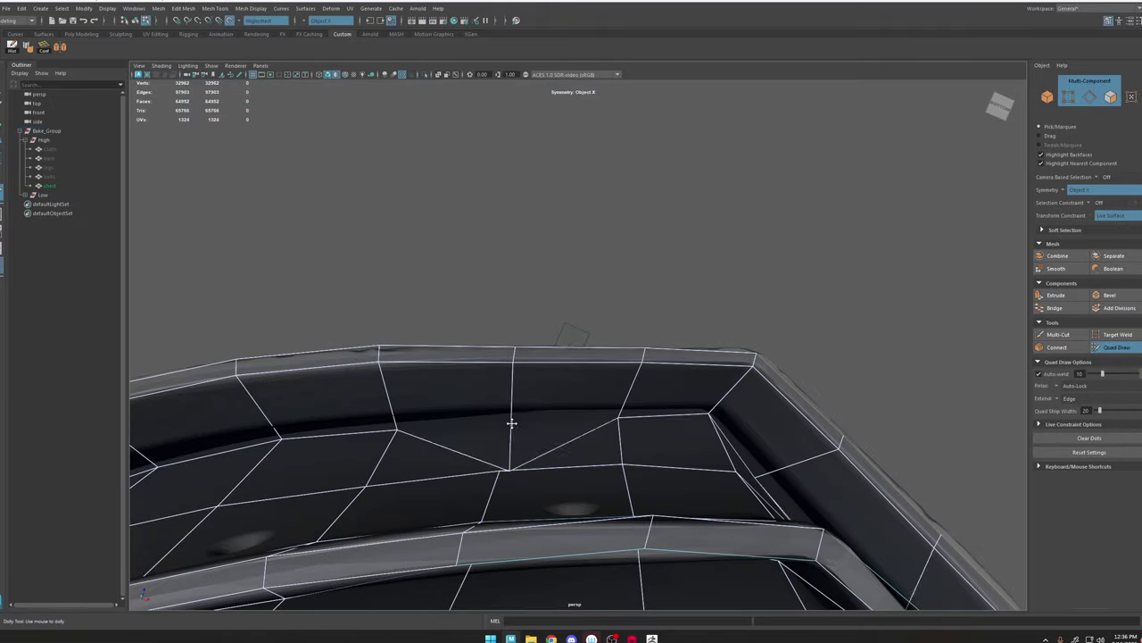
# Step: Orbit around the plate rim to the chest front and select a vertex in the plate gap
pyautogui.scroll(-2, 520, 420)
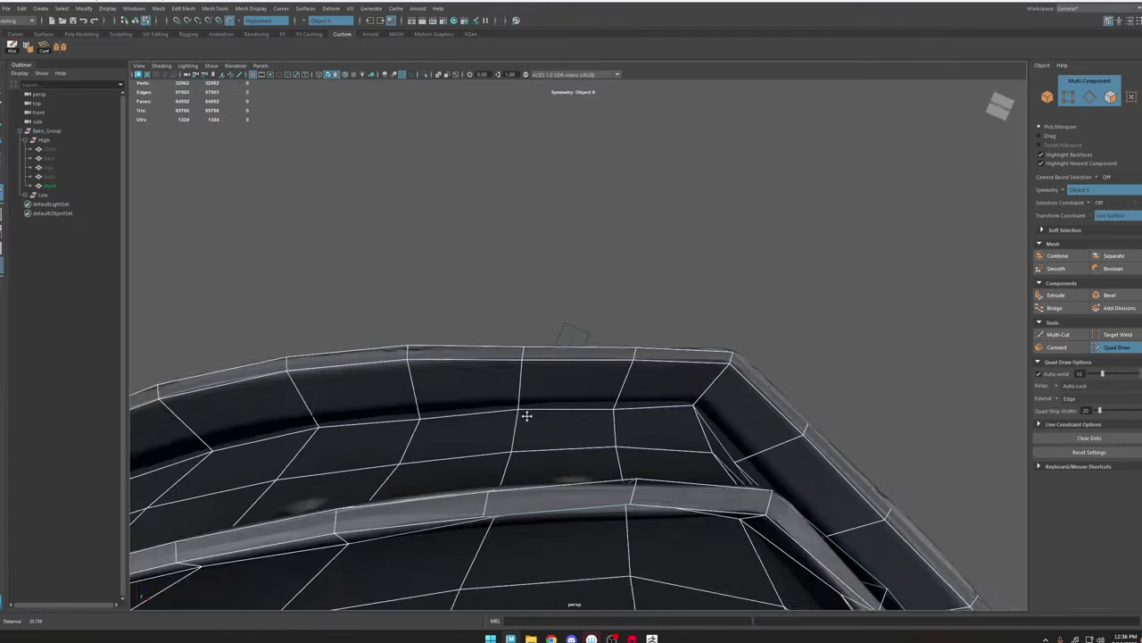
pyautogui.moveTo(528, 416)
pyautogui.keyDown('alt'); pyautogui.mouseDown()
pyautogui.moveTo(471, 354)
pyautogui.moveTo(490, 460)
pyautogui.mouseUp(); pyautogui.keyUp('alt')
pyautogui.keyDown('alt'); pyautogui.moveTo(649, 252); pyautogui.dragTo(714, 281); pyautogui.keyUp('alt')
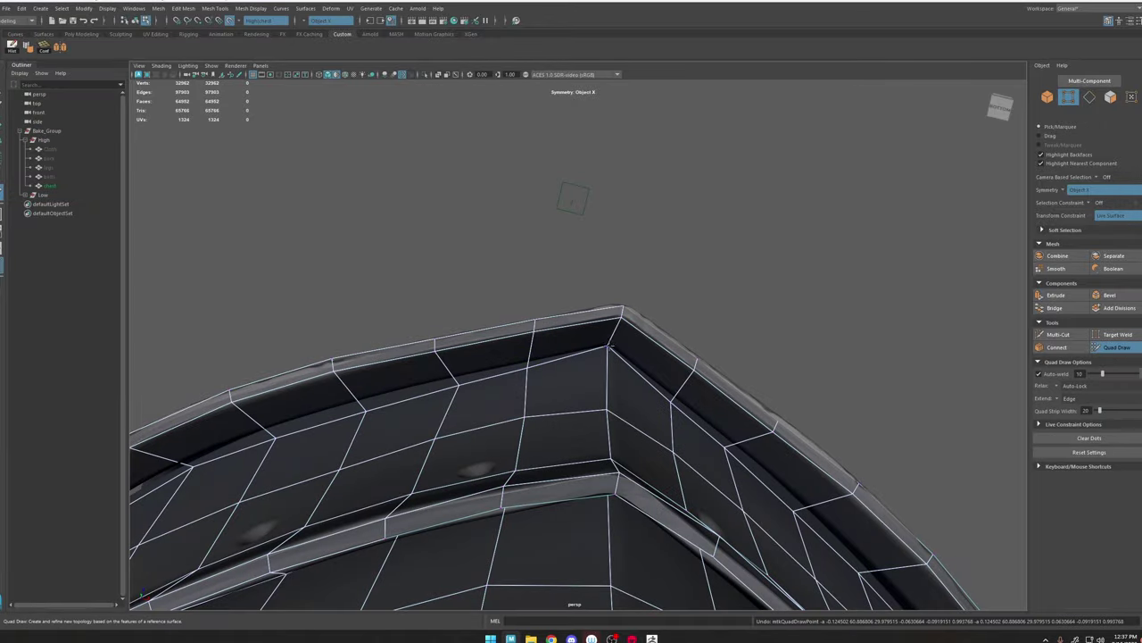
pyautogui.moveTo(499, 428)
pyautogui.keyDown('alt'); pyautogui.mouseDown()
pyautogui.moveTo(523, 438)
pyautogui.moveTo(607, 388)
pyautogui.mouseUp(); pyautogui.keyUp('alt')
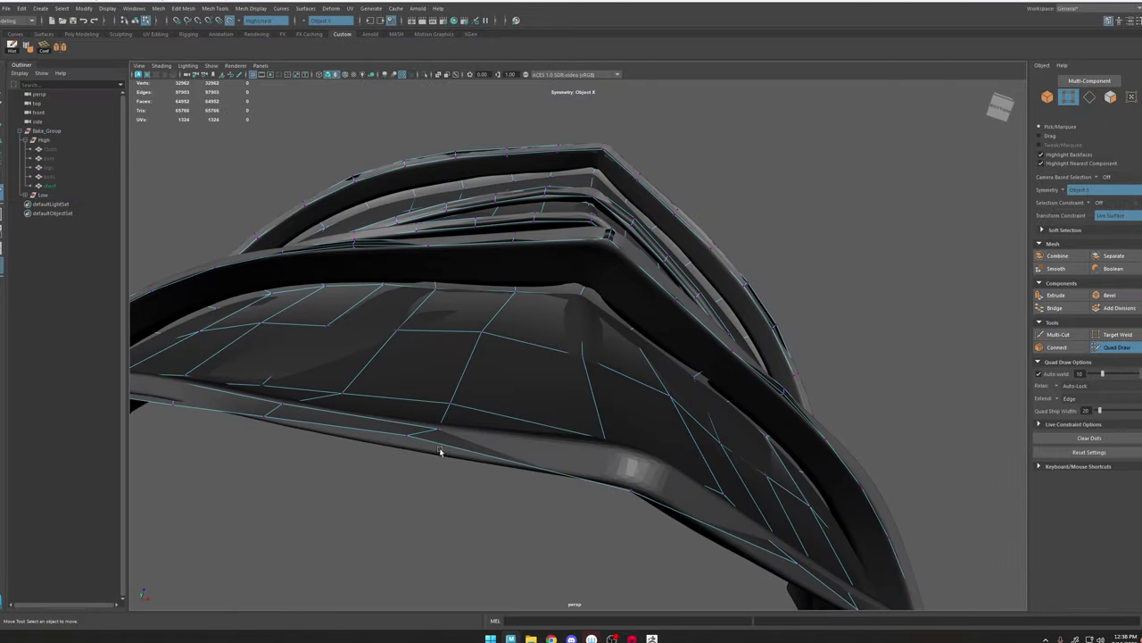
pyautogui.click(408, 434)
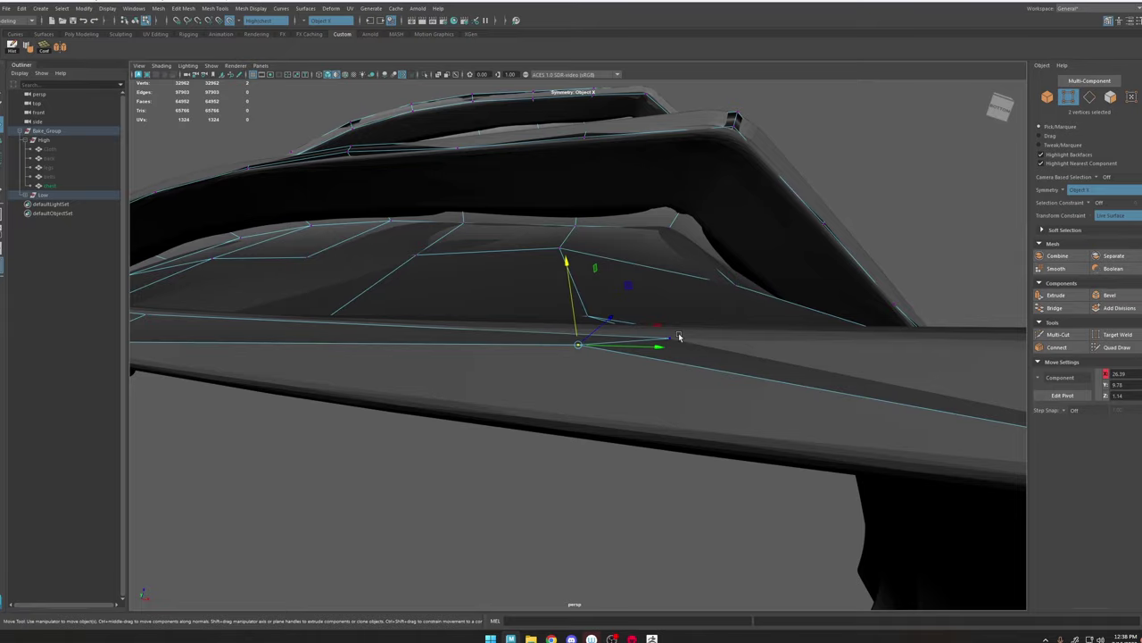
# Step: Reactivate Quad Draw and inspect the rim underside up to its outer front corner
pyautogui.click(1108, 350)
pyautogui.moveTo(616, 308)
pyautogui.keyDown('alt'); pyautogui.mouseDown()
pyautogui.moveTo(576, 370)
pyautogui.moveTo(578, 343)
pyautogui.mouseUp(); pyautogui.keyUp('alt')
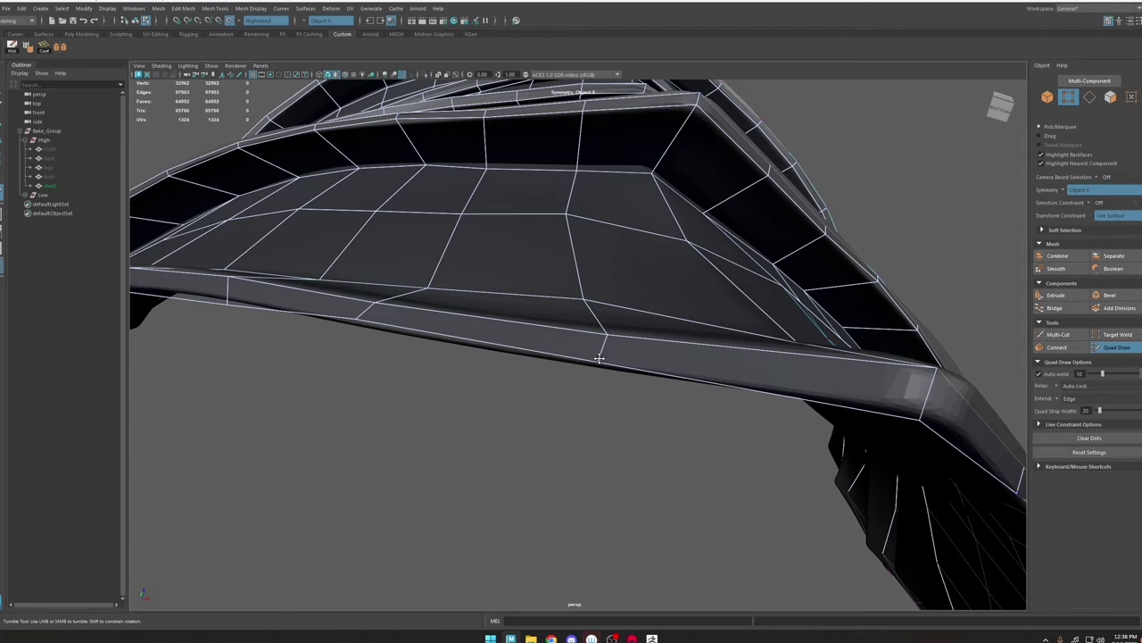
pyautogui.keyDown('alt'); pyautogui.moveTo(556, 344); pyautogui.dragTo(565, 342); pyautogui.keyUp('alt')
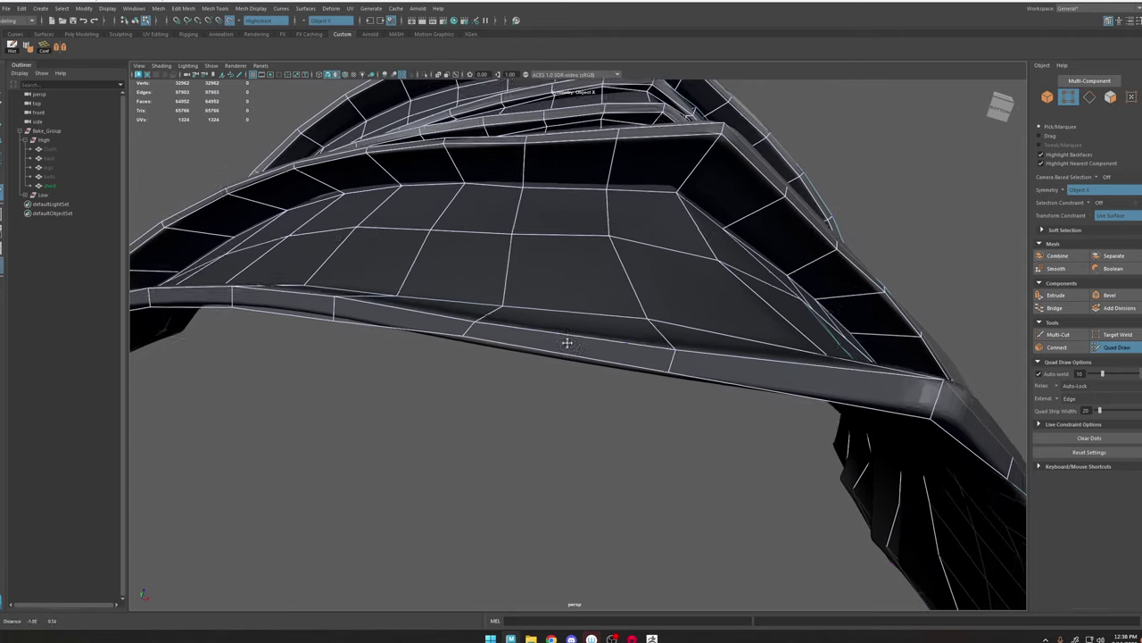
pyautogui.keyDown('alt'); pyautogui.moveTo(565, 341); pyautogui.dragTo(575, 349, button='middle'); pyautogui.keyUp('alt')
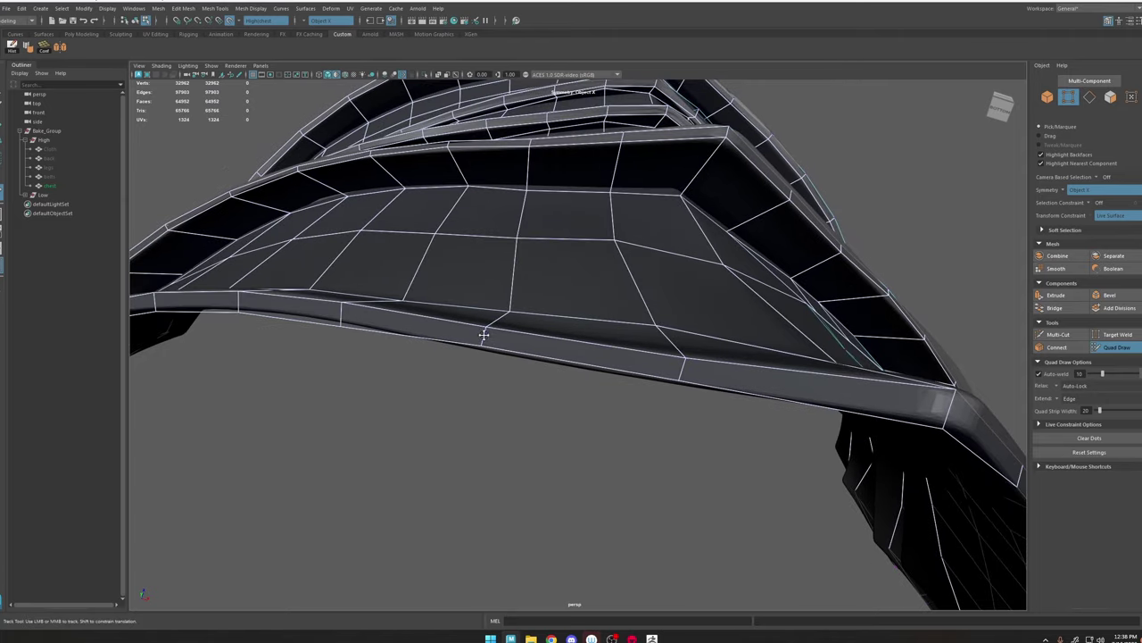
pyautogui.keyDown('alt'); pyautogui.moveTo(484, 335); pyautogui.dragTo(580, 374); pyautogui.keyUp('alt')
# Step: Orbit around the back and side to an edge-on view of the shoulder plates
pyautogui.keyDown('alt'); pyautogui.moveTo(580, 375); pyautogui.dragTo(606, 478, button='middle'); pyautogui.keyUp('alt')
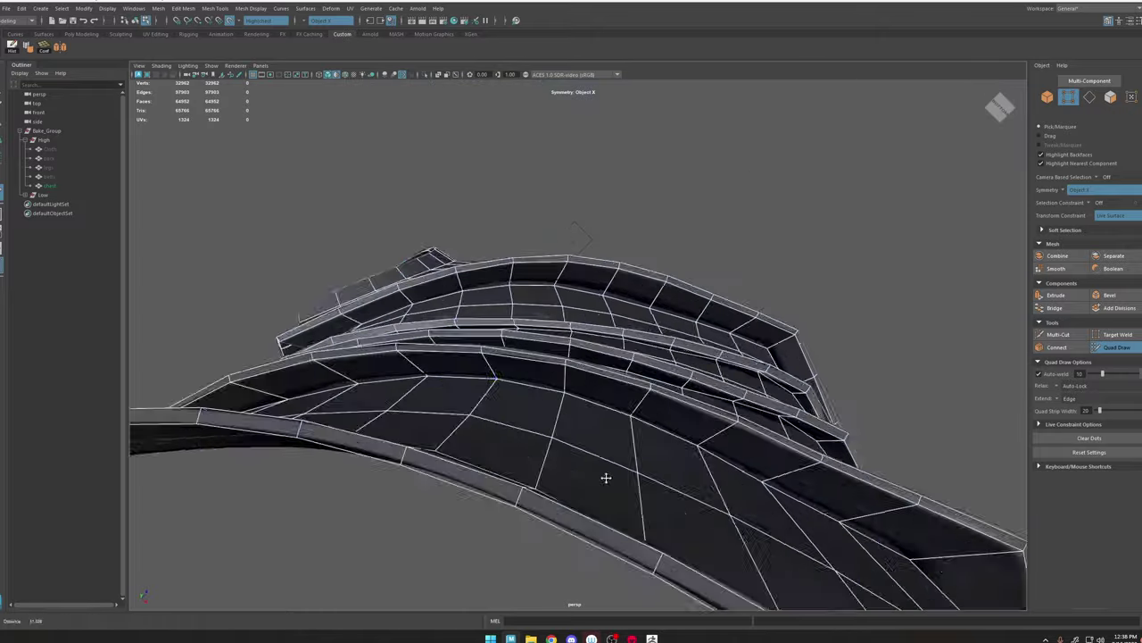
pyautogui.keyDown('alt'); pyautogui.moveTo(606, 478); pyautogui.dragTo(515, 259); pyautogui.keyUp('alt')
pyautogui.scroll(2, 515, 258)
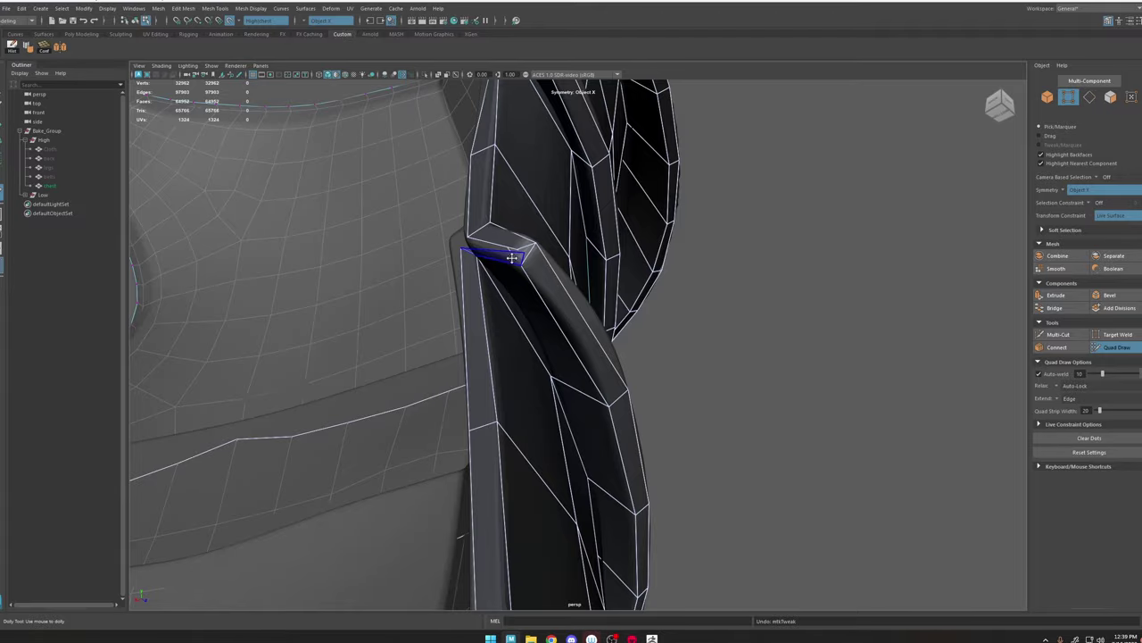
pyautogui.scroll(-2, 551, 276)
pyautogui.moveTo(505, 209)
pyautogui.keyDown('alt'); pyautogui.mouseDown()
pyautogui.moveTo(528, 375)
pyautogui.moveTo(566, 290)
pyautogui.moveTo(483, 303)
pyautogui.moveTo(476, 258)
pyautogui.moveTo(505, 250)
pyautogui.moveTo(572, 284)
pyautogui.moveTo(571, 369)
pyautogui.moveTo(523, 285)
pyautogui.moveTo(544, 285)
pyautogui.moveTo(602, 416)
pyautogui.mouseUp(); pyautogui.keyUp('alt')
pyautogui.scroll(-5, 571, 370)
pyautogui.press('w')
pyautogui.scroll(3, 585, 360)
pyautogui.scroll(4, 601, 416)
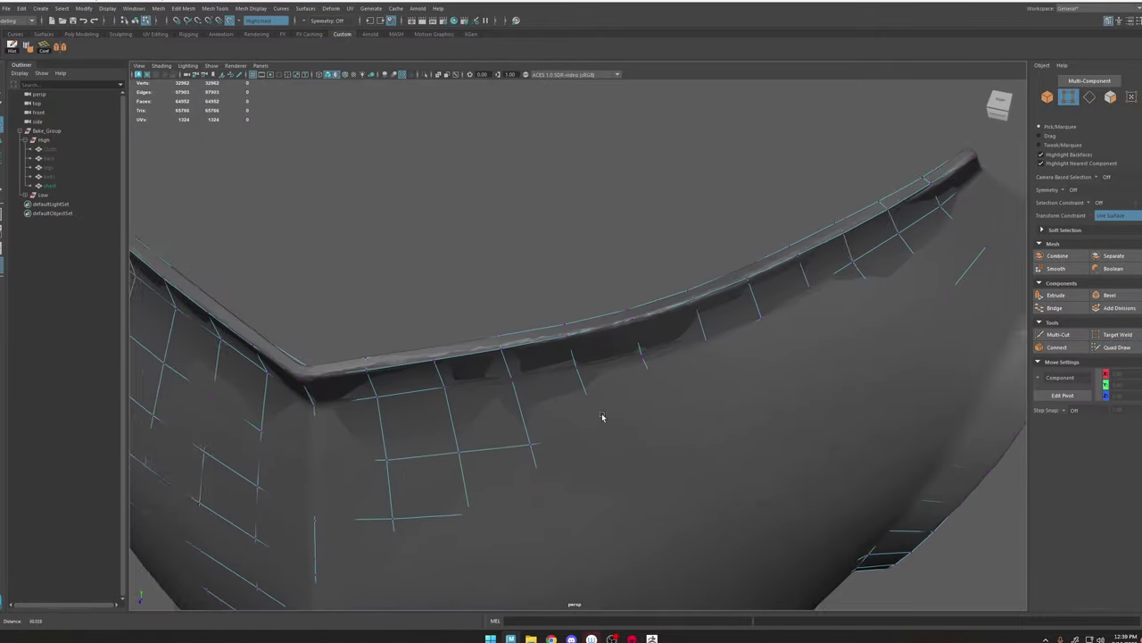
# Step: Return to Quad Draw and inspect the neckline rim and the armor's right side
pyautogui.click(1122, 349)
pyautogui.keyDown('alt'); pyautogui.moveTo(438, 337); pyautogui.dragTo(635, 338, button='middle'); pyautogui.keyUp('alt')
pyautogui.scroll(4, 634, 338)
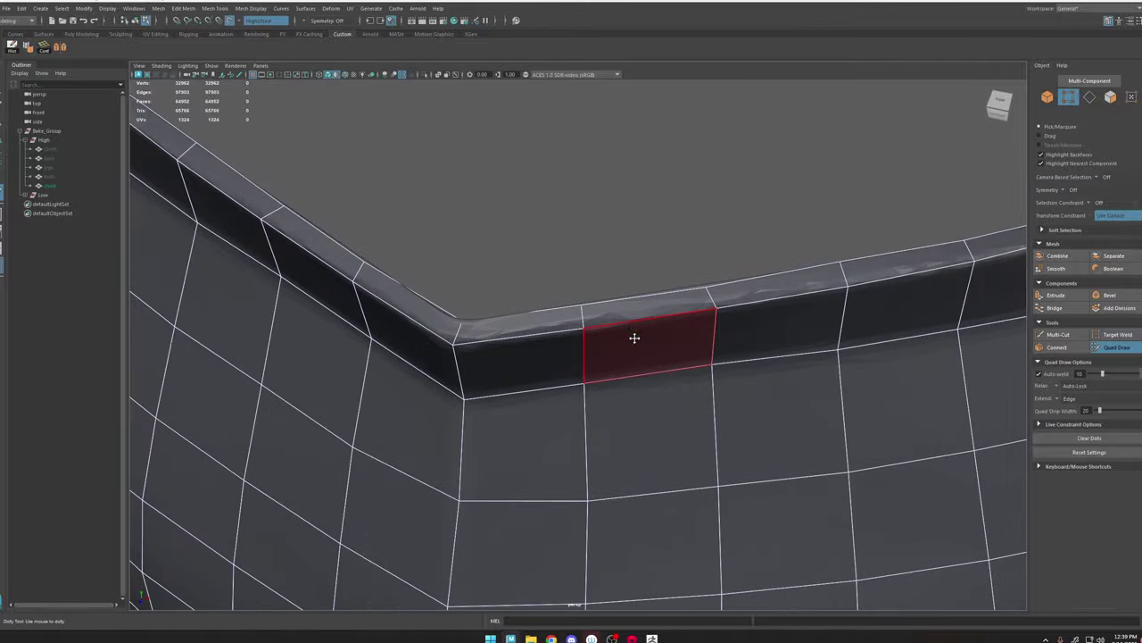
pyautogui.keyDown('alt'); pyautogui.moveTo(803, 371); pyautogui.dragTo(557, 361); pyautogui.keyUp('alt')
pyautogui.scroll(-4, 732, 298)
pyautogui.scroll(3, 557, 362)
# Step: Pan down along the armhole rim and orbit back to the side plates
pyautogui.keyDown('alt'); pyautogui.moveTo(557, 362); pyautogui.dragTo(610, 130, button='middle'); pyautogui.keyUp('alt')
pyautogui.keyDown('alt'); pyautogui.moveTo(630, 345); pyautogui.dragTo(621, 273, button='middle'); pyautogui.keyUp('alt')
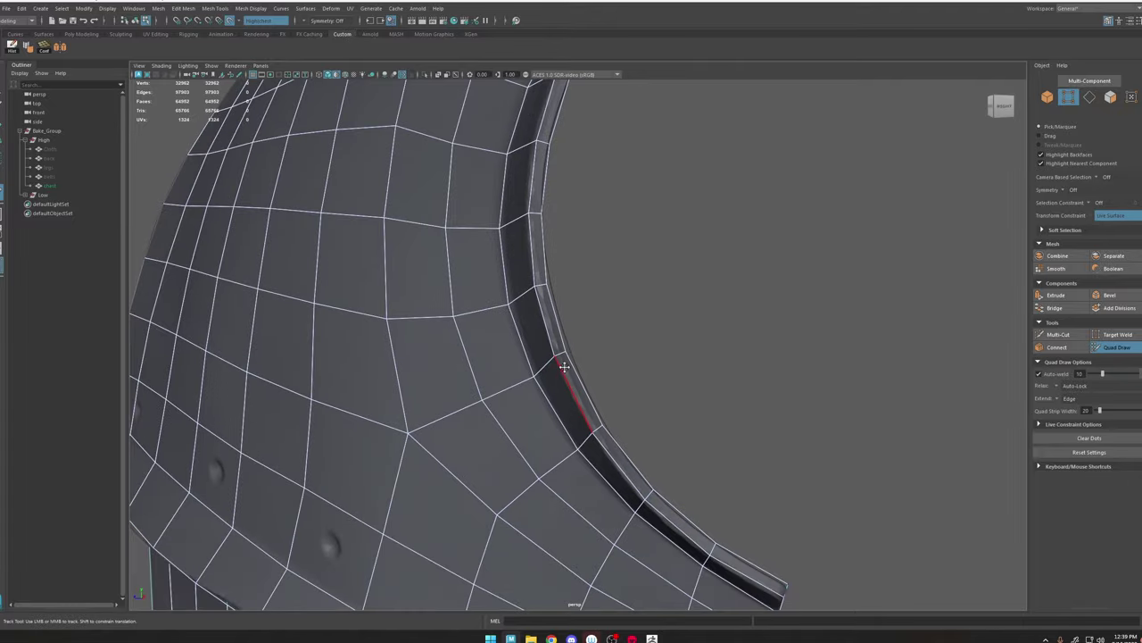
pyautogui.scroll(-5, 555, 358)
pyautogui.keyDown('alt'); pyautogui.moveTo(555, 359); pyautogui.dragTo(499, 355); pyautogui.keyUp('alt')
pyautogui.scroll(3, 499, 355)
pyautogui.moveTo(489, 278)
pyautogui.keyDown('alt'); pyautogui.mouseDown()
pyautogui.moveTo(759, 375)
pyautogui.moveTo(569, 244)
pyautogui.moveTo(348, 290)
pyautogui.moveTo(464, 314)
pyautogui.mouseUp(); pyautogui.keyUp('alt')
pyautogui.scroll(-2, 569, 244)
pyautogui.scroll(-3, 570, 243)
pyautogui.scroll(3, 464, 315)
pyautogui.scroll(-3, 464, 314)
# Step: Switch to object mode, select the low-poly chest mesh, and isolate it in the viewport
pyautogui.press('w')
pyautogui.press('F8')
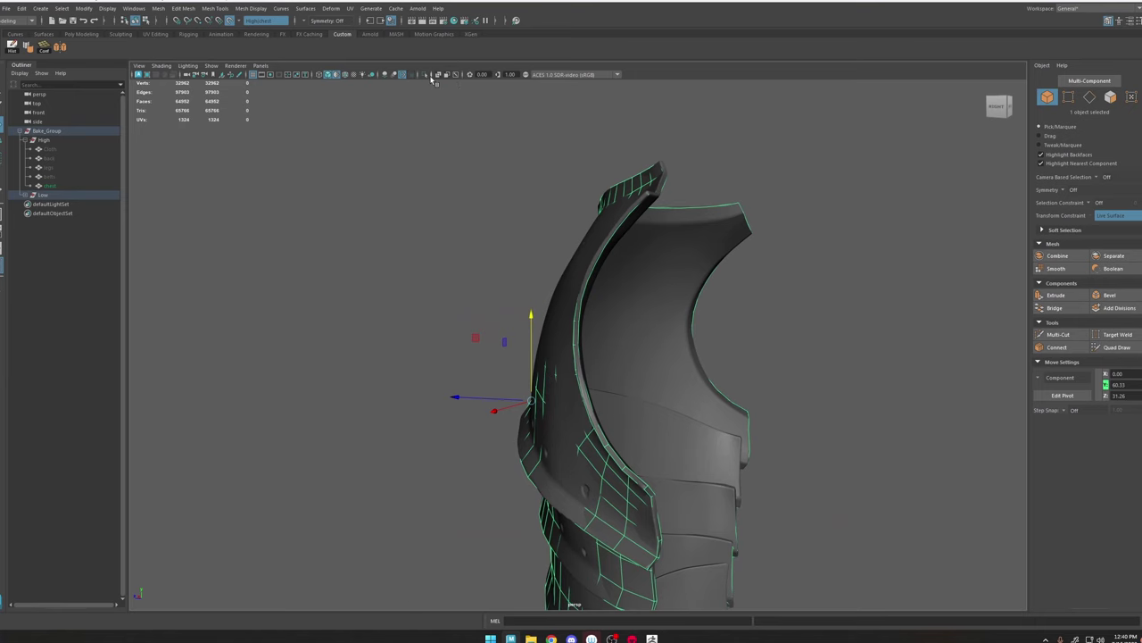
pyautogui.click(425, 75)
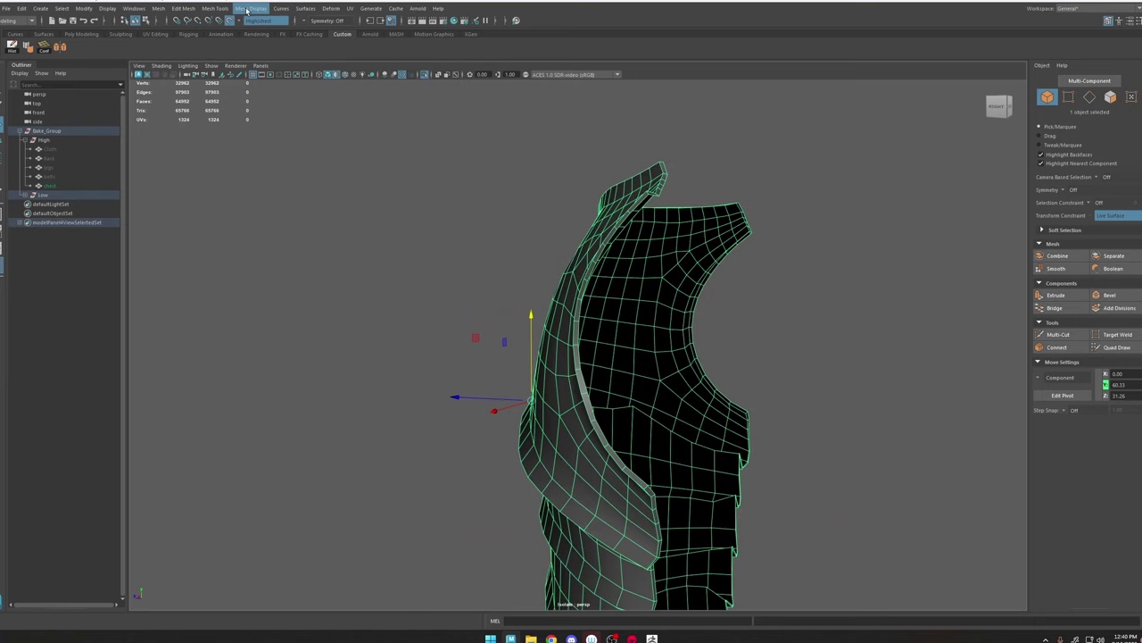
# Step: Soften all edges of the low-poly chest mesh and orbit around it to inspect the result
pyautogui.click(32, 52)
pyautogui.click(454, 238)
pyautogui.moveTo(453, 237)
pyautogui.keyDown('alt'); pyautogui.mouseDown()
pyautogui.moveTo(559, 295)
pyautogui.moveTo(656, 294)
pyautogui.mouseUp(); pyautogui.keyUp('alt')
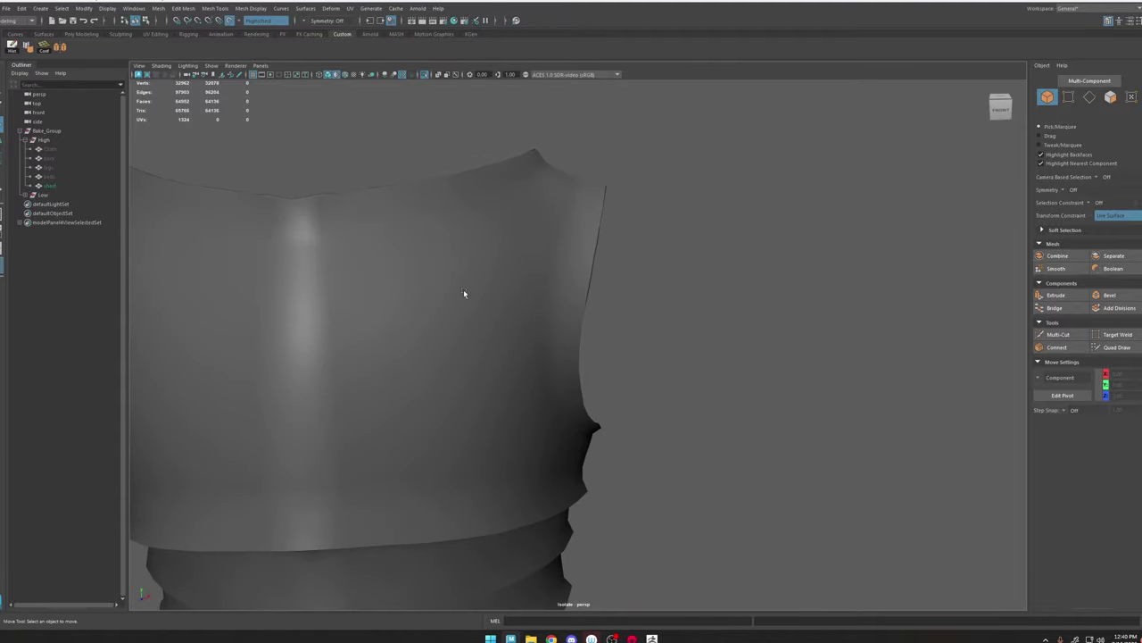
pyautogui.keyDown('alt'); pyautogui.moveTo(463, 289); pyautogui.dragTo(698, 263, button='middle'); pyautogui.keyUp('alt')
pyautogui.scroll(-2, 698, 262)
pyautogui.keyDown('alt'); pyautogui.moveTo(698, 263); pyautogui.dragTo(683, 258, button='right'); pyautogui.keyUp('alt')
pyautogui.click(682, 257)
pyautogui.keyDown('alt'); pyautogui.moveTo(663, 252); pyautogui.dragTo(628, 250); pyautogui.keyUp('alt')
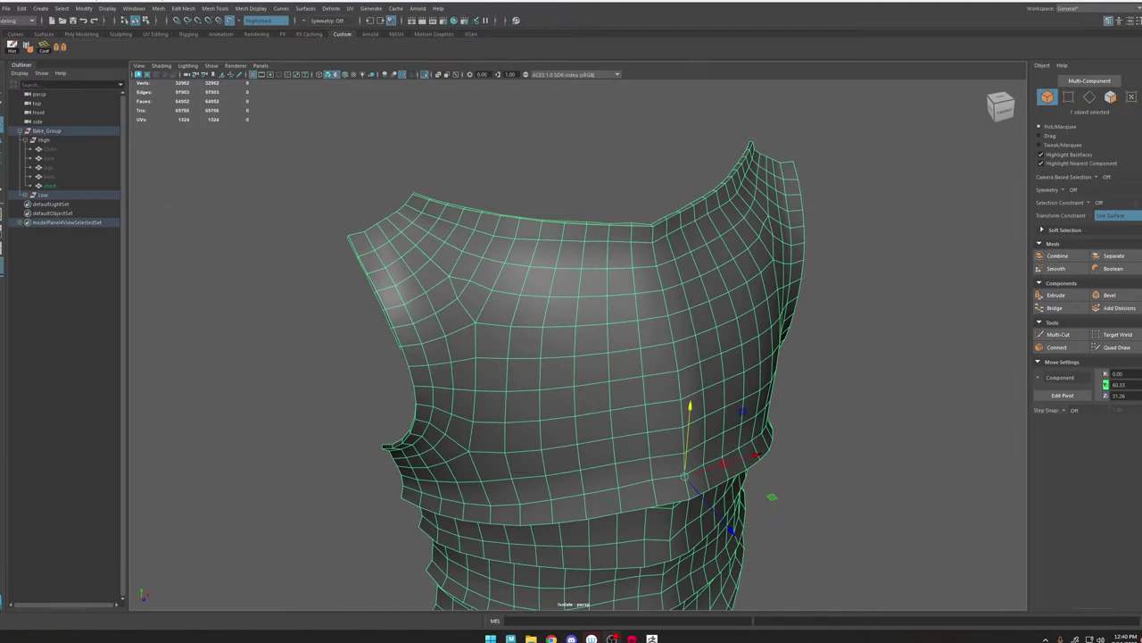
# Step: Orbit to the inside of the chest and select an edge loop across it
pyautogui.click(364, 343)
pyautogui.keyDown('alt'); pyautogui.moveTo(364, 343); pyautogui.dragTo(701, 278); pyautogui.keyUp('alt')
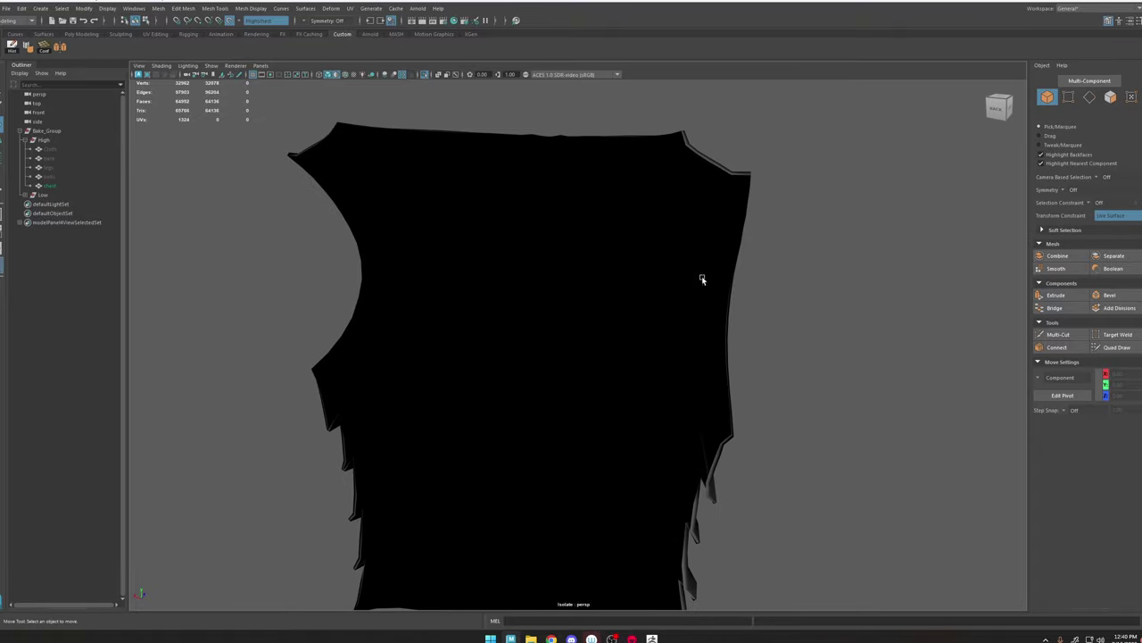
pyautogui.click(704, 279)
pyautogui.moveTo(717, 265); pyautogui.dragTo(725, 229, button='right')
pyautogui.doubleClick(725, 227)
# Step: Check the selected loop from the side, then select the chest object in the Low group
pyautogui.keyDown('alt'); pyautogui.moveTo(725, 223); pyautogui.dragTo(666, 172); pyautogui.keyUp('alt')
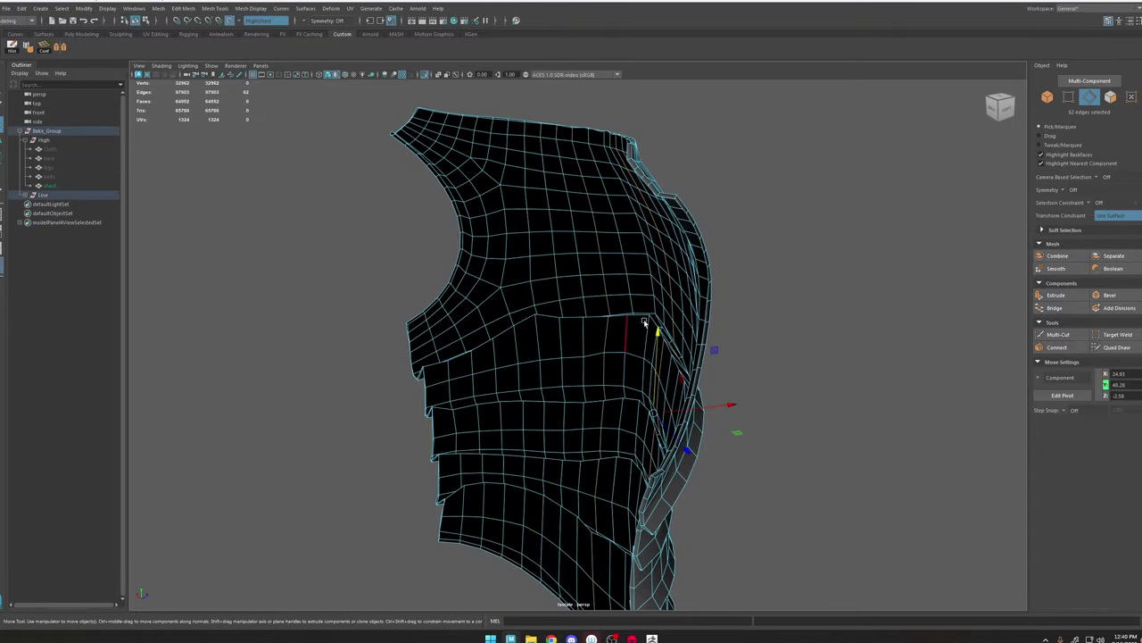
pyautogui.moveTo(704, 289)
pyautogui.keyDown('alt'); pyautogui.mouseDown()
pyautogui.moveTo(735, 296)
pyautogui.moveTo(721, 274)
pyautogui.moveTo(712, 280)
pyautogui.mouseUp(); pyautogui.keyUp('alt')
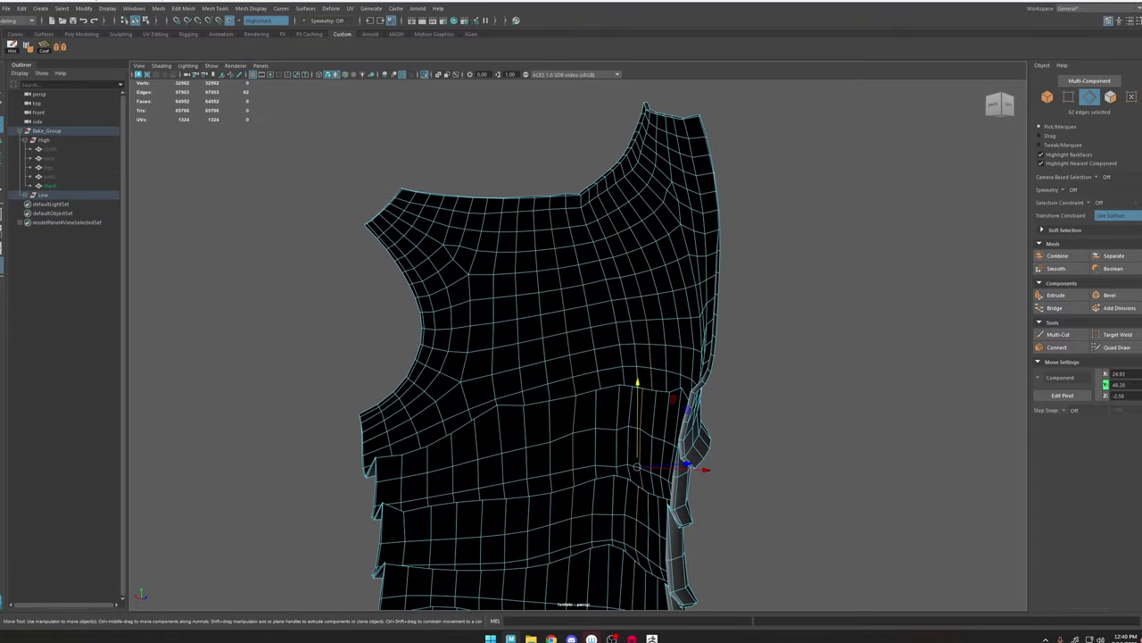
pyautogui.moveTo(543, 236)
pyautogui.keyDown('alt'); pyautogui.mouseDown()
pyautogui.moveTo(520, 224)
pyautogui.moveTo(547, 252)
pyautogui.mouseUp(); pyautogui.keyUp('alt')
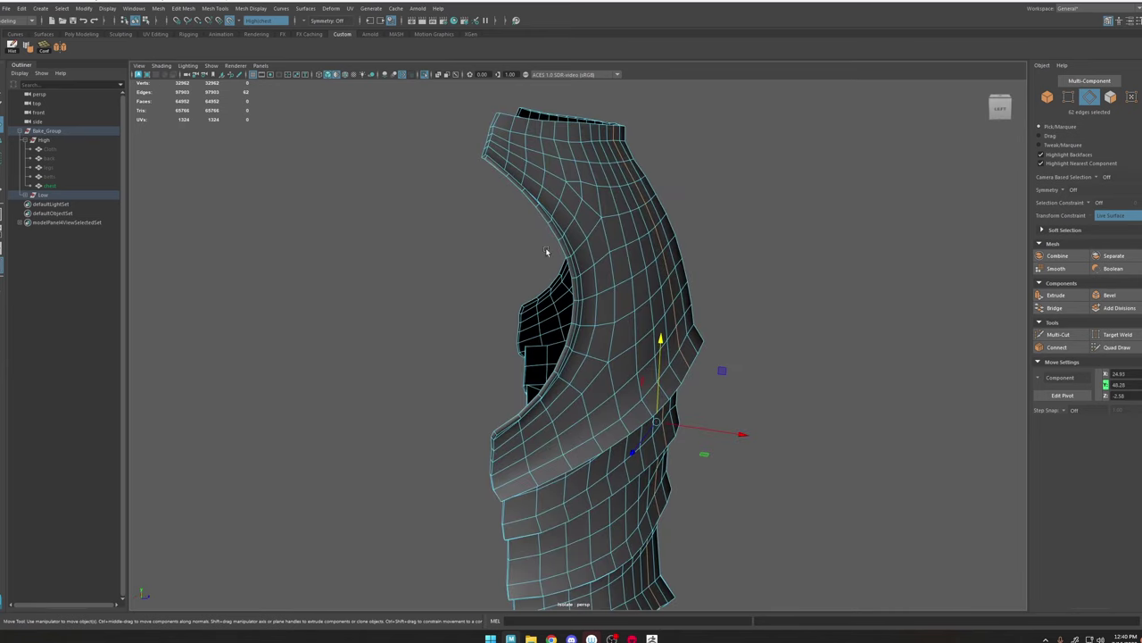
pyautogui.click(32, 196)
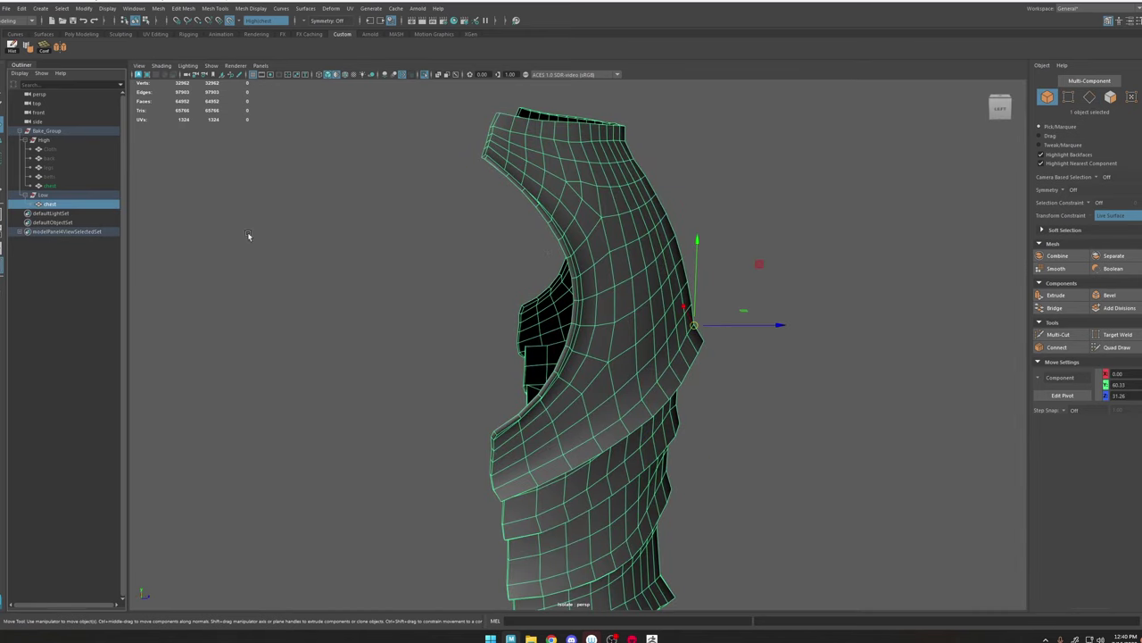
# Step: Duplicate the chest mesh and reverse the normals of the duplicate
pyautogui.hotkey('ctrl', 'd')
pyautogui.keyDown('alt'); pyautogui.moveTo(767, 316); pyautogui.dragTo(842, 309); pyautogui.keyUp('alt')
pyautogui.rightClick(857, 277)
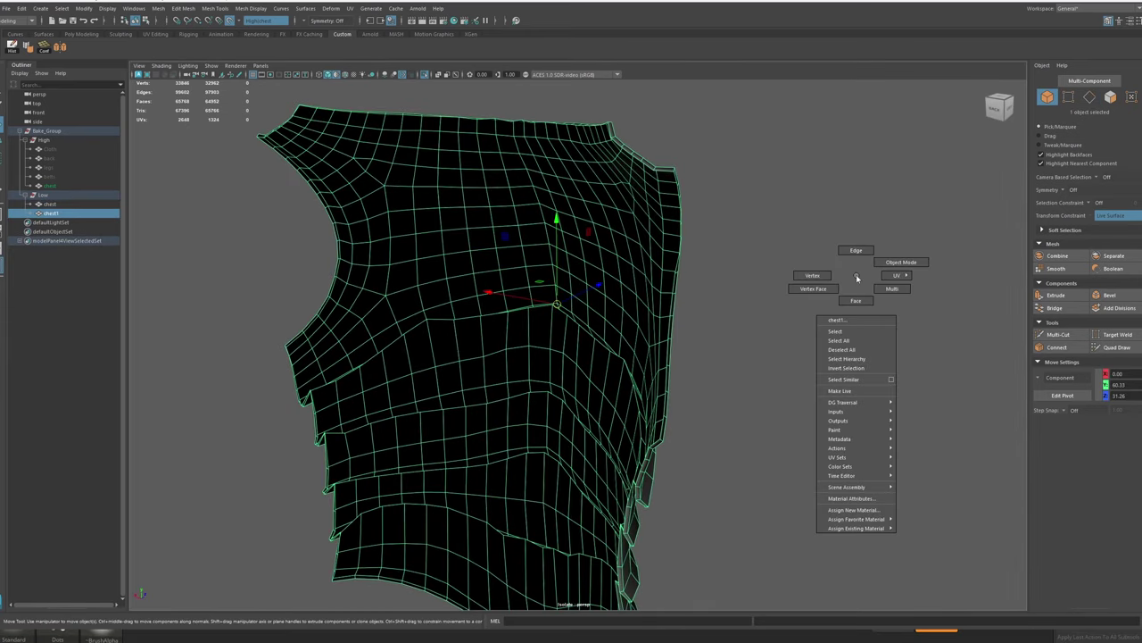
pyautogui.moveTo(857, 278); pyautogui.dragTo(900, 260, button='right')
pyautogui.click(242, 9)
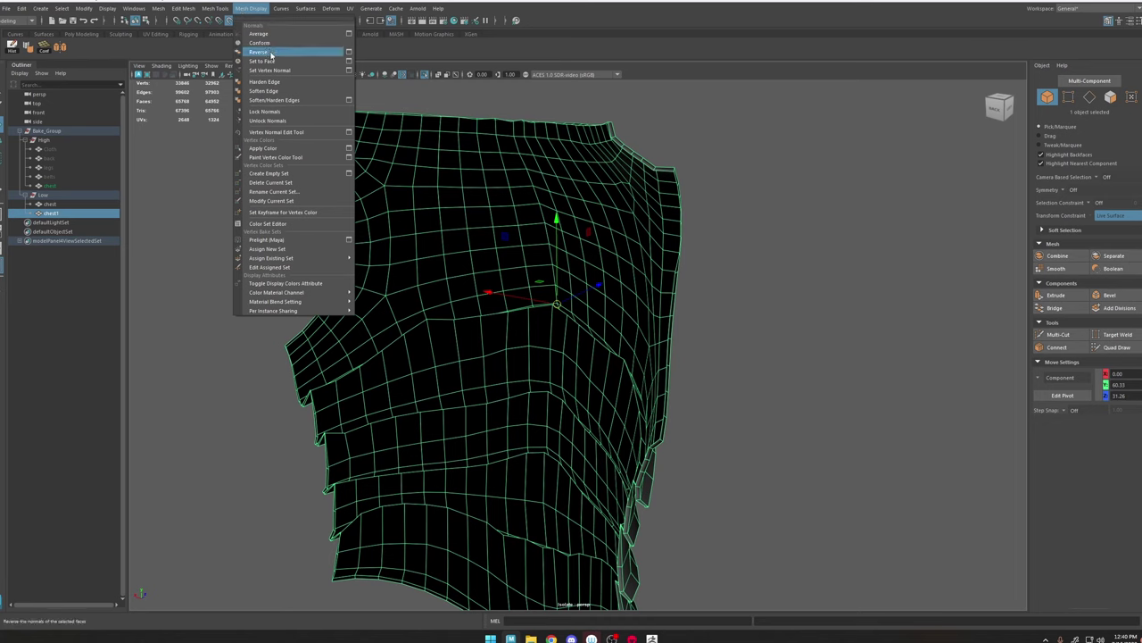
pyautogui.click(80, 49)
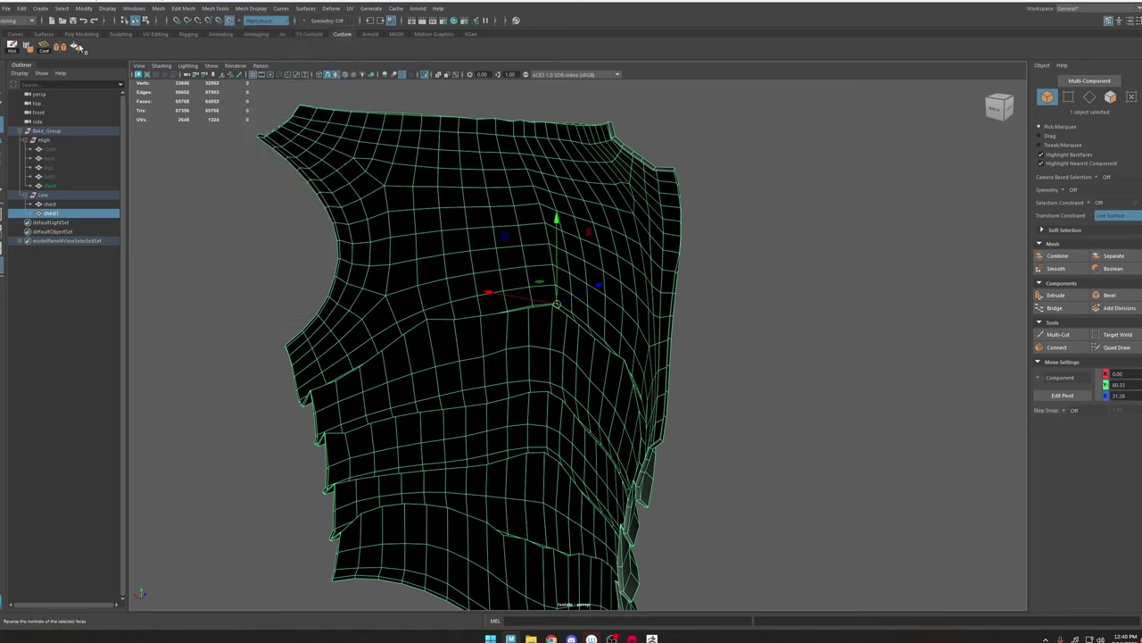
pyautogui.click(80, 48)
# Step: Select the whole chest1 object and isolate it in the viewport
pyautogui.click(80, 217)
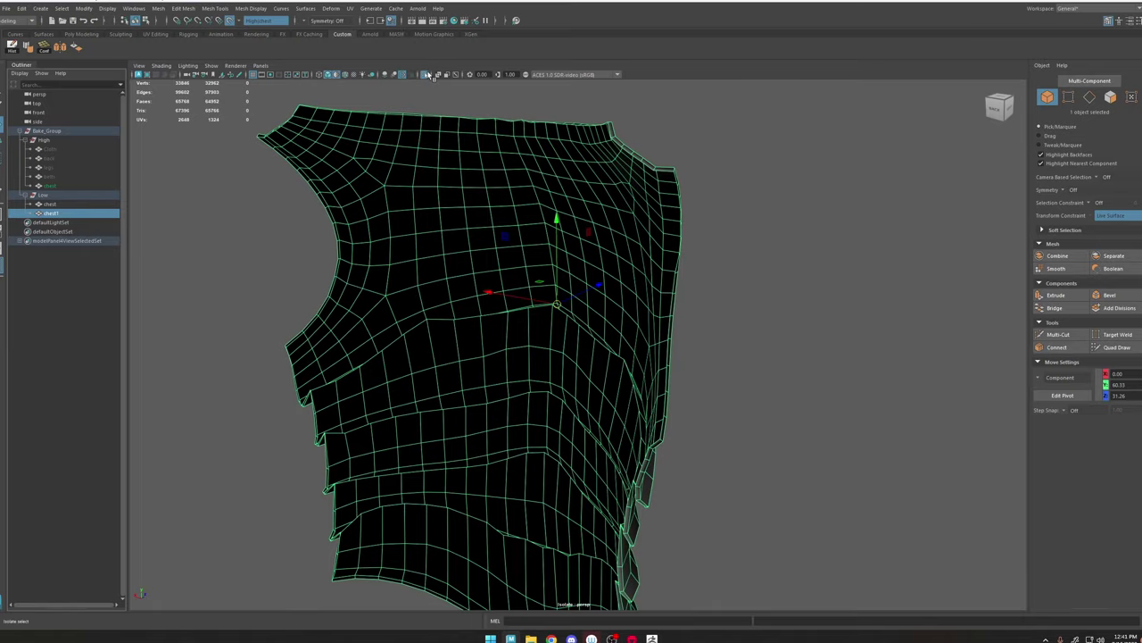
pyautogui.click(430, 75)
pyautogui.click(428, 77)
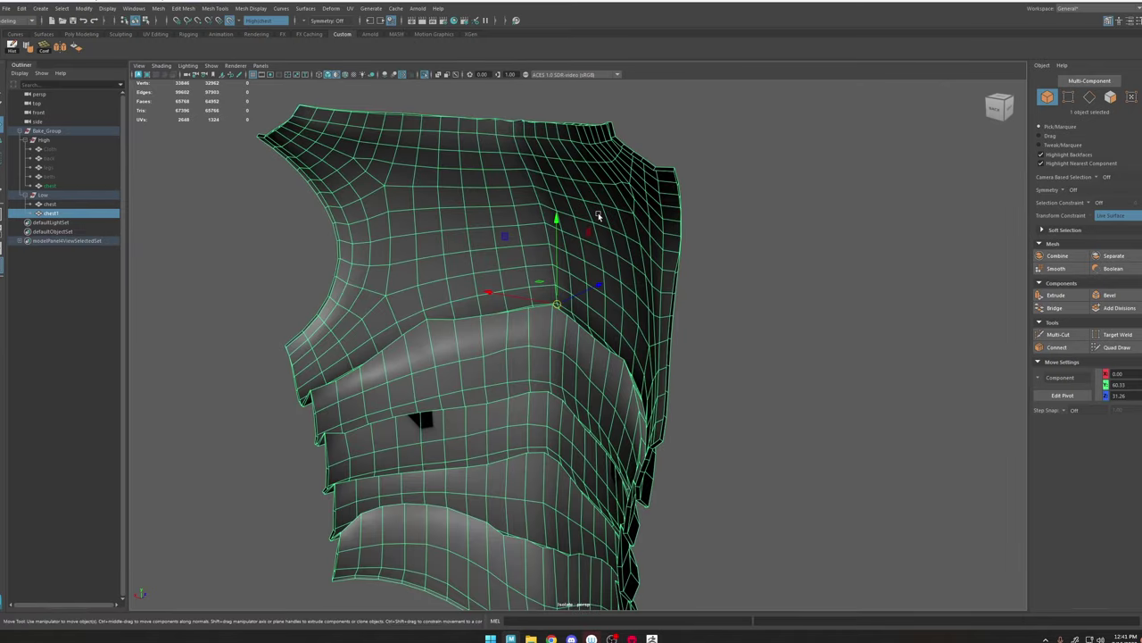
pyautogui.keyDown('alt'); pyautogui.moveTo(599, 216); pyautogui.dragTo(599, 188); pyautogui.keyUp('alt')
# Step: Delete the loop of border faces along chest1's top rim
pyautogui.moveTo(627, 146); pyautogui.dragTo(626, 172, button='right')
pyautogui.keyDown('alt'); pyautogui.moveTo(627, 172); pyautogui.dragTo(598, 304, button='middle'); pyautogui.keyUp('alt')
pyautogui.keyDown('alt'); pyautogui.moveTo(598, 303); pyautogui.dragTo(775, 467, button='right'); pyautogui.keyUp('alt')
pyautogui.doubleClick(617, 292)
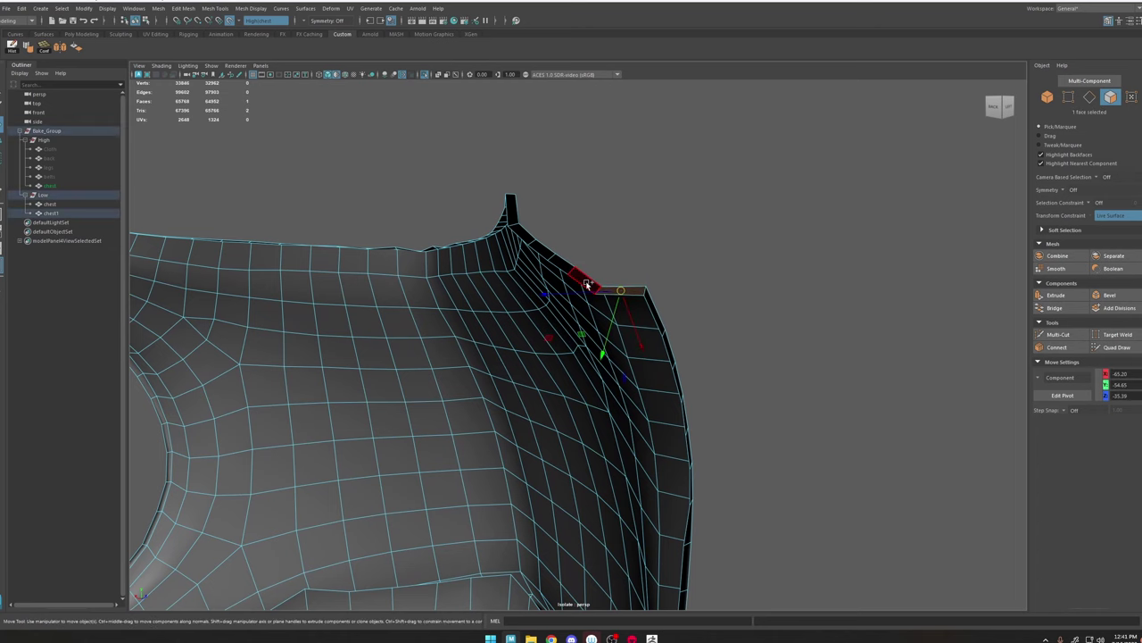
pyautogui.scroll(-5, 631, 354)
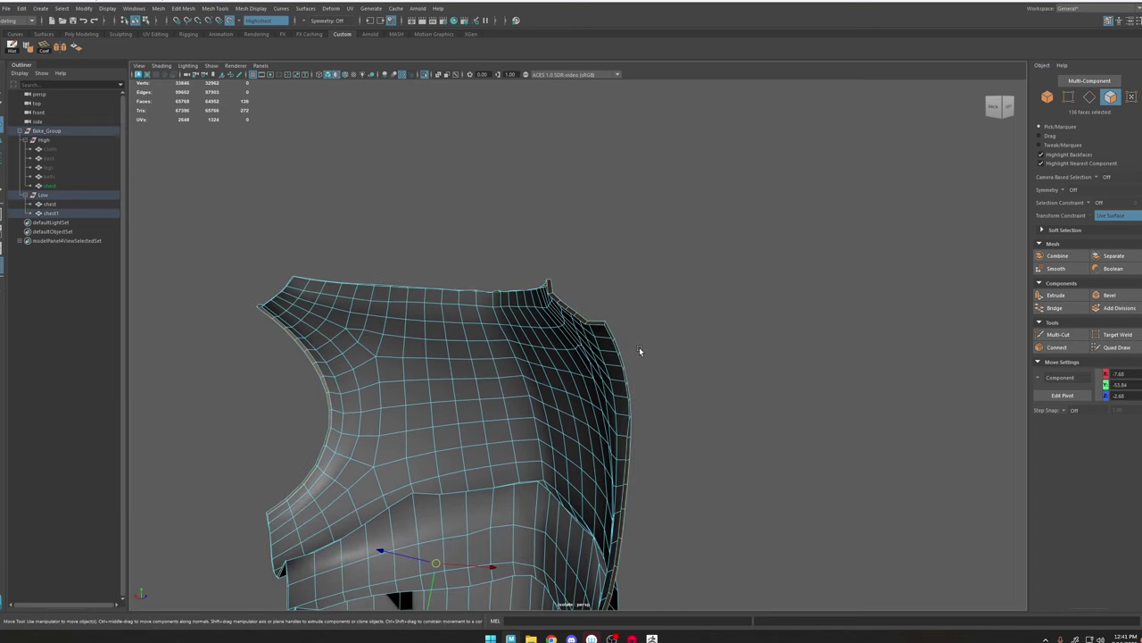
pyautogui.press('Delete')
# Step: Select all of chest1's vertices and bring the full scene back into view
pyautogui.moveTo(599, 328); pyautogui.dragTo(542, 331, button='right')
pyautogui.scroll(-5, 597, 298)
pyautogui.moveTo(703, 257); pyautogui.dragTo(431, 551)
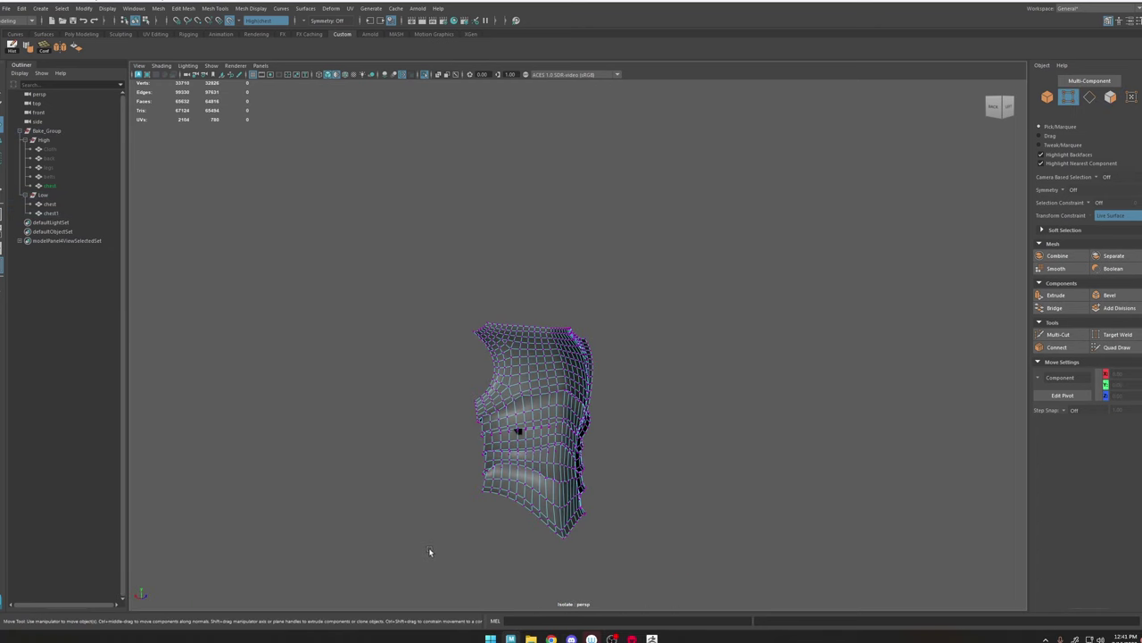
pyautogui.click(425, 76)
pyautogui.scroll(6, 625, 357)
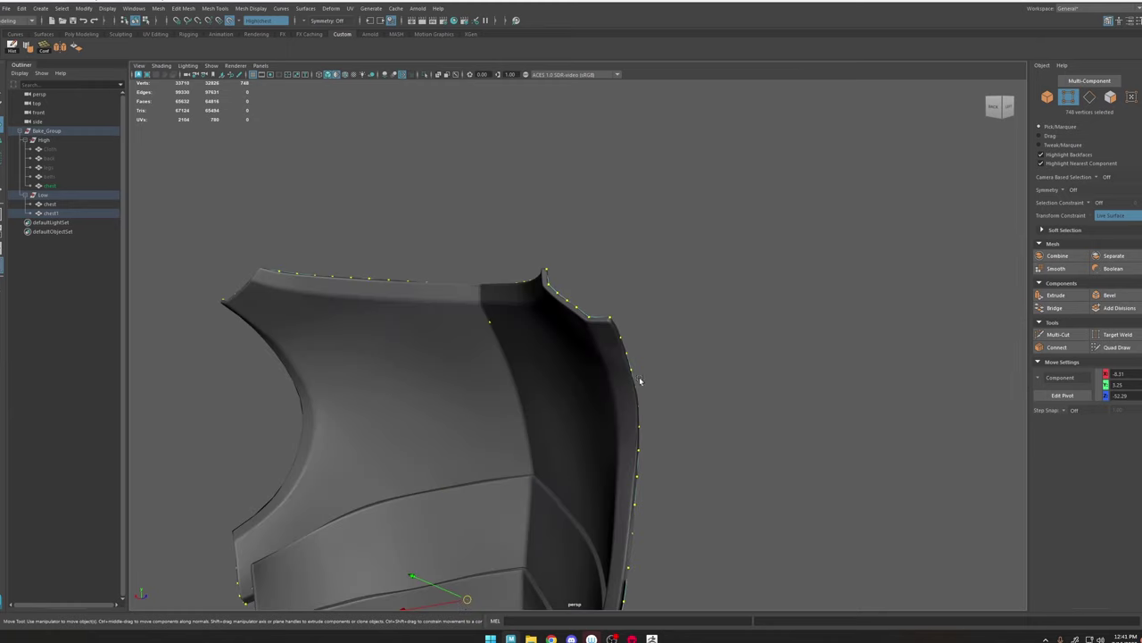
# Step: Set the Move tool axis to Normal and push chest1's vertices outward over the armor
pyautogui.press('w')
pyautogui.click(630, 365)
pyautogui.moveTo(630, 366); pyautogui.dragTo(579, 404)
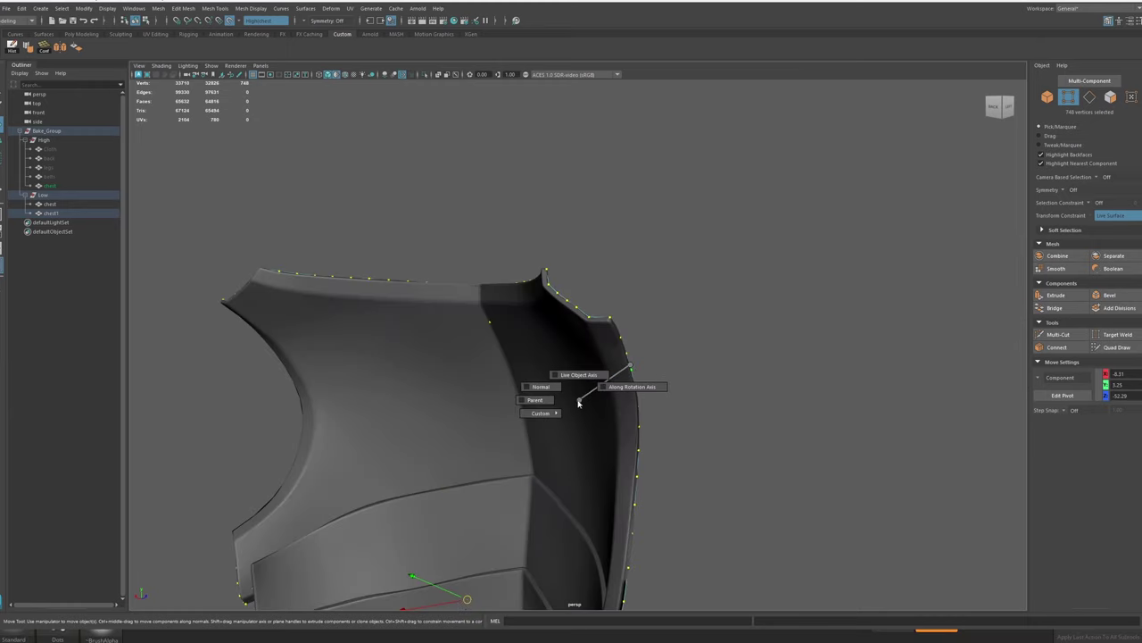
pyautogui.moveTo(511, 387); pyautogui.dragTo(515, 386)
pyautogui.keyDown('alt'); pyautogui.moveTo(550, 439); pyautogui.dragTo(583, 324, button='middle'); pyautogui.keyUp('alt')
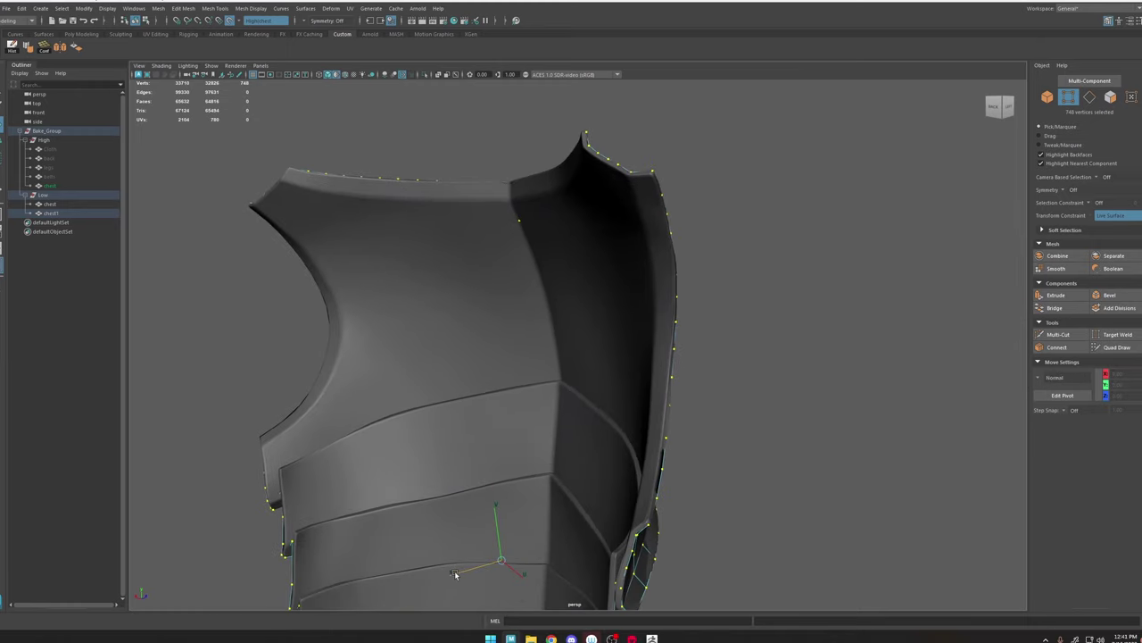
pyautogui.moveTo(456, 575); pyautogui.dragTo(449, 578)
pyautogui.keyDown('alt'); pyautogui.moveTo(648, 316); pyautogui.dragTo(714, 306); pyautogui.keyUp('alt')
pyautogui.keyDown('alt'); pyautogui.moveTo(714, 306); pyautogui.dragTo(845, 385, button='right'); pyautogui.keyUp('alt')
pyautogui.keyDown('alt'); pyautogui.moveTo(845, 385); pyautogui.dragTo(844, 386); pyautogui.keyUp('alt')
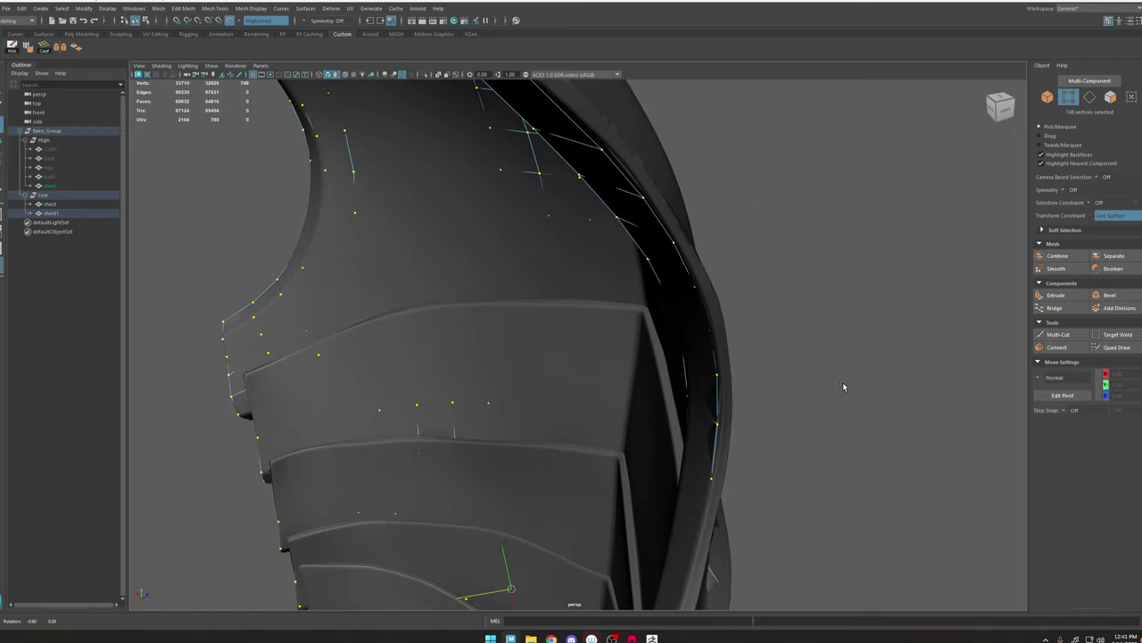
pyautogui.keyDown('alt'); pyautogui.moveTo(786, 300); pyautogui.dragTo(793, 361, button='middle'); pyautogui.keyUp('alt')
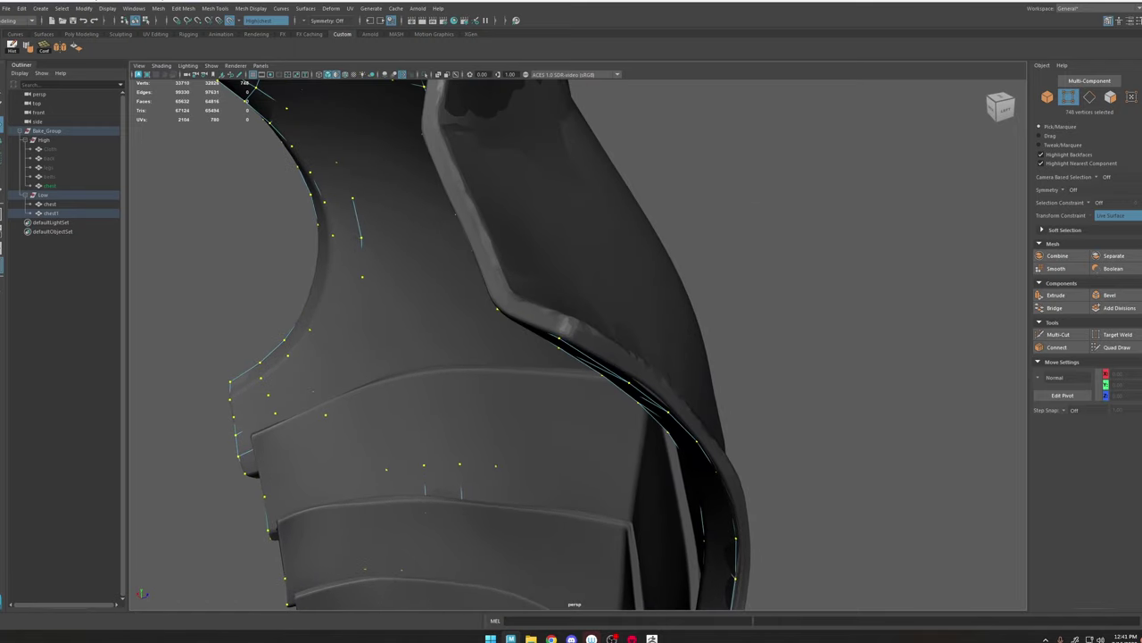
# Step: Hide the High_lyr display layer and turn on Wireframe on Shaded
pyautogui.hotkey('ctrl', 'a')
pyautogui.hotkey('ctrl', 'a')
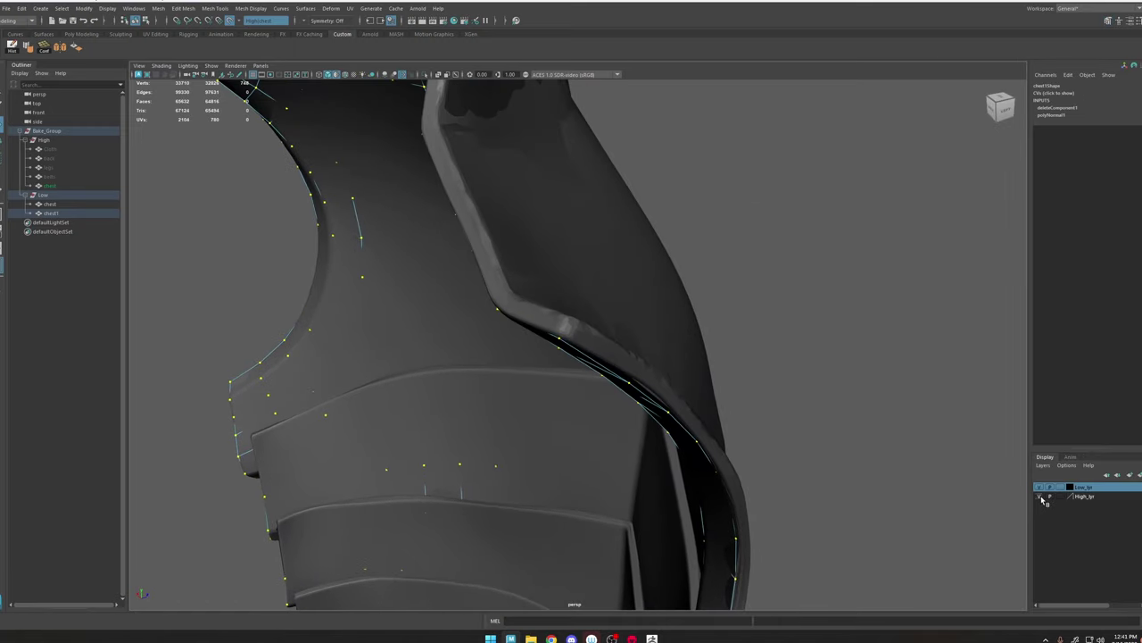
pyautogui.click(1043, 497)
pyautogui.scroll(5, 724, 377)
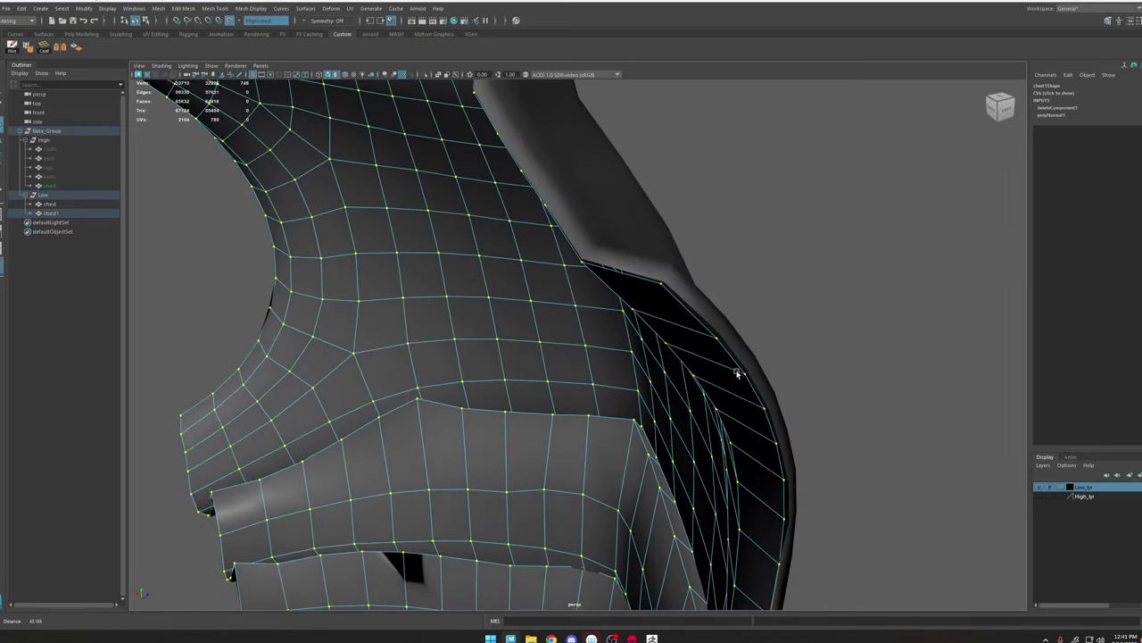
pyautogui.click(345, 75)
pyautogui.keyDown('alt'); pyautogui.moveTo(823, 269); pyautogui.dragTo(807, 329); pyautogui.keyUp('alt')
pyautogui.scroll(4, 807, 328)
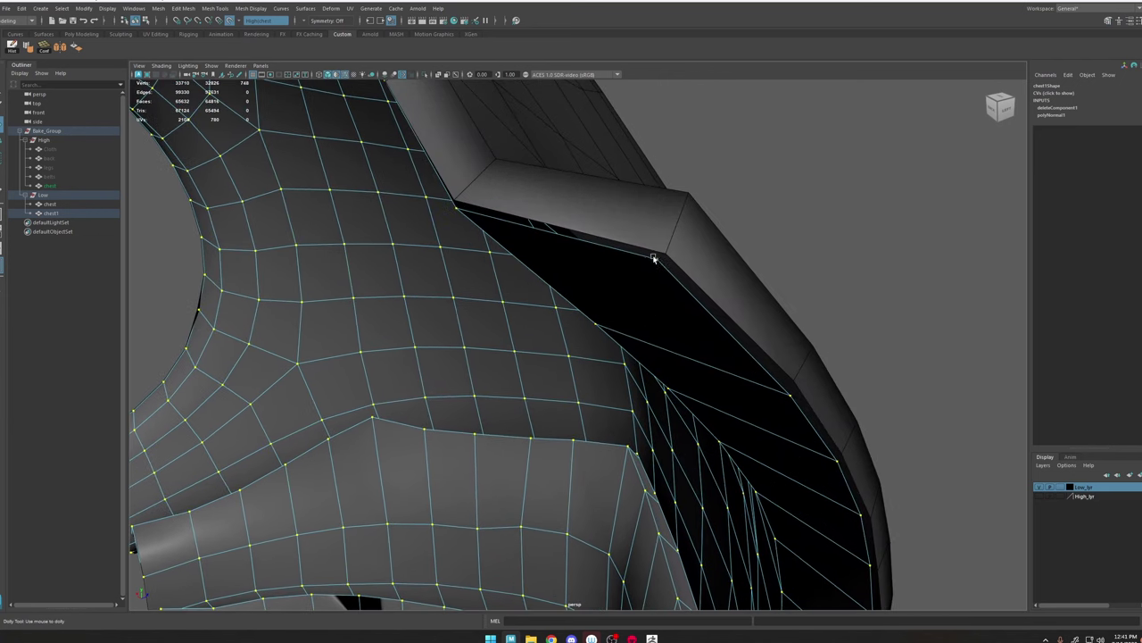
# Step: Fine-tune the outward vertex offset, check the gaps, then select chest1 and the original chest
pyautogui.moveTo(675, 246); pyautogui.dragTo(675, 246, button='middle')
pyautogui.keyDown('alt'); pyautogui.moveTo(658, 274); pyautogui.dragTo(714, 247); pyautogui.keyUp('alt')
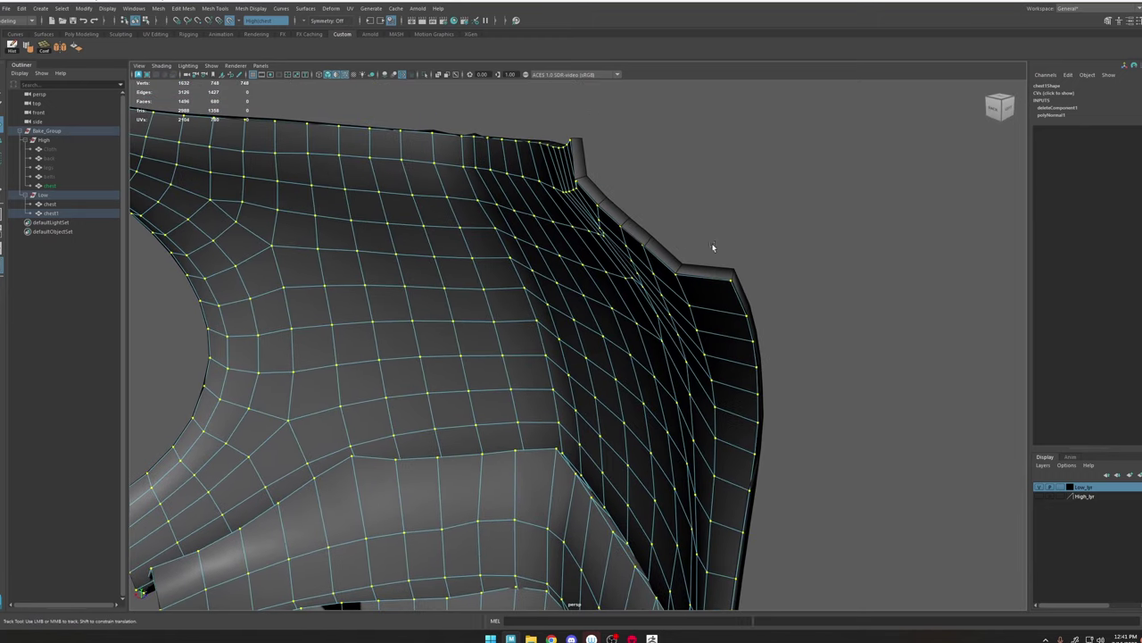
pyautogui.press('F8')
pyautogui.keyDown('shift'); pyautogui.click(594, 184); pyautogui.keyUp('shift')
# Step: Combine chest and chest1 into one mesh and delete its construction history
pyautogui.press('space')
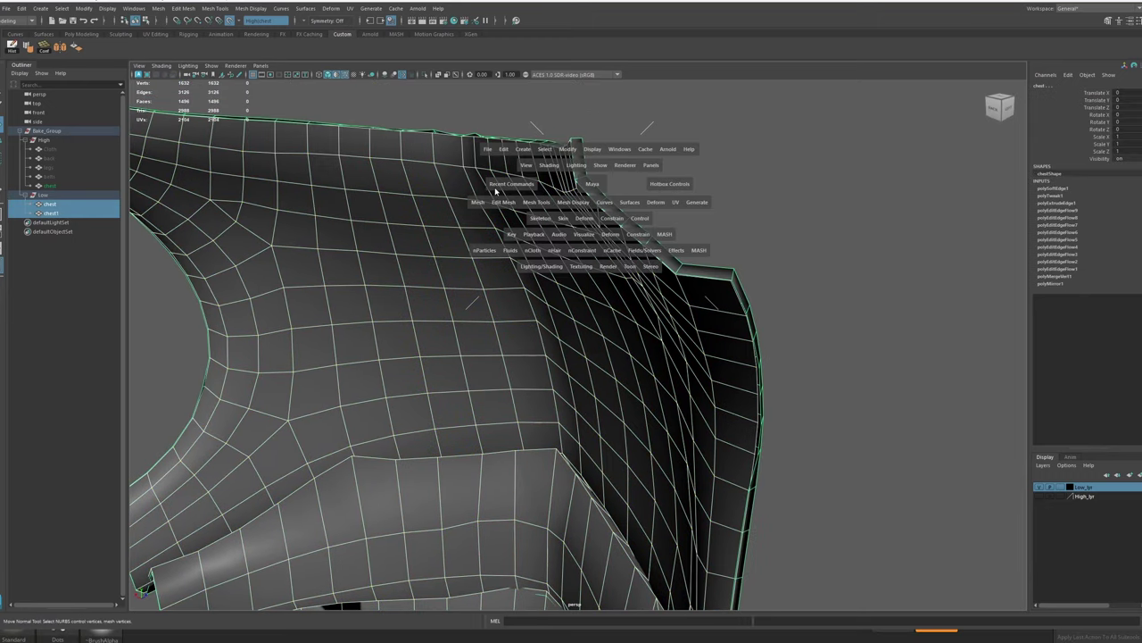
pyautogui.click(482, 205)
pyautogui.click(503, 239)
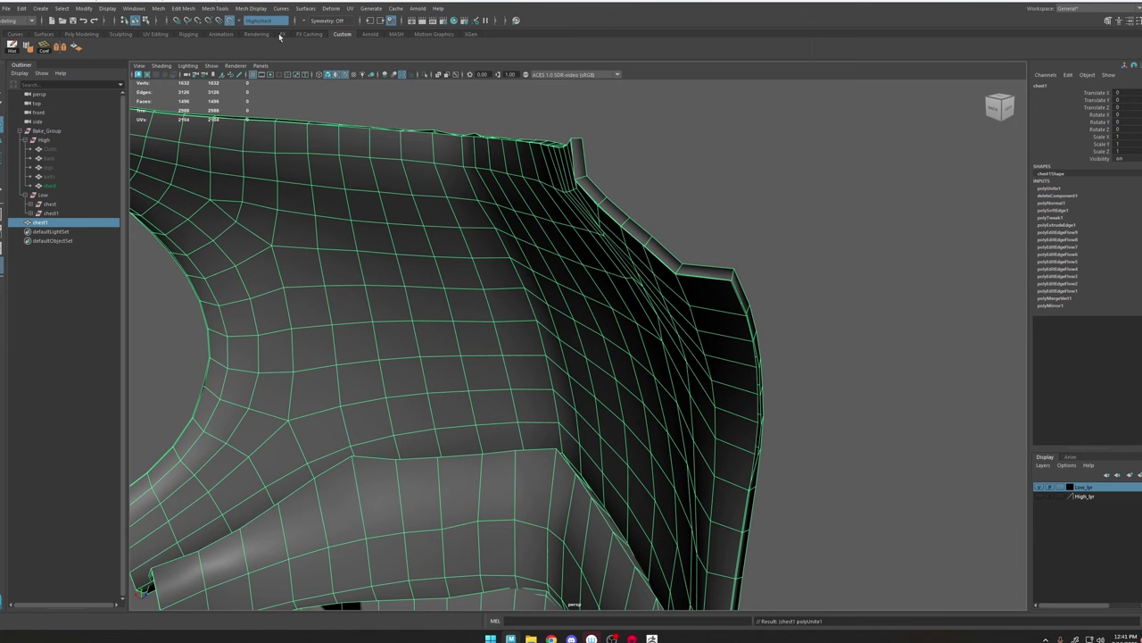
pyautogui.click(18, 49)
# Step: Bridge two adjacent edges at the upper-right rim with a new face
pyautogui.keyDown('alt'); pyautogui.moveTo(438, 130); pyautogui.dragTo(458, 111); pyautogui.keyUp('alt')
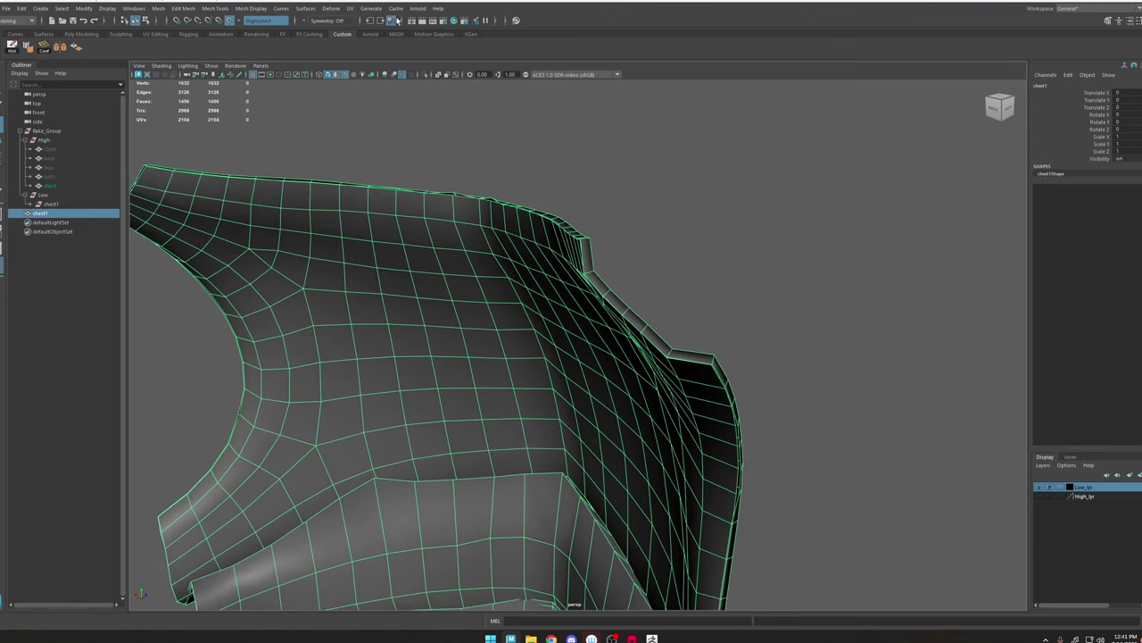
pyautogui.keyDown('alt'); pyautogui.moveTo(557, 215); pyautogui.dragTo(714, 357, button='right'); pyautogui.keyUp('alt')
pyautogui.keyDown('alt'); pyautogui.moveTo(714, 357); pyautogui.dragTo(761, 255); pyautogui.keyUp('alt')
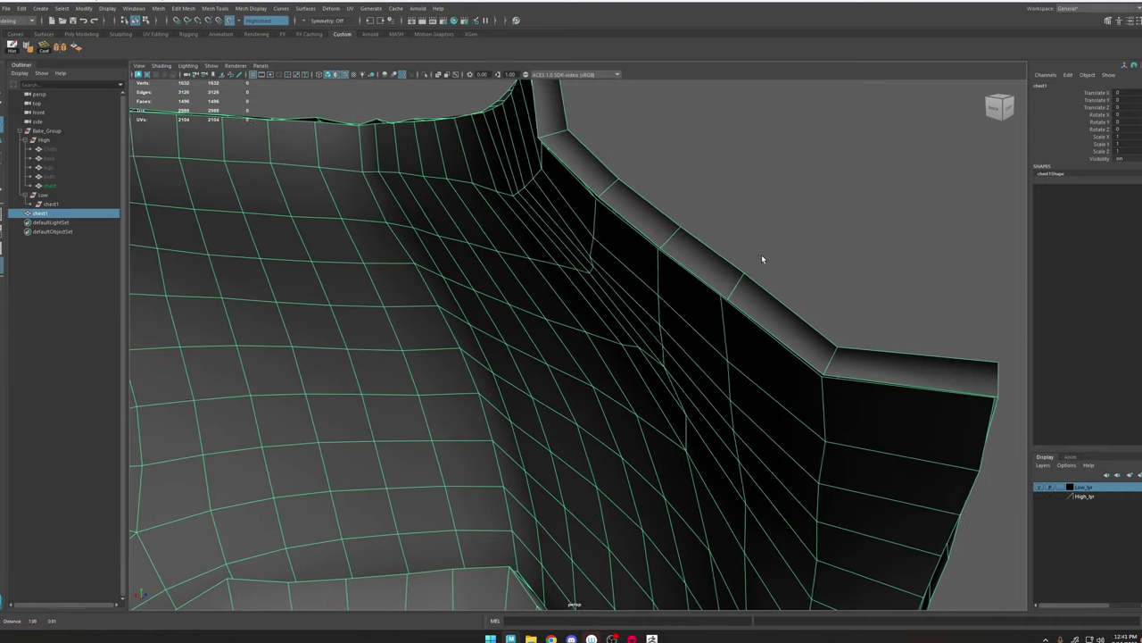
pyautogui.keyDown('alt'); pyautogui.moveTo(761, 256); pyautogui.dragTo(782, 287, button='right'); pyautogui.keyUp('alt')
pyautogui.moveTo(795, 190); pyautogui.dragTo(787, 162, button='right')
pyautogui.click(752, 209)
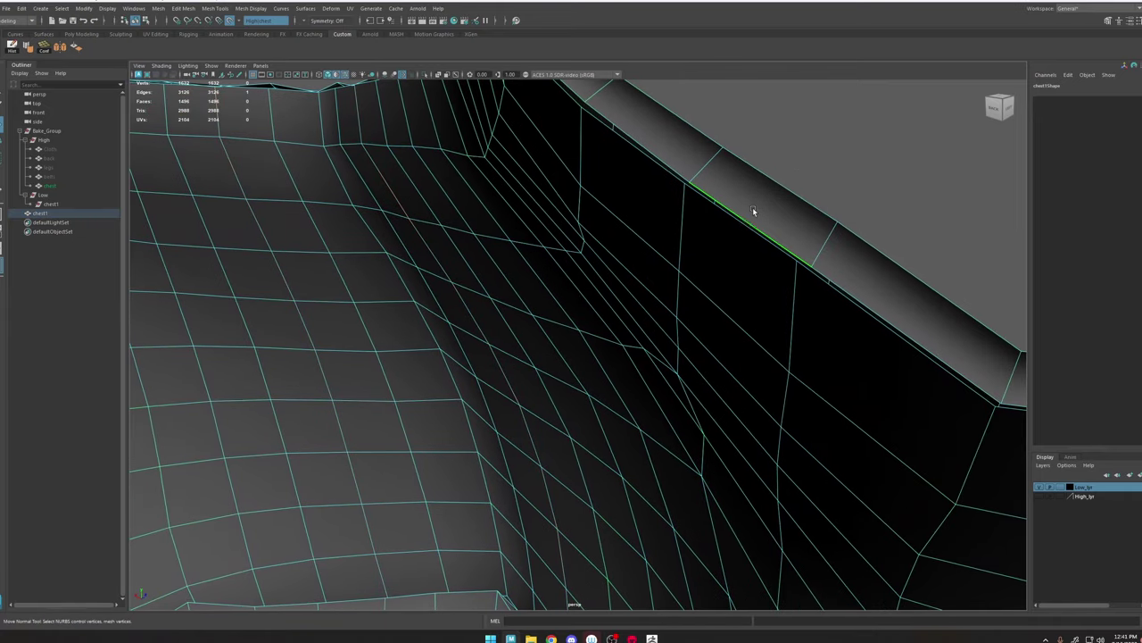
pyautogui.keyDown('shift'); pyautogui.click(739, 230); pyautogui.keyUp('shift')
pyautogui.keyDown('shift'); pyautogui.rightClick(740, 233); pyautogui.keyUp('shift')
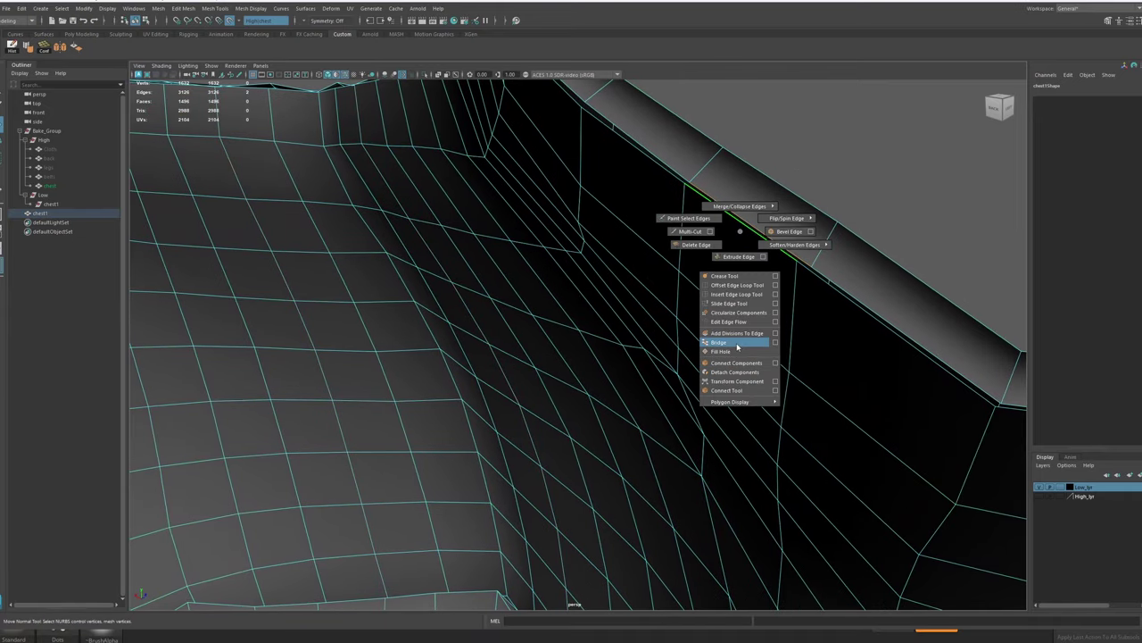
pyautogui.click(737, 344)
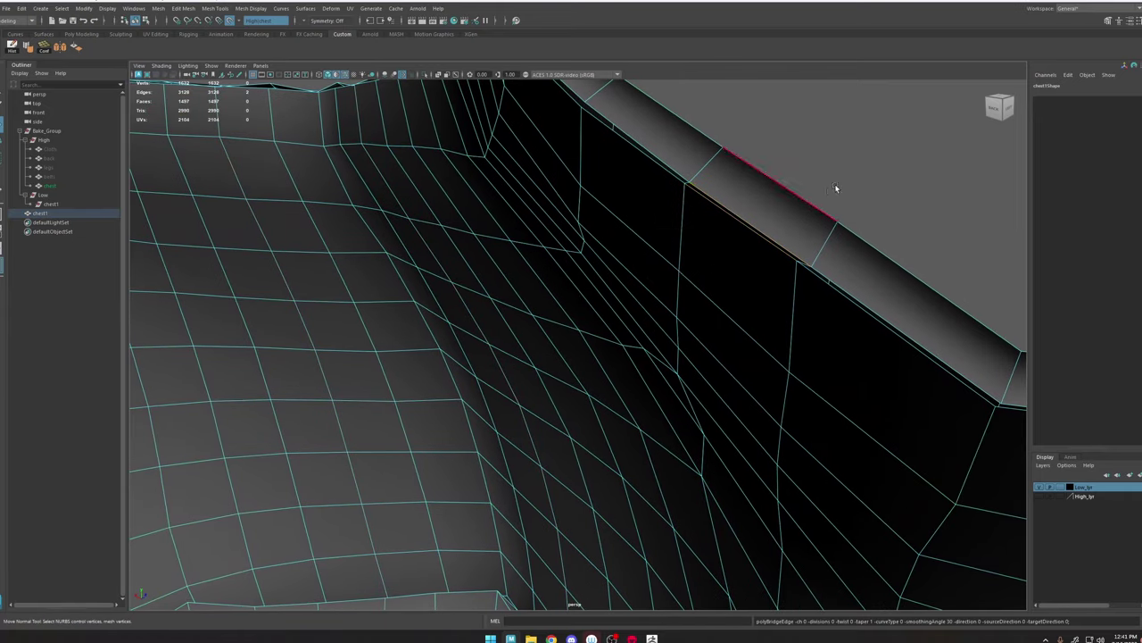
# Step: Select the whole rim border edge loop and frame the view on the armor rim
pyautogui.doubleClick(850, 273)
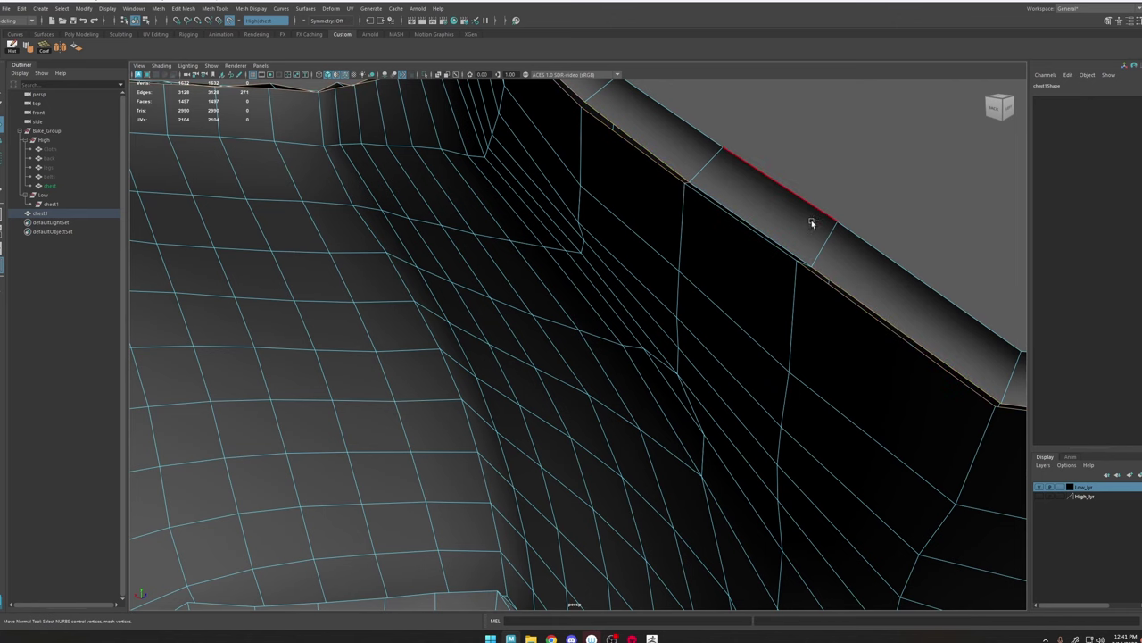
pyautogui.keyDown('alt'); pyautogui.moveTo(699, 188); pyautogui.dragTo(693, 186); pyautogui.keyUp('alt')
pyautogui.keyDown('alt'); pyautogui.moveTo(693, 187); pyautogui.dragTo(721, 154, button='right'); pyautogui.keyUp('alt')
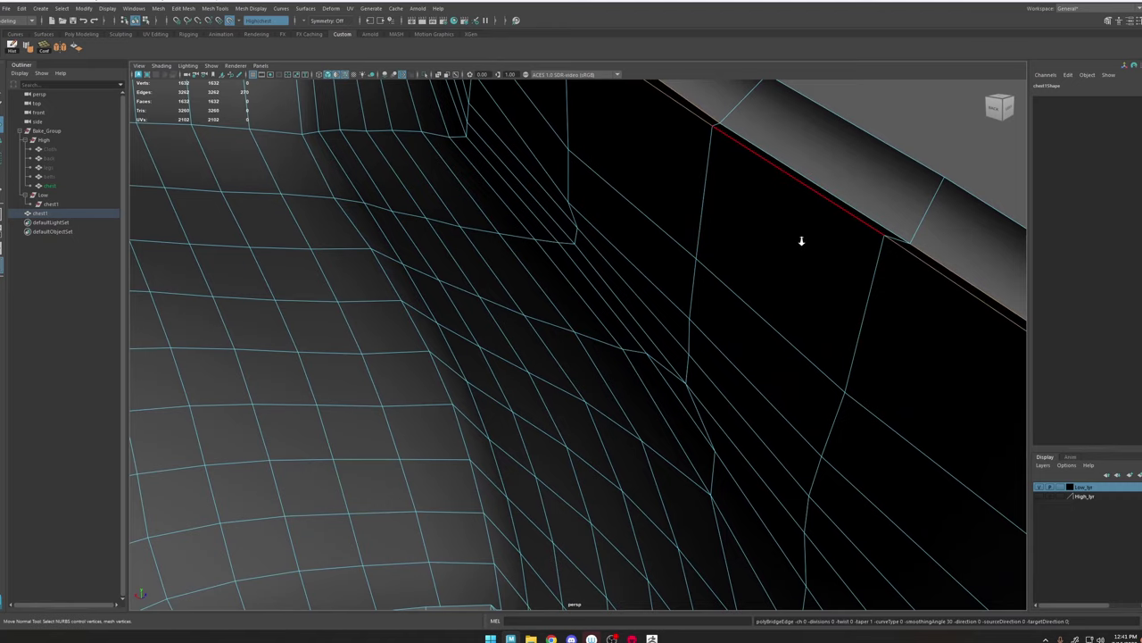
pyautogui.keyDown('alt'); pyautogui.moveTo(802, 241); pyautogui.dragTo(589, 259, button='right'); pyautogui.keyUp('alt')
pyautogui.keyDown('alt'); pyautogui.moveTo(589, 258); pyautogui.dragTo(706, 201); pyautogui.keyUp('alt')
pyautogui.keyDown('alt'); pyautogui.moveTo(706, 202); pyautogui.dragTo(519, 299, button='middle'); pyautogui.keyUp('alt')
pyautogui.keyDown('alt'); pyautogui.moveTo(520, 299); pyautogui.dragTo(622, 363, button='right'); pyautogui.keyUp('alt')
# Step: Preview the armor smoothed with key 3 and orbit to the shoulder corner
pyautogui.press('3')
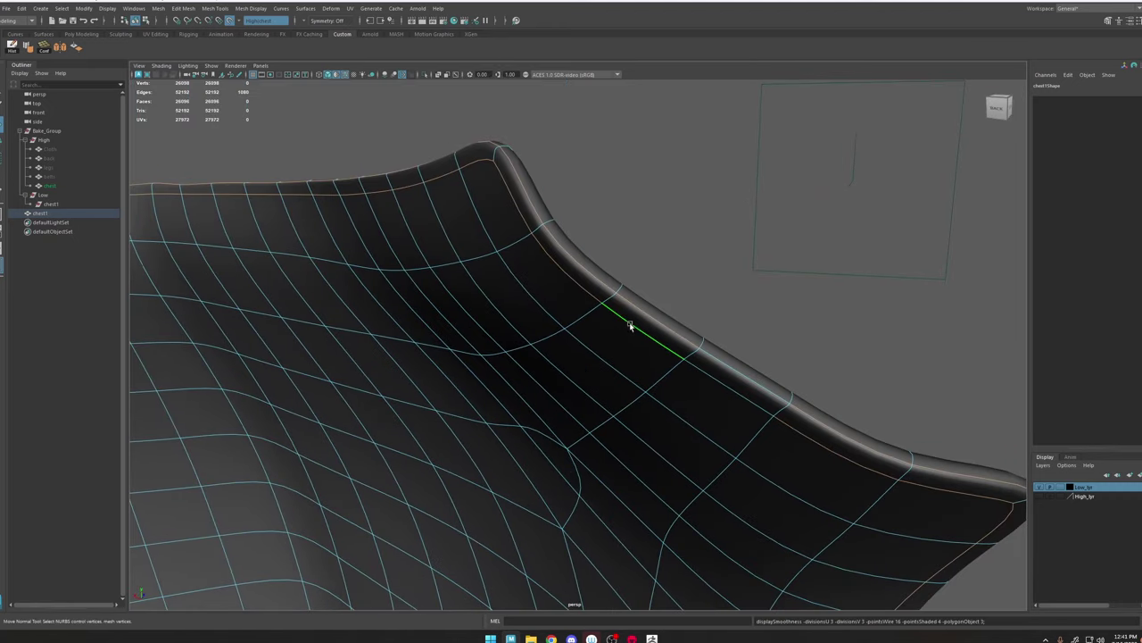
pyautogui.keyDown('alt'); pyautogui.moveTo(630, 327); pyautogui.dragTo(486, 138); pyautogui.keyUp('alt')
pyautogui.keyDown('alt'); pyautogui.moveTo(505, 220); pyautogui.dragTo(517, 224); pyautogui.keyUp('alt')
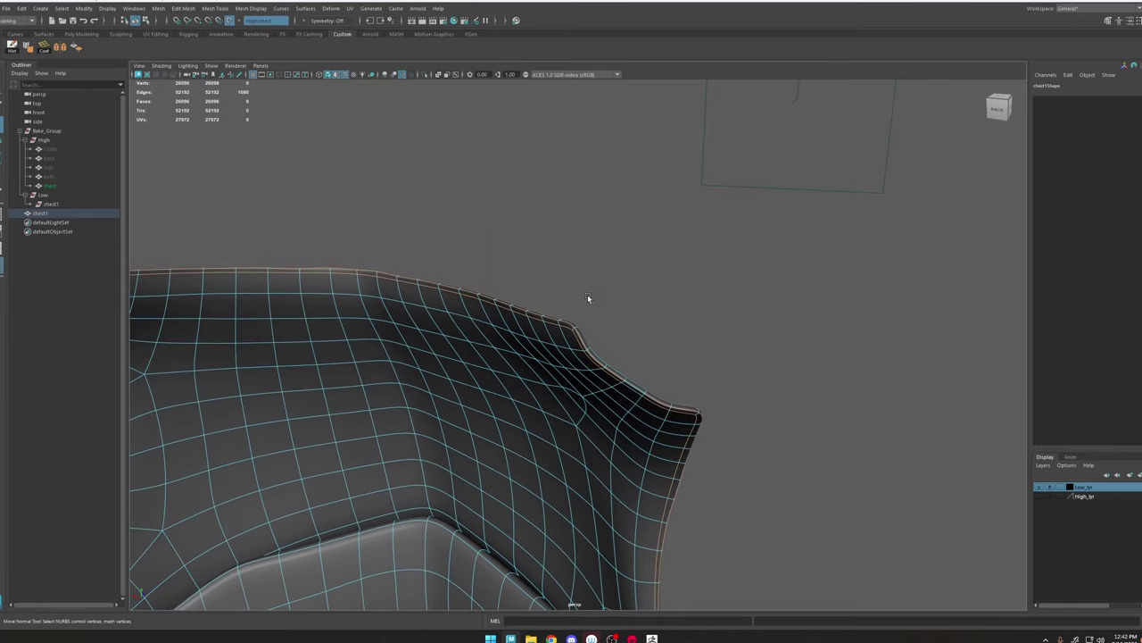
pyautogui.keyDown('alt'); pyautogui.moveTo(589, 297); pyautogui.dragTo(607, 304); pyautogui.keyUp('alt')
pyautogui.keyDown('alt'); pyautogui.moveTo(607, 305); pyautogui.dragTo(571, 250, button='right'); pyautogui.keyUp('alt')
pyautogui.keyDown('alt'); pyautogui.moveTo(572, 250); pyautogui.dragTo(581, 273); pyautogui.keyUp('alt')
pyautogui.scroll(5, 580, 272)
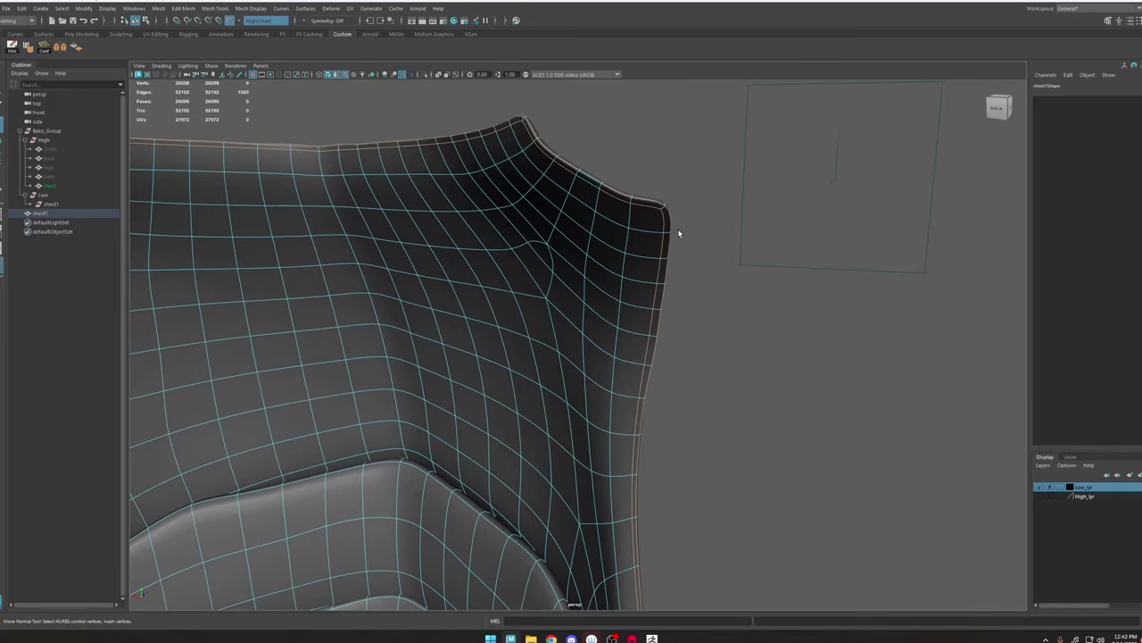
pyautogui.scroll(1, 665, 214)
pyautogui.keyDown('alt'); pyautogui.moveTo(678, 286); pyautogui.dragTo(578, 276); pyautogui.keyUp('alt')
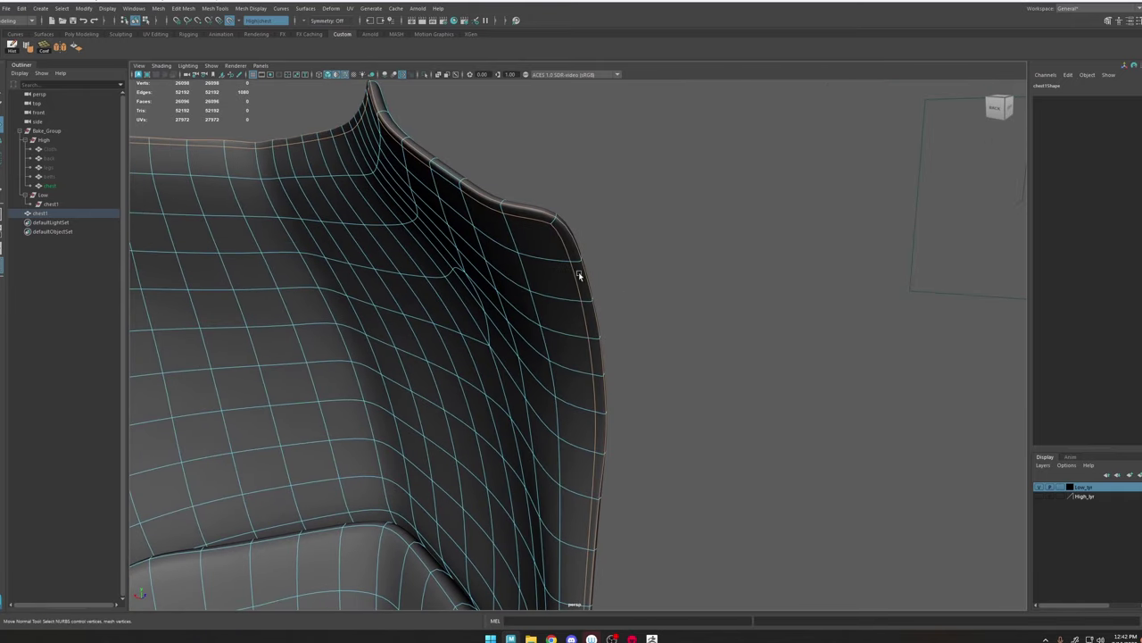
# Step: Return to the base mesh and collapse the stray shoulder rim edge into a point
pyautogui.press('1')
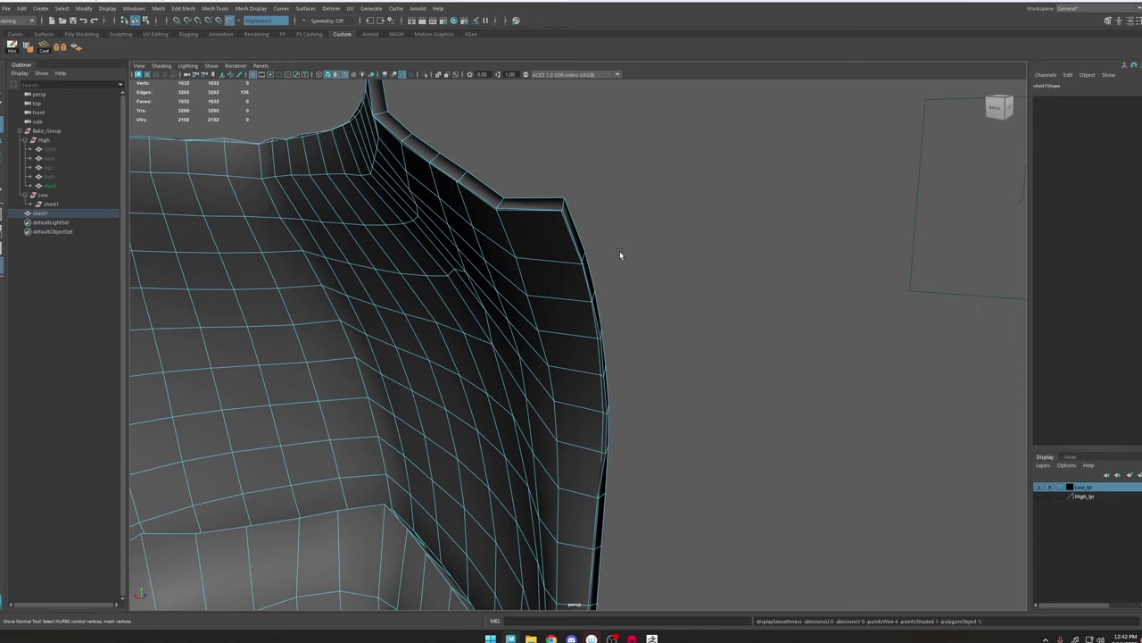
pyautogui.keyDown('shift'); pyautogui.rightClick(571, 214); pyautogui.keyUp('shift')
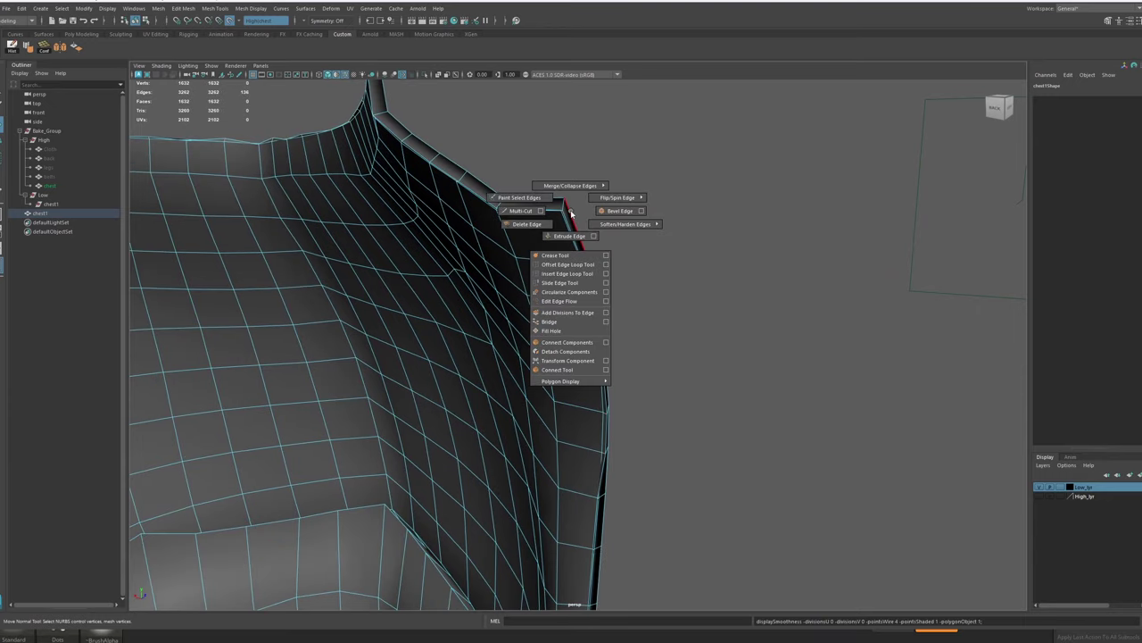
pyautogui.keyDown('shift'); pyautogui.moveTo(577, 197); pyautogui.dragTo(611, 181, button='right'); pyautogui.keyUp('shift')
pyautogui.scroll(-4, 592, 196)
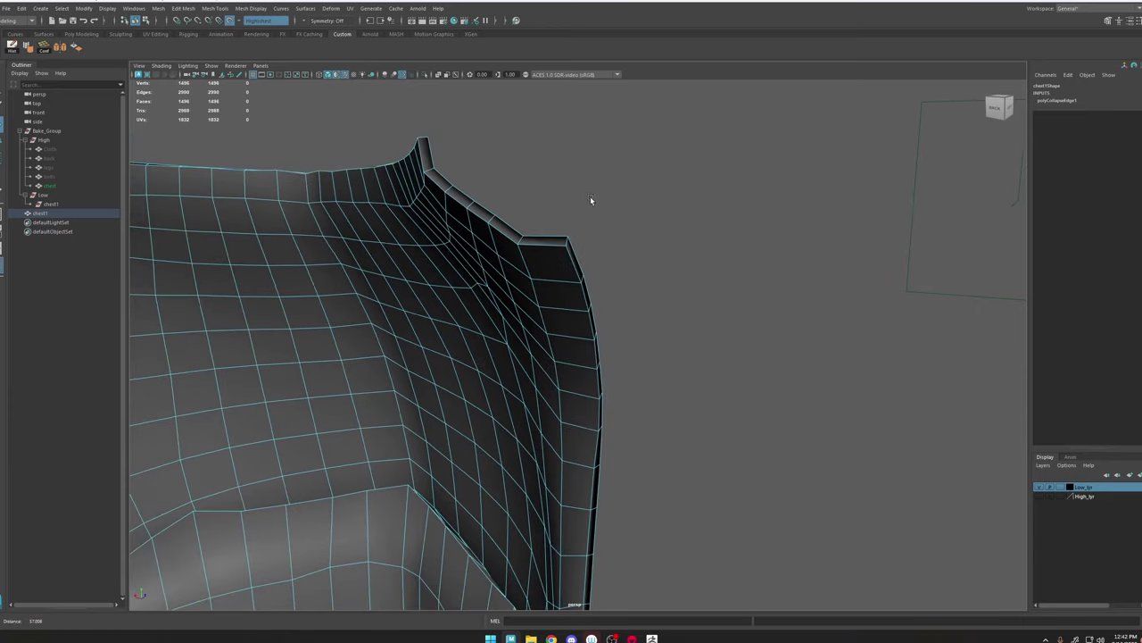
pyautogui.keyDown('alt'); pyautogui.moveTo(550, 244); pyautogui.dragTo(601, 248); pyautogui.keyUp('alt')
pyautogui.keyDown('alt'); pyautogui.moveTo(601, 248); pyautogui.dragTo(528, 218, button='right'); pyautogui.keyUp('alt')
pyautogui.keyDown('alt'); pyautogui.moveTo(527, 218); pyautogui.dragTo(575, 323); pyautogui.keyUp('alt')
# Step: Inspect the collapsed armor front-on and from below
pyautogui.click(765, 170)
pyautogui.keyDown('alt'); pyautogui.moveTo(499, 290); pyautogui.dragTo(446, 412); pyautogui.keyUp('alt')
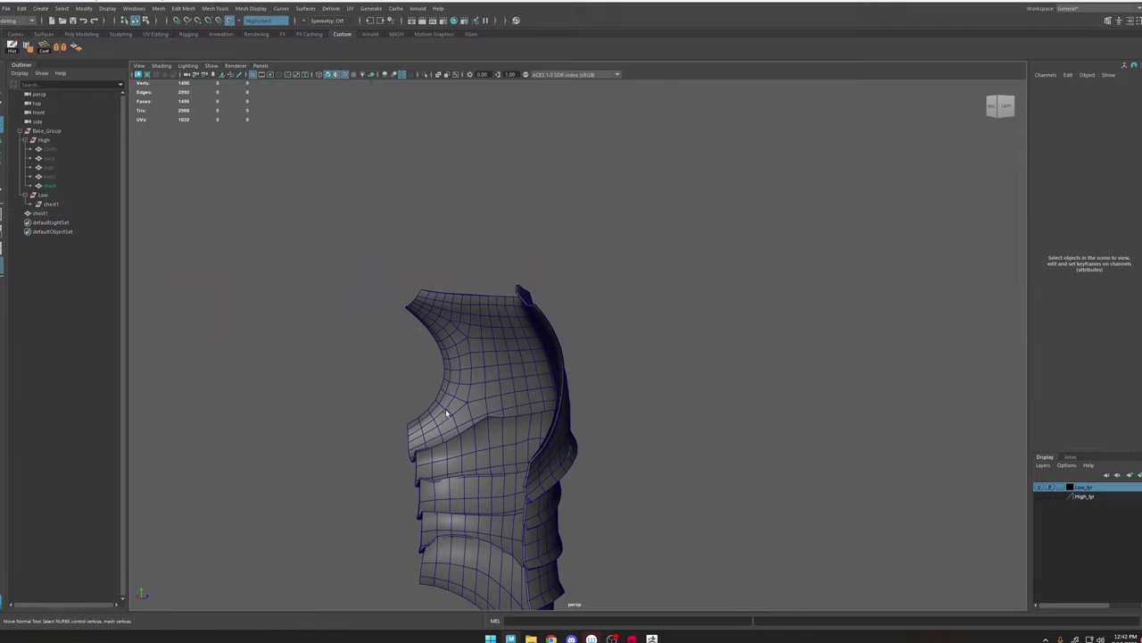
pyautogui.click(515, 346)
pyautogui.keyDown('alt'); pyautogui.moveTo(514, 346); pyautogui.dragTo(604, 278); pyautogui.keyUp('alt')
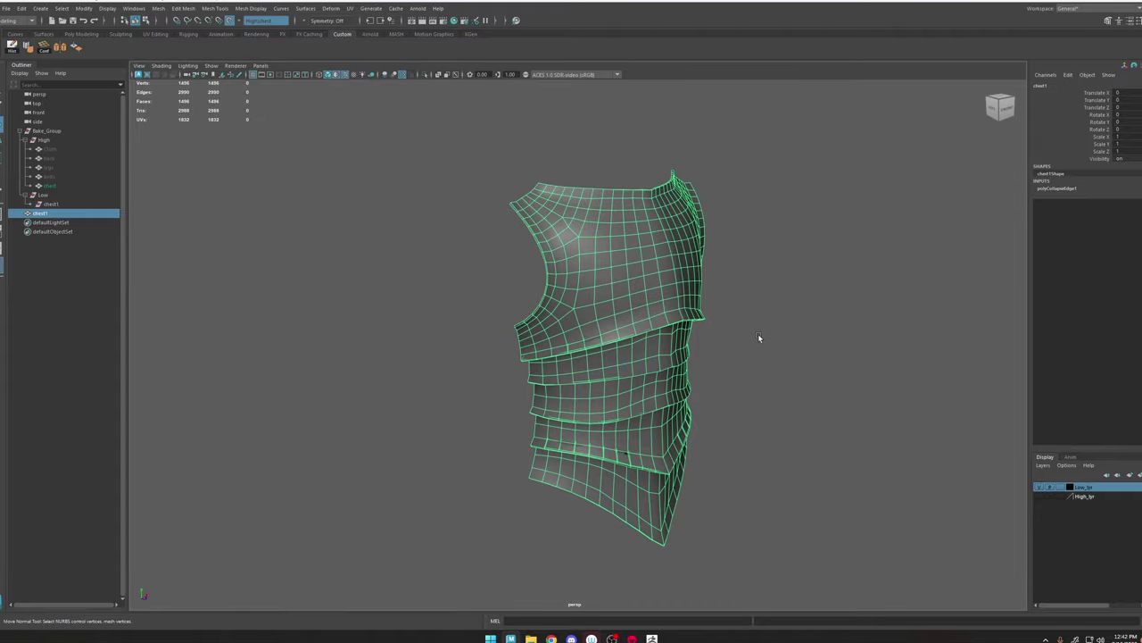
pyautogui.keyDown('alt'); pyautogui.moveTo(757, 336); pyautogui.dragTo(845, 460, button='right'); pyautogui.keyUp('alt')
pyautogui.keyDown('alt'); pyautogui.moveTo(845, 459); pyautogui.dragTo(780, 371, button='middle'); pyautogui.keyUp('alt')
pyautogui.keyDown('alt'); pyautogui.moveTo(780, 371); pyautogui.dragTo(845, 356); pyautogui.keyUp('alt')
# Step: Inspect the armor from the front three-quarter, right side and back
pyautogui.click(846, 356)
pyautogui.click(513, 323)
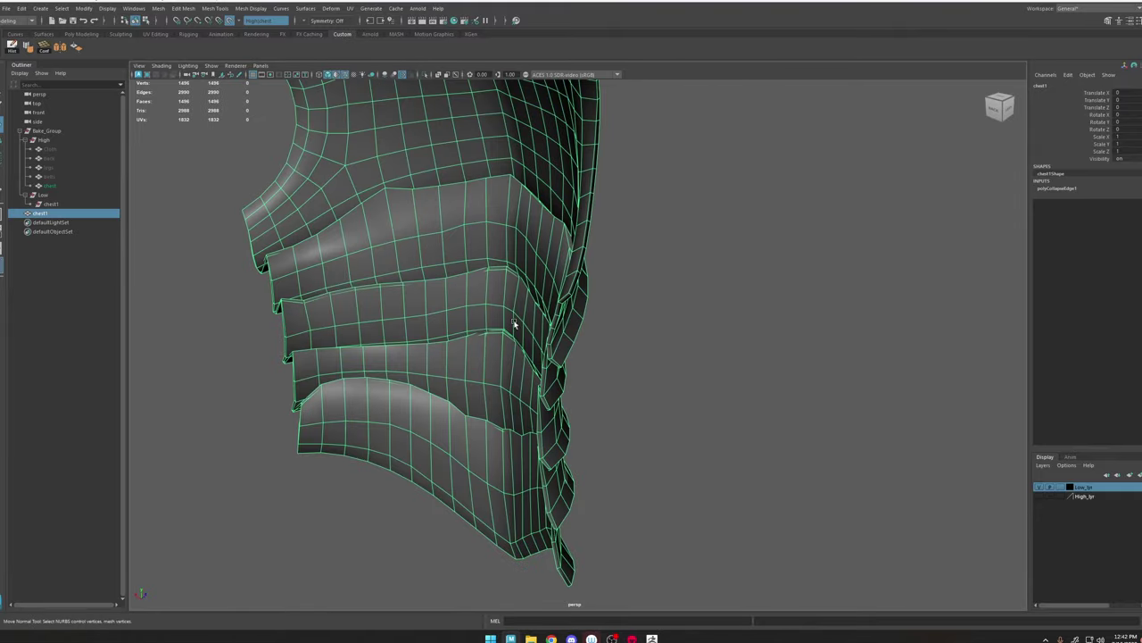
pyautogui.keyDown('alt'); pyautogui.moveTo(514, 325); pyautogui.dragTo(659, 369); pyautogui.keyUp('alt')
pyautogui.keyDown('alt'); pyautogui.moveTo(849, 324); pyautogui.dragTo(630, 334); pyautogui.keyUp('alt')
pyautogui.click(391, 290)
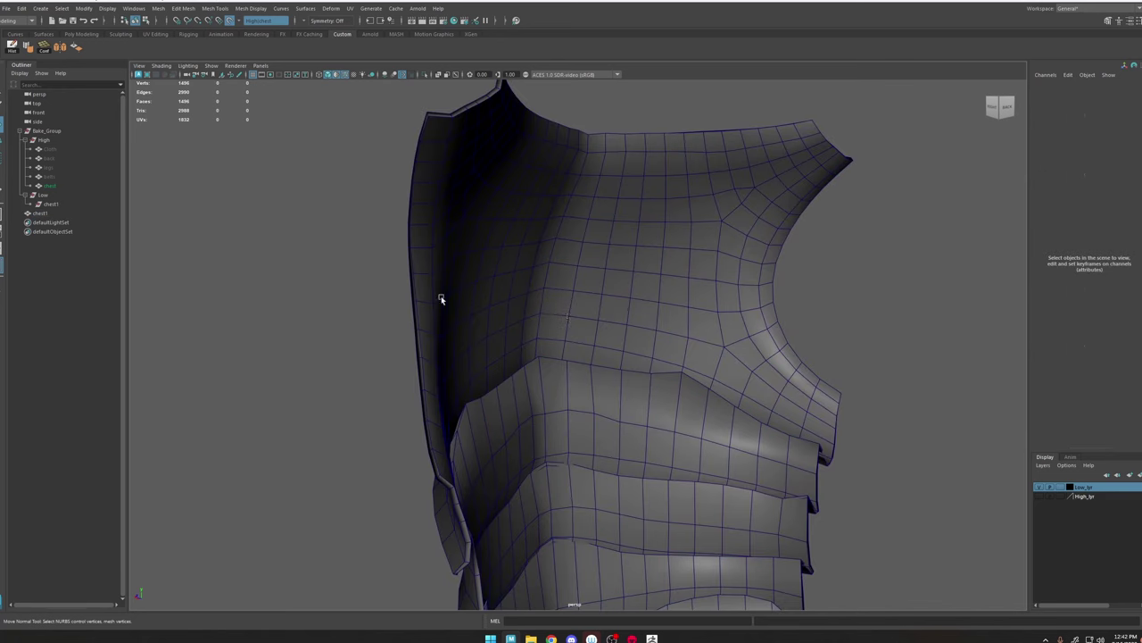
pyautogui.keyDown('alt'); pyautogui.moveTo(441, 297); pyautogui.dragTo(670, 312); pyautogui.keyUp('alt')
pyautogui.keyDown('alt'); pyautogui.moveTo(750, 458); pyautogui.dragTo(669, 369); pyautogui.keyUp('alt')
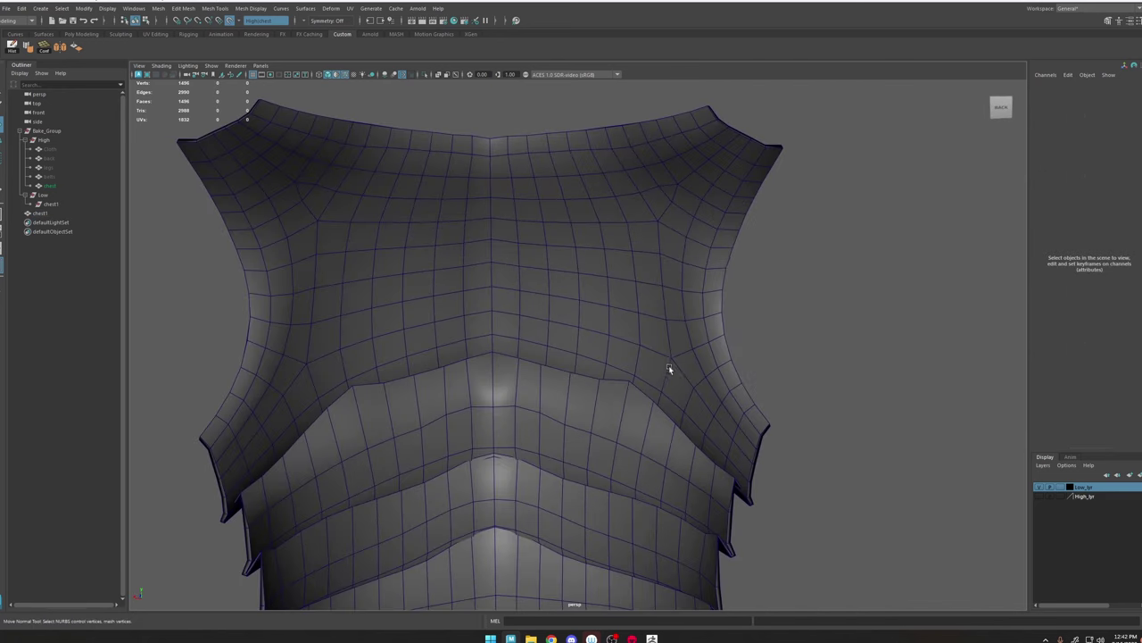
# Step: Make High_lyr visible again and hide the high-poly chest object
pyautogui.click(51, 152)
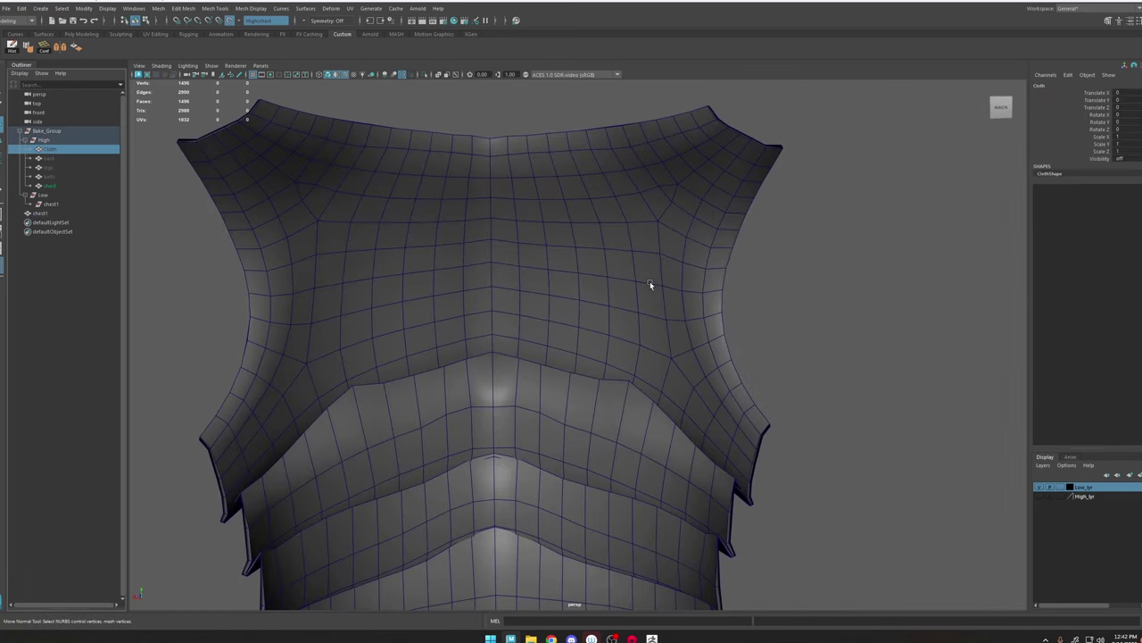
pyautogui.click(426, 75)
pyautogui.click(426, 75)
pyautogui.click(1040, 496)
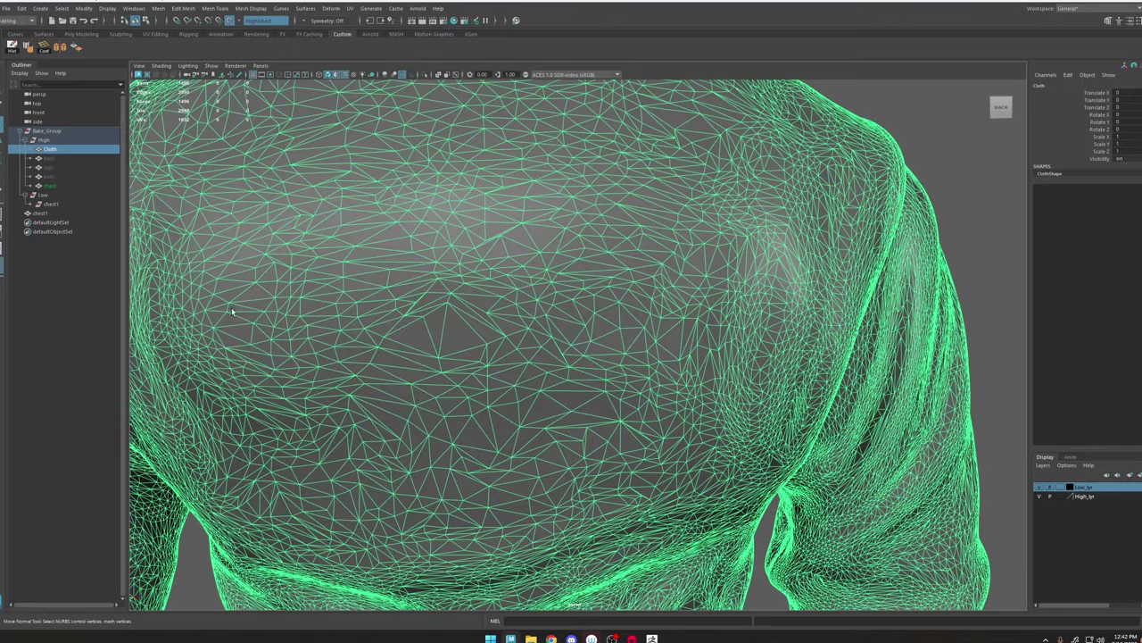
pyautogui.click(77, 186)
pyautogui.hotkey('ctrl', 'h')
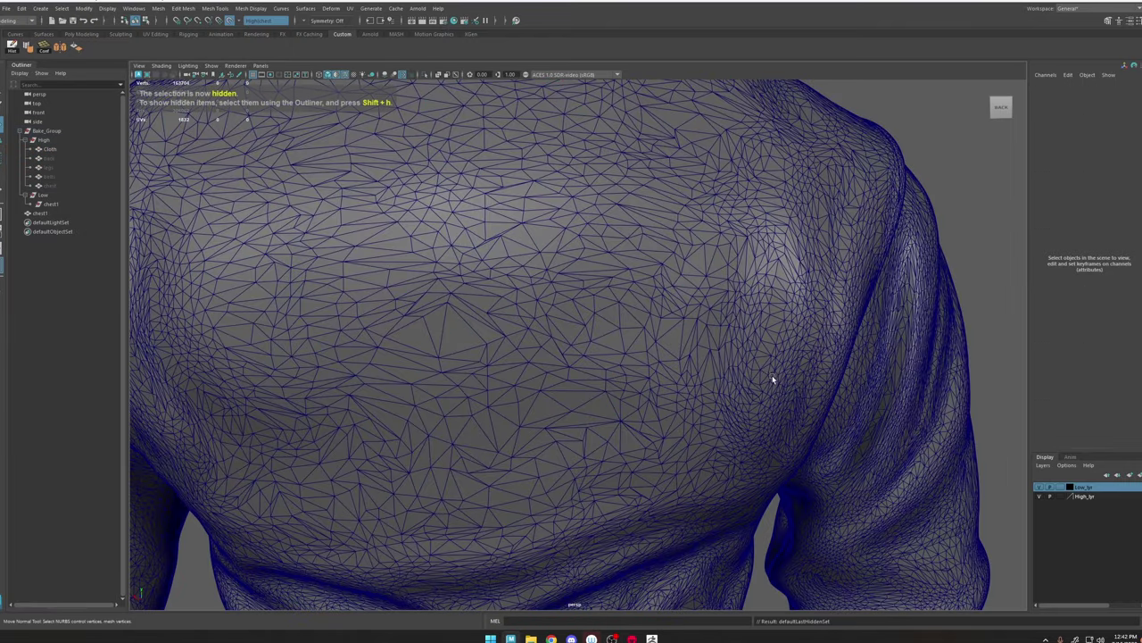
# Step: Orbit around the high-poly clothing to check the fit, then select the low-poly chest armor
pyautogui.scroll(-6, 775, 312)
pyautogui.keyDown('alt'); pyautogui.moveTo(774, 282); pyautogui.dragTo(799, 367); pyautogui.keyUp('alt')
pyautogui.scroll(5, 804, 367)
pyautogui.keyDown('alt'); pyautogui.moveTo(682, 304); pyautogui.dragTo(622, 385); pyautogui.keyUp('alt')
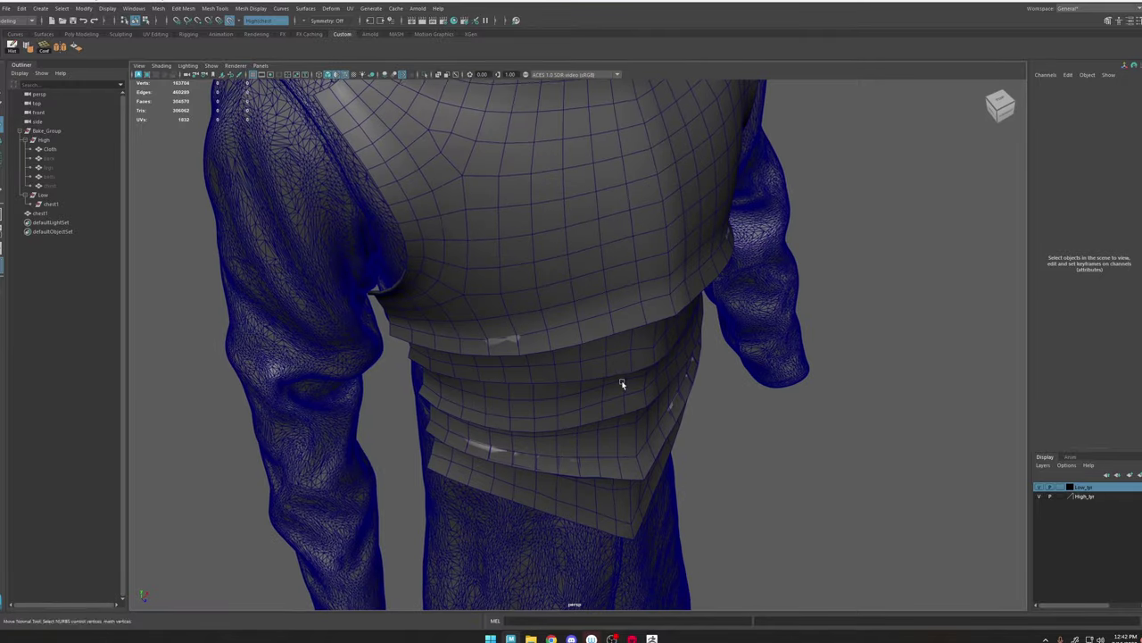
pyautogui.keyDown('alt'); pyautogui.moveTo(622, 385); pyautogui.dragTo(610, 235, button='right'); pyautogui.keyUp('alt')
pyautogui.keyDown('alt'); pyautogui.moveTo(609, 235); pyautogui.dragTo(510, 232); pyautogui.keyUp('alt')
pyautogui.keyDown('alt'); pyautogui.moveTo(509, 233); pyautogui.dragTo(635, 346, button='right'); pyautogui.keyUp('alt')
pyautogui.keyDown('alt'); pyautogui.moveTo(634, 347); pyautogui.dragTo(507, 298); pyautogui.keyUp('alt')
pyautogui.keyDown('alt'); pyautogui.moveTo(628, 175); pyautogui.dragTo(612, 181, button='middle'); pyautogui.keyUp('alt')
pyautogui.keyDown('alt'); pyautogui.moveTo(612, 182); pyautogui.dragTo(512, 232); pyautogui.keyUp('alt')
pyautogui.click(511, 242)
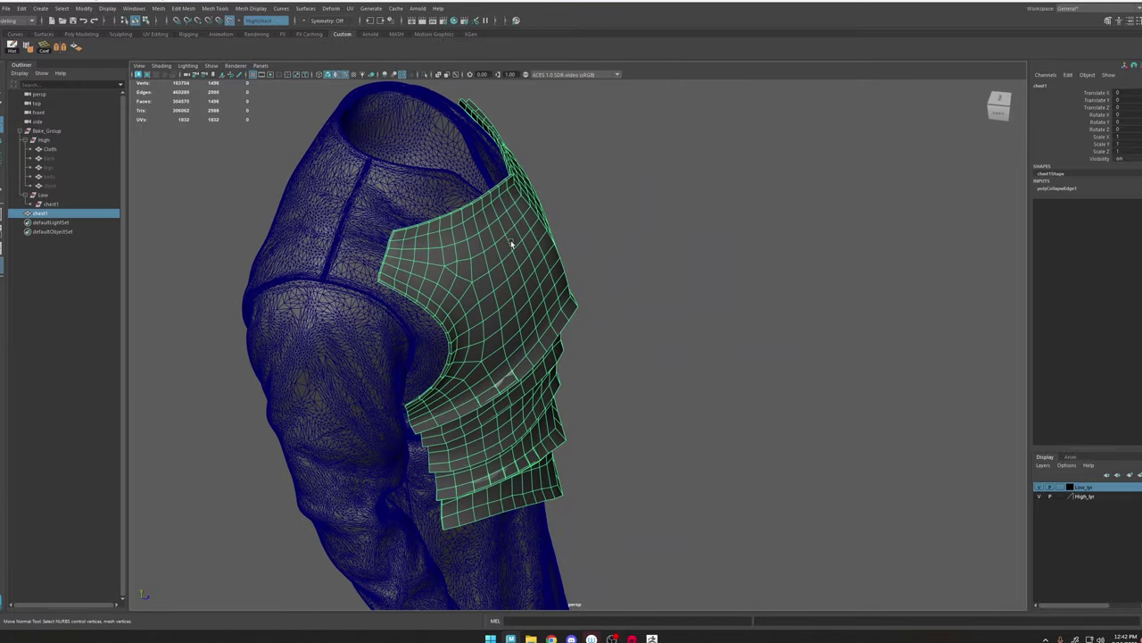
# Step: Isolate the chest armour, switch to face mode and select its outer rim face loop
pyautogui.click(424, 75)
pyautogui.keyDown('alt'); pyautogui.moveTo(522, 192); pyautogui.dragTo(607, 214); pyautogui.keyUp('alt')
pyautogui.keyDown('alt'); pyautogui.moveTo(607, 214); pyautogui.dragTo(671, 246, button='right'); pyautogui.keyUp('alt')
pyautogui.keyDown('alt'); pyautogui.moveTo(574, 138); pyautogui.dragTo(548, 222, button='middle'); pyautogui.keyUp('alt')
pyautogui.keyDown('alt'); pyautogui.moveTo(548, 222); pyautogui.dragTo(601, 235, button='right'); pyautogui.keyUp('alt')
pyautogui.rightClick(600, 236)
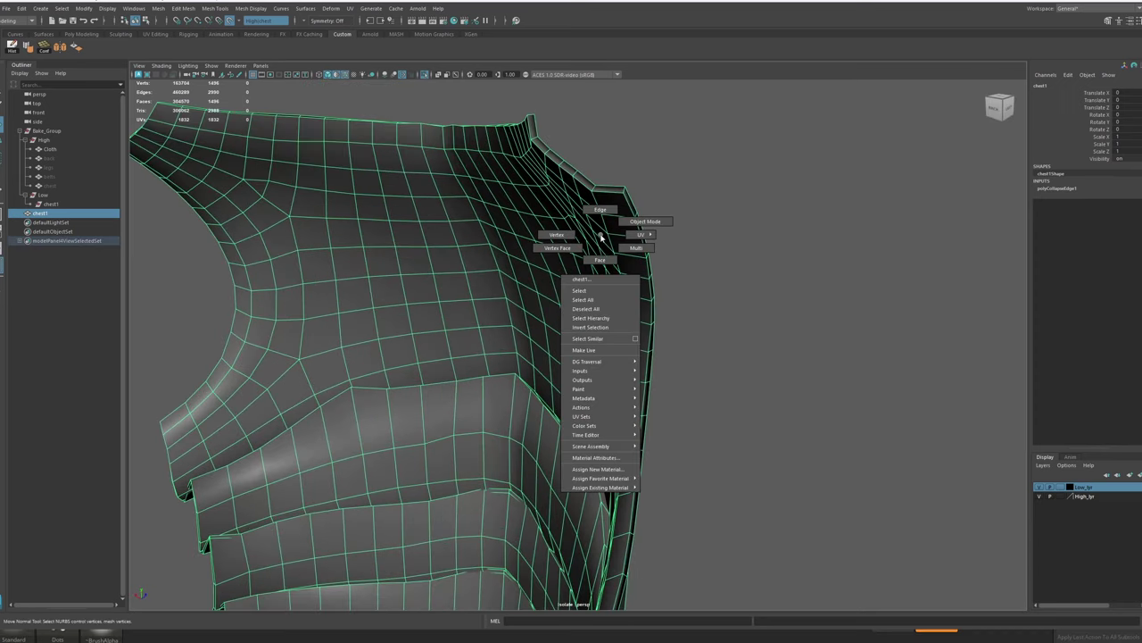
pyautogui.click(600, 260)
pyautogui.click(610, 197)
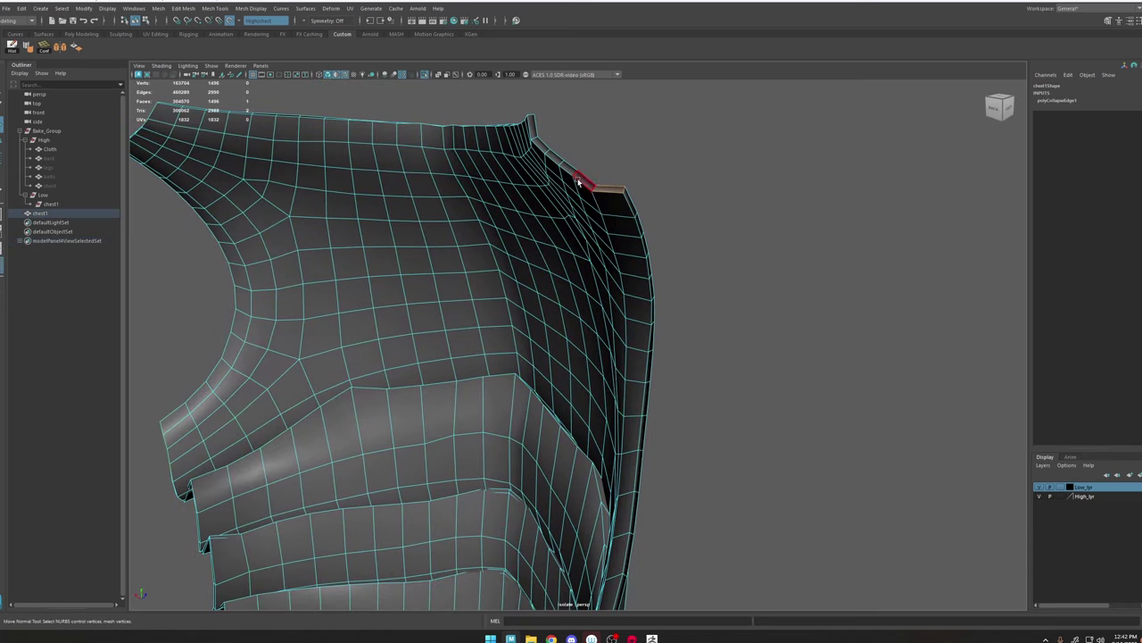
pyautogui.doubleClick(508, 191)
pyautogui.click(577, 176)
pyautogui.keyDown('shift'); pyautogui.doubleClick(586, 182); pyautogui.keyUp('shift')
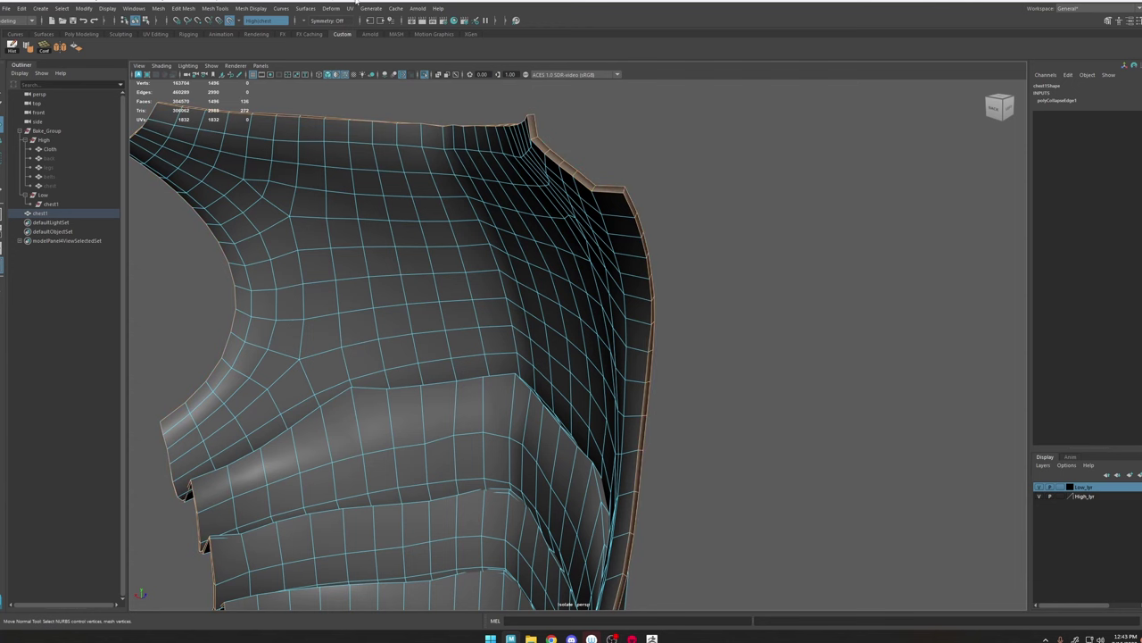
# Step: Open the UV Editor and planar-map the whole armour mesh based on its normals
pyautogui.click(353, 8)
pyautogui.click(370, 25)
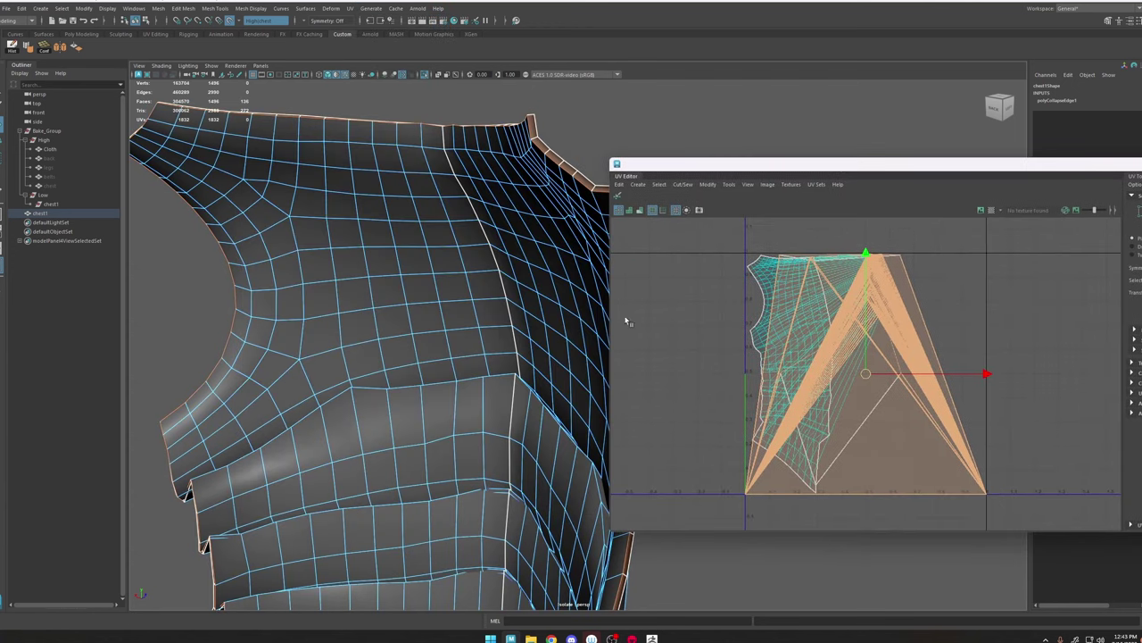
pyautogui.doubleClick(530, 323)
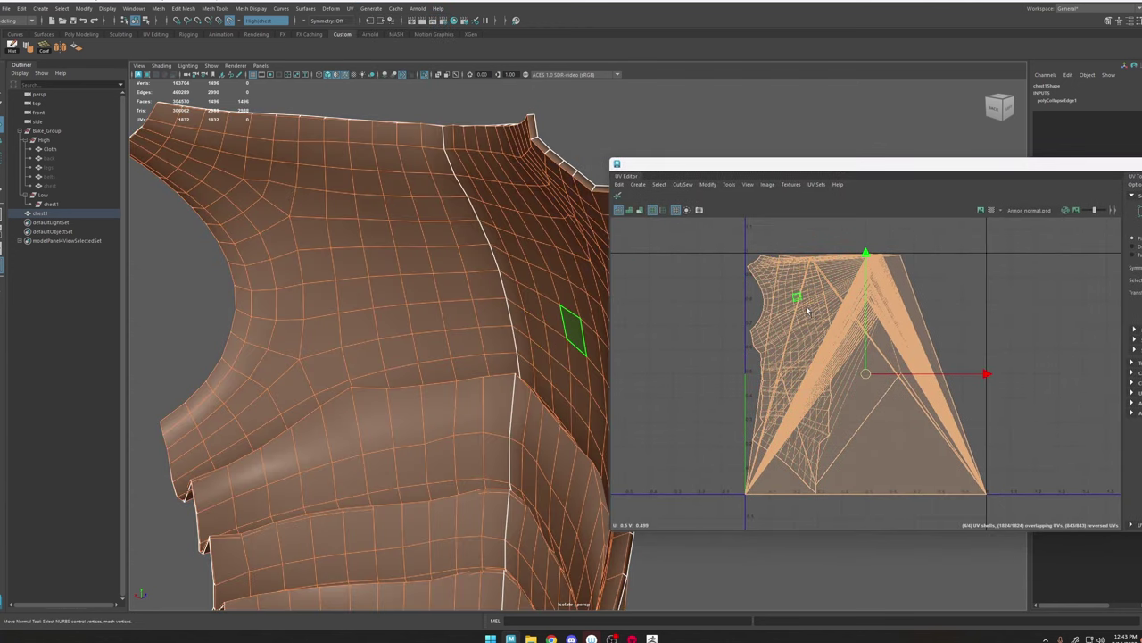
pyautogui.keyDown('shift'); pyautogui.moveTo(804, 307); pyautogui.dragTo(834, 247, button='right'); pyautogui.keyUp('shift')
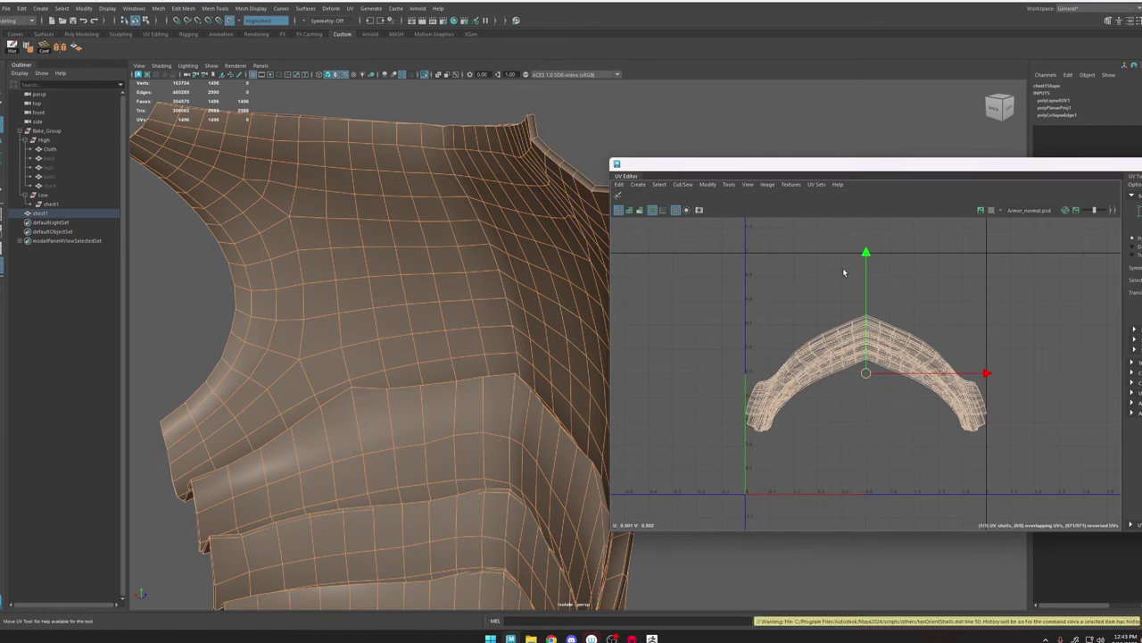
pyautogui.keyDown('alt'); pyautogui.moveTo(507, 233); pyautogui.dragTo(464, 238, button='middle'); pyautogui.keyUp('alt')
# Step: Select the rim face loop and cut its perimeter edges as a UV seam
pyautogui.click(490, 198)
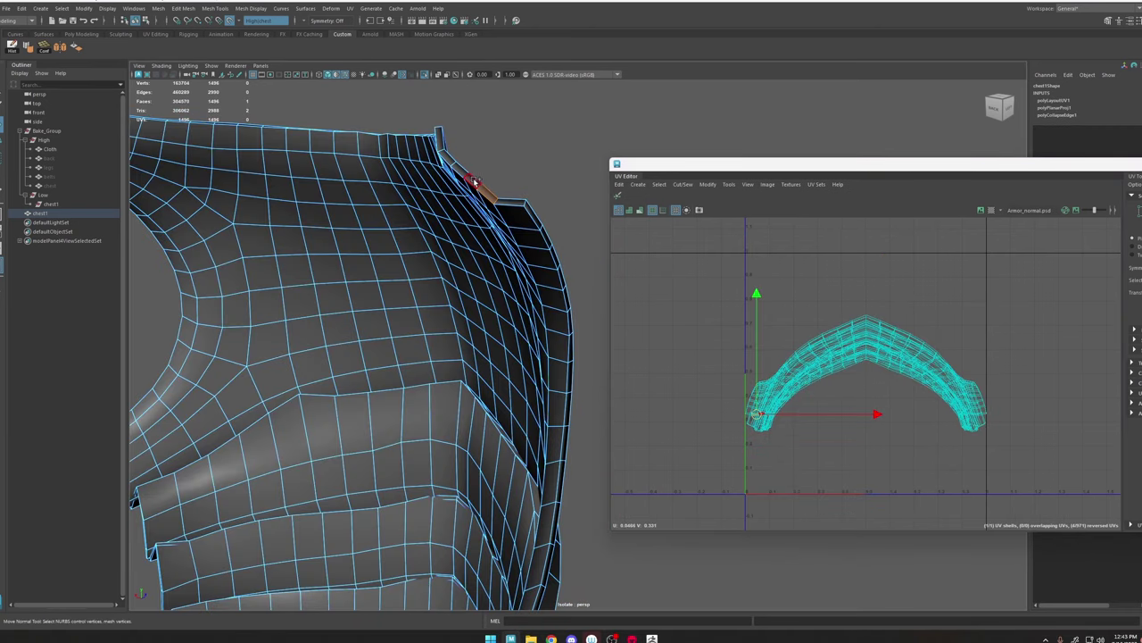
pyautogui.keyDown('shift'); pyautogui.doubleClick(474, 183); pyautogui.keyUp('shift')
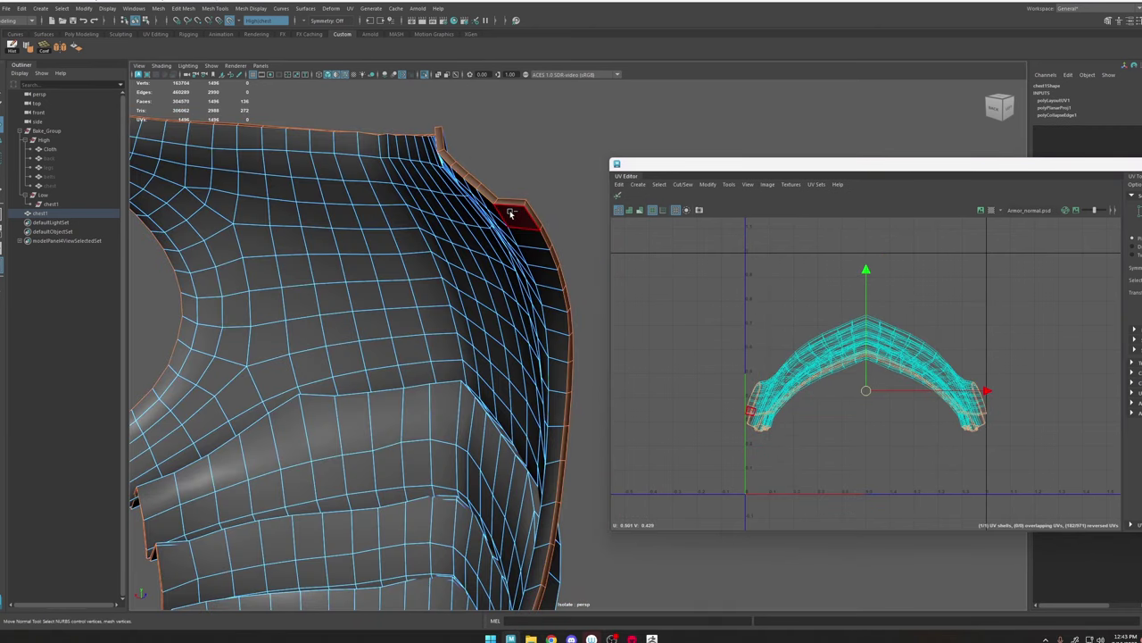
pyautogui.moveTo(511, 215)
pyautogui.keyDown('ctrl'); pyautogui.mouseDown(button='right')
pyautogui.moveTo(520, 158)
pyautogui.moveTo(578, 157)
pyautogui.mouseUp(button='right'); pyautogui.keyUp('ctrl')
pyautogui.keyDown('shift'); pyautogui.moveTo(881, 273); pyautogui.dragTo(815, 323, button='right'); pyautogui.keyUp('shift')
pyautogui.scroll(-4, 827, 310)
# Step: Separate the overlapping UV shells, moving one up-left and the other down-left
pyautogui.click(816, 325)
pyautogui.moveTo(844, 340); pyautogui.dragTo(820, 248)
pyautogui.click(847, 328)
pyautogui.moveTo(844, 341); pyautogui.dragTo(729, 403)
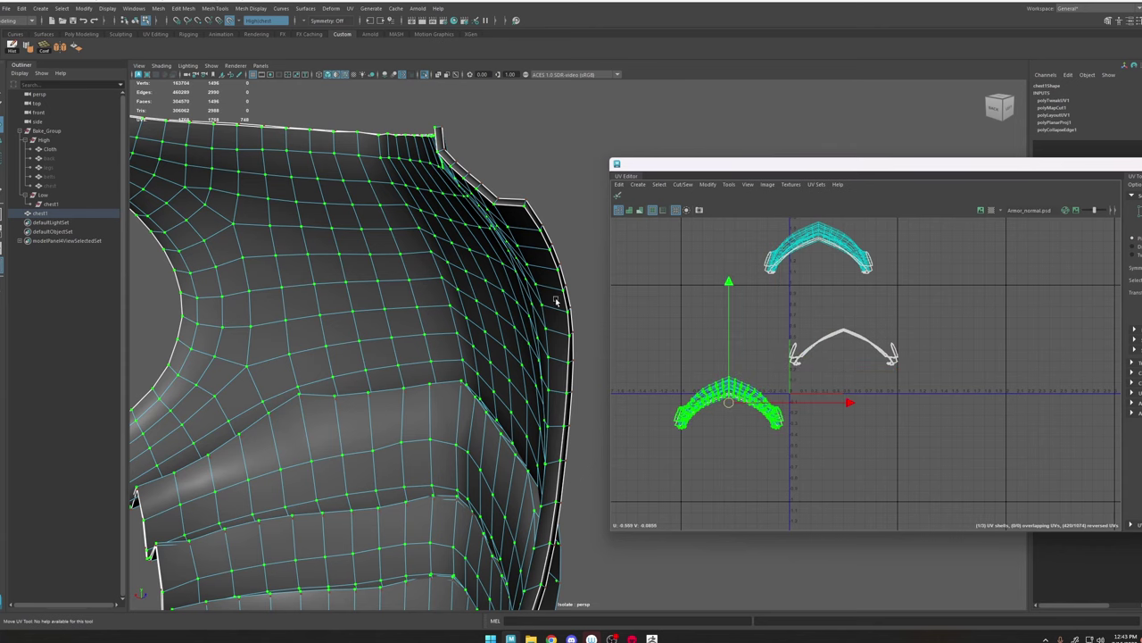
# Step: Reselect the armour's rim face loop in the 3D view
pyautogui.keyDown('alt'); pyautogui.moveTo(557, 301); pyautogui.dragTo(511, 316, button='right'); pyautogui.keyUp('alt')
pyautogui.keyDown('alt'); pyautogui.moveTo(583, 253); pyautogui.dragTo(564, 233); pyautogui.keyUp('alt')
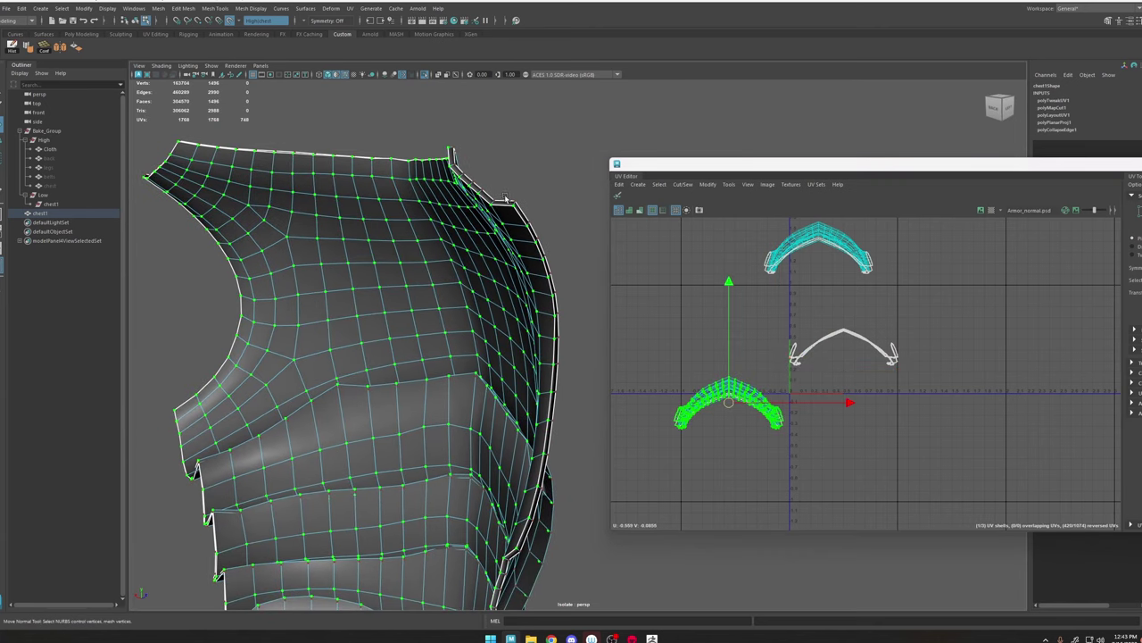
pyautogui.moveTo(514, 263); pyautogui.dragTo(515, 235, button='right')
pyautogui.click(512, 204)
pyautogui.keyDown('shift'); pyautogui.doubleClick(521, 215); pyautogui.keyUp('shift')
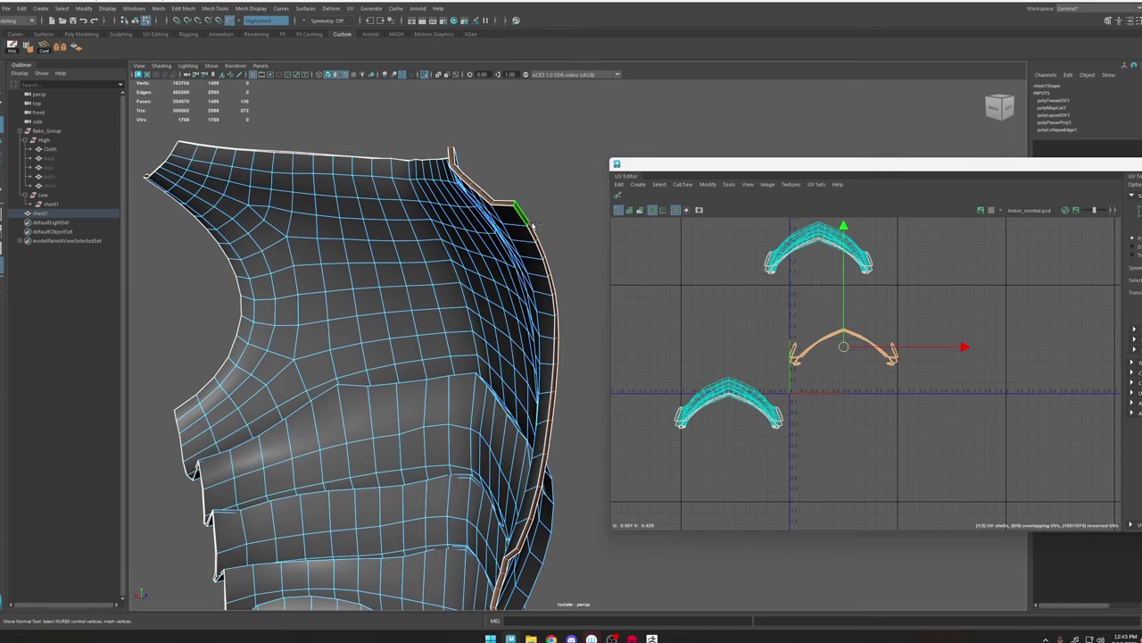
pyautogui.keyDown('alt'); pyautogui.moveTo(545, 261); pyautogui.dragTo(549, 265); pyautogui.keyUp('alt')
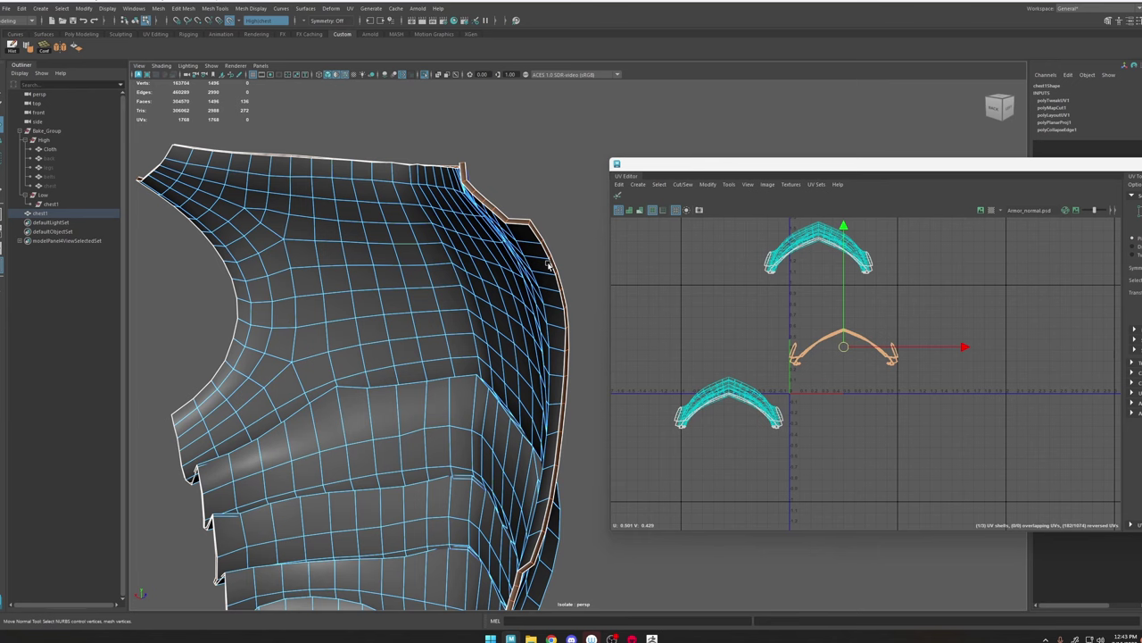
# Step: Grow the rim selection, undo a switch to UVs, and capture an annotated screenshot of the rim
pyautogui.hotkey('shift', '.')
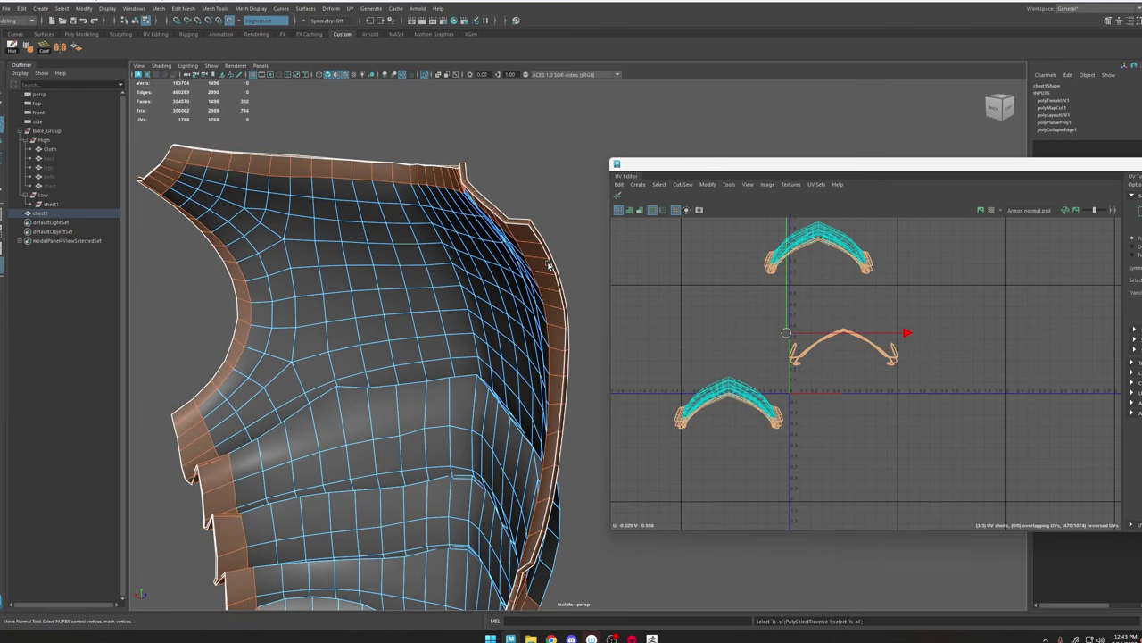
pyautogui.press('F12')
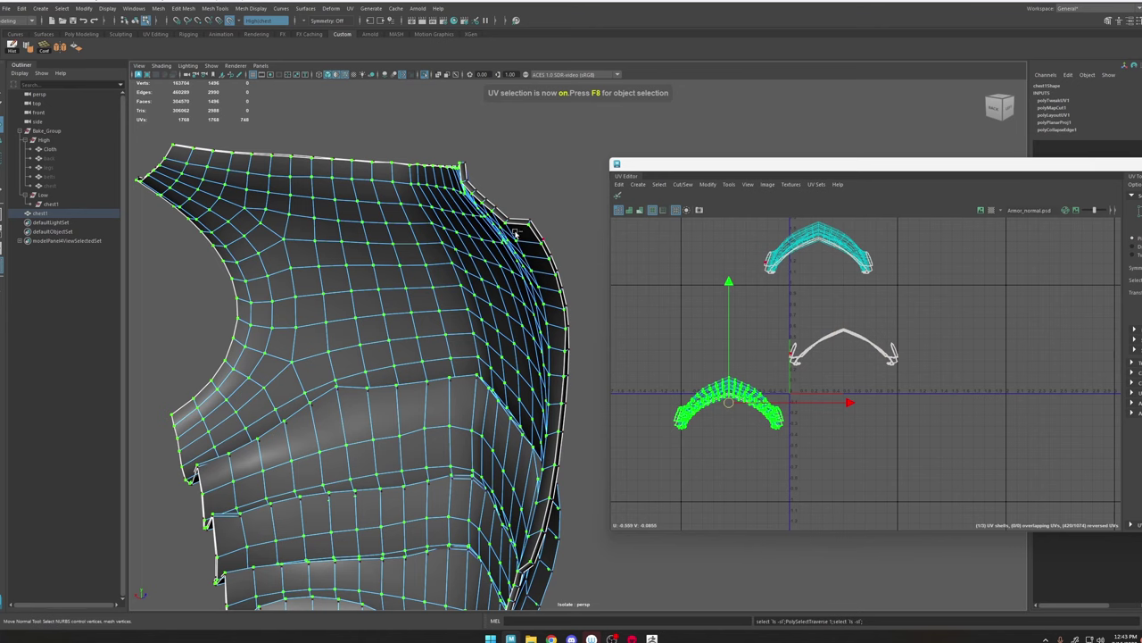
pyautogui.hotkey('ctrl', 'z')
pyautogui.press('Print')
pyautogui.moveTo(318, 100); pyautogui.dragTo(757, 612)
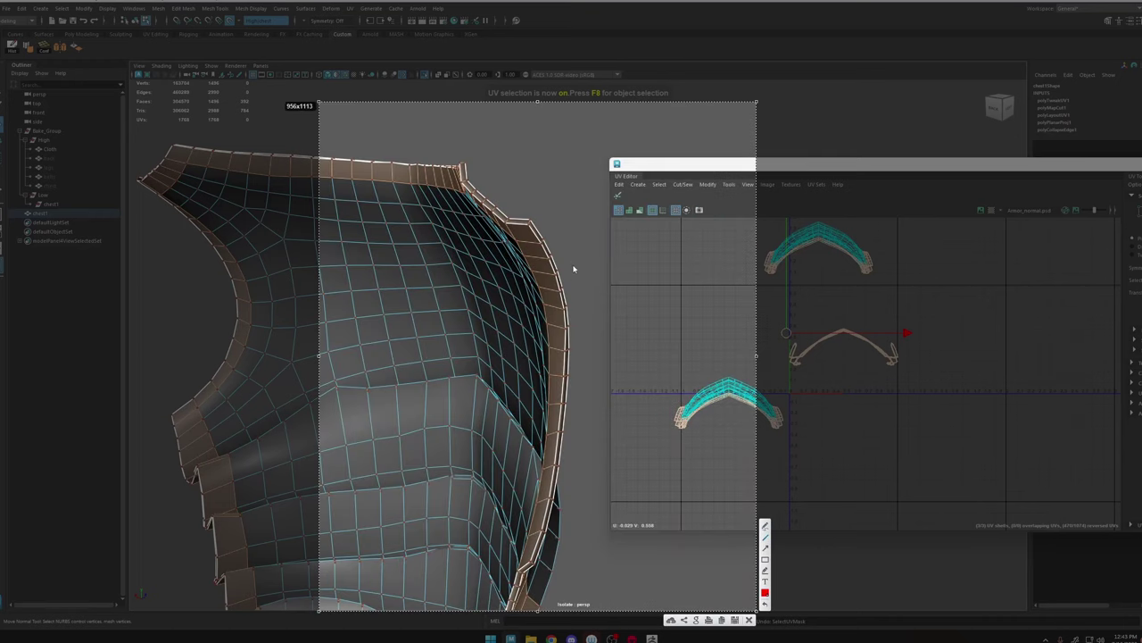
pyautogui.moveTo(532, 178); pyautogui.dragTo(586, 220)
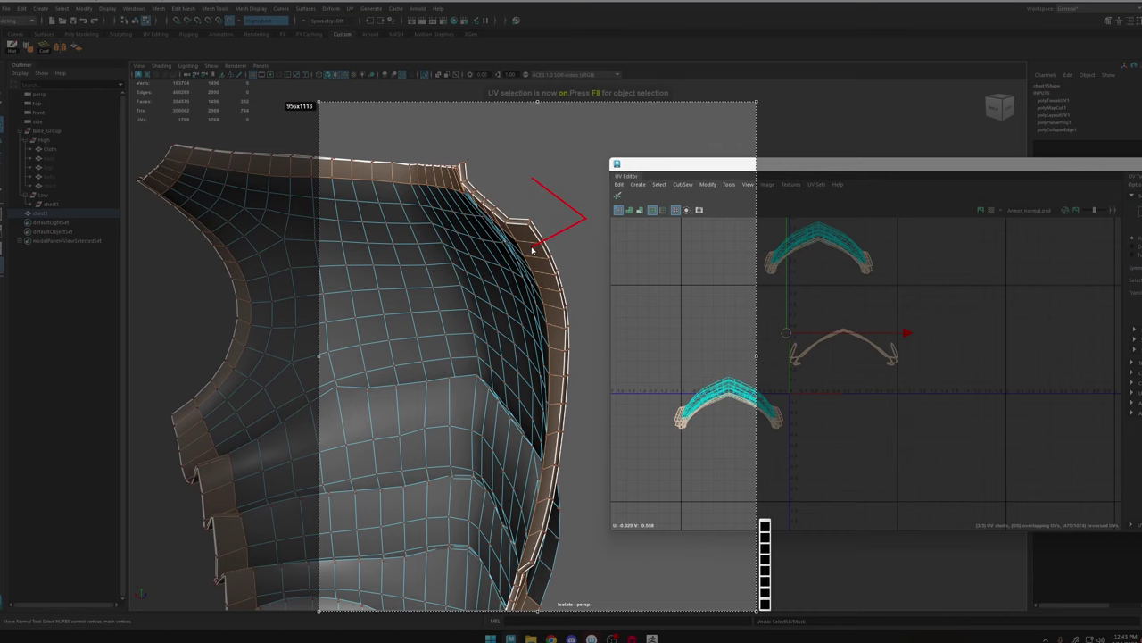
pyautogui.click(749, 612)
# Step: Reselect the rim face loop and grow it outward by one ring
pyautogui.moveTo(536, 222); pyautogui.dragTo(538, 249, button='right')
pyautogui.click(541, 239)
pyautogui.keyDown('shift'); pyautogui.doubleClick(545, 247); pyautogui.keyUp('shift')
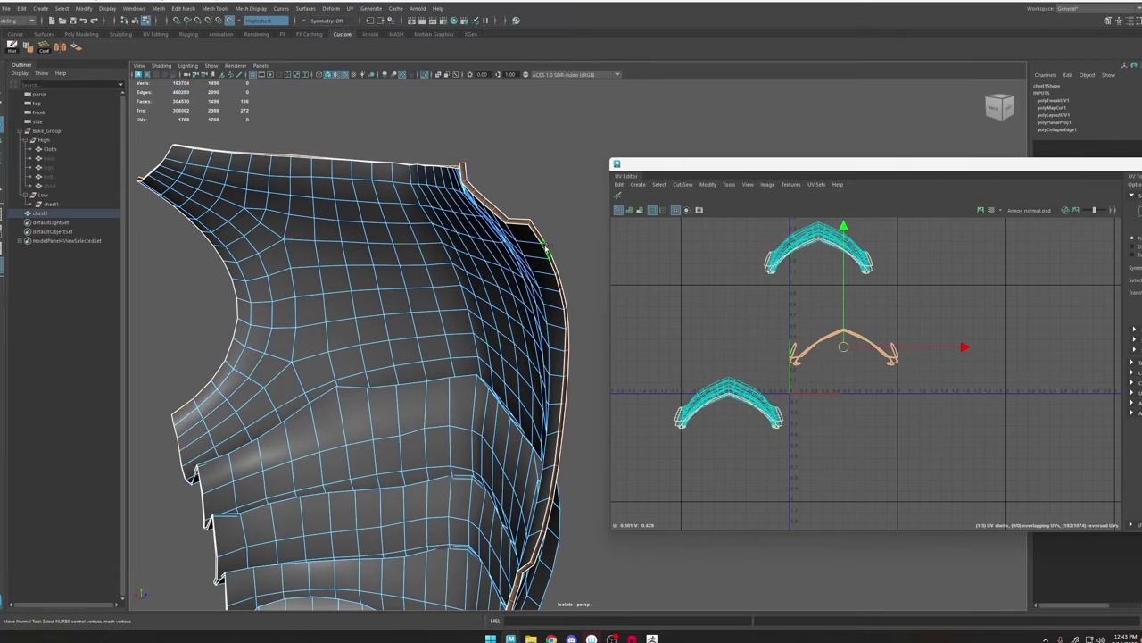
pyautogui.hotkey('shift', '.')
pyautogui.hotkey('shift', '.')
pyautogui.keyDown('alt'); pyautogui.moveTo(462, 251); pyautogui.dragTo(523, 260); pyautogui.keyUp('alt')
pyautogui.keyDown('alt'); pyautogui.moveTo(523, 260); pyautogui.dragTo(390, 191, button='right'); pyautogui.keyUp('alt')
pyautogui.keyDown('alt'); pyautogui.moveTo(528, 346); pyautogui.dragTo(489, 318, button='middle'); pyautogui.keyUp('alt')
pyautogui.keyDown('alt'); pyautogui.moveTo(489, 317); pyautogui.dragTo(436, 285); pyautogui.keyUp('alt')
# Step: Invert the selection to the inner faces and drop the upper UV shell's faces from it
pyautogui.keyDown('shift'); pyautogui.moveTo(237, 151); pyautogui.dragTo(1035, 618); pyautogui.keyUp('shift')
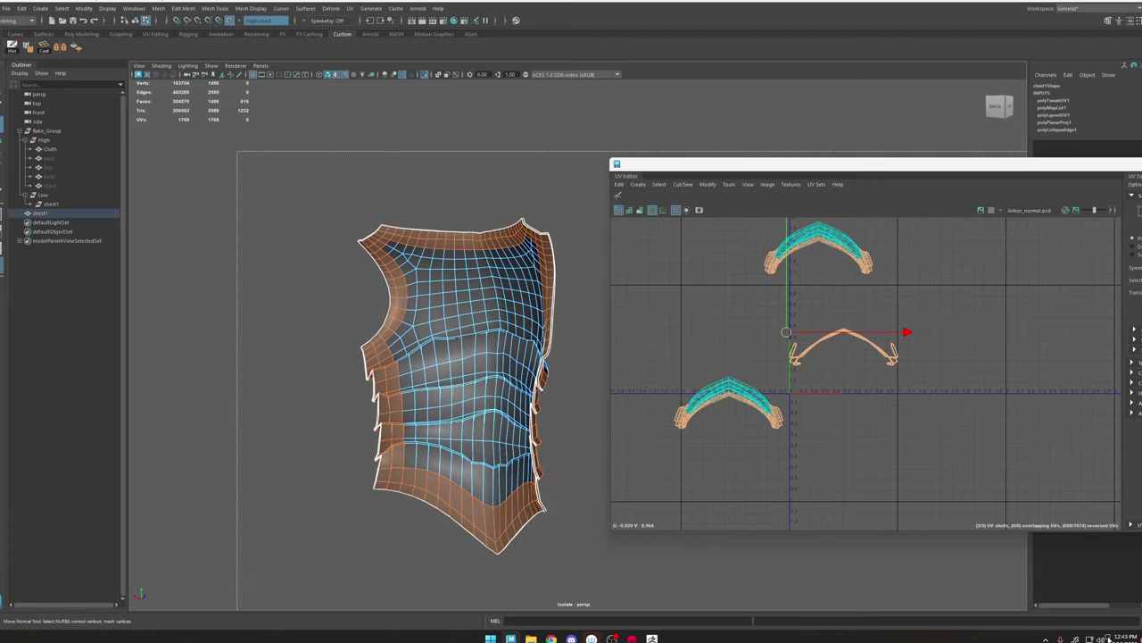
pyautogui.keyDown('shift'); pyautogui.moveTo(1108, 637); pyautogui.dragTo(819, 628); pyautogui.keyUp('shift')
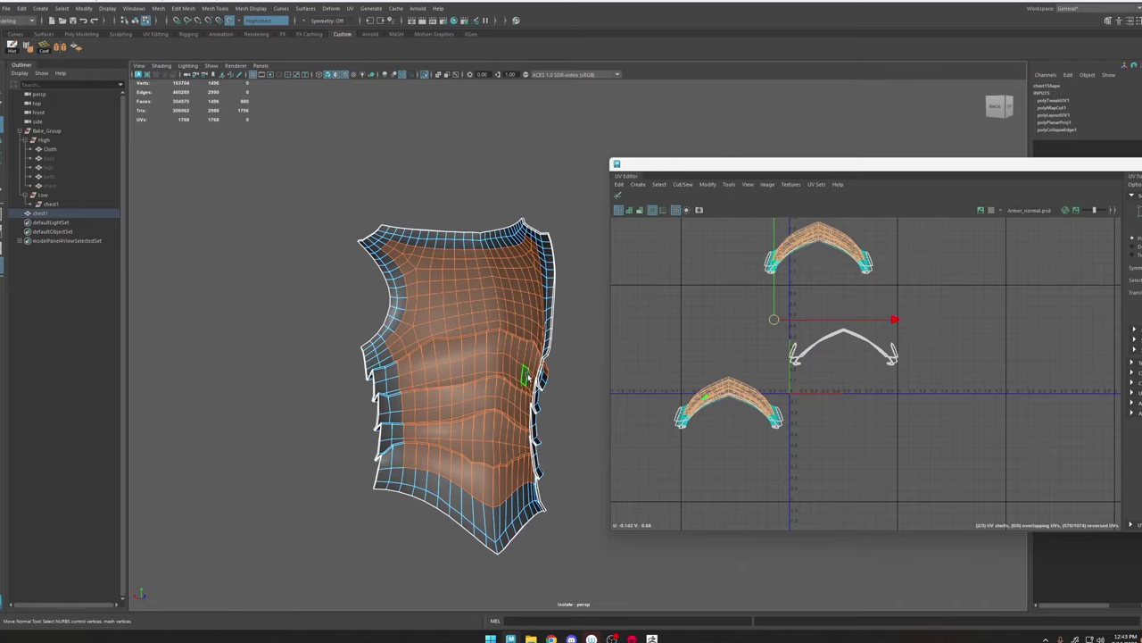
pyautogui.keyDown('alt'); pyautogui.moveTo(529, 376); pyautogui.dragTo(456, 374); pyautogui.keyUp('alt')
pyautogui.scroll(3, 830, 235)
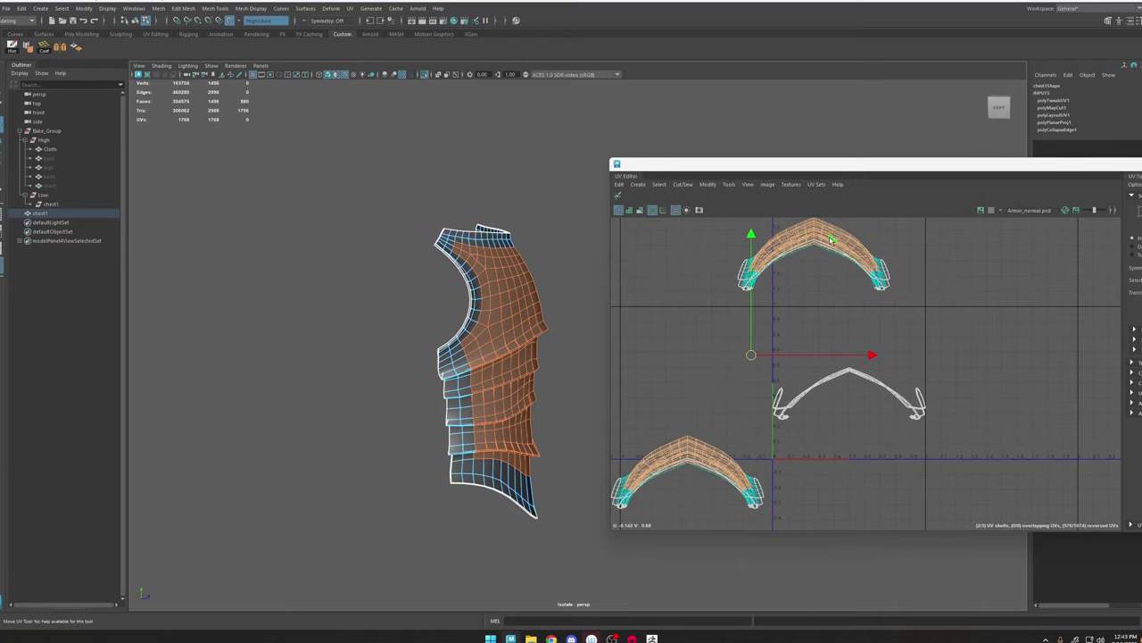
pyautogui.keyDown('ctrl'); pyautogui.doubleClick(831, 239); pyautogui.keyUp('ctrl')
pyautogui.keyDown('alt'); pyautogui.moveTo(521, 379); pyautogui.dragTo(586, 374); pyautogui.keyUp('alt')
pyautogui.keyDown('alt'); pyautogui.moveTo(586, 375); pyautogui.dragTo(558, 365, button='middle'); pyautogui.keyUp('alt')
pyautogui.keyDown('alt'); pyautogui.moveTo(507, 259); pyautogui.dragTo(560, 304, button='right'); pyautogui.keyUp('alt')
pyautogui.keyDown('alt'); pyautogui.moveTo(560, 304); pyautogui.dragTo(562, 279); pyautogui.keyUp('alt')
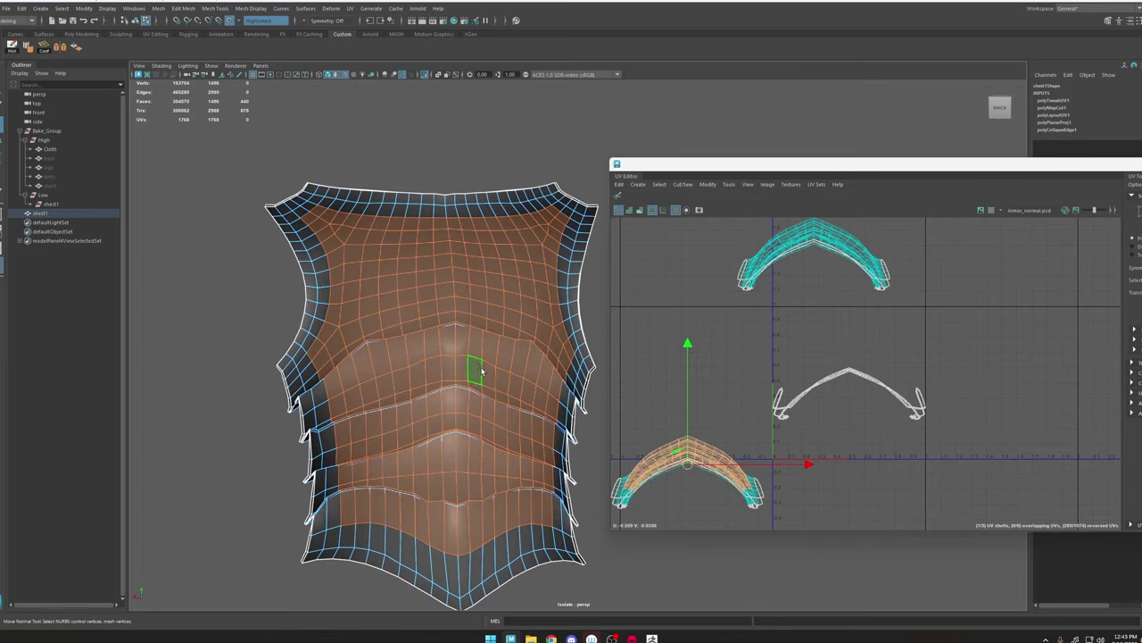
# Step: Delete the selected inner faces, leaving a hollow border frame on the armour
pyautogui.press('Delete')
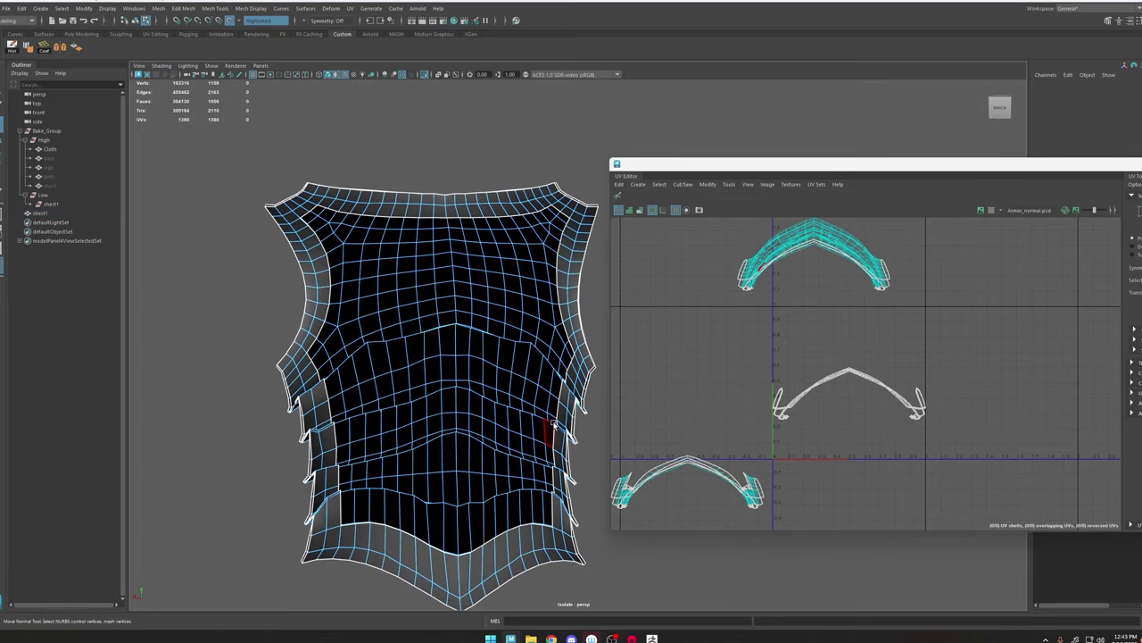
pyautogui.keyDown('alt'); pyautogui.moveTo(553, 422); pyautogui.dragTo(538, 386, button='middle'); pyautogui.keyUp('alt')
pyautogui.keyDown('alt'); pyautogui.moveTo(564, 474); pyautogui.dragTo(555, 368, button='middle'); pyautogui.keyUp('alt')
pyautogui.keyDown('alt'); pyautogui.moveTo(548, 379); pyautogui.dragTo(554, 475, button='right'); pyautogui.keyUp('alt')
pyautogui.keyDown('alt'); pyautogui.moveTo(549, 430); pyautogui.dragTo(569, 416); pyautogui.keyUp('alt')
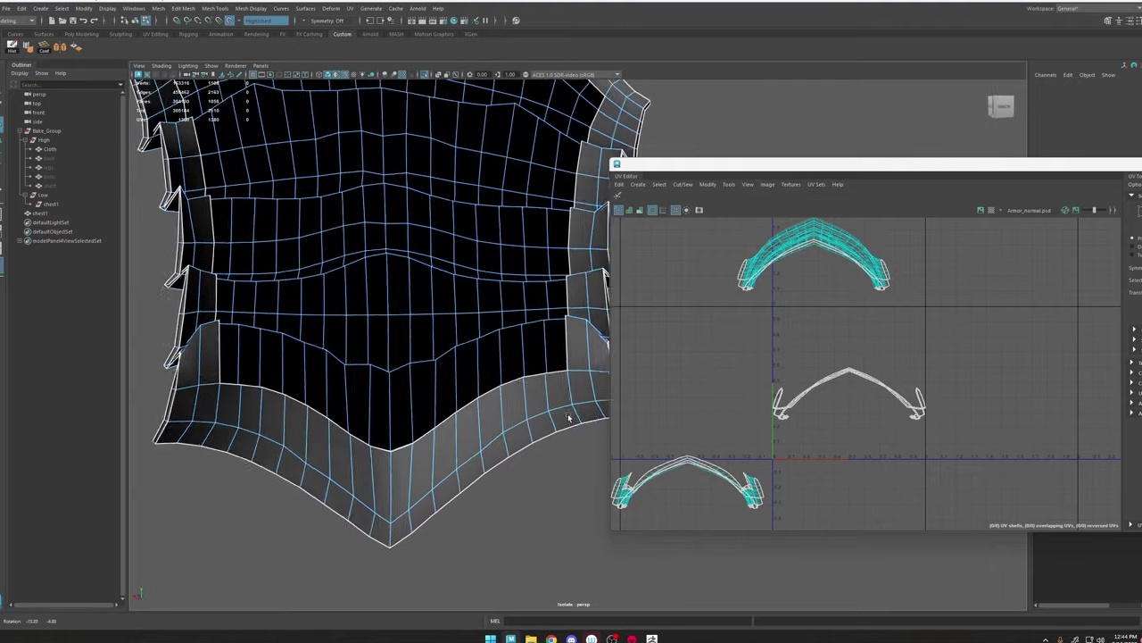
pyautogui.keyDown('alt'); pyautogui.moveTo(568, 417); pyautogui.dragTo(546, 253, button='right'); pyautogui.keyUp('alt')
pyautogui.keyDown('alt'); pyautogui.moveTo(572, 245); pyautogui.dragTo(539, 288, button='middle'); pyautogui.keyUp('alt')
pyautogui.keyDown('alt'); pyautogui.moveTo(539, 287); pyautogui.dragTo(525, 327); pyautogui.keyUp('alt')
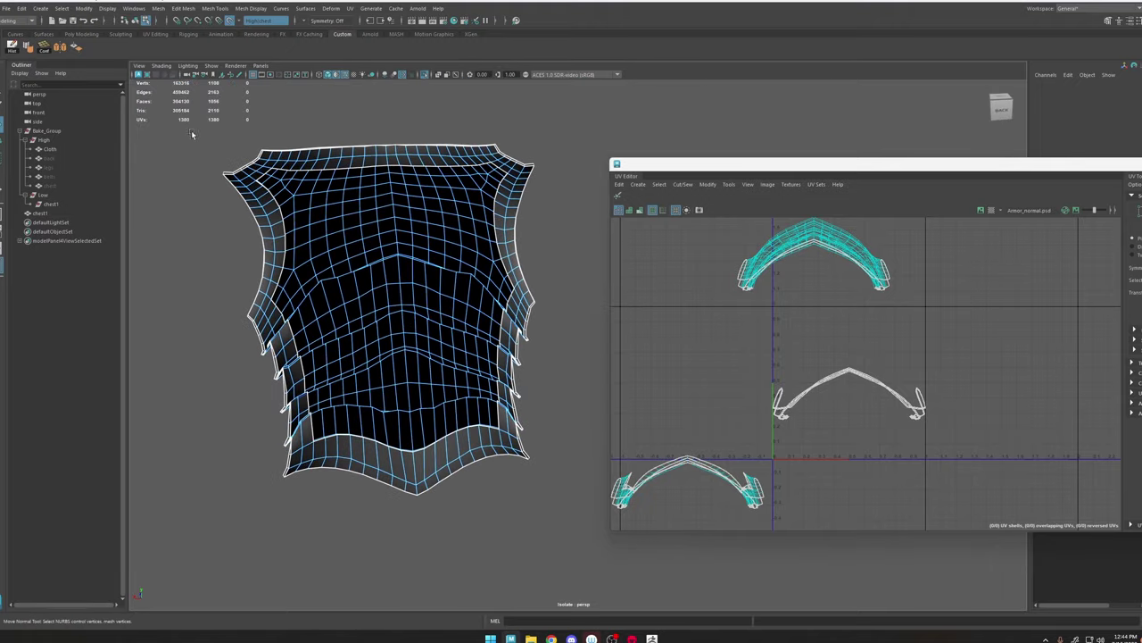
pyautogui.keyDown('alt'); pyautogui.moveTo(293, 169); pyautogui.dragTo(326, 234); pyautogui.keyUp('alt')
# Step: Show the full scene again, then reselect chest1 and isolate it
pyautogui.click(426, 75)
pyautogui.press('F8')
pyautogui.click(465, 234)
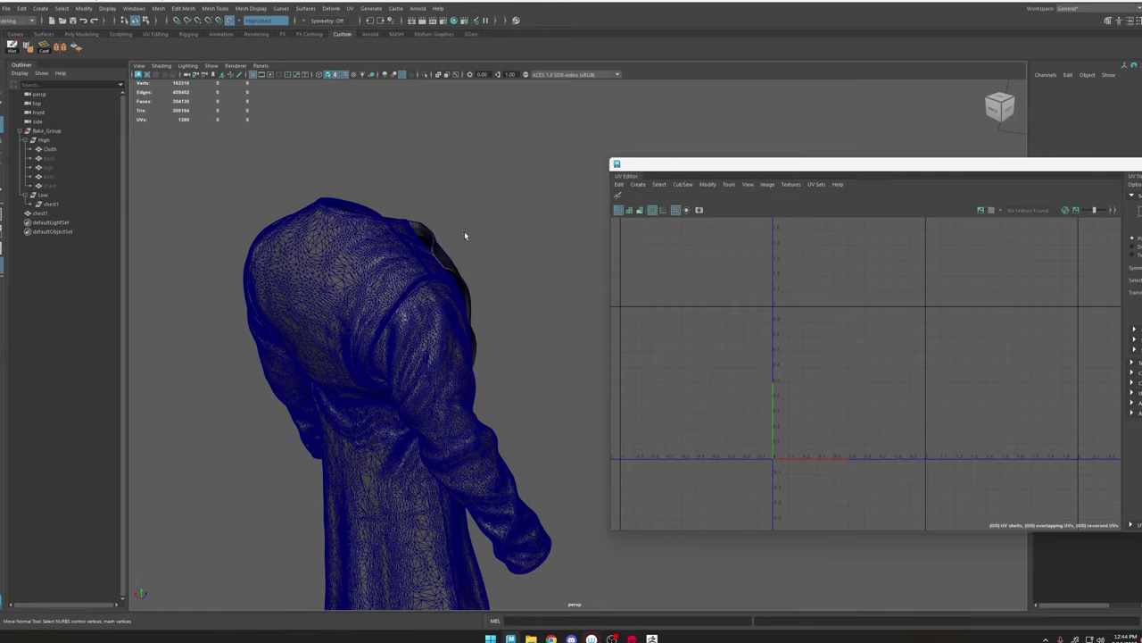
pyautogui.keyDown('alt'); pyautogui.moveTo(464, 235); pyautogui.dragTo(482, 242); pyautogui.keyUp('alt')
pyautogui.keyDown('alt'); pyautogui.moveTo(482, 242); pyautogui.dragTo(578, 328, button='right'); pyautogui.keyUp('alt')
pyautogui.keyDown('alt'); pyautogui.moveTo(366, 200); pyautogui.dragTo(470, 256, button='middle'); pyautogui.keyUp('alt')
pyautogui.keyDown('alt'); pyautogui.moveTo(469, 255); pyautogui.dragTo(510, 329); pyautogui.keyUp('alt')
pyautogui.keyDown('alt'); pyautogui.moveTo(509, 329); pyautogui.dragTo(482, 344, button='right'); pyautogui.keyUp('alt')
pyautogui.click(435, 495)
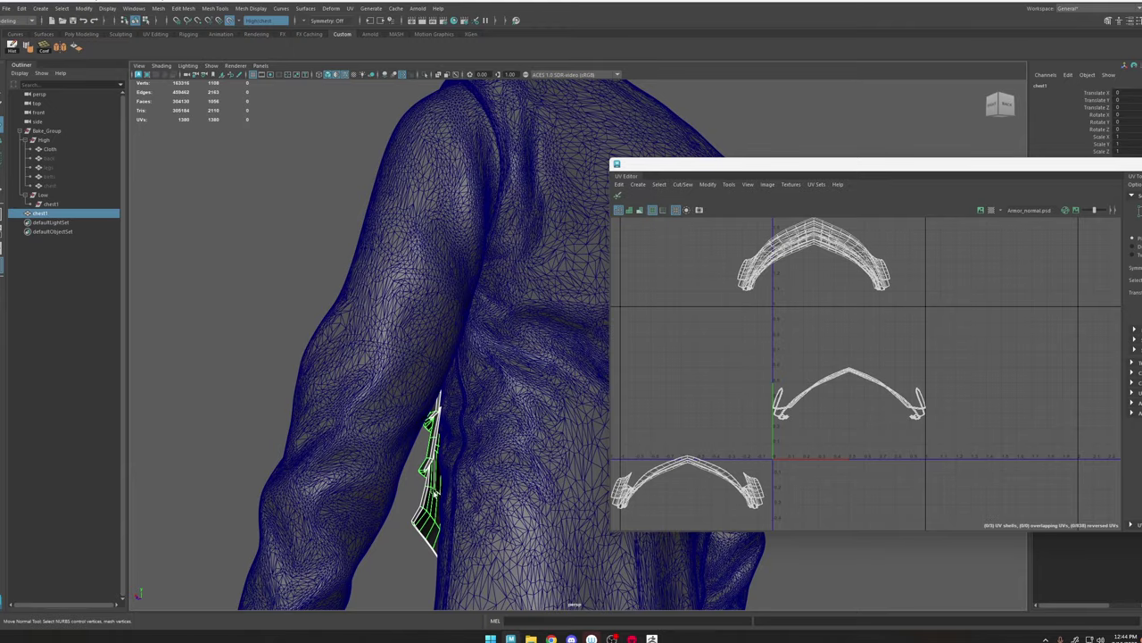
pyautogui.click(425, 75)
# Step: Switch chest1 to edge mode and select its inner border edge loop
pyautogui.keyDown('alt'); pyautogui.moveTo(529, 223); pyautogui.dragTo(433, 252); pyautogui.keyUp('alt')
pyautogui.keyDown('alt'); pyautogui.moveTo(433, 252); pyautogui.dragTo(470, 281, button='right'); pyautogui.keyUp('alt')
pyautogui.keyDown('alt'); pyautogui.moveTo(471, 281); pyautogui.dragTo(599, 298); pyautogui.keyUp('alt')
pyautogui.click(382, 301)
pyautogui.click(456, 268)
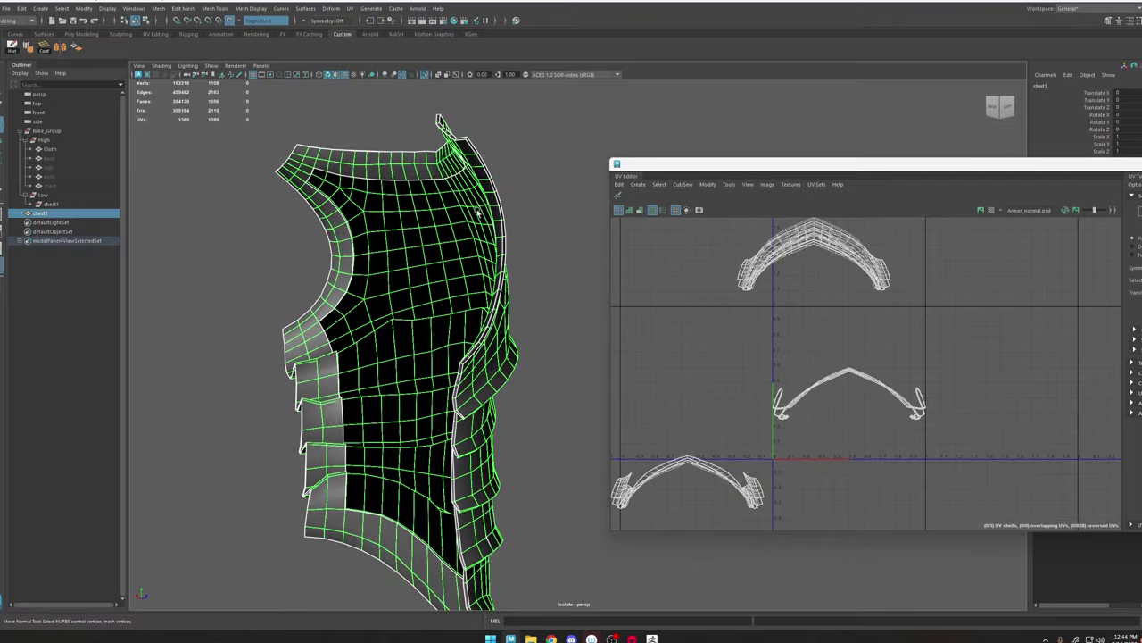
pyautogui.keyDown('alt'); pyautogui.moveTo(446, 258); pyautogui.dragTo(562, 153); pyautogui.keyUp('alt')
pyautogui.moveTo(563, 152); pyautogui.dragTo(576, 130, button='right')
pyautogui.doubleClick(573, 178)
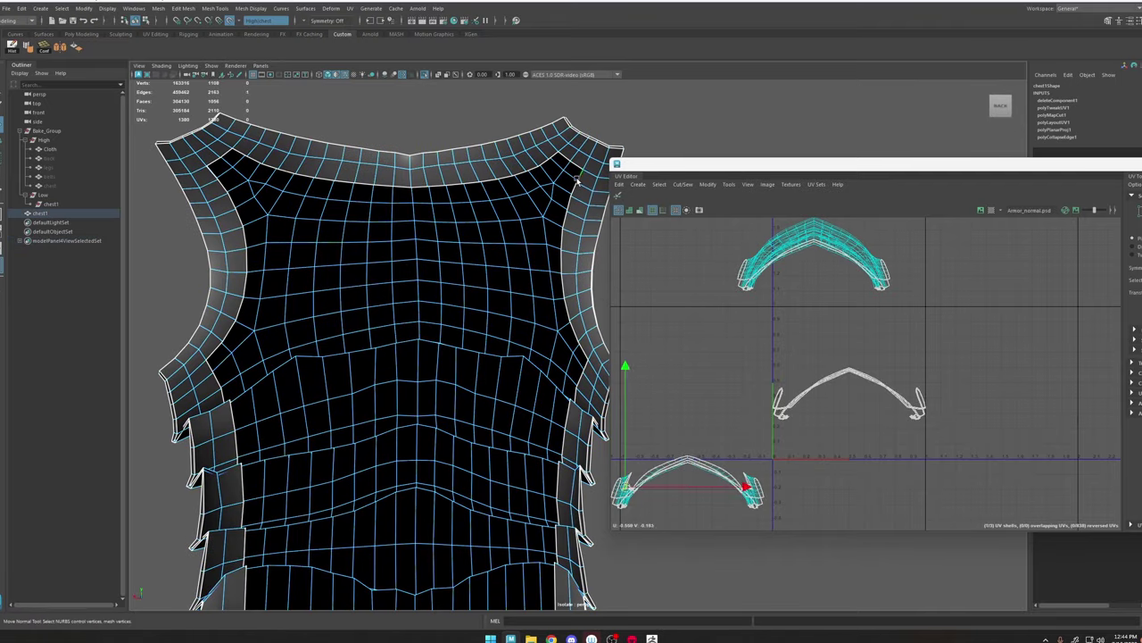
# Step: Bridge a horizontal strip between opposite inner border edges across the chest opening
pyautogui.keyDown('alt'); pyautogui.moveTo(589, 345); pyautogui.dragTo(553, 346, button='right'); pyautogui.keyUp('alt')
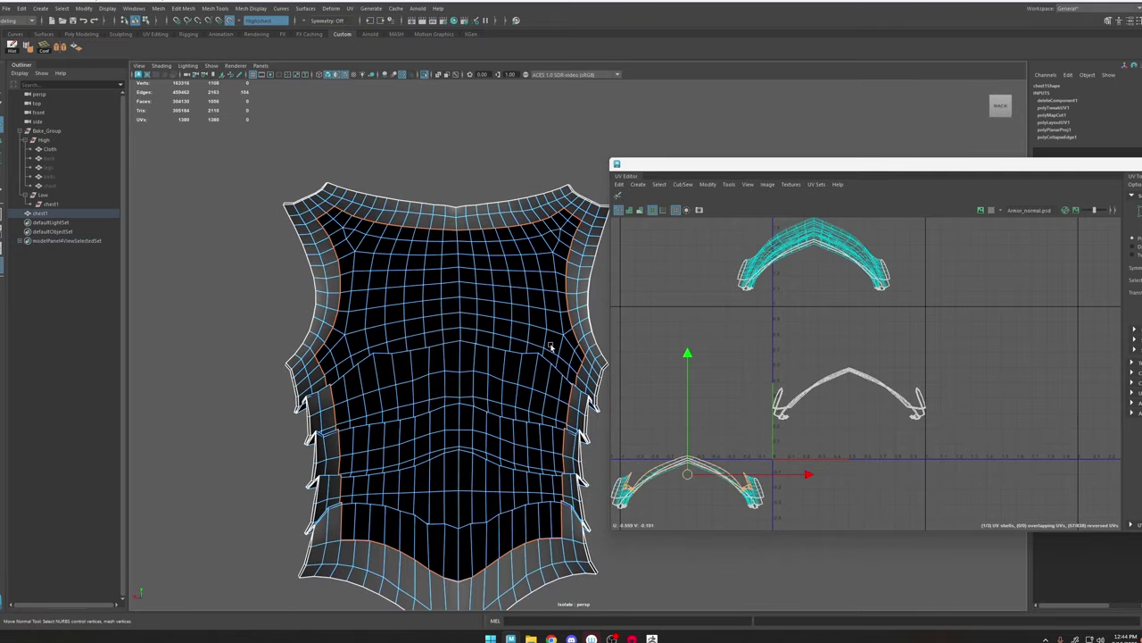
pyautogui.keyDown('alt'); pyautogui.moveTo(553, 346); pyautogui.dragTo(546, 303, button='middle'); pyautogui.keyUp('alt')
pyautogui.click(572, 283)
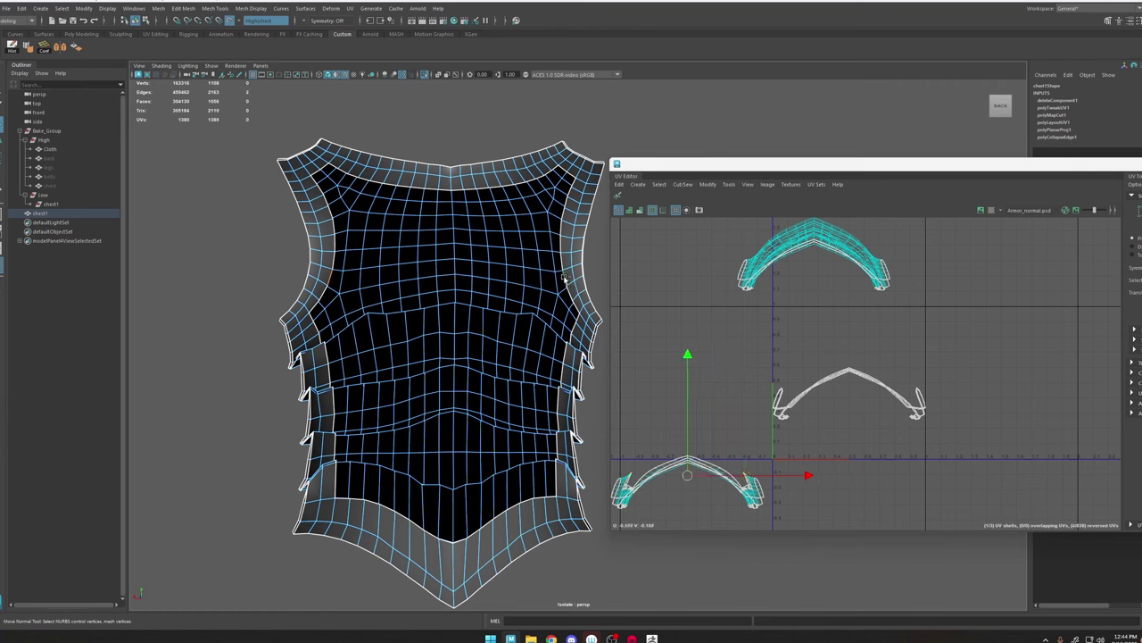
pyautogui.keyDown('shift'); pyautogui.moveTo(564, 279); pyautogui.dragTo(541, 388, button='right'); pyautogui.keyUp('shift')
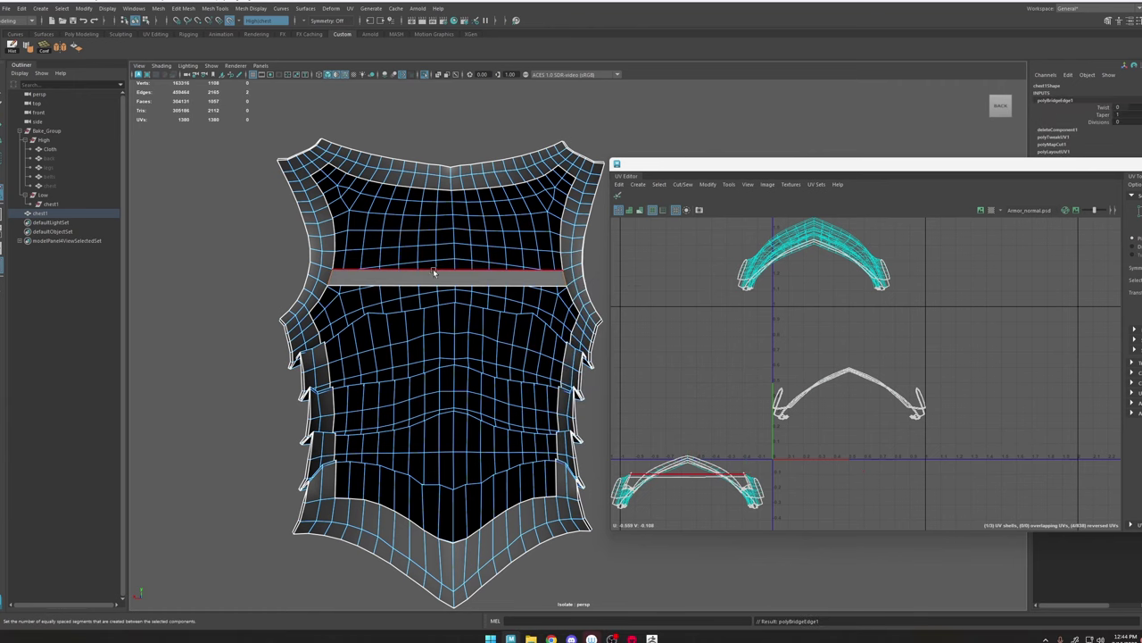
# Step: Try beveling the bridge strip's edge, then undo the bevel
pyautogui.click(447, 285)
pyautogui.keyDown('shift'); pyautogui.moveTo(448, 289); pyautogui.dragTo(436, 419, button='right'); pyautogui.keyUp('shift')
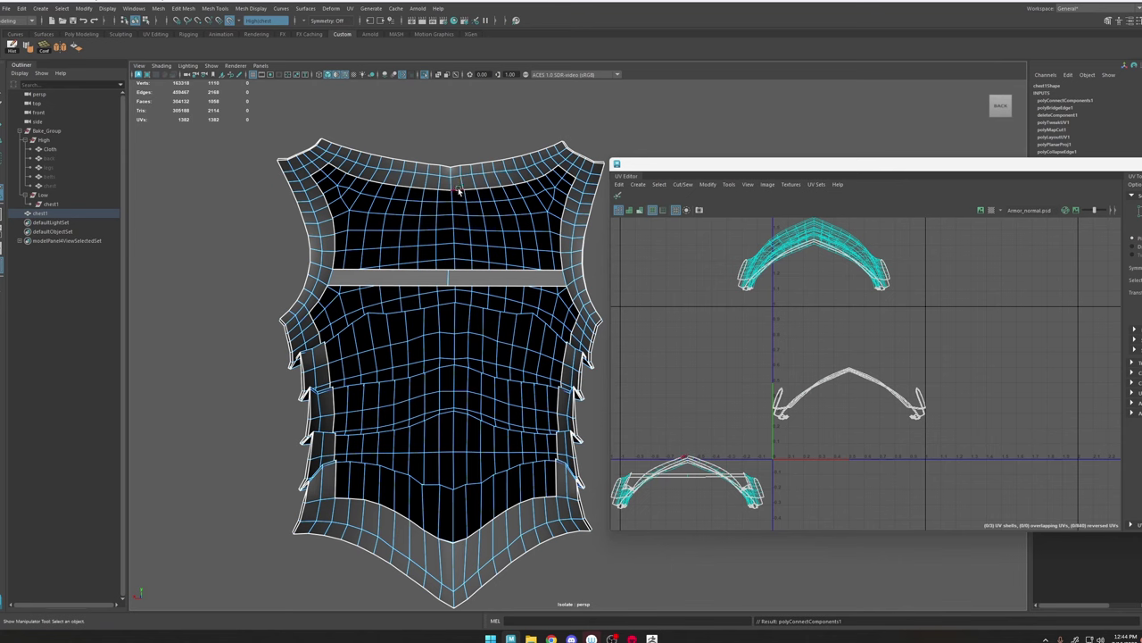
pyautogui.keyDown('shift'); pyautogui.moveTo(453, 280); pyautogui.dragTo(477, 281, button='right'); pyautogui.keyUp('shift')
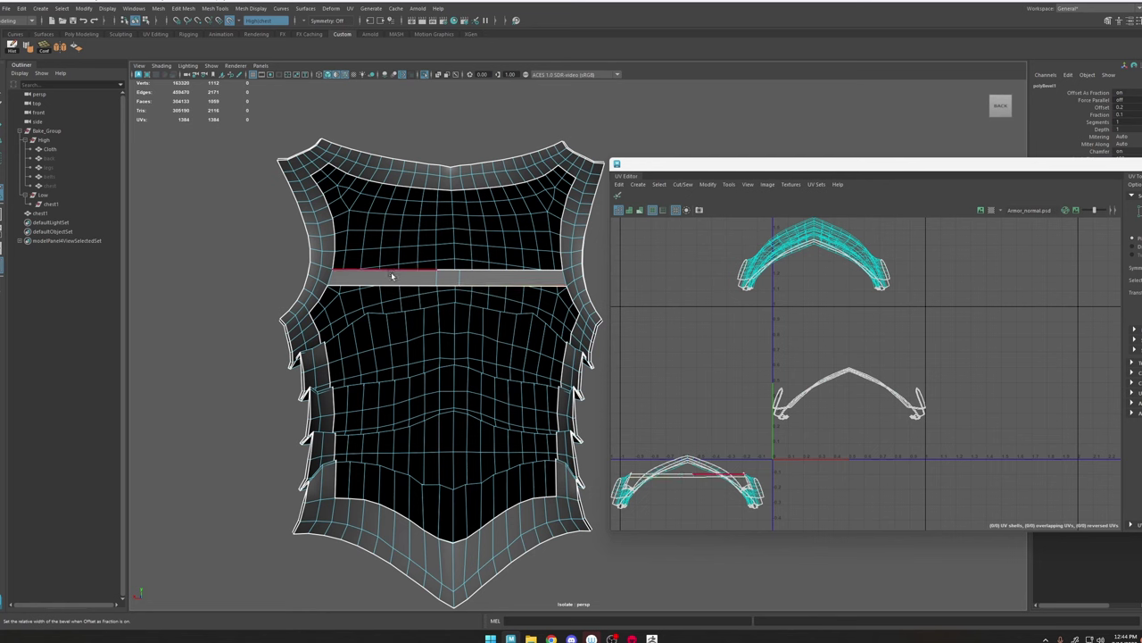
pyautogui.click(450, 273)
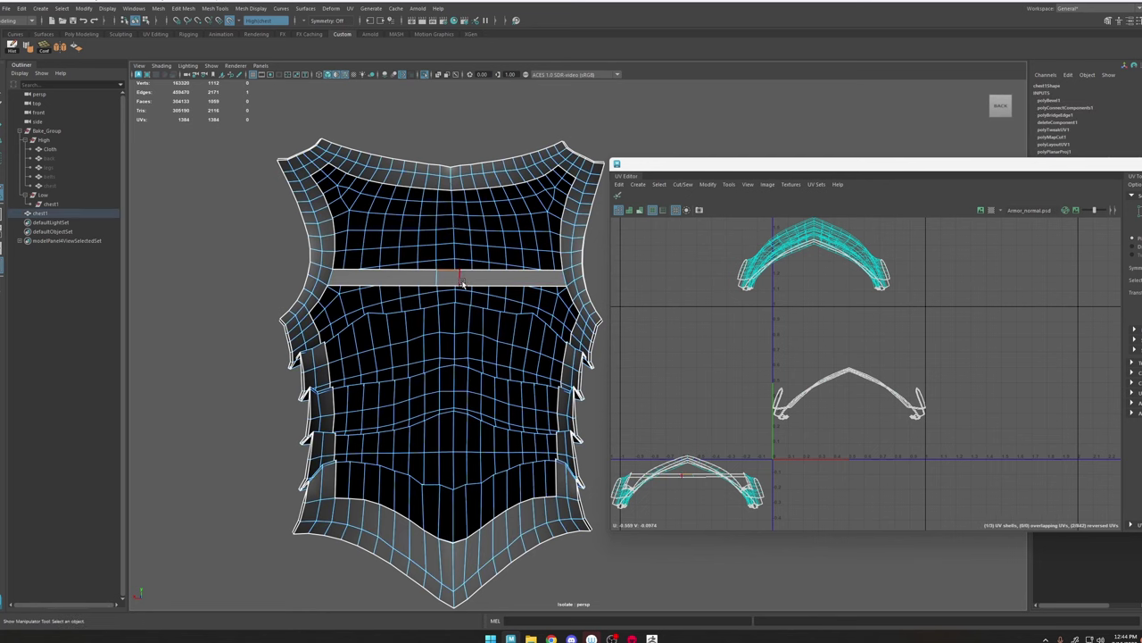
pyautogui.hotkey('ctrl', 'z')
pyautogui.hotkey('ctrl', 'z')
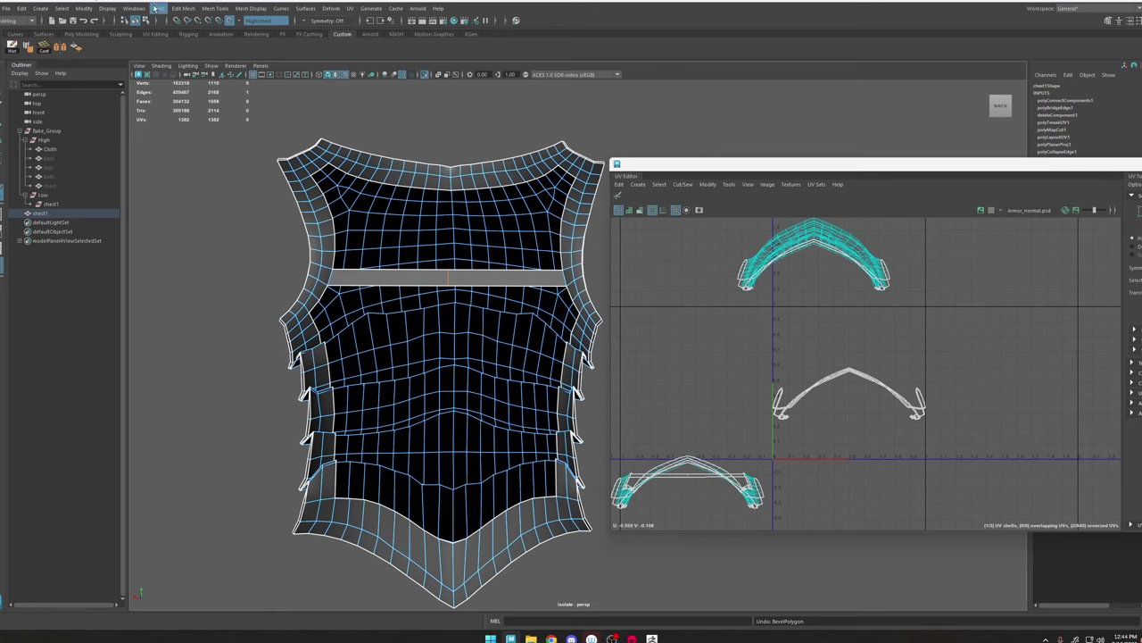
# Step: Use Multi-Cut to make two vertical cuts across the horizontal chest strip
pyautogui.click(214, 8)
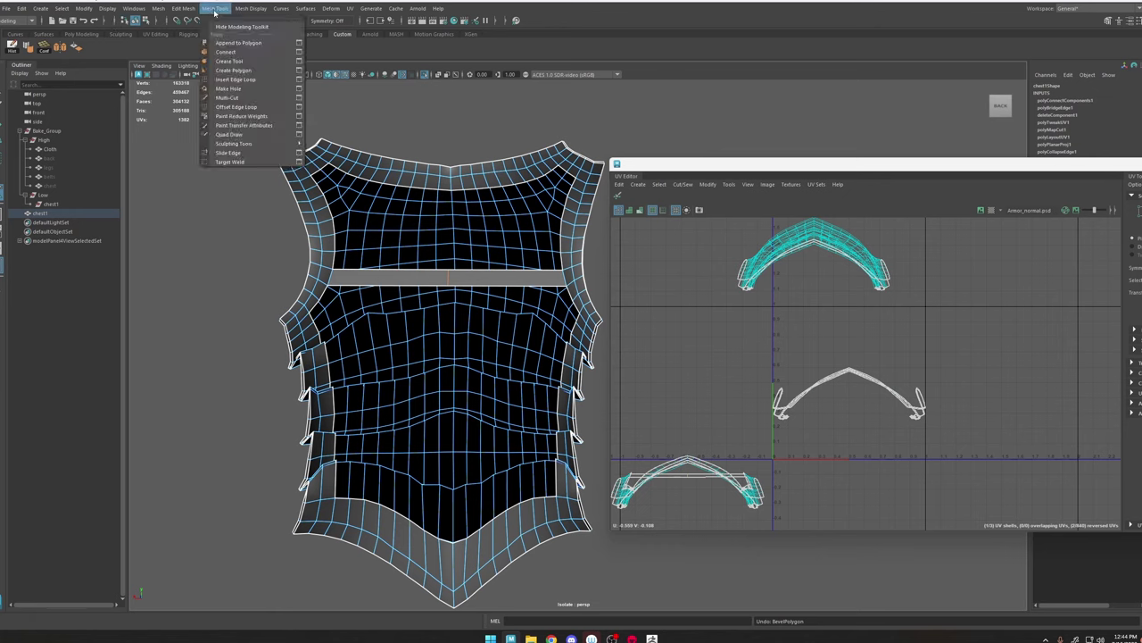
pyautogui.click(227, 97)
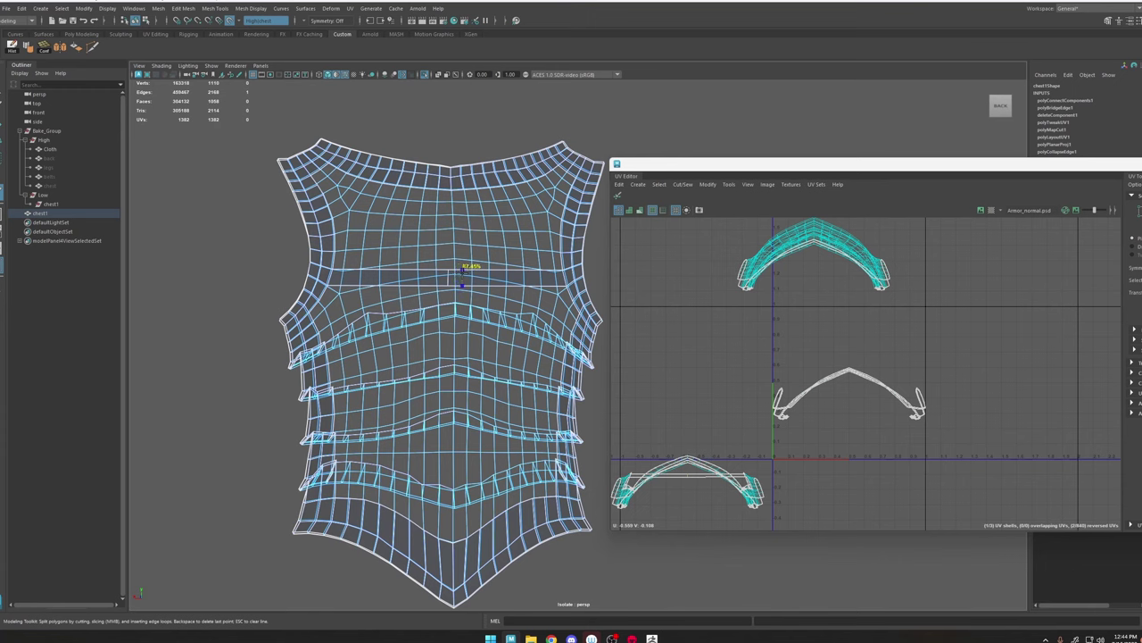
pyautogui.keyDown('ctrl'); pyautogui.click(463, 271); pyautogui.keyUp('ctrl')
pyautogui.hotkey('ctrl', 'z')
pyautogui.click(229, 19)
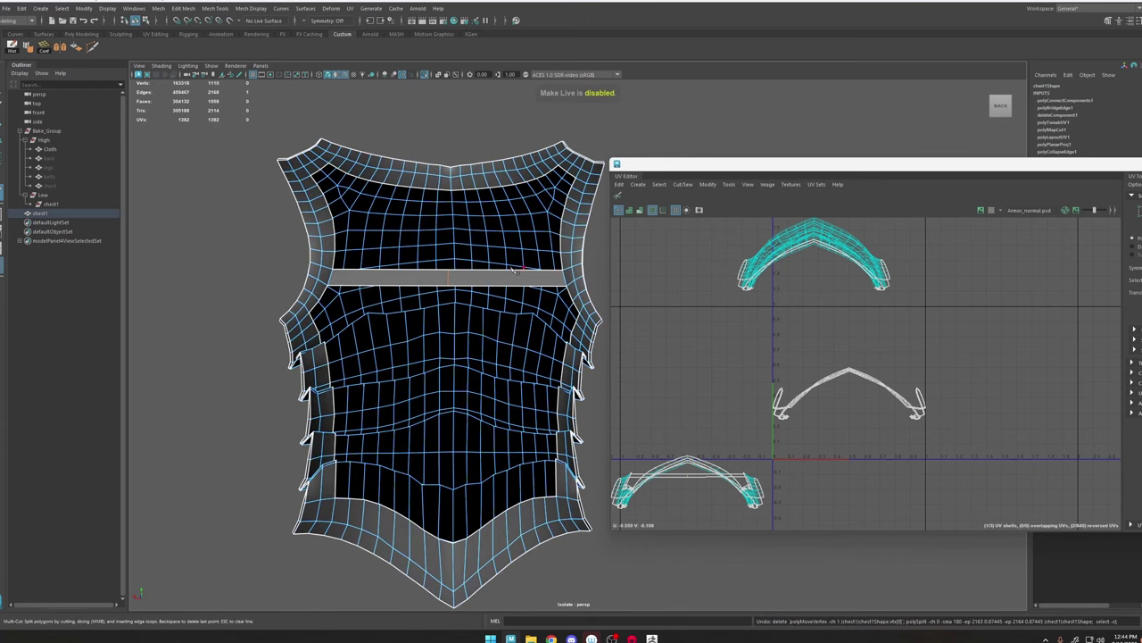
pyautogui.keyDown('ctrl'); pyautogui.click(467, 275); pyautogui.keyUp('ctrl')
pyautogui.keyDown('ctrl'); pyautogui.click(428, 275); pyautogui.keyUp('ctrl')
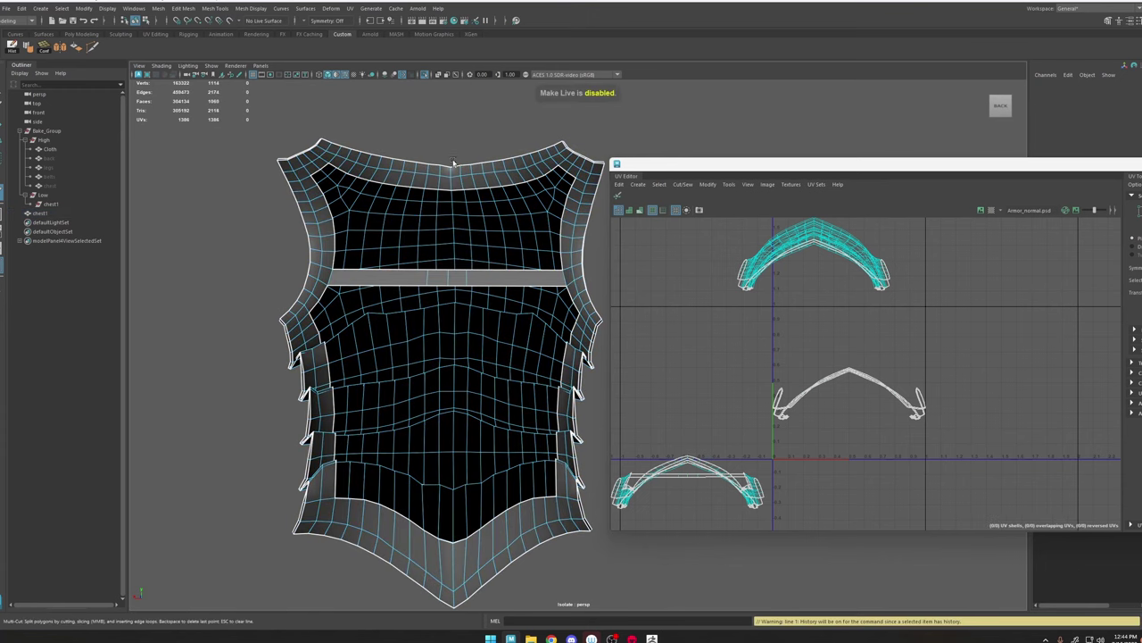
pyautogui.press('w')
# Step: Bridge a vertical strip from the chest strip's middle up to the collar rim
pyautogui.click(441, 192)
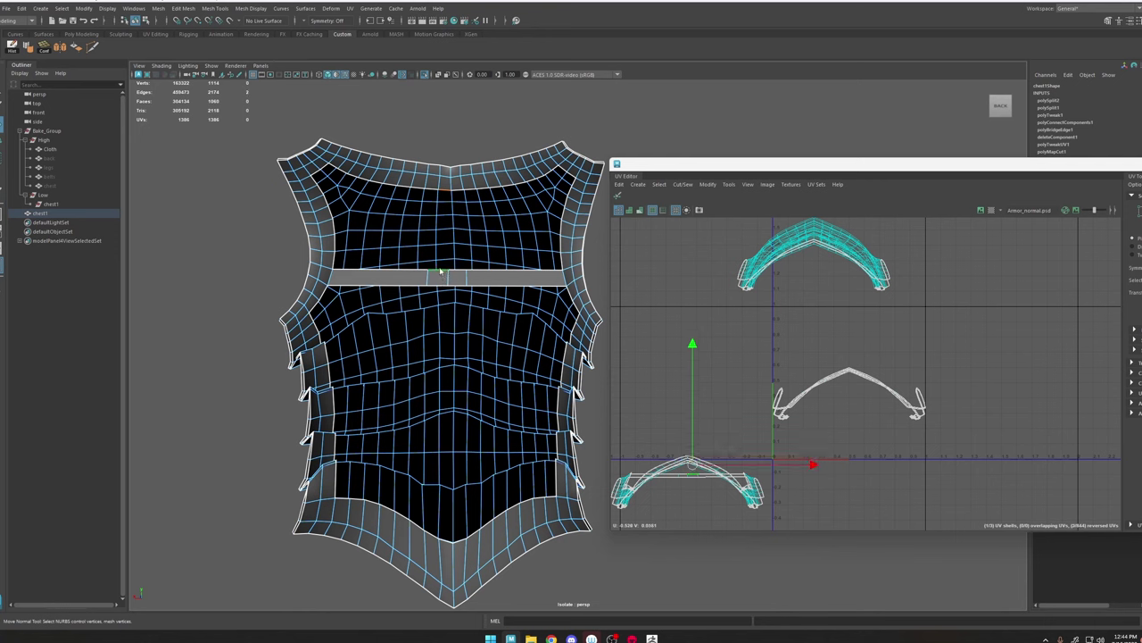
pyautogui.keyDown('shift'); pyautogui.moveTo(439, 270); pyautogui.dragTo(435, 378, button='right'); pyautogui.keyUp('shift')
pyautogui.click(459, 270)
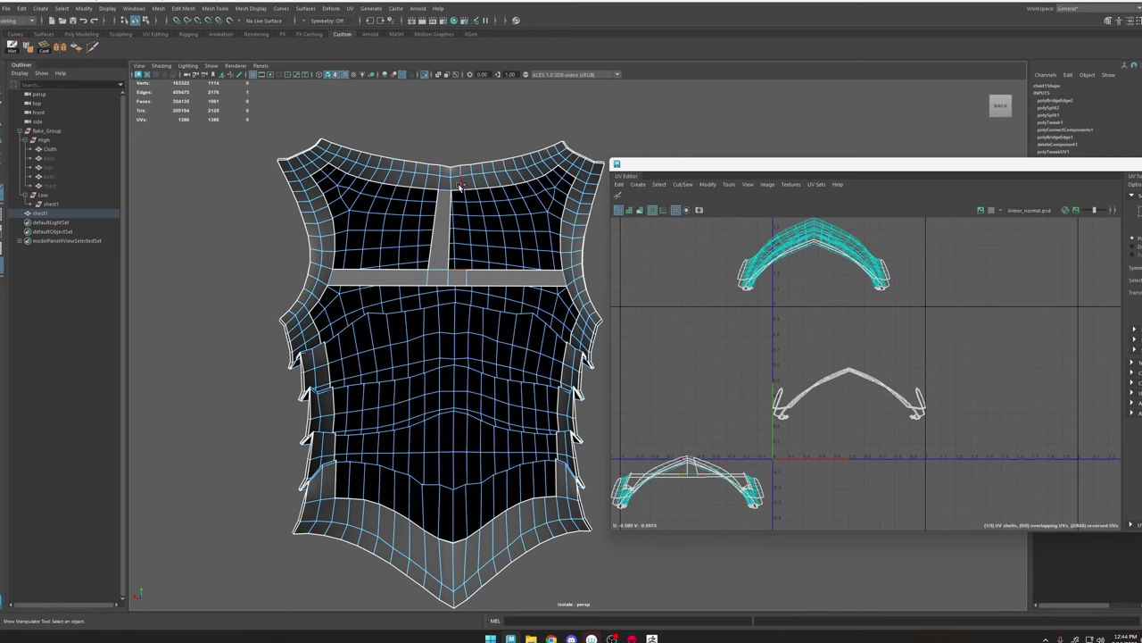
# Step: Cap the right chest hole: extrude its border, scale it inward, and collapse it to a centre vertex
pyautogui.press('g')
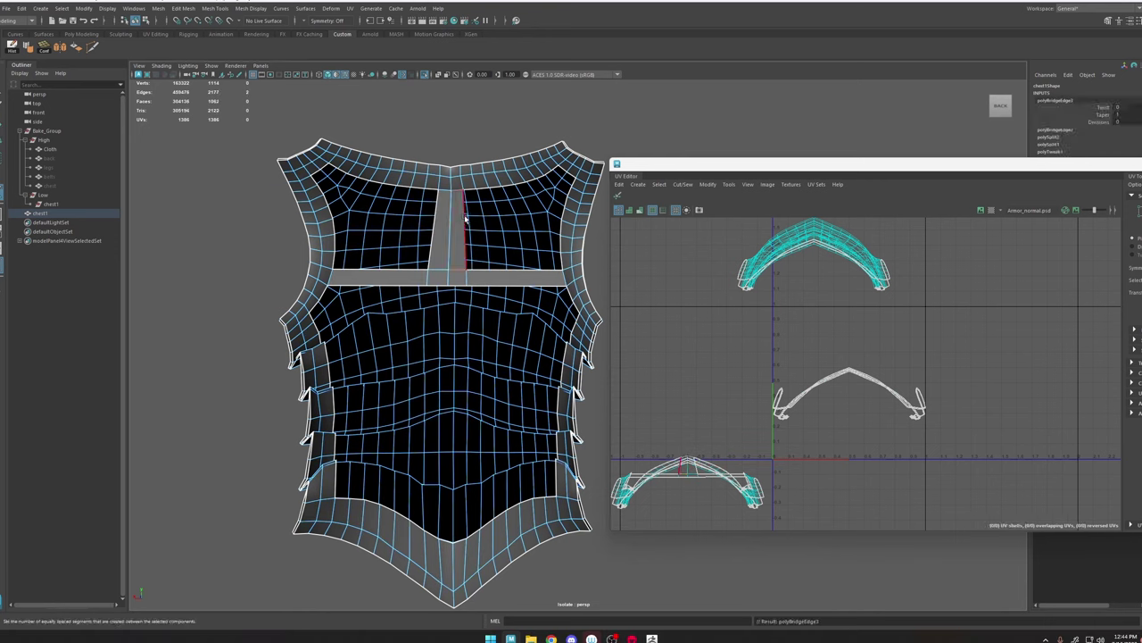
pyautogui.doubleClick(462, 225)
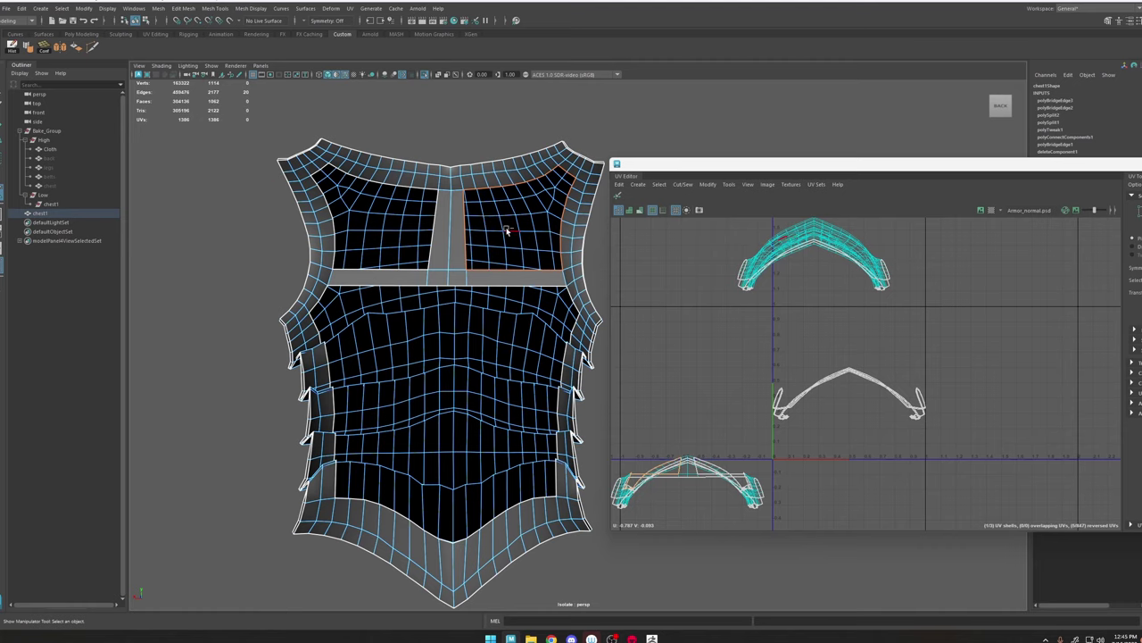
pyautogui.hotkey('ctrl', 'e')
pyautogui.press('r')
pyautogui.moveTo(519, 220); pyautogui.dragTo(492, 222)
pyautogui.keyDown('shift'); pyautogui.moveTo(560, 198); pyautogui.dragTo(561, 136, button='right'); pyautogui.keyUp('shift')
pyautogui.keyDown('alt'); pyautogui.moveTo(430, 230); pyautogui.dragTo(487, 235); pyautogui.keyUp('alt')
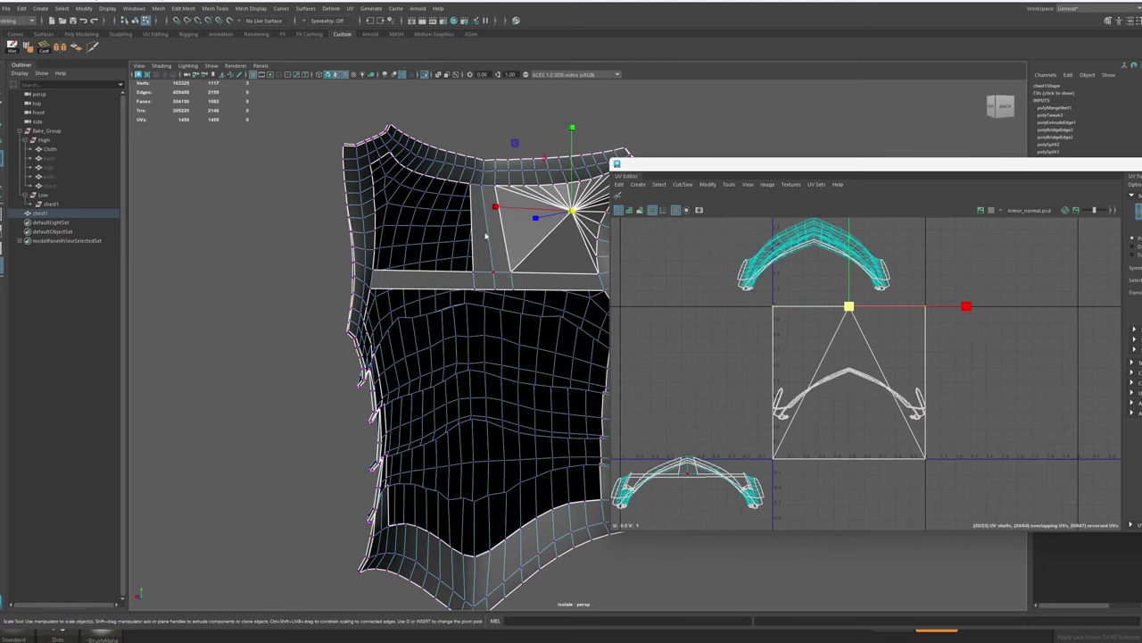
# Step: Cap the left chest hole the same way, merging the extruded loop to one centre vertex
pyautogui.press('F10')
pyautogui.doubleClick(472, 235)
pyautogui.hotkey('ctrl', 'e')
pyautogui.press('r')
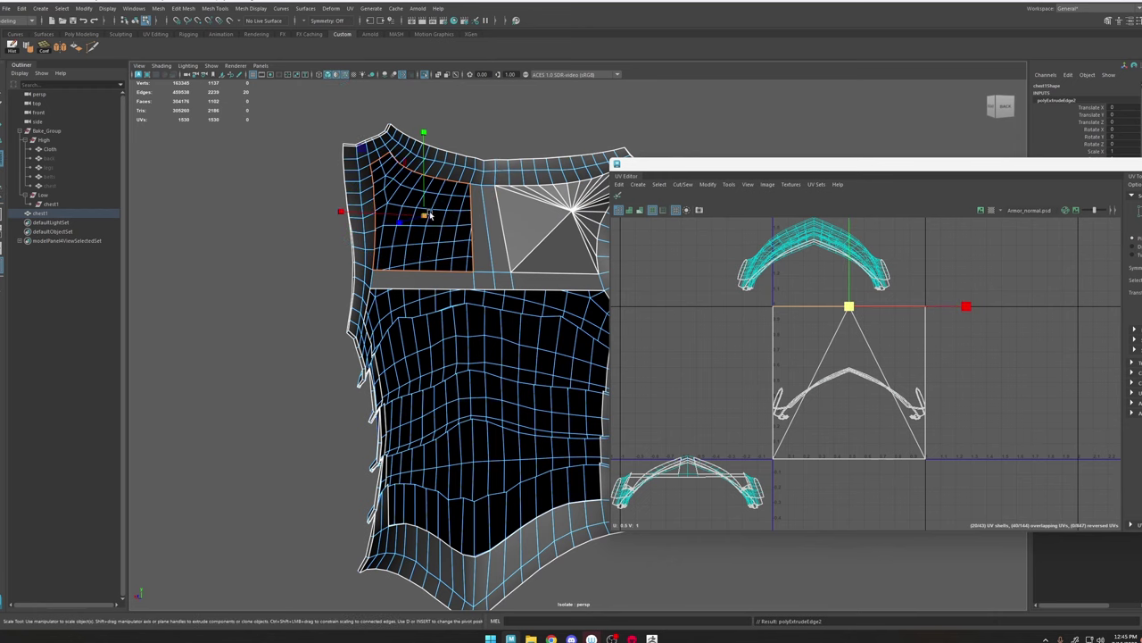
pyautogui.moveTo(426, 215); pyautogui.dragTo(402, 216)
pyautogui.keyDown('shift'); pyautogui.moveTo(531, 196); pyautogui.dragTo(535, 111, button='right'); pyautogui.keyUp('shift')
pyautogui.keyDown('alt'); pyautogui.moveTo(507, 207); pyautogui.dragTo(434, 221); pyautogui.keyUp('alt')
# Step: Average the fan vertices around the caps, undoing the lower-middle vertex averaging
pyautogui.scroll(-2, 487, 198)
pyautogui.moveTo(428, 225); pyautogui.dragTo(576, 93, button='right')
pyautogui.moveTo(497, 220); pyautogui.dragTo(465, 221, button='right')
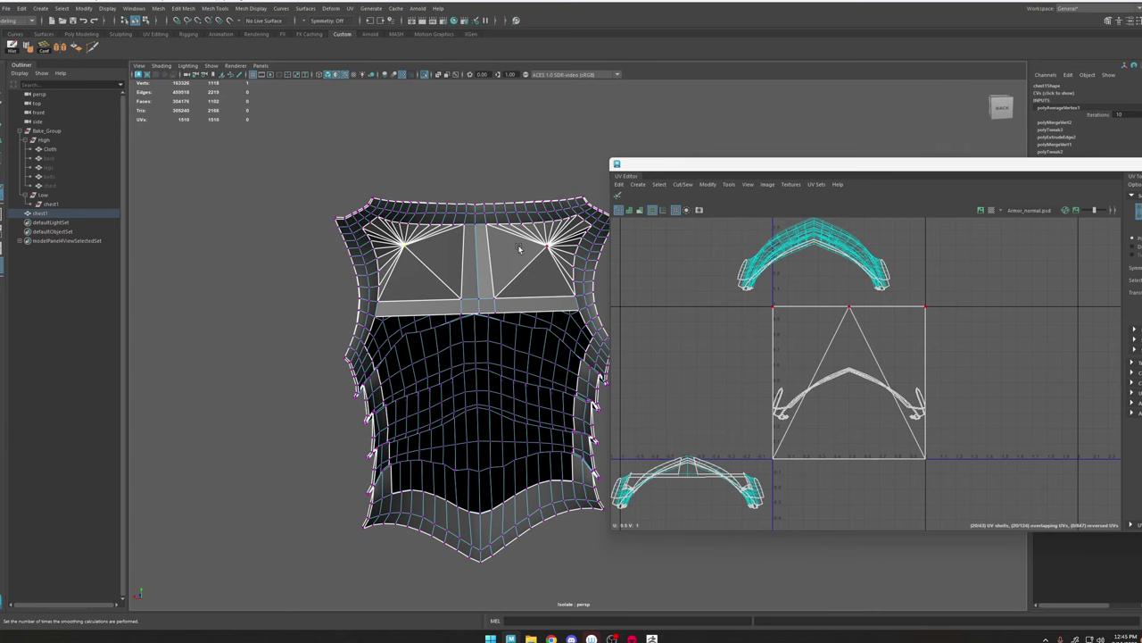
pyautogui.press('g')
pyautogui.press('g')
pyautogui.press('g')
pyautogui.click(548, 255)
pyautogui.press('g')
pyautogui.press('g')
pyautogui.press('g')
pyautogui.click(504, 303)
pyautogui.press('g')
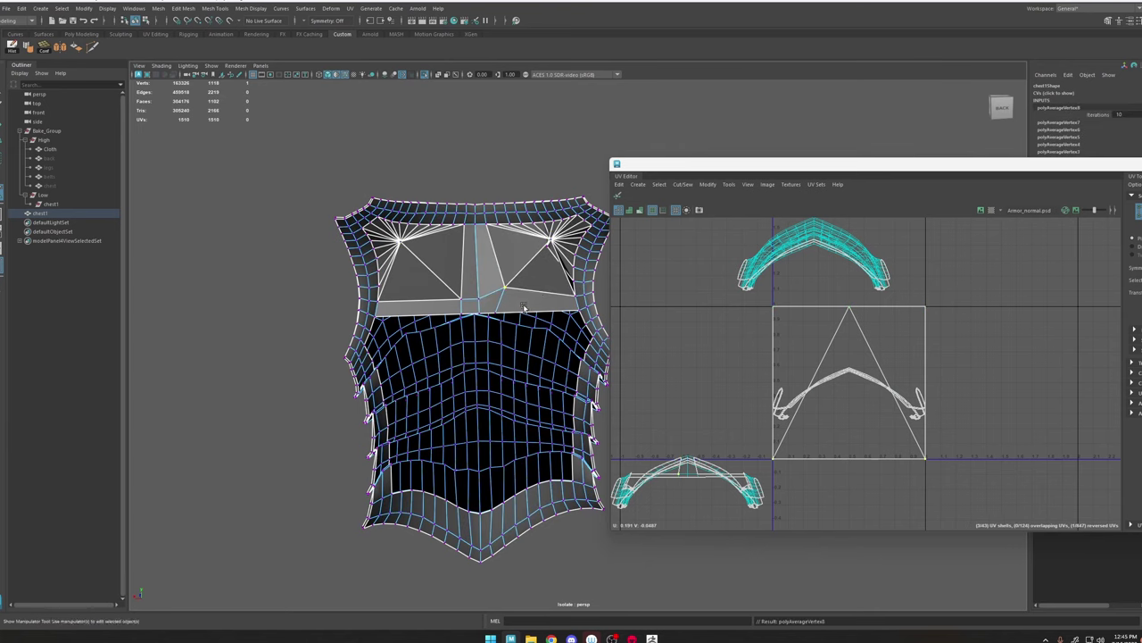
pyautogui.hotkey('ctrl', 'z')
pyautogui.hotkey('ctrl', 'z')
pyautogui.hotkey('ctrl', 'z')
# Step: In wireframe, merge the leftover vertices at the right fan centre and average the surrounding vertices
pyautogui.press('4')
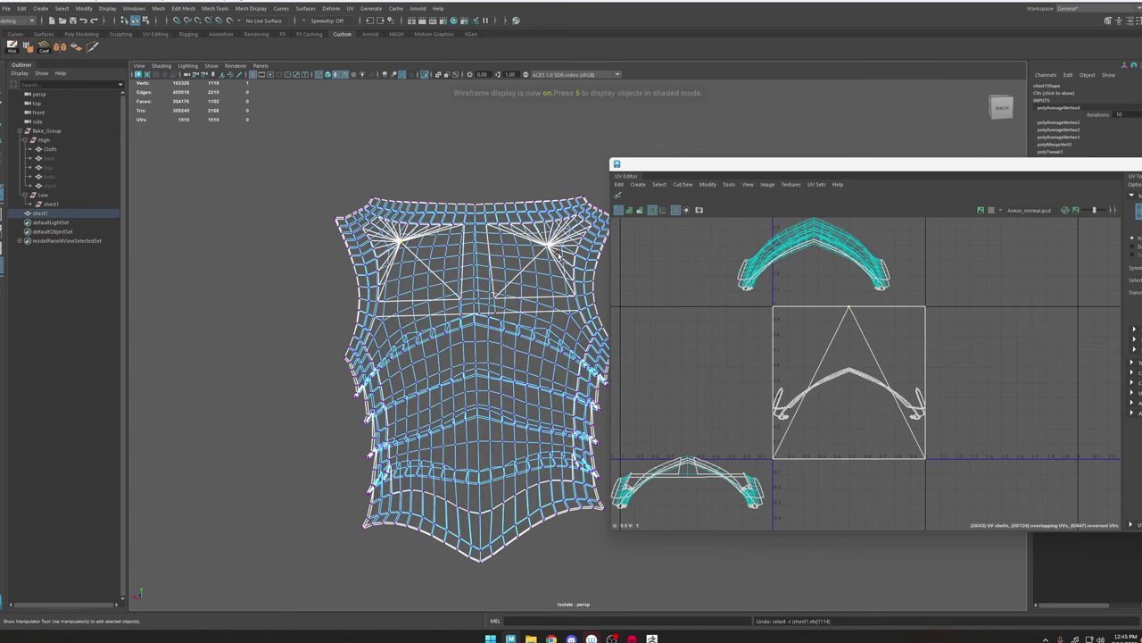
pyautogui.scroll(5, 511, 184)
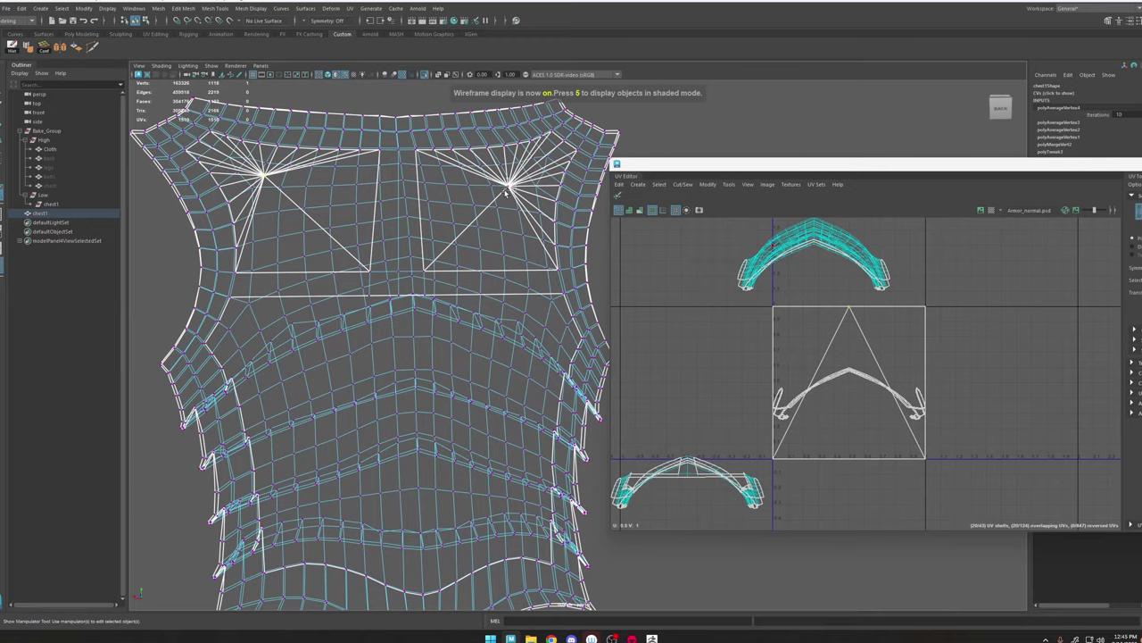
pyautogui.moveTo(505, 191); pyautogui.dragTo(515, 181)
pyautogui.keyDown('alt'); pyautogui.moveTo(515, 180); pyautogui.dragTo(509, 193); pyautogui.keyUp('alt')
pyautogui.keyDown('alt'); pyautogui.moveTo(419, 208); pyautogui.dragTo(466, 191); pyautogui.keyUp('alt')
pyautogui.keyDown('shift'); pyautogui.moveTo(494, 184); pyautogui.dragTo(533, 127, button='right'); pyautogui.keyUp('shift')
pyautogui.keyDown('alt'); pyautogui.moveTo(435, 199); pyautogui.dragTo(488, 229, button='middle'); pyautogui.keyUp('alt')
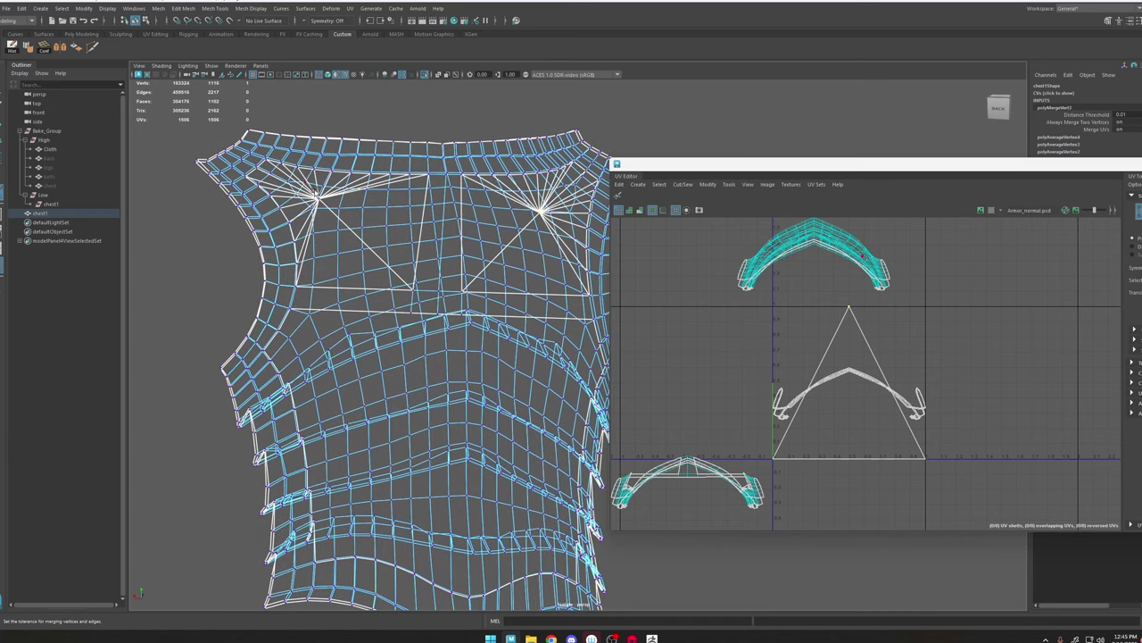
pyautogui.keyDown('shift'); pyautogui.moveTo(317, 201); pyautogui.dragTo(330, 194, button='right'); pyautogui.keyUp('shift')
pyautogui.click(319, 197)
pyautogui.keyDown('shift'); pyautogui.moveTo(539, 211); pyautogui.dragTo(569, 195, button='right'); pyautogui.keyUp('shift')
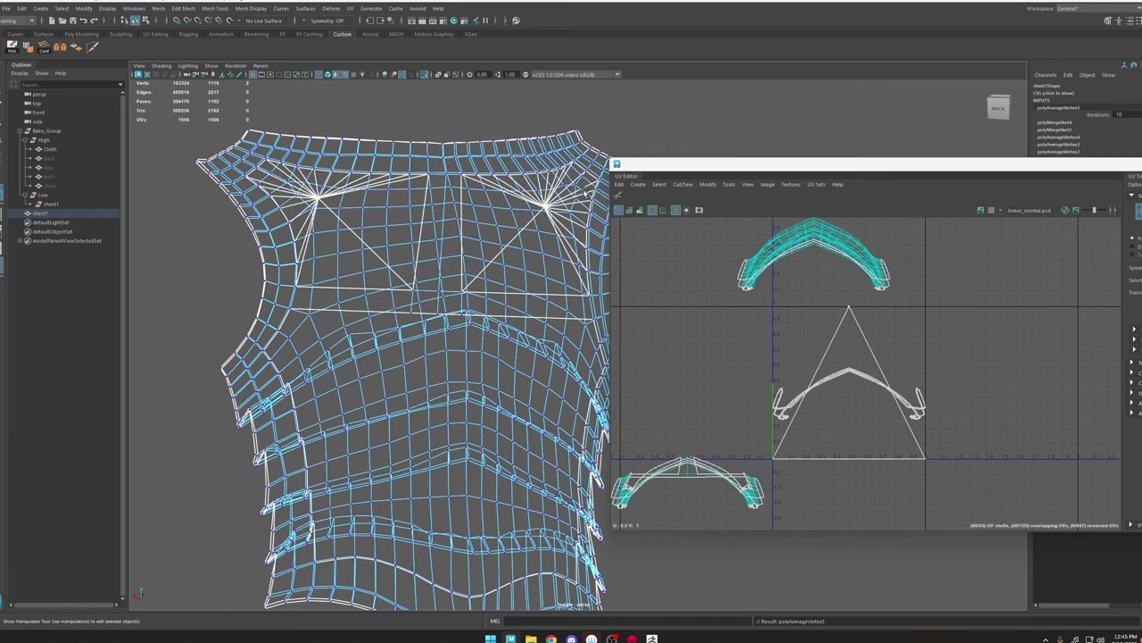
pyautogui.press('g')
pyautogui.press('g')
pyautogui.press('g')
pyautogui.press('g')
# Step: Back in shaded view, collapse the centre divider edges into a single centre edge
pyautogui.press('5')
pyautogui.scroll(-3, 518, 234)
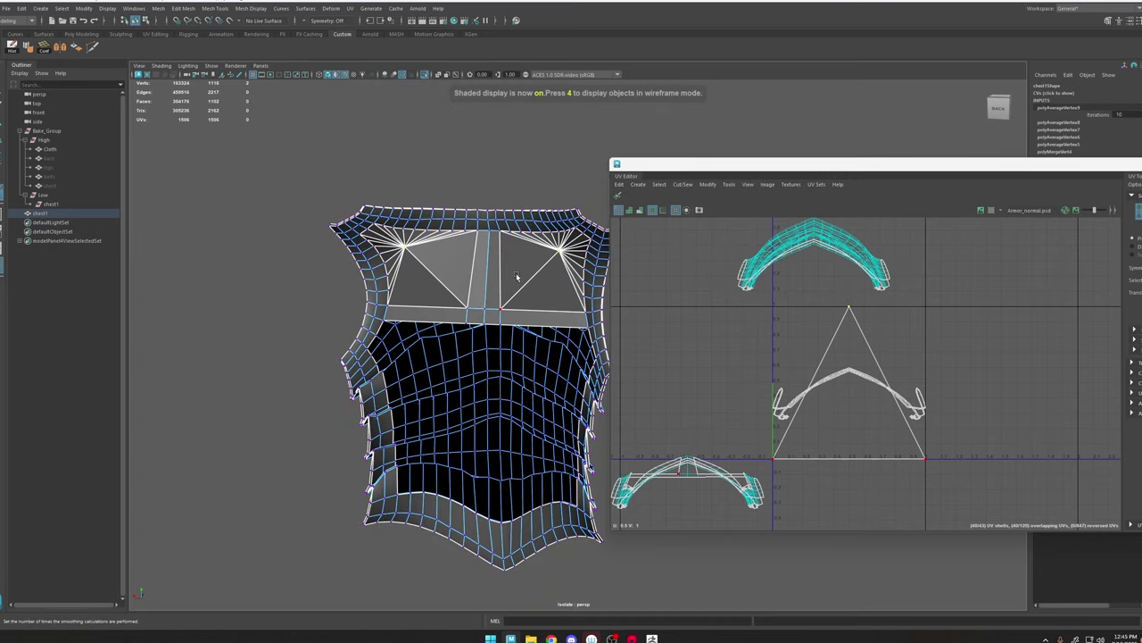
pyautogui.keyDown('alt'); pyautogui.moveTo(516, 273); pyautogui.dragTo(452, 248, button='middle'); pyautogui.keyUp('alt')
pyautogui.keyDown('alt'); pyautogui.moveTo(452, 247); pyautogui.dragTo(484, 241); pyautogui.keyUp('alt')
pyautogui.moveTo(467, 248); pyautogui.dragTo(476, 213, button='right')
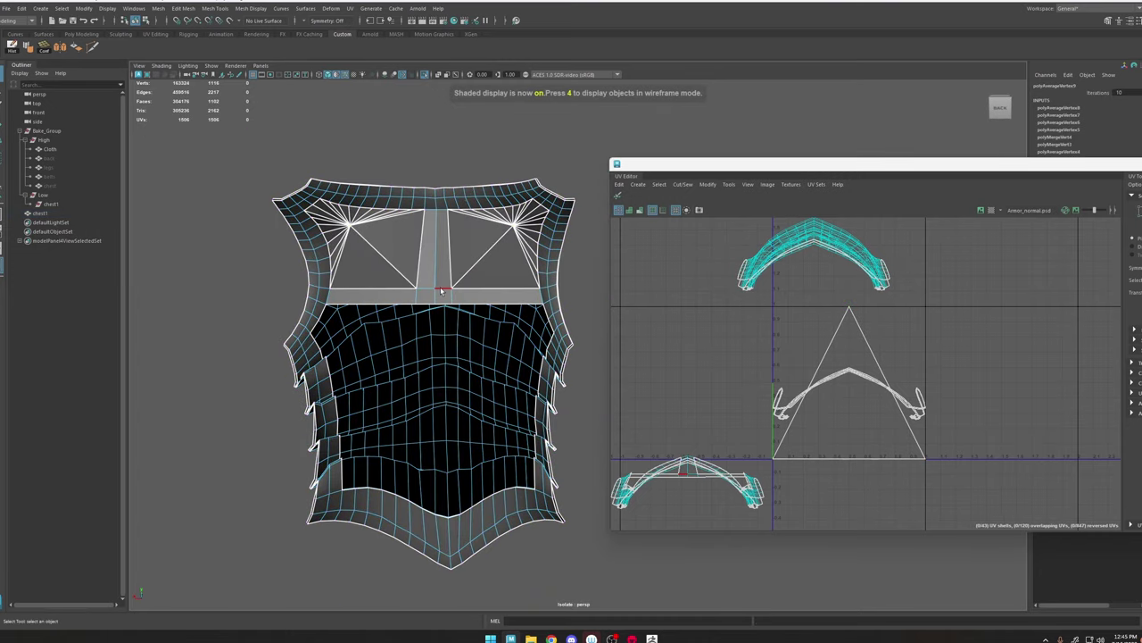
pyautogui.click(441, 290)
pyautogui.keyDown('shift'); pyautogui.click(426, 302); pyautogui.keyUp('shift')
pyautogui.keyDown('shift'); pyautogui.click(426, 290); pyautogui.keyUp('shift')
pyautogui.keyDown('shift'); pyautogui.moveTo(427, 290); pyautogui.dragTo(540, 246, button='right'); pyautogui.keyUp('shift')
# Step: Average a fan-centre vertex once more, then reselect the chest1 mesh
pyautogui.scroll(-2, 518, 279)
pyautogui.click(400, 252)
pyautogui.press('g')
pyautogui.press('g')
pyautogui.click(579, 221)
pyautogui.keyDown('alt'); pyautogui.moveTo(579, 220); pyautogui.dragTo(545, 218); pyautogui.keyUp('alt')
pyautogui.click(458, 252)
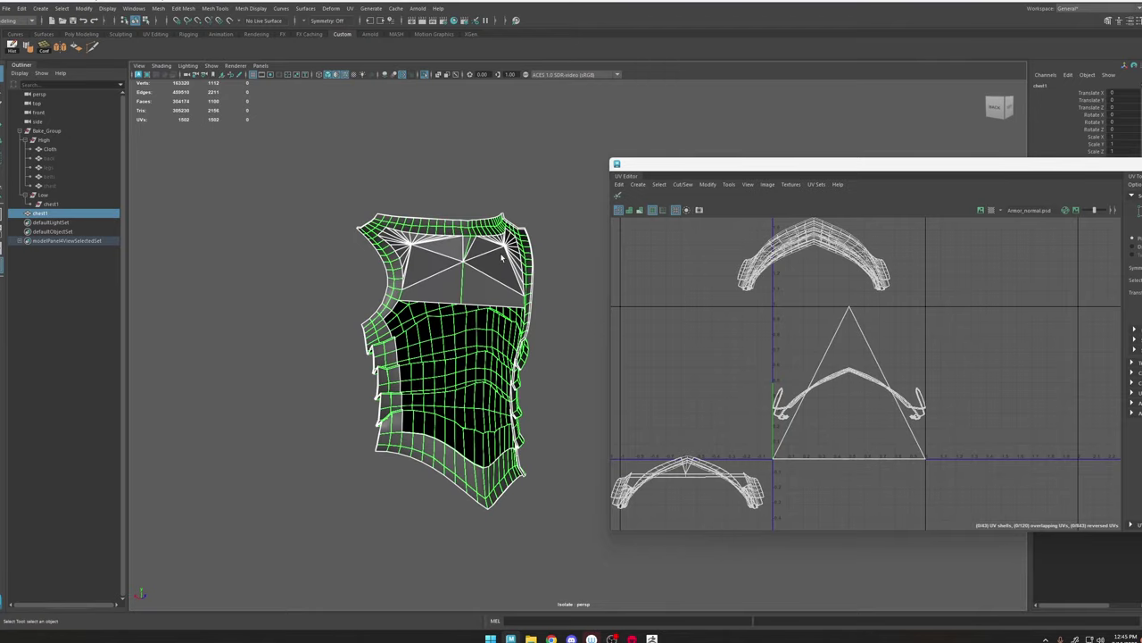
# Step: Toggle Isolate Select to compare chest1 against the robe, then isolate chest1 again
pyautogui.click(426, 75)
pyautogui.click(506, 219)
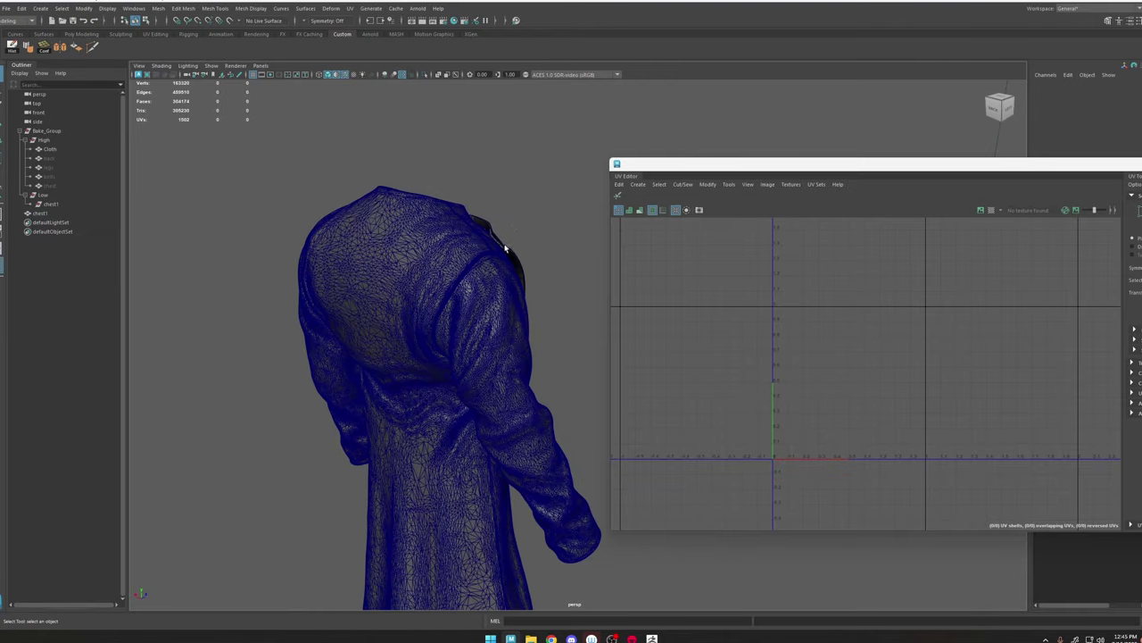
pyautogui.keyDown('alt'); pyautogui.moveTo(506, 247); pyautogui.dragTo(513, 281); pyautogui.keyUp('alt')
pyautogui.click(534, 344)
pyautogui.hotkey('ctrl', '1')
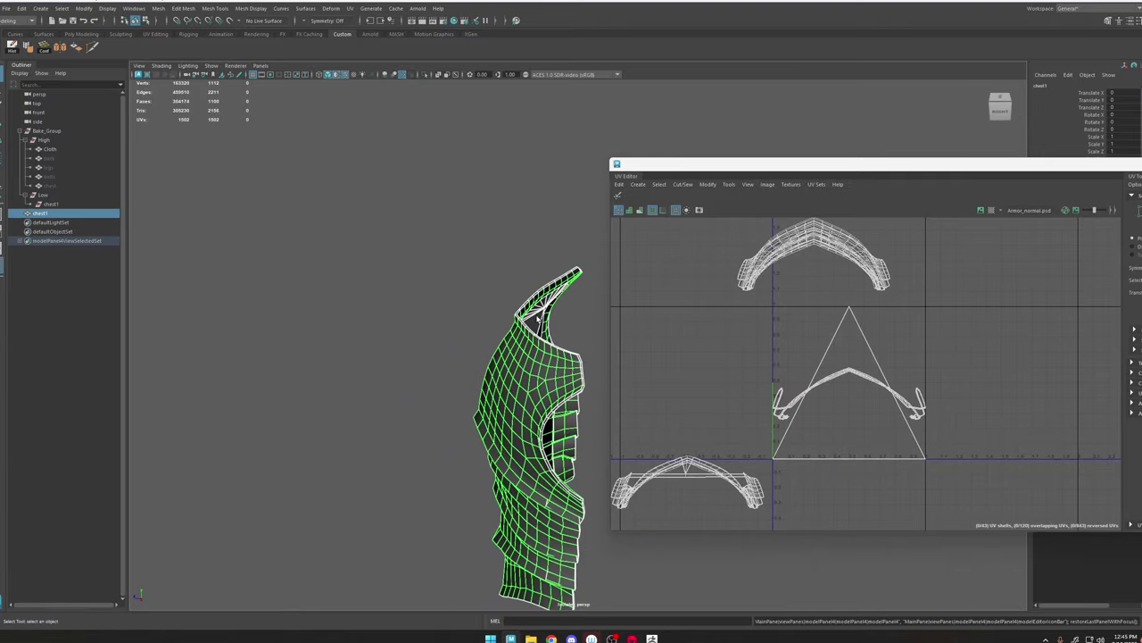
pyautogui.keyDown('alt'); pyautogui.moveTo(566, 335); pyautogui.dragTo(537, 364); pyautogui.keyUp('alt')
pyautogui.scroll(4, 536, 365)
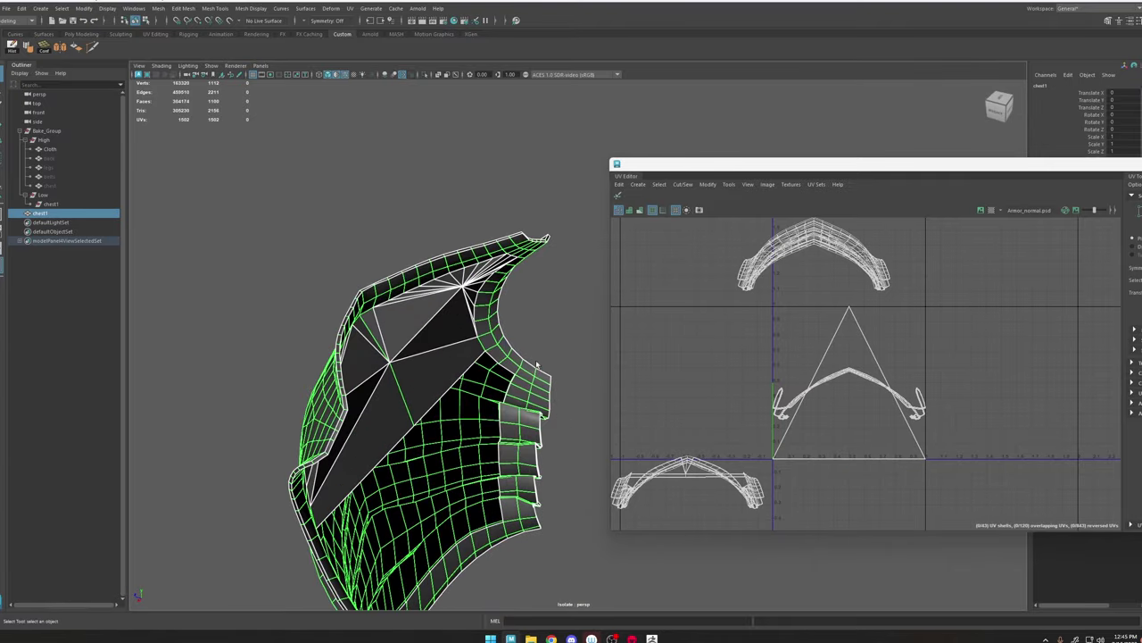
pyautogui.click(425, 76)
pyautogui.keyDown('alt'); pyautogui.moveTo(454, 207); pyautogui.dragTo(477, 259); pyautogui.keyUp('alt')
pyautogui.hotkey('ctrl', '1')
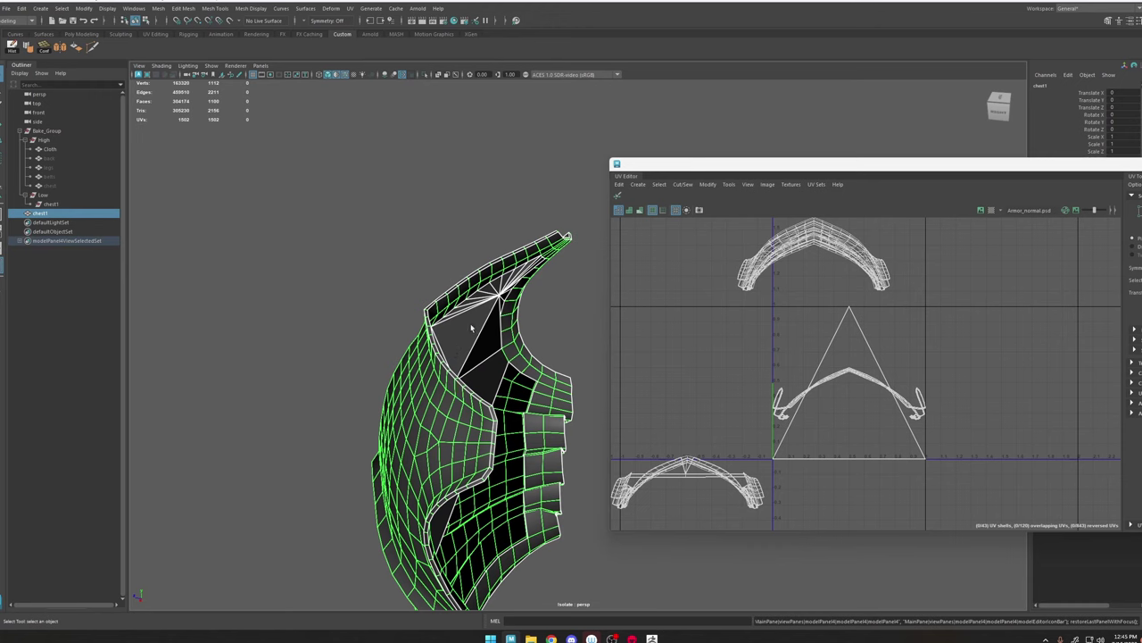
pyautogui.keyDown('alt'); pyautogui.moveTo(471, 328); pyautogui.dragTo(441, 327); pyautogui.keyUp('alt')
# Step: Nudge a vertex inside the left cap with the Move tool, checking it against the robe
pyautogui.moveTo(441, 327); pyautogui.dragTo(395, 328, button='right')
pyautogui.click(375, 375)
pyautogui.press('w')
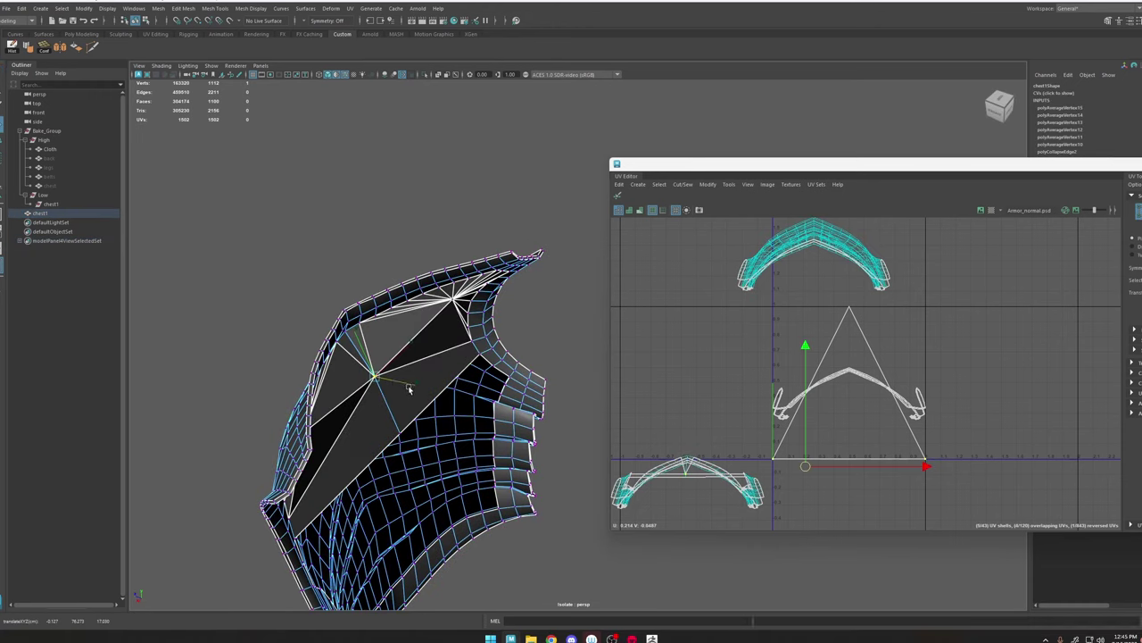
pyautogui.moveTo(408, 389); pyautogui.dragTo(395, 385)
pyautogui.click(426, 75)
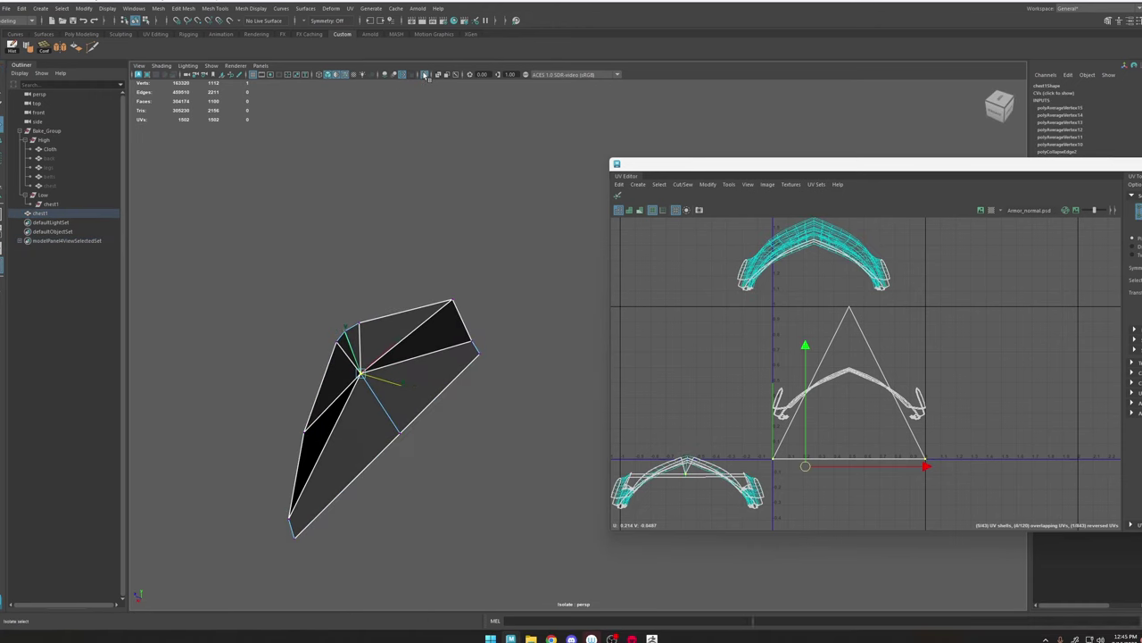
pyautogui.click(426, 75)
pyautogui.keyDown('alt'); pyautogui.moveTo(457, 299); pyautogui.dragTo(483, 284); pyautogui.keyUp('alt')
pyautogui.moveTo(461, 381); pyautogui.dragTo(455, 382)
pyautogui.keyDown('alt'); pyautogui.moveTo(473, 352); pyautogui.dragTo(437, 317); pyautogui.keyUp('alt')
# Step: Isolate chest1 again and move the cap vertex down and to the left
pyautogui.moveTo(437, 317); pyautogui.dragTo(612, 133, button='right')
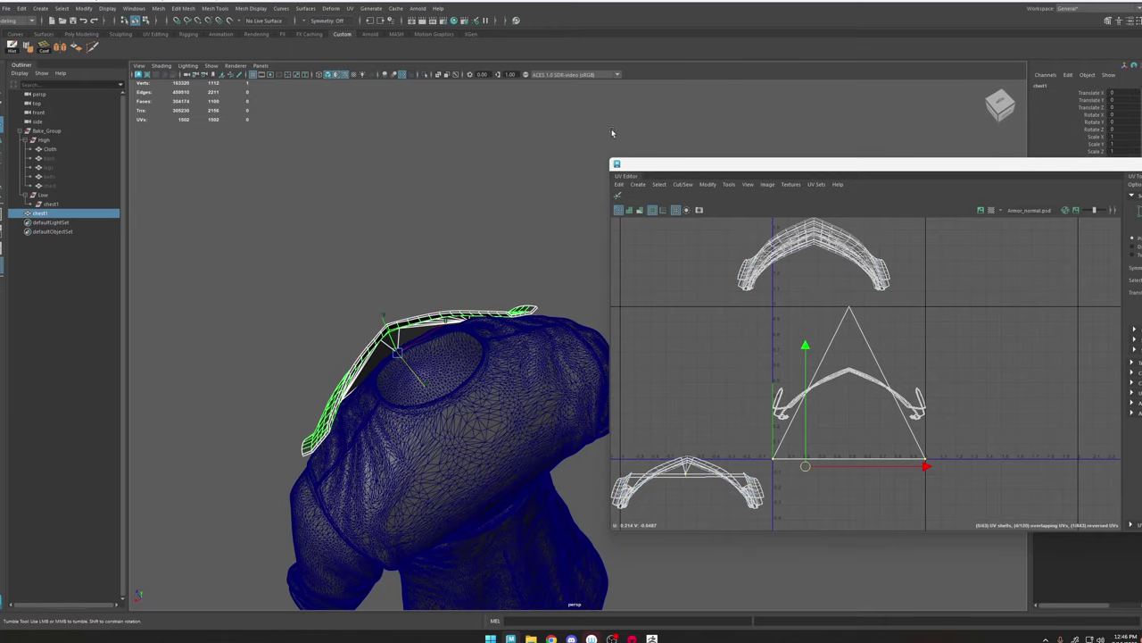
pyautogui.click(425, 74)
pyautogui.keyDown('alt'); pyautogui.moveTo(420, 401); pyautogui.dragTo(453, 287); pyautogui.keyUp('alt')
pyautogui.moveTo(456, 273); pyautogui.dragTo(414, 273, button='right')
pyautogui.keyDown('alt'); pyautogui.moveTo(432, 297); pyautogui.dragTo(482, 332); pyautogui.keyUp('alt')
pyautogui.moveTo(483, 376); pyautogui.dragTo(438, 299)
# Step: Tumble around chest1 to inspect its shading from the back, sides and inside
pyautogui.moveTo(438, 299); pyautogui.dragTo(523, 236, button='right')
pyautogui.click(545, 221)
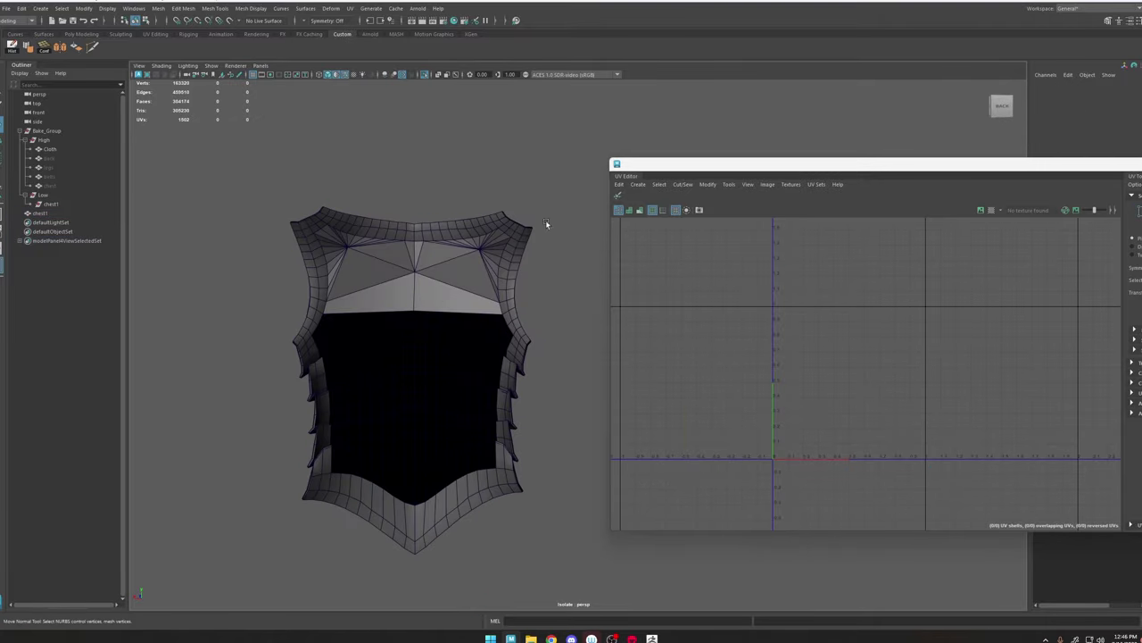
pyautogui.scroll(-4, 546, 222)
pyautogui.keyDown('alt'); pyautogui.moveTo(546, 223); pyautogui.dragTo(446, 322); pyautogui.keyUp('alt')
pyautogui.scroll(3, 501, 296)
pyautogui.scroll(2, 451, 308)
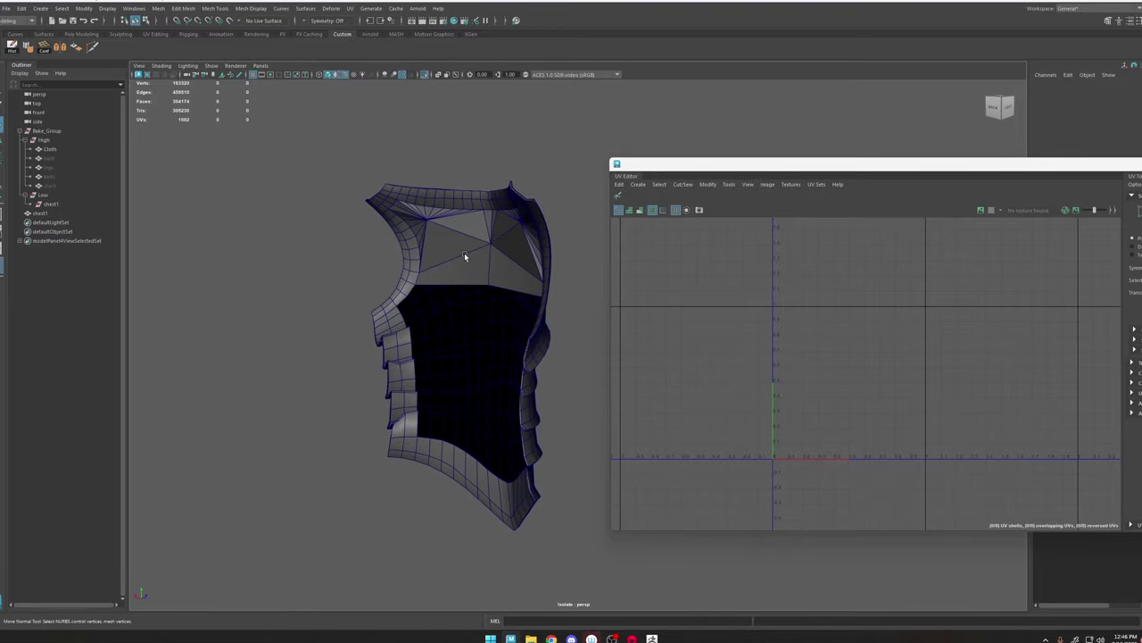
pyautogui.click(476, 261)
pyautogui.keyDown('alt'); pyautogui.moveTo(501, 287); pyautogui.dragTo(473, 250, button='middle'); pyautogui.keyUp('alt')
pyautogui.keyDown('alt'); pyautogui.moveTo(474, 250); pyautogui.dragTo(565, 262); pyautogui.keyUp('alt')
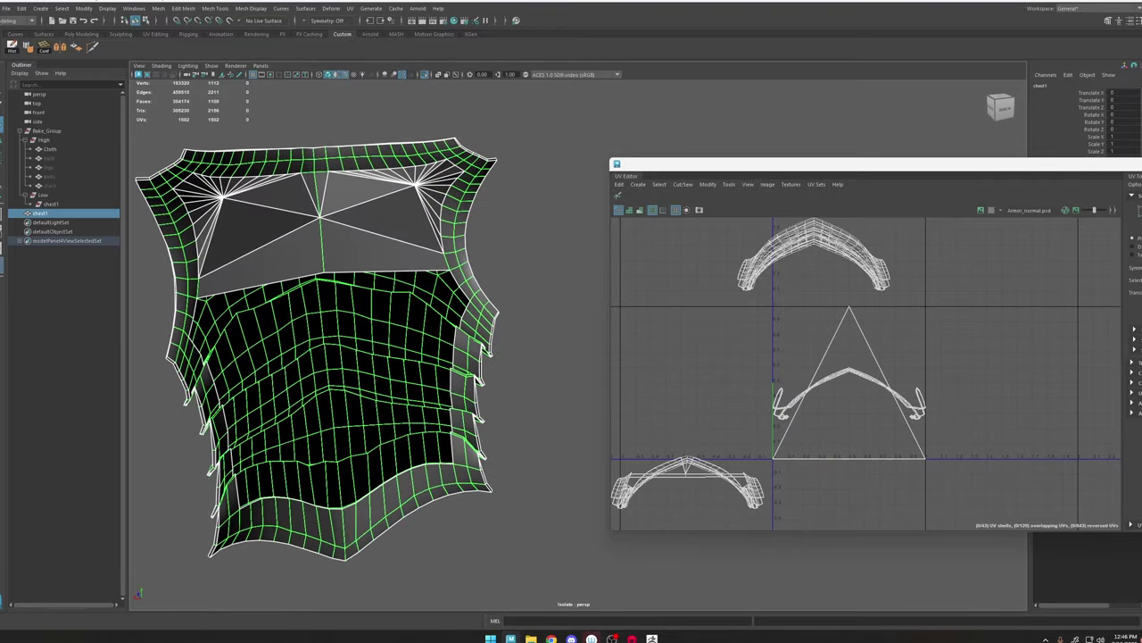
pyautogui.keyDown('alt'); pyautogui.moveTo(479, 218); pyautogui.dragTo(363, 274); pyautogui.keyUp('alt')
pyautogui.click(364, 275)
pyautogui.keyDown('alt'); pyautogui.moveTo(421, 344); pyautogui.dragTo(484, 331); pyautogui.keyUp('alt')
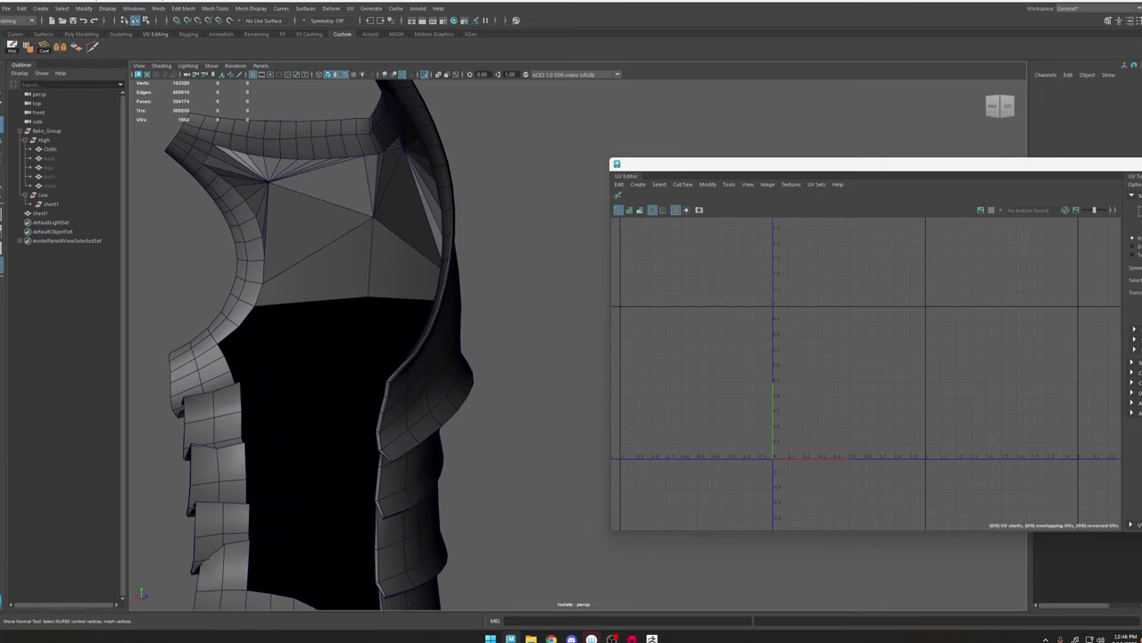
pyautogui.click(383, 242)
pyautogui.keyDown('alt'); pyautogui.moveTo(320, 401); pyautogui.dragTo(479, 293); pyautogui.keyUp('alt')
pyautogui.keyDown('alt'); pyautogui.moveTo(504, 422); pyautogui.dragTo(430, 282); pyautogui.keyUp('alt')
pyautogui.click(555, 177)
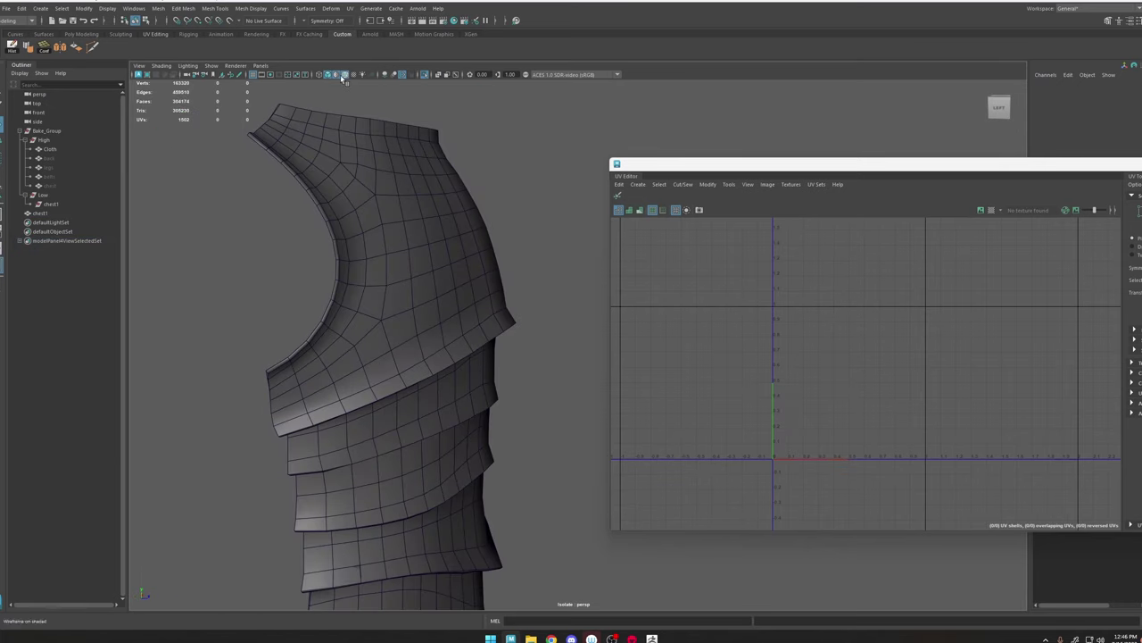
pyautogui.keyDown('alt'); pyautogui.moveTo(266, 203); pyautogui.dragTo(292, 251, button='middle'); pyautogui.keyUp('alt')
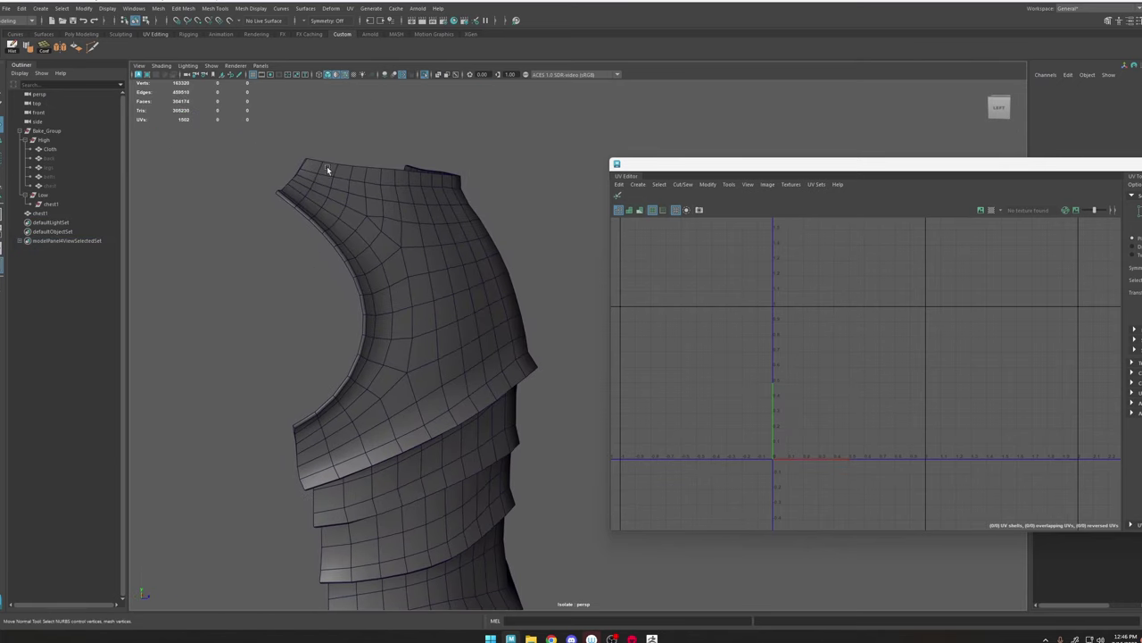
pyautogui.scroll(3, 327, 168)
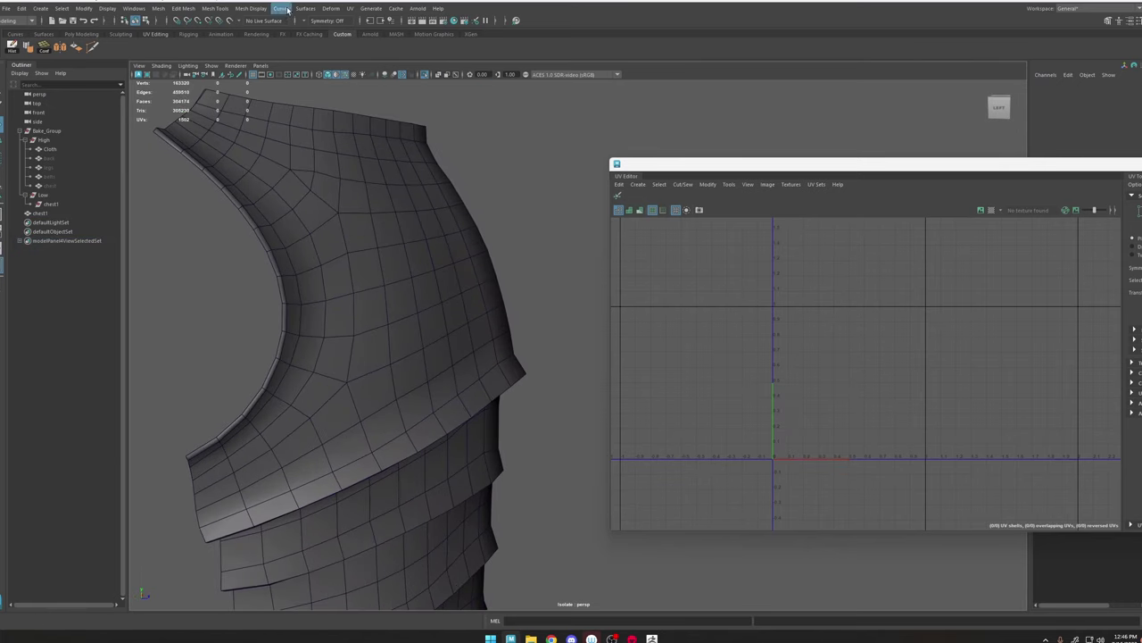
# Step: Turn off Wireframe on Shaded and inspect the armour's front and armhole, ending with chest1 selected
pyautogui.click(345, 76)
pyautogui.moveTo(553, 179)
pyautogui.keyDown('alt'); pyautogui.mouseDown()
pyautogui.moveTo(510, 202)
pyautogui.moveTo(502, 233)
pyautogui.moveTo(536, 277)
pyautogui.moveTo(549, 224)
pyautogui.moveTo(450, 228)
pyautogui.moveTo(428, 241)
pyautogui.mouseUp(); pyautogui.keyUp('alt')
pyautogui.scroll(-5, 356, 305)
pyautogui.keyDown('alt'); pyautogui.moveTo(526, 290); pyautogui.dragTo(405, 296, button='middle'); pyautogui.keyUp('alt')
pyautogui.scroll(5, 404, 296)
pyautogui.keyDown('alt'); pyautogui.moveTo(518, 316); pyautogui.dragTo(535, 316); pyautogui.keyUp('alt')
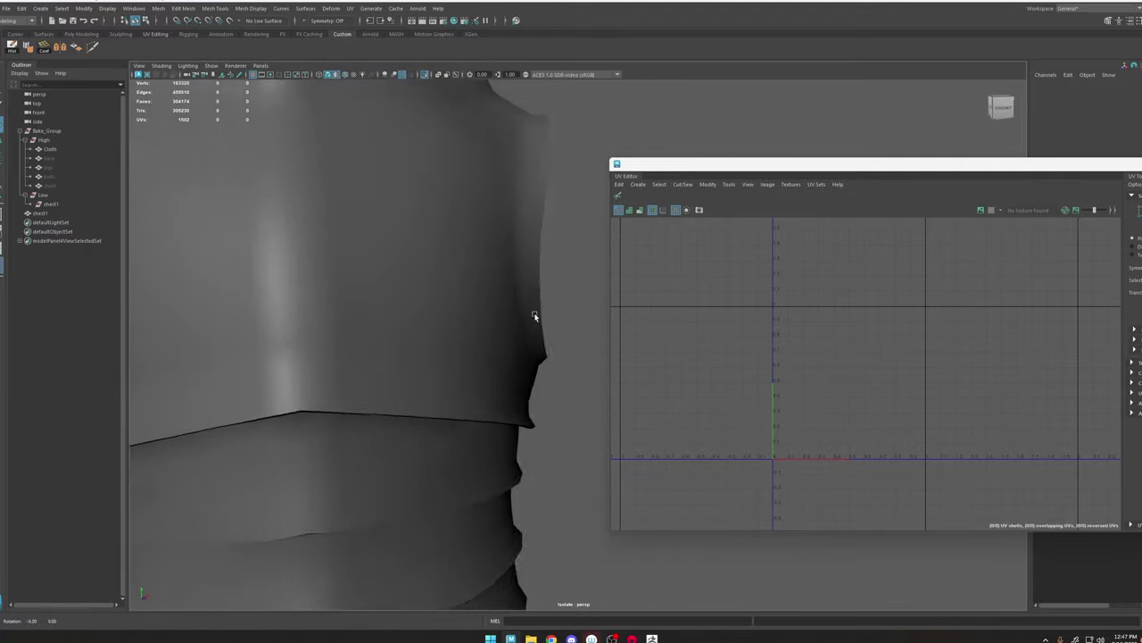
pyautogui.scroll(-4, 464, 268)
pyautogui.keyDown('alt'); pyautogui.moveTo(384, 234); pyautogui.dragTo(525, 273); pyautogui.keyUp('alt')
pyautogui.scroll(-2, 512, 253)
pyautogui.click(473, 246)
pyautogui.scroll(4, 538, 202)
pyautogui.click(528, 286)
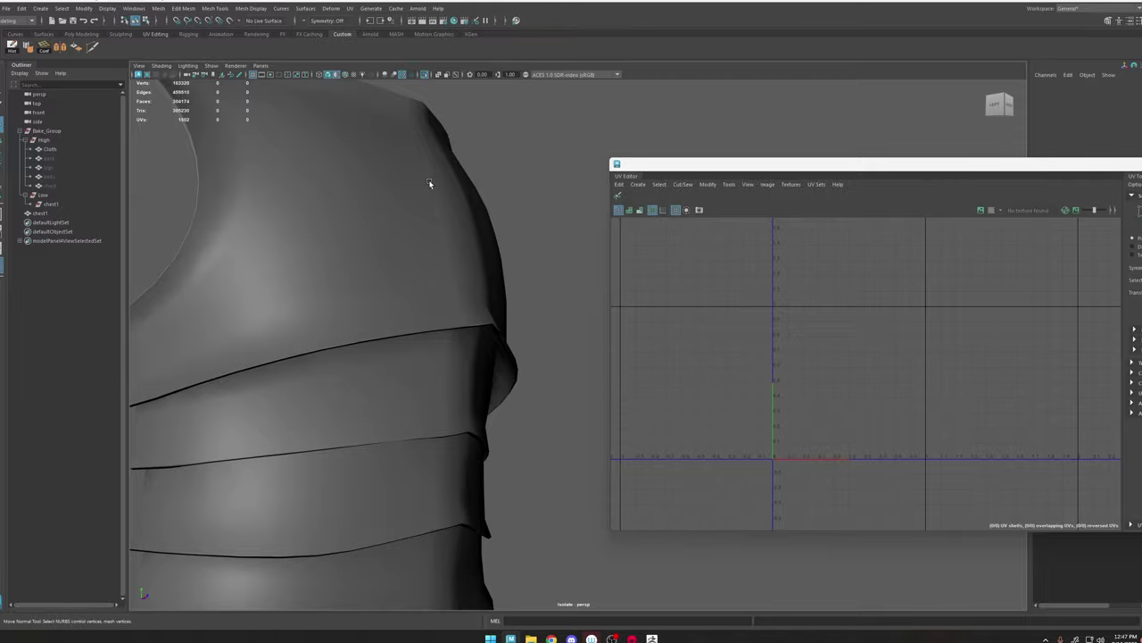
pyautogui.keyDown('alt'); pyautogui.moveTo(517, 306); pyautogui.dragTo(468, 341); pyautogui.keyUp('alt')
pyautogui.scroll(3, 463, 314)
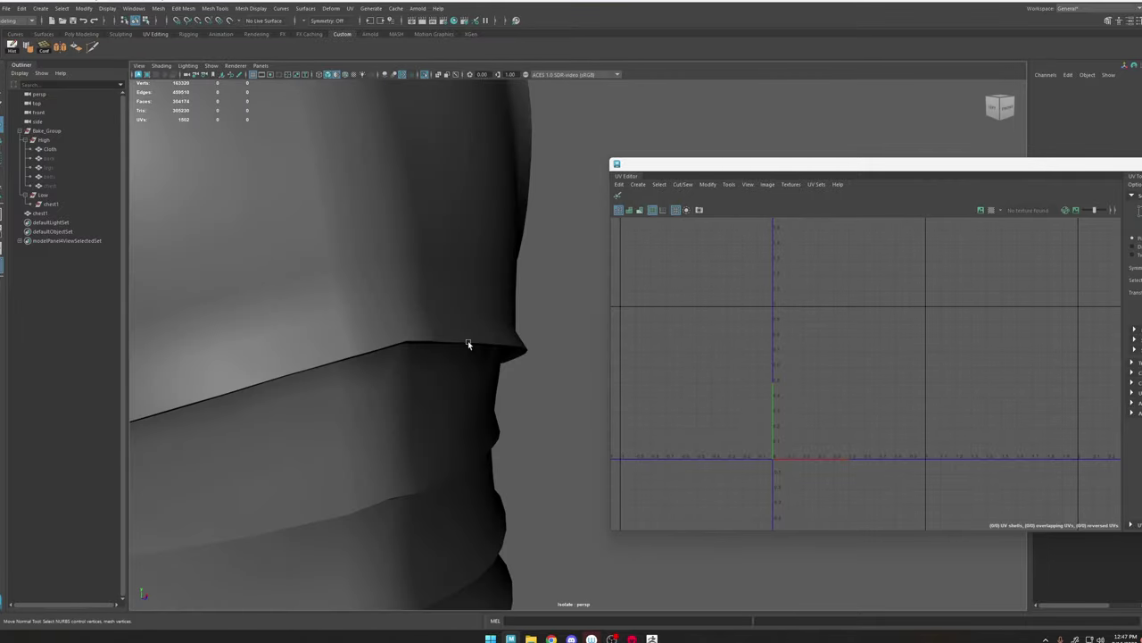
pyautogui.click(466, 345)
pyautogui.scroll(-4, 288, 392)
pyautogui.keyDown('alt'); pyautogui.moveTo(292, 190); pyautogui.dragTo(331, 227, button='middle'); pyautogui.keyUp('alt')
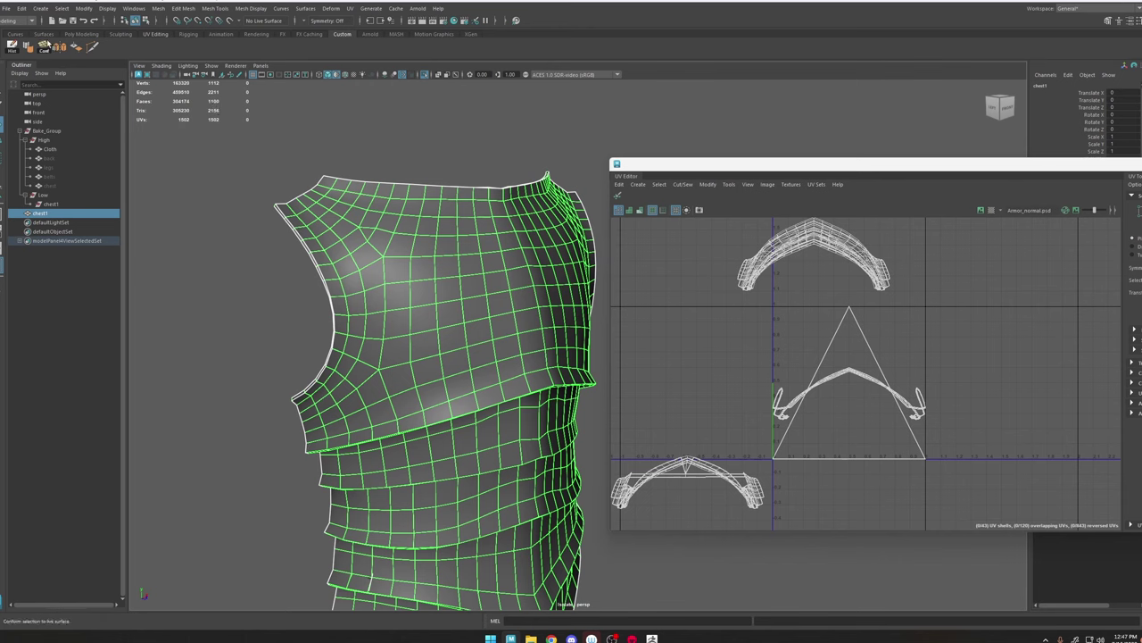
# Step: Add Harden Edge to the shelf and relabel the Soften Edge shelf item, saving the shelves
pyautogui.click(250, 8)
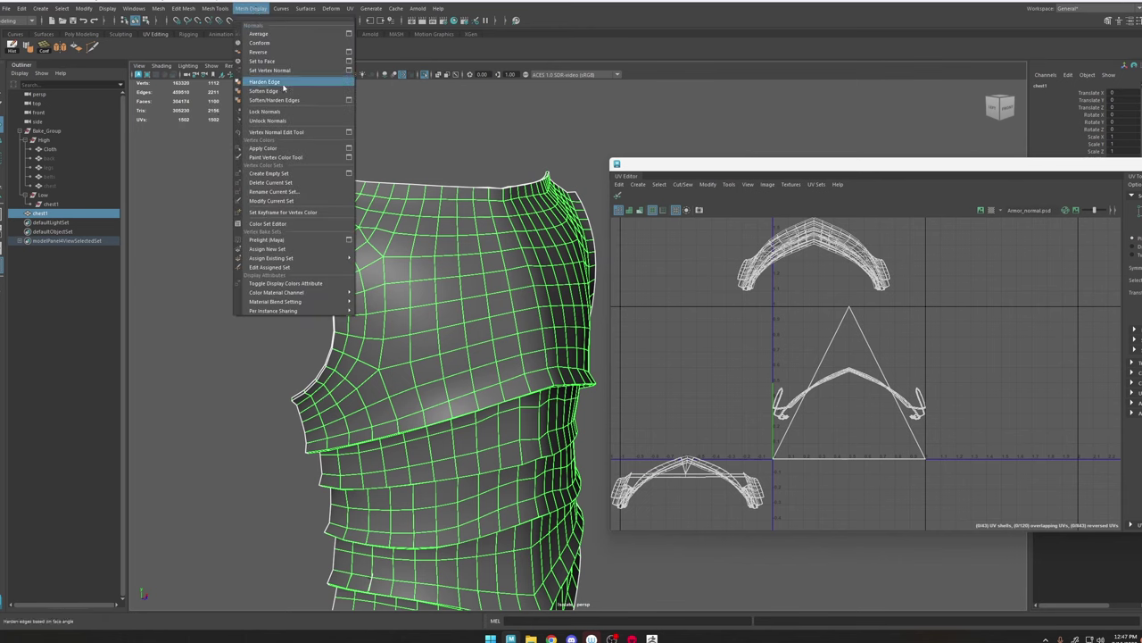
pyautogui.moveTo(275, 83); pyautogui.dragTo(105, 47, button='middle')
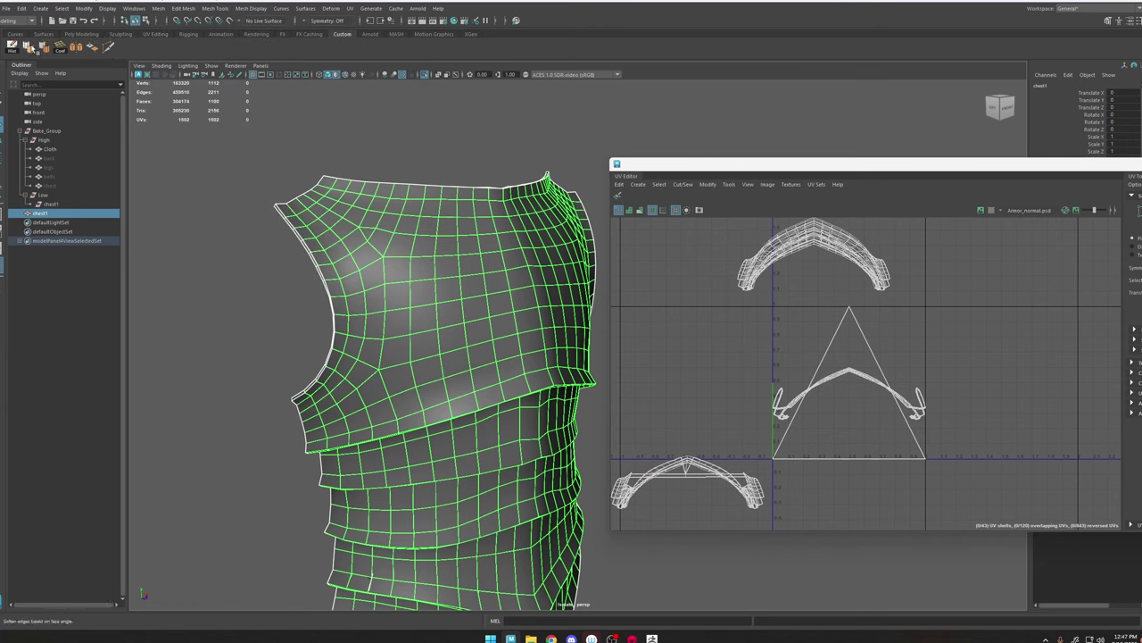
pyautogui.rightClick(41, 47)
pyautogui.click(56, 62)
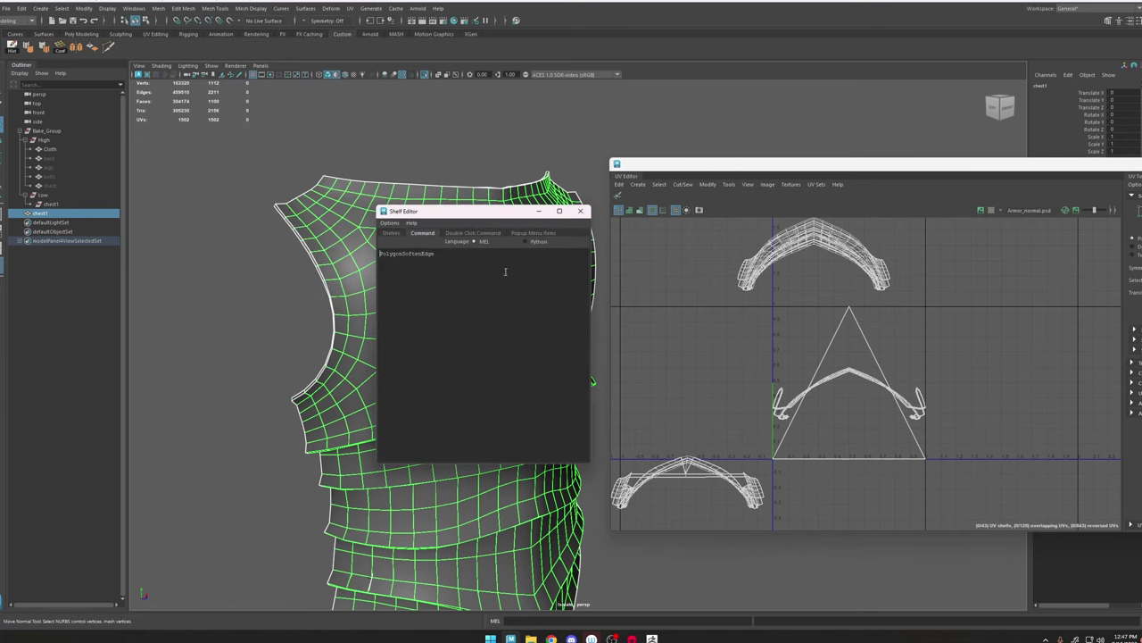
pyautogui.click(392, 233)
pyautogui.click(503, 391)
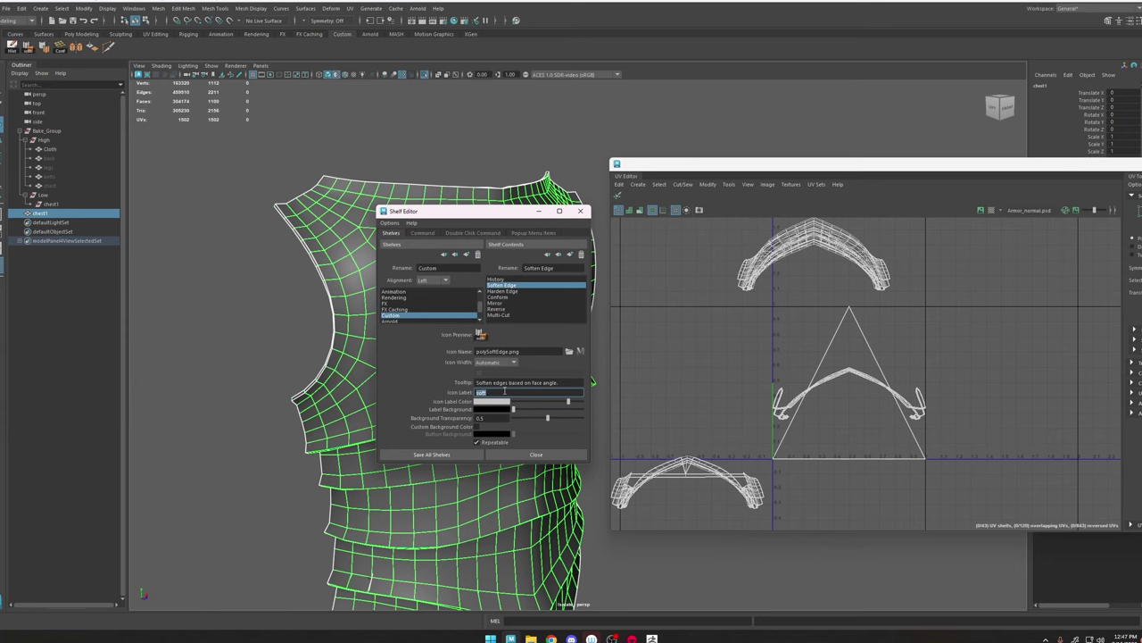
pyautogui.click(412, 457)
# Step: Relabel the Harden Edge shelf item and save all shelves
pyautogui.doubleClick(43, 48)
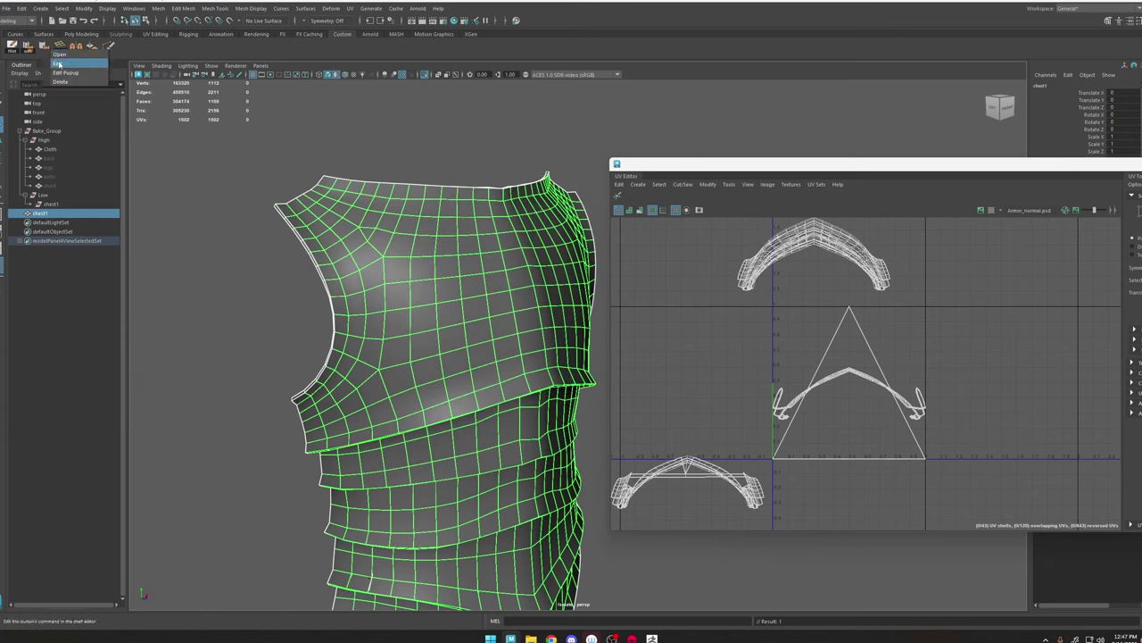
pyautogui.click(496, 391)
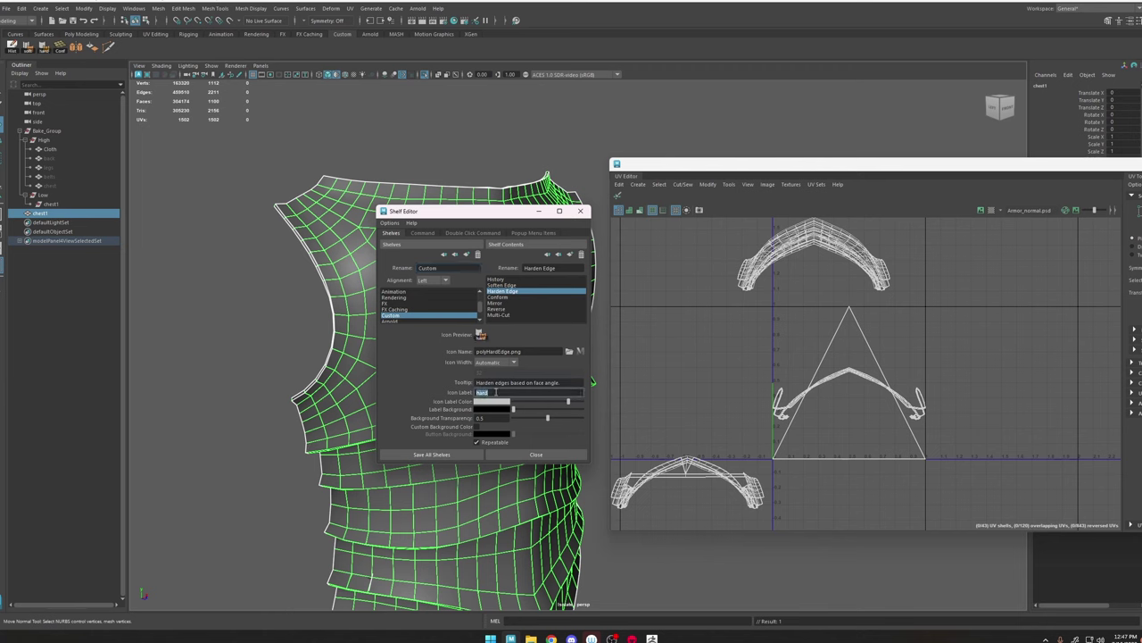
pyautogui.click(431, 454)
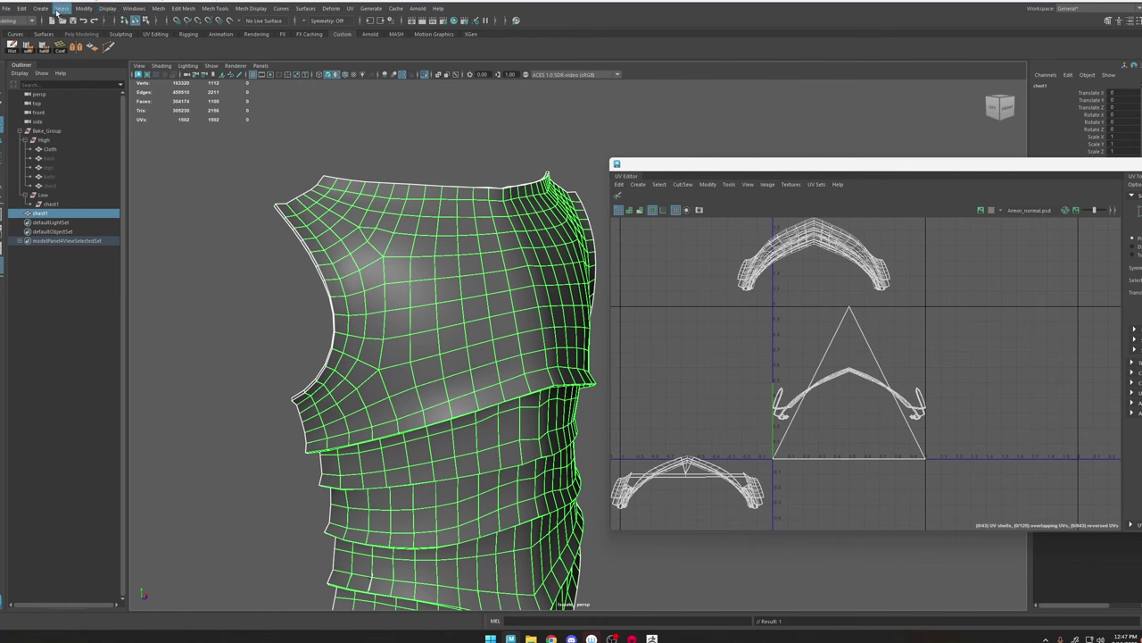
pyautogui.click(107, 8)
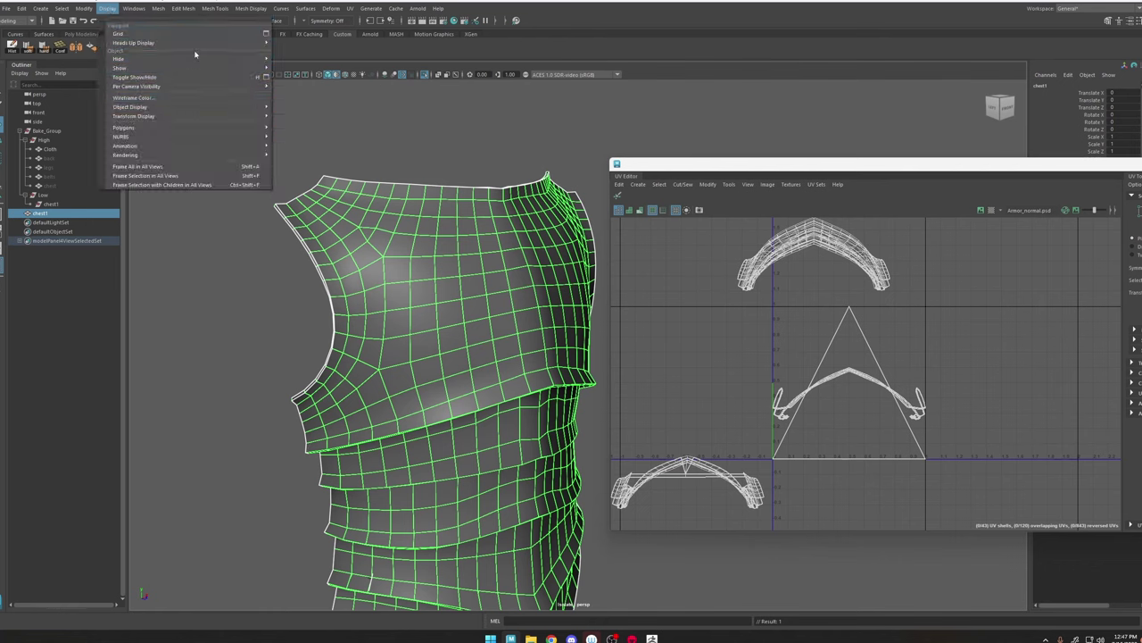
pyautogui.moveTo(203, 129)
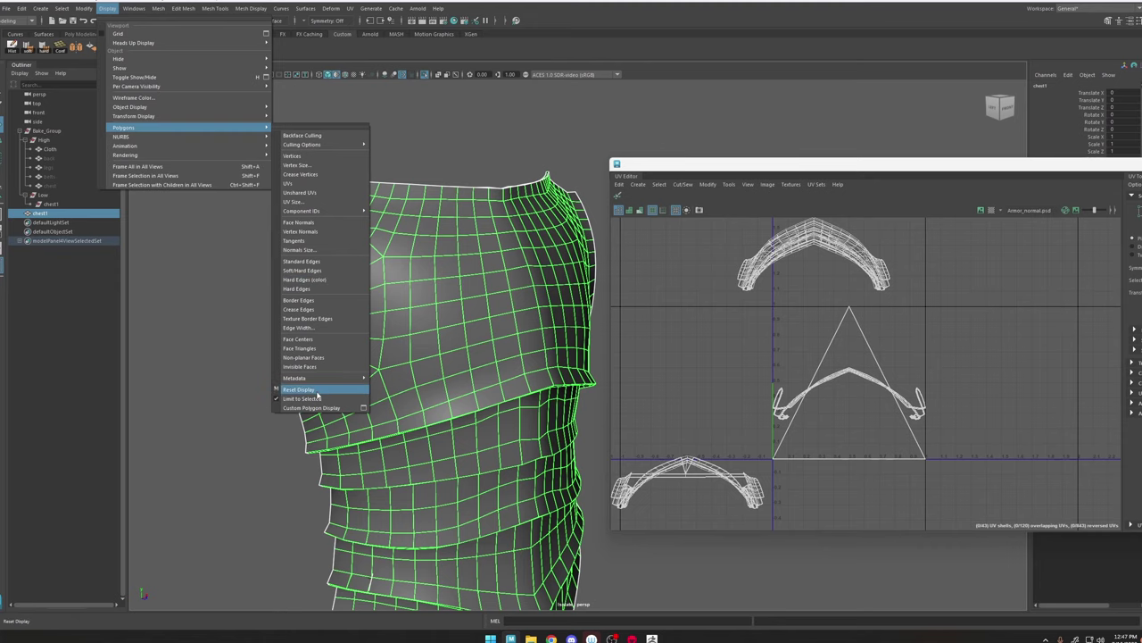
pyautogui.click(468, 123)
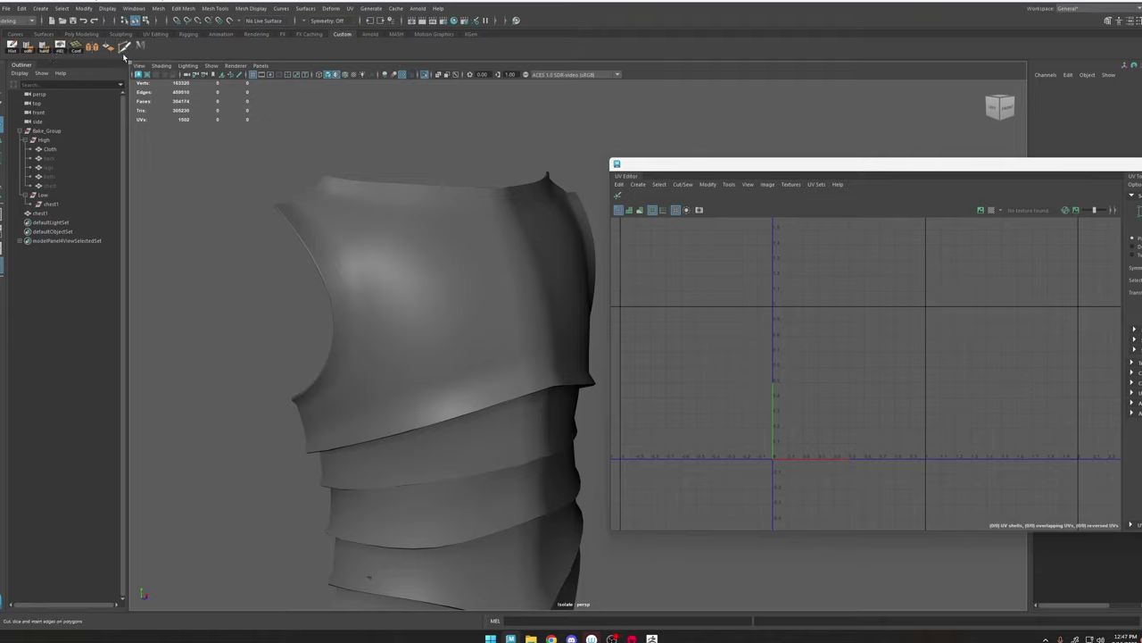
# Step: Select chest1, harden all its edges, and turn on the hard-edge display
pyautogui.click(385, 245)
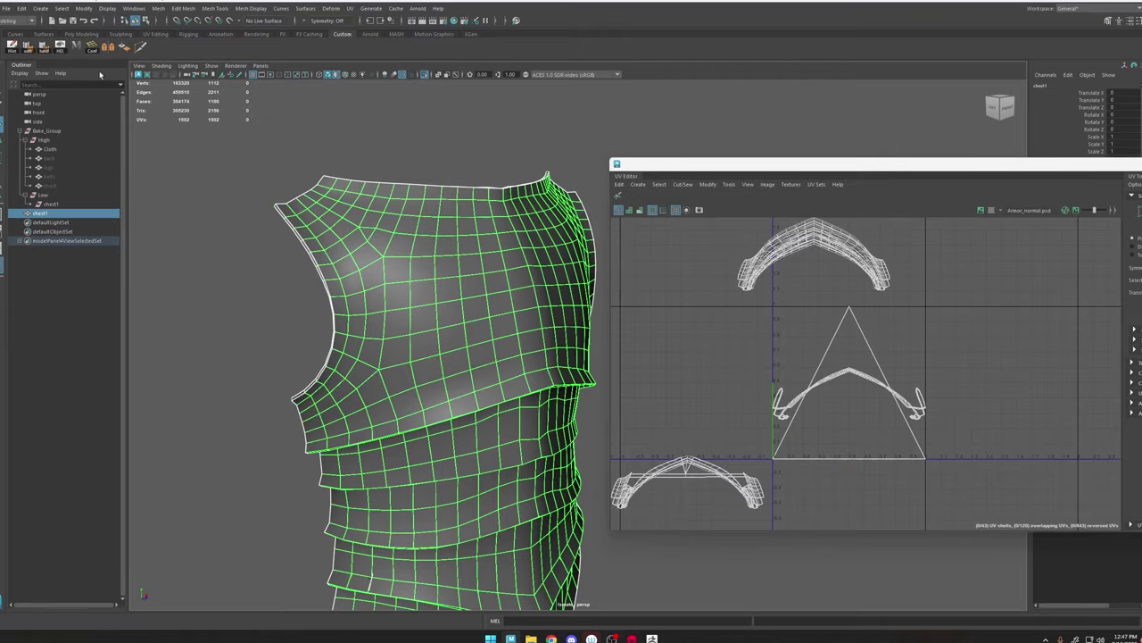
pyautogui.click(62, 48)
pyautogui.keyDown('alt'); pyautogui.moveTo(398, 154); pyautogui.dragTo(548, 256); pyautogui.keyUp('alt')
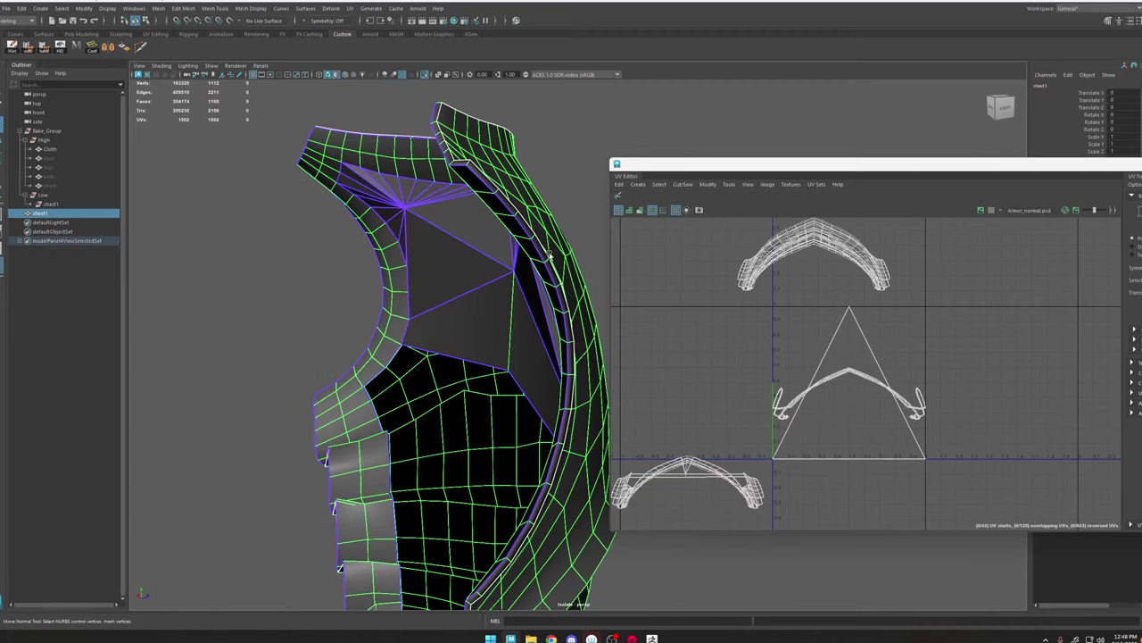
pyautogui.click(45, 51)
pyautogui.click(280, 238)
pyautogui.click(429, 192)
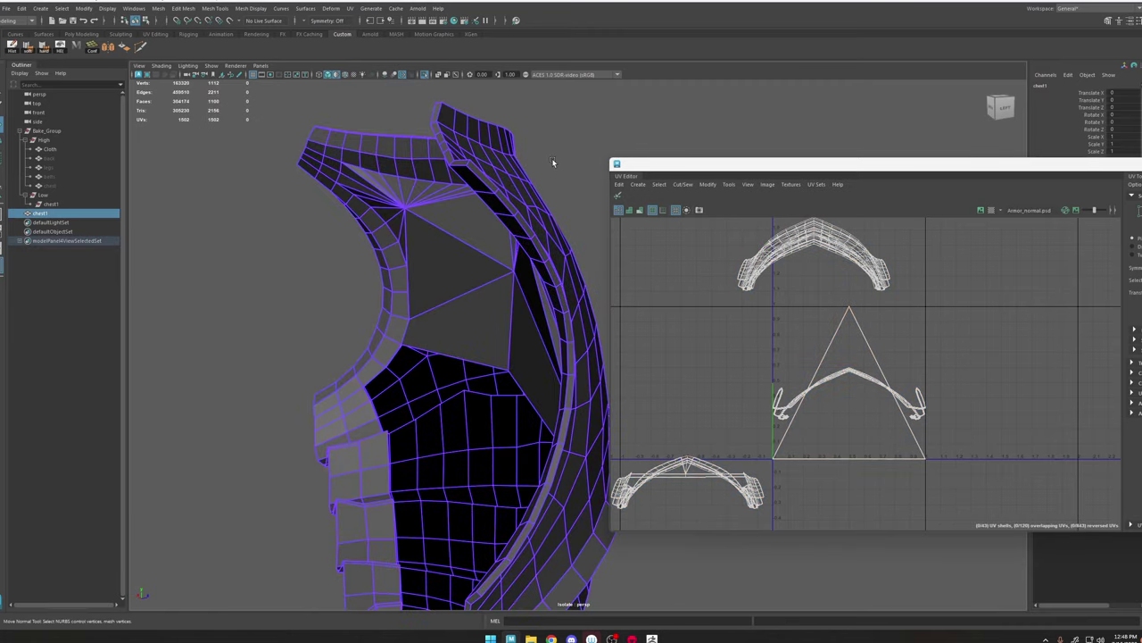
pyautogui.keyDown('alt'); pyautogui.moveTo(554, 163); pyautogui.dragTo(447, 95); pyautogui.keyUp('alt')
pyautogui.click(447, 95)
# Step: Orbit and zoom around chest1 to check the hardened shading and its wireframe
pyautogui.scroll(4, 556, 341)
pyautogui.keyDown('alt'); pyautogui.moveTo(556, 341); pyautogui.dragTo(464, 273); pyautogui.keyUp('alt')
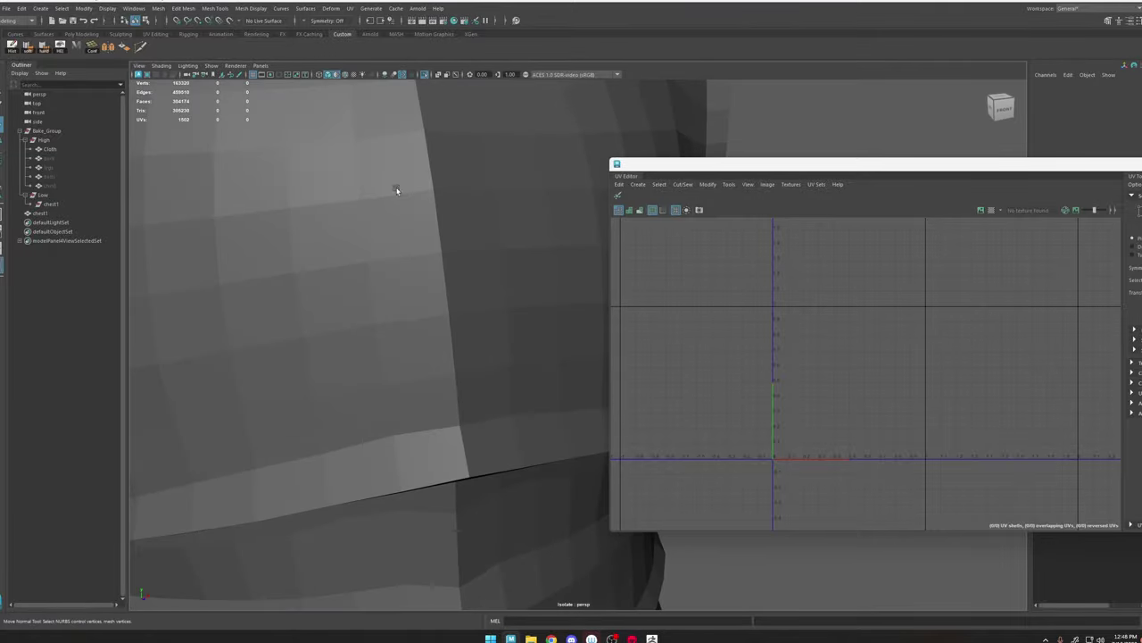
pyautogui.keyDown('alt'); pyautogui.moveTo(473, 215); pyautogui.dragTo(456, 280); pyautogui.keyUp('alt')
pyautogui.keyDown('alt'); pyautogui.moveTo(456, 280); pyautogui.dragTo(293, 184, button='right'); pyautogui.keyUp('alt')
pyautogui.keyDown('alt'); pyautogui.moveTo(495, 234); pyautogui.dragTo(432, 245); pyautogui.keyUp('alt')
pyautogui.keyDown('alt'); pyautogui.moveTo(439, 253); pyautogui.dragTo(618, 419, button='right'); pyautogui.keyUp('alt')
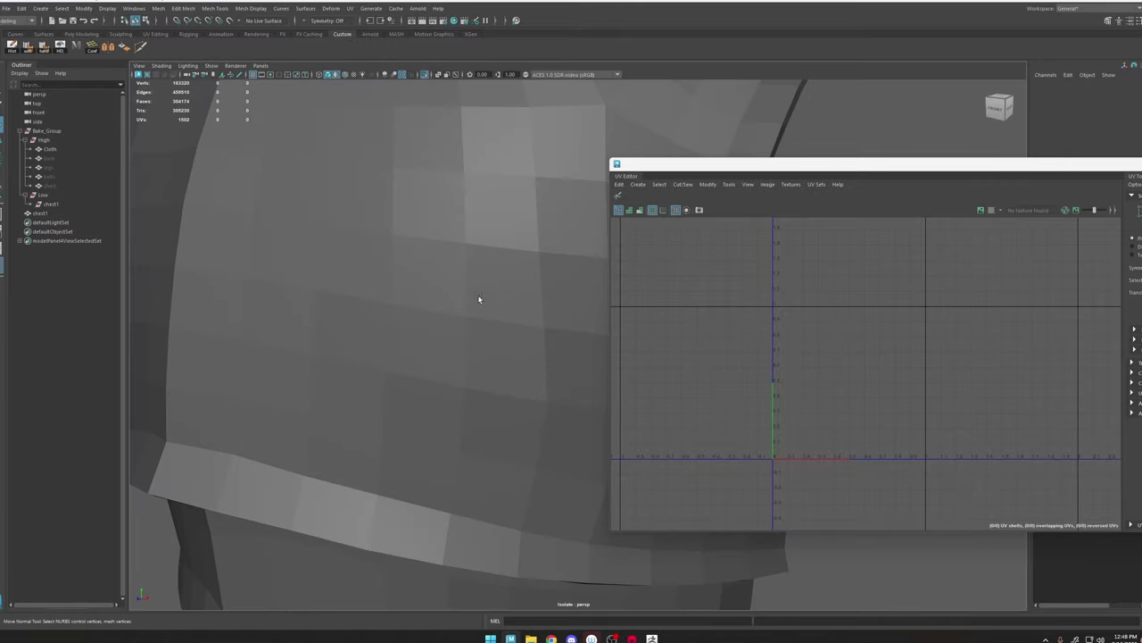
pyautogui.click(450, 262)
pyautogui.keyDown('alt'); pyautogui.moveTo(478, 213); pyautogui.dragTo(473, 278); pyautogui.keyUp('alt')
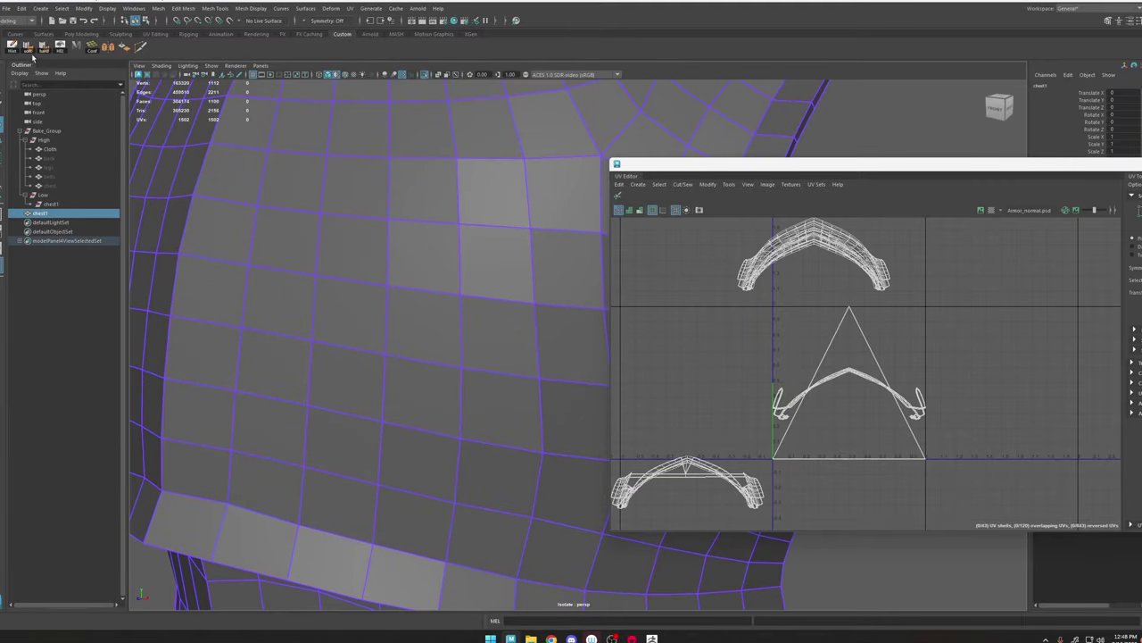
pyautogui.keyDown('alt'); pyautogui.moveTo(539, 313); pyautogui.dragTo(426, 163, button='right'); pyautogui.keyUp('alt')
pyautogui.click(445, 138)
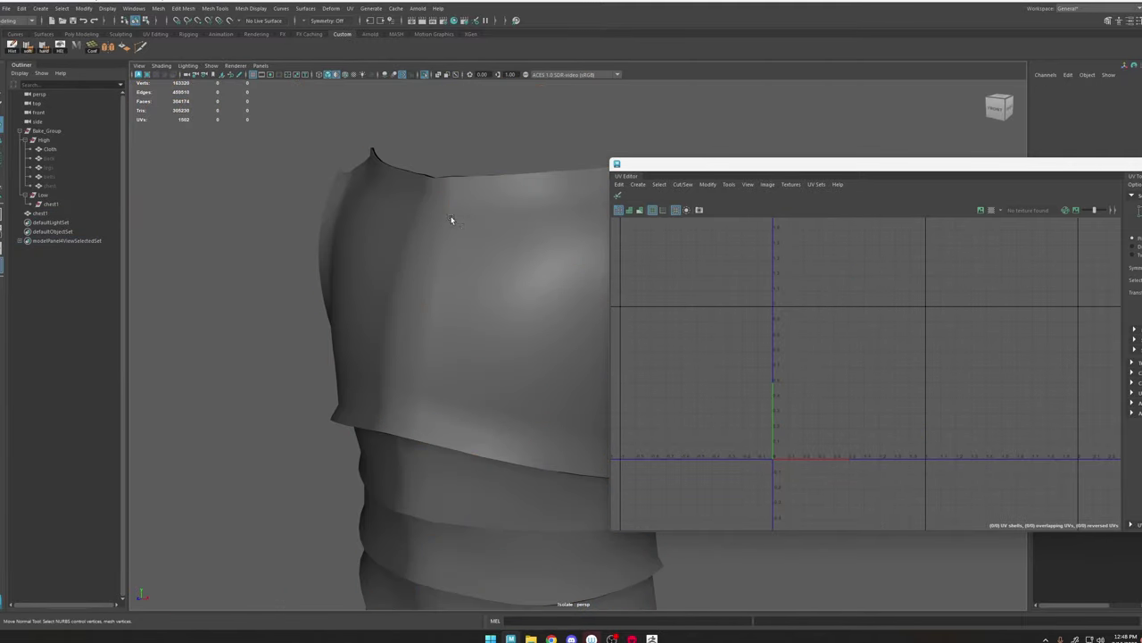
pyautogui.keyDown('alt'); pyautogui.moveTo(453, 220); pyautogui.dragTo(479, 280); pyautogui.keyUp('alt')
pyautogui.click(453, 259)
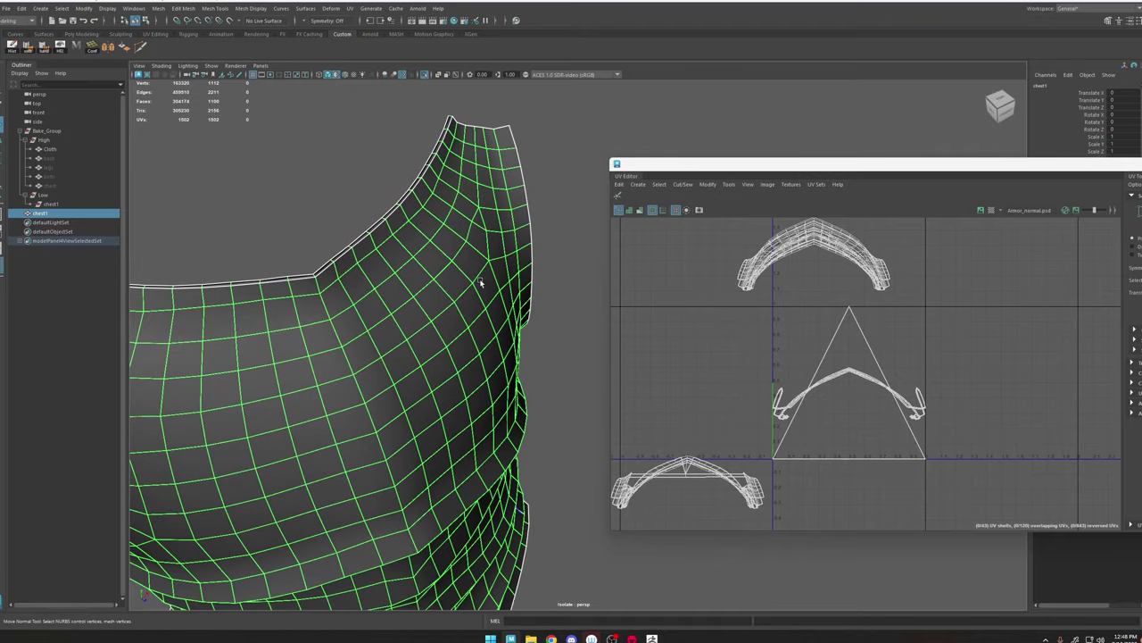
pyautogui.keyDown('alt'); pyautogui.moveTo(479, 281); pyautogui.dragTo(521, 246, button='middle'); pyautogui.keyUp('alt')
pyautogui.keyDown('alt'); pyautogui.moveTo(521, 245); pyautogui.dragTo(478, 300); pyautogui.keyUp('alt')
pyautogui.click(548, 234)
pyautogui.click(478, 301)
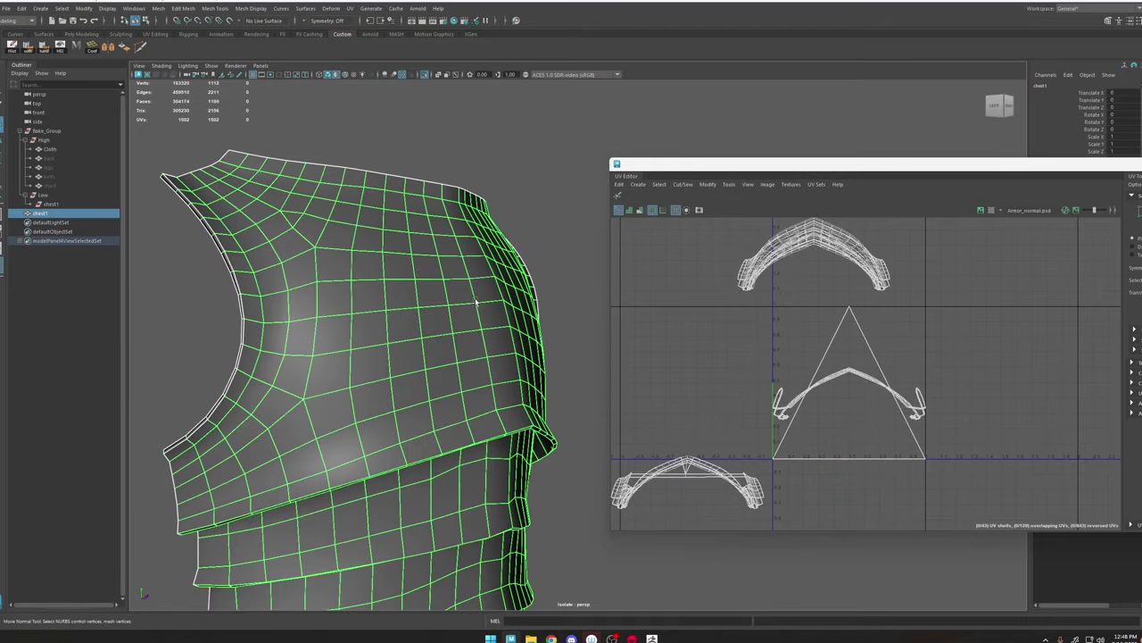
pyautogui.keyDown('alt'); pyautogui.moveTo(475, 301); pyautogui.dragTo(470, 283, button='middle'); pyautogui.keyUp('alt')
pyautogui.keyDown('alt'); pyautogui.moveTo(469, 283); pyautogui.dragTo(475, 268); pyautogui.keyUp('alt')
pyautogui.click(485, 108)
pyautogui.keyDown('alt'); pyautogui.moveTo(473, 213); pyautogui.dragTo(500, 224); pyautogui.keyUp('alt')
pyautogui.click(520, 258)
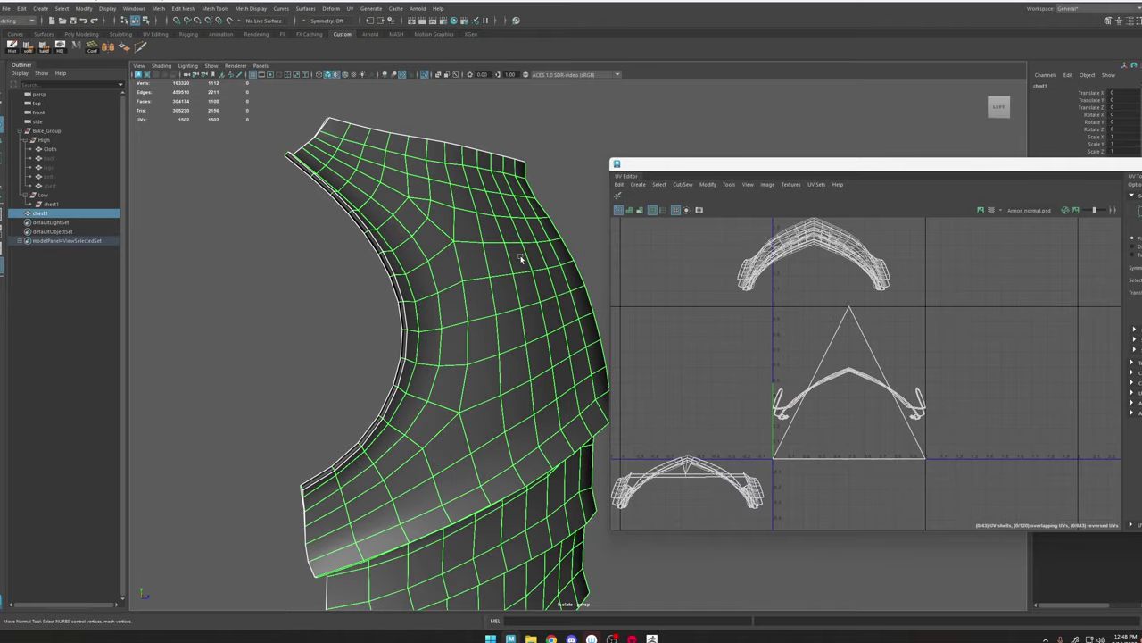
pyautogui.click(391, 88)
pyautogui.keyDown('alt'); pyautogui.moveTo(457, 192); pyautogui.dragTo(443, 242); pyautogui.keyUp('alt')
pyautogui.click(444, 242)
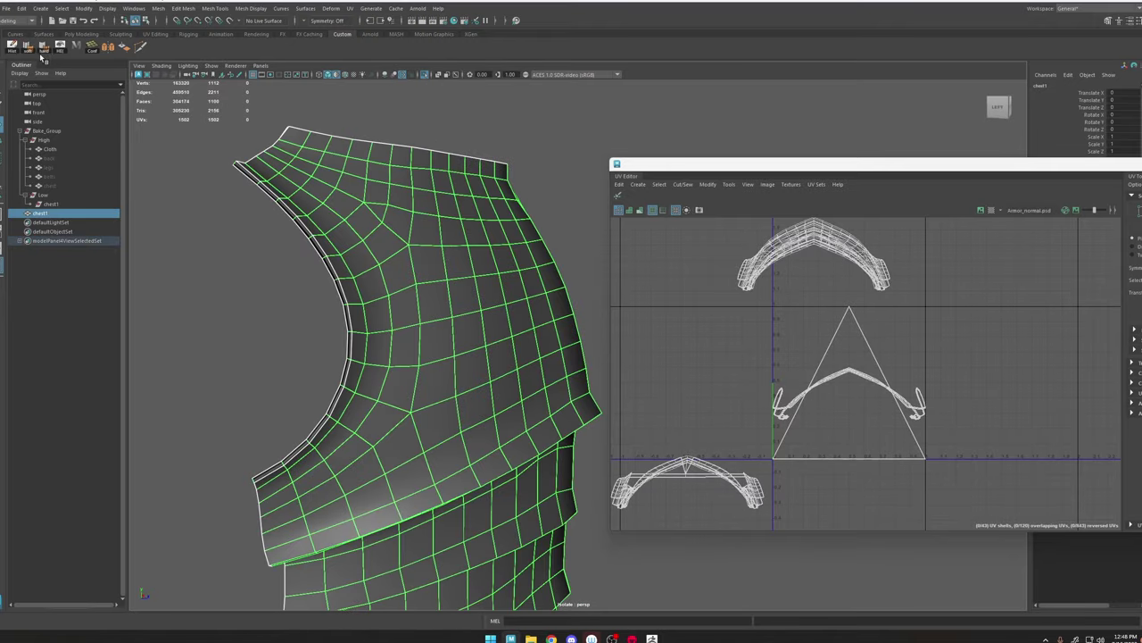
pyautogui.click(341, 100)
pyautogui.scroll(-5, 533, 306)
pyautogui.keyDown('alt'); pyautogui.moveTo(613, 318); pyautogui.dragTo(638, 312, button='middle'); pyautogui.keyUp('alt')
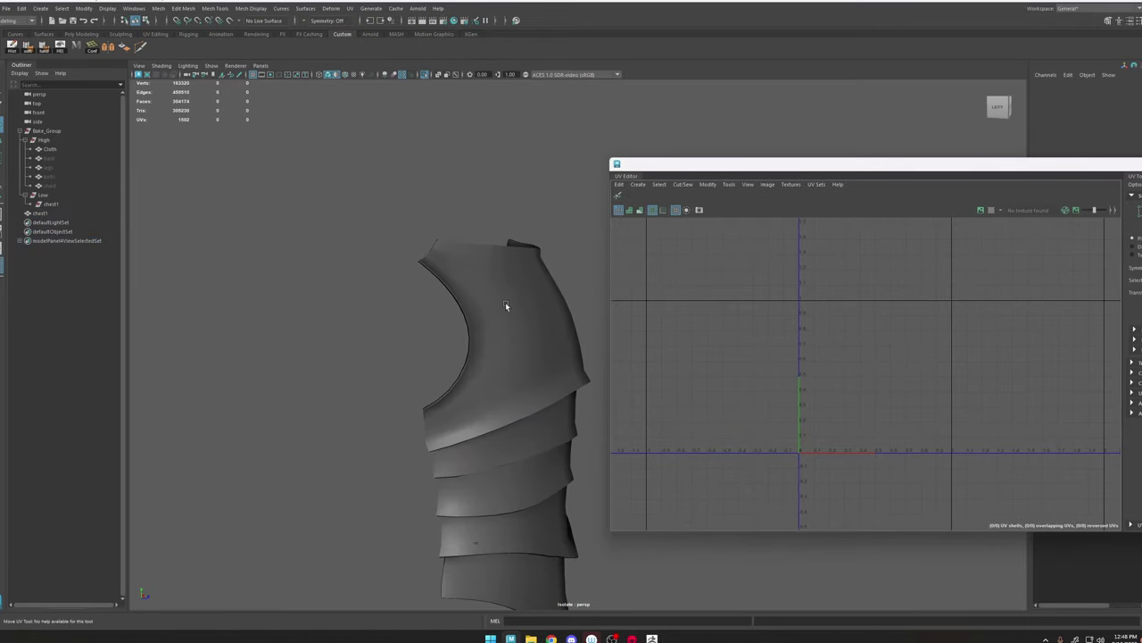
pyautogui.keyDown('alt'); pyautogui.moveTo(507, 305); pyautogui.dragTo(534, 302); pyautogui.keyUp('alt')
pyautogui.scroll(5, 534, 301)
pyautogui.keyDown('alt'); pyautogui.moveTo(476, 265); pyautogui.dragTo(423, 276); pyautogui.keyUp('alt')
pyautogui.scroll(2, 429, 314)
pyautogui.keyDown('alt'); pyautogui.moveTo(429, 314); pyautogui.dragTo(495, 262, button='right'); pyautogui.keyUp('alt')
pyautogui.keyDown('alt'); pyautogui.moveTo(491, 214); pyautogui.dragTo(563, 235); pyautogui.keyUp('alt')
pyautogui.keyDown('alt'); pyautogui.moveTo(413, 293); pyautogui.dragTo(535, 262); pyautogui.keyUp('alt')
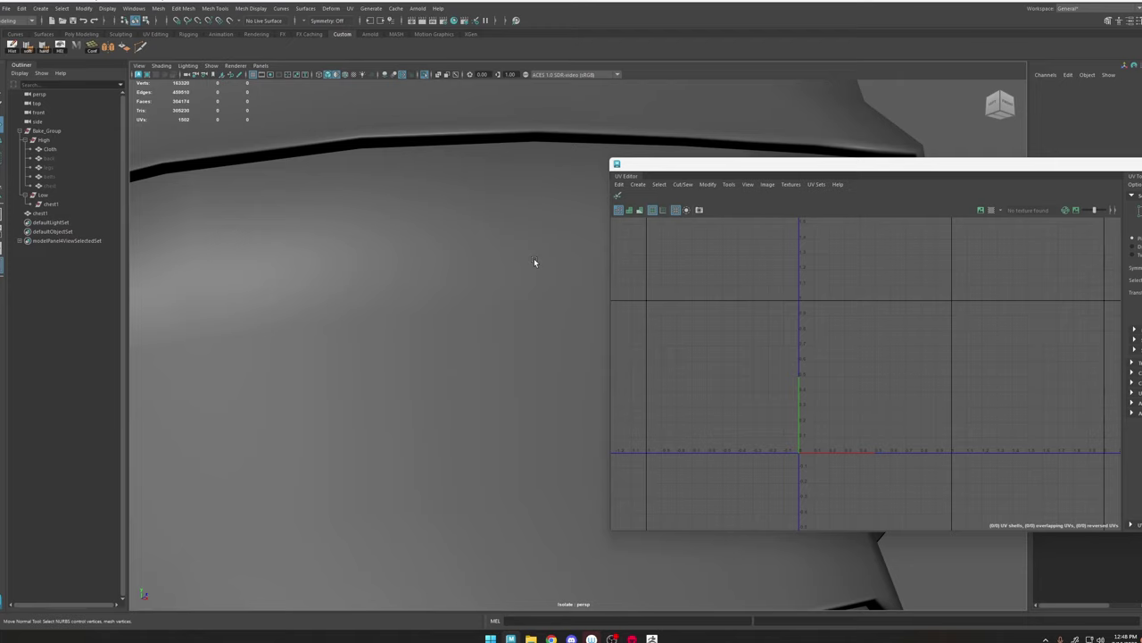
pyautogui.click(536, 133)
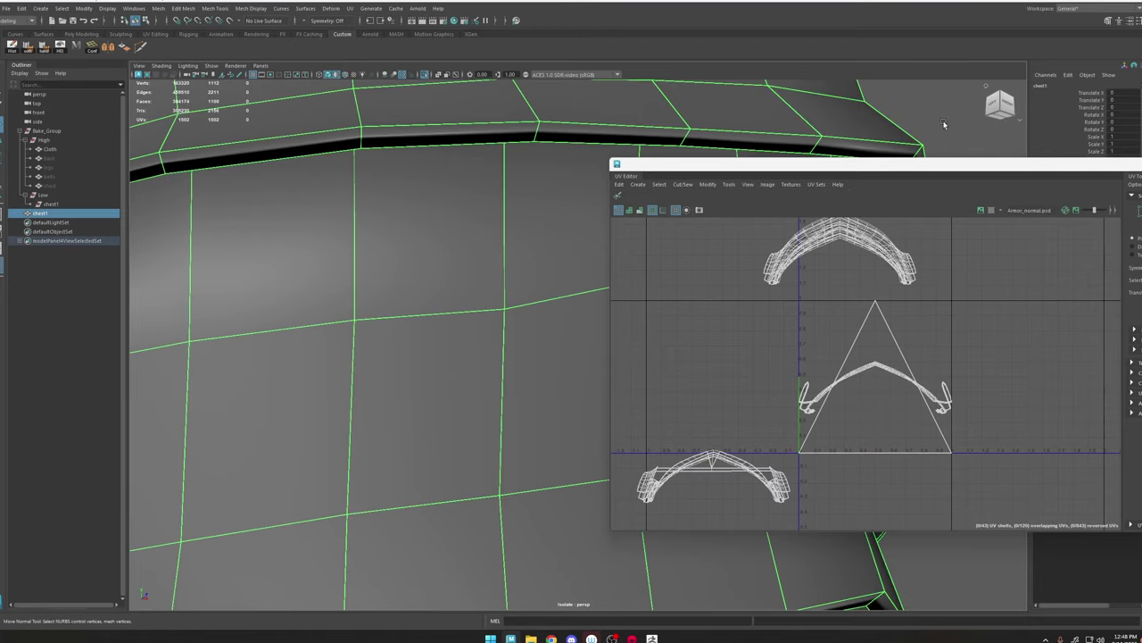
# Step: Frame the chest, select it, and automatically unwrap its UVs
pyautogui.press('f')
pyautogui.rightClick(492, 244)
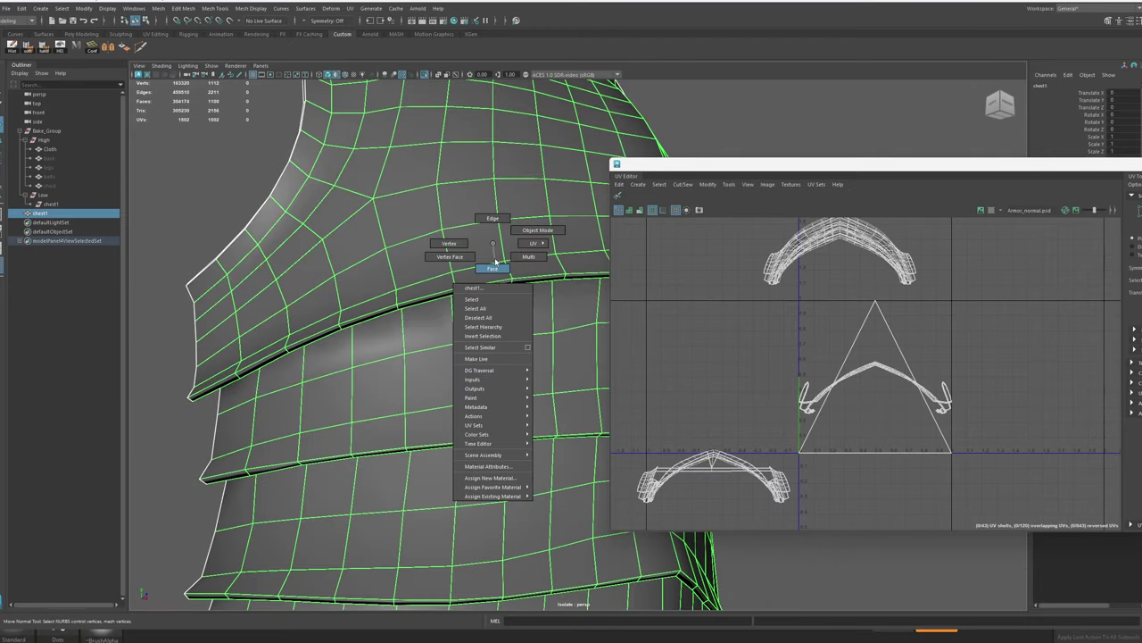
pyautogui.click(493, 267)
pyautogui.click(528, 308)
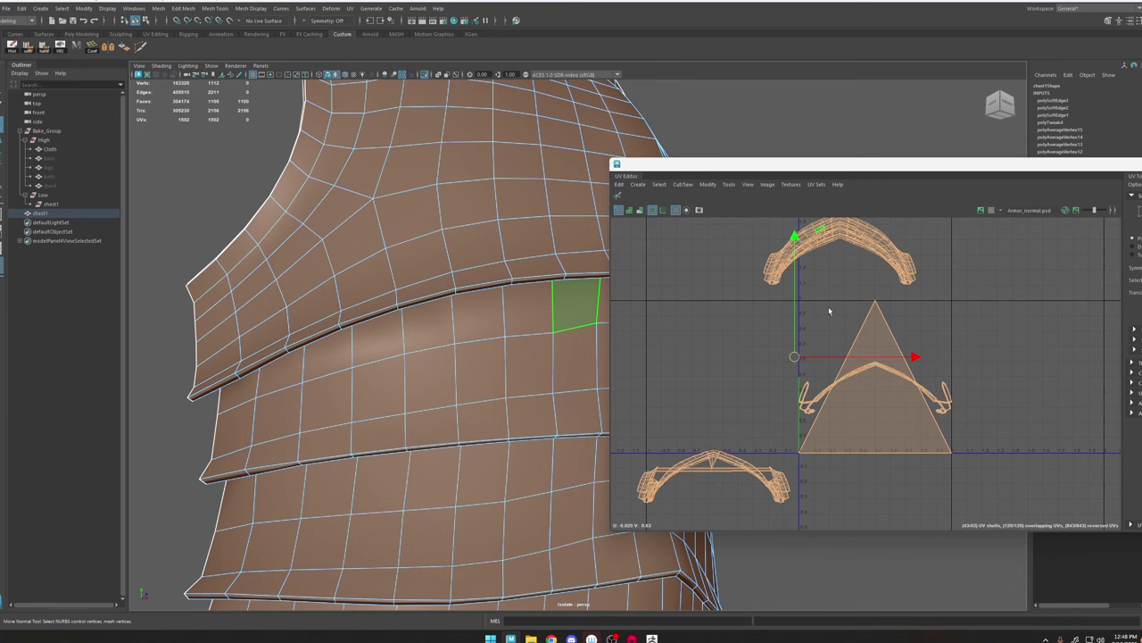
pyautogui.press('F8')
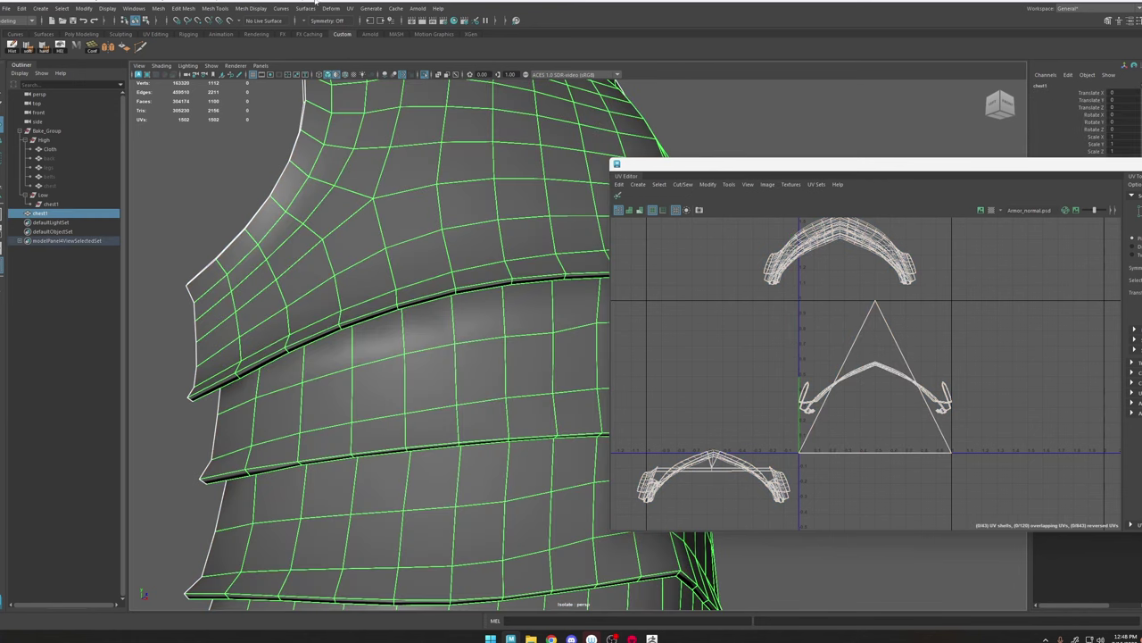
pyautogui.click(350, 8)
pyautogui.click(384, 67)
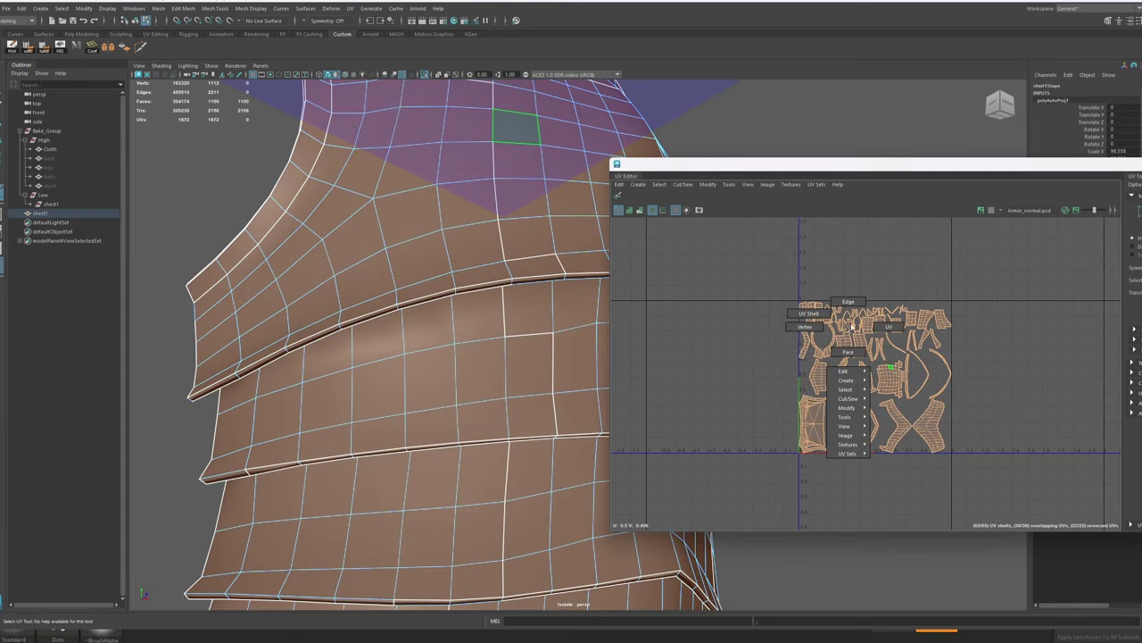
# Step: Reselect the chest and start Export Selection, browsing into the project folders
pyautogui.click(166, 173)
pyautogui.click(432, 231)
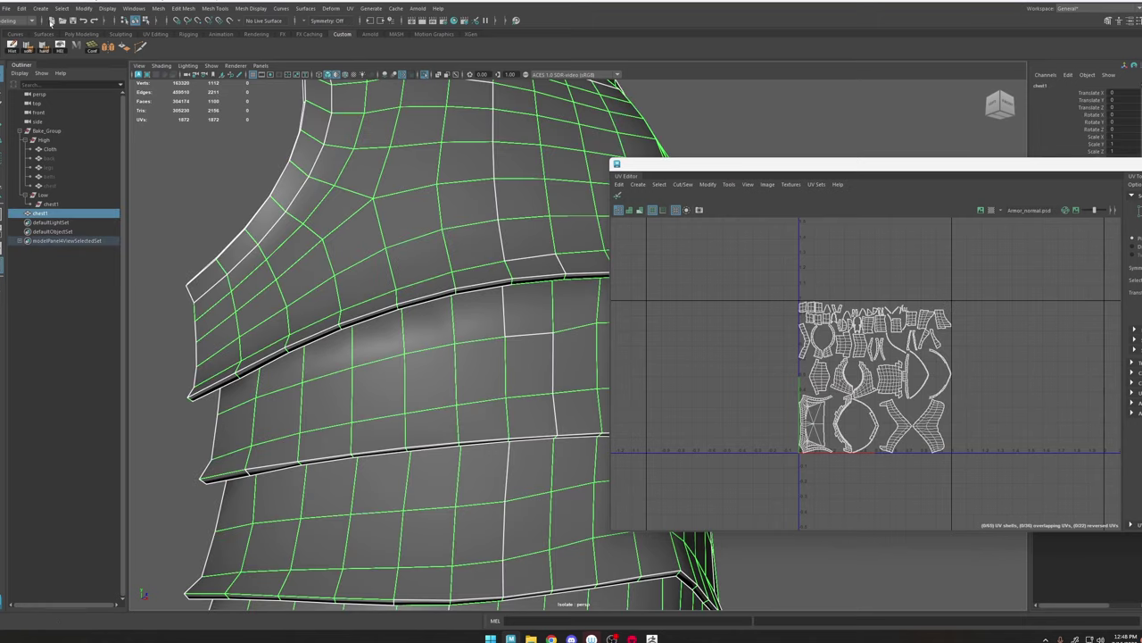
pyautogui.click(7, 9)
pyautogui.click(62, 132)
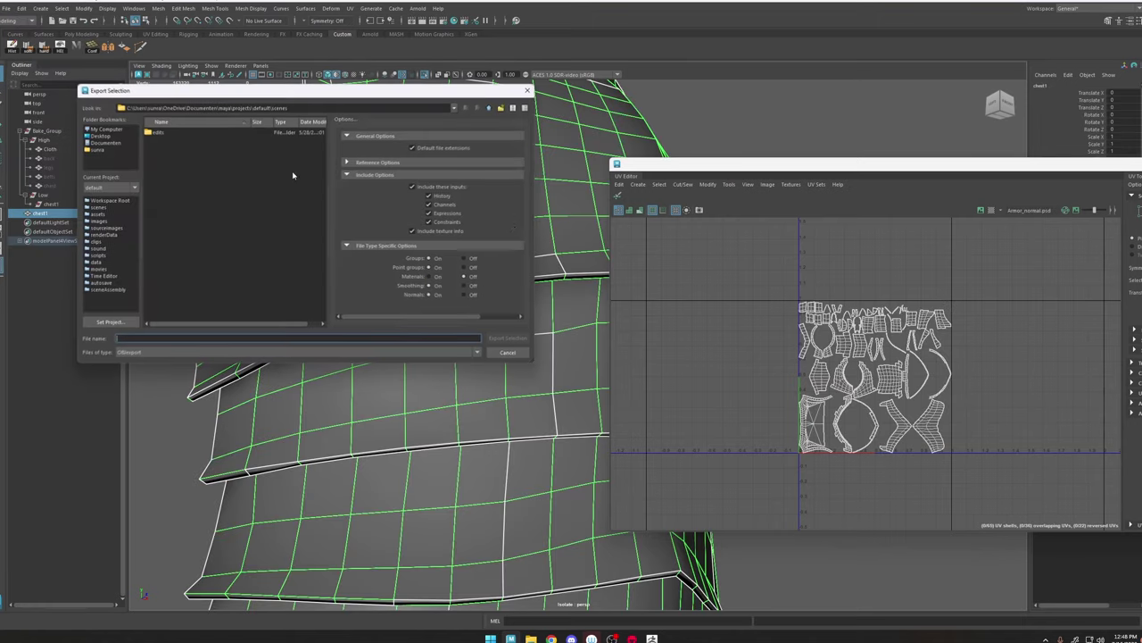
pyautogui.click(112, 131)
pyautogui.doubleClick(183, 141)
pyautogui.doubleClick(178, 227)
pyautogui.doubleClick(164, 134)
pyautogui.doubleClick(164, 134)
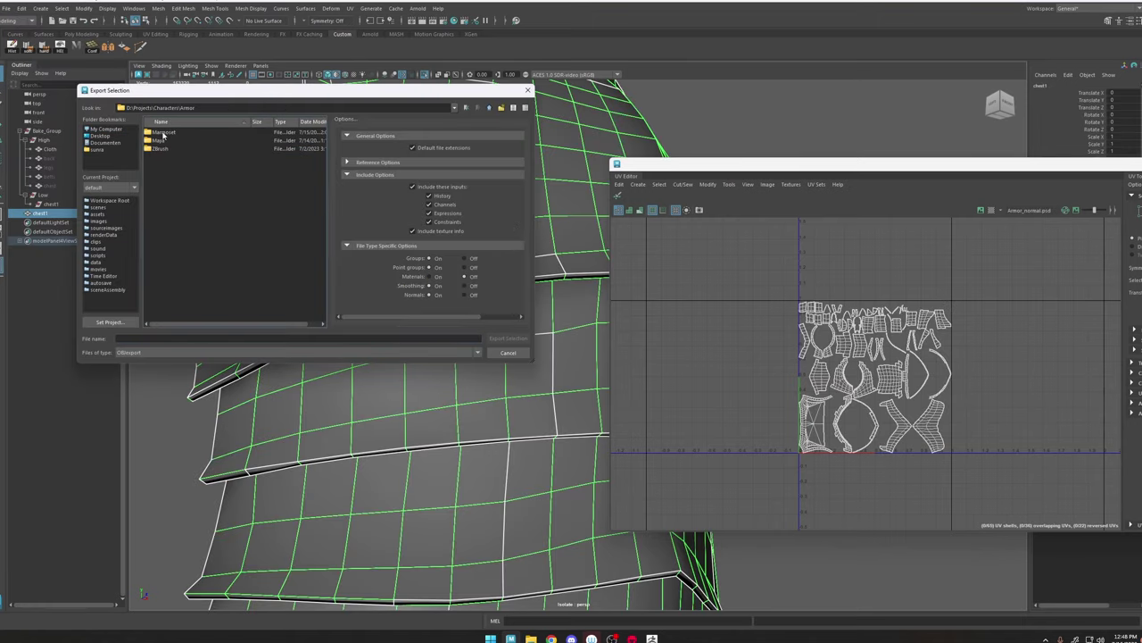
# Step: Export to armor_plates_low.obj in the Marmoset Low folder, replacing the existing file
pyautogui.doubleClick(163, 134)
pyautogui.doubleClick(164, 141)
pyautogui.click(171, 135)
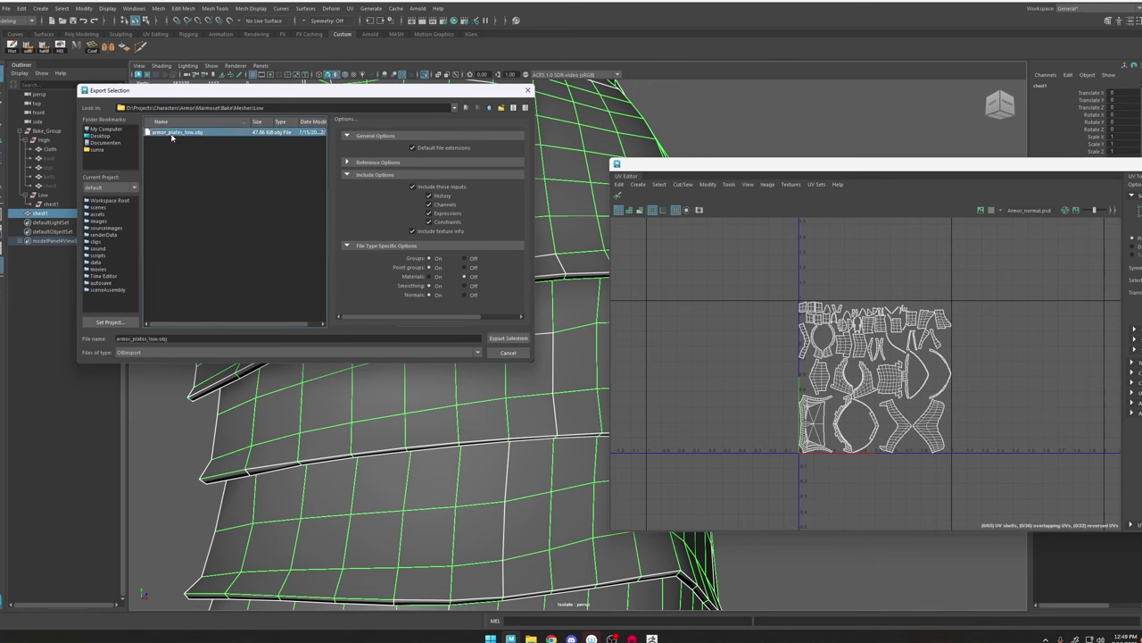
pyautogui.click(507, 337)
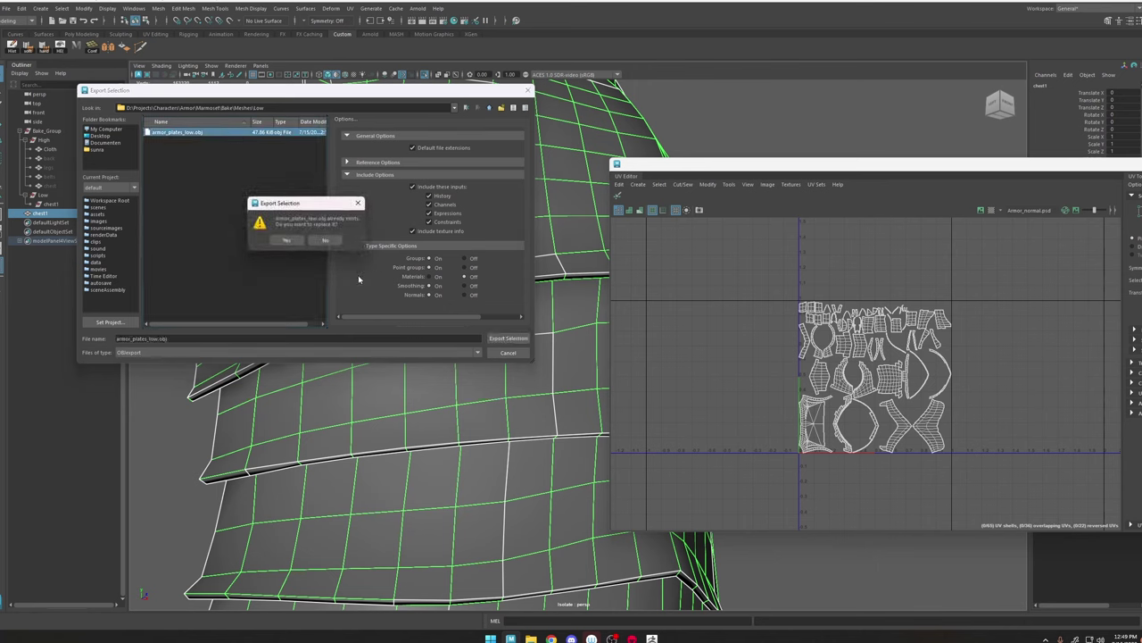
pyautogui.click(287, 241)
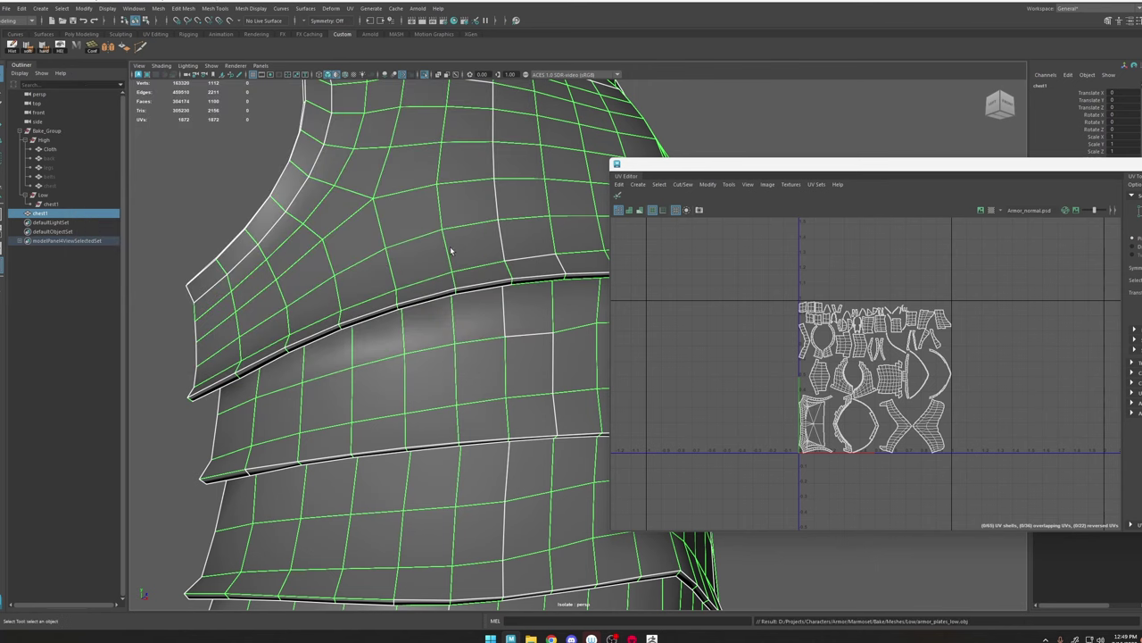
# Step: Bake the texture maps onto the low armor in Marmoset Toolbag, then select chest1 to check
pyautogui.click(632, 638)
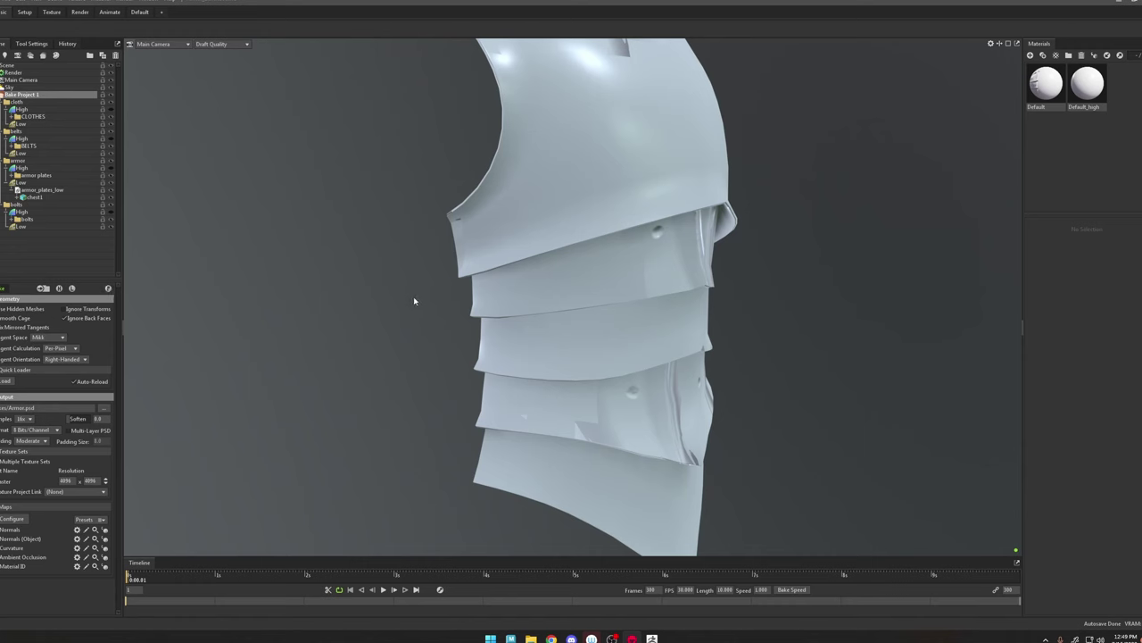
pyautogui.click(108, 289)
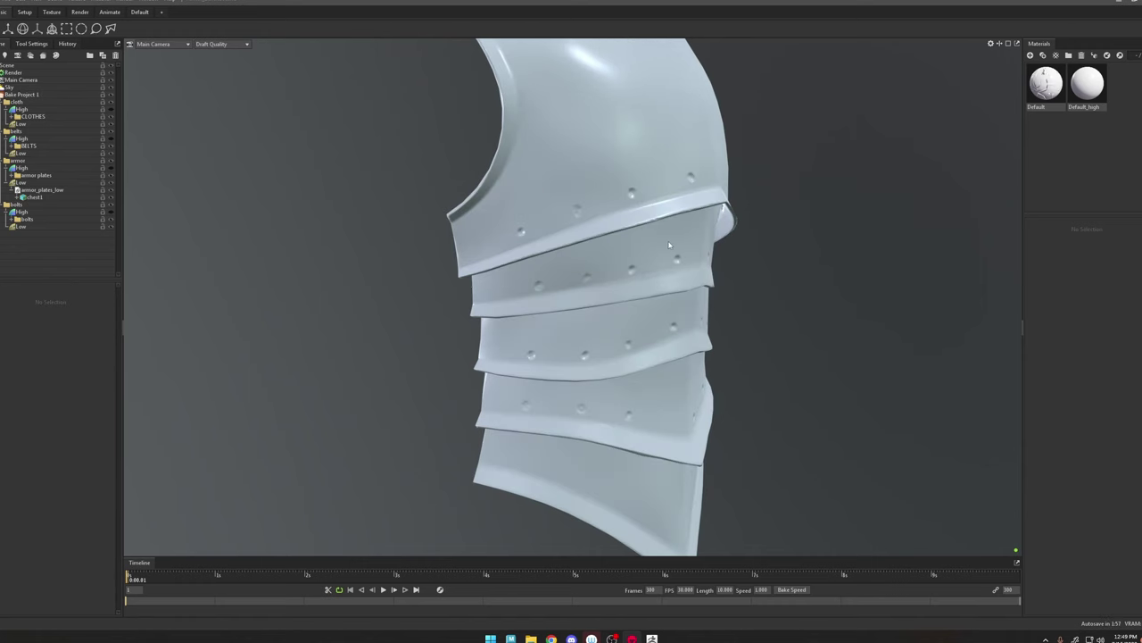
pyautogui.click(670, 245)
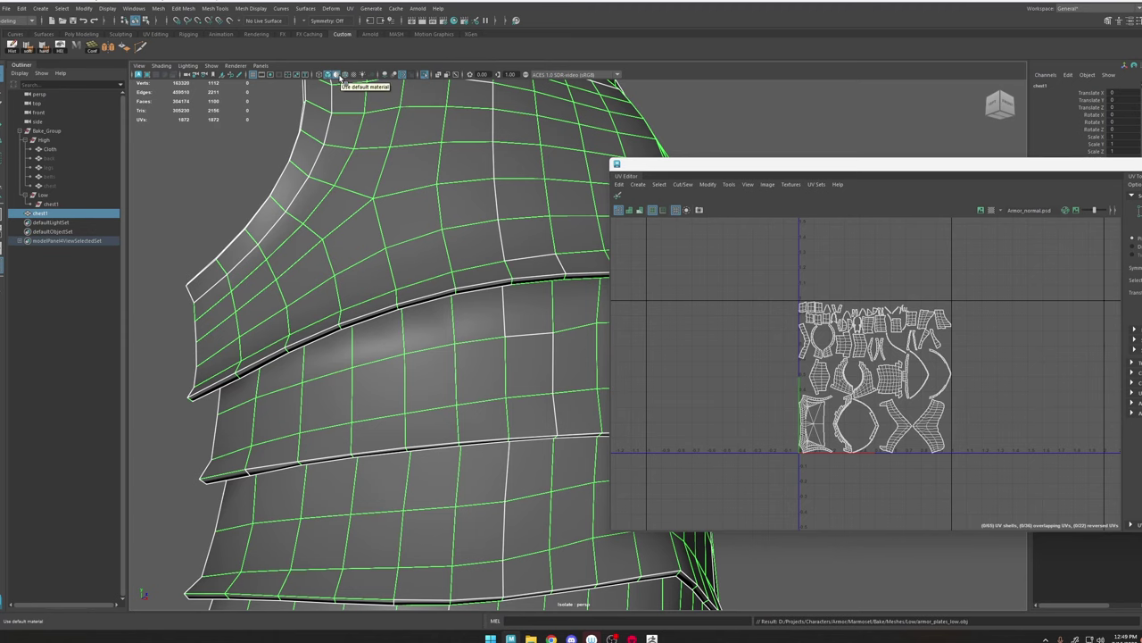
# Step: Turn off Use Default Material and reframe the armor with the chest selected
pyautogui.click(339, 76)
pyautogui.keyDown('alt'); pyautogui.moveTo(513, 185); pyautogui.dragTo(438, 199, button='middle'); pyautogui.keyUp('alt')
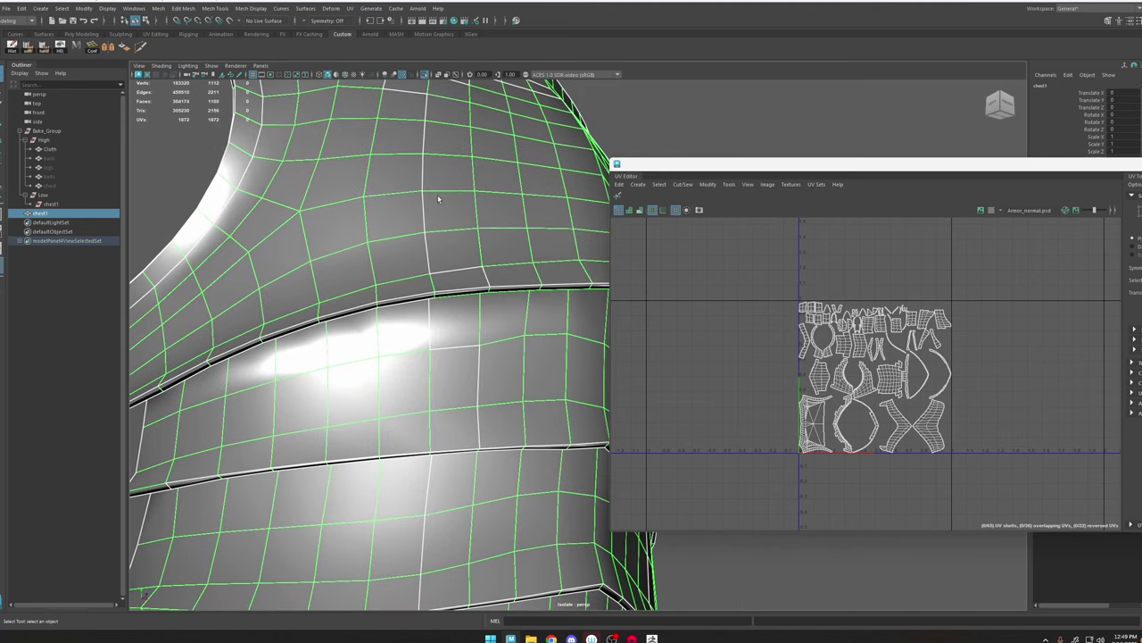
pyautogui.click(699, 132)
pyautogui.keyDown('alt'); pyautogui.moveTo(492, 217); pyautogui.dragTo(470, 238); pyautogui.keyUp('alt')
pyautogui.scroll(-3, 470, 238)
pyautogui.click(526, 75)
pyautogui.click(527, 75)
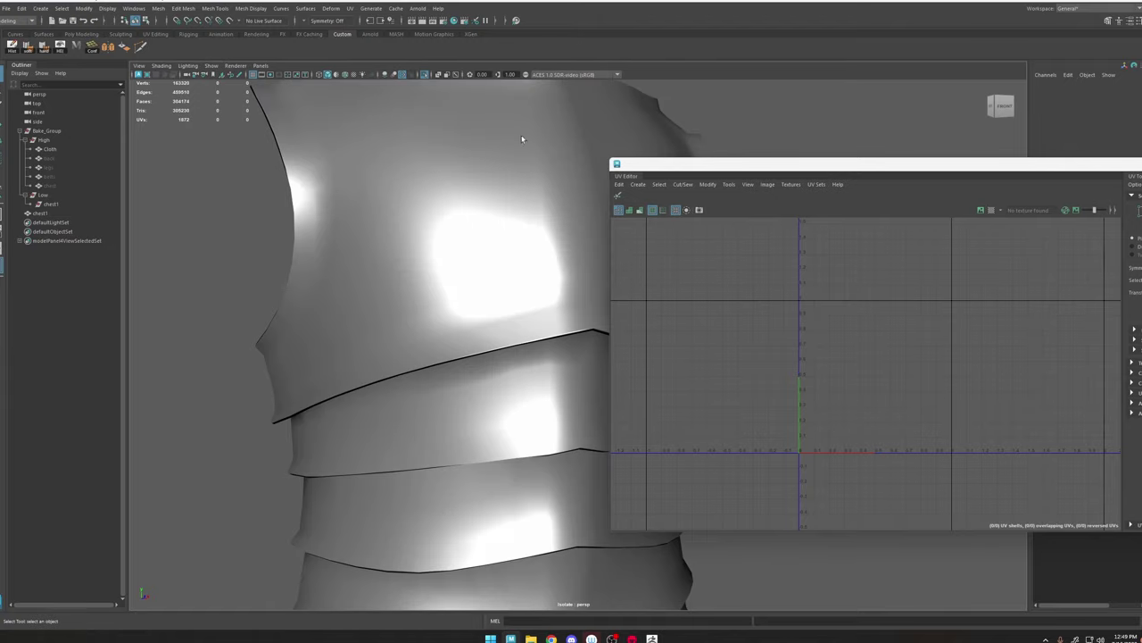
pyautogui.click(506, 285)
# Step: Try assigning an existing material to the chest, then undo the assignment
pyautogui.press('space')
pyautogui.click(457, 325)
pyautogui.moveTo(528, 381)
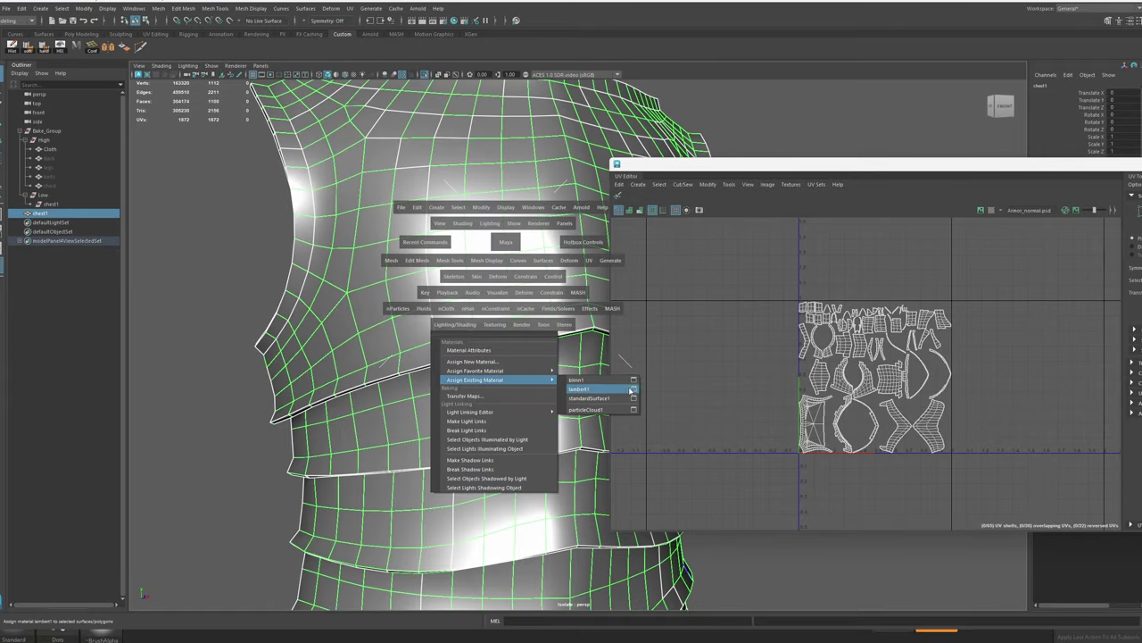
pyautogui.click(613, 380)
pyautogui.keyDown('alt'); pyautogui.moveTo(535, 301); pyautogui.dragTo(521, 304); pyautogui.keyUp('alt')
pyautogui.keyDown('alt'); pyautogui.moveTo(521, 304); pyautogui.dragTo(501, 249, button='right'); pyautogui.keyUp('alt')
pyautogui.hotkey('ctrl', 'z')
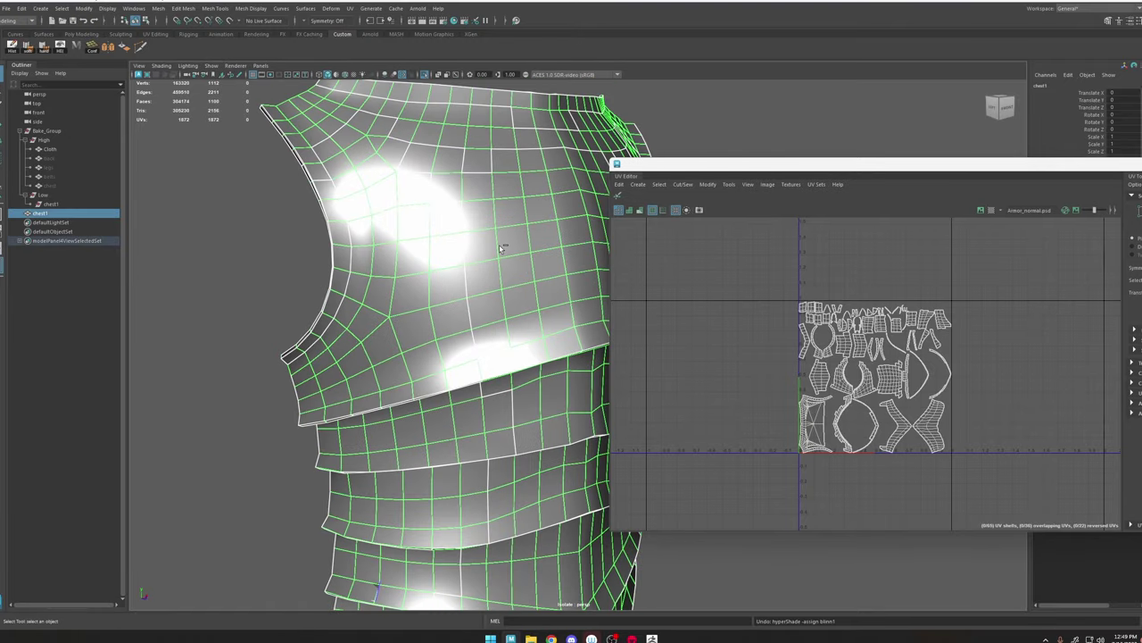
# Step: Compare colour management on and off, then show the armor in textured display (6)
pyautogui.click(526, 75)
pyautogui.click(526, 75)
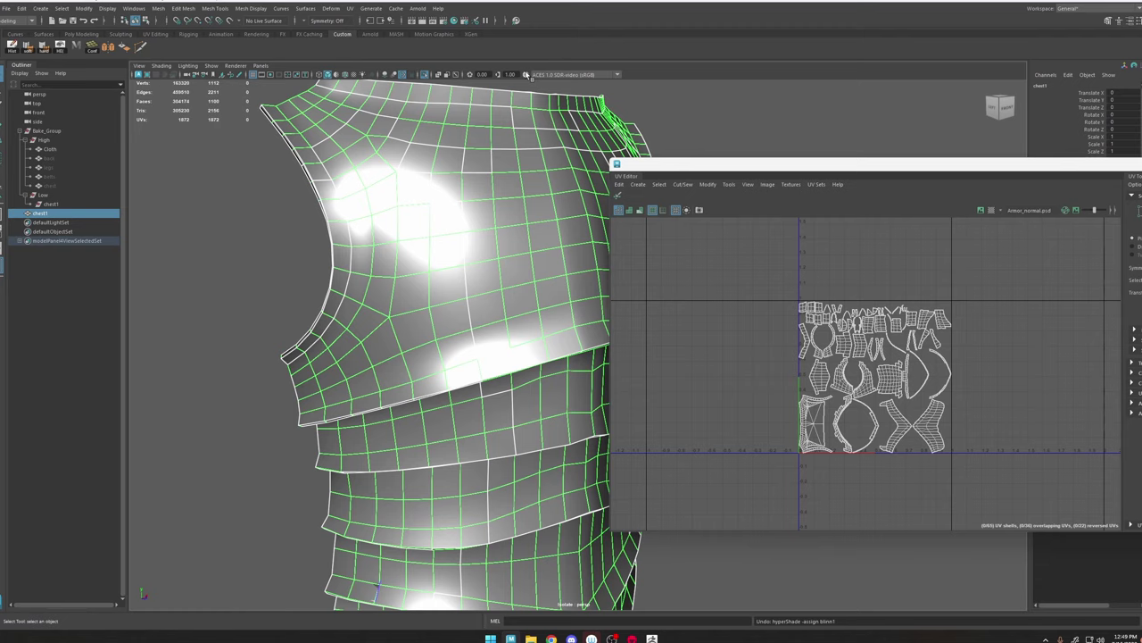
pyautogui.click(709, 137)
pyautogui.keyDown('alt'); pyautogui.moveTo(575, 163); pyautogui.dragTo(547, 166); pyautogui.keyUp('alt')
pyautogui.press('6')
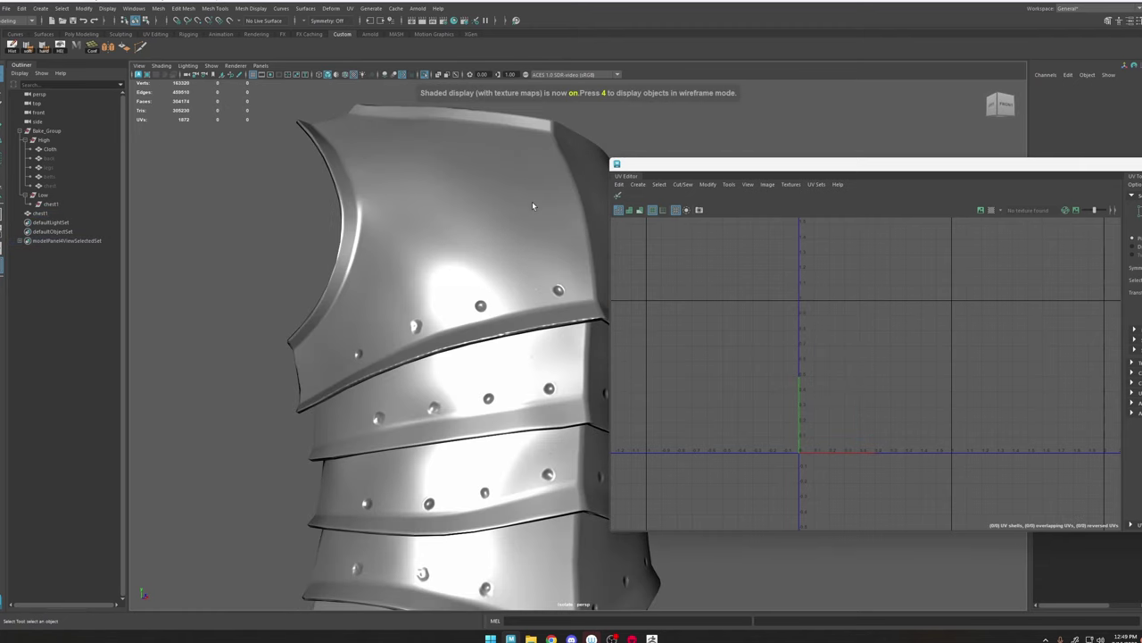
pyautogui.keyDown('alt'); pyautogui.moveTo(483, 245); pyautogui.dragTo(560, 273, button='right'); pyautogui.keyUp('alt')
pyautogui.moveTo(561, 273)
pyautogui.keyDown('alt'); pyautogui.mouseDown()
pyautogui.moveTo(524, 302)
pyautogui.moveTo(585, 283)
pyautogui.moveTo(553, 259)
pyautogui.mouseUp(); pyautogui.keyUp('alt')
pyautogui.click(553, 259)
# Step: Close the UV Editor, delete chest history, and lower blinn1 Specular Roll Off to 0.173
pyautogui.moveTo(1107, 165); pyautogui.dragTo(942, 177)
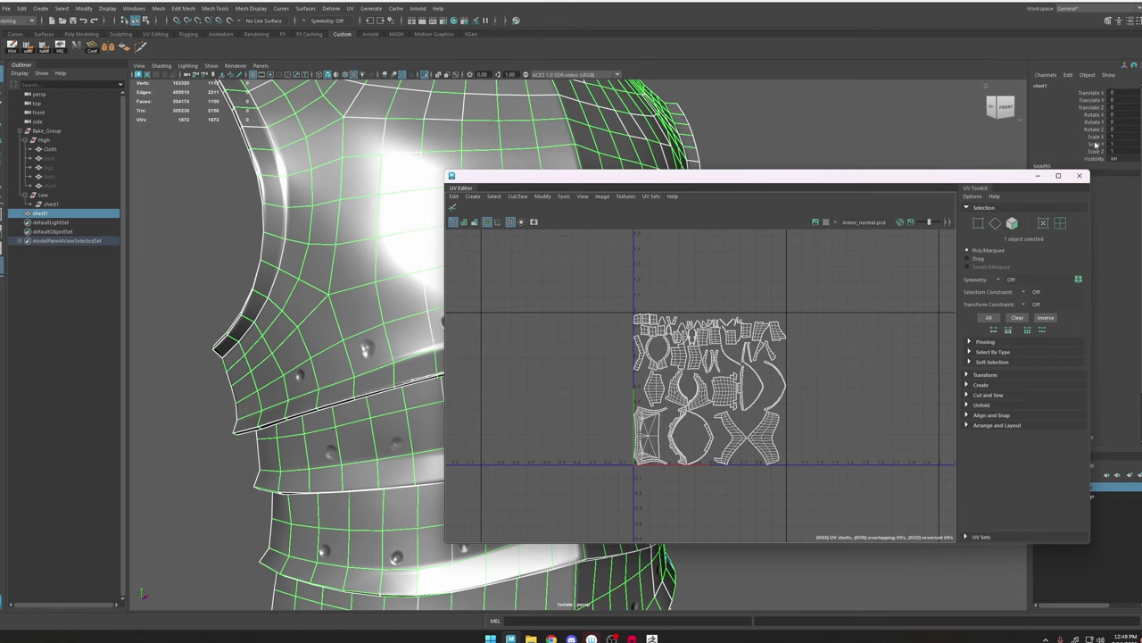
pyautogui.click(1079, 176)
pyautogui.hotkey('ctrl', 'a')
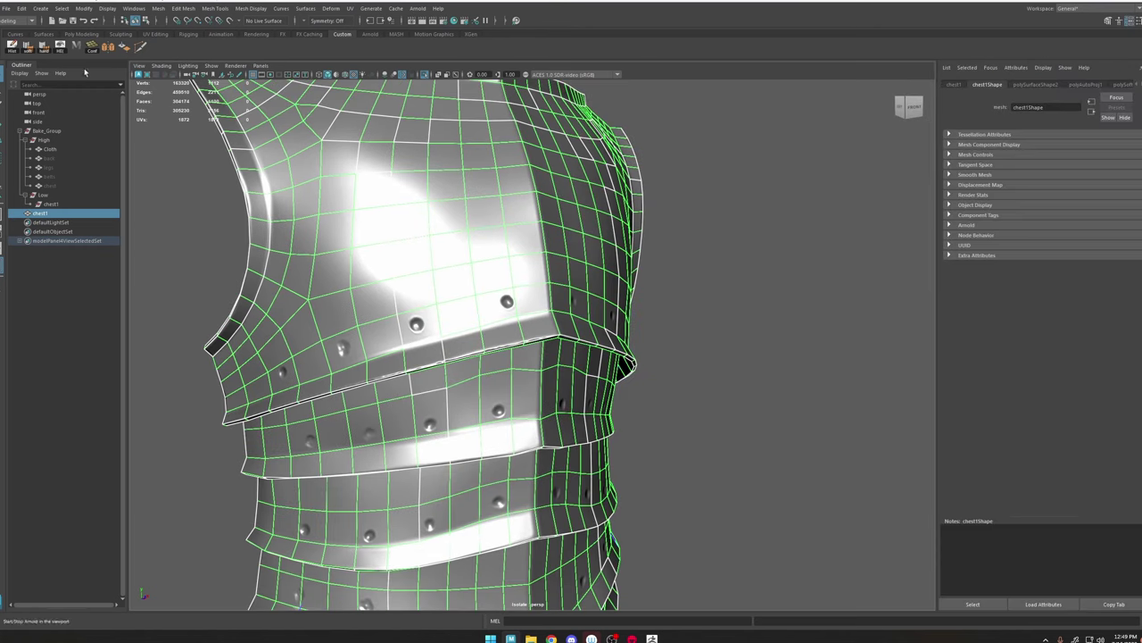
pyautogui.click(12, 48)
pyautogui.click(1025, 86)
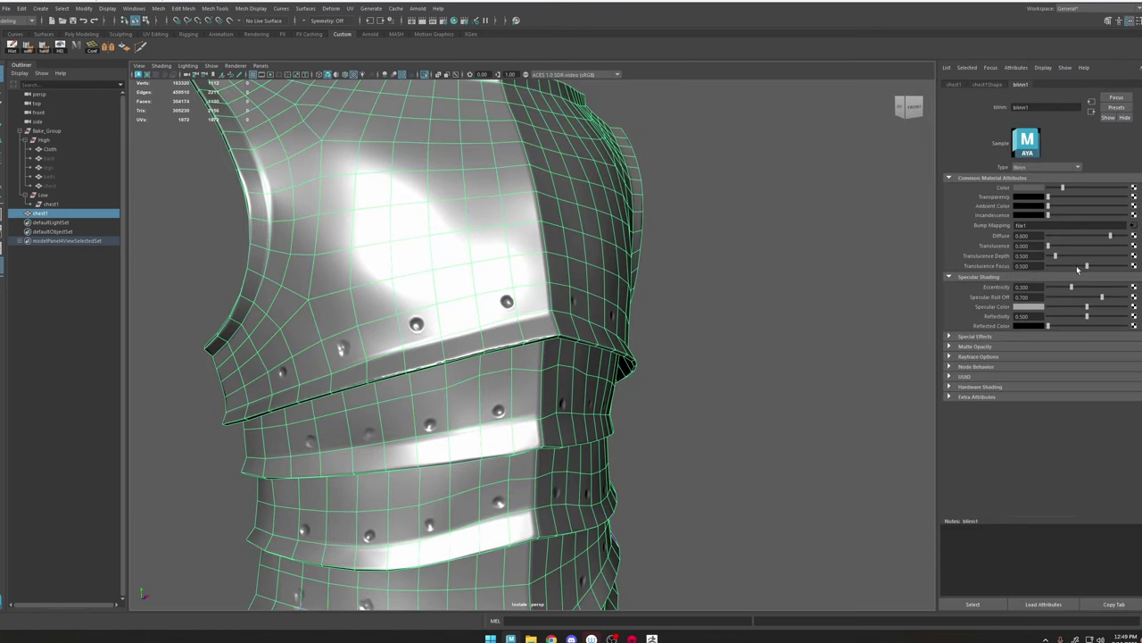
pyautogui.moveTo(1090, 298); pyautogui.dragTo(1064, 300)
# Step: Orbit, zoom and pan in close on the armor plate edge
pyautogui.click(731, 267)
pyautogui.keyDown('alt'); pyautogui.moveTo(731, 267); pyautogui.dragTo(625, 267); pyautogui.keyUp('alt')
pyautogui.scroll(4, 673, 293)
pyautogui.keyDown('alt'); pyautogui.moveTo(626, 267); pyautogui.dragTo(741, 365, button='middle'); pyautogui.keyUp('alt')
pyautogui.scroll(5, 742, 365)
pyautogui.keyDown('alt'); pyautogui.moveTo(808, 384); pyautogui.dragTo(829, 367); pyautogui.keyUp('alt')
pyautogui.scroll(2, 839, 368)
pyautogui.keyDown('alt'); pyautogui.moveTo(900, 372); pyautogui.dragTo(782, 360, button='middle'); pyautogui.keyUp('alt')
pyautogui.keyDown('alt'); pyautogui.moveTo(783, 360); pyautogui.dragTo(670, 291, button='right'); pyautogui.keyUp('alt')
pyautogui.keyDown('alt'); pyautogui.moveTo(670, 291); pyautogui.dragTo(695, 297, button='middle'); pyautogui.keyUp('alt')
# Step: Capture the armor edge area and draw a red line along the band edge
pyautogui.press('Print')
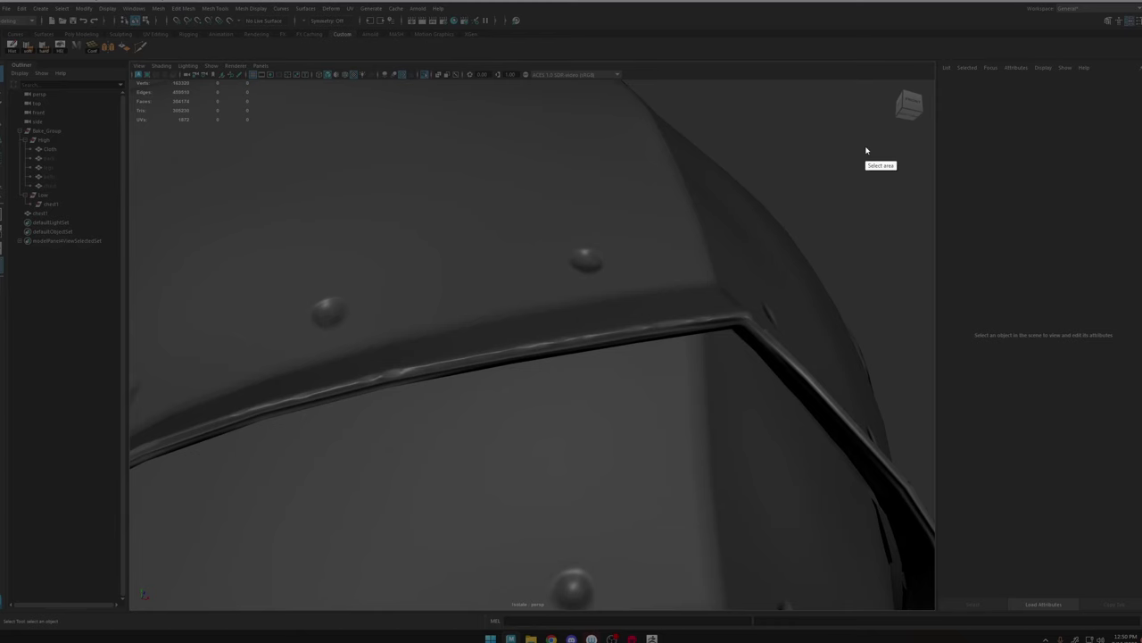
pyautogui.moveTo(865, 147); pyautogui.dragTo(54, 567)
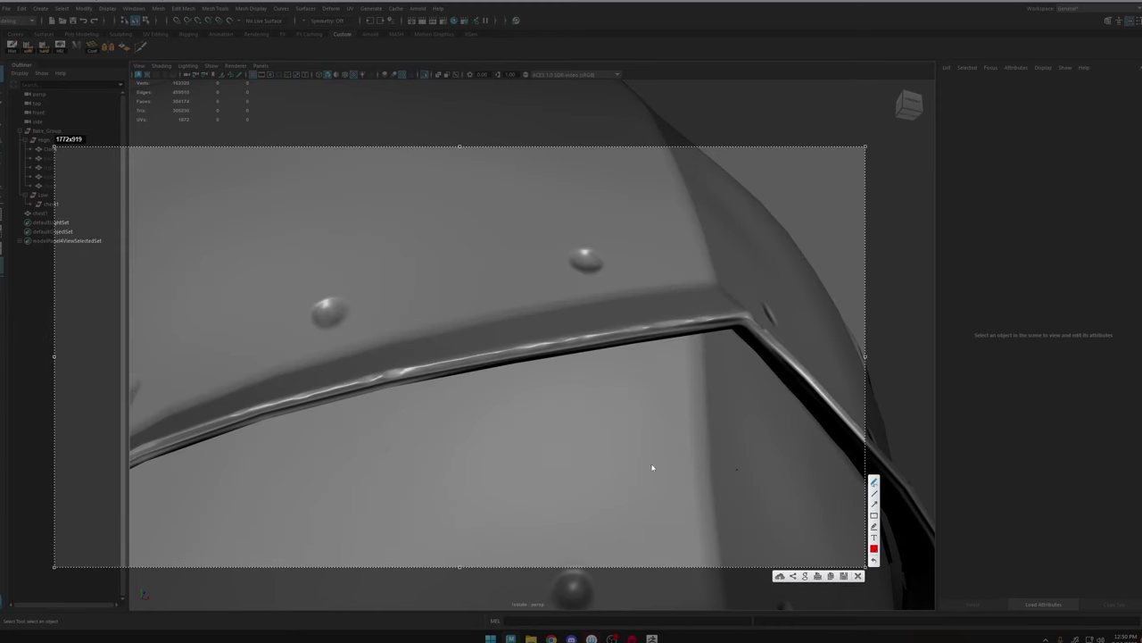
pyautogui.moveTo(249, 422); pyautogui.dragTo(257, 419)
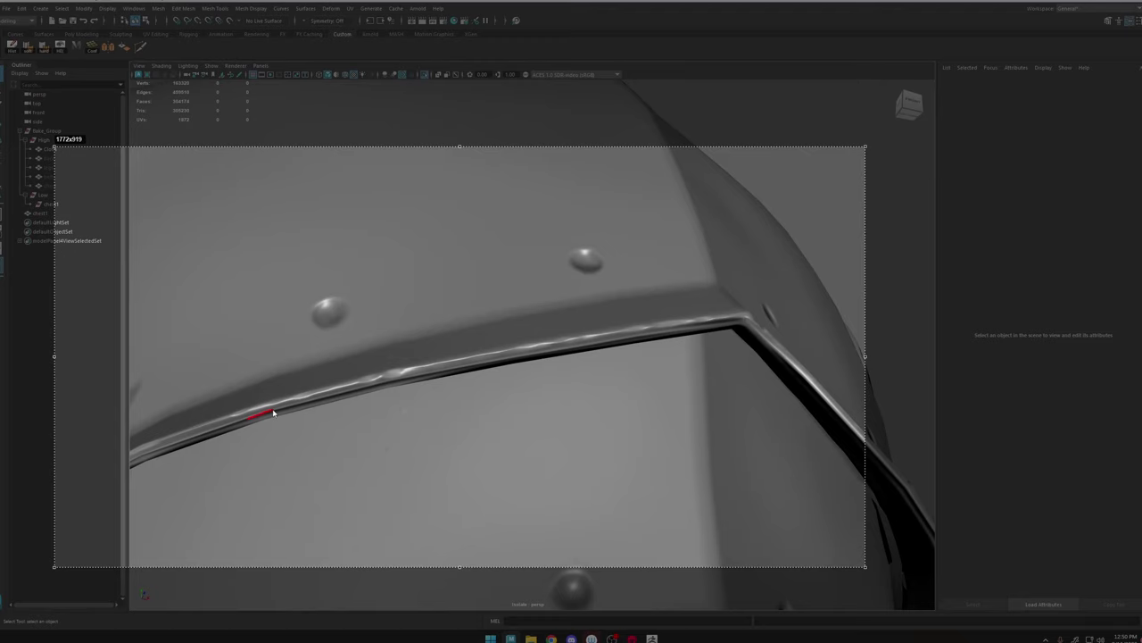
pyautogui.moveTo(380, 383); pyautogui.dragTo(406, 373)
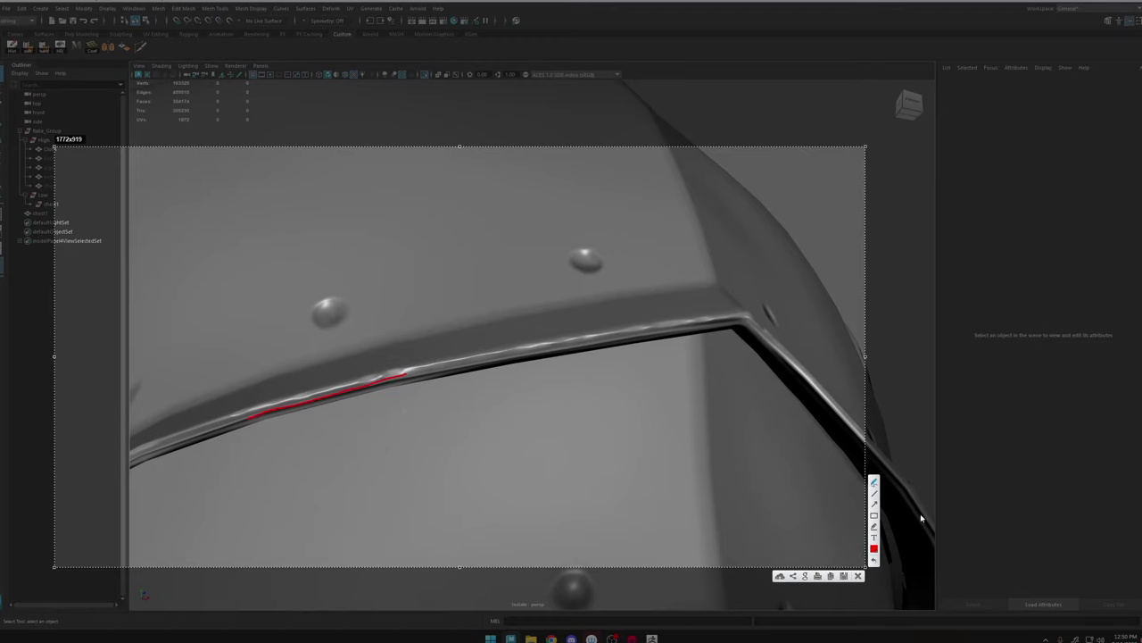
pyautogui.click(861, 576)
pyautogui.click(654, 638)
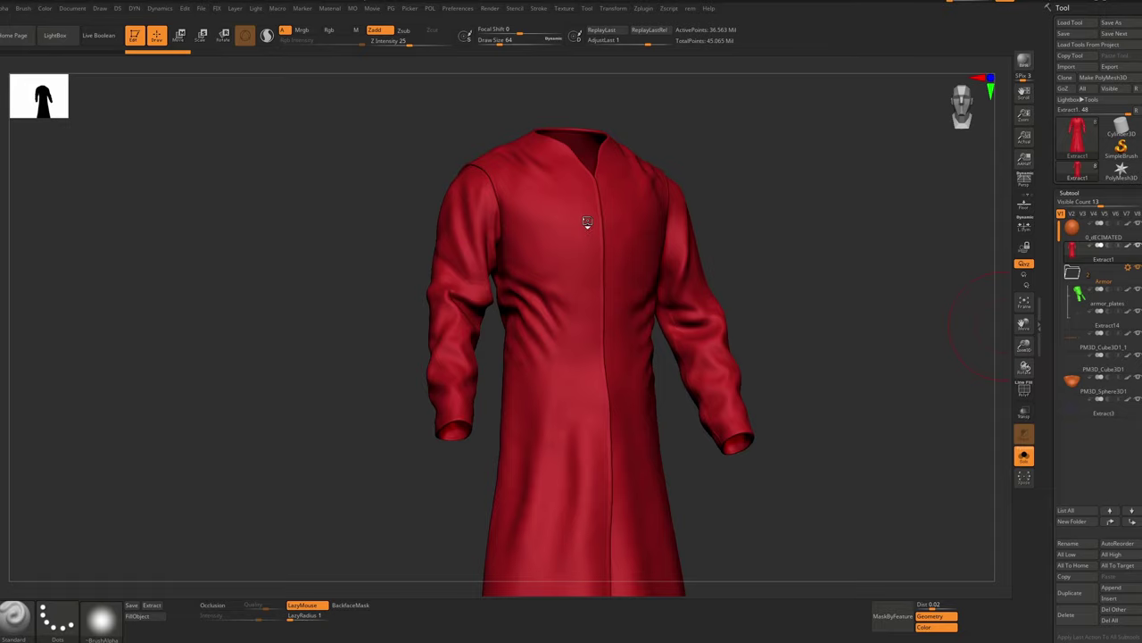
# Step: Solo the armor_plates subtool, zoom to its edge with Colorize off, then return to Maya
pyautogui.press('s')
pyautogui.keyDown('alt'); pyautogui.click(565, 224); pyautogui.keyUp('alt')
pyautogui.press('s')
pyautogui.keyDown('ctrl'); pyautogui.moveTo(565, 224); pyautogui.dragTo(893, 285, button='right'); pyautogui.keyUp('ctrl')
pyautogui.keyDown('shift'); pyautogui.click(1128, 266); pyautogui.keyUp('shift')
pyautogui.moveTo(116, 403)
pyautogui.keyDown('alt'); pyautogui.mouseDown(button='right')
pyautogui.moveTo(340, 343)
pyautogui.moveTo(347, 314)
pyautogui.moveTo(326, 323)
pyautogui.moveTo(309, 358)
pyautogui.mouseUp(button='right'); pyautogui.keyUp('alt')
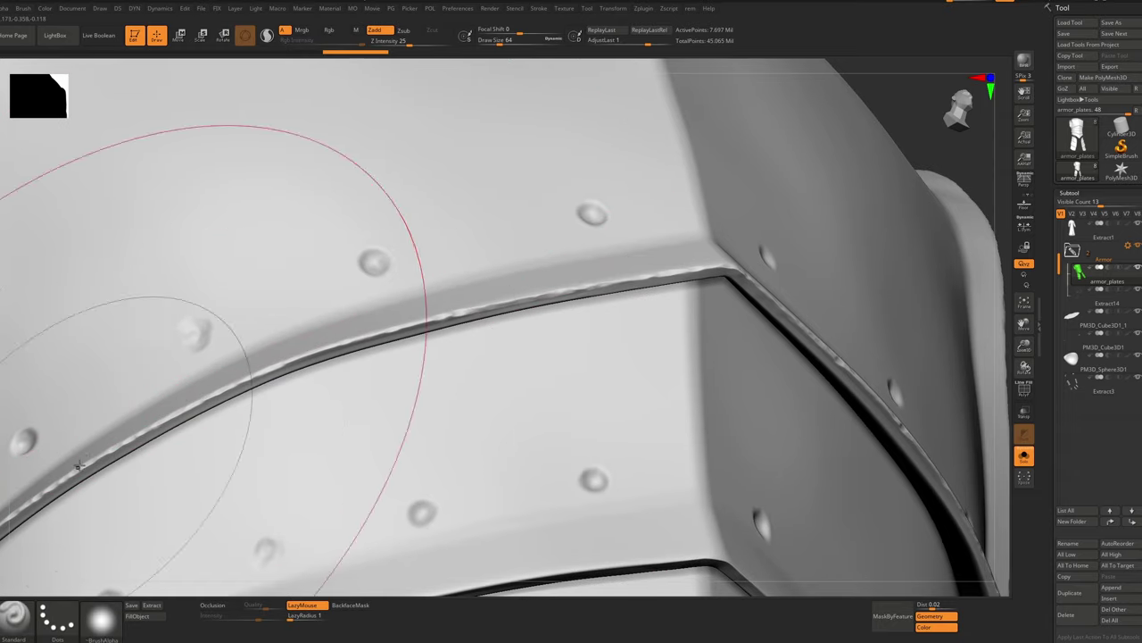
pyautogui.hotkey('alt', 'Tab')
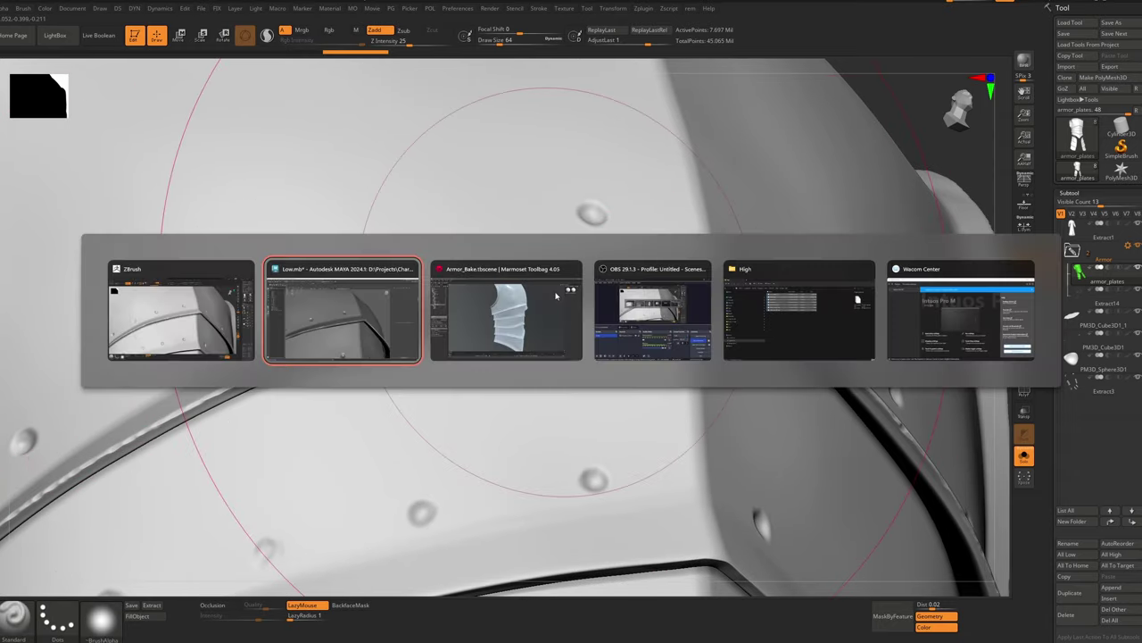
pyautogui.keyDown('alt'); pyautogui.moveTo(413, 334); pyautogui.dragTo(545, 303, button='middle'); pyautogui.keyUp('alt')
# Step: Select the chest and compare textured, plain shaded and all-lights display modes (6, 5, 7)
pyautogui.keyDown('alt'); pyautogui.moveTo(545, 303); pyautogui.dragTo(518, 300); pyautogui.keyUp('alt')
pyautogui.keyDown('alt'); pyautogui.moveTo(518, 301); pyautogui.dragTo(480, 241, button='right'); pyautogui.keyUp('alt')
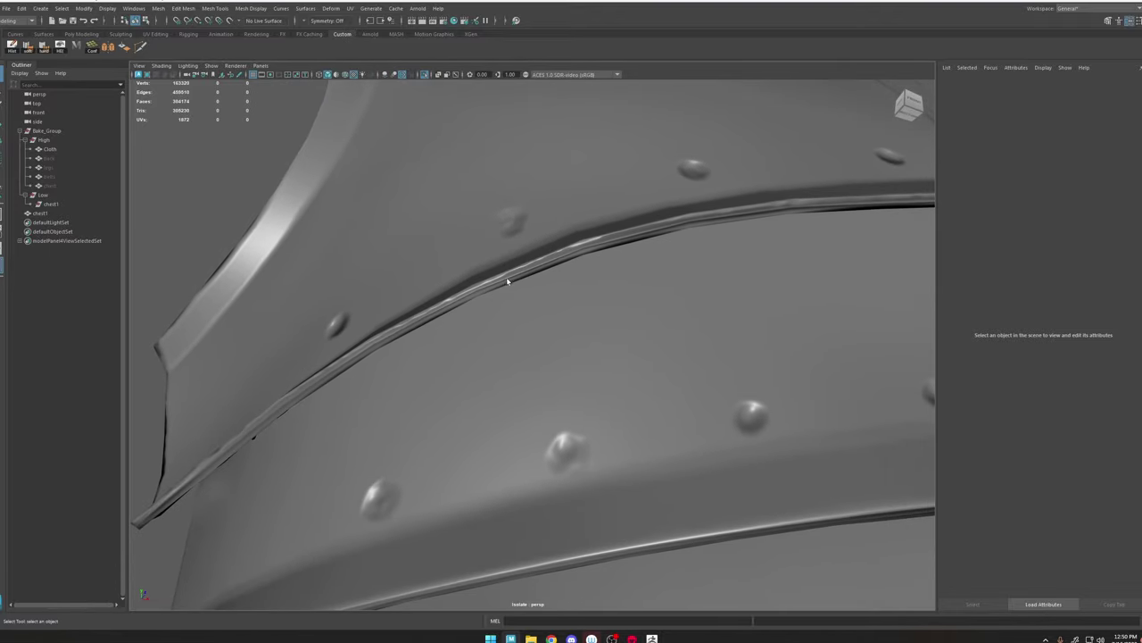
pyautogui.click(506, 277)
pyautogui.scroll(4, 660, 357)
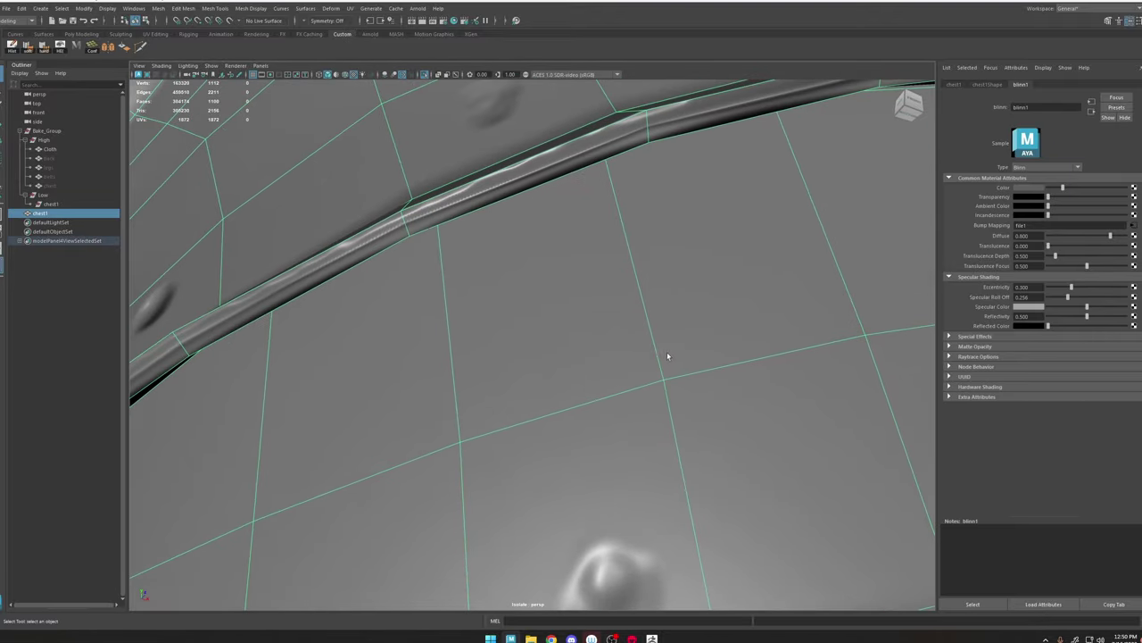
pyautogui.press('6')
pyautogui.keyDown('alt'); pyautogui.moveTo(584, 189); pyautogui.dragTo(575, 236, button='middle'); pyautogui.keyUp('alt')
pyautogui.press('5')
pyautogui.press('7')
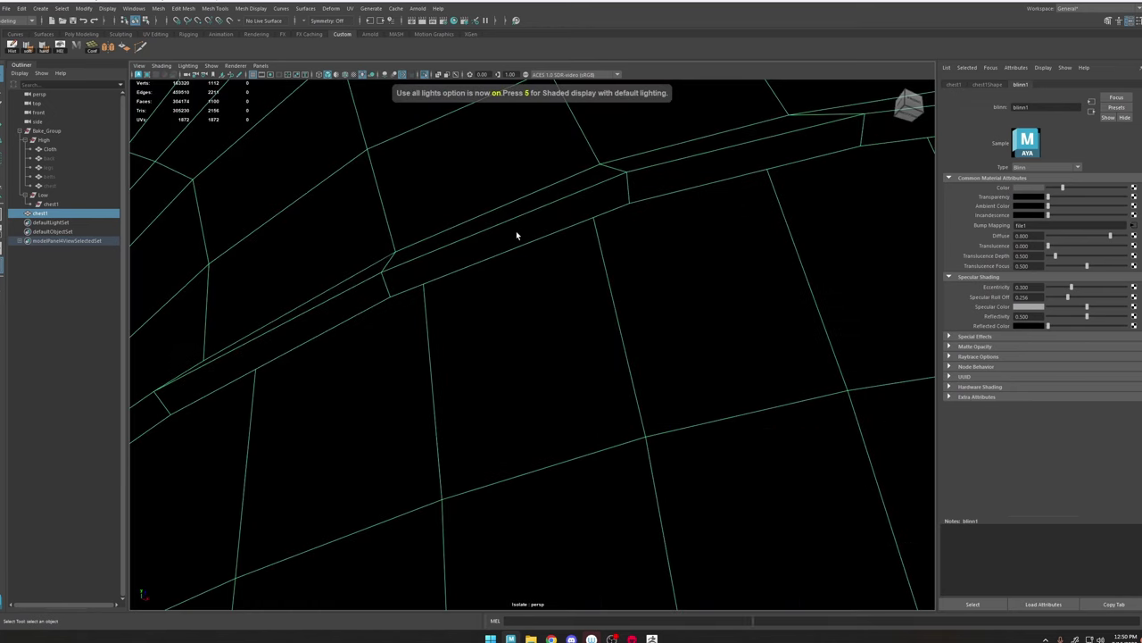
pyautogui.press('6')
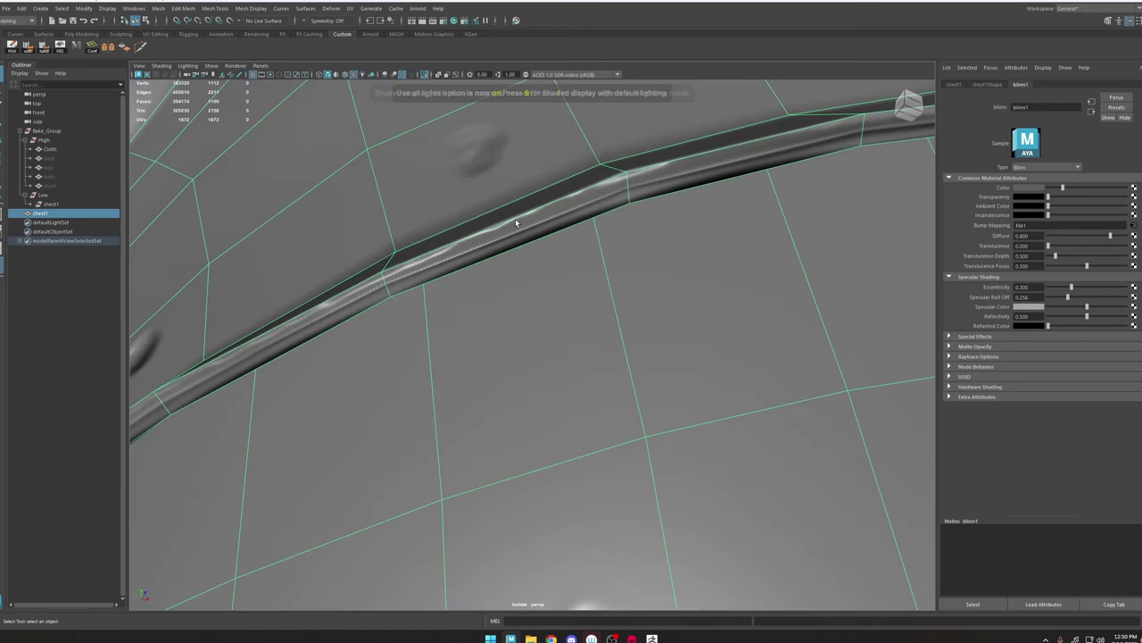
pyautogui.press('5')
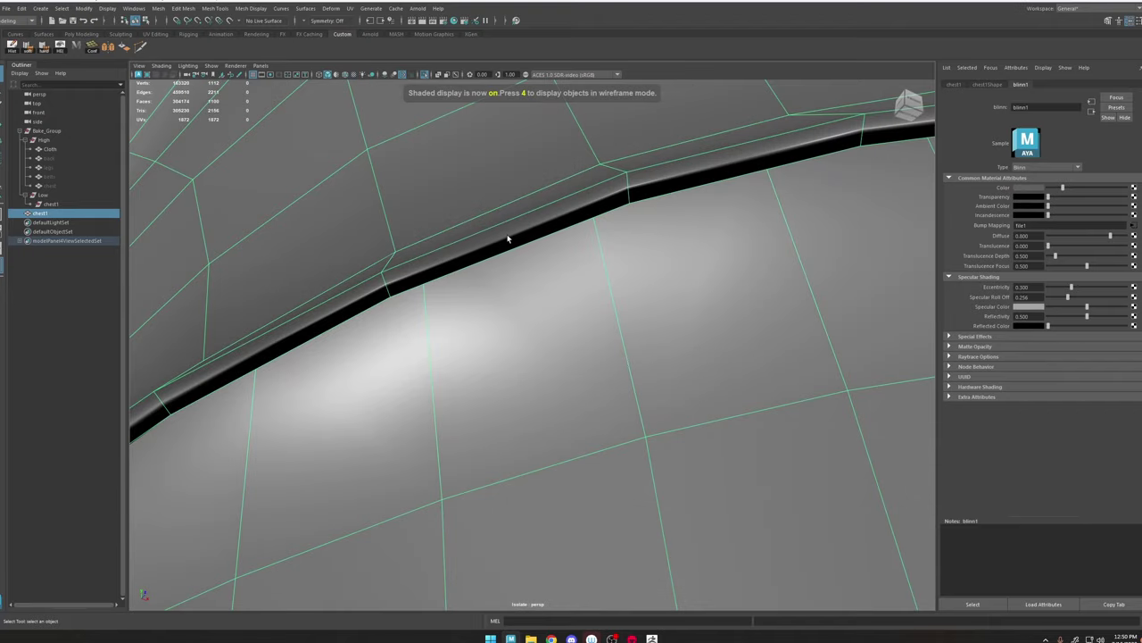
# Step: Tumble around the chest edge and reselect the chest mesh
pyautogui.moveTo(510, 273)
pyautogui.keyDown('alt'); pyautogui.mouseDown()
pyautogui.moveTo(471, 273)
pyautogui.moveTo(491, 271)
pyautogui.mouseUp(); pyautogui.keyUp('alt')
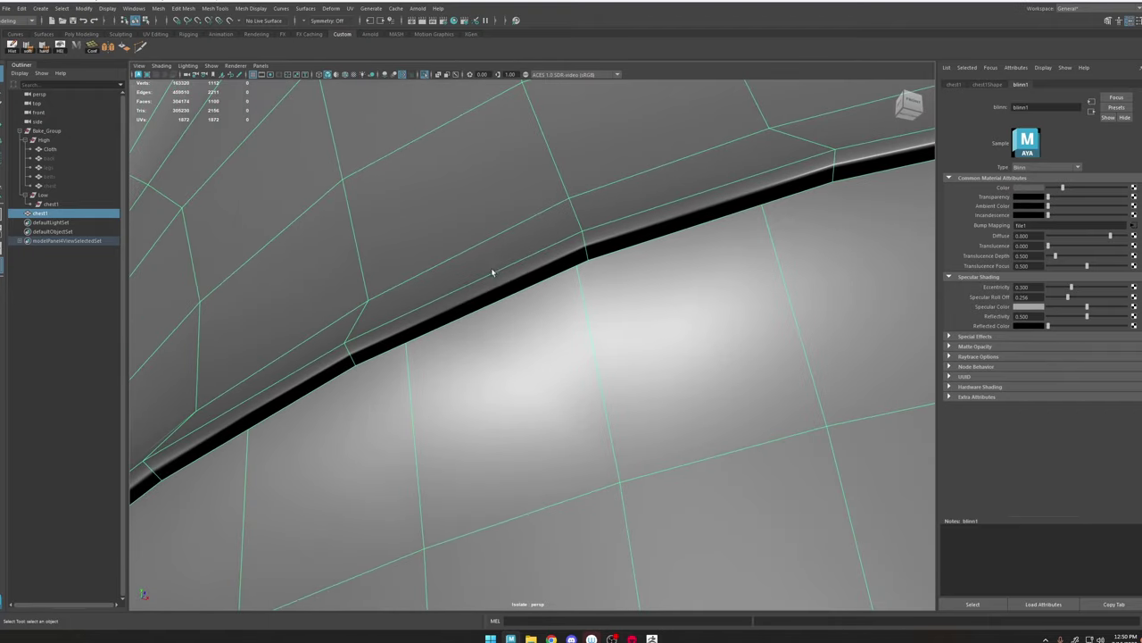
pyautogui.keyDown('alt'); pyautogui.moveTo(519, 260); pyautogui.dragTo(340, 264, button='right'); pyautogui.keyUp('alt')
pyautogui.click(225, 171)
pyautogui.keyDown('alt'); pyautogui.moveTo(435, 247); pyautogui.dragTo(473, 253, button='right'); pyautogui.keyUp('alt')
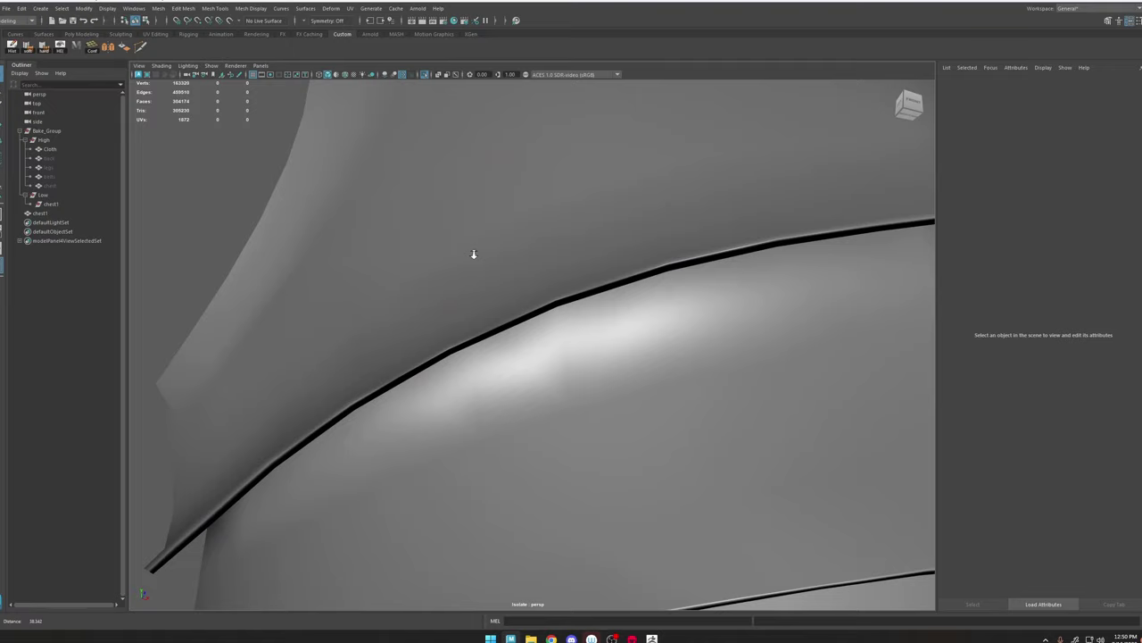
pyautogui.click(567, 267)
pyautogui.keyDown('alt'); pyautogui.moveTo(863, 205); pyautogui.dragTo(674, 297); pyautogui.keyUp('alt')
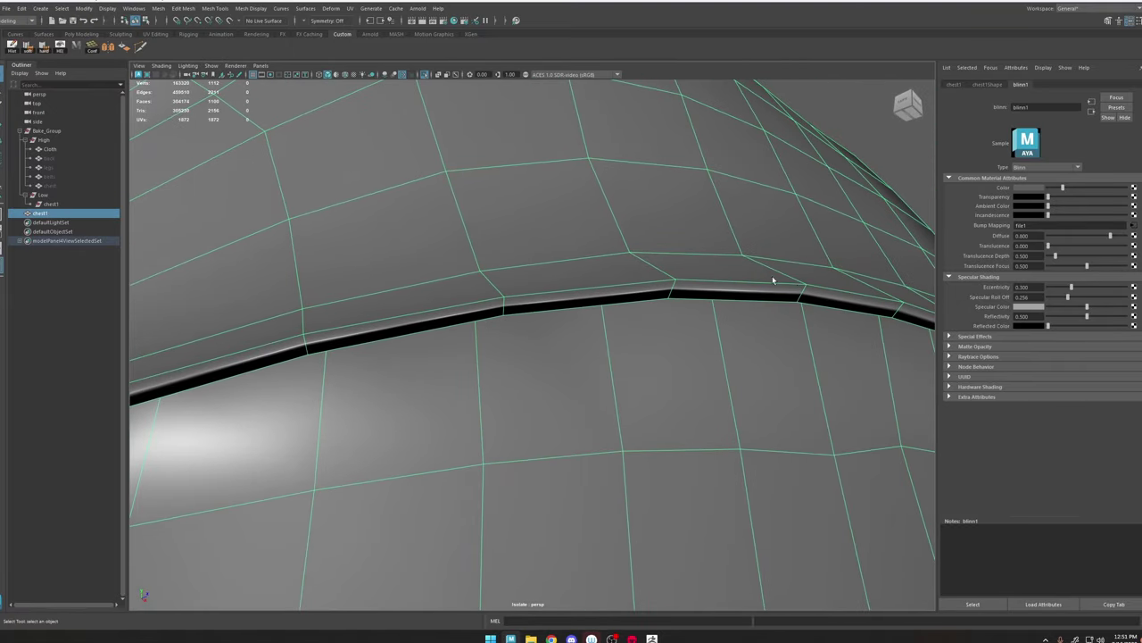
pyautogui.click(836, 104)
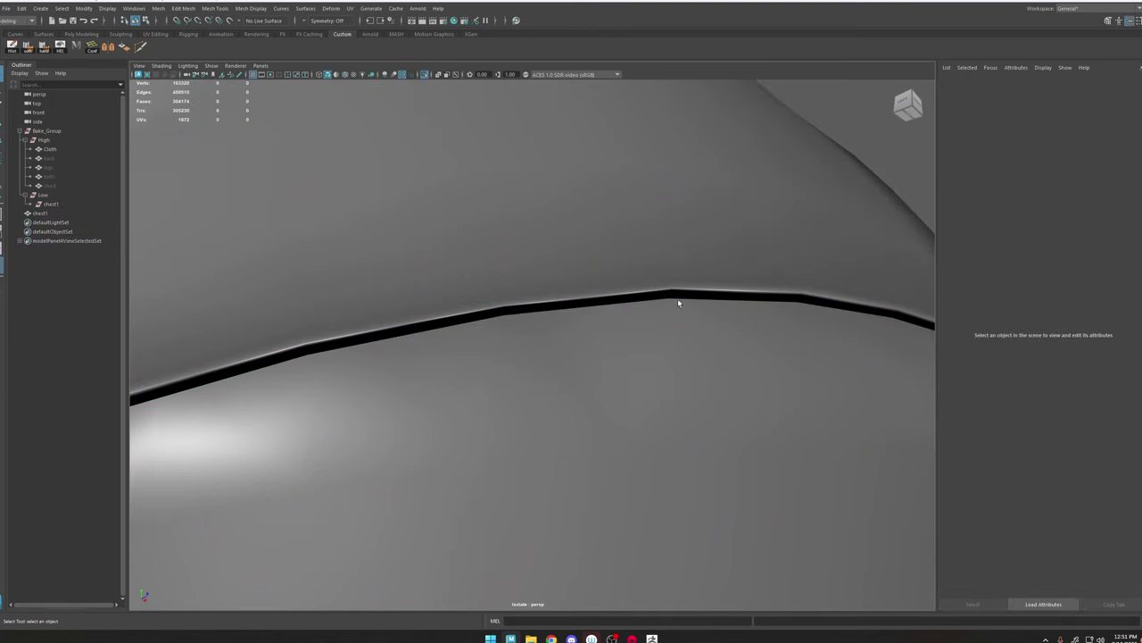
pyautogui.click(600, 331)
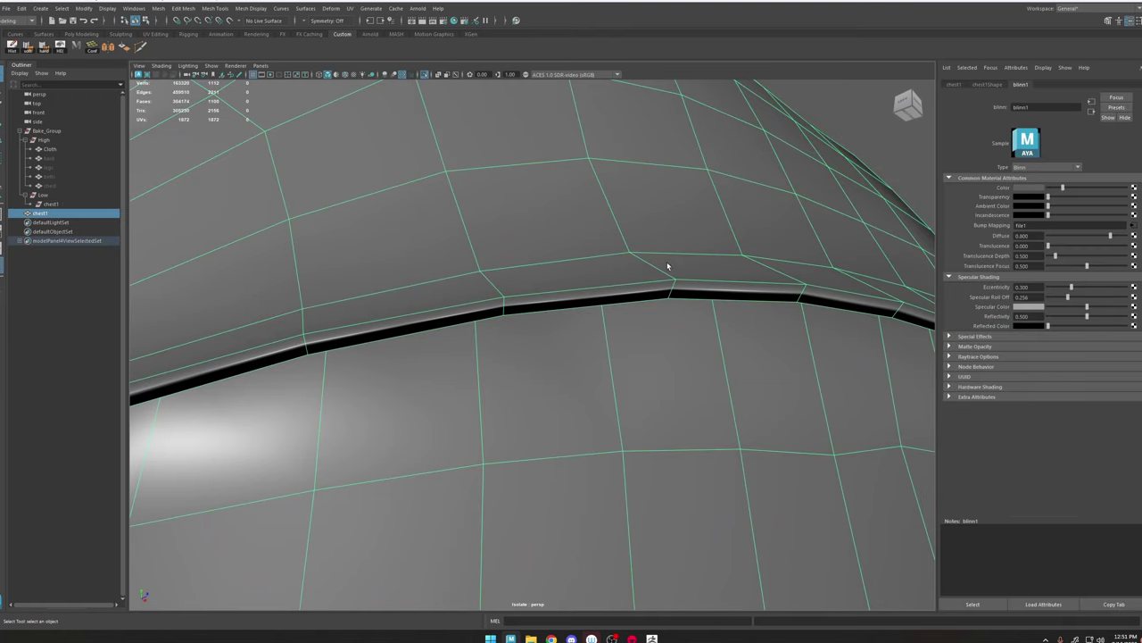
# Step: Select the chest's lower rim edge loop and soften its edge normals
pyautogui.moveTo(646, 267); pyautogui.dragTo(645, 207, button='right')
pyautogui.doubleClick(556, 311)
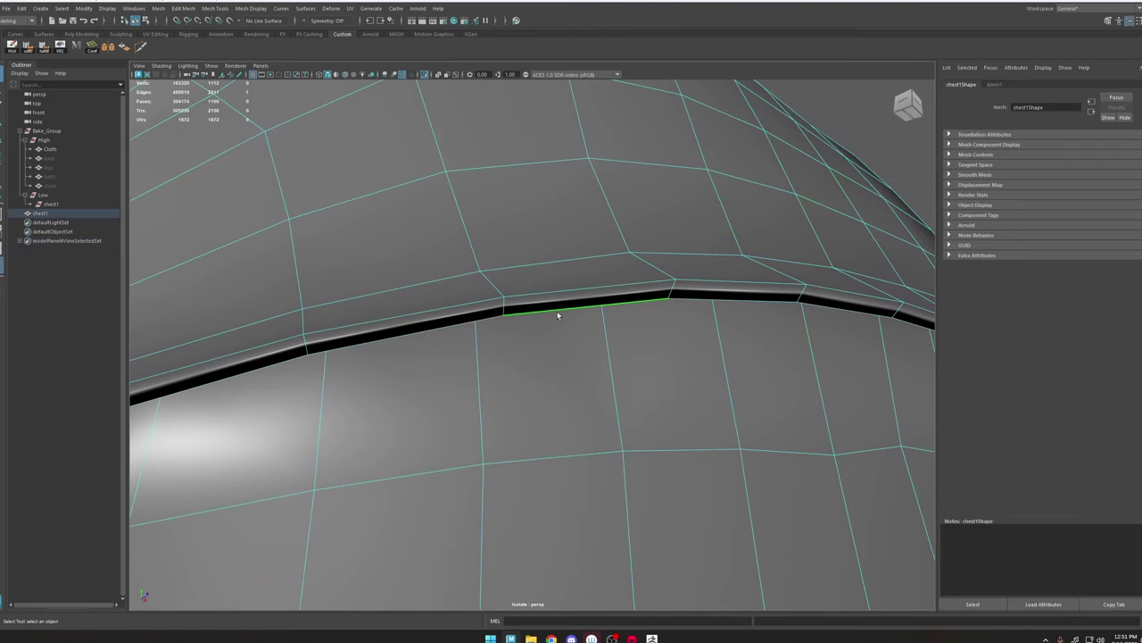
pyautogui.keyDown('alt'); pyautogui.moveTo(644, 366); pyautogui.dragTo(515, 237, button='right'); pyautogui.keyUp('alt')
pyautogui.moveTo(534, 293)
pyautogui.keyDown('alt'); pyautogui.mouseDown(button='right')
pyautogui.moveTo(574, 309)
pyautogui.moveTo(566, 284)
pyautogui.moveTo(712, 328)
pyautogui.mouseUp(button='right'); pyautogui.keyUp('alt')
pyautogui.keyDown('shift'); pyautogui.rightClick(572, 308); pyautogui.keyUp('shift')
pyautogui.press('w')
pyautogui.keyDown('alt'); pyautogui.moveTo(582, 316); pyautogui.dragTo(630, 345, button='right'); pyautogui.keyUp('alt')
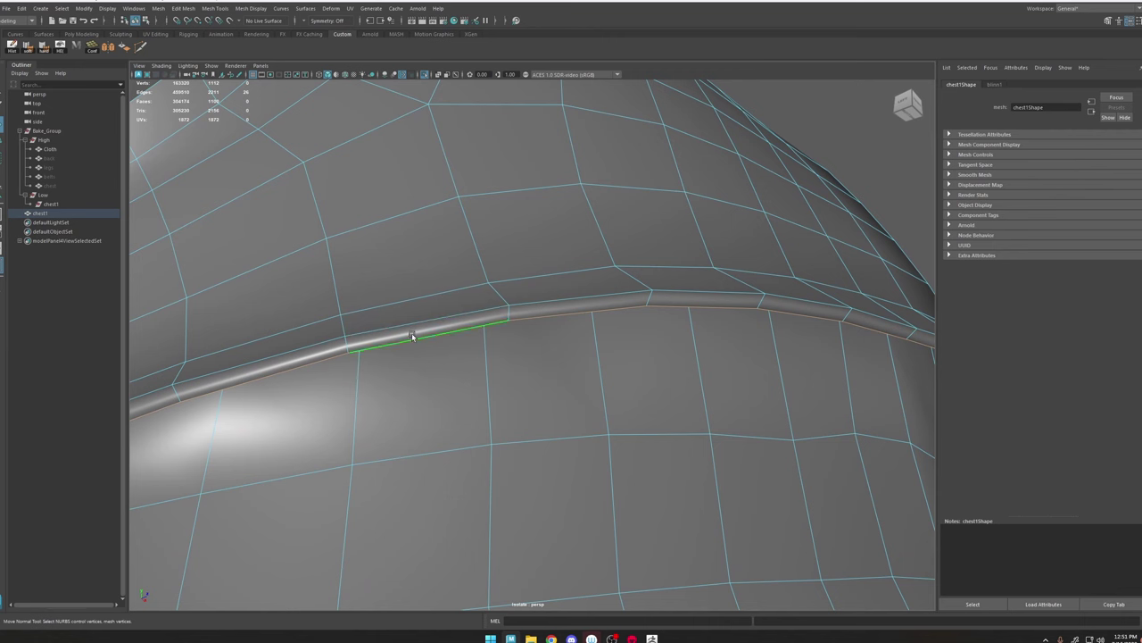
# Step: Leave edge mode and select the whole chest1 mesh
pyautogui.doubleClick(789, 113)
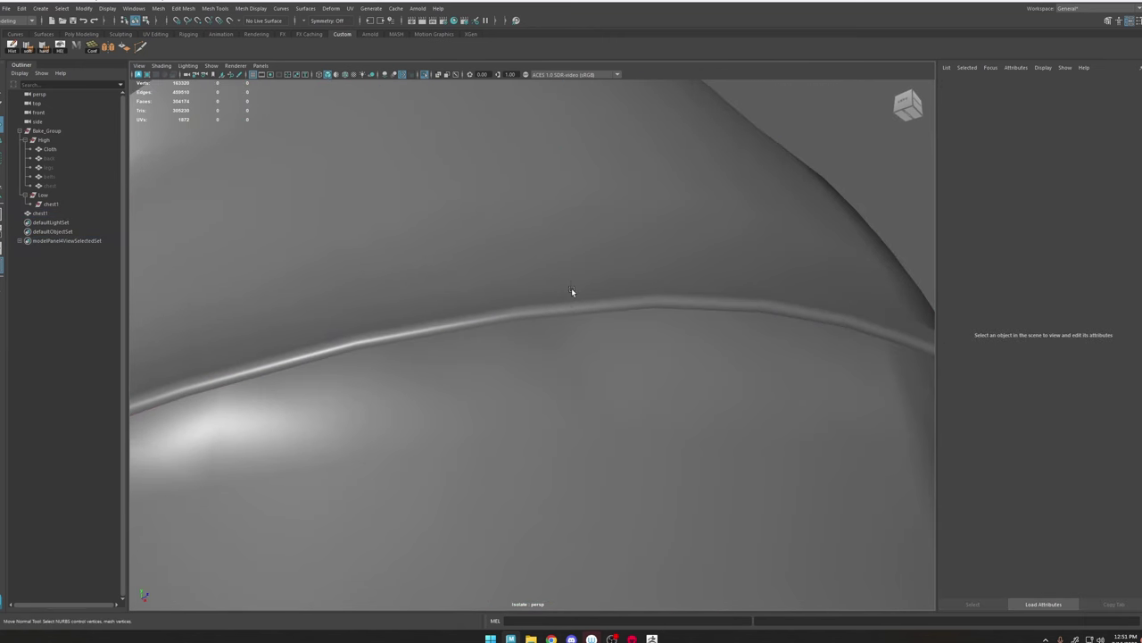
pyautogui.click(572, 290)
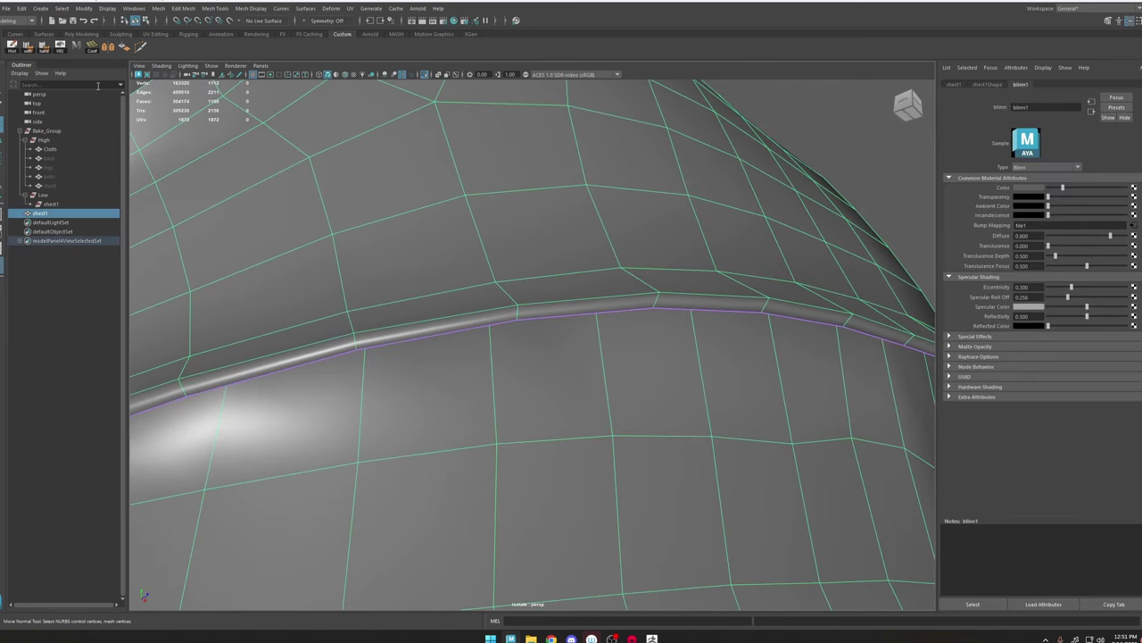
pyautogui.click(5, 8)
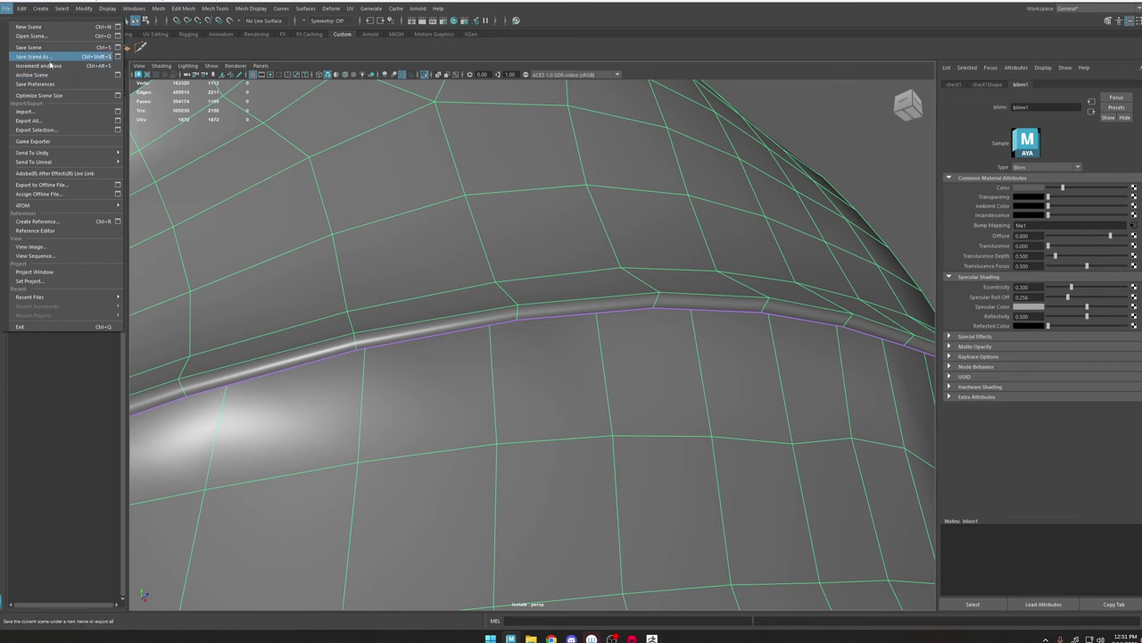
# Step: Export chest1 over armor_plates_low.obj, confirm the overwrite, and switch to textured display (6)
pyautogui.click(40, 129)
pyautogui.click(200, 132)
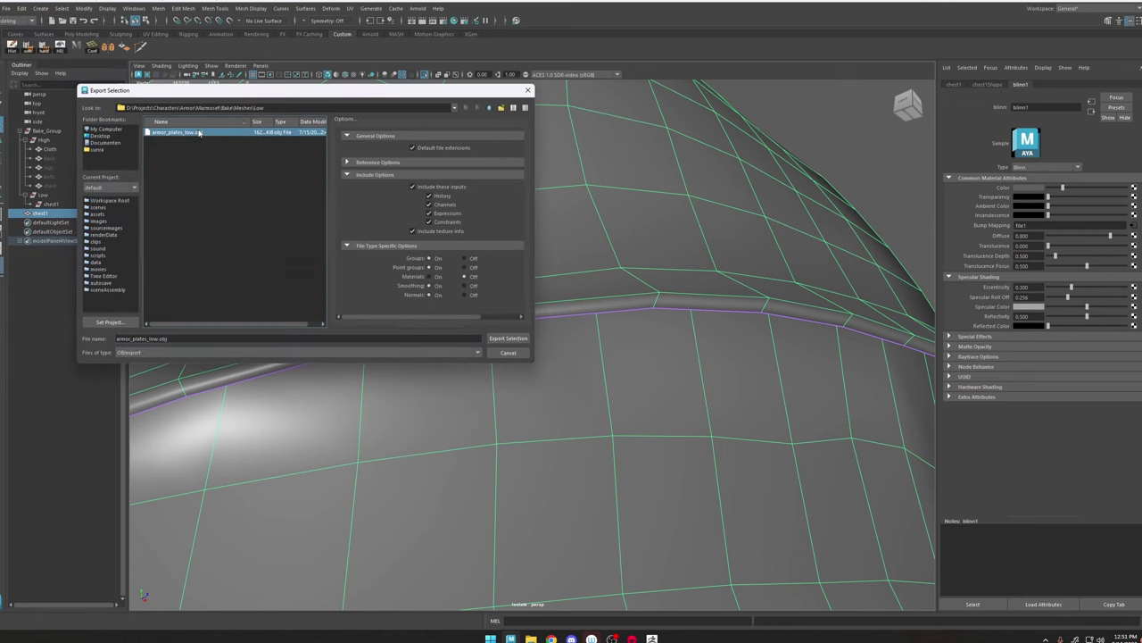
pyautogui.doubleClick(200, 132)
pyautogui.click(300, 242)
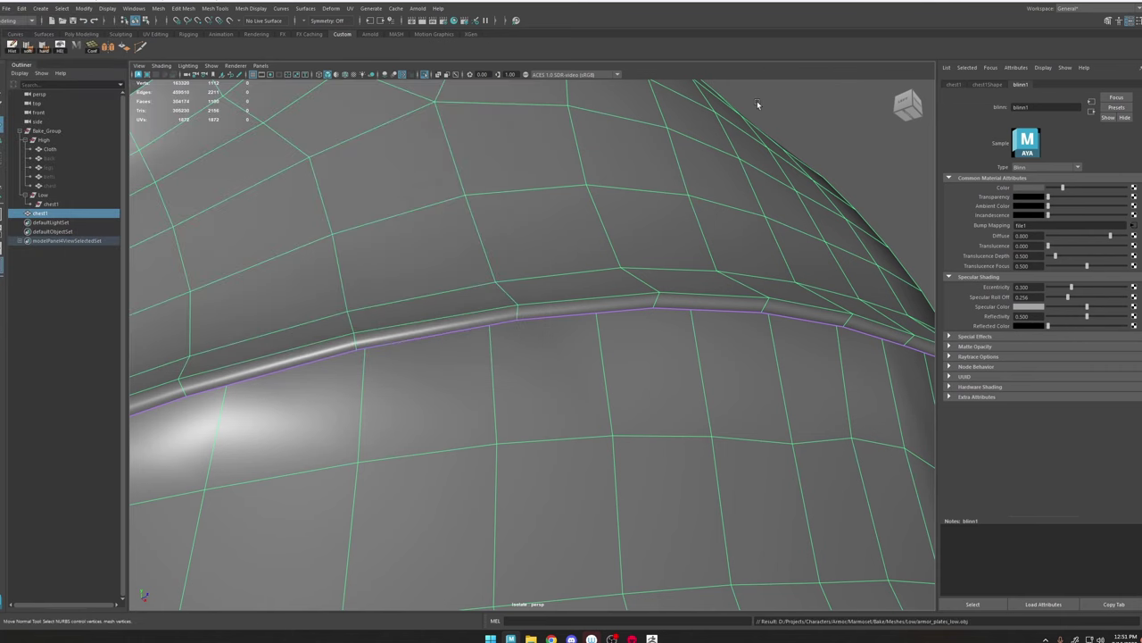
pyautogui.press('6')
pyautogui.click(782, 112)
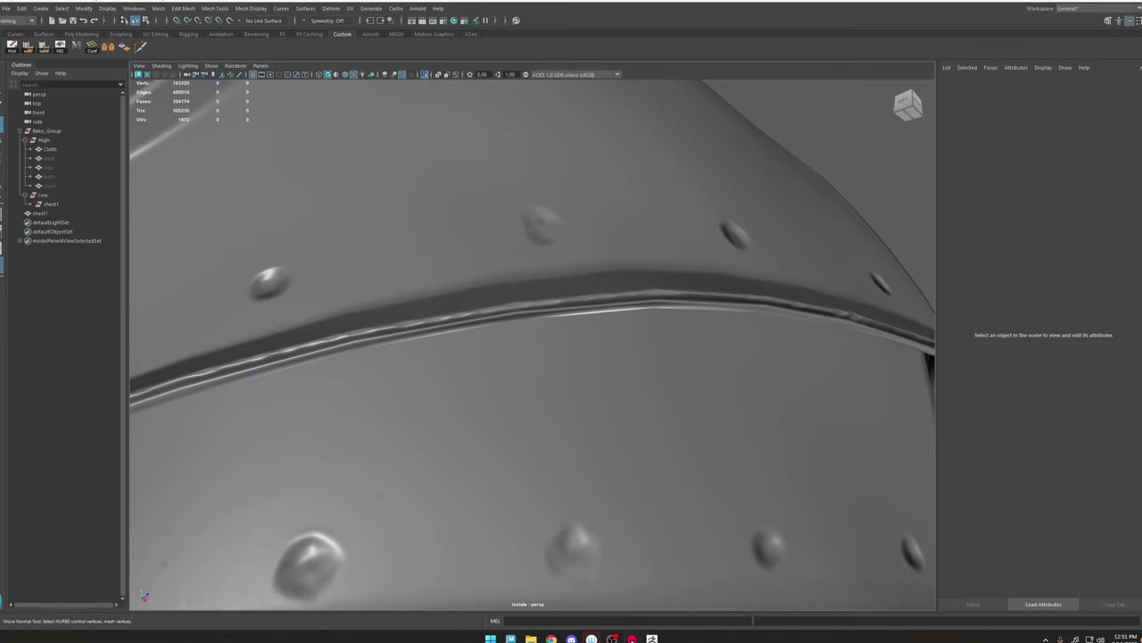
# Step: In Marmoset, review the Sky and Bake Project 1 settings, then return to Maya's rim view
pyautogui.click(652, 639)
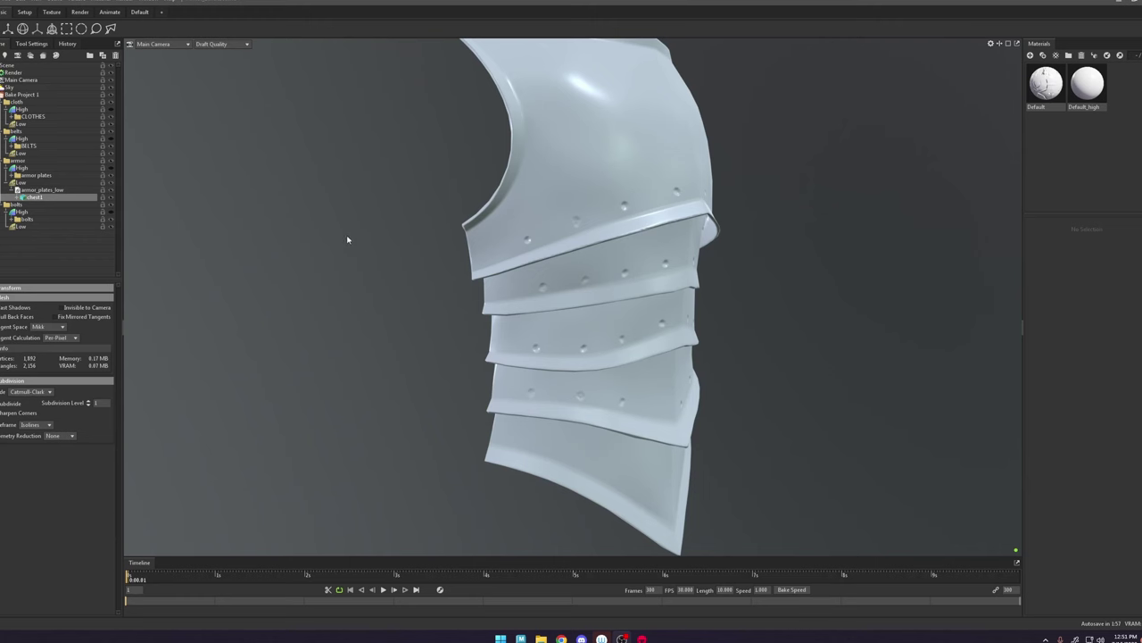
pyautogui.click(359, 223)
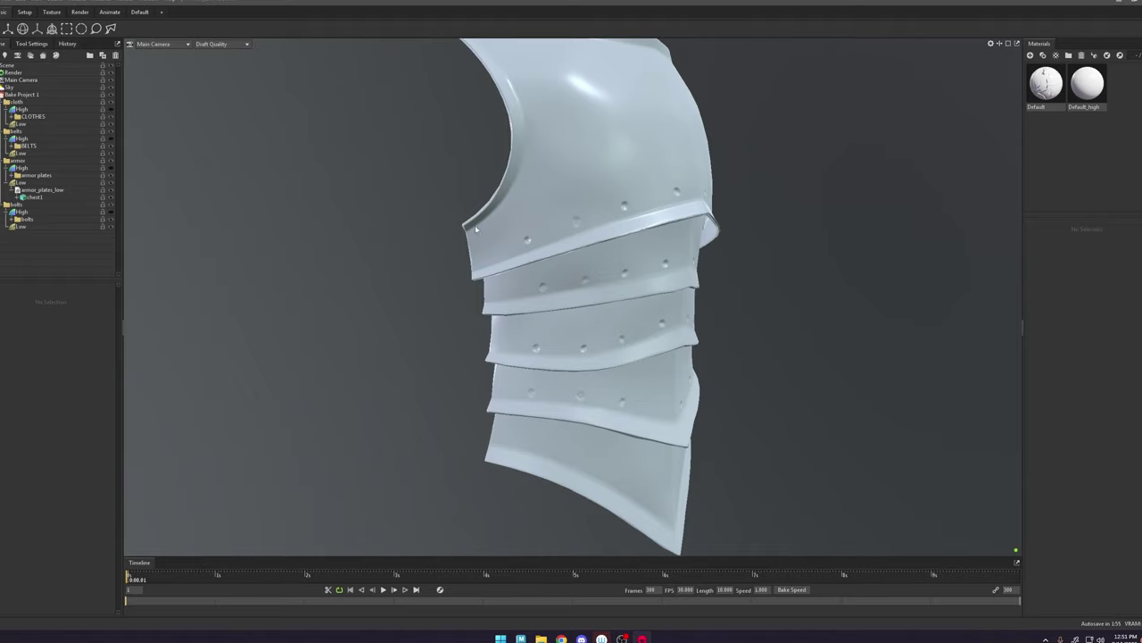
pyautogui.click(20, 88)
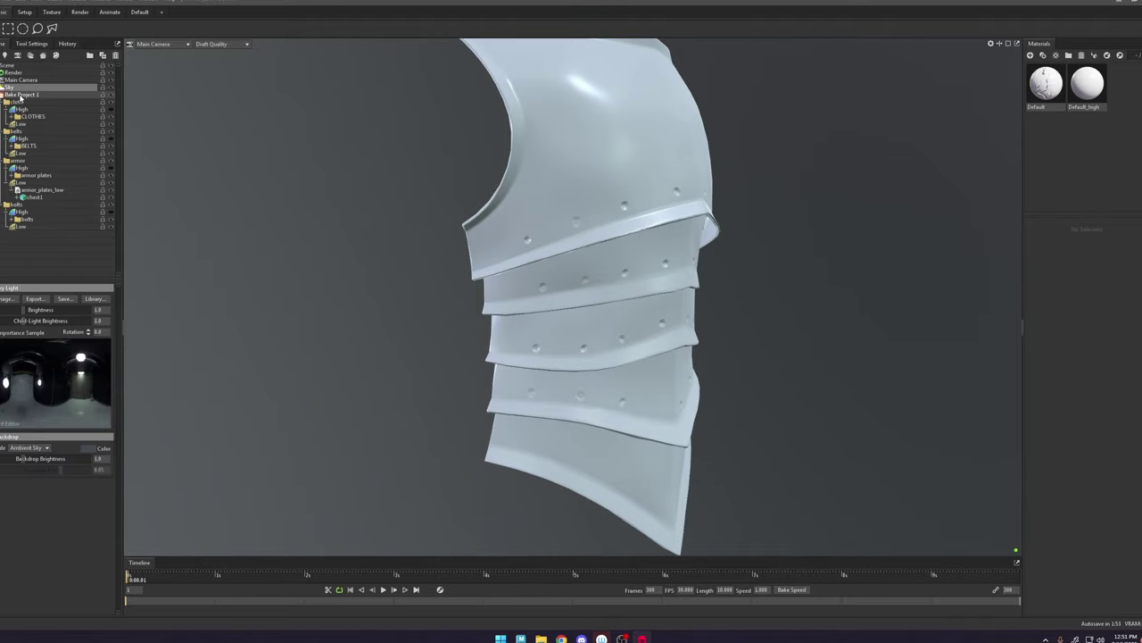
pyautogui.click(22, 95)
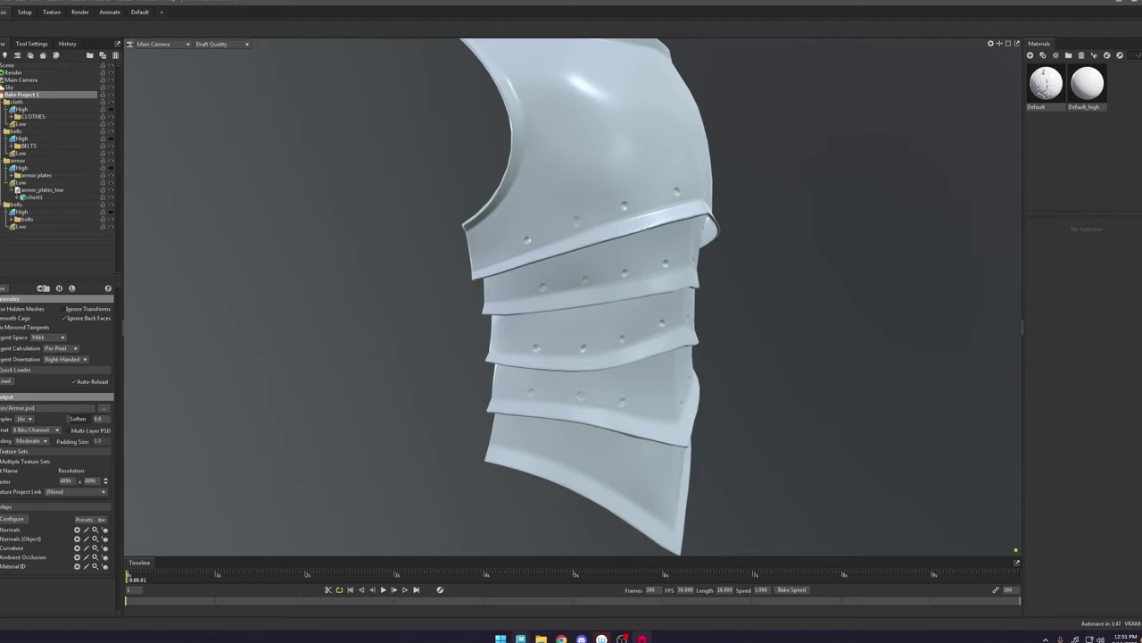
pyautogui.click(521, 639)
pyautogui.keyDown('alt'); pyautogui.moveTo(555, 312); pyautogui.dragTo(557, 313, button='right'); pyautogui.keyUp('alt')
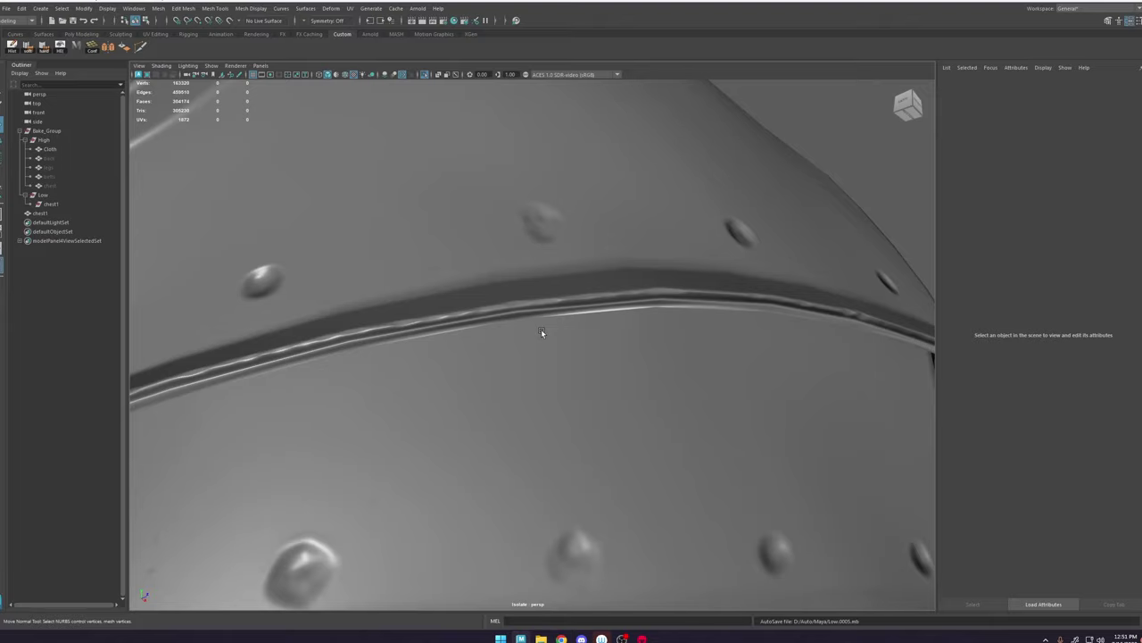
# Step: Toggle textured display and orbit in close on the chest's rim seam
pyautogui.press('5')
pyautogui.press('6')
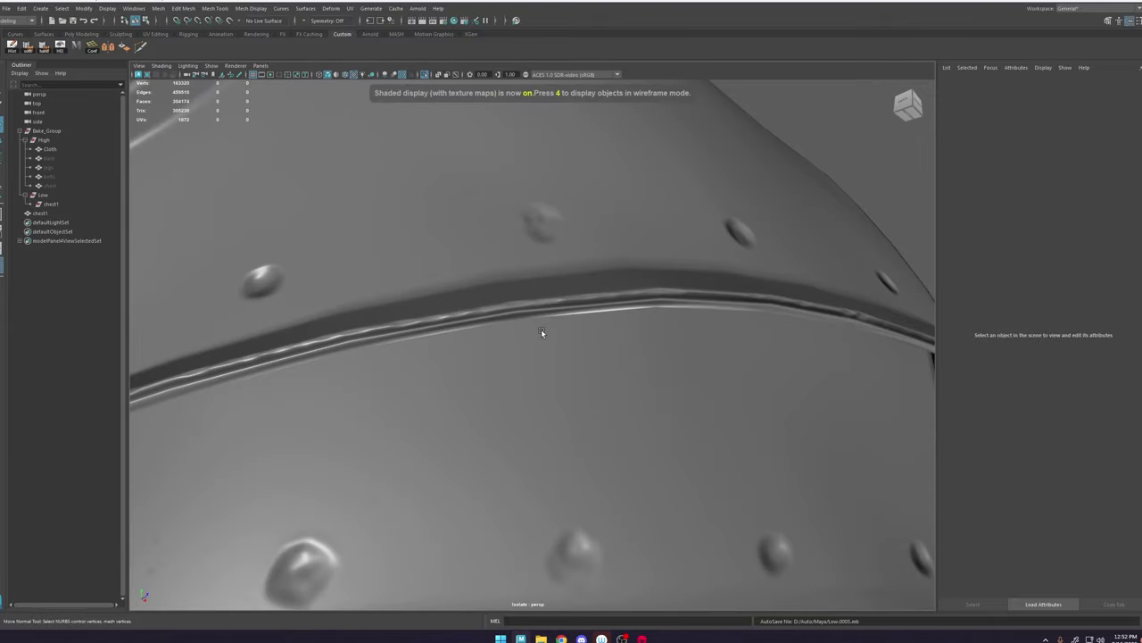
pyautogui.keyDown('alt'); pyautogui.moveTo(591, 341); pyautogui.dragTo(589, 337, button='right'); pyautogui.keyUp('alt')
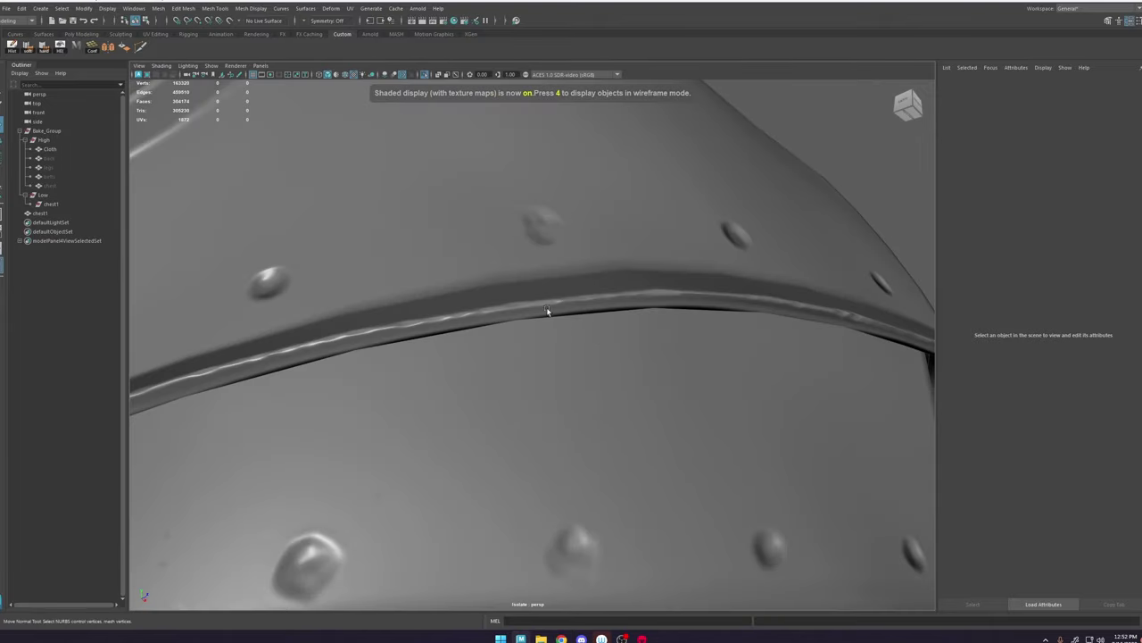
pyautogui.keyDown('alt'); pyautogui.moveTo(740, 307); pyautogui.dragTo(598, 333); pyautogui.keyUp('alt')
pyautogui.keyDown('alt'); pyautogui.moveTo(598, 333); pyautogui.dragTo(717, 398, button='right'); pyautogui.keyUp('alt')
pyautogui.keyDown('alt'); pyautogui.moveTo(717, 398); pyautogui.dragTo(673, 369); pyautogui.keyUp('alt')
# Step: Reselect the chest1 mesh and go to the UV Editor
pyautogui.click(472, 277)
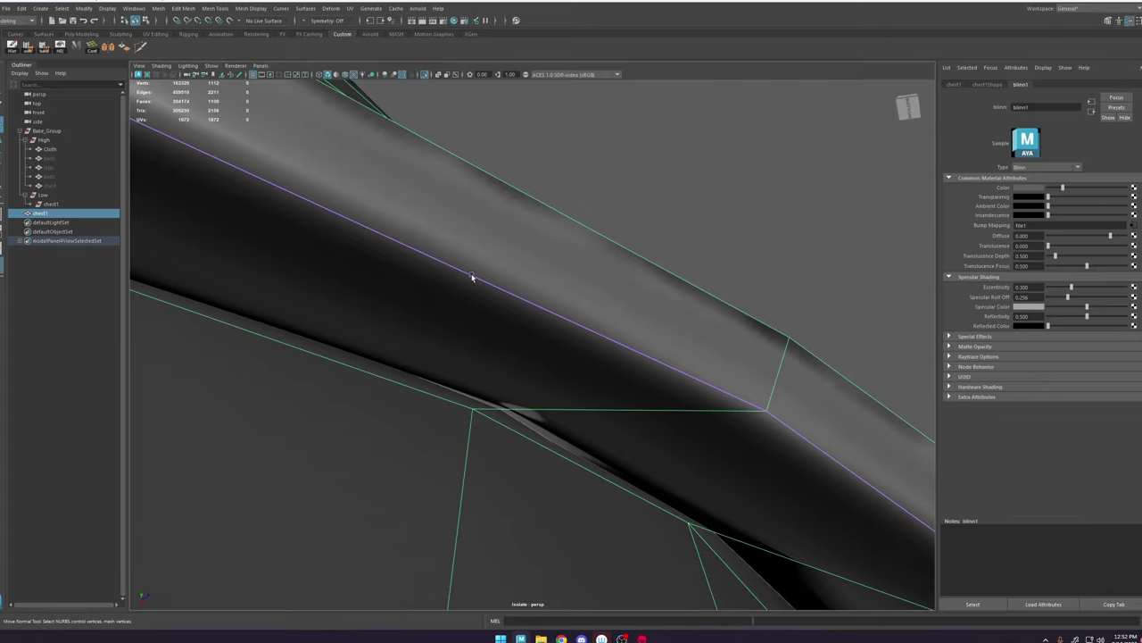
pyautogui.click(727, 144)
pyautogui.keyDown('alt'); pyautogui.moveTo(536, 332); pyautogui.dragTo(428, 184); pyautogui.keyUp('alt')
pyautogui.click(682, 346)
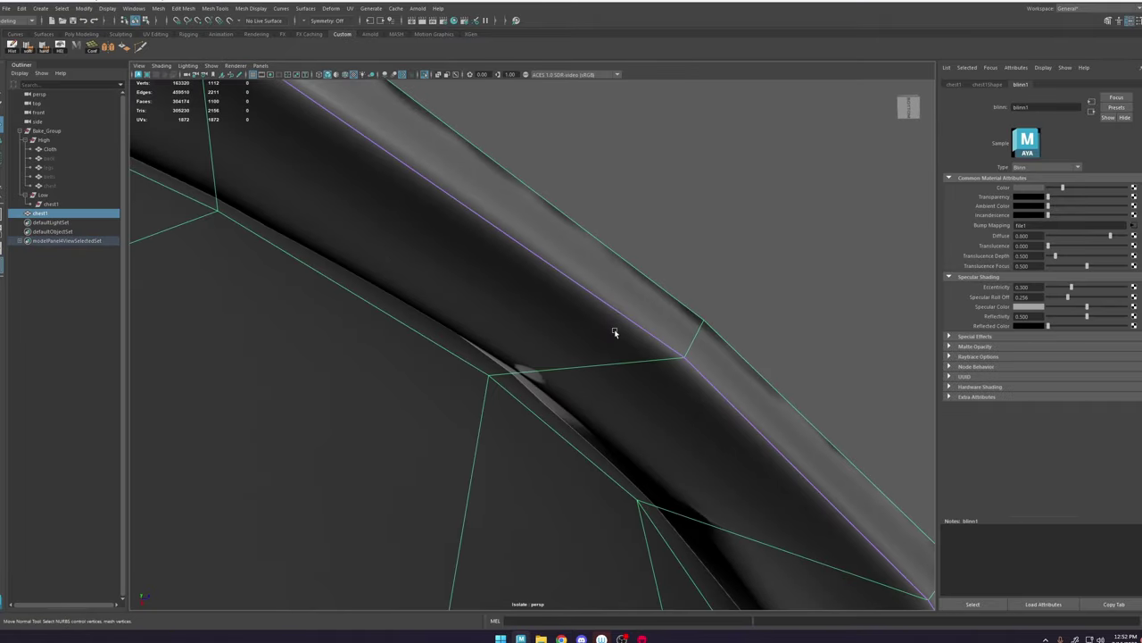
pyautogui.click(352, 8)
# Step: Move the UV Editor away from the rim and select the rim edge loop
pyautogui.click(368, 29)
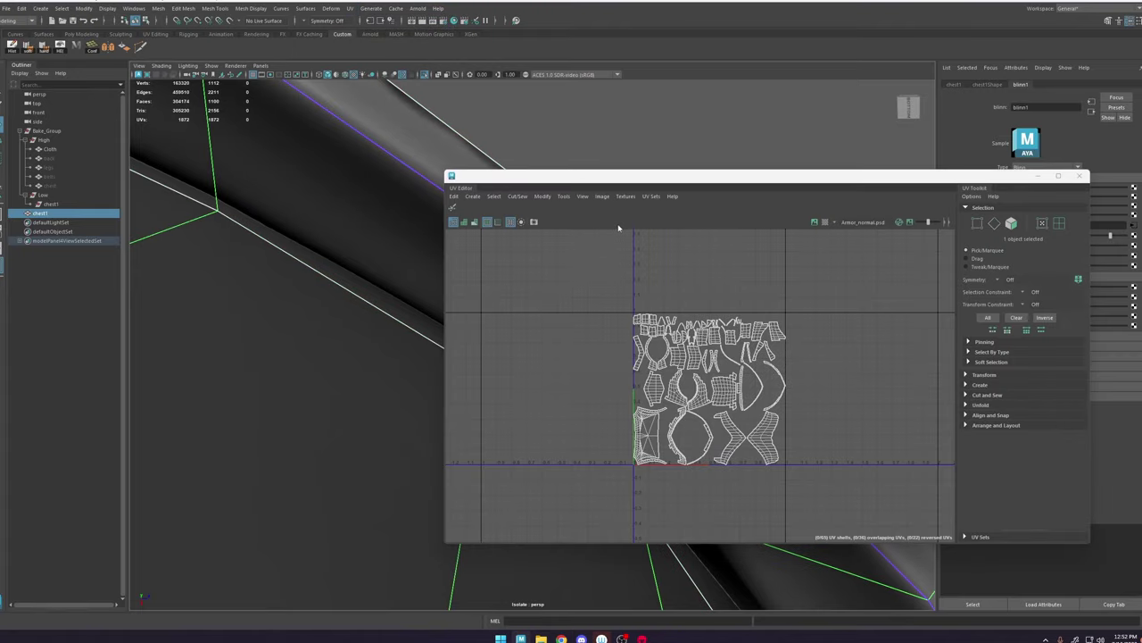
pyautogui.moveTo(546, 181); pyautogui.dragTo(717, 197)
pyautogui.moveTo(420, 215); pyautogui.dragTo(421, 184, button='right')
pyautogui.doubleClick(465, 210)
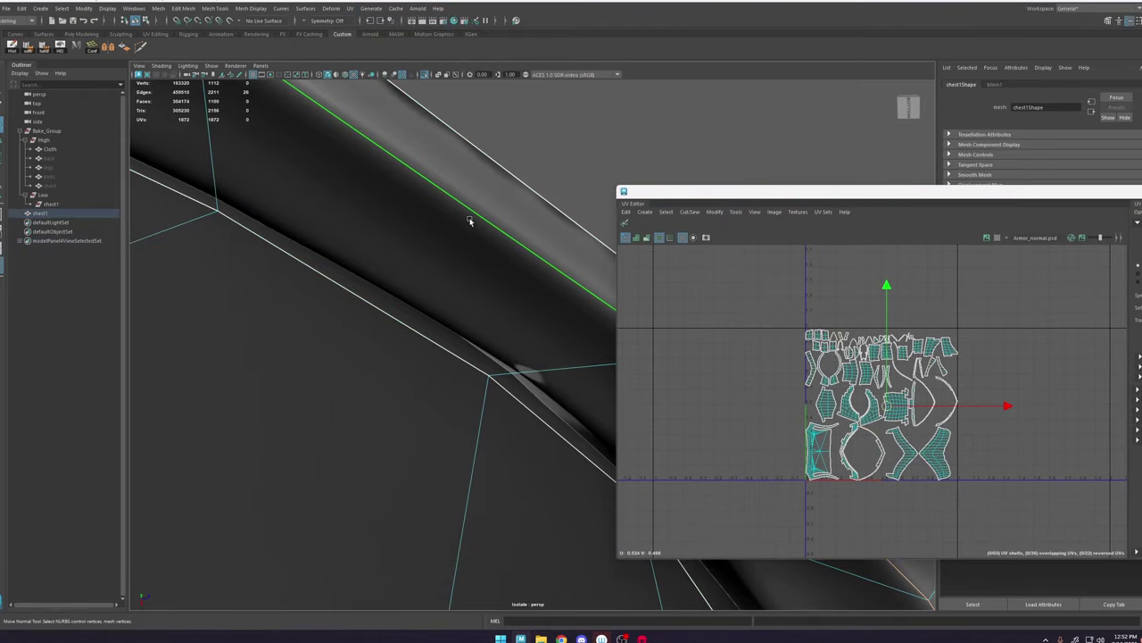
# Step: Inspect the rim UV shells, nudge the selected UVs, and pick a face on the narrow rim shell
pyautogui.scroll(-5, 478, 289)
pyautogui.scroll(5, 477, 289)
pyautogui.scroll(3, 1033, 446)
pyautogui.keyDown('alt'); pyautogui.moveTo(757, 262); pyautogui.dragTo(748, 340, button='middle'); pyautogui.keyUp('alt')
pyautogui.scroll(2, 748, 339)
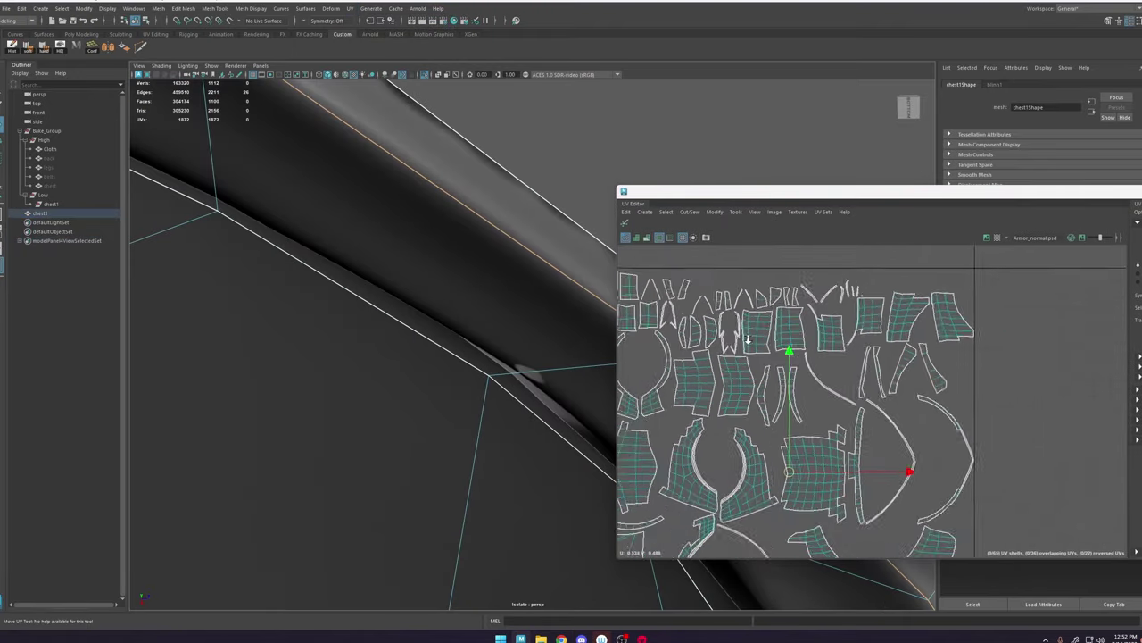
pyautogui.scroll(-2, 748, 339)
pyautogui.moveTo(781, 451)
pyautogui.mouseDown()
pyautogui.moveTo(790, 442)
pyautogui.moveTo(777, 458)
pyautogui.mouseUp()
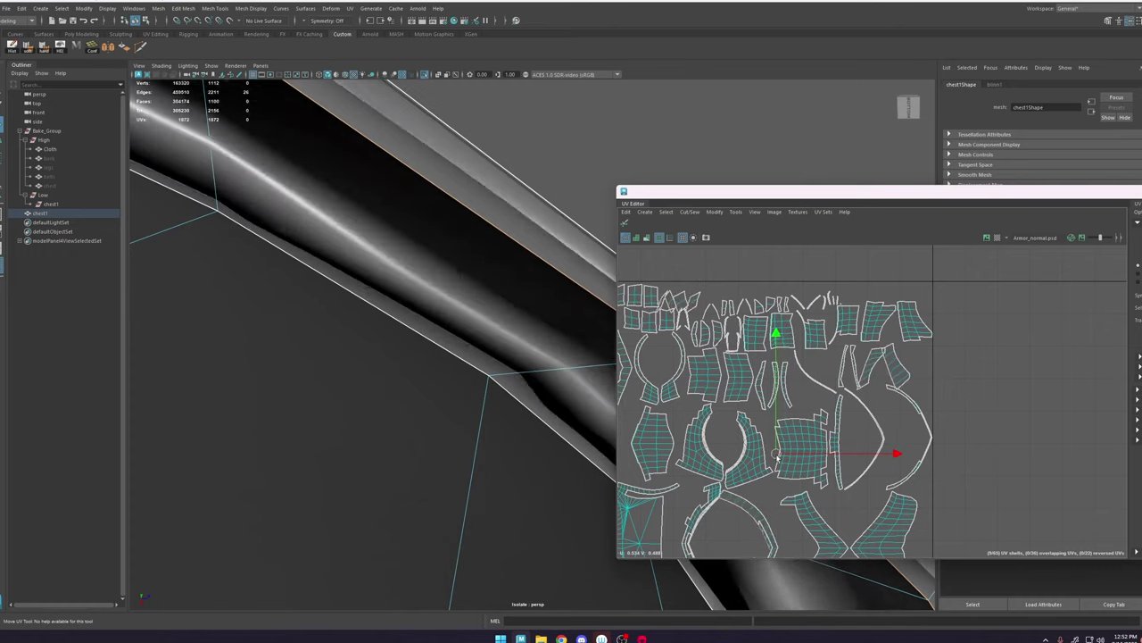
pyautogui.scroll(1, 784, 535)
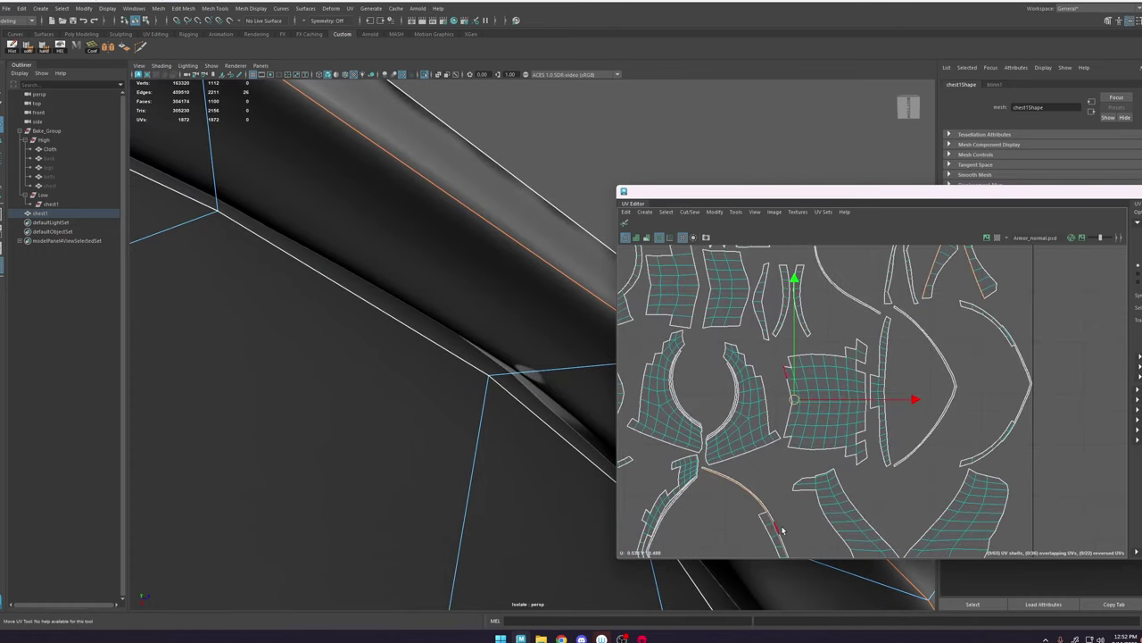
pyautogui.keyDown('alt'); pyautogui.moveTo(783, 530); pyautogui.dragTo(761, 385, button='middle'); pyautogui.keyUp('alt')
pyautogui.scroll(2, 762, 393)
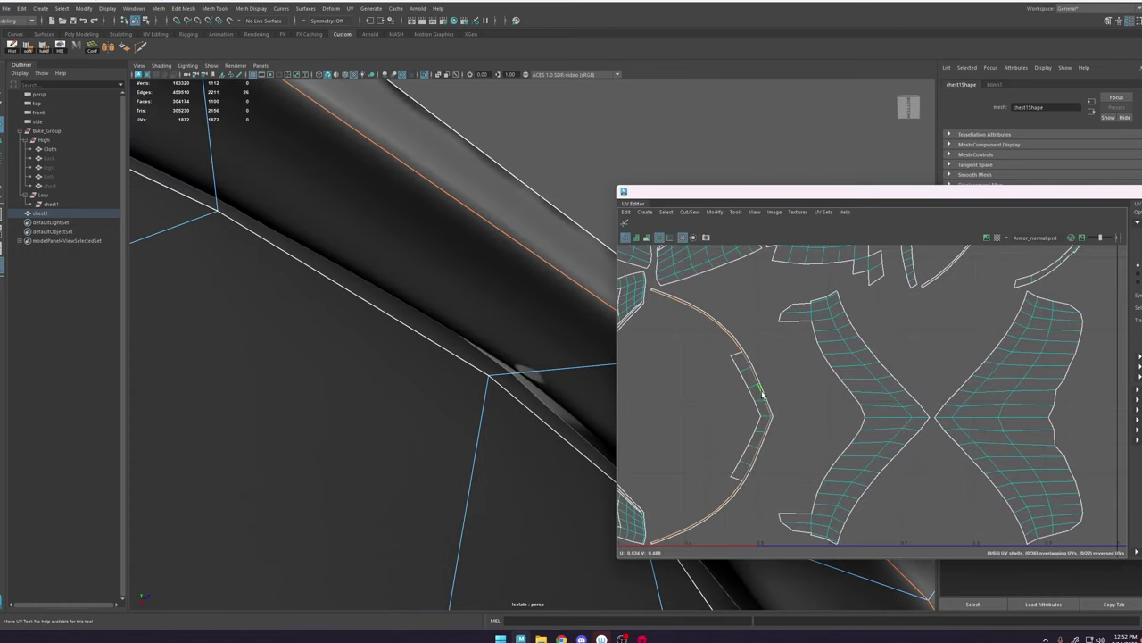
pyautogui.scroll(3, 762, 394)
pyautogui.click(759, 396)
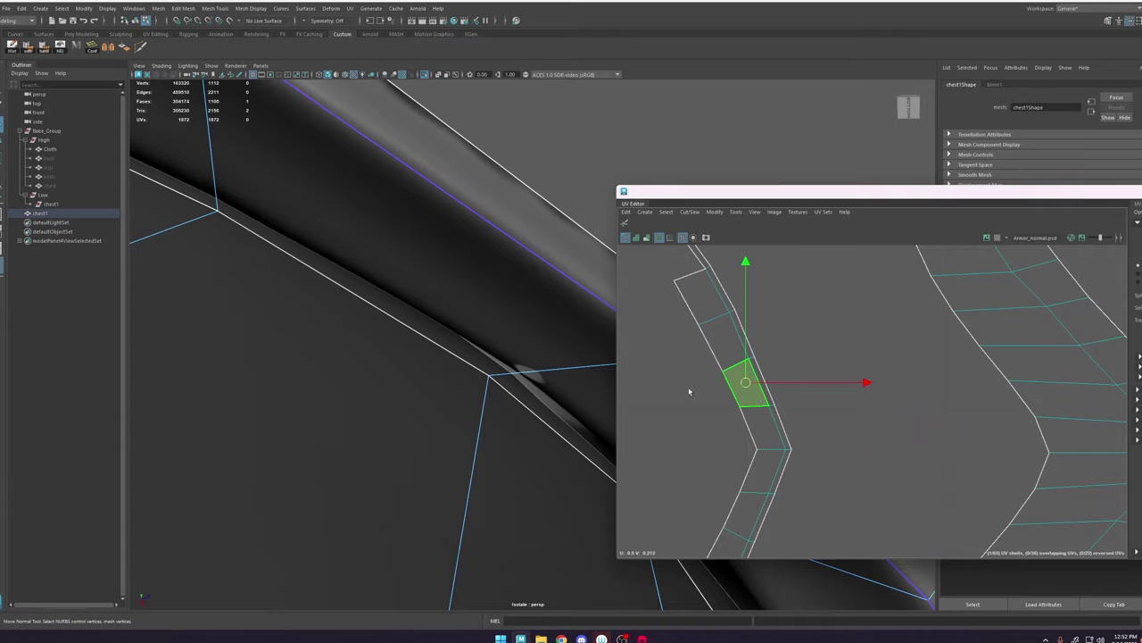
pyautogui.scroll(-8, 472, 286)
pyautogui.scroll(4, 499, 313)
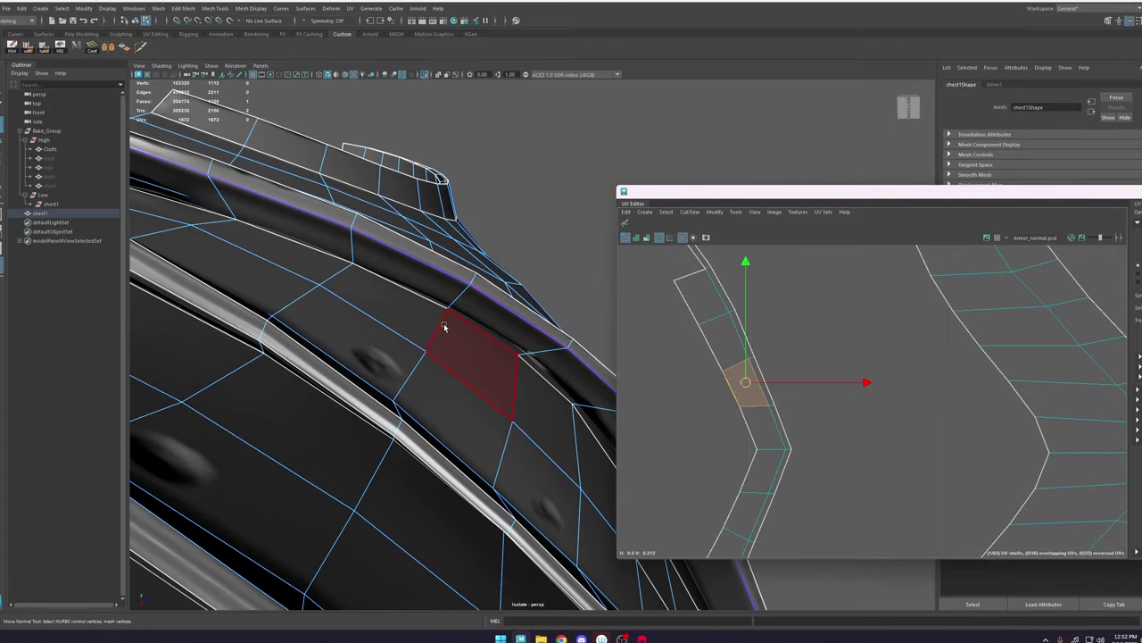
# Step: Clear the face selection, reselect the chest1 mesh, and close in on the chest plates
pyautogui.moveTo(444, 327); pyautogui.dragTo(509, 259, button='right')
pyautogui.click(599, 141)
pyautogui.scroll(-3, 492, 214)
pyautogui.keyDown('alt'); pyautogui.moveTo(492, 214); pyautogui.dragTo(515, 304); pyautogui.keyUp('alt')
pyautogui.click(486, 320)
pyautogui.scroll(-2, 510, 312)
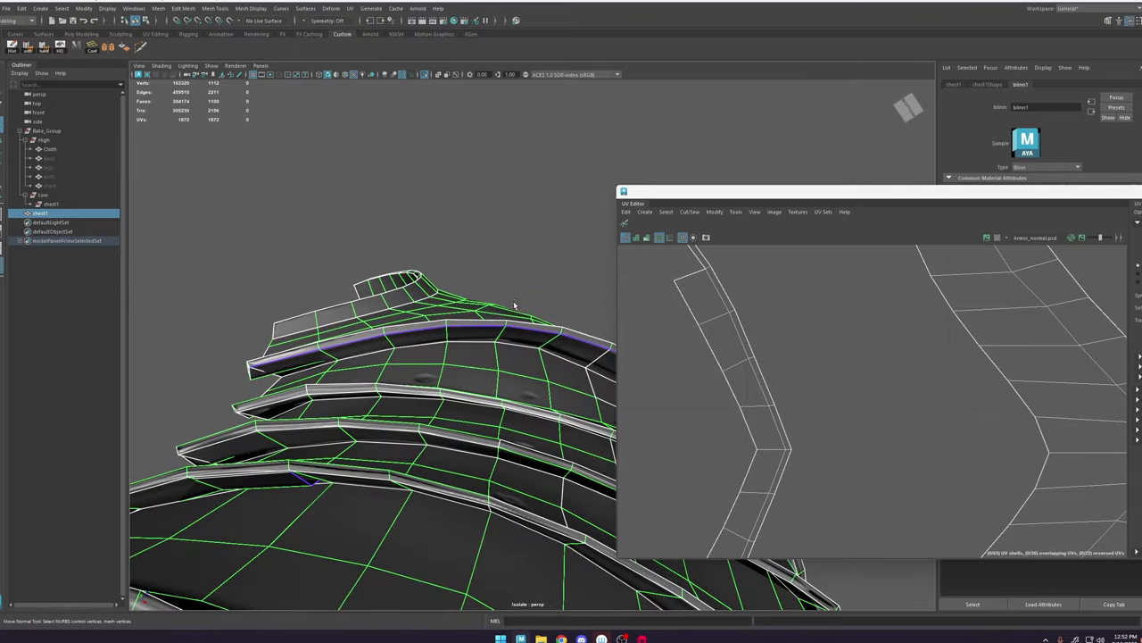
pyautogui.scroll(-2, 550, 308)
pyautogui.keyDown('alt'); pyautogui.moveTo(553, 337); pyautogui.dragTo(539, 366); pyautogui.keyUp('alt')
pyautogui.scroll(-4, 528, 290)
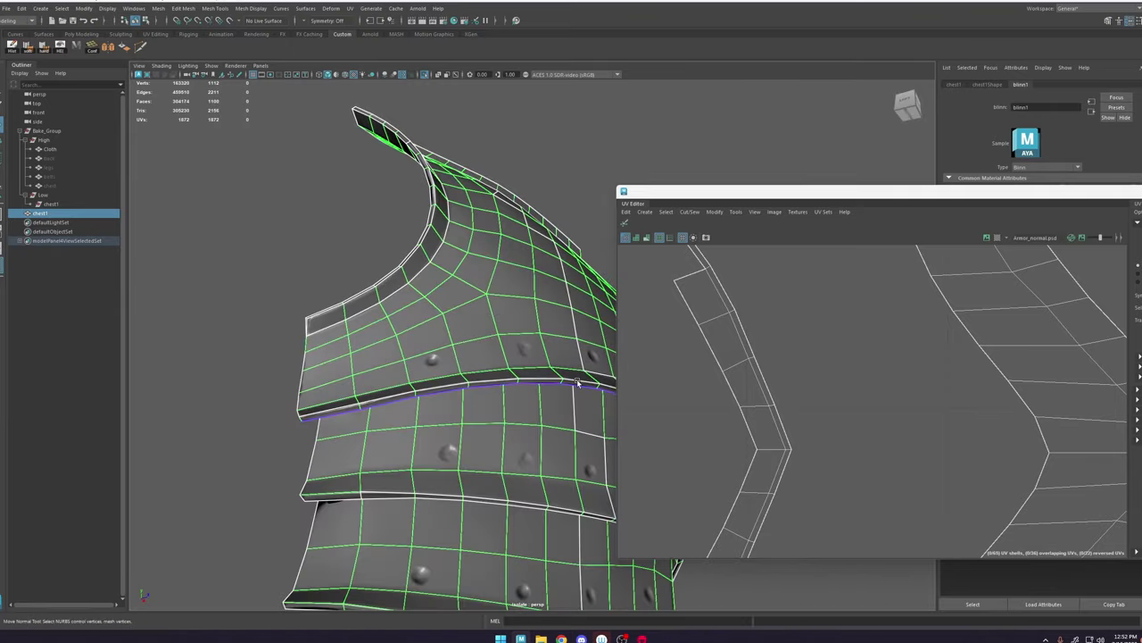
pyautogui.keyDown('alt'); pyautogui.moveTo(587, 367); pyautogui.dragTo(531, 360, button='right'); pyautogui.keyUp('alt')
pyautogui.keyDown('alt'); pyautogui.moveTo(551, 355); pyautogui.dragTo(486, 394); pyautogui.keyUp('alt')
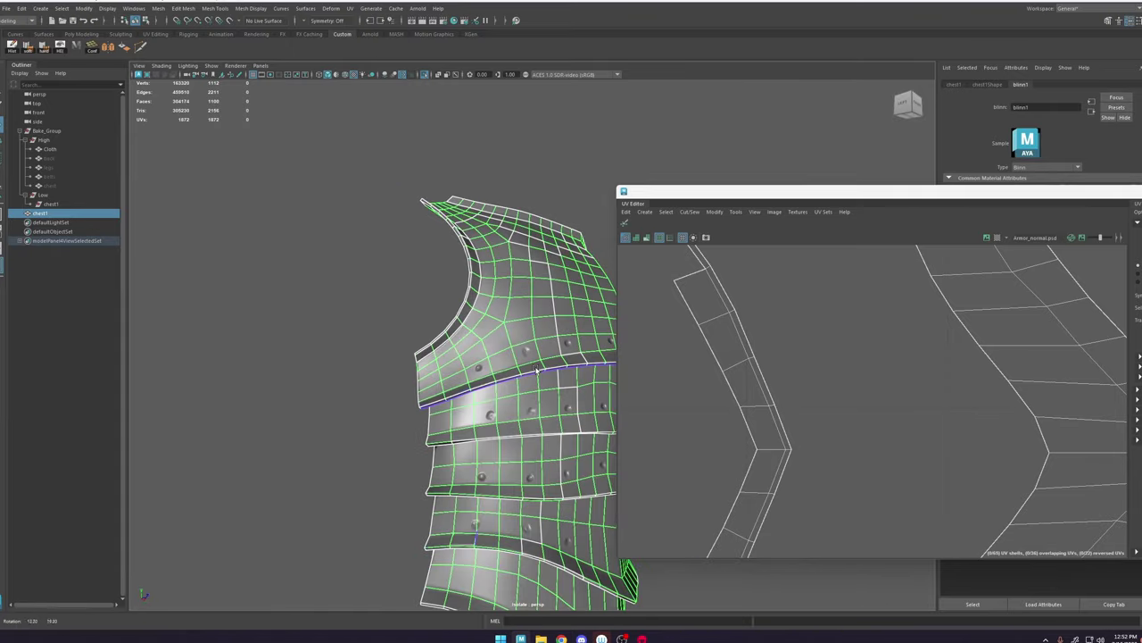
pyautogui.keyDown('alt'); pyautogui.moveTo(536, 349); pyautogui.dragTo(429, 314, button='middle'); pyautogui.keyUp('alt')
pyautogui.keyDown('alt'); pyautogui.moveTo(429, 314); pyautogui.dragTo(546, 350, button='right'); pyautogui.keyUp('alt')
pyautogui.keyDown('alt'); pyautogui.moveTo(546, 350); pyautogui.dragTo(477, 320); pyautogui.keyUp('alt')
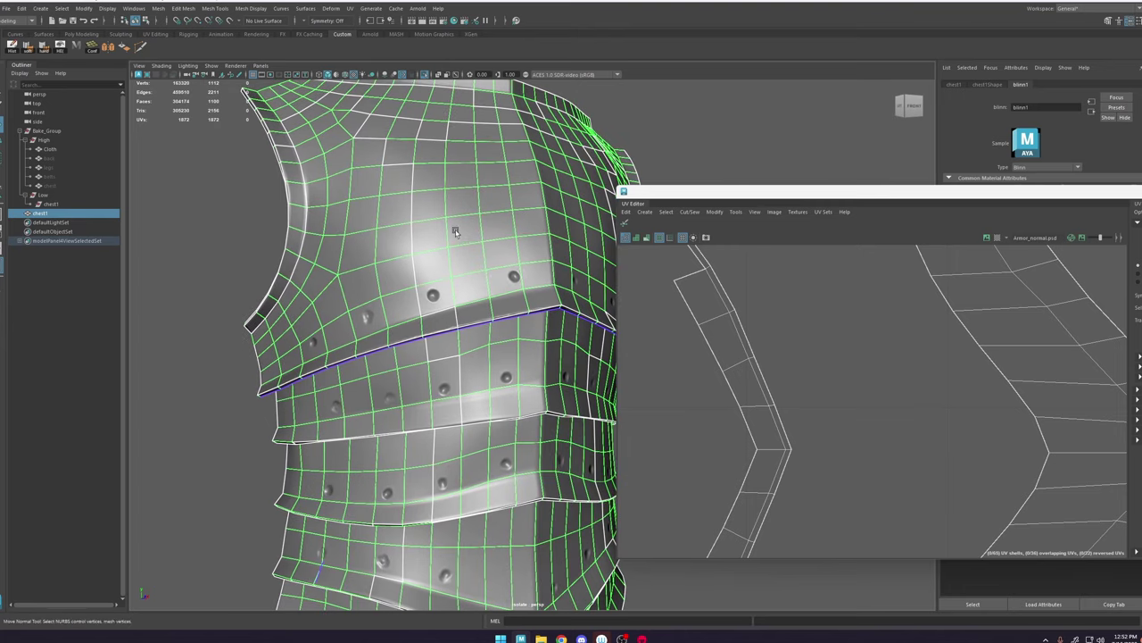
pyautogui.keyDown('alt'); pyautogui.moveTo(453, 229); pyautogui.dragTo(524, 354, button='right'); pyautogui.keyUp('alt')
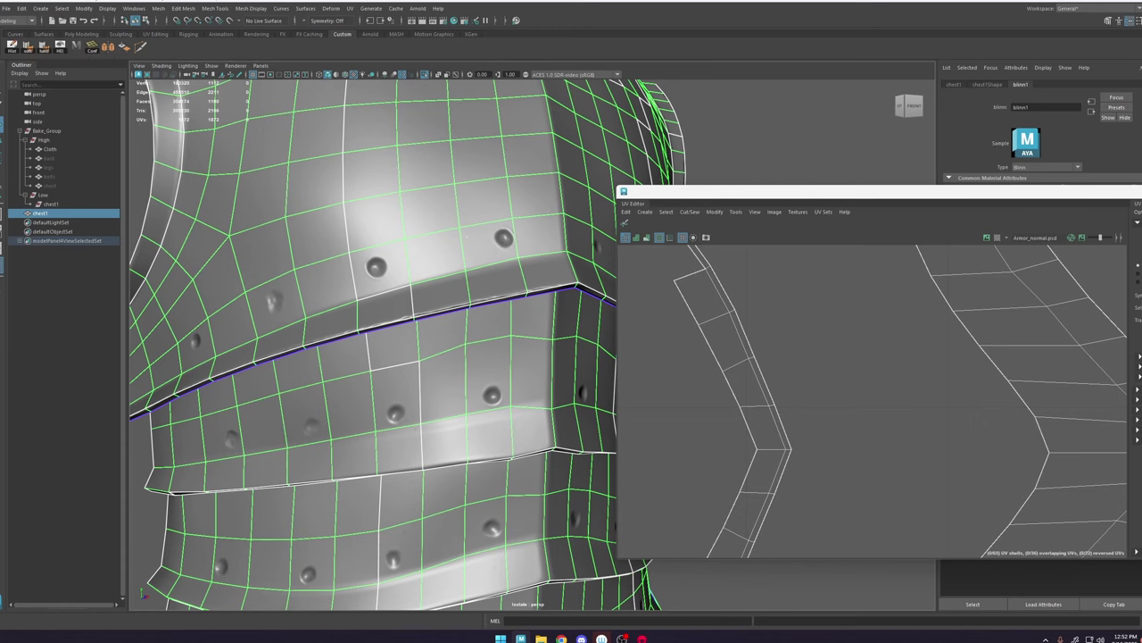
# Step: Soften all edges of chest1, then reselect it and switch to plain shaded display
pyautogui.click(30, 54)
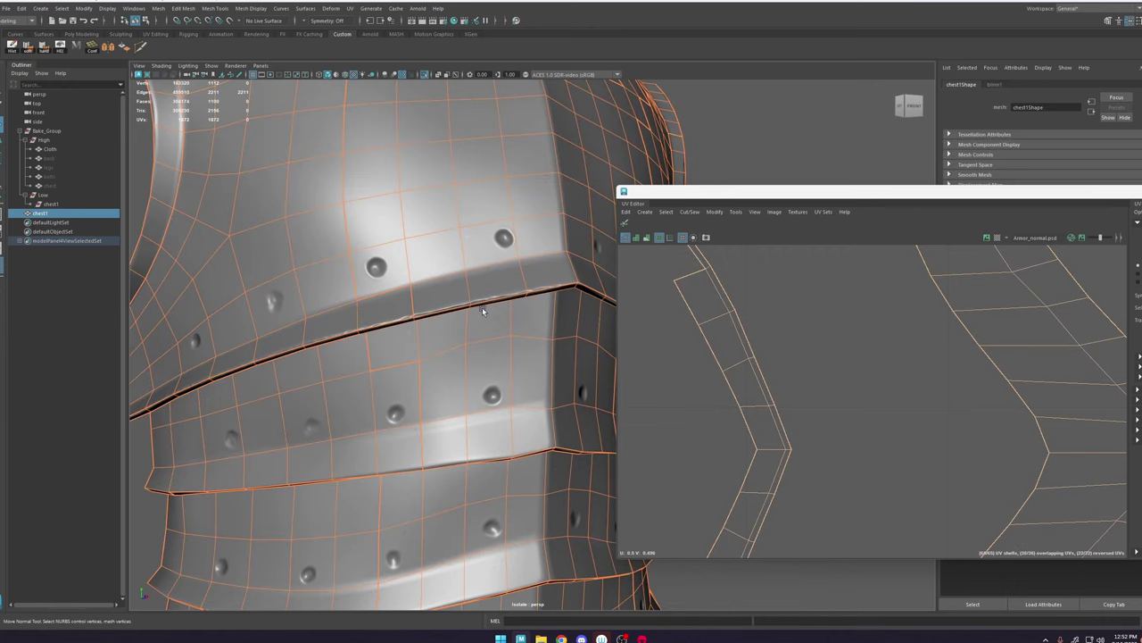
pyautogui.scroll(-4, 473, 303)
pyautogui.click(779, 135)
pyautogui.keyDown('alt'); pyautogui.moveTo(481, 277); pyautogui.dragTo(497, 324); pyautogui.keyUp('alt')
pyautogui.scroll(3, 498, 324)
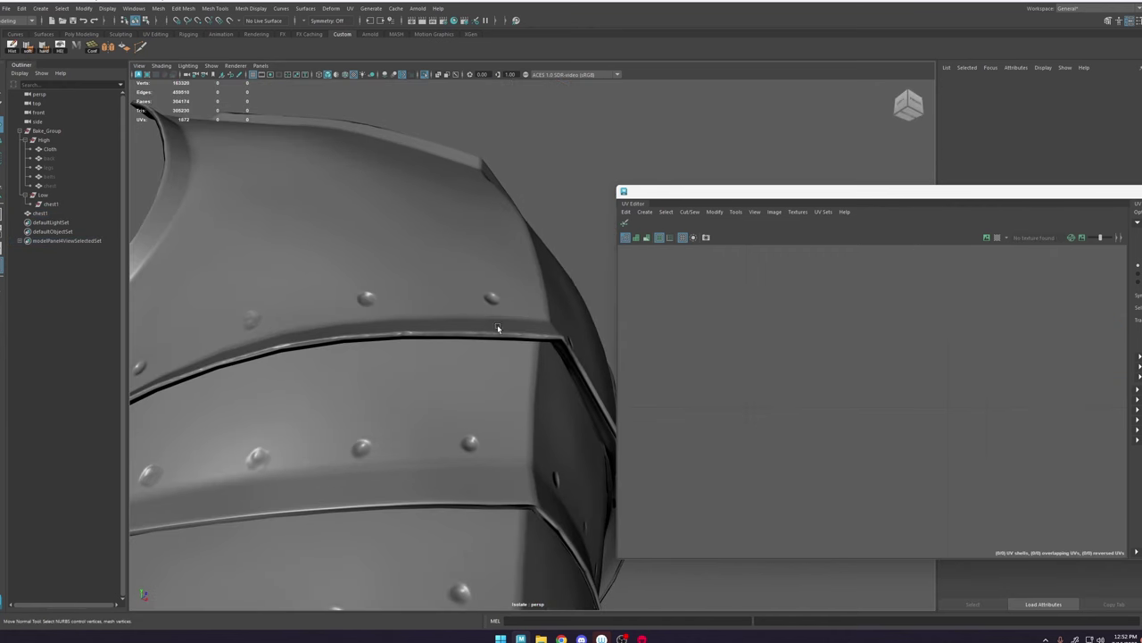
pyautogui.click(486, 314)
pyautogui.press('5')
# Step: Look over the armour's upper part, shoulder, left side and armhole from several angles
pyautogui.scroll(4, 480, 255)
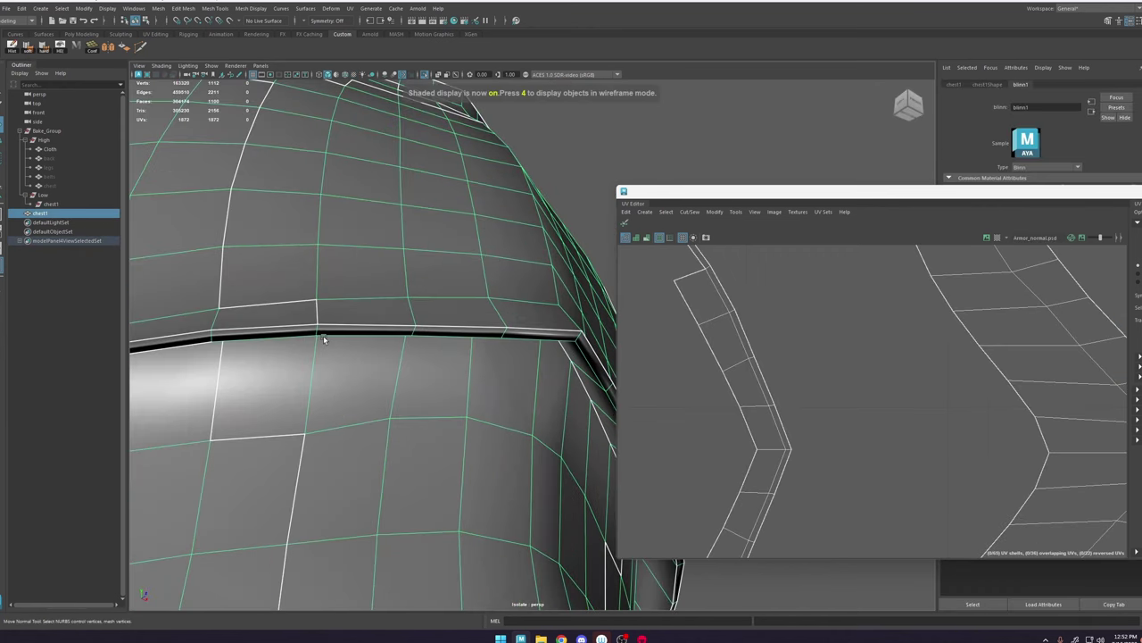
pyautogui.scroll(-4, 324, 339)
pyautogui.keyDown('alt'); pyautogui.moveTo(355, 342); pyautogui.dragTo(322, 340); pyautogui.keyUp('alt')
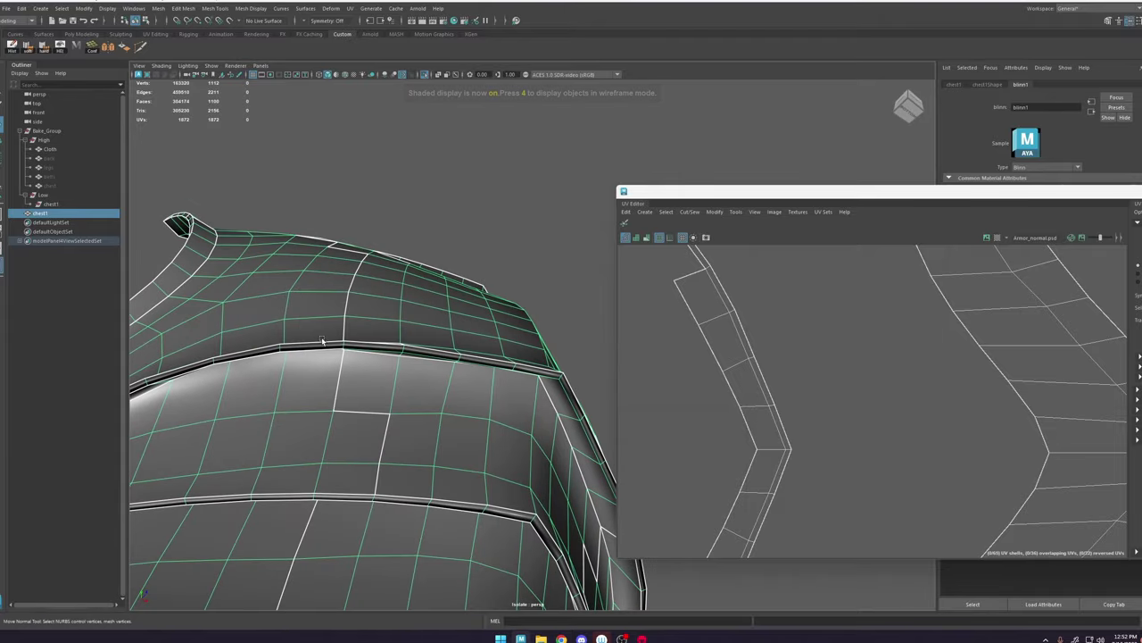
pyautogui.keyDown('alt'); pyautogui.moveTo(427, 306); pyautogui.dragTo(623, 336); pyautogui.keyUp('alt')
pyautogui.keyDown('alt'); pyautogui.moveTo(562, 318); pyautogui.dragTo(459, 288, button='right'); pyautogui.keyUp('alt')
pyautogui.keyDown('alt'); pyautogui.moveTo(458, 288); pyautogui.dragTo(515, 286); pyautogui.keyUp('alt')
pyautogui.keyDown('alt'); pyautogui.moveTo(515, 285); pyautogui.dragTo(548, 377, button='right'); pyautogui.keyUp('alt')
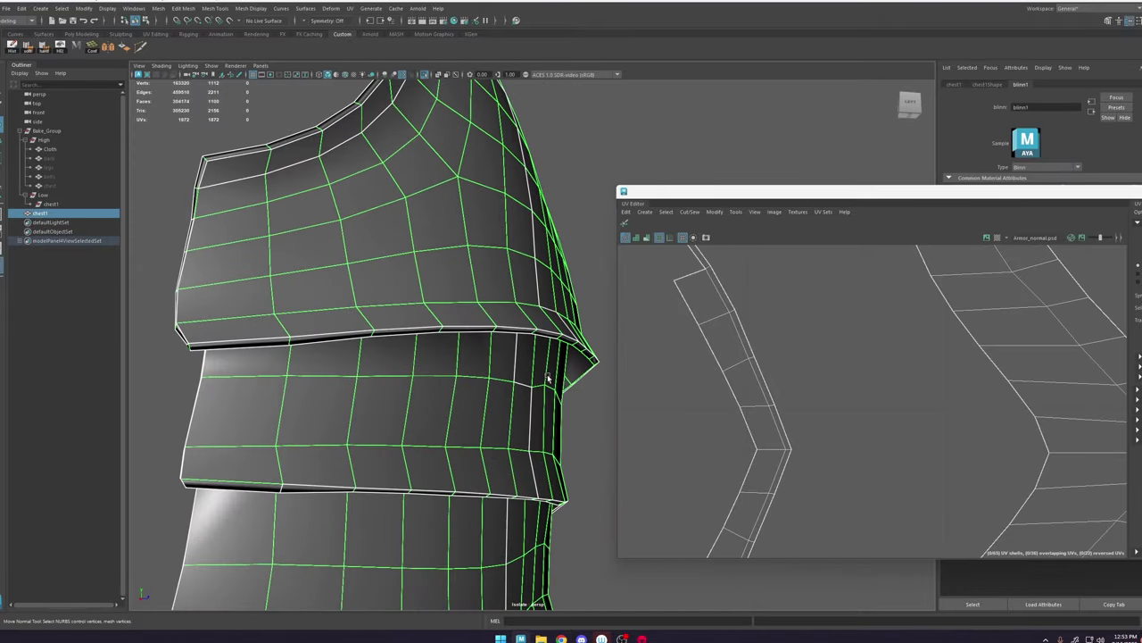
pyautogui.click(296, 118)
pyautogui.keyDown('alt'); pyautogui.moveTo(357, 148); pyautogui.dragTo(398, 276, button='middle'); pyautogui.keyUp('alt')
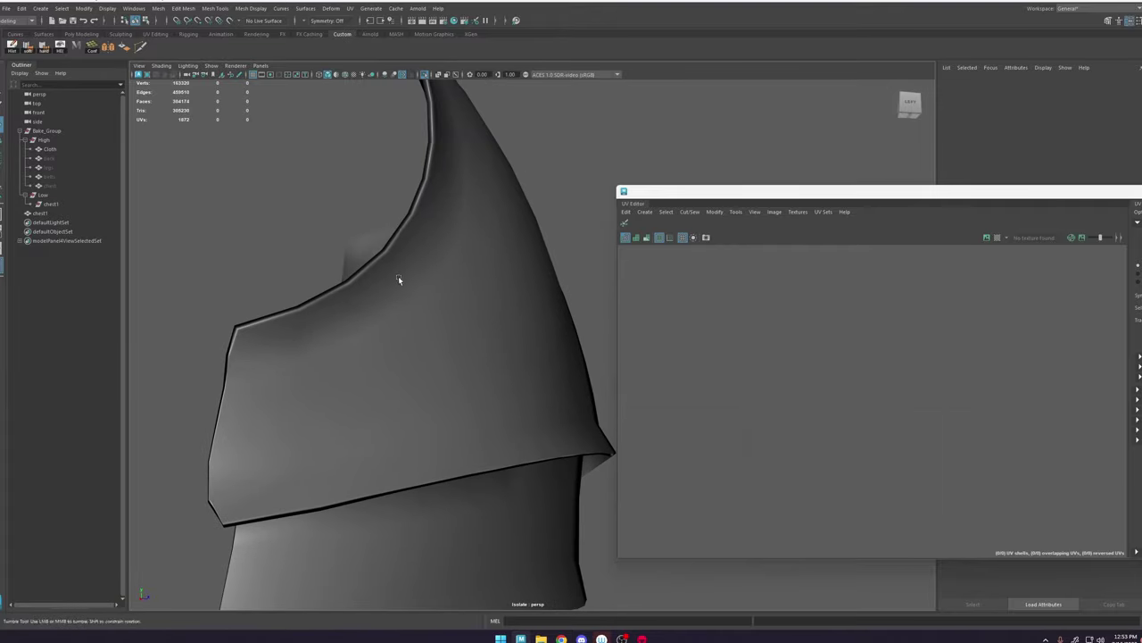
pyautogui.keyDown('alt'); pyautogui.moveTo(398, 276); pyautogui.dragTo(386, 235); pyautogui.keyUp('alt')
pyautogui.keyDown('alt'); pyautogui.moveTo(295, 116); pyautogui.dragTo(291, 260, button='middle'); pyautogui.keyUp('alt')
pyautogui.keyDown('alt'); pyautogui.moveTo(292, 264); pyautogui.dragTo(379, 399); pyautogui.keyUp('alt')
# Step: Reselect the chest armour, view its back, and switch it to face editing
pyautogui.click(249, 319)
pyautogui.keyDown('alt'); pyautogui.moveTo(249, 320); pyautogui.dragTo(192, 295, button='right'); pyautogui.keyUp('alt')
pyautogui.keyDown('alt'); pyautogui.moveTo(294, 312); pyautogui.dragTo(527, 276); pyautogui.keyUp('alt')
pyautogui.rightClick(539, 287)
pyautogui.moveTo(540, 287); pyautogui.dragTo(540, 312, button='right')
pyautogui.click(553, 312)
# Step: Select all faces, then clear them and select the whole rim face loop instead
pyautogui.hotkey('ctrl', 'shift', 'a')
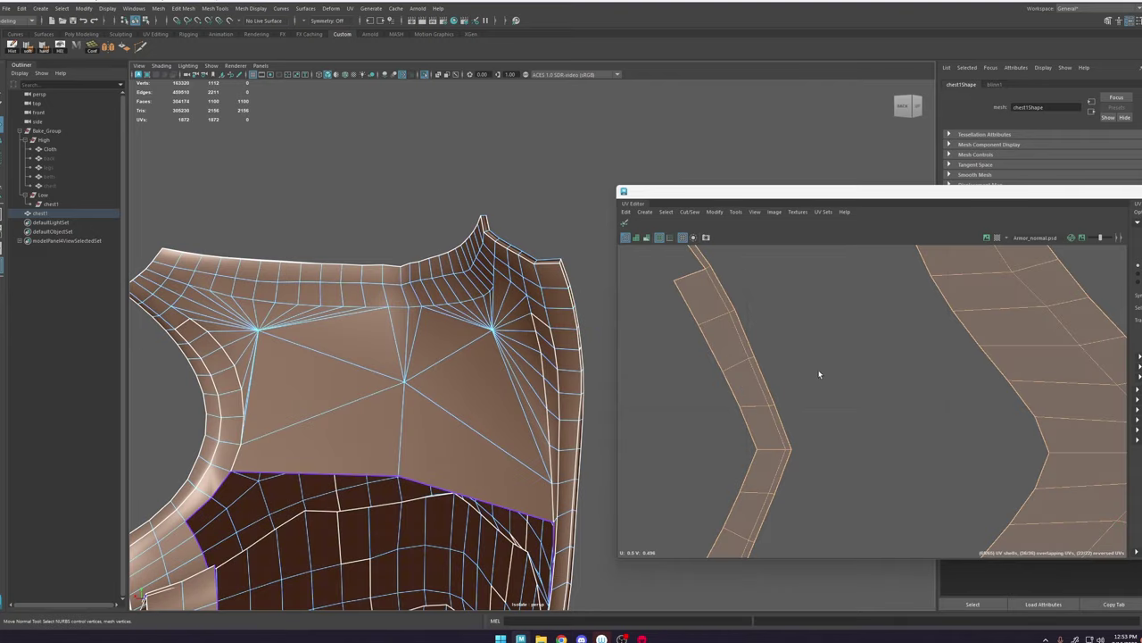
pyautogui.scroll(-10, 821, 375)
pyautogui.keyDown('shift'); pyautogui.moveTo(827, 332); pyautogui.dragTo(851, 278, button='right'); pyautogui.keyUp('shift')
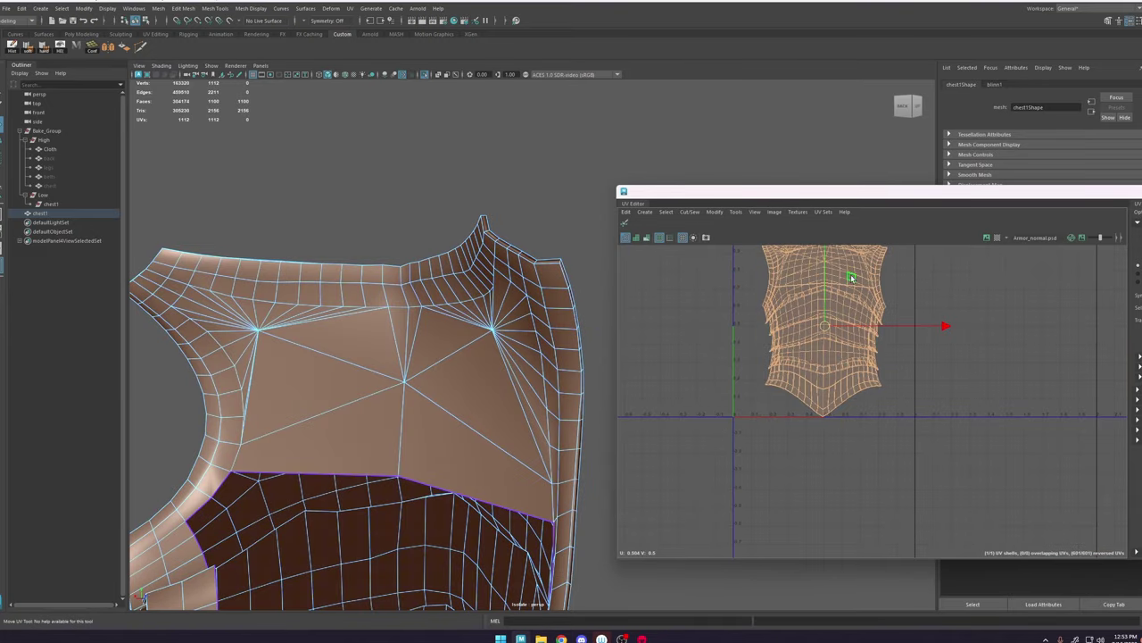
pyautogui.keyDown('alt'); pyautogui.moveTo(521, 333); pyautogui.dragTo(498, 335); pyautogui.keyUp('alt')
pyautogui.click(550, 255)
pyautogui.keyDown('alt'); pyautogui.moveTo(579, 433); pyautogui.dragTo(516, 278); pyautogui.keyUp('alt')
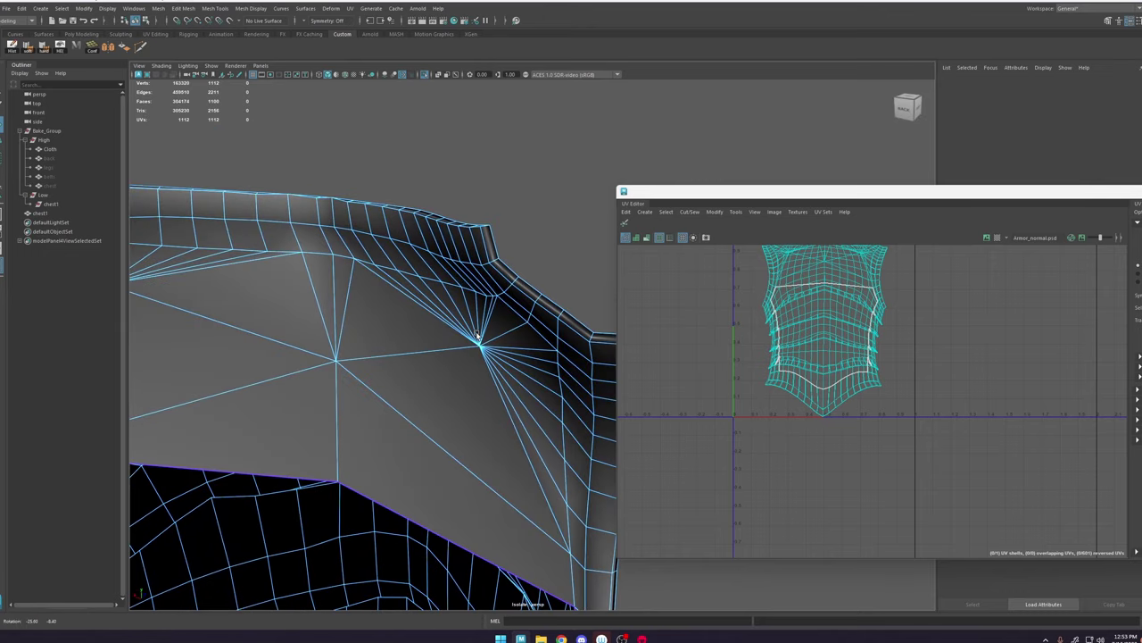
pyautogui.click(507, 271)
pyautogui.keyDown('shift'); pyautogui.doubleClick(490, 247); pyautogui.keyUp('shift')
# Step: Convert the rim faces to their perimeter edges and harden those edges
pyautogui.moveTo(557, 358)
pyautogui.keyDown('alt'); pyautogui.mouseDown()
pyautogui.moveTo(530, 364)
pyautogui.moveTo(545, 355)
pyautogui.mouseUp(); pyautogui.keyUp('alt')
pyautogui.keyDown('ctrl'); pyautogui.moveTo(448, 295); pyautogui.dragTo(511, 252, button='right'); pyautogui.keyUp('ctrl')
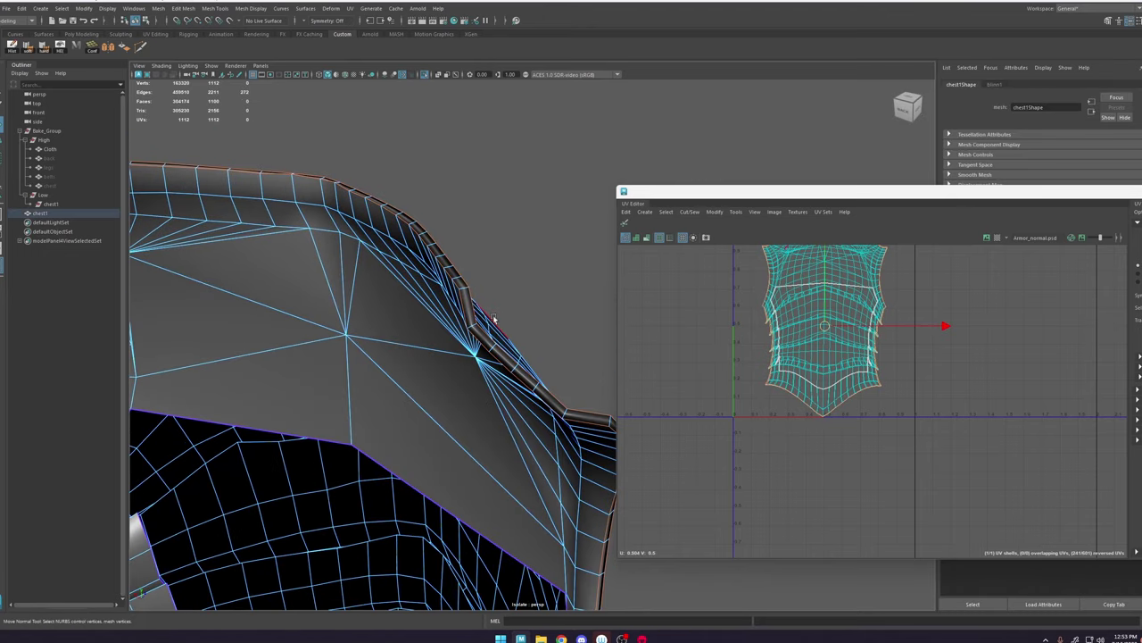
pyautogui.keyDown('alt'); pyautogui.moveTo(493, 315); pyautogui.dragTo(487, 307); pyautogui.keyUp('alt')
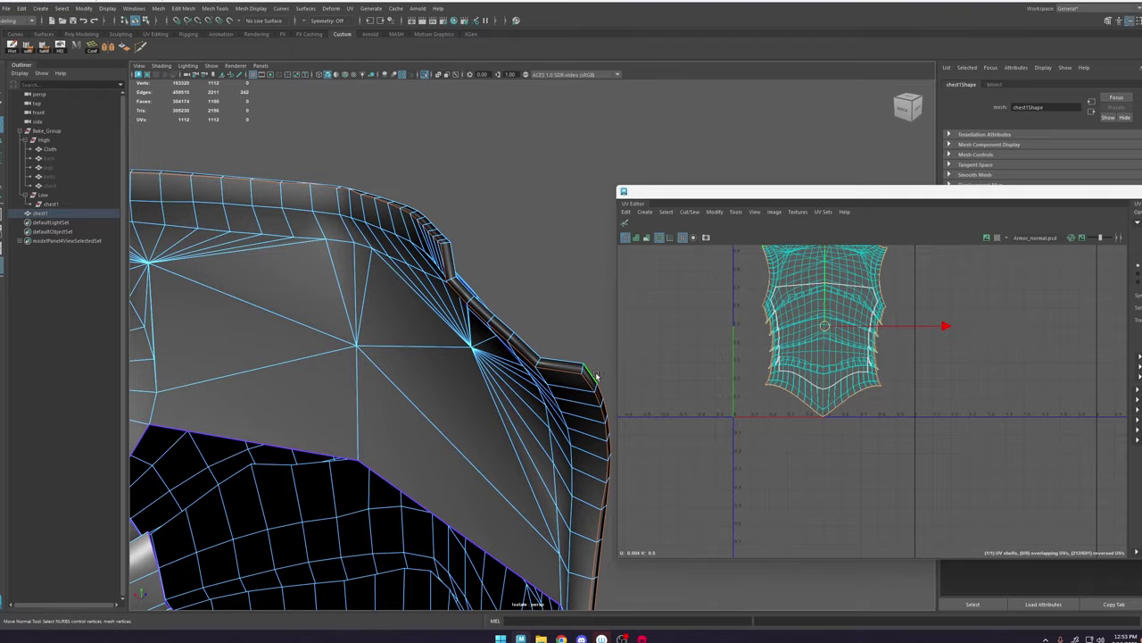
pyautogui.keyDown('alt'); pyautogui.moveTo(587, 403); pyautogui.dragTo(448, 382); pyautogui.keyUp('alt')
pyautogui.keyDown('alt'); pyautogui.moveTo(448, 382); pyautogui.dragTo(445, 268, button='middle'); pyautogui.keyUp('alt')
pyautogui.keyDown('alt'); pyautogui.moveTo(399, 375); pyautogui.dragTo(395, 438); pyautogui.keyUp('alt')
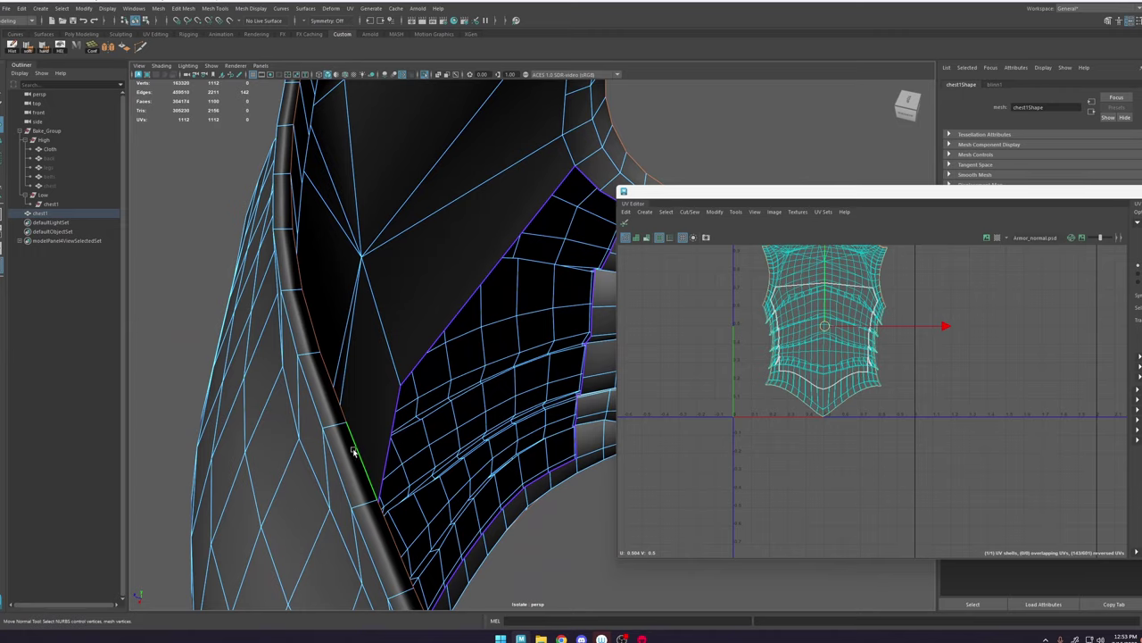
pyautogui.keyDown('shift'); pyautogui.moveTo(383, 338); pyautogui.dragTo(473, 371, button='right'); pyautogui.keyUp('shift')
# Step: Check the hardened rim from several sides, then cut the UVs along the rim edges
pyautogui.scroll(-4, 419, 411)
pyautogui.keyDown('alt'); pyautogui.moveTo(494, 385); pyautogui.dragTo(533, 438); pyautogui.keyUp('alt')
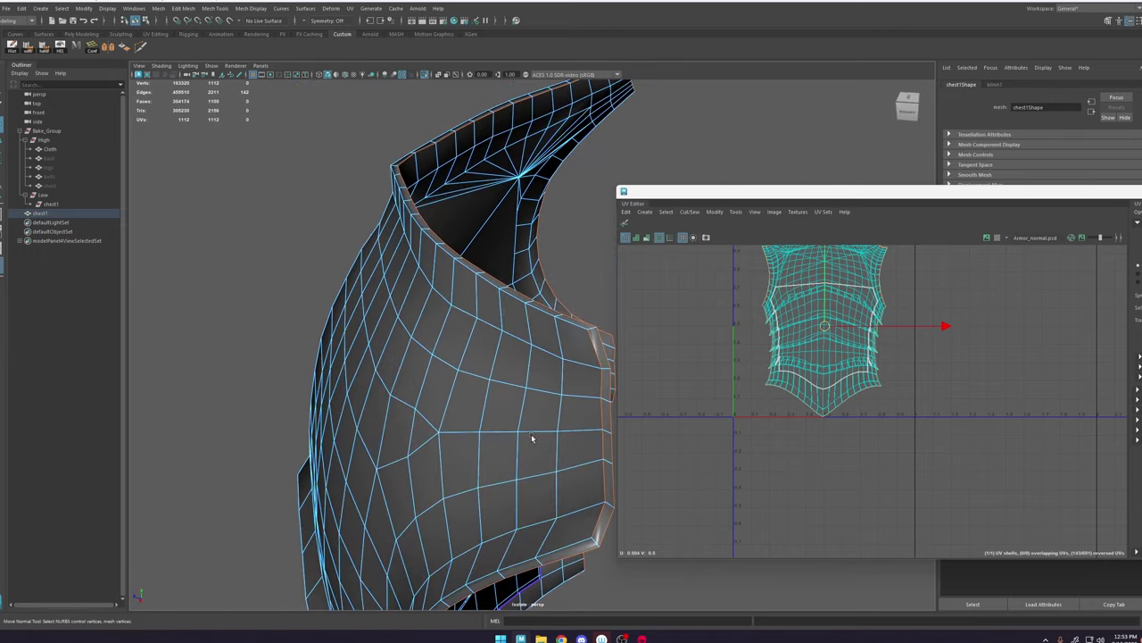
pyautogui.keyDown('alt'); pyautogui.moveTo(533, 438); pyautogui.dragTo(540, 473, button='middle'); pyautogui.keyUp('alt')
pyautogui.keyDown('alt'); pyautogui.moveTo(540, 473); pyautogui.dragTo(500, 513); pyautogui.keyUp('alt')
pyautogui.keyDown('alt'); pyautogui.moveTo(499, 513); pyautogui.dragTo(488, 396, button='middle'); pyautogui.keyUp('alt')
pyautogui.keyDown('alt'); pyautogui.moveTo(489, 396); pyautogui.dragTo(331, 357); pyautogui.keyUp('alt')
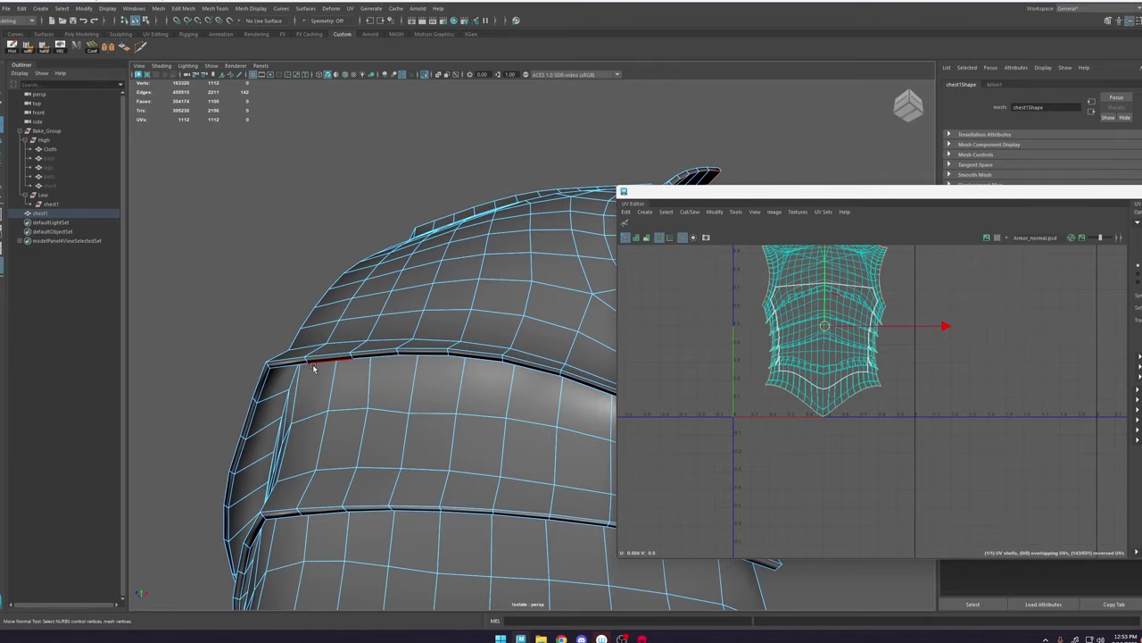
pyautogui.keyDown('alt'); pyautogui.moveTo(544, 385); pyautogui.dragTo(367, 349); pyautogui.keyUp('alt')
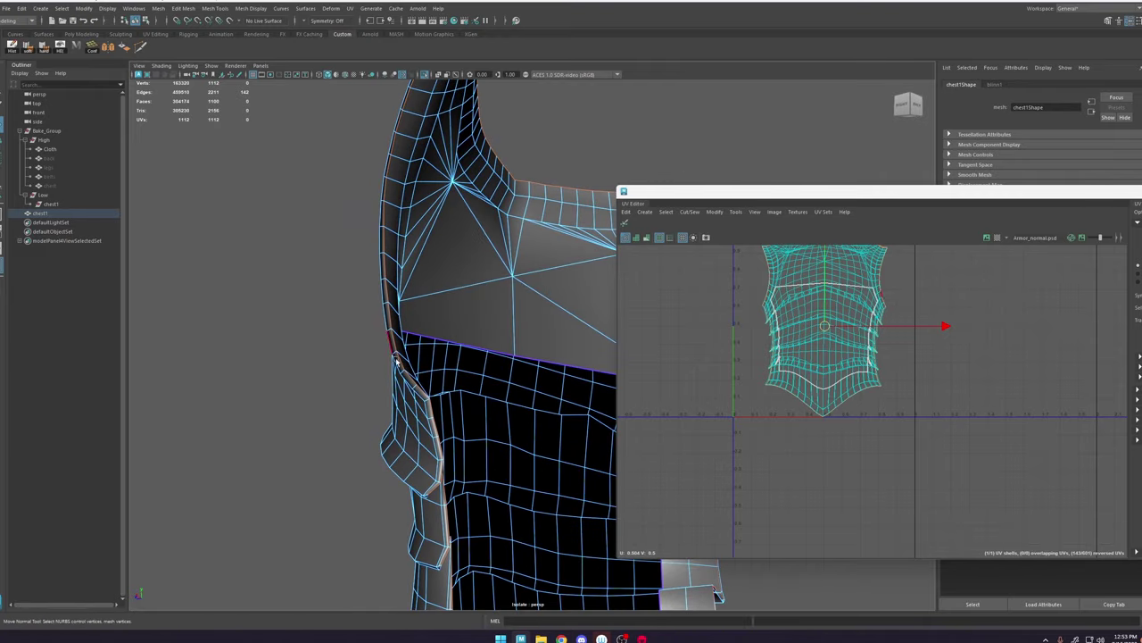
pyautogui.keyDown('alt'); pyautogui.moveTo(420, 513); pyautogui.dragTo(430, 327, button='middle'); pyautogui.keyUp('alt')
pyautogui.moveTo(434, 320)
pyautogui.keyDown('alt'); pyautogui.mouseDown()
pyautogui.moveTo(459, 309)
pyautogui.moveTo(450, 312)
pyautogui.mouseUp(); pyautogui.keyUp('alt')
pyautogui.keyDown('alt'); pyautogui.moveTo(420, 357); pyautogui.dragTo(387, 340); pyautogui.keyUp('alt')
pyautogui.keyDown('alt'); pyautogui.moveTo(394, 461); pyautogui.dragTo(459, 464); pyautogui.keyUp('alt')
pyautogui.scroll(1, 839, 351)
pyautogui.scroll(2, 428, 455)
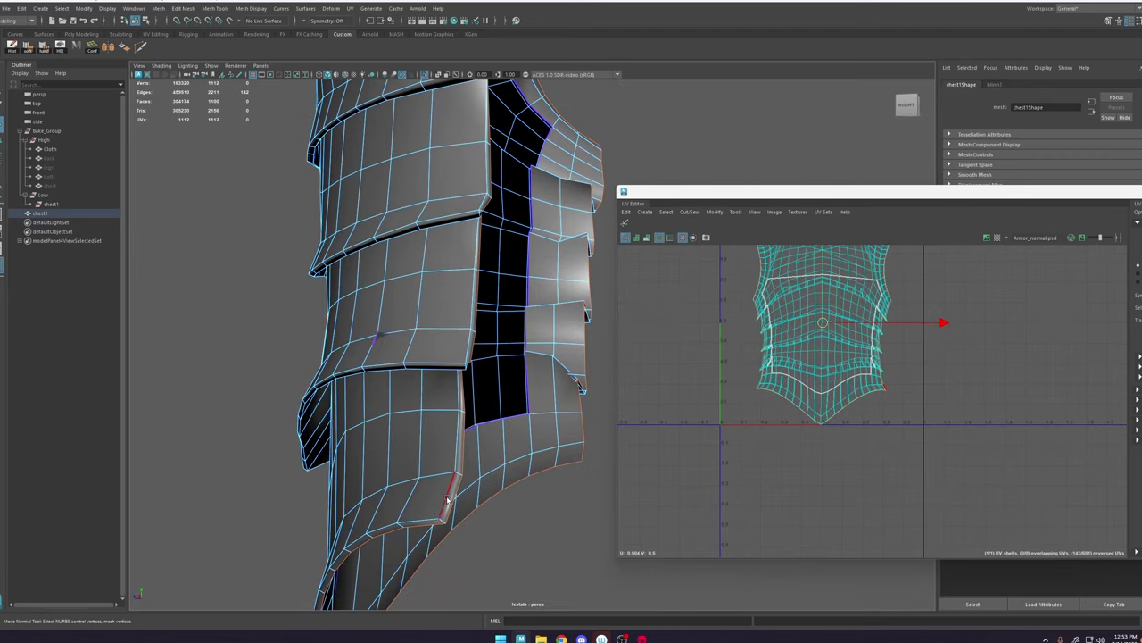
pyautogui.keyDown('shift'); pyautogui.moveTo(847, 315); pyautogui.dragTo(814, 326, button='right'); pyautogui.keyUp('shift')
# Step: Move the chest front UV shell to the right, unfold it, and save the scene
pyautogui.keyDown('alt'); pyautogui.moveTo(808, 348); pyautogui.dragTo(755, 434, button='middle'); pyautogui.keyUp('alt')
pyautogui.moveTo(765, 355); pyautogui.dragTo(823, 332, button='right')
pyautogui.click(819, 324)
pyautogui.moveTo(777, 412); pyautogui.dragTo(969, 416)
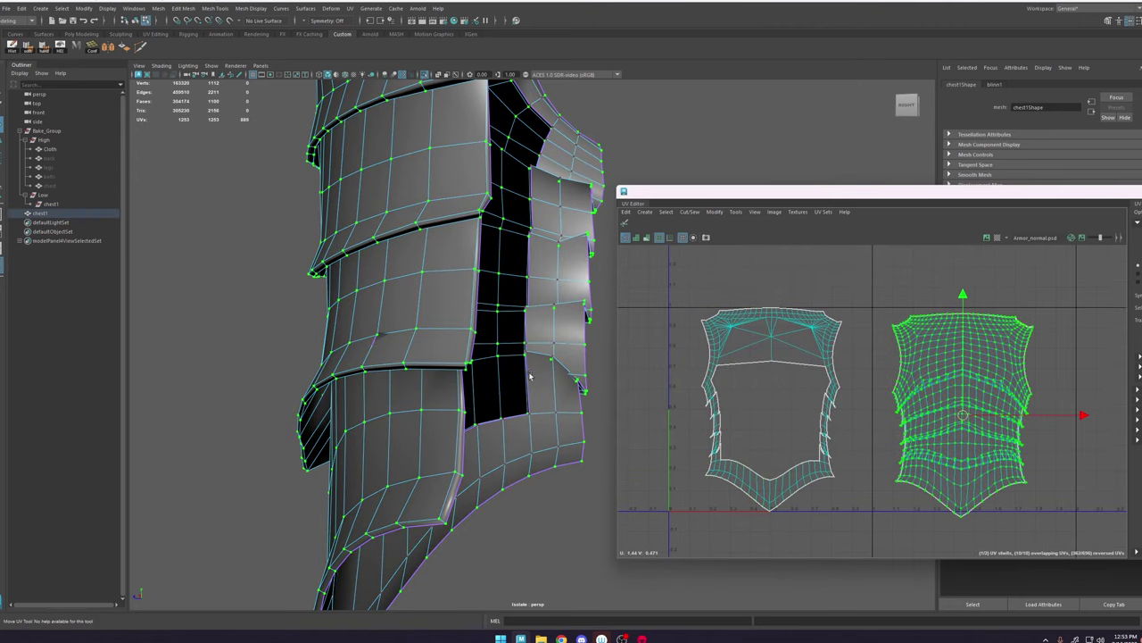
pyautogui.click(624, 224)
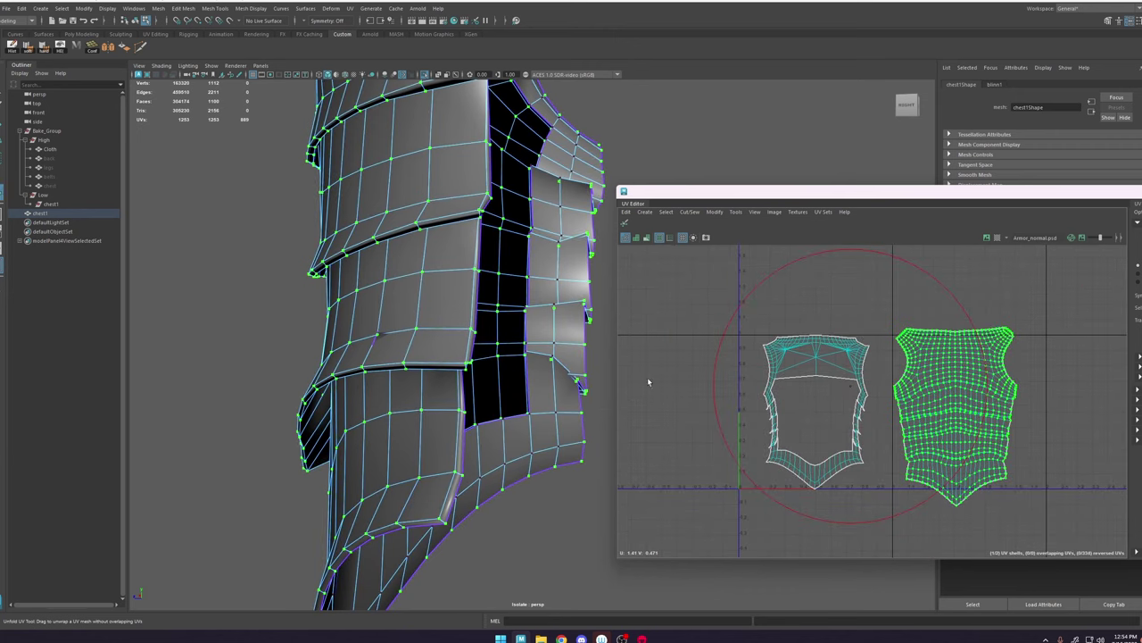
pyautogui.press('w')
pyautogui.hotkey('ctrl', 's')
# Step: Unfold and rotate the rim UV shell, then lay out both shells in the tile
pyautogui.click(819, 363)
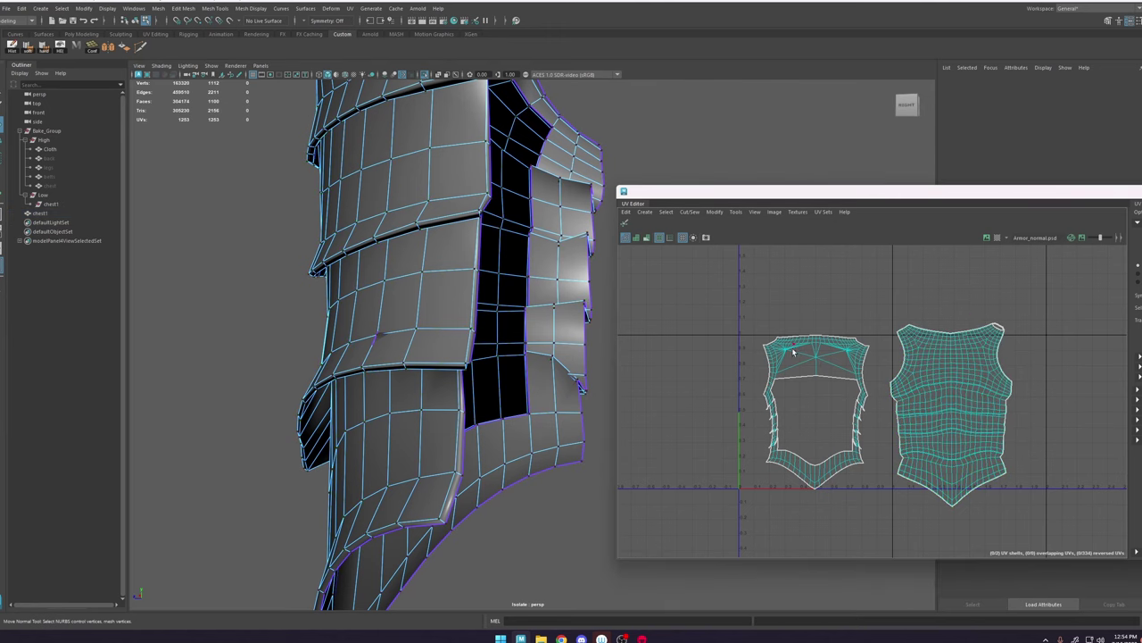
pyautogui.doubleClick(774, 347)
pyautogui.click(623, 224)
pyautogui.moveTo(793, 412)
pyautogui.keyDown('ctrl'); pyautogui.mouseDown()
pyautogui.moveTo(811, 410)
pyautogui.moveTo(812, 229)
pyautogui.mouseUp(); pyautogui.keyUp('ctrl')
pyautogui.keyDown('alt'); pyautogui.moveTo(839, 340); pyautogui.dragTo(810, 445, button='middle'); pyautogui.keyUp('alt')
pyautogui.keyDown('alt'); pyautogui.moveTo(811, 365); pyautogui.dragTo(901, 294, button='right'); pyautogui.keyUp('alt')
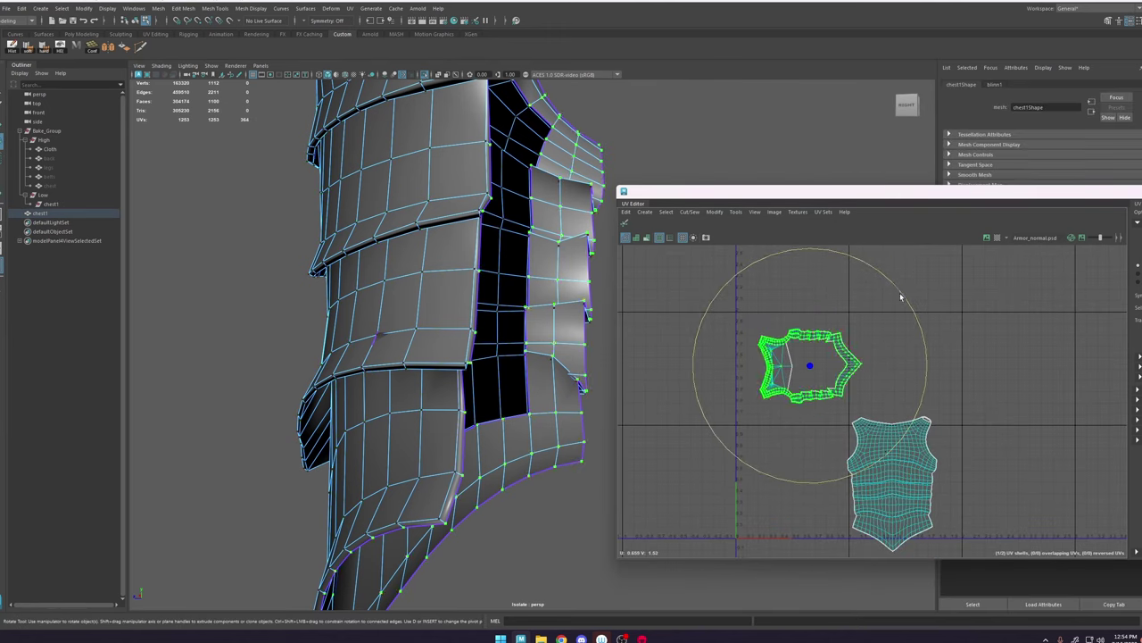
pyautogui.keyDown('shift'); pyautogui.moveTo(911, 367); pyautogui.dragTo(794, 418, button='right'); pyautogui.keyUp('shift')
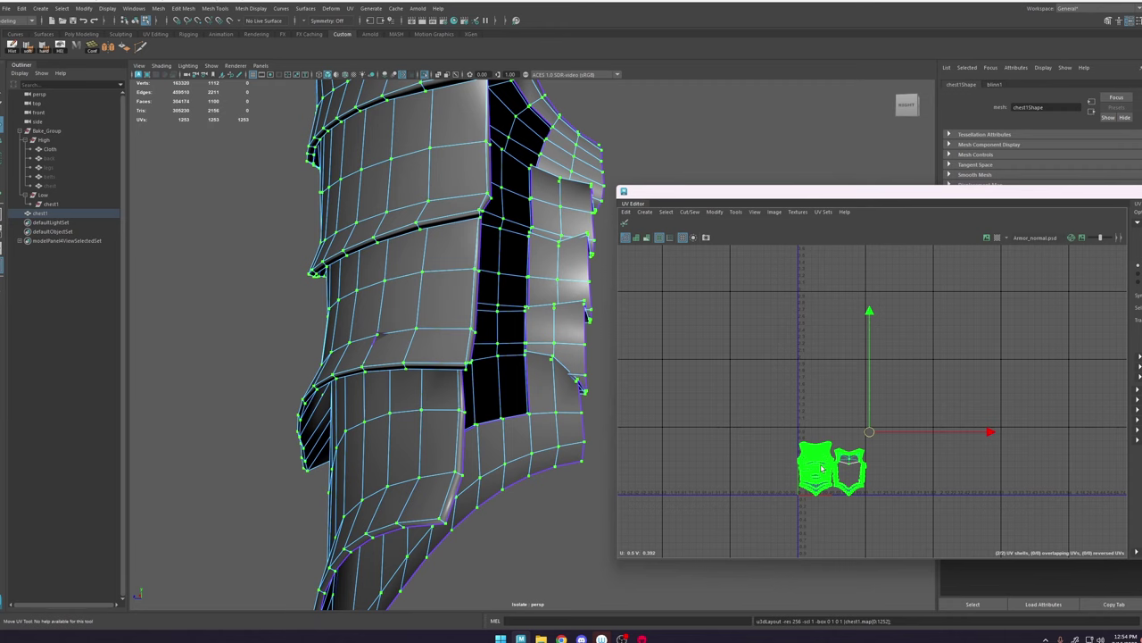
pyautogui.scroll(3, 848, 490)
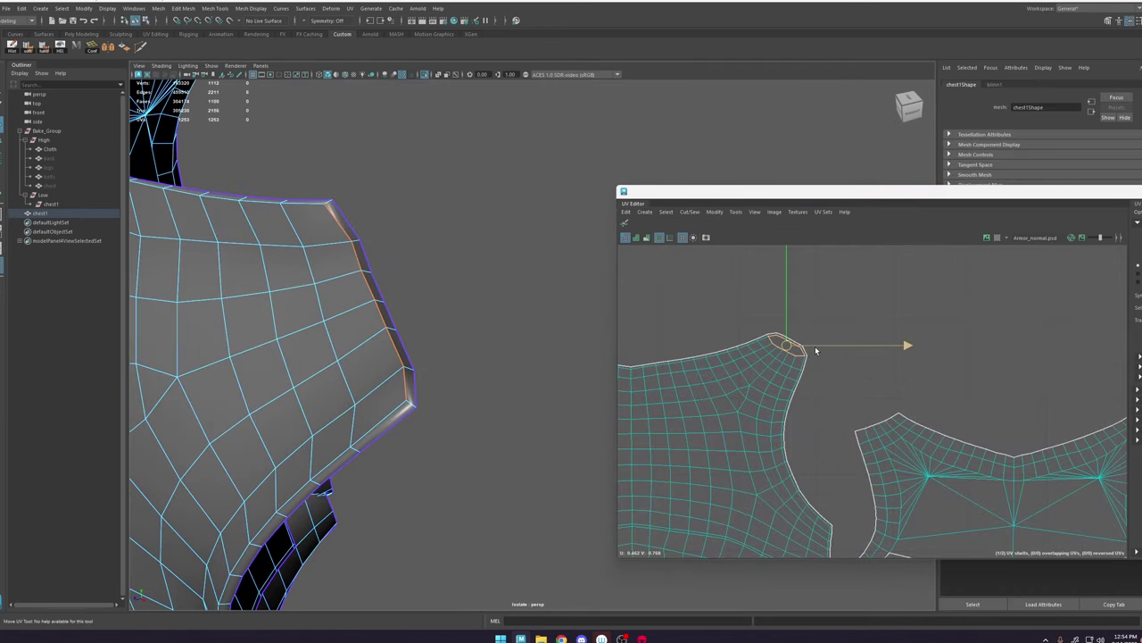
# Step: Harden the edge loop along the armour's side border
pyautogui.click(819, 301)
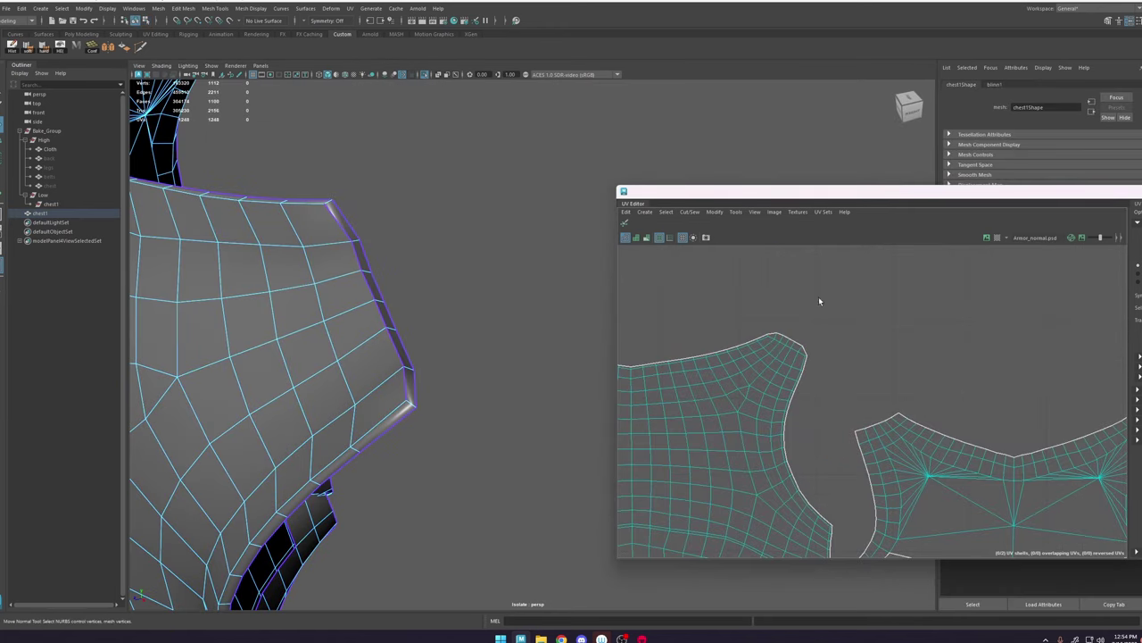
pyautogui.doubleClick(397, 348)
pyautogui.keyDown('shift'); pyautogui.moveTo(460, 293); pyautogui.dragTo(573, 272, button='right'); pyautogui.keyUp('shift')
pyautogui.keyDown('alt'); pyautogui.moveTo(487, 329); pyautogui.dragTo(469, 304, button='right'); pyautogui.keyUp('alt')
pyautogui.click(525, 204)
# Step: Turn the armour to face the camera, select the chest mesh, and select all its UVs
pyautogui.keyDown('alt'); pyautogui.moveTo(486, 308); pyautogui.dragTo(556, 334); pyautogui.keyUp('alt')
pyautogui.keyDown('alt'); pyautogui.moveTo(468, 366); pyautogui.dragTo(572, 367); pyautogui.keyUp('alt')
pyautogui.keyDown('alt'); pyautogui.moveTo(571, 366); pyautogui.dragTo(510, 358, button='middle'); pyautogui.keyUp('alt')
pyautogui.keyDown('alt'); pyautogui.moveTo(539, 378); pyautogui.dragTo(458, 289, button='right'); pyautogui.keyUp('alt')
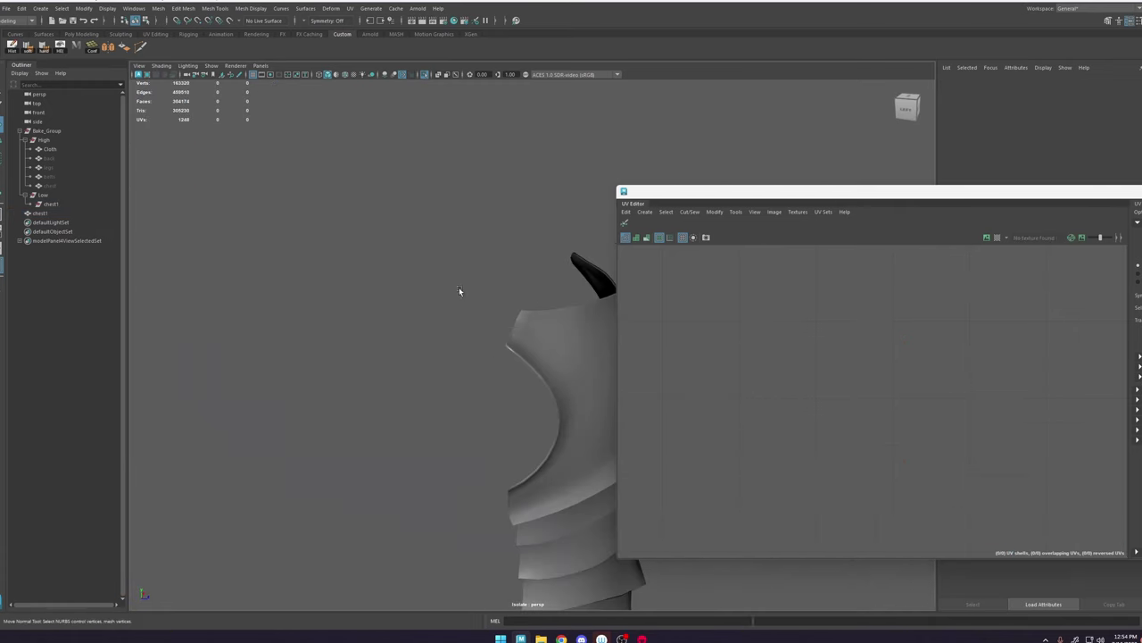
pyautogui.keyDown('alt'); pyautogui.moveTo(458, 291); pyautogui.dragTo(533, 385); pyautogui.keyUp('alt')
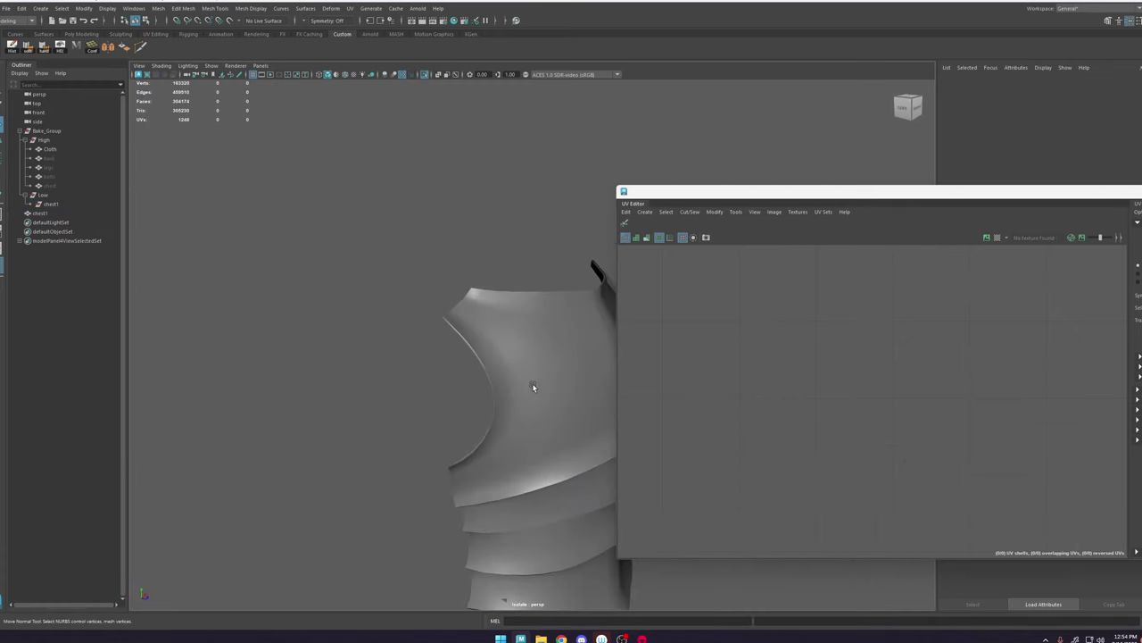
pyautogui.click(602, 375)
pyautogui.keyDown('alt'); pyautogui.moveTo(833, 360); pyautogui.dragTo(760, 437, button='right'); pyautogui.keyUp('alt')
pyautogui.keyDown('alt'); pyautogui.moveTo(760, 438); pyautogui.dragTo(830, 308, button='middle'); pyautogui.keyUp('alt')
pyautogui.keyDown('ctrl'); pyautogui.moveTo(783, 370); pyautogui.dragTo(864, 320, button='right'); pyautogui.keyUp('ctrl')
# Step: Toggle UV distortion shading and texture borders, ending with distortion shading shown
pyautogui.click(648, 242)
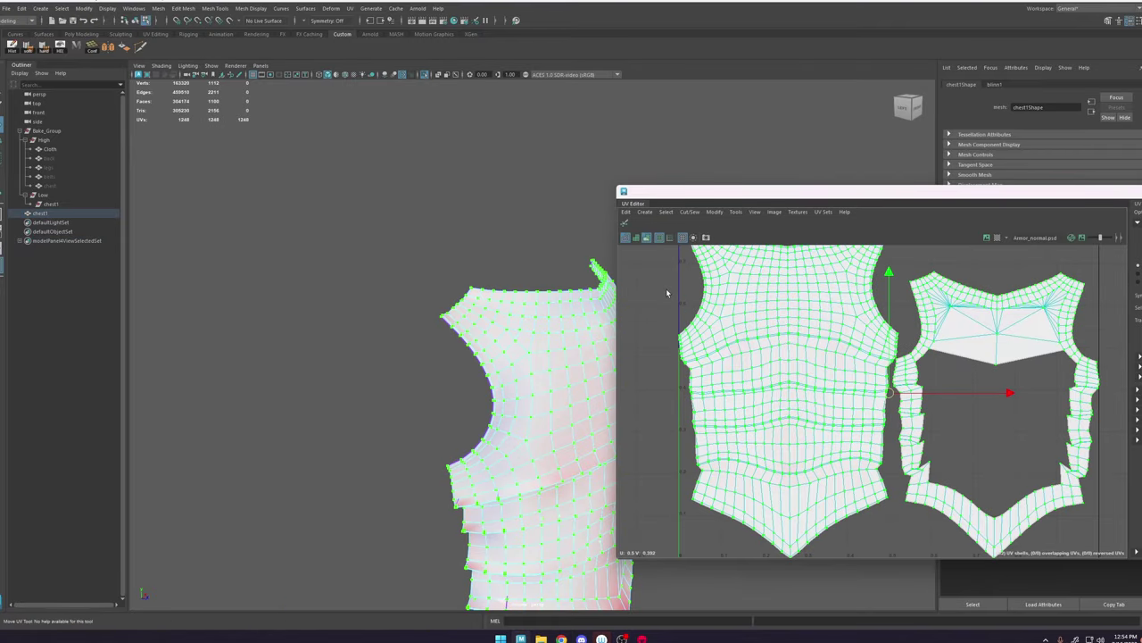
pyautogui.click(668, 291)
pyautogui.scroll(5, 763, 353)
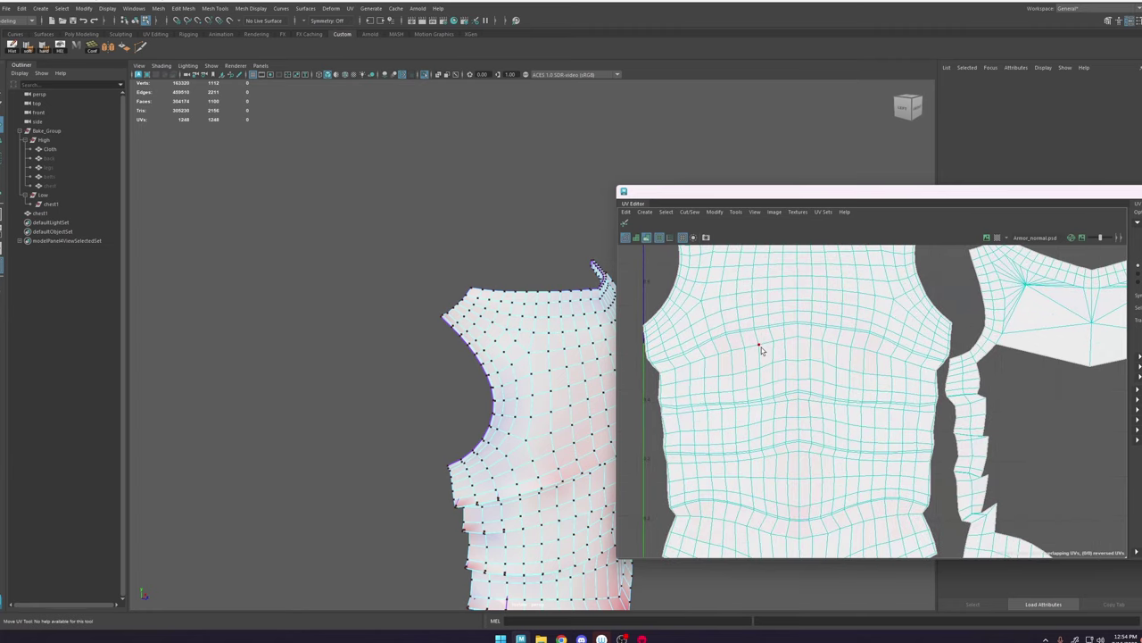
pyautogui.click(648, 240)
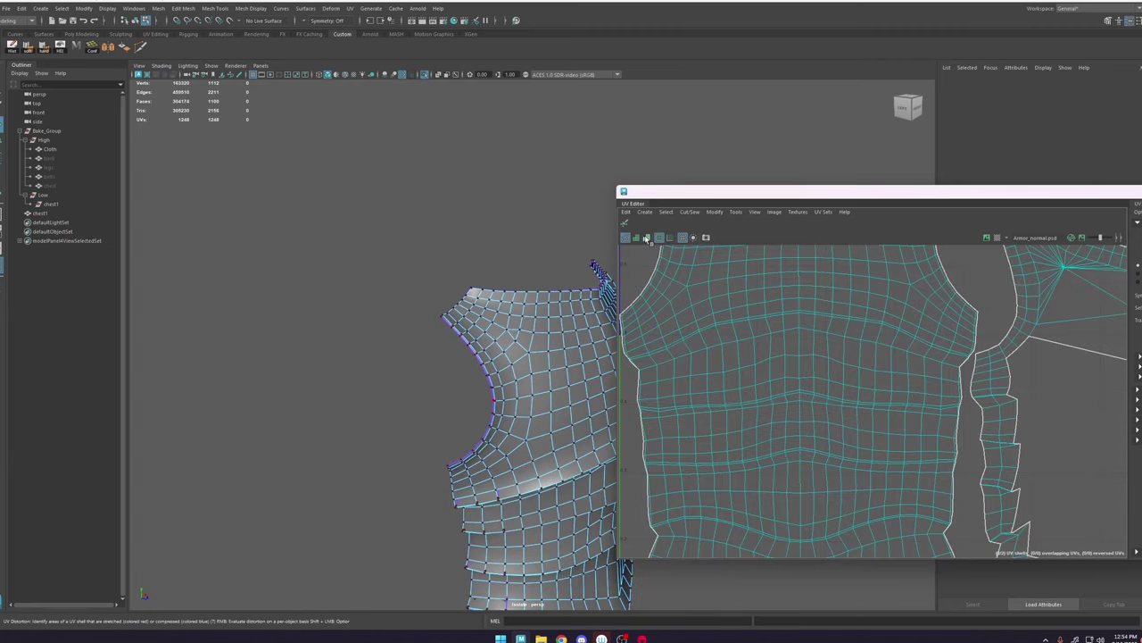
pyautogui.scroll(-4, 728, 367)
pyautogui.click(662, 241)
pyautogui.click(661, 241)
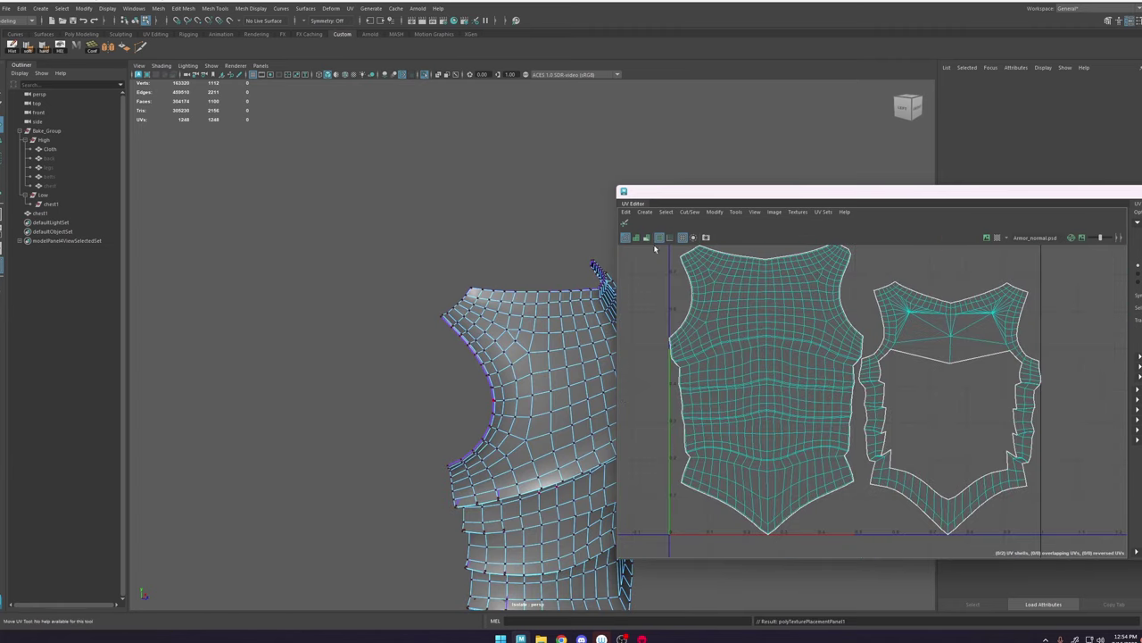
pyautogui.click(648, 240)
# Step: Soft-select and nudge chest shell UVs, moving the lower chest UVs down-right
pyautogui.click(775, 329)
pyautogui.moveTo(775, 328)
pyautogui.mouseDown()
pyautogui.moveTo(774, 339)
pyautogui.moveTo(684, 368)
pyautogui.mouseUp()
pyautogui.hotkey('ctrl', 'z')
pyautogui.click(742, 350)
pyautogui.press('b')
pyautogui.click(659, 408)
pyautogui.click(754, 447)
pyautogui.moveTo(755, 447); pyautogui.dragTo(785, 487)
pyautogui.click(839, 526)
# Step: Select the whole chest front UV shell and Optimize it to relax distortion
pyautogui.keyDown('alt'); pyautogui.moveTo(464, 448); pyautogui.dragTo(310, 384, button='middle'); pyautogui.keyUp('alt')
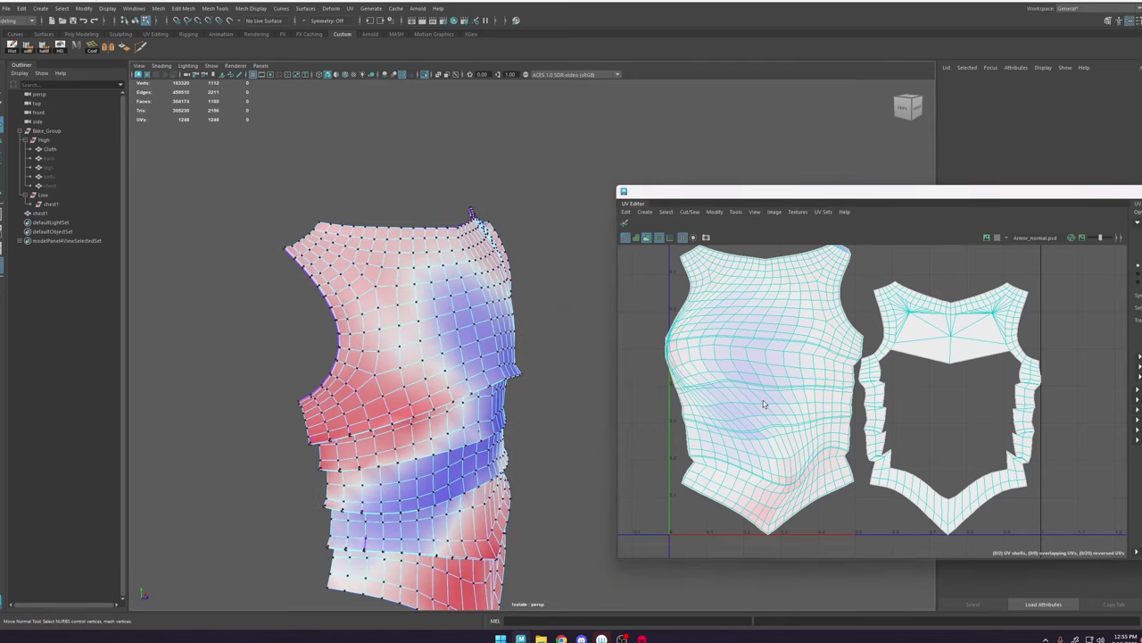
pyautogui.click(763, 399)
pyautogui.doubleClick(757, 432)
pyautogui.keyDown('shift'); pyautogui.moveTo(738, 290); pyautogui.dragTo(753, 294, button='right'); pyautogui.keyUp('shift')
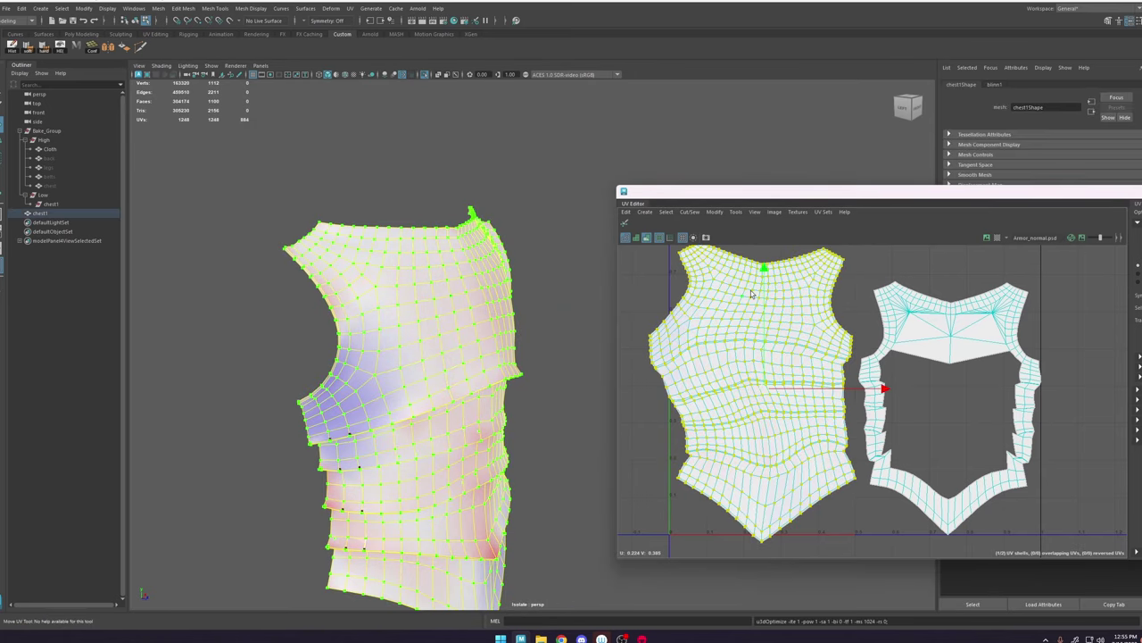
pyautogui.press('g')
pyautogui.press('g')
pyautogui.press('g')
pyautogui.press('g')
pyautogui.press('g')
pyautogui.press('g')
pyautogui.press('g')
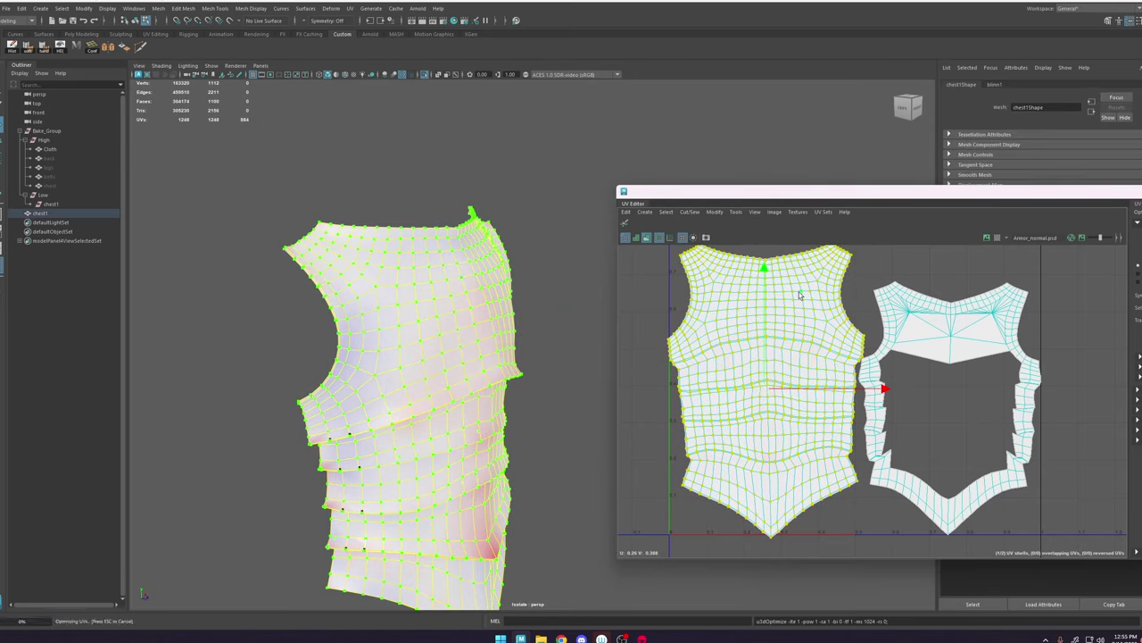
# Step: Close the UV editing window and orbit to a front view of the armour
pyautogui.moveTo(1130, 191); pyautogui.dragTo(874, 163)
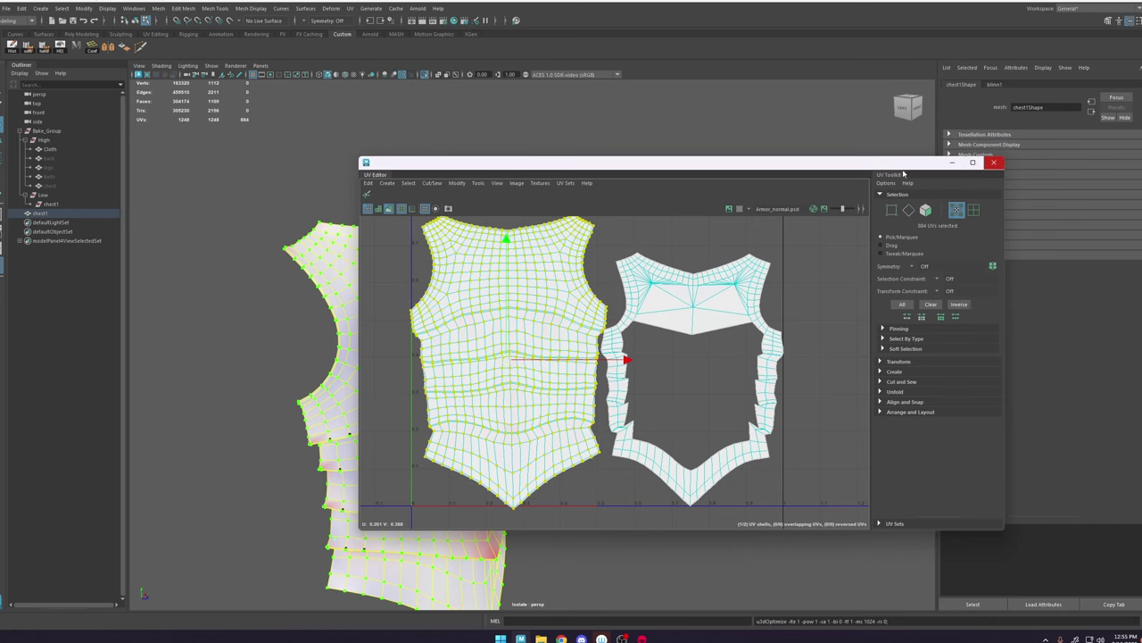
pyautogui.click(994, 162)
pyautogui.moveTo(300, 303); pyautogui.dragTo(357, 272, button='right')
pyautogui.click(636, 278)
pyautogui.keyDown('alt'); pyautogui.moveTo(635, 277); pyautogui.dragTo(519, 284); pyautogui.keyUp('alt')
# Step: Select the chest mesh, cancel a started export, and open the Script Editor
pyautogui.click(520, 284)
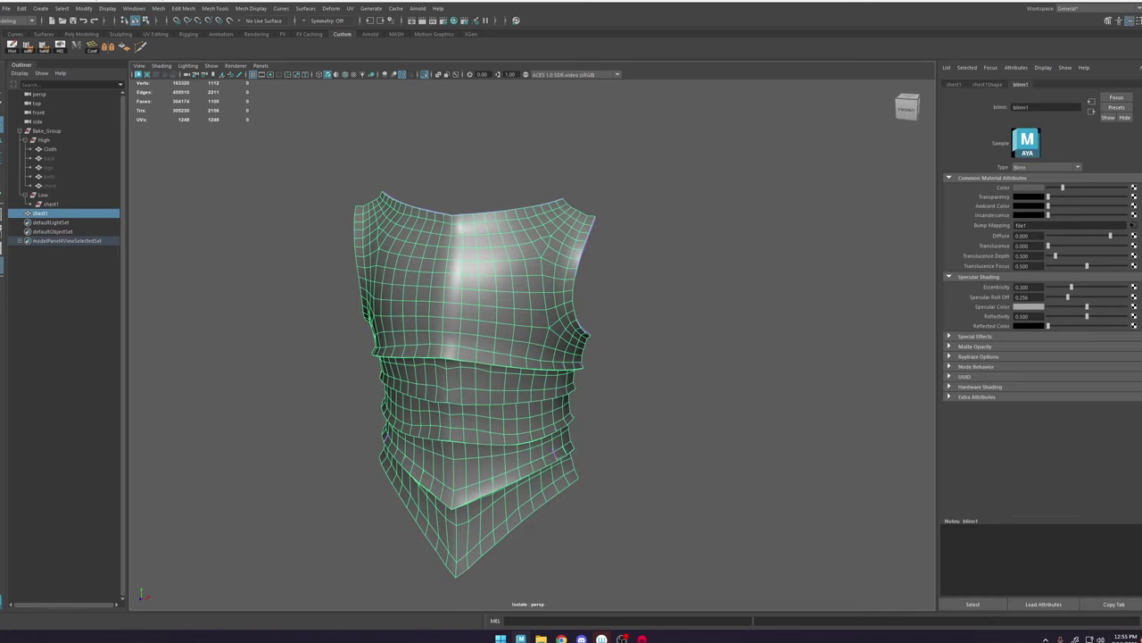
pyautogui.click(6, 8)
pyautogui.click(39, 131)
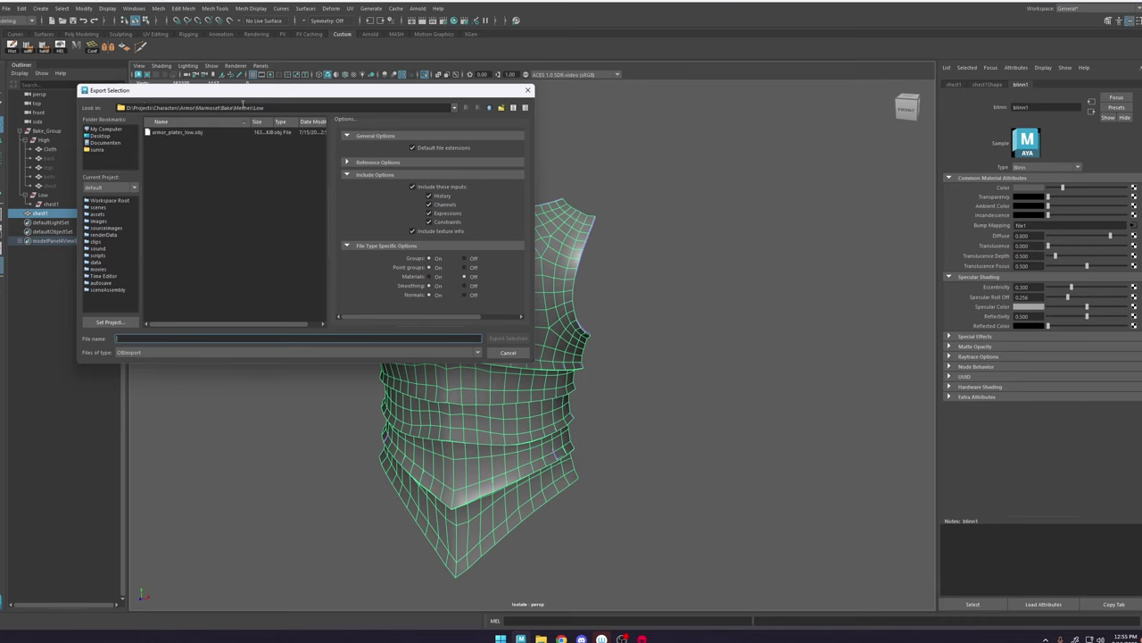
pyautogui.click(527, 90)
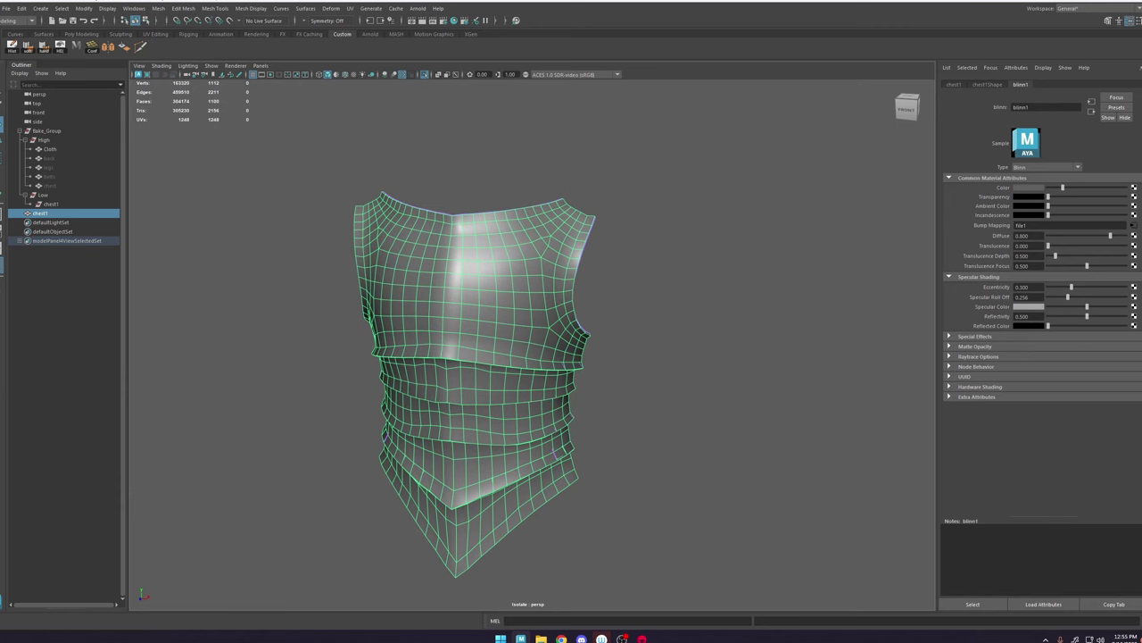
pyautogui.click(1140, 621)
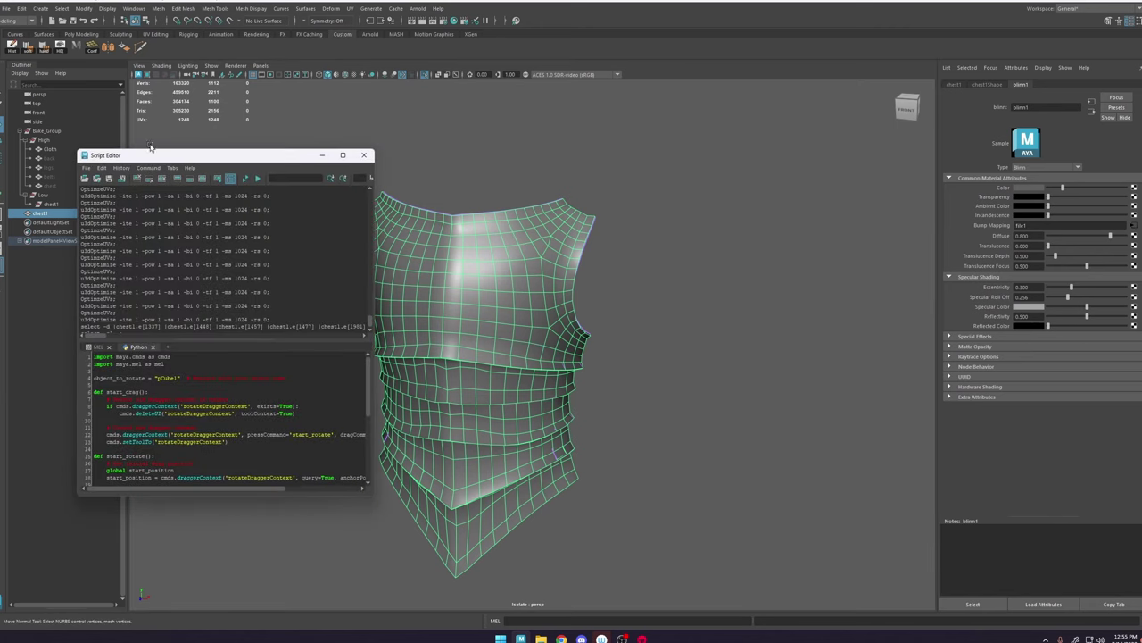
pyautogui.moveTo(162, 161); pyautogui.dragTo(586, 169)
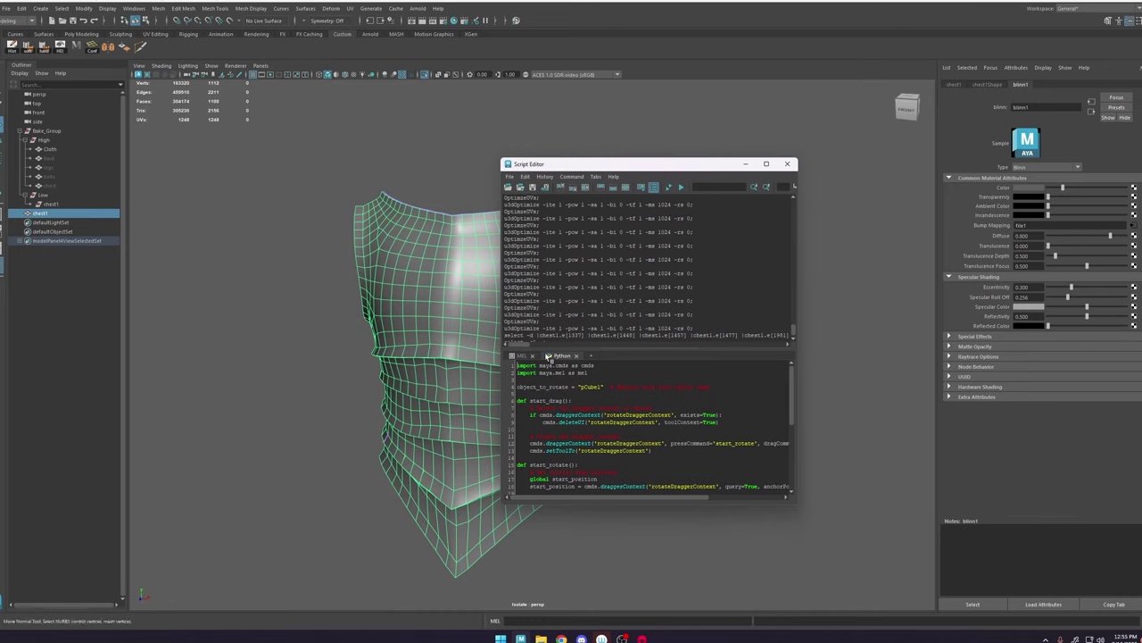
pyautogui.click(525, 358)
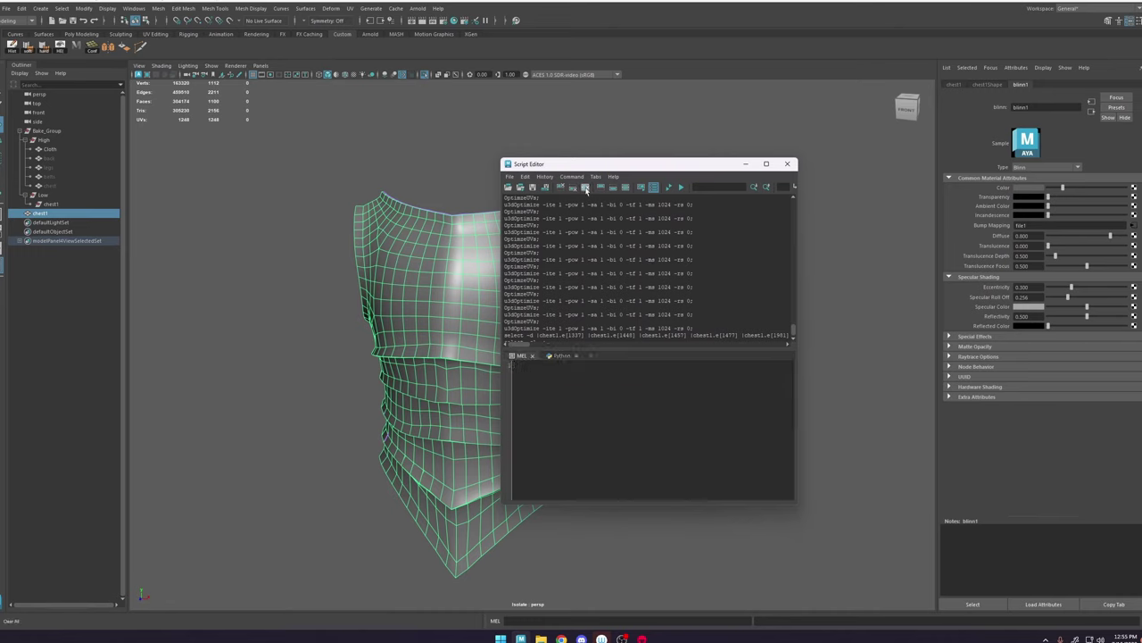
pyautogui.click(561, 189)
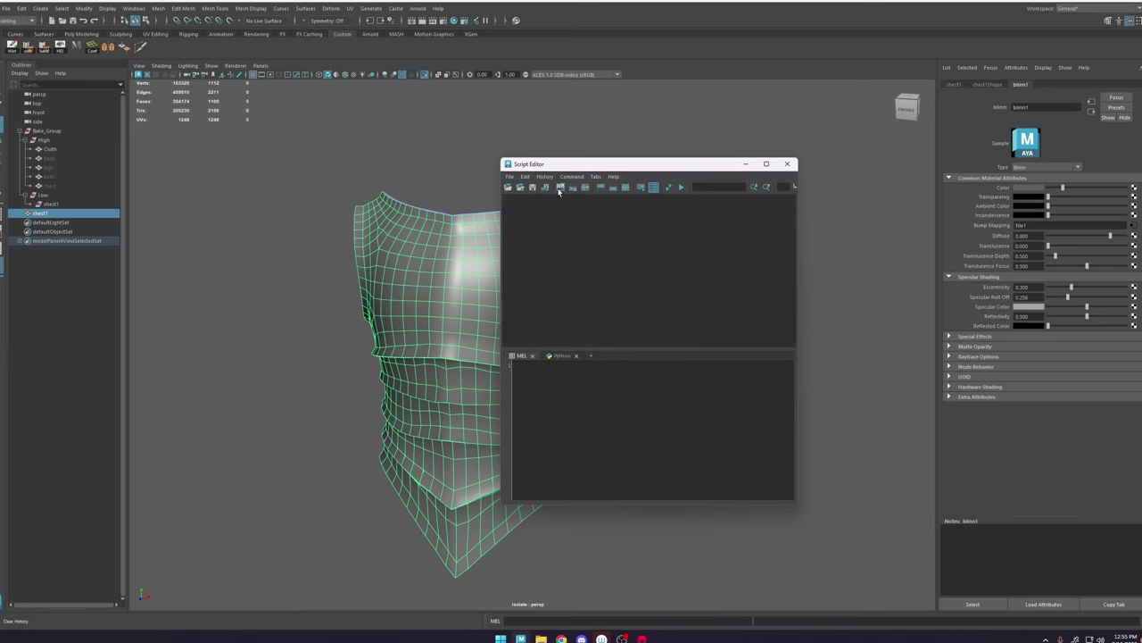
pyautogui.click(361, 140)
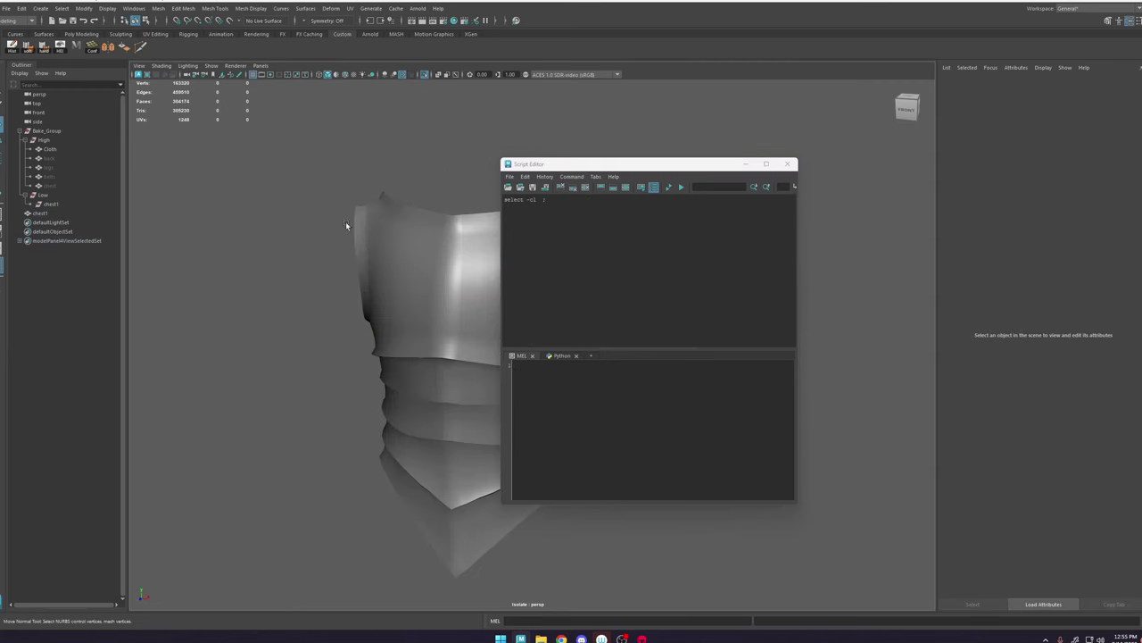
pyautogui.click(397, 295)
pyautogui.scroll(-3, 369, 262)
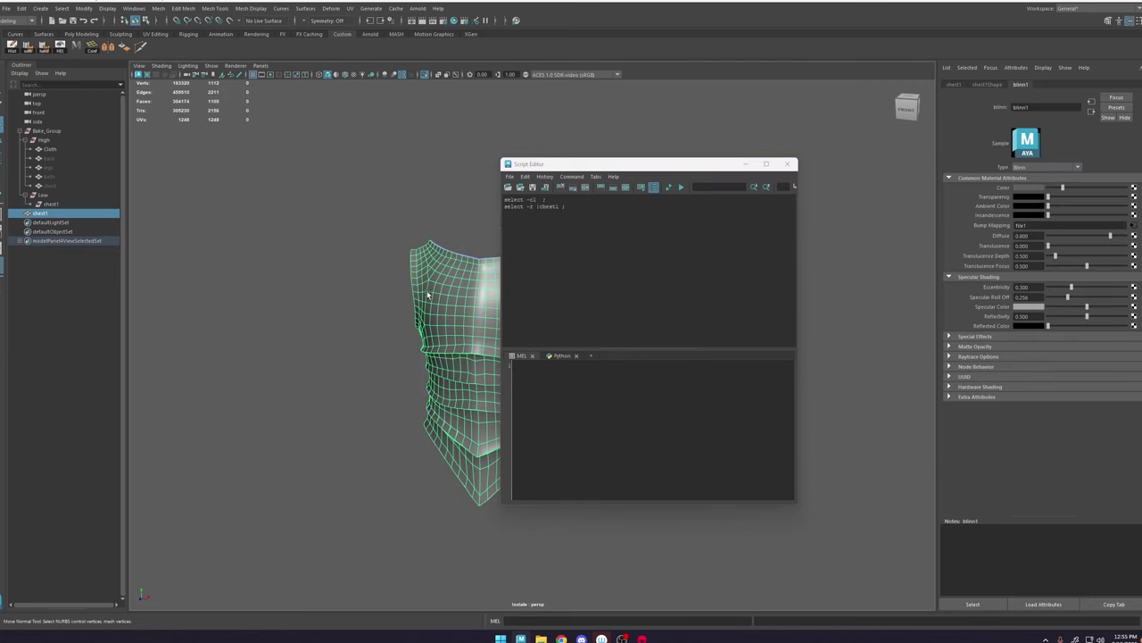
pyautogui.keyDown('alt'); pyautogui.moveTo(475, 303); pyautogui.dragTo(412, 308, button='middle'); pyautogui.keyUp('alt')
pyautogui.press('w')
pyautogui.moveTo(413, 309); pyautogui.dragTo(374, 322)
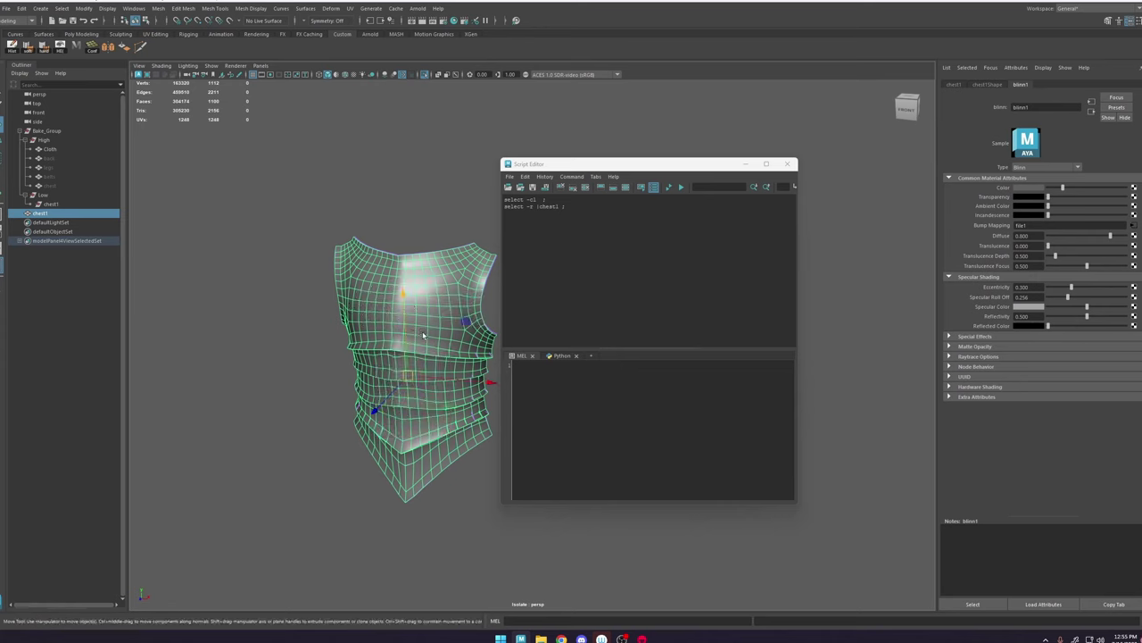
pyautogui.moveTo(468, 382); pyautogui.dragTo(356, 378)
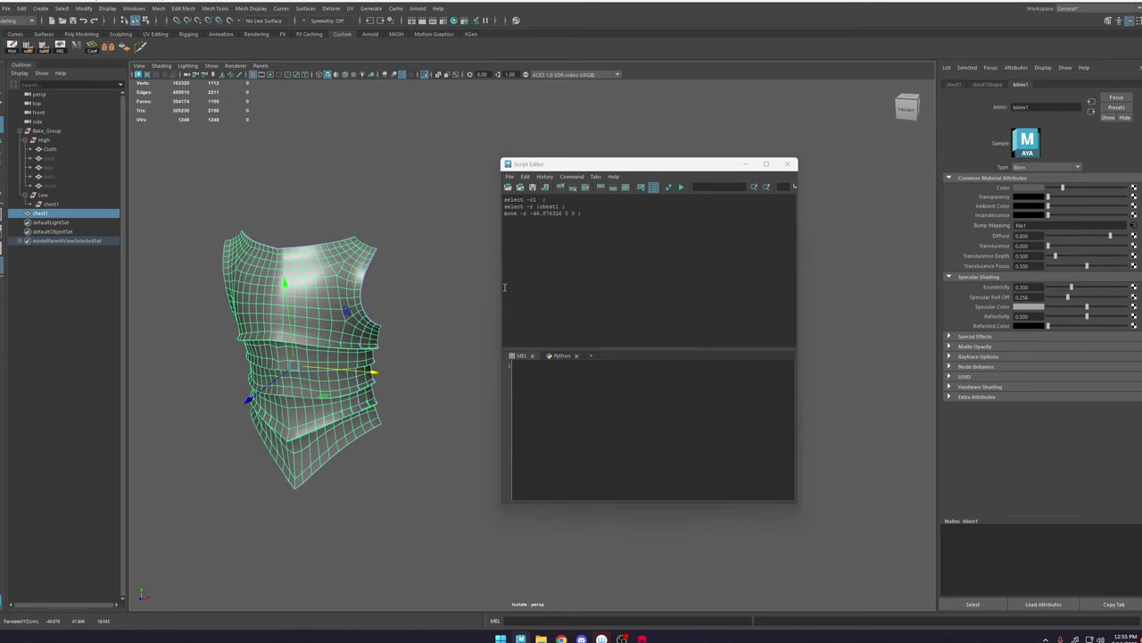
pyautogui.moveTo(581, 214); pyautogui.dragTo(503, 215)
pyautogui.hotkey('ctrl', 'c')
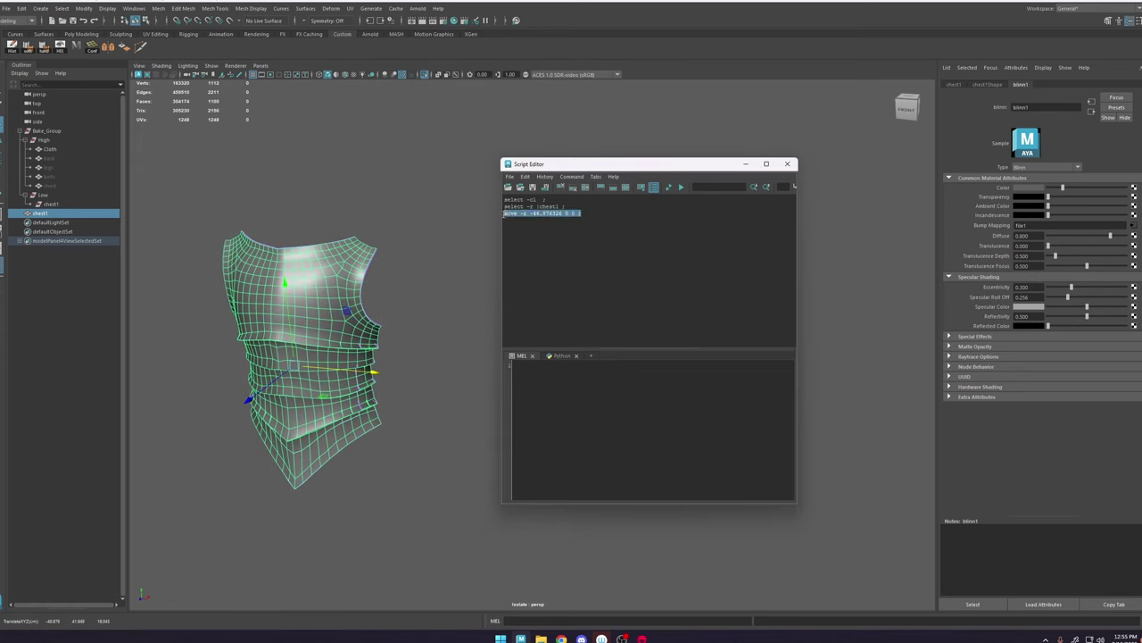
pyautogui.click(435, 322)
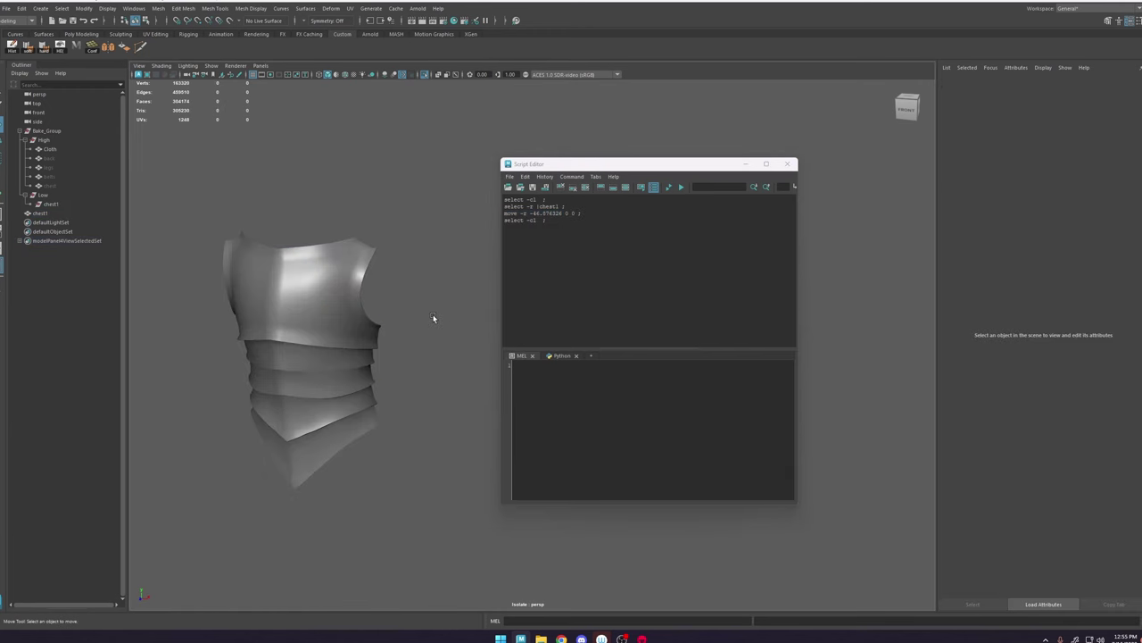
pyautogui.hotkey('ctrl', 'z')
pyautogui.hotkey('ctrl', 'z')
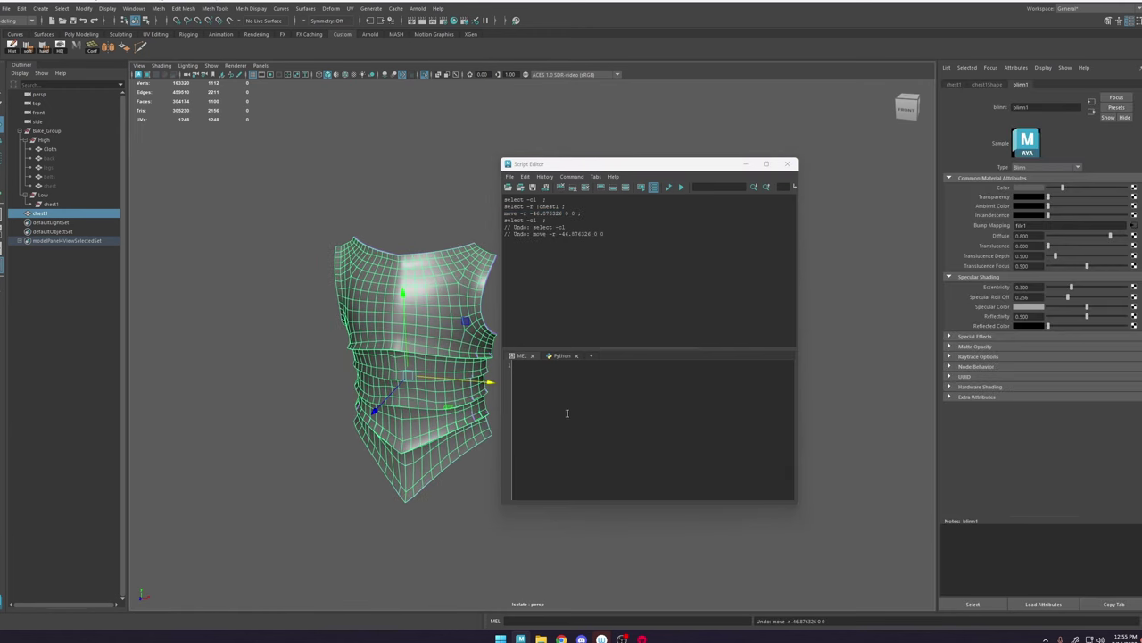
pyautogui.click(566, 409)
pyautogui.hotkey('ctrl', 'v')
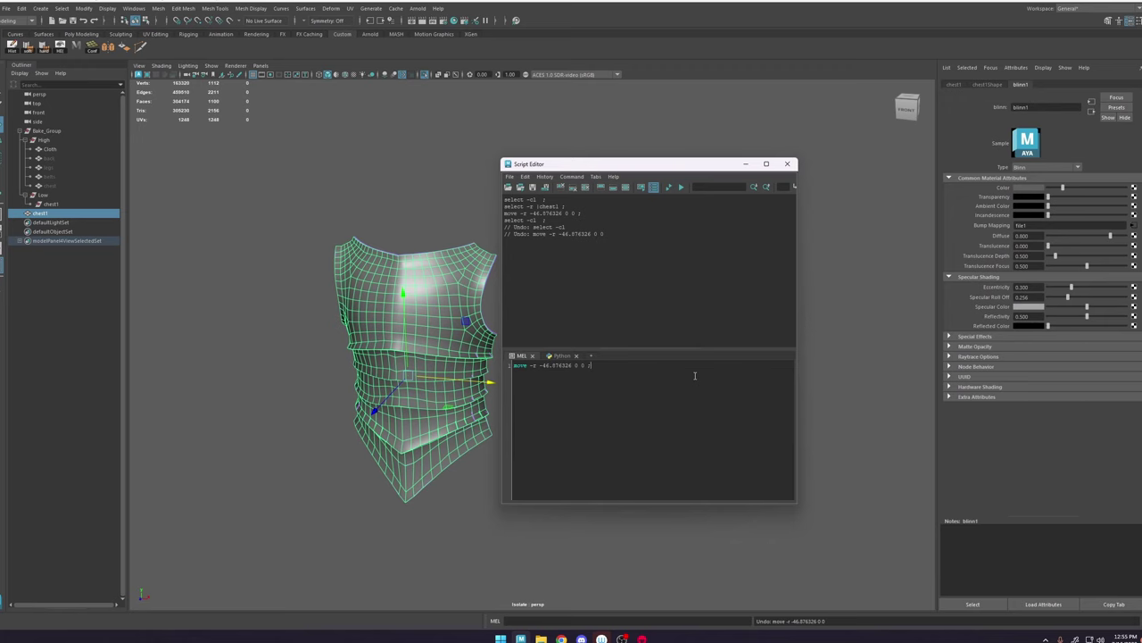
pyautogui.hotkey('ctrl', 'Return')
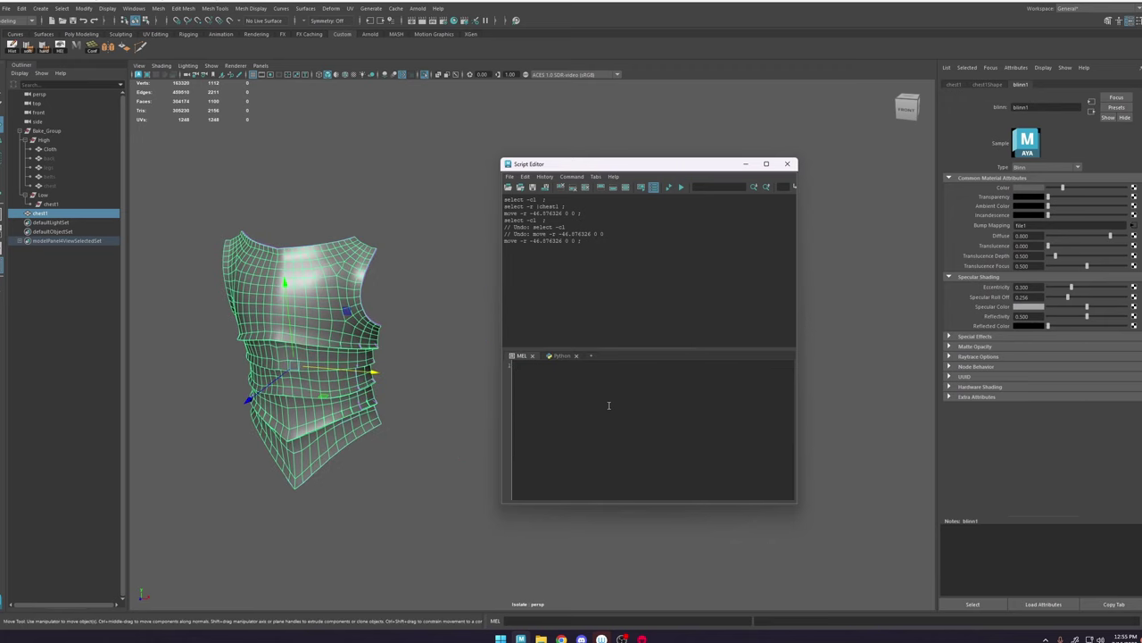
pyautogui.hotkey('ctrl', 'z')
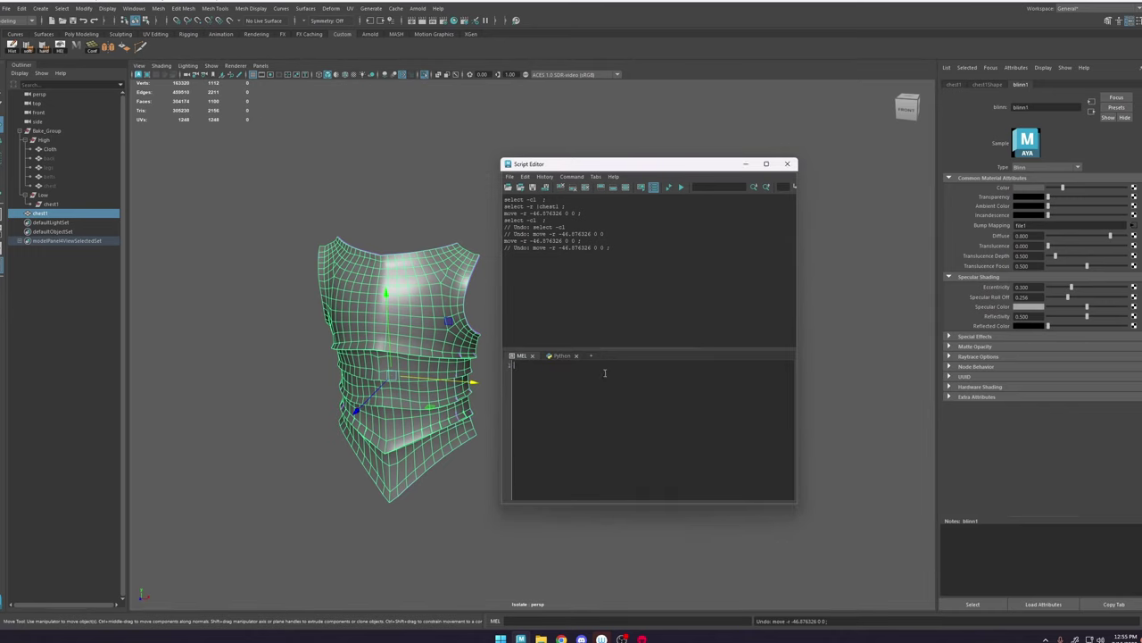
pyautogui.hotkey('ctrl', 'v')
pyautogui.press('BackSpace')
pyautogui.hotkey('ctrl', 'Return')
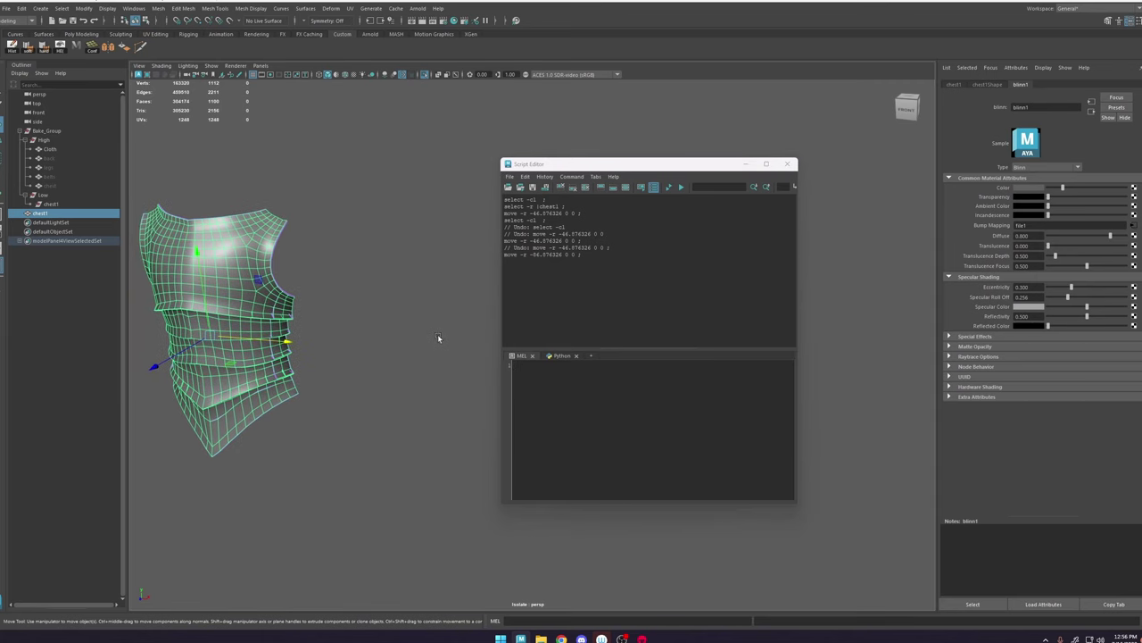
pyautogui.hotkey('ctrl', 'z')
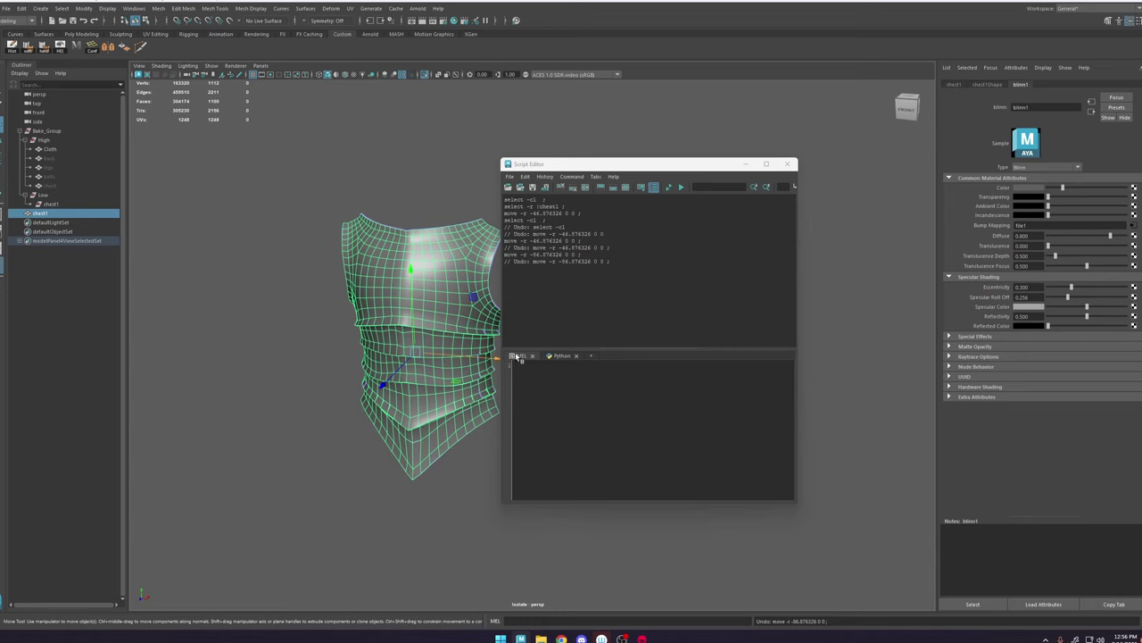
pyautogui.click(560, 187)
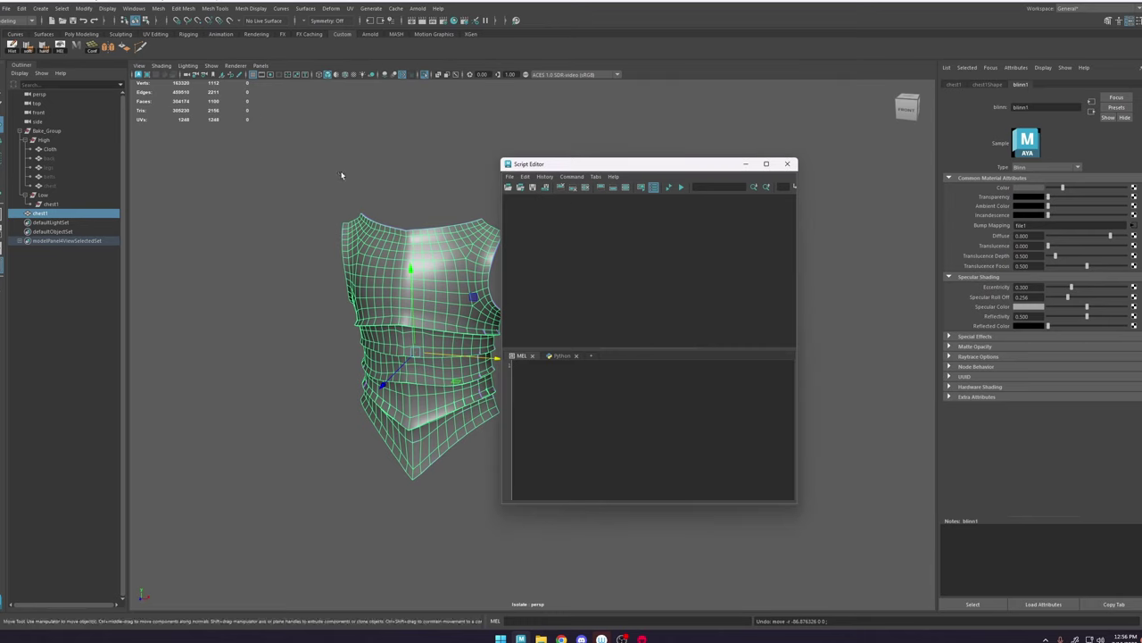
pyautogui.click(334, 206)
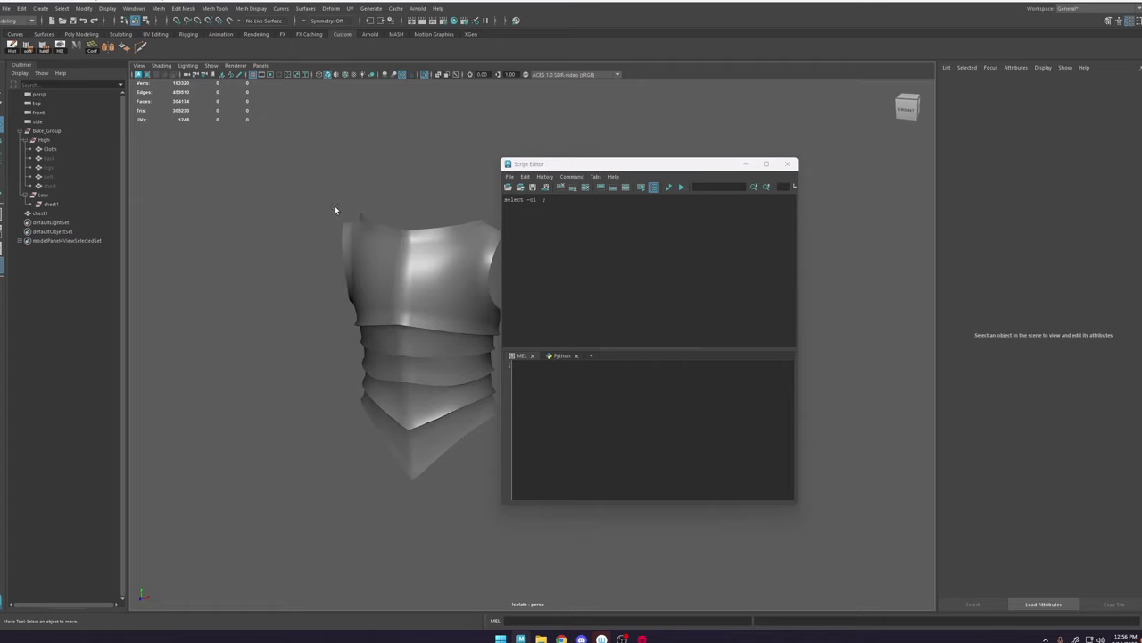
# Step: Clear the script history, parent the chest mesh into the Low group, and delete the old chest1
pyautogui.click(560, 188)
pyautogui.click(402, 258)
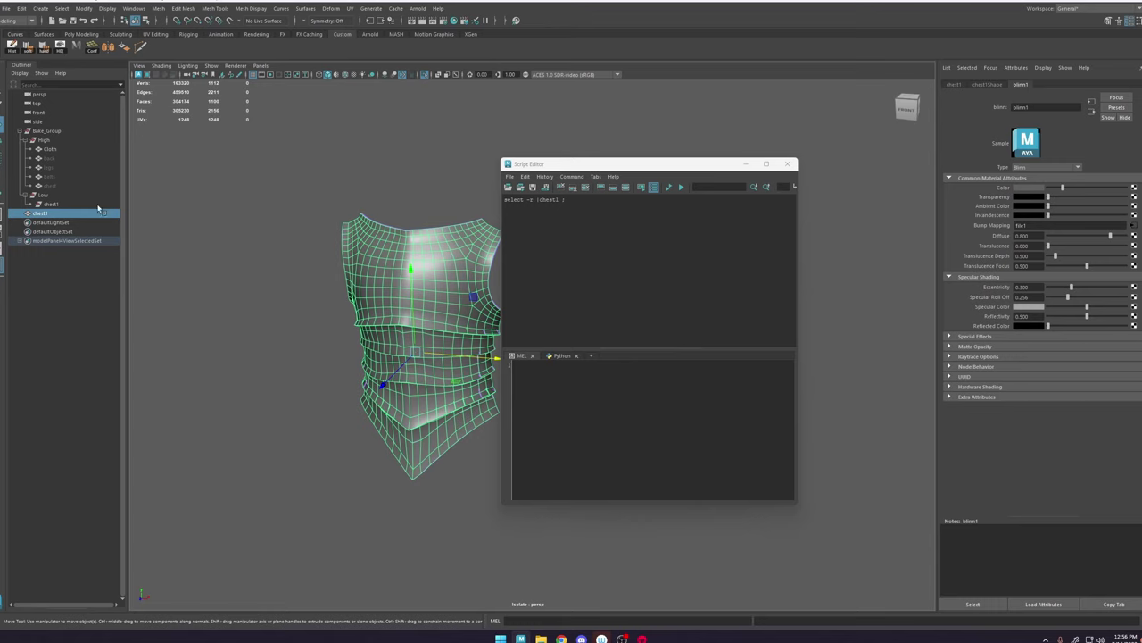
pyautogui.click(47, 213)
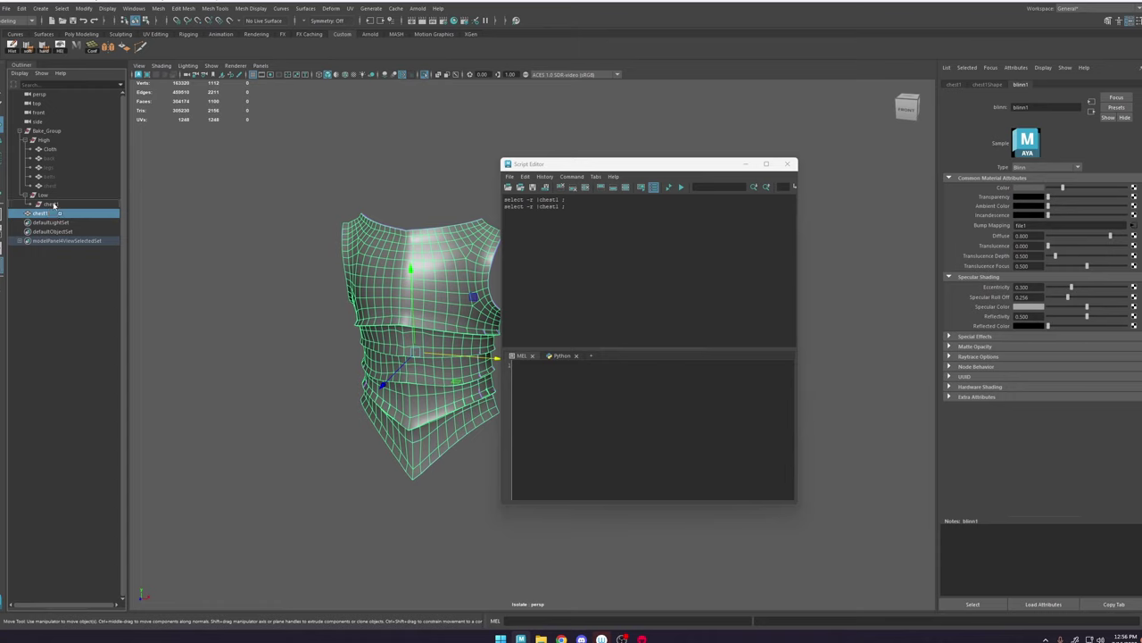
pyautogui.moveTo(56, 203); pyautogui.dragTo(57, 203, button='middle')
pyautogui.click(69, 213)
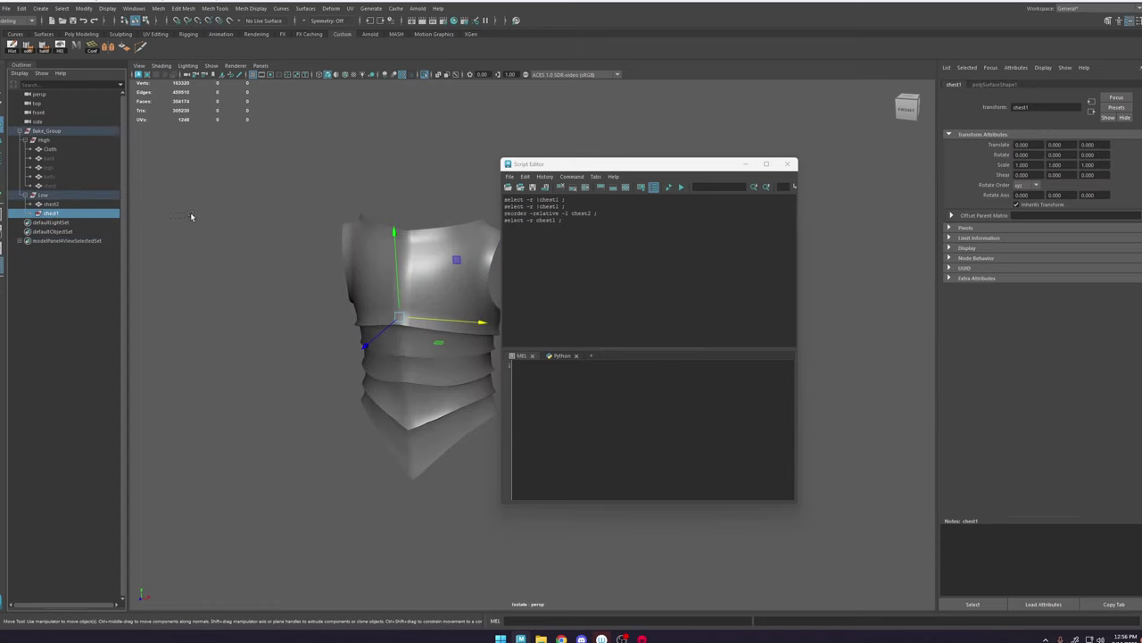
pyautogui.press('Delete')
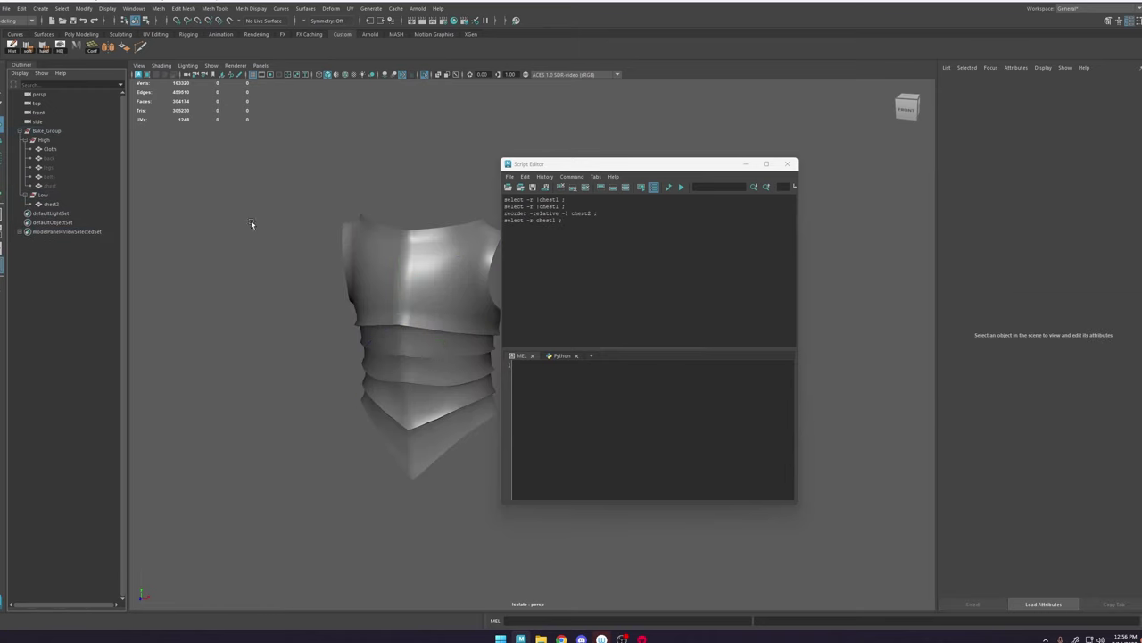
# Step: Rename chest2 under Low to 'chest' and reselect it
pyautogui.click(49, 205)
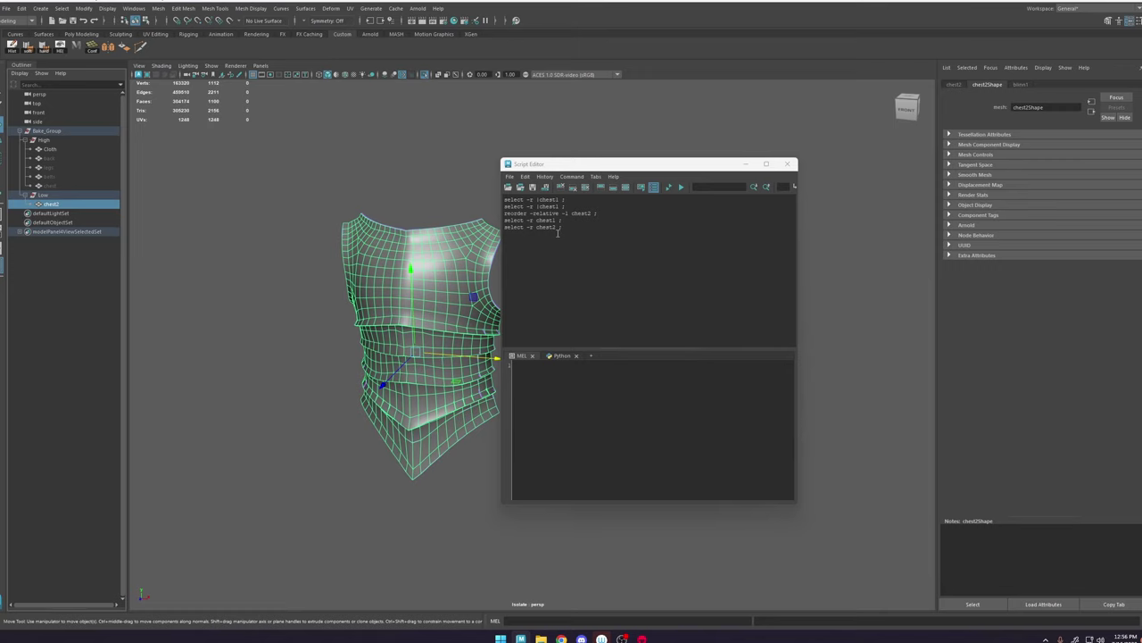
pyautogui.doubleClick(73, 204)
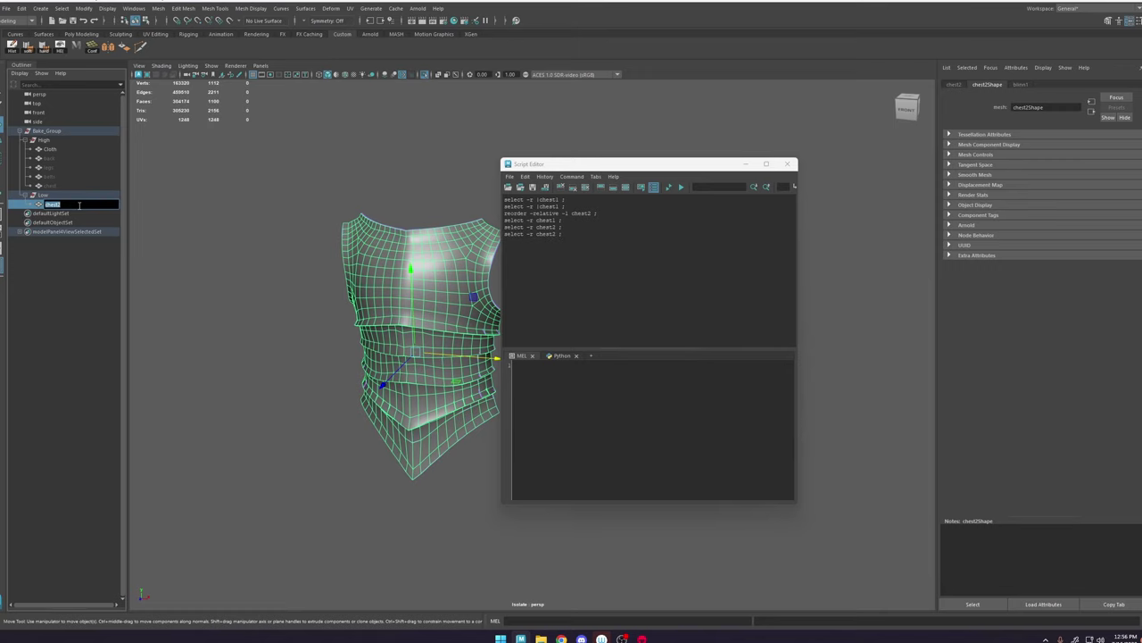
pyautogui.press('Right')
pyautogui.press('BackSpace')
pyautogui.press('Return')
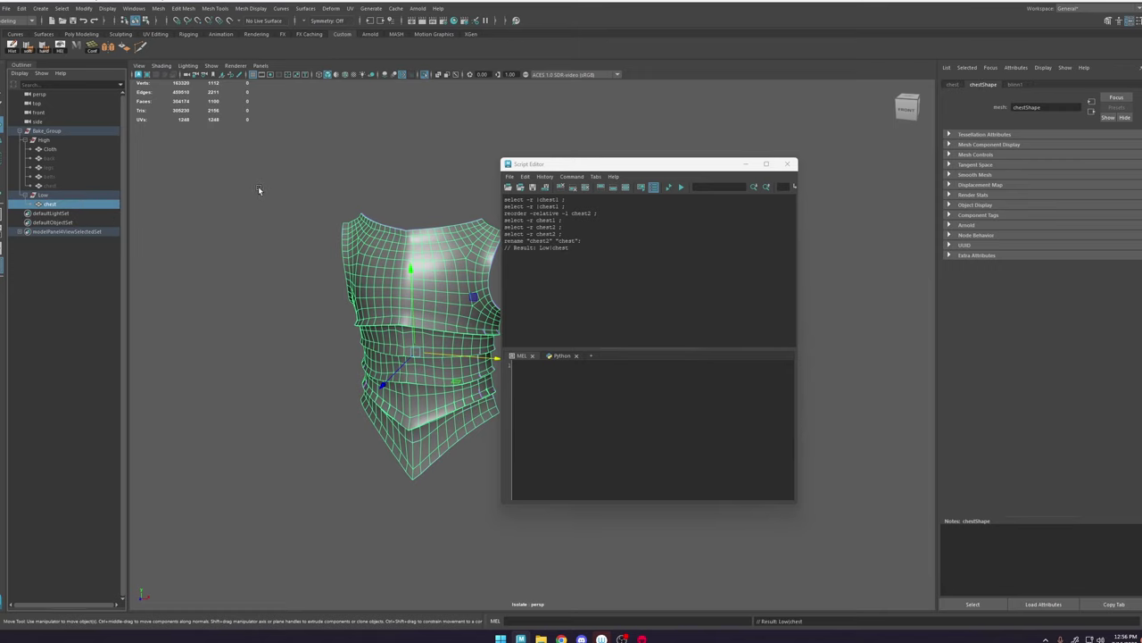
pyautogui.click(258, 186)
pyautogui.click(60, 208)
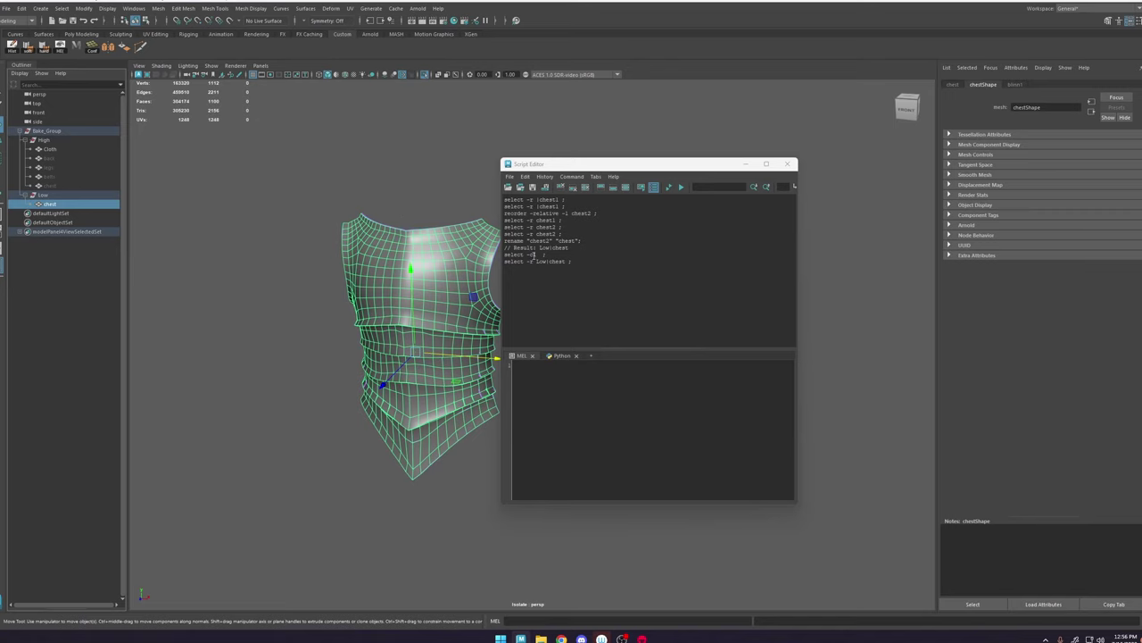
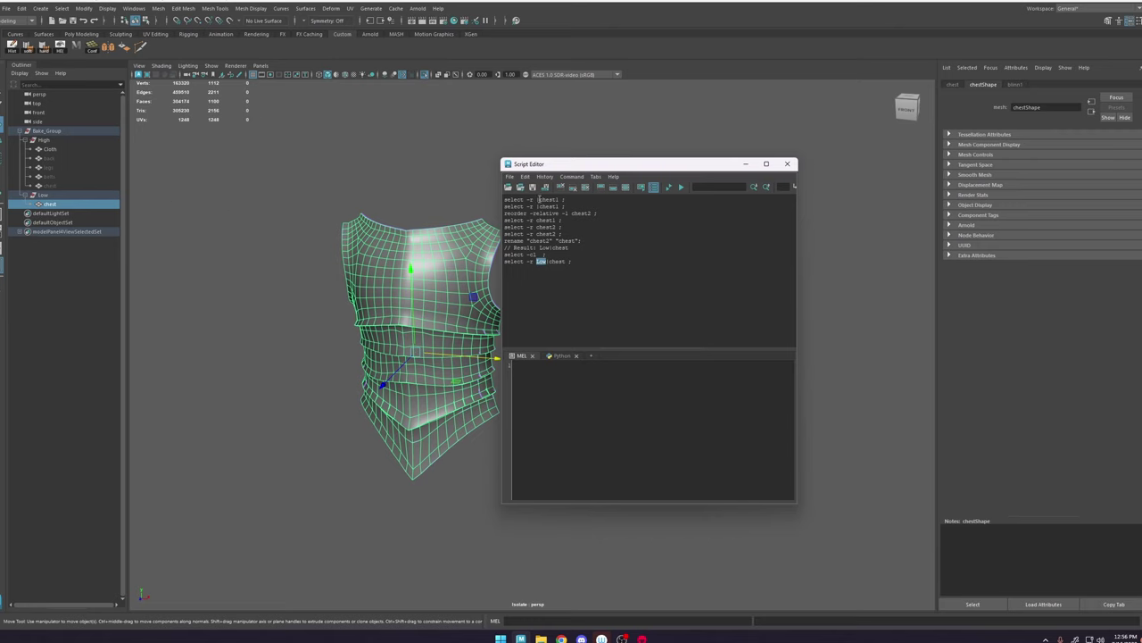
# Step: Clear the Script Editor history and select Low|chest so only 'select -r Low|chest' is logged
pyautogui.moveTo(538, 199)
pyautogui.mouseDown()
pyautogui.moveTo(566, 200)
pyautogui.moveTo(550, 200)
pyautogui.mouseUp()
pyautogui.click(561, 188)
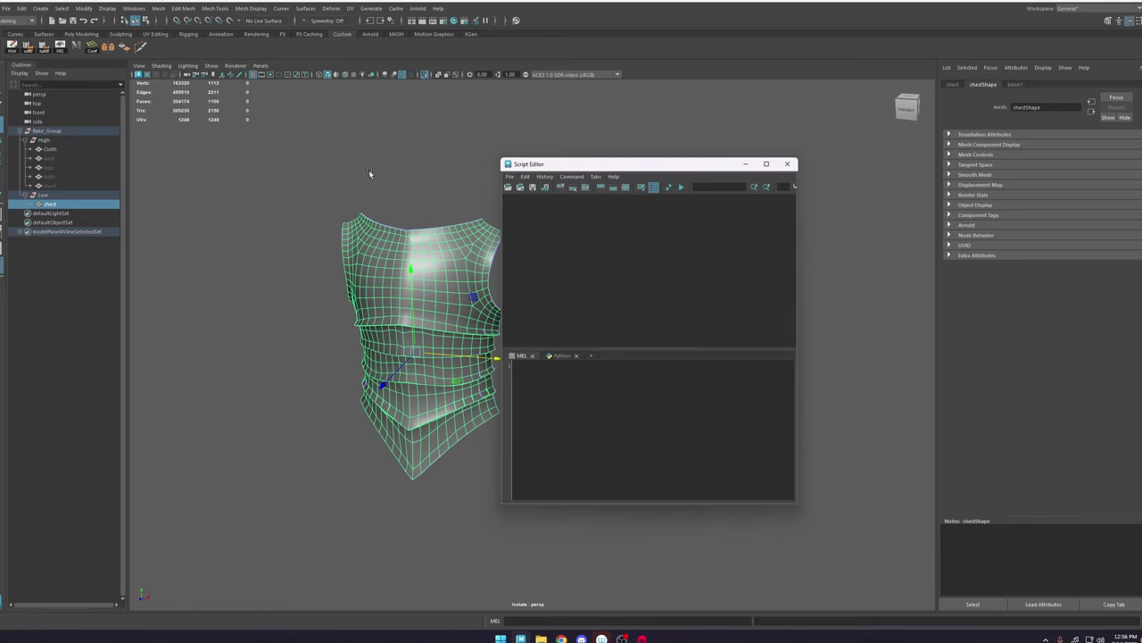
pyautogui.click(370, 173)
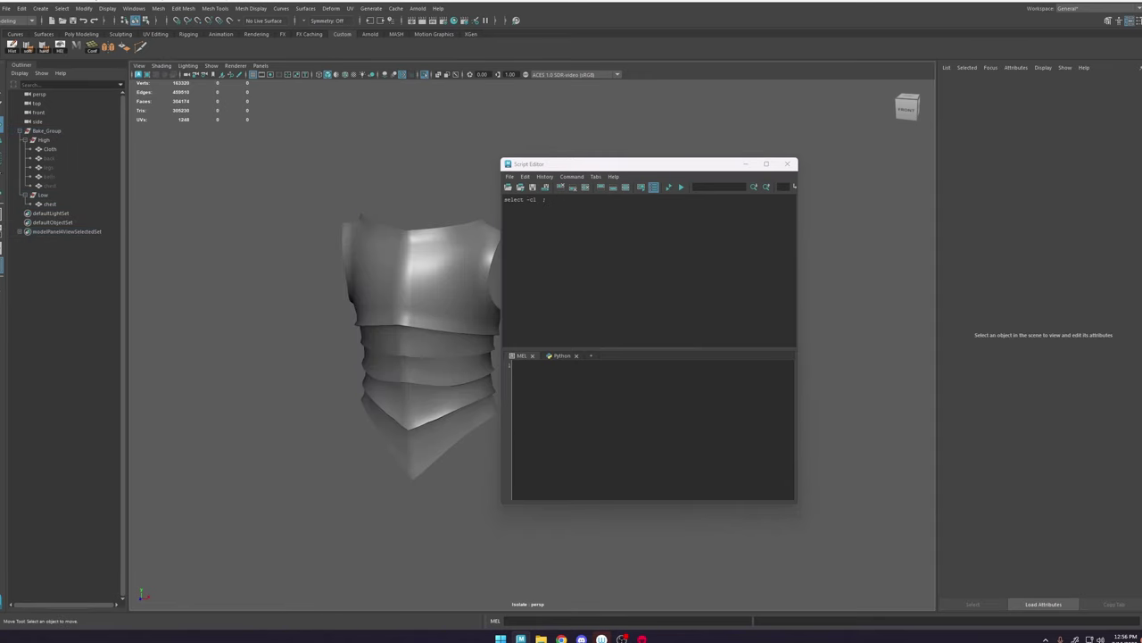
pyautogui.click(559, 187)
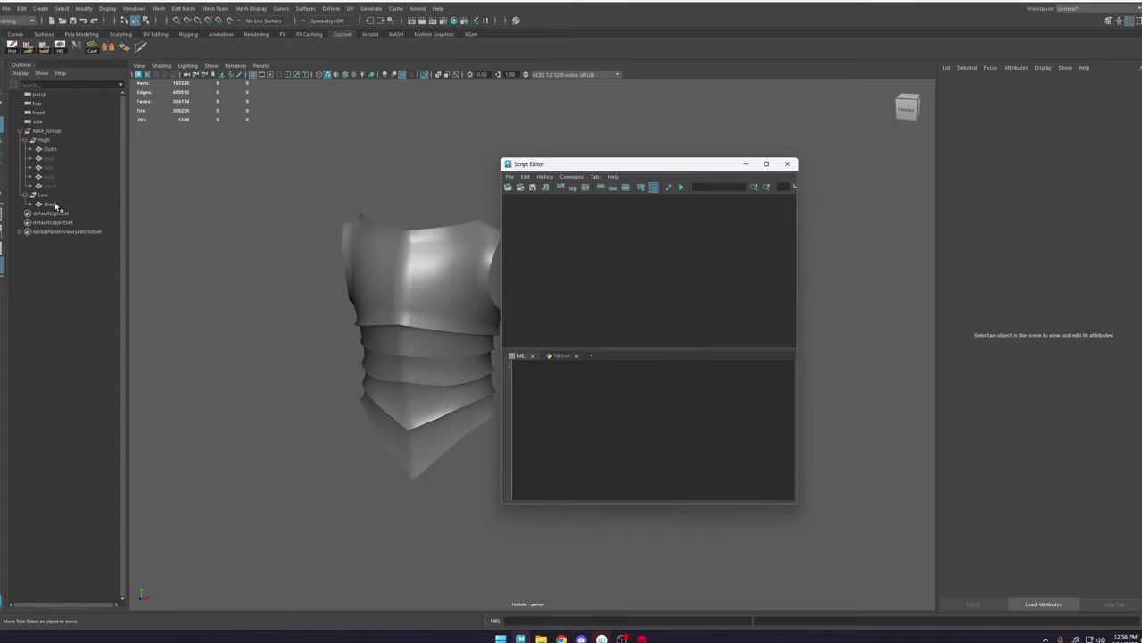
pyautogui.click(55, 205)
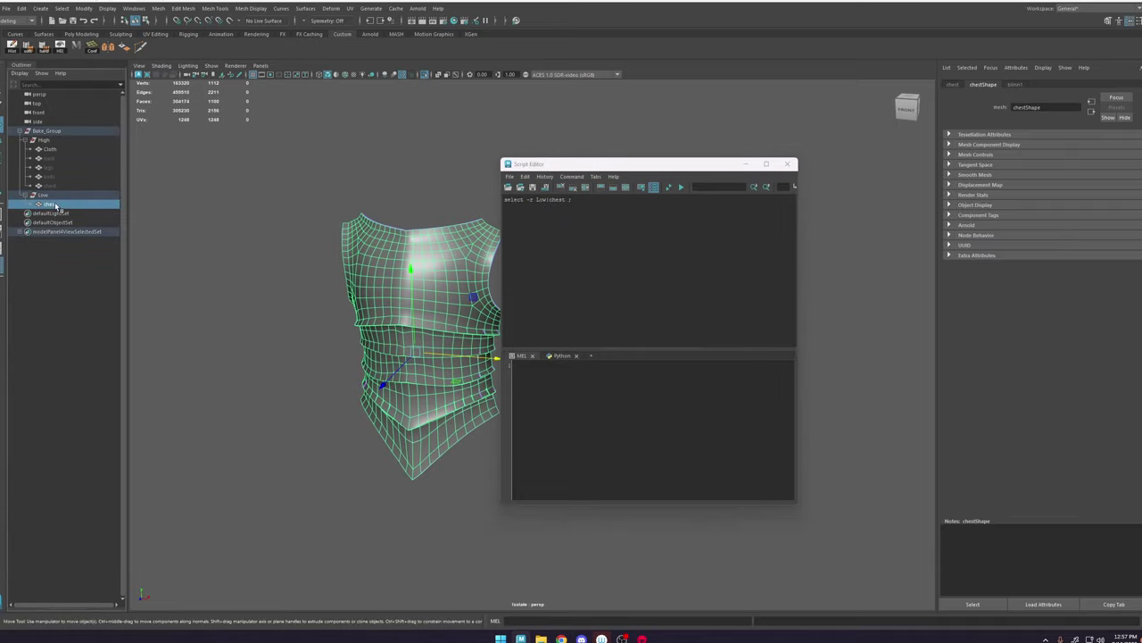
# Step: Export the selected chest as OBJ to armor_plates_low.obj, replacing the existing file
pyautogui.click(7, 7)
pyautogui.click(44, 130)
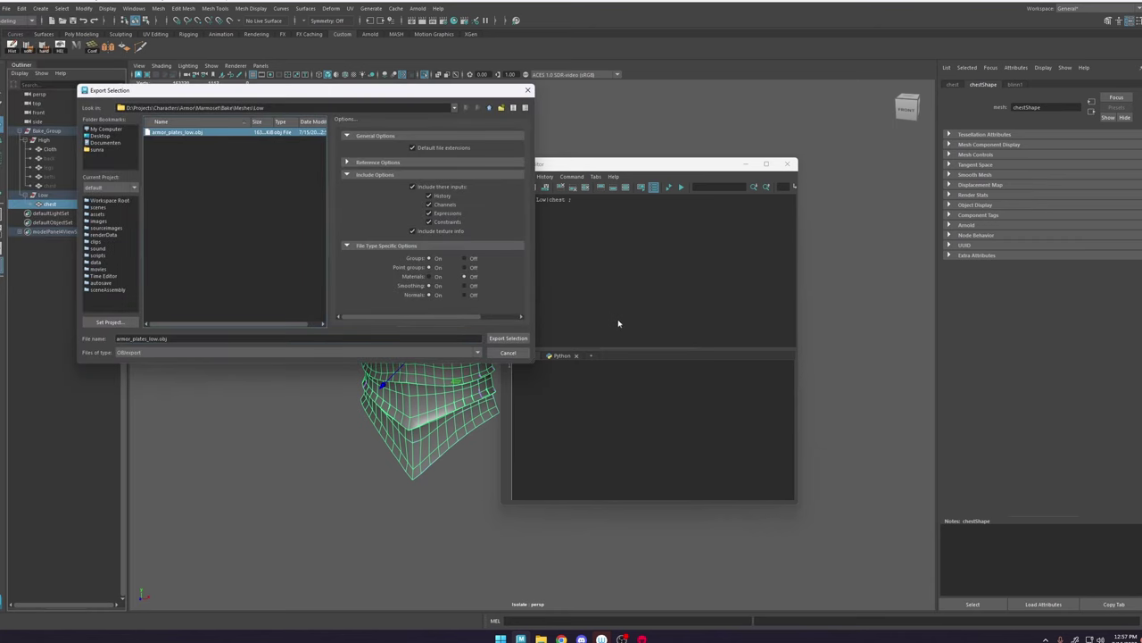
pyautogui.click(508, 338)
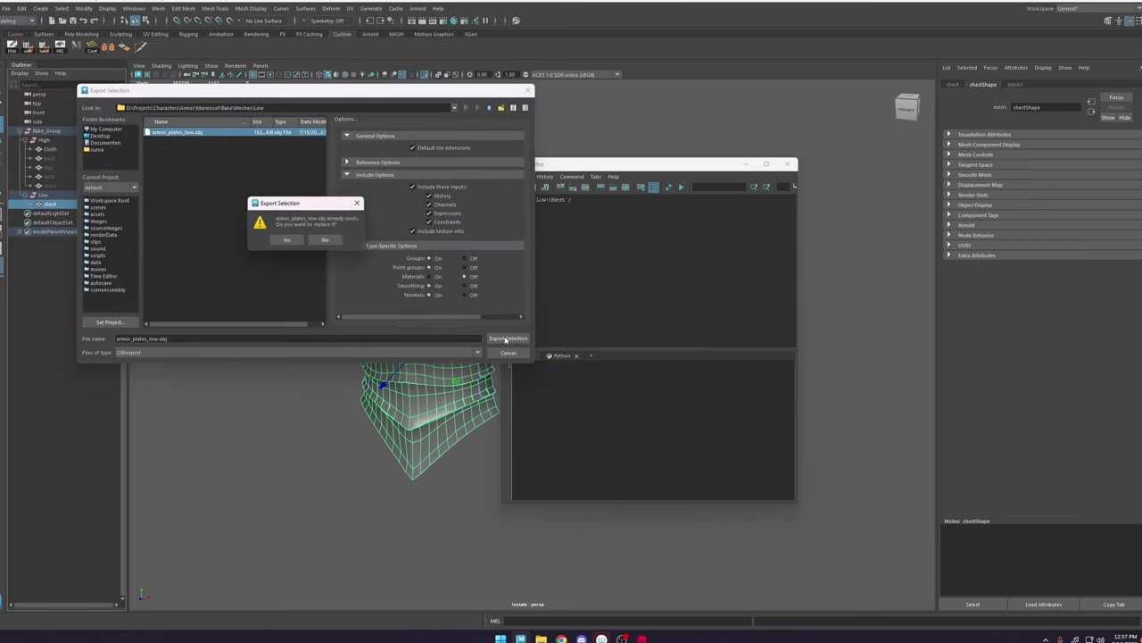
pyautogui.click(284, 241)
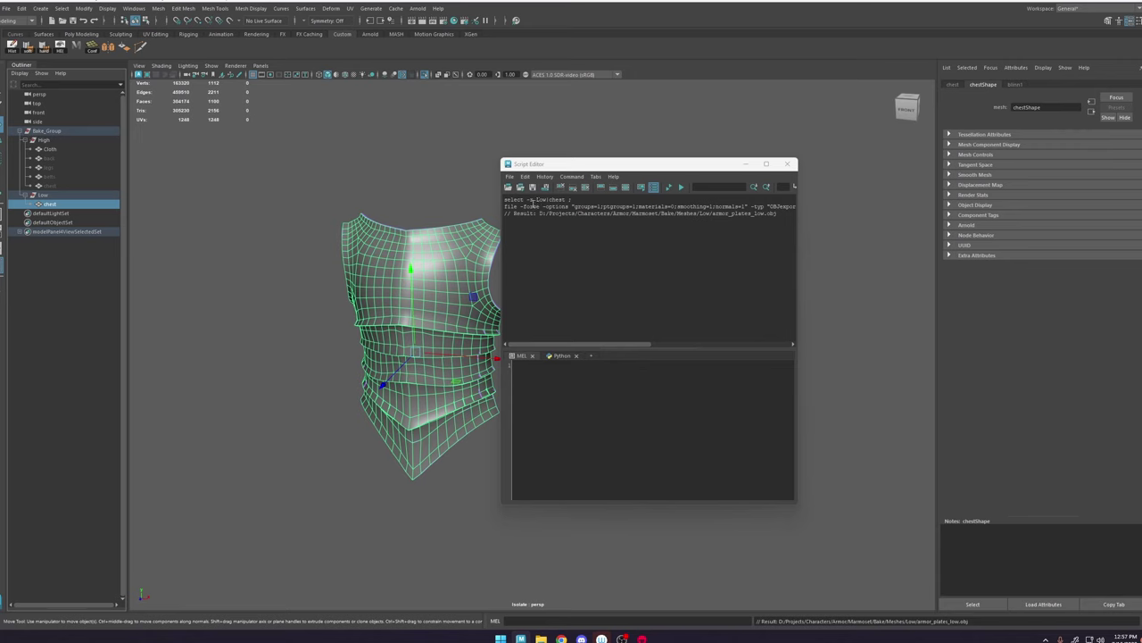
pyautogui.moveTo(617, 344); pyautogui.dragTo(518, 329)
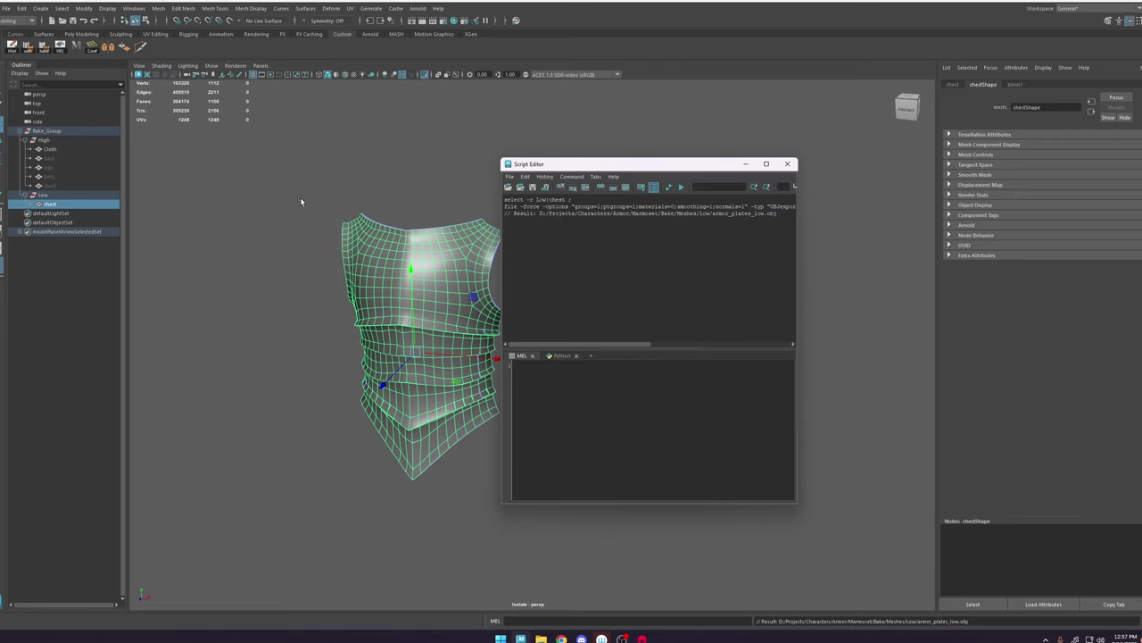
# Step: Turn the logged select and export commands into a MEL shelf button
pyautogui.click(266, 262)
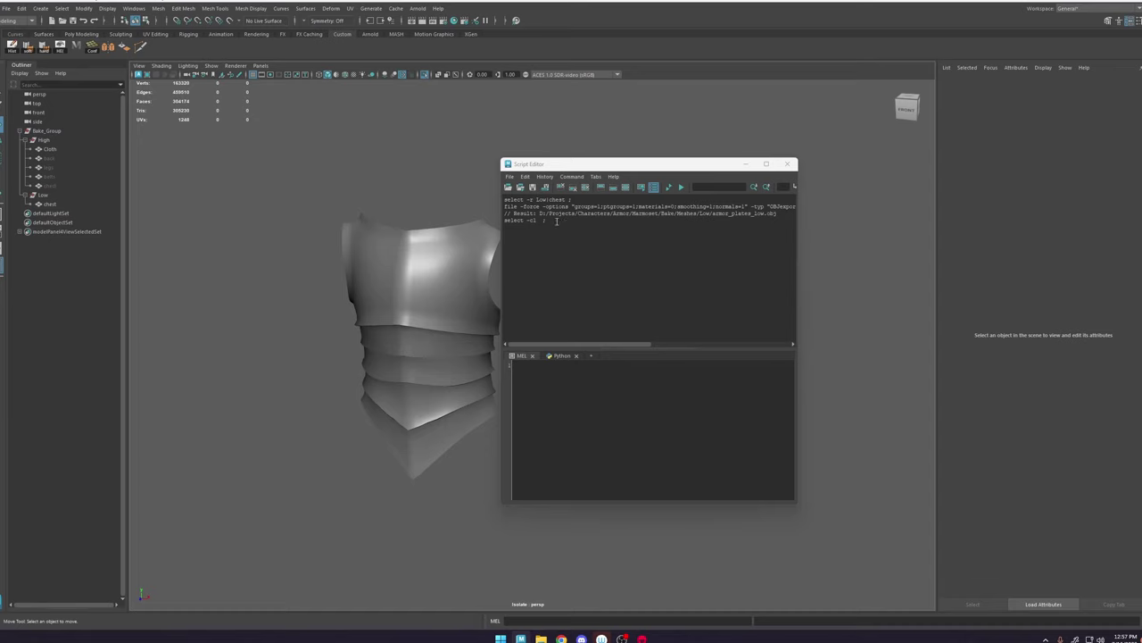
pyautogui.moveTo(557, 221); pyautogui.dragTo(488, 202)
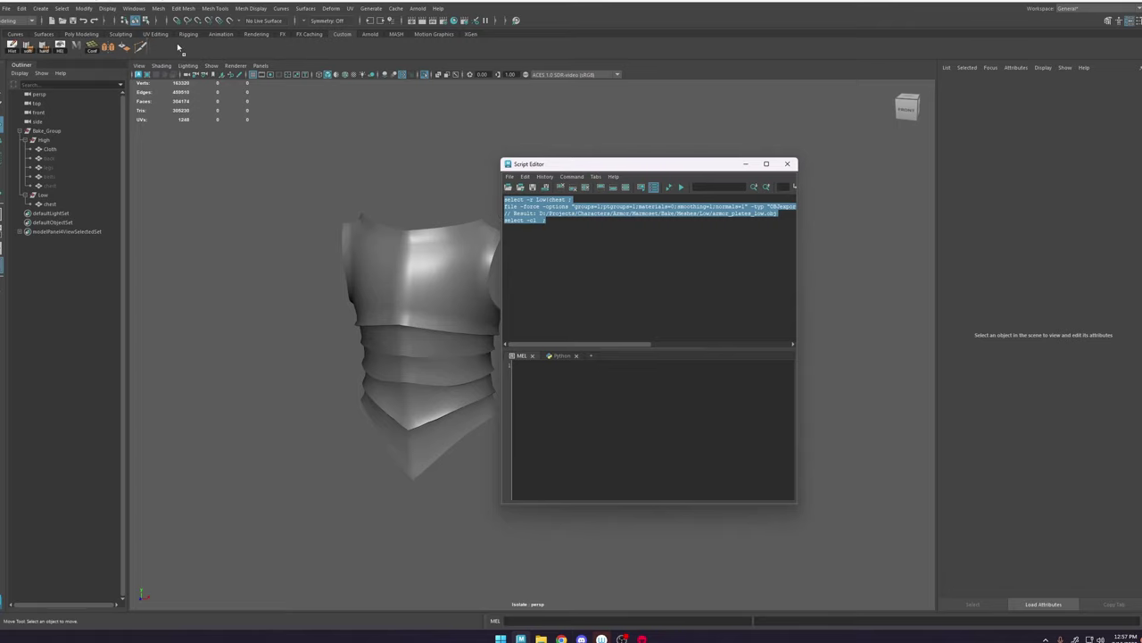
pyautogui.moveTo(178, 48); pyautogui.dragTo(179, 49, button='middle')
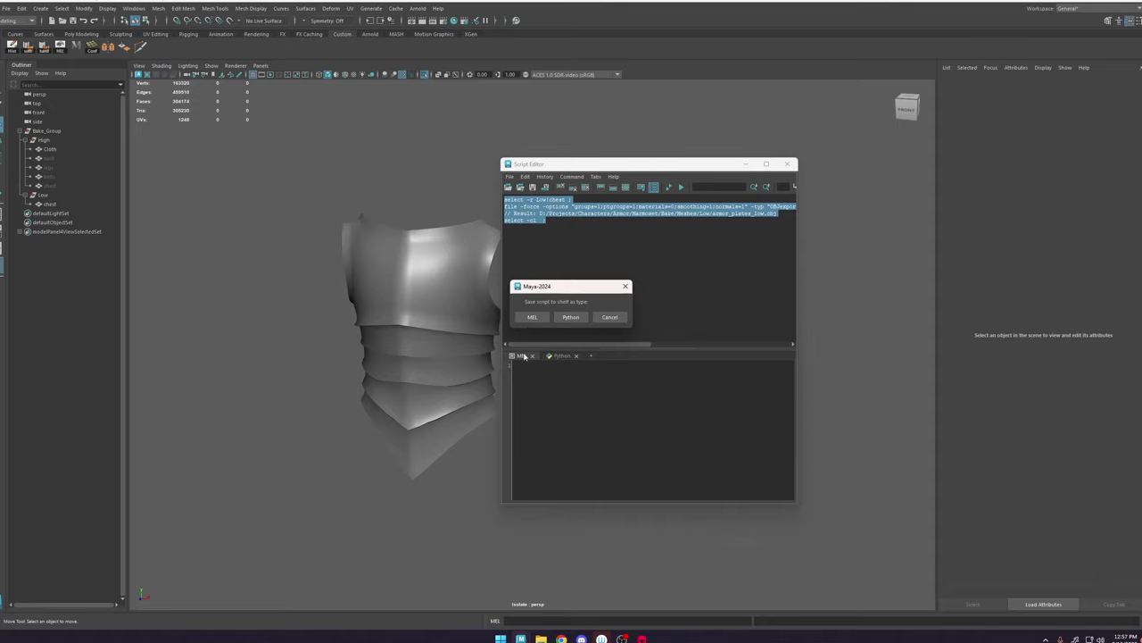
pyautogui.click(530, 317)
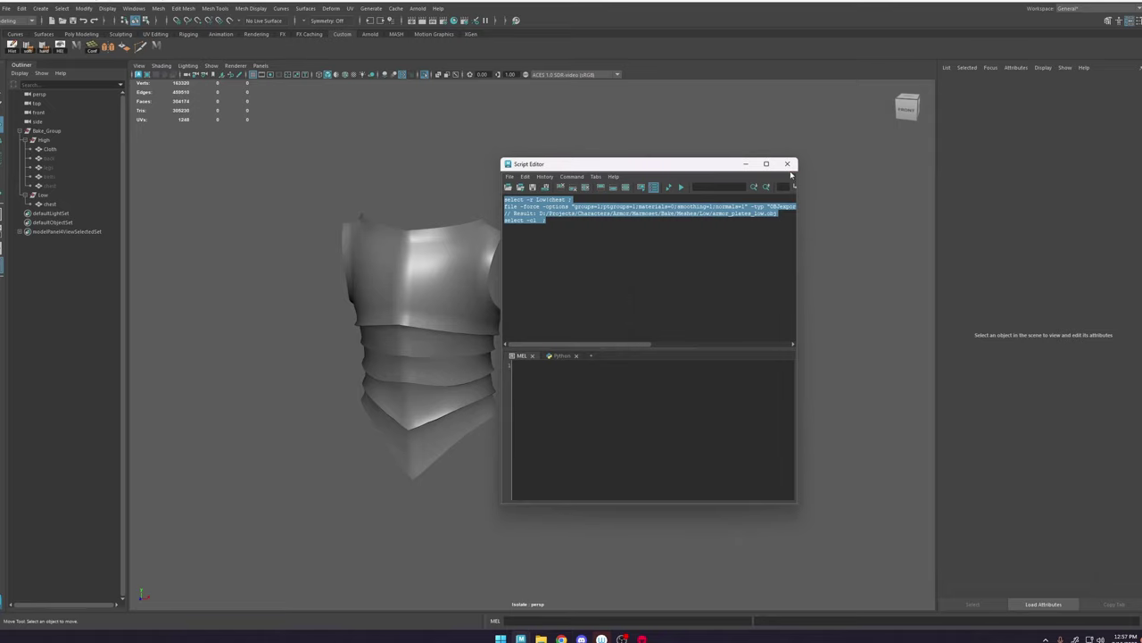
pyautogui.click(787, 163)
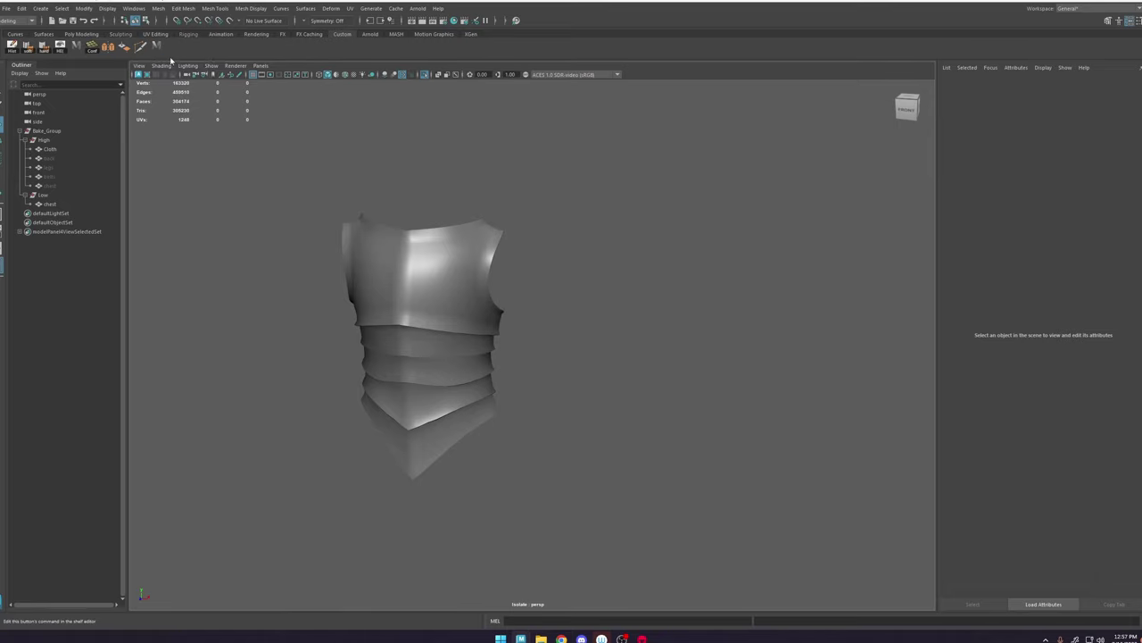
# Step: Label the new shelf button 'exp' in the Shelf Editor and save all shelves
pyautogui.click(390, 233)
pyautogui.click(498, 391)
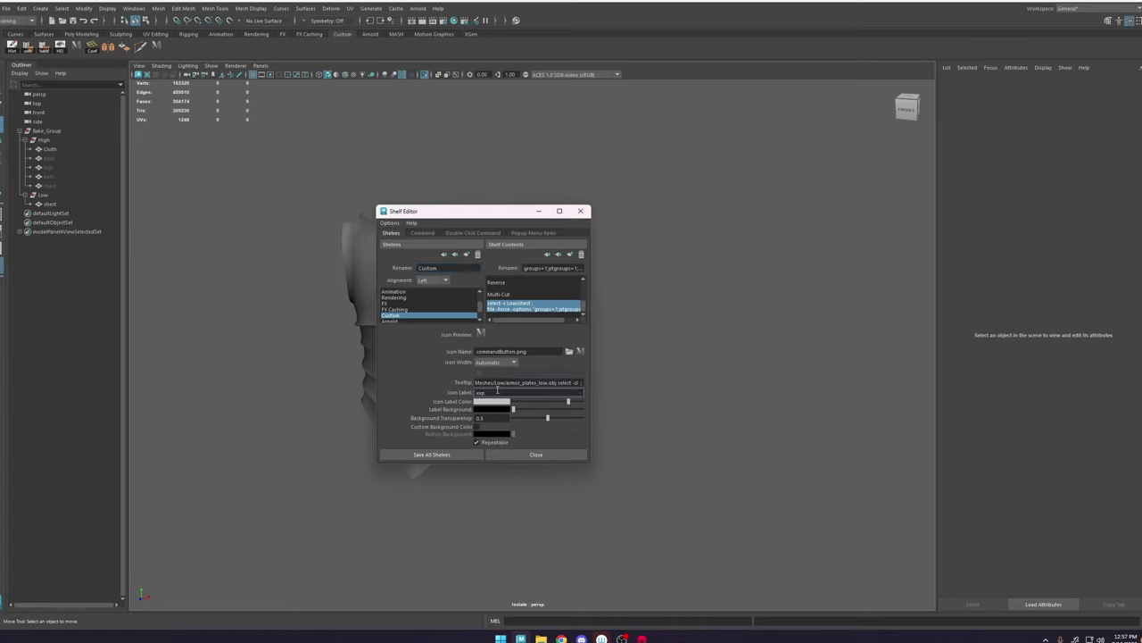
pyautogui.press('Return')
pyautogui.click(431, 454)
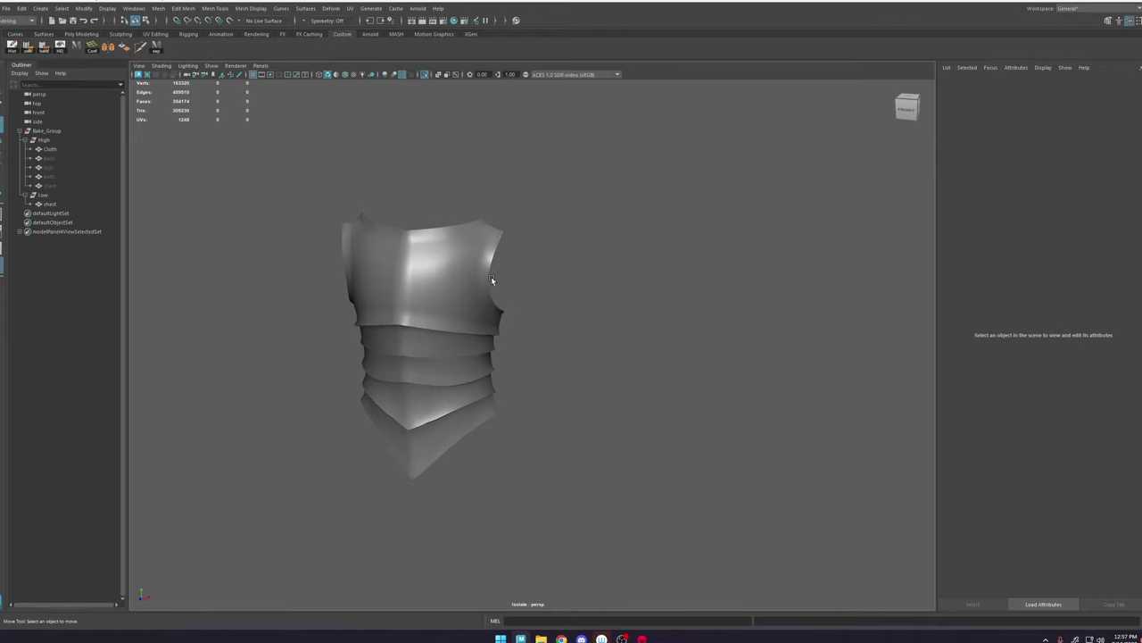
# Step: Frame the chest and run the new exp shelf command to export it
pyautogui.keyDown('alt'); pyautogui.moveTo(452, 273); pyautogui.dragTo(458, 273); pyautogui.keyUp('alt')
pyautogui.keyDown('alt'); pyautogui.moveTo(458, 273); pyautogui.dragTo(545, 236, button='middle'); pyautogui.keyUp('alt')
pyautogui.scroll(2, 545, 236)
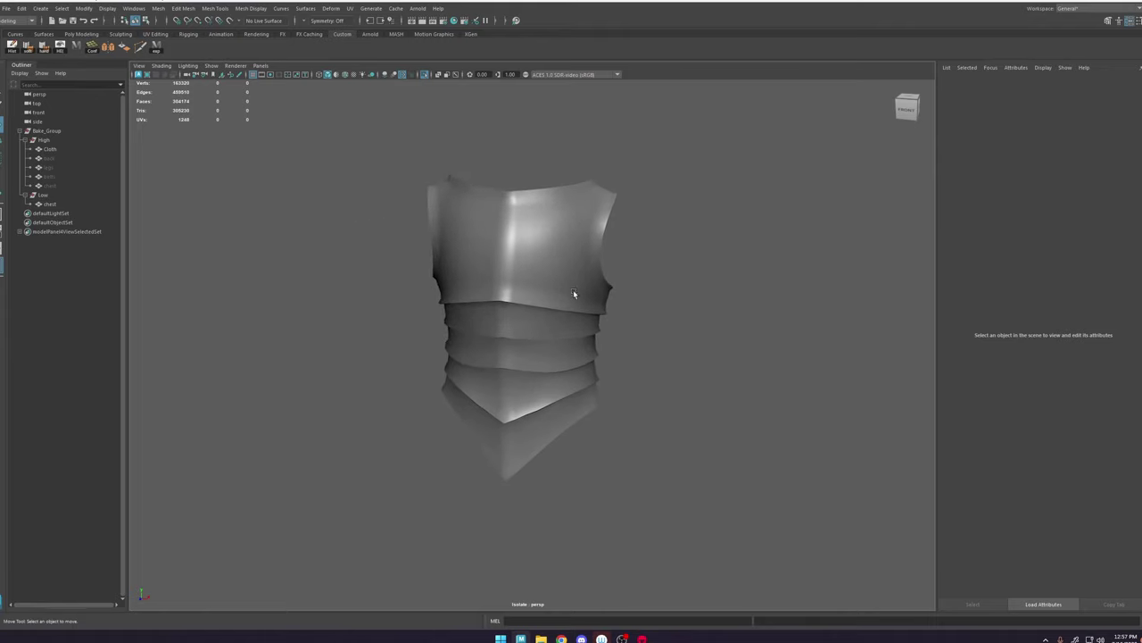
pyautogui.keyDown('alt'); pyautogui.moveTo(497, 236); pyautogui.dragTo(409, 232); pyautogui.keyUp('alt')
pyautogui.scroll(2, 454, 181)
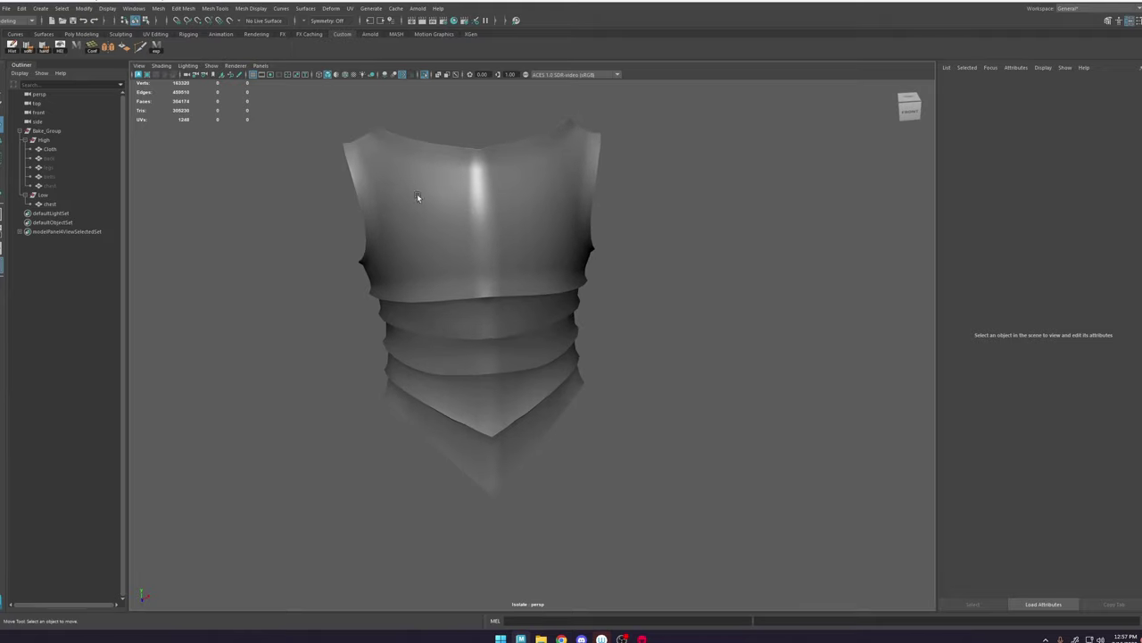
pyautogui.click(155, 47)
# Step: View the loaded armor_plates_low armor from near the front in Marmoset Toolbag
pyautogui.keyDown('alt'); pyautogui.moveTo(463, 189); pyautogui.dragTo(479, 238, button='middle'); pyautogui.keyUp('alt')
pyautogui.keyDown('alt'); pyautogui.moveTo(384, 189); pyautogui.dragTo(425, 192); pyautogui.keyUp('alt')
pyautogui.click(646, 637)
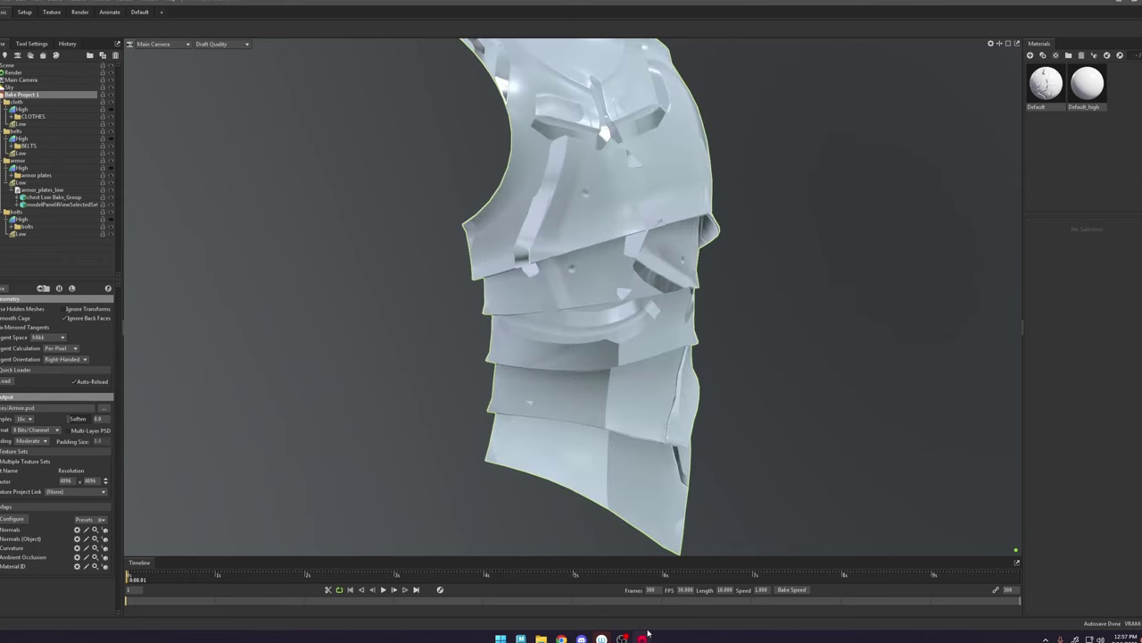
pyautogui.keyDown('alt'); pyautogui.moveTo(608, 209); pyautogui.dragTo(564, 285, button='middle'); pyautogui.keyUp('alt')
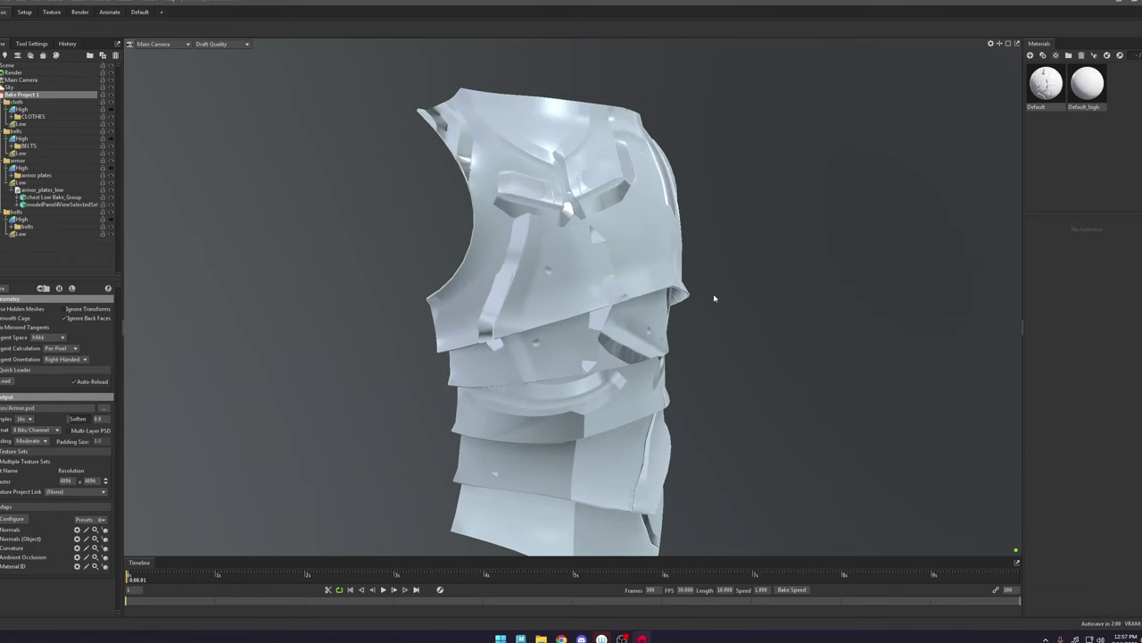
pyautogui.moveTo(714, 298); pyautogui.dragTo(586, 321)
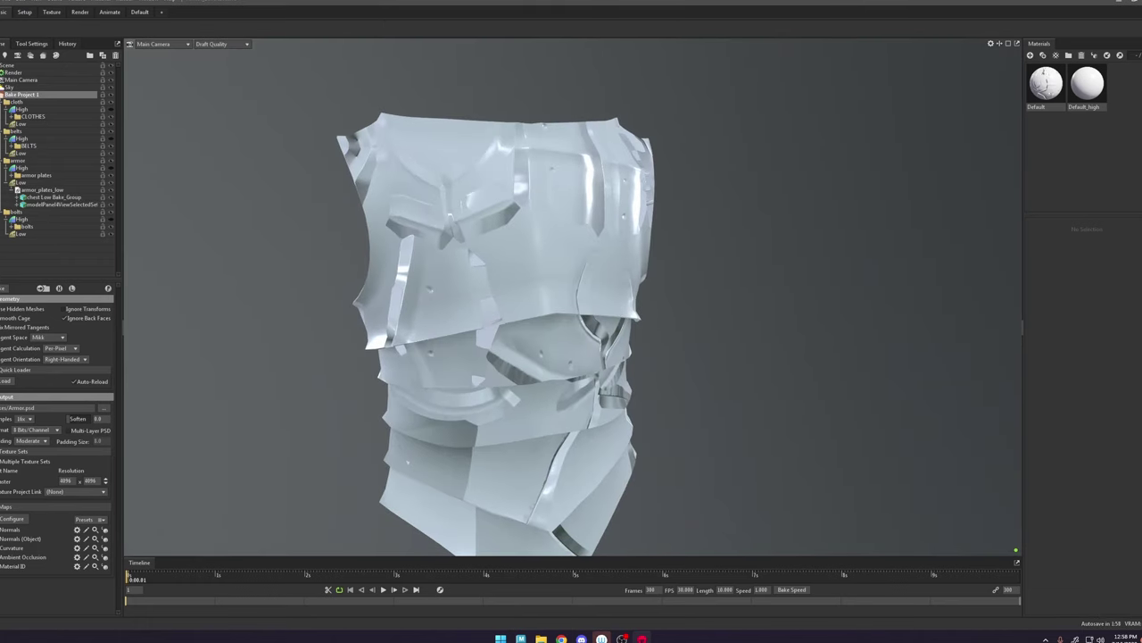
# Step: Raise a shoulder vertex with soft select, re-export with exp, and check it in Marmoset
pyautogui.click(521, 637)
pyautogui.click(443, 241)
pyautogui.moveTo(442, 241); pyautogui.dragTo(395, 238, button='right')
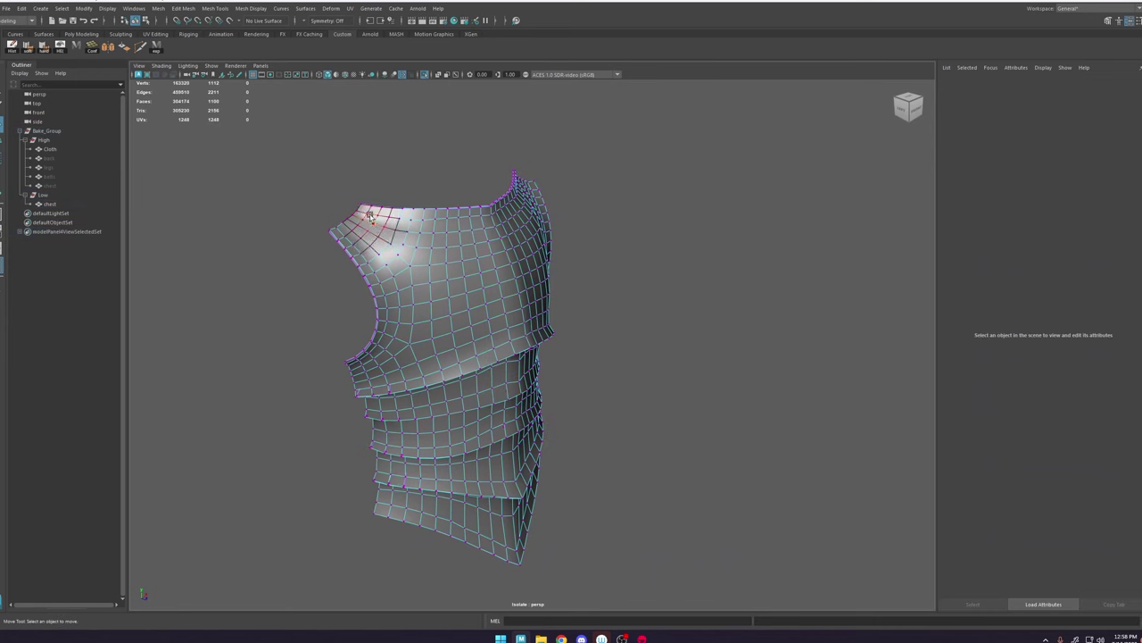
pyautogui.click(362, 206)
pyautogui.press('b')
pyautogui.moveTo(374, 208); pyautogui.dragTo(468, 199)
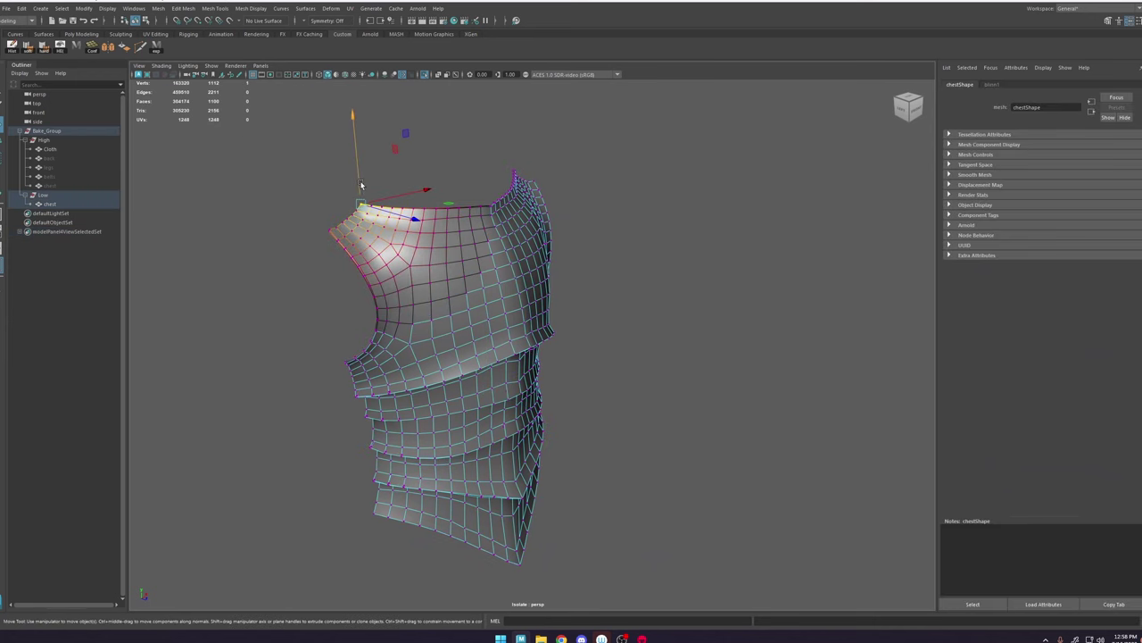
pyautogui.moveTo(358, 183); pyautogui.dragTo(352, 91)
pyautogui.click(156, 47)
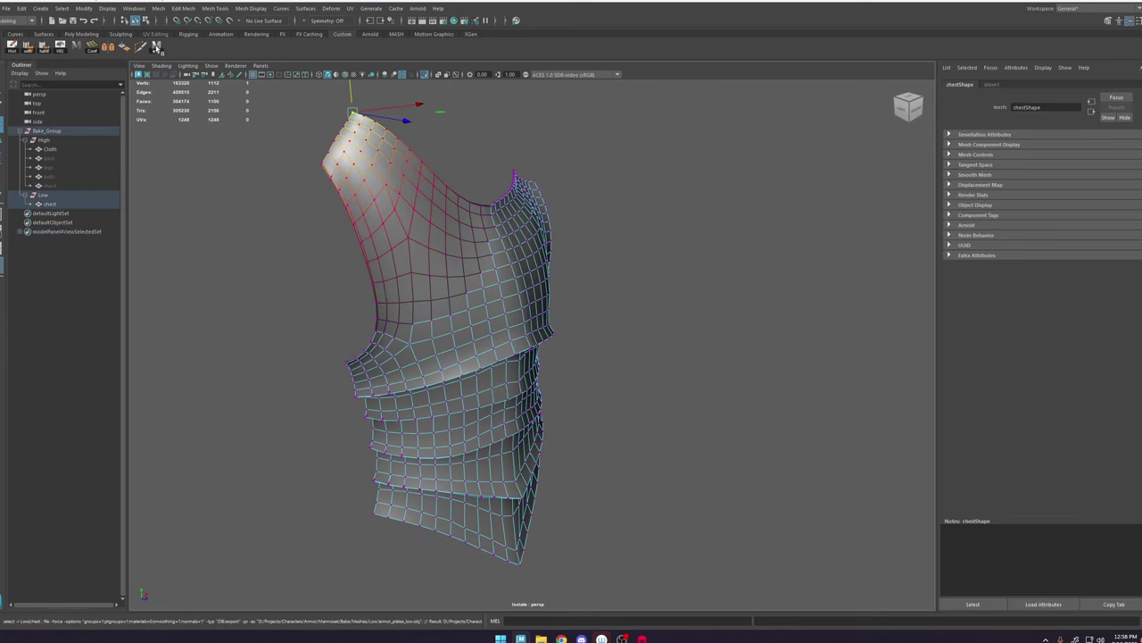
pyautogui.hotkey('alt', 'Tab')
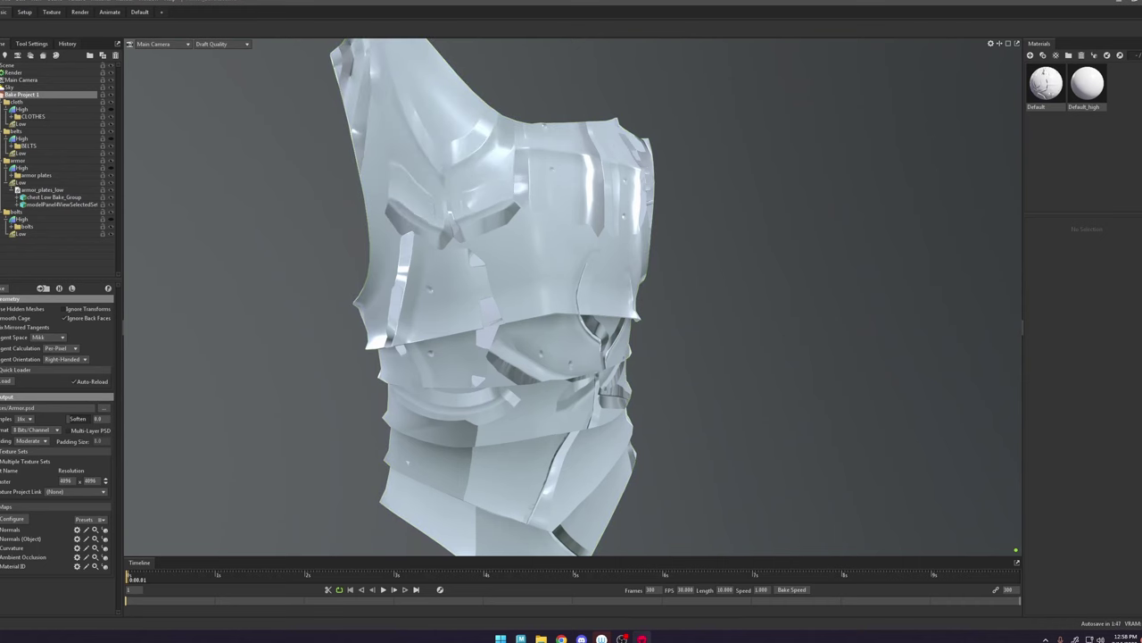
# Step: Undo the raised shoulder and re-export the original chest with exp
pyautogui.click(520, 638)
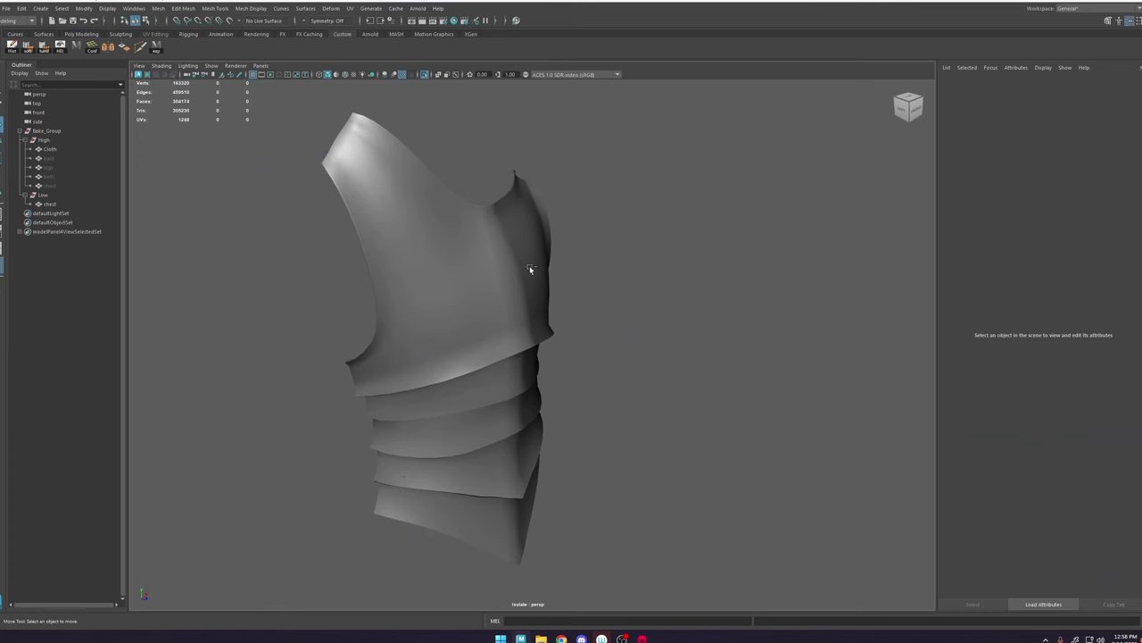
pyautogui.hotkey('ctrl', 'z')
pyautogui.hotkey('ctrl', 'z')
pyautogui.click(663, 91)
pyautogui.keyDown('alt'); pyautogui.moveTo(664, 201); pyautogui.dragTo(603, 200); pyautogui.keyUp('alt')
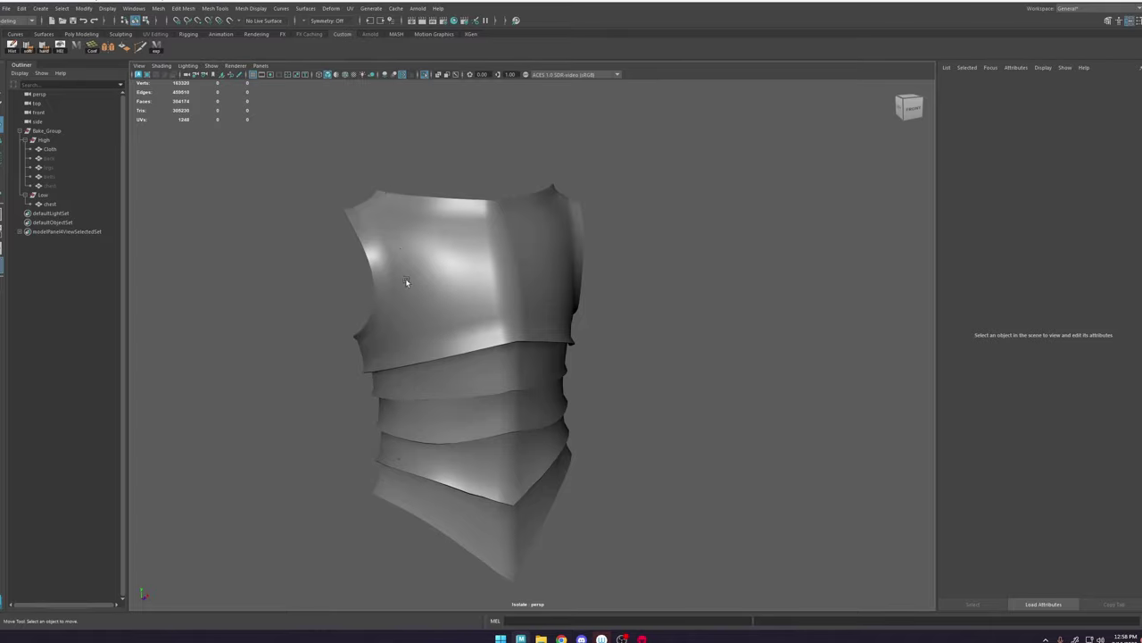
pyautogui.click(156, 48)
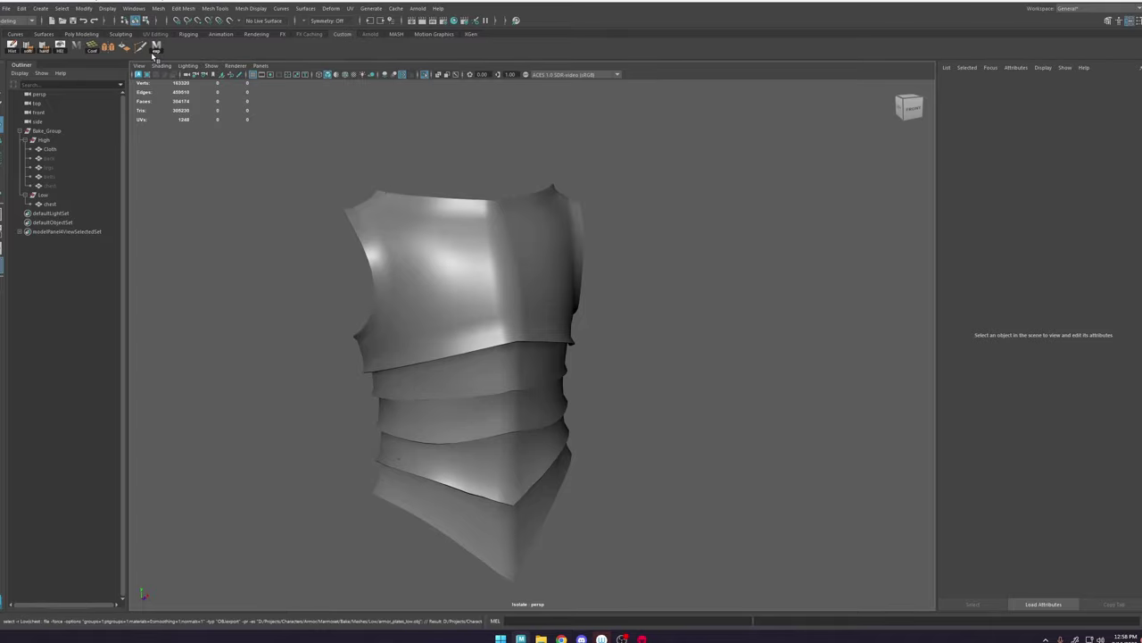
pyautogui.click(641, 638)
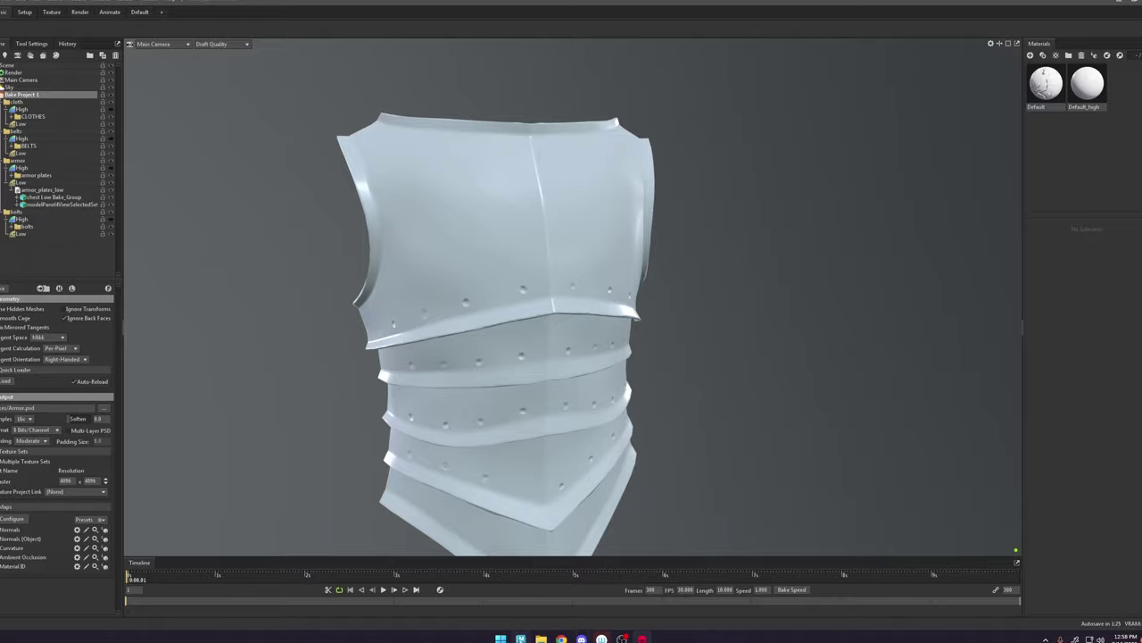
# Step: Return to Maya after reviewing the reloaded armor bake and its rivets in Marmoset
pyautogui.hotkey('alt', 'Tab')
pyautogui.keyDown('alt'); pyautogui.moveTo(417, 163); pyautogui.dragTo(442, 165, button='right'); pyautogui.keyUp('alt')
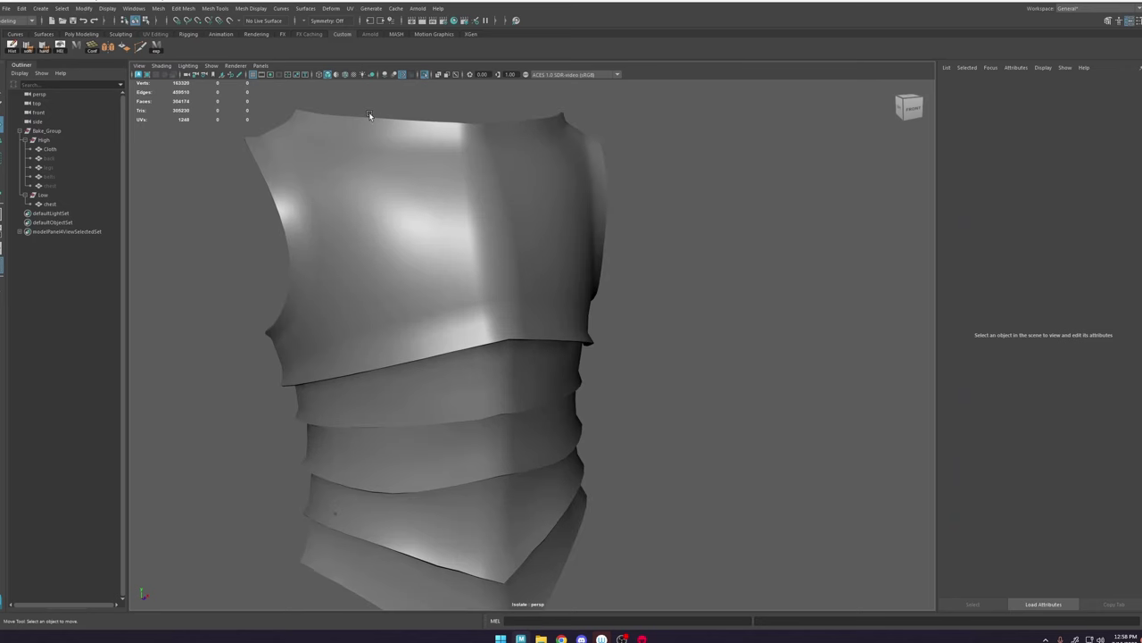
# Step: Inspect the chest's armhole edge up close, toggling between textured and plain shading
pyautogui.press('6')
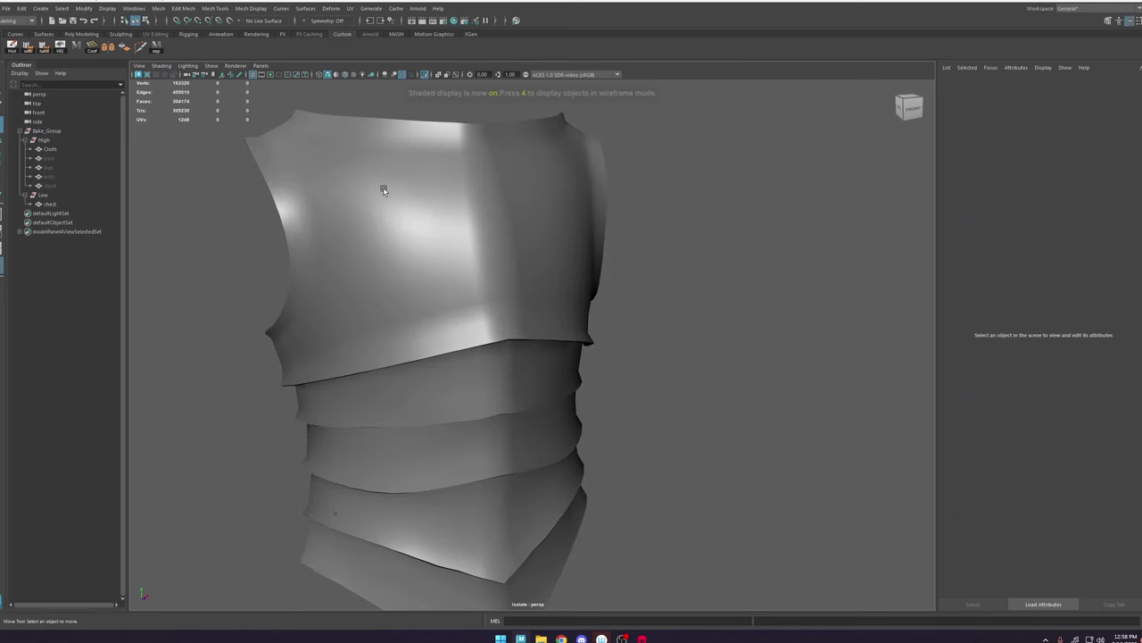
pyautogui.keyDown('alt'); pyautogui.moveTo(413, 225); pyautogui.dragTo(497, 257, button='middle'); pyautogui.keyUp('alt')
pyautogui.moveTo(496, 257)
pyautogui.keyDown('alt'); pyautogui.mouseDown()
pyautogui.moveTo(472, 262)
pyautogui.moveTo(520, 319)
pyautogui.moveTo(541, 331)
pyautogui.moveTo(551, 310)
pyautogui.moveTo(575, 307)
pyautogui.mouseUp(); pyautogui.keyUp('alt')
pyautogui.keyDown('alt'); pyautogui.moveTo(574, 307); pyautogui.dragTo(702, 400, button='right'); pyautogui.keyUp('alt')
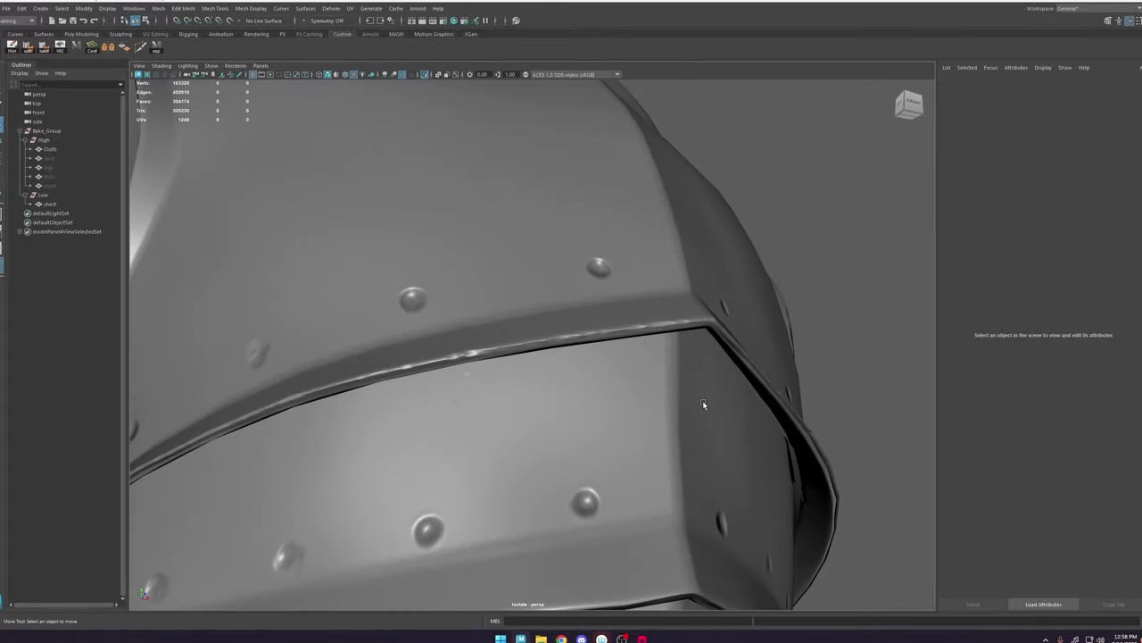
pyautogui.keyDown('alt'); pyautogui.moveTo(702, 400); pyautogui.dragTo(659, 405); pyautogui.keyUp('alt')
pyautogui.press('5')
pyautogui.moveTo(752, 309)
pyautogui.keyDown('alt'); pyautogui.mouseDown()
pyautogui.moveTo(578, 438)
pyautogui.moveTo(464, 316)
pyautogui.moveTo(408, 224)
pyautogui.moveTo(616, 291)
pyautogui.moveTo(558, 324)
pyautogui.moveTo(568, 316)
pyautogui.moveTo(560, 338)
pyautogui.mouseUp(); pyautogui.keyUp('alt')
pyautogui.keyDown('alt'); pyautogui.moveTo(560, 337); pyautogui.dragTo(596, 278, button='middle'); pyautogui.keyUp('alt')
pyautogui.keyDown('alt'); pyautogui.moveTo(596, 278); pyautogui.dragTo(800, 478, button='right'); pyautogui.keyUp('alt')
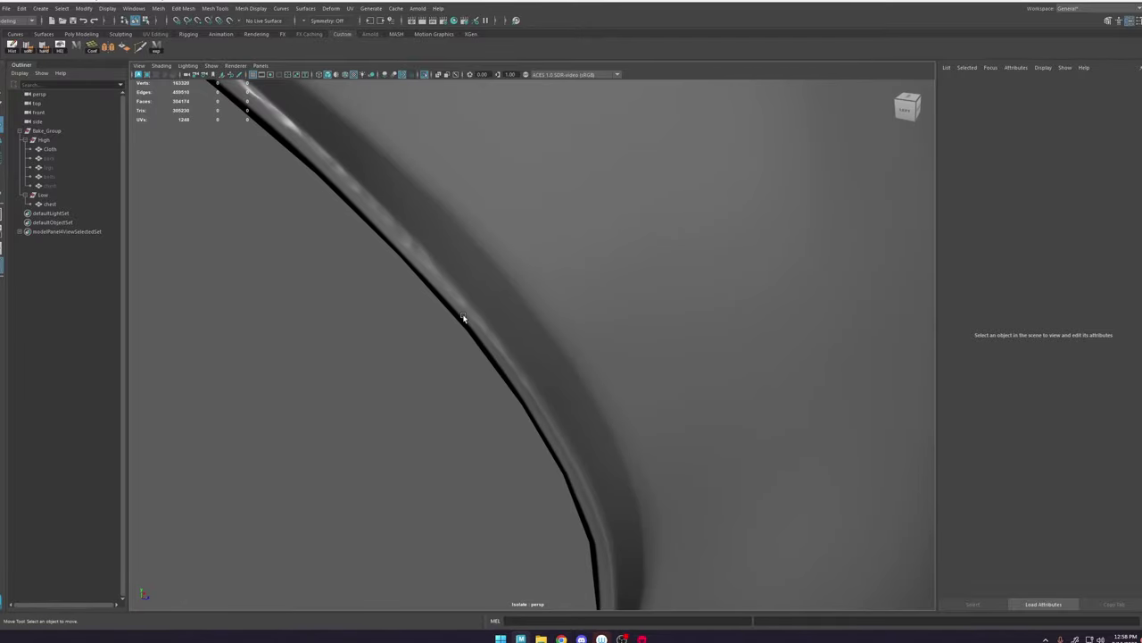
pyautogui.press('5')
pyautogui.press('6')
pyautogui.press('5')
pyautogui.press('6')
# Step: Unhide the high-poly chest to compare it against the low-poly armhole
pyautogui.click(501, 361)
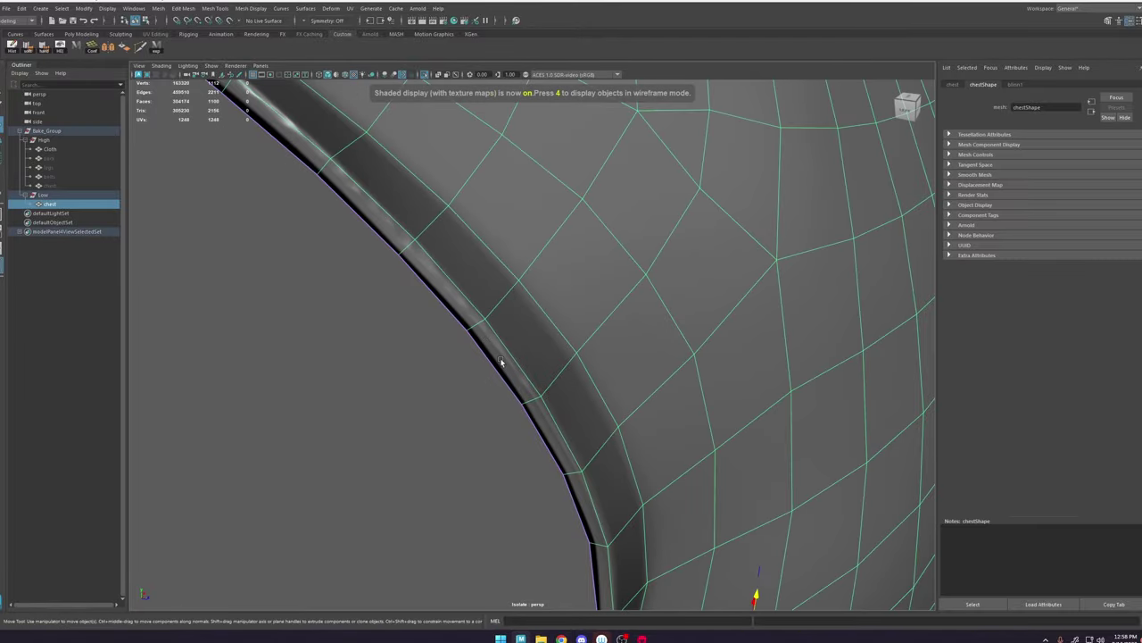
pyautogui.keyDown('alt'); pyautogui.moveTo(502, 361); pyautogui.dragTo(502, 354); pyautogui.keyUp('alt')
pyautogui.keyDown('alt'); pyautogui.moveTo(441, 179); pyautogui.dragTo(483, 310, button='middle'); pyautogui.keyUp('alt')
pyautogui.keyDown('alt'); pyautogui.moveTo(483, 309); pyautogui.dragTo(443, 319); pyautogui.keyUp('alt')
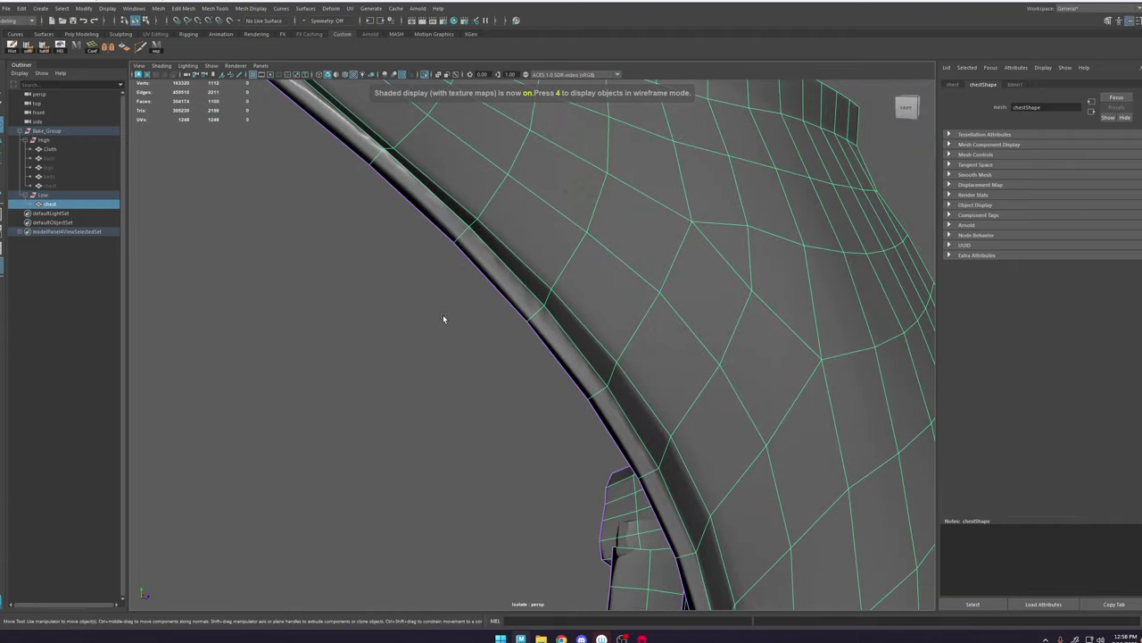
pyautogui.click(443, 318)
pyautogui.click(499, 256)
pyautogui.click(425, 75)
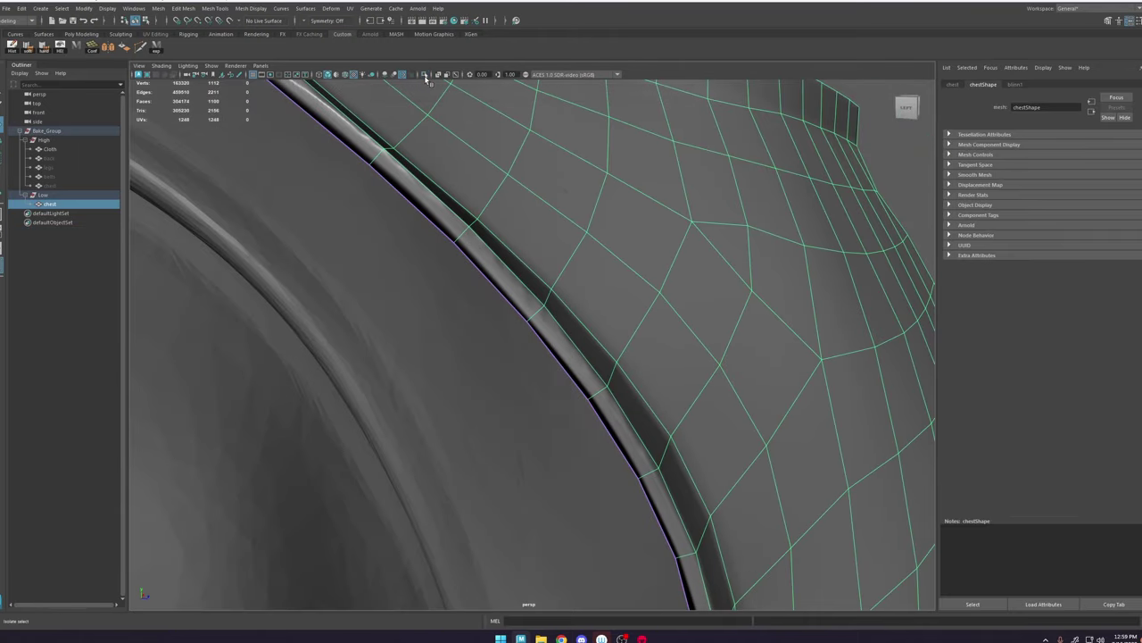
pyautogui.scroll(-5, 458, 261)
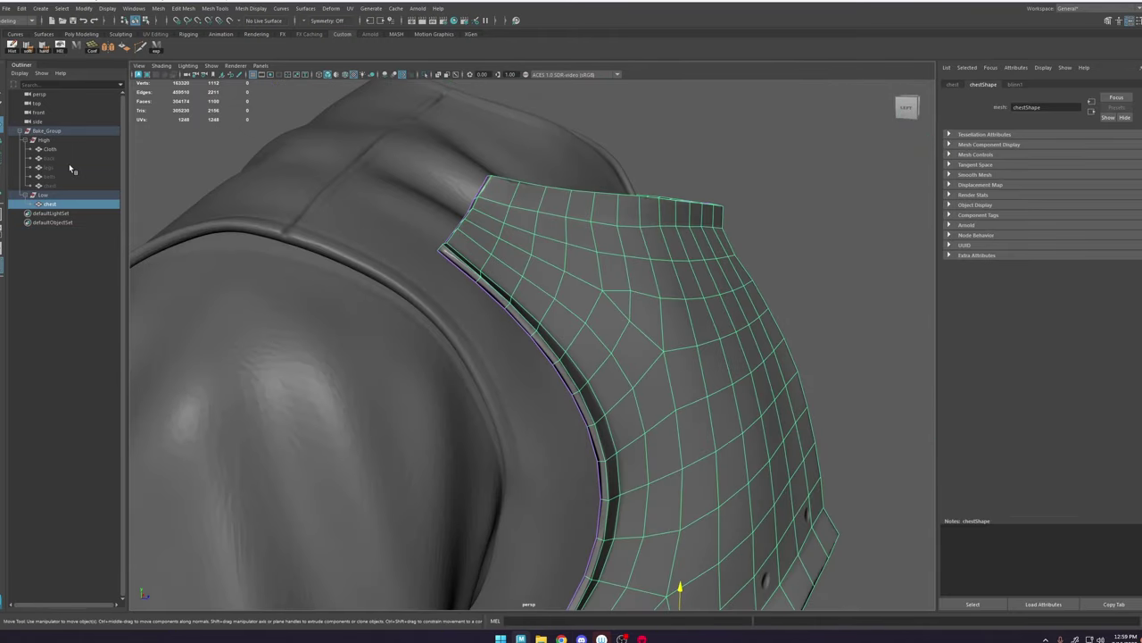
pyautogui.click(55, 186)
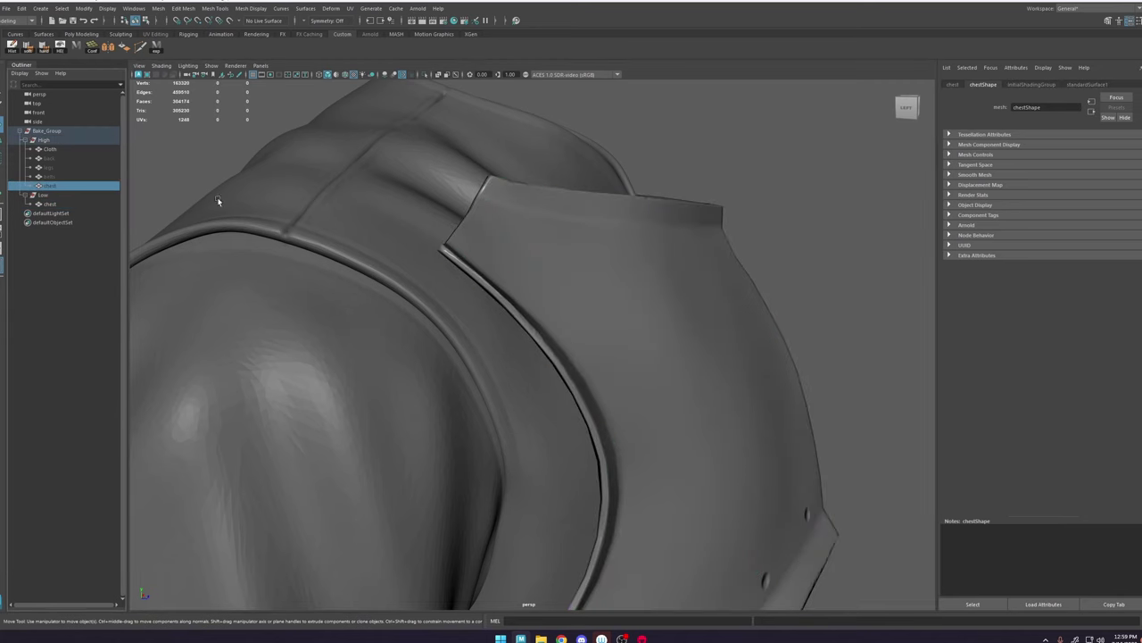
pyautogui.scroll(2, 451, 179)
pyautogui.hotkey('shift', 'h')
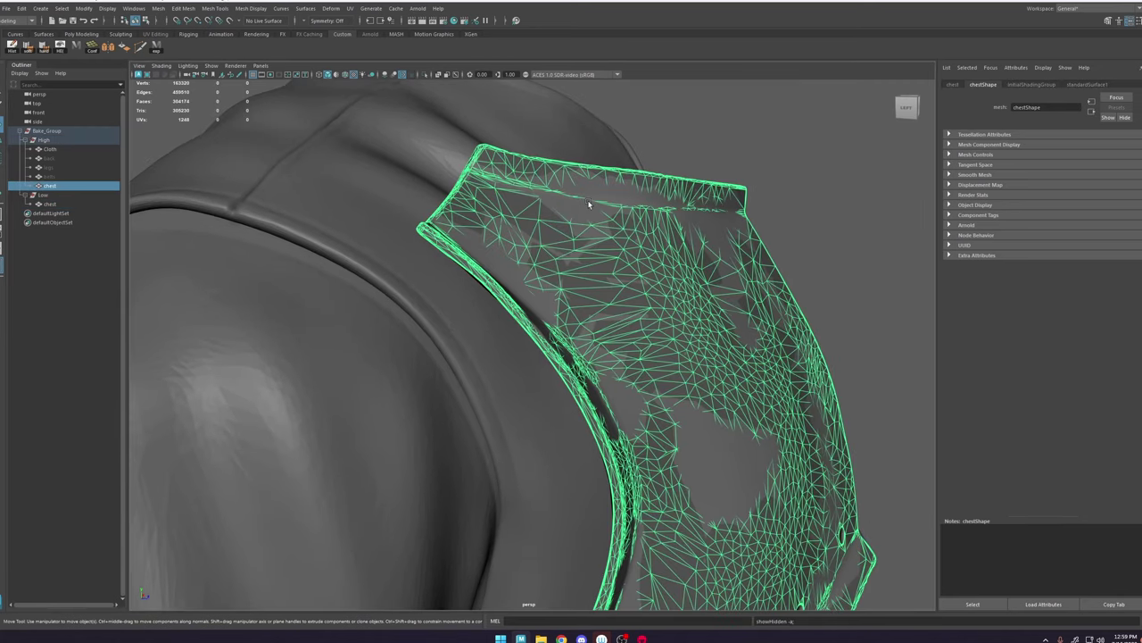
pyautogui.keyDown('alt'); pyautogui.moveTo(582, 238); pyautogui.dragTo(538, 264); pyautogui.keyUp('alt')
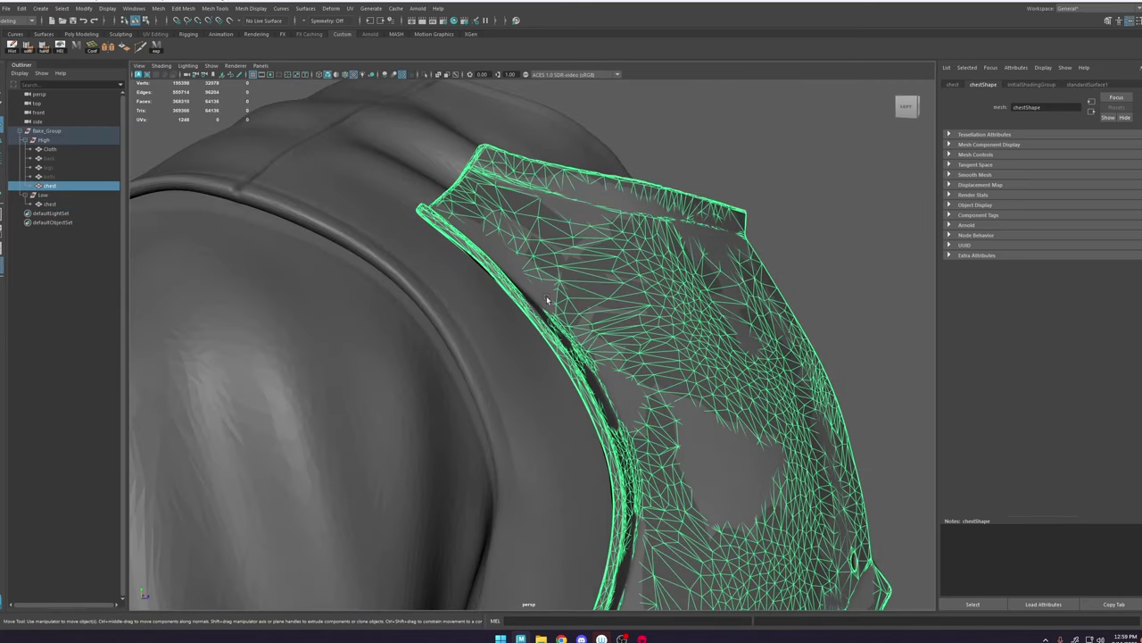
# Step: Select the low-poly chest and orbit around its armhole rim
pyautogui.click(547, 299)
pyautogui.keyDown('alt'); pyautogui.moveTo(594, 287); pyautogui.dragTo(660, 352, button='right'); pyautogui.keyUp('alt')
pyautogui.keyDown('alt'); pyautogui.moveTo(661, 352); pyautogui.dragTo(631, 315); pyautogui.keyUp('alt')
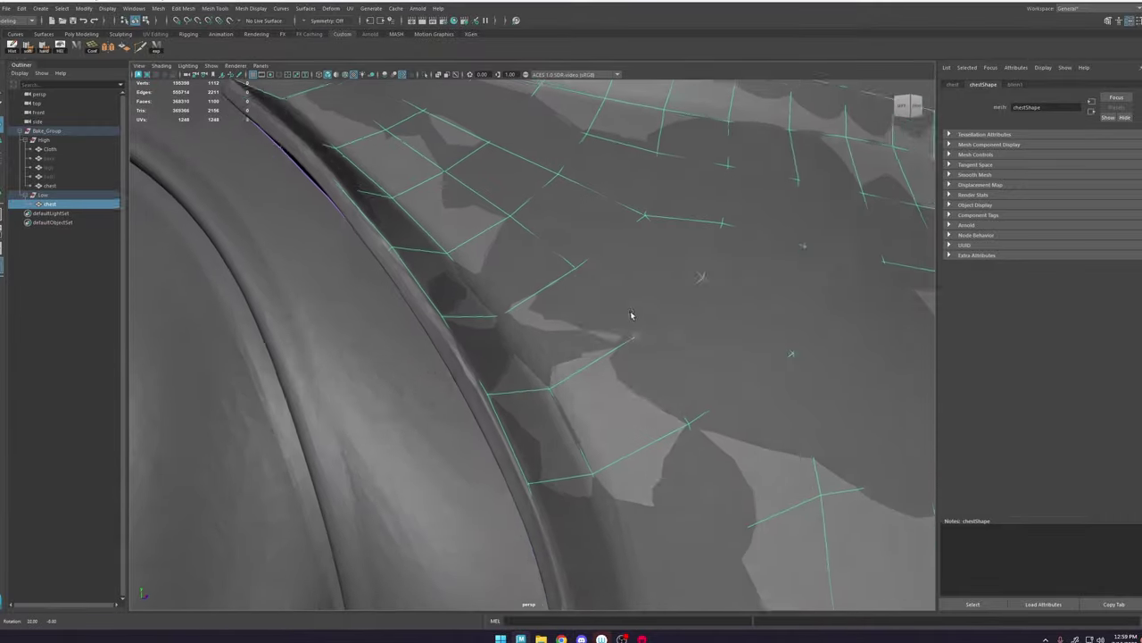
pyautogui.keyDown('alt'); pyautogui.moveTo(631, 315); pyautogui.dragTo(564, 223, button='right'); pyautogui.keyUp('alt')
pyautogui.moveTo(604, 271)
pyautogui.keyDown('alt'); pyautogui.mouseDown()
pyautogui.moveTo(610, 225)
pyautogui.moveTo(615, 273)
pyautogui.moveTo(669, 264)
pyautogui.moveTo(601, 279)
pyautogui.mouseUp(); pyautogui.keyUp('alt')
pyautogui.keyDown('alt'); pyautogui.moveTo(602, 278); pyautogui.dragTo(677, 336, button='right'); pyautogui.keyUp('alt')
# Step: Hide the high-poly chest and isolate the low-poly chest in the view
pyautogui.hotkey('ctrl', 'z')
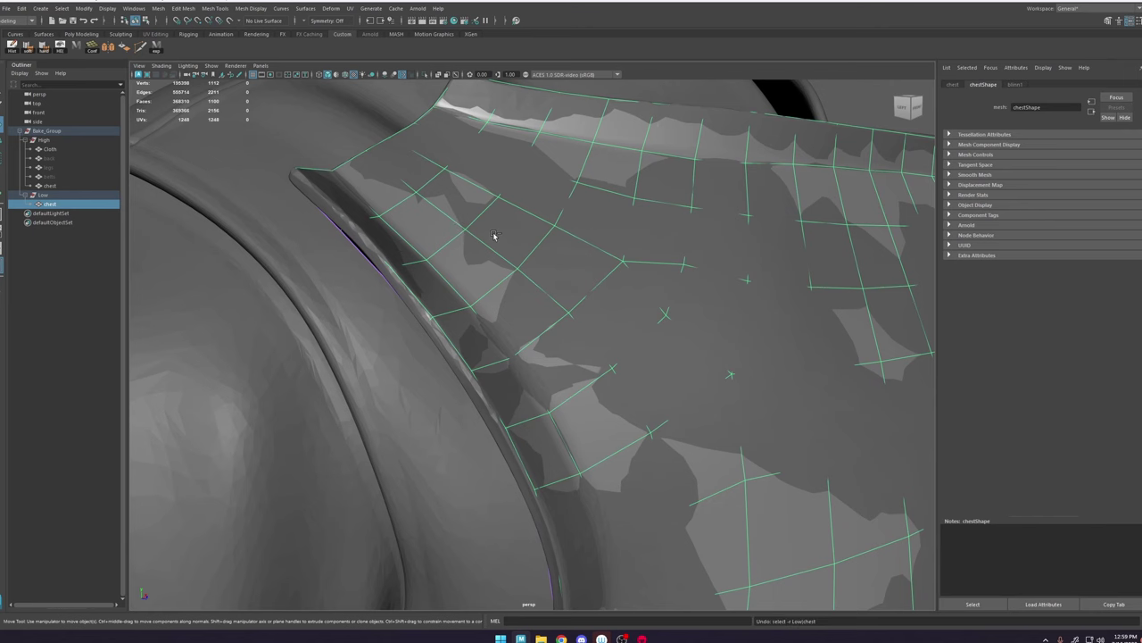
pyautogui.click(494, 234)
pyautogui.press('h')
pyautogui.scroll(-3, 477, 236)
pyautogui.click(476, 236)
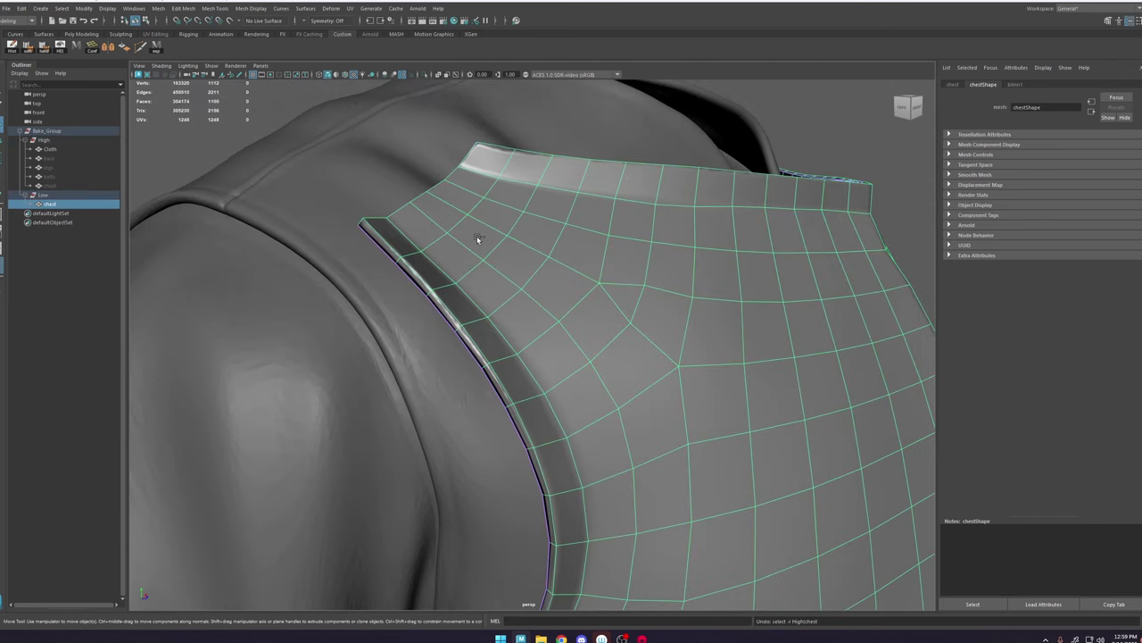
pyautogui.hotkey('ctrl', '1')
pyautogui.click(454, 344)
pyautogui.keyDown('alt'); pyautogui.moveTo(478, 343); pyautogui.dragTo(512, 349); pyautogui.keyUp('alt')
pyautogui.scroll(-5, 516, 347)
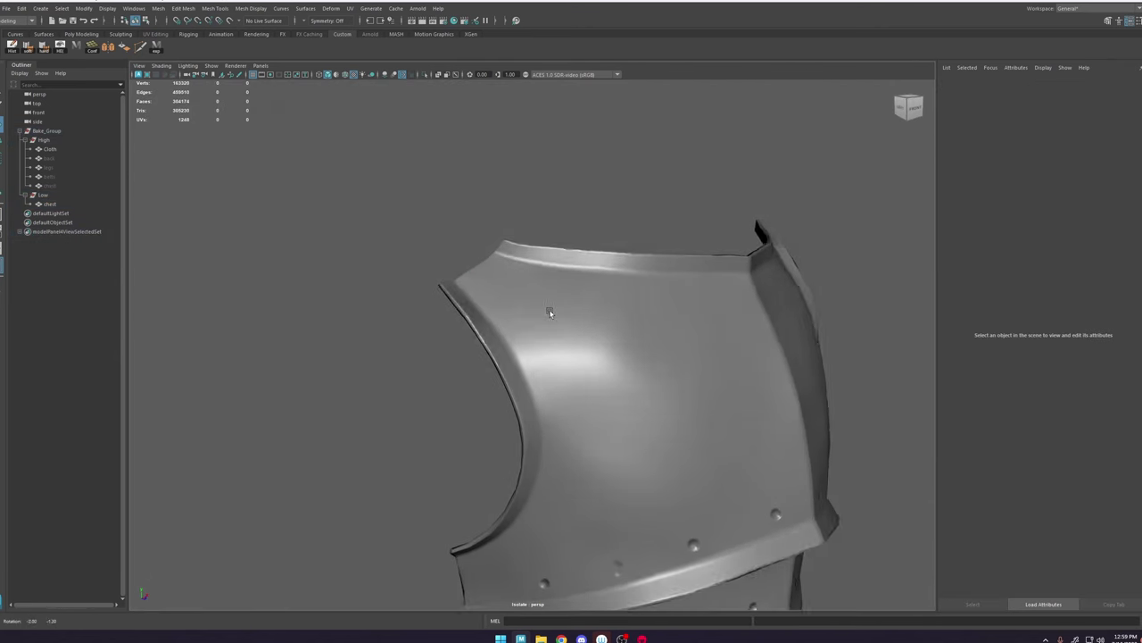
pyautogui.keyDown('alt'); pyautogui.moveTo(548, 312); pyautogui.dragTo(571, 339); pyautogui.keyUp('alt')
# Step: Select the inner armhole edge loop on the low chest and apply Harden Edge
pyautogui.click(506, 308)
pyautogui.scroll(5, 571, 339)
pyautogui.moveTo(566, 329); pyautogui.dragTo(568, 307, button='right')
pyautogui.doubleClick(514, 368)
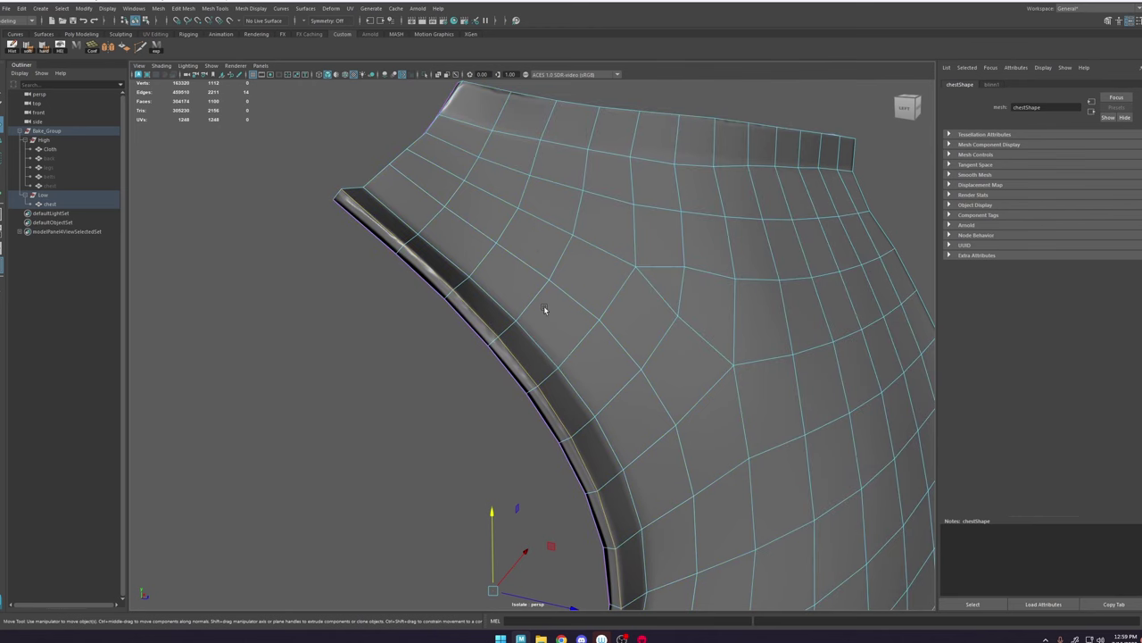
pyautogui.press('6')
pyautogui.press('5')
pyautogui.keyDown('shift'); pyautogui.moveTo(540, 300); pyautogui.dragTo(618, 337, button='right'); pyautogui.keyUp('shift')
# Step: Return the chest to object mode and look over the hardened armhole rim
pyautogui.keyDown('alt'); pyautogui.moveTo(601, 375); pyautogui.dragTo(518, 323, button='right'); pyautogui.keyUp('alt')
pyautogui.moveTo(513, 314); pyautogui.dragTo(618, 185, button='right')
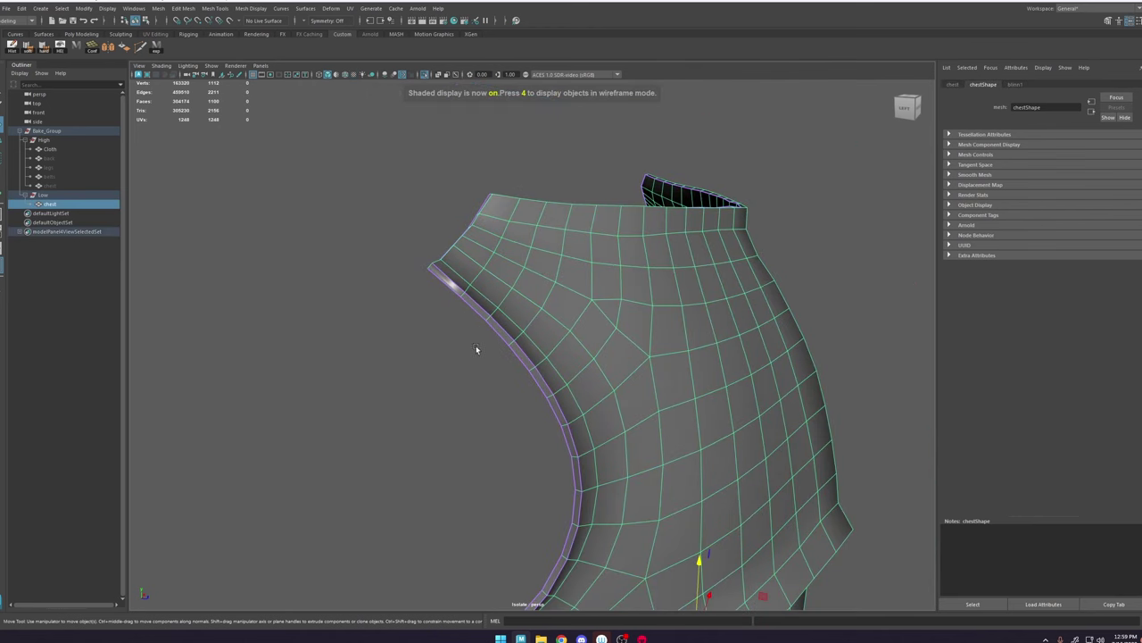
pyautogui.moveTo(563, 302); pyautogui.dragTo(563, 277, button='right')
pyautogui.moveTo(541, 335); pyautogui.dragTo(635, 218, button='right')
pyautogui.click(375, 386)
pyautogui.keyDown('alt'); pyautogui.moveTo(563, 333); pyautogui.dragTo(541, 332); pyautogui.keyUp('alt')
pyautogui.keyDown('alt'); pyautogui.moveTo(541, 332); pyautogui.dragTo(623, 406, button='right'); pyautogui.keyUp('alt')
# Step: Re-export the low chest with the exp shelf button and check the armor in Marmoset Toolbag
pyautogui.click(567, 330)
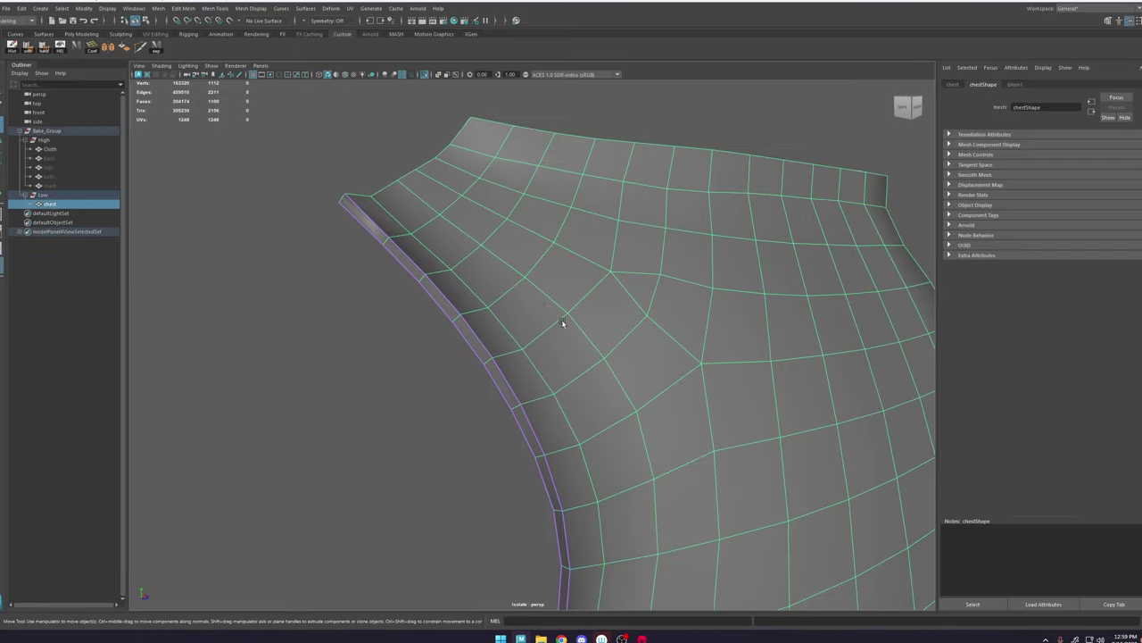
pyautogui.click(159, 50)
pyautogui.click(160, 52)
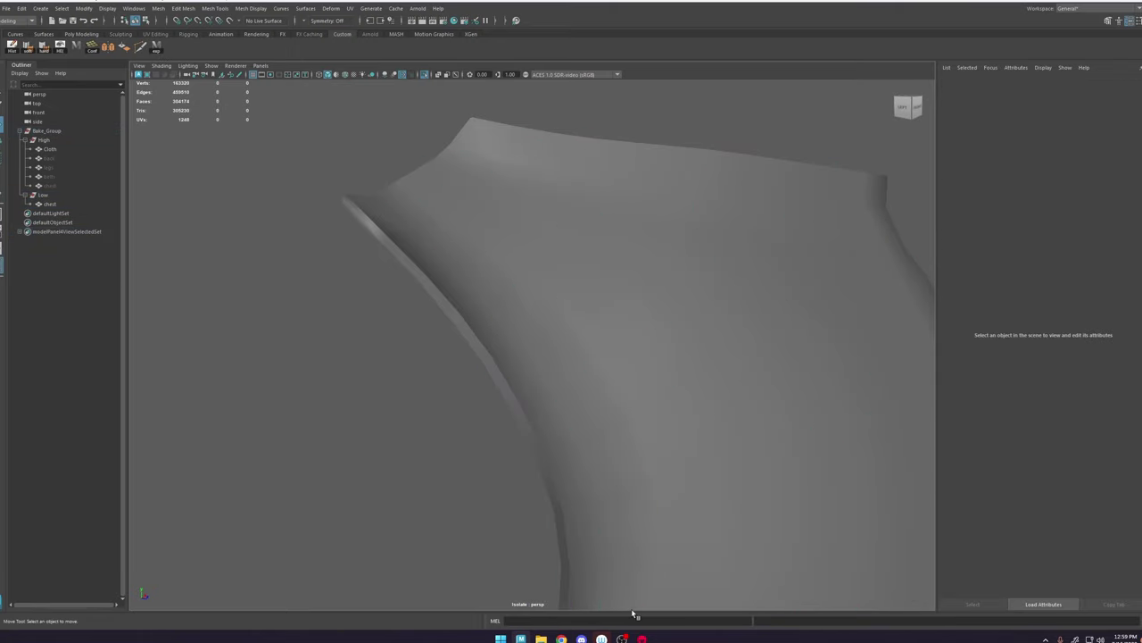
pyautogui.hotkey('ctrl', '1')
pyautogui.click(642, 638)
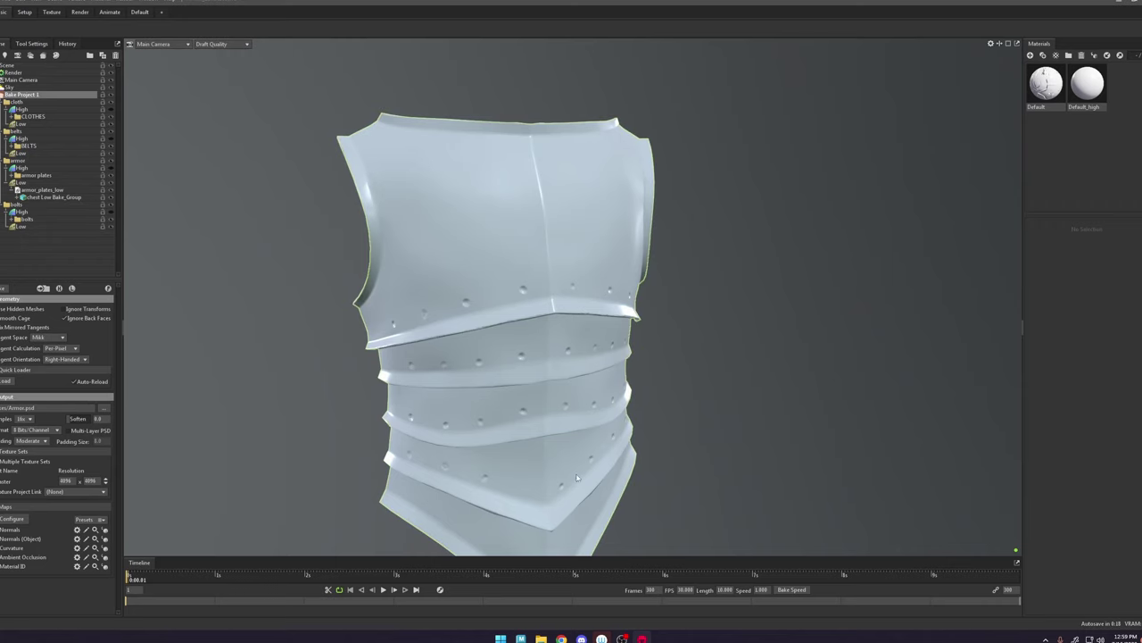
pyautogui.keyDown('alt'); pyautogui.moveTo(393, 273); pyautogui.dragTo(511, 271); pyautogui.keyUp('alt')
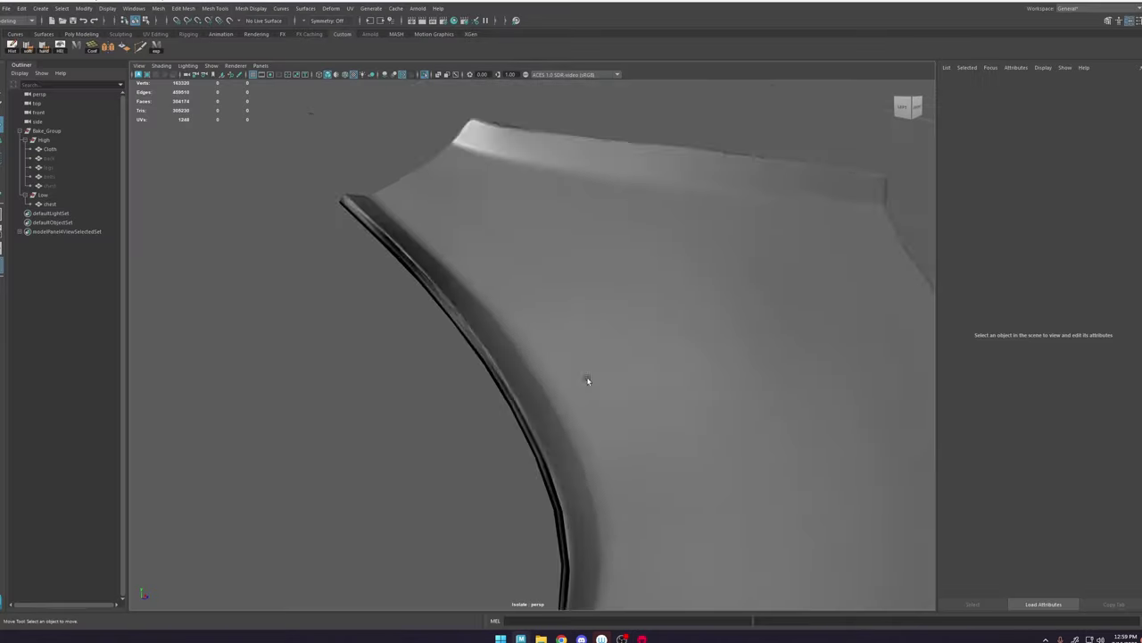
pyautogui.press('6')
pyautogui.scroll(3, 568, 396)
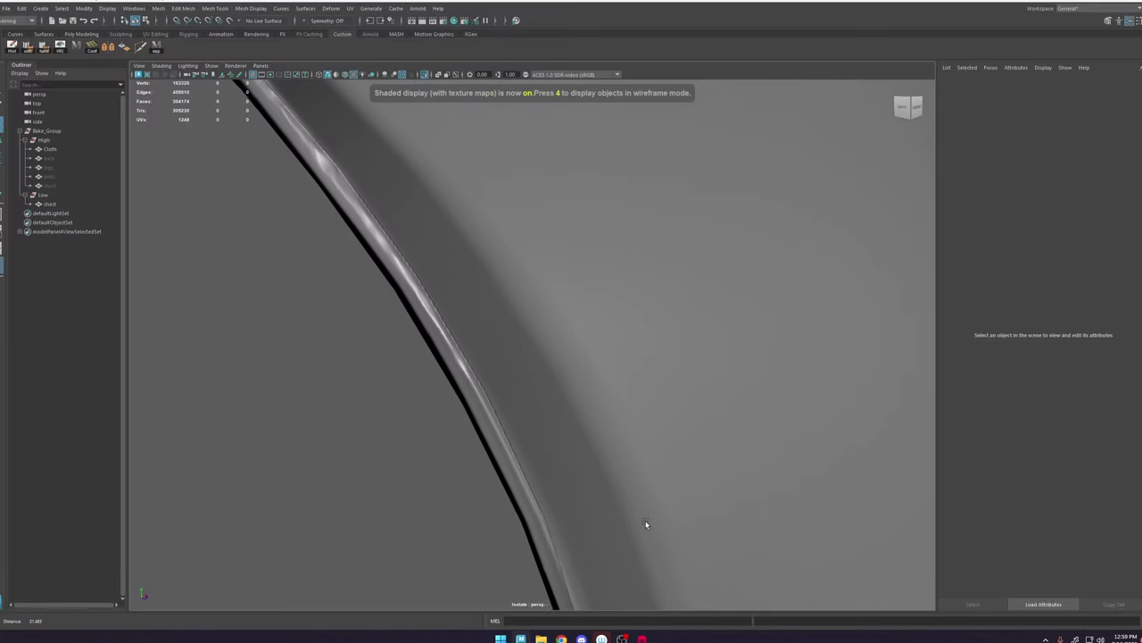
# Step: Frame the side of the chest armor and select the chest mesh
pyautogui.keyDown('alt'); pyautogui.moveTo(646, 524); pyautogui.dragTo(654, 530, button='right'); pyautogui.keyUp('alt')
pyautogui.keyDown('alt'); pyautogui.moveTo(581, 440); pyautogui.dragTo(565, 393, button='right'); pyautogui.keyUp('alt')
pyautogui.keyDown('alt'); pyautogui.moveTo(565, 393); pyautogui.dragTo(574, 431); pyautogui.keyUp('alt')
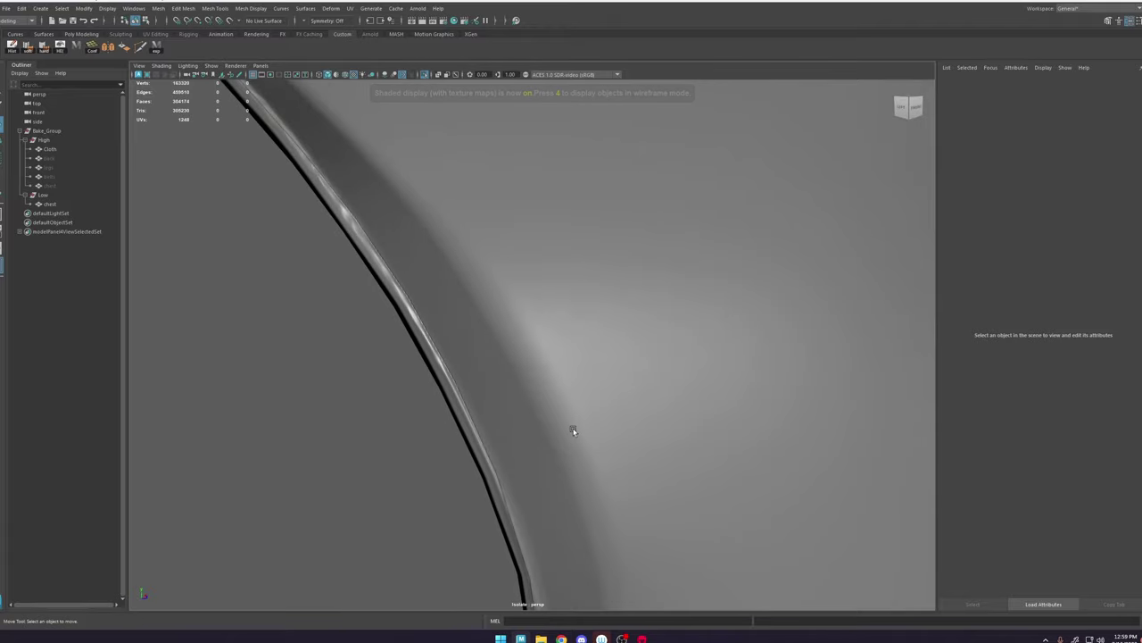
pyautogui.keyDown('alt'); pyautogui.moveTo(574, 430); pyautogui.dragTo(490, 348, button='right'); pyautogui.keyUp('alt')
pyautogui.keyDown('alt'); pyautogui.moveTo(541, 335); pyautogui.dragTo(573, 335); pyautogui.keyUp('alt')
pyautogui.click(573, 337)
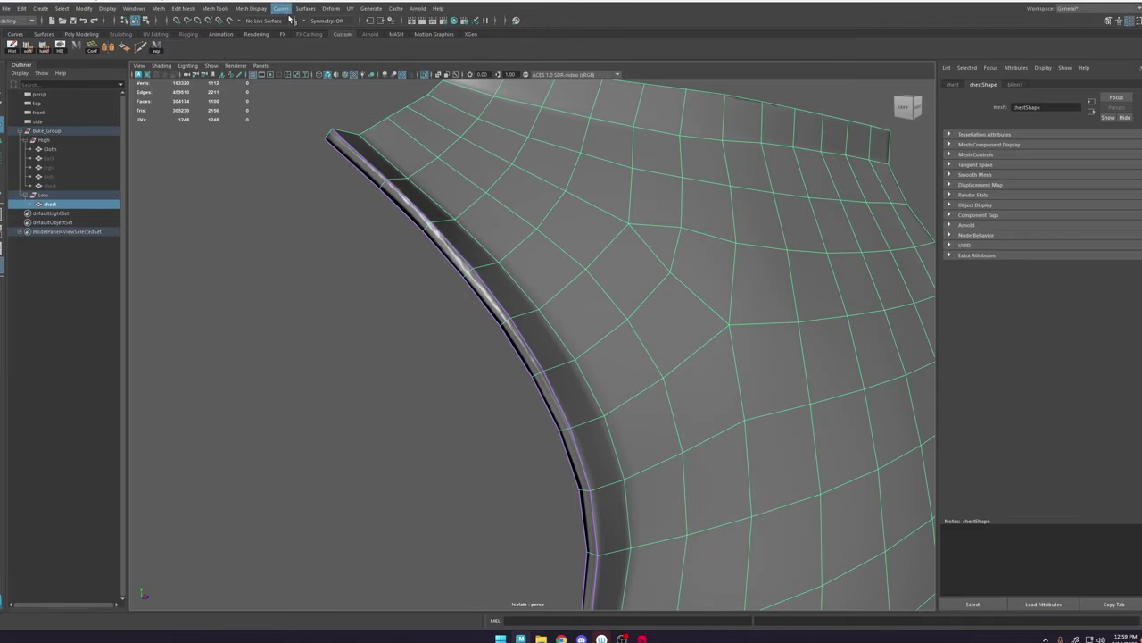
# Step: In the UV Editor, cut the UVs along the armhole rim edge loop
pyautogui.click(350, 8)
pyautogui.click(359, 27)
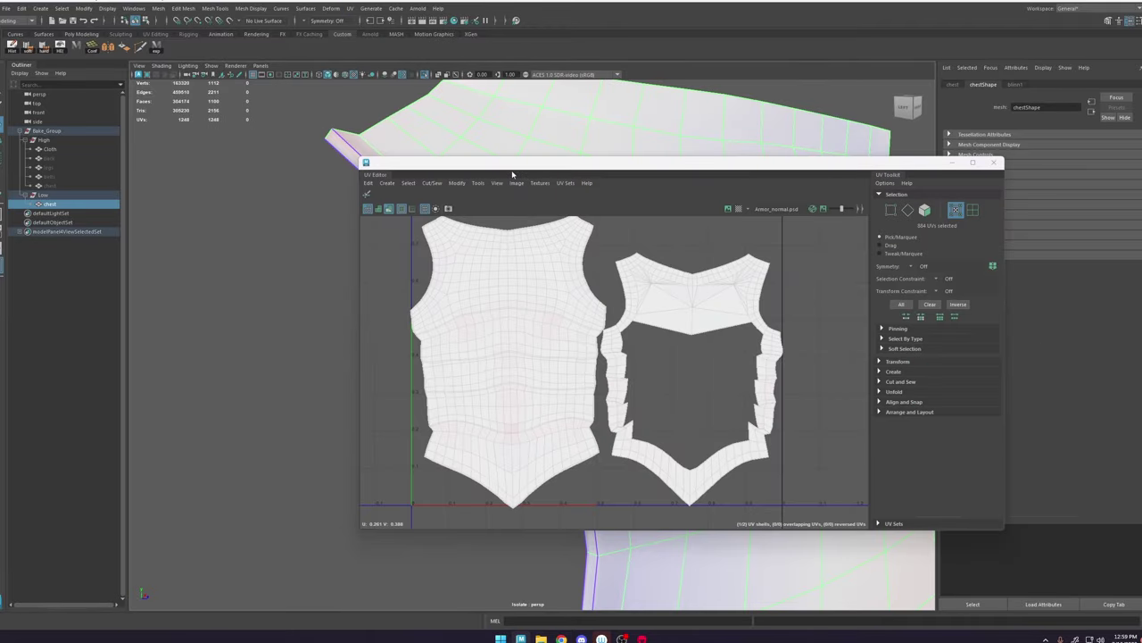
pyautogui.moveTo(576, 167); pyautogui.dragTo(822, 193)
pyautogui.moveTo(413, 306); pyautogui.dragTo(414, 279, button='right')
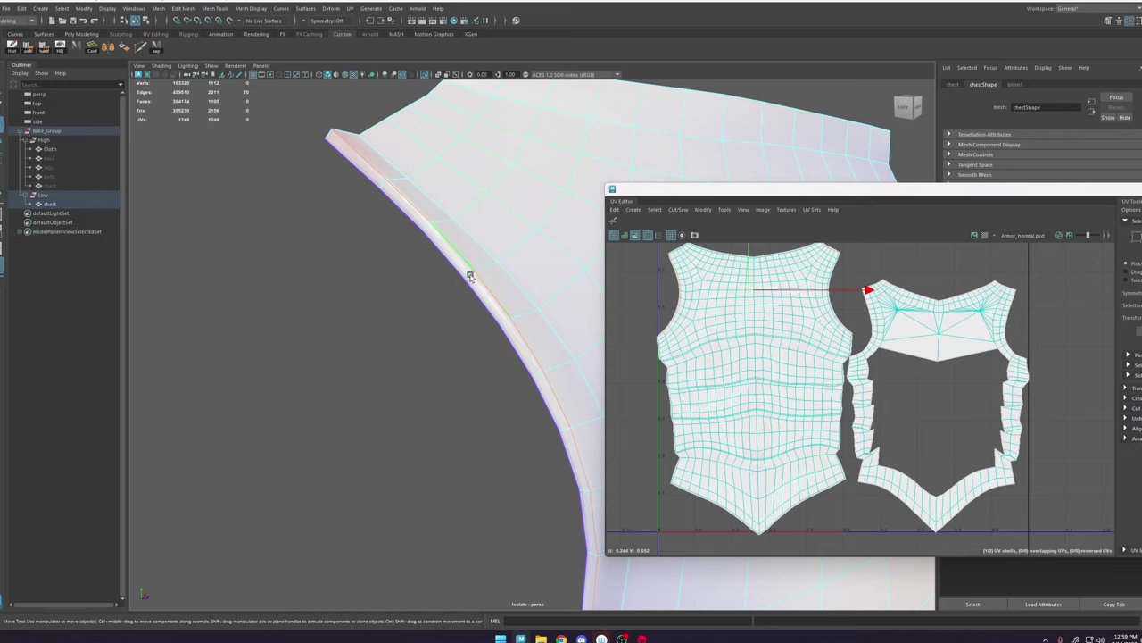
pyautogui.doubleClick(471, 275)
pyautogui.scroll(3, 682, 304)
pyautogui.scroll(1, 681, 304)
pyautogui.keyDown('shift'); pyautogui.moveTo(682, 304); pyautogui.dragTo(669, 309, button='right'); pyautogui.keyUp('shift')
# Step: Select the armhole rim strip's UV shell and move it into empty UV space
pyautogui.keyDown('alt'); pyautogui.moveTo(707, 293); pyautogui.dragTo(734, 391, button='middle'); pyautogui.keyUp('alt')
pyautogui.scroll(5, 687, 325)
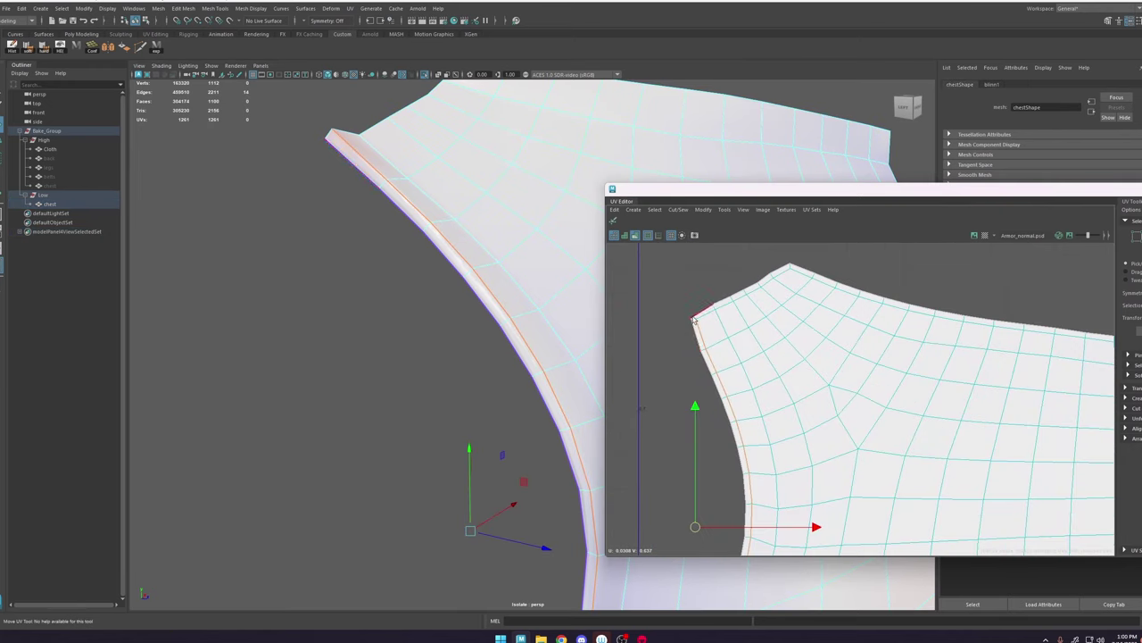
pyautogui.click(695, 321)
pyautogui.scroll(-3, 697, 384)
pyautogui.keyDown('alt'); pyautogui.moveTo(691, 500); pyautogui.dragTo(727, 324, button='middle'); pyautogui.keyUp('alt')
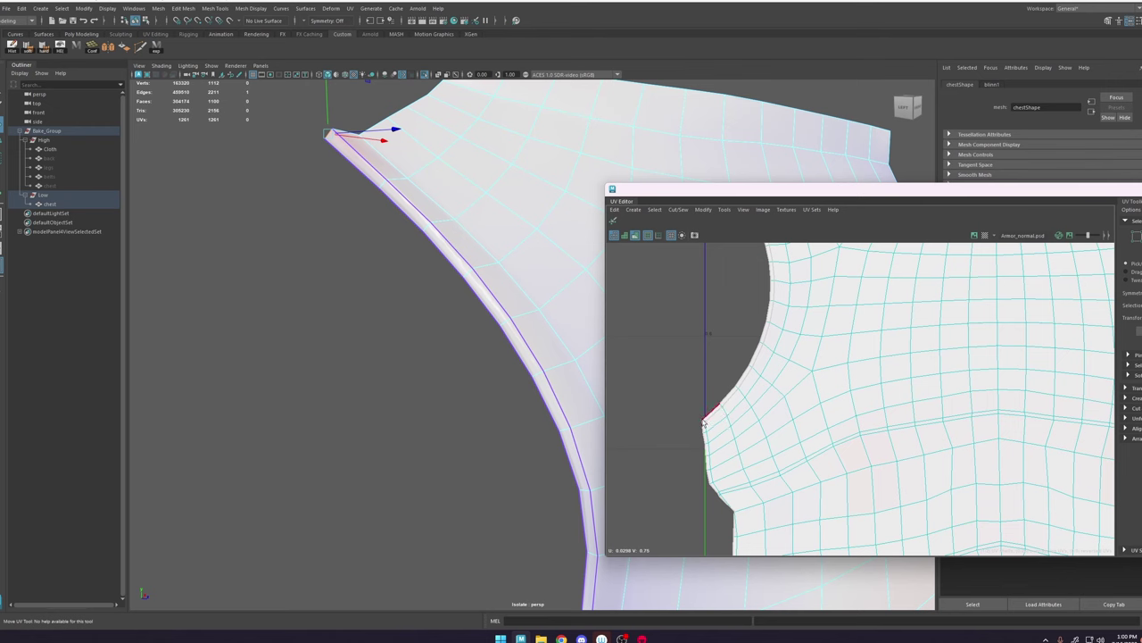
pyautogui.keyDown('shift'); pyautogui.click(707, 413); pyautogui.keyUp('shift')
pyautogui.moveTo(735, 378); pyautogui.dragTo(776, 361, button='right')
pyautogui.click(756, 353)
pyautogui.scroll(-4, 757, 354)
pyautogui.moveTo(749, 329); pyautogui.dragTo(1072, 481)
# Step: Close the UV Editor and re-export the low-poly chest from the shelf
pyautogui.moveTo(520, 270); pyautogui.dragTo(532, 229, button='right')
pyautogui.click(907, 157)
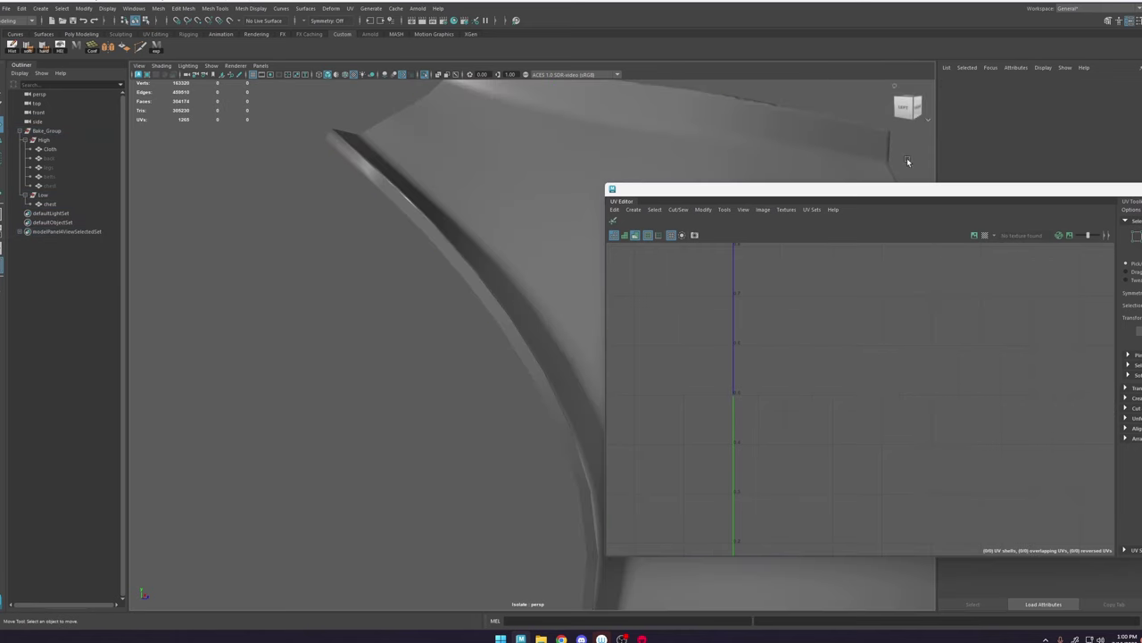
pyautogui.moveTo(932, 190); pyautogui.dragTo(625, 172)
pyautogui.click(937, 172)
pyautogui.click(423, 172)
pyautogui.click(421, 174)
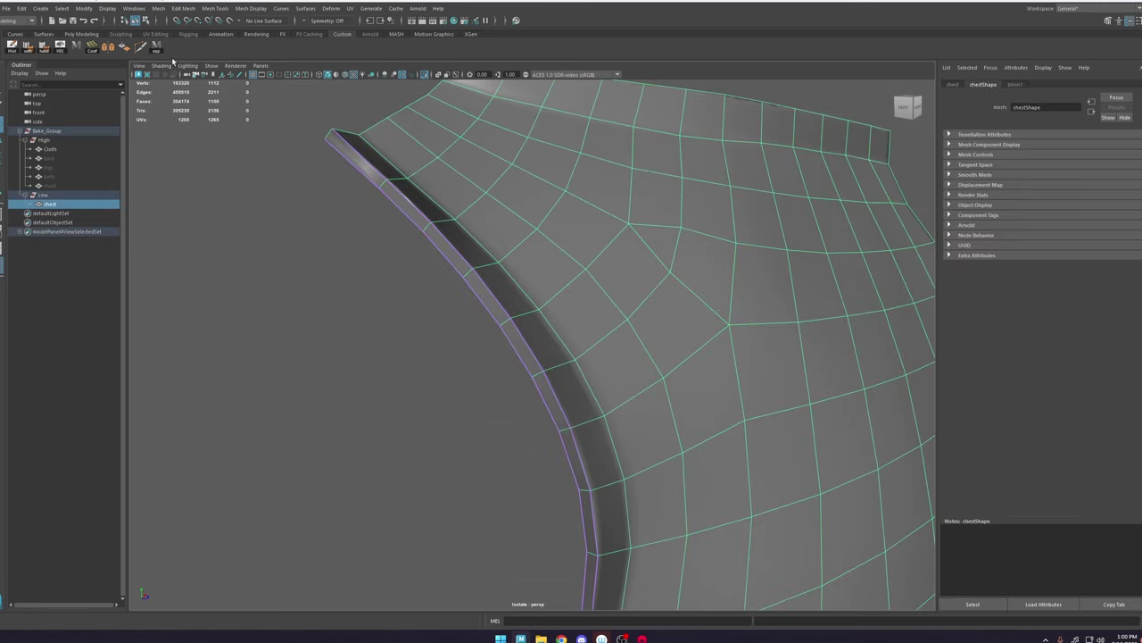
pyautogui.click(135, 43)
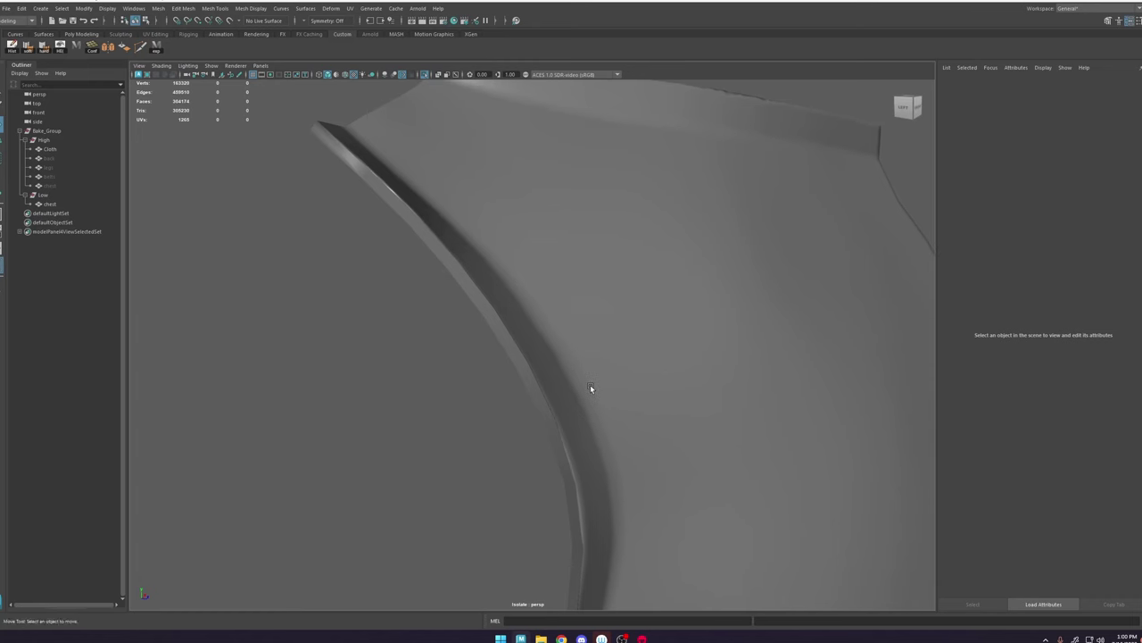
# Step: Turn on textured shading and inspect the baked bevel along the armor edge
pyautogui.press('6')
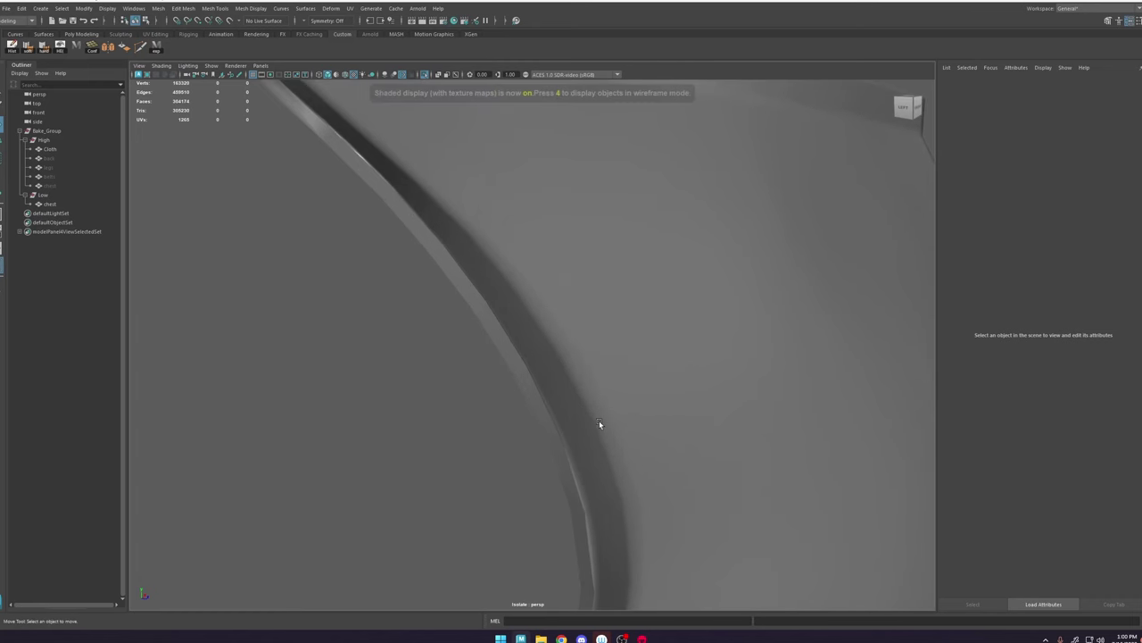
pyautogui.keyDown('alt'); pyautogui.moveTo(596, 421); pyautogui.dragTo(624, 477, button='right'); pyautogui.keyUp('alt')
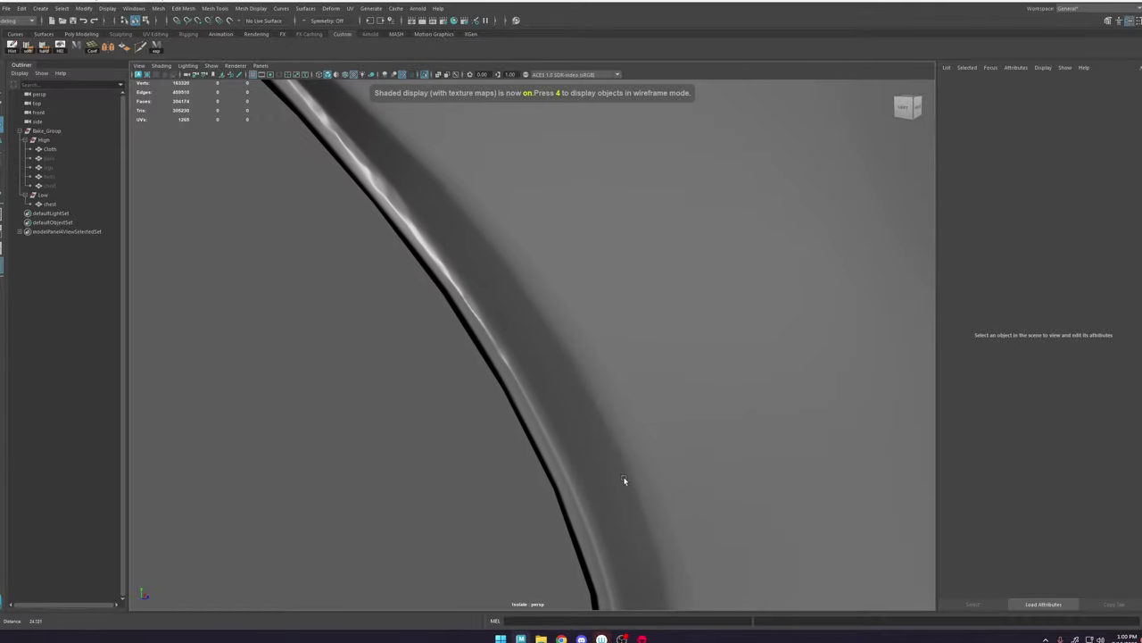
pyautogui.keyDown('alt'); pyautogui.moveTo(624, 480); pyautogui.dragTo(584, 437); pyautogui.keyUp('alt')
pyautogui.moveTo(585, 436)
pyautogui.keyDown('alt'); pyautogui.mouseDown(button='middle')
pyautogui.moveTo(592, 446)
pyautogui.moveTo(611, 348)
pyautogui.mouseUp(button='middle'); pyautogui.keyUp('alt')
pyautogui.keyDown('alt'); pyautogui.moveTo(610, 348); pyautogui.dragTo(683, 536, button='right'); pyautogui.keyUp('alt')
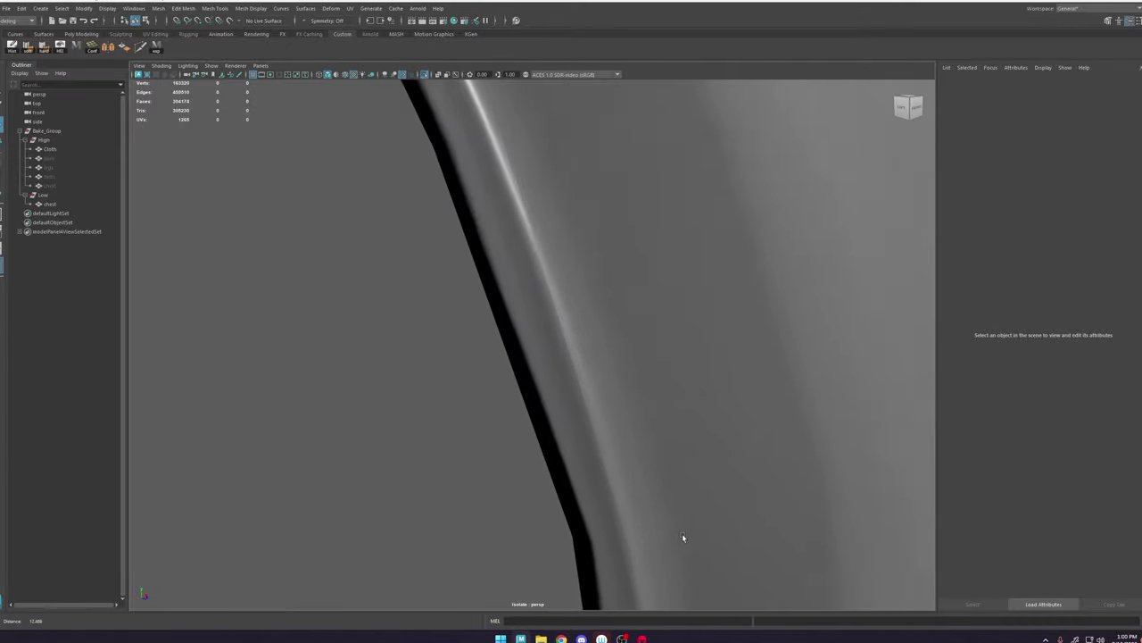
pyautogui.keyDown('alt'); pyautogui.moveTo(683, 537); pyautogui.dragTo(659, 462); pyautogui.keyUp('alt')
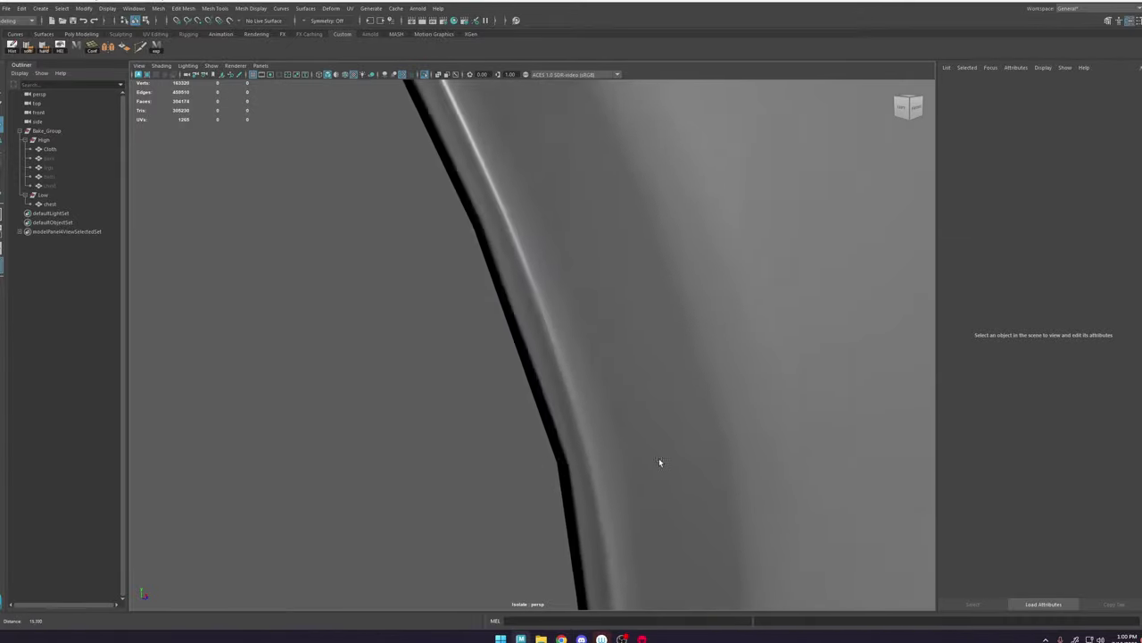
pyautogui.keyDown('alt'); pyautogui.moveTo(661, 463); pyautogui.dragTo(451, 188, button='right'); pyautogui.keyUp('alt')
pyautogui.keyDown('alt'); pyautogui.moveTo(508, 299); pyautogui.dragTo(556, 309); pyautogui.keyUp('alt')
pyautogui.keyDown('alt'); pyautogui.moveTo(556, 309); pyautogui.dragTo(737, 550, button='right'); pyautogui.keyUp('alt')
pyautogui.keyDown('alt'); pyautogui.moveTo(725, 408); pyautogui.dragTo(568, 413, button='middle'); pyautogui.keyUp('alt')
pyautogui.keyDown('alt'); pyautogui.moveTo(569, 413); pyautogui.dragTo(599, 512, button='right'); pyautogui.keyUp('alt')
# Step: Examine the armhole edge up close, toggling textured shading off and back on
pyautogui.click(443, 405)
pyautogui.keyDown('alt'); pyautogui.moveTo(422, 410); pyautogui.dragTo(526, 369, button='middle'); pyautogui.keyUp('alt')
pyautogui.keyDown('alt'); pyautogui.moveTo(526, 370); pyautogui.dragTo(603, 496, button='right'); pyautogui.keyUp('alt')
pyautogui.click(358, 467)
pyautogui.keyDown('alt'); pyautogui.moveTo(407, 375); pyautogui.dragTo(445, 434, button='right'); pyautogui.keyUp('alt')
pyautogui.keyDown('alt'); pyautogui.moveTo(333, 297); pyautogui.dragTo(434, 337); pyautogui.keyUp('alt')
pyautogui.keyDown('alt'); pyautogui.moveTo(433, 337); pyautogui.dragTo(312, 87, button='right'); pyautogui.keyUp('alt')
pyautogui.keyDown('alt'); pyautogui.moveTo(535, 307); pyautogui.dragTo(524, 306); pyautogui.keyUp('alt')
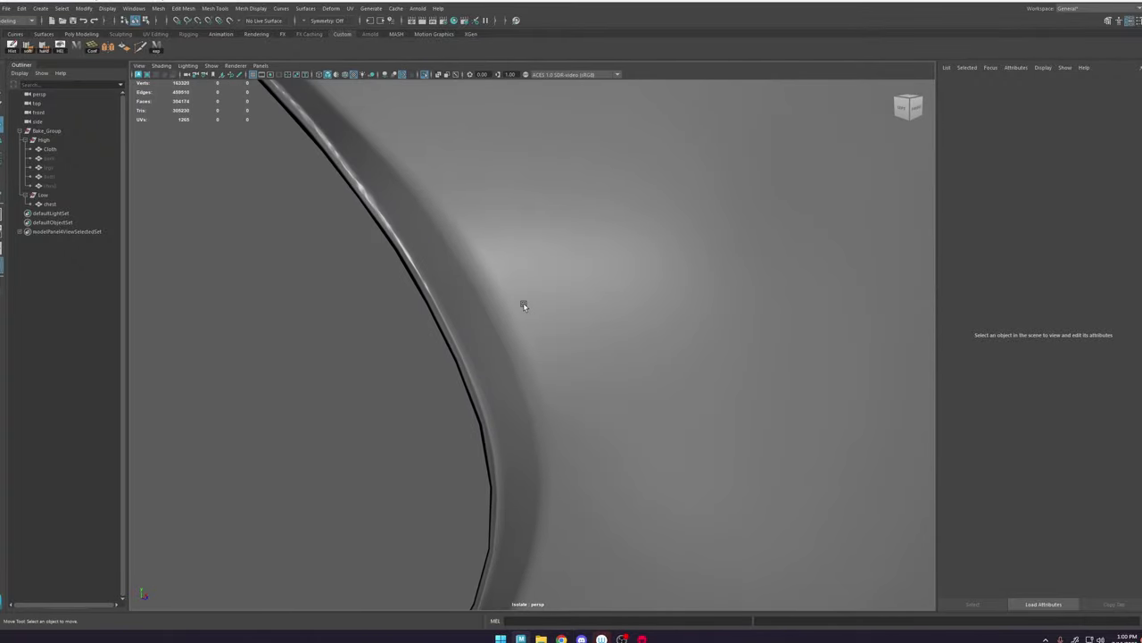
pyautogui.press('5')
pyautogui.press('6')
# Step: Select the armhole edge loop in edge mode and soften its edges
pyautogui.moveTo(510, 340); pyautogui.dragTo(511, 318, button='right')
pyautogui.doubleClick(477, 381)
pyautogui.scroll(-5, 505, 345)
pyautogui.keyDown('alt'); pyautogui.moveTo(505, 344); pyautogui.dragTo(525, 300); pyautogui.keyUp('alt')
pyautogui.keyDown('shift'); pyautogui.moveTo(532, 281); pyautogui.dragTo(705, 342, button='right'); pyautogui.keyUp('shift')
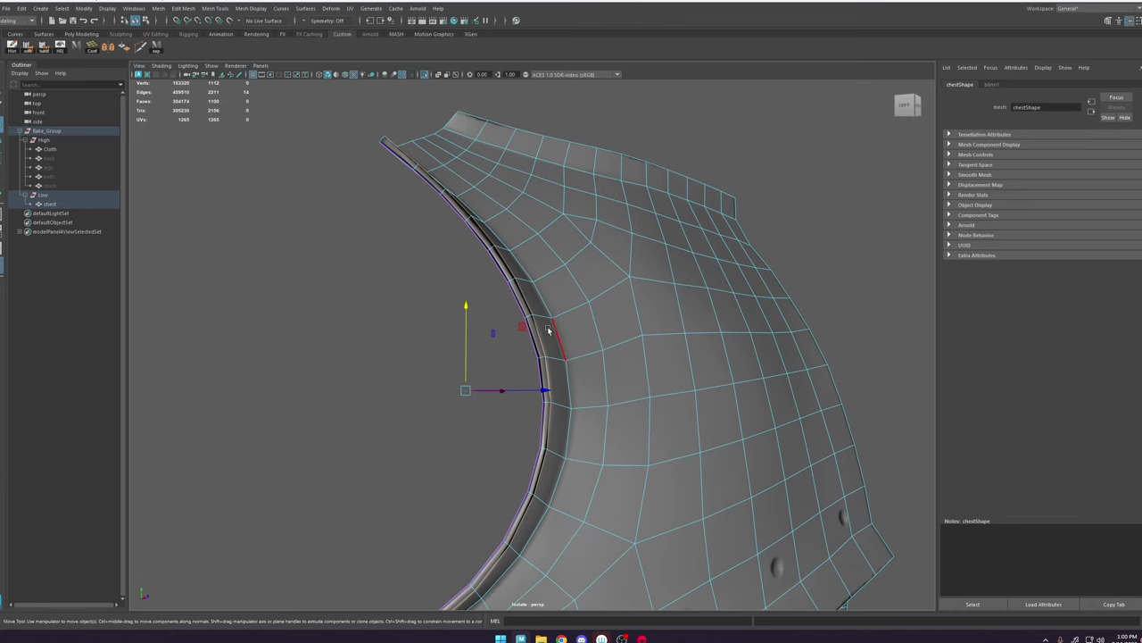
# Step: Sew the selected armhole rim UV edges into the main chest shell in the UV Editor
pyautogui.click(351, 8)
pyautogui.click(371, 27)
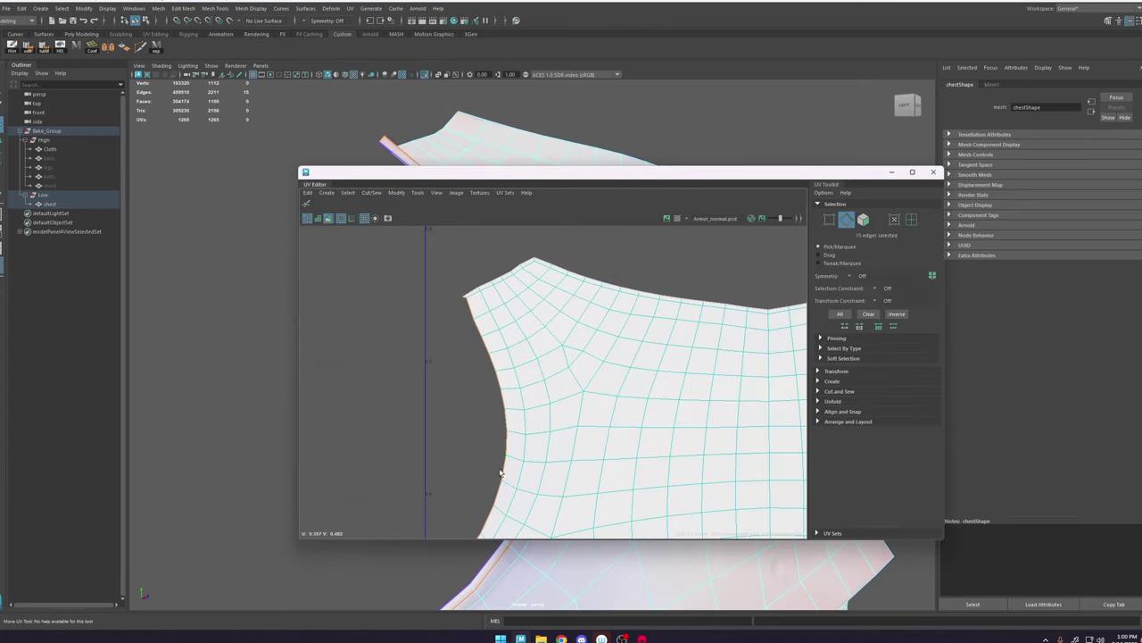
pyautogui.keyDown('alt'); pyautogui.moveTo(500, 473); pyautogui.dragTo(569, 317, button='middle'); pyautogui.keyUp('alt')
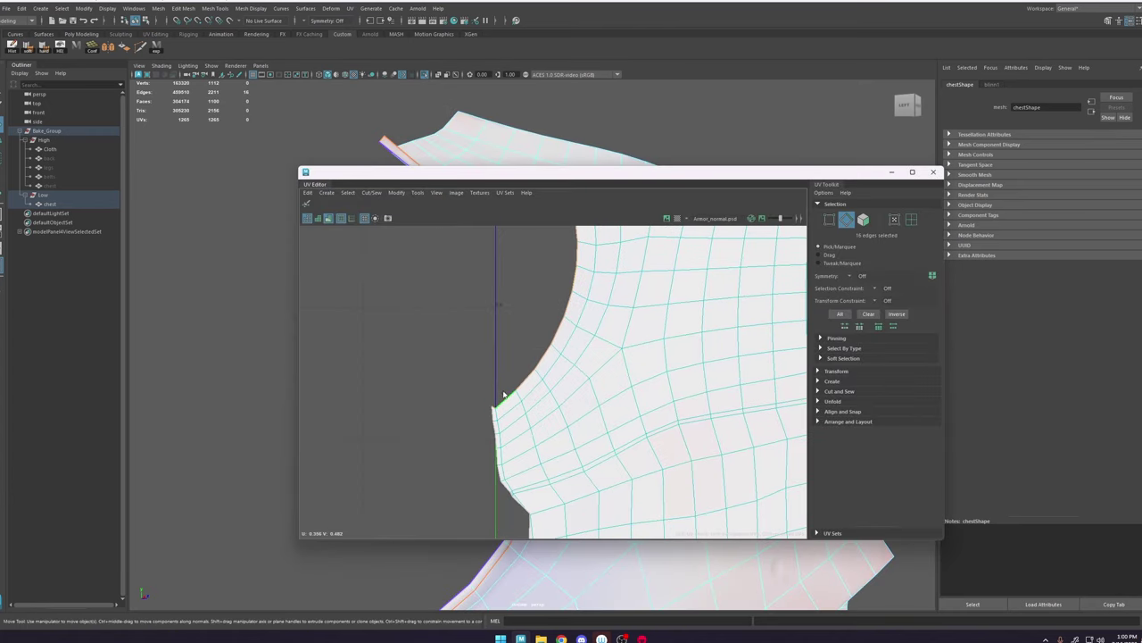
pyautogui.keyDown('shift'); pyautogui.moveTo(503, 393); pyautogui.dragTo(509, 346, button='right'); pyautogui.keyUp('shift')
pyautogui.scroll(-6, 515, 358)
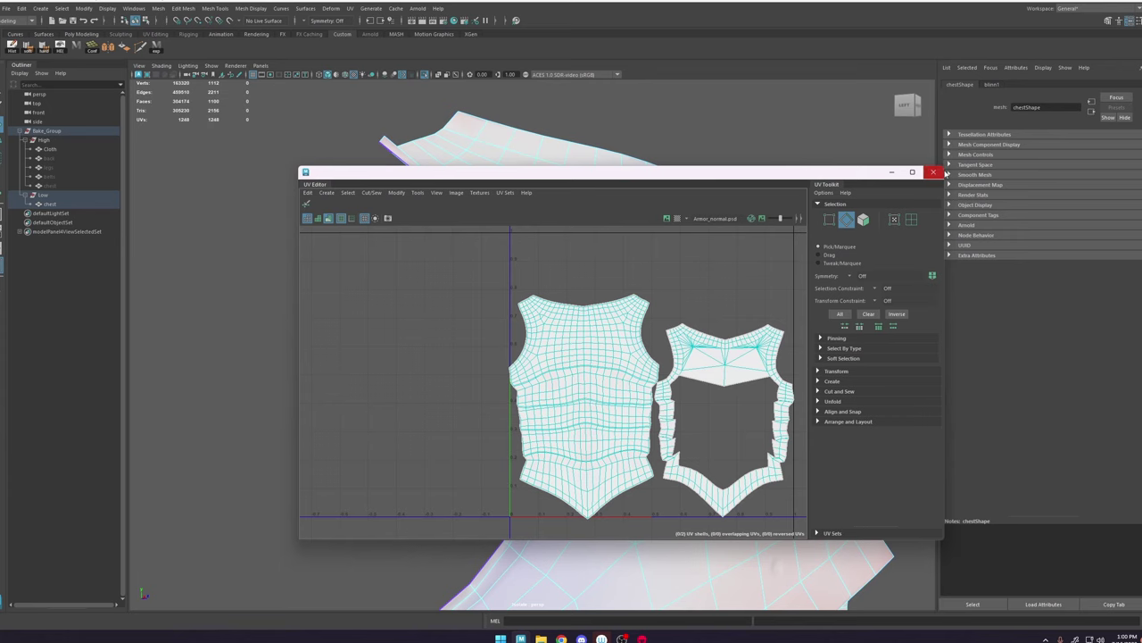
pyautogui.click(937, 172)
# Step: Return the chest to object mode and inspect the armhole and shoulder strap
pyautogui.keyDown('alt'); pyautogui.moveTo(607, 423); pyautogui.dragTo(596, 293, button='middle'); pyautogui.keyUp('alt')
pyautogui.moveTo(573, 301); pyautogui.dragTo(696, 209, button='right')
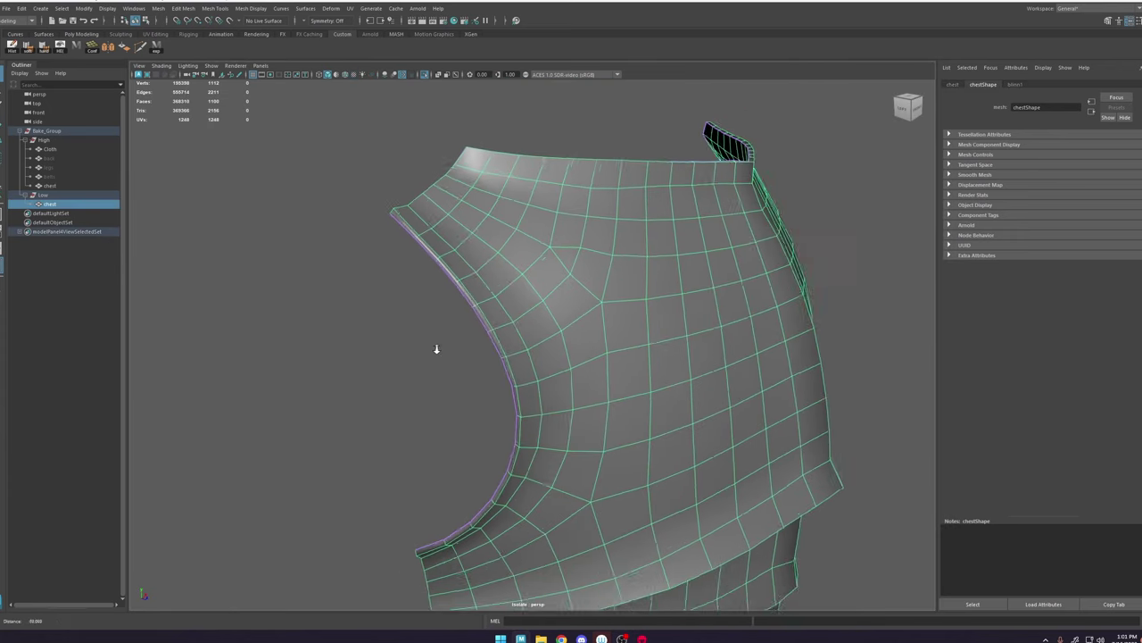
pyautogui.keyDown('alt'); pyautogui.moveTo(437, 349); pyautogui.dragTo(517, 230, button='middle'); pyautogui.keyUp('alt')
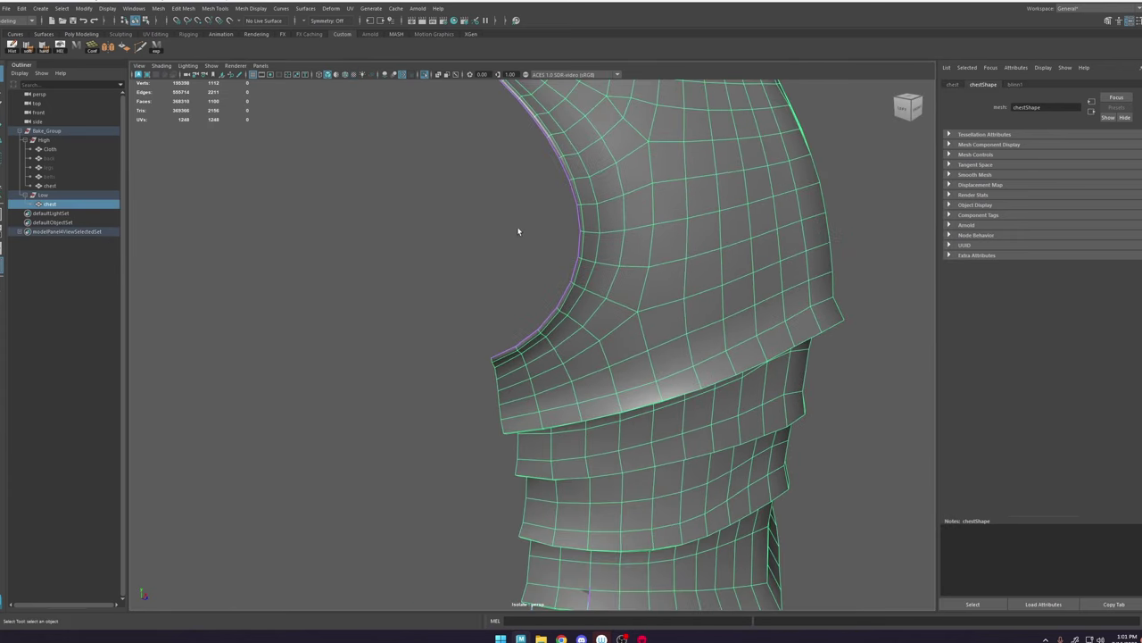
pyautogui.keyDown('alt'); pyautogui.moveTo(517, 229); pyautogui.dragTo(505, 232); pyautogui.keyUp('alt')
pyautogui.click(531, 284)
pyautogui.scroll(5, 532, 295)
pyautogui.keyDown('alt'); pyautogui.moveTo(542, 377); pyautogui.dragTo(588, 447); pyautogui.keyUp('alt')
pyautogui.click(581, 372)
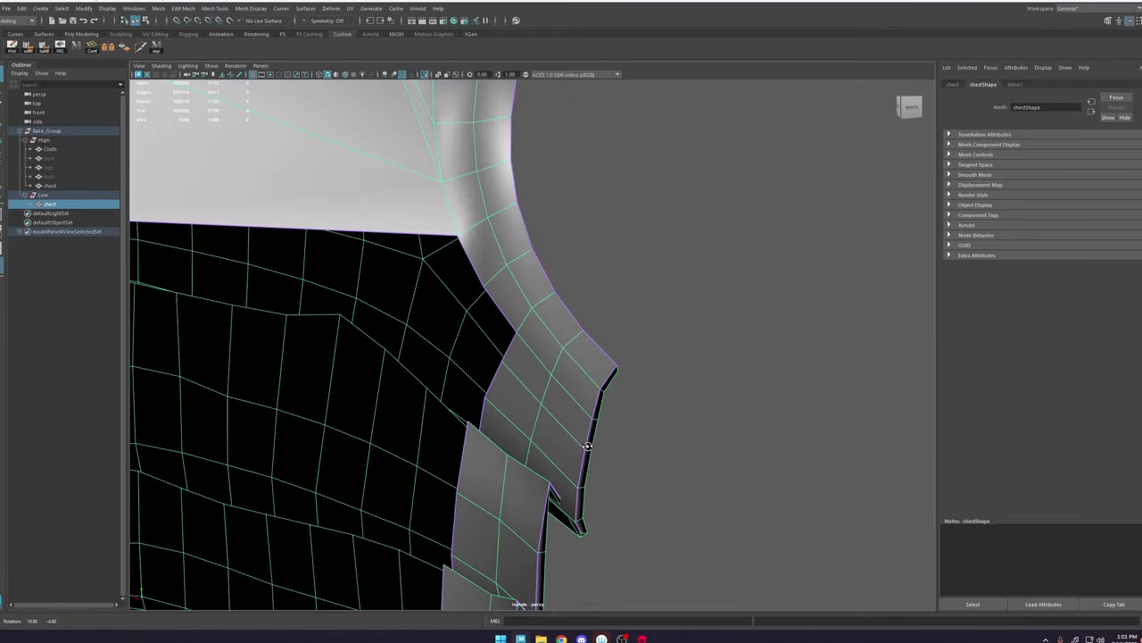
pyautogui.keyDown('alt'); pyautogui.moveTo(606, 406); pyautogui.dragTo(586, 316); pyautogui.keyUp('alt')
pyautogui.click(666, 340)
pyautogui.click(620, 291)
# Step: Follow the armhole edge from several angles and reselect the chest mesh
pyautogui.keyDown('alt'); pyautogui.moveTo(585, 232); pyautogui.dragTo(557, 335, button='middle'); pyautogui.keyUp('alt')
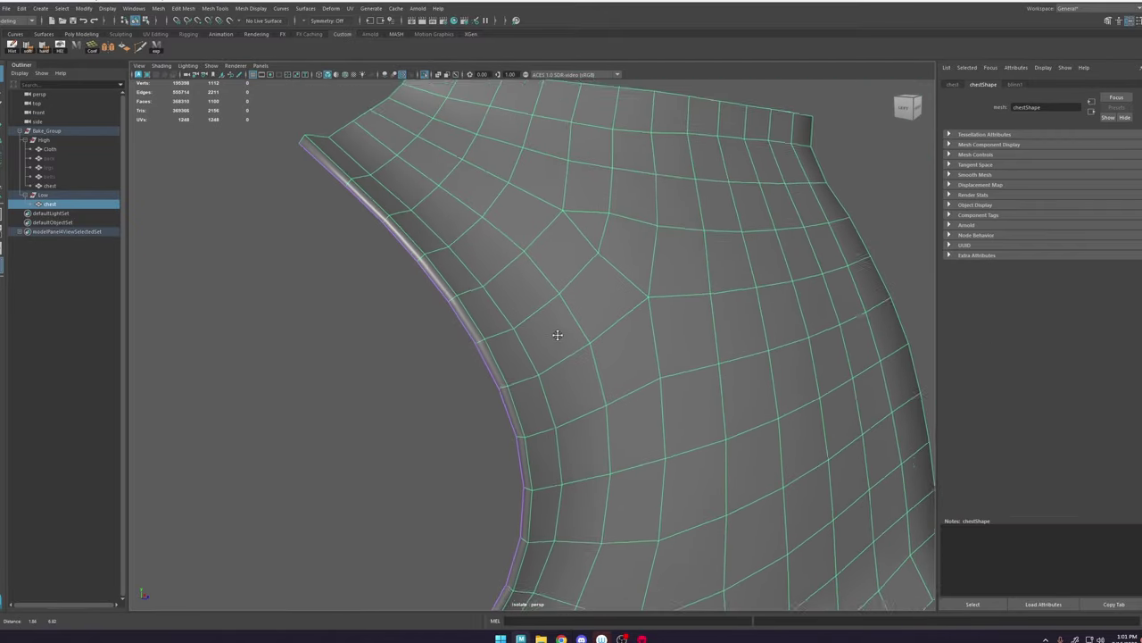
pyautogui.scroll(-3, 557, 335)
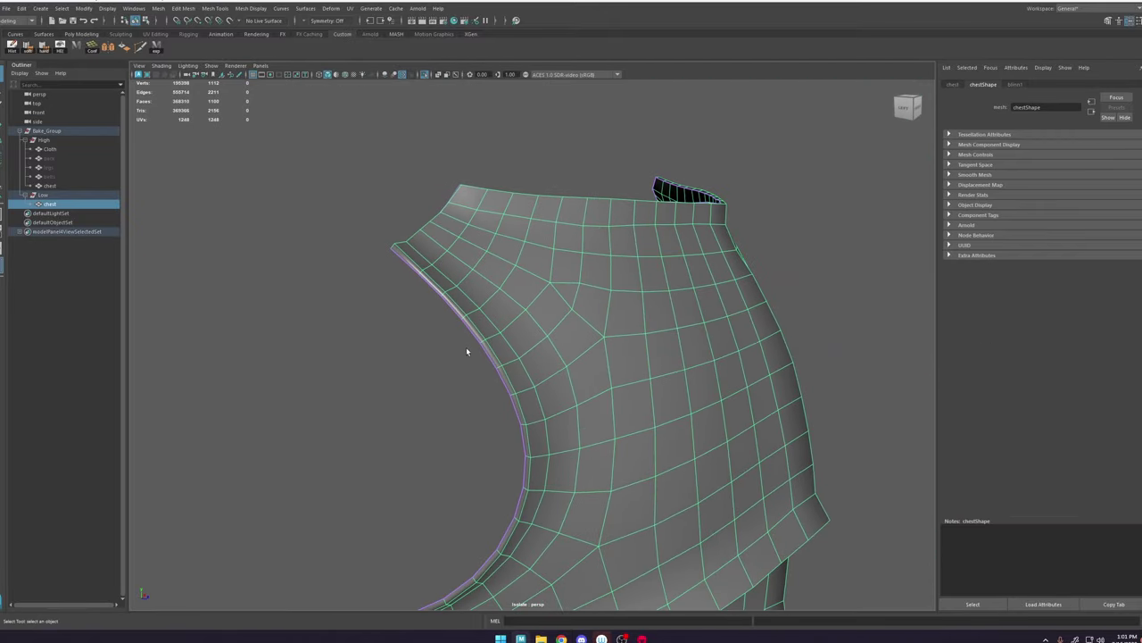
pyautogui.keyDown('alt'); pyautogui.moveTo(466, 351); pyautogui.dragTo(444, 361); pyautogui.keyUp('alt')
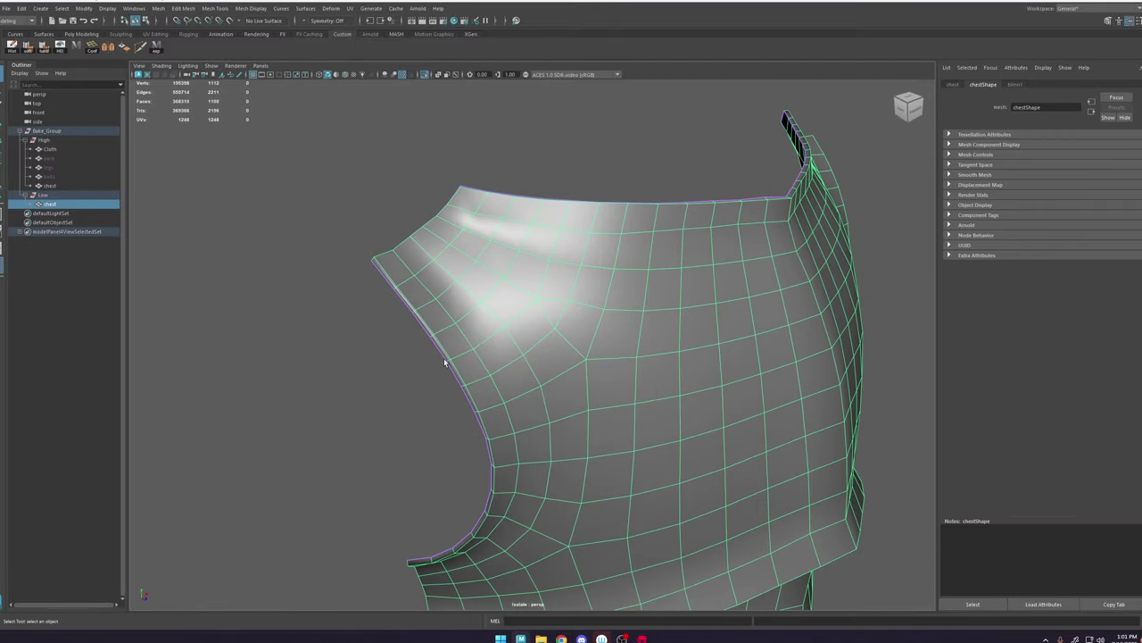
pyautogui.keyDown('alt'); pyautogui.moveTo(535, 270); pyautogui.dragTo(624, 303, button='right'); pyautogui.keyUp('alt')
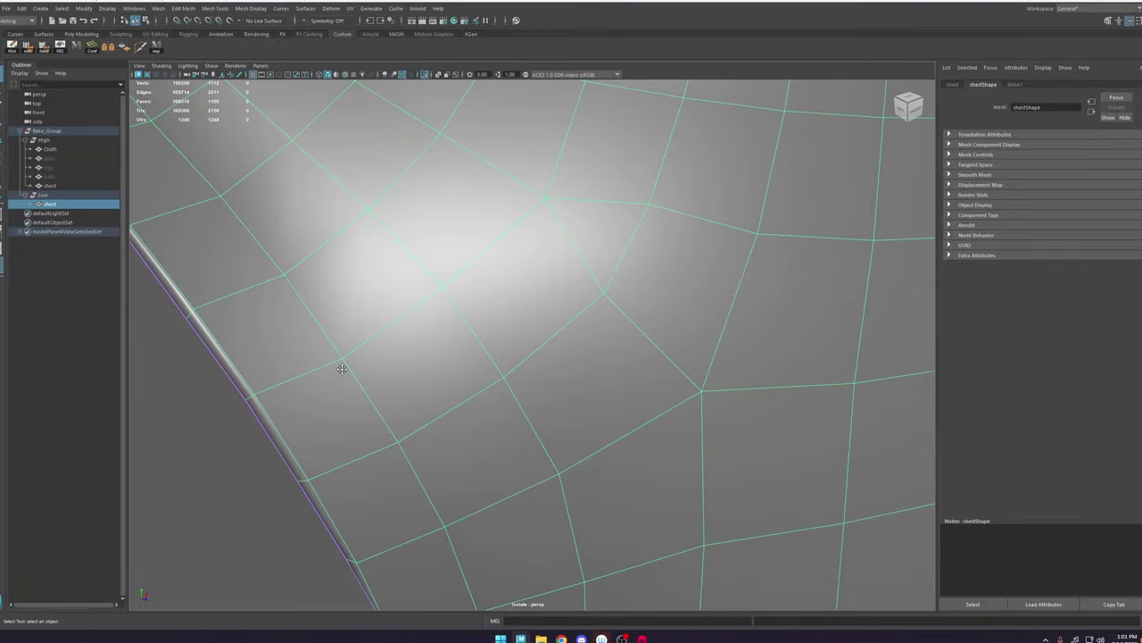
pyautogui.keyDown('alt'); pyautogui.moveTo(342, 370); pyautogui.dragTo(620, 178, button='middle'); pyautogui.keyUp('alt')
pyautogui.keyDown('alt'); pyautogui.moveTo(620, 267); pyautogui.dragTo(661, 382, button='right'); pyautogui.keyUp('alt')
pyautogui.keyDown('alt'); pyautogui.moveTo(793, 266); pyautogui.dragTo(731, 367, button='middle'); pyautogui.keyUp('alt')
pyautogui.keyDown('alt'); pyautogui.moveTo(732, 366); pyautogui.dragTo(601, 238, button='right'); pyautogui.keyUp('alt')
pyautogui.keyDown('shift'); pyautogui.click(562, 249); pyautogui.keyUp('shift')
pyautogui.click(672, 312)
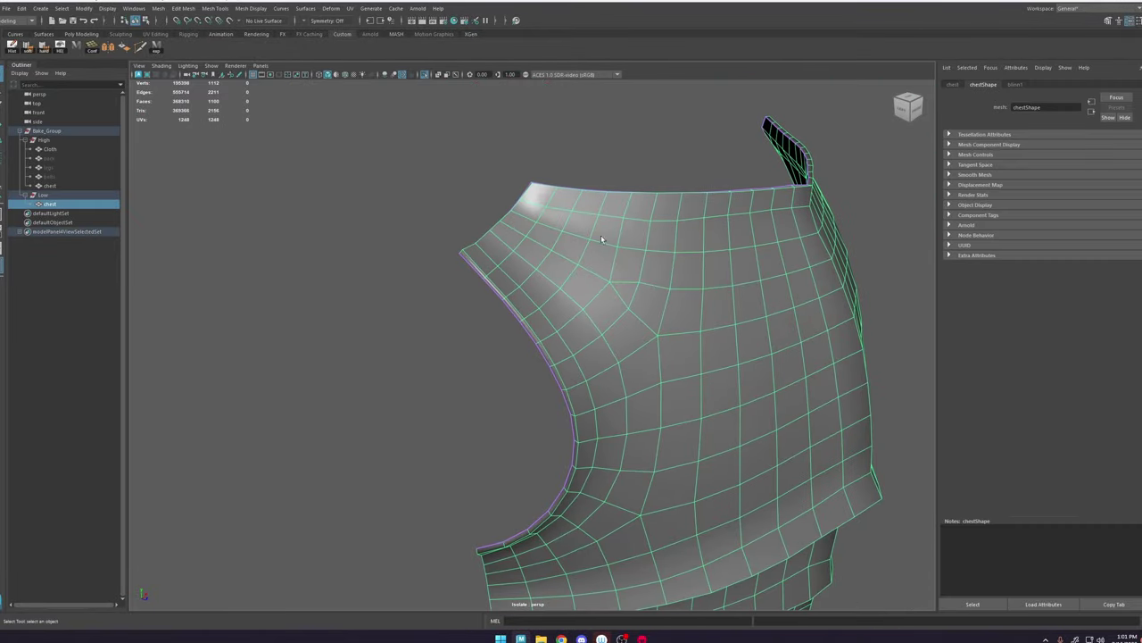
pyautogui.keyDown('alt'); pyautogui.moveTo(591, 268); pyautogui.dragTo(589, 234); pyautogui.keyUp('alt')
# Step: Select the armhole rim face loop and convert it to its border edges
pyautogui.moveTo(589, 234); pyautogui.dragTo(639, 241, button='right')
pyautogui.click(534, 303)
pyautogui.keyDown('shift'); pyautogui.doubleClick(552, 325); pyautogui.keyUp('shift')
pyautogui.keyDown('alt'); pyautogui.moveTo(542, 284); pyautogui.dragTo(617, 279); pyautogui.keyUp('alt')
# Step: In the UV Editor, deselect the separate shell's border, keeping the 136 main-shell rim edges
pyautogui.scroll(3, 541, 262)
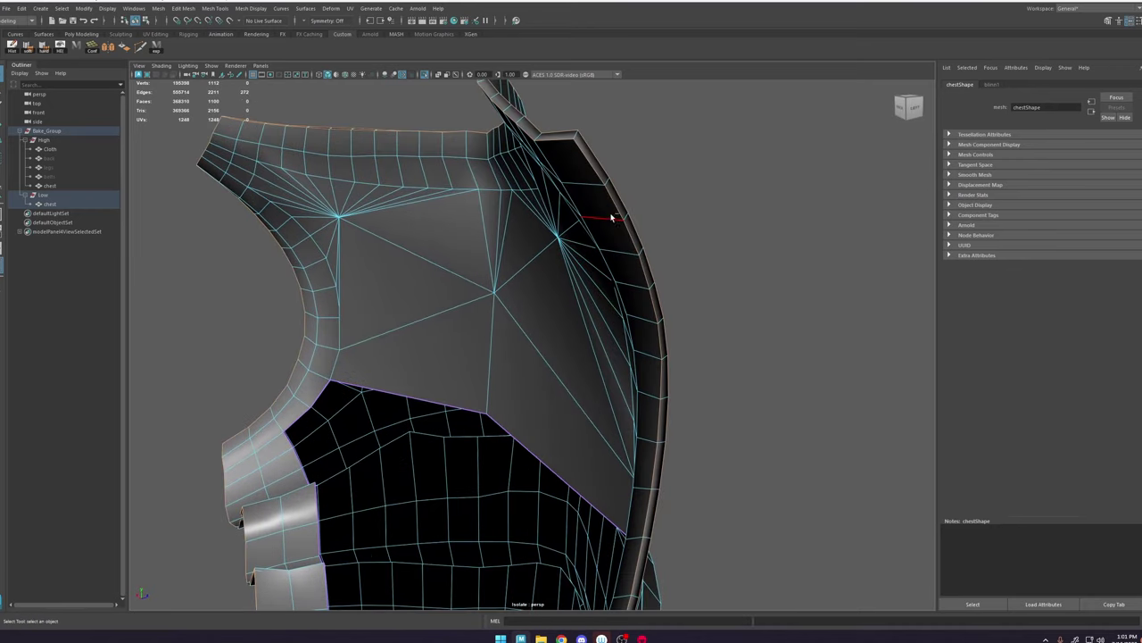
pyautogui.click(349, 8)
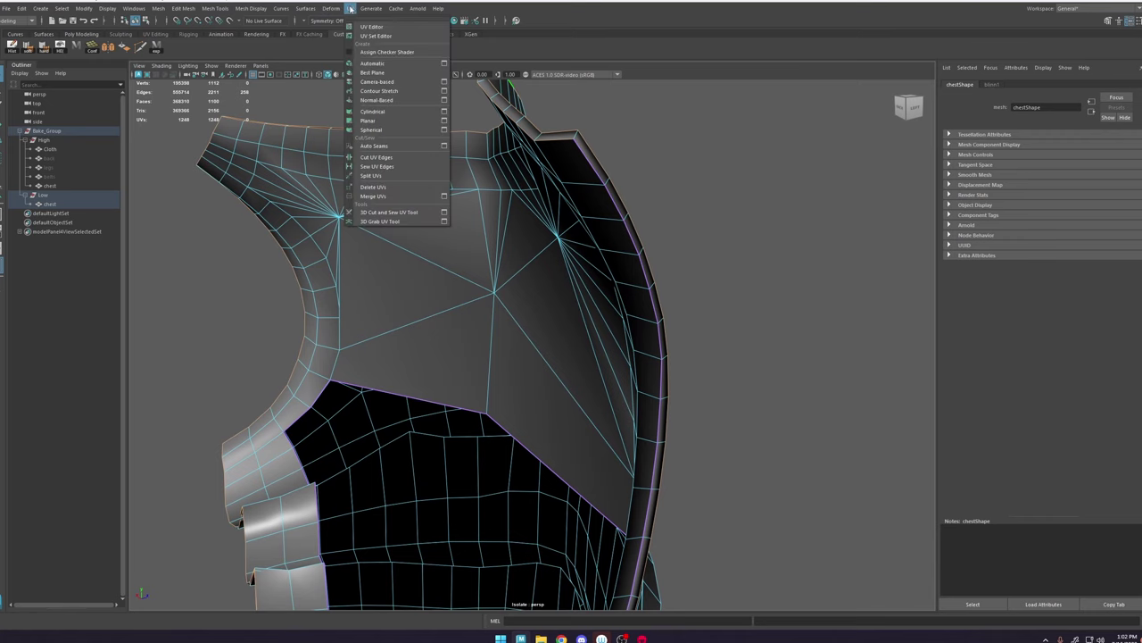
pyautogui.click(375, 28)
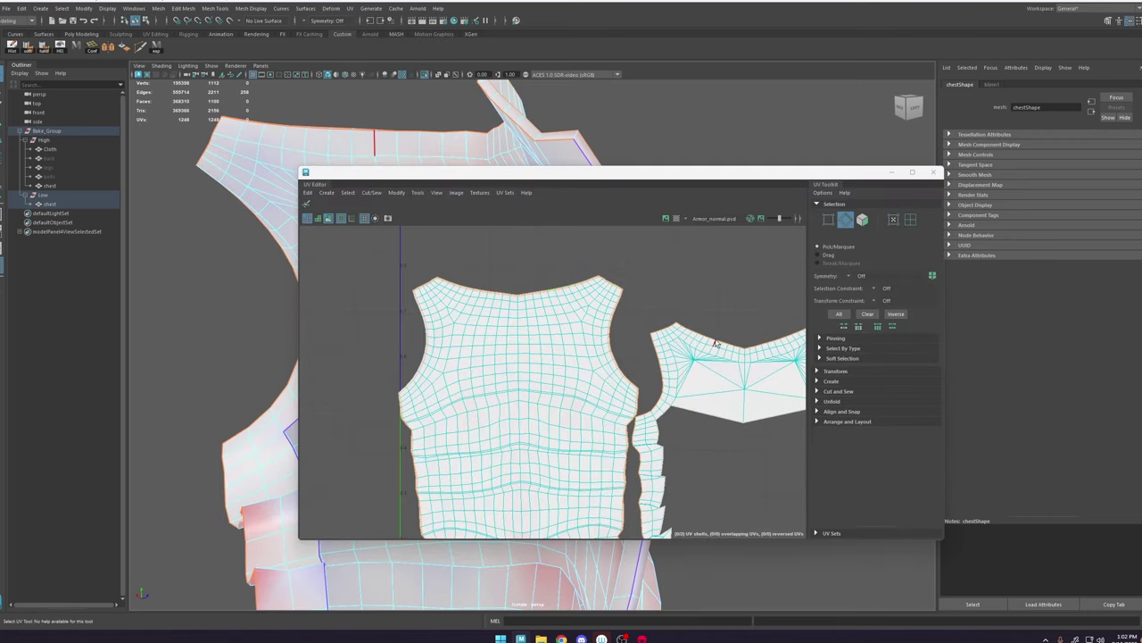
pyautogui.keyDown('ctrl'); pyautogui.doubleClick(715, 343); pyautogui.keyUp('ctrl')
pyautogui.scroll(5, 407, 297)
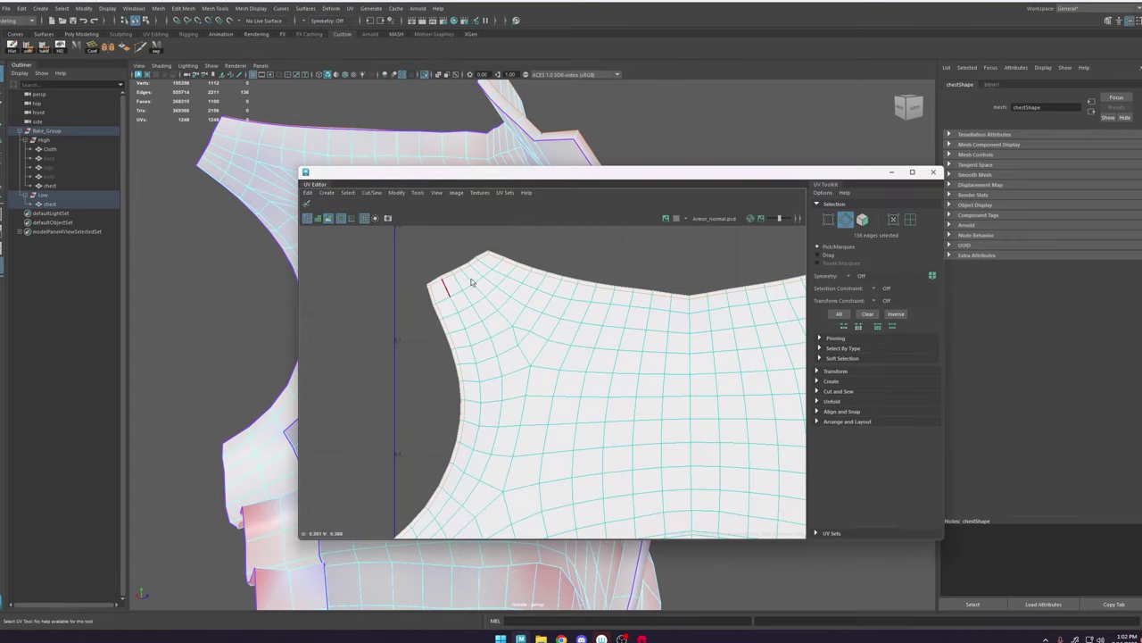
pyautogui.click(939, 172)
pyautogui.moveTo(684, 191)
pyautogui.keyDown('alt'); pyautogui.mouseDown()
pyautogui.moveTo(584, 214)
pyautogui.moveTo(574, 247)
pyautogui.mouseUp(); pyautogui.keyUp('alt')
pyautogui.scroll(4, 584, 214)
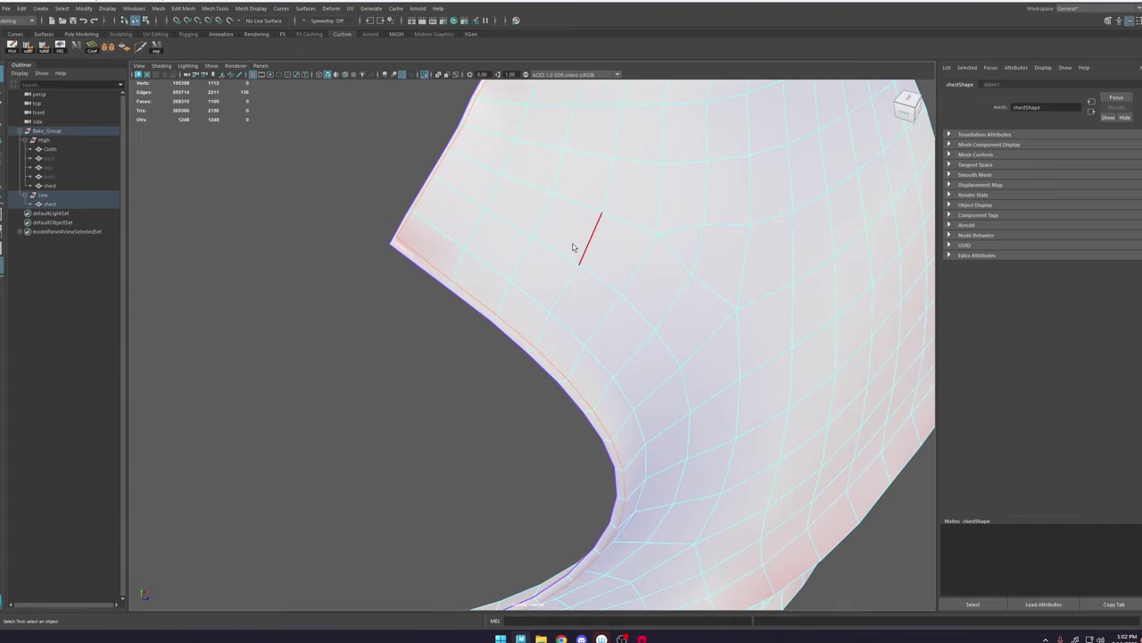
# Step: Switch to plain shaded display and undo the unwanted extra border faces
pyautogui.press('5')
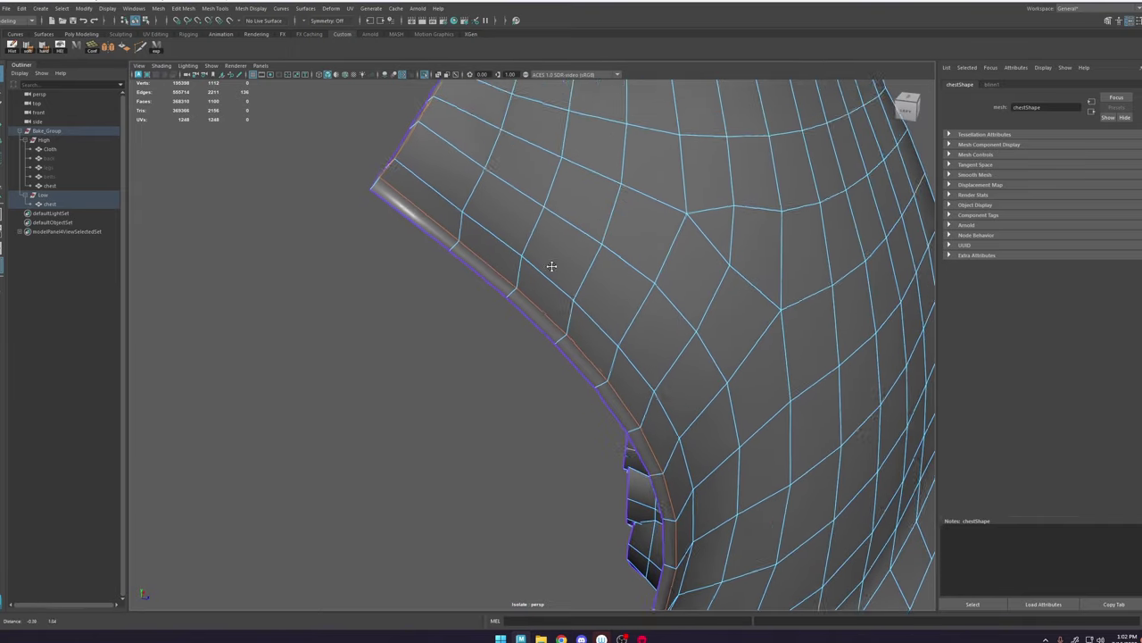
pyautogui.scroll(2, 535, 255)
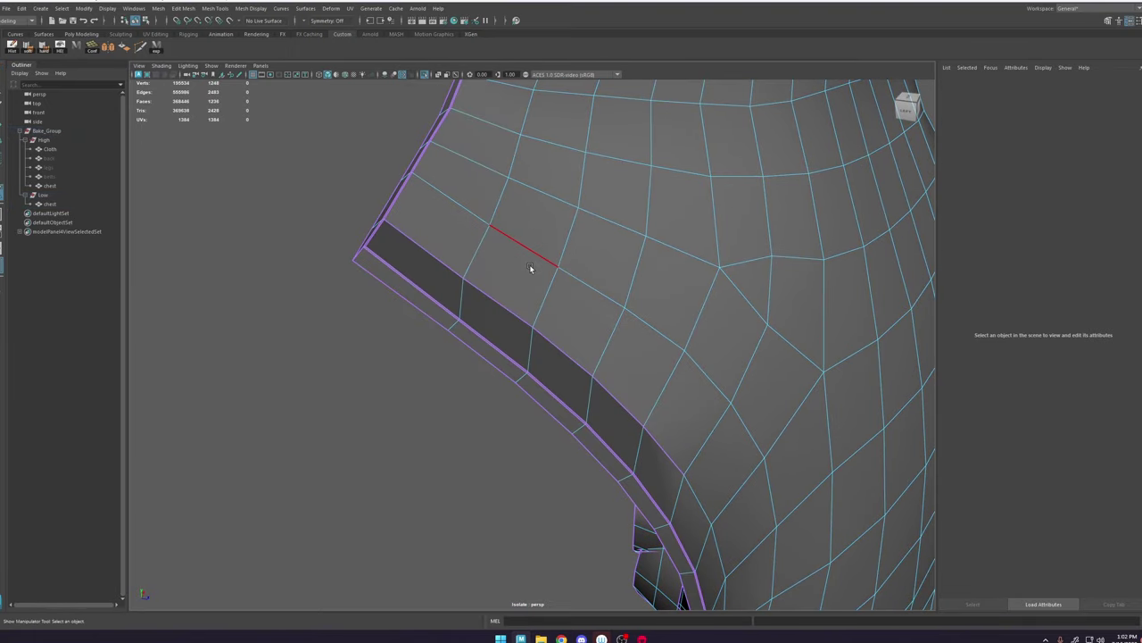
pyautogui.hotkey('ctrl', 'z')
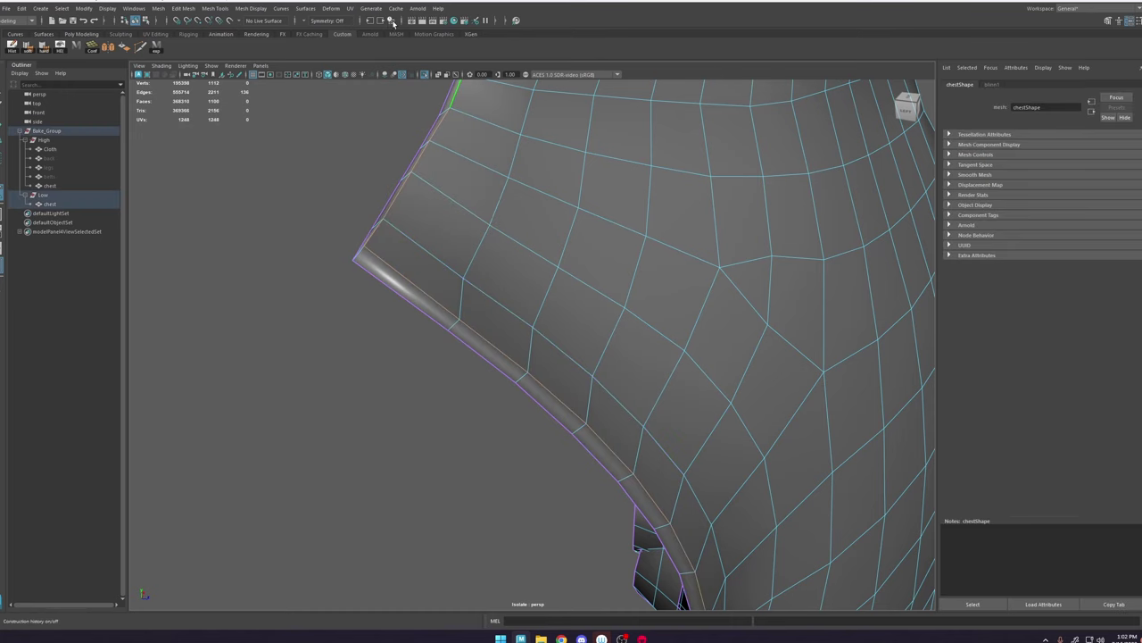
# Step: Add the side plate lip edges to the current edge selection
pyautogui.keyDown('alt'); pyautogui.moveTo(456, 186); pyautogui.dragTo(522, 160); pyautogui.keyUp('alt')
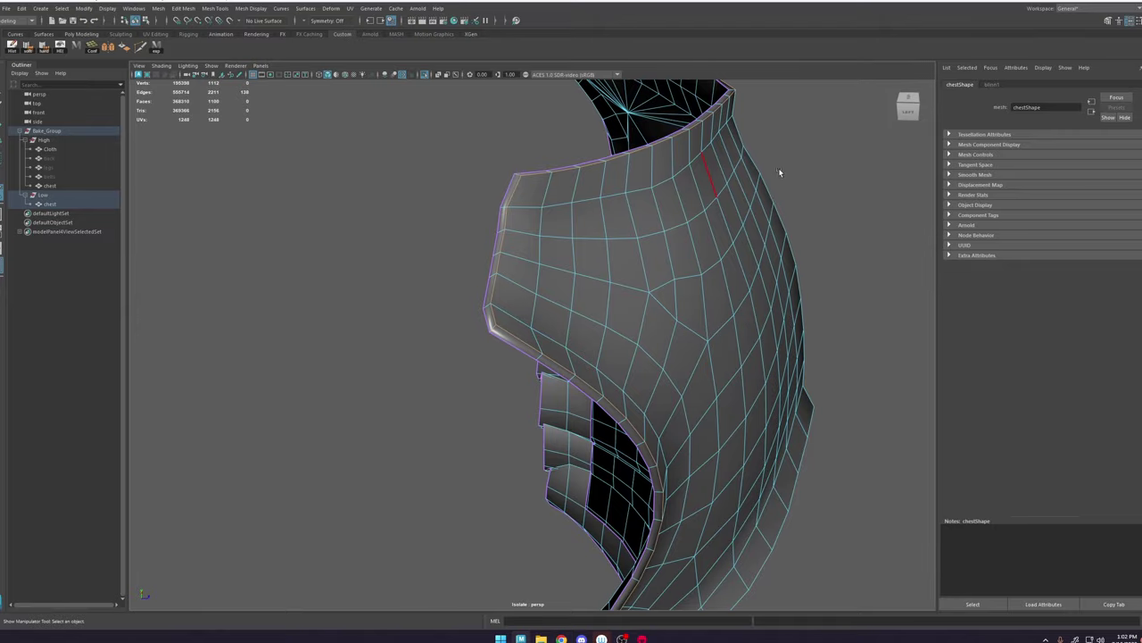
pyautogui.keyDown('alt'); pyautogui.moveTo(779, 173); pyautogui.dragTo(744, 242); pyautogui.keyUp('alt')
pyautogui.keyDown('alt'); pyautogui.moveTo(744, 242); pyautogui.dragTo(563, 226, button='right'); pyautogui.keyUp('alt')
pyautogui.keyDown('alt'); pyautogui.moveTo(563, 226); pyautogui.dragTo(517, 336); pyautogui.keyUp('alt')
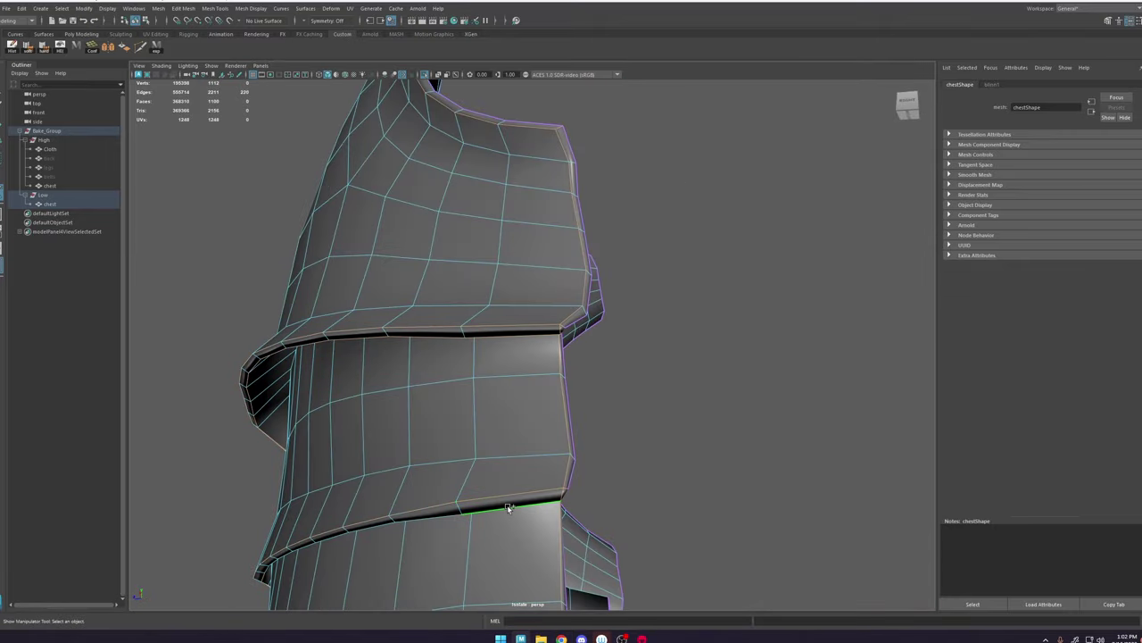
pyautogui.keyDown('alt'); pyautogui.moveTo(541, 501); pyautogui.dragTo(559, 413); pyautogui.keyUp('alt')
pyautogui.keyDown('alt'); pyautogui.moveTo(554, 470); pyautogui.dragTo(631, 457); pyautogui.keyUp('alt')
pyautogui.keyDown('shift'); pyautogui.doubleClick(633, 459); pyautogui.keyUp('shift')
pyautogui.keyDown('alt'); pyautogui.moveTo(633, 459); pyautogui.dragTo(518, 402, button='right'); pyautogui.keyUp('alt')
pyautogui.keyDown('alt'); pyautogui.moveTo(517, 401); pyautogui.dragTo(580, 364); pyautogui.keyUp('alt')
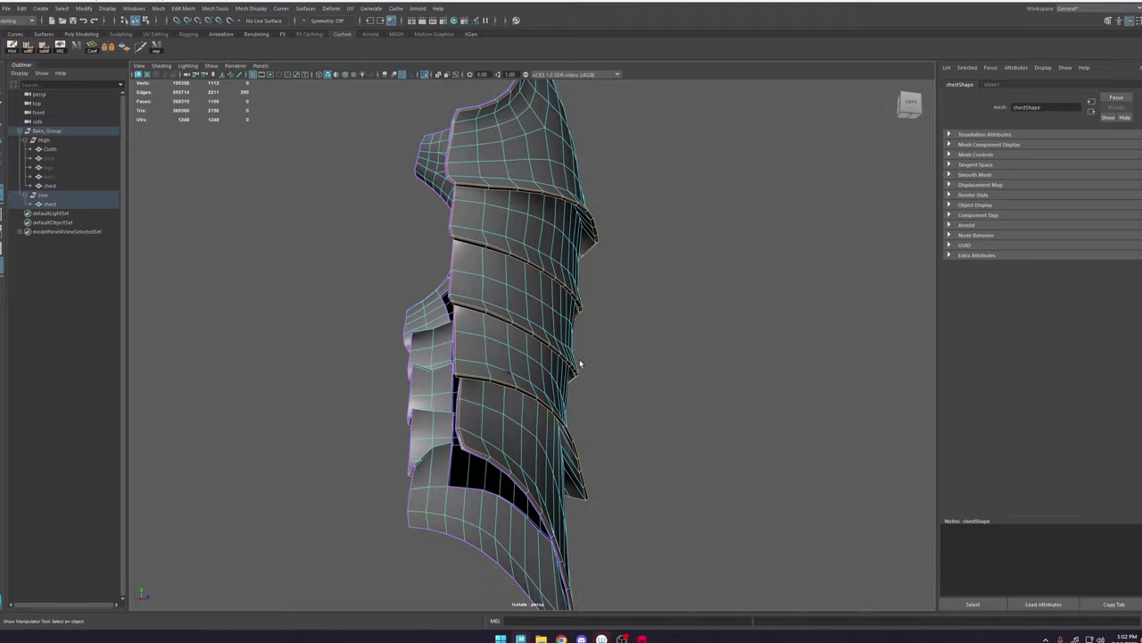
pyautogui.keyDown('alt'); pyautogui.moveTo(580, 364); pyautogui.dragTo(615, 356, button='right'); pyautogui.keyUp('alt')
# Step: Bevel the lip edges at fraction 0.9, then undo that bevel change
pyautogui.keyDown('alt'); pyautogui.moveTo(616, 355); pyautogui.dragTo(538, 324); pyautogui.keyUp('alt')
pyautogui.keyDown('shift'); pyautogui.moveTo(538, 325); pyautogui.dragTo(562, 327, button='right'); pyautogui.keyUp('shift')
pyautogui.moveTo(562, 327); pyautogui.dragTo(589, 328, button='middle')
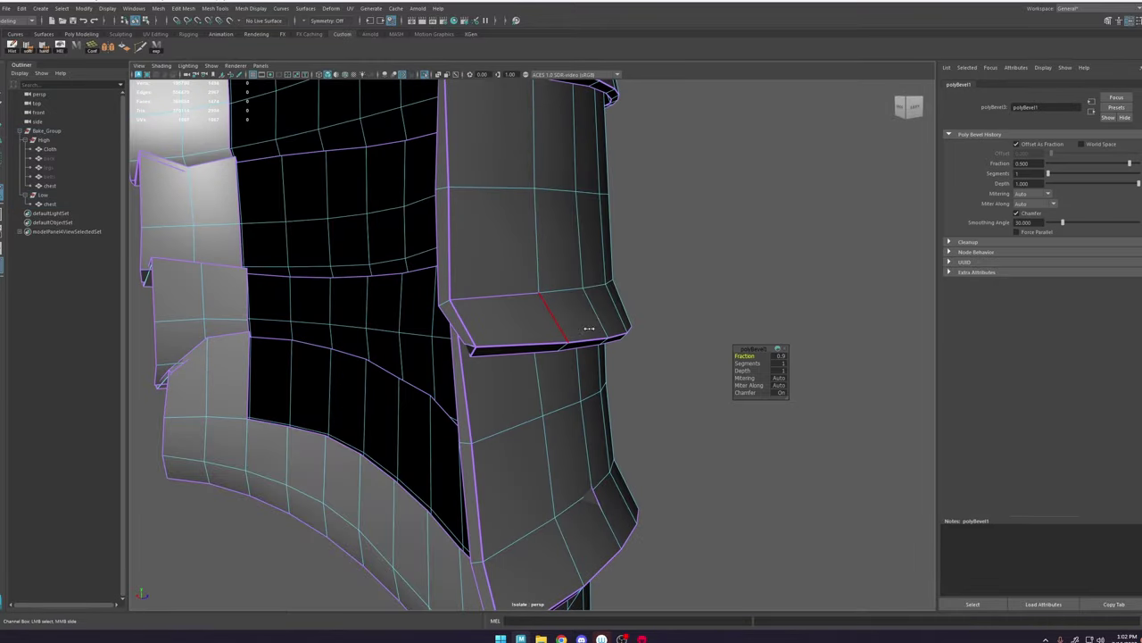
pyautogui.keyDown('alt'); pyautogui.moveTo(665, 327); pyautogui.dragTo(615, 314); pyautogui.keyUp('alt')
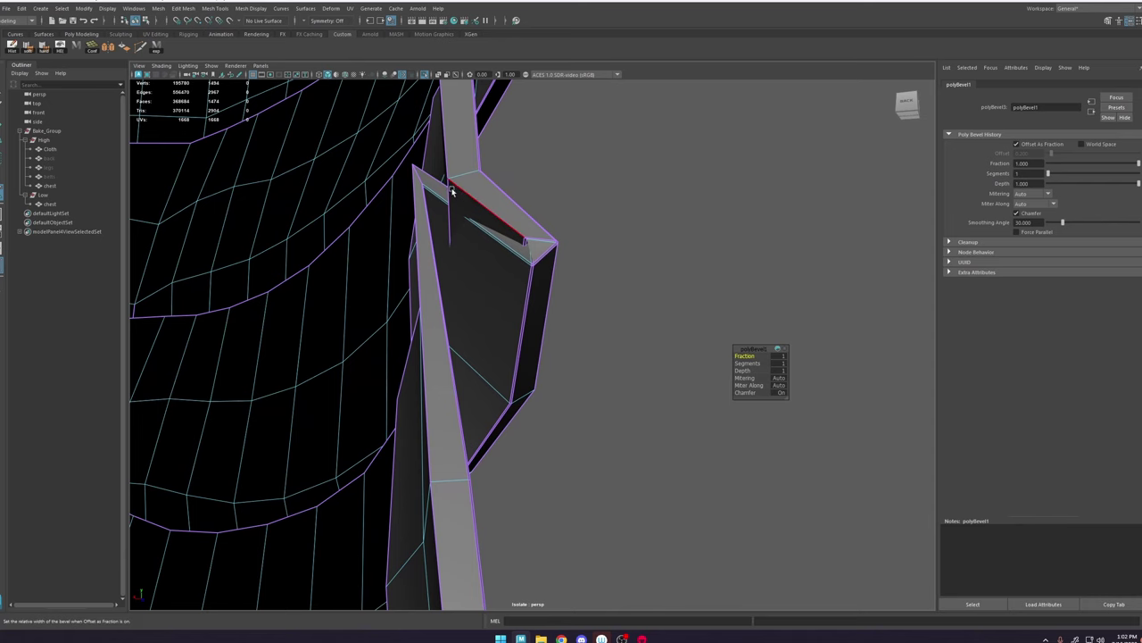
pyautogui.hotkey('ctrl', 'z')
pyautogui.hotkey('ctrl', 'z')
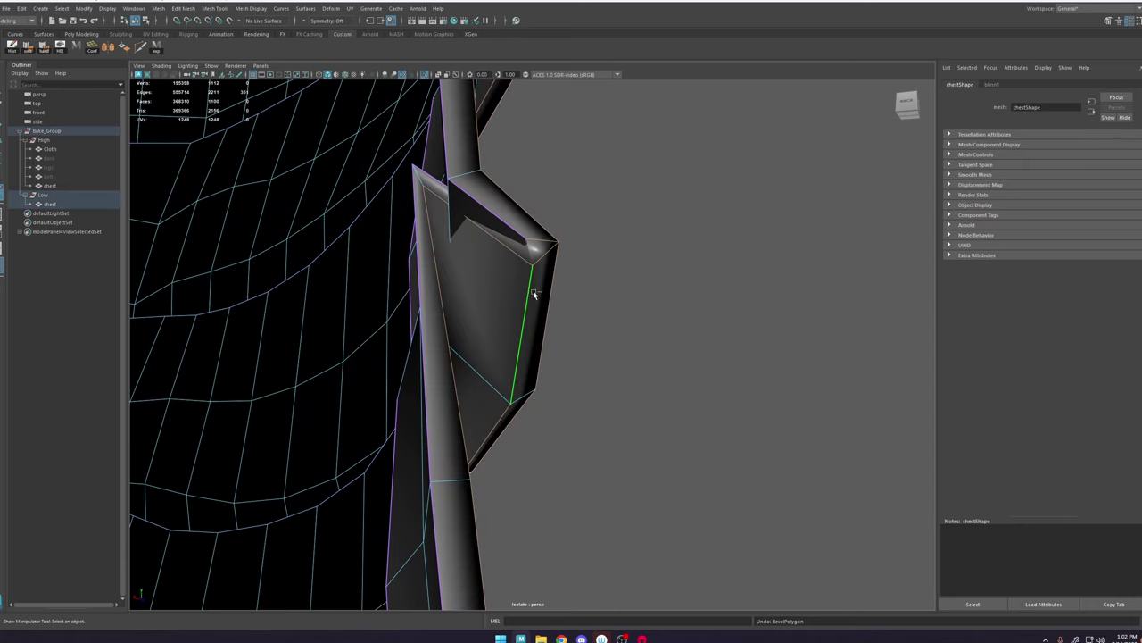
# Step: Bevel the selected edges again and raise the bevel fraction to 1
pyautogui.keyDown('alt'); pyautogui.moveTo(688, 330); pyautogui.dragTo(628, 334, button='right'); pyautogui.keyUp('alt')
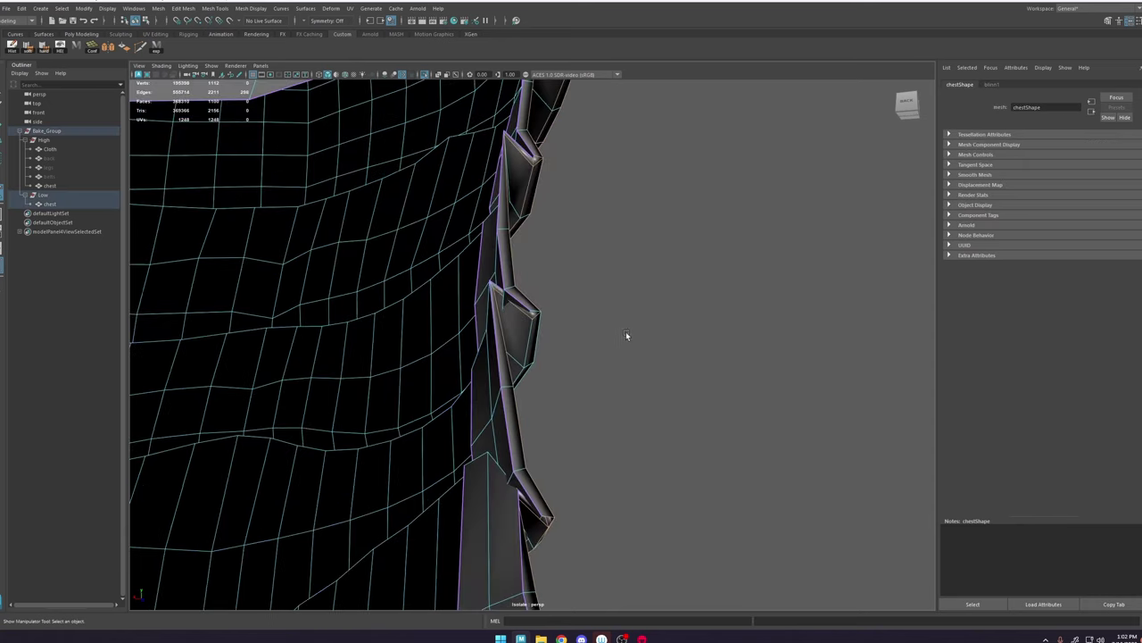
pyautogui.keyDown('alt'); pyautogui.moveTo(628, 335); pyautogui.dragTo(594, 346); pyautogui.keyUp('alt')
pyautogui.keyDown('alt'); pyautogui.moveTo(561, 526); pyautogui.dragTo(580, 313, button='middle'); pyautogui.keyUp('alt')
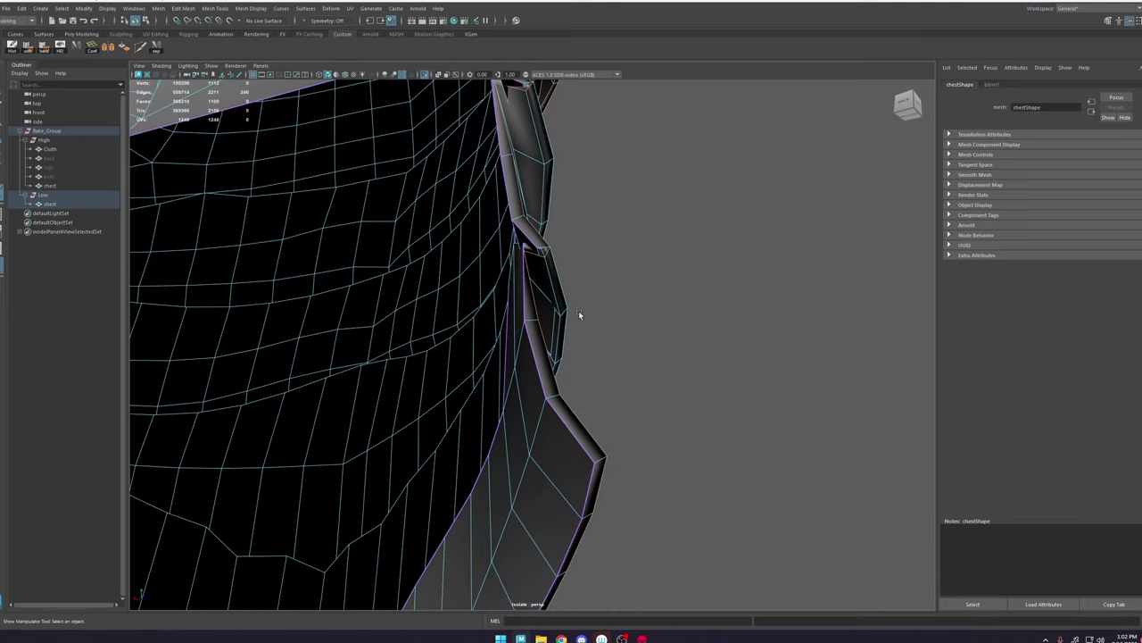
pyautogui.keyDown('alt'); pyautogui.moveTo(580, 313); pyautogui.dragTo(550, 366); pyautogui.keyUp('alt')
pyautogui.keyDown('alt'); pyautogui.moveTo(551, 367); pyautogui.dragTo(566, 489, button='middle'); pyautogui.keyUp('alt')
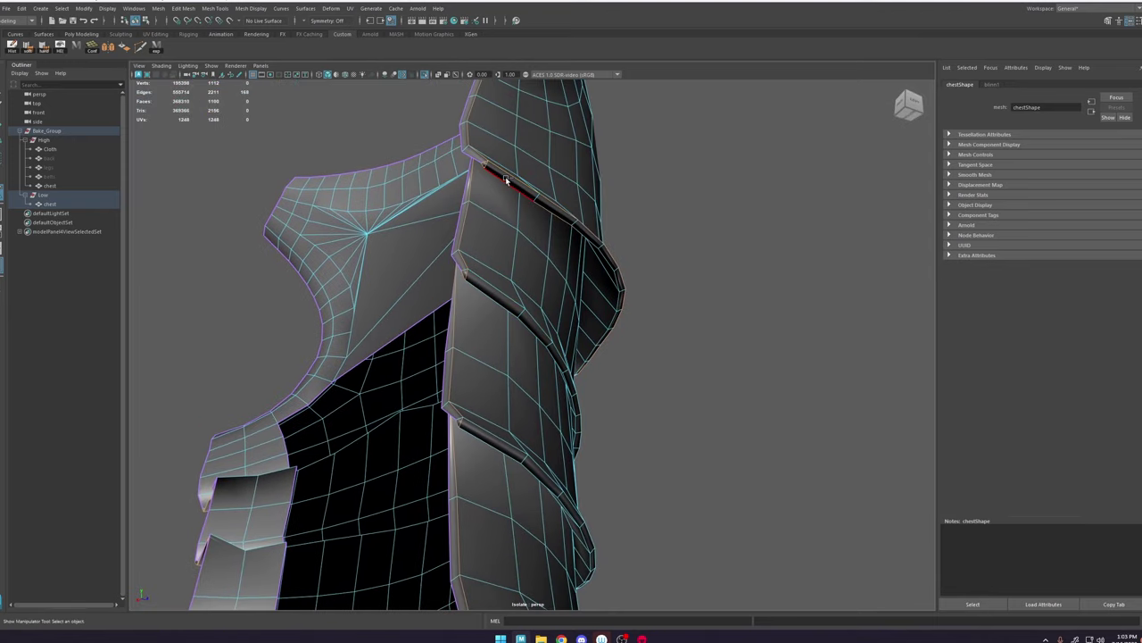
pyautogui.keyDown('alt'); pyautogui.moveTo(509, 172); pyautogui.dragTo(507, 332); pyautogui.keyUp('alt')
pyautogui.keyDown('shift'); pyautogui.moveTo(505, 242); pyautogui.dragTo(645, 425, button='right'); pyautogui.keyUp('shift')
pyautogui.moveTo(645, 425); pyautogui.dragTo(754, 320, button='middle')
pyautogui.keyDown('alt'); pyautogui.moveTo(543, 268); pyautogui.dragTo(525, 401); pyautogui.keyUp('alt')
# Step: Inspect the shoulder opening and set the bevel fraction to 2
pyautogui.keyDown('alt'); pyautogui.moveTo(760, 347); pyautogui.dragTo(690, 332); pyautogui.keyUp('alt')
pyautogui.keyDown('alt'); pyautogui.moveTo(690, 332); pyautogui.dragTo(496, 423, button='middle'); pyautogui.keyUp('alt')
pyautogui.keyDown('alt'); pyautogui.moveTo(496, 423); pyautogui.dragTo(473, 267, button='right'); pyautogui.keyUp('alt')
pyautogui.keyDown('alt'); pyautogui.moveTo(473, 267); pyautogui.dragTo(536, 254); pyautogui.keyUp('alt')
pyautogui.keyDown('alt'); pyautogui.moveTo(599, 241); pyautogui.dragTo(587, 534, button='middle'); pyautogui.keyUp('alt')
pyautogui.keyDown('alt'); pyautogui.moveTo(429, 375); pyautogui.dragTo(497, 405, button='right'); pyautogui.keyUp('alt')
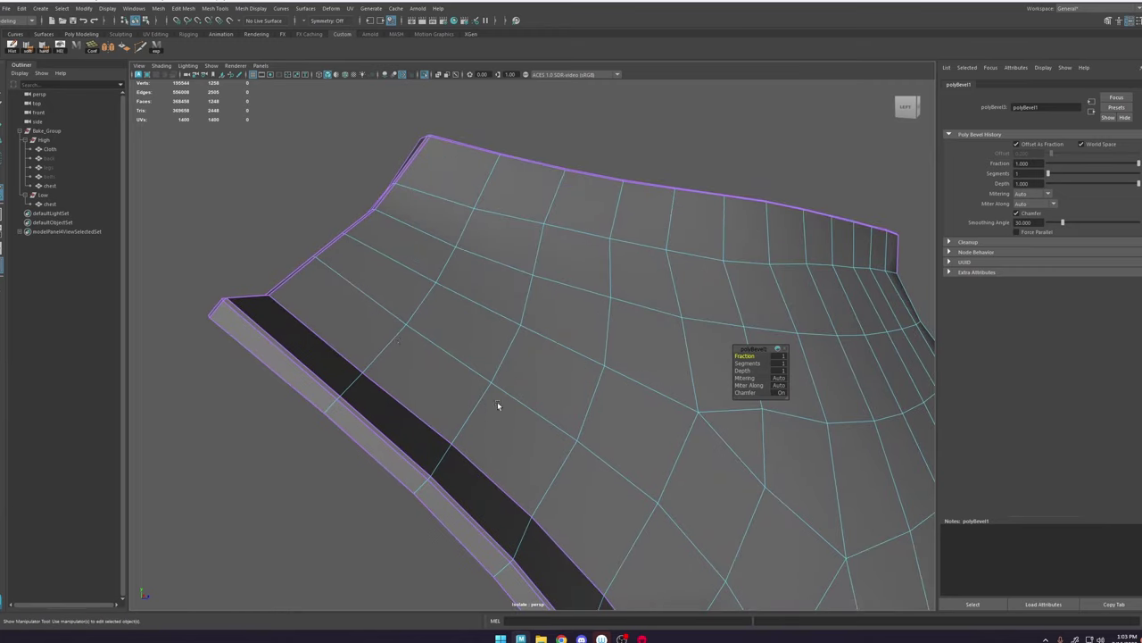
pyautogui.keyDown('alt'); pyautogui.moveTo(417, 364); pyautogui.dragTo(487, 345, button='middle'); pyautogui.keyUp('alt')
pyautogui.keyDown('alt'); pyautogui.moveTo(488, 344); pyautogui.dragTo(501, 361); pyautogui.keyUp('alt')
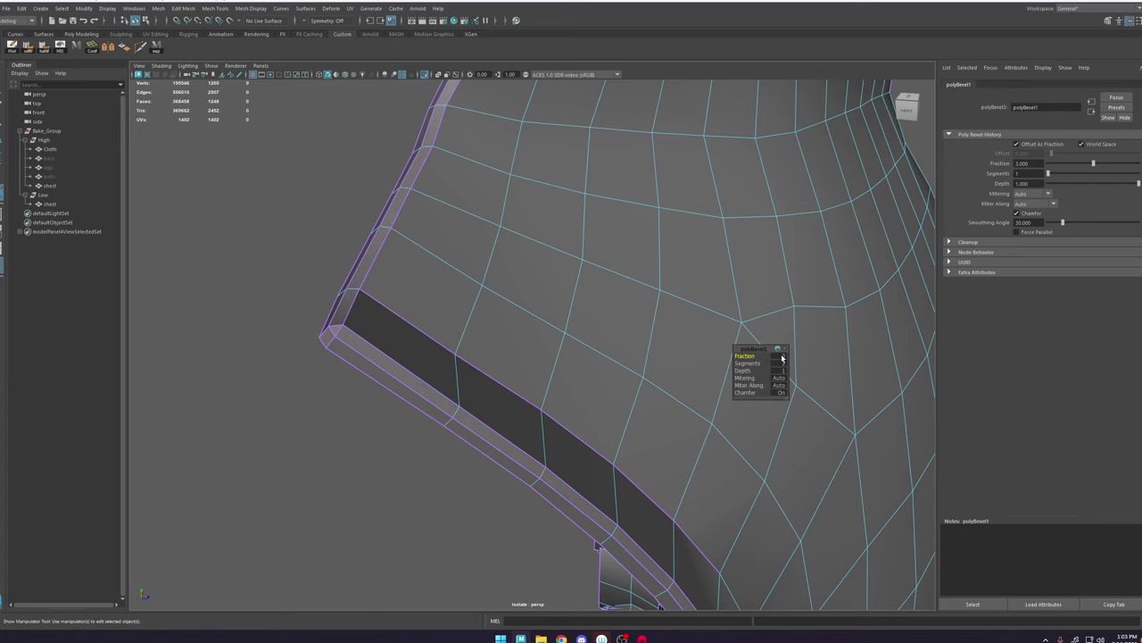
pyautogui.keyDown('alt'); pyautogui.moveTo(671, 357); pyautogui.dragTo(477, 134, button='right'); pyautogui.keyUp('alt')
pyautogui.keyDown('alt'); pyautogui.moveTo(607, 321); pyautogui.dragTo(688, 374); pyautogui.keyUp('alt')
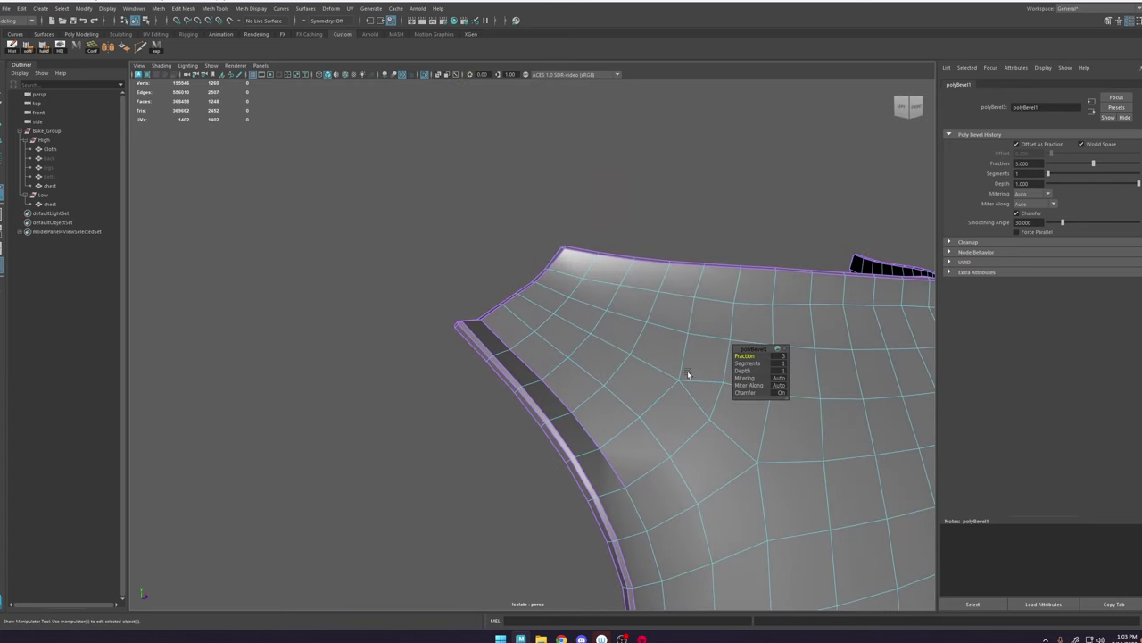
pyautogui.press('Return')
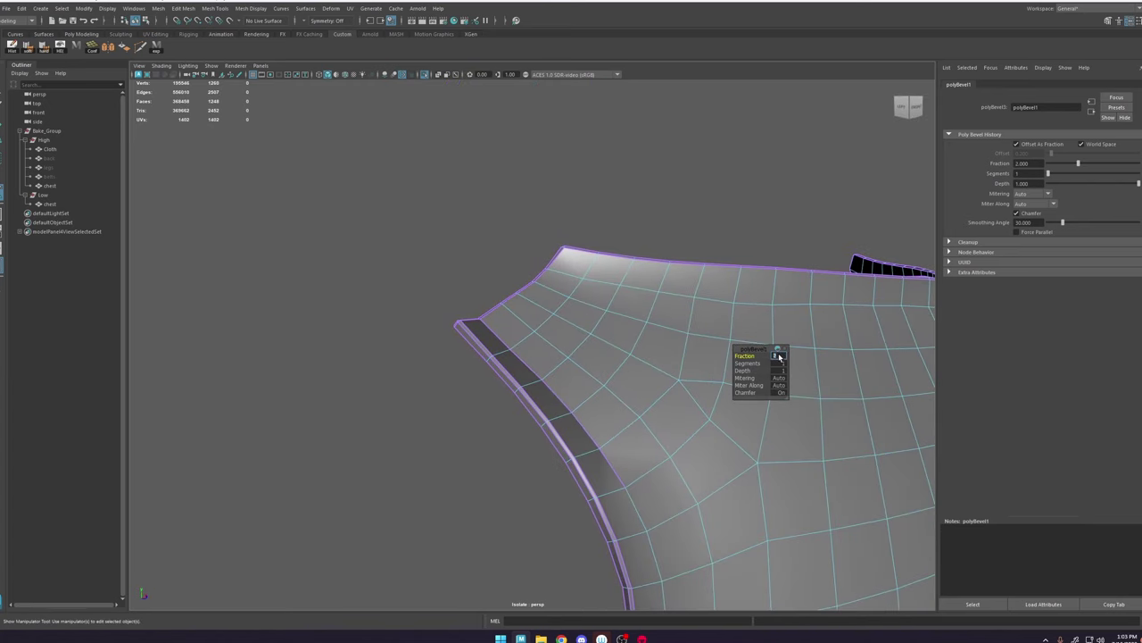
# Step: Reveal the high-poly mesh and compare it with the bevelled shoulder edge
pyautogui.keyDown('alt'); pyautogui.moveTo(411, 223); pyautogui.dragTo(433, 299); pyautogui.keyUp('alt')
pyautogui.keyDown('alt'); pyautogui.moveTo(433, 299); pyautogui.dragTo(580, 435, button='right'); pyautogui.keyUp('alt')
pyautogui.click(425, 76)
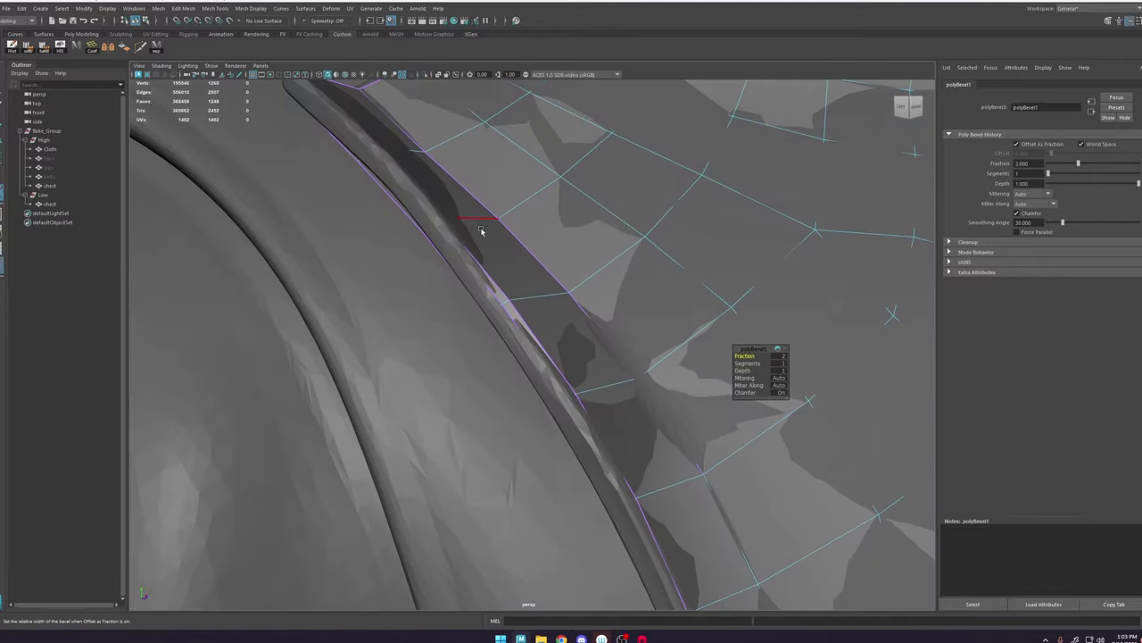
pyautogui.keyDown('alt'); pyautogui.moveTo(482, 231); pyautogui.dragTo(457, 196); pyautogui.keyUp('alt')
pyautogui.keyDown('alt'); pyautogui.moveTo(531, 320); pyautogui.dragTo(474, 273); pyautogui.keyUp('alt')
pyautogui.keyDown('alt'); pyautogui.moveTo(470, 339); pyautogui.dragTo(413, 196, button='right'); pyautogui.keyUp('alt')
pyautogui.keyDown('alt'); pyautogui.moveTo(625, 438); pyautogui.dragTo(500, 286, button='right'); pyautogui.keyUp('alt')
pyautogui.keyDown('alt'); pyautogui.moveTo(500, 286); pyautogui.dragTo(535, 293); pyautogui.keyUp('alt')
pyautogui.keyDown('alt'); pyautogui.moveTo(482, 250); pyautogui.dragTo(533, 301, button='right'); pyautogui.keyUp('alt')
# Step: Finish the bevel, isolate the low-poly chest, and soften all its edges
pyautogui.press('q')
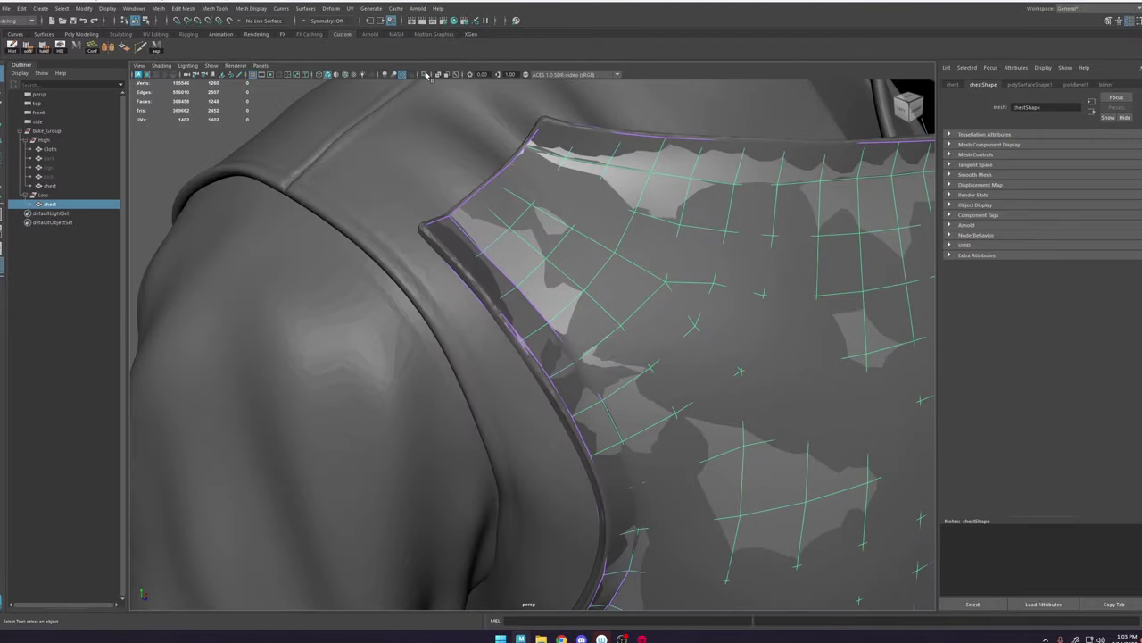
pyautogui.click(426, 75)
pyautogui.keyDown('alt'); pyautogui.moveTo(521, 221); pyautogui.dragTo(551, 228); pyautogui.keyUp('alt')
pyautogui.click(418, 323)
pyautogui.keyDown('alt'); pyautogui.moveTo(559, 286); pyautogui.dragTo(535, 308); pyautogui.keyUp('alt')
pyautogui.click(552, 338)
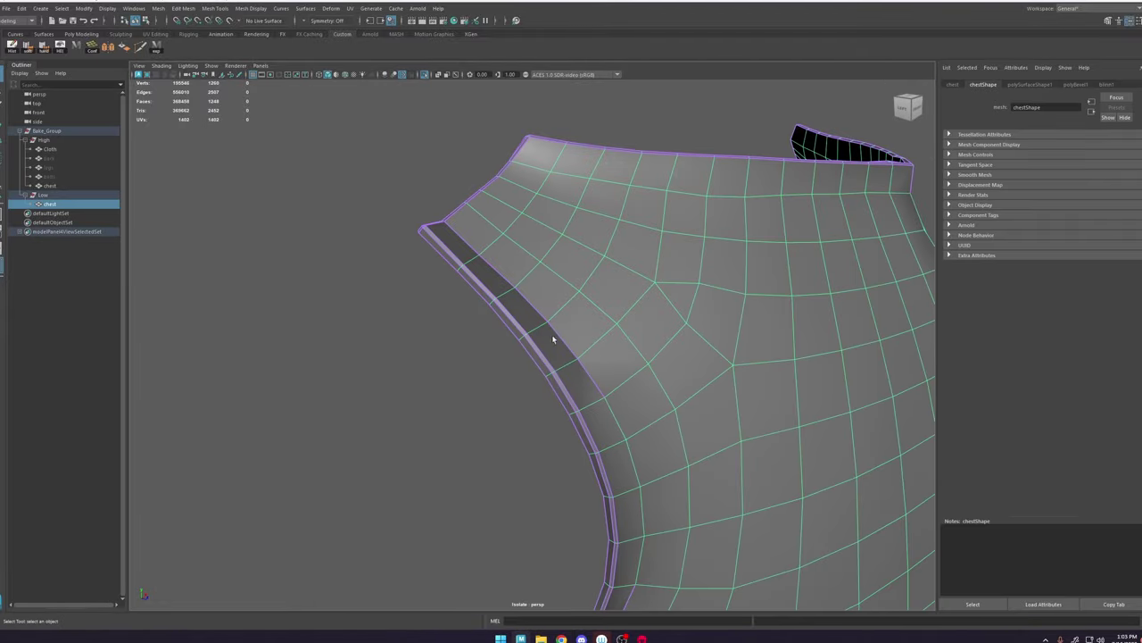
pyautogui.keyDown('alt'); pyautogui.moveTo(554, 339); pyautogui.dragTo(539, 280, button='right'); pyautogui.keyUp('alt')
pyautogui.keyDown('alt'); pyautogui.moveTo(540, 280); pyautogui.dragTo(560, 276); pyautogui.keyUp('alt')
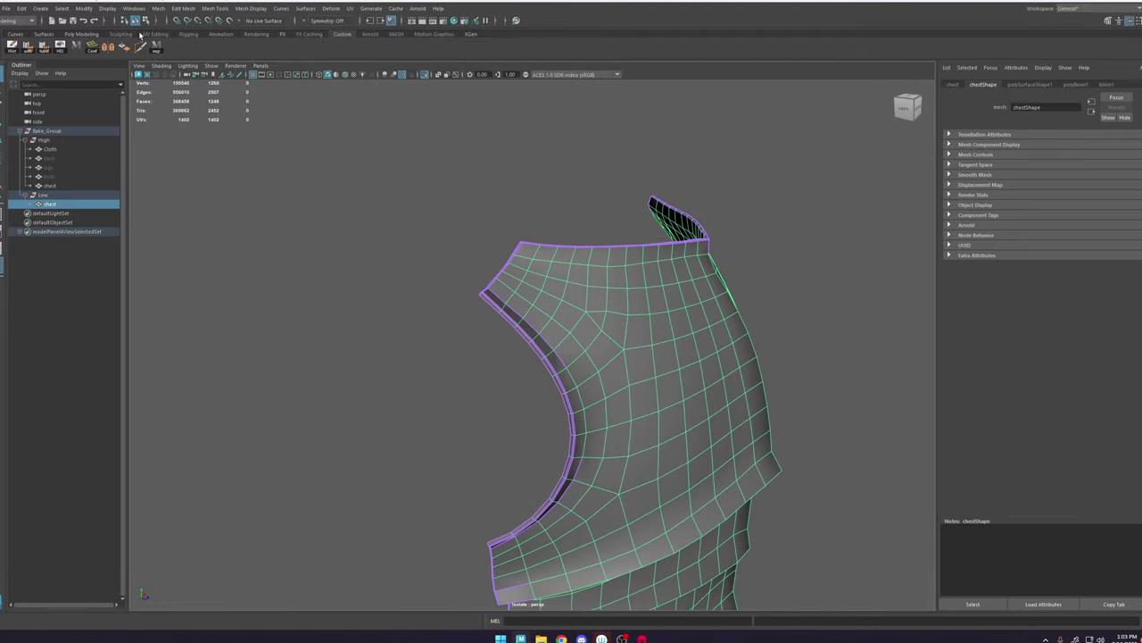
pyautogui.click(29, 53)
# Step: Harden only the chest's UV border edge loop from the UV Editor
pyautogui.click(434, 313)
pyautogui.keyDown('alt'); pyautogui.moveTo(571, 375); pyautogui.dragTo(750, 558, button='right'); pyautogui.keyUp('alt')
pyautogui.keyDown('alt'); pyautogui.moveTo(678, 402); pyautogui.dragTo(632, 367); pyautogui.keyUp('alt')
pyautogui.click(547, 244)
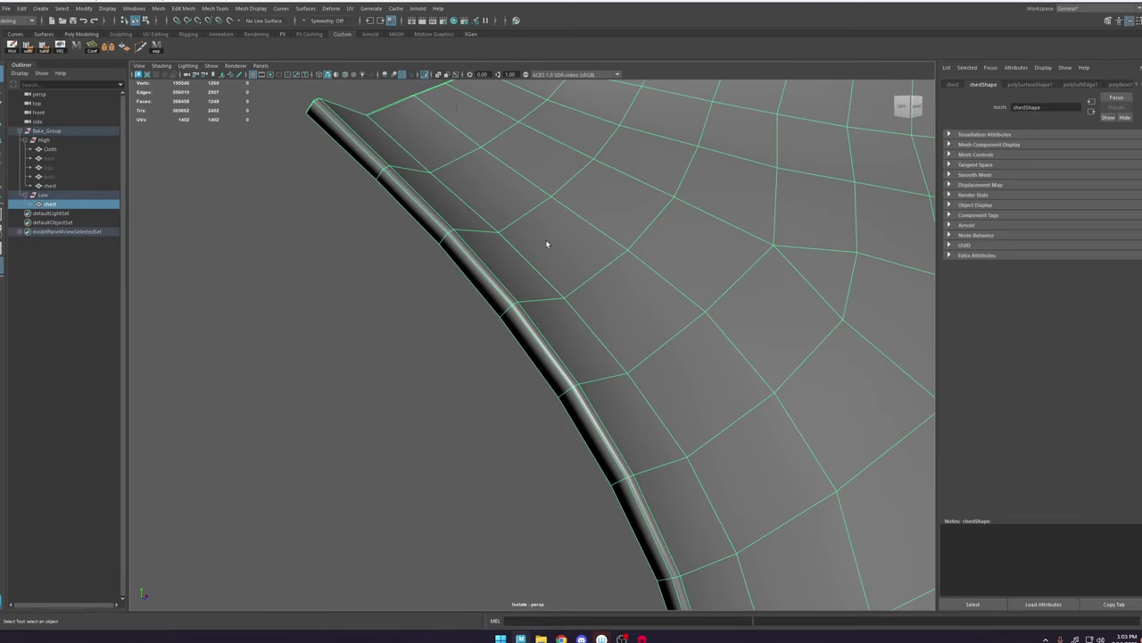
pyautogui.click(348, 9)
pyautogui.click(350, 35)
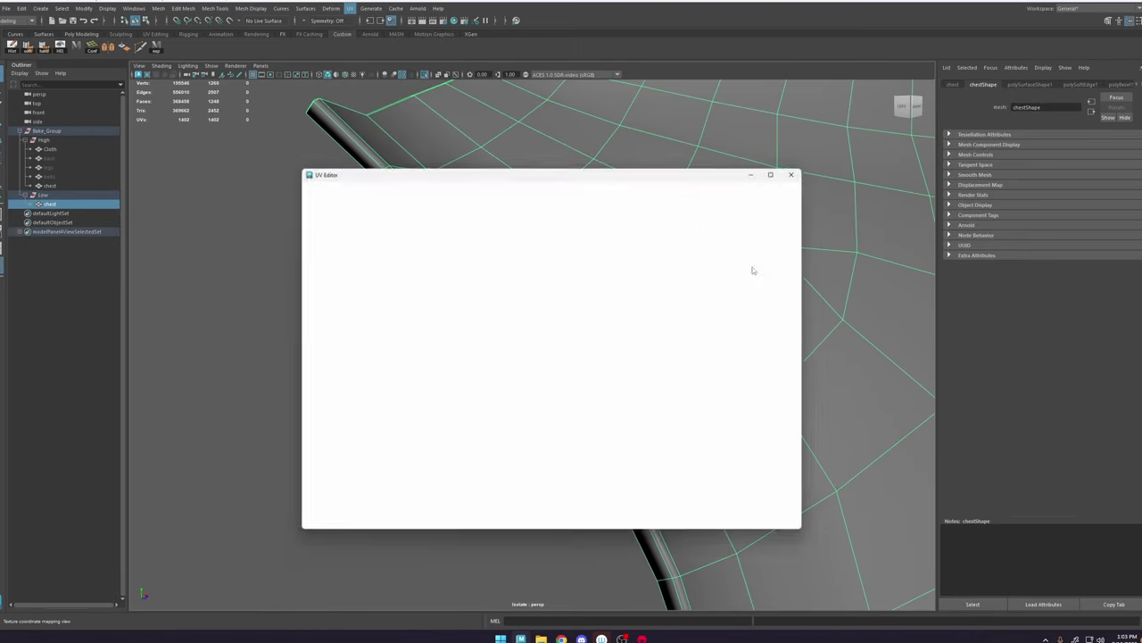
pyautogui.keyDown('alt'); pyautogui.moveTo(699, 347); pyautogui.dragTo(460, 325, button='middle'); pyautogui.keyUp('alt')
pyautogui.moveTo(570, 339); pyautogui.dragTo(570, 311, button='right')
pyautogui.scroll(4, 585, 339)
pyautogui.doubleClick(573, 341)
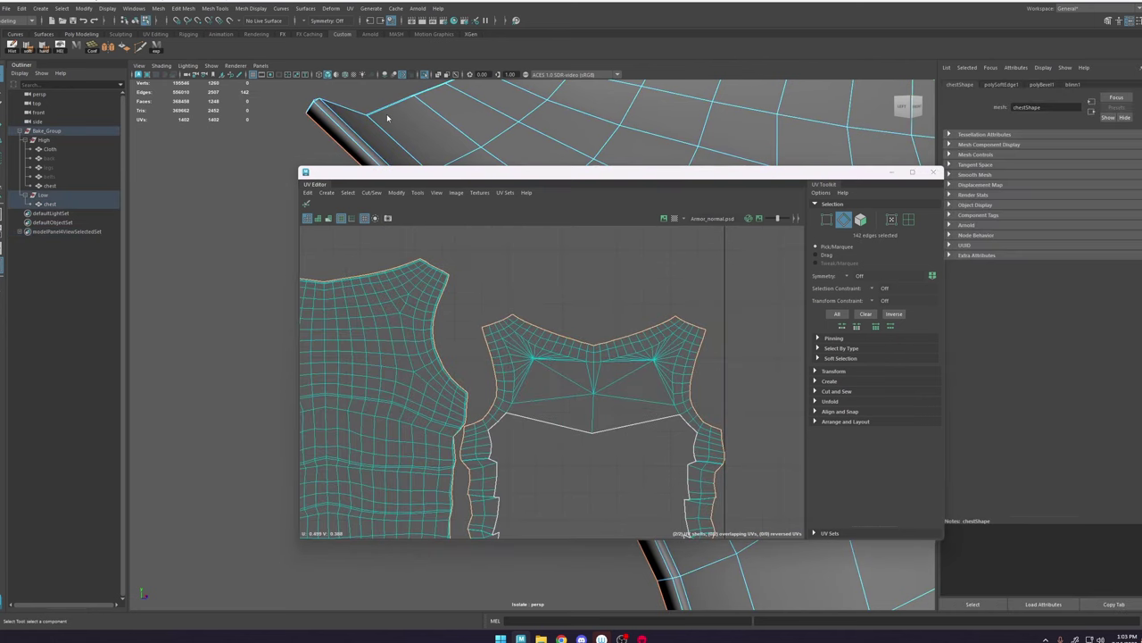
pyautogui.keyDown('shift'); pyautogui.moveTo(386, 114); pyautogui.dragTo(511, 165, button='right'); pyautogui.keyUp('shift')
pyautogui.press('F8')
pyautogui.click(188, 134)
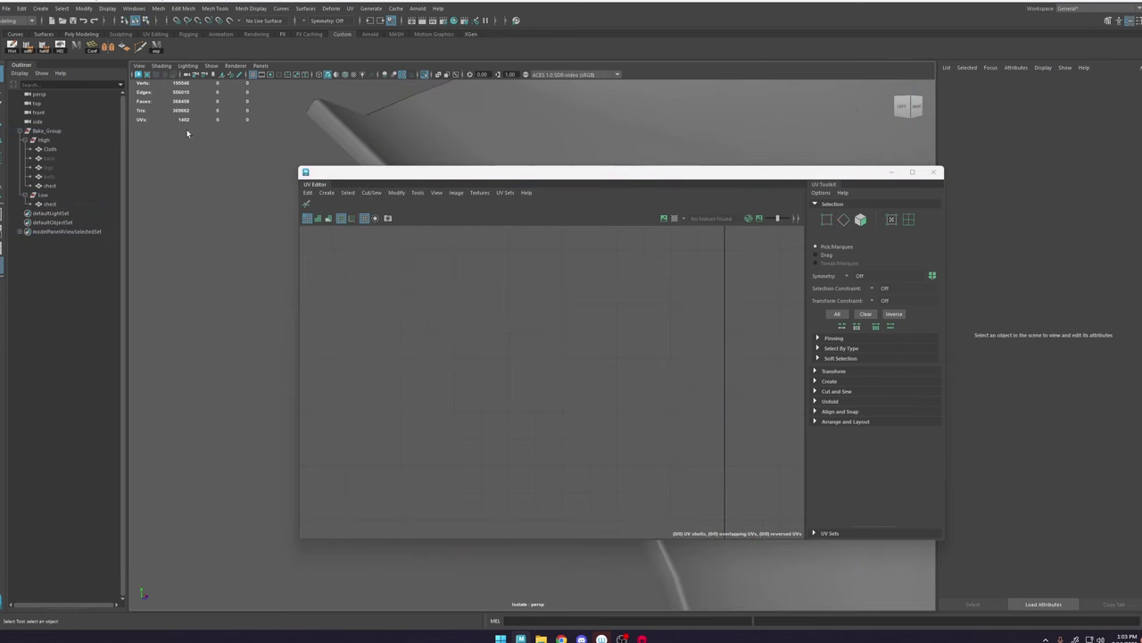
# Step: Move the UV Editor aside and review the whole chest armour
pyautogui.moveTo(383, 172); pyautogui.dragTo(469, 383)
pyautogui.scroll(-4, 581, 279)
pyautogui.keyDown('alt'); pyautogui.moveTo(581, 278); pyautogui.dragTo(456, 123); pyautogui.keyUp('alt')
pyautogui.scroll(-4, 592, 326)
pyautogui.keyDown('alt'); pyautogui.moveTo(638, 368); pyautogui.dragTo(561, 238, button='middle'); pyautogui.keyUp('alt')
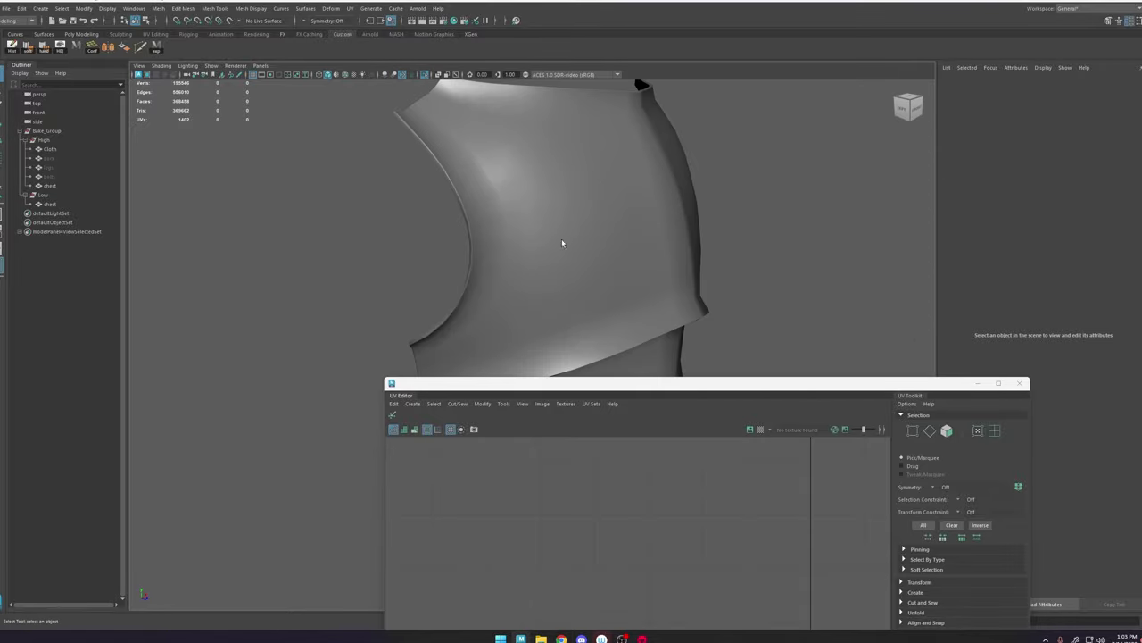
pyautogui.keyDown('alt'); pyautogui.moveTo(561, 238); pyautogui.dragTo(554, 293); pyautogui.keyUp('alt')
pyautogui.keyDown('alt'); pyautogui.moveTo(554, 292); pyautogui.dragTo(621, 210, button='middle'); pyautogui.keyUp('alt')
pyautogui.keyDown('alt'); pyautogui.moveTo(620, 211); pyautogui.dragTo(619, 184); pyautogui.keyUp('alt')
# Step: Export the low-poly chest for baking and switch to Marmoset Toolbag
pyautogui.scroll(3, 744, 357)
pyautogui.click(744, 357)
pyautogui.click(1020, 383)
pyautogui.scroll(4, 589, 421)
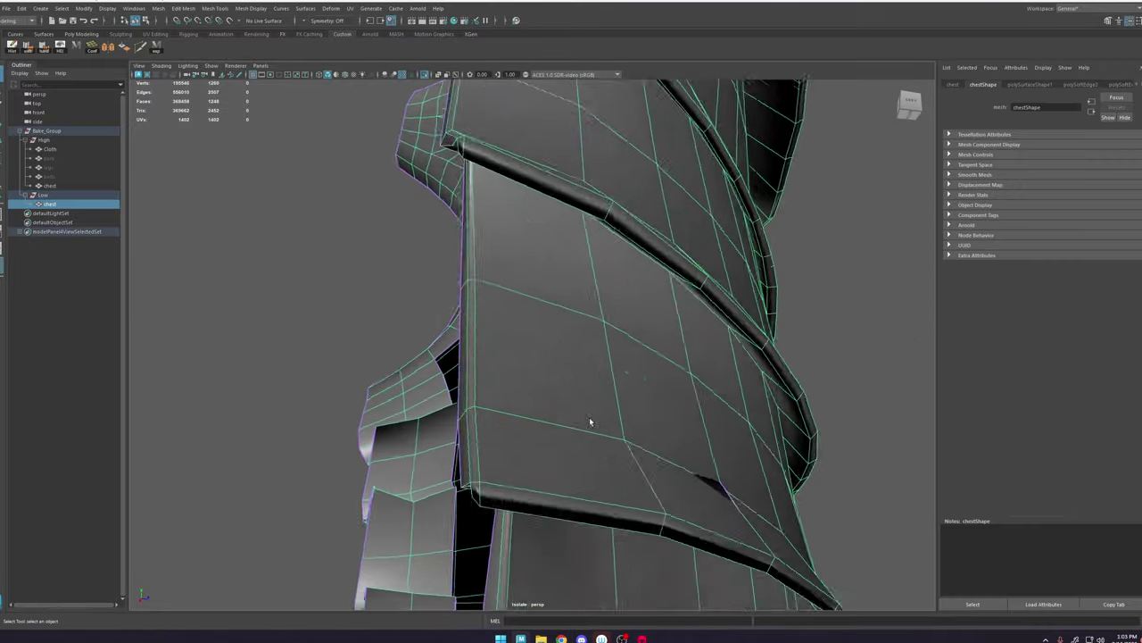
pyautogui.keyDown('alt'); pyautogui.moveTo(589, 420); pyautogui.dragTo(624, 402); pyautogui.keyUp('alt')
pyautogui.click(158, 49)
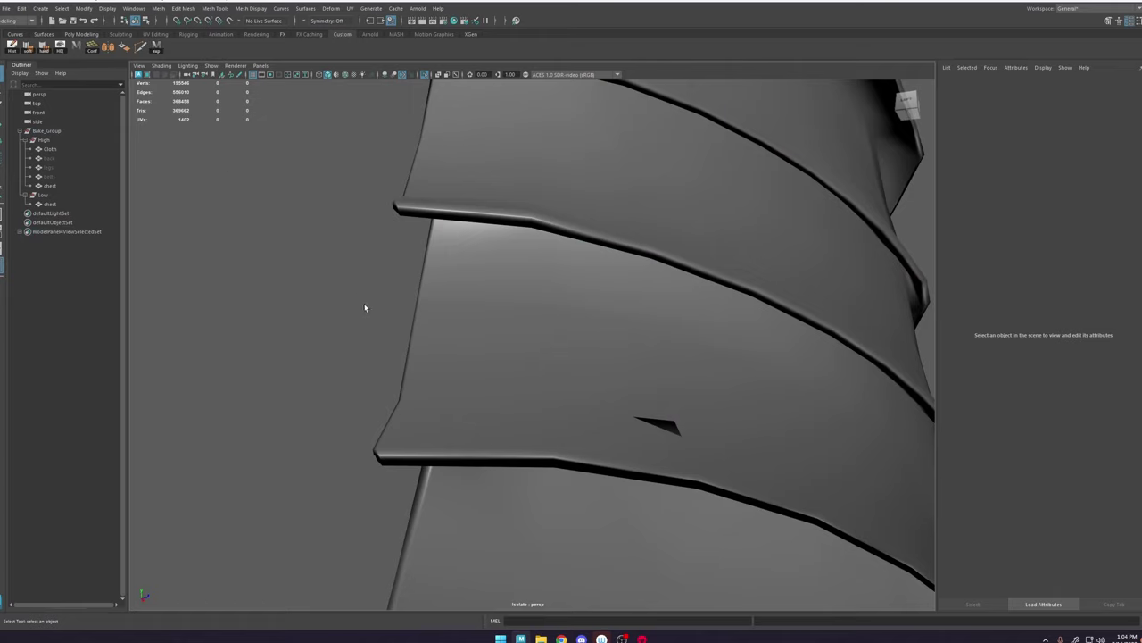
pyautogui.click(644, 638)
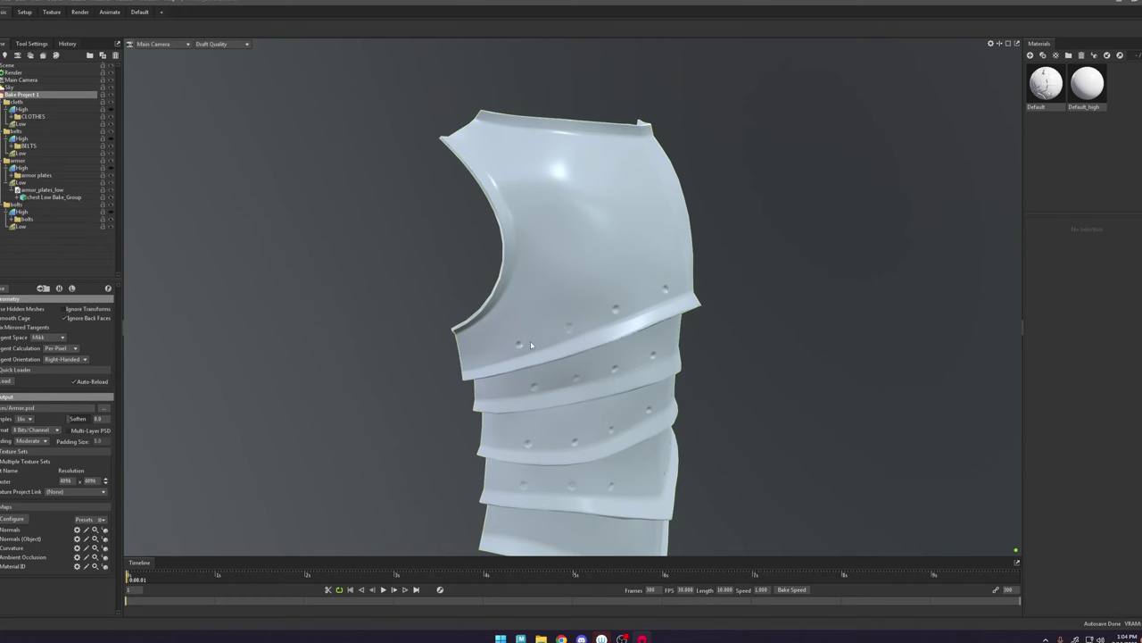
# Step: Inspect the chest bake in Marmoset, then return to Maya with textured display on
pyautogui.keyDown('alt'); pyautogui.moveTo(507, 208); pyautogui.dragTo(559, 274, button='middle'); pyautogui.keyUp('alt')
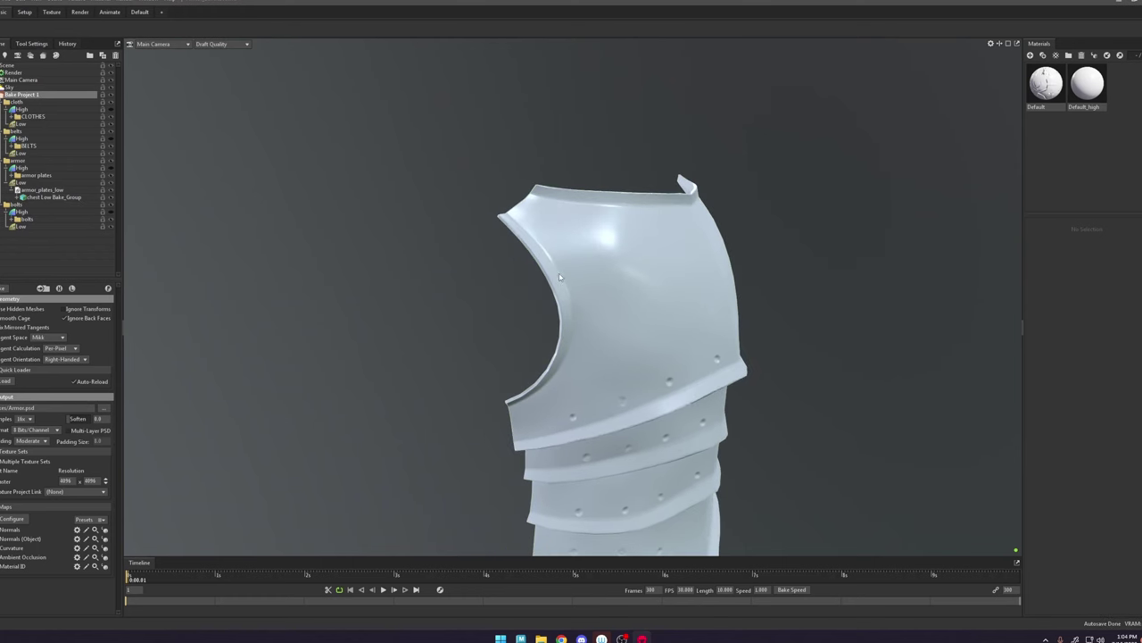
pyautogui.scroll(1, 500, 348)
pyautogui.click(333, 321)
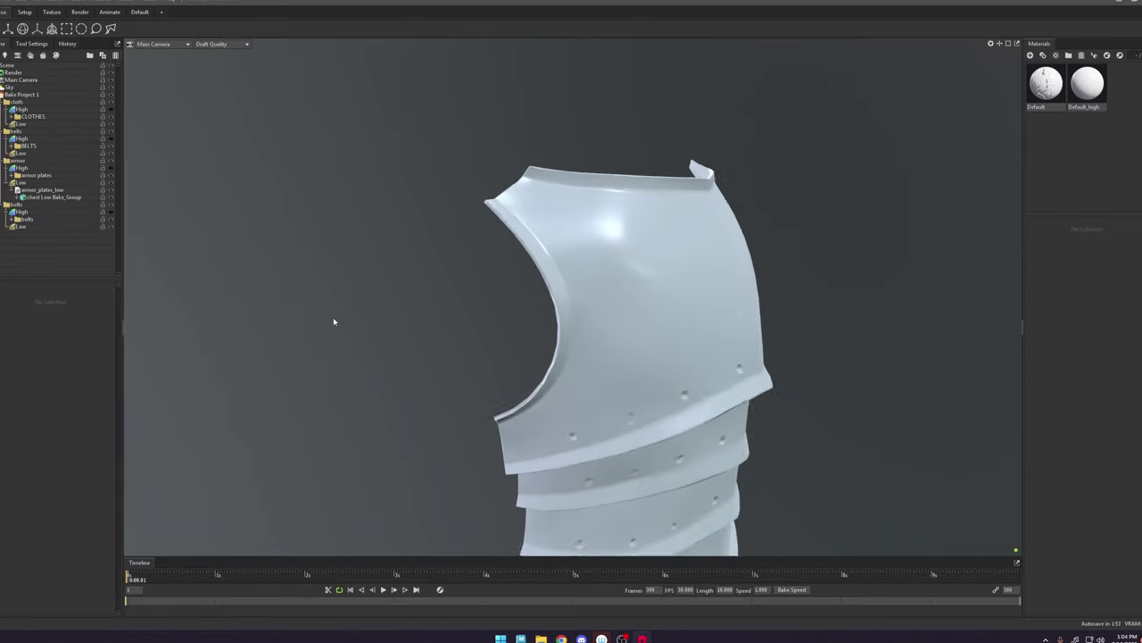
pyautogui.hotkey('alt', 'Tab')
pyautogui.scroll(-2, 536, 367)
pyautogui.press('6')
pyautogui.keyDown('alt'); pyautogui.moveTo(609, 248); pyautogui.dragTo(624, 319, button='middle'); pyautogui.keyUp('alt')
pyautogui.scroll(-3, 625, 319)
pyautogui.moveTo(634, 315)
pyautogui.keyDown('alt'); pyautogui.mouseDown()
pyautogui.moveTo(607, 291)
pyautogui.moveTo(601, 360)
pyautogui.moveTo(577, 316)
pyautogui.moveTo(689, 327)
pyautogui.moveTo(561, 322)
pyautogui.moveTo(583, 303)
pyautogui.mouseUp(); pyautogui.keyUp('alt')
# Step: Flip and relax the chest's UV shell, then move it back into place
pyautogui.click(586, 300)
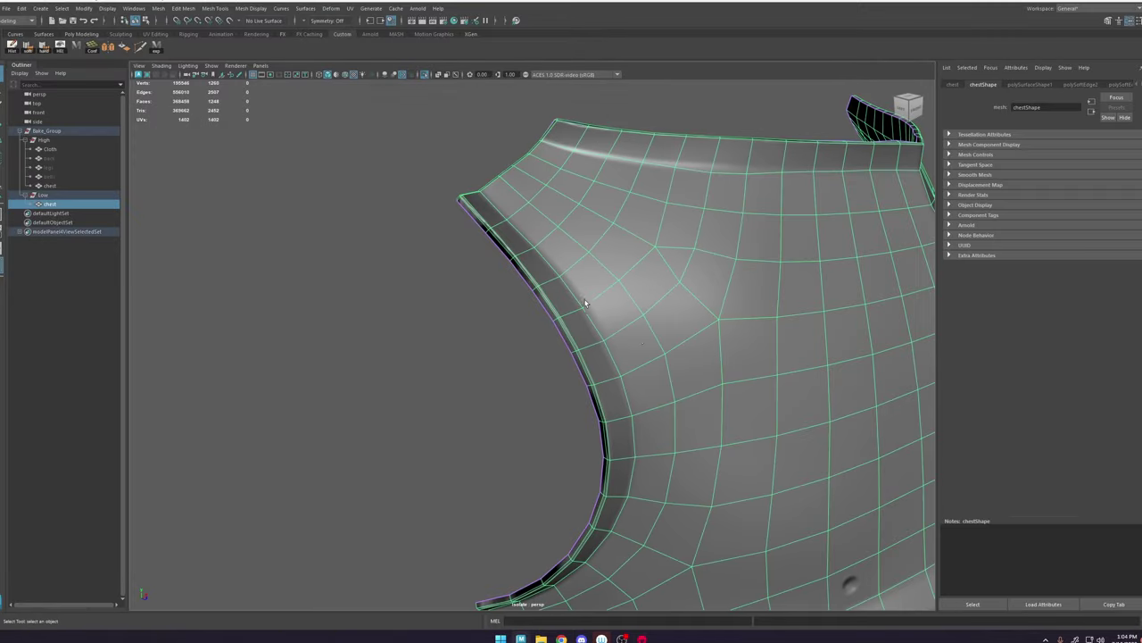
pyautogui.keyDown('alt'); pyautogui.moveTo(621, 311); pyautogui.dragTo(586, 288, button='middle'); pyautogui.keyUp('alt')
pyautogui.click(350, 8)
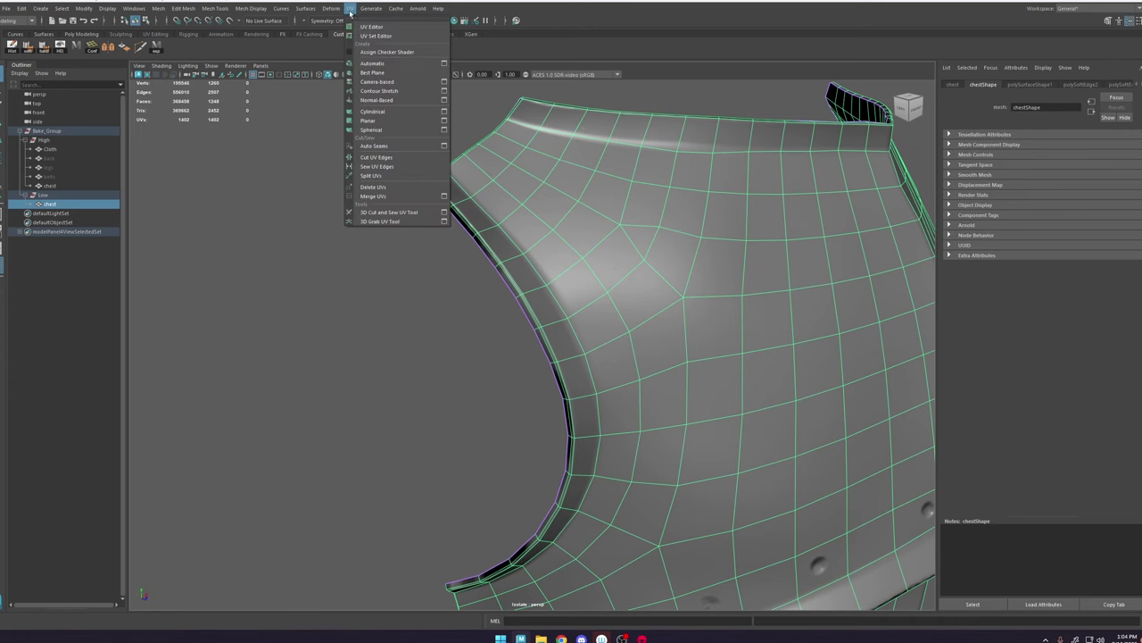
pyautogui.click(375, 27)
pyautogui.moveTo(412, 512); pyautogui.dragTo(484, 506, button='right')
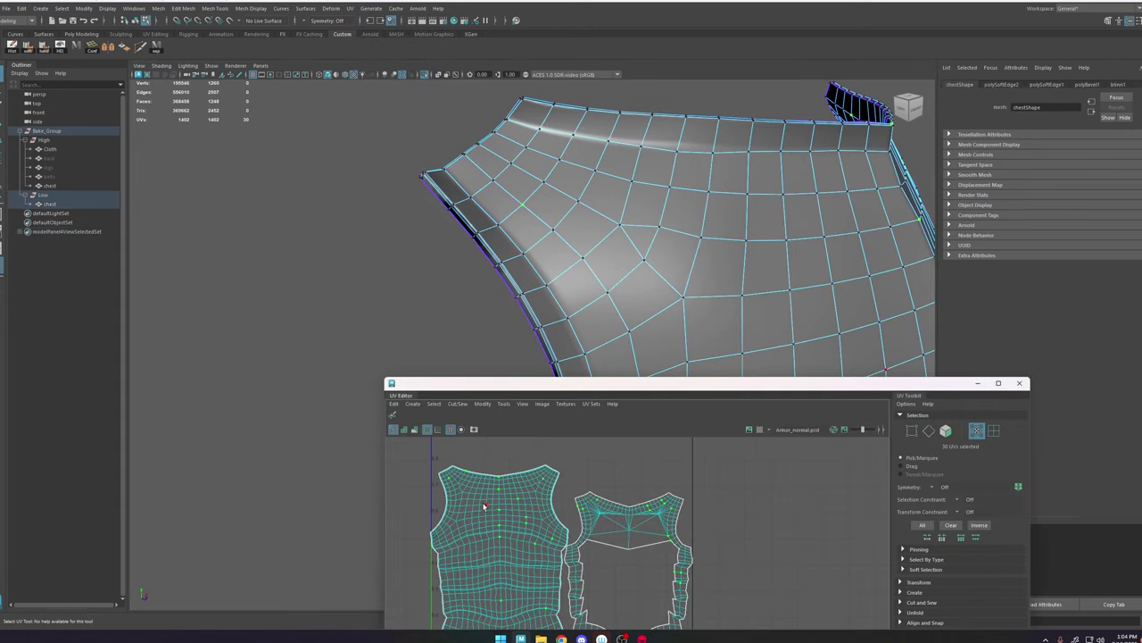
pyautogui.keyDown('alt'); pyautogui.moveTo(519, 493); pyautogui.dragTo(551, 451, button='middle'); pyautogui.keyUp('alt')
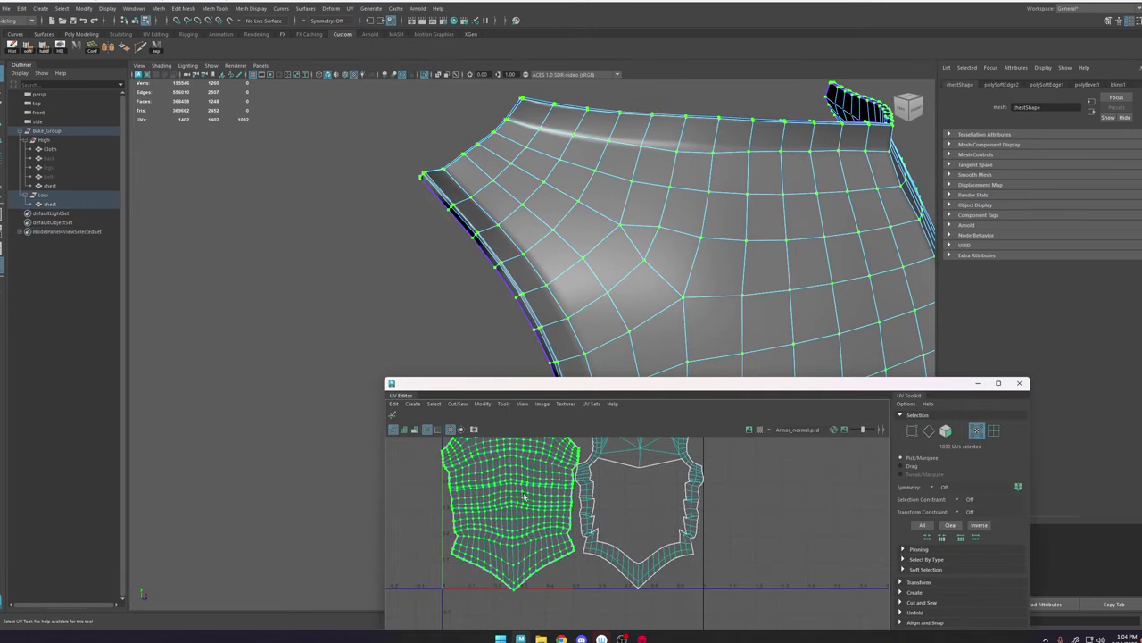
pyautogui.keyDown('shift'); pyautogui.moveTo(524, 496); pyautogui.dragTo(433, 440, button='right'); pyautogui.keyUp('shift')
pyautogui.scroll(-3, 503, 501)
pyautogui.moveTo(503, 502)
pyautogui.mouseDown()
pyautogui.moveTo(503, 456)
pyautogui.moveTo(511, 492)
pyautogui.mouseUp()
pyautogui.scroll(-7, 513, 483)
pyautogui.press('w')
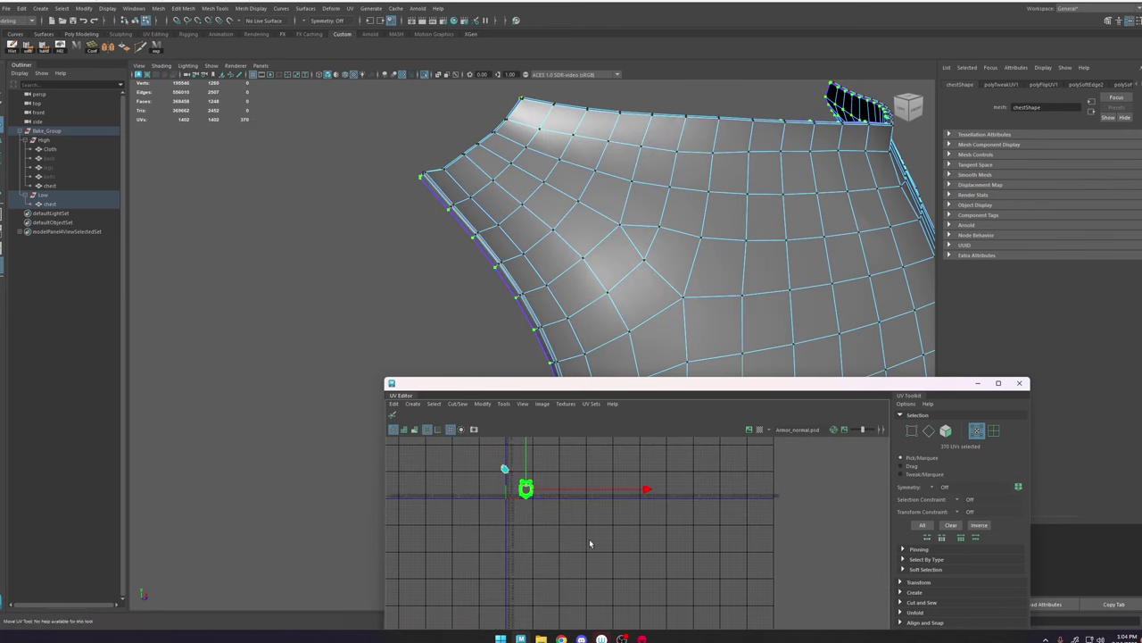
pyautogui.keyDown('shift'); pyautogui.moveTo(509, 445); pyautogui.dragTo(395, 492, button='right'); pyautogui.keyUp('shift')
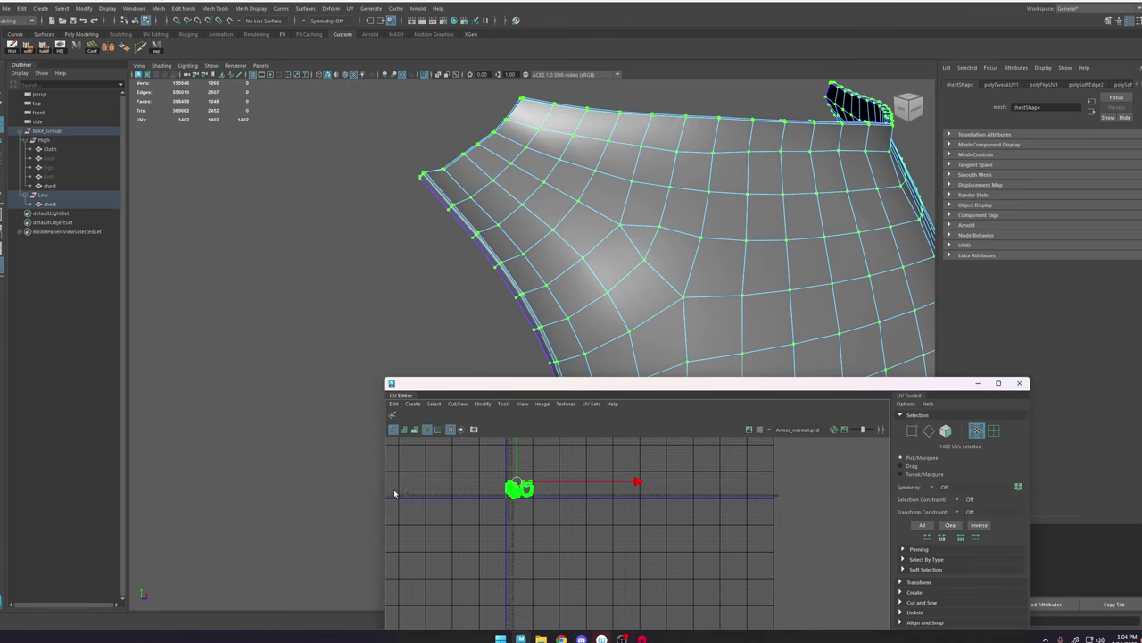
# Step: Close the UV Editor, re-export the chest, and check the new bake in Marmoset
pyautogui.click(1020, 386)
pyautogui.moveTo(604, 244); pyautogui.dragTo(646, 228, button='right')
pyautogui.click(396, 369)
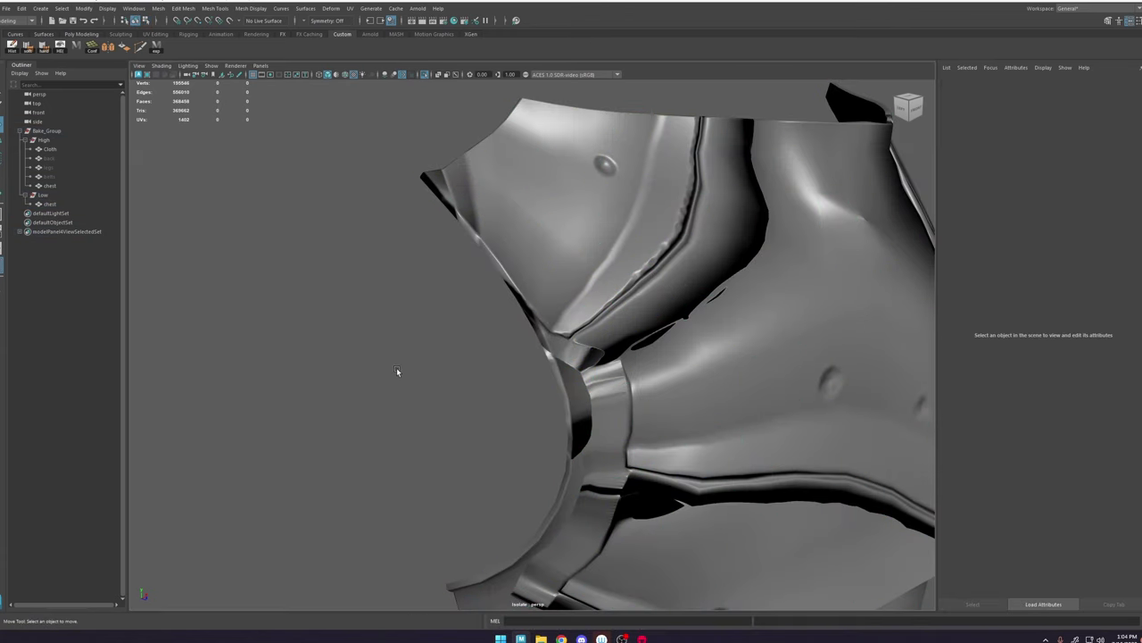
pyautogui.click(159, 51)
pyautogui.click(639, 639)
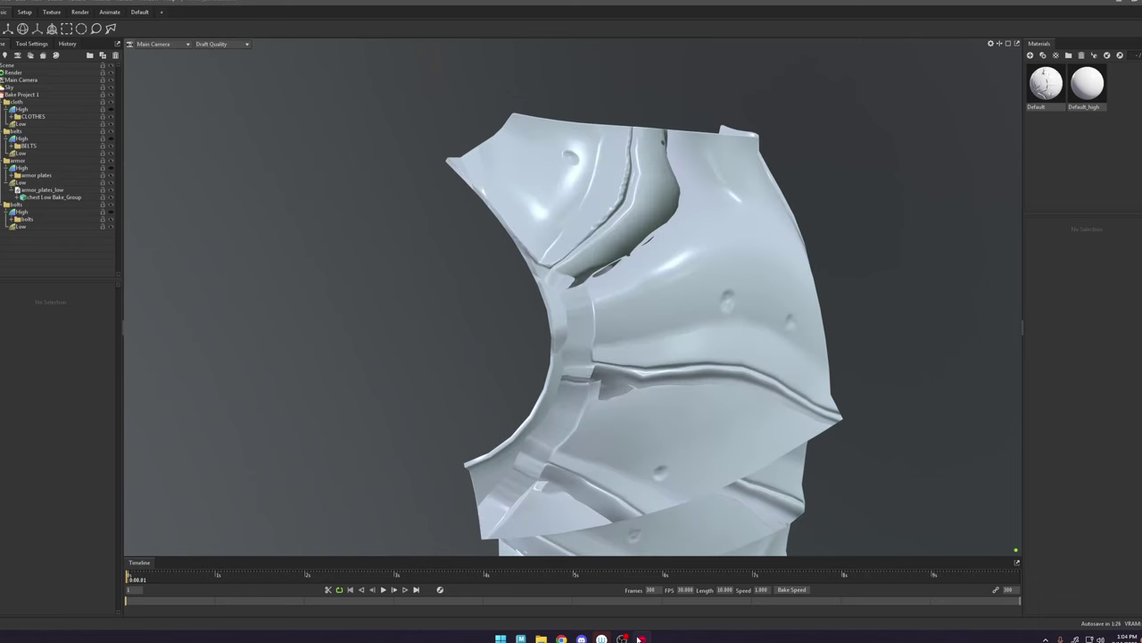
pyautogui.click(87, 143)
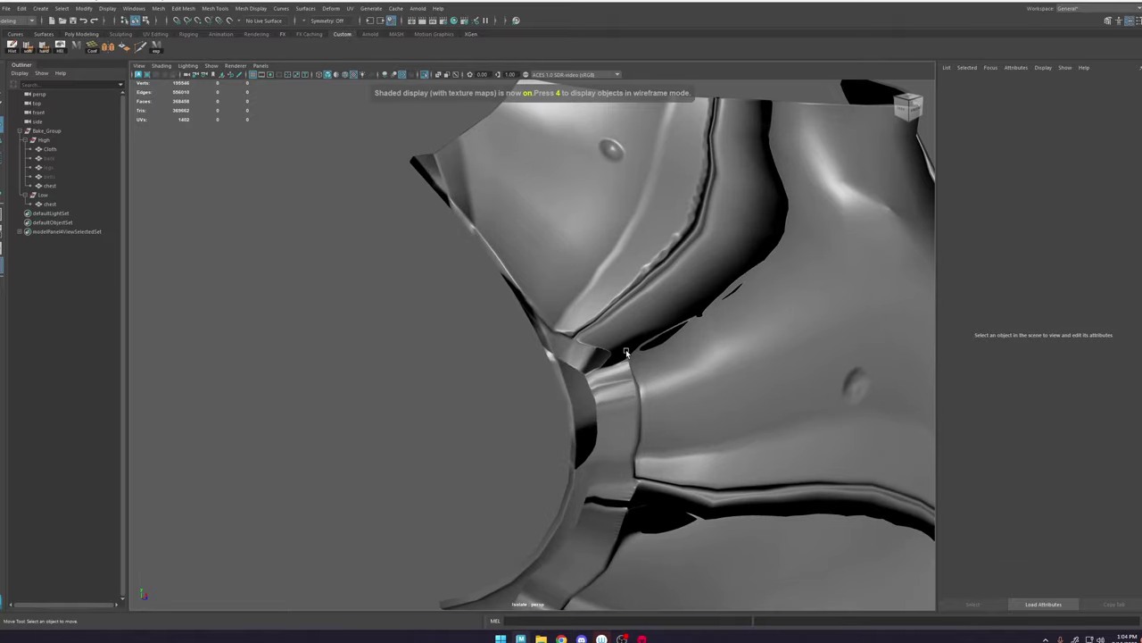
# Step: Zoom onto the shoulder rim and toggle shaded/textured display to compare the bake
pyautogui.press('6')
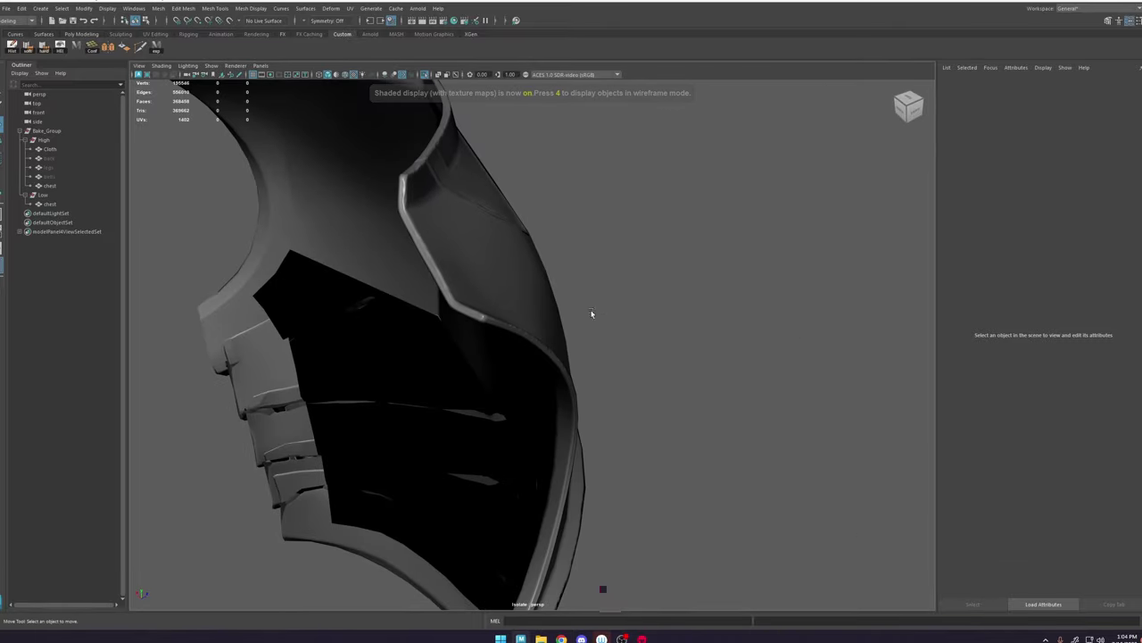
pyautogui.keyDown('alt'); pyautogui.moveTo(591, 314); pyautogui.dragTo(538, 277); pyautogui.keyUp('alt')
pyautogui.keyDown('alt'); pyautogui.moveTo(538, 278); pyautogui.dragTo(613, 378, button='right'); pyautogui.keyUp('alt')
pyautogui.keyDown('alt'); pyautogui.moveTo(613, 379); pyautogui.dragTo(566, 372); pyautogui.keyUp('alt')
pyautogui.keyDown('alt'); pyautogui.moveTo(566, 372); pyautogui.dragTo(582, 414, button='right'); pyautogui.keyUp('alt')
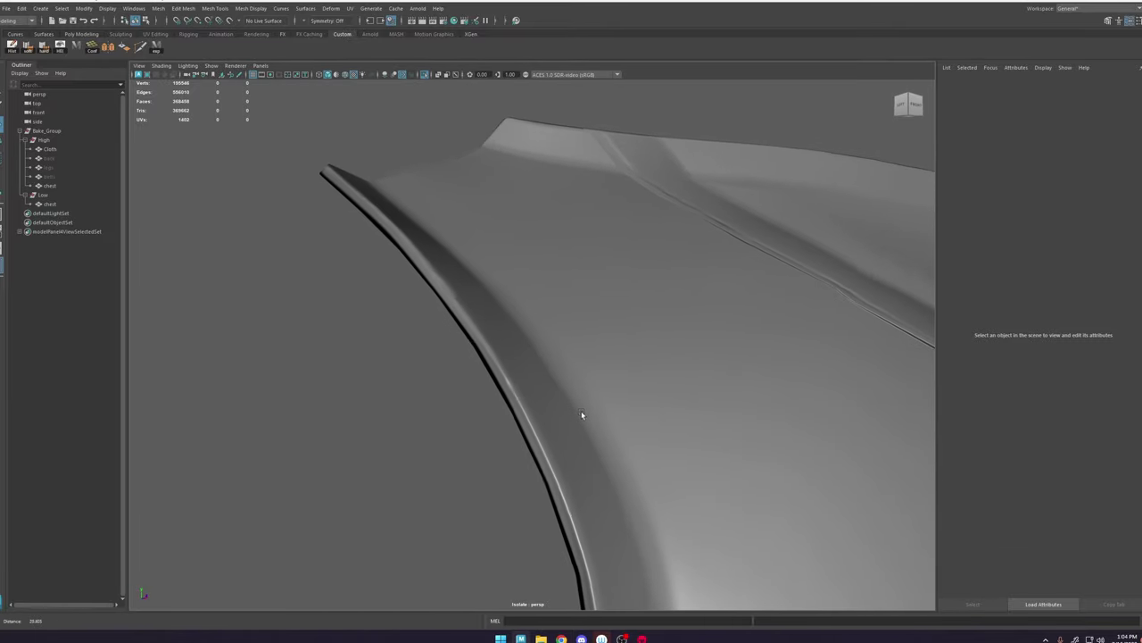
pyautogui.keyDown('alt'); pyautogui.moveTo(581, 414); pyautogui.dragTo(650, 429); pyautogui.keyUp('alt')
pyautogui.click(444, 349)
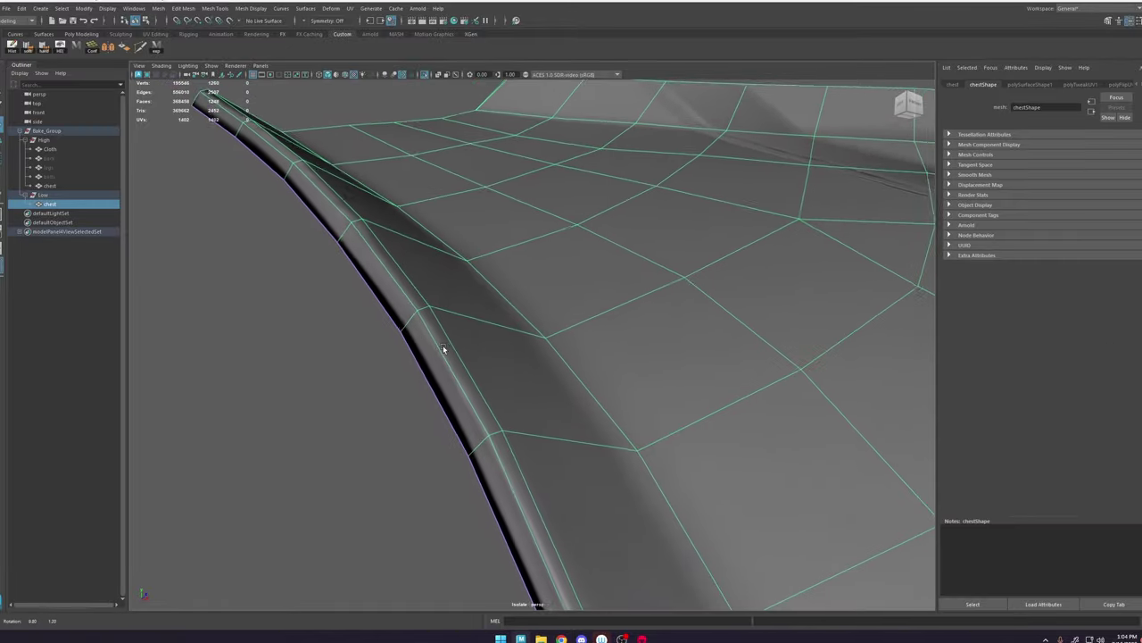
pyautogui.keyDown('alt'); pyautogui.moveTo(443, 349); pyautogui.dragTo(356, 377); pyautogui.keyUp('alt')
pyautogui.click(356, 377)
pyautogui.press('5')
pyautogui.press('6')
pyautogui.press('5')
pyautogui.press('6')
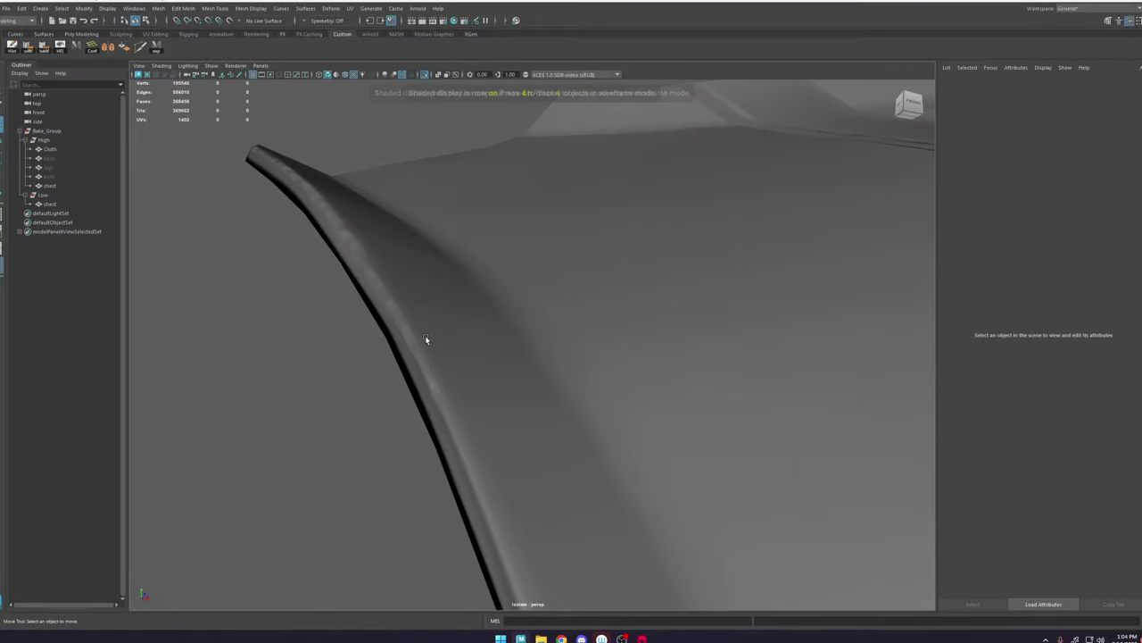
# Step: Change the viewport lighting and select the high-poly chest
pyautogui.click(424, 75)
pyautogui.click(450, 329)
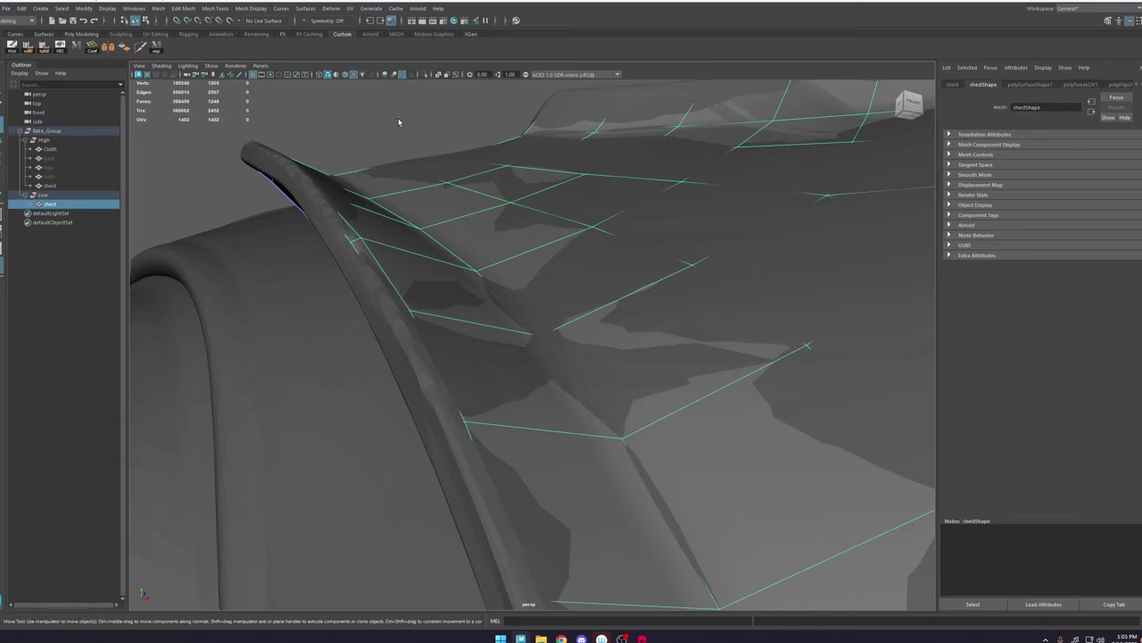
pyautogui.keyDown('alt'); pyautogui.moveTo(379, 193); pyautogui.dragTo(493, 180); pyautogui.keyUp('alt')
pyautogui.click(373, 229)
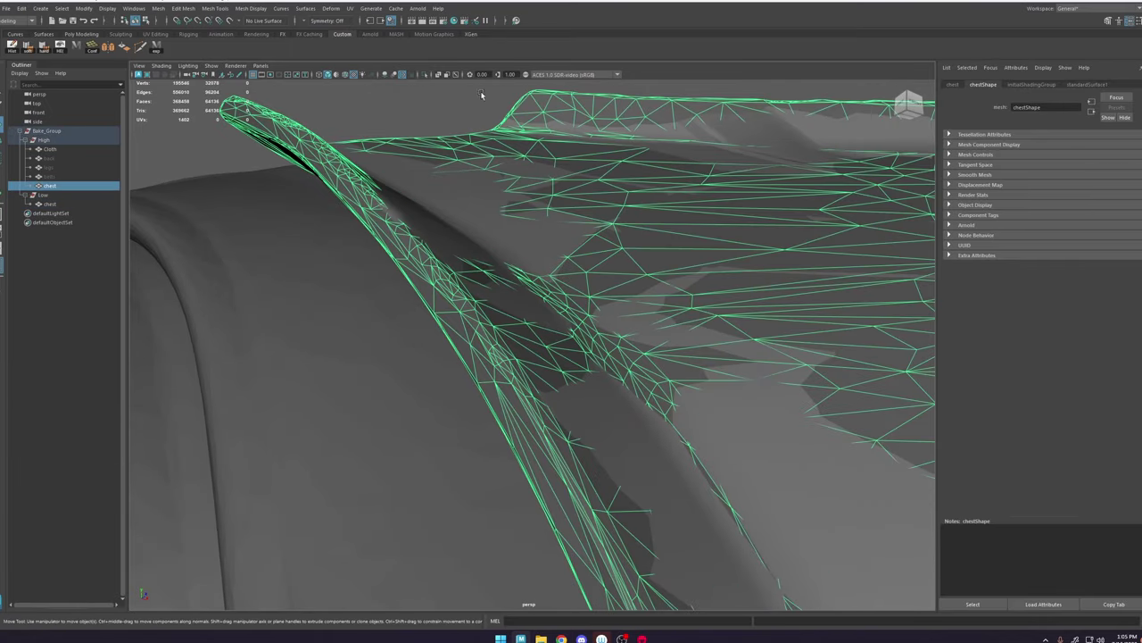
# Step: Make the high-poly chest the live surface and start Quad Draw on the low-poly chest
pyautogui.click(231, 25)
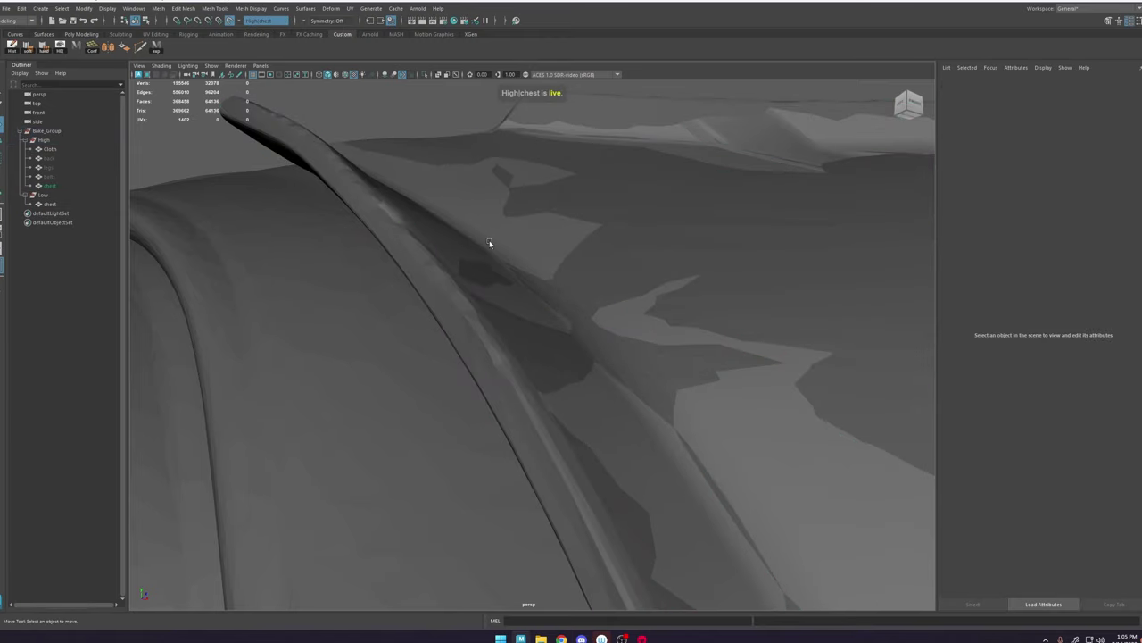
pyautogui.click(564, 221)
pyautogui.click(1108, 21)
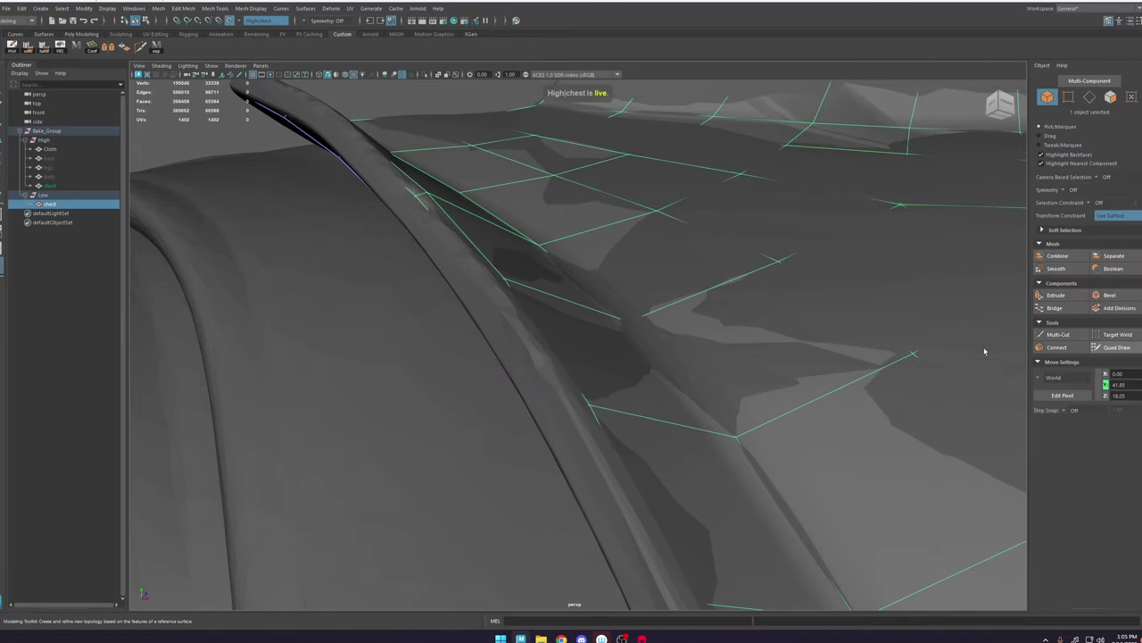
pyautogui.click(1115, 347)
# Step: Orbit and zoom around the shoulder rim and strap edge to check the retopo fit
pyautogui.scroll(-2, 616, 392)
pyautogui.moveTo(596, 383)
pyautogui.keyDown('alt'); pyautogui.mouseDown()
pyautogui.moveTo(590, 357)
pyautogui.moveTo(503, 353)
pyautogui.moveTo(599, 365)
pyautogui.moveTo(724, 360)
pyautogui.moveTo(646, 278)
pyautogui.mouseUp(); pyautogui.keyUp('alt')
pyautogui.scroll(2, 612, 246)
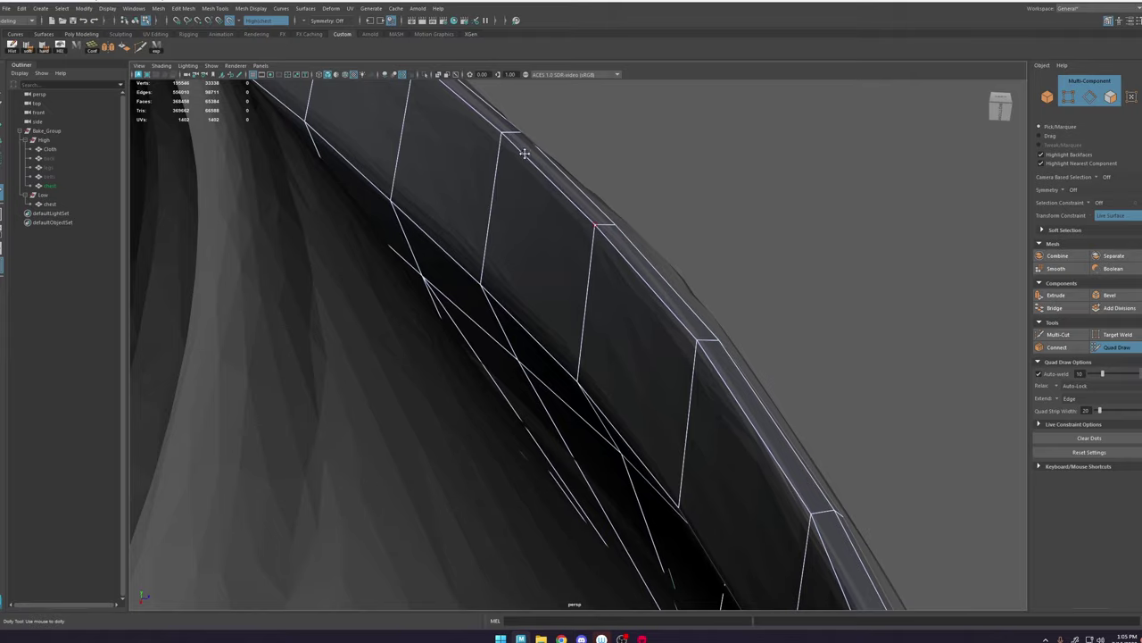
pyautogui.keyDown('alt'); pyautogui.moveTo(516, 146); pyautogui.dragTo(594, 345); pyautogui.keyUp('alt')
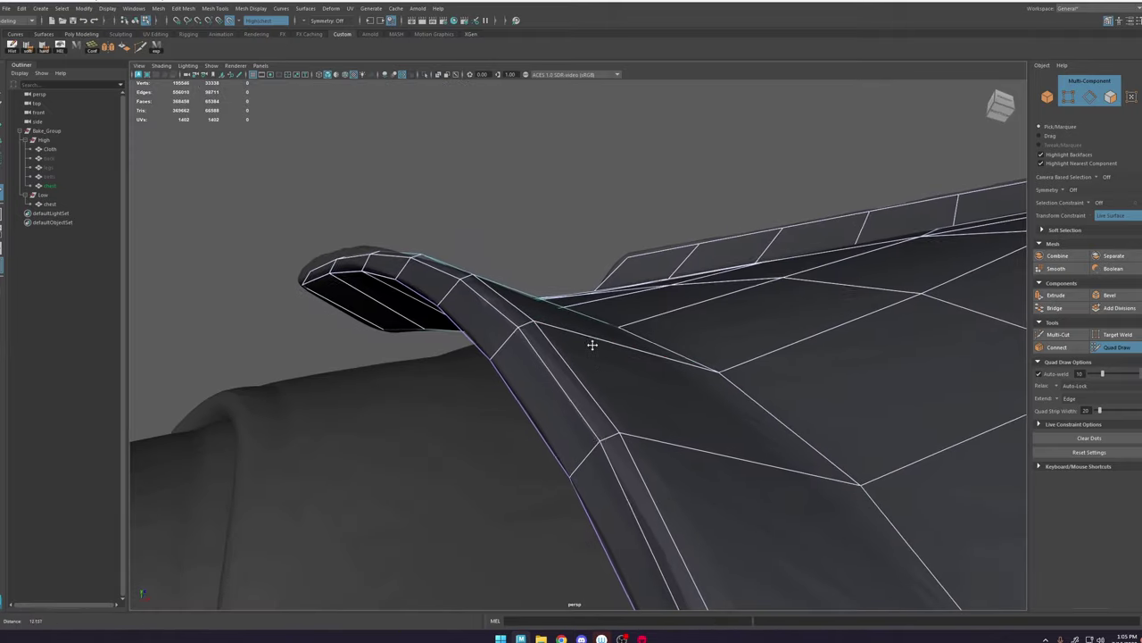
pyautogui.scroll(1, 593, 344)
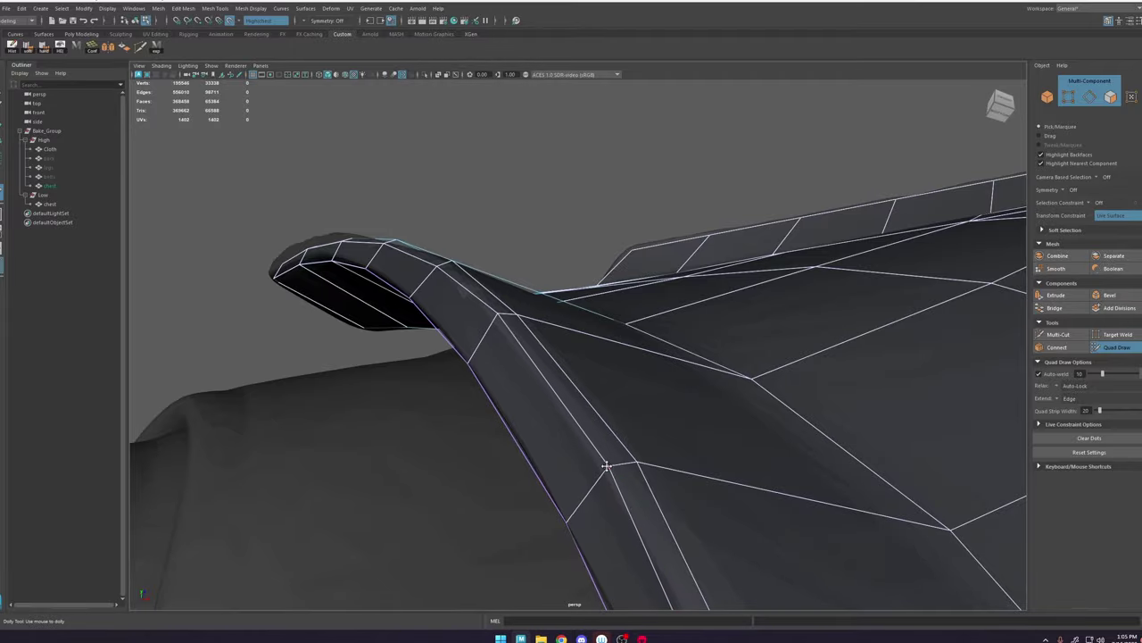
pyautogui.keyDown('alt'); pyautogui.moveTo(628, 436); pyautogui.dragTo(536, 306); pyautogui.keyUp('alt')
pyautogui.keyDown('alt'); pyautogui.moveTo(537, 306); pyautogui.dragTo(536, 389, button='right'); pyautogui.keyUp('alt')
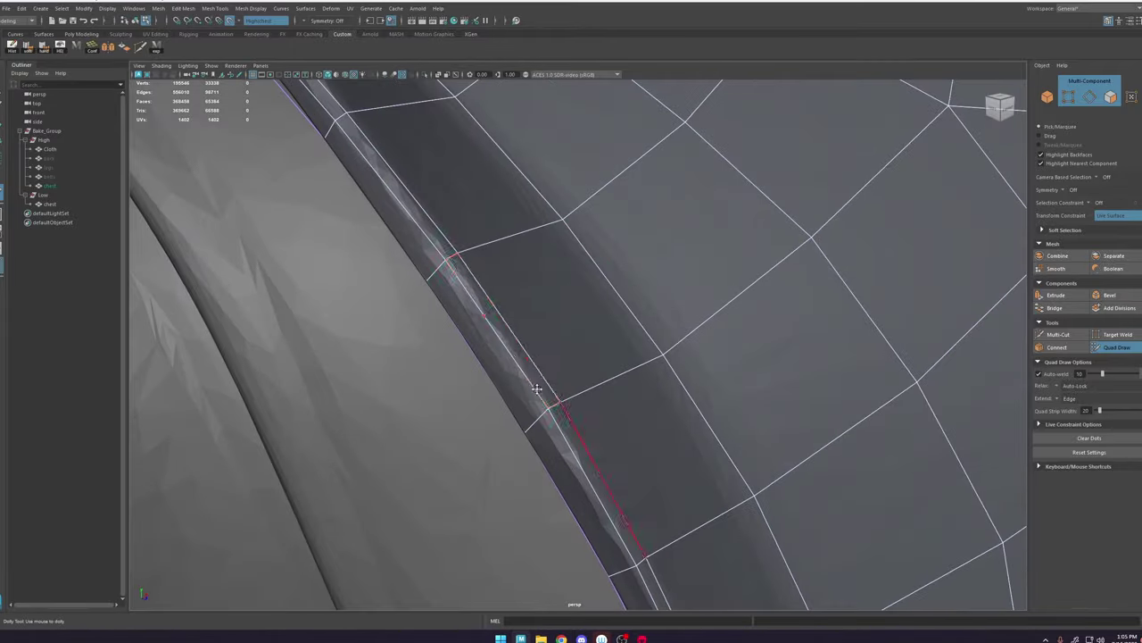
pyautogui.keyDown('alt'); pyautogui.moveTo(537, 388); pyautogui.dragTo(678, 393); pyautogui.keyUp('alt')
pyautogui.keyDown('alt'); pyautogui.moveTo(678, 392); pyautogui.dragTo(765, 435, button='right'); pyautogui.keyUp('alt')
pyautogui.keyDown('alt'); pyautogui.moveTo(765, 434); pyautogui.dragTo(548, 238); pyautogui.keyUp('alt')
pyautogui.keyDown('alt'); pyautogui.moveTo(574, 301); pyautogui.dragTo(335, 258); pyautogui.keyUp('alt')
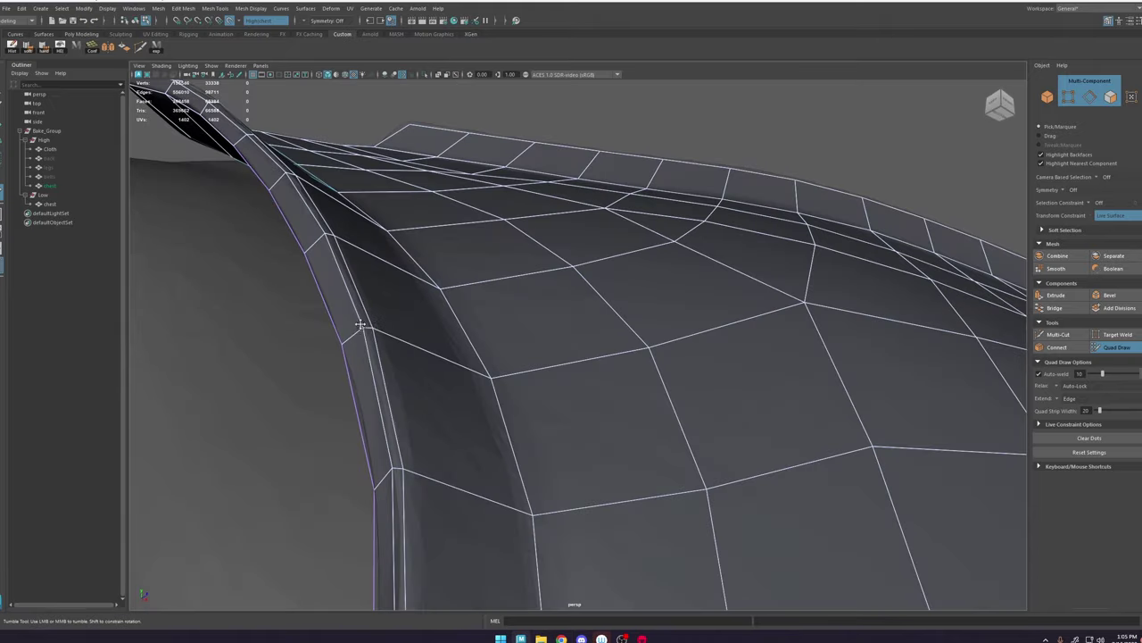
# Step: Inspect the chest mesh's top, inner and side edges from closer angles
pyautogui.keyDown('alt'); pyautogui.moveTo(482, 428); pyautogui.dragTo(551, 483, button='right'); pyautogui.keyUp('alt')
pyautogui.keyDown('alt'); pyautogui.moveTo(783, 362); pyautogui.dragTo(730, 351, button='right'); pyautogui.keyUp('alt')
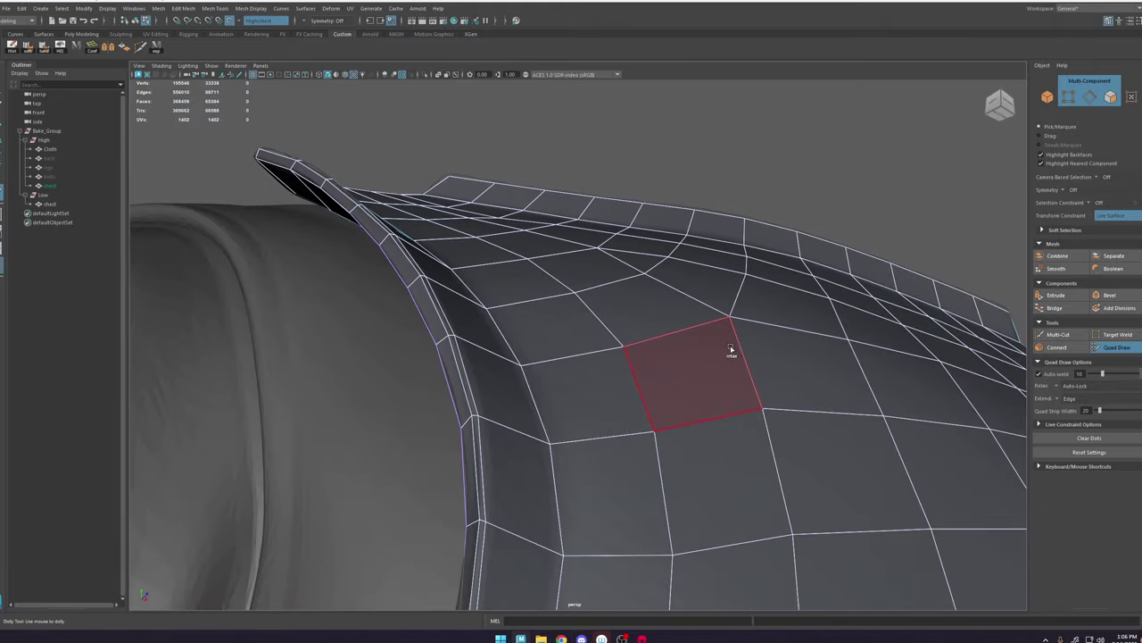
pyautogui.keyDown('alt'); pyautogui.moveTo(516, 246); pyautogui.dragTo(545, 269); pyautogui.keyUp('alt')
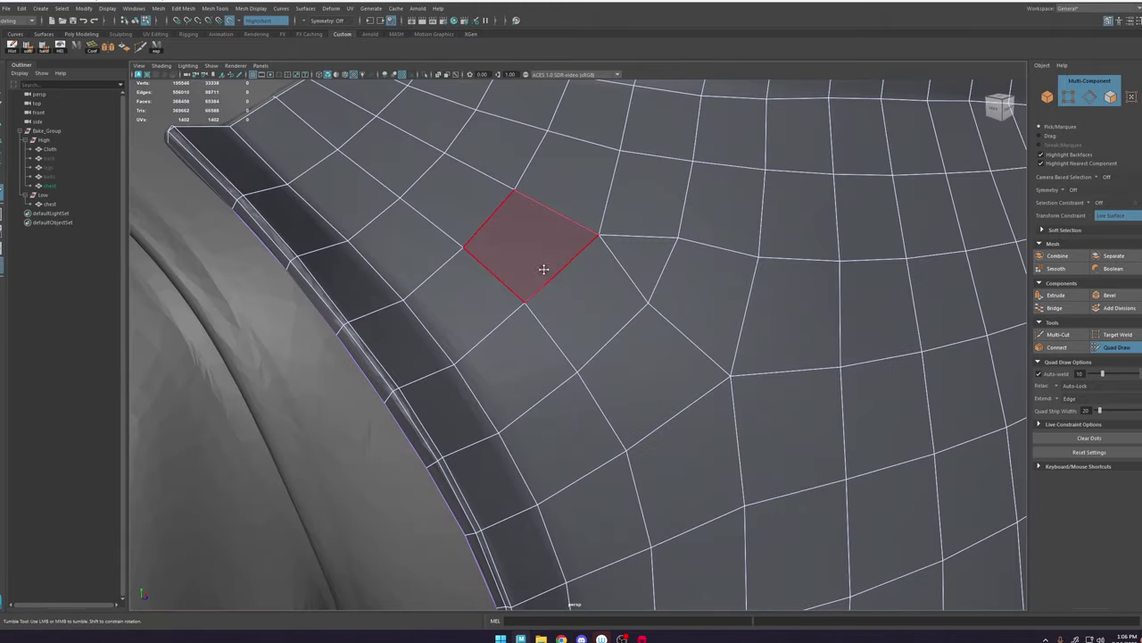
pyautogui.keyDown('alt'); pyautogui.moveTo(510, 219); pyautogui.dragTo(528, 244, button='right'); pyautogui.keyUp('alt')
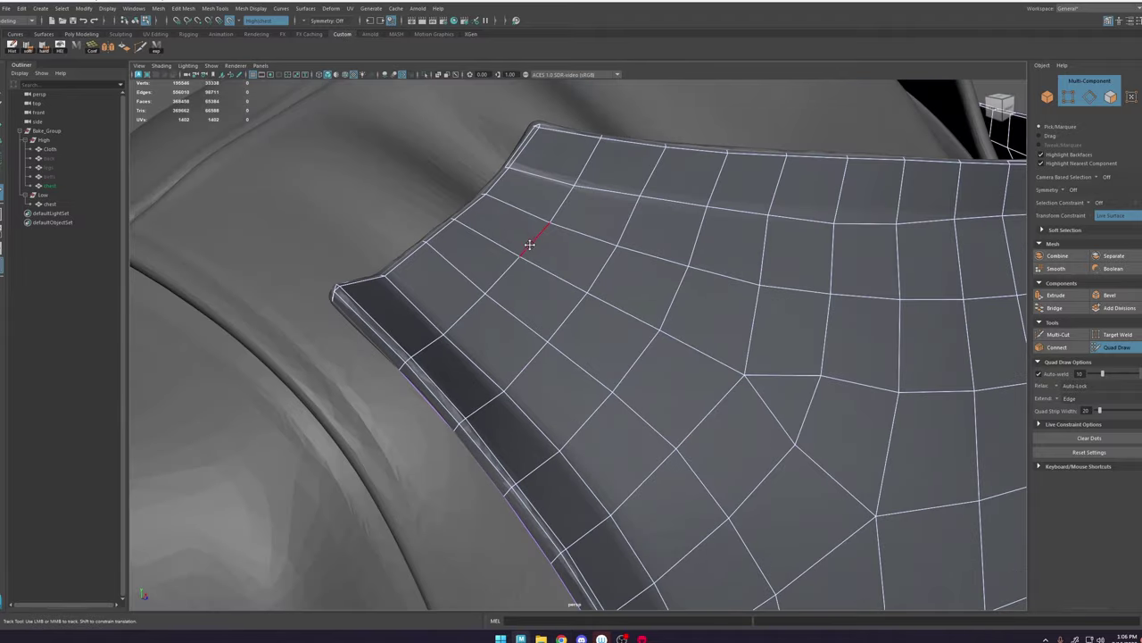
pyautogui.keyDown('alt'); pyautogui.moveTo(528, 245); pyautogui.dragTo(402, 354); pyautogui.keyUp('alt')
pyautogui.keyDown('alt'); pyautogui.moveTo(402, 353); pyautogui.dragTo(441, 356, button='right'); pyautogui.keyUp('alt')
pyautogui.keyDown('alt'); pyautogui.moveTo(441, 355); pyautogui.dragTo(488, 354, button='middle'); pyautogui.keyUp('alt')
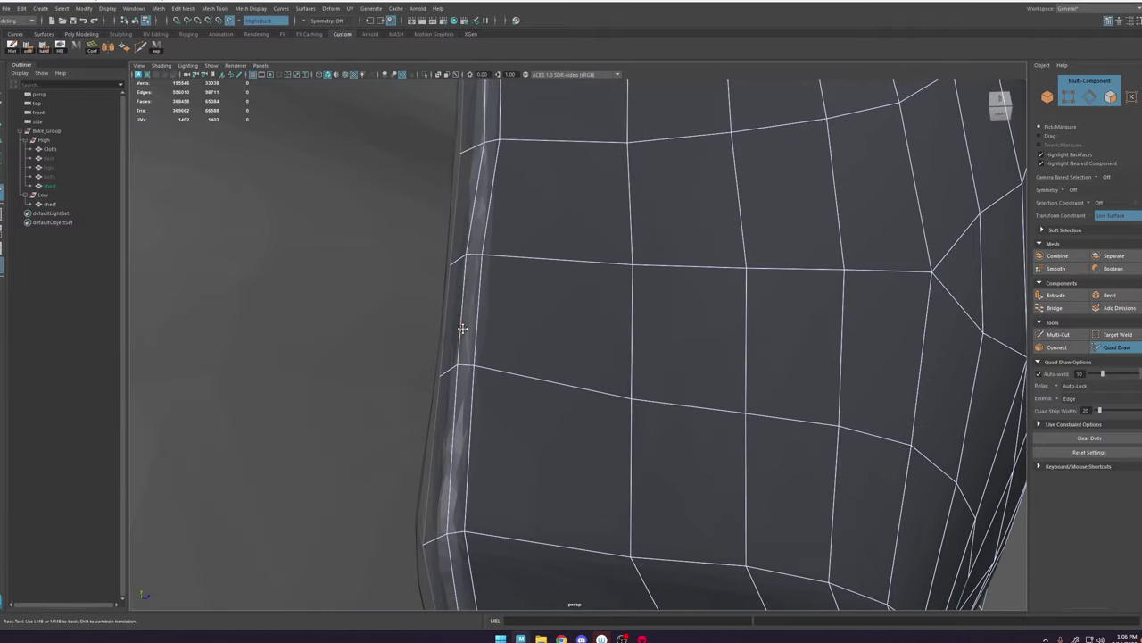
pyautogui.keyDown('alt'); pyautogui.moveTo(462, 328); pyautogui.dragTo(526, 268); pyautogui.keyUp('alt')
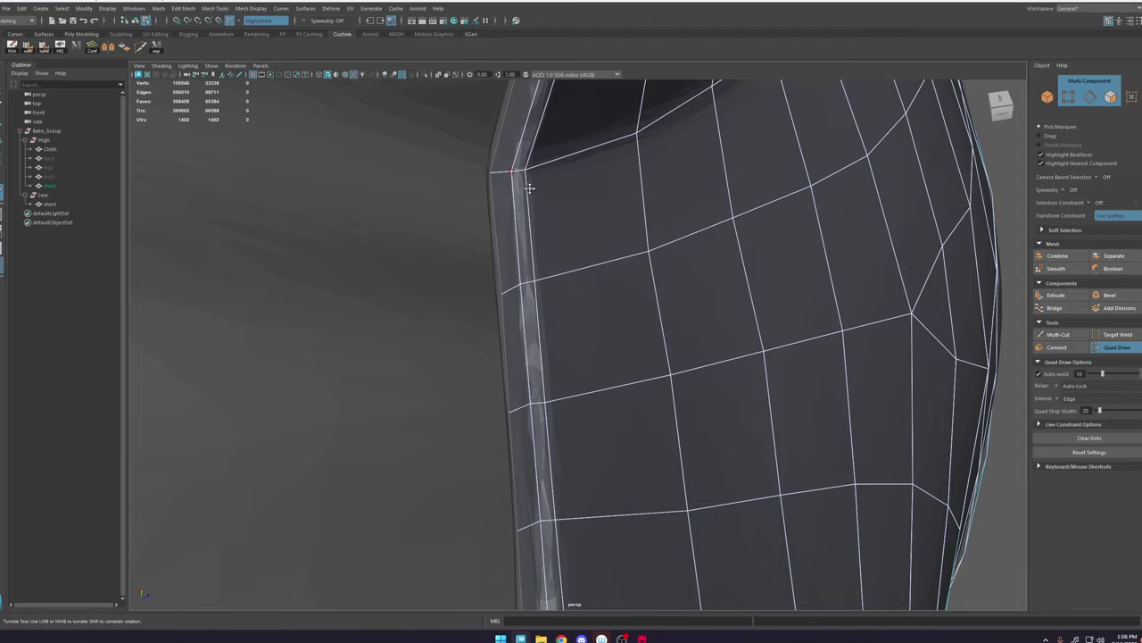
pyautogui.moveTo(530, 188)
pyautogui.keyDown('alt'); pyautogui.mouseDown()
pyautogui.moveTo(699, 232)
pyautogui.moveTo(663, 311)
pyautogui.moveTo(462, 267)
pyautogui.moveTo(461, 194)
pyautogui.moveTo(666, 207)
pyautogui.moveTo(689, 367)
pyautogui.moveTo(646, 268)
pyautogui.moveTo(742, 271)
pyautogui.moveTo(582, 280)
pyautogui.moveTo(640, 308)
pyautogui.mouseUp(); pyautogui.keyUp('alt')
pyautogui.hotkey('ctrl', '1')
pyautogui.scroll(-5, 688, 446)
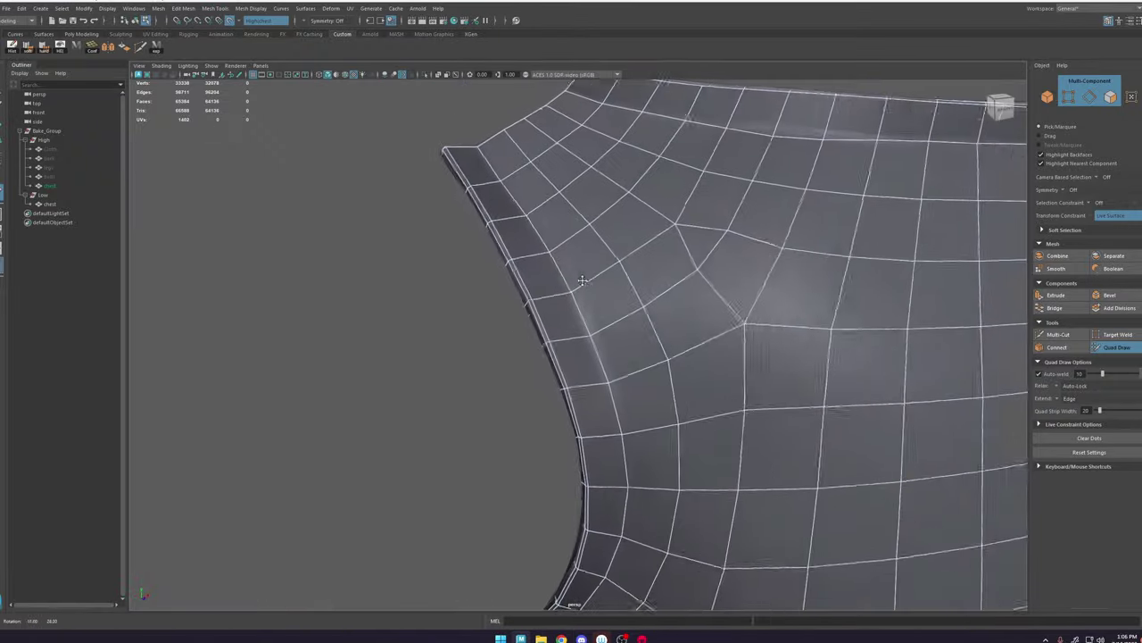
pyautogui.scroll(5, 594, 259)
# Step: Leave Quad Draw and isolate the low chest mesh in Object Mode with default lighting
pyautogui.press('w')
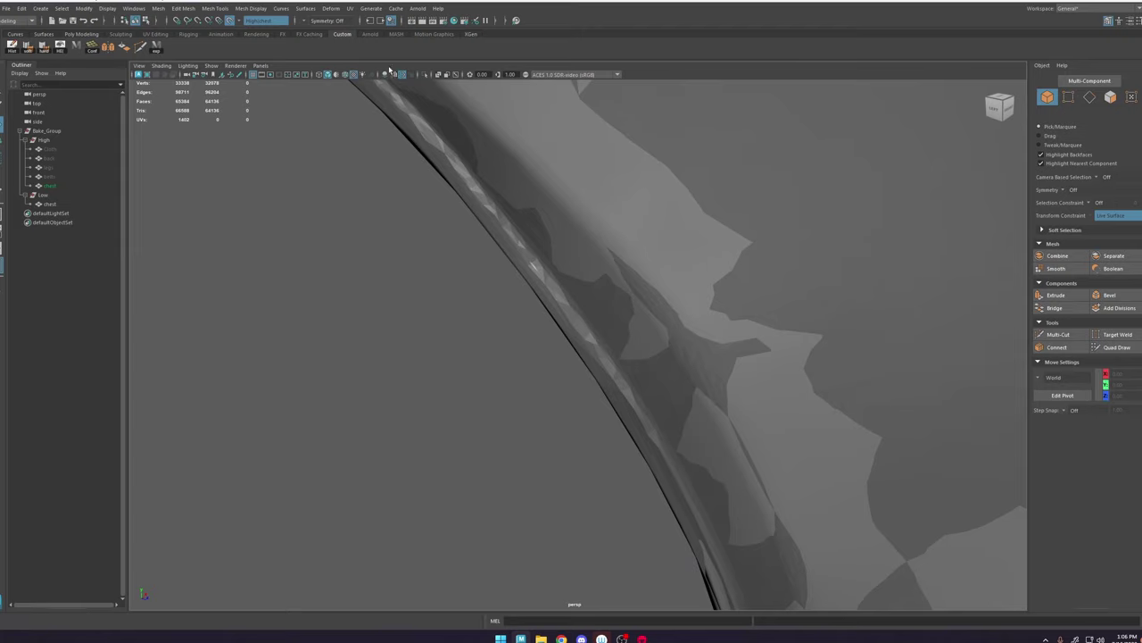
pyautogui.moveTo(613, 204); pyautogui.dragTo(672, 165, button='right')
pyautogui.click(604, 201)
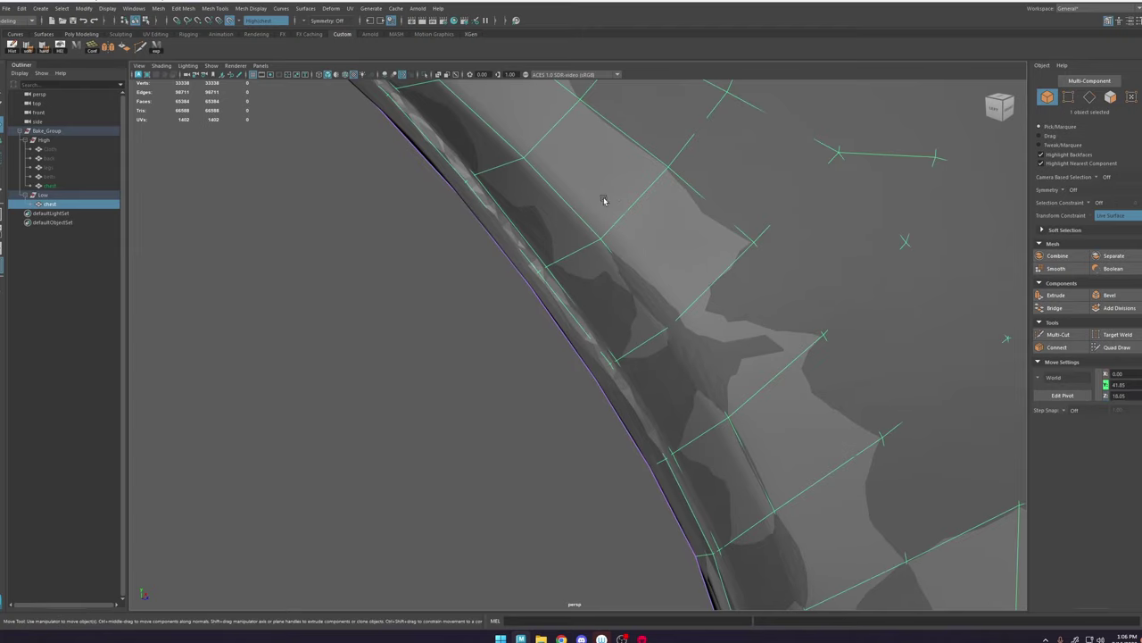
pyautogui.click(425, 75)
pyautogui.press('7')
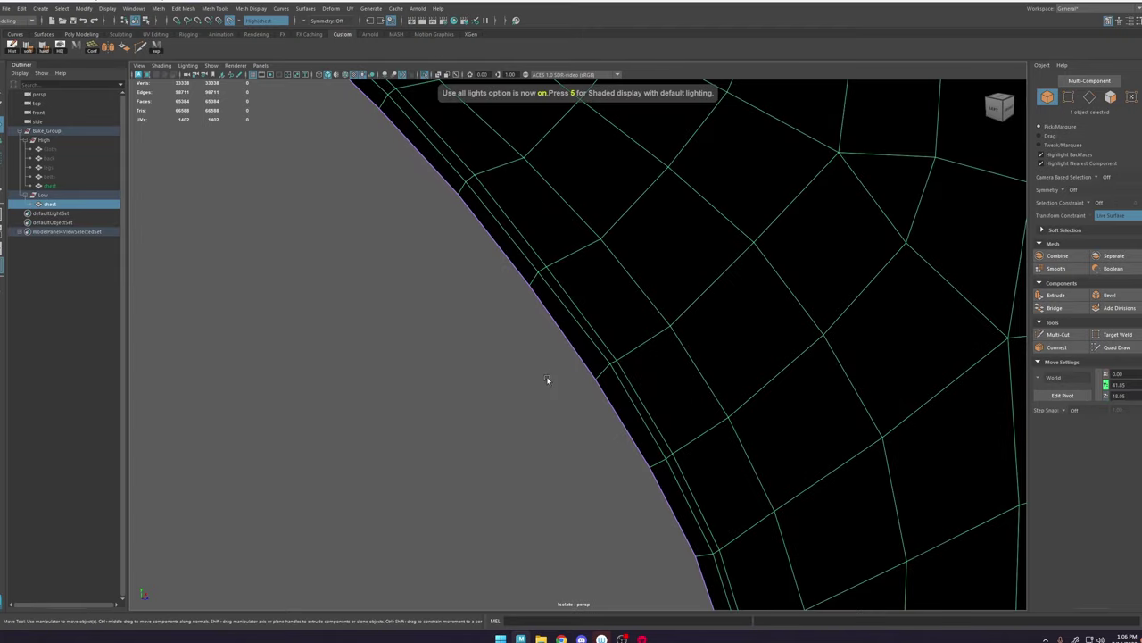
pyautogui.click(548, 376)
pyautogui.press('6')
pyautogui.press('6')
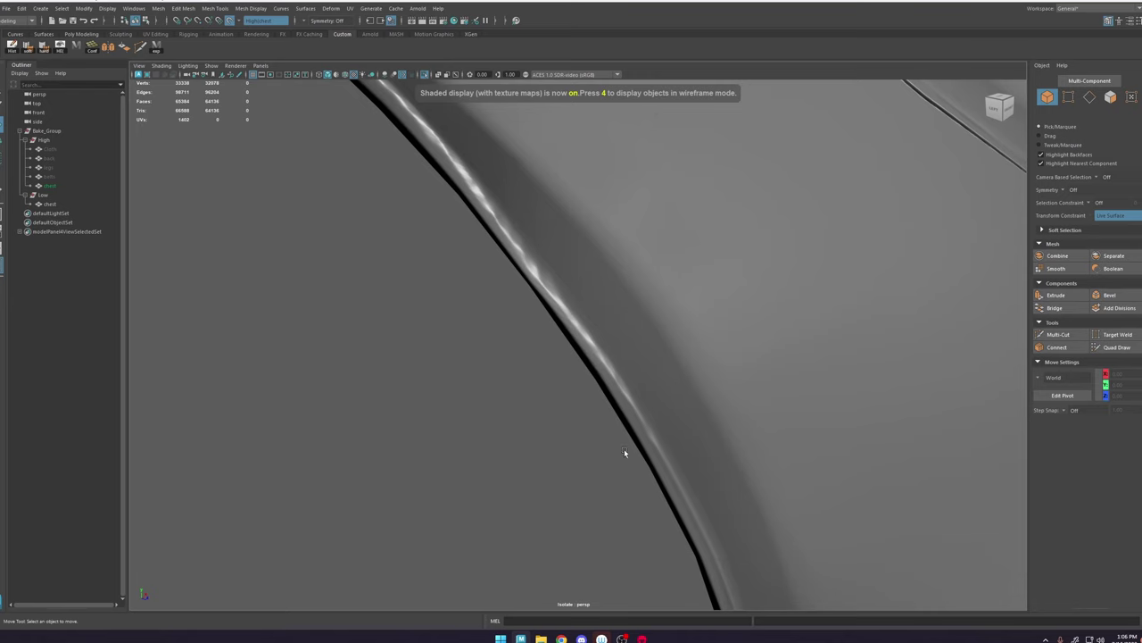
pyautogui.click(583, 350)
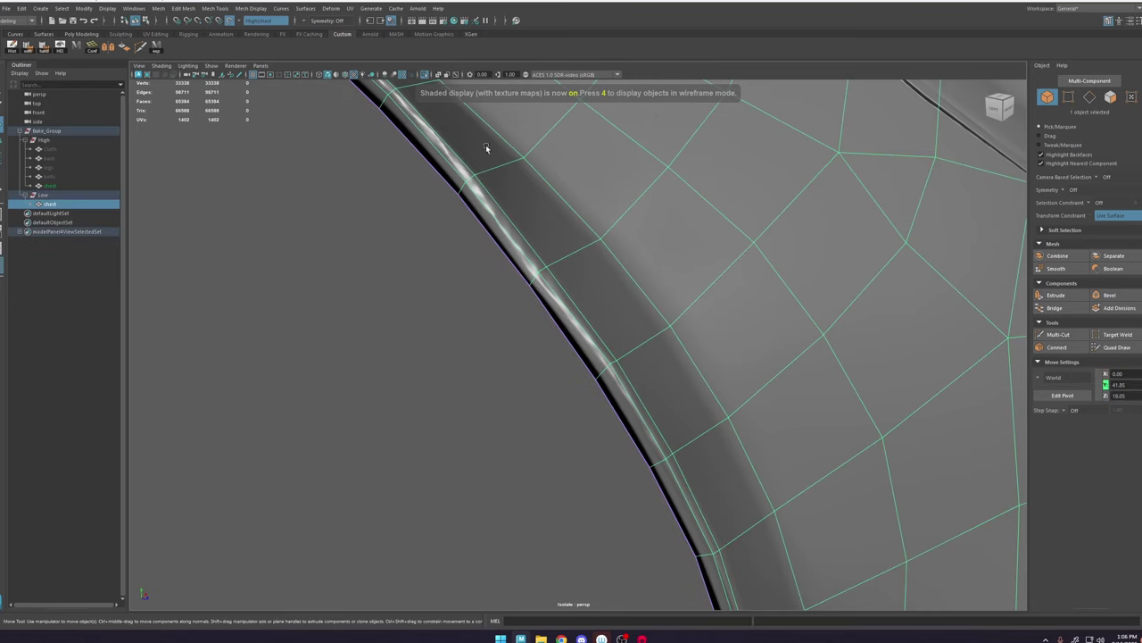
pyautogui.click(445, 307)
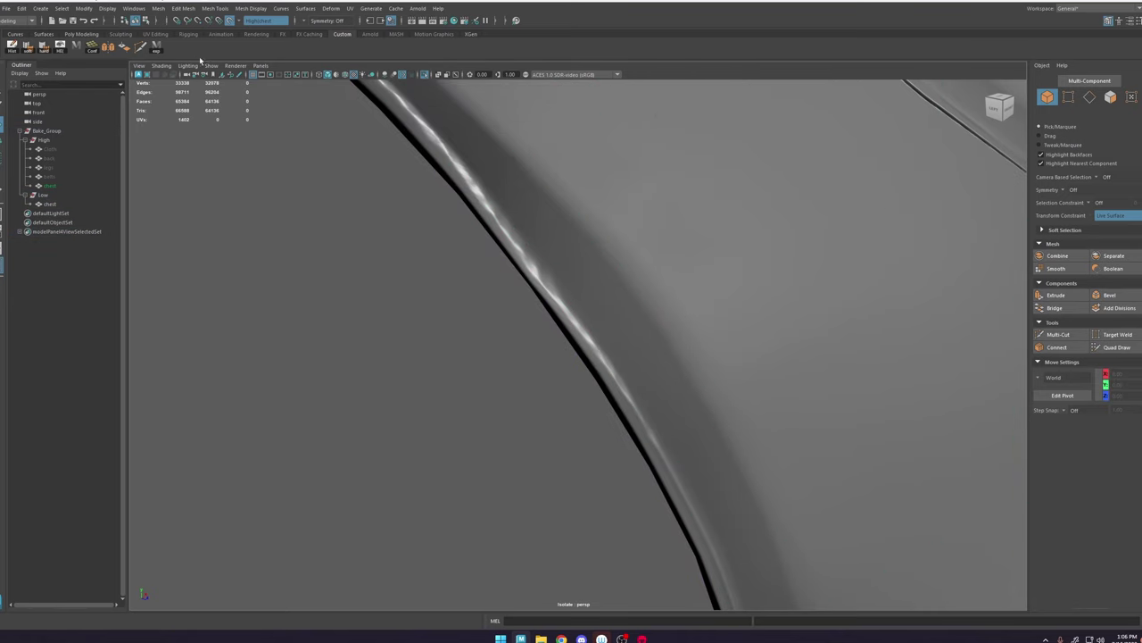
# Step: Screenshot the shoulder-rim area to the clipboard and launch PureRef
pyautogui.press('Print')
pyautogui.moveTo(345, 123); pyautogui.dragTo(849, 579)
pyautogui.hotkey('ctrl', 'c')
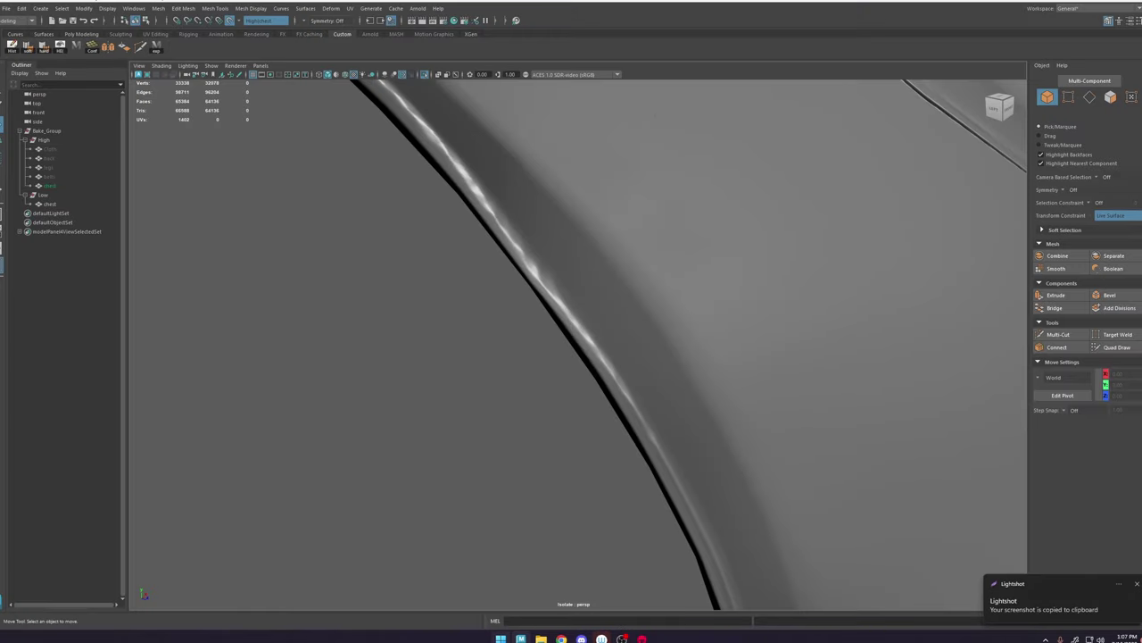
pyautogui.press('super')
pyautogui.write('pure')
pyautogui.press('Return')
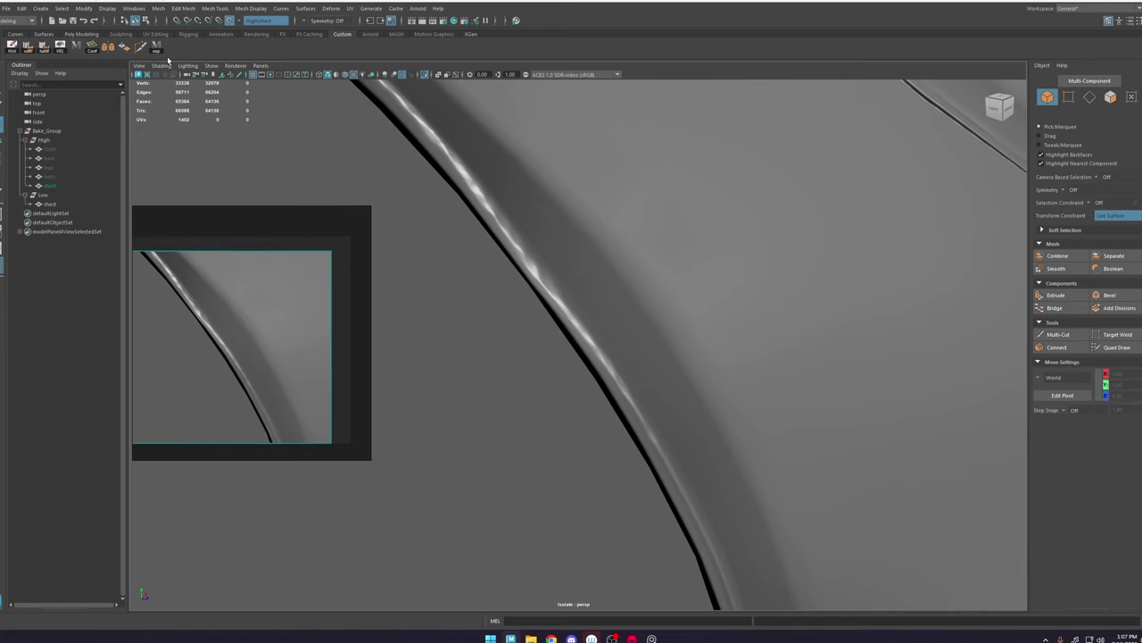
# Step: Zoom and orbit the baked chest armour to a three-quarter view in Marmoset, then return to Maya
pyautogui.click(634, 639)
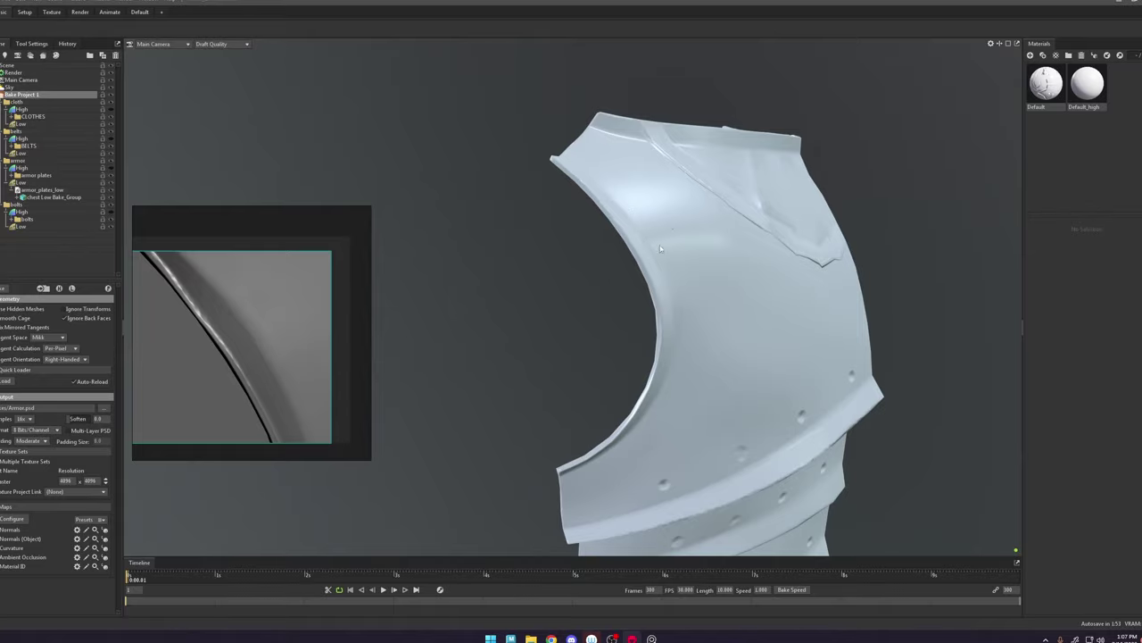
pyautogui.scroll(-2, 690, 241)
pyautogui.moveTo(729, 303); pyautogui.dragTo(831, 278)
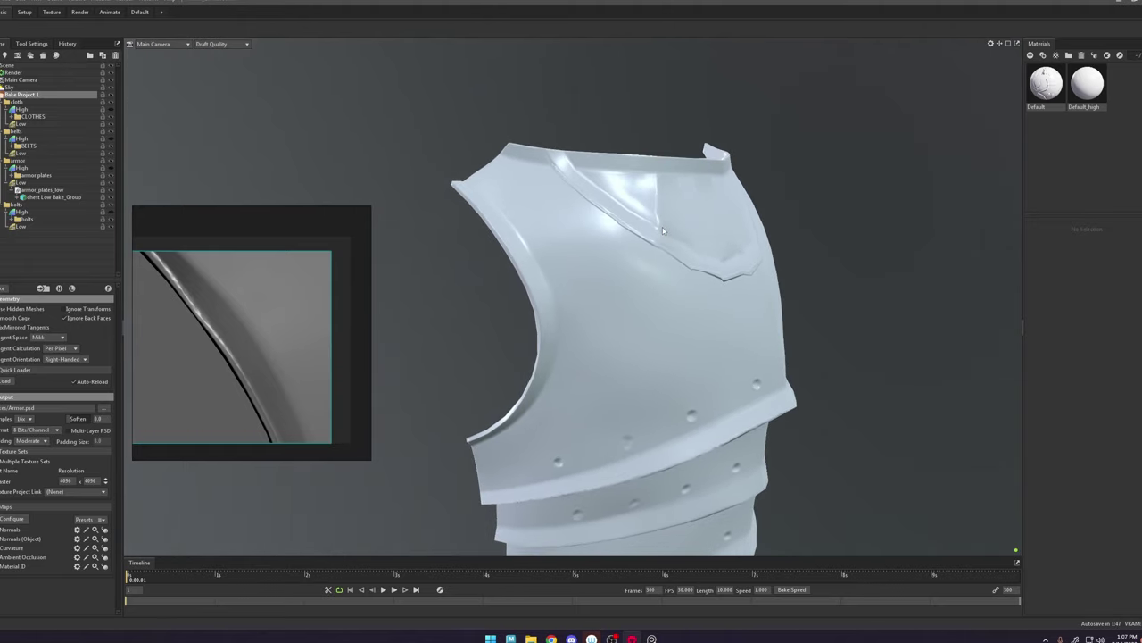
pyautogui.scroll(3, 669, 243)
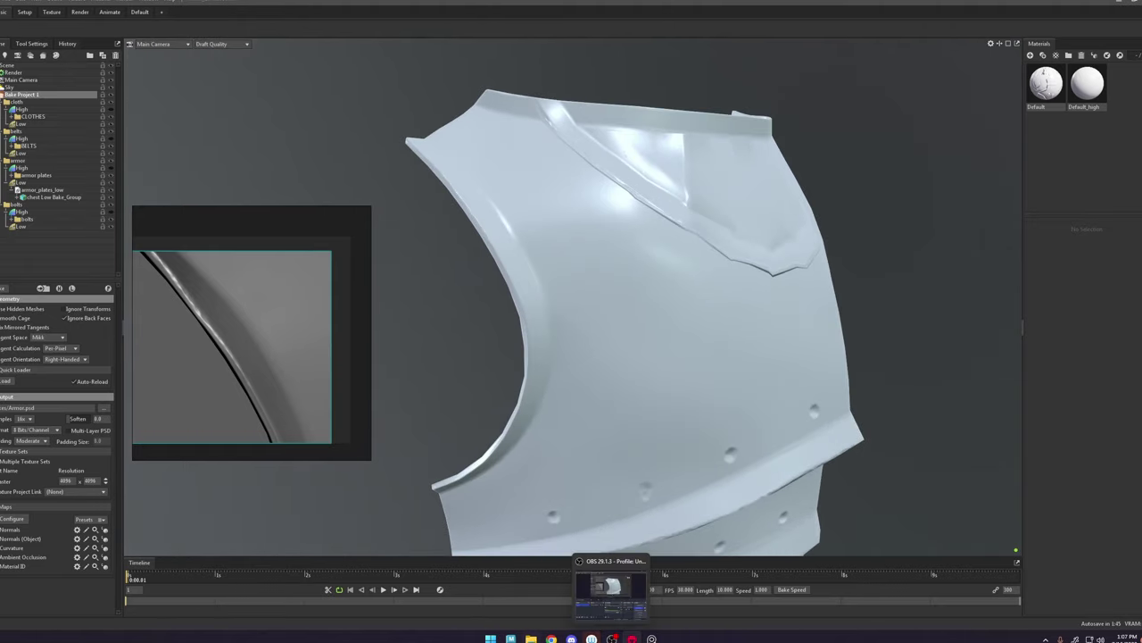
pyautogui.click(510, 638)
pyautogui.press('5')
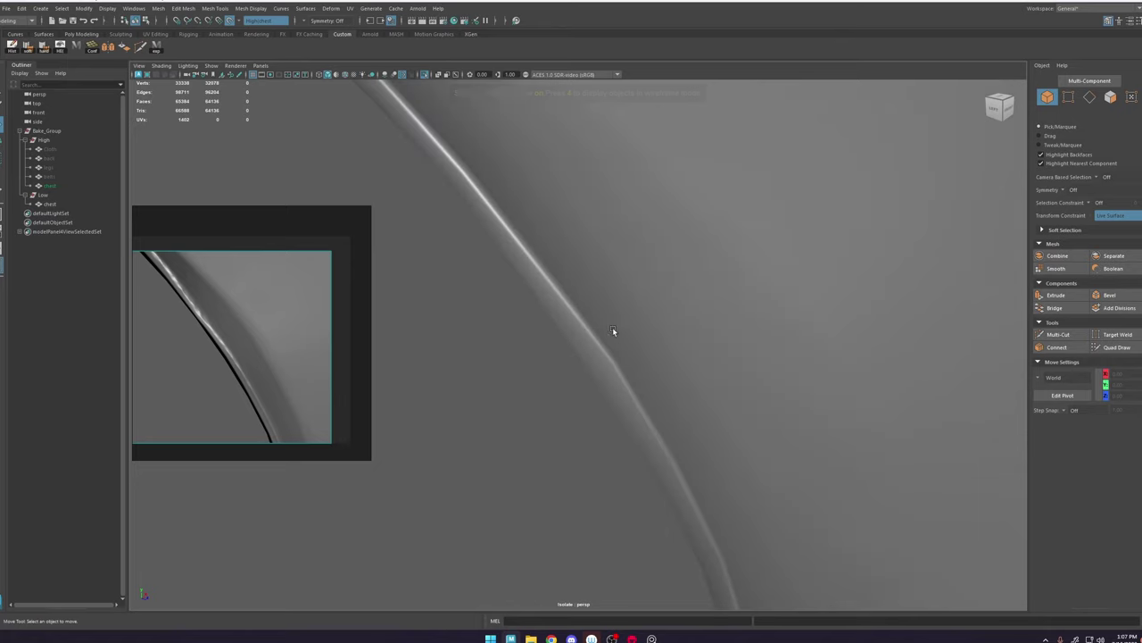
pyautogui.press('6')
pyautogui.press('7')
pyautogui.press('6')
pyautogui.keyDown('alt'); pyautogui.moveTo(589, 402); pyautogui.dragTo(594, 399); pyautogui.keyUp('alt')
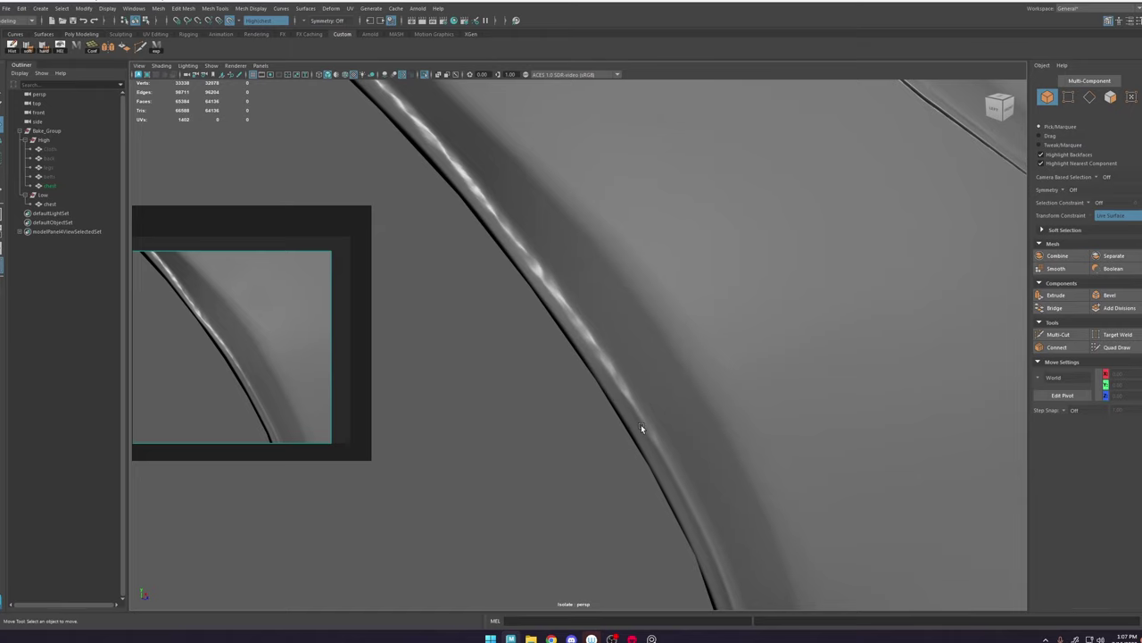
pyautogui.click(533, 270)
pyautogui.click(538, 345)
pyautogui.keyDown('alt'); pyautogui.moveTo(598, 307); pyautogui.dragTo(489, 239, button='right'); pyautogui.keyUp('alt')
pyautogui.keyDown('alt'); pyautogui.moveTo(604, 334); pyautogui.dragTo(627, 375); pyautogui.keyUp('alt')
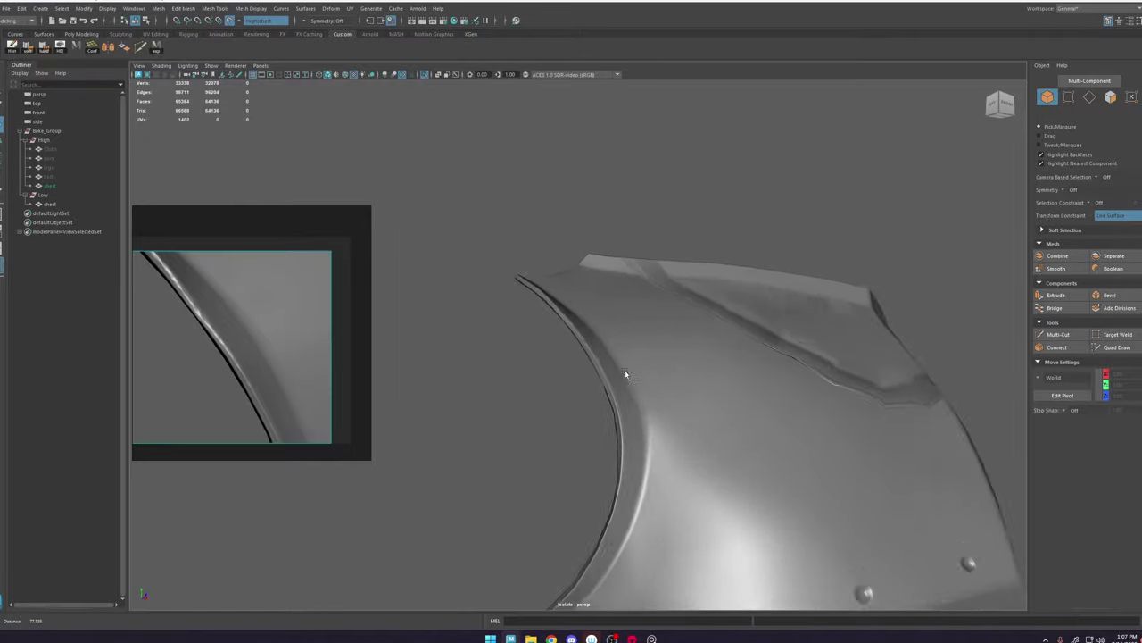
pyautogui.keyDown('alt'); pyautogui.moveTo(628, 375); pyautogui.dragTo(681, 383, button='right'); pyautogui.keyUp('alt')
pyautogui.keyDown('alt'); pyautogui.moveTo(680, 384); pyautogui.dragTo(704, 440); pyautogui.keyUp('alt')
pyautogui.click(617, 312)
pyautogui.keyDown('alt'); pyautogui.moveTo(617, 313); pyautogui.dragTo(629, 294); pyautogui.keyUp('alt')
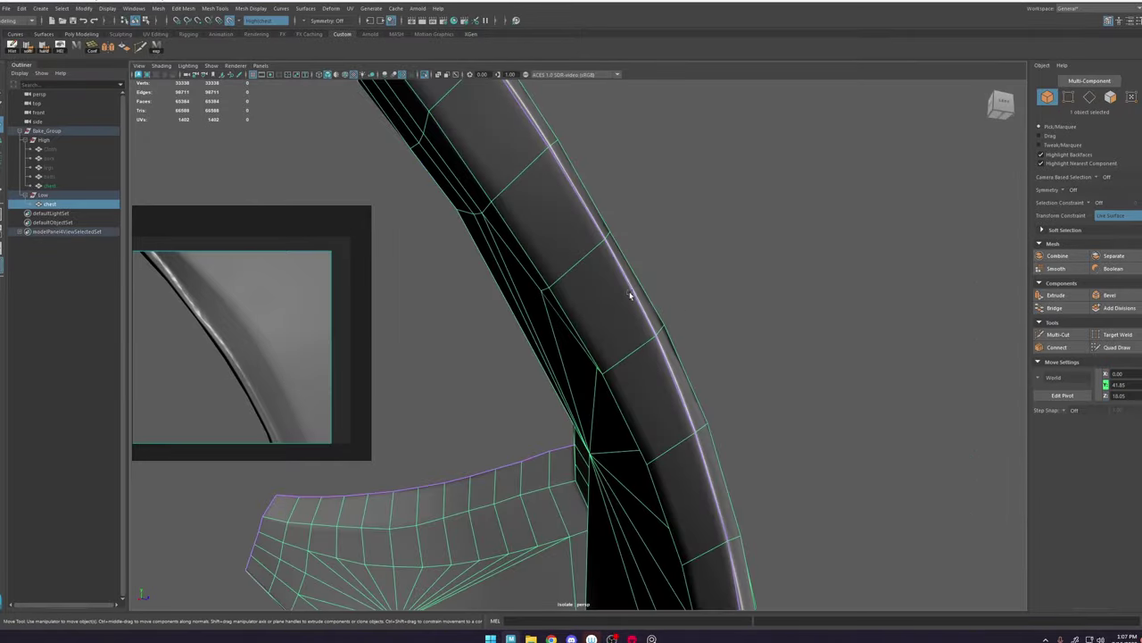
pyautogui.click(698, 329)
pyautogui.keyDown('alt'); pyautogui.moveTo(698, 329); pyautogui.dragTo(646, 337); pyautogui.keyUp('alt')
pyautogui.click(644, 277)
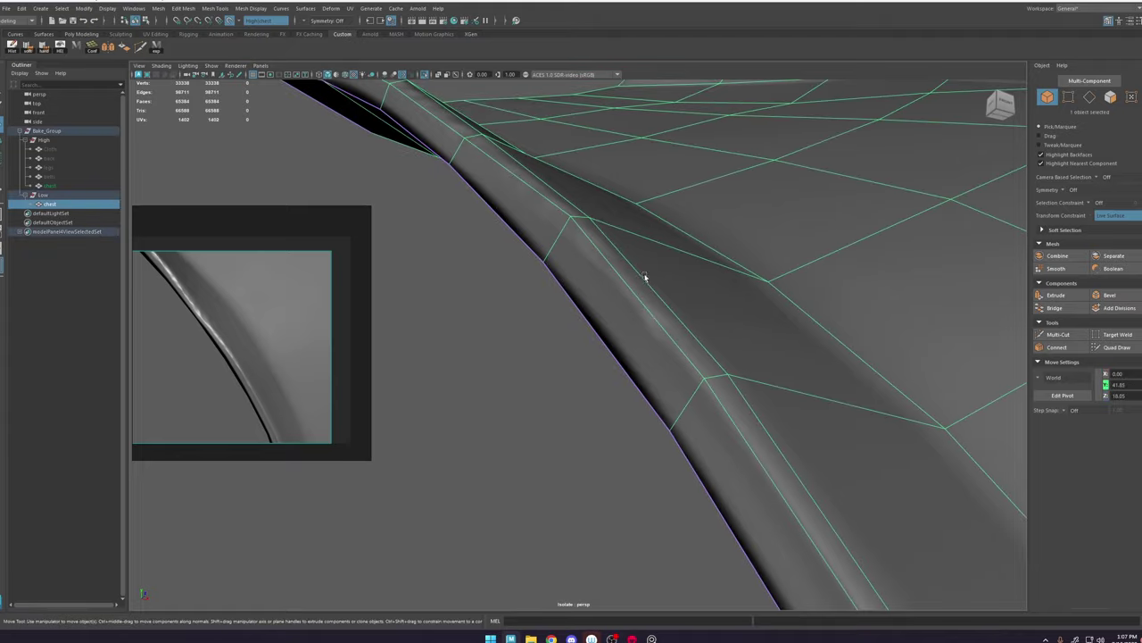
pyautogui.click(539, 437)
pyautogui.keyDown('alt'); pyautogui.moveTo(539, 436); pyautogui.dragTo(588, 169, button='right'); pyautogui.keyUp('alt')
pyautogui.keyDown('alt'); pyautogui.moveTo(692, 353); pyautogui.dragTo(741, 417); pyautogui.keyUp('alt')
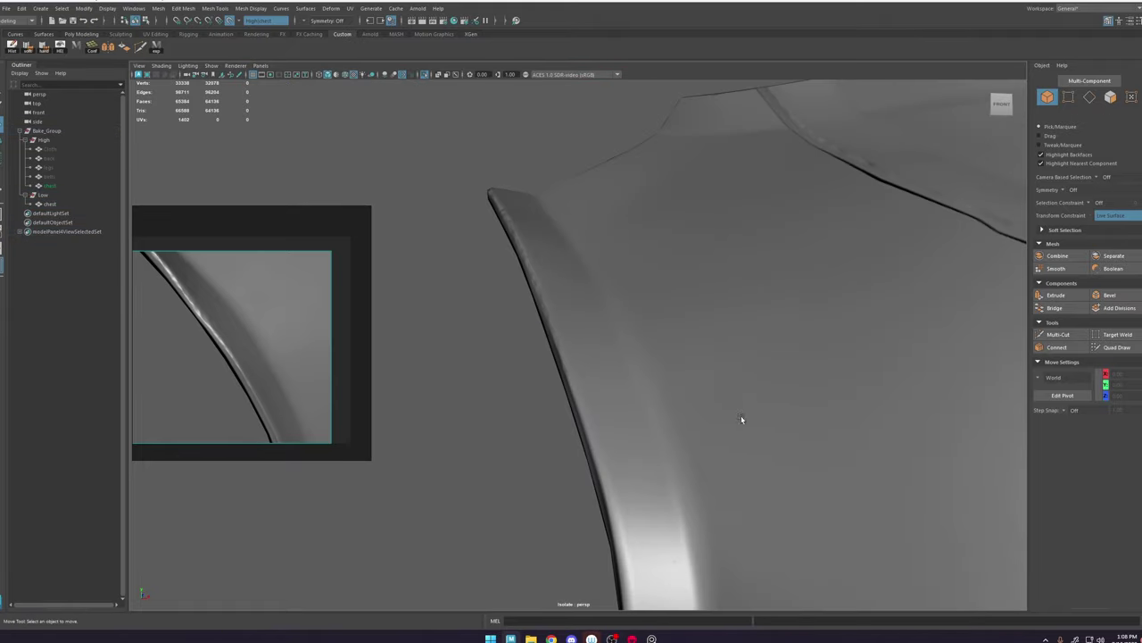
pyautogui.keyDown('alt'); pyautogui.moveTo(741, 417); pyautogui.dragTo(631, 335, button='right'); pyautogui.keyUp('alt')
pyautogui.keyDown('alt'); pyautogui.moveTo(631, 335); pyautogui.dragTo(630, 379); pyautogui.keyUp('alt')
pyautogui.keyDown('alt'); pyautogui.moveTo(584, 302); pyautogui.dragTo(736, 456, button='right'); pyautogui.keyUp('alt')
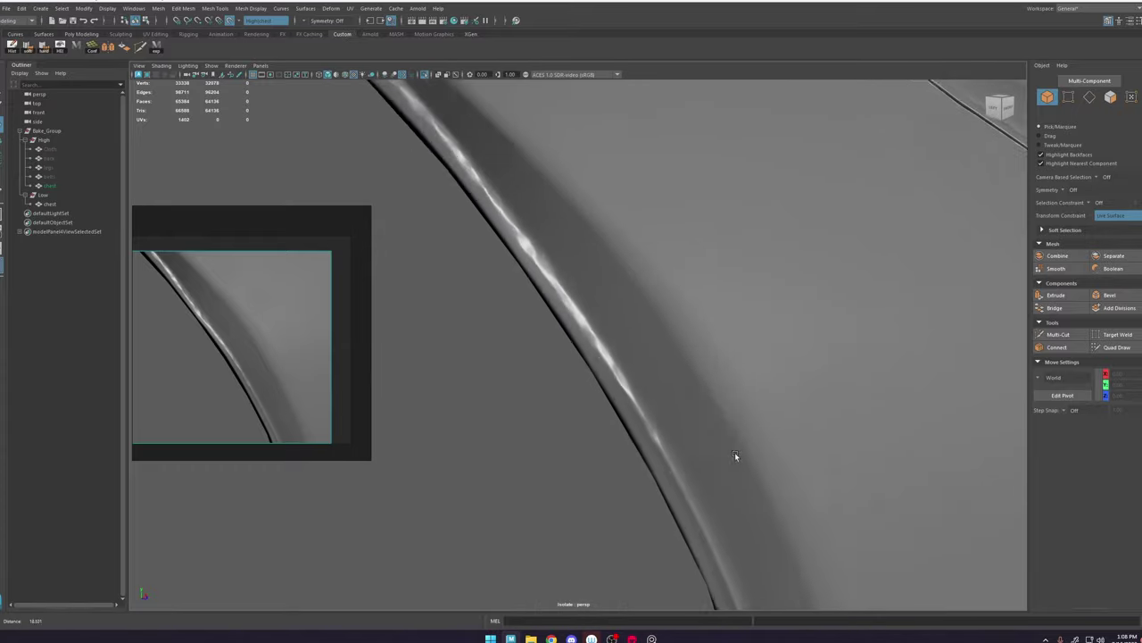
pyautogui.keyDown('alt'); pyautogui.moveTo(735, 456); pyautogui.dragTo(550, 266); pyautogui.keyUp('alt')
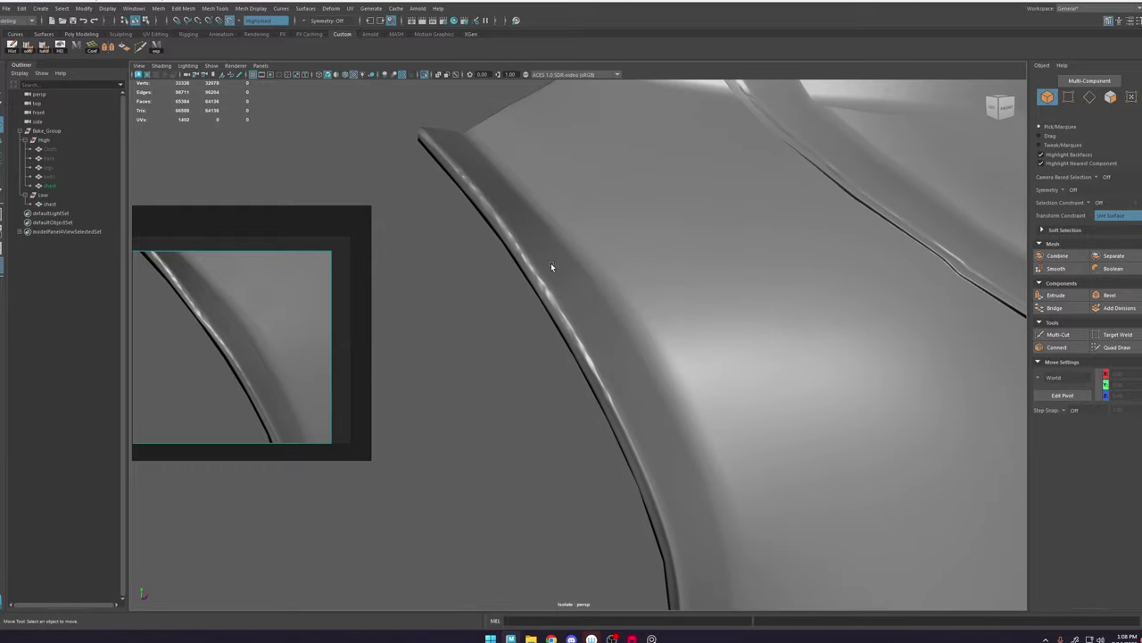
pyautogui.click(424, 134)
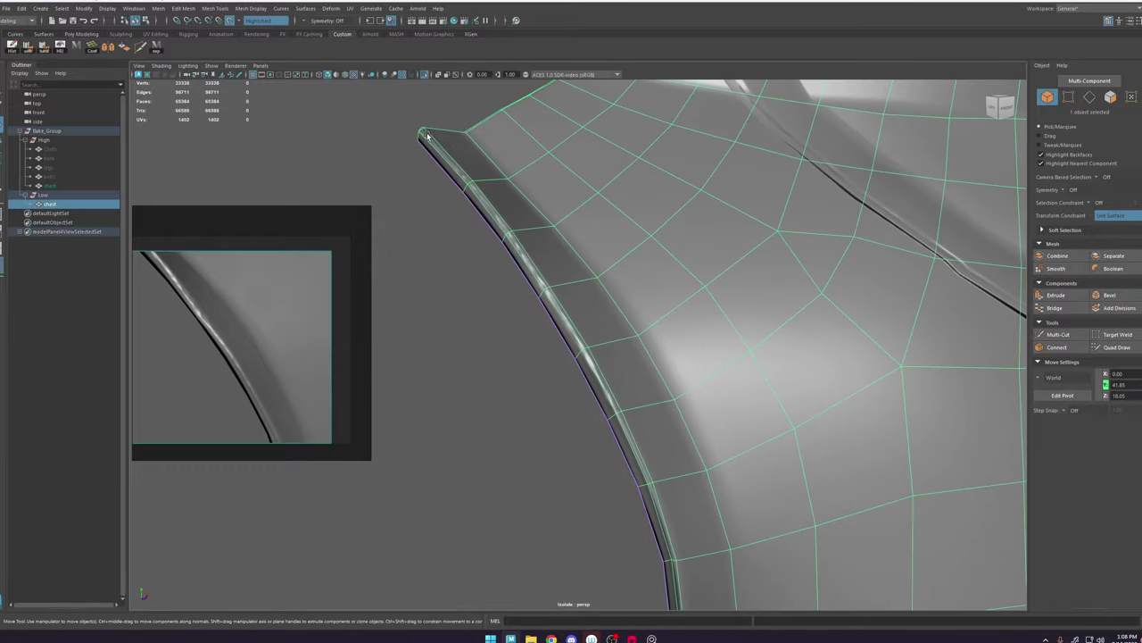
pyautogui.click(523, 324)
pyautogui.keyDown('alt'); pyautogui.moveTo(656, 360); pyautogui.dragTo(568, 235, button='right'); pyautogui.keyUp('alt')
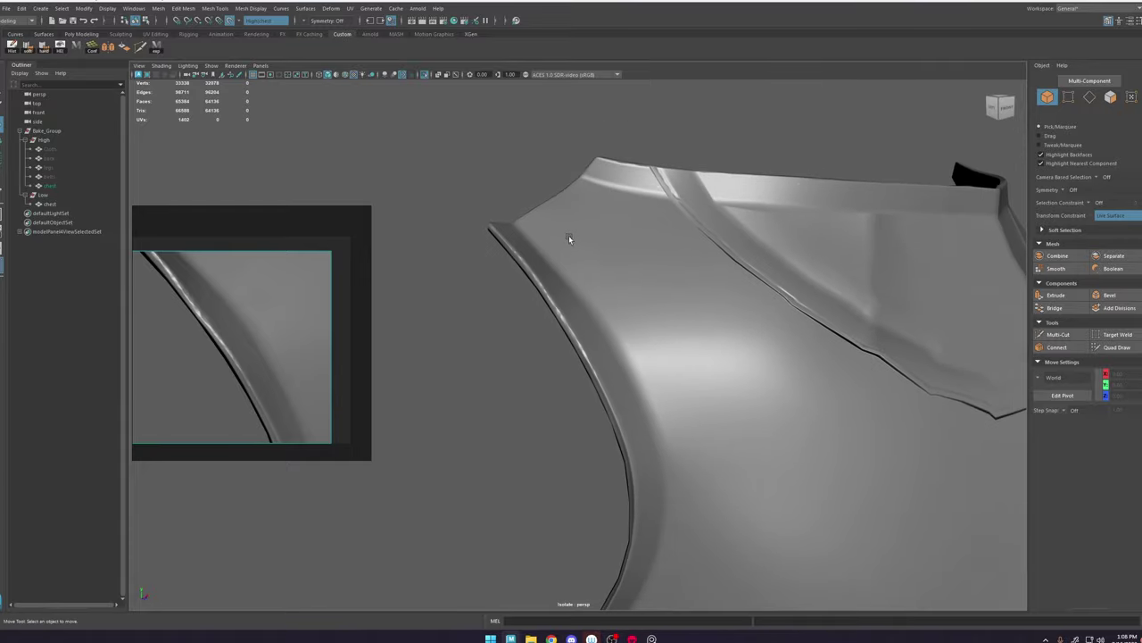
pyautogui.keyDown('alt'); pyautogui.moveTo(614, 344); pyautogui.dragTo(566, 334, button='right'); pyautogui.keyUp('alt')
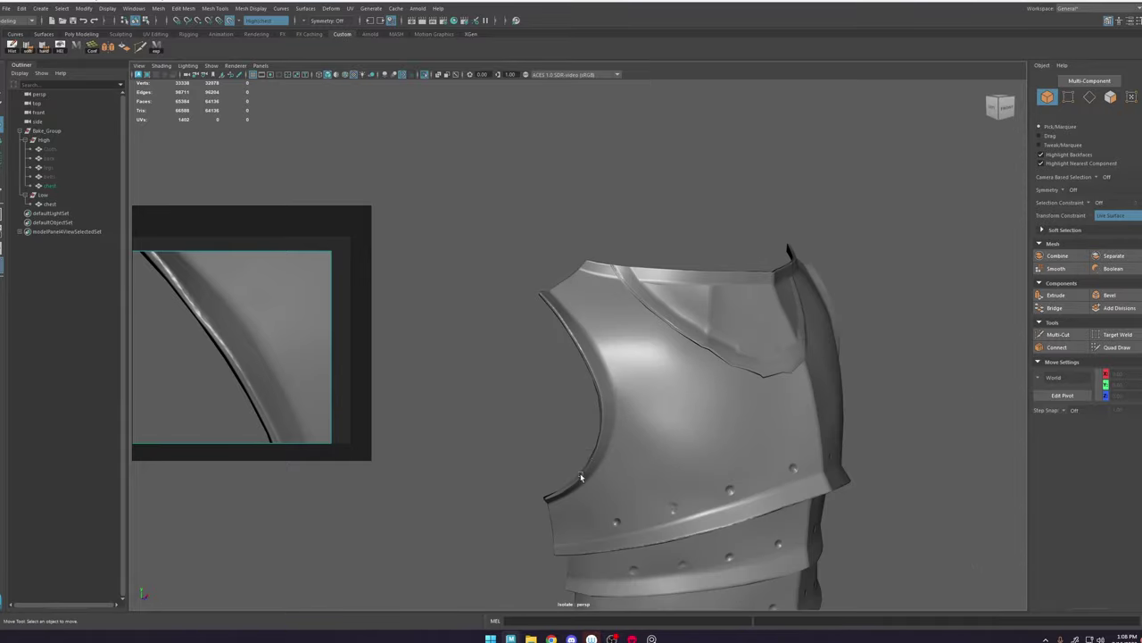
pyautogui.keyDown('alt'); pyautogui.moveTo(580, 474); pyautogui.dragTo(597, 348, button='middle'); pyautogui.keyUp('alt')
pyautogui.keyDown('alt'); pyautogui.moveTo(597, 348); pyautogui.dragTo(630, 380, button='right'); pyautogui.keyUp('alt')
pyautogui.keyDown('alt'); pyautogui.moveTo(630, 380); pyautogui.dragTo(692, 361); pyautogui.keyUp('alt')
pyautogui.keyDown('alt'); pyautogui.moveTo(692, 362); pyautogui.dragTo(755, 577, button='right'); pyautogui.keyUp('alt')
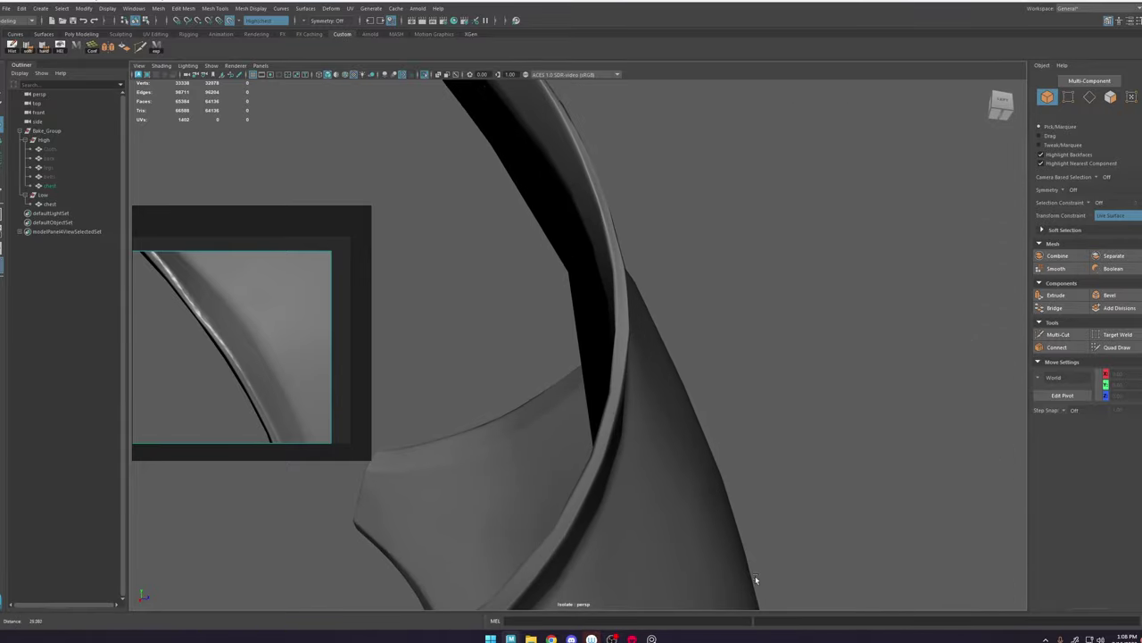
pyautogui.keyDown('alt'); pyautogui.moveTo(755, 579); pyautogui.dragTo(634, 417); pyautogui.keyUp('alt')
pyautogui.click(635, 417)
pyautogui.keyDown('alt'); pyautogui.moveTo(635, 417); pyautogui.dragTo(575, 337, button='right'); pyautogui.keyUp('alt')
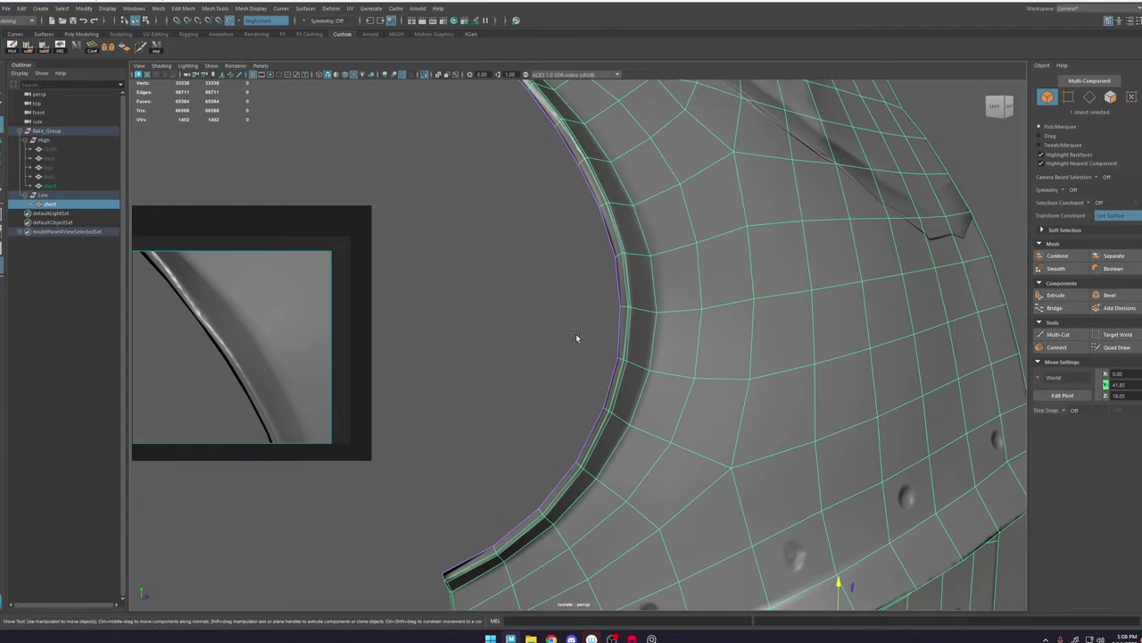
pyautogui.click(579, 339)
pyautogui.keyDown('alt'); pyautogui.moveTo(622, 396); pyautogui.dragTo(532, 245, button='right'); pyautogui.keyUp('alt')
pyautogui.keyDown('alt'); pyautogui.moveTo(532, 246); pyautogui.dragTo(555, 243); pyautogui.keyUp('alt')
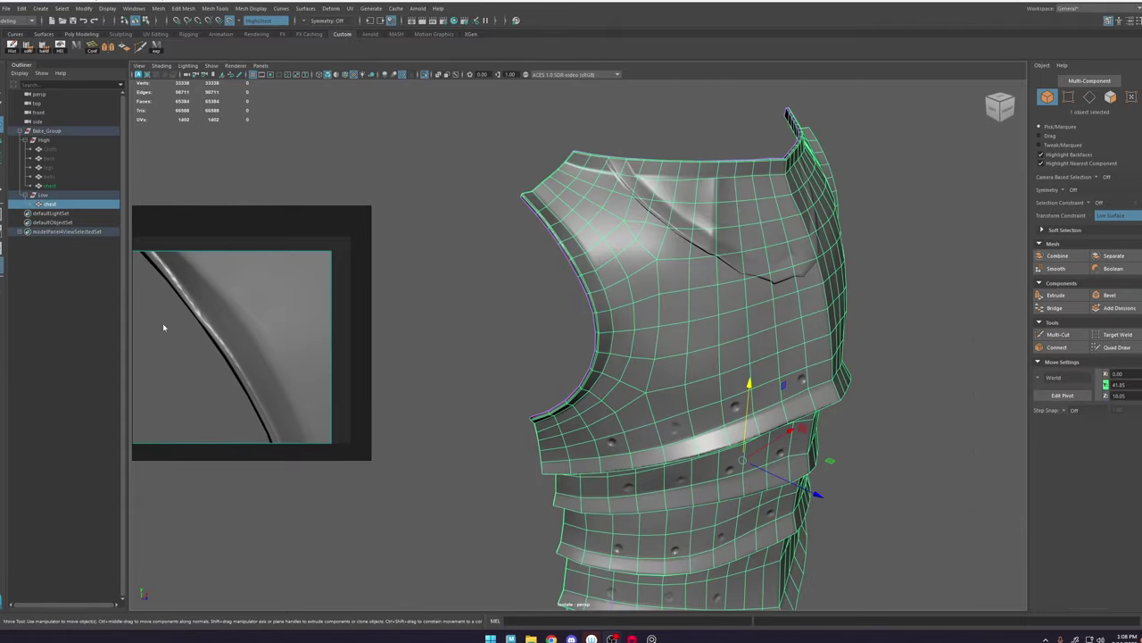
pyautogui.keyDown('alt'); pyautogui.moveTo(729, 339); pyautogui.dragTo(676, 394); pyautogui.keyUp('alt')
pyautogui.keyDown('alt'); pyautogui.moveTo(675, 394); pyautogui.dragTo(777, 405, button='right'); pyautogui.keyUp('alt')
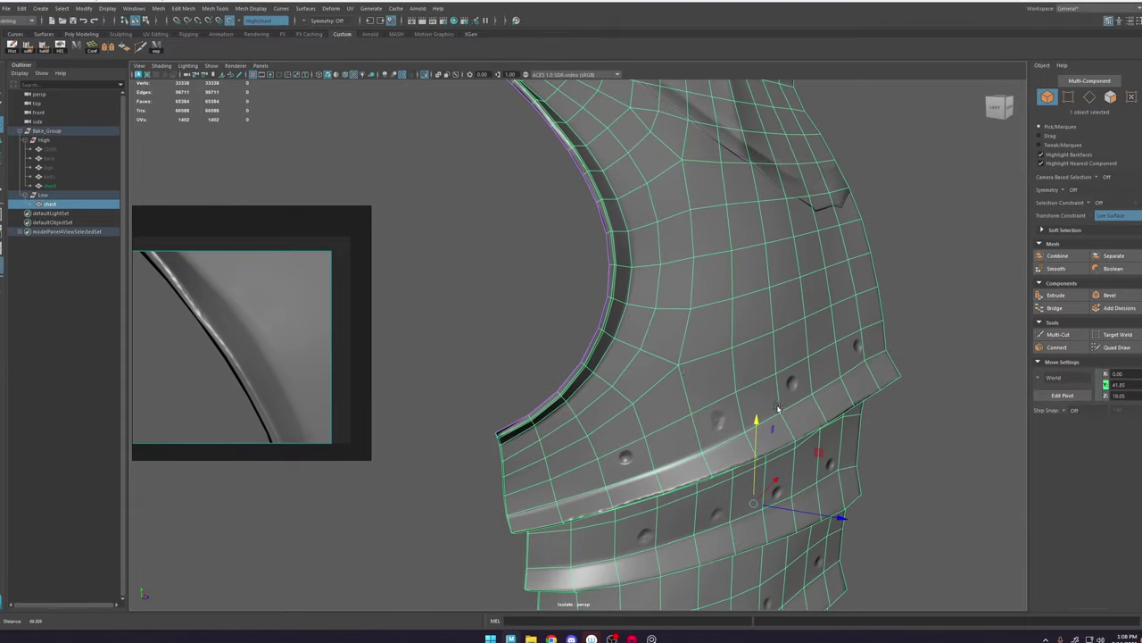
pyautogui.keyDown('alt'); pyautogui.moveTo(629, 304); pyautogui.dragTo(695, 259, button='middle'); pyautogui.keyUp('alt')
pyautogui.keyDown('alt'); pyautogui.moveTo(695, 259); pyautogui.dragTo(705, 299); pyautogui.keyUp('alt')
pyautogui.keyDown('alt'); pyautogui.moveTo(705, 299); pyautogui.dragTo(748, 258, button='middle'); pyautogui.keyUp('alt')
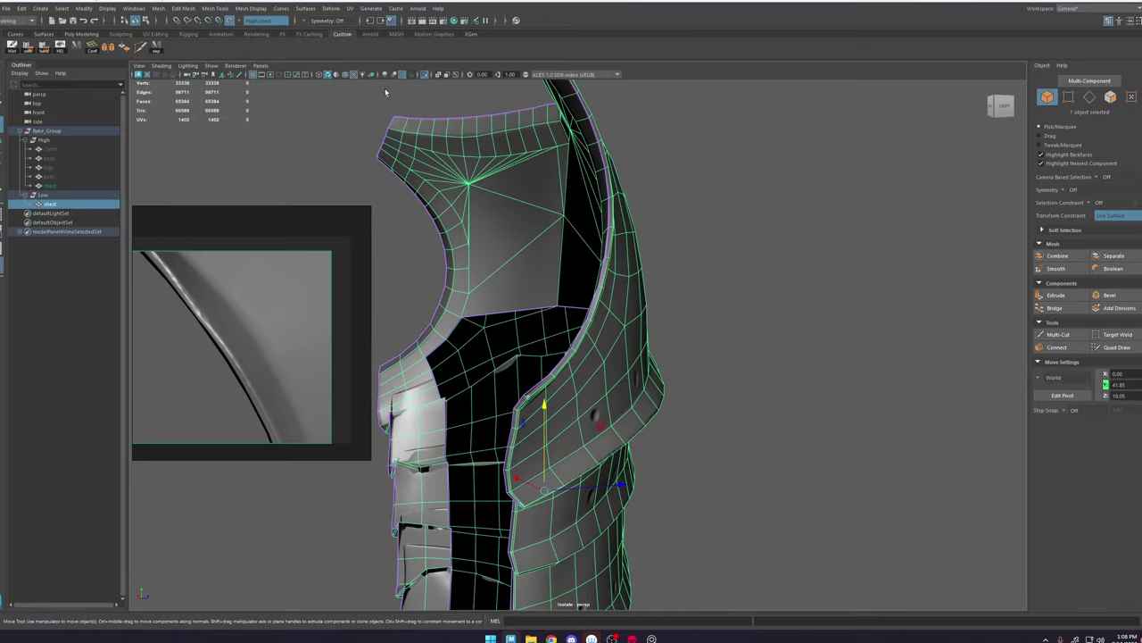
pyautogui.keyDown('alt'); pyautogui.moveTo(632, 318); pyautogui.dragTo(602, 331); pyautogui.keyUp('alt')
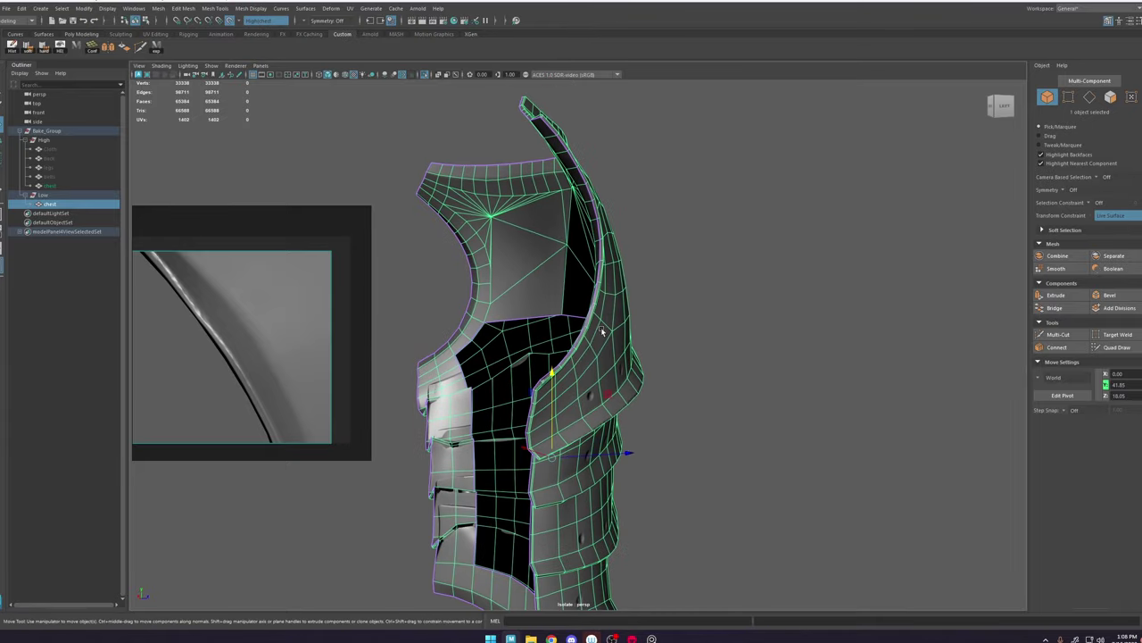
pyautogui.keyDown('alt'); pyautogui.moveTo(584, 407); pyautogui.dragTo(658, 339, button='middle'); pyautogui.keyUp('alt')
pyautogui.keyDown('alt'); pyautogui.moveTo(658, 339); pyautogui.dragTo(750, 342); pyautogui.keyUp('alt')
pyautogui.keyDown('alt'); pyautogui.moveTo(540, 359); pyautogui.dragTo(634, 357, button='middle'); pyautogui.keyUp('alt')
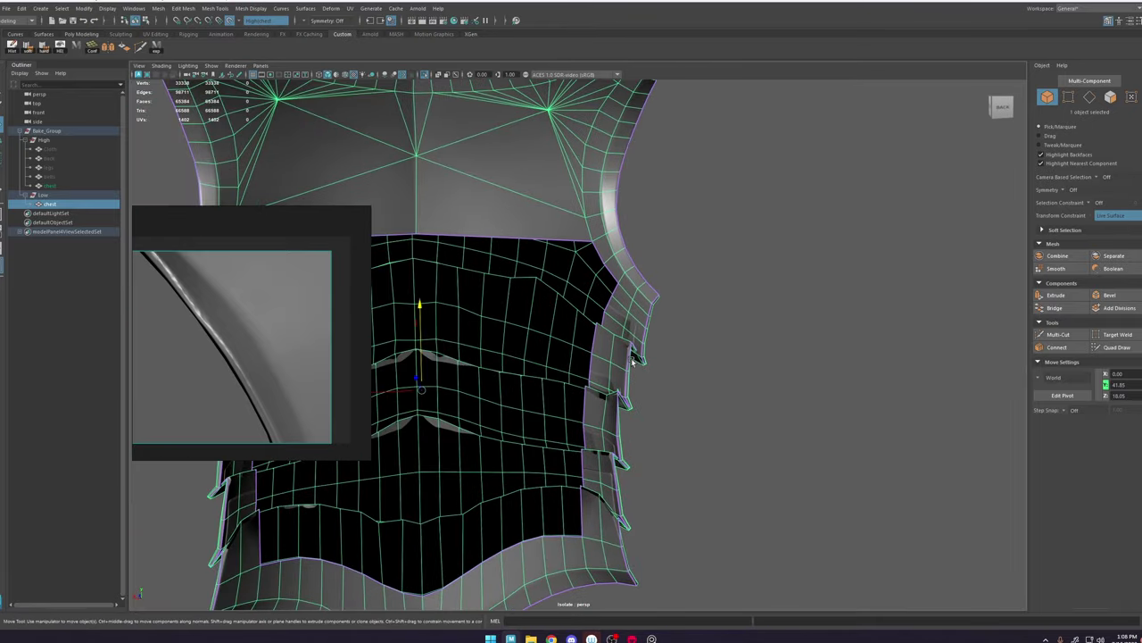
pyautogui.keyDown('alt'); pyautogui.moveTo(634, 357); pyautogui.dragTo(592, 362); pyautogui.keyUp('alt')
pyautogui.keyDown('alt'); pyautogui.moveTo(591, 363); pyautogui.dragTo(706, 369, button='right'); pyautogui.keyUp('alt')
pyautogui.keyDown('alt'); pyautogui.moveTo(706, 370); pyautogui.dragTo(663, 295); pyautogui.keyUp('alt')
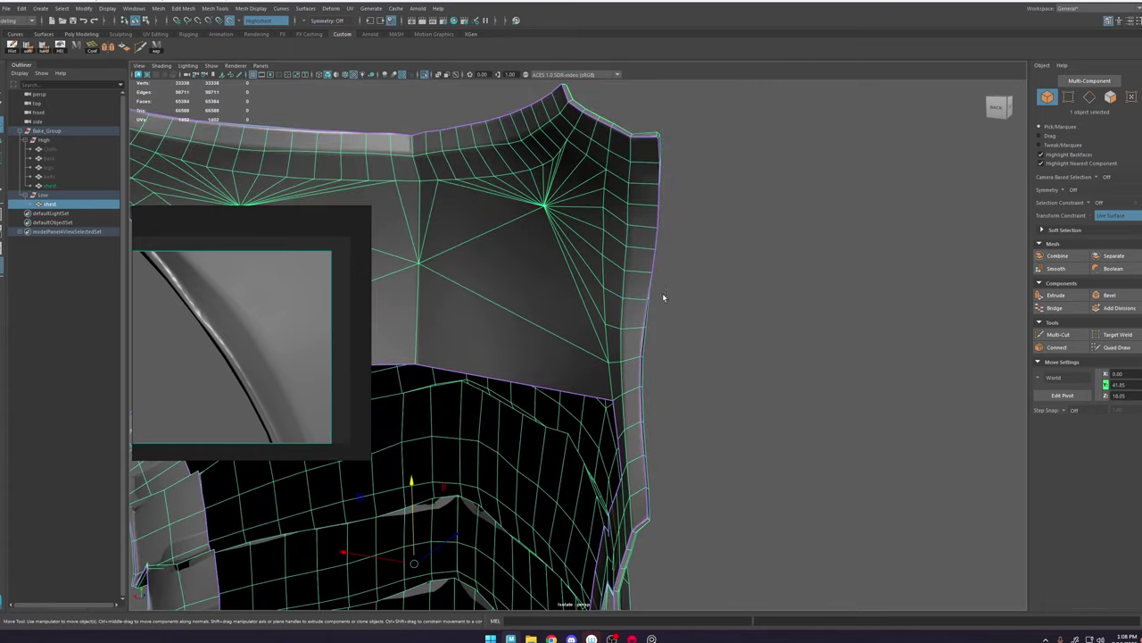
pyautogui.keyDown('alt'); pyautogui.moveTo(662, 211); pyautogui.dragTo(671, 299, button='middle'); pyautogui.keyUp('alt')
pyautogui.keyDown('alt'); pyautogui.moveTo(670, 301); pyautogui.dragTo(530, 193); pyautogui.keyUp('alt')
pyautogui.click(530, 193)
pyautogui.keyDown('alt'); pyautogui.moveTo(619, 287); pyautogui.dragTo(656, 308); pyautogui.keyUp('alt')
pyautogui.keyDown('alt'); pyautogui.moveTo(656, 308); pyautogui.dragTo(769, 428, button='right'); pyautogui.keyUp('alt')
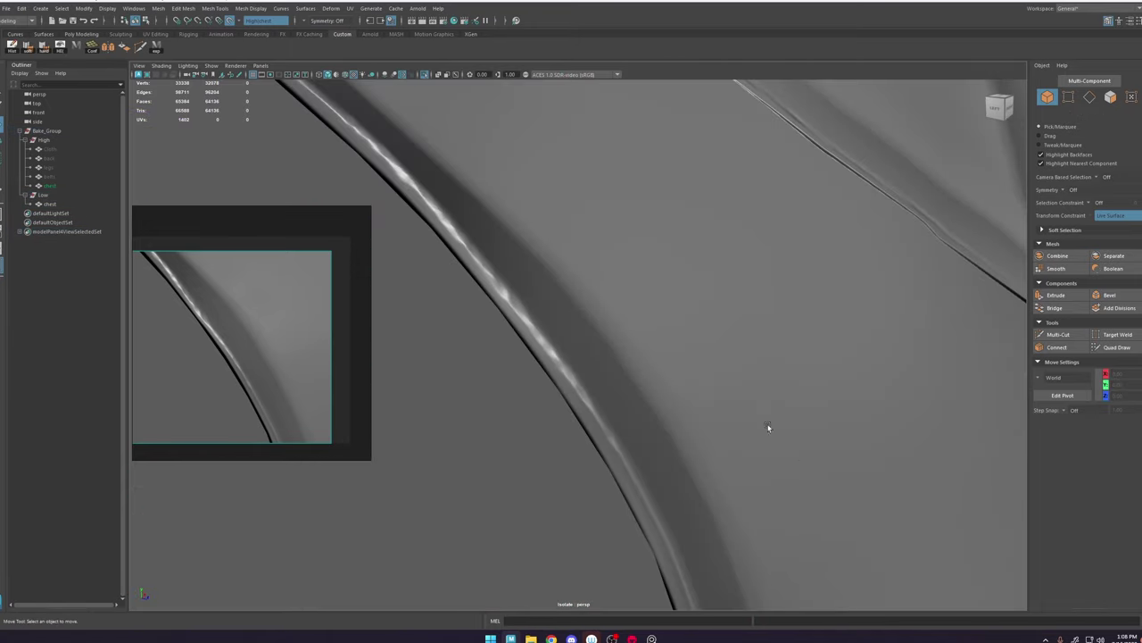
pyautogui.keyDown('alt'); pyautogui.moveTo(730, 500); pyautogui.dragTo(624, 388, button='right'); pyautogui.keyUp('alt')
pyautogui.keyDown('alt'); pyautogui.moveTo(762, 426); pyautogui.dragTo(718, 374, button='right'); pyautogui.keyUp('alt')
pyautogui.keyDown('alt'); pyautogui.moveTo(719, 375); pyautogui.dragTo(683, 384); pyautogui.keyUp('alt')
pyautogui.keyDown('alt'); pyautogui.moveTo(682, 383); pyautogui.dragTo(621, 208, button='middle'); pyautogui.keyUp('alt')
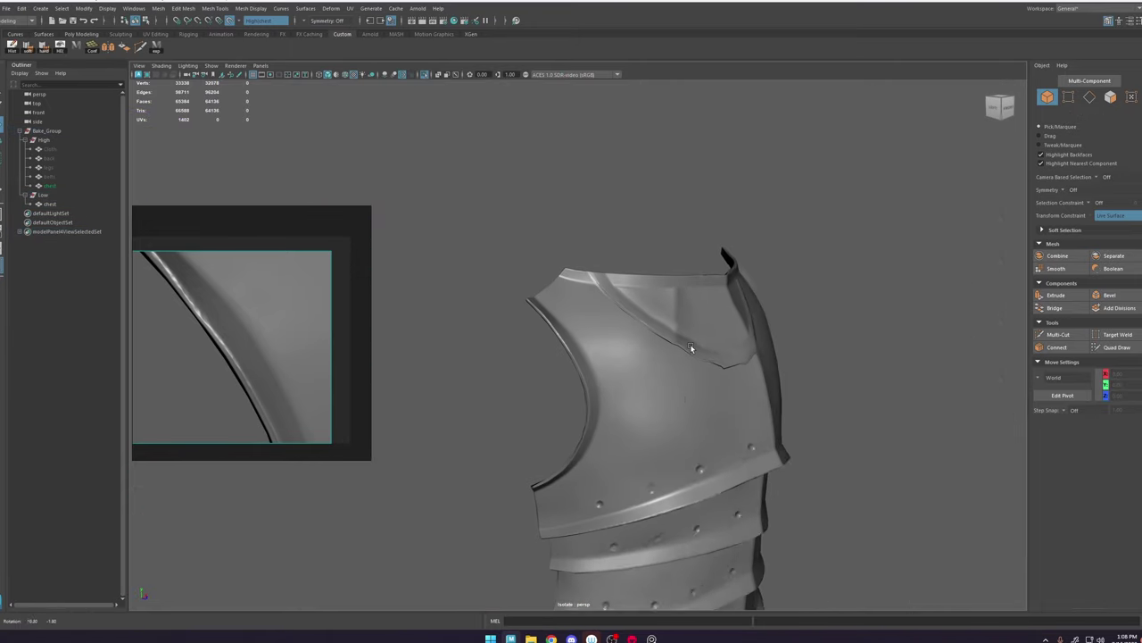
pyautogui.keyDown('alt'); pyautogui.moveTo(621, 209); pyautogui.dragTo(671, 247, button='right'); pyautogui.keyUp('alt')
pyautogui.keyDown('alt'); pyautogui.moveTo(562, 308); pyautogui.dragTo(682, 326); pyautogui.keyUp('alt')
pyautogui.click(555, 299)
pyautogui.keyDown('alt'); pyautogui.moveTo(500, 293); pyautogui.dragTo(566, 311); pyautogui.keyUp('alt')
pyautogui.keyDown('alt'); pyautogui.moveTo(566, 310); pyautogui.dragTo(651, 412, button='right'); pyautogui.keyUp('alt')
pyautogui.keyDown('alt'); pyautogui.moveTo(640, 255); pyautogui.dragTo(743, 223); pyautogui.keyUp('alt')
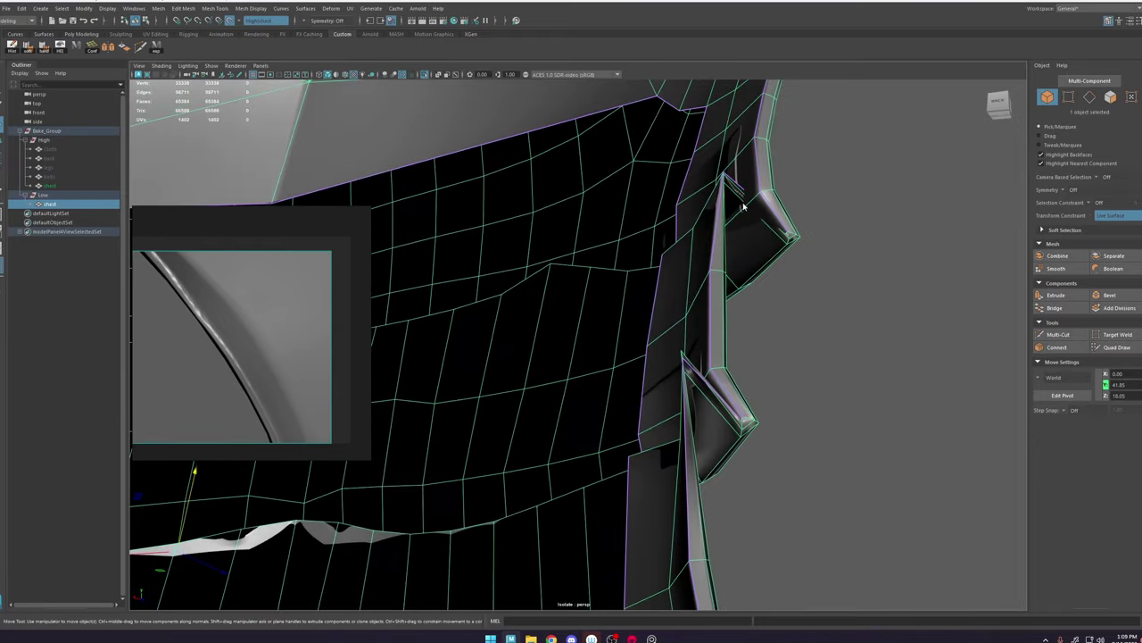
pyautogui.moveTo(744, 205); pyautogui.dragTo(716, 203, button='right')
pyautogui.click(771, 226)
pyautogui.press('g')
# Step: Undo the repeated command, frame the chest's back, and enable X symmetry in face mode
pyautogui.keyDown('alt'); pyautogui.moveTo(771, 227); pyautogui.dragTo(573, 288, button='right'); pyautogui.keyUp('alt')
pyautogui.hotkey('ctrl', 'z')
pyautogui.press('f')
pyautogui.keyDown('alt'); pyautogui.moveTo(573, 288); pyautogui.dragTo(551, 346); pyautogui.keyUp('alt')
pyautogui.keyDown('alt'); pyautogui.moveTo(616, 260); pyautogui.dragTo(420, 234, button='right'); pyautogui.keyUp('alt')
pyautogui.keyDown('alt'); pyautogui.moveTo(419, 197); pyautogui.dragTo(459, 143); pyautogui.keyUp('alt')
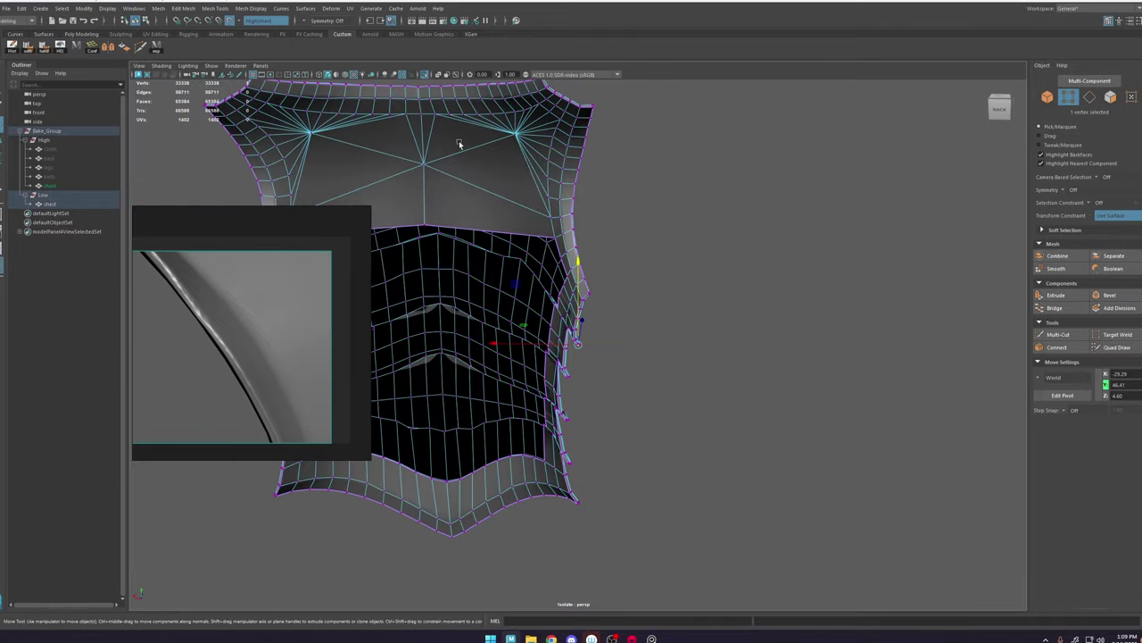
pyautogui.keyDown('alt'); pyautogui.moveTo(459, 142); pyautogui.dragTo(574, 184, button='middle'); pyautogui.keyUp('alt')
pyautogui.moveTo(574, 184); pyautogui.dragTo(571, 218, button='right')
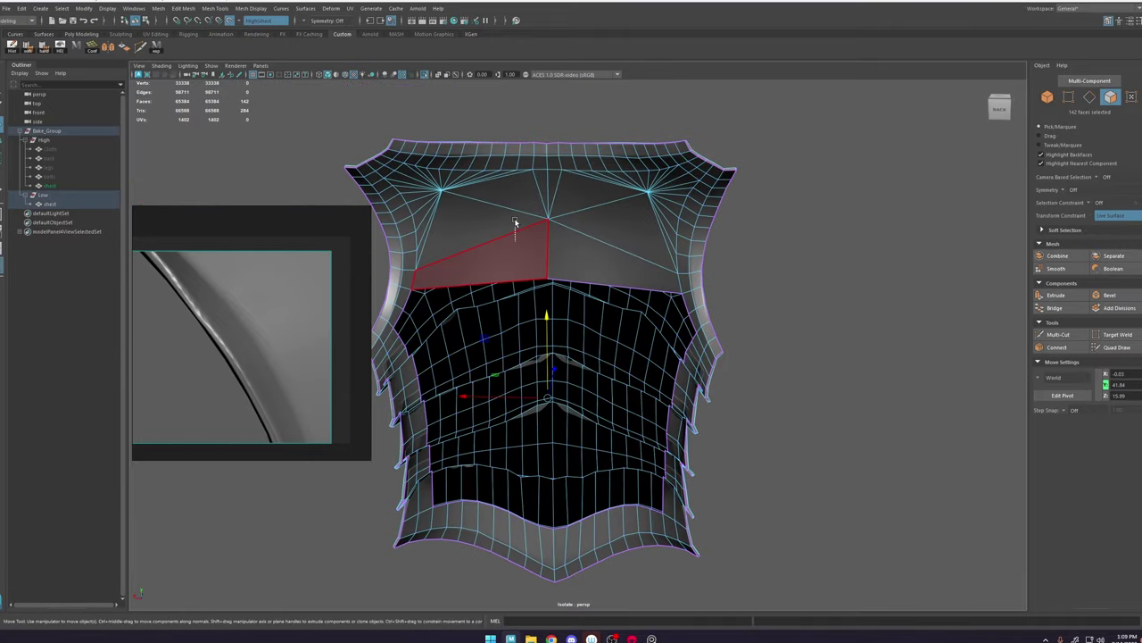
pyautogui.keyDown('ctrl'); pyautogui.keyDown('shift'); pyautogui.moveTo(515, 245); pyautogui.dragTo(521, 176, button='right'); pyautogui.keyUp('shift'); pyautogui.keyUp('ctrl')
# Step: Switch to the front camera, frame an upper-chest face and look over the side and back
pyautogui.press('space')
pyautogui.moveTo(521, 177); pyautogui.dragTo(529, 209)
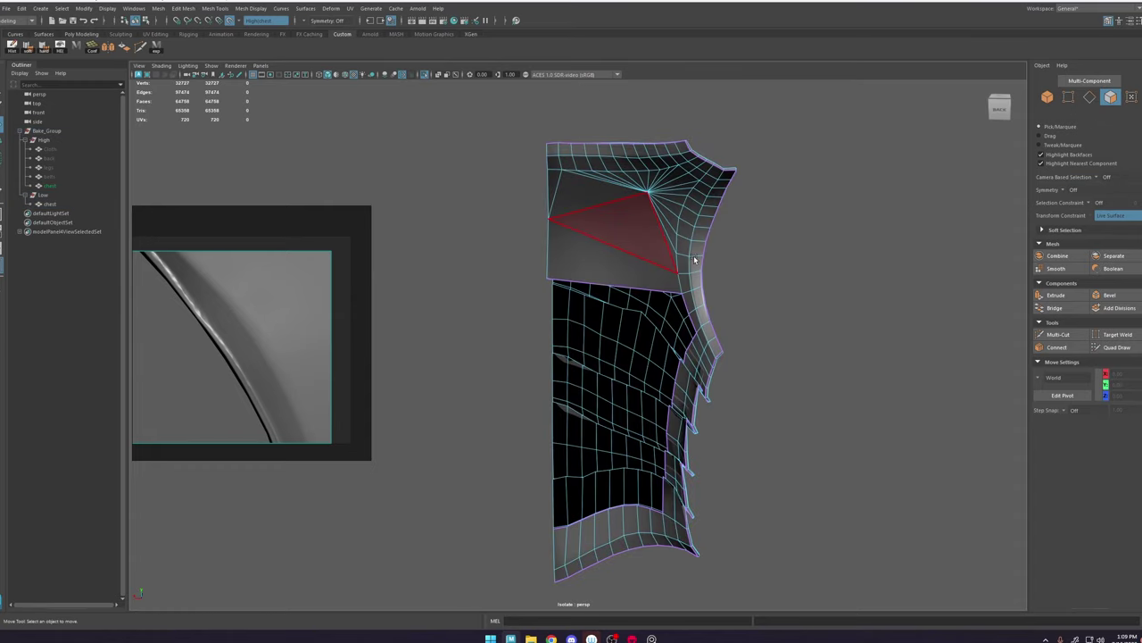
pyautogui.keyDown('alt'); pyautogui.moveTo(695, 260); pyautogui.dragTo(589, 258); pyautogui.keyUp('alt')
pyautogui.keyDown('alt'); pyautogui.moveTo(589, 258); pyautogui.dragTo(571, 305, button='right'); pyautogui.keyUp('alt')
pyautogui.click(655, 321)
pyautogui.press('f')
pyautogui.keyDown('alt'); pyautogui.moveTo(638, 324); pyautogui.dragTo(573, 359); pyautogui.keyUp('alt')
pyautogui.keyDown('alt'); pyautogui.moveTo(573, 359); pyautogui.dragTo(604, 250, button='middle'); pyautogui.keyUp('alt')
pyautogui.keyDown('alt'); pyautogui.moveTo(604, 250); pyautogui.dragTo(710, 245); pyautogui.keyUp('alt')
pyautogui.keyDown('alt'); pyautogui.moveTo(710, 246); pyautogui.dragTo(773, 294, button='right'); pyautogui.keyUp('alt')
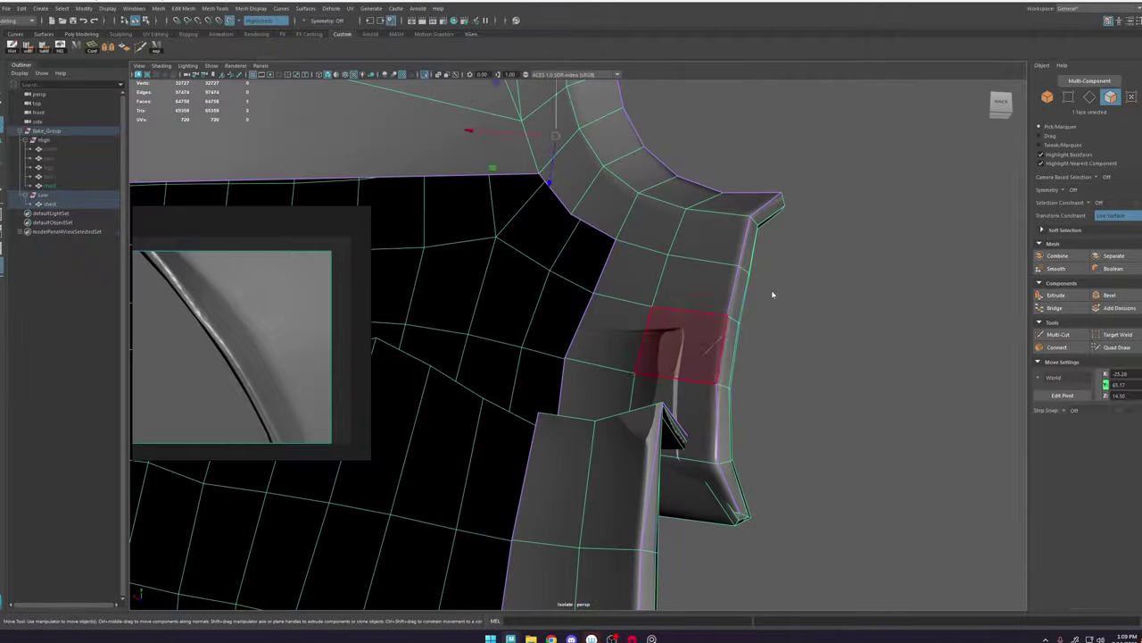
pyautogui.hotkey('ctrl', '1')
pyautogui.keyDown('alt'); pyautogui.moveTo(773, 294); pyautogui.dragTo(705, 308); pyautogui.keyUp('alt')
# Step: Examine the side flap's edge vertices from low and back-facing angles
pyautogui.click(1116, 347)
pyautogui.keyDown('alt'); pyautogui.moveTo(558, 357); pyautogui.dragTo(621, 376, button='right'); pyautogui.keyUp('alt')
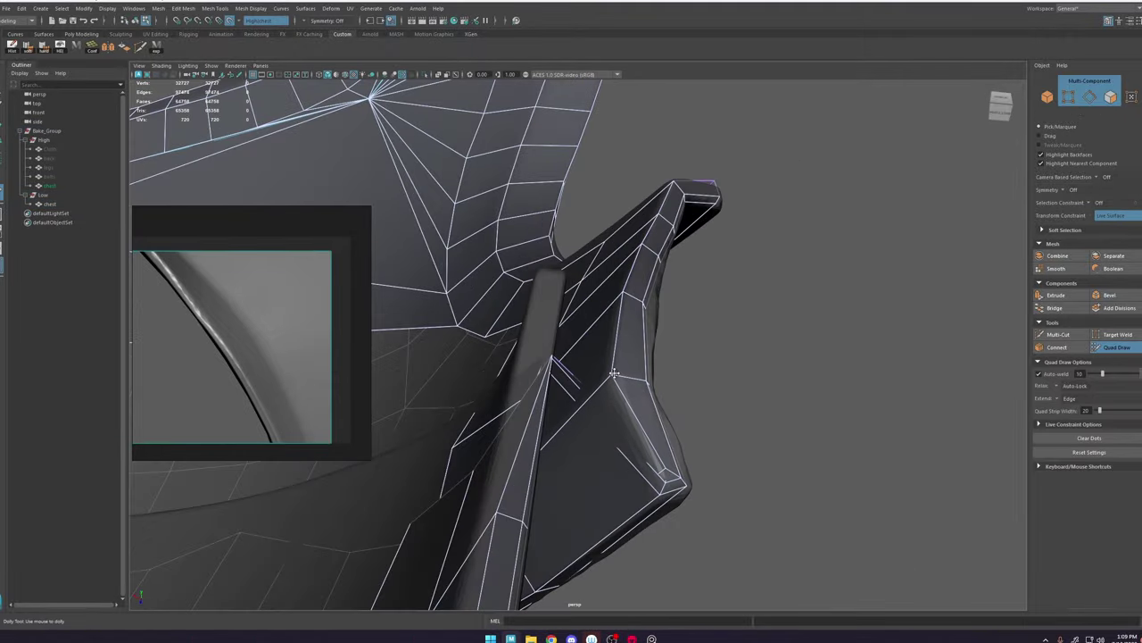
pyautogui.moveTo(642, 394)
pyautogui.keyDown('alt'); pyautogui.mouseDown()
pyautogui.moveTo(622, 423)
pyautogui.moveTo(625, 408)
pyautogui.moveTo(668, 403)
pyautogui.moveTo(599, 391)
pyautogui.moveTo(578, 364)
pyautogui.mouseUp(); pyautogui.keyUp('alt')
pyautogui.press('w')
pyautogui.moveTo(576, 365); pyautogui.dragTo(538, 359, button='right')
pyautogui.click(539, 397)
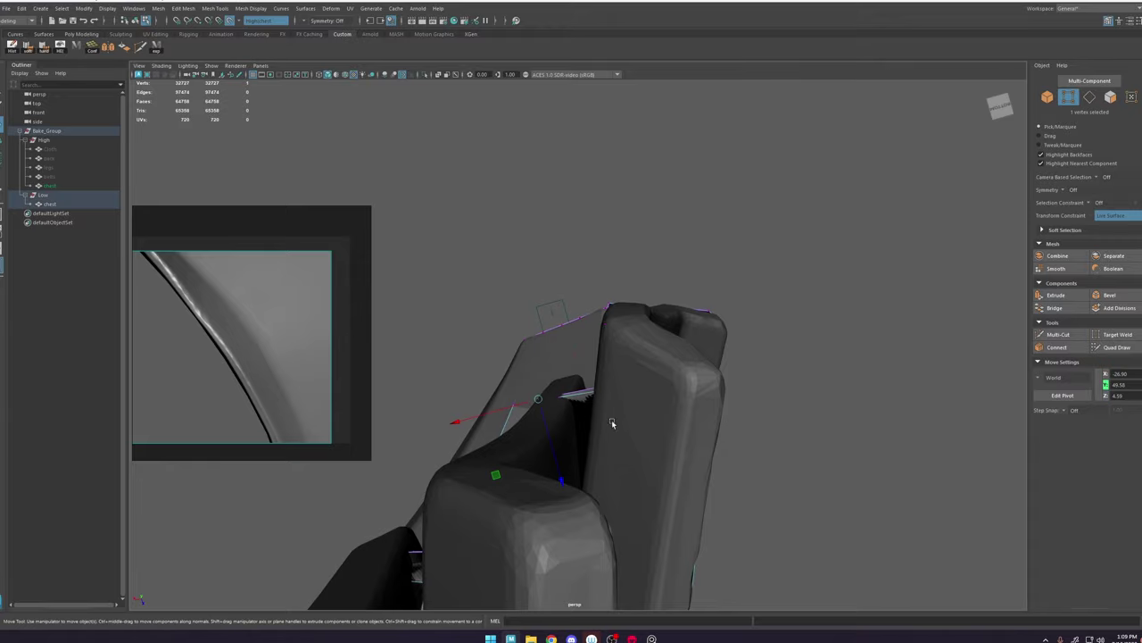
pyautogui.click(572, 416)
pyautogui.keyDown('alt'); pyautogui.moveTo(578, 418); pyautogui.dragTo(596, 387); pyautogui.keyUp('alt')
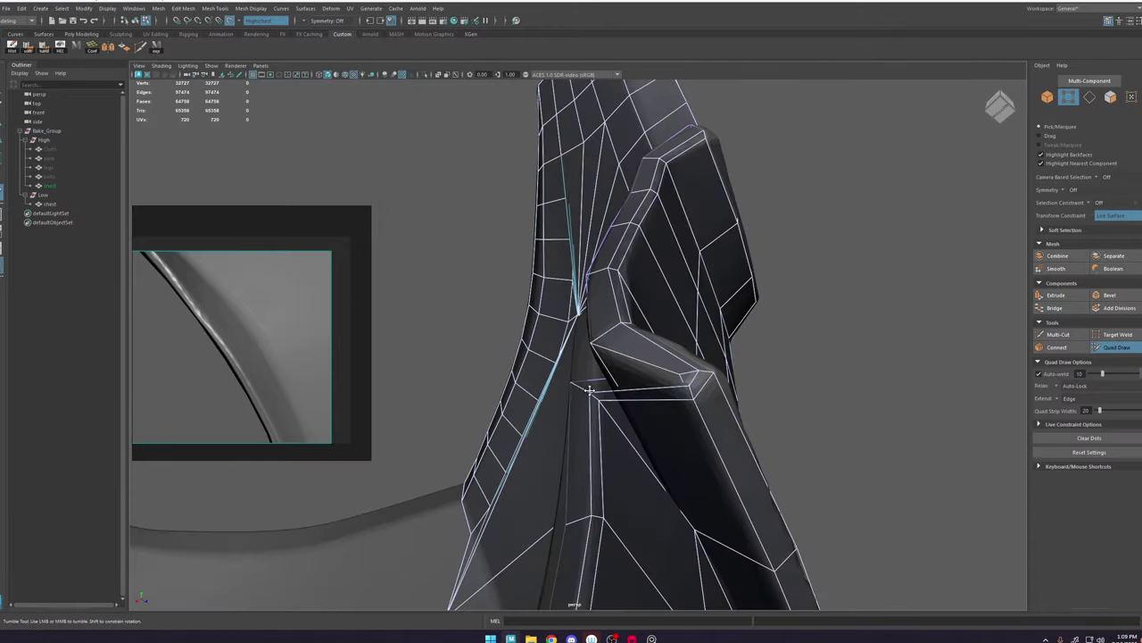
pyautogui.keyDown('alt'); pyautogui.moveTo(586, 390); pyautogui.dragTo(540, 355); pyautogui.keyUp('alt')
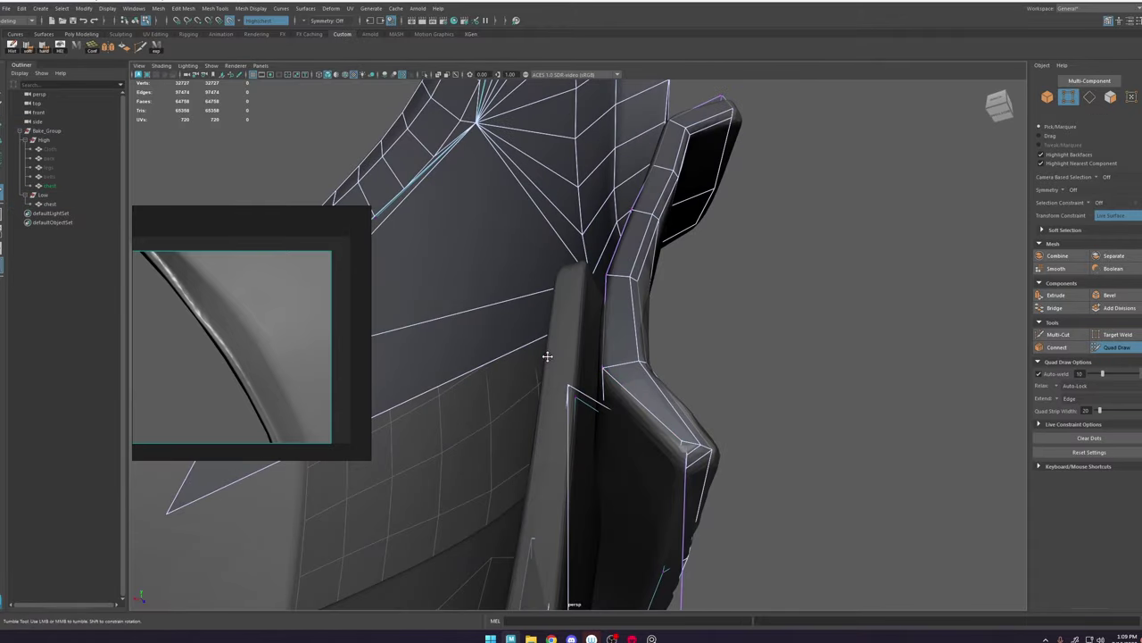
pyautogui.keyDown('alt'); pyautogui.moveTo(627, 405); pyautogui.dragTo(583, 367); pyautogui.keyUp('alt')
pyautogui.press('w')
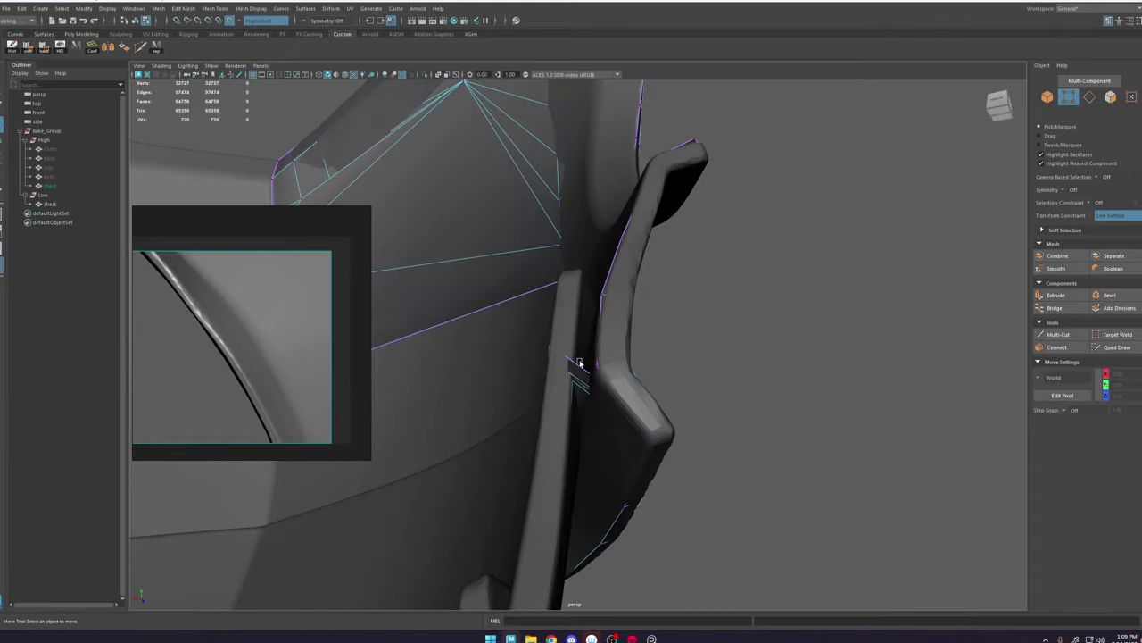
pyautogui.moveTo(581, 365); pyautogui.dragTo(700, 211, button='right')
# Step: Isolate the low-poly chest and delete the four stray faces at the flap tip
pyautogui.click(429, 77)
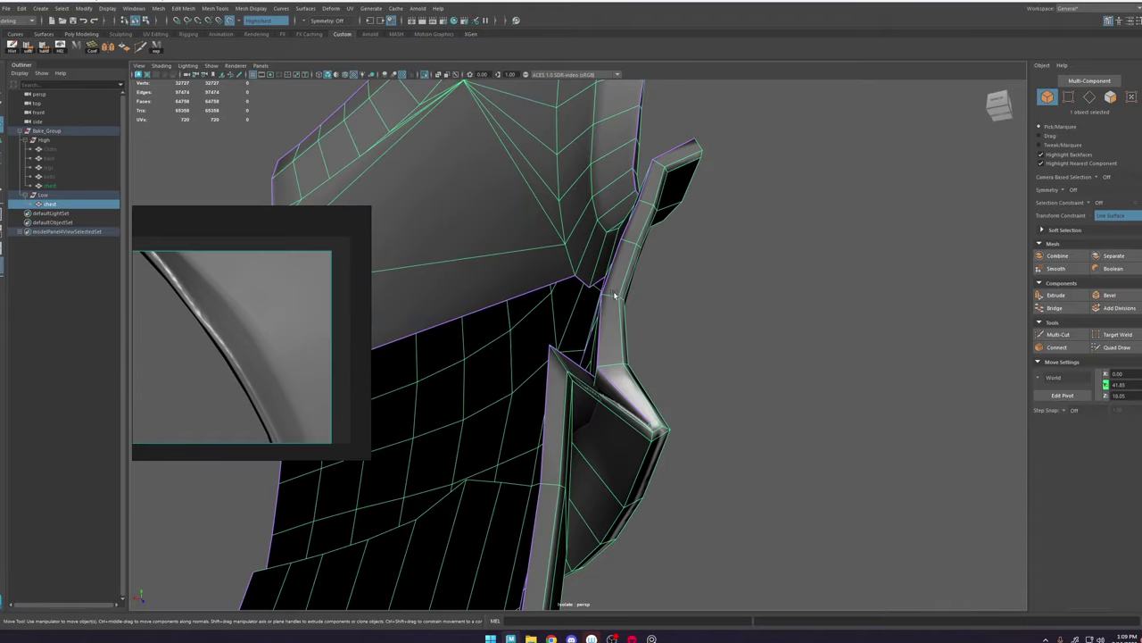
pyautogui.keyDown('alt'); pyautogui.moveTo(615, 293); pyautogui.dragTo(656, 336); pyautogui.keyUp('alt')
pyautogui.moveTo(586, 326); pyautogui.dragTo(589, 349, button='right')
pyautogui.click(561, 344)
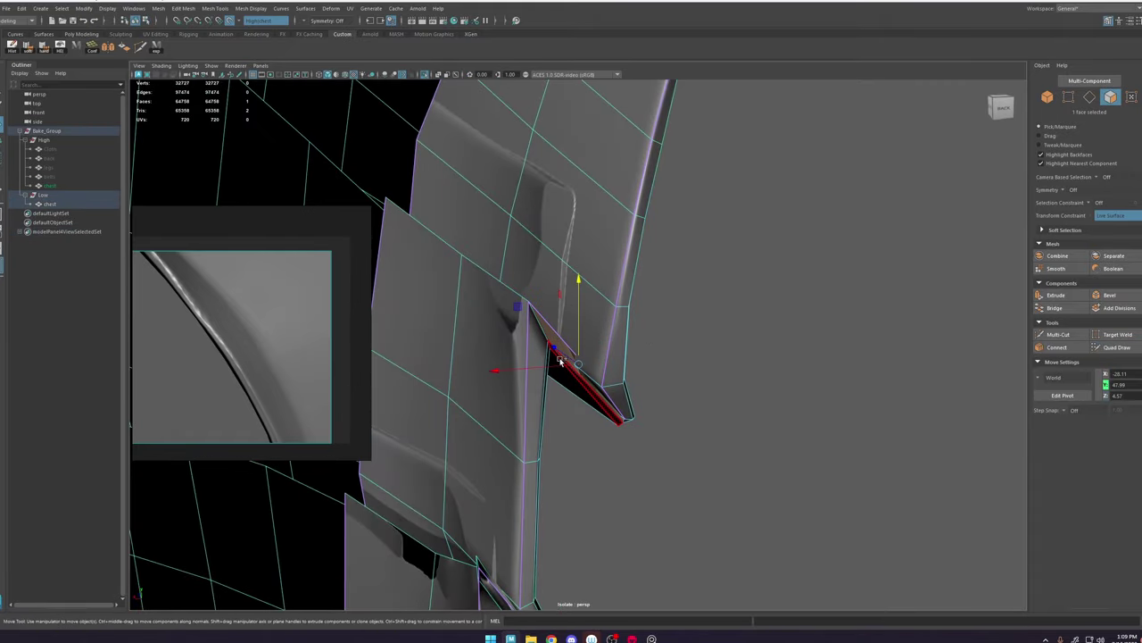
pyautogui.keyDown('alt'); pyautogui.moveTo(625, 390); pyautogui.dragTo(649, 420); pyautogui.keyUp('alt')
pyautogui.press('Delete')
pyautogui.scroll(-2, 551, 416)
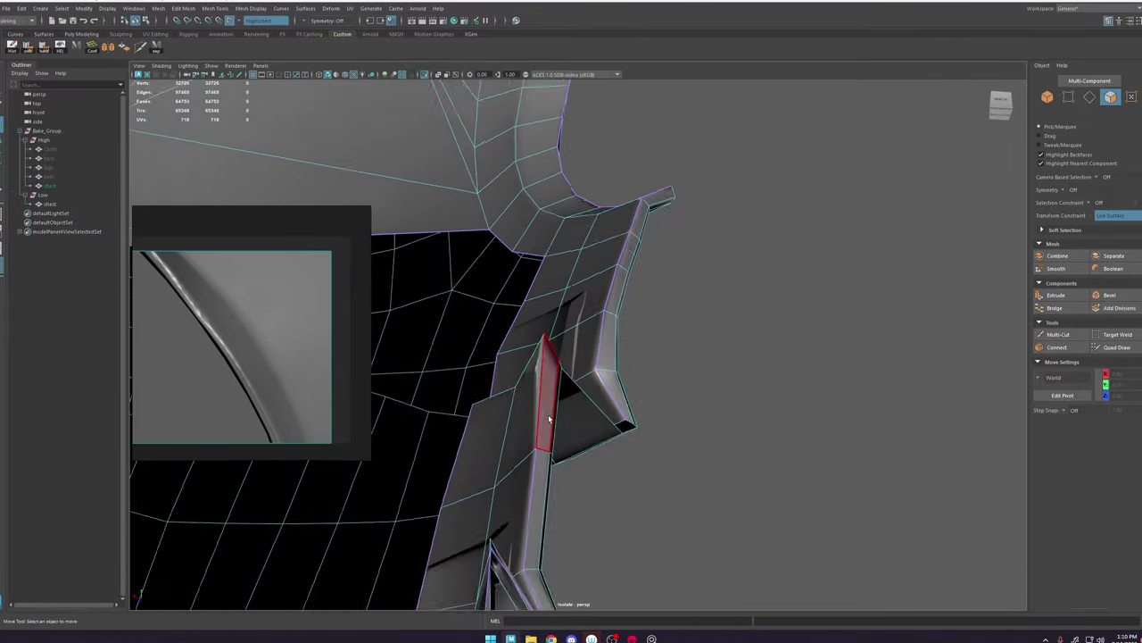
pyautogui.keyDown('alt'); pyautogui.moveTo(551, 416); pyautogui.dragTo(785, 411); pyautogui.keyUp('alt')
# Step: Delete the thin sliver face and another stray flap face using wireframe view
pyautogui.click(619, 349)
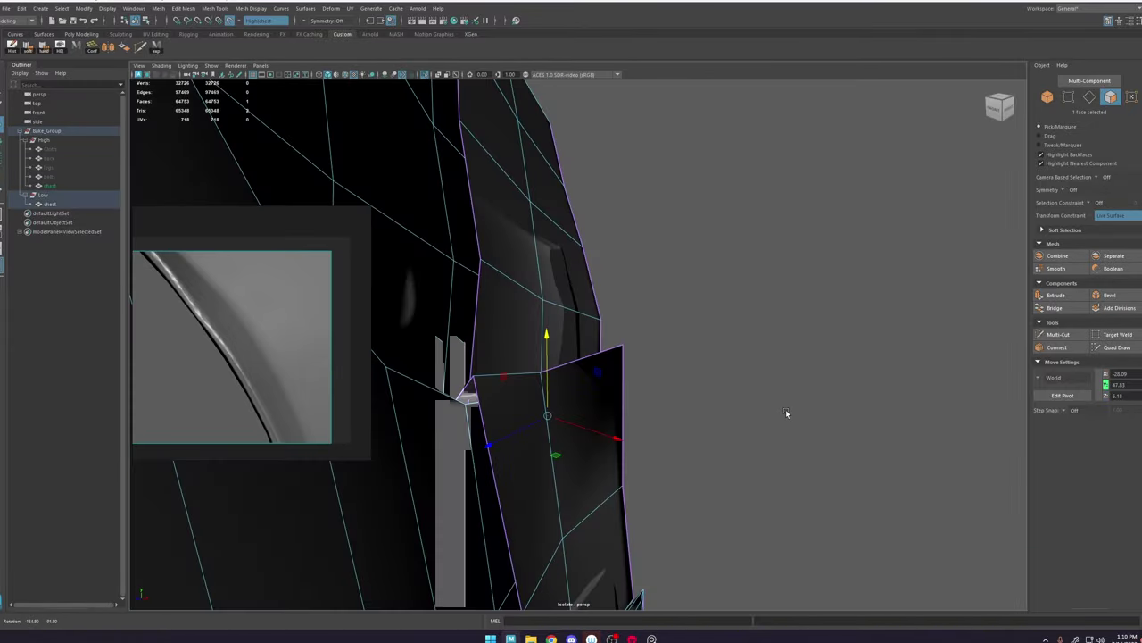
pyautogui.press('4')
pyautogui.moveTo(586, 426)
pyautogui.keyDown('alt'); pyautogui.mouseDown()
pyautogui.moveTo(536, 420)
pyautogui.moveTo(568, 416)
pyautogui.mouseUp(); pyautogui.keyUp('alt')
pyautogui.press('Delete')
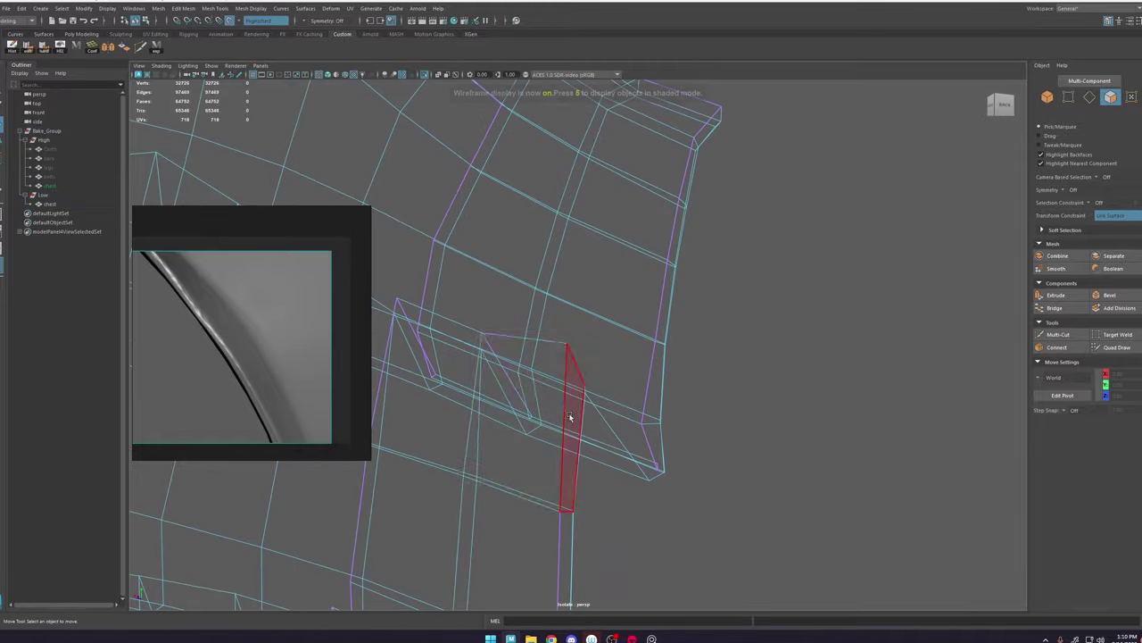
pyautogui.click(498, 374)
pyautogui.keyDown('alt'); pyautogui.moveTo(455, 336); pyautogui.dragTo(480, 378); pyautogui.keyUp('alt')
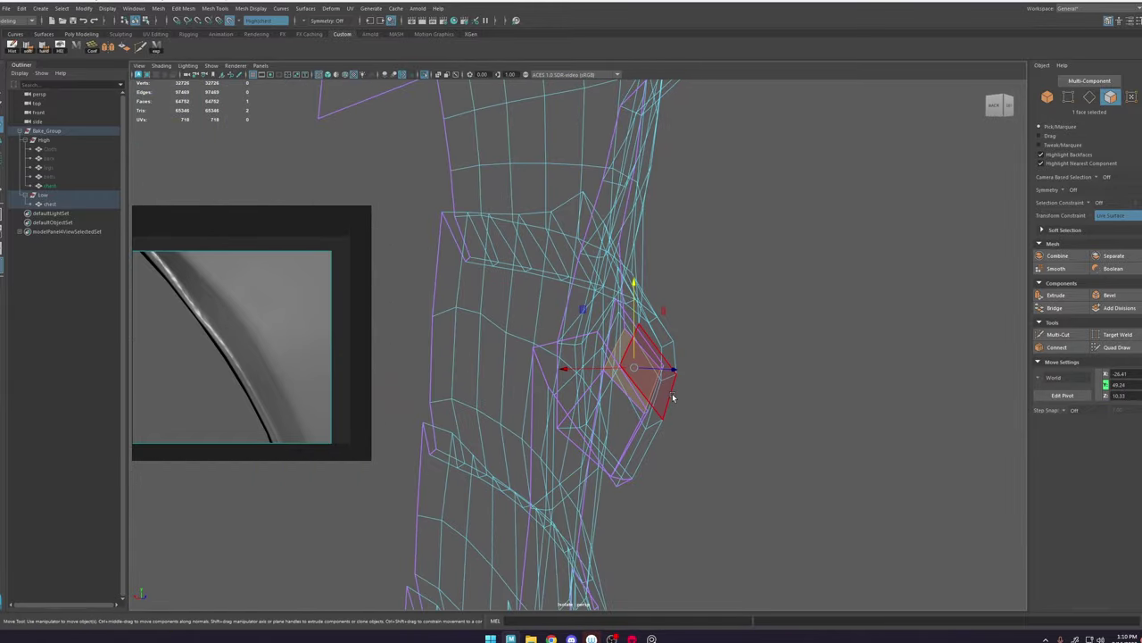
pyautogui.press('Delete')
pyautogui.press('5')
pyautogui.moveTo(669, 383)
pyautogui.keyDown('alt'); pyautogui.mouseDown()
pyautogui.moveTo(620, 383)
pyautogui.moveTo(647, 353)
pyautogui.moveTo(644, 335)
pyautogui.mouseUp(); pyautogui.keyUp('alt')
pyautogui.moveTo(786, 348)
pyautogui.keyDown('alt'); pyautogui.mouseDown()
pyautogui.moveTo(678, 370)
pyautogui.moveTo(673, 388)
pyautogui.moveTo(739, 364)
pyautogui.moveTo(791, 365)
pyautogui.moveTo(701, 395)
pyautogui.moveTo(673, 402)
pyautogui.moveTo(648, 390)
pyautogui.moveTo(658, 383)
pyautogui.moveTo(685, 426)
pyautogui.moveTo(647, 396)
pyautogui.mouseUp(); pyautogui.keyUp('alt')
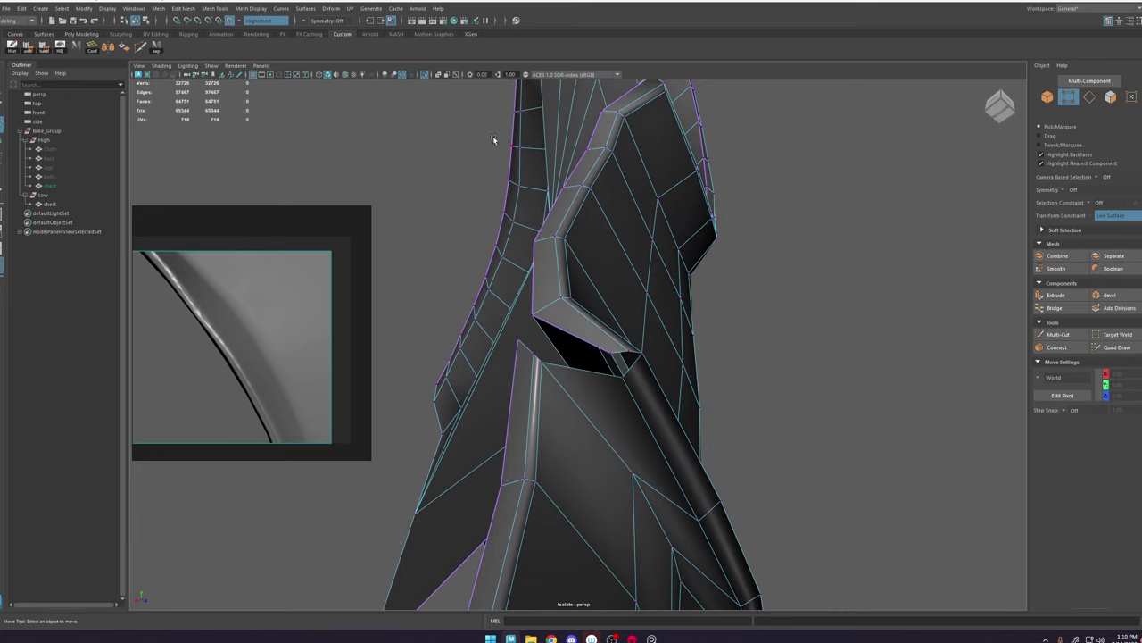
# Step: Compare against the high-poly, then bridge the first pair of open flap edges
pyautogui.click(425, 78)
pyautogui.keyDown('alt'); pyautogui.moveTo(690, 360); pyautogui.dragTo(663, 383); pyautogui.keyUp('alt')
pyautogui.hotkey('ctrl', '1')
pyautogui.moveTo(661, 366); pyautogui.dragTo(660, 342, button='right')
pyautogui.click(633, 364)
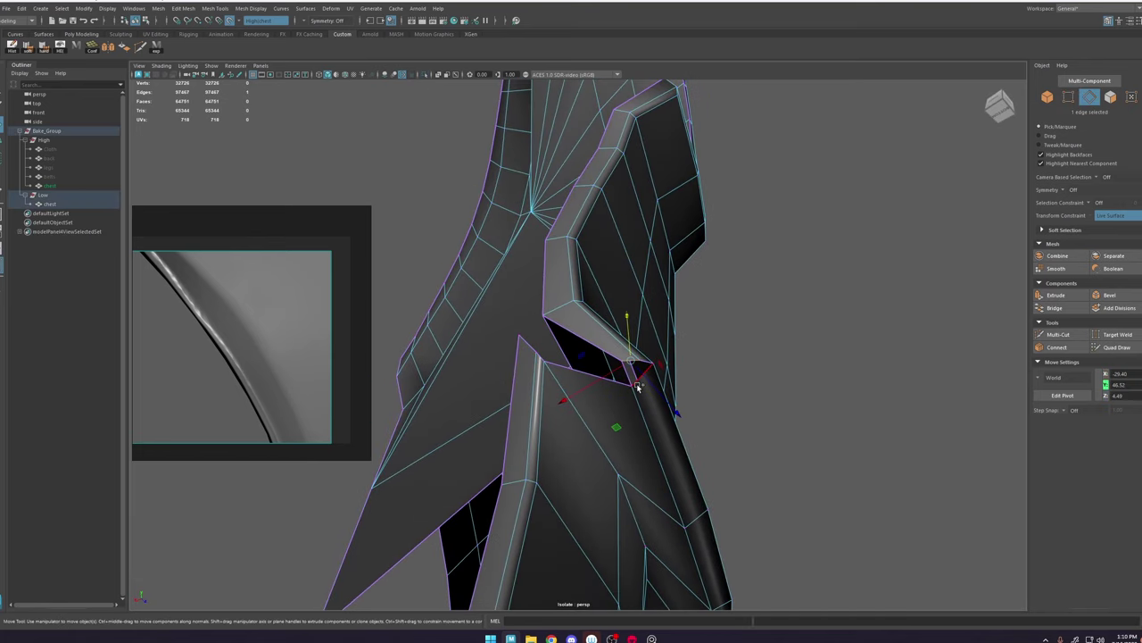
pyautogui.keyDown('shift'); pyautogui.click(638, 386); pyautogui.keyUp('shift')
pyautogui.keyDown('shift'); pyautogui.rightClick(638, 387); pyautogui.keyUp('shift')
pyautogui.keyDown('shift'); pyautogui.moveTo(628, 497); pyautogui.dragTo(628, 496, button='right'); pyautogui.keyUp('shift')
pyautogui.moveTo(645, 455)
pyautogui.keyDown('alt'); pyautogui.mouseDown()
pyautogui.moveTo(635, 444)
pyautogui.moveTo(597, 451)
pyautogui.moveTo(647, 444)
pyautogui.mouseUp(); pyautogui.keyUp('alt')
# Step: Bridge the second pair of open edges on the side flap
pyautogui.moveTo(658, 366); pyautogui.dragTo(614, 366, button='right')
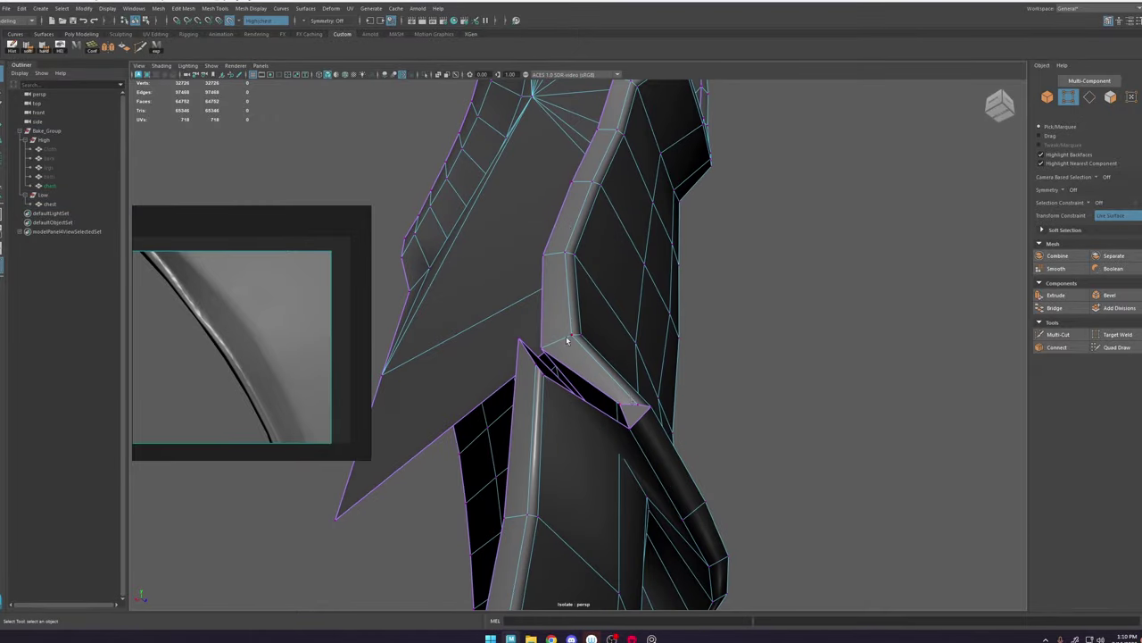
pyautogui.keyDown('alt'); pyautogui.moveTo(566, 339); pyautogui.dragTo(603, 361); pyautogui.keyUp('alt')
pyautogui.moveTo(616, 357); pyautogui.dragTo(616, 332, button='right')
pyautogui.click(600, 349)
pyautogui.keyDown('shift'); pyautogui.click(584, 372); pyautogui.keyUp('shift')
pyautogui.keyDown('shift'); pyautogui.moveTo(541, 356); pyautogui.dragTo(537, 466, button='right'); pyautogui.keyUp('shift')
pyautogui.scroll(-5, 625, 375)
pyautogui.keyDown('alt'); pyautogui.moveTo(624, 375); pyautogui.dragTo(668, 401); pyautogui.keyUp('alt')
pyautogui.scroll(5, 669, 400)
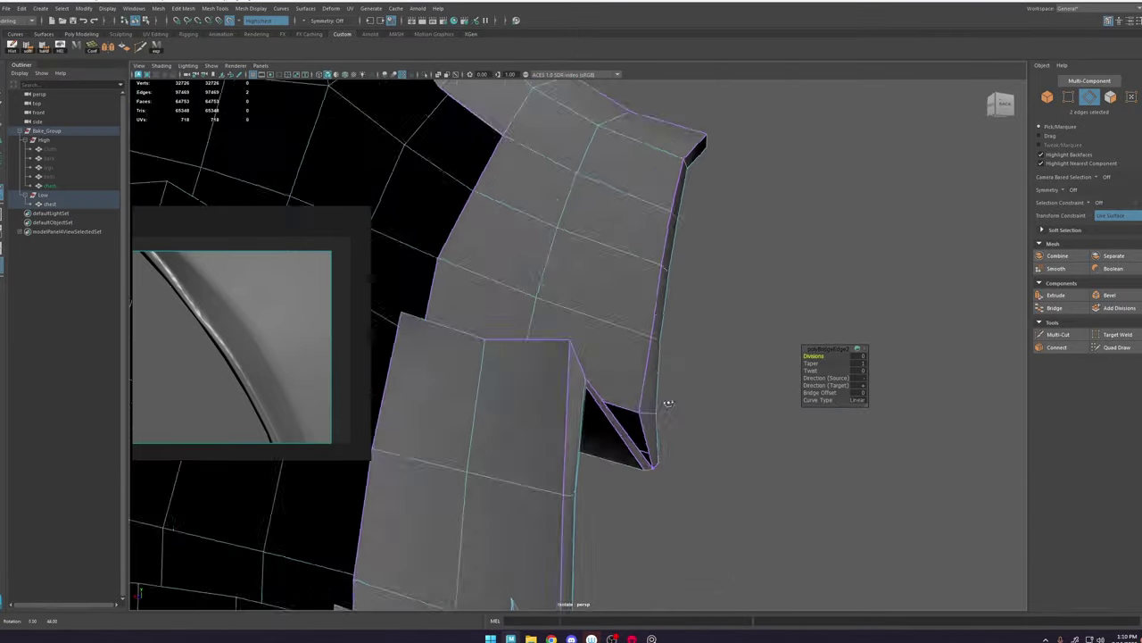
# Step: Delete four faces beside the shoulder rim to cut a hole, and check it
pyautogui.moveTo(656, 384); pyautogui.dragTo(656, 415, button='right')
pyautogui.click(589, 353)
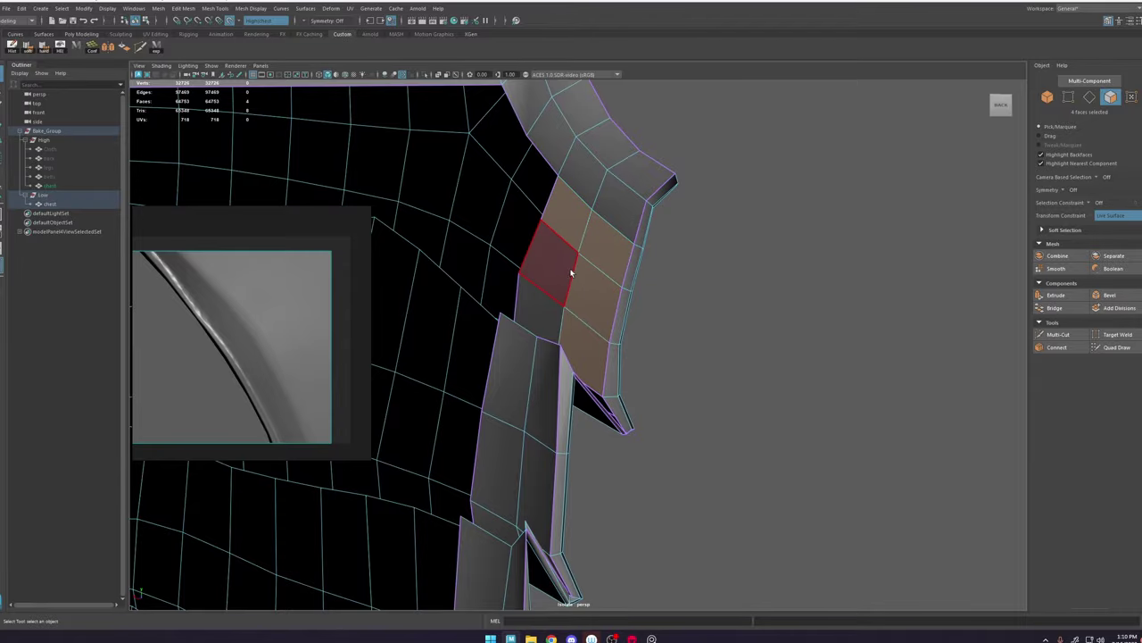
pyautogui.press('Delete')
pyautogui.keyDown('alt'); pyautogui.moveTo(605, 323); pyautogui.dragTo(684, 431); pyautogui.keyUp('alt')
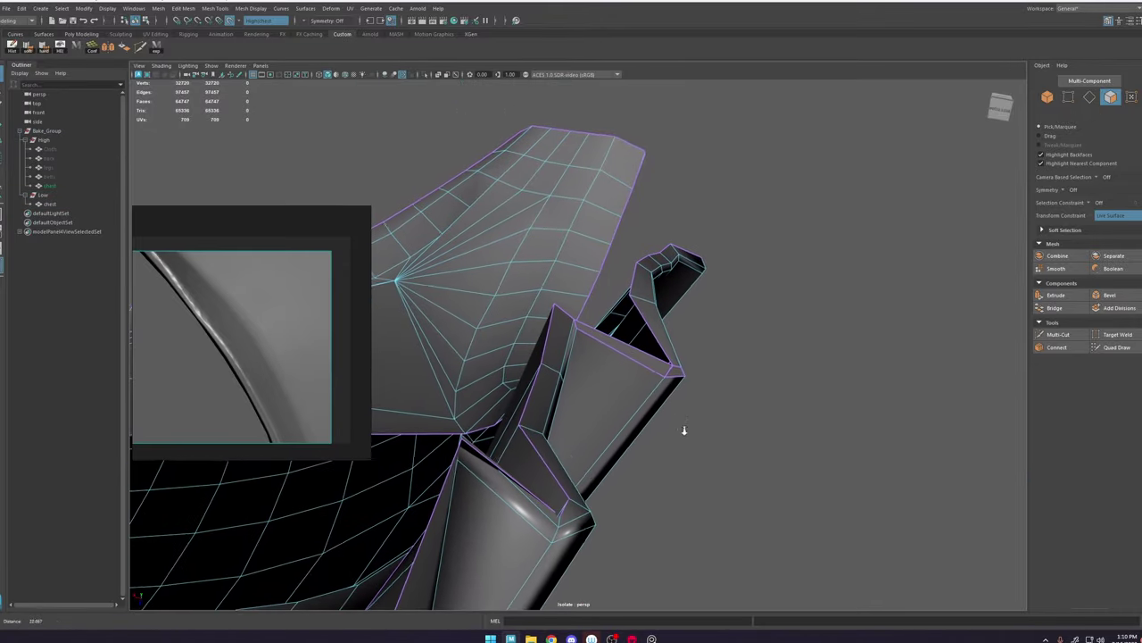
pyautogui.keyDown('alt'); pyautogui.moveTo(645, 314); pyautogui.dragTo(620, 280); pyautogui.keyUp('alt')
pyautogui.moveTo(619, 285); pyautogui.dragTo(602, 285, button='right')
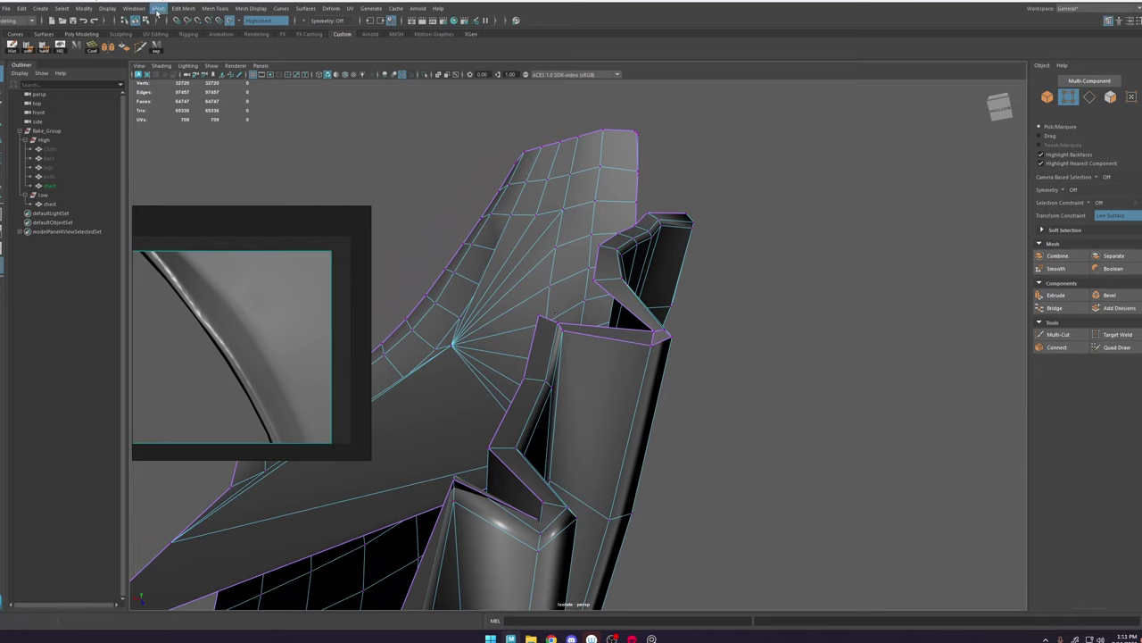
# Step: Target Weld a stray flap vertex, compare it against the high-poly, then undo the weld
pyautogui.click(215, 8)
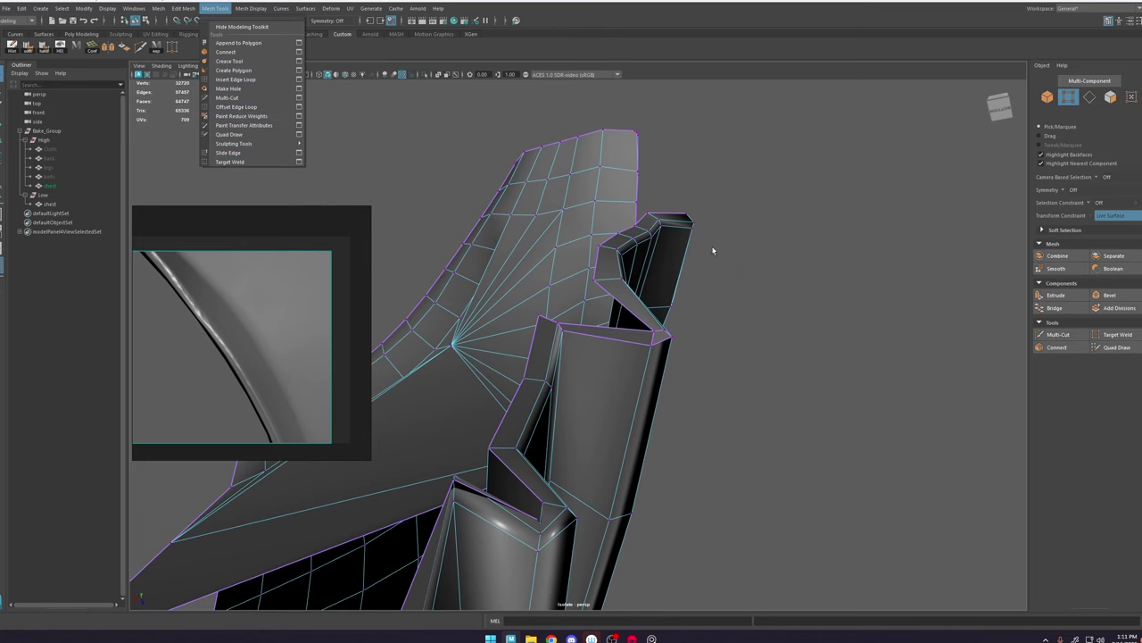
pyautogui.keyDown('alt'); pyautogui.moveTo(651, 295); pyautogui.dragTo(689, 285); pyautogui.keyUp('alt')
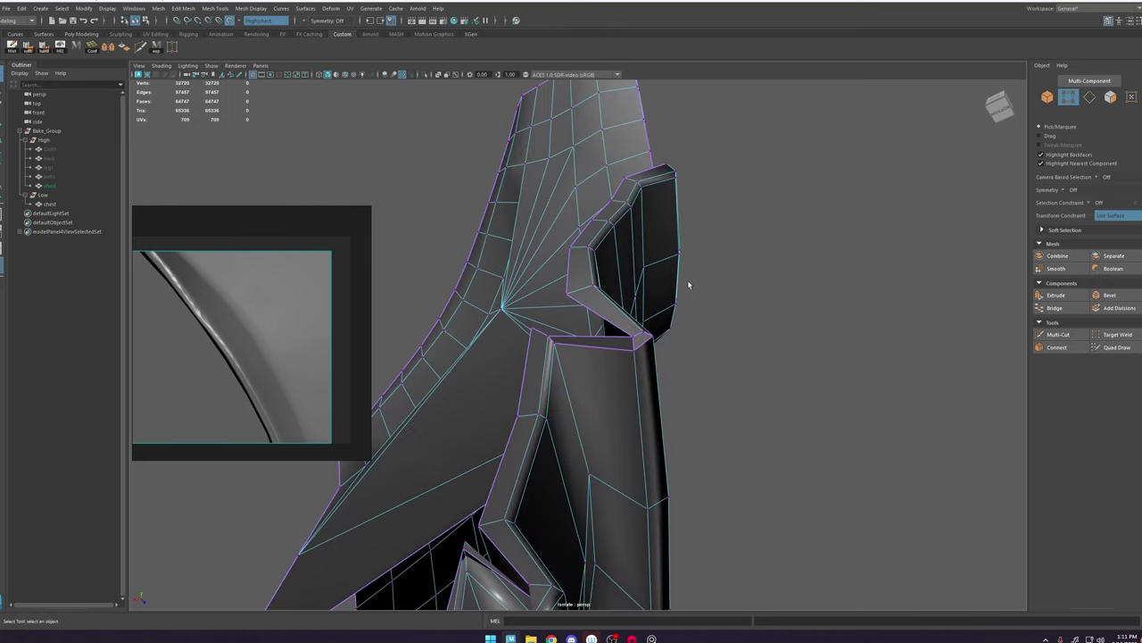
pyautogui.click(171, 49)
pyautogui.moveTo(548, 335)
pyautogui.mouseDown()
pyautogui.moveTo(567, 293)
pyautogui.moveTo(604, 323)
pyautogui.moveTo(541, 315)
pyautogui.mouseUp()
pyautogui.click(424, 77)
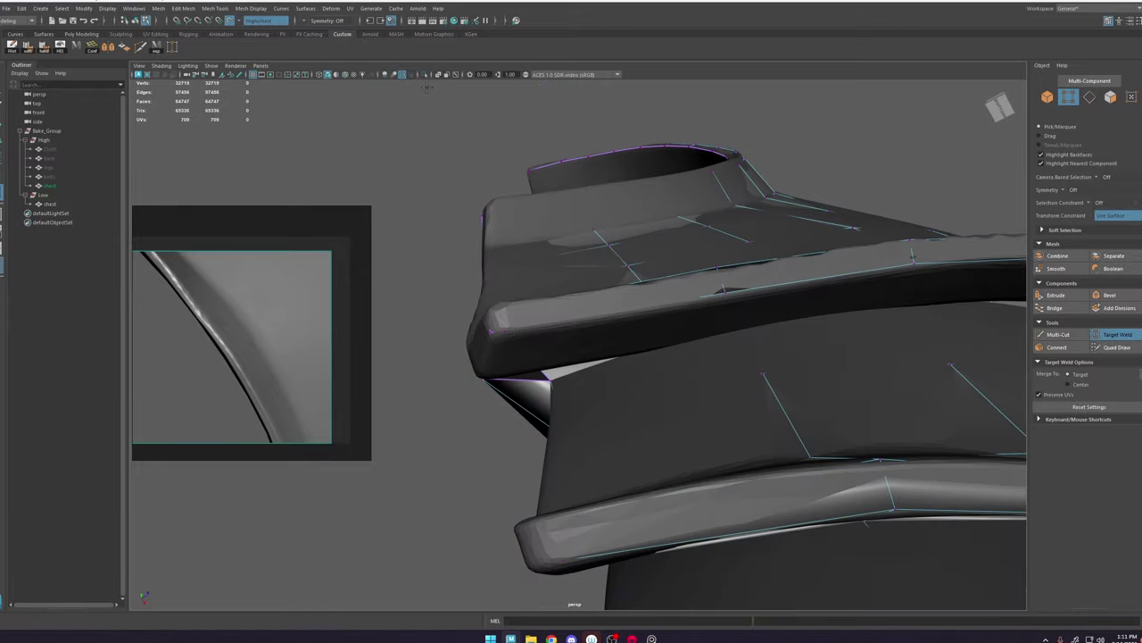
pyautogui.keyDown('alt'); pyautogui.moveTo(596, 282); pyautogui.dragTo(620, 275); pyautogui.keyUp('alt')
pyautogui.hotkey('ctrl', 'z')
pyautogui.hotkey('ctrl', 'z')
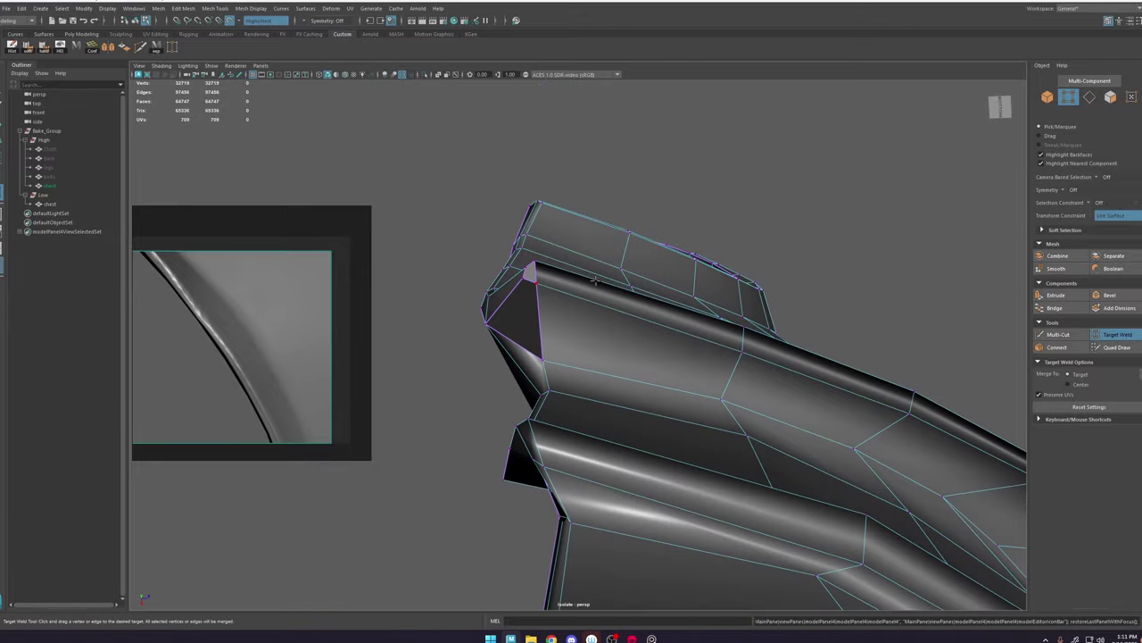
pyautogui.keyDown('alt'); pyautogui.moveTo(565, 316); pyautogui.dragTo(655, 336); pyautogui.keyUp('alt')
# Step: Extrude the open edge at the flap's inner corner across the gap and merge it to center
pyautogui.press('w')
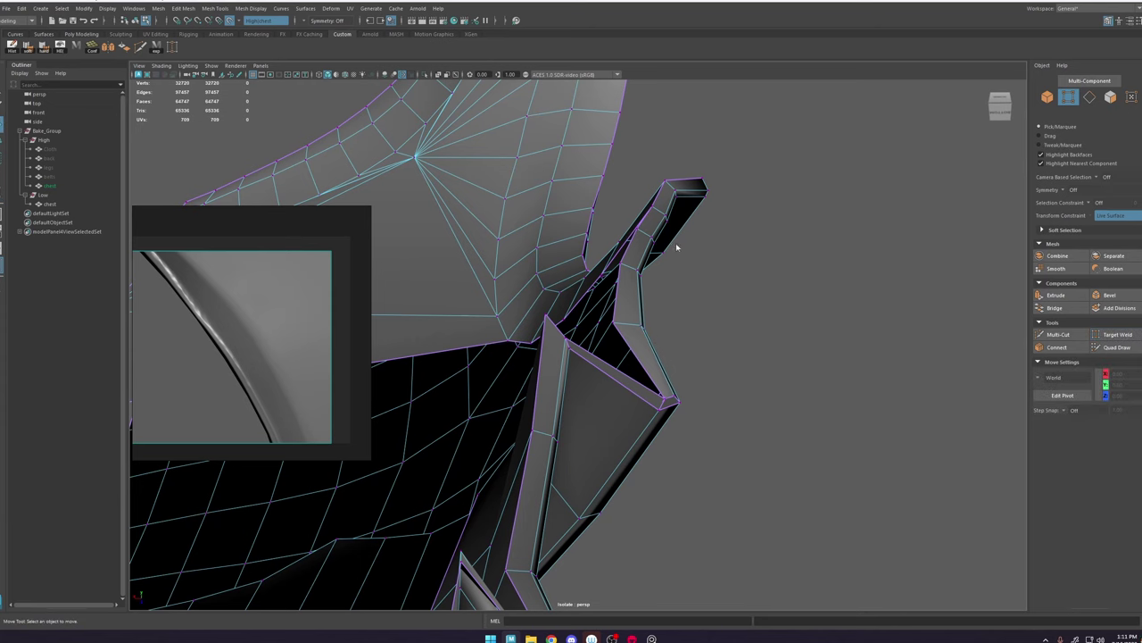
pyautogui.click(618, 346)
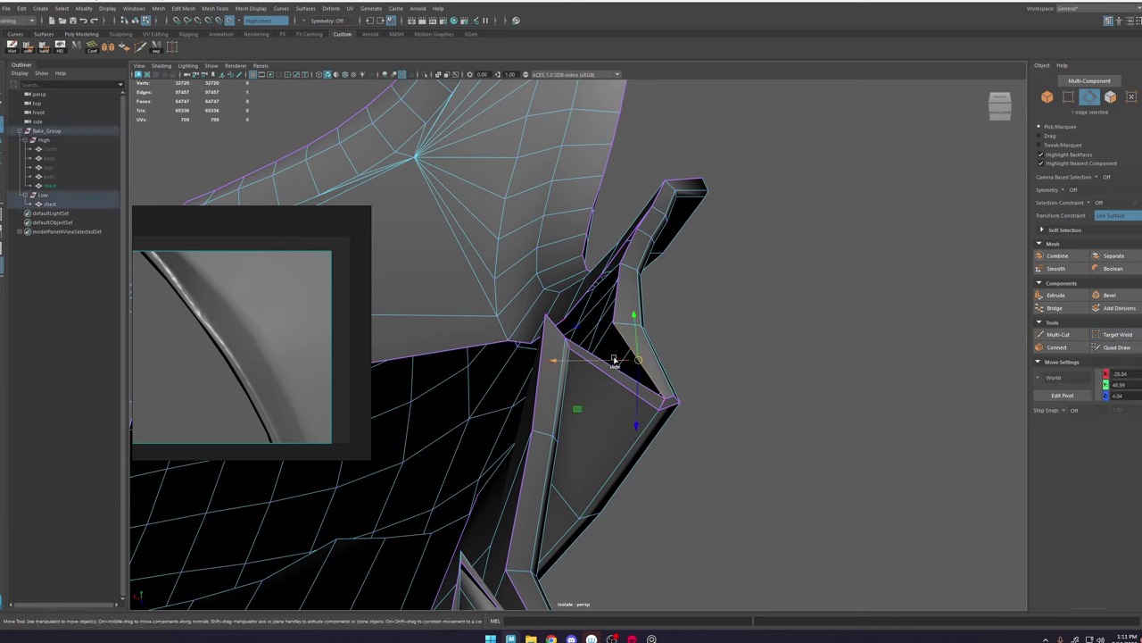
pyautogui.hotkey('ctrl', 'e')
pyautogui.moveTo(637, 359); pyautogui.dragTo(616, 355)
pyautogui.keyDown('shift'); pyautogui.moveTo(616, 355); pyautogui.dragTo(623, 279, button='right'); pyautogui.keyUp('shift')
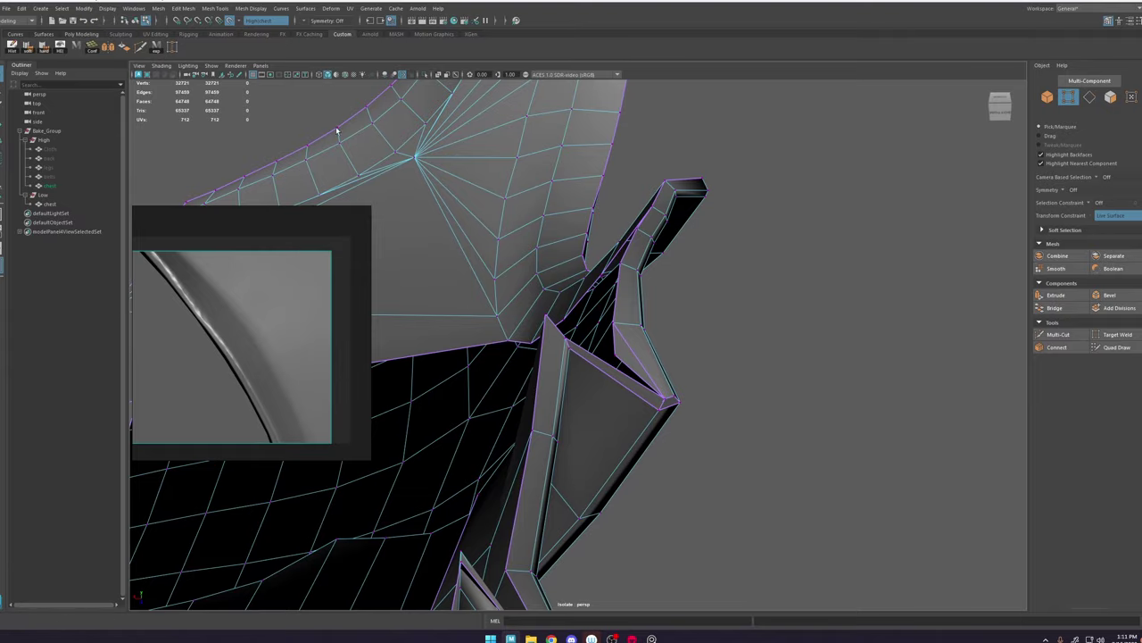
# Step: Target Weld the loose vertex onto its neighbouring vertex
pyautogui.click(172, 48)
pyautogui.moveTo(567, 339); pyautogui.dragTo(566, 338)
pyautogui.scroll(-3, 684, 282)
pyautogui.keyDown('alt'); pyautogui.moveTo(686, 280); pyautogui.dragTo(687, 321); pyautogui.keyUp('alt')
# Step: Bridge the open edges beside the gap with a new 0-division face
pyautogui.press('w')
pyautogui.moveTo(615, 331); pyautogui.dragTo(615, 308, button='right')
pyautogui.click(596, 326)
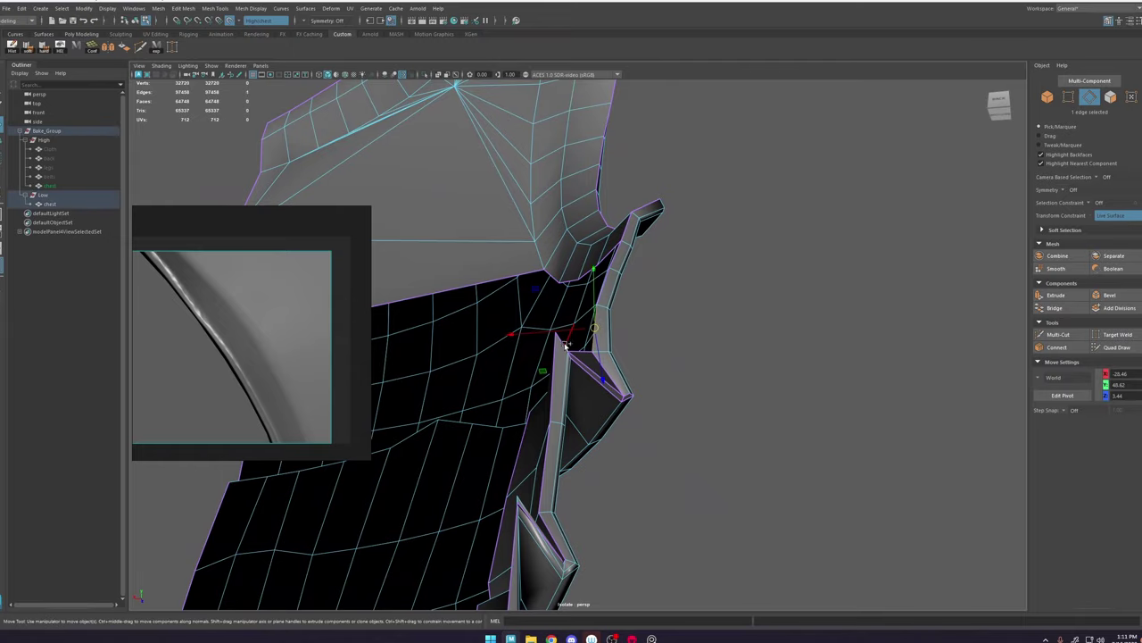
pyautogui.keyDown('shift'); pyautogui.moveTo(563, 347); pyautogui.dragTo(546, 456, button='right'); pyautogui.keyUp('shift')
pyautogui.keyDown('alt'); pyautogui.moveTo(612, 406); pyautogui.dragTo(525, 366); pyautogui.keyUp('alt')
# Step: Return to object selection and make the high-poly mesh visible again
pyautogui.moveTo(524, 365); pyautogui.dragTo(562, 346, button='right')
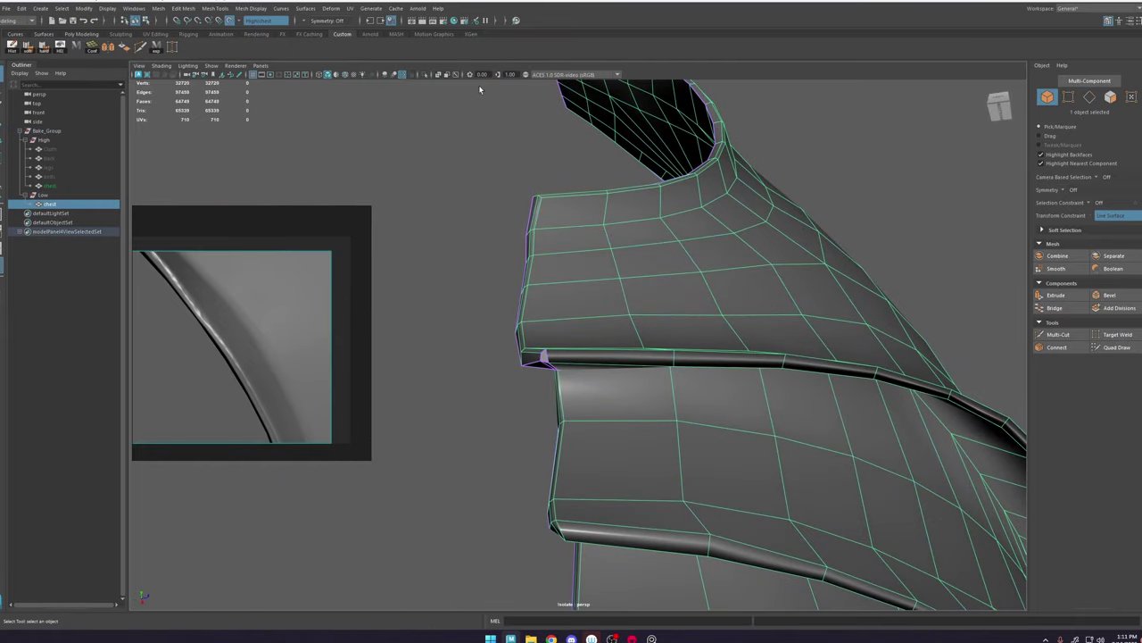
pyautogui.click(425, 77)
pyautogui.moveTo(555, 247)
pyautogui.keyDown('alt'); pyautogui.mouseDown()
pyautogui.moveTo(664, 254)
pyautogui.moveTo(571, 294)
pyautogui.moveTo(583, 336)
pyautogui.moveTo(609, 302)
pyautogui.moveTo(572, 267)
pyautogui.moveTo(556, 228)
pyautogui.mouseUp(); pyautogui.keyUp('alt')
pyautogui.click(1114, 353)
# Step: Zoom in on the flap's inner corner and select a vertex along its edge
pyautogui.keyDown('alt'); pyautogui.moveTo(555, 229); pyautogui.dragTo(599, 340, button='right'); pyautogui.keyUp('alt')
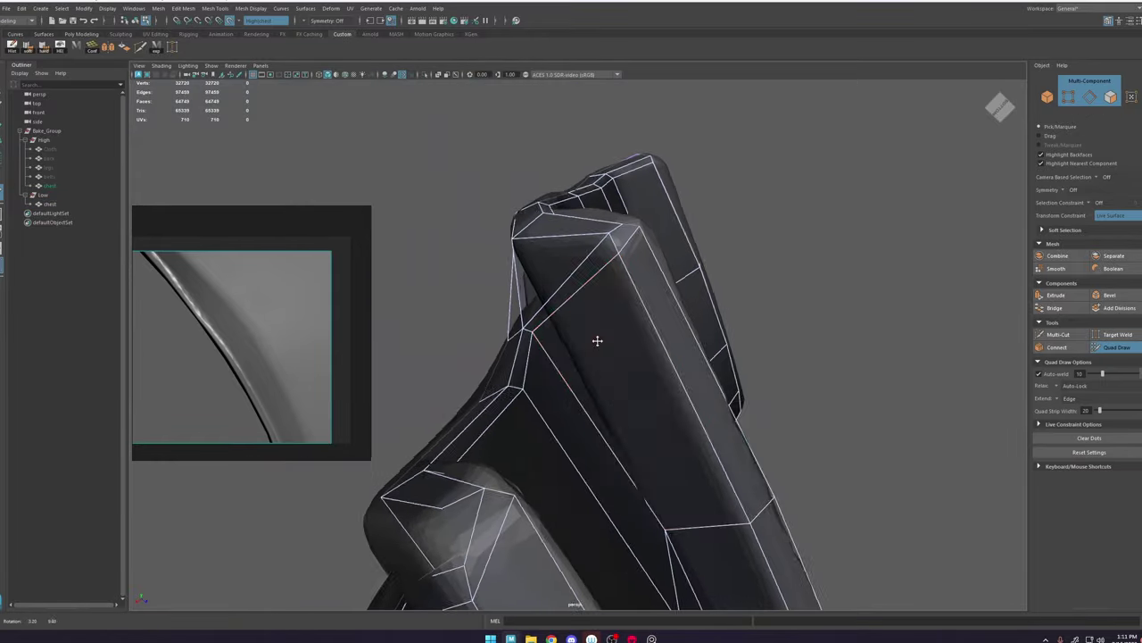
pyautogui.keyDown('alt'); pyautogui.moveTo(599, 341); pyautogui.dragTo(536, 380); pyautogui.keyUp('alt')
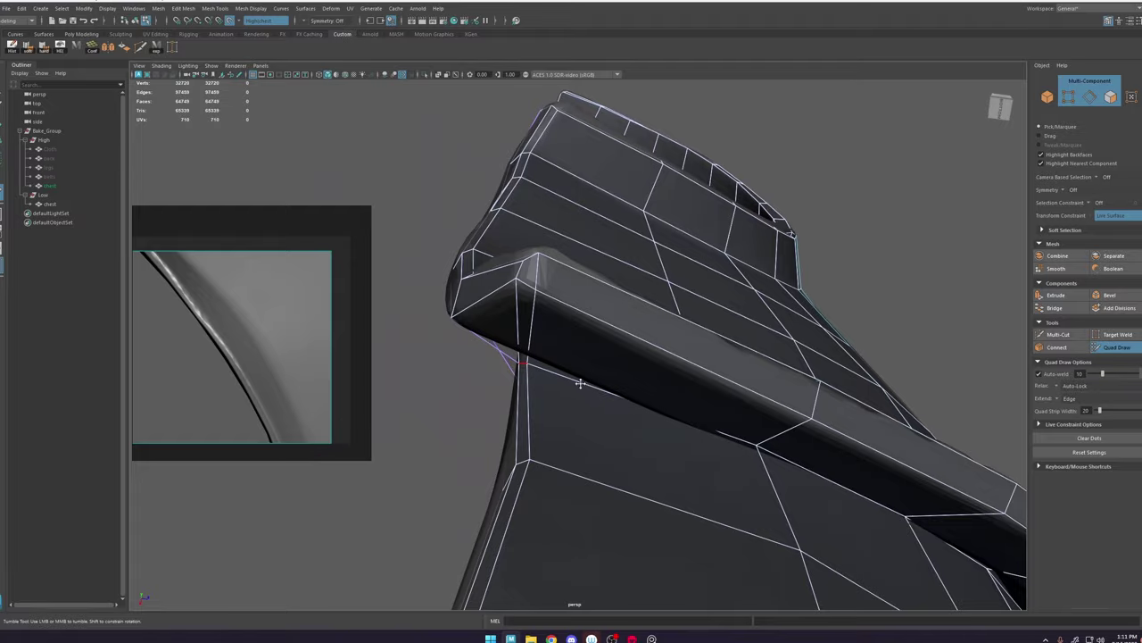
pyautogui.press('w')
pyautogui.moveTo(754, 368)
pyautogui.mouseDown(button='right')
pyautogui.moveTo(688, 392)
pyautogui.moveTo(691, 375)
pyautogui.mouseUp(button='right')
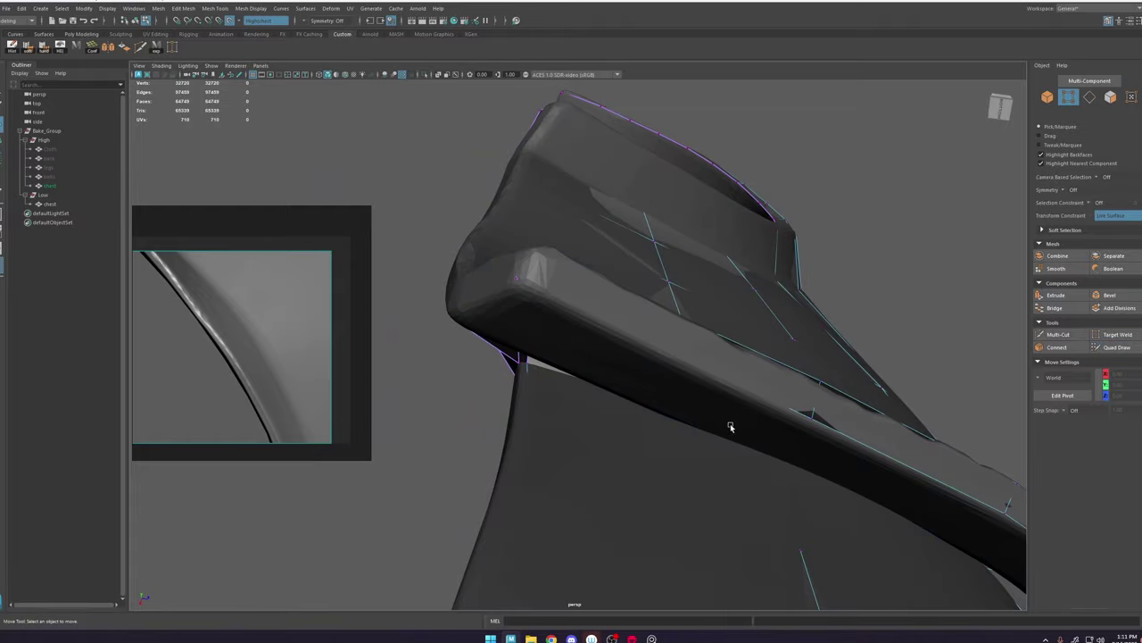
pyautogui.click(758, 445)
pyautogui.keyDown('alt'); pyautogui.moveTo(757, 445); pyautogui.dragTo(607, 350); pyautogui.keyUp('alt')
pyautogui.click(1114, 347)
pyautogui.keyDown('alt'); pyautogui.moveTo(607, 350); pyautogui.dragTo(651, 380, button='right'); pyautogui.keyUp('alt')
pyautogui.keyDown('alt'); pyautogui.moveTo(650, 380); pyautogui.dragTo(714, 357); pyautogui.keyUp('alt')
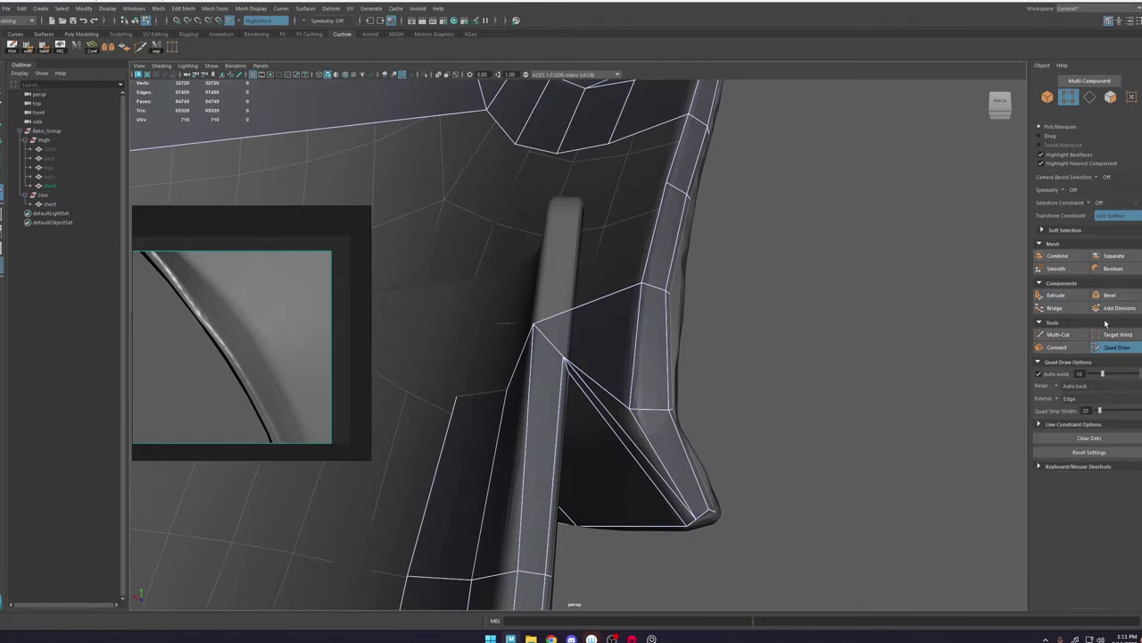
# Step: Start a Multi-Cut on the flap's edge and work Quad Draw across the gaps between plates
pyautogui.click(1048, 335)
pyautogui.keyDown('alt'); pyautogui.moveTo(631, 446); pyautogui.dragTo(598, 407); pyautogui.keyUp('alt')
pyautogui.click(601, 392)
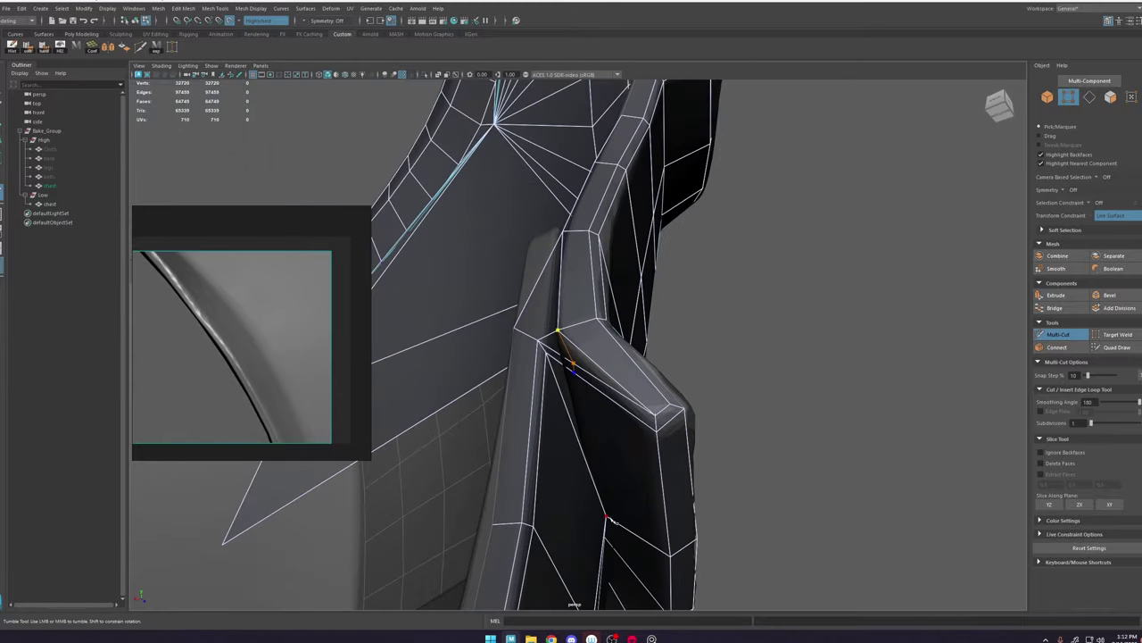
pyautogui.keyDown('alt'); pyautogui.moveTo(696, 449); pyautogui.dragTo(592, 433); pyautogui.keyUp('alt')
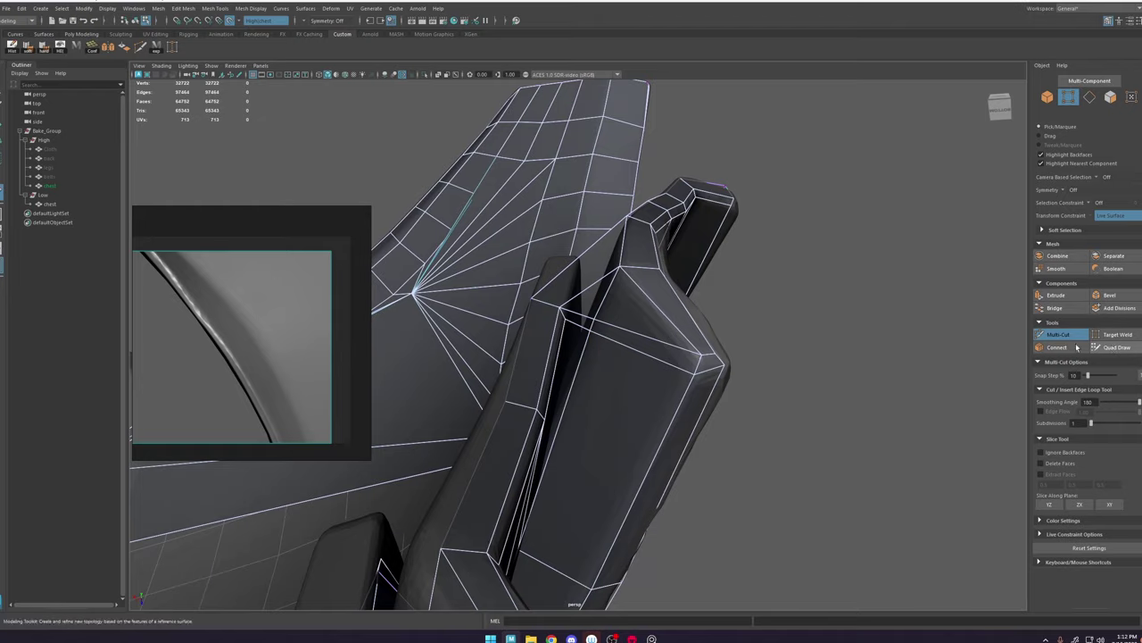
pyautogui.click(1111, 347)
pyautogui.moveTo(596, 312)
pyautogui.keyDown('alt'); pyautogui.mouseDown()
pyautogui.moveTo(665, 324)
pyautogui.moveTo(659, 344)
pyautogui.moveTo(620, 273)
pyautogui.moveTo(594, 288)
pyautogui.moveTo(601, 408)
pyautogui.moveTo(682, 351)
pyautogui.moveTo(627, 383)
pyautogui.moveTo(580, 343)
pyautogui.moveTo(590, 339)
pyautogui.mouseUp(); pyautogui.keyUp('alt')
pyautogui.click(1059, 334)
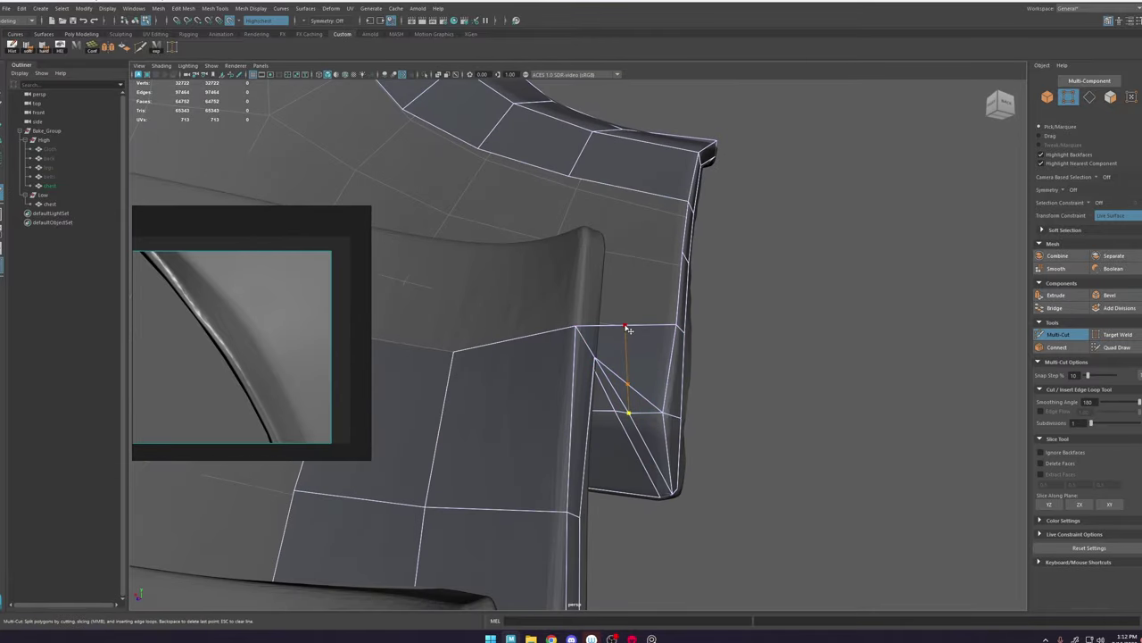
pyautogui.click(1135, 346)
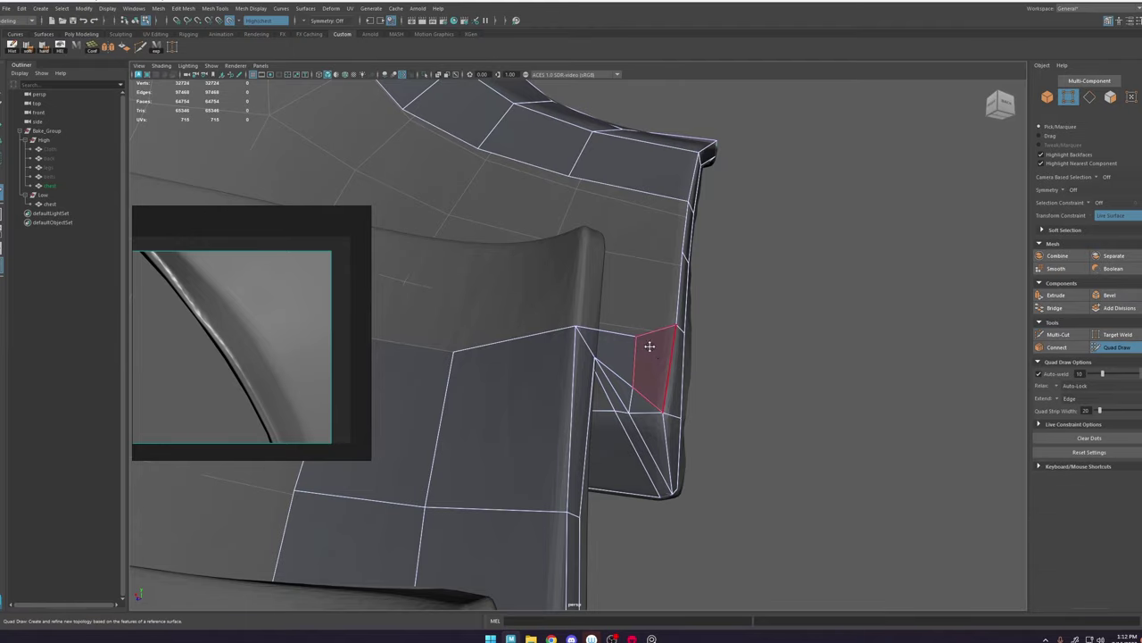
pyautogui.moveTo(625, 349)
pyautogui.keyDown('alt'); pyautogui.mouseDown()
pyautogui.moveTo(625, 377)
pyautogui.moveTo(617, 347)
pyautogui.mouseUp(); pyautogui.keyUp('alt')
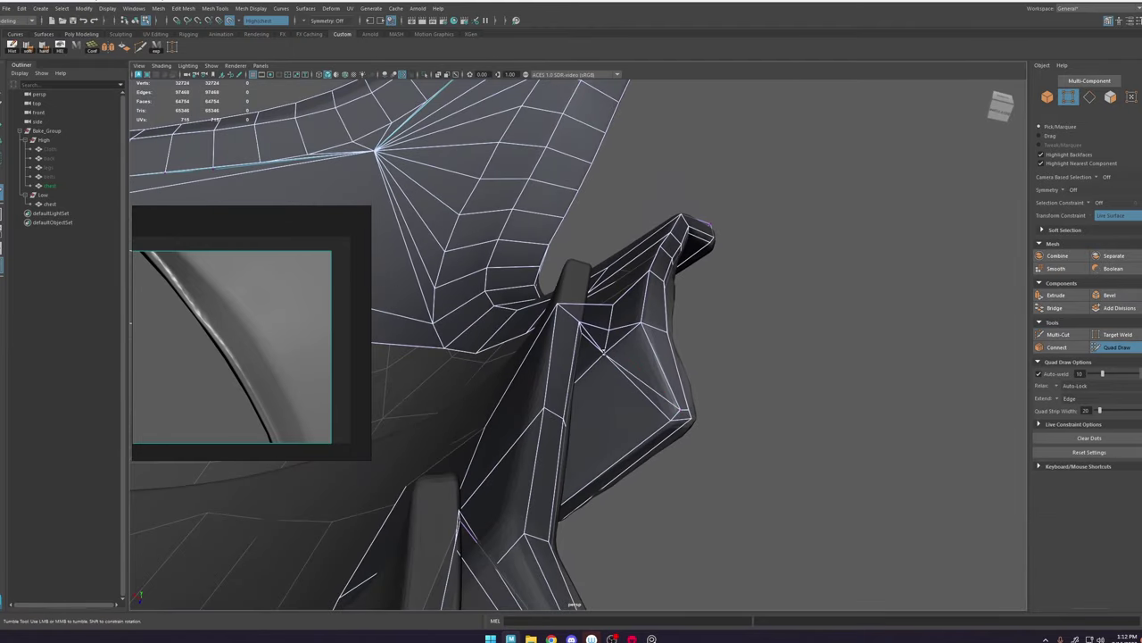
pyautogui.keyDown('alt'); pyautogui.moveTo(690, 363); pyautogui.dragTo(674, 382); pyautogui.keyUp('alt')
# Step: Continue Quad Draw around the horn plates, undoing the last vertex tweak
pyautogui.press('w')
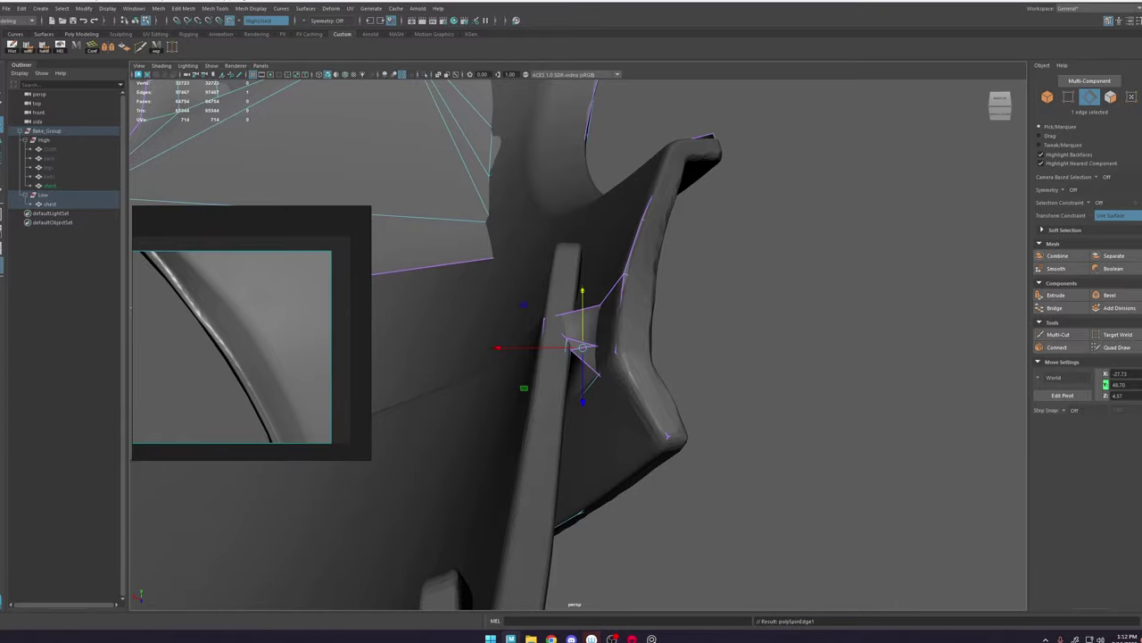
pyautogui.click(1116, 347)
pyautogui.moveTo(596, 367)
pyautogui.keyDown('alt'); pyautogui.mouseDown()
pyautogui.moveTo(530, 343)
pyautogui.moveTo(600, 350)
pyautogui.moveTo(571, 393)
pyautogui.moveTo(593, 322)
pyautogui.moveTo(668, 373)
pyautogui.mouseUp(); pyautogui.keyUp('alt')
pyautogui.click(1058, 334)
pyautogui.click(1116, 348)
pyautogui.hotkey('ctrl', 'z')
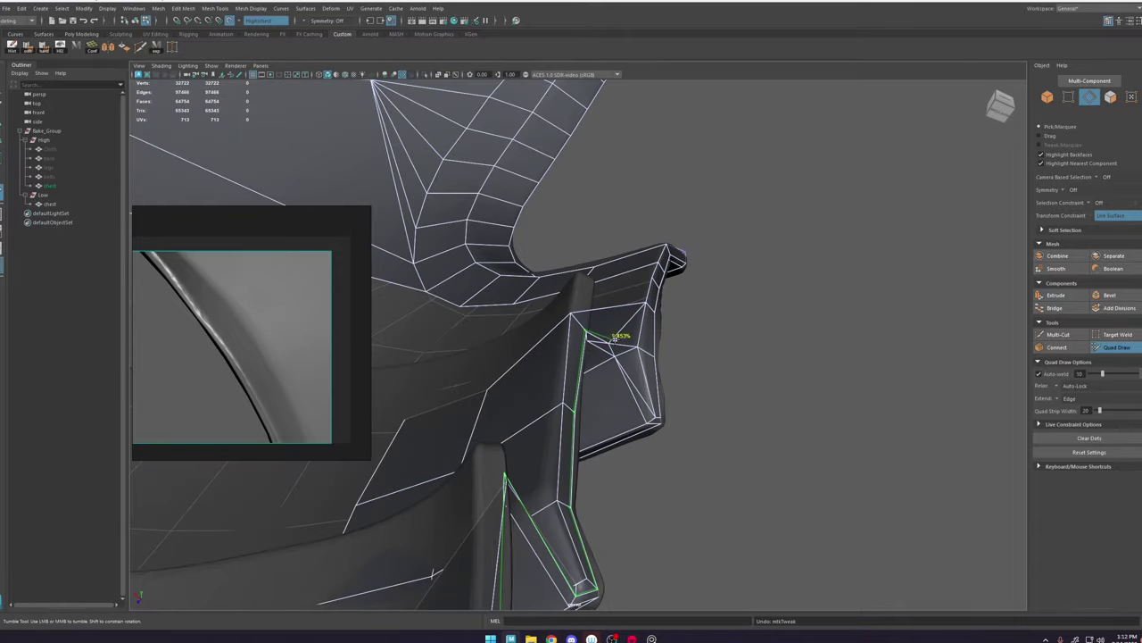
pyautogui.keyDown('alt'); pyautogui.moveTo(615, 320); pyautogui.dragTo(586, 309); pyautogui.keyUp('alt')
# Step: From a back view, place points at the plate tip and fill quads there with Quad Draw
pyautogui.keyDown('alt'); pyautogui.moveTo(586, 309); pyautogui.dragTo(581, 349, button='right'); pyautogui.keyUp('alt')
pyautogui.keyDown('alt'); pyautogui.moveTo(581, 349); pyautogui.dragTo(571, 299); pyautogui.keyUp('alt')
pyautogui.keyDown('alt'); pyautogui.moveTo(571, 299); pyautogui.dragTo(647, 278, button='right'); pyautogui.keyUp('alt')
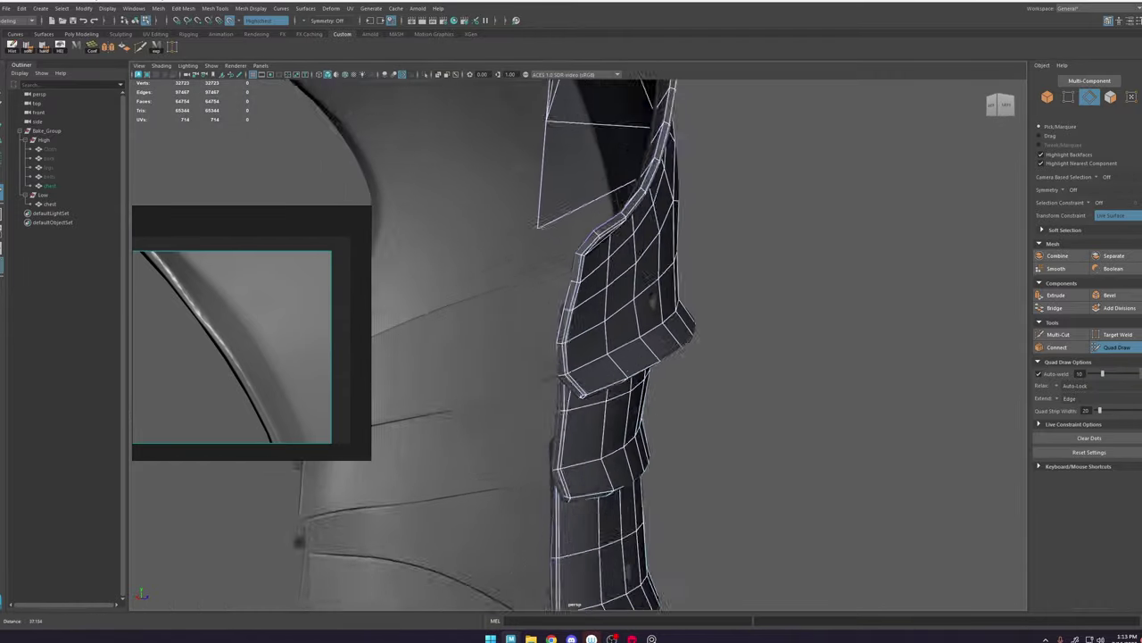
pyautogui.keyDown('alt'); pyautogui.moveTo(647, 278); pyautogui.dragTo(580, 342); pyautogui.keyUp('alt')
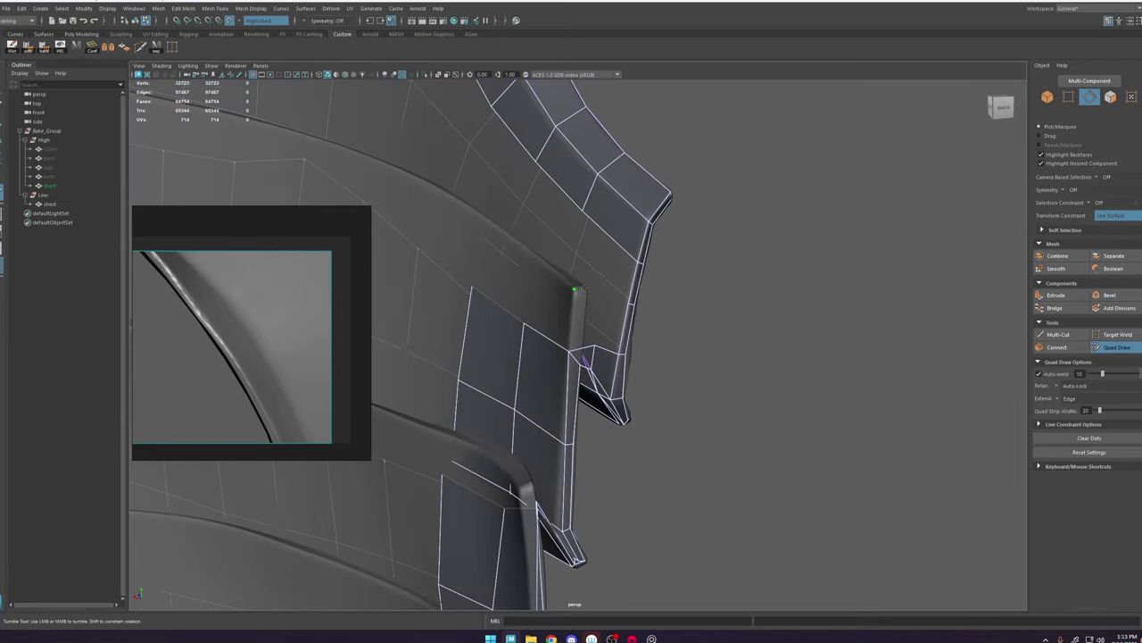
pyautogui.click(1067, 336)
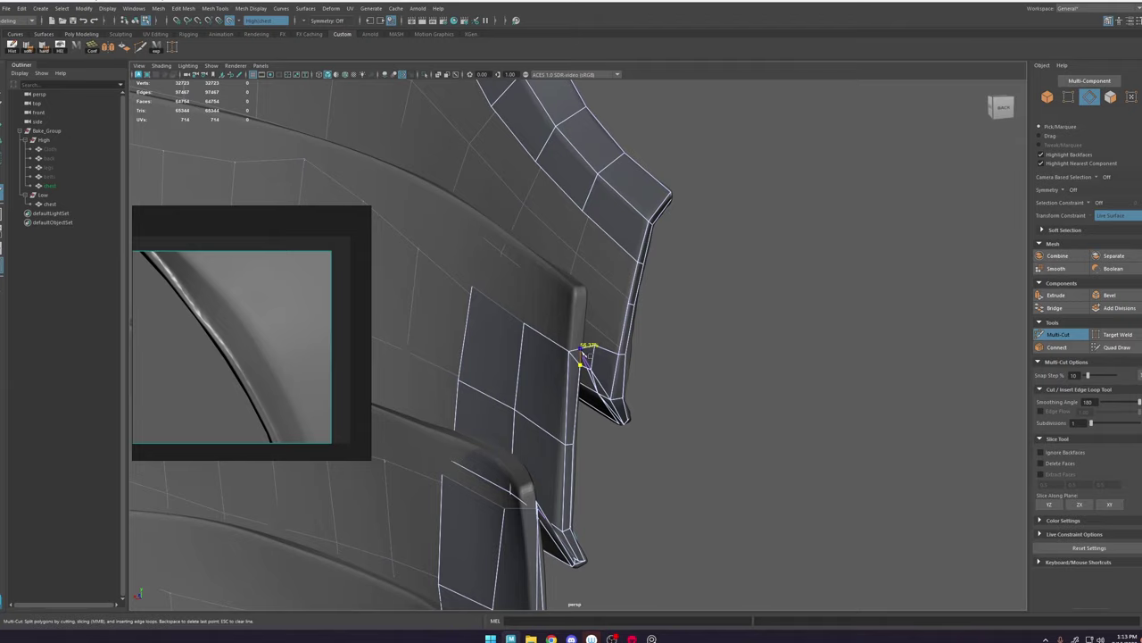
pyautogui.click(1116, 347)
pyautogui.click(574, 289)
pyautogui.click(584, 289)
pyautogui.keyDown('shift'); pyautogui.click(578, 320); pyautogui.keyUp('shift')
pyautogui.moveTo(558, 316)
pyautogui.keyDown('alt'); pyautogui.mouseDown()
pyautogui.moveTo(605, 311)
pyautogui.moveTo(619, 530)
pyautogui.mouseUp(); pyautogui.keyUp('alt')
pyautogui.keyDown('shift'); pyautogui.click(607, 309); pyautogui.keyUp('shift')
# Step: Fill the remaining triangular gaps at the plate tip with quads
pyautogui.keyDown('alt'); pyautogui.moveTo(620, 530); pyautogui.dragTo(625, 527, button='right'); pyautogui.keyUp('alt')
pyautogui.moveTo(590, 295)
pyautogui.keyDown('alt'); pyautogui.mouseDown()
pyautogui.moveTo(625, 236)
pyautogui.moveTo(636, 243)
pyautogui.mouseUp(); pyautogui.keyUp('alt')
pyautogui.keyDown('shift'); pyautogui.click(639, 261); pyautogui.keyUp('shift')
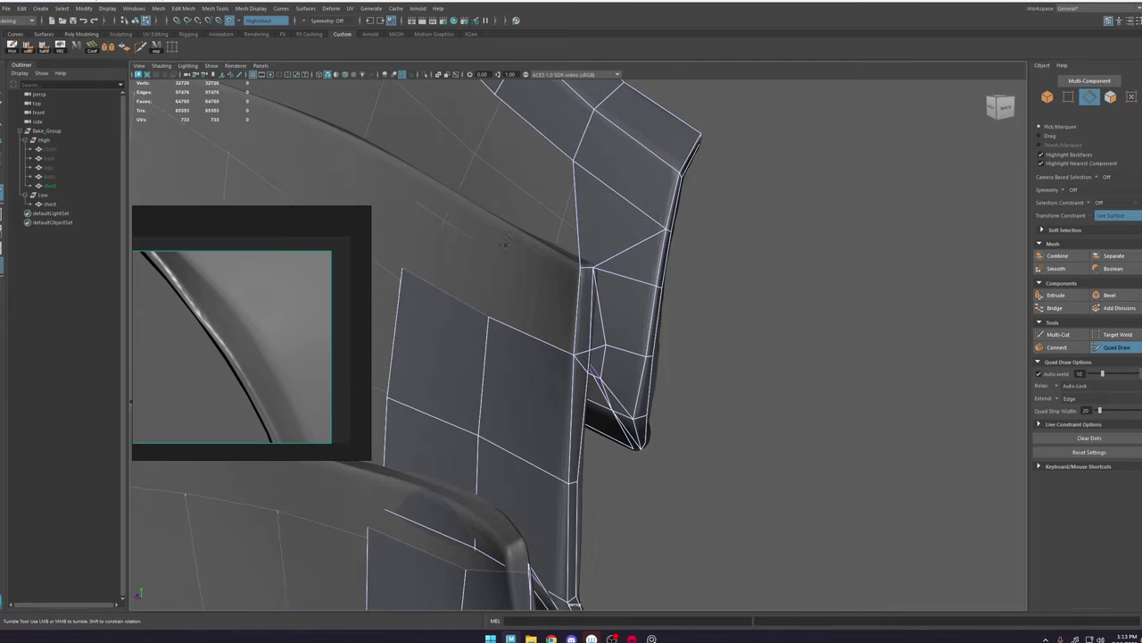
pyautogui.keyDown('shift'); pyautogui.click(597, 319); pyautogui.keyUp('shift')
# Step: Nudge the flap-corner vertex slightly along X to expose the face
pyautogui.press('w')
pyautogui.moveTo(494, 327); pyautogui.dragTo(457, 328, button='right')
pyautogui.click(511, 333)
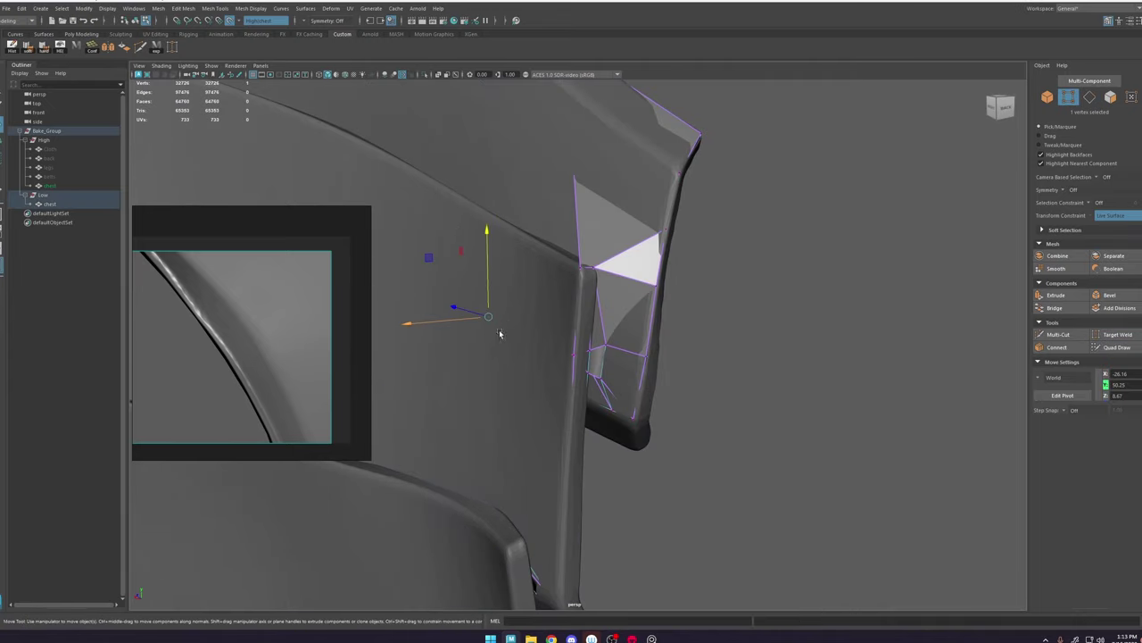
pyautogui.keyDown('alt'); pyautogui.moveTo(500, 333); pyautogui.dragTo(497, 368); pyautogui.keyUp('alt')
pyautogui.moveTo(446, 315); pyautogui.dragTo(435, 319)
# Step: Fill the two quad gaps beside the flap and check them in wireframe
pyautogui.click(1132, 345)
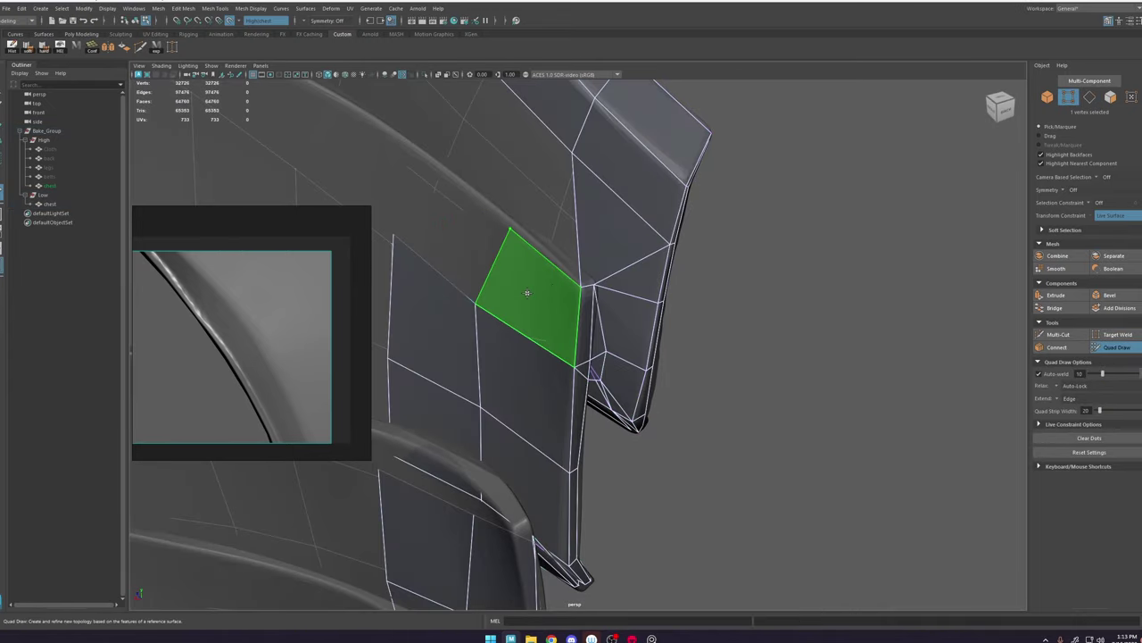
pyautogui.keyDown('shift'); pyautogui.click(527, 292); pyautogui.keyUp('shift')
pyautogui.scroll(-5, 527, 293)
pyautogui.keyDown('alt'); pyautogui.moveTo(518, 288); pyautogui.dragTo(539, 284); pyautogui.keyUp('alt')
pyautogui.keyDown('shift'); pyautogui.click(546, 273); pyautogui.keyUp('shift')
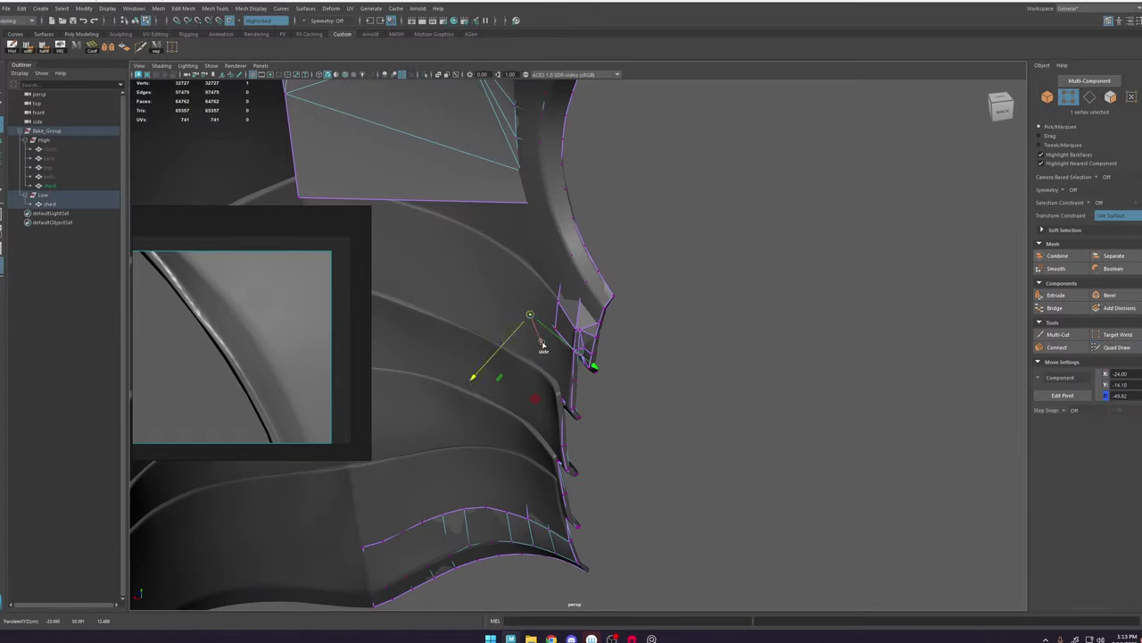
pyautogui.press('4')
pyautogui.press('6')
# Step: Spin the diagonal edge in the flap corner to reroute its edge flow
pyautogui.click(1099, 348)
pyautogui.scroll(-5, 702, 360)
pyautogui.moveTo(701, 360)
pyautogui.keyDown('alt'); pyautogui.mouseDown()
pyautogui.moveTo(671, 297)
pyautogui.moveTo(773, 350)
pyautogui.moveTo(685, 367)
pyautogui.moveTo(658, 357)
pyautogui.moveTo(706, 331)
pyautogui.mouseUp(); pyautogui.keyUp('alt')
pyautogui.click(1055, 334)
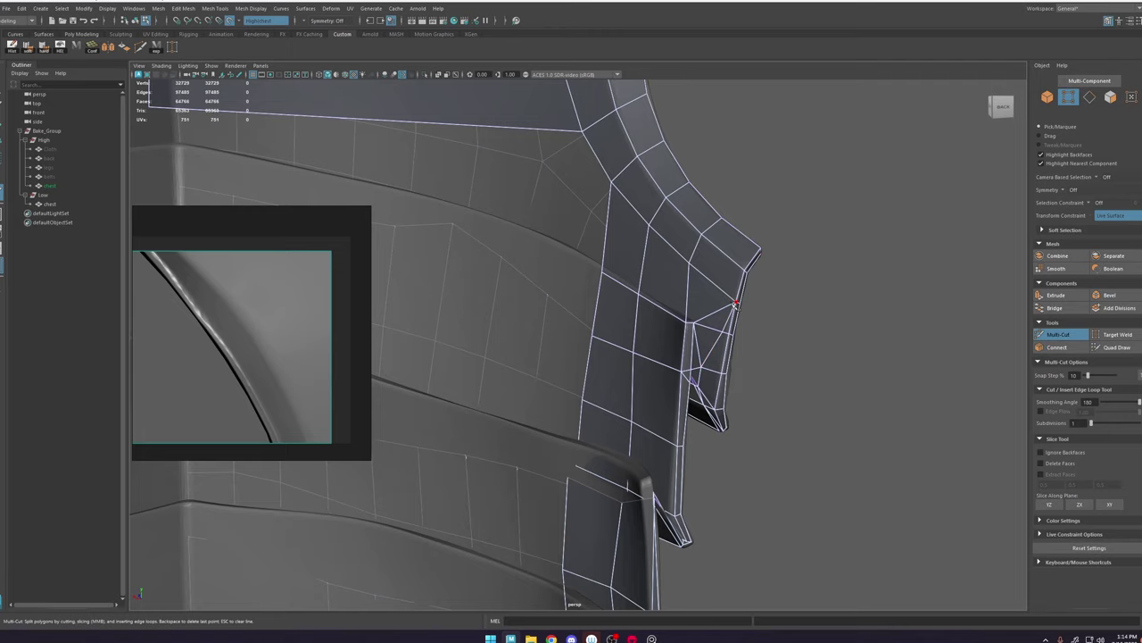
pyautogui.click(1114, 348)
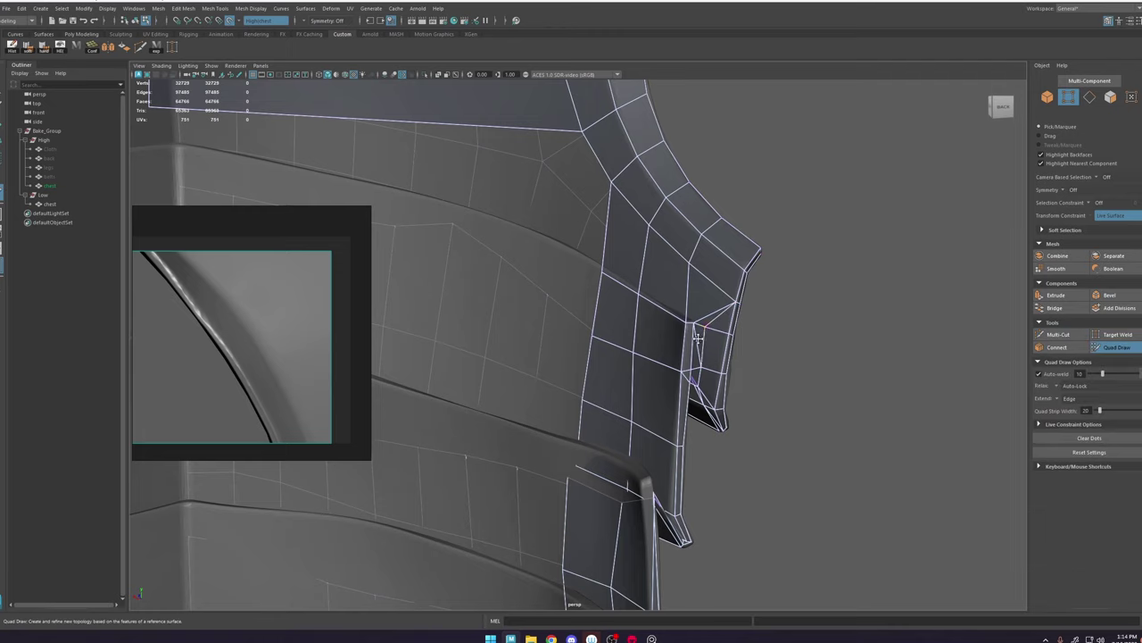
pyautogui.keyDown('ctrl'); pyautogui.keyDown('shift'); pyautogui.click(698, 338); pyautogui.keyUp('shift'); pyautogui.keyUp('ctrl')
pyautogui.keyDown('alt'); pyautogui.moveTo(698, 339); pyautogui.dragTo(727, 307); pyautogui.keyUp('alt')
pyautogui.press('w')
pyautogui.click(722, 305)
pyautogui.hotkey('ctrl', 'alt', 'Right')
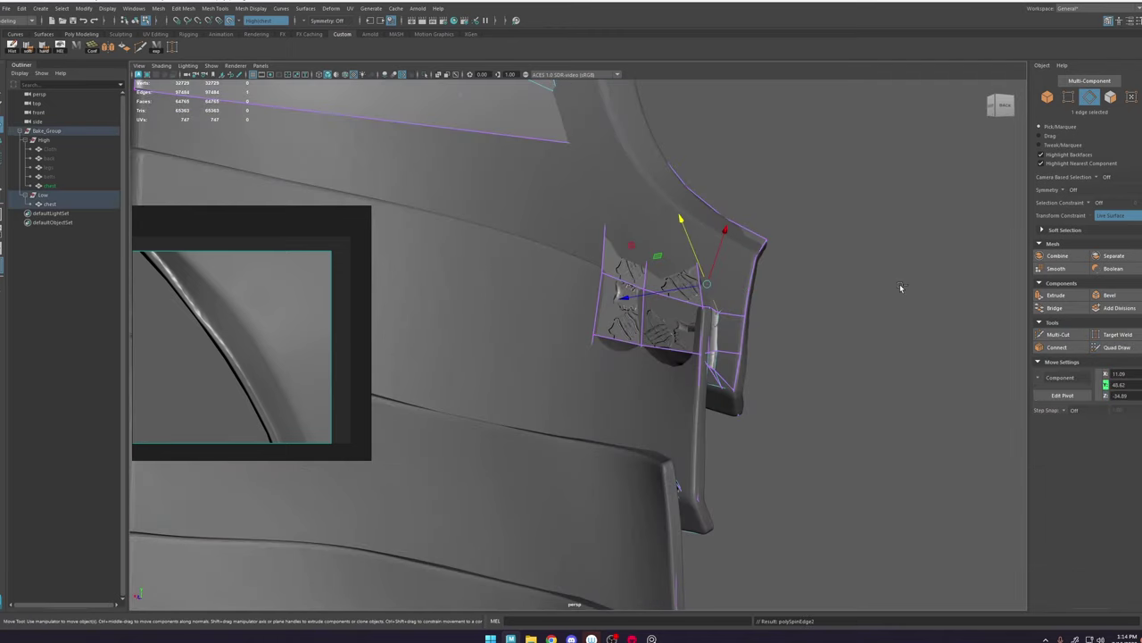
pyautogui.click(1126, 349)
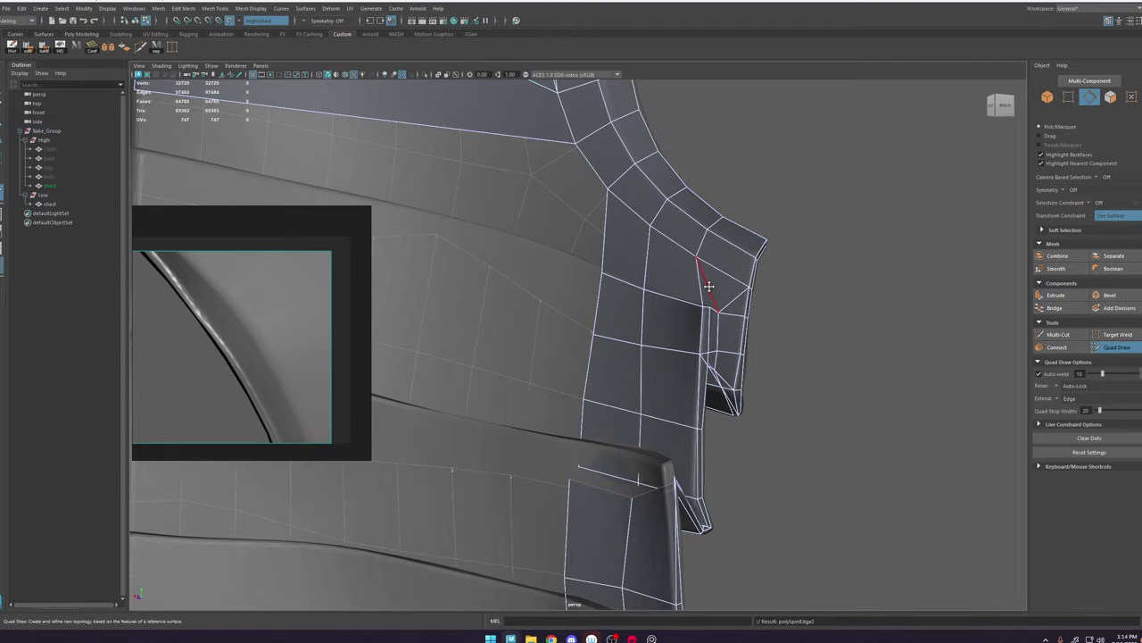
pyautogui.click(1070, 336)
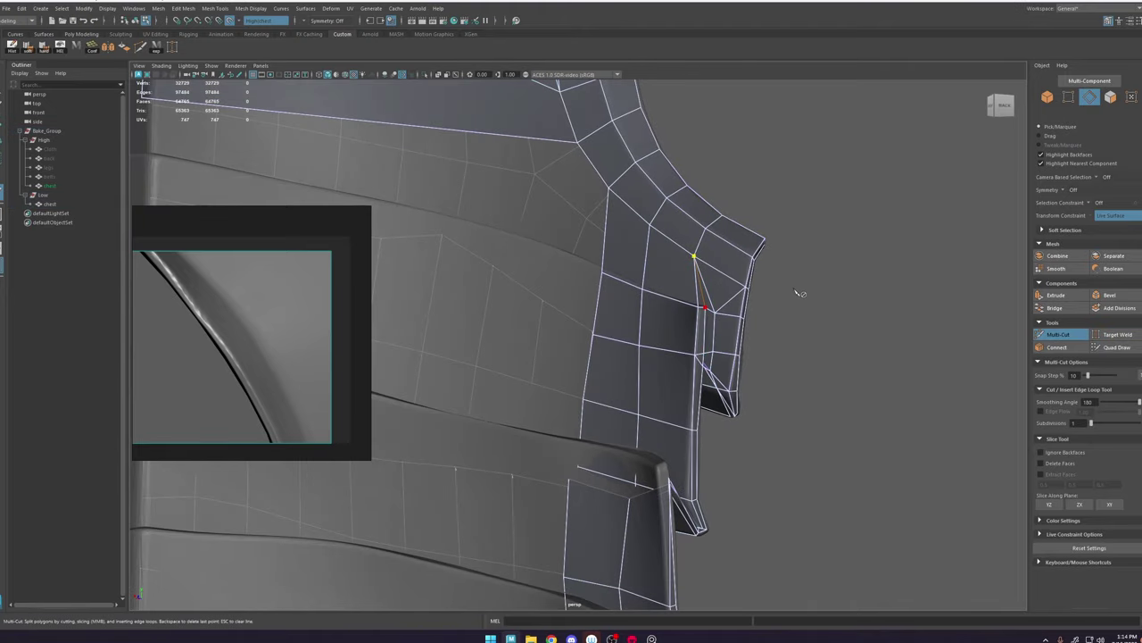
# Step: Try Quad Draw and Multi-Cut on the strap corner, undoing the unwanted tweak and cut point
pyautogui.keyDown('alt'); pyautogui.moveTo(584, 186); pyautogui.dragTo(705, 259); pyautogui.keyUp('alt')
pyautogui.keyDown('alt'); pyautogui.moveTo(705, 259); pyautogui.dragTo(803, 294, button='right'); pyautogui.keyUp('alt')
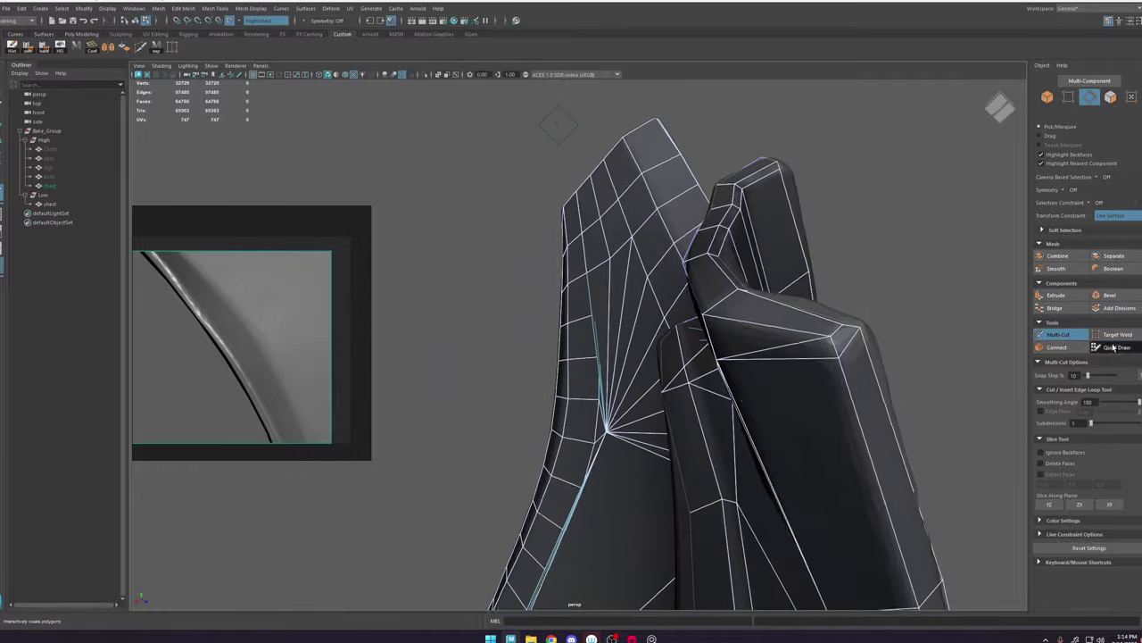
pyautogui.click(1112, 347)
pyautogui.moveTo(759, 446)
pyautogui.keyDown('alt'); pyautogui.mouseDown()
pyautogui.moveTo(735, 487)
pyautogui.moveTo(755, 414)
pyautogui.moveTo(727, 362)
pyautogui.mouseUp(); pyautogui.keyUp('alt')
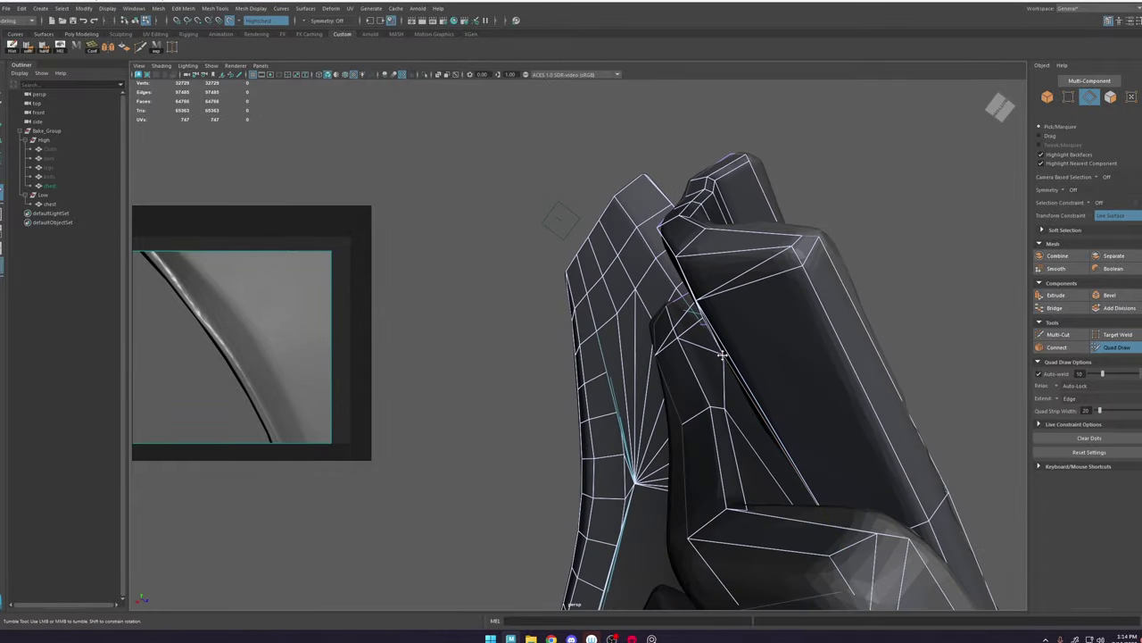
pyautogui.hotkey('ctrl', 'z')
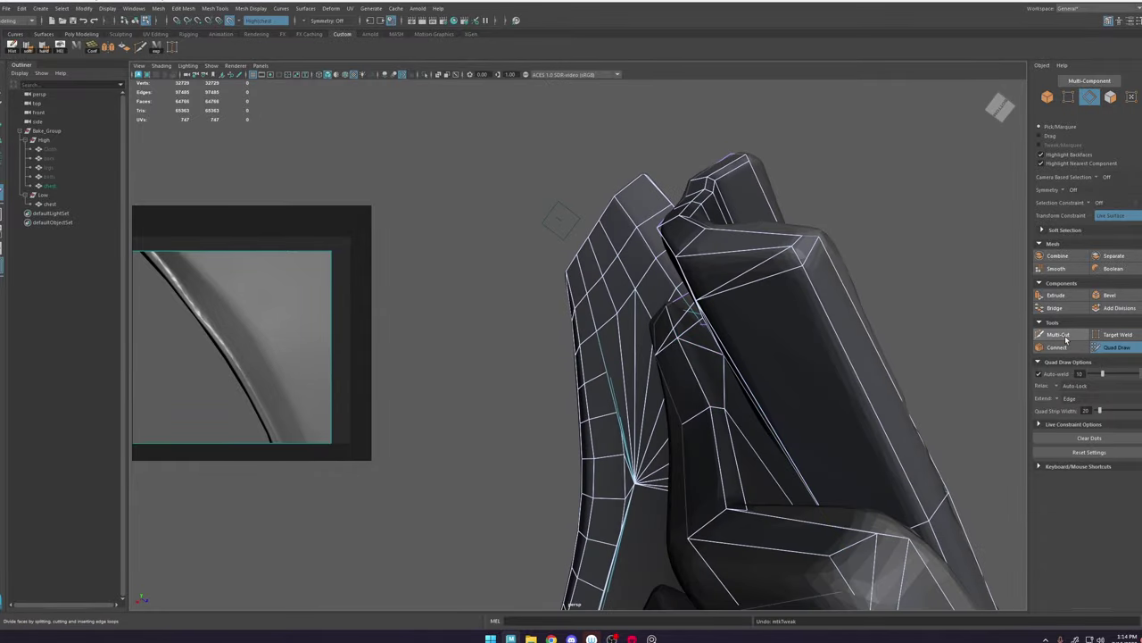
pyautogui.click(1062, 335)
pyautogui.keyDown('alt'); pyautogui.moveTo(704, 351); pyautogui.dragTo(705, 461); pyautogui.keyUp('alt')
pyautogui.hotkey('ctrl', 'z')
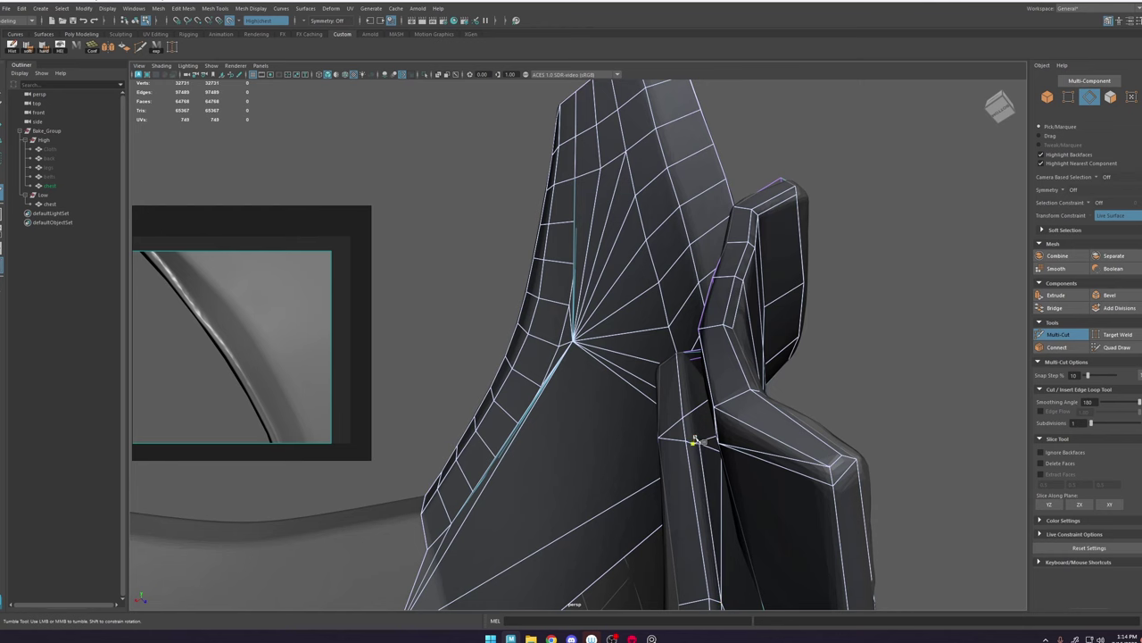
# Step: Place a Multi-Cut point near the strap's top corner
pyautogui.click(1111, 347)
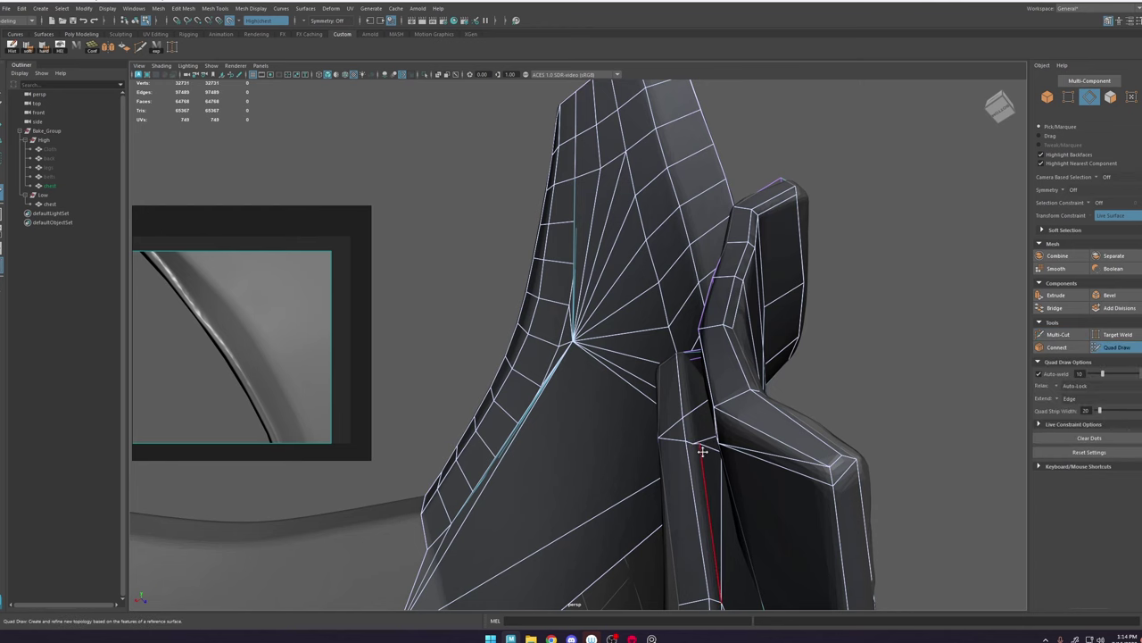
pyautogui.moveTo(699, 441)
pyautogui.keyDown('alt'); pyautogui.mouseDown()
pyautogui.moveTo(714, 439)
pyautogui.moveTo(683, 500)
pyautogui.moveTo(717, 299)
pyautogui.mouseUp(); pyautogui.keyUp('alt')
pyautogui.click(1064, 334)
pyautogui.click(668, 553)
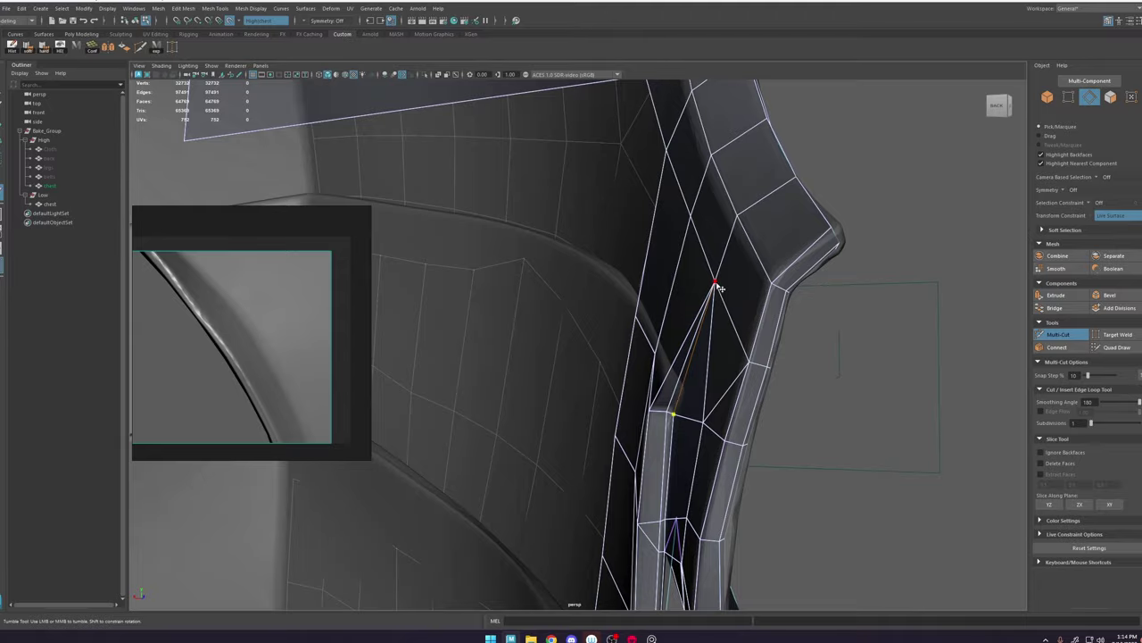
pyautogui.click(1115, 347)
# Step: Delete the stray triangle at the strap corner with Quad Draw
pyautogui.keyDown('ctrl'); pyautogui.keyDown('shift'); pyautogui.click(681, 402); pyautogui.keyUp('shift'); pyautogui.keyUp('ctrl')
pyautogui.scroll(-5, 681, 402)
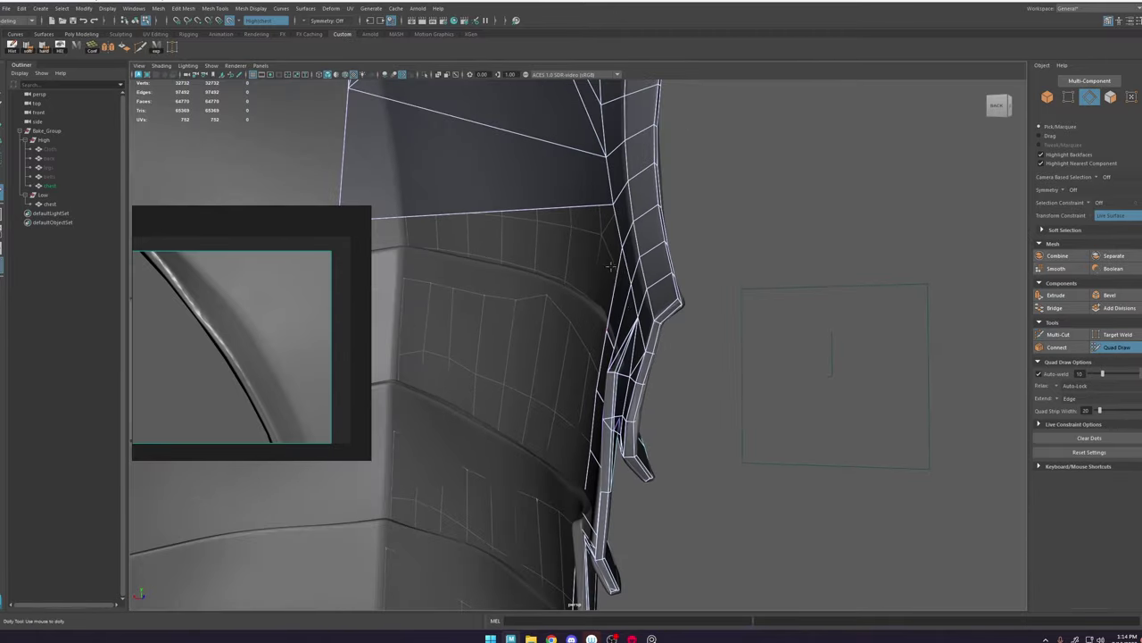
pyautogui.keyDown('alt'); pyautogui.moveTo(612, 335); pyautogui.dragTo(683, 311); pyautogui.keyUp('alt')
pyautogui.keyDown('alt'); pyautogui.moveTo(502, 314); pyautogui.dragTo(546, 332); pyautogui.keyUp('alt')
pyautogui.scroll(5, 579, 505)
pyautogui.keyDown('alt'); pyautogui.moveTo(579, 505); pyautogui.dragTo(705, 398); pyautogui.keyUp('alt')
pyautogui.moveTo(714, 266)
pyautogui.keyDown('alt'); pyautogui.mouseDown()
pyautogui.moveTo(708, 385)
pyautogui.moveTo(684, 411)
pyautogui.moveTo(630, 383)
pyautogui.moveTo(684, 402)
pyautogui.moveTo(689, 434)
pyautogui.mouseUp(); pyautogui.keyUp('alt')
# Step: Merge the stray vertex and collapse the thin edge on the strap
pyautogui.keyDown('alt'); pyautogui.moveTo(689, 434); pyautogui.dragTo(650, 393); pyautogui.keyUp('alt')
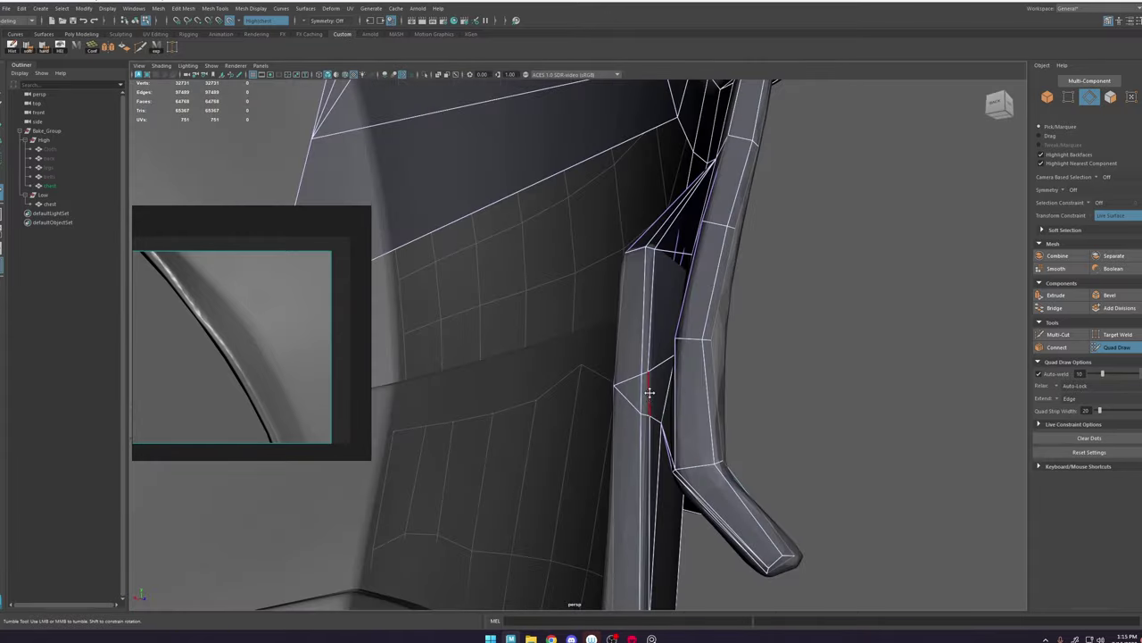
pyautogui.press('w')
pyautogui.click(649, 394)
pyautogui.keyDown('shift'); pyautogui.moveTo(643, 404); pyautogui.dragTo(641, 325, button='right'); pyautogui.keyUp('shift')
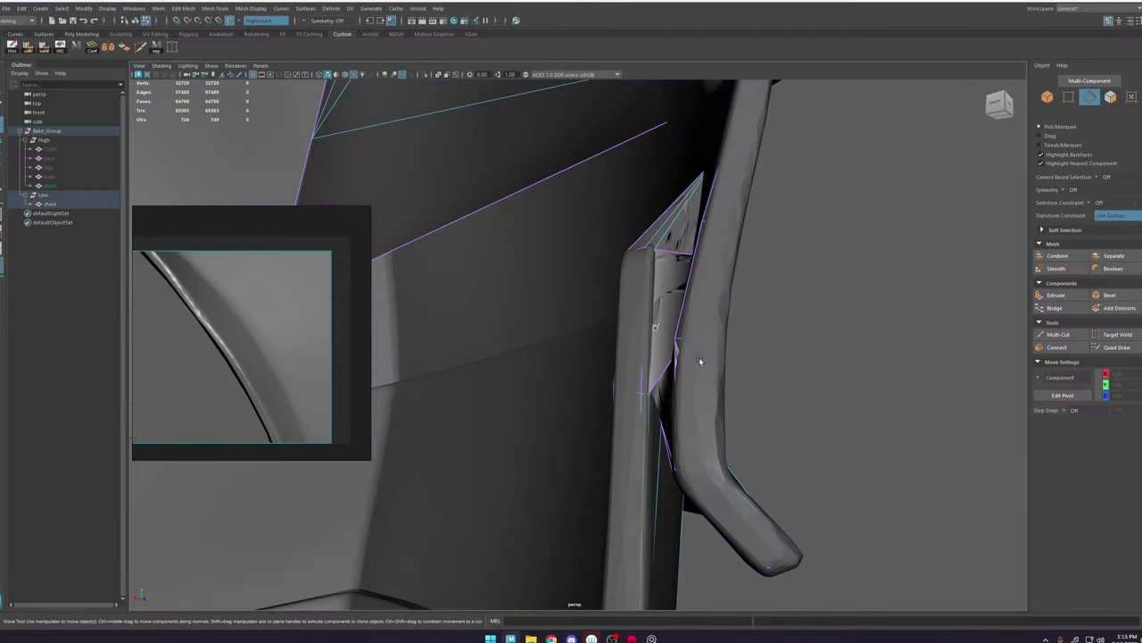
# Step: Inspect the strap and collar topology from below and from the side
pyautogui.click(1116, 349)
pyautogui.moveTo(627, 332)
pyautogui.keyDown('alt'); pyautogui.mouseDown()
pyautogui.moveTo(604, 330)
pyautogui.moveTo(618, 335)
pyautogui.mouseUp(); pyautogui.keyUp('alt')
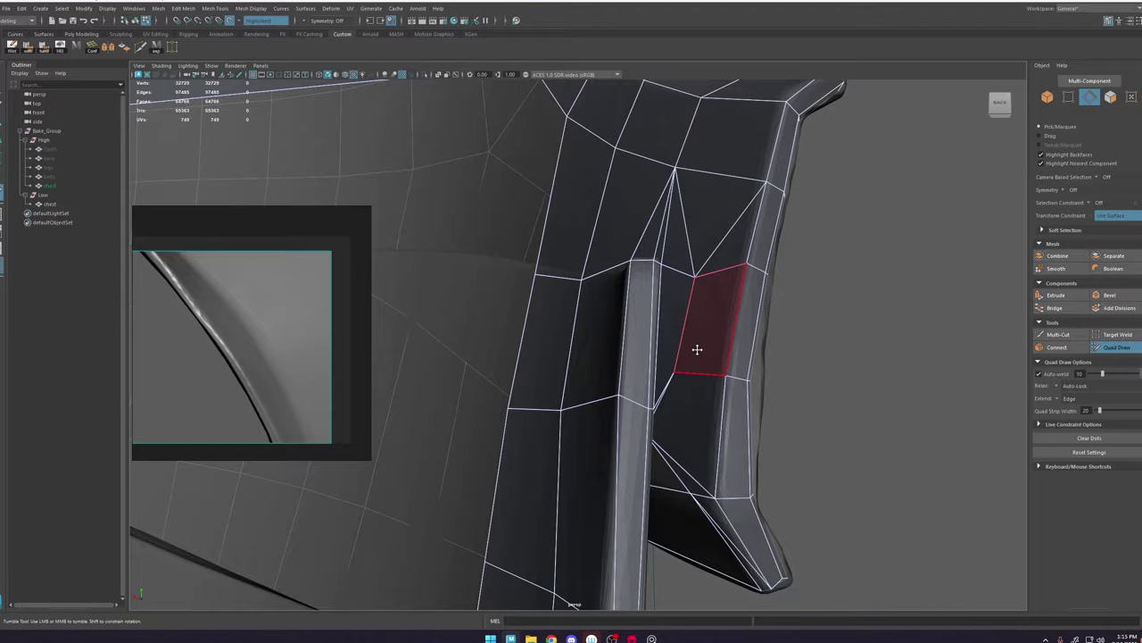
pyautogui.moveTo(697, 349)
pyautogui.keyDown('alt'); pyautogui.mouseDown()
pyautogui.moveTo(694, 311)
pyautogui.moveTo(684, 337)
pyautogui.moveTo(680, 281)
pyautogui.moveTo(676, 370)
pyautogui.moveTo(661, 390)
pyautogui.moveTo(747, 334)
pyautogui.mouseUp(); pyautogui.keyUp('alt')
pyautogui.keyDown('alt'); pyautogui.moveTo(747, 334); pyautogui.dragTo(599, 270, button='right'); pyautogui.keyUp('alt')
pyautogui.keyDown('alt'); pyautogui.moveTo(599, 270); pyautogui.dragTo(686, 404); pyautogui.keyUp('alt')
pyautogui.keyDown('alt'); pyautogui.moveTo(685, 403); pyautogui.dragTo(758, 388, button='right'); pyautogui.keyUp('alt')
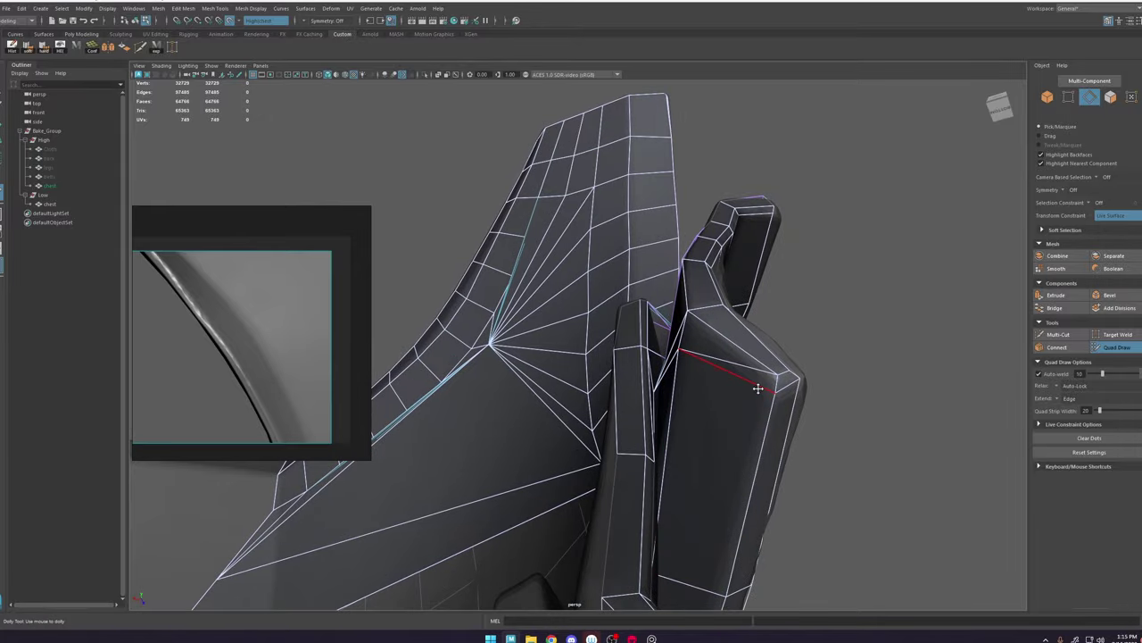
pyautogui.moveTo(756, 388)
pyautogui.keyDown('alt'); pyautogui.mouseDown()
pyautogui.moveTo(747, 387)
pyautogui.moveTo(773, 351)
pyautogui.moveTo(798, 401)
pyautogui.moveTo(811, 390)
pyautogui.mouseUp(); pyautogui.keyUp('alt')
pyautogui.keyDown('alt'); pyautogui.moveTo(811, 390); pyautogui.dragTo(615, 326, button='right'); pyautogui.keyUp('alt')
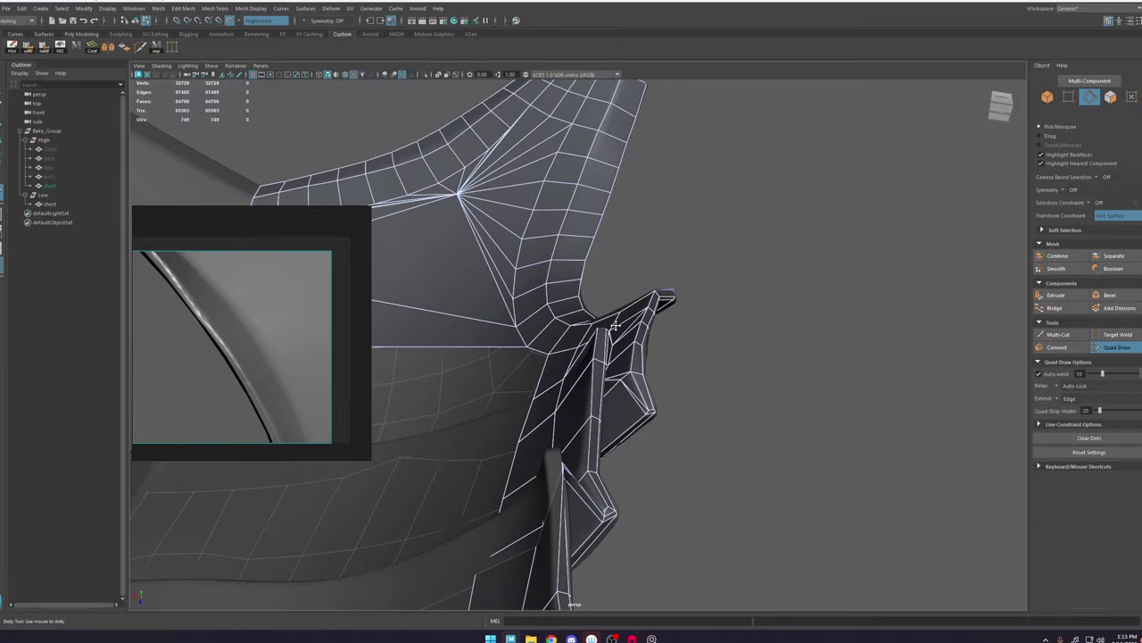
# Step: Isolate the low-poly chest in shaded view and zoom in on the strap area
pyautogui.press('w')
pyautogui.press('F8')
pyautogui.hotkey('ctrl', '1')
pyautogui.click(719, 327)
pyautogui.press('5')
pyautogui.keyDown('alt'); pyautogui.moveTo(719, 326); pyautogui.dragTo(614, 301); pyautogui.keyUp('alt')
pyautogui.keyDown('alt'); pyautogui.moveTo(614, 301); pyautogui.dragTo(884, 537, button='right'); pyautogui.keyUp('alt')
# Step: Reselect the low-poly chest and inspect the strap plates and barbs from several angles
pyautogui.click(589, 291)
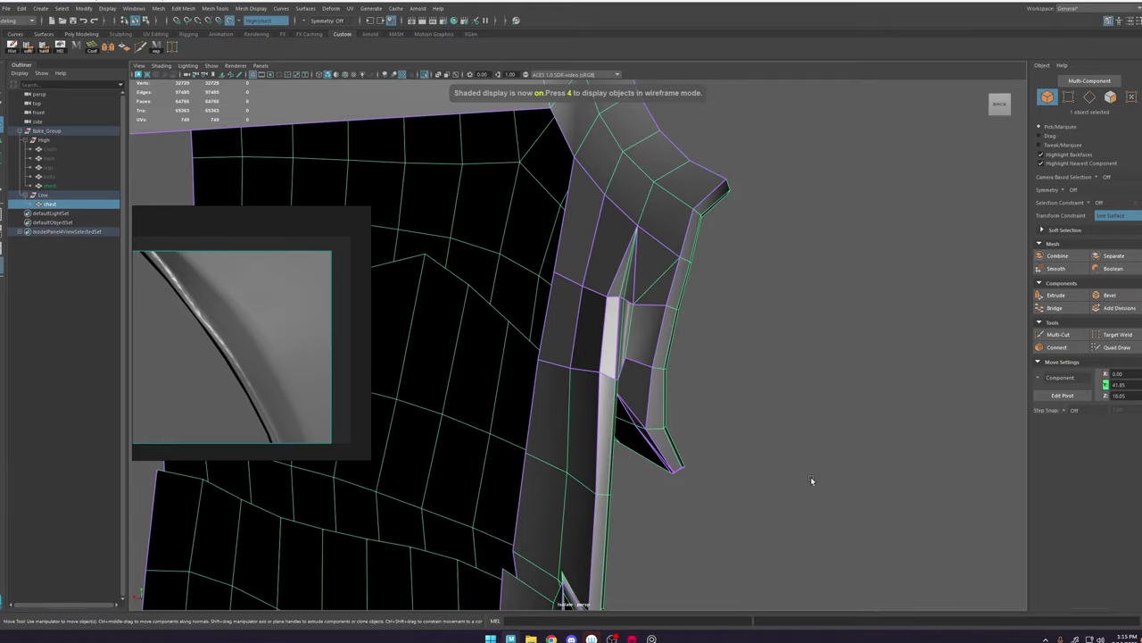
pyautogui.keyDown('alt'); pyautogui.moveTo(811, 480); pyautogui.dragTo(821, 487); pyautogui.keyUp('alt')
pyautogui.keyDown('alt'); pyautogui.moveTo(821, 488); pyautogui.dragTo(374, 387, button='right'); pyautogui.keyUp('alt')
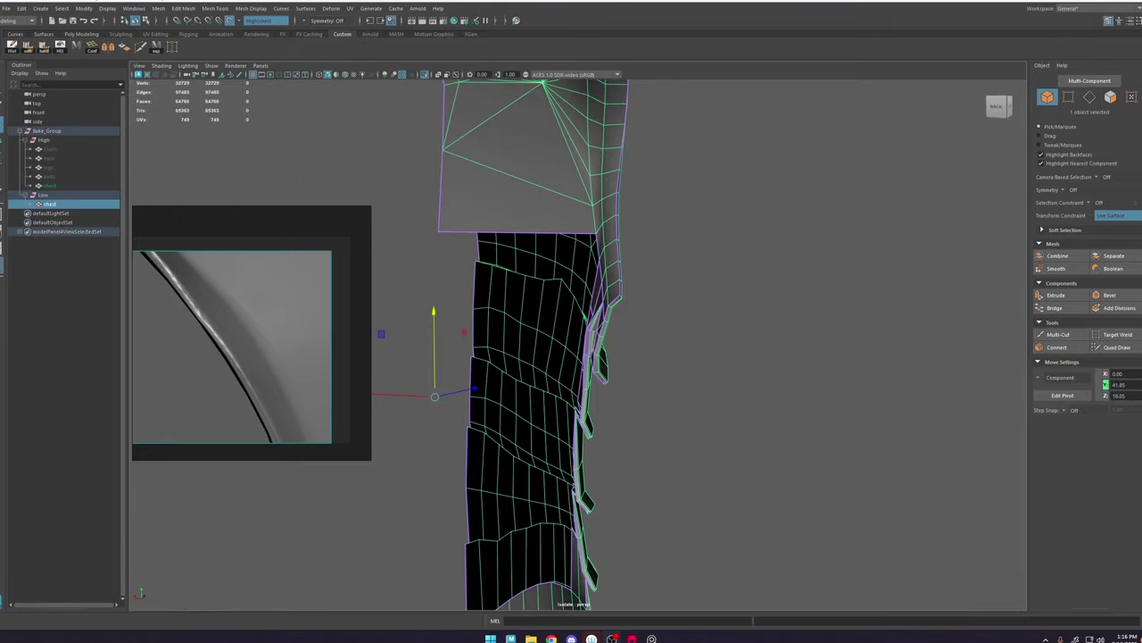
pyautogui.keyDown('alt'); pyautogui.moveTo(654, 225); pyautogui.dragTo(640, 311); pyautogui.keyUp('alt')
pyautogui.keyDown('alt'); pyautogui.moveTo(634, 313); pyautogui.dragTo(630, 339, button='right'); pyautogui.keyUp('alt')
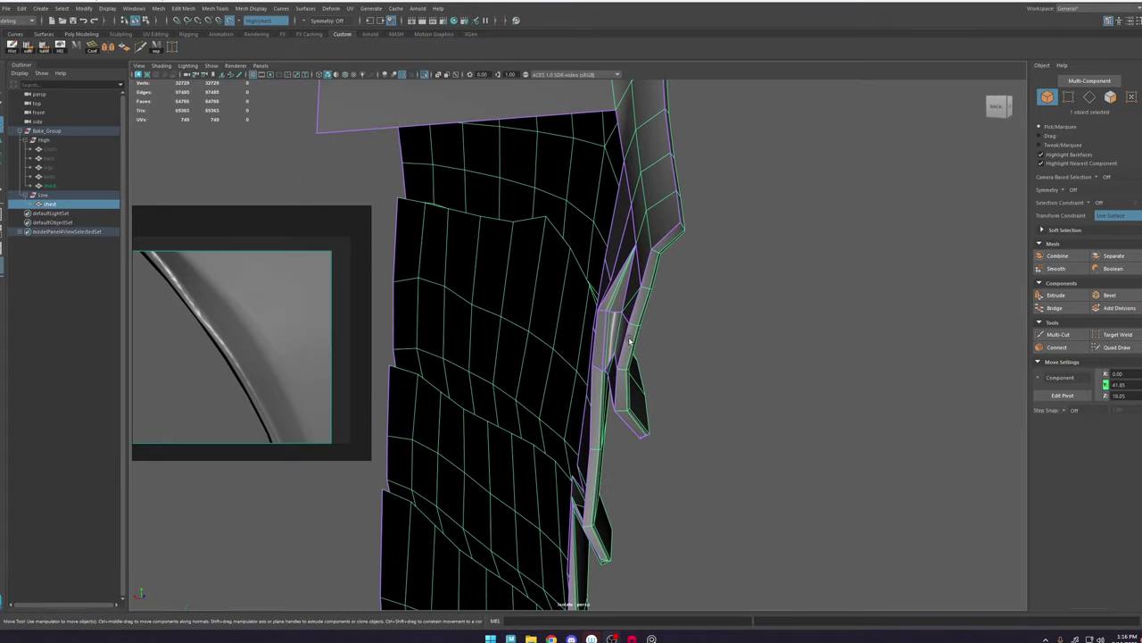
pyautogui.keyDown('alt'); pyautogui.moveTo(630, 337); pyautogui.dragTo(582, 362); pyautogui.keyUp('alt')
pyautogui.keyDown('alt'); pyautogui.moveTo(582, 362); pyautogui.dragTo(625, 332, button='middle'); pyautogui.keyUp('alt')
pyautogui.keyDown('alt'); pyautogui.moveTo(625, 332); pyautogui.dragTo(578, 324); pyautogui.keyUp('alt')
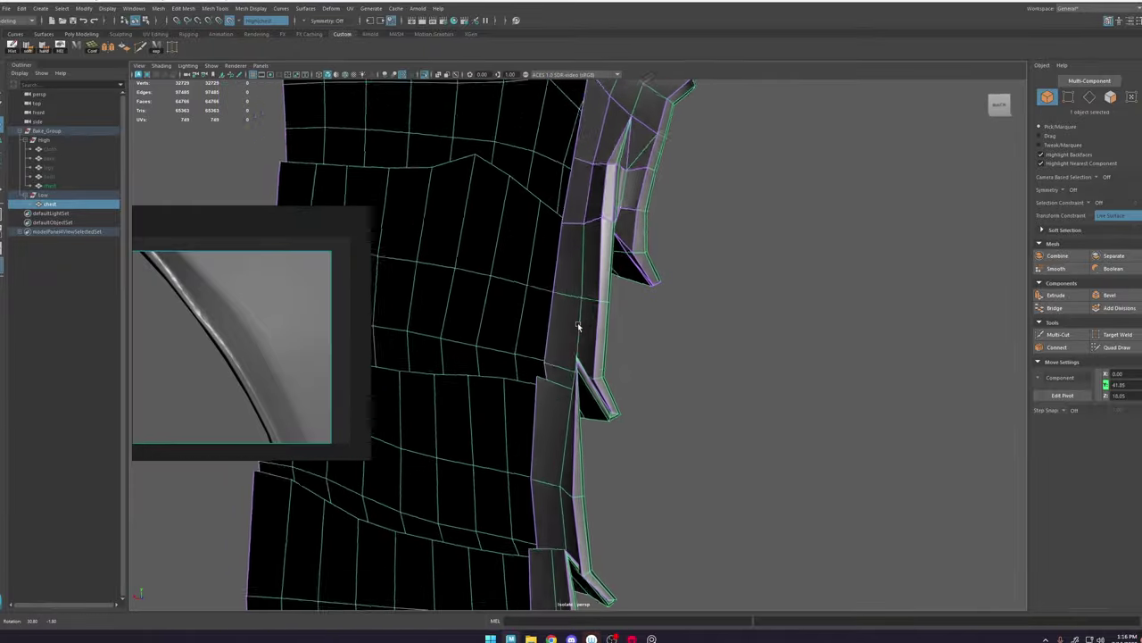
pyautogui.keyDown('alt'); pyautogui.moveTo(579, 324); pyautogui.dragTo(595, 464, button='right'); pyautogui.keyUp('alt')
pyautogui.keyDown('alt'); pyautogui.moveTo(594, 464); pyautogui.dragTo(569, 396); pyautogui.keyUp('alt')
pyautogui.keyDown('alt'); pyautogui.moveTo(568, 396); pyautogui.dragTo(568, 259, button='right'); pyautogui.keyUp('alt')
pyautogui.keyDown('alt'); pyautogui.moveTo(569, 259); pyautogui.dragTo(680, 319); pyautogui.keyUp('alt')
pyautogui.keyDown('alt'); pyautogui.moveTo(681, 318); pyautogui.dragTo(705, 334, button='right'); pyautogui.keyUp('alt')
pyautogui.keyDown('alt'); pyautogui.moveTo(705, 334); pyautogui.dragTo(596, 357); pyautogui.keyUp('alt')
pyautogui.keyDown('alt'); pyautogui.moveTo(595, 357); pyautogui.dragTo(509, 272, button='right'); pyautogui.keyUp('alt')
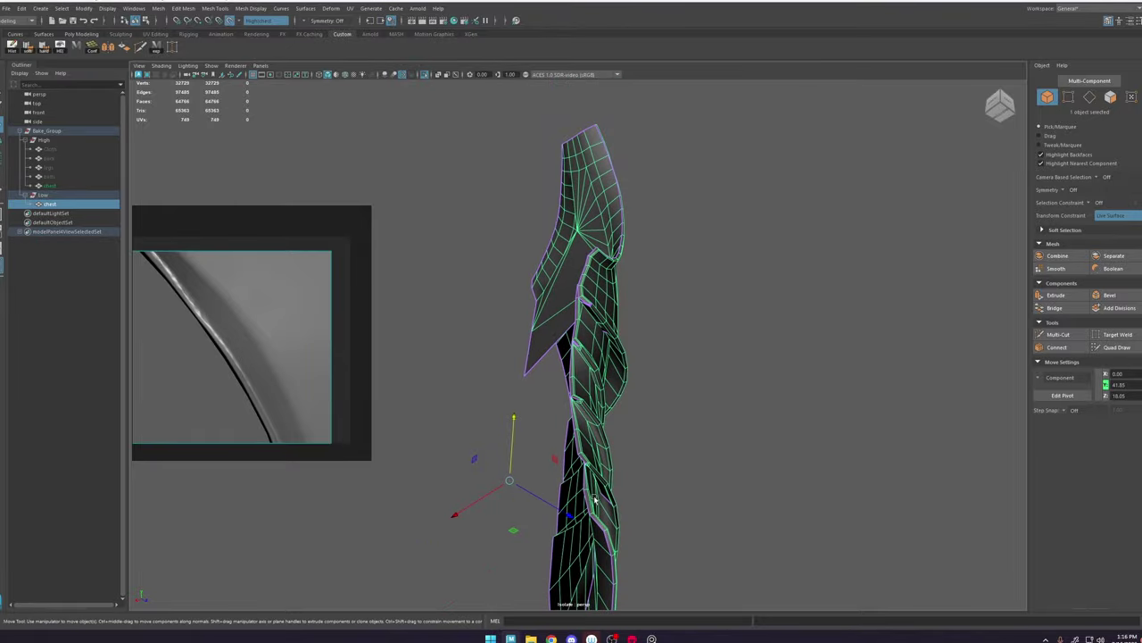
pyautogui.keyDown('alt'); pyautogui.moveTo(509, 272); pyautogui.dragTo(566, 311); pyautogui.keyUp('alt')
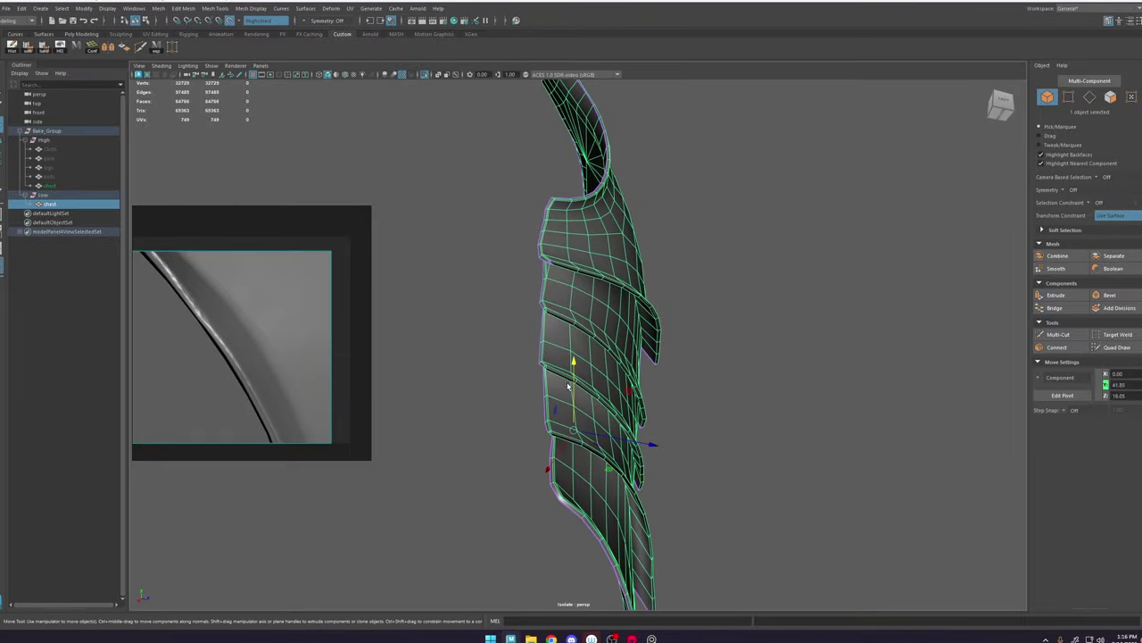
pyautogui.keyDown('alt'); pyautogui.moveTo(567, 386); pyautogui.dragTo(616, 392); pyautogui.keyUp('alt')
pyautogui.keyDown('alt'); pyautogui.moveTo(616, 393); pyautogui.dragTo(696, 529, button='right'); pyautogui.keyUp('alt')
pyautogui.keyDown('alt'); pyautogui.moveTo(627, 427); pyautogui.dragTo(637, 296); pyautogui.keyUp('alt')
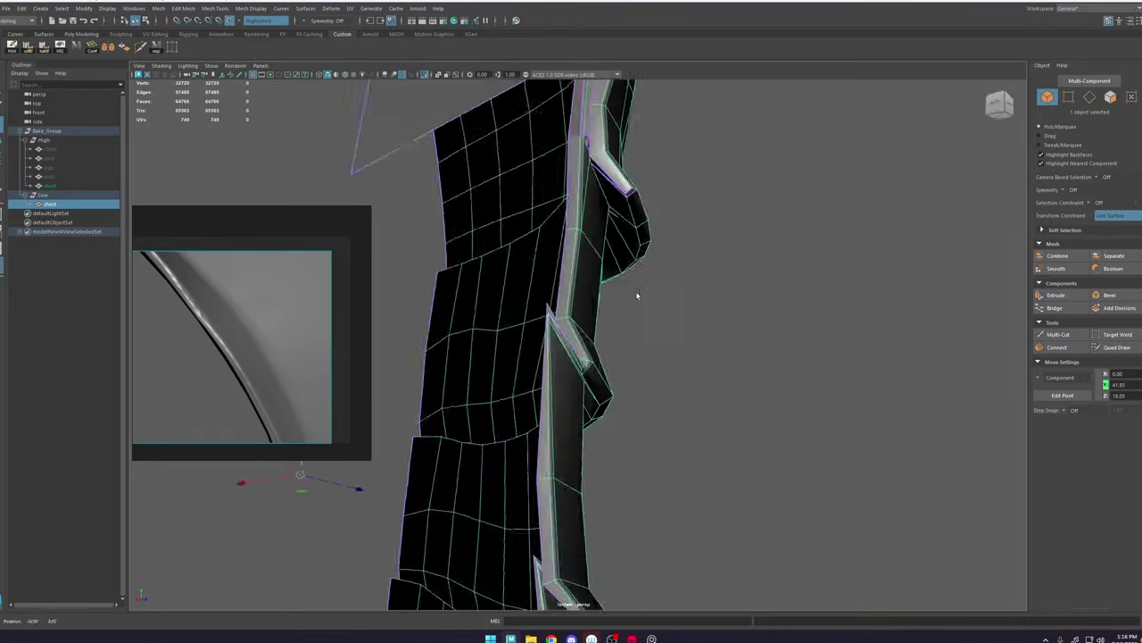
# Step: Isolate the low-poly chest again and select a strap plate component in face mode
pyautogui.hotkey('ctrl', '1')
pyautogui.press('y')
pyautogui.keyDown('alt'); pyautogui.moveTo(727, 302); pyautogui.dragTo(507, 539); pyautogui.keyUp('alt')
pyautogui.press('w')
pyautogui.hotkey('ctrl', '1')
pyautogui.press('F9')
pyautogui.click(510, 270)
pyautogui.moveTo(559, 262)
pyautogui.keyDown('alt'); pyautogui.mouseDown()
pyautogui.moveTo(509, 270)
pyautogui.moveTo(535, 287)
pyautogui.moveTo(497, 286)
pyautogui.moveTo(487, 267)
pyautogui.moveTo(706, 330)
pyautogui.moveTo(581, 271)
pyautogui.moveTo(616, 327)
pyautogui.moveTo(574, 324)
pyautogui.moveTo(554, 268)
pyautogui.moveTo(586, 289)
pyautogui.moveTo(520, 336)
pyautogui.mouseUp(); pyautogui.keyUp('alt')
# Step: Delete the bad faces and the narrow face between the strap plates
pyautogui.press('F11')
pyautogui.click(555, 352)
pyautogui.press('Delete')
pyautogui.click(581, 271)
pyautogui.press('Delete')
pyautogui.click(616, 327)
pyautogui.press('Delete')
# Step: Make the high-poly chest the snapping surface and fill the gap with a Quad Draw face
pyautogui.press('F10')
pyautogui.press('w')
pyautogui.press('F8')
pyautogui.hotkey('ctrl', '1')
pyautogui.click(580, 310)
pyautogui.click(229, 21)
pyautogui.click(1117, 347)
pyautogui.keyDown('shift'); pyautogui.click(638, 276); pyautogui.keyUp('shift')
# Step: Target Weld the stray strap vertex onto its neighbour
pyautogui.hotkey('ctrl', '1')
pyautogui.press('F9')
pyautogui.click(673, 319)
pyautogui.click(1121, 335)
pyautogui.moveTo(662, 329); pyautogui.dragTo(663, 318)
pyautogui.keyDown('alt'); pyautogui.moveTo(662, 318); pyautogui.dragTo(564, 138); pyautogui.keyUp('alt')
pyautogui.press('F8')
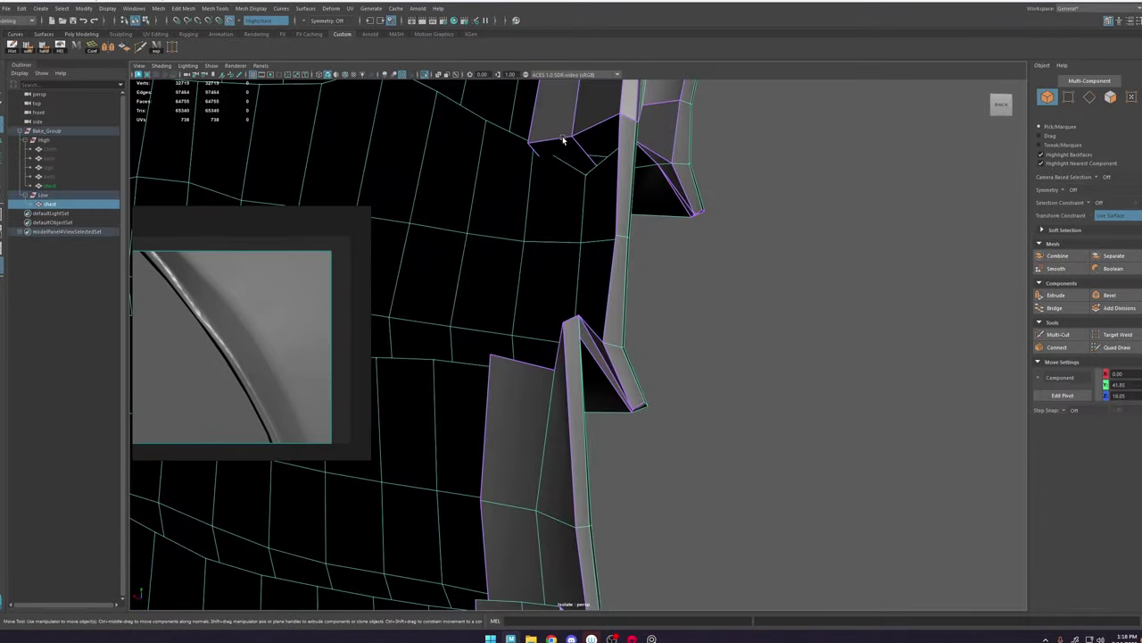
pyautogui.hotkey('ctrl', '1')
# Step: Fill a small face near the top edge and faces between the strap plates with Quad Draw
pyautogui.click(1118, 347)
pyautogui.moveTo(607, 316)
pyautogui.keyDown('alt'); pyautogui.mouseDown()
pyautogui.moveTo(693, 429)
pyautogui.moveTo(764, 396)
pyautogui.moveTo(755, 318)
pyautogui.moveTo(727, 357)
pyautogui.moveTo(725, 384)
pyautogui.moveTo(559, 204)
pyautogui.moveTo(500, 285)
pyautogui.mouseUp(); pyautogui.keyUp('alt')
pyautogui.press('w')
pyautogui.moveTo(476, 300); pyautogui.dragTo(434, 301, button='right')
pyautogui.click(1118, 348)
pyautogui.moveTo(679, 357)
pyautogui.keyDown('alt'); pyautogui.mouseDown()
pyautogui.moveTo(625, 384)
pyautogui.moveTo(632, 321)
pyautogui.moveTo(571, 290)
pyautogui.moveTo(663, 295)
pyautogui.moveTo(701, 317)
pyautogui.mouseUp(); pyautogui.keyUp('alt')
pyautogui.keyDown('shift'); pyautogui.click(541, 277); pyautogui.keyUp('shift')
pyautogui.hotkey('ctrl', 'shift', 'x')
pyautogui.hotkey('ctrl', 'shift', 'q')
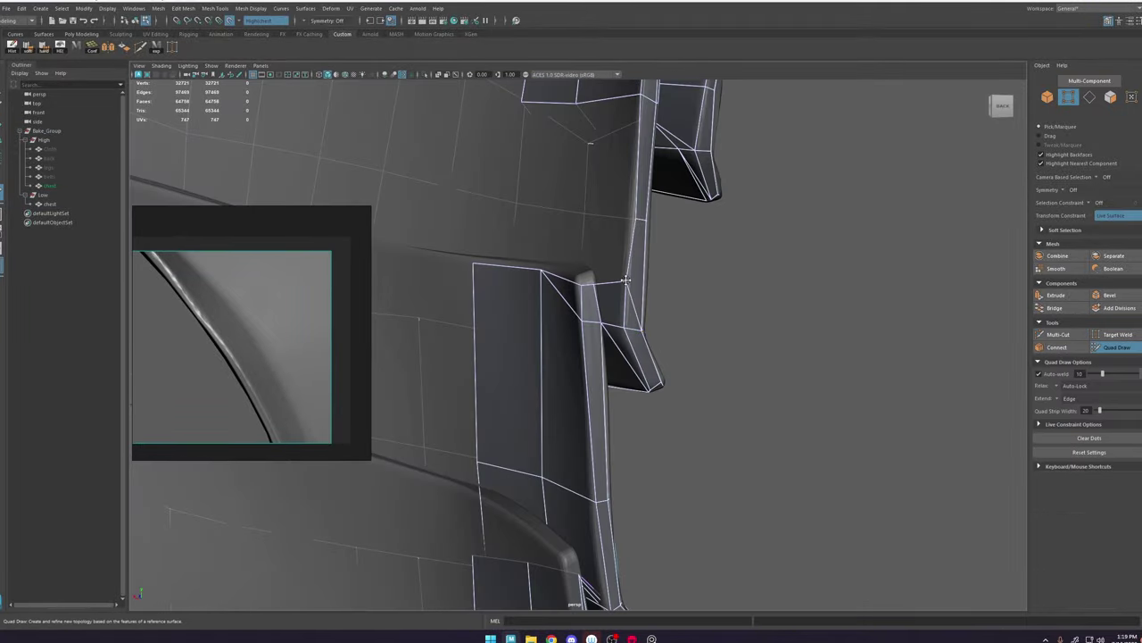
pyautogui.keyDown('shift'); pyautogui.click(596, 268); pyautogui.keyUp('shift')
pyautogui.moveTo(596, 268)
pyautogui.keyDown('alt'); pyautogui.mouseDown()
pyautogui.moveTo(616, 303)
pyautogui.moveTo(688, 331)
pyautogui.moveTo(607, 330)
pyautogui.mouseUp(); pyautogui.keyUp('alt')
pyautogui.keyDown('shift'); pyautogui.click(544, 331); pyautogui.keyUp('shift')
# Step: Cut crossing edges between the plate vertices with Multi-Cut
pyautogui.hotkey('ctrl', 'shift', 'x')
pyautogui.click(531, 333)
pyautogui.click(583, 358)
pyautogui.rightClick(583, 358)
pyautogui.click(592, 319)
pyautogui.click(642, 389)
pyautogui.moveTo(661, 375)
pyautogui.keyDown('alt'); pyautogui.mouseDown()
pyautogui.moveTo(714, 339)
pyautogui.moveTo(807, 308)
pyautogui.moveTo(581, 388)
pyautogui.moveTo(643, 375)
pyautogui.moveTo(667, 460)
pyautogui.moveTo(831, 383)
pyautogui.moveTo(726, 403)
pyautogui.moveTo(508, 334)
pyautogui.moveTo(612, 359)
pyautogui.moveTo(599, 351)
pyautogui.mouseUp(); pyautogui.keyUp('alt')
# Step: Return to the Move tool and orbit to the left side of the chest
pyautogui.hotkey('ctrl', 'shift', 'q')
pyautogui.hotkey('ctrl', 'shift', 'x')
pyautogui.hotkey('ctrl', 'shift', 'q')
pyautogui.hotkey('ctrl', 'shift', 'x')
pyautogui.press('w')
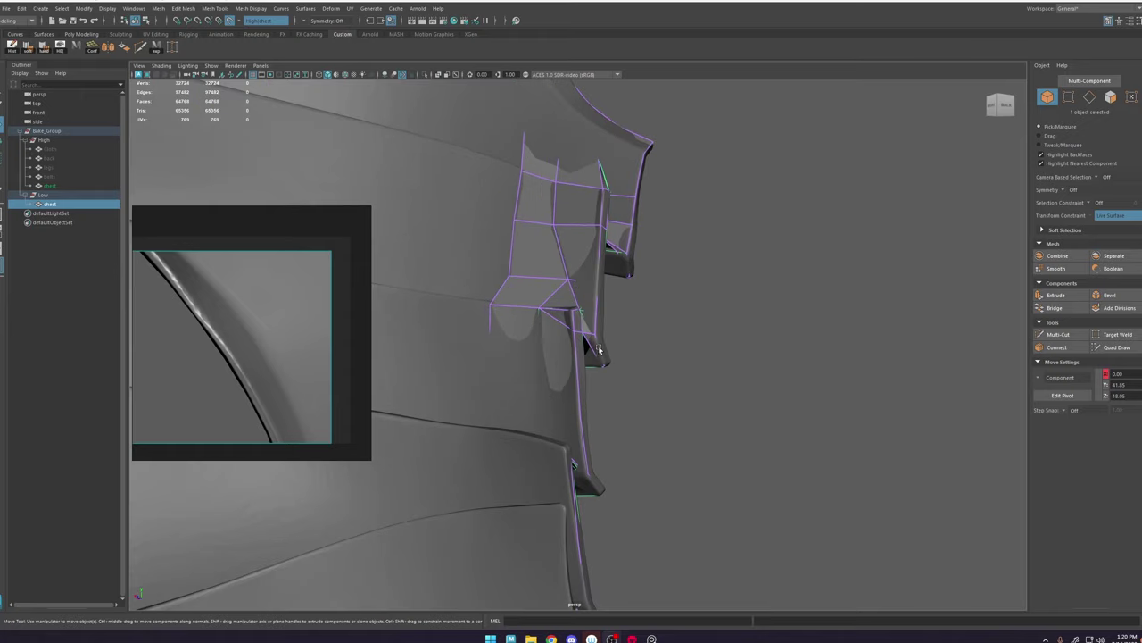
pyautogui.keyDown('alt'); pyautogui.moveTo(610, 312); pyautogui.dragTo(453, 284); pyautogui.keyUp('alt')
pyautogui.keyDown('alt'); pyautogui.moveTo(646, 465); pyautogui.dragTo(627, 440, button='middle'); pyautogui.keyUp('alt')
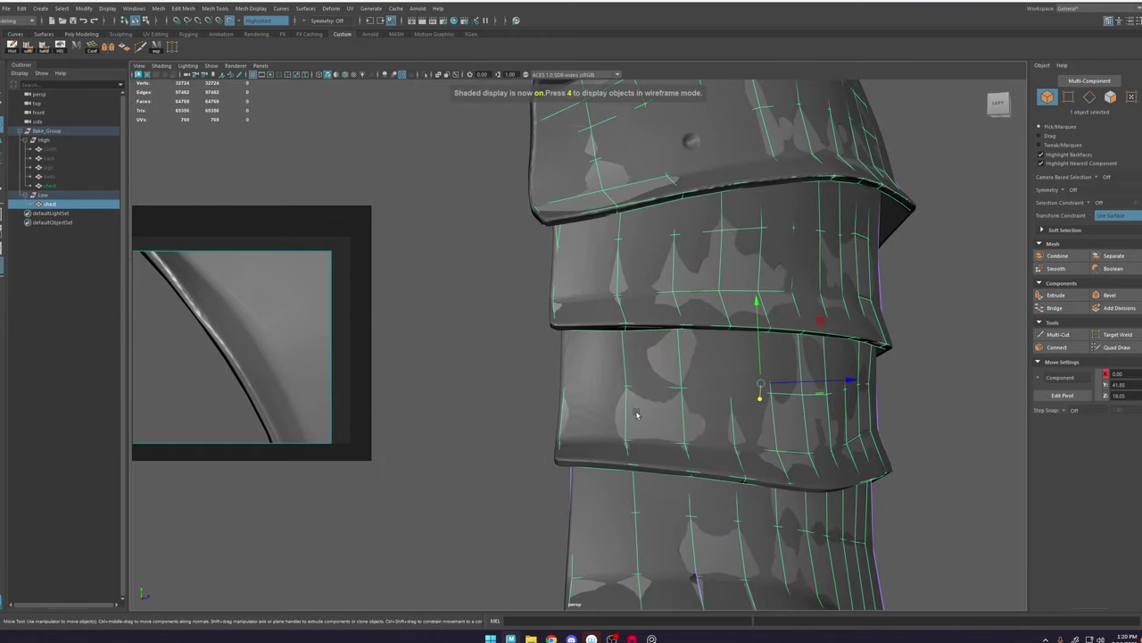
# Step: Check the plates edge-on in wireframe, then return to shaded view at a side angle
pyautogui.press('4')
pyautogui.keyDown('alt'); pyautogui.moveTo(634, 418); pyautogui.dragTo(601, 432); pyautogui.keyUp('alt')
pyautogui.keyDown('alt'); pyautogui.moveTo(603, 538); pyautogui.dragTo(646, 465); pyautogui.keyUp('alt')
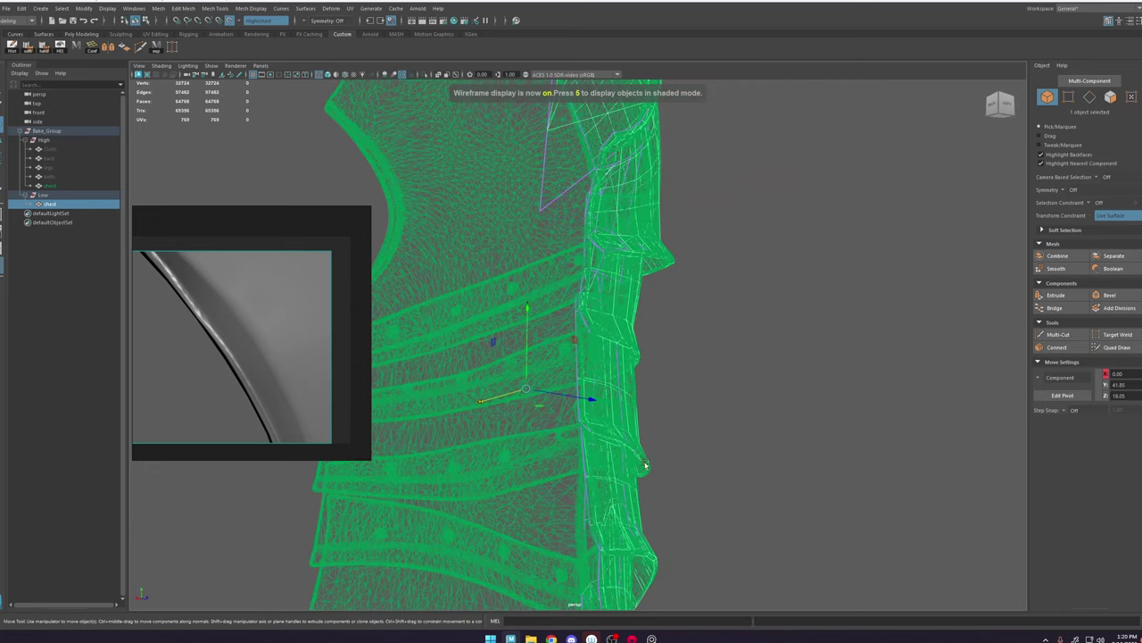
pyautogui.keyDown('alt'); pyautogui.moveTo(614, 538); pyautogui.dragTo(613, 443); pyautogui.keyUp('alt')
pyautogui.press('5')
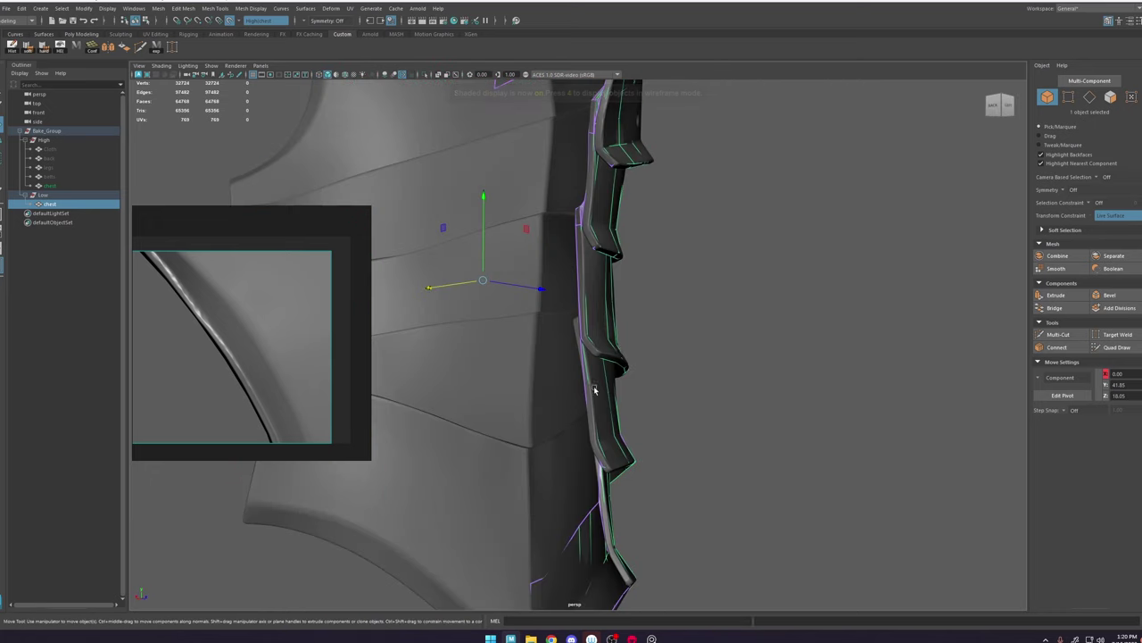
pyautogui.keyDown('alt'); pyautogui.moveTo(547, 284); pyautogui.dragTo(604, 273); pyautogui.keyUp('alt')
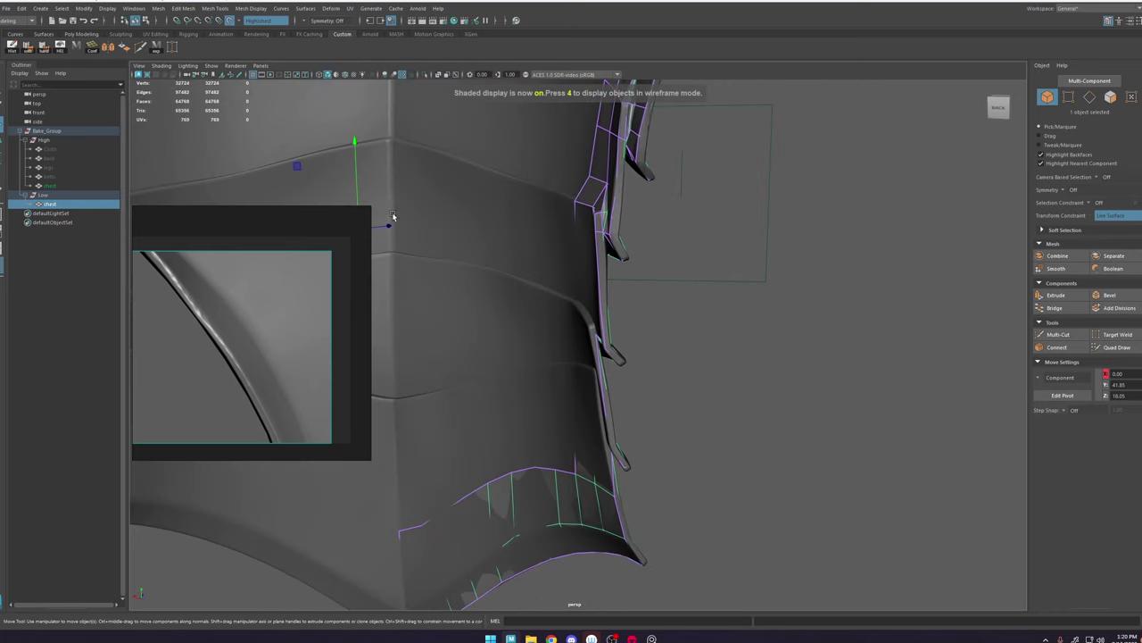
pyautogui.keyDown('alt'); pyautogui.moveTo(393, 216); pyautogui.dragTo(440, 244, button='middle'); pyautogui.keyUp('alt')
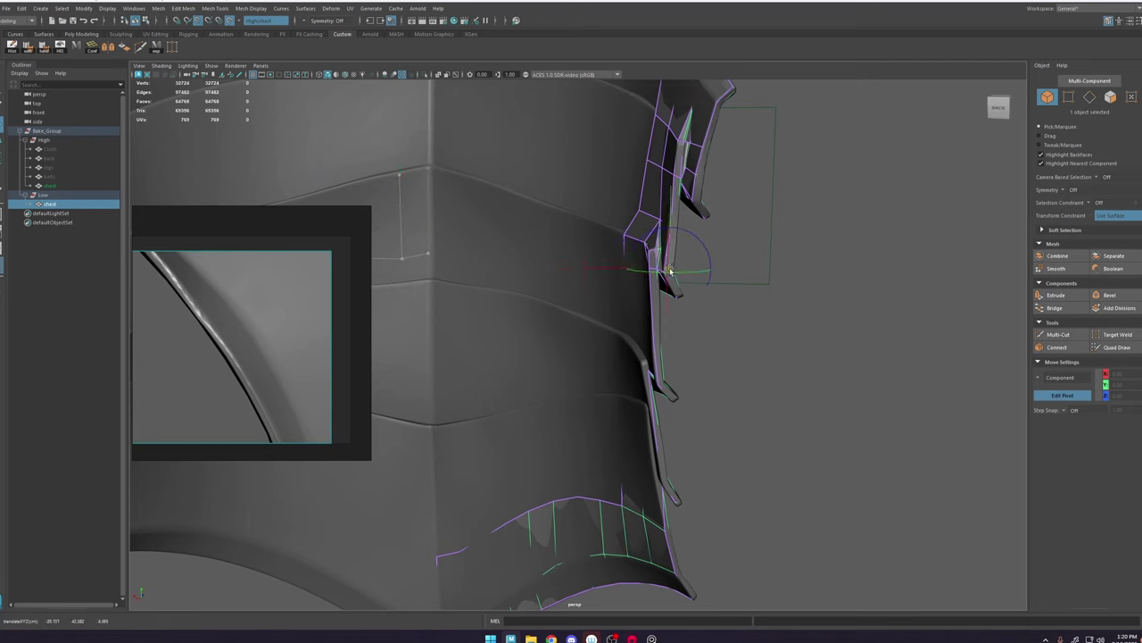
# Step: Duplicate the chest as chest1, move it down, tilt it about Z, and nudge it into place
pyautogui.press('d')
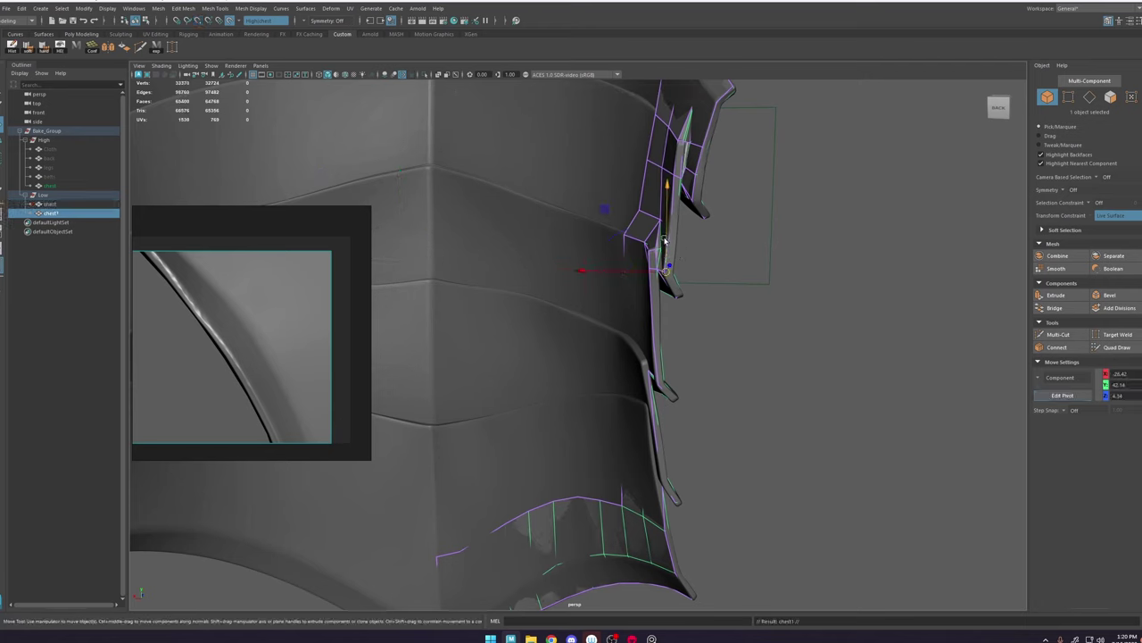
pyautogui.moveTo(665, 240); pyautogui.dragTo(683, 350)
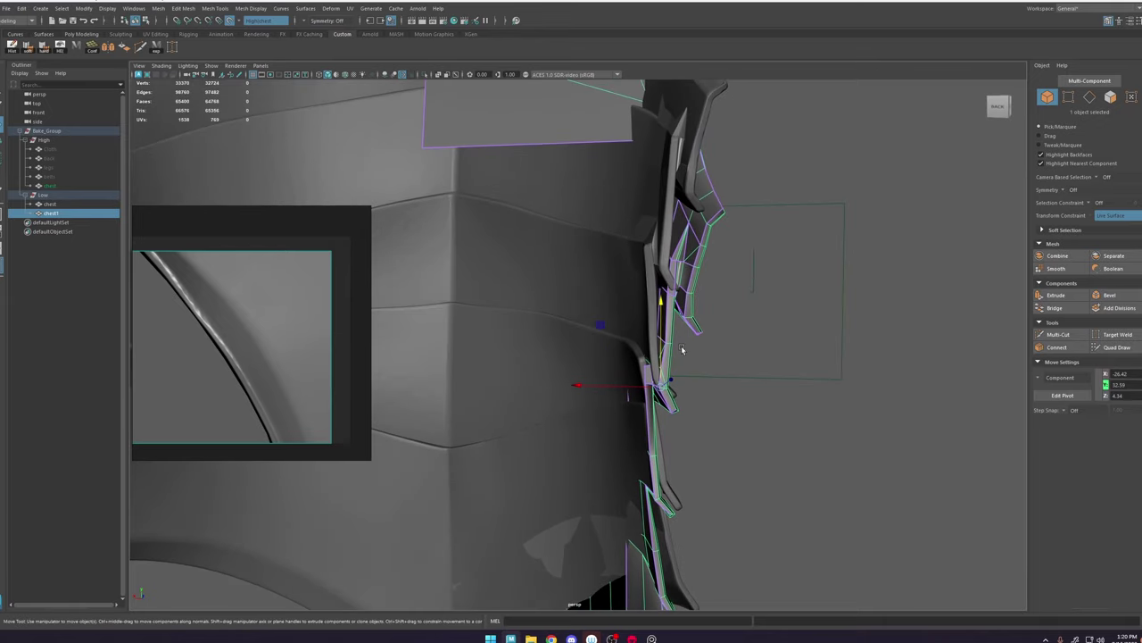
pyautogui.press('e')
pyautogui.moveTo(700, 313); pyautogui.dragTo(658, 428)
pyautogui.press('w')
pyautogui.moveTo(662, 389); pyautogui.dragTo(662, 377)
pyautogui.keyDown('alt'); pyautogui.moveTo(670, 378); pyautogui.dragTo(699, 378); pyautogui.keyUp('alt')
pyautogui.scroll(2, 699, 377)
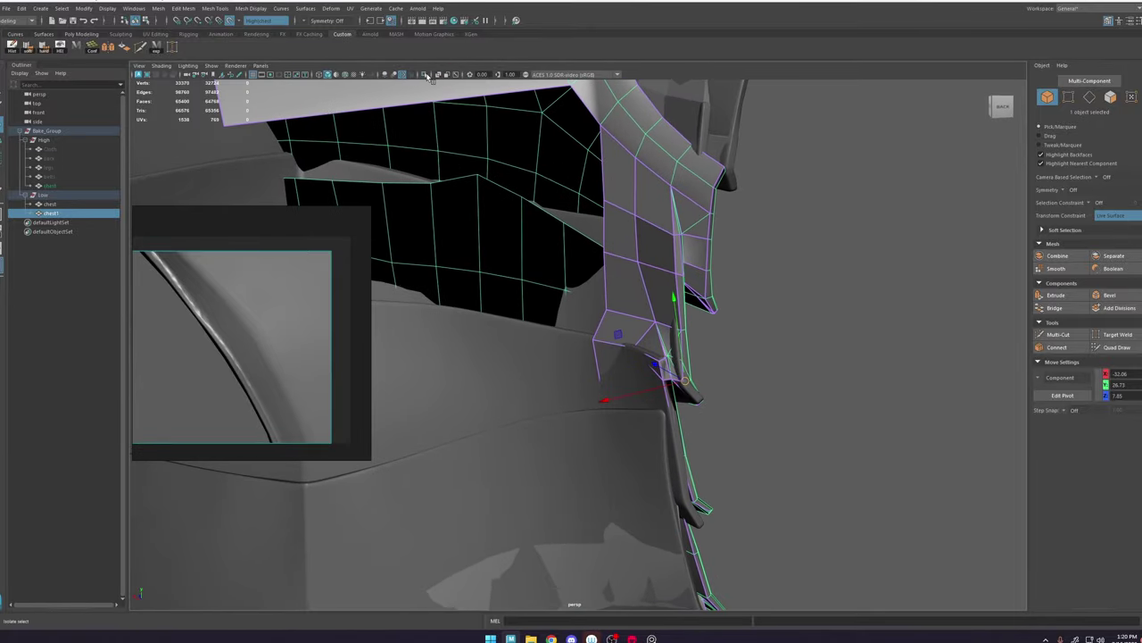
# Step: Isolate the chest pieces and select the face strips around the plate rim
pyautogui.click(425, 75)
pyautogui.scroll(2, 686, 339)
pyautogui.moveTo(694, 343); pyautogui.dragTo(692, 364, button='right')
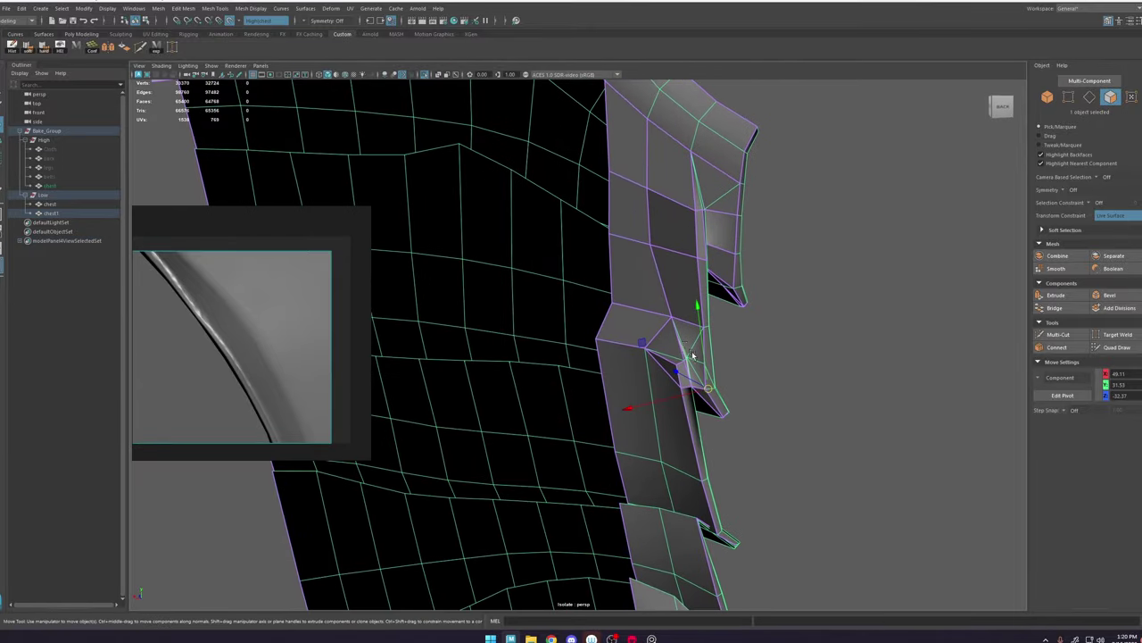
pyautogui.click(638, 298)
pyautogui.keyDown('alt'); pyautogui.moveTo(717, 327); pyautogui.dragTo(665, 285); pyautogui.keyUp('alt')
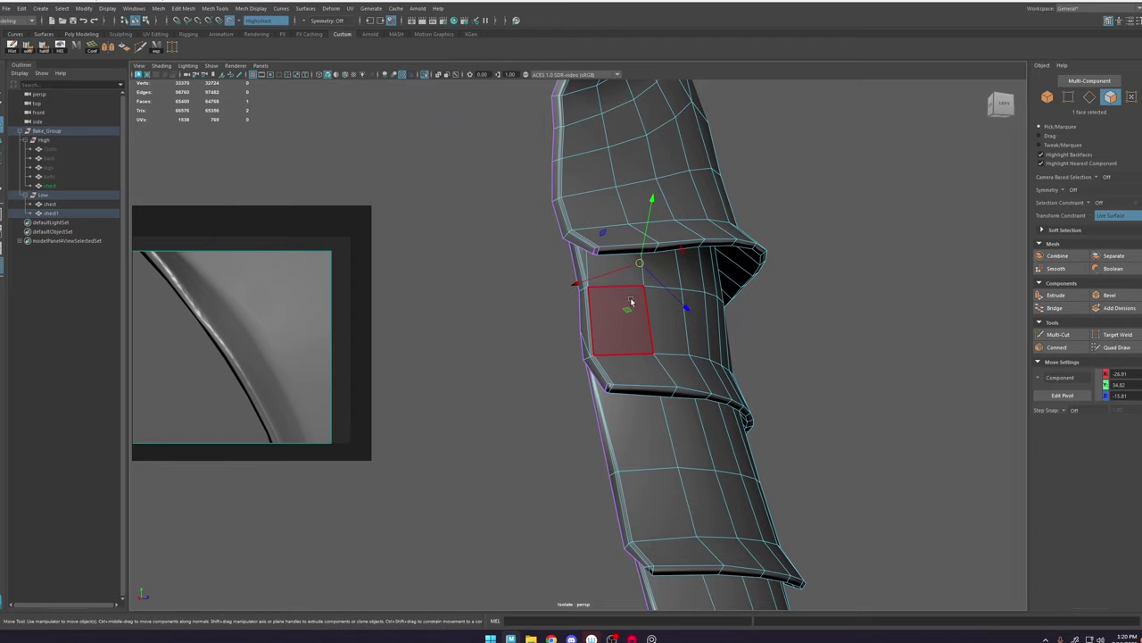
pyautogui.keyDown('shift'); pyautogui.doubleClick(682, 439); pyautogui.keyUp('shift')
pyautogui.keyDown('alt'); pyautogui.moveTo(684, 441); pyautogui.dragTo(761, 462); pyautogui.keyUp('alt')
pyautogui.keyDown('shift'); pyautogui.doubleClick(648, 451); pyautogui.keyUp('shift')
pyautogui.click(650, 448)
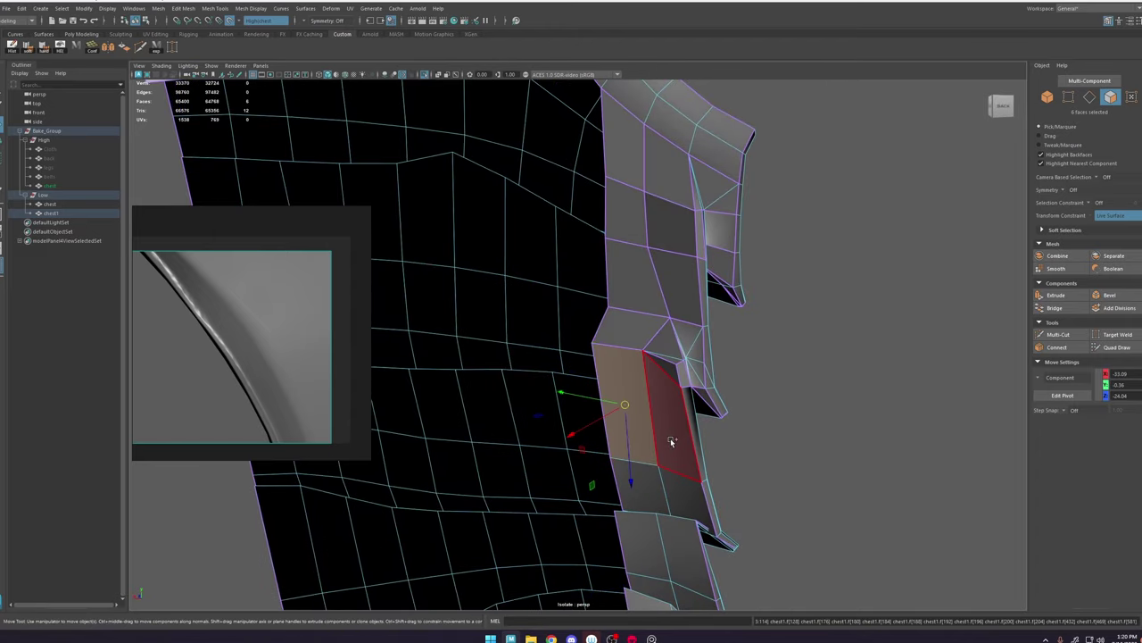
pyautogui.keyDown('shift'); pyautogui.doubleClick(670, 438); pyautogui.keyUp('shift')
pyautogui.keyDown('alt'); pyautogui.moveTo(739, 453); pyautogui.dragTo(669, 434); pyautogui.keyUp('alt')
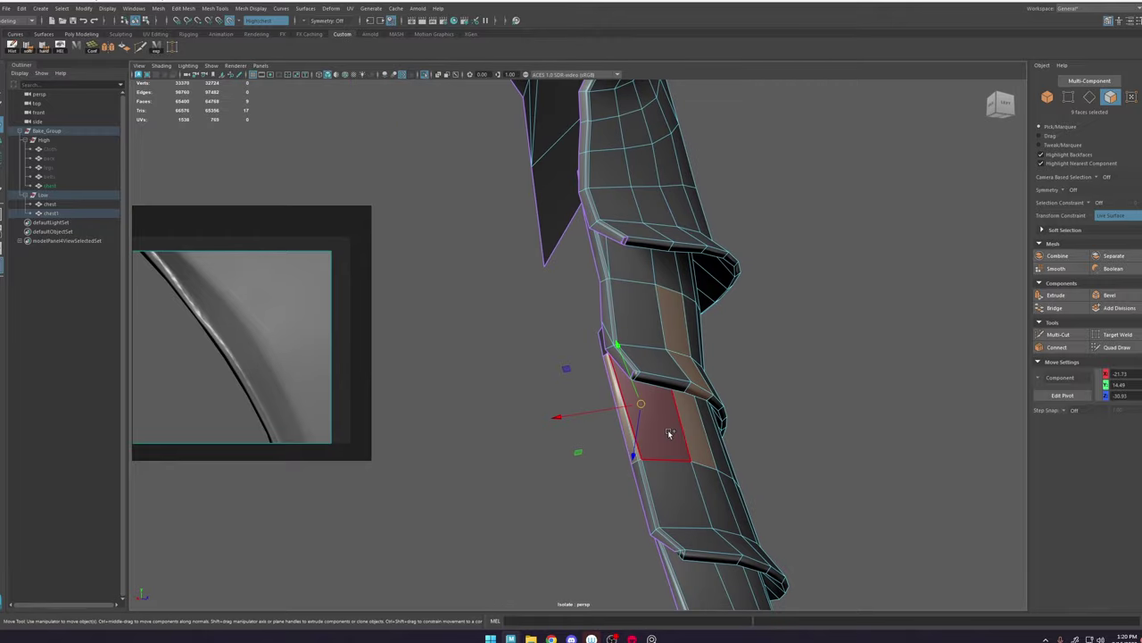
# Step: Refine the rim face selection by adding surrounding faces and removing stray ones
pyautogui.keyDown('shift'); pyautogui.click(669, 434); pyautogui.keyUp('shift')
pyautogui.keyDown('shift'); pyautogui.click(689, 370); pyautogui.keyUp('shift')
pyautogui.keyDown('alt'); pyautogui.moveTo(689, 332); pyautogui.dragTo(767, 303); pyautogui.keyUp('alt')
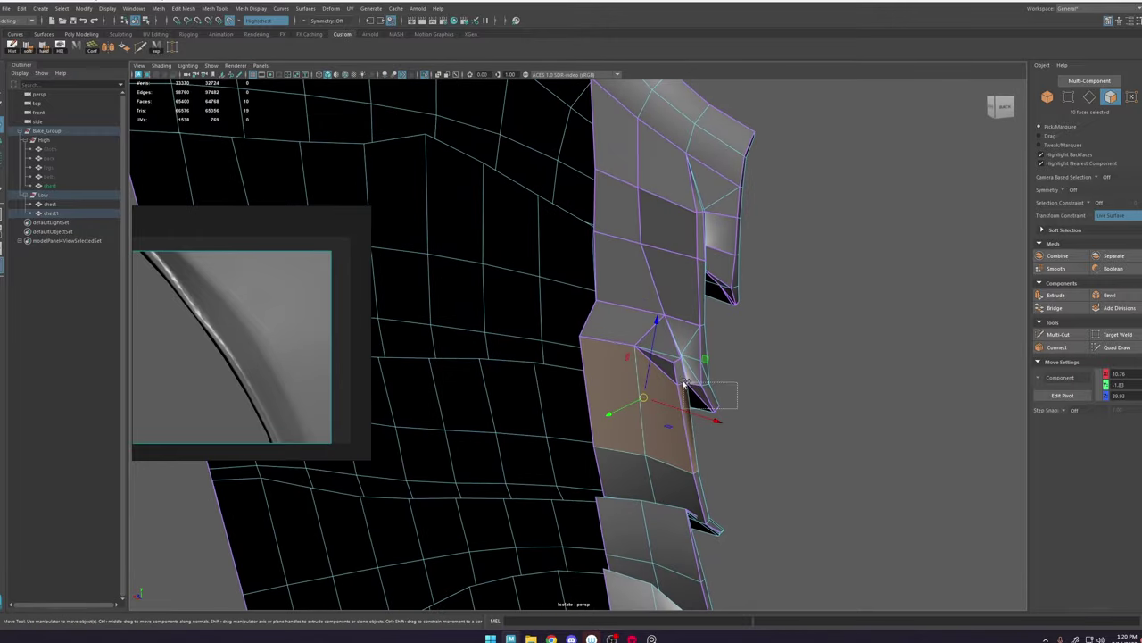
pyautogui.keyDown('ctrl'); pyautogui.keyDown('shift'); pyautogui.moveTo(616, 310); pyautogui.dragTo(616, 309); pyautogui.keyUp('shift'); pyautogui.keyUp('ctrl')
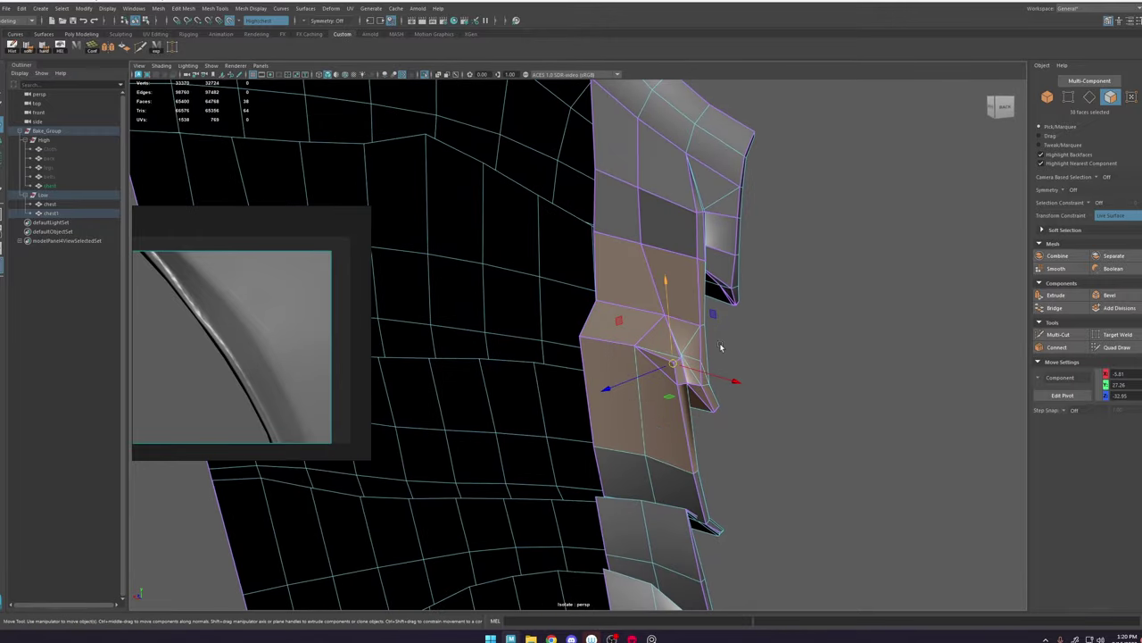
pyautogui.moveTo(722, 347)
pyautogui.keyDown('alt'); pyautogui.mouseDown()
pyautogui.moveTo(612, 324)
pyautogui.moveTo(585, 290)
pyautogui.moveTo(663, 270)
pyautogui.moveTo(656, 252)
pyautogui.moveTo(686, 298)
pyautogui.moveTo(625, 354)
pyautogui.moveTo(617, 336)
pyautogui.moveTo(667, 351)
pyautogui.mouseUp(); pyautogui.keyUp('alt')
pyautogui.keyDown('ctrl'); pyautogui.click(681, 294); pyautogui.keyUp('ctrl')
pyautogui.keyDown('ctrl'); pyautogui.click(643, 302); pyautogui.keyUp('ctrl')
pyautogui.press('4')
pyautogui.press('5')
pyautogui.scroll(-10, 644, 334)
# Step: Invert the face selection and delete it, leaving only the rim patch chest1
pyautogui.moveTo(472, 187)
pyautogui.mouseDown()
pyautogui.moveTo(541, 341)
pyautogui.moveTo(671, 487)
pyautogui.mouseUp()
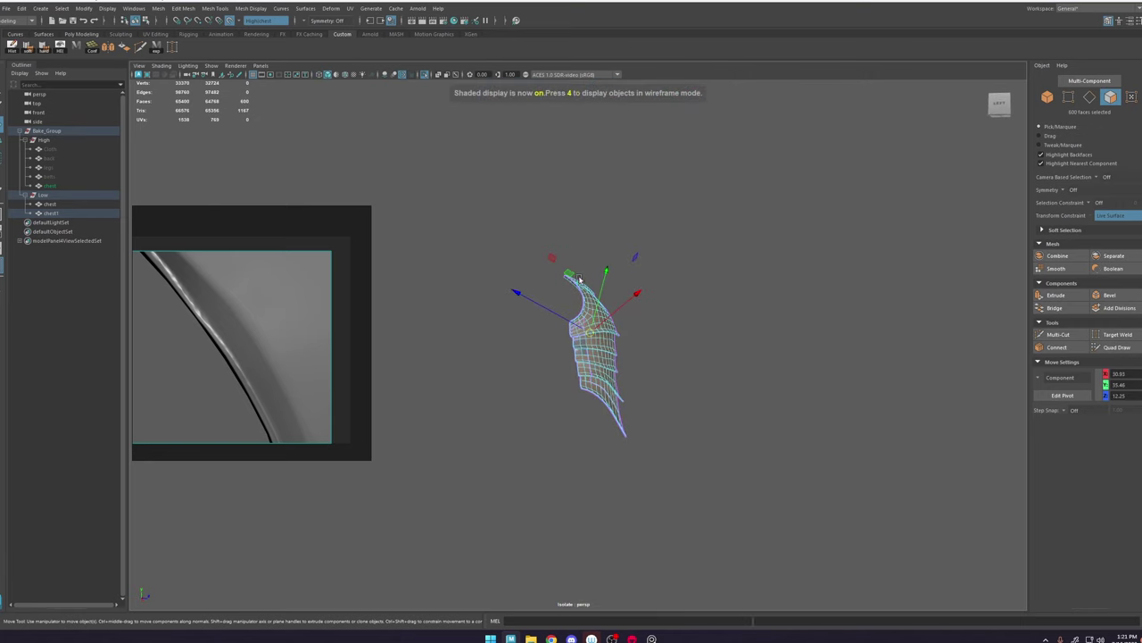
pyautogui.scroll(10, 606, 349)
pyautogui.press('Delete')
pyautogui.keyDown('alt'); pyautogui.moveTo(608, 350); pyautogui.dragTo(668, 420); pyautogui.keyUp('alt')
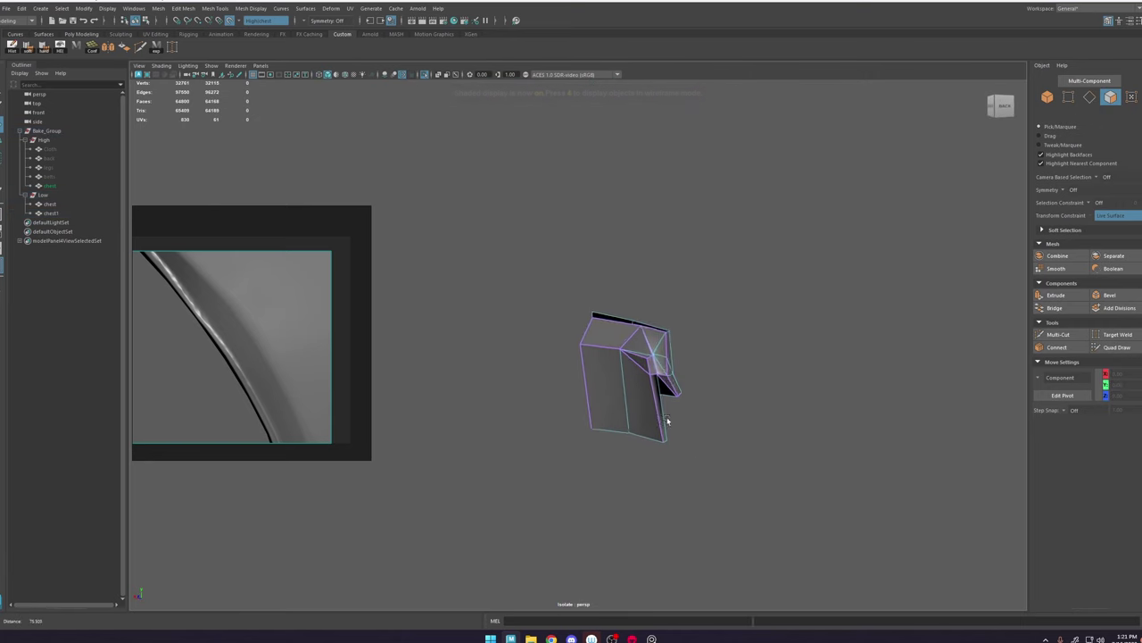
pyautogui.scroll(3, 669, 421)
pyautogui.press('F8')
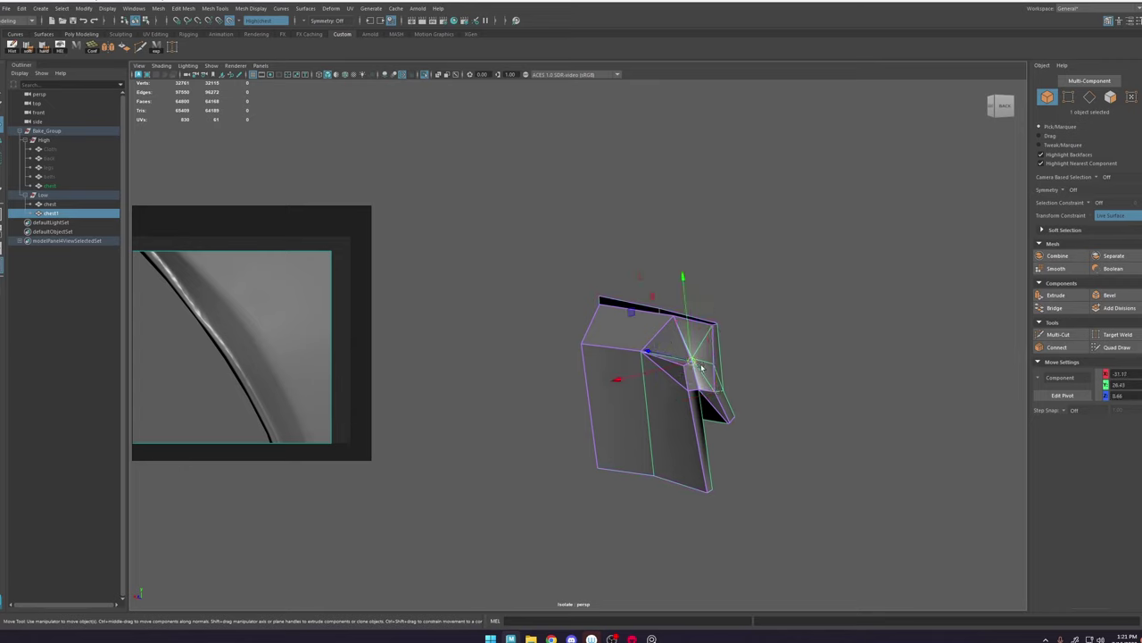
pyautogui.scroll(1, 708, 366)
pyautogui.keyDown('alt'); pyautogui.moveTo(757, 364); pyautogui.dragTo(676, 314, button='middle'); pyautogui.keyUp('alt')
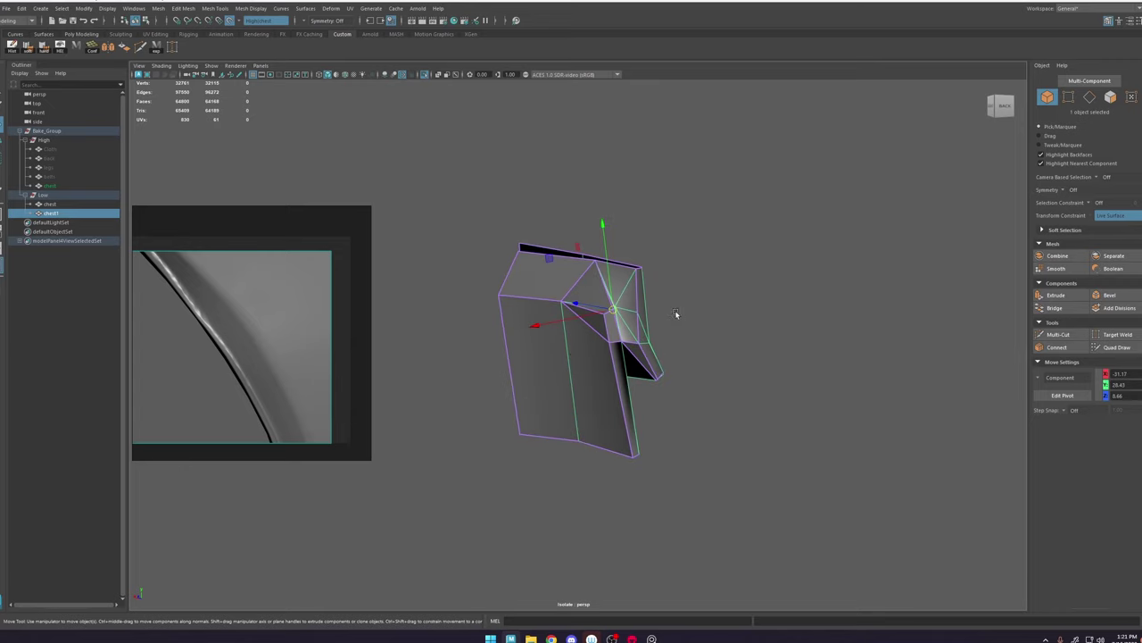
# Step: Isolate the chest mesh and delete the rim faces matching the patch
pyautogui.click(426, 75)
pyautogui.click(493, 303)
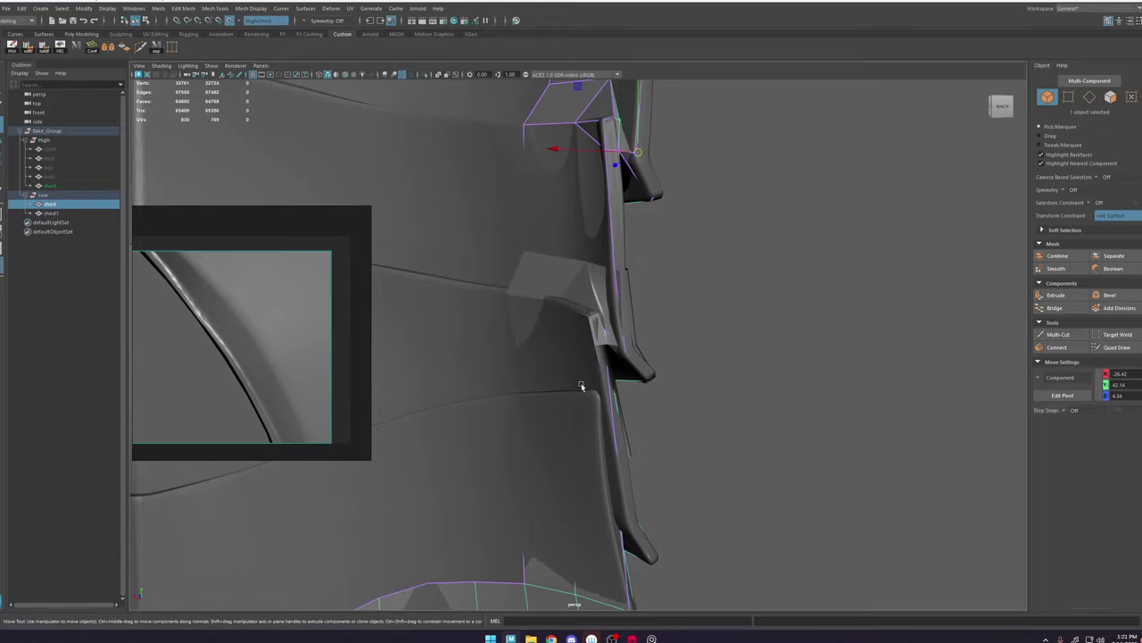
pyautogui.click(426, 77)
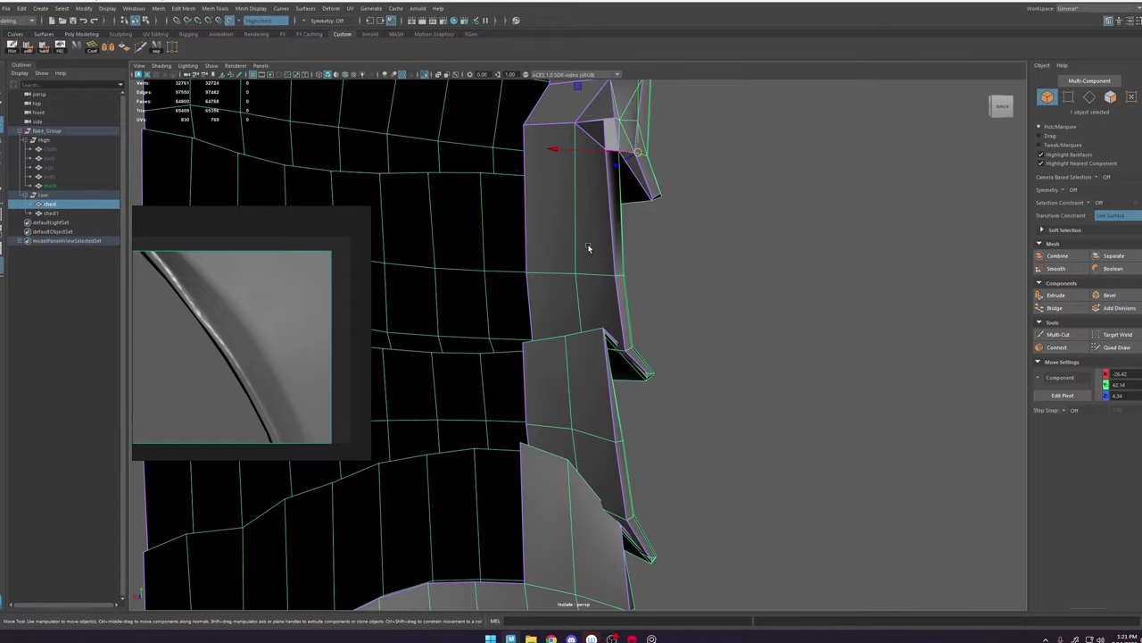
pyautogui.moveTo(593, 252); pyautogui.dragTo(602, 280, button='right')
pyautogui.moveTo(692, 322); pyautogui.dragTo(542, 388)
pyautogui.keyDown('alt'); pyautogui.moveTo(616, 367); pyautogui.dragTo(465, 372); pyautogui.keyUp('alt')
pyautogui.keyDown('ctrl'); pyautogui.moveTo(771, 351); pyautogui.dragTo(877, 388); pyautogui.keyUp('ctrl')
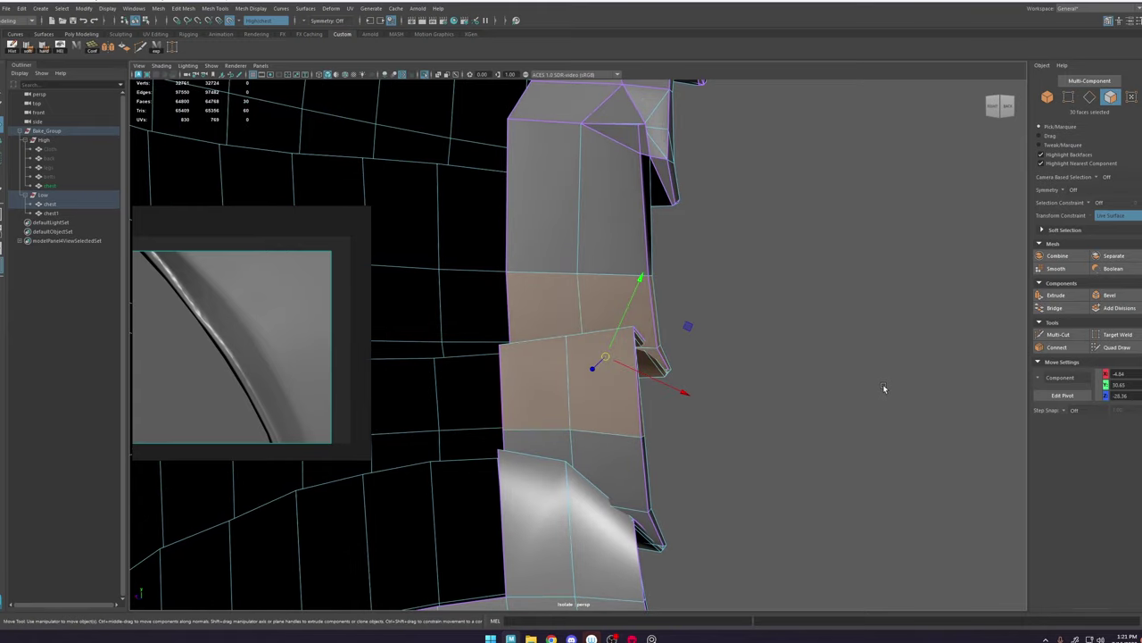
pyautogui.press('Delete')
pyautogui.keyDown('alt'); pyautogui.moveTo(804, 395); pyautogui.dragTo(540, 389); pyautogui.keyUp('alt')
pyautogui.moveTo(648, 242); pyautogui.dragTo(674, 215, button='right')
# Step: Duplicate chest1 and move the spare copy down over a lower strap plate
pyautogui.click(426, 75)
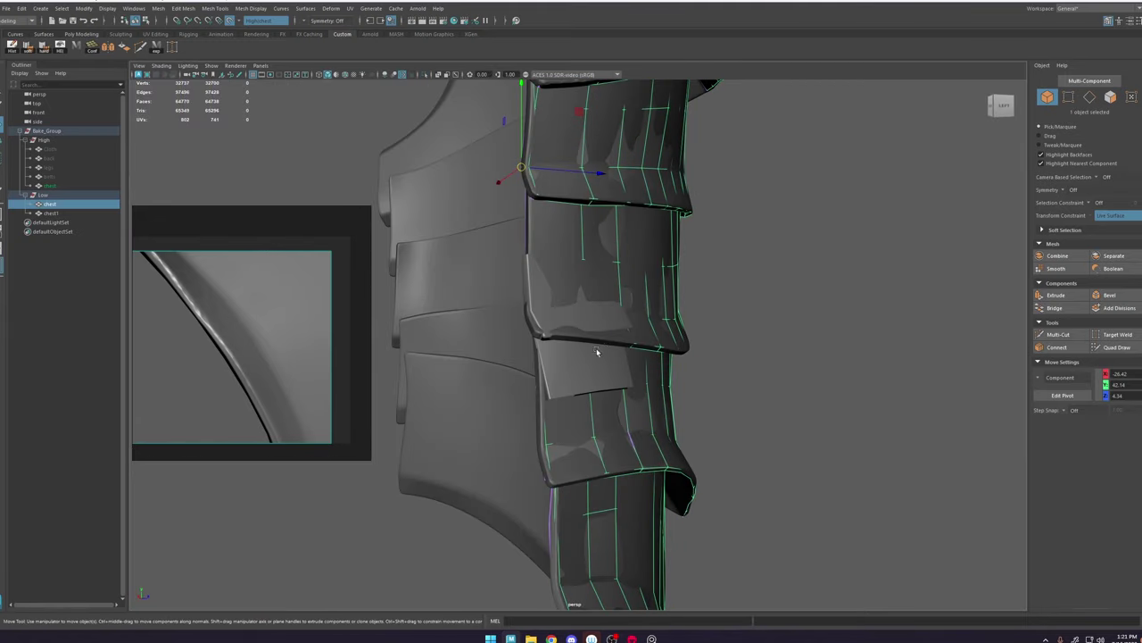
pyautogui.click(605, 364)
pyautogui.moveTo(524, 270); pyautogui.dragTo(607, 387)
# Step: Isolate chest1 together with the chest mesh and orbit in on the patch
pyautogui.click(596, 367)
pyautogui.keyDown('shift'); pyautogui.click(630, 311); pyautogui.keyUp('shift')
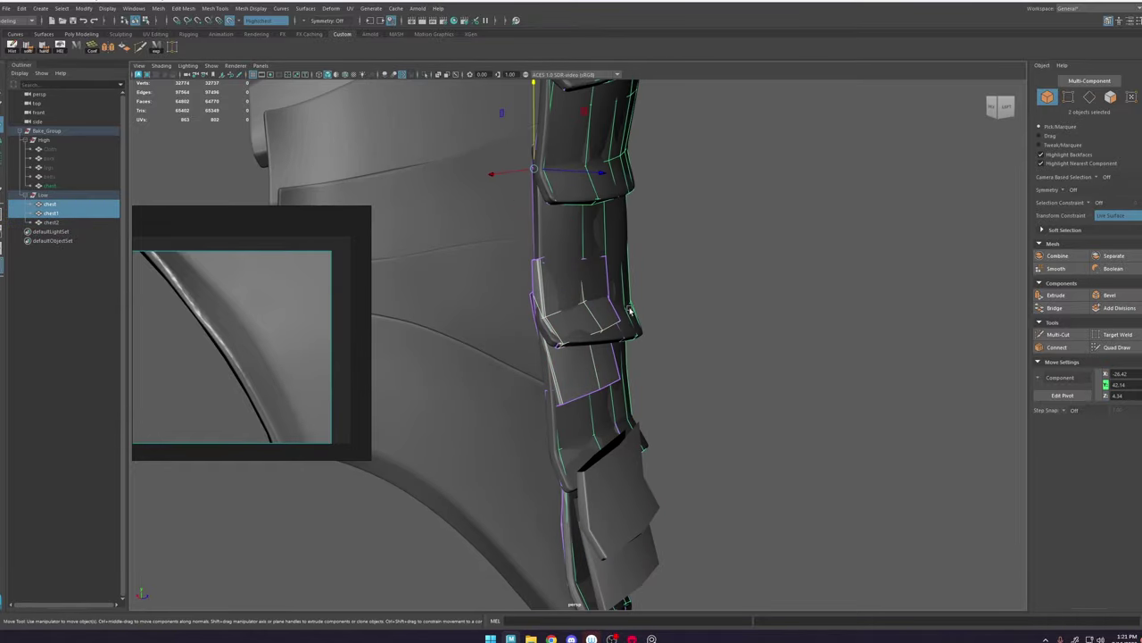
pyautogui.click(425, 76)
pyautogui.keyDown('alt'); pyautogui.moveTo(461, 132); pyautogui.dragTo(540, 295); pyautogui.keyUp('alt')
pyautogui.keyDown('alt'); pyautogui.moveTo(540, 294); pyautogui.dragTo(603, 400, button='right'); pyautogui.keyUp('alt')
# Step: In wireframe vertex mode, select the patch's bottom-edge vertices
pyautogui.moveTo(595, 361); pyautogui.dragTo(566, 354, button='right')
pyautogui.click(794, 396)
pyautogui.keyDown('alt'); pyautogui.moveTo(610, 400); pyautogui.dragTo(602, 379, button='middle'); pyautogui.keyUp('alt')
pyautogui.keyDown('alt'); pyautogui.moveTo(604, 373); pyautogui.dragTo(543, 374); pyautogui.keyUp('alt')
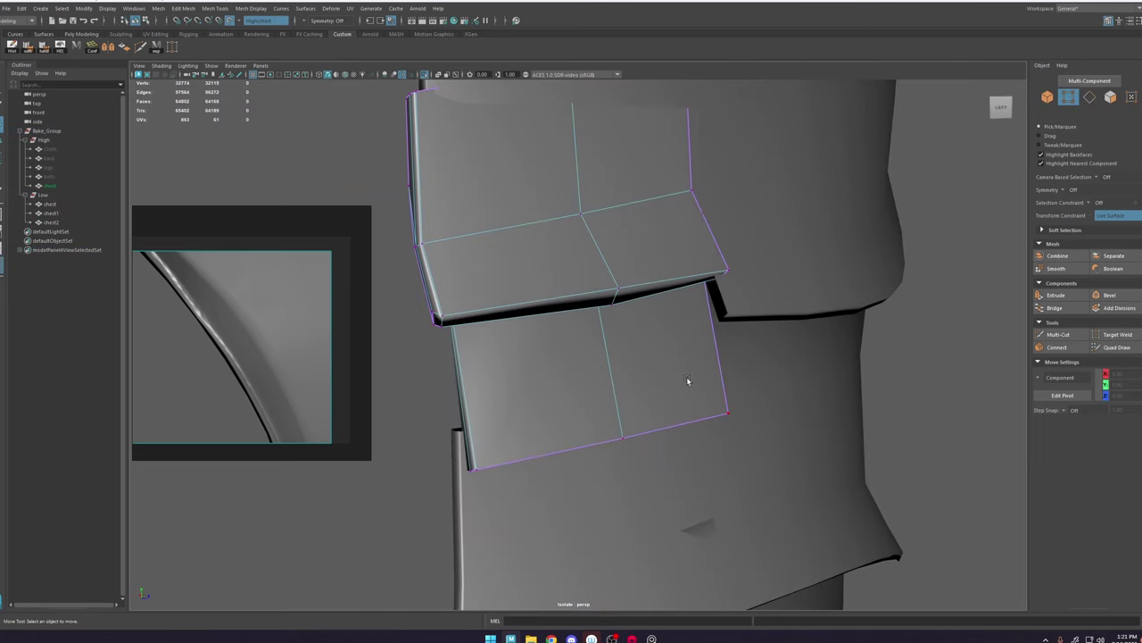
pyautogui.press('4')
pyautogui.moveTo(765, 377); pyautogui.dragTo(441, 484)
pyautogui.keyDown('alt'); pyautogui.moveTo(567, 451); pyautogui.dragTo(577, 392); pyautogui.keyUp('alt')
pyautogui.hotkey('ctrl', 'z')
# Step: With Live Surface off and Move set to World, move the vertices onto the chest border
pyautogui.click(236, 21)
pyautogui.keyDown('alt'); pyautogui.moveTo(827, 413); pyautogui.dragTo(682, 367); pyautogui.keyUp('alt')
pyautogui.moveTo(750, 388); pyautogui.dragTo(731, 397)
pyautogui.keyDown('alt'); pyautogui.moveTo(768, 300); pyautogui.dragTo(720, 436, button='middle'); pyautogui.keyUp('alt')
pyautogui.keyDown('alt'); pyautogui.moveTo(719, 436); pyautogui.dragTo(691, 248, button='right'); pyautogui.keyUp('alt')
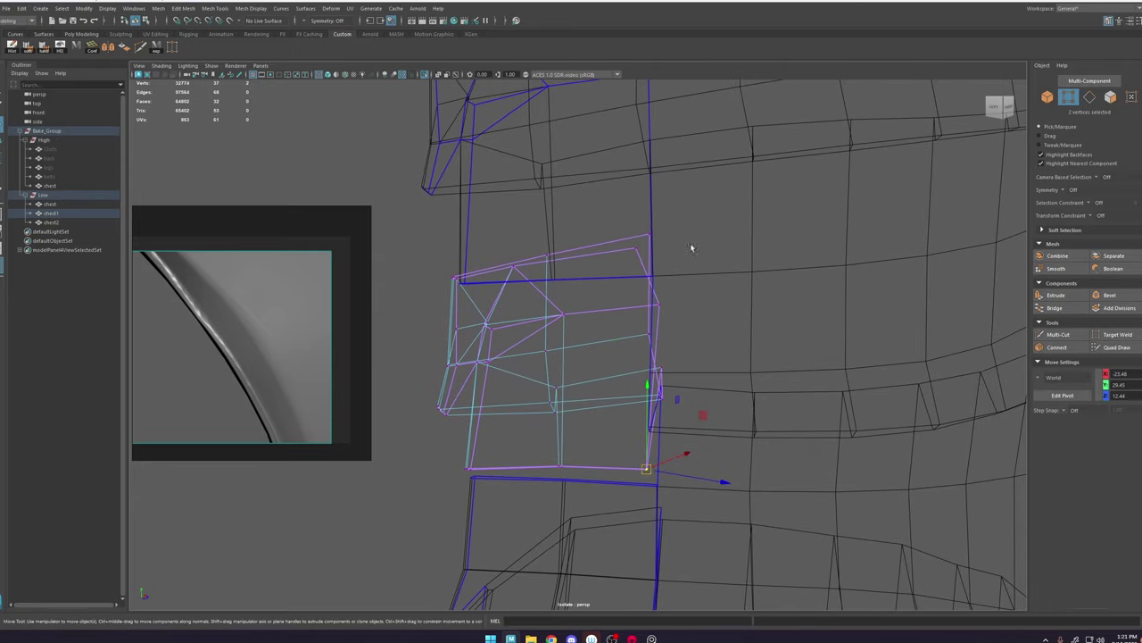
pyautogui.moveTo(659, 314); pyautogui.dragTo(638, 334)
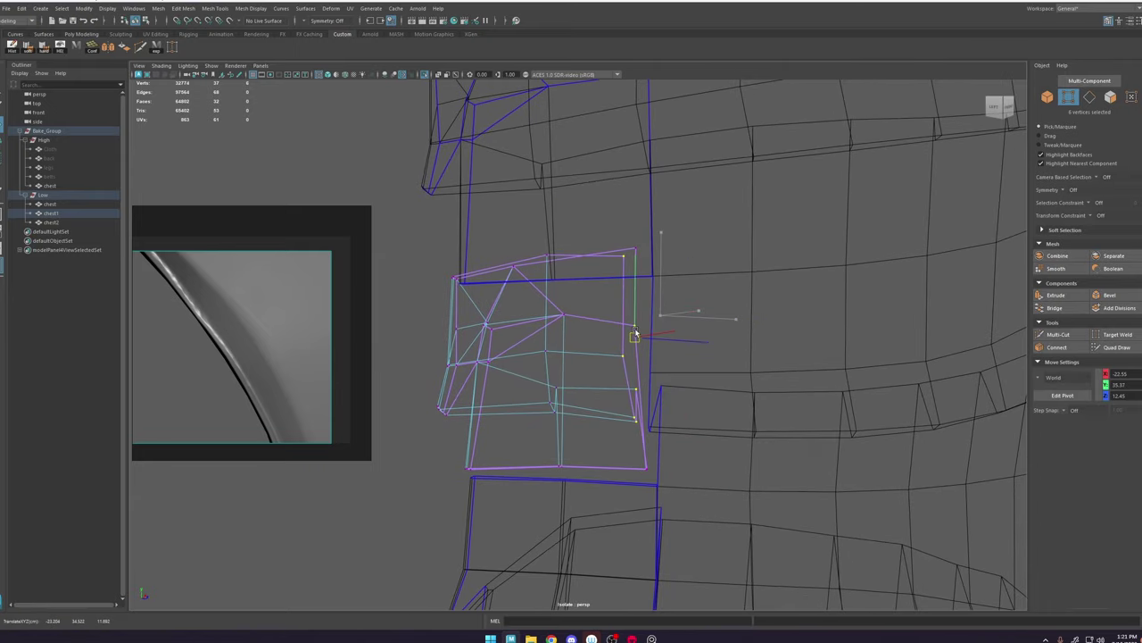
pyautogui.keyDown('alt'); pyautogui.moveTo(650, 279); pyautogui.dragTo(659, 279); pyautogui.keyUp('alt')
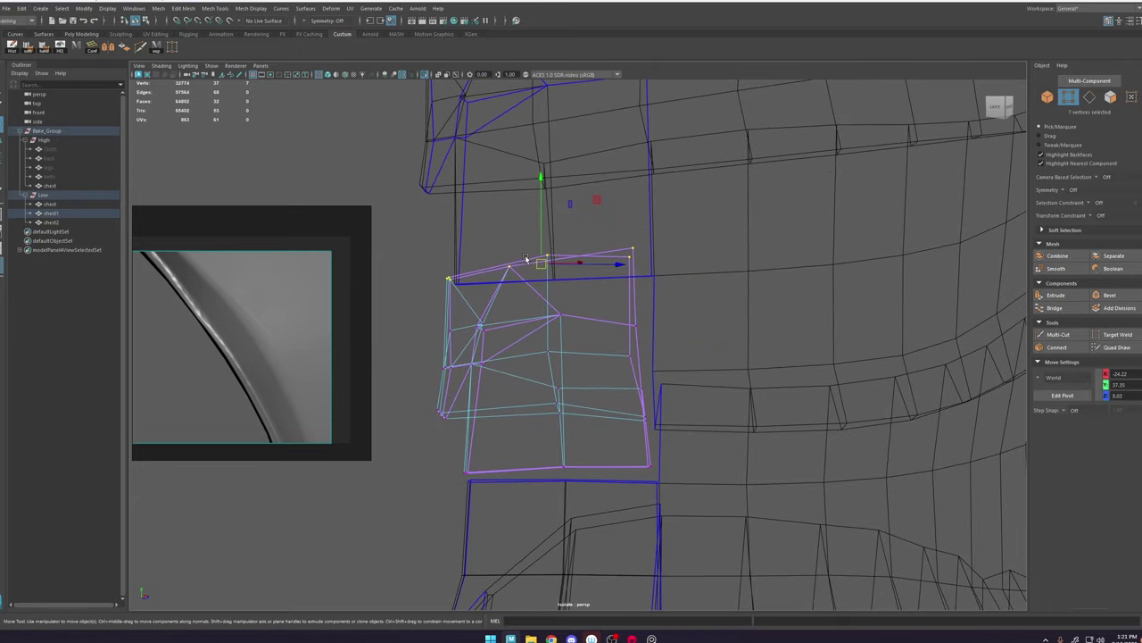
pyautogui.moveTo(541, 263); pyautogui.dragTo(555, 291)
# Step: Rotate the corner vertices to fit the strap plate outline, then return to shaded display
pyautogui.press('e')
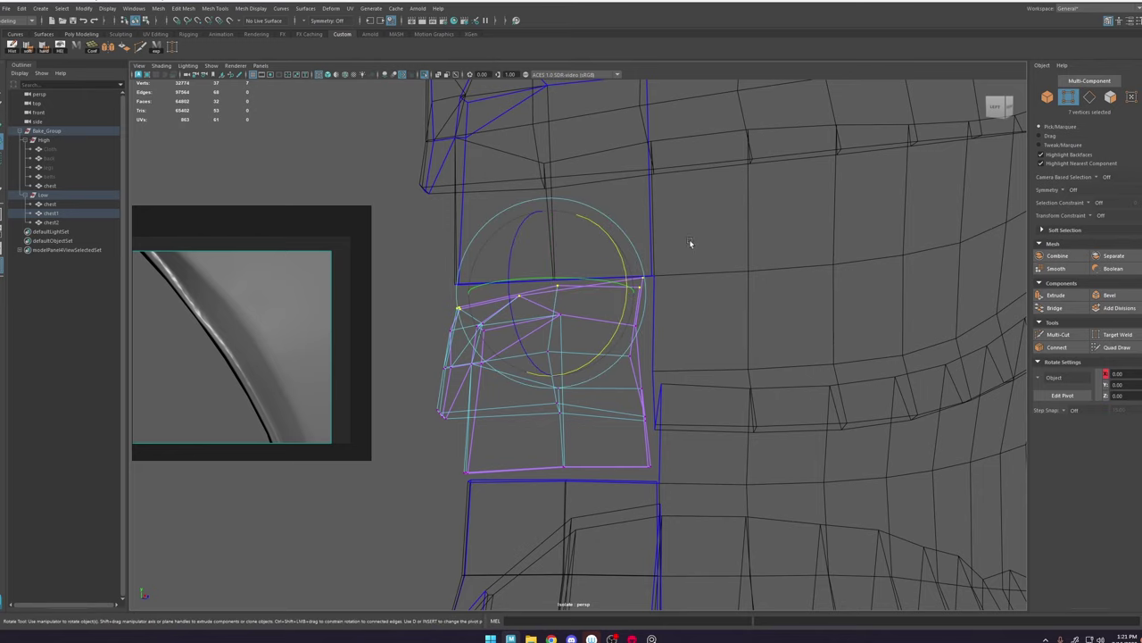
pyautogui.moveTo(689, 239); pyautogui.dragTo(646, 284)
pyautogui.press('w')
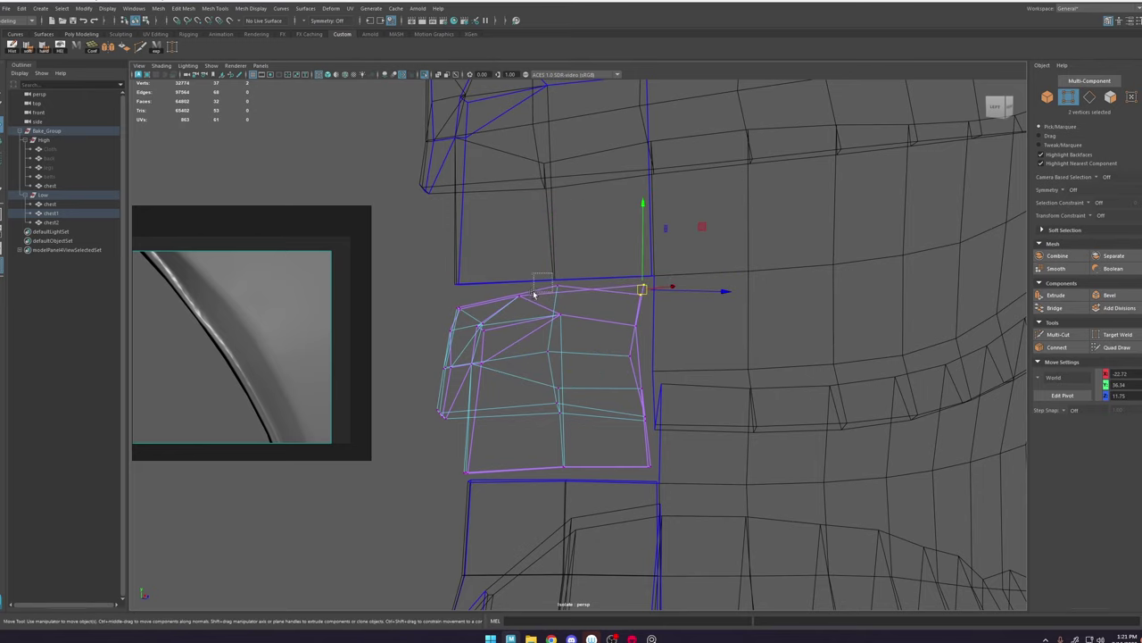
pyautogui.moveTo(534, 294); pyautogui.dragTo(532, 295)
pyautogui.press('5')
# Step: Select chest1 and the chest mesh together and orbit to the back of the rim
pyautogui.click(604, 376)
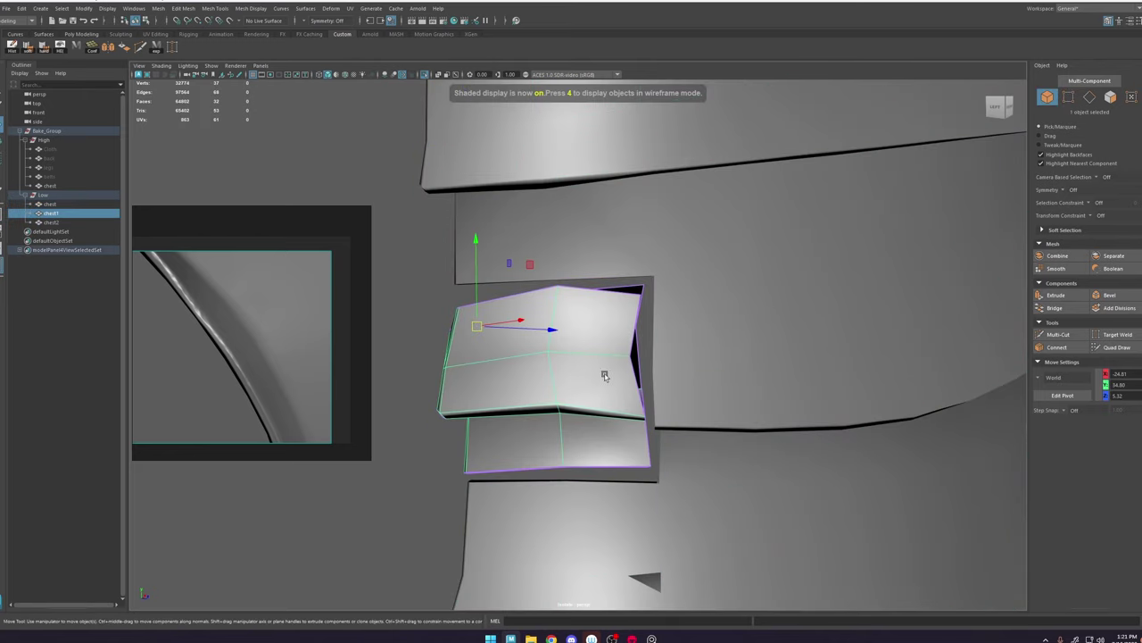
pyautogui.scroll(-2, 613, 381)
pyautogui.keyDown('shift'); pyautogui.click(666, 341); pyautogui.keyUp('shift')
pyautogui.keyDown('alt'); pyautogui.moveTo(664, 376); pyautogui.dragTo(713, 376); pyautogui.keyUp('alt')
pyautogui.scroll(-3, 713, 377)
pyautogui.keyDown('alt'); pyautogui.moveTo(580, 324); pyautogui.dragTo(750, 466); pyautogui.keyUp('alt')
pyautogui.scroll(4, 750, 466)
# Step: Combine the patch and chest into one mesh and switch to vertex editing
pyautogui.press('space')
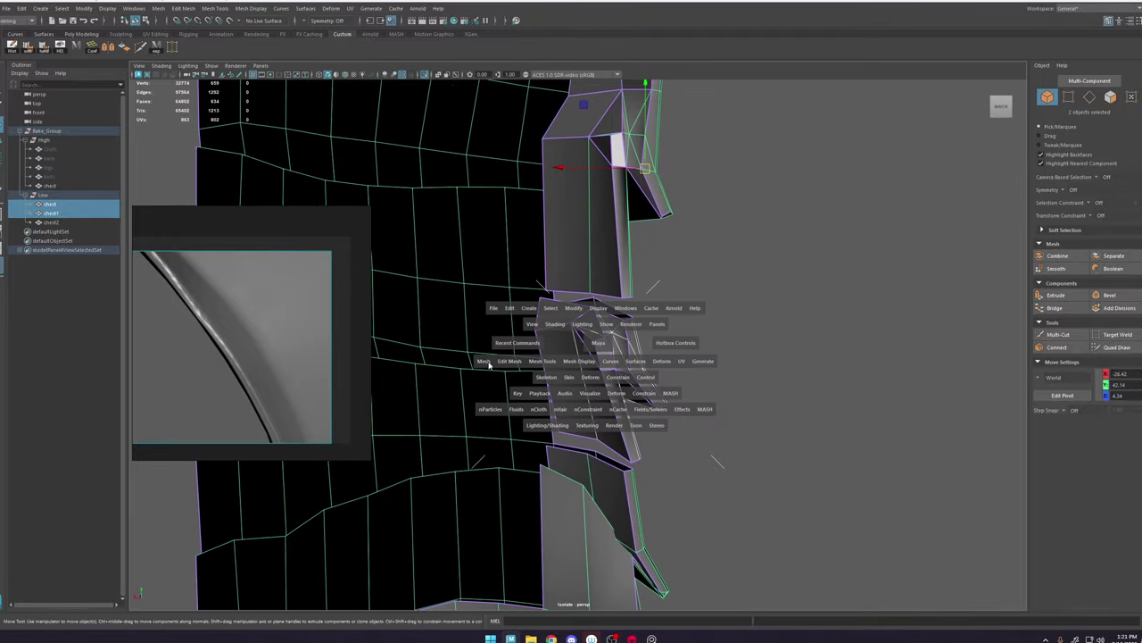
pyautogui.click(487, 363)
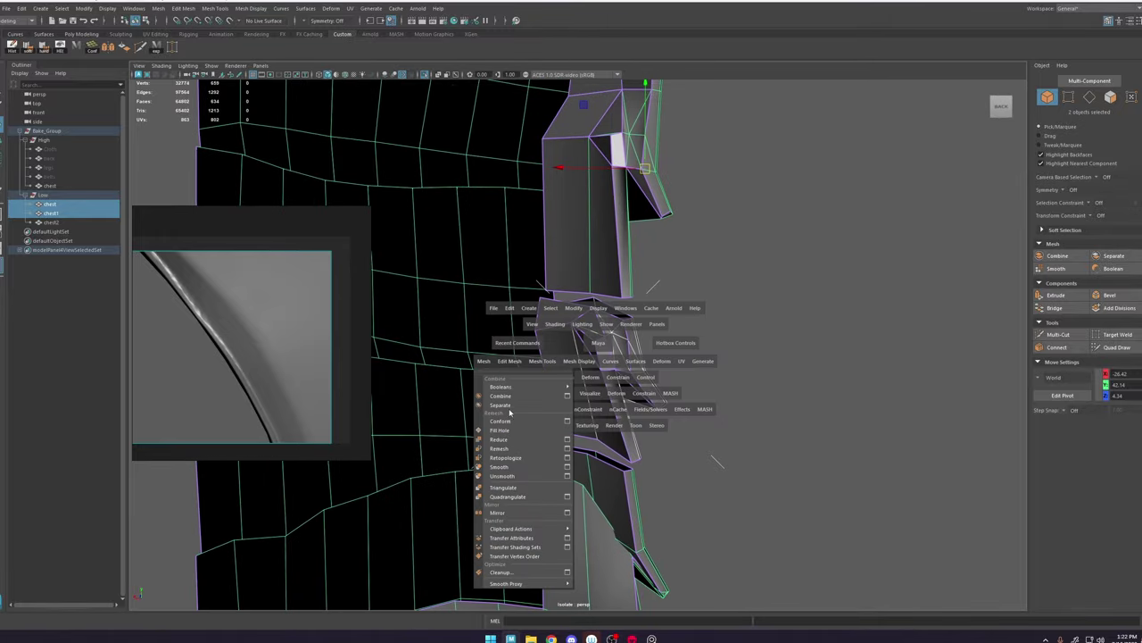
pyautogui.click(506, 396)
pyautogui.moveTo(627, 321); pyautogui.dragTo(580, 322, button='right')
pyautogui.click(730, 291)
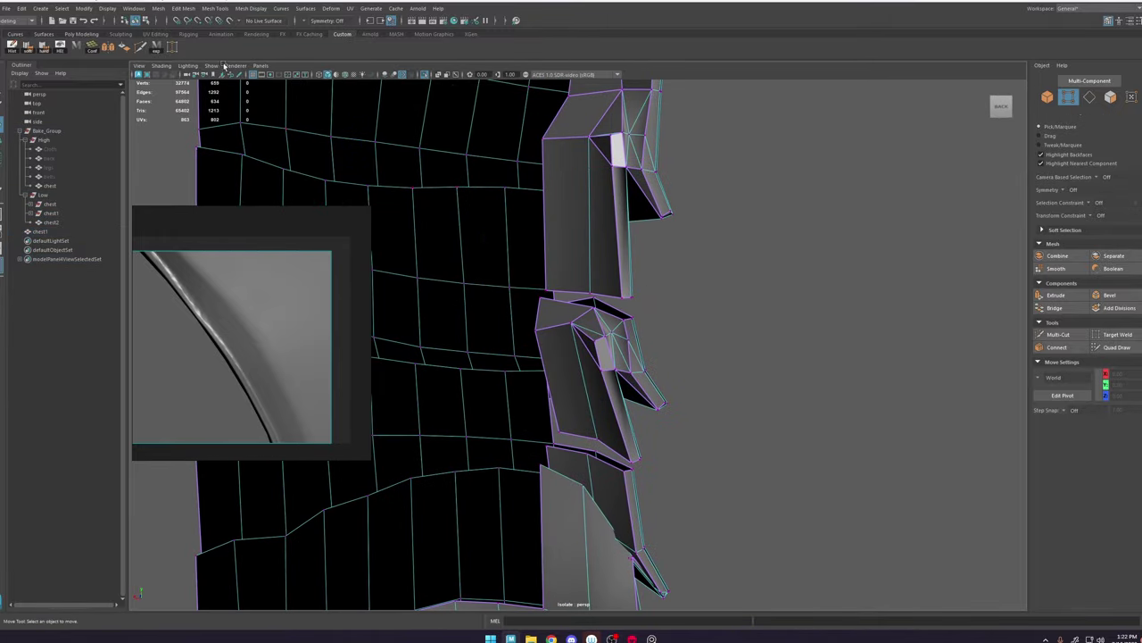
pyautogui.scroll(2, 531, 224)
# Step: Target Weld the stray rim and border vertices onto their neighbouring vertices
pyautogui.hotkey('alt', 'w')
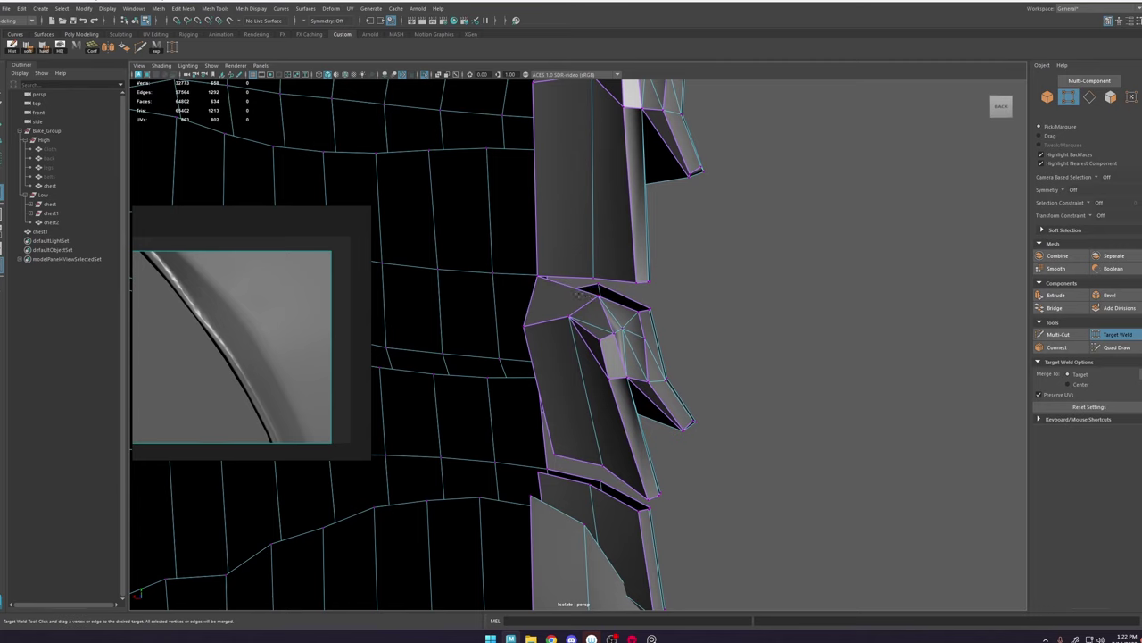
pyautogui.moveTo(636, 311); pyautogui.dragTo(649, 309)
pyautogui.keyDown('alt'); pyautogui.moveTo(668, 305); pyautogui.dragTo(562, 286); pyautogui.keyUp('alt')
pyautogui.keyDown('alt'); pyautogui.moveTo(646, 290); pyautogui.dragTo(562, 288); pyautogui.keyUp('alt')
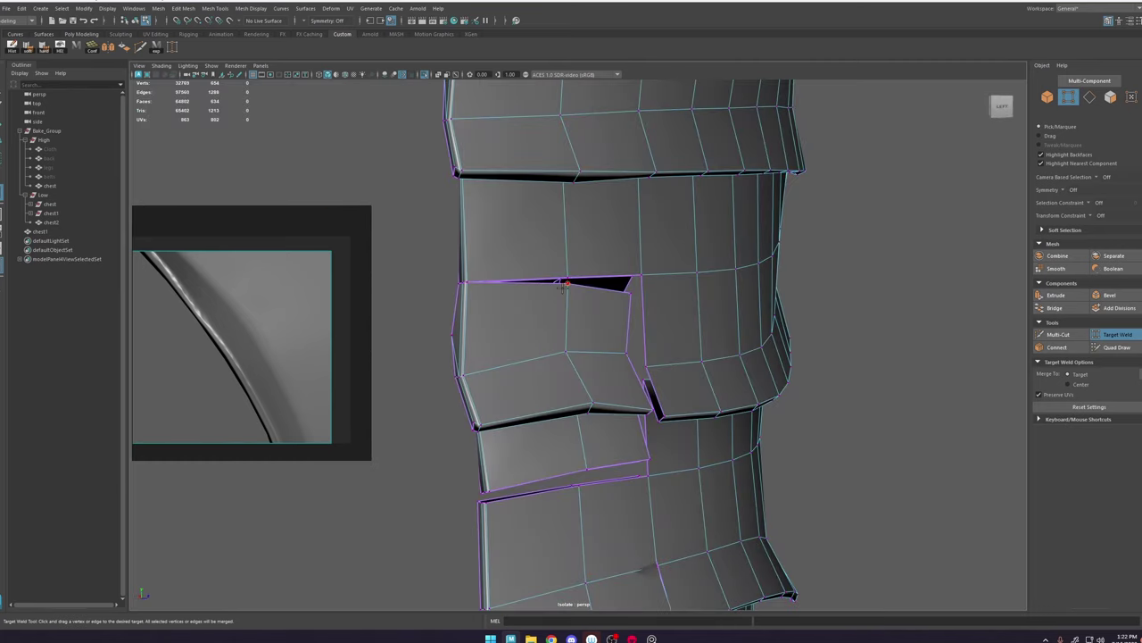
pyautogui.keyDown('alt'); pyautogui.moveTo(655, 257); pyautogui.dragTo(630, 348); pyautogui.keyUp('alt')
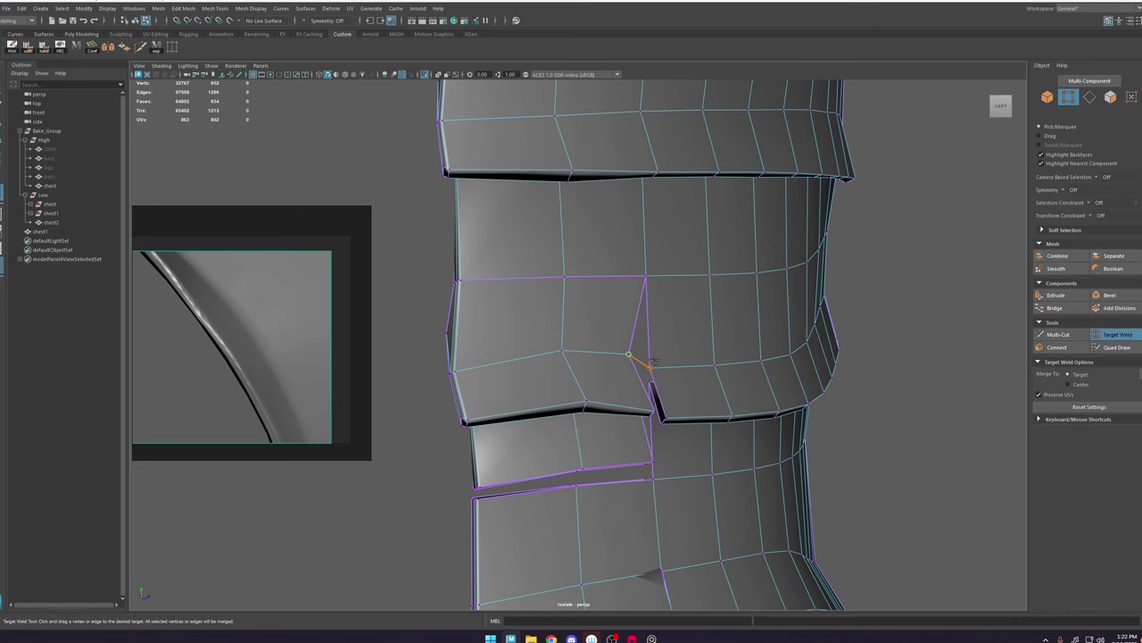
pyautogui.keyDown('alt'); pyautogui.moveTo(673, 420); pyautogui.dragTo(729, 423); pyautogui.keyUp('alt')
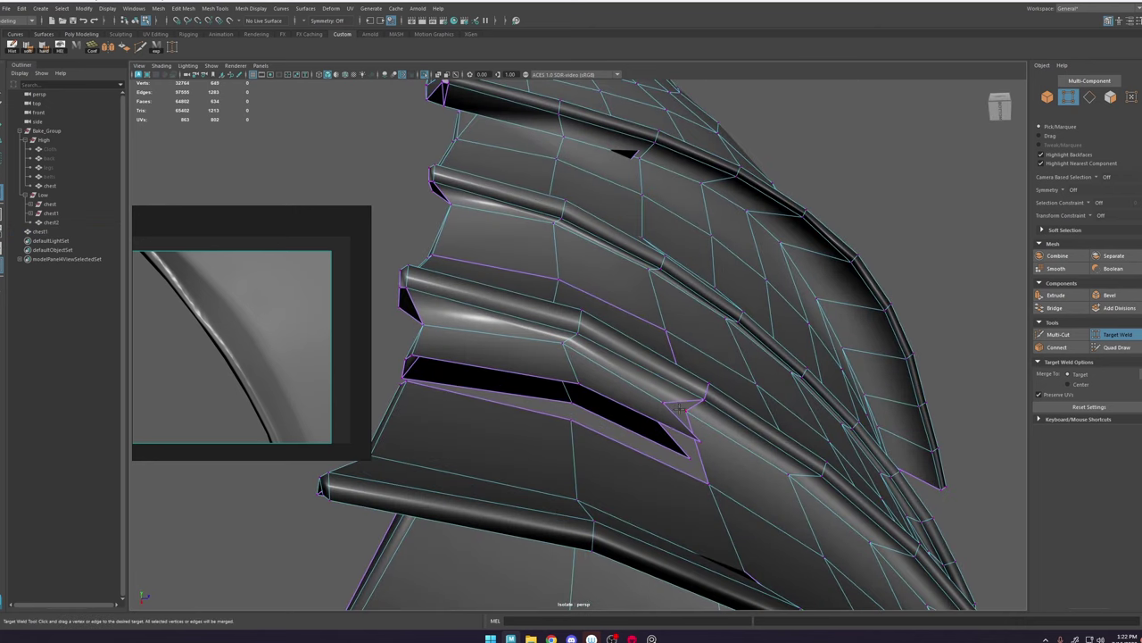
pyautogui.moveTo(663, 402); pyautogui.dragTo(693, 410)
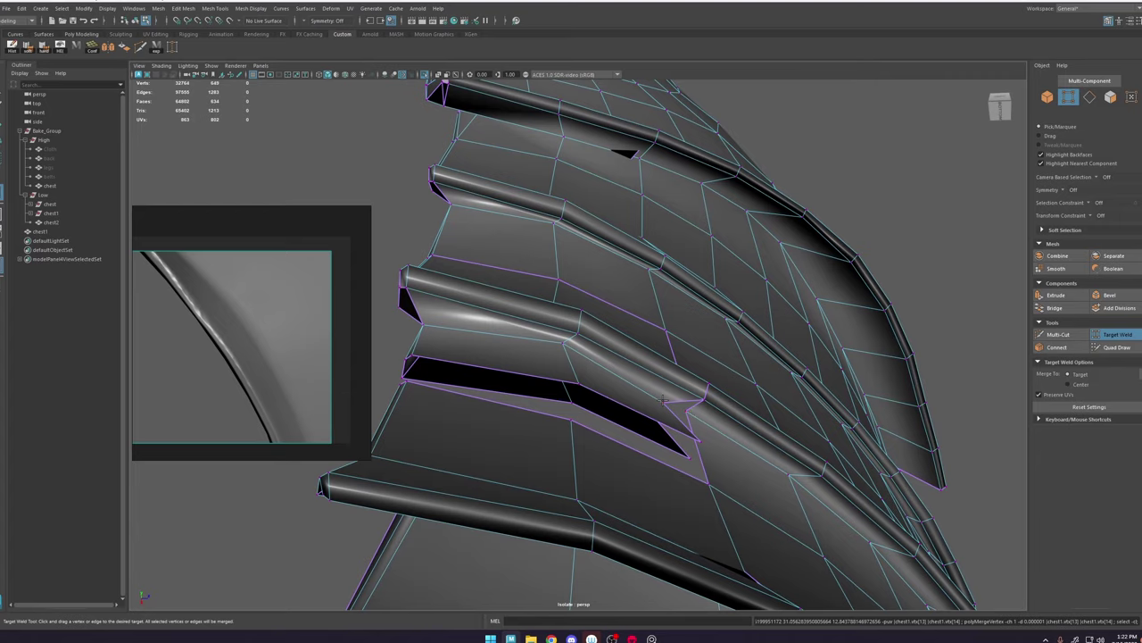
pyautogui.moveTo(704, 453); pyautogui.dragTo(748, 496)
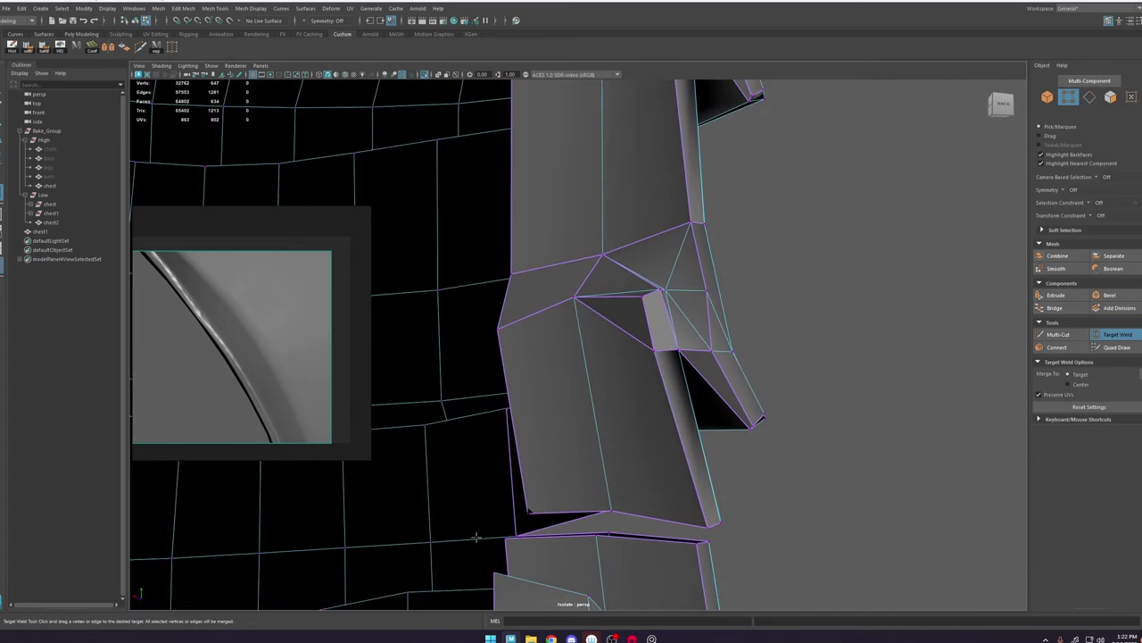
pyautogui.moveTo(527, 512); pyautogui.dragTo(517, 536)
pyautogui.keyDown('alt'); pyautogui.moveTo(599, 500); pyautogui.dragTo(549, 457); pyautogui.keyUp('alt')
pyautogui.moveTo(642, 482); pyautogui.dragTo(547, 473)
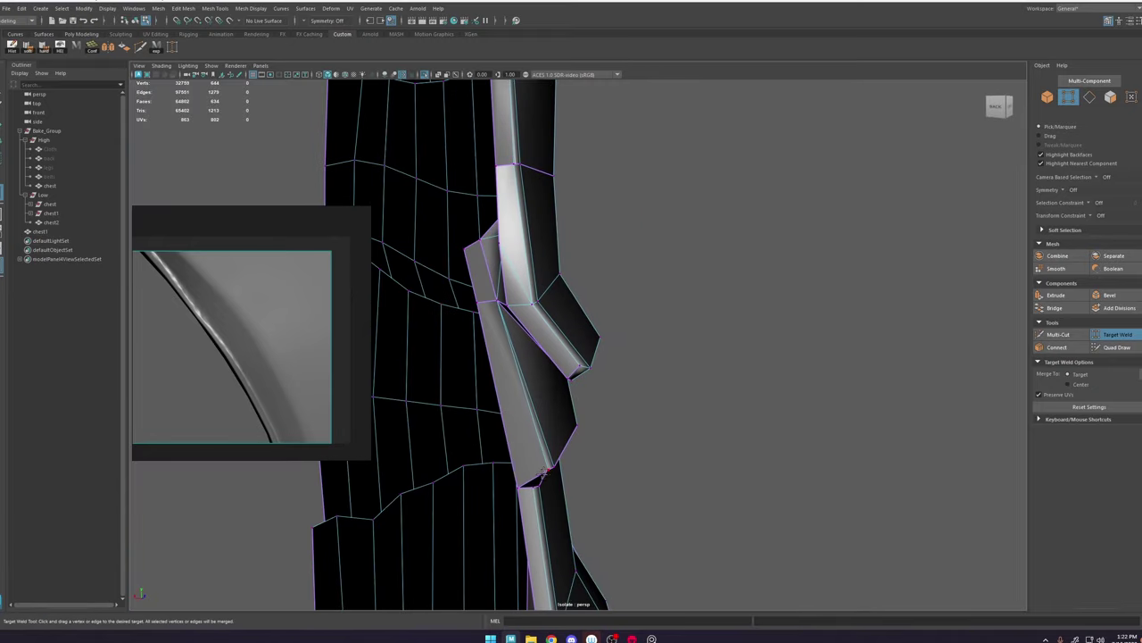
# Step: From the armour's back side, weld the remaining stray vertex onto the lower one
pyautogui.keyDown('alt'); pyautogui.moveTo(555, 429); pyautogui.dragTo(543, 393, button='right'); pyautogui.keyUp('alt')
pyautogui.keyDown('alt'); pyautogui.moveTo(508, 344); pyautogui.dragTo(550, 319); pyautogui.keyUp('alt')
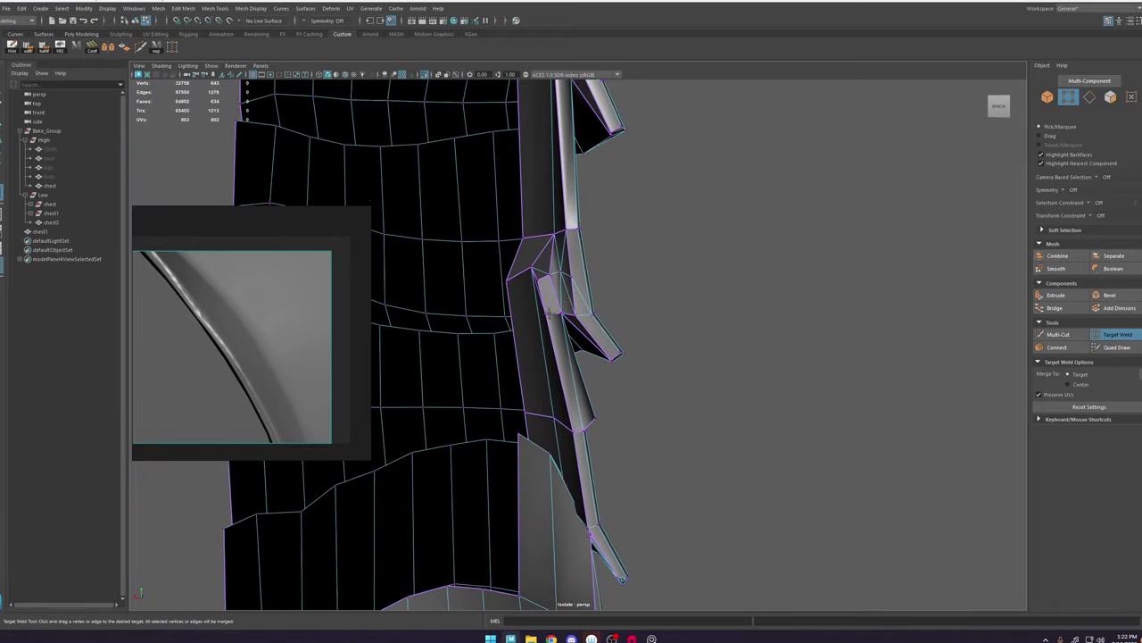
pyautogui.keyDown('alt'); pyautogui.moveTo(570, 223); pyautogui.dragTo(544, 444, button='middle'); pyautogui.keyUp('alt')
pyautogui.keyDown('alt'); pyautogui.moveTo(543, 443); pyautogui.dragTo(541, 260, button='right'); pyautogui.keyUp('alt')
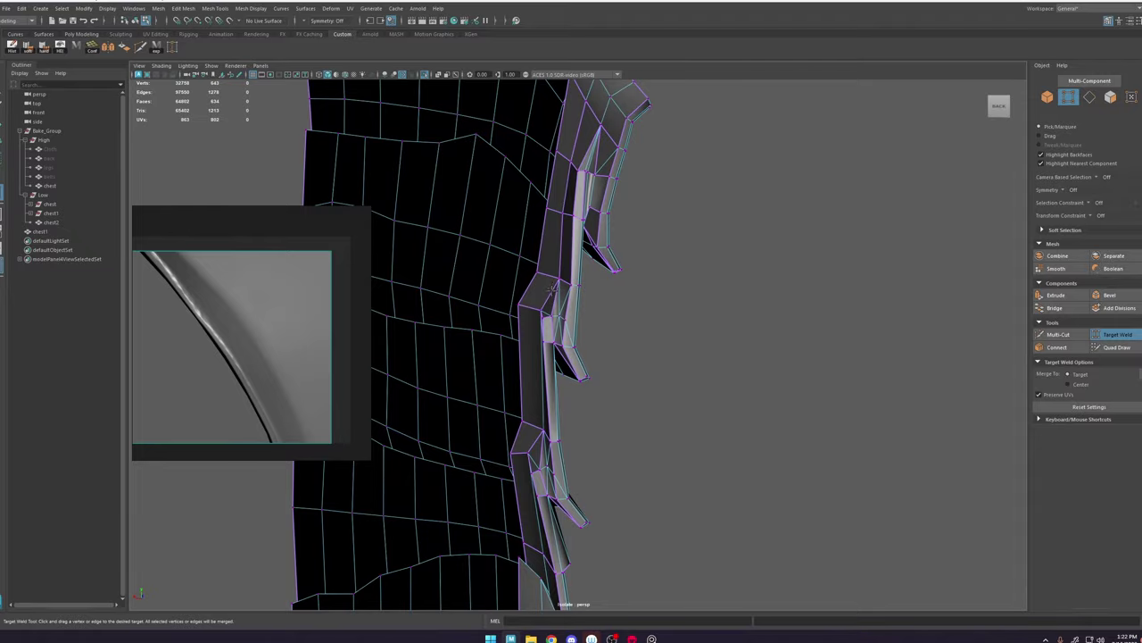
pyautogui.keyDown('alt'); pyautogui.moveTo(525, 518); pyautogui.dragTo(541, 413, button='middle'); pyautogui.keyUp('alt')
pyautogui.keyDown('alt'); pyautogui.moveTo(622, 418); pyautogui.dragTo(544, 425); pyautogui.keyUp('alt')
pyautogui.keyDown('alt'); pyautogui.moveTo(545, 425); pyautogui.dragTo(625, 434, button='right'); pyautogui.keyUp('alt')
pyautogui.keyDown('alt'); pyautogui.moveTo(625, 434); pyautogui.dragTo(574, 472); pyautogui.keyUp('alt')
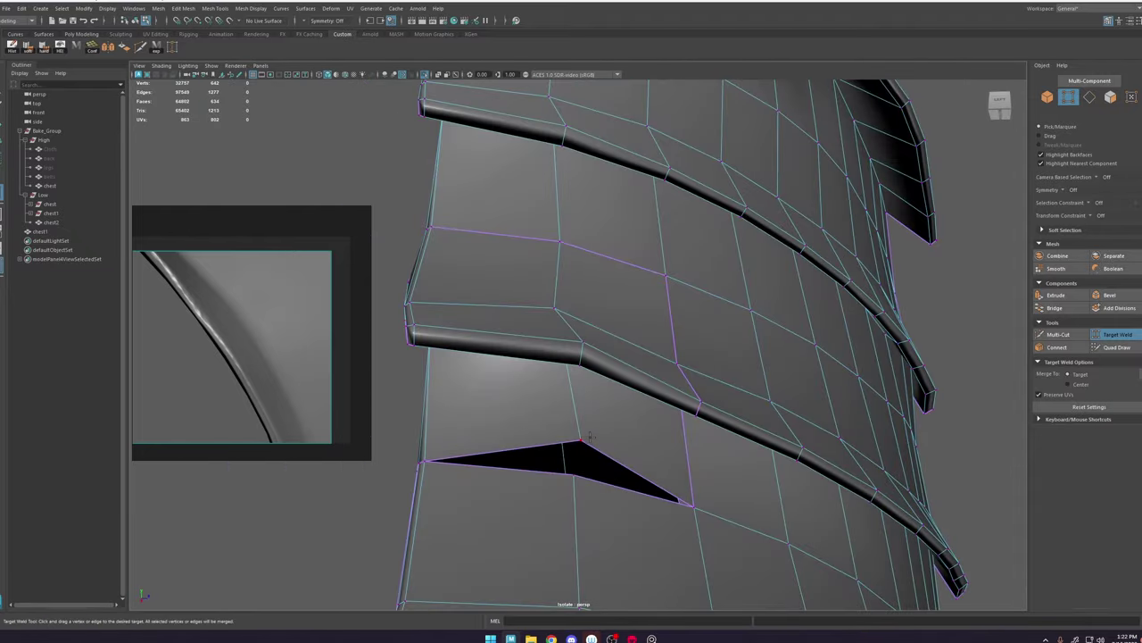
pyautogui.keyDown('alt'); pyautogui.moveTo(694, 483); pyautogui.dragTo(693, 454); pyautogui.keyUp('alt')
pyautogui.keyDown('alt'); pyautogui.moveTo(589, 368); pyautogui.dragTo(627, 327); pyautogui.keyUp('alt')
# Step: Check the smooth preview, then select the chest1 armour mesh in face mode from the side
pyautogui.press('w')
pyautogui.press('3')
pyautogui.press('1')
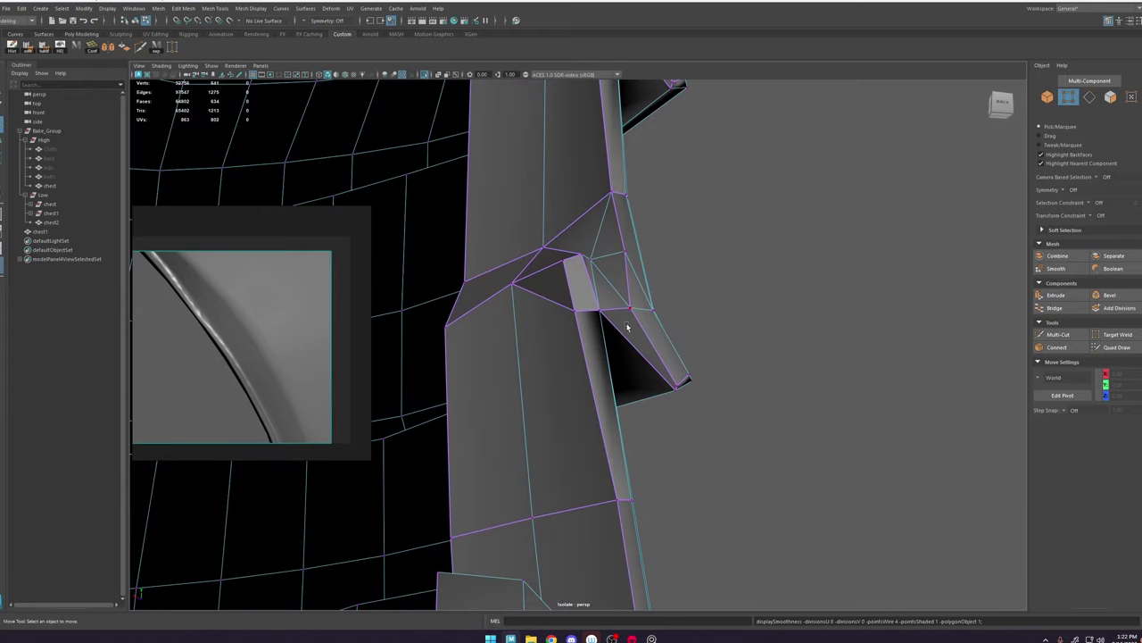
pyautogui.moveTo(628, 326); pyautogui.dragTo(641, 308, button='right')
pyautogui.click(758, 328)
pyautogui.keyDown('alt'); pyautogui.moveTo(758, 329); pyautogui.dragTo(625, 426); pyautogui.keyUp('alt')
pyautogui.click(555, 404)
pyautogui.keyDown('alt'); pyautogui.moveTo(625, 426); pyautogui.dragTo(656, 366, button='right'); pyautogui.keyUp('alt')
pyautogui.moveTo(656, 367); pyautogui.dragTo(652, 403, button='right')
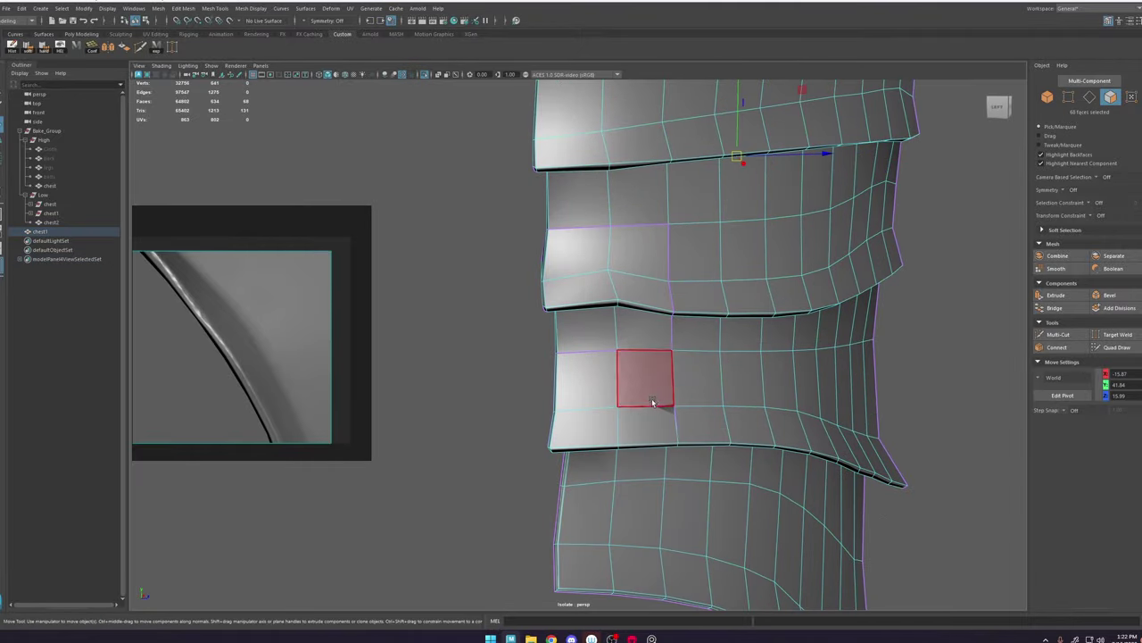
pyautogui.keyDown('alt'); pyautogui.moveTo(652, 402); pyautogui.dragTo(648, 389); pyautogui.keyUp('alt')
# Step: Delete the block of faces between the plates, keeping the lower row
pyautogui.moveTo(536, 495); pyautogui.dragTo(536, 495)
pyautogui.keyDown('alt'); pyautogui.moveTo(536, 495); pyautogui.dragTo(732, 477); pyautogui.keyUp('alt')
pyautogui.keyDown('ctrl'); pyautogui.moveTo(672, 527); pyautogui.dragTo(565, 487); pyautogui.keyUp('ctrl')
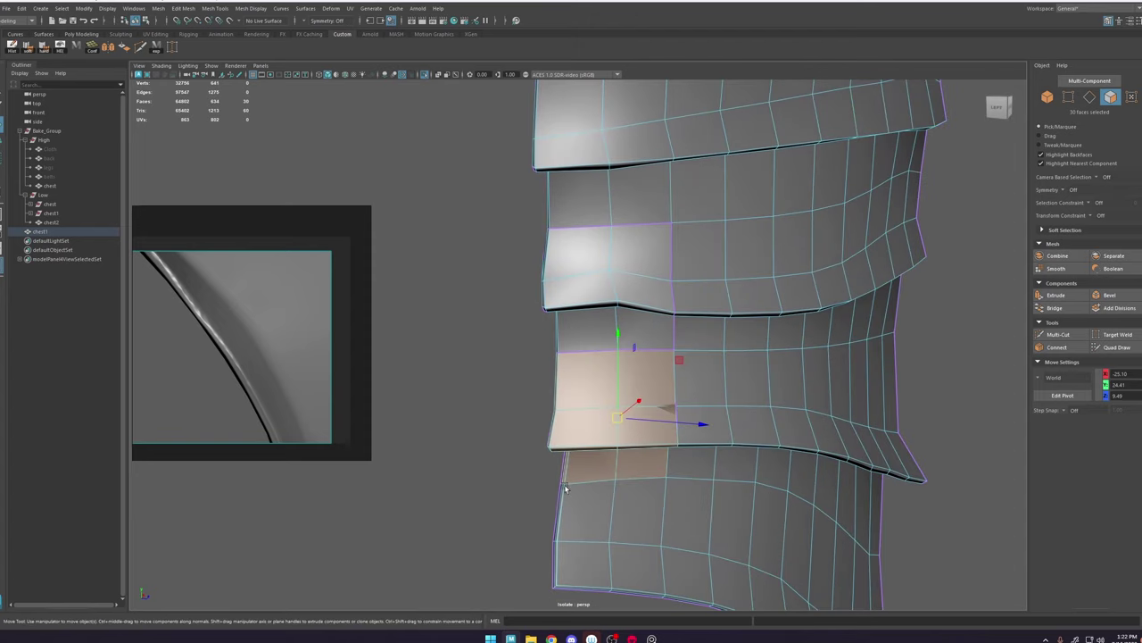
pyautogui.press('Delete')
# Step: Exit isolation, select chest2, hide High_lyr, and move the plate up toward the gap
pyautogui.press('F8')
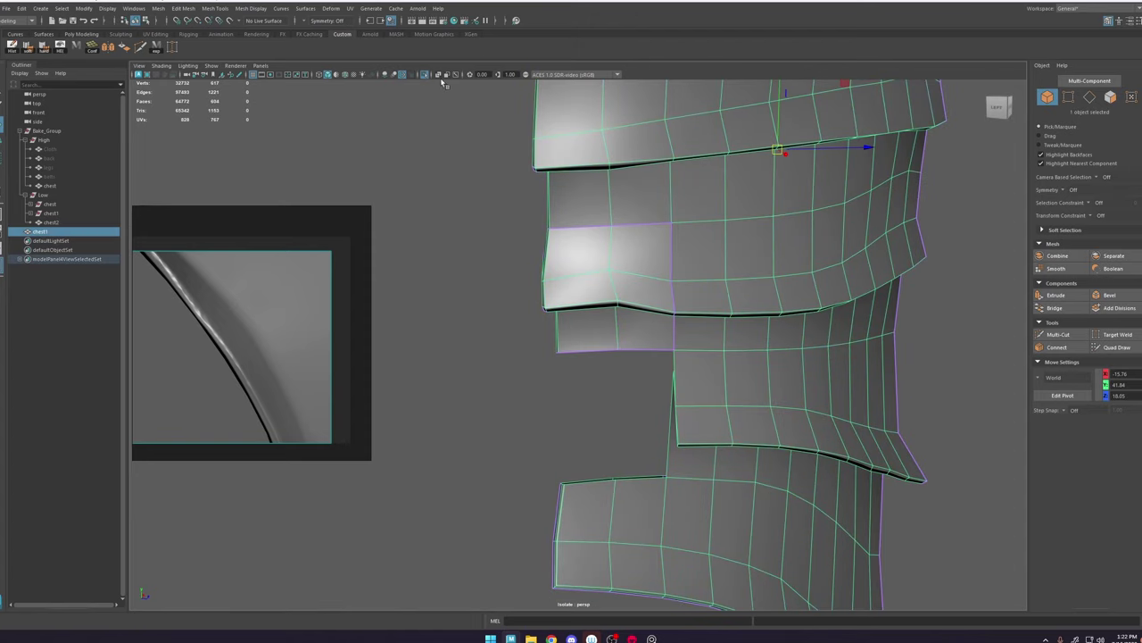
pyautogui.click(422, 75)
pyautogui.click(622, 452)
pyautogui.click(1141, 100)
pyautogui.click(1040, 496)
pyautogui.keyDown('alt'); pyautogui.moveTo(722, 454); pyautogui.dragTo(671, 382, button='middle'); pyautogui.keyUp('alt')
pyautogui.moveTo(536, 404); pyautogui.dragTo(523, 348)
pyautogui.keyDown('alt'); pyautogui.moveTo(542, 389); pyautogui.dragTo(705, 357); pyautogui.keyUp('alt')
# Step: With the high-poly visible, rotate and nudge chest2 until it matches the high-poly surface
pyautogui.press('e')
pyautogui.press('w')
pyautogui.click(1040, 496)
pyautogui.moveTo(604, 334); pyautogui.dragTo(618, 334)
pyautogui.press('e')
pyautogui.moveTo(589, 352); pyautogui.dragTo(671, 380)
pyautogui.press('w')
pyautogui.moveTo(592, 404)
pyautogui.mouseDown()
pyautogui.moveTo(640, 398)
pyautogui.moveTo(582, 395)
pyautogui.mouseUp()
pyautogui.press('r')
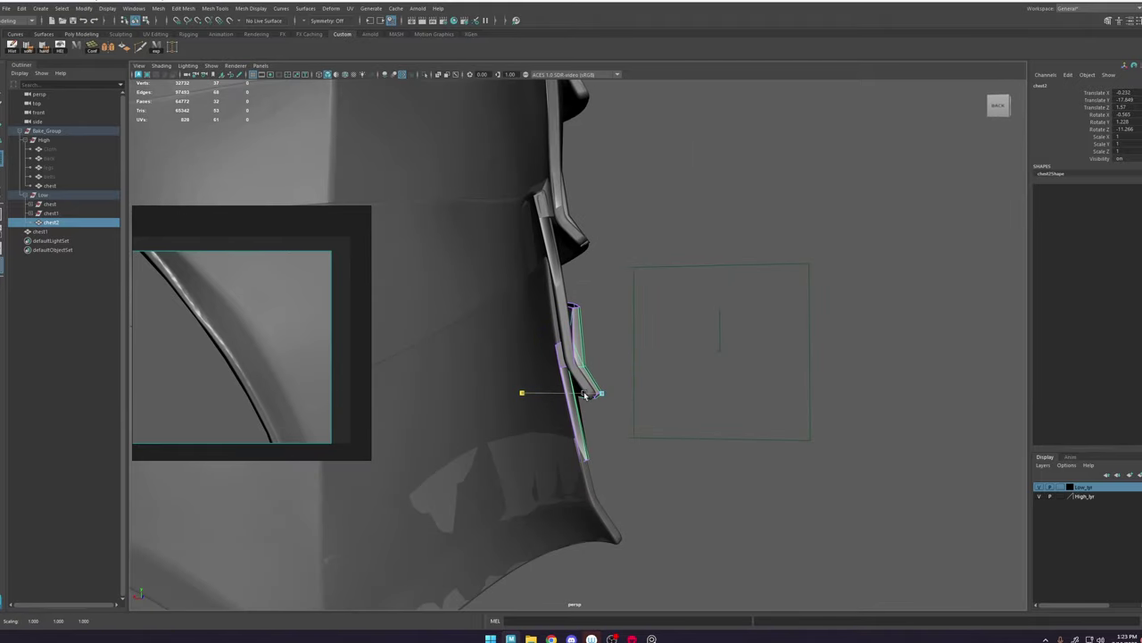
pyautogui.press('w')
pyautogui.press('e')
pyautogui.moveTo(656, 333); pyautogui.dragTo(653, 328)
pyautogui.press('w')
# Step: Adjust chest2's points and corner with a reduced soft selection falloff
pyautogui.click(721, 315)
pyautogui.click(51, 222)
pyautogui.keyDown('alt'); pyautogui.moveTo(589, 354); pyautogui.dragTo(552, 376); pyautogui.keyUp('alt')
pyautogui.press('F10')
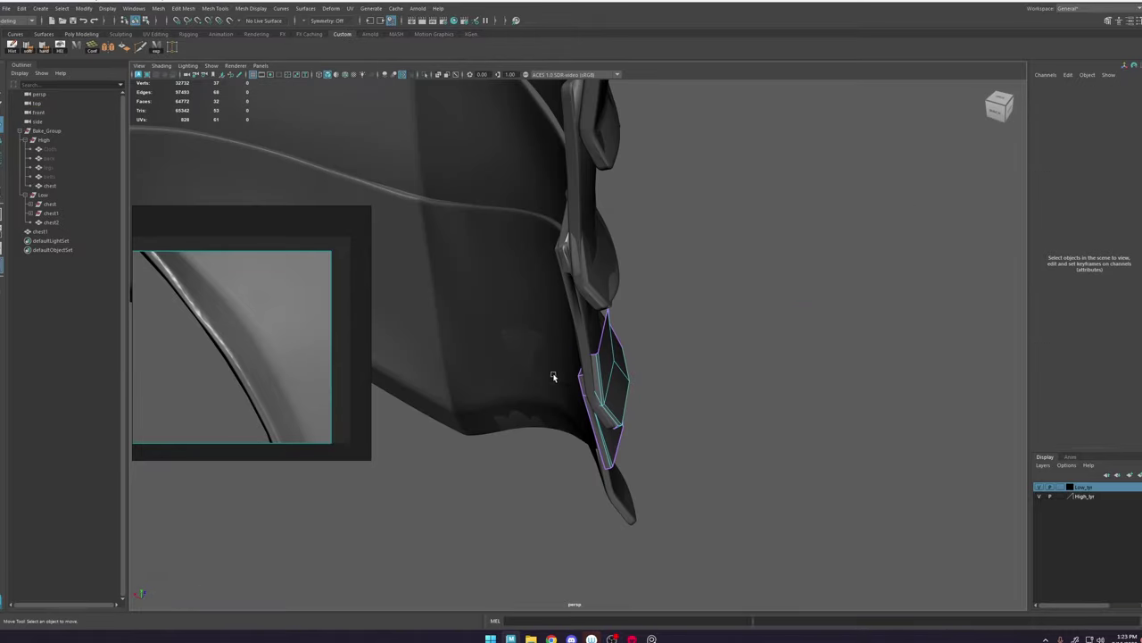
pyautogui.click(591, 357)
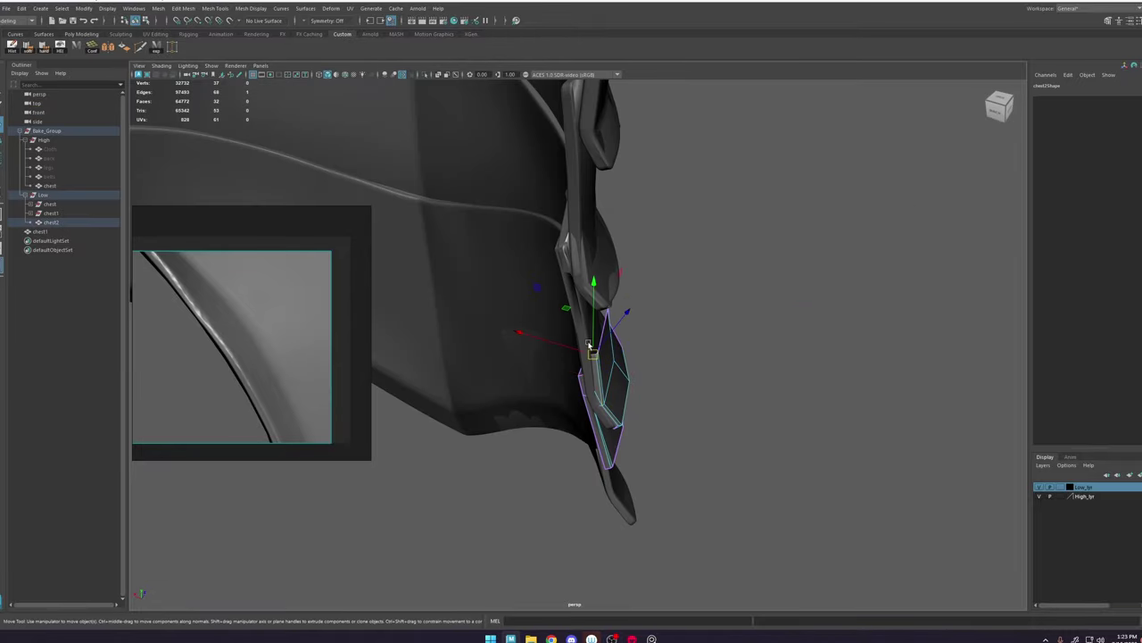
pyautogui.moveTo(606, 354); pyautogui.dragTo(582, 354)
pyautogui.moveTo(665, 342); pyautogui.dragTo(595, 369)
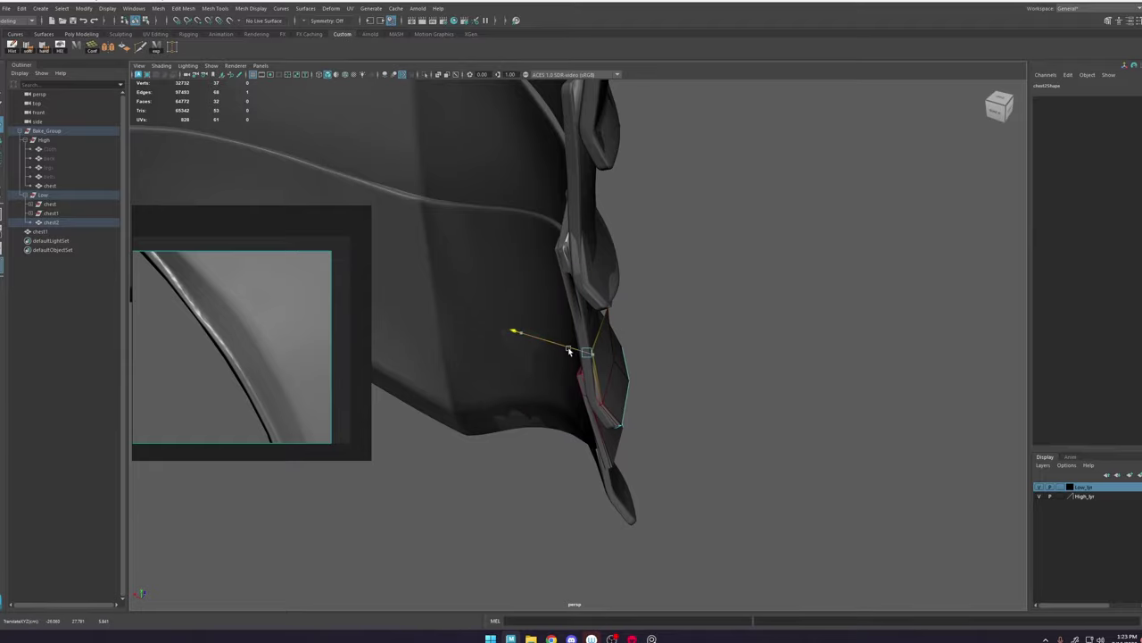
pyautogui.keyDown('alt'); pyautogui.moveTo(567, 349); pyautogui.dragTo(619, 400); pyautogui.keyUp('alt')
pyautogui.click(616, 385)
pyautogui.moveTo(607, 362)
pyautogui.keyDown('alt'); pyautogui.mouseDown()
pyautogui.moveTo(630, 378)
pyautogui.moveTo(566, 375)
pyautogui.moveTo(601, 371)
pyautogui.moveTo(590, 369)
pyautogui.mouseUp(); pyautogui.keyUp('alt')
pyautogui.press('b')
pyautogui.scroll(-4, 597, 391)
pyautogui.keyDown('alt'); pyautogui.moveTo(637, 454); pyautogui.dragTo(567, 407); pyautogui.keyUp('alt')
# Step: Select chest2 with the high-poly chest, hide High_lyr, and select the plate's corner and lower vertices in wireframe
pyautogui.moveTo(569, 400); pyautogui.dragTo(730, 231, button='right')
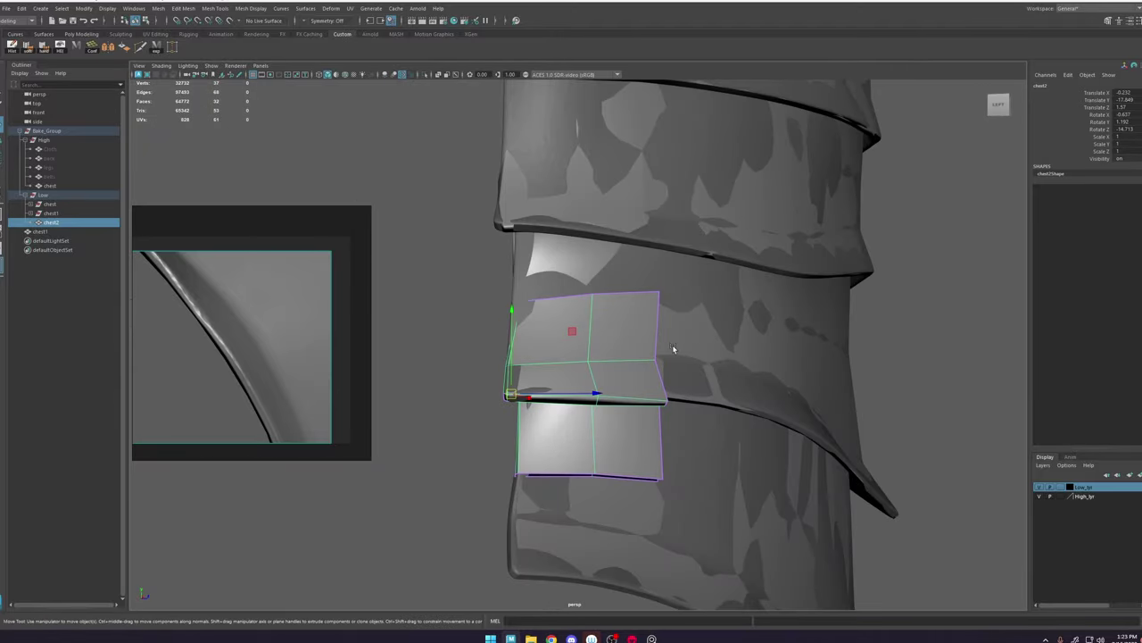
pyautogui.keyDown('shift'); pyautogui.click(706, 235); pyautogui.keyUp('shift')
pyautogui.click(1040, 497)
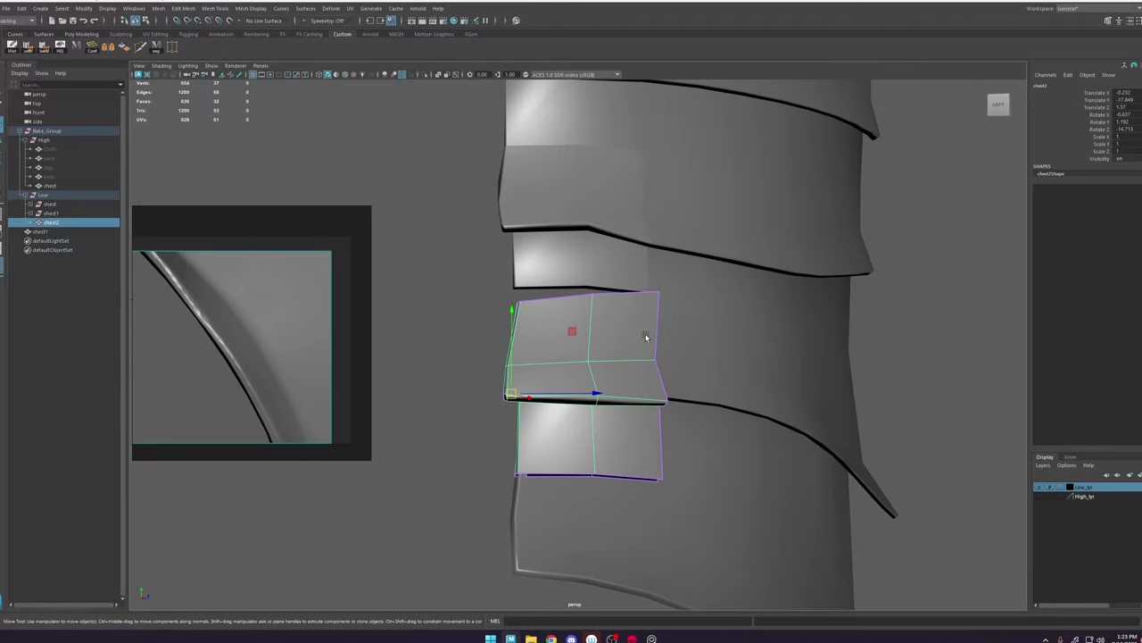
pyautogui.keyDown('alt'); pyautogui.moveTo(646, 336); pyautogui.dragTo(625, 316); pyautogui.keyUp('alt')
pyautogui.moveTo(626, 317); pyautogui.dragTo(584, 316, button='right')
pyautogui.press('4')
pyautogui.moveTo(636, 317); pyautogui.dragTo(637, 314)
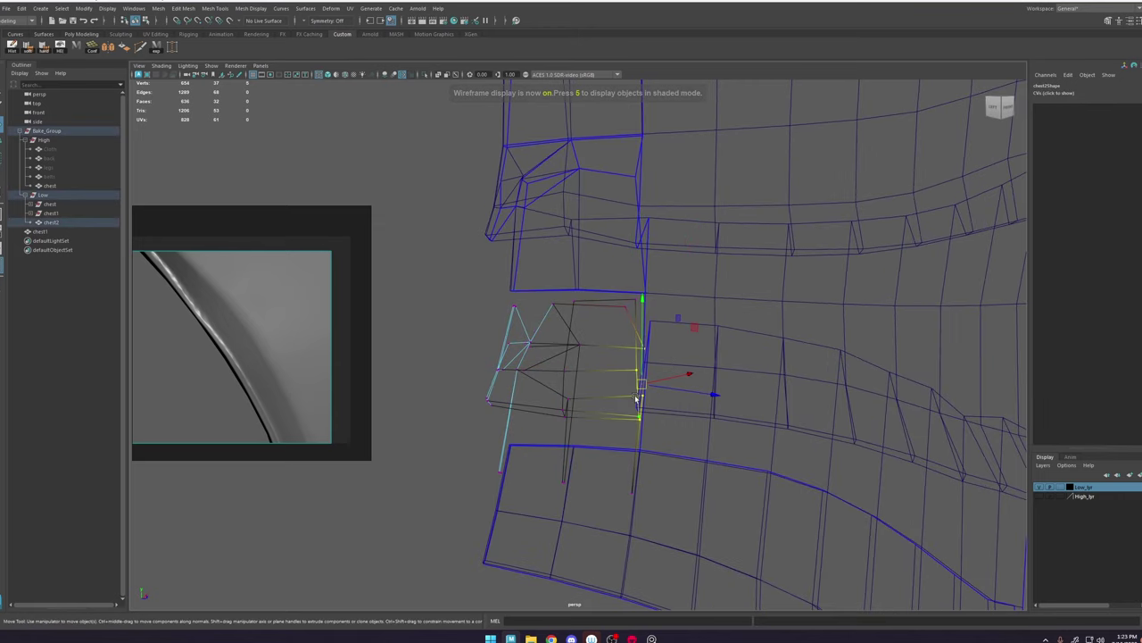
pyautogui.moveTo(489, 513)
pyautogui.mouseDown()
pyautogui.moveTo(462, 507)
pyautogui.moveTo(607, 479)
pyautogui.mouseUp()
# Step: Combine the plate into the chest mesh and try bridging the plate's upper edges, then undo
pyautogui.press('space')
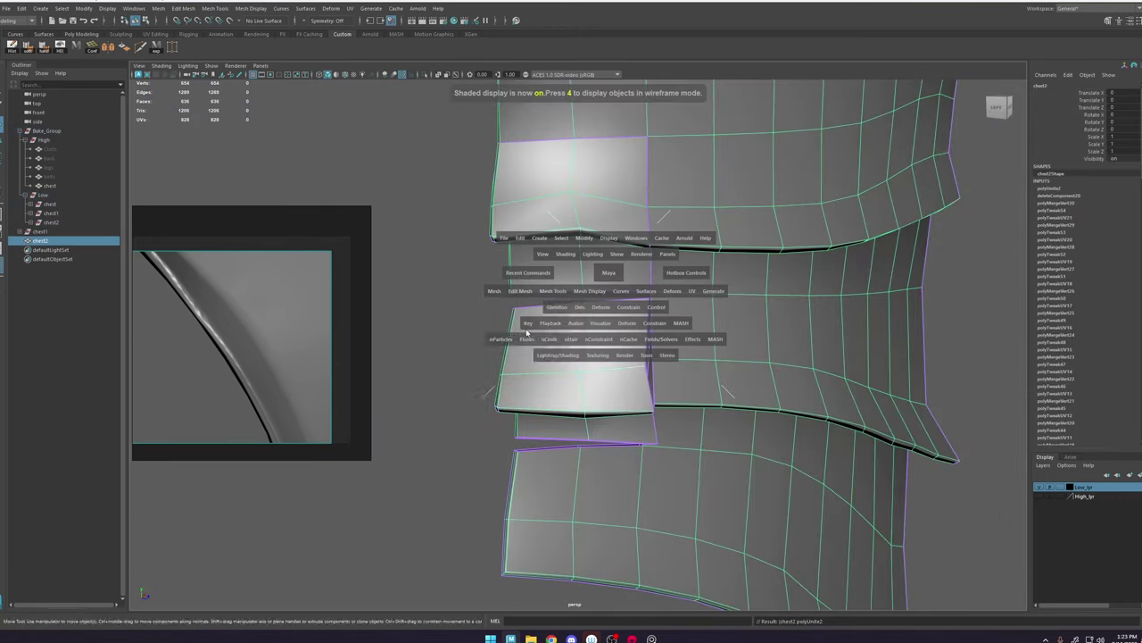
pyautogui.moveTo(567, 275); pyautogui.dragTo(527, 274, button='right')
pyautogui.keyDown('alt'); pyautogui.moveTo(526, 344); pyautogui.dragTo(602, 357); pyautogui.keyUp('alt')
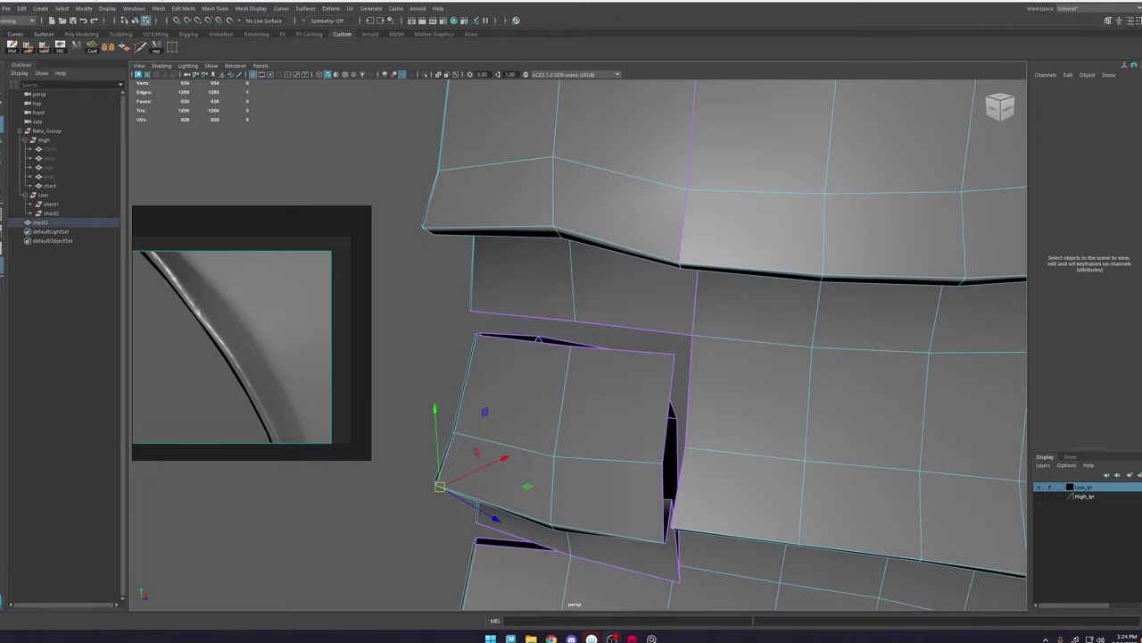
pyautogui.keyDown('alt'); pyautogui.moveTo(489, 347); pyautogui.dragTo(633, 342); pyautogui.keyUp('alt')
pyautogui.click(629, 347)
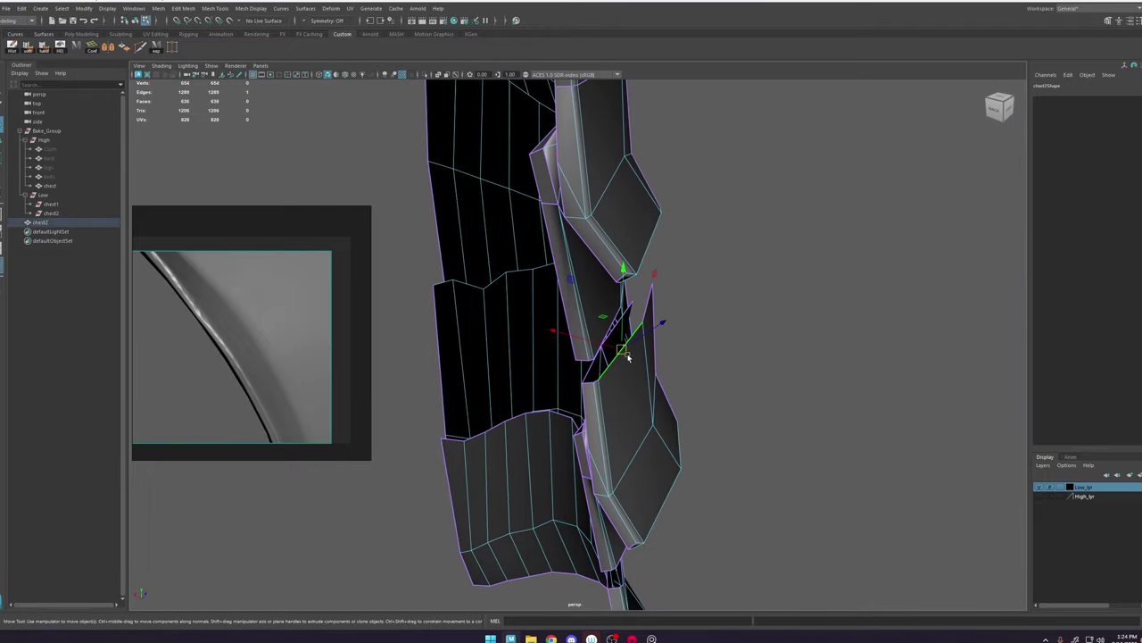
pyautogui.keyDown('alt'); pyautogui.moveTo(671, 378); pyautogui.dragTo(609, 369); pyautogui.keyUp('alt')
pyautogui.keyDown('shift'); pyautogui.moveTo(595, 318); pyautogui.dragTo(595, 429, button='right'); pyautogui.keyUp('shift')
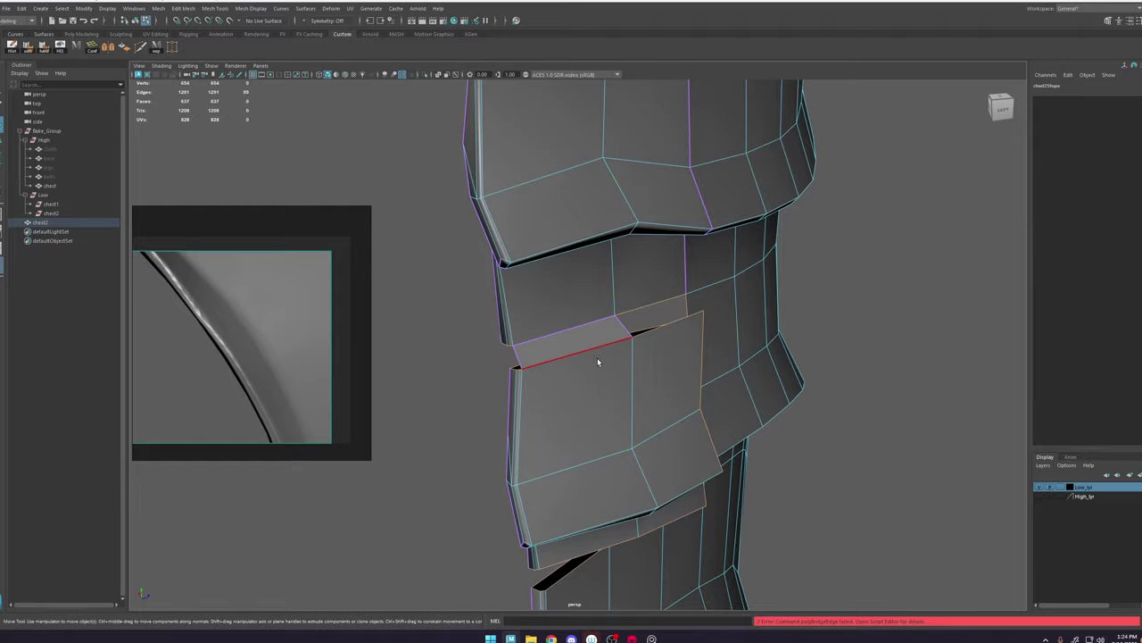
pyautogui.keyDown('alt'); pyautogui.moveTo(597, 358); pyautogui.dragTo(608, 336); pyautogui.keyUp('alt')
pyautogui.keyDown('shift'); pyautogui.moveTo(608, 337); pyautogui.dragTo(607, 336, button='right'); pyautogui.keyUp('shift')
pyautogui.keyDown('shift'); pyautogui.moveTo(594, 451); pyautogui.dragTo(594, 449, button='right'); pyautogui.keyUp('shift')
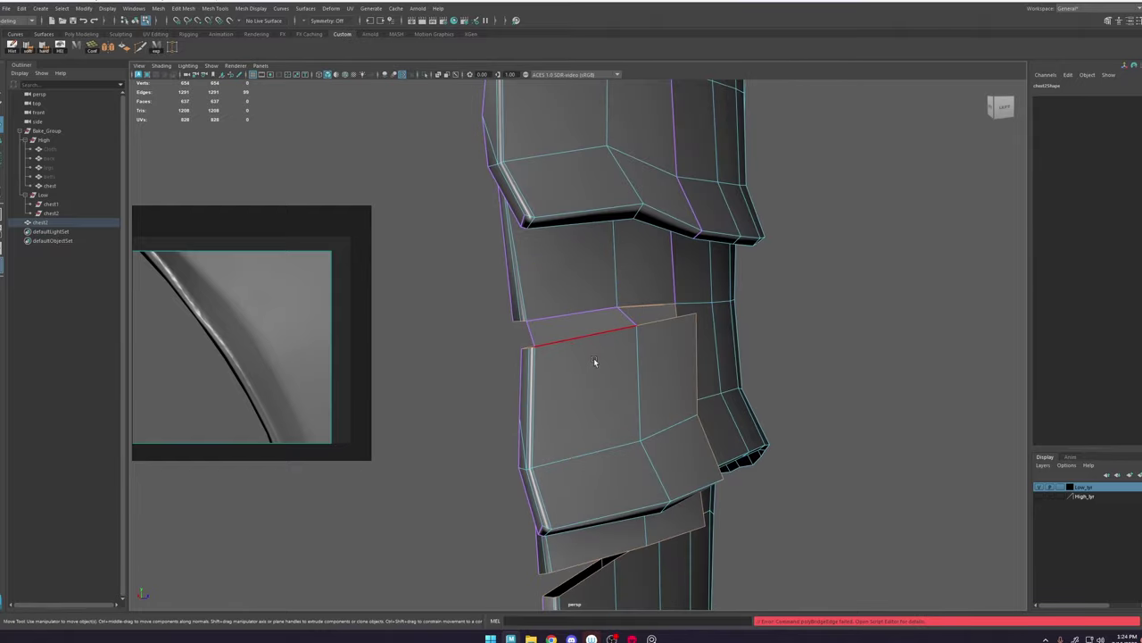
pyautogui.keyDown('alt'); pyautogui.moveTo(594, 358); pyautogui.dragTo(711, 365); pyautogui.keyUp('alt')
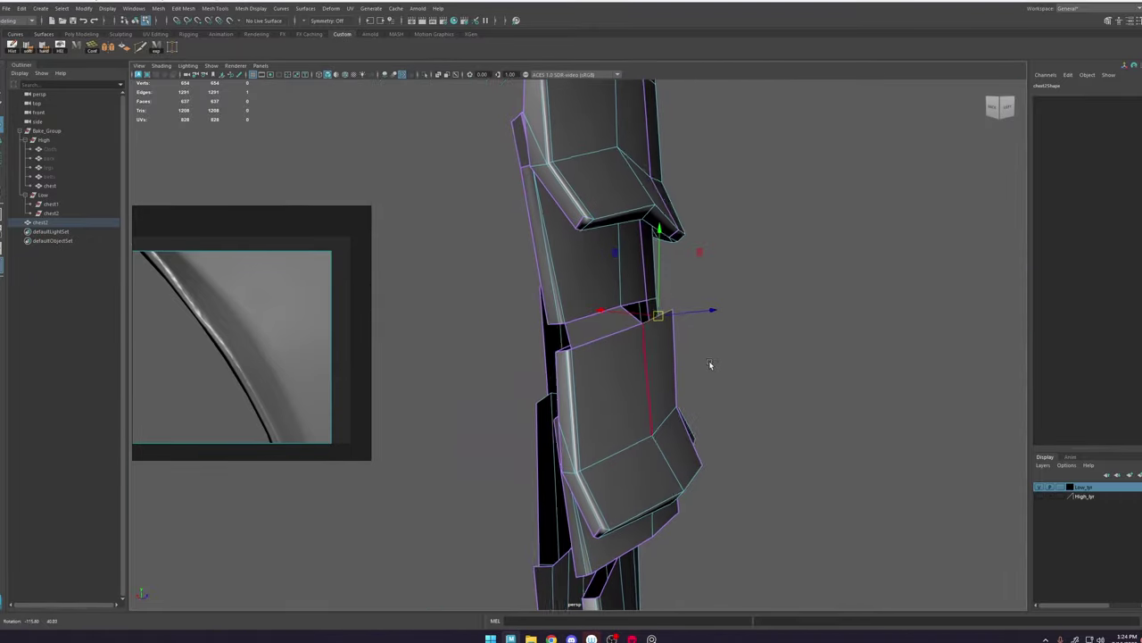
pyautogui.hotkey('ctrl', 'z')
pyautogui.click(851, 246)
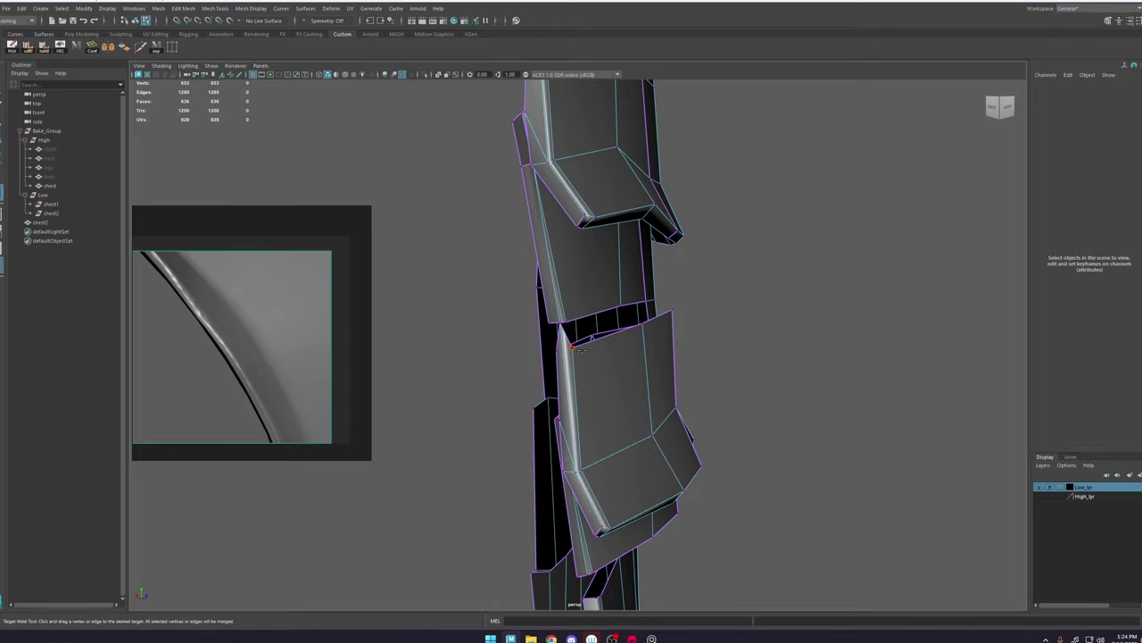
# Step: Target-weld the plate's corner vertices and nearby rim vertices onto their neighbours
pyautogui.keyDown('alt'); pyautogui.moveTo(666, 337); pyautogui.dragTo(629, 311); pyautogui.keyUp('alt')
pyautogui.keyDown('alt'); pyautogui.moveTo(705, 335); pyautogui.dragTo(695, 313); pyautogui.keyUp('alt')
pyautogui.keyDown('alt'); pyautogui.moveTo(665, 451); pyautogui.dragTo(711, 394); pyautogui.keyUp('alt')
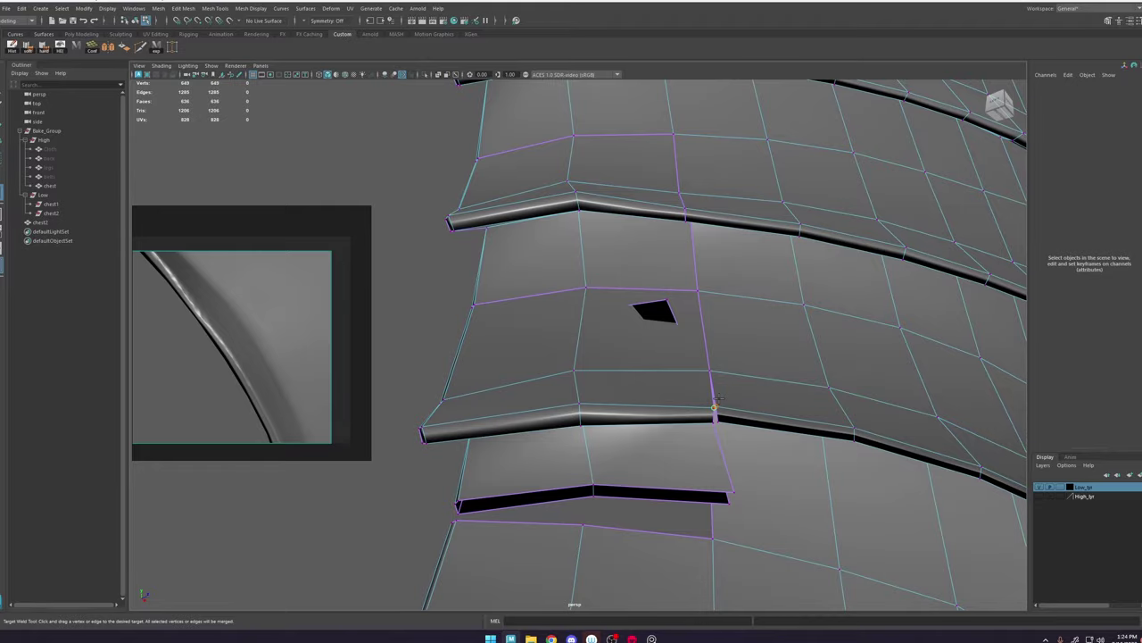
pyautogui.keyDown('alt'); pyautogui.moveTo(724, 449); pyautogui.dragTo(665, 410); pyautogui.keyUp('alt')
pyautogui.moveTo(630, 359); pyautogui.dragTo(659, 398)
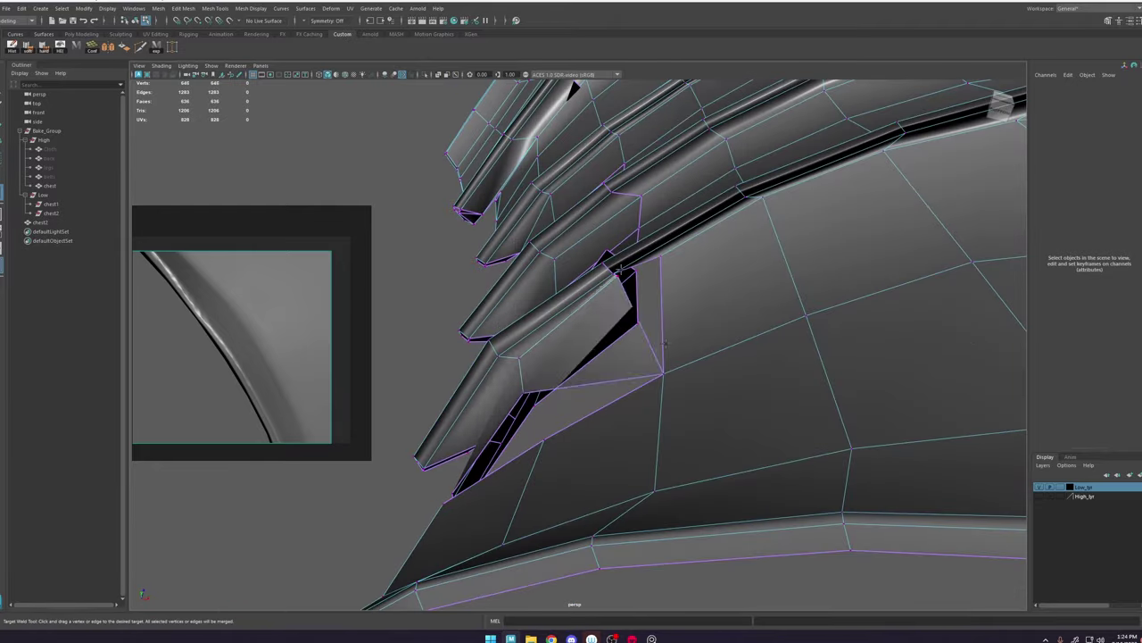
pyautogui.moveTo(620, 270)
pyautogui.keyDown('alt'); pyautogui.mouseDown()
pyautogui.moveTo(591, 253)
pyautogui.moveTo(513, 349)
pyautogui.moveTo(499, 345)
pyautogui.mouseUp(); pyautogui.keyUp('alt')
pyautogui.press('4')
pyautogui.moveTo(502, 350)
pyautogui.keyDown('alt'); pyautogui.mouseDown()
pyautogui.moveTo(581, 392)
pyautogui.moveTo(624, 379)
pyautogui.moveTo(573, 362)
pyautogui.moveTo(602, 337)
pyautogui.mouseUp(); pyautogui.keyUp('alt')
# Step: Check the welded seams with the smooth preview and reselect chest2
pyautogui.press('5')
pyautogui.press('3')
pyautogui.press('q')
pyautogui.moveTo(603, 335); pyautogui.dragTo(879, 142, button='right')
pyautogui.press('w')
pyautogui.click(879, 142)
pyautogui.keyDown('alt'); pyautogui.moveTo(706, 318); pyautogui.dragTo(428, 410); pyautogui.keyUp('alt')
pyautogui.click(603, 356)
# Step: Turn off the smooth preview and select a vertex at the plate gap
pyautogui.keyDown('alt'); pyautogui.moveTo(655, 241); pyautogui.dragTo(662, 309, button='middle'); pyautogui.keyUp('alt')
pyautogui.press('1')
pyautogui.keyDown('alt'); pyautogui.moveTo(663, 310); pyautogui.dragTo(645, 301); pyautogui.keyUp('alt')
pyautogui.moveTo(646, 301); pyautogui.dragTo(580, 277, button='right')
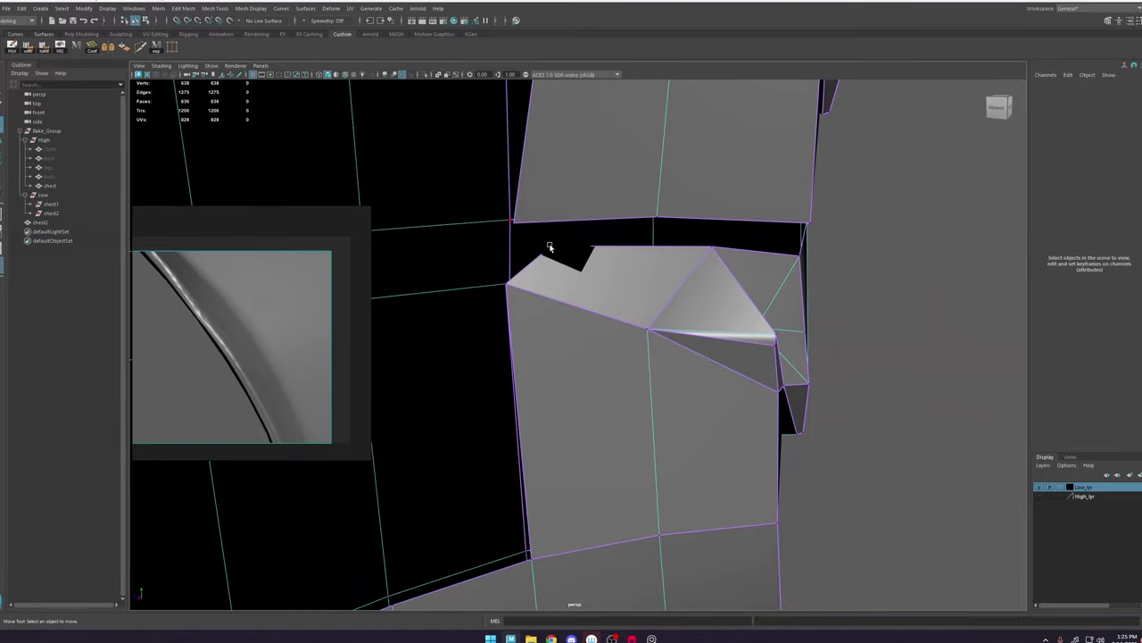
pyautogui.click(535, 238)
# Step: Move the vertex to close the notch and check it with the smooth preview
pyautogui.press('4')
pyautogui.press('6')
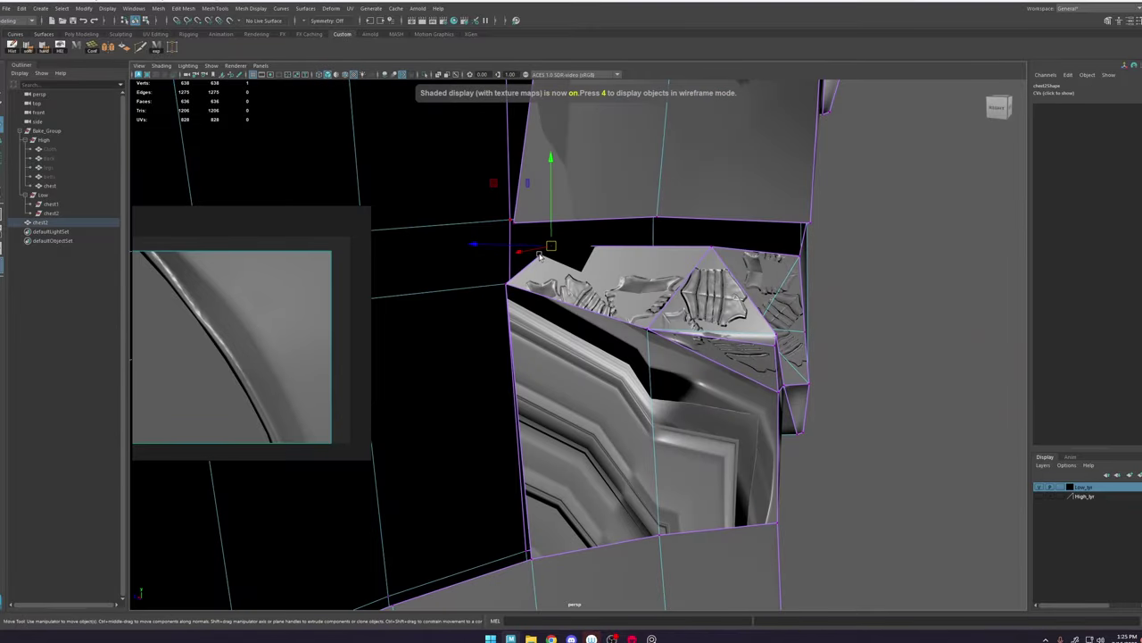
pyautogui.keyDown('alt'); pyautogui.moveTo(549, 260); pyautogui.dragTo(523, 287); pyautogui.keyUp('alt')
pyautogui.moveTo(455, 281); pyautogui.dragTo(439, 303)
pyautogui.press('F8')
pyautogui.keyDown('alt'); pyautogui.moveTo(602, 326); pyautogui.dragTo(780, 342); pyautogui.keyUp('alt')
pyautogui.press('3')
pyautogui.press('1')
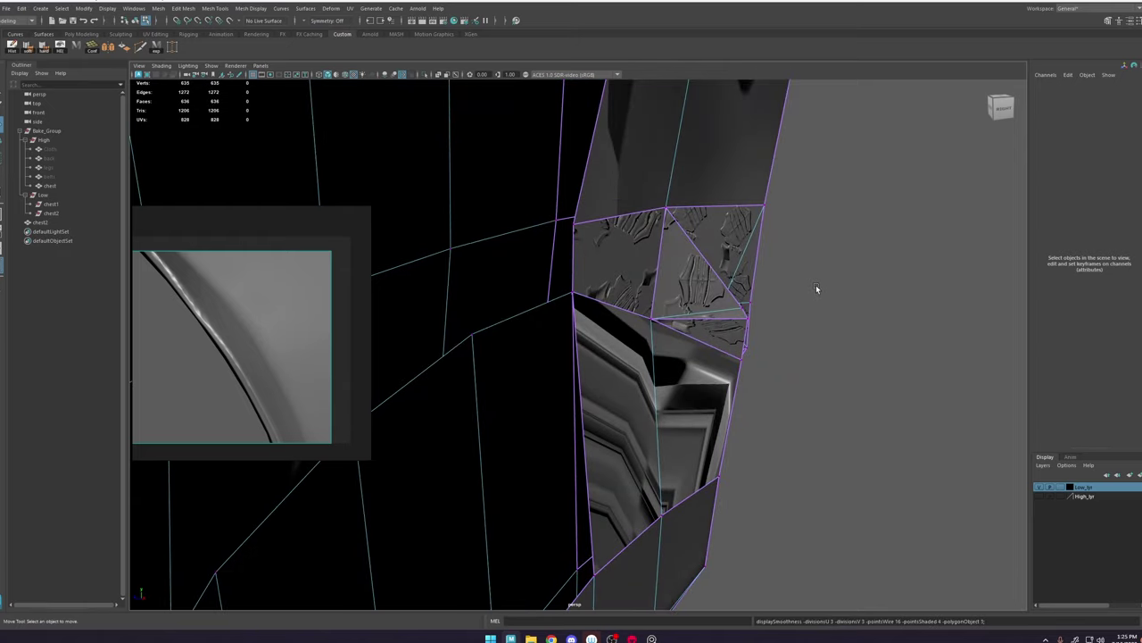
pyautogui.press('3')
# Step: Delete two faces at the plate edge
pyautogui.click(573, 293)
pyautogui.keyDown('alt'); pyautogui.moveTo(637, 349); pyautogui.dragTo(628, 334); pyautogui.keyUp('alt')
pyautogui.moveTo(629, 335); pyautogui.dragTo(630, 357, button='right')
pyautogui.click(646, 380)
pyautogui.press('1')
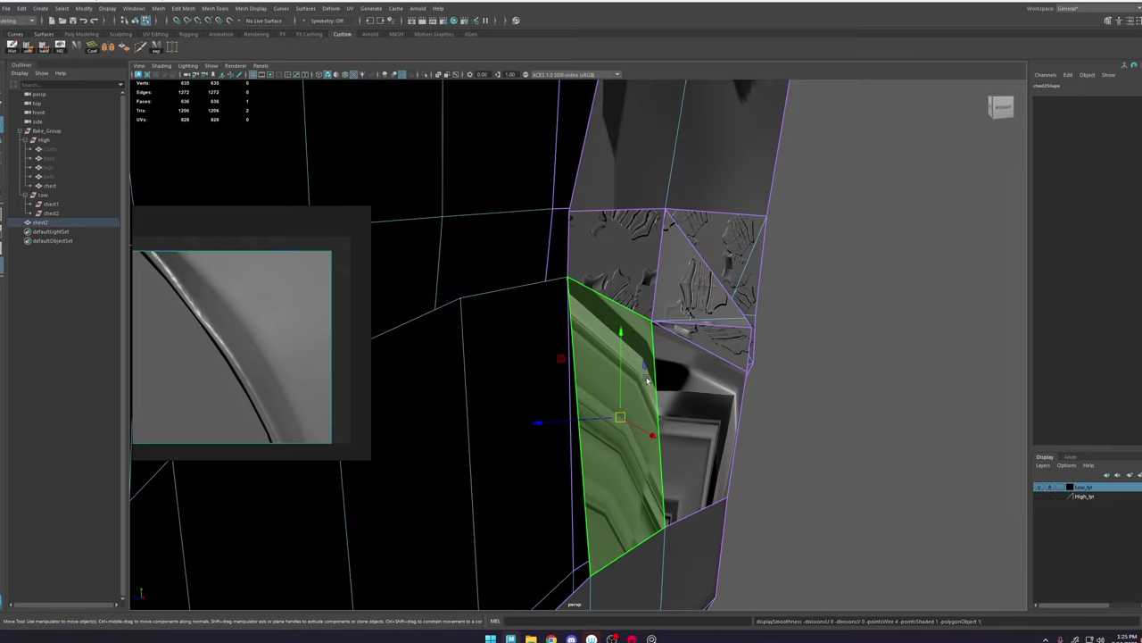
pyautogui.press('Delete')
pyautogui.click(608, 279)
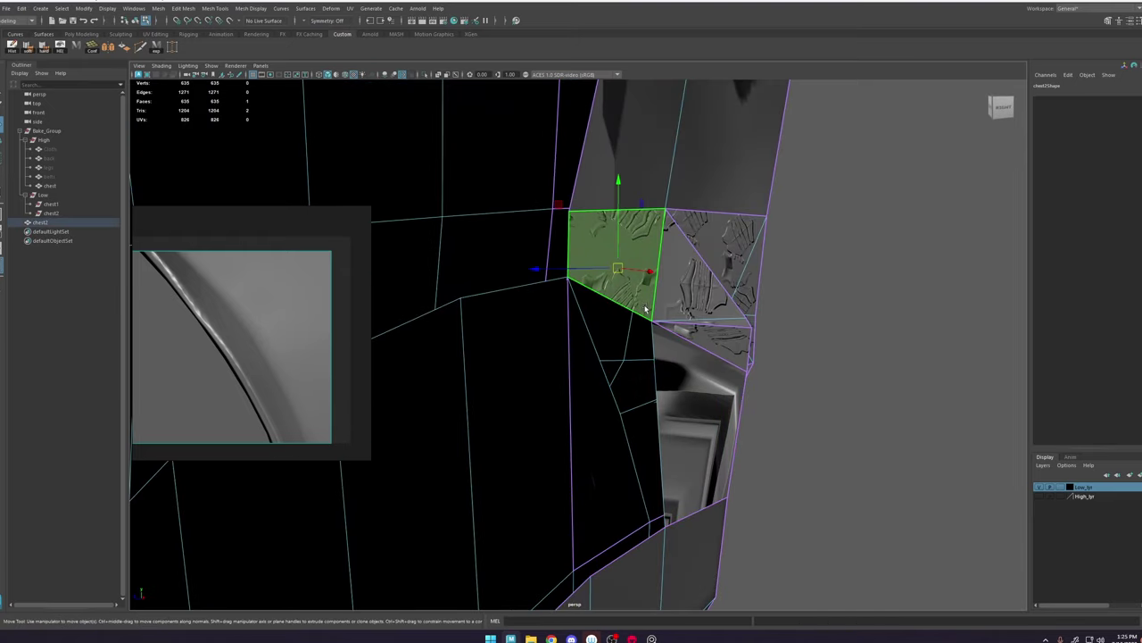
pyautogui.press('Delete')
# Step: Average a rim vertex with its neighbours, undoing the repeated averaging
pyautogui.keyDown('alt'); pyautogui.moveTo(641, 335); pyautogui.dragTo(716, 272); pyautogui.keyUp('alt')
pyautogui.moveTo(717, 273)
pyautogui.mouseDown(button='right')
pyautogui.moveTo(675, 273)
pyautogui.moveTo(732, 267)
pyautogui.mouseUp(button='right')
pyautogui.click(674, 294)
pyautogui.keyDown('shift'); pyautogui.rightClick(690, 279); pyautogui.keyUp('shift')
pyautogui.click(528, 432)
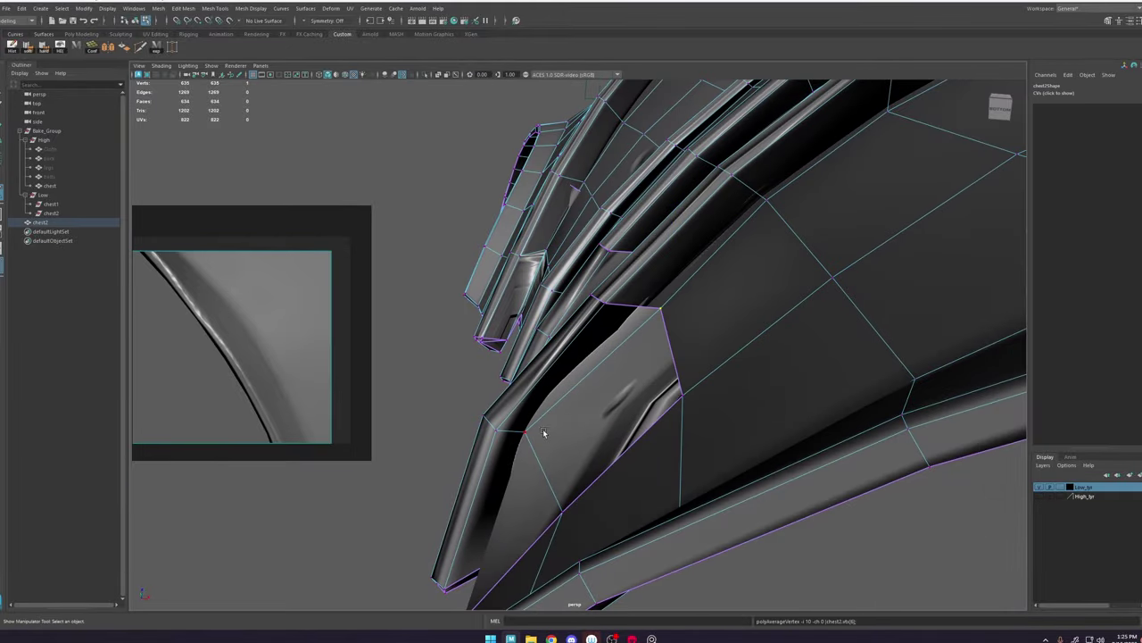
pyautogui.press('h')
pyautogui.hotkey('ctrl', 'z')
pyautogui.press('g')
pyautogui.press('g')
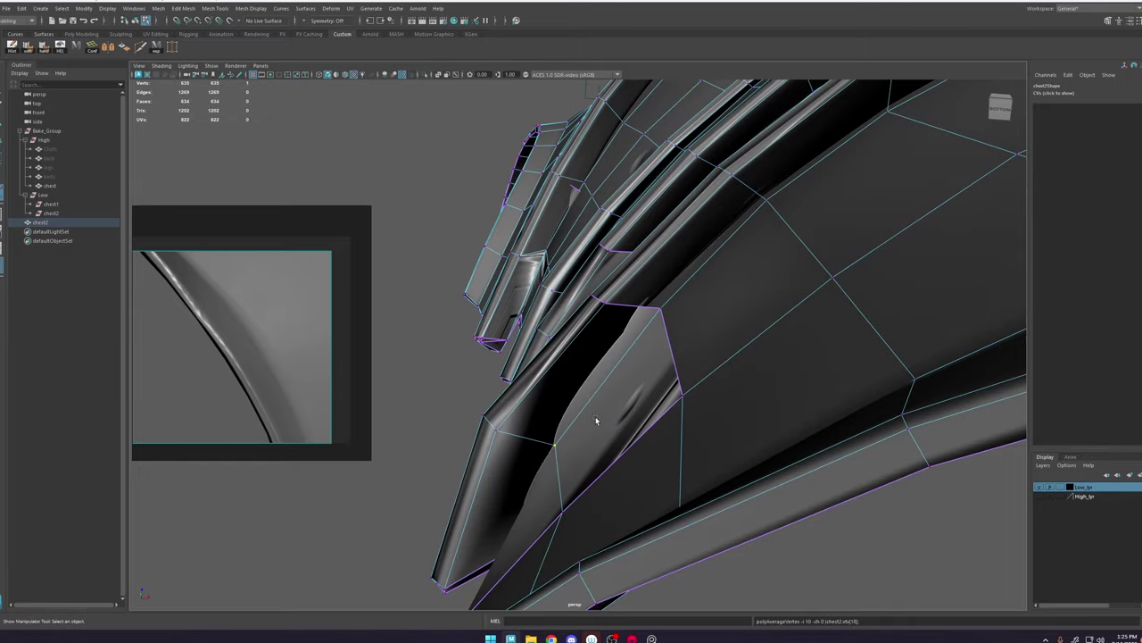
pyautogui.hotkey('ctrl', 'z')
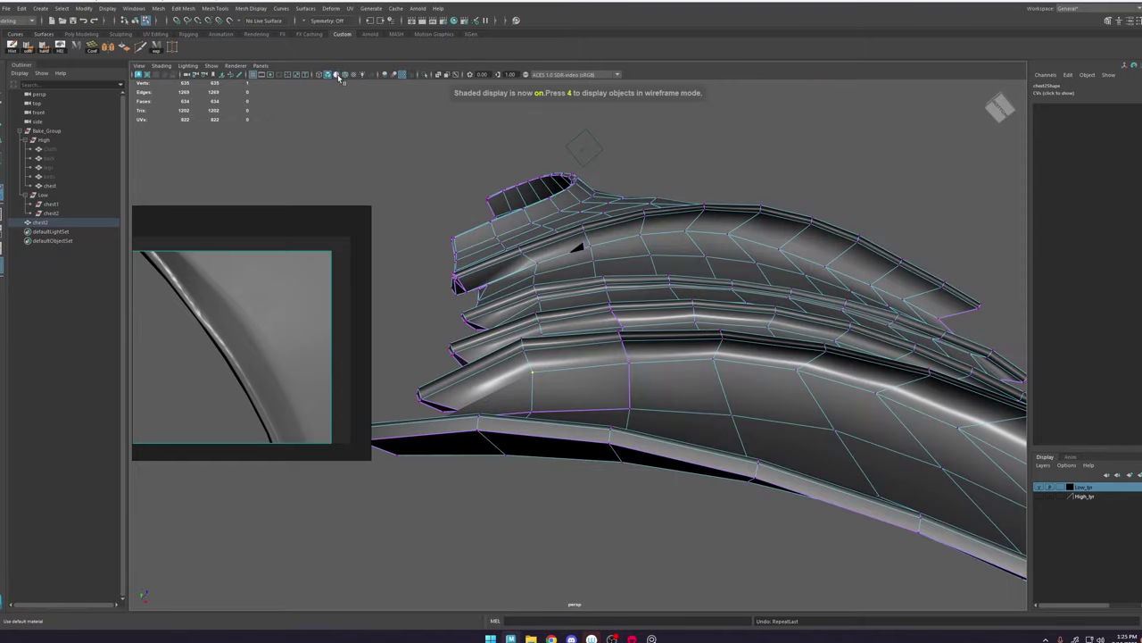
# Step: Extrude the two connected border edges of the hole in default-material shading
pyautogui.click(337, 76)
pyautogui.keyDown('alt'); pyautogui.moveTo(535, 339); pyautogui.dragTo(617, 395); pyautogui.keyUp('alt')
pyautogui.click(618, 395)
pyautogui.keyDown('shift'); pyautogui.click(622, 309); pyautogui.keyUp('shift')
pyautogui.hotkey('ctrl', 'e')
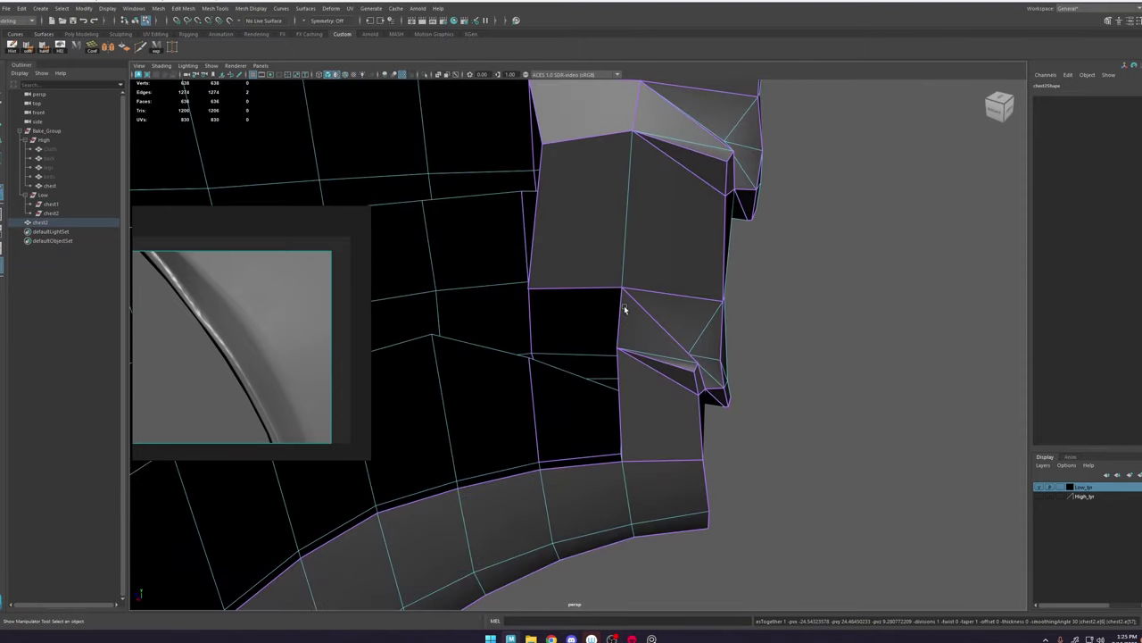
pyautogui.keyDown('alt'); pyautogui.moveTo(639, 339); pyautogui.dragTo(533, 384); pyautogui.keyUp('alt')
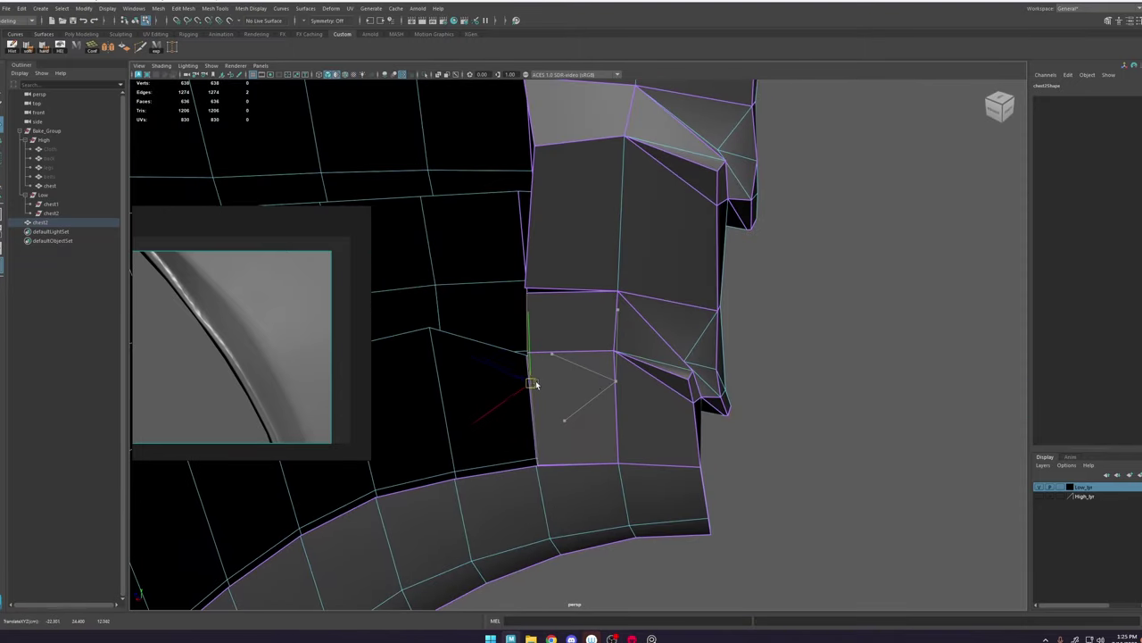
pyautogui.moveTo(584, 343); pyautogui.dragTo(549, 343, button='right')
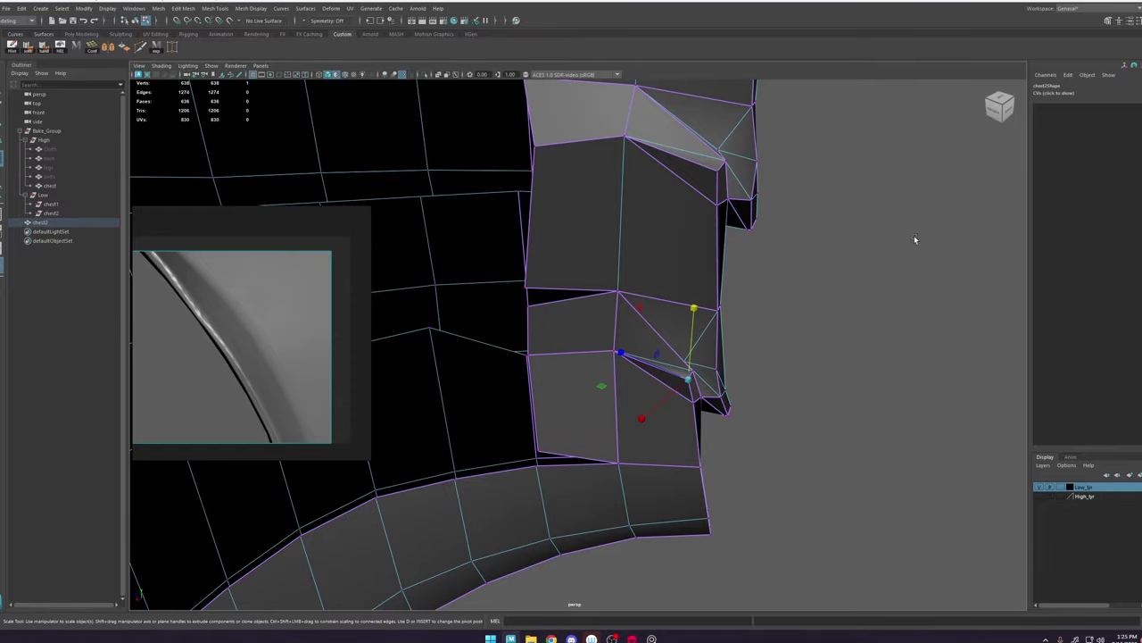
pyautogui.click(916, 239)
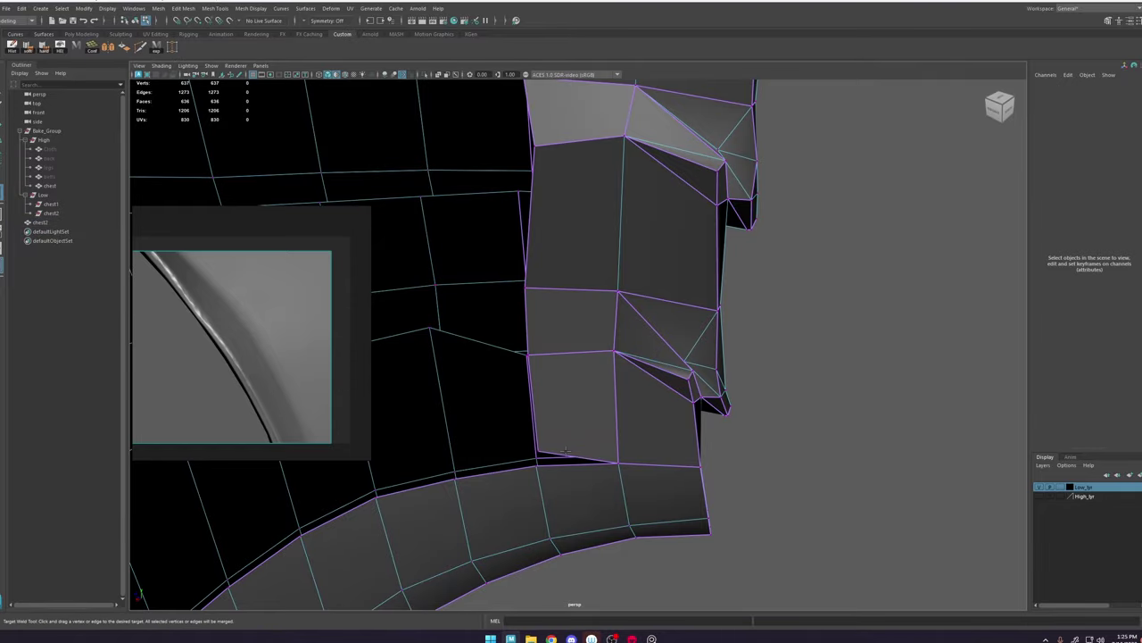
# Step: Weld the stray crack vertex onto its neighbour and reselect the chest mesh
pyautogui.moveTo(538, 451); pyautogui.dragTo(538, 464)
pyautogui.scroll(-6, 547, 402)
pyautogui.press('w')
pyautogui.moveTo(523, 211); pyautogui.dragTo(544, 188, button='right')
pyautogui.click(543, 188)
pyautogui.keyDown('alt'); pyautogui.moveTo(571, 201); pyautogui.dragTo(625, 294, button='middle'); pyautogui.keyUp('alt')
pyautogui.keyDown('alt'); pyautogui.moveTo(625, 277); pyautogui.dragTo(577, 250); pyautogui.keyUp('alt')
pyautogui.keyDown('alt'); pyautogui.moveTo(576, 251); pyautogui.dragTo(674, 343, button='right'); pyautogui.keyUp('alt')
pyautogui.keyDown('alt'); pyautogui.moveTo(658, 284); pyautogui.dragTo(663, 307, button='middle'); pyautogui.keyUp('alt')
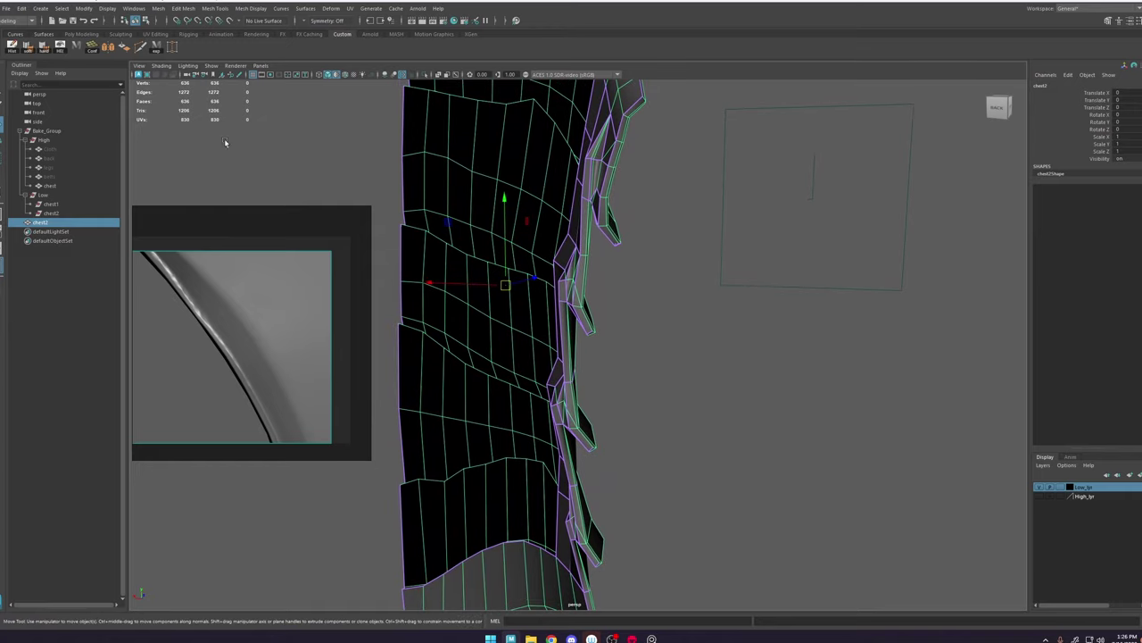
# Step: Square the view on the chest's back and switch to edge mode
pyautogui.click(732, 293)
pyautogui.keyDown('alt'); pyautogui.moveTo(609, 344); pyautogui.dragTo(655, 344); pyautogui.keyUp('alt')
pyautogui.click(620, 326)
pyautogui.keyDown('alt'); pyautogui.moveTo(621, 339); pyautogui.dragTo(614, 274, button='right'); pyautogui.keyUp('alt')
pyautogui.keyDown('alt'); pyautogui.moveTo(591, 269); pyautogui.dragTo(593, 346); pyautogui.keyUp('alt')
pyautogui.press('F10')
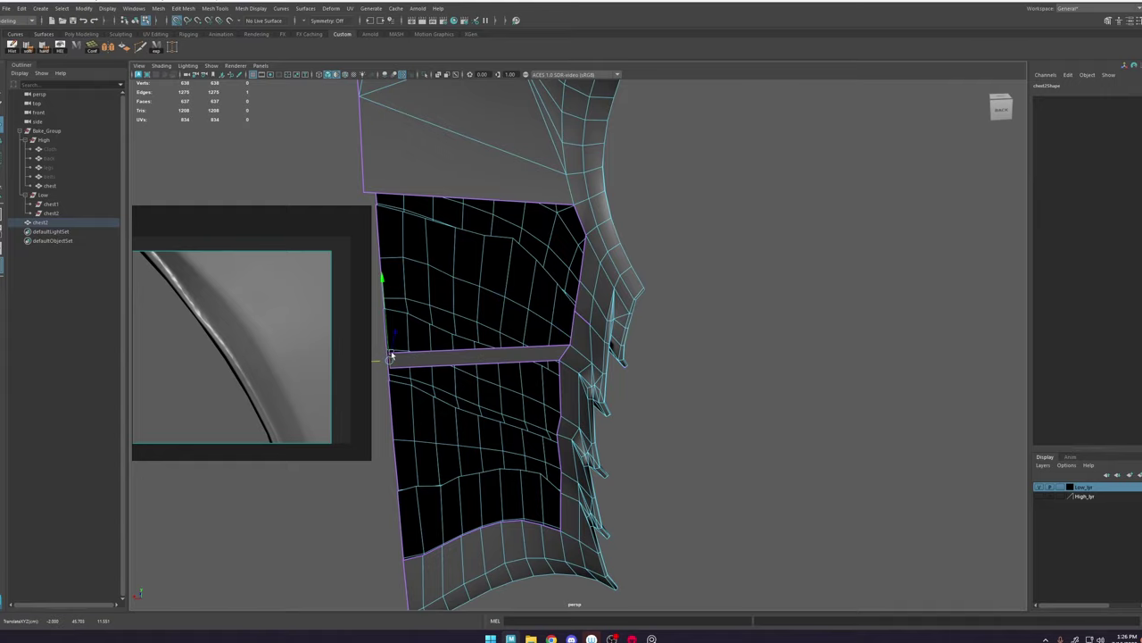
# Step: Try bridging the gap between the plates, then undo the bridge face
pyautogui.keyDown('alt'); pyautogui.moveTo(541, 343); pyautogui.dragTo(566, 339); pyautogui.keyUp('alt')
pyautogui.click(550, 348)
pyautogui.keyDown('shift'); pyautogui.click(547, 204); pyautogui.keyUp('shift')
pyautogui.press('g')
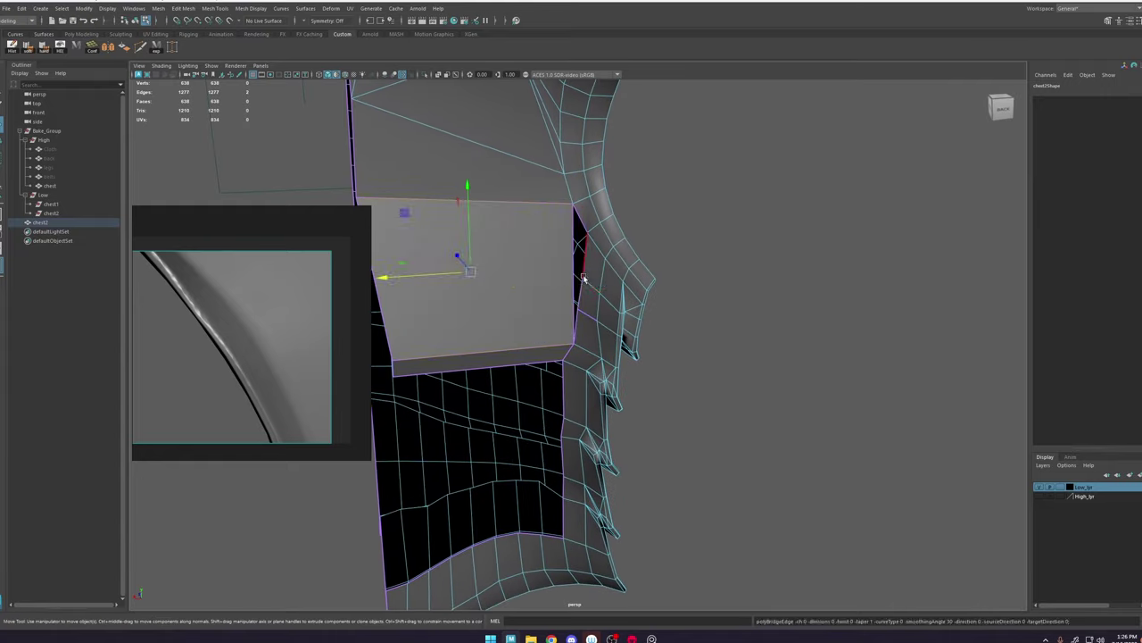
pyautogui.moveTo(583, 281); pyautogui.dragTo(561, 300)
pyautogui.hotkey('ctrl', 'z')
pyautogui.hotkey('ctrl', 'z')
pyautogui.hotkey('ctrl', 'z')
pyautogui.keyDown('alt'); pyautogui.moveTo(645, 375); pyautogui.dragTo(725, 332); pyautogui.keyUp('alt')
pyautogui.scroll(4, 714, 357)
pyautogui.hotkey('ctrl', 'z')
pyautogui.press('1')
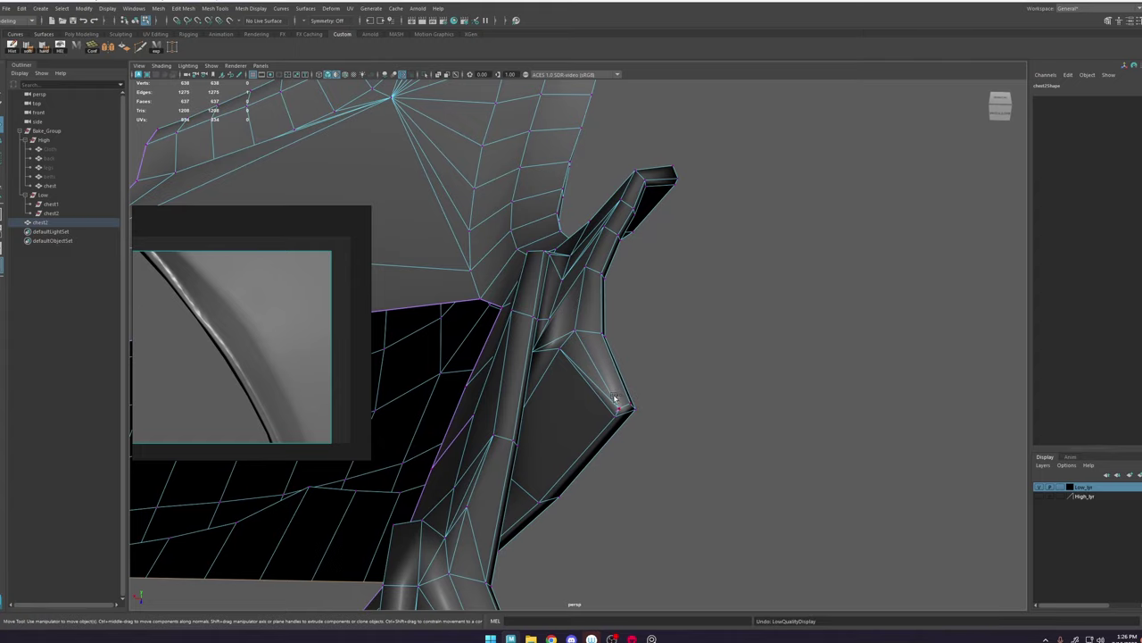
# Step: Delete the large plate face and the face beside it to open the back panel
pyautogui.moveTo(594, 345); pyautogui.dragTo(594, 379, button='right')
pyautogui.click(582, 417)
pyautogui.press('Delete')
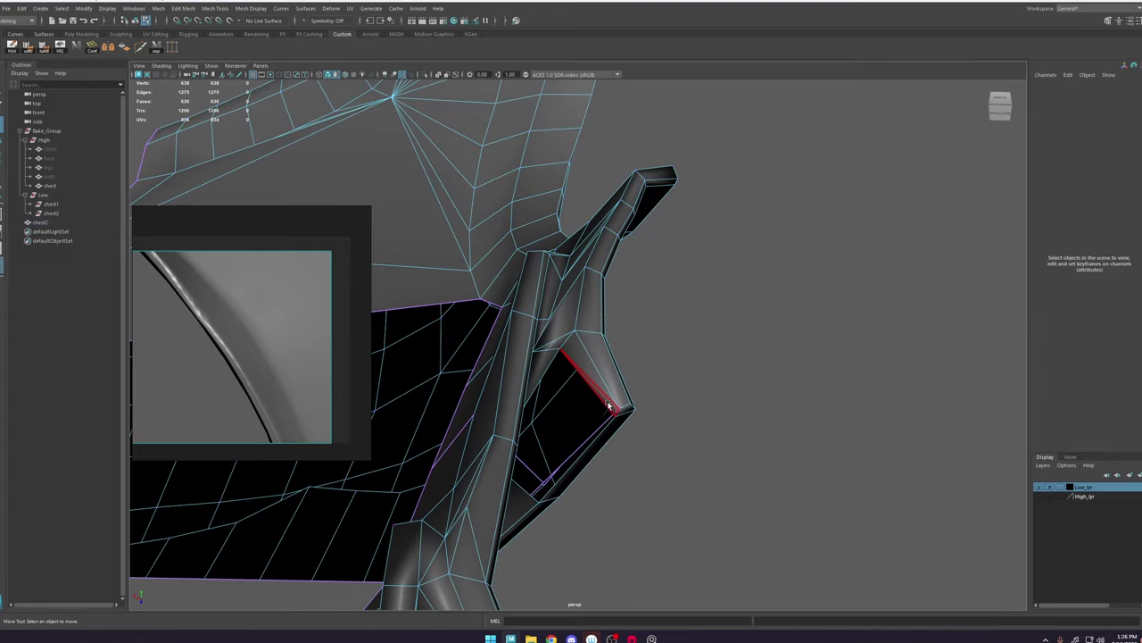
pyautogui.keyDown('alt'); pyautogui.moveTo(584, 439); pyautogui.dragTo(755, 167); pyautogui.keyUp('alt')
pyautogui.click(571, 487)
pyautogui.press('Delete')
pyautogui.click(634, 255)
pyautogui.press('3')
# Step: Collapse the two left border edges of the hole
pyautogui.click(756, 168)
pyautogui.click(579, 318)
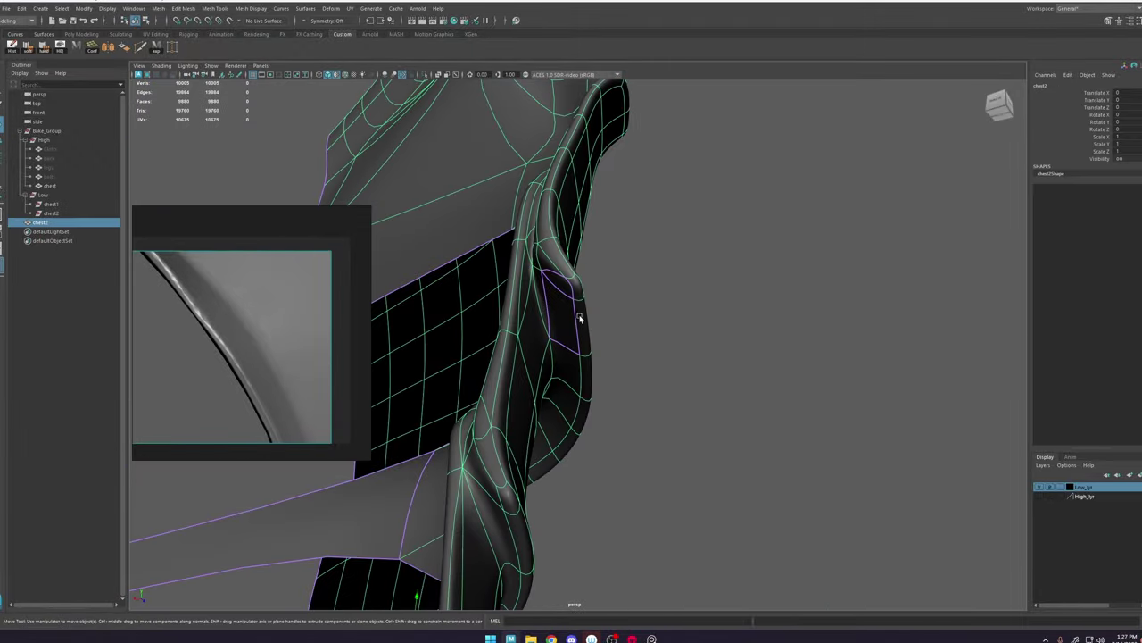
pyautogui.keyDown('alt'); pyautogui.moveTo(562, 358); pyautogui.dragTo(597, 353); pyautogui.keyUp('alt')
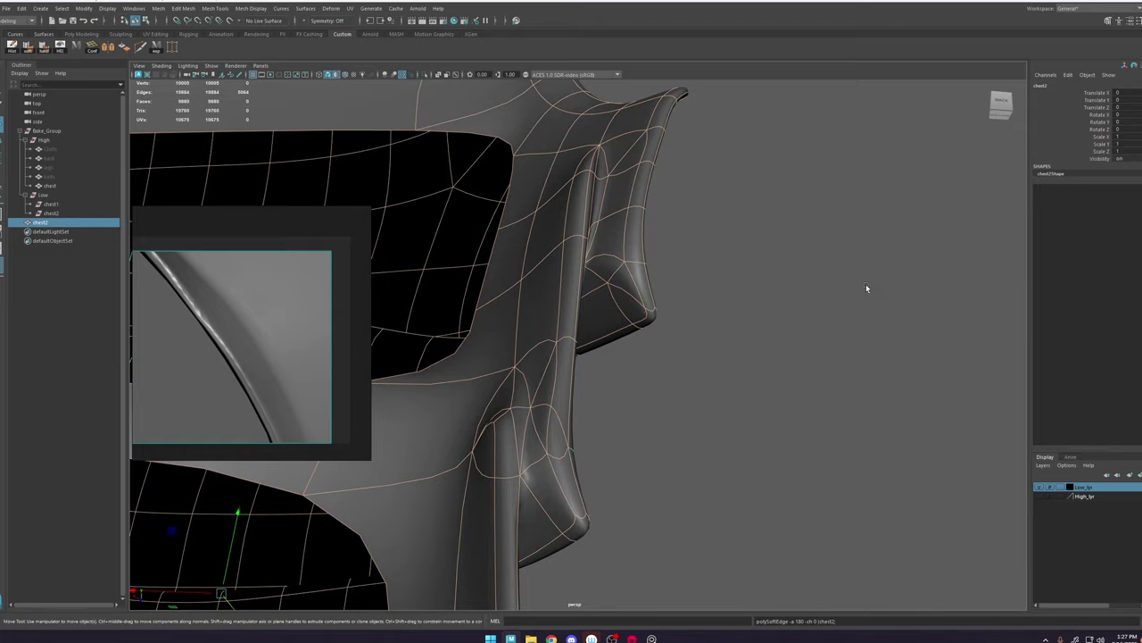
pyautogui.keyDown('alt'); pyautogui.moveTo(865, 288); pyautogui.dragTo(573, 299); pyautogui.keyUp('alt')
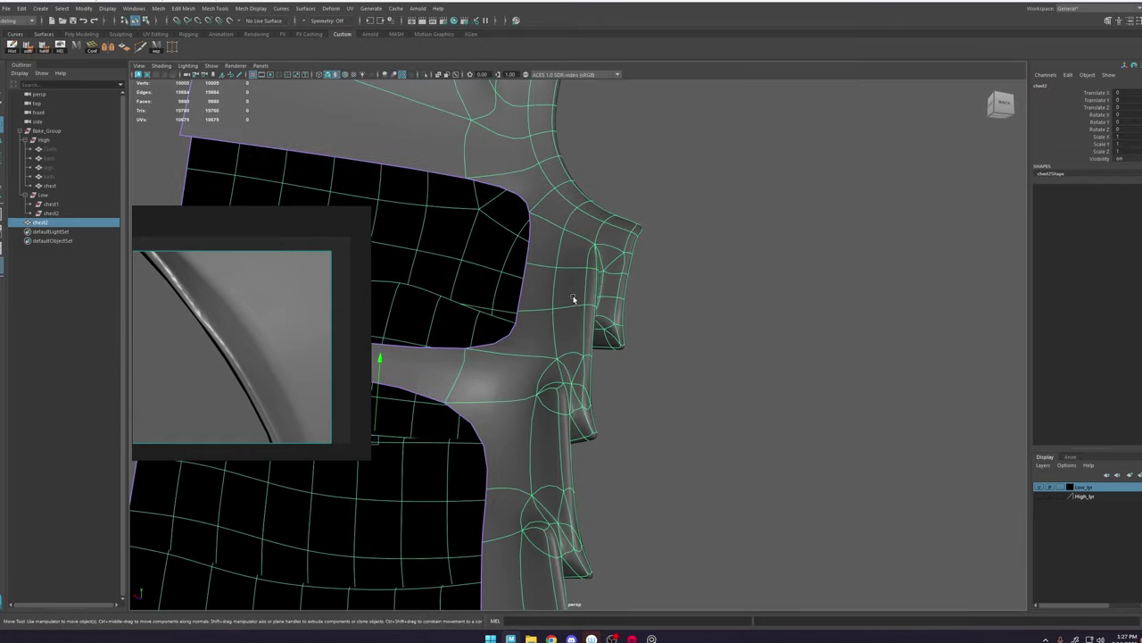
pyautogui.press('1')
pyautogui.keyDown('alt'); pyautogui.moveTo(612, 255); pyautogui.dragTo(729, 319, button='middle'); pyautogui.keyUp('alt')
pyautogui.keyDown('alt'); pyautogui.moveTo(729, 318); pyautogui.dragTo(717, 339); pyautogui.keyUp('alt')
pyautogui.moveTo(717, 339); pyautogui.dragTo(714, 310, button='right')
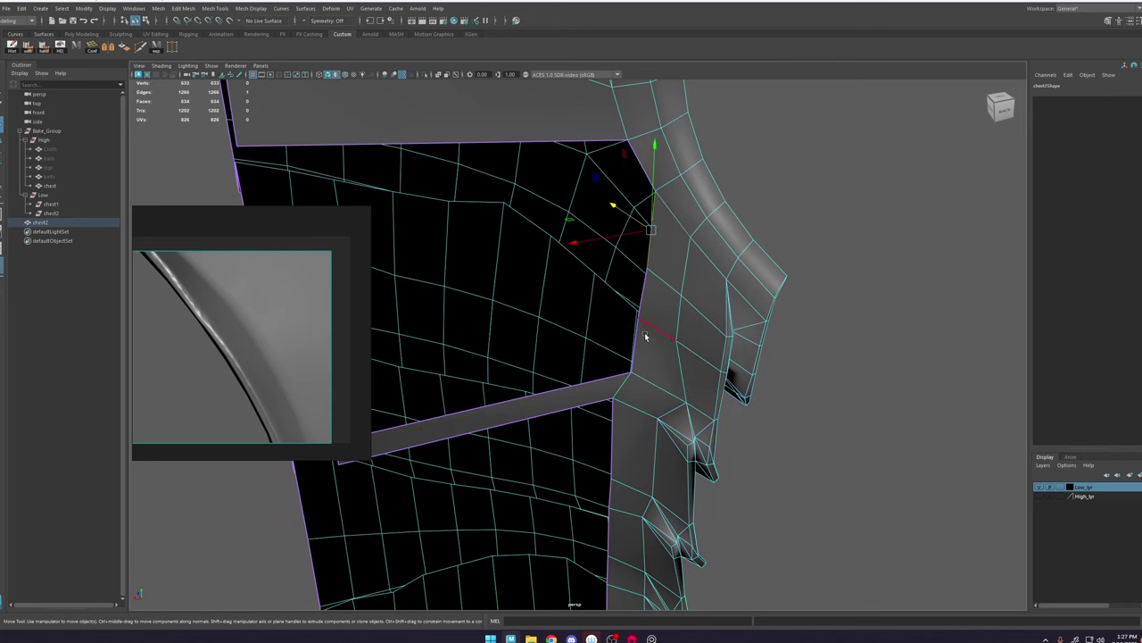
pyautogui.keyDown('alt'); pyautogui.moveTo(644, 336); pyautogui.dragTo(842, 196); pyautogui.keyUp('alt')
pyautogui.click(842, 197)
pyautogui.click(457, 335)
pyautogui.keyDown('shift'); pyautogui.click(457, 265); pyautogui.keyUp('shift')
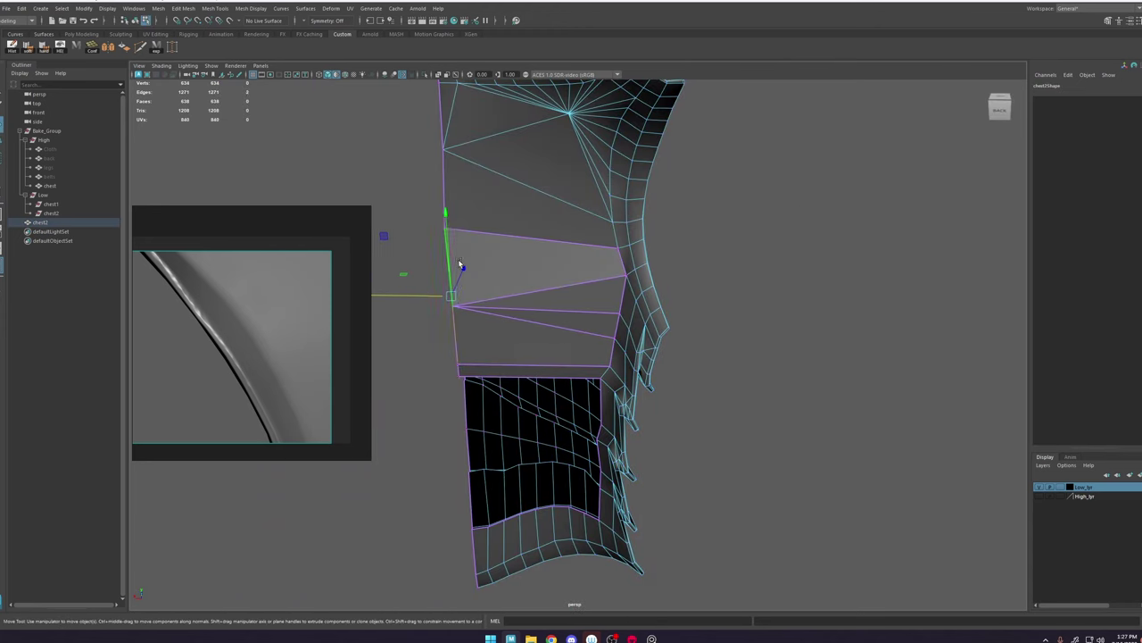
pyautogui.press('g')
# Step: Hide the faces around the lower edge and move the fan's hub vertex left
pyautogui.keyDown('alt'); pyautogui.moveTo(460, 263); pyautogui.dragTo(491, 268); pyautogui.keyUp('alt')
pyautogui.click(422, 339)
pyautogui.press('h')
pyautogui.keyDown('alt'); pyautogui.moveTo(515, 343); pyautogui.dragTo(621, 309); pyautogui.keyUp('alt')
pyautogui.moveTo(621, 310); pyautogui.dragTo(580, 310, button='right')
pyautogui.click(553, 329)
pyautogui.keyDown('alt'); pyautogui.moveTo(553, 329); pyautogui.dragTo(494, 351); pyautogui.keyUp('alt')
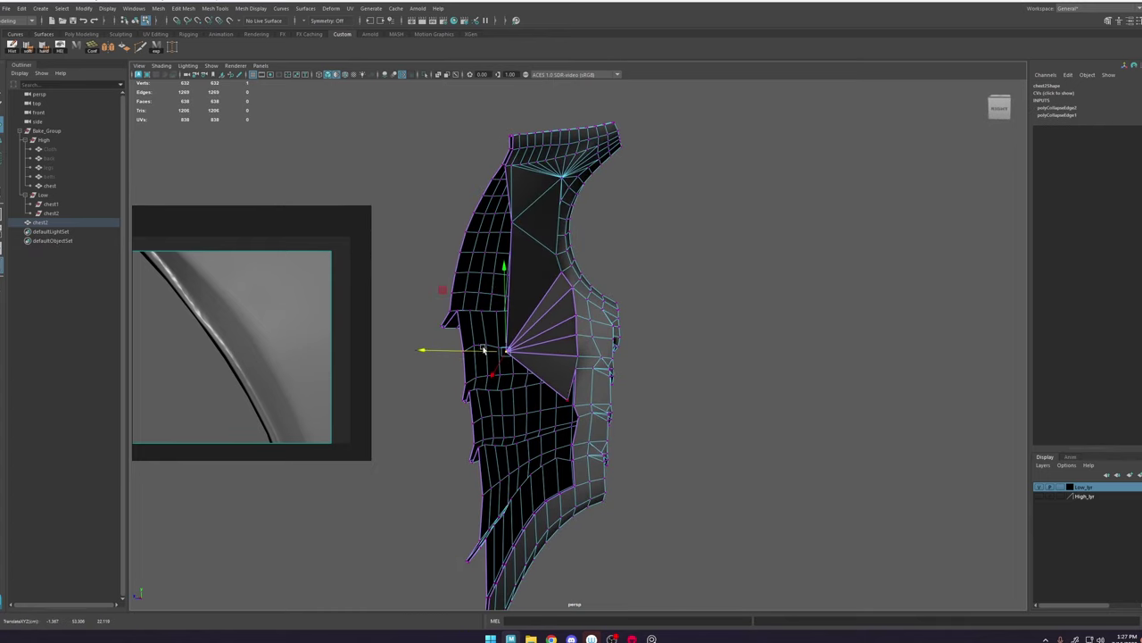
# Step: Reselect the chest mesh and pick its vertical rim edge loop
pyautogui.keyDown('alt'); pyautogui.moveTo(465, 386); pyautogui.dragTo(618, 313); pyautogui.keyUp('alt')
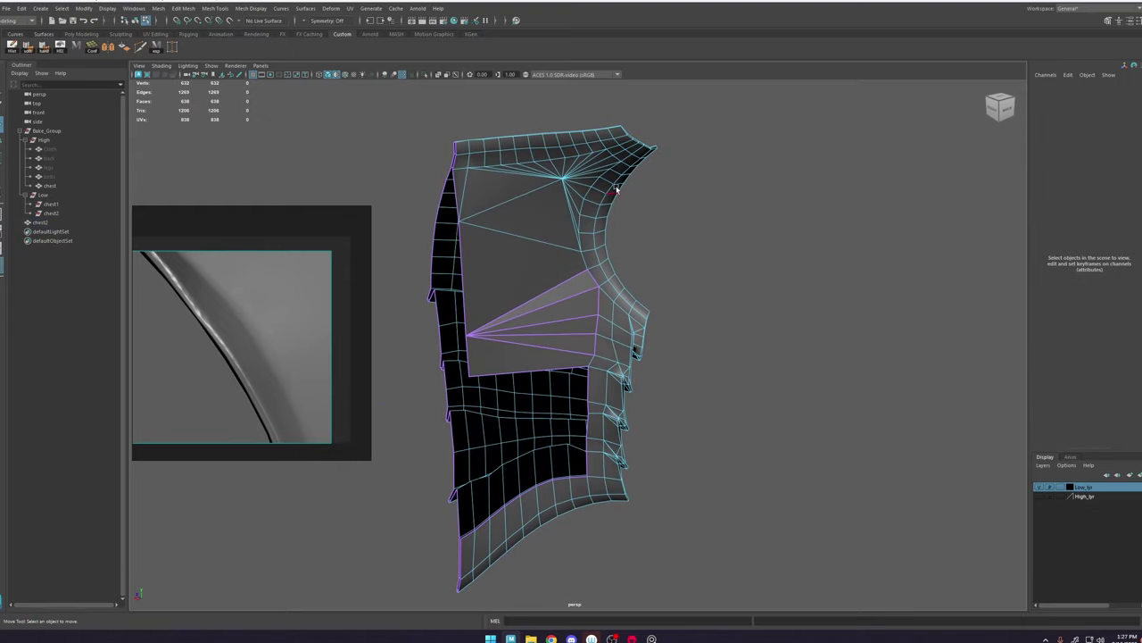
pyautogui.keyDown('alt'); pyautogui.moveTo(635, 354); pyautogui.dragTo(580, 339); pyautogui.keyUp('alt')
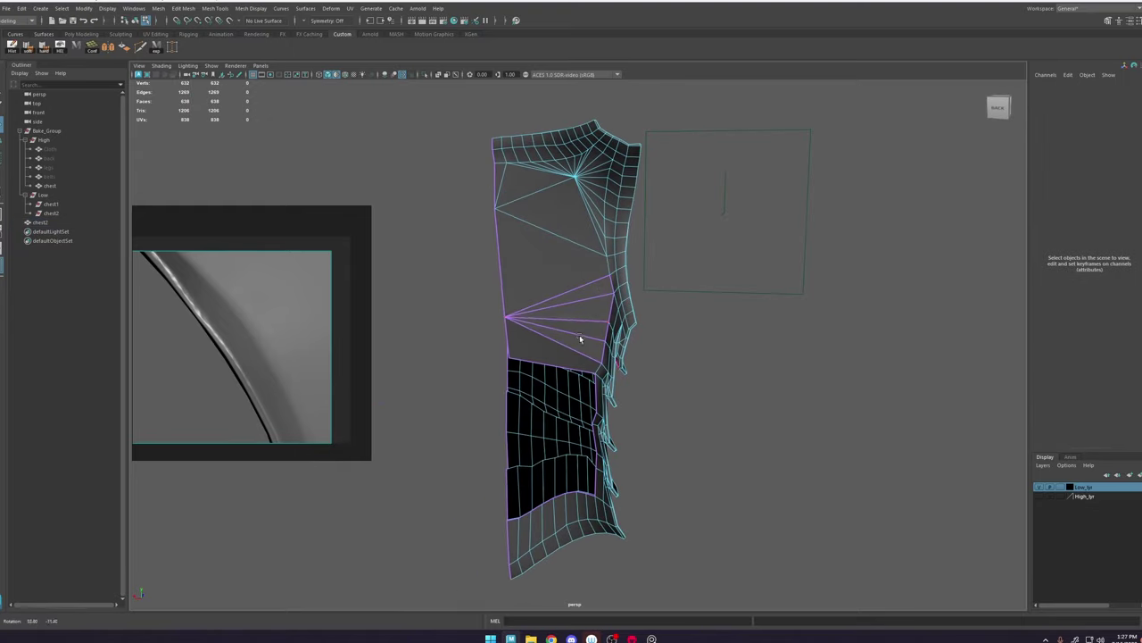
pyautogui.keyDown('alt'); pyautogui.moveTo(626, 274); pyautogui.dragTo(590, 301); pyautogui.keyUp('alt')
pyautogui.moveTo(591, 301); pyautogui.dragTo(660, 250, button='right')
pyautogui.click(770, 166)
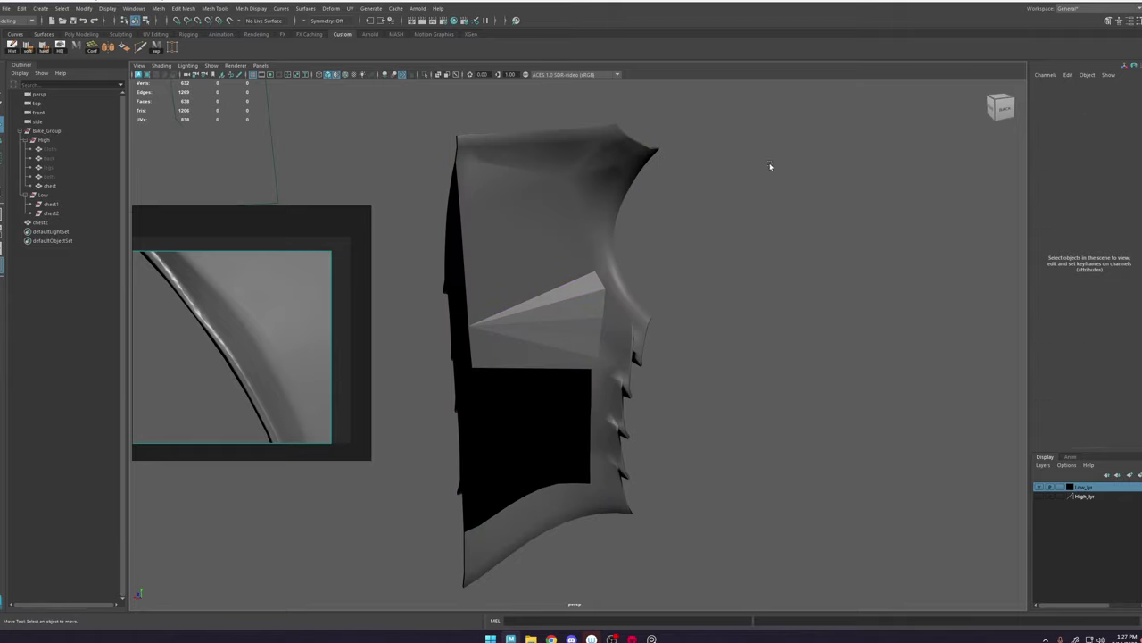
pyautogui.keyDown('alt'); pyautogui.moveTo(601, 344); pyautogui.dragTo(637, 318, button='middle'); pyautogui.keyUp('alt')
pyautogui.click(599, 186)
pyautogui.scroll(5, 614, 202)
pyautogui.moveTo(634, 313); pyautogui.dragTo(657, 202, button='right')
pyautogui.doubleClick(602, 257)
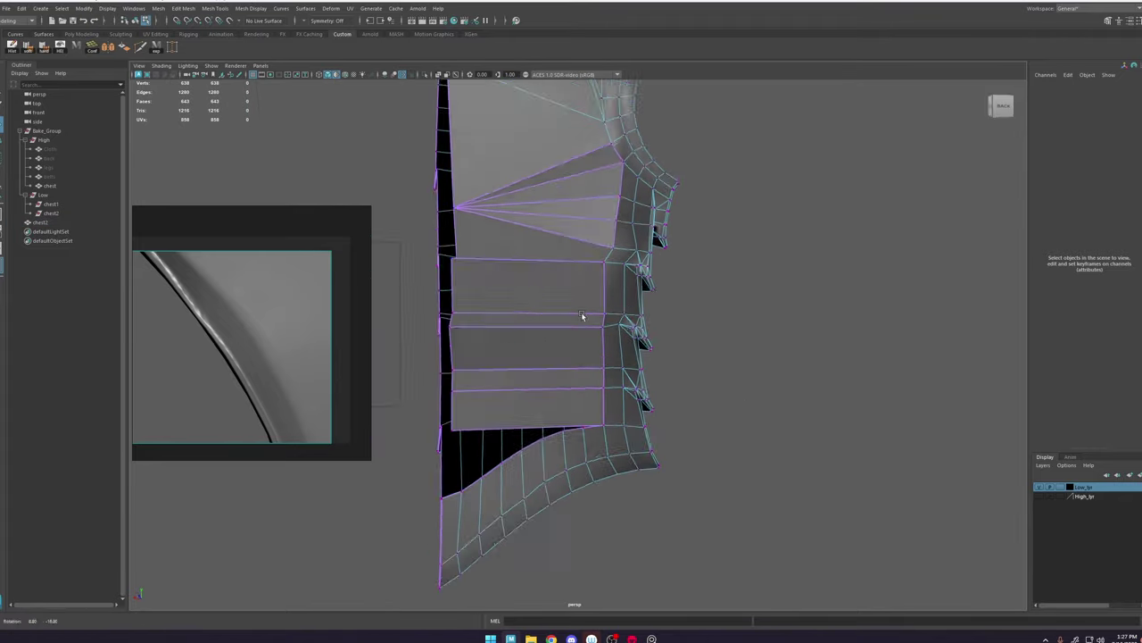
# Step: Extrude the rim edge loop, shift the new vertices left, and begin a Multi-Cut
pyautogui.click(523, 353)
pyautogui.keyDown('alt'); pyautogui.moveTo(523, 352); pyautogui.dragTo(421, 276); pyautogui.keyUp('alt')
pyautogui.moveTo(420, 276); pyautogui.dragTo(473, 426, button='right')
pyautogui.moveTo(473, 427); pyautogui.dragTo(388, 422)
pyautogui.keyDown('alt'); pyautogui.moveTo(388, 421); pyautogui.dragTo(553, 393); pyautogui.keyUp('alt')
pyautogui.hotkey('ctrl', 'shift', 'x')
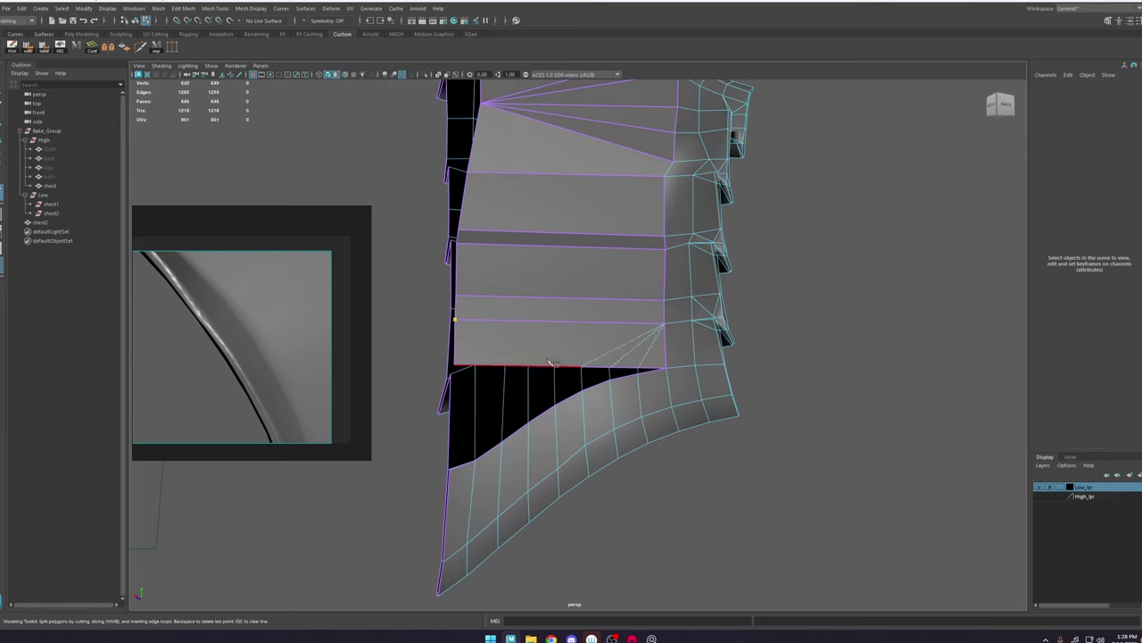
# Step: Bridge the gap between opposite border edges and fill the remaining hole with a face
pyautogui.click(477, 364)
pyautogui.moveTo(520, 338); pyautogui.dragTo(536, 256, button='right')
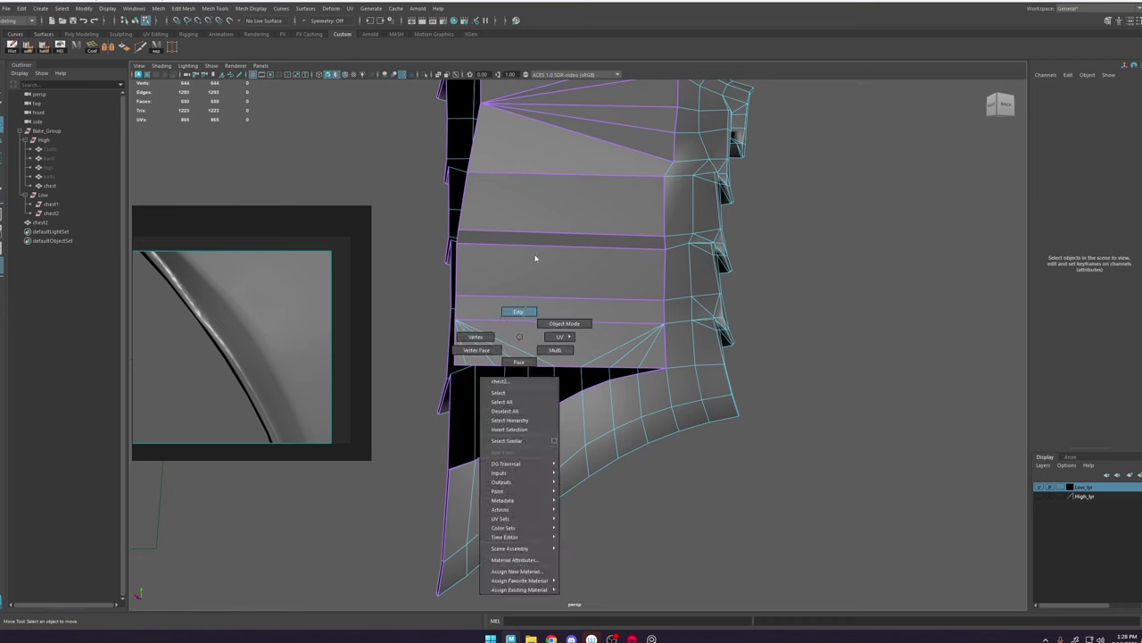
pyautogui.click(465, 365)
pyautogui.keyDown('shift'); pyautogui.click(462, 465); pyautogui.keyUp('shift')
pyautogui.press('g')
pyautogui.press('g')
pyautogui.doubleClick(653, 371)
pyautogui.keyDown('shift'); pyautogui.moveTo(653, 379); pyautogui.dragTo(654, 382, button='right'); pyautogui.keyUp('shift')
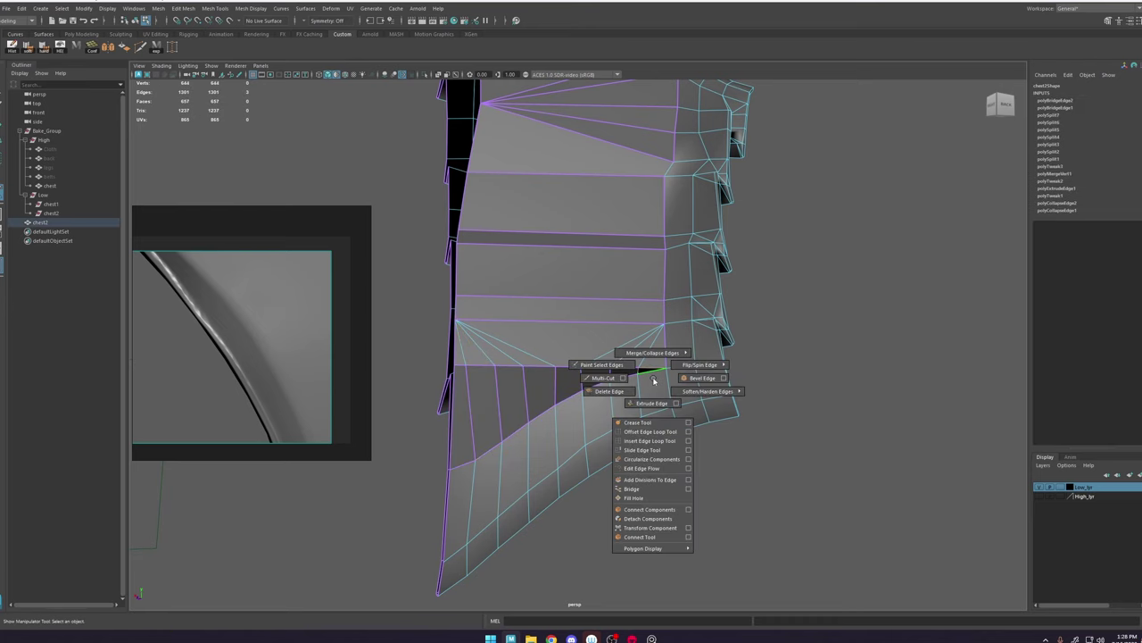
pyautogui.click(654, 502)
# Step: Collapse the stray border edges beside the filled hole, including the left ones
pyautogui.click(810, 438)
pyautogui.keyDown('alt'); pyautogui.moveTo(704, 409); pyautogui.dragTo(562, 372); pyautogui.keyUp('alt')
pyautogui.click(559, 366)
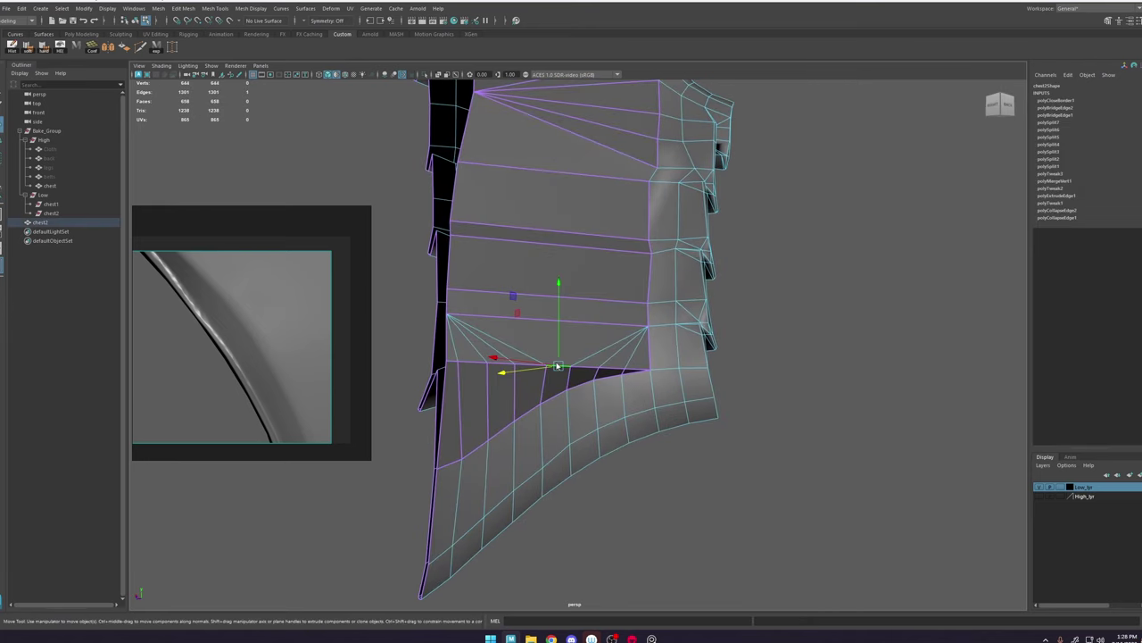
pyautogui.keyDown('shift'); pyautogui.moveTo(559, 367); pyautogui.dragTo(598, 318, button='right'); pyautogui.keyUp('shift')
pyautogui.click(497, 368)
pyautogui.press('h')
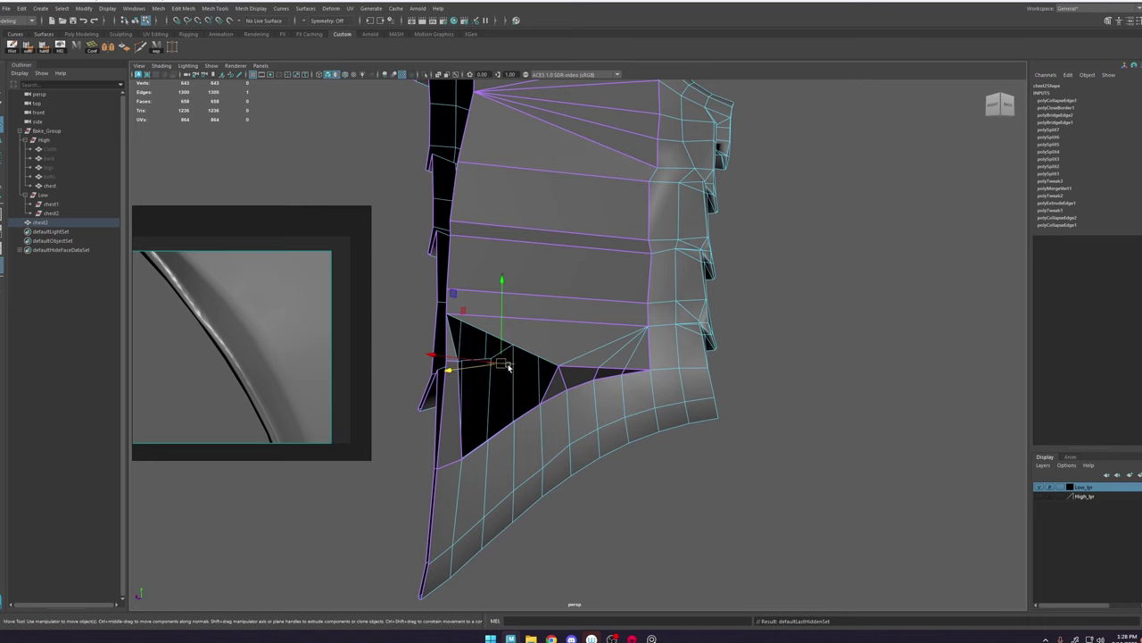
pyautogui.hotkey('ctrl', 'z')
pyautogui.press('g')
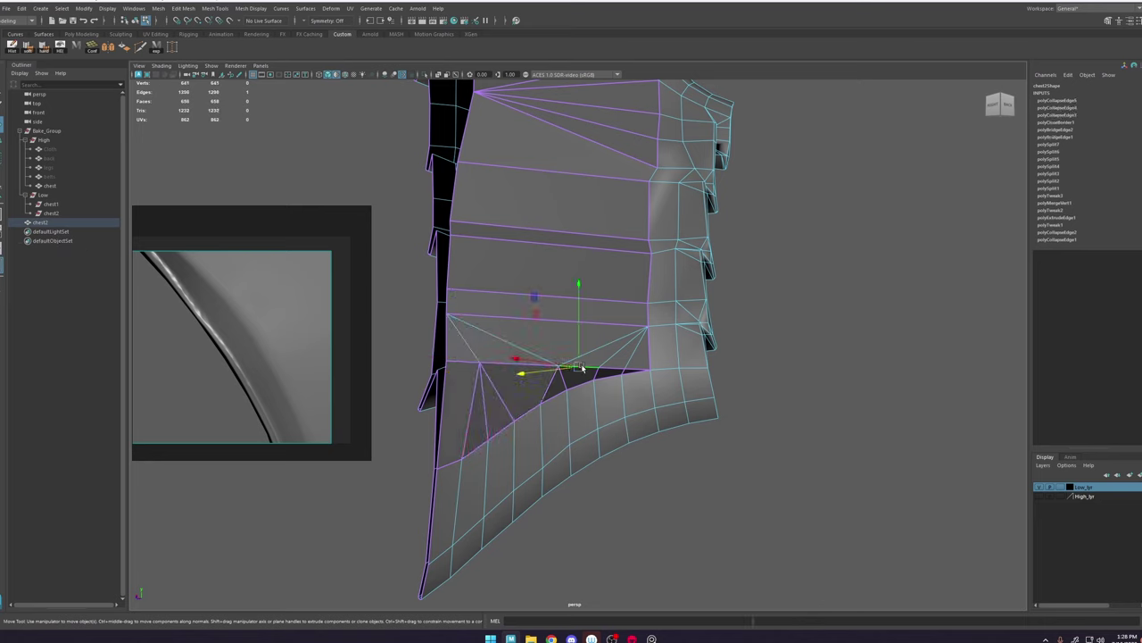
pyautogui.click(449, 260)
pyautogui.press('g')
# Step: Average the positions of several fan vertices to even out the fan
pyautogui.keyDown('alt'); pyautogui.moveTo(536, 233); pyautogui.dragTo(492, 204); pyautogui.keyUp('alt')
pyautogui.click(493, 207)
pyautogui.press('g')
pyautogui.keyDown('alt'); pyautogui.moveTo(536, 268); pyautogui.dragTo(580, 303); pyautogui.keyUp('alt')
pyautogui.click(582, 350)
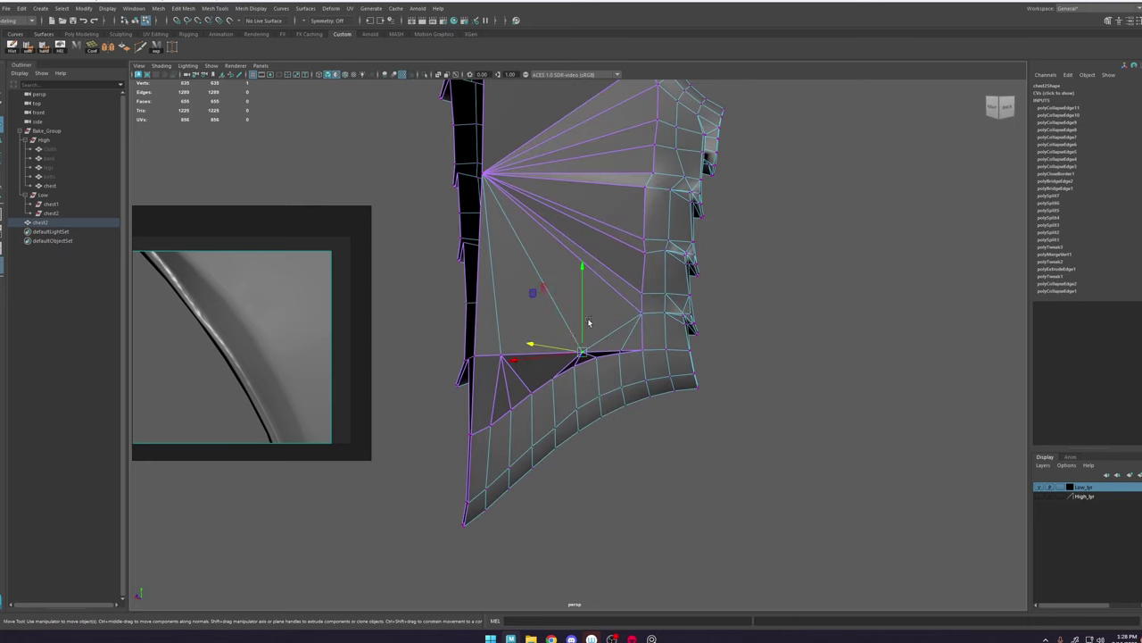
pyautogui.keyDown('shift'); pyautogui.moveTo(589, 324); pyautogui.dragTo(612, 300, button='right'); pyautogui.keyUp('shift')
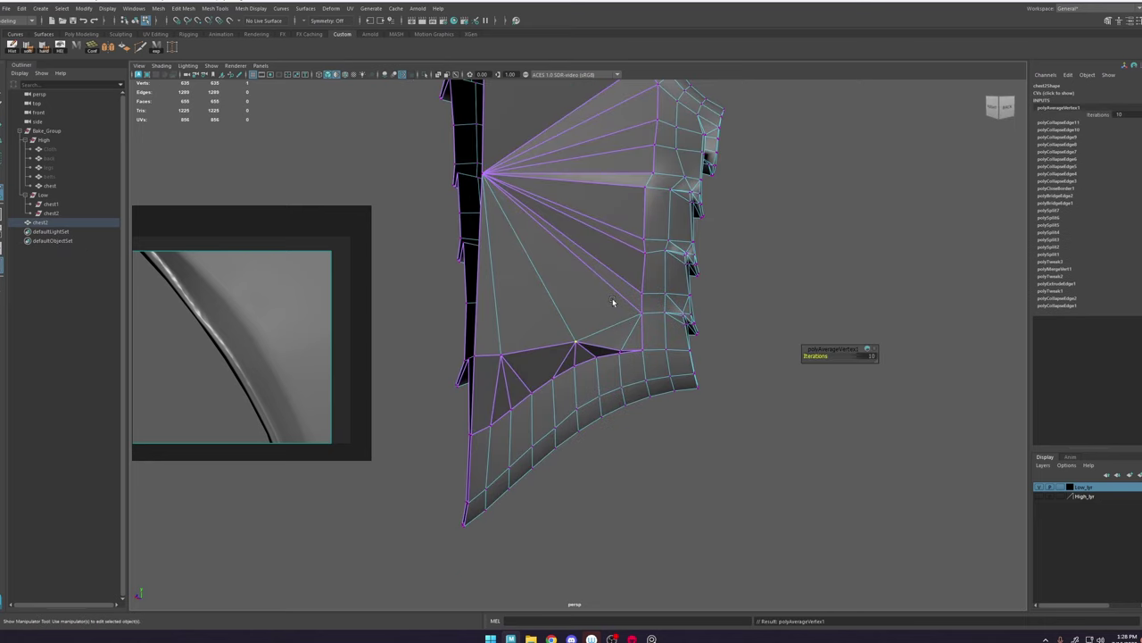
pyautogui.click(625, 346)
pyautogui.press('g')
pyautogui.press('g')
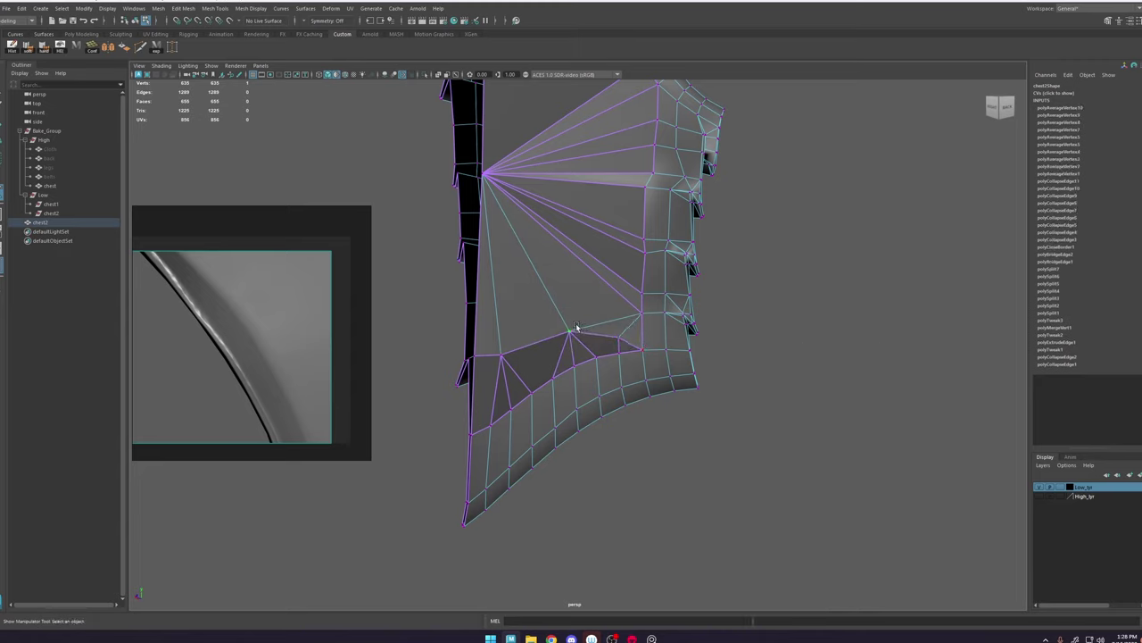
pyautogui.press('g')
pyautogui.press('g')
pyautogui.press('g')
pyautogui.press('g')
pyautogui.press('g')
# Step: Weld the stray fan vertex onto its neighbour on the left border
pyautogui.click(504, 353)
pyautogui.press('g')
pyautogui.press('g')
pyautogui.press('g')
pyautogui.press('g')
pyautogui.press('g')
pyautogui.keyDown('shift'); pyautogui.moveTo(545, 334); pyautogui.dragTo(546, 308, button='right'); pyautogui.keyUp('shift')
pyautogui.scroll(-1, 580, 332)
pyautogui.moveTo(512, 347); pyautogui.dragTo(637, 346)
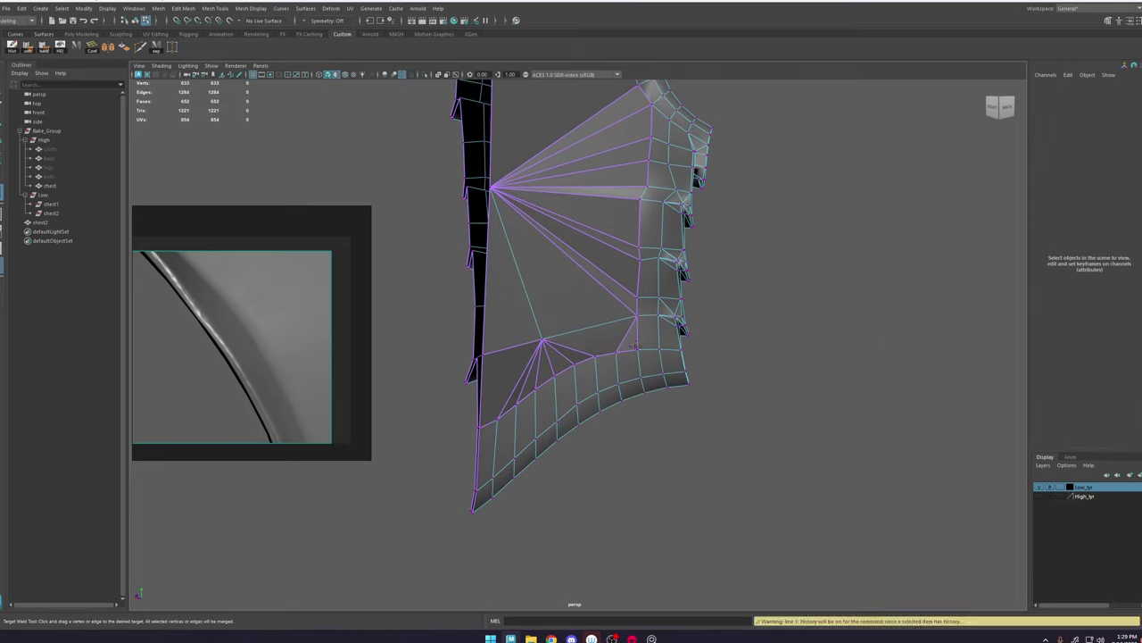
pyautogui.scroll(-3, 636, 346)
pyautogui.press('w')
pyautogui.keyDown('alt'); pyautogui.moveTo(637, 276); pyautogui.dragTo(518, 294); pyautogui.keyUp('alt')
pyautogui.click(548, 292)
# Step: Reroute one fan edge and try collapsing a vertical fan edge, undoing the collapse
pyautogui.keyDown('alt'); pyautogui.moveTo(571, 331); pyautogui.dragTo(620, 340); pyautogui.keyUp('alt')
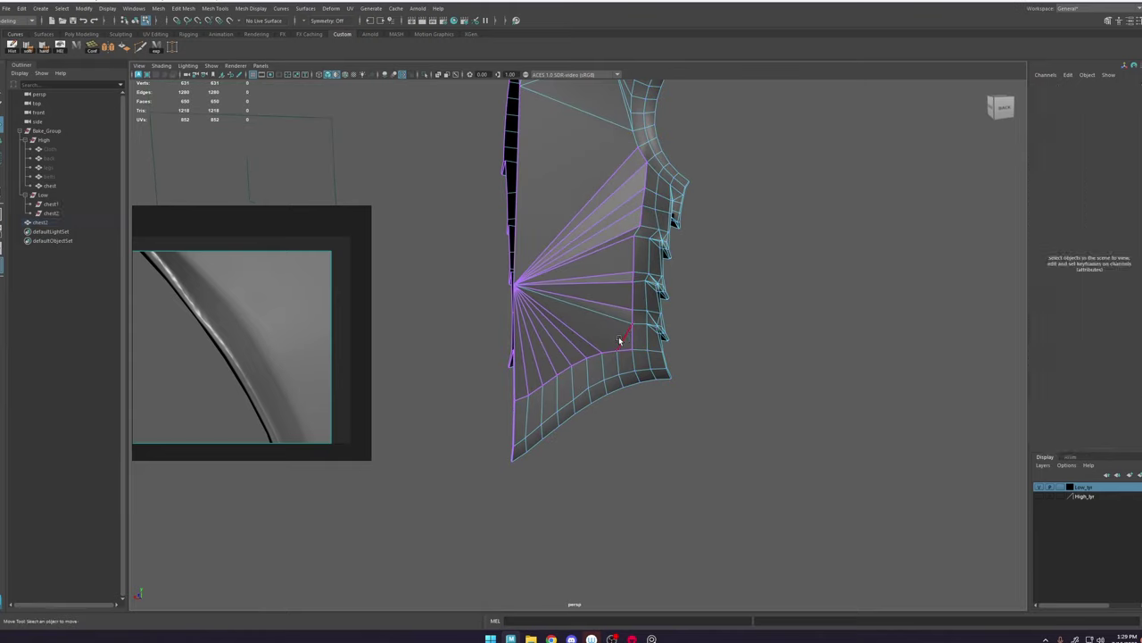
pyautogui.click(620, 340)
pyautogui.press('Delete')
pyautogui.scroll(-3, 571, 267)
pyautogui.keyDown('alt'); pyautogui.moveTo(551, 199); pyautogui.dragTo(574, 258, button='middle'); pyautogui.keyUp('alt')
pyautogui.keyDown('alt'); pyautogui.moveTo(574, 258); pyautogui.dragTo(626, 249); pyautogui.keyUp('alt')
pyautogui.click(549, 266)
pyautogui.keyDown('shift'); pyautogui.moveTo(549, 266); pyautogui.dragTo(596, 209, button='right'); pyautogui.keyUp('shift')
pyautogui.moveTo(619, 283)
pyautogui.keyDown('alt'); pyautogui.mouseDown()
pyautogui.moveTo(568, 287)
pyautogui.moveTo(604, 294)
pyautogui.mouseUp(); pyautogui.keyUp('alt')
pyautogui.moveTo(600, 291); pyautogui.dragTo(562, 288, button='right')
pyautogui.click(527, 274)
pyautogui.keyDown('alt'); pyautogui.moveTo(527, 274); pyautogui.dragTo(549, 251); pyautogui.keyUp('alt')
pyautogui.hotkey('ctrl', 'z')
pyautogui.hotkey('ctrl', 'z')
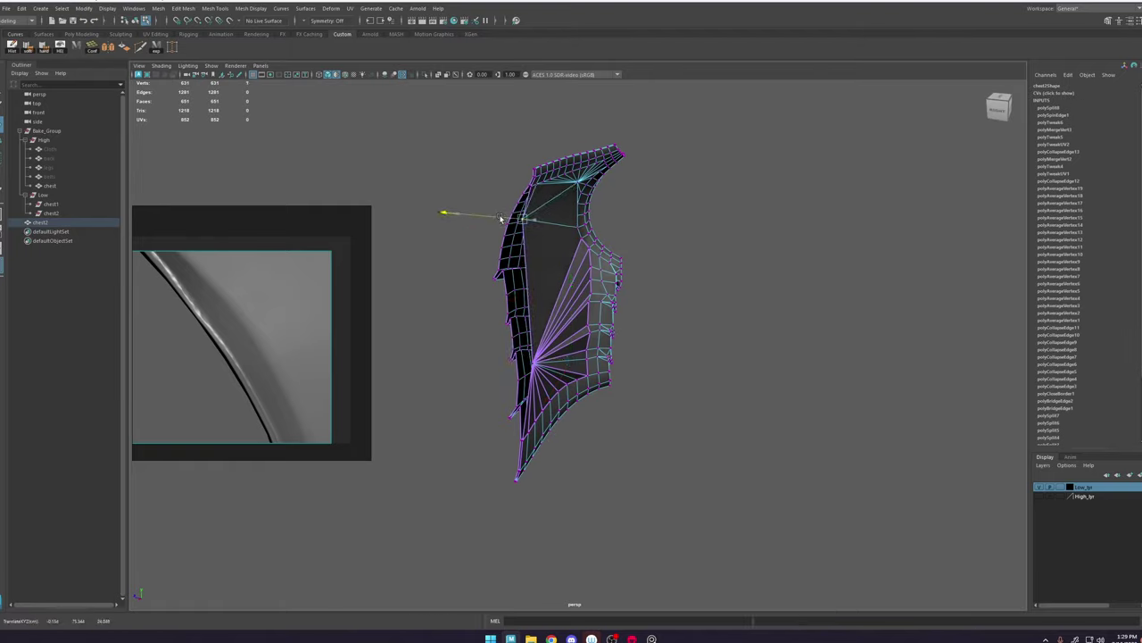
# Step: Raise the fan's hub vertex and shift it left, undoing the overshoot
pyautogui.keyDown('alt'); pyautogui.moveTo(527, 206); pyautogui.dragTo(648, 193); pyautogui.keyUp('alt')
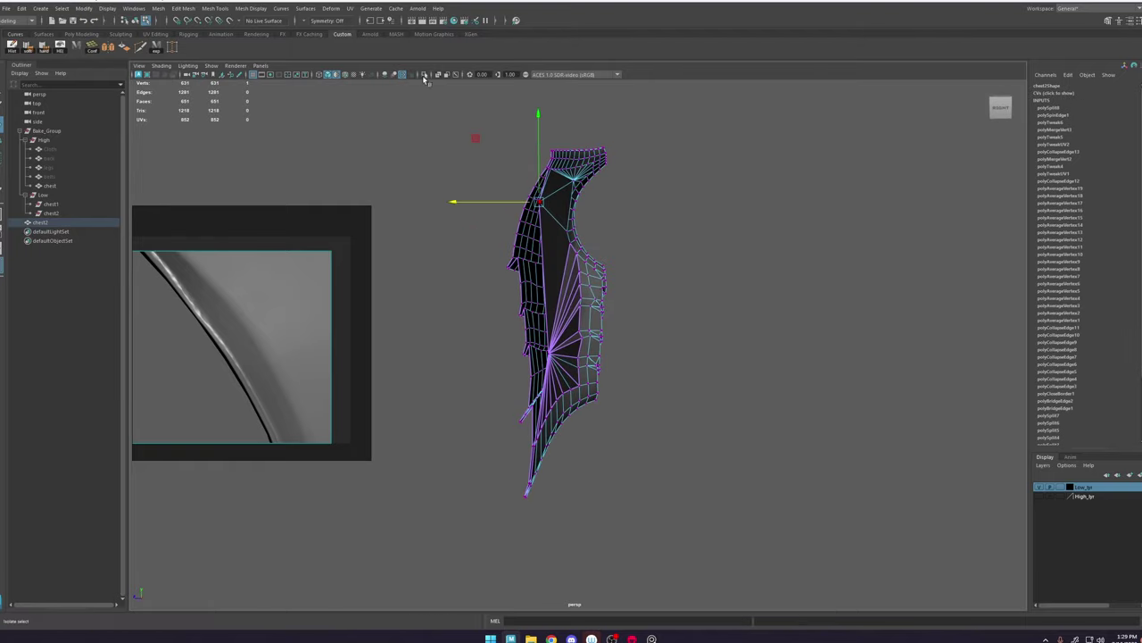
pyautogui.keyDown('alt'); pyautogui.moveTo(563, 182); pyautogui.dragTo(638, 138); pyautogui.keyUp('alt')
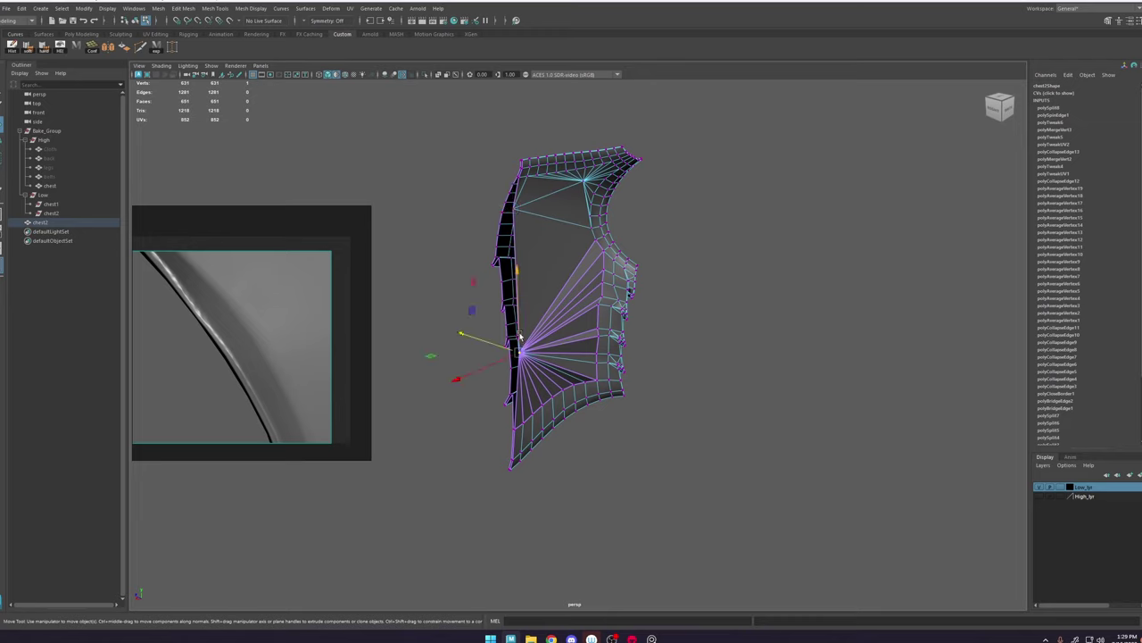
pyautogui.moveTo(520, 337); pyautogui.dragTo(521, 304)
pyautogui.moveTo(520, 304)
pyautogui.keyDown('alt'); pyautogui.mouseDown()
pyautogui.moveTo(553, 318)
pyautogui.moveTo(507, 319)
pyautogui.mouseUp(); pyautogui.keyUp('alt')
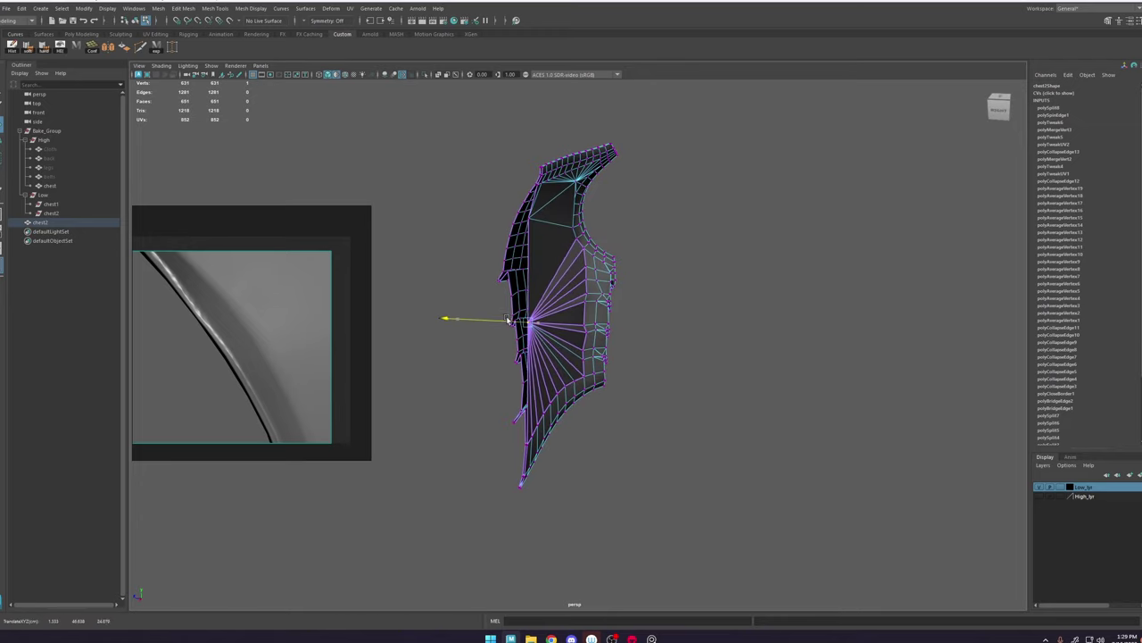
pyautogui.keyDown('alt'); pyautogui.moveTo(521, 426); pyautogui.dragTo(556, 309, button='middle'); pyautogui.keyUp('alt')
pyautogui.scroll(5, 556, 309)
pyautogui.keyDown('alt'); pyautogui.moveTo(556, 309); pyautogui.dragTo(739, 197); pyautogui.keyUp('alt')
pyautogui.moveTo(528, 183); pyautogui.dragTo(477, 183, button='middle')
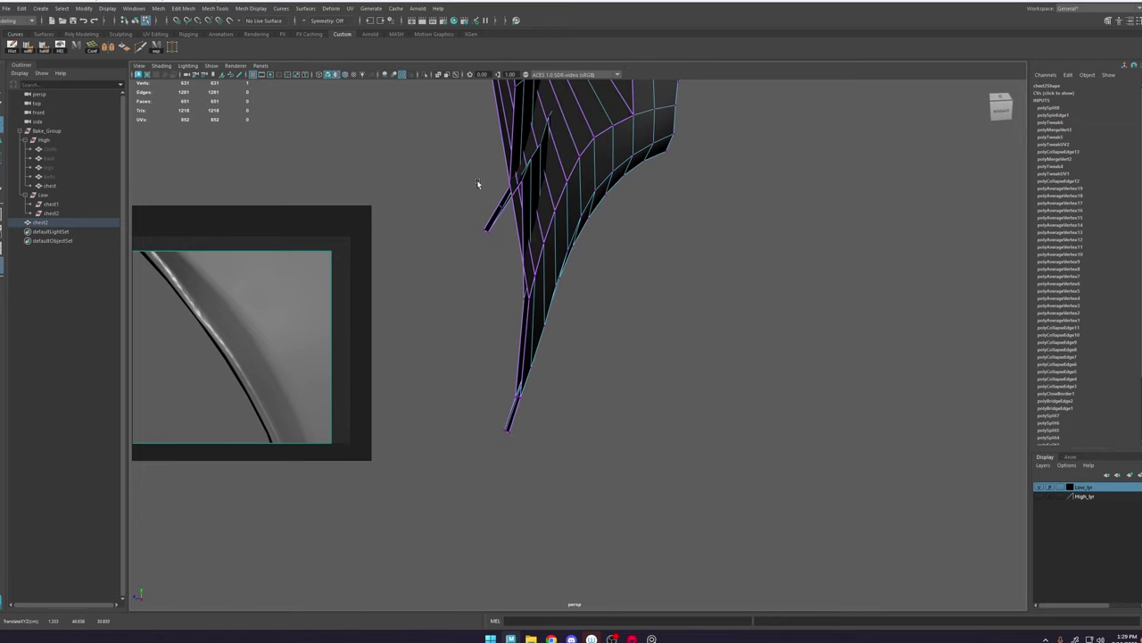
pyautogui.hotkey('ctrl', 'z')
pyautogui.keyDown('alt'); pyautogui.moveTo(524, 216); pyautogui.dragTo(576, 474, button='middle'); pyautogui.keyUp('alt')
pyautogui.scroll(-5, 576, 474)
pyautogui.keyDown('alt'); pyautogui.moveTo(669, 349); pyautogui.dragTo(571, 318); pyautogui.keyUp('alt')
pyautogui.moveTo(569, 304); pyautogui.dragTo(564, 232, button='right')
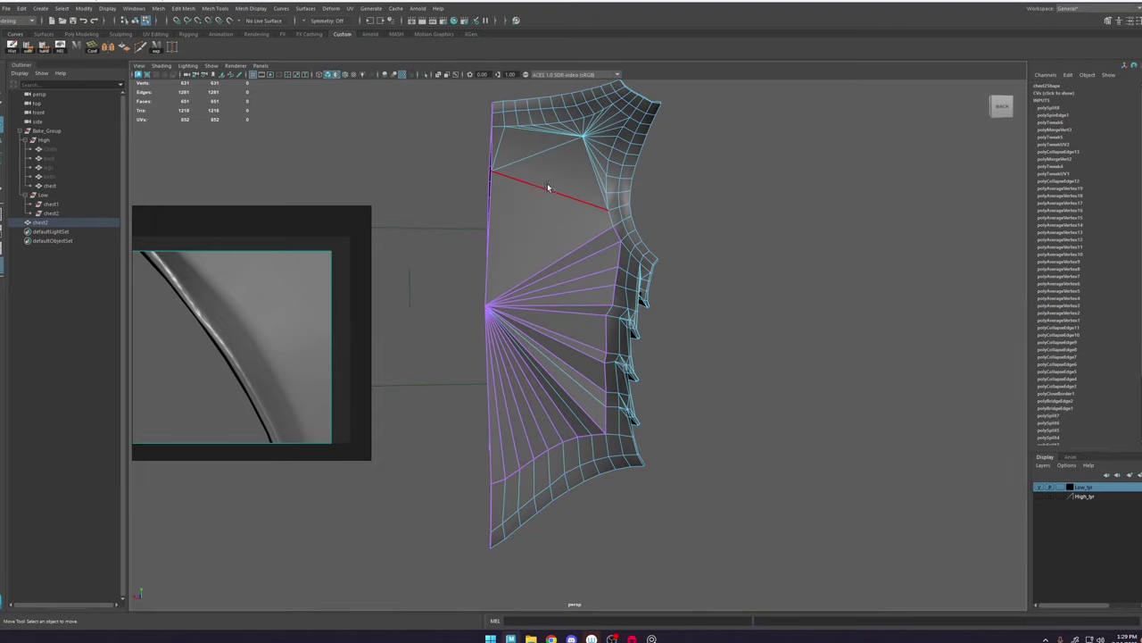
# Step: Flatten the chest's left border loop along X and grid-snap it onto the centre line
pyautogui.doubleClick(490, 224)
pyautogui.moveTo(416, 337); pyautogui.dragTo(651, 331)
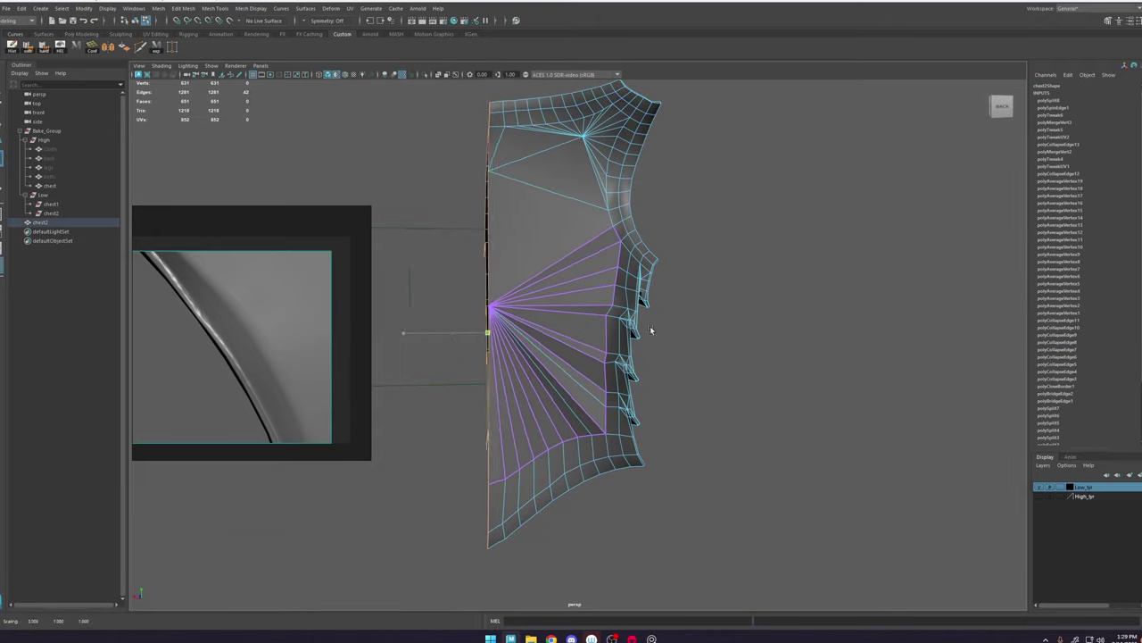
pyautogui.moveTo(466, 336)
pyautogui.mouseDown()
pyautogui.moveTo(449, 336)
pyautogui.moveTo(487, 339)
pyautogui.mouseUp()
pyautogui.press('space')
# Step: Delete the chest's construction history and reselect the low-poly mesh in perspective
pyautogui.press('space')
pyautogui.click(518, 272)
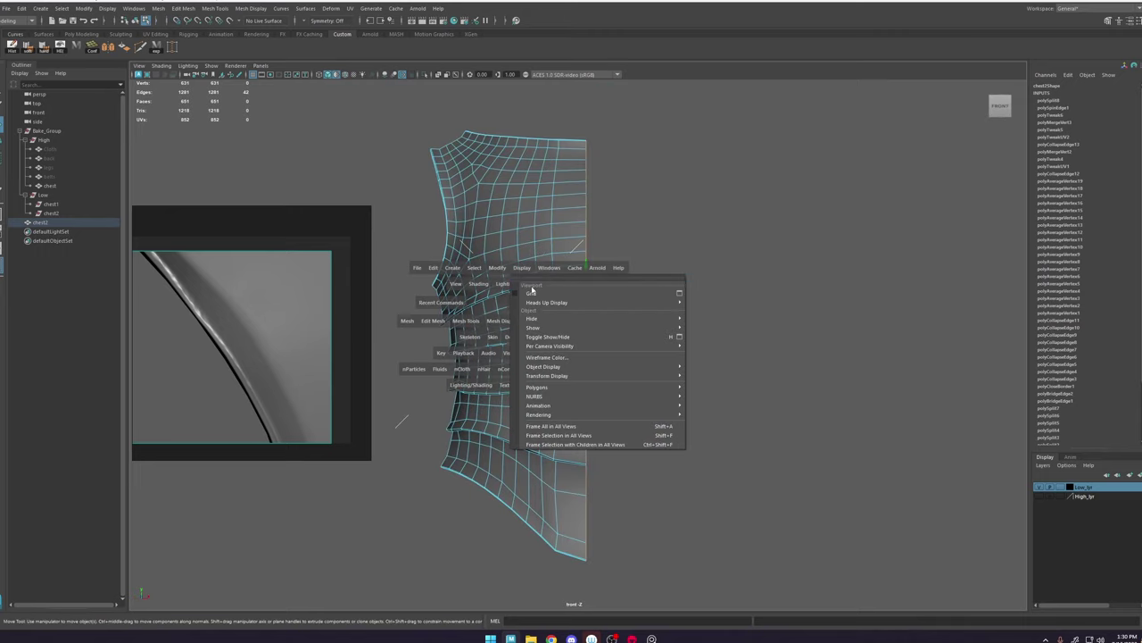
pyautogui.click(534, 292)
pyautogui.press('x')
pyautogui.moveTo(622, 351); pyautogui.dragTo(691, 345)
pyautogui.press('F8')
pyautogui.click(12, 54)
pyautogui.press('space')
pyautogui.click(690, 344)
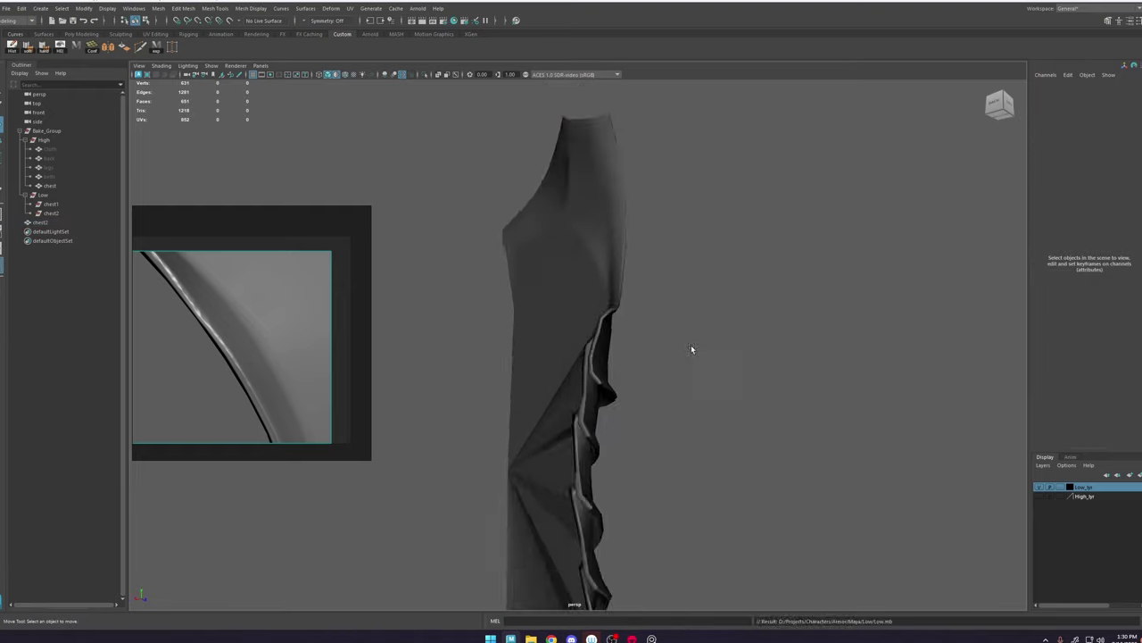
pyautogui.click(589, 330)
pyautogui.keyDown('alt'); pyautogui.moveTo(675, 347); pyautogui.dragTo(543, 354); pyautogui.keyUp('alt')
pyautogui.click(698, 347)
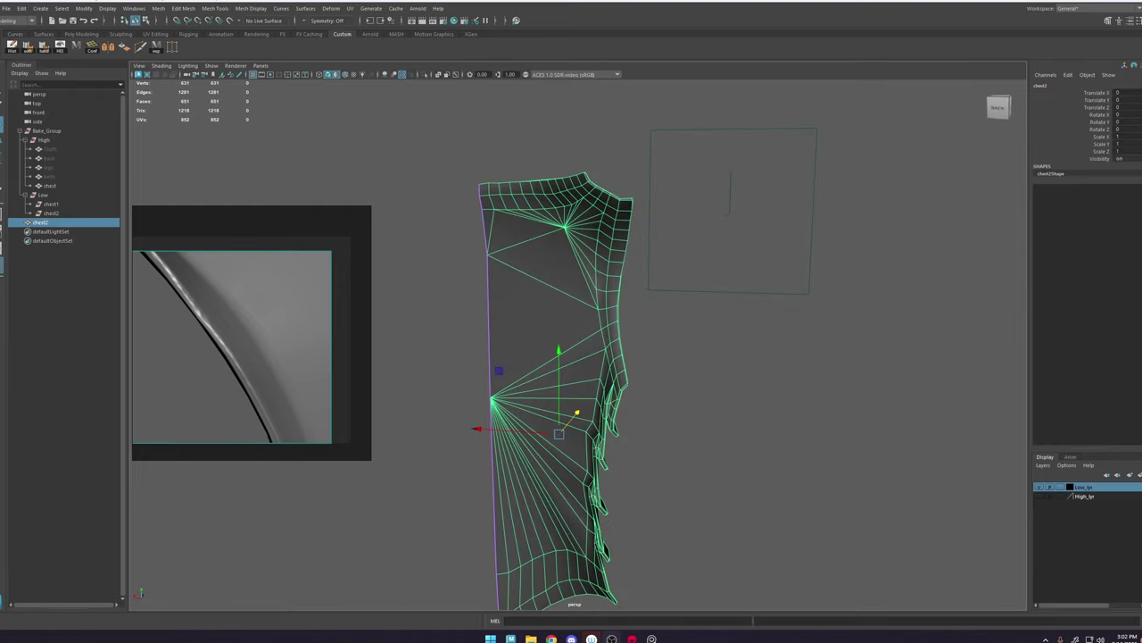
# Step: Open the UV Editor beside the model and close the texture preview without saving
pyautogui.keyDown('alt'); pyautogui.moveTo(649, 365); pyautogui.dragTo(533, 361); pyautogui.keyUp('alt')
pyautogui.click(350, 8)
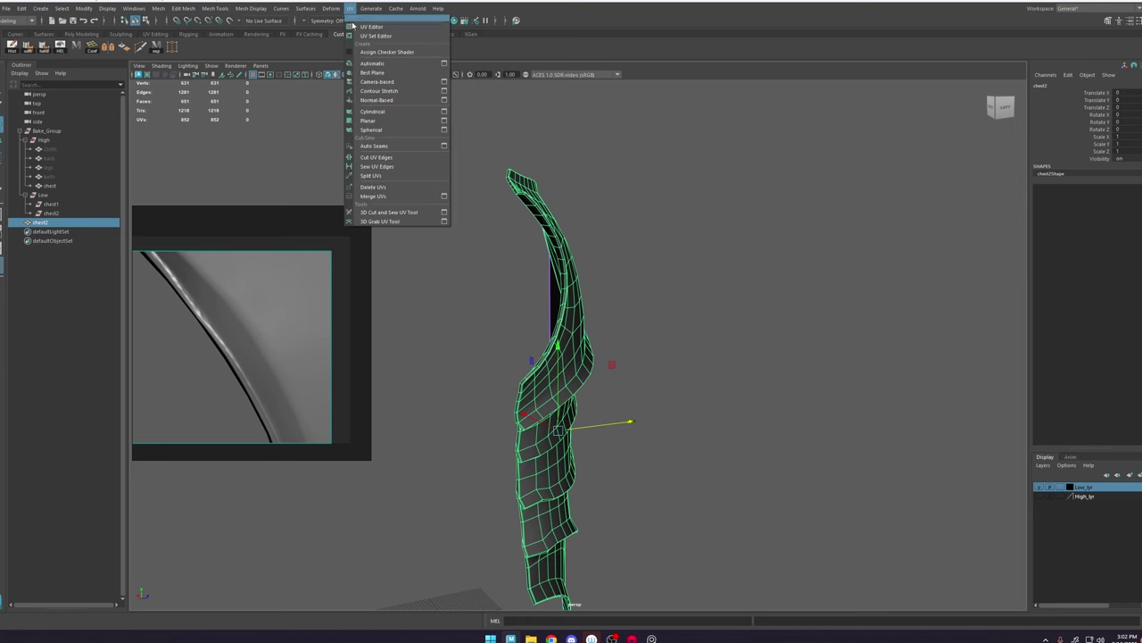
pyautogui.click(368, 28)
pyautogui.moveTo(610, 390); pyautogui.dragTo(829, 170)
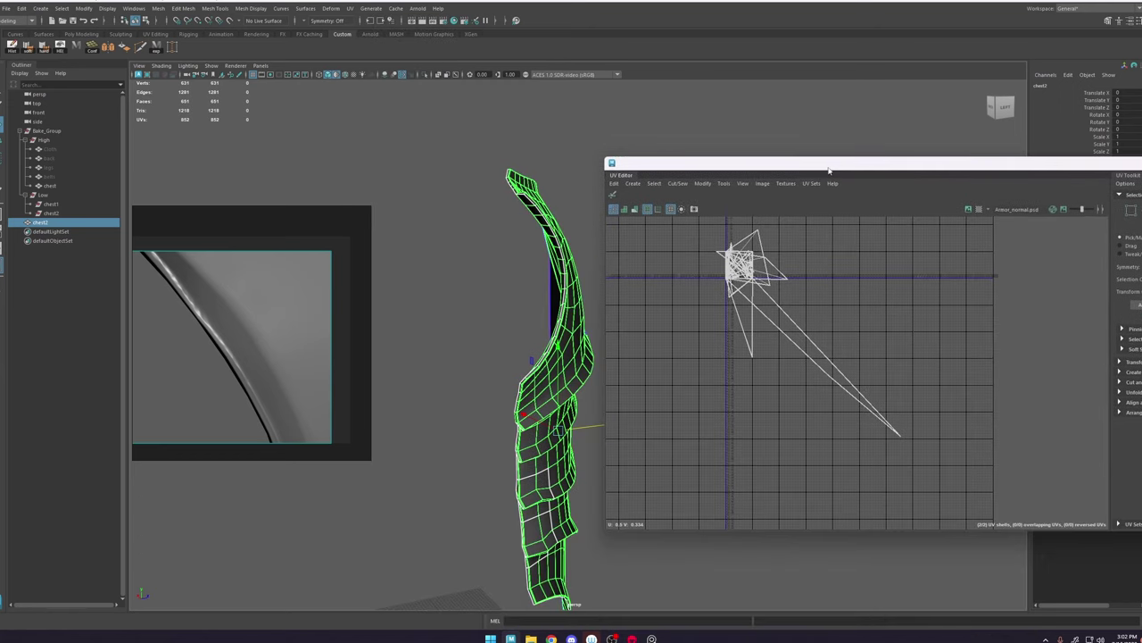
pyautogui.moveTo(373, 208); pyautogui.dragTo(372, 222)
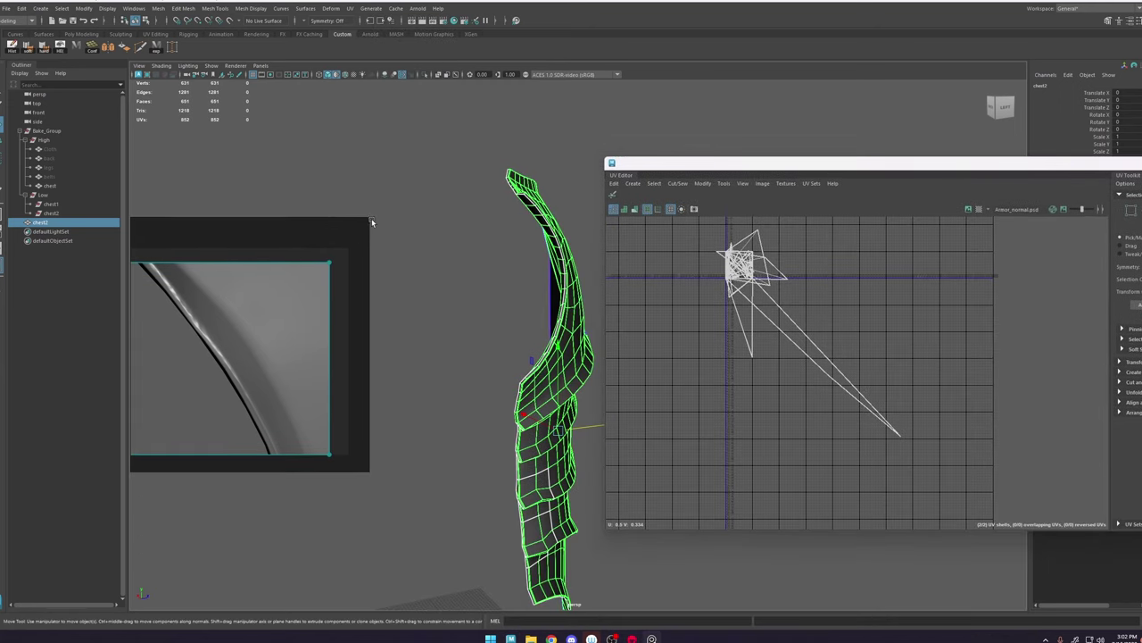
pyautogui.rightClick(349, 253)
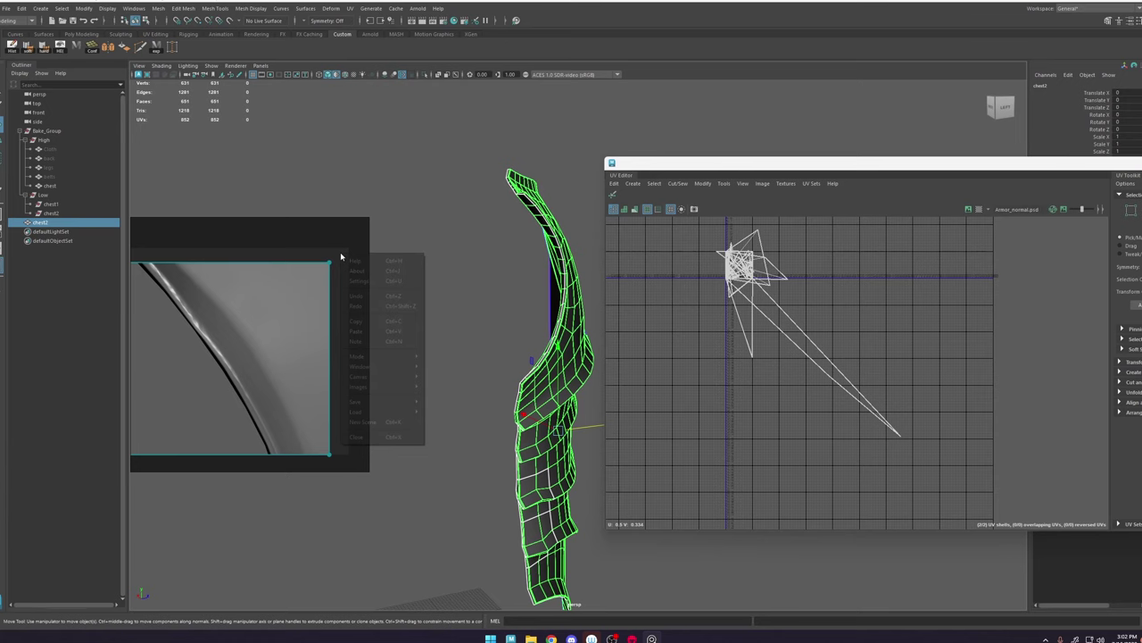
pyautogui.click(386, 440)
pyautogui.click(240, 351)
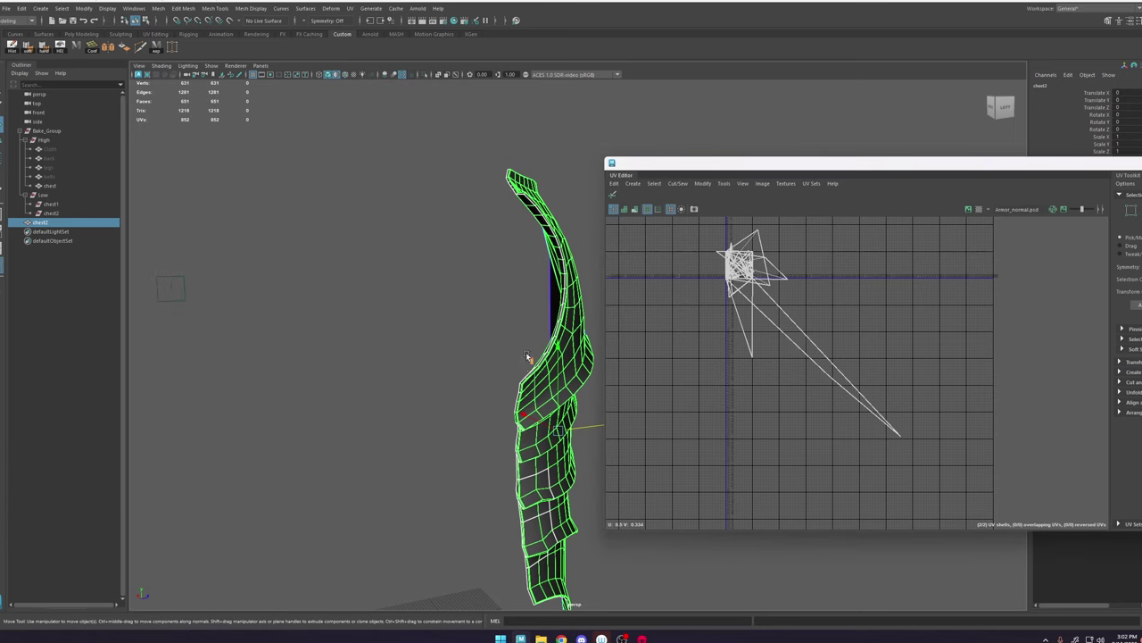
# Step: Select all chest faces and apply Normal-Based mapping for one clean UV shell
pyautogui.keyDown('alt'); pyautogui.moveTo(510, 323); pyautogui.dragTo(483, 307, button='middle'); pyautogui.keyUp('alt')
pyautogui.moveTo(554, 288); pyautogui.dragTo(554, 314, button='right')
pyautogui.doubleClick(543, 326)
pyautogui.keyDown('shift'); pyautogui.rightClick(864, 335); pyautogui.keyUp('shift')
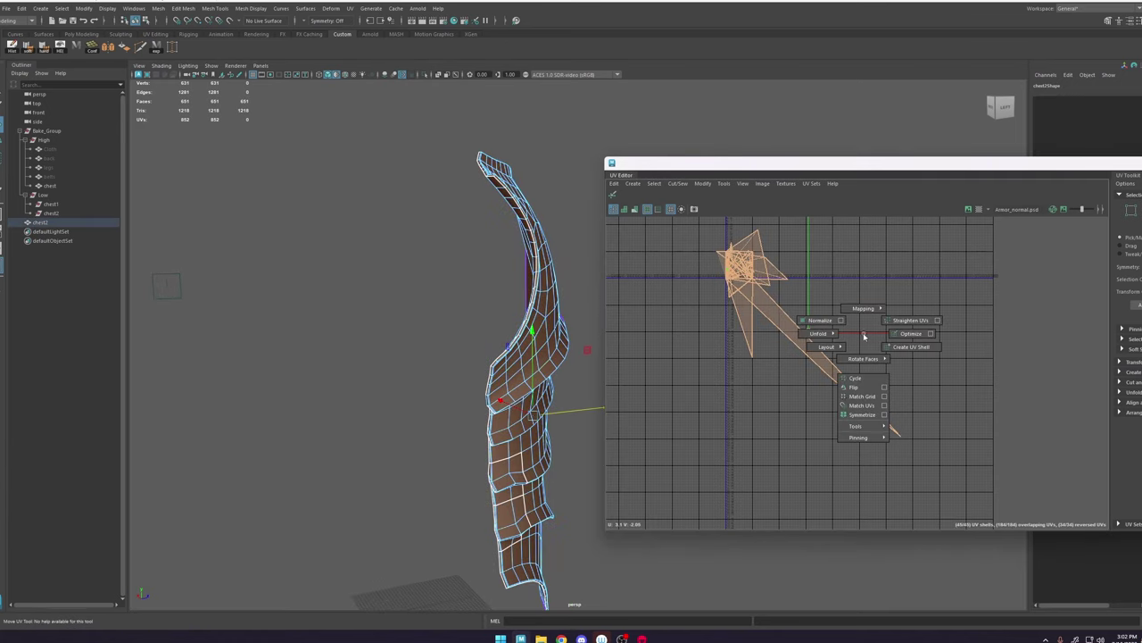
pyautogui.keyDown('shift'); pyautogui.moveTo(884, 269); pyautogui.dragTo(887, 269, button='right'); pyautogui.keyUp('shift')
# Step: Select the plate-rim edge loops on the back of the chest
pyautogui.scroll(3, 735, 253)
pyautogui.keyDown('alt'); pyautogui.moveTo(496, 301); pyautogui.dragTo(542, 301); pyautogui.keyUp('alt')
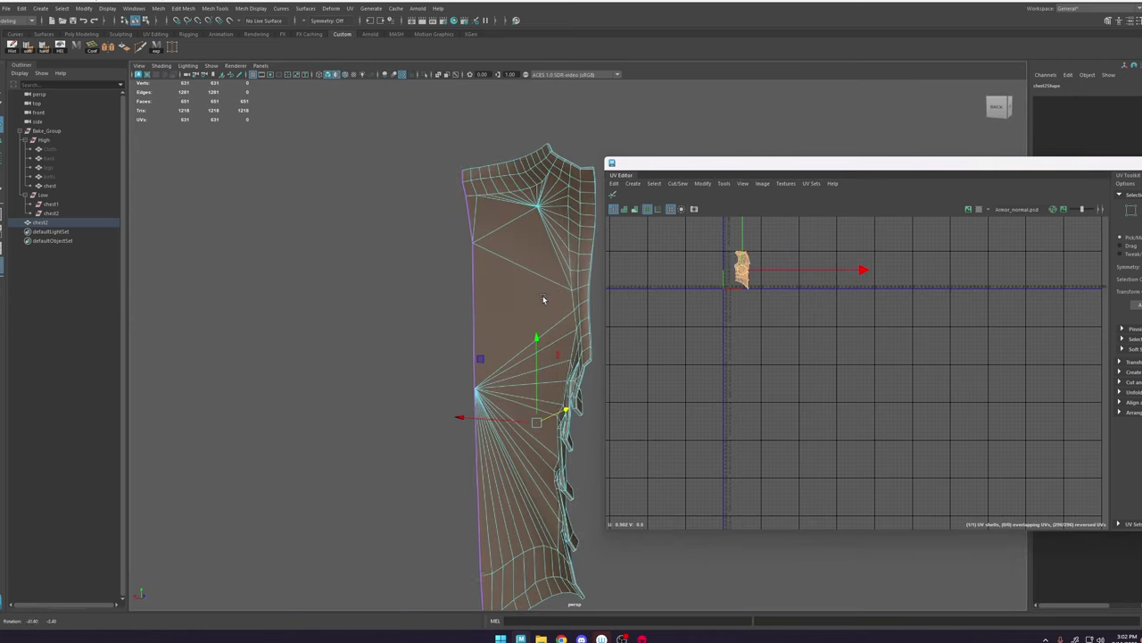
pyautogui.scroll(3, 566, 353)
pyautogui.scroll(2, 570, 363)
pyautogui.keyDown('alt'); pyautogui.moveTo(571, 363); pyautogui.dragTo(447, 360, button='middle'); pyautogui.keyUp('alt')
pyautogui.click(482, 352)
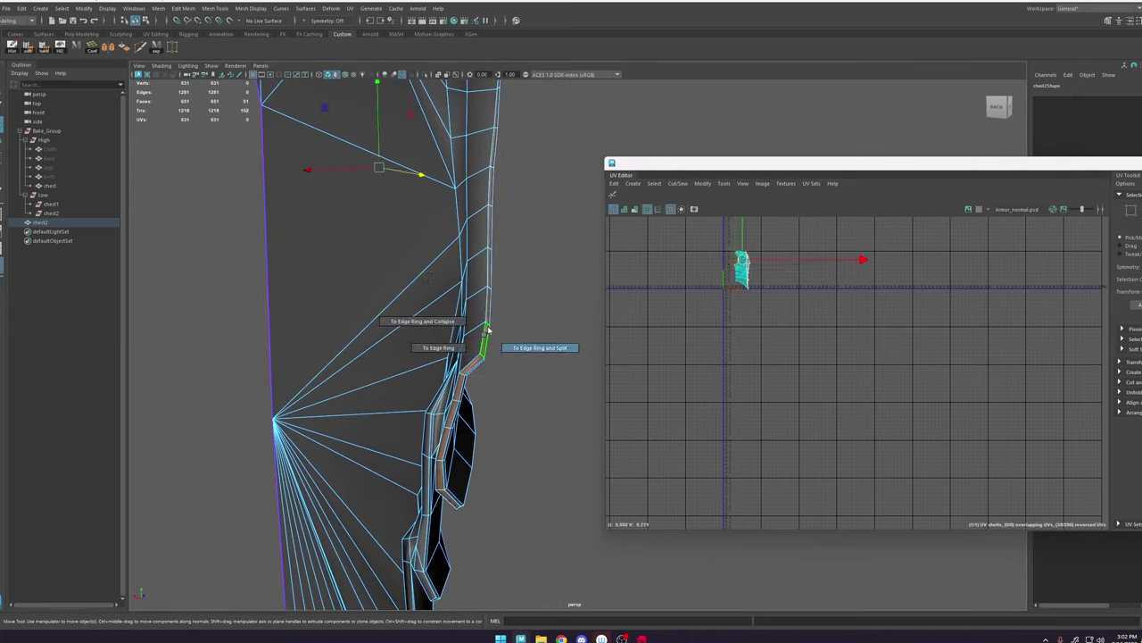
pyautogui.keyDown('ctrl'); pyautogui.moveTo(488, 330); pyautogui.dragTo(492, 330, button='right'); pyautogui.keyUp('ctrl')
pyautogui.click(501, 273)
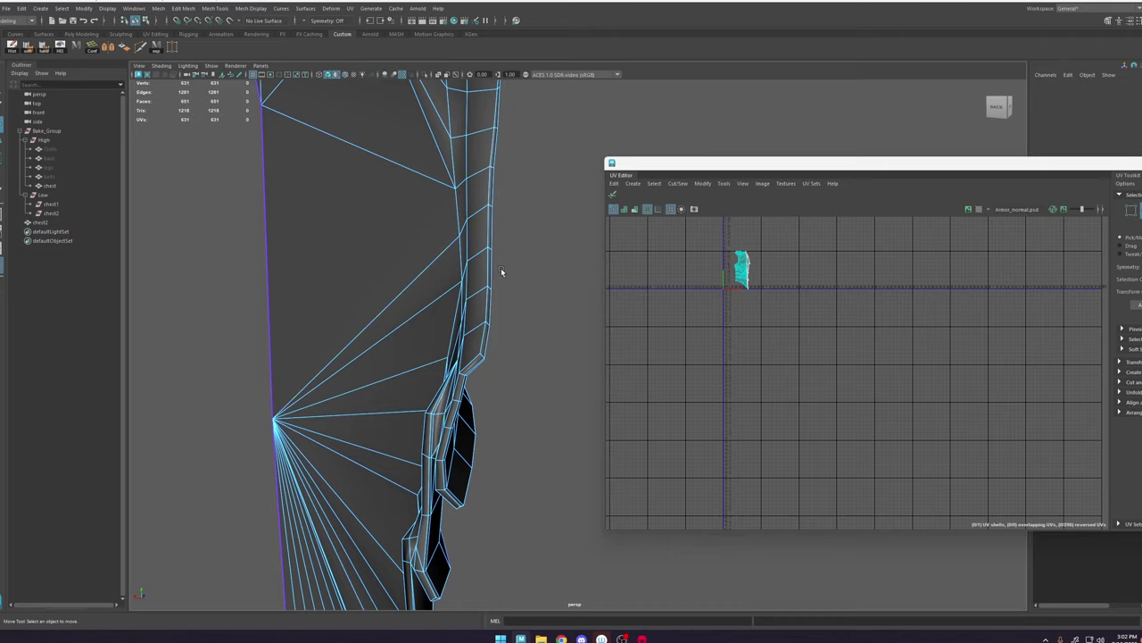
pyautogui.doubleClick(483, 334)
pyautogui.keyDown('alt'); pyautogui.moveTo(455, 350); pyautogui.dragTo(549, 268); pyautogui.keyUp('alt')
pyautogui.keyDown('shift'); pyautogui.click(546, 278); pyautogui.keyUp('shift')
pyautogui.keyDown('alt'); pyautogui.moveTo(546, 241); pyautogui.dragTo(511, 399, button='middle'); pyautogui.keyUp('alt')
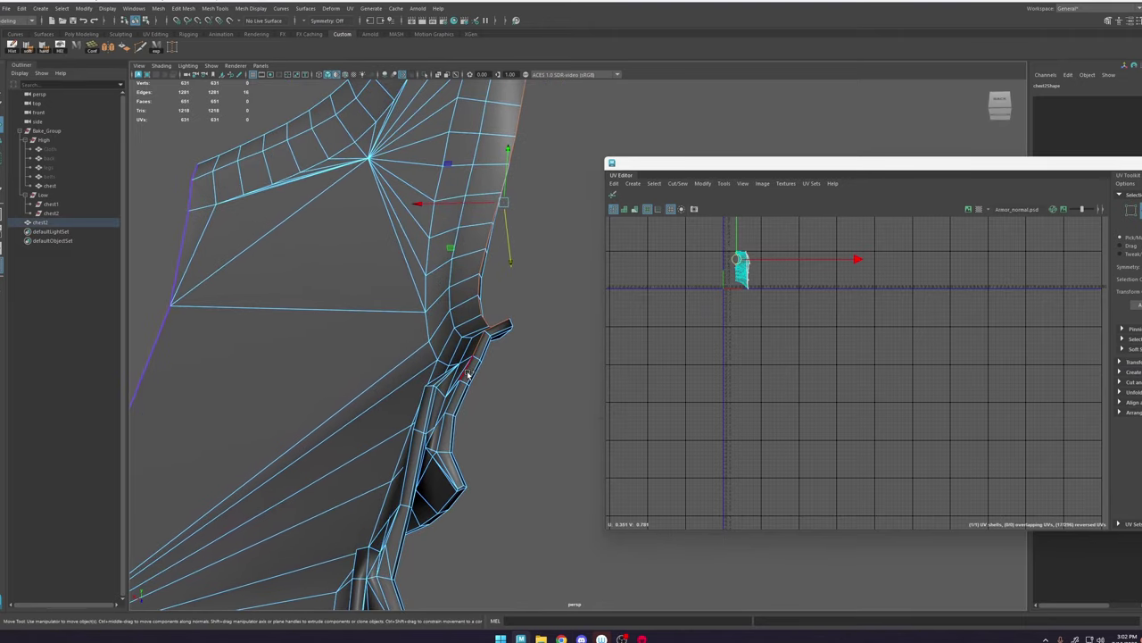
pyautogui.keyDown('alt'); pyautogui.moveTo(467, 375); pyautogui.dragTo(499, 389); pyautogui.keyUp('alt')
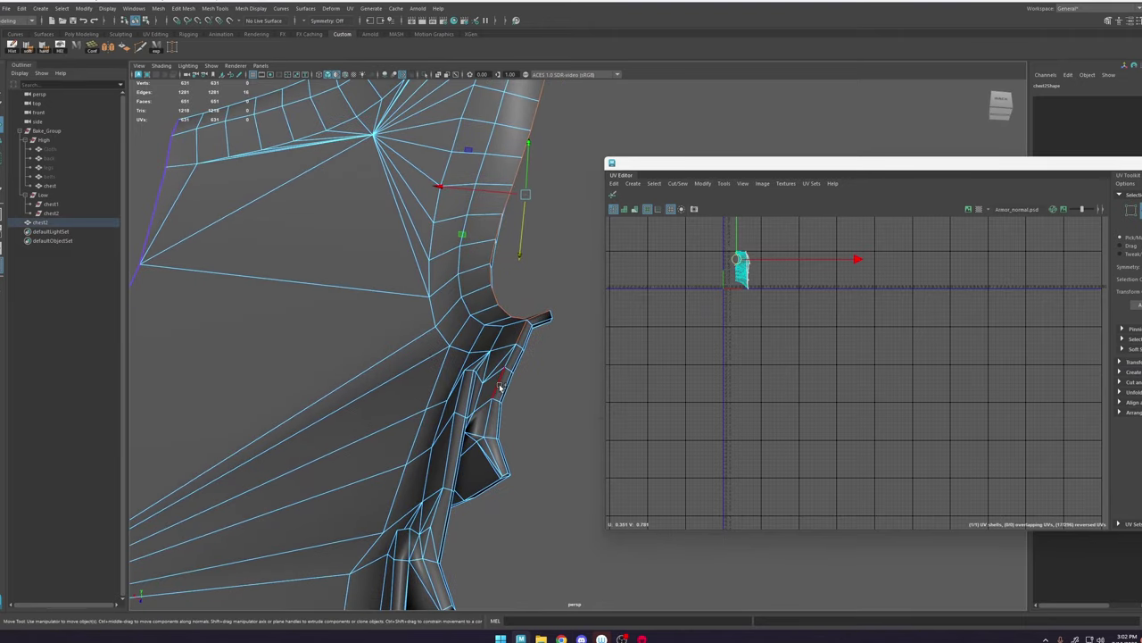
pyautogui.keyDown('shift'); pyautogui.click(497, 452); pyautogui.keyUp('shift')
# Step: Add the spiked lower plates' rim loops to the edge selection
pyautogui.keyDown('alt'); pyautogui.moveTo(496, 452); pyautogui.dragTo(375, 372); pyautogui.keyUp('alt')
pyautogui.scroll(-5, 490, 461)
pyautogui.keyDown('alt'); pyautogui.moveTo(374, 372); pyautogui.dragTo(446, 310, button='middle'); pyautogui.keyUp('alt')
pyautogui.scroll(4, 447, 310)
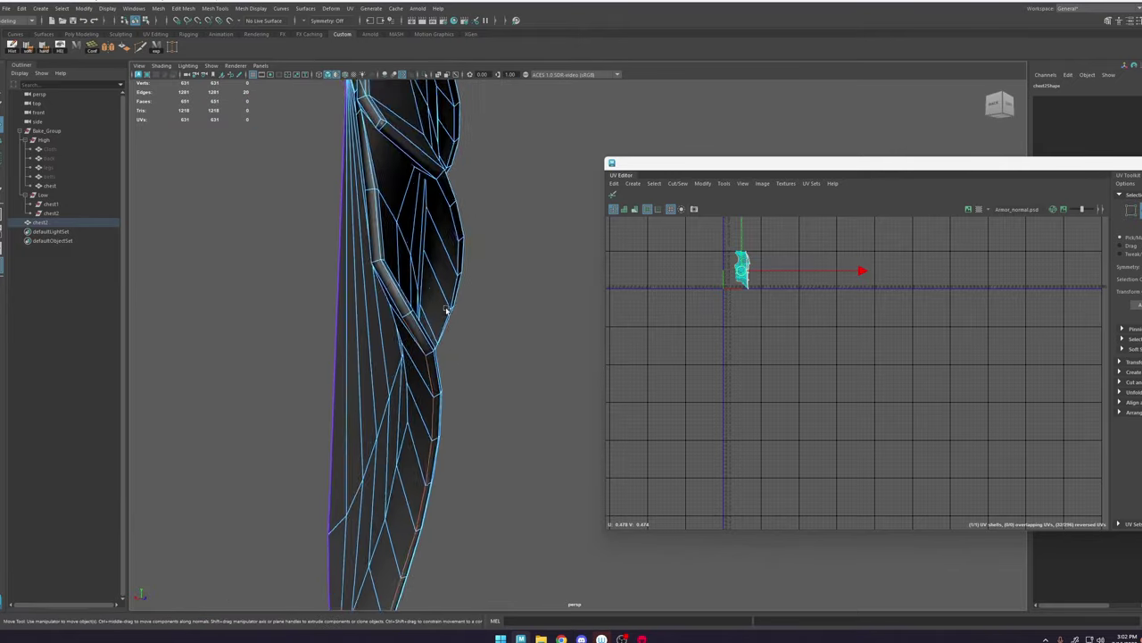
pyautogui.keyDown('alt'); pyautogui.moveTo(446, 310); pyautogui.dragTo(449, 235); pyautogui.keyUp('alt')
pyautogui.keyDown('alt'); pyautogui.moveTo(449, 235); pyautogui.dragTo(480, 410, button='middle'); pyautogui.keyUp('alt')
pyautogui.keyDown('shift'); pyautogui.doubleClick(485, 160); pyautogui.keyUp('shift')
pyautogui.keyDown('alt'); pyautogui.moveTo(484, 161); pyautogui.dragTo(502, 267, button='middle'); pyautogui.keyUp('alt')
pyautogui.keyDown('shift'); pyautogui.doubleClick(507, 335); pyautogui.keyUp('shift')
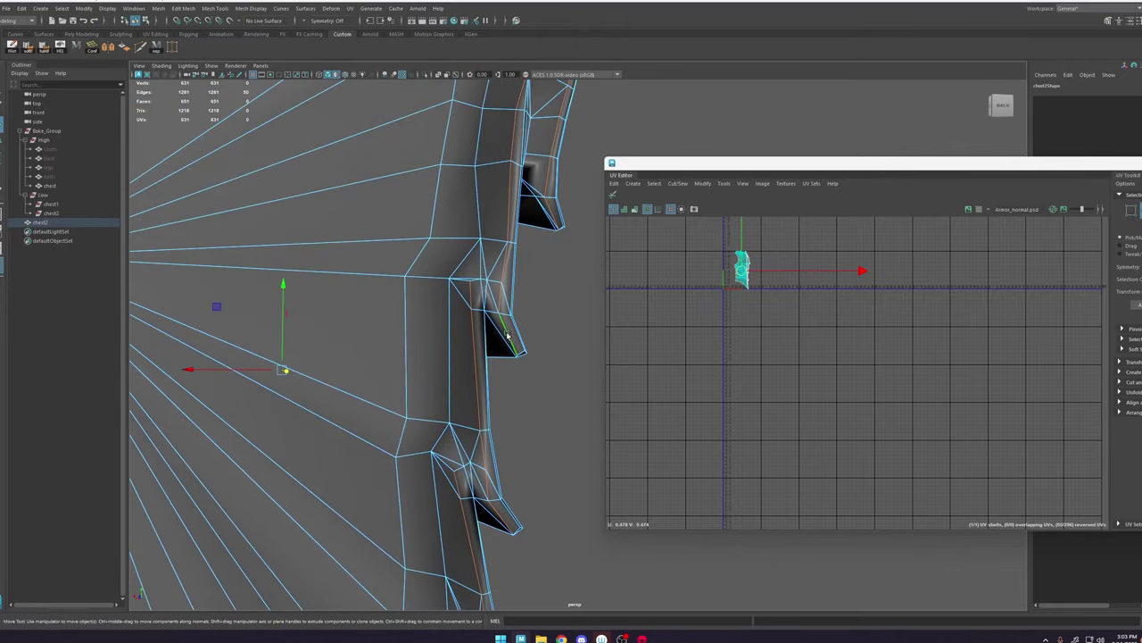
pyautogui.scroll(-5, 507, 335)
pyautogui.keyDown('alt'); pyautogui.moveTo(507, 335); pyautogui.dragTo(408, 289); pyautogui.keyUp('alt')
pyautogui.keyDown('shift'); pyautogui.doubleClick(469, 288); pyautogui.keyUp('shift')
# Step: Harden the selected rim edges and cut UV seams along them
pyautogui.keyDown('shift'); pyautogui.rightClick(408, 288); pyautogui.keyUp('shift')
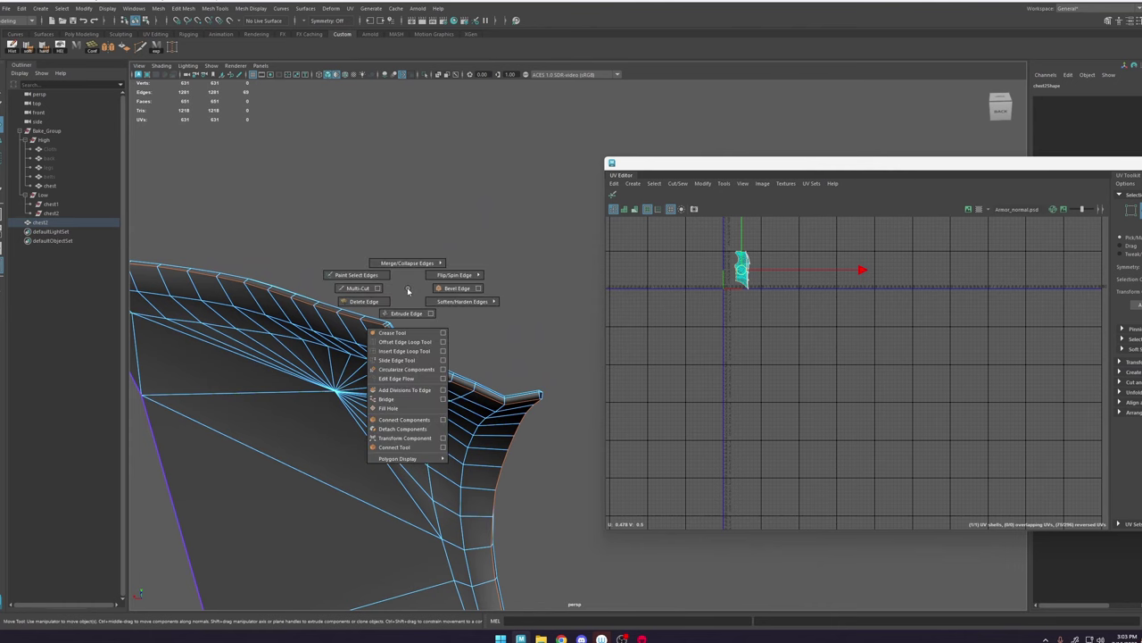
pyautogui.keyDown('shift'); pyautogui.moveTo(464, 316); pyautogui.dragTo(486, 320, button='right'); pyautogui.keyUp('shift')
pyautogui.scroll(5, 854, 273)
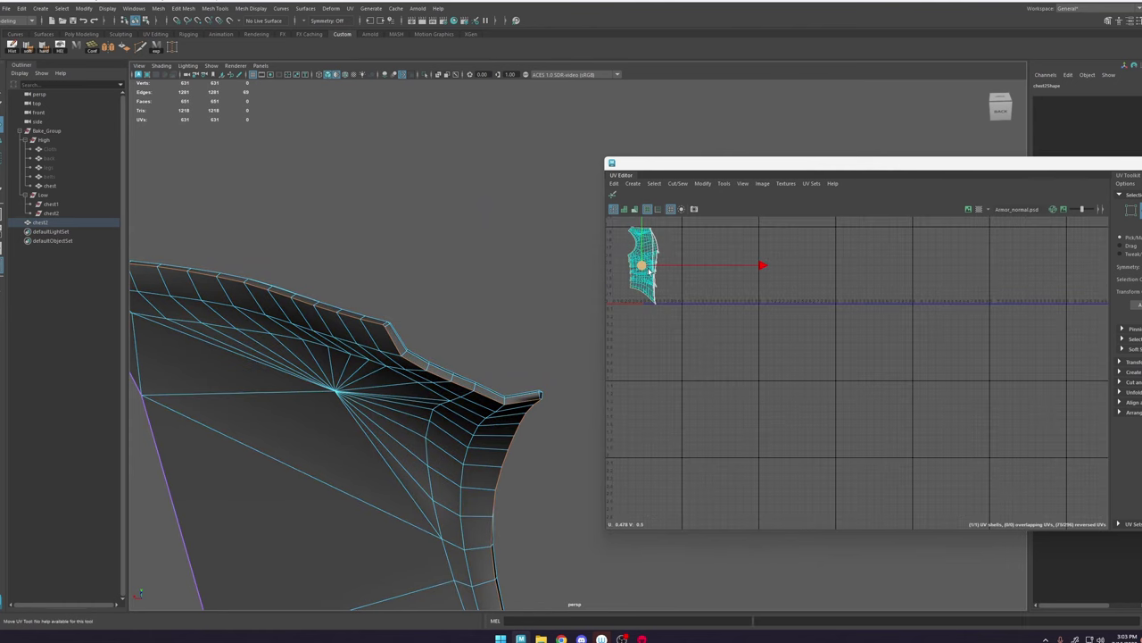
pyautogui.keyDown('alt'); pyautogui.moveTo(665, 263); pyautogui.dragTo(731, 317, button='middle'); pyautogui.keyUp('alt')
pyautogui.keyDown('shift'); pyautogui.rightClick(710, 292); pyautogui.keyUp('shift')
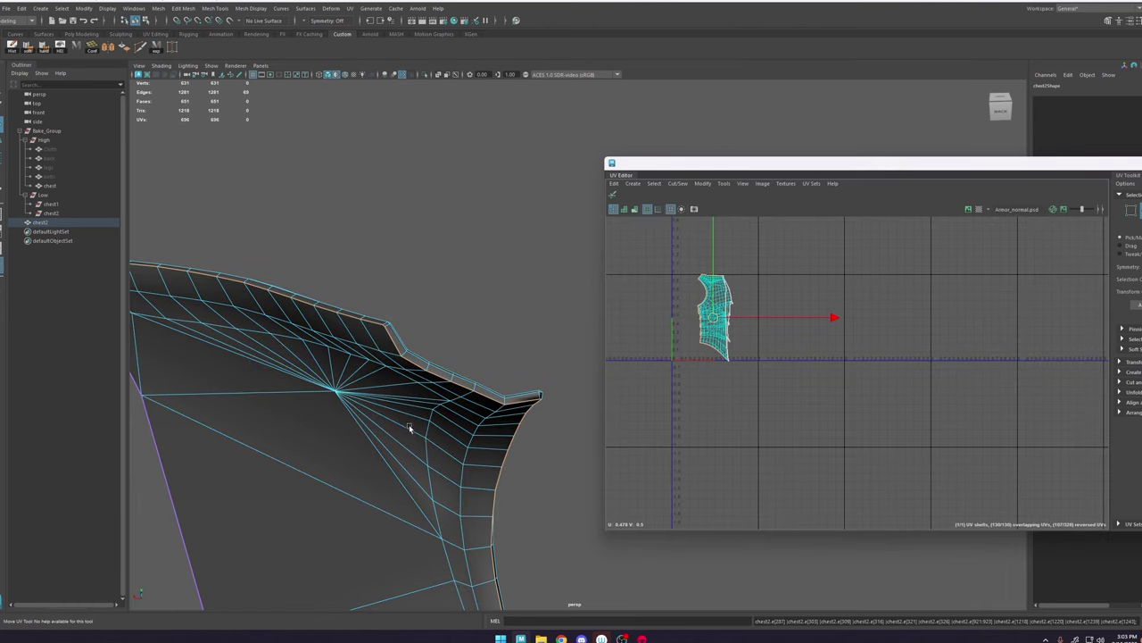
# Step: Select a single rim edge near the spike and cut the UVs along it
pyautogui.keyDown('alt'); pyautogui.moveTo(409, 427); pyautogui.dragTo(419, 337); pyautogui.keyUp('alt')
pyautogui.keyDown('alt'); pyautogui.moveTo(427, 234); pyautogui.dragTo(438, 285, button='middle'); pyautogui.keyUp('alt')
pyautogui.keyDown('alt'); pyautogui.moveTo(438, 286); pyautogui.dragTo(580, 451, button='right'); pyautogui.keyUp('alt')
pyautogui.click(275, 257)
pyautogui.keyDown('alt'); pyautogui.moveTo(357, 330); pyautogui.dragTo(511, 314); pyautogui.keyUp('alt')
pyautogui.keyDown('shift'); pyautogui.moveTo(765, 295); pyautogui.dragTo(724, 298, button='right'); pyautogui.keyUp('shift')
# Step: Frame the selected spike edge and inspect it from several angles
pyautogui.keyDown('alt'); pyautogui.moveTo(357, 357); pyautogui.dragTo(410, 383, button='right'); pyautogui.keyUp('alt')
pyautogui.keyDown('alt'); pyautogui.moveTo(393, 402); pyautogui.dragTo(477, 396, button='middle'); pyautogui.keyUp('alt')
pyautogui.keyDown('alt'); pyautogui.moveTo(476, 395); pyautogui.dragTo(513, 361); pyautogui.keyUp('alt')
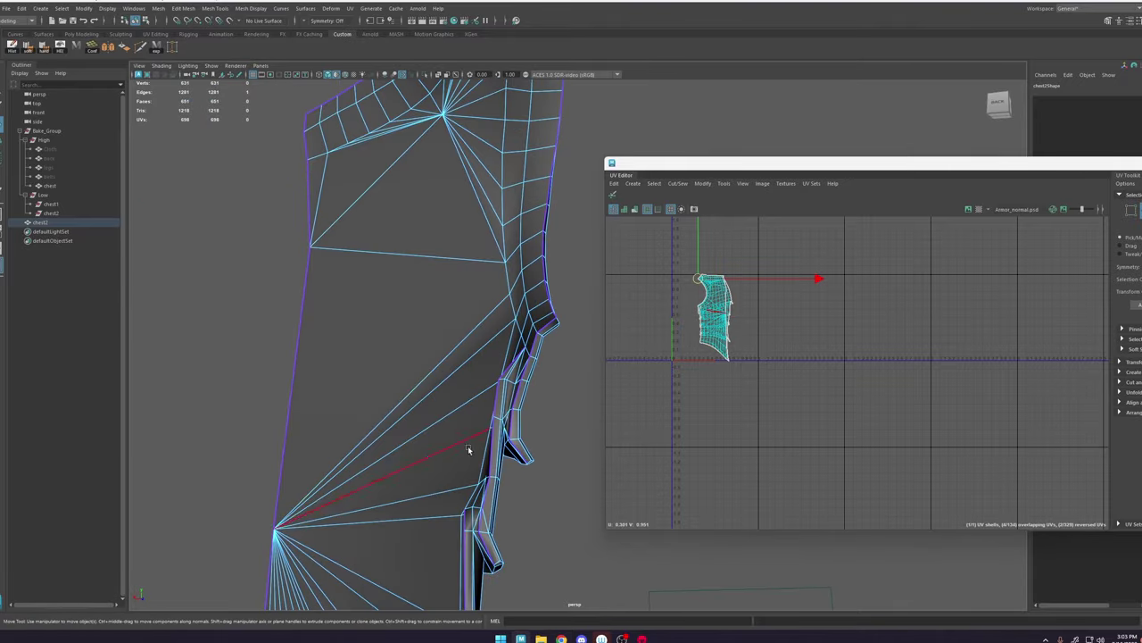
pyautogui.keyDown('alt'); pyautogui.moveTo(468, 449); pyautogui.dragTo(444, 350); pyautogui.keyUp('alt')
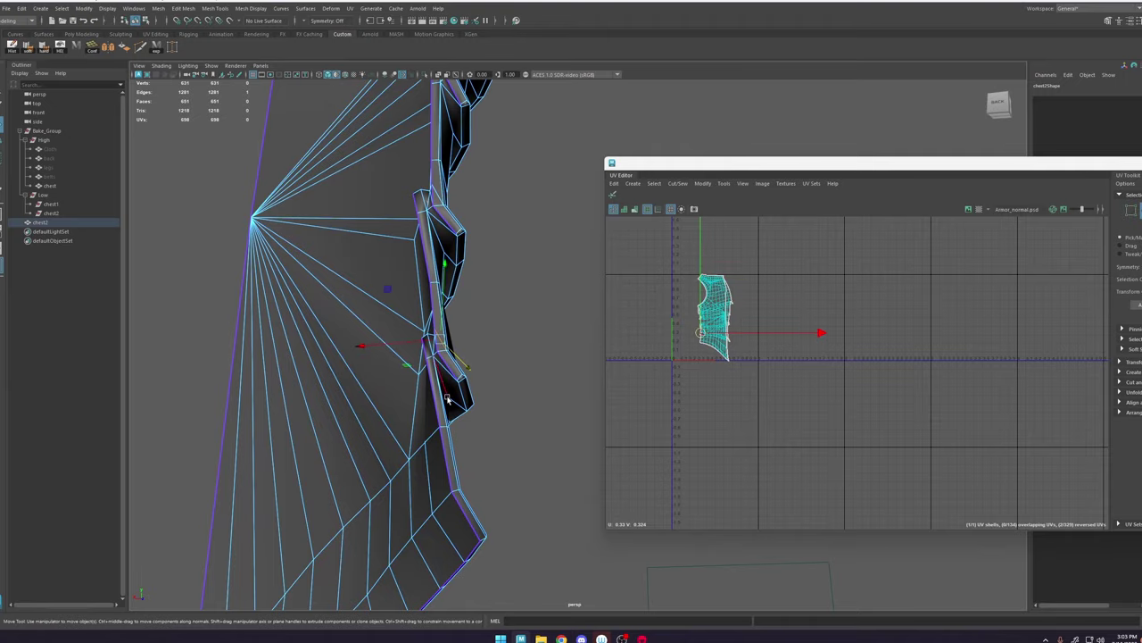
pyautogui.press('f')
pyautogui.keyDown('alt'); pyautogui.moveTo(455, 401); pyautogui.dragTo(497, 401); pyautogui.keyUp('alt')
pyautogui.keyDown('alt'); pyautogui.moveTo(497, 401); pyautogui.dragTo(447, 384, button='right'); pyautogui.keyUp('alt')
pyautogui.keyDown('alt'); pyautogui.moveTo(531, 422); pyautogui.dragTo(430, 393, button='middle'); pyautogui.keyUp('alt')
pyautogui.keyDown('alt'); pyautogui.moveTo(430, 394); pyautogui.dragTo(502, 434); pyautogui.keyUp('alt')
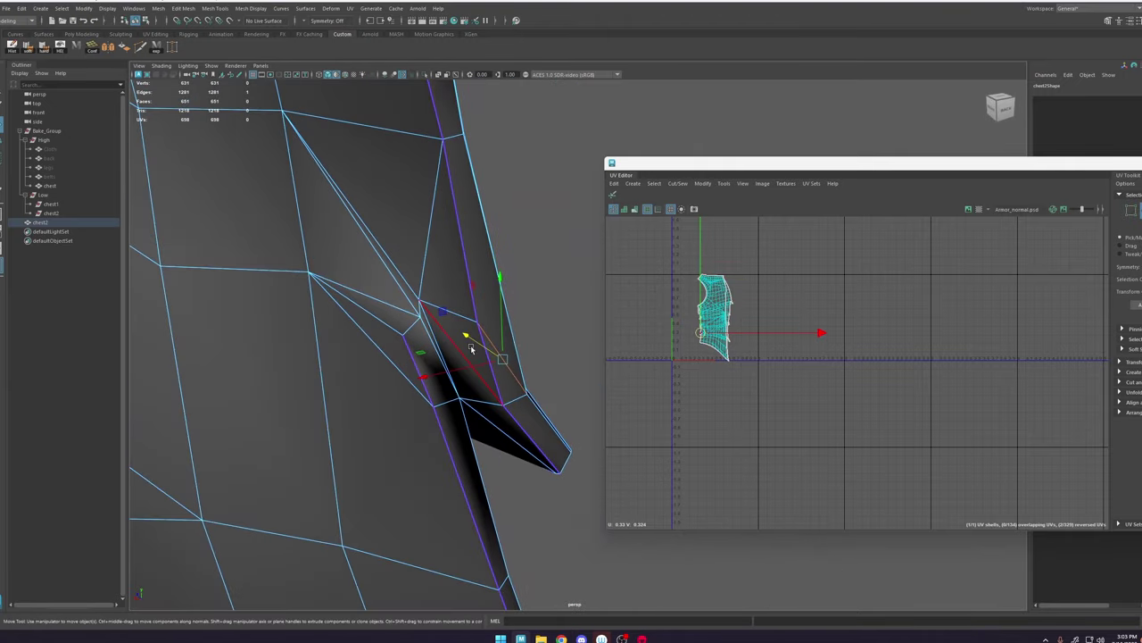
pyautogui.keyDown('alt'); pyautogui.moveTo(481, 387); pyautogui.dragTo(432, 319); pyautogui.keyUp('alt')
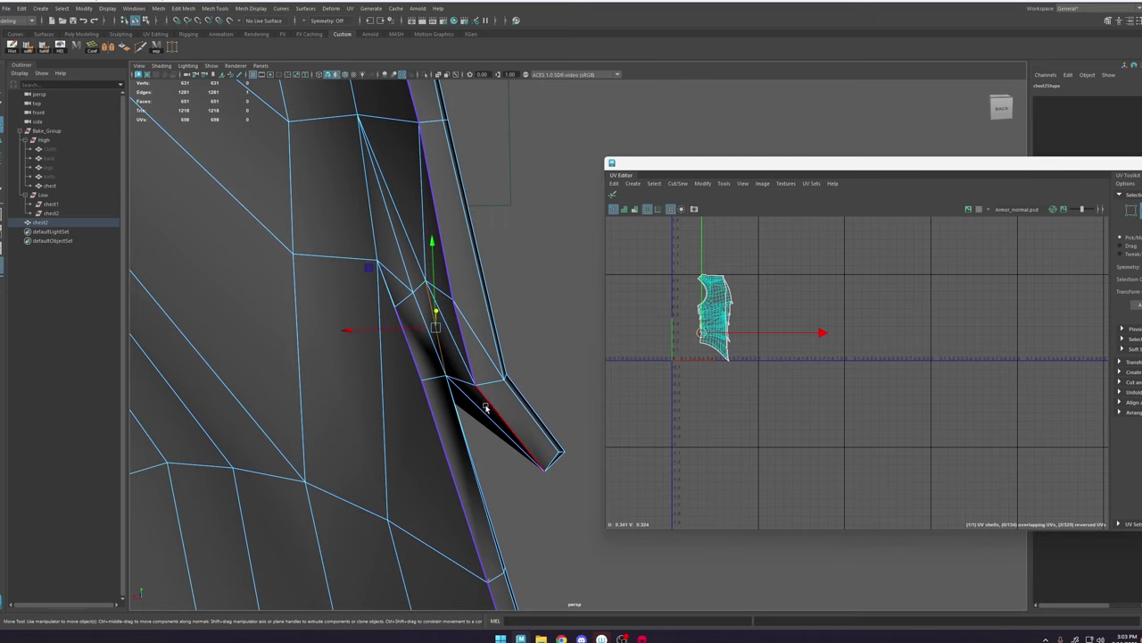
# Step: Harden the spike edge, cut a UV seam along it, and return to object mode
pyautogui.keyDown('alt'); pyautogui.moveTo(486, 408); pyautogui.dragTo(482, 364); pyautogui.keyUp('alt')
pyautogui.keyDown('shift'); pyautogui.moveTo(437, 312); pyautogui.dragTo(505, 346, button='right'); pyautogui.keyUp('shift')
pyautogui.keyDown('alt'); pyautogui.moveTo(487, 358); pyautogui.dragTo(469, 369); pyautogui.keyUp('alt')
pyautogui.keyDown('alt'); pyautogui.moveTo(474, 312); pyautogui.dragTo(478, 338); pyautogui.keyUp('alt')
pyautogui.keyDown('shift'); pyautogui.moveTo(797, 270); pyautogui.dragTo(797, 271, button='right'); pyautogui.keyUp('shift')
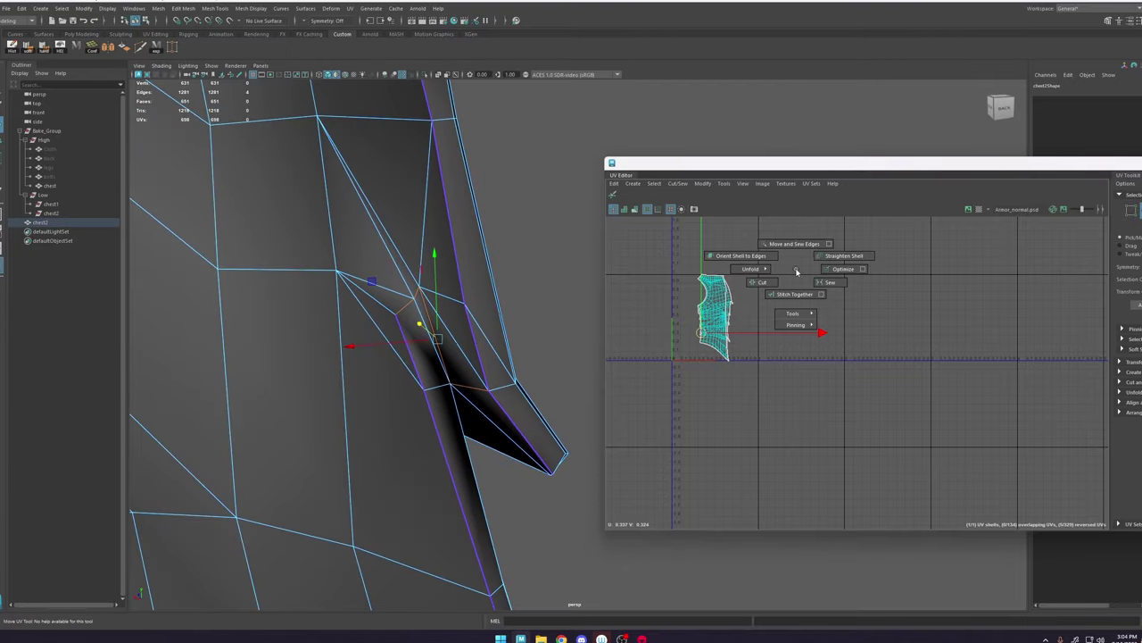
pyautogui.press('F8')
pyautogui.click(560, 206)
# Step: Select the chest mesh and orbit around it to inspect the plates
pyautogui.click(455, 328)
pyautogui.keyDown('alt'); pyautogui.moveTo(466, 333); pyautogui.dragTo(553, 399); pyautogui.keyUp('alt')
pyautogui.click(559, 283)
pyautogui.click(451, 356)
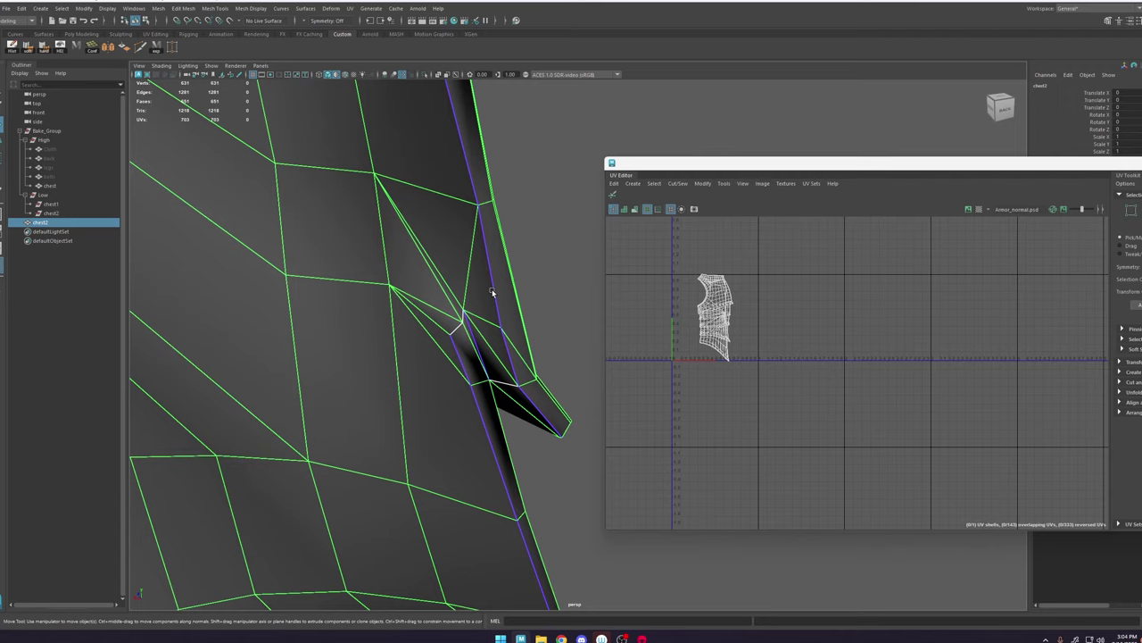
pyautogui.keyDown('alt'); pyautogui.moveTo(493, 309); pyautogui.dragTo(480, 281); pyautogui.keyUp('alt')
pyautogui.keyDown('alt'); pyautogui.moveTo(506, 324); pyautogui.dragTo(473, 224, button='middle'); pyautogui.keyUp('alt')
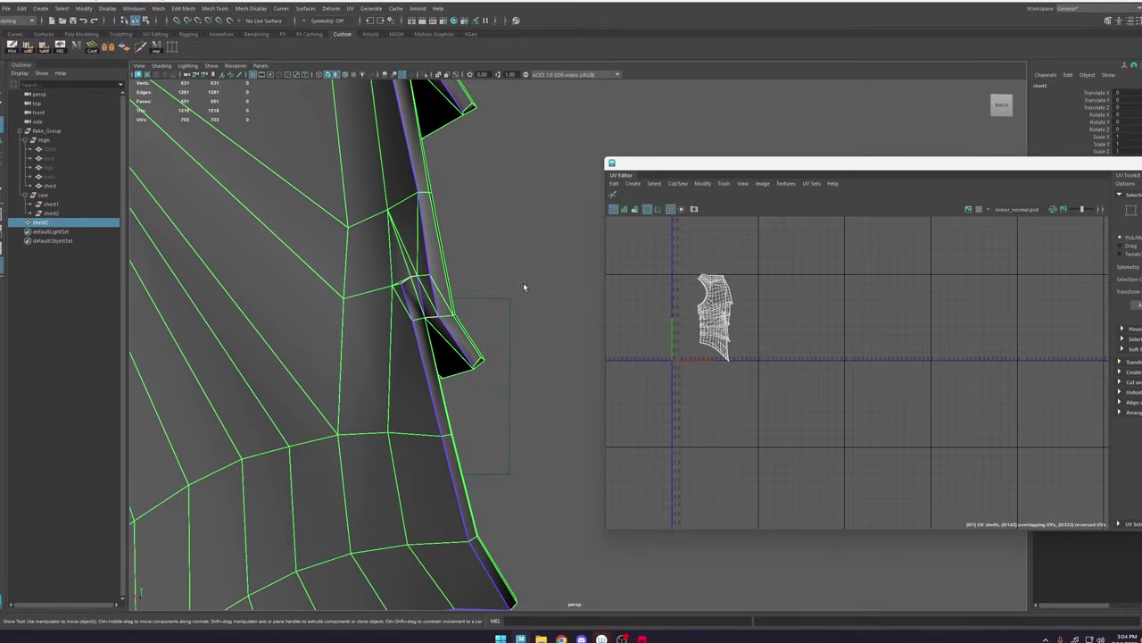
pyautogui.click(524, 283)
pyautogui.keyDown('alt'); pyautogui.moveTo(518, 290); pyautogui.dragTo(429, 332); pyautogui.keyUp('alt')
# Step: Restore the previous rim edge selection and harden those edges
pyautogui.hotkey('ctrl', 'z')
pyautogui.hotkey('ctrl', 'z')
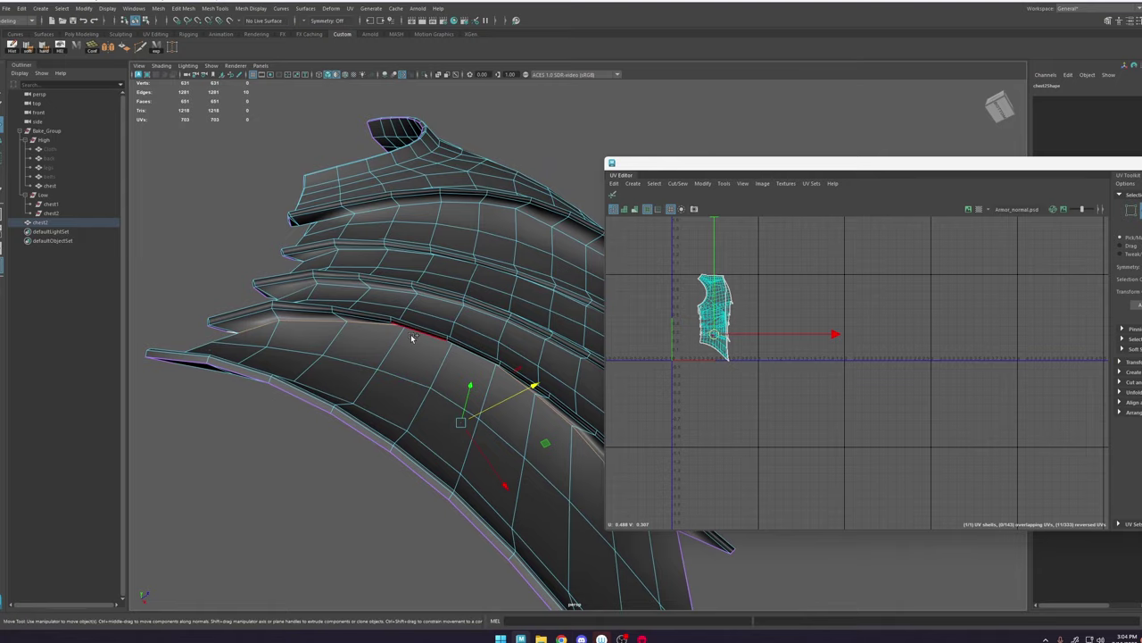
pyautogui.keyDown('shift'); pyautogui.moveTo(412, 337); pyautogui.dragTo(472, 362, button='right'); pyautogui.keyUp('shift')
pyautogui.keyDown('alt'); pyautogui.moveTo(472, 362); pyautogui.dragTo(453, 404); pyautogui.keyUp('alt')
pyautogui.hotkey('ctrl', 'z')
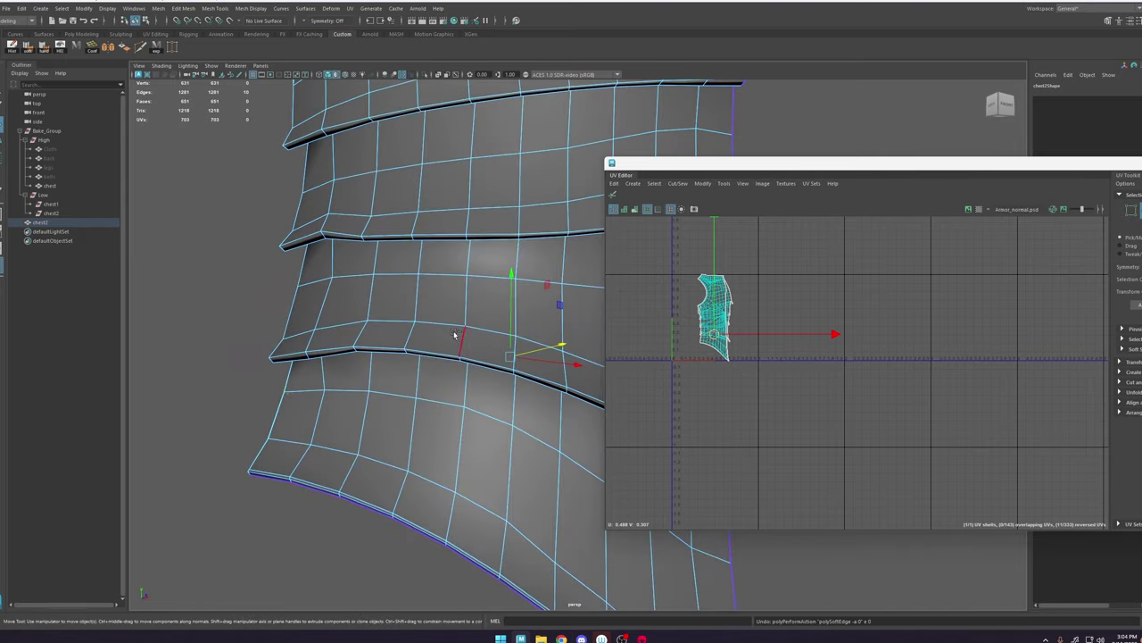
pyautogui.keyDown('shift'); pyautogui.moveTo(453, 330); pyautogui.dragTo(541, 378, button='right'); pyautogui.keyUp('shift')
# Step: Reselect the chest and return the armor to object mode
pyautogui.keyDown('alt'); pyautogui.moveTo(527, 377); pyautogui.dragTo(312, 379, button='middle'); pyautogui.keyUp('alt')
pyautogui.keyDown('alt'); pyautogui.moveTo(312, 379); pyautogui.dragTo(353, 366); pyautogui.keyUp('alt')
pyautogui.moveTo(312, 366)
pyautogui.keyDown('alt'); pyautogui.mouseDown(button='right')
pyautogui.moveTo(338, 351)
pyautogui.moveTo(308, 353)
pyautogui.mouseUp(button='right'); pyautogui.keyUp('alt')
pyautogui.moveTo(480, 269); pyautogui.dragTo(523, 227, button='right')
pyautogui.click(523, 354)
pyautogui.keyDown('alt'); pyautogui.moveTo(523, 354); pyautogui.dragTo(461, 332); pyautogui.keyUp('alt')
pyautogui.click(486, 340)
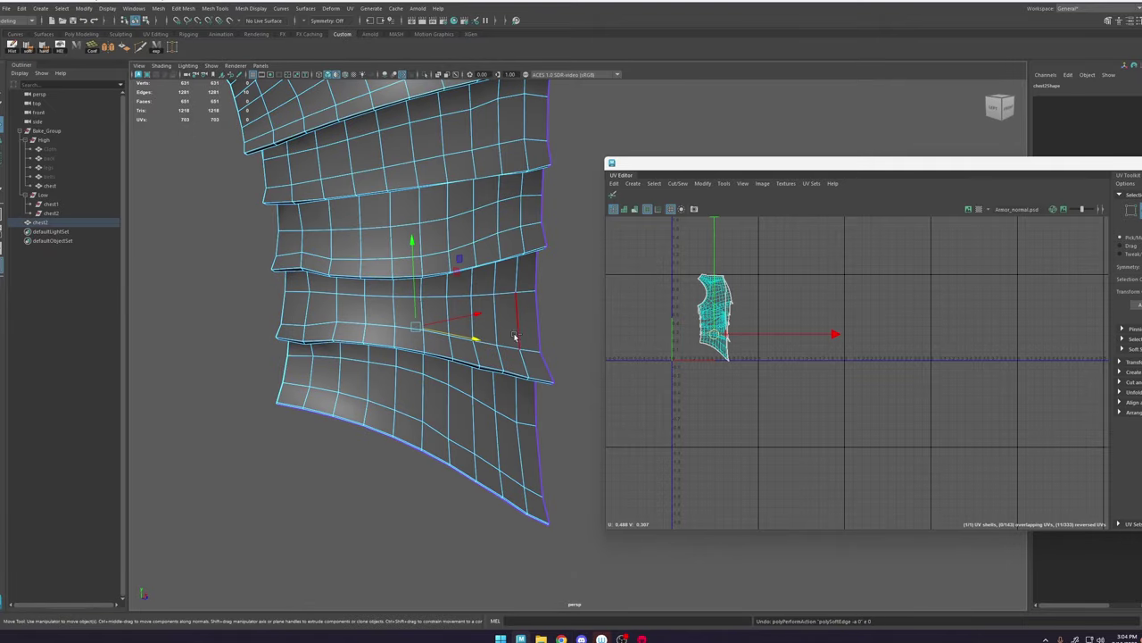
pyautogui.click(575, 329)
pyautogui.moveTo(423, 364); pyautogui.dragTo(482, 312, button='right')
pyautogui.click(583, 223)
pyautogui.keyDown('alt'); pyautogui.moveTo(496, 375); pyautogui.dragTo(433, 356); pyautogui.keyUp('alt')
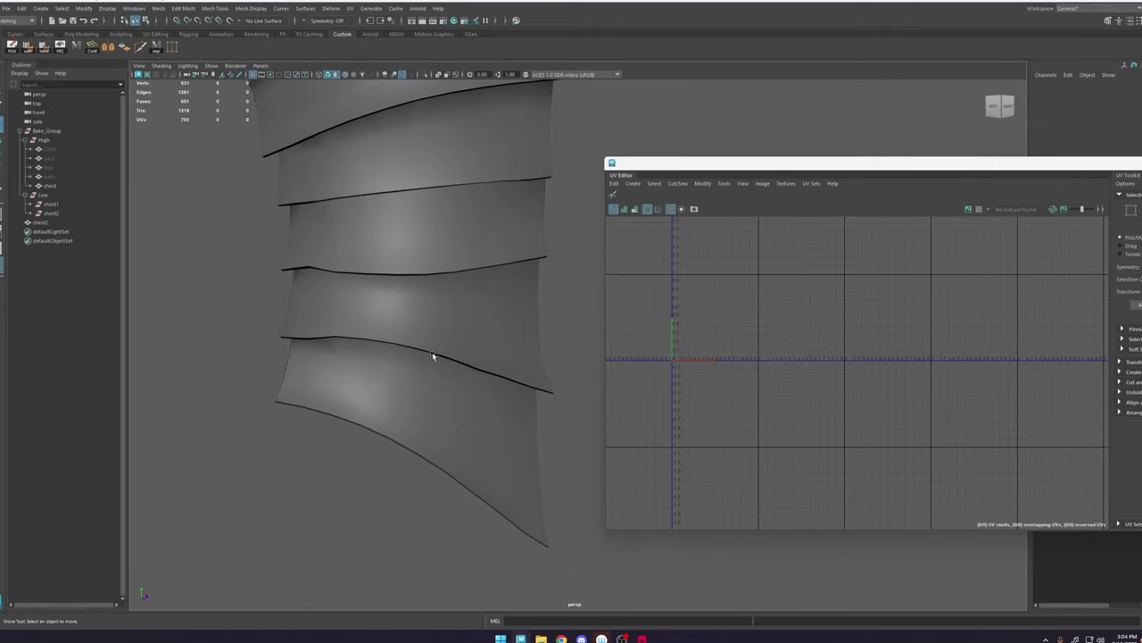
pyautogui.keyDown('alt'); pyautogui.moveTo(430, 368); pyautogui.dragTo(527, 332, button='middle'); pyautogui.keyUp('alt')
# Step: Select a plate-rim edge loop on chest2 and bring up the soften/harden options
pyautogui.keyDown('alt'); pyautogui.moveTo(527, 332); pyautogui.dragTo(585, 297, button='right'); pyautogui.keyUp('alt')
pyautogui.click(518, 257)
pyautogui.moveTo(492, 233); pyautogui.dragTo(492, 204, button='right')
pyautogui.keyDown('alt'); pyautogui.moveTo(502, 321); pyautogui.dragTo(486, 288); pyautogui.keyUp('alt')
pyautogui.doubleClick(490, 292)
pyautogui.keyDown('shift'); pyautogui.moveTo(522, 212); pyautogui.dragTo(588, 251, button='right'); pyautogui.keyUp('shift')
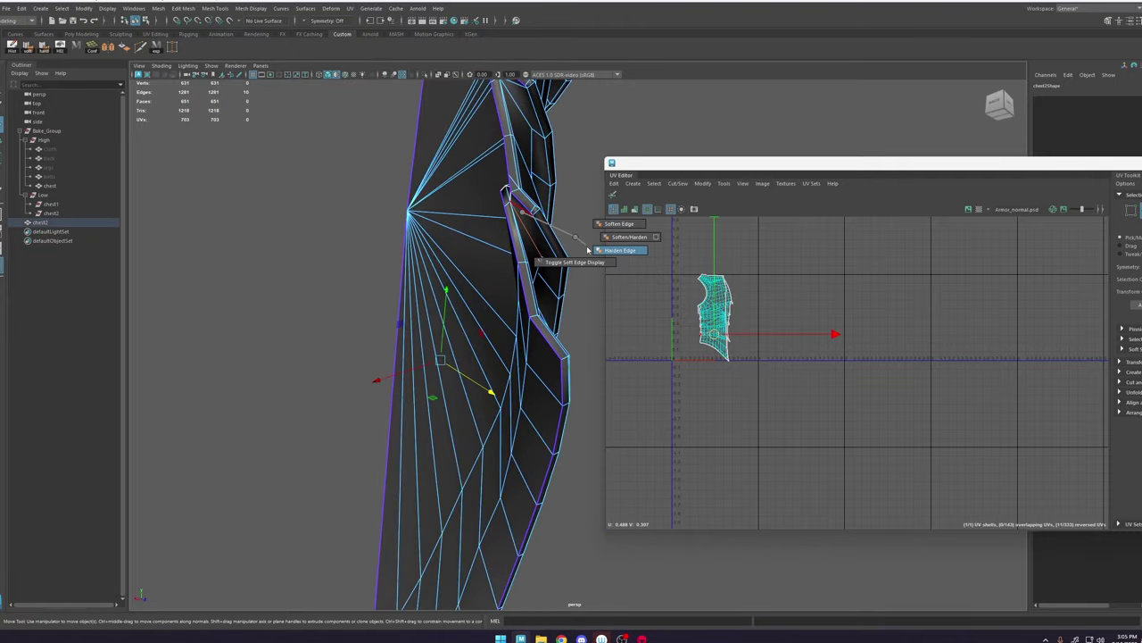
pyautogui.keyDown('alt'); pyautogui.moveTo(554, 259); pyautogui.dragTo(502, 246); pyautogui.keyUp('alt')
# Step: Reselect the chest2 armor mesh, switching between object and edge modes
pyautogui.moveTo(501, 246); pyautogui.dragTo(559, 186, button='right')
pyautogui.click(559, 187)
pyautogui.keyDown('alt'); pyautogui.moveTo(555, 223); pyautogui.dragTo(457, 343); pyautogui.keyUp('alt')
pyautogui.click(518, 378)
pyautogui.moveTo(455, 344); pyautogui.dragTo(453, 284, button='right')
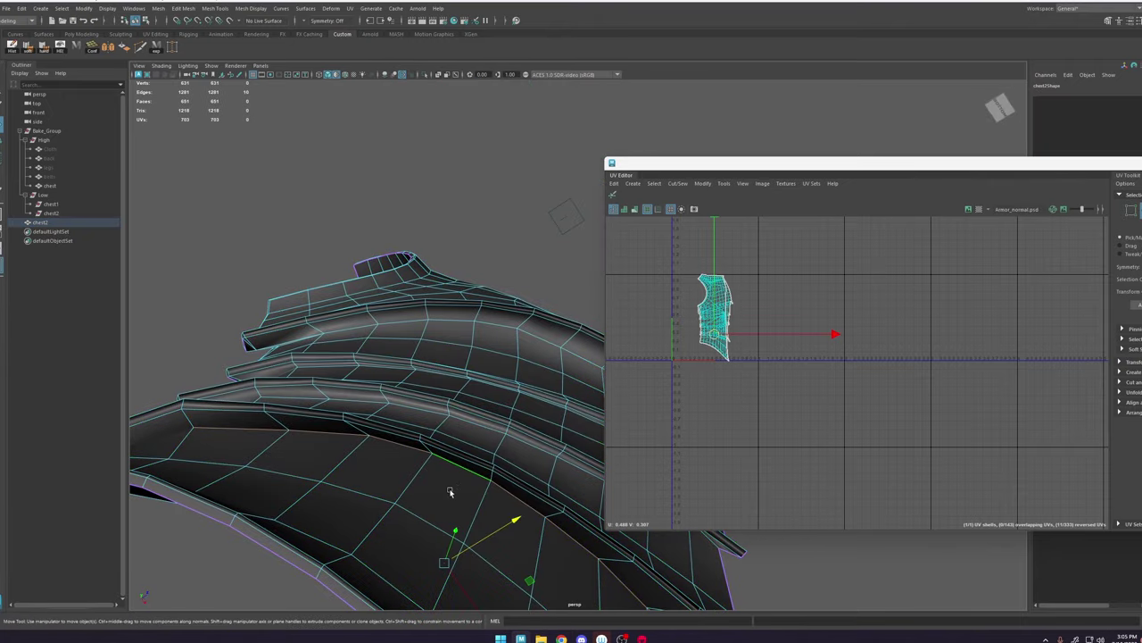
pyautogui.scroll(9, 720, 335)
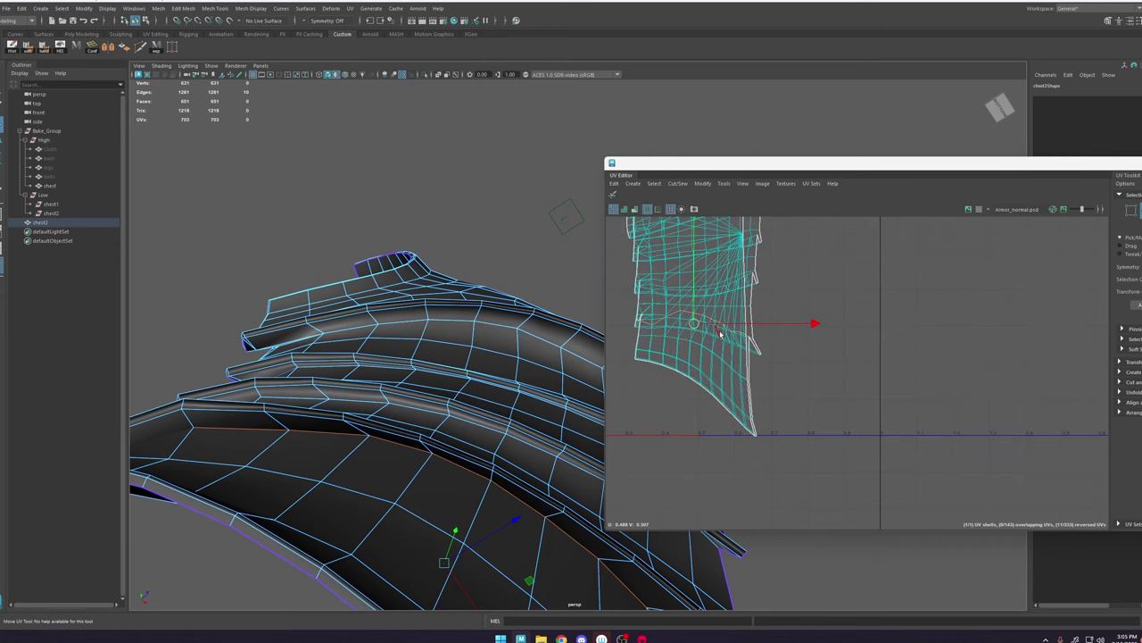
pyautogui.keyDown('alt'); pyautogui.moveTo(362, 455); pyautogui.dragTo(393, 349, button='right'); pyautogui.keyUp('alt')
pyautogui.moveTo(392, 349)
pyautogui.keyDown('alt'); pyautogui.mouseDown()
pyautogui.moveTo(393, 322)
pyautogui.moveTo(395, 332)
pyautogui.mouseUp(); pyautogui.keyUp('alt')
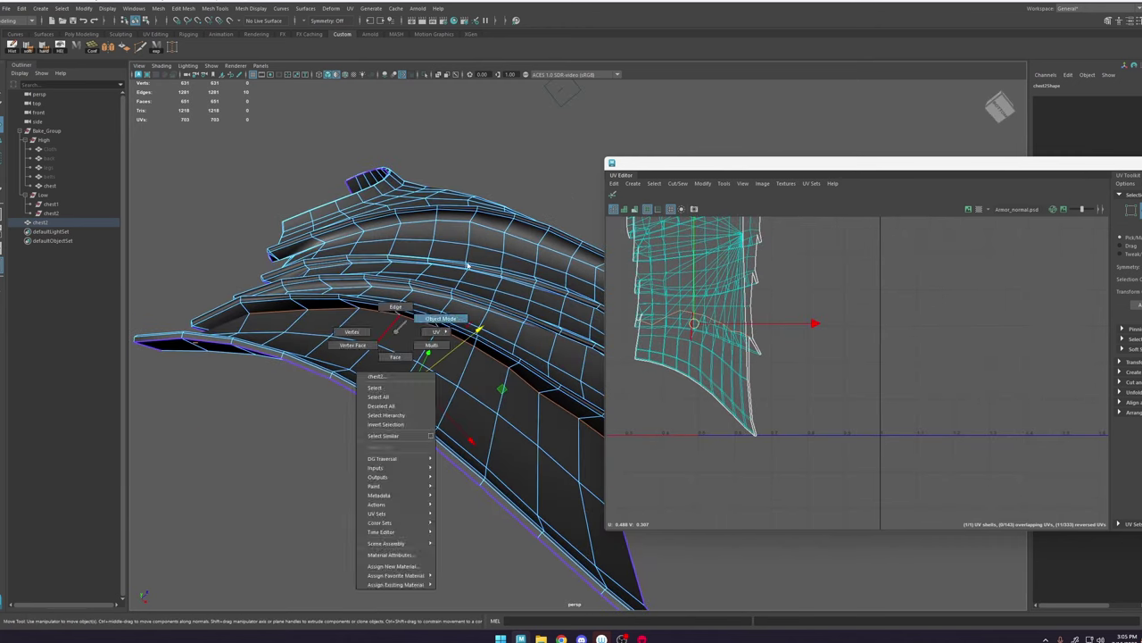
pyautogui.moveTo(395, 332); pyautogui.dragTo(433, 318, button='right')
pyautogui.click(389, 412)
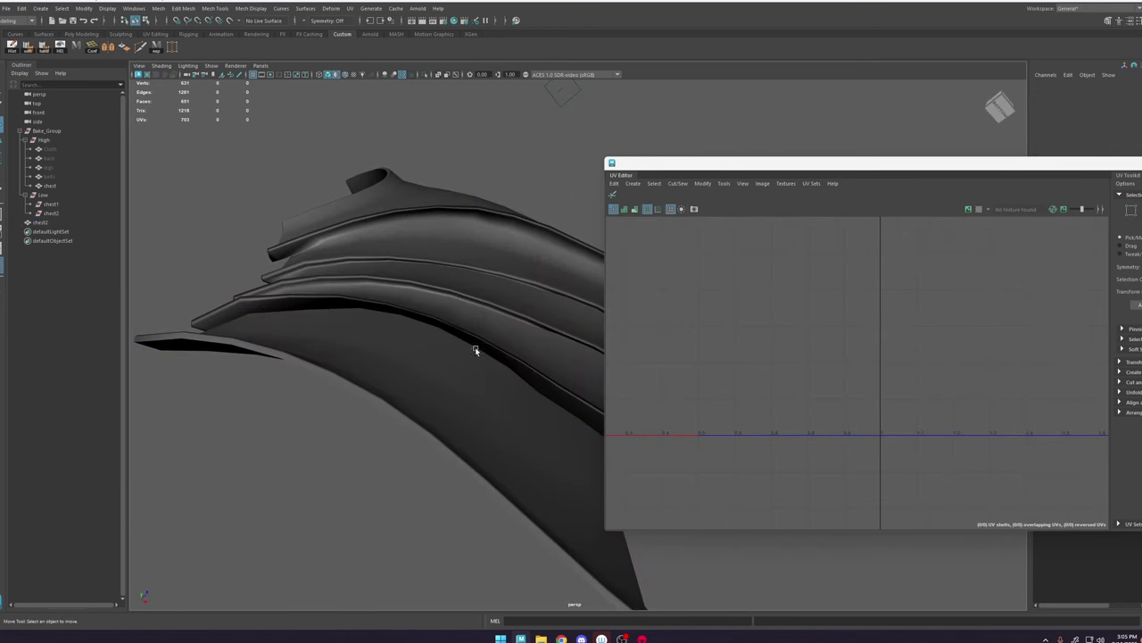
pyautogui.keyDown('alt'); pyautogui.moveTo(476, 350); pyautogui.dragTo(449, 346); pyautogui.keyUp('alt')
pyautogui.click(476, 372)
# Step: Select the next upper plate rim's edge loop and harden it
pyautogui.keyDown('alt'); pyautogui.moveTo(449, 346); pyautogui.dragTo(412, 361, button='right'); pyautogui.keyUp('alt')
pyautogui.keyDown('alt'); pyautogui.moveTo(412, 362); pyautogui.dragTo(385, 347); pyautogui.keyUp('alt')
pyautogui.moveTo(385, 347); pyautogui.dragTo(396, 285, button='right')
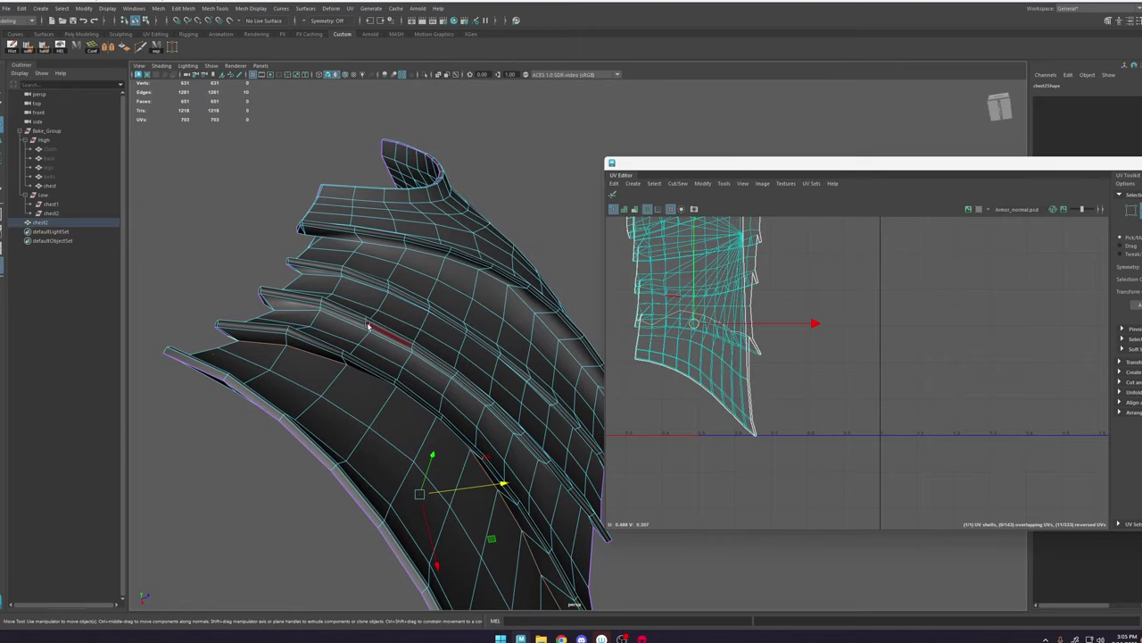
pyautogui.doubleClick(348, 327)
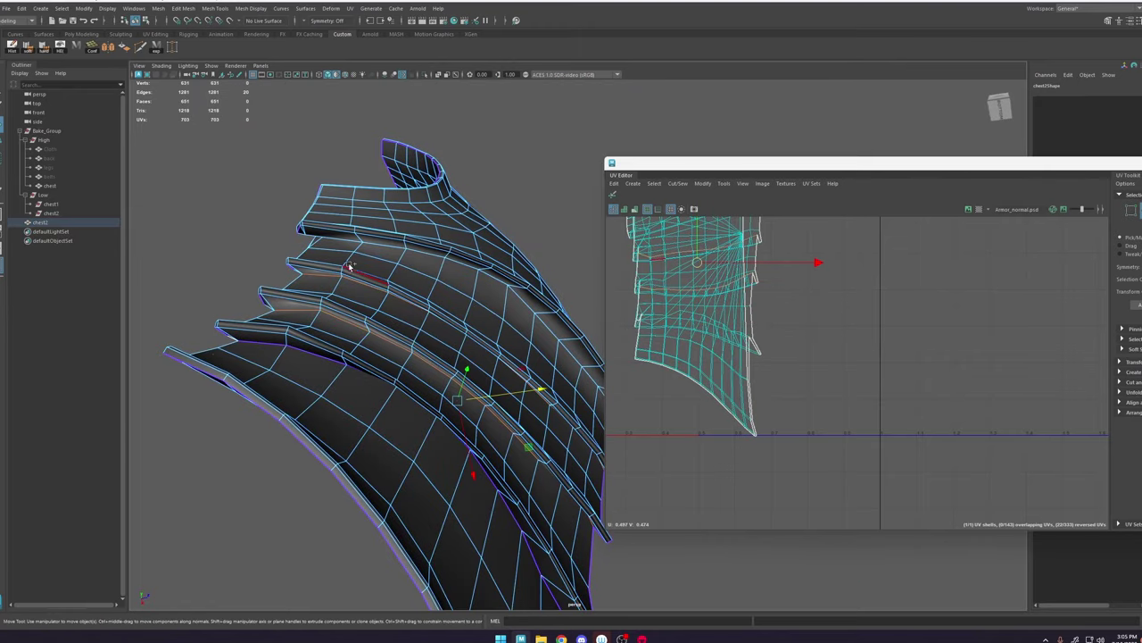
pyautogui.keyDown('shift'); pyautogui.moveTo(377, 248); pyautogui.dragTo(535, 278, button='right'); pyautogui.keyUp('shift')
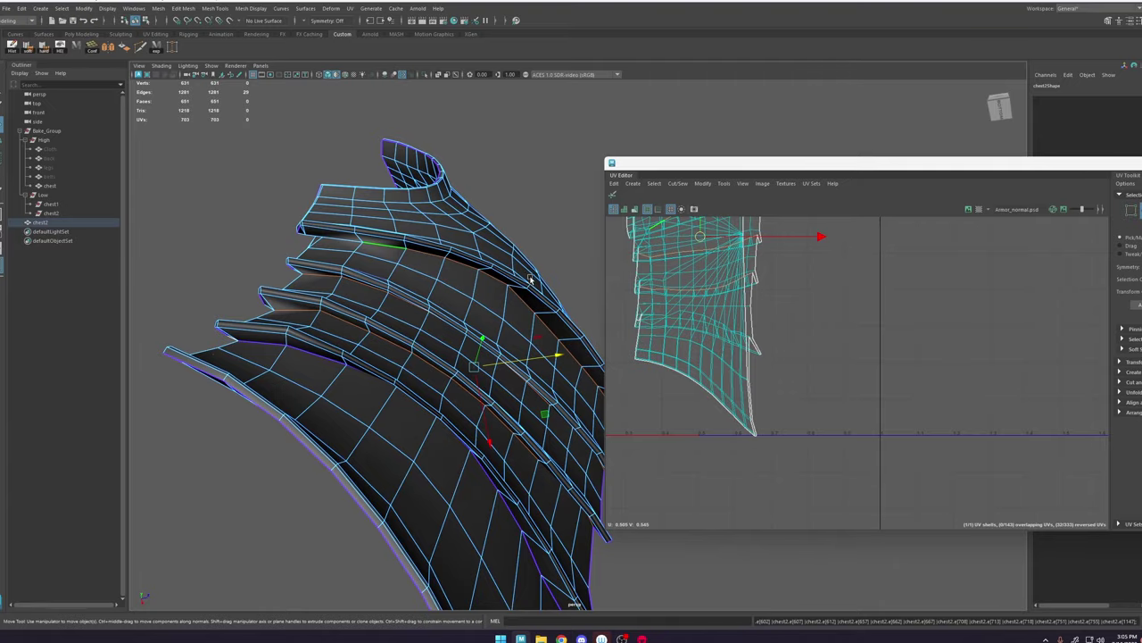
# Step: Frame the hardened rim, select the neighbouring edge, then deselect the armor
pyautogui.moveTo(442, 267)
pyautogui.keyDown('alt'); pyautogui.mouseDown()
pyautogui.moveTo(487, 276)
pyautogui.moveTo(491, 319)
pyautogui.mouseUp(); pyautogui.keyUp('alt')
pyautogui.keyDown('alt'); pyautogui.moveTo(491, 320); pyautogui.dragTo(500, 382, button='middle'); pyautogui.keyUp('alt')
pyautogui.keyDown('alt'); pyautogui.moveTo(501, 382); pyautogui.dragTo(533, 187); pyautogui.keyUp('alt')
pyautogui.press('f')
pyautogui.click(573, 314)
pyautogui.scroll(-3, 573, 314)
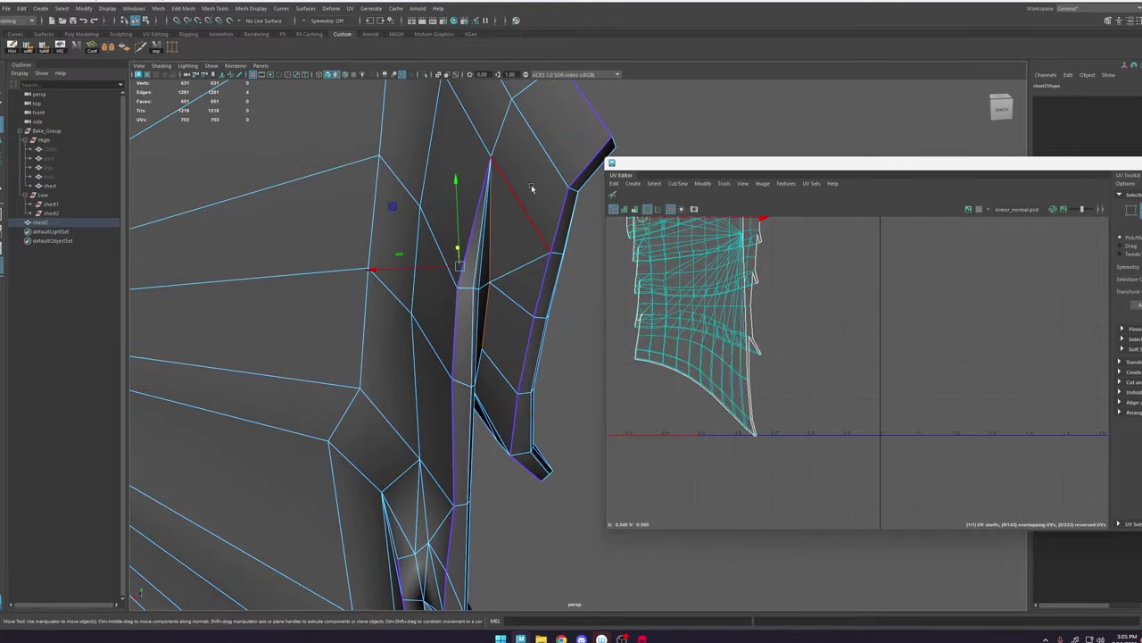
pyautogui.scroll(-5, 533, 186)
pyautogui.moveTo(533, 186); pyautogui.dragTo(564, 159, button='right')
pyautogui.click(572, 183)
# Step: Select all of chest2's UVs and unfold them with the Unfold tool
pyautogui.click(507, 238)
pyautogui.keyDown('alt'); pyautogui.moveTo(507, 238); pyautogui.dragTo(513, 357); pyautogui.keyUp('alt')
pyautogui.click(454, 324)
pyautogui.click(513, 357)
pyautogui.moveTo(678, 232); pyautogui.dragTo(803, 392)
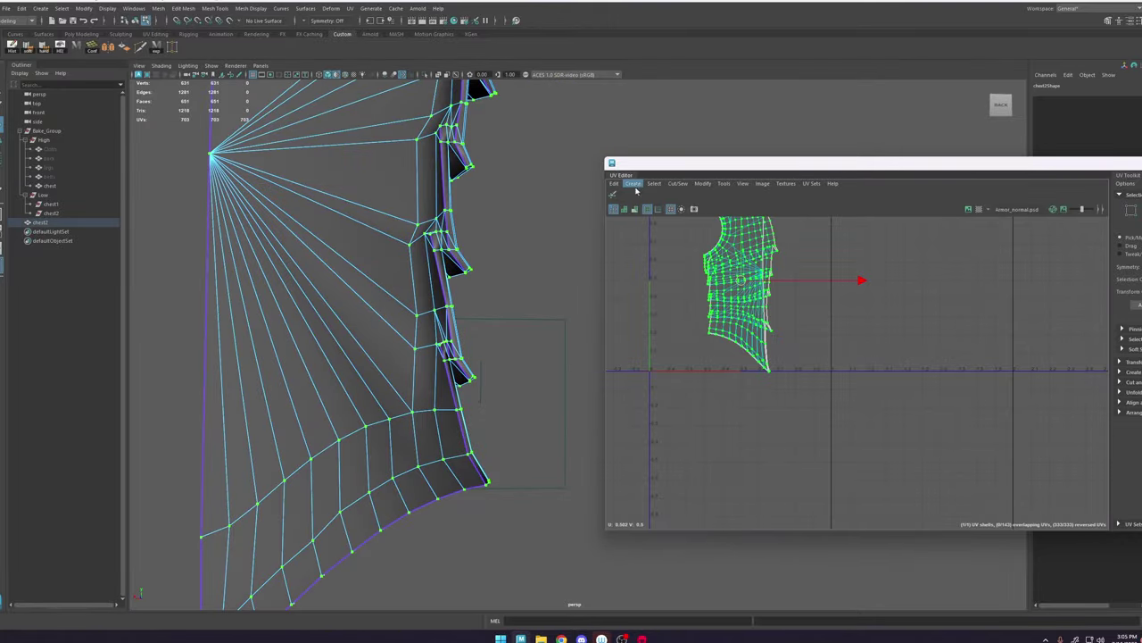
pyautogui.moveTo(722, 288)
pyautogui.mouseDown()
pyautogui.moveTo(733, 268)
pyautogui.moveTo(750, 270)
pyautogui.moveTo(745, 287)
pyautogui.mouseUp()
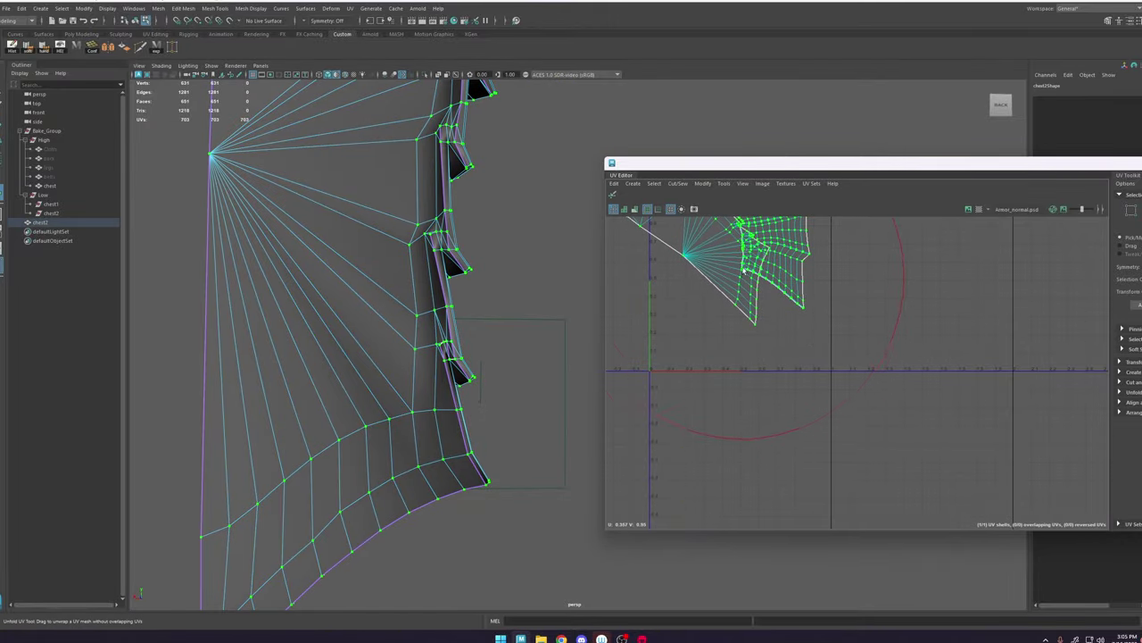
pyautogui.scroll(-1, 728, 232)
pyautogui.keyDown('alt'); pyautogui.moveTo(725, 223); pyautogui.dragTo(721, 310, button='middle'); pyautogui.keyUp('alt')
pyautogui.scroll(6, 721, 311)
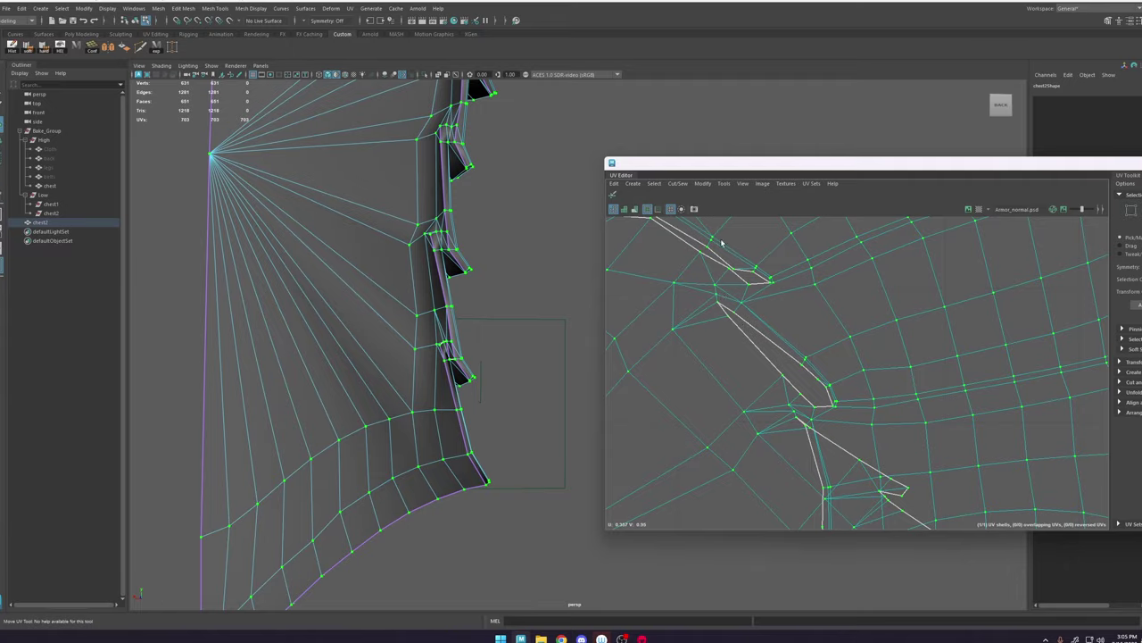
# Step: Pick two neighbouring plate-rim corner edges and cut the UVs along them
pyautogui.moveTo(723, 242); pyautogui.dragTo(722, 230, button='right')
pyautogui.click(717, 293)
pyautogui.press('f')
pyautogui.click(464, 309)
pyautogui.keyDown('alt'); pyautogui.moveTo(429, 295); pyautogui.dragTo(392, 277); pyautogui.keyUp('alt')
pyautogui.scroll(-4, 317, 212)
pyautogui.scroll(5, 438, 290)
pyautogui.keyDown('shift'); pyautogui.moveTo(470, 296); pyautogui.dragTo(535, 299, button='right'); pyautogui.keyUp('shift')
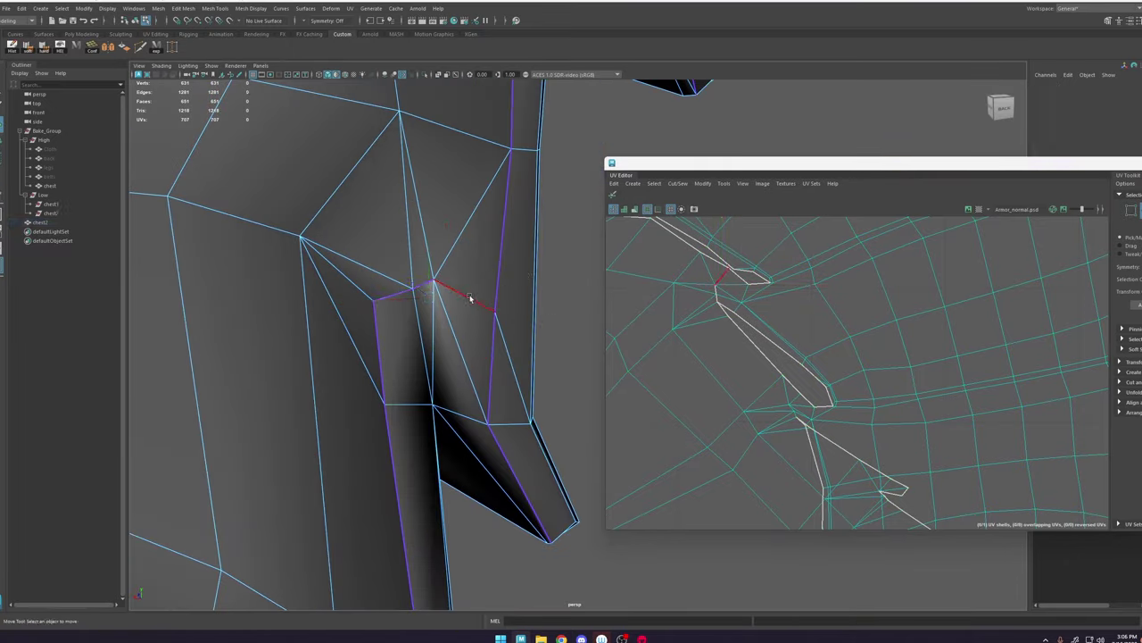
# Step: Cut the UVs along another rim corner edge
pyautogui.click(471, 297)
pyautogui.scroll(-4, 470, 297)
pyautogui.keyDown('alt'); pyautogui.moveTo(471, 298); pyautogui.dragTo(420, 357); pyautogui.keyUp('alt')
pyautogui.scroll(4, 457, 379)
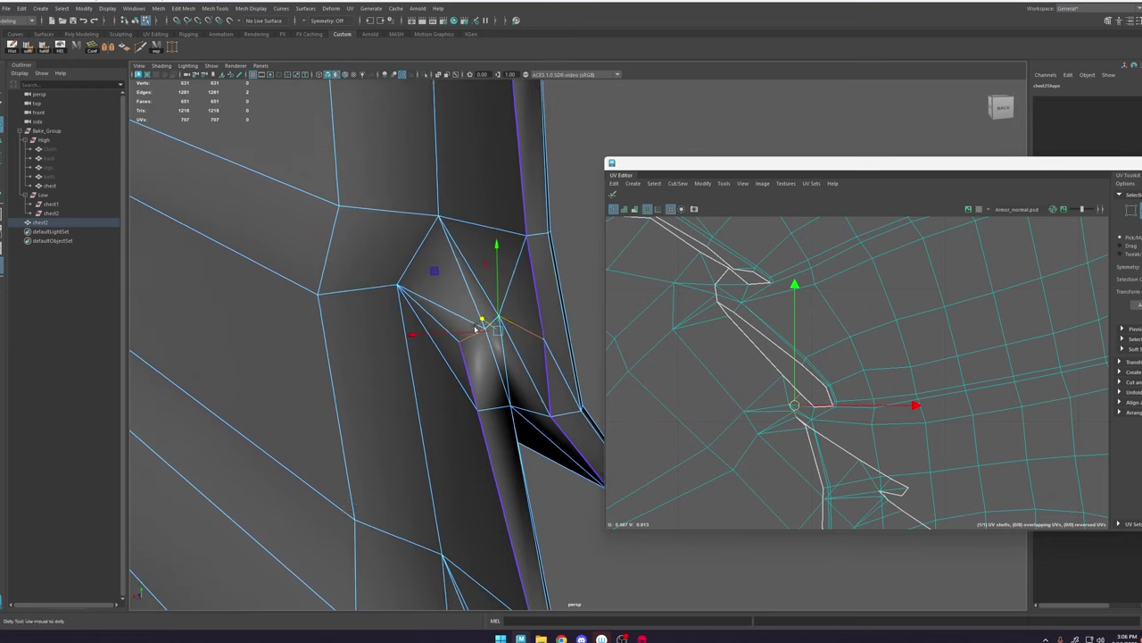
pyautogui.scroll(4, 393, 326)
pyautogui.keyDown('shift'); pyautogui.moveTo(854, 303); pyautogui.dragTo(826, 318, button='right'); pyautogui.keyUp('shift')
pyautogui.scroll(-4, 485, 314)
pyautogui.keyDown('alt'); pyautogui.moveTo(485, 335); pyautogui.dragTo(433, 256); pyautogui.keyUp('alt')
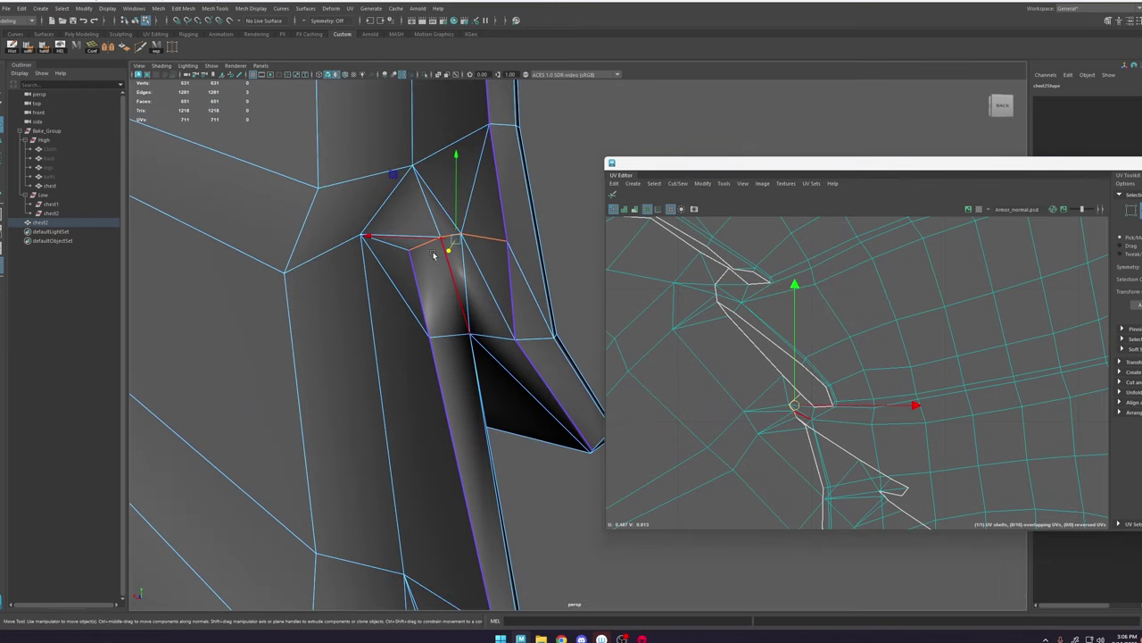
# Step: Harden the selected corner edge and return the armor to object mode
pyautogui.keyDown('shift'); pyautogui.moveTo(537, 275); pyautogui.dragTo(556, 295, button='right'); pyautogui.keyUp('shift')
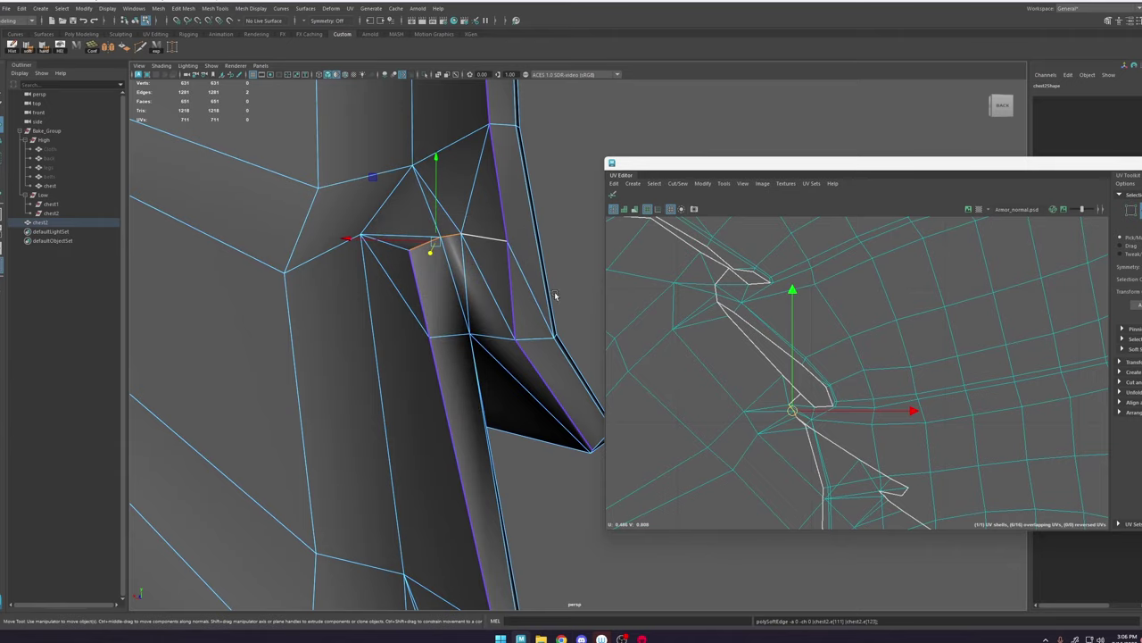
pyautogui.scroll(-4, 555, 297)
pyautogui.keyDown('alt'); pyautogui.moveTo(545, 302); pyautogui.dragTo(518, 315); pyautogui.keyUp('alt')
pyautogui.moveTo(516, 316); pyautogui.dragTo(566, 287, button='right')
pyautogui.click(576, 308)
pyautogui.scroll(-4, 548, 351)
pyautogui.keyDown('alt'); pyautogui.moveTo(548, 349); pyautogui.dragTo(517, 357); pyautogui.keyUp('alt')
# Step: Sew the UVs back together along one of the cut rim edges
pyautogui.click(558, 377)
pyautogui.moveTo(477, 348); pyautogui.dragTo(477, 319, button='right')
pyautogui.click(457, 332)
pyautogui.keyDown('shift'); pyautogui.moveTo(741, 349); pyautogui.dragTo(721, 348, button='right'); pyautogui.keyUp('shift')
pyautogui.click(536, 300)
pyautogui.keyDown('alt'); pyautogui.moveTo(536, 304); pyautogui.dragTo(505, 338); pyautogui.keyUp('alt')
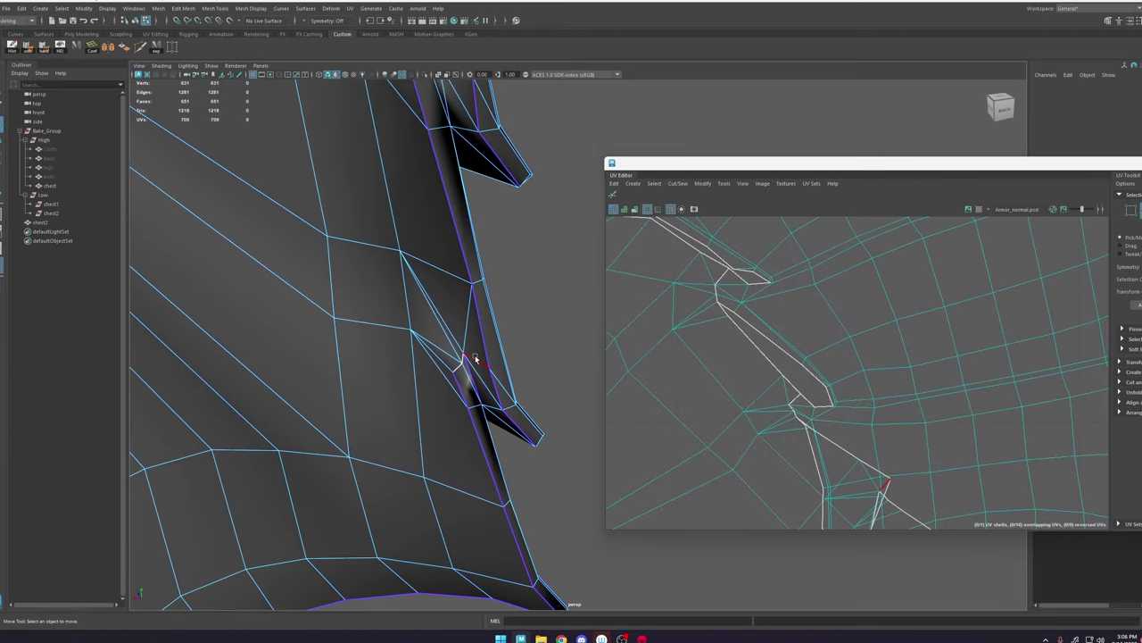
# Step: Select two short edges at the lower plate corner and harden them
pyautogui.click(476, 360)
pyautogui.keyDown('shift'); pyautogui.moveTo(757, 376); pyautogui.dragTo(753, 382, button='right'); pyautogui.keyUp('shift')
pyautogui.click(549, 347)
pyautogui.click(458, 368)
pyautogui.scroll(3, 461, 363)
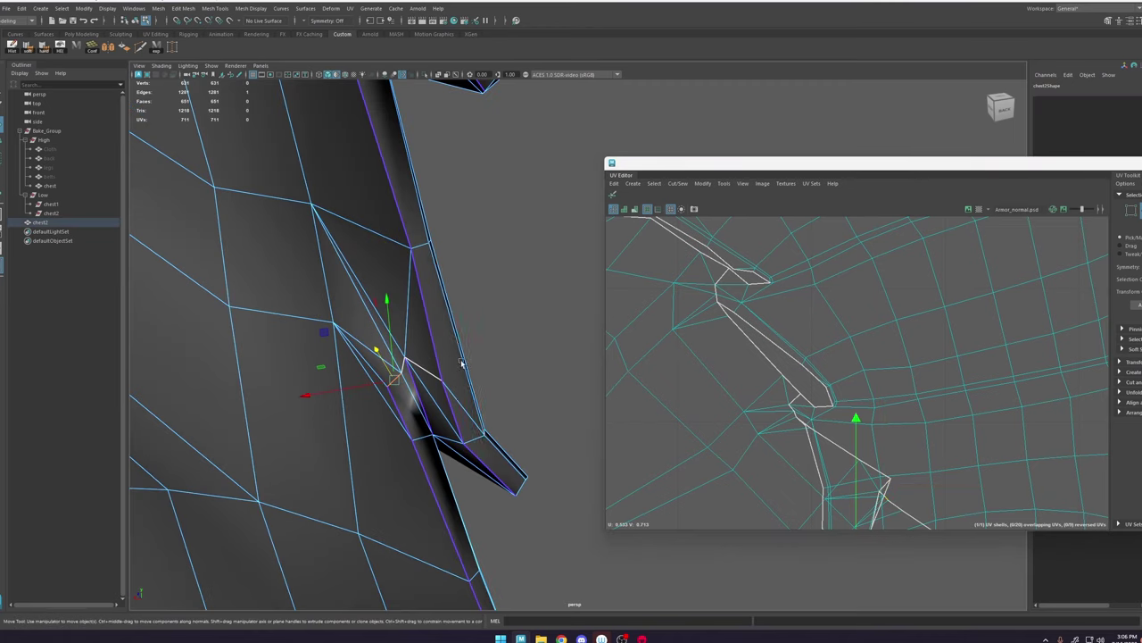
pyautogui.keyDown('shift'); pyautogui.click(403, 368); pyautogui.keyUp('shift')
pyautogui.keyDown('shift'); pyautogui.moveTo(428, 302); pyautogui.dragTo(555, 344, button='right'); pyautogui.keyUp('shift')
pyautogui.scroll(-8, 403, 216)
# Step: Cut UVs along the selected edges and nudge the new shell left and down
pyautogui.keyDown('alt'); pyautogui.moveTo(500, 196); pyautogui.dragTo(480, 324, button='middle'); pyautogui.keyUp('alt')
pyautogui.scroll(-3, 485, 226)
pyautogui.keyDown('alt'); pyautogui.moveTo(484, 224); pyautogui.dragTo(492, 306, button='middle'); pyautogui.keyUp('alt')
pyautogui.keyDown('alt'); pyautogui.moveTo(492, 306); pyautogui.dragTo(496, 197); pyautogui.keyUp('alt')
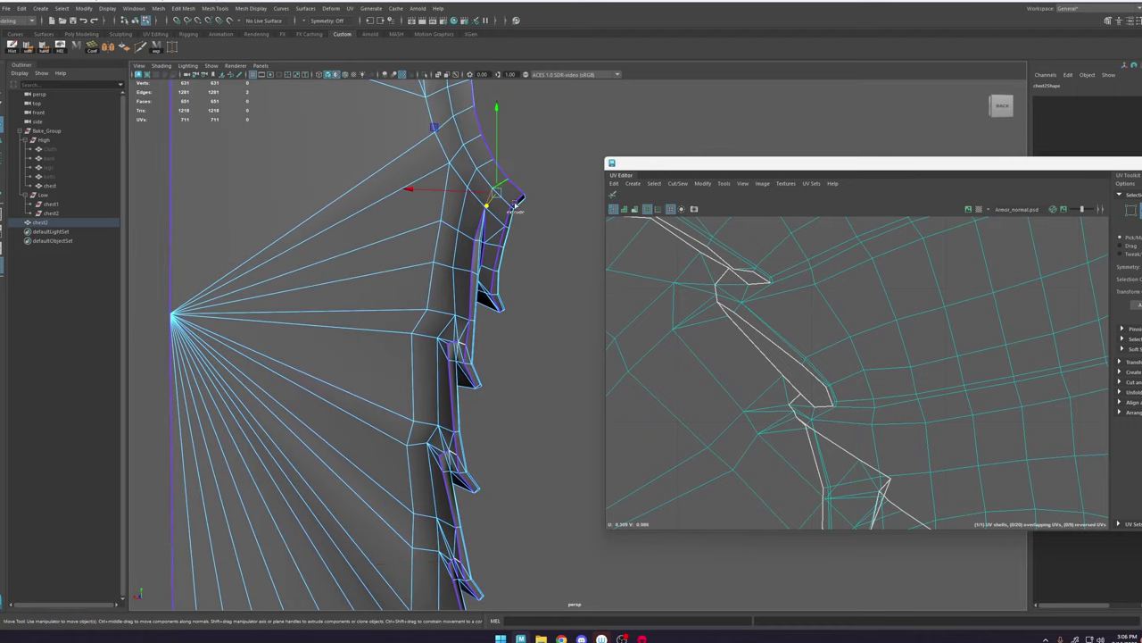
pyautogui.keyDown('shift'); pyautogui.moveTo(738, 287); pyautogui.dragTo(721, 299, button='right'); pyautogui.keyUp('shift')
pyautogui.scroll(-9, 721, 298)
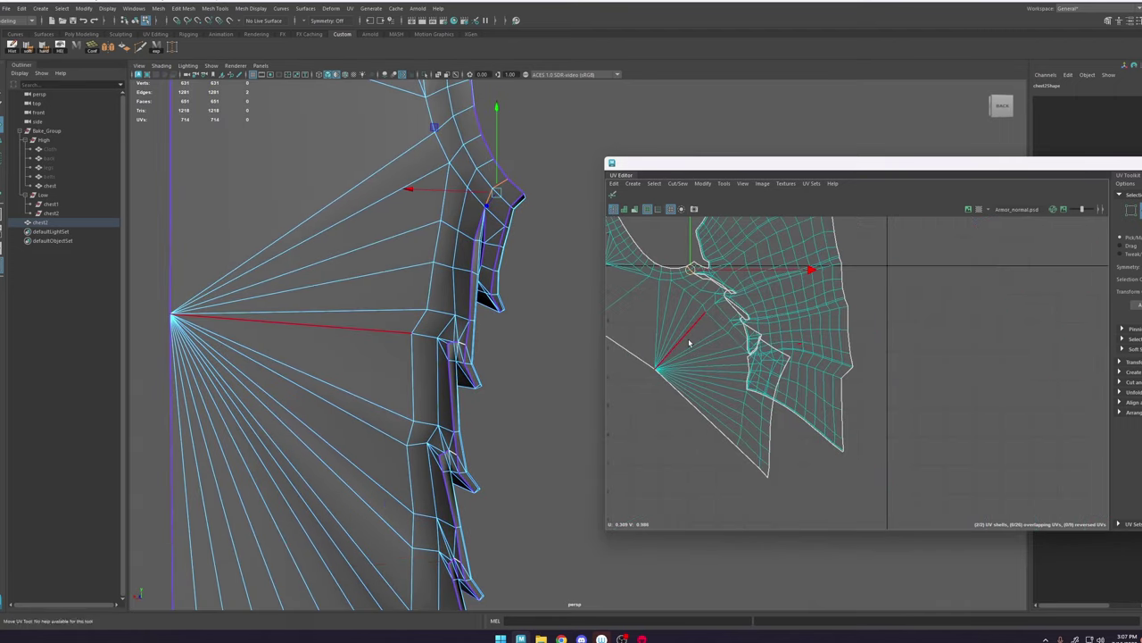
pyautogui.scroll(-4, 702, 337)
pyautogui.moveTo(686, 341); pyautogui.dragTo(678, 344)
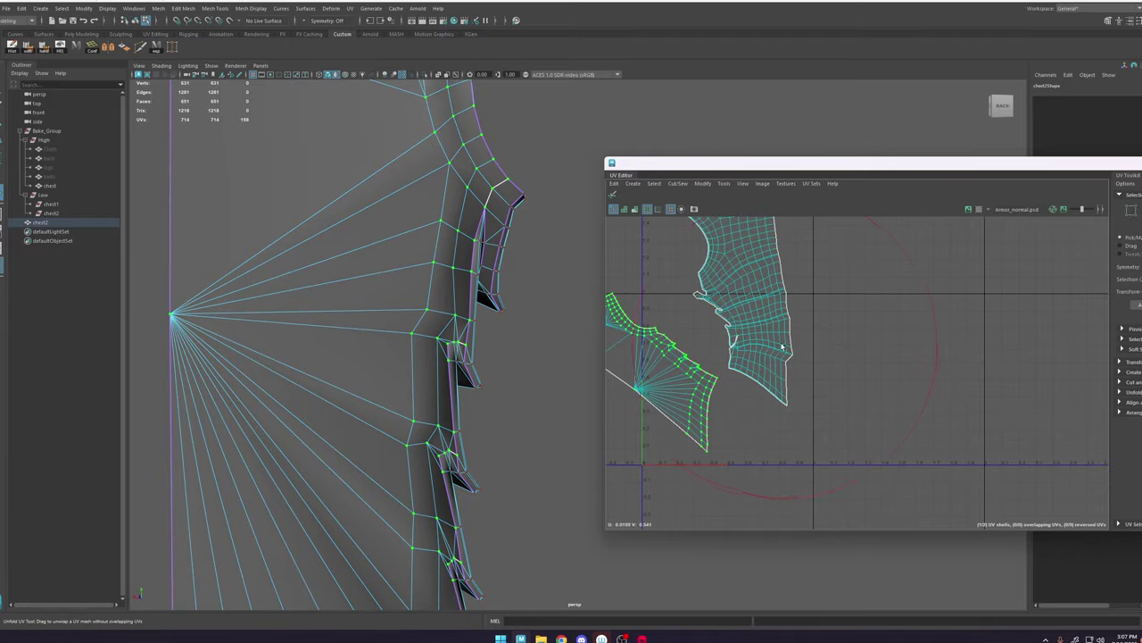
# Step: Shift the right UV shell slightly to the right
pyautogui.click(760, 318)
pyautogui.moveTo(854, 294); pyautogui.dragTo(882, 293)
pyautogui.press('e')
pyautogui.scroll(10, 734, 278)
# Step: Select a group of edges around the upper fan section
pyautogui.click(751, 303)
pyautogui.press('w')
pyautogui.scroll(6, 487, 229)
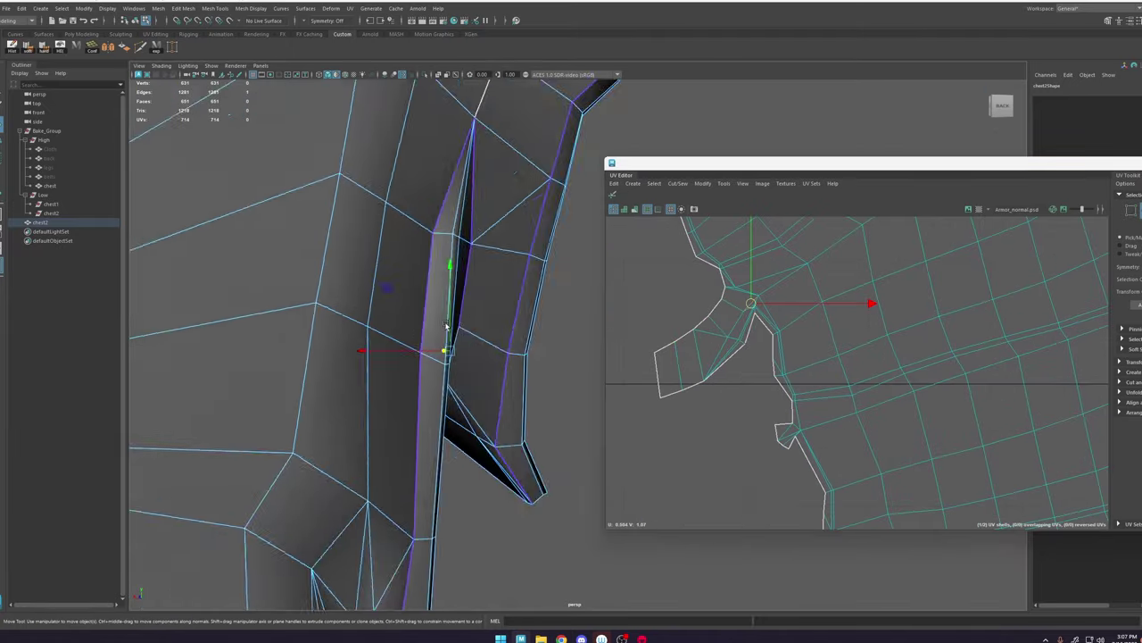
pyautogui.keyDown('alt'); pyautogui.moveTo(479, 326); pyautogui.dragTo(532, 288); pyautogui.keyUp('alt')
pyautogui.scroll(-3, 495, 336)
pyautogui.scroll(5, 755, 312)
pyautogui.keyDown('shift'); pyautogui.click(736, 279); pyautogui.keyUp('shift')
pyautogui.keyDown('shift'); pyautogui.click(768, 308); pyautogui.keyUp('shift')
pyautogui.scroll(-8, 429, 310)
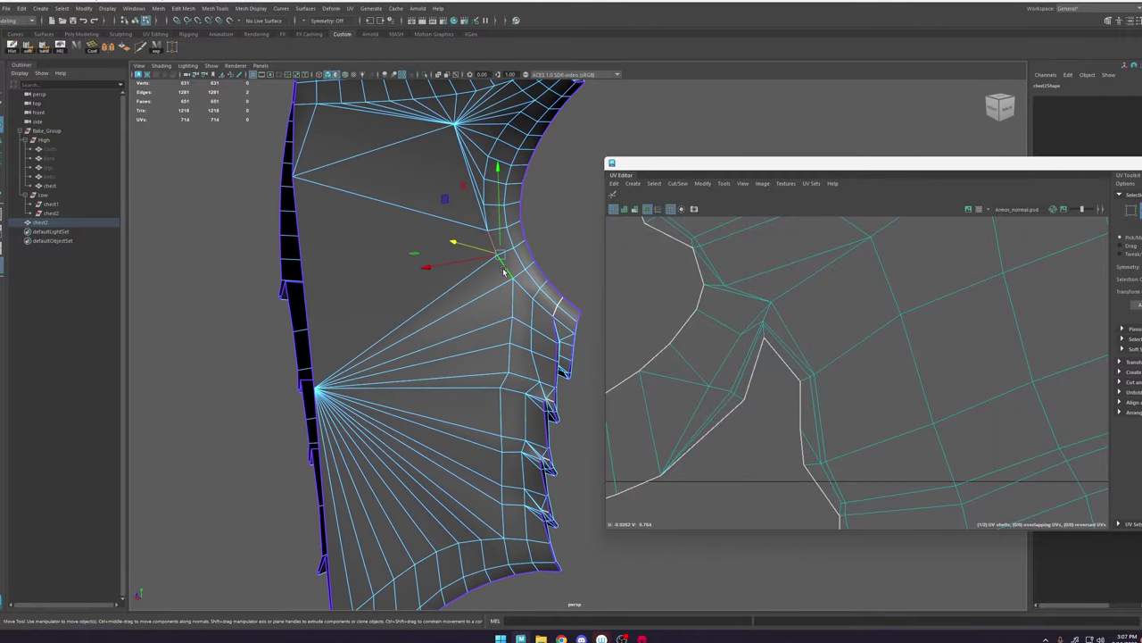
# Step: Add one more edge and move the fan section's UVs away from the main shell
pyautogui.keyDown('alt'); pyautogui.moveTo(497, 525); pyautogui.dragTo(490, 371, button='middle'); pyautogui.keyUp('alt')
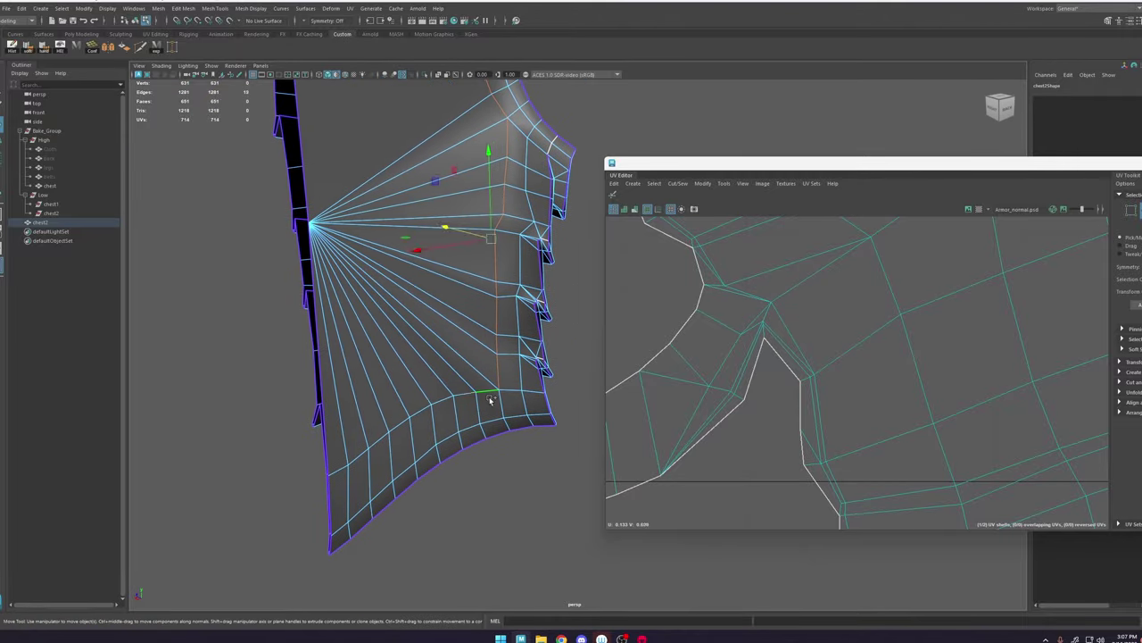
pyautogui.keyDown('alt'); pyautogui.moveTo(503, 242); pyautogui.dragTo(458, 288); pyautogui.keyUp('alt')
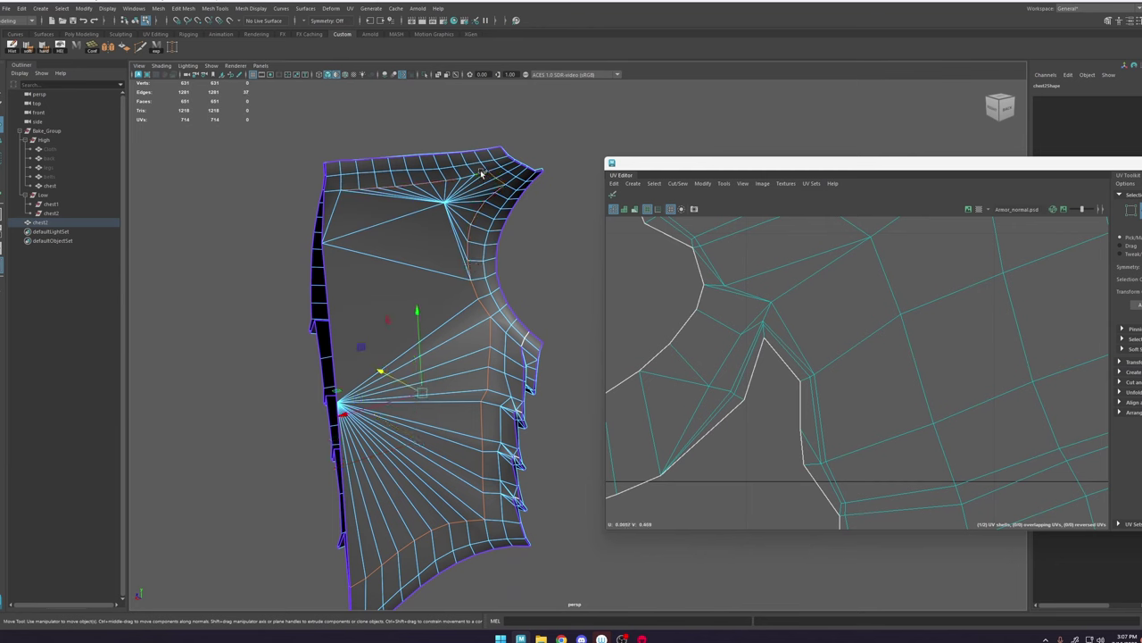
pyautogui.keyDown('alt'); pyautogui.moveTo(503, 194); pyautogui.dragTo(330, 198); pyautogui.keyUp('alt')
pyautogui.keyDown('shift'); pyautogui.click(347, 184); pyautogui.keyUp('shift')
pyautogui.scroll(-12, 778, 336)
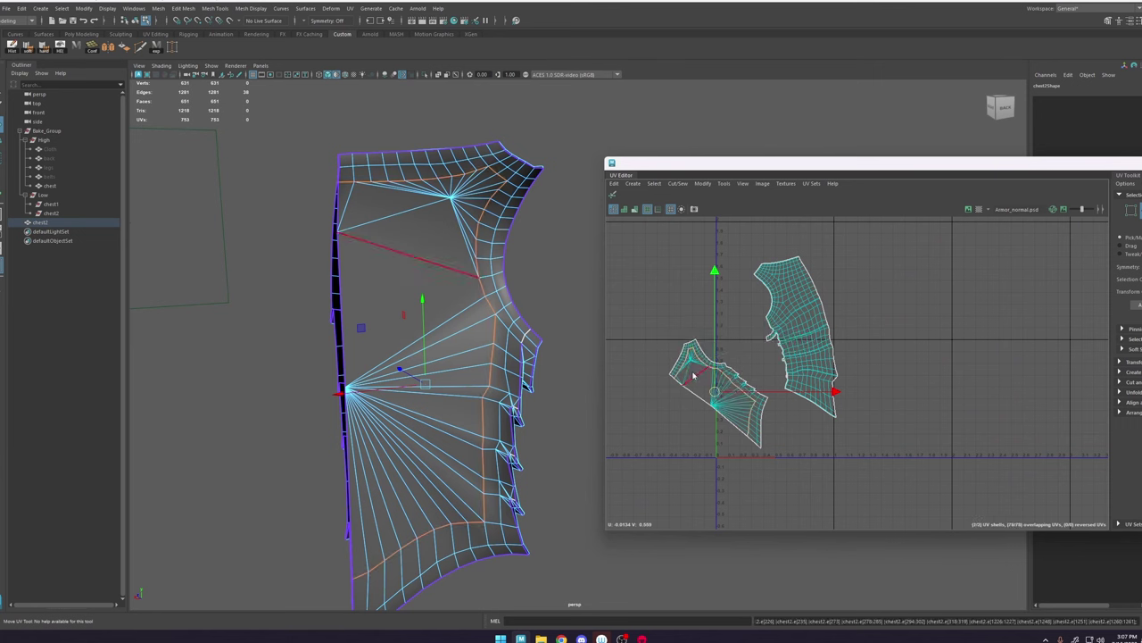
pyautogui.moveTo(719, 399); pyautogui.dragTo(656, 432)
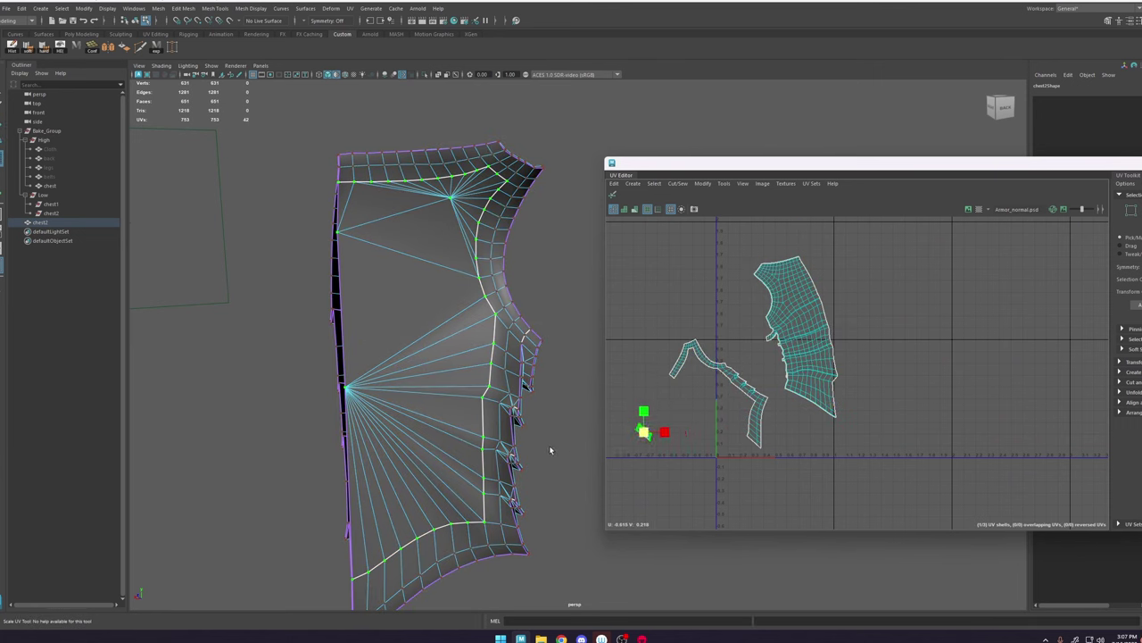
# Step: Select the small UV shell and scale it up greatly
pyautogui.scroll(1, 721, 394)
pyautogui.scroll(3, 630, 435)
pyautogui.click(757, 390)
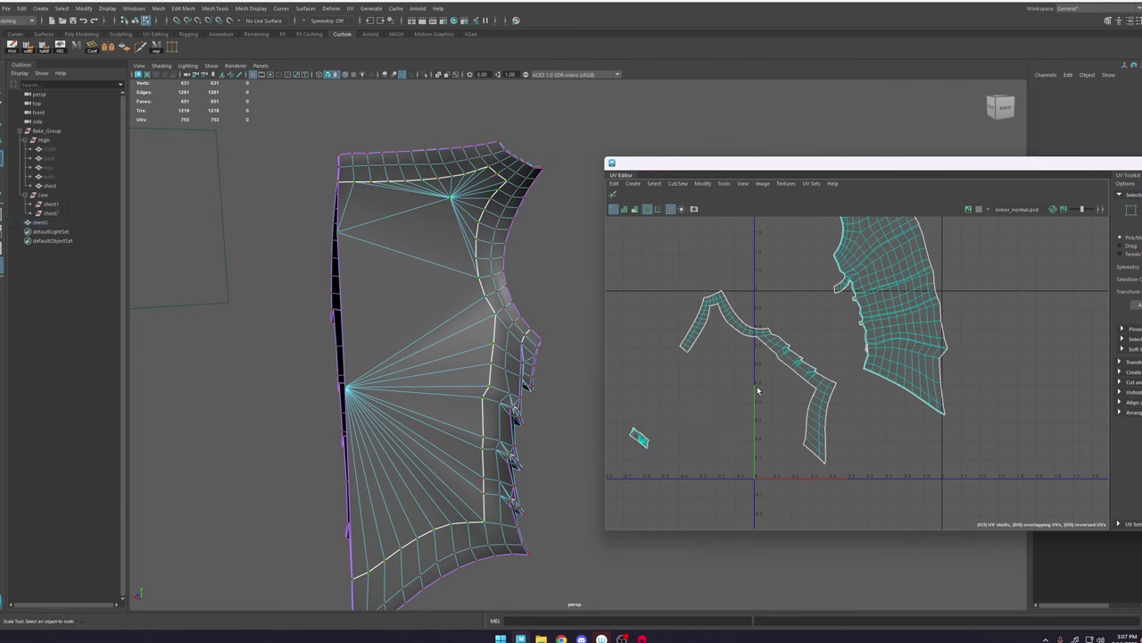
pyautogui.click(780, 359)
pyautogui.click(644, 439)
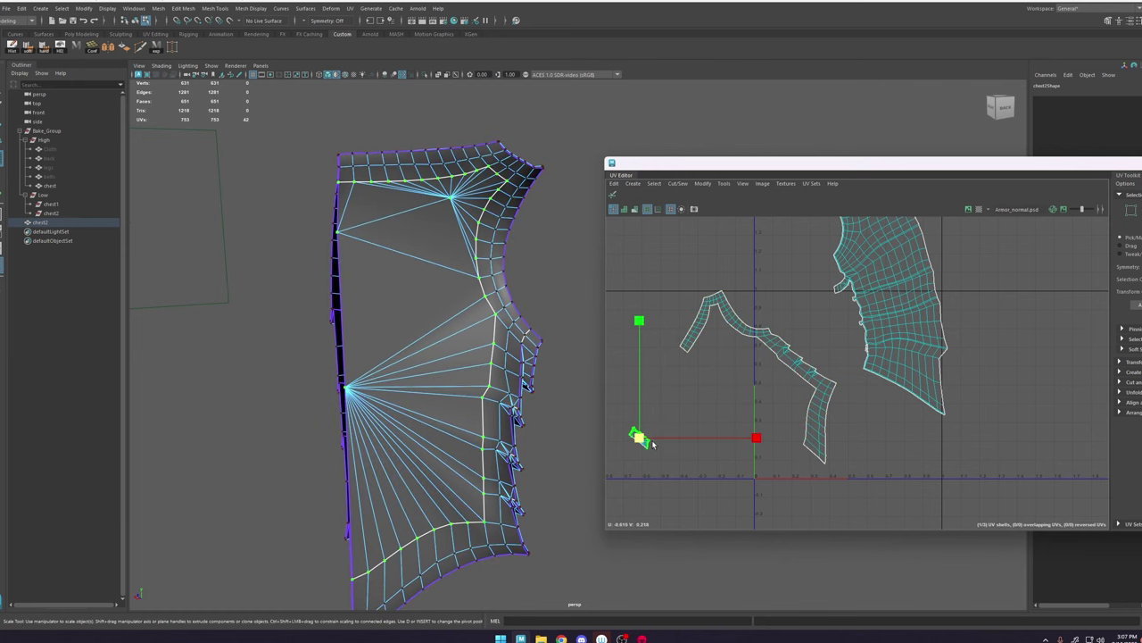
pyautogui.moveTo(640, 437); pyautogui.dragTo(1125, 187)
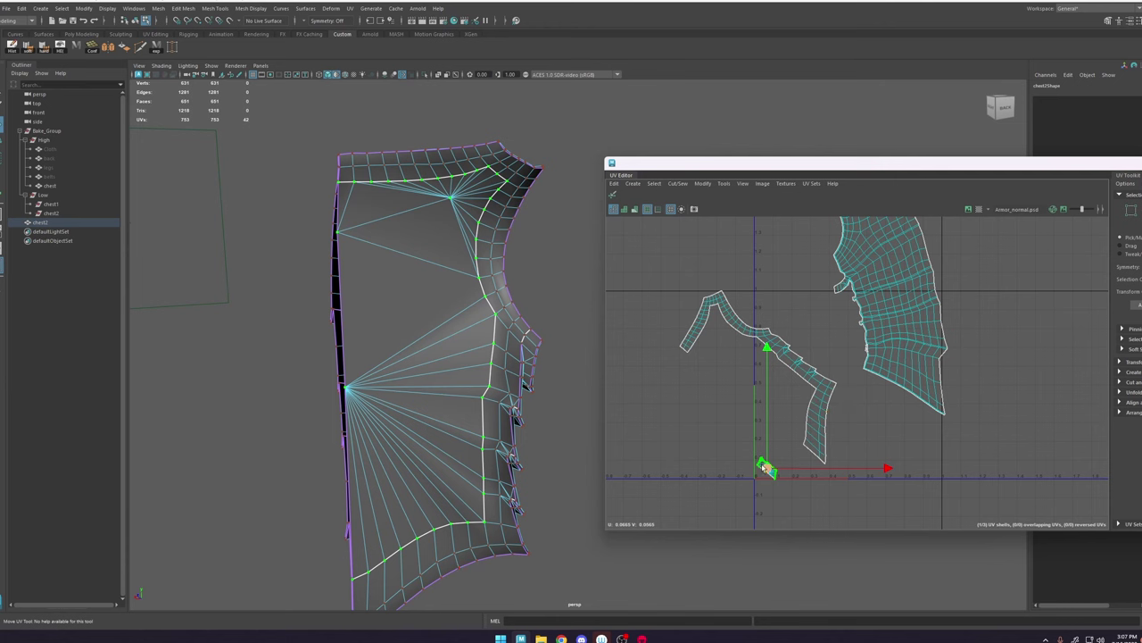
# Step: Move the large chest UV shell down and left and capture a screenshot of the layout
pyautogui.click(901, 304)
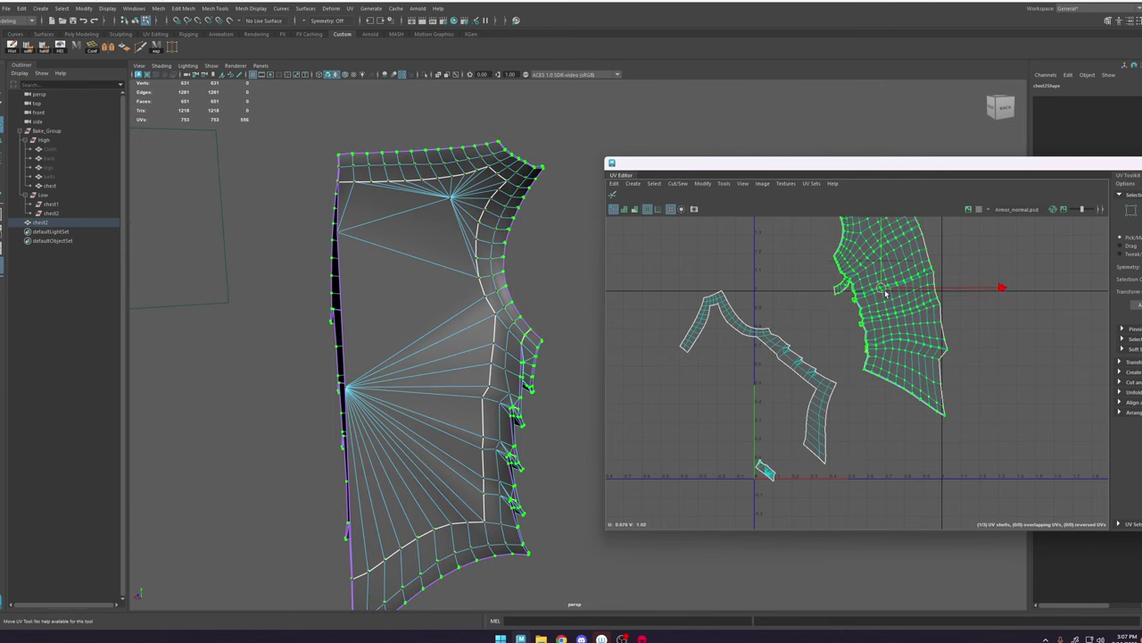
pyautogui.moveTo(892, 282); pyautogui.dragTo(864, 372, button='middle')
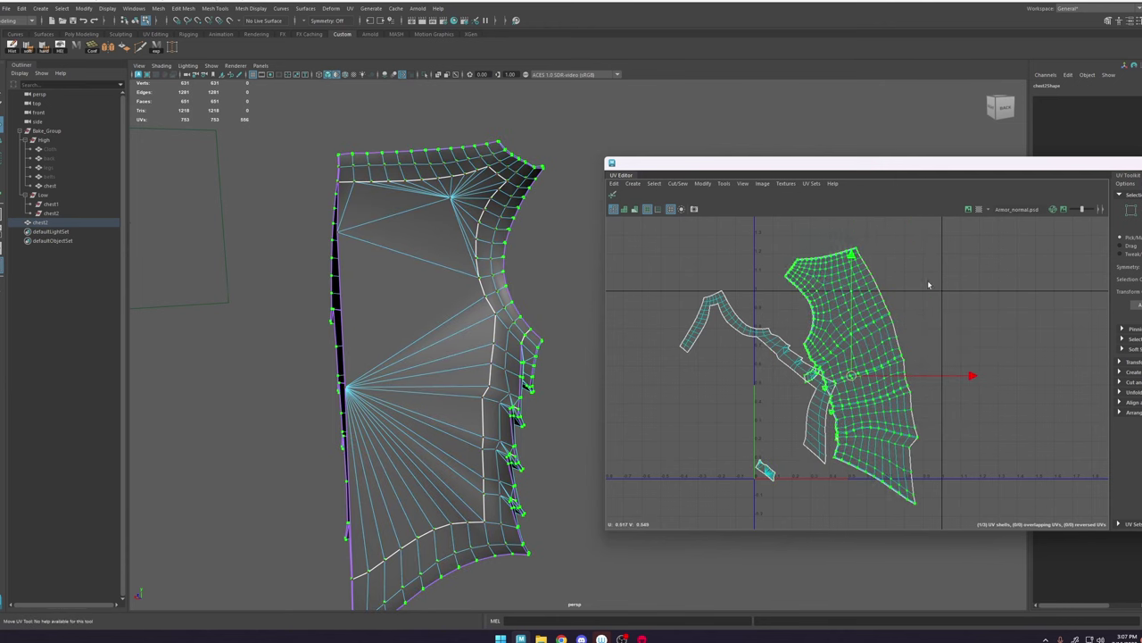
pyautogui.press('Print')
pyautogui.moveTo(967, 278); pyautogui.dragTo(661, 525)
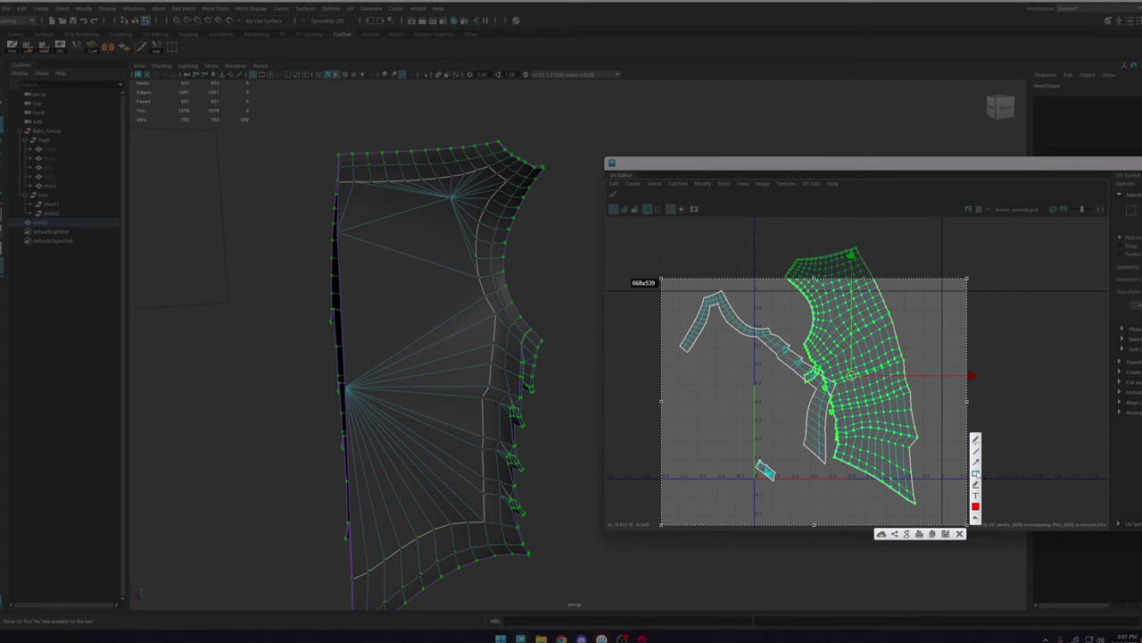
pyautogui.moveTo(755, 291); pyautogui.dragTo(942, 480)
pyautogui.click(960, 534)
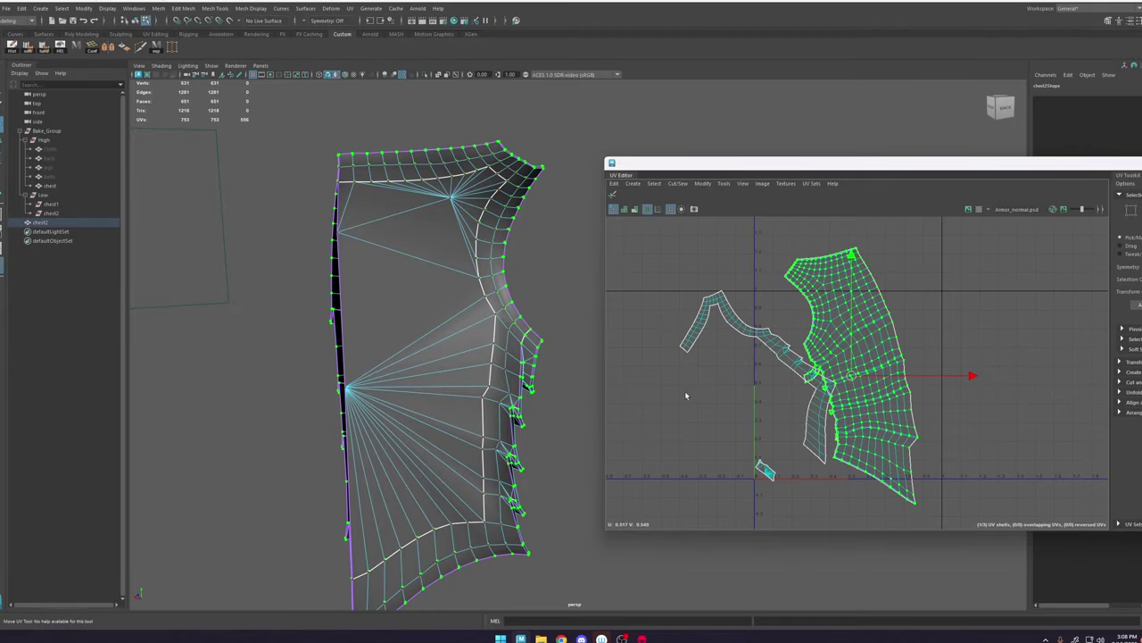
# Step: Move the narrow strip shell left and unfold it with the Unfold brush
pyautogui.keyDown('alt'); pyautogui.moveTo(518, 323); pyautogui.dragTo(500, 360, button='middle'); pyautogui.keyUp('alt')
pyautogui.keyDown('alt'); pyautogui.moveTo(500, 360); pyautogui.dragTo(475, 334); pyautogui.keyUp('alt')
pyautogui.keyDown('alt'); pyautogui.moveTo(765, 316); pyautogui.dragTo(769, 361, button='right'); pyautogui.keyUp('alt')
pyautogui.doubleClick(768, 361)
pyautogui.moveTo(742, 408); pyautogui.dragTo(696, 408)
pyautogui.scroll(-3, 711, 387)
pyautogui.click(615, 196)
pyautogui.click(737, 396)
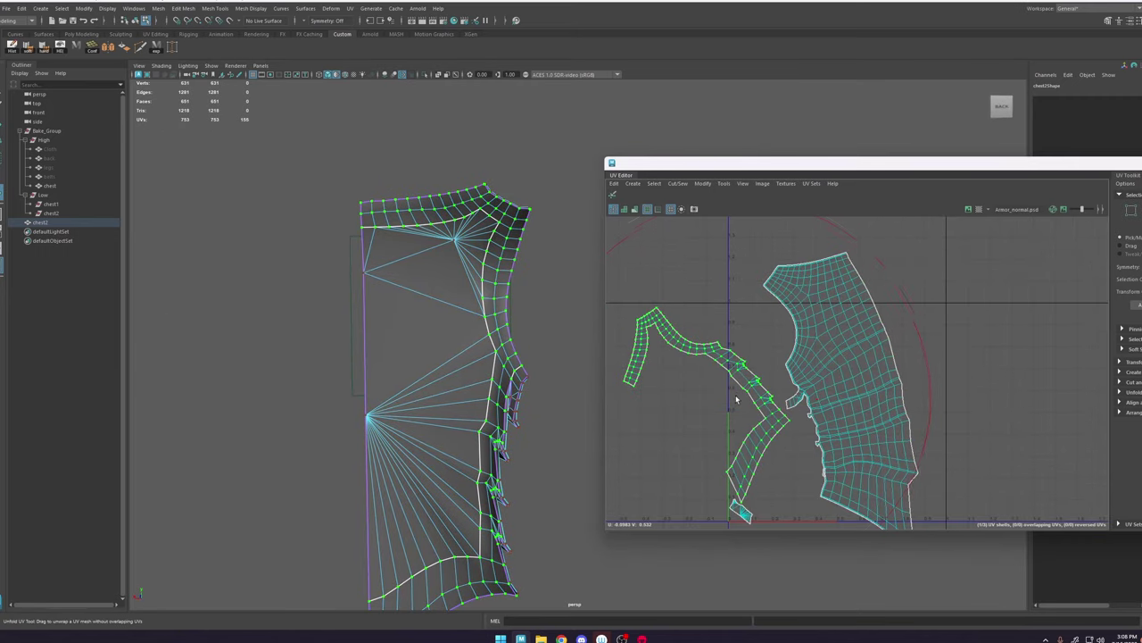
pyautogui.press('w')
# Step: Reselect chest2 and toggle the shaded UV display on and off to check the layout
pyautogui.moveTo(498, 320)
pyautogui.keyDown('alt'); pyautogui.mouseDown()
pyautogui.moveTo(540, 306)
pyautogui.moveTo(380, 316)
pyautogui.mouseUp(); pyautogui.keyUp('alt')
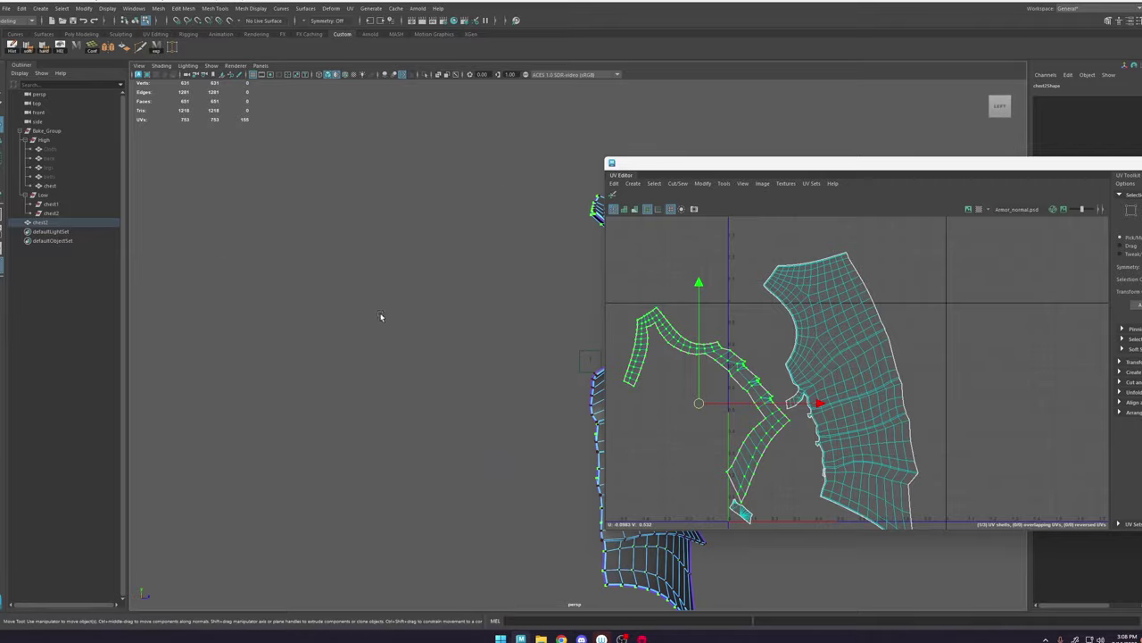
pyautogui.keyDown('alt'); pyautogui.moveTo(518, 334); pyautogui.dragTo(366, 308, button='middle'); pyautogui.keyUp('alt')
pyautogui.keyDown('alt'); pyautogui.moveTo(424, 353); pyautogui.dragTo(540, 343, button='right'); pyautogui.keyUp('alt')
pyautogui.click(581, 204)
pyautogui.keyDown('alt'); pyautogui.moveTo(564, 233); pyautogui.dragTo(458, 433); pyautogui.keyUp('alt')
pyautogui.keyDown('alt'); pyautogui.moveTo(458, 433); pyautogui.dragTo(466, 348, button='middle'); pyautogui.keyUp('alt')
pyautogui.moveTo(466, 348)
pyautogui.keyDown('alt'); pyautogui.mouseDown()
pyautogui.moveTo(526, 267)
pyautogui.moveTo(309, 293)
pyautogui.mouseUp(); pyautogui.keyUp('alt')
pyautogui.click(459, 345)
pyautogui.click(571, 214)
pyautogui.click(502, 303)
pyautogui.click(625, 209)
pyautogui.click(624, 209)
# Step: Look over the chest plates and reposition the UV layout window further left
pyautogui.click(309, 294)
pyautogui.keyDown('alt'); pyautogui.moveTo(339, 308); pyautogui.dragTo(590, 411, button='right'); pyautogui.keyUp('alt')
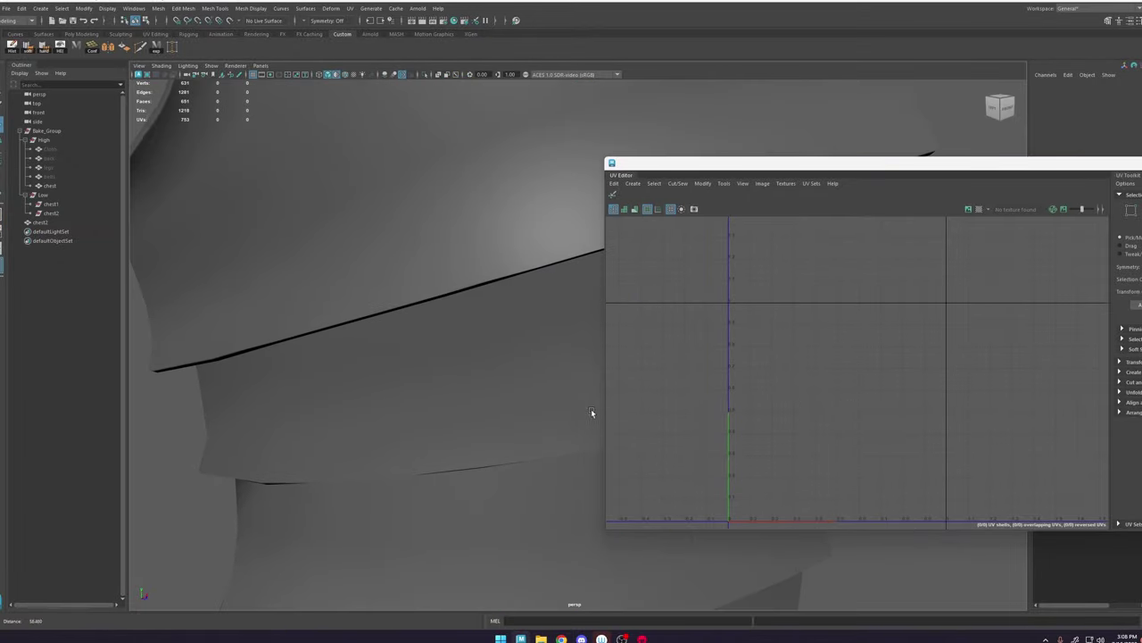
pyautogui.keyDown('alt'); pyautogui.moveTo(591, 411); pyautogui.dragTo(515, 333); pyautogui.keyUp('alt')
pyautogui.keyDown('alt'); pyautogui.moveTo(385, 333); pyautogui.dragTo(441, 286); pyautogui.keyUp('alt')
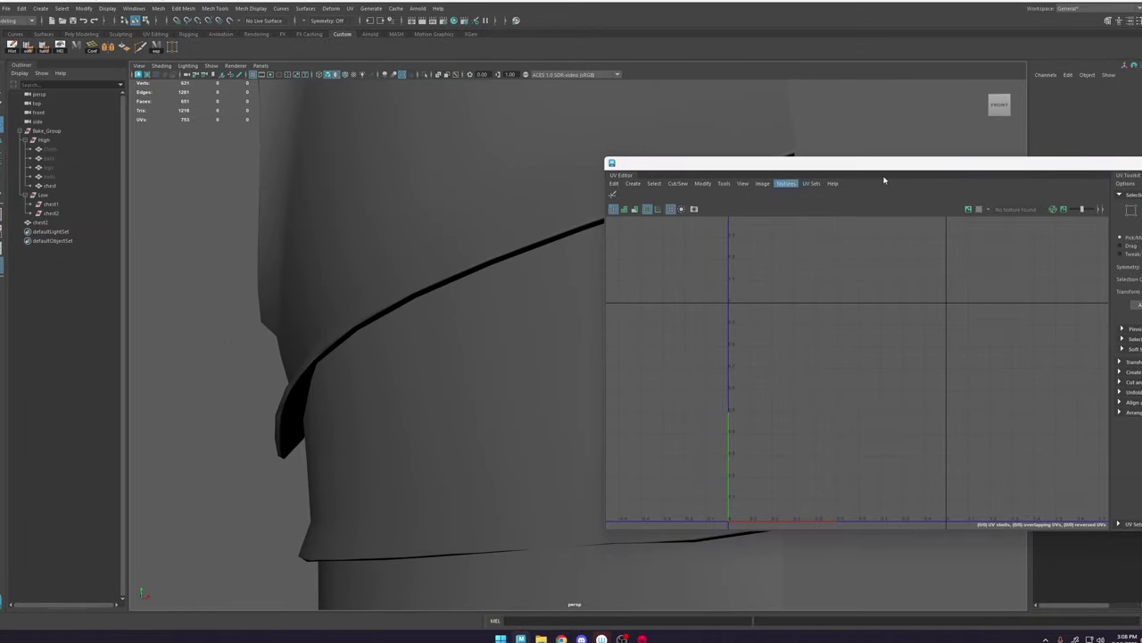
pyautogui.moveTo(1135, 169); pyautogui.dragTo(854, 170)
# Step: Select all of chest2's UV shells, apply a UV operation, and close the UV editor
pyautogui.click(287, 305)
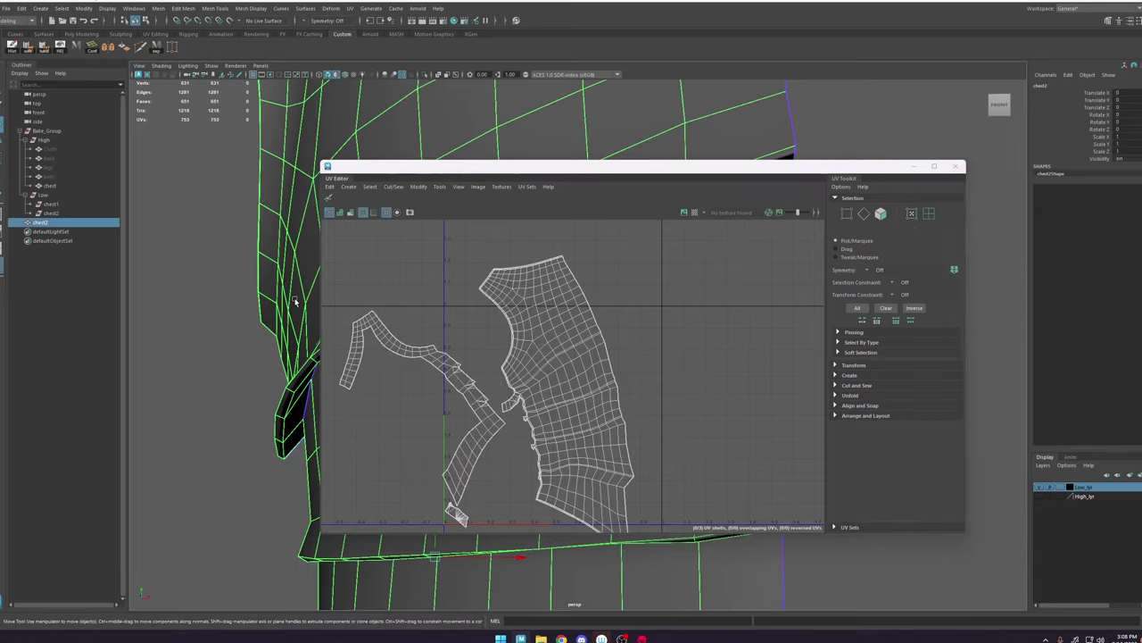
pyautogui.scroll(-5, 551, 343)
pyautogui.moveTo(550, 343); pyautogui.dragTo(616, 343, button='right')
pyautogui.moveTo(729, 259); pyautogui.dragTo(371, 473)
pyautogui.keyDown('shift'); pyautogui.moveTo(602, 300); pyautogui.dragTo(502, 343, button='right'); pyautogui.keyUp('shift')
pyautogui.click(955, 166)
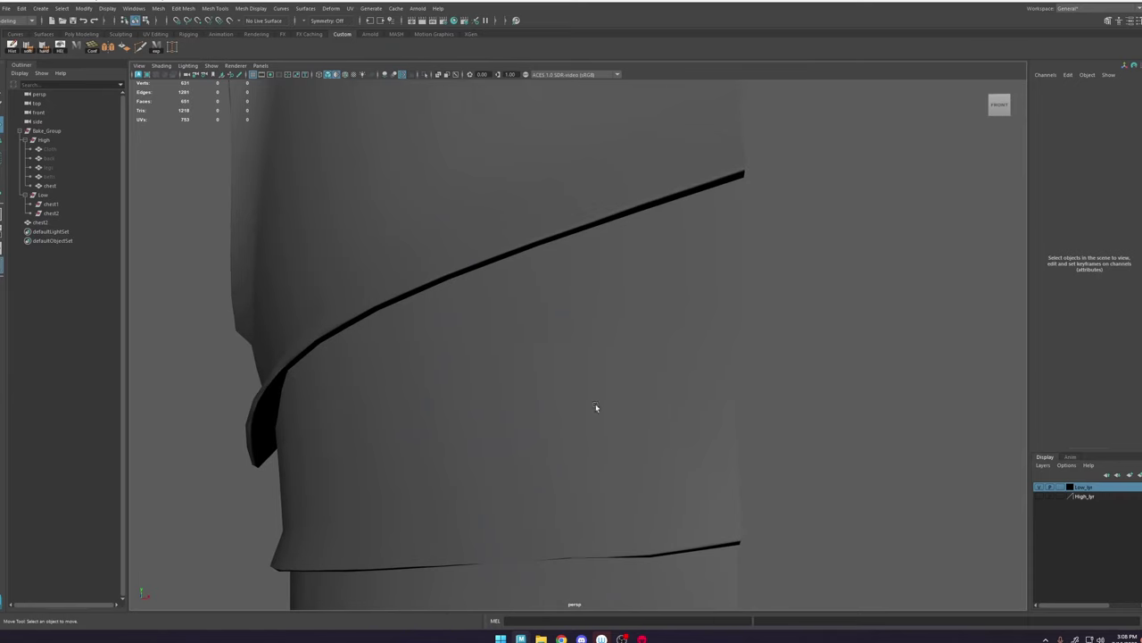
pyautogui.press('6')
pyautogui.moveTo(597, 408)
pyautogui.keyDown('alt'); pyautogui.mouseDown()
pyautogui.moveTo(553, 258)
pyautogui.moveTo(571, 282)
pyautogui.mouseUp(); pyautogui.keyUp('alt')
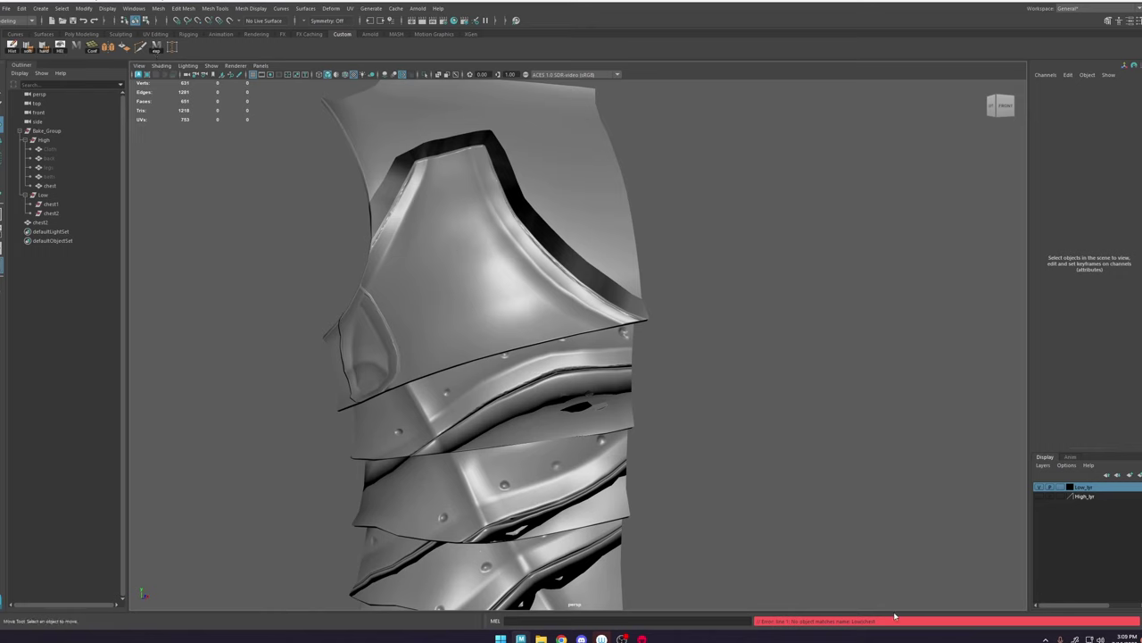
# Step: Move chest2 into the Low group in the Outliner and rename it chest
pyautogui.click(49, 222)
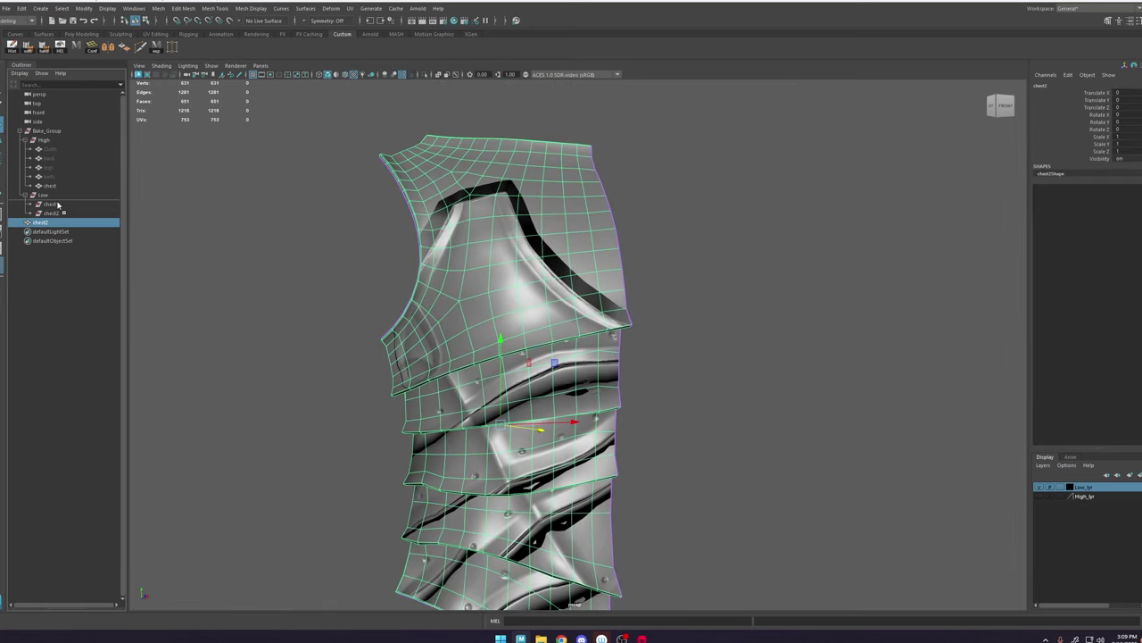
pyautogui.moveTo(58, 205); pyautogui.dragTo(59, 203, button='middle')
pyautogui.doubleClick(76, 205)
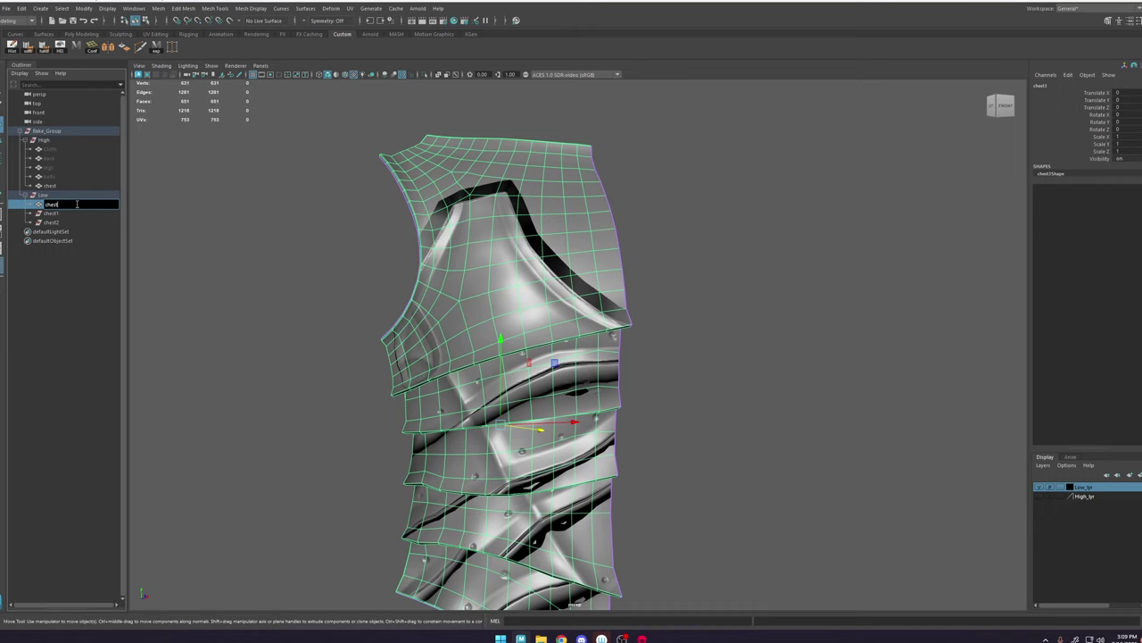
pyautogui.press('Return')
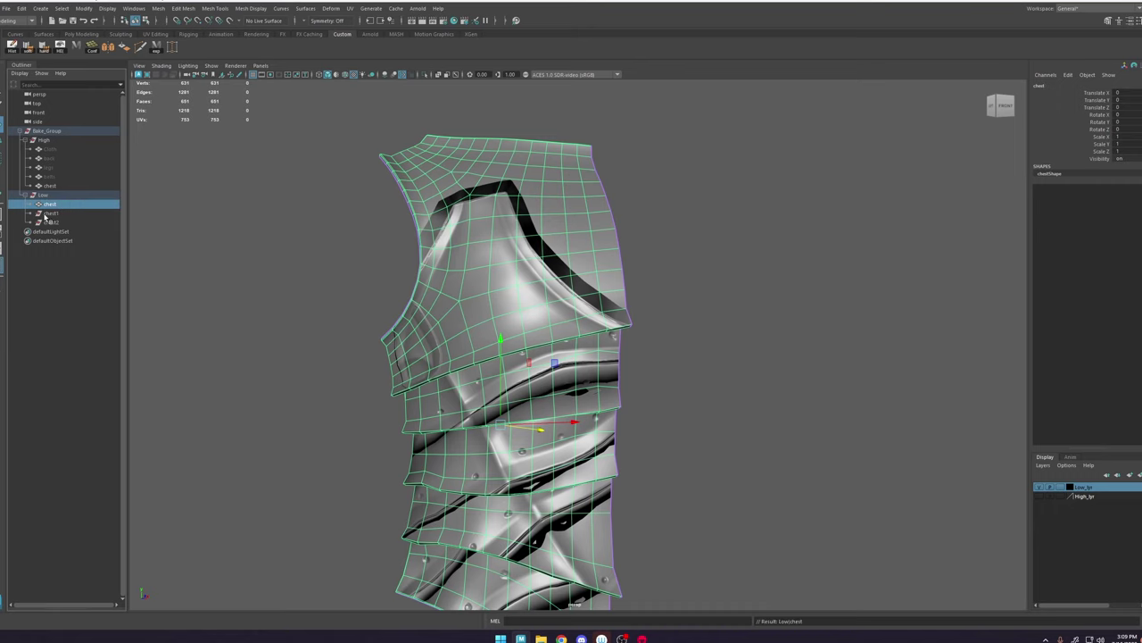
# Step: Delete the old chest2 and chest1 meshes and open the export shelf command for editing
pyautogui.click(58, 222)
pyautogui.press('Delete')
pyautogui.click(53, 214)
pyautogui.press('Delete')
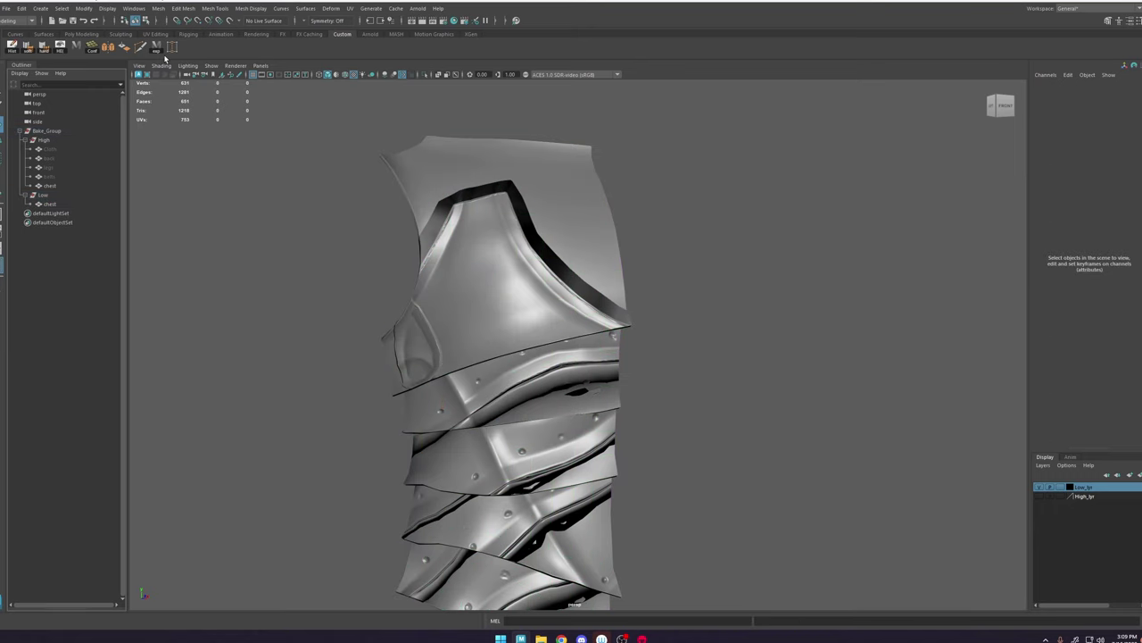
pyautogui.rightClick(162, 50)
pyautogui.click(169, 64)
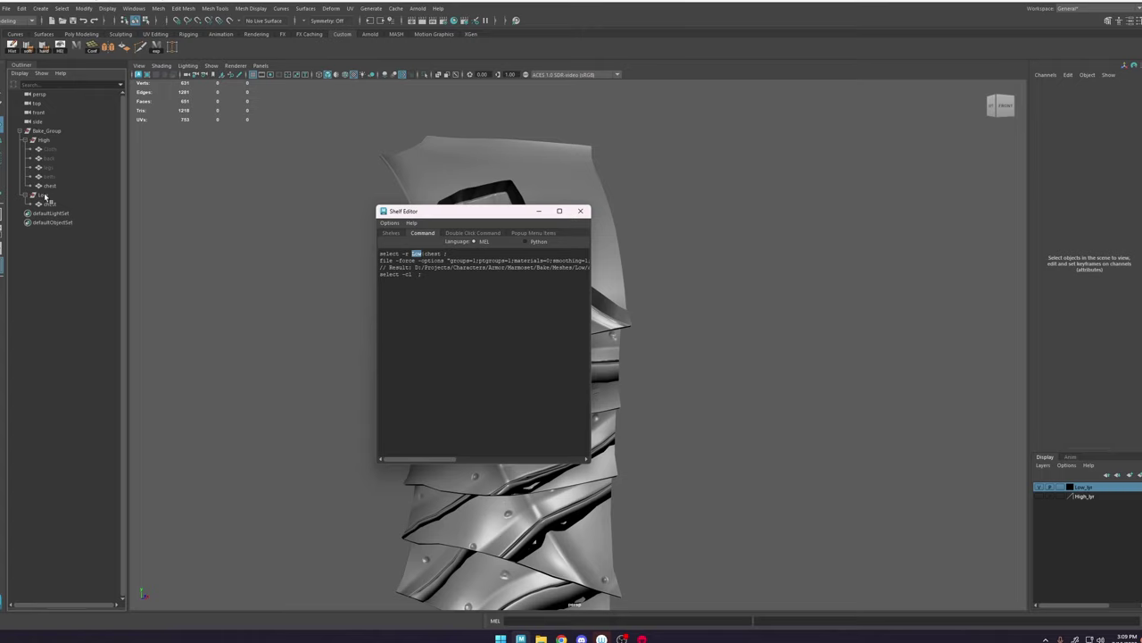
# Step: Close the Shelf Editor after confirming 'select -r Low|chest', then switch to Marmoset Toolbag
pyautogui.click(581, 212)
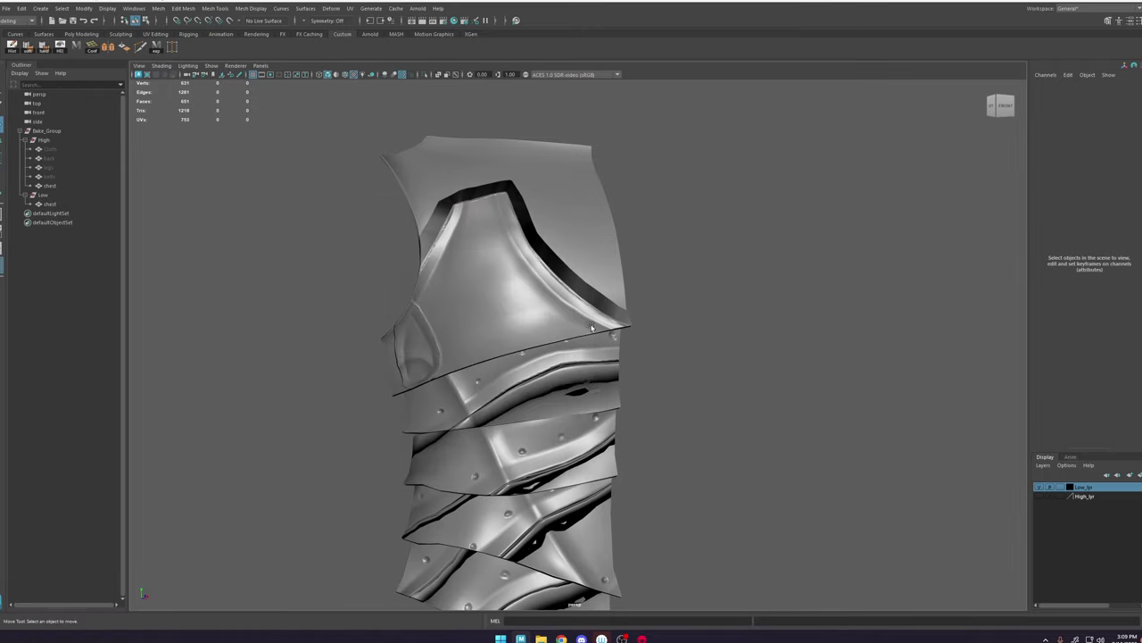
pyautogui.scroll(2, 579, 311)
pyautogui.click(643, 637)
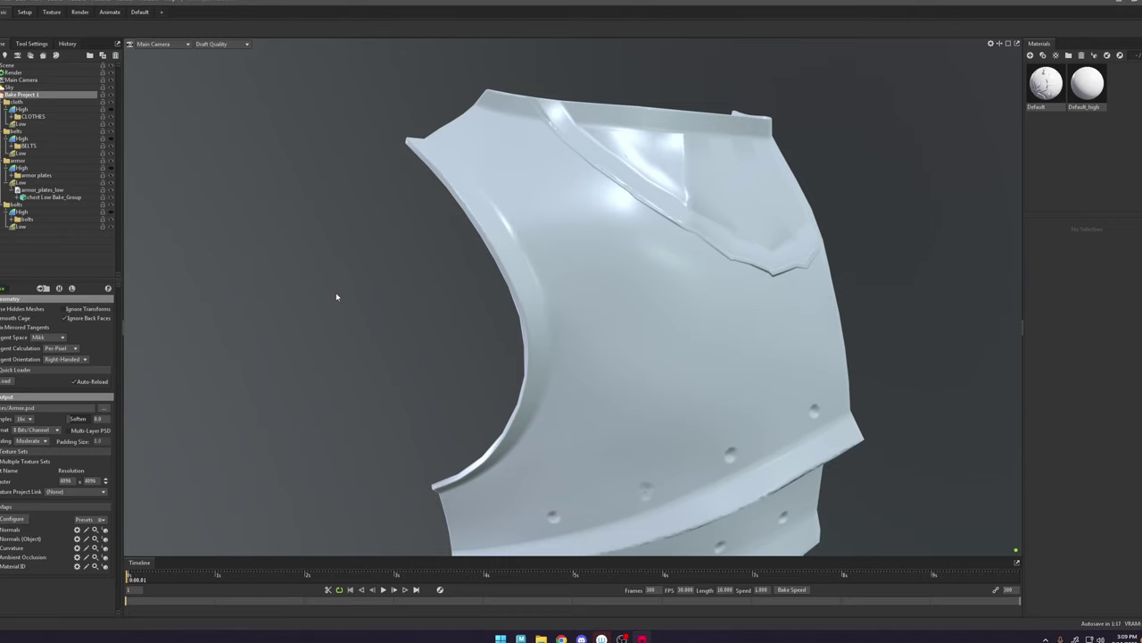
# Step: Back in Maya, toggle the armour's textured shading off and on to inspect it
pyautogui.scroll(-5, 721, 333)
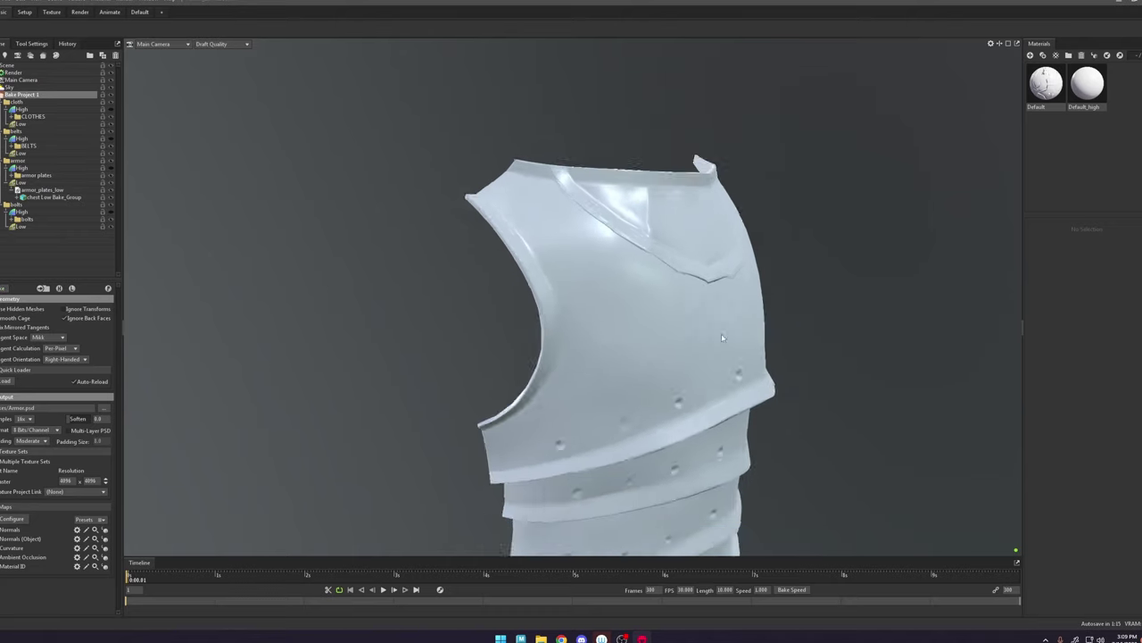
pyautogui.click(520, 638)
pyautogui.keyDown('alt'); pyautogui.moveTo(573, 341); pyautogui.dragTo(537, 348); pyautogui.keyUp('alt')
pyautogui.press('5')
pyautogui.press('6')
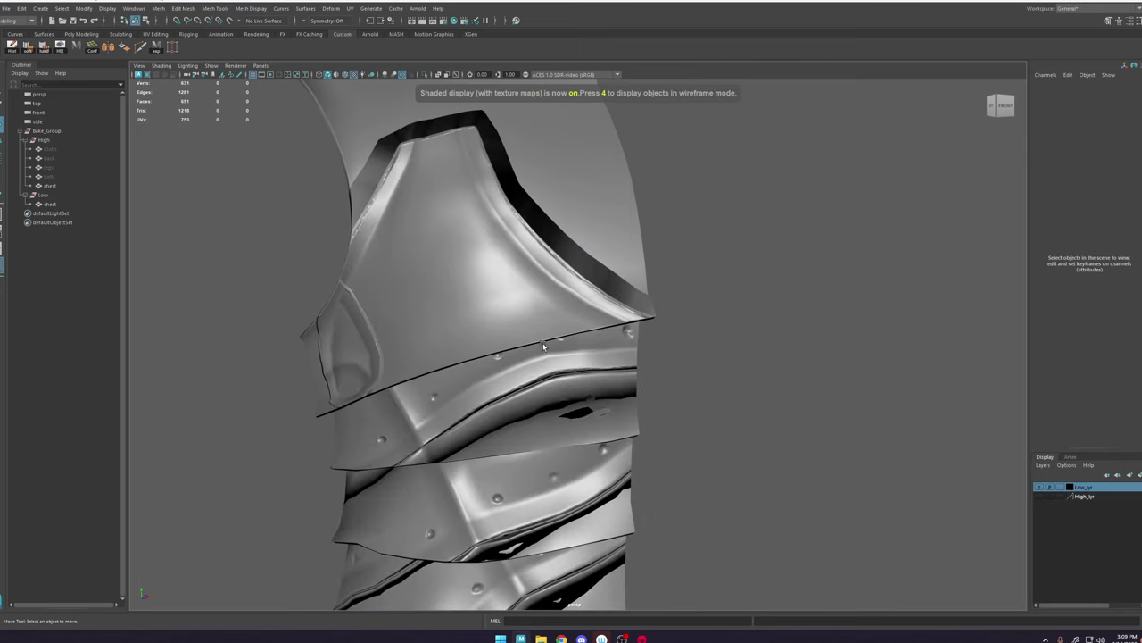
pyautogui.press('7')
pyautogui.press('6')
pyautogui.scroll(1, 550, 319)
# Step: Export the selected low-poly chest with the exp shelf button so Marmoset auto-reloads it
pyautogui.click(421, 272)
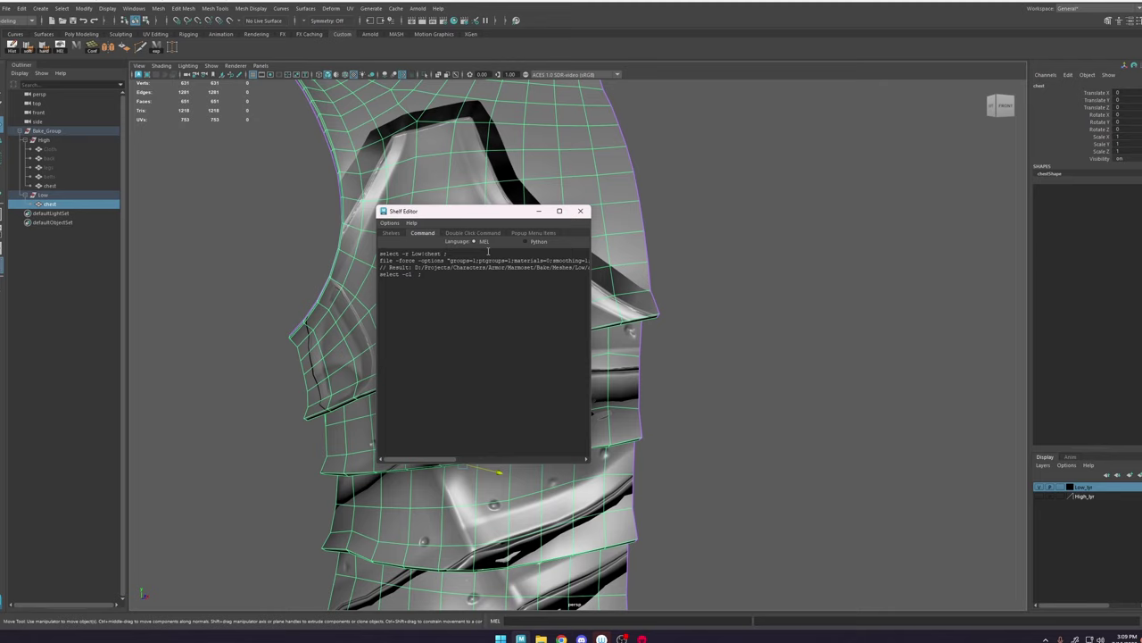
pyautogui.click(158, 50)
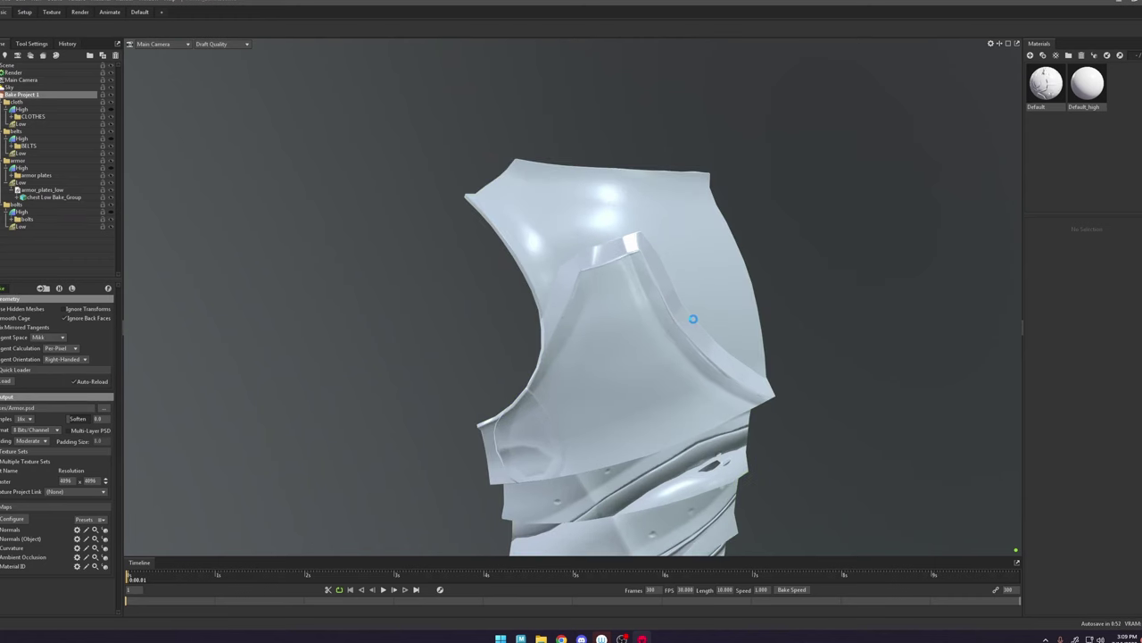
pyautogui.click(579, 213)
# Step: Select the chest's plate-rim edge loop, then undo the rim shading change and reselect the chest
pyautogui.press('6')
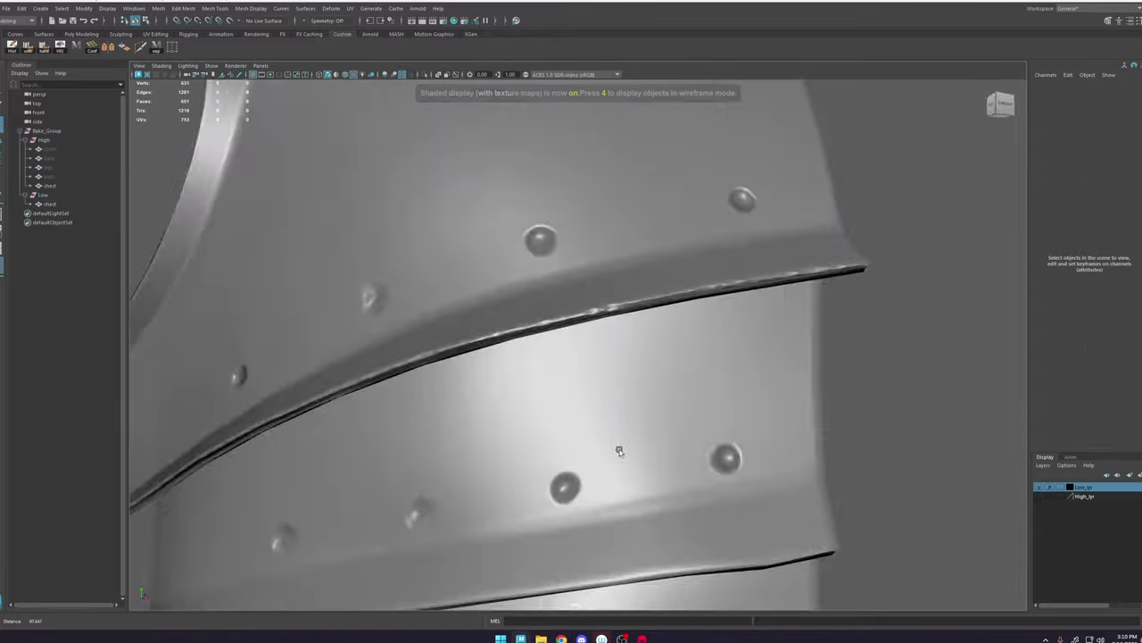
pyautogui.moveTo(620, 451)
pyautogui.keyDown('alt'); pyautogui.mouseDown()
pyautogui.moveTo(569, 309)
pyautogui.moveTo(568, 271)
pyautogui.mouseUp(); pyautogui.keyUp('alt')
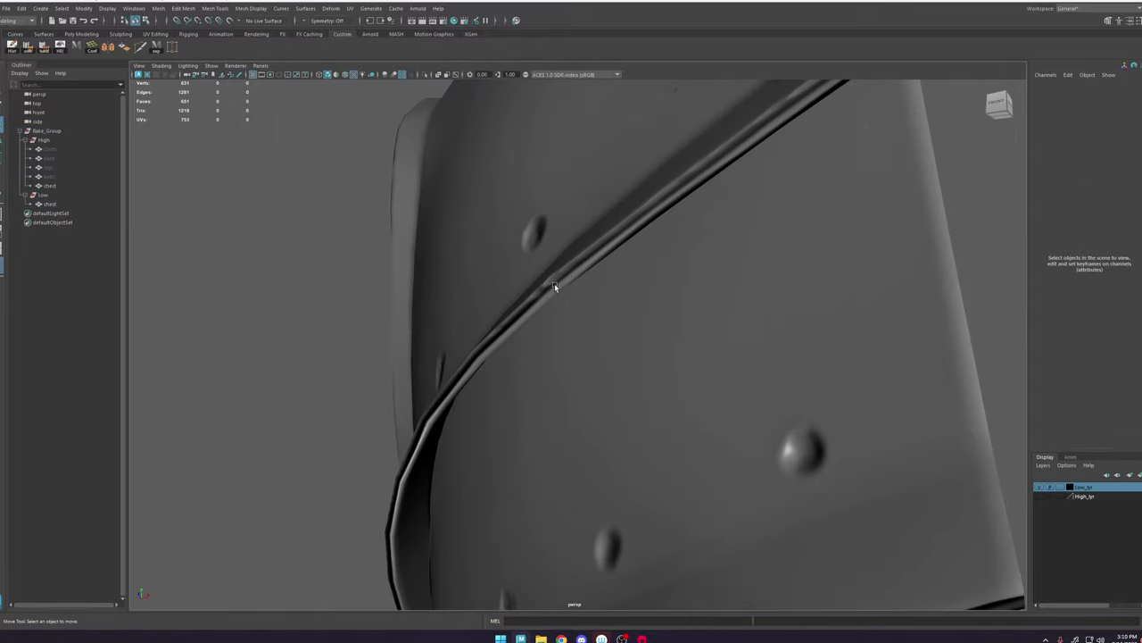
pyautogui.click(439, 414)
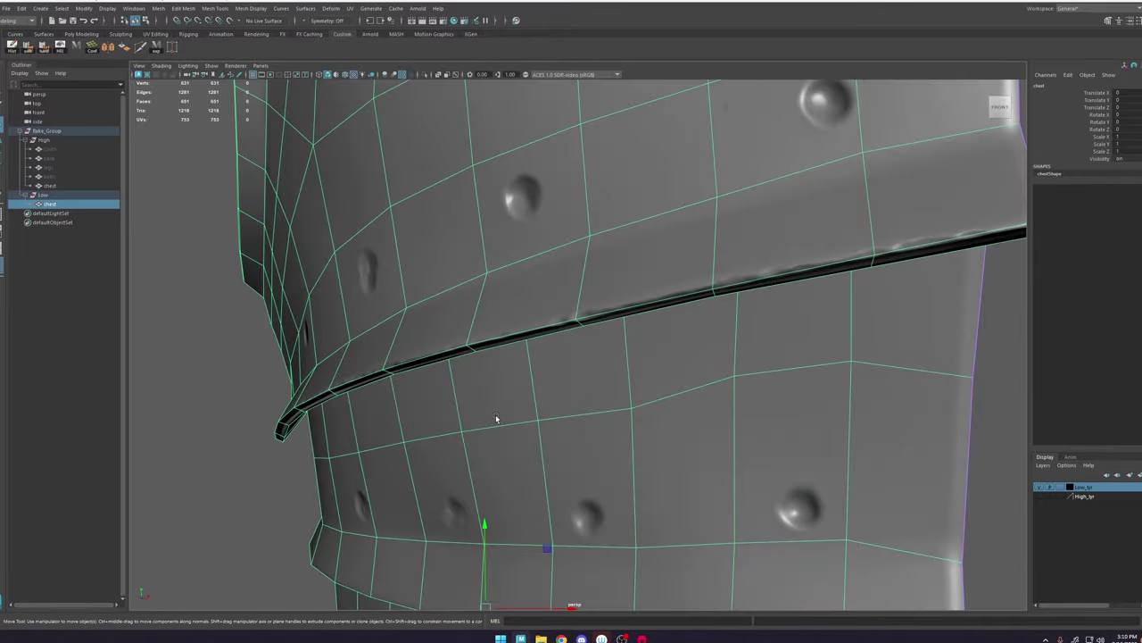
pyautogui.press('5')
pyautogui.moveTo(452, 345)
pyautogui.mouseDown(button='right')
pyautogui.moveTo(453, 314)
pyautogui.moveTo(614, 334)
pyautogui.mouseUp(button='right')
pyautogui.doubleClick(456, 351)
pyautogui.keyDown('alt'); pyautogui.moveTo(494, 354); pyautogui.dragTo(523, 328); pyautogui.keyUp('alt')
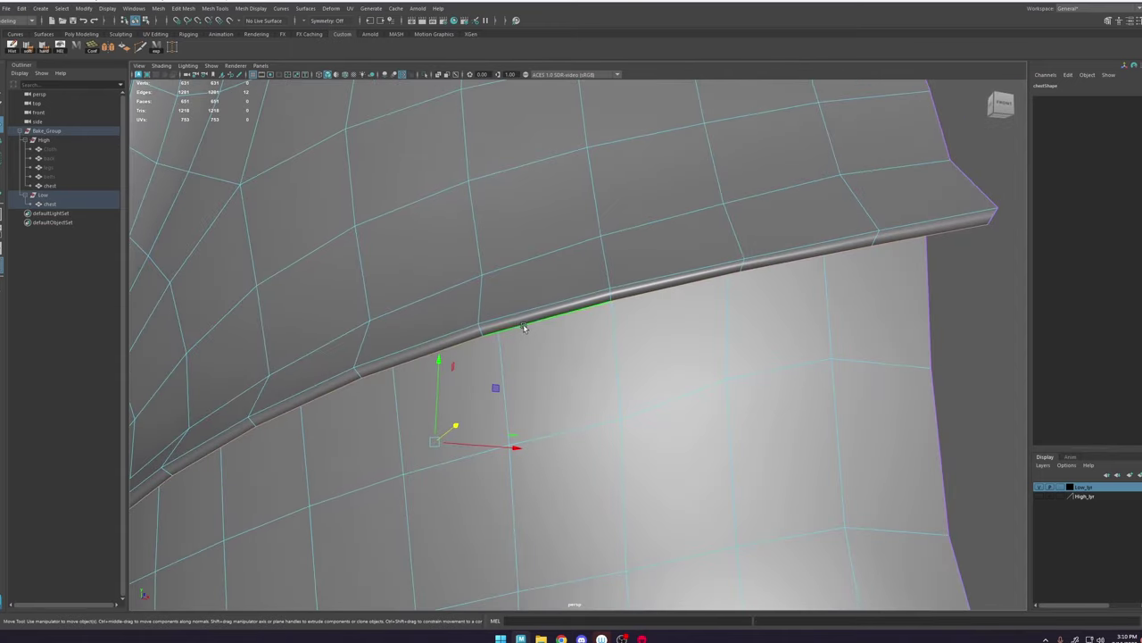
pyautogui.moveTo(523, 328); pyautogui.dragTo(872, 222, button='right')
pyautogui.click(960, 278)
pyautogui.keyDown('alt'); pyautogui.moveTo(897, 279); pyautogui.dragTo(707, 330); pyautogui.keyUp('alt')
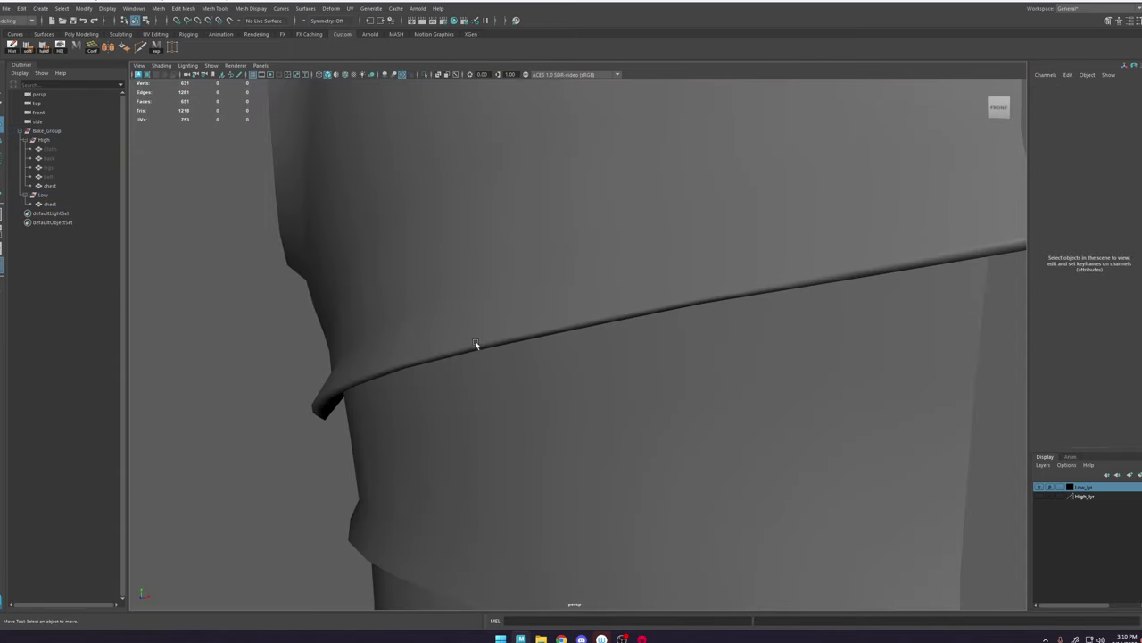
pyautogui.hotkey('ctrl', 'z')
pyautogui.hotkey('ctrl', 'z')
pyautogui.hotkey('ctrl', 'z')
pyautogui.moveTo(454, 343); pyautogui.dragTo(485, 309, button='right')
pyautogui.click(204, 363)
pyautogui.click(542, 319)
pyautogui.keyDown('alt'); pyautogui.moveTo(484, 309); pyautogui.dragTo(623, 305); pyautogui.keyUp('alt')
# Step: In edge mode, select the rim corner edge, neighbouring loop and plate lip edges
pyautogui.rightClick(623, 305)
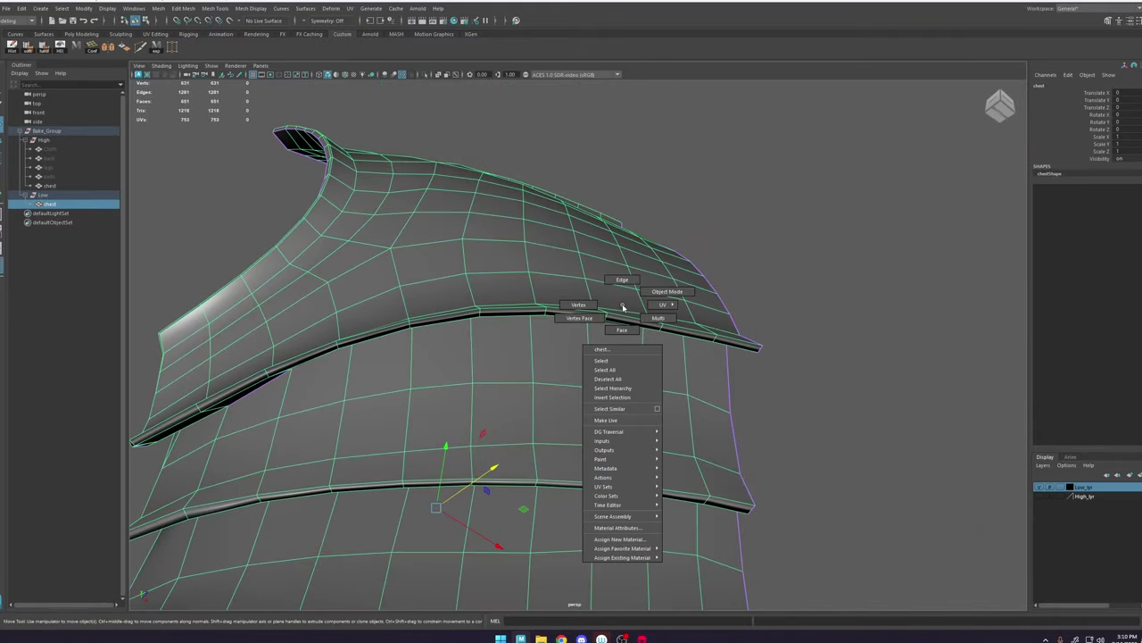
pyautogui.moveTo(623, 305); pyautogui.dragTo(622, 281, button='right')
pyautogui.moveTo(622, 323)
pyautogui.keyDown('alt'); pyautogui.mouseDown()
pyautogui.moveTo(628, 257)
pyautogui.moveTo(638, 350)
pyautogui.moveTo(611, 306)
pyautogui.mouseUp(); pyautogui.keyUp('alt')
pyautogui.click(774, 354)
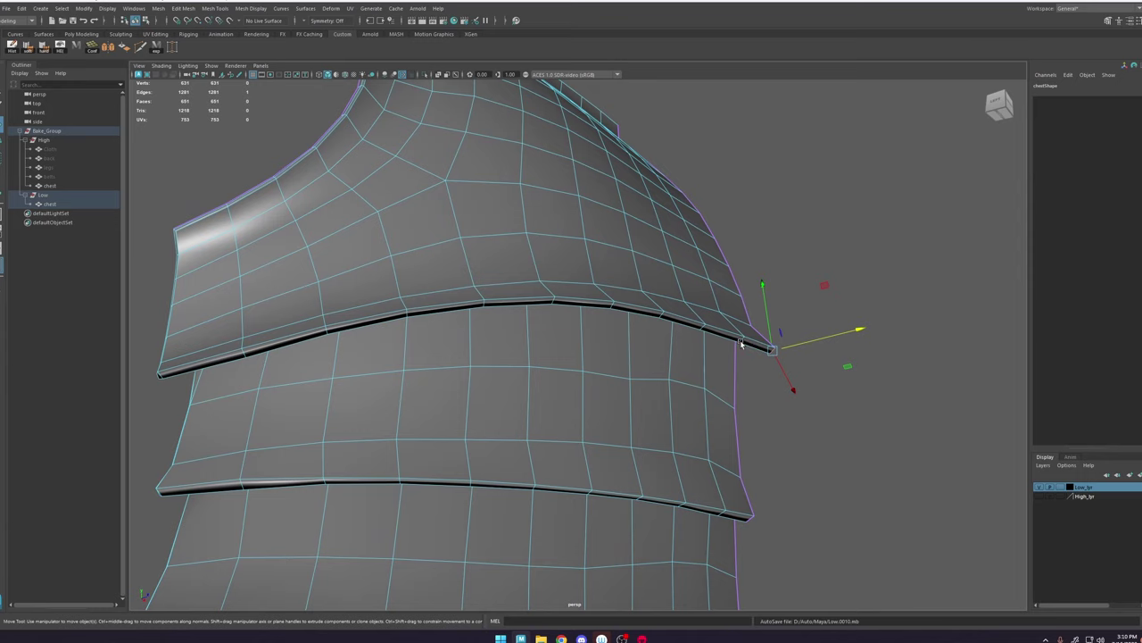
pyautogui.keyDown('shift'); pyautogui.doubleClick(740, 340); pyautogui.keyUp('shift')
pyautogui.keyDown('alt'); pyautogui.moveTo(421, 321); pyautogui.dragTo(357, 325, button='right'); pyautogui.keyUp('alt')
pyautogui.keyDown('alt'); pyautogui.moveTo(357, 326); pyautogui.dragTo(587, 254); pyautogui.keyUp('alt')
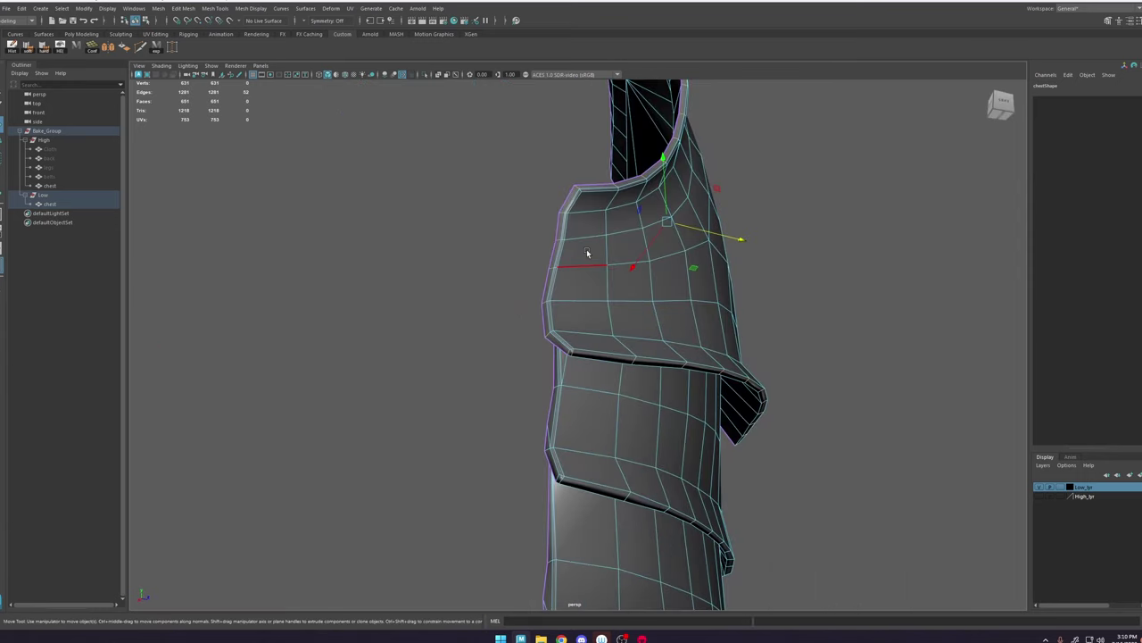
pyautogui.keyDown('alt'); pyautogui.moveTo(596, 375); pyautogui.dragTo(683, 462, button='right'); pyautogui.keyUp('alt')
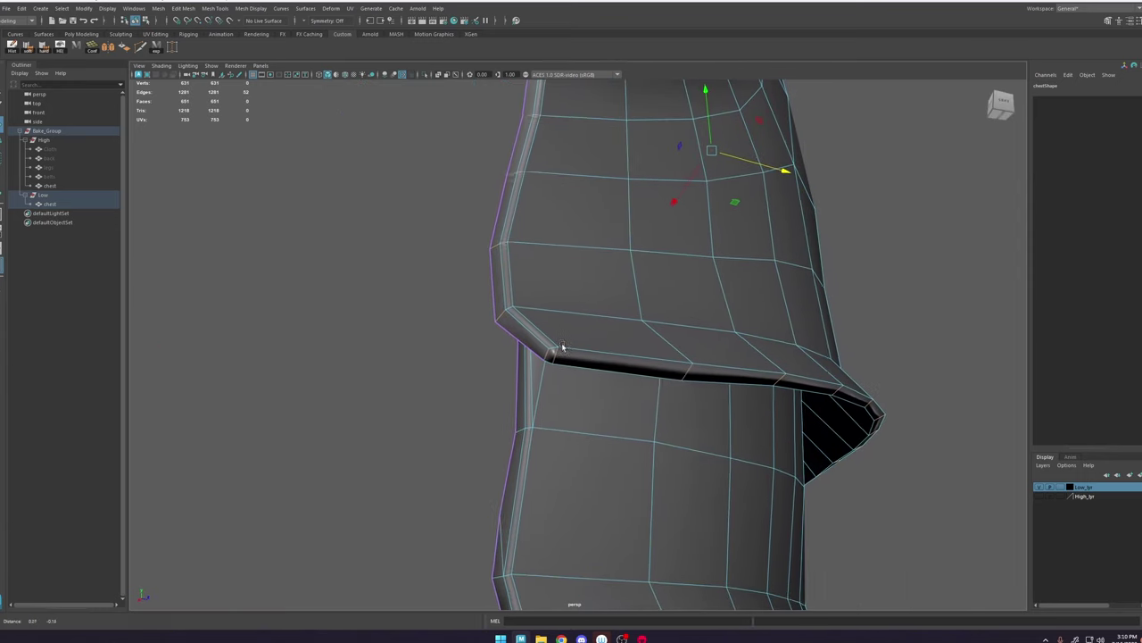
pyautogui.click(496, 317)
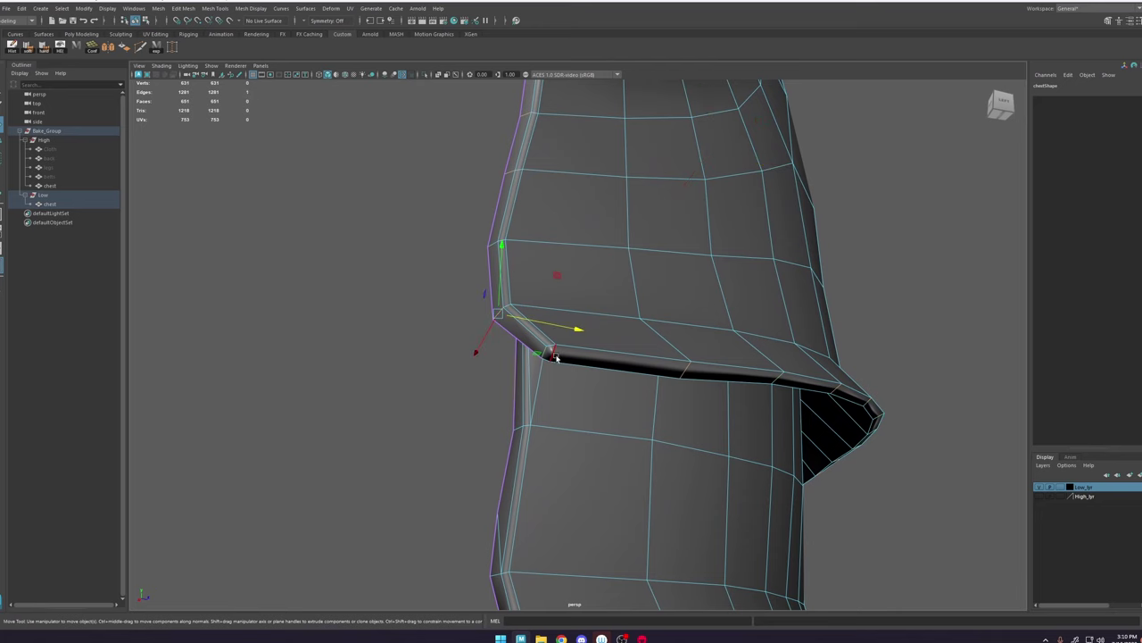
pyautogui.click(550, 356)
pyautogui.keyDown('alt'); pyautogui.moveTo(564, 372); pyautogui.dragTo(624, 439, button='right'); pyautogui.keyUp('alt')
pyautogui.keyDown('shift'); pyautogui.click(520, 353); pyautogui.keyUp('shift')
pyautogui.keyDown('shift'); pyautogui.moveTo(522, 352); pyautogui.dragTo(514, 484, button='right'); pyautogui.keyUp('shift')
# Step: Join three rim corner vertices with new edges using Connect Components
pyautogui.moveTo(621, 310); pyautogui.dragTo(559, 305, button='right')
pyautogui.click(413, 263)
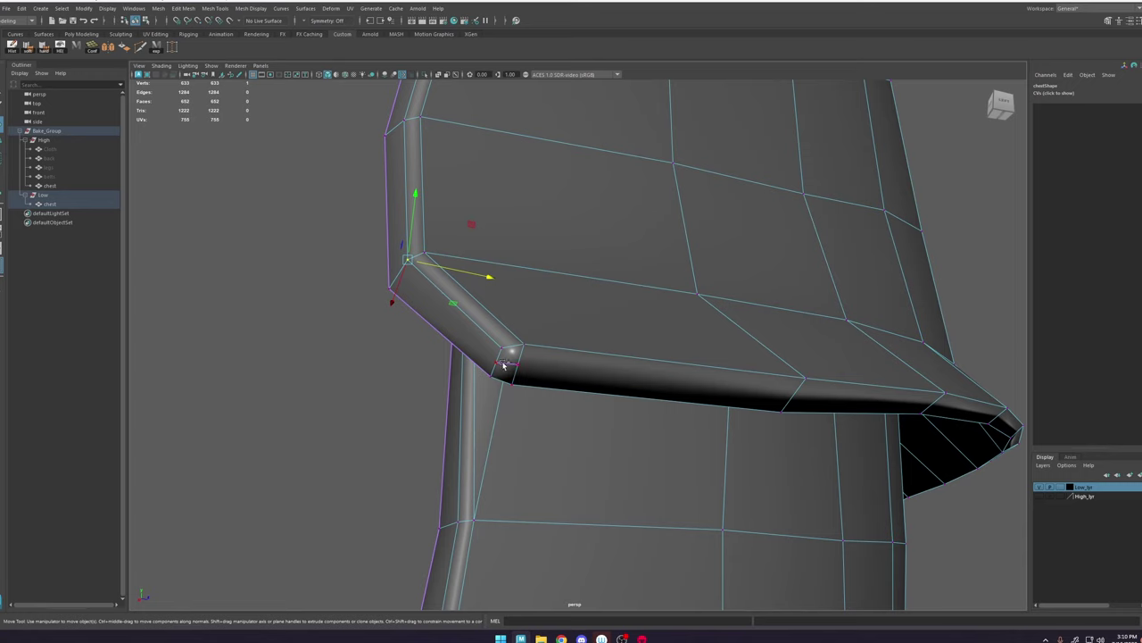
pyautogui.keyDown('shift'); pyautogui.click(502, 364); pyautogui.keyUp('shift')
pyautogui.keyDown('shift'); pyautogui.click(399, 289); pyautogui.keyUp('shift')
pyautogui.keyDown('shift'); pyautogui.moveTo(401, 289); pyautogui.dragTo(394, 343, button='right'); pyautogui.keyUp('shift')
pyautogui.moveTo(471, 297); pyautogui.dragTo(471, 288, button='right')
# Step: Apply Soften/Harden to the three new corner edges to adjust their smoothing
pyautogui.click(465, 323)
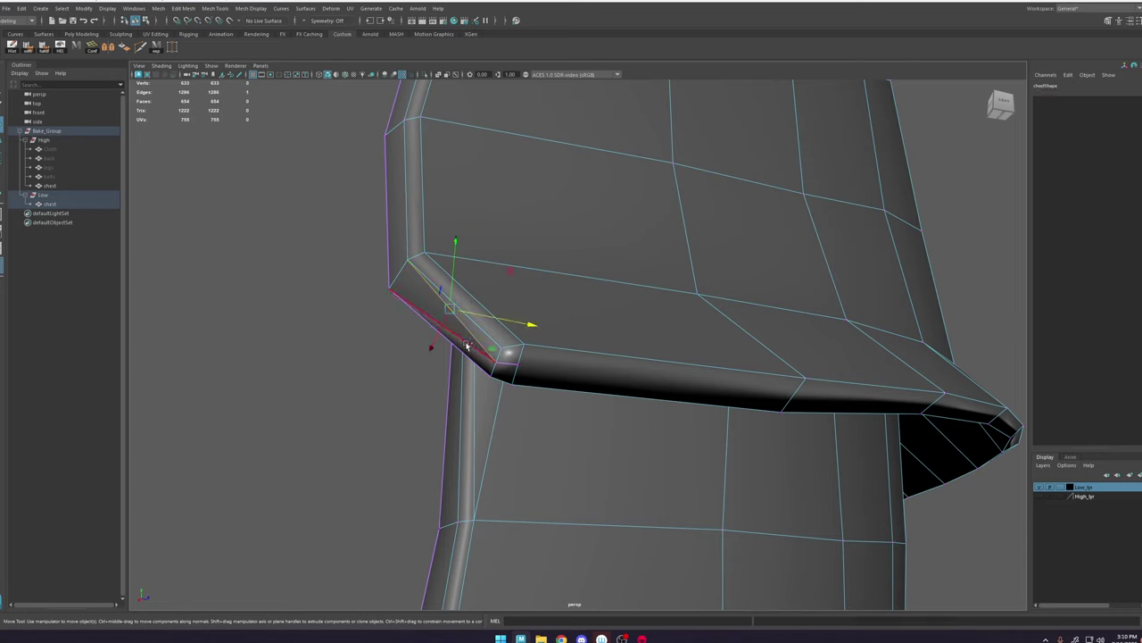
pyautogui.keyDown('shift'); pyautogui.click(467, 345); pyautogui.keyUp('shift')
pyautogui.keyDown('shift'); pyautogui.click(505, 364); pyautogui.keyUp('shift')
pyautogui.keyDown('shift'); pyautogui.moveTo(507, 365); pyautogui.dragTo(612, 362, button='right'); pyautogui.keyUp('shift')
pyautogui.keyDown('alt'); pyautogui.moveTo(605, 525); pyautogui.dragTo(495, 269, button='right'); pyautogui.keyUp('alt')
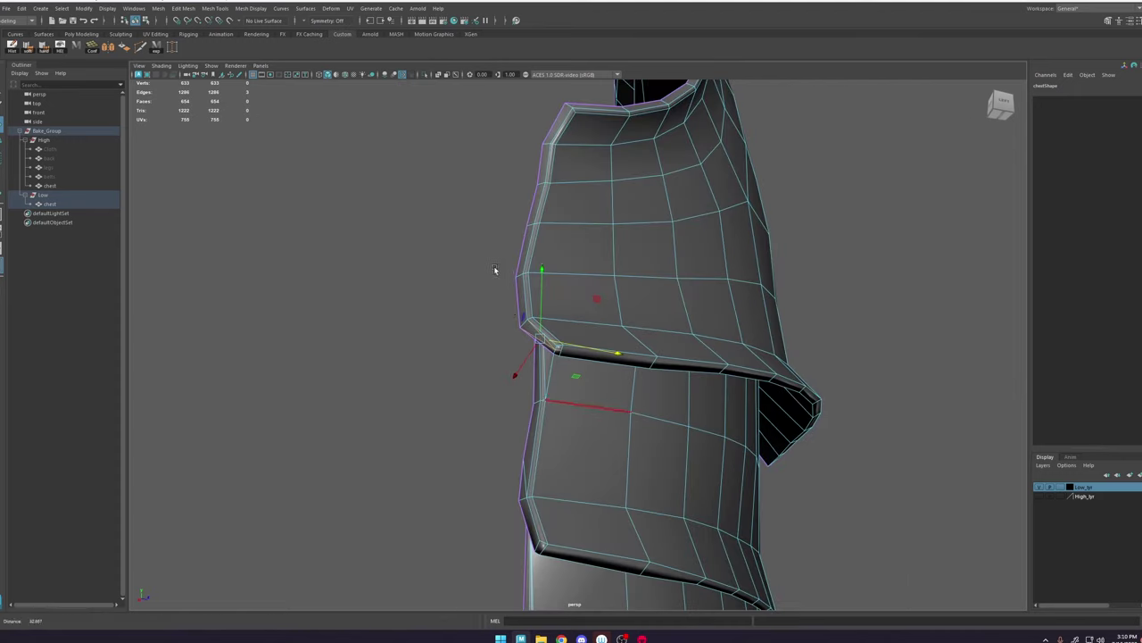
pyautogui.keyDown('alt'); pyautogui.moveTo(495, 270); pyautogui.dragTo(609, 390); pyautogui.keyUp('alt')
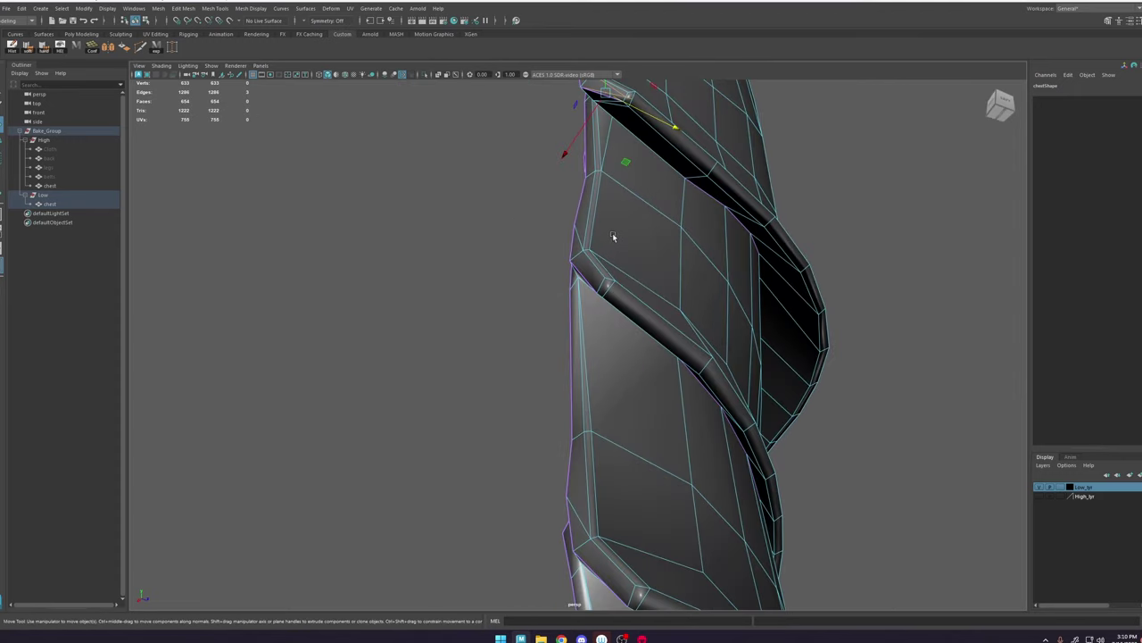
pyautogui.scroll(1, 613, 236)
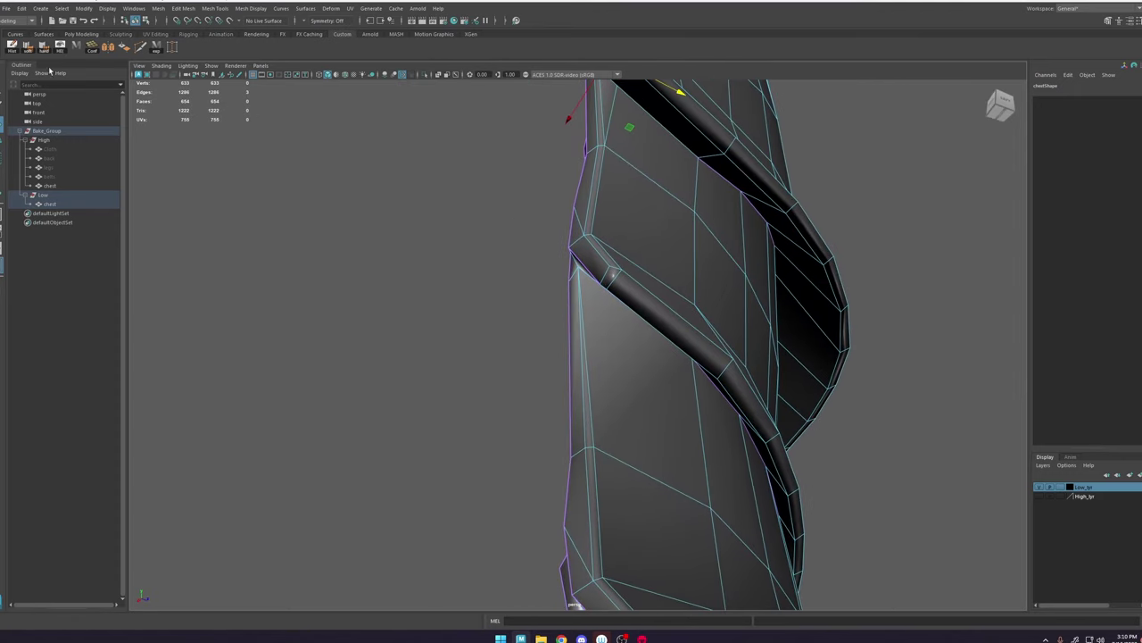
# Step: Multi-Cut new edges across the upper rim corner and the lower plate's rim corner
pyautogui.click(140, 48)
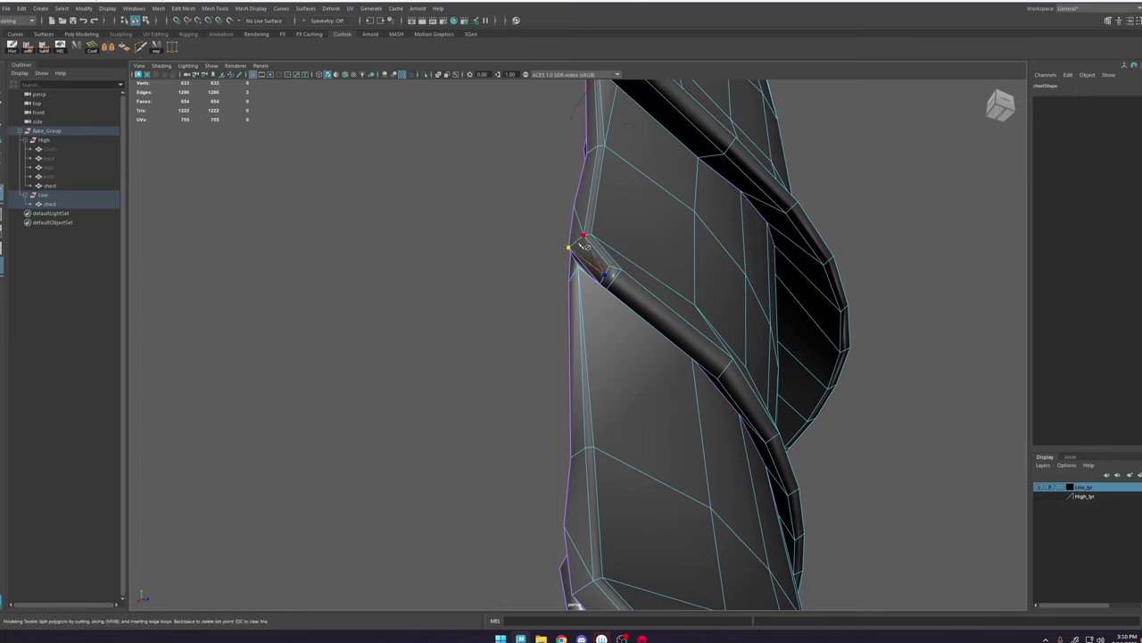
pyautogui.press('Return')
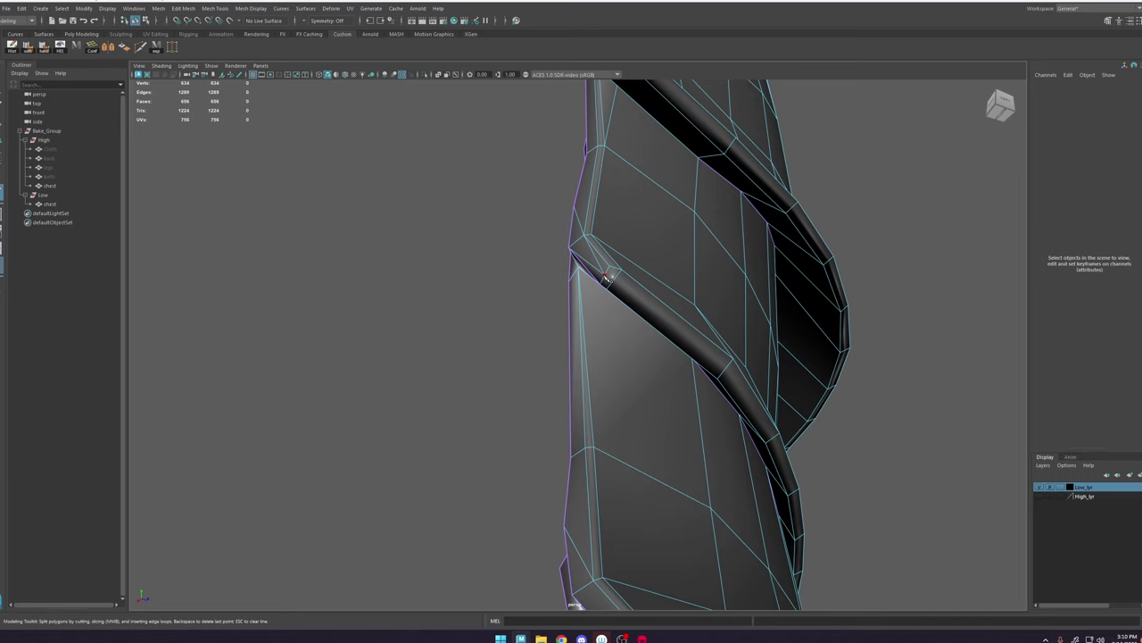
pyautogui.rightClick(614, 282)
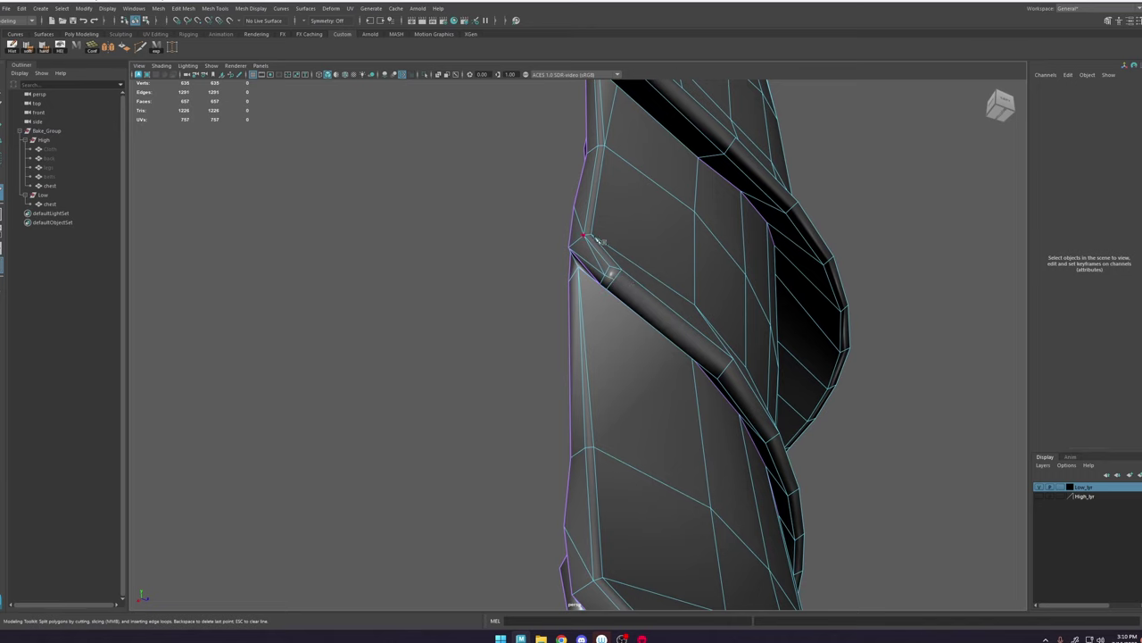
pyautogui.keyDown('alt'); pyautogui.moveTo(597, 239); pyautogui.dragTo(613, 309, button='middle'); pyautogui.keyUp('alt')
pyautogui.keyDown('alt'); pyautogui.moveTo(612, 308); pyautogui.dragTo(607, 355, button='right'); pyautogui.keyUp('alt')
pyautogui.keyDown('alt'); pyautogui.moveTo(607, 354); pyautogui.dragTo(623, 293, button='middle'); pyautogui.keyUp('alt')
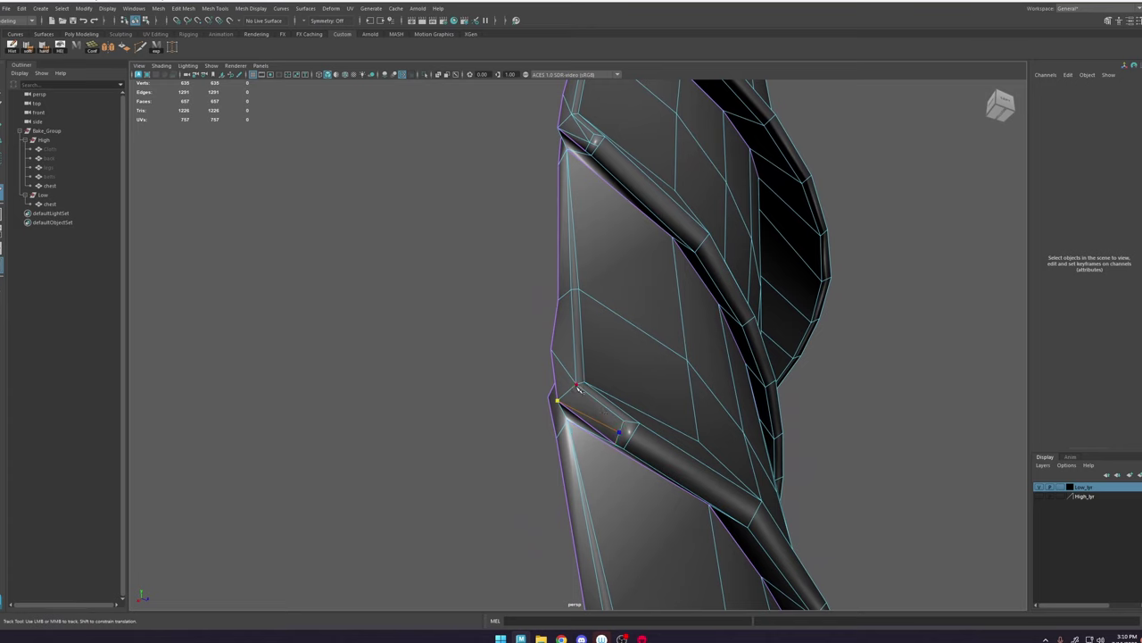
pyautogui.press('Return')
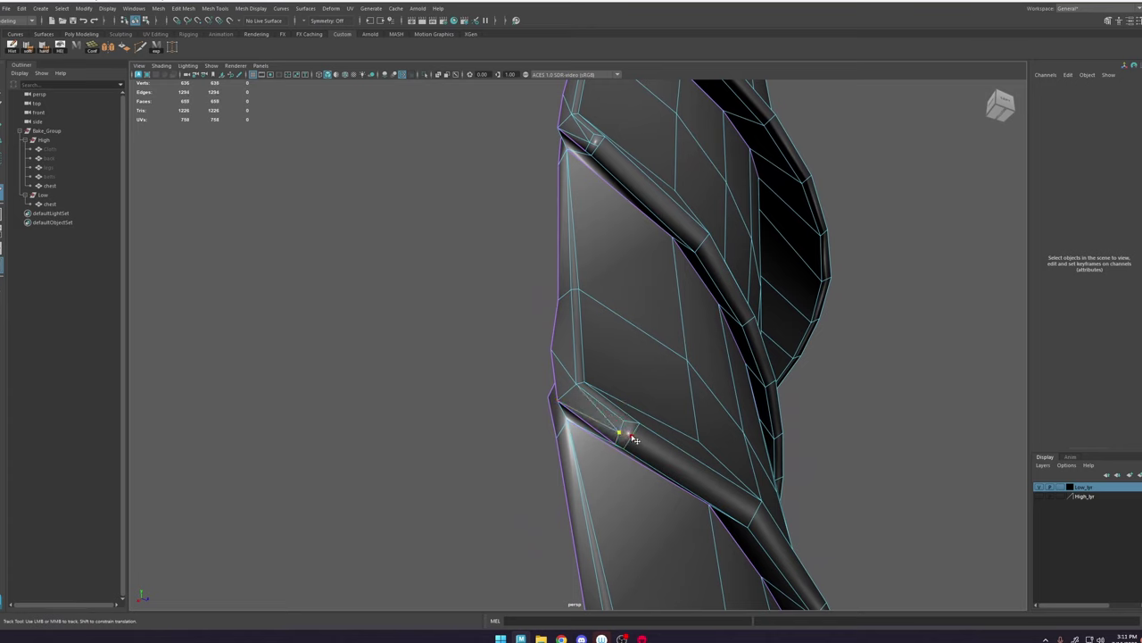
pyautogui.rightClick(631, 436)
# Step: Cut an extra edge across the strap corner
pyautogui.keyDown('alt'); pyautogui.moveTo(599, 150); pyautogui.dragTo(571, 253, button='middle'); pyautogui.keyUp('alt')
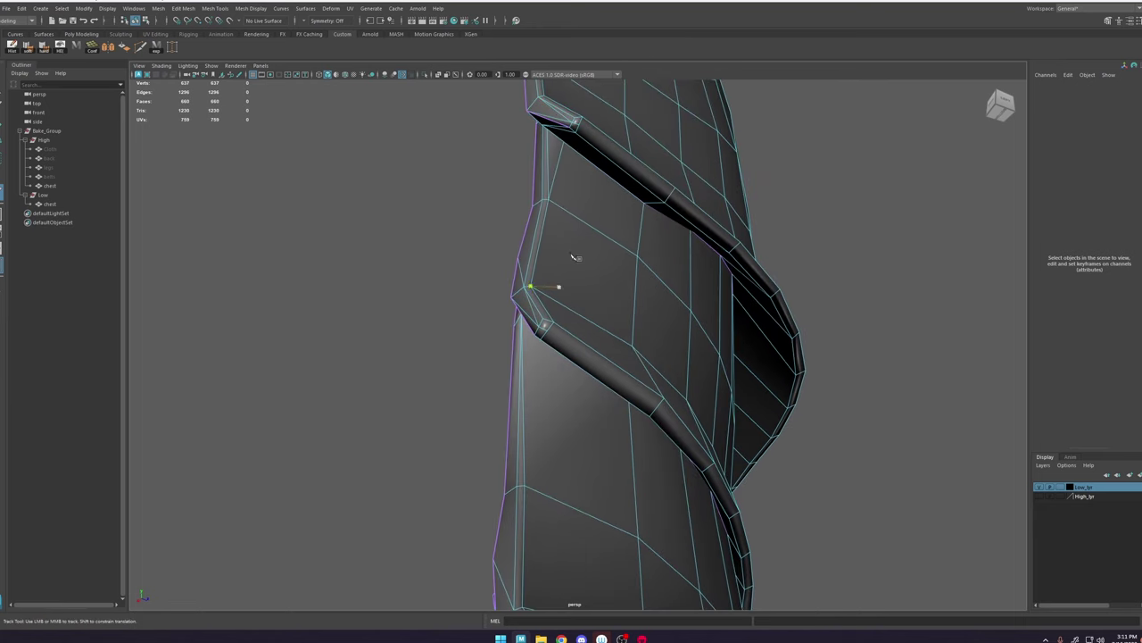
pyautogui.keyDown('alt'); pyautogui.moveTo(560, 477); pyautogui.dragTo(596, 435); pyautogui.keyUp('alt')
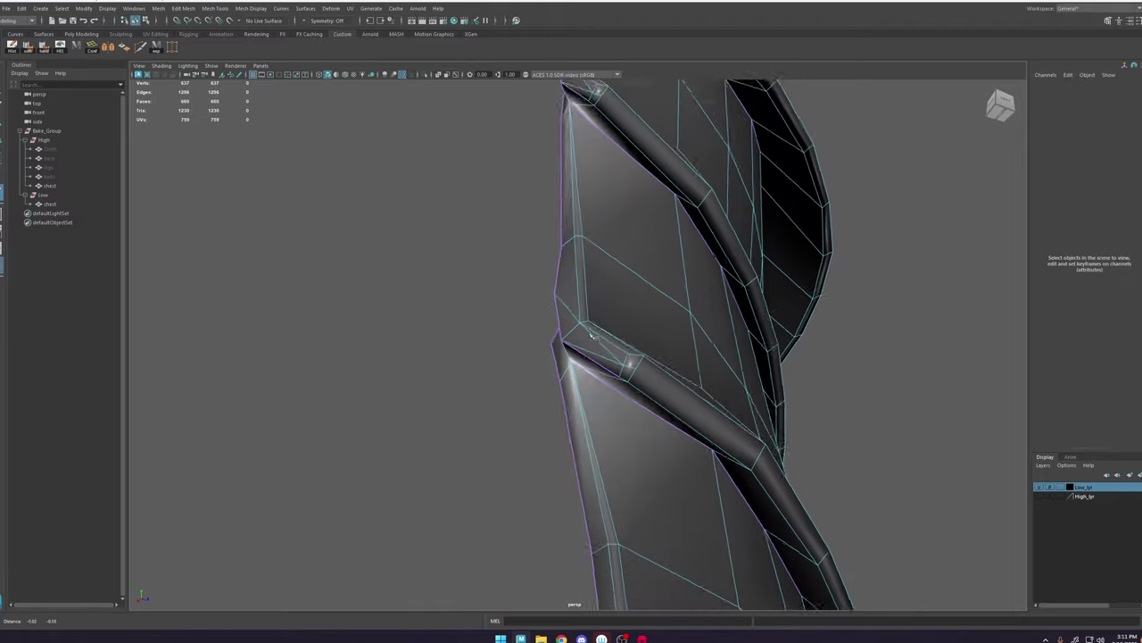
pyautogui.keyDown('alt'); pyautogui.moveTo(596, 435); pyautogui.dragTo(613, 384, button='middle'); pyautogui.keyUp('alt')
pyautogui.keyDown('alt'); pyautogui.moveTo(676, 368); pyautogui.dragTo(638, 454, button='right'); pyautogui.keyUp('alt')
pyautogui.keyDown('alt'); pyautogui.moveTo(638, 453); pyautogui.dragTo(598, 294, button='middle'); pyautogui.keyUp('alt')
pyautogui.keyDown('alt'); pyautogui.moveTo(598, 294); pyautogui.dragTo(630, 411, button='right'); pyautogui.keyUp('alt')
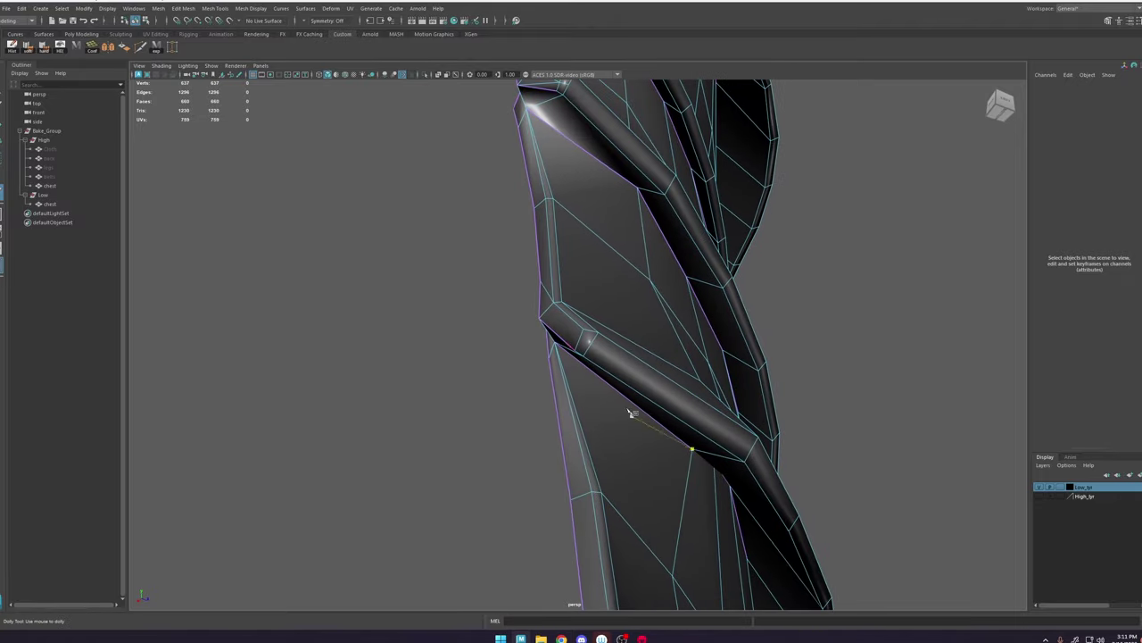
pyautogui.click(587, 342)
pyautogui.click(555, 310)
pyautogui.rightClick(557, 311)
# Step: Delete a stray strap edge with Ctrl+Delete, then undo the deletion
pyautogui.keyDown('alt'); pyautogui.moveTo(616, 357); pyautogui.dragTo(535, 420, button='right'); pyautogui.keyUp('alt')
pyautogui.keyDown('alt'); pyautogui.moveTo(536, 419); pyautogui.dragTo(469, 406); pyautogui.keyUp('alt')
pyautogui.keyDown('alt'); pyautogui.moveTo(406, 384); pyautogui.dragTo(438, 395, button='right'); pyautogui.keyUp('alt')
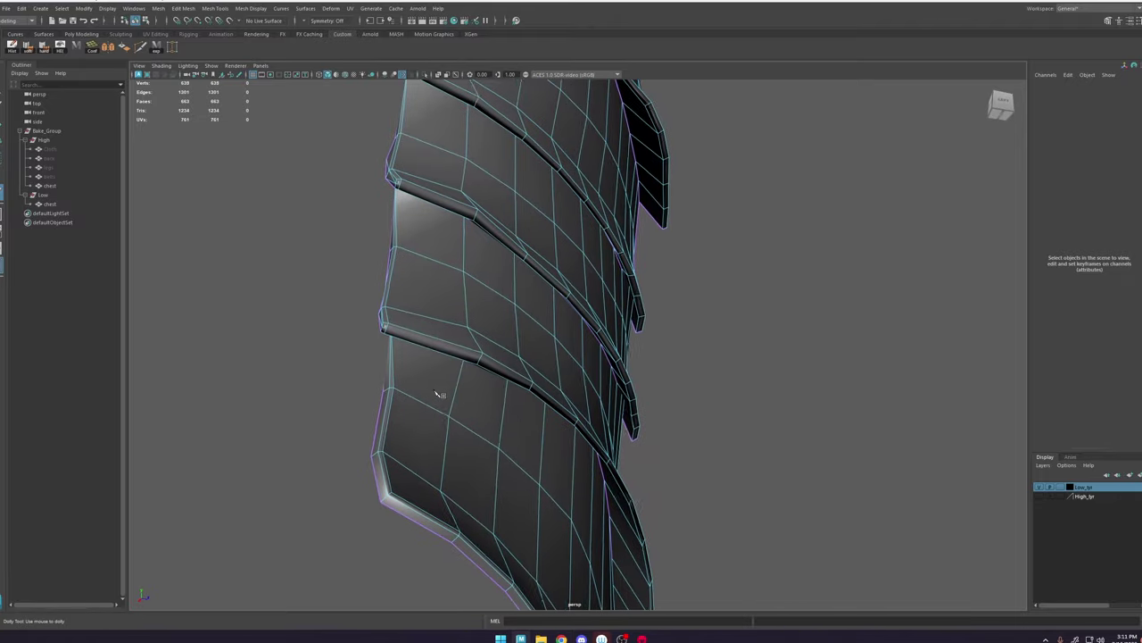
pyautogui.keyDown('alt'); pyautogui.moveTo(438, 395); pyautogui.dragTo(500, 384); pyautogui.keyUp('alt')
pyautogui.keyDown('alt'); pyautogui.moveTo(500, 384); pyautogui.dragTo(533, 341, button='middle'); pyautogui.keyUp('alt')
pyautogui.keyDown('alt'); pyautogui.moveTo(533, 342); pyautogui.dragTo(597, 405, button='right'); pyautogui.keyUp('alt')
pyautogui.press('w')
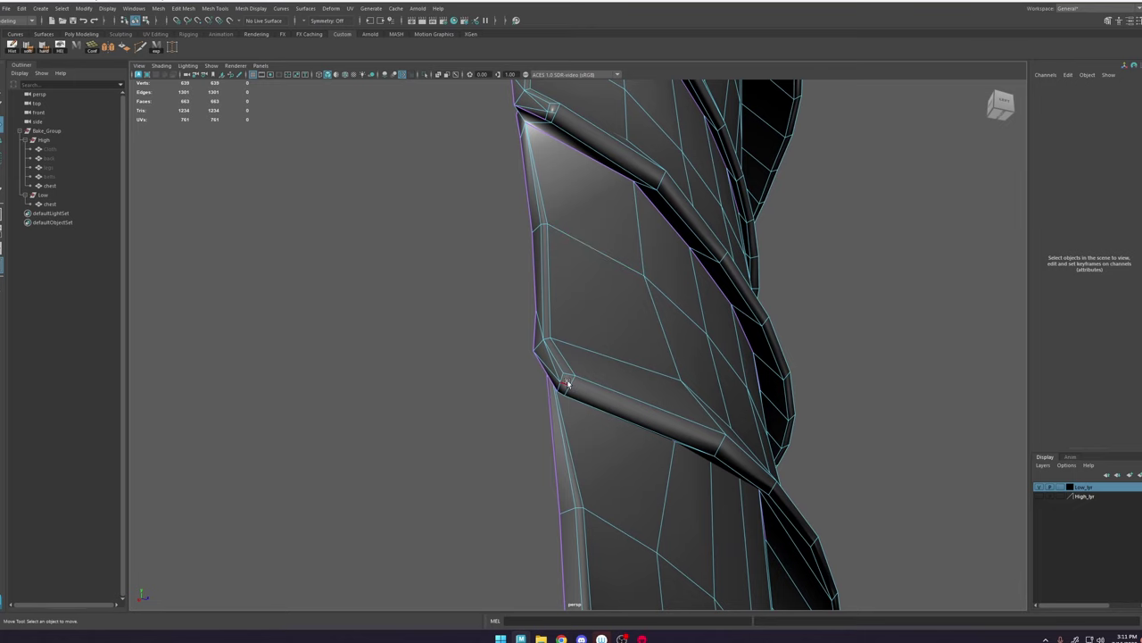
pyautogui.click(565, 382)
pyautogui.hotkey('ctrl', 'Delete')
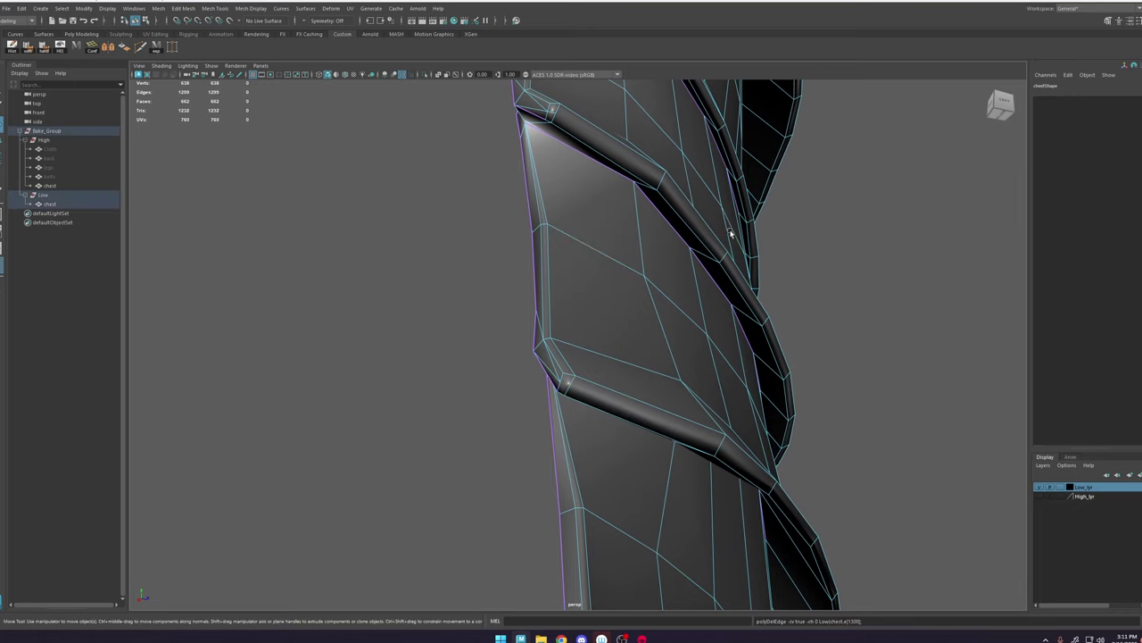
pyautogui.keyDown('alt'); pyautogui.moveTo(676, 432); pyautogui.dragTo(635, 405, button='right'); pyautogui.keyUp('alt')
pyautogui.keyDown('alt'); pyautogui.moveTo(635, 405); pyautogui.dragTo(572, 344, button='middle'); pyautogui.keyUp('alt')
pyautogui.keyDown('alt'); pyautogui.moveTo(572, 343); pyautogui.dragTo(752, 504, button='right'); pyautogui.keyUp('alt')
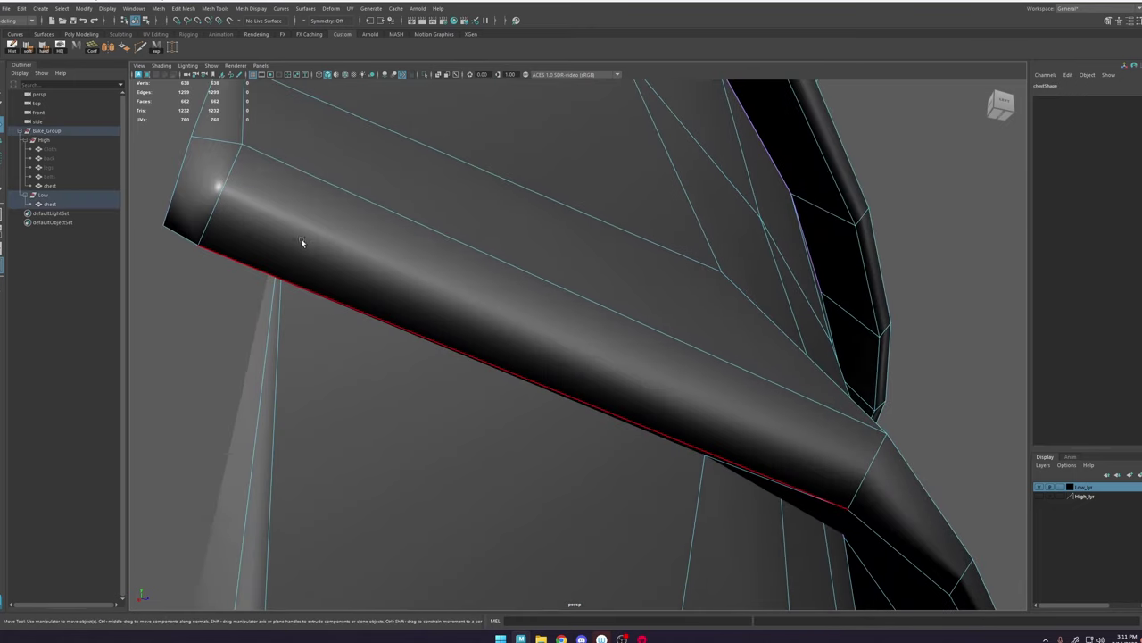
pyautogui.hotkey('ctrl', 'z')
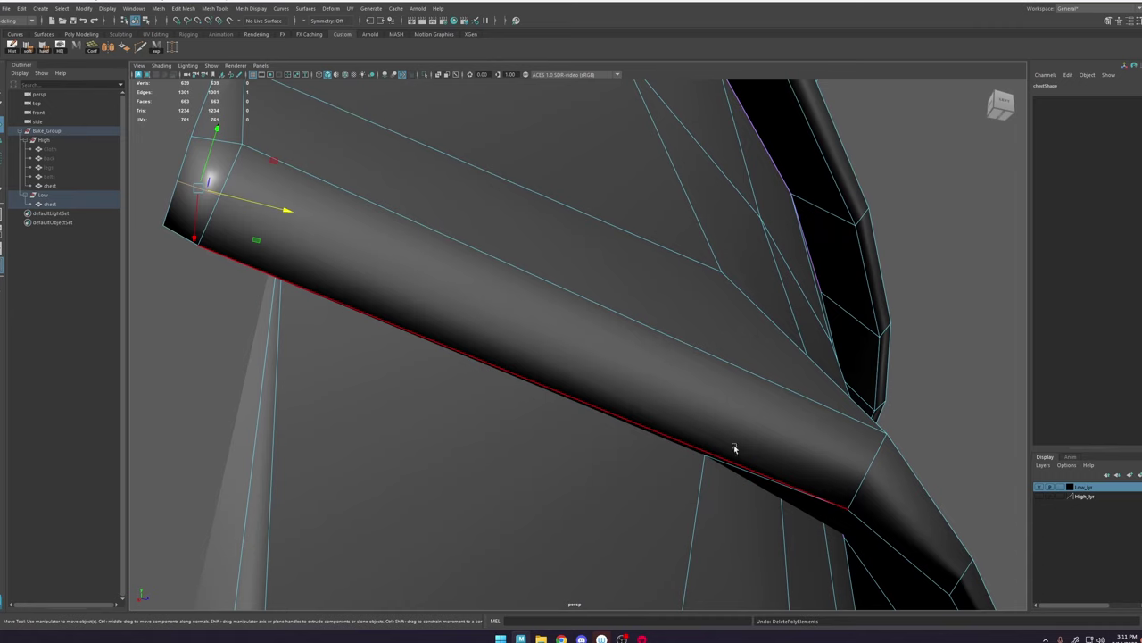
pyautogui.keyDown('alt'); pyautogui.moveTo(735, 446); pyautogui.dragTo(645, 379); pyautogui.keyUp('alt')
# Step: Return to object mode, toggle isolation, and pick the High_lyr display layer
pyautogui.click(141, 50)
pyautogui.keyDown('alt'); pyautogui.moveTo(574, 341); pyautogui.dragTo(586, 394, button='right'); pyautogui.keyUp('alt')
pyautogui.press('w')
pyautogui.moveTo(569, 219); pyautogui.dragTo(592, 203, button='right')
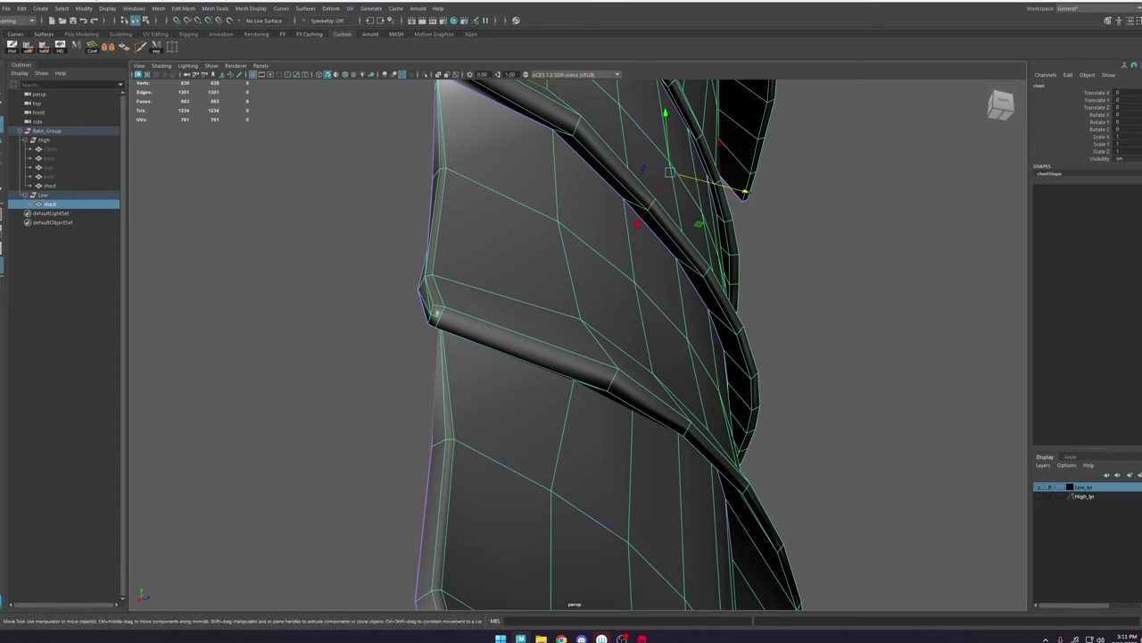
pyautogui.click(1108, 21)
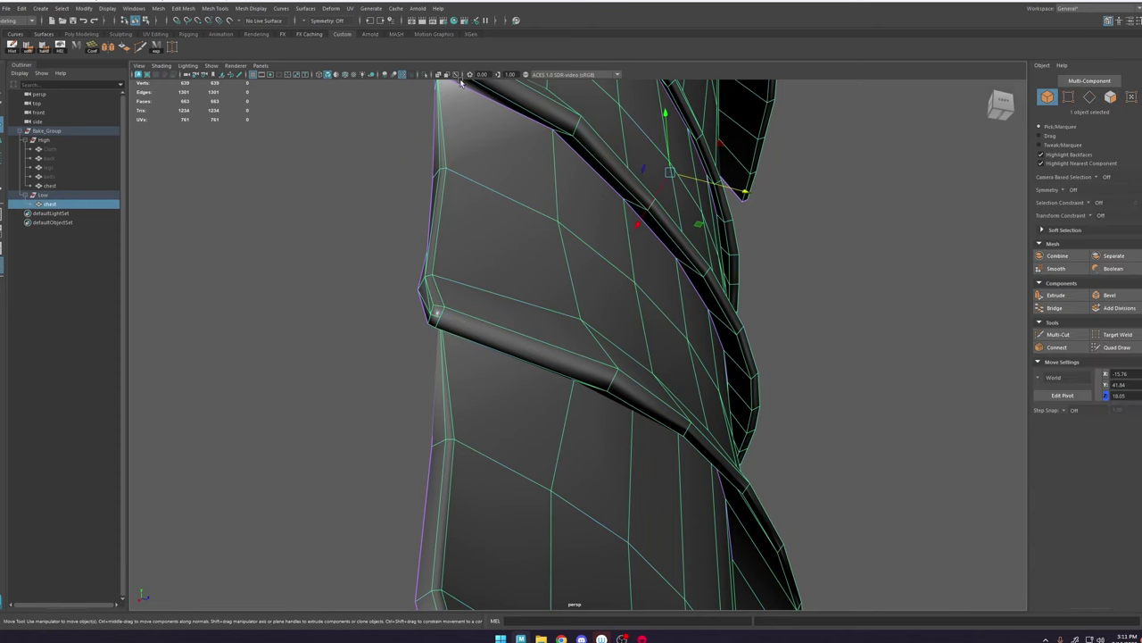
pyautogui.click(427, 74)
pyautogui.click(426, 74)
pyautogui.hotkey('ctrl', 'a')
pyautogui.hotkey('ctrl', 'a')
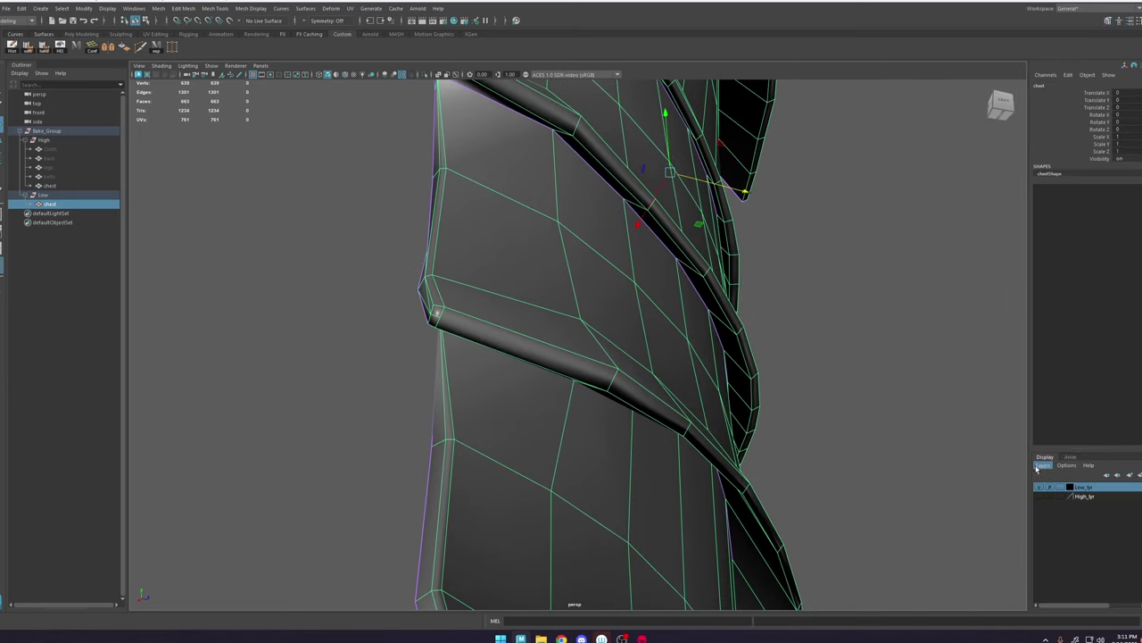
pyautogui.click(1039, 497)
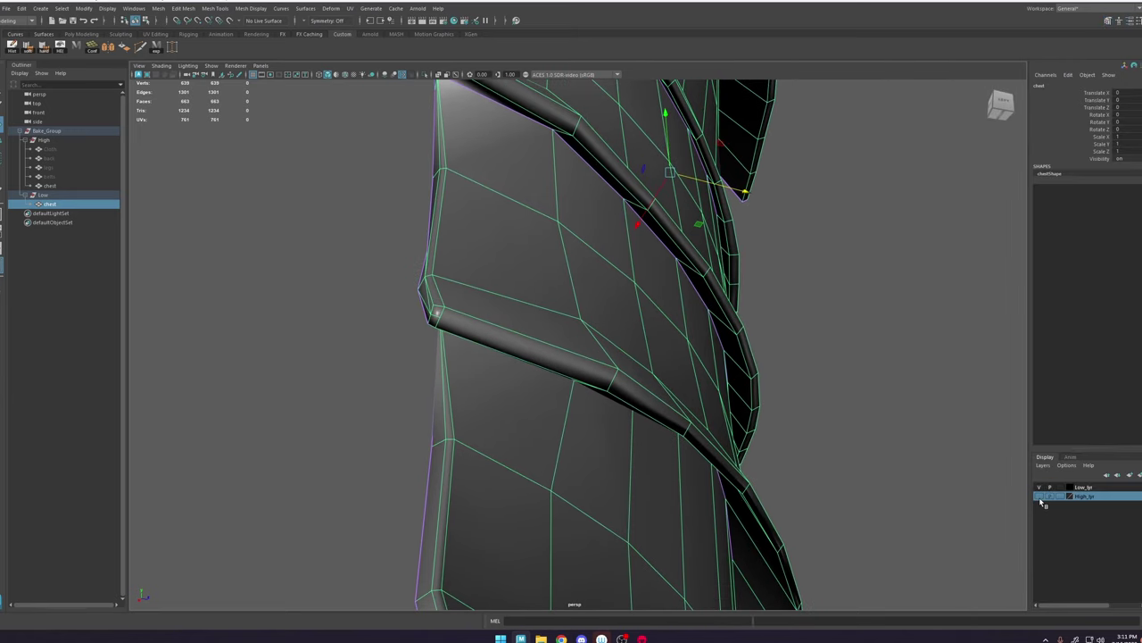
# Step: Show High_lyr and make the high-poly chest the live surface
pyautogui.click(1039, 498)
pyautogui.keyDown('alt'); pyautogui.moveTo(640, 255); pyautogui.dragTo(632, 287, button='middle'); pyautogui.keyUp('alt')
pyautogui.click(483, 369)
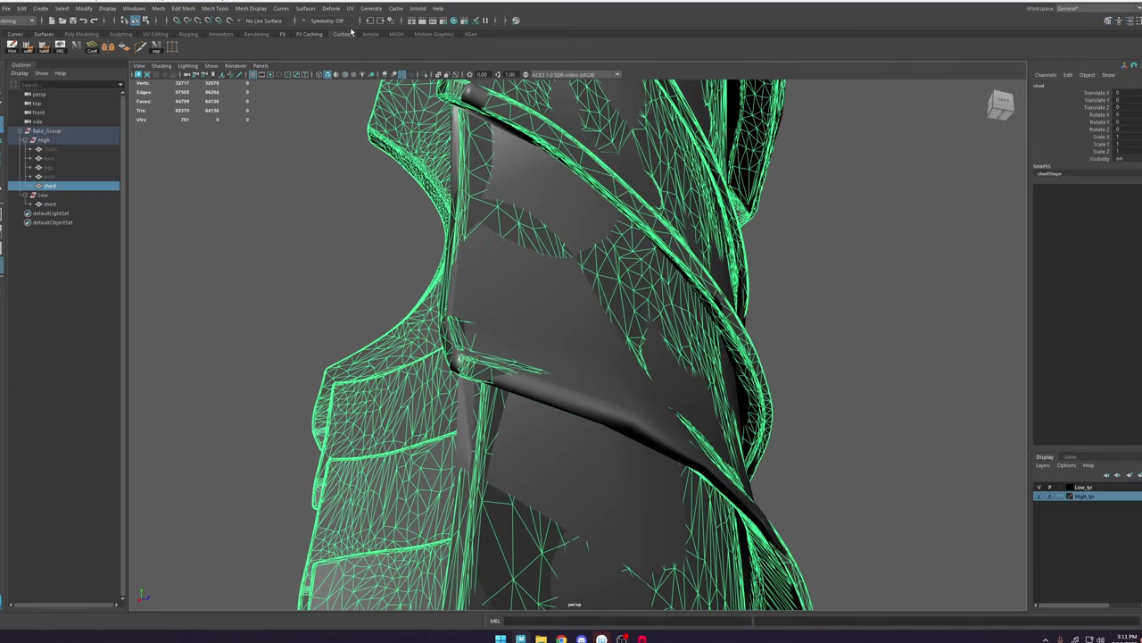
pyautogui.click(229, 22)
# Step: Multi-Cut an edge loop along the low-poly plate rim and a cut along the lower strip
pyautogui.click(563, 349)
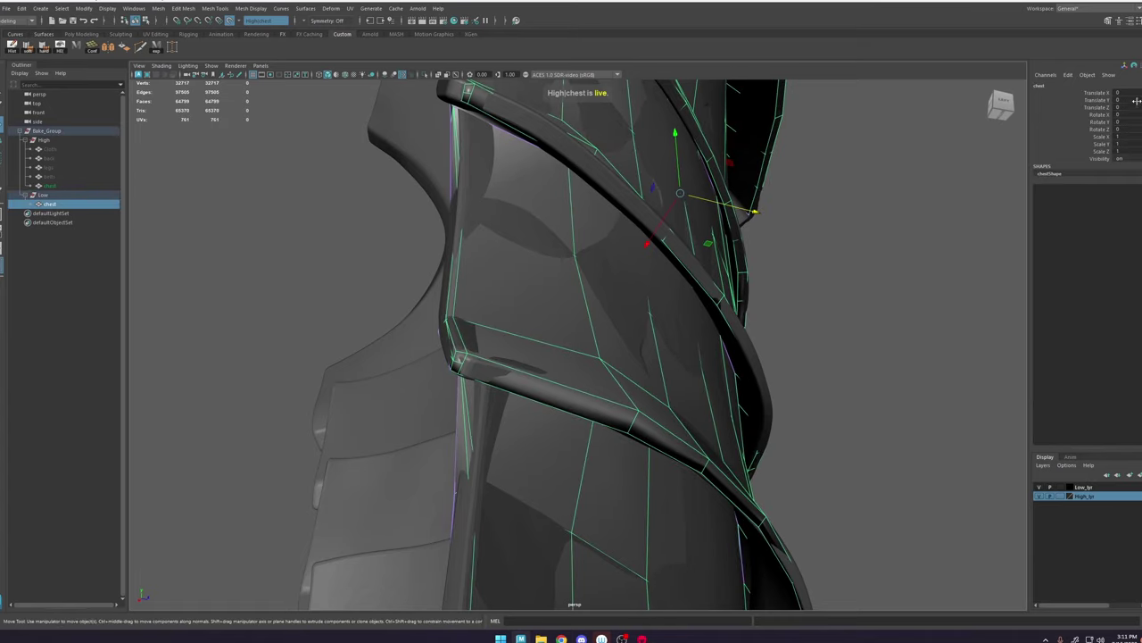
pyautogui.click(1109, 21)
pyautogui.click(1061, 335)
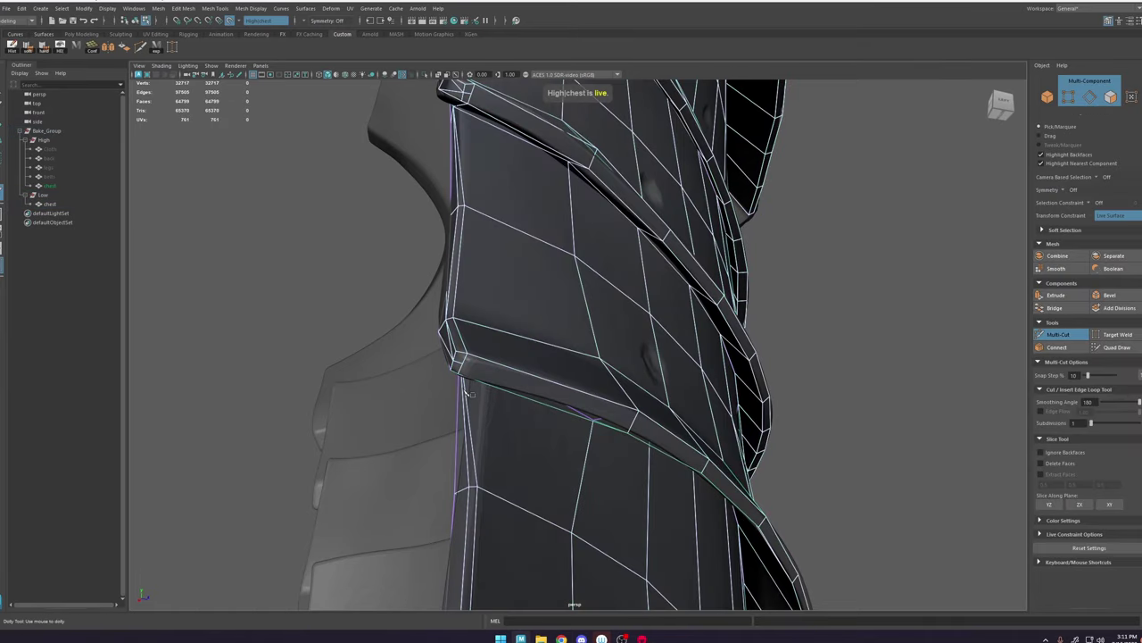
pyautogui.scroll(4, 681, 461)
pyautogui.keyDown('ctrl'); pyautogui.click(676, 463); pyautogui.keyUp('ctrl')
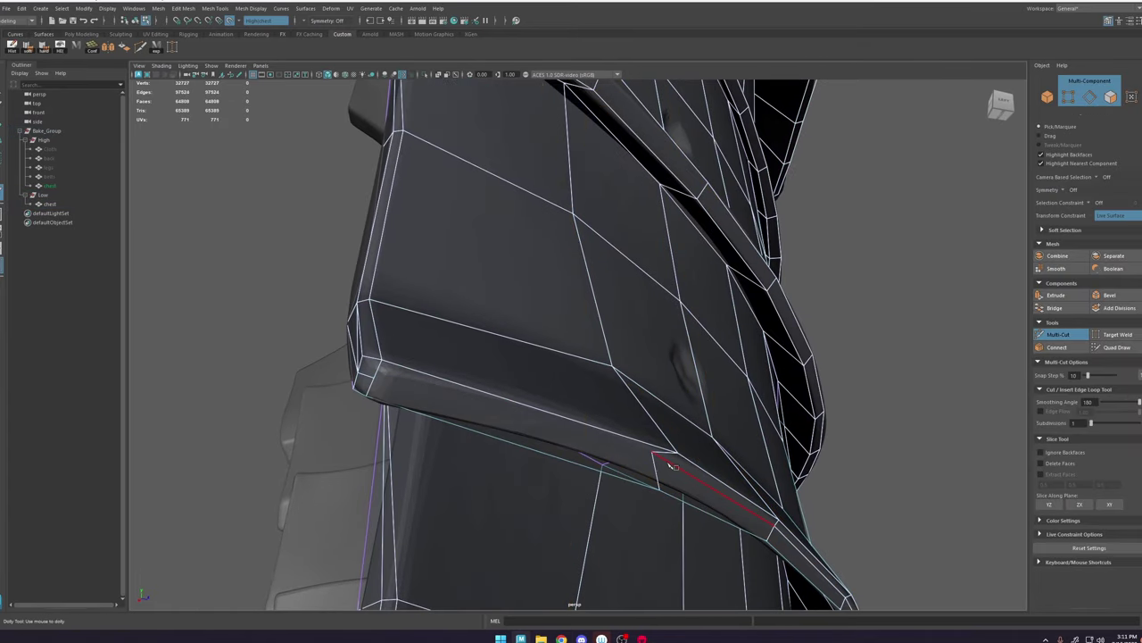
pyautogui.click(374, 376)
pyautogui.rightClick(670, 398)
pyautogui.keyDown('alt'); pyautogui.moveTo(626, 241); pyautogui.dragTo(630, 324); pyautogui.keyUp('alt')
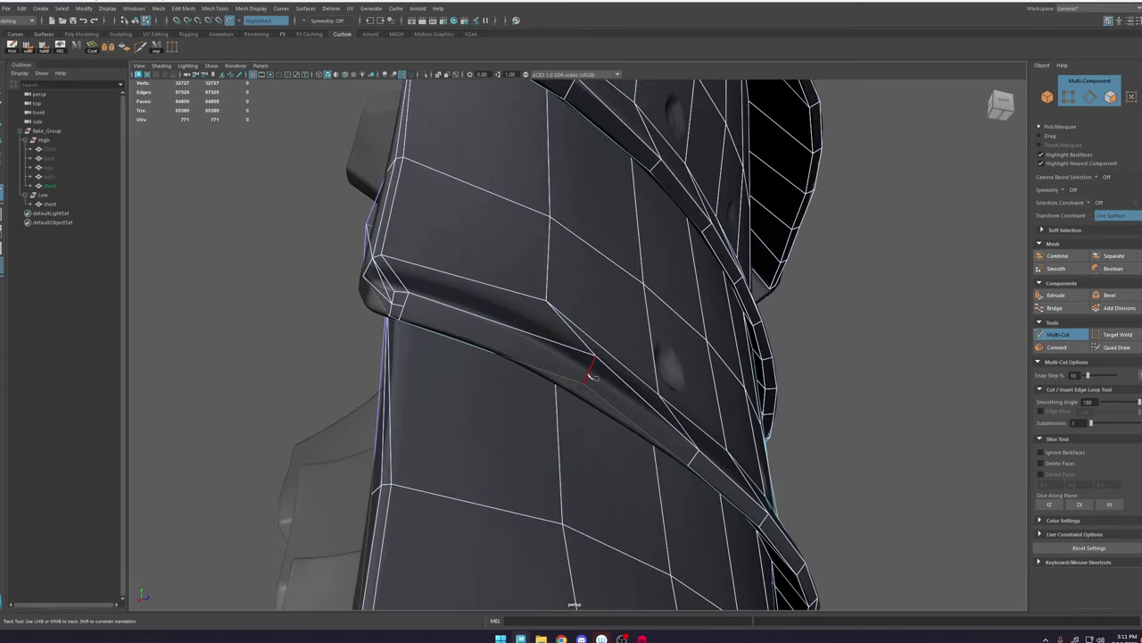
pyautogui.keyDown('alt'); pyautogui.moveTo(607, 370); pyautogui.dragTo(514, 403); pyautogui.keyUp('alt')
# Step: With Quad Draw, snap the ridge and rim vertices down onto the high-poly surface
pyautogui.click(1124, 347)
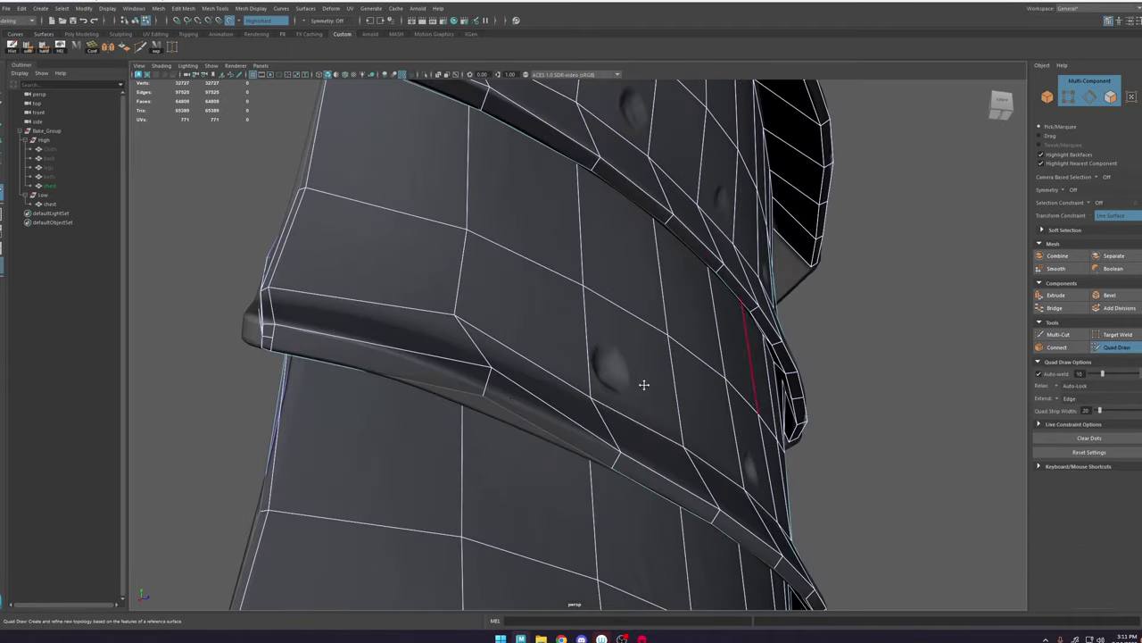
pyautogui.keyDown('alt'); pyautogui.moveTo(514, 247); pyautogui.dragTo(515, 334); pyautogui.keyUp('alt')
pyautogui.keyDown('alt'); pyautogui.moveTo(515, 334); pyautogui.dragTo(523, 393, button='right'); pyautogui.keyUp('alt')
pyautogui.keyDown('alt'); pyautogui.moveTo(523, 392); pyautogui.dragTo(467, 411); pyautogui.keyUp('alt')
pyautogui.keyDown('alt'); pyautogui.moveTo(467, 411); pyautogui.dragTo(710, 449, button='right'); pyautogui.keyUp('alt')
pyautogui.moveTo(580, 264); pyautogui.dragTo(623, 200)
pyautogui.keyDown('alt'); pyautogui.moveTo(624, 357); pyautogui.dragTo(623, 279, button='middle'); pyautogui.keyUp('alt')
pyautogui.keyDown('alt'); pyautogui.moveTo(624, 279); pyautogui.dragTo(676, 252); pyautogui.keyUp('alt')
pyautogui.keyDown('alt'); pyautogui.moveTo(675, 252); pyautogui.dragTo(682, 296, button='right'); pyautogui.keyUp('alt')
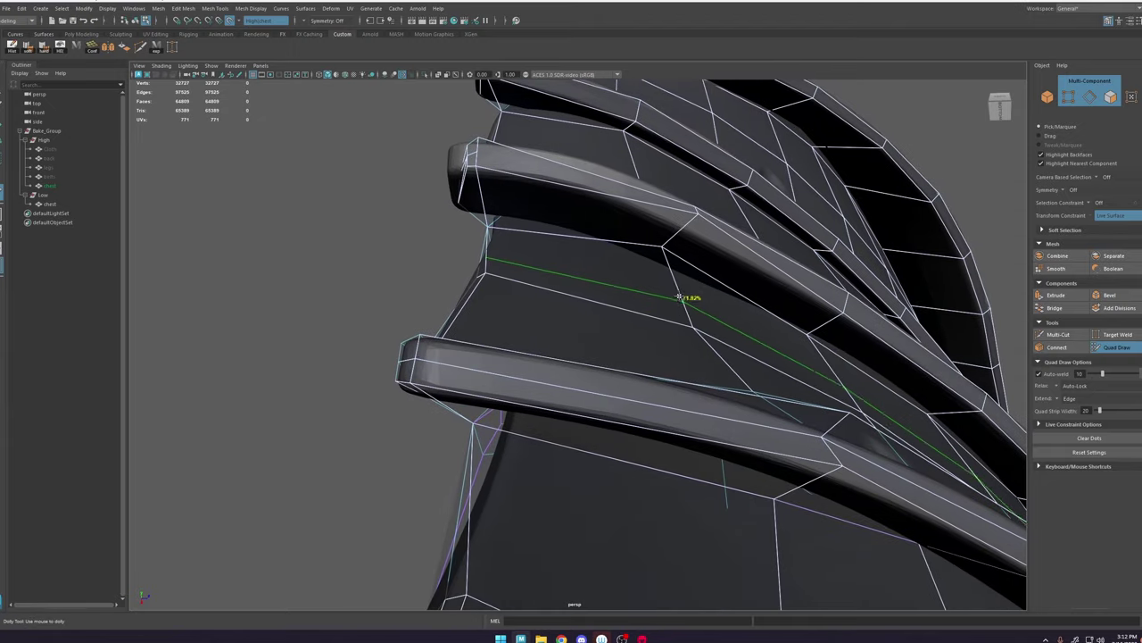
pyautogui.moveTo(664, 250); pyautogui.dragTo(657, 272)
pyautogui.moveTo(687, 231); pyautogui.dragTo(705, 518)
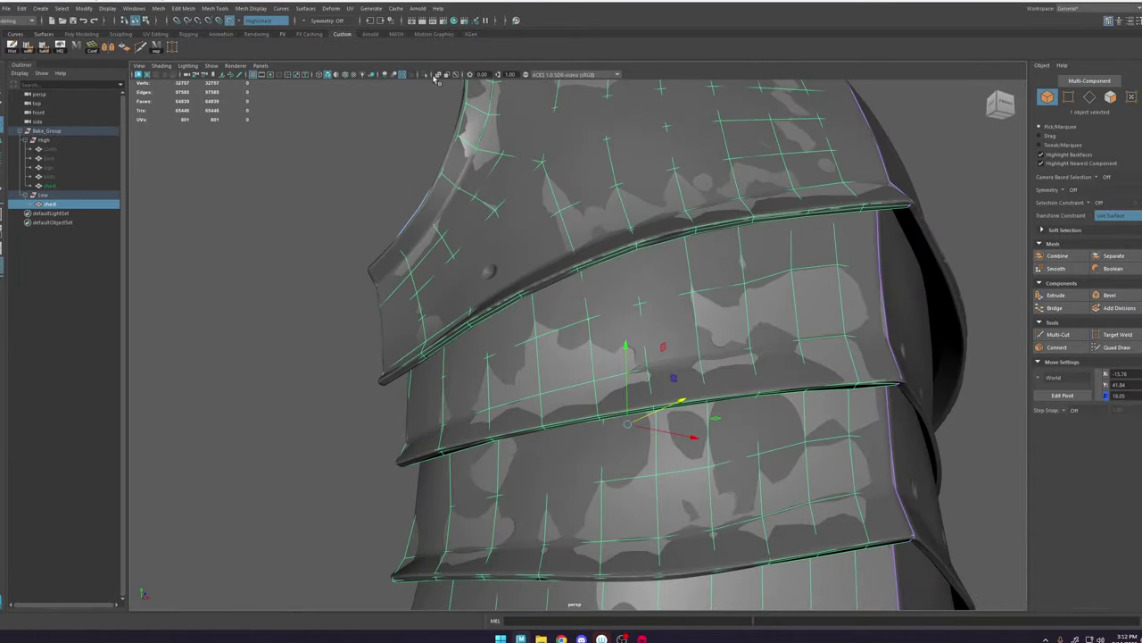
pyautogui.click(434, 75)
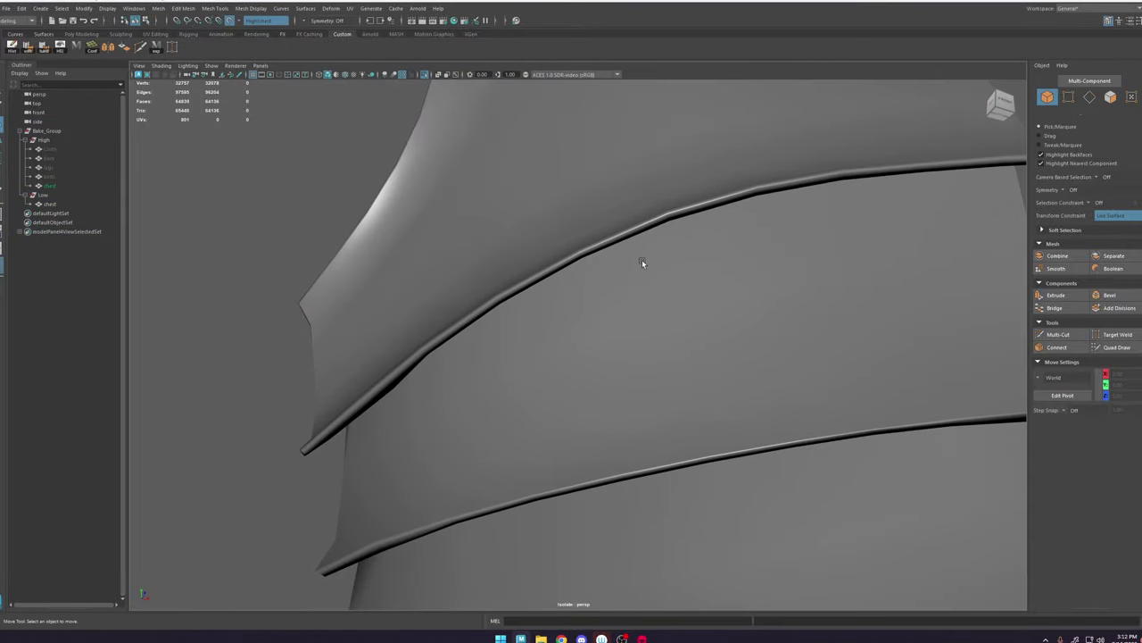
pyautogui.keyDown('alt'); pyautogui.moveTo(642, 261); pyautogui.dragTo(606, 327, button='middle'); pyautogui.keyUp('alt')
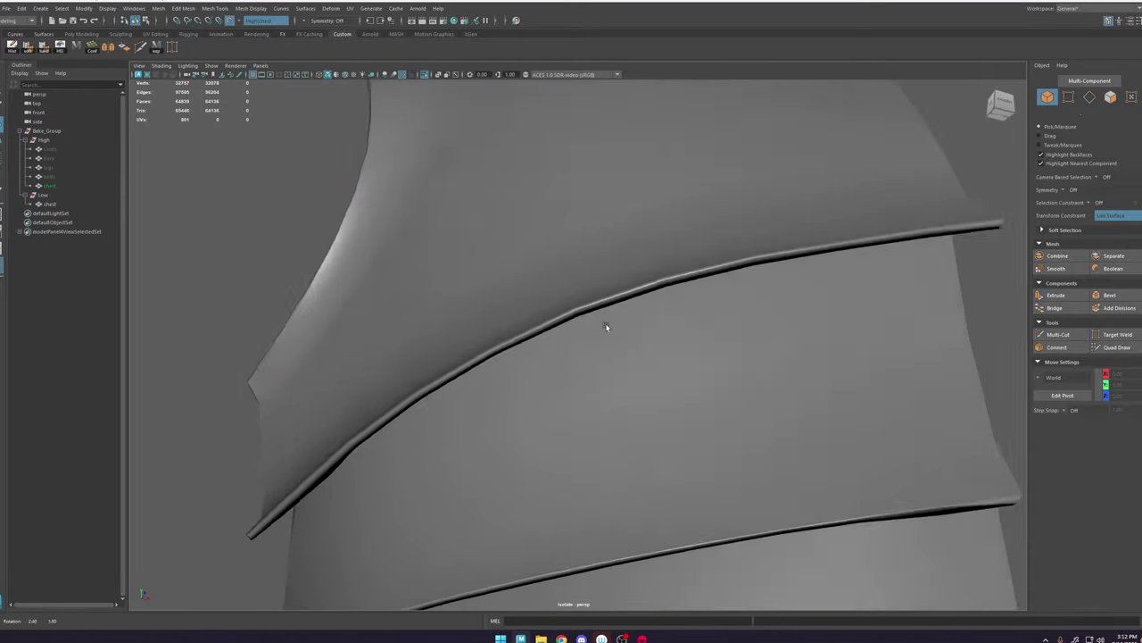
pyautogui.keyDown('alt'); pyautogui.moveTo(607, 327); pyautogui.dragTo(560, 345); pyautogui.keyUp('alt')
pyautogui.keyDown('alt'); pyautogui.moveTo(560, 345); pyautogui.dragTo(542, 383, button='middle'); pyautogui.keyUp('alt')
pyautogui.keyDown('alt'); pyautogui.moveTo(542, 383); pyautogui.dragTo(599, 295); pyautogui.keyUp('alt')
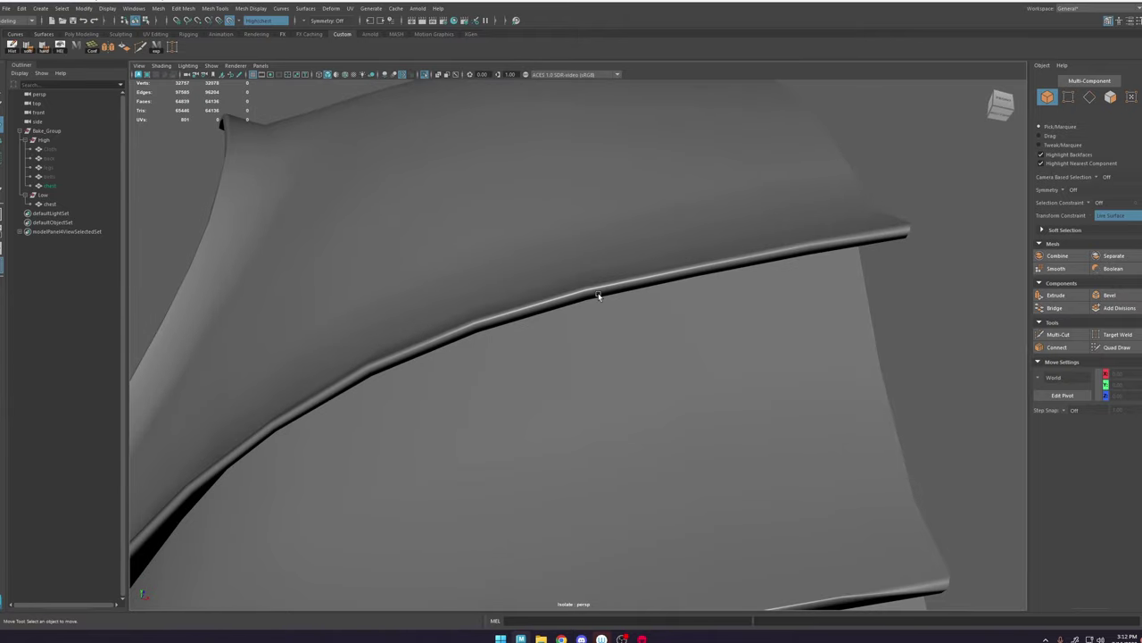
pyautogui.click(606, 255)
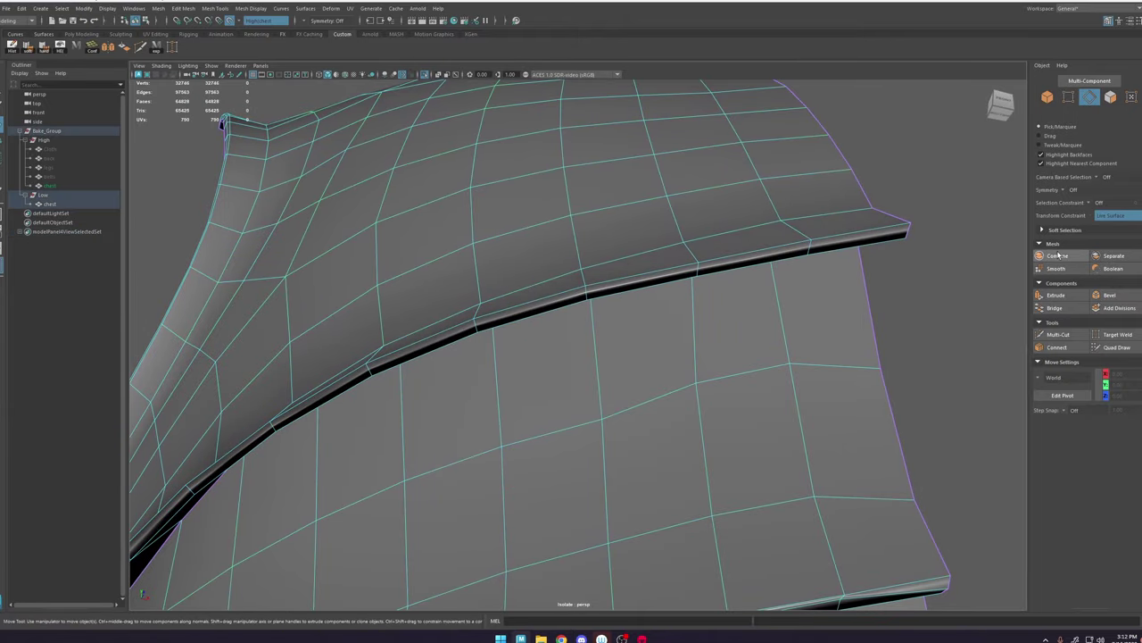
pyautogui.keyDown('alt'); pyautogui.moveTo(733, 424); pyautogui.dragTo(830, 511, button='right'); pyautogui.keyUp('alt')
pyautogui.keyDown('alt'); pyautogui.moveTo(766, 308); pyautogui.dragTo(769, 455, button='middle'); pyautogui.keyUp('alt')
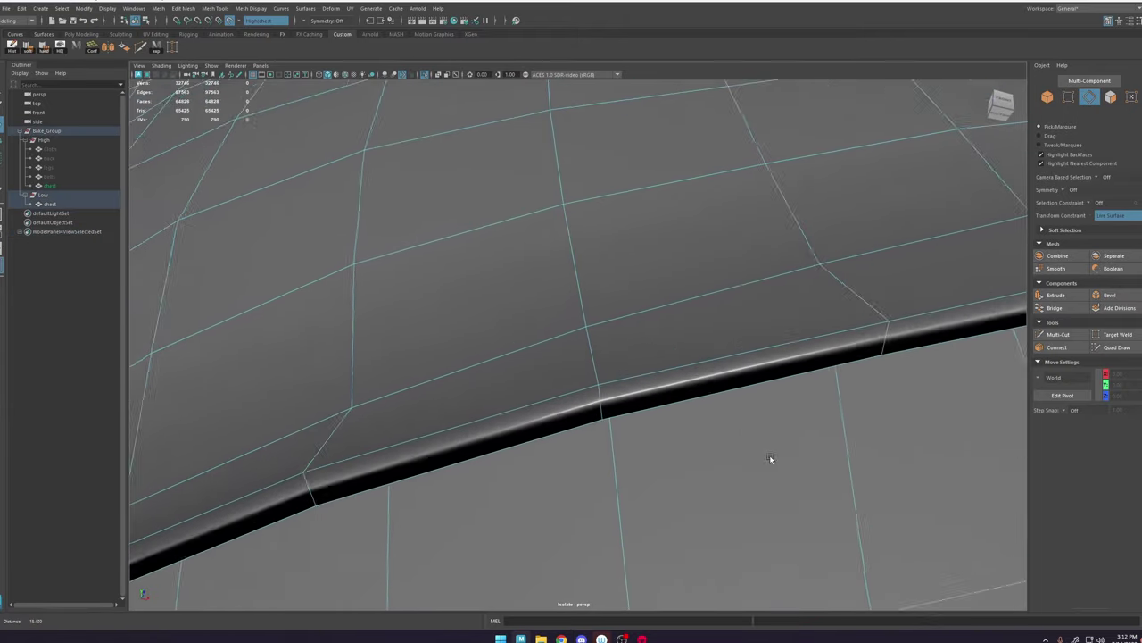
pyautogui.keyDown('alt'); pyautogui.moveTo(769, 454); pyautogui.dragTo(834, 429, button='right'); pyautogui.keyUp('alt')
pyautogui.hotkey('ctrl', 'z')
pyautogui.moveTo(807, 345); pyautogui.dragTo(1030, 291, button='right')
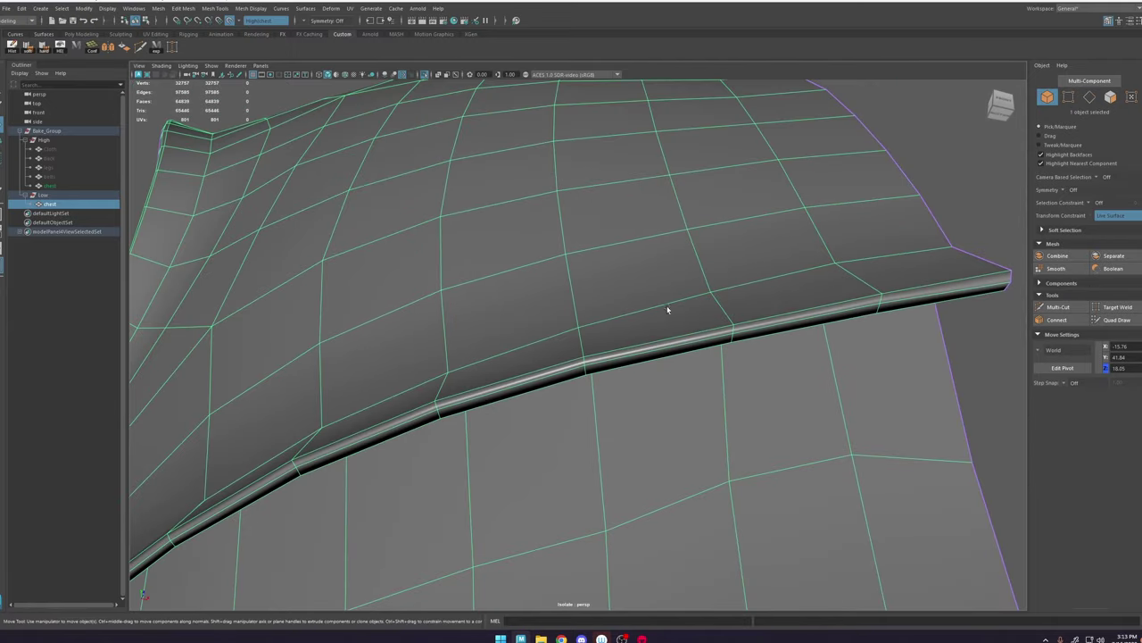
pyautogui.doubleClick(703, 354)
pyautogui.keyDown('shift'); pyautogui.moveTo(718, 329); pyautogui.dragTo(745, 333, button='right'); pyautogui.keyUp('shift')
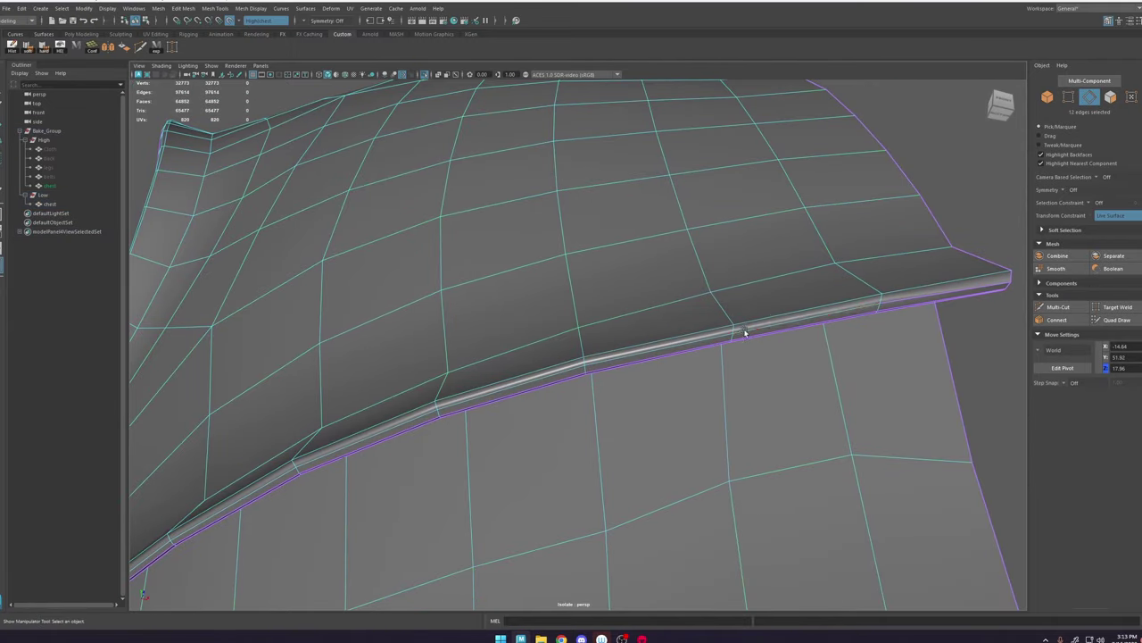
pyautogui.keyDown('alt'); pyautogui.moveTo(750, 349); pyautogui.dragTo(762, 321); pyautogui.keyUp('alt')
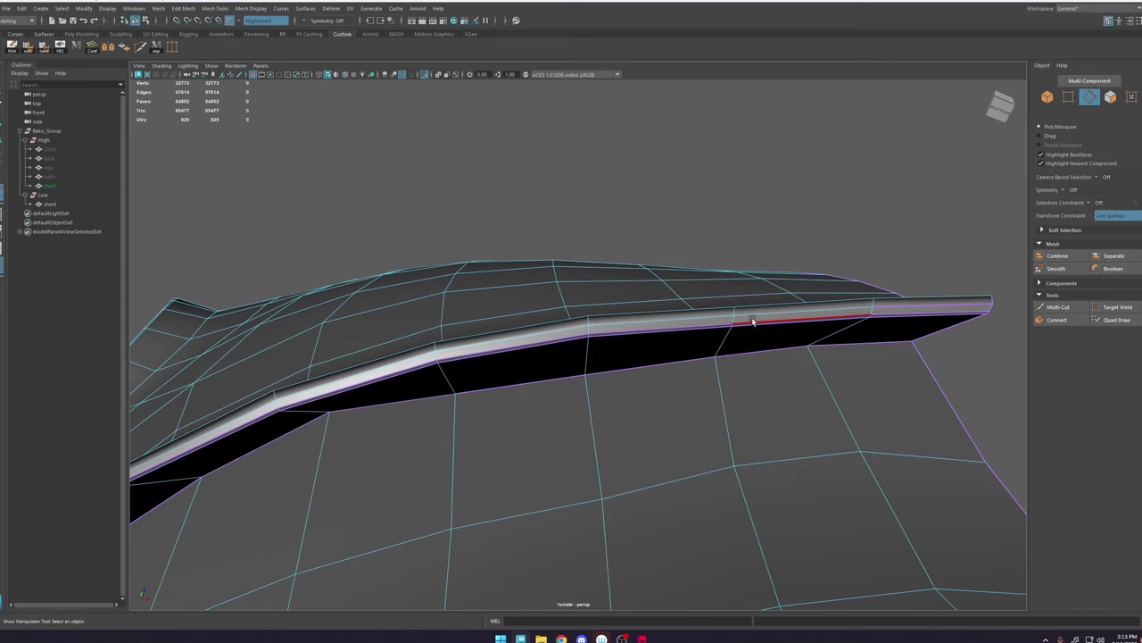
pyautogui.click(26, 50)
pyautogui.click(669, 248)
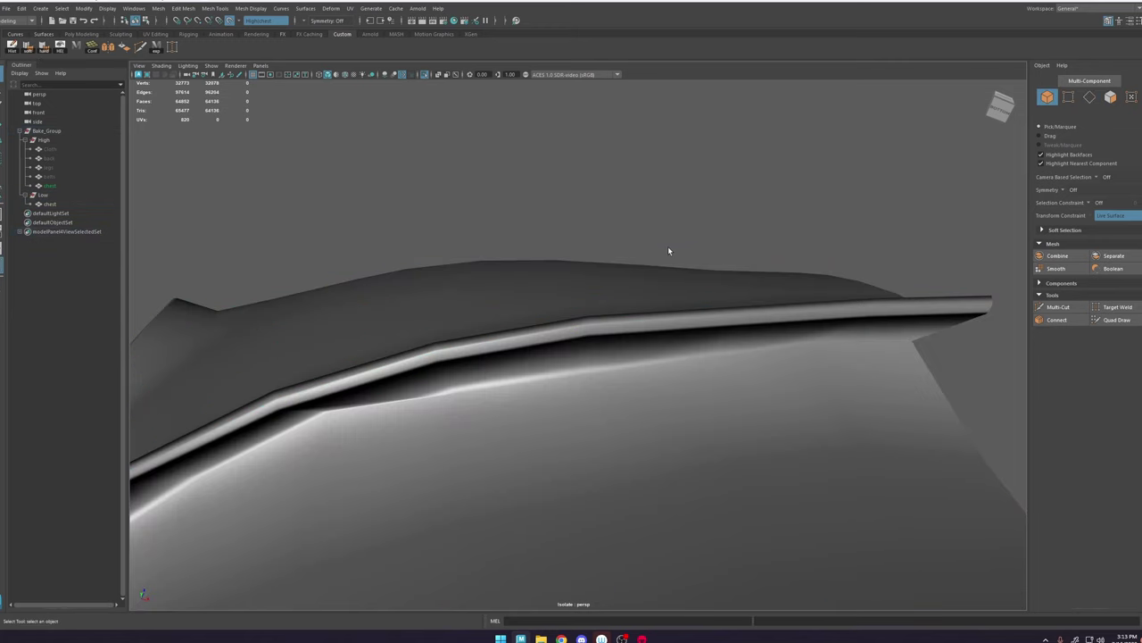
pyautogui.moveTo(670, 250)
pyautogui.keyDown('alt'); pyautogui.mouseDown()
pyautogui.moveTo(715, 313)
pyautogui.moveTo(735, 302)
pyautogui.mouseUp(); pyautogui.keyUp('alt')
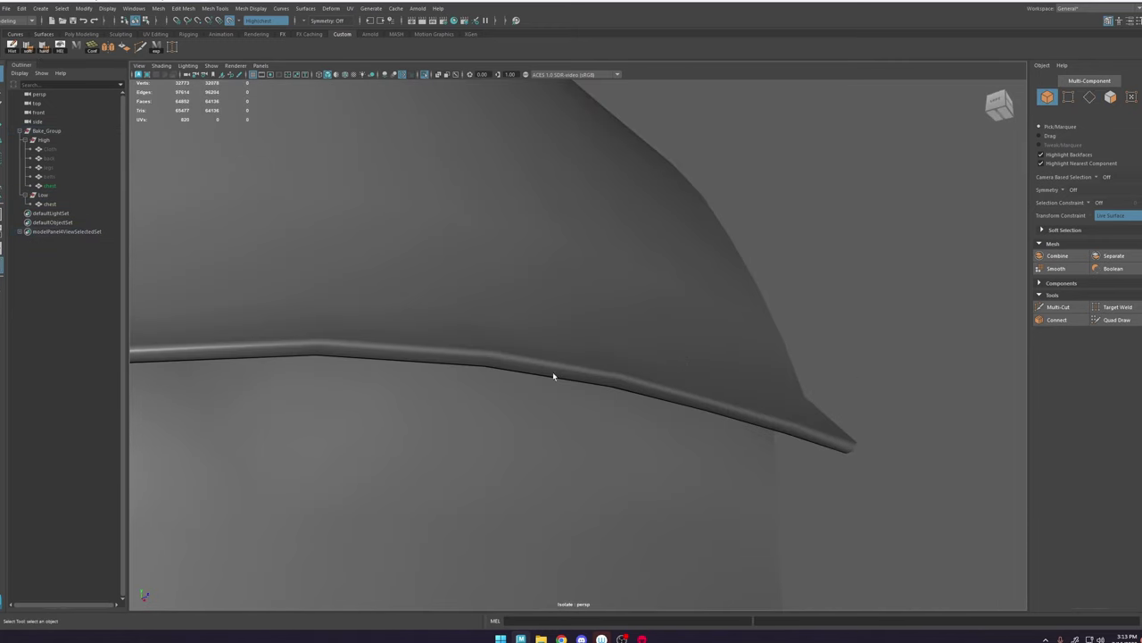
pyautogui.click(830, 430)
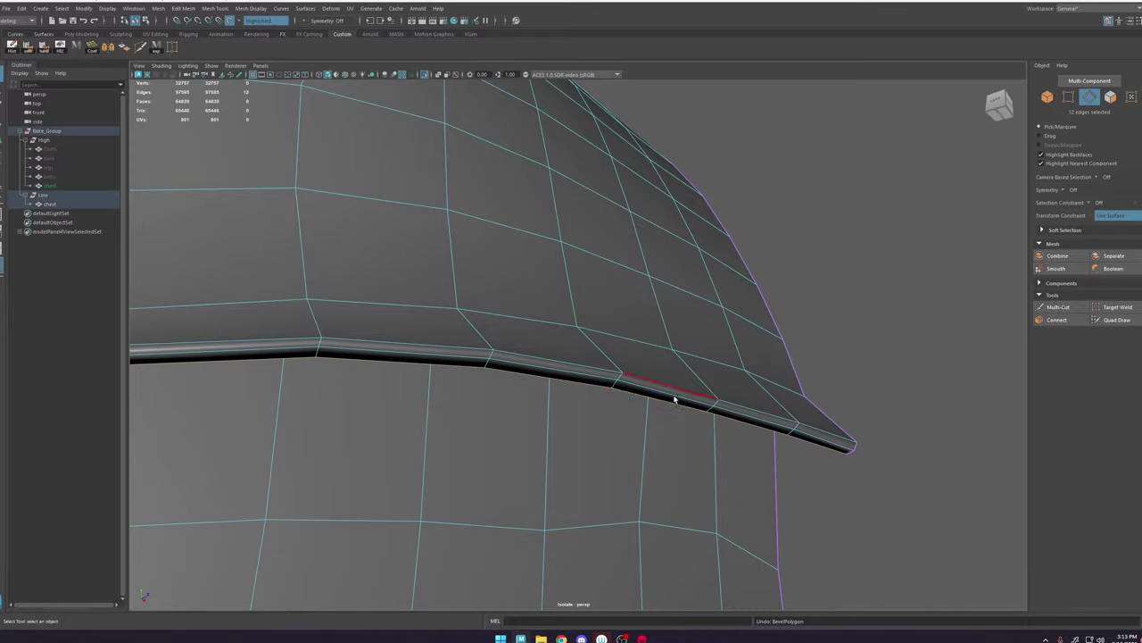
pyautogui.scroll(-3, 732, 406)
pyautogui.moveTo(726, 392); pyautogui.dragTo(890, 217, button='right')
pyautogui.click(890, 216)
pyautogui.keyDown('alt'); pyautogui.moveTo(889, 217); pyautogui.dragTo(569, 355); pyautogui.keyUp('alt')
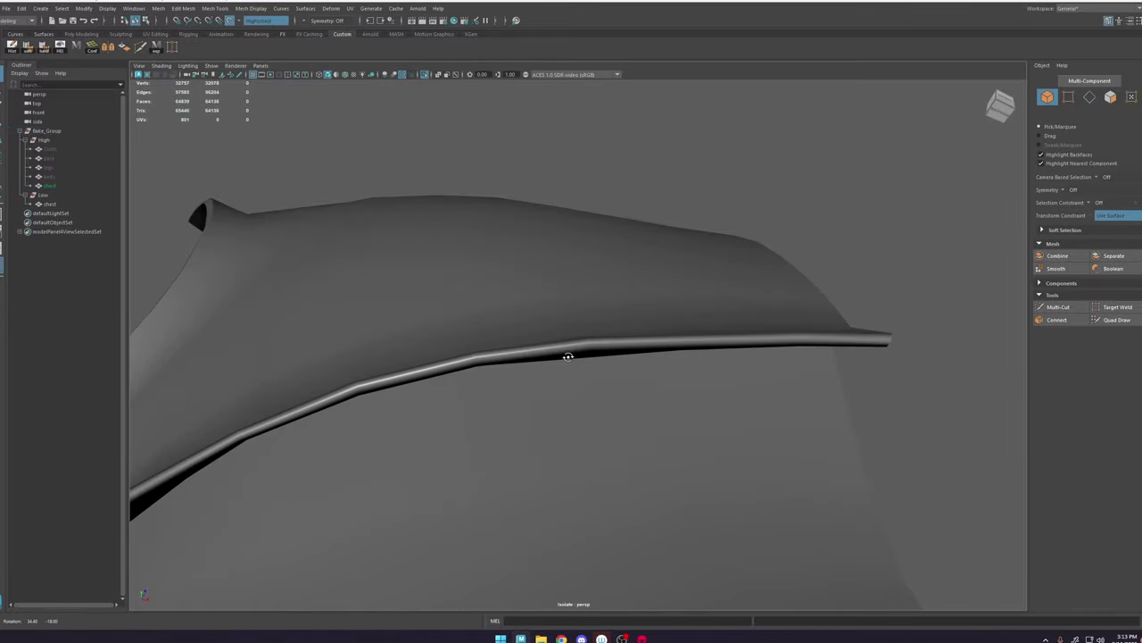
pyautogui.click(655, 363)
pyautogui.keyDown('alt'); pyautogui.moveTo(655, 363); pyautogui.dragTo(663, 342); pyautogui.keyUp('alt')
pyautogui.click(659, 297)
pyautogui.click(793, 464)
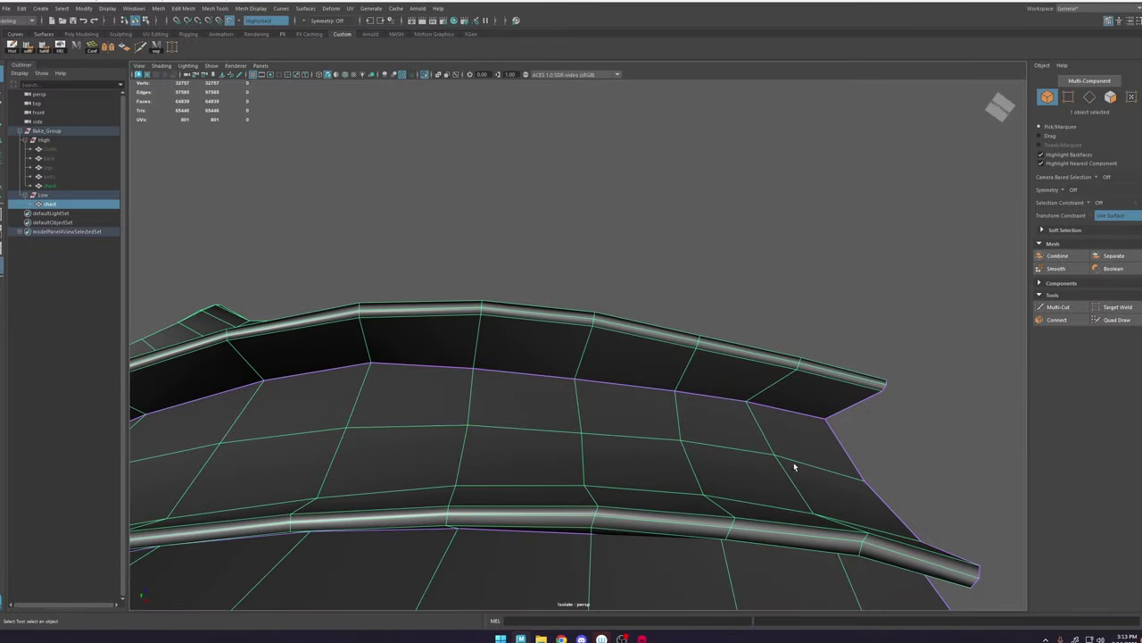
pyautogui.keyDown('alt'); pyautogui.moveTo(792, 464); pyautogui.dragTo(710, 280, button='right'); pyautogui.keyUp('alt')
pyautogui.keyDown('alt'); pyautogui.moveTo(711, 280); pyautogui.dragTo(747, 318); pyautogui.keyUp('alt')
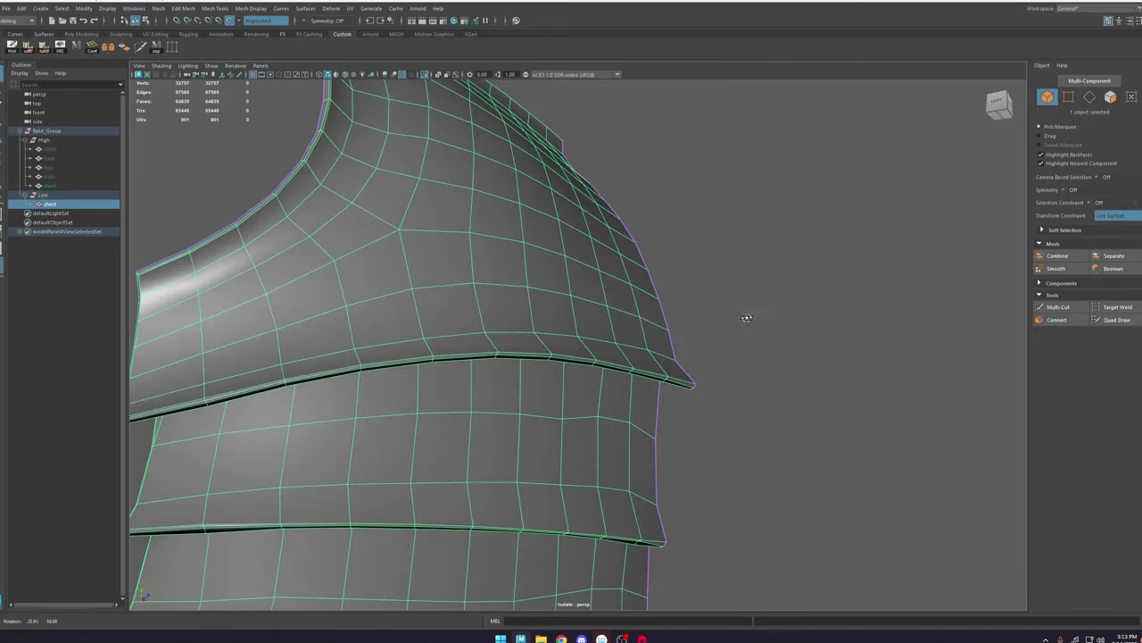
pyautogui.keyDown('alt'); pyautogui.moveTo(747, 318); pyautogui.dragTo(571, 299, button='right'); pyautogui.keyUp('alt')
pyautogui.keyDown('alt'); pyautogui.moveTo(571, 299); pyautogui.dragTo(625, 303); pyautogui.keyUp('alt')
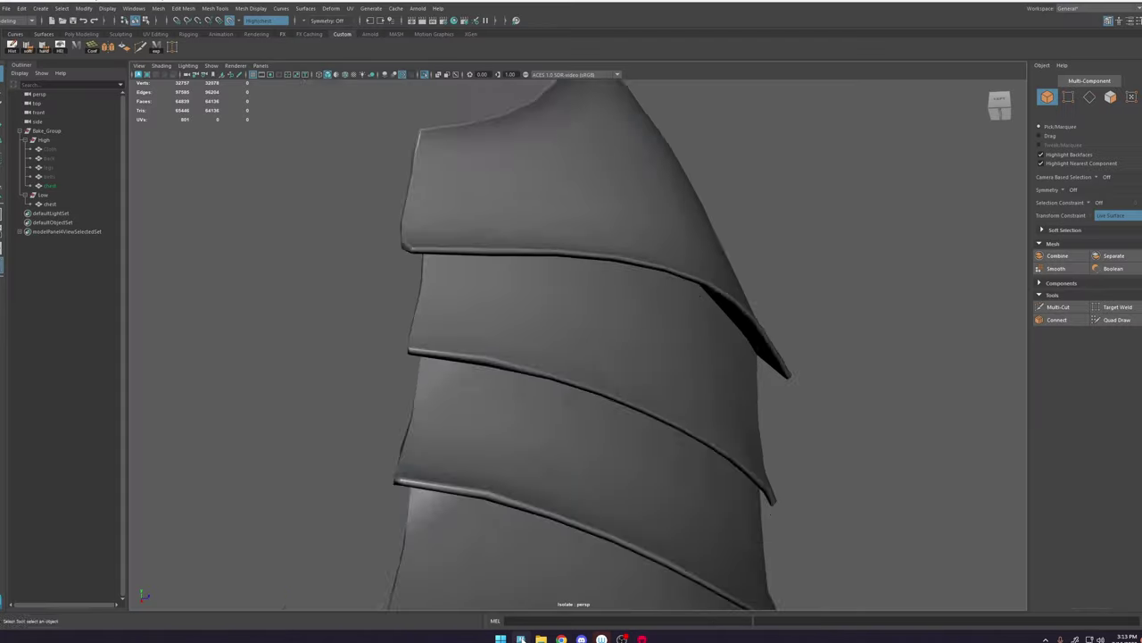
pyautogui.scroll(3, 706, 302)
pyautogui.press('6')
pyautogui.moveTo(821, 264)
pyautogui.keyDown('alt'); pyautogui.mouseDown()
pyautogui.moveTo(791, 265)
pyautogui.moveTo(803, 289)
pyautogui.moveTo(734, 308)
pyautogui.mouseUp(); pyautogui.keyUp('alt')
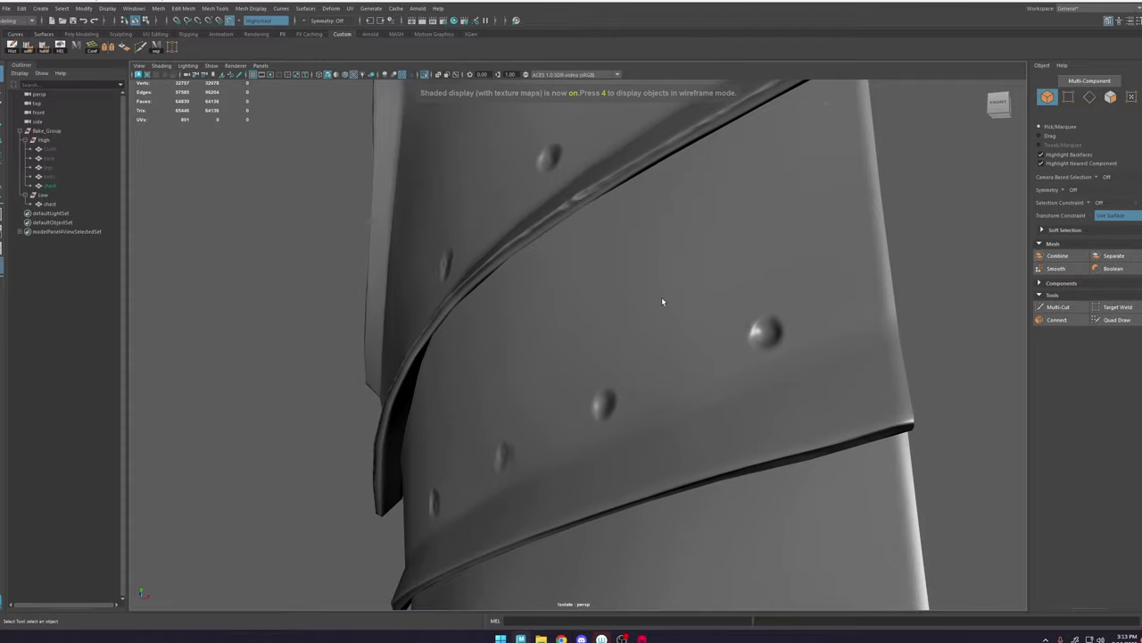
pyautogui.keyDown('alt'); pyautogui.moveTo(663, 301); pyautogui.dragTo(668, 413); pyautogui.keyUp('alt')
pyautogui.keyDown('alt'); pyautogui.moveTo(668, 415); pyautogui.dragTo(653, 337, button='middle'); pyautogui.keyUp('alt')
pyautogui.keyDown('alt'); pyautogui.moveTo(653, 336); pyautogui.dragTo(655, 326); pyautogui.keyUp('alt')
pyautogui.keyDown('alt'); pyautogui.moveTo(663, 390); pyautogui.dragTo(699, 273, button='middle'); pyautogui.keyUp('alt')
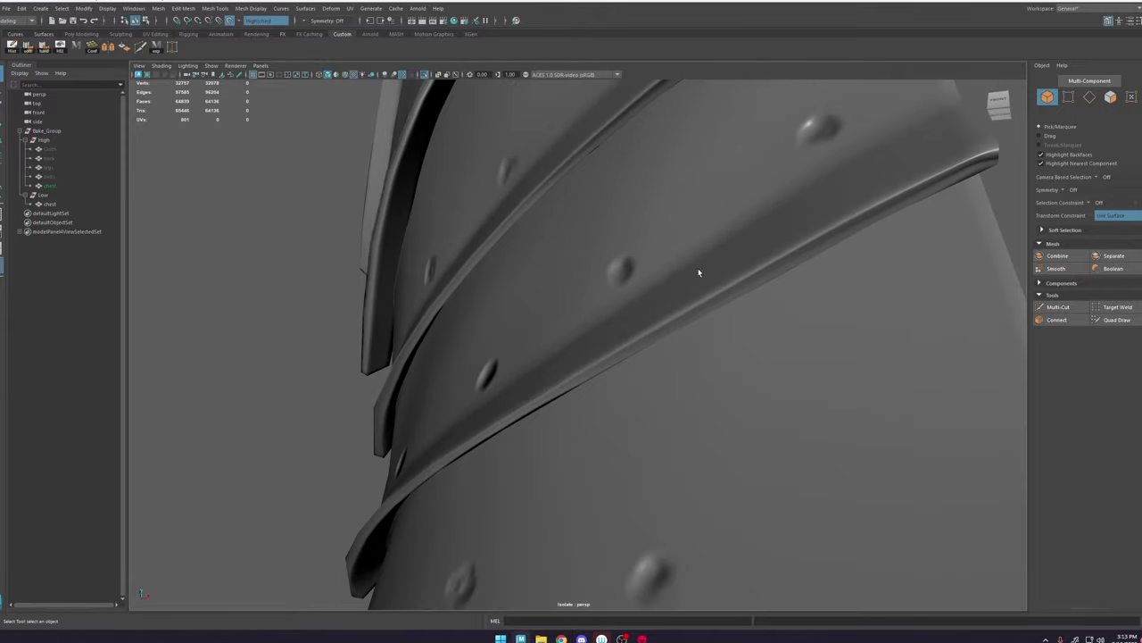
pyautogui.keyDown('alt'); pyautogui.moveTo(699, 273); pyautogui.dragTo(692, 330); pyautogui.keyUp('alt')
pyautogui.click(691, 332)
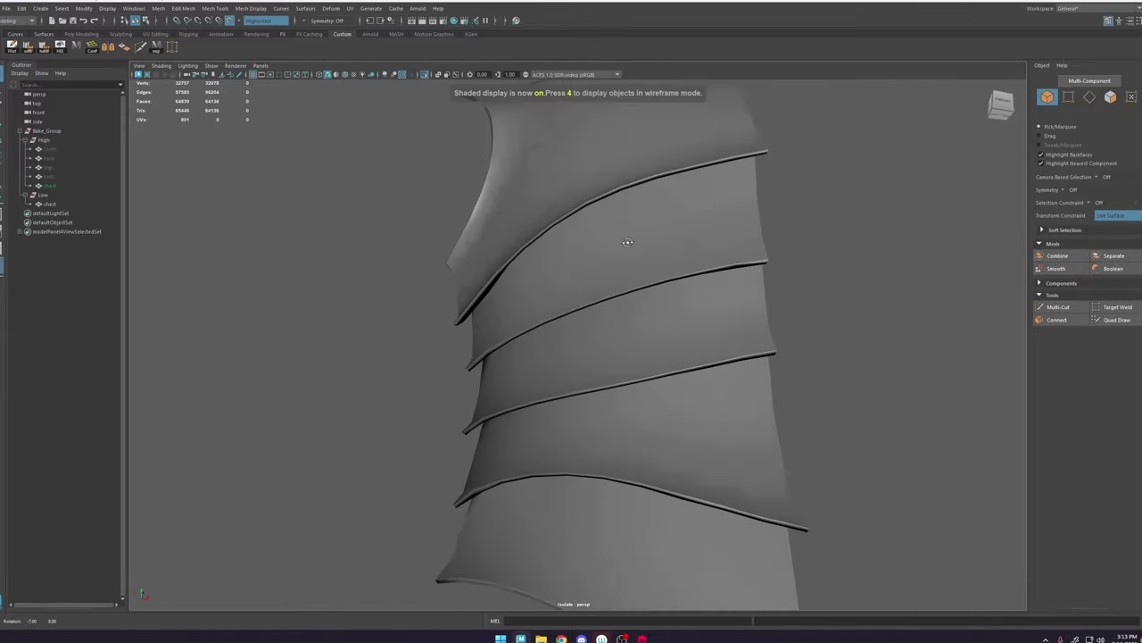
pyautogui.moveTo(627, 243)
pyautogui.keyDown('alt'); pyautogui.mouseDown()
pyautogui.moveTo(704, 287)
pyautogui.moveTo(770, 294)
pyautogui.moveTo(854, 358)
pyautogui.moveTo(829, 331)
pyautogui.moveTo(788, 373)
pyautogui.moveTo(809, 366)
pyautogui.moveTo(694, 372)
pyautogui.mouseUp(); pyautogui.keyUp('alt')
pyautogui.press('6')
pyautogui.keyDown('alt'); pyautogui.moveTo(694, 371); pyautogui.dragTo(684, 293, button='middle'); pyautogui.keyUp('alt')
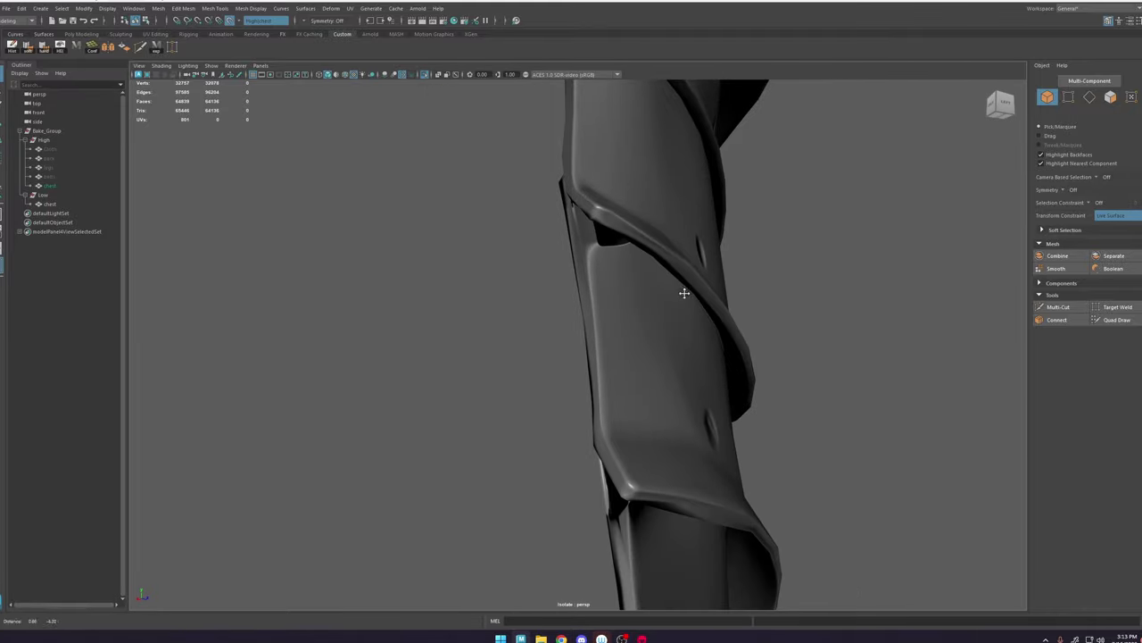
pyautogui.press('6')
pyautogui.scroll(-3, 665, 317)
pyautogui.press('5')
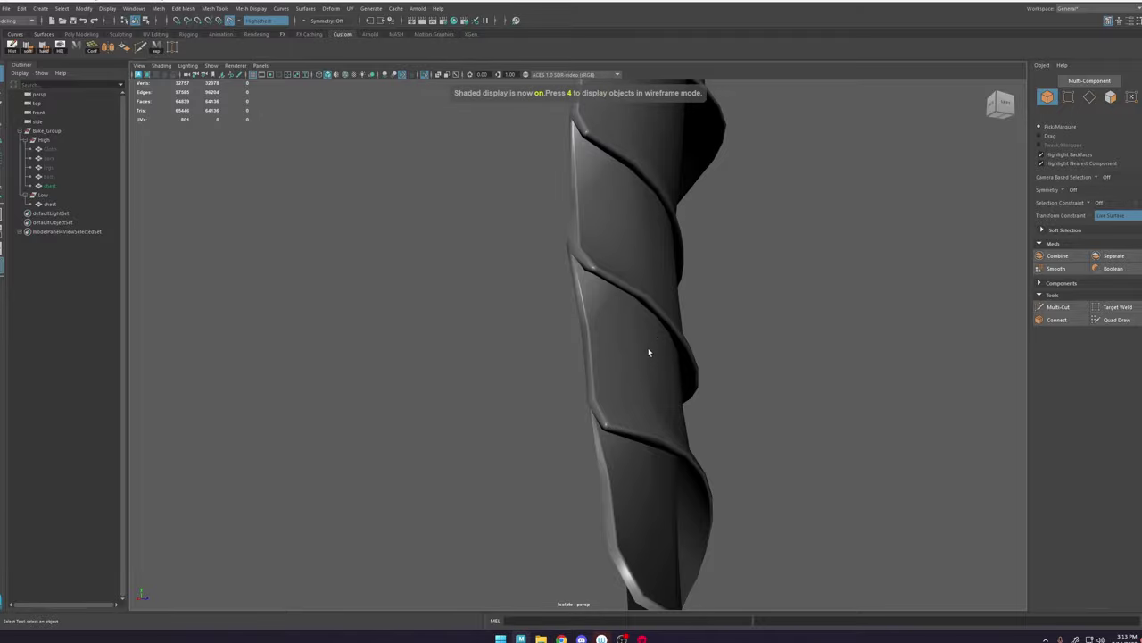
pyautogui.moveTo(649, 351)
pyautogui.keyDown('alt'); pyautogui.mouseDown()
pyautogui.moveTo(674, 352)
pyautogui.moveTo(477, 255)
pyautogui.mouseUp(); pyautogui.keyUp('alt')
# Step: Undo the recent edge and vertex tweaks on the chest's side rim
pyautogui.click(473, 255)
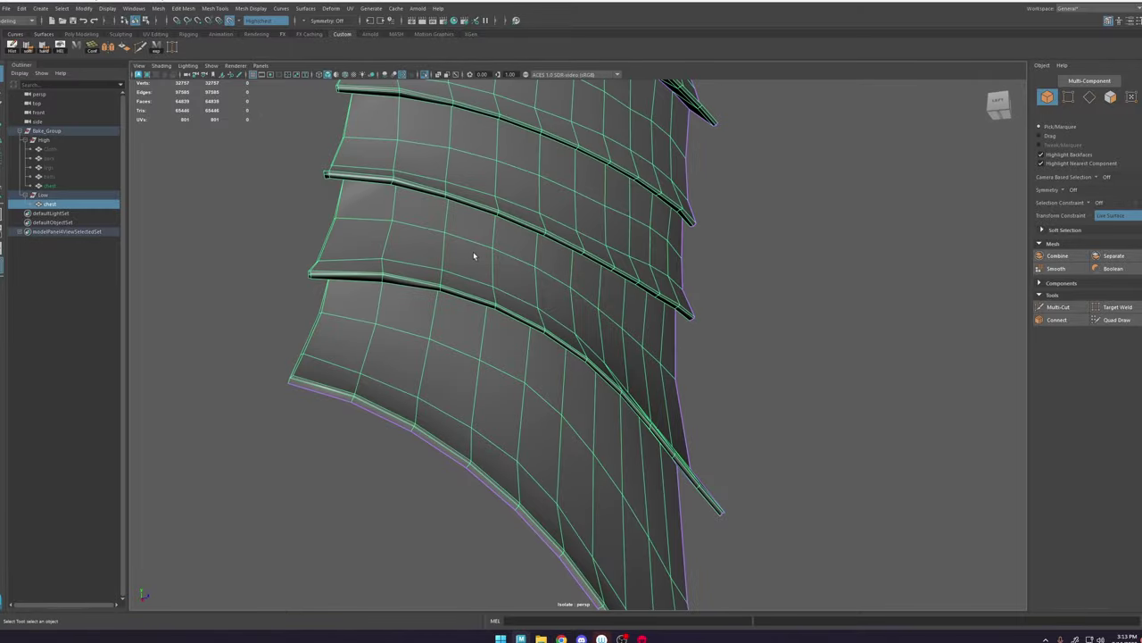
pyautogui.keyDown('alt'); pyautogui.moveTo(482, 265); pyautogui.dragTo(520, 304, button='middle'); pyautogui.keyUp('alt')
pyautogui.keyDown('alt'); pyautogui.moveTo(521, 304); pyautogui.dragTo(585, 343, button='right'); pyautogui.keyUp('alt')
pyautogui.keyDown('alt'); pyautogui.moveTo(584, 343); pyautogui.dragTo(701, 339); pyautogui.keyUp('alt')
pyautogui.keyDown('alt'); pyautogui.moveTo(701, 339); pyautogui.dragTo(837, 412, button='right'); pyautogui.keyUp('alt')
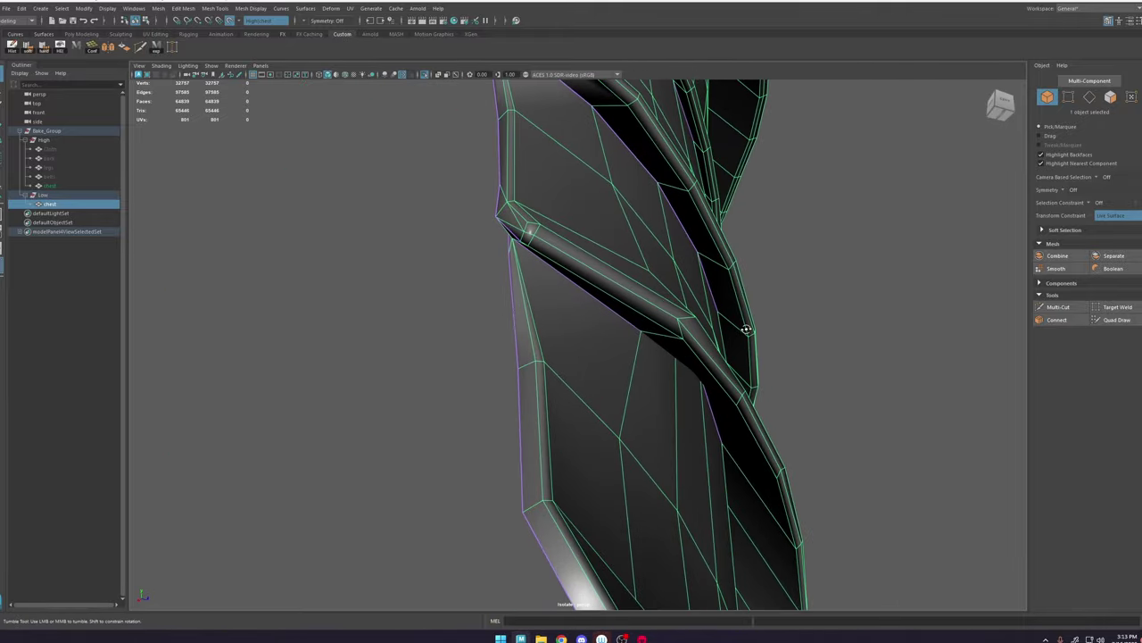
pyautogui.keyDown('alt'); pyautogui.moveTo(837, 412); pyautogui.dragTo(756, 331); pyautogui.keyUp('alt')
pyautogui.hotkey('ctrl', 'z')
pyautogui.hotkey('ctrl', 'z')
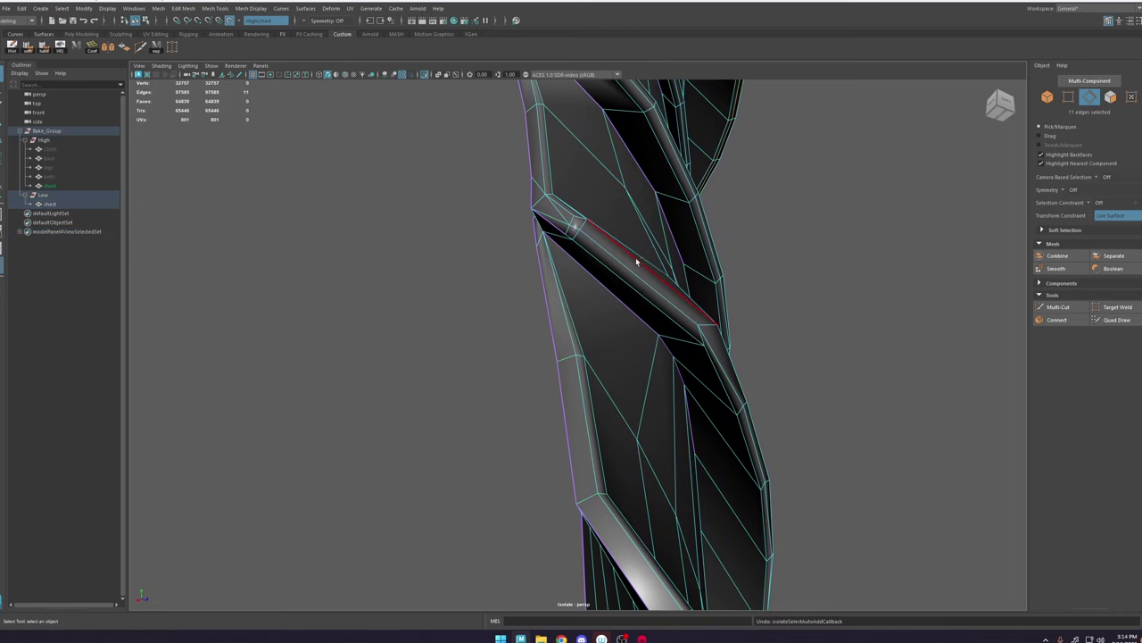
pyautogui.hotkey('ctrl', 'z')
pyautogui.hotkey('ctrl', 'z')
pyautogui.hotkey('ctrl', 'z')
pyautogui.hotkey('ctrl', 'z')
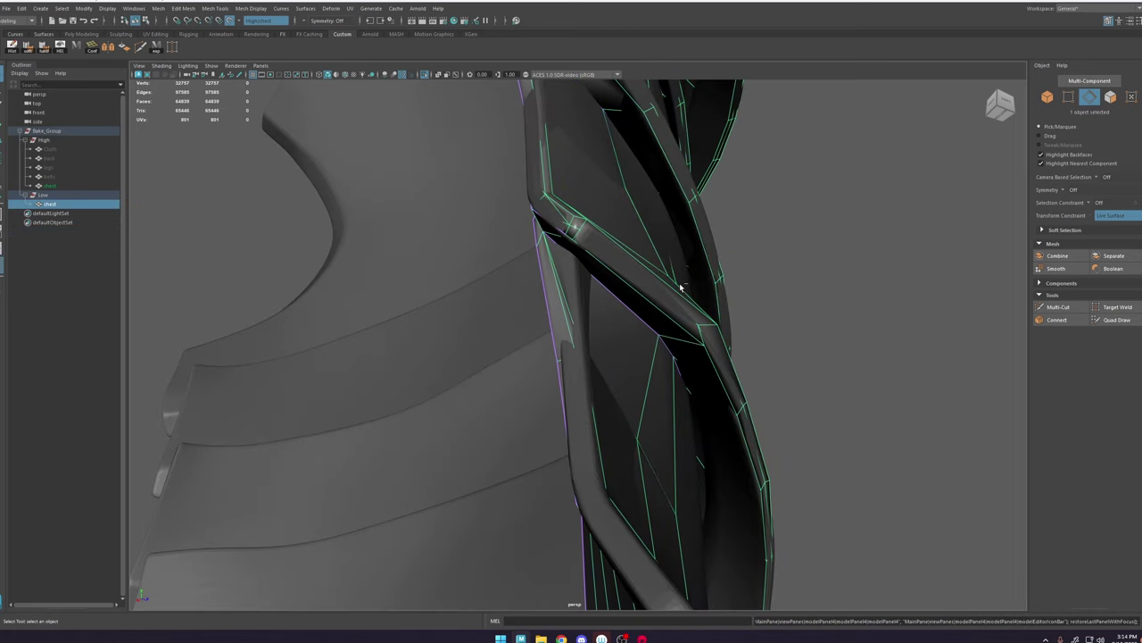
pyautogui.scroll(-5, 682, 284)
pyautogui.hotkey('ctrl', 'z')
pyautogui.hotkey('ctrl', 'z')
pyautogui.hotkey('ctrl', 'z')
pyautogui.hotkey('ctrl', 'z')
pyautogui.hotkey('ctrl', 'z')
pyautogui.hotkey('ctrl', 'z')
pyautogui.hotkey('ctrl', 'z')
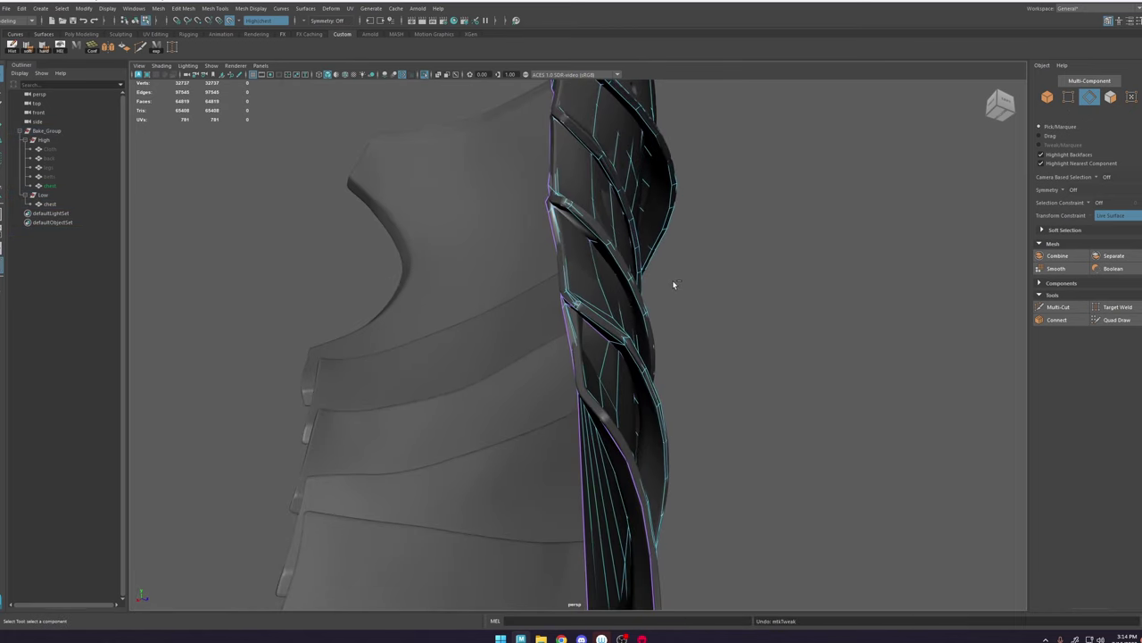
pyautogui.hotkey('ctrl', 'z')
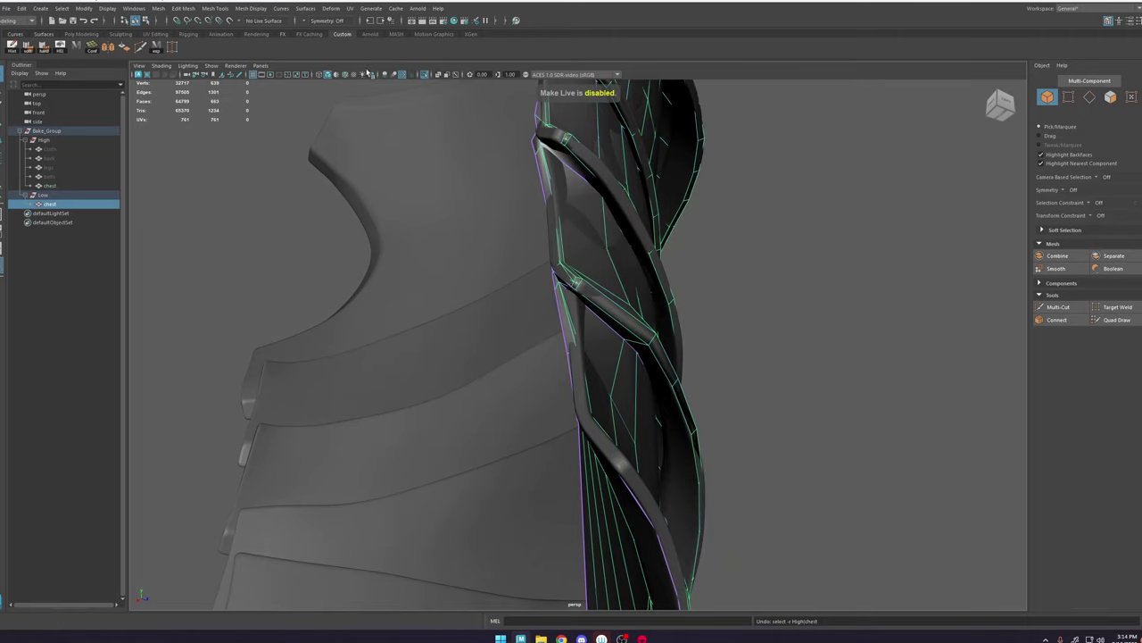
# Step: Isolate the chest again, Multi-Cut a new edge at the plate rim's corner, and select it
pyautogui.click(425, 75)
pyautogui.keyDown('alt'); pyautogui.moveTo(668, 276); pyautogui.dragTo(546, 336); pyautogui.keyUp('alt')
pyautogui.hotkey('ctrl', 'shift', 'x')
pyautogui.click(525, 288)
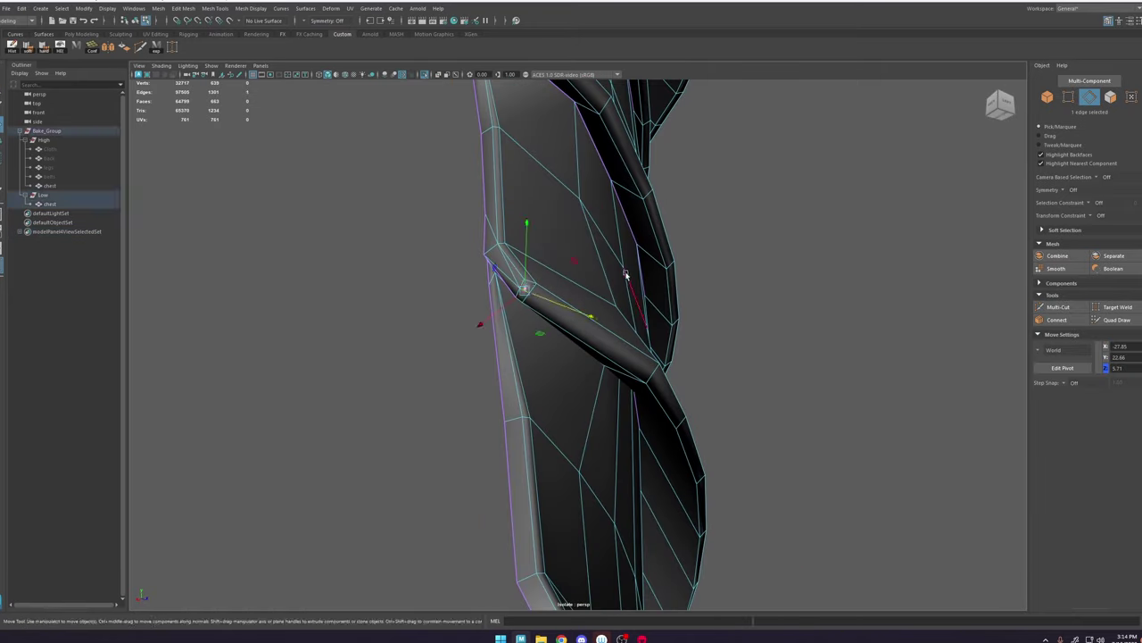
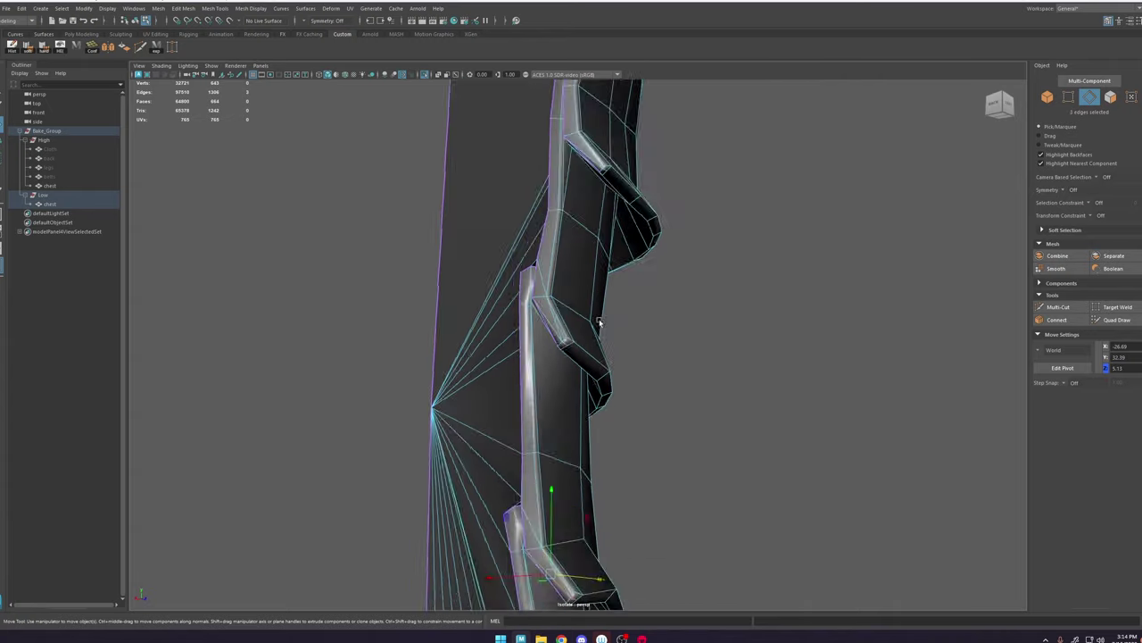
# Step: With Multi-Cut, start a cut at the armour strip's corner vertex
pyautogui.keyDown('alt'); pyautogui.moveTo(601, 320); pyautogui.dragTo(627, 301, button='right'); pyautogui.keyUp('alt')
pyautogui.hotkey('ctrl', 'shift', 'x')
pyautogui.moveTo(628, 300)
pyautogui.keyDown('alt'); pyautogui.mouseDown()
pyautogui.moveTo(638, 267)
pyautogui.moveTo(639, 308)
pyautogui.mouseUp(); pyautogui.keyUp('alt')
pyautogui.click(638, 313)
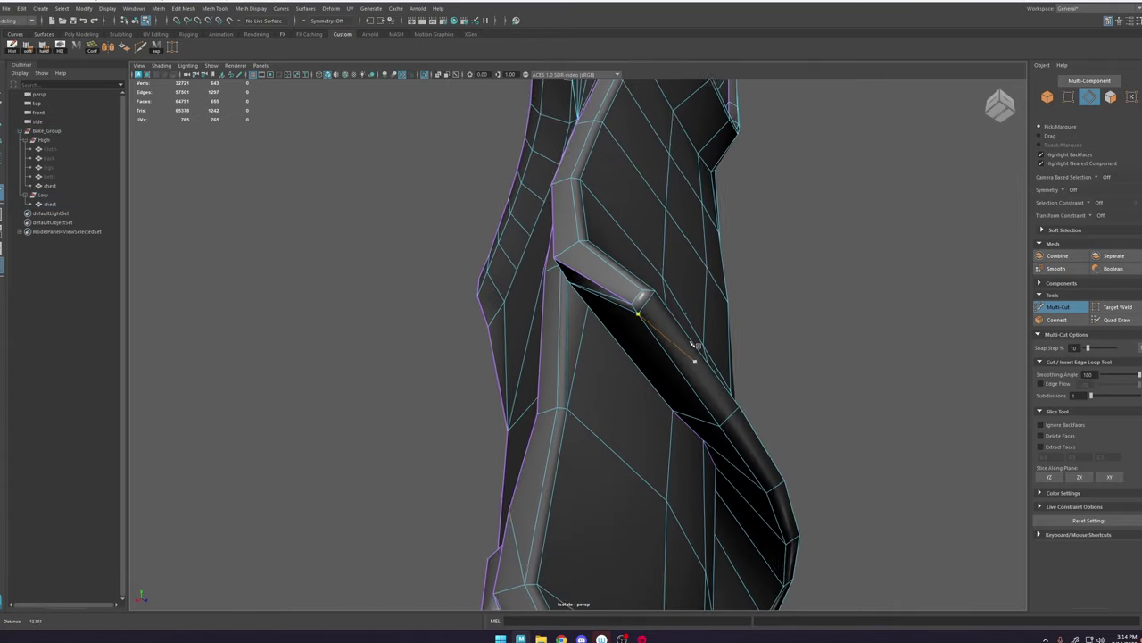
pyautogui.keyDown('alt'); pyautogui.moveTo(695, 345); pyautogui.dragTo(647, 313, button='right'); pyautogui.keyUp('alt')
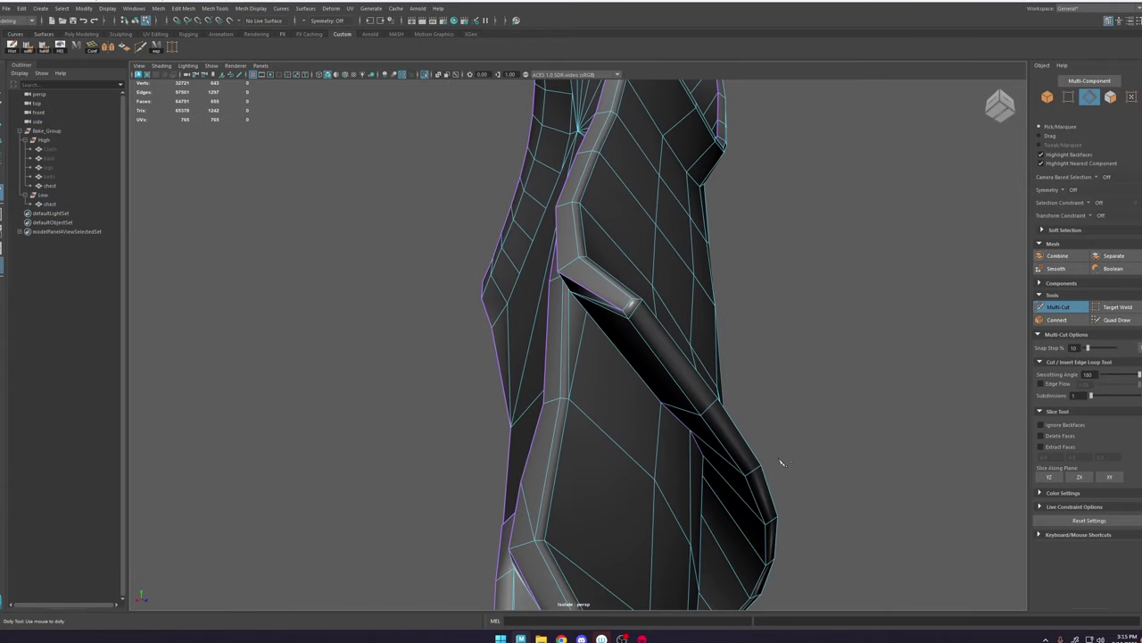
# Step: Cut new edges into the lower strip near the notch between the armour plates
pyautogui.keyDown('alt'); pyautogui.moveTo(782, 463); pyautogui.dragTo(705, 415, button='right'); pyautogui.keyUp('alt')
pyautogui.keyDown('alt'); pyautogui.moveTo(705, 415); pyautogui.dragTo(645, 377); pyautogui.keyUp('alt')
pyautogui.keyDown('alt'); pyautogui.moveTo(645, 377); pyautogui.dragTo(648, 308, button='middle'); pyautogui.keyUp('alt')
pyautogui.keyDown('alt'); pyautogui.moveTo(648, 308); pyautogui.dragTo(651, 344); pyautogui.keyUp('alt')
pyautogui.keyDown('alt'); pyautogui.moveTo(650, 345); pyautogui.dragTo(723, 331, button='right'); pyautogui.keyUp('alt')
pyautogui.keyDown('alt'); pyautogui.moveTo(723, 330); pyautogui.dragTo(729, 115, button='middle'); pyautogui.keyUp('alt')
pyautogui.keyDown('alt'); pyautogui.moveTo(729, 115); pyautogui.dragTo(714, 206); pyautogui.keyUp('alt')
pyautogui.keyDown('alt'); pyautogui.moveTo(714, 206); pyautogui.dragTo(649, 294, button='right'); pyautogui.keyUp('alt')
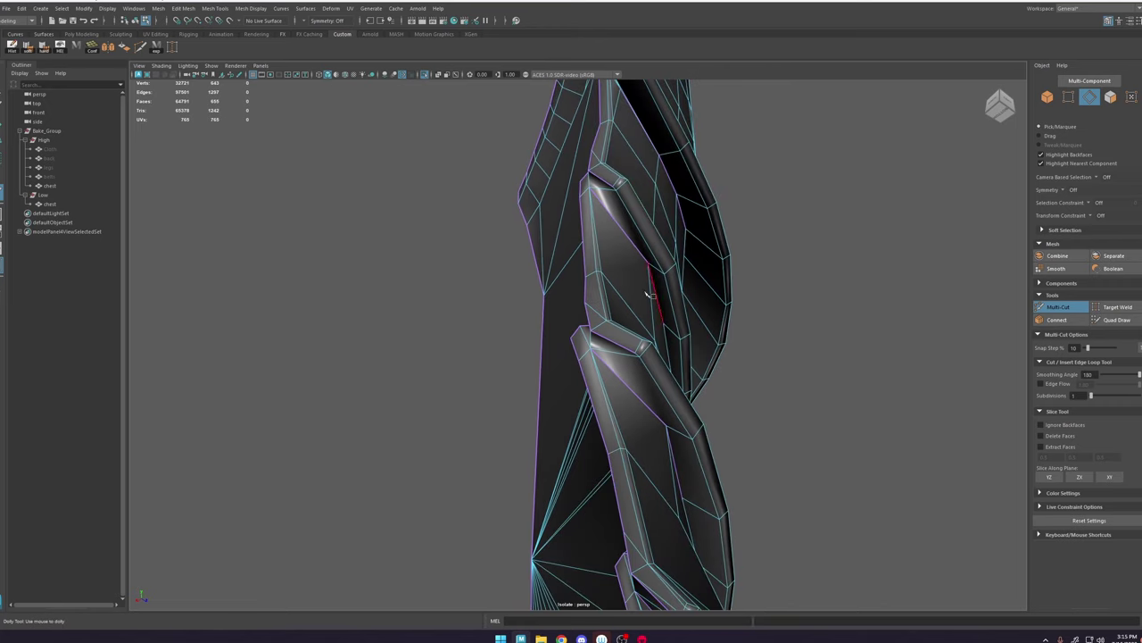
pyautogui.keyDown('alt'); pyautogui.moveTo(672, 567); pyautogui.dragTo(648, 316, button='middle'); pyautogui.keyUp('alt')
pyautogui.keyDown('alt'); pyautogui.moveTo(647, 316); pyautogui.dragTo(654, 375, button='right'); pyautogui.keyUp('alt')
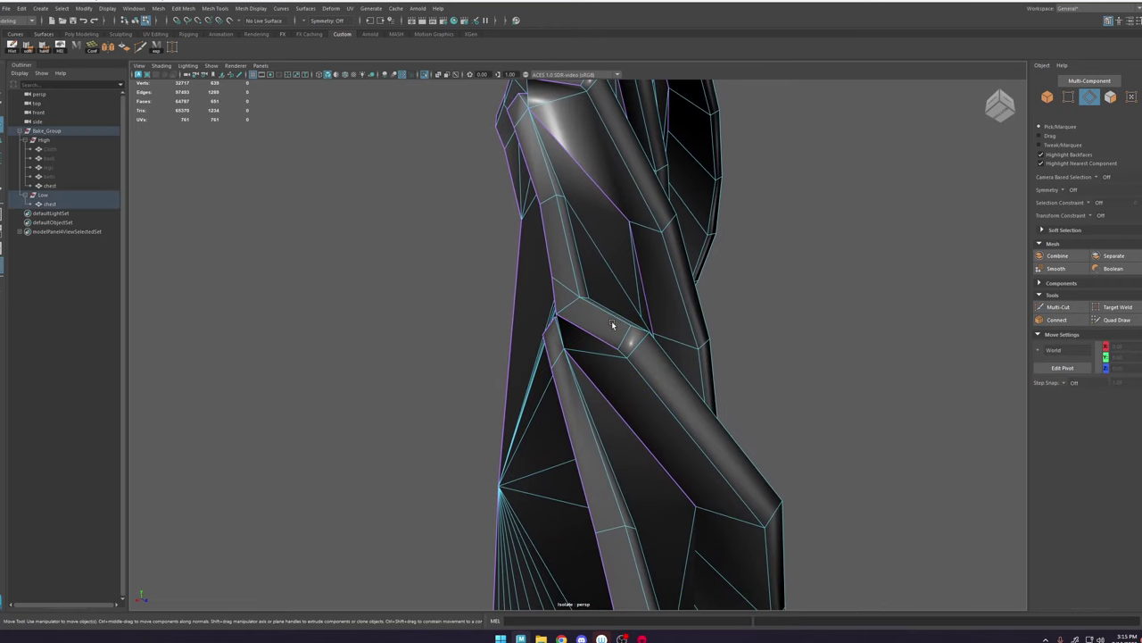
pyautogui.keyDown('alt'); pyautogui.moveTo(698, 348); pyautogui.dragTo(661, 319, button='right'); pyautogui.keyUp('alt')
pyautogui.keyDown('alt'); pyautogui.moveTo(660, 319); pyautogui.dragTo(653, 426); pyautogui.keyUp('alt')
pyautogui.keyDown('alt'); pyautogui.moveTo(652, 425); pyautogui.dragTo(628, 385, button='middle'); pyautogui.keyUp('alt')
pyautogui.keyDown('alt'); pyautogui.moveTo(628, 384); pyautogui.dragTo(654, 416, button='right'); pyautogui.keyUp('alt')
pyautogui.keyDown('alt'); pyautogui.moveTo(654, 416); pyautogui.dragTo(714, 423); pyautogui.keyUp('alt')
pyautogui.click(1065, 312)
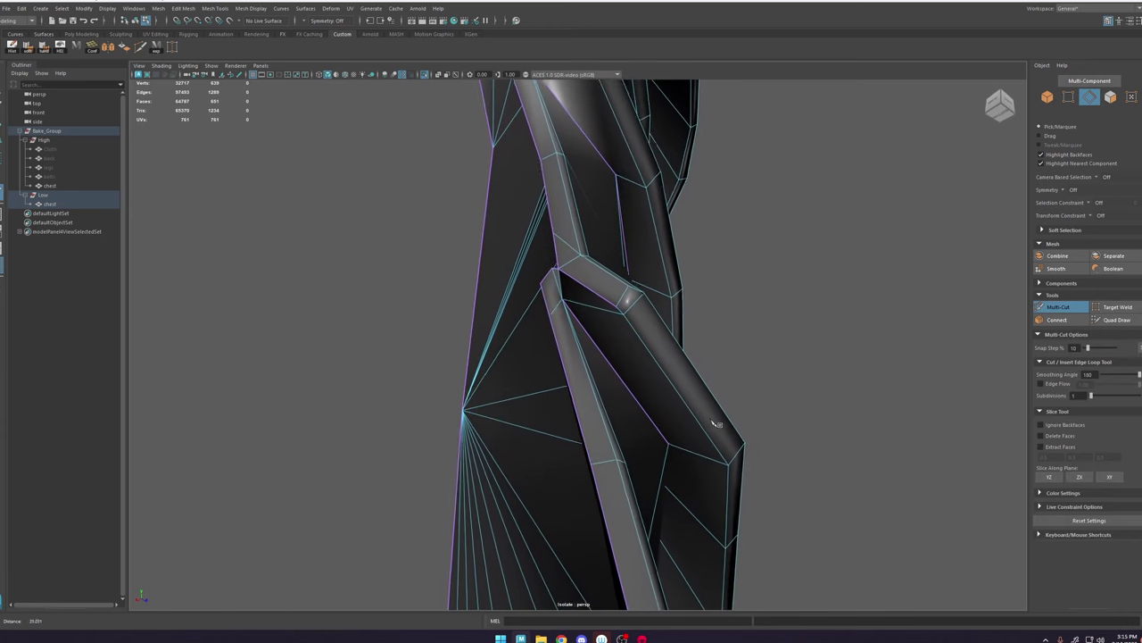
pyautogui.keyDown('alt'); pyautogui.moveTo(714, 423); pyautogui.dragTo(721, 427, button='right'); pyautogui.keyUp('alt')
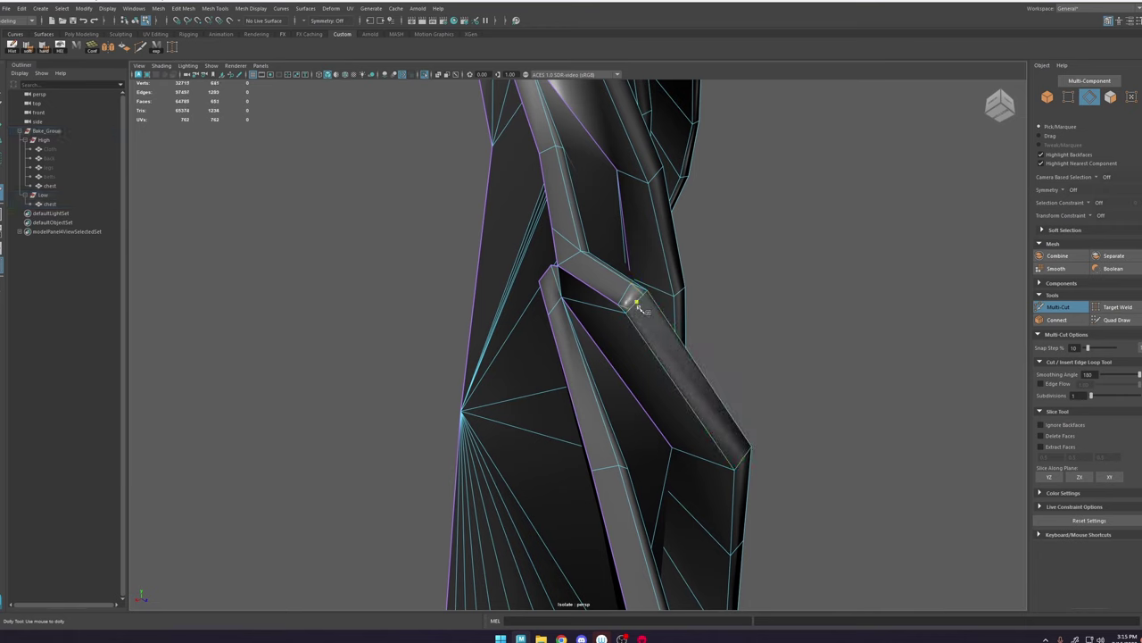
# Step: Leave Multi-Cut, switch to vertex selection, and select a vertex at the strip corner
pyautogui.press('w')
pyautogui.rightClick(636, 306)
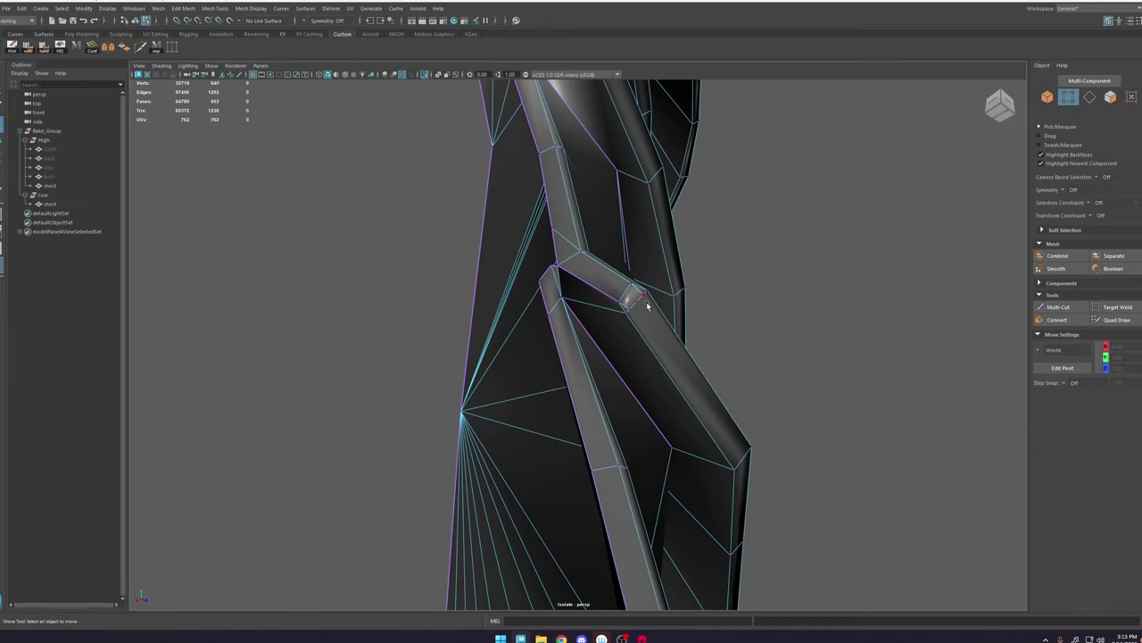
pyautogui.keyDown('alt'); pyautogui.moveTo(689, 349); pyautogui.dragTo(572, 335); pyautogui.keyUp('alt')
pyautogui.click(542, 315)
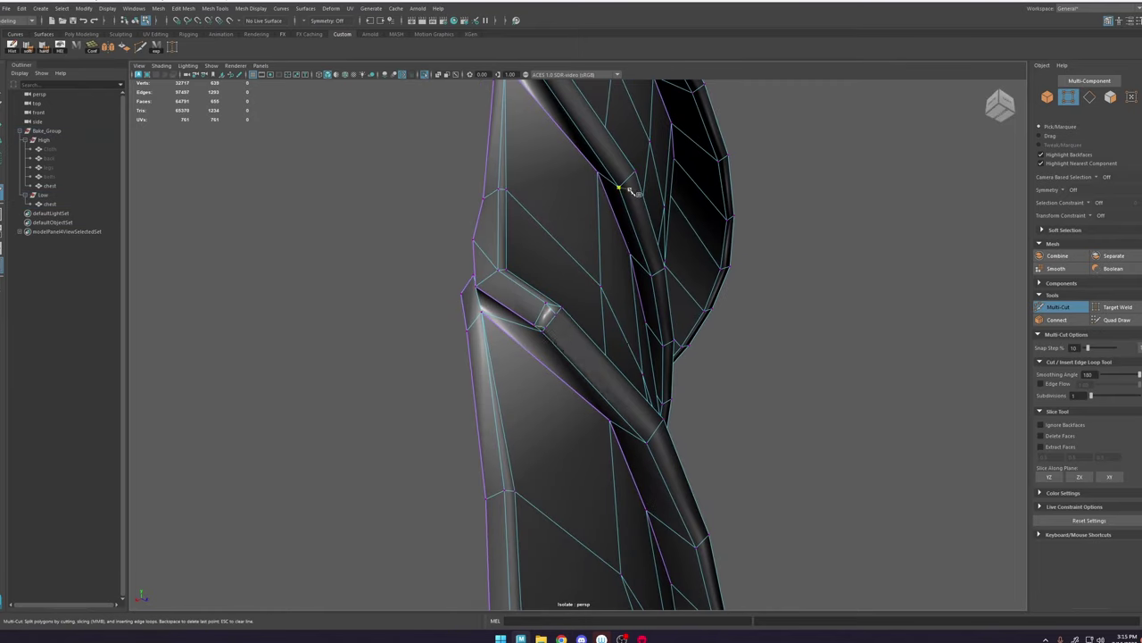
# Step: Start a cut at the lower strip corner, then cancel the unfinished cut
pyautogui.keyDown('alt'); pyautogui.moveTo(631, 191); pyautogui.dragTo(602, 240); pyautogui.keyUp('alt')
pyautogui.keyDown('alt'); pyautogui.moveTo(602, 429); pyautogui.dragTo(563, 241, button='middle'); pyautogui.keyUp('alt')
pyautogui.scroll(2, 552, 392)
pyautogui.click(541, 391)
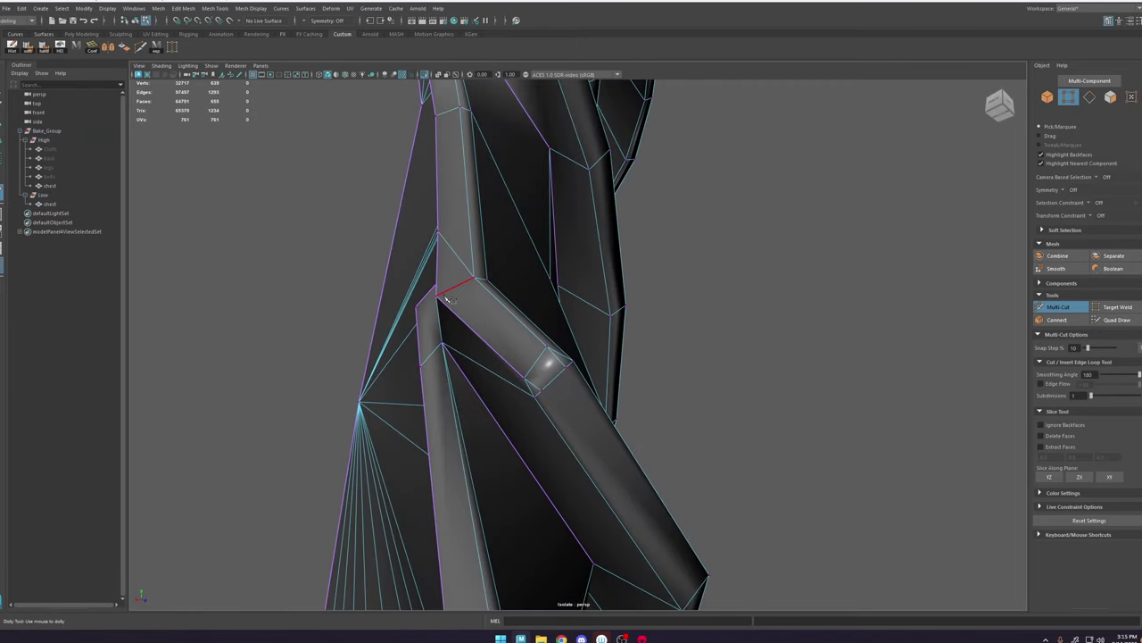
pyautogui.press('Escape')
pyautogui.scroll(-3, 553, 443)
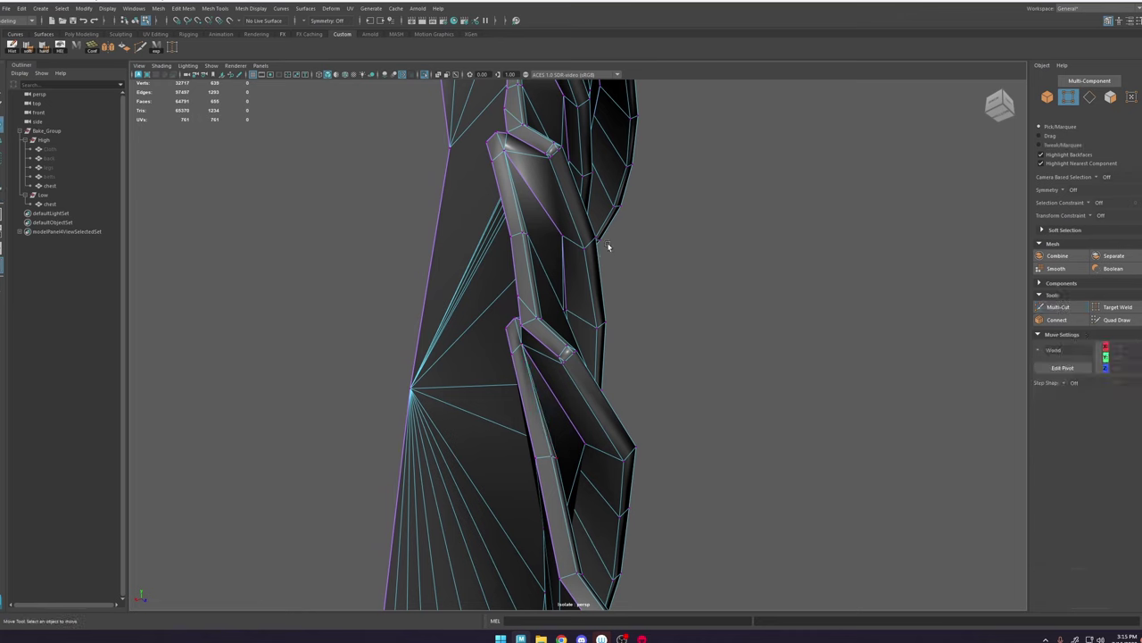
# Step: Delete the selected stray vertices at the armour strip corner
pyautogui.keyDown('alt'); pyautogui.moveTo(609, 248); pyautogui.dragTo(564, 336); pyautogui.keyUp('alt')
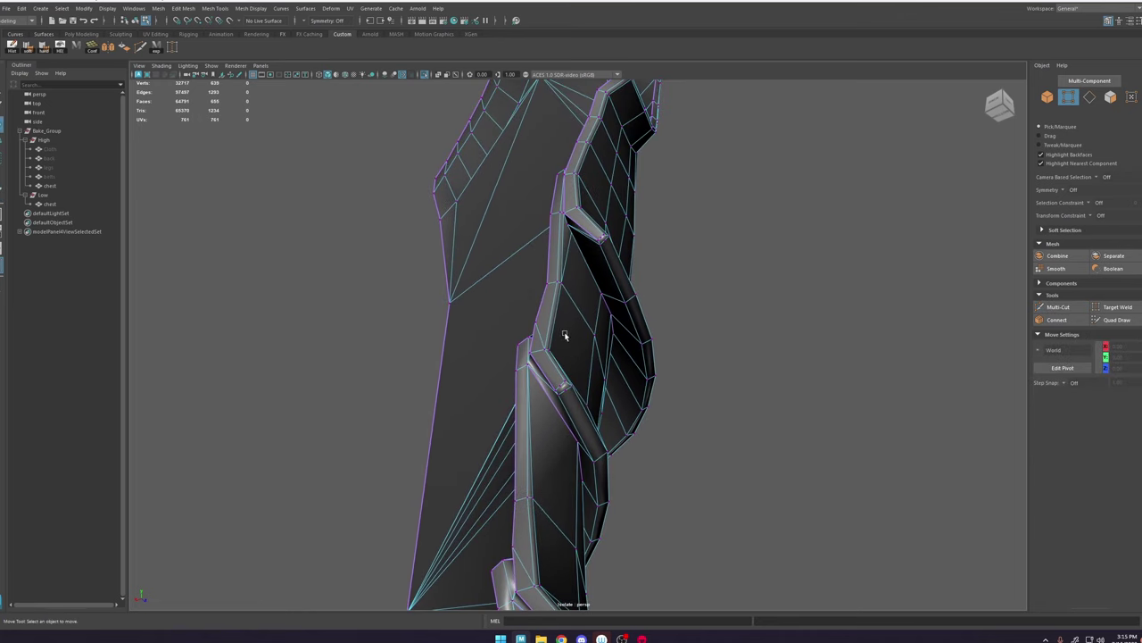
pyautogui.scroll(3, 566, 339)
pyautogui.keyDown('alt'); pyautogui.moveTo(569, 419); pyautogui.dragTo(546, 338, button='middle'); pyautogui.keyUp('alt')
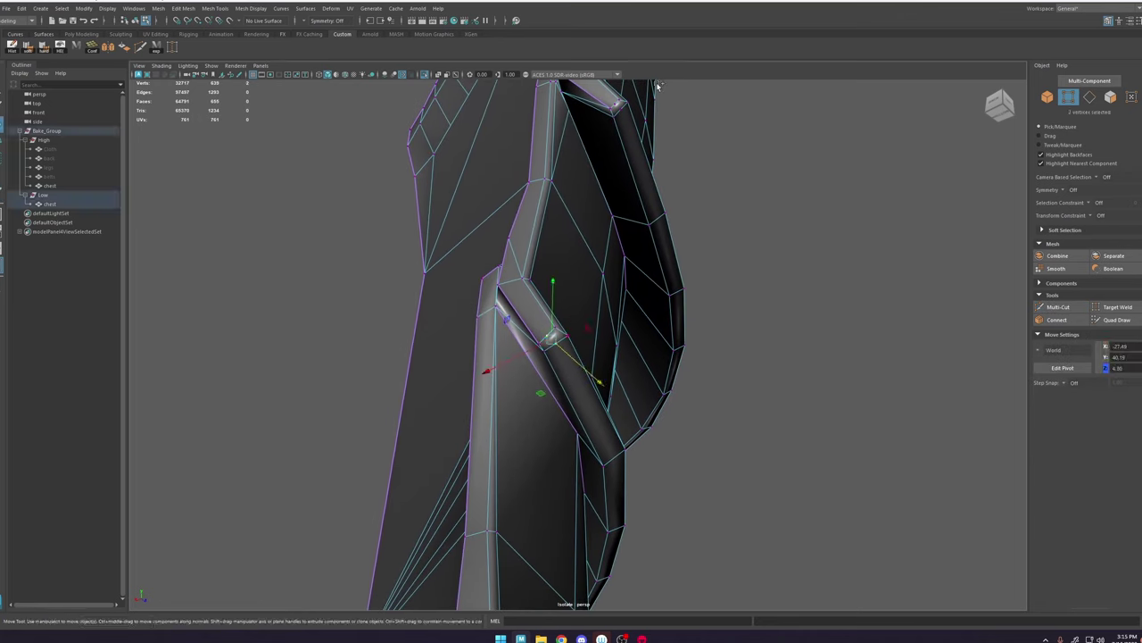
pyautogui.press('Delete')
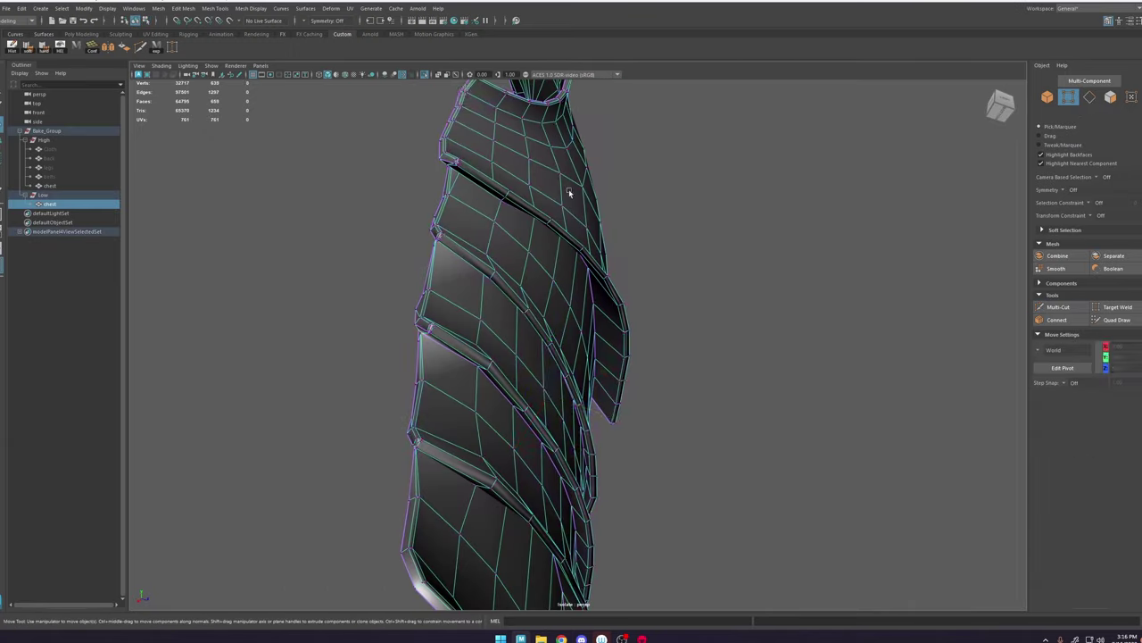
# Step: Turn off Isolate Select and move a strip edge onto the high-poly plate
pyautogui.click(427, 74)
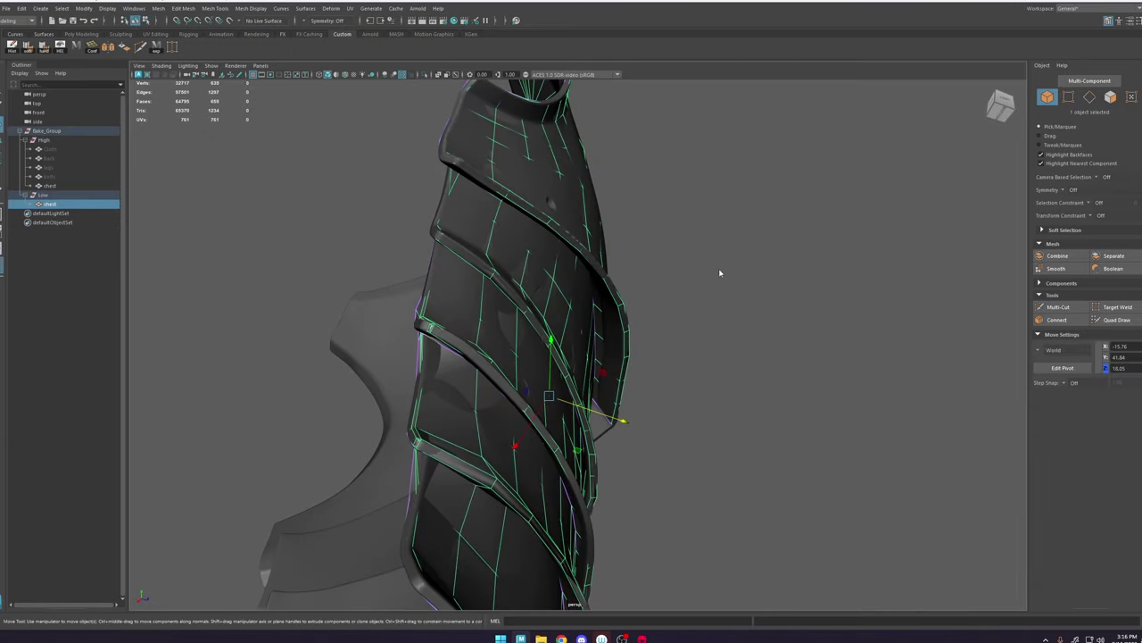
pyautogui.click(491, 368)
pyautogui.press('f')
pyautogui.scroll(-6, 607, 343)
pyautogui.click(626, 340)
pyautogui.keyDown('alt'); pyautogui.moveTo(610, 345); pyautogui.dragTo(586, 351); pyautogui.keyUp('alt')
pyautogui.click(578, 354)
pyautogui.moveTo(567, 391); pyautogui.dragTo(569, 394)
pyautogui.scroll(-6, 571, 393)
pyautogui.keyDown('alt'); pyautogui.moveTo(571, 393); pyautogui.dragTo(589, 486); pyautogui.keyUp('alt')
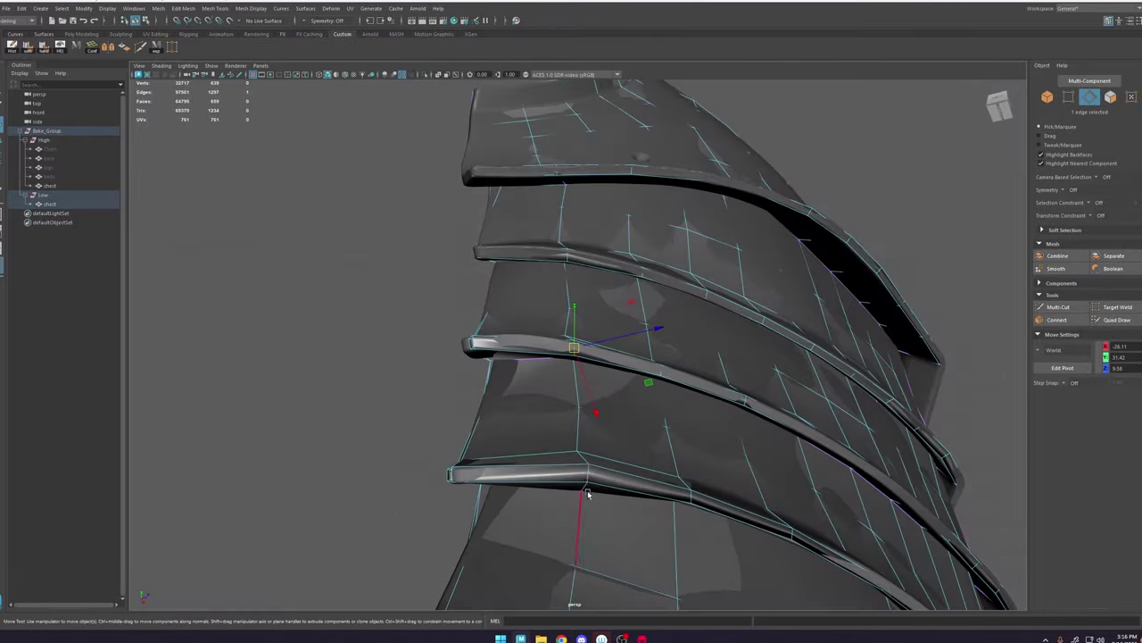
# Step: Adjust the lower strip's edges and raise a vertex to match the high-poly plate
pyautogui.click(589, 492)
pyautogui.press('f')
pyautogui.keyDown('alt'); pyautogui.moveTo(579, 354); pyautogui.dragTo(589, 464); pyautogui.keyUp('alt')
pyautogui.click(551, 500)
pyautogui.keyDown('alt'); pyautogui.moveTo(564, 525); pyautogui.dragTo(490, 347); pyautogui.keyUp('alt')
pyautogui.click(490, 347)
pyautogui.press('f')
pyautogui.keyDown('alt'); pyautogui.moveTo(564, 396); pyautogui.dragTo(590, 308); pyautogui.keyUp('alt')
pyautogui.keyDown('alt'); pyautogui.moveTo(590, 308); pyautogui.dragTo(610, 255); pyautogui.keyUp('alt')
pyautogui.scroll(-5, 609, 285)
# Step: Make the high-poly chest live, then select the low-poly chest
pyautogui.click(1048, 97)
pyautogui.scroll(3, 589, 357)
pyautogui.click(50, 186)
pyautogui.click(230, 21)
pyautogui.click(50, 205)
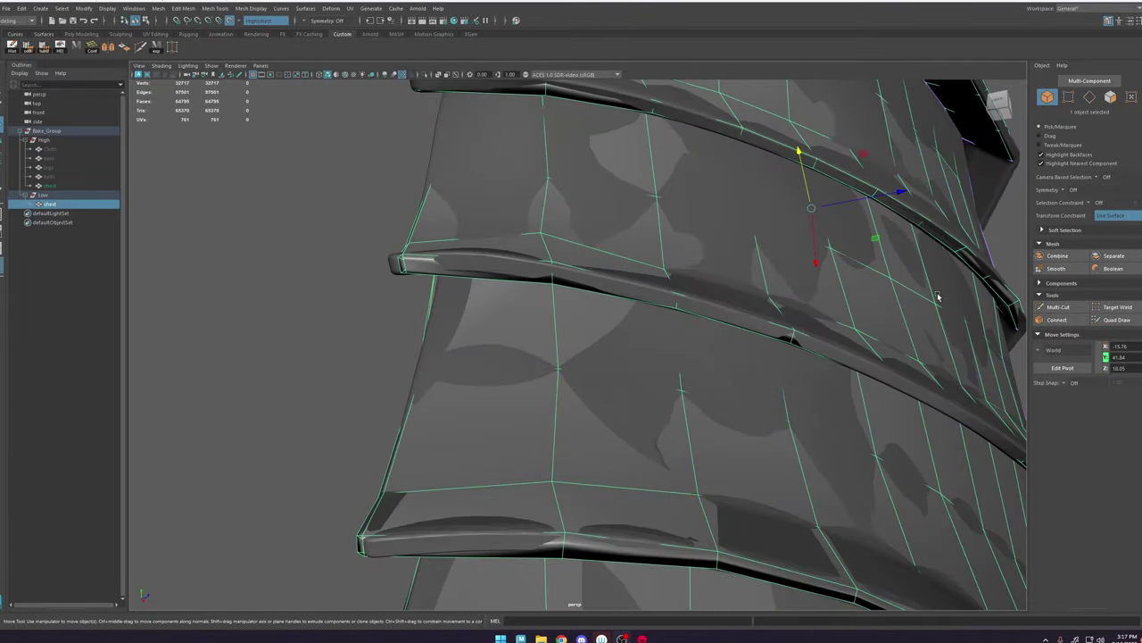
pyautogui.keyDown('alt'); pyautogui.moveTo(938, 299); pyautogui.dragTo(982, 308); pyautogui.keyUp('alt')
# Step: Add an edge loop along the strip with Quad Draw and commit a Multi-Cut
pyautogui.click(1116, 320)
pyautogui.press('f')
pyautogui.keyDown('alt'); pyautogui.moveTo(536, 334); pyautogui.dragTo(613, 334); pyautogui.keyUp('alt')
pyautogui.scroll(8, 449, 410)
pyautogui.keyDown('alt'); pyautogui.moveTo(449, 410); pyautogui.dragTo(625, 375); pyautogui.keyUp('alt')
pyautogui.keyDown('ctrl'); pyautogui.click(713, 415); pyautogui.keyUp('ctrl')
pyautogui.click(1058, 307)
pyautogui.moveTo(714, 414)
pyautogui.keyDown('alt'); pyautogui.mouseDown()
pyautogui.moveTo(769, 357)
pyautogui.moveTo(604, 301)
pyautogui.moveTo(500, 331)
pyautogui.moveTo(803, 313)
pyautogui.moveTo(665, 379)
pyautogui.moveTo(639, 348)
pyautogui.moveTo(732, 357)
pyautogui.mouseUp(); pyautogui.keyUp('alt')
pyautogui.click(418, 355)
# Step: Add a second edge loop along the strip and check it from several angles
pyautogui.click(1115, 319)
pyautogui.keyDown('ctrl'); pyautogui.click(714, 411); pyautogui.keyUp('ctrl')
pyautogui.click(1058, 307)
pyautogui.click(1096, 318)
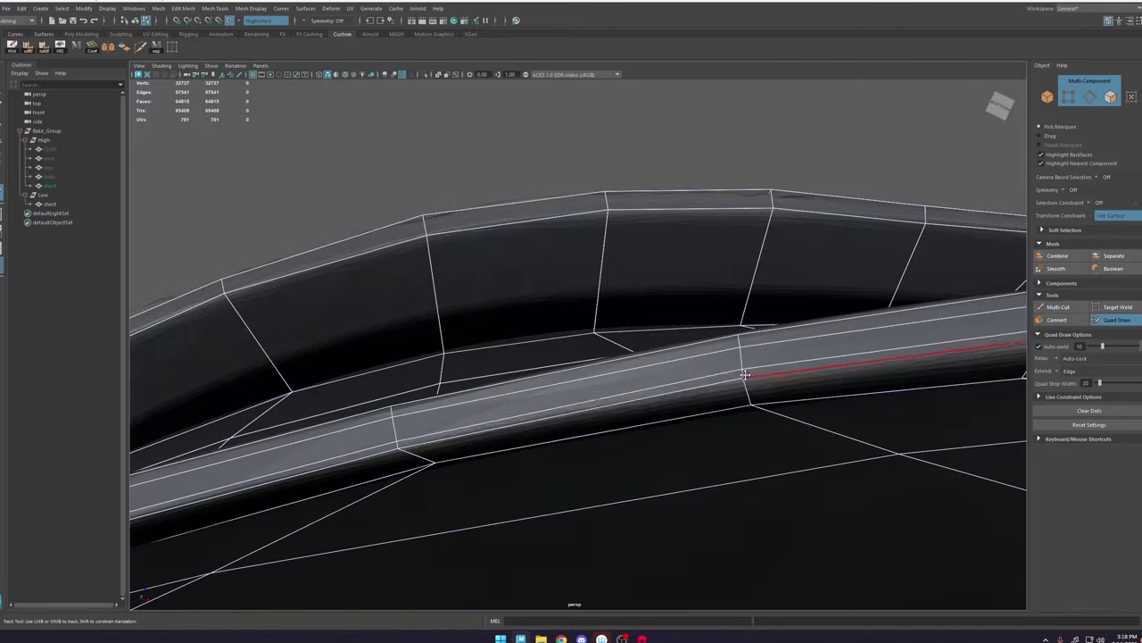
pyautogui.keyDown('alt'); pyautogui.moveTo(732, 375); pyautogui.dragTo(795, 401, button='middle'); pyautogui.keyUp('alt')
pyautogui.keyDown('alt'); pyautogui.moveTo(795, 401); pyautogui.dragTo(679, 151); pyautogui.keyUp('alt')
pyautogui.keyDown('alt'); pyautogui.moveTo(804, 286); pyautogui.dragTo(614, 348, button='middle'); pyautogui.keyUp('alt')
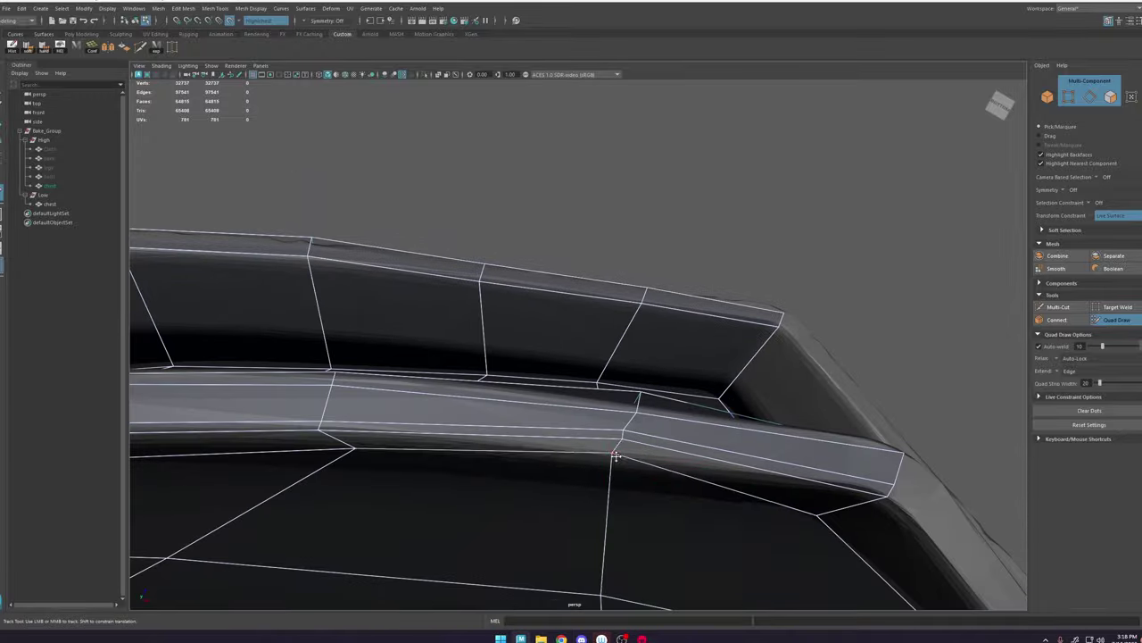
pyautogui.moveTo(614, 349)
pyautogui.keyDown('alt'); pyautogui.mouseDown()
pyautogui.moveTo(593, 395)
pyautogui.moveTo(441, 401)
pyautogui.moveTo(464, 330)
pyautogui.moveTo(562, 324)
pyautogui.moveTo(705, 392)
pyautogui.moveTo(605, 467)
pyautogui.moveTo(603, 352)
pyautogui.moveTo(536, 363)
pyautogui.moveTo(650, 308)
pyautogui.moveTo(729, 302)
pyautogui.moveTo(721, 291)
pyautogui.mouseUp(); pyautogui.keyUp('alt')
# Step: Isolate the low-poly chest and inspect its strip wireframe from the side
pyautogui.press('w')
pyautogui.hotkey('ctrl', '1')
pyautogui.click(506, 399)
pyautogui.keyDown('alt'); pyautogui.moveTo(505, 398); pyautogui.dragTo(644, 324); pyautogui.keyUp('alt')
pyautogui.click(509, 282)
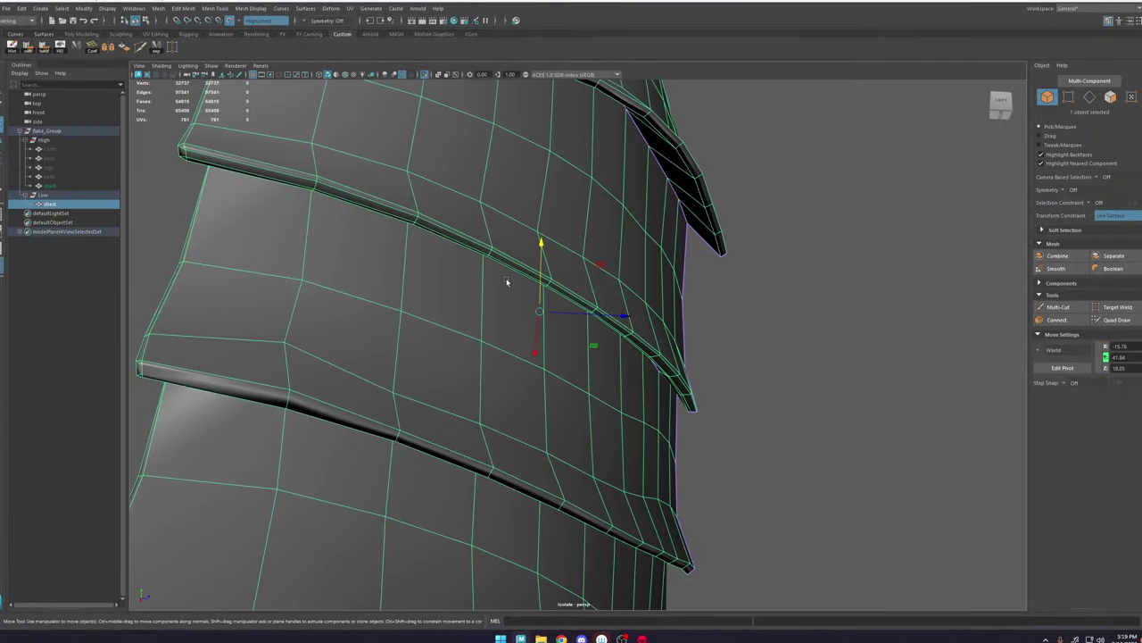
pyautogui.click(738, 367)
# Step: Zoom in on the strip edges, toggling the low-poly chest's selection to compare its wireframe
pyautogui.keyDown('alt'); pyautogui.moveTo(739, 368); pyautogui.dragTo(656, 292); pyautogui.keyUp('alt')
pyautogui.keyDown('alt'); pyautogui.moveTo(655, 292); pyautogui.dragTo(765, 396, button='right'); pyautogui.keyUp('alt')
pyautogui.keyDown('alt'); pyautogui.moveTo(765, 395); pyautogui.dragTo(499, 346); pyautogui.keyUp('alt')
pyautogui.click(679, 363)
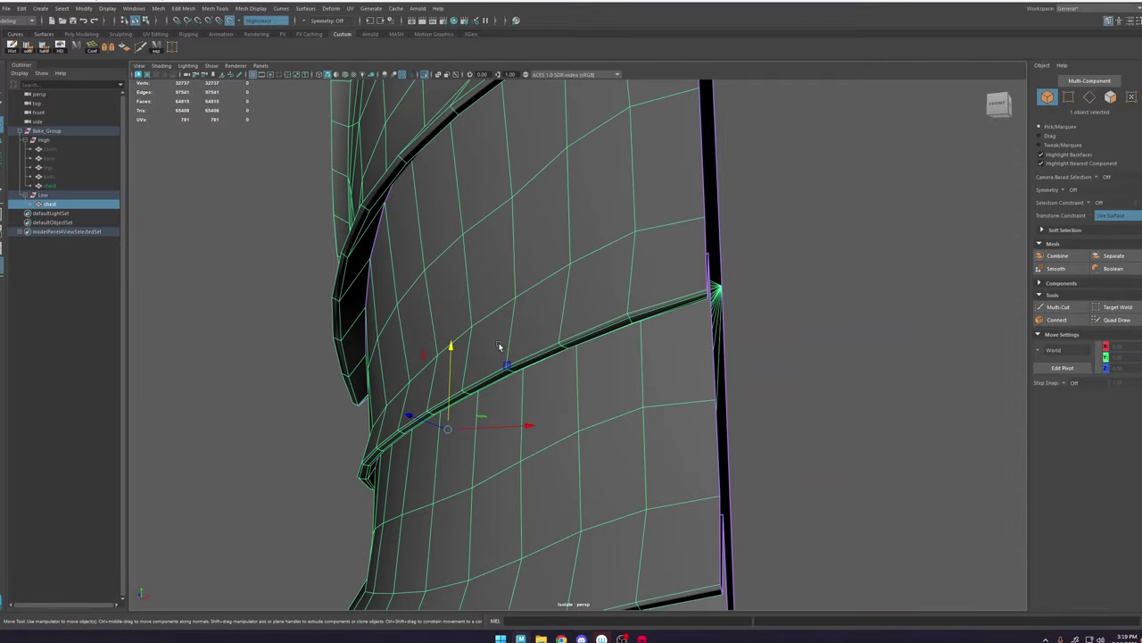
pyautogui.click(268, 152)
pyautogui.keyDown('alt'); pyautogui.moveTo(647, 406); pyautogui.dragTo(632, 331); pyautogui.keyUp('alt')
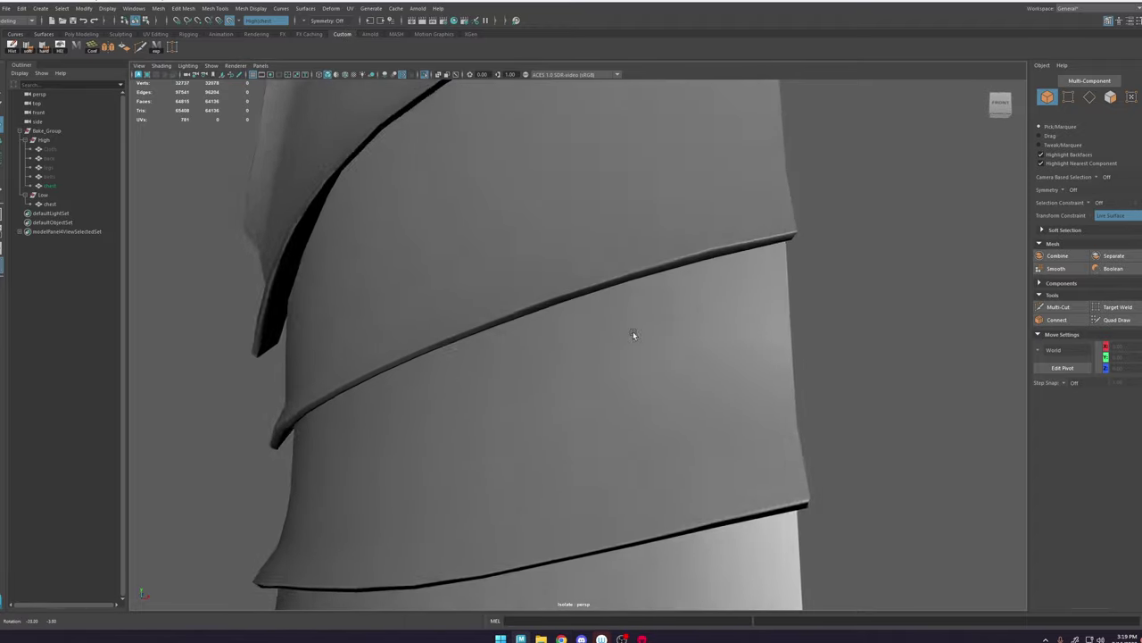
pyautogui.keyDown('alt'); pyautogui.moveTo(633, 331); pyautogui.dragTo(714, 410, button='right'); pyautogui.keyUp('alt')
pyautogui.keyDown('alt'); pyautogui.moveTo(714, 411); pyautogui.dragTo(497, 320); pyautogui.keyUp('alt')
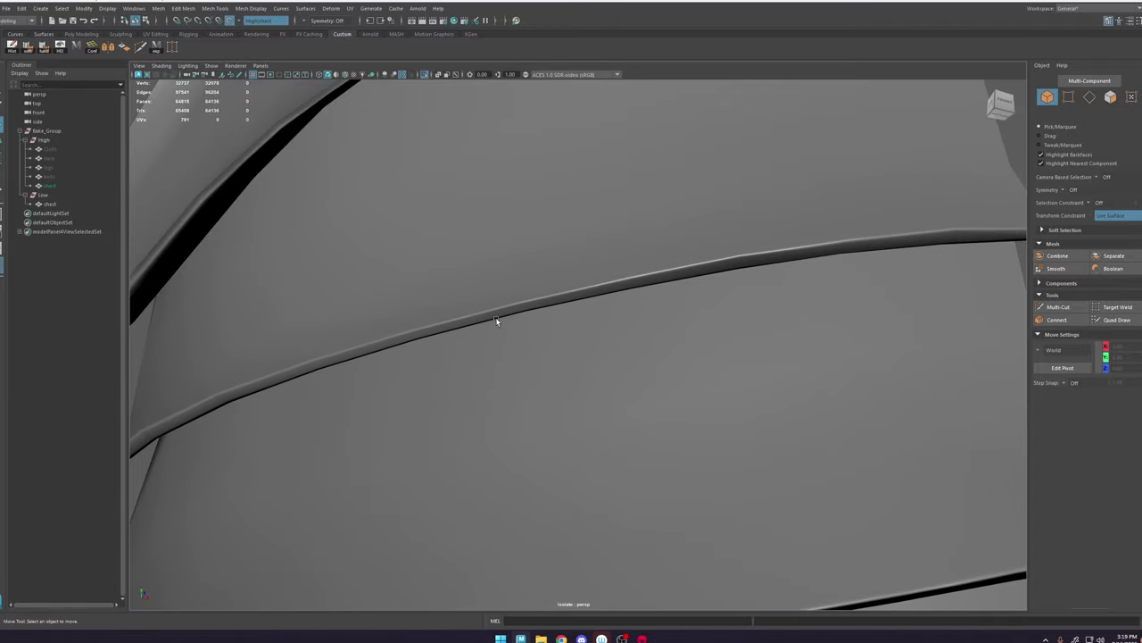
# Step: Check the baked plate in Marmoset Toolbag, then view the strips textured in Maya
pyautogui.click(647, 639)
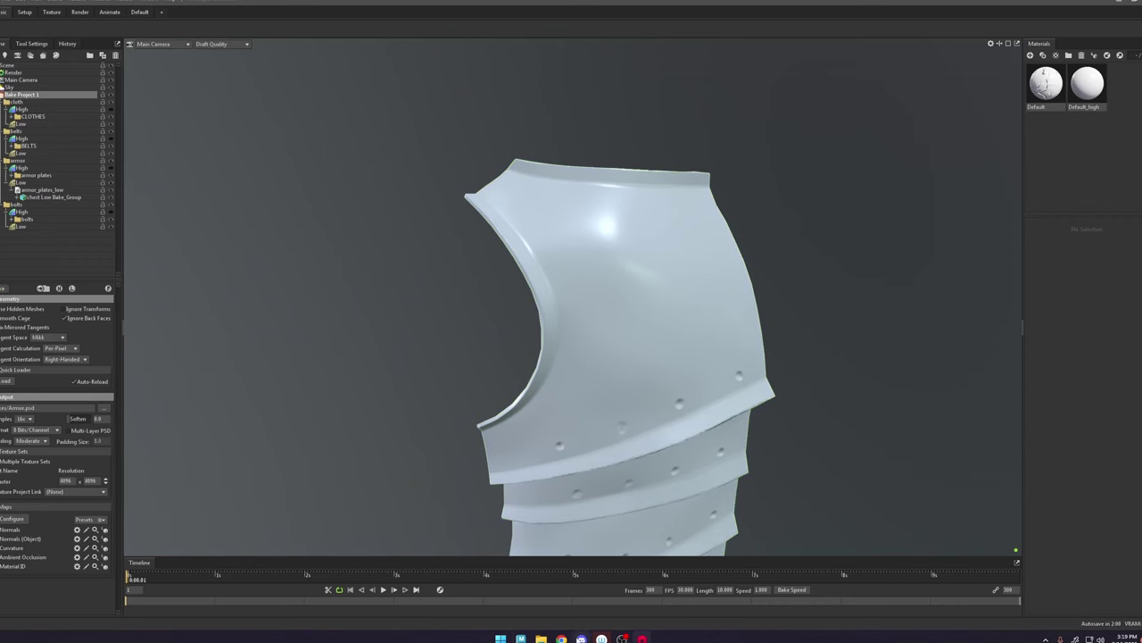
pyautogui.click(521, 639)
pyautogui.press('6')
pyautogui.keyDown('alt'); pyautogui.moveTo(670, 333); pyautogui.dragTo(450, 242); pyautogui.keyUp('alt')
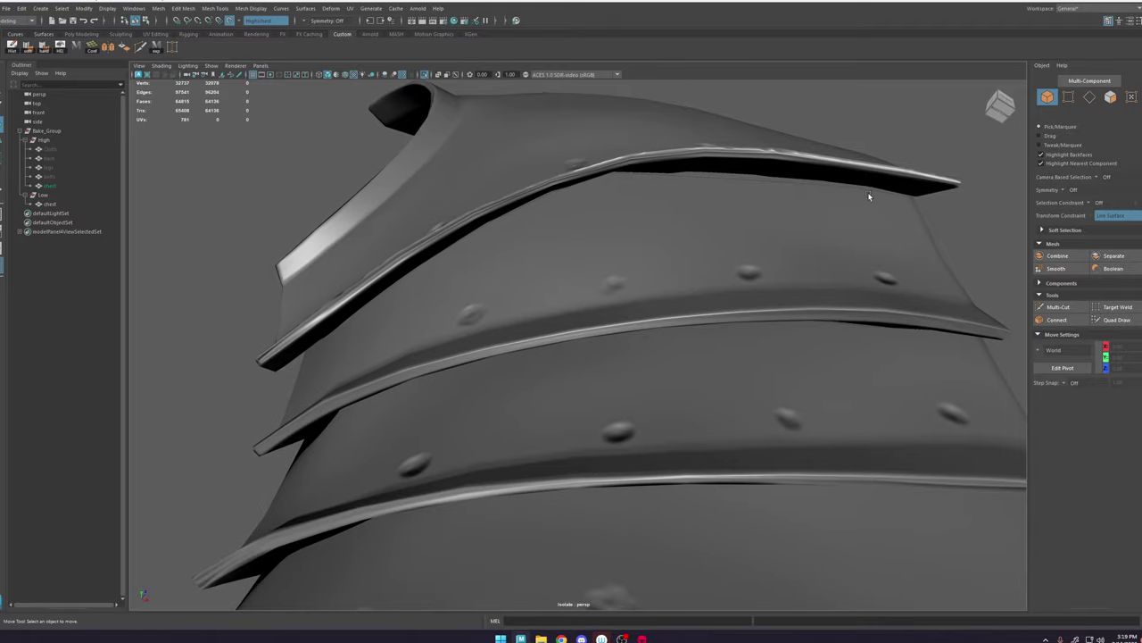
pyautogui.keyDown('alt'); pyautogui.moveTo(450, 327); pyautogui.dragTo(569, 330); pyautogui.keyUp('alt')
pyautogui.keyDown('alt'); pyautogui.moveTo(569, 330); pyautogui.dragTo(831, 436, button='right'); pyautogui.keyUp('alt')
pyautogui.keyDown('alt'); pyautogui.moveTo(831, 436); pyautogui.dragTo(701, 288); pyautogui.keyUp('alt')
pyautogui.click(584, 197)
pyautogui.keyDown('alt'); pyautogui.moveTo(701, 287); pyautogui.dragTo(656, 306, button='right'); pyautogui.keyUp('alt')
pyautogui.click(230, 375)
pyautogui.keyDown('alt'); pyautogui.moveTo(594, 359); pyautogui.dragTo(471, 186, button='right'); pyautogui.keyUp('alt')
pyautogui.keyDown('alt'); pyautogui.moveTo(600, 265); pyautogui.dragTo(688, 299, button='right'); pyautogui.keyUp('alt')
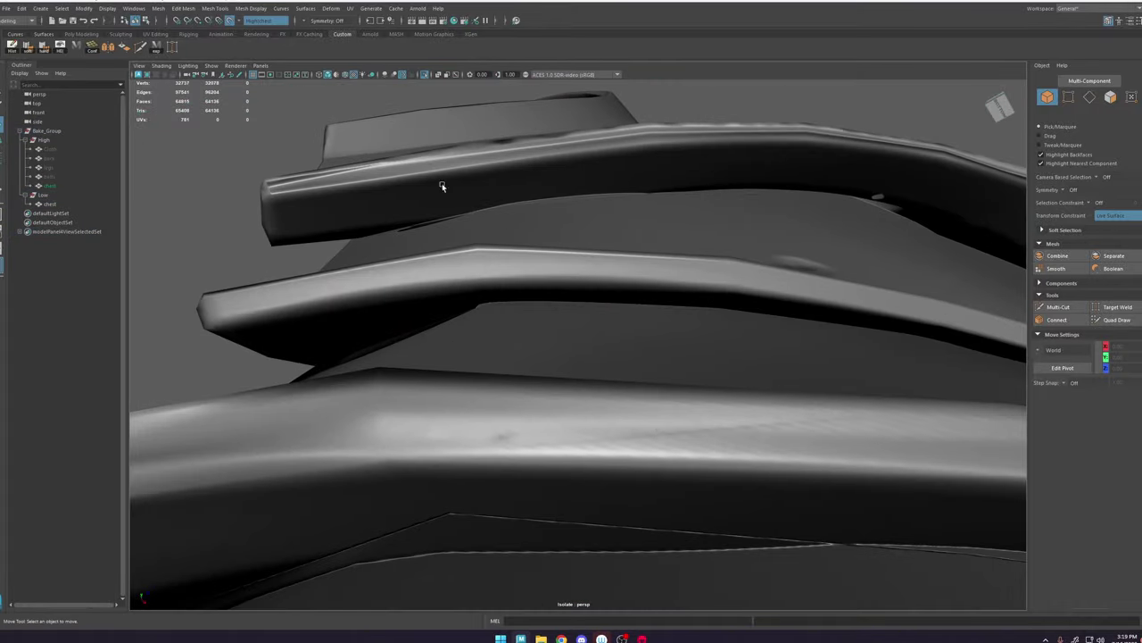
pyautogui.keyDown('alt'); pyautogui.moveTo(442, 186); pyautogui.dragTo(423, 209); pyautogui.keyUp('alt')
pyautogui.moveTo(423, 208)
pyautogui.keyDown('alt'); pyautogui.mouseDown(button='right')
pyautogui.moveTo(656, 269)
pyautogui.moveTo(555, 241)
pyautogui.mouseUp(button='right'); pyautogui.keyUp('alt')
pyautogui.press('6')
pyautogui.moveTo(555, 241)
pyautogui.keyDown('alt'); pyautogui.mouseDown()
pyautogui.moveTo(583, 291)
pyautogui.moveTo(750, 316)
pyautogui.mouseUp(); pyautogui.keyUp('alt')
pyautogui.keyDown('alt'); pyautogui.moveTo(750, 316); pyautogui.dragTo(658, 286, button='right'); pyautogui.keyUp('alt')
pyautogui.keyDown('alt'); pyautogui.moveTo(658, 286); pyautogui.dragTo(635, 402); pyautogui.keyUp('alt')
pyautogui.click(644, 326)
pyautogui.keyDown('alt'); pyautogui.moveTo(645, 327); pyautogui.dragTo(662, 375); pyautogui.keyUp('alt')
pyautogui.keyDown('alt'); pyautogui.moveTo(662, 375); pyautogui.dragTo(616, 384, button='right'); pyautogui.keyUp('alt')
pyautogui.keyDown('alt'); pyautogui.moveTo(616, 384); pyautogui.dragTo(571, 349); pyautogui.keyUp('alt')
pyautogui.keyDown('alt'); pyautogui.moveTo(571, 349); pyautogui.dragTo(688, 344, button='right'); pyautogui.keyUp('alt')
pyautogui.keyDown('alt'); pyautogui.moveTo(687, 344); pyautogui.dragTo(729, 333); pyautogui.keyUp('alt')
pyautogui.keyDown('alt'); pyautogui.moveTo(729, 333); pyautogui.dragTo(849, 213, button='middle'); pyautogui.keyUp('alt')
pyautogui.keyDown('alt'); pyautogui.moveTo(526, 353); pyautogui.dragTo(697, 326, button='middle'); pyautogui.keyUp('alt')
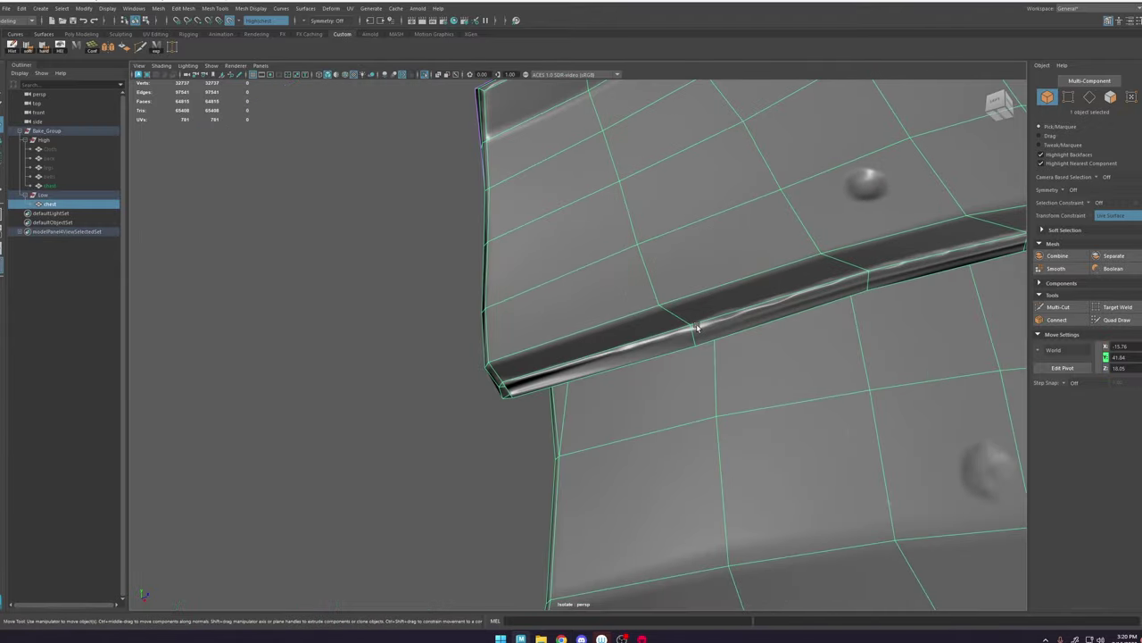
pyautogui.keyDown('alt'); pyautogui.moveTo(697, 327); pyautogui.dragTo(536, 282, button='right'); pyautogui.keyUp('alt')
pyautogui.keyDown('alt'); pyautogui.moveTo(535, 282); pyautogui.dragTo(598, 275); pyautogui.keyUp('alt')
pyautogui.keyDown('alt'); pyautogui.moveTo(598, 275); pyautogui.dragTo(683, 308, button='right'); pyautogui.keyUp('alt')
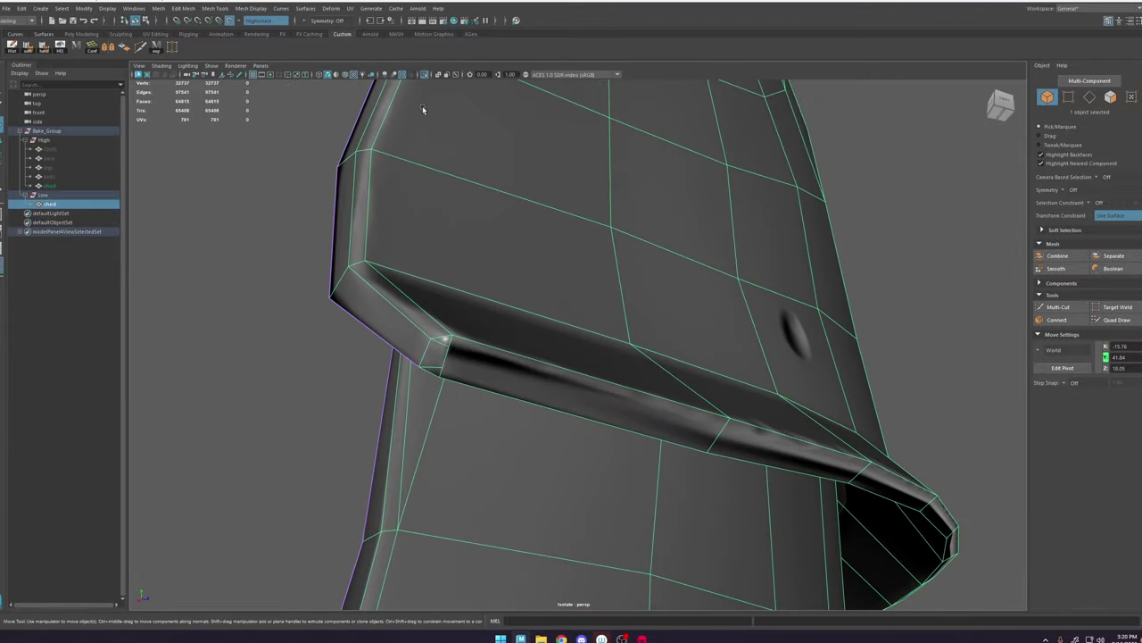
pyautogui.click(425, 77)
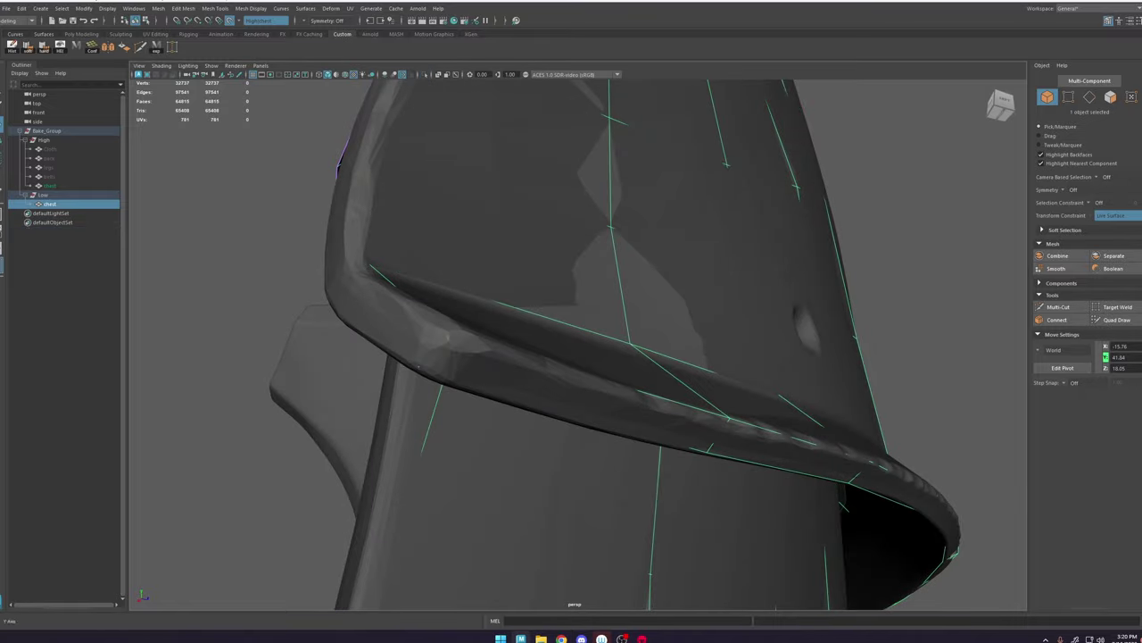
pyautogui.click(1116, 323)
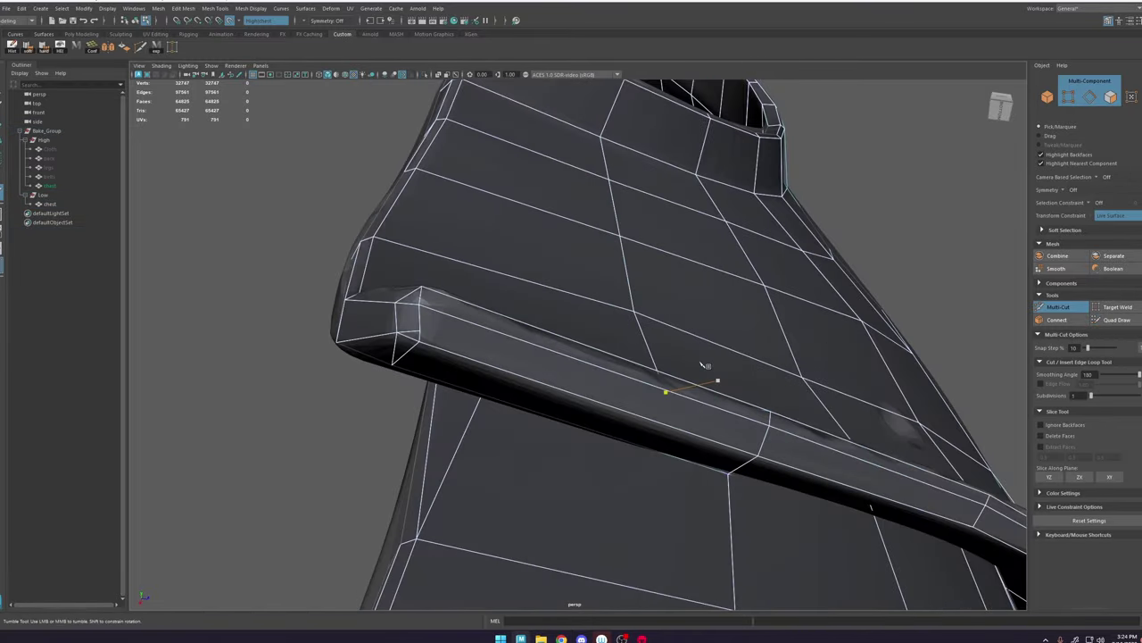
pyautogui.moveTo(706, 369)
pyautogui.keyDown('alt'); pyautogui.mouseDown()
pyautogui.moveTo(604, 372)
pyautogui.moveTo(682, 419)
pyautogui.moveTo(798, 387)
pyautogui.moveTo(639, 373)
pyautogui.moveTo(660, 366)
pyautogui.mouseUp(); pyautogui.keyUp('alt')
pyautogui.hotkey('ctrl', 'shift', 'x')
pyautogui.keyDown('ctrl'); pyautogui.click(598, 378); pyautogui.keyUp('ctrl')
pyautogui.keyDown('alt'); pyautogui.moveTo(660, 366); pyautogui.dragTo(600, 345, button='middle'); pyautogui.keyUp('alt')
pyautogui.keyDown('alt'); pyautogui.moveTo(578, 320); pyautogui.dragTo(500, 312); pyautogui.keyUp('alt')
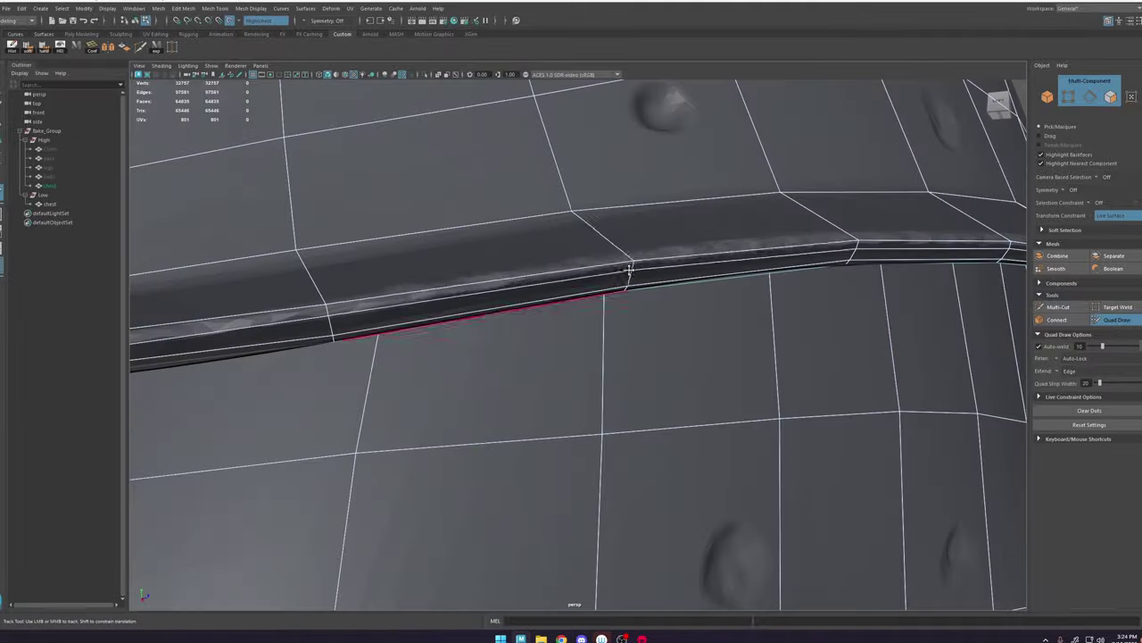
pyautogui.keyDown('alt'); pyautogui.moveTo(684, 233); pyautogui.dragTo(653, 312); pyautogui.keyUp('alt')
pyautogui.keyDown('alt'); pyautogui.moveTo(652, 312); pyautogui.dragTo(559, 329, button='middle'); pyautogui.keyUp('alt')
pyautogui.keyDown('alt'); pyautogui.moveTo(711, 338); pyautogui.dragTo(500, 326, button='middle'); pyautogui.keyUp('alt')
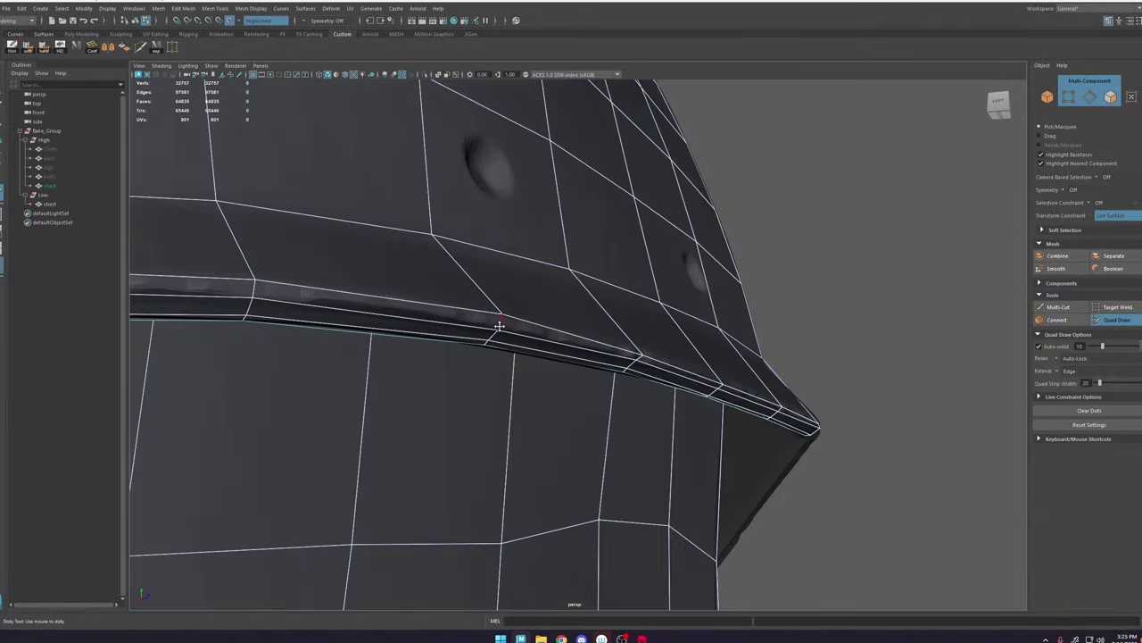
pyautogui.keyDown('alt'); pyautogui.moveTo(499, 327); pyautogui.dragTo(603, 344); pyautogui.keyUp('alt')
pyautogui.keyDown('alt'); pyautogui.moveTo(544, 342); pyautogui.dragTo(393, 346, button='middle'); pyautogui.keyUp('alt')
pyautogui.keyDown('alt'); pyautogui.moveTo(393, 346); pyautogui.dragTo(361, 356); pyautogui.keyUp('alt')
pyautogui.keyDown('alt'); pyautogui.moveTo(360, 355); pyautogui.dragTo(456, 391, button='middle'); pyautogui.keyUp('alt')
pyautogui.keyDown('alt'); pyautogui.moveTo(456, 391); pyautogui.dragTo(500, 344); pyautogui.keyUp('alt')
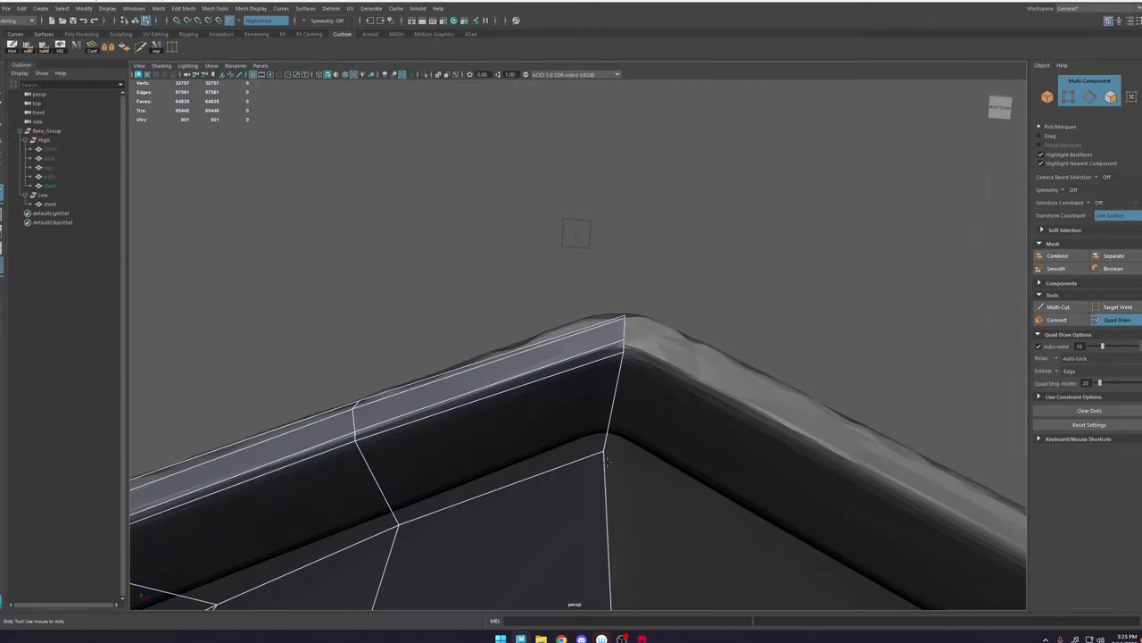
pyautogui.keyDown('alt'); pyautogui.moveTo(420, 366); pyautogui.dragTo(530, 321, button='middle'); pyautogui.keyUp('alt')
pyautogui.keyDown('alt'); pyautogui.moveTo(530, 321); pyautogui.dragTo(610, 360); pyautogui.keyUp('alt')
pyautogui.keyDown('alt'); pyautogui.moveTo(357, 428); pyautogui.dragTo(591, 355, button='middle'); pyautogui.keyUp('alt')
pyautogui.keyDown('alt'); pyautogui.moveTo(591, 355); pyautogui.dragTo(536, 367); pyautogui.keyUp('alt')
pyautogui.keyDown('alt'); pyautogui.moveTo(357, 413); pyautogui.dragTo(464, 367, button='middle'); pyautogui.keyUp('alt')
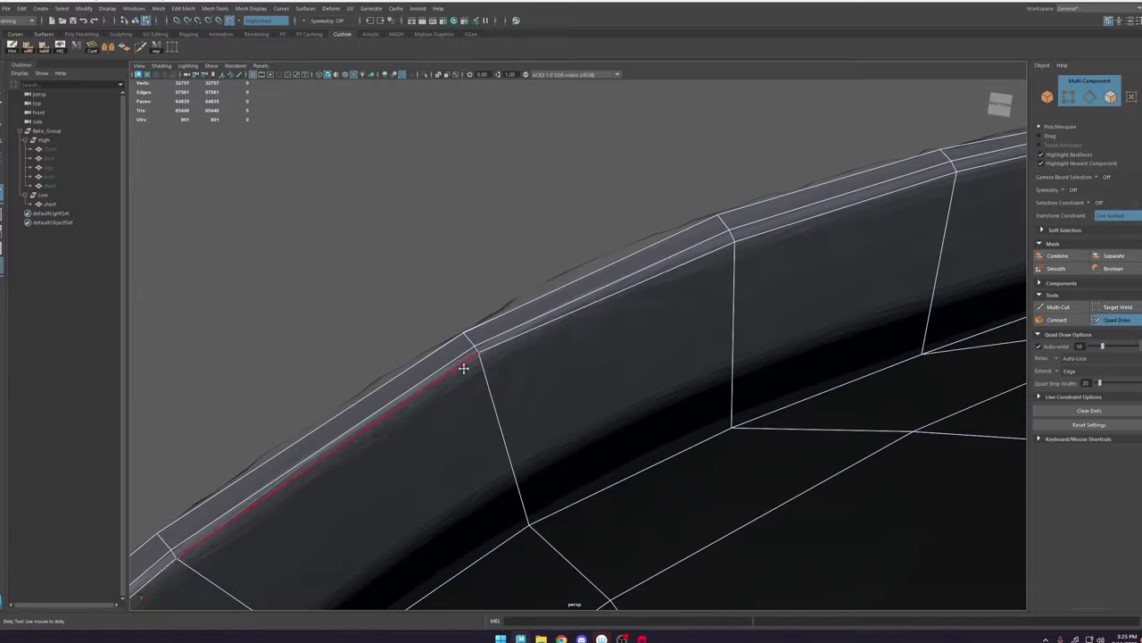
pyautogui.keyDown('alt'); pyautogui.moveTo(464, 367); pyautogui.dragTo(429, 419); pyautogui.keyUp('alt')
pyautogui.keyDown('alt'); pyautogui.moveTo(384, 500); pyautogui.dragTo(479, 449, button='middle'); pyautogui.keyUp('alt')
pyautogui.keyDown('alt'); pyautogui.moveTo(479, 449); pyautogui.dragTo(535, 419); pyautogui.keyUp('alt')
pyautogui.keyDown('alt'); pyautogui.moveTo(536, 420); pyautogui.dragTo(640, 342, button='middle'); pyautogui.keyUp('alt')
pyautogui.keyDown('alt'); pyautogui.moveTo(640, 342); pyautogui.dragTo(553, 375, button='right'); pyautogui.keyUp('alt')
pyautogui.moveTo(553, 374)
pyautogui.keyDown('alt'); pyautogui.mouseDown()
pyautogui.moveTo(606, 415)
pyautogui.moveTo(536, 383)
pyautogui.mouseUp(); pyautogui.keyUp('alt')
pyautogui.keyDown('alt'); pyautogui.moveTo(535, 384); pyautogui.dragTo(625, 357, button='right'); pyautogui.keyUp('alt')
pyautogui.keyDown('alt'); pyautogui.moveTo(625, 357); pyautogui.dragTo(530, 222, button='middle'); pyautogui.keyUp('alt')
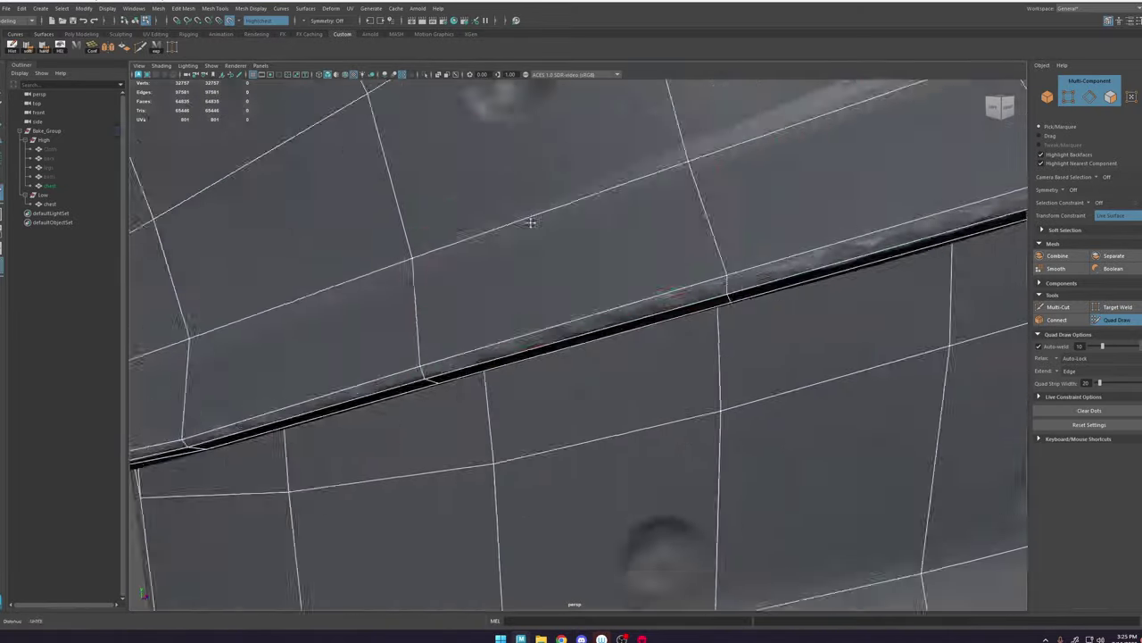
pyautogui.keyDown('alt'); pyautogui.moveTo(530, 223); pyautogui.dragTo(464, 268, button='right'); pyautogui.keyUp('alt')
pyautogui.keyDown('alt'); pyautogui.moveTo(464, 267); pyautogui.dragTo(709, 319); pyautogui.keyUp('alt')
pyautogui.keyDown('alt'); pyautogui.moveTo(536, 428); pyautogui.dragTo(607, 437, button='right'); pyautogui.keyUp('alt')
pyautogui.keyDown('alt'); pyautogui.moveTo(527, 482); pyautogui.dragTo(568, 391, button='middle'); pyautogui.keyUp('alt')
pyautogui.keyDown('alt'); pyautogui.moveTo(568, 390); pyautogui.dragTo(627, 275); pyautogui.keyUp('alt')
pyautogui.keyDown('alt'); pyautogui.moveTo(549, 283); pyautogui.dragTo(660, 384); pyautogui.keyUp('alt')
# Step: Orbit to the layered strips and cut a new edge across the strap
pyautogui.keyDown('alt'); pyautogui.moveTo(661, 384); pyautogui.dragTo(637, 402, button='right'); pyautogui.keyUp('alt')
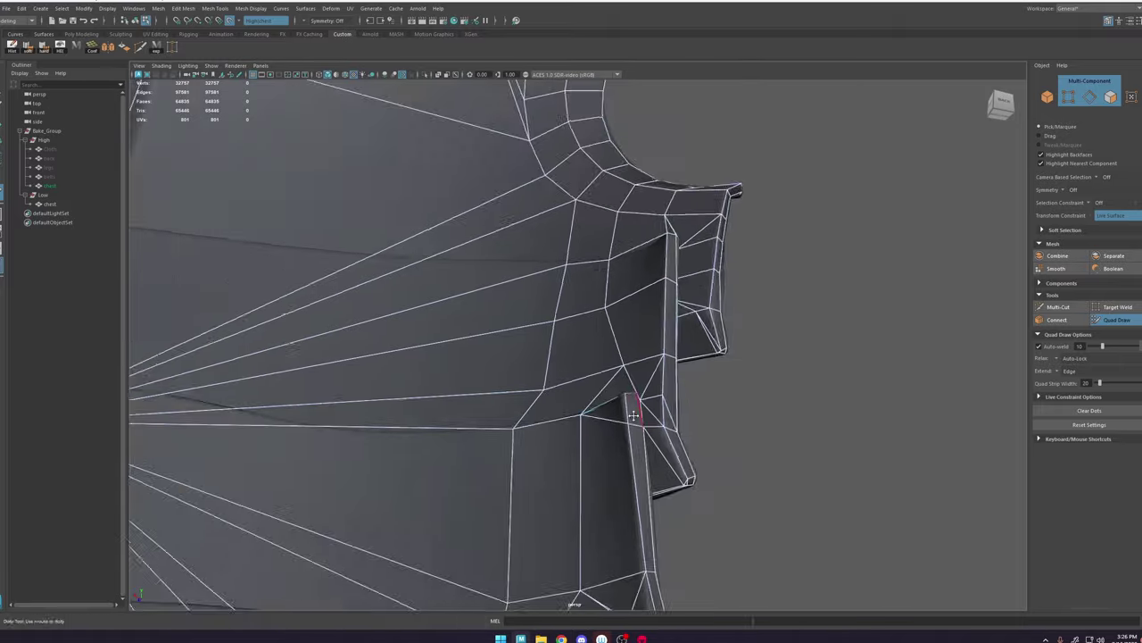
pyautogui.keyDown('alt'); pyautogui.moveTo(637, 402); pyautogui.dragTo(633, 319); pyautogui.keyUp('alt')
pyautogui.keyDown('alt'); pyautogui.moveTo(633, 318); pyautogui.dragTo(564, 415, button='middle'); pyautogui.keyUp('alt')
pyautogui.moveTo(454, 153)
pyautogui.keyDown('alt'); pyautogui.mouseDown()
pyautogui.moveTo(520, 226)
pyautogui.moveTo(536, 312)
pyautogui.mouseUp(); pyautogui.keyUp('alt')
pyautogui.click(1074, 308)
pyautogui.click(488, 207)
pyautogui.click(470, 209)
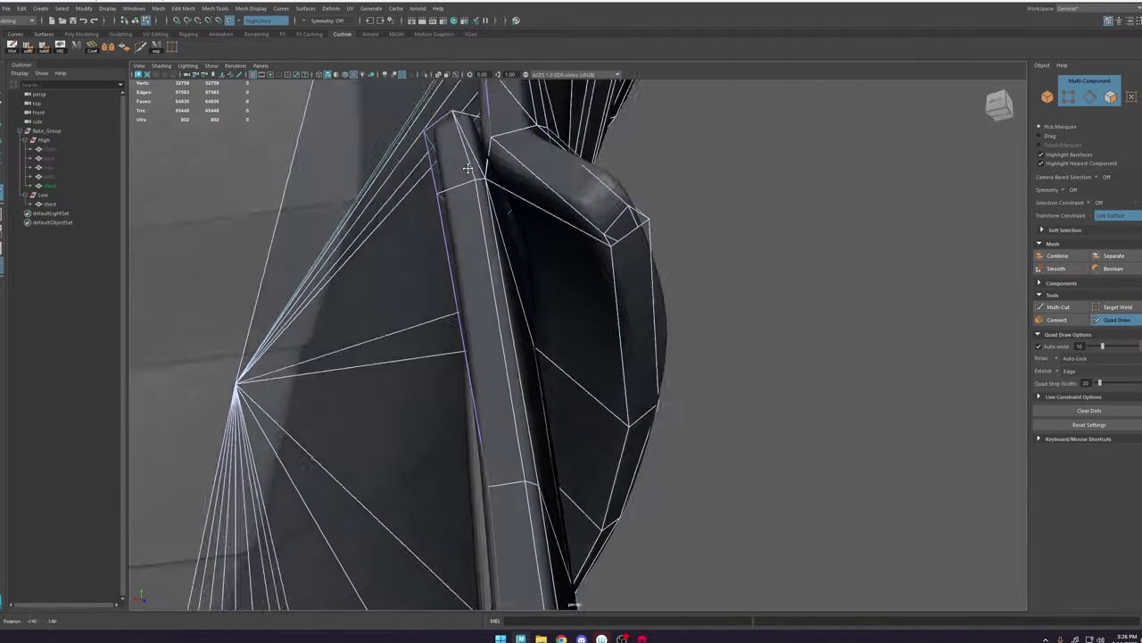
# Step: Orbit around the strap to examine it from several sides
pyautogui.keyDown('alt'); pyautogui.moveTo(564, 503); pyautogui.dragTo(509, 294); pyautogui.keyUp('alt')
pyautogui.keyDown('alt'); pyautogui.moveTo(508, 295); pyautogui.dragTo(523, 281, button='right'); pyautogui.keyUp('alt')
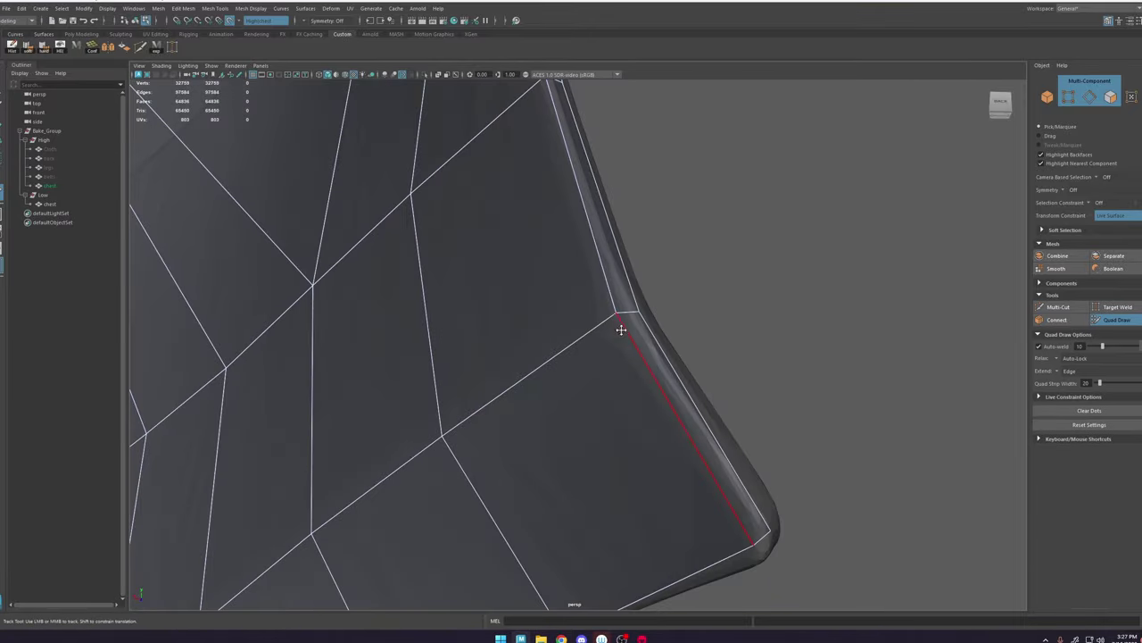
pyautogui.keyDown('alt'); pyautogui.moveTo(621, 330); pyautogui.dragTo(482, 375); pyautogui.keyUp('alt')
pyautogui.keyDown('alt'); pyautogui.moveTo(482, 375); pyautogui.dragTo(493, 309, button='middle'); pyautogui.keyUp('alt')
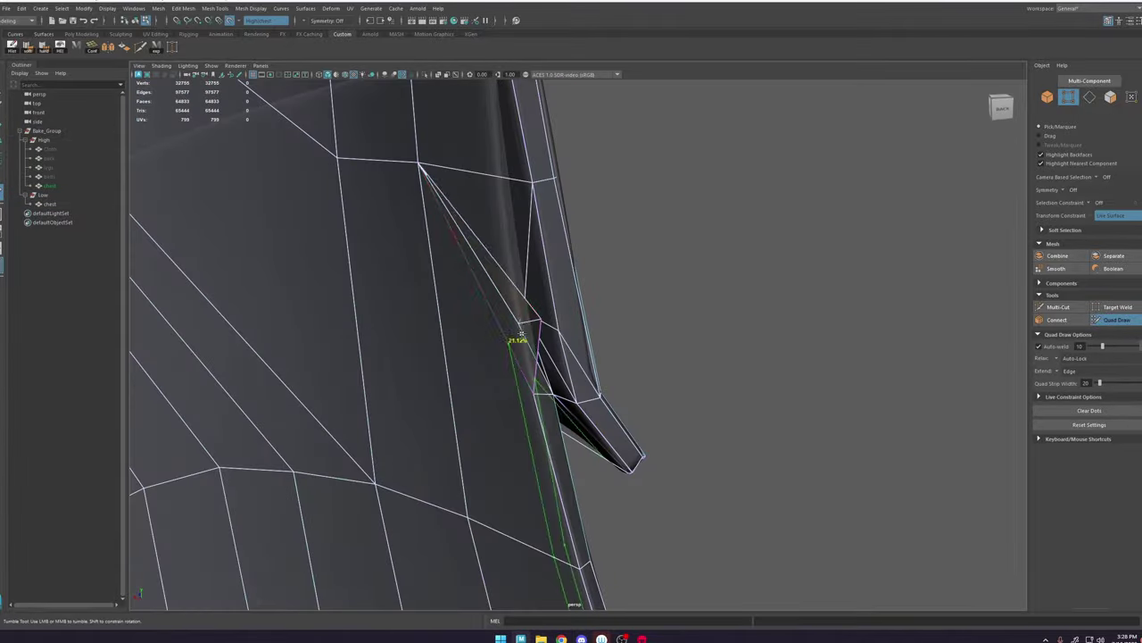
pyautogui.press('w')
pyautogui.click(1117, 322)
pyautogui.moveTo(526, 357)
pyautogui.keyDown('alt'); pyautogui.mouseDown()
pyautogui.moveTo(493, 364)
pyautogui.moveTo(562, 365)
pyautogui.moveTo(578, 338)
pyautogui.moveTo(503, 258)
pyautogui.moveTo(637, 303)
pyautogui.mouseUp(); pyautogui.keyUp('alt')
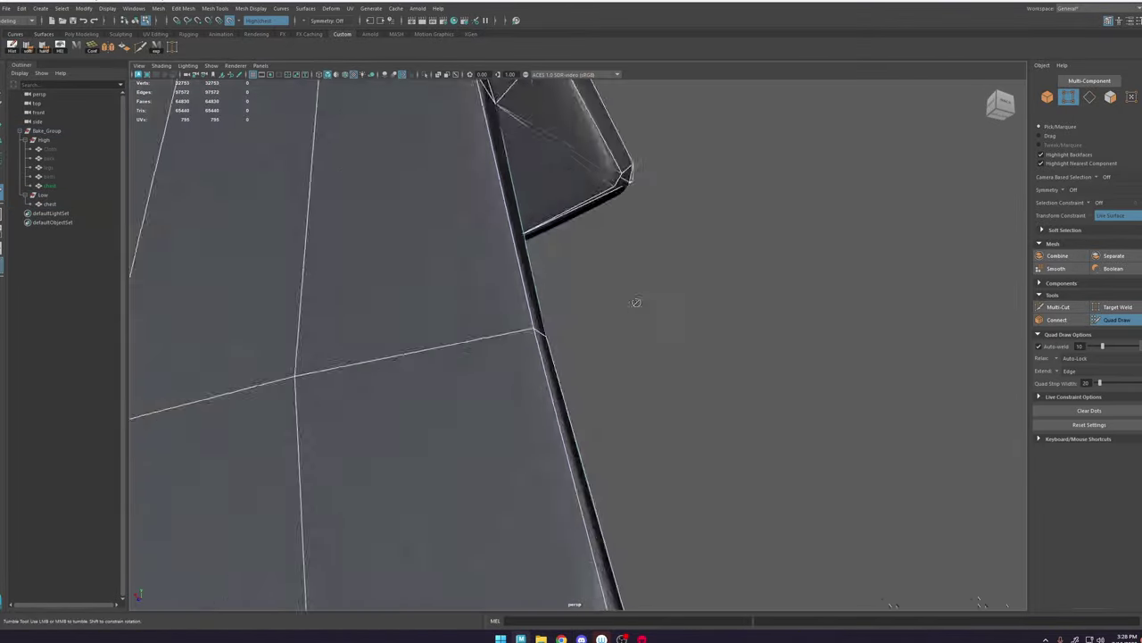
# Step: Select the stray faces along the lower edge and delete them
pyautogui.press('w')
pyautogui.click(424, 75)
pyautogui.keyDown('shift'); pyautogui.click(698, 353); pyautogui.keyUp('shift')
pyautogui.keyDown('shift'); pyautogui.click(584, 343); pyautogui.keyUp('shift')
pyautogui.press('Delete')
pyautogui.moveTo(584, 343)
pyautogui.keyDown('alt'); pyautogui.mouseDown()
pyautogui.moveTo(679, 385)
pyautogui.moveTo(614, 308)
pyautogui.moveTo(625, 363)
pyautogui.moveTo(594, 301)
pyautogui.moveTo(581, 357)
pyautogui.moveTo(666, 343)
pyautogui.mouseUp(); pyautogui.keyUp('alt')
# Step: Insert an edge loop along the trim strip
pyautogui.press('4')
pyautogui.click(1058, 307)
pyautogui.press('5')
pyautogui.click(423, 75)
pyautogui.click(1116, 320)
pyautogui.keyDown('ctrl'); pyautogui.click(624, 362); pyautogui.keyUp('ctrl')
# Step: Pan and orbit along the chest's lower trim for a wider view
pyautogui.keyDown('alt'); pyautogui.moveTo(866, 365); pyautogui.dragTo(377, 377, button='middle'); pyautogui.keyUp('alt')
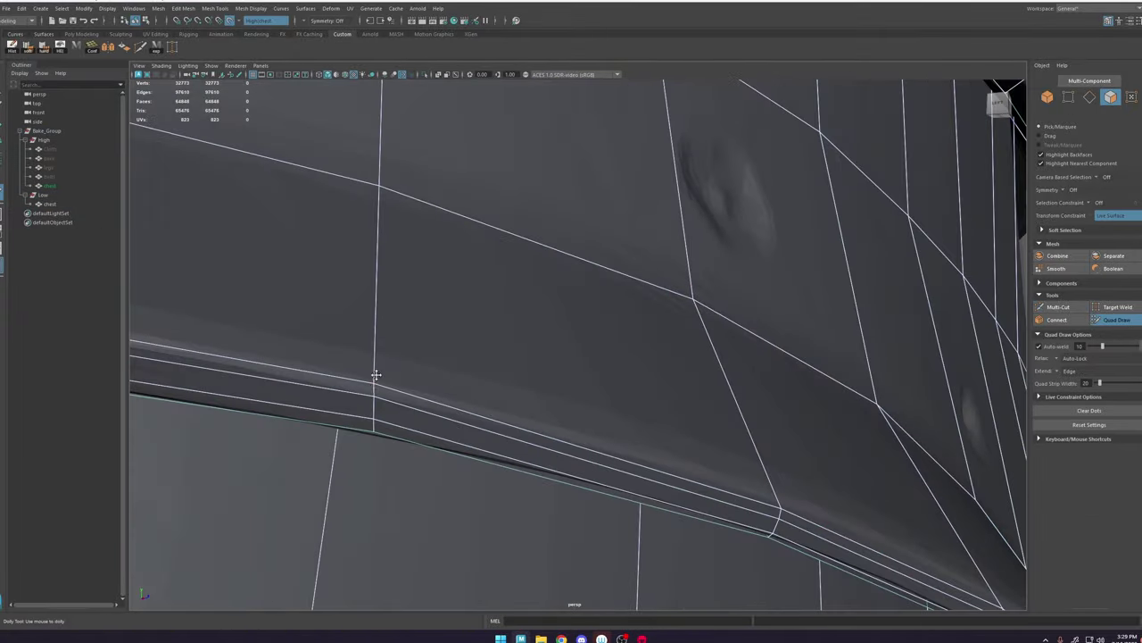
pyautogui.keyDown('alt'); pyautogui.moveTo(377, 378); pyautogui.dragTo(658, 382); pyautogui.keyUp('alt')
pyautogui.keyDown('alt'); pyautogui.moveTo(980, 462); pyautogui.dragTo(650, 386, button='middle'); pyautogui.keyUp('alt')
pyautogui.keyDown('alt'); pyautogui.moveTo(649, 387); pyautogui.dragTo(583, 343); pyautogui.keyUp('alt')
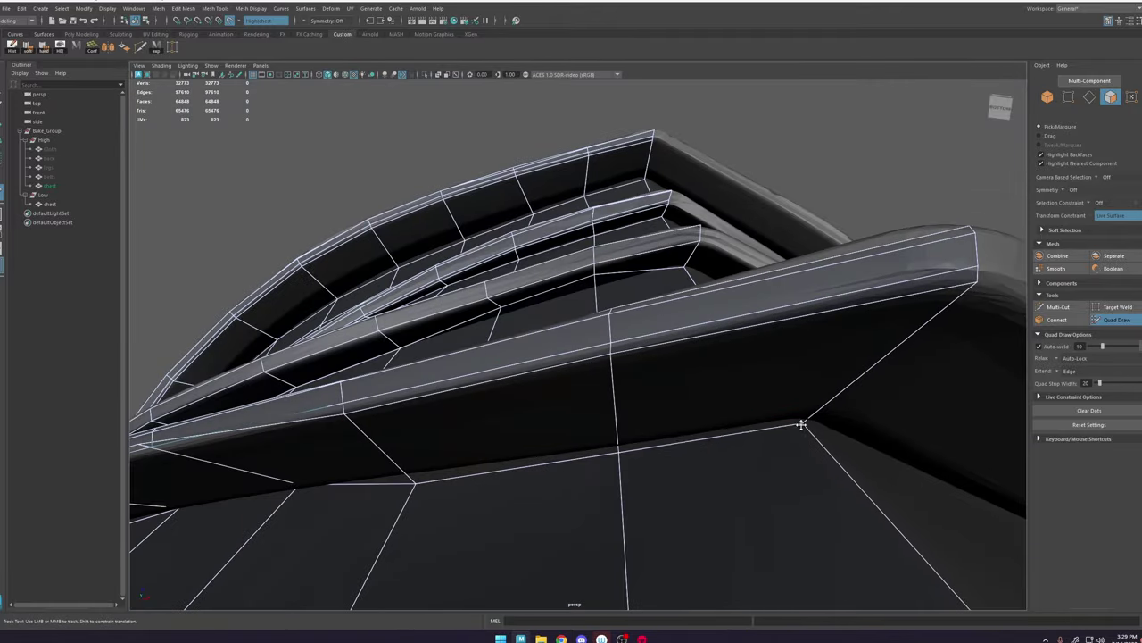
pyautogui.keyDown('alt'); pyautogui.moveTo(802, 424); pyautogui.dragTo(1027, 375, button='middle'); pyautogui.keyUp('alt')
pyautogui.press('w')
pyautogui.click(1119, 320)
pyautogui.hotkey('alt', 'x')
pyautogui.moveTo(526, 386)
pyautogui.keyDown('alt'); pyautogui.mouseDown()
pyautogui.moveTo(505, 386)
pyautogui.moveTo(625, 348)
pyautogui.mouseUp(); pyautogui.keyUp('alt')
pyautogui.press('Escape')
# Step: Select and adjust vertices on the diagonal strip
pyautogui.press('w')
pyautogui.click(686, 422)
pyautogui.press('y')
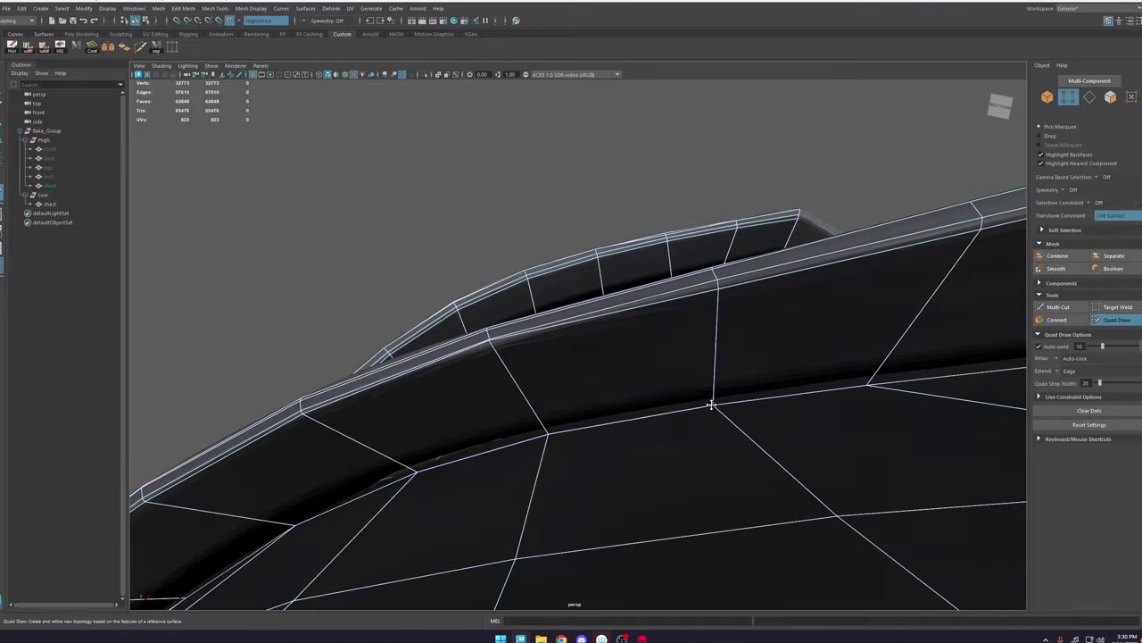
pyautogui.moveTo(419, 364)
pyautogui.keyDown('alt'); pyautogui.mouseDown()
pyautogui.moveTo(474, 354)
pyautogui.moveTo(626, 384)
pyautogui.moveTo(622, 408)
pyautogui.moveTo(560, 350)
pyautogui.mouseUp(); pyautogui.keyUp('alt')
pyautogui.keyDown('alt'); pyautogui.moveTo(560, 350); pyautogui.dragTo(579, 327, button='right'); pyautogui.keyUp('alt')
pyautogui.moveTo(583, 378)
pyautogui.keyDown('alt'); pyautogui.mouseDown()
pyautogui.moveTo(619, 349)
pyautogui.moveTo(645, 367)
pyautogui.mouseUp(); pyautogui.keyUp('alt')
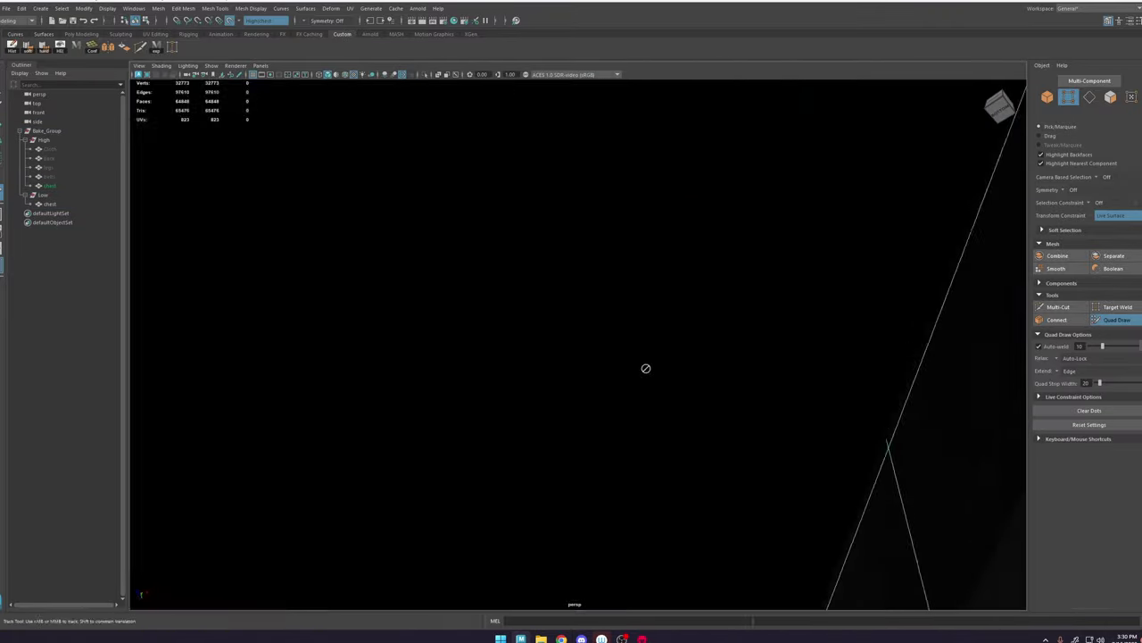
pyautogui.press('w')
pyautogui.click(580, 345)
pyautogui.press('y')
# Step: Move in on the layered plates and undo a stray Quad Draw point
pyautogui.moveTo(580, 345)
pyautogui.keyDown('alt'); pyautogui.mouseDown()
pyautogui.moveTo(551, 309)
pyautogui.moveTo(704, 278)
pyautogui.mouseUp(); pyautogui.keyUp('alt')
pyautogui.keyDown('alt'); pyautogui.moveTo(704, 278); pyautogui.dragTo(690, 327, button='right'); pyautogui.keyUp('alt')
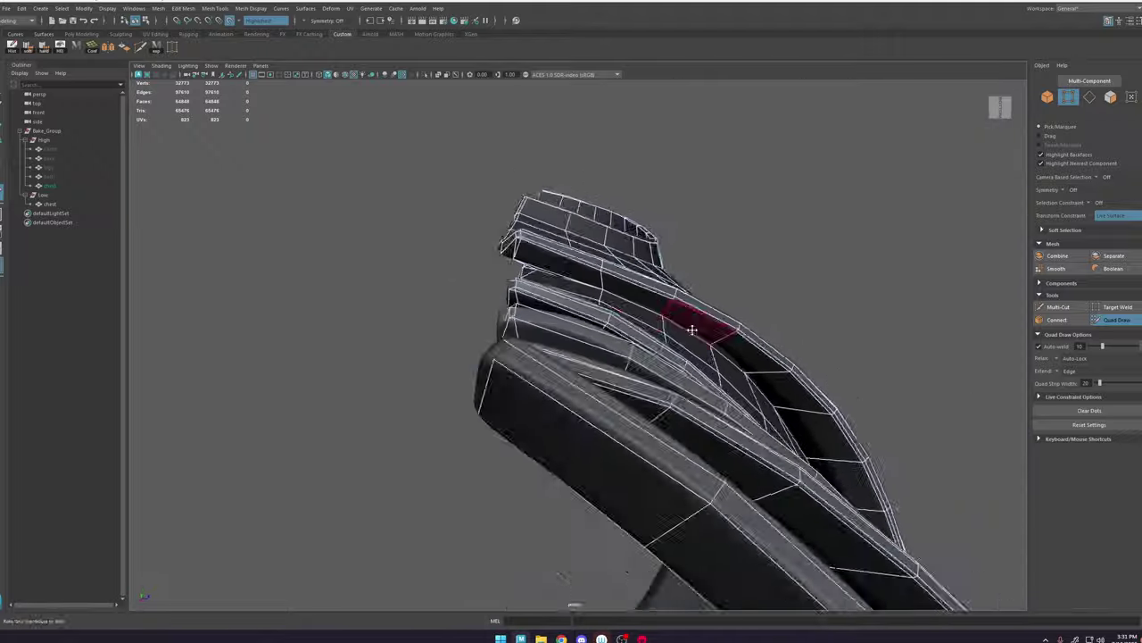
pyautogui.keyDown('alt'); pyautogui.moveTo(691, 326); pyautogui.dragTo(883, 346); pyautogui.keyUp('alt')
pyautogui.click(1108, 321)
pyautogui.moveTo(615, 384)
pyautogui.keyDown('alt'); pyautogui.mouseDown()
pyautogui.moveTo(464, 505)
pyautogui.moveTo(566, 413)
pyautogui.moveTo(561, 467)
pyautogui.moveTo(596, 443)
pyautogui.mouseUp(); pyautogui.keyUp('alt')
pyautogui.hotkey('ctrl', 'z')
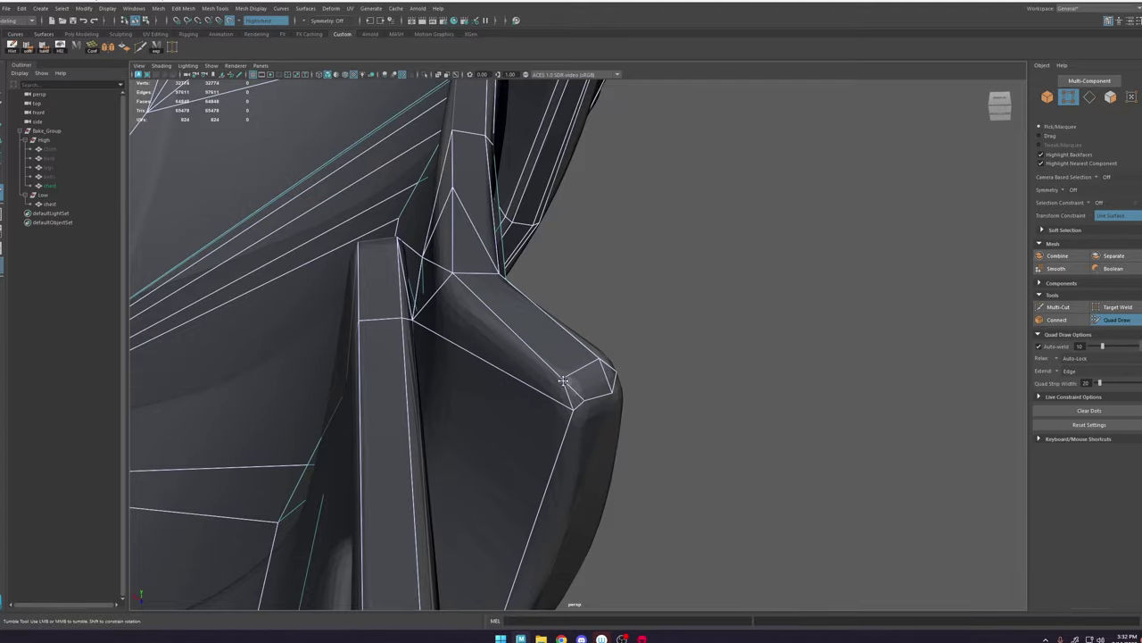
pyautogui.moveTo(563, 381)
pyautogui.keyDown('alt'); pyautogui.mouseDown()
pyautogui.moveTo(650, 233)
pyautogui.moveTo(815, 306)
pyautogui.moveTo(714, 357)
pyautogui.mouseUp(); pyautogui.keyUp('alt')
# Step: Cut a new edge along the strap end
pyautogui.click(1058, 307)
pyautogui.keyDown('alt'); pyautogui.moveTo(643, 384); pyautogui.dragTo(705, 357); pyautogui.keyUp('alt')
pyautogui.click(697, 375)
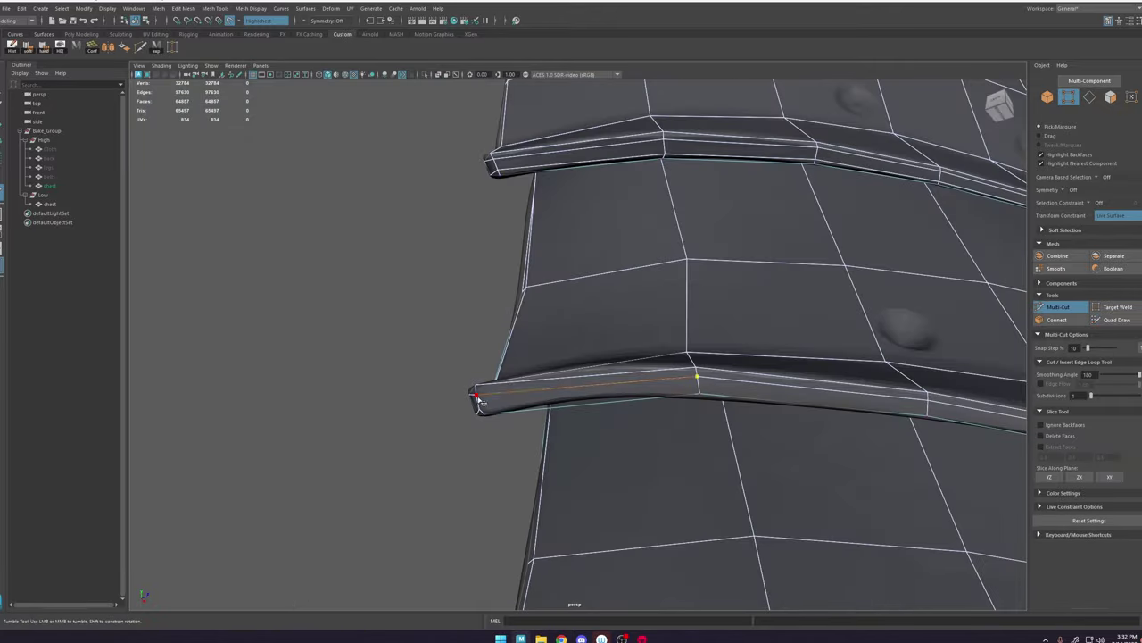
pyautogui.click(477, 395)
pyautogui.moveTo(479, 399)
pyautogui.keyDown('alt'); pyautogui.mouseDown()
pyautogui.moveTo(624, 393)
pyautogui.moveTo(661, 374)
pyautogui.moveTo(429, 312)
pyautogui.moveTo(625, 299)
pyautogui.mouseUp(); pyautogui.keyUp('alt')
pyautogui.click(1116, 320)
# Step: Orbit between front and underside views of the armour
pyautogui.moveTo(625, 299)
pyautogui.keyDown('alt'); pyautogui.mouseDown(button='right')
pyautogui.moveTo(707, 296)
pyautogui.moveTo(638, 326)
pyautogui.mouseUp(button='right'); pyautogui.keyUp('alt')
pyautogui.keyDown('alt'); pyautogui.moveTo(638, 325); pyautogui.dragTo(527, 361); pyautogui.keyUp('alt')
pyautogui.keyDown('alt'); pyautogui.moveTo(526, 361); pyautogui.dragTo(572, 370, button='right'); pyautogui.keyUp('alt')
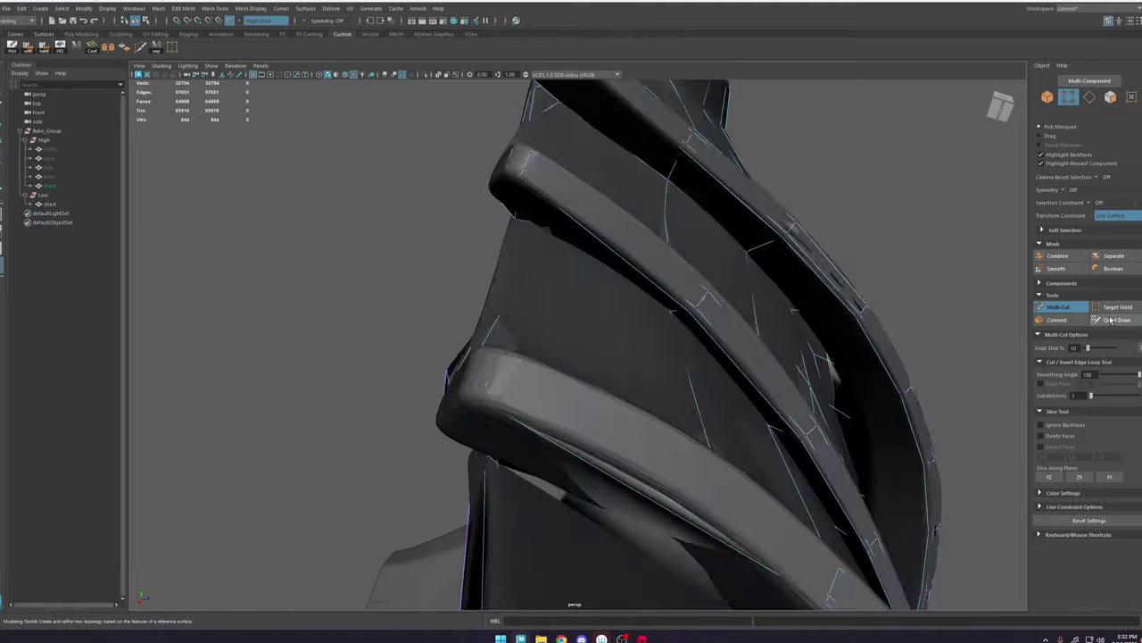
pyautogui.keyDown('alt'); pyautogui.moveTo(667, 391); pyautogui.dragTo(771, 331); pyautogui.keyUp('alt')
pyautogui.keyDown('alt'); pyautogui.moveTo(771, 330); pyautogui.dragTo(740, 352, button='right'); pyautogui.keyUp('alt')
pyautogui.keyDown('alt'); pyautogui.moveTo(740, 353); pyautogui.dragTo(499, 429); pyautogui.keyUp('alt')
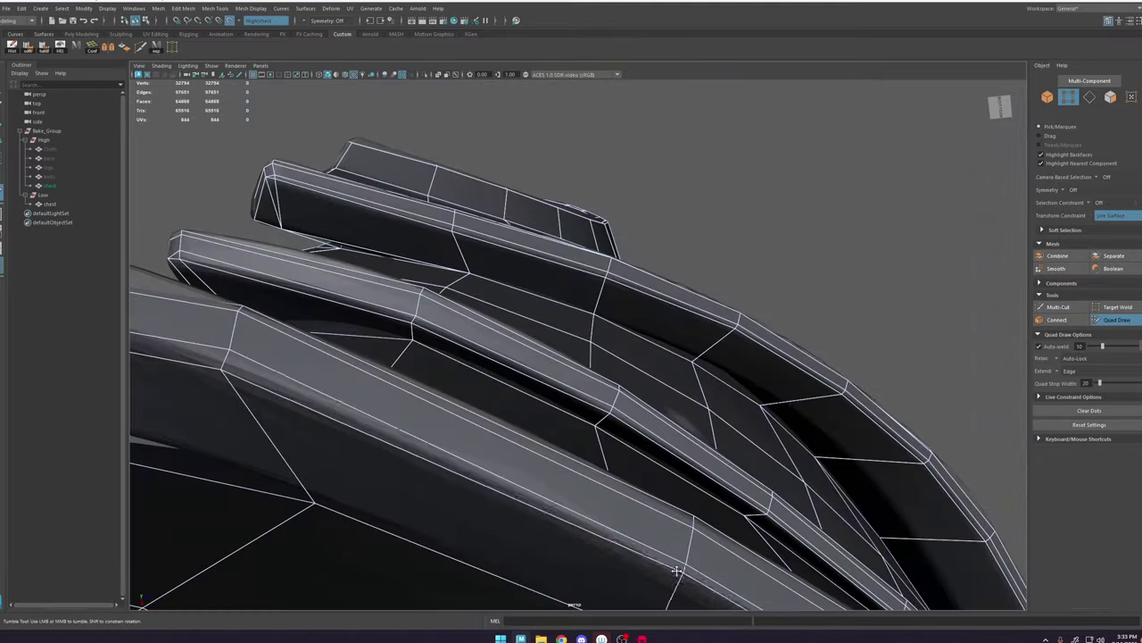
pyautogui.keyDown('alt'); pyautogui.moveTo(500, 428); pyautogui.dragTo(538, 454, button='right'); pyautogui.keyUp('alt')
pyautogui.keyDown('alt'); pyautogui.moveTo(537, 453); pyautogui.dragTo(688, 379); pyautogui.keyUp('alt')
pyautogui.keyDown('alt'); pyautogui.moveTo(687, 379); pyautogui.dragTo(713, 370, button='right'); pyautogui.keyUp('alt')
# Step: Orbit around the strap to reach its back side
pyautogui.moveTo(713, 369)
pyautogui.keyDown('alt'); pyautogui.mouseDown()
pyautogui.moveTo(628, 386)
pyautogui.moveTo(656, 375)
pyautogui.mouseUp(); pyautogui.keyUp('alt')
pyautogui.moveTo(390, 334)
pyautogui.keyDown('alt'); pyautogui.mouseDown()
pyautogui.moveTo(561, 303)
pyautogui.moveTo(580, 285)
pyautogui.mouseUp(); pyautogui.keyUp('alt')
pyautogui.keyDown('alt'); pyautogui.moveTo(580, 286); pyautogui.dragTo(500, 242, button='right'); pyautogui.keyUp('alt')
pyautogui.keyDown('alt'); pyautogui.moveTo(500, 243); pyautogui.dragTo(561, 340); pyautogui.keyUp('alt')
pyautogui.keyDown('alt'); pyautogui.moveTo(511, 251); pyautogui.dragTo(606, 313, button='right'); pyautogui.keyUp('alt')
pyautogui.keyDown('alt'); pyautogui.moveTo(607, 312); pyautogui.dragTo(614, 214); pyautogui.keyUp('alt')
pyautogui.keyDown('alt'); pyautogui.moveTo(615, 214); pyautogui.dragTo(498, 325, button='middle'); pyautogui.keyUp('alt')
pyautogui.moveTo(498, 325)
pyautogui.keyDown('alt'); pyautogui.mouseDown()
pyautogui.moveTo(589, 372)
pyautogui.moveTo(568, 336)
pyautogui.moveTo(589, 384)
pyautogui.mouseUp(); pyautogui.keyUp('alt')
# Step: Cut an edge across the strap's back and weld a strap vertex onto its neighbour
pyautogui.hotkey('ctrl', 'shift', 'x')
pyautogui.keyDown('ctrl'); pyautogui.click(479, 396); pyautogui.keyUp('ctrl')
pyautogui.keyDown('alt'); pyautogui.moveTo(480, 396); pyautogui.dragTo(527, 339); pyautogui.keyUp('alt')
pyautogui.keyDown('alt'); pyautogui.moveTo(526, 340); pyautogui.dragTo(566, 305, button='middle'); pyautogui.keyUp('alt')
pyautogui.click(1113, 311)
pyautogui.moveTo(487, 259); pyautogui.dragTo(471, 243)
pyautogui.hotkey('ctrl', 'shift', 'x')
pyautogui.keyDown('alt'); pyautogui.moveTo(500, 268); pyautogui.dragTo(513, 337); pyautogui.keyUp('alt')
pyautogui.moveTo(496, 219)
pyautogui.keyDown('alt'); pyautogui.mouseDown()
pyautogui.moveTo(633, 301)
pyautogui.moveTo(645, 285)
pyautogui.moveTo(643, 224)
pyautogui.moveTo(592, 278)
pyautogui.moveTo(681, 314)
pyautogui.moveTo(724, 393)
pyautogui.moveTo(642, 348)
pyautogui.mouseUp(); pyautogui.keyUp('alt')
pyautogui.hotkey('ctrl', 'shift', 'q')
# Step: Orbit around the armour's outer and left-side rim to its back
pyautogui.keyDown('alt'); pyautogui.moveTo(643, 348); pyautogui.dragTo(560, 293, button='right'); pyautogui.keyUp('alt')
pyautogui.moveTo(639, 299)
pyautogui.keyDown('alt'); pyautogui.mouseDown()
pyautogui.moveTo(705, 286)
pyautogui.moveTo(744, 411)
pyautogui.moveTo(583, 311)
pyautogui.moveTo(593, 352)
pyautogui.mouseUp(); pyautogui.keyUp('alt')
pyautogui.press('w')
pyautogui.hotkey('ctrl', 'shift', 'q')
pyautogui.keyDown('alt'); pyautogui.moveTo(592, 351); pyautogui.dragTo(546, 343, button='right'); pyautogui.keyUp('alt')
pyautogui.keyDown('alt'); pyautogui.moveTo(546, 343); pyautogui.dragTo(571, 241); pyautogui.keyUp('alt')
pyautogui.keyDown('alt'); pyautogui.moveTo(572, 241); pyautogui.dragTo(621, 196, button='right'); pyautogui.keyUp('alt')
pyautogui.keyDown('alt'); pyautogui.moveTo(621, 195); pyautogui.dragTo(461, 459); pyautogui.keyUp('alt')
pyautogui.keyDown('alt'); pyautogui.moveTo(461, 459); pyautogui.dragTo(563, 393, button='right'); pyautogui.keyUp('alt')
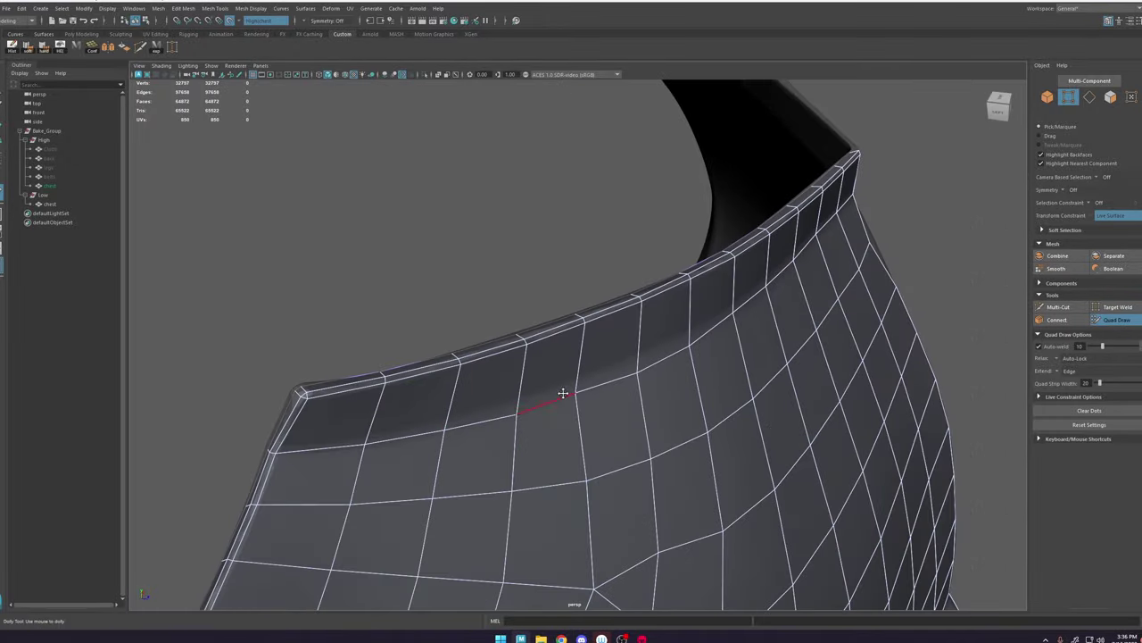
pyautogui.keyDown('alt'); pyautogui.moveTo(259, 393); pyautogui.dragTo(288, 393, button='right'); pyautogui.keyUp('alt')
pyautogui.moveTo(288, 392)
pyautogui.keyDown('alt'); pyautogui.mouseDown()
pyautogui.moveTo(702, 335)
pyautogui.moveTo(688, 339)
pyautogui.moveTo(553, 367)
pyautogui.moveTo(634, 276)
pyautogui.moveTo(714, 294)
pyautogui.mouseUp(); pyautogui.keyUp('alt')
# Step: Make a multi-cut across the armour's corner
pyautogui.hotkey('ctrl', 'shift', 'x')
pyautogui.click(1112, 319)
pyautogui.click(1058, 307)
pyautogui.click(755, 369)
pyautogui.click(827, 253)
# Step: Orbit along the beveled corner to inspect the new edge
pyautogui.keyDown('alt'); pyautogui.moveTo(714, 339); pyautogui.dragTo(662, 407, button='middle'); pyautogui.keyUp('alt')
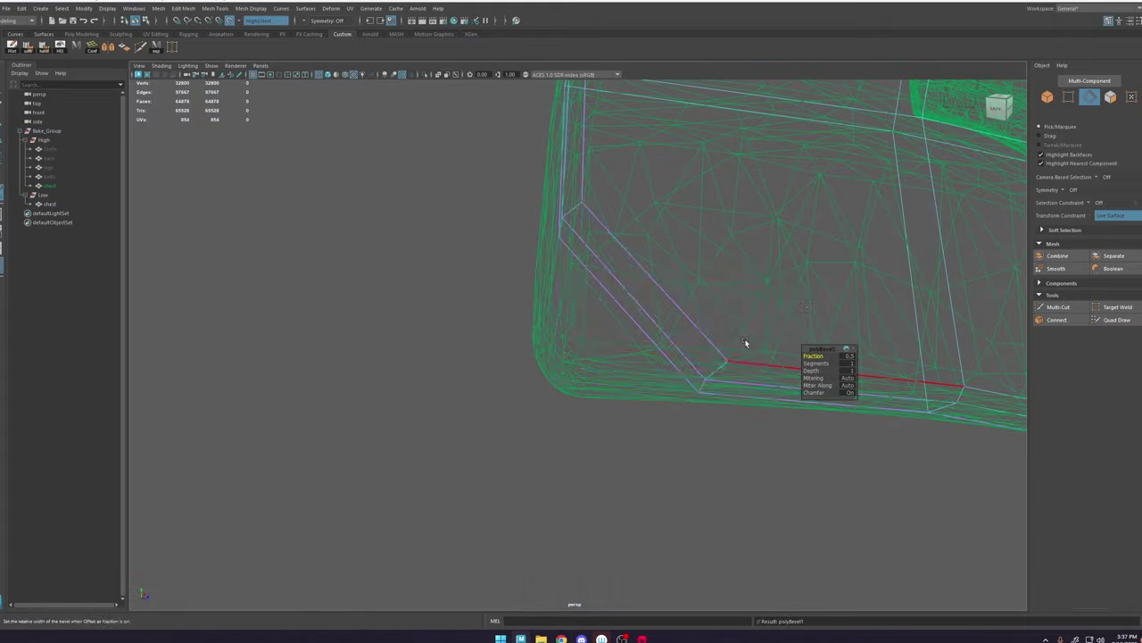
pyautogui.keyDown('alt'); pyautogui.moveTo(745, 342); pyautogui.dragTo(658, 259); pyautogui.keyUp('alt')
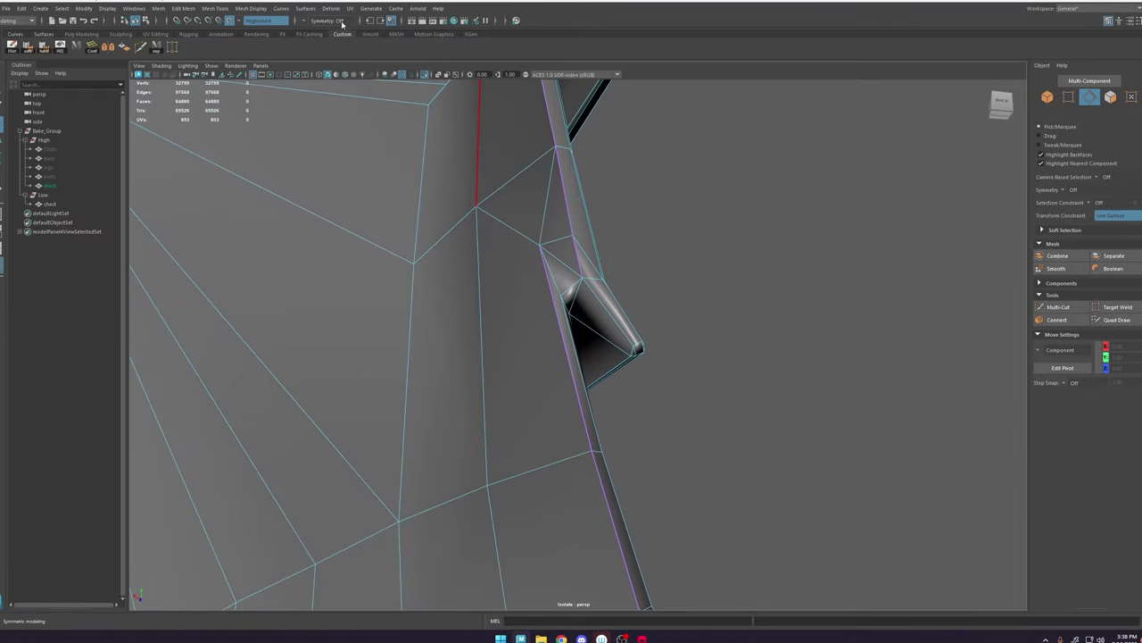
# Step: Open the UV Editor and move its window to the right
pyautogui.click(349, 9)
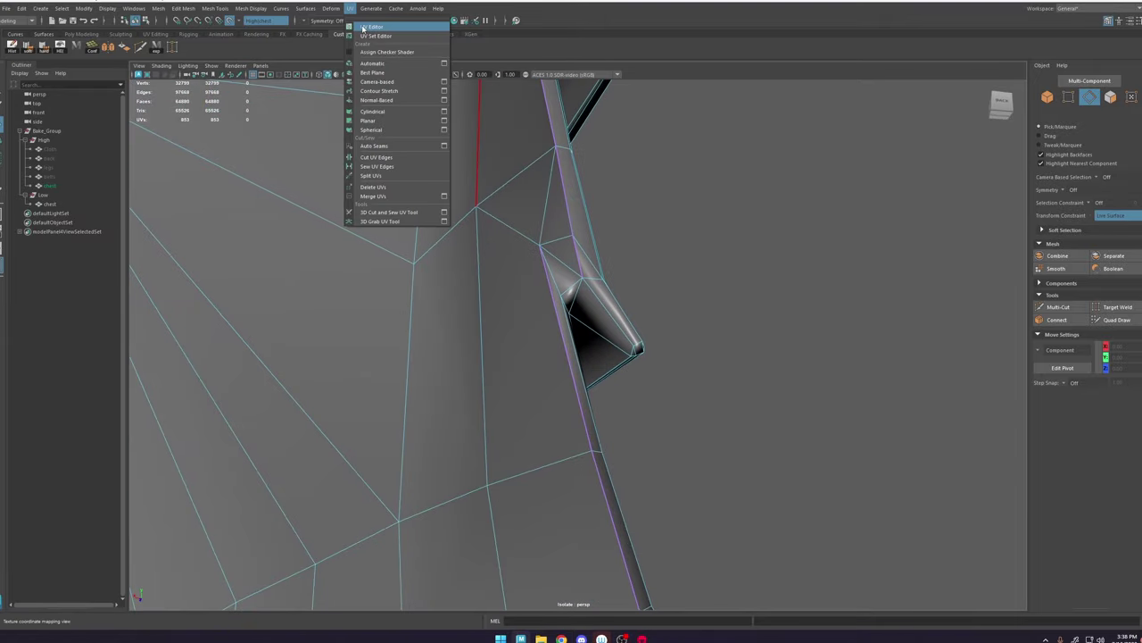
pyautogui.click(373, 28)
pyautogui.moveTo(511, 168); pyautogui.dragTo(909, 203)
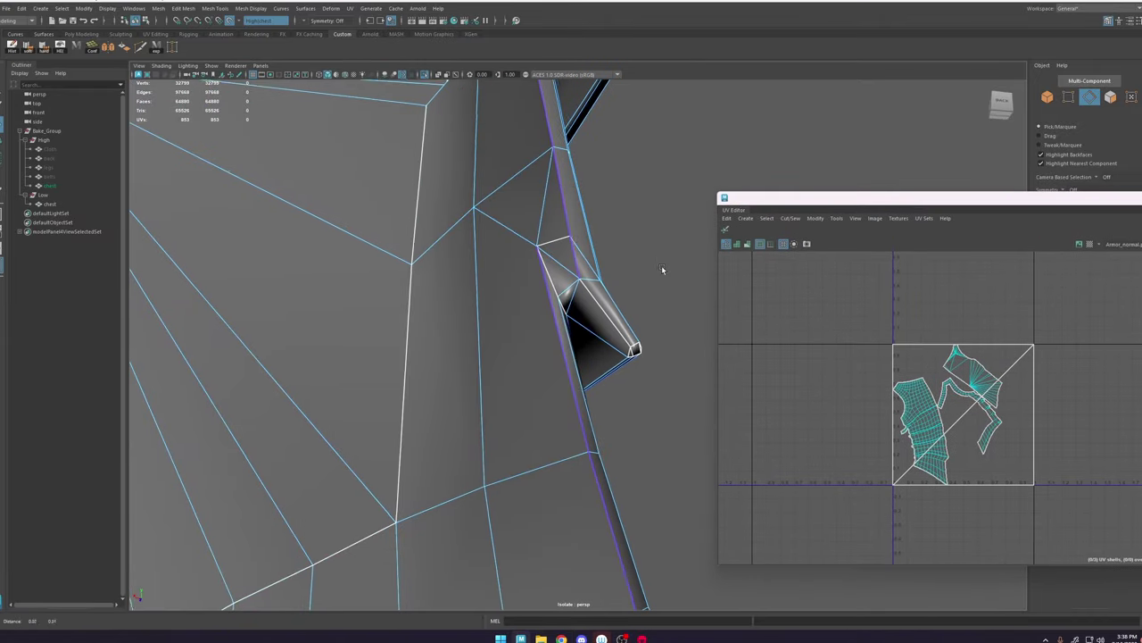
pyautogui.keyDown('alt'); pyautogui.moveTo(661, 265); pyautogui.dragTo(616, 280, button='middle'); pyautogui.keyUp('alt')
pyautogui.keyDown('alt'); pyautogui.moveTo(616, 279); pyautogui.dragTo(667, 336, button='right'); pyautogui.keyUp('alt')
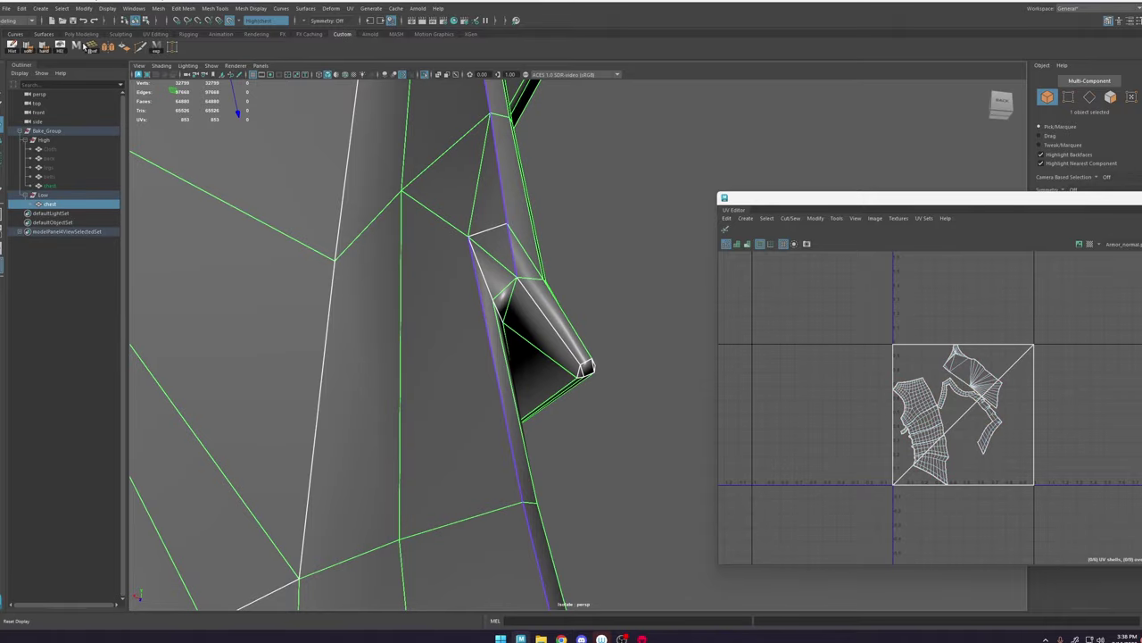
# Step: Reselect the chest mesh and orbit in on its straps
pyautogui.click(625, 242)
pyautogui.keyDown('alt'); pyautogui.moveTo(625, 243); pyautogui.dragTo(609, 286, button='right'); pyautogui.keyUp('alt')
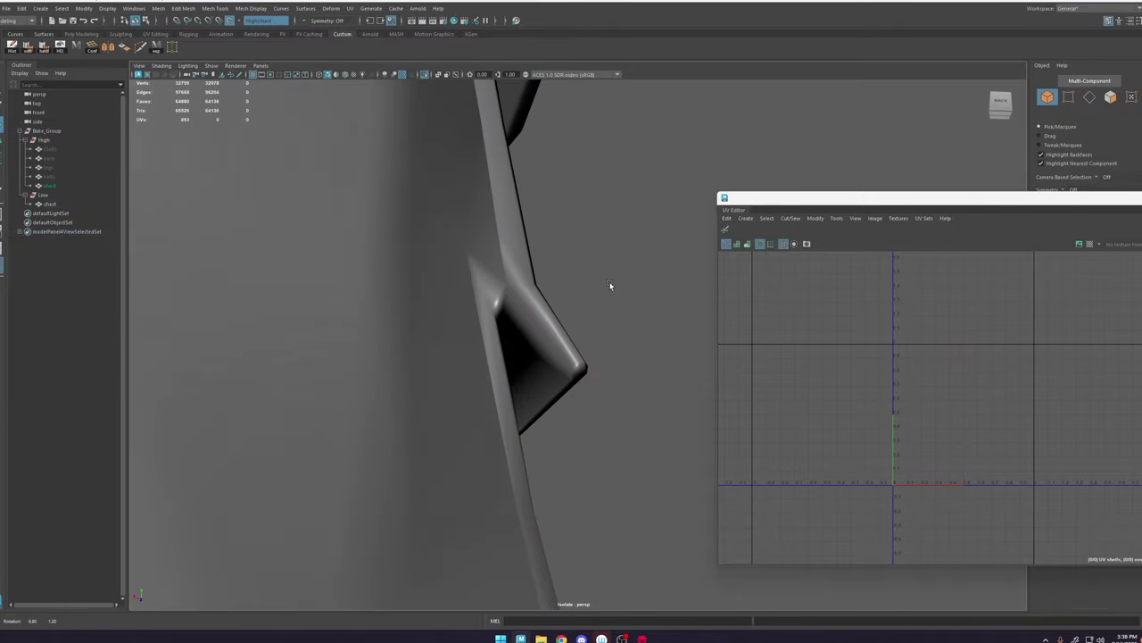
pyautogui.click(523, 316)
pyautogui.keyDown('alt'); pyautogui.moveTo(523, 316); pyautogui.dragTo(564, 290); pyautogui.keyUp('alt')
pyautogui.keyDown('alt'); pyautogui.moveTo(564, 290); pyautogui.dragTo(630, 372, button='right'); pyautogui.keyUp('alt')
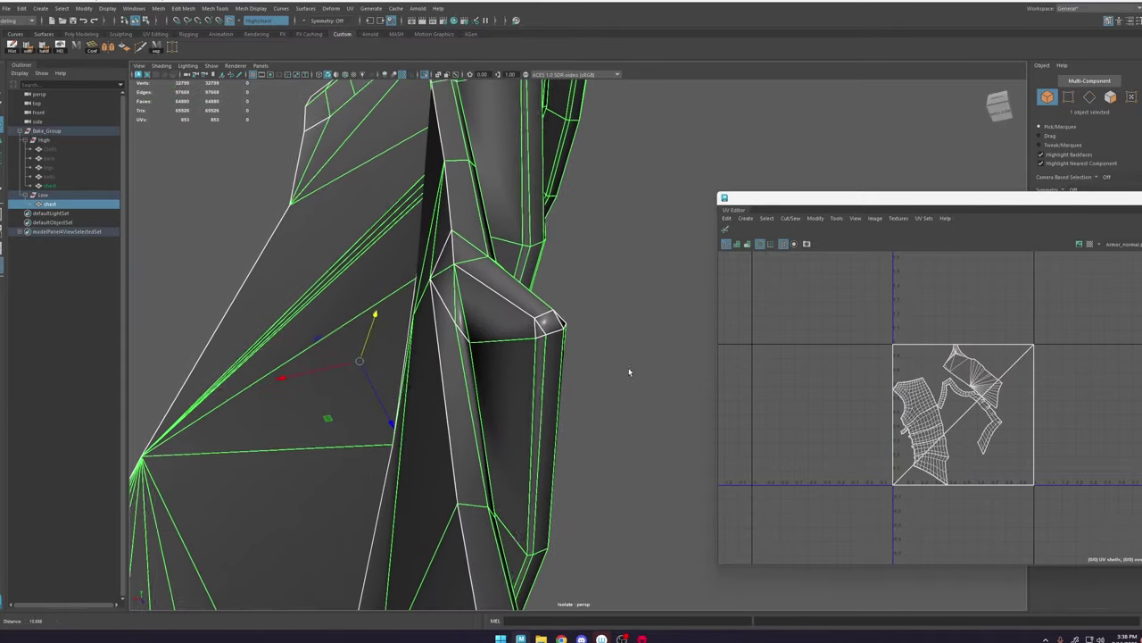
pyautogui.keyDown('alt'); pyautogui.moveTo(630, 373); pyautogui.dragTo(607, 331, button='middle'); pyautogui.keyUp('alt')
pyautogui.keyDown('alt'); pyautogui.moveTo(607, 330); pyautogui.dragTo(589, 375); pyautogui.keyUp('alt')
pyautogui.keyDown('alt'); pyautogui.moveTo(589, 375); pyautogui.dragTo(625, 395, button='middle'); pyautogui.keyUp('alt')
pyautogui.moveTo(520, 435); pyautogui.dragTo(516, 384, button='right')
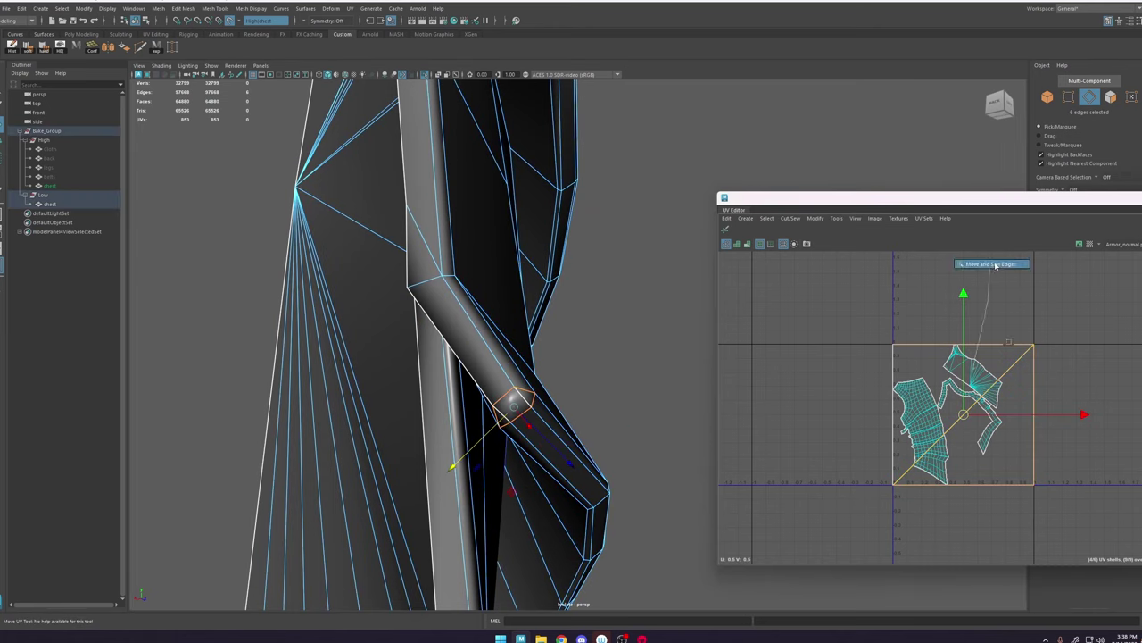
pyautogui.keyDown('alt'); pyautogui.moveTo(557, 442); pyautogui.dragTo(540, 343); pyautogui.keyUp('alt')
# Step: Select two strap edges and sew their UVs from the context menu
pyautogui.click(587, 371)
pyautogui.keyDown('shift'); pyautogui.click(553, 283); pyautogui.keyUp('shift')
pyautogui.keyDown('shift'); pyautogui.rightClick(887, 438); pyautogui.keyUp('shift')
pyautogui.hotkey('ctrl', 'z')
# Step: Clear the edge selection and orbit around the lower strap
pyautogui.keyDown('alt'); pyautogui.moveTo(616, 353); pyautogui.dragTo(627, 381, button='right'); pyautogui.keyUp('alt')
pyautogui.keyDown('alt'); pyautogui.moveTo(626, 381); pyautogui.dragTo(576, 546); pyautogui.keyUp('alt')
pyautogui.click(686, 416)
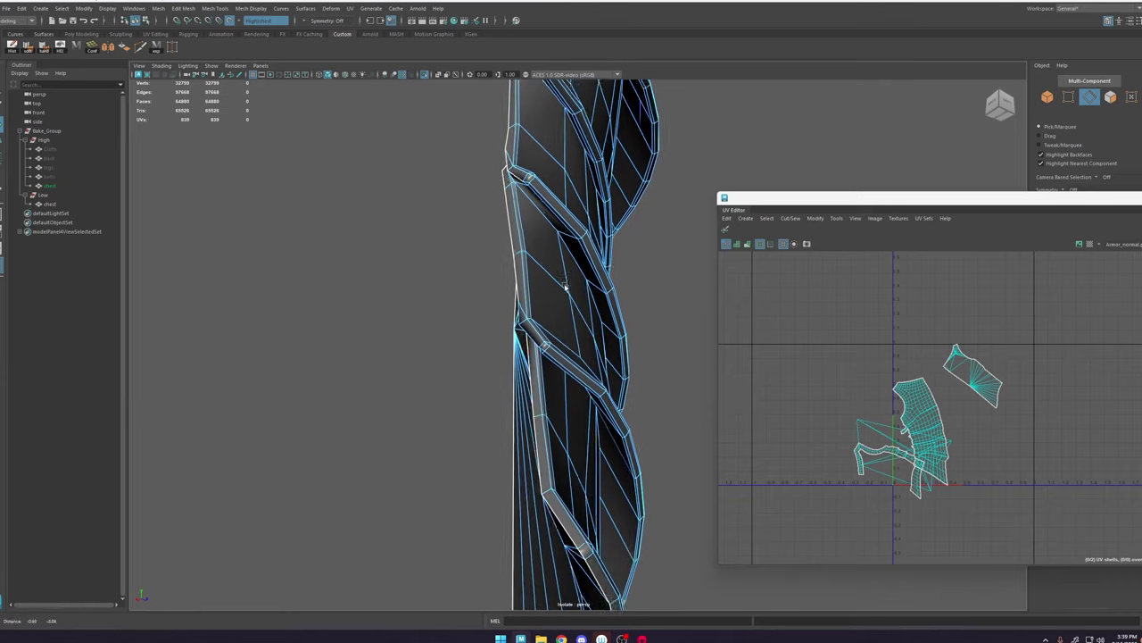
pyautogui.keyDown('alt'); pyautogui.moveTo(577, 547); pyautogui.dragTo(566, 372, button='right'); pyautogui.keyUp('alt')
pyautogui.keyDown('alt'); pyautogui.moveTo(566, 372); pyautogui.dragTo(581, 401); pyautogui.keyUp('alt')
pyautogui.keyDown('alt'); pyautogui.moveTo(580, 402); pyautogui.dragTo(608, 429, button='right'); pyautogui.keyUp('alt')
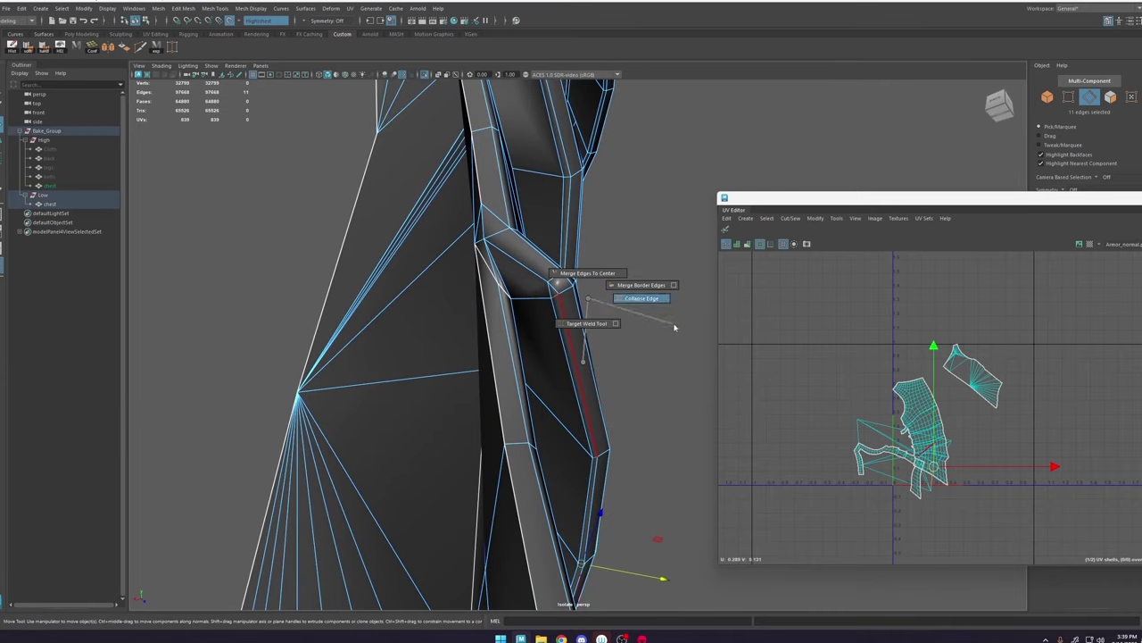
pyautogui.keyDown('alt'); pyautogui.moveTo(620, 433); pyautogui.dragTo(559, 297, button='right'); pyautogui.keyUp('alt')
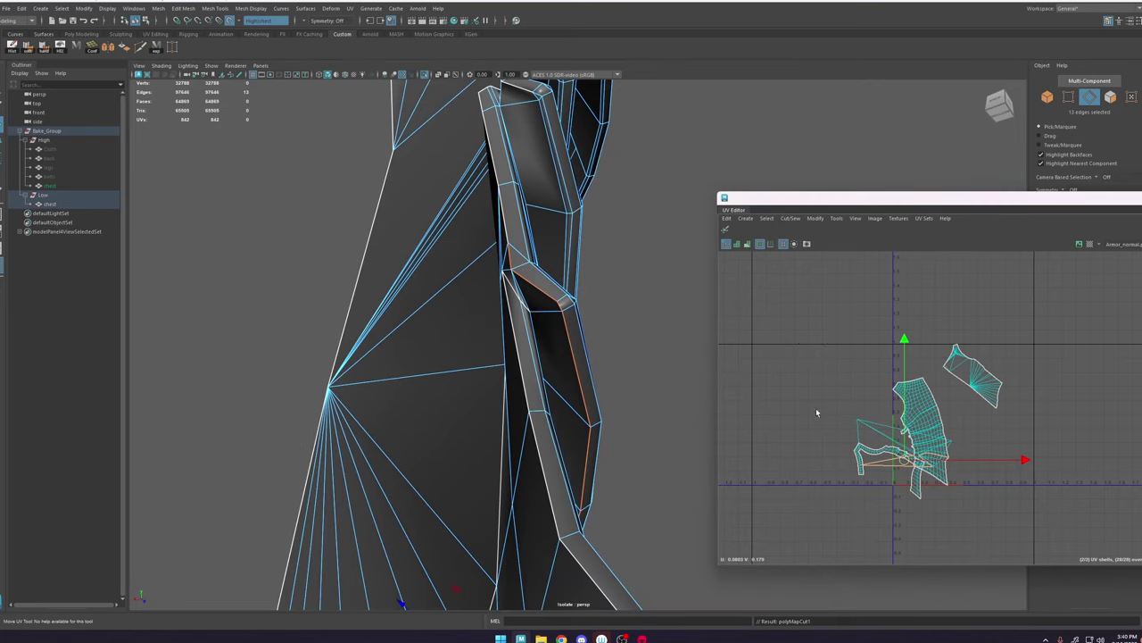
pyautogui.keyDown('alt'); pyautogui.moveTo(501, 396); pyautogui.dragTo(537, 371); pyautogui.keyUp('alt')
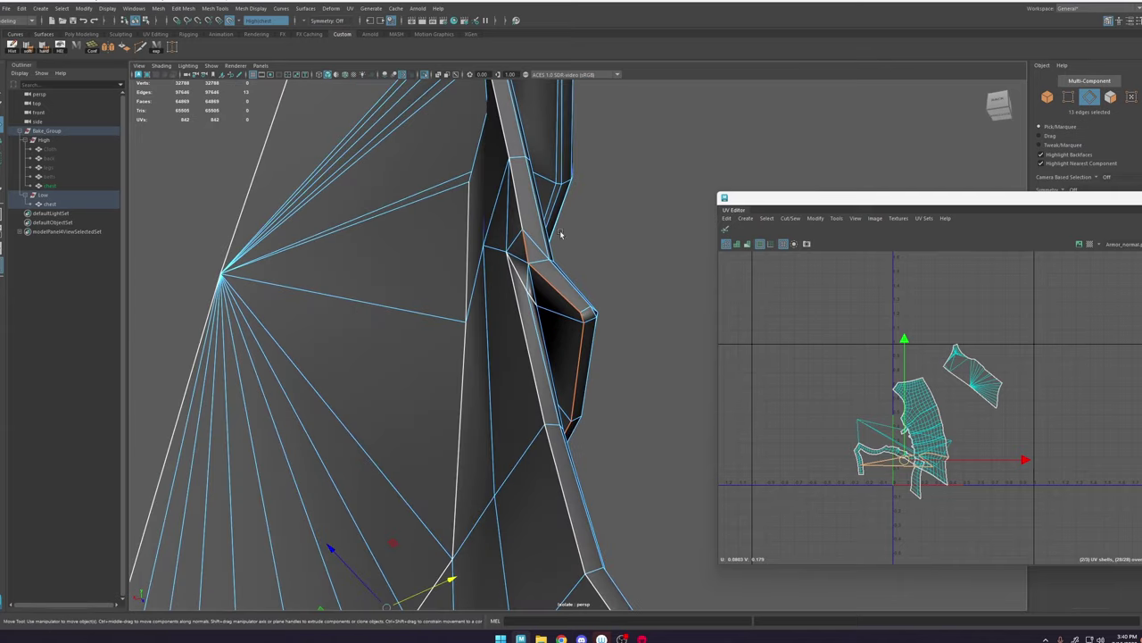
pyautogui.keyDown('alt'); pyautogui.moveTo(561, 233); pyautogui.dragTo(575, 317); pyautogui.keyUp('alt')
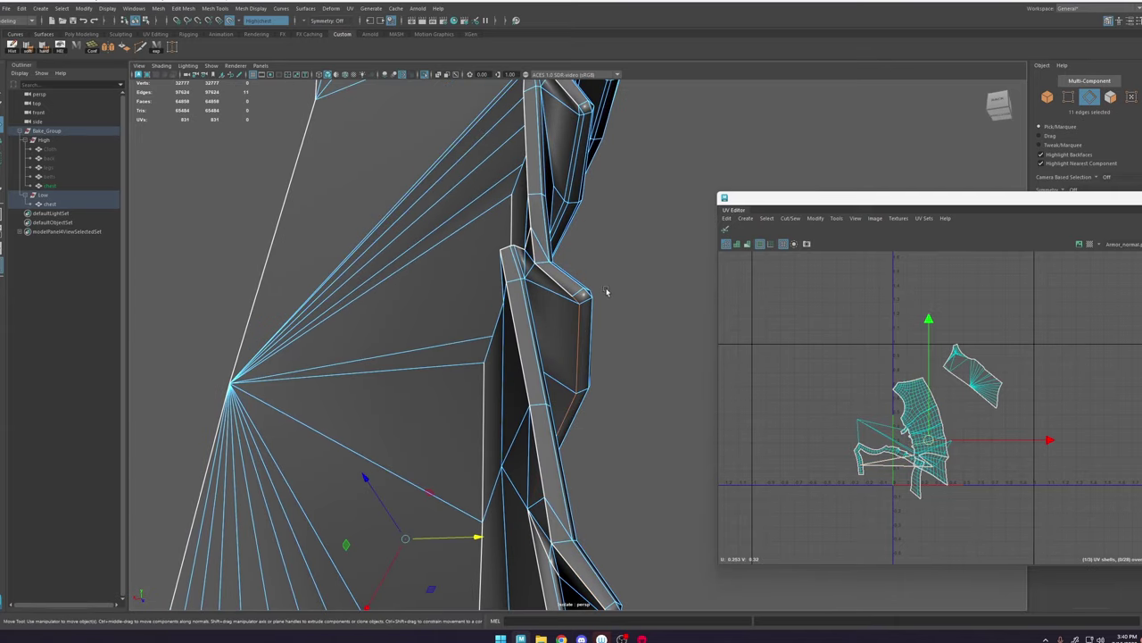
# Step: Cut UV seams along the 11 selected strap edges
pyautogui.hotkey('shift', 'x')
pyautogui.keyDown('alt'); pyautogui.moveTo(571, 313); pyautogui.dragTo(585, 343); pyautogui.keyUp('alt')
pyautogui.click(545, 274)
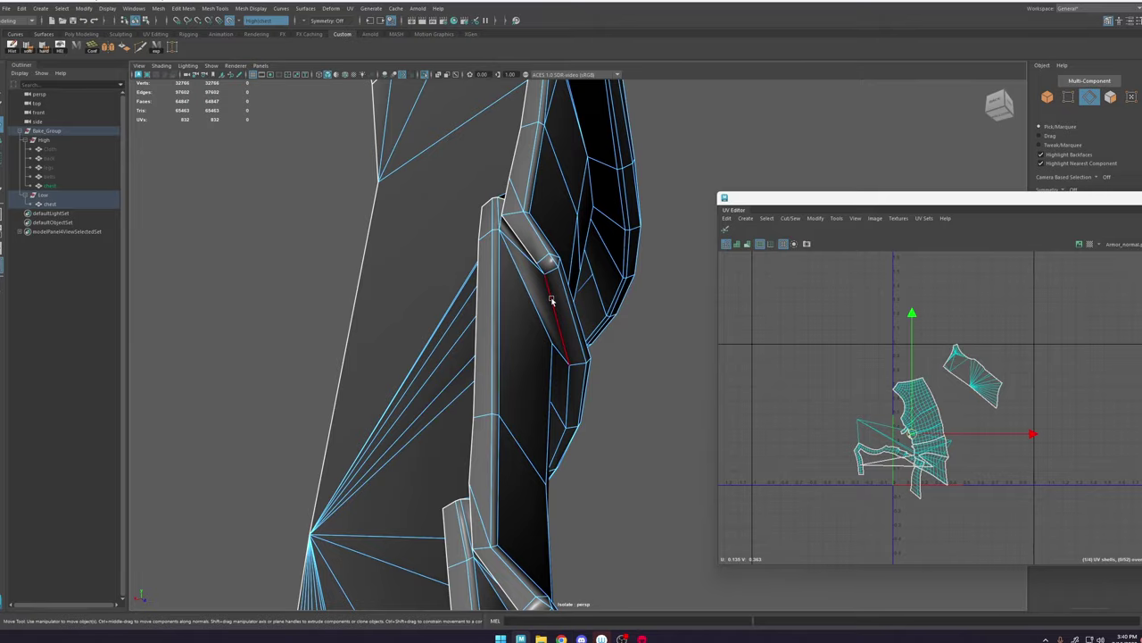
# Step: Frame the front plate rims and cut UVs along the selected rim edges
pyautogui.keyDown('alt'); pyautogui.moveTo(641, 402); pyautogui.dragTo(391, 127); pyautogui.keyUp('alt')
pyautogui.keyDown('alt'); pyautogui.moveTo(683, 315); pyautogui.dragTo(538, 349, button='middle'); pyautogui.keyUp('alt')
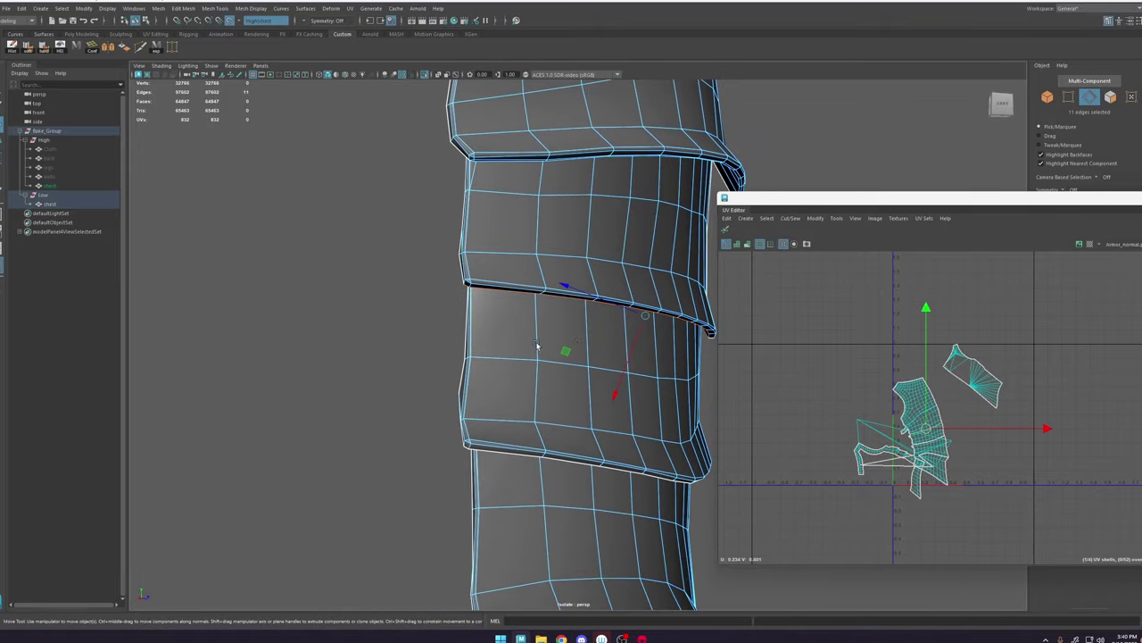
pyautogui.keyDown('alt'); pyautogui.moveTo(538, 349); pyautogui.dragTo(615, 330); pyautogui.keyUp('alt')
pyautogui.keyDown('alt'); pyautogui.moveTo(615, 312); pyautogui.dragTo(570, 281, button='right'); pyautogui.keyUp('alt')
pyautogui.keyDown('alt'); pyautogui.moveTo(700, 344); pyautogui.dragTo(563, 370, button='middle'); pyautogui.keyUp('alt')
pyautogui.keyDown('alt'); pyautogui.moveTo(563, 370); pyautogui.dragTo(495, 357); pyautogui.keyUp('alt')
pyautogui.keyDown('alt'); pyautogui.moveTo(616, 361); pyautogui.dragTo(566, 360, button='right'); pyautogui.keyUp('alt')
pyautogui.keyDown('alt'); pyautogui.moveTo(616, 330); pyautogui.dragTo(585, 317, button='right'); pyautogui.keyUp('alt')
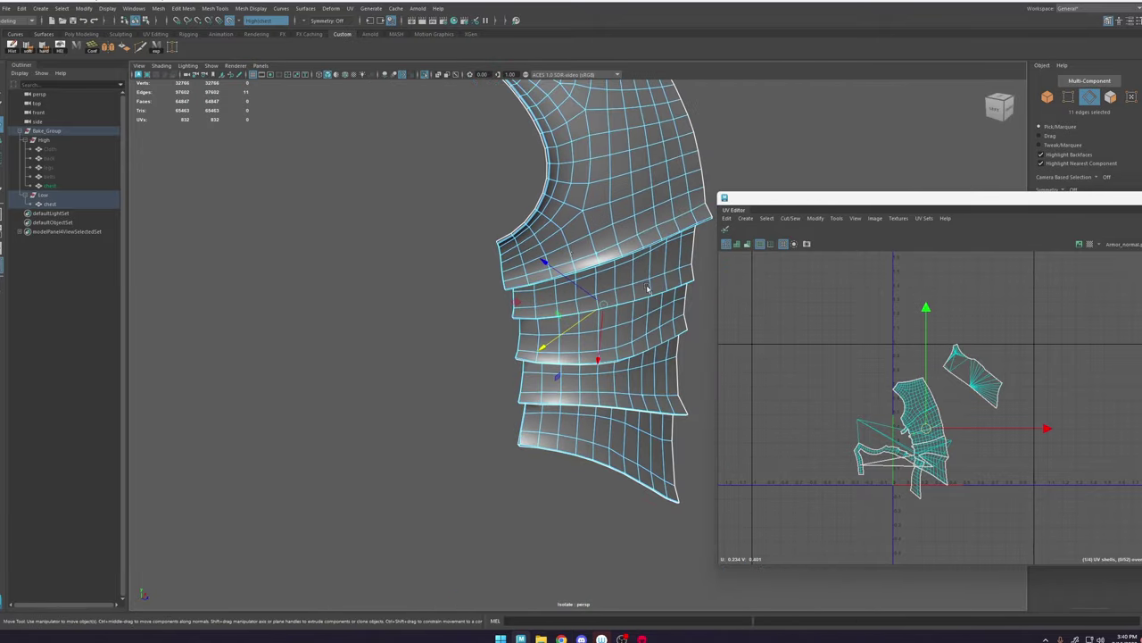
pyautogui.keyDown('alt'); pyautogui.moveTo(629, 290); pyautogui.dragTo(595, 262); pyautogui.keyUp('alt')
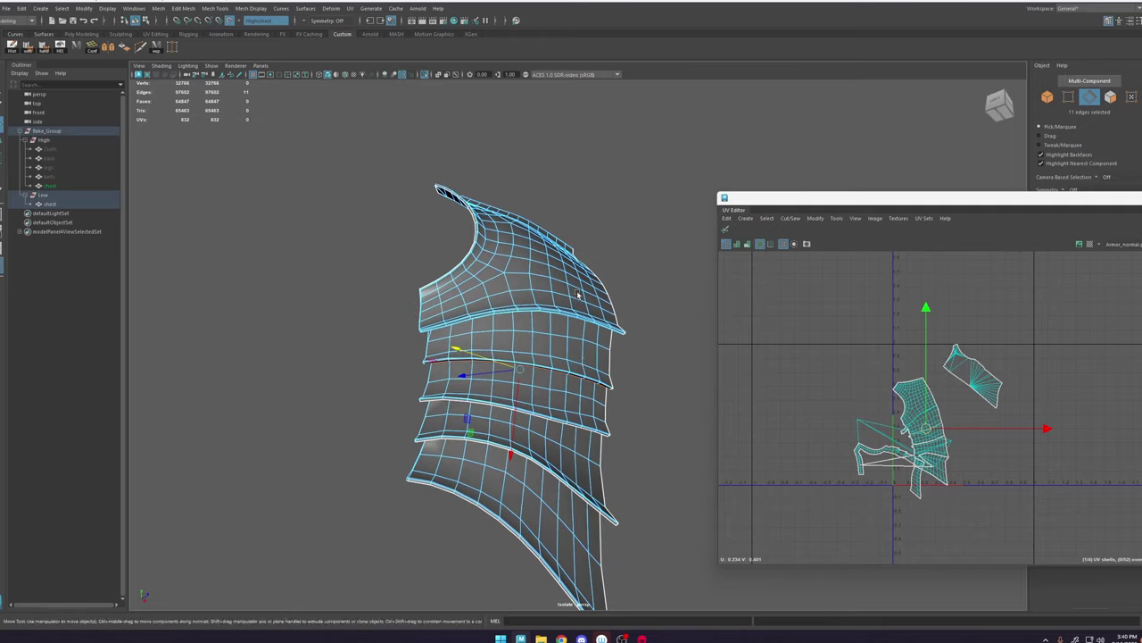
pyautogui.keyDown('alt'); pyautogui.moveTo(569, 280); pyautogui.dragTo(575, 307); pyautogui.keyUp('alt')
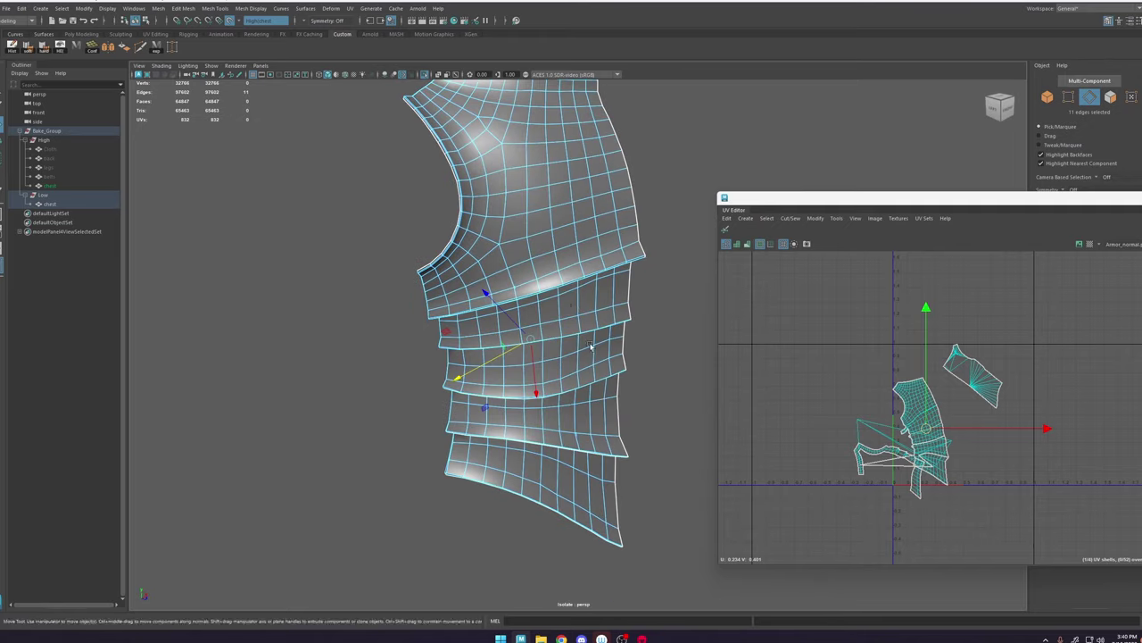
pyautogui.keyDown('alt'); pyautogui.moveTo(589, 346); pyautogui.dragTo(599, 342); pyautogui.keyUp('alt')
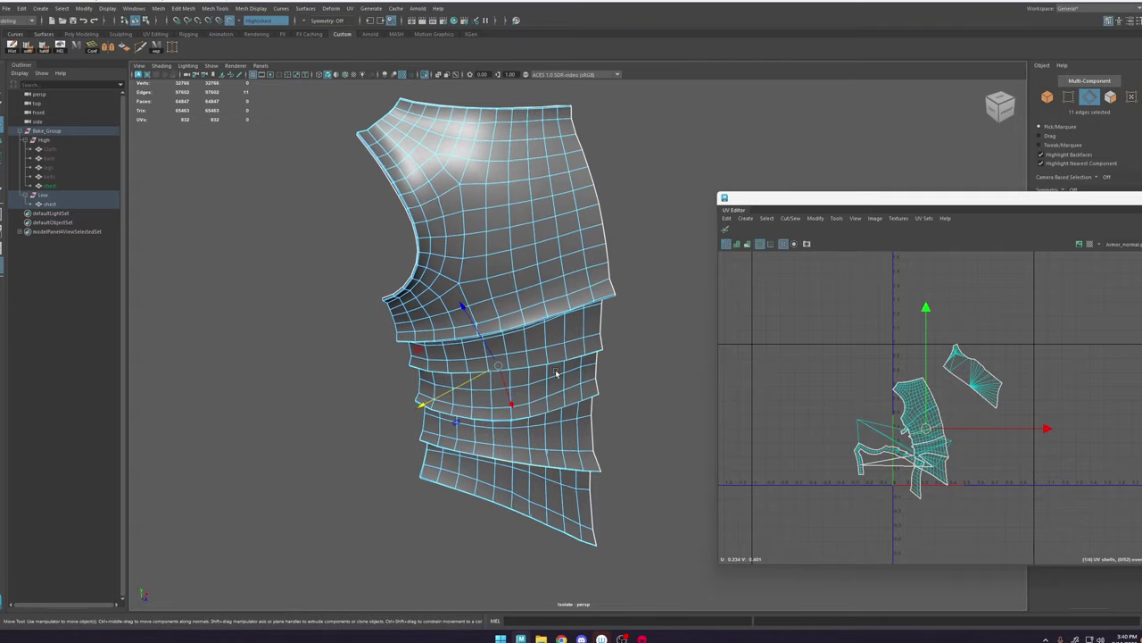
pyautogui.keyDown('alt'); pyautogui.moveTo(556, 373); pyautogui.dragTo(616, 312); pyautogui.keyUp('alt')
pyautogui.scroll(2, 612, 268)
pyautogui.keyDown('shift'); pyautogui.moveTo(611, 263); pyautogui.dragTo(665, 226, button='right'); pyautogui.keyUp('shift')
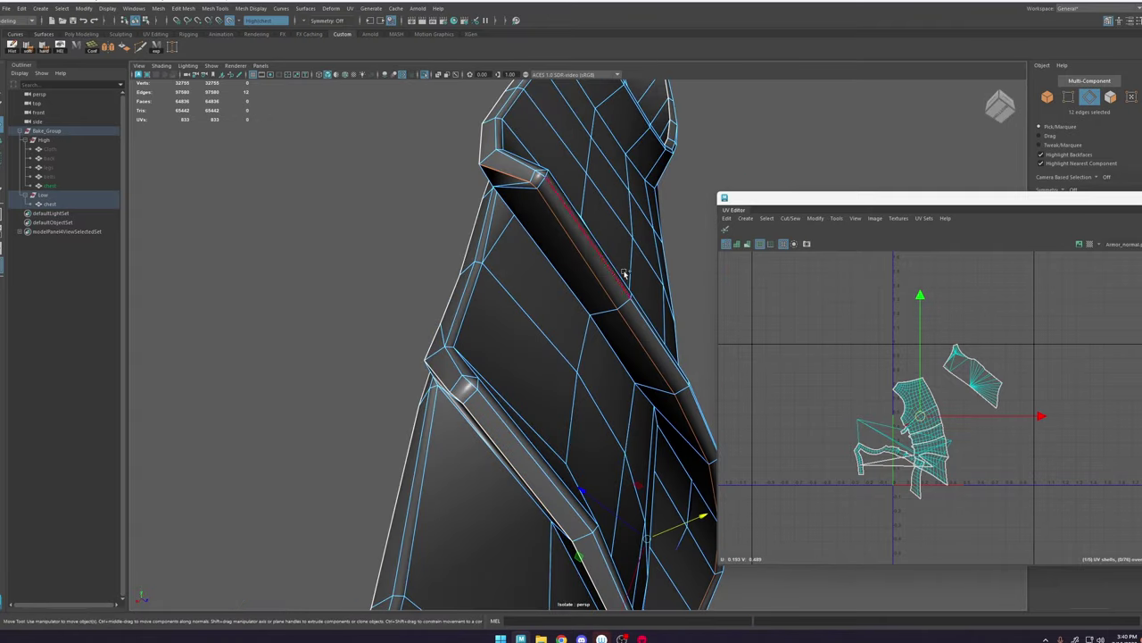
pyautogui.keyDown('shift'); pyautogui.moveTo(625, 274); pyautogui.dragTo(676, 285, button='right'); pyautogui.keyUp('shift')
pyautogui.scroll(-5, 589, 295)
# Step: Select the whole chest mesh and turn on its hard-edge display from the shelf
pyautogui.moveTo(589, 295)
pyautogui.keyDown('alt'); pyautogui.mouseDown()
pyautogui.moveTo(561, 301)
pyautogui.moveTo(545, 277)
pyautogui.moveTo(584, 293)
pyautogui.mouseUp(); pyautogui.keyUp('alt')
pyautogui.moveTo(583, 293); pyautogui.dragTo(619, 262, button='right')
pyautogui.click(636, 254)
pyautogui.keyDown('alt'); pyautogui.moveTo(636, 254); pyautogui.dragTo(607, 219, button='middle'); pyautogui.keyUp('alt')
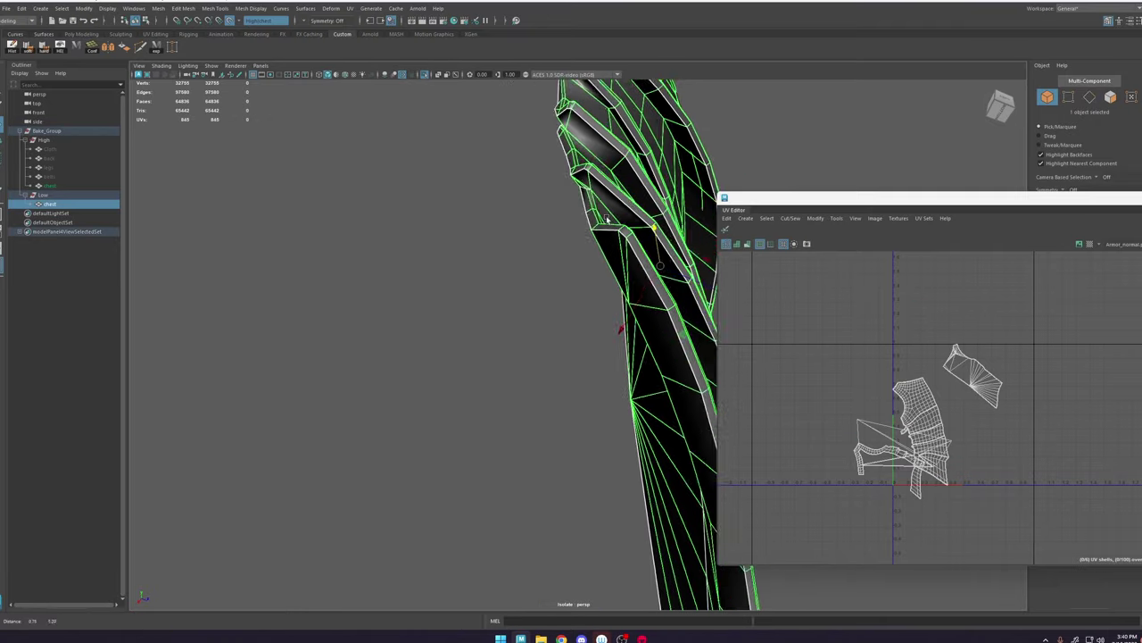
pyautogui.keyDown('alt'); pyautogui.moveTo(606, 219); pyautogui.dragTo(602, 435); pyautogui.keyUp('alt')
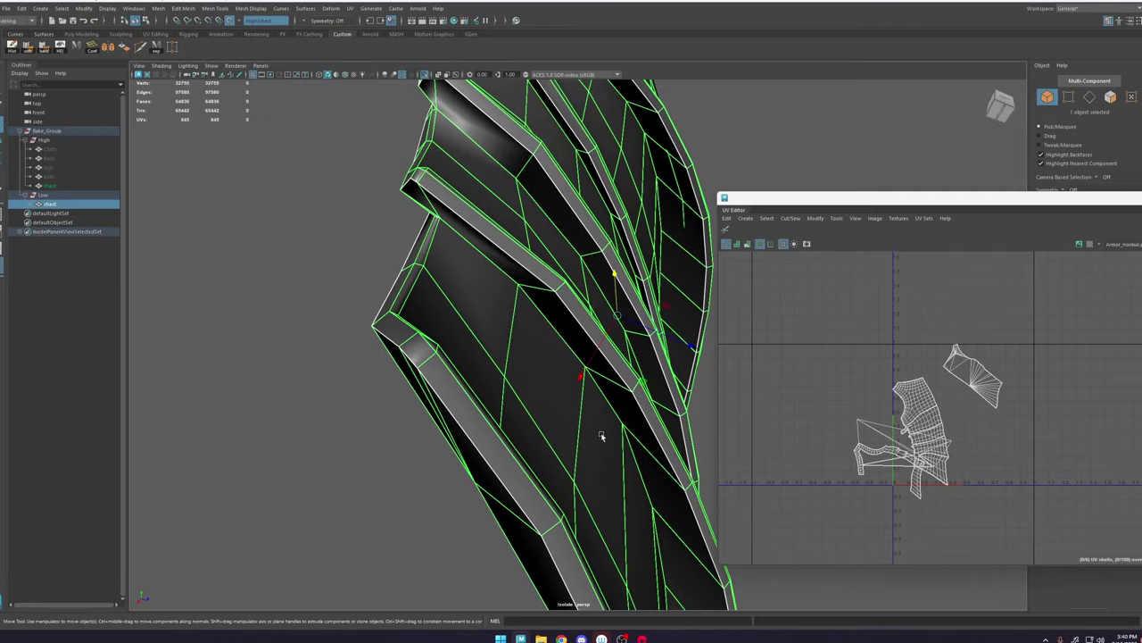
pyautogui.click(60, 52)
# Step: Select edges along the strap rim and cut them as UV seams with Shift+X
pyautogui.keyDown('alt'); pyautogui.moveTo(380, 248); pyautogui.dragTo(436, 245); pyautogui.keyUp('alt')
pyautogui.moveTo(532, 196); pyautogui.dragTo(527, 183, button='right')
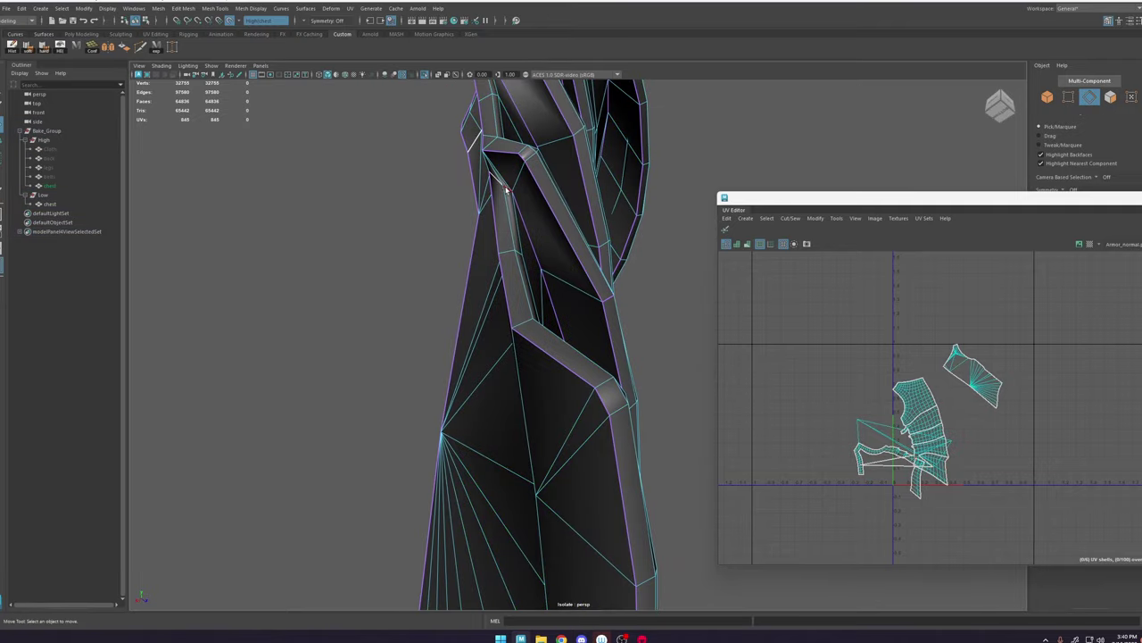
pyautogui.doubleClick(506, 189)
pyautogui.keyDown('alt'); pyautogui.moveTo(506, 189); pyautogui.dragTo(492, 242); pyautogui.keyUp('alt')
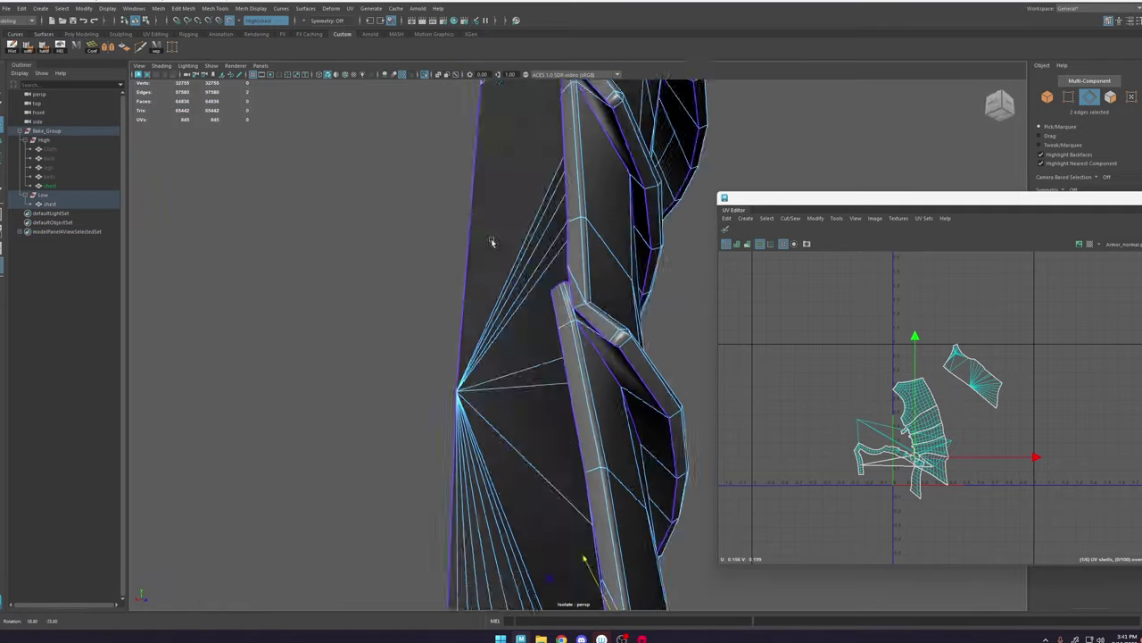
pyautogui.keyDown('alt'); pyautogui.moveTo(492, 242); pyautogui.dragTo(505, 259); pyautogui.keyUp('alt')
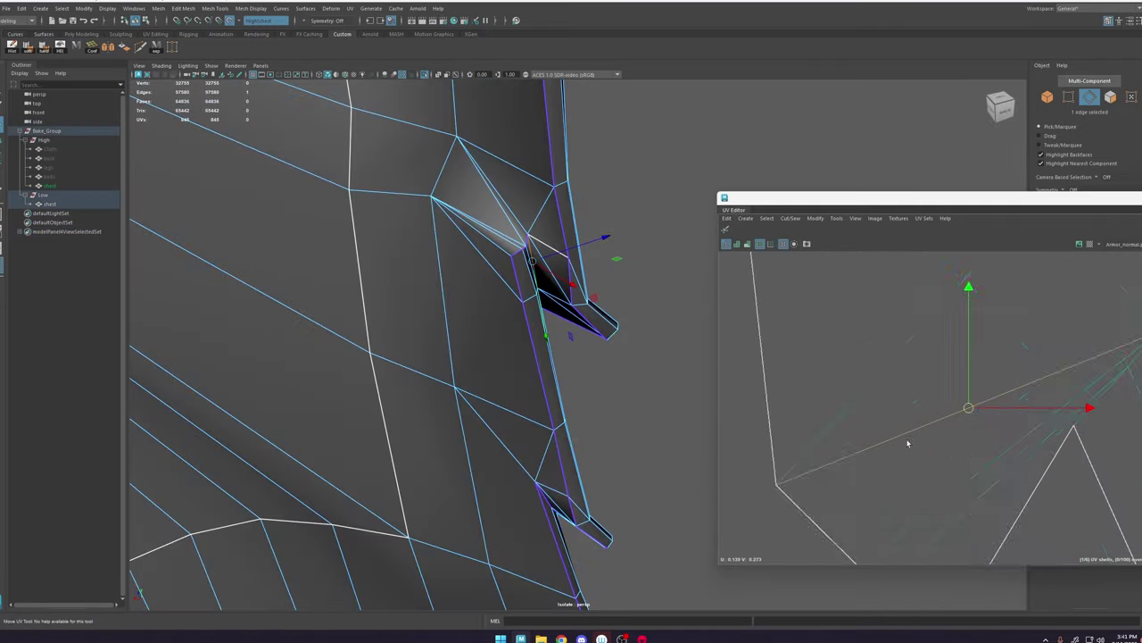
pyautogui.scroll(-5, 908, 443)
pyautogui.keyDown('alt'); pyautogui.moveTo(714, 313); pyautogui.dragTo(606, 267); pyautogui.keyUp('alt')
pyautogui.hotkey('shift', 'x')
# Step: Unfold the chest's UV shells with the Unfold UV tool
pyautogui.moveTo(585, 276); pyautogui.dragTo(612, 254, button='right')
pyautogui.keyDown('alt'); pyautogui.moveTo(611, 254); pyautogui.dragTo(614, 317); pyautogui.keyUp('alt')
pyautogui.scroll(-4, 609, 238)
pyautogui.scroll(-2, 614, 316)
pyautogui.scroll(-10, 917, 360)
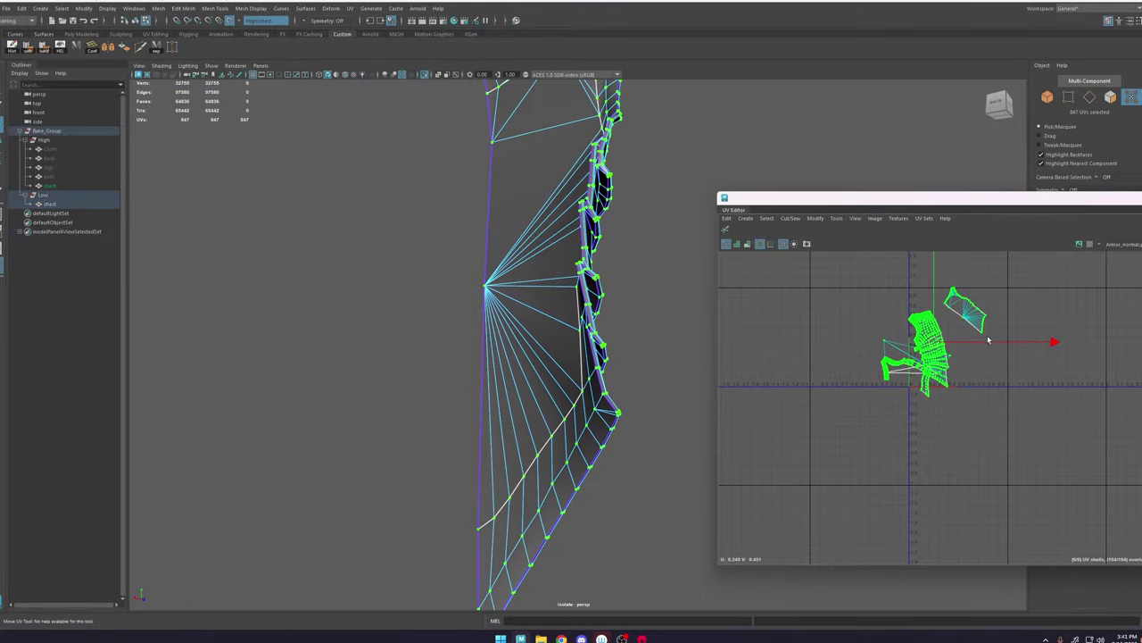
pyautogui.scroll(5, 946, 359)
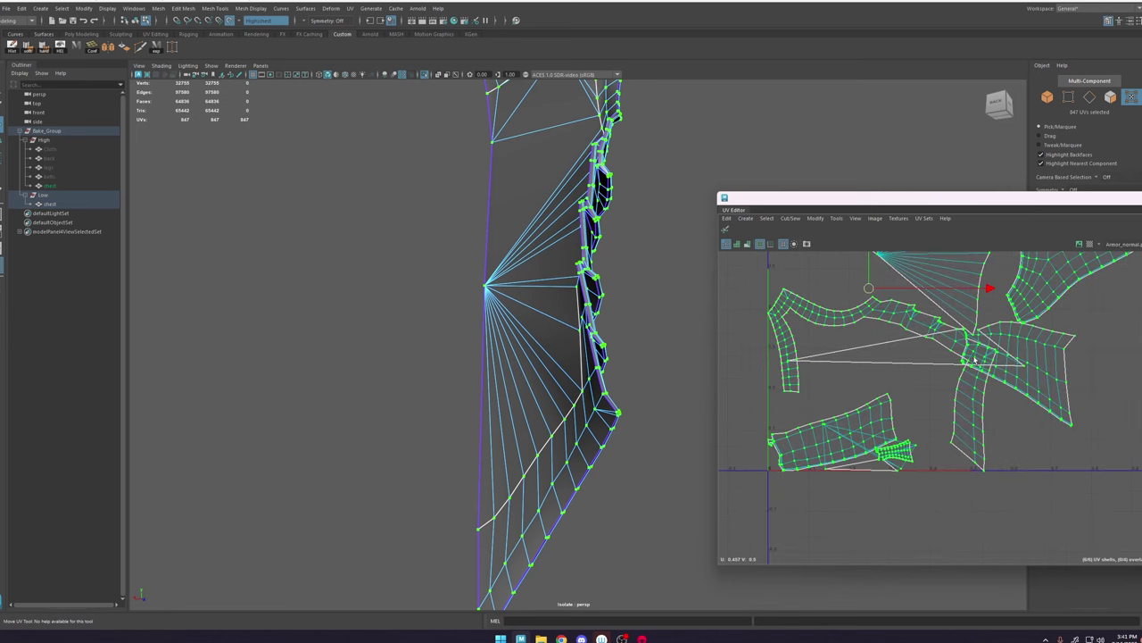
pyautogui.click(730, 232)
pyautogui.scroll(-4, 851, 393)
pyautogui.moveTo(851, 392); pyautogui.dragTo(866, 386)
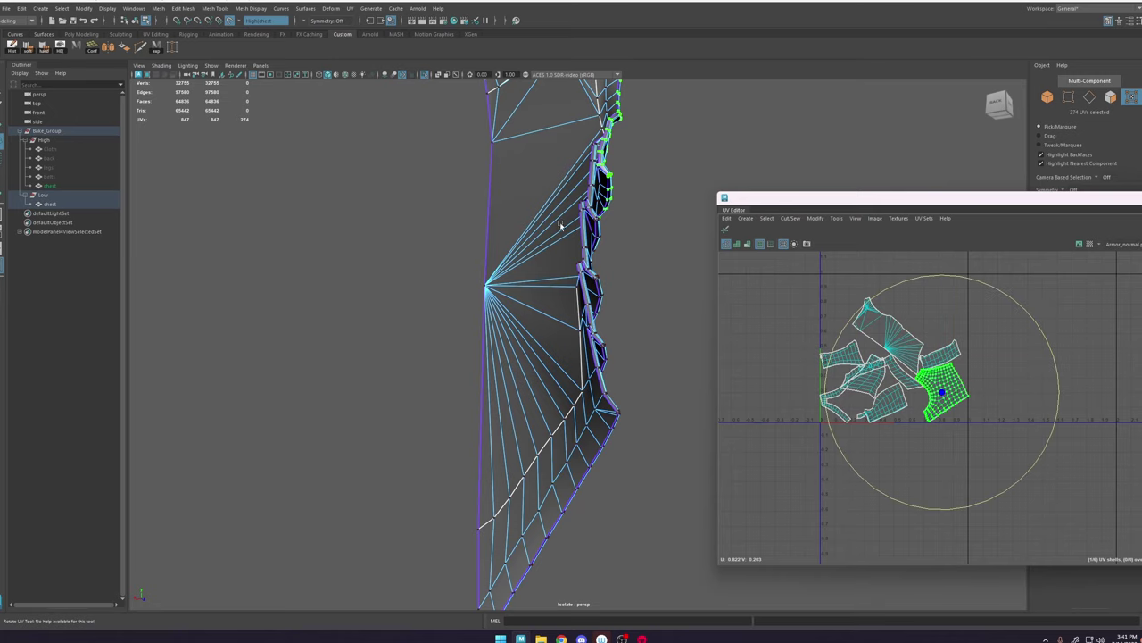
# Step: Scale the main chest UV shell about 2.8x, move it left and down, and rotate it upright
pyautogui.keyDown('alt'); pyautogui.moveTo(560, 225); pyautogui.dragTo(532, 341, button='middle'); pyautogui.keyUp('alt')
pyautogui.keyDown('alt'); pyautogui.moveTo(591, 332); pyautogui.dragTo(469, 326); pyautogui.keyUp('alt')
pyautogui.moveTo(943, 393); pyautogui.dragTo(1100, 392)
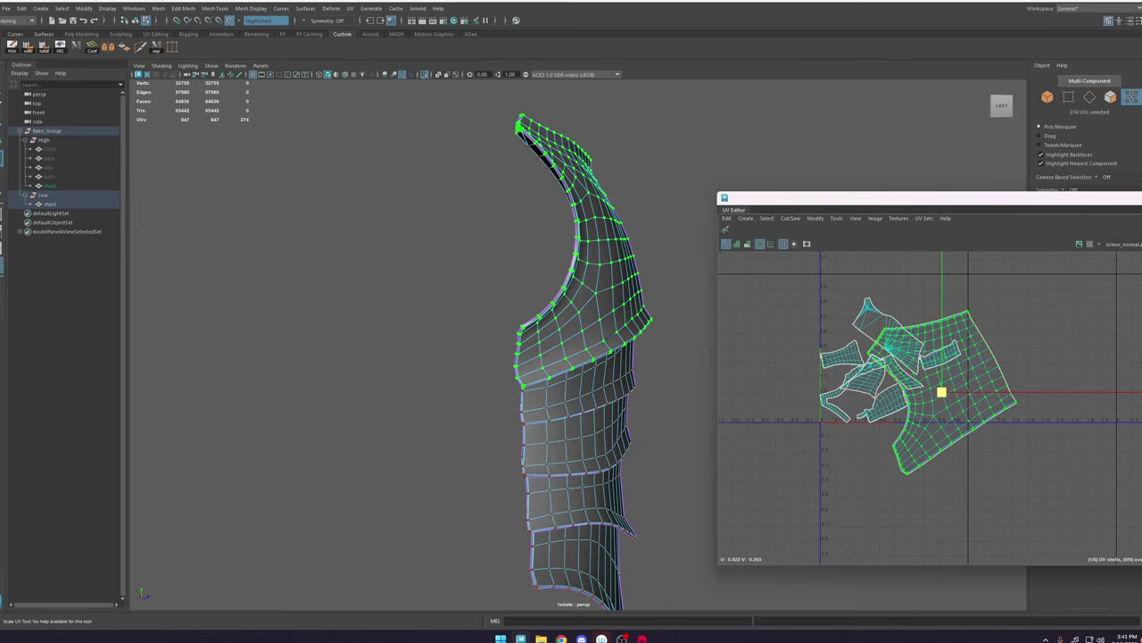
pyautogui.moveTo(948, 393); pyautogui.dragTo(879, 423)
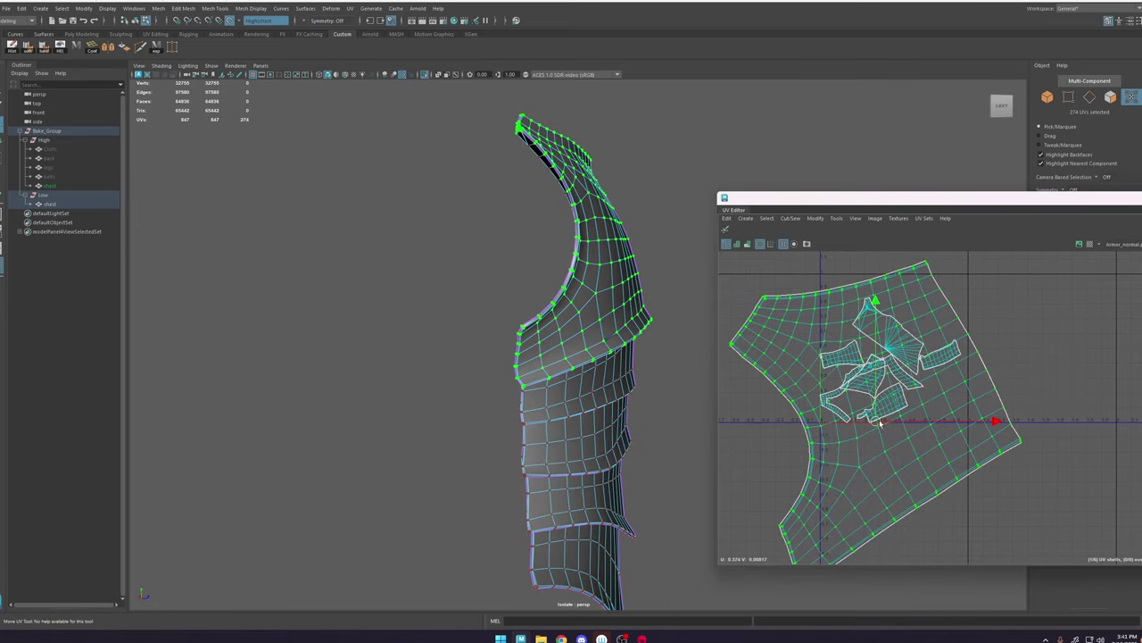
pyautogui.moveTo(980, 335); pyautogui.dragTo(974, 391)
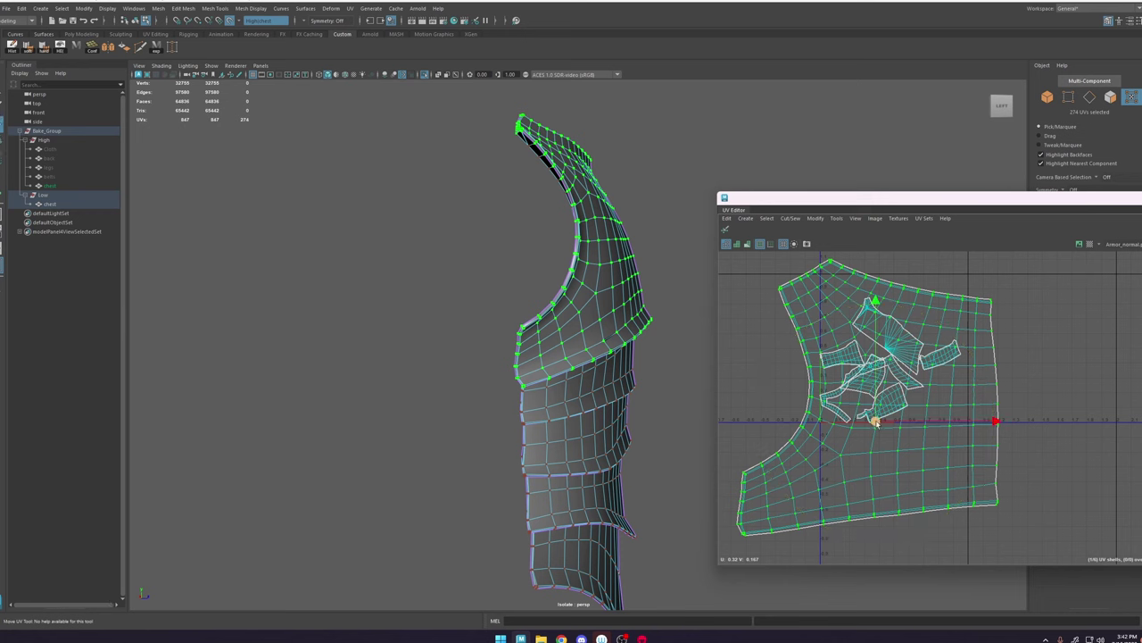
# Step: Switch to UV shell selection and move a plate shell down
pyautogui.rightClick(590, 356)
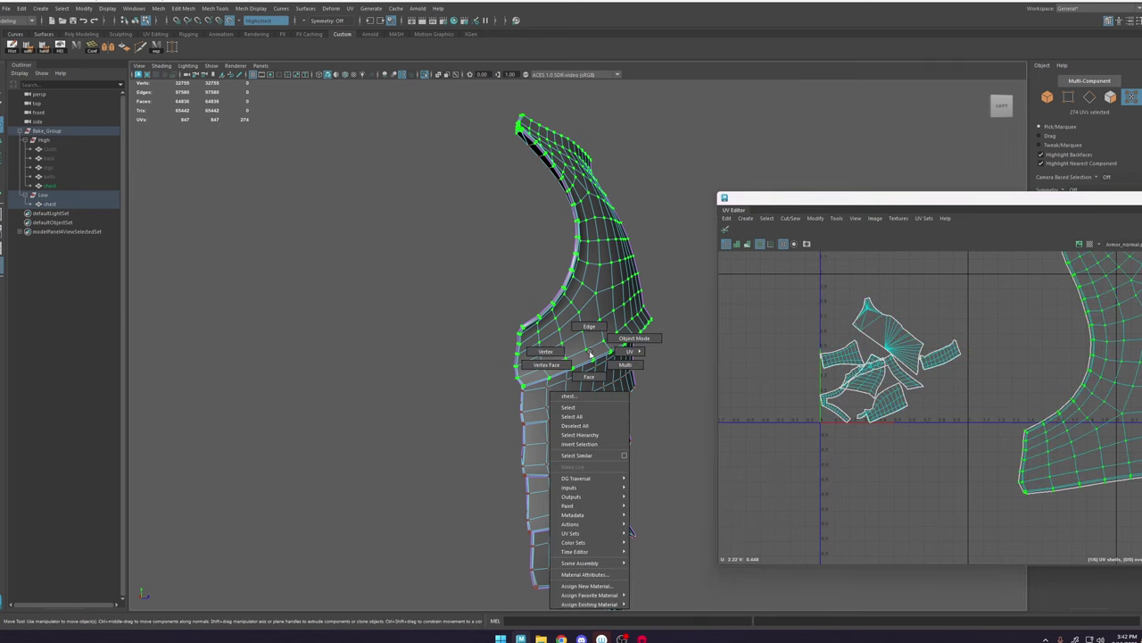
pyautogui.moveTo(630, 353); pyautogui.dragTo(622, 378, button='right')
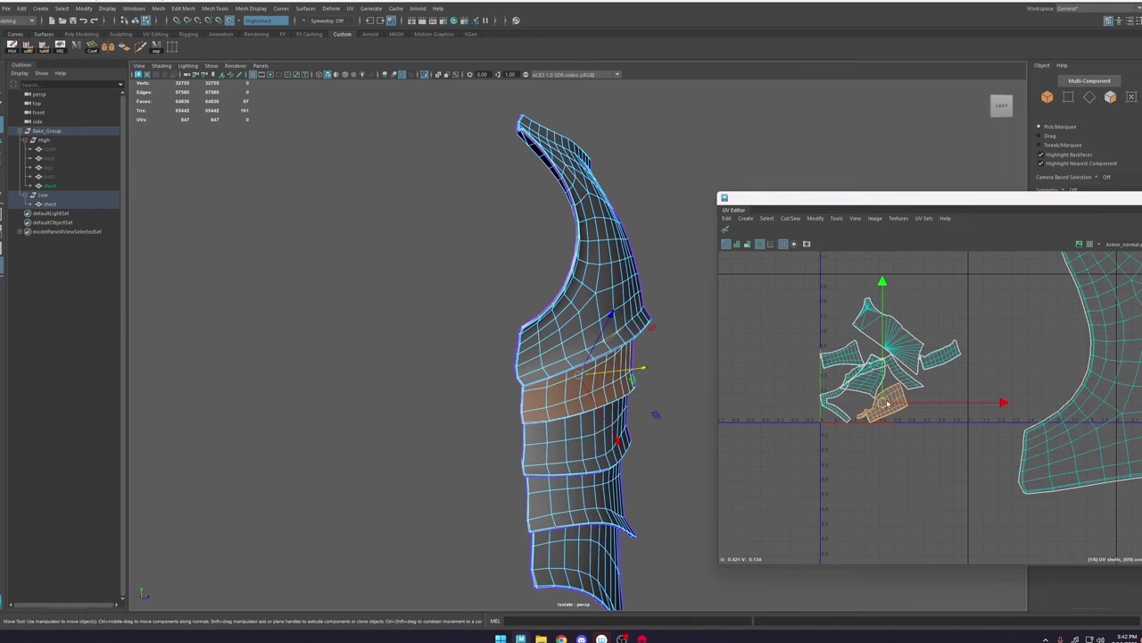
pyautogui.moveTo(887, 403); pyautogui.dragTo(896, 432)
pyautogui.keyDown('alt'); pyautogui.moveTo(583, 402); pyautogui.dragTo(664, 411); pyautogui.keyUp('alt')
pyautogui.scroll(4, 572, 357)
pyautogui.keyDown('alt'); pyautogui.moveTo(505, 296); pyautogui.dragTo(403, 307); pyautogui.keyUp('alt')
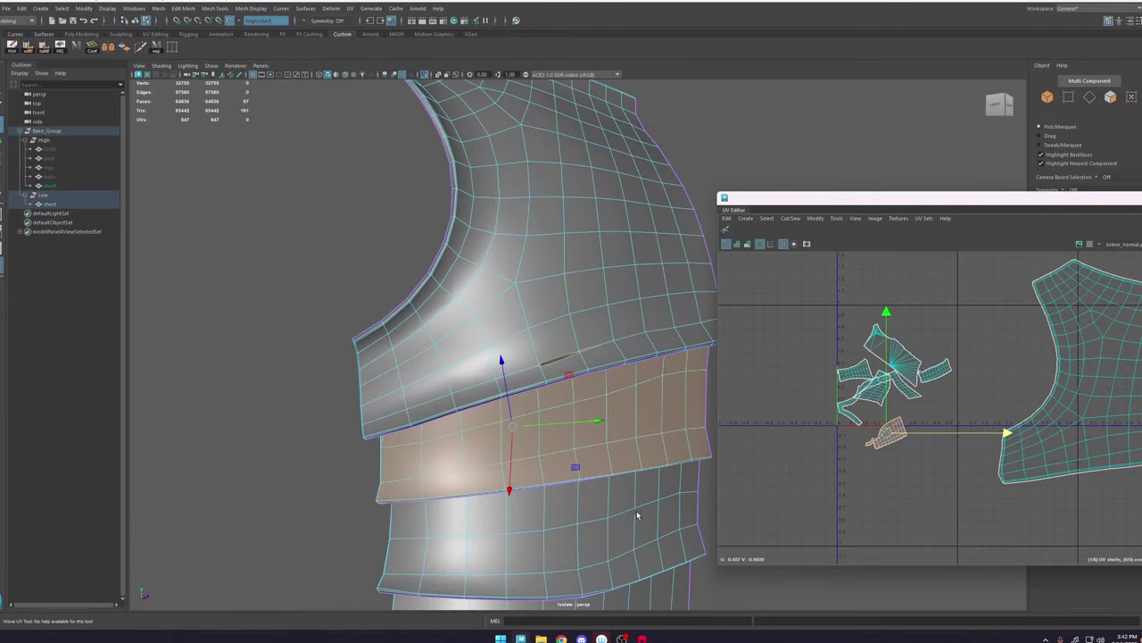
# Step: Reposition the third chest plate's UV shell lower in the layout
pyautogui.click(637, 514)
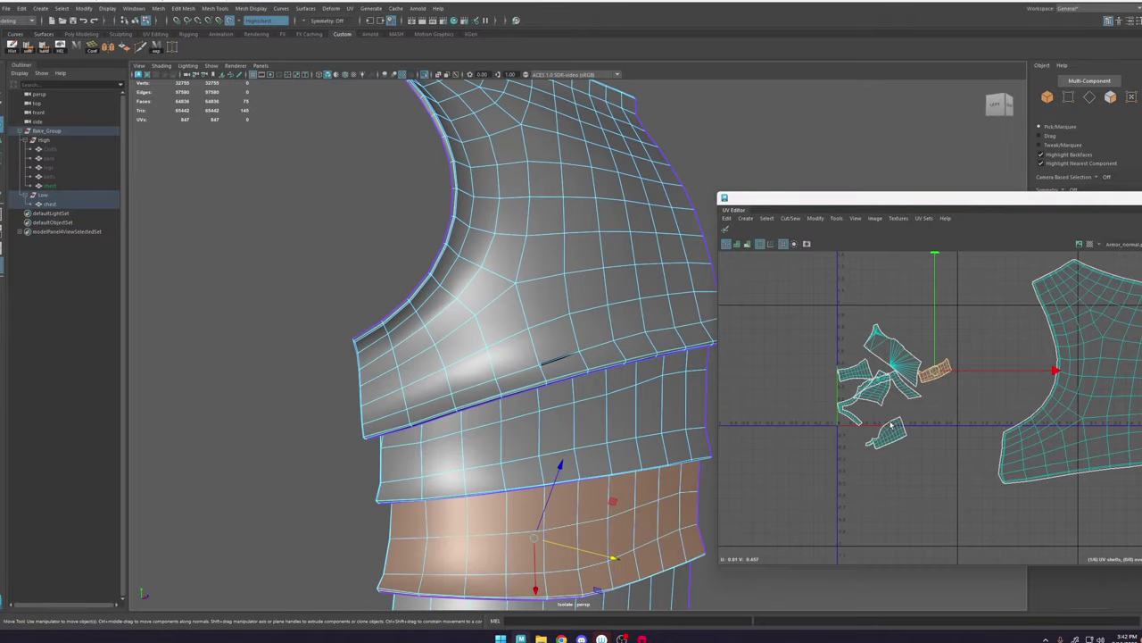
pyautogui.moveTo(937, 372); pyautogui.dragTo(917, 463)
pyautogui.keyDown('alt'); pyautogui.moveTo(452, 427); pyautogui.dragTo(581, 425); pyautogui.keyUp('alt')
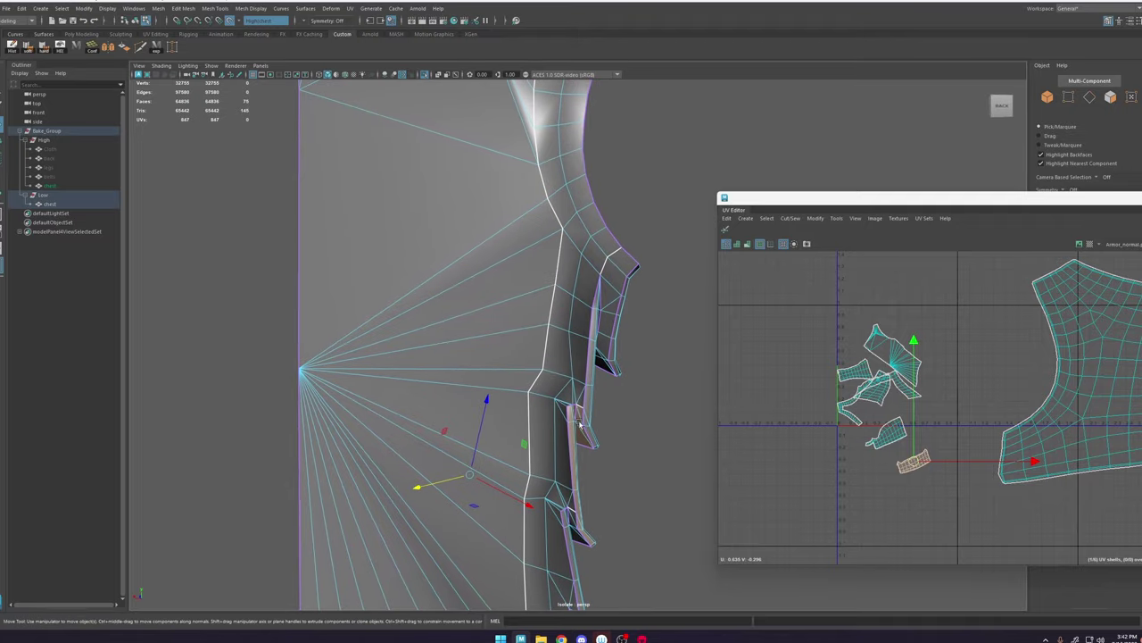
pyautogui.moveTo(916, 465); pyautogui.dragTo(916, 469)
pyautogui.keyDown('alt'); pyautogui.moveTo(456, 489); pyautogui.dragTo(437, 303, button='middle'); pyautogui.keyUp('alt')
pyautogui.keyDown('alt'); pyautogui.moveTo(540, 359); pyautogui.dragTo(470, 373); pyautogui.keyUp('alt')
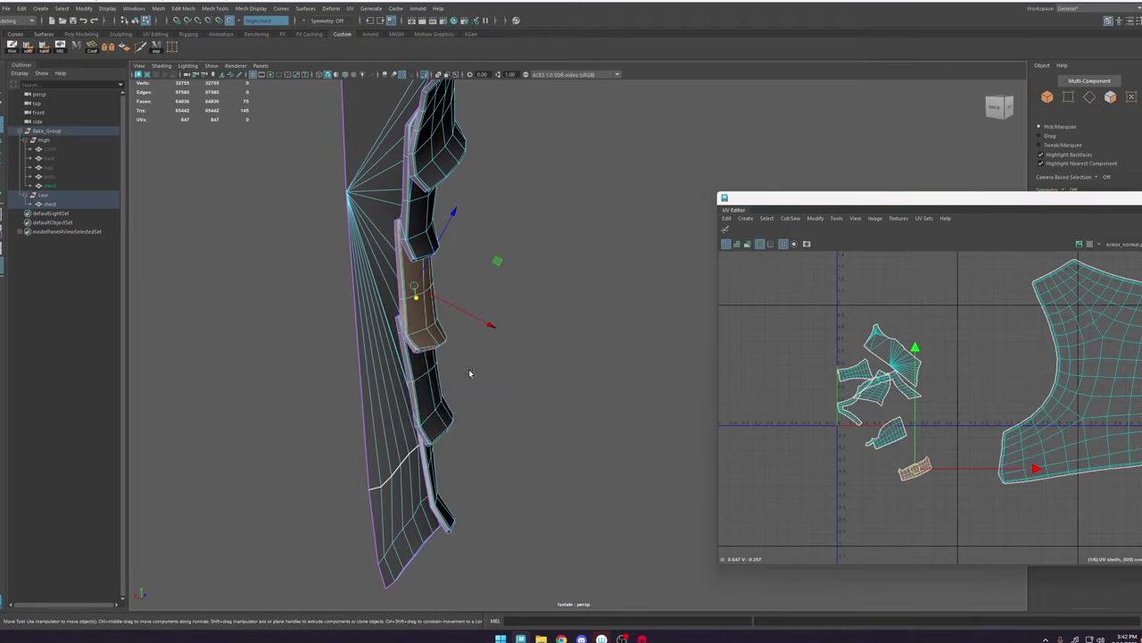
pyautogui.keyDown('alt'); pyautogui.moveTo(573, 435); pyautogui.dragTo(625, 424); pyautogui.keyUp('alt')
pyautogui.moveTo(856, 371); pyautogui.dragTo(905, 469)
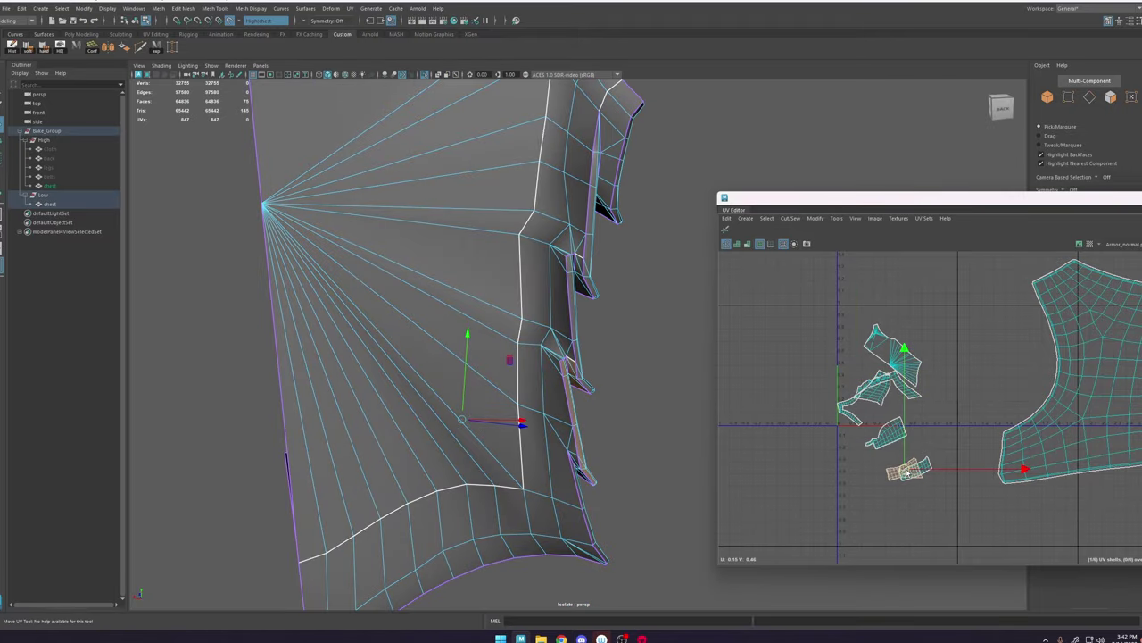
pyautogui.keyDown('alt'); pyautogui.moveTo(624, 437); pyautogui.dragTo(534, 442); pyautogui.keyUp('alt')
# Step: Select the lowest plate's strip UV shell
pyautogui.click(455, 438)
pyautogui.keyDown('alt'); pyautogui.moveTo(455, 438); pyautogui.dragTo(630, 426); pyautogui.keyUp('alt')
pyautogui.keyDown('alt'); pyautogui.moveTo(630, 425); pyautogui.dragTo(585, 326, button='right'); pyautogui.keyUp('alt')
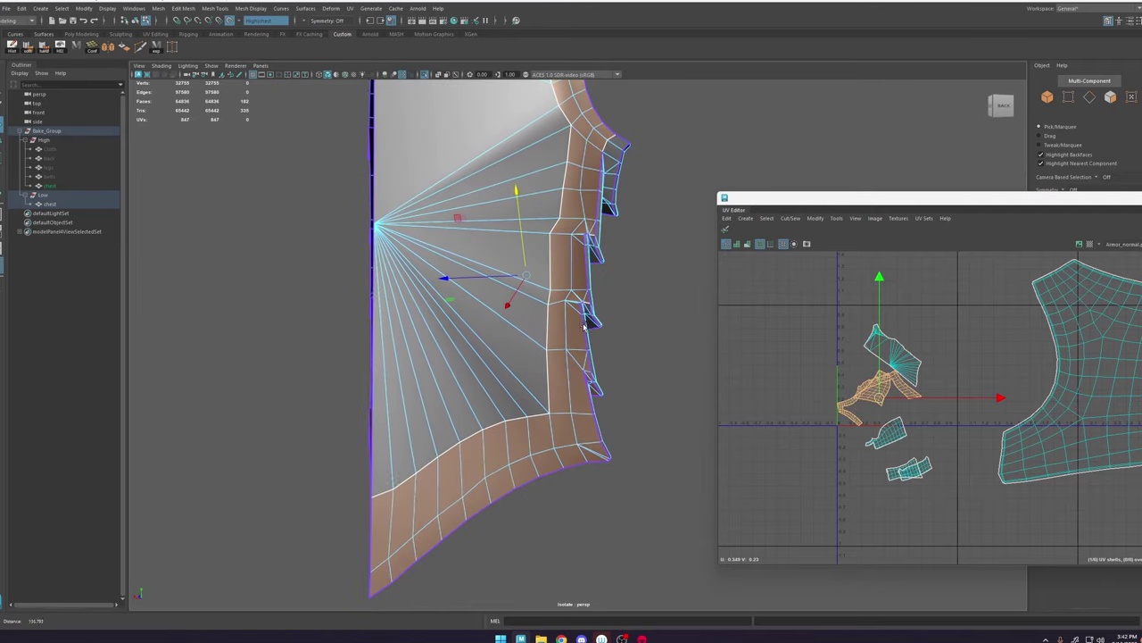
pyautogui.keyDown('alt'); pyautogui.moveTo(663, 369); pyautogui.dragTo(681, 371); pyautogui.keyUp('alt')
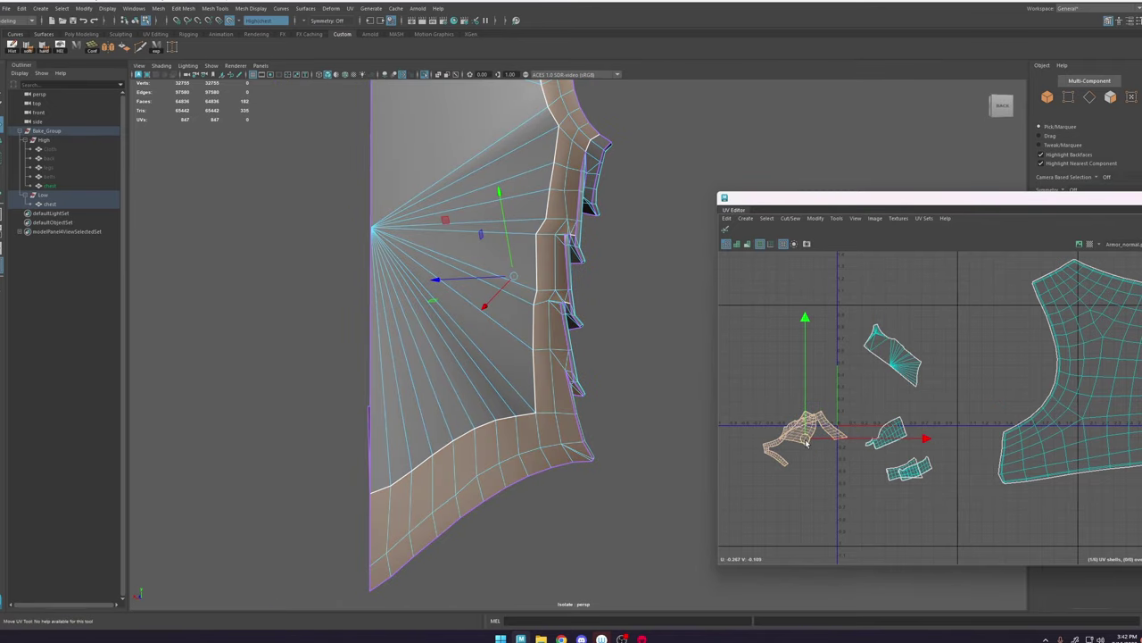
pyautogui.keyDown('alt'); pyautogui.moveTo(572, 364); pyautogui.dragTo(584, 369); pyautogui.keyUp('alt')
pyautogui.keyDown('alt'); pyautogui.moveTo(583, 369); pyautogui.dragTo(693, 492, button='right'); pyautogui.keyUp('alt')
# Step: Cut UVs along three edges of the plate rim
pyautogui.keyDown('alt'); pyautogui.moveTo(545, 358); pyautogui.dragTo(580, 310, button='middle'); pyautogui.keyUp('alt')
pyautogui.moveTo(580, 309)
pyautogui.keyDown('alt'); pyautogui.mouseDown()
pyautogui.moveTo(567, 318)
pyautogui.moveTo(562, 306)
pyautogui.mouseUp(); pyautogui.keyUp('alt')
pyautogui.moveTo(563, 306); pyautogui.dragTo(569, 234, button='right')
pyautogui.click(579, 308)
pyautogui.keyDown('shift'); pyautogui.click(554, 284); pyautogui.keyUp('shift')
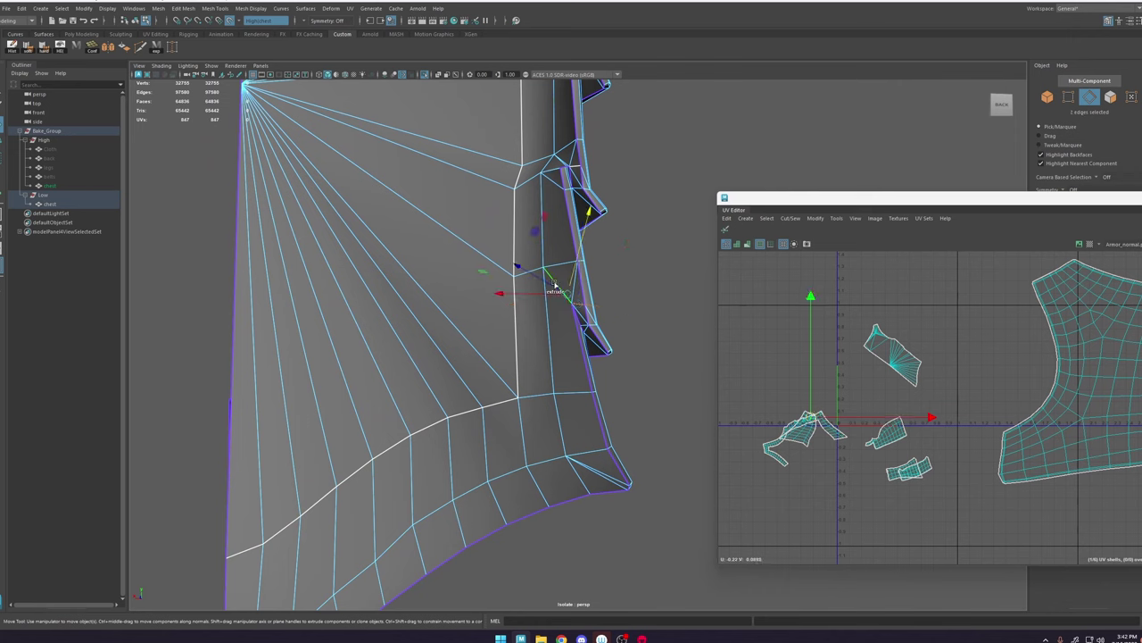
pyautogui.keyDown('shift'); pyautogui.click(536, 270); pyautogui.keyUp('shift')
pyautogui.keyDown('shift'); pyautogui.moveTo(800, 384); pyautogui.dragTo(758, 389, button='right'); pyautogui.keyUp('shift')
# Step: Move the newly cut small shell up and the unfolded lower-left shell down
pyautogui.click(800, 443)
pyautogui.moveTo(799, 444); pyautogui.dragTo(805, 370)
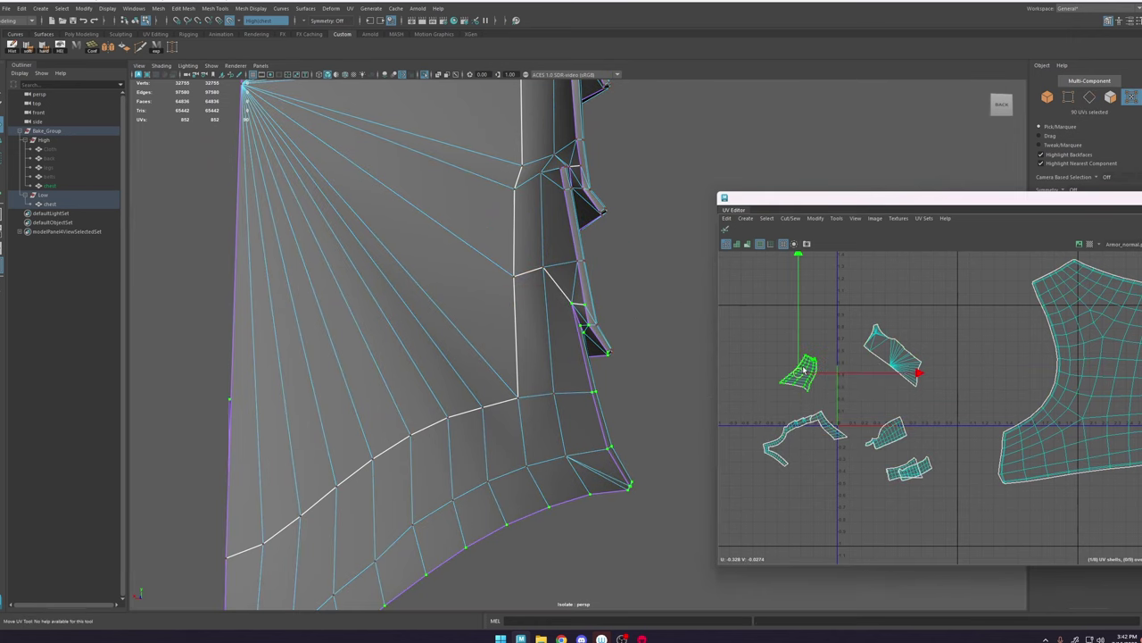
pyautogui.click(802, 435)
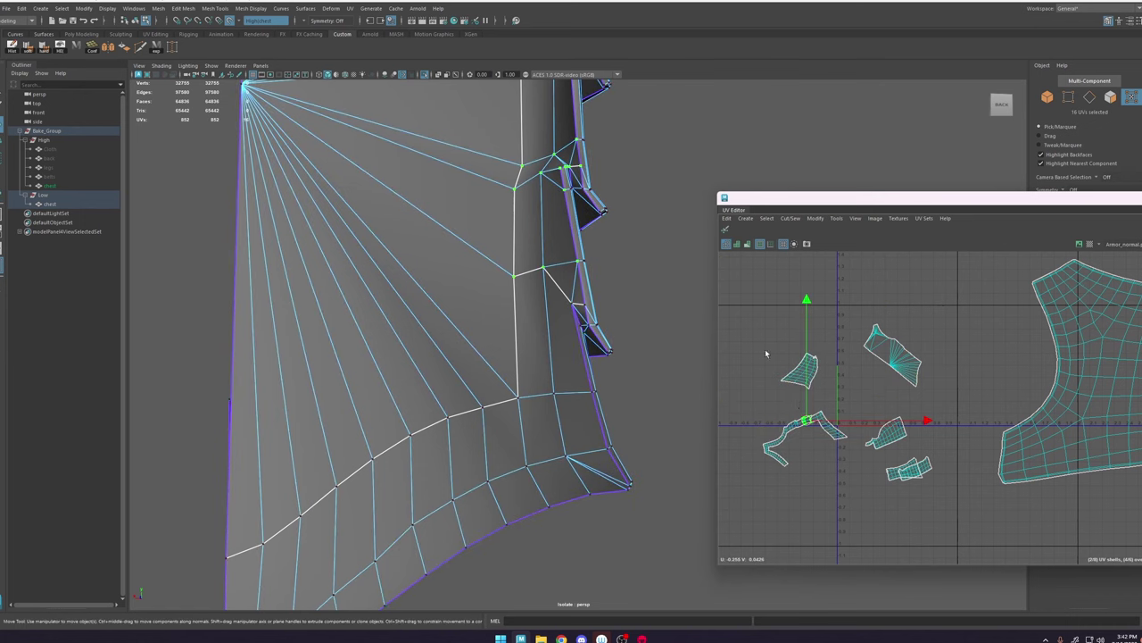
pyautogui.click(727, 230)
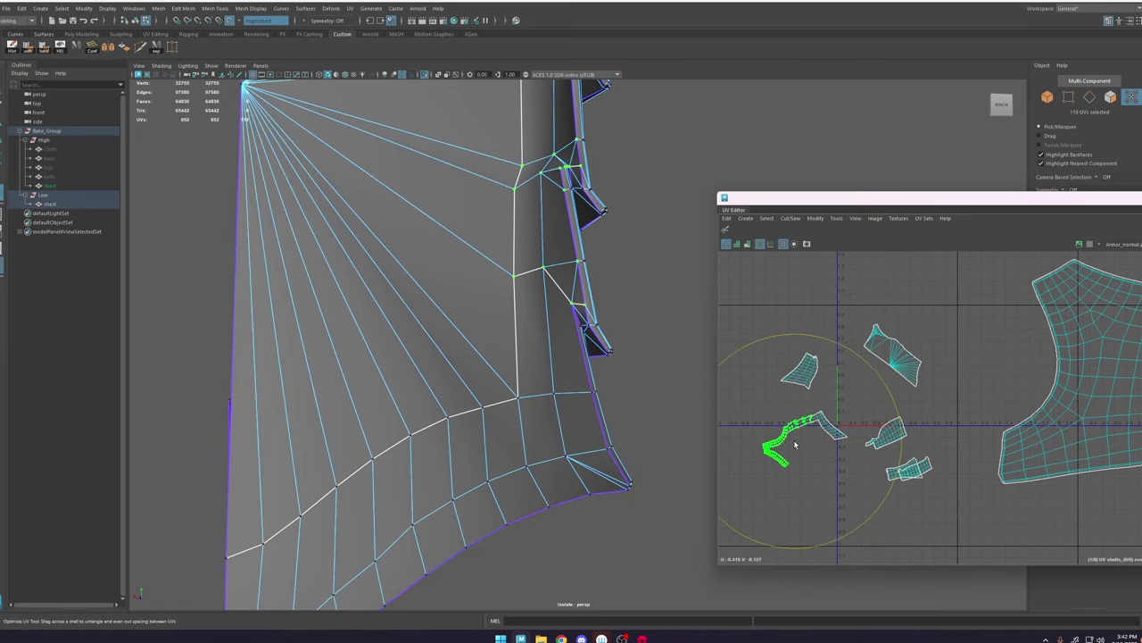
pyautogui.press('w')
pyautogui.moveTo(789, 442); pyautogui.dragTo(788, 483)
pyautogui.scroll(-5, 607, 339)
pyautogui.keyDown('alt'); pyautogui.moveTo(580, 224); pyautogui.dragTo(581, 348, button='middle'); pyautogui.keyUp('alt')
pyautogui.keyDown('alt'); pyautogui.moveTo(580, 348); pyautogui.dragTo(589, 300); pyautogui.keyUp('alt')
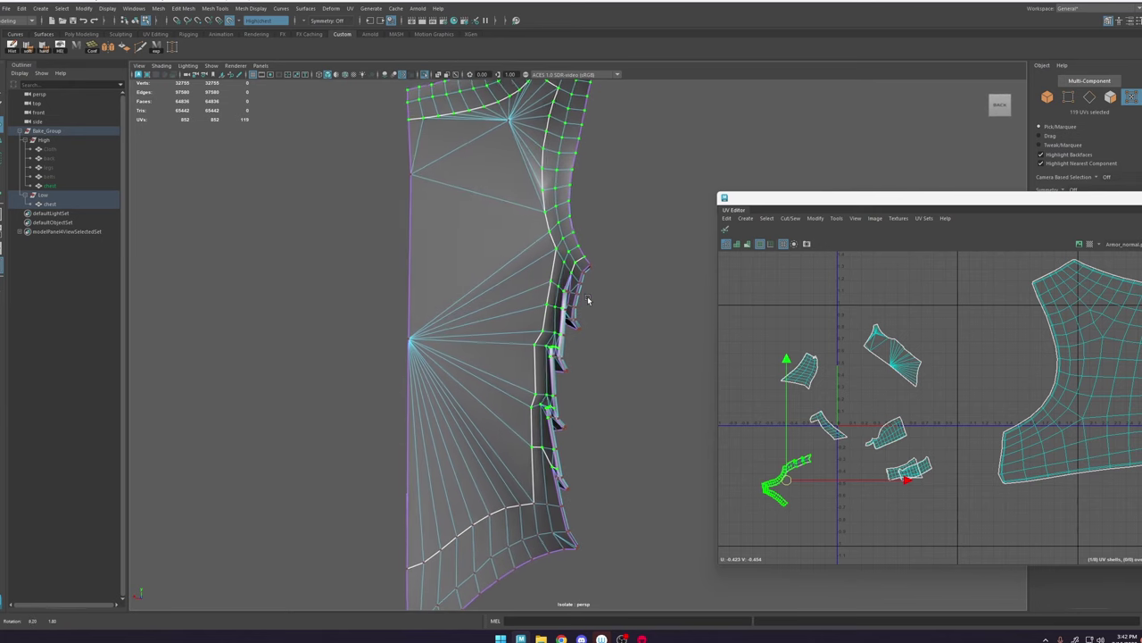
pyautogui.click(828, 427)
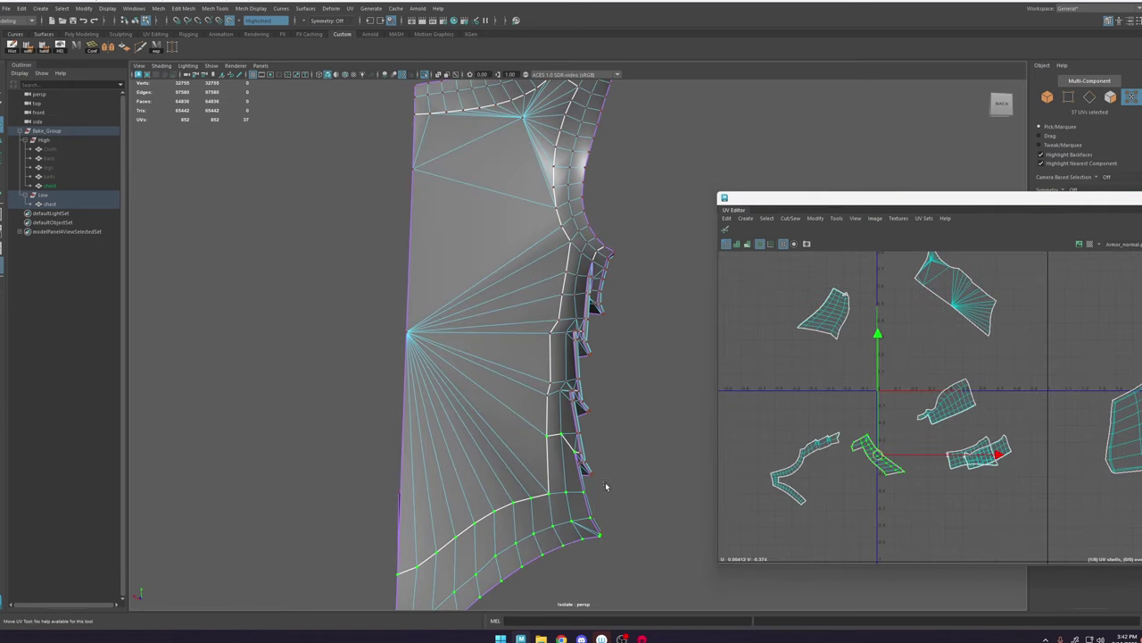
# Step: Sew the UV shells along two seam edges on the chest's back, then select the whole chest
pyautogui.scroll(5, 574, 449)
pyautogui.moveTo(564, 384); pyautogui.dragTo(564, 347, button='right')
pyautogui.keyDown('alt'); pyautogui.moveTo(579, 478); pyautogui.dragTo(578, 389, button='middle'); pyautogui.keyUp('alt')
pyautogui.click(564, 421)
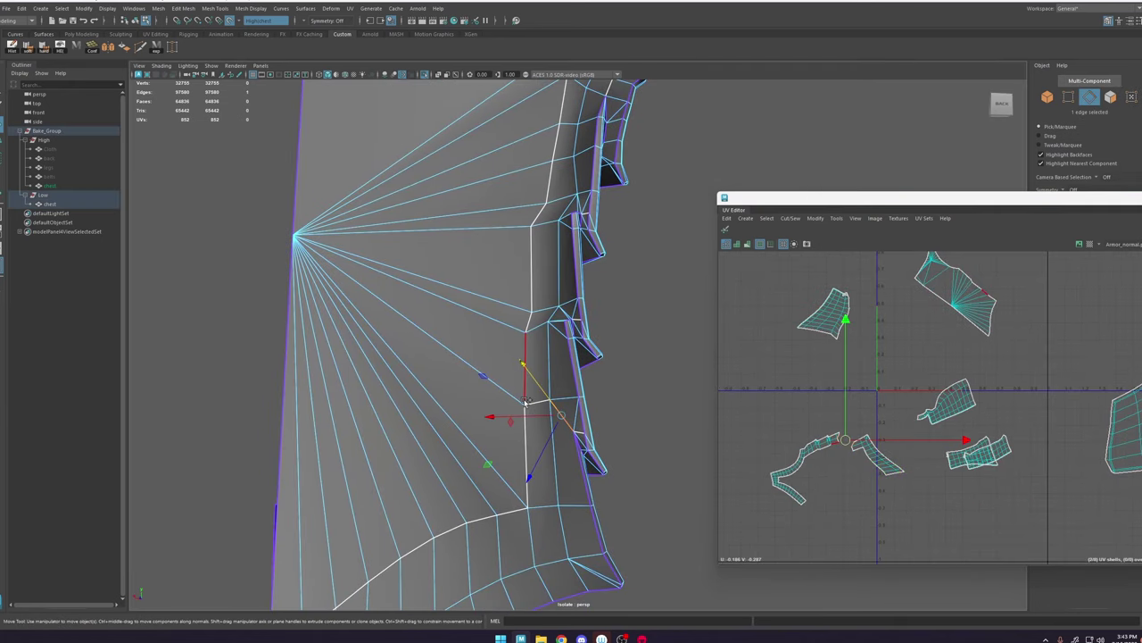
pyautogui.keyDown('shift'); pyautogui.click(535, 406); pyautogui.keyUp('shift')
pyautogui.keyDown('shift'); pyautogui.moveTo(848, 417); pyautogui.dragTo(851, 362, button='right'); pyautogui.keyUp('shift')
pyautogui.scroll(-6, 843, 430)
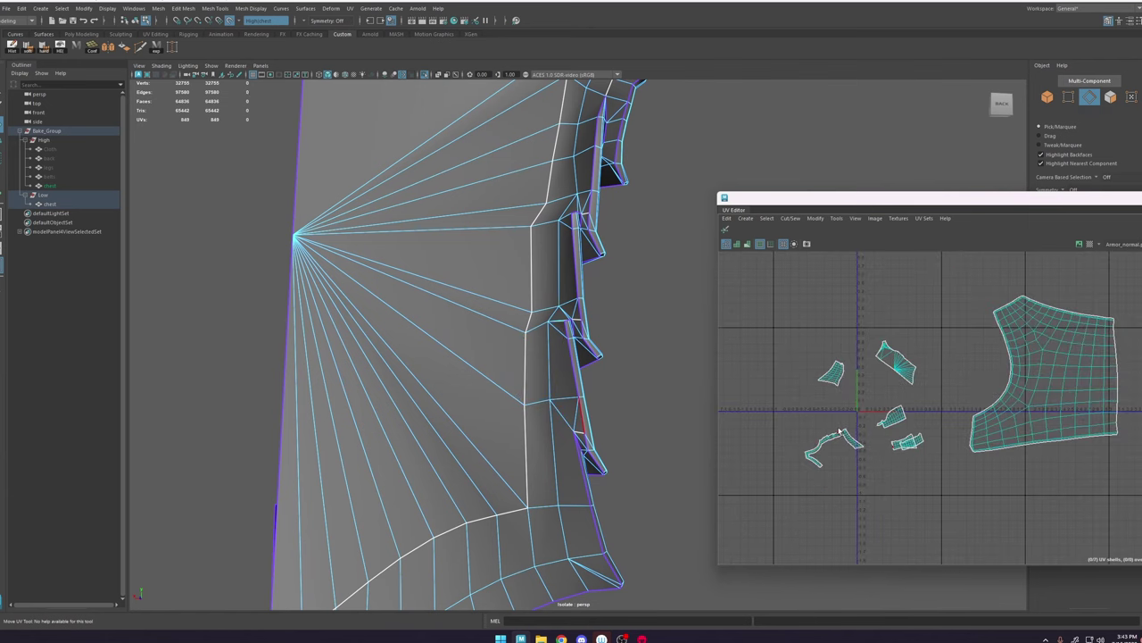
pyautogui.moveTo(1026, 500); pyautogui.dragTo(832, 343)
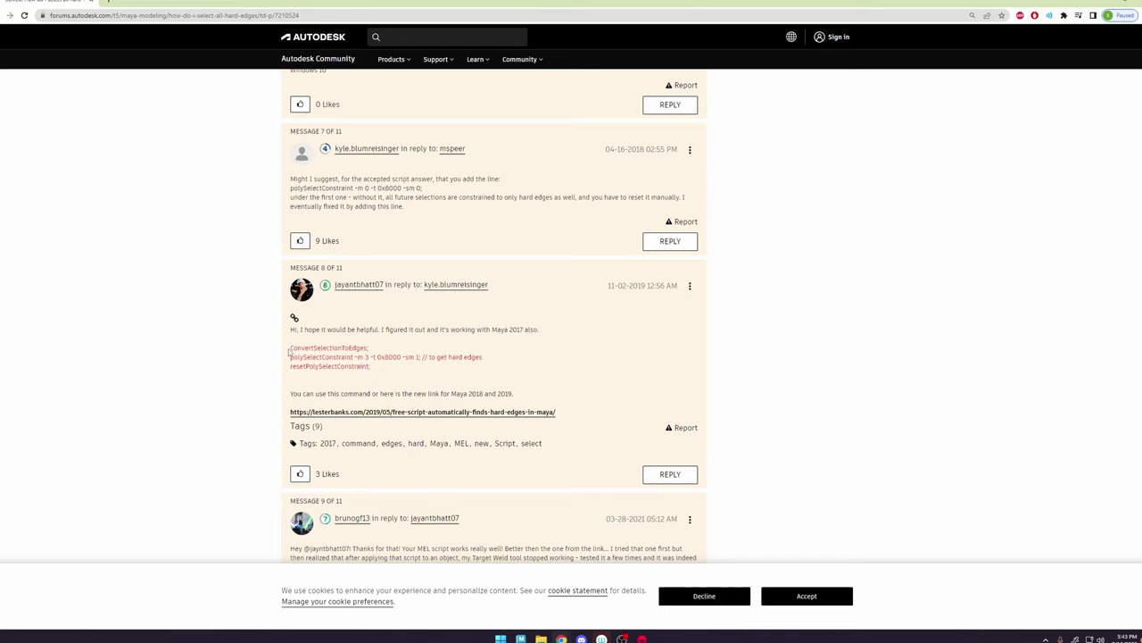
# Step: Copy the hard-edge MEL script from message 8 and return to Maya
pyautogui.moveTo(291, 348); pyautogui.dragTo(329, 366)
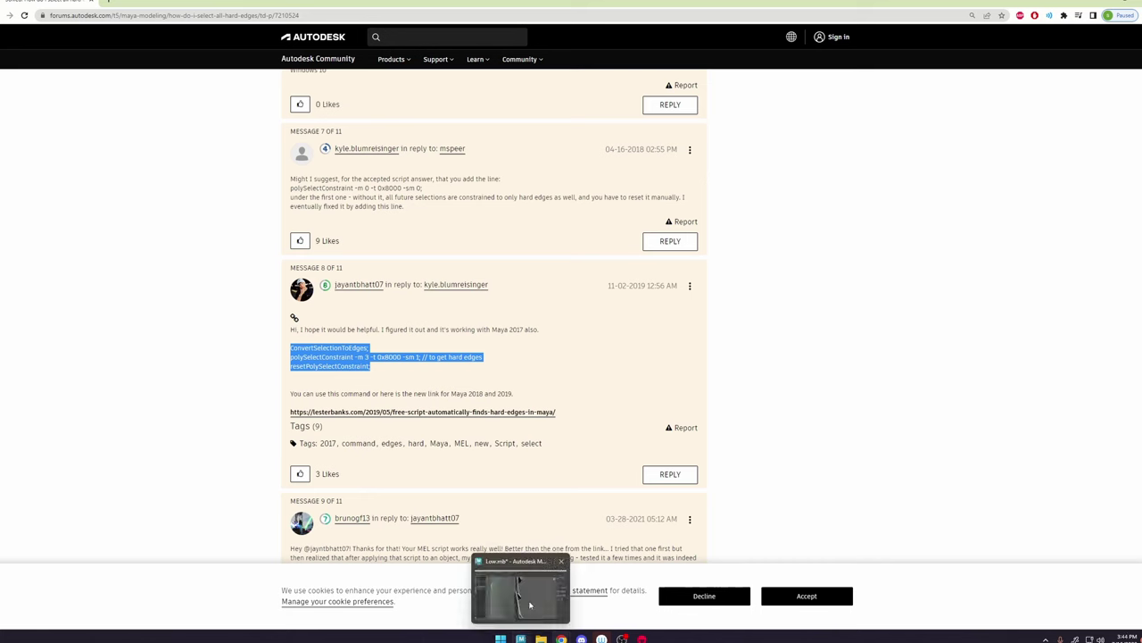
pyautogui.click(522, 638)
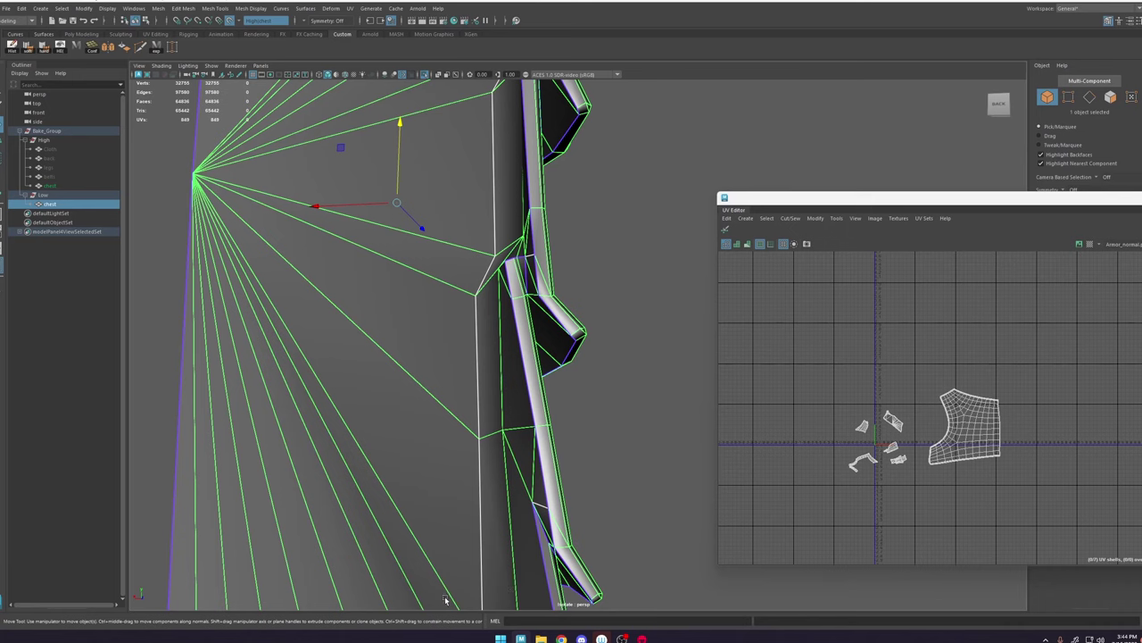
# Step: Save the pasted hard-edge script as a MEL button on the Custom shelf
pyautogui.tripleClick(567, 620)
pyautogui.moveTo(568, 620); pyautogui.dragTo(295, 23)
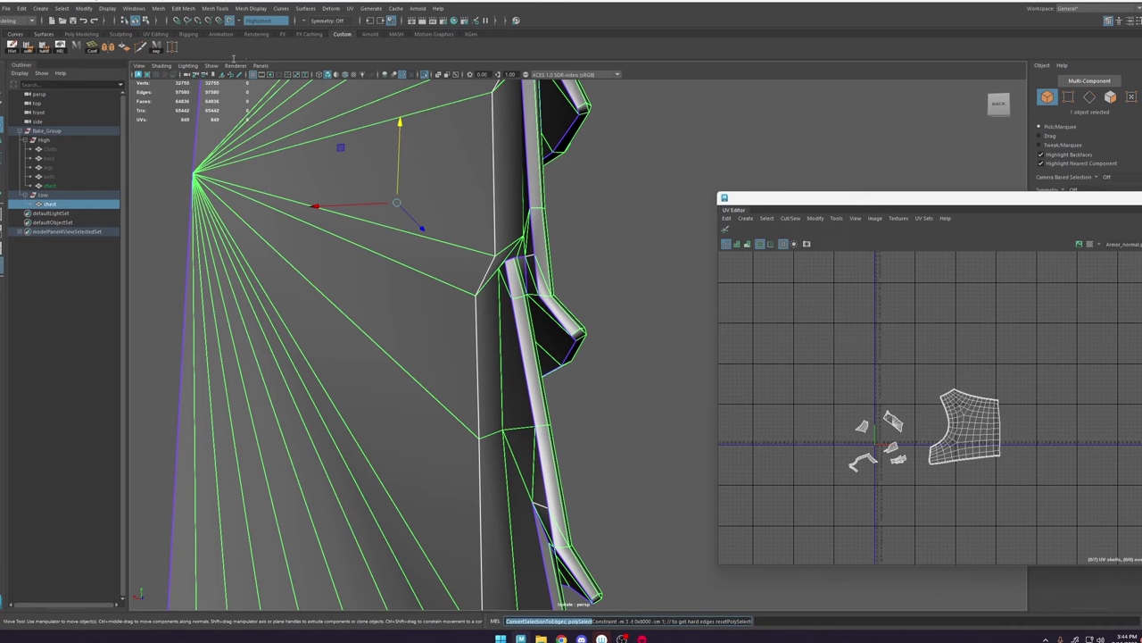
pyautogui.moveTo(582, 639)
pyautogui.tripleClick(673, 622)
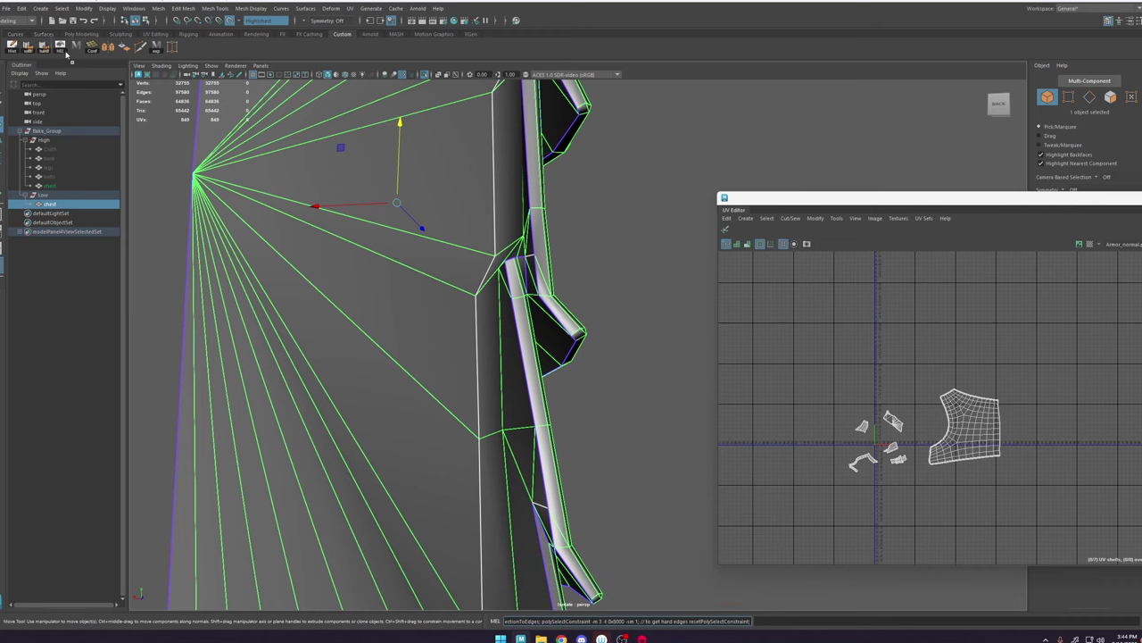
pyautogui.moveTo(63, 54); pyautogui.dragTo(63, 53, button='middle')
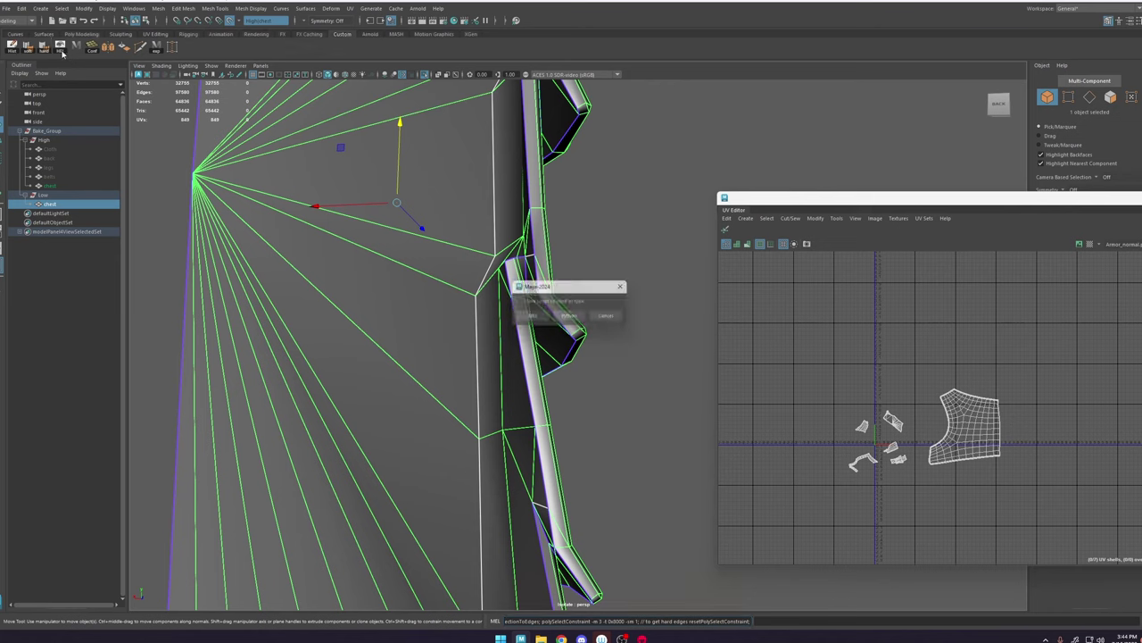
pyautogui.click(533, 318)
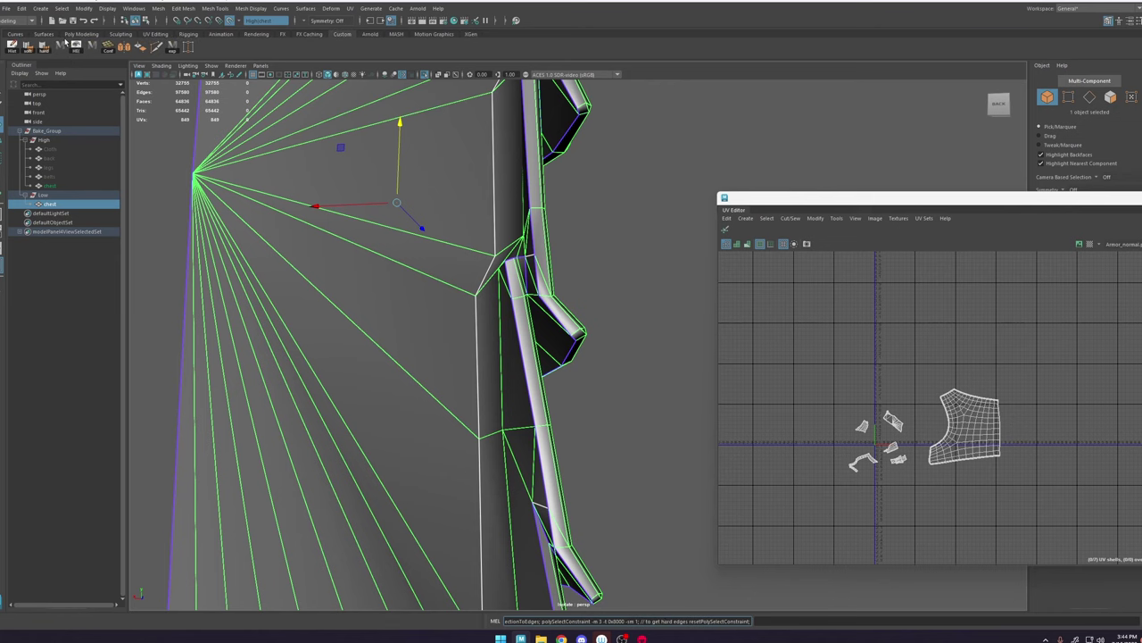
# Step: Label the new button selH in the Shelf Editor and run it to select 215 hard edges
pyautogui.rightClick(66, 46)
pyautogui.click(87, 59)
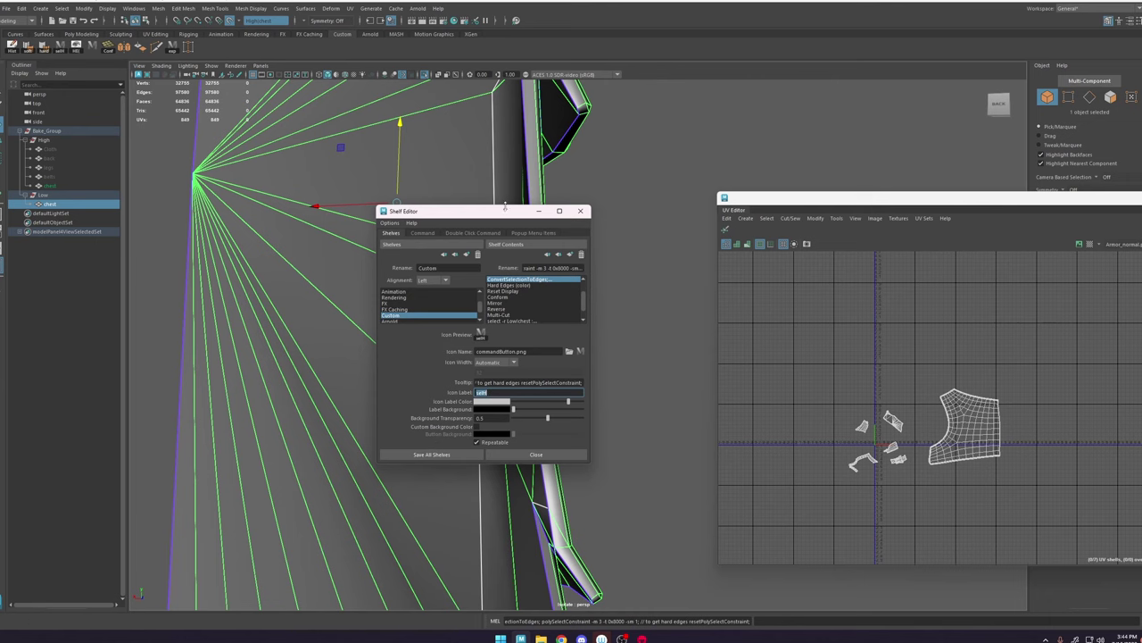
pyautogui.click(580, 211)
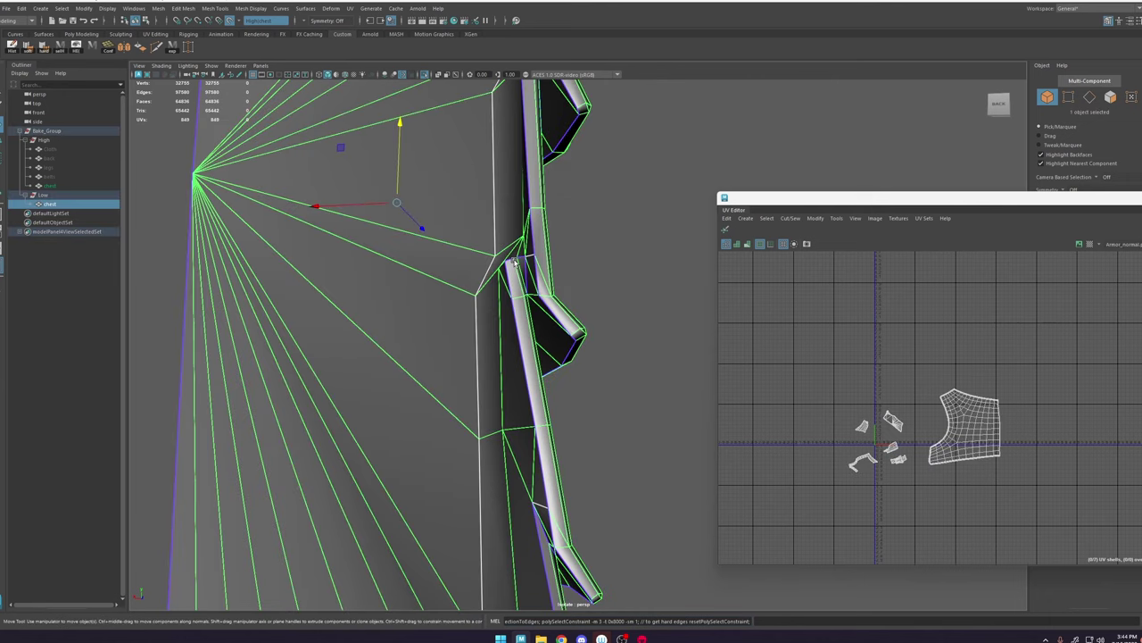
pyautogui.click(65, 54)
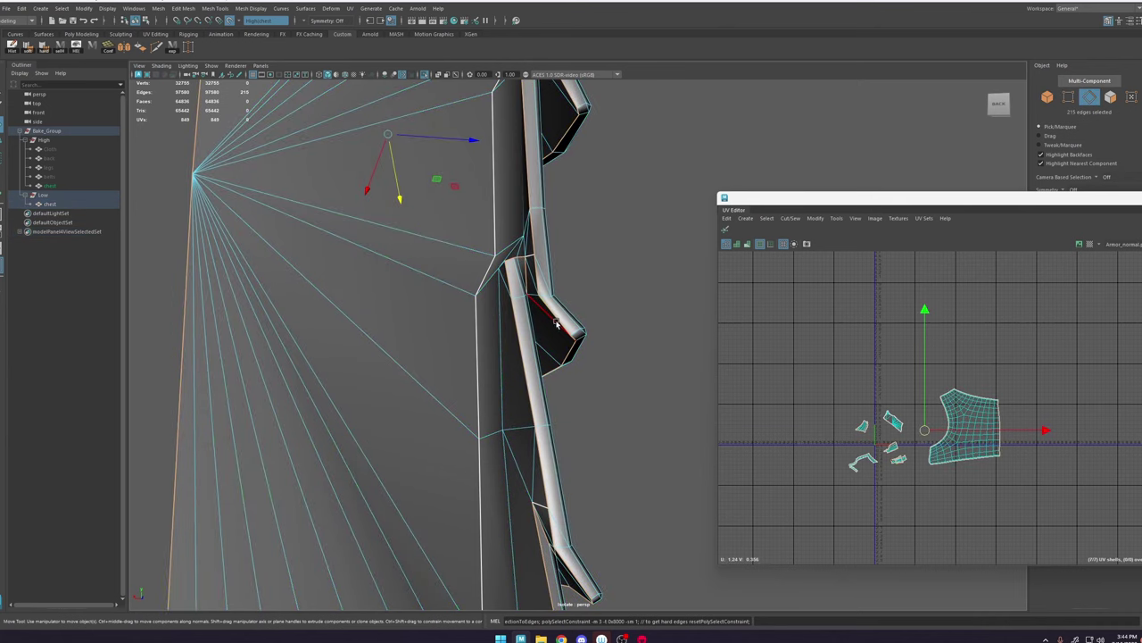
# Step: Undo an accidental shift of the hard-edge UVs in the layout
pyautogui.scroll(-5, 565, 325)
pyautogui.keyDown('alt'); pyautogui.moveTo(571, 304); pyautogui.dragTo(591, 207); pyautogui.keyUp('alt')
pyautogui.keyDown('alt'); pyautogui.moveTo(591, 207); pyautogui.dragTo(580, 254, button='middle'); pyautogui.keyUp('alt')
pyautogui.scroll(7, 933, 445)
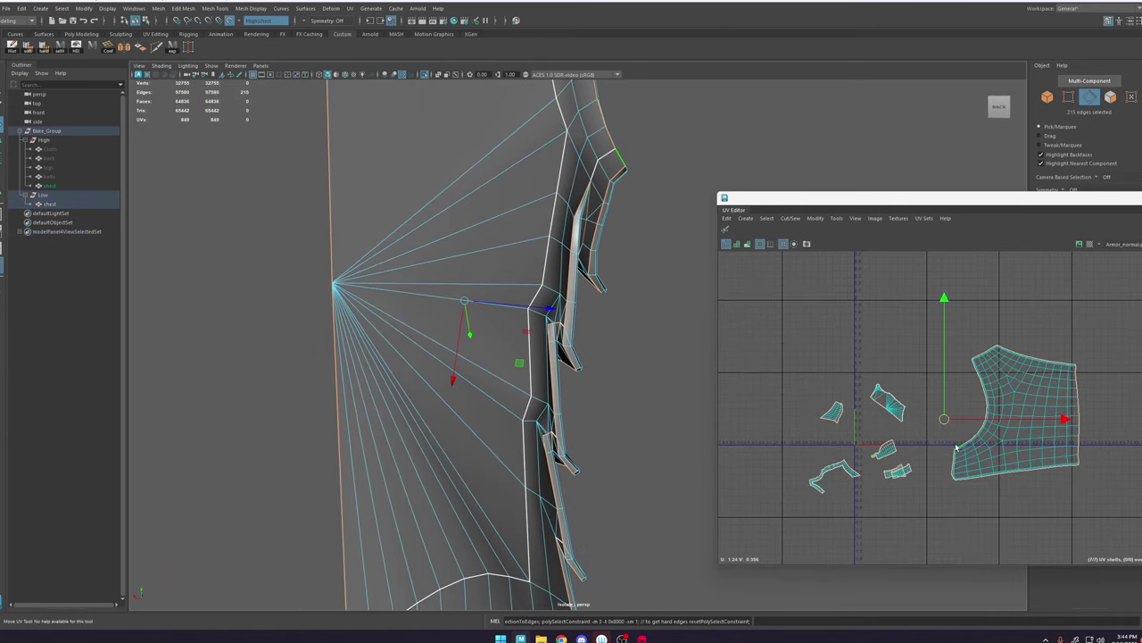
pyautogui.moveTo(933, 396)
pyautogui.mouseDown()
pyautogui.moveTo(924, 419)
pyautogui.moveTo(958, 391)
pyautogui.moveTo(947, 385)
pyautogui.mouseUp()
pyautogui.scroll(-4, 946, 404)
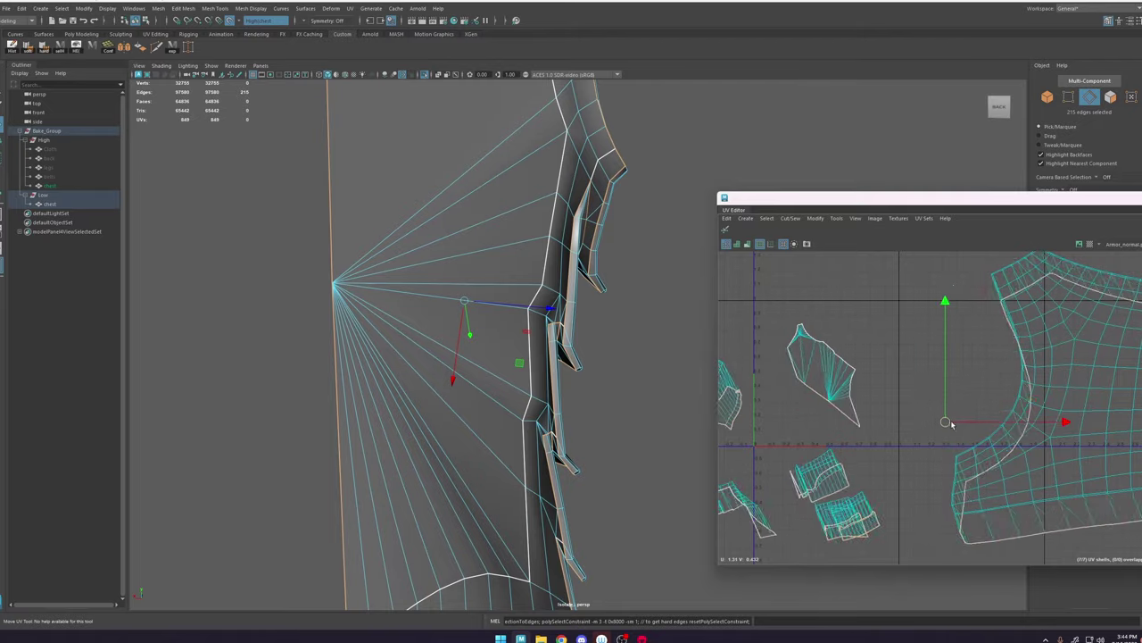
pyautogui.hotkey('ctrl', 'z')
# Step: Orbit around and through the armour ribs to inspect the hard-edge seams
pyautogui.keyDown('alt'); pyautogui.moveTo(471, 334); pyautogui.dragTo(505, 393); pyautogui.keyUp('alt')
pyautogui.scroll(3, 507, 395)
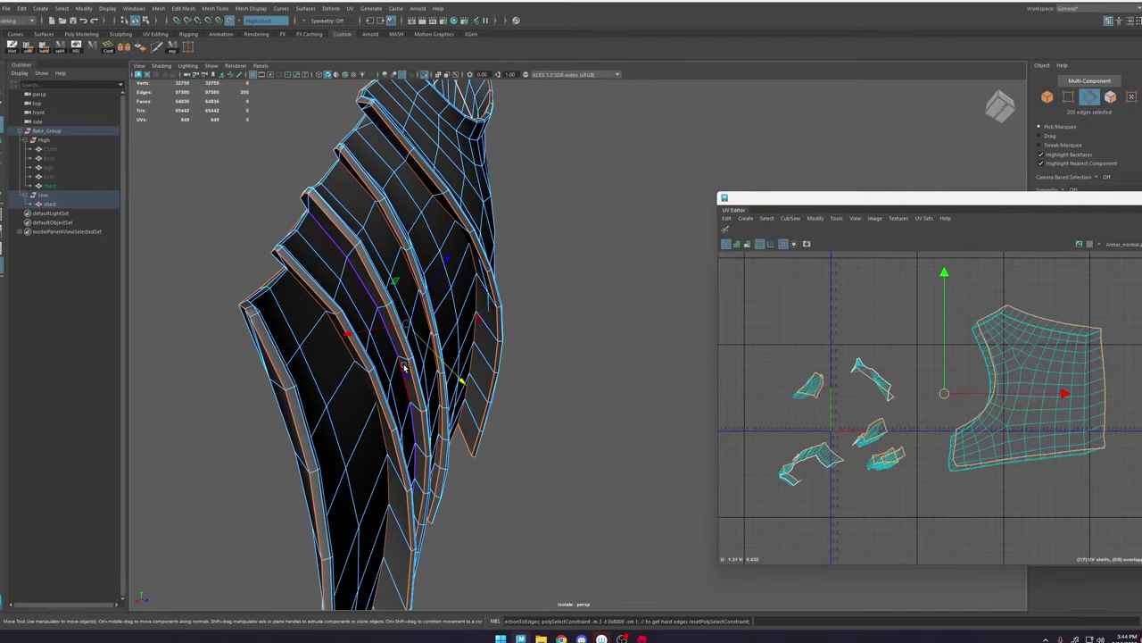
pyautogui.keyDown('alt'); pyautogui.moveTo(403, 365); pyautogui.dragTo(387, 379); pyautogui.keyUp('alt')
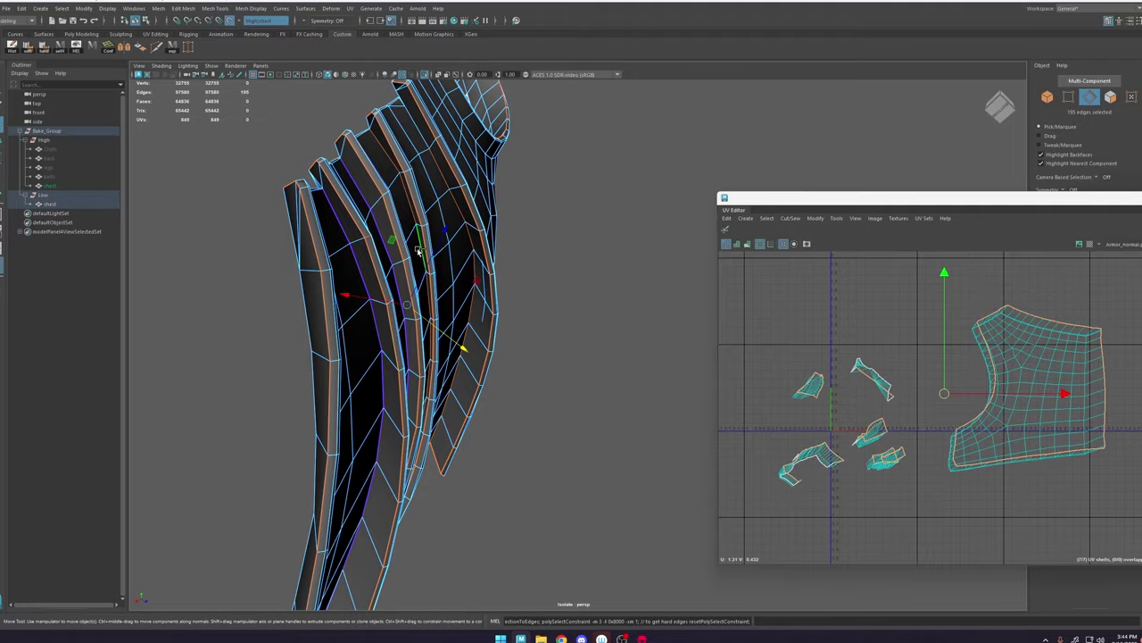
pyautogui.keyDown('alt'); pyautogui.moveTo(485, 181); pyautogui.dragTo(615, 379); pyautogui.keyUp('alt')
pyautogui.scroll(-4, 615, 379)
pyautogui.scroll(2, 830, 397)
# Step: Convert the selection to all UVs, unfold the chest shells with the Unfold brush, and lay them out
pyautogui.scroll(-4, 828, 391)
pyautogui.keyDown('ctrl'); pyautogui.moveTo(827, 390); pyautogui.dragTo(848, 340, button='right'); pyautogui.keyUp('ctrl')
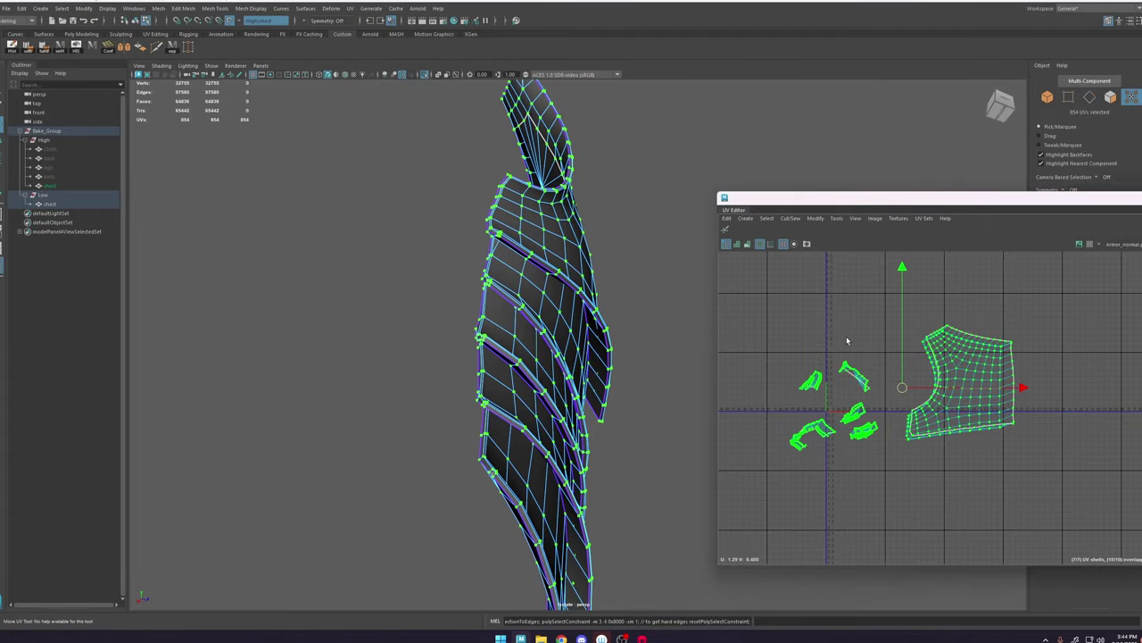
pyautogui.click(726, 229)
pyautogui.moveTo(842, 359)
pyautogui.keyDown('ctrl'); pyautogui.mouseDown()
pyautogui.moveTo(839, 398)
pyautogui.moveTo(980, 381)
pyautogui.mouseUp(); pyautogui.keyUp('ctrl')
pyautogui.moveTo(928, 382)
pyautogui.mouseDown()
pyautogui.moveTo(882, 381)
pyautogui.moveTo(930, 375)
pyautogui.mouseUp()
pyautogui.press('w')
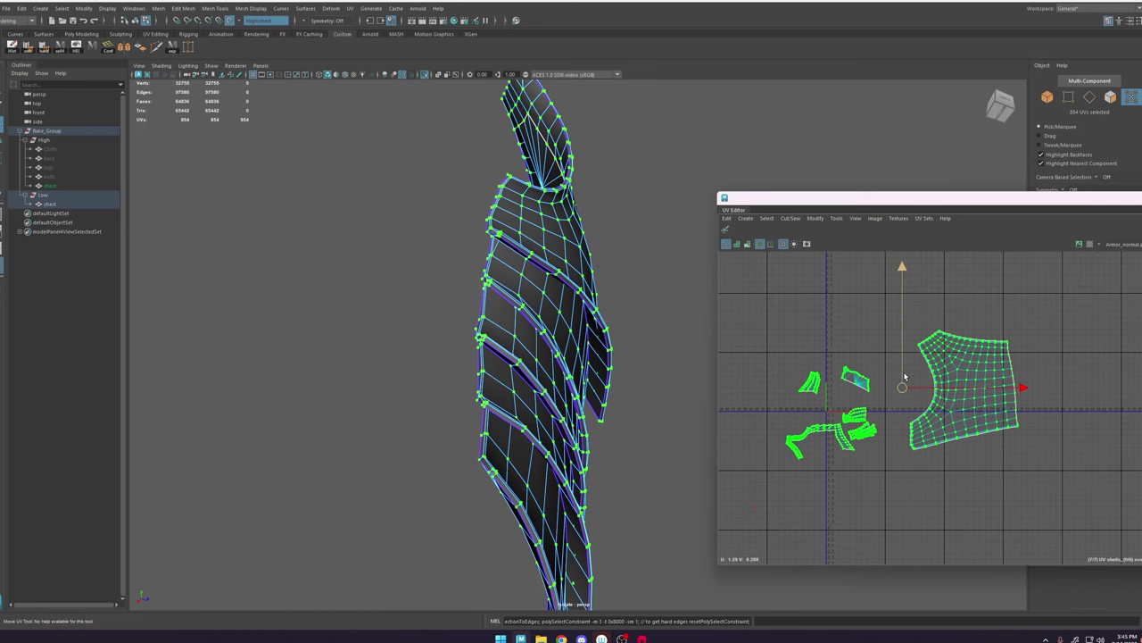
pyautogui.keyDown('shift'); pyautogui.moveTo(903, 373); pyautogui.dragTo(830, 406, button='right'); pyautogui.keyUp('shift')
pyautogui.scroll(8, 858, 400)
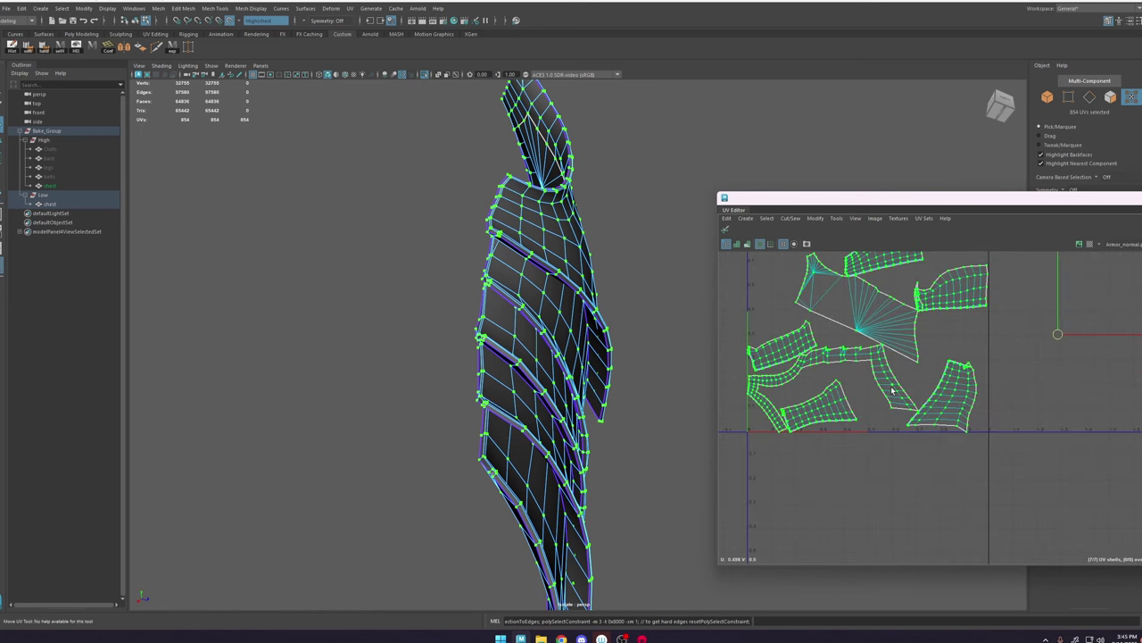
# Step: Move the right-hand UV shell further right and unfold it with the brush
pyautogui.click(954, 331)
pyautogui.keyDown('alt'); pyautogui.moveTo(973, 301); pyautogui.dragTo(942, 364, button='middle'); pyautogui.keyUp('alt')
pyautogui.scroll(-1, 942, 364)
pyautogui.doubleClick(932, 353)
pyautogui.moveTo(926, 342); pyautogui.dragTo(972, 340)
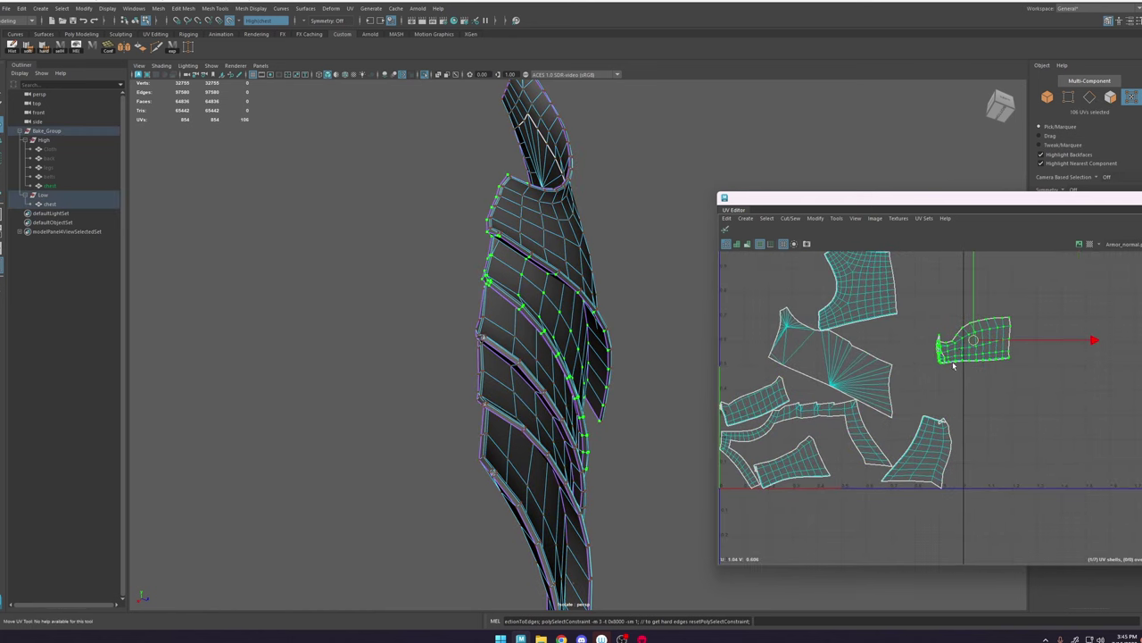
pyautogui.scroll(12, 949, 354)
pyautogui.keyDown('alt'); pyautogui.moveTo(937, 337); pyautogui.dragTo(887, 396, button='middle'); pyautogui.keyUp('alt')
pyautogui.click(728, 230)
pyautogui.moveTo(924, 388)
pyautogui.mouseDown()
pyautogui.moveTo(868, 467)
pyautogui.moveTo(853, 394)
pyautogui.mouseUp()
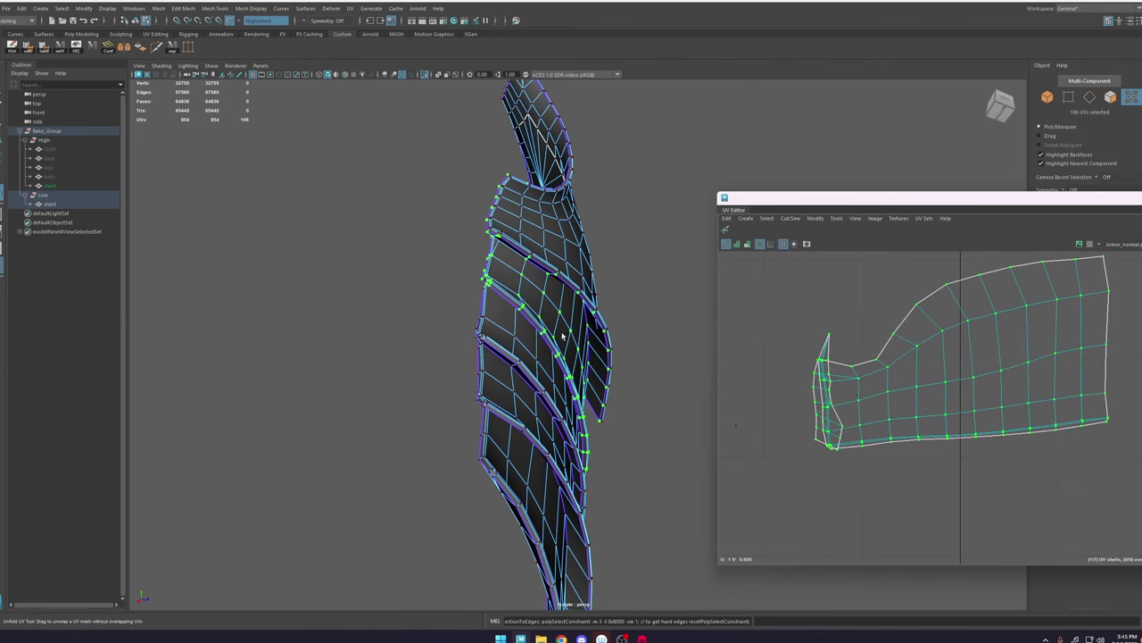
# Step: Pull the lower-right shell's stray top corner UV upward
pyautogui.scroll(-8, 896, 412)
pyautogui.keyDown('alt'); pyautogui.moveTo(808, 404); pyautogui.dragTo(897, 355, button='middle'); pyautogui.keyUp('alt')
pyautogui.scroll(5, 761, 414)
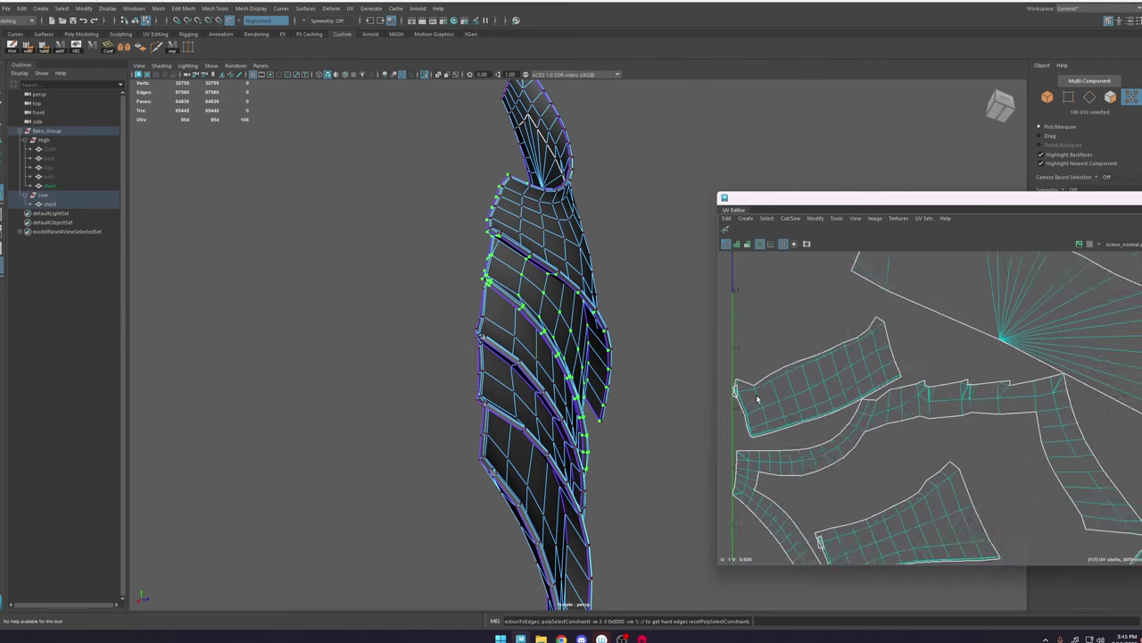
pyautogui.scroll(-3, 756, 397)
pyautogui.doubleClick(1105, 430)
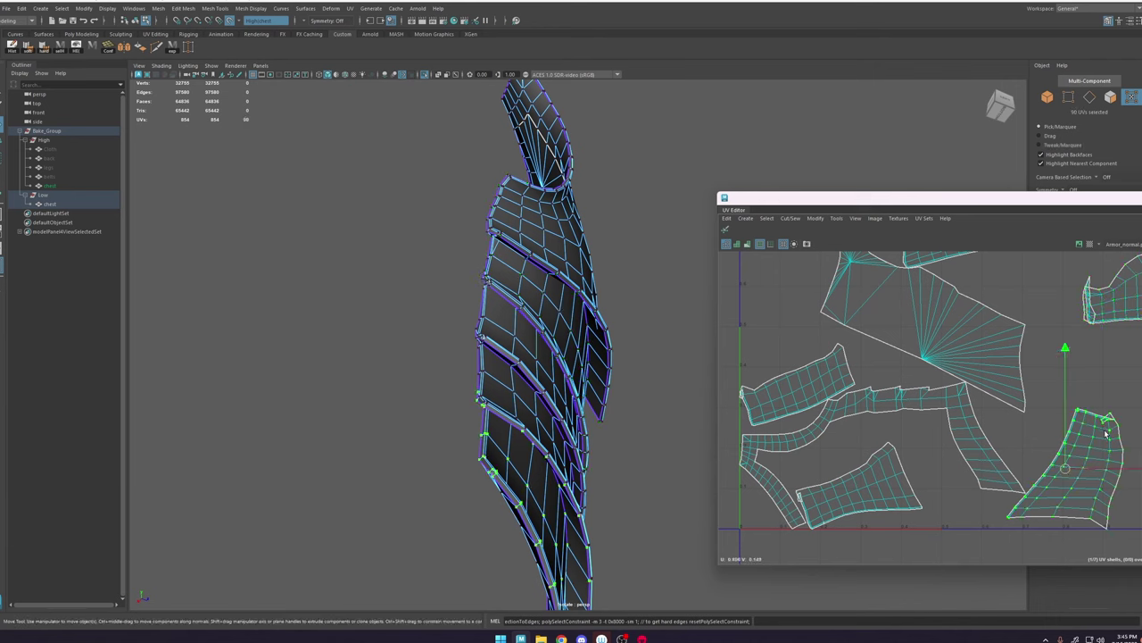
pyautogui.keyDown('alt'); pyautogui.moveTo(1106, 432); pyautogui.dragTo(892, 416, button='middle'); pyautogui.keyUp('alt')
pyautogui.scroll(6, 893, 416)
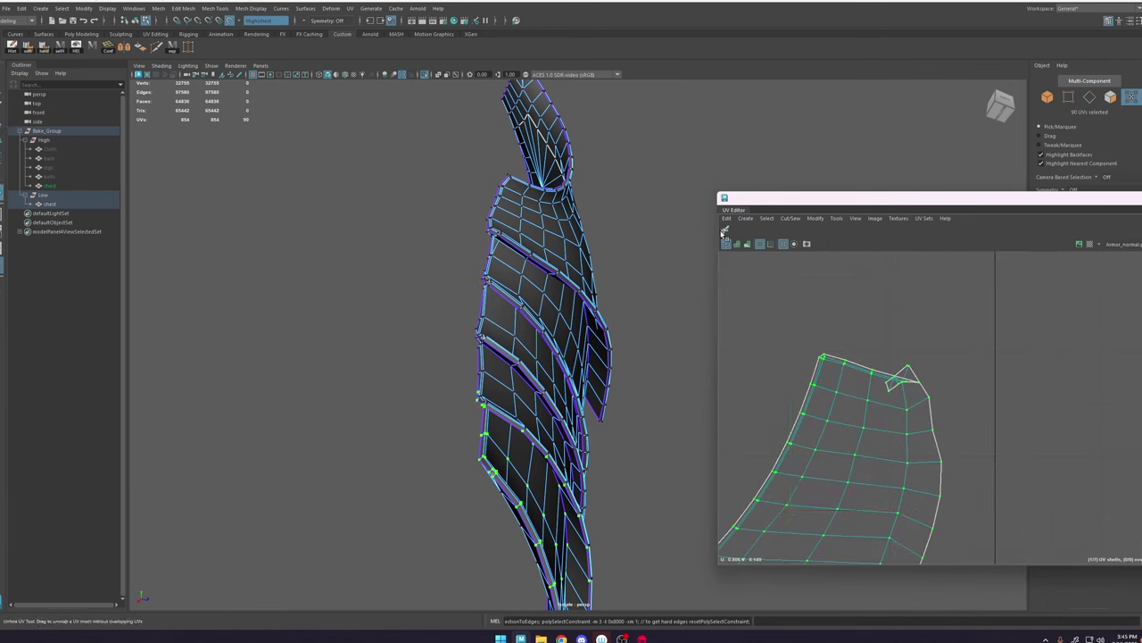
pyautogui.scroll(5, 893, 375)
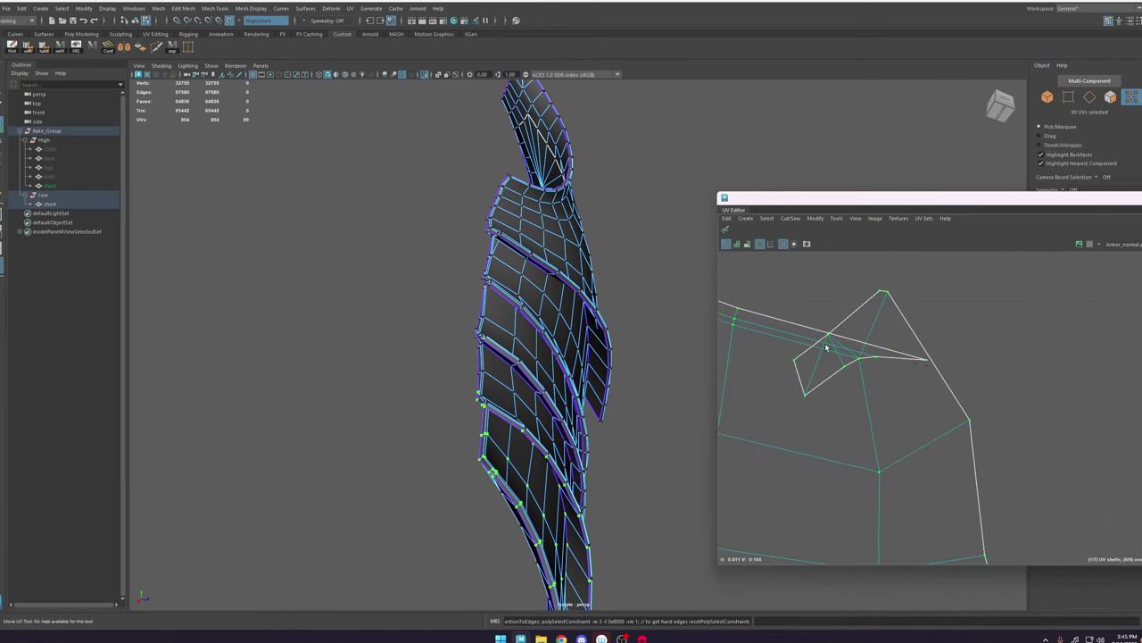
pyautogui.click(829, 337)
pyautogui.moveTo(830, 337); pyautogui.dragTo(835, 294)
pyautogui.press('q')
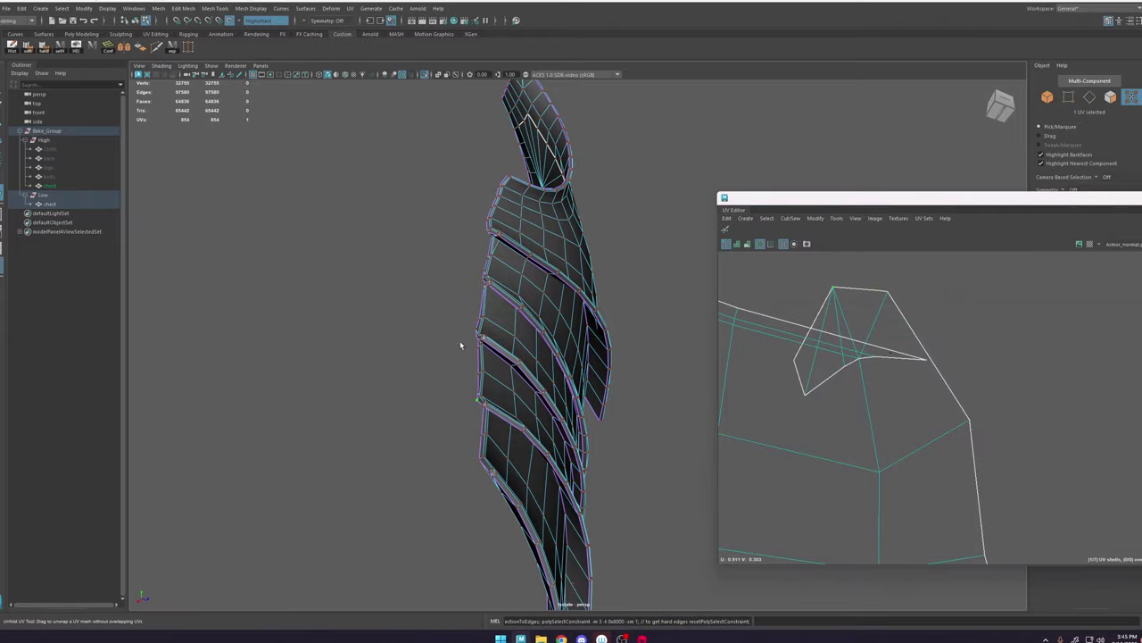
pyautogui.scroll(-8, 509, 376)
pyautogui.scroll(3, 651, 510)
# Step: Sew a seam edge on the shell and unfold its UV corner with the brush
pyautogui.press('f')
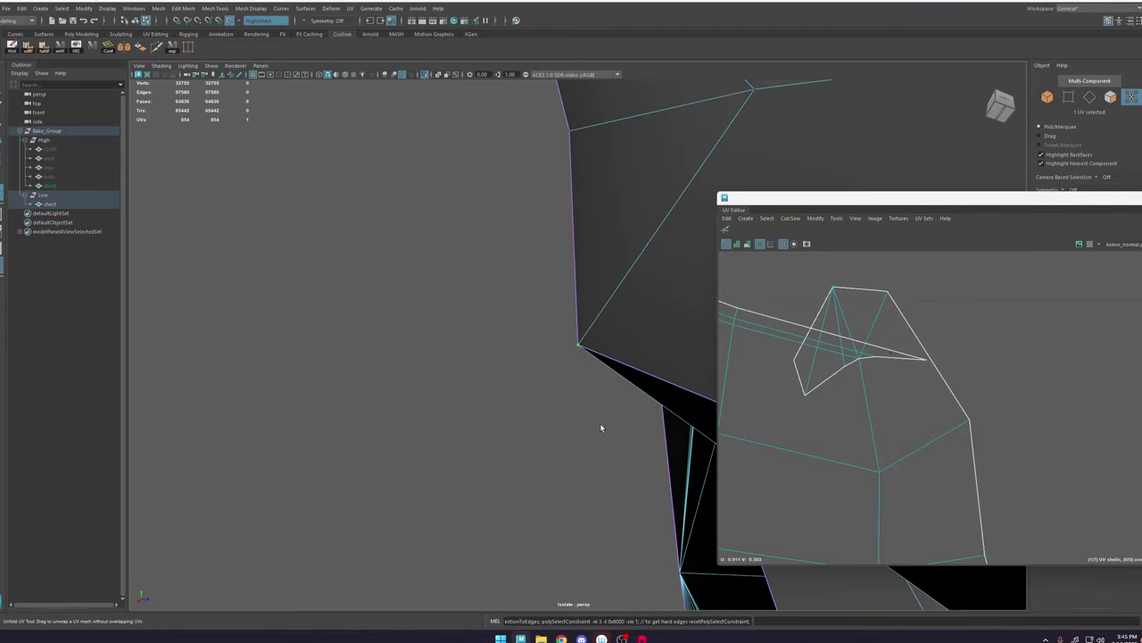
pyautogui.scroll(-5, 436, 264)
pyautogui.keyDown('alt'); pyautogui.moveTo(626, 359); pyautogui.dragTo(568, 276, button='middle'); pyautogui.keyUp('alt')
pyautogui.moveTo(544, 330)
pyautogui.keyDown('alt'); pyautogui.mouseDown()
pyautogui.moveTo(612, 333)
pyautogui.moveTo(499, 330)
pyautogui.mouseUp(); pyautogui.keyUp('alt')
pyautogui.doubleClick(533, 326)
pyautogui.click(553, 340)
pyautogui.hotkey('shift', 's')
pyautogui.scroll(-2, 923, 324)
pyautogui.moveTo(921, 310); pyautogui.dragTo(938, 327)
pyautogui.moveTo(585, 370)
pyautogui.keyDown('alt'); pyautogui.mouseDown()
pyautogui.moveTo(569, 383)
pyautogui.moveTo(530, 301)
pyautogui.moveTo(510, 300)
pyautogui.moveTo(570, 335)
pyautogui.mouseUp(); pyautogui.keyUp('alt')
pyautogui.scroll(-6, 568, 383)
pyautogui.scroll(4, 509, 301)
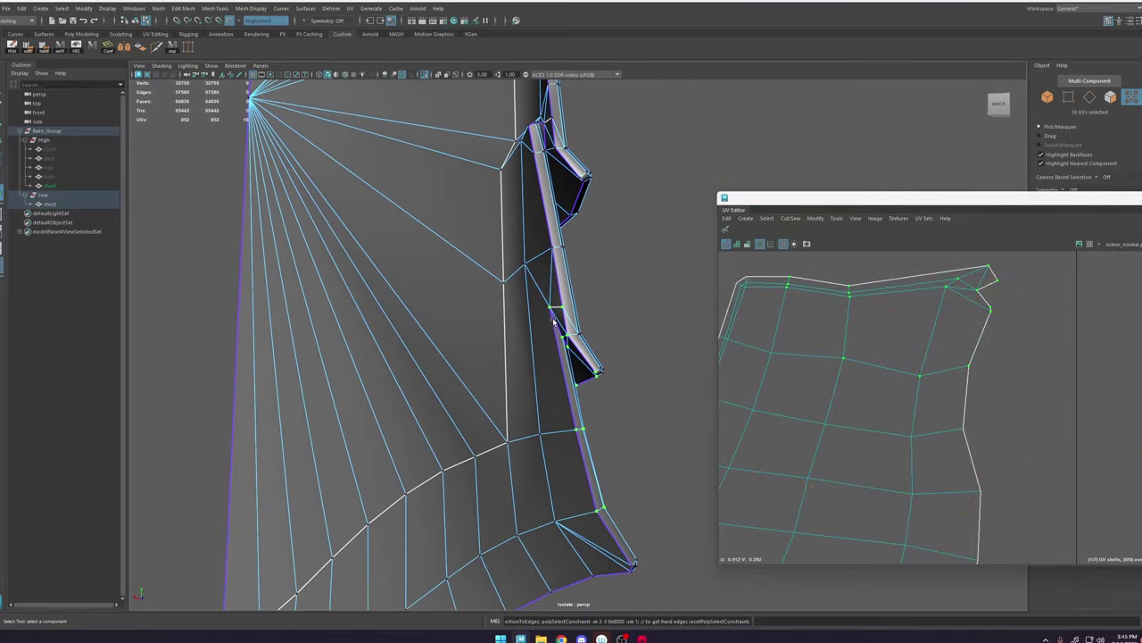
pyautogui.moveTo(552, 317); pyautogui.dragTo(602, 274, button='right')
# Step: Reselect the chest mesh so its UVs show in the UV Editor
pyautogui.press('w')
pyautogui.click(615, 284)
pyautogui.keyDown('alt'); pyautogui.moveTo(562, 321); pyautogui.dragTo(640, 331); pyautogui.keyUp('alt')
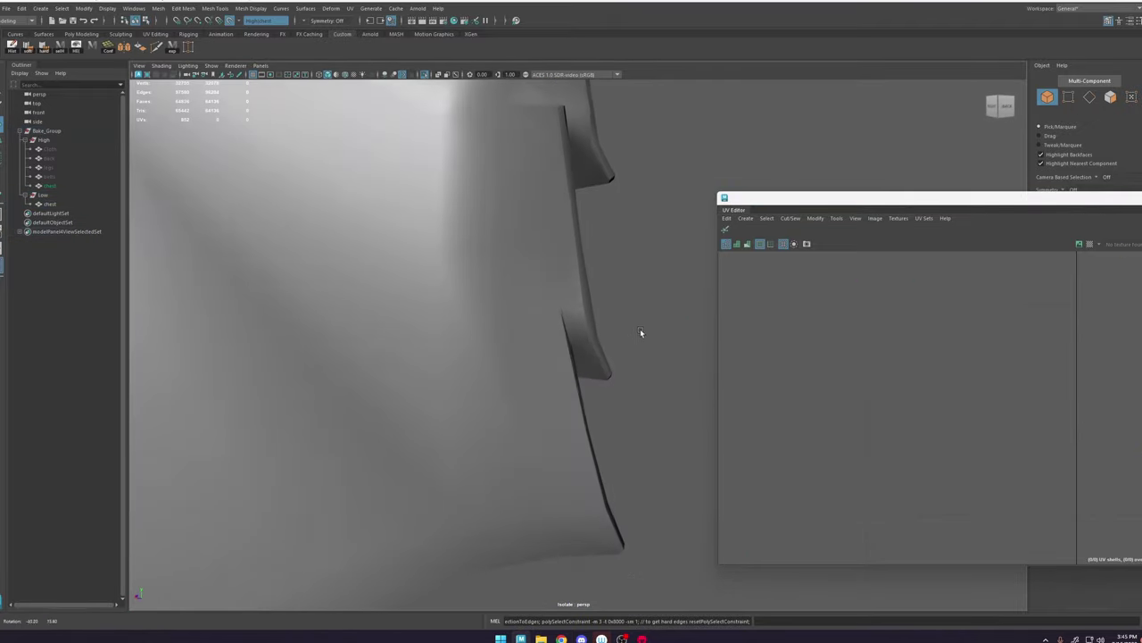
pyautogui.keyDown('alt'); pyautogui.moveTo(640, 331); pyautogui.dragTo(652, 318, button='right'); pyautogui.keyUp('alt')
pyautogui.keyDown('alt'); pyautogui.moveTo(652, 319); pyautogui.dragTo(589, 315); pyautogui.keyUp('alt')
pyautogui.keyDown('alt'); pyautogui.moveTo(589, 315); pyautogui.dragTo(711, 495, button='right'); pyautogui.keyUp('alt')
pyautogui.click(550, 325)
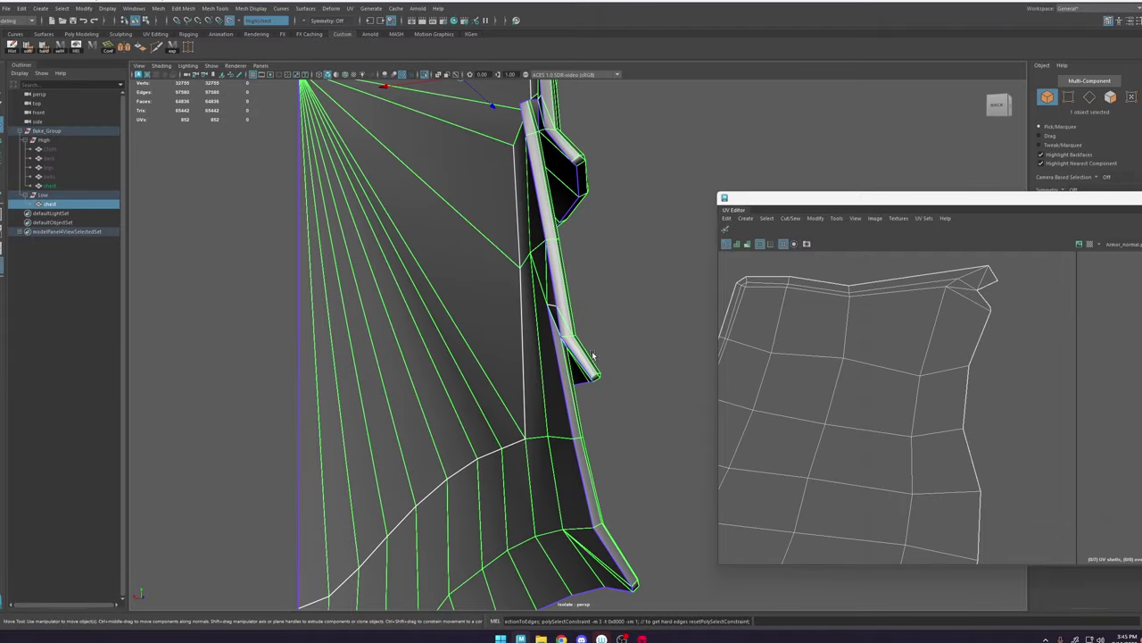
pyautogui.keyDown('alt'); pyautogui.moveTo(570, 330); pyautogui.dragTo(640, 324); pyautogui.keyUp('alt')
pyautogui.click(642, 326)
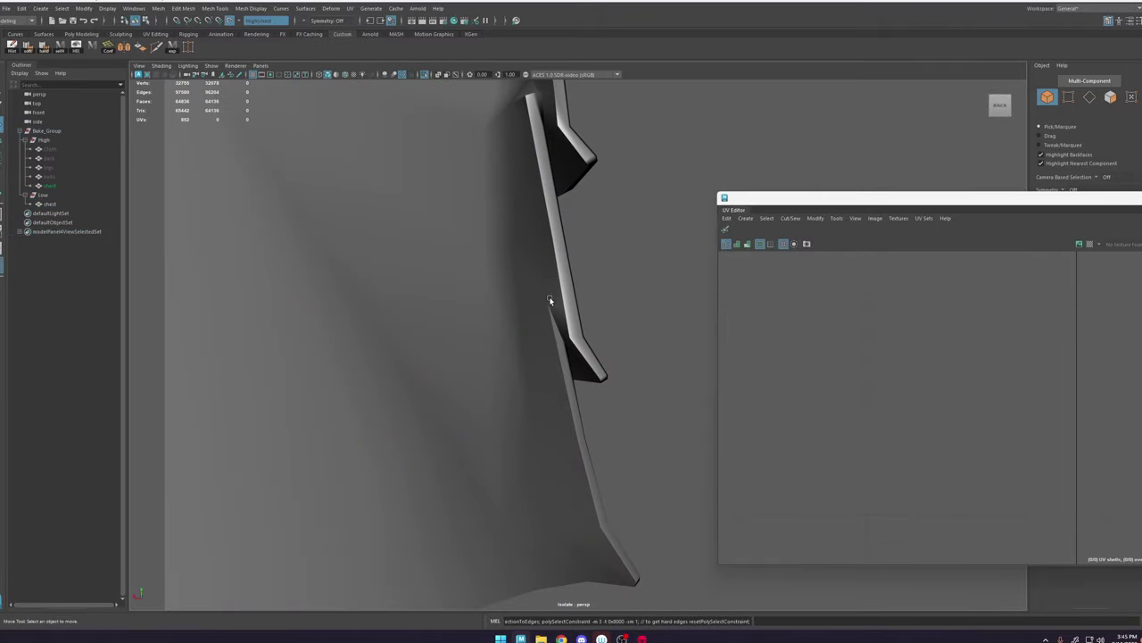
pyautogui.click(570, 331)
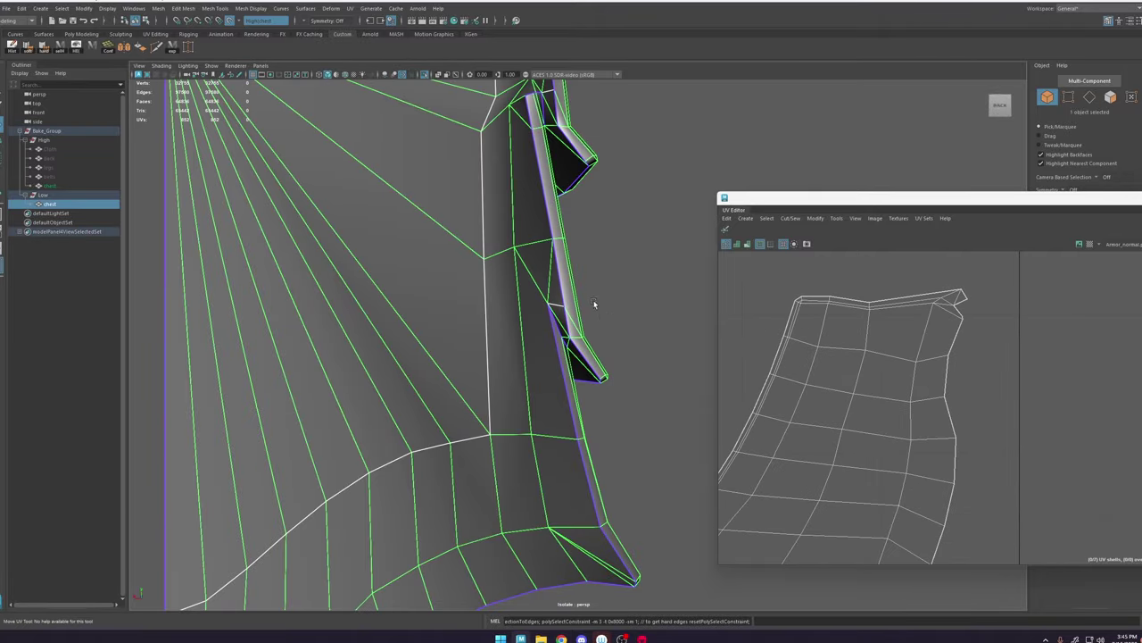
pyautogui.moveTo(594, 305)
pyautogui.keyDown('alt'); pyautogui.mouseDown()
pyautogui.moveTo(626, 320)
pyautogui.moveTo(605, 309)
pyautogui.mouseUp(); pyautogui.keyUp('alt')
pyautogui.hotkey('ctrl', 'z')
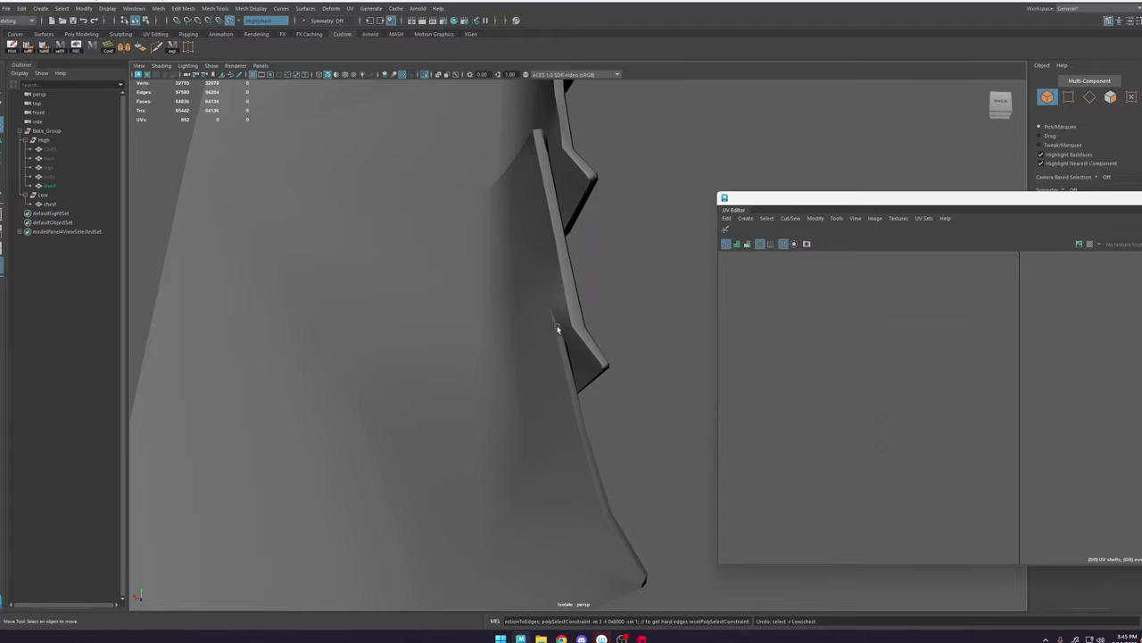
# Step: Zoom in on a tooth on the edge, undo the bad UV edits, and re-unfold the shell
pyautogui.keyDown('alt'); pyautogui.moveTo(558, 328); pyautogui.dragTo(433, 287, button='right'); pyautogui.keyUp('alt')
pyautogui.keyDown('alt'); pyautogui.moveTo(564, 288); pyautogui.dragTo(596, 303); pyautogui.keyUp('alt')
pyautogui.keyDown('alt'); pyautogui.moveTo(596, 303); pyautogui.dragTo(712, 441, button='right'); pyautogui.keyUp('alt')
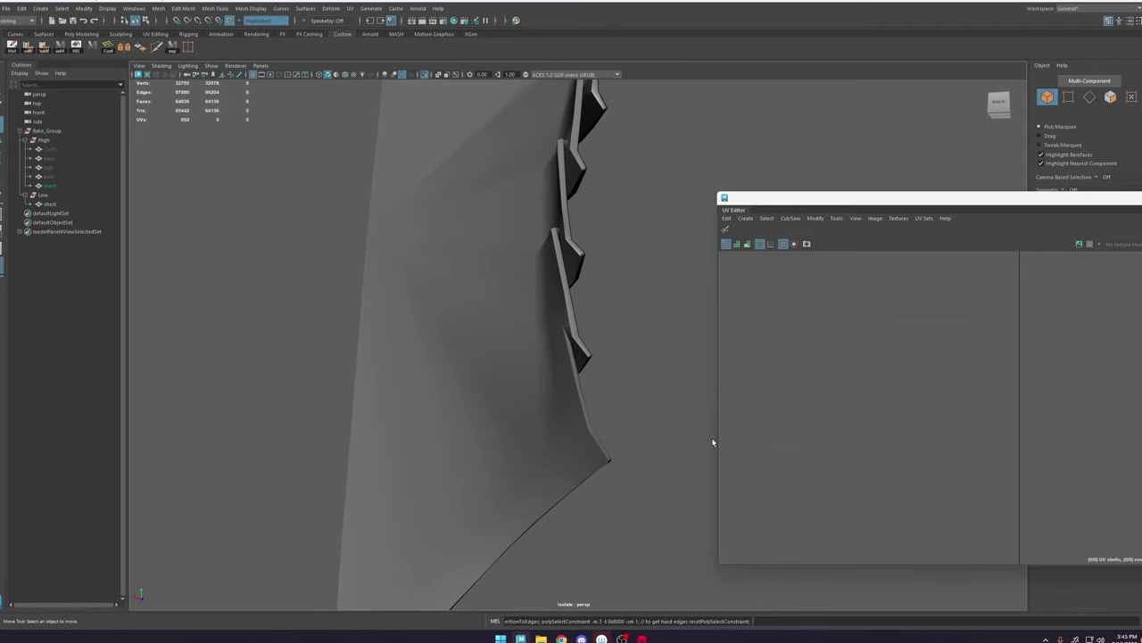
pyautogui.keyDown('alt'); pyautogui.moveTo(712, 441); pyautogui.dragTo(664, 387); pyautogui.keyUp('alt')
pyautogui.keyDown('alt'); pyautogui.moveTo(664, 388); pyautogui.dragTo(816, 531, button='right'); pyautogui.keyUp('alt')
pyautogui.hotkey('ctrl', 'z')
pyautogui.hotkey('ctrl', 'z')
pyautogui.hotkey('ctrl', 'z')
pyautogui.hotkey('ctrl', 'z')
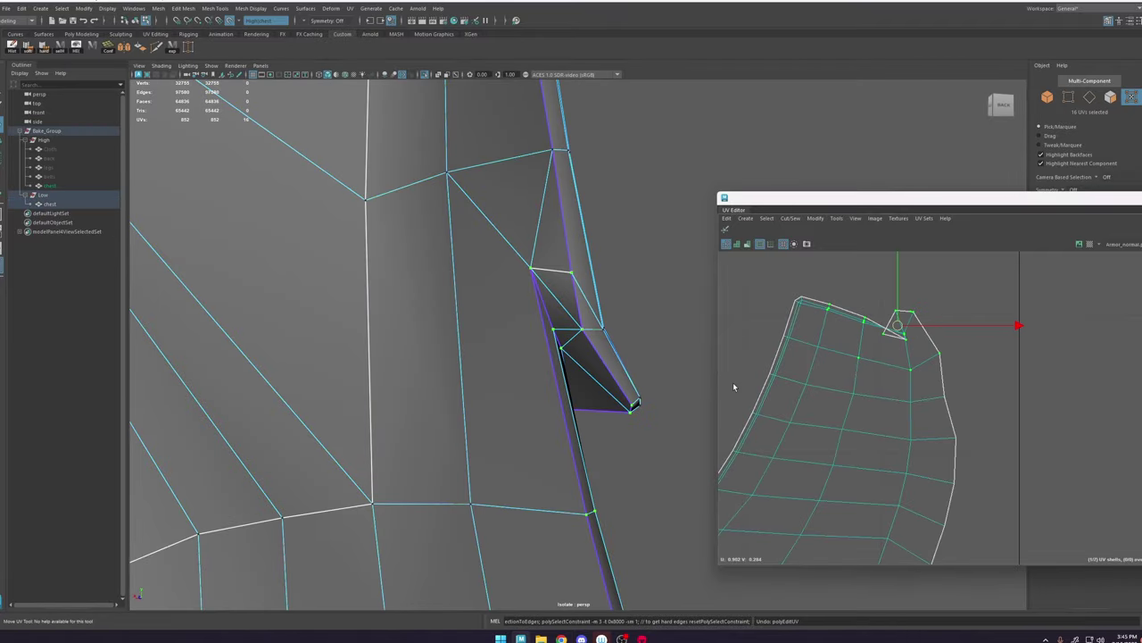
pyautogui.hotkey('ctrl', 'z')
pyautogui.hotkey('ctrl', 'z')
pyautogui.hotkey('ctrl', 'z')
pyautogui.hotkey('ctrl', 'z')
pyautogui.hotkey('ctrl', 'z')
pyautogui.hotkey('ctrl', 'z')
pyautogui.click(896, 316)
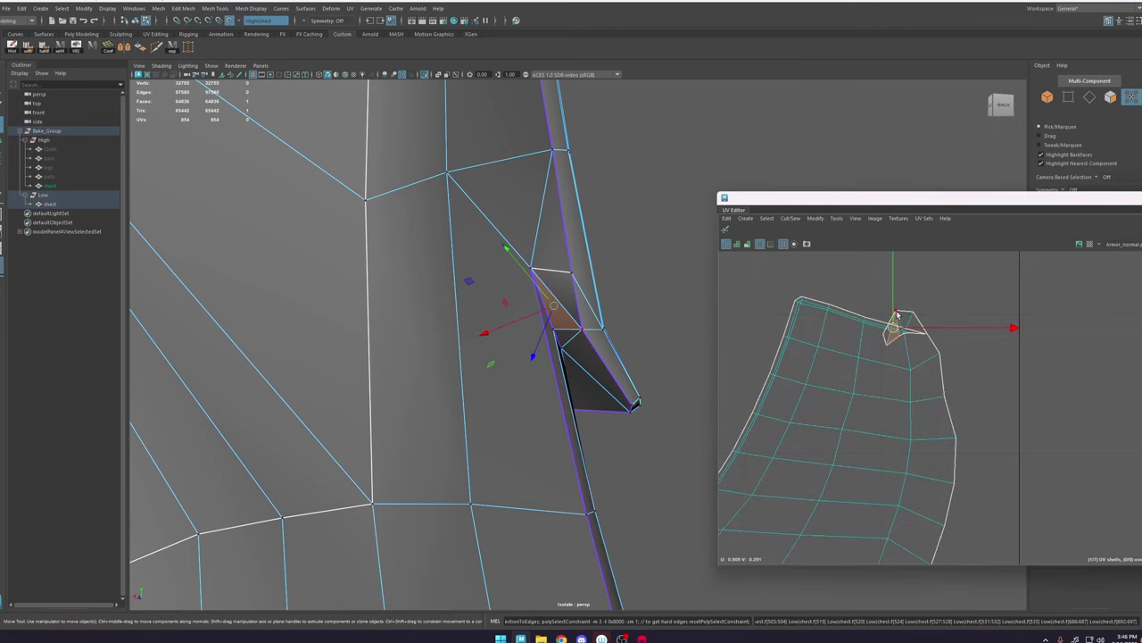
pyautogui.click(897, 314)
pyautogui.doubleClick(898, 338)
pyautogui.hotkey('ctrl', 'u')
# Step: With a small soft-selection falloff, rotate and slide the tab's corner UV into place
pyautogui.keyDown('alt'); pyautogui.moveTo(898, 339); pyautogui.dragTo(918, 343, button='right'); pyautogui.keyUp('alt')
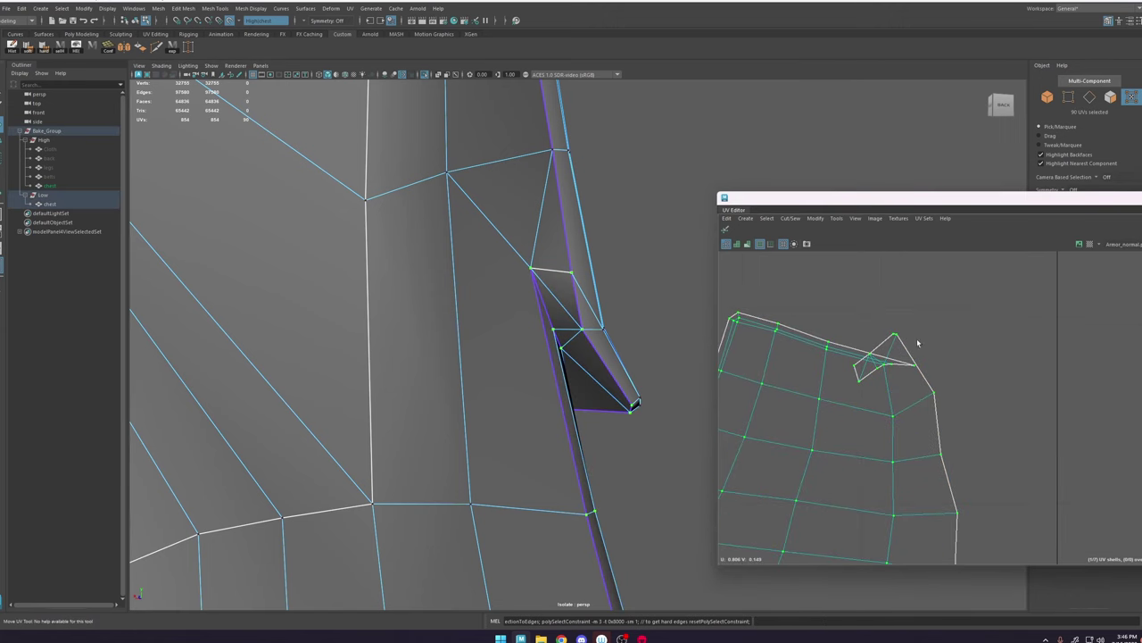
pyautogui.click(893, 334)
pyautogui.press('b')
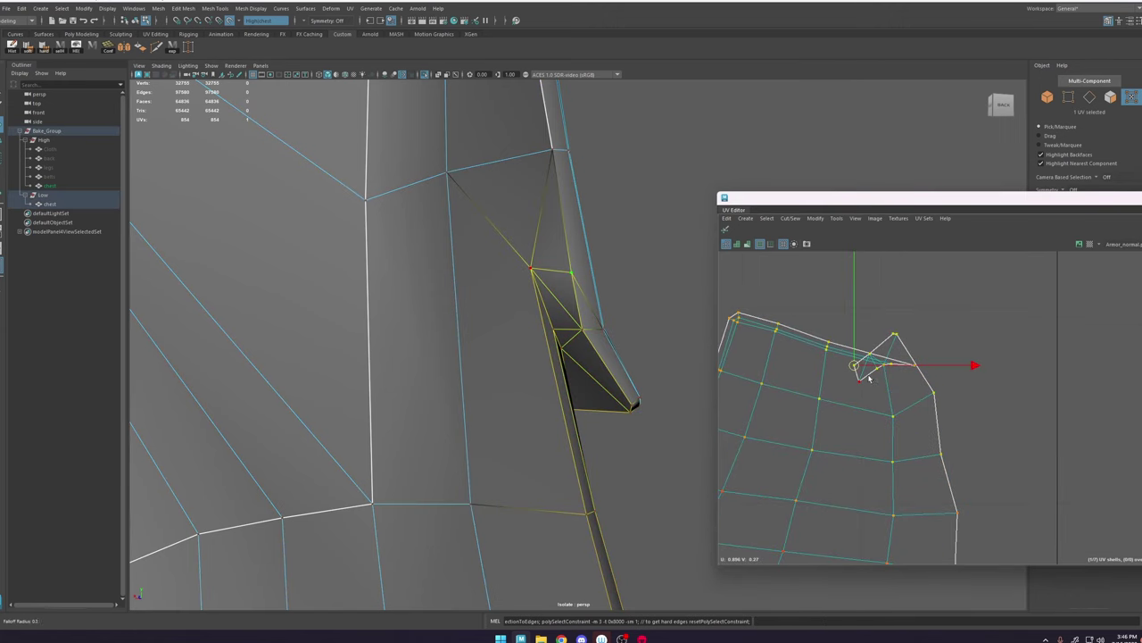
pyautogui.moveTo(868, 377); pyautogui.dragTo(878, 344)
pyautogui.press('e')
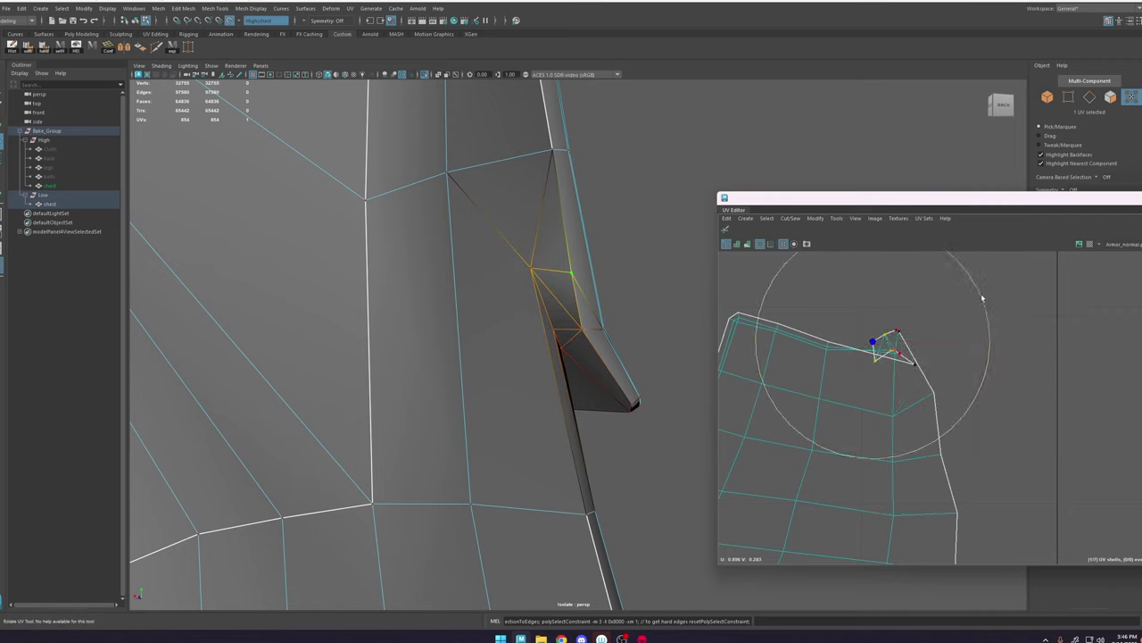
pyautogui.moveTo(984, 300); pyautogui.dragTo(854, 423)
pyautogui.press('w')
pyautogui.moveTo(873, 341); pyautogui.dragTo(894, 364)
# Step: Nudge the remaining UVs along the tab edge into position
pyautogui.click(910, 340)
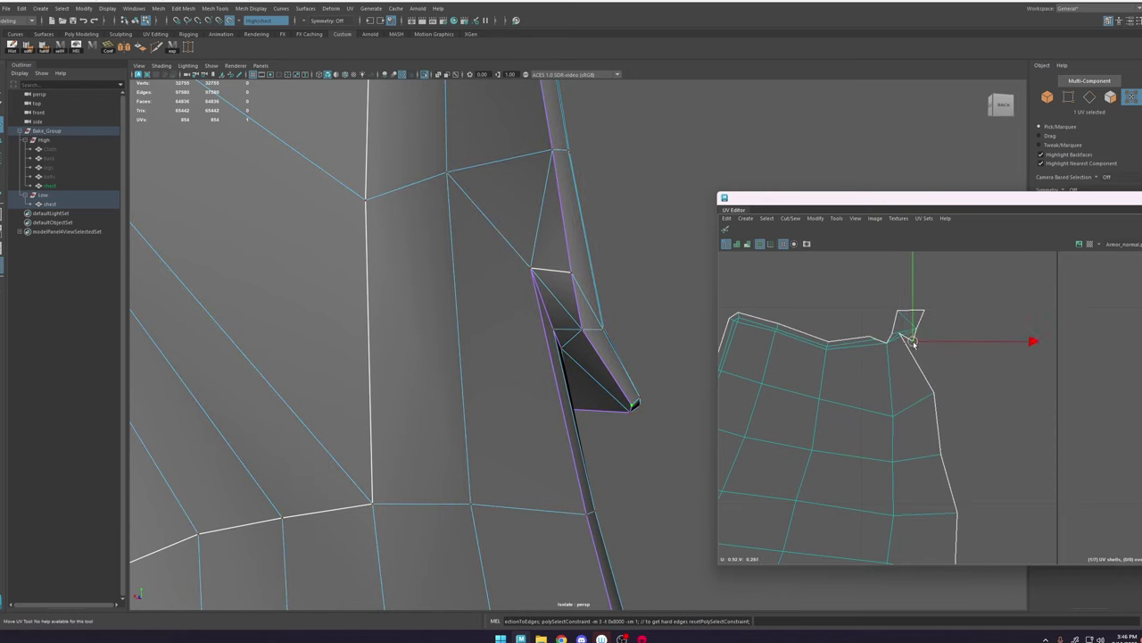
pyautogui.click(920, 334)
pyautogui.moveTo(913, 340); pyautogui.dragTo(862, 346)
pyautogui.scroll(-3, 965, 379)
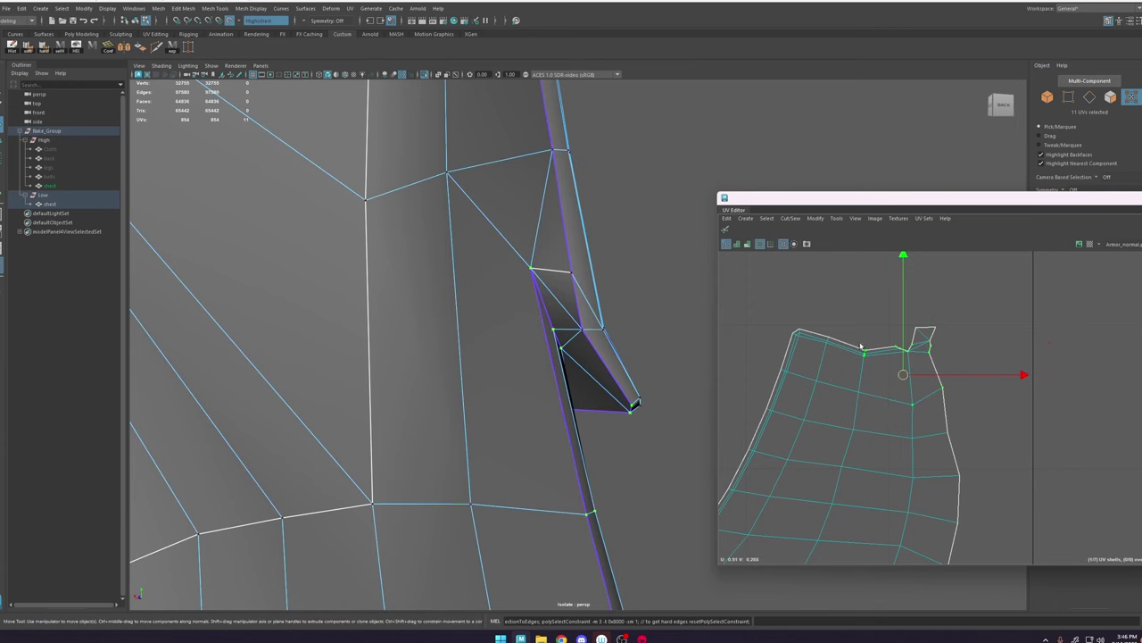
pyautogui.keyDown('shift'); pyautogui.moveTo(862, 344); pyautogui.dragTo(896, 351, button='right'); pyautogui.keyUp('shift')
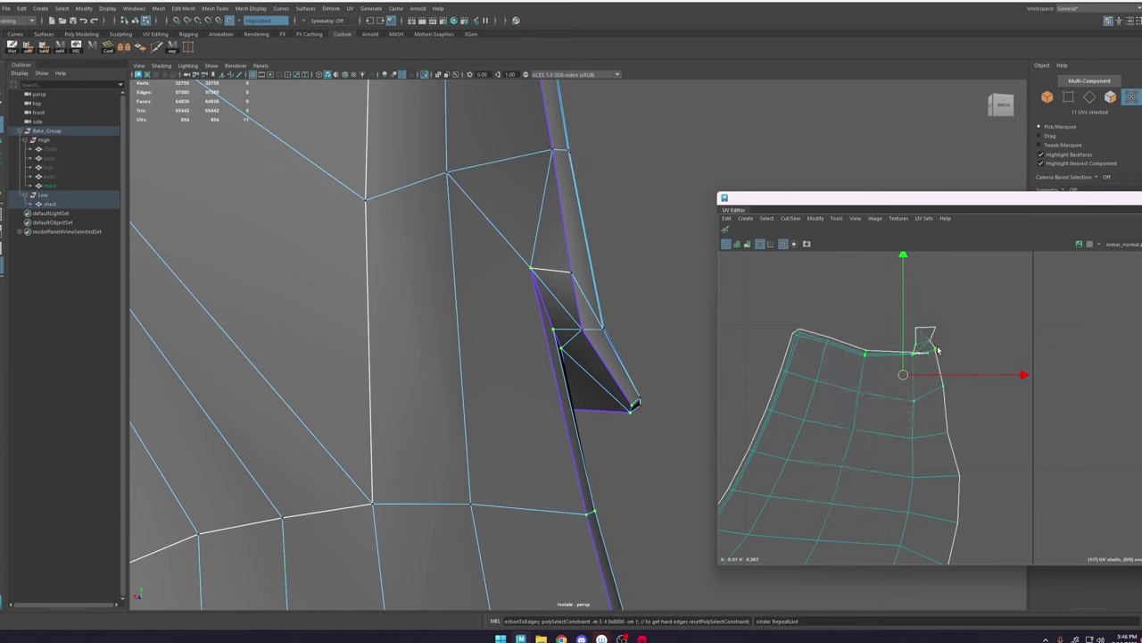
# Step: Run Optimize repeatedly on the tab UVs, including its two top UVs
pyautogui.hotkey('ctrl', 'z')
pyautogui.hotkey('ctrl', 'z')
pyautogui.moveTo(956, 378); pyautogui.dragTo(806, 411)
pyautogui.press('g')
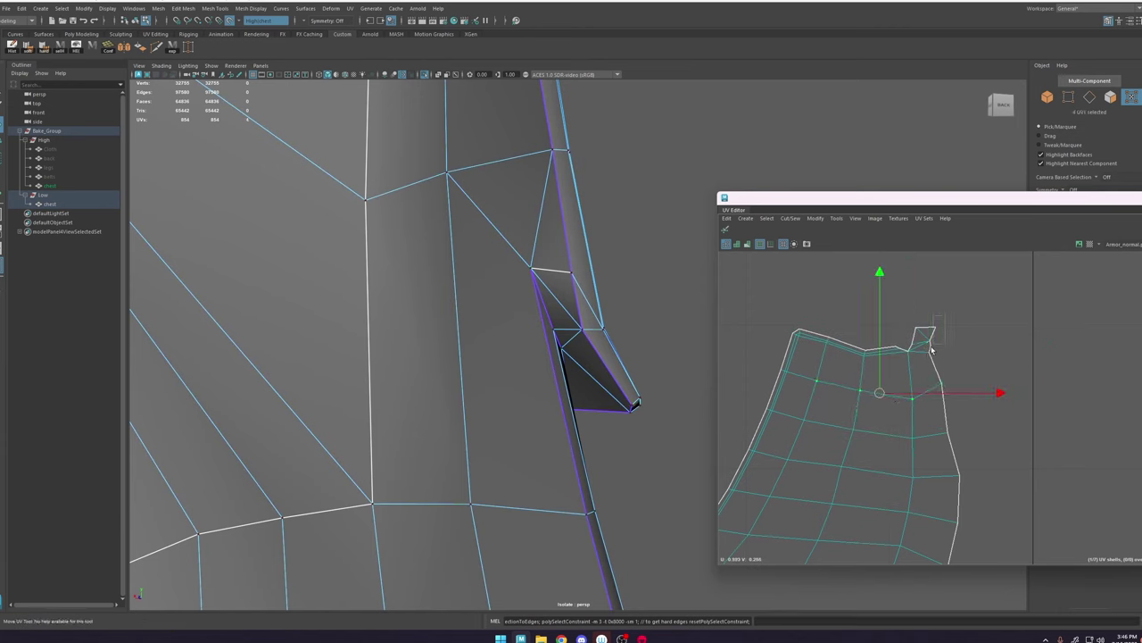
pyautogui.moveTo(932, 349); pyautogui.dragTo(925, 357)
pyautogui.press('g')
pyautogui.scroll(6, 923, 347)
pyautogui.press('g')
pyautogui.press('g')
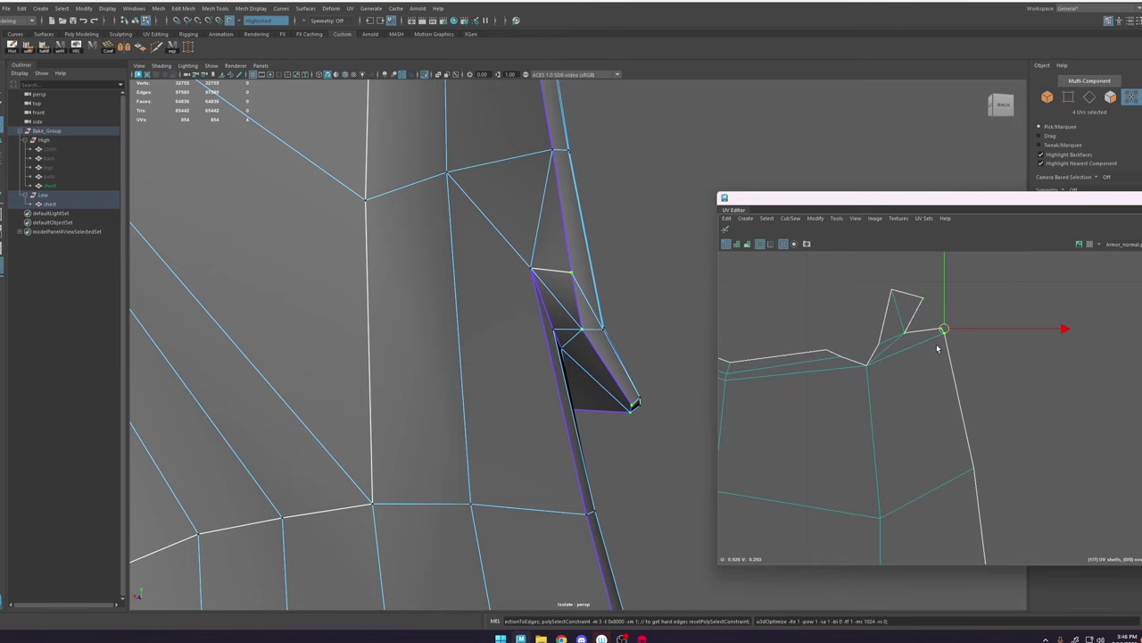
pyautogui.moveTo(939, 318); pyautogui.dragTo(938, 319)
pyautogui.press('g')
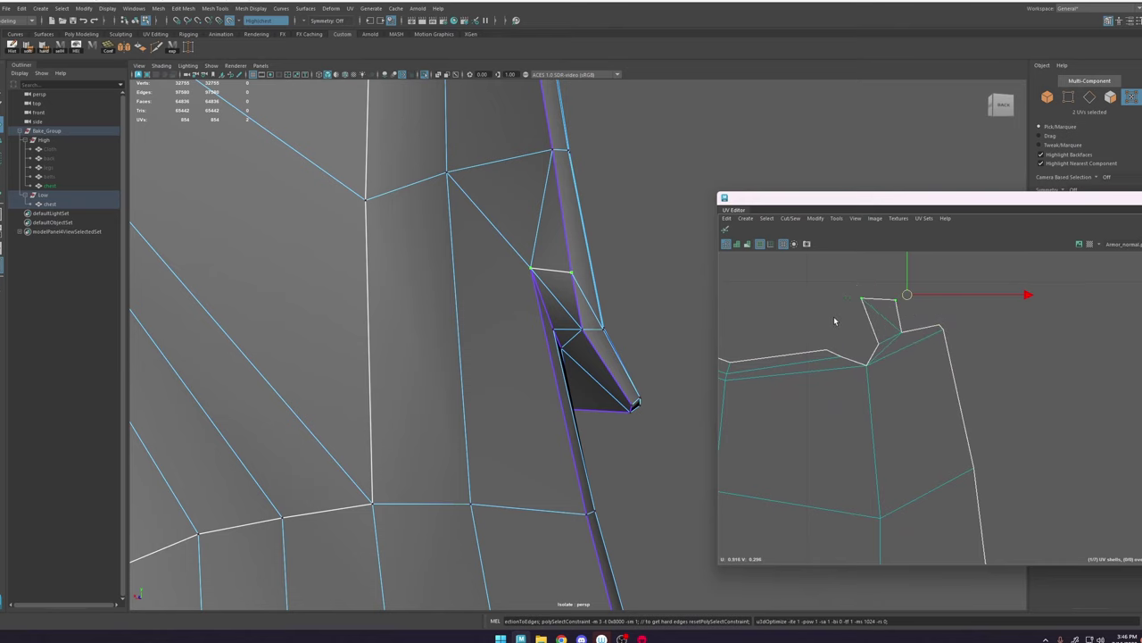
pyautogui.press('g')
# Step: Show UV distortion shading and optimize single UVs at the tab's base and notch
pyautogui.click(748, 244)
pyautogui.moveTo(800, 374); pyautogui.dragTo(802, 376)
pyautogui.press('g')
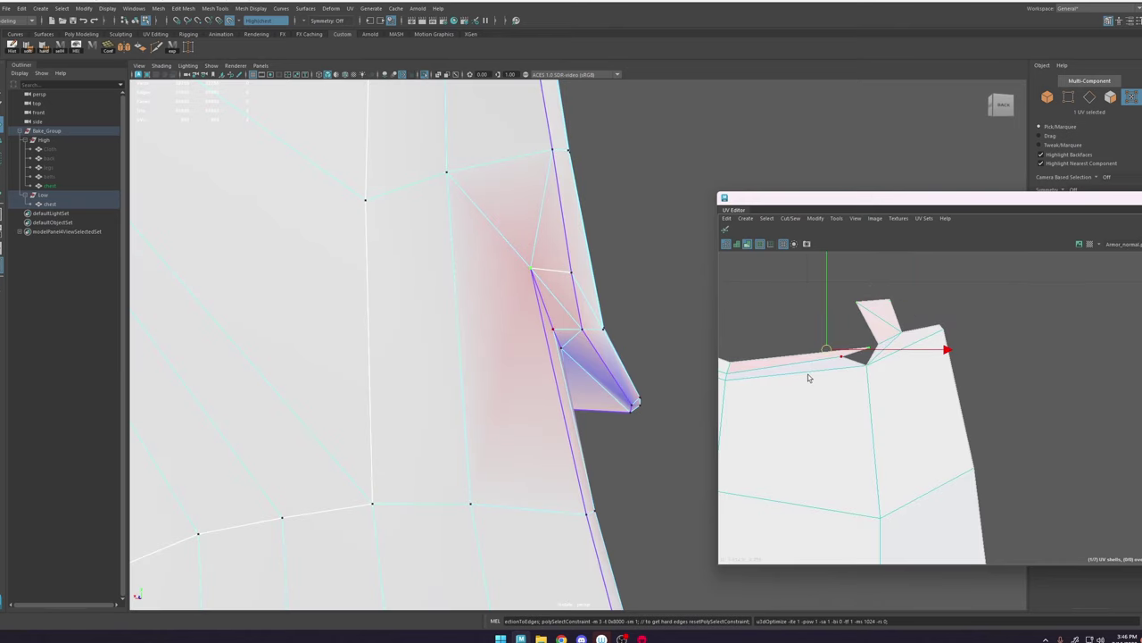
pyautogui.click(849, 366)
pyautogui.click(878, 345)
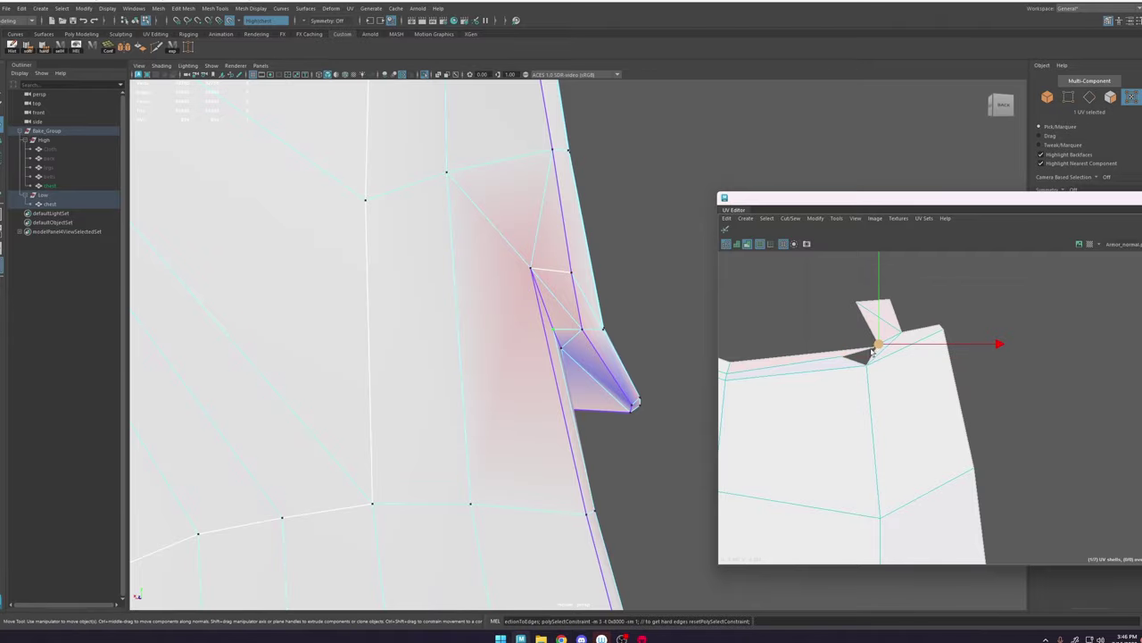
pyautogui.click(874, 370)
pyautogui.press('g')
pyautogui.click(880, 346)
pyautogui.press('g')
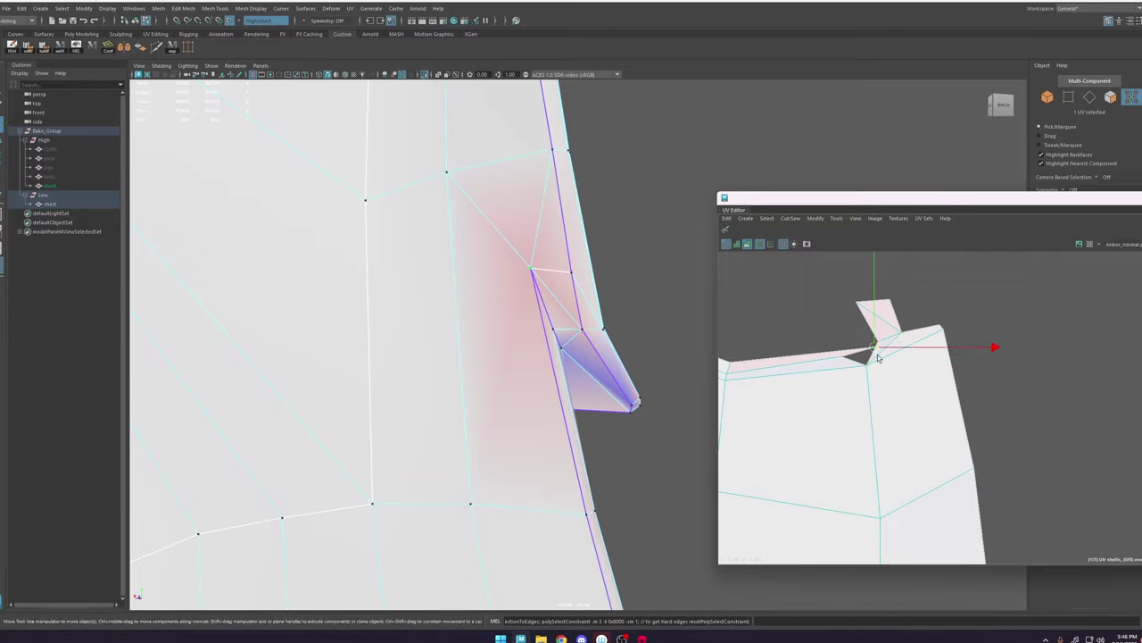
# Step: Reselect the chest mesh and switch back to UV component selection
pyautogui.scroll(-5, 589, 357)
pyautogui.scroll(-4, 982, 393)
pyautogui.click(601, 338)
pyautogui.click(562, 353)
pyautogui.scroll(5, 567, 357)
pyautogui.scroll(-6, 924, 437)
pyautogui.moveTo(956, 340); pyautogui.dragTo(996, 341, button='right')
pyautogui.keyDown('alt'); pyautogui.moveTo(857, 446); pyautogui.dragTo(949, 404, button='middle'); pyautogui.keyUp('alt')
# Step: Move the long strip shell left and the chest's main shell clear of the others
pyautogui.scroll(3, 850, 439)
pyautogui.doubleClick(843, 431)
pyautogui.scroll(-5, 867, 376)
pyautogui.moveTo(892, 374); pyautogui.dragTo(721, 362)
pyautogui.keyDown('alt'); pyautogui.moveTo(938, 329); pyautogui.dragTo(887, 399, button='middle'); pyautogui.keyUp('alt')
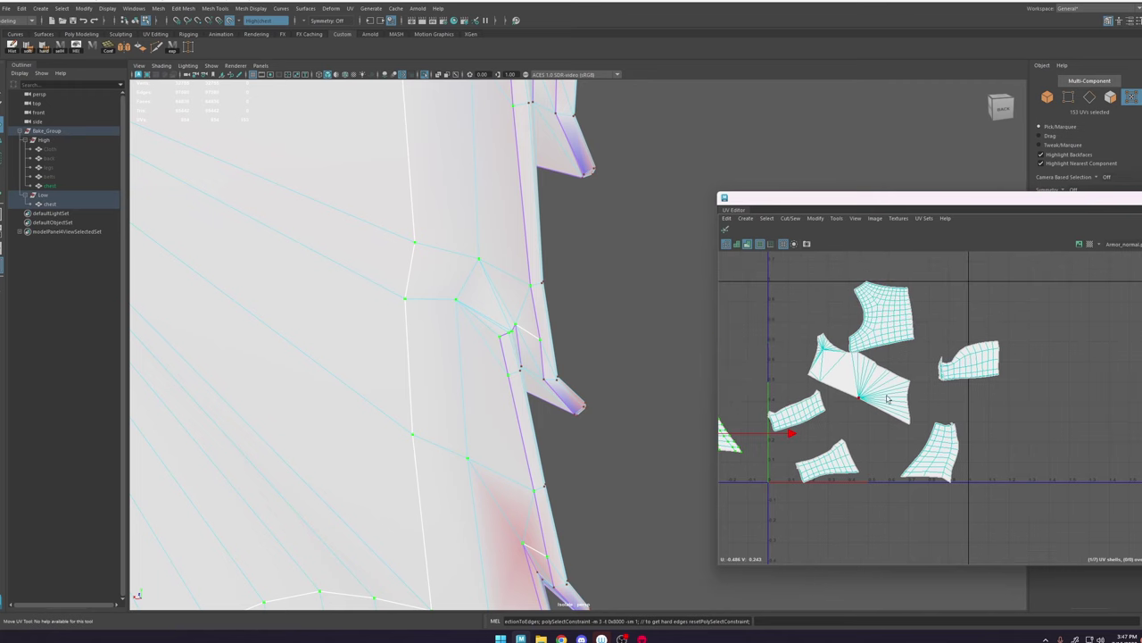
pyautogui.doubleClick(900, 320)
pyautogui.moveTo(898, 318); pyautogui.dragTo(826, 292)
pyautogui.scroll(4, 912, 310)
pyautogui.scroll(4, 880, 352)
pyautogui.scroll(-8, 936, 349)
pyautogui.scroll(4, 823, 309)
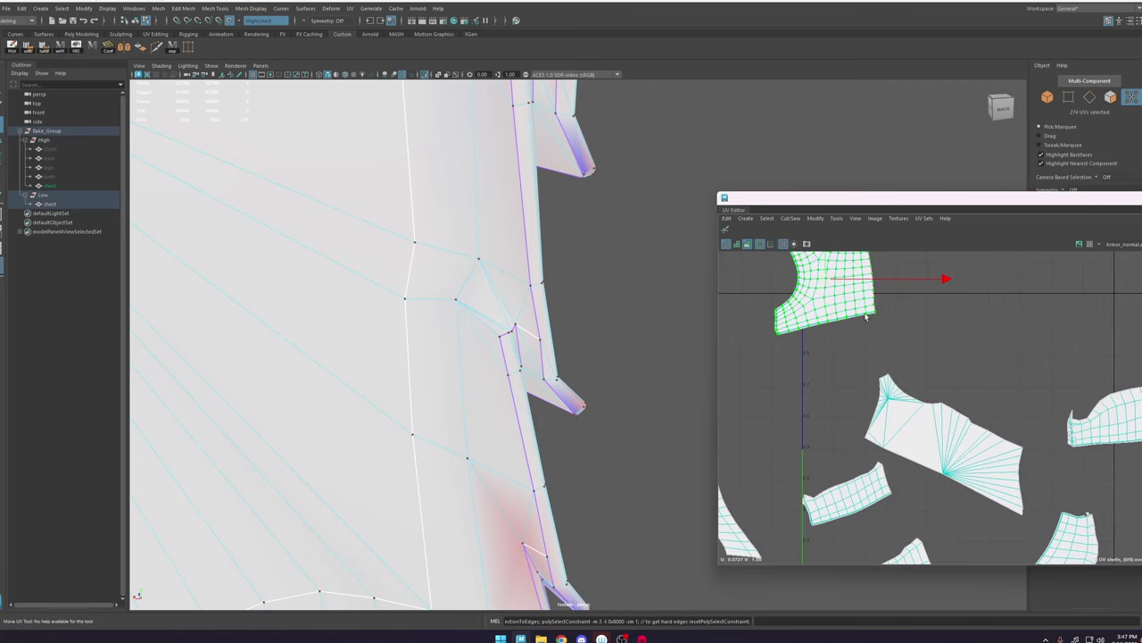
# Step: Scale the shell's bottom UV row flat in V and relax its lower-left corner with the Unfold brush
pyautogui.click(875, 316)
pyautogui.keyDown('alt'); pyautogui.moveTo(753, 386); pyautogui.dragTo(774, 444, button='middle'); pyautogui.keyUp('alt')
pyautogui.keyDown('shift'); pyautogui.doubleClick(807, 396); pyautogui.keyUp('shift')
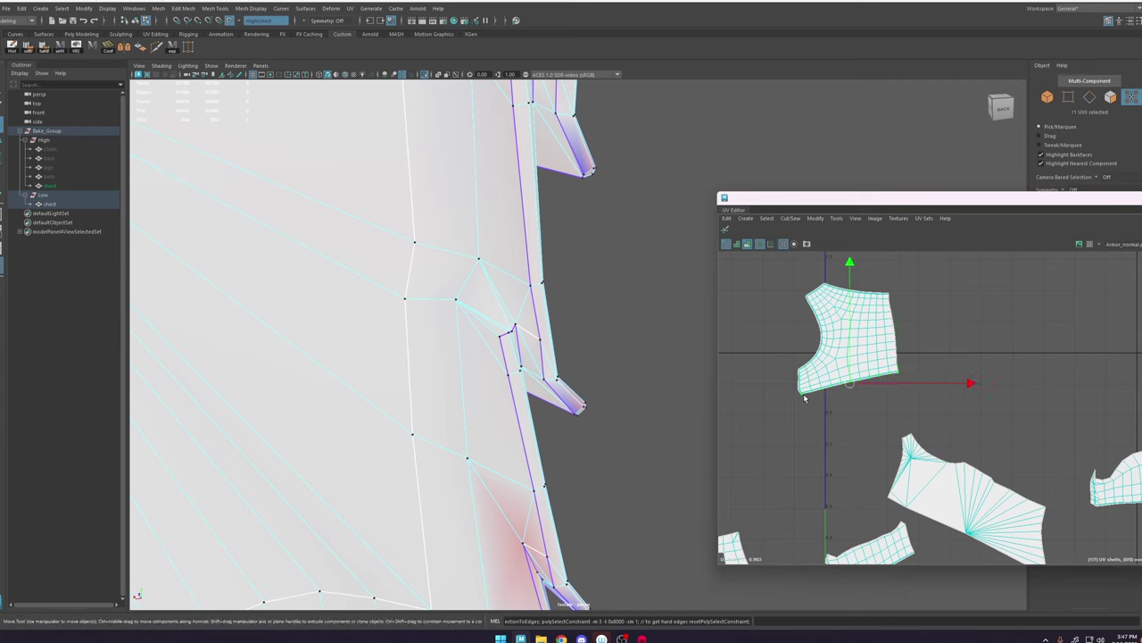
pyautogui.press('r')
pyautogui.moveTo(851, 266); pyautogui.dragTo(894, 472)
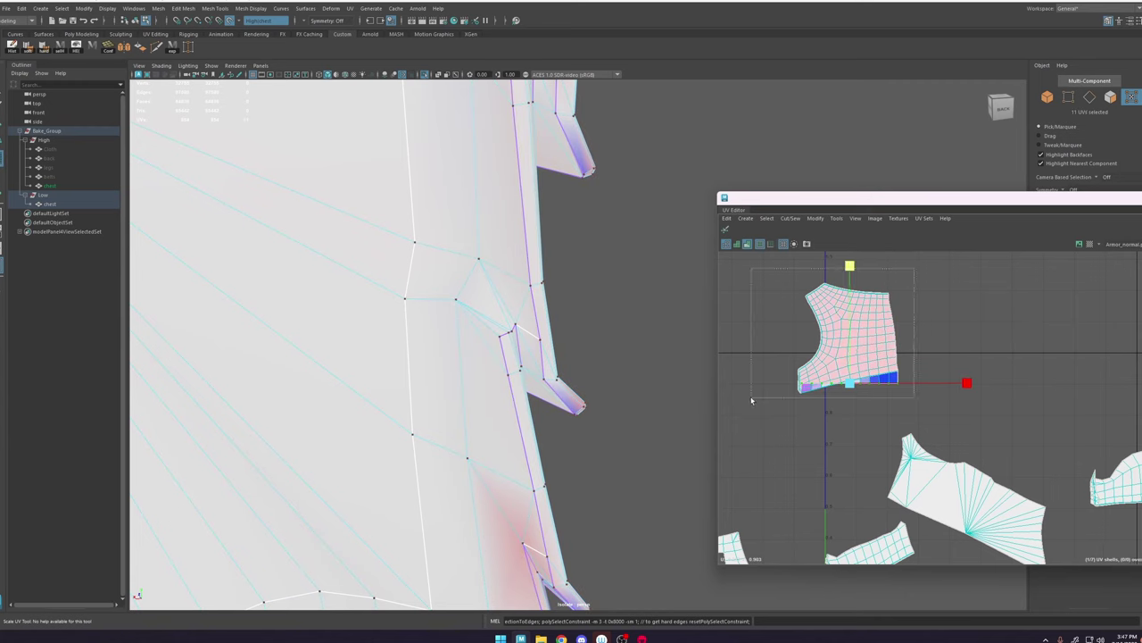
pyautogui.moveTo(751, 400); pyautogui.dragTo(762, 411)
pyautogui.click(726, 230)
pyautogui.moveTo(814, 341)
pyautogui.mouseDown()
pyautogui.moveTo(819, 354)
pyautogui.moveTo(880, 371)
pyautogui.mouseUp()
pyautogui.press('w')
# Step: Scale the shell's right edge UVs flat in U into a vertical line
pyautogui.scroll(5, 922, 315)
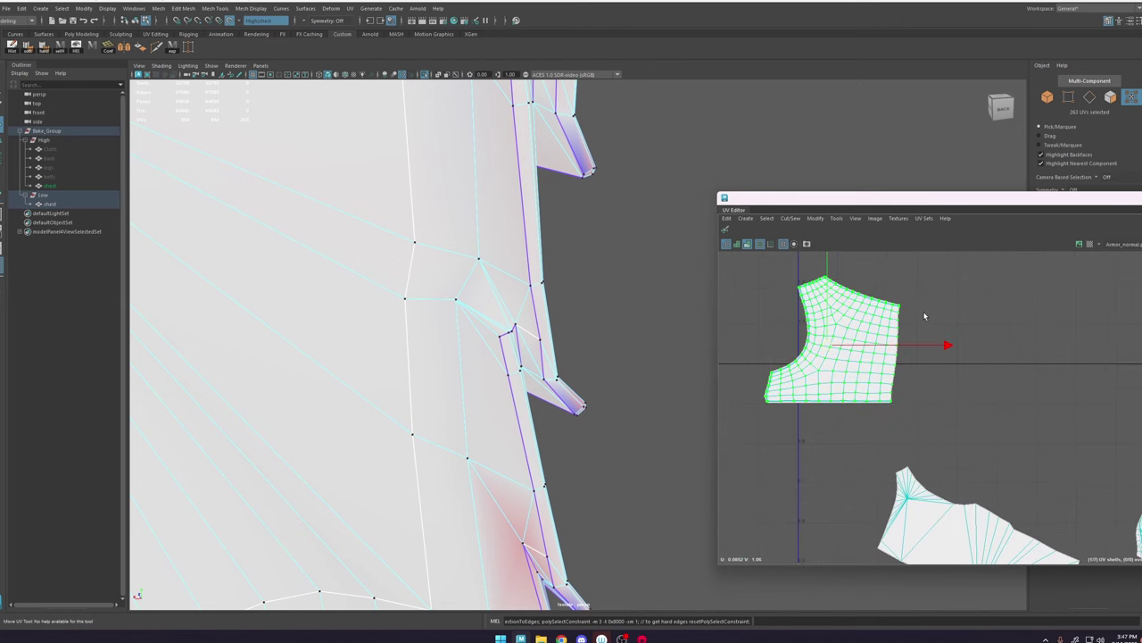
pyautogui.click(908, 303)
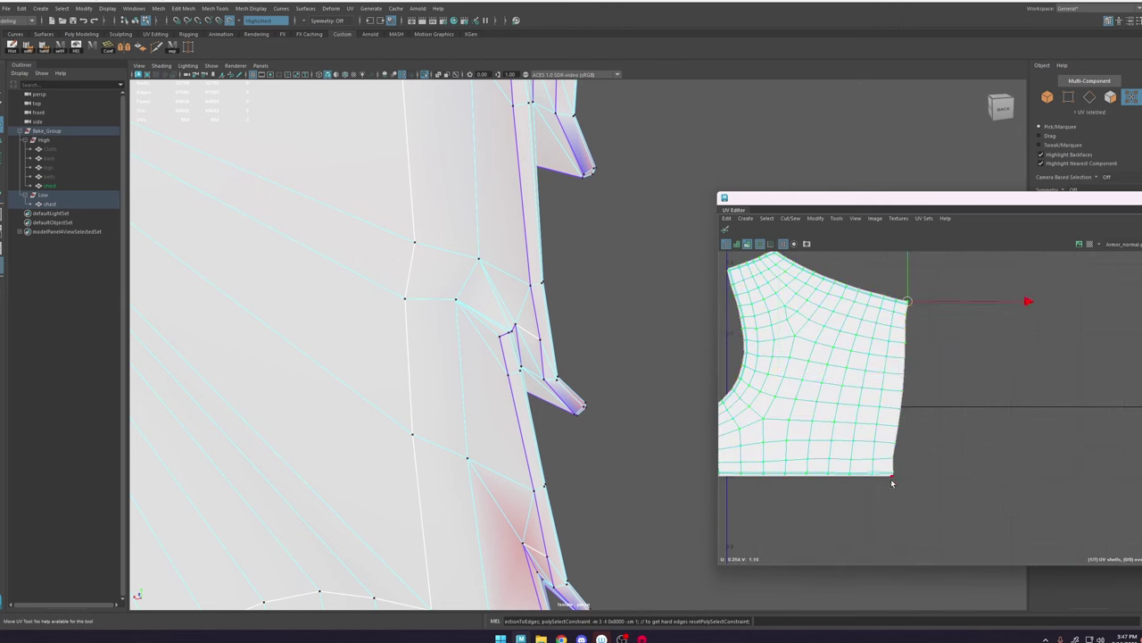
pyautogui.keyDown('shift'); pyautogui.doubleClick(894, 475); pyautogui.keyUp('shift')
pyautogui.press('r')
pyautogui.moveTo(1014, 387); pyautogui.dragTo(900, 393)
# Step: Unfold the rest of the shell along U, leaving its right edge fixed
pyautogui.scroll(-5, 919, 374)
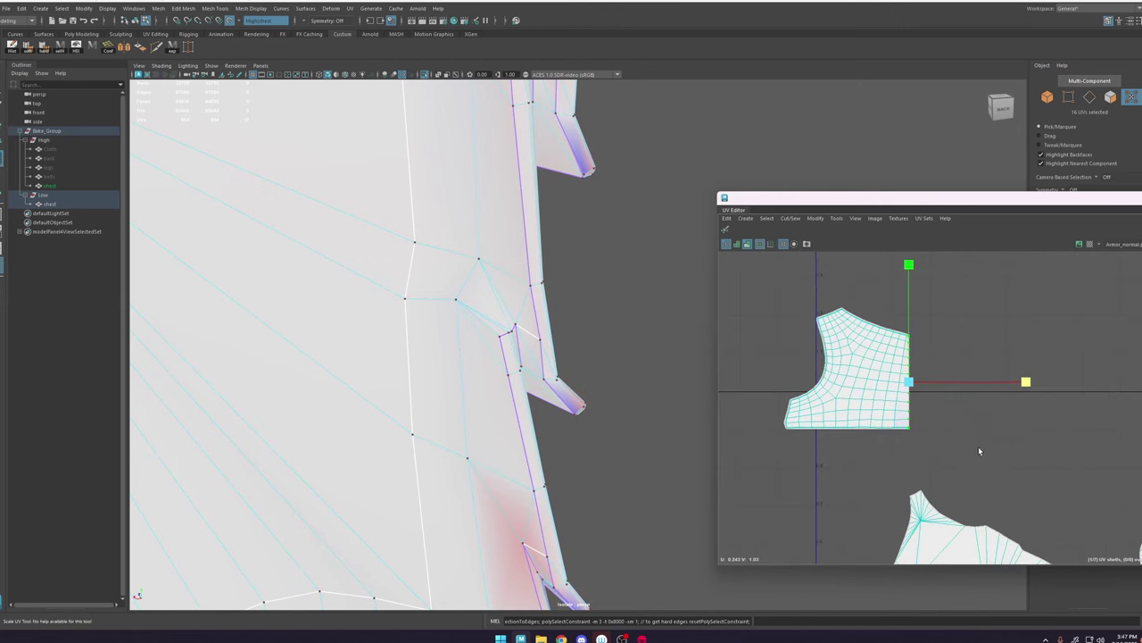
pyautogui.keyDown('shift'); pyautogui.moveTo(979, 448); pyautogui.dragTo(669, 255); pyautogui.keyUp('shift')
pyautogui.keyDown('shift'); pyautogui.rightClick(847, 333); pyautogui.keyUp('shift')
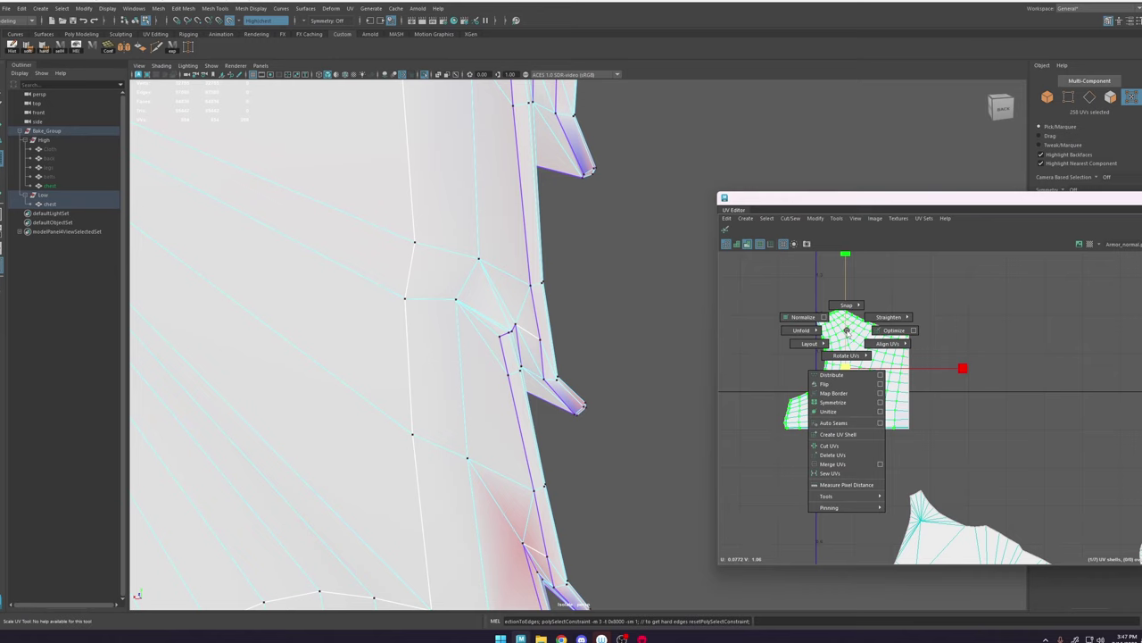
pyautogui.keyDown('shift'); pyautogui.moveTo(816, 331); pyautogui.dragTo(814, 330, button='right'); pyautogui.keyUp('shift')
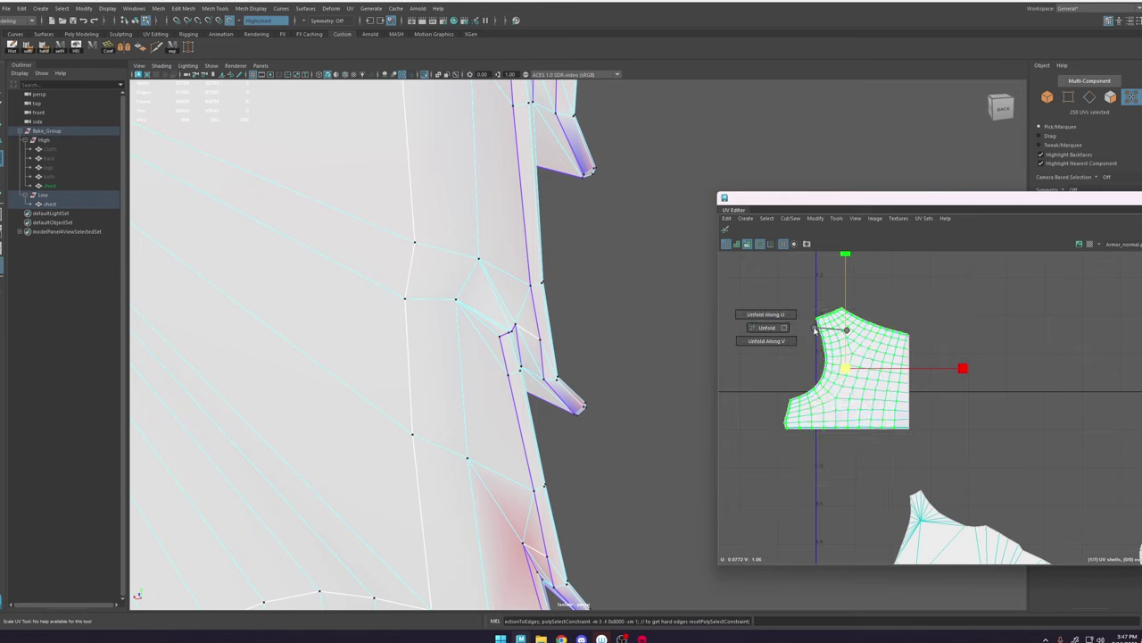
pyautogui.click(777, 314)
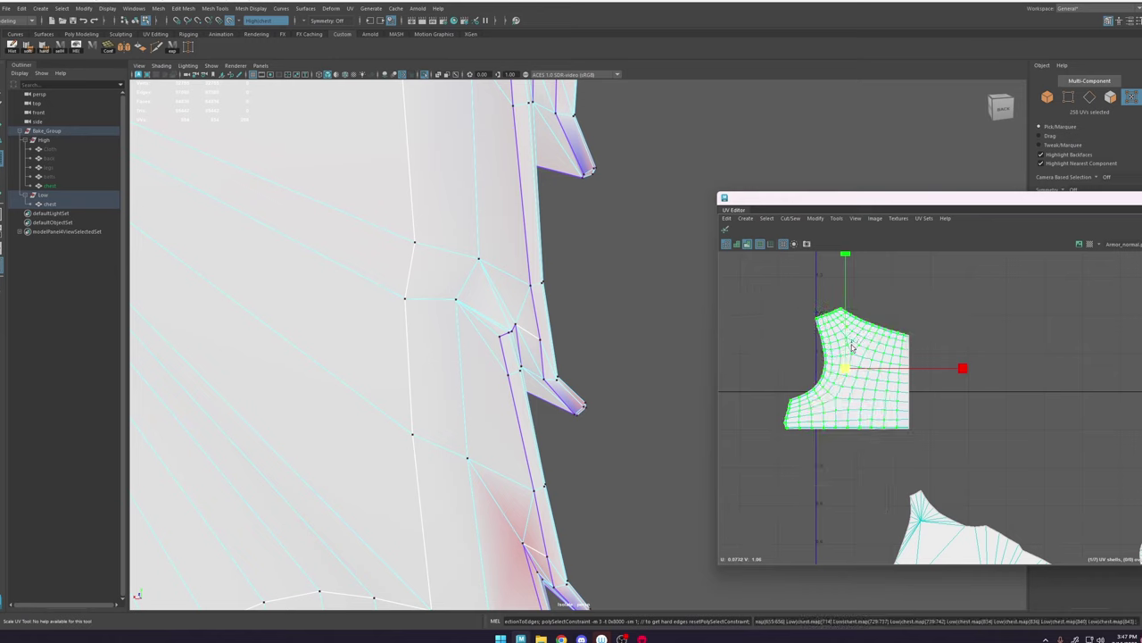
pyautogui.click(951, 322)
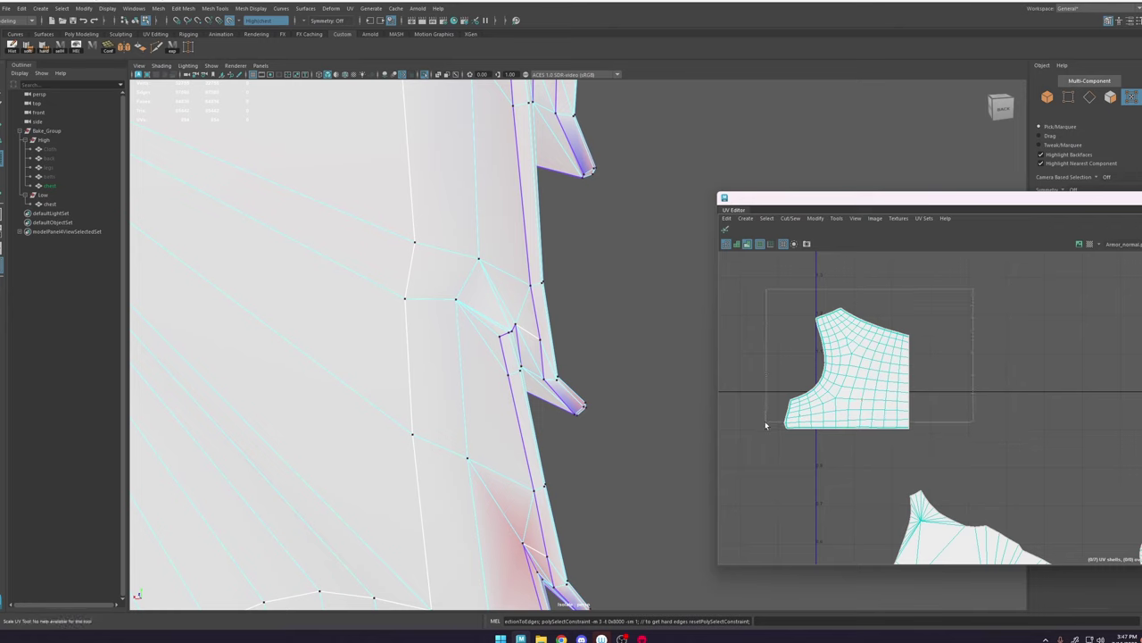
pyautogui.moveTo(762, 428); pyautogui.dragTo(757, 427)
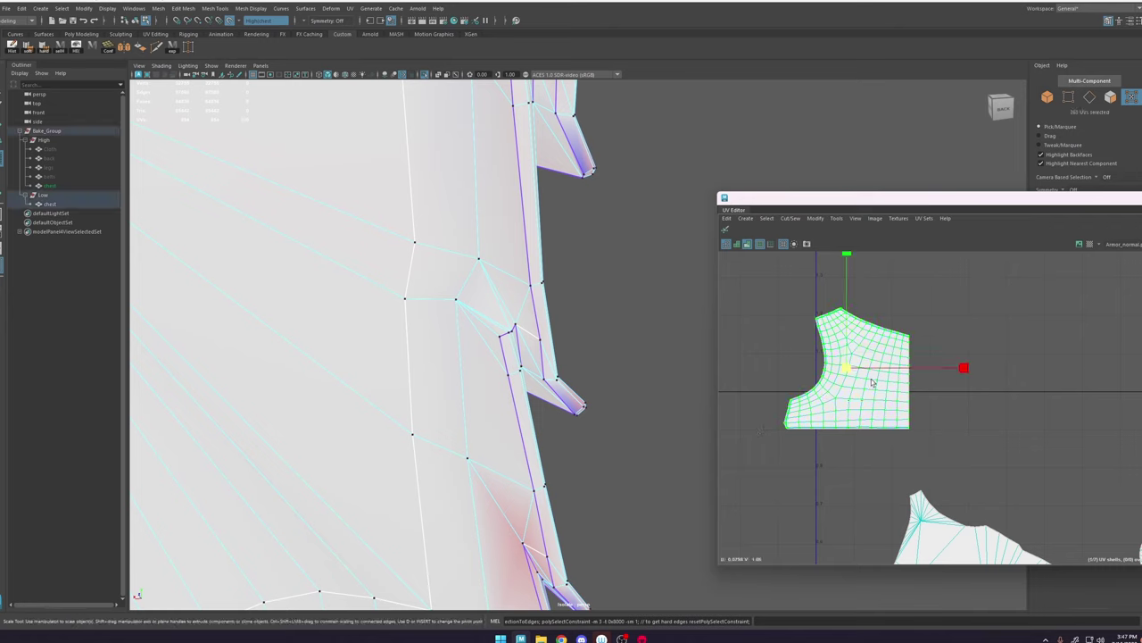
pyautogui.keyDown('shift'); pyautogui.moveTo(874, 377); pyautogui.dragTo(753, 398, button='right'); pyautogui.keyUp('shift')
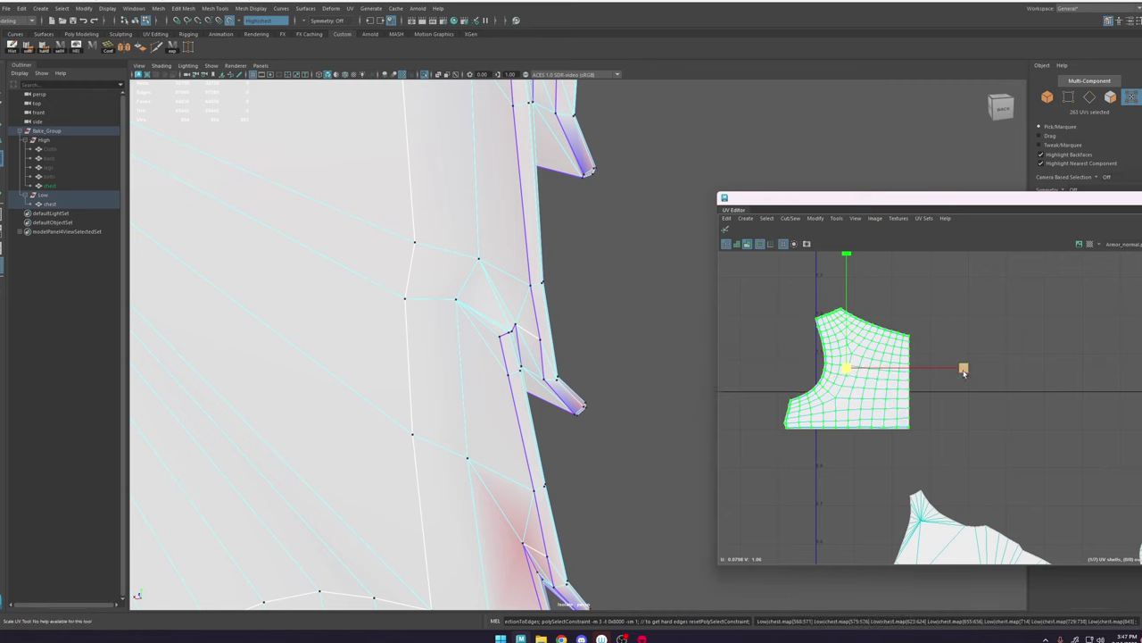
pyautogui.click(941, 324)
pyautogui.scroll(-5, 930, 340)
# Step: Move the upper UV shell left, then move the fan-shaped shell up-left and rotate it about 60° clockwise
pyautogui.press('w')
pyautogui.doubleClick(900, 356)
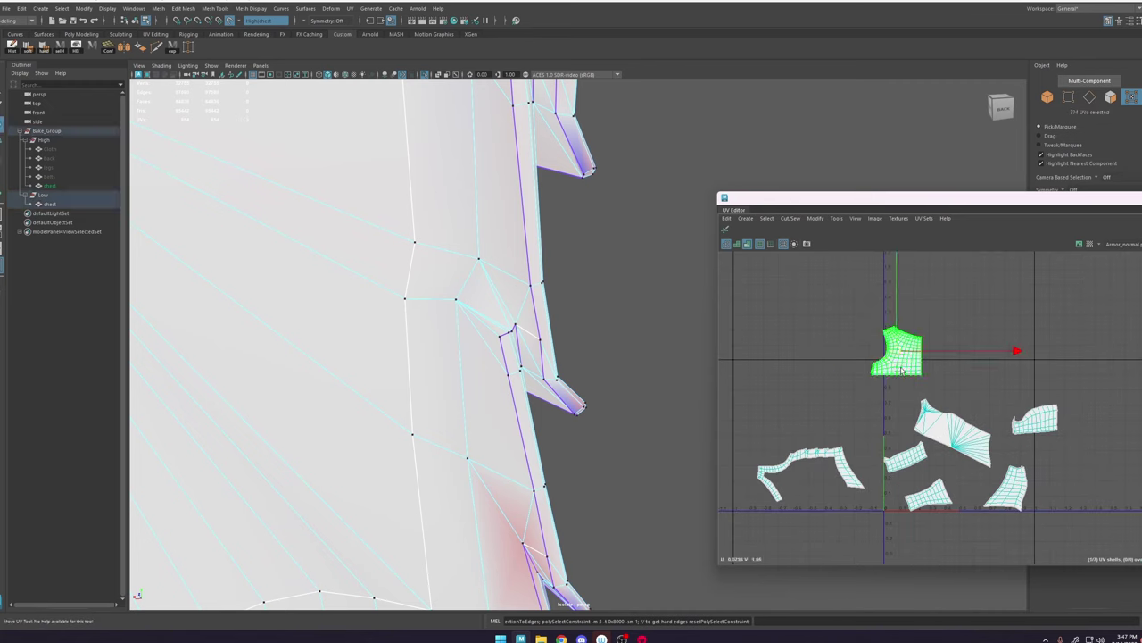
pyautogui.moveTo(899, 355); pyautogui.dragTo(835, 385)
pyautogui.doubleClick(955, 432)
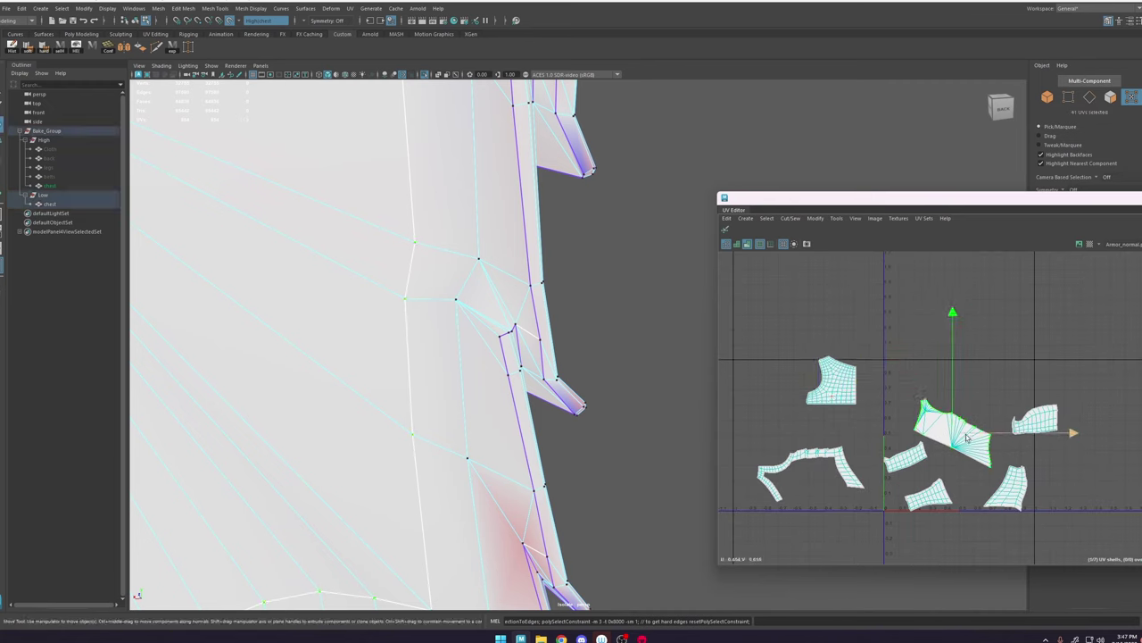
pyautogui.moveTo(954, 433); pyautogui.dragTo(748, 379)
pyautogui.press('e')
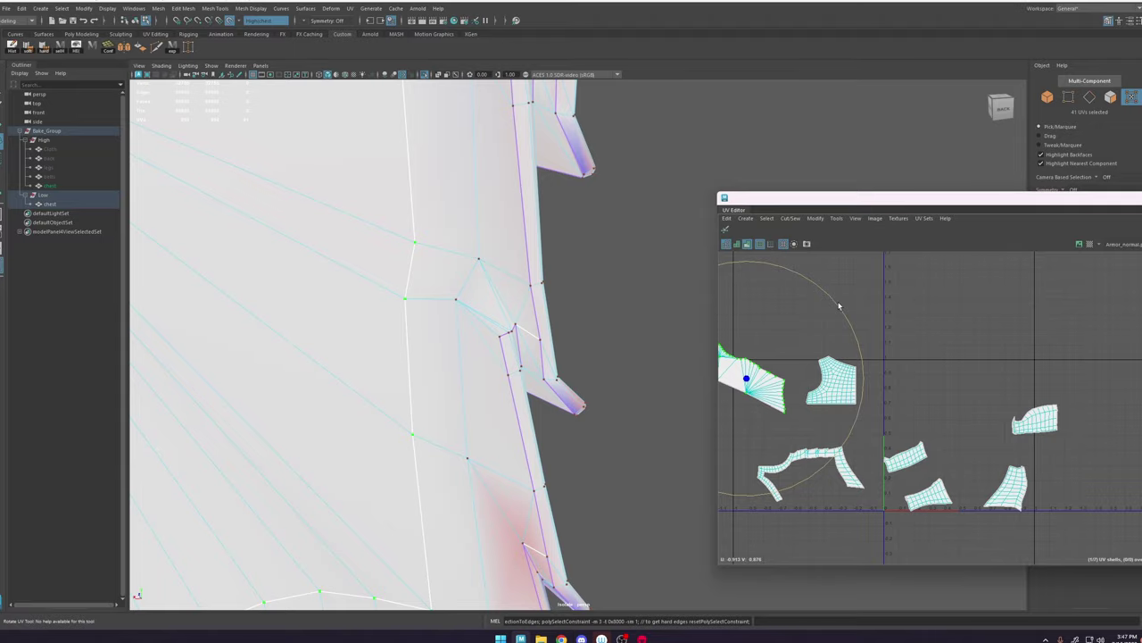
pyautogui.moveTo(839, 307); pyautogui.dragTo(864, 403)
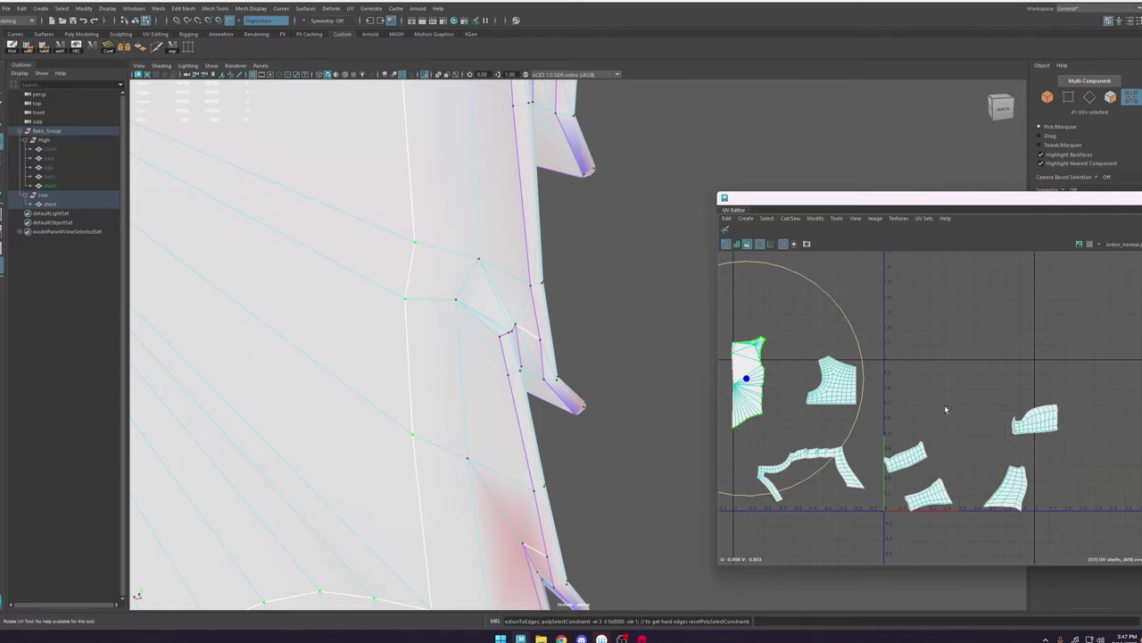
# Step: Shift the right-hand shell up and left, check a UV in the 3D view, then undo the shell moves
pyautogui.scroll(-2, 973, 415)
pyautogui.doubleClick(1031, 423)
pyautogui.press('w')
pyautogui.moveTo(1029, 423); pyautogui.dragTo(955, 388)
pyautogui.scroll(8, 946, 394)
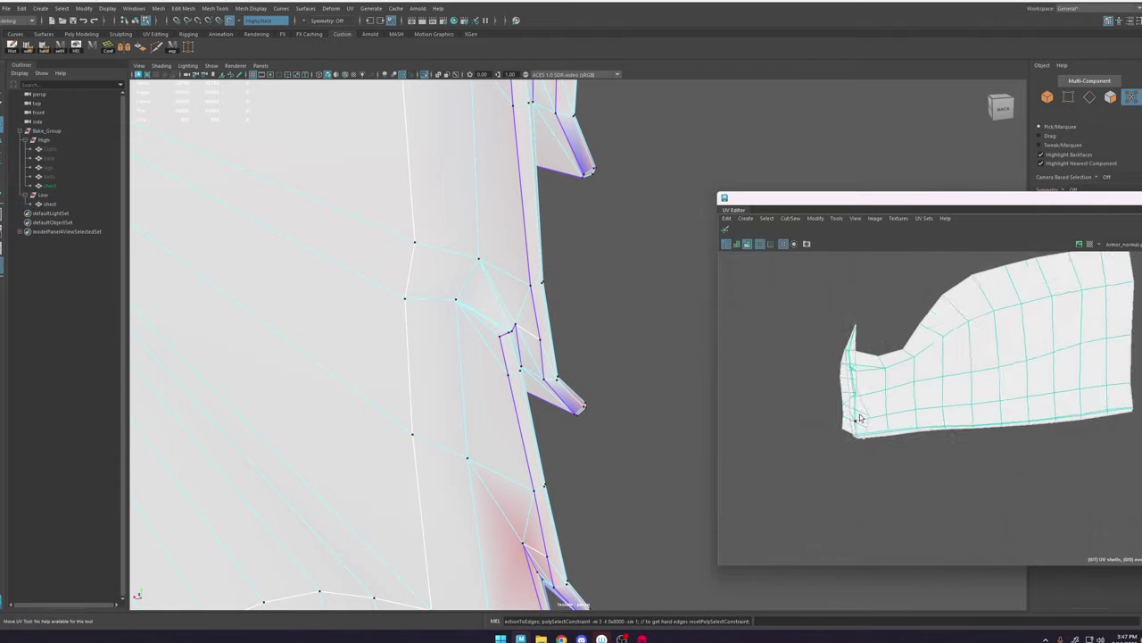
pyautogui.click(857, 391)
pyautogui.scroll(-2, 861, 418)
pyautogui.press('f')
pyautogui.moveTo(581, 338)
pyautogui.keyDown('alt'); pyautogui.mouseDown()
pyautogui.moveTo(566, 331)
pyautogui.moveTo(576, 328)
pyautogui.mouseUp(); pyautogui.keyUp('alt')
pyautogui.hotkey('ctrl', 'z')
pyautogui.hotkey('ctrl', 'z')
pyautogui.hotkey('ctrl', 'z')
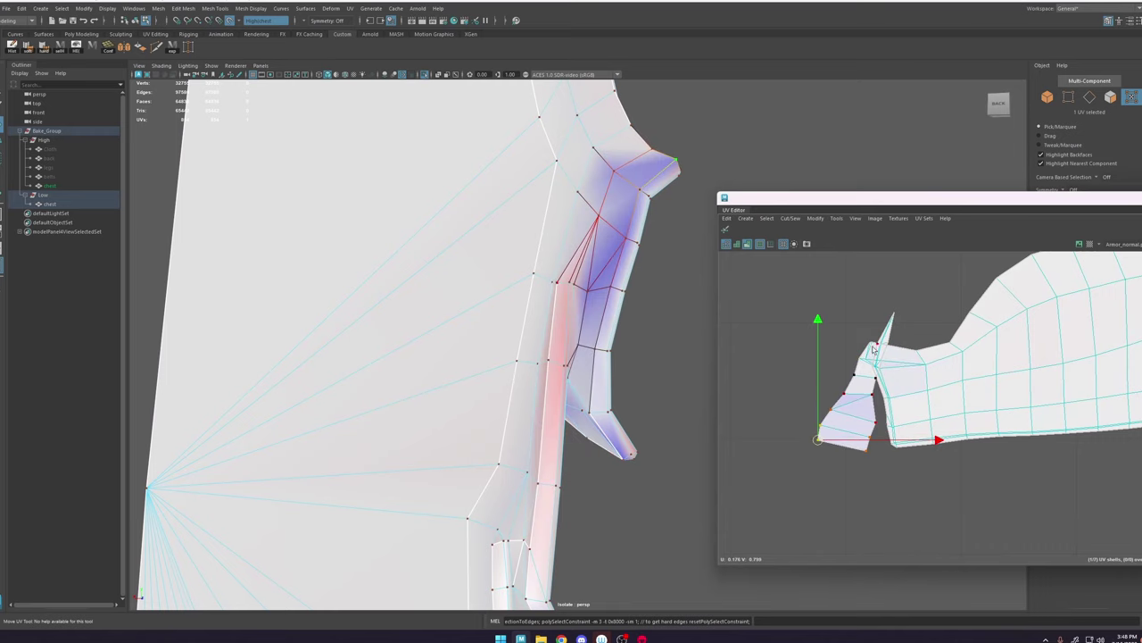
# Step: Pull the spike-tip UV left, then soft-select the nearby UVs, rotate them clockwise and move them up-left
pyautogui.click(894, 313)
pyautogui.moveTo(894, 312)
pyautogui.mouseDown()
pyautogui.moveTo(873, 309)
pyautogui.moveTo(871, 413)
pyautogui.moveTo(884, 430)
pyautogui.moveTo(842, 433)
pyautogui.mouseUp()
pyautogui.click(822, 426)
pyautogui.press('b')
pyautogui.moveTo(913, 357); pyautogui.dragTo(934, 420)
pyautogui.press('w')
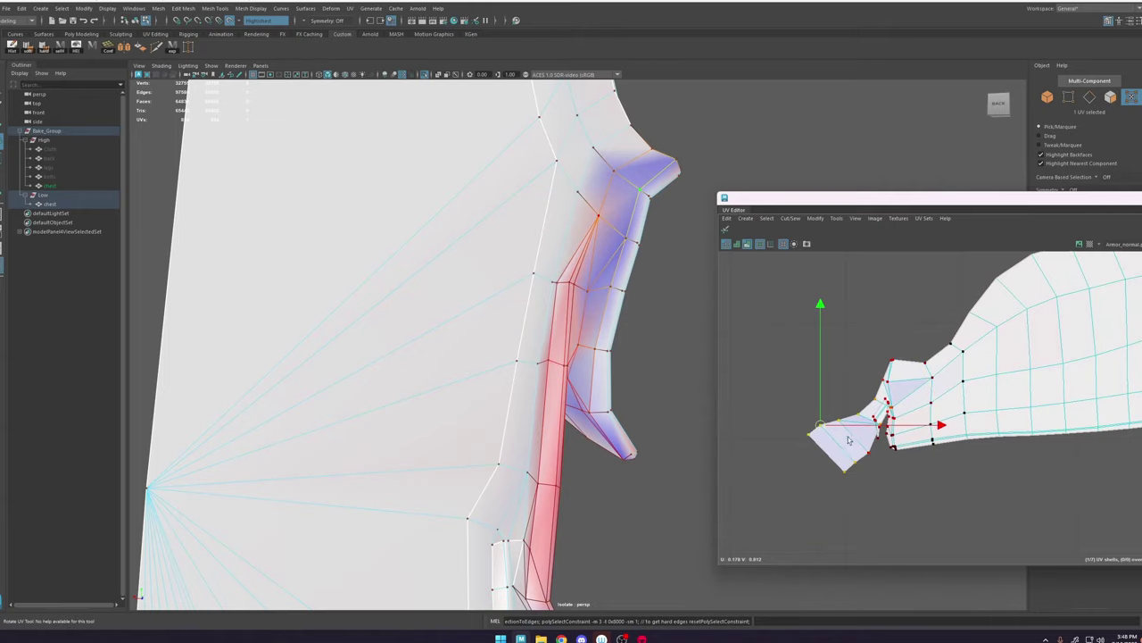
pyautogui.moveTo(821, 426); pyautogui.dragTo(798, 358)
pyautogui.press('b')
# Step: Select and frame the junction and corner UVs to check their position on the chest
pyautogui.scroll(4, 876, 357)
pyautogui.click(880, 340)
pyautogui.press('f')
pyautogui.scroll(-12, 595, 323)
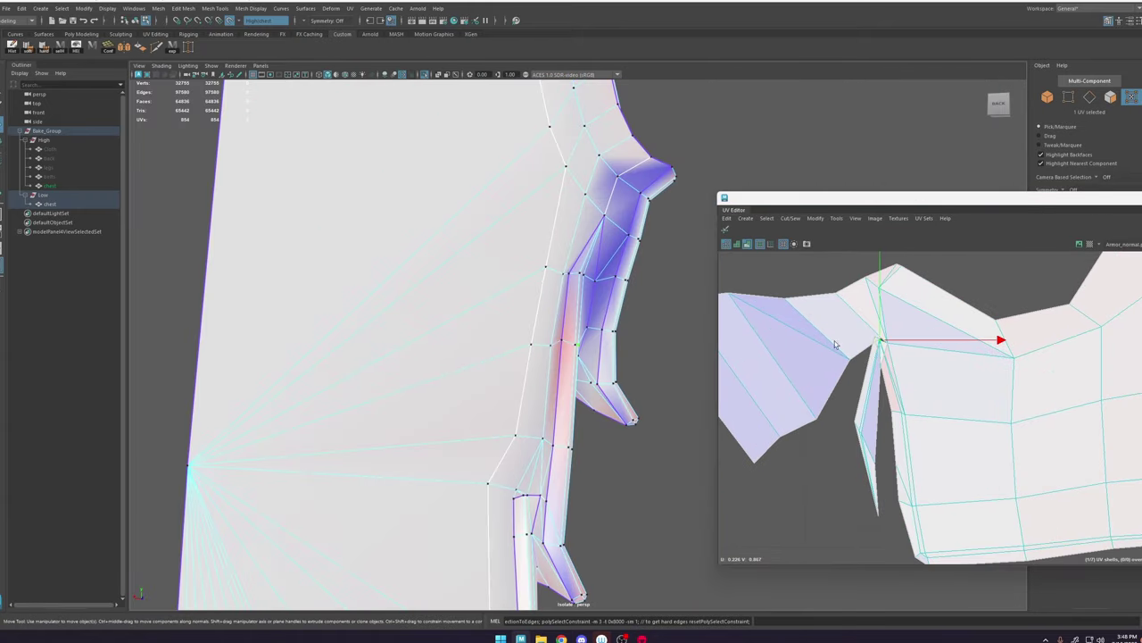
pyautogui.scroll(-12, 933, 361)
pyautogui.scroll(5, 916, 382)
pyautogui.click(918, 391)
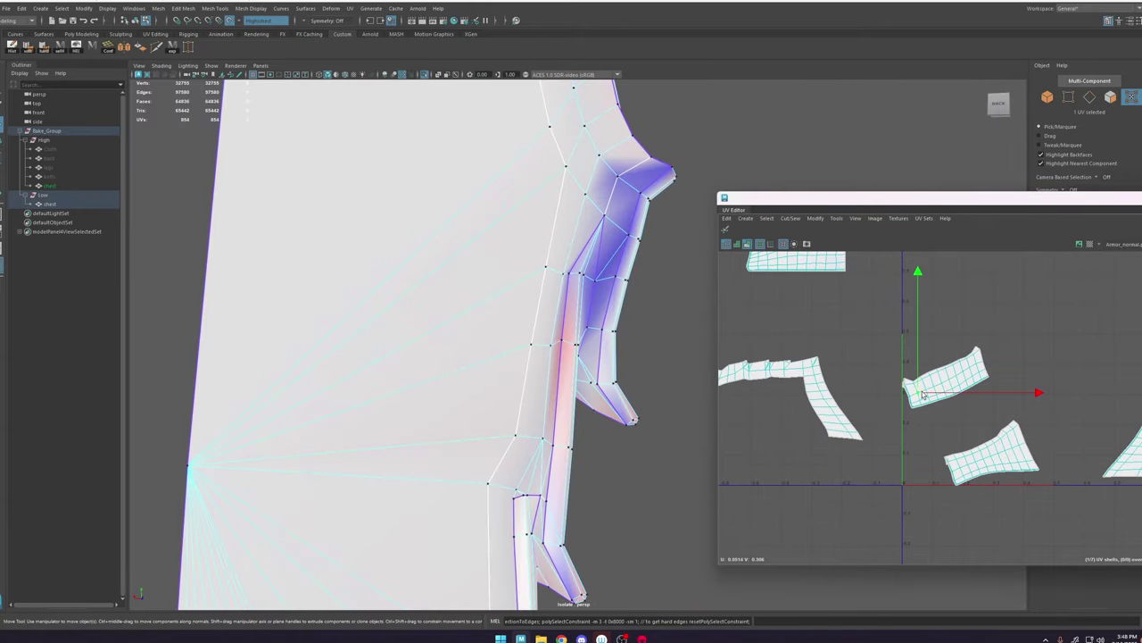
pyautogui.press('f')
pyautogui.click(866, 344)
pyautogui.press('f')
pyautogui.click(847, 358)
# Step: Return to object mode, select the low-poly chest mesh and orbit around it
pyautogui.press('b')
pyautogui.scroll(-8, 624, 294)
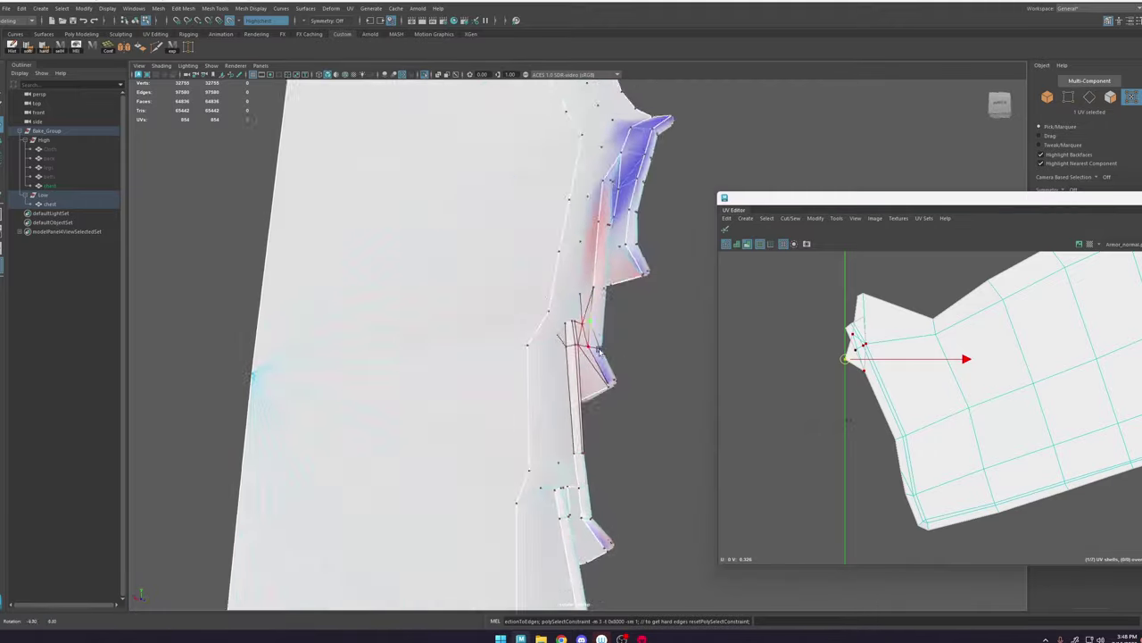
pyautogui.press('F8')
pyautogui.moveTo(616, 254)
pyautogui.keyDown('alt'); pyautogui.mouseDown()
pyautogui.moveTo(633, 234)
pyautogui.moveTo(540, 237)
pyautogui.moveTo(616, 366)
pyautogui.moveTo(602, 308)
pyautogui.moveTo(637, 322)
pyautogui.moveTo(617, 313)
pyautogui.mouseUp(); pyautogui.keyUp('alt')
pyautogui.click(615, 235)
pyautogui.scroll(-6, 616, 241)
pyautogui.moveTo(617, 314); pyautogui.dragTo(579, 220, button='right')
# Step: Turn off soft selection and orbit and pan the view to see the whole chest piece
pyautogui.click(559, 232)
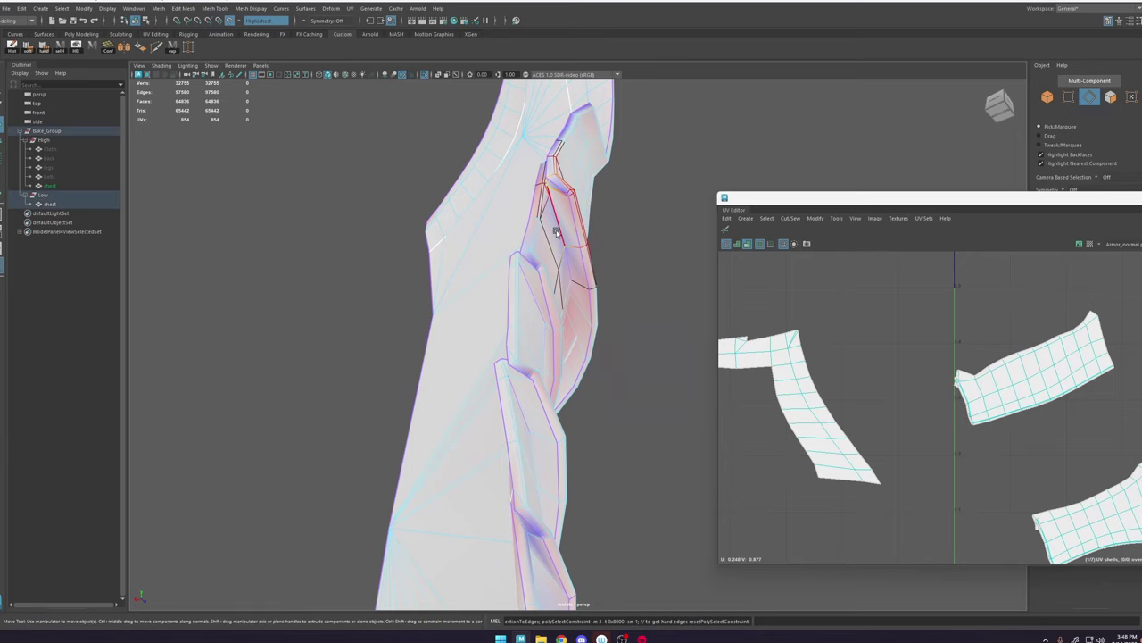
pyautogui.press('b')
pyautogui.keyDown('alt'); pyautogui.moveTo(604, 254); pyautogui.dragTo(625, 281); pyautogui.keyUp('alt')
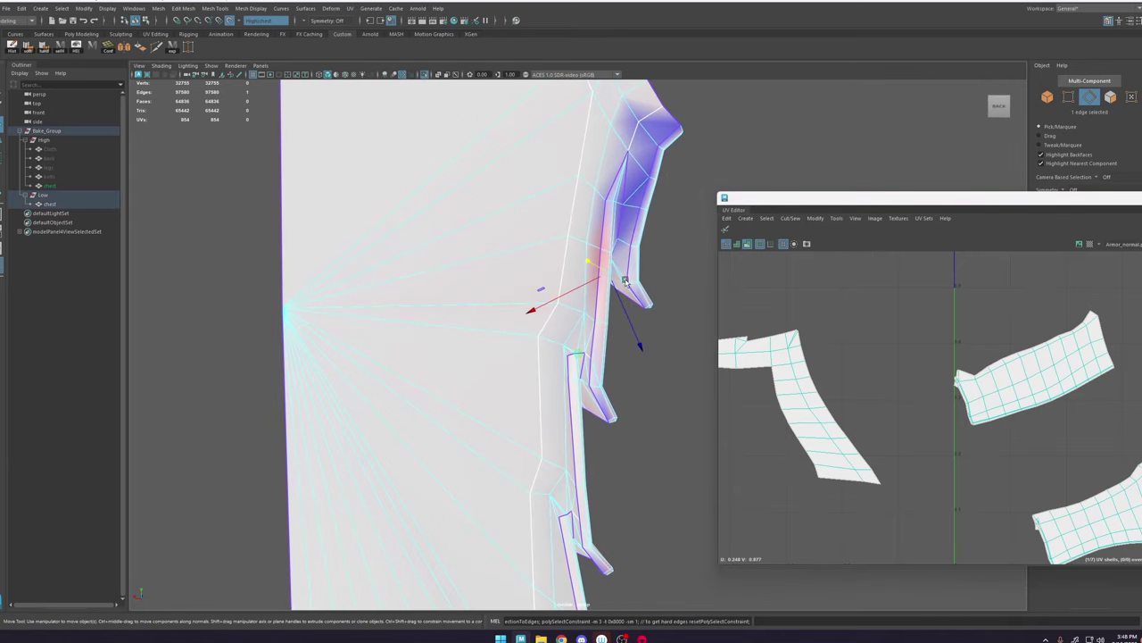
pyautogui.keyDown('alt'); pyautogui.moveTo(703, 292); pyautogui.dragTo(646, 316, button='middle'); pyautogui.keyUp('alt')
pyautogui.keyDown('alt'); pyautogui.moveTo(645, 316); pyautogui.dragTo(500, 250, button='right'); pyautogui.keyUp('alt')
pyautogui.moveTo(357, 175); pyautogui.dragTo(469, 99, button='right')
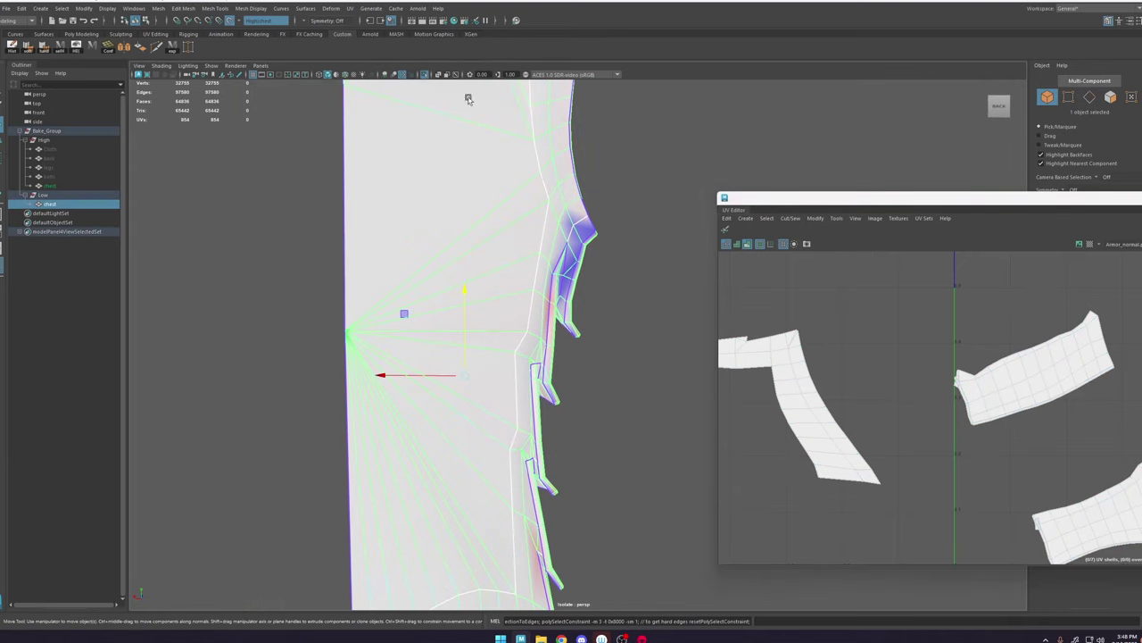
# Step: Select all hard edges on the chest and cut the UVs along them
pyautogui.click(95, 51)
pyautogui.scroll(-4, 519, 284)
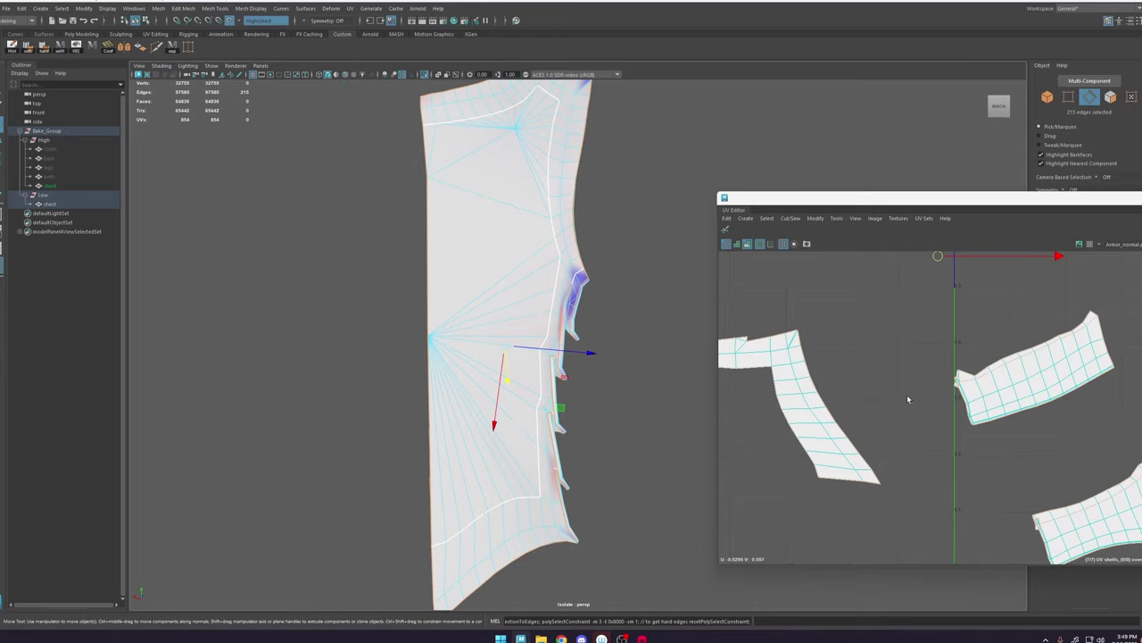
pyautogui.scroll(-7, 903, 370)
pyautogui.keyDown('shift'); pyautogui.moveTo(904, 364); pyautogui.dragTo(879, 378, button='right'); pyautogui.keyUp('shift')
pyautogui.scroll(10, 930, 369)
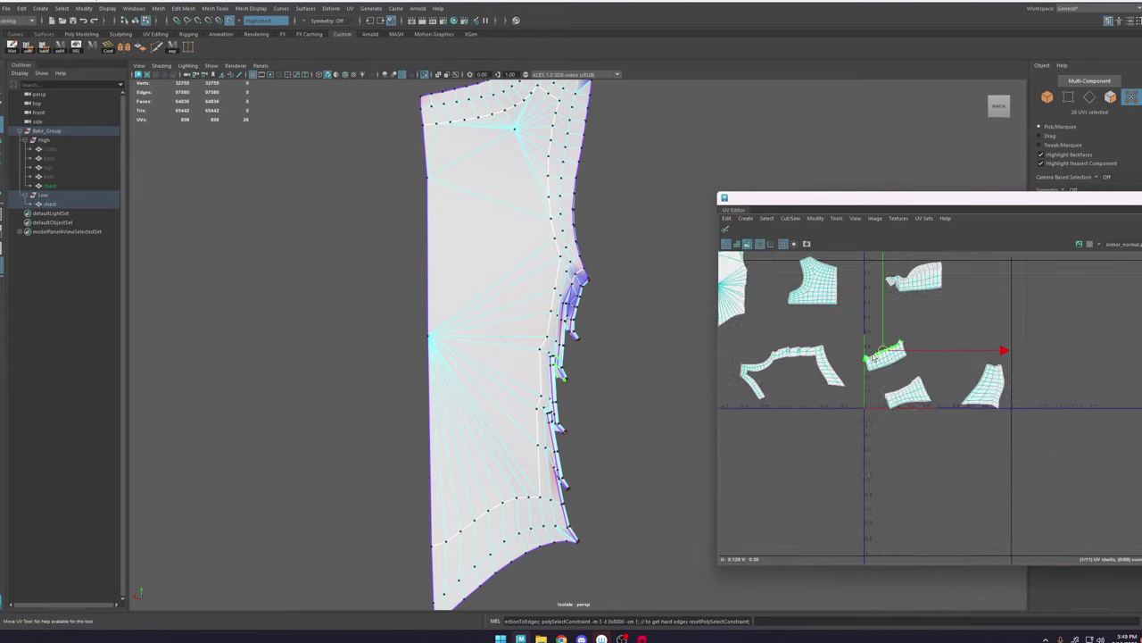
# Step: Select all of the chest's UVs and lay out and pack the shells
pyautogui.moveTo(852, 257); pyautogui.dragTo(1026, 424)
pyautogui.scroll(5, 911, 372)
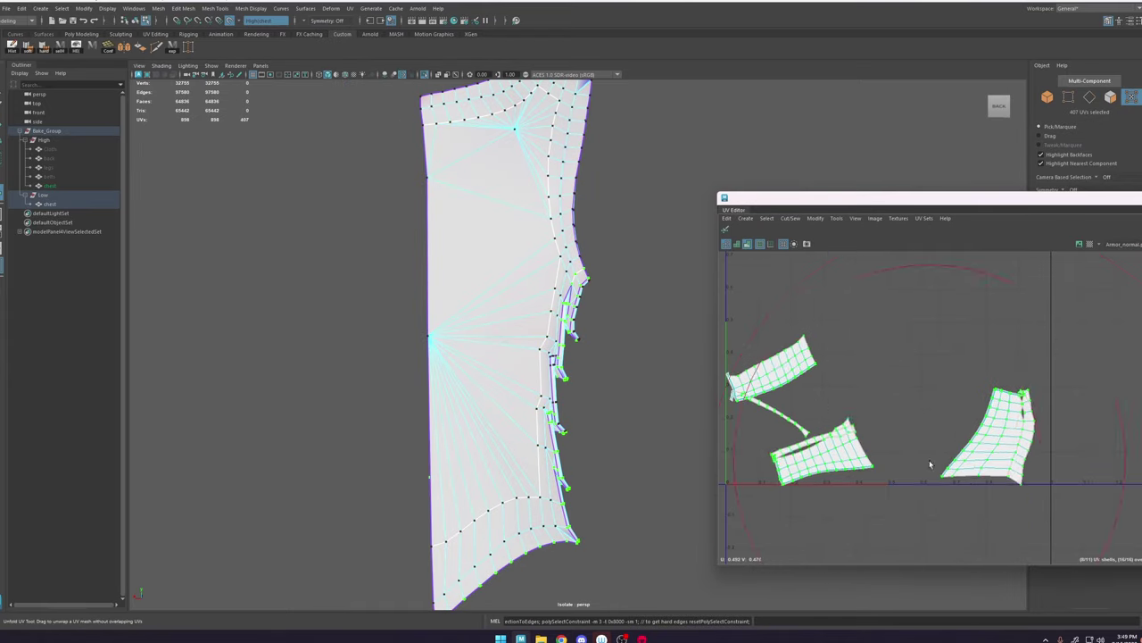
pyautogui.scroll(6, 989, 402)
pyautogui.scroll(-12, 964, 402)
pyautogui.moveTo(746, 277); pyautogui.dragTo(1062, 438)
pyautogui.keyDown('shift'); pyautogui.rightClick(892, 323); pyautogui.keyUp('shift')
pyautogui.keyDown('shift'); pyautogui.moveTo(893, 323); pyautogui.dragTo(854, 336, button='right'); pyautogui.keyUp('shift')
pyautogui.scroll(7, 971, 382)
# Step: Move the central chest UV shell left, outside the 0-1 tile
pyautogui.click(1030, 400)
pyautogui.keyDown('alt'); pyautogui.moveTo(1036, 367); pyautogui.dragTo(856, 420, button='middle'); pyautogui.keyUp('alt')
pyautogui.scroll(4, 875, 333)
pyautogui.scroll(3, 875, 334)
pyautogui.scroll(-9, 892, 344)
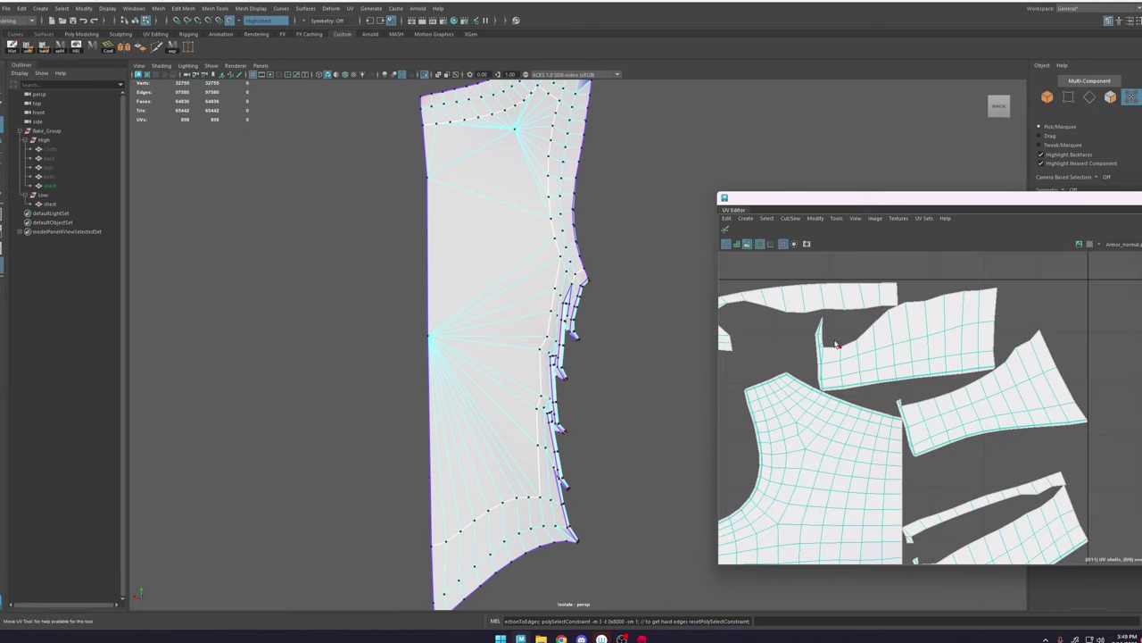
pyautogui.doubleClick(922, 355)
pyautogui.moveTo(926, 363); pyautogui.dragTo(715, 310)
pyautogui.scroll(-4, 877, 368)
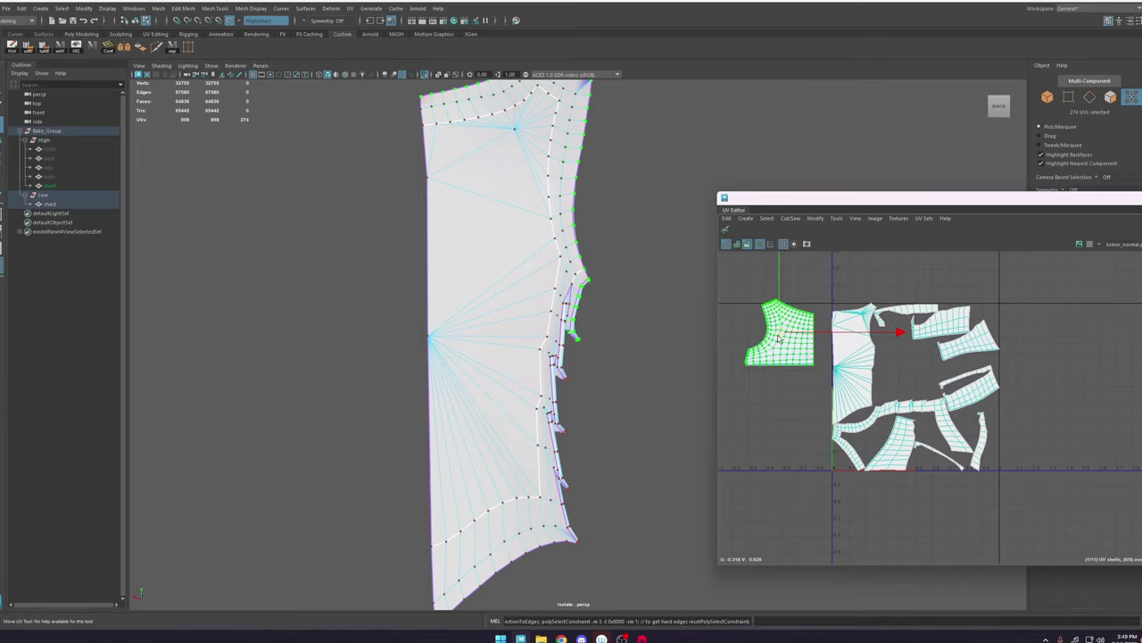
pyautogui.moveTo(779, 338); pyautogui.dragTo(769, 349)
# Step: Select faces on the chest and frame and orbit around them to inspect the mesh
pyautogui.keyDown('alt'); pyautogui.moveTo(500, 271); pyautogui.dragTo(539, 194, button='right'); pyautogui.keyUp('alt')
pyautogui.press('F11')
pyautogui.click(538, 193)
pyautogui.press('f')
pyautogui.keyDown('alt'); pyautogui.moveTo(538, 193); pyautogui.dragTo(548, 278); pyautogui.keyUp('alt')
pyautogui.keyDown('alt'); pyautogui.moveTo(548, 277); pyautogui.dragTo(668, 445, button='right'); pyautogui.keyUp('alt')
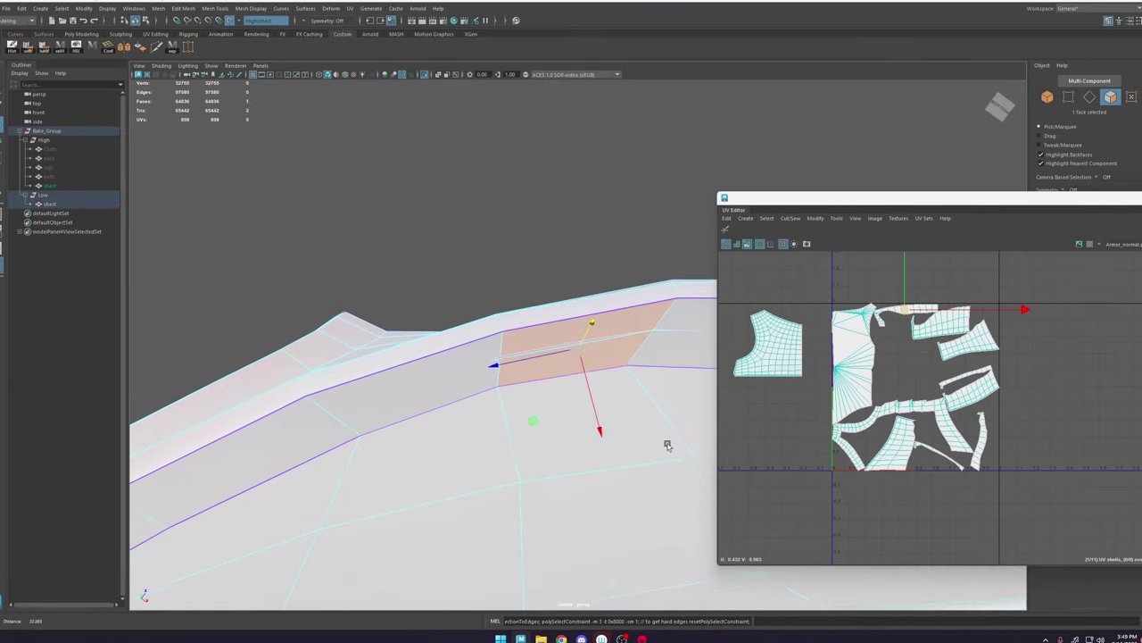
pyautogui.click(611, 339)
pyautogui.keyDown('alt'); pyautogui.moveTo(612, 339); pyautogui.dragTo(656, 411); pyautogui.keyUp('alt')
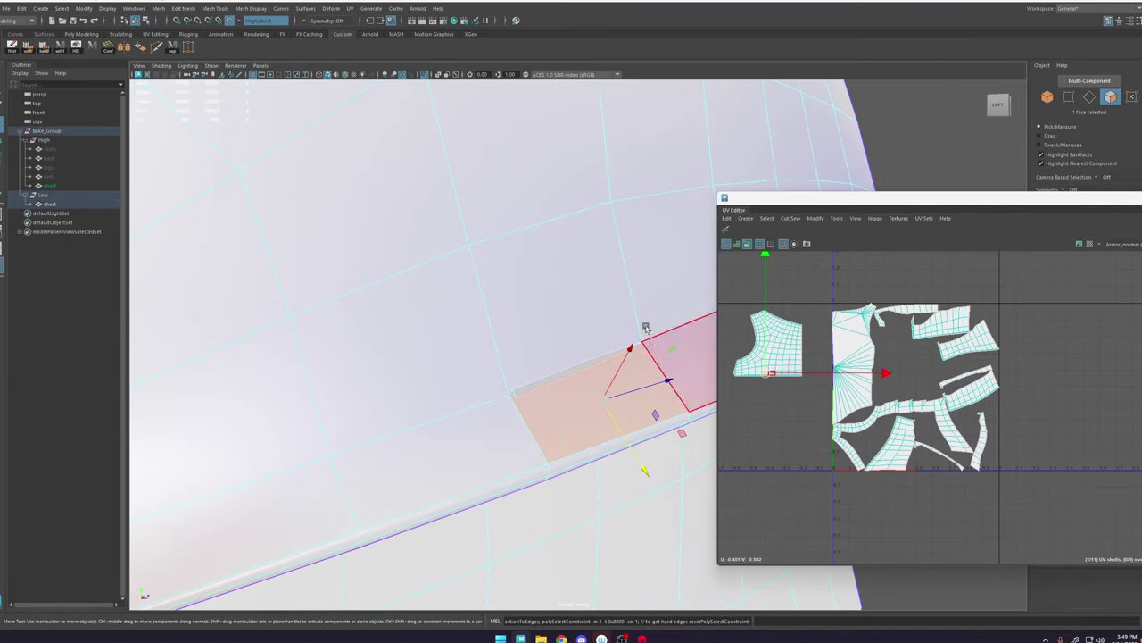
# Step: Return to object mode, show all objects again, and pick a chest vertex for moving
pyautogui.moveTo(656, 409); pyautogui.dragTo(580, 400, button='right')
pyautogui.click(529, 384)
pyautogui.moveTo(551, 384)
pyautogui.keyDown('alt'); pyautogui.mouseDown()
pyautogui.moveTo(668, 391)
pyautogui.moveTo(562, 365)
pyautogui.mouseUp(); pyautogui.keyUp('alt')
pyautogui.press('F8')
pyautogui.hotkey('ctrl', '1')
pyautogui.moveTo(972, 198); pyautogui.dragTo(1098, 480)
pyautogui.moveTo(643, 357)
pyautogui.keyDown('alt'); pyautogui.mouseDown()
pyautogui.moveTo(609, 387)
pyautogui.moveTo(634, 342)
pyautogui.moveTo(622, 316)
pyautogui.moveTo(709, 286)
pyautogui.moveTo(696, 336)
pyautogui.moveTo(527, 386)
pyautogui.mouseUp(); pyautogui.keyUp('alt')
pyautogui.press('w')
pyautogui.click(614, 329)
pyautogui.hotkey('ctrl', 'shift', 'q')
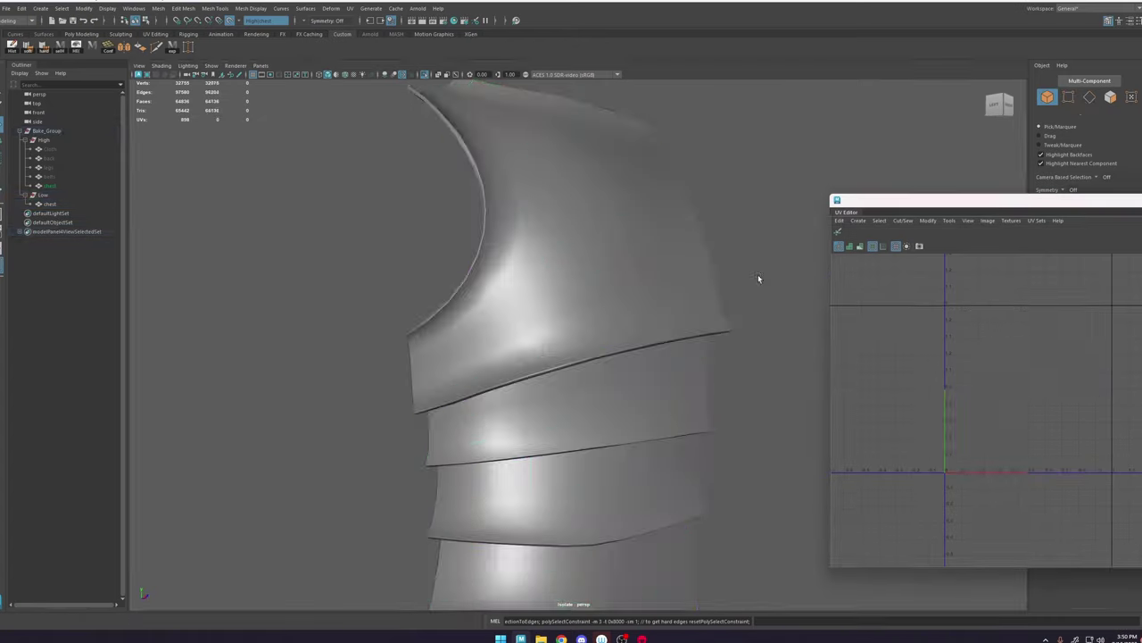
# Step: Select the chest's open border edge loop and scale it flat to 0 along X
pyautogui.press('F10')
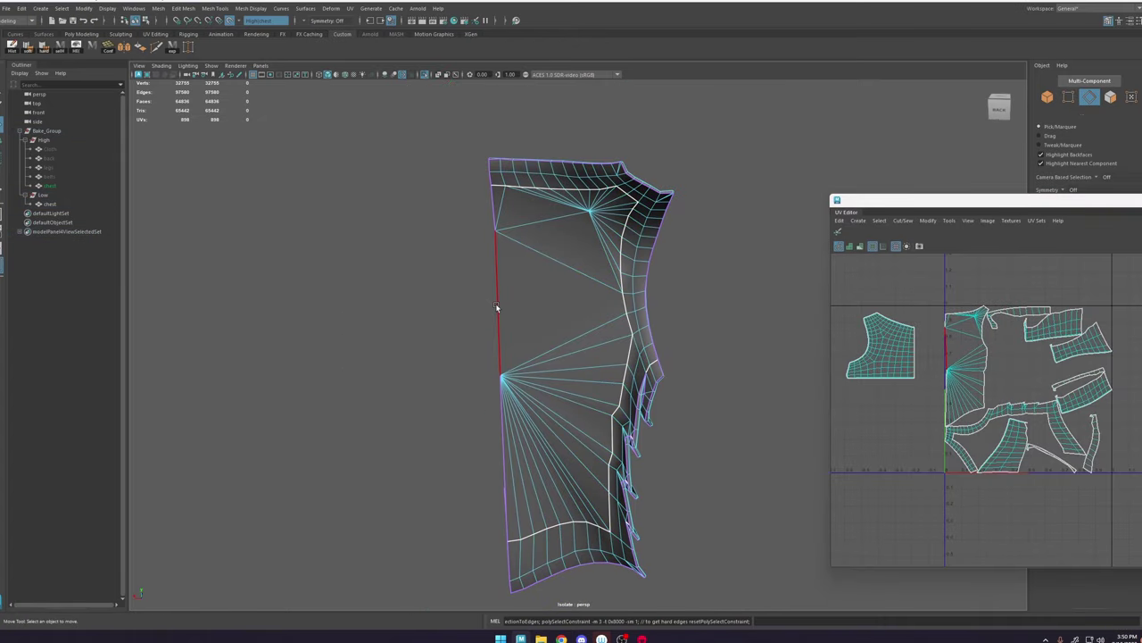
pyautogui.doubleClick(497, 307)
pyautogui.press('r')
pyautogui.moveTo(499, 364); pyautogui.dragTo(460, 367)
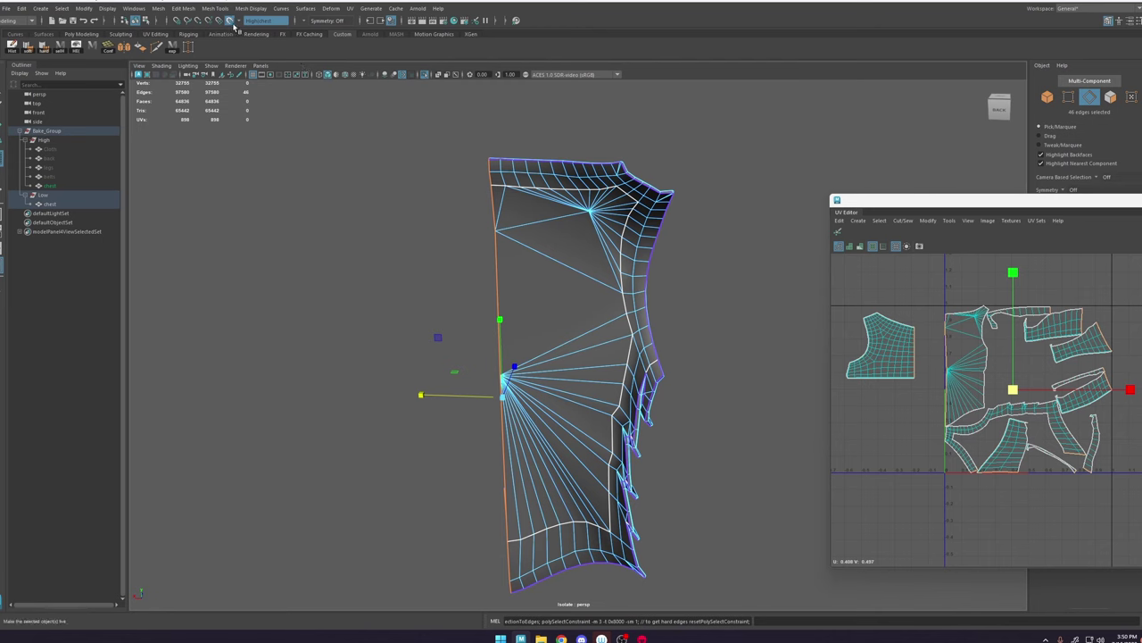
pyautogui.moveTo(421, 395); pyautogui.dragTo(673, 414)
pyautogui.press('r')
# Step: In Front View, grid-snap the border edges onto the centre line, then return to object mode
pyautogui.press('w')
pyautogui.press('space')
pyautogui.click(668, 335)
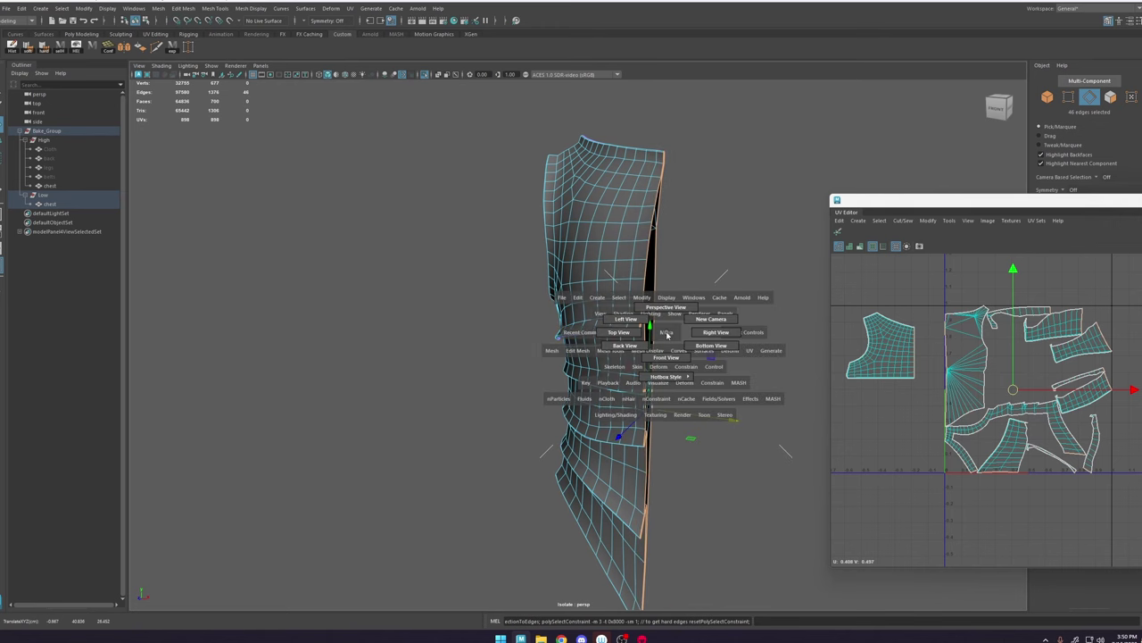
pyautogui.moveTo(668, 335); pyautogui.dragTo(669, 354)
pyautogui.press('space')
pyautogui.click(579, 300)
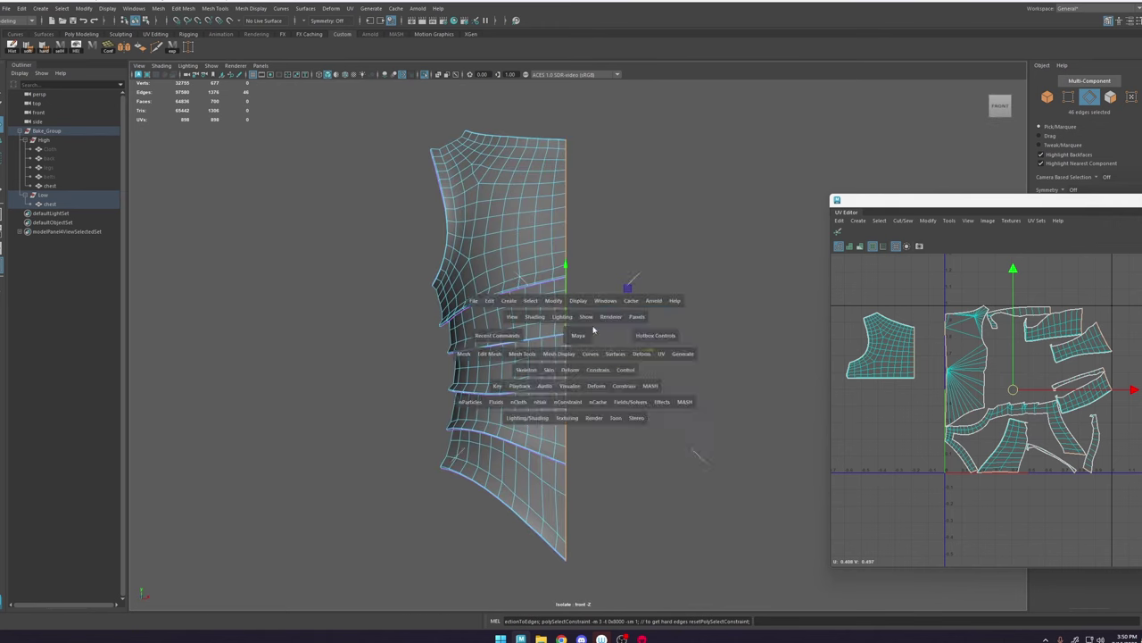
pyautogui.press('x')
pyautogui.moveTo(586, 352); pyautogui.dragTo(566, 357)
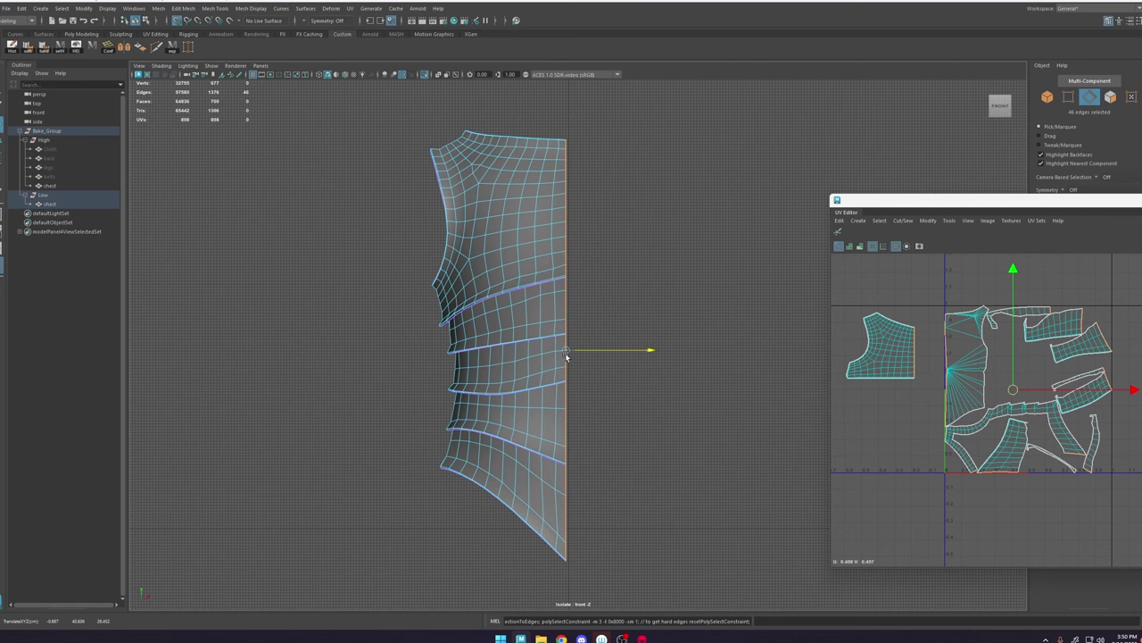
pyautogui.press('F8')
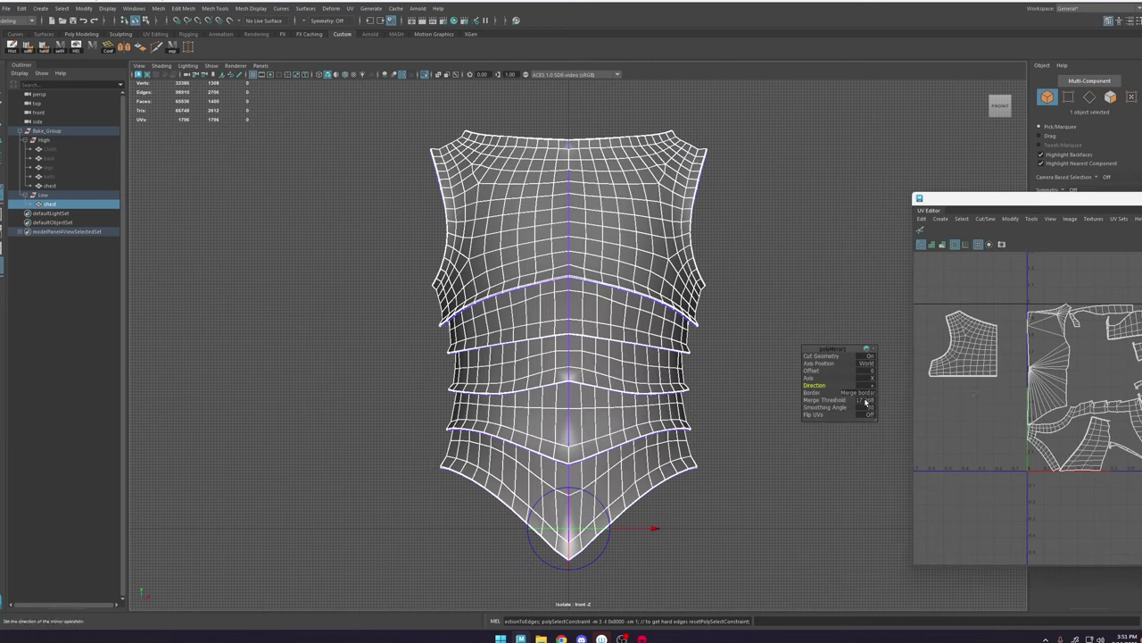
# Step: Apply Edit Edge Flow to the lowest horizontal edge loop of the mirrored chest armour
pyautogui.moveTo(548, 268); pyautogui.dragTo(548, 241, button='right')
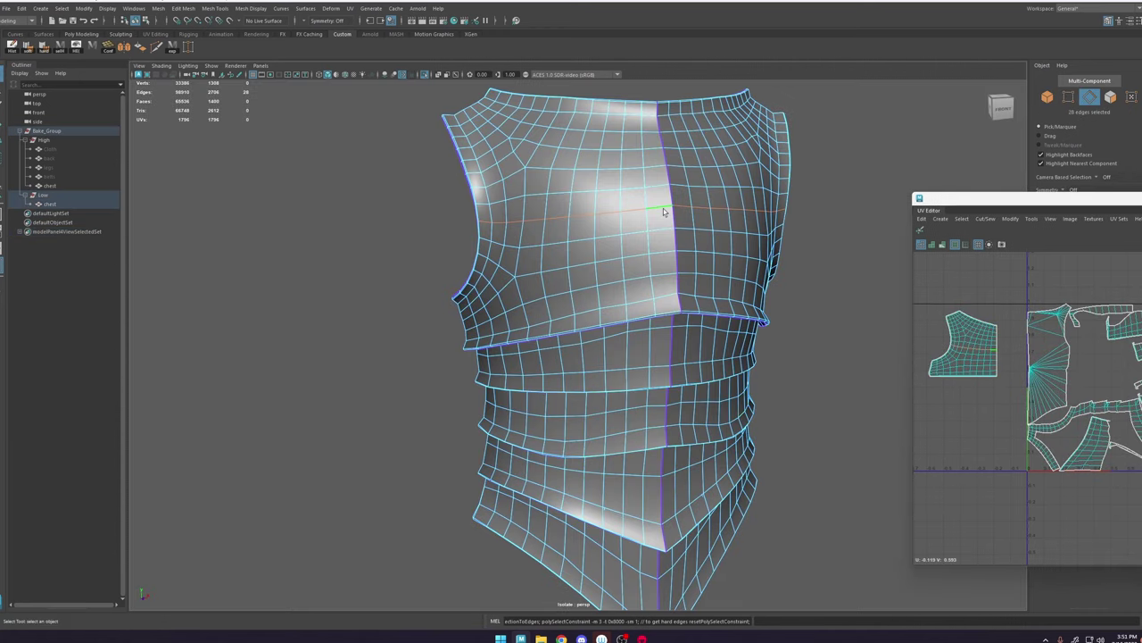
pyautogui.press('w')
pyautogui.keyDown('alt'); pyautogui.moveTo(635, 208); pyautogui.dragTo(607, 241, button='middle'); pyautogui.keyUp('alt')
pyautogui.keyDown('shift'); pyautogui.rightClick(609, 239); pyautogui.keyUp('shift')
pyautogui.click(605, 329)
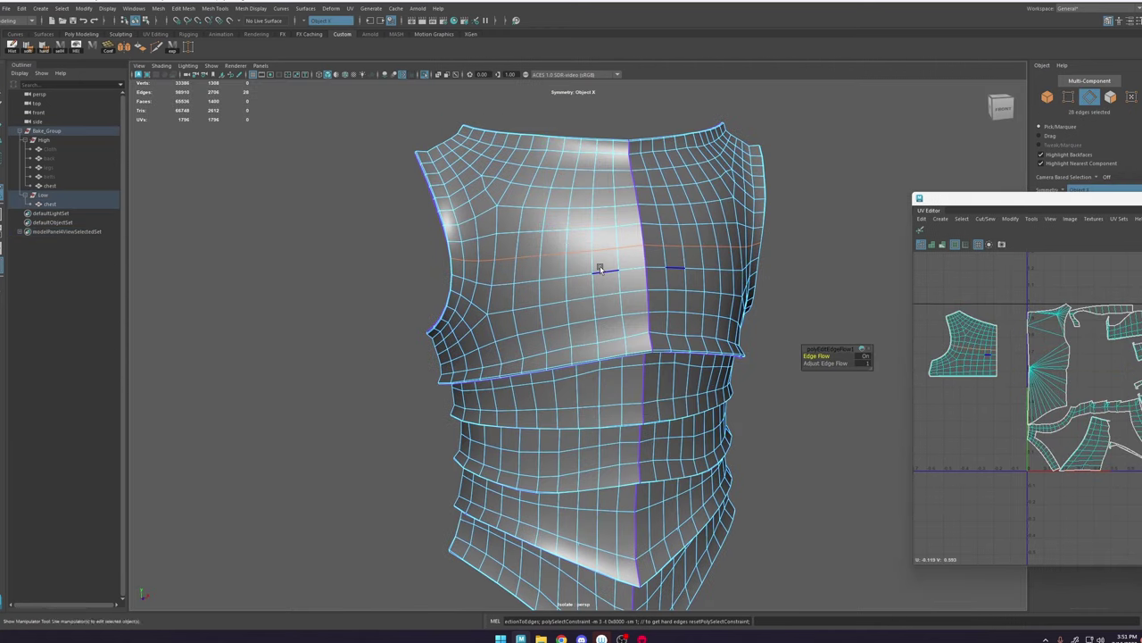
# Step: Repeat edge flow with G on the next four horizontal loops up to the upper chest
pyautogui.doubleClick(605, 228)
pyautogui.press('g')
pyautogui.doubleClick(605, 209)
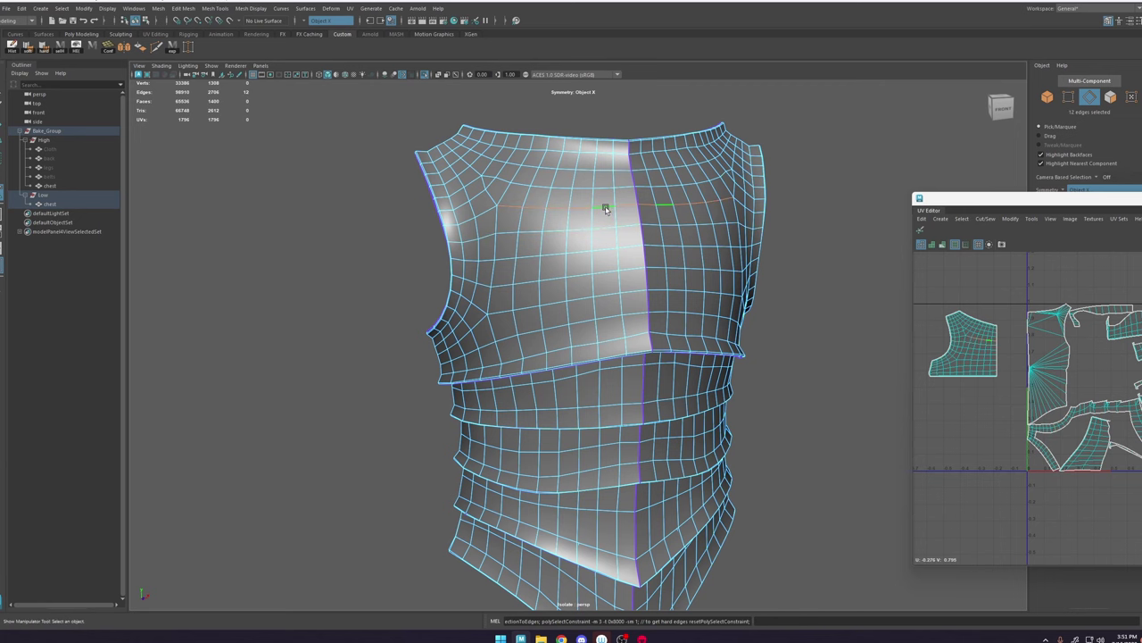
pyautogui.press('g')
pyautogui.doubleClick(604, 189)
pyautogui.press('g')
pyautogui.doubleClick(604, 169)
pyautogui.press('g')
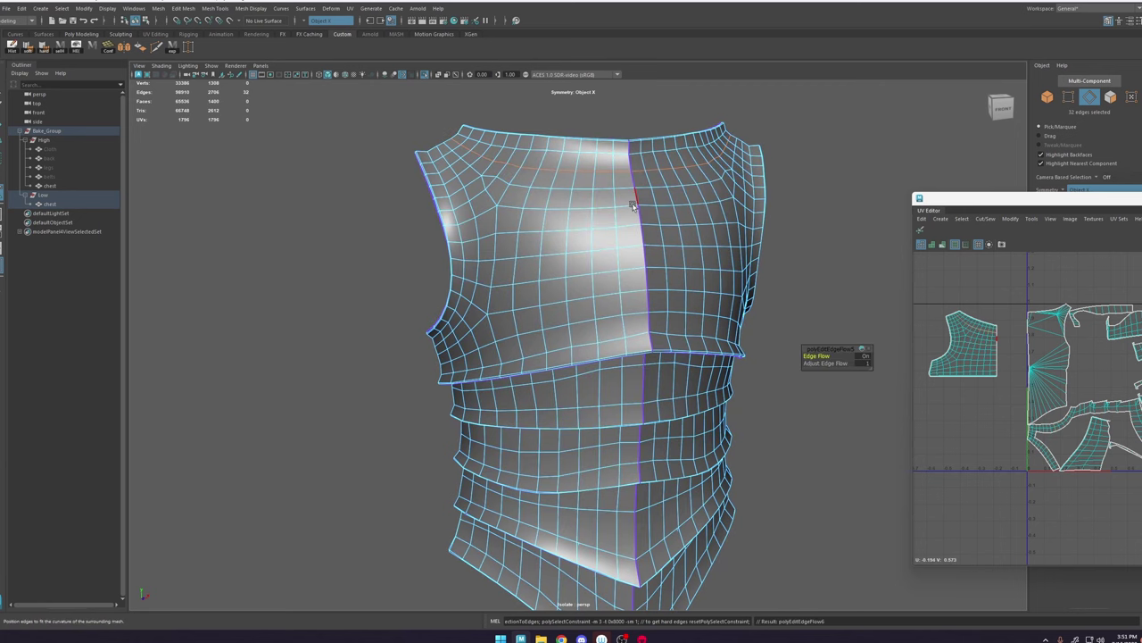
# Step: Try edge flow on a vertical torso loop and lower plate loops, undoing the unwanted results
pyautogui.keyDown('alt'); pyautogui.moveTo(633, 206); pyautogui.dragTo(600, 215, button='middle'); pyautogui.keyUp('alt')
pyautogui.doubleClick(581, 205)
pyautogui.keyDown('alt'); pyautogui.moveTo(589, 309); pyautogui.dragTo(575, 283); pyautogui.keyUp('alt')
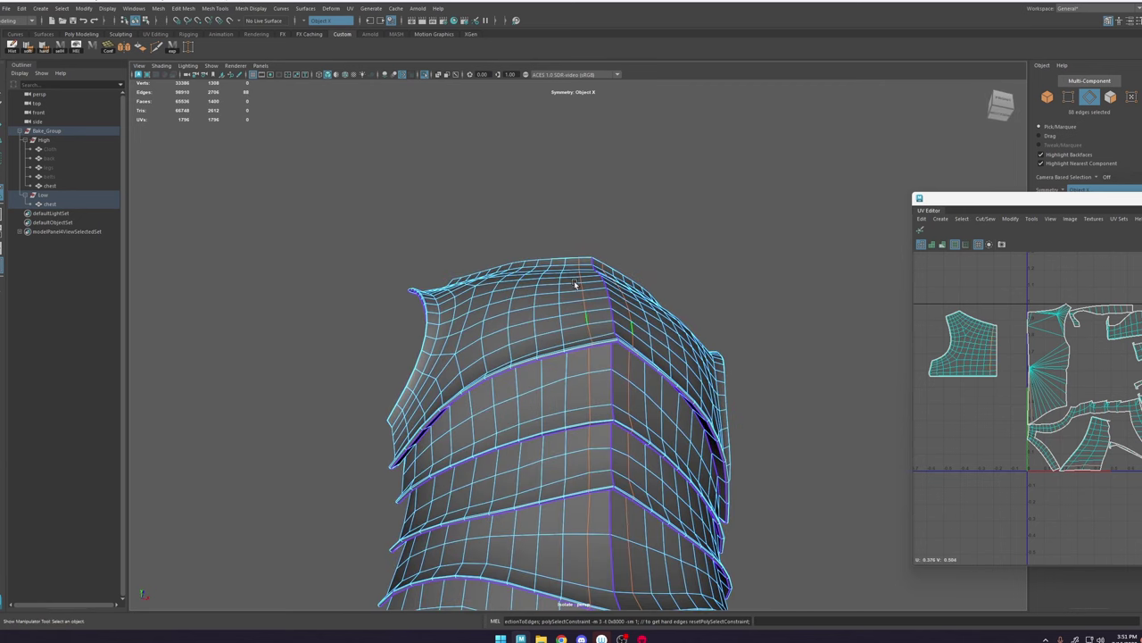
pyautogui.press('g')
pyautogui.hotkey('ctrl', 'z')
pyautogui.keyDown('alt'); pyautogui.moveTo(597, 329); pyautogui.dragTo(571, 315); pyautogui.keyUp('alt')
pyautogui.doubleClick(545, 331)
pyautogui.press('g')
pyautogui.hotkey('ctrl', 'z')
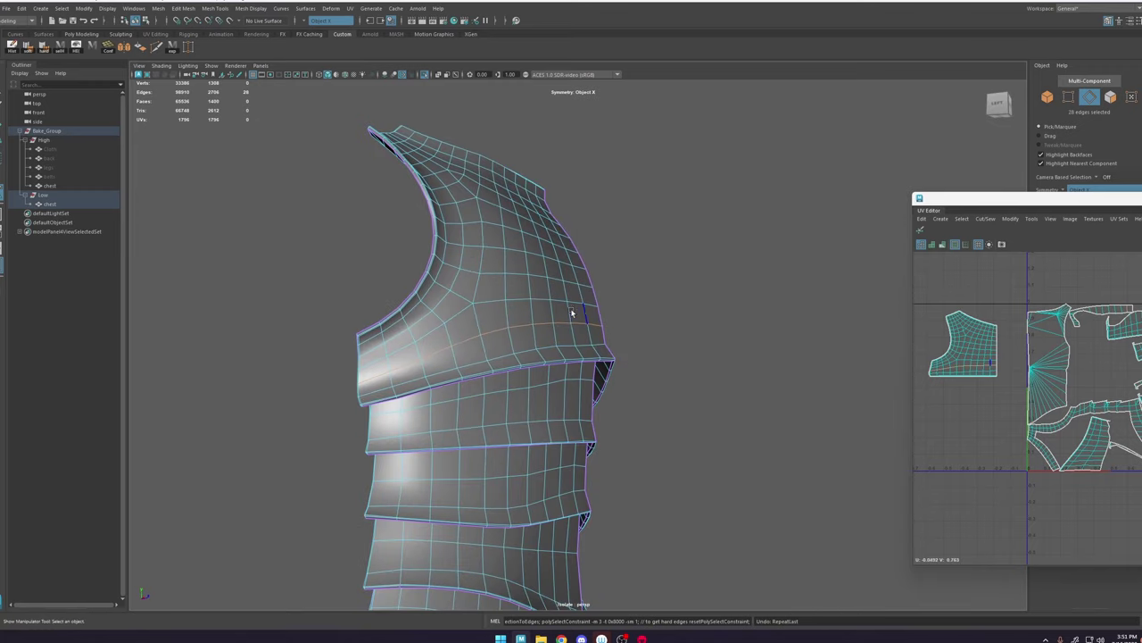
pyautogui.doubleClick(566, 302)
pyautogui.press('g')
# Step: Smooth another plate loop and a vertical loop on the other side, then undo the last adjustment
pyautogui.keyDown('alt'); pyautogui.moveTo(631, 341); pyautogui.dragTo(632, 435); pyautogui.keyUp('alt')
pyautogui.doubleClick(545, 390)
pyautogui.press('g')
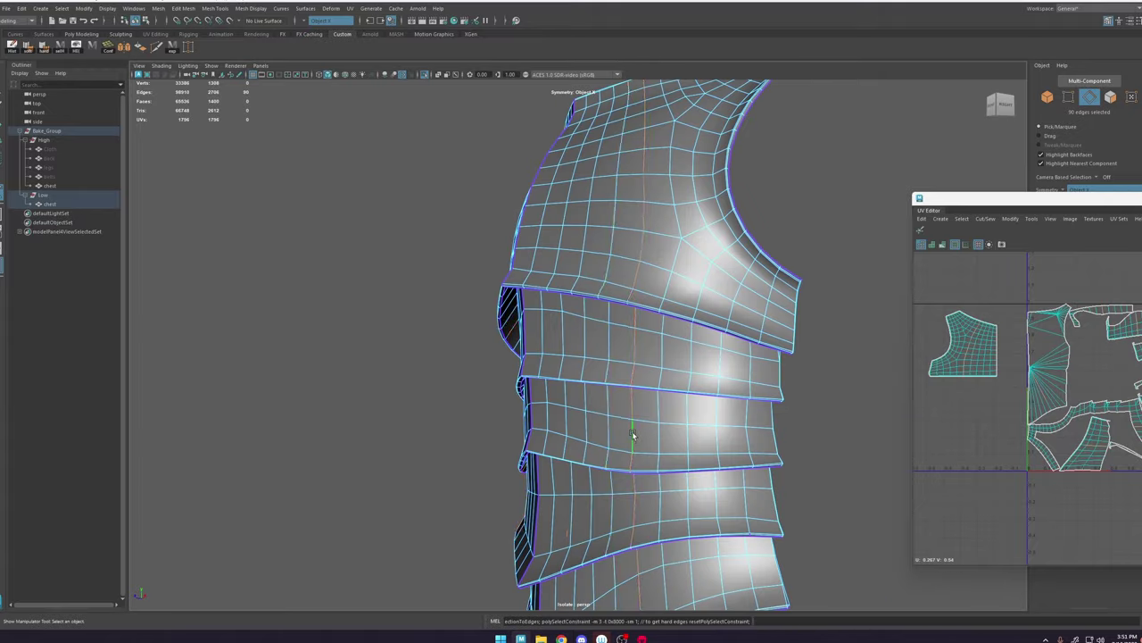
pyautogui.doubleClick(749, 415)
pyautogui.press('g')
pyautogui.keyDown('alt'); pyautogui.moveTo(750, 415); pyautogui.dragTo(801, 407); pyautogui.keyUp('alt')
pyautogui.keyDown('alt'); pyautogui.moveTo(802, 407); pyautogui.dragTo(605, 320, button='middle'); pyautogui.keyUp('alt')
pyautogui.keyDown('alt'); pyautogui.moveTo(601, 337); pyautogui.dragTo(609, 390, button='right'); pyautogui.keyUp('alt')
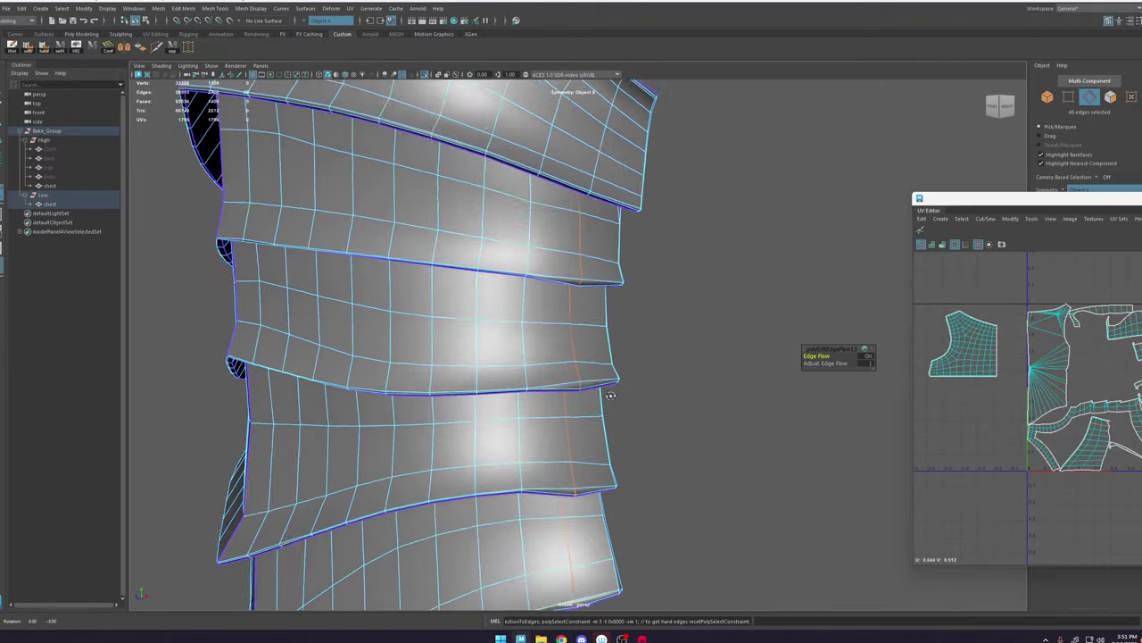
pyautogui.keyDown('alt'); pyautogui.moveTo(609, 390); pyautogui.dragTo(597, 289); pyautogui.keyUp('alt')
pyautogui.hotkey('ctrl', 'z')
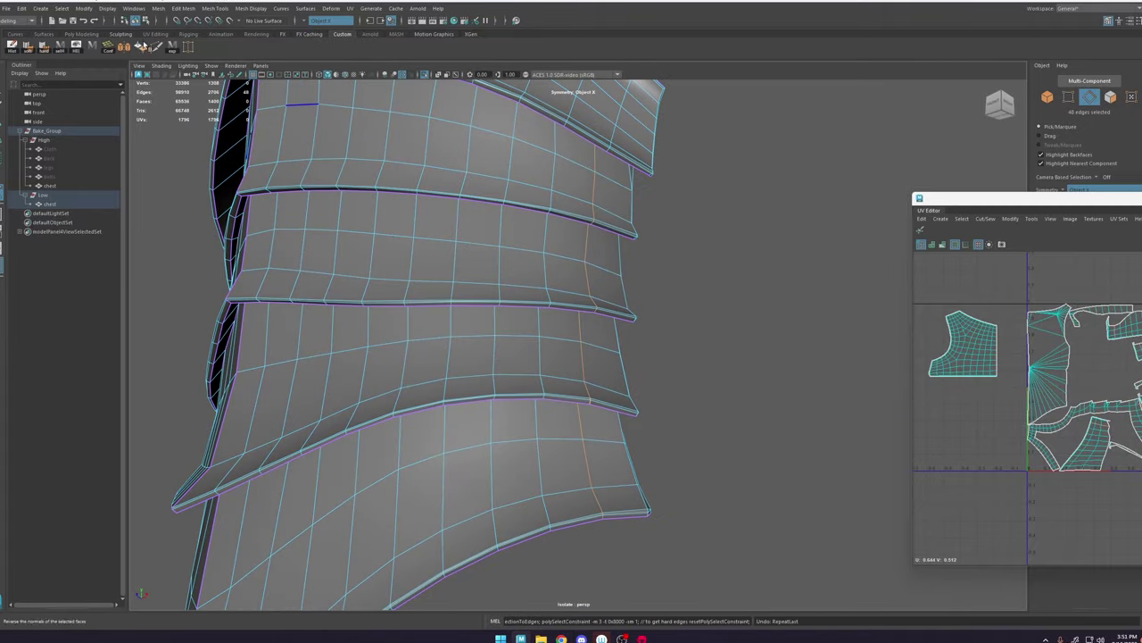
# Step: Insert a trial Multi-Cut edge loop across the plates and apply edge flow to it
pyautogui.hotkey('ctrl', 'shift', 'x')
pyautogui.keyDown('alt'); pyautogui.moveTo(601, 196); pyautogui.dragTo(543, 316, button='middle'); pyautogui.keyUp('alt')
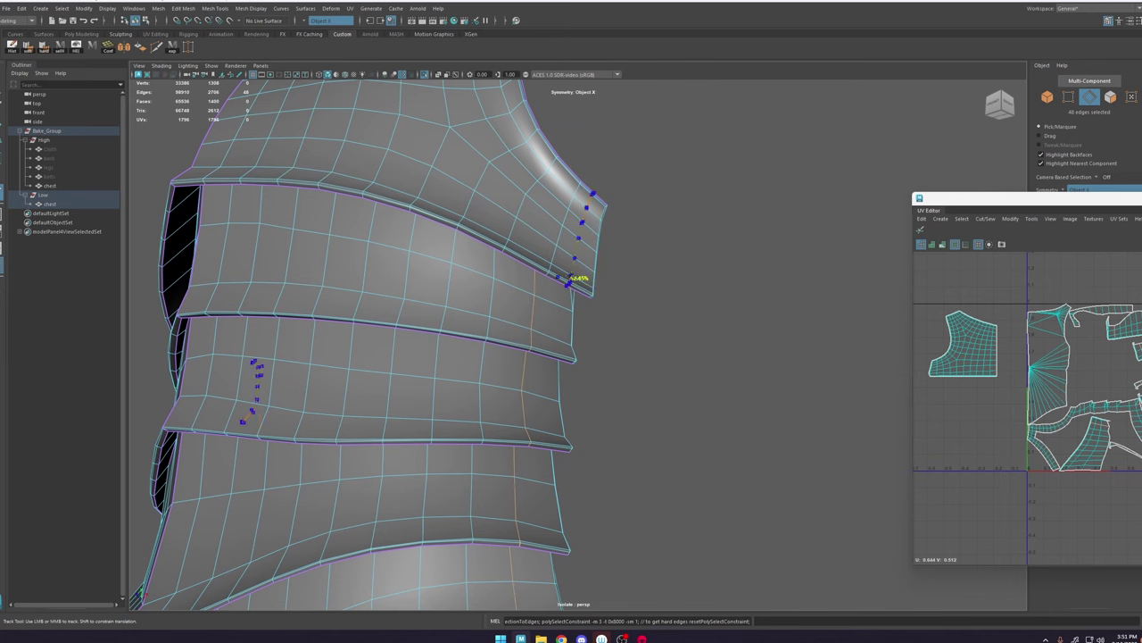
pyautogui.press('w')
pyautogui.keyDown('alt'); pyautogui.moveTo(577, 318); pyautogui.dragTo(584, 282); pyautogui.keyUp('alt')
pyautogui.click(622, 273)
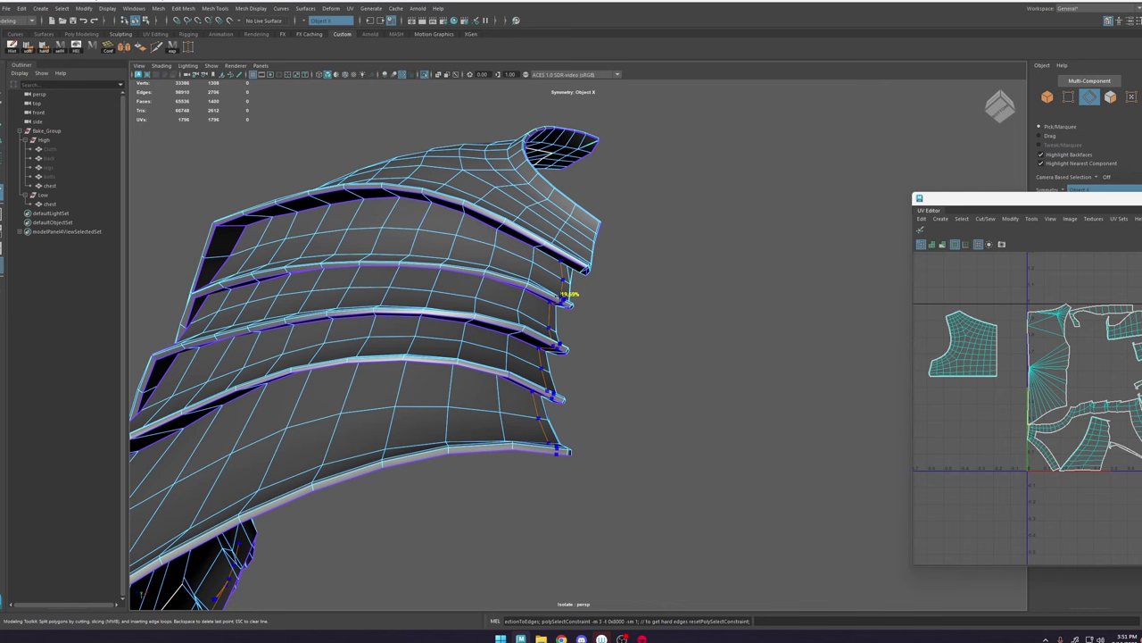
pyautogui.keyDown('ctrl'); pyautogui.click(561, 297); pyautogui.keyUp('ctrl')
pyautogui.press('w')
pyautogui.doubleClick(523, 309)
pyautogui.keyDown('shift'); pyautogui.moveTo(537, 299); pyautogui.dragTo(533, 389, button='right'); pyautogui.keyUp('shift')
pyautogui.hotkey('ctrl', 'z')
pyautogui.hotkey('ctrl', 'y')
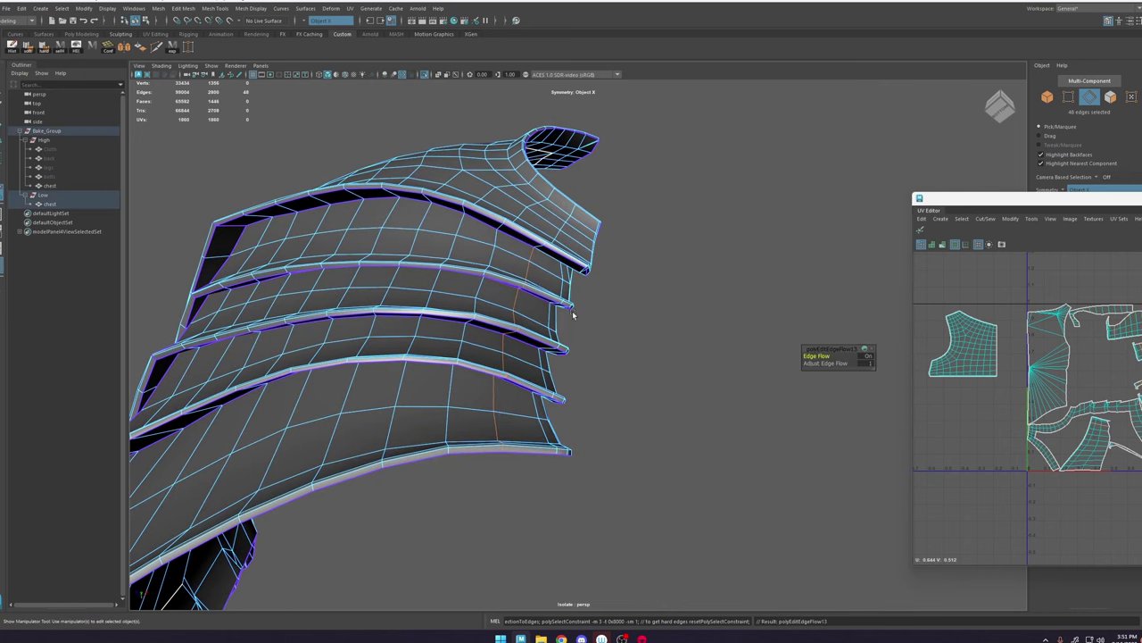
# Step: Delete the trial edge loop, then smooth the edge flow of another long loop
pyautogui.keyDown('alt'); pyautogui.moveTo(574, 313); pyautogui.dragTo(537, 373); pyautogui.keyUp('alt')
pyautogui.hotkey('ctrl', 'z')
pyautogui.press('g')
pyautogui.hotkey('ctrl', 'z')
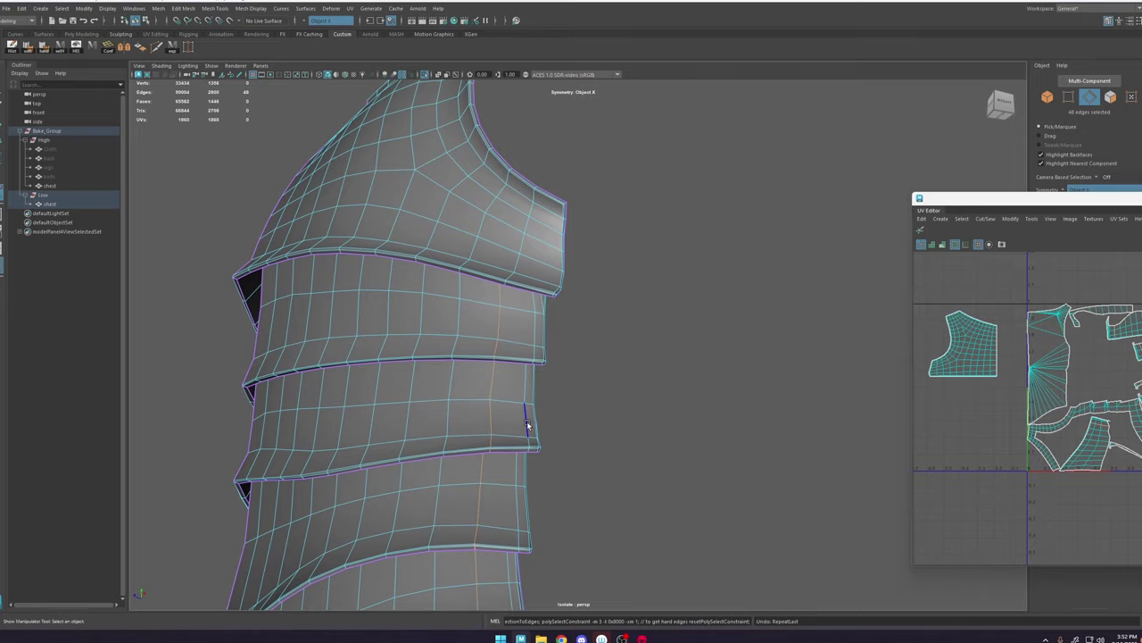
pyautogui.press('g')
pyautogui.keyDown('alt'); pyautogui.moveTo(527, 425); pyautogui.dragTo(528, 259); pyautogui.keyUp('alt')
pyautogui.hotkey('ctrl', 'Delete')
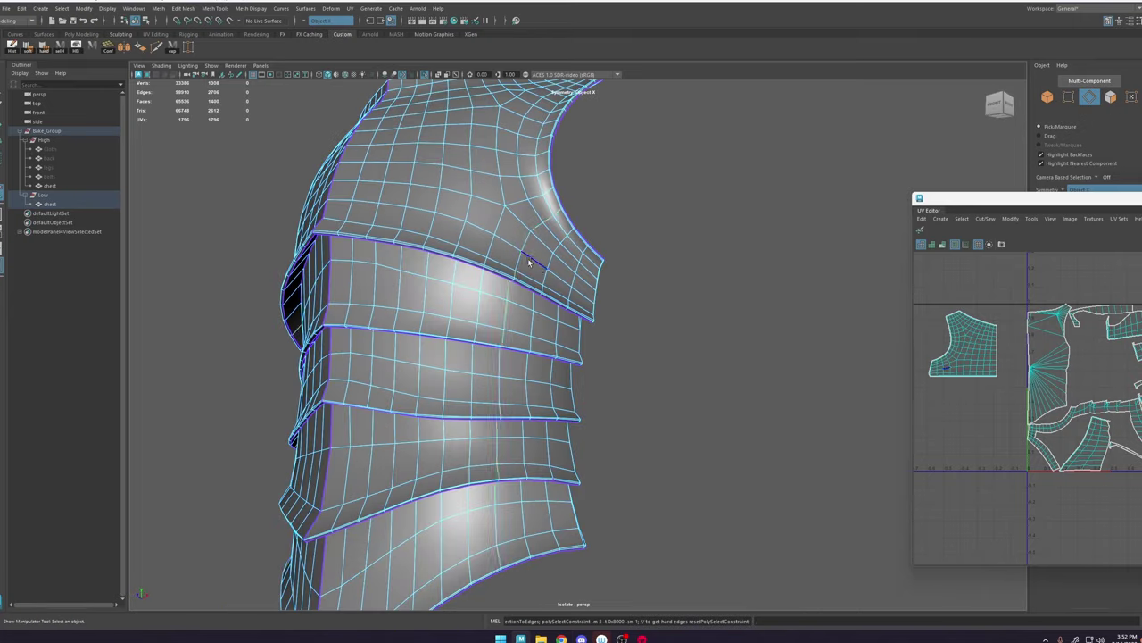
pyautogui.doubleClick(529, 259)
pyautogui.keyDown('shift'); pyautogui.moveTo(528, 259); pyautogui.dragTo(528, 284, button='right'); pyautogui.keyUp('shift')
pyautogui.keyDown('alt'); pyautogui.moveTo(528, 284); pyautogui.dragTo(526, 319); pyautogui.keyUp('alt')
pyautogui.keyDown('alt'); pyautogui.moveTo(616, 212); pyautogui.dragTo(714, 196); pyautogui.keyUp('alt')
# Step: With Edge Slide constraint on, slide a mirrored vertex pair along its edge loop
pyautogui.moveTo(714, 319); pyautogui.dragTo(745, 299, button='right')
pyautogui.click(694, 345)
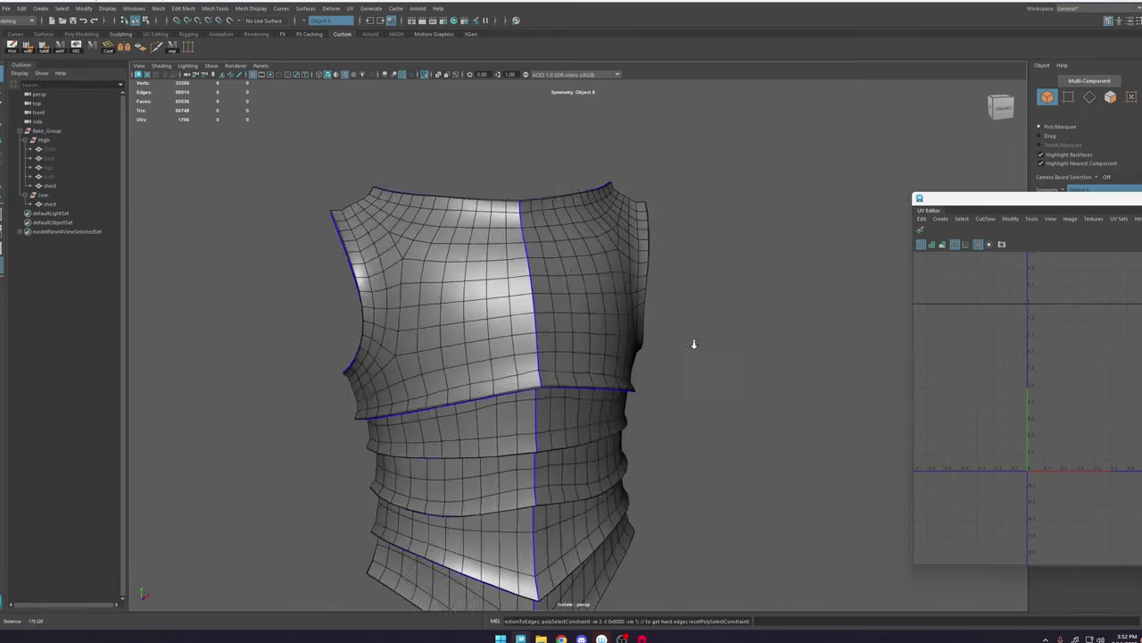
pyautogui.keyDown('alt'); pyautogui.moveTo(694, 345); pyautogui.dragTo(687, 241, button='middle'); pyautogui.keyUp('alt')
pyautogui.click(584, 262)
pyautogui.moveTo(585, 263); pyautogui.dragTo(548, 323, button='right')
pyautogui.click(511, 266)
pyautogui.press('w')
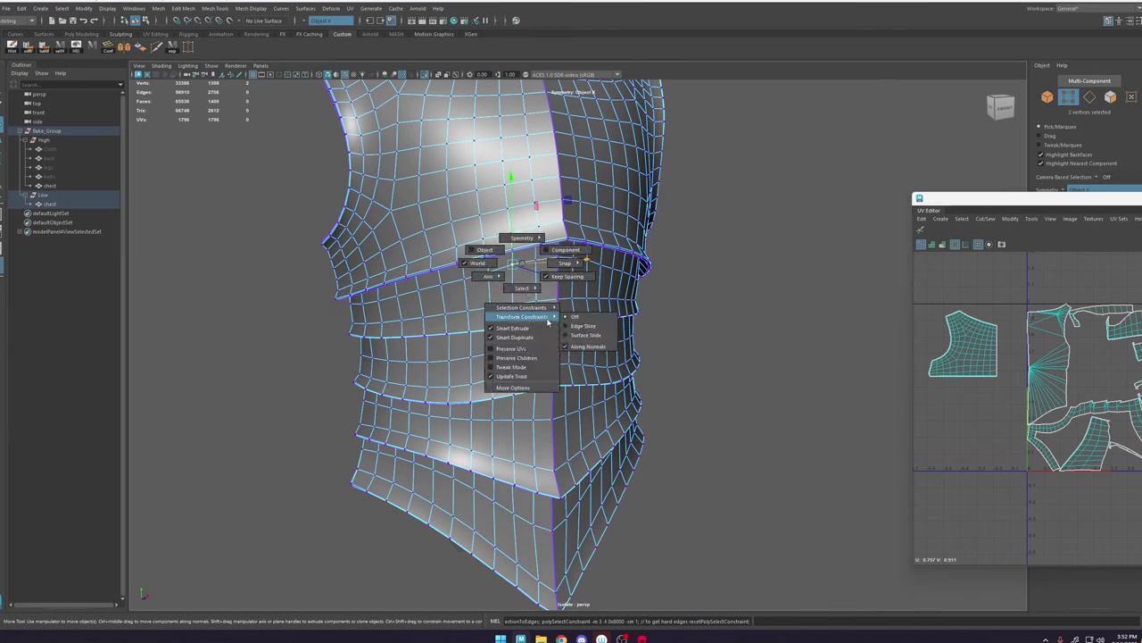
pyautogui.moveTo(577, 323); pyautogui.dragTo(582, 326)
pyautogui.moveTo(514, 246); pyautogui.dragTo(535, 257)
# Step: Slide the centre vertex on the front seam up along its edge
pyautogui.moveTo(541, 335); pyautogui.dragTo(750, 86, button='right')
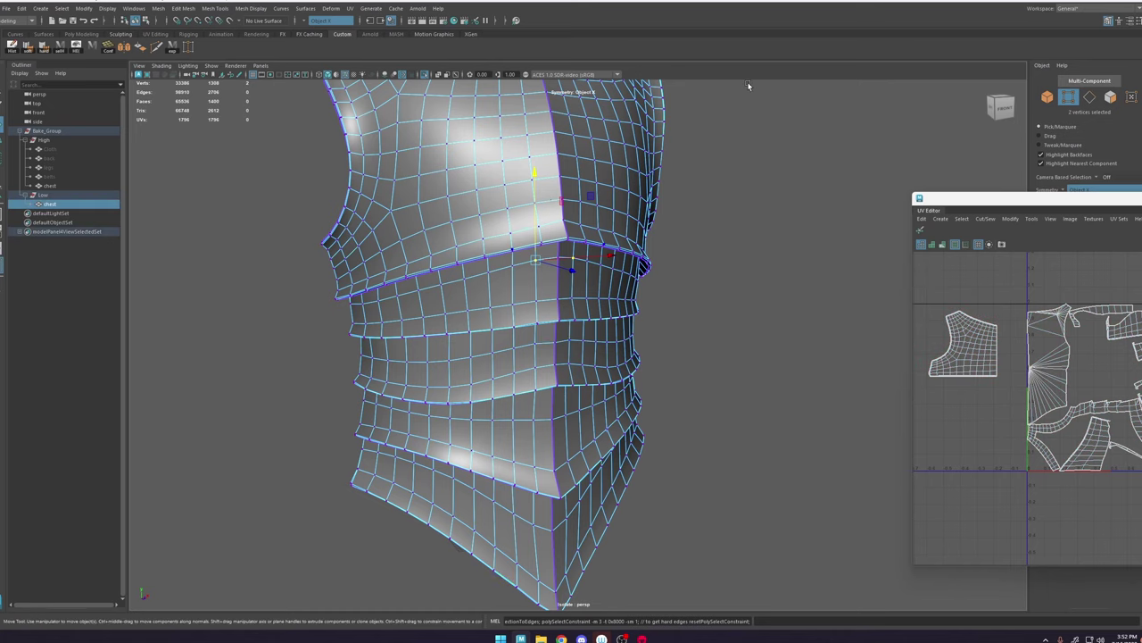
pyautogui.click(750, 87)
pyautogui.keyDown('alt'); pyautogui.moveTo(732, 241); pyautogui.dragTo(638, 259, button='right'); pyautogui.keyUp('alt')
pyautogui.keyDown('alt'); pyautogui.moveTo(638, 259); pyautogui.dragTo(558, 285); pyautogui.keyUp('alt')
pyautogui.keyDown('alt'); pyautogui.moveTo(557, 286); pyautogui.dragTo(671, 400, button='right'); pyautogui.keyUp('alt')
pyautogui.keyDown('alt'); pyautogui.moveTo(625, 361); pyautogui.dragTo(598, 337); pyautogui.keyUp('alt')
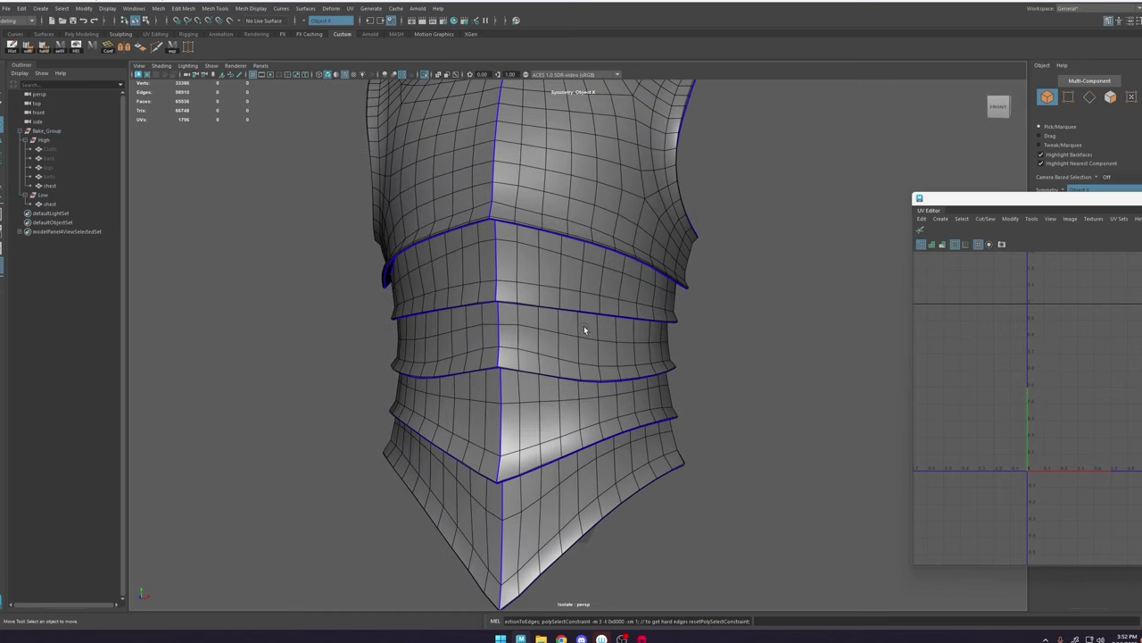
pyautogui.click(578, 321)
pyautogui.moveTo(574, 318); pyautogui.dragTo(527, 319, button='right')
pyautogui.click(499, 323)
pyautogui.moveTo(498, 300); pyautogui.dragTo(498, 303)
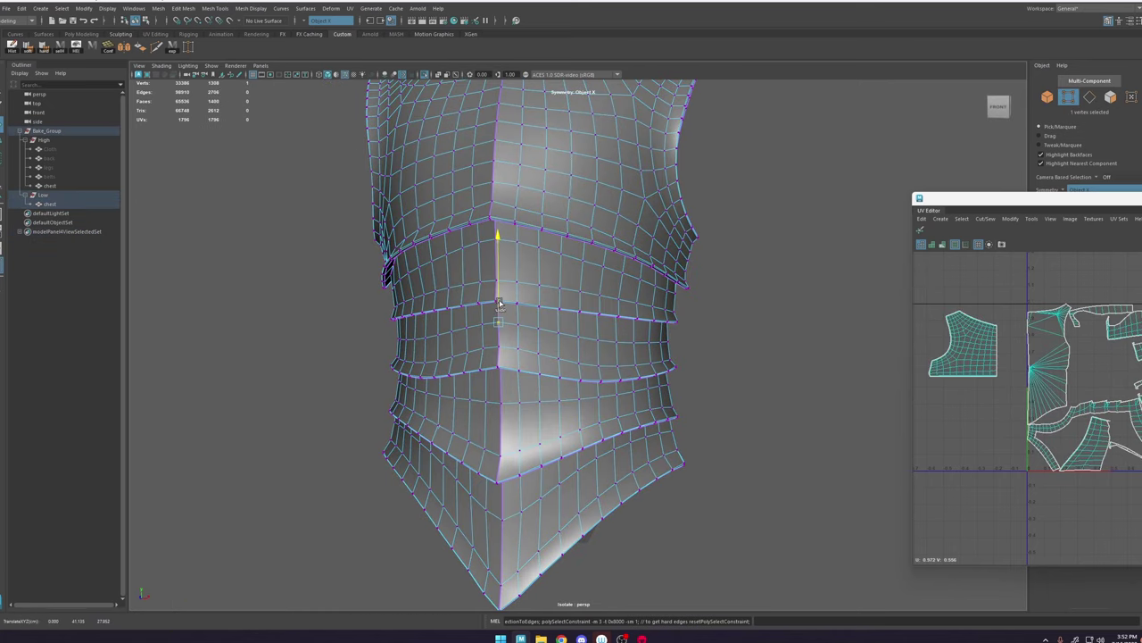
# Step: Select the lower vertex pair on the bottom plates from the other side
pyautogui.moveTo(544, 359); pyautogui.dragTo(790, 174, button='right')
pyautogui.click(790, 174)
pyautogui.keyDown('alt'); pyautogui.moveTo(555, 302); pyautogui.dragTo(602, 298); pyautogui.keyUp('alt')
pyautogui.keyDown('alt'); pyautogui.moveTo(639, 346); pyautogui.dragTo(596, 273, button='right'); pyautogui.keyUp('alt')
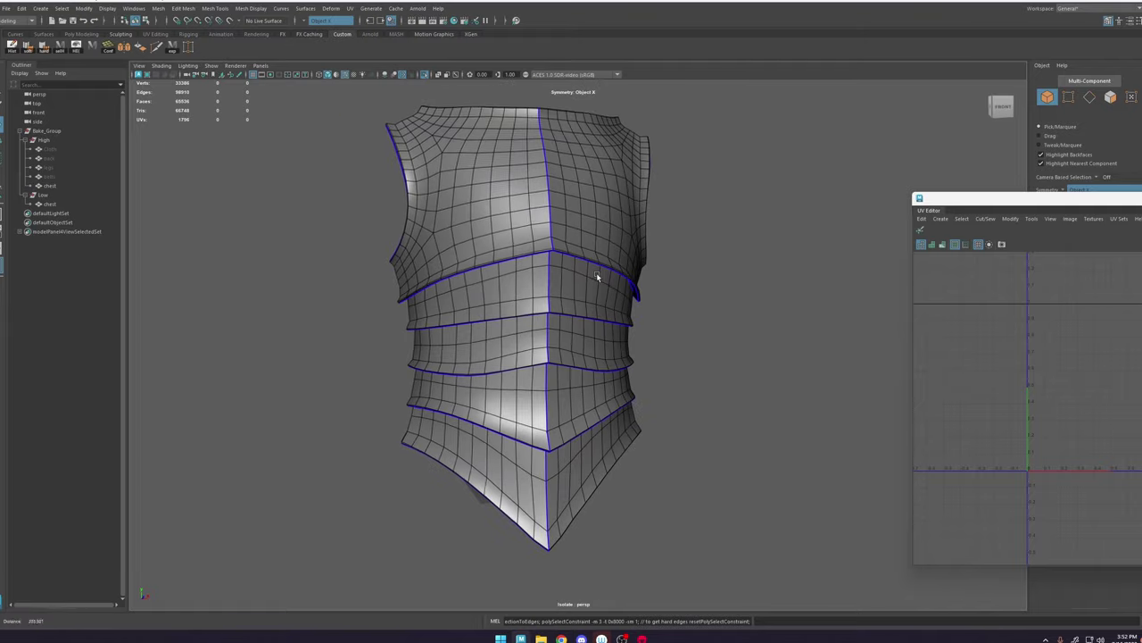
pyautogui.keyDown('alt'); pyautogui.moveTo(591, 285); pyautogui.dragTo(556, 295); pyautogui.keyUp('alt')
pyautogui.click(551, 308)
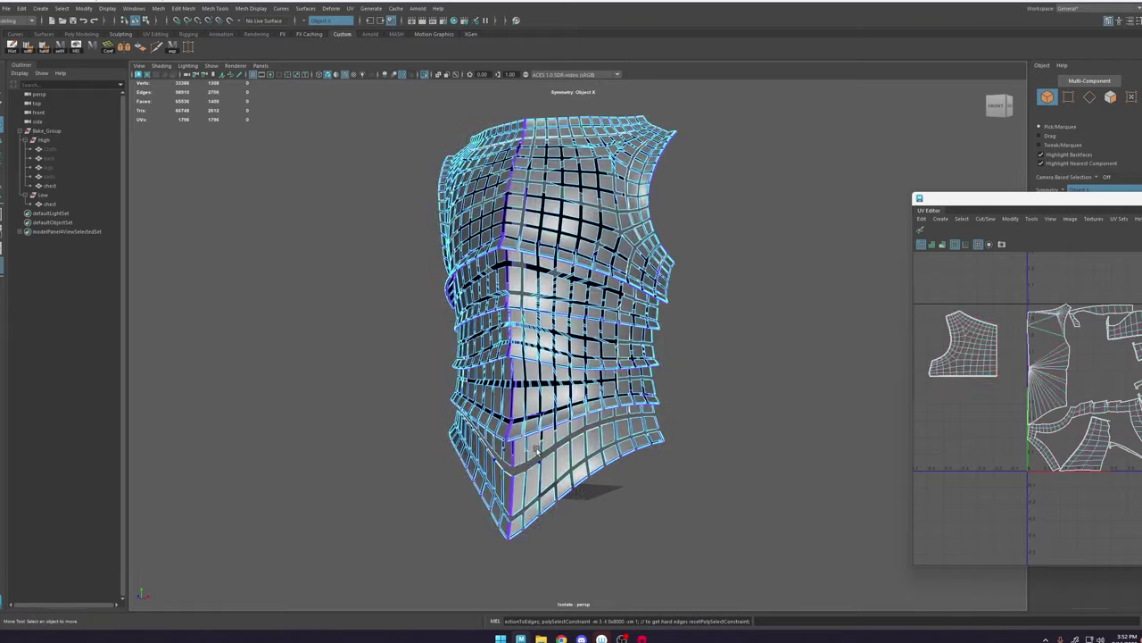
pyautogui.moveTo(551, 331); pyautogui.dragTo(514, 332, button='right')
pyautogui.click(528, 469)
pyautogui.keyDown('alt'); pyautogui.moveTo(530, 469); pyautogui.dragTo(745, 308, button='right'); pyautogui.keyUp('alt')
pyautogui.click(745, 308)
pyautogui.keyDown('alt'); pyautogui.moveTo(744, 308); pyautogui.dragTo(660, 284, button='right'); pyautogui.keyUp('alt')
# Step: Review the evened plates in shaded view and select the chest to show its UVs
pyautogui.moveTo(625, 285)
pyautogui.keyDown('alt'); pyautogui.mouseDown()
pyautogui.moveTo(684, 278)
pyautogui.moveTo(645, 291)
pyautogui.mouseUp(); pyautogui.keyUp('alt')
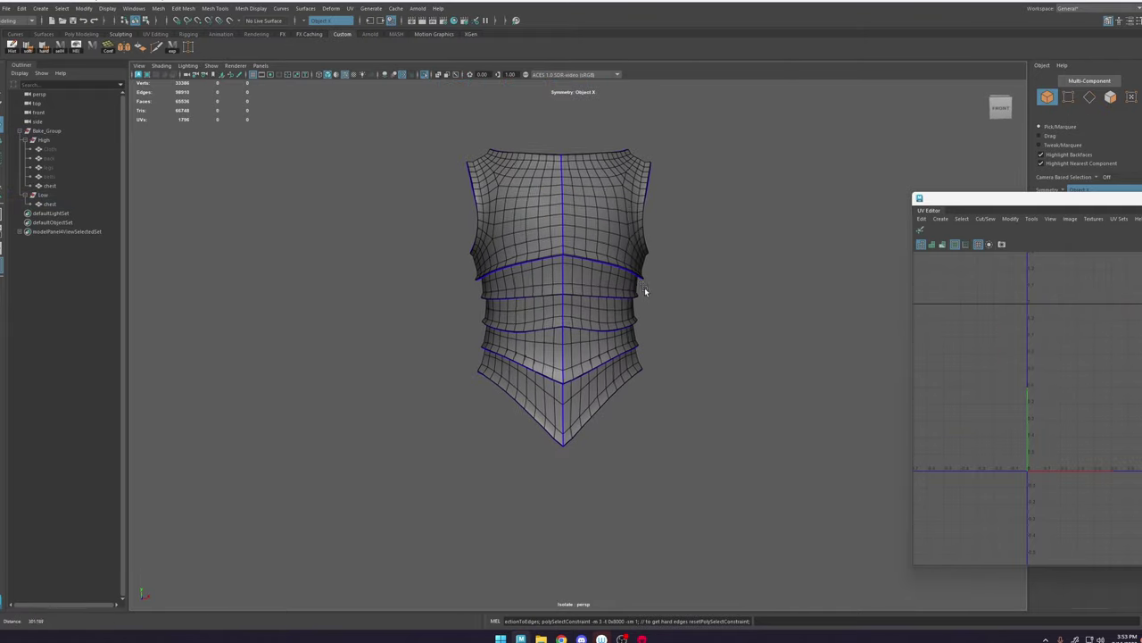
pyautogui.keyDown('alt'); pyautogui.moveTo(645, 291); pyautogui.dragTo(728, 323, button='right'); pyautogui.keyUp('alt')
pyautogui.keyDown('alt'); pyautogui.moveTo(727, 323); pyautogui.dragTo(618, 334); pyautogui.keyUp('alt')
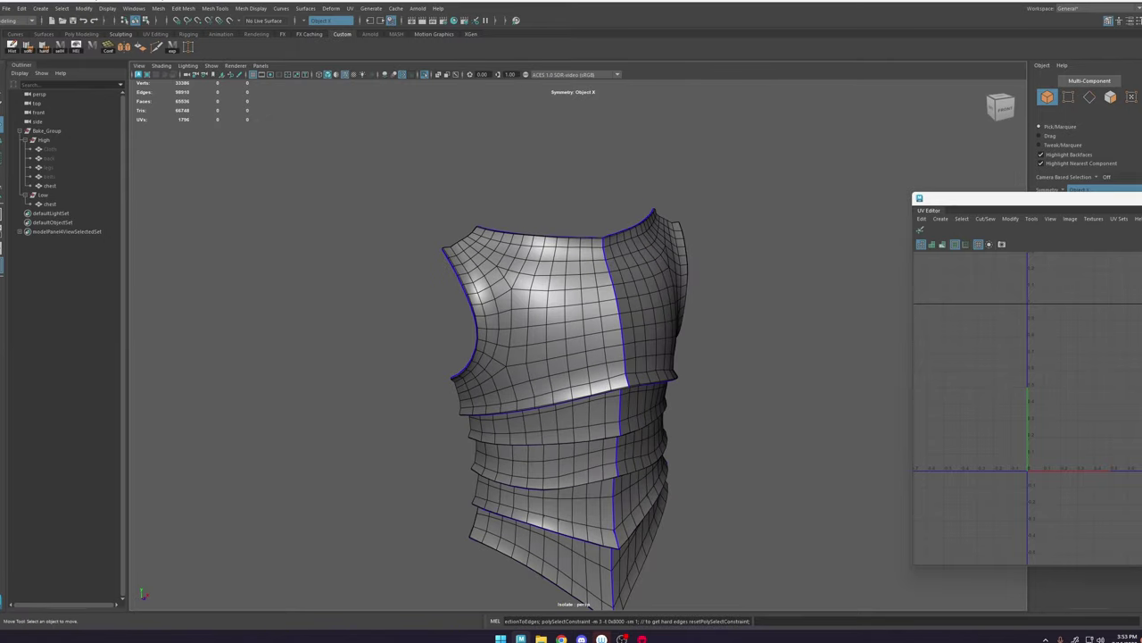
pyautogui.keyDown('alt'); pyautogui.moveTo(570, 305); pyautogui.dragTo(667, 314, button='right'); pyautogui.keyUp('alt')
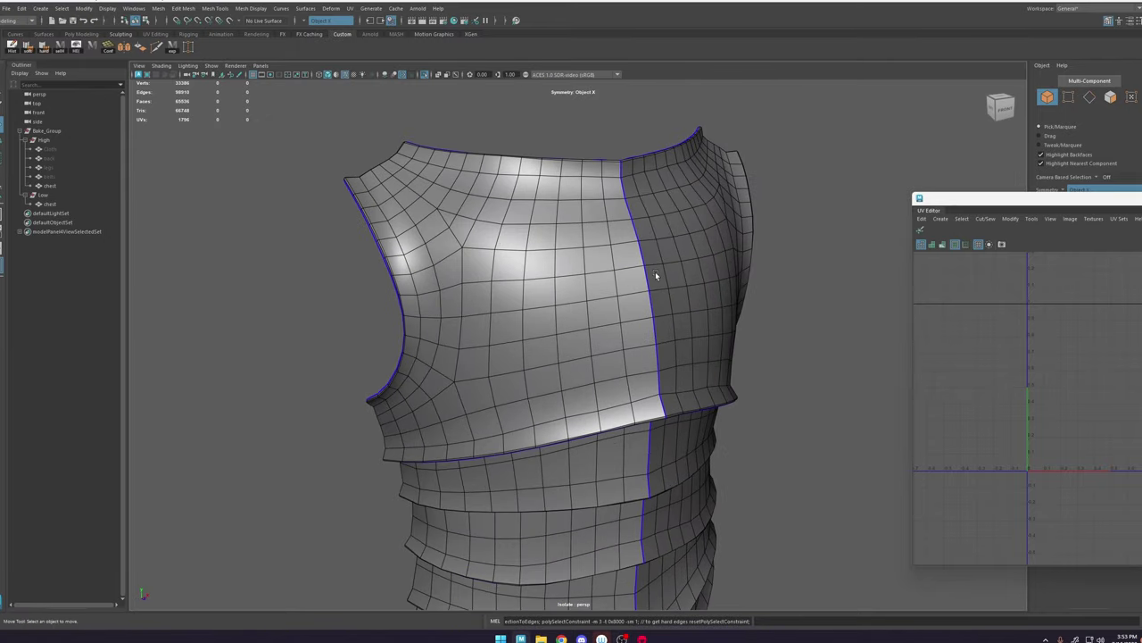
pyautogui.click(656, 255)
pyautogui.keyDown('alt'); pyautogui.moveTo(680, 239); pyautogui.dragTo(662, 234, button='middle'); pyautogui.keyUp('alt')
pyautogui.keyDown('alt'); pyautogui.moveTo(663, 234); pyautogui.dragTo(763, 239); pyautogui.keyUp('alt')
pyautogui.click(758, 204)
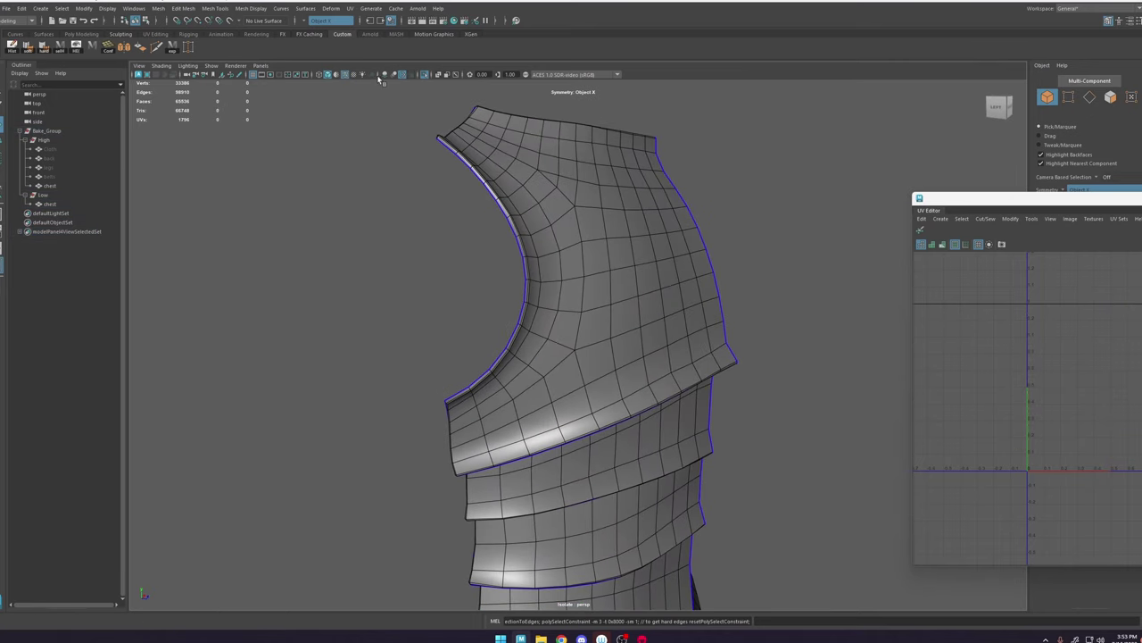
# Step: Hide the wireframe on shaded and select seam edges on the chest armour
pyautogui.click(345, 77)
pyautogui.keyDown('alt'); pyautogui.moveTo(680, 259); pyautogui.dragTo(637, 253); pyautogui.keyUp('alt')
pyautogui.click(637, 252)
pyautogui.moveTo(637, 252); pyautogui.dragTo(635, 201, button='right')
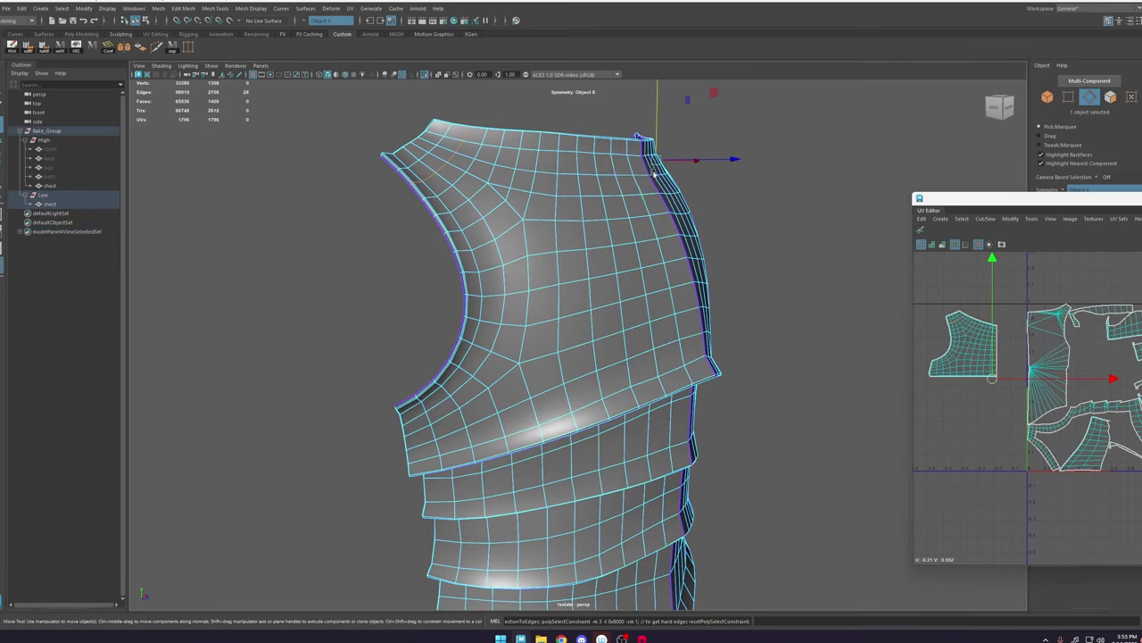
pyautogui.keyDown('alt'); pyautogui.moveTo(546, 263); pyautogui.dragTo(568, 264); pyautogui.keyUp('alt')
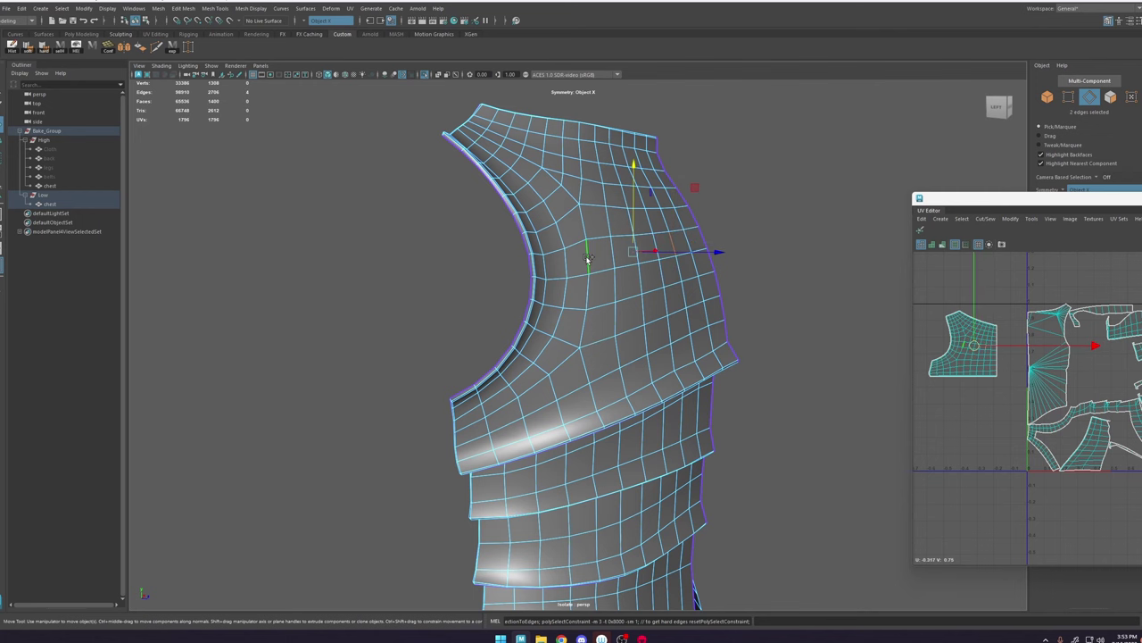
pyautogui.keyDown('shift'); pyautogui.click(687, 239); pyautogui.keyUp('shift')
pyautogui.keyDown('alt'); pyautogui.moveTo(687, 239); pyautogui.dragTo(641, 256); pyautogui.keyUp('alt')
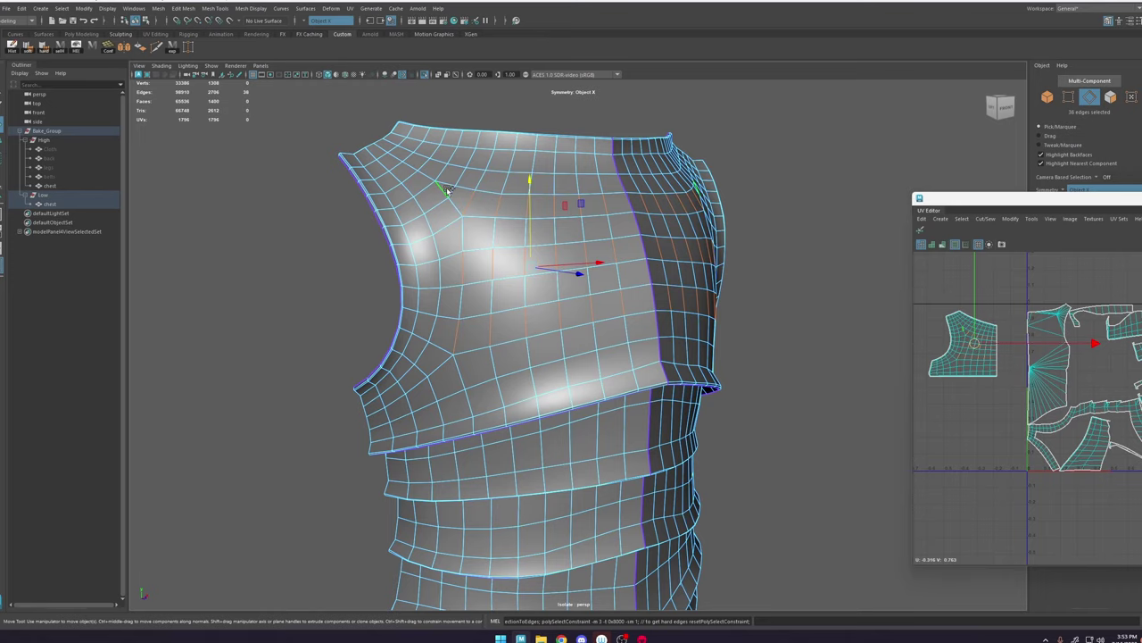
# Step: Collapse the selected seam edges, inspect the result, then undo the collapse
pyautogui.keyDown('shift'); pyautogui.moveTo(455, 190); pyautogui.dragTo(487, 148, button='right'); pyautogui.keyUp('shift')
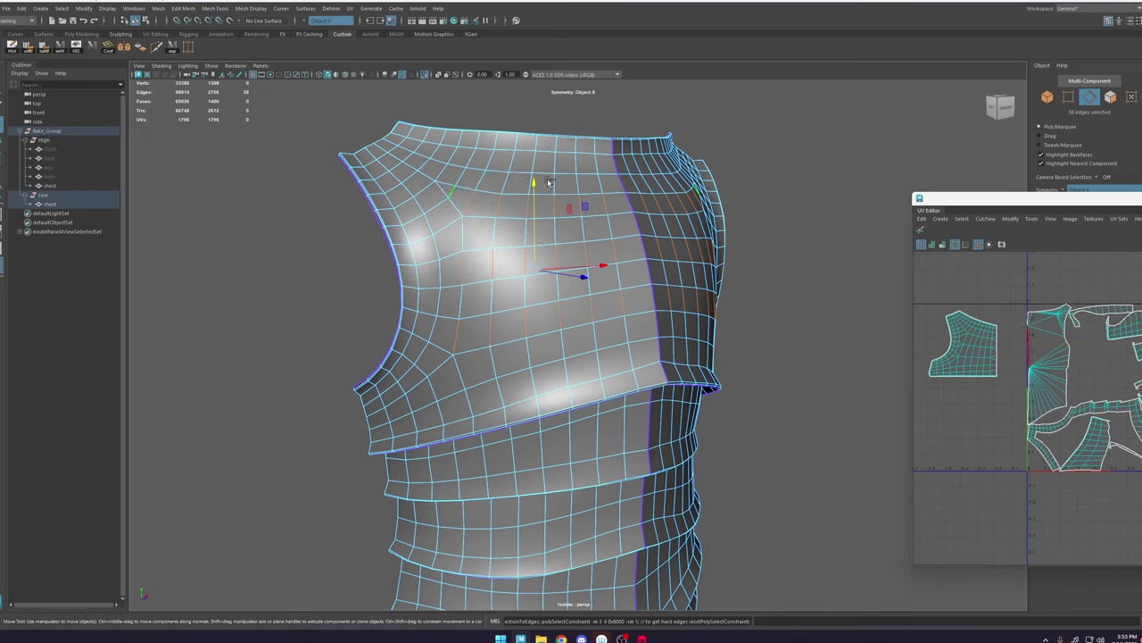
pyautogui.keyDown('alt'); pyautogui.moveTo(564, 215); pyautogui.dragTo(660, 205); pyautogui.keyUp('alt')
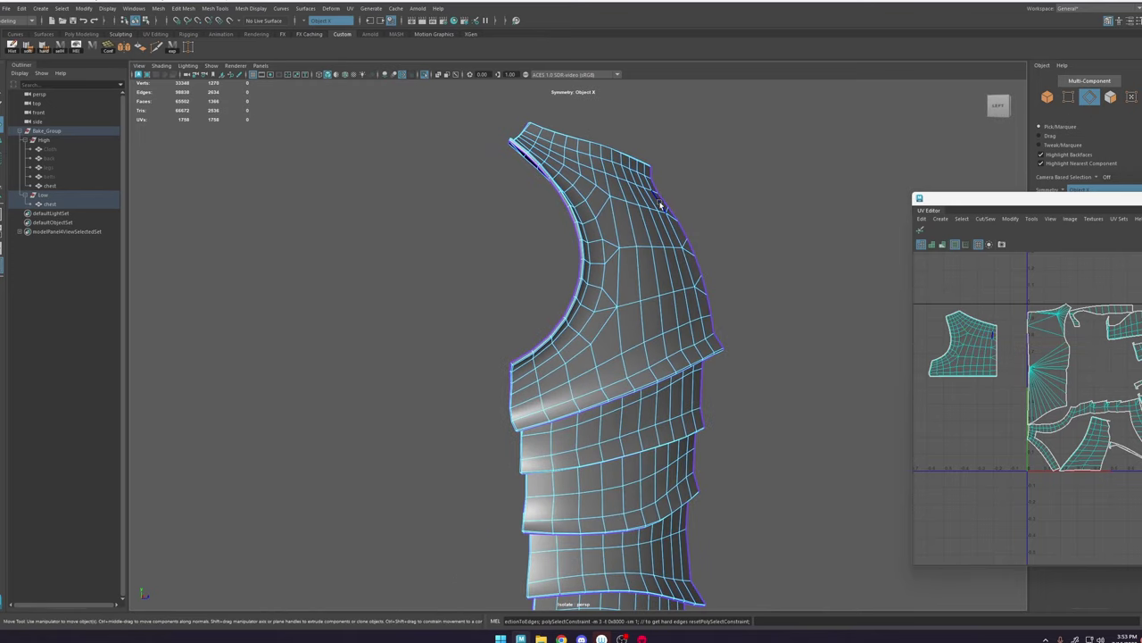
pyautogui.keyDown('alt'); pyautogui.moveTo(684, 249); pyautogui.dragTo(574, 258); pyautogui.keyUp('alt')
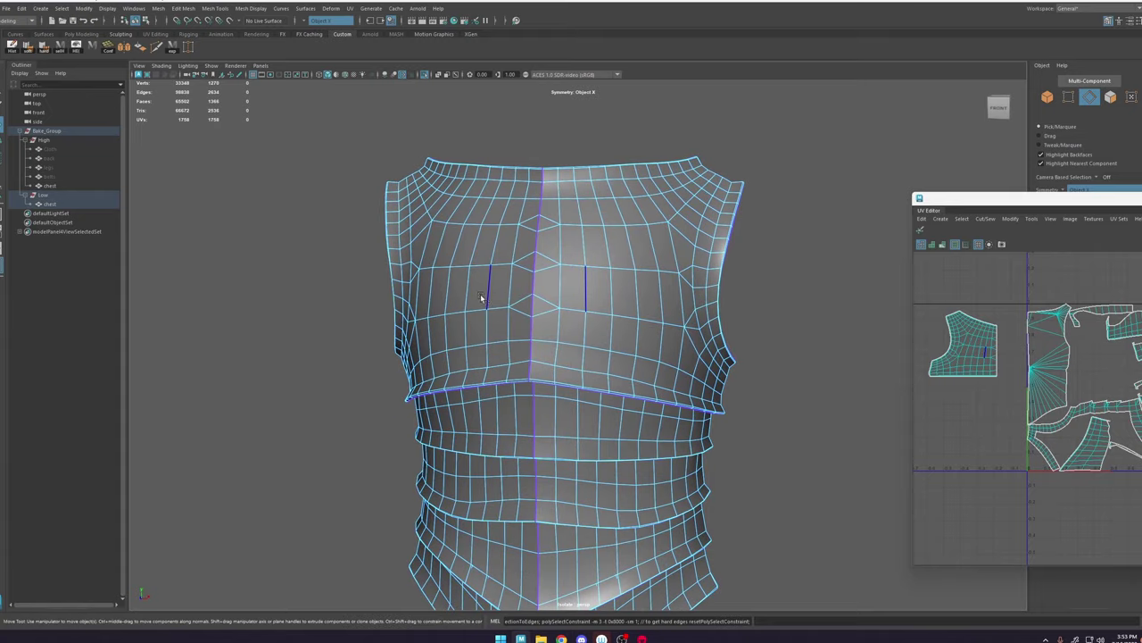
pyautogui.keyDown('alt'); pyautogui.moveTo(482, 298); pyautogui.dragTo(527, 290); pyautogui.keyUp('alt')
pyautogui.moveTo(607, 260); pyautogui.dragTo(632, 235, button='right')
pyautogui.keyDown('alt'); pyautogui.moveTo(631, 234); pyautogui.dragTo(656, 253); pyautogui.keyUp('alt')
pyautogui.hotkey('ctrl', 'z')
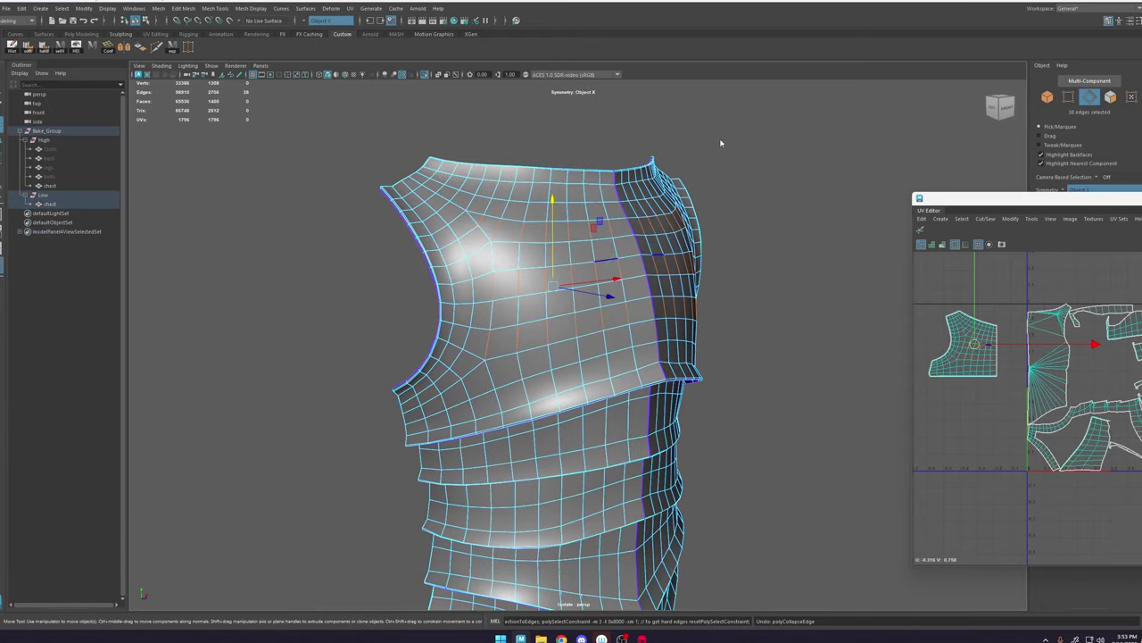
# Step: Narrow the selection to the horizontal seam edges and collapse them
pyautogui.moveTo(722, 143); pyautogui.dragTo(781, 107, button='right')
pyautogui.click(590, 294)
pyautogui.keyDown('alt'); pyautogui.moveTo(659, 349); pyautogui.dragTo(548, 290); pyautogui.keyUp('alt')
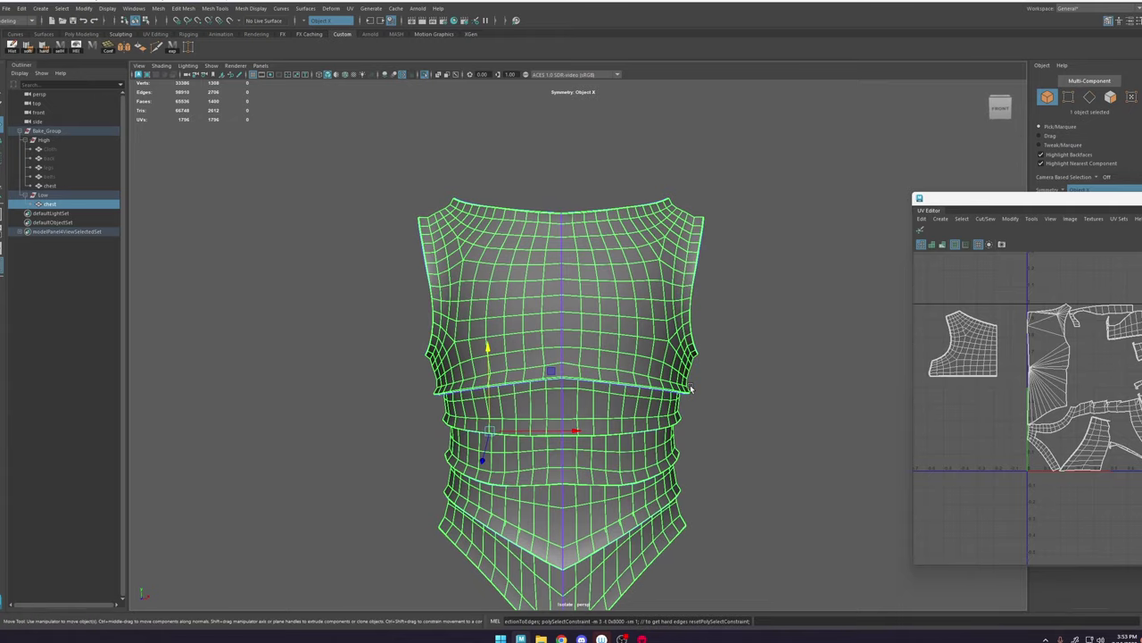
pyautogui.scroll(-3, 690, 388)
pyautogui.keyDown('alt'); pyautogui.moveTo(769, 428); pyautogui.dragTo(736, 361, button='middle'); pyautogui.keyUp('alt')
pyautogui.keyDown('alt'); pyautogui.moveTo(736, 362); pyautogui.dragTo(683, 364); pyautogui.keyUp('alt')
pyautogui.scroll(2, 702, 401)
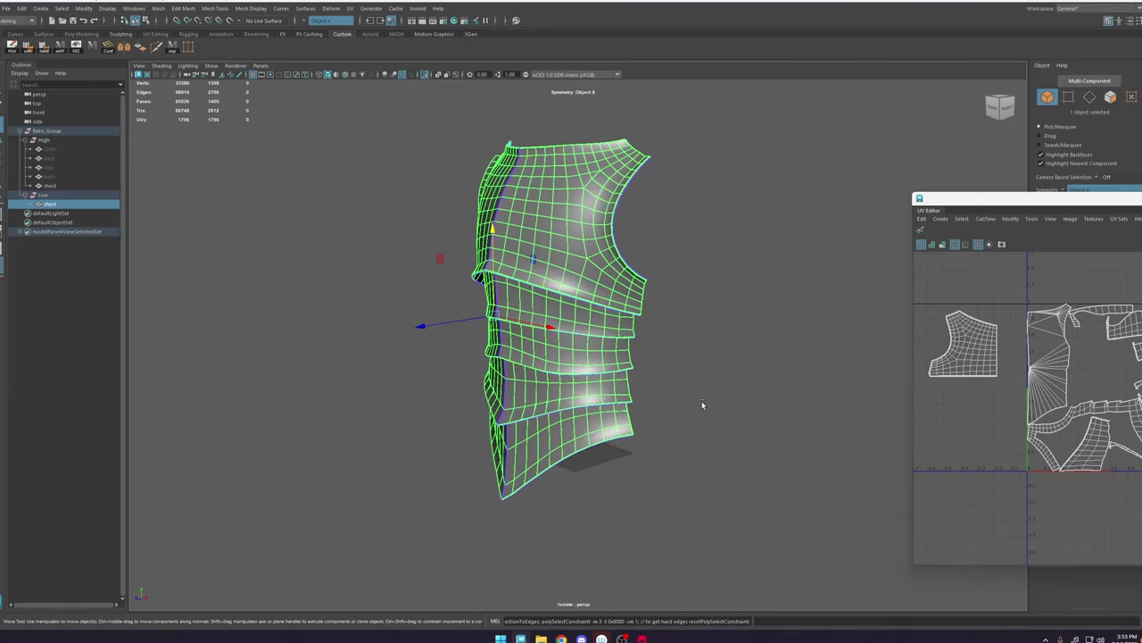
pyautogui.scroll(3, 596, 245)
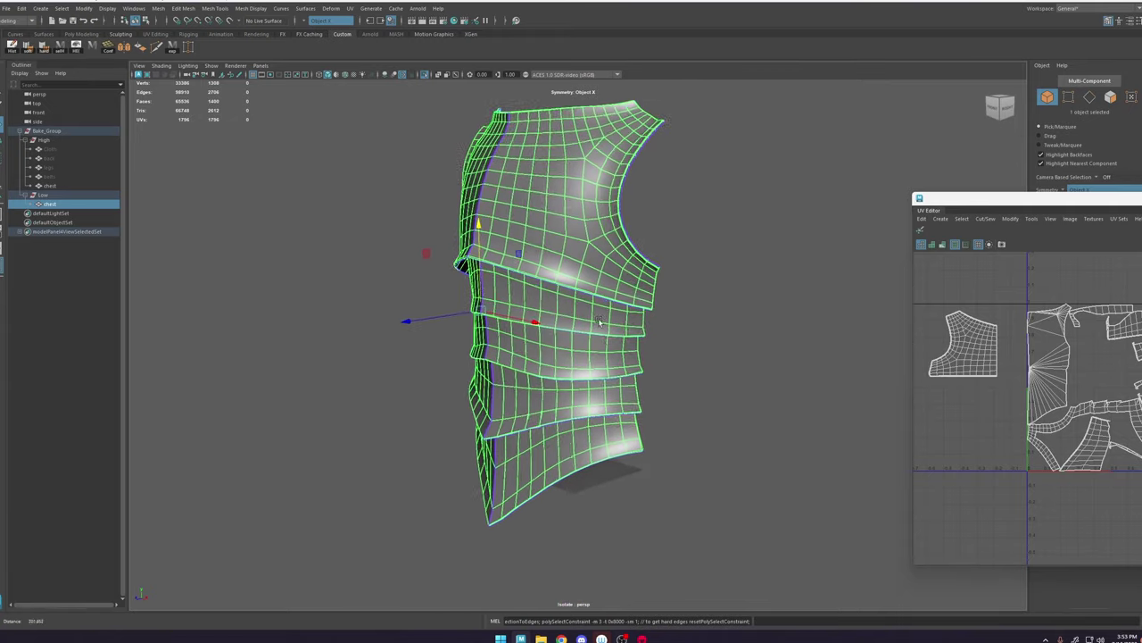
pyautogui.moveTo(589, 241); pyautogui.dragTo(585, 203, button='right')
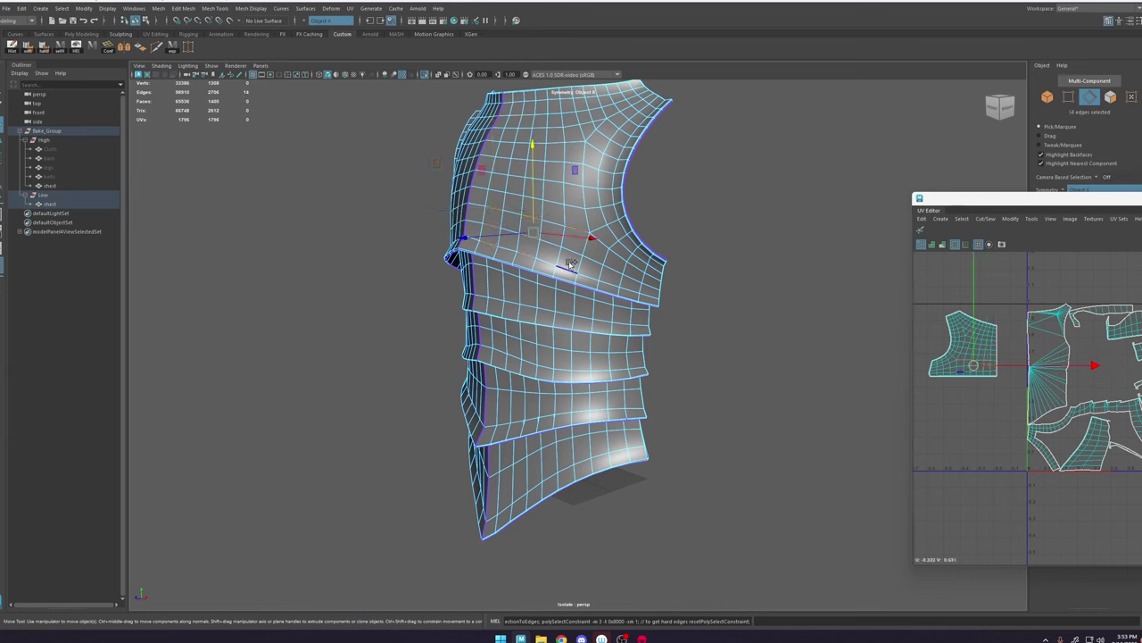
pyautogui.hotkey('ctrl', 'z')
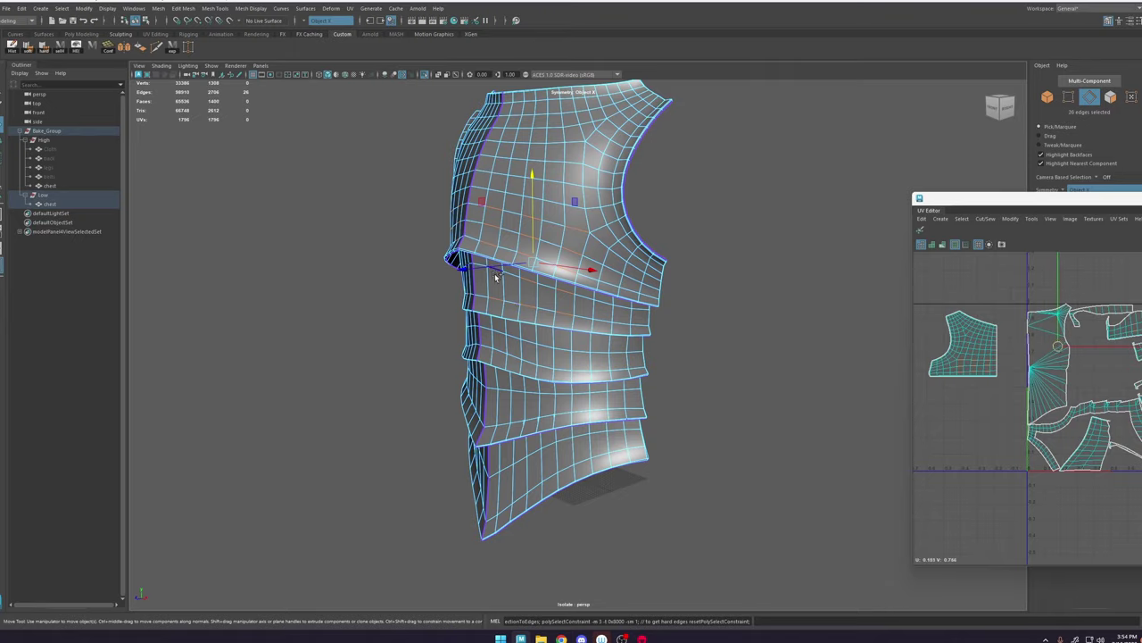
pyautogui.keyDown('shift'); pyautogui.moveTo(611, 319); pyautogui.dragTo(661, 225, button='right'); pyautogui.keyUp('shift')
# Step: Inspect the collapsed chest plate from the front and surrounding angles
pyautogui.keyDown('alt'); pyautogui.moveTo(639, 295); pyautogui.dragTo(689, 285); pyautogui.keyUp('alt')
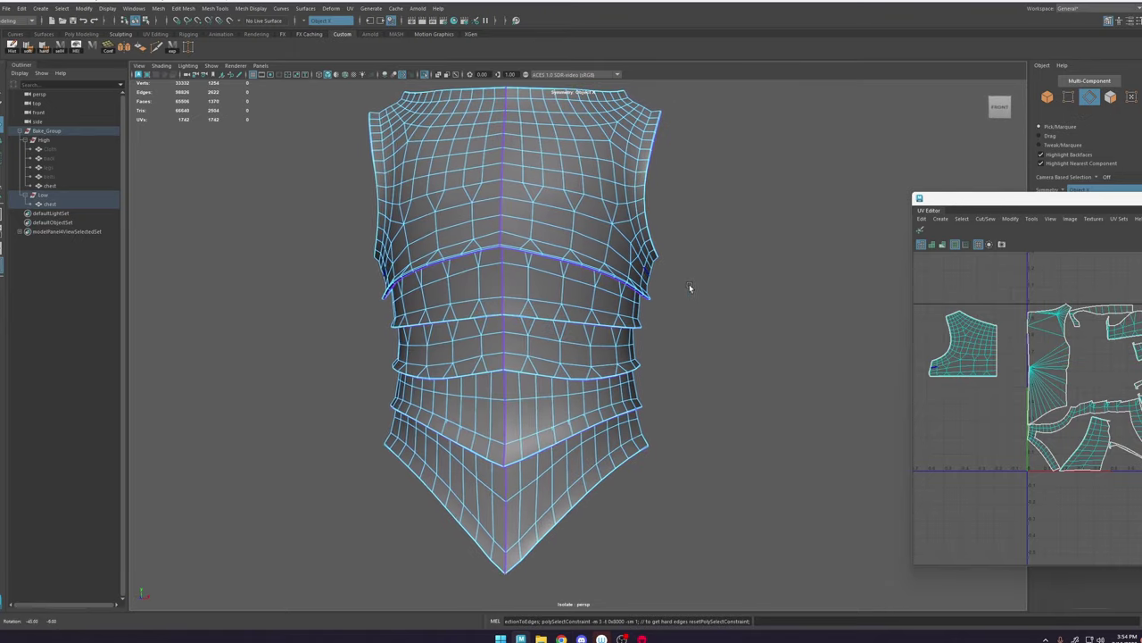
pyautogui.scroll(-4, 572, 236)
pyautogui.keyDown('alt'); pyautogui.moveTo(572, 236); pyautogui.dragTo(639, 268); pyautogui.keyUp('alt')
pyautogui.keyDown('alt'); pyautogui.moveTo(639, 267); pyautogui.dragTo(742, 390, button='right'); pyautogui.keyUp('alt')
pyautogui.keyDown('alt'); pyautogui.moveTo(742, 390); pyautogui.dragTo(743, 355); pyautogui.keyUp('alt')
pyautogui.moveTo(563, 247); pyautogui.dragTo(625, 207, button='right')
pyautogui.click(812, 197)
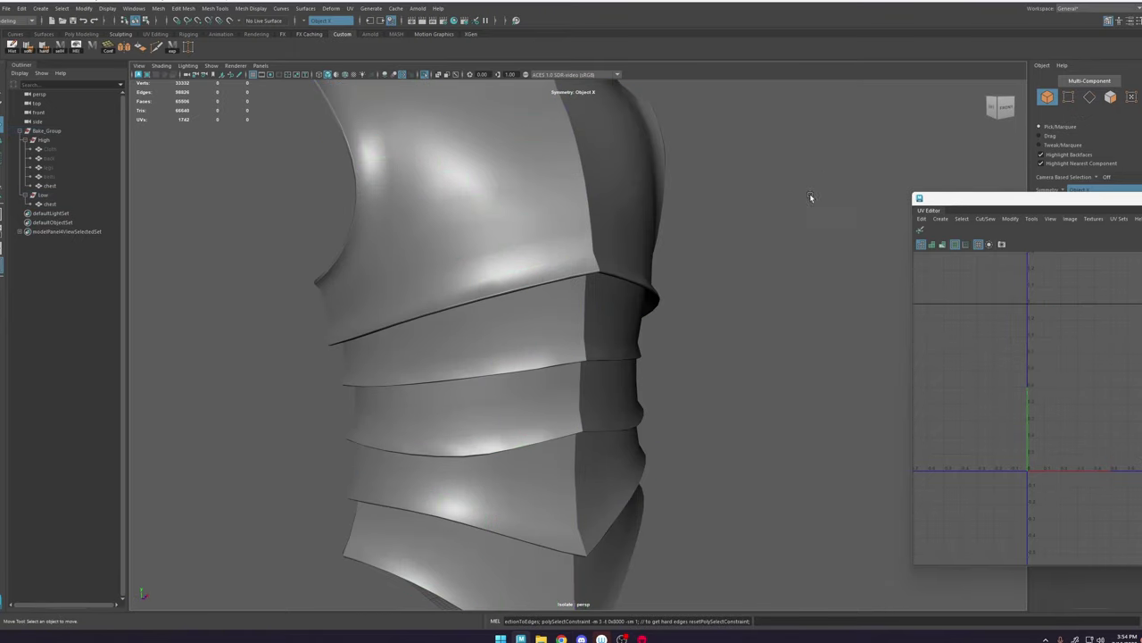
# Step: Check the armour from below and reselect the chest mesh from a three-quarter view
pyautogui.keyDown('alt'); pyautogui.moveTo(812, 201); pyautogui.dragTo(687, 357); pyautogui.keyUp('alt')
pyautogui.click(536, 373)
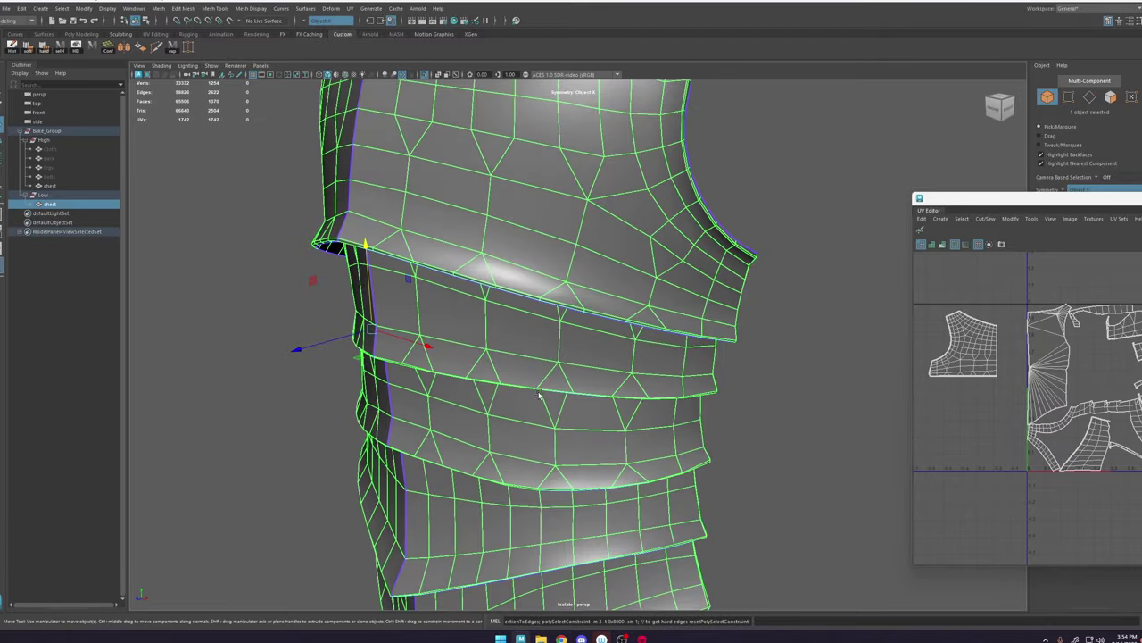
pyautogui.keyDown('alt'); pyautogui.moveTo(519, 381); pyautogui.dragTo(668, 327); pyautogui.keyUp('alt')
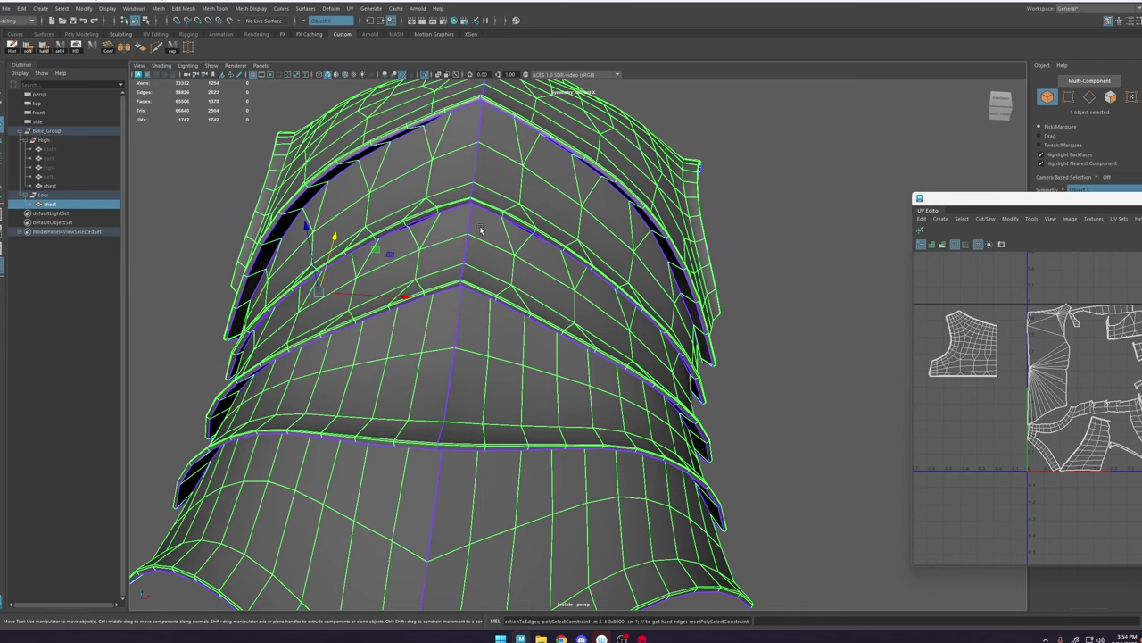
pyautogui.click(742, 368)
pyautogui.keyDown('alt'); pyautogui.moveTo(742, 368); pyautogui.dragTo(564, 265, button='right'); pyautogui.keyUp('alt')
pyautogui.keyDown('alt'); pyautogui.moveTo(563, 265); pyautogui.dragTo(589, 287); pyautogui.keyUp('alt')
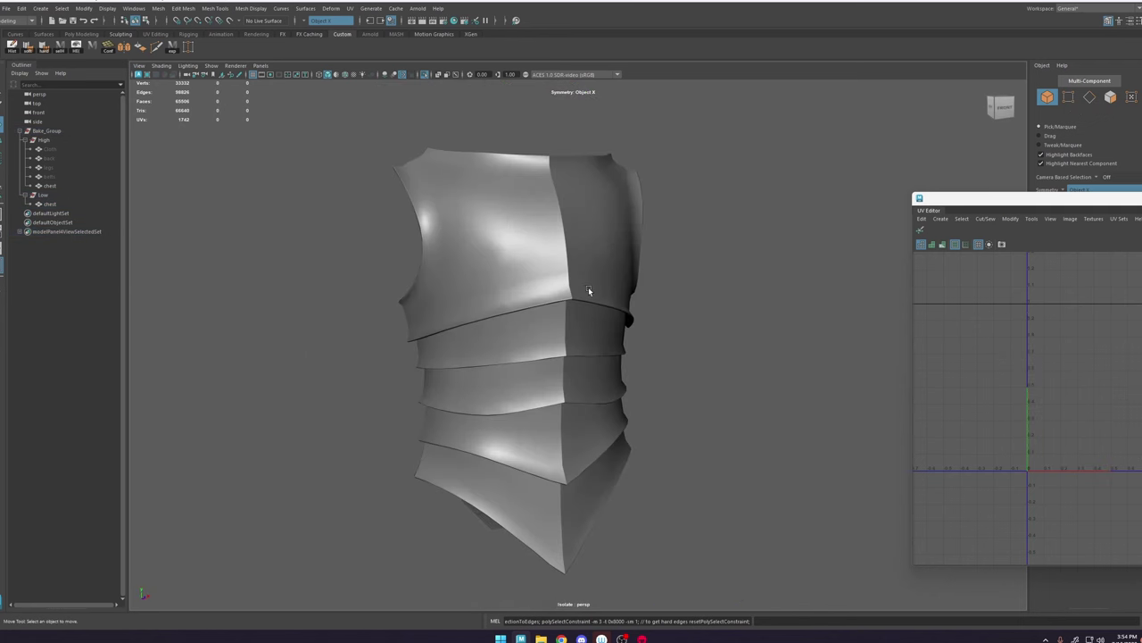
pyautogui.click(589, 286)
pyautogui.keyDown('alt'); pyautogui.moveTo(706, 268); pyautogui.dragTo(662, 245, button='right'); pyautogui.keyUp('alt')
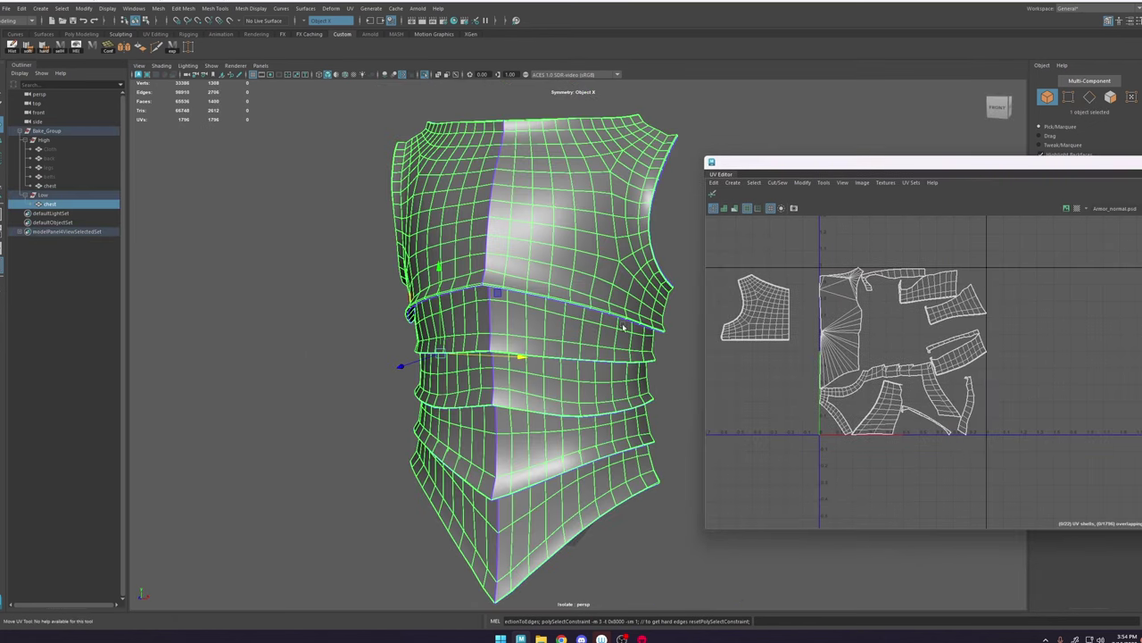
# Step: Select a centre-line edge and try sewing the chest UVs along the centre seam, then undo the sew
pyautogui.press('F10')
pyautogui.click(486, 235)
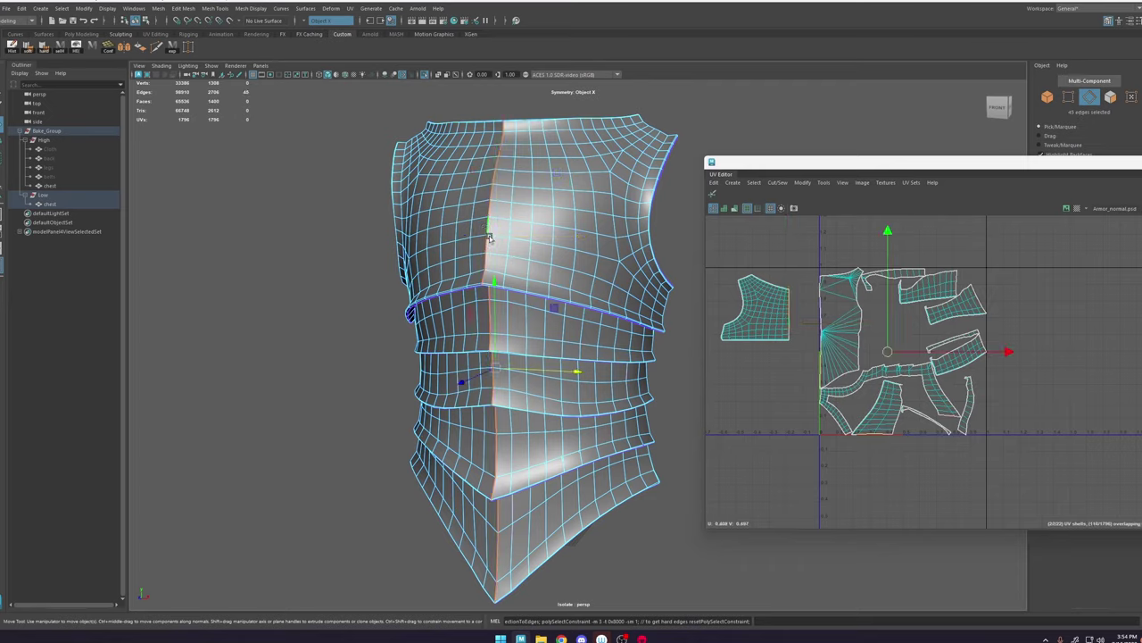
pyautogui.keyDown('alt'); pyautogui.moveTo(485, 310); pyautogui.dragTo(745, 315); pyautogui.keyUp('alt')
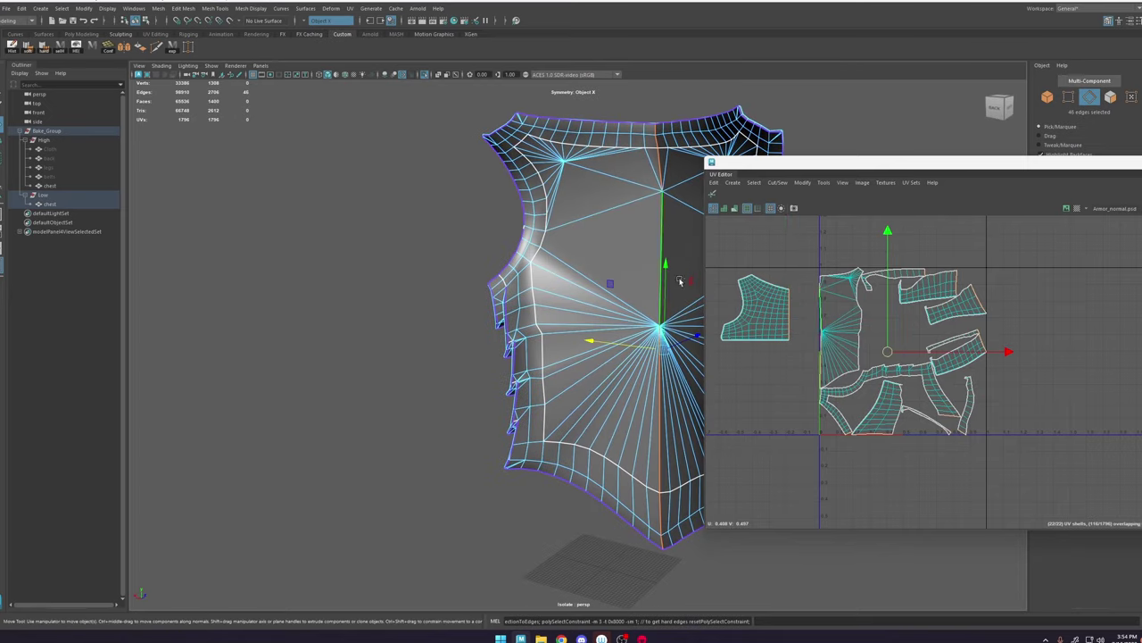
pyautogui.keyDown('alt'); pyautogui.moveTo(645, 239); pyautogui.dragTo(519, 263); pyautogui.keyUp('alt')
pyautogui.keyDown('shift'); pyautogui.moveTo(527, 236); pyautogui.dragTo(588, 260, button='right'); pyautogui.keyUp('shift')
pyautogui.keyDown('alt'); pyautogui.moveTo(628, 261); pyautogui.dragTo(690, 280); pyautogui.keyUp('alt')
pyautogui.scroll(2, 873, 312)
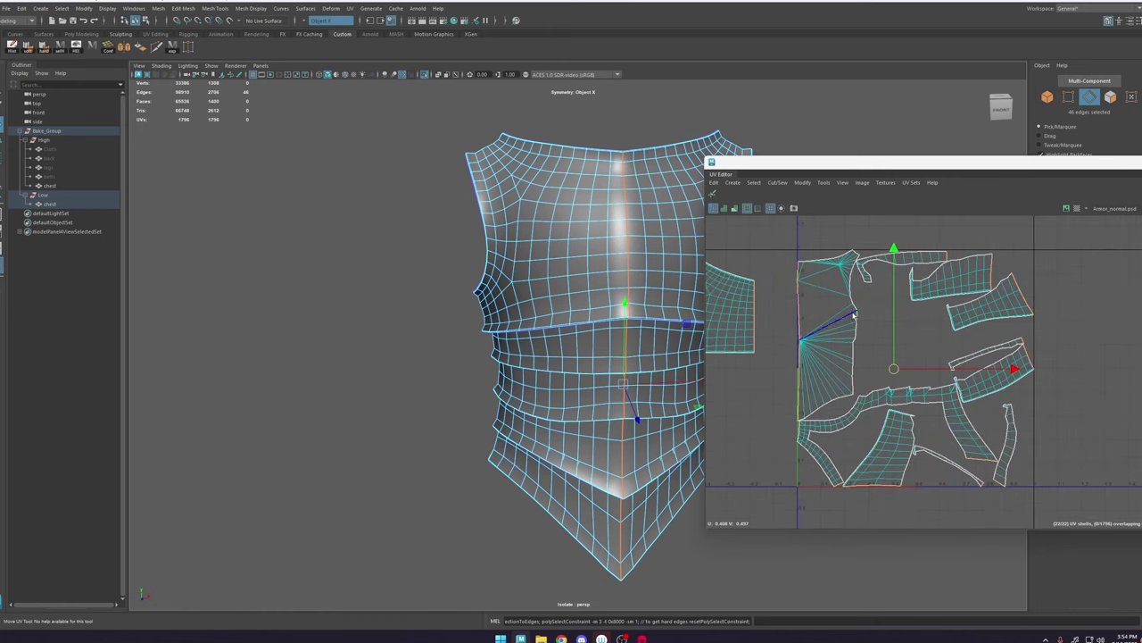
pyautogui.keyDown('shift'); pyautogui.moveTo(853, 314); pyautogui.dragTo(851, 298, button='right'); pyautogui.keyUp('shift')
pyautogui.scroll(-5, 813, 323)
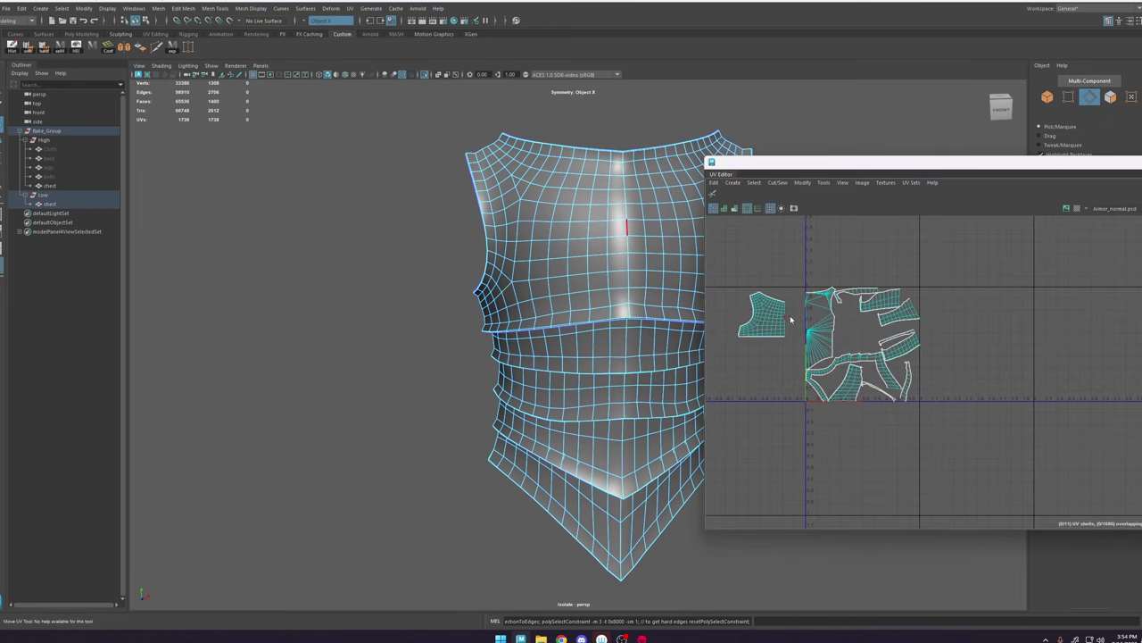
pyautogui.moveTo(790, 316); pyautogui.dragTo(857, 323, button='right')
pyautogui.moveTo(949, 408); pyautogui.dragTo(737, 269)
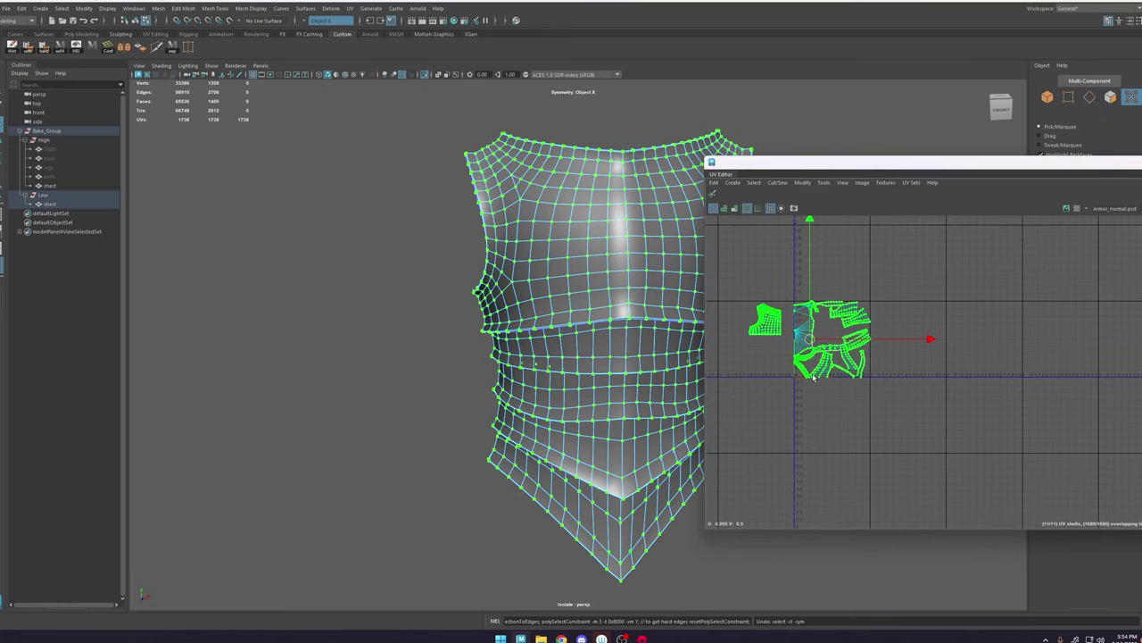
pyautogui.hotkey('ctrl', 'z')
pyautogui.hotkey('ctrl', 'z')
pyautogui.hotkey('ctrl', 'z')
pyautogui.hotkey('ctrl', 'z')
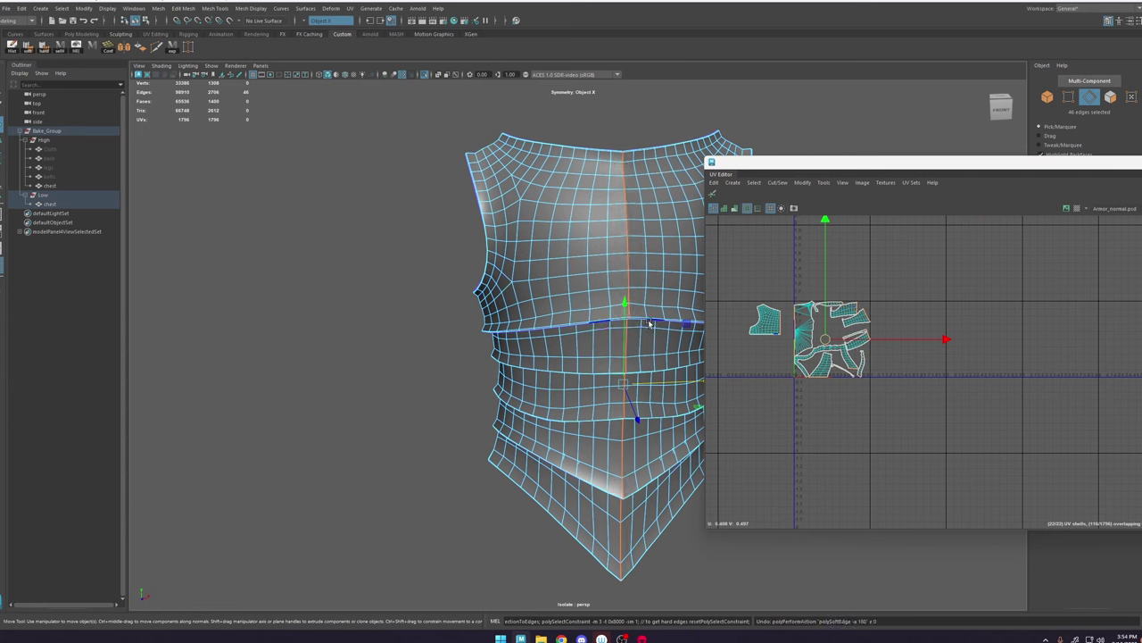
# Step: Turn symmetry off, select the right half's UV shells and flip them
pyautogui.keyDown('alt'); pyautogui.moveTo(652, 311); pyautogui.dragTo(534, 307, button='middle'); pyautogui.keyUp('alt')
pyautogui.press('F11')
pyautogui.moveTo(538, 191); pyautogui.dragTo(599, 217, button='right')
pyautogui.moveTo(681, 90); pyautogui.dragTo(575, 585)
pyautogui.scroll(2, 852, 321)
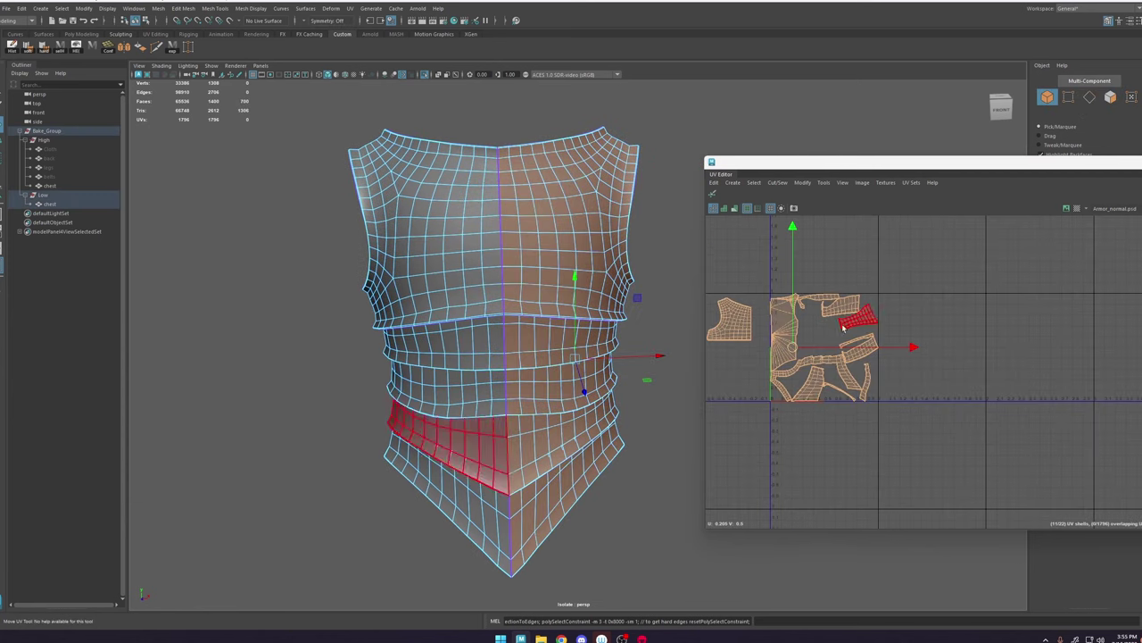
pyautogui.click(807, 183)
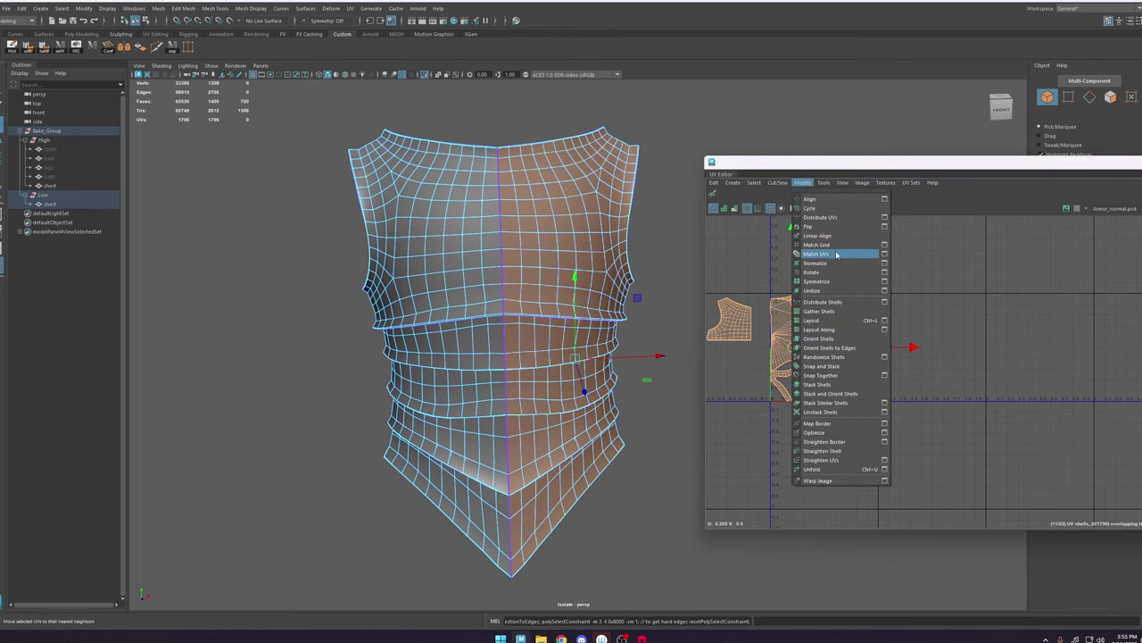
pyautogui.click(847, 229)
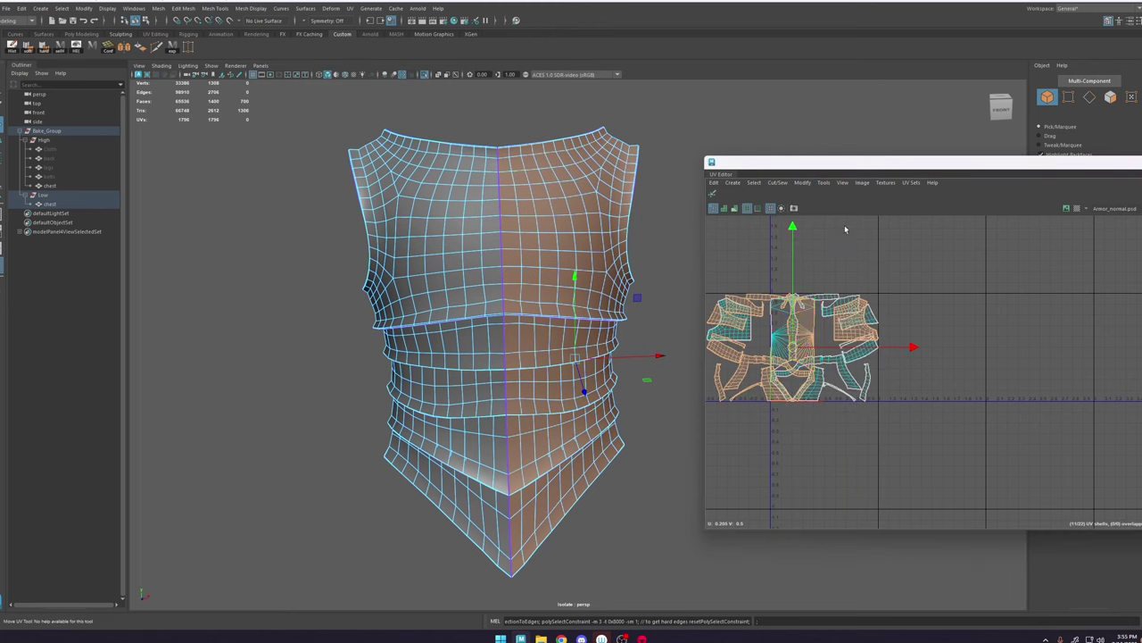
# Step: Slide the flipped shells left so both front panels sit side by side
pyautogui.click(913, 347)
pyautogui.rightClick(515, 325)
pyautogui.scroll(2, 781, 340)
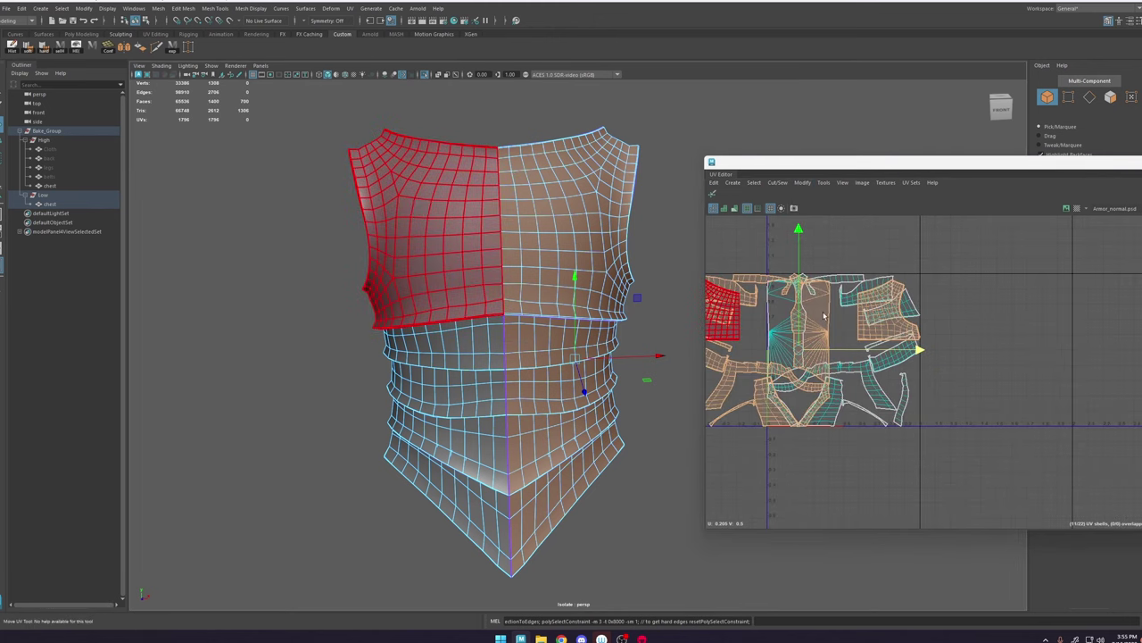
pyautogui.keyDown('alt'); pyautogui.moveTo(730, 318); pyautogui.dragTo(825, 330, button='middle'); pyautogui.keyUp('alt')
pyautogui.moveTo(976, 361); pyautogui.dragTo(860, 366)
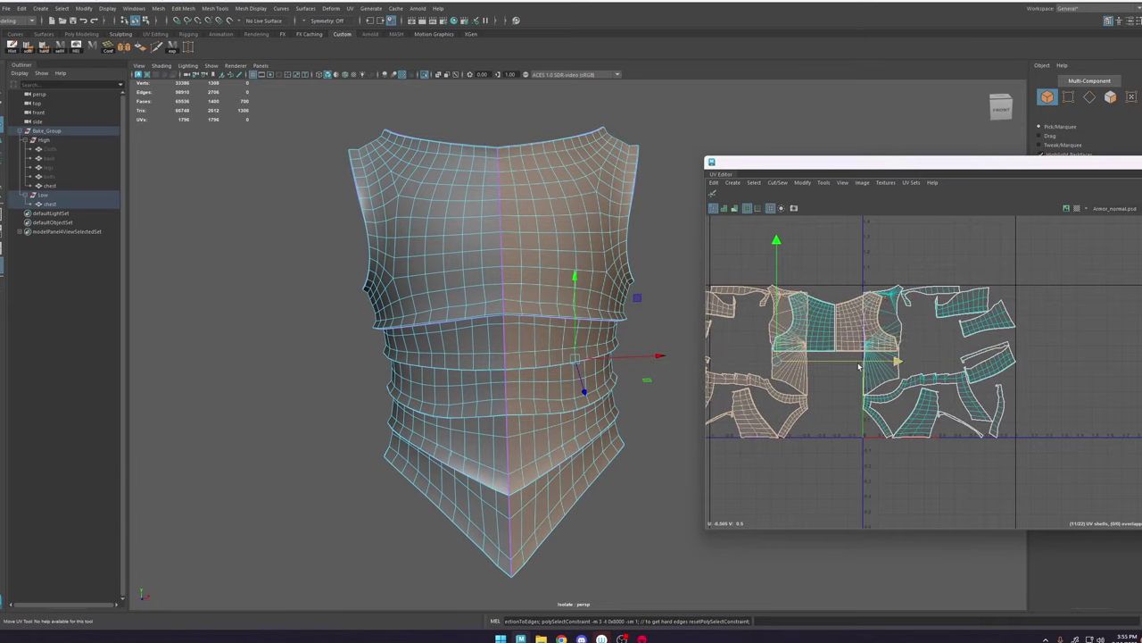
pyautogui.scroll(3, 833, 337)
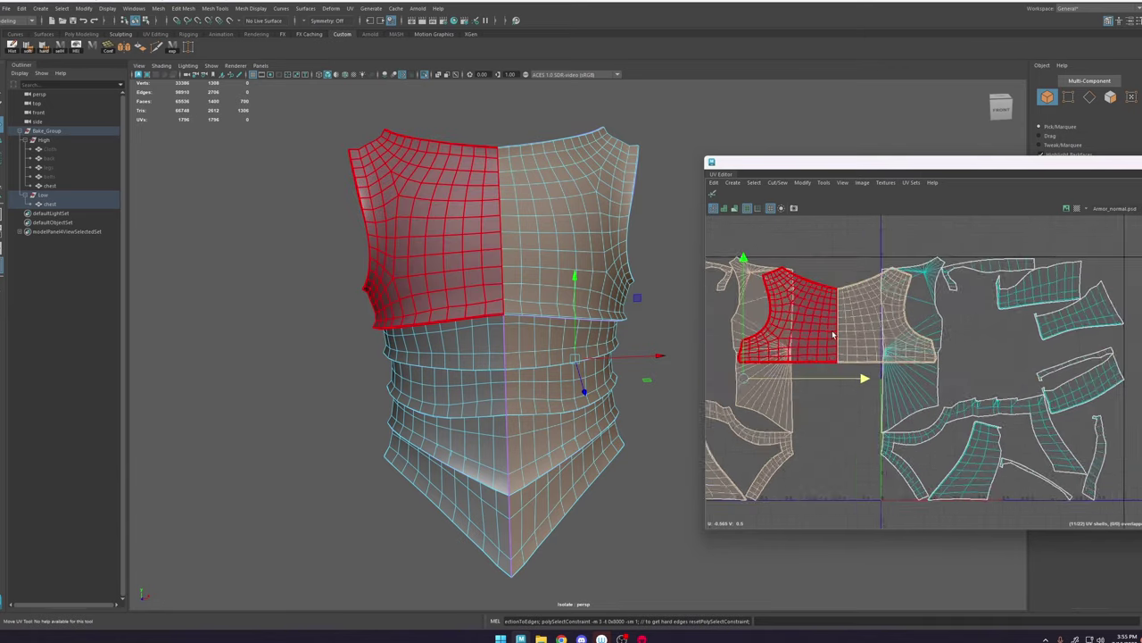
pyautogui.scroll(-1, 823, 339)
pyautogui.scroll(-4, 823, 339)
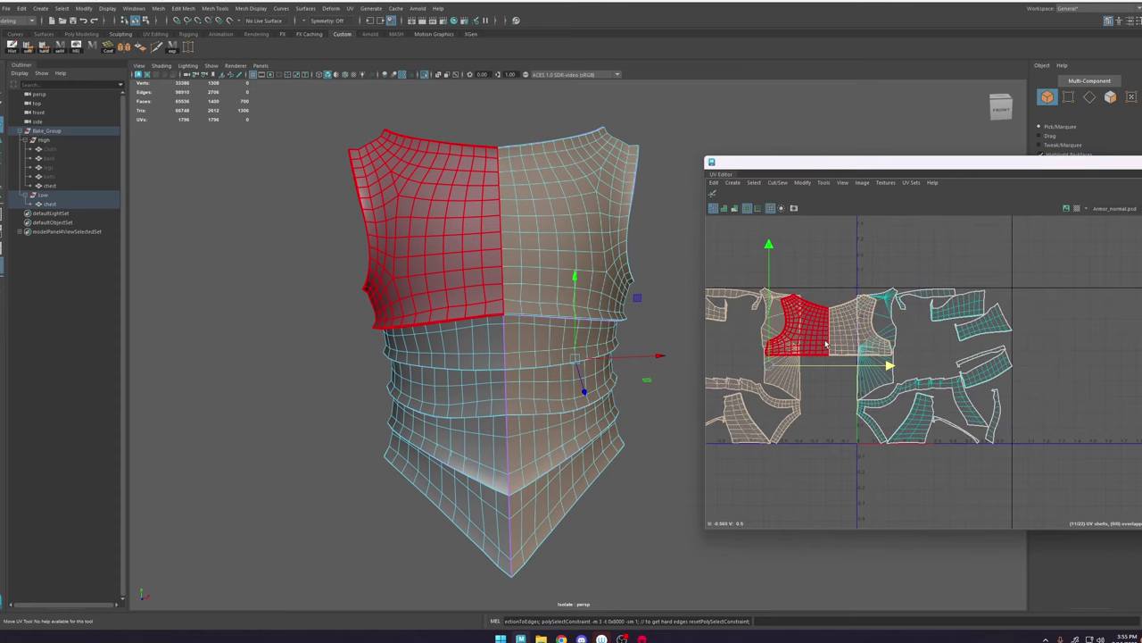
pyautogui.moveTo(842, 365); pyautogui.dragTo(710, 365)
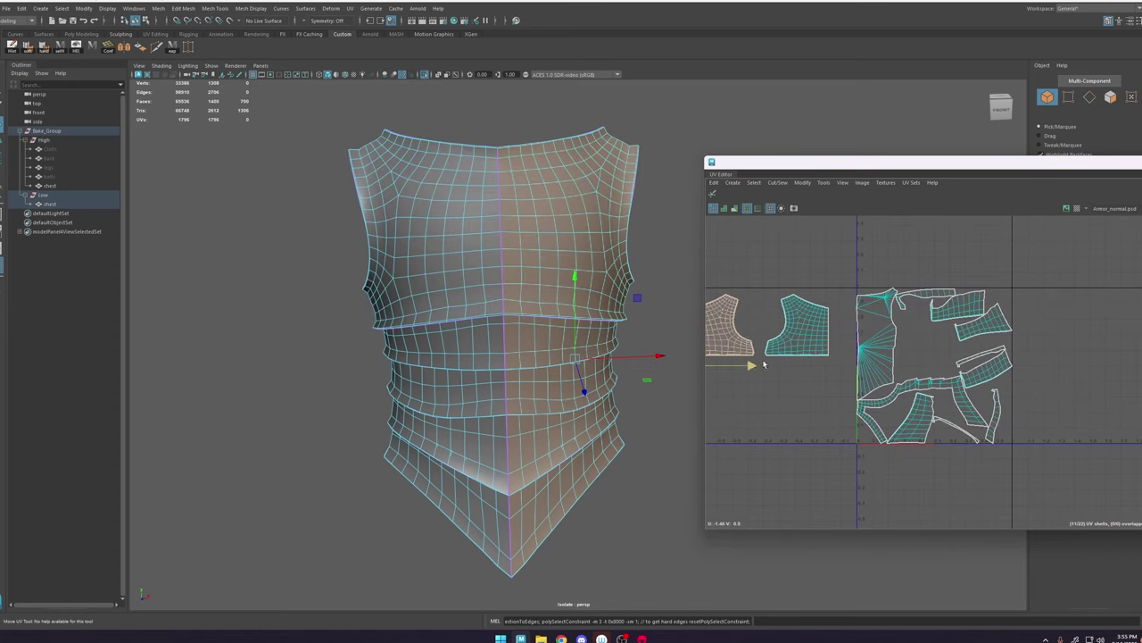
pyautogui.moveTo(520, 251); pyautogui.dragTo(520, 203, button='right')
# Step: Select the centre edge loop and Move and Sew the two front UV halves into one shell
pyautogui.doubleClick(501, 243)
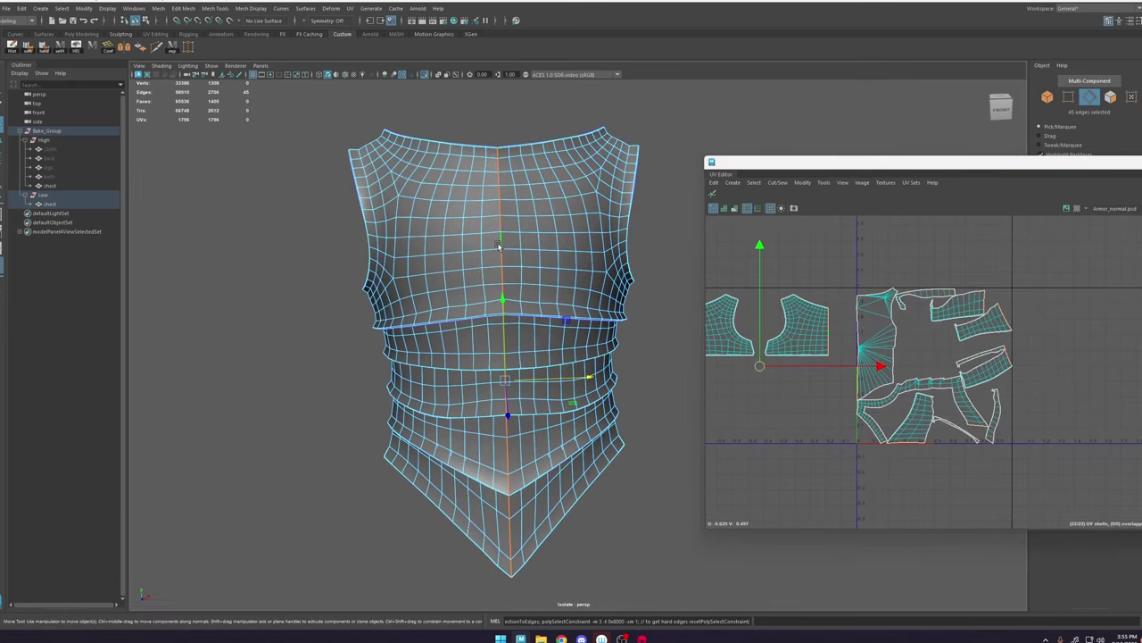
pyautogui.keyDown('shift'); pyautogui.moveTo(500, 243); pyautogui.dragTo(502, 228, button='right'); pyautogui.keyUp('shift')
pyautogui.keyDown('shift'); pyautogui.rightClick(522, 241); pyautogui.keyUp('shift')
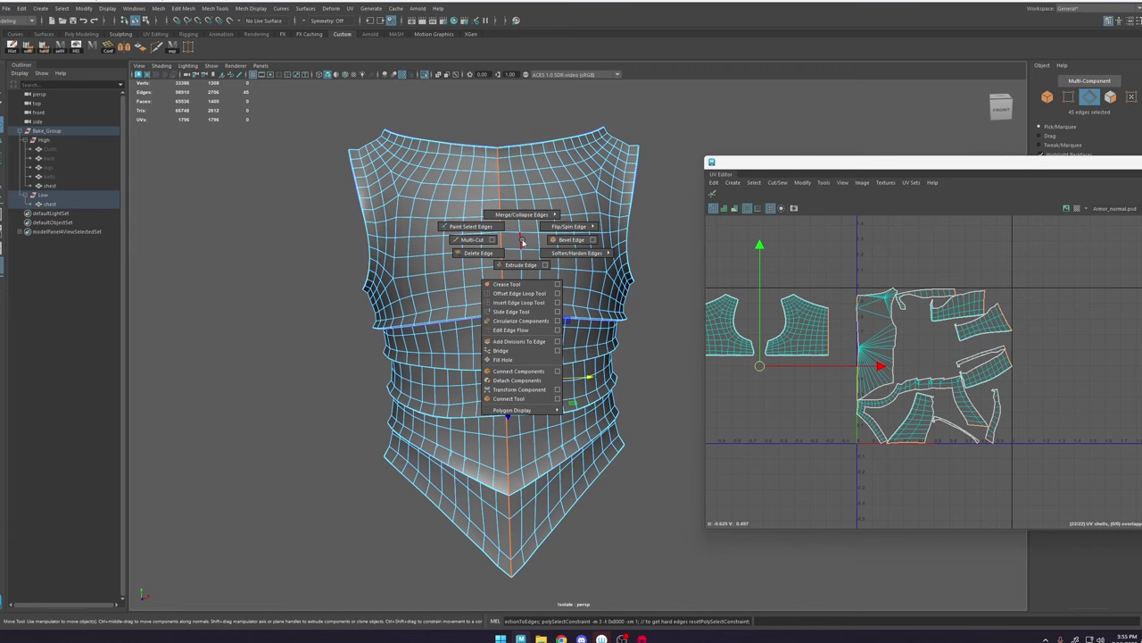
pyautogui.keyDown('shift'); pyautogui.moveTo(768, 314); pyautogui.dragTo(685, 299, button='right'); pyautogui.keyUp('shift')
# Step: Reselect the centre edge loop and soften its shading
pyautogui.click(500, 287)
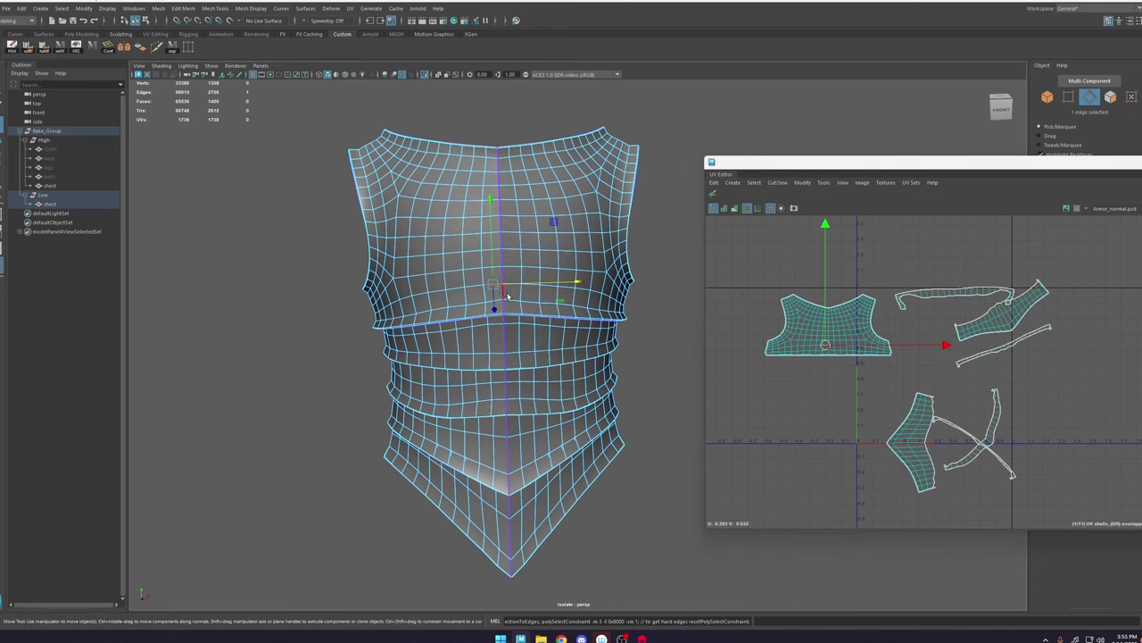
pyautogui.doubleClick(505, 297)
pyautogui.keyDown('shift'); pyautogui.rightClick(514, 298); pyautogui.keyUp('shift')
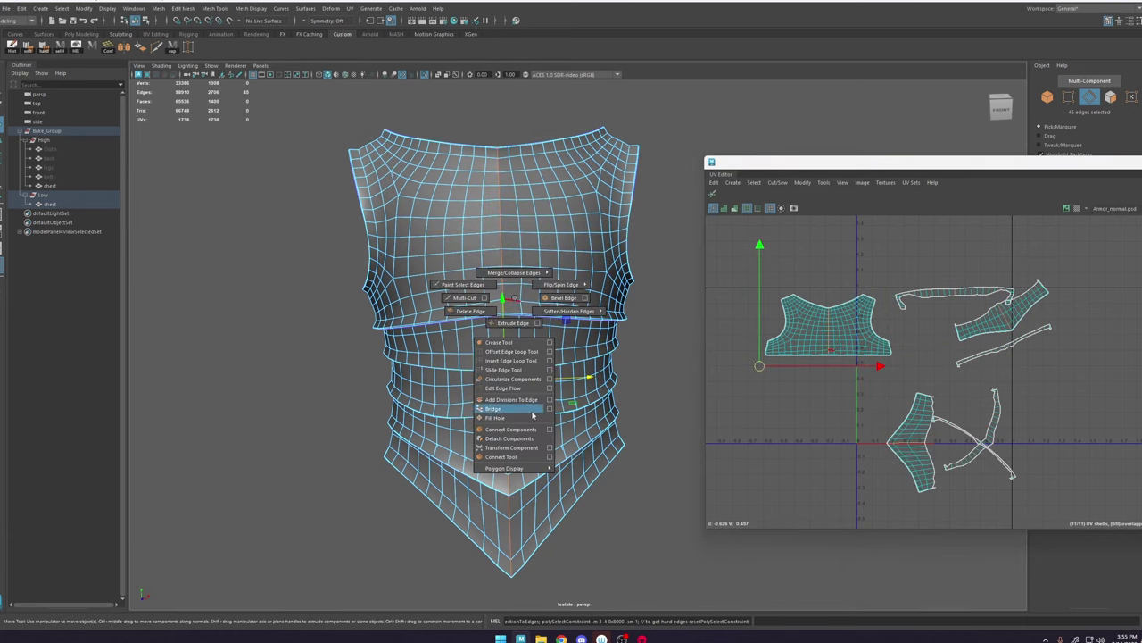
pyautogui.keyDown('shift'); pyautogui.moveTo(558, 324); pyautogui.dragTo(600, 307, button='right'); pyautogui.keyUp('shift')
pyautogui.scroll(5, 843, 315)
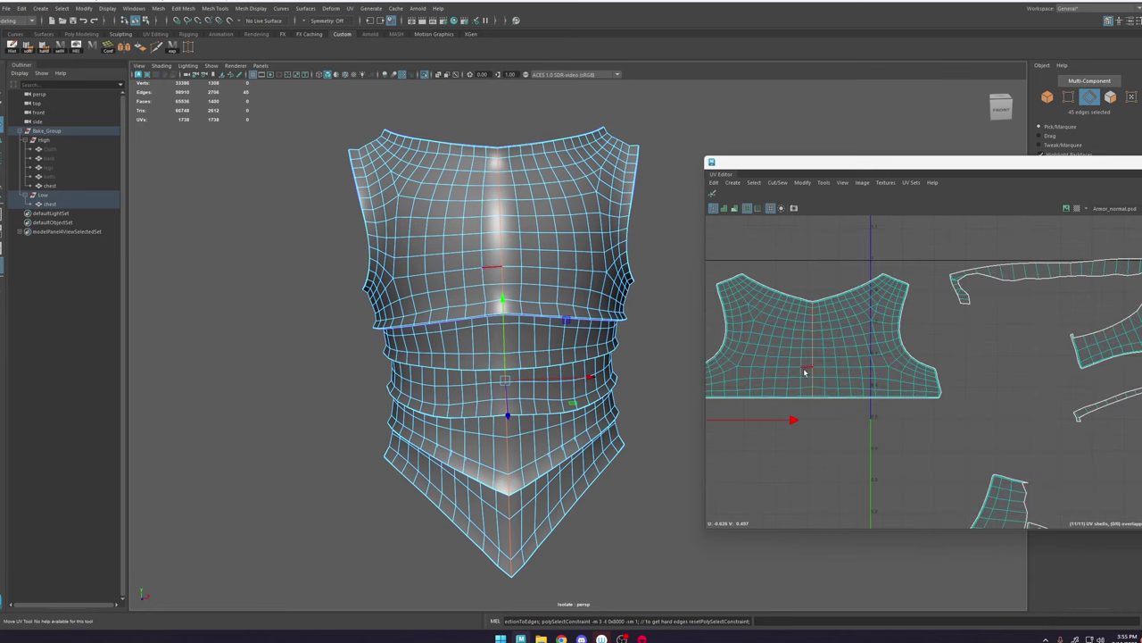
pyautogui.scroll(3, 755, 386)
pyautogui.scroll(-9, 813, 348)
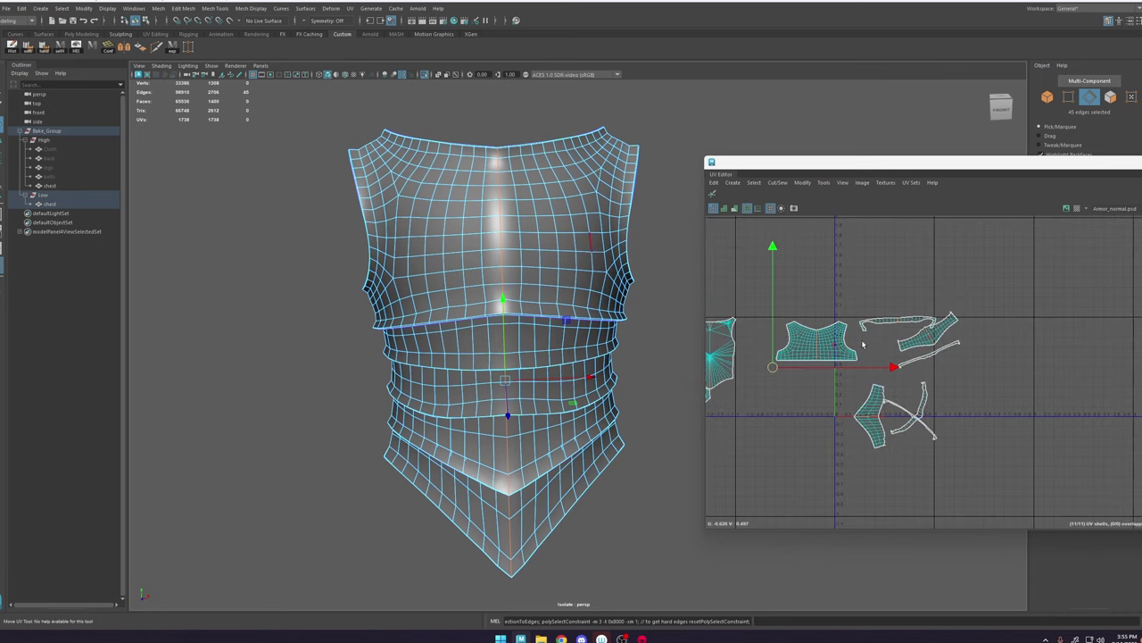
pyautogui.scroll(4, 936, 336)
pyautogui.scroll(3, 937, 336)
pyautogui.scroll(-10, 938, 322)
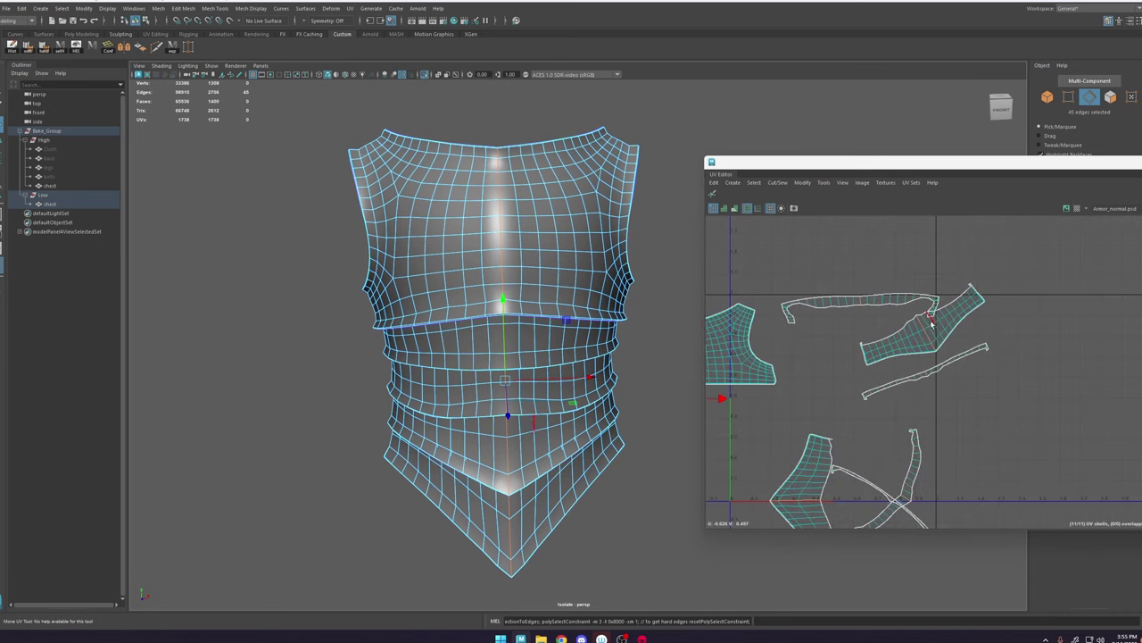
# Step: Switch to UV component mode and clear the UV selection
pyautogui.moveTo(924, 338); pyautogui.dragTo(969, 335, button='right')
pyautogui.click(970, 336)
pyautogui.scroll(1, 923, 374)
pyautogui.scroll(3, 893, 366)
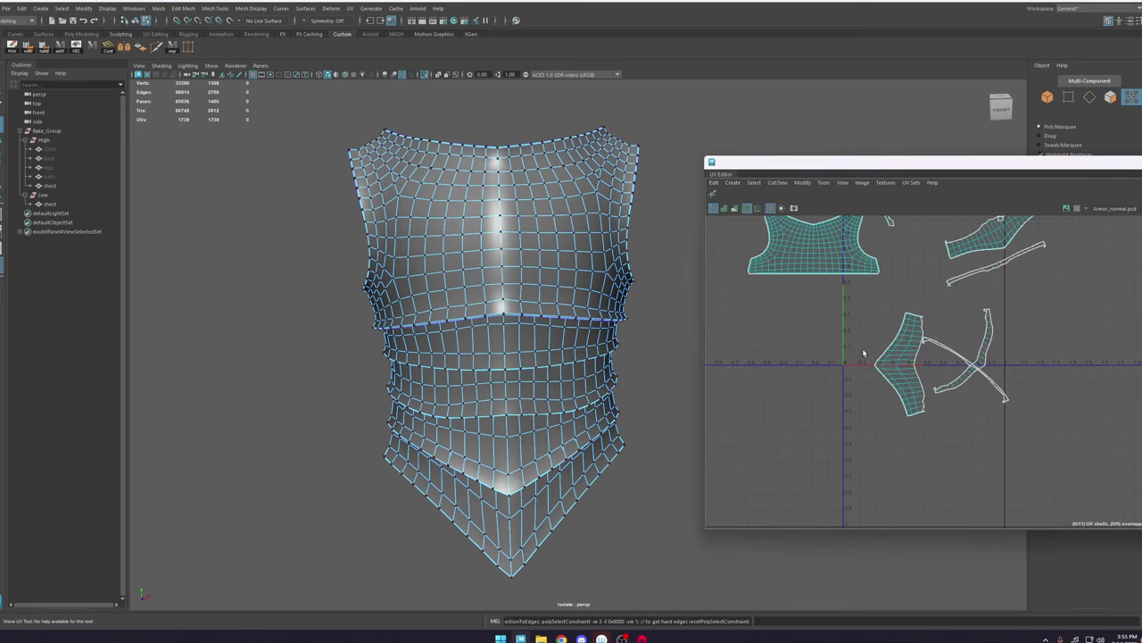
# Step: Deselect the chest and undo back past the bevel down the chest's centre
pyautogui.moveTo(479, 307); pyautogui.dragTo(645, 194, button='right')
pyautogui.click(647, 194)
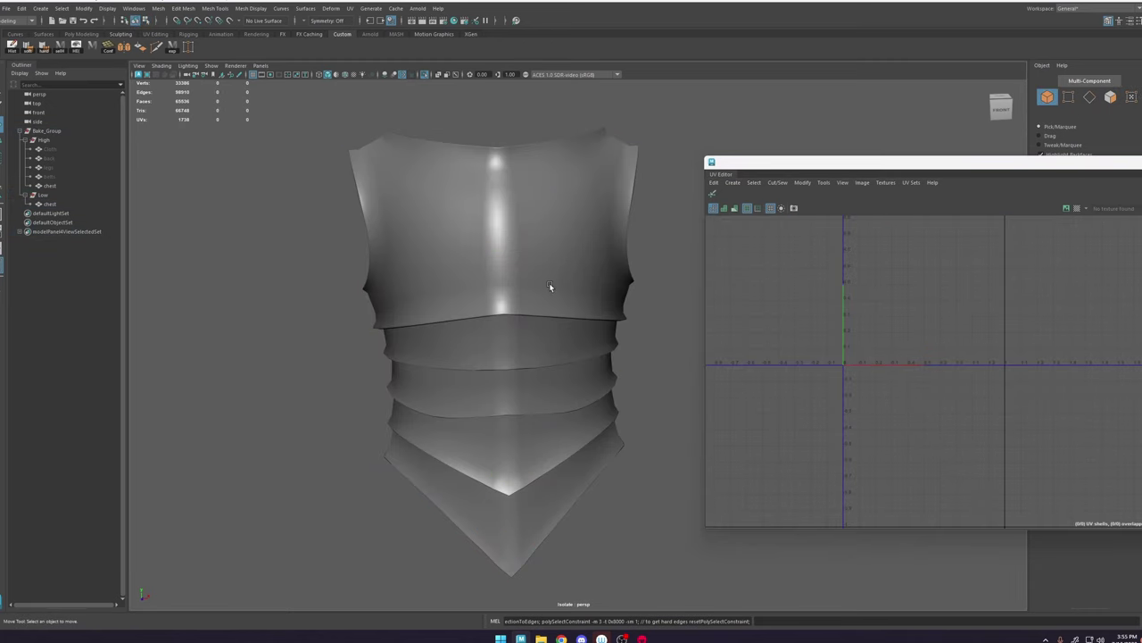
pyautogui.keyDown('alt'); pyautogui.moveTo(549, 287); pyautogui.dragTo(584, 288); pyautogui.keyUp('alt')
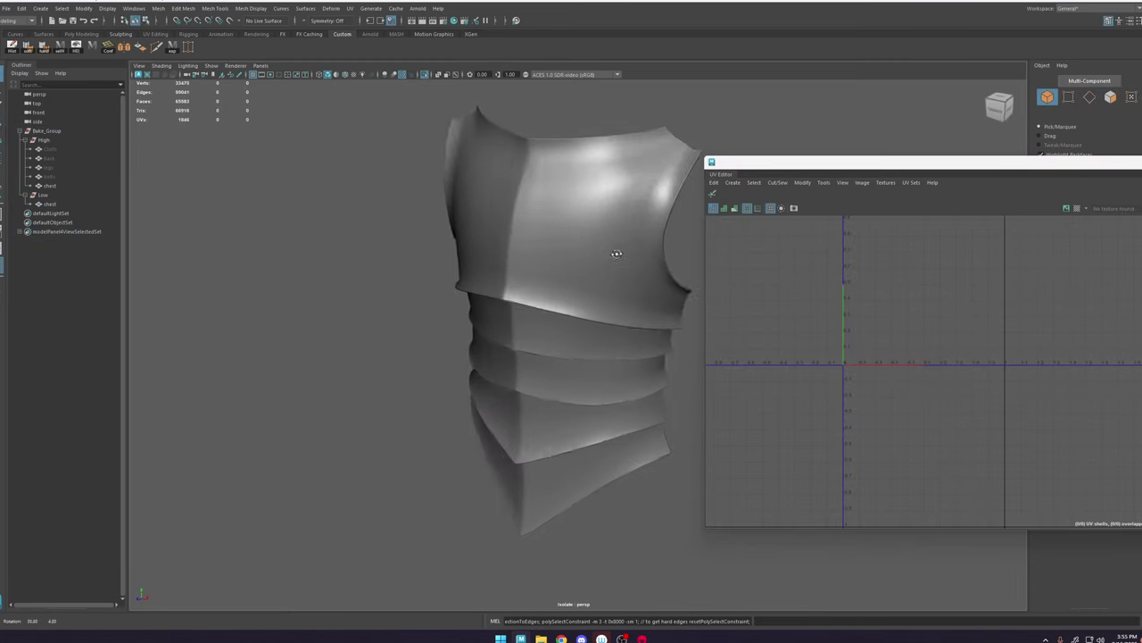
pyautogui.keyDown('alt'); pyautogui.moveTo(616, 254); pyautogui.dragTo(673, 276); pyautogui.keyUp('alt')
pyautogui.scroll(3, 645, 375)
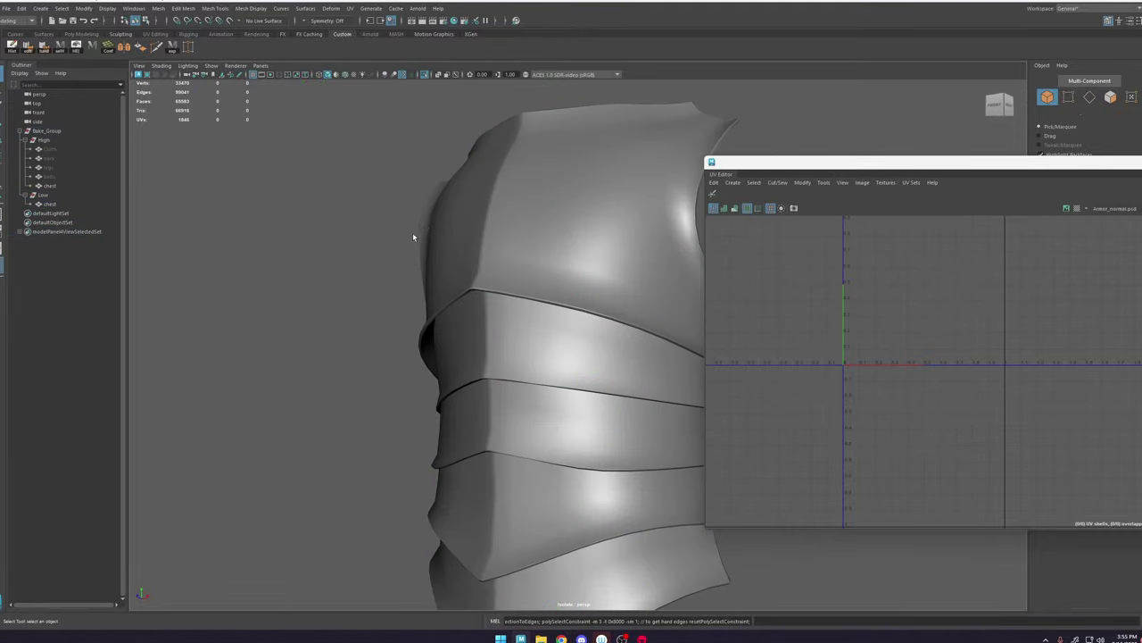
pyautogui.keyDown('alt'); pyautogui.moveTo(413, 233); pyautogui.dragTo(515, 168); pyautogui.keyUp('alt')
pyautogui.scroll(-6, 601, 258)
pyautogui.keyDown('alt'); pyautogui.moveTo(601, 259); pyautogui.dragTo(625, 264); pyautogui.keyUp('alt')
pyautogui.scroll(4, 619, 329)
pyautogui.hotkey('ctrl', 'z')
pyautogui.hotkey('ctrl', 'z')
pyautogui.hotkey('ctrl', 'z')
pyautogui.hotkey('ctrl', 'z')
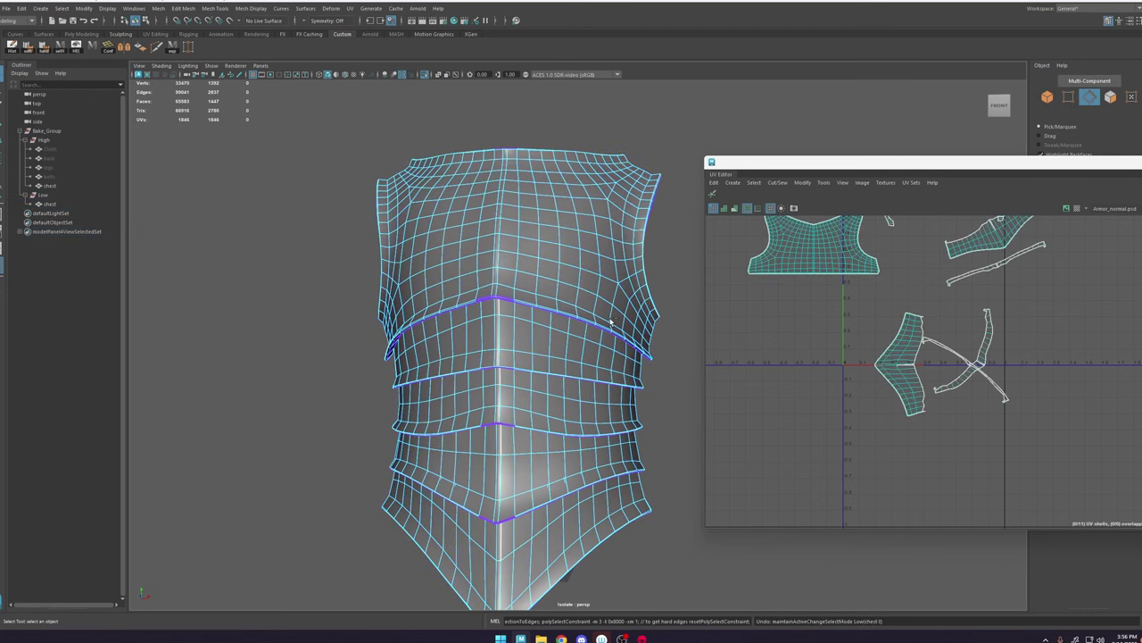
pyautogui.hotkey('ctrl', 'z')
pyautogui.hotkey('ctrl', 'z')
# Step: Select the low-poly chest mesh so its UV shells show in the UV Editor
pyautogui.moveTo(573, 295); pyautogui.dragTo(617, 280, button='right')
pyautogui.click(679, 248)
pyautogui.keyDown('alt'); pyautogui.moveTo(677, 254); pyautogui.dragTo(520, 252); pyautogui.keyUp('alt')
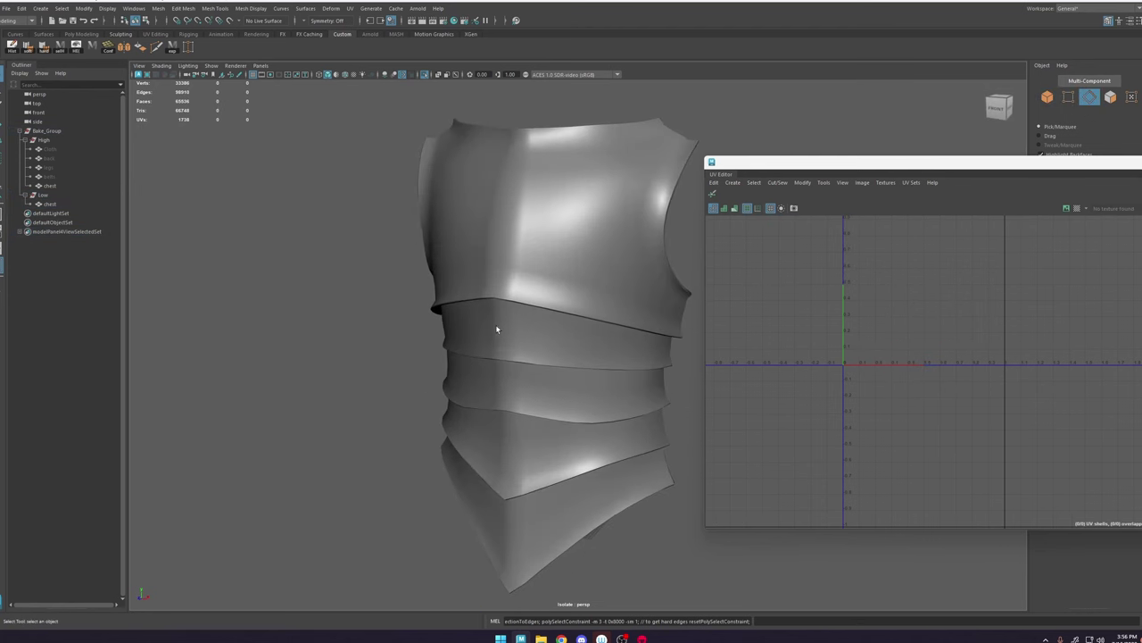
pyautogui.keyDown('alt'); pyautogui.moveTo(497, 329); pyautogui.dragTo(518, 247); pyautogui.keyUp('alt')
pyautogui.click(553, 256)
# Step: Bring the UV layout into view and select the chest UV shell with the move tool
pyautogui.scroll(-3, 855, 296)
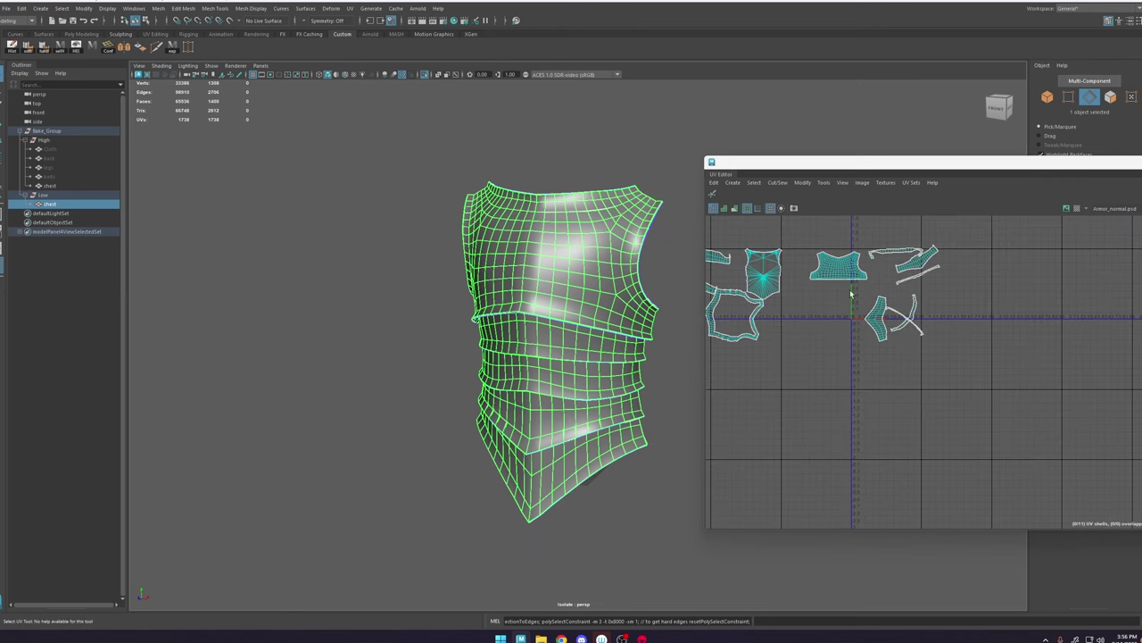
pyautogui.keyDown('alt'); pyautogui.moveTo(831, 283); pyautogui.dragTo(834, 315, button='middle'); pyautogui.keyUp('alt')
pyautogui.moveTo(835, 315); pyautogui.dragTo(895, 339, button='right')
pyautogui.scroll(3, 863, 321)
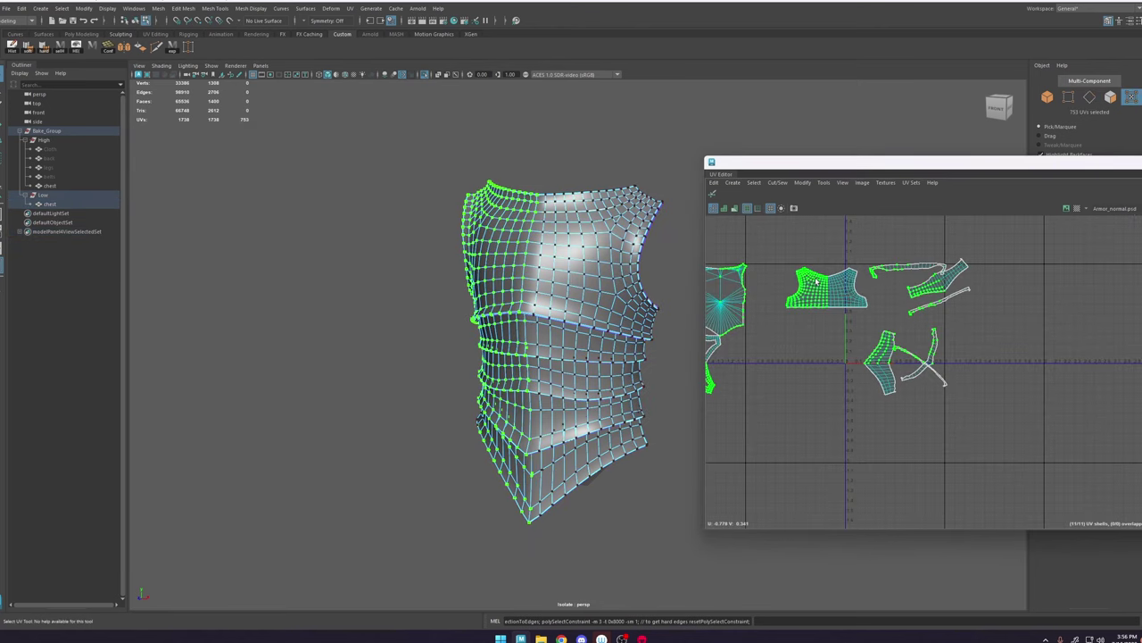
pyautogui.click(816, 282)
pyautogui.press('w')
pyautogui.moveTo(560, 263); pyautogui.dragTo(594, 262)
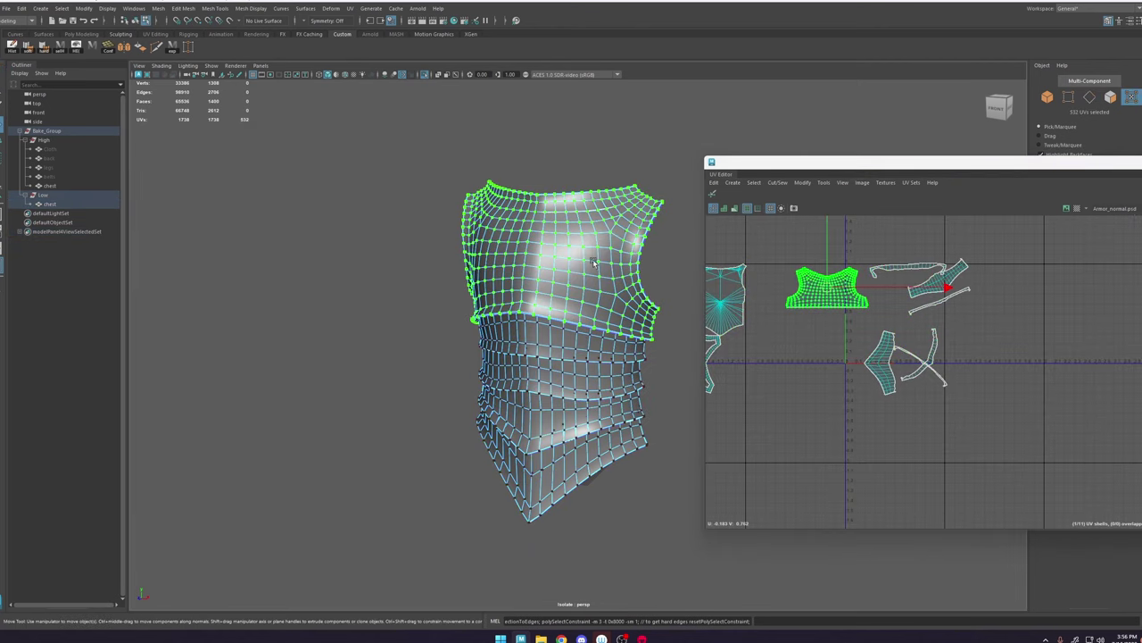
# Step: Rotate the pointed lower shell about 90° counterclockwise, nudge it left, and enlarge the UV Editor
pyautogui.click(836, 337)
pyautogui.click(884, 349)
pyautogui.press('e')
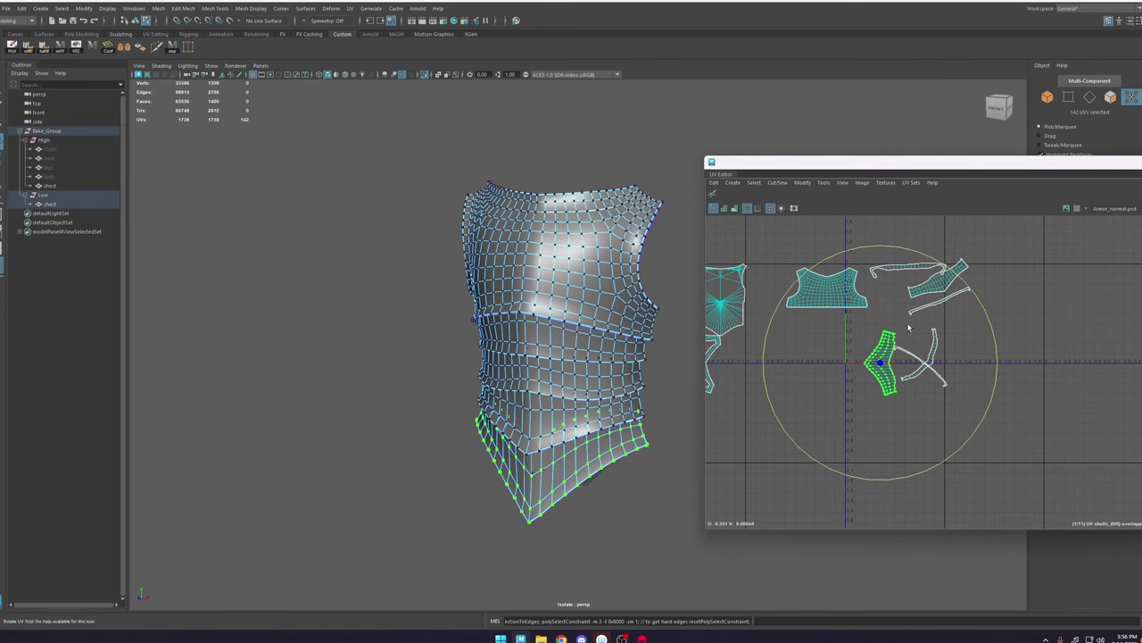
pyautogui.moveTo(956, 275); pyautogui.dragTo(791, 285)
pyautogui.press('w')
pyautogui.moveTo(882, 366); pyautogui.dragTo(858, 366)
pyautogui.moveTo(1044, 164); pyautogui.dragTo(711, 120)
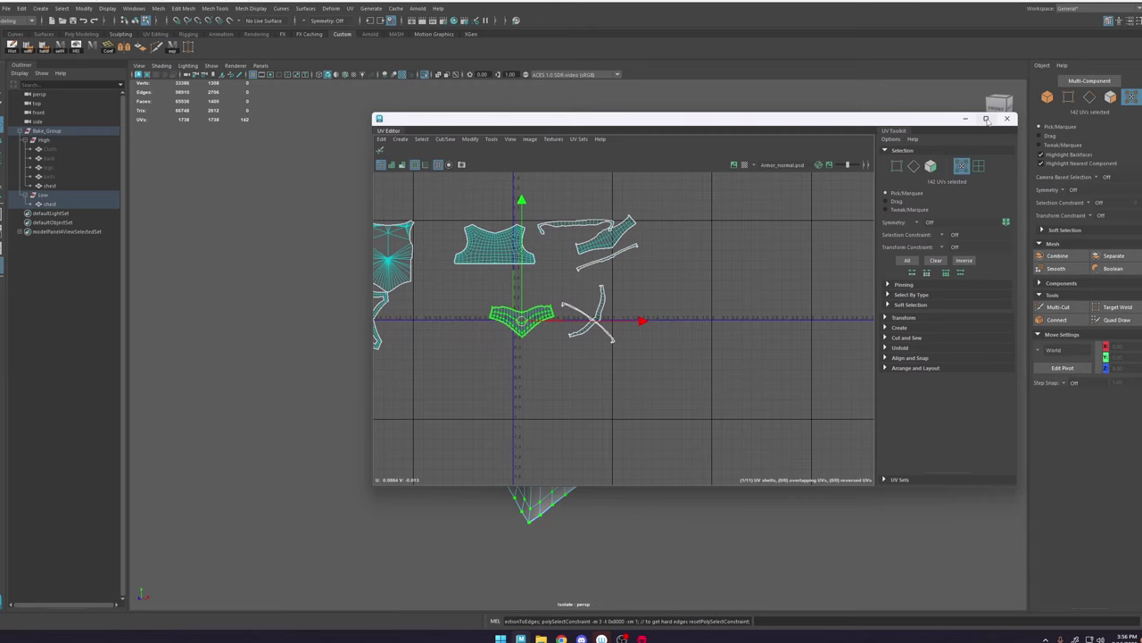
# Step: Maximize the UV Editor and move the wide band shell above the V-shaped shell
pyautogui.click(986, 119)
pyautogui.scroll(4, 275, 235)
pyautogui.click(288, 258)
pyautogui.keyDown('alt'); pyautogui.moveTo(255, 280); pyautogui.dragTo(393, 282, button='middle'); pyautogui.keyUp('alt')
pyautogui.scroll(3, 347, 162)
pyautogui.keyDown('alt'); pyautogui.moveTo(305, 208); pyautogui.dragTo(414, 334, button='middle'); pyautogui.keyUp('alt')
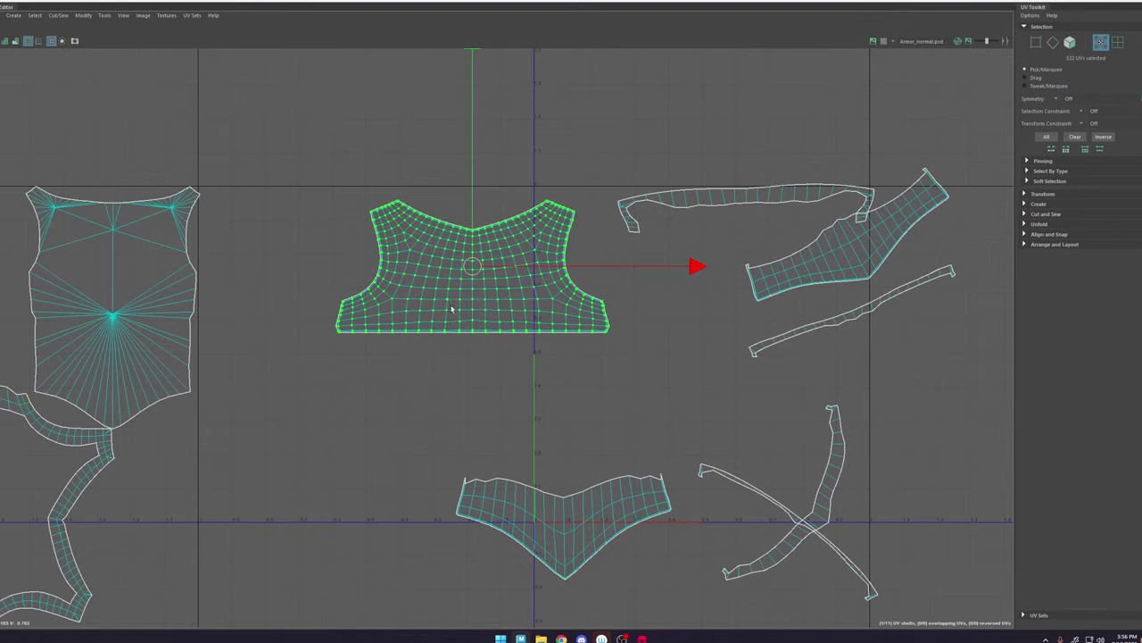
pyautogui.scroll(1, 506, 305)
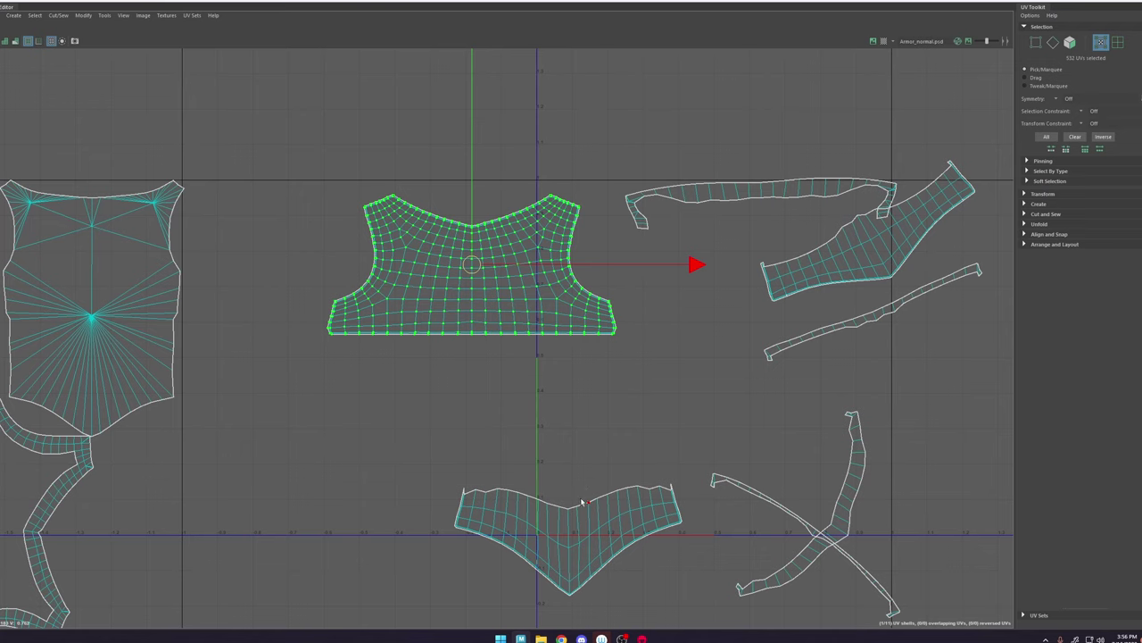
pyautogui.keyDown('alt'); pyautogui.moveTo(138, 324); pyautogui.dragTo(256, 225, button='middle'); pyautogui.keyUp('alt')
pyautogui.scroll(-2, 500, 384)
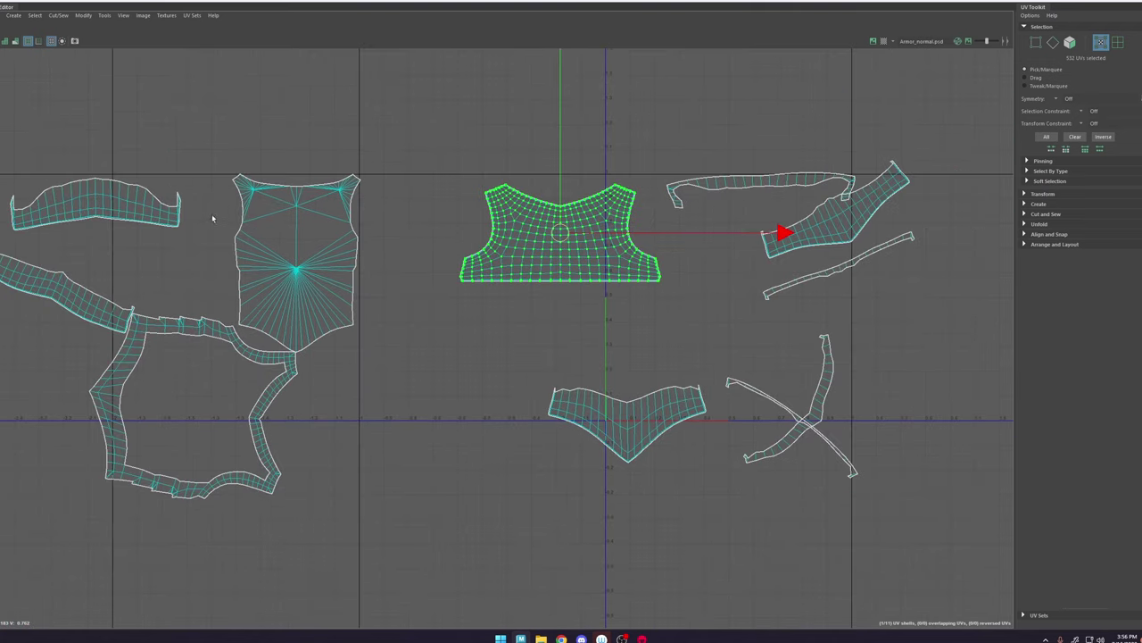
pyautogui.click(160, 217)
pyautogui.moveTo(100, 204); pyautogui.dragTo(631, 367)
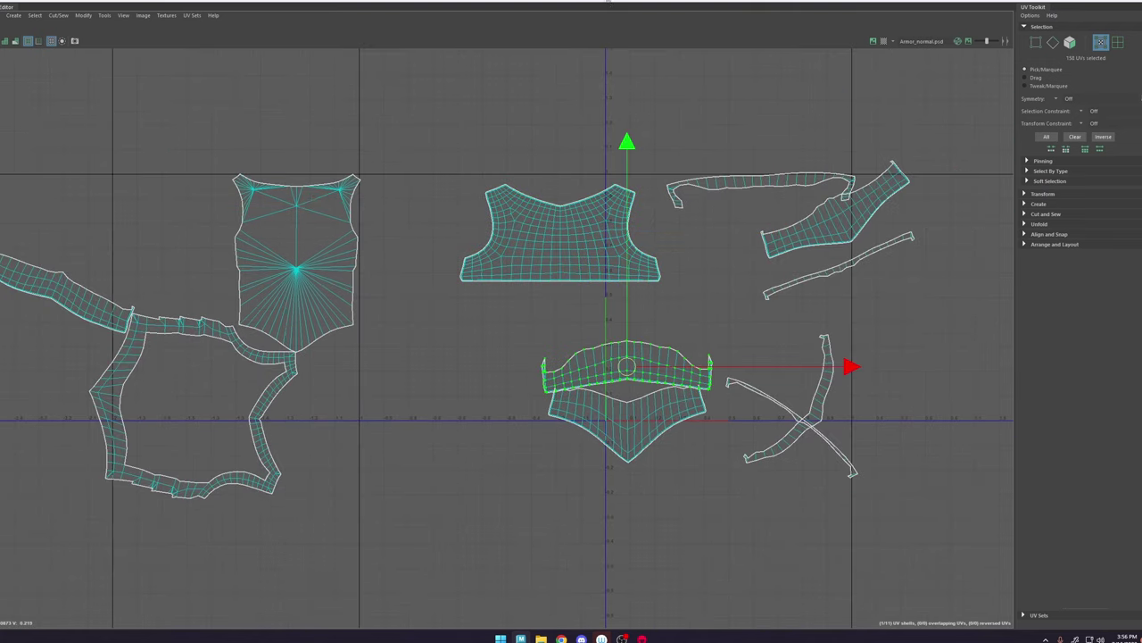
# Step: Reposition the middle band shell up and left beneath the chest shell
pyautogui.doubleClick(609, 1)
pyautogui.keyDown('ctrl'); pyautogui.keyDown('shift'); pyautogui.rightClick(634, 219); pyautogui.keyUp('shift'); pyautogui.keyUp('ctrl')
pyautogui.doubleClick(771, 323)
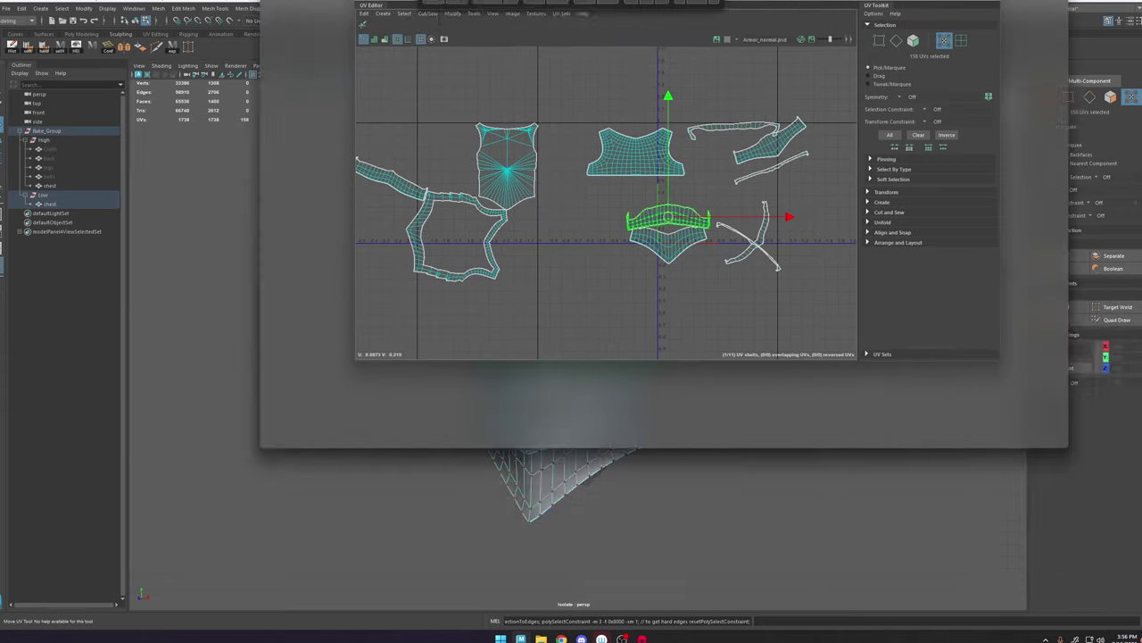
pyautogui.scroll(3, 578, 339)
pyautogui.click(656, 382)
pyautogui.moveTo(644, 379); pyautogui.dragTo(579, 324)
pyautogui.click(638, 358)
pyautogui.scroll(3, 648, 354)
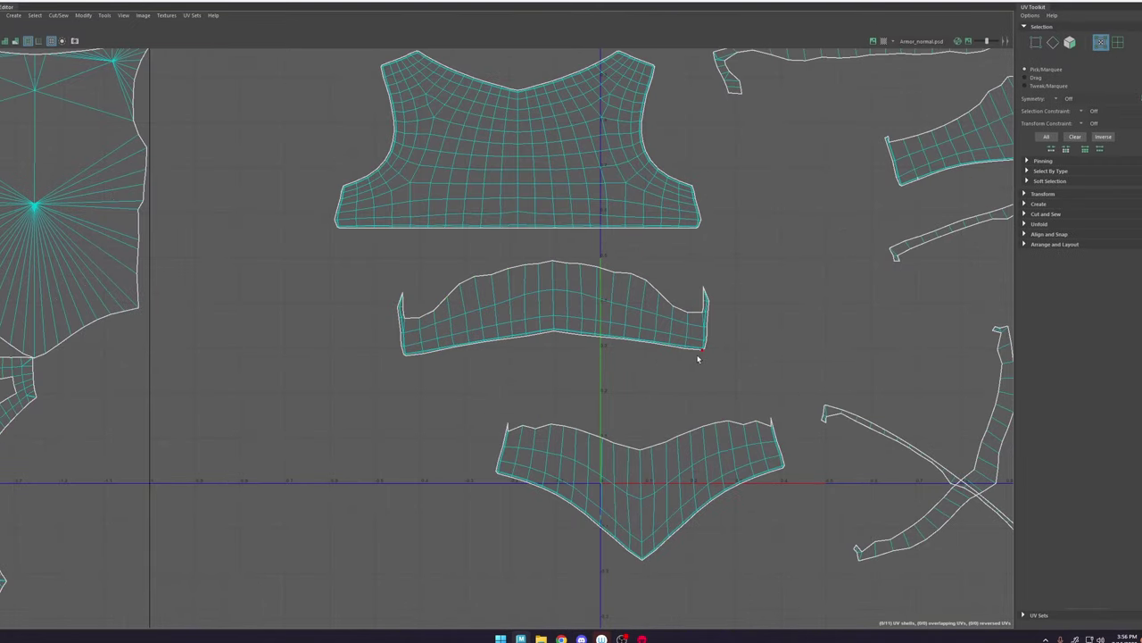
# Step: Flatten the band shell's bottom edge into a straight line and relax its UVs
pyautogui.keyDown('shift'); pyautogui.doubleClick(408, 360); pyautogui.keyUp('shift')
pyautogui.moveTo(549, 134); pyautogui.dragTo(687, 638)
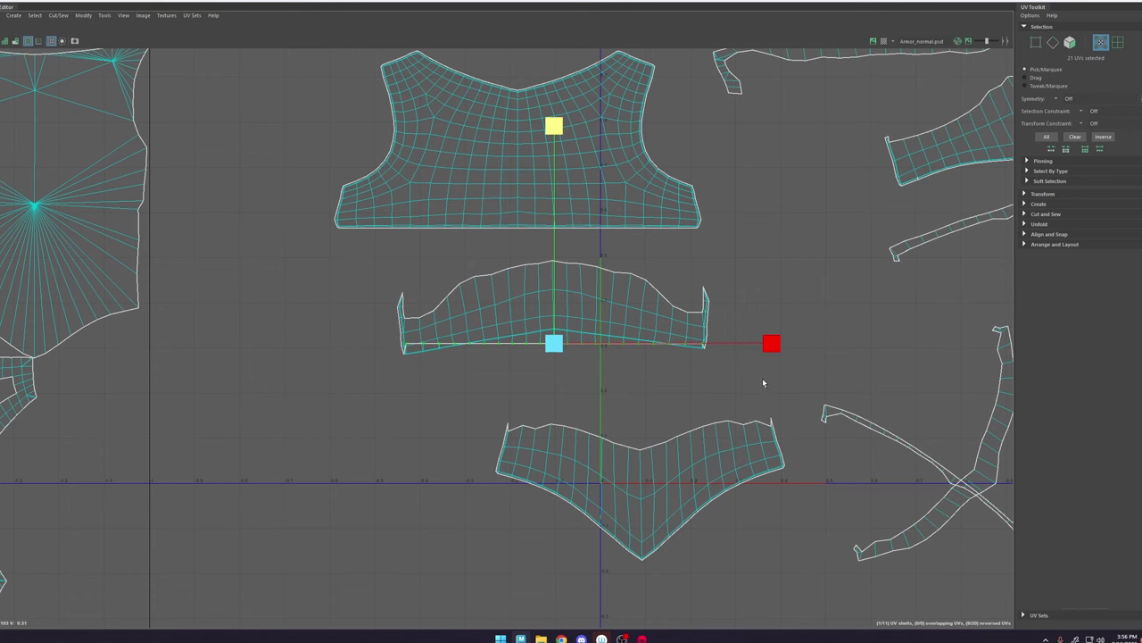
pyautogui.moveTo(763, 383); pyautogui.dragTo(295, 249)
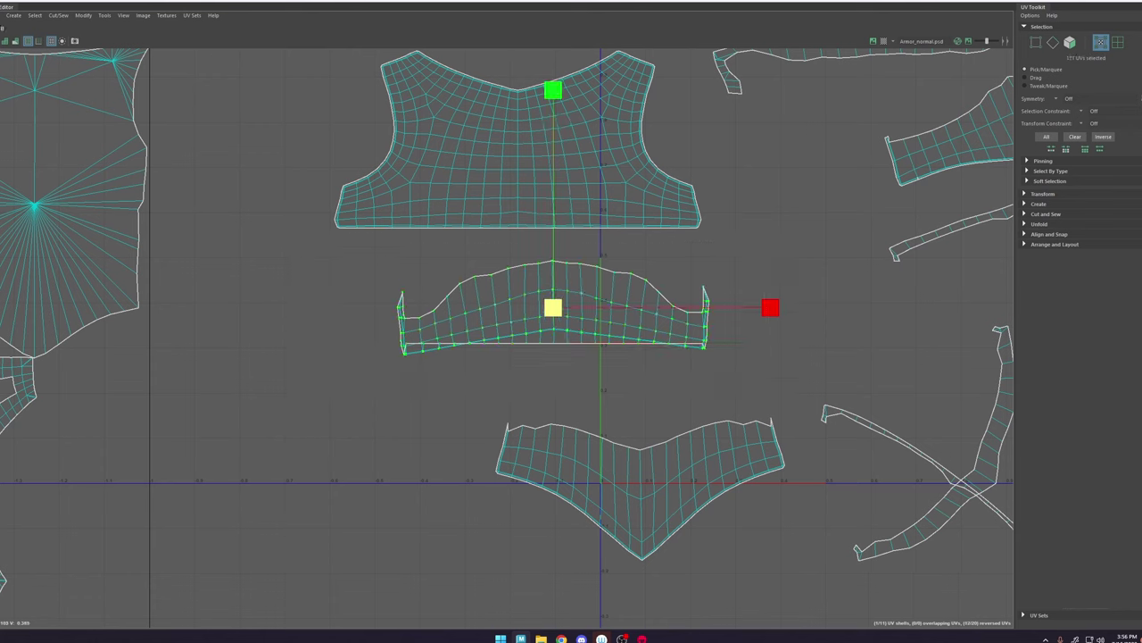
pyautogui.moveTo(618, 315)
pyautogui.mouseDown()
pyautogui.moveTo(603, 286)
pyautogui.moveTo(562, 318)
pyautogui.mouseUp()
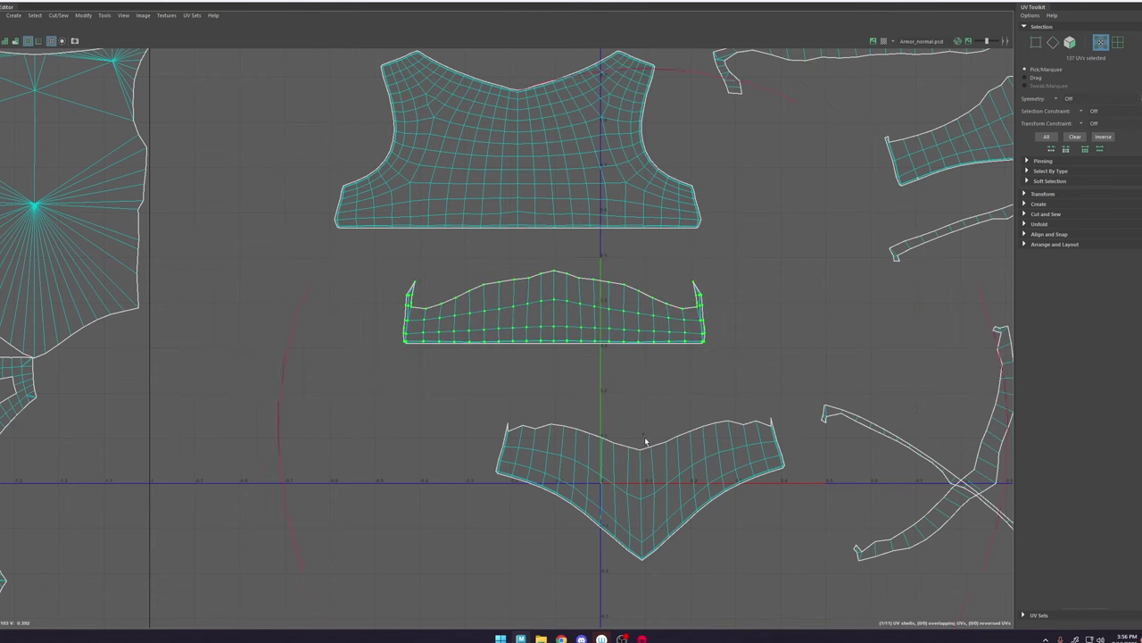
# Step: Move the V shell under the band, flatten its top edge and relax its lower part
pyautogui.doubleClick(630, 492)
pyautogui.moveTo(639, 489); pyautogui.dragTo(476, 470)
pyautogui.click(582, 361)
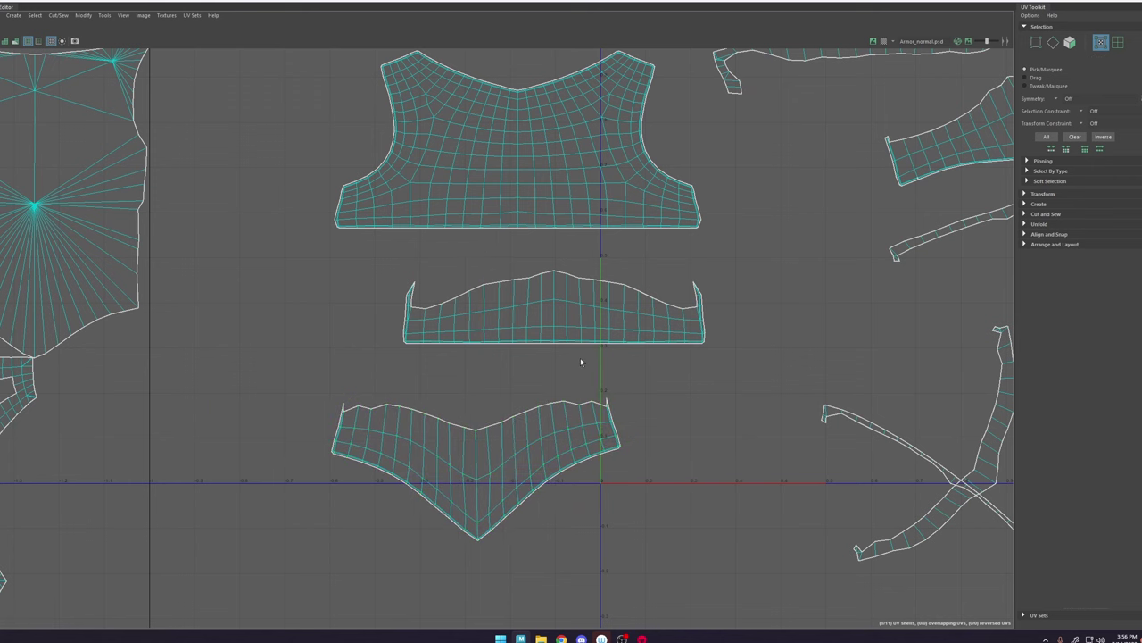
pyautogui.scroll(2, 600, 389)
pyautogui.keyDown('shift'); pyautogui.click(287, 423); pyautogui.keyUp('shift')
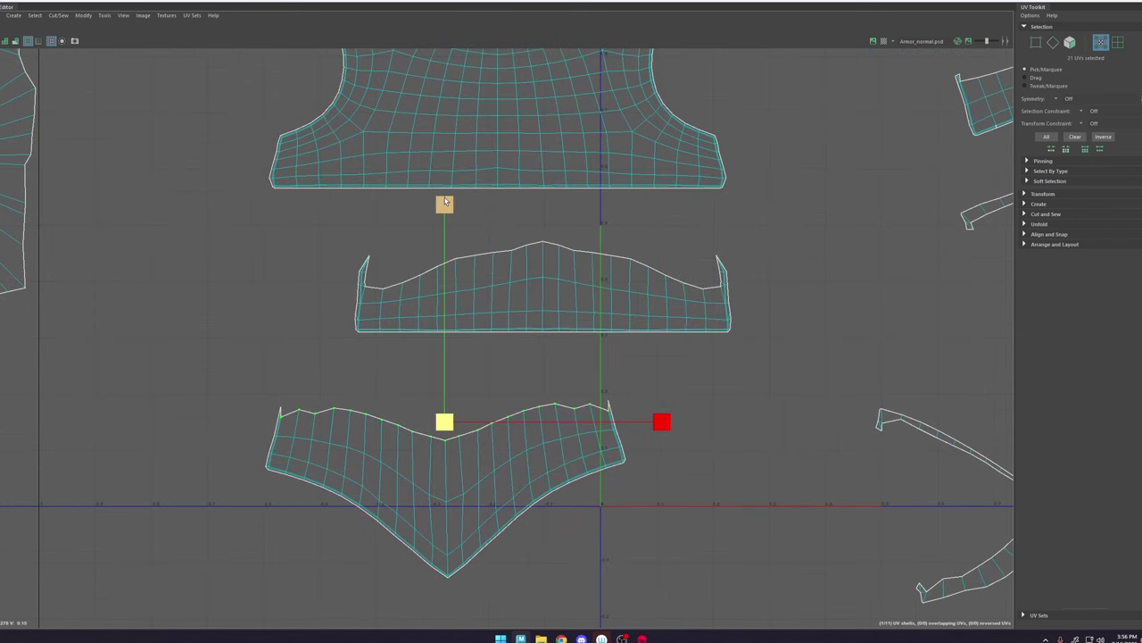
pyautogui.moveTo(445, 201); pyautogui.dragTo(444, 420)
pyautogui.moveTo(697, 366); pyautogui.dragTo(125, 628)
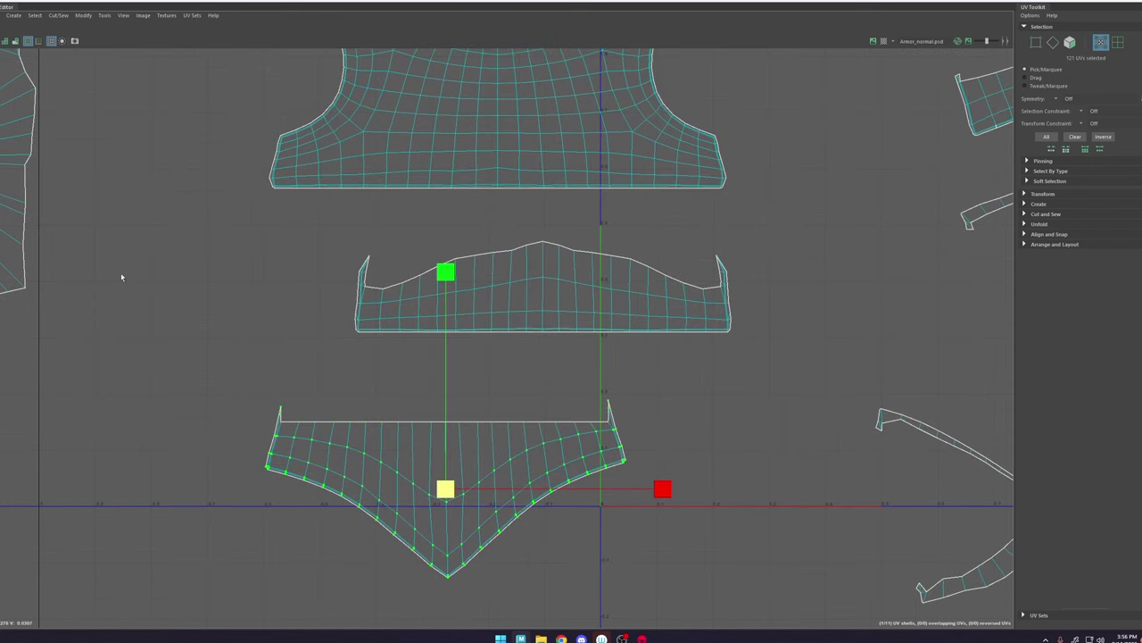
pyautogui.moveTo(463, 383); pyautogui.dragTo(462, 416)
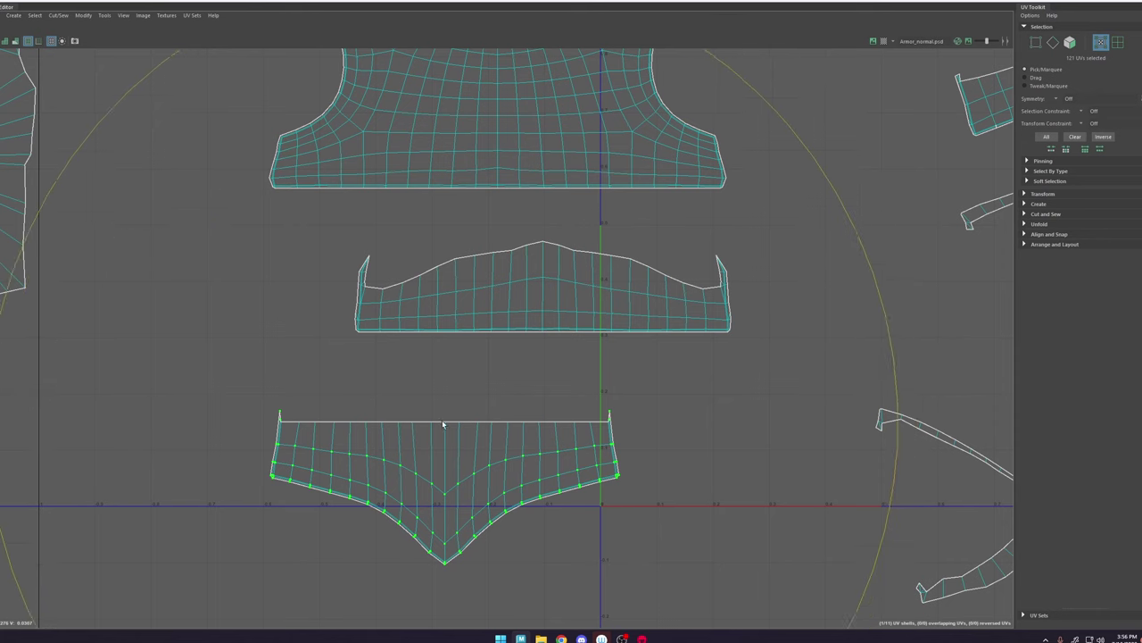
# Step: Select the V shell's top-left corner and left-edge UVs
pyautogui.press('w')
pyautogui.scroll(2, 277, 444)
pyautogui.click(284, 406)
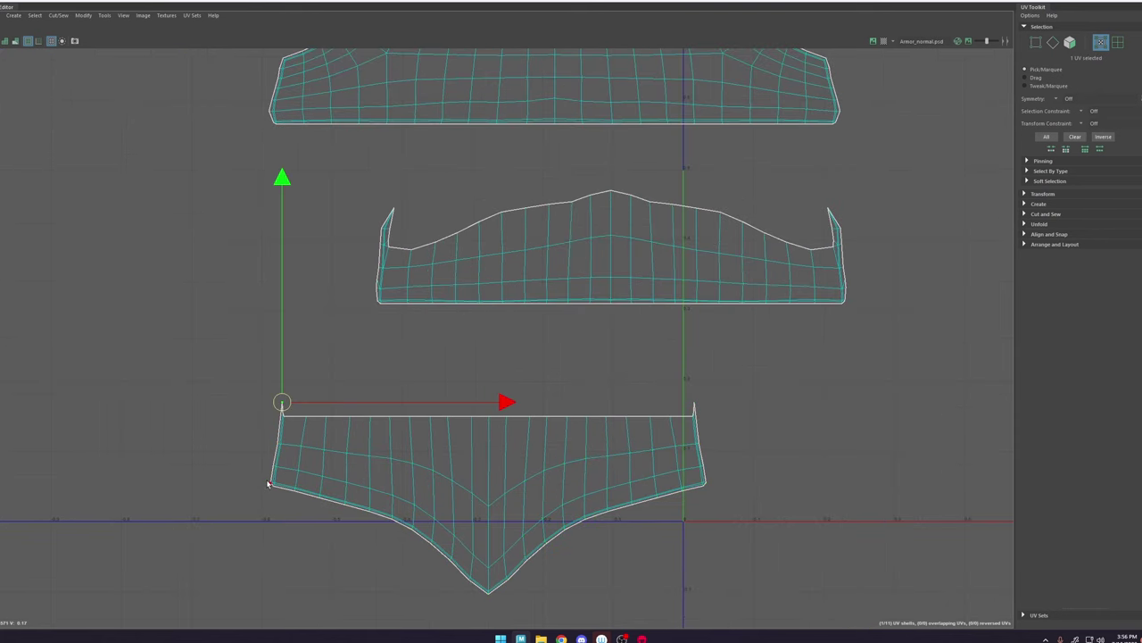
pyautogui.keyDown('shift'); pyautogui.doubleClick(269, 484); pyautogui.keyUp('shift')
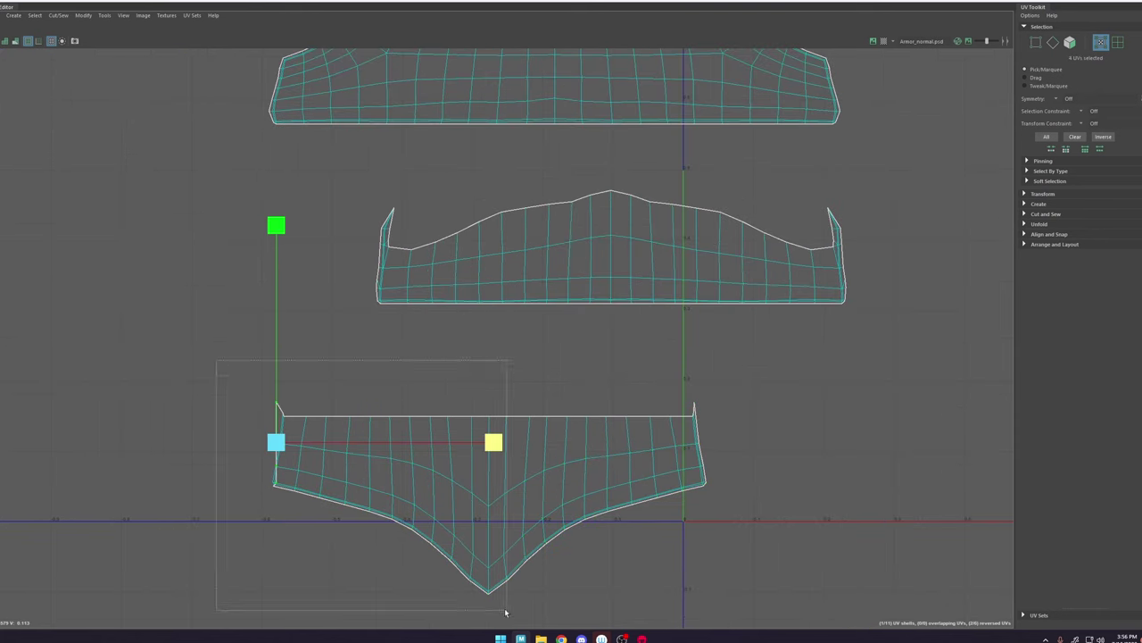
pyautogui.keyDown('shift'); pyautogui.moveTo(506, 613); pyautogui.dragTo(507, 613); pyautogui.keyUp('shift')
pyautogui.press('w')
pyautogui.click(694, 404)
# Step: Straighten the V shell's right edge, relax its lower-right UVs, and reselect the shell
pyautogui.keyDown('shift'); pyautogui.doubleClick(706, 486); pyautogui.keyUp('shift')
pyautogui.press('r')
pyautogui.moveTo(918, 442); pyautogui.dragTo(700, 441)
pyautogui.moveTo(331, 392)
pyautogui.keyDown('ctrl'); pyautogui.mouseDown()
pyautogui.moveTo(460, 416)
pyautogui.moveTo(727, 428)
pyautogui.mouseUp(); pyautogui.keyUp('ctrl')
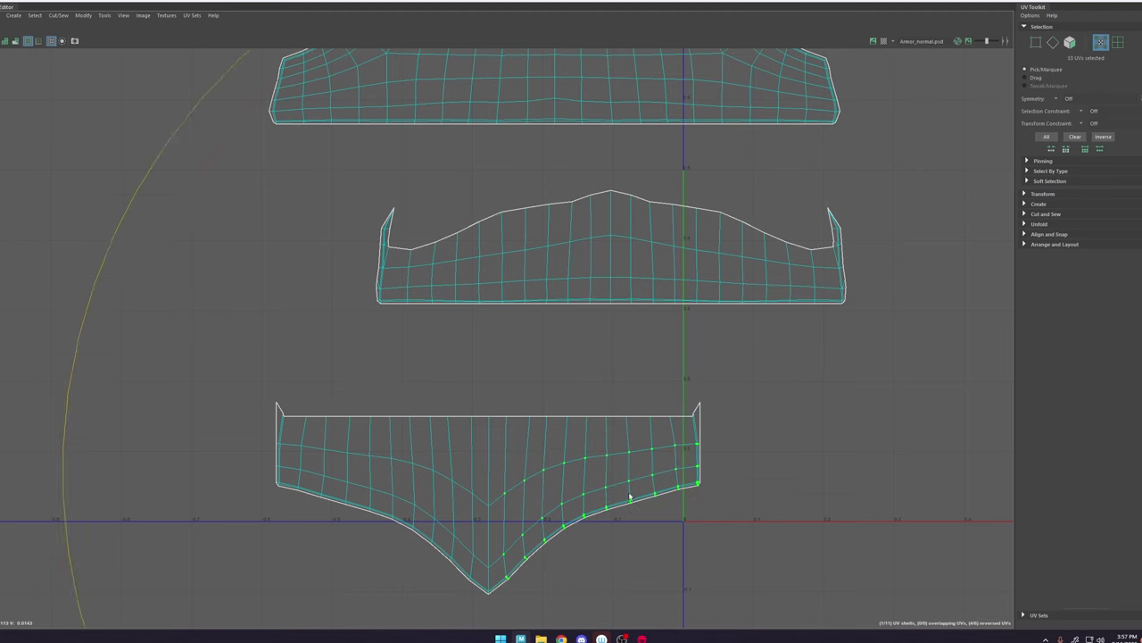
pyautogui.press('w')
pyautogui.doubleClick(613, 508)
pyautogui.doubleClick(608, 457)
pyautogui.scroll(2, 590, 484)
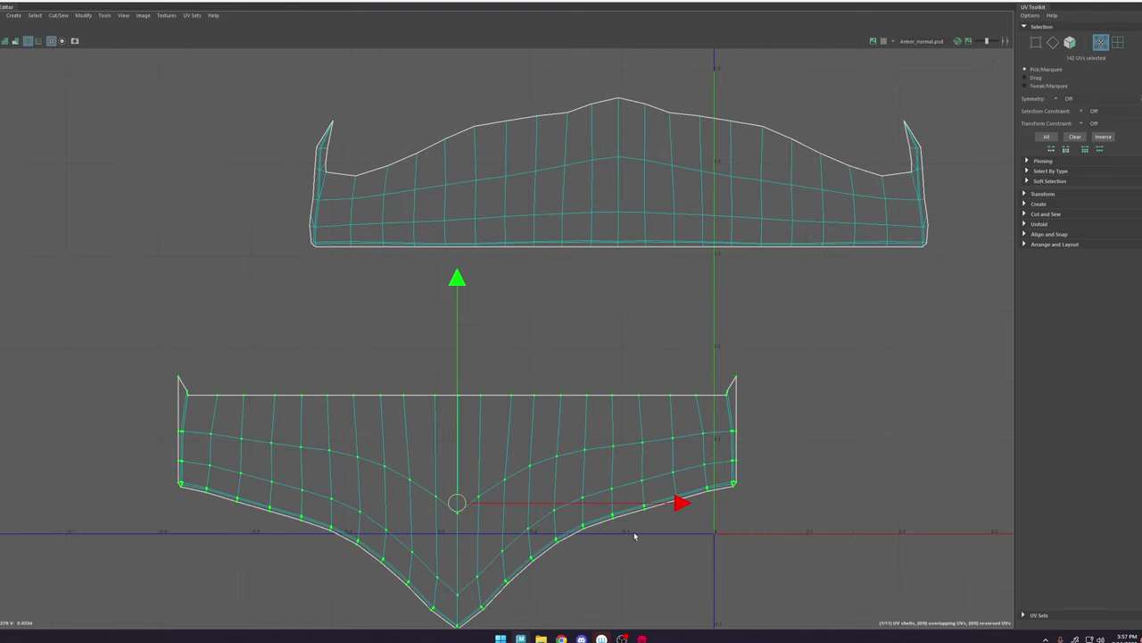
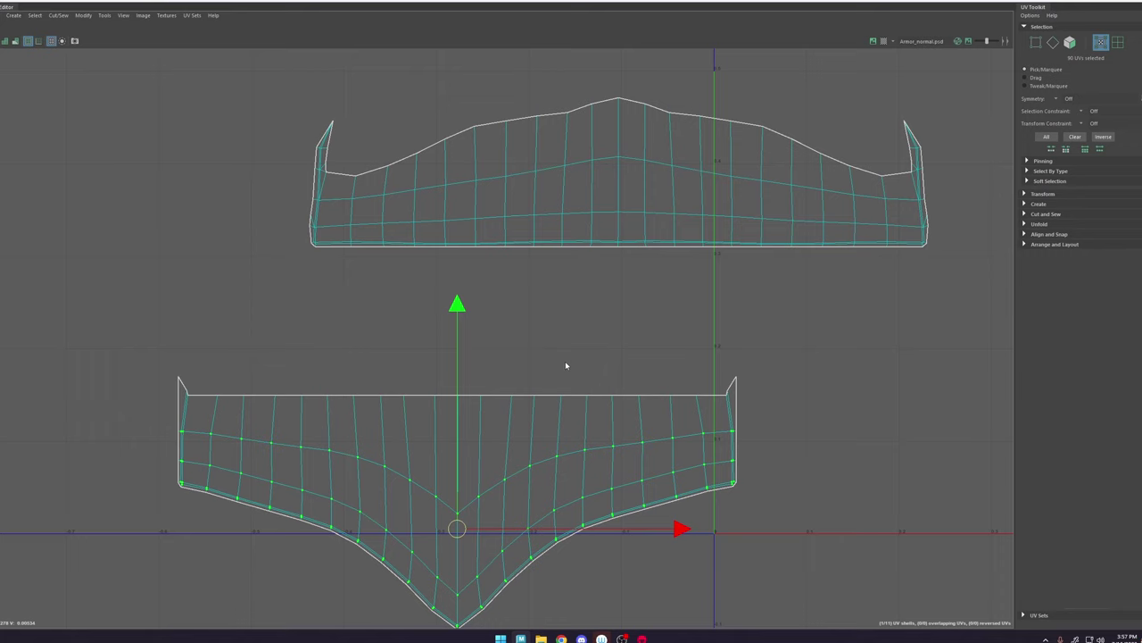
# Step: Straighten the back plate shell's left and right side edges
pyautogui.keyDown('shift'); pyautogui.moveTo(566, 365); pyautogui.dragTo(588, 364, button='right'); pyautogui.keyUp('shift')
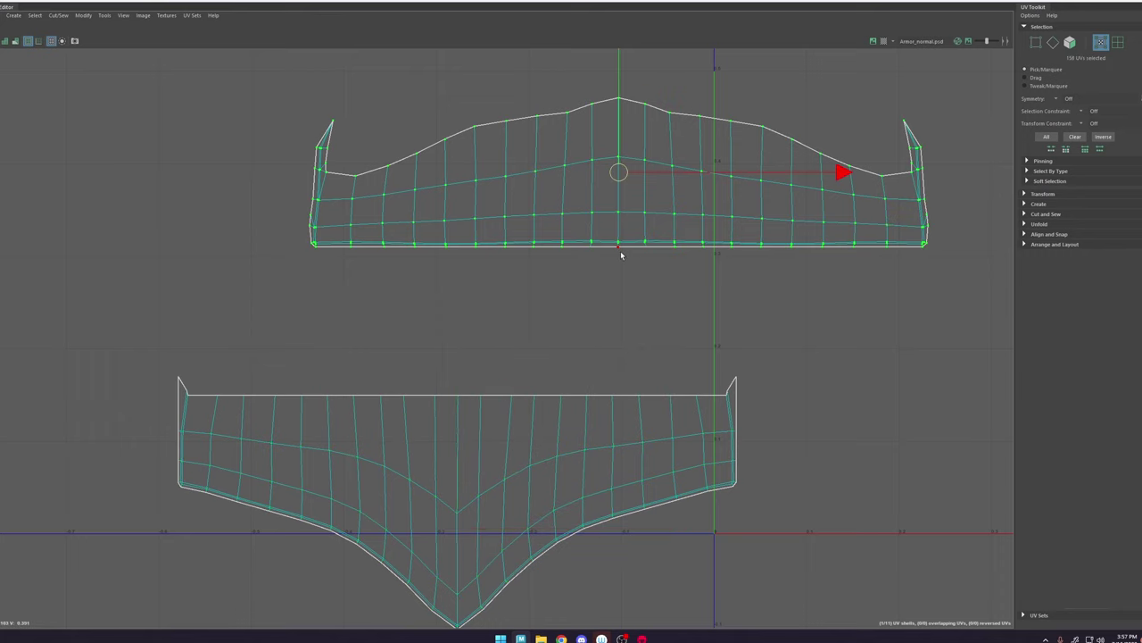
pyautogui.scroll(-2, 622, 253)
pyautogui.click(830, 185)
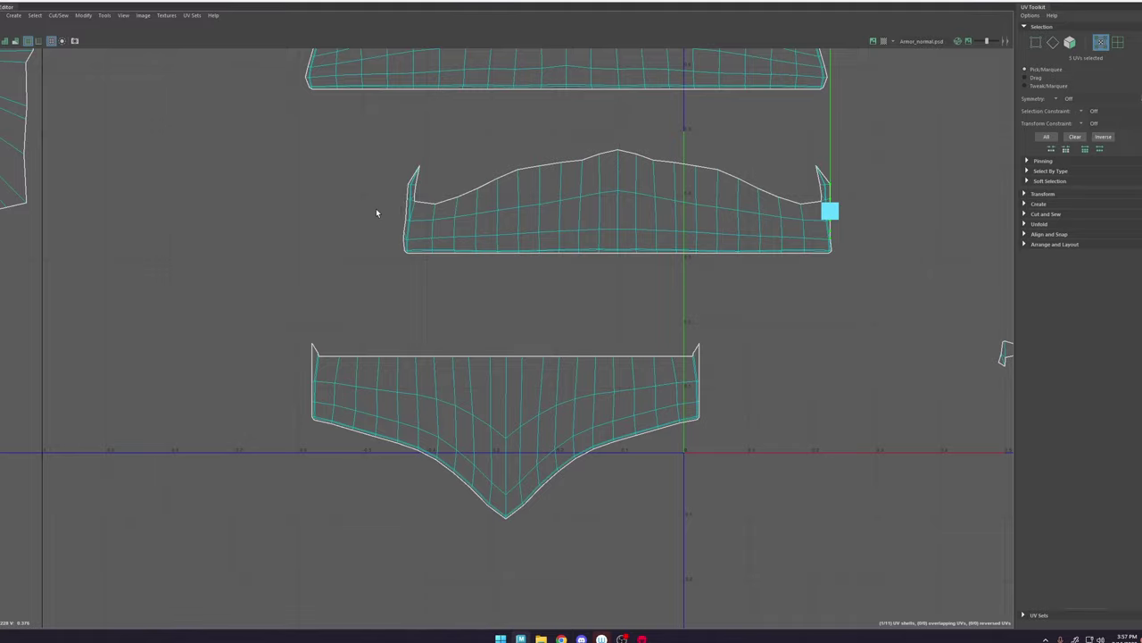
pyautogui.moveTo(606, 175); pyautogui.dragTo(446, 147)
pyautogui.keyDown('shift'); pyautogui.moveTo(531, 183); pyautogui.dragTo(500, 214, button='right'); pyautogui.keyUp('shift')
pyautogui.click(408, 184)
pyautogui.keyDown('shift'); pyautogui.moveTo(427, 156); pyautogui.dragTo(474, 161, button='right'); pyautogui.keyUp('shift')
pyautogui.scroll(-3, 617, 268)
# Step: Line up the chest shell's left and right corner points horizontally
pyautogui.moveTo(422, 201); pyautogui.dragTo(398, 278)
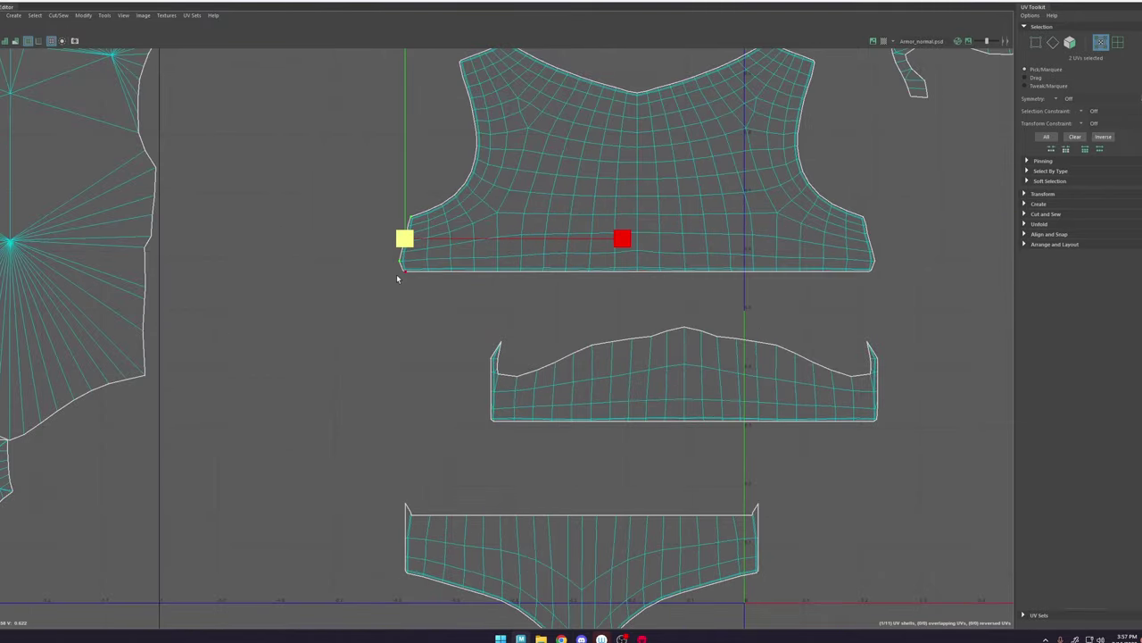
pyautogui.scroll(4, 399, 259)
pyautogui.moveTo(628, 240); pyautogui.dragTo(410, 240)
pyautogui.scroll(-5, 339, 230)
pyautogui.moveTo(319, 62); pyautogui.dragTo(535, 267)
pyautogui.scroll(2, 724, 231)
pyautogui.moveTo(745, 198); pyautogui.dragTo(703, 275)
pyautogui.moveTo(931, 235); pyautogui.dragTo(714, 236)
pyautogui.scroll(-3, 613, 211)
pyautogui.click(454, 89)
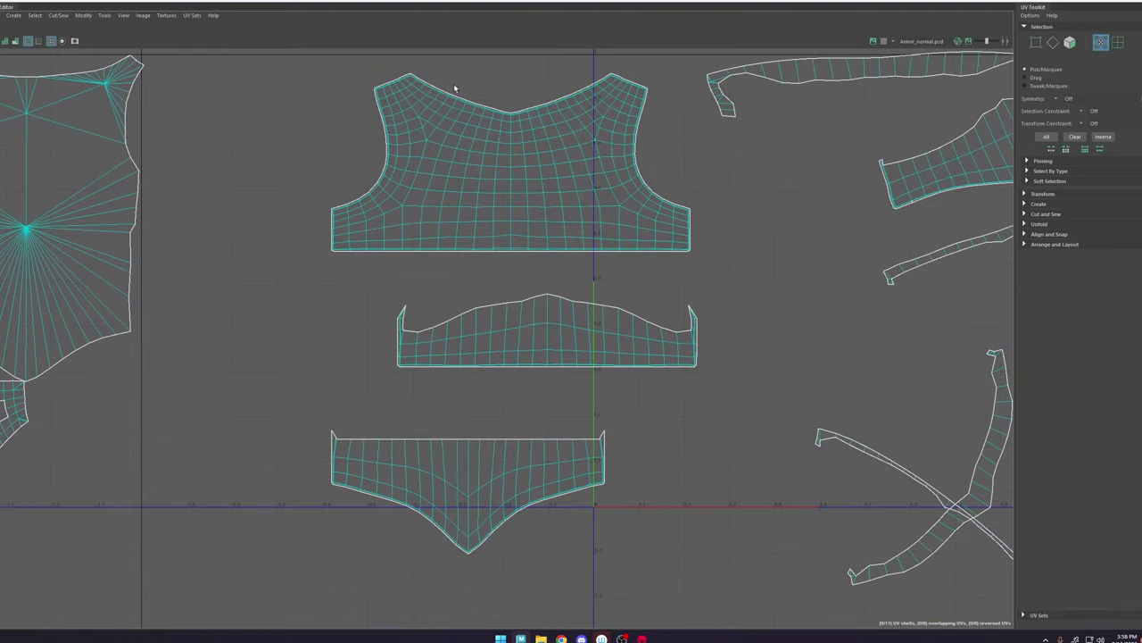
pyautogui.keyDown('alt'); pyautogui.moveTo(454, 89); pyautogui.dragTo(473, 176, button='middle'); pyautogui.keyUp('alt')
pyautogui.scroll(-2, 473, 176)
# Step: Move the back strip shell down-left and rotate it level
pyautogui.click(17, 41)
pyautogui.click(17, 41)
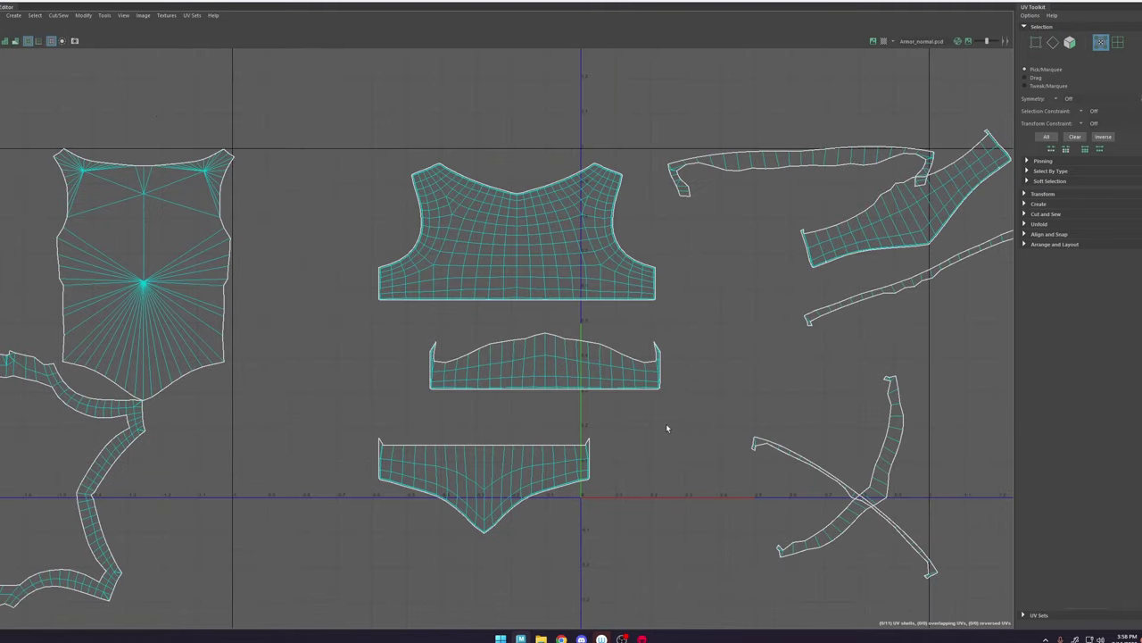
pyautogui.scroll(-2, 667, 429)
pyautogui.moveTo(855, 258); pyautogui.dragTo(473, 579)
pyautogui.press('e')
pyautogui.moveTo(580, 397); pyautogui.dragTo(640, 461)
pyautogui.press('w')
pyautogui.scroll(6, 584, 411)
pyautogui.scroll(2, 657, 447)
# Step: Sew the small split edge on the strip shell's lower border
pyautogui.press('F10')
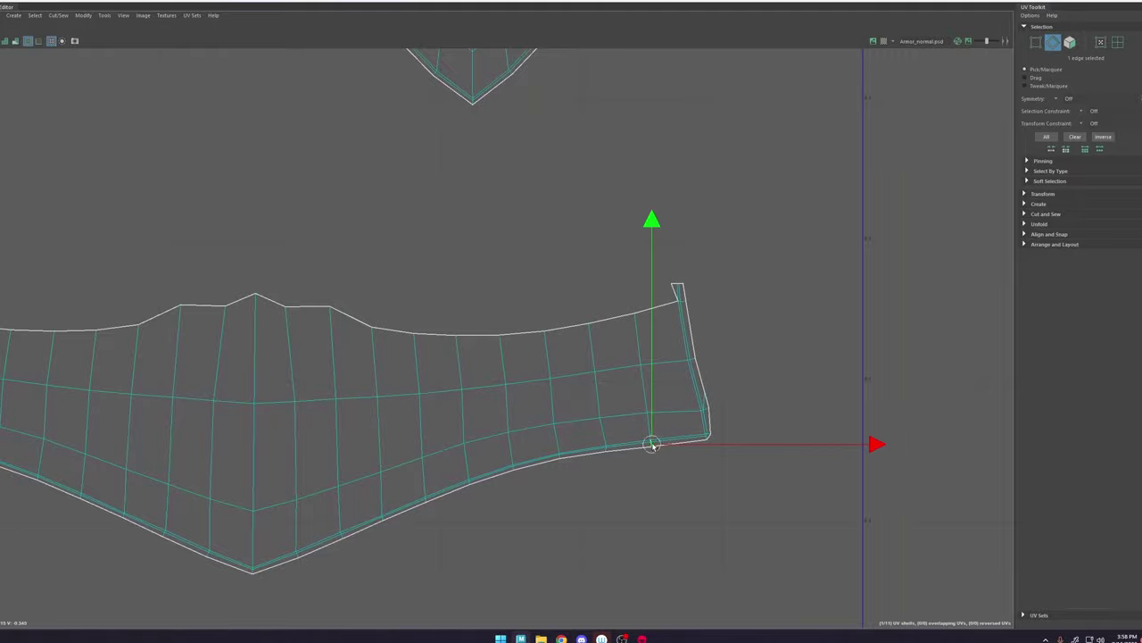
pyautogui.scroll(5, 653, 444)
pyautogui.click(686, 503)
pyautogui.scroll(2, 646, 445)
pyautogui.scroll(3, 650, 433)
pyautogui.click(655, 437)
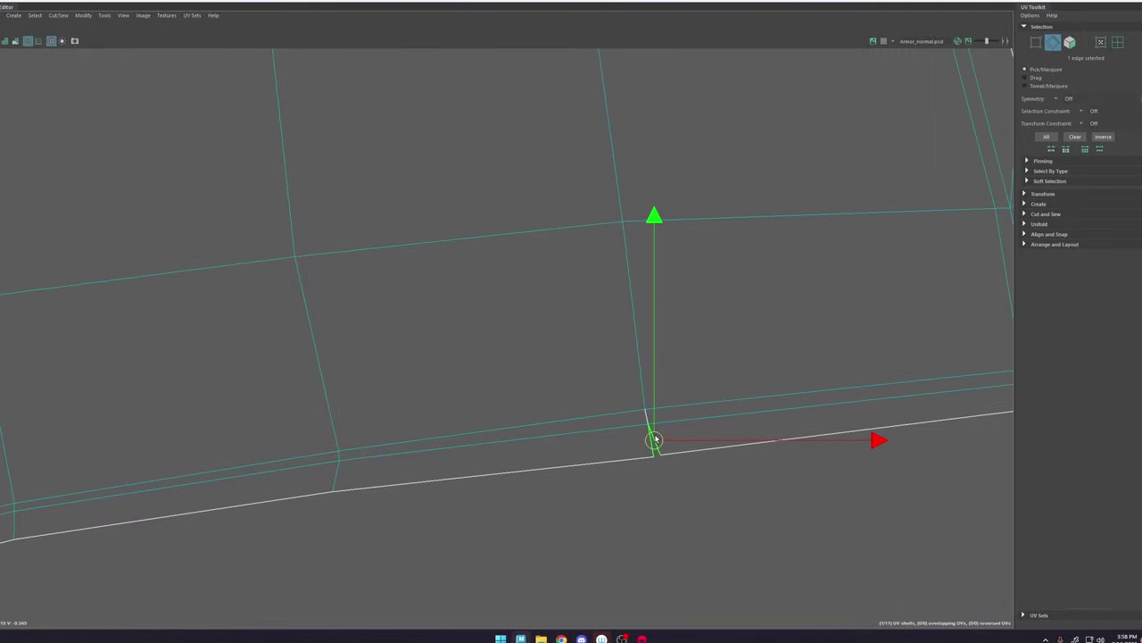
pyautogui.keyDown('shift'); pyautogui.moveTo(647, 420); pyautogui.dragTo(645, 375, button='right'); pyautogui.keyUp('shift')
pyautogui.scroll(-10, 621, 407)
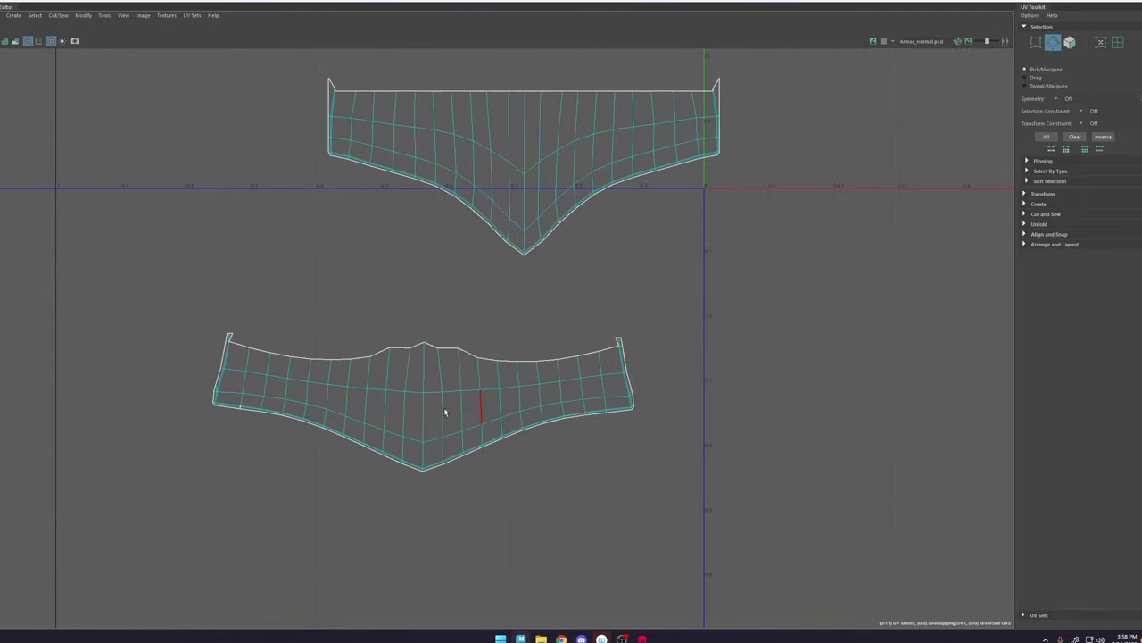
# Step: Sew the split edges on the strip shell's lower-left border
pyautogui.keyDown('alt'); pyautogui.moveTo(276, 390); pyautogui.dragTo(441, 369, button='middle'); pyautogui.keyUp('alt')
pyautogui.scroll(1, 442, 369)
pyautogui.scroll(10, 428, 376)
pyautogui.click(333, 396)
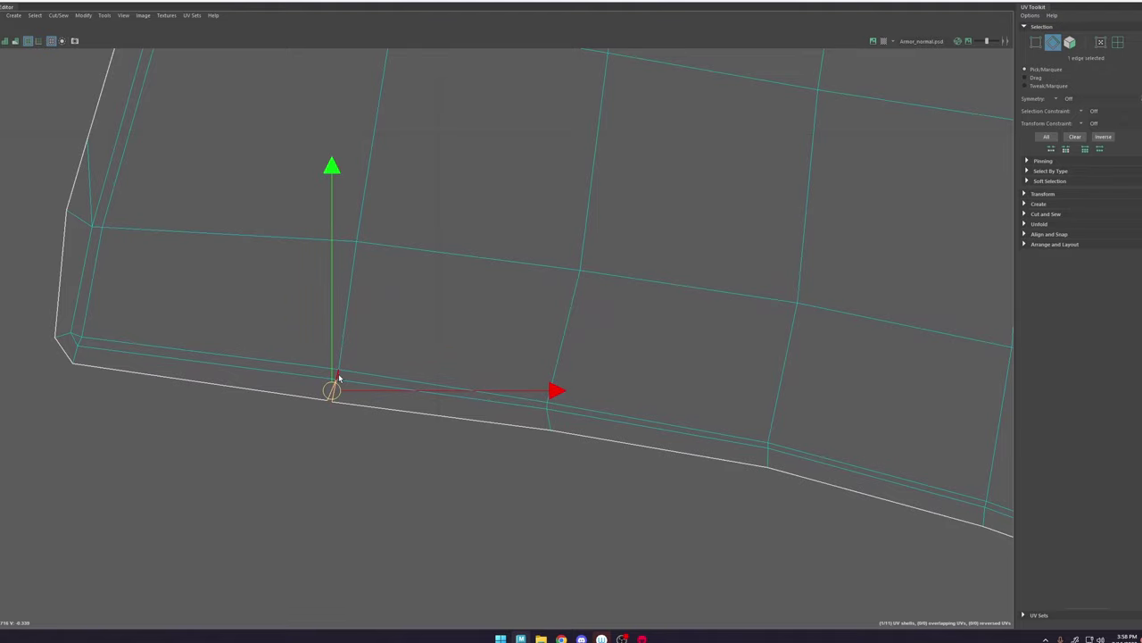
pyautogui.keyDown('shift'); pyautogui.moveTo(336, 375); pyautogui.dragTo(337, 344, button='right'); pyautogui.keyUp('shift')
pyautogui.scroll(-10, 379, 369)
# Step: Relax the strip shell's left and right halves and flatten its top row
pyautogui.moveTo(345, 291); pyautogui.dragTo(401, 258, button='right')
pyautogui.keyDown('shift'); pyautogui.doubleClick(344, 363); pyautogui.keyUp('shift')
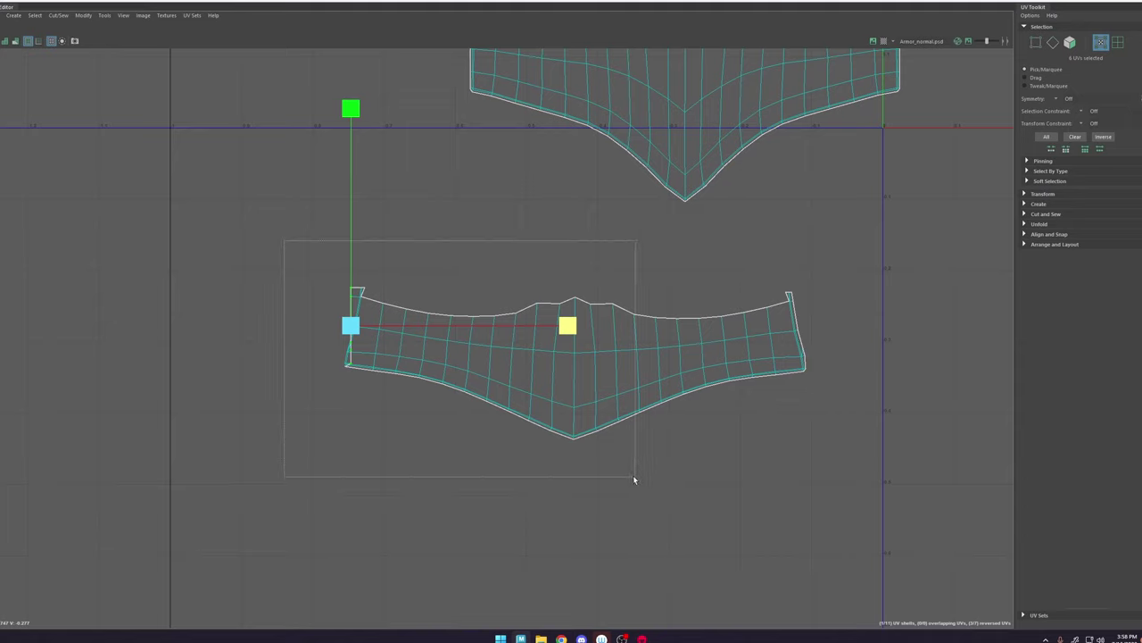
pyautogui.moveTo(634, 477); pyautogui.dragTo(584, 471)
pyautogui.click(465, 385)
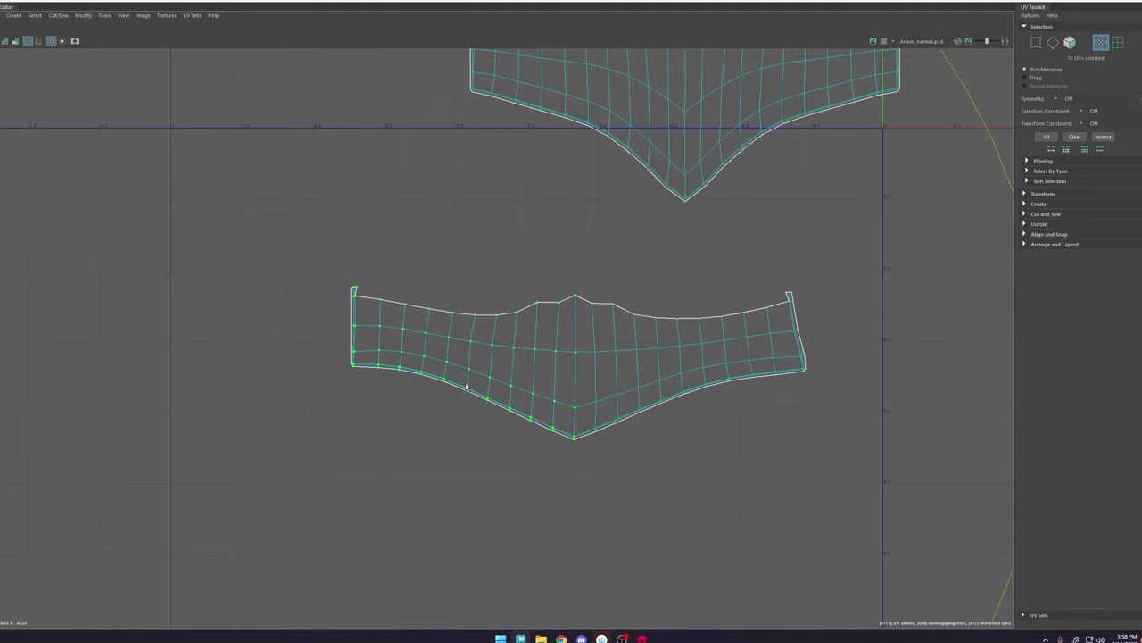
pyautogui.click(794, 296)
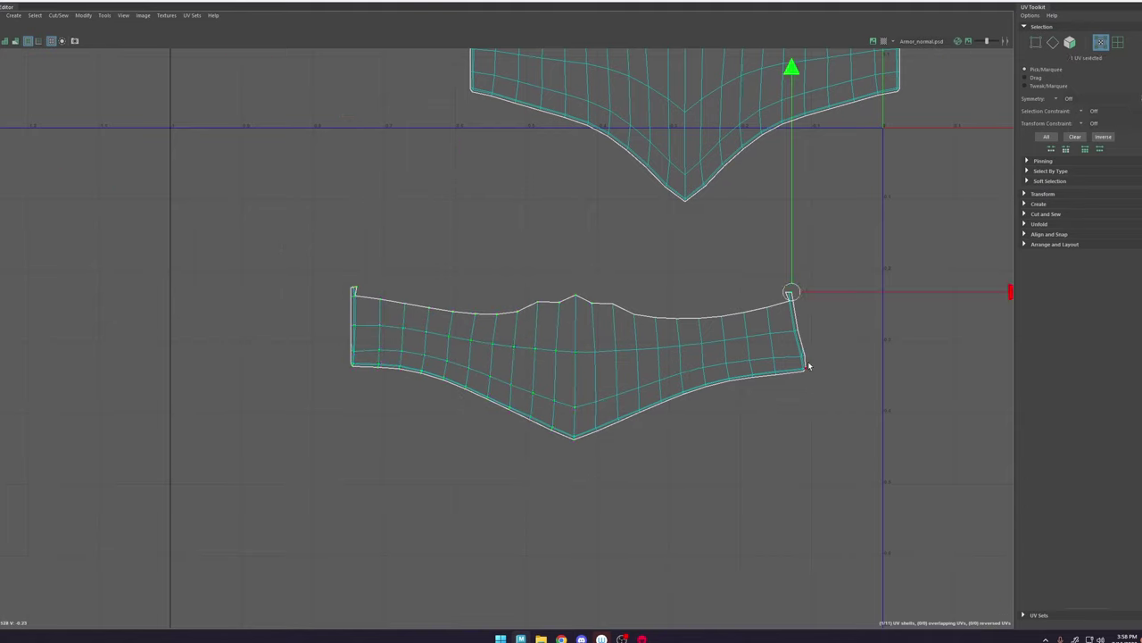
pyautogui.moveTo(911, 244); pyautogui.dragTo(591, 473)
pyautogui.press('y')
pyautogui.click(750, 304)
pyautogui.click(357, 296)
pyautogui.moveTo(575, 87); pyautogui.dragTo(575, 304)
pyautogui.moveTo(841, 237); pyautogui.dragTo(301, 472)
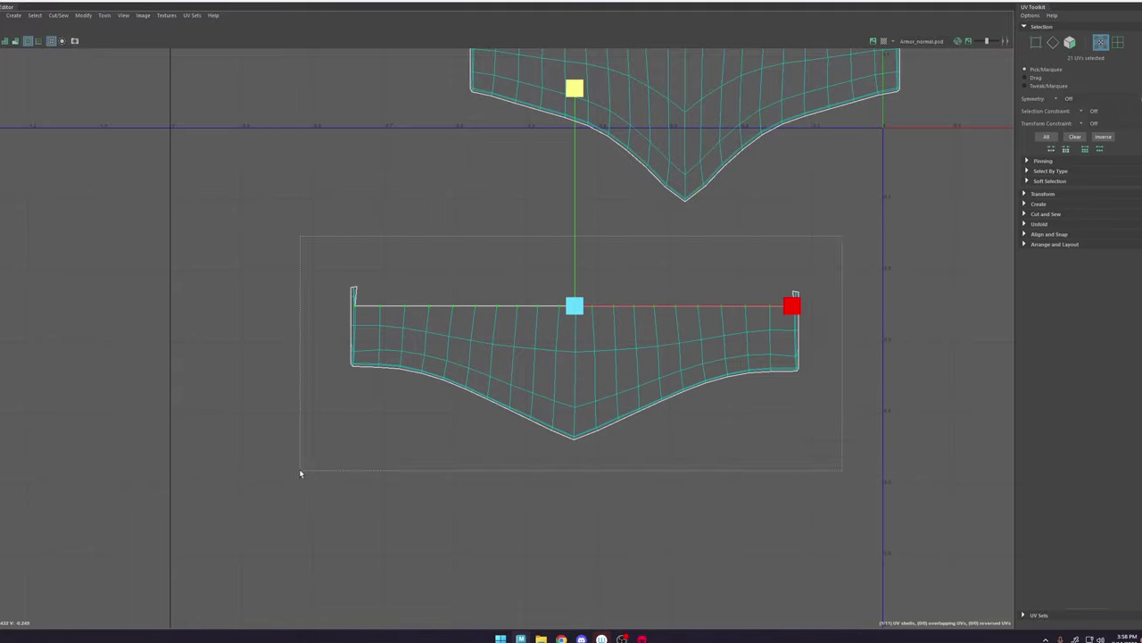
pyautogui.scroll(-7, 514, 295)
# Step: Rotate the arc-shaped shell level and scale its top row flat
pyautogui.doubleClick(658, 369)
pyautogui.press('e')
pyautogui.press('w')
pyautogui.scroll(6, 575, 438)
pyautogui.click(547, 378)
pyautogui.press('r')
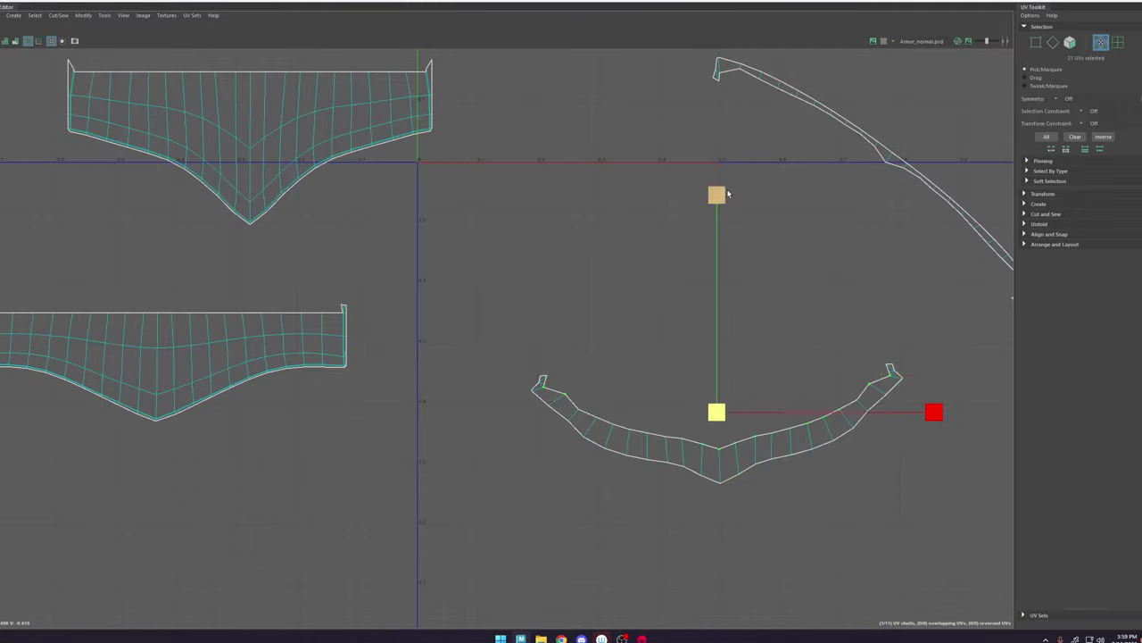
pyautogui.moveTo(720, 193); pyautogui.dragTo(721, 411)
pyautogui.scroll(-5, 733, 446)
pyautogui.press('e')
pyautogui.moveTo(958, 120); pyautogui.dragTo(827, 145)
pyautogui.press('w')
# Step: Reselect the arc shell's top row and flatten it again
pyautogui.click(698, 286)
pyautogui.scroll(2, 915, 284)
pyautogui.keyDown('shift'); pyautogui.doubleClick(934, 284); pyautogui.keyUp('shift')
pyautogui.press('r')
pyautogui.moveTo(793, 61); pyautogui.dragTo(794, 275)
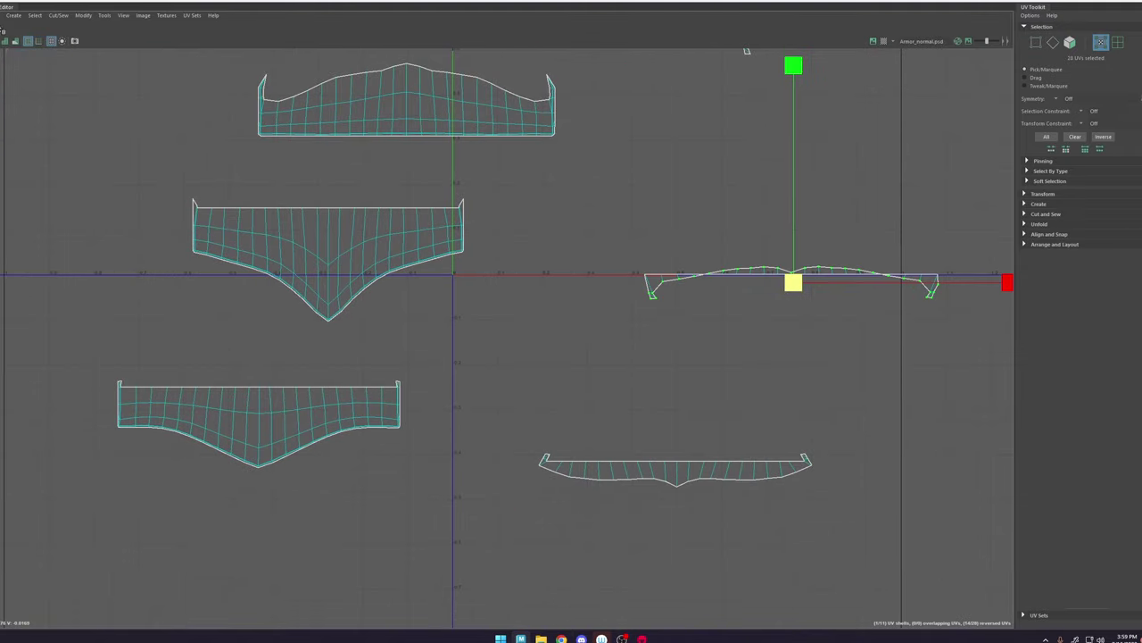
pyautogui.scroll(3, 615, 272)
pyautogui.scroll(-5, 954, 322)
# Step: Flatten the diagonal and arc shells' top rows and unfold them
pyautogui.keyDown('shift'); pyautogui.doubleClick(645, 227); pyautogui.keyUp('shift')
pyautogui.moveTo(538, 52); pyautogui.dragTo(538, 265)
pyautogui.scroll(4, 433, 258)
pyautogui.moveTo(365, 308); pyautogui.dragTo(435, 247)
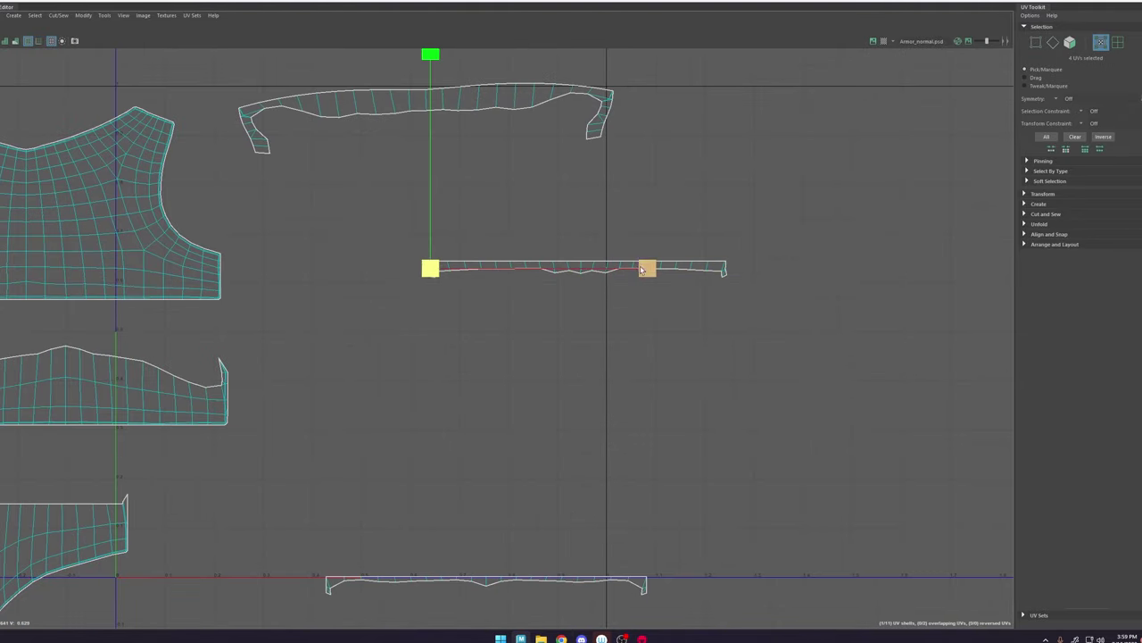
pyautogui.moveTo(648, 268); pyautogui.dragTo(432, 268)
pyautogui.keyDown('alt'); pyautogui.moveTo(589, 199); pyautogui.dragTo(633, 312, button='middle'); pyautogui.keyUp('alt')
pyautogui.moveTo(476, 53); pyautogui.dragTo(477, 214)
# Step: Straighten the arc shell's left and right edges
pyautogui.moveTo(273, 316); pyautogui.dragTo(306, 204)
pyautogui.moveTo(517, 237); pyautogui.dragTo(300, 237)
pyautogui.press('w')
pyautogui.keyDown('shift'); pyautogui.rightClick(413, 227); pyautogui.keyUp('shift')
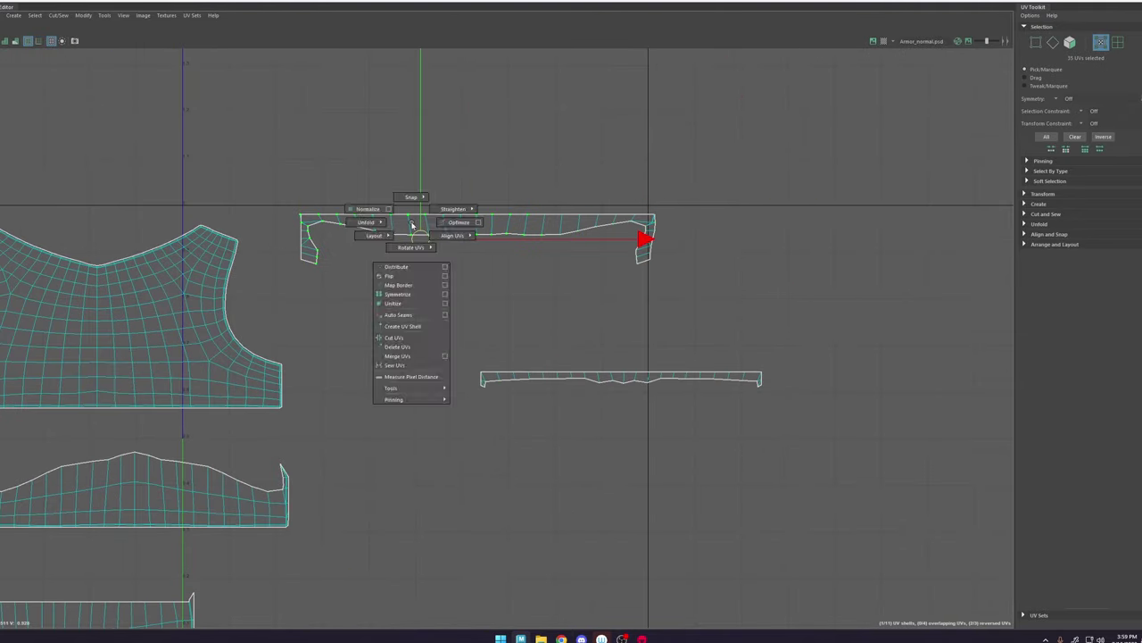
pyautogui.click(655, 214)
# Step: Flatten the four bottom points and unfold the whole strip shell
pyautogui.keyDown('shift'); pyautogui.doubleClick(652, 259); pyautogui.keyUp('shift')
pyautogui.press('r')
pyautogui.moveTo(871, 237); pyautogui.dragTo(653, 236)
pyautogui.keyDown('shift'); pyautogui.click(302, 260); pyautogui.keyUp('shift')
pyautogui.moveTo(476, 52); pyautogui.dragTo(477, 261)
pyautogui.moveTo(693, 294); pyautogui.dragTo(281, 200)
pyautogui.keyDown('shift'); pyautogui.moveTo(286, 215); pyautogui.dragTo(130, 247, button='right'); pyautogui.keyUp('shift')
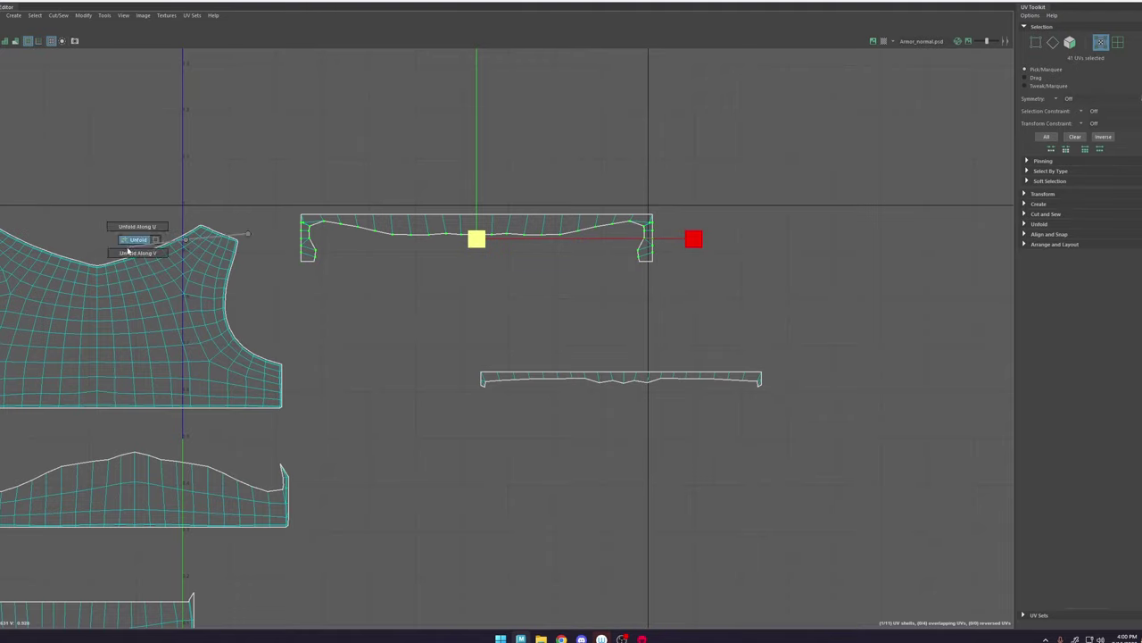
pyautogui.scroll(-5, 605, 216)
# Step: Move the diagonal shell to the right and rotate it horizontal
pyautogui.doubleClick(23, 305)
pyautogui.press('w')
pyautogui.moveTo(7, 302); pyautogui.dragTo(574, 351)
pyautogui.scroll(4, 592, 351)
pyautogui.press('e')
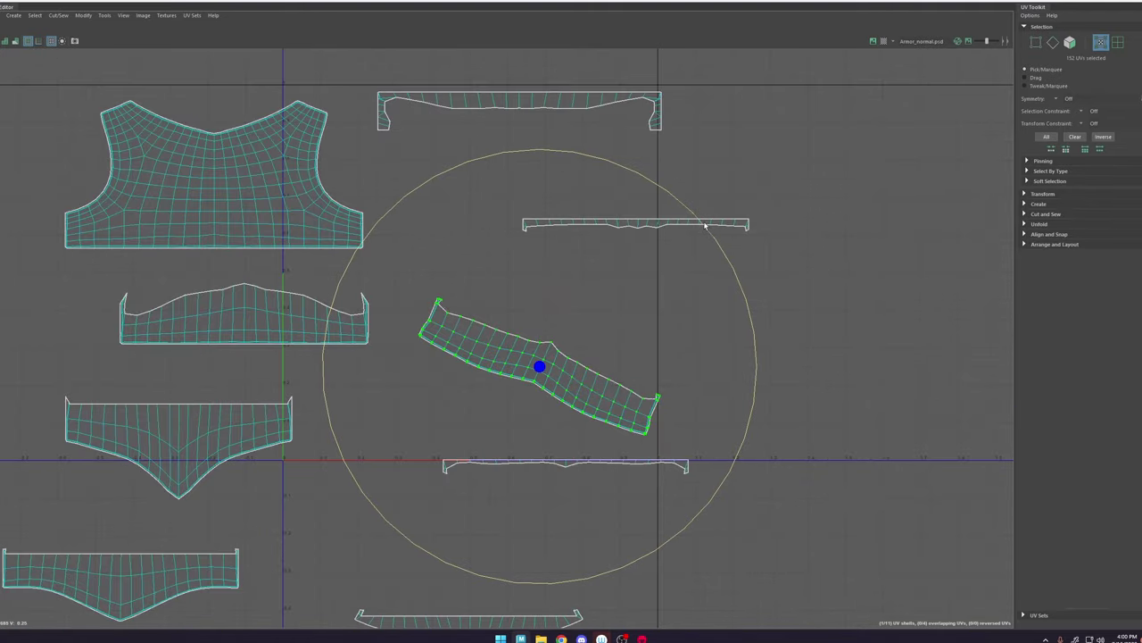
pyautogui.moveTo(704, 223); pyautogui.dragTo(615, 208)
pyautogui.click(774, 286)
# Step: Straighten the diagonal shell's curved bottom edge and its right edge
pyautogui.scroll(4, 587, 384)
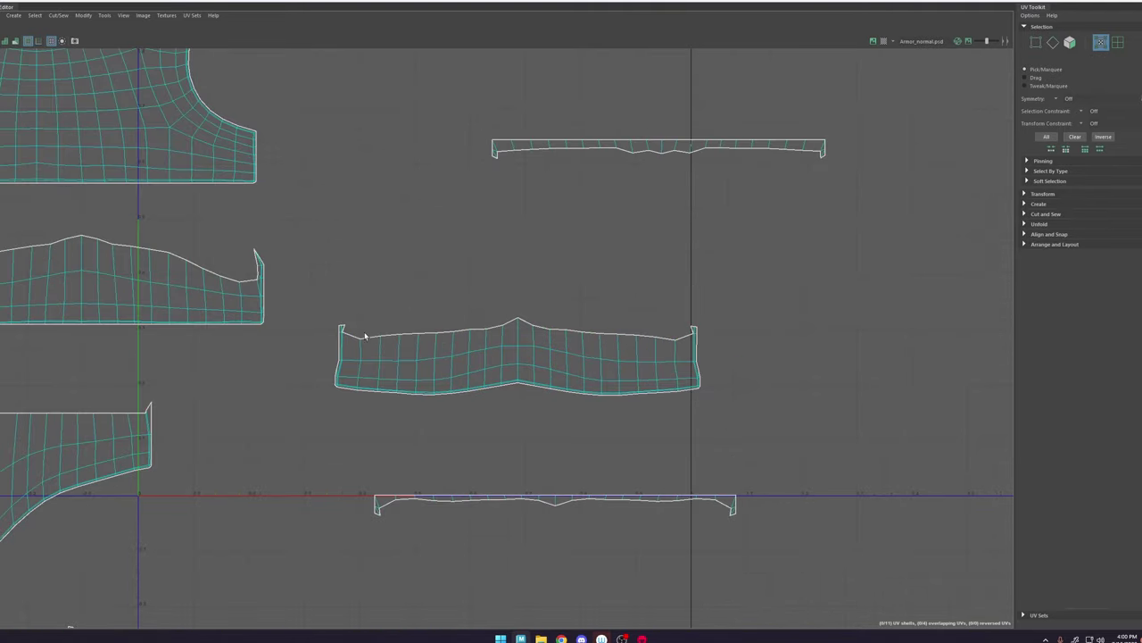
pyautogui.moveTo(518, 170); pyautogui.dragTo(517, 388)
pyautogui.press('e')
pyautogui.press('w')
pyautogui.keyDown('alt'); pyautogui.moveTo(362, 352); pyautogui.dragTo(590, 359, button='middle'); pyautogui.keyUp('alt')
pyautogui.press('r')
pyautogui.moveTo(523, 288); pyautogui.dragTo(844, 426)
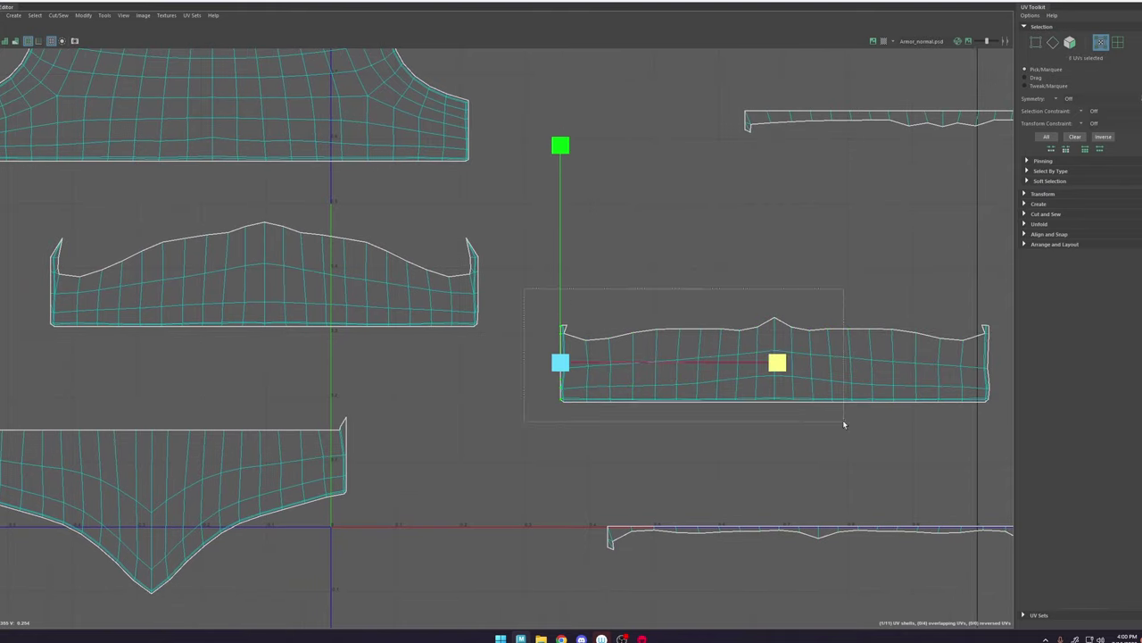
pyautogui.keyDown('shift'); pyautogui.moveTo(747, 321); pyautogui.dragTo(625, 357, button='right'); pyautogui.keyUp('shift')
pyautogui.scroll(3, 793, 368)
pyautogui.keyDown('alt'); pyautogui.moveTo(811, 378); pyautogui.dragTo(436, 411, button='middle'); pyautogui.keyUp('alt')
pyautogui.moveTo(692, 304); pyautogui.dragTo(804, 482)
pyautogui.moveTo(936, 396); pyautogui.dragTo(643, 425)
# Step: Move the front torso shell up-right and straighten its left edge
pyautogui.click(580, 460)
pyautogui.scroll(-10, 579, 444)
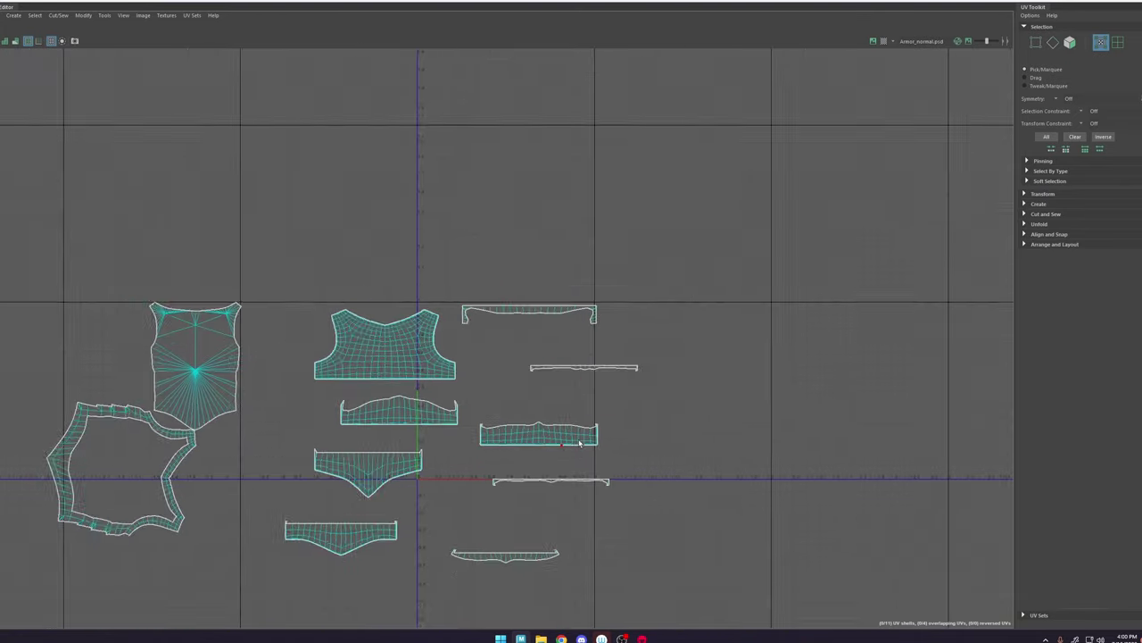
pyautogui.keyDown('alt'); pyautogui.moveTo(438, 425); pyautogui.dragTo(502, 344, button='middle'); pyautogui.keyUp('alt')
pyautogui.moveTo(360, 320); pyautogui.dragTo(386, 280)
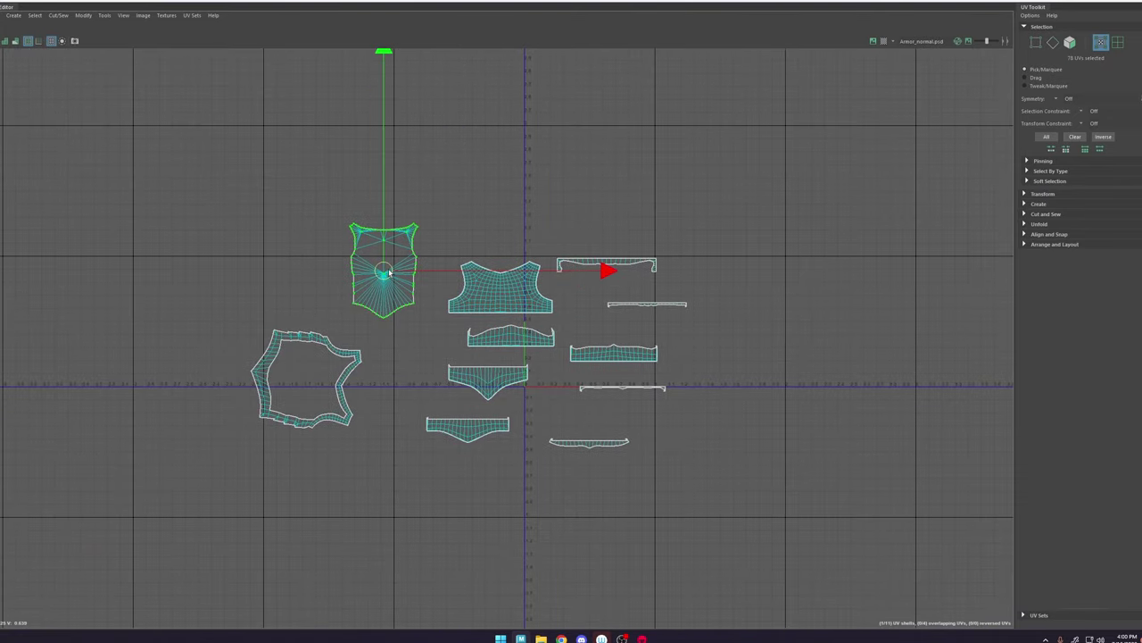
pyautogui.scroll(4, 416, 304)
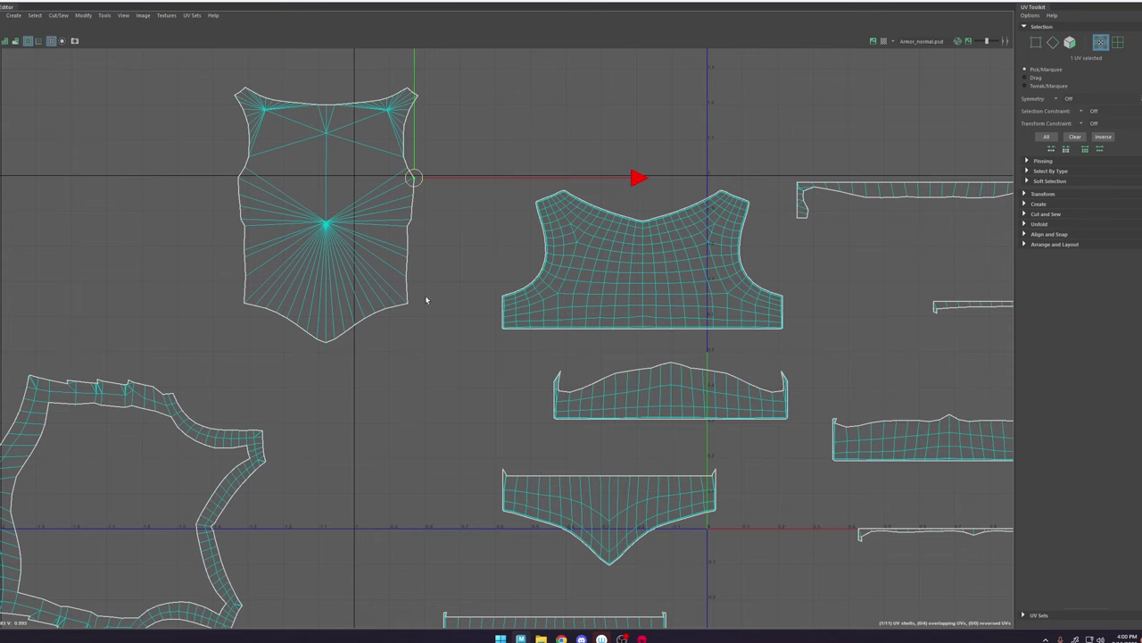
pyautogui.keyDown('shift'); pyautogui.click(409, 305); pyautogui.keyUp('shift')
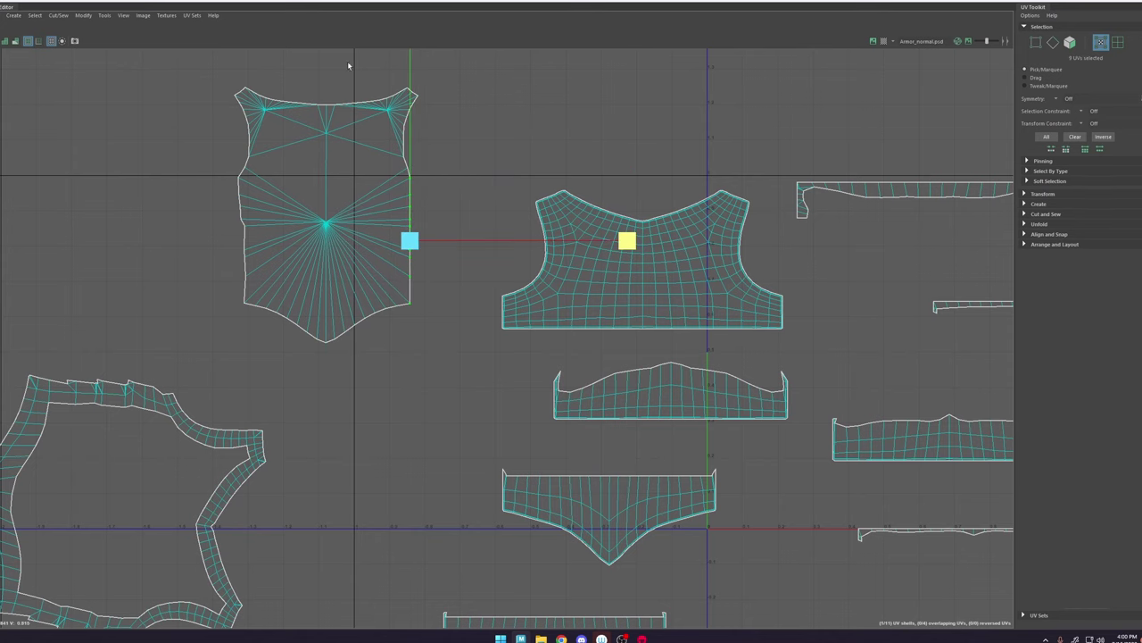
pyautogui.moveTo(464, 63); pyautogui.dragTo(317, 353)
pyautogui.moveTo(210, 165); pyautogui.dragTo(259, 313)
pyautogui.moveTo(459, 240); pyautogui.dragTo(242, 240)
pyautogui.moveTo(185, 51); pyautogui.dragTo(319, 351)
pyautogui.click(465, 317)
# Step: Rotate the armor ring shell upright and move it up-left
pyautogui.scroll(-5, 465, 318)
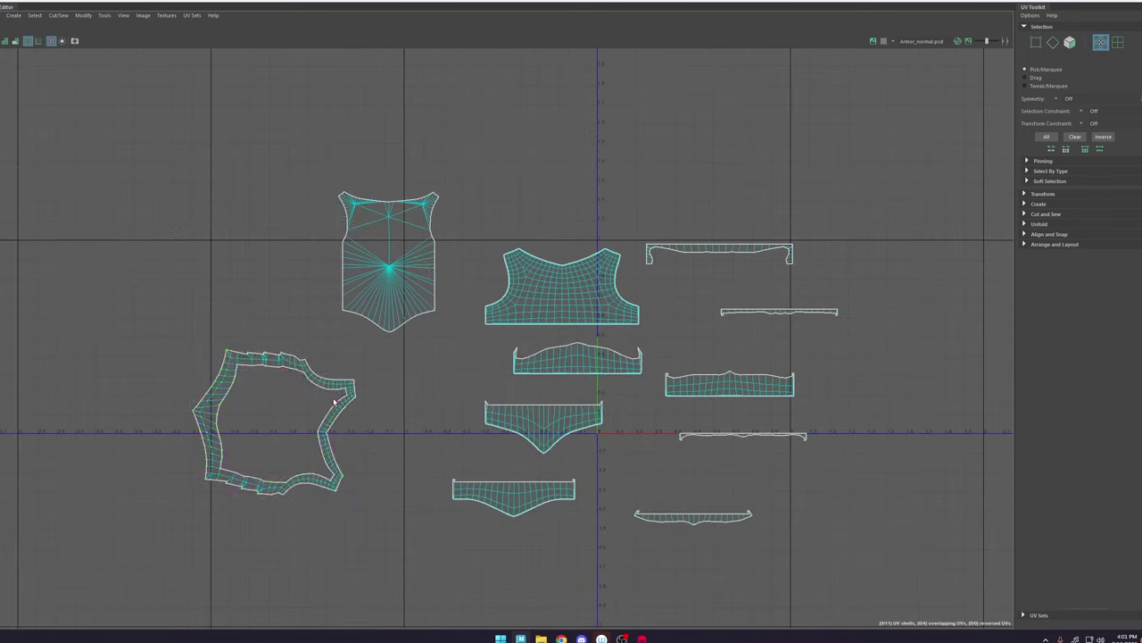
pyautogui.doubleClick(334, 401)
pyautogui.press('e')
pyautogui.moveTo(436, 278); pyautogui.dragTo(107, 275)
pyautogui.press('w')
pyautogui.moveTo(275, 422); pyautogui.dragTo(162, 364)
pyautogui.scroll(-2, 384, 355)
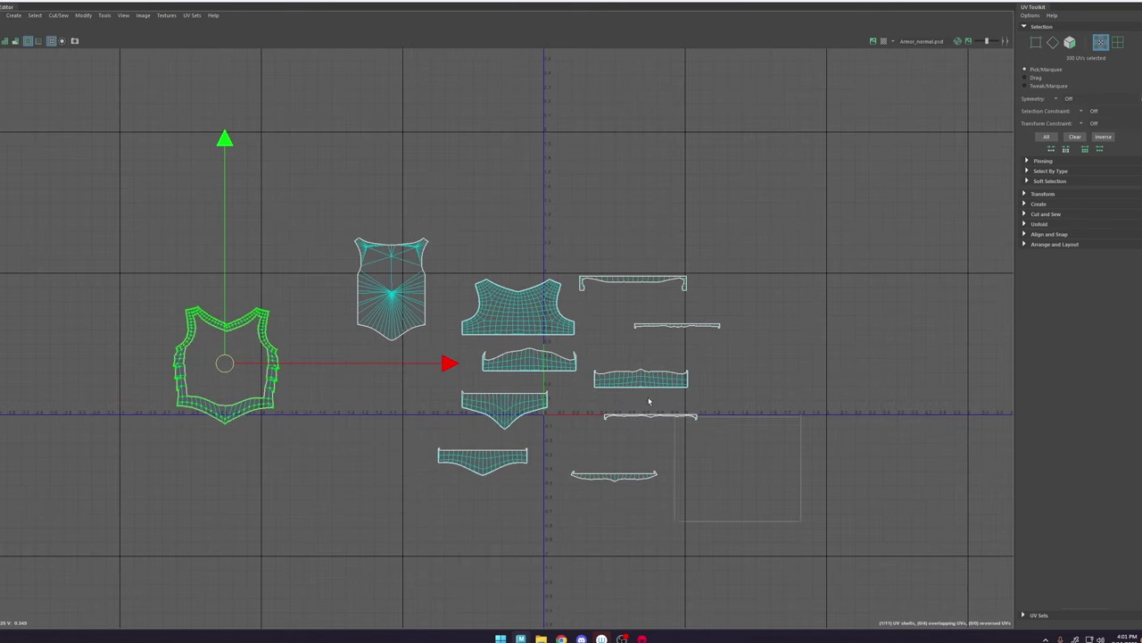
# Step: Pack the ten other shells into the 0-1 tile with Layout
pyautogui.moveTo(650, 401); pyautogui.dragTo(356, 190)
pyautogui.keyDown('shift'); pyautogui.moveTo(474, 243); pyautogui.dragTo(389, 285, button='right'); pyautogui.keyUp('shift')
pyautogui.click(773, 527)
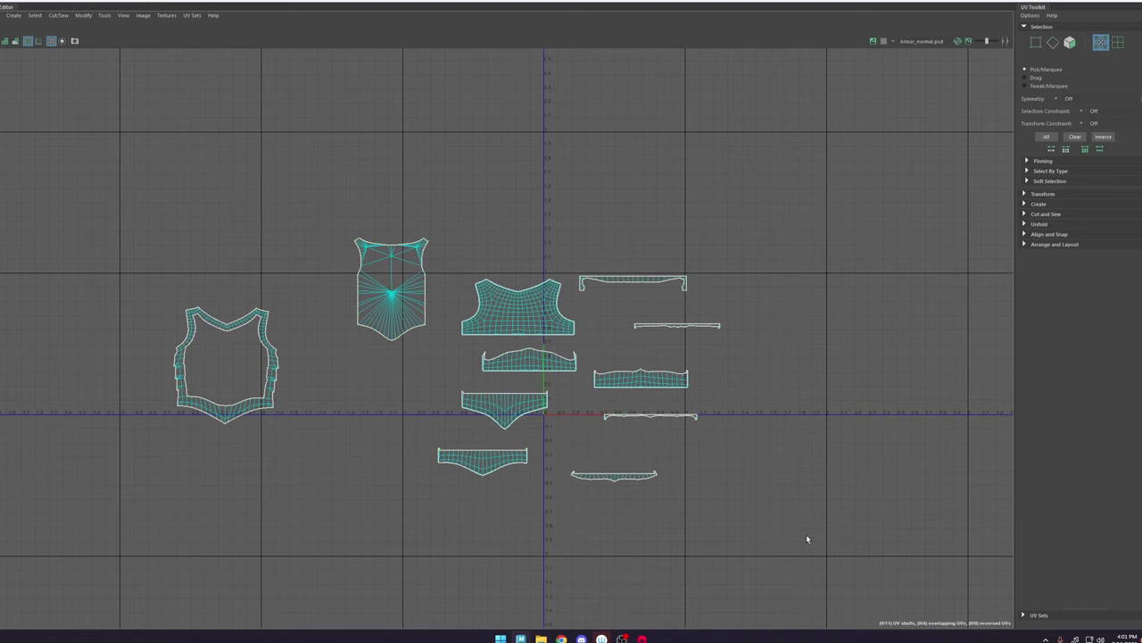
pyautogui.moveTo(807, 537); pyautogui.dragTo(365, 210)
pyautogui.keyDown('shift'); pyautogui.moveTo(391, 218); pyautogui.dragTo(315, 247, button='right'); pyautogui.keyUp('shift')
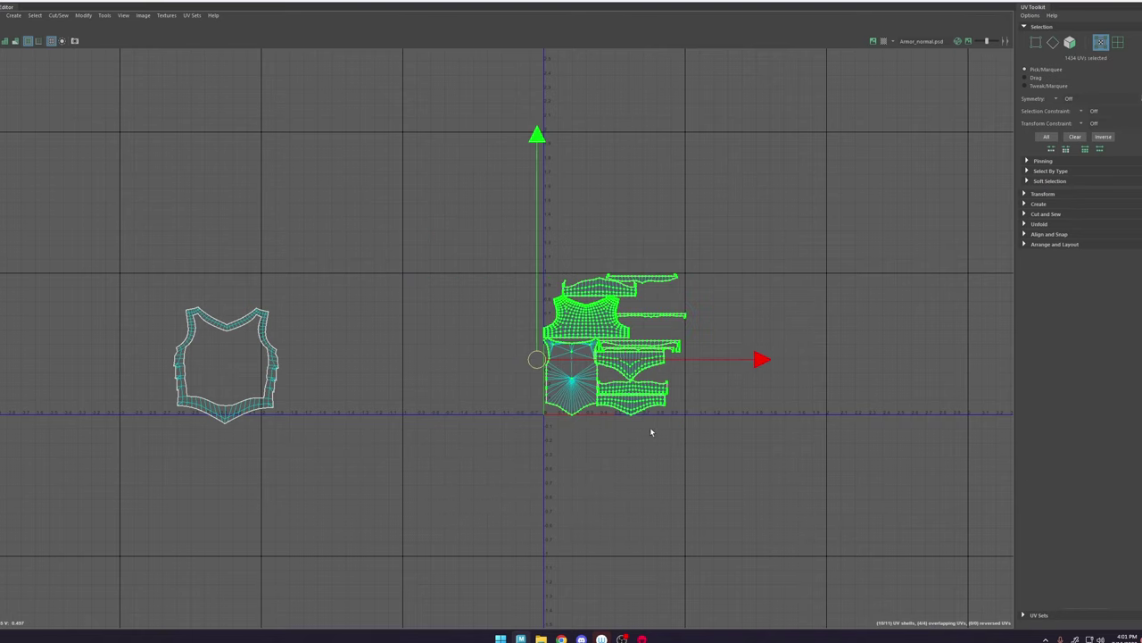
pyautogui.click(691, 383)
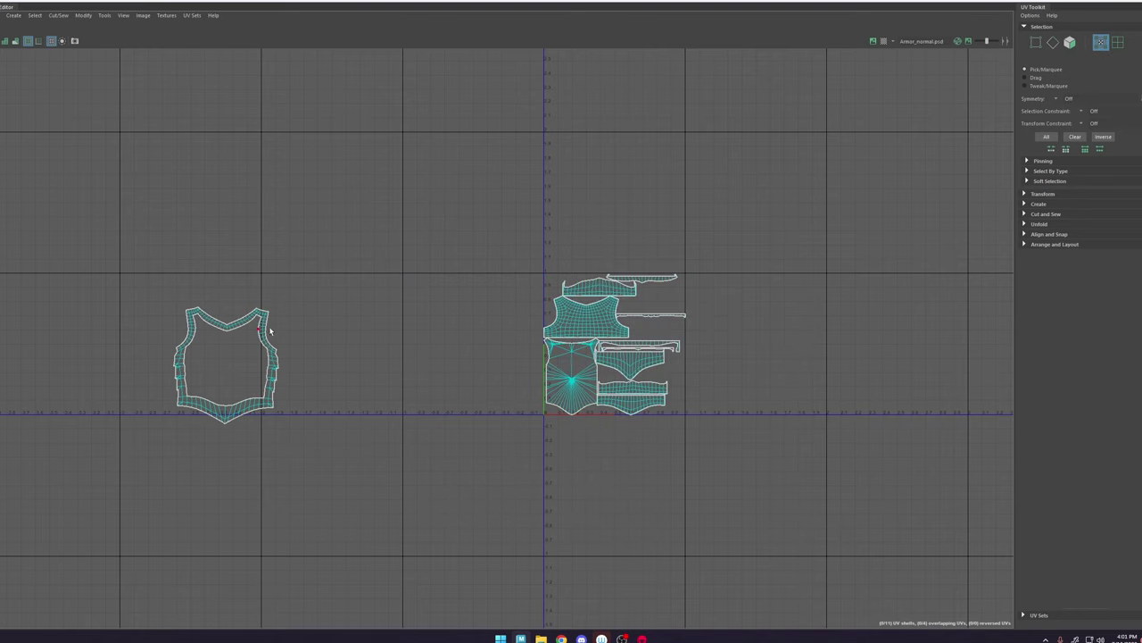
# Step: Repack every UV shell neatly inside the tile and return to the model
pyautogui.scroll(2, 643, 317)
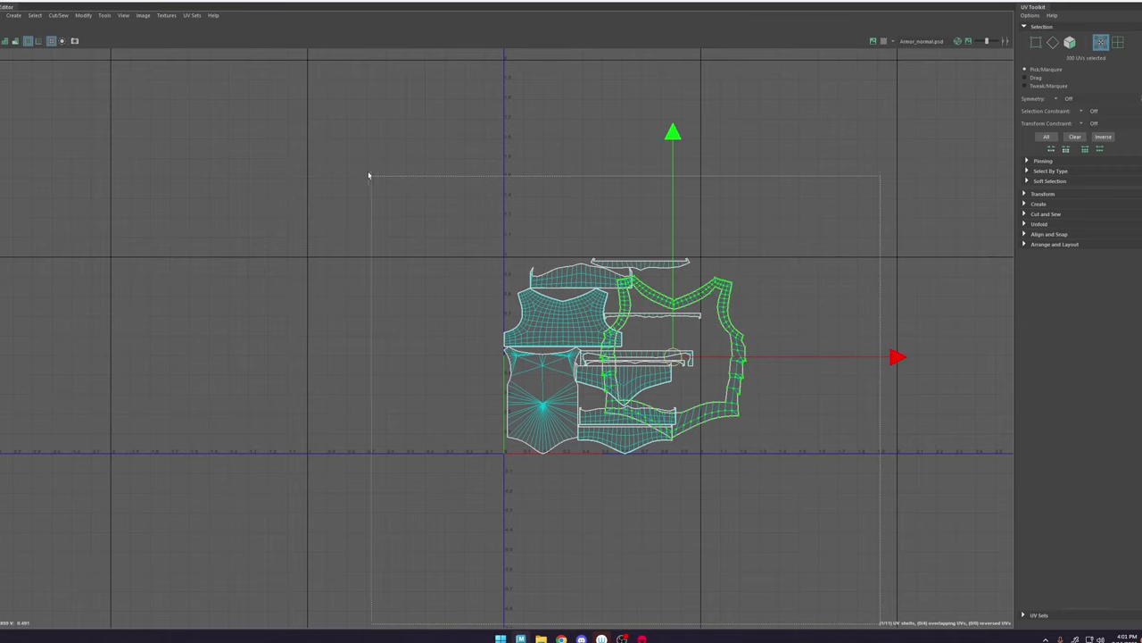
pyautogui.moveTo(369, 176); pyautogui.dragTo(370, 175)
pyautogui.keyDown('shift'); pyautogui.moveTo(508, 161); pyautogui.dragTo(368, 214, button='right'); pyautogui.keyUp('shift')
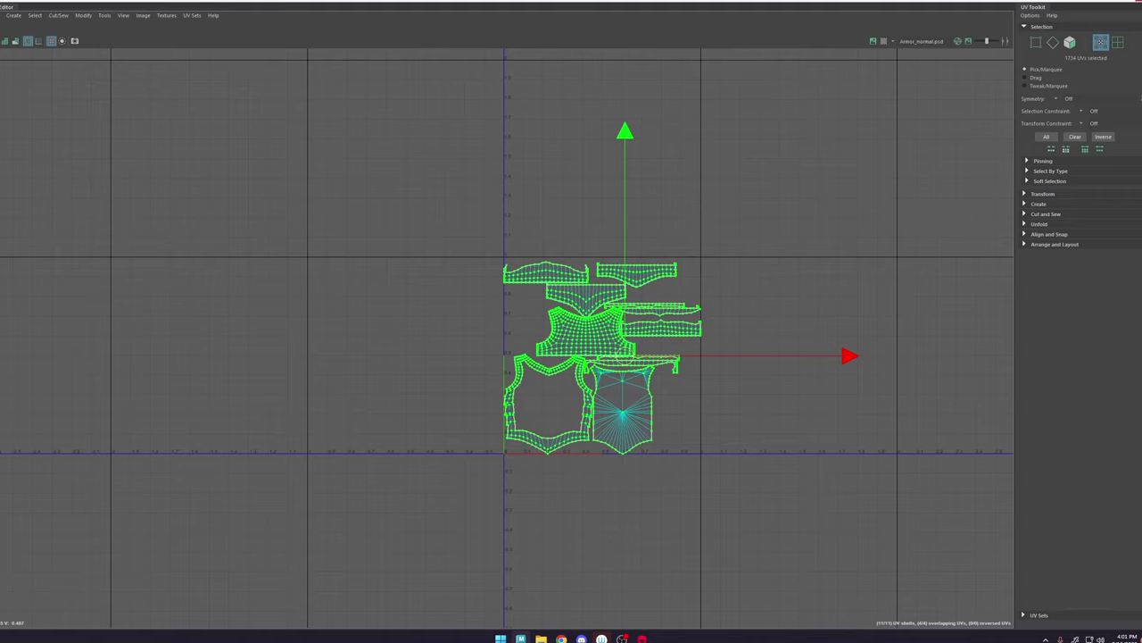
pyautogui.click(1124, 2)
# Step: Return to whole-object selection and orbit around the chest mesh, leaving it deselected
pyautogui.doubleClick(715, 148)
pyautogui.keyDown('alt'); pyautogui.moveTo(571, 296); pyautogui.dragTo(638, 303); pyautogui.keyUp('alt')
pyautogui.click(580, 290)
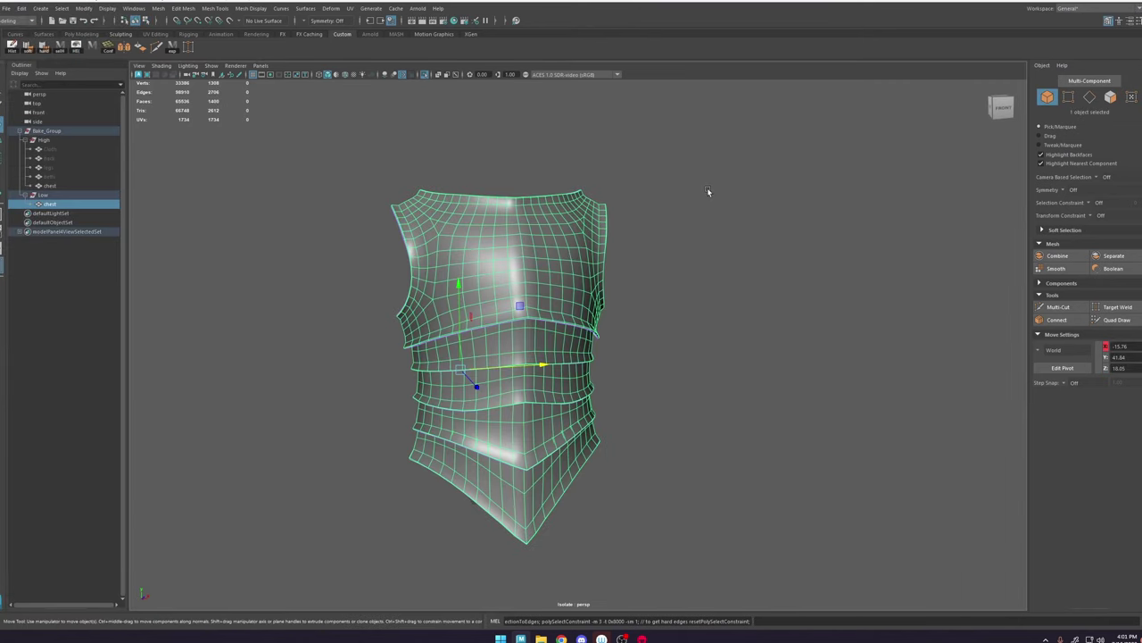
pyautogui.click(709, 191)
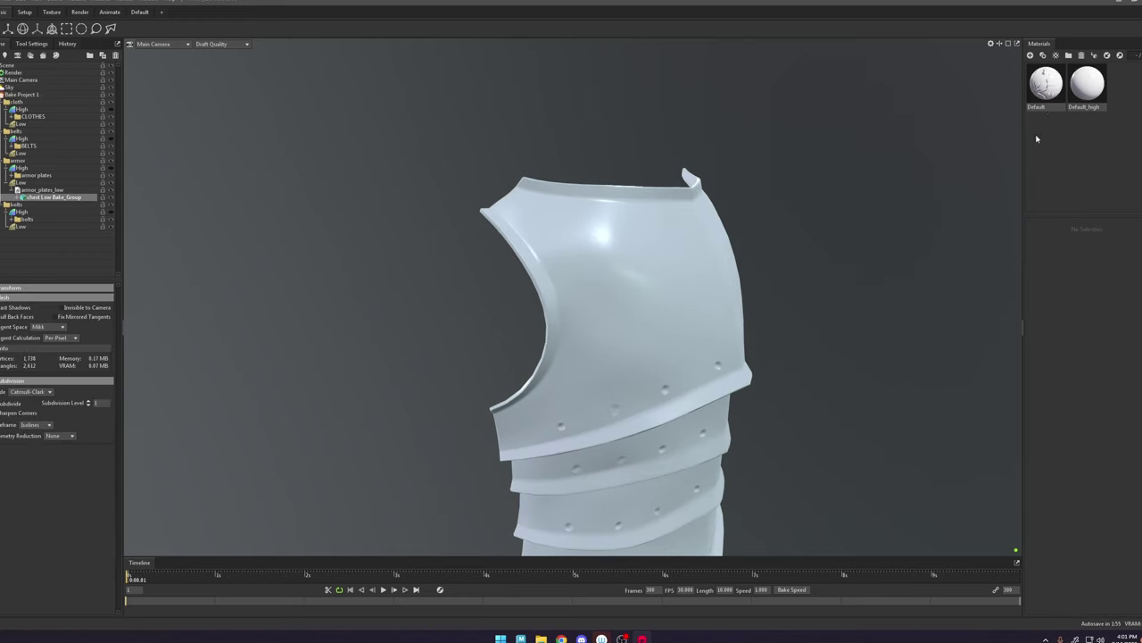
# Step: Raise the Default material's Metalness to 1.0 and orbit the armor to inspect the metal
pyautogui.click(1050, 71)
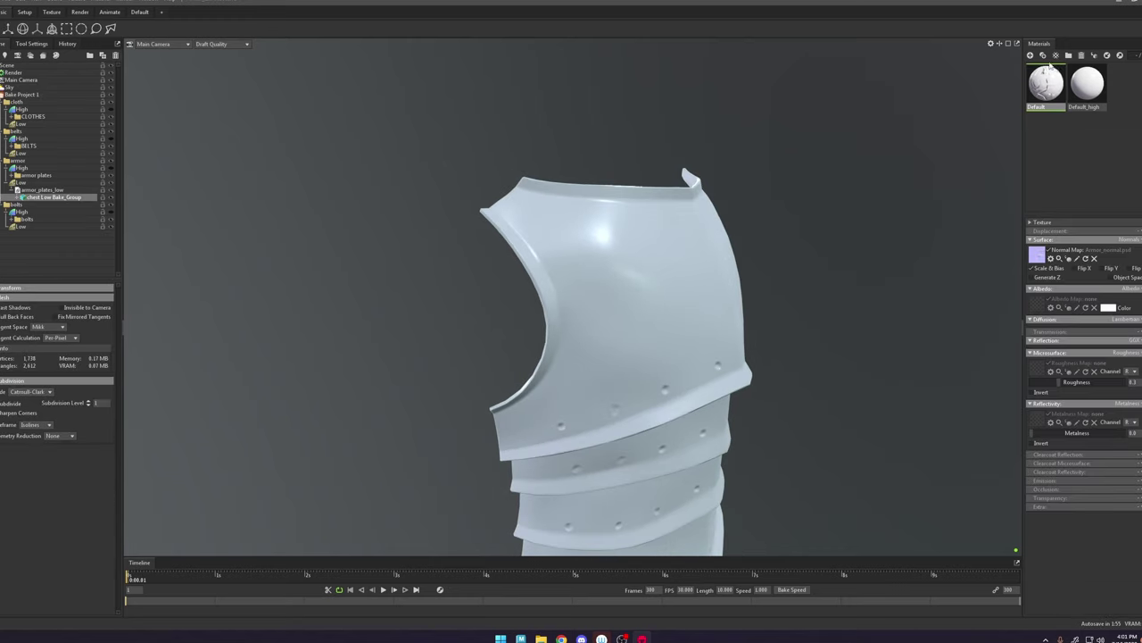
pyautogui.moveTo(1067, 434); pyautogui.dragTo(1140, 434)
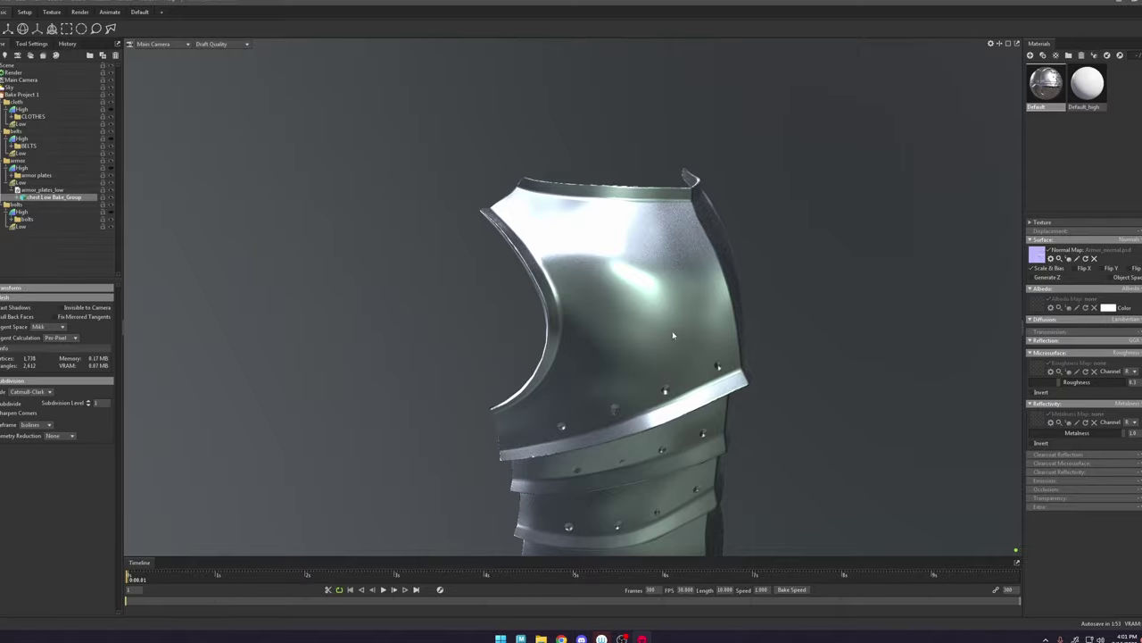
pyautogui.scroll(-3, 729, 353)
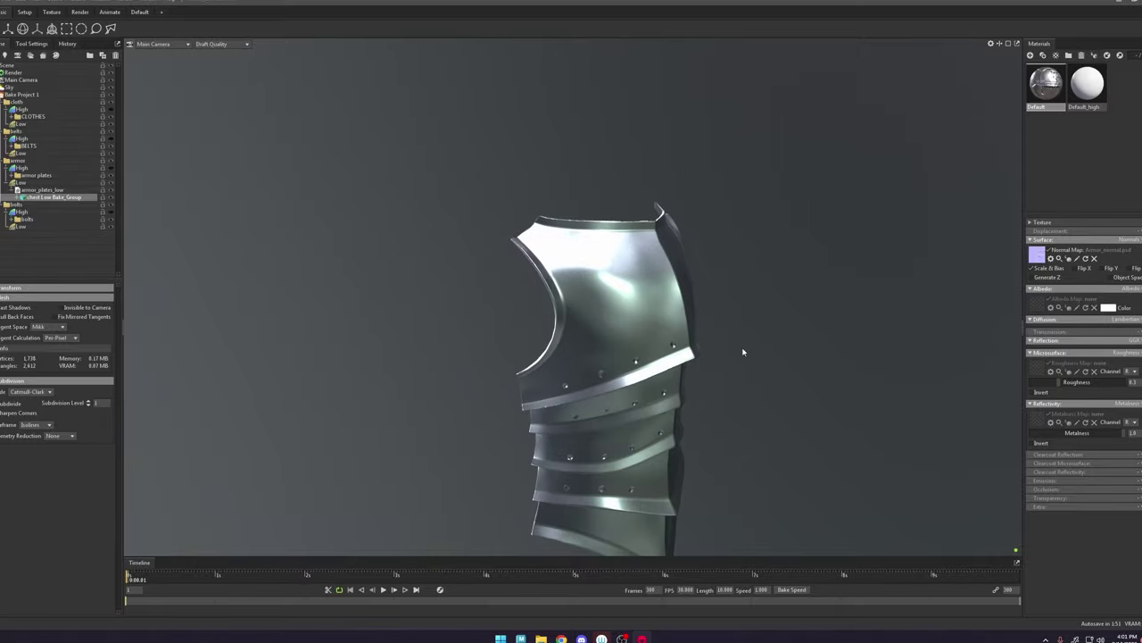
pyautogui.moveTo(687, 339); pyautogui.dragTo(617, 330)
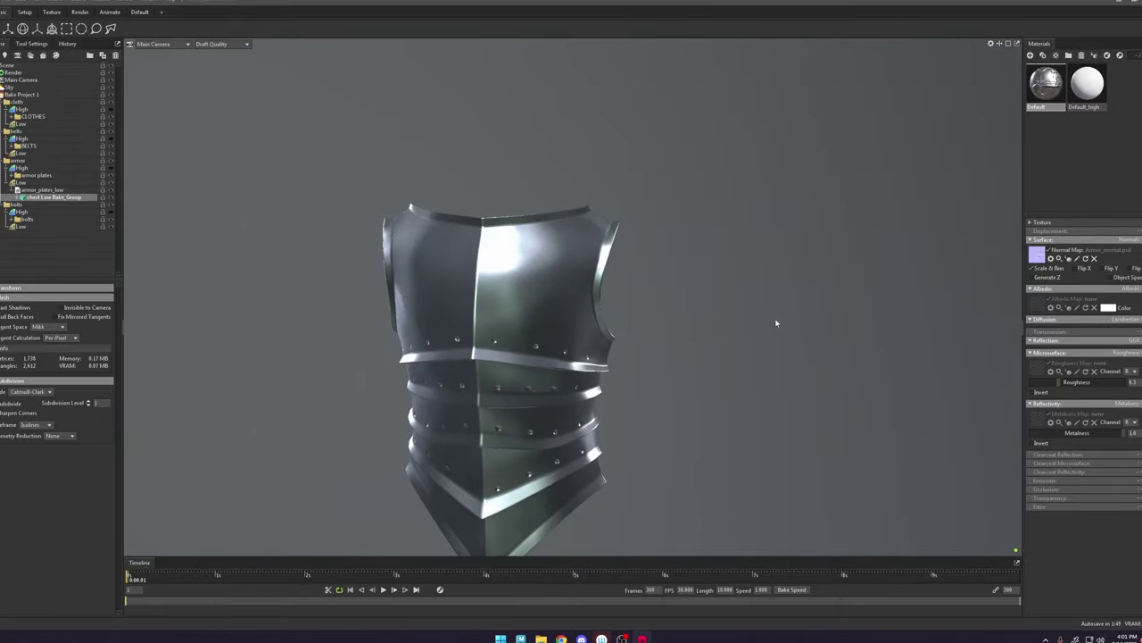
pyautogui.keyDown('shift'); pyautogui.moveTo(777, 323); pyautogui.dragTo(609, 329); pyautogui.keyUp('shift')
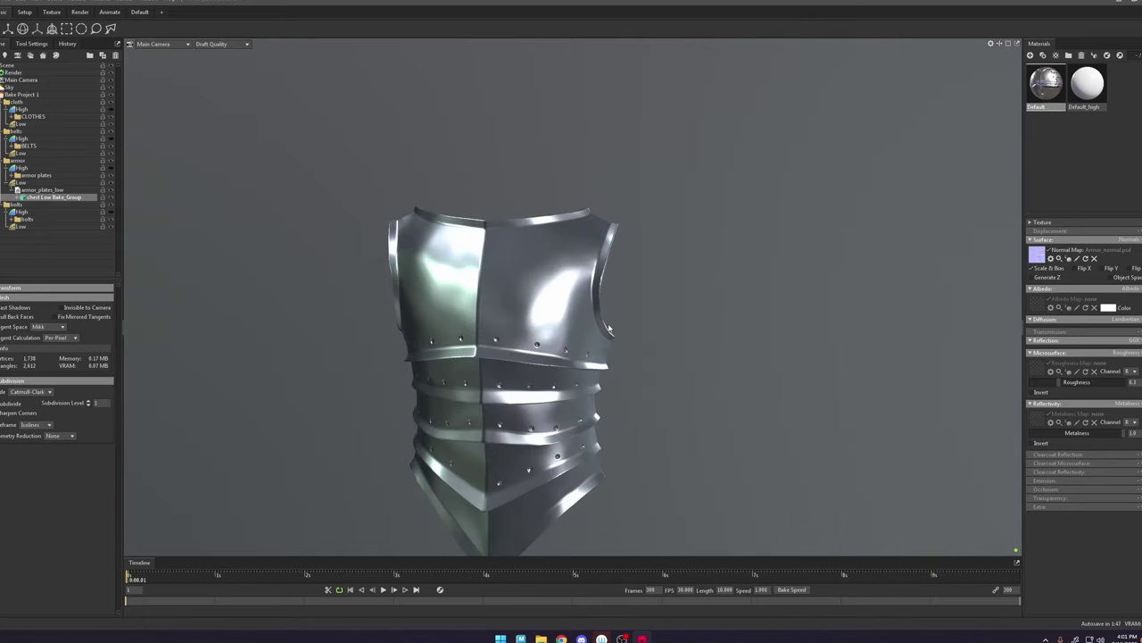
pyautogui.moveTo(549, 335); pyautogui.dragTo(560, 278, button='middle')
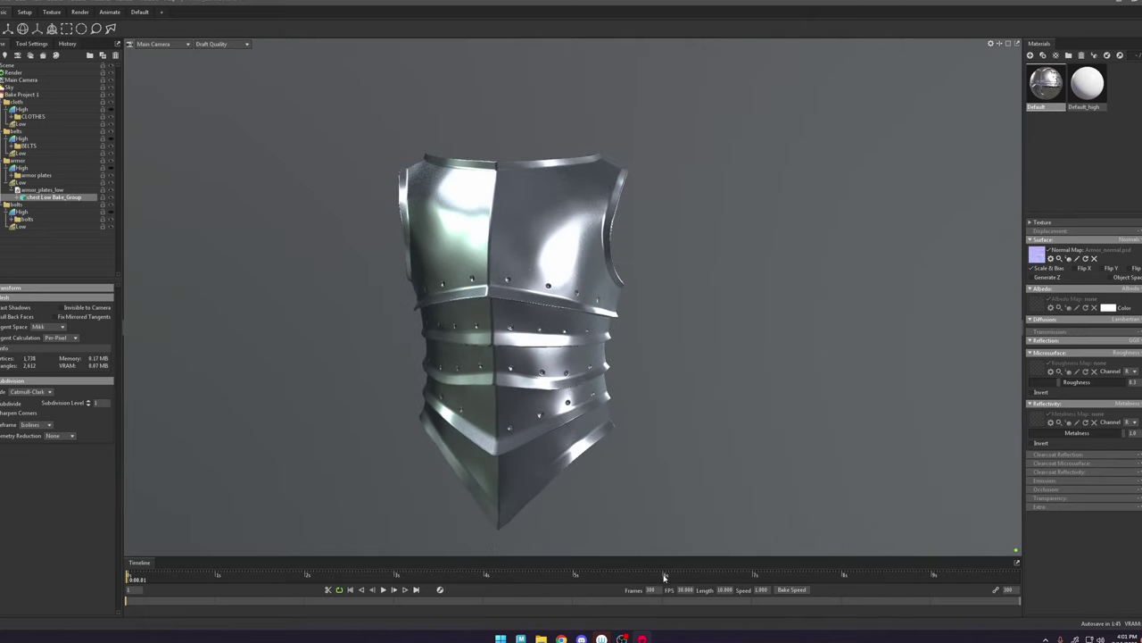
# Step: Back in Maya, display textures on the armor and orbit toward its side
pyautogui.click(521, 638)
pyautogui.press('6')
pyautogui.scroll(5, 547, 446)
pyautogui.moveTo(571, 389)
pyautogui.keyDown('alt'); pyautogui.mouseDown()
pyautogui.moveTo(548, 379)
pyautogui.moveTo(556, 356)
pyautogui.moveTo(597, 357)
pyautogui.moveTo(584, 309)
pyautogui.moveTo(593, 250)
pyautogui.mouseUp(); pyautogui.keyUp('alt')
pyautogui.keyDown('alt'); pyautogui.moveTo(594, 250); pyautogui.dragTo(848, 576, button='right'); pyautogui.keyUp('alt')
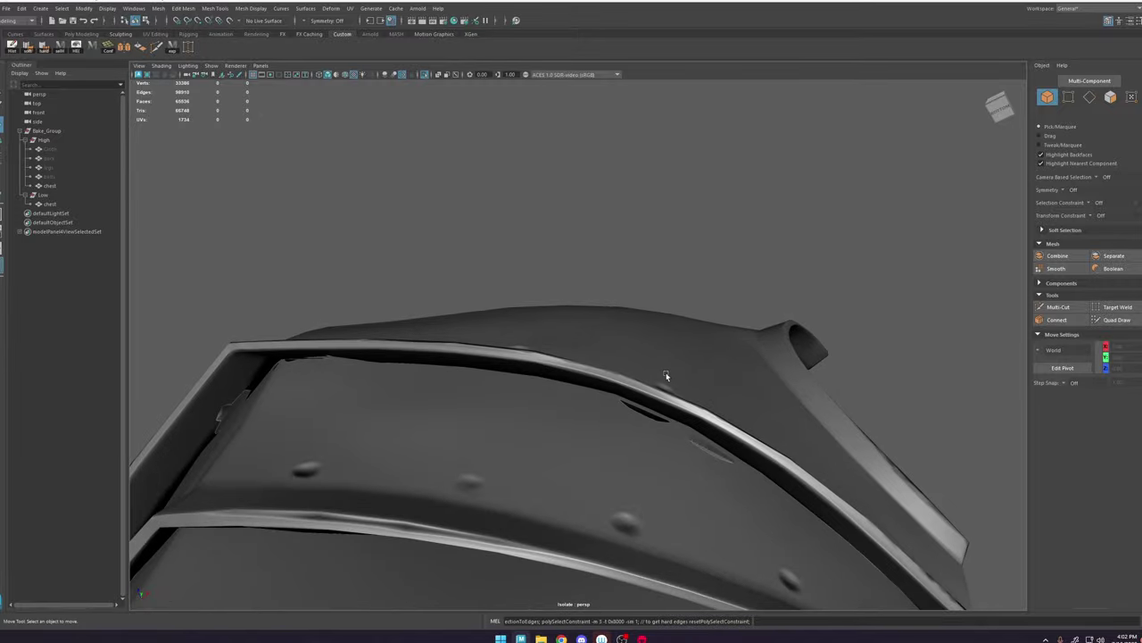
pyautogui.keyDown('alt'); pyautogui.moveTo(480, 428); pyautogui.dragTo(662, 376, button='middle'); pyautogui.keyUp('alt')
pyautogui.keyDown('alt'); pyautogui.moveTo(585, 380); pyautogui.dragTo(517, 372); pyautogui.keyUp('alt')
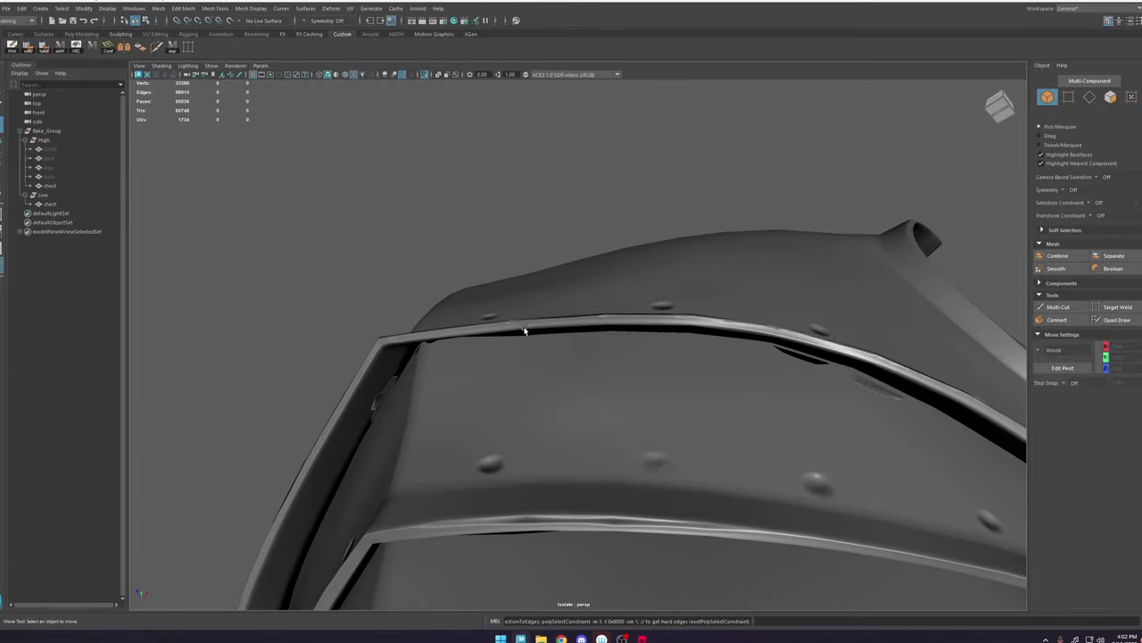
pyautogui.keyDown('alt'); pyautogui.moveTo(724, 471); pyautogui.dragTo(670, 347, button='middle'); pyautogui.keyUp('alt')
pyautogui.keyDown('alt'); pyautogui.moveTo(671, 350); pyautogui.dragTo(311, 284); pyautogui.keyUp('alt')
pyautogui.keyDown('alt'); pyautogui.moveTo(625, 339); pyautogui.dragTo(507, 253, button='right'); pyautogui.keyUp('alt')
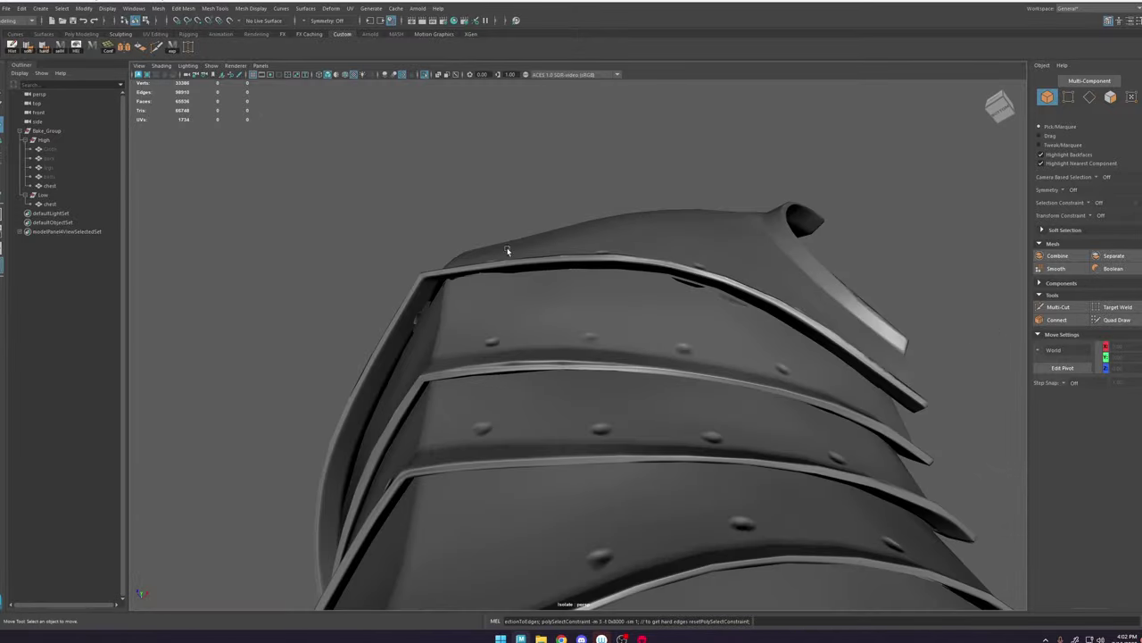
pyautogui.keyDown('alt'); pyautogui.moveTo(562, 384); pyautogui.dragTo(535, 259, button='middle'); pyautogui.keyUp('alt')
pyautogui.keyDown('alt'); pyautogui.moveTo(536, 259); pyautogui.dragTo(549, 299); pyautogui.keyUp('alt')
pyautogui.keyDown('alt'); pyautogui.moveTo(539, 481); pyautogui.dragTo(575, 269, button='middle'); pyautogui.keyUp('alt')
pyautogui.keyDown('alt'); pyautogui.moveTo(574, 268); pyautogui.dragTo(813, 345); pyautogui.keyUp('alt')
pyautogui.keyDown('alt'); pyautogui.moveTo(813, 345); pyautogui.dragTo(749, 374, button='middle'); pyautogui.keyUp('alt')
pyautogui.keyDown('alt'); pyautogui.moveTo(749, 373); pyautogui.dragTo(655, 370); pyautogui.keyUp('alt')
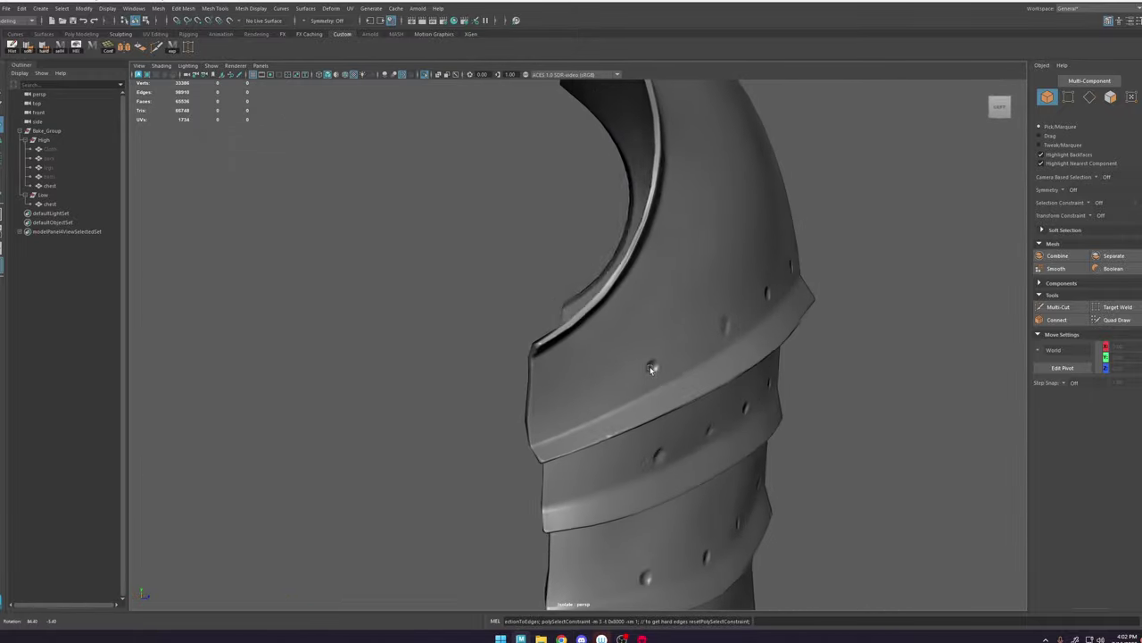
pyautogui.keyDown('alt'); pyautogui.moveTo(655, 370); pyautogui.dragTo(614, 253, button='right'); pyautogui.keyUp('alt')
pyautogui.keyDown('alt'); pyautogui.moveTo(658, 288); pyautogui.dragTo(558, 371); pyautogui.keyUp('alt')
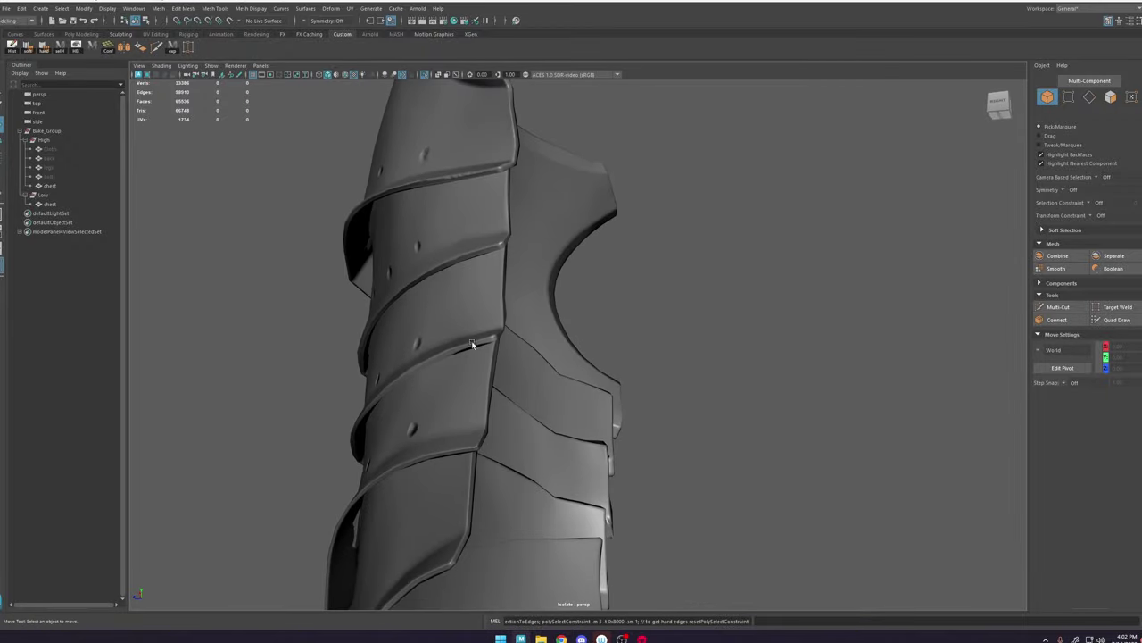
pyautogui.click(472, 345)
pyautogui.keyDown('alt'); pyautogui.moveTo(473, 345); pyautogui.dragTo(553, 369); pyautogui.keyUp('alt')
pyautogui.keyDown('alt'); pyautogui.moveTo(554, 369); pyautogui.dragTo(473, 294, button='right'); pyautogui.keyUp('alt')
pyautogui.click(683, 312)
pyautogui.keyDown('alt'); pyautogui.moveTo(684, 312); pyautogui.dragTo(778, 482, button='right'); pyautogui.keyUp('alt')
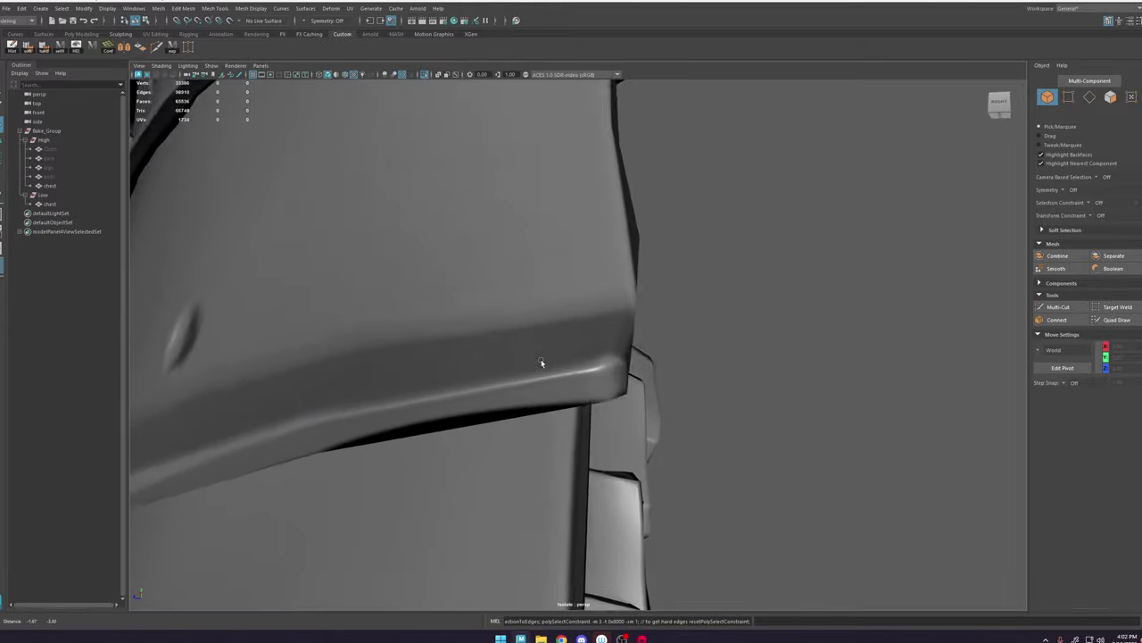
pyautogui.keyDown('alt'); pyautogui.moveTo(541, 362); pyautogui.dragTo(503, 292); pyautogui.keyUp('alt')
pyautogui.click(458, 122)
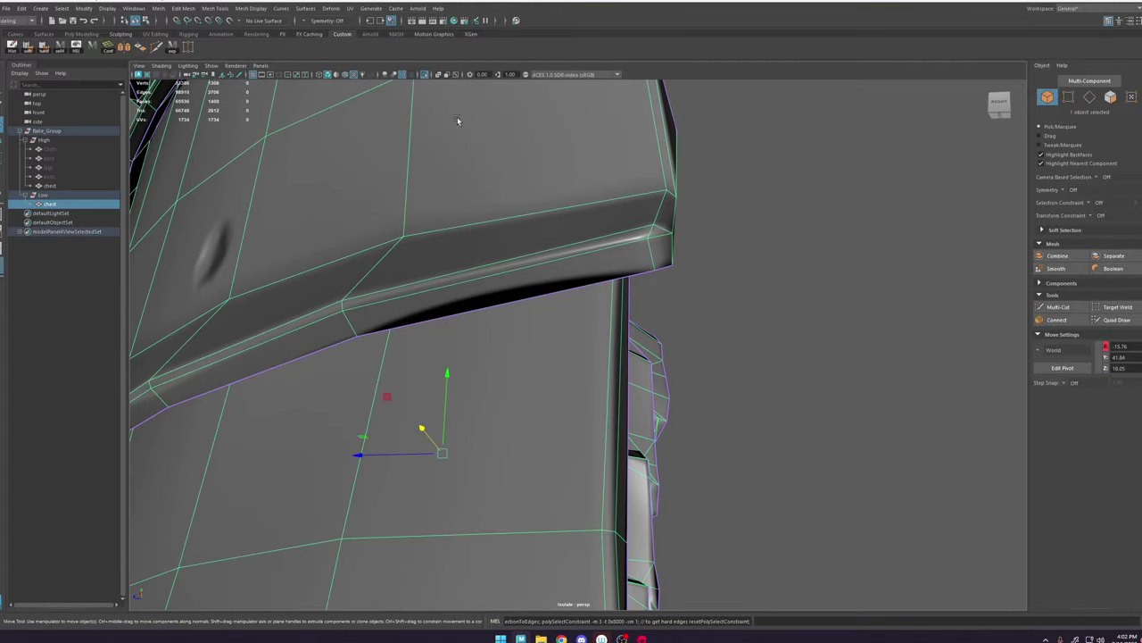
# Step: Isolate the low-poly chest mesh and frame it from the front
pyautogui.click(424, 74)
pyautogui.hotkey('ctrl', '1')
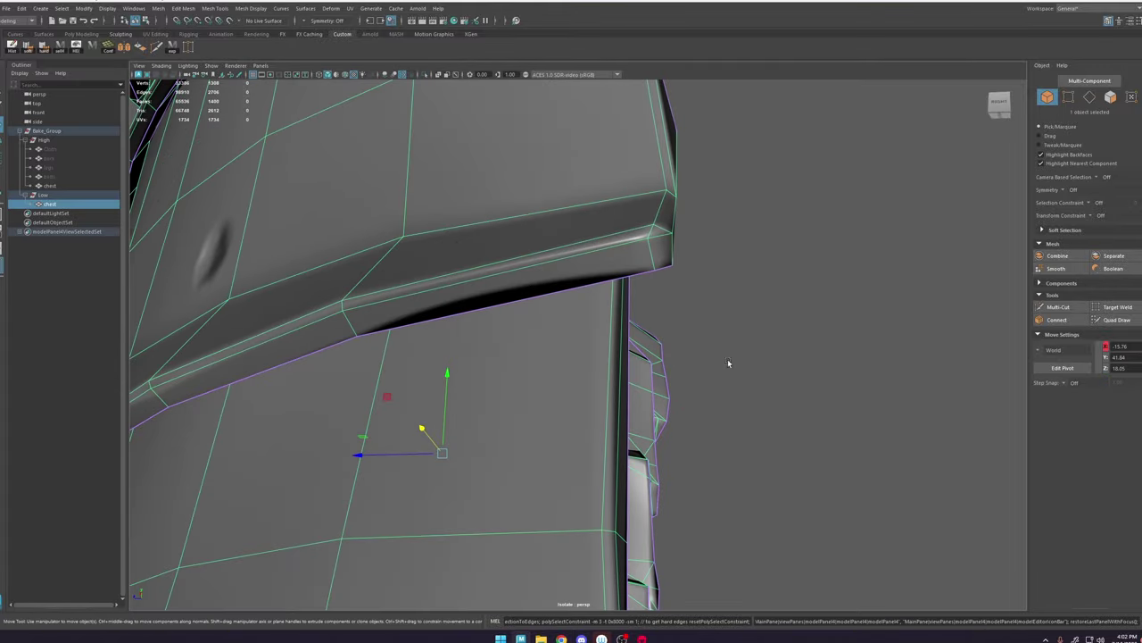
pyautogui.keyDown('alt'); pyautogui.moveTo(754, 373); pyautogui.dragTo(726, 367, button='right'); pyautogui.keyUp('alt')
pyautogui.click(726, 367)
pyautogui.keyDown('alt'); pyautogui.moveTo(808, 436); pyautogui.dragTo(732, 375, button='right'); pyautogui.keyUp('alt')
pyautogui.keyDown('alt'); pyautogui.moveTo(634, 299); pyautogui.dragTo(782, 328); pyautogui.keyUp('alt')
pyautogui.click(634, 301)
pyautogui.keyDown('alt'); pyautogui.moveTo(840, 323); pyautogui.dragTo(770, 322, button='middle'); pyautogui.keyUp('alt')
pyautogui.keyDown('alt'); pyautogui.moveTo(770, 322); pyautogui.dragTo(874, 472, button='right'); pyautogui.keyUp('alt')
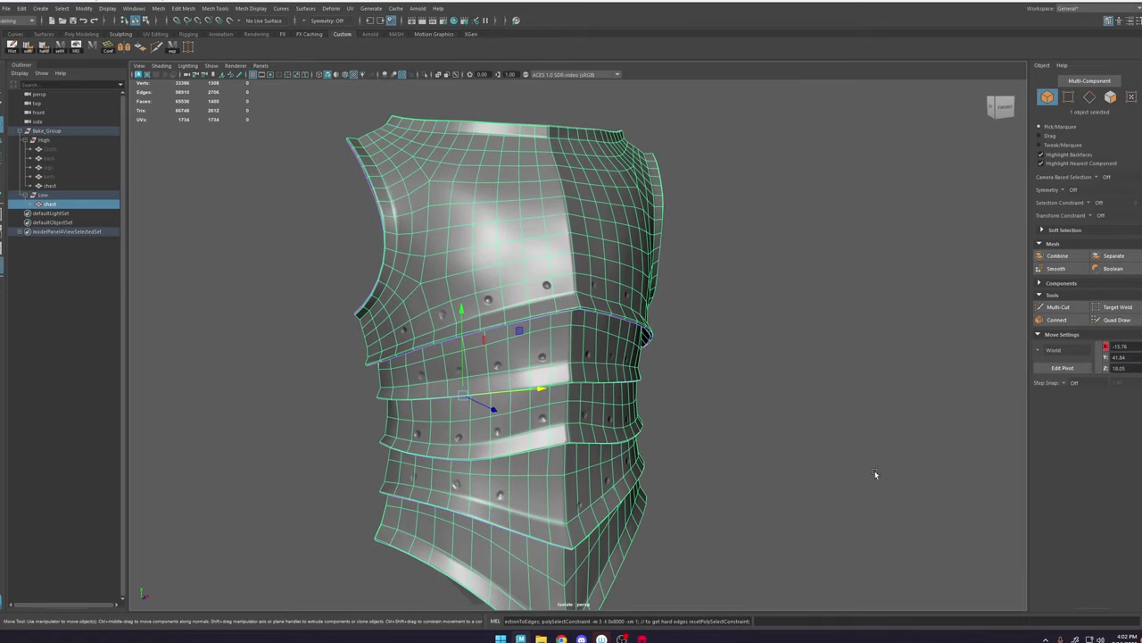
pyautogui.keyDown('alt'); pyautogui.moveTo(875, 473); pyautogui.dragTo(826, 390, button='middle'); pyautogui.keyUp('alt')
pyautogui.keyDown('alt'); pyautogui.moveTo(826, 390); pyautogui.dragTo(765, 321, button='right'); pyautogui.keyUp('alt')
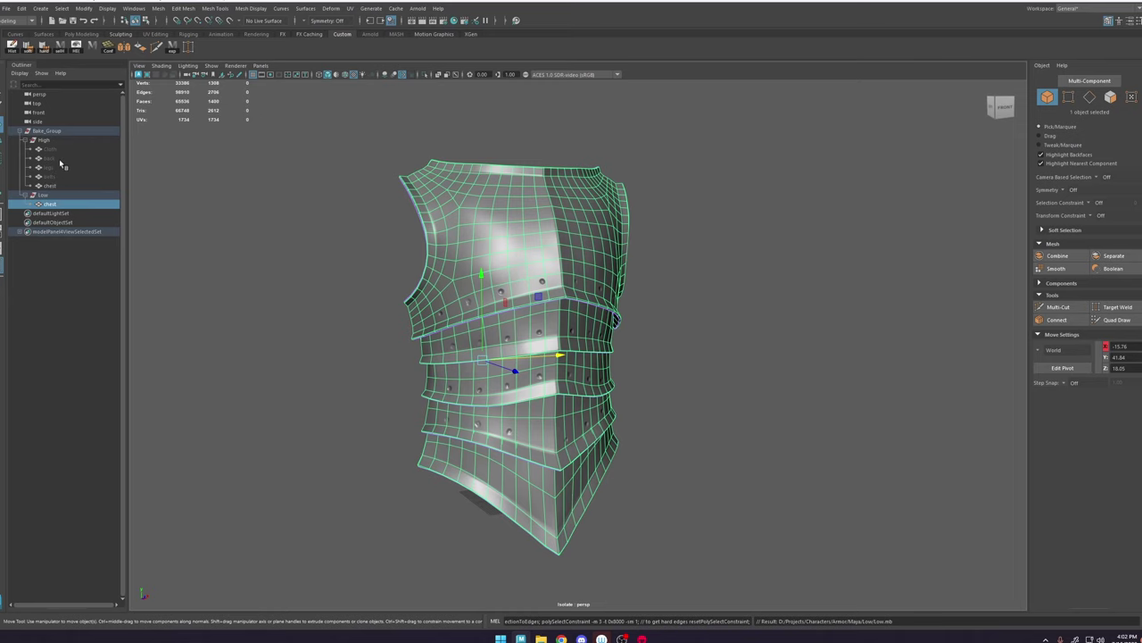
# Step: Select the high-poly back piece and turn off isolation to show the full armor
pyautogui.click(60, 159)
pyautogui.keyDown('alt'); pyautogui.moveTo(466, 279); pyautogui.dragTo(419, 65, button='right'); pyautogui.keyUp('alt')
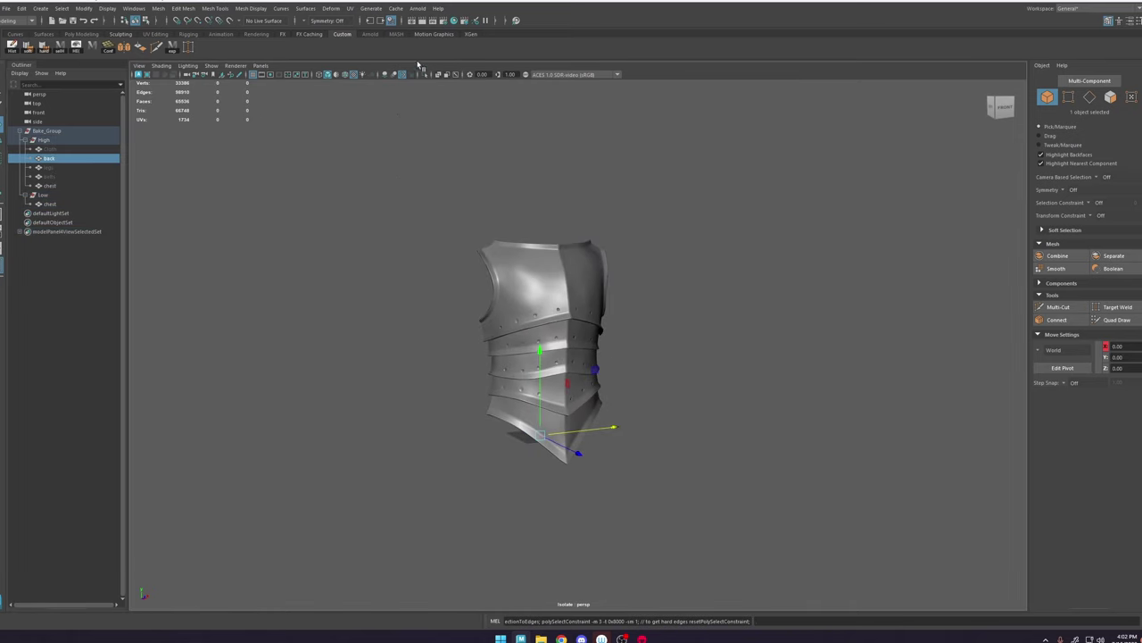
pyautogui.click(424, 77)
pyautogui.keyDown('alt'); pyautogui.moveTo(515, 208); pyautogui.dragTo(696, 299, button='right'); pyautogui.keyUp('alt')
pyautogui.click(696, 299)
pyautogui.keyDown('alt'); pyautogui.moveTo(559, 310); pyautogui.dragTo(596, 312); pyautogui.keyUp('alt')
pyautogui.keyDown('alt'); pyautogui.moveTo(596, 312); pyautogui.dragTo(654, 409, button='right'); pyautogui.keyUp('alt')
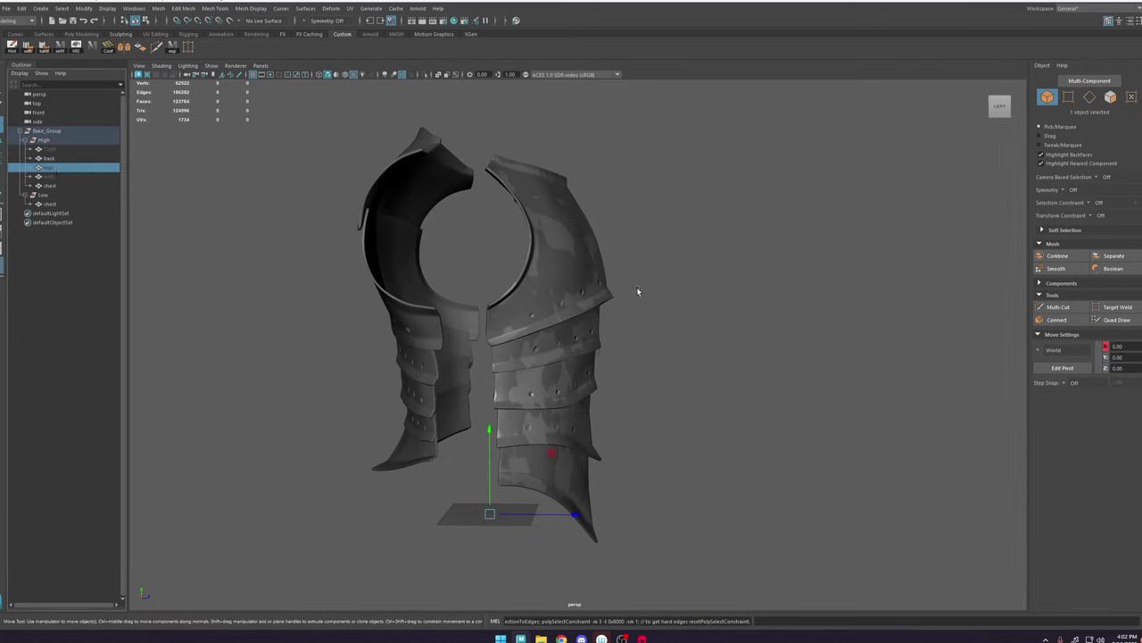
# Step: Select the high-poly chest piece to check its transform values, then zoom toward the waist
pyautogui.click(558, 326)
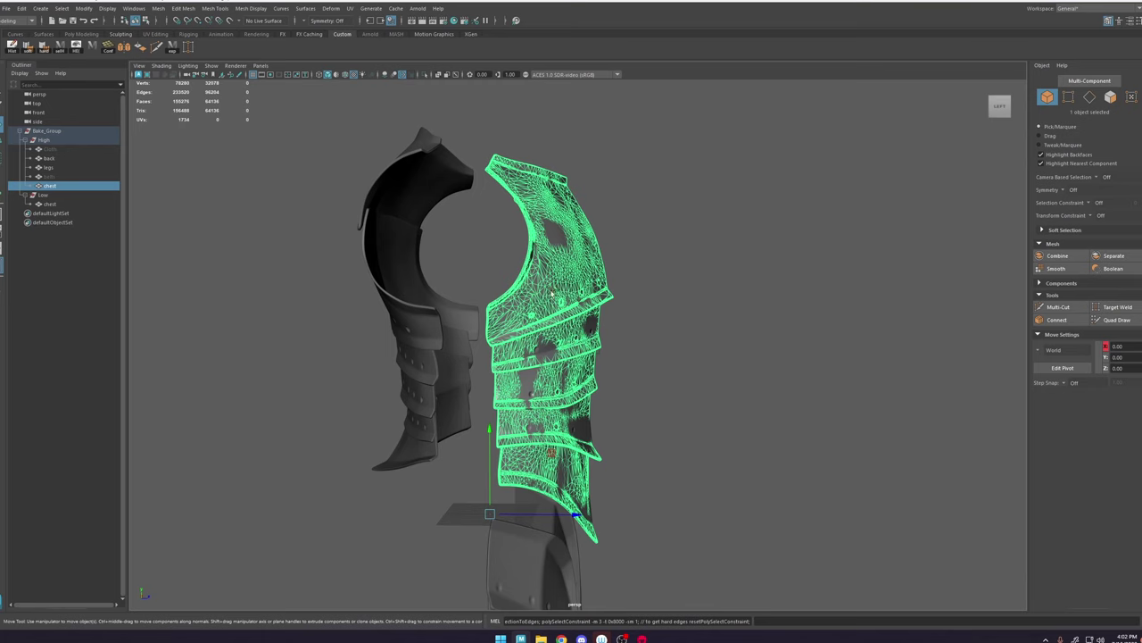
pyautogui.hotkey('ctrl', 'a')
pyautogui.hotkey('ctrl', 'a')
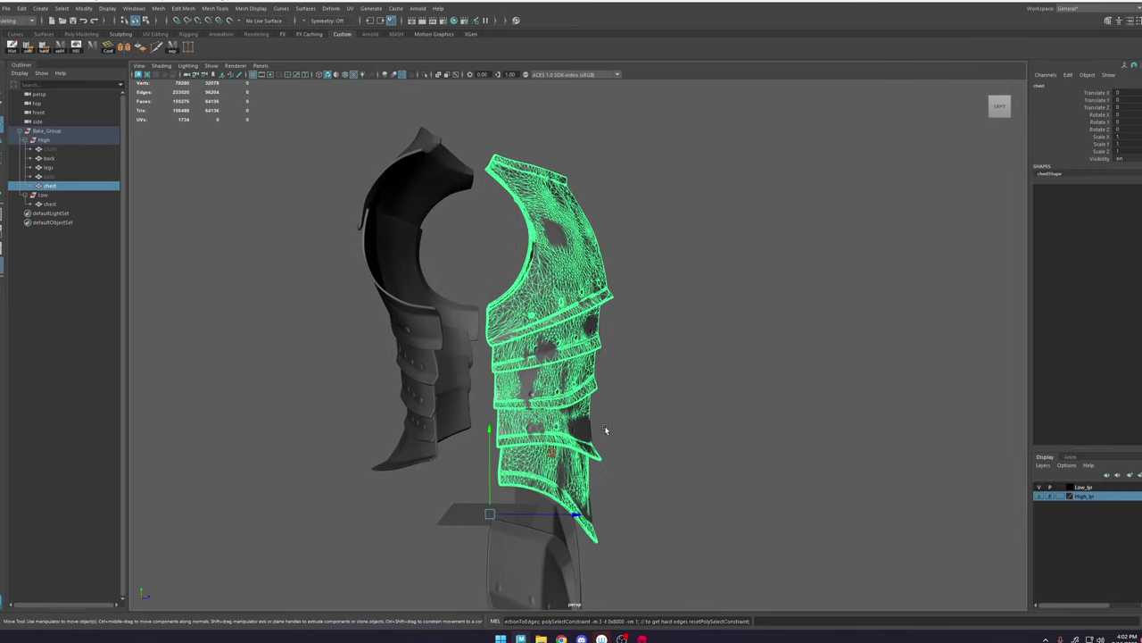
pyautogui.click(785, 403)
pyautogui.keyDown('alt'); pyautogui.moveTo(785, 403); pyautogui.dragTo(744, 322, button='right'); pyautogui.keyUp('alt')
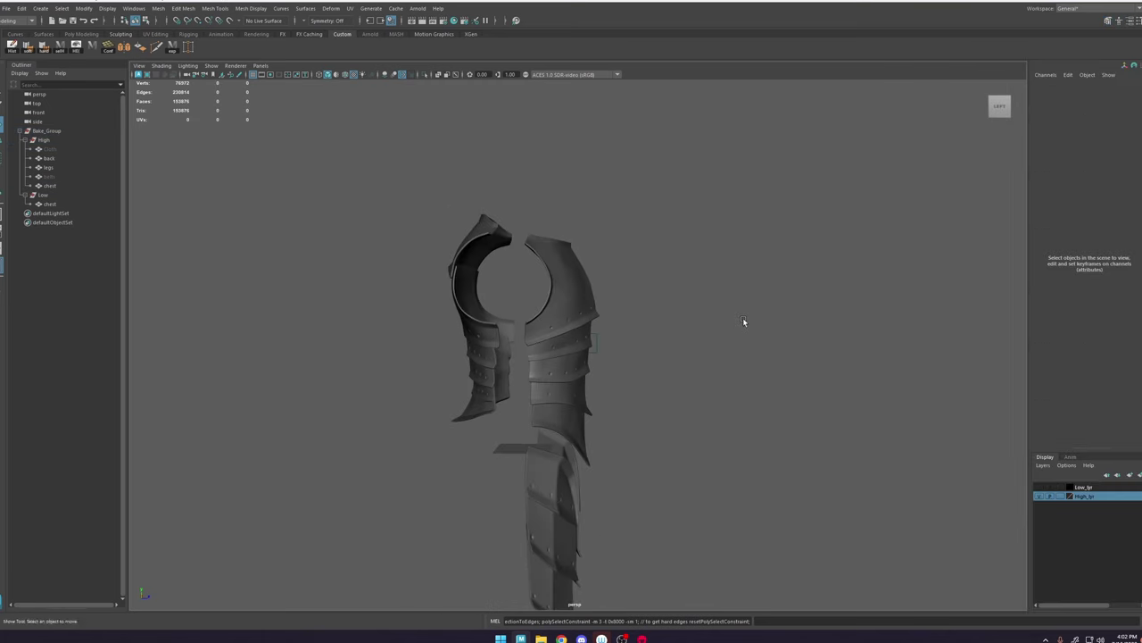
pyautogui.keyDown('alt'); pyautogui.moveTo(744, 322); pyautogui.dragTo(589, 297); pyautogui.keyUp('alt')
pyautogui.keyDown('alt'); pyautogui.moveTo(589, 296); pyautogui.dragTo(728, 376, button='right'); pyautogui.keyUp('alt')
# Step: Orbit around the chest's other side, inspecting the waist plates from below
pyautogui.keyDown('alt'); pyautogui.moveTo(729, 375); pyautogui.dragTo(604, 334); pyautogui.keyUp('alt')
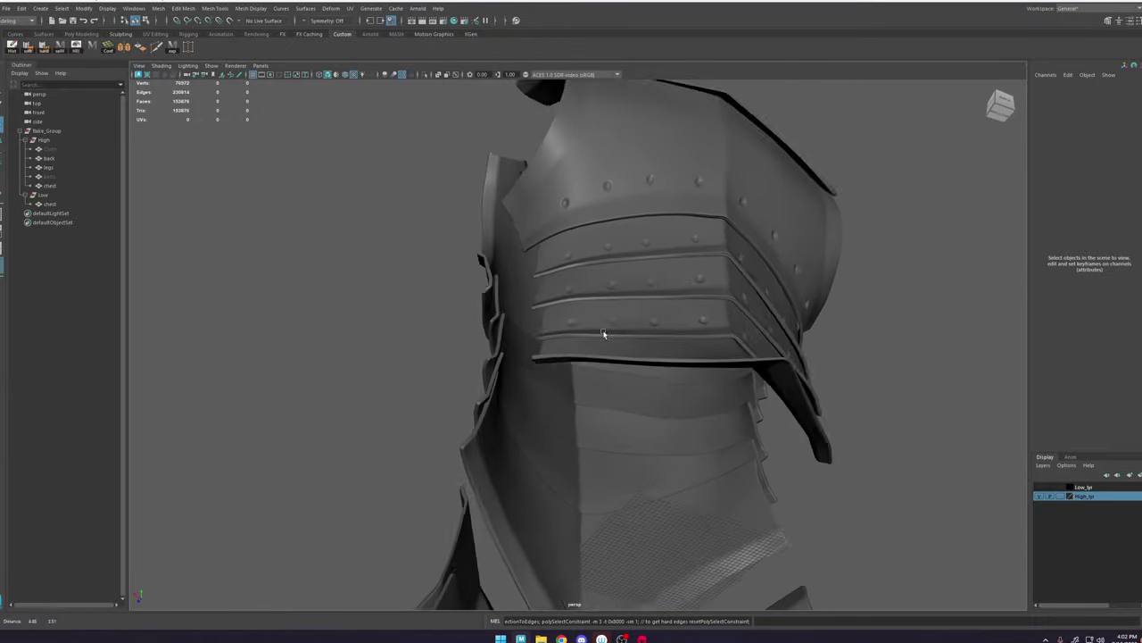
pyautogui.keyDown('alt'); pyautogui.moveTo(604, 333); pyautogui.dragTo(801, 484, button='right'); pyautogui.keyUp('alt')
pyautogui.keyDown('alt'); pyautogui.moveTo(800, 485); pyautogui.dragTo(674, 401); pyautogui.keyUp('alt')
pyautogui.keyDown('alt'); pyautogui.moveTo(674, 400); pyautogui.dragTo(619, 270, button='right'); pyautogui.keyUp('alt')
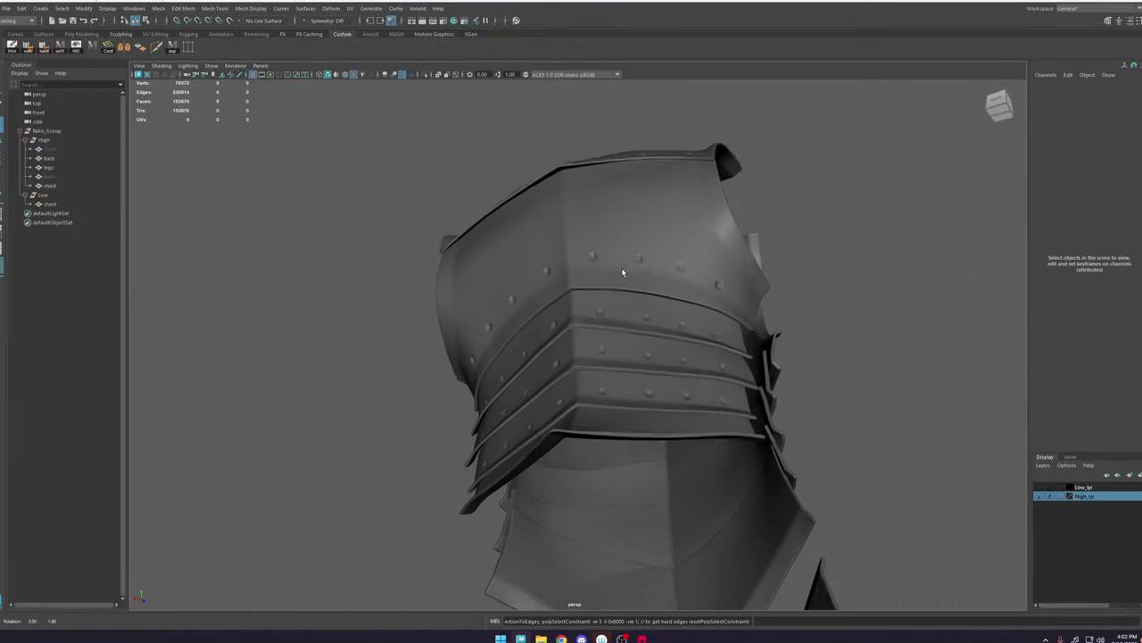
pyautogui.keyDown('alt'); pyautogui.moveTo(619, 270); pyautogui.dragTo(543, 225); pyautogui.keyUp('alt')
pyautogui.keyDown('alt'); pyautogui.moveTo(544, 225); pyautogui.dragTo(622, 308, button='right'); pyautogui.keyUp('alt')
pyautogui.keyDown('alt'); pyautogui.moveTo(622, 309); pyautogui.dragTo(614, 351); pyautogui.keyUp('alt')
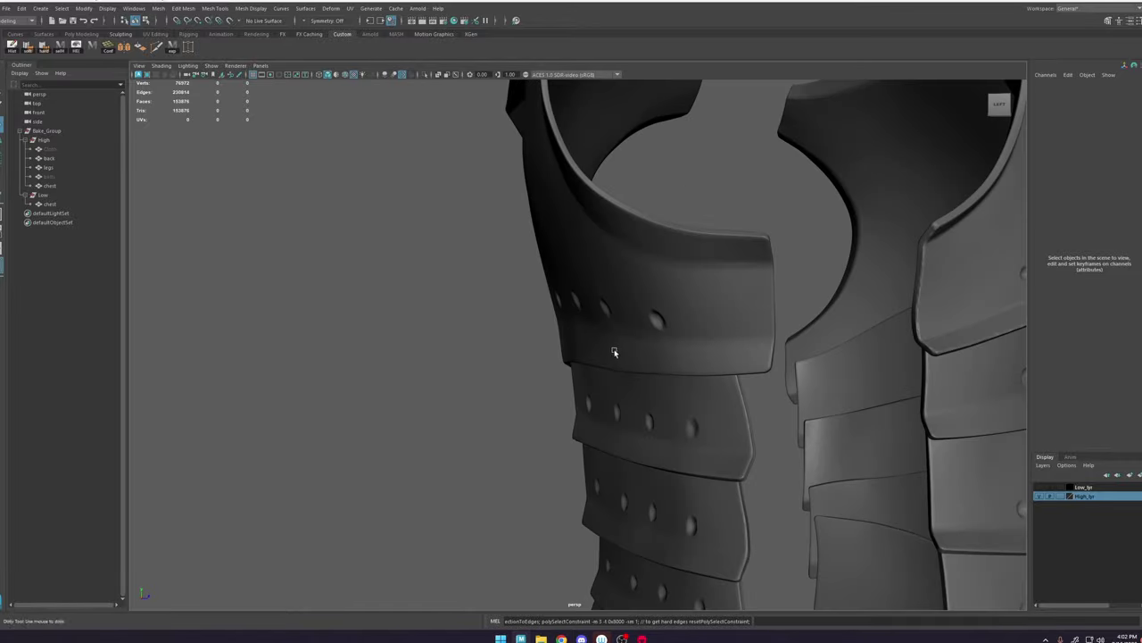
pyautogui.keyDown('alt'); pyautogui.moveTo(615, 351); pyautogui.dragTo(573, 187, button='right'); pyautogui.keyUp('alt')
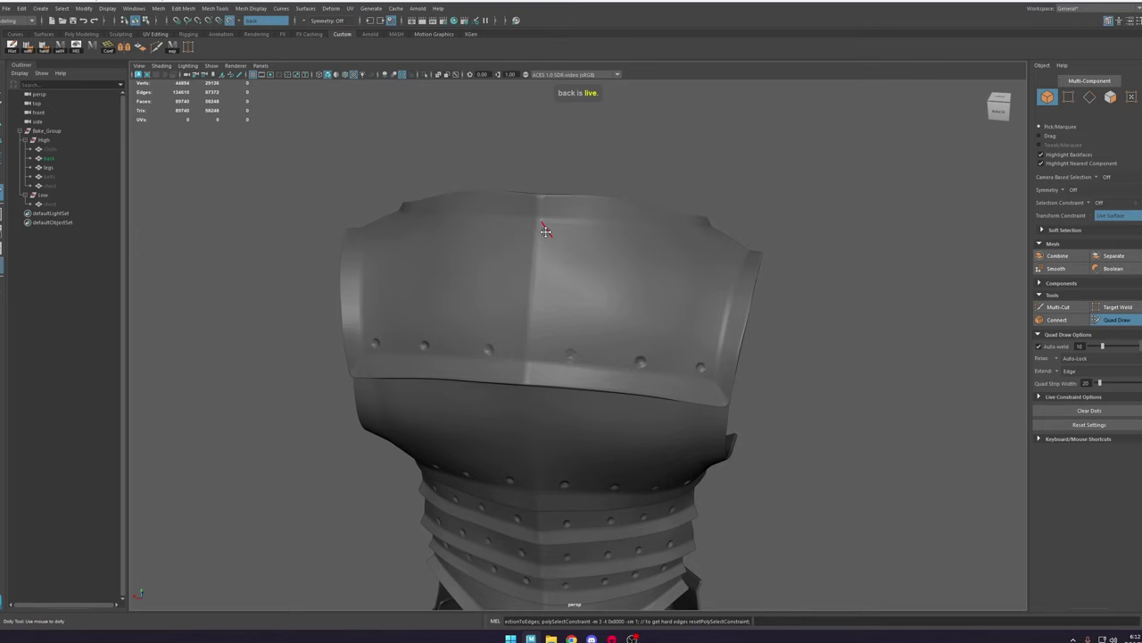
# Step: Screenshot the chest retopology and paste it into the PureRef reference board
pyautogui.scroll(2, 536, 357)
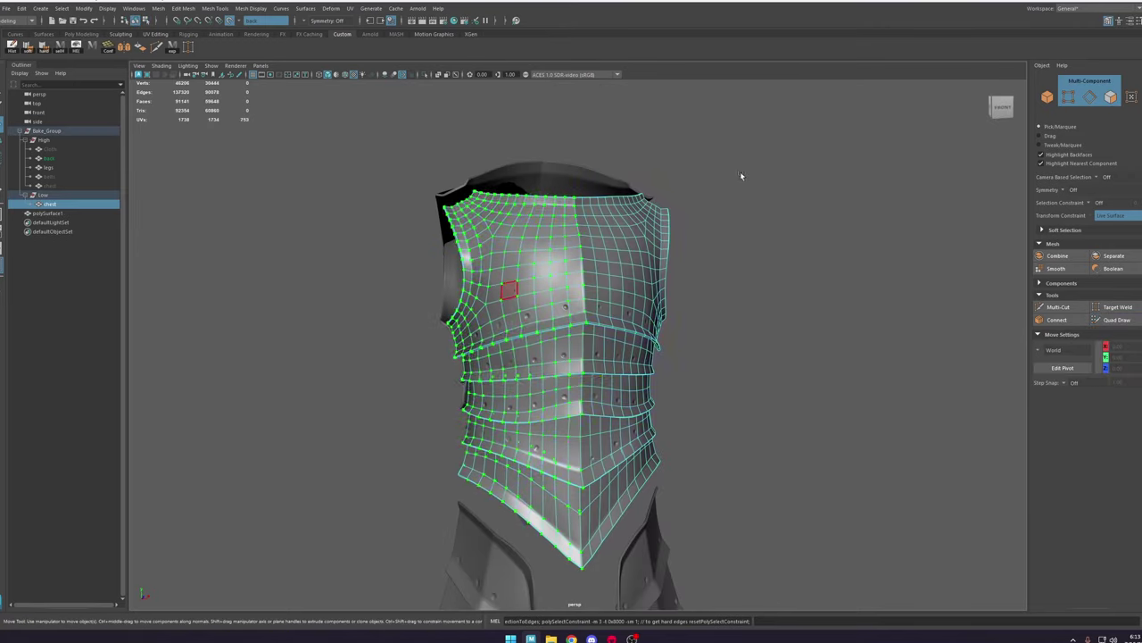
pyautogui.press('w')
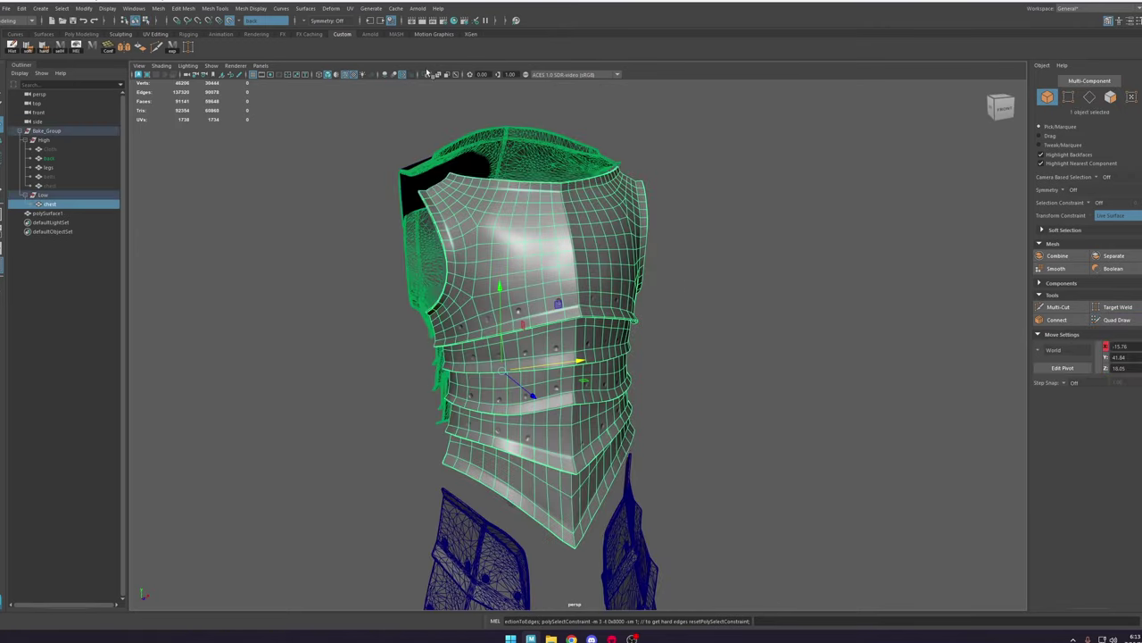
pyautogui.click(426, 74)
pyautogui.hotkey('ctrl', 'c')
pyautogui.hotkey('ctrl', 'shift', 'a')
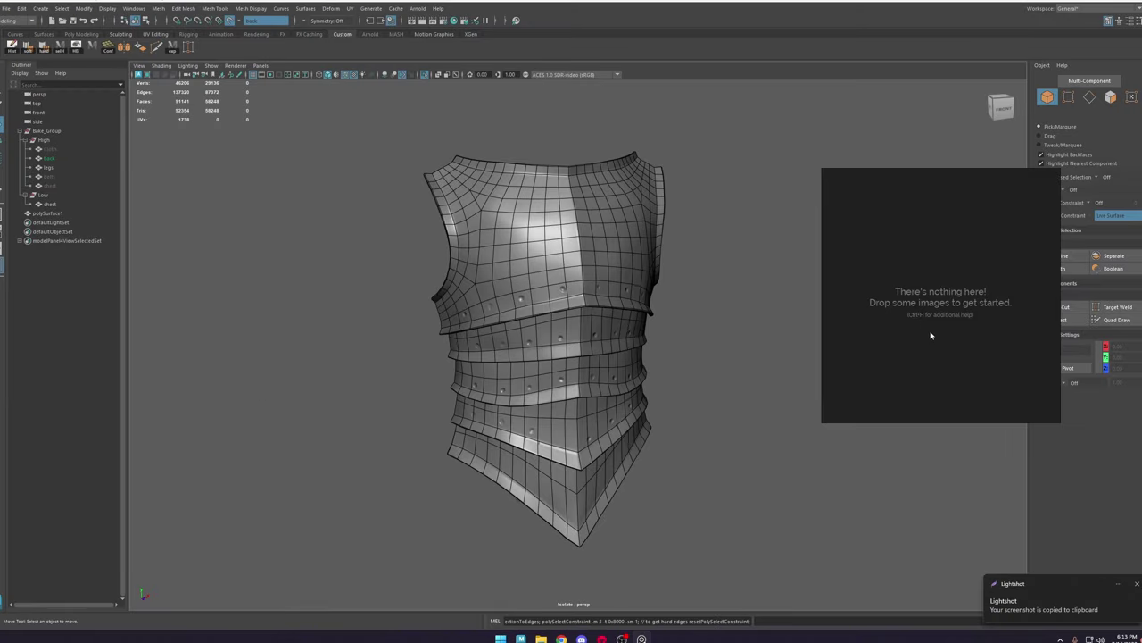
pyautogui.hotkey('ctrl', 'v')
# Step: Dock the chest reference window at the top-left, sized to frame the whole image
pyautogui.moveTo(974, 265); pyautogui.dragTo(331, 326)
pyautogui.moveTo(395, 219); pyautogui.dragTo(316, 172)
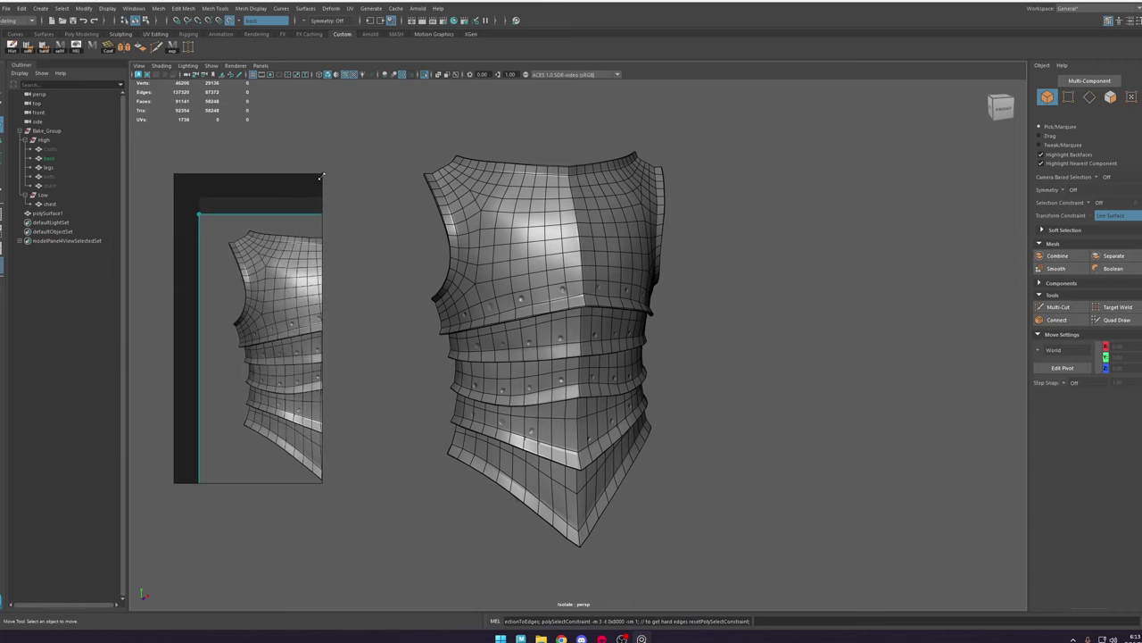
pyautogui.moveTo(258, 299); pyautogui.dragTo(215, 185, button='right')
pyautogui.moveTo(224, 186); pyautogui.dragTo(182, 104, button='middle')
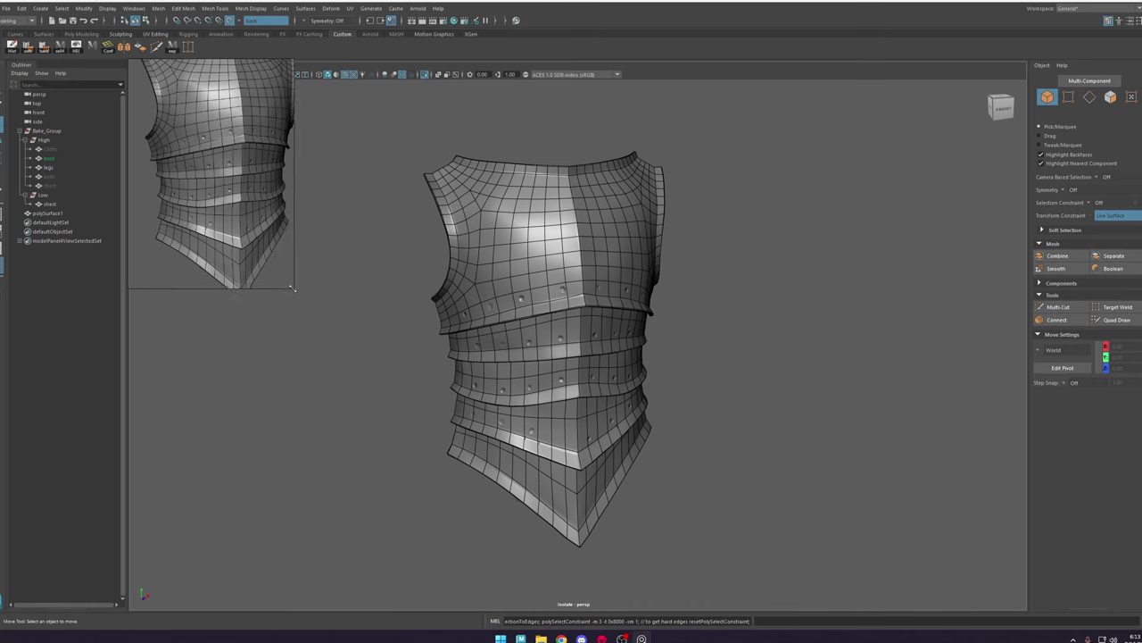
pyautogui.moveTo(292, 289); pyautogui.dragTo(293, 296)
pyautogui.moveTo(240, 151); pyautogui.dragTo(232, 179, button='middle')
pyautogui.moveTo(228, 133); pyautogui.dragTo(230, 140, button='right')
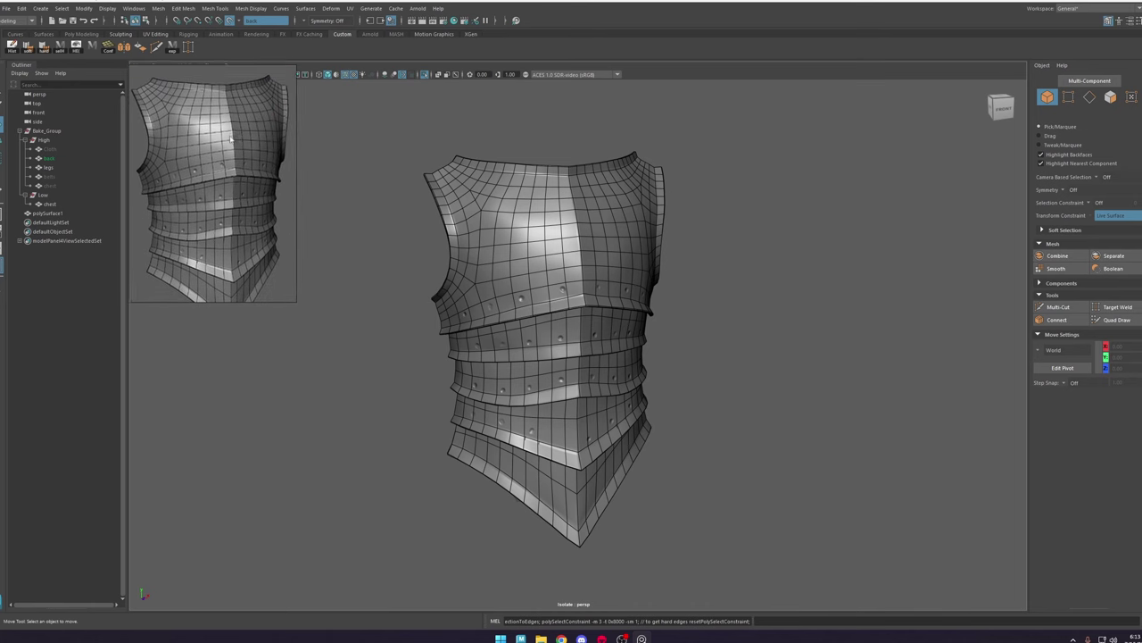
pyautogui.moveTo(230, 139); pyautogui.dragTo(235, 151)
# Step: Hide the low-poly chest to reveal the high-poly armor, then orbit to the back plate
pyautogui.keyDown('alt'); pyautogui.moveTo(593, 256); pyautogui.dragTo(669, 270); pyautogui.keyUp('alt')
pyautogui.click(559, 153)
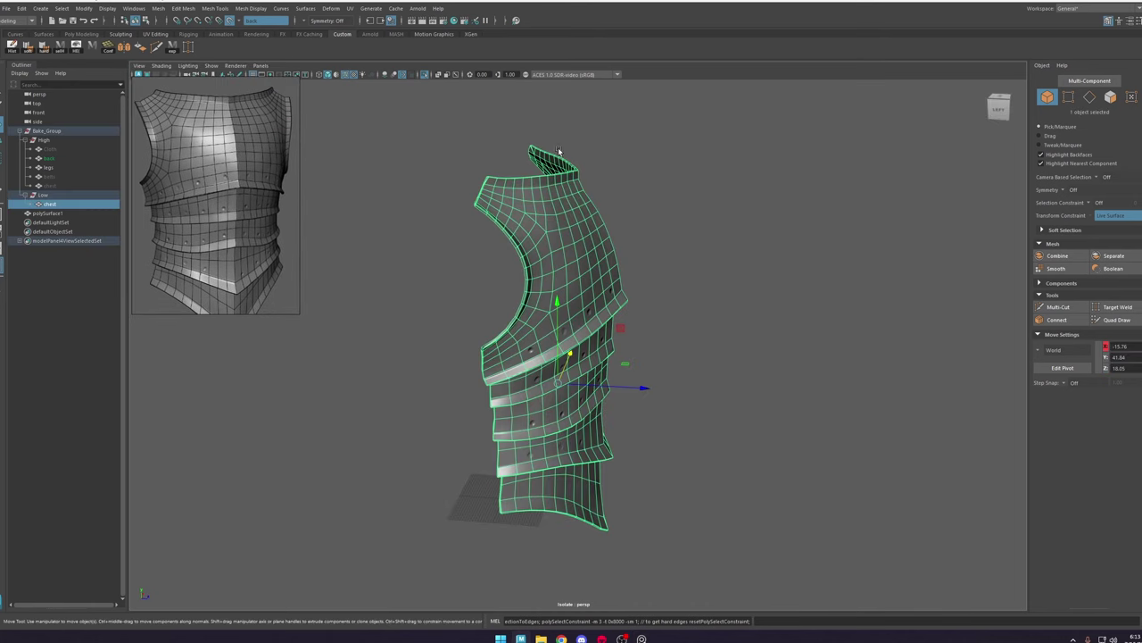
pyautogui.click(428, 74)
pyautogui.hotkey('ctrl', 'h')
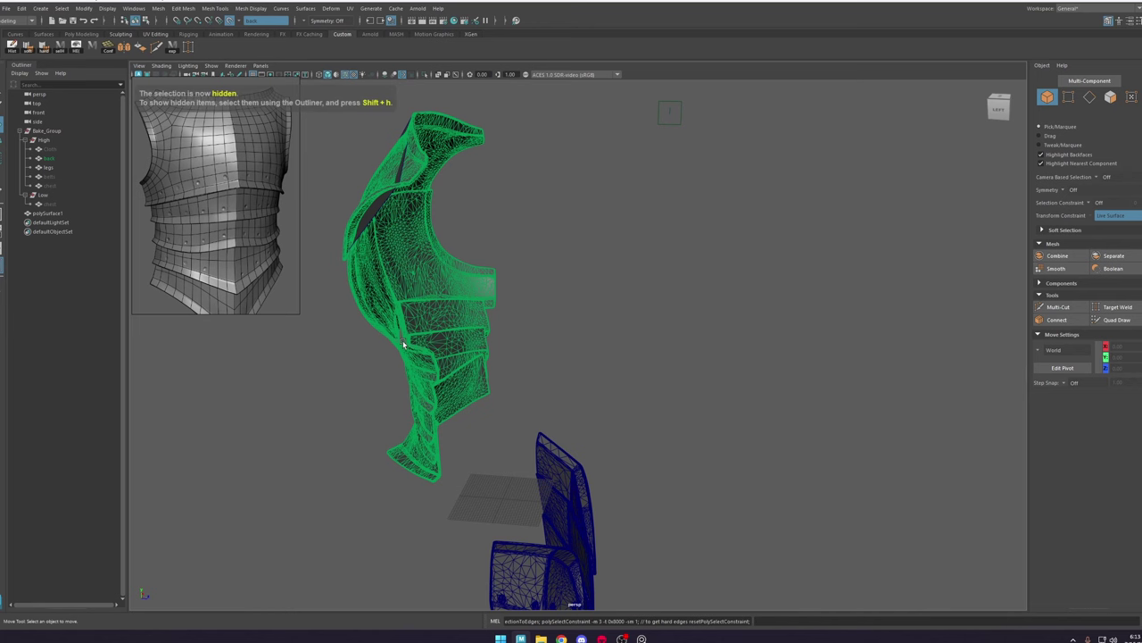
pyautogui.hotkey('ctrl', 'z')
pyautogui.click(427, 74)
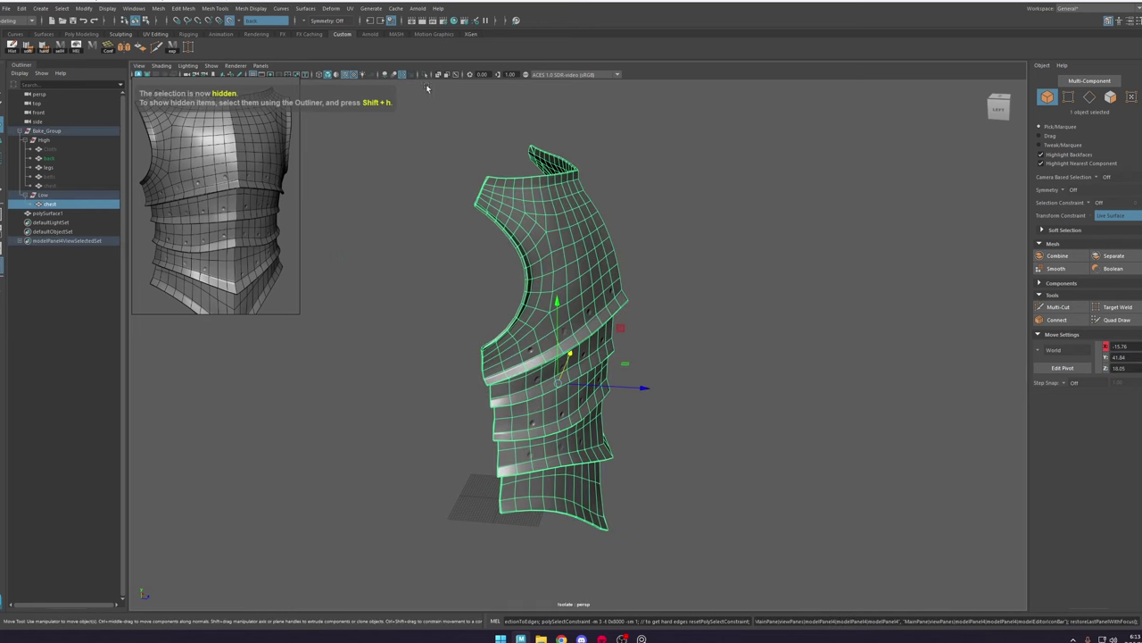
pyautogui.click(424, 75)
pyautogui.hotkey('ctrl', 'h')
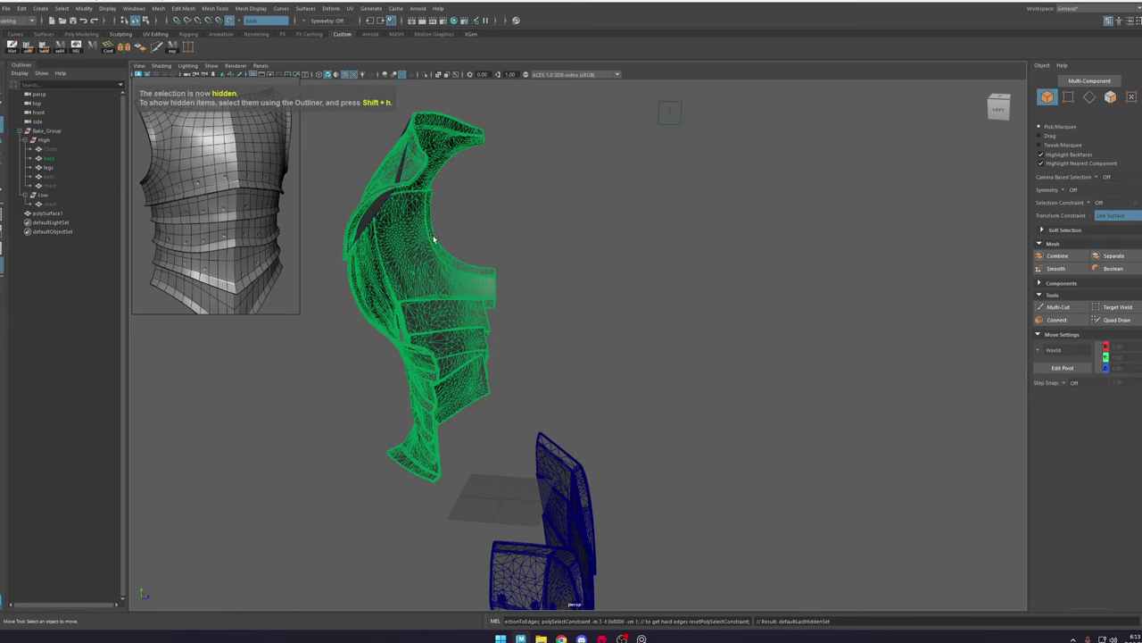
pyautogui.keyDown('alt'); pyautogui.moveTo(434, 240); pyautogui.dragTo(545, 268); pyautogui.keyUp('alt')
pyautogui.scroll(2, 717, 270)
pyautogui.moveTo(717, 270)
pyautogui.keyDown('alt'); pyautogui.mouseDown()
pyautogui.moveTo(729, 311)
pyautogui.moveTo(709, 258)
pyautogui.moveTo(640, 271)
pyautogui.mouseUp(); pyautogui.keyUp('alt')
# Step: Turn off wireframe-on-shaded and fill a quad joining the shoulder patch to the armhole strip
pyautogui.click(346, 75)
pyautogui.click(1116, 319)
pyautogui.click(1059, 307)
pyautogui.keyDown('ctrl'); pyautogui.middleClick(660, 366); pyautogui.keyUp('ctrl')
pyautogui.click(1116, 320)
pyautogui.keyDown('alt'); pyautogui.moveTo(651, 366); pyautogui.dragTo(642, 270); pyautogui.keyUp('alt')
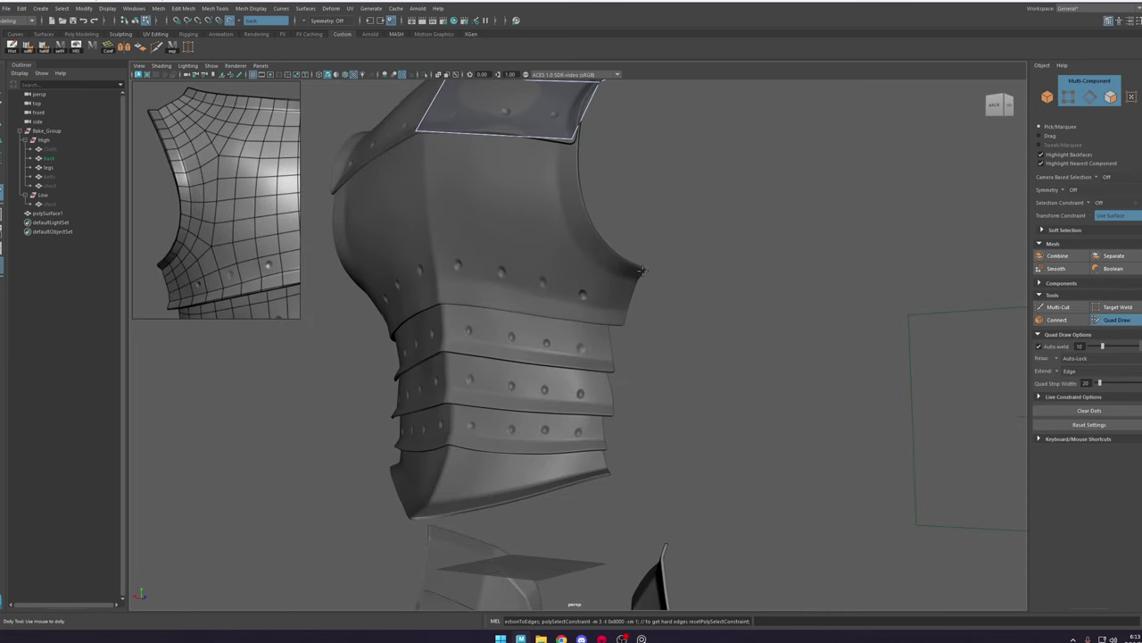
pyautogui.keyDown('shift'); pyautogui.click(574, 175); pyautogui.keyUp('shift')
pyautogui.keyDown('alt'); pyautogui.moveTo(625, 313); pyautogui.dragTo(699, 380); pyautogui.keyUp('alt')
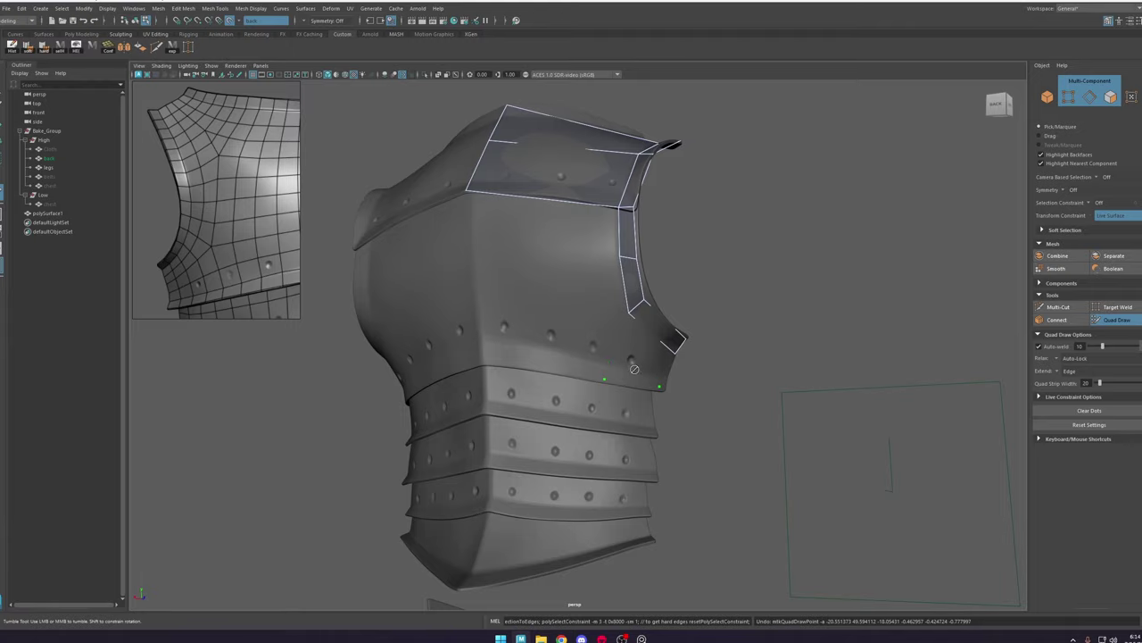
# Step: Extend quads down the side strip and across the lower bands, cutting a vertical edge loop
pyautogui.keyDown('shift'); pyautogui.click(618, 497); pyautogui.keyUp('shift')
pyautogui.moveTo(618, 497)
pyautogui.keyDown('alt'); pyautogui.mouseDown()
pyautogui.moveTo(616, 401)
pyautogui.moveTo(505, 291)
pyautogui.moveTo(648, 281)
pyautogui.moveTo(616, 357)
pyautogui.mouseUp(); pyautogui.keyUp('alt')
pyautogui.keyDown('shift'); pyautogui.click(571, 362); pyautogui.keyUp('shift')
pyautogui.hotkey('ctrl', 'shift', 'x')
pyautogui.keyDown('ctrl'); pyautogui.middleClick(505, 290); pyautogui.keyUp('ctrl')
pyautogui.hotkey('ctrl', 'shift', 'q')
# Step: Reposition two retopology vertices with the Move tool
pyautogui.press('w')
pyautogui.click(593, 472)
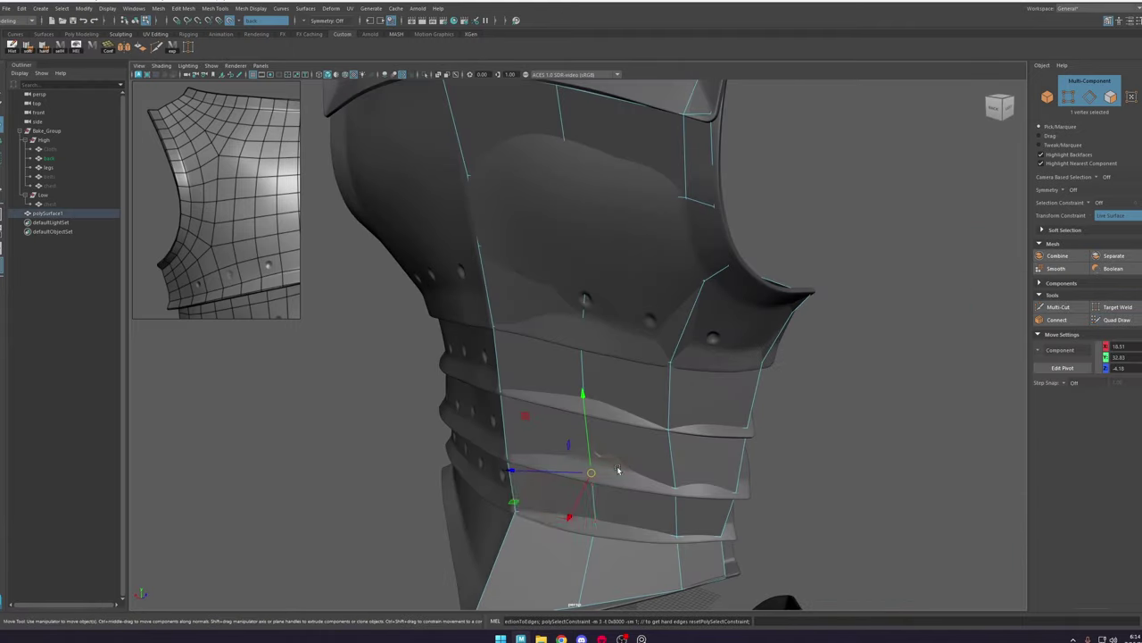
pyautogui.moveTo(678, 504)
pyautogui.keyDown('alt'); pyautogui.mouseDown()
pyautogui.moveTo(581, 324)
pyautogui.moveTo(559, 393)
pyautogui.moveTo(571, 304)
pyautogui.moveTo(575, 336)
pyautogui.mouseUp(); pyautogui.keyUp('alt')
pyautogui.click(578, 340)
# Step: Add four edge loops across the armor bands on the back plate
pyautogui.hotkey('ctrl', 'shift', 'q')
pyautogui.scroll(-5, 215, 196)
pyautogui.keyDown('alt'); pyautogui.moveTo(854, 327); pyautogui.dragTo(821, 332); pyautogui.keyUp('alt')
pyautogui.keyDown('ctrl'); pyautogui.middleClick(539, 317); pyautogui.keyUp('ctrl')
pyautogui.keyDown('ctrl'); pyautogui.middleClick(539, 365); pyautogui.keyUp('ctrl')
pyautogui.keyDown('ctrl'); pyautogui.middleClick(541, 409); pyautogui.keyUp('ctrl')
pyautogui.keyDown('ctrl'); pyautogui.middleClick(544, 460); pyautogui.keyUp('ctrl')
pyautogui.scroll(-4, 557, 357)
pyautogui.keyDown('alt'); pyautogui.moveTo(546, 295); pyautogui.dragTo(568, 237); pyautogui.keyUp('alt')
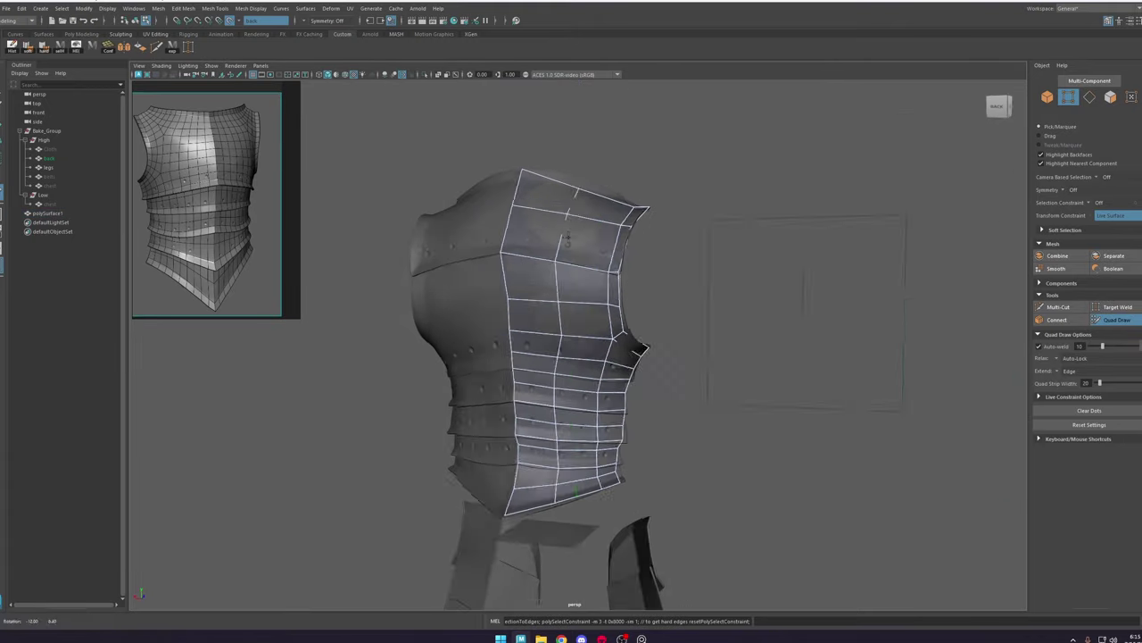
# Step: Move another vertex into place and stop snapping to the high-poly surface
pyautogui.scroll(5, 516, 272)
pyautogui.press('w')
pyautogui.click(521, 245)
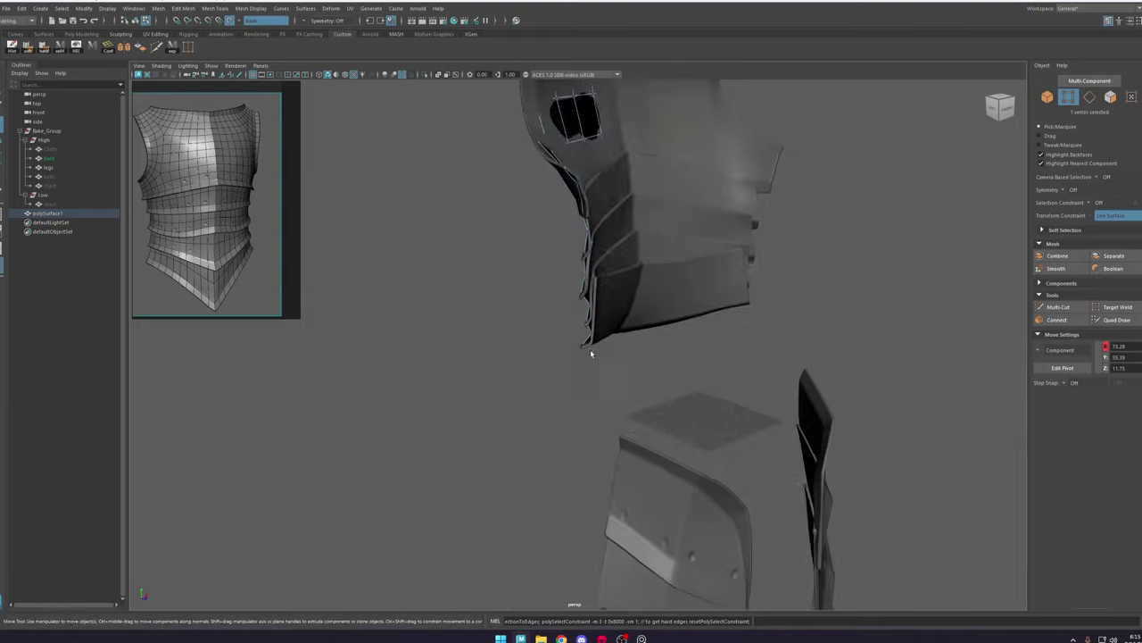
pyautogui.click(229, 21)
# Step: Switch to object selection and select the high-poly back plate with the leg plates
pyautogui.press('F8')
pyautogui.keyDown('shift'); pyautogui.click(571, 134); pyautogui.keyUp('shift')
pyautogui.press('space')
pyautogui.click(441, 236)
pyautogui.click(463, 273)
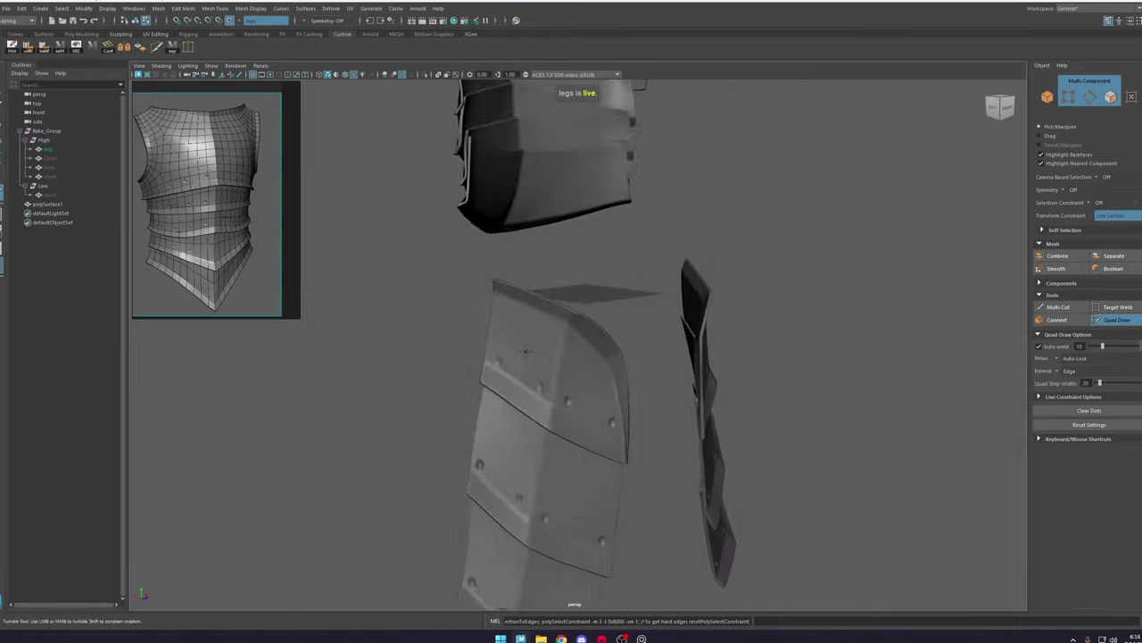
# Step: Draw the first Quad Draw quads along the leg plate's upper rim
pyautogui.scroll(3, 572, 357)
pyautogui.keyDown('shift'); pyautogui.click(508, 339); pyautogui.keyUp('shift')
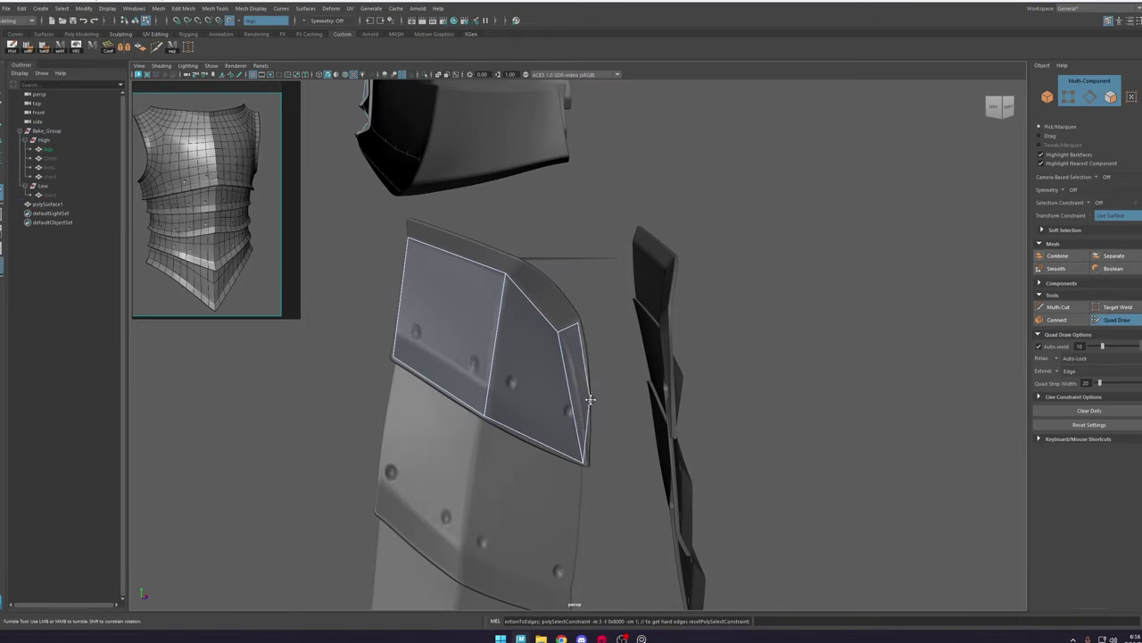
pyautogui.click(521, 260)
pyautogui.click(409, 221)
pyautogui.keyDown('shift'); pyautogui.click(546, 296); pyautogui.keyUp('shift')
pyautogui.keyDown('shift'); pyautogui.click(460, 246); pyautogui.keyUp('shift')
# Step: Insert edge loops along the first and second bands, plus a vertical loop on the right
pyautogui.keyDown('alt'); pyautogui.moveTo(453, 534); pyautogui.dragTo(466, 377, button='middle'); pyautogui.keyUp('alt')
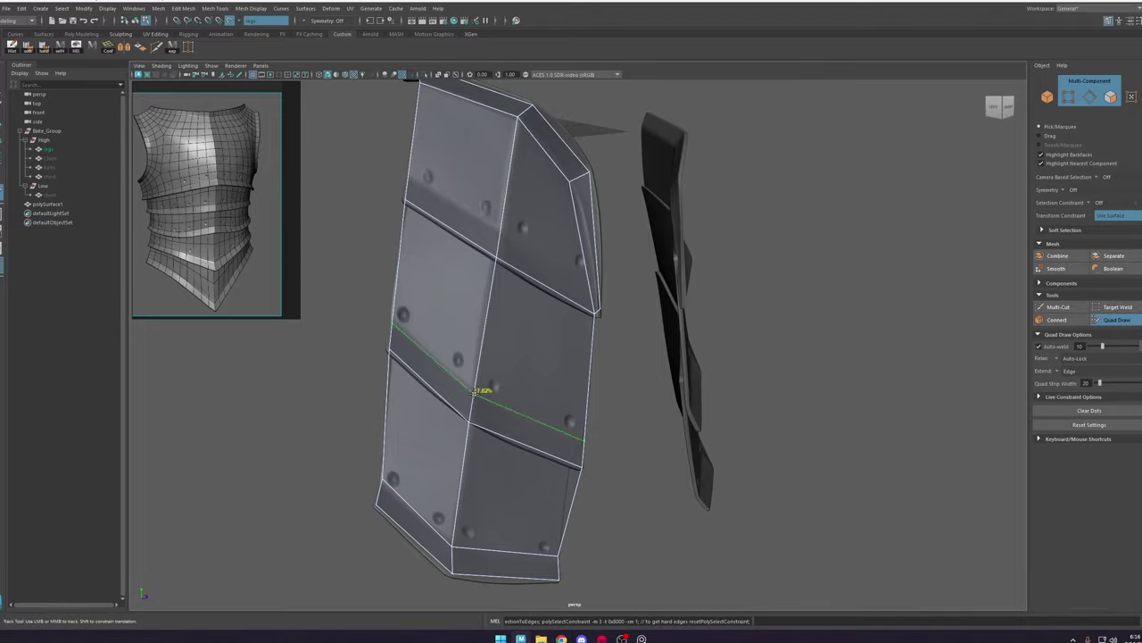
pyautogui.keyDown('ctrl'); pyautogui.click(474, 393); pyautogui.keyUp('ctrl')
pyautogui.keyDown('ctrl'); pyautogui.click(501, 234); pyautogui.keyUp('ctrl')
pyautogui.keyDown('alt'); pyautogui.moveTo(502, 268); pyautogui.dragTo(536, 312); pyautogui.keyUp('alt')
pyautogui.scroll(4, 571, 339)
pyautogui.scroll(-4, 572, 339)
pyautogui.keyDown('ctrl'); pyautogui.click(567, 233); pyautogui.keyUp('ctrl')
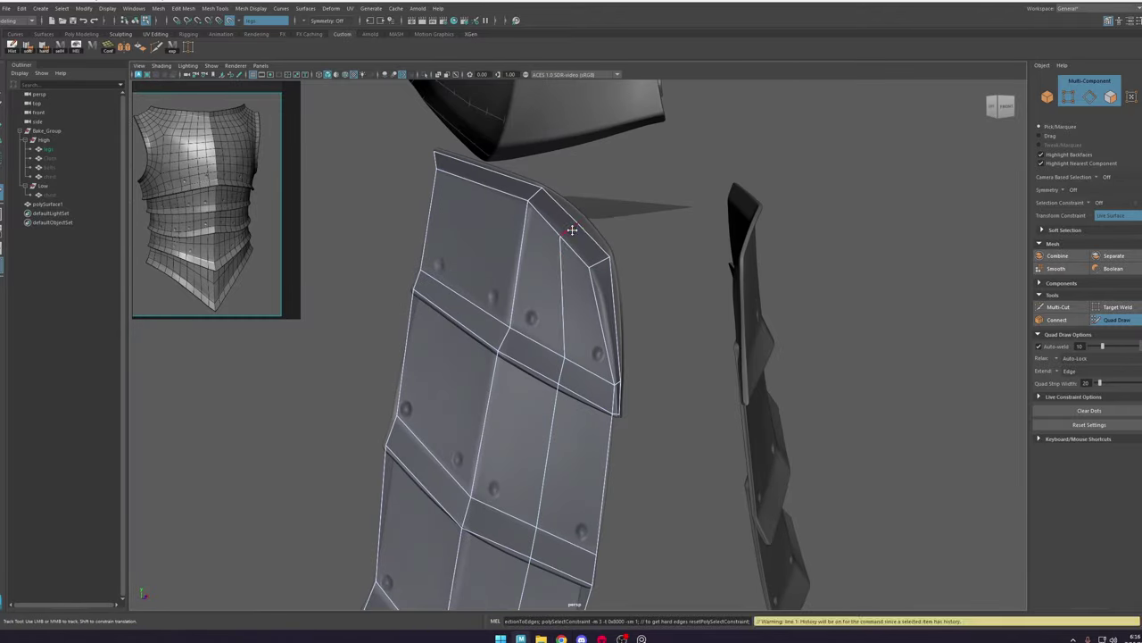
# Step: Add edge loops in the left column and on the upper plate, checking them from below
pyautogui.keyDown('alt'); pyautogui.moveTo(572, 230); pyautogui.dragTo(518, 268, button='right'); pyautogui.keyUp('alt')
pyautogui.keyDown('ctrl'); pyautogui.click(505, 308); pyautogui.keyUp('ctrl')
pyautogui.keyDown('ctrl'); pyautogui.click(546, 268); pyautogui.keyUp('ctrl')
pyautogui.keyDown('alt'); pyautogui.moveTo(546, 267); pyautogui.dragTo(500, 214); pyautogui.keyUp('alt')
pyautogui.keyDown('alt'); pyautogui.moveTo(500, 214); pyautogui.dragTo(537, 259, button='right'); pyautogui.keyUp('alt')
pyautogui.keyDown('alt'); pyautogui.moveTo(605, 267); pyautogui.dragTo(566, 341, button='right'); pyautogui.keyUp('alt')
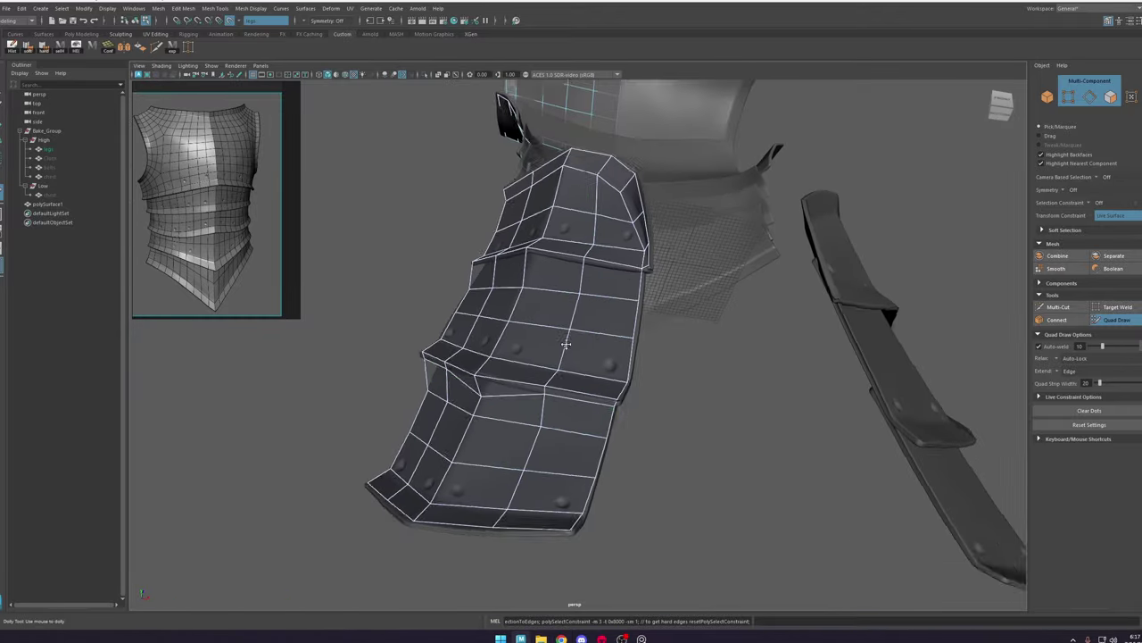
pyautogui.keyDown('alt'); pyautogui.moveTo(566, 342); pyautogui.dragTo(624, 357); pyautogui.keyUp('alt')
pyautogui.keyDown('alt'); pyautogui.moveTo(625, 357); pyautogui.dragTo(682, 306, button='right'); pyautogui.keyUp('alt')
pyautogui.keyDown('alt'); pyautogui.moveTo(682, 306); pyautogui.dragTo(625, 268); pyautogui.keyUp('alt')
# Step: Multi-Cut a new edge into the plate and reposition one of its vertices
pyautogui.hotkey('ctrl', 'shift', 'x')
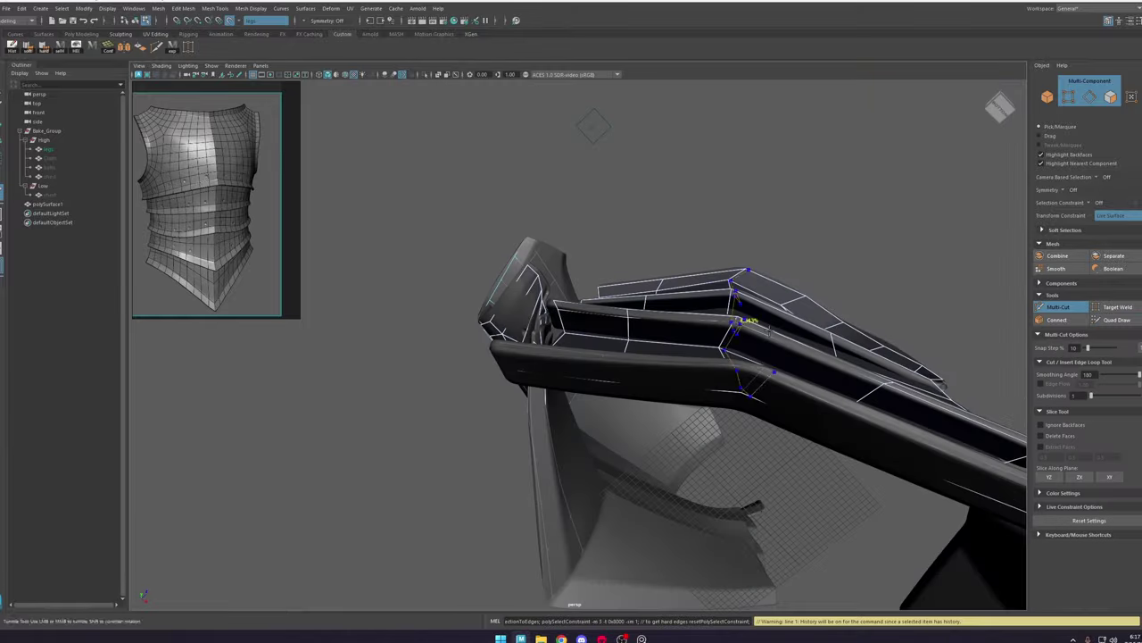
pyautogui.press('w')
pyautogui.click(577, 345)
pyautogui.moveTo(535, 339)
pyautogui.keyDown('alt'); pyautogui.mouseDown(button='right')
pyautogui.moveTo(607, 382)
pyautogui.moveTo(669, 387)
pyautogui.mouseUp(button='right'); pyautogui.keyUp('alt')
pyautogui.keyDown('alt'); pyautogui.moveTo(668, 387); pyautogui.dragTo(742, 367); pyautogui.keyUp('alt')
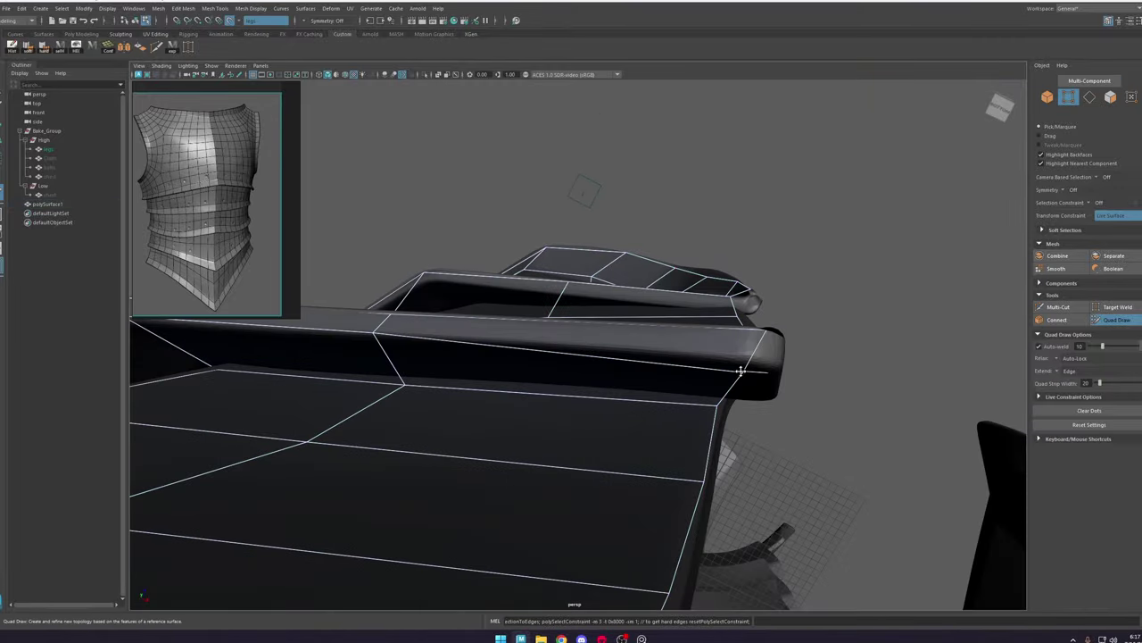
pyautogui.press('w')
pyautogui.click(742, 367)
# Step: Return to Quad Draw and select an edge loop on the plate
pyautogui.press('f')
pyautogui.hotkey('ctrl', 'shift', 'q')
pyautogui.keyDown('alt'); pyautogui.moveTo(575, 275); pyautogui.dragTo(566, 357, button='right'); pyautogui.keyUp('alt')
pyautogui.moveTo(566, 357)
pyautogui.keyDown('alt'); pyautogui.mouseDown()
pyautogui.moveTo(409, 208)
pyautogui.moveTo(461, 333)
pyautogui.moveTo(500, 295)
pyautogui.moveTo(714, 366)
pyautogui.mouseUp(); pyautogui.keyUp('alt')
pyautogui.press('w')
pyautogui.doubleClick(470, 293)
# Step: Orbit around the leg plate to inspect its bands and strap edge
pyautogui.keyDown('alt'); pyautogui.moveTo(714, 366); pyautogui.dragTo(790, 406, button='right'); pyautogui.keyUp('alt')
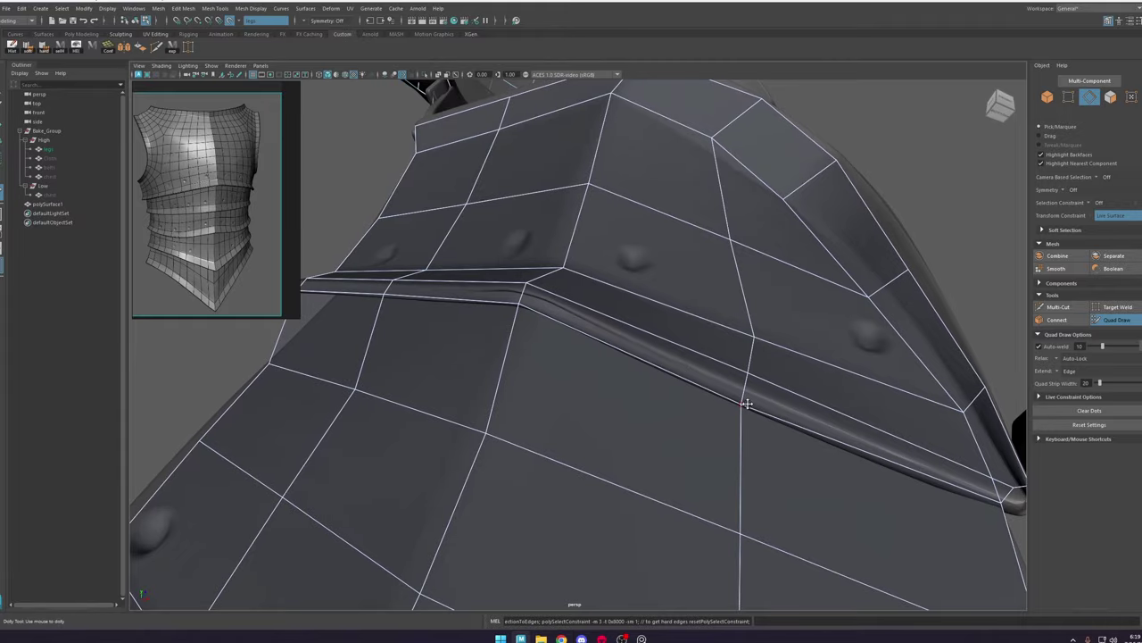
pyautogui.keyDown('alt'); pyautogui.moveTo(746, 403); pyautogui.dragTo(656, 373); pyautogui.keyUp('alt')
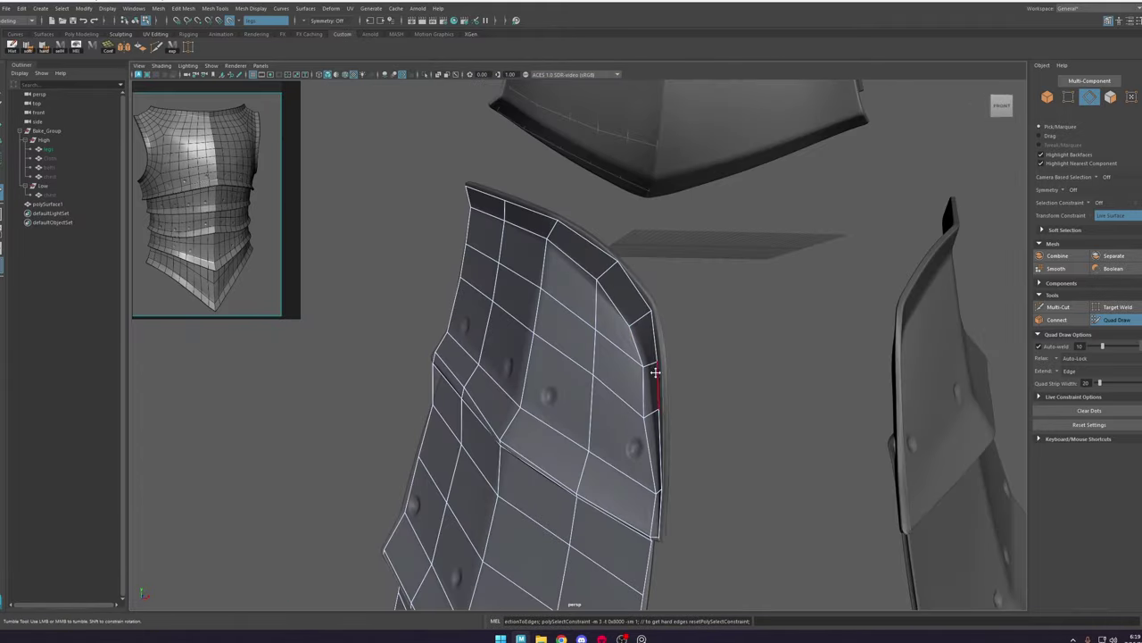
pyautogui.keyDown('alt'); pyautogui.moveTo(522, 333); pyautogui.dragTo(544, 269, button='right'); pyautogui.keyUp('alt')
pyautogui.keyDown('alt'); pyautogui.moveTo(544, 270); pyautogui.dragTo(495, 316); pyautogui.keyUp('alt')
pyautogui.keyDown('alt'); pyautogui.moveTo(518, 356); pyautogui.dragTo(669, 419, button='right'); pyautogui.keyUp('alt')
pyautogui.keyDown('alt'); pyautogui.moveTo(504, 281); pyautogui.dragTo(532, 306); pyautogui.keyUp('alt')
pyautogui.keyDown('alt'); pyautogui.moveTo(533, 306); pyautogui.dragTo(548, 298, button='right'); pyautogui.keyUp('alt')
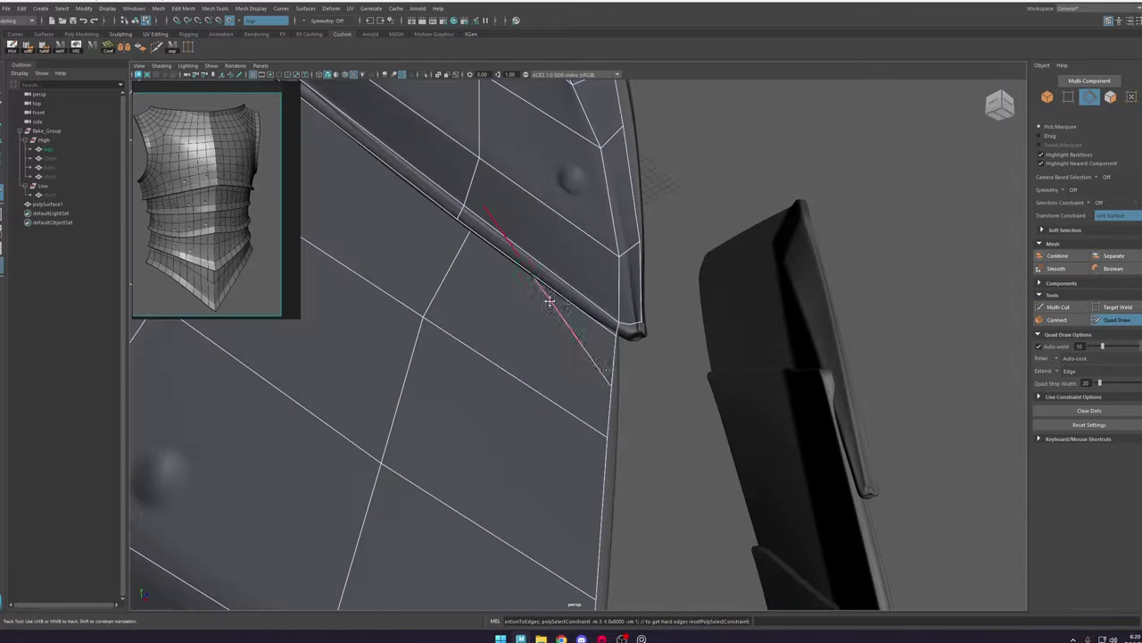
pyautogui.keyDown('alt'); pyautogui.moveTo(548, 298); pyautogui.dragTo(502, 276); pyautogui.keyUp('alt')
pyautogui.scroll(-3, 537, 276)
pyautogui.scroll(-3, 503, 276)
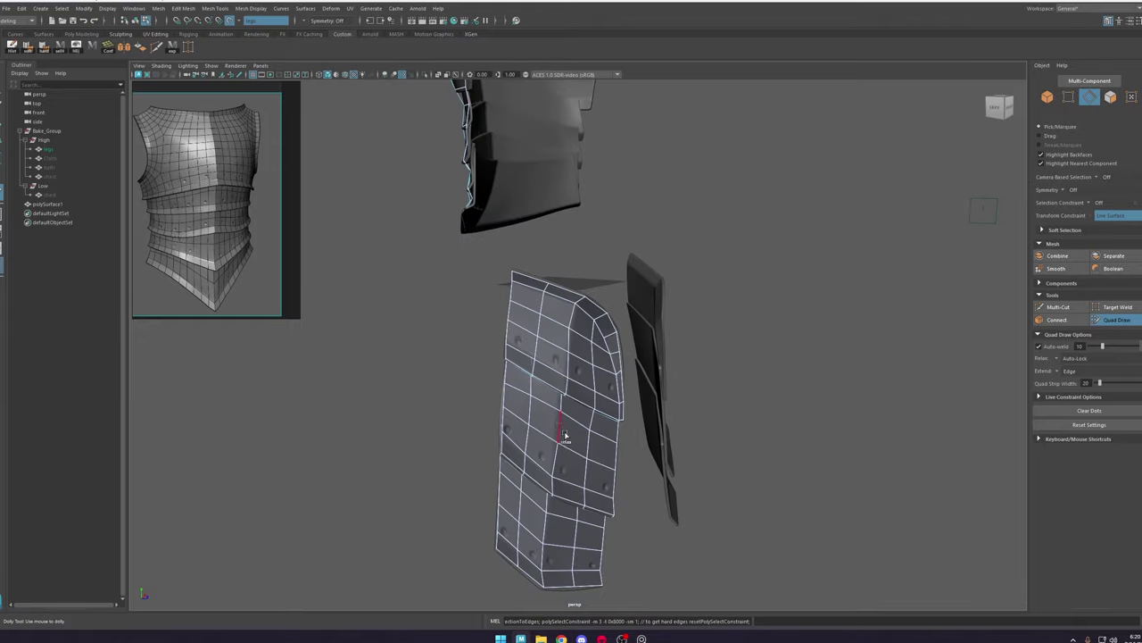
pyautogui.scroll(1, 566, 437)
pyautogui.keyDown('alt'); pyautogui.moveTo(550, 453); pyautogui.dragTo(505, 301, button='middle'); pyautogui.keyUp('alt')
# Step: Switch to Multi-Cut, then to the Move tool, while framing the leg plate closer
pyautogui.hotkey('ctrl', 'shift', 'x')
pyautogui.moveTo(506, 300)
pyautogui.keyDown('alt'); pyautogui.mouseDown()
pyautogui.moveTo(670, 324)
pyautogui.moveTo(602, 148)
pyautogui.mouseUp(); pyautogui.keyUp('alt')
pyautogui.press('w')
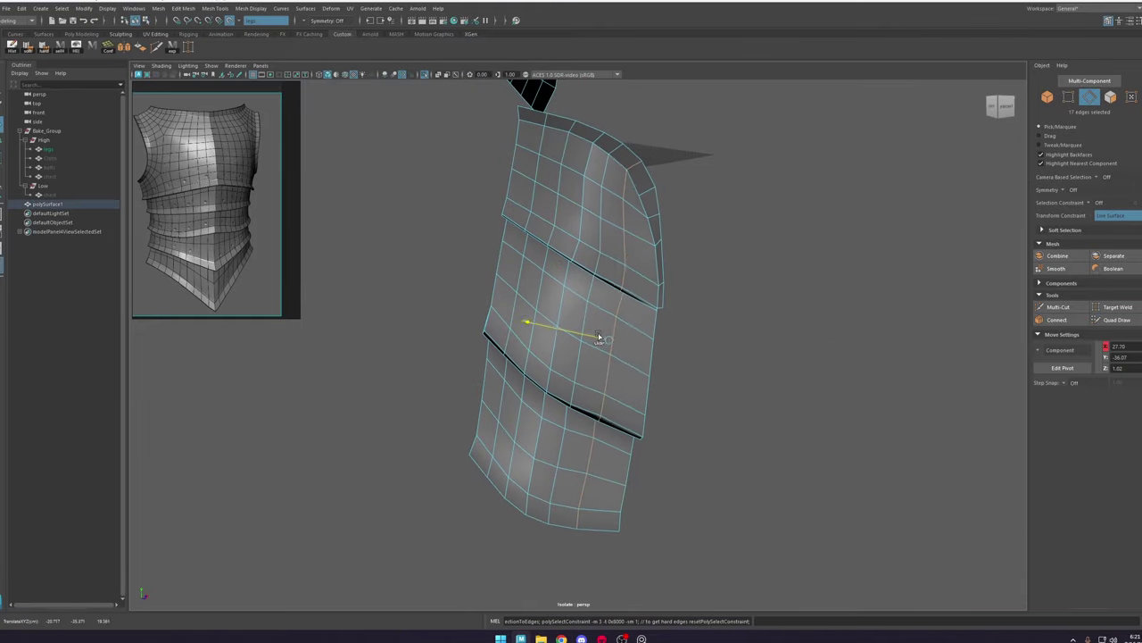
pyautogui.keyDown('shift'); pyautogui.moveTo(583, 383); pyautogui.dragTo(583, 382, button='right'); pyautogui.keyUp('shift')
pyautogui.scroll(-3, 579, 312)
pyautogui.keyDown('alt'); pyautogui.moveTo(579, 311); pyautogui.dragTo(591, 258); pyautogui.keyUp('alt')
# Step: Show all meshes, hide the high-poly layer, and turn on wireframe on shaded
pyautogui.hotkey('ctrl', '1')
pyautogui.click(50, 194)
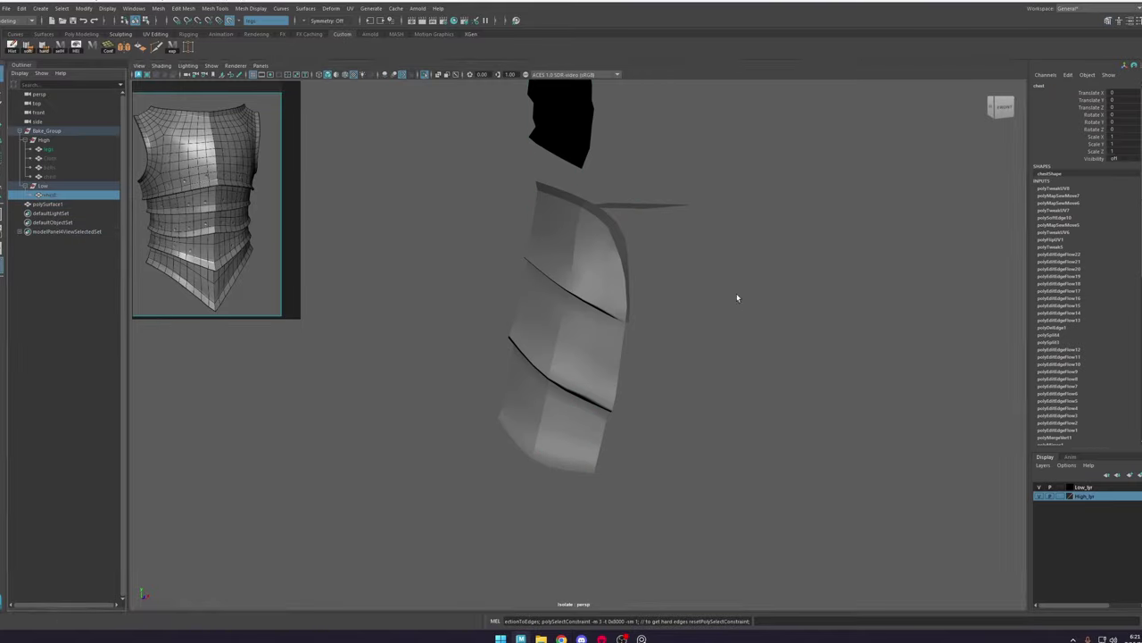
pyautogui.click(737, 296)
pyautogui.keyDown('alt'); pyautogui.moveTo(738, 295); pyautogui.dragTo(723, 473, button='middle'); pyautogui.keyUp('alt')
pyautogui.click(1039, 496)
pyautogui.click(1039, 496)
pyautogui.hotkey('alt', '5')
pyautogui.scroll(-4, 571, 357)
# Step: Parent polySurface1 under the Low group in the Outliner
pyautogui.click(556, 409)
pyautogui.moveTo(48, 205); pyautogui.dragTo(43, 185, button='middle')
pyautogui.click(714, 345)
# Step: Show the high-poly layer, hide the low-poly chest and resume Quad Draw on polySurface1
pyautogui.keyDown('alt'); pyautogui.moveTo(714, 345); pyautogui.dragTo(542, 307); pyautogui.keyUp('alt')
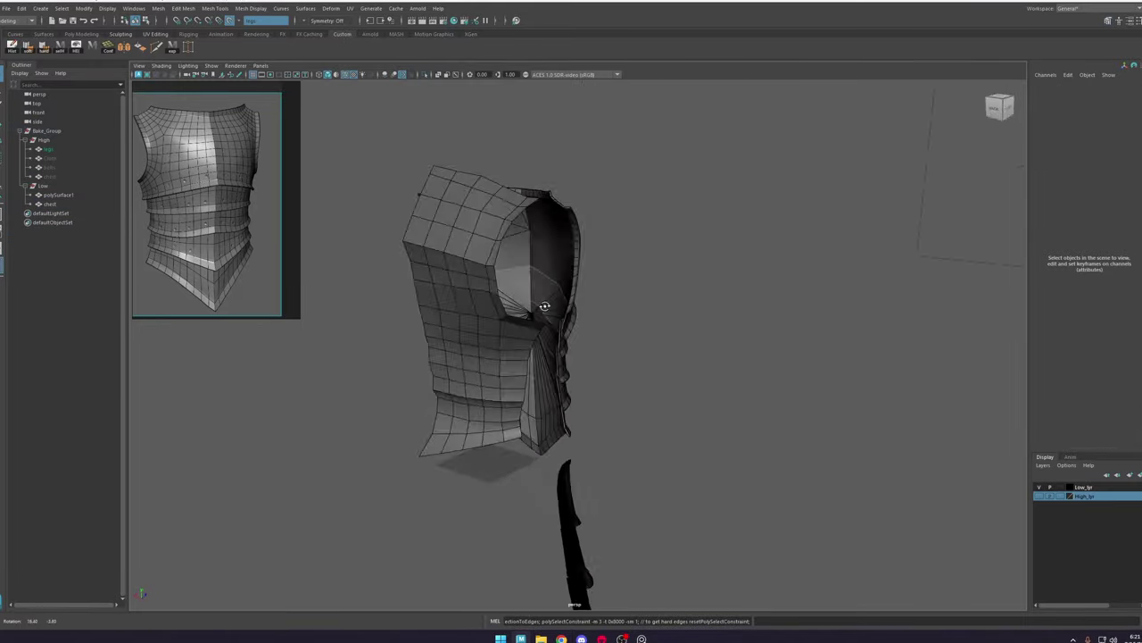
pyautogui.scroll(6, 527, 290)
pyautogui.scroll(-6, 526, 290)
pyautogui.click(1039, 497)
pyautogui.click(639, 392)
pyautogui.hotkey('ctrl', 'h')
pyautogui.hotkey('alt', '5')
pyautogui.keyDown('alt'); pyautogui.moveTo(684, 360); pyautogui.dragTo(432, 184); pyautogui.keyUp('alt')
pyautogui.hotkey('ctrl', 'shift', 'q')
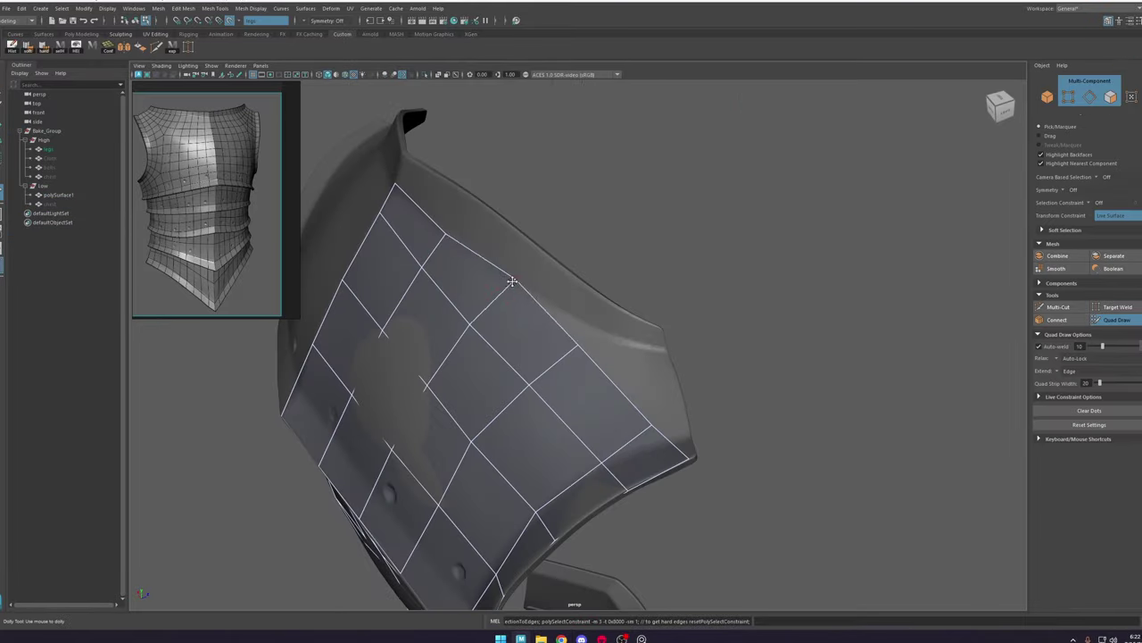
pyautogui.press('w')
pyautogui.hotkey('ctrl', 'shift', 'q')
pyautogui.moveTo(766, 293)
pyautogui.keyDown('alt'); pyautogui.mouseDown()
pyautogui.moveTo(533, 306)
pyautogui.moveTo(571, 295)
pyautogui.mouseUp(); pyautogui.keyUp('alt')
# Step: Cut a new point into the back mesh and clear the stray triangle
pyautogui.hotkey('ctrl', 'shift', 'x')
pyautogui.click(492, 348)
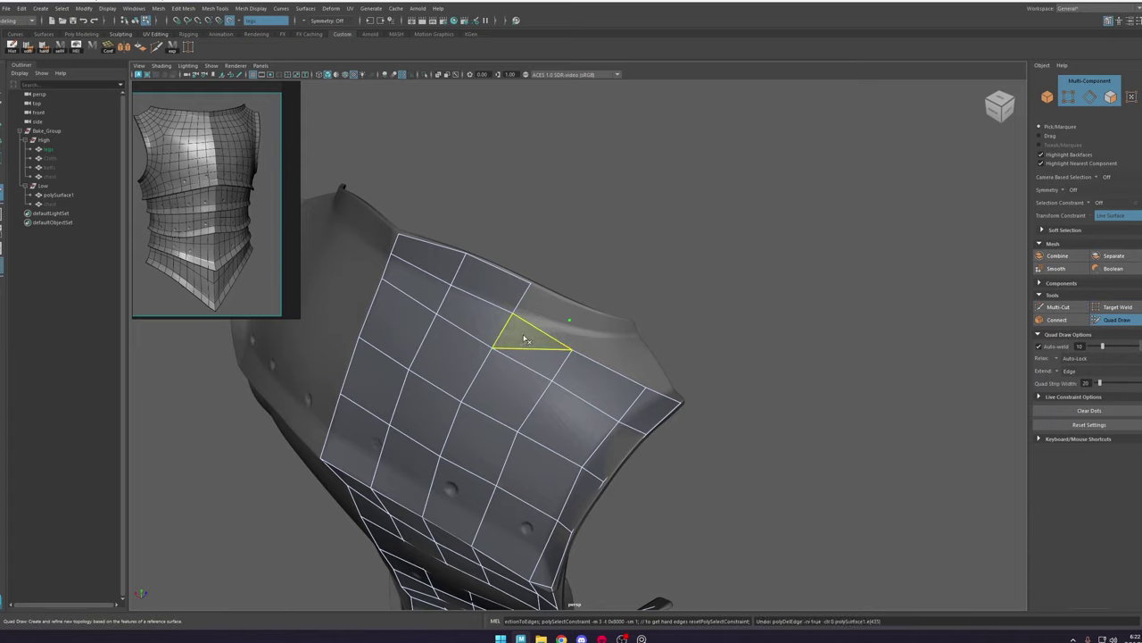
pyautogui.keyDown('ctrl'); pyautogui.keyDown('shift'); pyautogui.click(524, 339); pyautogui.keyUp('shift'); pyautogui.keyUp('ctrl')
pyautogui.moveTo(571, 357)
pyautogui.keyDown('alt'); pyautogui.mouseDown()
pyautogui.moveTo(500, 285)
pyautogui.moveTo(573, 287)
pyautogui.moveTo(581, 342)
pyautogui.moveTo(565, 282)
pyautogui.mouseUp(); pyautogui.keyUp('alt')
pyautogui.scroll(-3, 535, 295)
# Step: Smooth the flow of the selected edges and review the back mesh from several angles
pyautogui.press('w')
pyautogui.hotkey('ctrl', 'shift', 'q')
pyautogui.scroll(3, 575, 321)
pyautogui.press('F10')
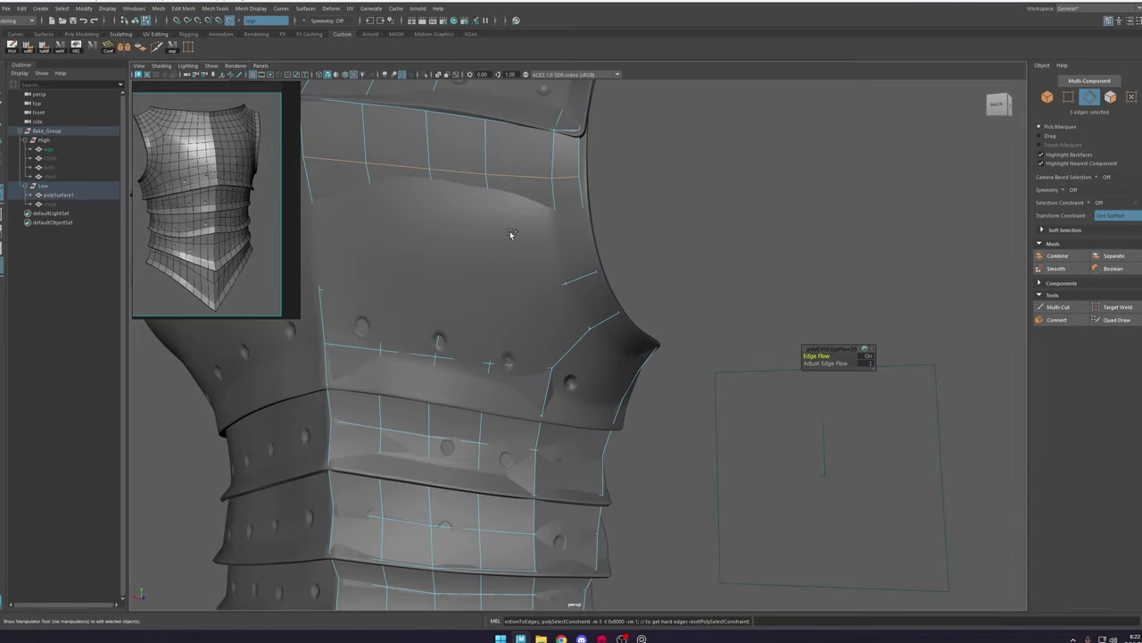
pyautogui.press('4')
pyautogui.keyDown('alt'); pyautogui.moveTo(510, 235); pyautogui.dragTo(564, 240); pyautogui.keyUp('alt')
pyautogui.keyDown('ctrl'); pyautogui.moveTo(563, 240); pyautogui.dragTo(497, 242, button='right'); pyautogui.keyUp('ctrl')
pyautogui.press('5')
# Step: Slide a border vertex on the lower side bands onto the band edge
pyautogui.hotkey('ctrl', 'shift', 'q')
pyautogui.moveTo(678, 393)
pyautogui.keyDown('alt'); pyautogui.mouseDown()
pyautogui.moveTo(597, 341)
pyautogui.moveTo(647, 286)
pyautogui.mouseUp(); pyautogui.keyUp('alt')
pyautogui.scroll(5, 597, 341)
pyautogui.moveTo(632, 171); pyautogui.dragTo(647, 170)
pyautogui.scroll(-5, 647, 170)
# Step: Run a new edge loop down the side bands with Multi-Cut
pyautogui.hotkey('ctrl', 'shift', 'x')
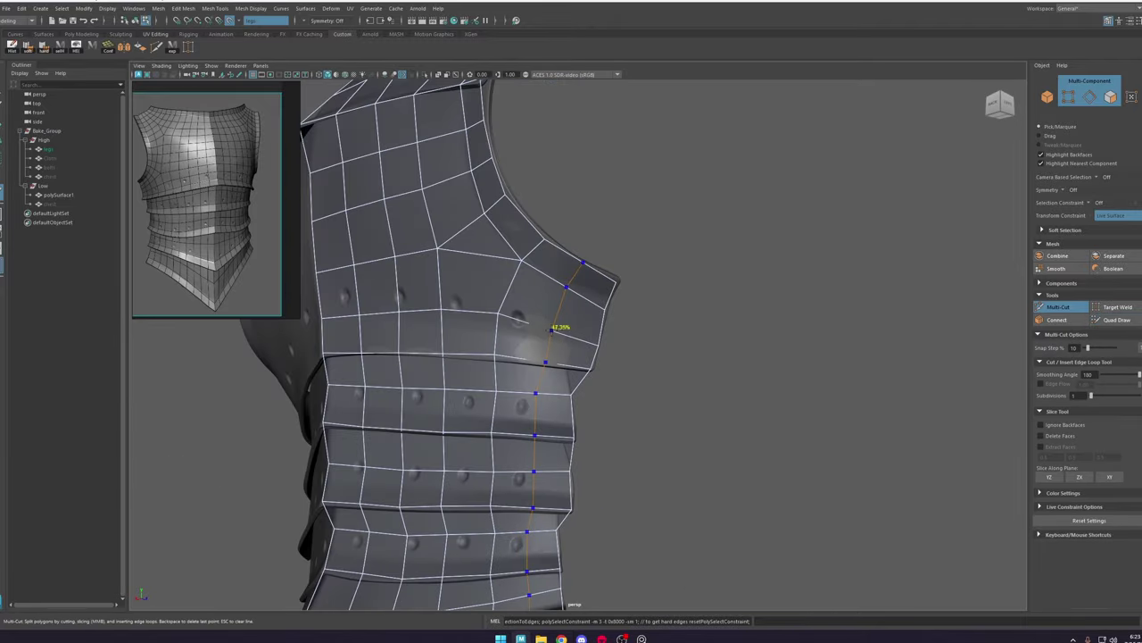
pyautogui.keyDown('ctrl'); pyautogui.click(562, 327); pyautogui.keyUp('ctrl')
pyautogui.keyDown('alt'); pyautogui.moveTo(561, 327); pyautogui.dragTo(530, 400); pyautogui.keyUp('alt')
pyautogui.press('F10')
pyautogui.press('4')
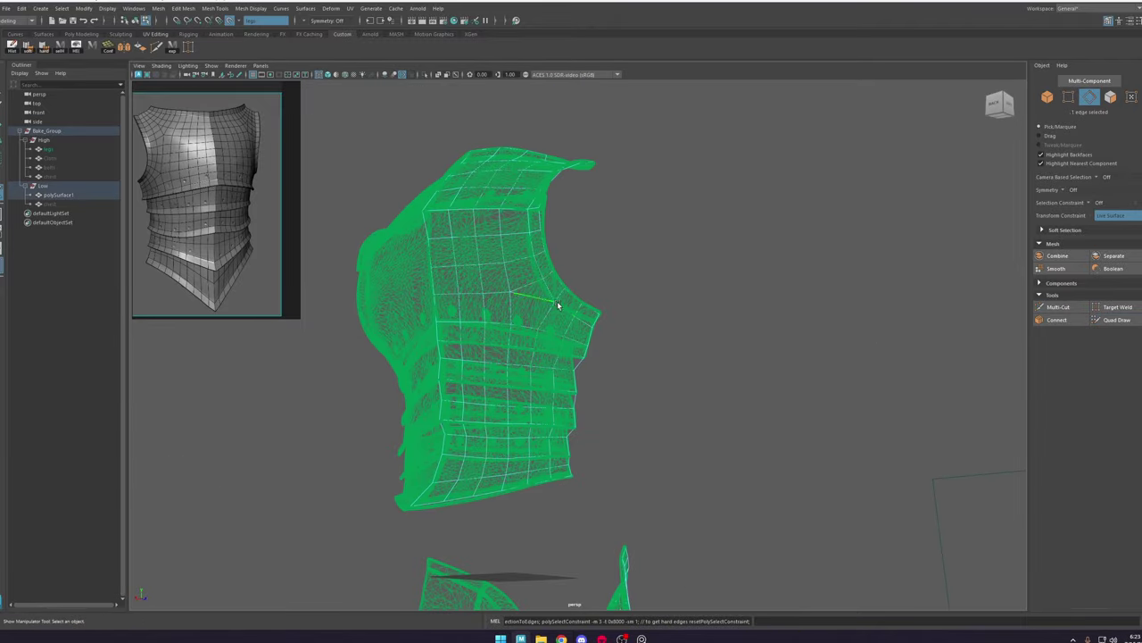
# Step: Check the plate's front and back, then place another cut point on the plate
pyautogui.press('F8')
pyautogui.moveTo(558, 305)
pyautogui.keyDown('alt'); pyautogui.mouseDown()
pyautogui.moveTo(783, 79)
pyautogui.moveTo(686, 322)
pyautogui.mouseUp(); pyautogui.keyUp('alt')
pyautogui.press('5')
pyautogui.hotkey('ctrl', 'shift', 'x')
pyautogui.scroll(4, 686, 321)
pyautogui.click(493, 279)
# Step: Weld two vertices together near the shoulder area
pyautogui.press('w')
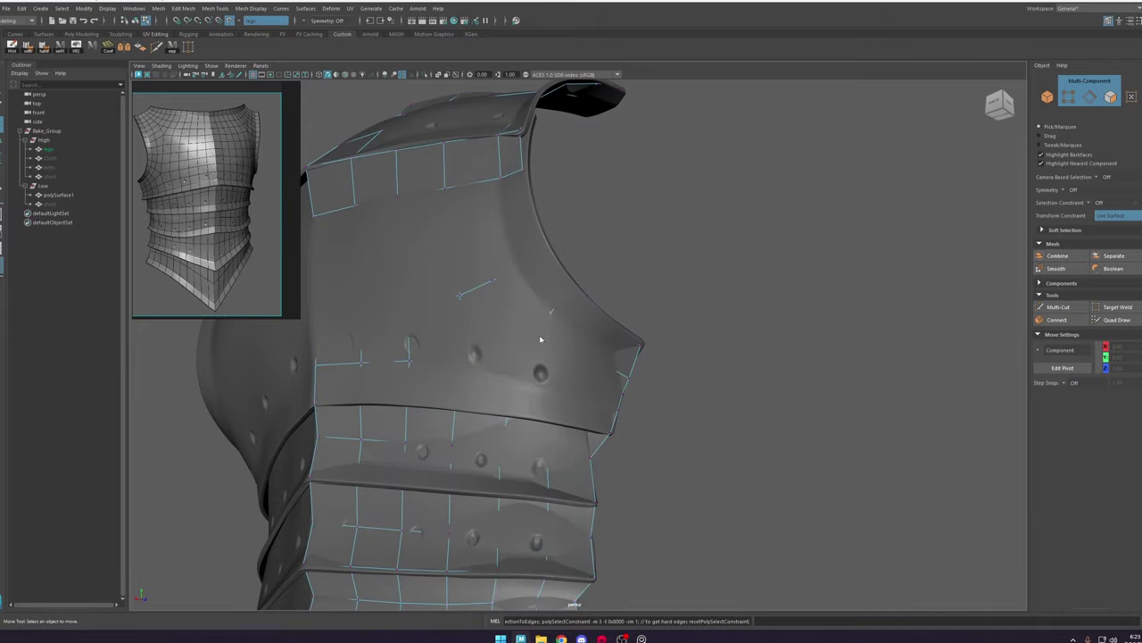
pyautogui.hotkey('ctrl', 'shift', 'q')
pyautogui.moveTo(540, 340)
pyautogui.keyDown('alt'); pyautogui.mouseDown()
pyautogui.moveTo(571, 384)
pyautogui.moveTo(558, 366)
pyautogui.moveTo(500, 411)
pyautogui.mouseUp(); pyautogui.keyUp('alt')
pyautogui.hotkey('ctrl', 'shift', 'q')
pyautogui.press('w')
pyautogui.click(394, 339)
pyautogui.keyDown('shift'); pyautogui.click(476, 372); pyautogui.keyUp('shift')
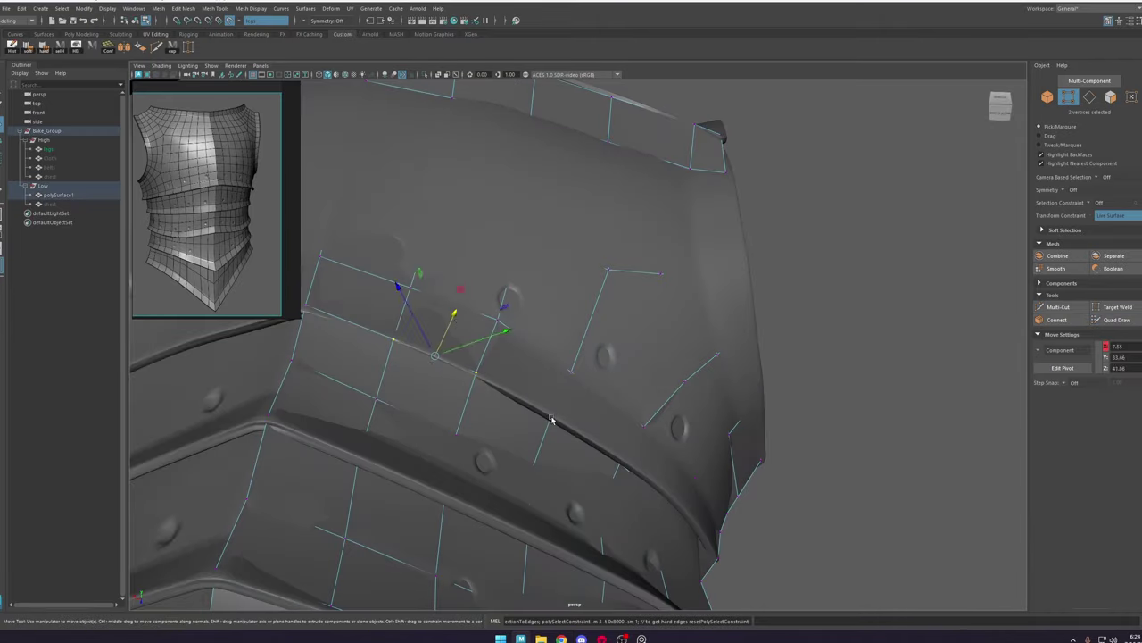
pyautogui.moveTo(643, 473)
pyautogui.keyDown('alt'); pyautogui.mouseDown()
pyautogui.moveTo(898, 336)
pyautogui.moveTo(625, 295)
pyautogui.mouseUp(); pyautogui.keyUp('alt')
# Step: Select and adjust a vertex on the upper plate
pyautogui.hotkey('ctrl', 'shift', 'q')
pyautogui.press('w')
pyautogui.click(590, 203)
pyautogui.press('5')
pyautogui.hotkey('ctrl', 'shift', 'q')
pyautogui.moveTo(553, 225)
pyautogui.keyDown('alt'); pyautogui.mouseDown()
pyautogui.moveTo(616, 411)
pyautogui.moveTo(618, 371)
pyautogui.moveTo(696, 330)
pyautogui.moveTo(681, 283)
pyautogui.mouseUp(); pyautogui.keyUp('alt')
# Step: Add a cut to the low mesh and remove the strip of faces near the corner
pyautogui.press('w')
pyautogui.click(605, 294)
pyautogui.hotkey('ctrl', 'shift', 'x')
pyautogui.click(586, 298)
pyautogui.hotkey('ctrl', 'shift', 'q')
pyautogui.keyDown('ctrl'); pyautogui.keyDown('shift'); pyautogui.click(709, 322); pyautogui.keyUp('shift'); pyautogui.keyUp('ctrl')
# Step: Orbit to a level back view of the armour plate in Quad Draw
pyautogui.scroll(5, 161, 120)
pyautogui.keyDown('alt'); pyautogui.moveTo(739, 366); pyautogui.dragTo(744, 342); pyautogui.keyUp('alt')
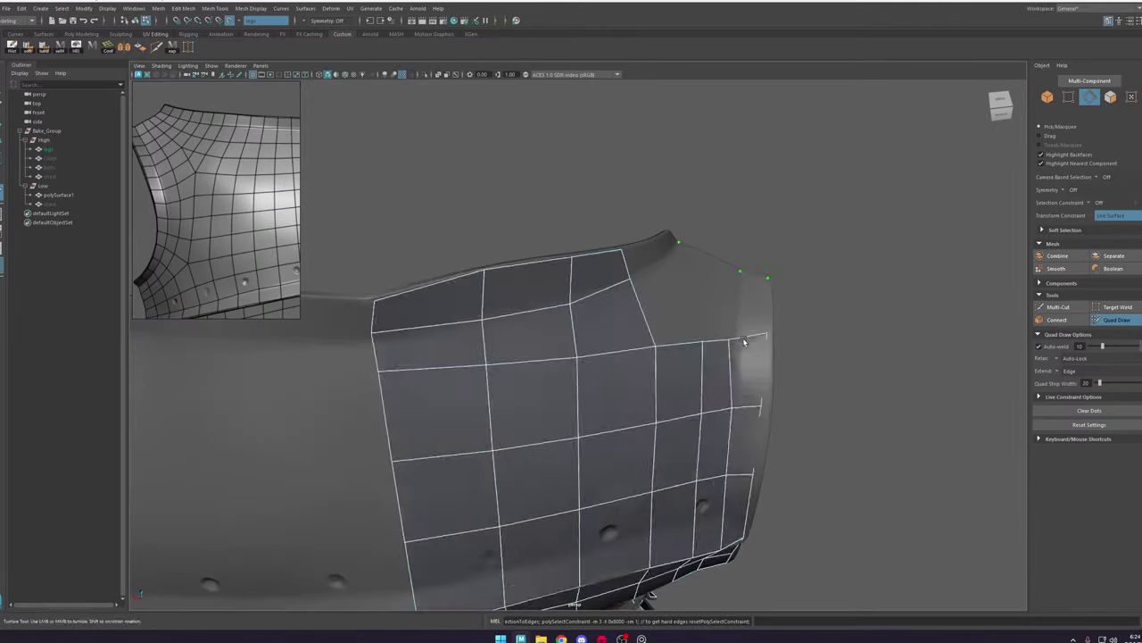
pyautogui.click(1098, 322)
pyautogui.scroll(-4, 665, 239)
pyautogui.moveTo(665, 245)
pyautogui.keyDown('alt'); pyautogui.mouseDown()
pyautogui.moveTo(638, 324)
pyautogui.moveTo(566, 325)
pyautogui.moveTo(607, 290)
pyautogui.moveTo(623, 298)
pyautogui.mouseUp(); pyautogui.keyUp('alt')
pyautogui.press('w')
pyautogui.click(1101, 321)
# Step: Select edges on the low mesh and isolate it with Ctrl+1
pyautogui.scroll(3, 615, 375)
pyautogui.keyDown('alt'); pyautogui.moveTo(616, 375); pyautogui.dragTo(569, 389); pyautogui.keyUp('alt')
pyautogui.keyDown('alt'); pyautogui.moveTo(467, 429); pyautogui.dragTo(494, 352); pyautogui.keyUp('alt')
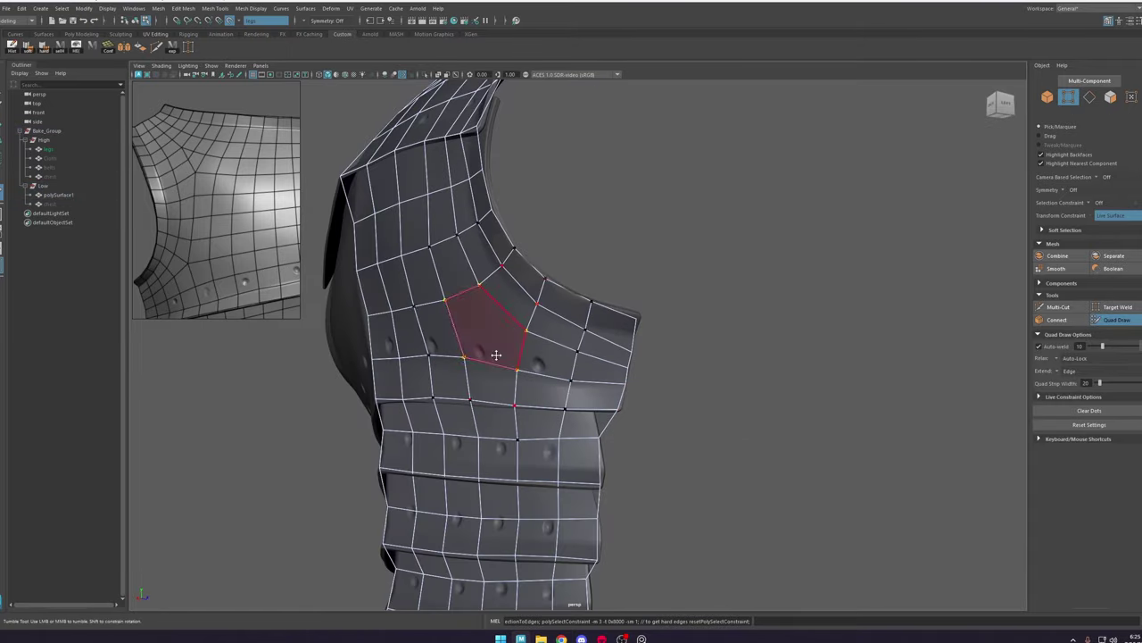
pyautogui.click(1058, 307)
pyautogui.scroll(-3, 219, 255)
pyautogui.hotkey('ctrl', '1')
pyautogui.press('w')
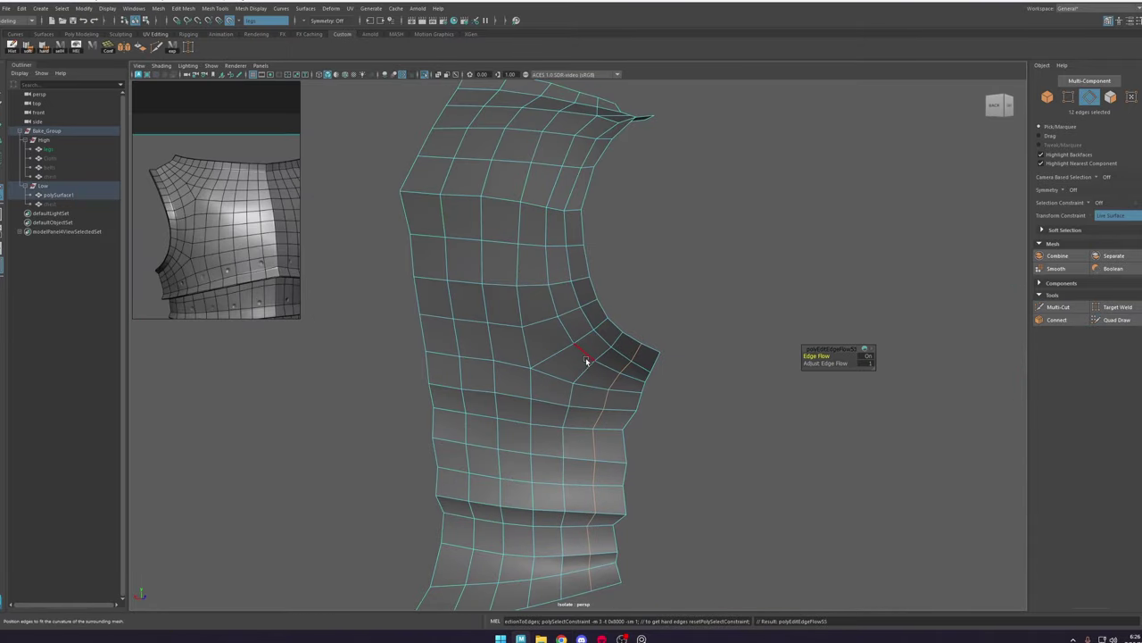
pyautogui.keyDown('alt'); pyautogui.moveTo(638, 348); pyautogui.dragTo(617, 373); pyautogui.keyUp('alt')
# Step: Even out the flow of two selected edge loops with Edit Edge Flow
pyautogui.doubleClick(572, 265)
pyautogui.press('g')
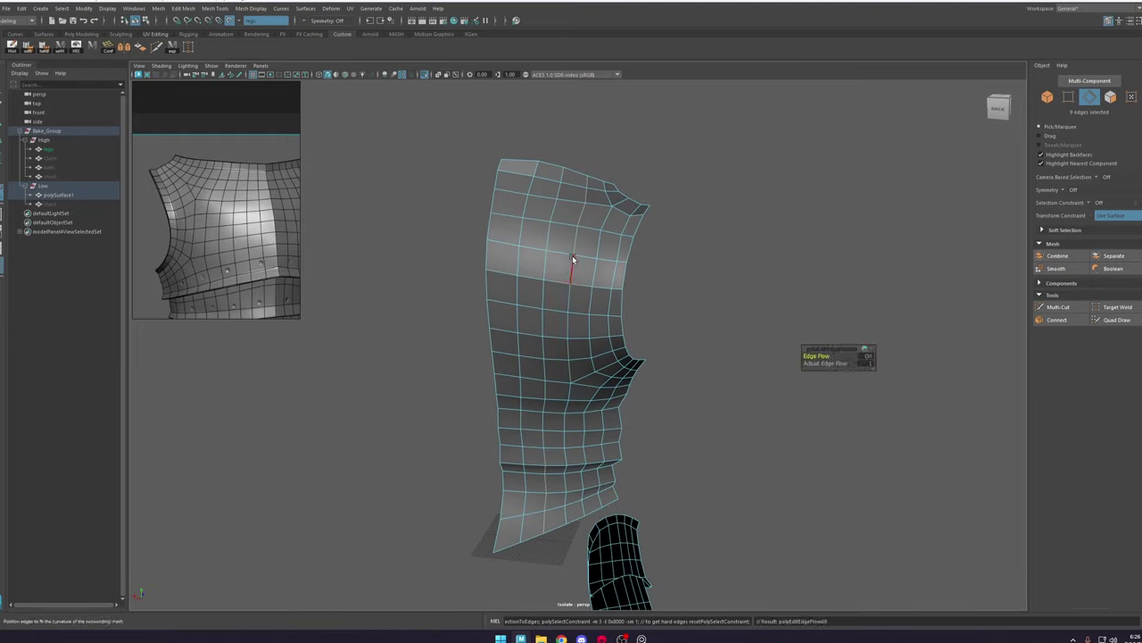
pyautogui.click(609, 270)
pyautogui.press('g')
pyautogui.scroll(-5, 564, 299)
# Step: Clear the selection, show wireframe on shaded and reselect the low mesh
pyautogui.click(464, 214)
pyautogui.click(345, 75)
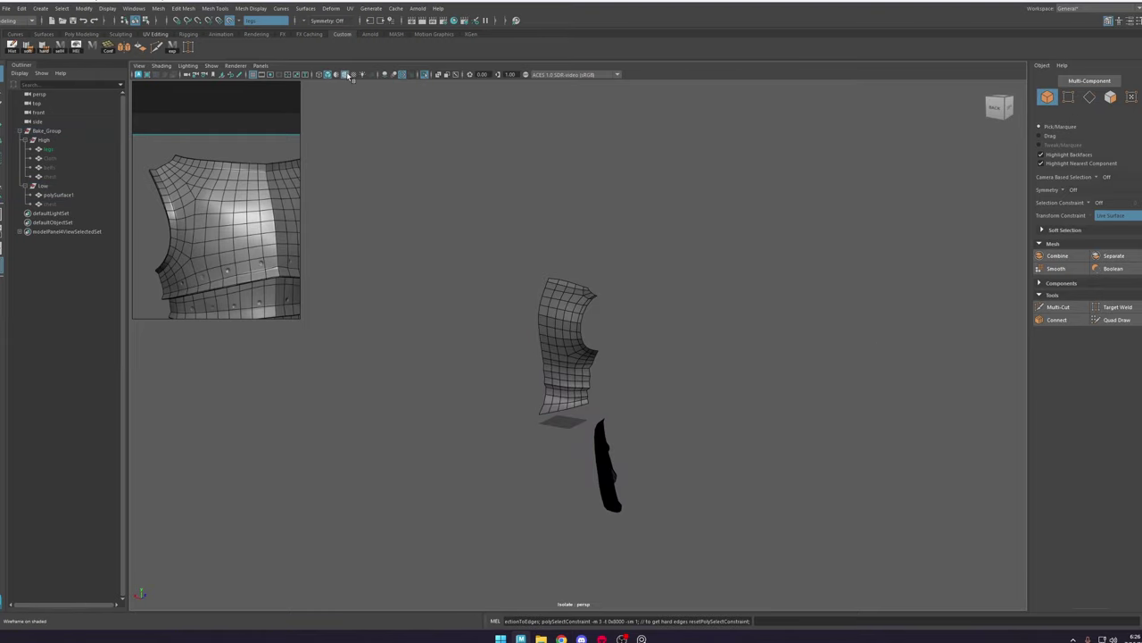
pyautogui.scroll(5, 557, 248)
pyautogui.click(557, 248)
# Step: Insert a horizontal and a vertical edge loop and even out their flow
pyautogui.hotkey('ctrl', 'shift', 'x')
pyautogui.keyDown('ctrl'); pyautogui.click(553, 254); pyautogui.keyUp('ctrl')
pyautogui.keyDown('ctrl'); pyautogui.click(517, 241); pyautogui.keyUp('ctrl')
pyautogui.press('q')
pyautogui.press('g')
pyautogui.doubleClick(523, 259)
pyautogui.press('g')
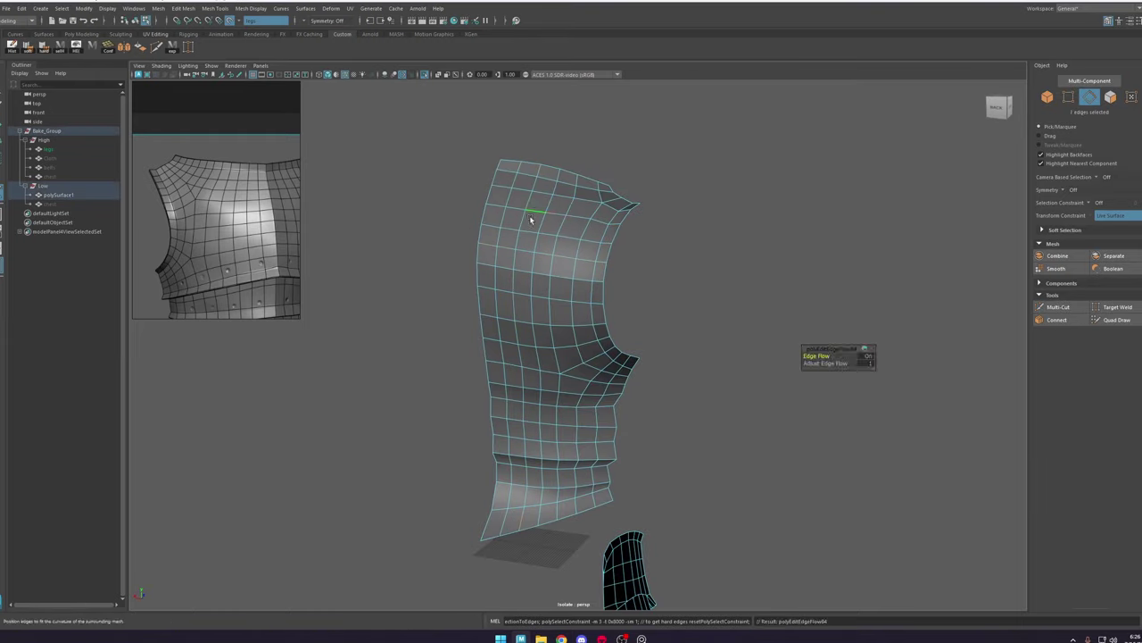
pyautogui.keyDown('alt'); pyautogui.moveTo(618, 244); pyautogui.dragTo(671, 202); pyautogui.keyUp('alt')
# Step: Unhide the armour meshes, duplicate the low chest plate, turn the copy 15° and move it aside
pyautogui.click(55, 176)
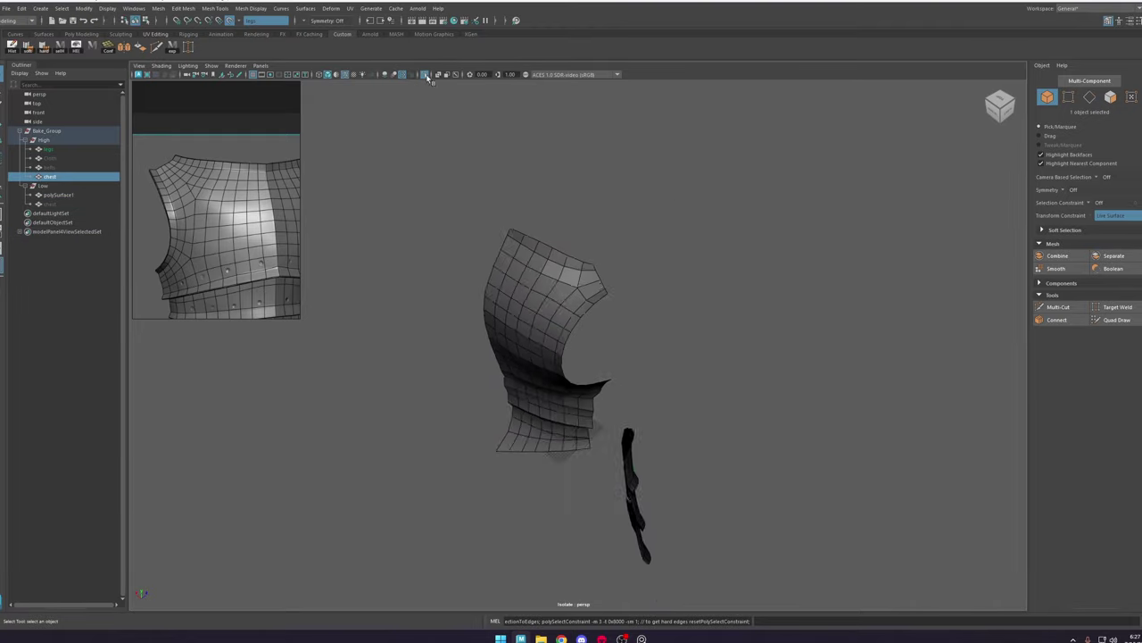
pyautogui.click(426, 75)
pyautogui.press('h')
pyautogui.click(51, 204)
pyautogui.hotkey('ctrl', 'd')
pyautogui.press('e')
pyautogui.moveTo(656, 400); pyautogui.dragTo(689, 389)
pyautogui.press('w')
pyautogui.moveTo(656, 361); pyautogui.dragTo(706, 378)
# Step: Select the lower face loops of the chest copy and delete them
pyautogui.scroll(4, 706, 378)
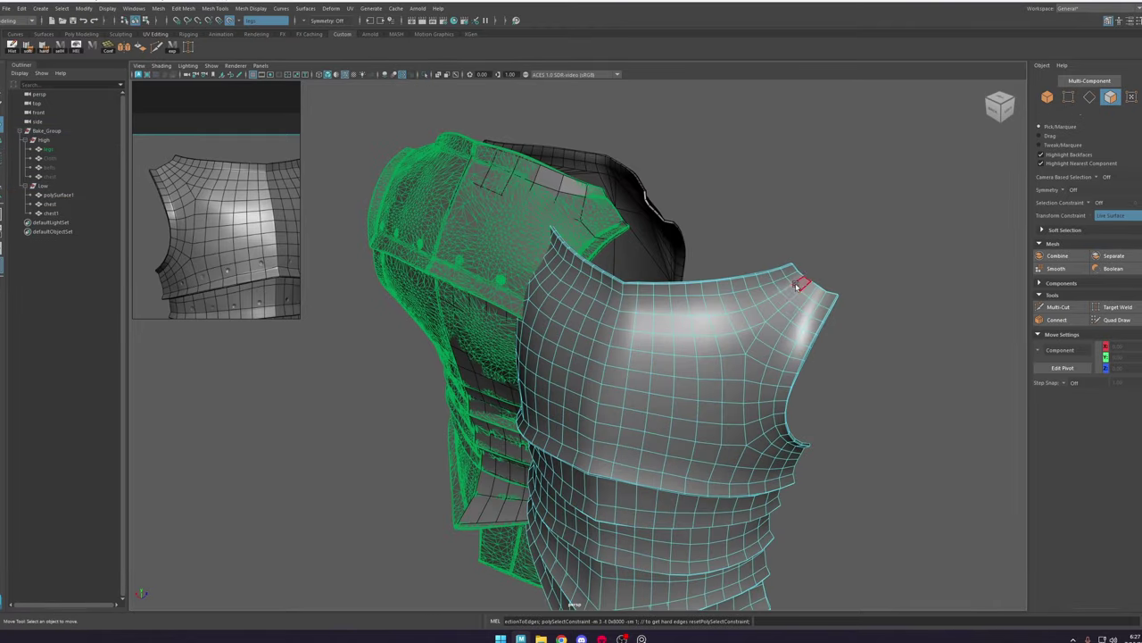
pyautogui.press('e')
pyautogui.keyDown('alt'); pyautogui.moveTo(804, 285); pyautogui.dragTo(607, 380); pyautogui.keyUp('alt')
pyautogui.scroll(-5, 571, 447)
pyautogui.doubleClick(571, 447)
pyautogui.press('Delete')
pyautogui.press('F8')
pyautogui.press('w')
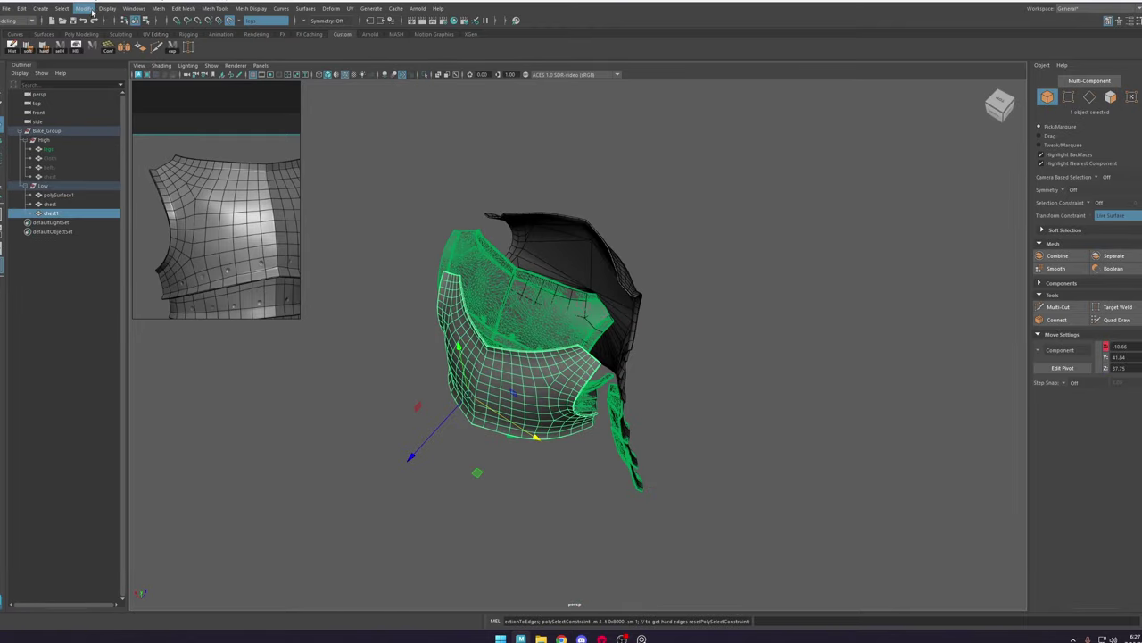
# Step: Check the copy's face loops, armhole edges and border edges from several angles
pyautogui.click(92, 11)
pyautogui.click(117, 88)
pyautogui.moveTo(541, 349); pyautogui.dragTo(541, 362, button='right')
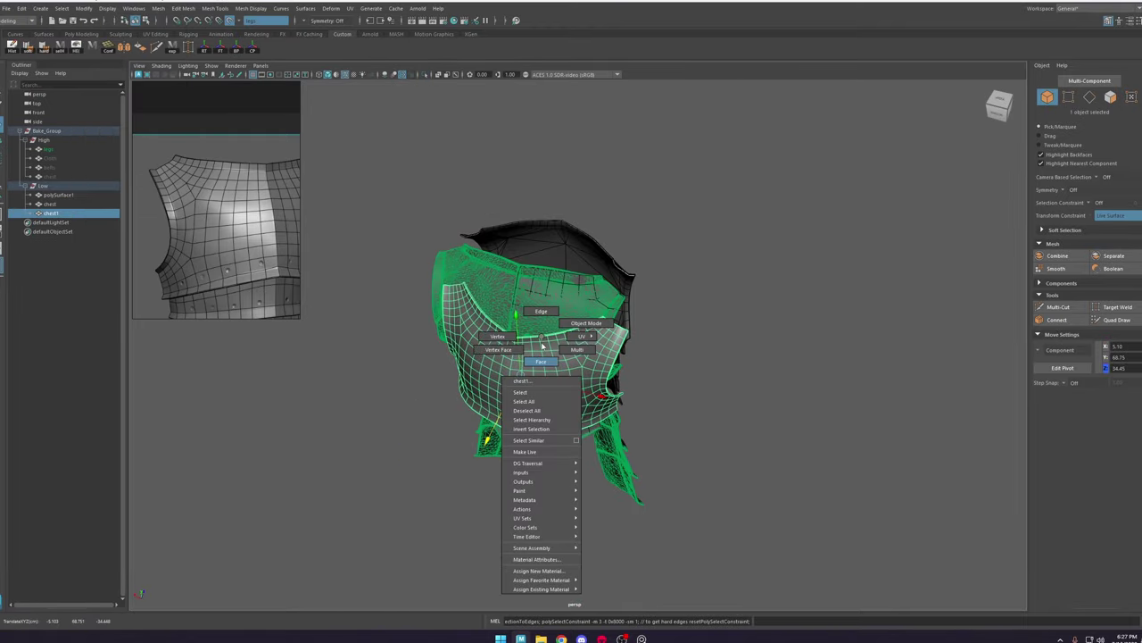
pyautogui.scroll(6, 541, 357)
pyautogui.click(525, 219)
pyautogui.keyDown('shift'); pyautogui.doubleClick(555, 217); pyautogui.keyUp('shift')
pyautogui.keyDown('alt'); pyautogui.moveTo(535, 232); pyautogui.dragTo(713, 170); pyautogui.keyUp('alt')
pyautogui.click(701, 223)
pyautogui.doubleClick(615, 339)
pyautogui.press('F8')
pyautogui.scroll(-5, 713, 170)
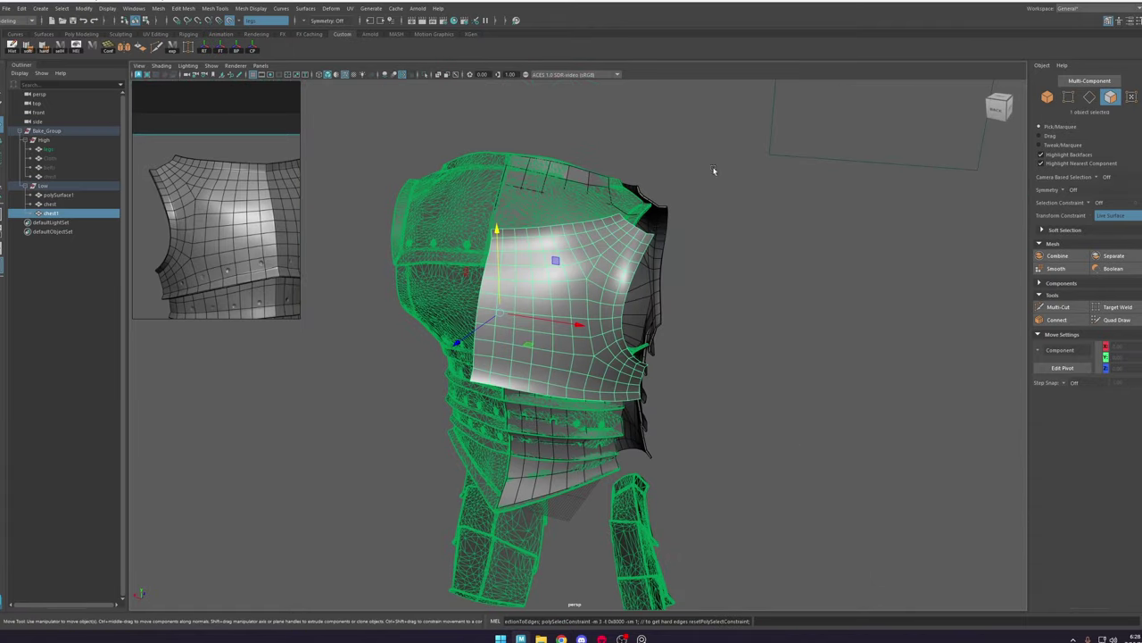
pyautogui.scroll(2, 714, 171)
pyautogui.keyDown('alt'); pyautogui.moveTo(831, 273); pyautogui.dragTo(783, 255); pyautogui.keyUp('alt')
pyautogui.keyDown('alt'); pyautogui.moveTo(783, 255); pyautogui.dragTo(811, 298, button='right'); pyautogui.keyUp('alt')
pyautogui.keyDown('alt'); pyautogui.moveTo(811, 298); pyautogui.dragTo(814, 234, button='middle'); pyautogui.keyUp('alt')
pyautogui.keyDown('alt'); pyautogui.moveTo(814, 234); pyautogui.dragTo(723, 337); pyautogui.keyUp('alt')
# Step: Isolate polySurface1 with the chest mesh to inspect it, then delete polySurface1
pyautogui.click(623, 381)
pyautogui.keyDown('shift'); pyautogui.click(739, 359); pyautogui.keyUp('shift')
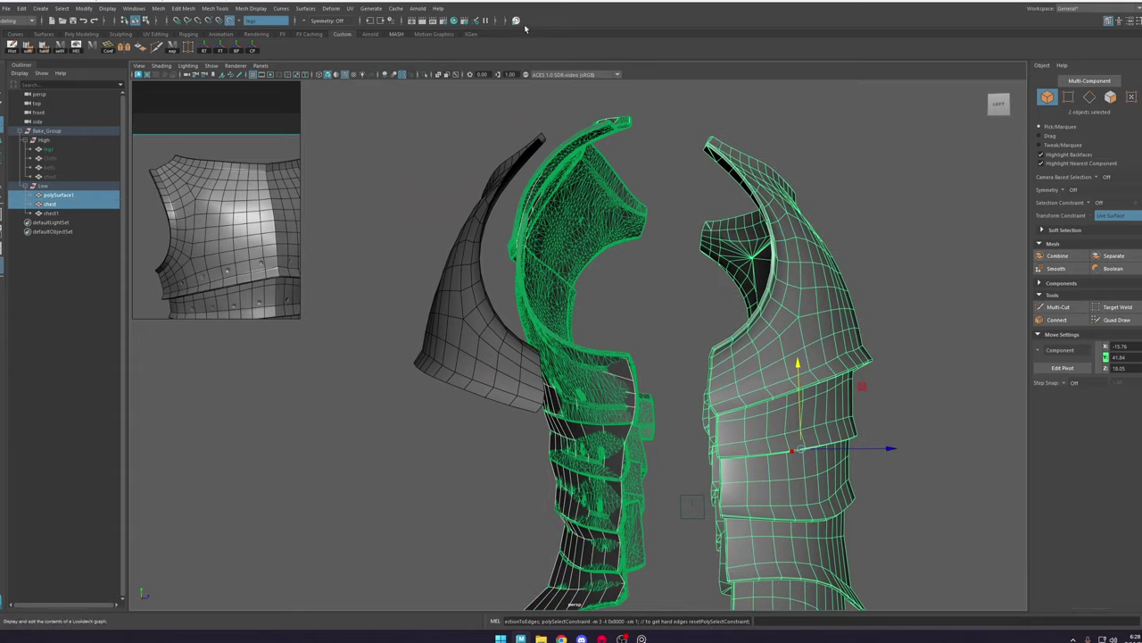
pyautogui.click(426, 76)
pyautogui.keyDown('alt'); pyautogui.moveTo(571, 428); pyautogui.dragTo(738, 230); pyautogui.keyUp('alt')
pyautogui.scroll(-3, 672, 212)
pyautogui.click(739, 230)
pyautogui.keyDown('alt'); pyautogui.moveTo(669, 228); pyautogui.dragTo(546, 236); pyautogui.keyUp('alt')
pyautogui.click(547, 238)
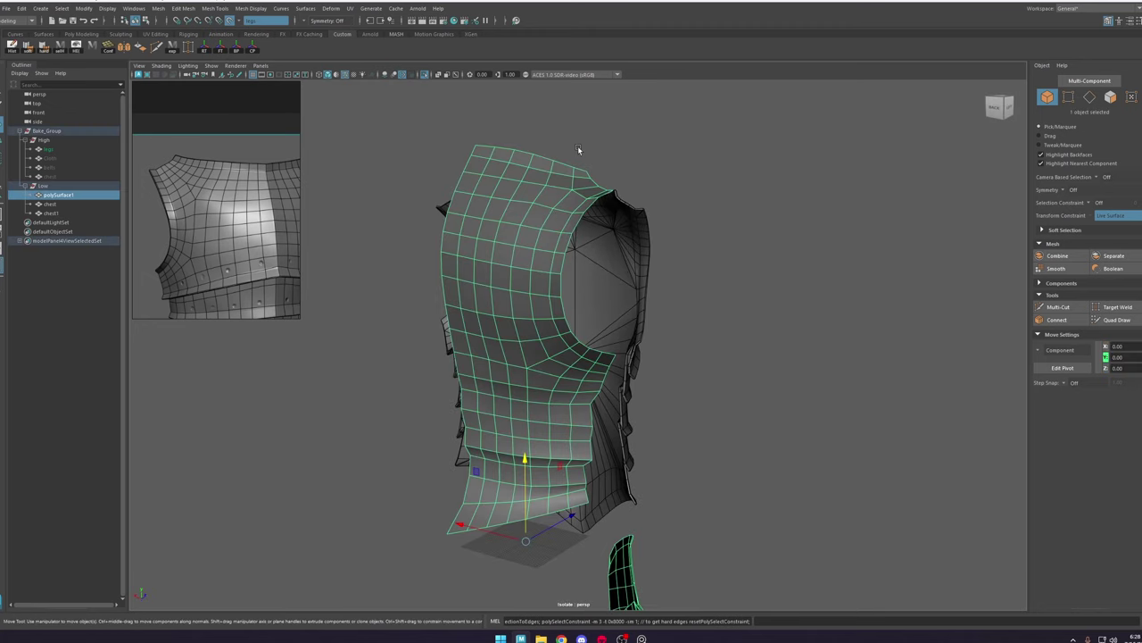
pyautogui.click(427, 74)
pyautogui.keyDown('alt'); pyautogui.moveTo(622, 194); pyautogui.dragTo(600, 194); pyautogui.keyUp('alt')
pyautogui.keyDown('alt'); pyautogui.moveTo(664, 249); pyautogui.dragTo(587, 283); pyautogui.keyUp('alt')
pyautogui.press('Delete')
# Step: Reposition chest1's pivot with D, snapping it onto a point
pyautogui.click(506, 296)
pyautogui.press('d')
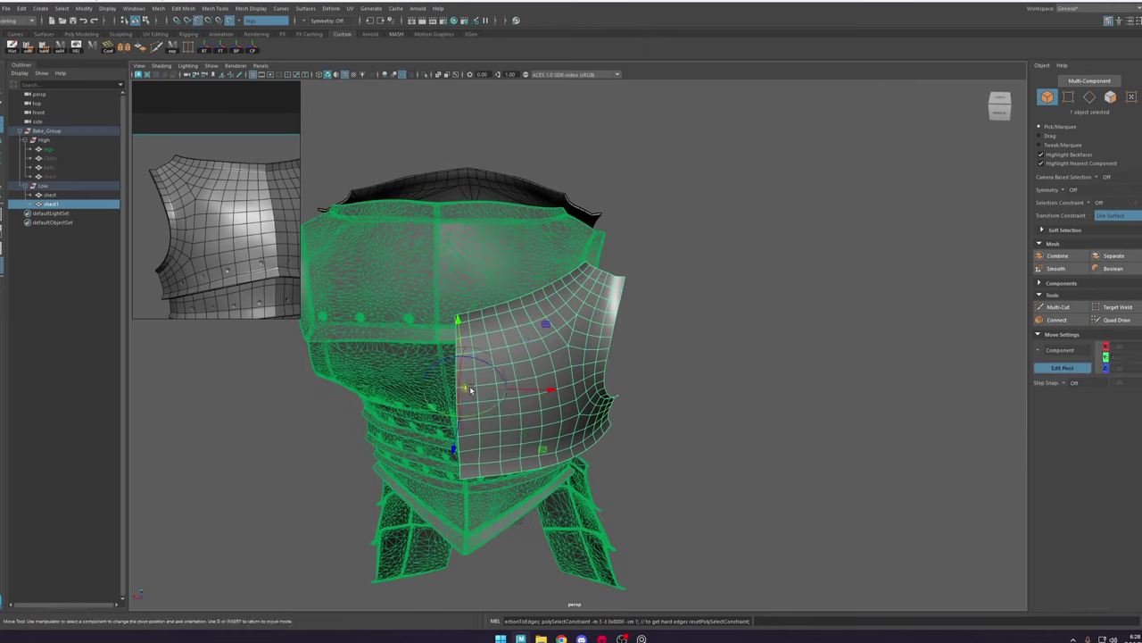
pyautogui.press('d')
pyautogui.press('v')
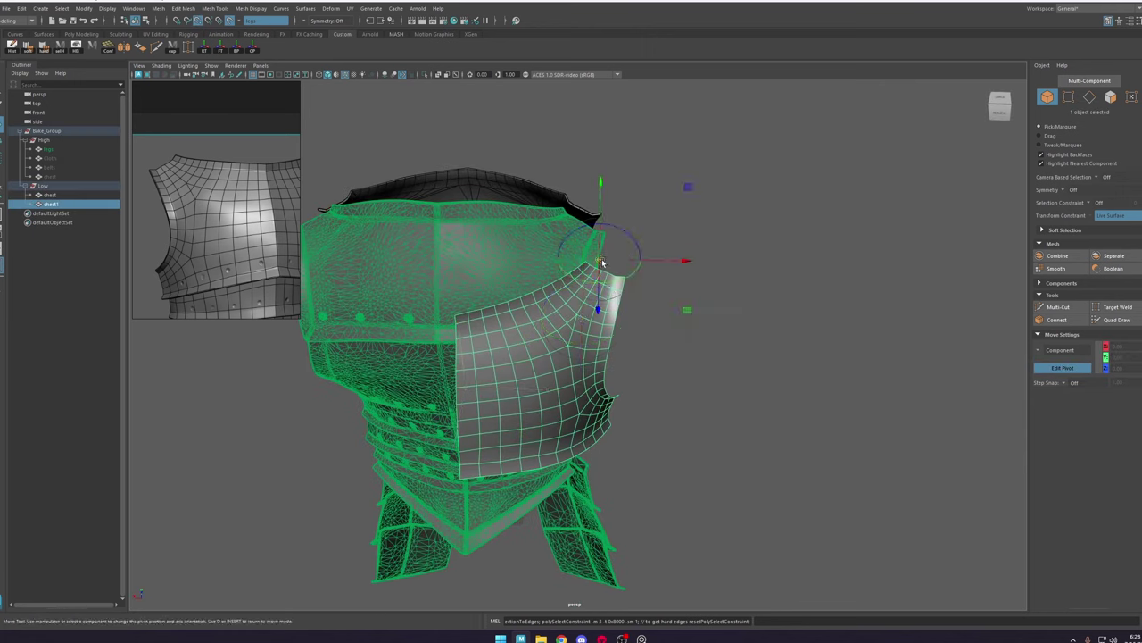
pyautogui.keyDown('alt'); pyautogui.moveTo(609, 278); pyautogui.dragTo(577, 282); pyautogui.keyUp('alt')
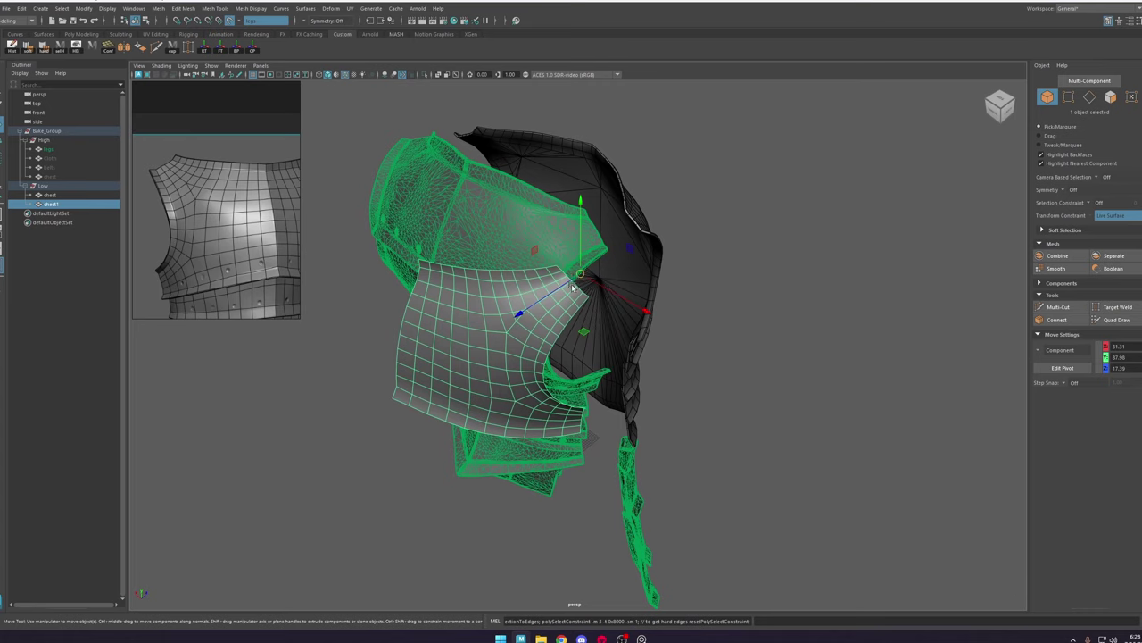
pyautogui.press('d')
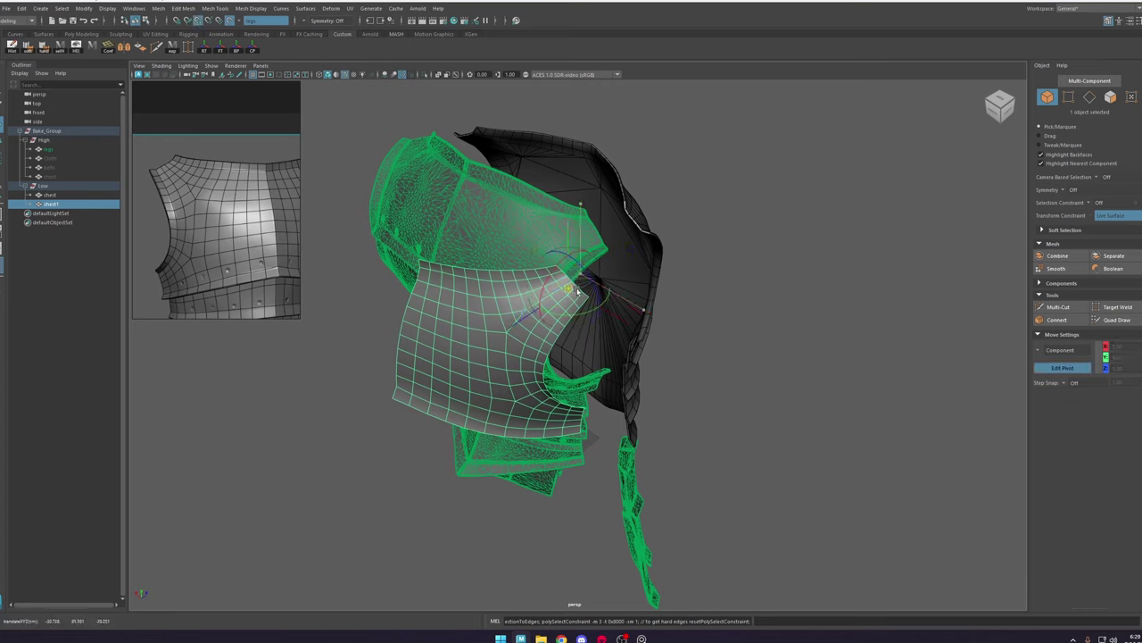
pyautogui.press('d')
pyautogui.click(439, 75)
pyautogui.press('d')
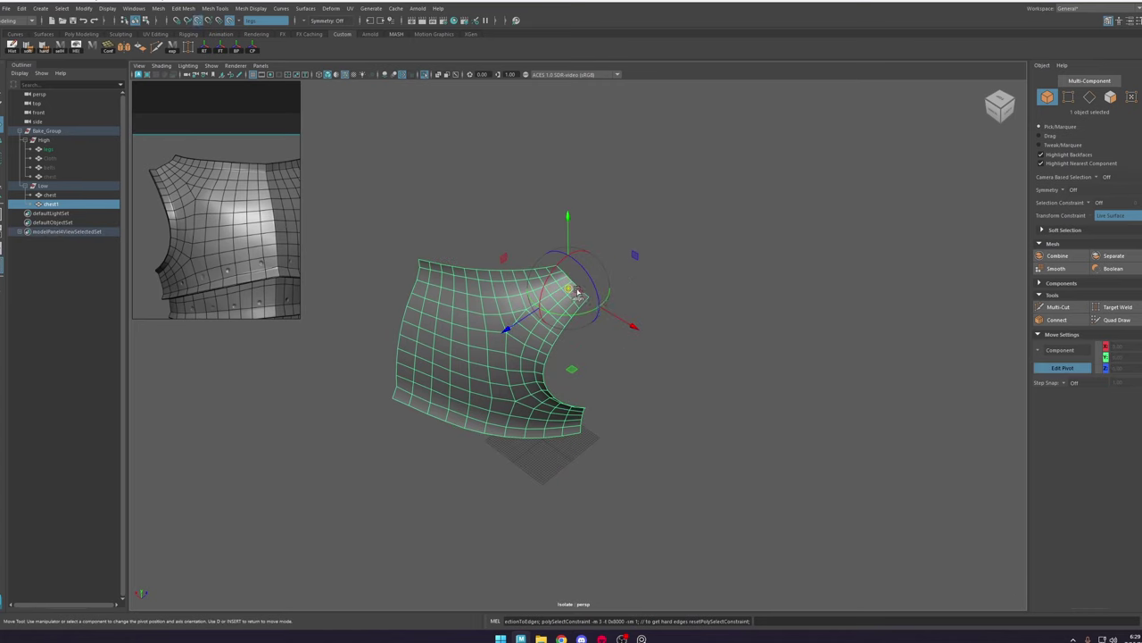
pyautogui.press('d')
pyautogui.click(425, 75)
# Step: Move chest1 up over the high-poly armour and slide it along Z
pyautogui.keyDown('alt'); pyautogui.moveTo(464, 308); pyautogui.dragTo(587, 282, button='middle'); pyautogui.keyUp('alt')
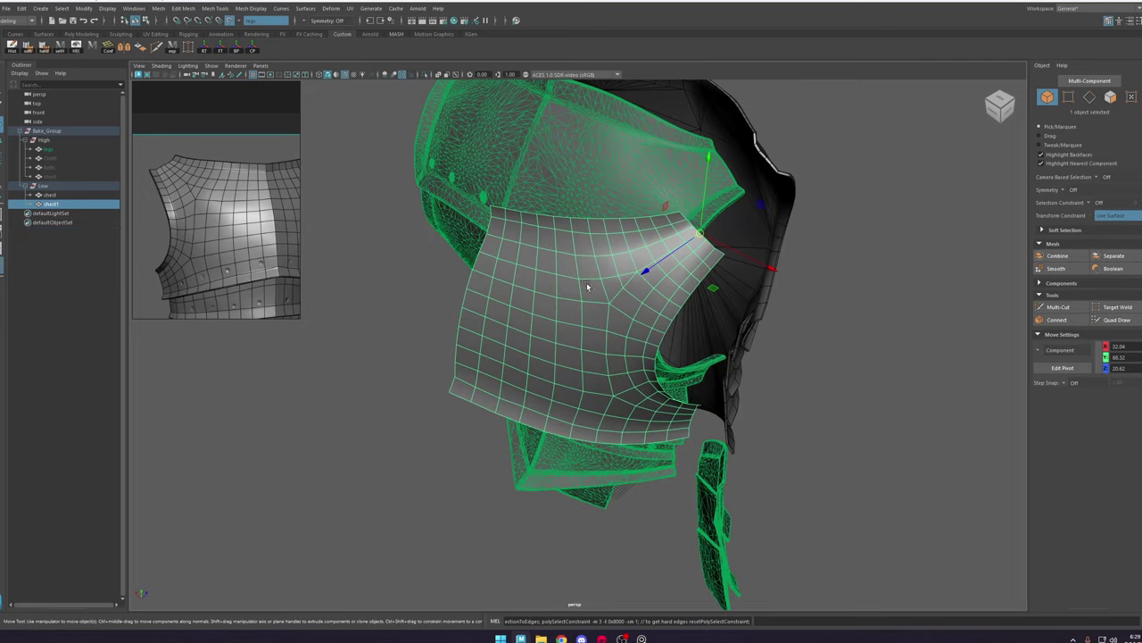
pyautogui.keyDown('alt'); pyautogui.moveTo(586, 282); pyautogui.dragTo(641, 345, button='right'); pyautogui.keyUp('alt')
pyautogui.moveTo(641, 345); pyautogui.dragTo(663, 234, button='middle')
pyautogui.moveTo(663, 212); pyautogui.dragTo(664, 187)
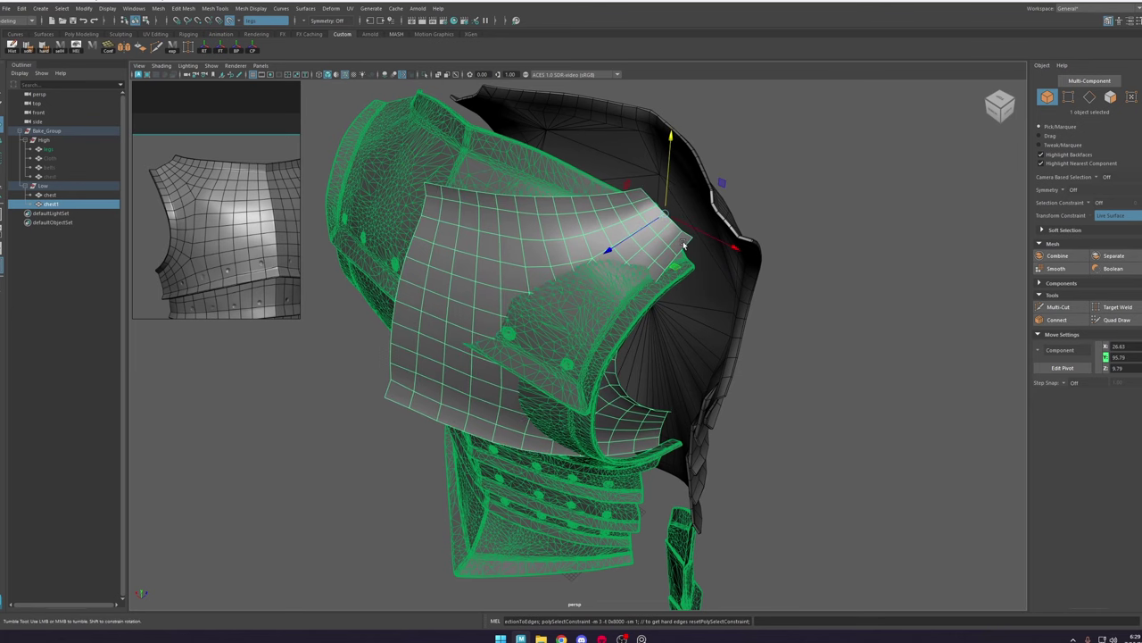
pyautogui.keyDown('alt'); pyautogui.moveTo(682, 237); pyautogui.dragTo(614, 231); pyautogui.keyUp('alt')
pyautogui.moveTo(528, 257); pyautogui.dragTo(543, 256)
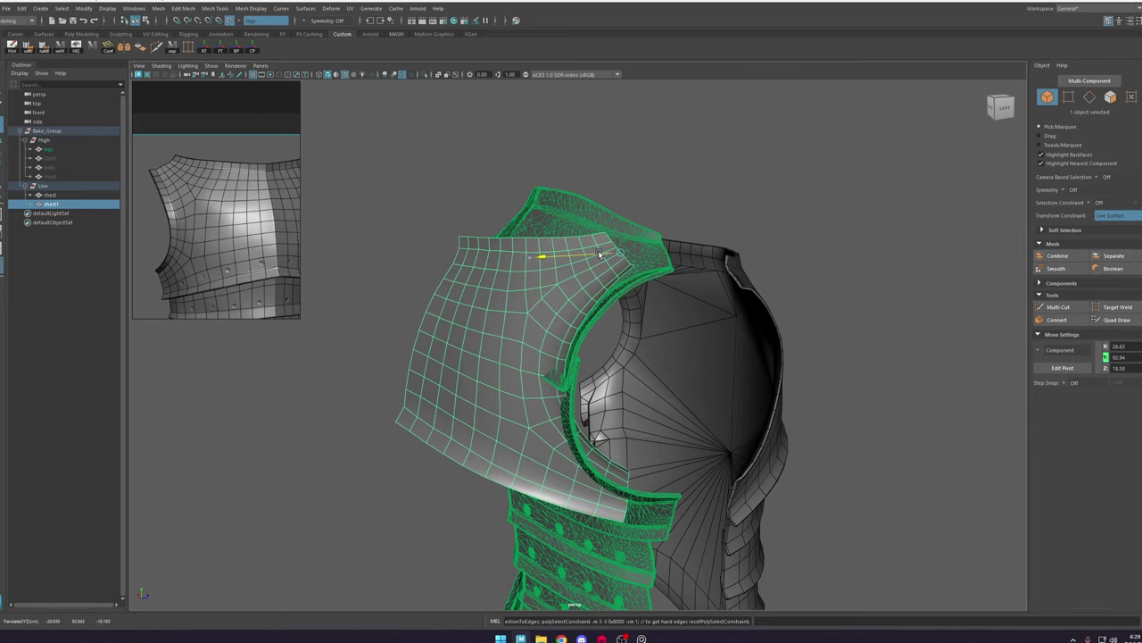
# Step: Rotate and tilt chest1 to match the back, turning off live-surface snapping, then refine its position
pyautogui.press('e')
pyautogui.moveTo(625, 265); pyautogui.dragTo(600, 265)
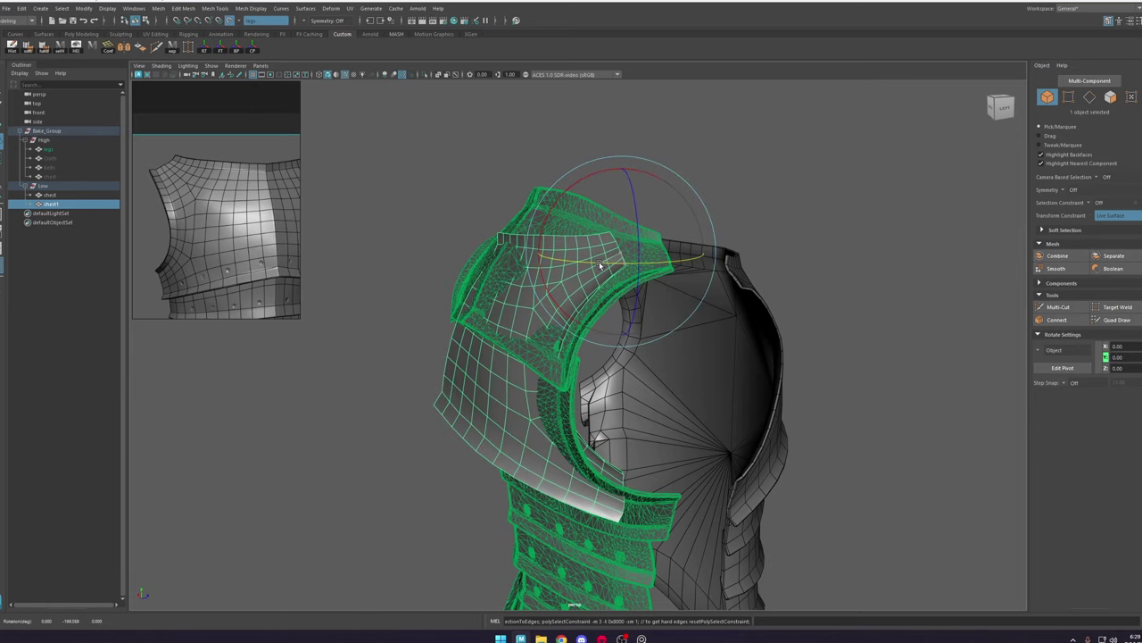
pyautogui.moveTo(549, 303); pyautogui.dragTo(582, 275)
pyautogui.press('w')
pyautogui.keyDown('alt'); pyautogui.moveTo(618, 298); pyautogui.dragTo(630, 310); pyautogui.keyUp('alt')
pyautogui.hotkey('alt', 'l')
pyautogui.moveTo(648, 270); pyautogui.dragTo(662, 299)
pyautogui.moveTo(625, 184); pyautogui.dragTo(625, 175)
pyautogui.moveTo(757, 296)
pyautogui.keyDown('alt'); pyautogui.mouseDown()
pyautogui.moveTo(654, 299)
pyautogui.moveTo(689, 307)
pyautogui.moveTo(761, 286)
pyautogui.mouseUp(); pyautogui.keyUp('alt')
# Step: Select chest1's 69 plate vertices, move them down and reposition their pivot
pyautogui.moveTo(882, 191); pyautogui.dragTo(841, 191, button='right')
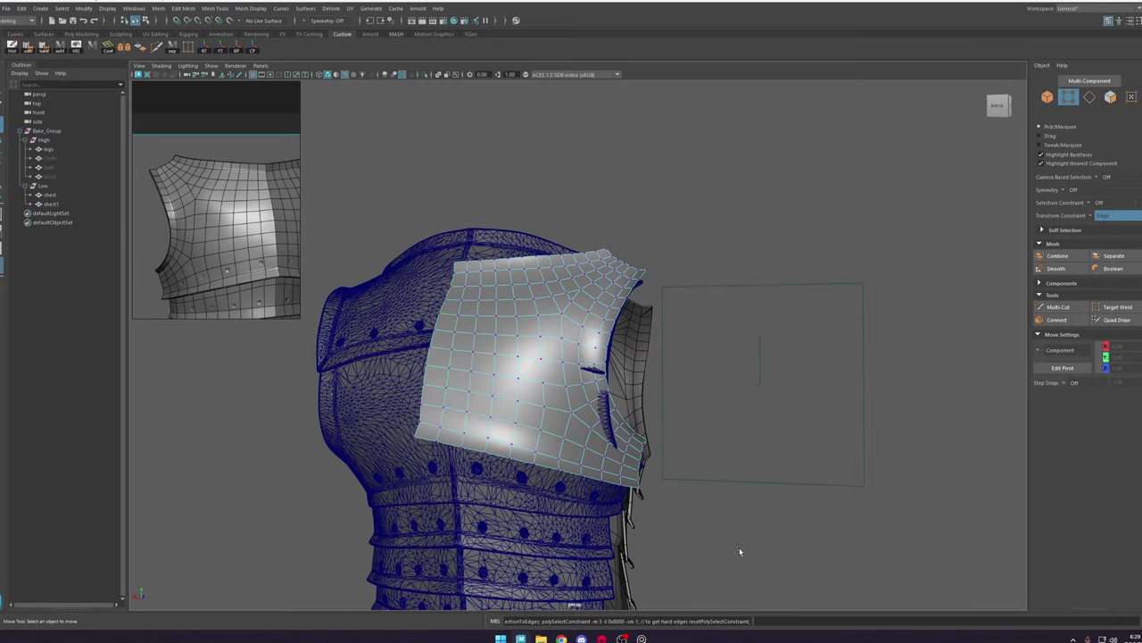
pyautogui.moveTo(401, 376); pyautogui.dragTo(396, 366)
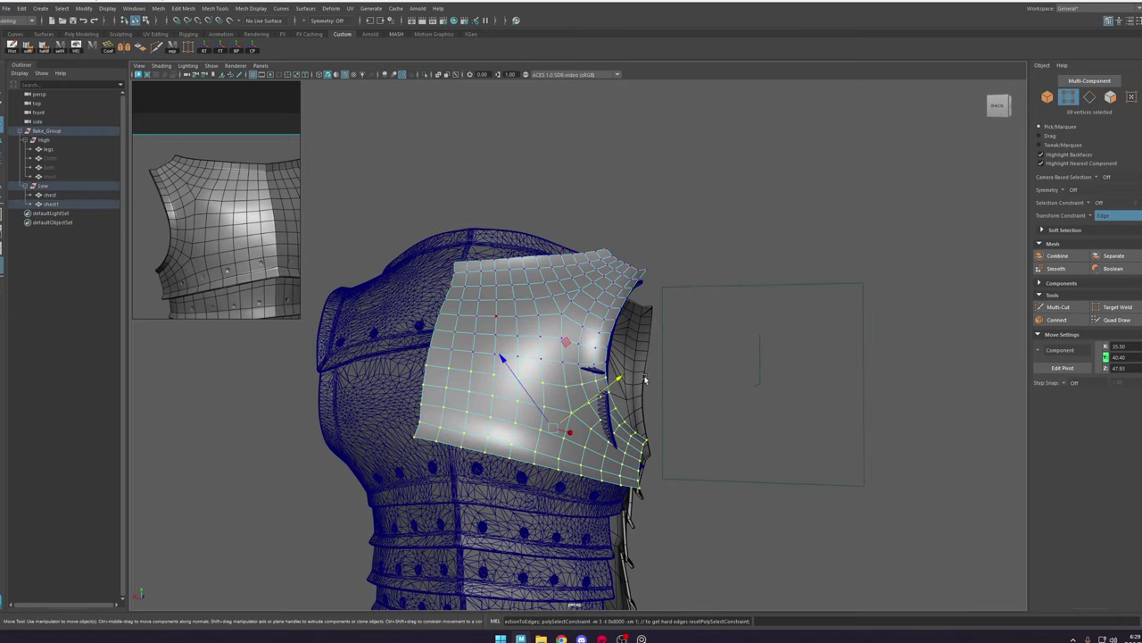
pyautogui.keyDown('alt'); pyautogui.moveTo(645, 379); pyautogui.dragTo(585, 320, button='middle'); pyautogui.keyUp('alt')
pyautogui.press('w')
pyautogui.moveTo(592, 324); pyautogui.dragTo(521, 396)
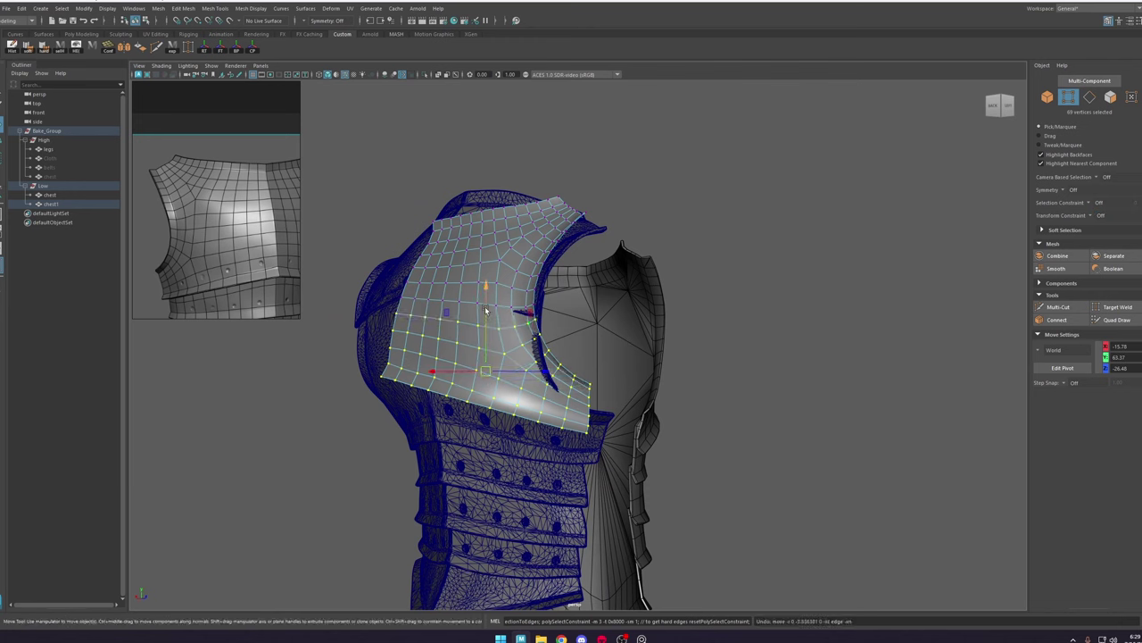
pyautogui.moveTo(486, 288); pyautogui.dragTo(486, 319)
pyautogui.keyDown('alt'); pyautogui.moveTo(464, 357); pyautogui.dragTo(498, 384); pyautogui.keyUp('alt')
pyautogui.press('d')
pyautogui.press('v')
# Step: Rotate the selected vertices about the world X axis
pyautogui.press('e')
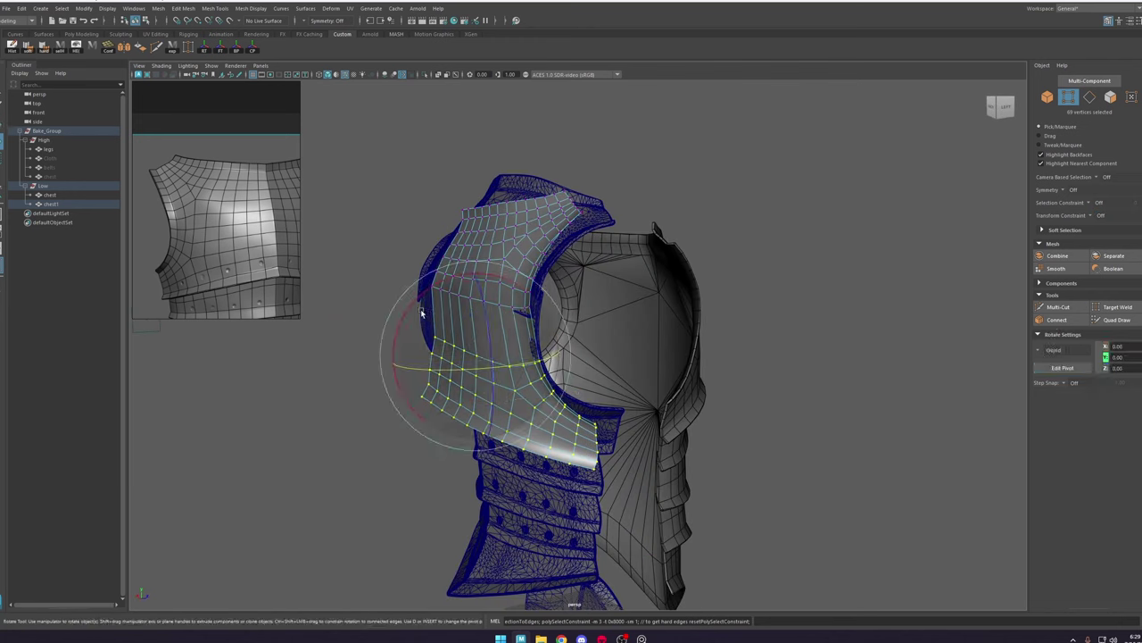
pyautogui.keyDown('alt'); pyautogui.moveTo(445, 334); pyautogui.dragTo(454, 373); pyautogui.keyUp('alt')
pyautogui.press('e')
pyautogui.keyDown('alt'); pyautogui.moveTo(621, 393); pyautogui.dragTo(532, 387); pyautogui.keyUp('alt')
pyautogui.moveTo(446, 289)
pyautogui.mouseDown()
pyautogui.moveTo(439, 297)
pyautogui.moveTo(455, 295)
pyautogui.mouseUp()
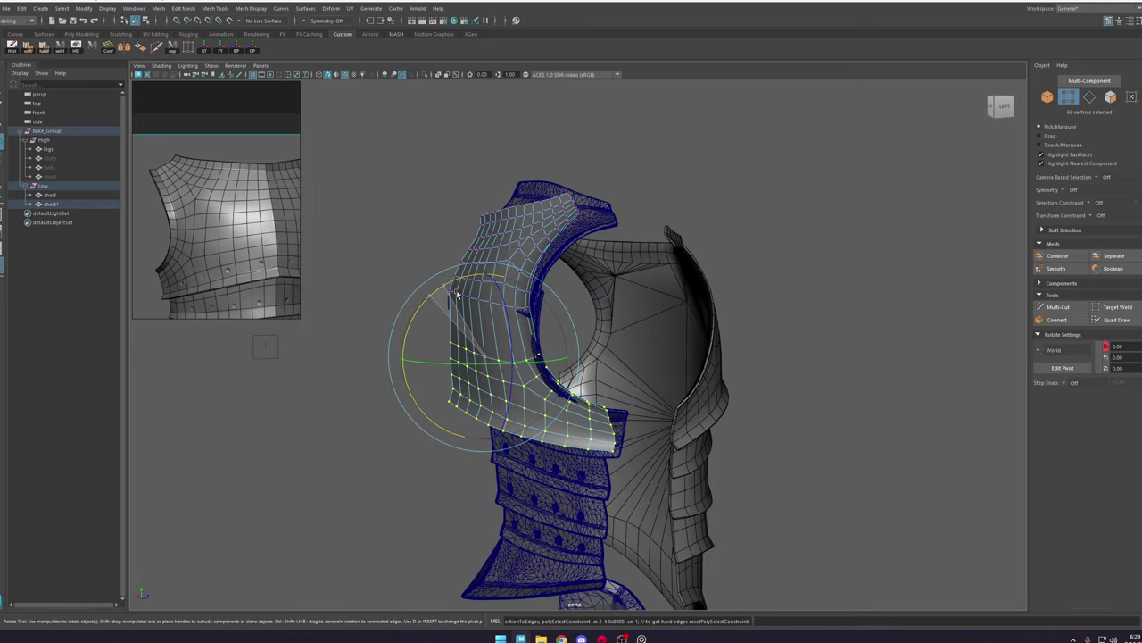
# Step: Pull the plate's corner vertex left with soft selection to reshape the edge
pyautogui.keyDown('alt'); pyautogui.moveTo(538, 325); pyautogui.dragTo(621, 303); pyautogui.keyUp('alt')
pyautogui.scroll(-4, 624, 304)
pyautogui.moveTo(665, 290); pyautogui.dragTo(717, 258, button='right')
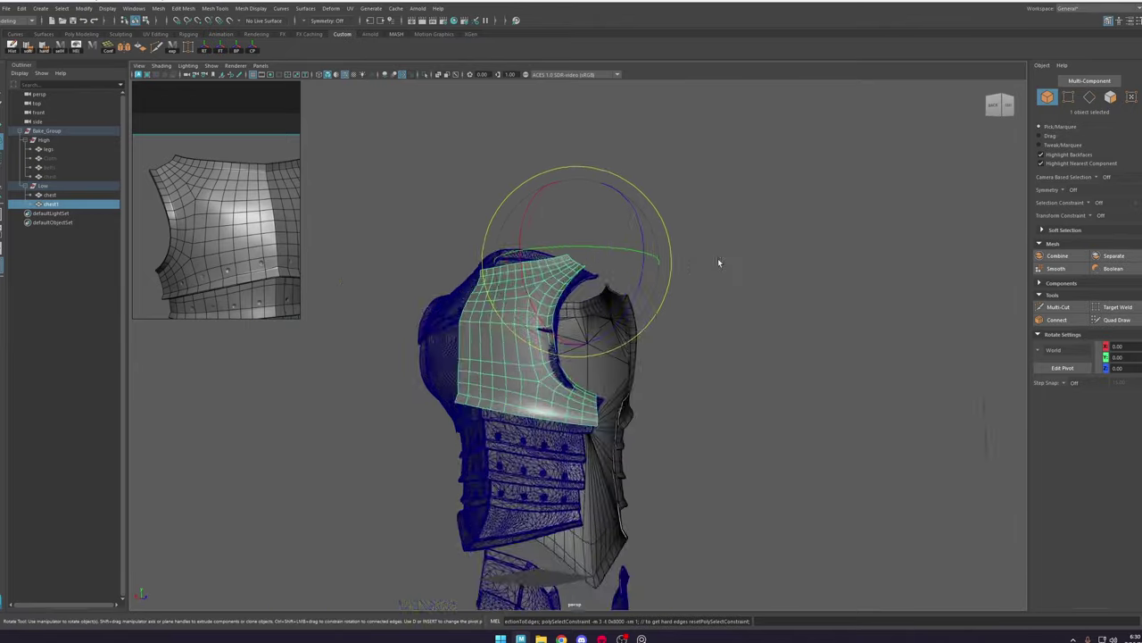
pyautogui.scroll(5, 717, 258)
pyautogui.click(628, 475)
pyautogui.press('b')
pyautogui.press('w')
pyautogui.moveTo(635, 442)
pyautogui.mouseDown()
pyautogui.moveTo(682, 423)
pyautogui.moveTo(650, 467)
pyautogui.moveTo(576, 468)
pyautogui.moveTo(616, 475)
pyautogui.moveTo(647, 461)
pyautogui.mouseUp()
pyautogui.press('b')
pyautogui.keyDown('alt'); pyautogui.moveTo(647, 460); pyautogui.dragTo(555, 455); pyautogui.keyUp('alt')
# Step: Select the armpit vertices and then the top 101 vertices, adjusting their height
pyautogui.click(365, 410)
pyautogui.keyDown('alt'); pyautogui.moveTo(482, 384); pyautogui.dragTo(513, 460); pyautogui.keyUp('alt')
pyautogui.click(511, 457)
pyautogui.click(546, 408)
pyautogui.keyDown('alt'); pyautogui.moveTo(572, 392); pyautogui.dragTo(607, 320); pyautogui.keyUp('alt')
pyautogui.moveTo(640, 256); pyautogui.dragTo(350, 434)
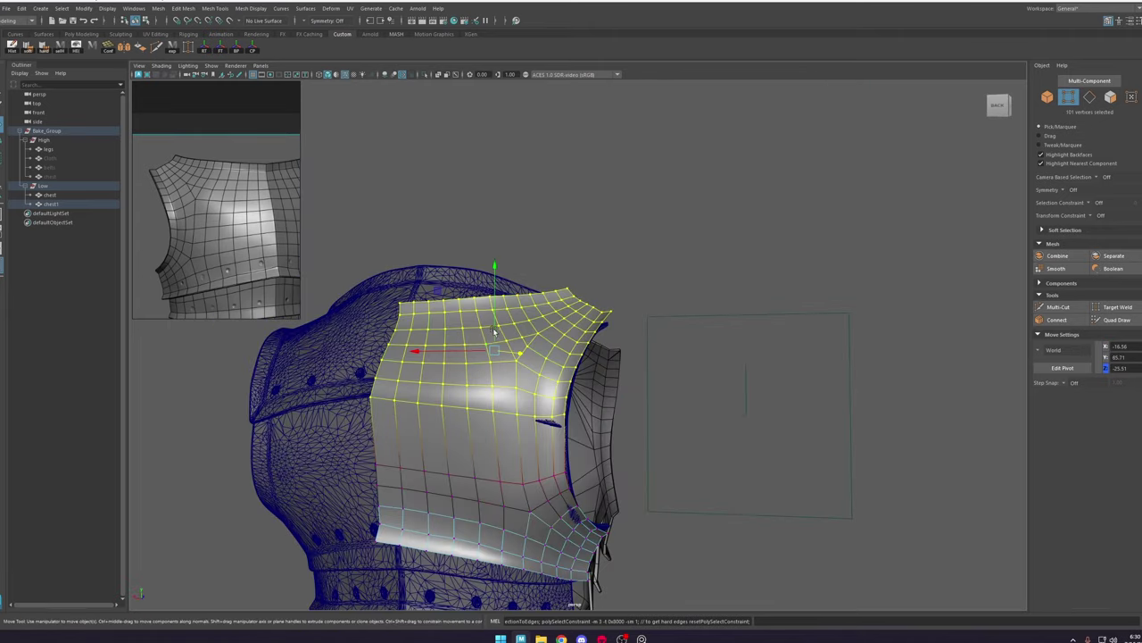
pyautogui.moveTo(502, 326); pyautogui.dragTo(538, 337)
# Step: Raise the top row of panel vertices, tilt it to follow the armour, and shift it down and outward
pyautogui.press('e')
pyautogui.keyDown('alt'); pyautogui.moveTo(446, 320); pyautogui.dragTo(555, 366); pyautogui.keyUp('alt')
pyautogui.press('w')
pyautogui.click(576, 303)
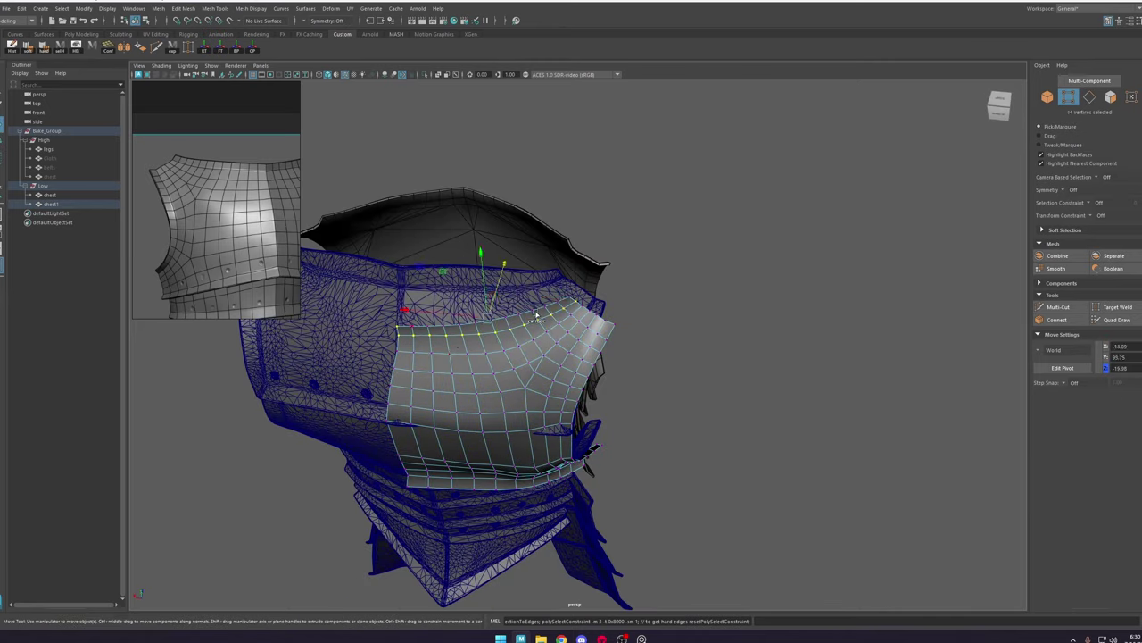
pyautogui.keyDown('alt'); pyautogui.moveTo(575, 319); pyautogui.dragTo(537, 332); pyautogui.keyUp('alt')
pyautogui.moveTo(491, 301); pyautogui.dragTo(490, 207)
pyautogui.press('e')
pyautogui.keyDown('alt'); pyautogui.moveTo(486, 246); pyautogui.dragTo(659, 276); pyautogui.keyUp('alt')
pyautogui.moveTo(662, 178); pyautogui.dragTo(663, 180)
pyautogui.press('w')
pyautogui.keyDown('alt'); pyautogui.moveTo(725, 227); pyautogui.dragTo(659, 250); pyautogui.keyUp('alt')
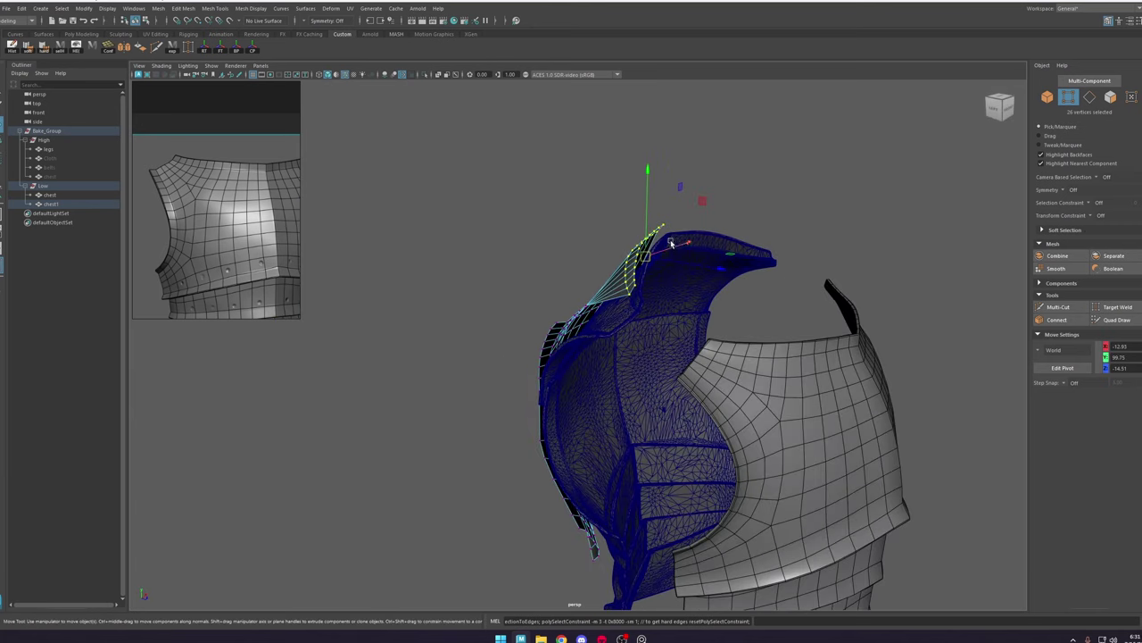
pyautogui.moveTo(682, 186); pyautogui.dragTo(600, 268)
# Step: Select a corner vertex at the panel's top and resize its soft selection falloff
pyautogui.moveTo(555, 191); pyautogui.dragTo(603, 383)
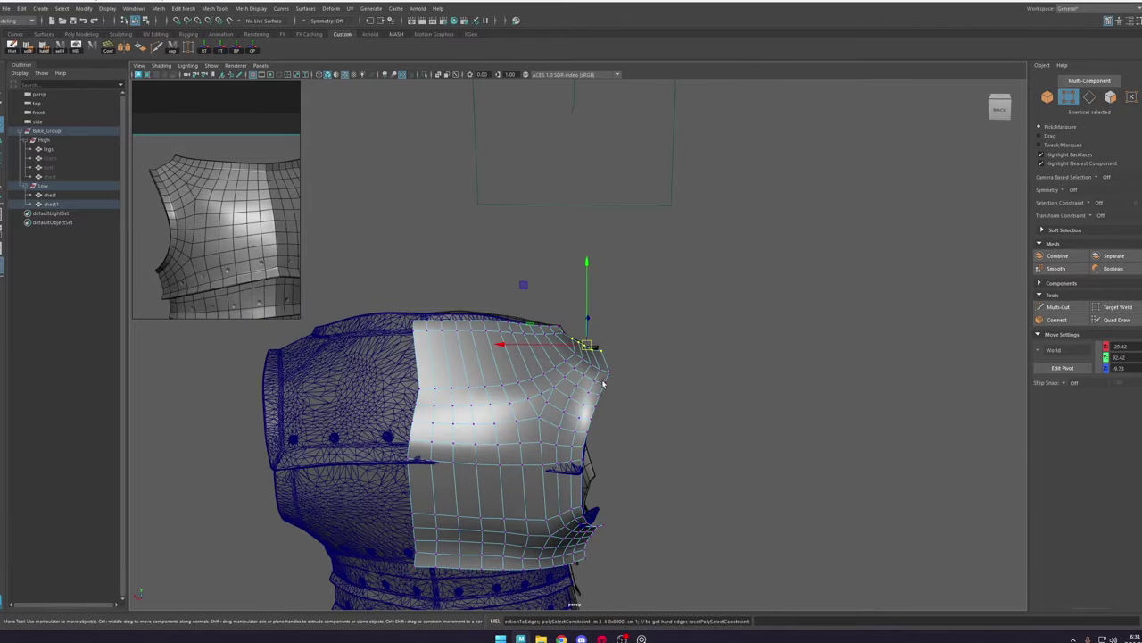
pyautogui.click(605, 381)
pyautogui.keyDown('alt'); pyautogui.moveTo(606, 383); pyautogui.dragTo(704, 489, button='right'); pyautogui.keyUp('alt')
pyautogui.press('b')
pyautogui.moveTo(602, 415); pyautogui.dragTo(538, 421)
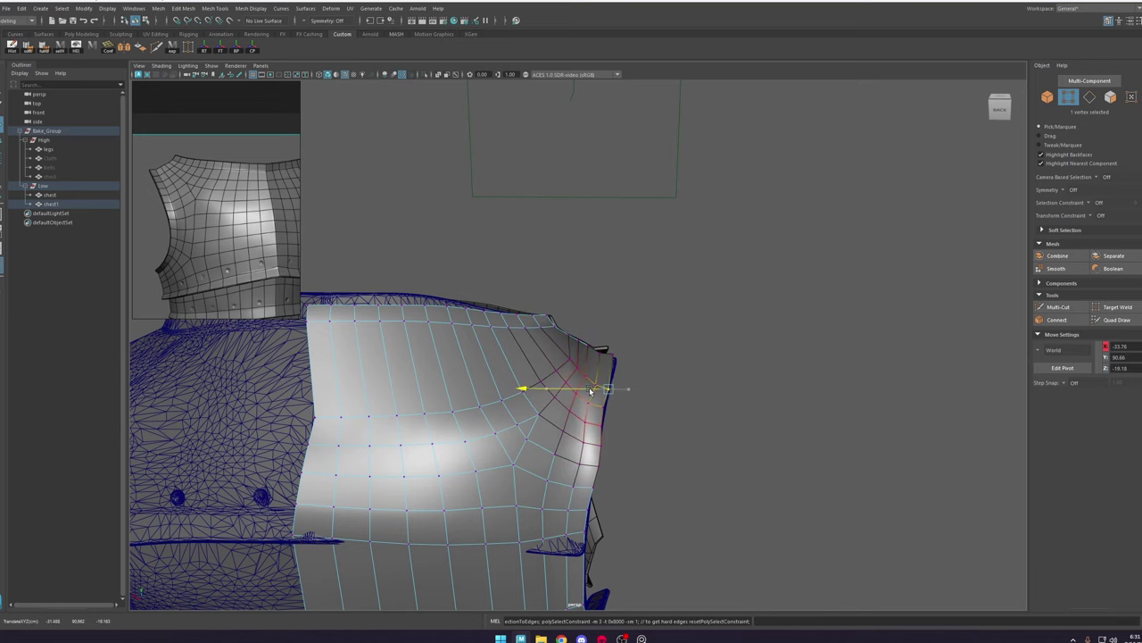
pyautogui.keyDown('alt'); pyautogui.moveTo(590, 391); pyautogui.dragTo(632, 389); pyautogui.keyUp('alt')
# Step: Reselect the low-poly back panel in vertex mode and pick its bottom-centre edge vertex
pyautogui.press('F8')
pyautogui.click(670, 390)
pyautogui.keyDown('alt'); pyautogui.moveTo(670, 390); pyautogui.dragTo(584, 457, button='right'); pyautogui.keyUp('alt')
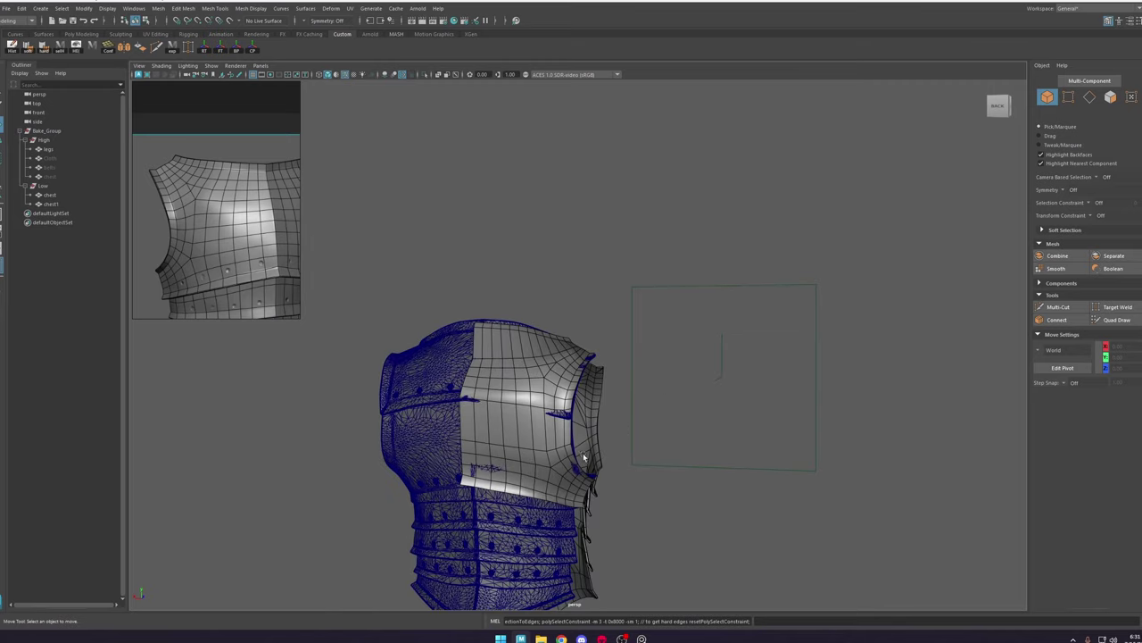
pyautogui.click(584, 457)
pyautogui.keyDown('alt'); pyautogui.moveTo(585, 453); pyautogui.dragTo(582, 398, button='middle'); pyautogui.keyUp('alt')
pyautogui.click(519, 358)
pyautogui.keyDown('alt'); pyautogui.moveTo(519, 358); pyautogui.dragTo(525, 388); pyautogui.keyUp('alt')
pyautogui.moveTo(762, 367); pyautogui.dragTo(721, 365, button='right')
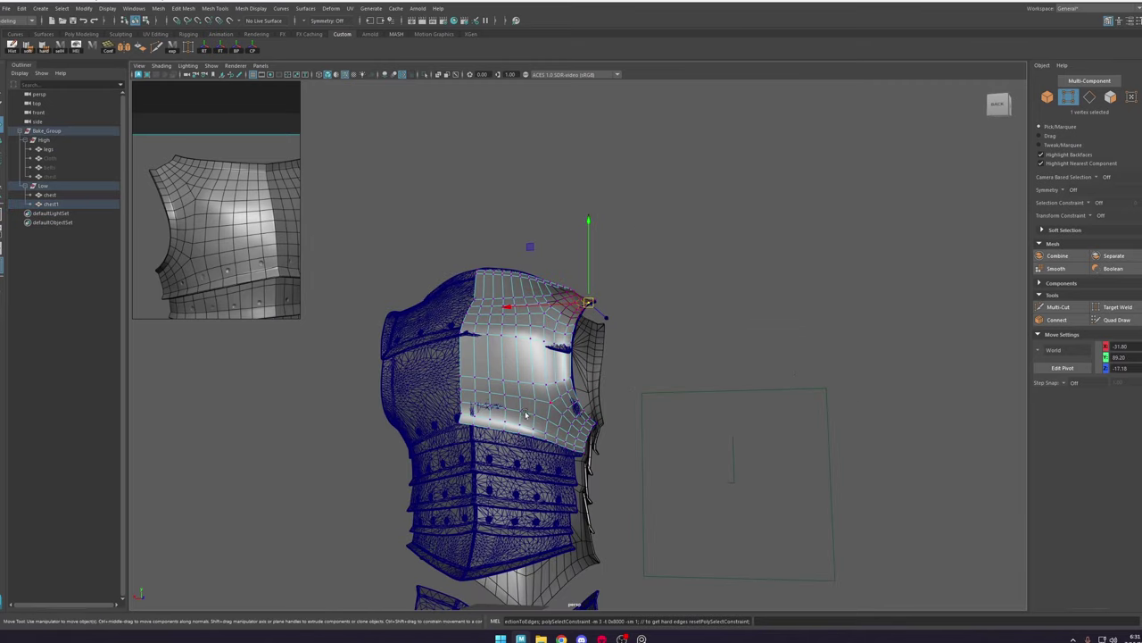
pyautogui.click(463, 425)
pyautogui.keyDown('alt'); pyautogui.moveTo(462, 425); pyautogui.dragTo(493, 412); pyautogui.keyUp('alt')
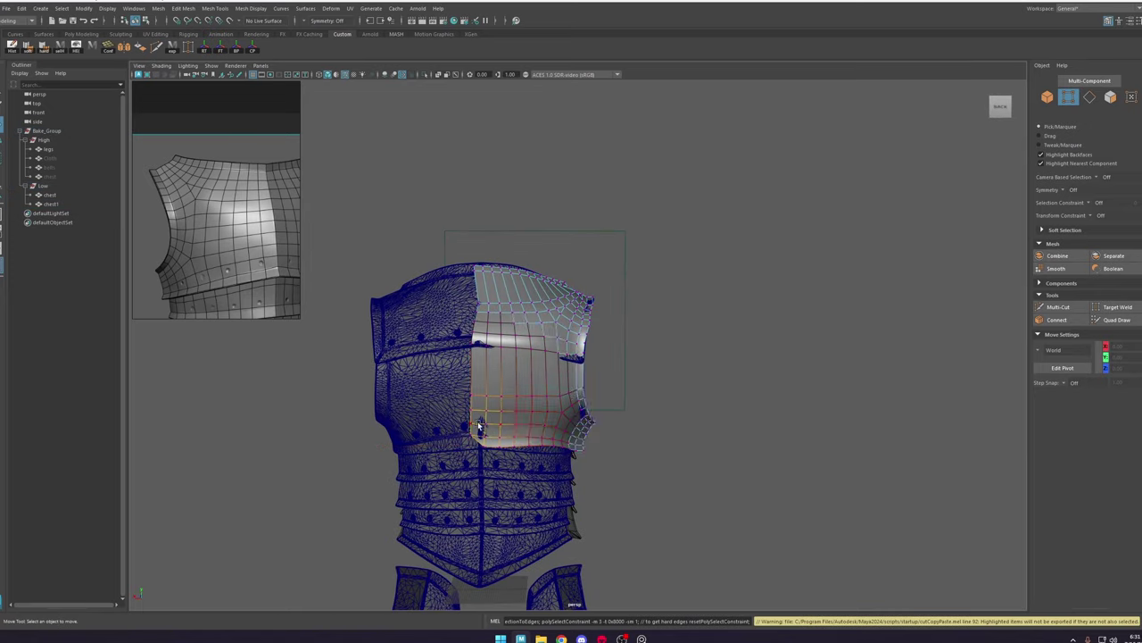
# Step: Box-select the seven armhole border vertices of the low-poly back panel
pyautogui.click(560, 448)
pyautogui.press('f')
pyautogui.keyDown('alt'); pyautogui.moveTo(607, 401); pyautogui.dragTo(562, 396); pyautogui.keyUp('alt')
pyautogui.moveTo(684, 304); pyautogui.dragTo(641, 371)
pyautogui.keyDown('alt'); pyautogui.moveTo(641, 371); pyautogui.dragTo(580, 378); pyautogui.keyUp('alt')
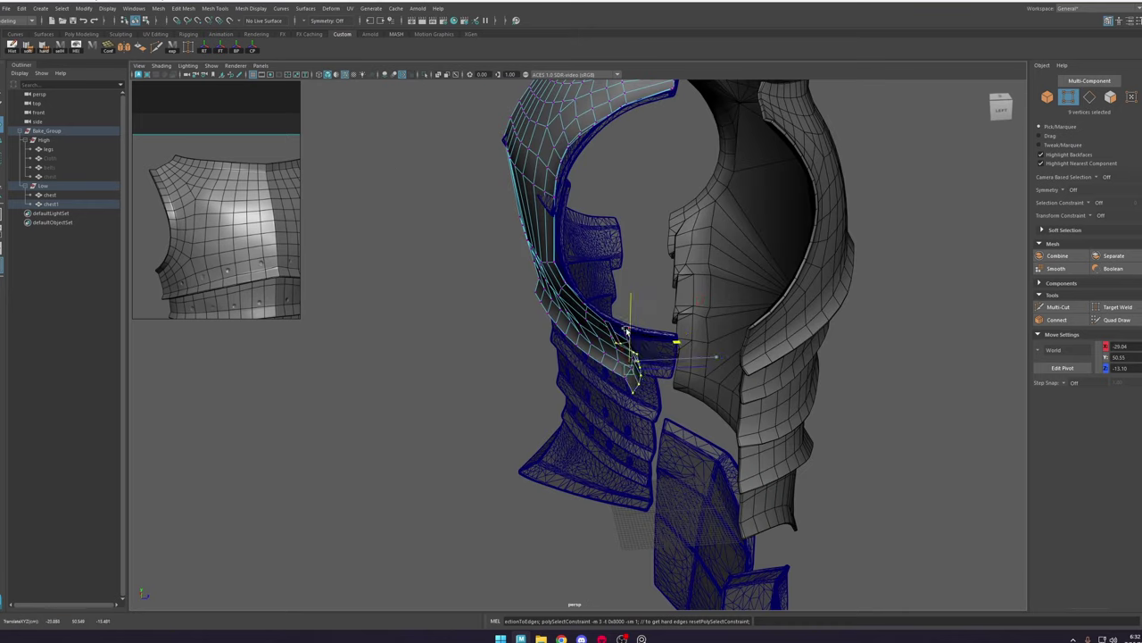
pyautogui.keyDown('alt'); pyautogui.moveTo(690, 335); pyautogui.dragTo(773, 404); pyautogui.keyUp('alt')
# Step: Switch the back panel to edge mode and select its armhole border edge loop
pyautogui.moveTo(693, 333); pyautogui.dragTo(694, 304, button='right')
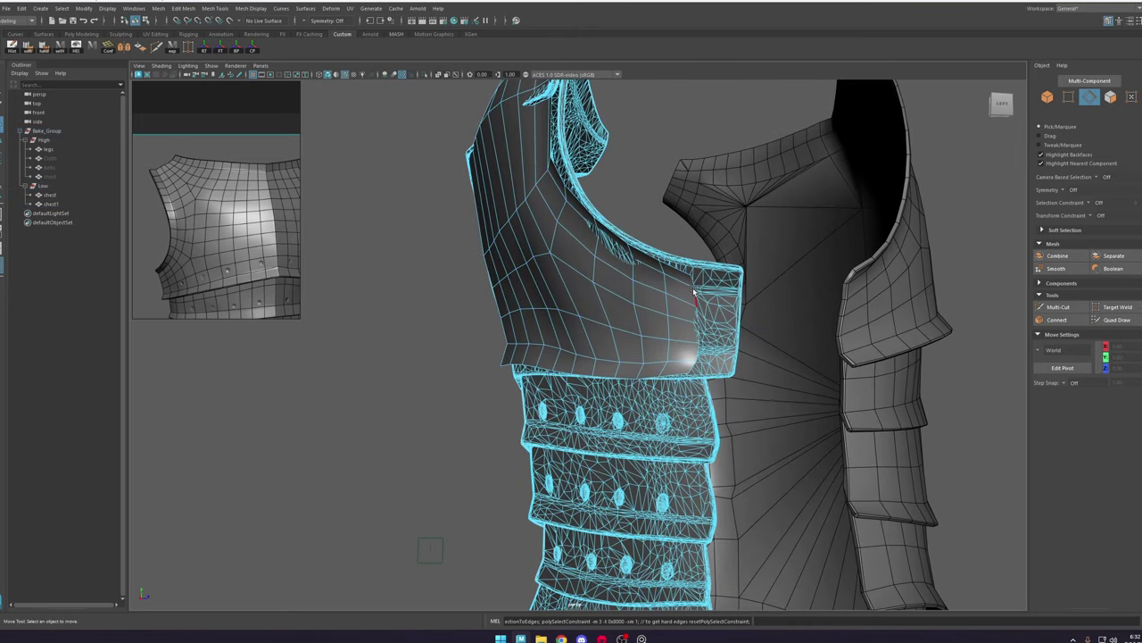
pyautogui.hotkey('ctrl', 'z')
pyautogui.moveTo(298, 337); pyautogui.dragTo(303, 287, button='right')
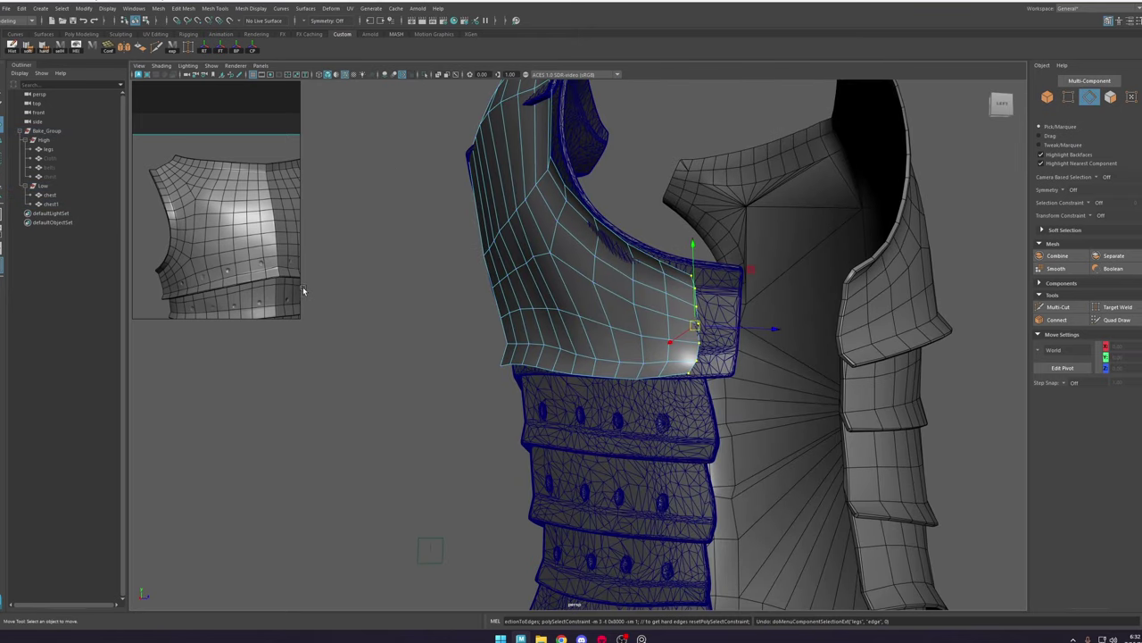
pyautogui.click(691, 281)
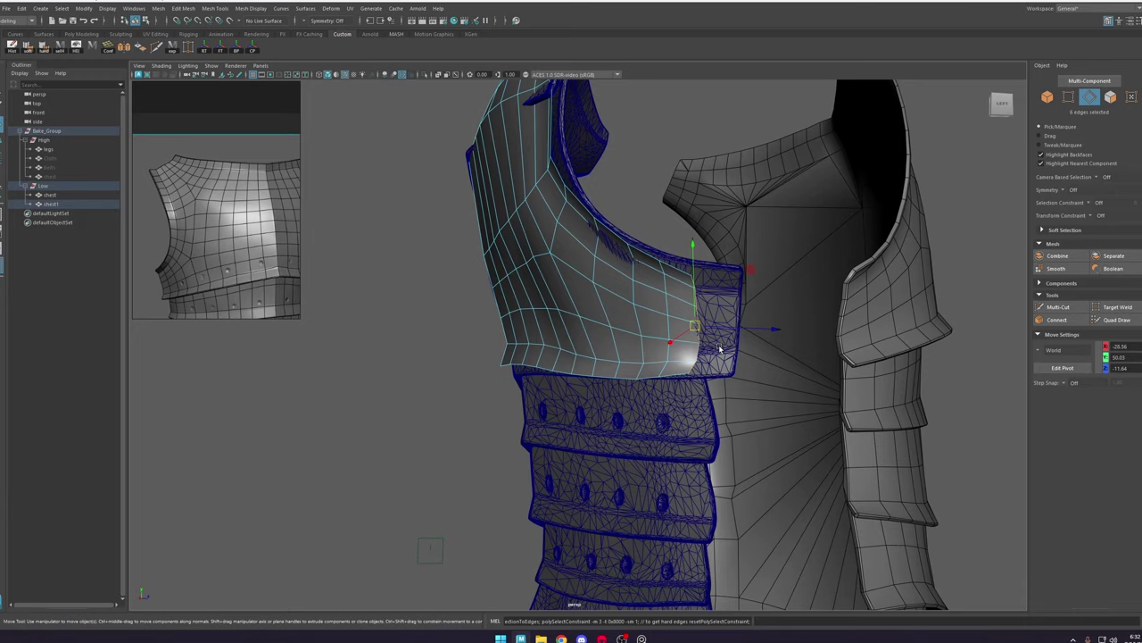
pyautogui.hotkey('ctrl', 'e')
# Step: Move the border edges to Z -7.85 and sideways toward the armhole, then review the panel
pyautogui.press('w')
pyautogui.moveTo(736, 329); pyautogui.dragTo(769, 328)
pyautogui.keyDown('alt'); pyautogui.moveTo(768, 329); pyautogui.dragTo(707, 365); pyautogui.keyUp('alt')
pyautogui.moveTo(703, 366); pyautogui.dragTo(725, 329)
pyautogui.keyDown('alt'); pyautogui.moveTo(714, 323); pyautogui.dragTo(444, 186, button='right'); pyautogui.keyUp('alt')
pyautogui.moveTo(597, 303); pyautogui.dragTo(632, 279, button='right')
pyautogui.keyDown('alt'); pyautogui.moveTo(639, 278); pyautogui.dragTo(820, 261); pyautogui.keyUp('alt')
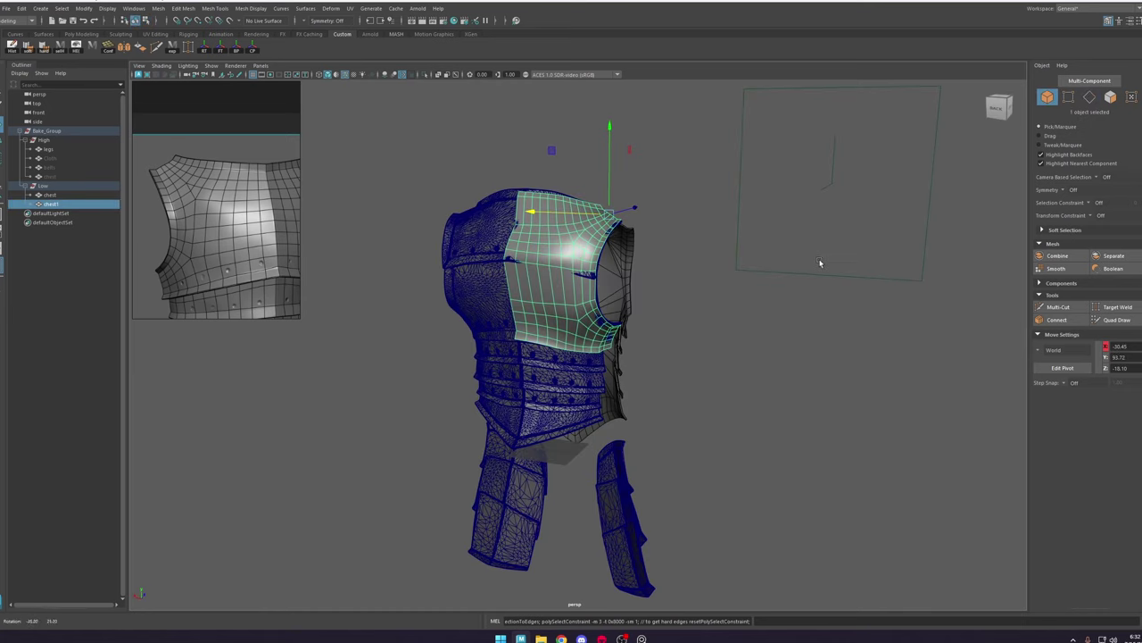
pyautogui.keyDown('alt'); pyautogui.moveTo(819, 262); pyautogui.dragTo(997, 309, button='right'); pyautogui.keyUp('alt')
pyautogui.keyDown('alt'); pyautogui.moveTo(553, 255); pyautogui.dragTo(576, 345, button='middle'); pyautogui.keyUp('alt')
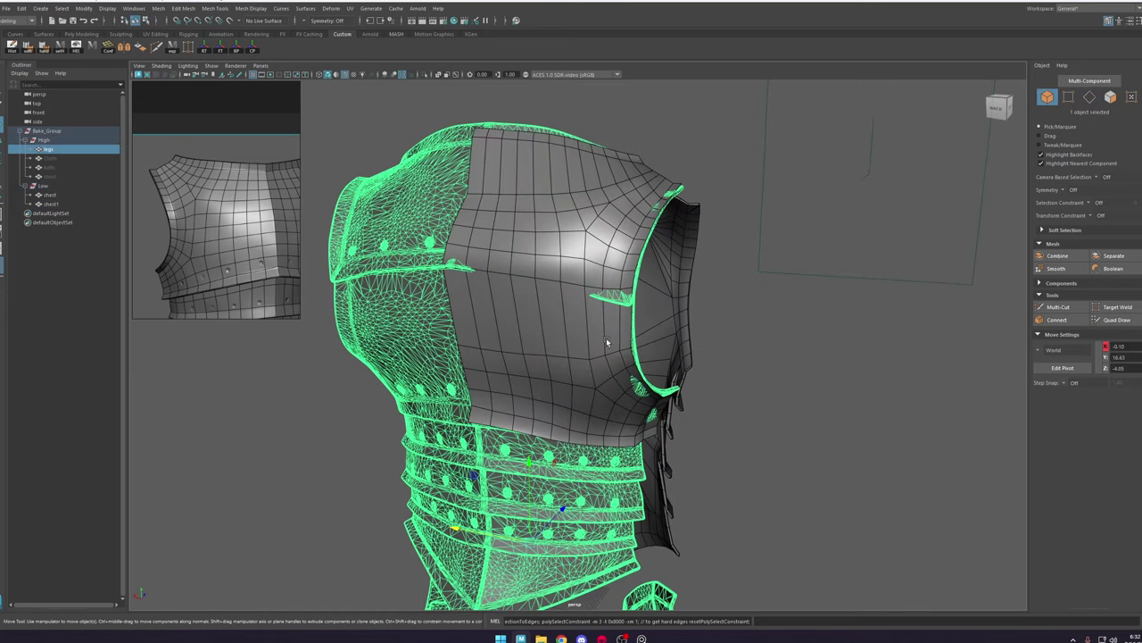
# Step: Activate the edge-cutting tool and reframe the view around the armor
pyautogui.click(1053, 307)
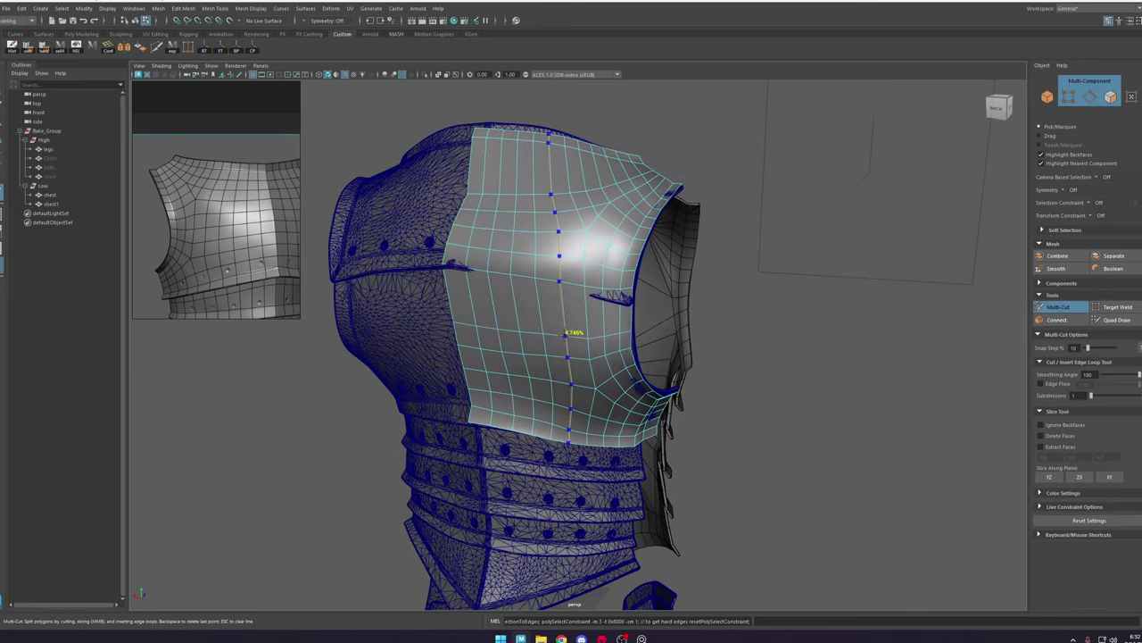
pyautogui.keyDown('alt'); pyautogui.moveTo(647, 328); pyautogui.dragTo(581, 299, button='right'); pyautogui.keyUp('alt')
pyautogui.keyDown('alt'); pyautogui.moveTo(580, 299); pyautogui.dragTo(544, 285); pyautogui.keyUp('alt')
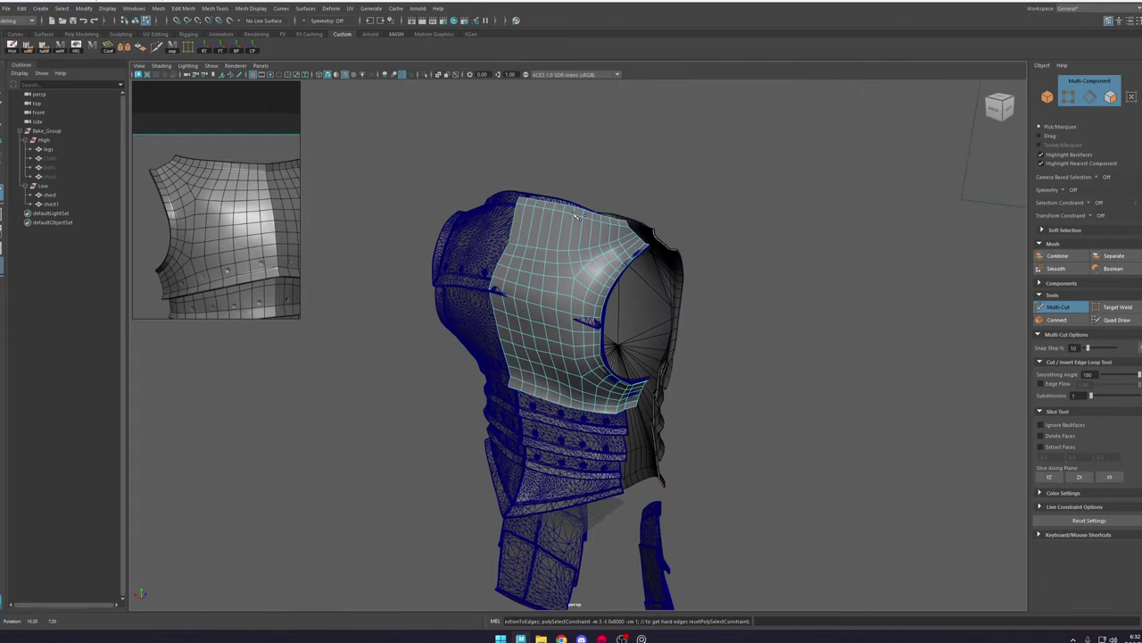
pyautogui.keyDown('alt'); pyautogui.moveTo(544, 286); pyautogui.dragTo(599, 252, button='right'); pyautogui.keyUp('alt')
pyautogui.keyDown('alt'); pyautogui.moveTo(599, 253); pyautogui.dragTo(638, 264); pyautogui.keyUp('alt')
pyautogui.keyDown('alt'); pyautogui.moveTo(637, 264); pyautogui.dragTo(538, 278, button='right'); pyautogui.keyUp('alt')
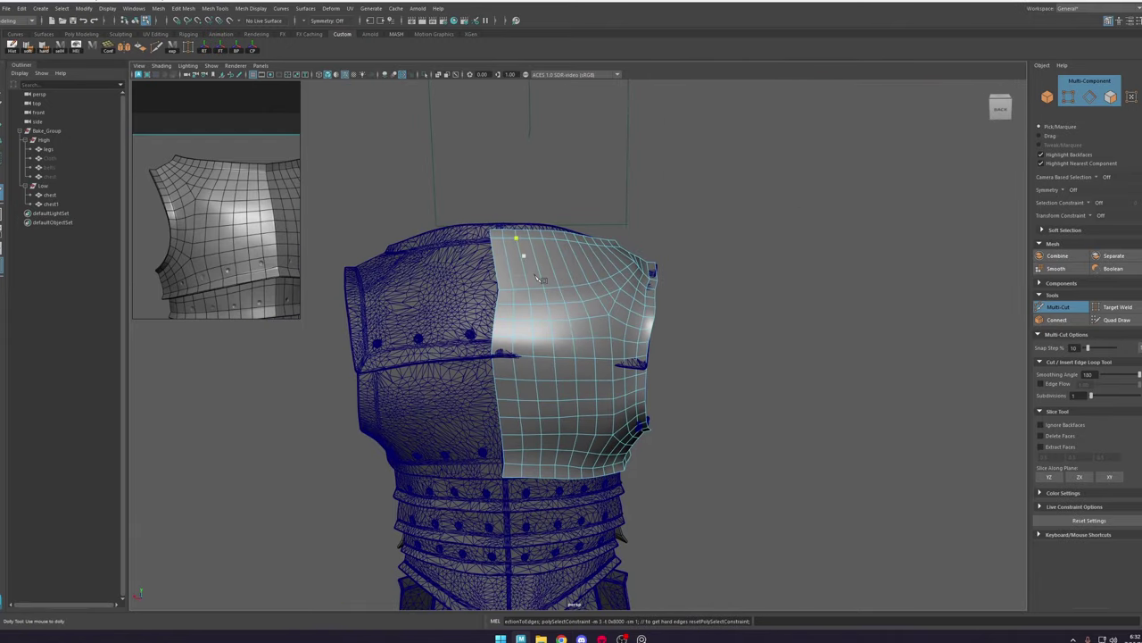
# Step: Make the high-poly legs mesh live, select the back panel, and start Quad Draw
pyautogui.press('F8')
pyautogui.click(474, 375)
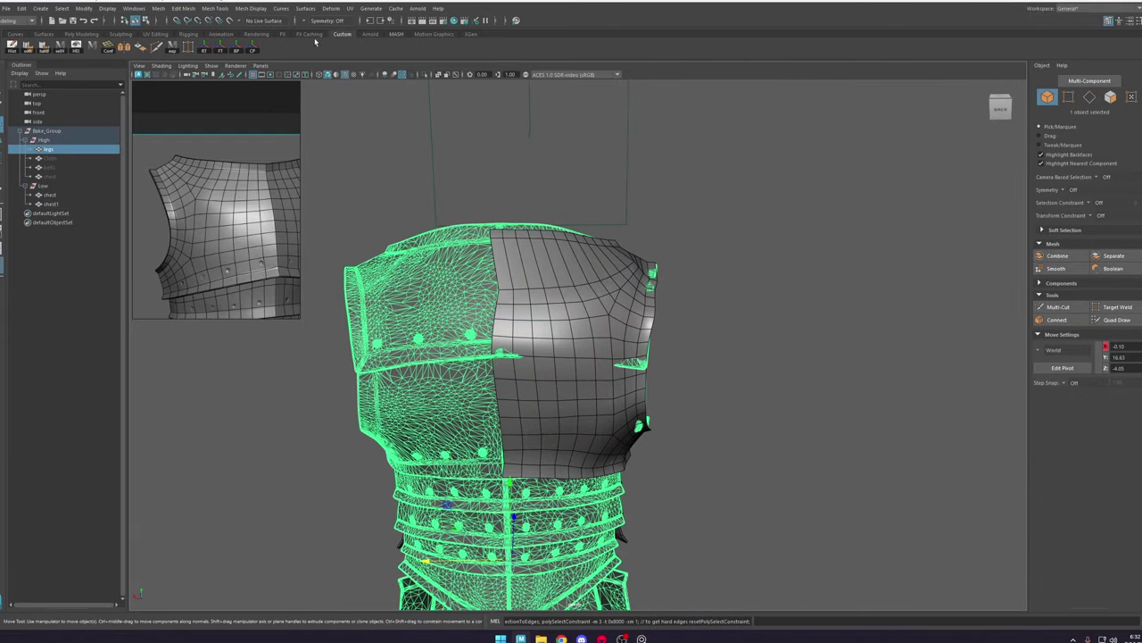
pyautogui.click(234, 21)
pyautogui.click(626, 302)
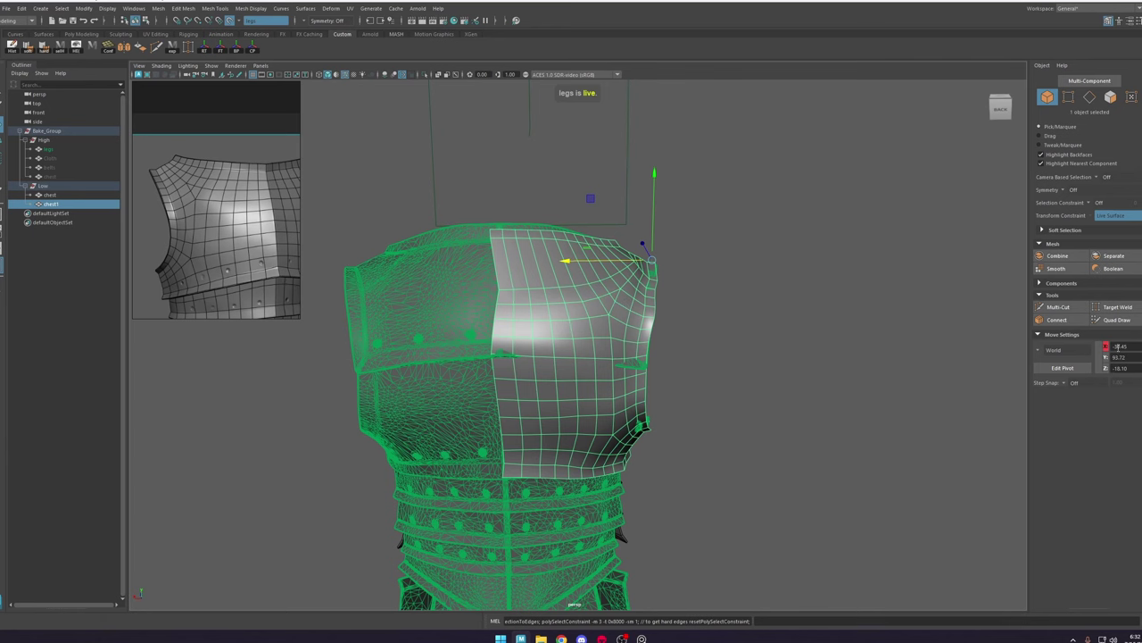
pyautogui.click(1116, 320)
# Step: Toggle Wireframe on Shaded off and back on while closing in on the back panel
pyautogui.click(343, 75)
pyautogui.keyDown('alt'); pyautogui.moveTo(589, 262); pyautogui.dragTo(502, 308); pyautogui.keyUp('alt')
pyautogui.keyDown('alt'); pyautogui.moveTo(501, 308); pyautogui.dragTo(524, 328, button='right'); pyautogui.keyUp('alt')
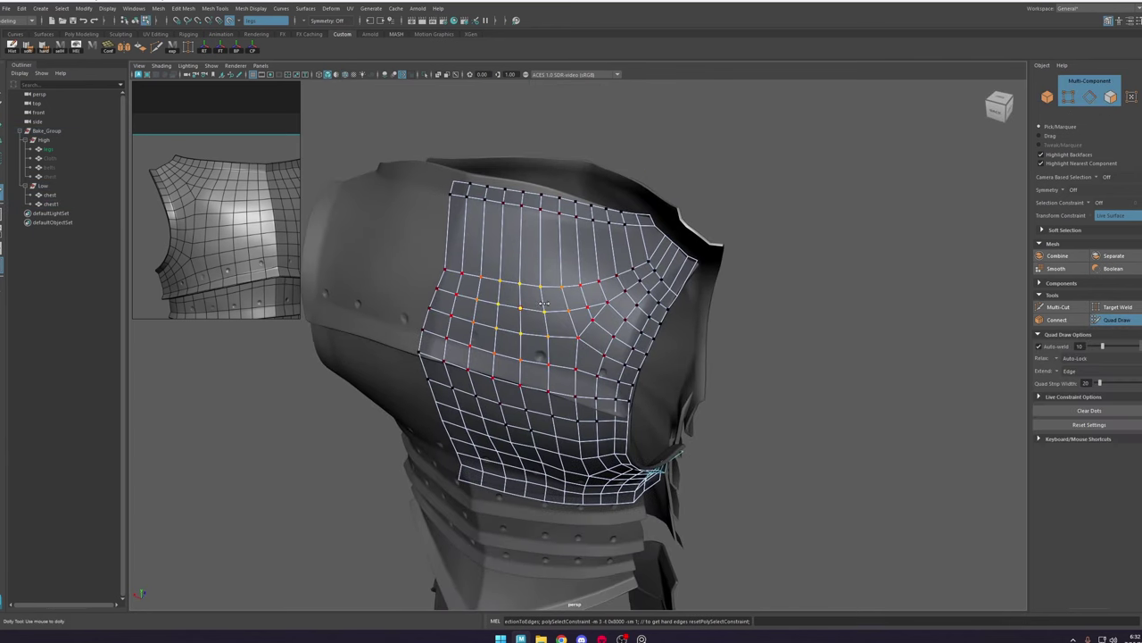
pyautogui.click(346, 75)
pyautogui.moveTo(576, 210)
pyautogui.keyDown('alt'); pyautogui.mouseDown()
pyautogui.moveTo(538, 214)
pyautogui.moveTo(599, 247)
pyautogui.mouseUp(); pyautogui.keyUp('alt')
pyautogui.keyDown('alt'); pyautogui.moveTo(424, 296); pyautogui.dragTo(463, 305, button='right'); pyautogui.keyUp('alt')
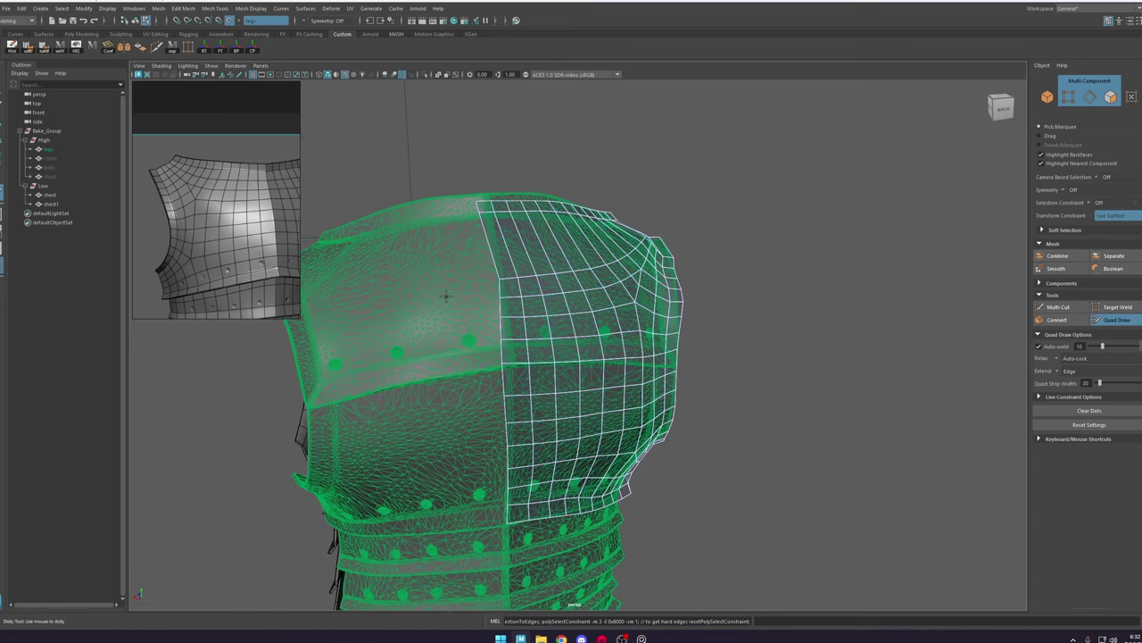
pyautogui.click(260, 12)
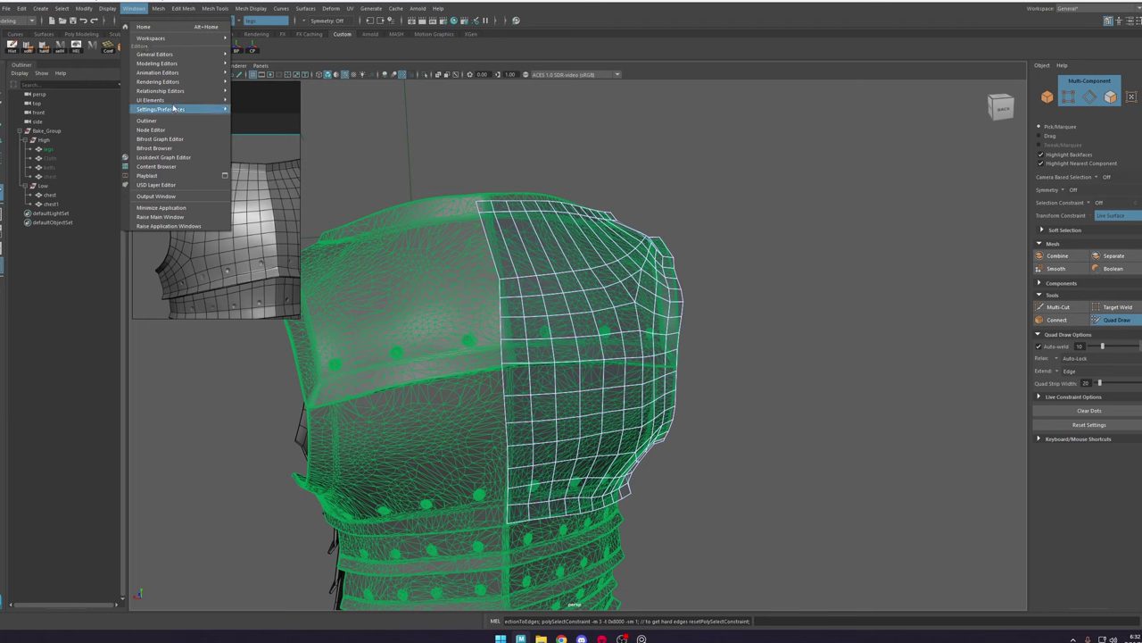
# Step: Set the Inactive Modeling line colour to black in Color Settings, then close the window
pyautogui.moveTo(175, 108)
pyautogui.click(267, 139)
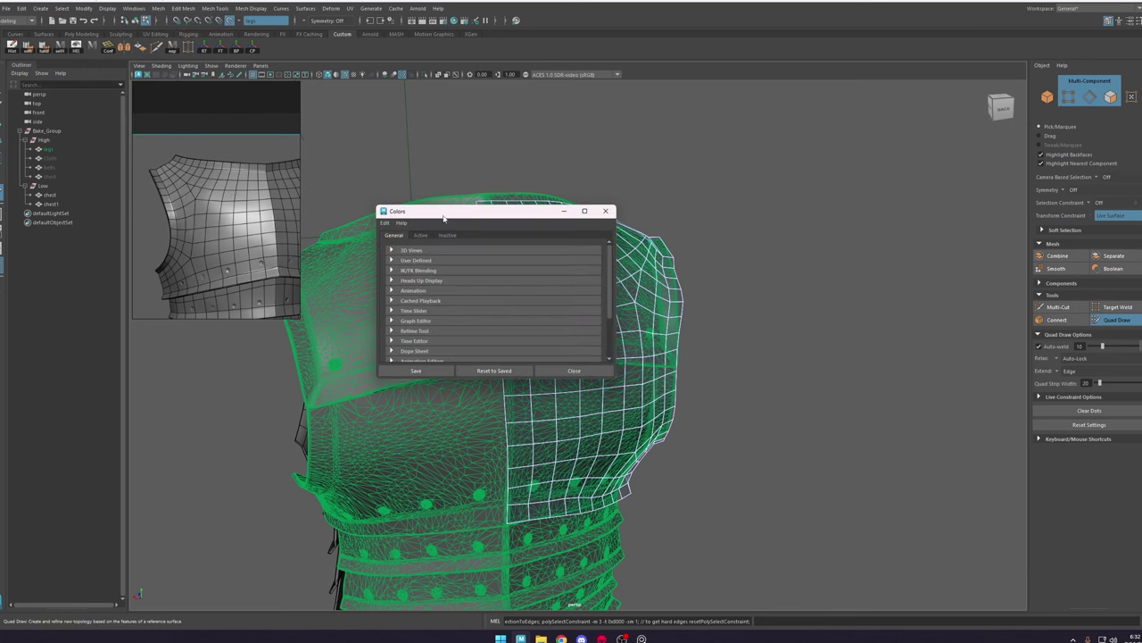
pyautogui.moveTo(443, 216); pyautogui.dragTo(648, 206)
pyautogui.click(644, 214)
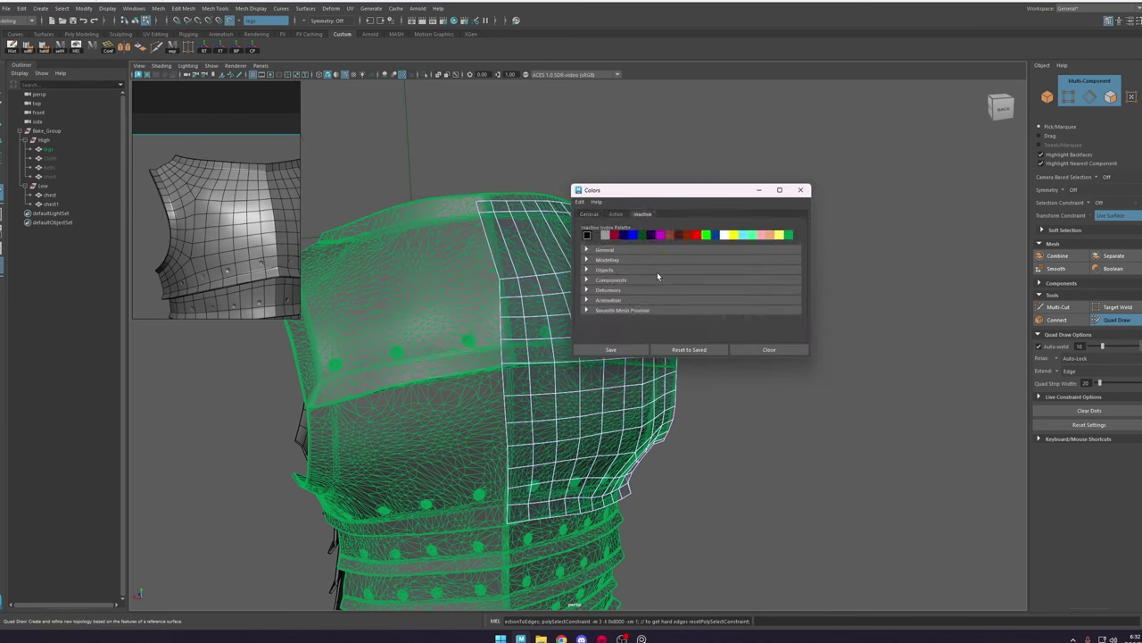
pyautogui.click(609, 260)
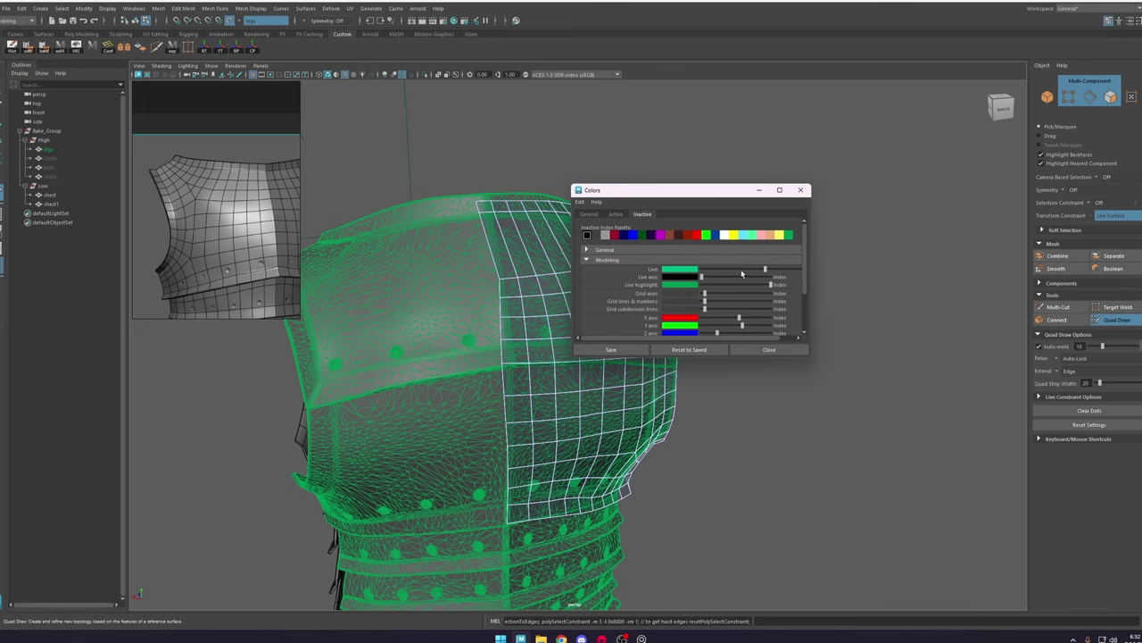
pyautogui.moveTo(717, 273); pyautogui.dragTo(761, 271)
pyautogui.click(688, 274)
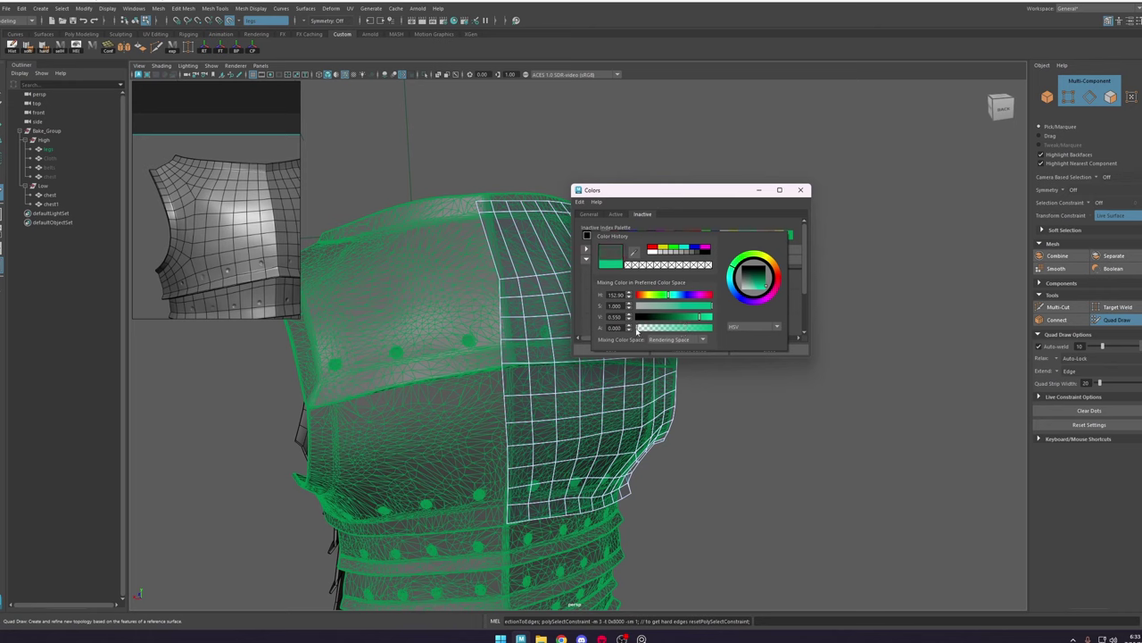
pyautogui.keyDown('alt'); pyautogui.moveTo(534, 284); pyautogui.dragTo(675, 204); pyautogui.keyUp('alt')
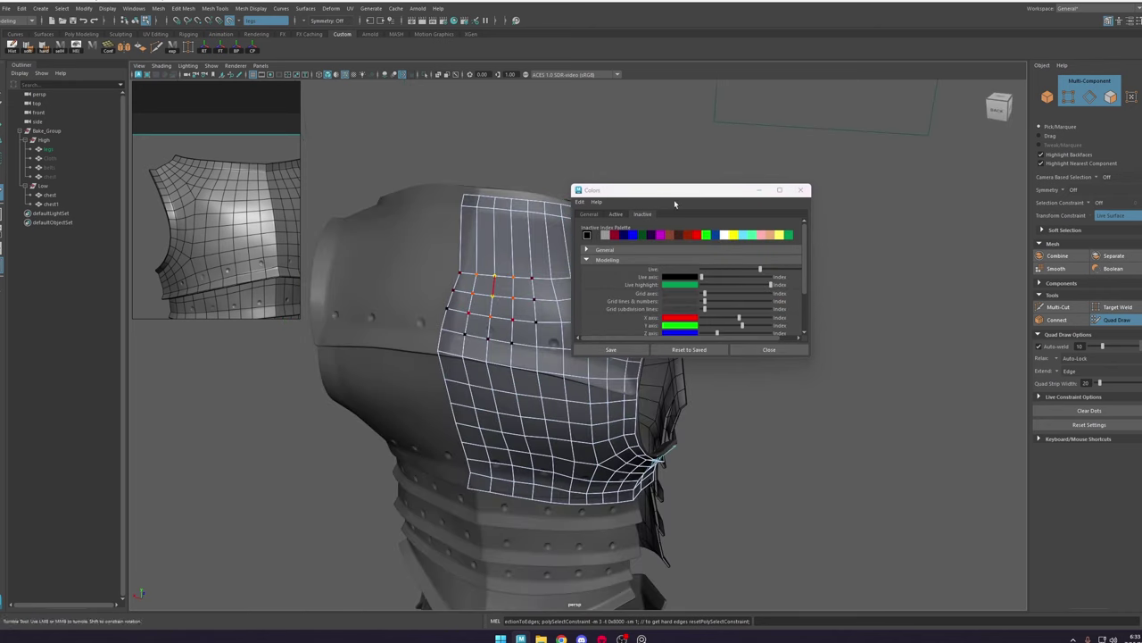
pyautogui.click(801, 190)
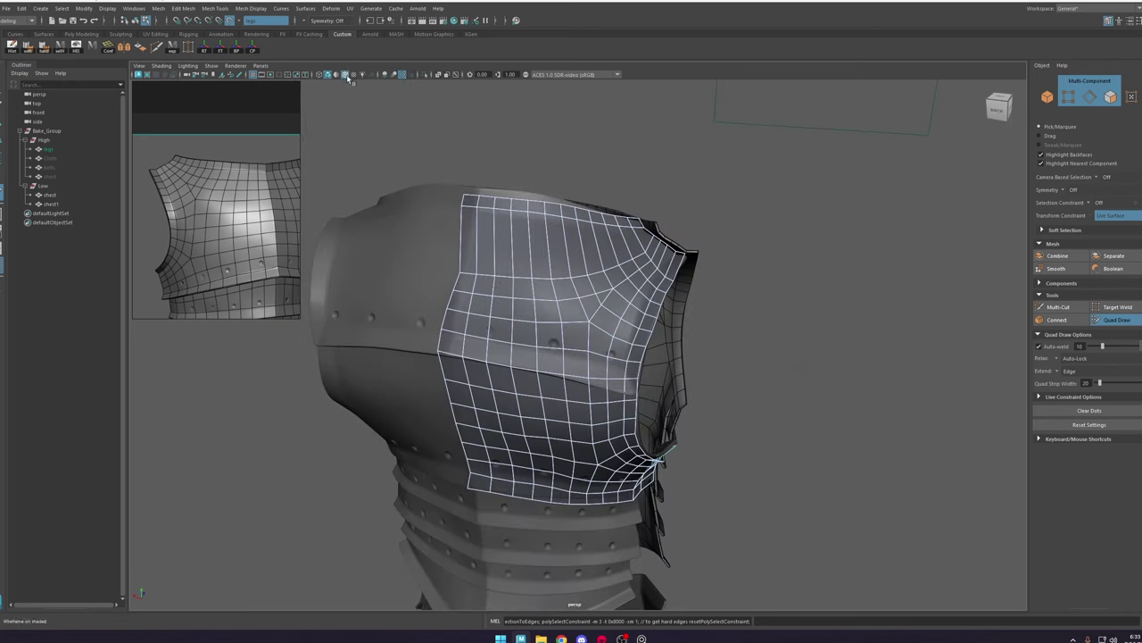
pyautogui.click(346, 76)
pyautogui.click(346, 76)
pyautogui.scroll(-3, 571, 268)
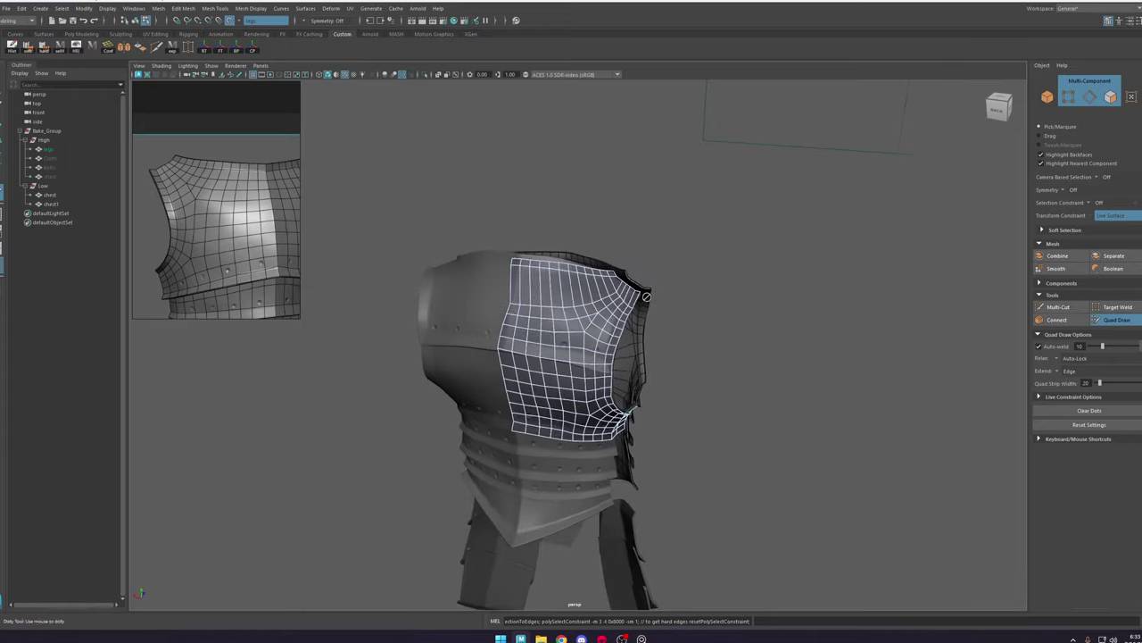
pyautogui.moveTo(687, 268)
pyautogui.keyDown('alt'); pyautogui.mouseDown()
pyautogui.moveTo(507, 283)
pyautogui.moveTo(603, 301)
pyautogui.mouseUp(); pyautogui.keyUp('alt')
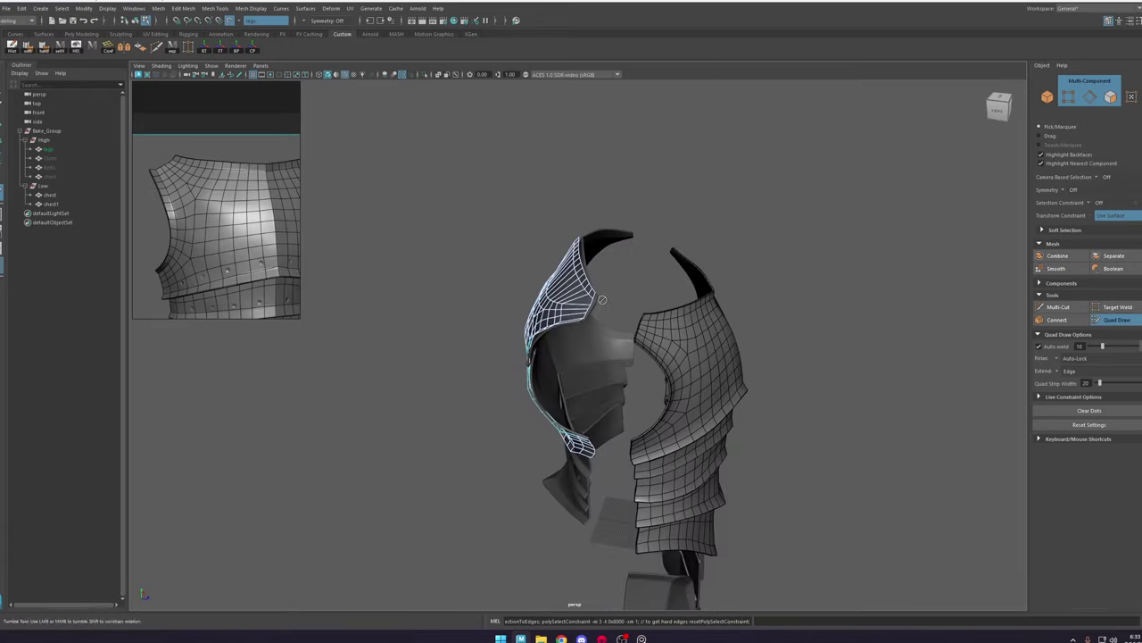
pyautogui.scroll(5, 604, 300)
pyautogui.keyDown('alt'); pyautogui.moveTo(647, 295); pyautogui.dragTo(543, 299, button='middle'); pyautogui.keyUp('alt')
pyautogui.click(345, 79)
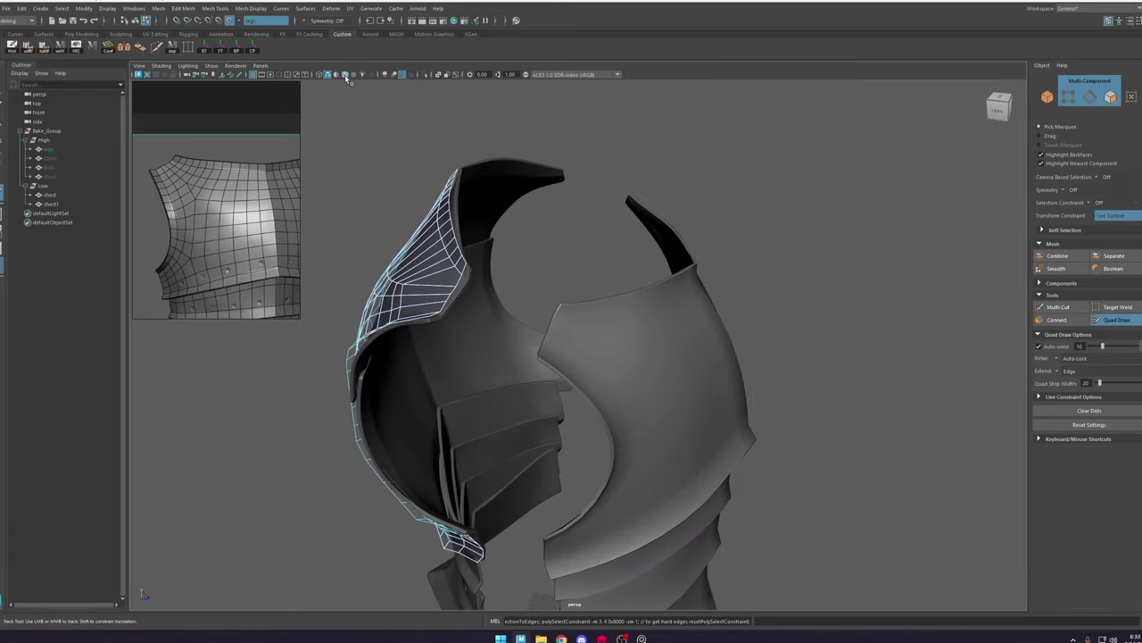
pyautogui.keyDown('alt'); pyautogui.moveTo(508, 335); pyautogui.dragTo(650, 317); pyautogui.keyUp('alt')
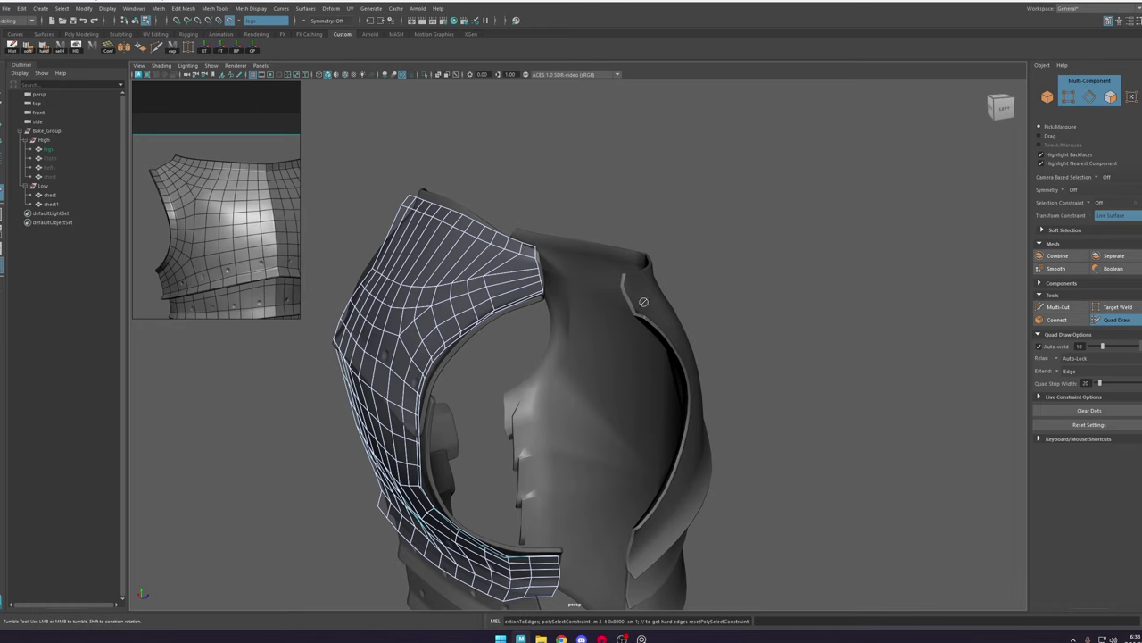
pyautogui.keyDown('alt'); pyautogui.moveTo(563, 229); pyautogui.dragTo(401, 229); pyautogui.keyUp('alt')
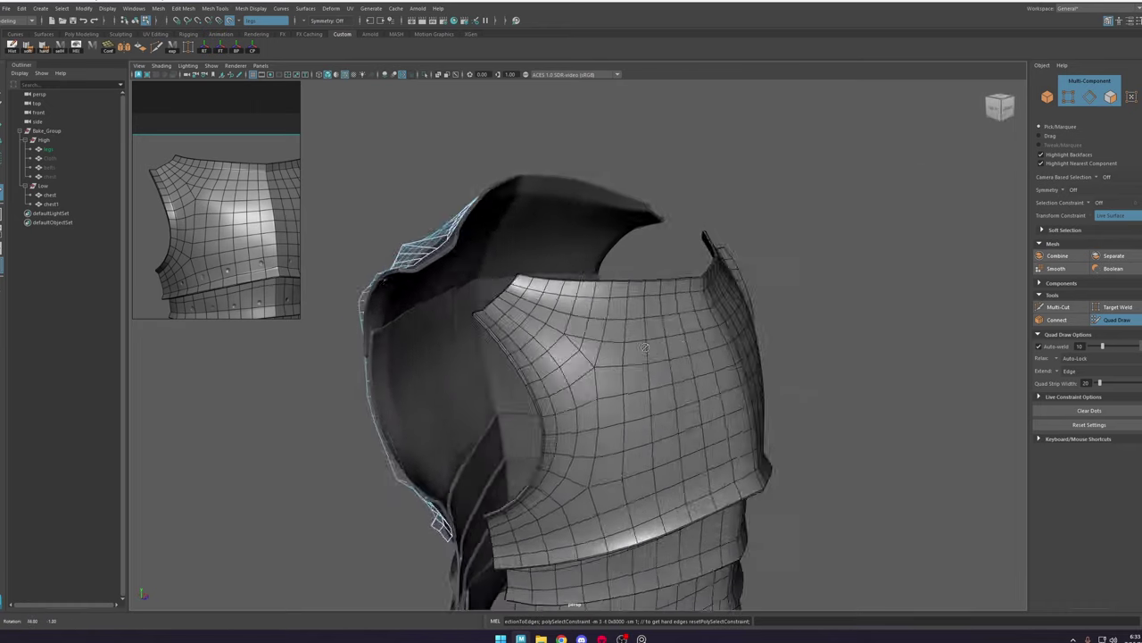
pyautogui.scroll(-4, 572, 229)
pyautogui.keyDown('alt'); pyautogui.moveTo(777, 223); pyautogui.dragTo(802, 208); pyautogui.keyUp('alt')
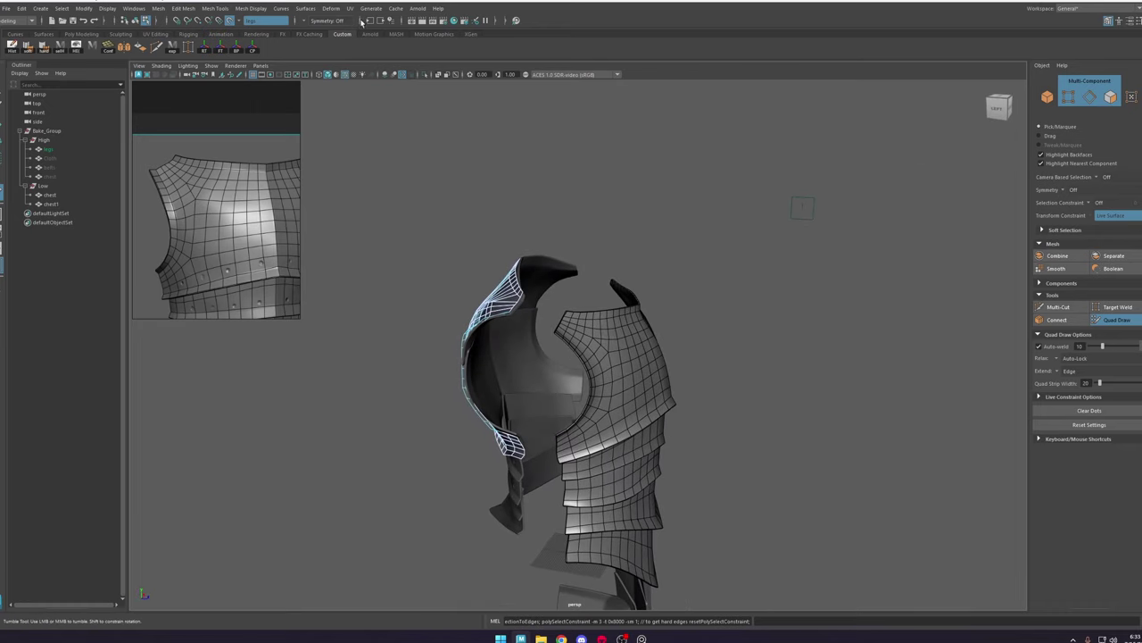
pyautogui.click(346, 76)
pyautogui.click(345, 77)
pyautogui.click(345, 77)
pyautogui.click(345, 76)
pyautogui.click(345, 77)
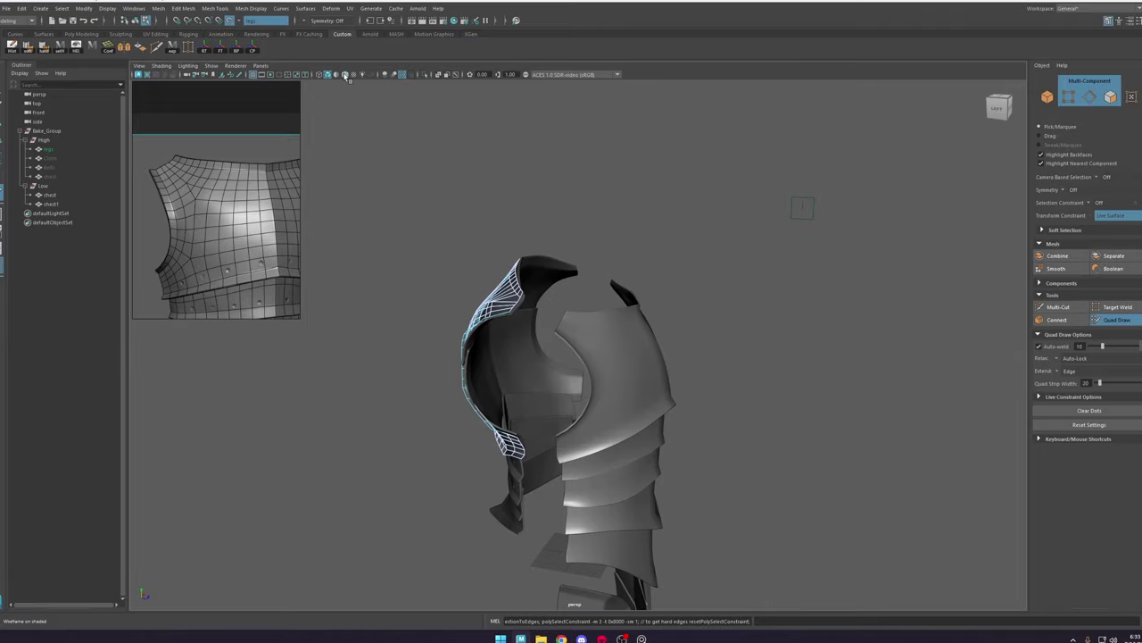
pyautogui.click(346, 76)
pyautogui.moveTo(415, 211)
pyautogui.keyDown('alt'); pyautogui.mouseDown()
pyautogui.moveTo(519, 240)
pyautogui.moveTo(589, 214)
pyautogui.mouseUp(); pyautogui.keyUp('alt')
pyautogui.scroll(4, 562, 393)
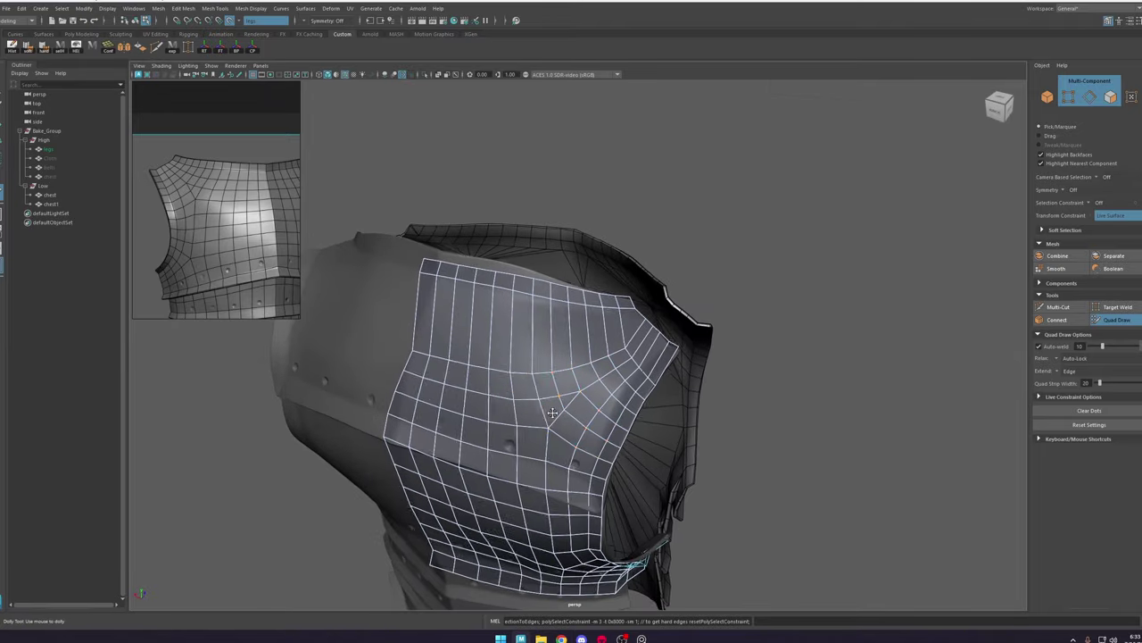
pyautogui.keyDown('alt'); pyautogui.moveTo(511, 441); pyautogui.dragTo(576, 364); pyautogui.keyUp('alt')
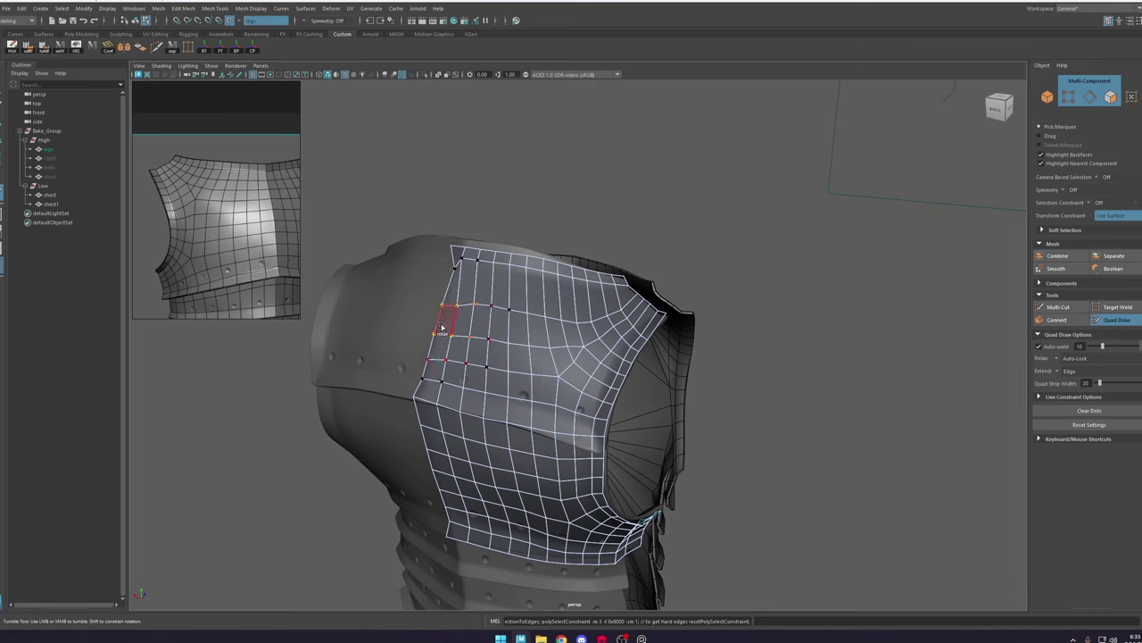
# Step: Relax the patch's upper corners, lower area and belt-line edge with the relax brush
pyautogui.moveTo(474, 307)
pyautogui.keyDown('shift'); pyautogui.mouseDown()
pyautogui.moveTo(485, 278)
pyautogui.moveTo(481, 301)
pyautogui.mouseUp(); pyautogui.keyUp('shift')
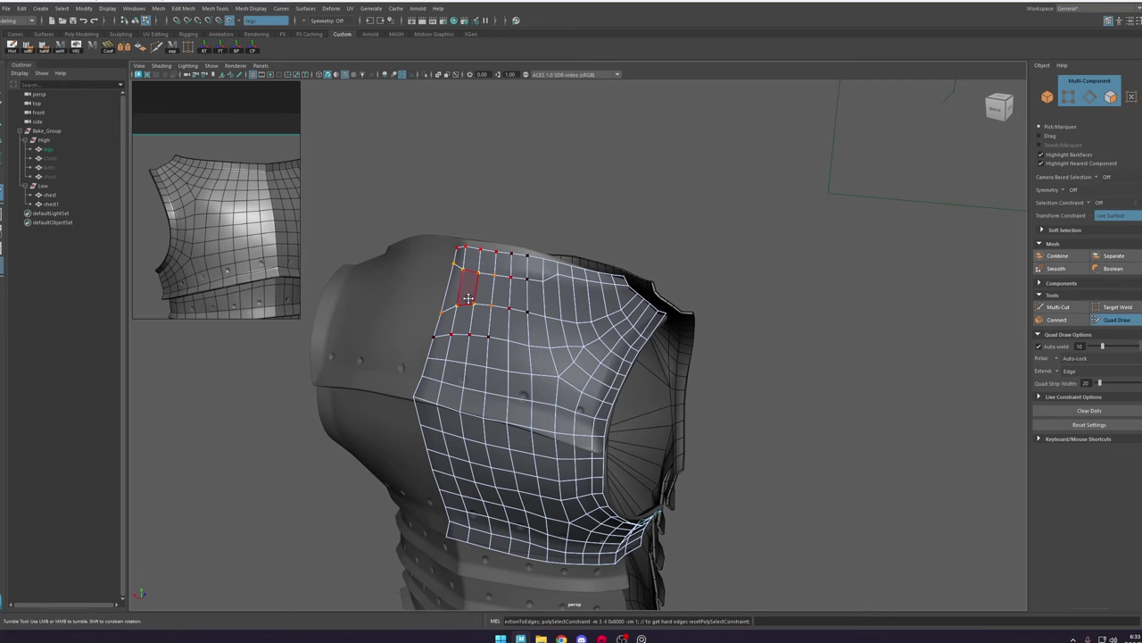
pyautogui.moveTo(521, 329)
pyautogui.keyDown('shift'); pyautogui.mouseDown()
pyautogui.moveTo(557, 348)
pyautogui.moveTo(574, 412)
pyautogui.moveTo(602, 440)
pyautogui.moveTo(466, 444)
pyautogui.moveTo(507, 416)
pyautogui.mouseUp(); pyautogui.keyUp('shift')
pyautogui.keyDown('alt'); pyautogui.moveTo(507, 416); pyautogui.dragTo(509, 362, button='middle'); pyautogui.keyUp('alt')
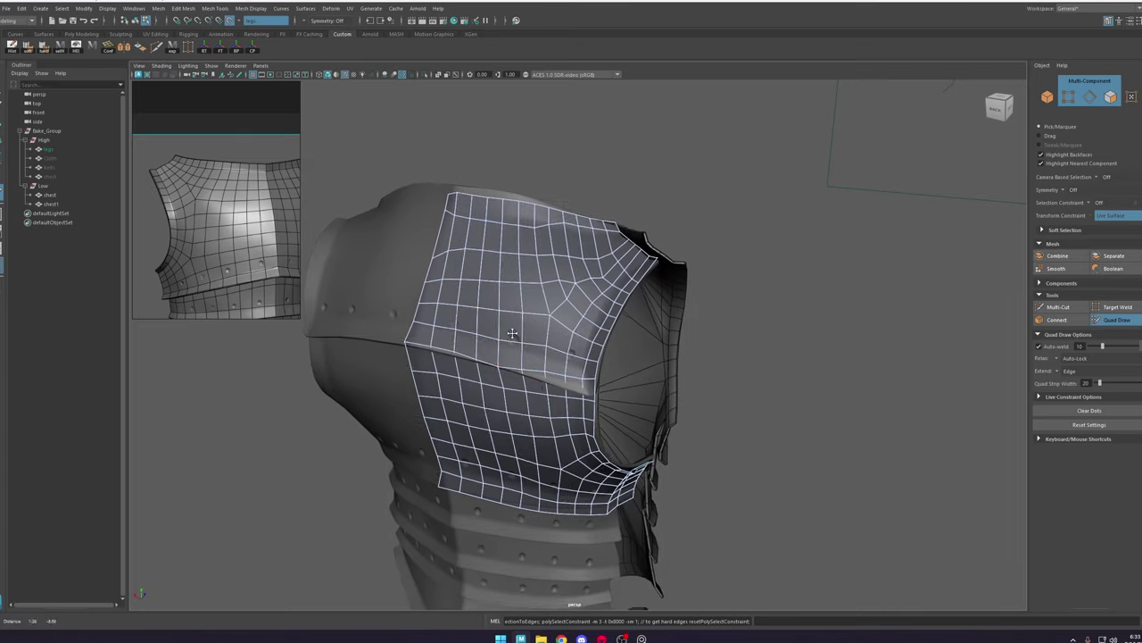
pyautogui.keyDown('alt'); pyautogui.moveTo(510, 362); pyautogui.dragTo(594, 350); pyautogui.keyUp('alt')
pyautogui.moveTo(487, 323)
pyautogui.keyDown('shift'); pyautogui.mouseDown()
pyautogui.moveTo(644, 490)
pyautogui.moveTo(563, 382)
pyautogui.moveTo(442, 344)
pyautogui.moveTo(468, 287)
pyautogui.mouseUp(); pyautogui.keyUp('shift')
pyautogui.moveTo(530, 285)
pyautogui.keyDown('shift'); pyautogui.mouseDown()
pyautogui.moveTo(492, 266)
pyautogui.moveTo(492, 400)
pyautogui.moveTo(461, 459)
pyautogui.moveTo(383, 447)
pyautogui.mouseUp(); pyautogui.keyUp('shift')
pyautogui.keyDown('alt'); pyautogui.moveTo(383, 446); pyautogui.dragTo(613, 402, button='right'); pyautogui.keyUp('alt')
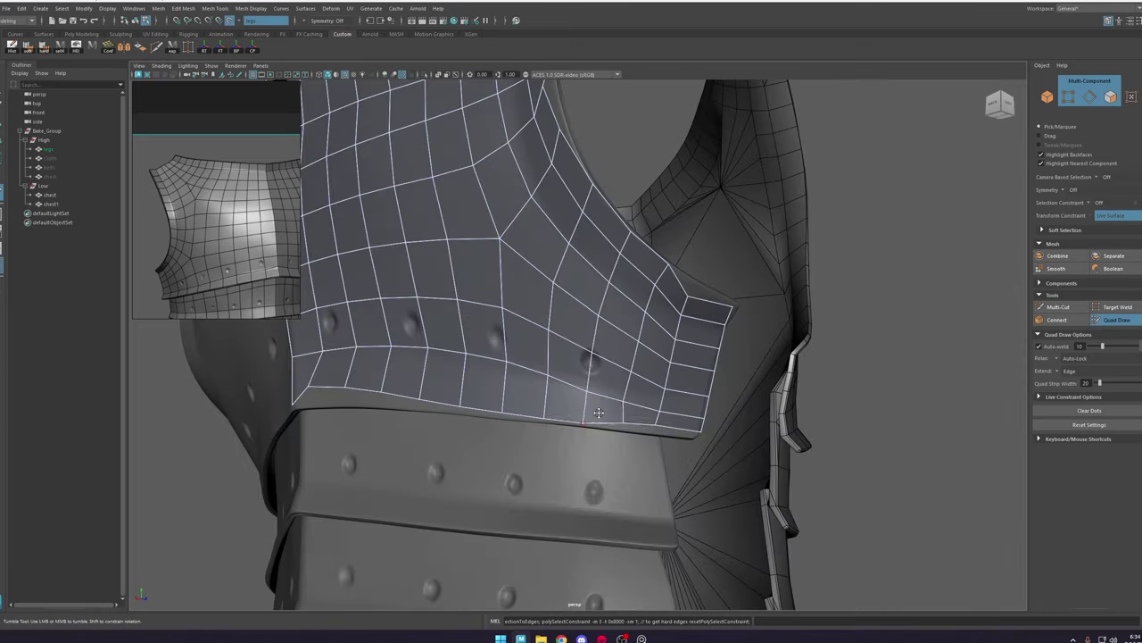
pyautogui.moveTo(612, 402)
pyautogui.keyDown('shift'); pyautogui.mouseDown()
pyautogui.moveTo(530, 382)
pyautogui.moveTo(606, 381)
pyautogui.moveTo(653, 405)
pyautogui.mouseUp(); pyautogui.keyUp('shift')
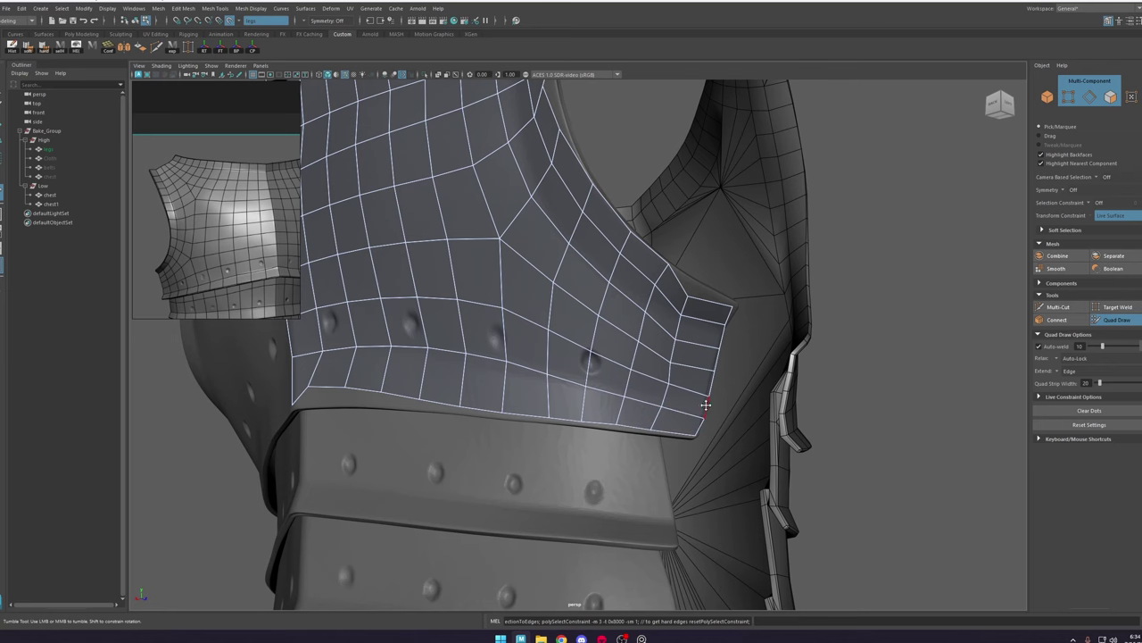
# Step: Pull a border vertex onto the plate's edge and relax the bunched quads along the upper border
pyautogui.moveTo(705, 405)
pyautogui.keyDown('alt'); pyautogui.mouseDown()
pyautogui.moveTo(511, 369)
pyautogui.moveTo(484, 346)
pyautogui.mouseUp(); pyautogui.keyUp('alt')
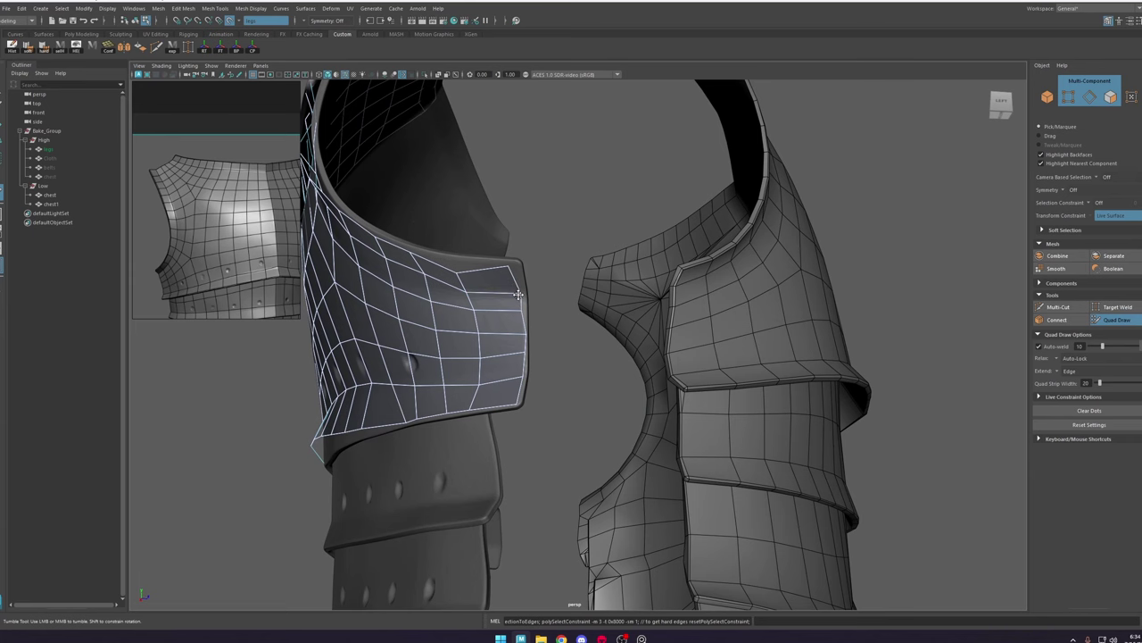
pyautogui.keyDown('alt'); pyautogui.moveTo(523, 310); pyautogui.dragTo(518, 324); pyautogui.keyUp('alt')
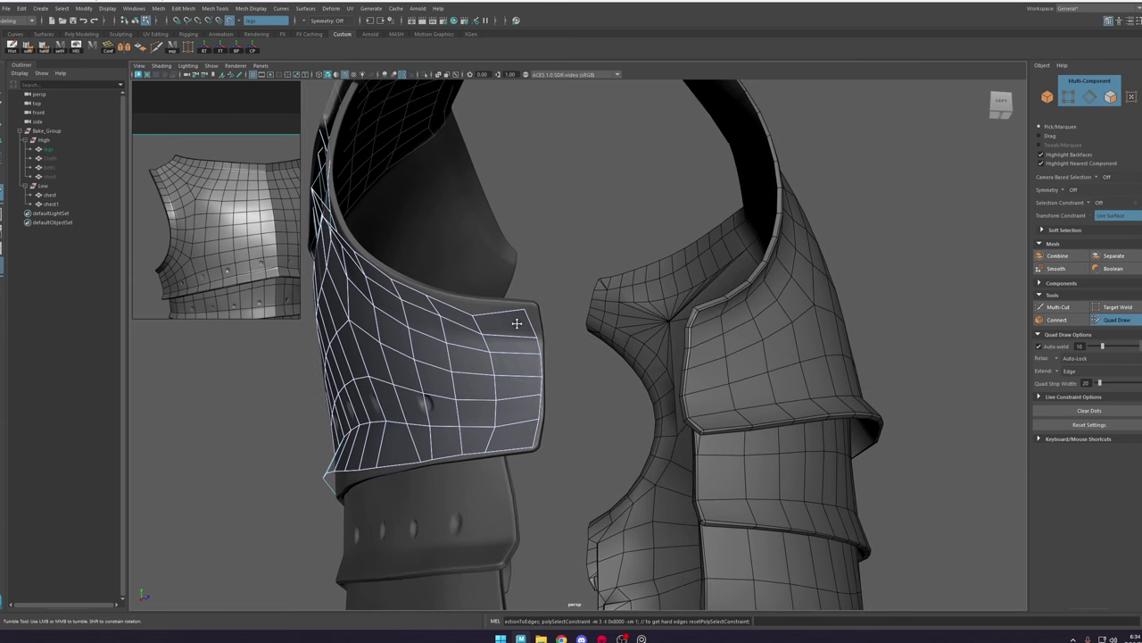
pyautogui.keyDown('alt'); pyautogui.moveTo(518, 324); pyautogui.dragTo(526, 295, button='middle'); pyautogui.keyUp('alt')
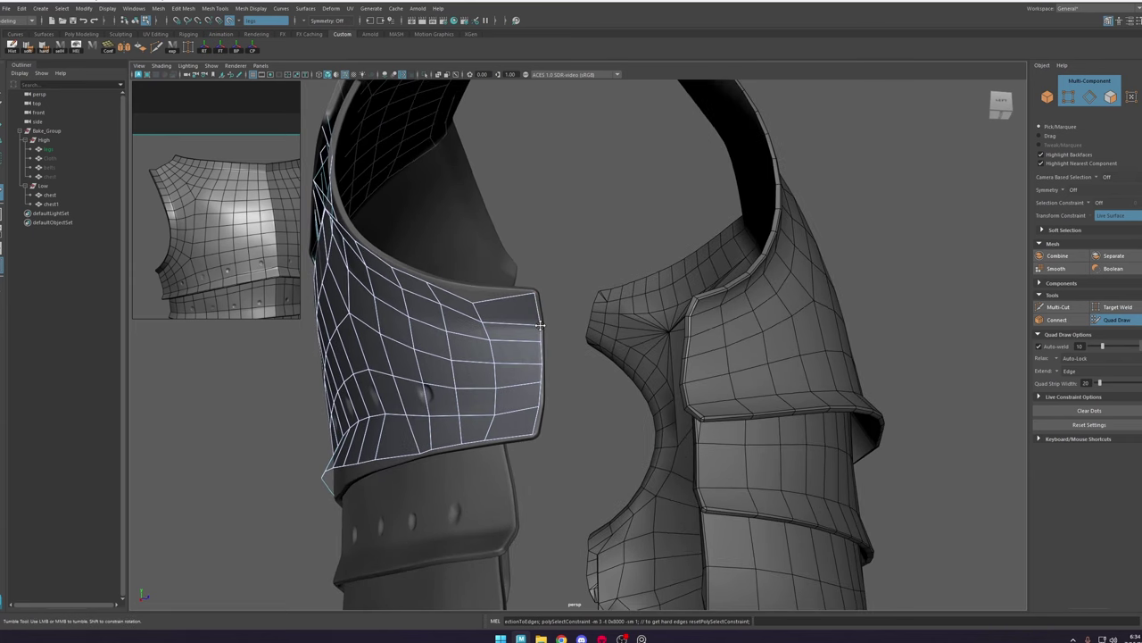
pyautogui.keyDown('alt'); pyautogui.moveTo(540, 325); pyautogui.dragTo(640, 350); pyautogui.keyUp('alt')
pyautogui.moveTo(655, 270); pyautogui.dragTo(666, 262)
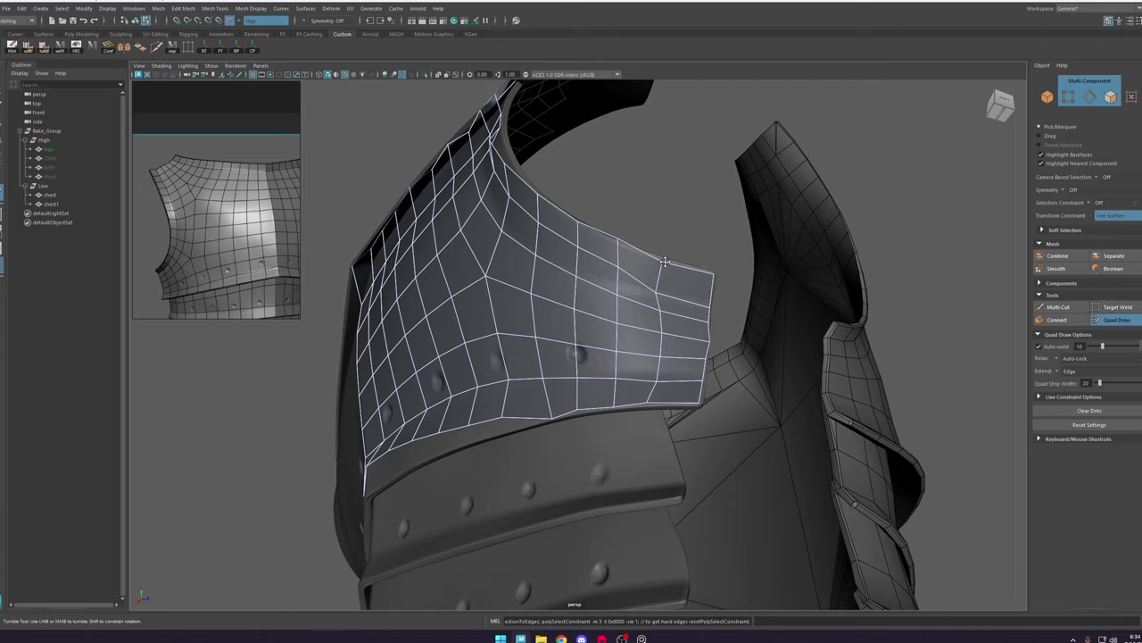
pyautogui.keyDown('alt'); pyautogui.moveTo(668, 329); pyautogui.dragTo(614, 308, button='right'); pyautogui.keyUp('alt')
pyautogui.keyDown('alt'); pyautogui.moveTo(614, 309); pyautogui.dragTo(629, 351); pyautogui.keyUp('alt')
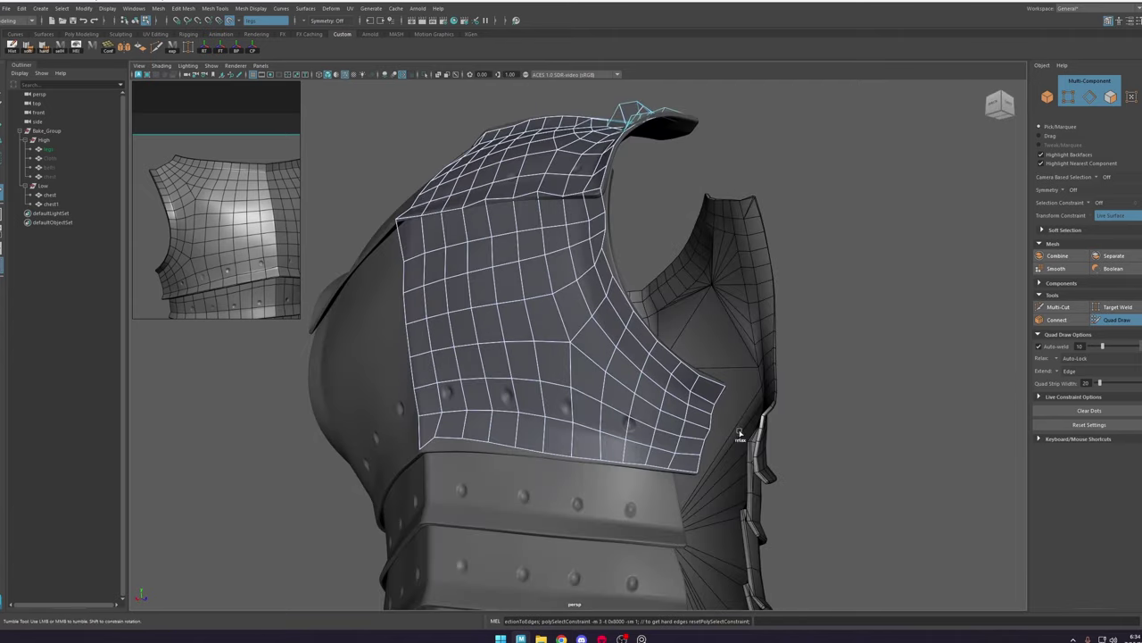
pyautogui.moveTo(703, 420)
pyautogui.keyDown('alt'); pyautogui.mouseDown()
pyautogui.moveTo(548, 401)
pyautogui.moveTo(696, 415)
pyautogui.mouseUp(); pyautogui.keyUp('alt')
pyautogui.keyDown('alt'); pyautogui.moveTo(437, 237); pyautogui.dragTo(542, 314); pyautogui.keyUp('alt')
pyautogui.keyDown('alt'); pyautogui.moveTo(465, 256); pyautogui.dragTo(524, 310); pyautogui.keyUp('alt')
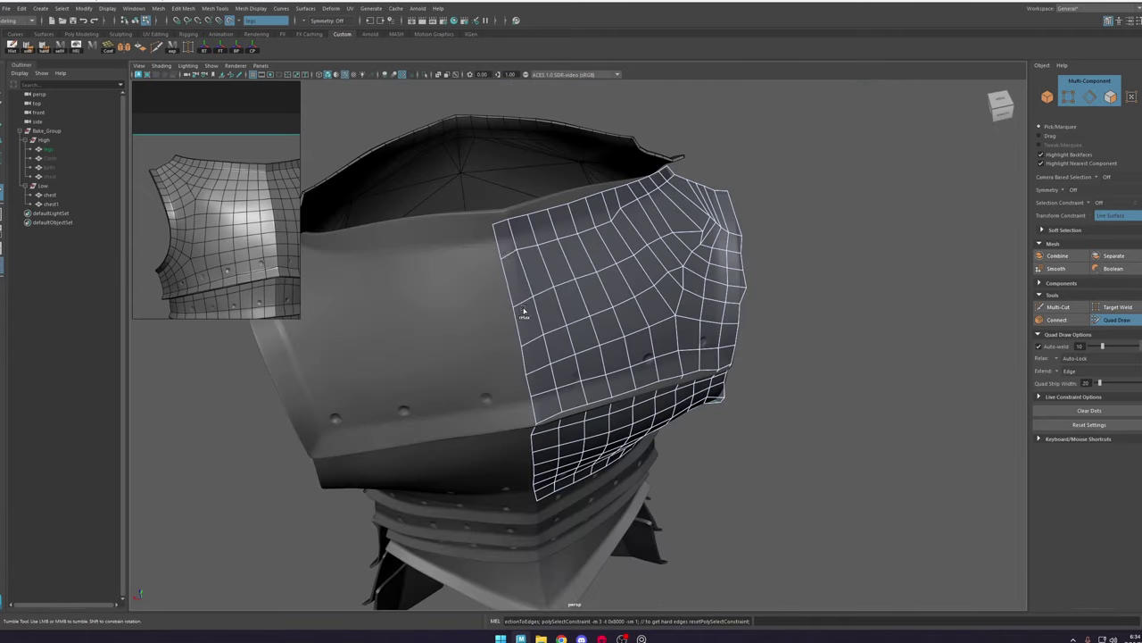
pyautogui.moveTo(524, 257)
pyautogui.keyDown('shift'); pyautogui.mouseDown()
pyautogui.moveTo(694, 222)
pyautogui.moveTo(727, 250)
pyautogui.moveTo(693, 298)
pyautogui.moveTo(643, 297)
pyautogui.mouseUp(); pyautogui.keyUp('shift')
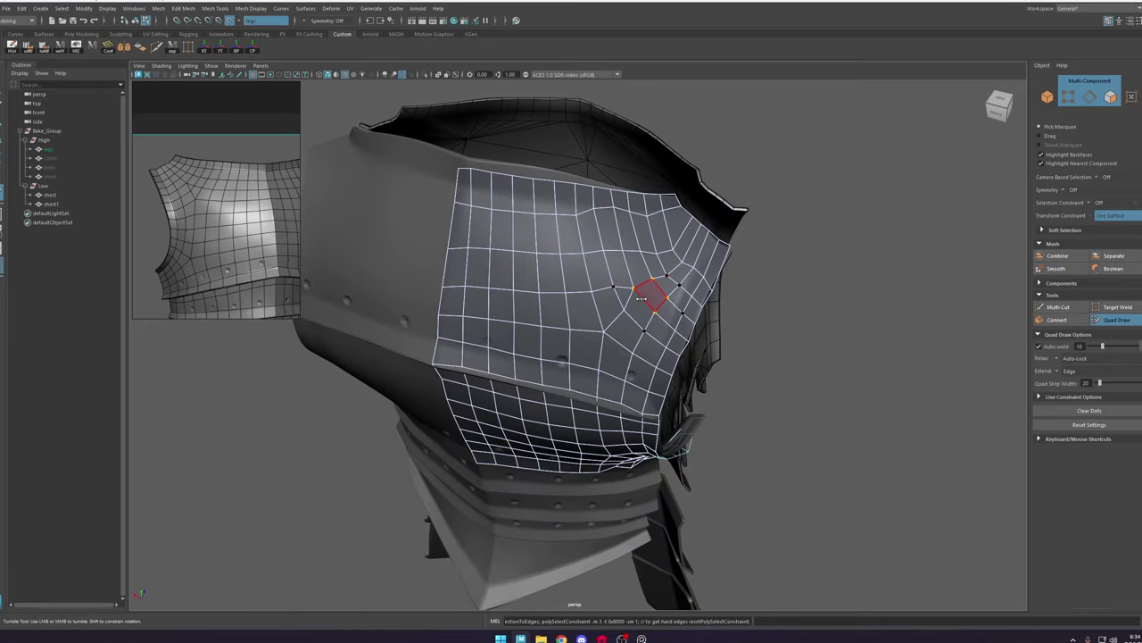
# Step: Nudge the upper-left patch vertices and inspect the result from side, rear and armhole views
pyautogui.moveTo(702, 258)
pyautogui.keyDown('alt'); pyautogui.mouseDown()
pyautogui.moveTo(655, 263)
pyautogui.moveTo(667, 294)
pyautogui.moveTo(602, 310)
pyautogui.moveTo(540, 253)
pyautogui.moveTo(636, 291)
pyautogui.moveTo(565, 345)
pyautogui.mouseUp(); pyautogui.keyUp('alt')
pyautogui.keyDown('alt'); pyautogui.moveTo(482, 213); pyautogui.dragTo(509, 299, button='middle'); pyautogui.keyUp('alt')
pyautogui.keyDown('alt'); pyautogui.moveTo(508, 299); pyautogui.dragTo(523, 304, button='right'); pyautogui.keyUp('alt')
pyautogui.moveTo(523, 303); pyautogui.dragTo(517, 293)
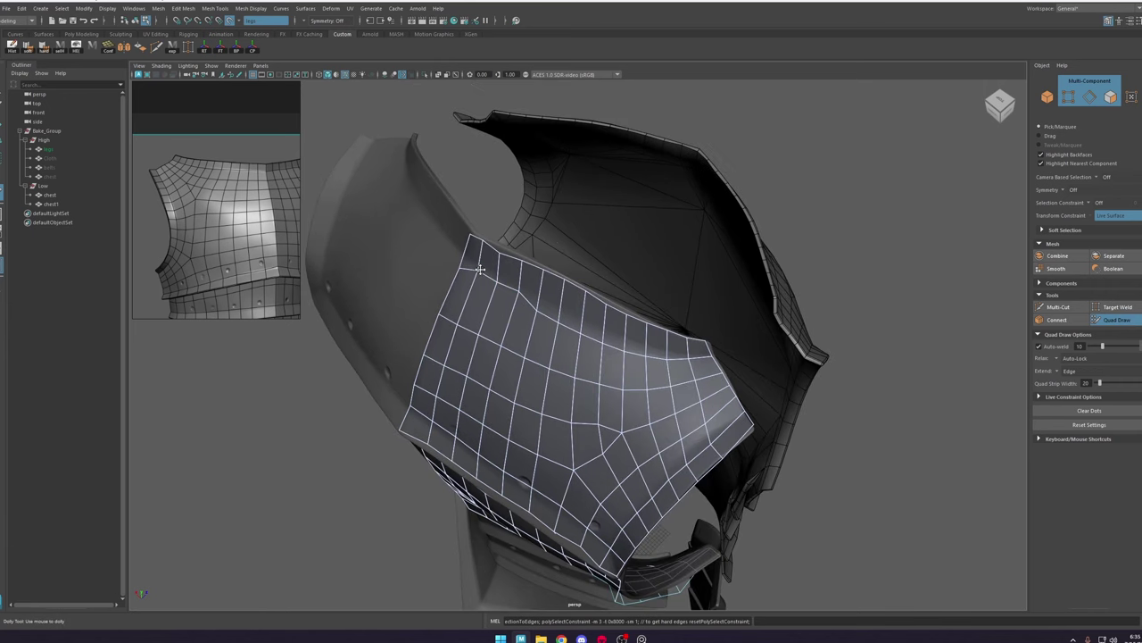
pyautogui.keyDown('alt'); pyautogui.moveTo(467, 261); pyautogui.dragTo(531, 243); pyautogui.keyUp('alt')
pyautogui.scroll(5, 576, 281)
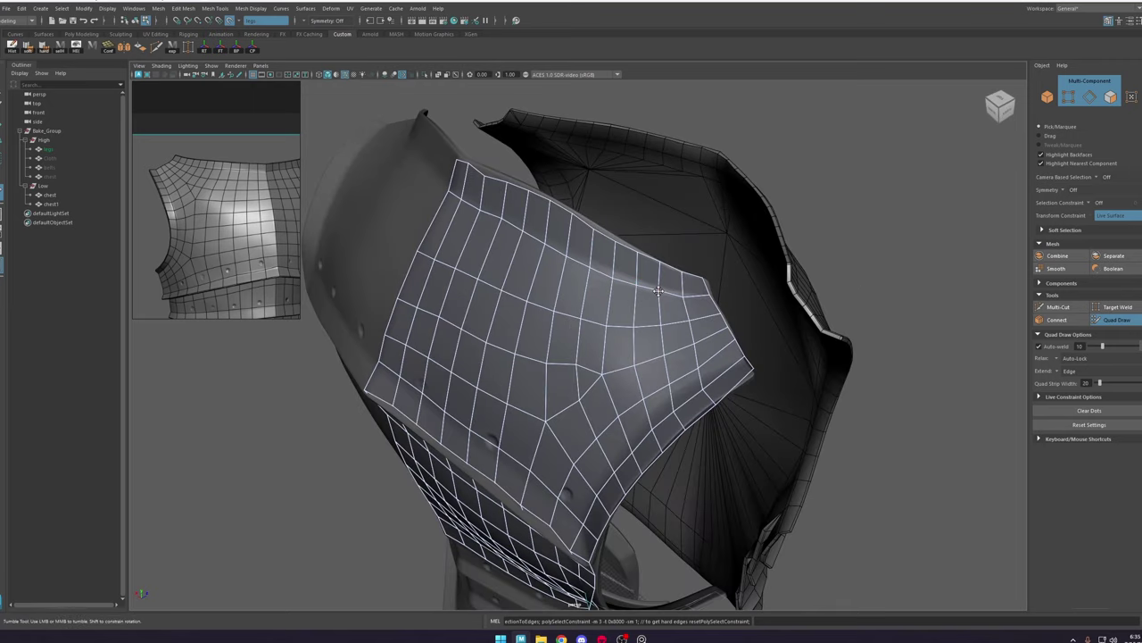
pyautogui.keyDown('alt'); pyautogui.moveTo(650, 330); pyautogui.dragTo(634, 351); pyautogui.keyUp('alt')
pyautogui.keyDown('alt'); pyautogui.moveTo(393, 378); pyautogui.dragTo(452, 335); pyautogui.keyUp('alt')
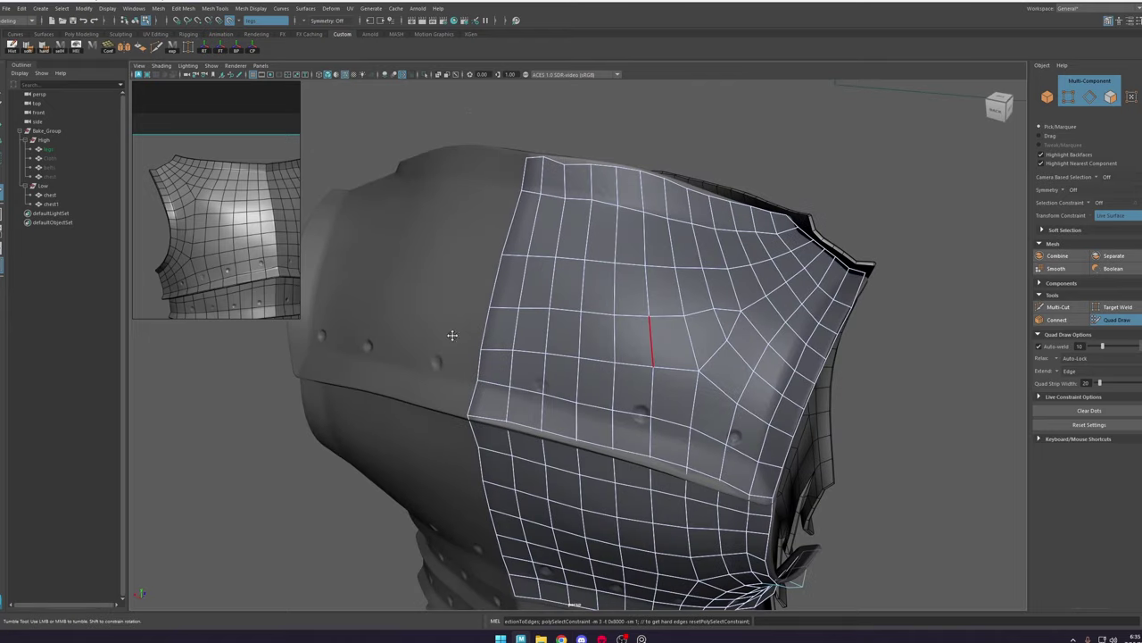
pyautogui.keyDown('alt'); pyautogui.moveTo(879, 315); pyautogui.dragTo(816, 314); pyautogui.keyUp('alt')
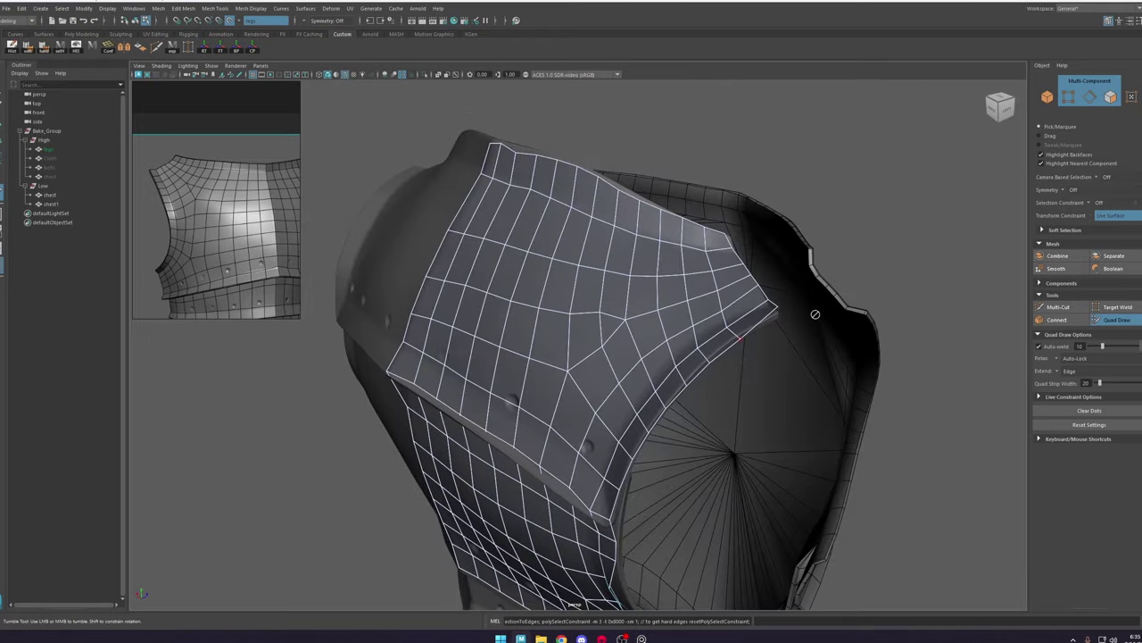
# Step: Insert a new edge loop across the patch with Multi-Cut
pyautogui.click(1075, 310)
pyautogui.keyDown('alt'); pyautogui.moveTo(626, 318); pyautogui.dragTo(595, 310); pyautogui.keyUp('alt')
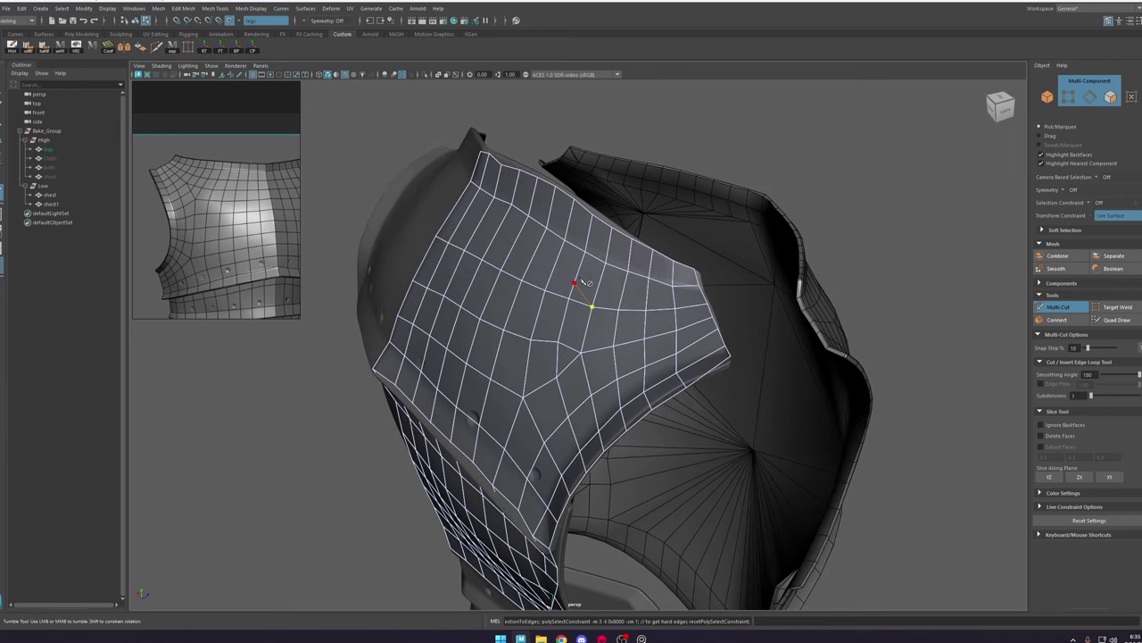
pyautogui.keyDown('ctrl'); pyautogui.click(553, 267); pyautogui.keyUp('ctrl')
pyautogui.keyDown('ctrl'); pyautogui.click(537, 316); pyautogui.keyUp('ctrl')
pyautogui.keyDown('alt'); pyautogui.moveTo(536, 316); pyautogui.dragTo(464, 326, button='right'); pyautogui.keyUp('alt')
pyautogui.keyDown('alt'); pyautogui.moveTo(464, 327); pyautogui.dragTo(571, 312); pyautogui.keyUp('alt')
pyautogui.keyDown('alt'); pyautogui.moveTo(572, 312); pyautogui.dragTo(609, 290, button='right'); pyautogui.keyUp('alt')
pyautogui.press('w')
# Step: Isolate chest1 and select its horizontal edge loops, toggling textured shading to check flow
pyautogui.click(425, 75)
pyautogui.keyDown('alt'); pyautogui.moveTo(609, 299); pyautogui.dragTo(539, 337); pyautogui.keyUp('alt')
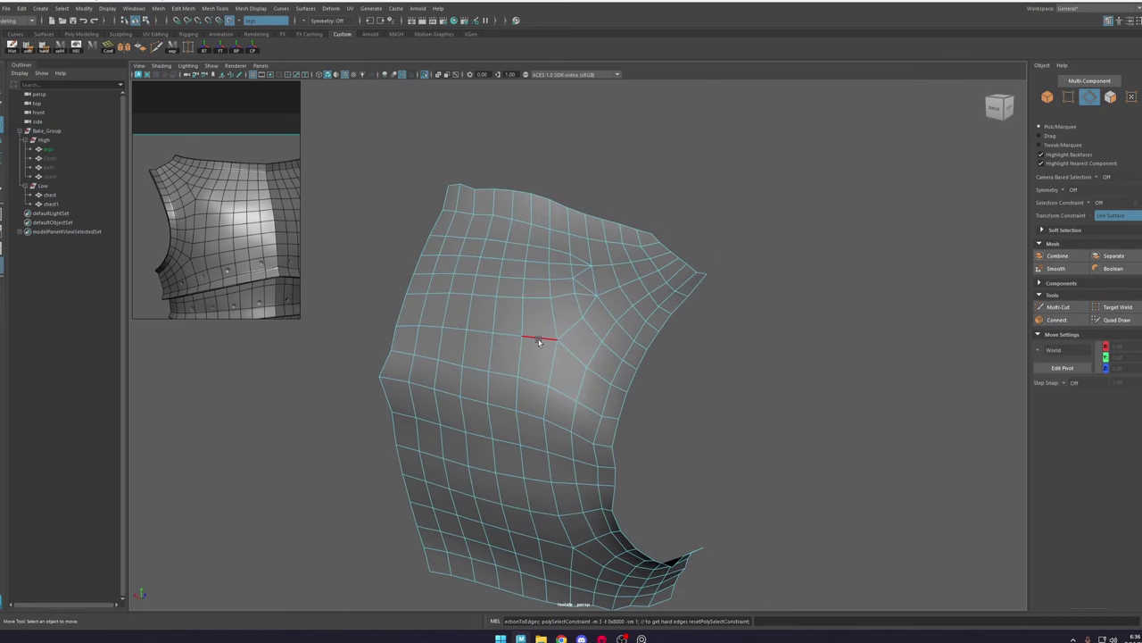
pyautogui.doubleClick(538, 338)
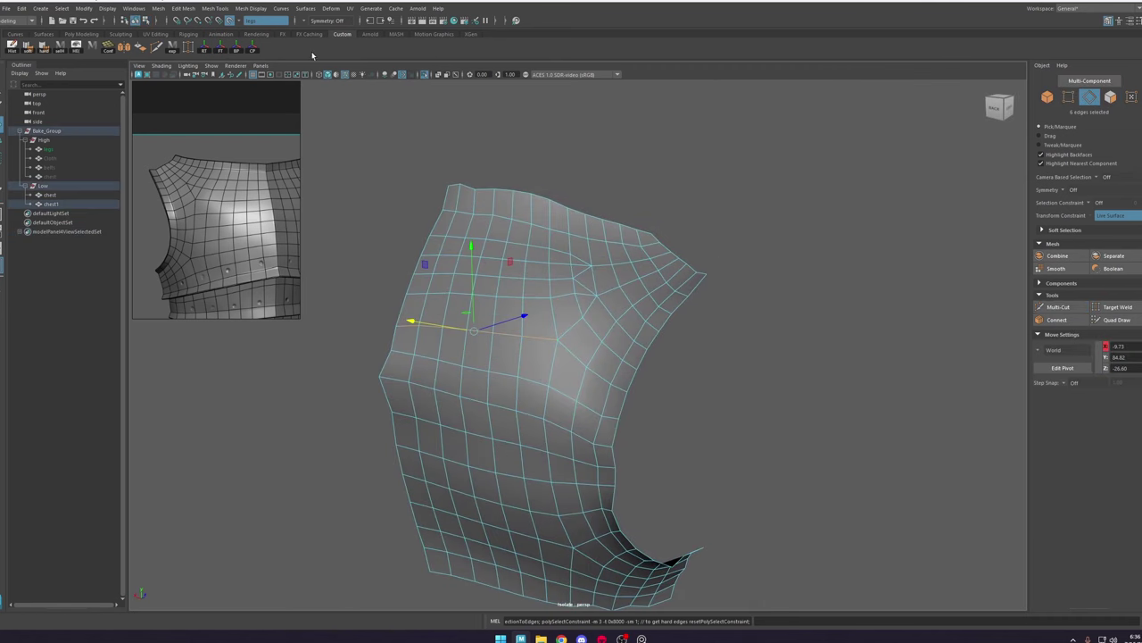
pyautogui.click(354, 75)
pyautogui.doubleClick(596, 487)
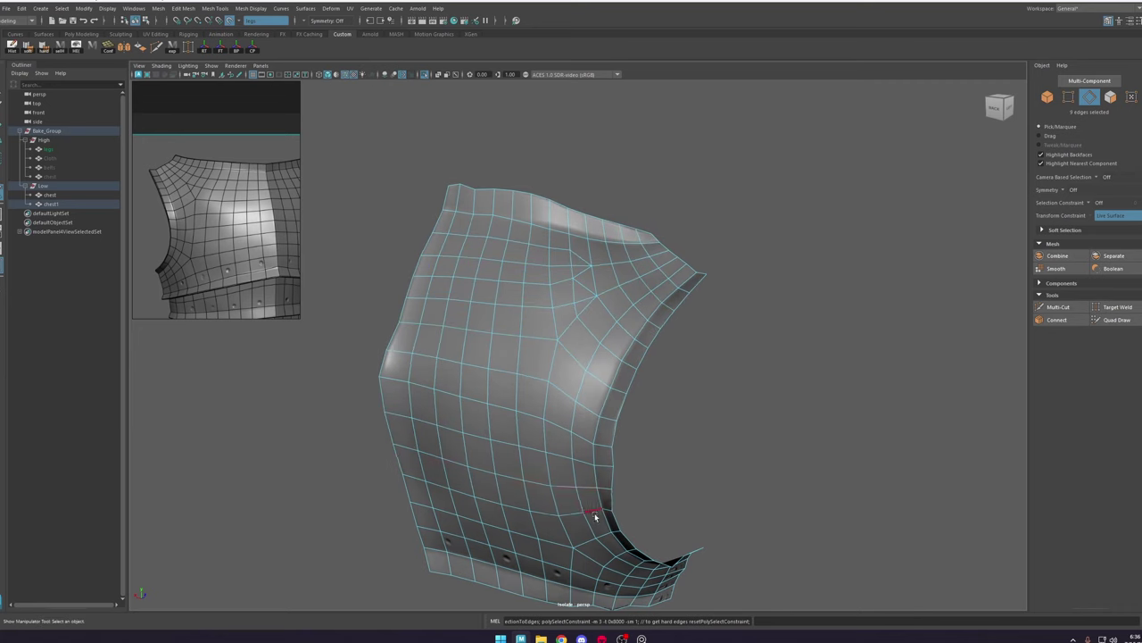
pyautogui.doubleClick(512, 431)
pyautogui.keyDown('alt'); pyautogui.moveTo(485, 418); pyautogui.dragTo(536, 357); pyautogui.keyUp('alt')
pyautogui.click(353, 75)
# Step: Select the longer edge loops running along the patch to check their flow
pyautogui.doubleClick(650, 399)
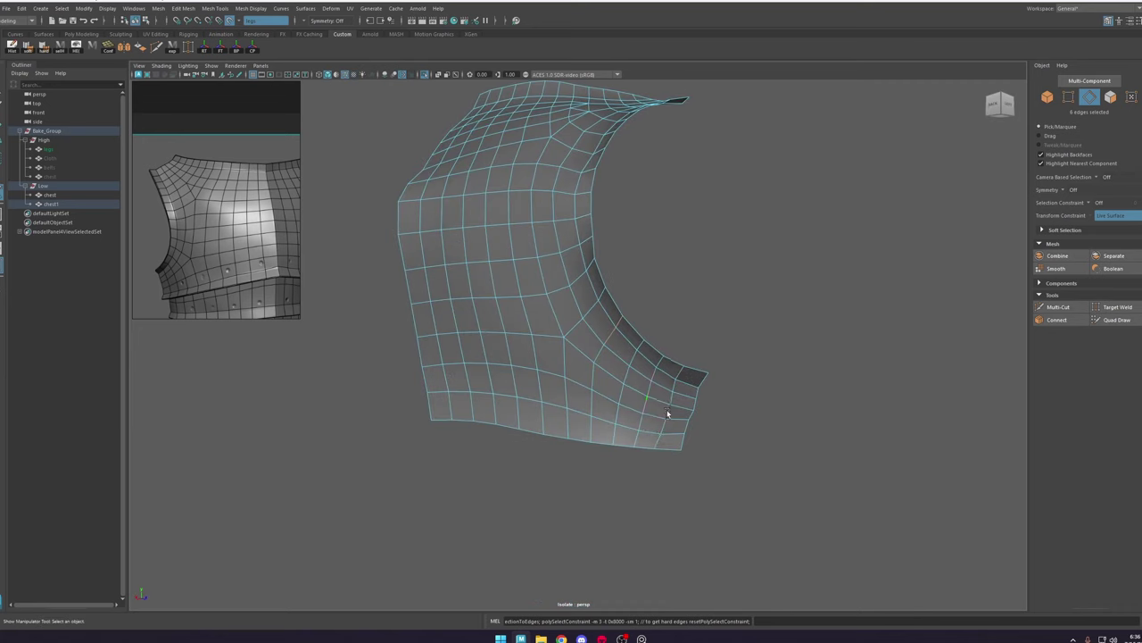
pyautogui.doubleClick(669, 413)
pyautogui.keyDown('alt'); pyautogui.moveTo(571, 241); pyautogui.dragTo(578, 291); pyautogui.keyUp('alt')
pyautogui.doubleClick(489, 272)
pyautogui.doubleClick(448, 261)
pyautogui.keyDown('alt'); pyautogui.moveTo(616, 206); pyautogui.dragTo(662, 231); pyautogui.keyUp('alt')
# Step: Exit isolation, pick a patch vertex, and resume Quad Draw relaxing near the upper border
pyautogui.click(646, 276)
pyautogui.hotkey('ctrl', '1')
pyautogui.press('F9')
pyautogui.press('w')
pyautogui.click(673, 224)
pyautogui.click(598, 223)
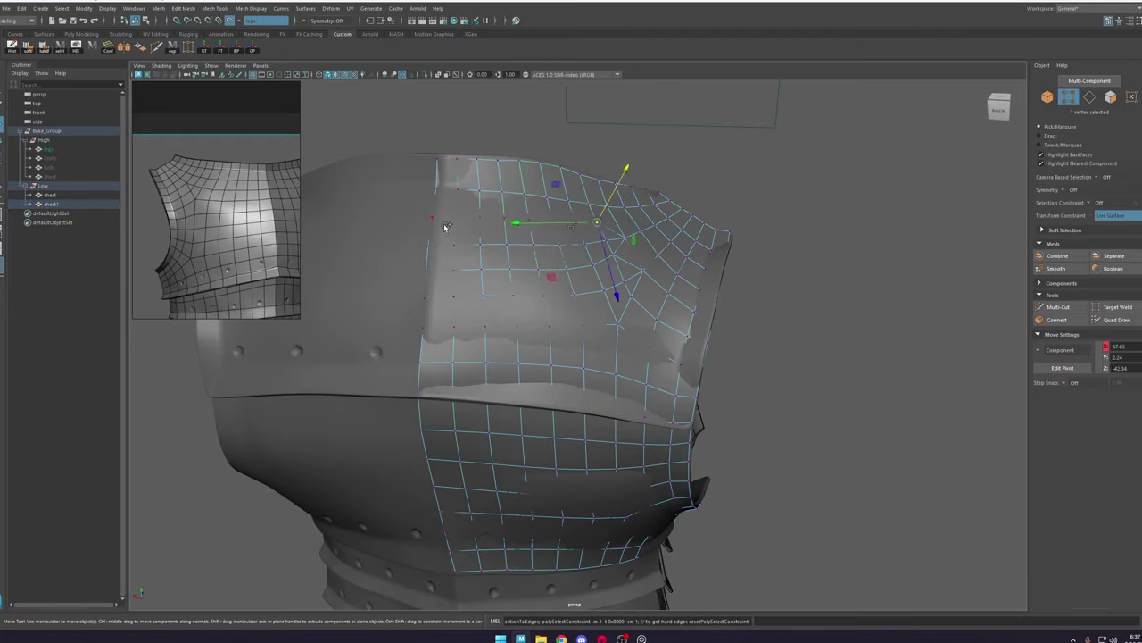
pyautogui.keyDown('alt'); pyautogui.moveTo(445, 227); pyautogui.dragTo(398, 234); pyautogui.keyUp('alt')
pyautogui.hotkey('ctrl', 'shift', 'q')
pyautogui.keyDown('alt'); pyautogui.moveTo(464, 259); pyautogui.dragTo(391, 293); pyautogui.keyUp('alt')
# Step: Inspect the chest's inner side and undo the last vertex tweak
pyautogui.keyDown('shift'); pyautogui.moveTo(487, 250); pyautogui.dragTo(533, 249); pyautogui.keyUp('shift')
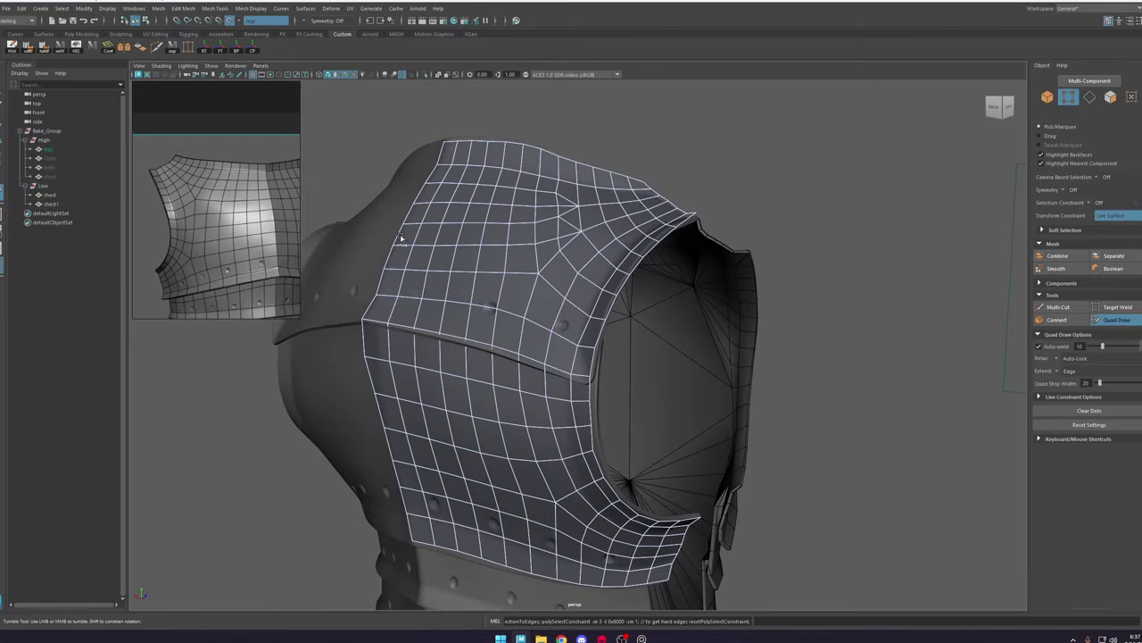
pyautogui.keyDown('alt'); pyautogui.moveTo(616, 276); pyautogui.dragTo(571, 384); pyautogui.keyUp('alt')
pyautogui.scroll(-6, 512, 286)
pyautogui.keyDown('alt'); pyautogui.moveTo(527, 321); pyautogui.dragTo(554, 223); pyautogui.keyUp('alt')
pyautogui.scroll(5, 512, 286)
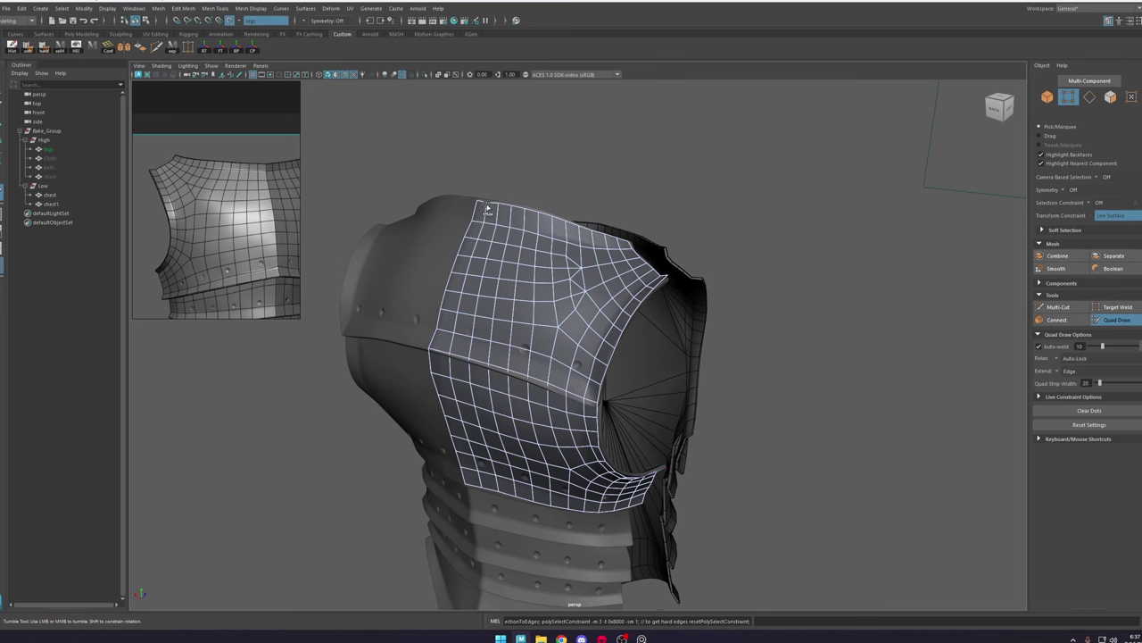
pyautogui.keyDown('alt'); pyautogui.moveTo(488, 208); pyautogui.dragTo(573, 298); pyautogui.keyUp('alt')
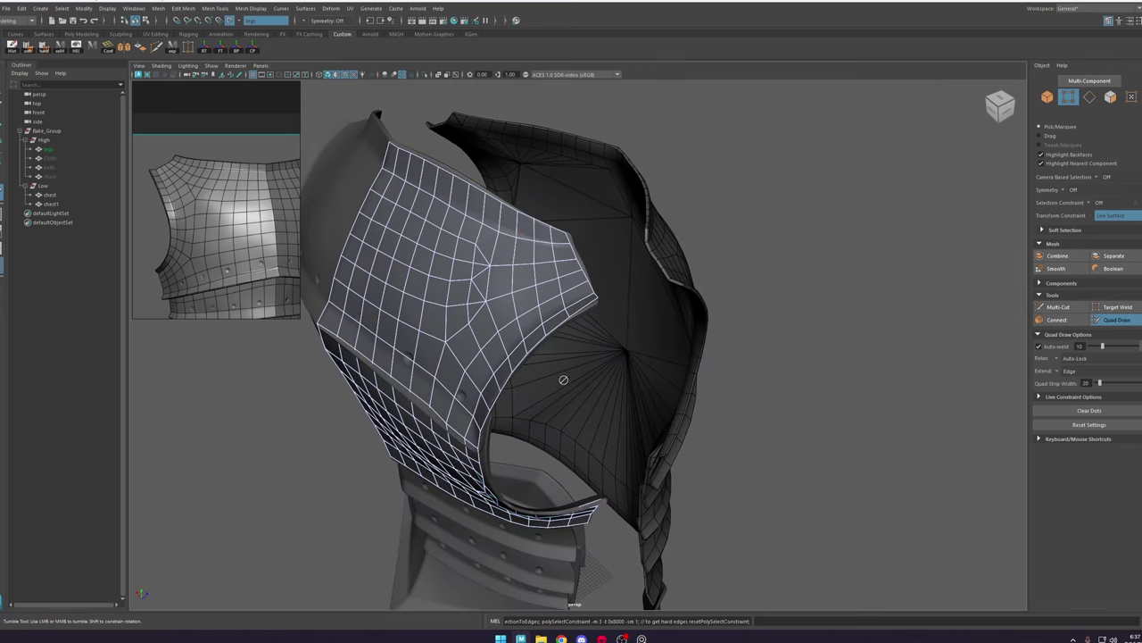
pyautogui.keyDown('alt'); pyautogui.moveTo(571, 313); pyautogui.dragTo(613, 360); pyautogui.keyUp('alt')
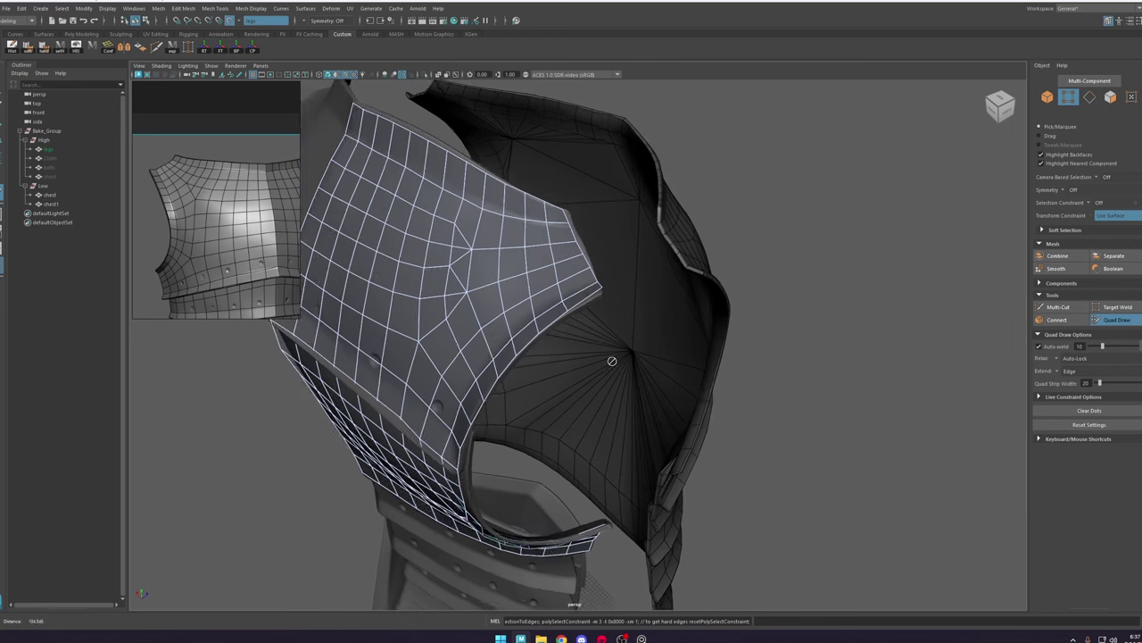
pyautogui.scroll(3, 581, 328)
pyautogui.hotkey('ctrl', 'z')
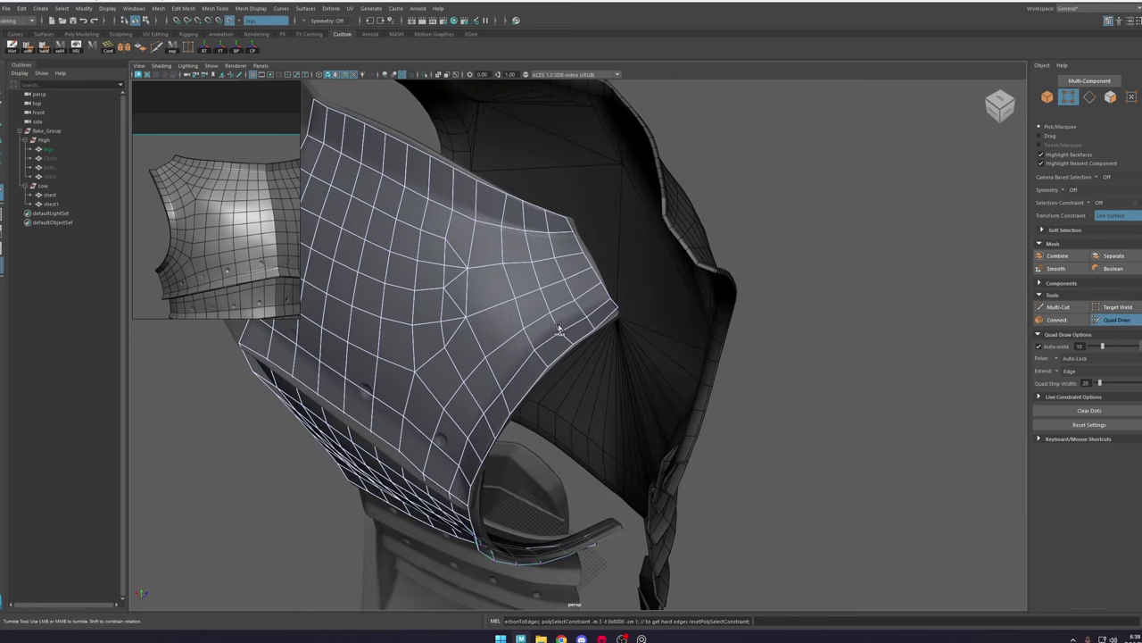
# Step: Relax the mesh lines on the back-plate patch and the small faces near the armhole
pyautogui.keyDown('shift'); pyautogui.moveTo(559, 328); pyautogui.dragTo(515, 207); pyautogui.keyUp('shift')
pyautogui.moveTo(523, 391)
pyautogui.keyDown('shift'); pyautogui.mouseDown()
pyautogui.moveTo(453, 238)
pyautogui.moveTo(614, 376)
pyautogui.mouseUp(); pyautogui.keyUp('shift')
pyautogui.keyDown('alt'); pyautogui.moveTo(614, 377); pyautogui.dragTo(621, 380, button='right'); pyautogui.keyUp('alt')
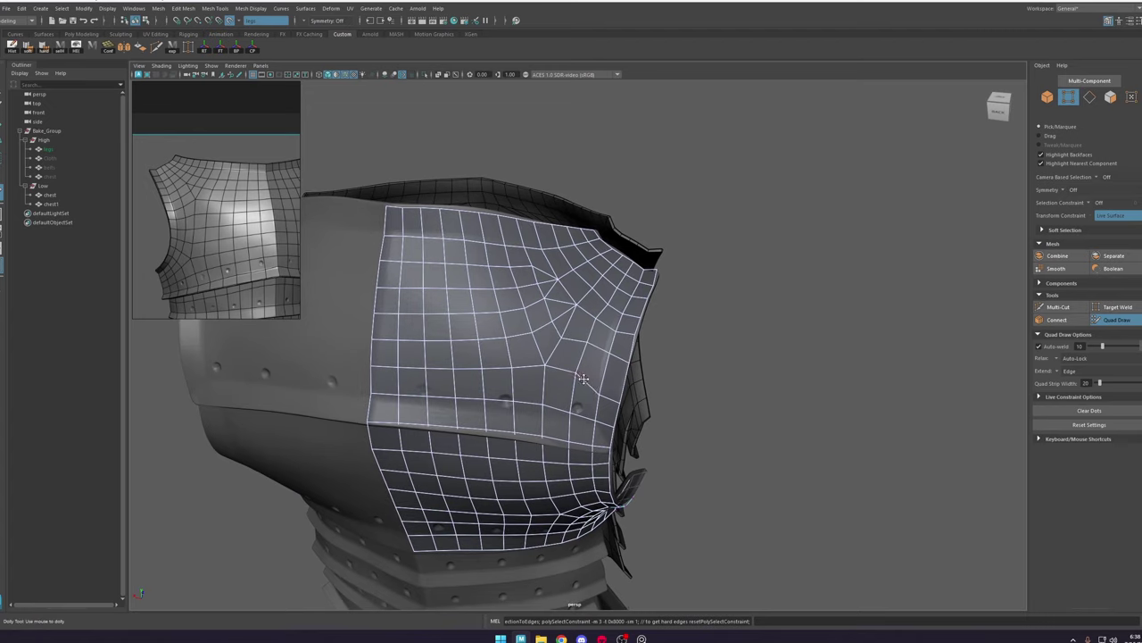
pyautogui.keyDown('shift'); pyautogui.moveTo(583, 379); pyautogui.dragTo(555, 332); pyautogui.keyUp('shift')
pyautogui.keyDown('alt'); pyautogui.moveTo(619, 294); pyautogui.dragTo(464, 295, button='right'); pyautogui.keyUp('alt')
pyautogui.keyDown('alt'); pyautogui.moveTo(464, 295); pyautogui.dragTo(527, 331); pyautogui.keyUp('alt')
pyautogui.keyDown('alt'); pyautogui.moveTo(527, 330); pyautogui.dragTo(683, 463, button='right'); pyautogui.keyUp('alt')
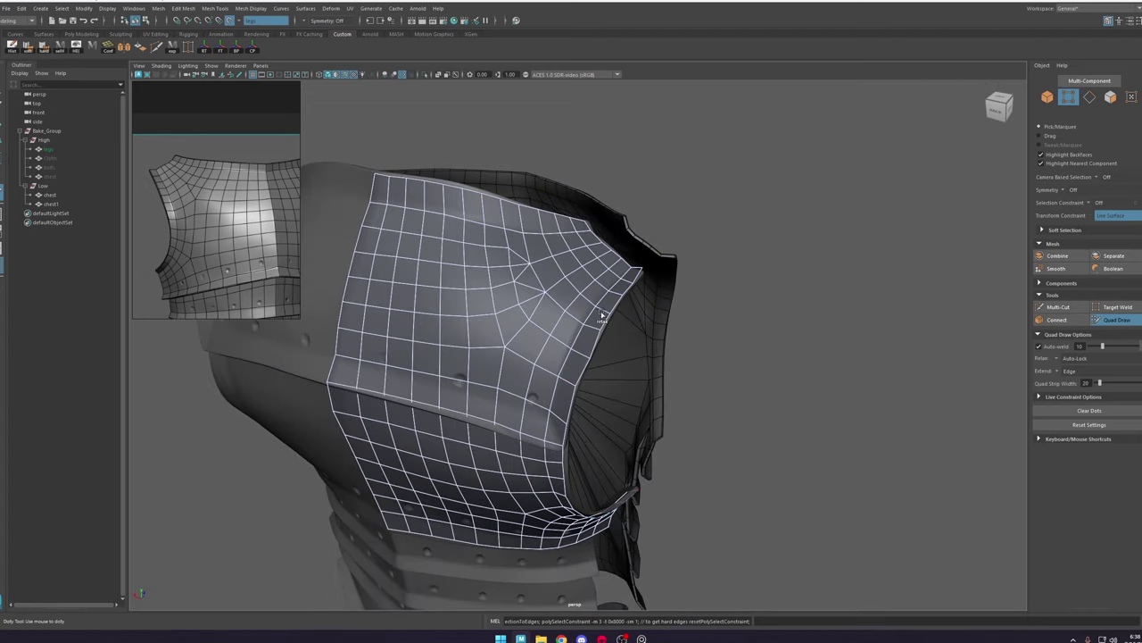
pyautogui.keyDown('alt'); pyautogui.moveTo(602, 315); pyautogui.dragTo(536, 308); pyautogui.keyUp('alt')
pyautogui.keyDown('alt'); pyautogui.moveTo(535, 308); pyautogui.dragTo(616, 357, button='right'); pyautogui.keyUp('alt')
pyautogui.keyDown('alt'); pyautogui.moveTo(473, 330); pyautogui.dragTo(553, 294); pyautogui.keyUp('alt')
# Step: Nudge a vertex at the chest seam into place with the Move tool
pyautogui.press('w')
pyautogui.keyDown('alt'); pyautogui.moveTo(482, 286); pyautogui.dragTo(535, 304); pyautogui.keyUp('alt')
pyautogui.click(486, 307)
pyautogui.click(381, 302)
pyautogui.moveTo(375, 302)
pyautogui.keyDown('alt'); pyautogui.mouseDown()
pyautogui.moveTo(444, 309)
pyautogui.moveTo(435, 303)
pyautogui.mouseUp(); pyautogui.keyUp('alt')
pyautogui.click(1116, 320)
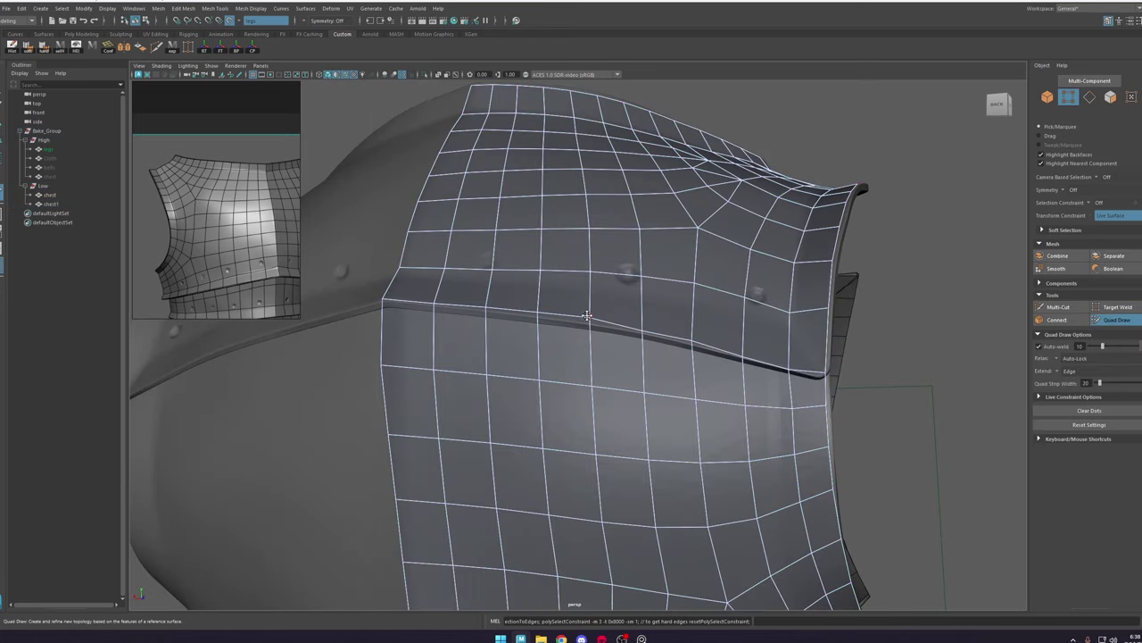
# Step: Add a short Multi-Cut edge near the armhole edge of the back plate
pyautogui.keyDown('alt'); pyautogui.moveTo(594, 320); pyautogui.dragTo(571, 184, button='right'); pyautogui.keyUp('alt')
pyautogui.keyDown('alt'); pyautogui.moveTo(650, 299); pyautogui.dragTo(580, 318); pyautogui.keyUp('alt')
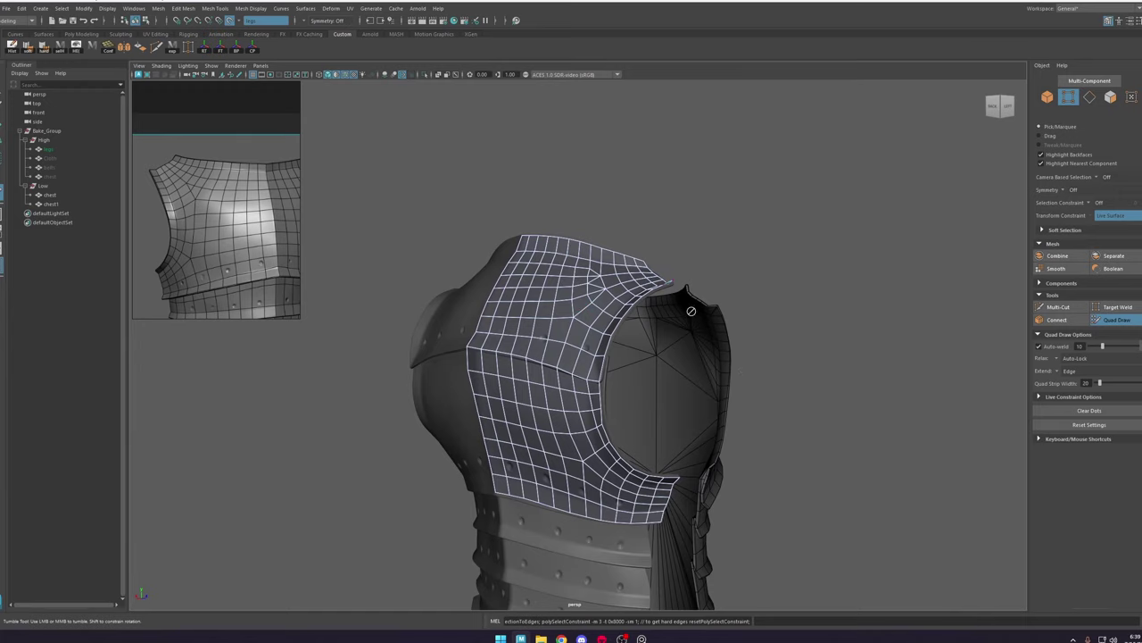
pyautogui.keyDown('alt'); pyautogui.moveTo(735, 348); pyautogui.dragTo(615, 348); pyautogui.keyUp('alt')
pyautogui.keyDown('alt'); pyautogui.moveTo(616, 348); pyautogui.dragTo(642, 407, button='right'); pyautogui.keyUp('alt')
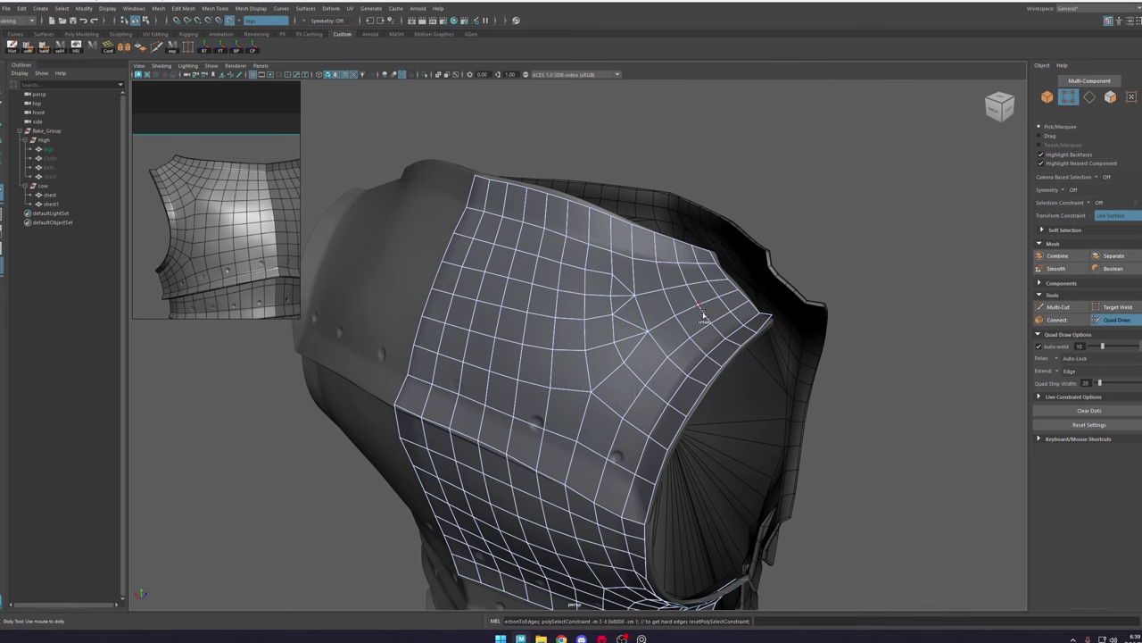
pyautogui.keyDown('alt'); pyautogui.moveTo(712, 326); pyautogui.dragTo(666, 381); pyautogui.keyUp('alt')
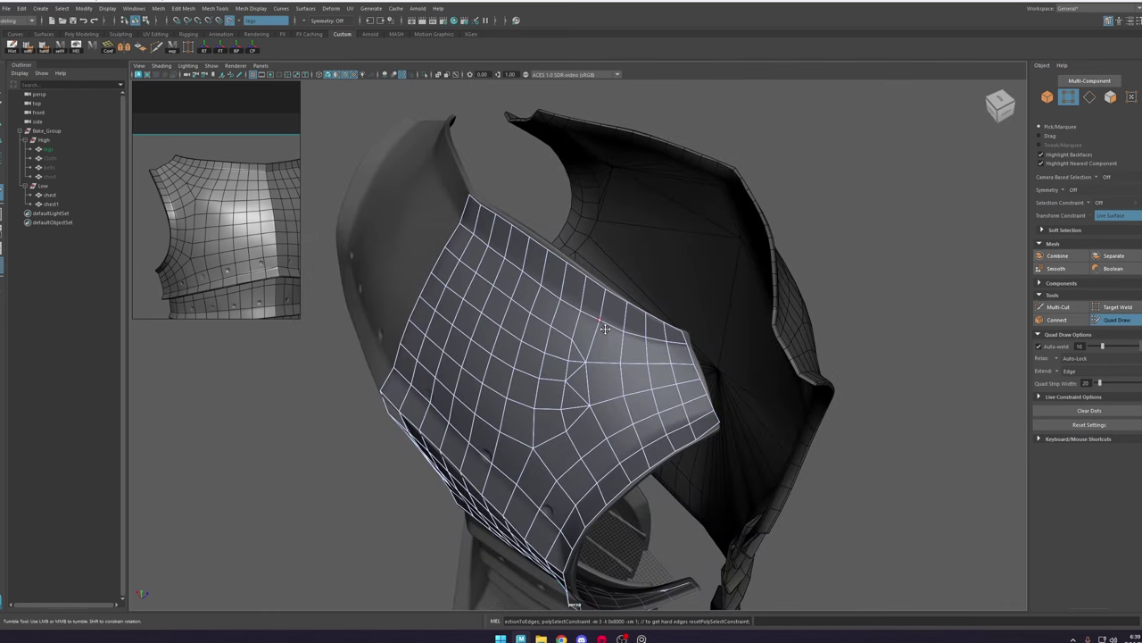
pyautogui.keyDown('alt'); pyautogui.moveTo(620, 386); pyautogui.dragTo(658, 375); pyautogui.keyUp('alt')
pyautogui.hotkey('ctrl', 'shift', 'x')
pyautogui.click(624, 315)
pyautogui.click(653, 317)
# Step: Cut two more short edges from the corner to the armhole border
pyautogui.hotkey('ctrl', 'shift', 'q')
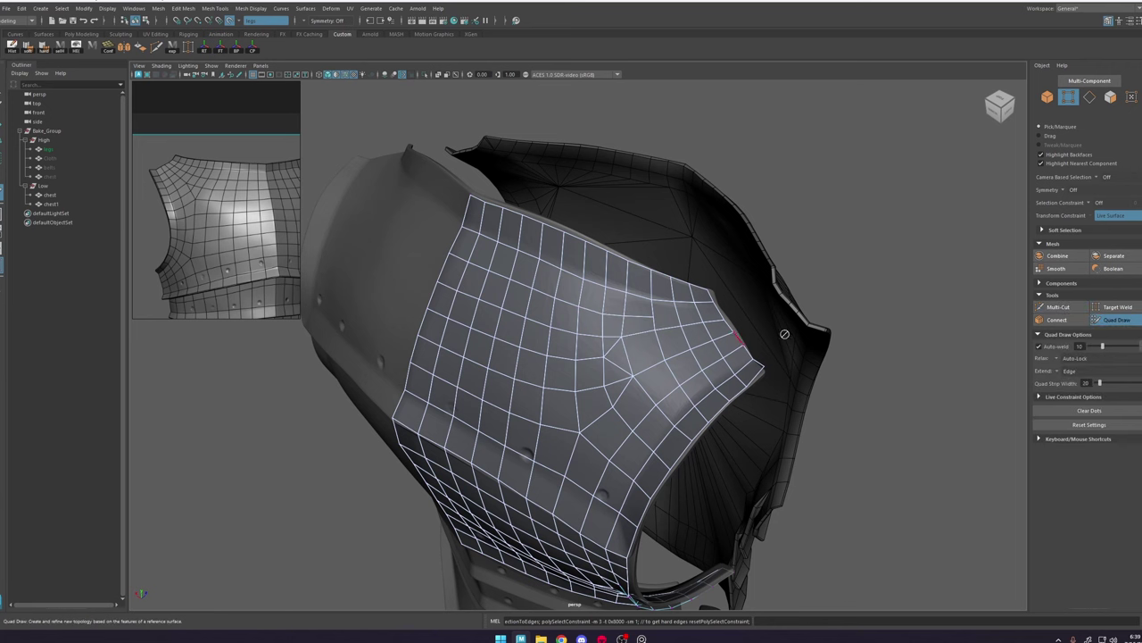
pyautogui.hotkey('ctrl', 'shift', 'x')
pyautogui.click(612, 407)
pyautogui.click(678, 324)
pyautogui.hotkey('ctrl', 'shift', 'q')
pyautogui.keyDown('ctrl'); pyautogui.keyDown('shift'); pyautogui.click(627, 355); pyautogui.keyUp('shift'); pyautogui.keyUp('ctrl')
pyautogui.hotkey('ctrl', 'shift', 'x')
pyautogui.click(611, 360)
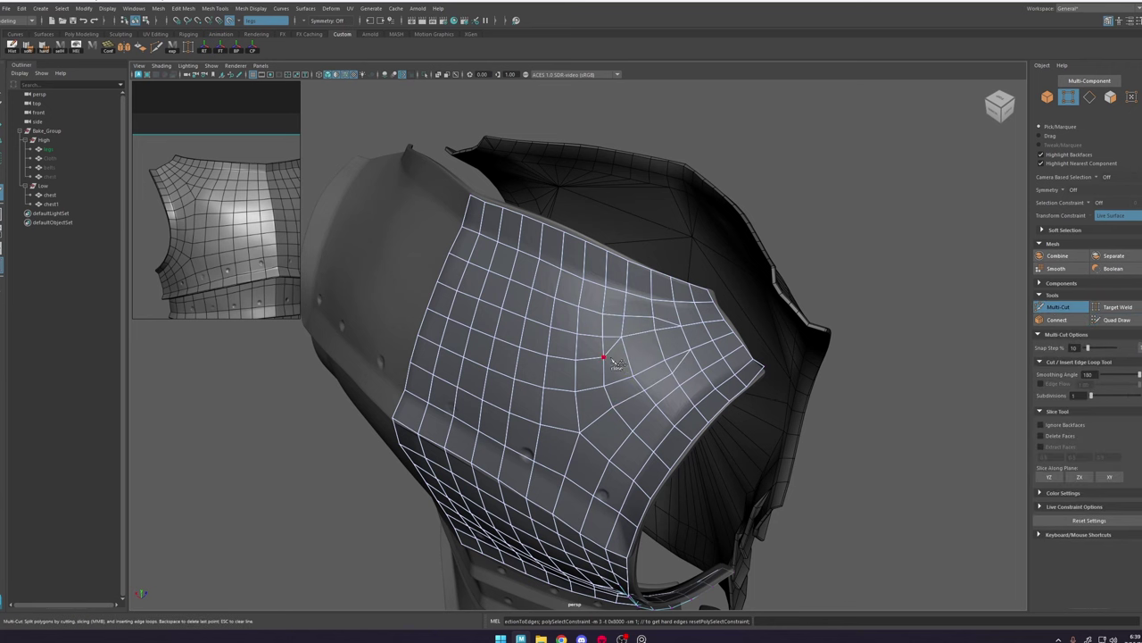
pyautogui.click(687, 327)
pyautogui.hotkey('ctrl', 'shift', 'q')
# Step: Relax the faces around the new cuts and even out the grid near the five-edge pole
pyautogui.keyDown('shift'); pyautogui.moveTo(612, 387); pyautogui.dragTo(715, 367); pyautogui.keyUp('shift')
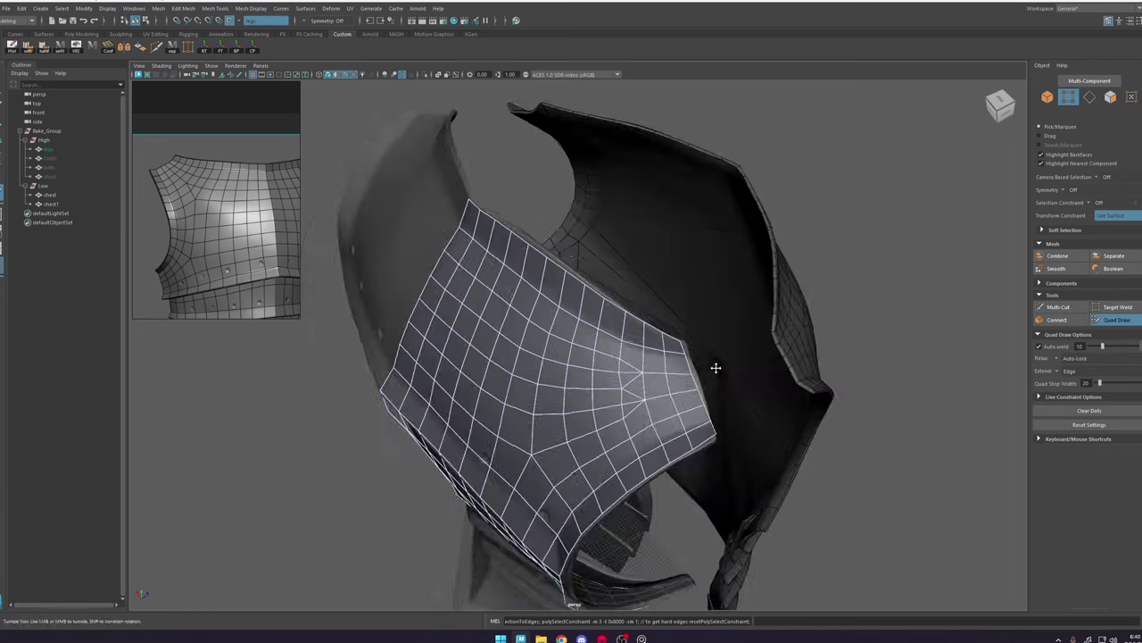
pyautogui.keyDown('alt'); pyautogui.moveTo(715, 366); pyautogui.dragTo(754, 363, button='right'); pyautogui.keyUp('alt')
pyautogui.keyDown('alt'); pyautogui.moveTo(755, 363); pyautogui.dragTo(723, 341); pyautogui.keyUp('alt')
pyautogui.hotkey('ctrl', 'shift', 'x')
pyautogui.hotkey('ctrl', 'shift', 'q')
pyautogui.keyDown('shift'); pyautogui.moveTo(607, 321); pyautogui.dragTo(486, 245); pyautogui.keyUp('shift')
pyautogui.keyDown('alt'); pyautogui.moveTo(624, 287); pyautogui.dragTo(563, 297, button='right'); pyautogui.keyUp('alt')
pyautogui.keyDown('alt'); pyautogui.moveTo(563, 297); pyautogui.dragTo(564, 348); pyautogui.keyUp('alt')
pyautogui.keyDown('alt'); pyautogui.moveTo(564, 349); pyautogui.dragTo(633, 395, button='right'); pyautogui.keyUp('alt')
pyautogui.keyDown('alt'); pyautogui.moveTo(633, 395); pyautogui.dragTo(561, 183); pyautogui.keyUp('alt')
pyautogui.keyDown('alt'); pyautogui.moveTo(557, 386); pyautogui.dragTo(526, 360); pyautogui.keyUp('alt')
pyautogui.moveTo(644, 357)
pyautogui.keyDown('alt'); pyautogui.mouseDown()
pyautogui.moveTo(638, 302)
pyautogui.moveTo(624, 330)
pyautogui.moveTo(637, 325)
pyautogui.mouseUp(); pyautogui.keyUp('alt')
# Step: Extrude the bottom border edge loop into a new strip pulled down over the first band
pyautogui.press('w')
pyautogui.click(685, 390)
pyautogui.keyDown('shift'); pyautogui.doubleClick(318, 393); pyautogui.keyUp('shift')
pyautogui.keyDown('alt'); pyautogui.moveTo(616, 380); pyautogui.dragTo(546, 385, button='right'); pyautogui.keyUp('alt')
pyautogui.keyDown('ctrl'); pyautogui.keyDown('shift'); pyautogui.moveTo(546, 384); pyautogui.dragTo(510, 388, button='right'); pyautogui.keyUp('shift'); pyautogui.keyUp('ctrl')
pyautogui.press('4')
pyautogui.press('5')
pyautogui.moveTo(535, 393)
pyautogui.keyDown('shift'); pyautogui.mouseDown()
pyautogui.moveTo(536, 440)
pyautogui.moveTo(510, 477)
pyautogui.moveTo(438, 446)
pyautogui.mouseUp(); pyautogui.keyUp('shift')
pyautogui.hotkey('ctrl', 'shift', 'q')
pyautogui.moveTo(437, 435); pyautogui.dragTo(434, 460, button='middle')
pyautogui.press('w')
pyautogui.moveTo(402, 432); pyautogui.dragTo(360, 434, button='right')
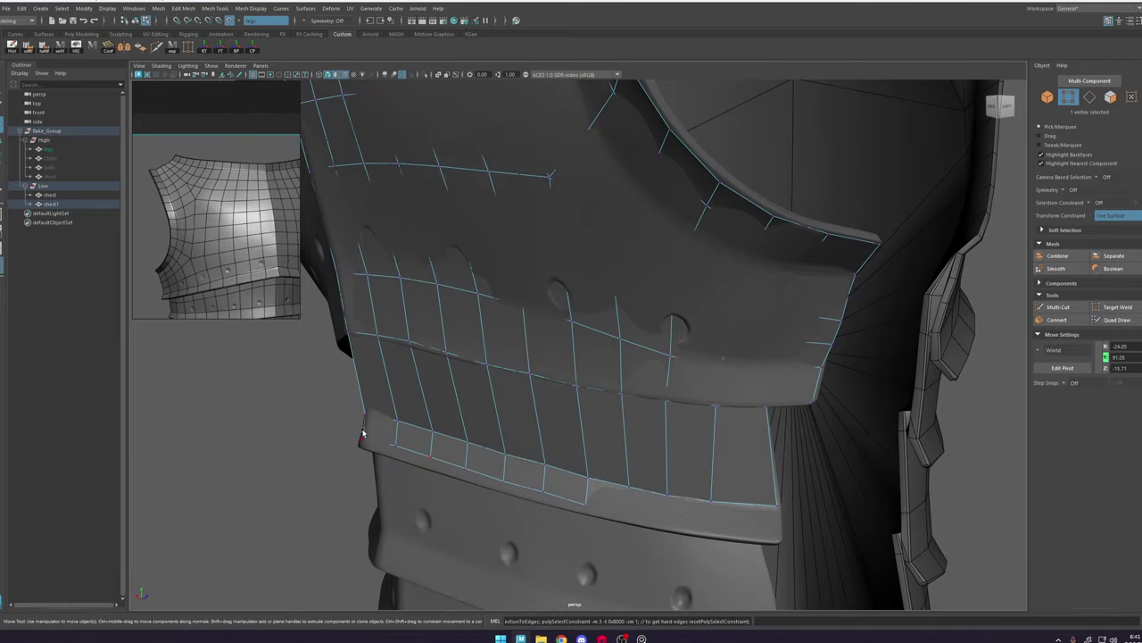
# Step: Adjust two bottom corner vertices, then isolate the chest1 retopo mesh to inspect the lower plate
pyautogui.click(777, 530)
pyautogui.keyDown('shift'); pyautogui.click(361, 445); pyautogui.keyUp('shift')
pyautogui.keyDown('ctrl'); pyautogui.keyDown('shift'); pyautogui.rightClick(470, 455); pyautogui.keyUp('shift'); pyautogui.keyUp('ctrl')
pyautogui.moveTo(470, 455)
pyautogui.keyDown('alt'); pyautogui.mouseDown()
pyautogui.moveTo(528, 352)
pyautogui.moveTo(546, 364)
pyautogui.mouseUp(); pyautogui.keyUp('alt')
pyautogui.hotkey('ctrl', 'shift', 'q')
pyautogui.moveTo(696, 357)
pyautogui.keyDown('alt'); pyautogui.mouseDown()
pyautogui.moveTo(551, 324)
pyautogui.moveTo(656, 343)
pyautogui.mouseUp(); pyautogui.keyUp('alt')
pyautogui.moveTo(656, 343)
pyautogui.keyDown('alt'); pyautogui.mouseDown(button='right')
pyautogui.moveTo(691, 350)
pyautogui.moveTo(629, 346)
pyautogui.mouseUp(button='right'); pyautogui.keyUp('alt')
pyautogui.keyDown('alt'); pyautogui.moveTo(696, 349); pyautogui.dragTo(665, 339); pyautogui.keyUp('alt')
pyautogui.press('q')
pyautogui.moveTo(727, 334); pyautogui.dragTo(766, 301, button='right')
pyautogui.moveTo(714, 330)
pyautogui.keyDown('alt'); pyautogui.mouseDown(button='right')
pyautogui.moveTo(643, 326)
pyautogui.moveTo(665, 259)
pyautogui.mouseUp(button='right'); pyautogui.keyUp('alt')
# Step: Select a vertical edge loop and cut a new edge across the bottom corner
pyautogui.click(424, 74)
pyautogui.doubleClick(682, 312)
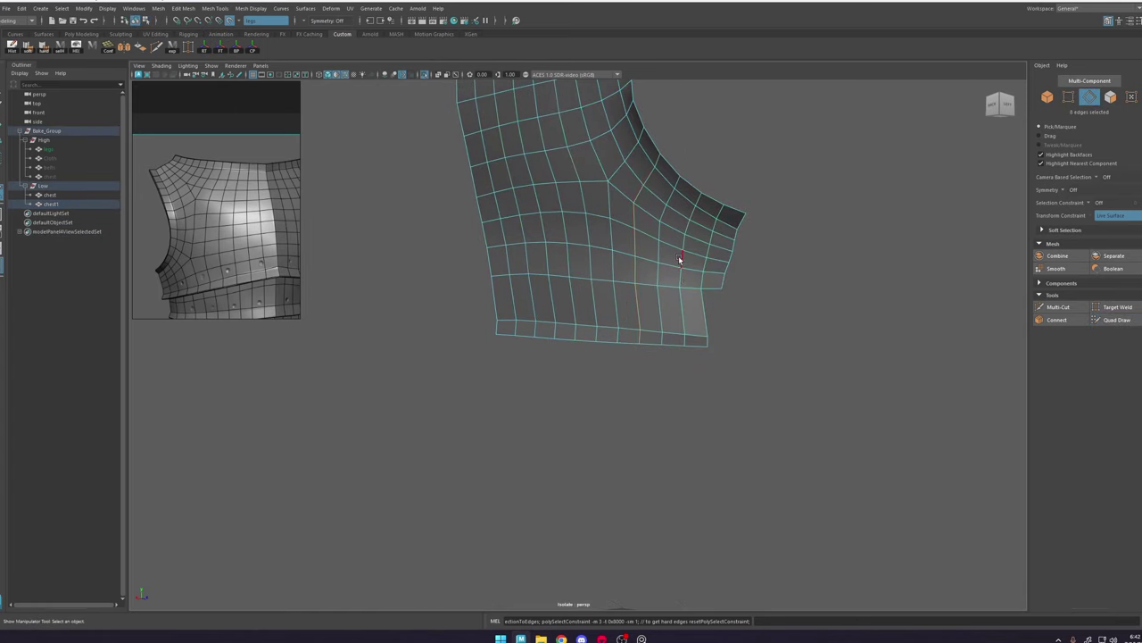
pyautogui.click(424, 74)
pyautogui.press('w')
pyautogui.keyDown('alt'); pyautogui.moveTo(679, 259); pyautogui.dragTo(668, 331); pyautogui.keyUp('alt')
pyautogui.keyDown('alt'); pyautogui.moveTo(668, 331); pyautogui.dragTo(714, 343, button='right'); pyautogui.keyUp('alt')
pyautogui.keyDown('alt'); pyautogui.moveTo(714, 344); pyautogui.dragTo(727, 384); pyautogui.keyUp('alt')
pyautogui.hotkey('ctrl', 'shift', 'q')
pyautogui.hotkey('ctrl', 'shift', 'x')
pyautogui.click(751, 327)
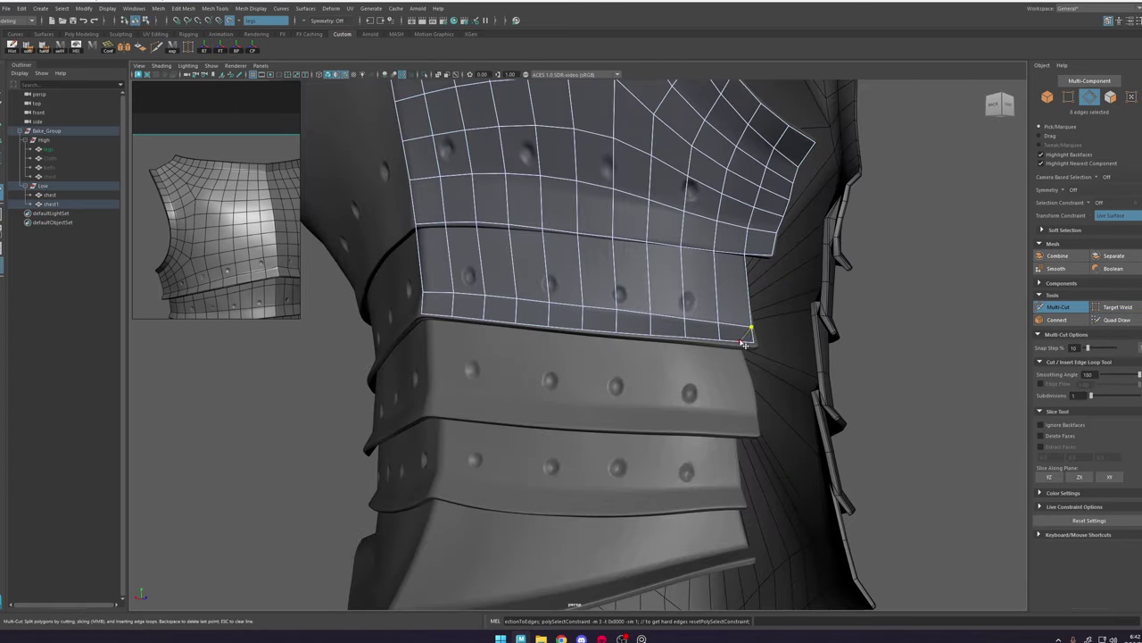
pyautogui.click(741, 342)
# Step: Extrude another bottom strip, snap its vertices to the plate rim, and add a horizontal loop
pyautogui.press('w')
pyautogui.doubleClick(550, 331)
pyautogui.keyDown('shift'); pyautogui.moveTo(581, 252); pyautogui.dragTo(579, 315); pyautogui.keyUp('shift')
pyautogui.keyDown('alt'); pyautogui.moveTo(625, 357); pyautogui.dragTo(645, 343); pyautogui.keyUp('alt')
pyautogui.hotkey('ctrl', 'shift', 'q')
pyautogui.moveTo(722, 422)
pyautogui.mouseDown()
pyautogui.moveTo(729, 439)
pyautogui.moveTo(632, 430)
pyautogui.mouseUp()
pyautogui.keyDown('alt'); pyautogui.moveTo(580, 393); pyautogui.dragTo(629, 384); pyautogui.keyUp('alt')
pyautogui.moveTo(568, 401); pyautogui.dragTo(568, 426)
pyautogui.moveTo(499, 393); pyautogui.dragTo(500, 418)
pyautogui.moveTo(427, 381); pyautogui.dragTo(427, 411)
pyautogui.keyDown('ctrl'); pyautogui.click(449, 384); pyautogui.keyUp('ctrl')
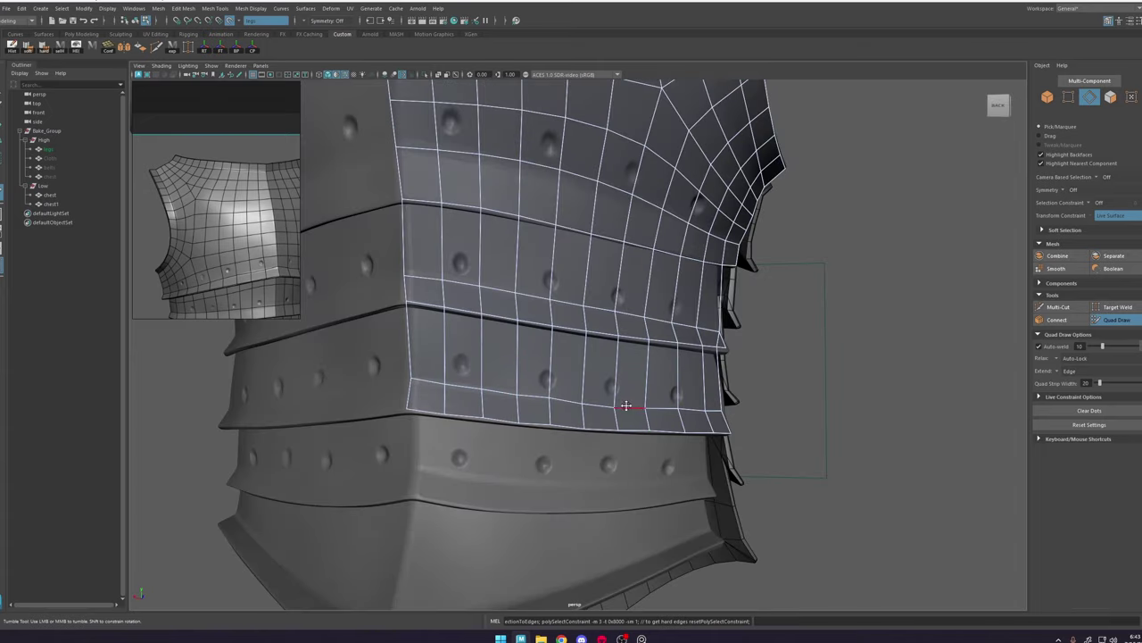
# Step: Extrude the left-side bottom border edges downward and adjust a corner vertex
pyautogui.keyDown('alt'); pyautogui.moveTo(620, 379); pyautogui.dragTo(486, 353); pyautogui.keyUp('alt')
pyautogui.press('w')
pyautogui.doubleClick(446, 370)
pyautogui.keyDown('shift'); pyautogui.moveTo(423, 284); pyautogui.dragTo(424, 330); pyautogui.keyUp('shift')
pyautogui.hotkey('ctrl', 'shift', 'q')
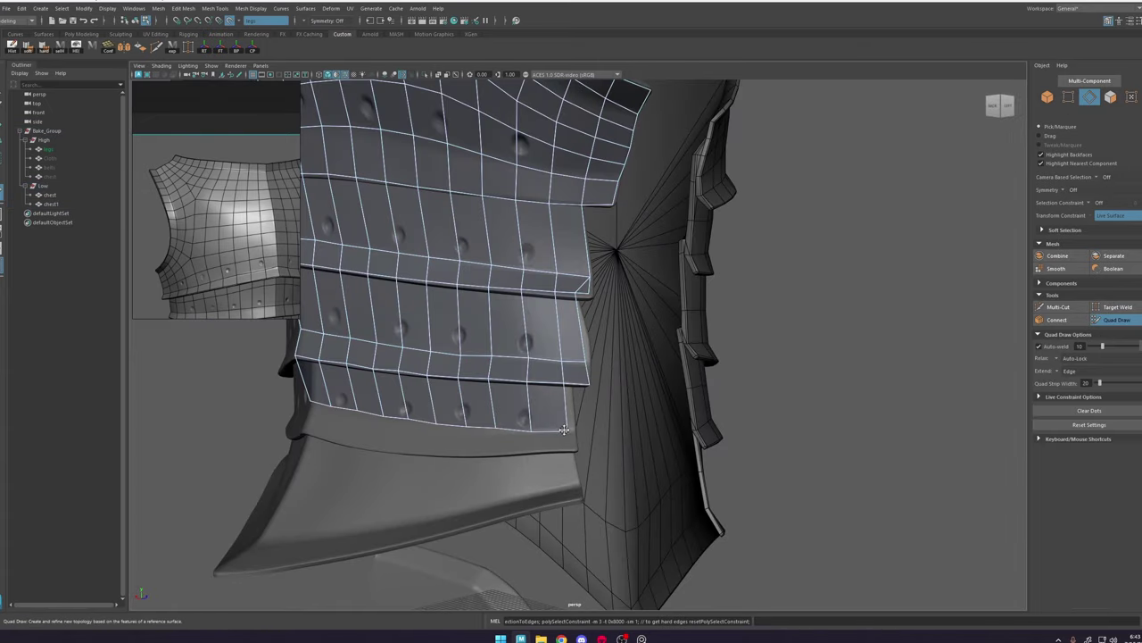
pyautogui.keyDown('alt'); pyautogui.moveTo(565, 429); pyautogui.dragTo(555, 409); pyautogui.keyUp('alt')
pyautogui.press('w')
pyautogui.click(681, 394)
pyautogui.hotkey('ctrl', 'shift', 'q')
pyautogui.moveTo(678, 390)
pyautogui.keyDown('alt'); pyautogui.mouseDown()
pyautogui.moveTo(706, 414)
pyautogui.moveTo(586, 380)
pyautogui.moveTo(556, 417)
pyautogui.moveTo(556, 436)
pyautogui.mouseUp(); pyautogui.keyUp('alt')
# Step: Extrude the nine bottom border edges into another strip over the lower band
pyautogui.scroll(3, 586, 381)
pyautogui.press('w')
pyautogui.doubleClick(449, 403)
pyautogui.hotkey('ctrl', 'shift', 'q')
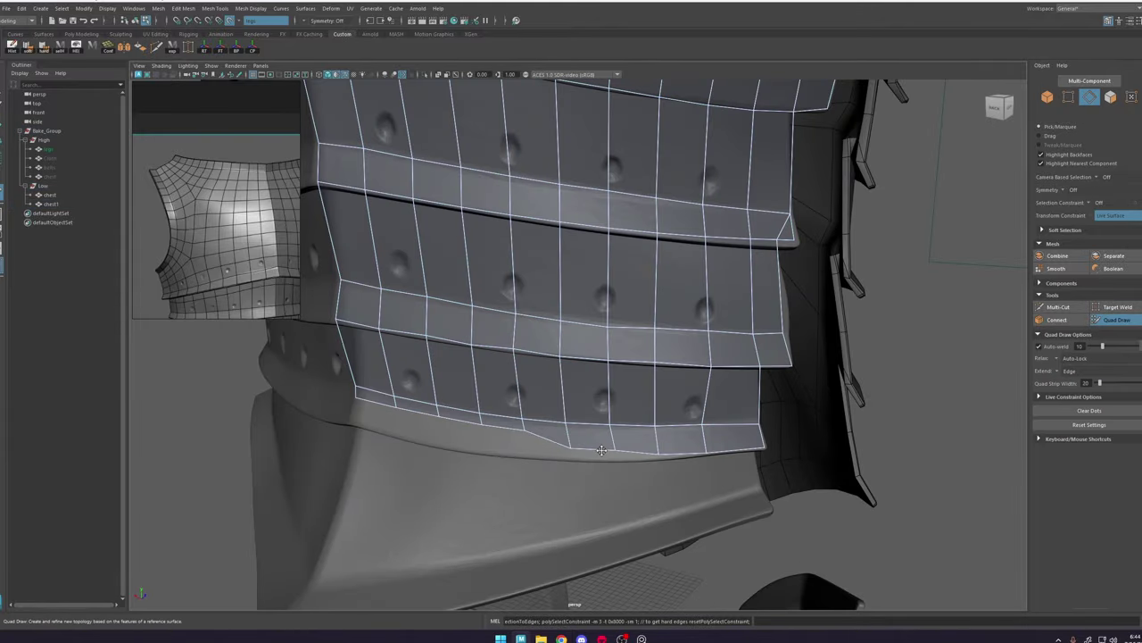
pyautogui.moveTo(642, 437)
pyautogui.keyDown('alt'); pyautogui.mouseDown()
pyautogui.moveTo(696, 419)
pyautogui.moveTo(765, 371)
pyautogui.moveTo(726, 273)
pyautogui.moveTo(625, 308)
pyautogui.mouseUp(); pyautogui.keyUp('alt')
pyautogui.scroll(-4, 765, 371)
# Step: Isolate chest1 to select its bottom edge loops, then restore the full armour view
pyautogui.press('w')
pyautogui.press('F8')
pyautogui.hotkey('ctrl', '1')
pyautogui.press('F10')
pyautogui.press('t')
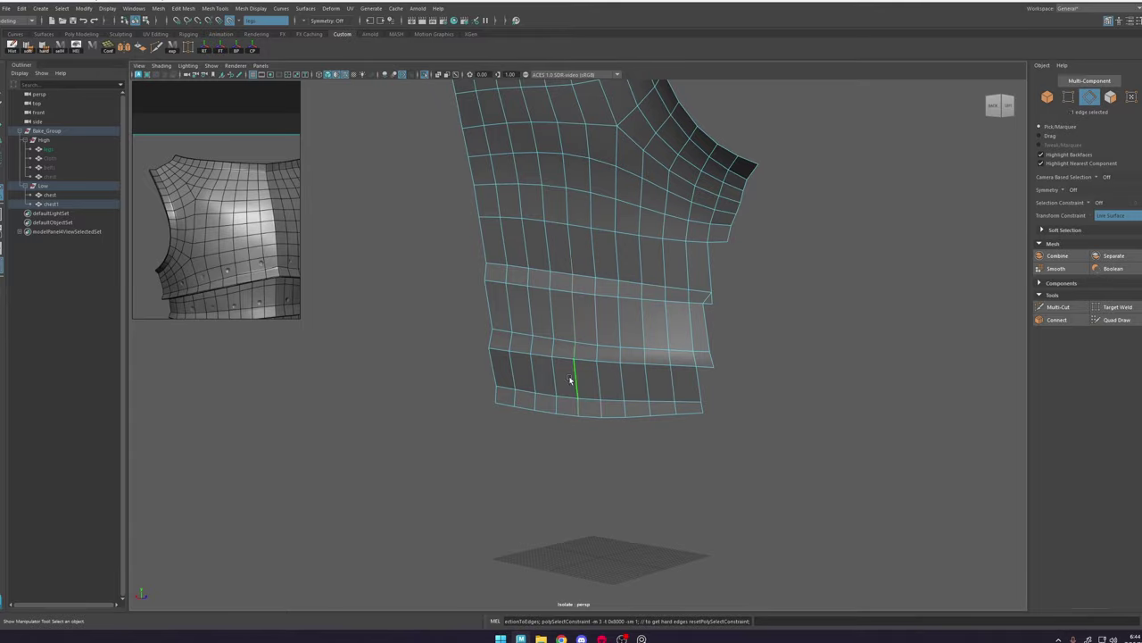
pyautogui.press('F8')
pyautogui.scroll(-4, 591, 184)
pyautogui.press('F10')
pyautogui.keyDown('alt'); pyautogui.moveTo(591, 184); pyautogui.dragTo(630, 250); pyautogui.keyUp('alt')
pyautogui.press('F8')
pyautogui.click(584, 295)
pyautogui.hotkey('ctrl', '1')
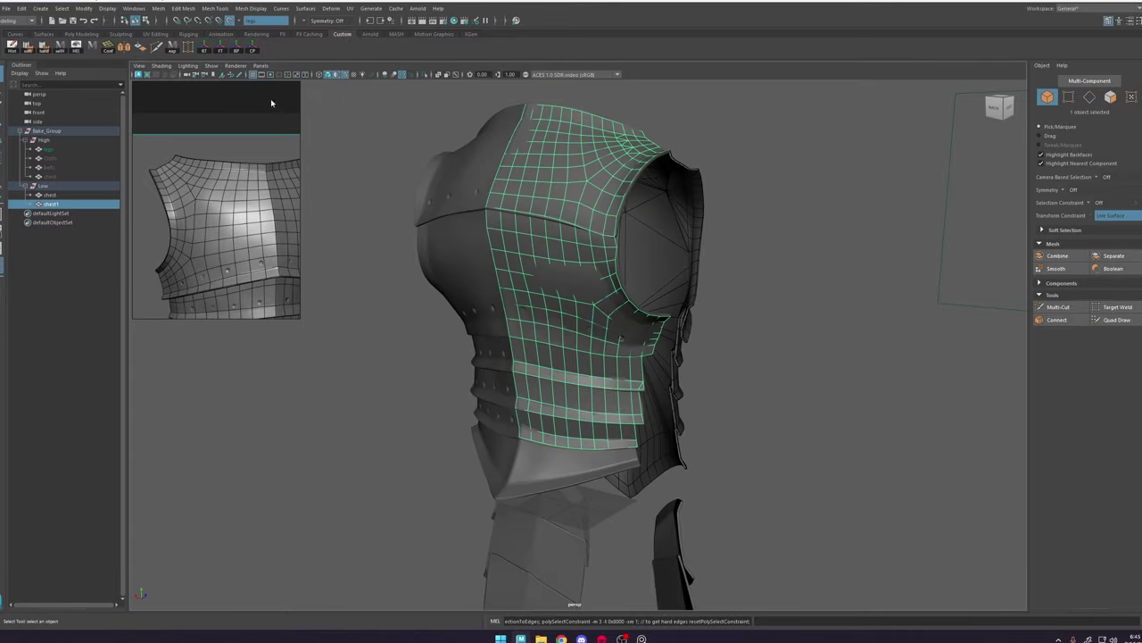
pyautogui.scroll(5, 721, 390)
pyautogui.press('F9')
# Step: Extrude the lower strap's bottom border, snap the new vertices to the rim, and add a loop
pyautogui.press('w')
pyautogui.click(715, 379)
pyautogui.hotkey('ctrl', 'shift', 'q')
pyautogui.moveTo(716, 379)
pyautogui.keyDown('alt'); pyautogui.mouseDown()
pyautogui.moveTo(661, 366)
pyautogui.moveTo(643, 378)
pyautogui.mouseUp(); pyautogui.keyUp('alt')
pyautogui.press('F10')
pyautogui.click(841, 363)
pyautogui.keyDown('shift'); pyautogui.doubleClick(462, 351); pyautogui.keyUp('shift')
pyautogui.hotkey('ctrl', 'shift', 'q')
pyautogui.moveTo(867, 401)
pyautogui.mouseDown()
pyautogui.moveTo(875, 434)
pyautogui.moveTo(750, 393)
pyautogui.mouseUp()
pyautogui.moveTo(637, 377); pyautogui.dragTo(651, 427)
pyautogui.moveTo(602, 377); pyautogui.dragTo(608, 440)
pyautogui.moveTo(564, 375); pyautogui.dragTo(559, 460)
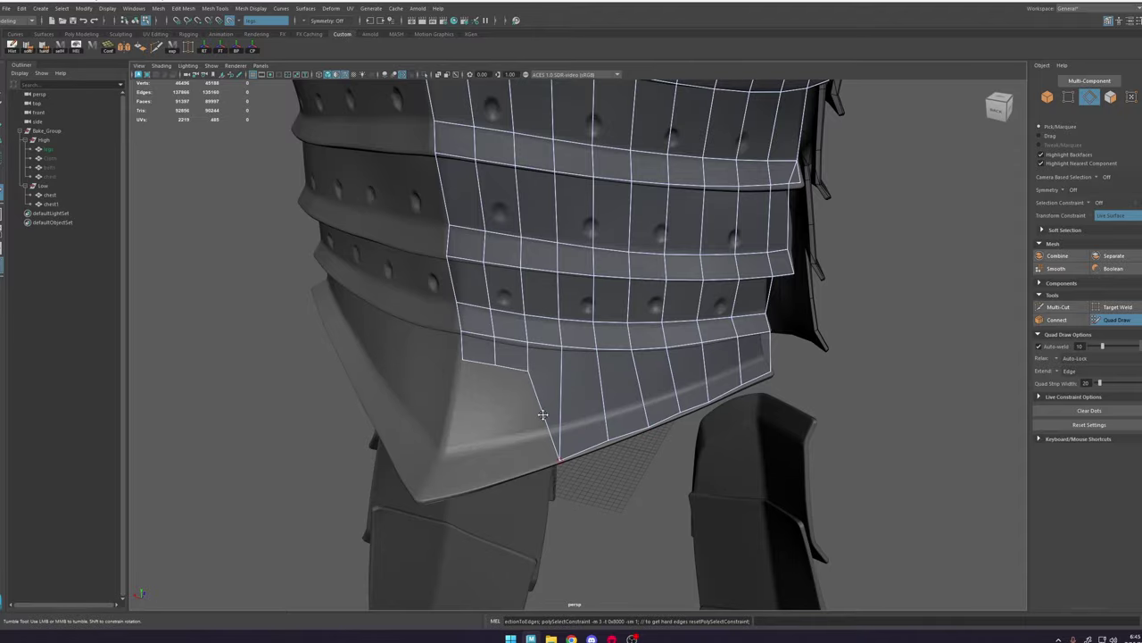
pyautogui.keyDown('ctrl'); pyautogui.click(550, 430); pyautogui.keyUp('ctrl')
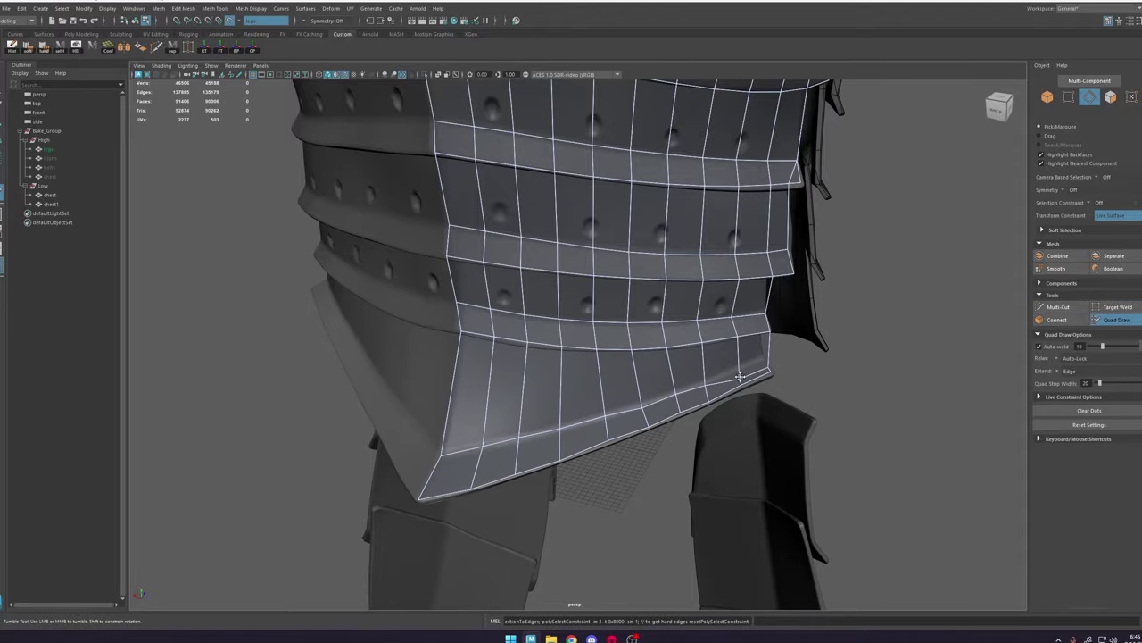
# Step: Insert edge loops across and under the straps along each band's ridges
pyautogui.keyDown('ctrl'); pyautogui.click(603, 275); pyautogui.keyUp('ctrl')
pyautogui.moveTo(764, 359)
pyautogui.keyDown('alt'); pyautogui.mouseDown()
pyautogui.moveTo(620, 286)
pyautogui.moveTo(571, 393)
pyautogui.mouseUp(); pyautogui.keyUp('alt')
pyautogui.keyDown('ctrl'); pyautogui.click(616, 294); pyautogui.keyUp('ctrl')
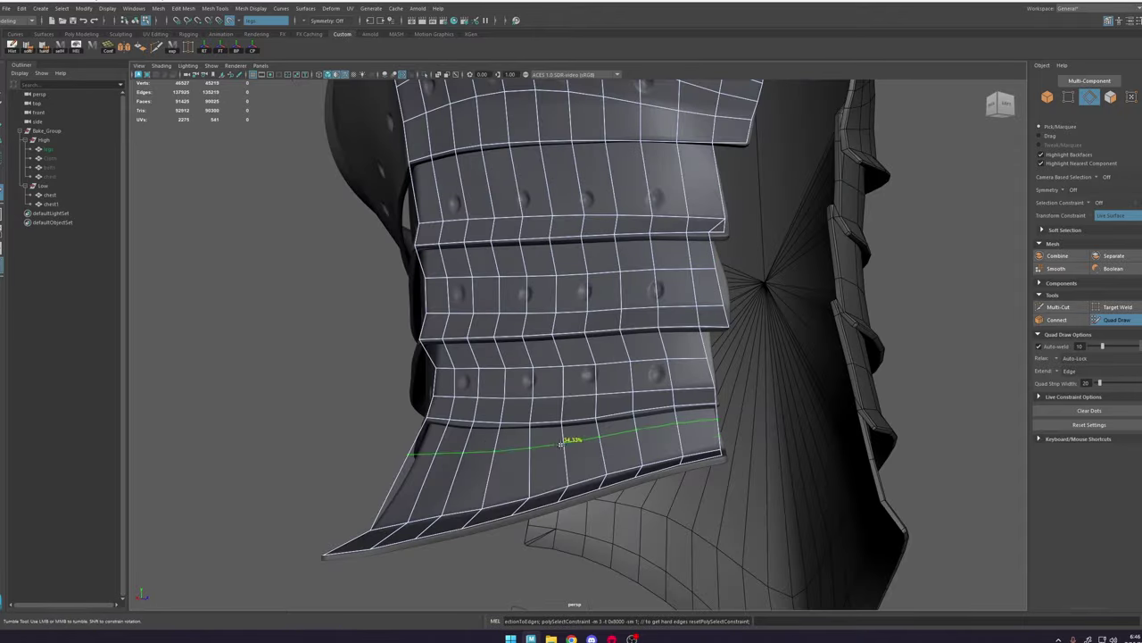
pyautogui.keyDown('ctrl'); pyautogui.click(572, 441); pyautogui.keyUp('ctrl')
pyautogui.moveTo(571, 437)
pyautogui.keyDown('alt'); pyautogui.mouseDown()
pyautogui.moveTo(552, 359)
pyautogui.moveTo(643, 375)
pyautogui.moveTo(581, 354)
pyautogui.moveTo(696, 342)
pyautogui.moveTo(616, 295)
pyautogui.mouseUp(); pyautogui.keyUp('alt')
pyautogui.keyDown('ctrl'); pyautogui.click(659, 384); pyautogui.keyUp('ctrl')
pyautogui.keyDown('ctrl'); pyautogui.click(581, 354); pyautogui.keyUp('ctrl')
pyautogui.keyDown('ctrl'); pyautogui.click(699, 344); pyautogui.keyUp('ctrl')
pyautogui.keyDown('alt'); pyautogui.moveTo(616, 295); pyautogui.dragTo(696, 290, button='right'); pyautogui.keyUp('alt')
pyautogui.moveTo(696, 289)
pyautogui.keyDown('alt'); pyautogui.mouseDown()
pyautogui.moveTo(742, 309)
pyautogui.moveTo(637, 327)
pyautogui.mouseUp(); pyautogui.keyUp('alt')
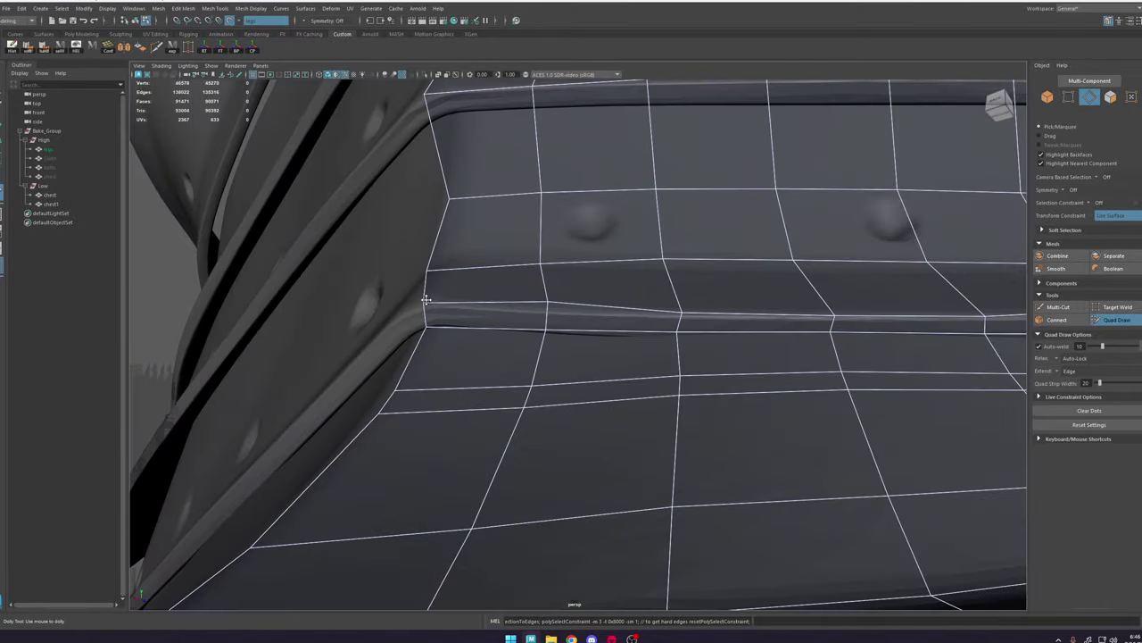
pyautogui.keyDown('alt'); pyautogui.moveTo(637, 326); pyautogui.dragTo(580, 330, button='right'); pyautogui.keyUp('alt')
pyautogui.moveTo(580, 330)
pyautogui.keyDown('alt'); pyautogui.mouseDown()
pyautogui.moveTo(648, 327)
pyautogui.moveTo(411, 362)
pyautogui.moveTo(535, 330)
pyautogui.mouseUp(); pyautogui.keyUp('alt')
pyautogui.keyDown('ctrl'); pyautogui.click(405, 365); pyautogui.keyUp('ctrl')
pyautogui.keyDown('ctrl'); pyautogui.click(669, 285); pyautogui.keyUp('ctrl')
# Step: Add two more edge loops under the top strap and review the strap loops from several angles
pyautogui.moveTo(668, 286)
pyautogui.keyDown('alt'); pyautogui.mouseDown()
pyautogui.moveTo(509, 429)
pyautogui.moveTo(551, 344)
pyautogui.moveTo(664, 427)
pyautogui.mouseUp(); pyautogui.keyUp('alt')
pyautogui.keyDown('alt'); pyautogui.moveTo(924, 370); pyautogui.dragTo(767, 357, button='right'); pyautogui.keyUp('alt')
pyautogui.moveTo(768, 357)
pyautogui.keyDown('alt'); pyautogui.mouseDown()
pyautogui.moveTo(592, 309)
pyautogui.moveTo(688, 428)
pyautogui.mouseUp(); pyautogui.keyUp('alt')
pyautogui.keyDown('ctrl'); pyautogui.click(688, 428); pyautogui.keyUp('ctrl')
pyautogui.keyDown('alt'); pyautogui.moveTo(688, 429); pyautogui.dragTo(491, 401, button='right'); pyautogui.keyUp('alt')
pyautogui.keyDown('alt'); pyautogui.moveTo(492, 401); pyautogui.dragTo(527, 294); pyautogui.keyUp('alt')
pyautogui.moveTo(526, 294)
pyautogui.keyDown('alt'); pyautogui.mouseDown(button='right')
pyautogui.moveTo(550, 272)
pyautogui.moveTo(413, 268)
pyautogui.mouseUp(button='right'); pyautogui.keyUp('alt')
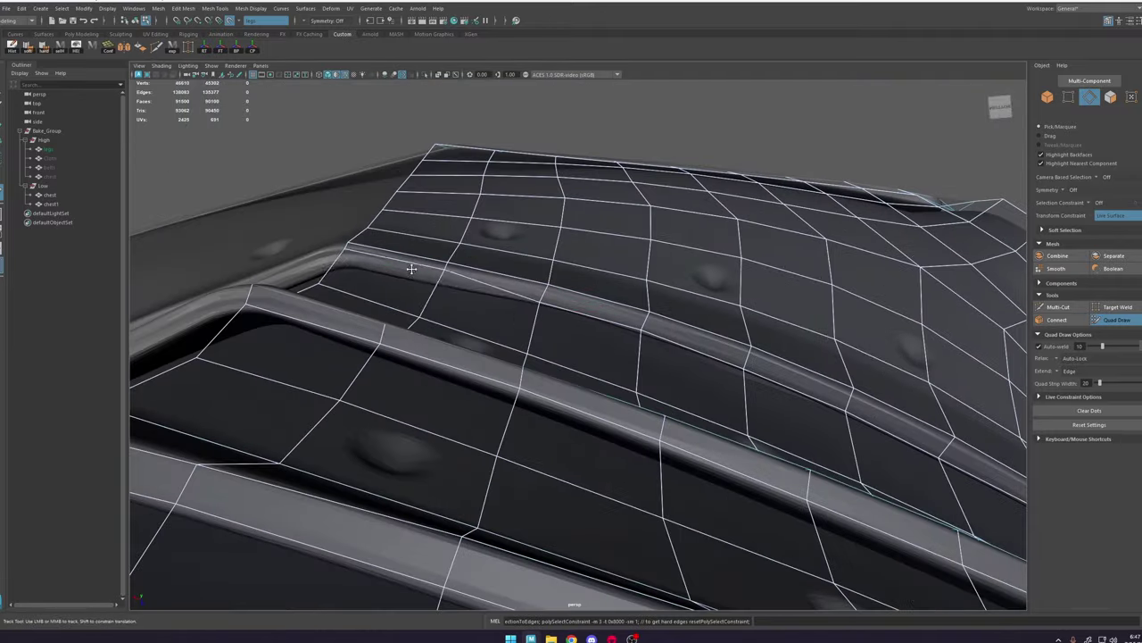
pyautogui.moveTo(413, 268)
pyautogui.keyDown('alt'); pyautogui.mouseDown()
pyautogui.moveTo(795, 273)
pyautogui.moveTo(510, 226)
pyautogui.moveTo(588, 203)
pyautogui.moveTo(599, 258)
pyautogui.mouseUp(); pyautogui.keyUp('alt')
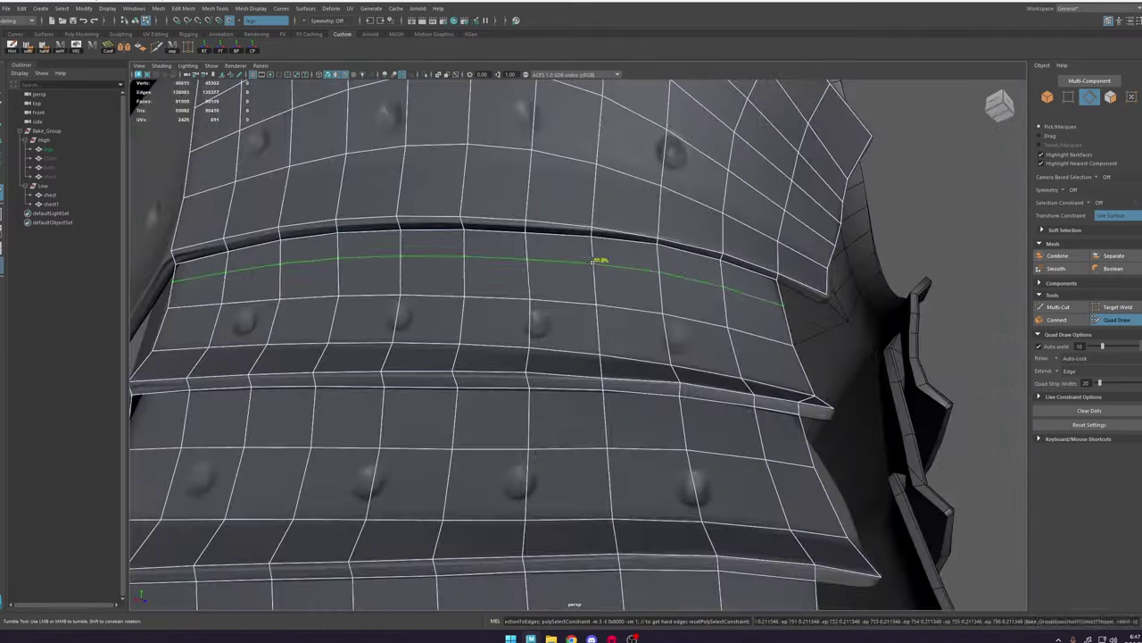
pyautogui.keyDown('ctrl'); pyautogui.click(599, 258); pyautogui.keyUp('ctrl')
pyautogui.keyDown('alt'); pyautogui.moveTo(599, 258); pyautogui.dragTo(500, 258, button='right'); pyautogui.keyUp('alt')
pyautogui.keyDown('alt'); pyautogui.moveTo(500, 258); pyautogui.dragTo(564, 261); pyautogui.keyUp('alt')
pyautogui.keyDown('alt'); pyautogui.moveTo(598, 280); pyautogui.dragTo(700, 290, button='right'); pyautogui.keyUp('alt')
pyautogui.keyDown('alt'); pyautogui.moveTo(700, 290); pyautogui.dragTo(595, 287); pyautogui.keyUp('alt')
pyautogui.keyDown('alt'); pyautogui.moveTo(420, 259); pyautogui.dragTo(586, 253); pyautogui.keyUp('alt')
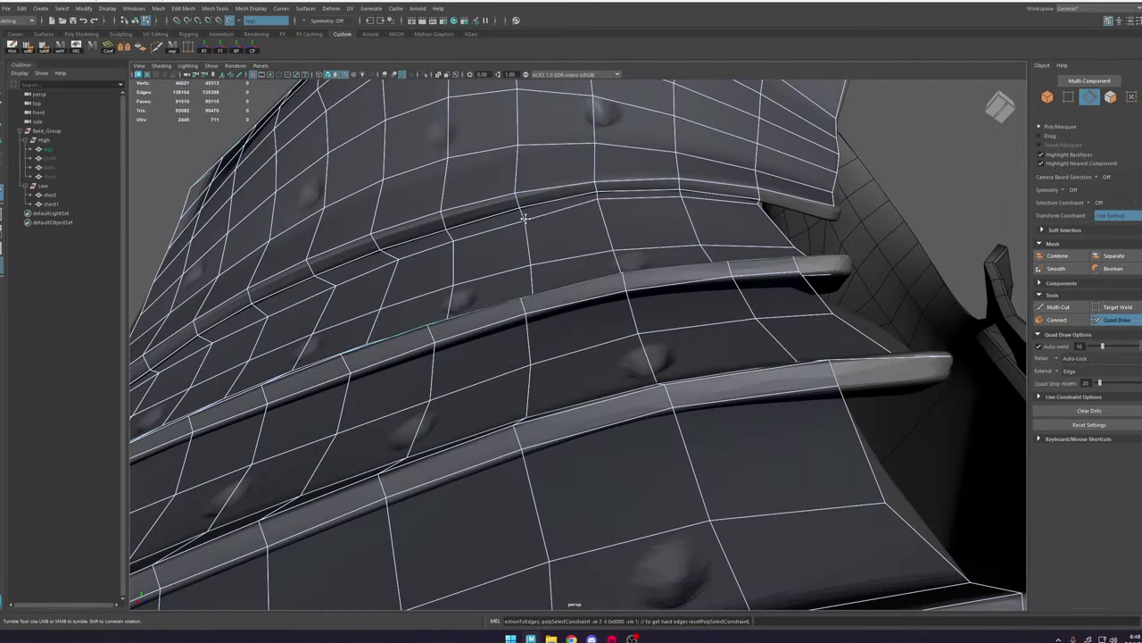
pyautogui.keyDown('alt'); pyautogui.moveTo(526, 219); pyautogui.dragTo(654, 308); pyautogui.keyUp('alt')
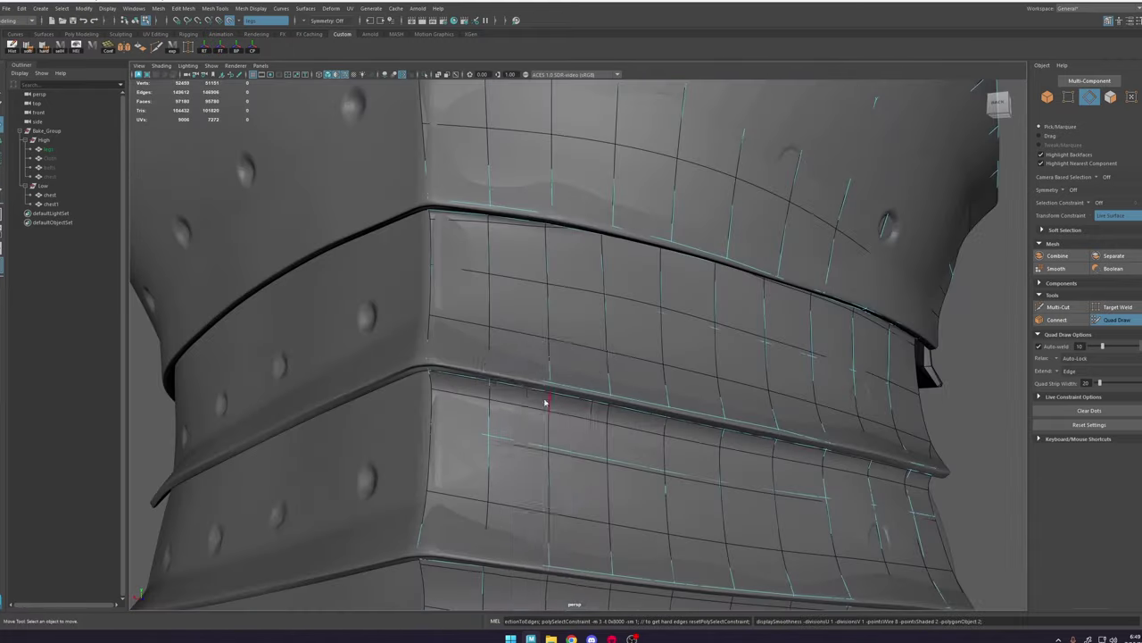
# Step: Slide the selected edge loops up onto the band ridges, then select the lower nine-edge loop
pyautogui.press('w')
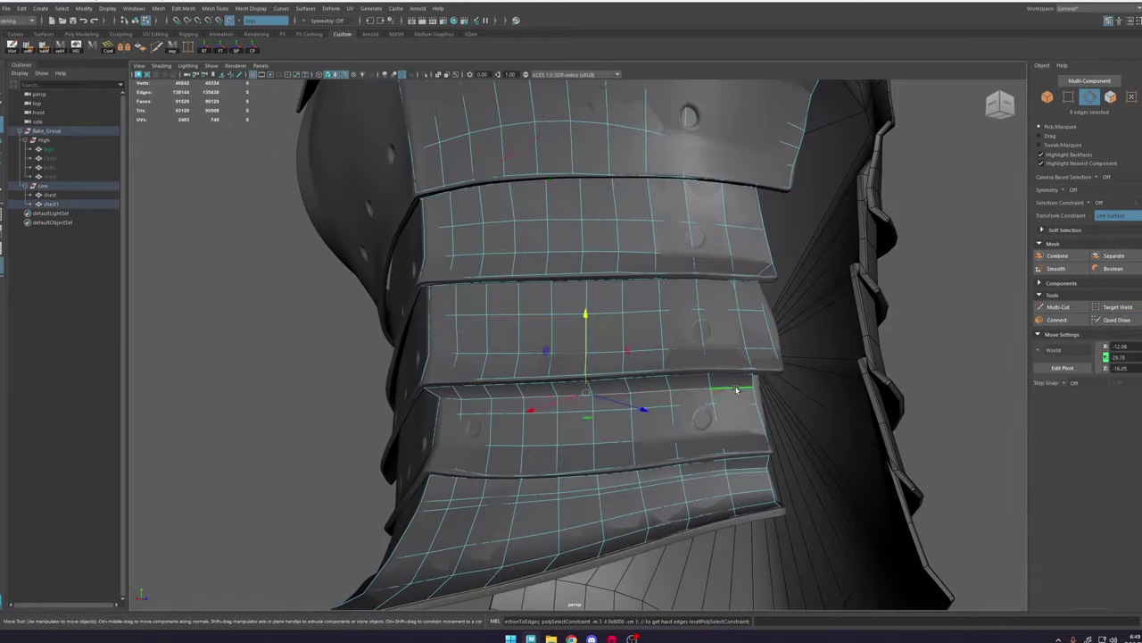
pyautogui.keyDown('alt'); pyautogui.moveTo(736, 389); pyautogui.dragTo(625, 402); pyautogui.keyUp('alt')
pyautogui.press('4')
pyautogui.keyDown('ctrl'); pyautogui.keyDown('shift'); pyautogui.moveTo(582, 363); pyautogui.dragTo(585, 331); pyautogui.keyUp('shift'); pyautogui.keyUp('ctrl')
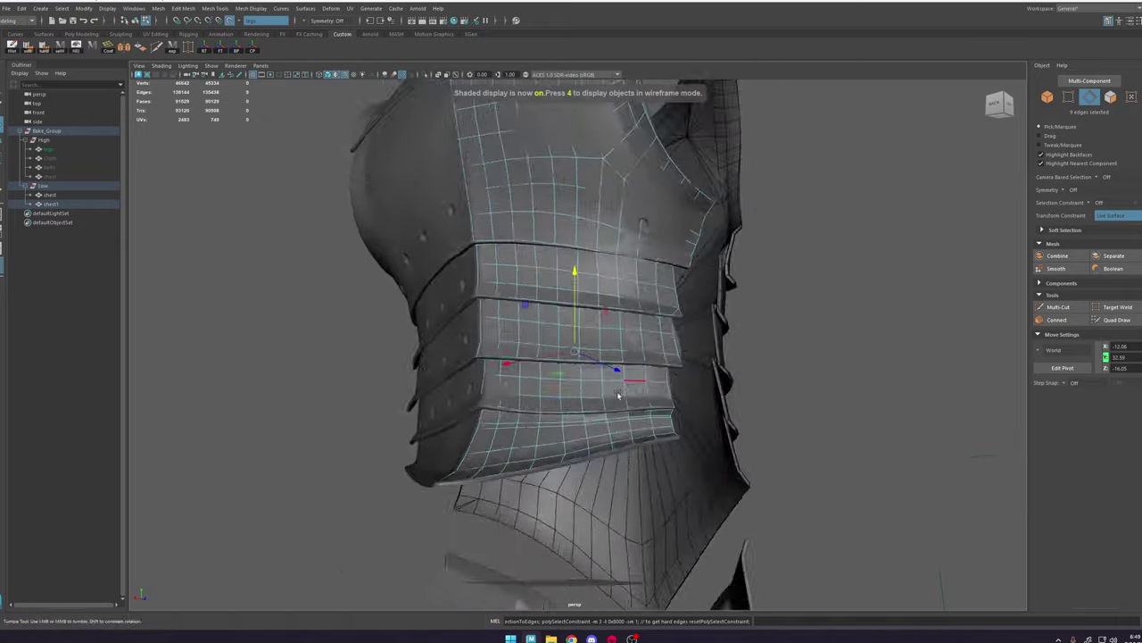
pyautogui.keyDown('alt'); pyautogui.moveTo(618, 394); pyautogui.dragTo(607, 384); pyautogui.keyUp('alt')
pyautogui.keyDown('alt'); pyautogui.moveTo(607, 383); pyautogui.dragTo(661, 384, button='right'); pyautogui.keyUp('alt')
pyautogui.press('4')
pyautogui.doubleClick(582, 396)
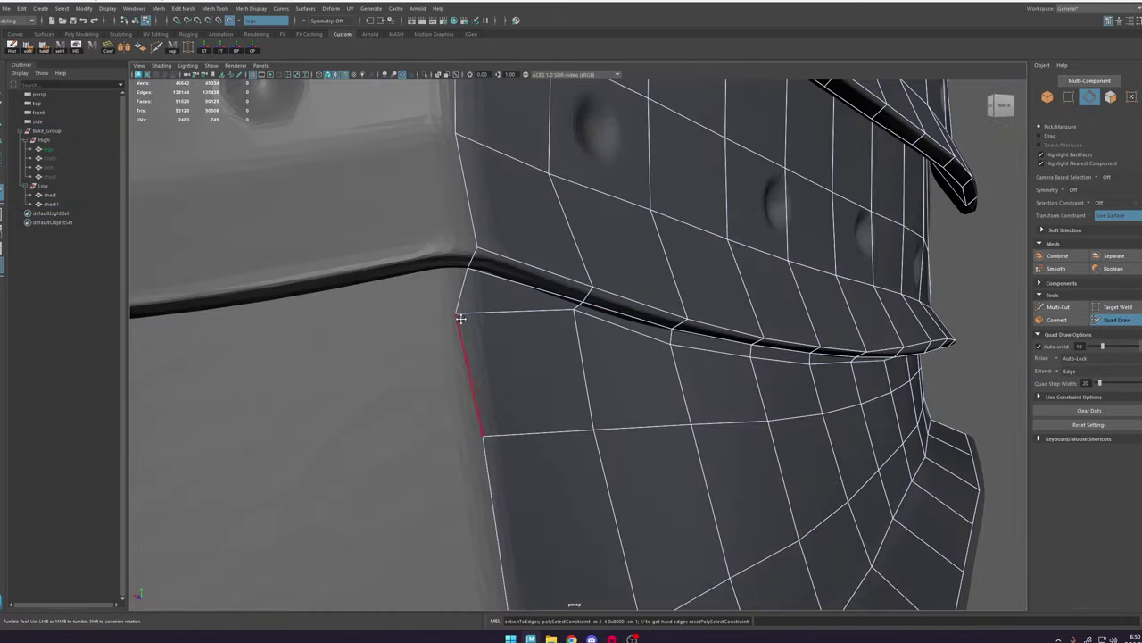
pyautogui.scroll(2, 722, 351)
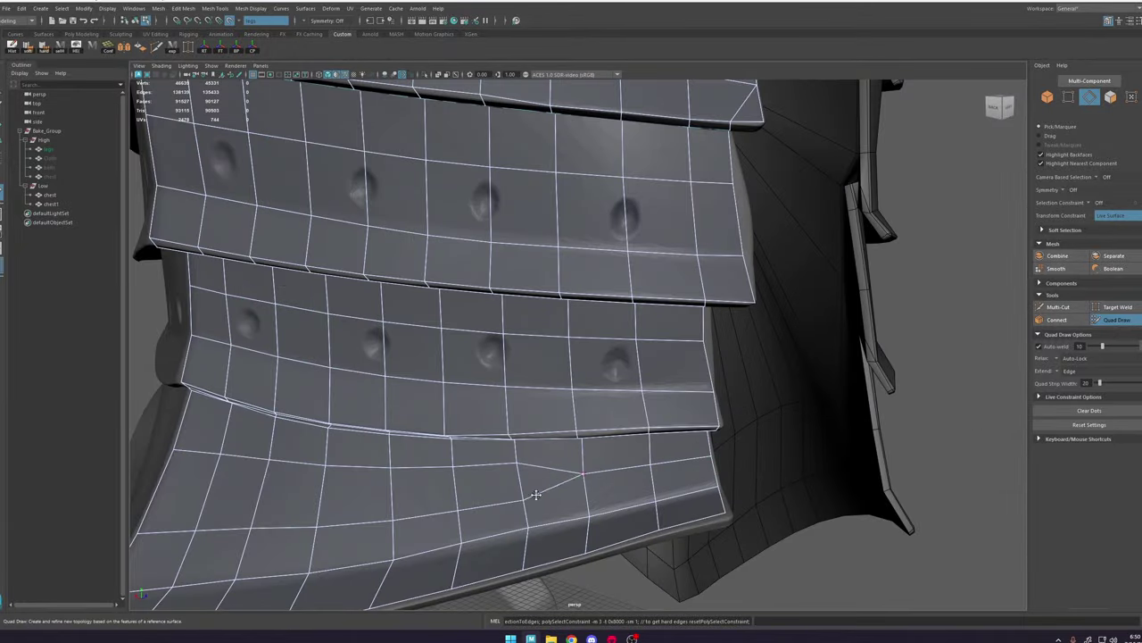
pyautogui.keyDown('alt'); pyautogui.moveTo(536, 494); pyautogui.dragTo(537, 405); pyautogui.keyUp('alt')
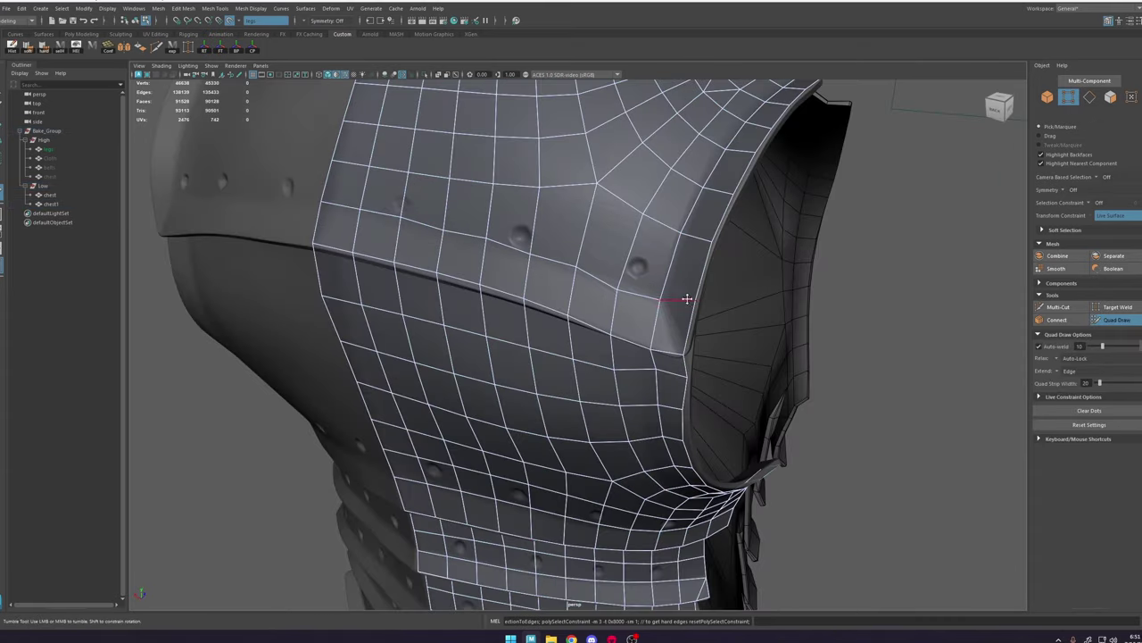
# Step: Cut a new edge into the back plate and select a six-edge loop
pyautogui.click(1051, 307)
pyautogui.click(1116, 319)
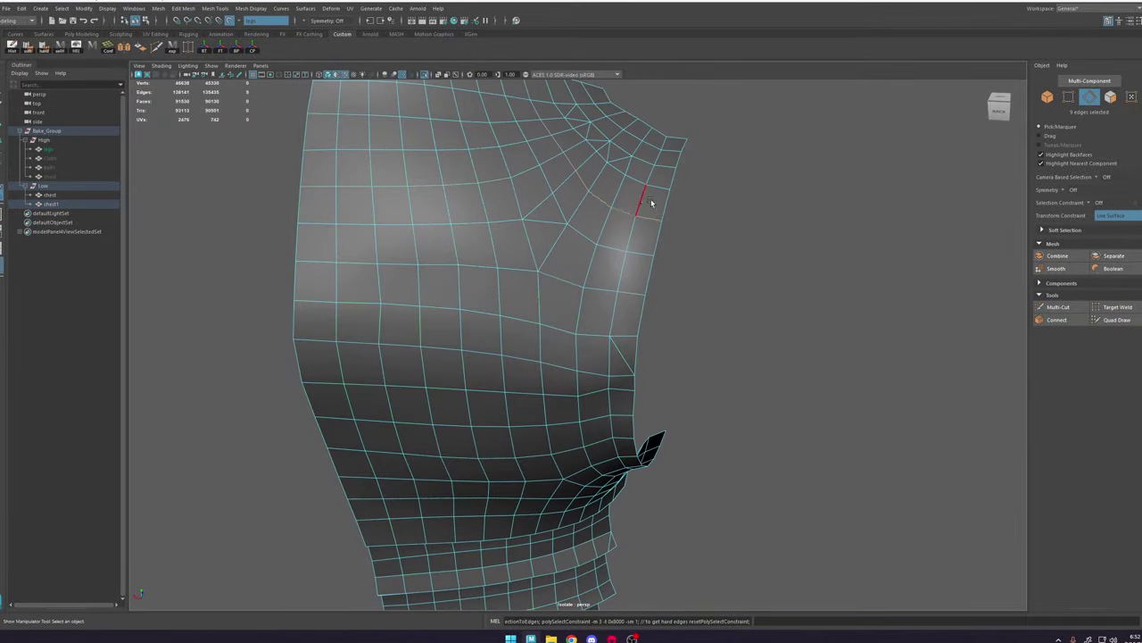
pyautogui.keyDown('alt'); pyautogui.moveTo(652, 203); pyautogui.dragTo(600, 166); pyautogui.keyUp('alt')
pyautogui.scroll(-3, 616, 178)
pyautogui.doubleClick(611, 164)
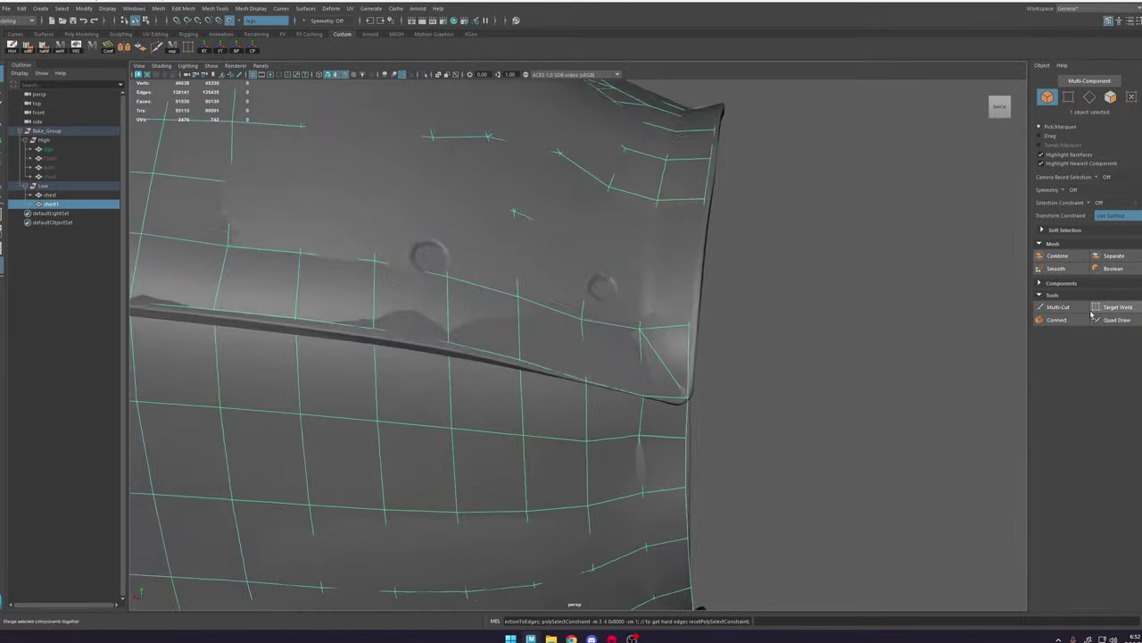
pyautogui.scroll(3, 314, 256)
pyautogui.scroll(-4, 314, 257)
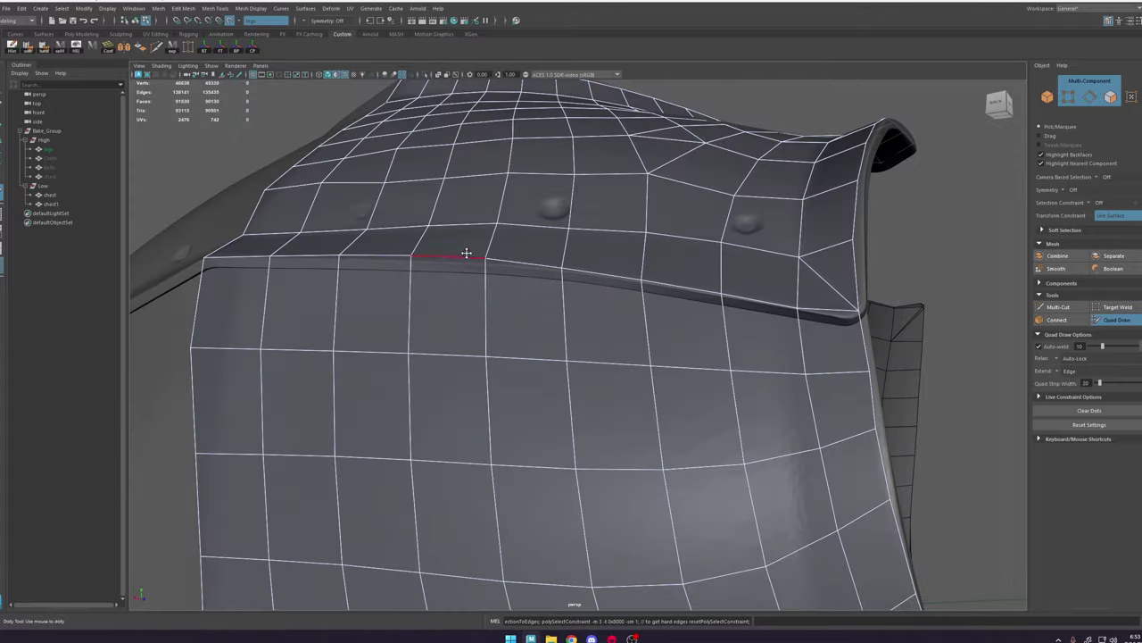
# Step: Insert an edge loop below the shoulder seam with Multi-Cut, then return to Quad Draw
pyautogui.keyDown('alt'); pyautogui.moveTo(466, 253); pyautogui.dragTo(467, 158); pyautogui.keyUp('alt')
pyautogui.scroll(3, 619, 263)
pyautogui.keyDown('alt'); pyautogui.moveTo(620, 262); pyautogui.dragTo(682, 285); pyautogui.keyUp('alt')
pyautogui.keyDown('alt'); pyautogui.moveTo(682, 285); pyautogui.dragTo(589, 295, button='right'); pyautogui.keyUp('alt')
pyautogui.keyDown('alt'); pyautogui.moveTo(589, 294); pyautogui.dragTo(630, 359); pyautogui.keyUp('alt')
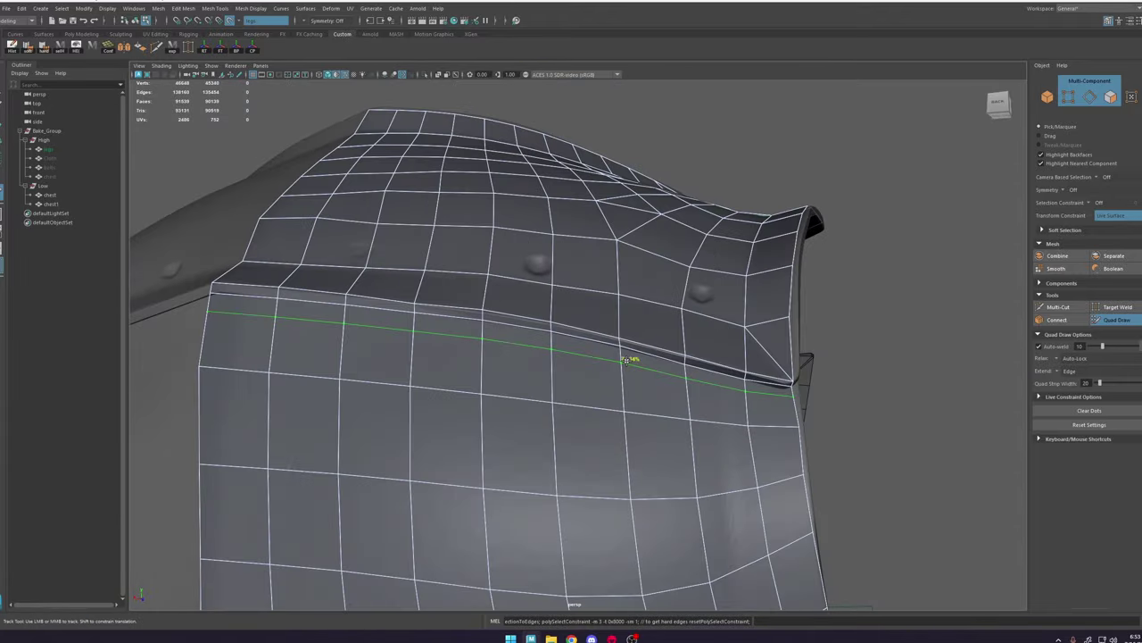
pyautogui.hotkey('ctrl', 'shift', 'x')
pyautogui.moveTo(783, 374)
pyautogui.keyDown('alt'); pyautogui.mouseDown()
pyautogui.moveTo(702, 408)
pyautogui.moveTo(557, 424)
pyautogui.mouseUp(); pyautogui.keyUp('alt')
pyautogui.hotkey('ctrl', 'shift', 'q')
# Step: Check the wireframe, then fill a gap on the lower armor bands with a new quad
pyautogui.keyDown('alt'); pyautogui.moveTo(558, 424); pyautogui.dragTo(504, 420, button='right'); pyautogui.keyUp('alt')
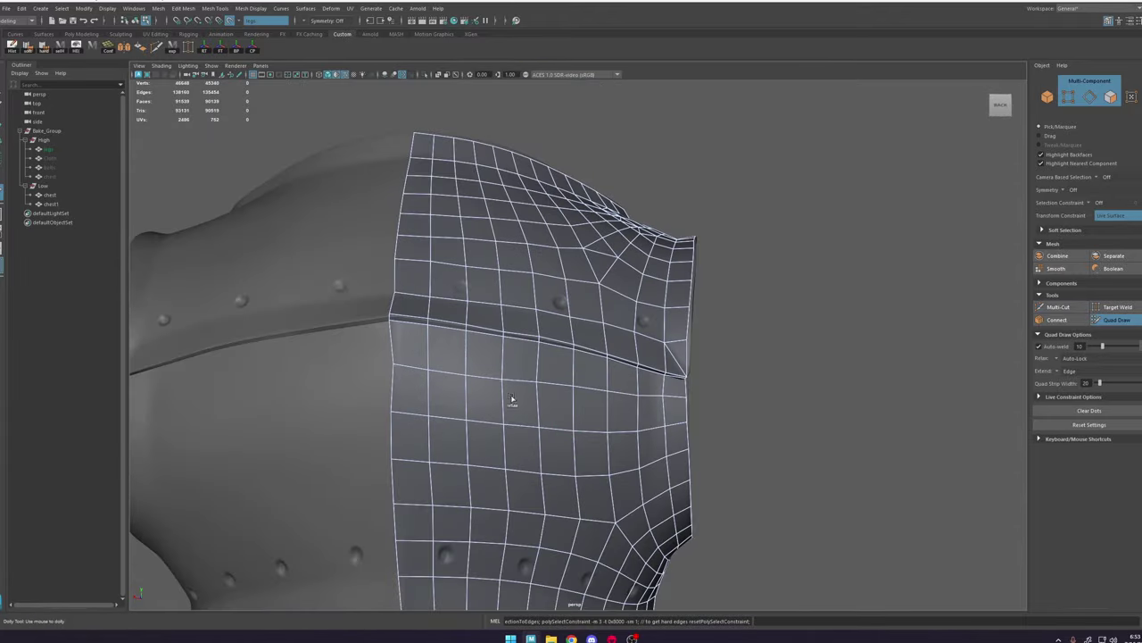
pyautogui.keyDown('alt'); pyautogui.moveTo(393, 393); pyautogui.dragTo(428, 504); pyautogui.keyUp('alt')
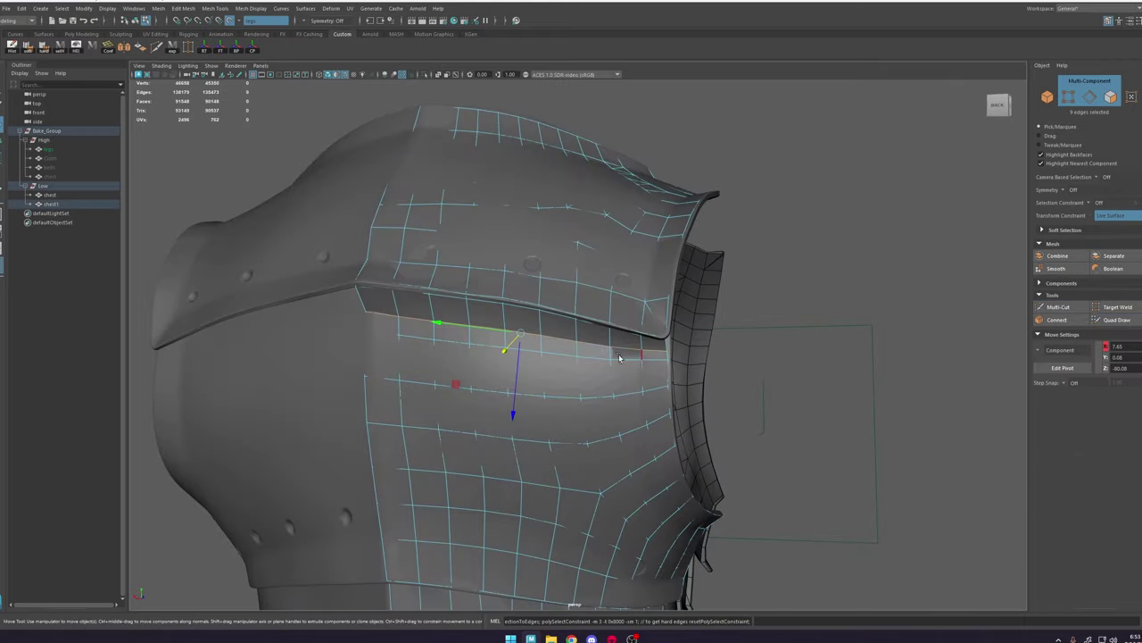
pyautogui.press('4')
pyautogui.press('5')
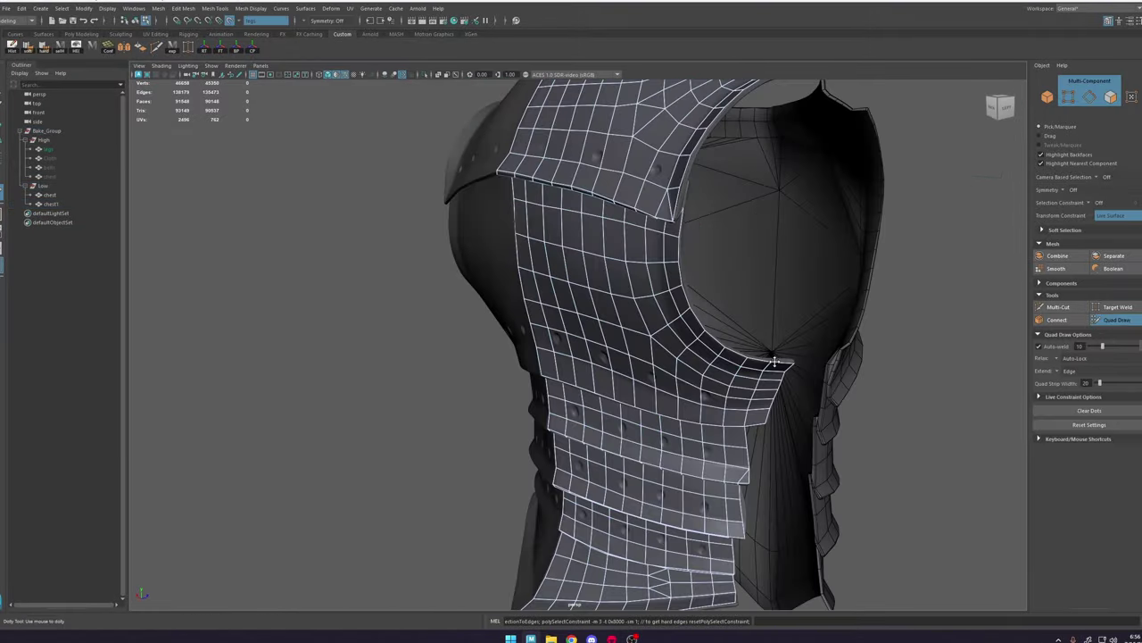
pyautogui.keyDown('alt'); pyautogui.moveTo(775, 361); pyautogui.dragTo(778, 317, button='right'); pyautogui.keyUp('alt')
pyautogui.moveTo(705, 341)
pyautogui.keyDown('alt'); pyautogui.mouseDown()
pyautogui.moveTo(581, 431)
pyautogui.moveTo(592, 416)
pyautogui.moveTo(789, 459)
pyautogui.moveTo(654, 274)
pyautogui.mouseUp(); pyautogui.keyUp('alt')
pyautogui.keyDown('shift'); pyautogui.click(581, 431); pyautogui.keyUp('shift')
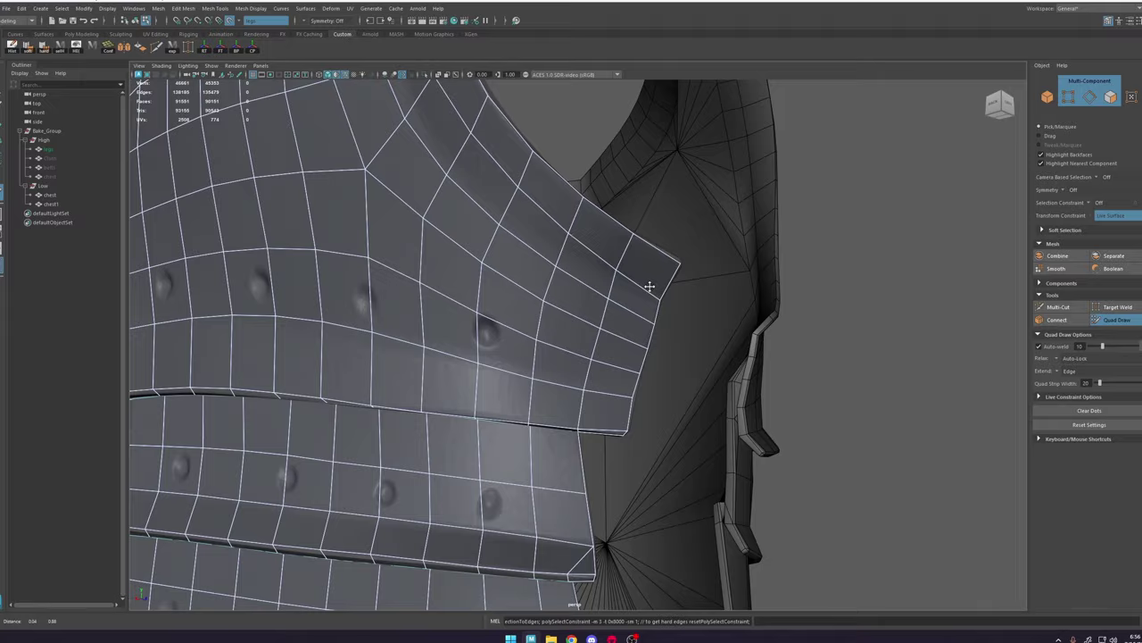
pyautogui.keyDown('alt'); pyautogui.moveTo(647, 285); pyautogui.dragTo(571, 395); pyautogui.keyUp('alt')
pyautogui.keyDown('alt'); pyautogui.moveTo(571, 396); pyautogui.dragTo(584, 470, button='middle'); pyautogui.keyUp('alt')
pyautogui.keyDown('alt'); pyautogui.moveTo(584, 470); pyautogui.dragTo(521, 330); pyautogui.keyUp('alt')
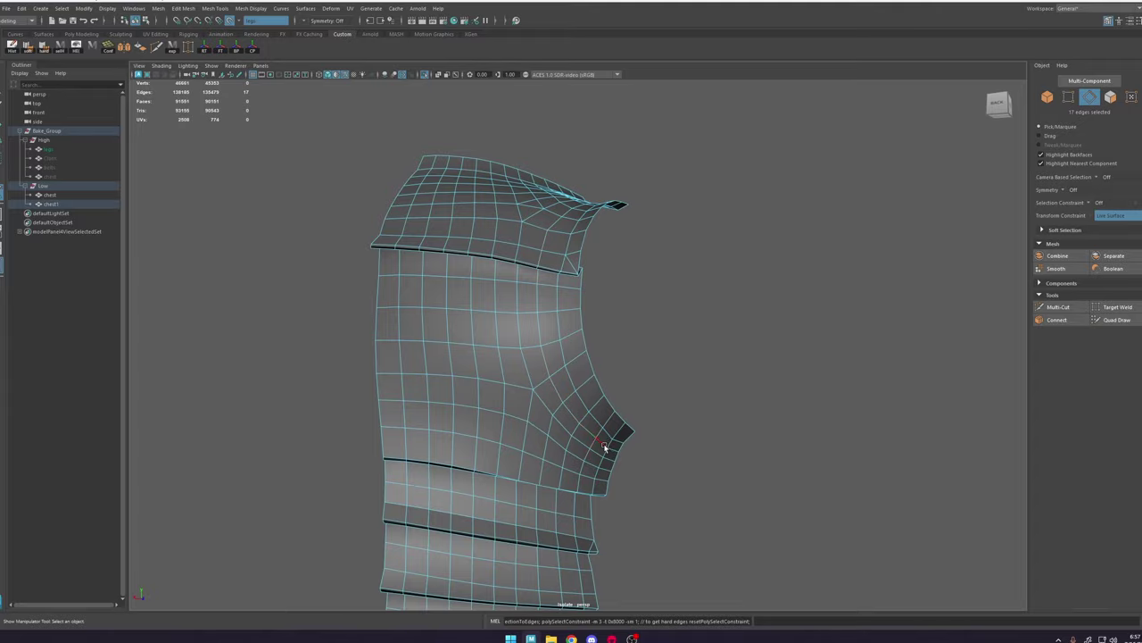
# Step: Select the chest1 half mesh and the vertices along its centre edge, viewed from the front
pyautogui.keyDown('alt'); pyautogui.moveTo(604, 446); pyautogui.dragTo(660, 467); pyautogui.keyUp('alt')
pyautogui.hotkey('ctrl', 'z')
pyautogui.scroll(-4, 655, 472)
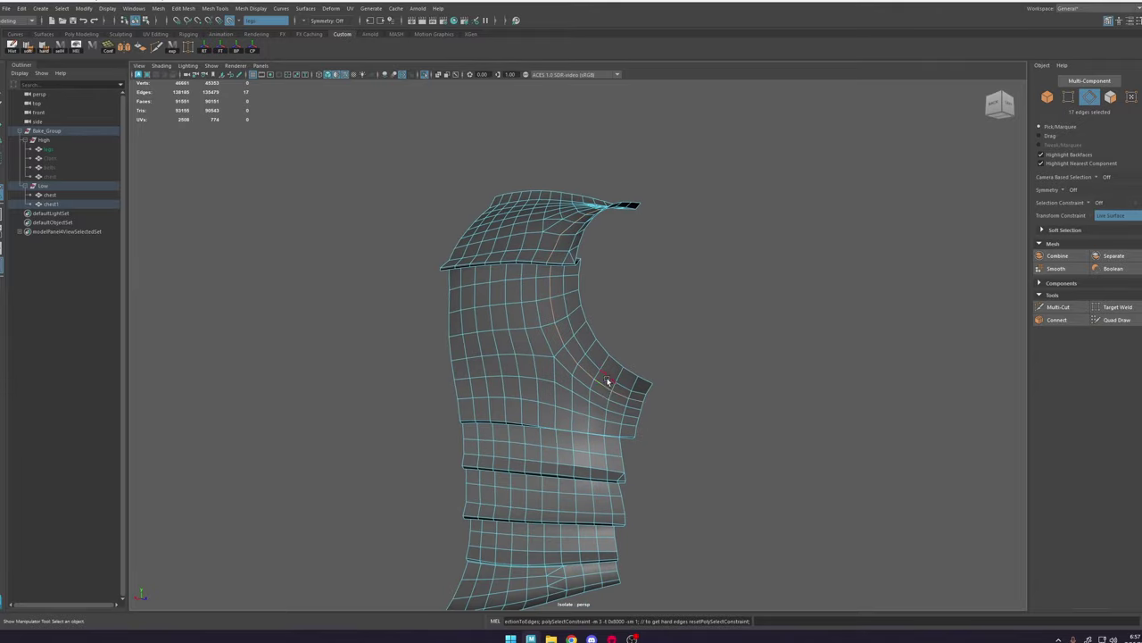
pyautogui.doubleClick(574, 362)
pyautogui.keyDown('alt'); pyautogui.moveTo(608, 381); pyautogui.dragTo(603, 417); pyautogui.keyUp('alt')
pyautogui.scroll(4, 602, 416)
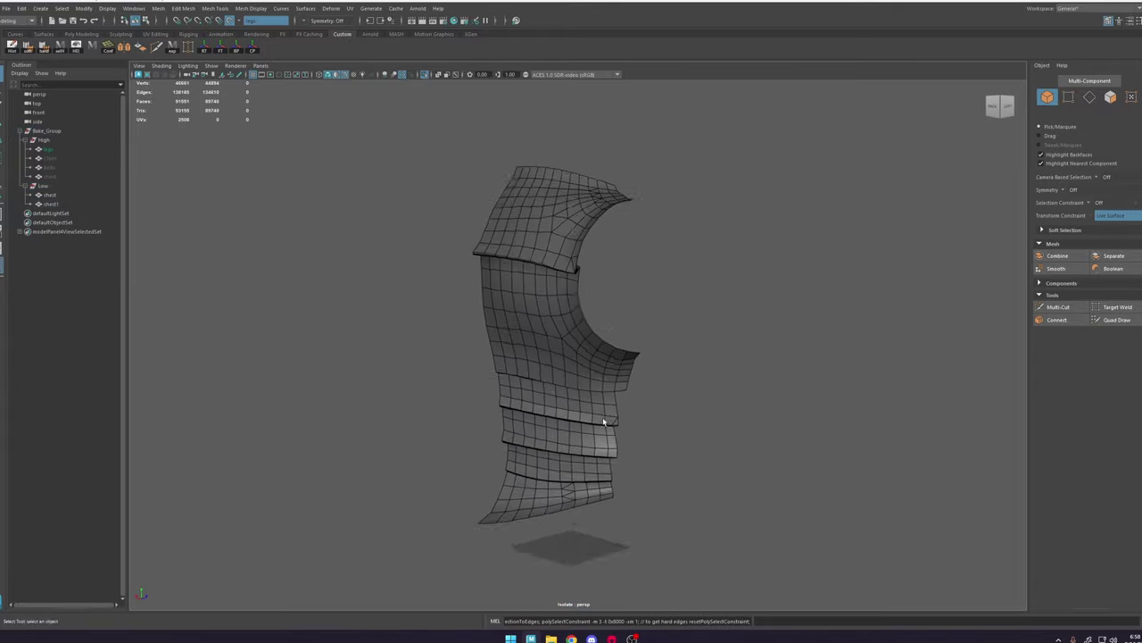
pyautogui.click(505, 324)
pyautogui.moveTo(506, 324); pyautogui.dragTo(451, 324, button='right')
pyautogui.press('space')
pyautogui.moveTo(480, 182); pyautogui.dragTo(479, 222)
pyautogui.click(229, 20)
pyautogui.press('r')
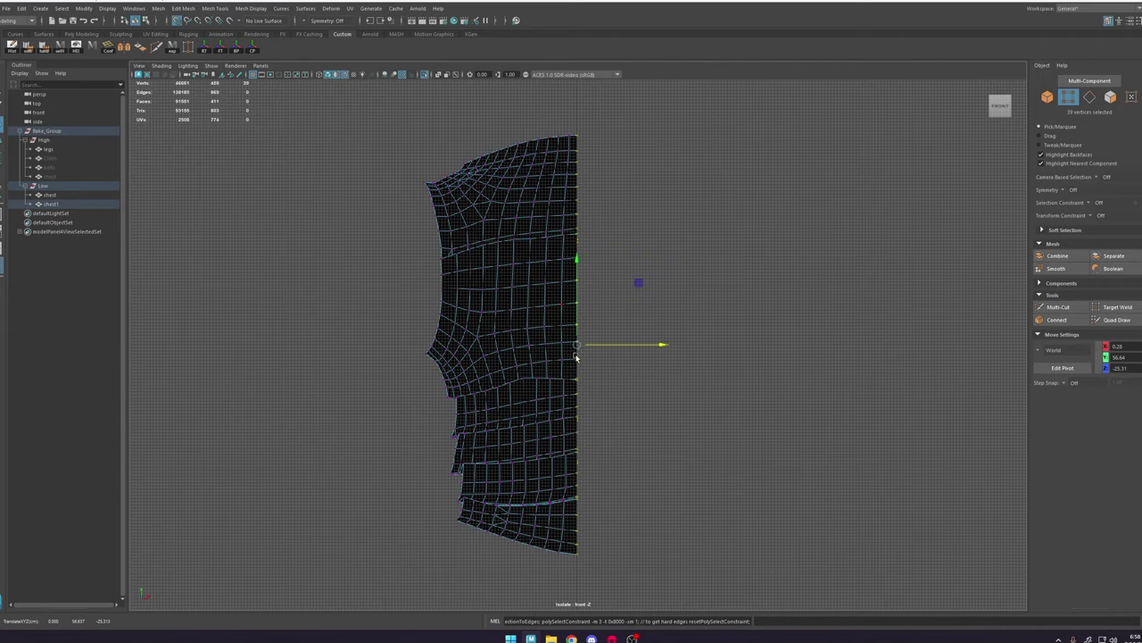
# Step: Mirror chest1 across the centre with flipped direction, merging the centre seam vertices
pyautogui.click(90, 50)
pyautogui.click(875, 385)
pyautogui.click(882, 401)
pyautogui.press('q')
pyautogui.moveTo(656, 294); pyautogui.dragTo(602, 295, button='right')
pyautogui.moveTo(581, 124); pyautogui.dragTo(570, 575)
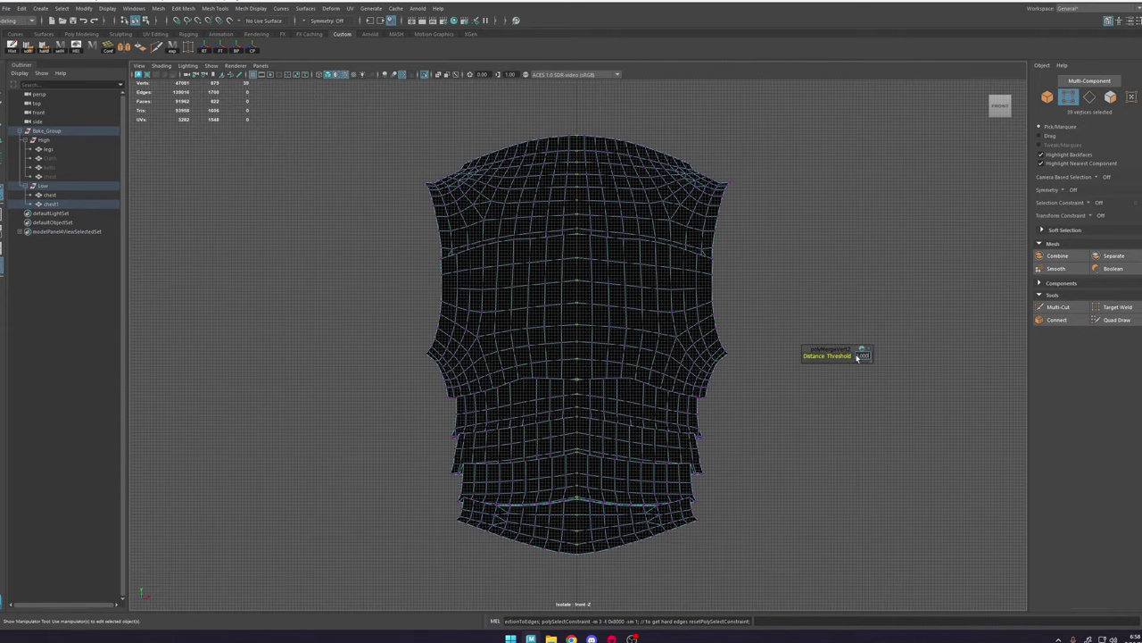
pyautogui.press('space')
pyautogui.moveTo(535, 294); pyautogui.dragTo(535, 254)
pyautogui.keyDown('alt'); pyautogui.moveTo(545, 286); pyautogui.dragTo(505, 304); pyautogui.keyUp('alt')
pyautogui.moveTo(505, 313); pyautogui.dragTo(505, 273, button='right')
pyautogui.click(105, 205)
pyautogui.hotkey('ctrl', '1')
# Step: Apply Edit Edge Flow to several edge loops across the mirrored back
pyautogui.keyDown('alt'); pyautogui.moveTo(599, 331); pyautogui.dragTo(741, 242); pyautogui.keyUp('alt')
pyautogui.keyDown('ctrl'); pyautogui.keyDown('shift'); pyautogui.moveTo(561, 154); pyautogui.dragTo(514, 158, button='right'); pyautogui.keyUp('shift'); pyautogui.keyUp('ctrl')
pyautogui.keyDown('alt'); pyautogui.moveTo(714, 223); pyautogui.dragTo(561, 228); pyautogui.keyUp('alt')
pyautogui.doubleClick(559, 228)
pyautogui.keyDown('shift'); pyautogui.moveTo(556, 228); pyautogui.dragTo(552, 319, button='right'); pyautogui.keyUp('shift')
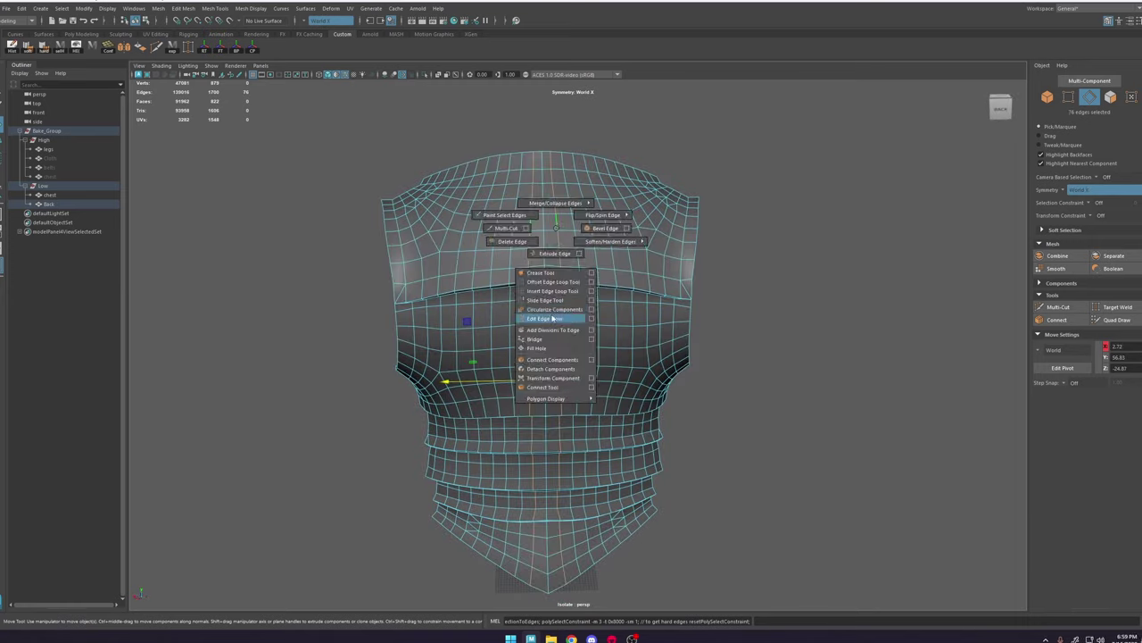
pyautogui.doubleClick(582, 184)
pyautogui.press('g')
pyautogui.keyDown('alt'); pyautogui.moveTo(582, 184); pyautogui.dragTo(660, 223); pyautogui.keyUp('alt')
pyautogui.press('g')
# Step: Select the centre seam vertices and nudge them into place
pyautogui.keyDown('alt'); pyautogui.moveTo(703, 235); pyautogui.dragTo(637, 242, button='right'); pyautogui.keyUp('alt')
pyautogui.keyDown('alt'); pyautogui.moveTo(637, 242); pyautogui.dragTo(584, 245); pyautogui.keyUp('alt')
pyautogui.press('F8')
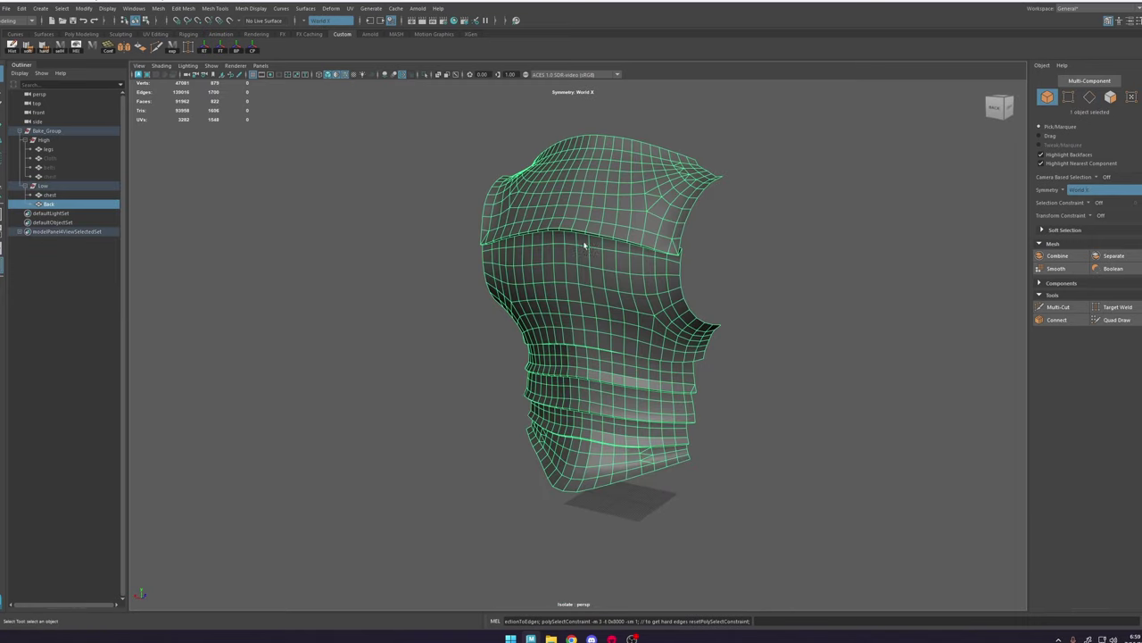
pyautogui.hotkey('ctrl', '1')
pyautogui.doubleClick(523, 289)
pyautogui.press('w')
pyautogui.moveTo(540, 213); pyautogui.dragTo(552, 249)
pyautogui.scroll(-4, 552, 249)
pyautogui.keyDown('alt'); pyautogui.moveTo(553, 259); pyautogui.dragTo(567, 295); pyautogui.keyUp('alt')
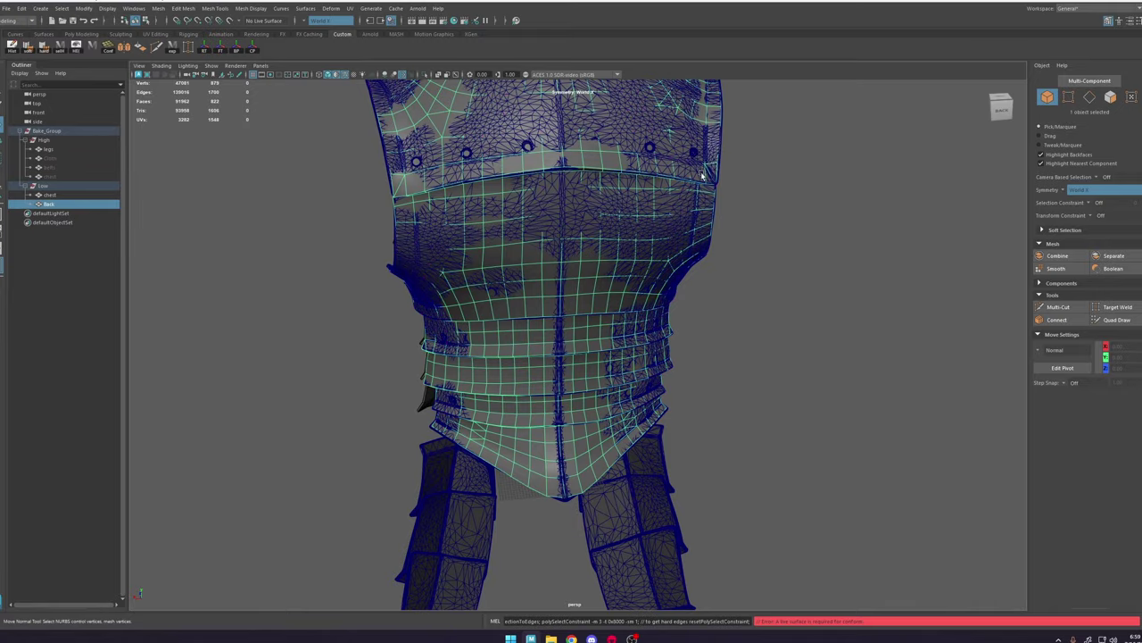
# Step: Make the legs mesh live and start Quad Draw on the Back mesh
pyautogui.scroll(4, 701, 176)
pyautogui.click(705, 180)
pyautogui.click(229, 20)
pyautogui.click(571, 294)
pyautogui.click(1117, 319)
# Step: Inspect the Back mesh's skirt and upper back from several angles
pyautogui.keyDown('alt'); pyautogui.moveTo(660, 428); pyautogui.dragTo(711, 464); pyautogui.keyUp('alt')
pyautogui.keyDown('alt'); pyautogui.moveTo(711, 464); pyautogui.dragTo(643, 477, button='middle'); pyautogui.keyUp('alt')
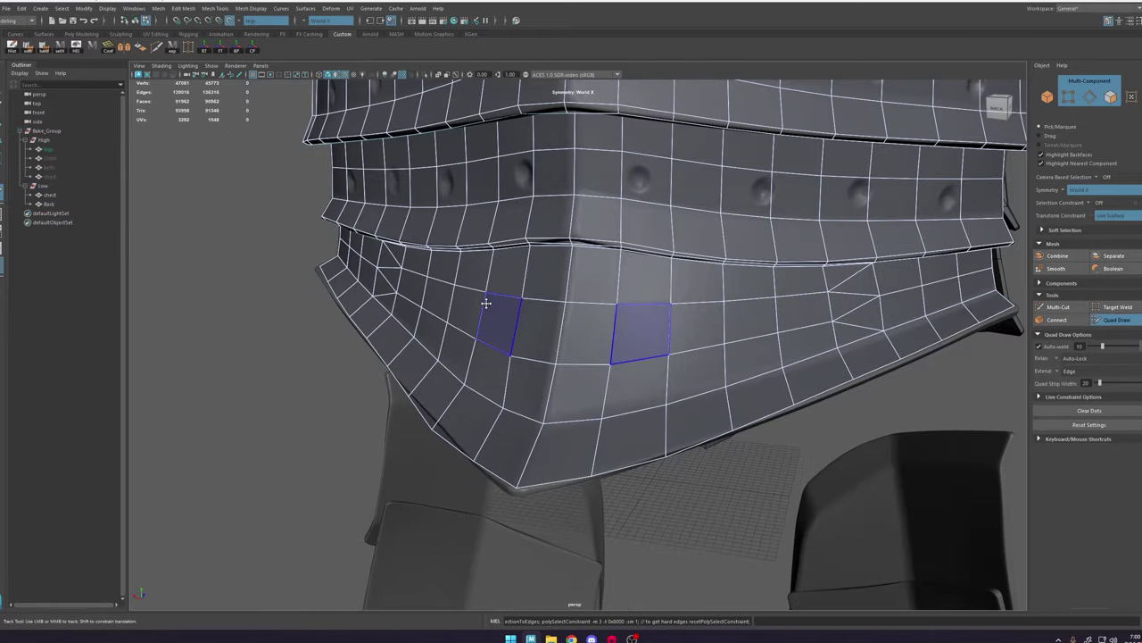
pyautogui.keyDown('alt'); pyautogui.moveTo(786, 392); pyautogui.dragTo(614, 290); pyautogui.keyUp('alt')
pyautogui.keyDown('alt'); pyautogui.moveTo(614, 290); pyautogui.dragTo(538, 458, button='middle'); pyautogui.keyUp('alt')
pyautogui.keyDown('alt'); pyautogui.moveTo(538, 459); pyautogui.dragTo(549, 526); pyautogui.keyUp('alt')
pyautogui.keyDown('alt'); pyautogui.moveTo(549, 527); pyautogui.dragTo(581, 286, button='middle'); pyautogui.keyUp('alt')
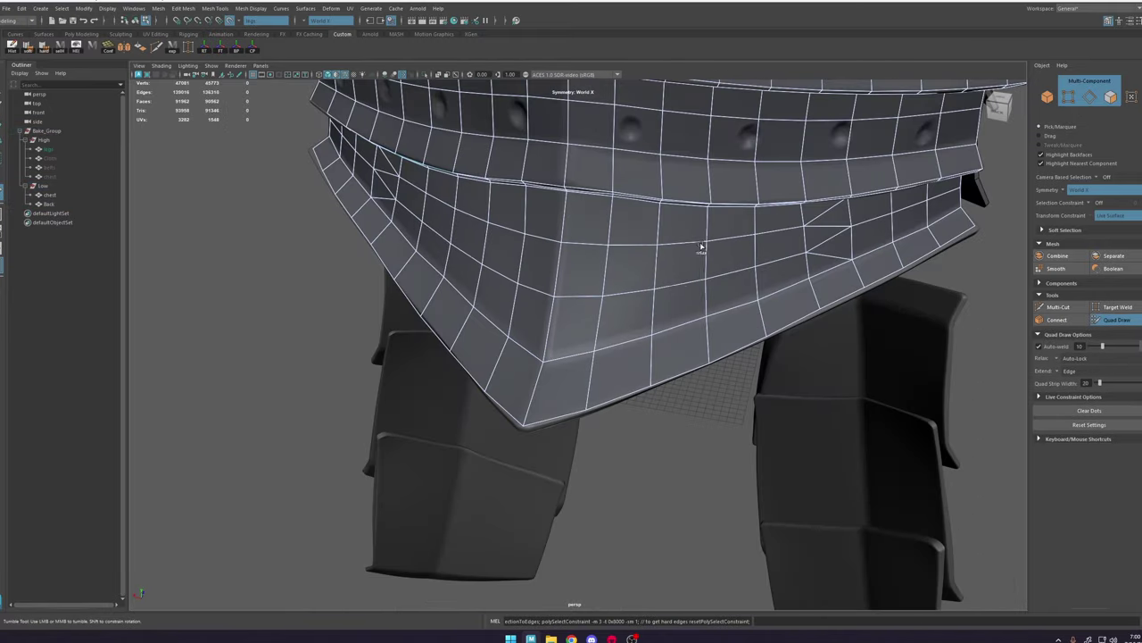
pyautogui.keyDown('alt'); pyautogui.moveTo(702, 248); pyautogui.dragTo(665, 268); pyautogui.keyUp('alt')
pyautogui.keyDown('alt'); pyautogui.moveTo(665, 267); pyautogui.dragTo(616, 272, button='right'); pyautogui.keyUp('alt')
pyautogui.keyDown('alt'); pyautogui.moveTo(793, 296); pyautogui.dragTo(866, 303); pyautogui.keyUp('alt')
pyautogui.keyDown('alt'); pyautogui.moveTo(642, 205); pyautogui.dragTo(612, 375, button='middle'); pyautogui.keyUp('alt')
pyautogui.keyDown('alt'); pyautogui.moveTo(612, 294); pyautogui.dragTo(593, 402, button='middle'); pyautogui.keyUp('alt')
pyautogui.keyDown('alt'); pyautogui.moveTo(705, 259); pyautogui.dragTo(603, 261); pyautogui.keyUp('alt')
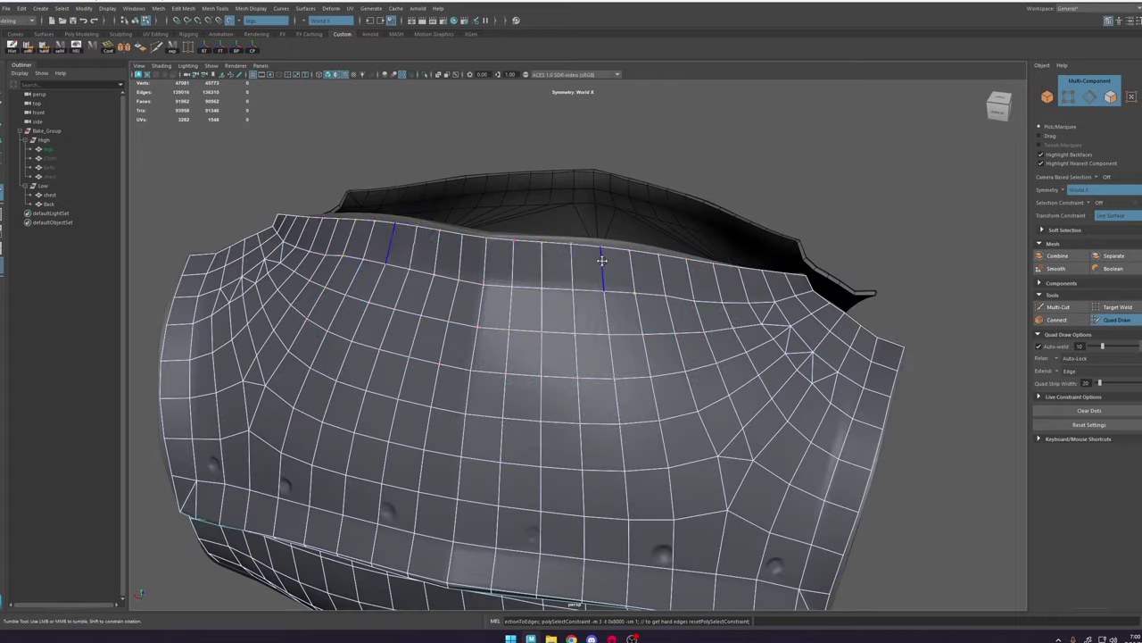
# Step: Restart Quad Draw on Back without symmetry and move along the armhole edge
pyautogui.scroll(-8, 666, 357)
pyautogui.keyDown('alt'); pyautogui.moveTo(809, 493); pyautogui.dragTo(702, 403); pyautogui.keyUp('alt')
pyautogui.scroll(5, 666, 349)
pyautogui.scroll(3, 666, 349)
pyautogui.scroll(-2, 709, 398)
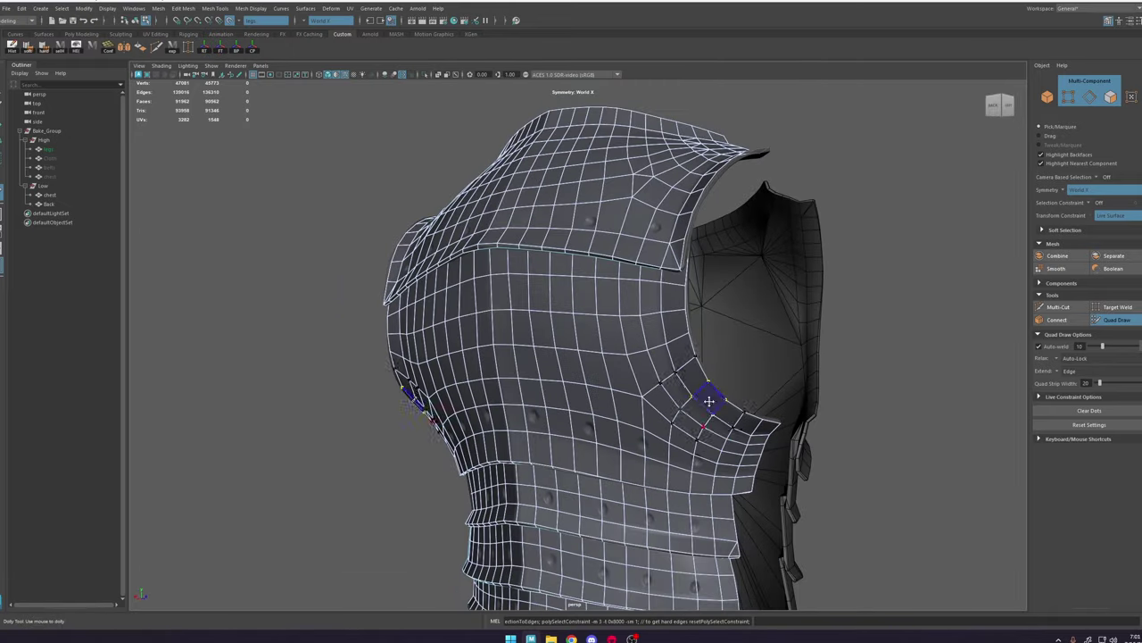
pyautogui.scroll(-6, 585, 273)
pyautogui.keyDown('alt'); pyautogui.moveTo(763, 293); pyautogui.dragTo(665, 313); pyautogui.keyUp('alt')
pyautogui.press('w')
pyautogui.scroll(6, 642, 294)
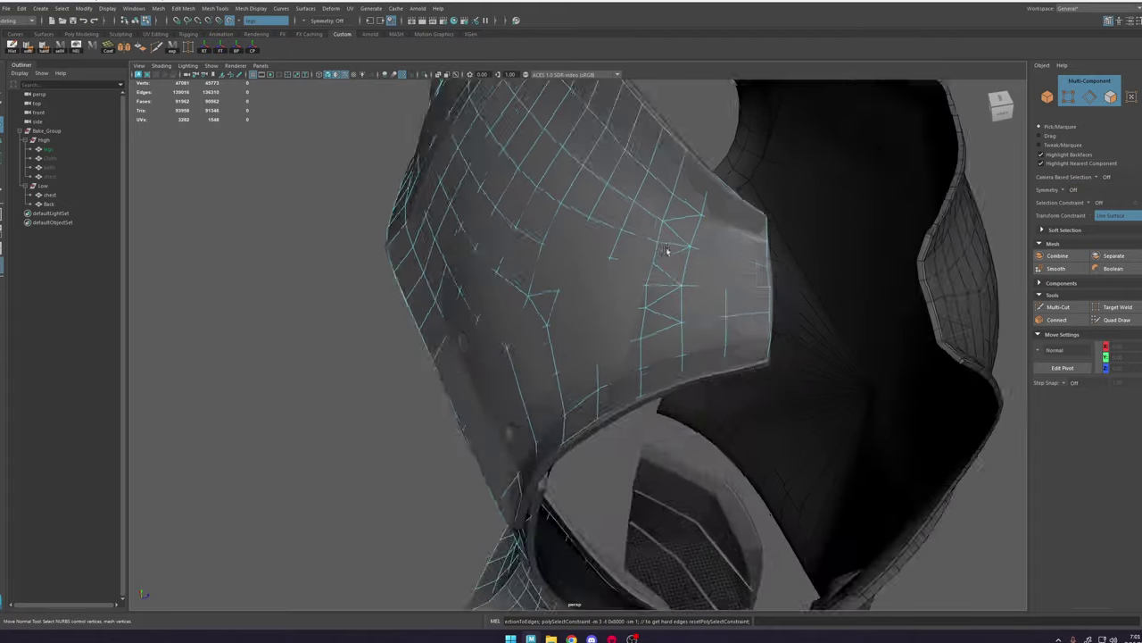
pyautogui.hotkey('ctrl', 'shift', 'q')
pyautogui.keyDown('alt'); pyautogui.moveTo(668, 250); pyautogui.dragTo(640, 304); pyautogui.keyUp('alt')
pyautogui.keyDown('alt'); pyautogui.moveTo(640, 313); pyautogui.dragTo(623, 307, button='middle'); pyautogui.keyUp('alt')
pyautogui.scroll(-5, 623, 307)
# Step: Extrude the Back mesh's border edge loop and pull it in for thickness
pyautogui.keyDown('alt'); pyautogui.moveTo(623, 307); pyautogui.dragTo(607, 280); pyautogui.keyUp('alt')
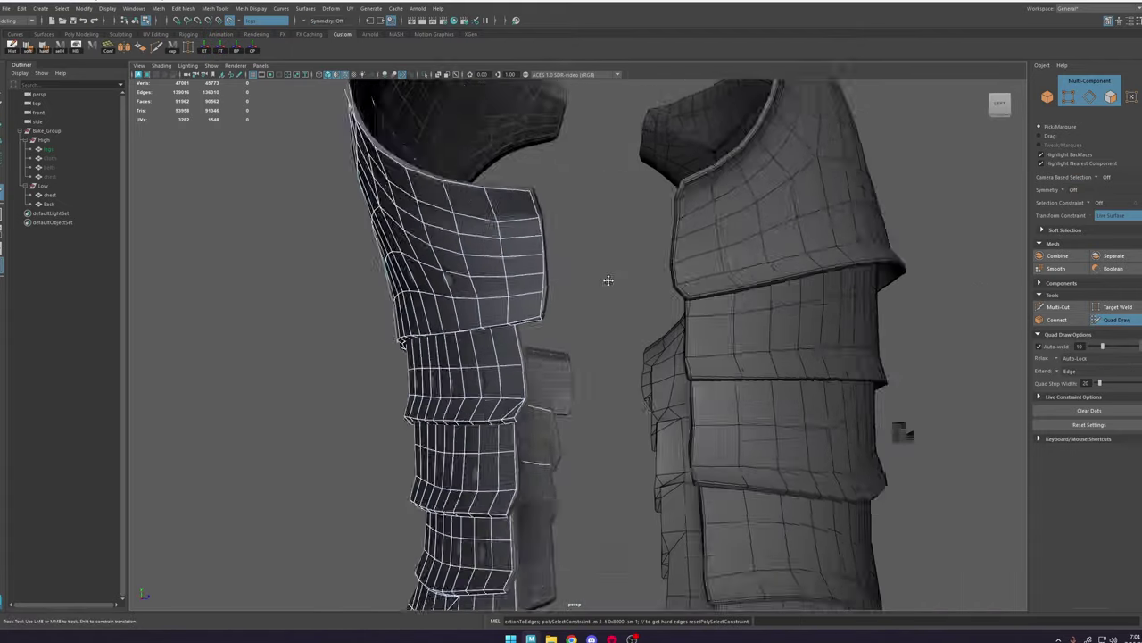
pyautogui.press('w')
pyautogui.doubleClick(633, 383)
pyautogui.hotkey('ctrl', 'e')
pyautogui.scroll(6, 535, 428)
pyautogui.keyDown('alt'); pyautogui.moveTo(535, 428); pyautogui.dragTo(462, 483); pyautogui.keyUp('alt')
pyautogui.hotkey('ctrl', 'shift', 'q')
# Step: Inspect the new border strip, leaving the on-screen info display options unchanged
pyautogui.keyDown('alt'); pyautogui.moveTo(514, 254); pyautogui.dragTo(461, 278); pyautogui.keyUp('alt')
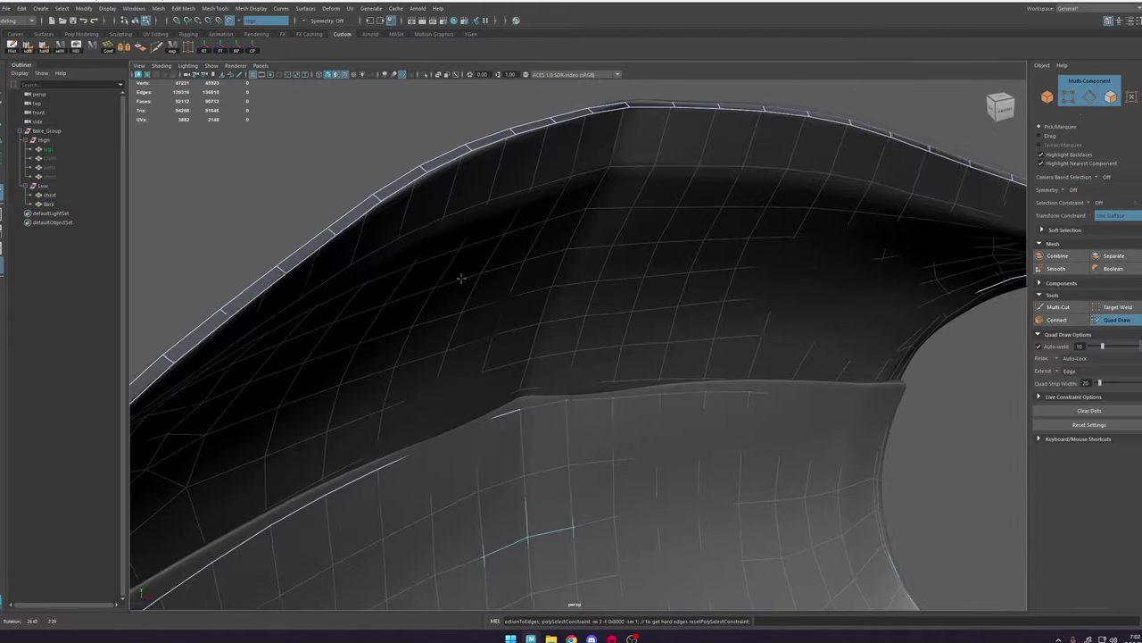
pyautogui.scroll(3, 411, 294)
pyautogui.keyDown('alt'); pyautogui.moveTo(357, 316); pyautogui.dragTo(401, 294); pyautogui.keyUp('alt')
pyautogui.keyDown('alt'); pyautogui.moveTo(544, 219); pyautogui.dragTo(530, 284, button='middle'); pyautogui.keyUp('alt')
pyautogui.click(108, 8)
pyautogui.moveTo(147, 41)
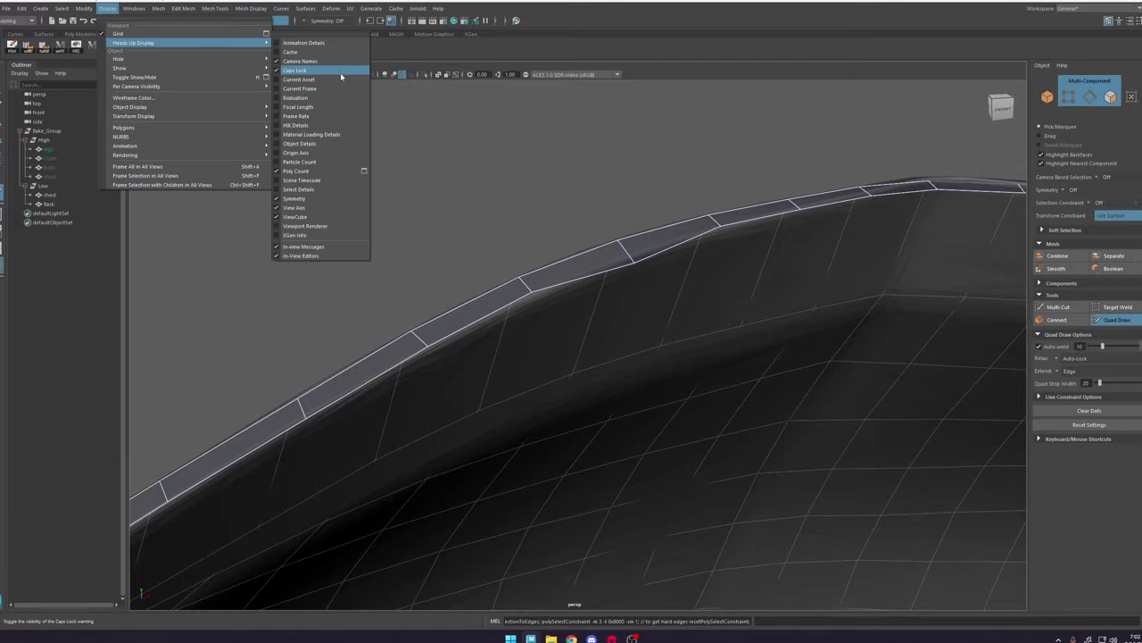
pyautogui.click(325, 208)
pyautogui.keyDown('alt'); pyautogui.moveTo(624, 255); pyautogui.dragTo(618, 333); pyautogui.keyUp('alt')
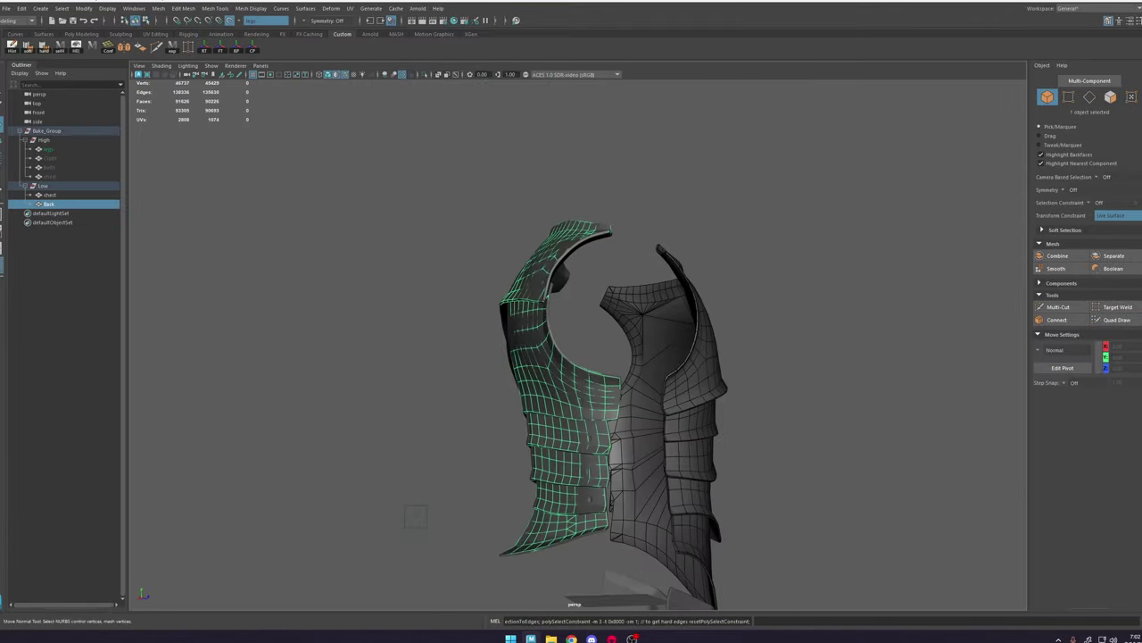
# Step: Select the high-poly chest armor to hide it, leaving only the low-poly meshes
pyautogui.click(67, 178)
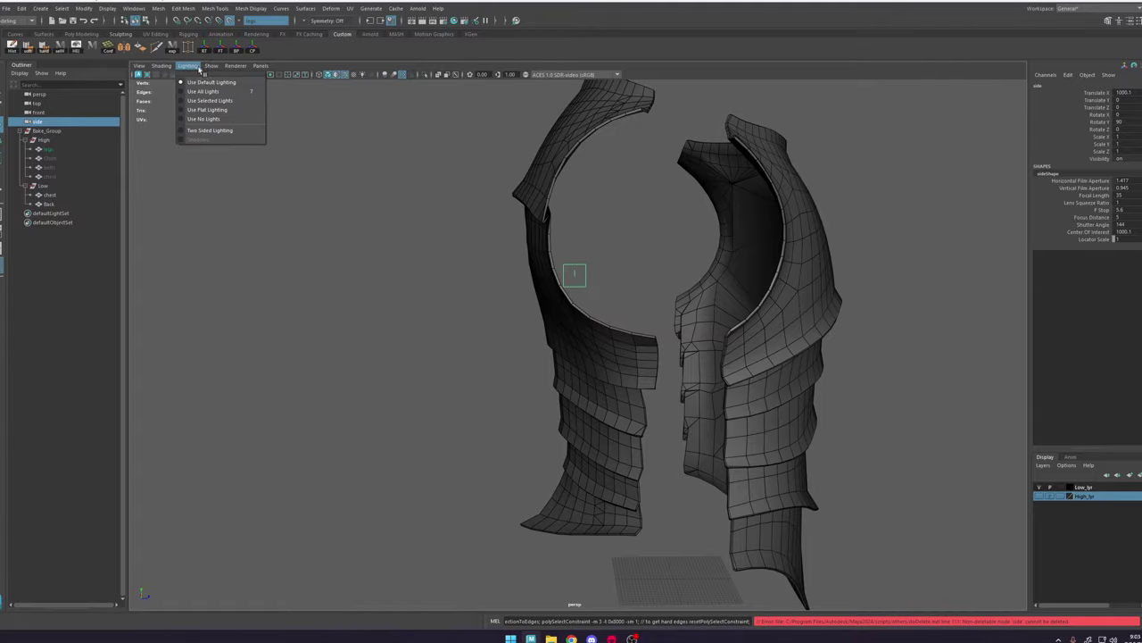
pyautogui.moveTo(212, 68)
pyautogui.moveTo(252, 105)
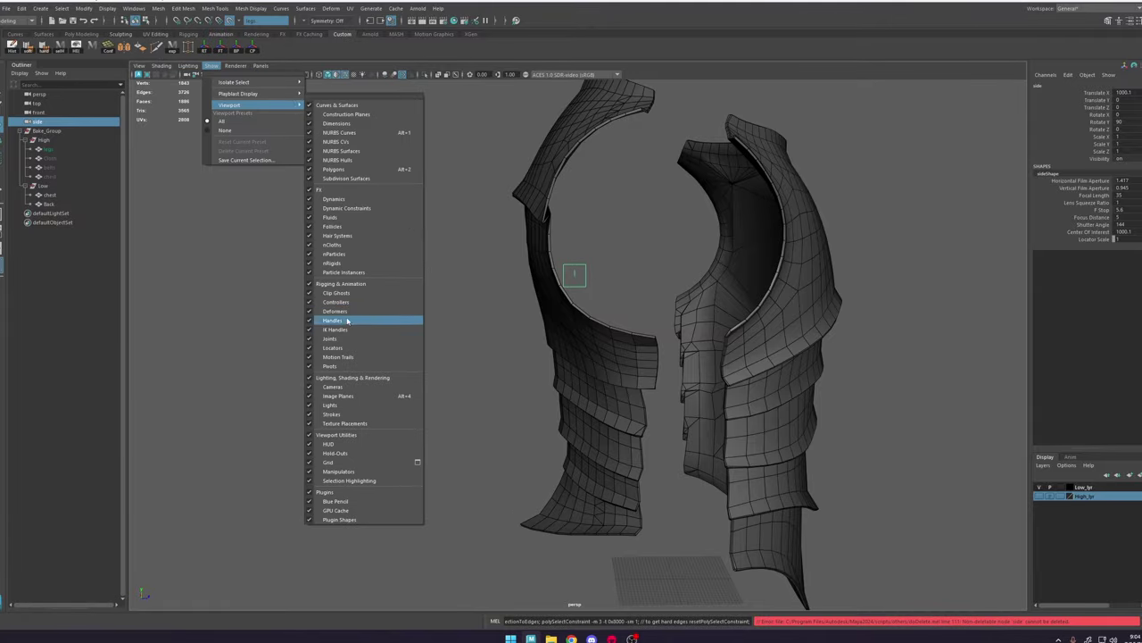
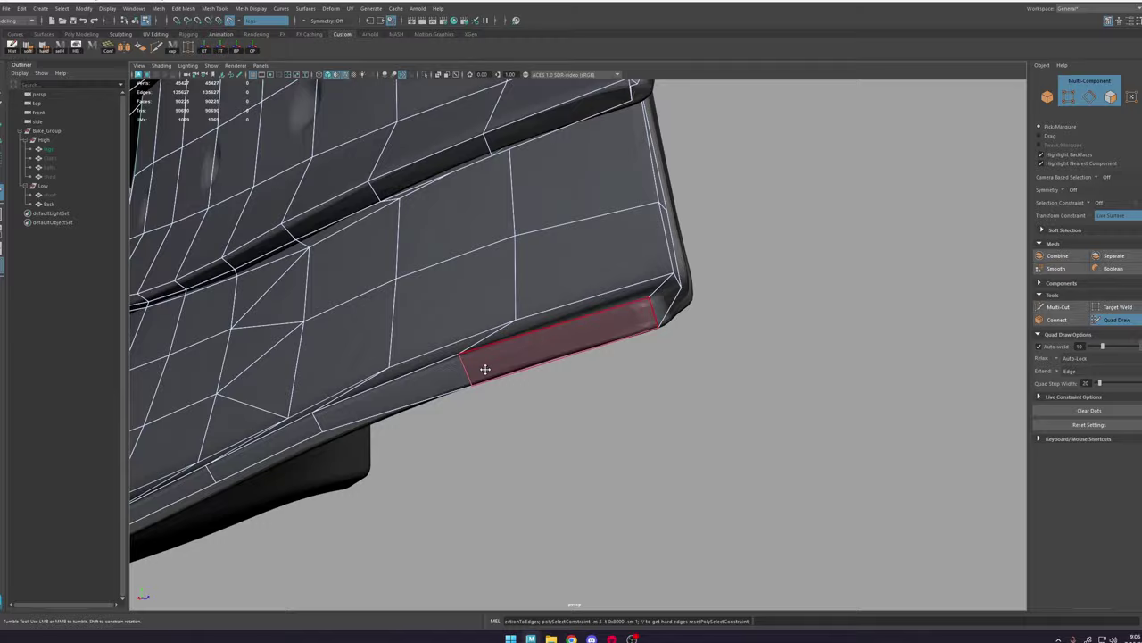
# Step: Inspect the armour plate's lower edge and ridges from several angles
pyautogui.scroll(3, 519, 390)
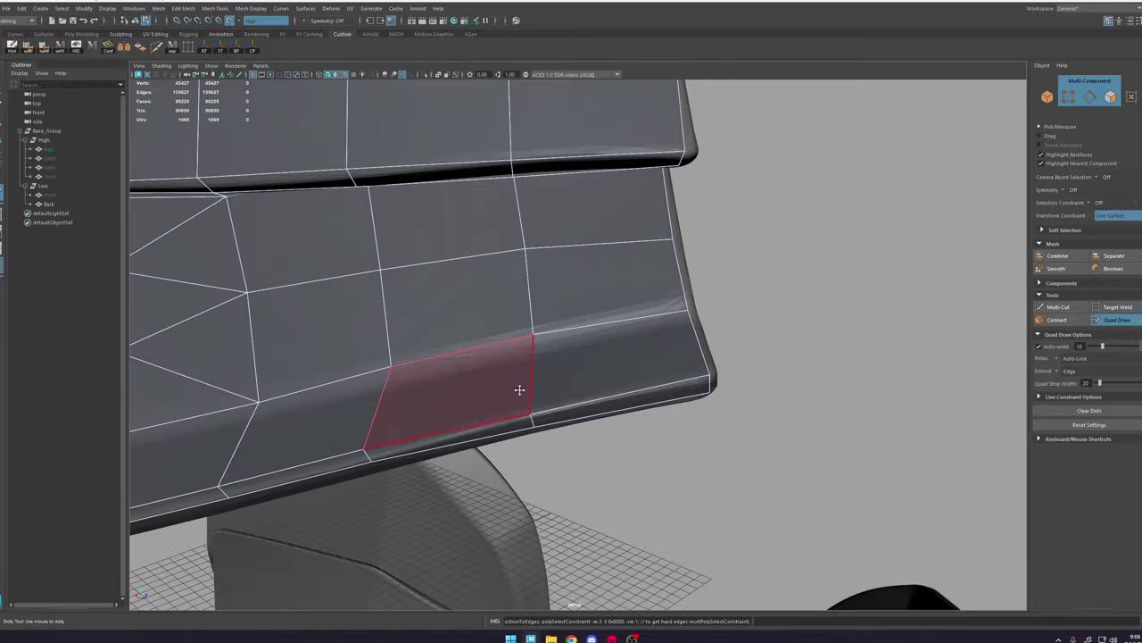
pyautogui.hotkey('alt', 'b')
pyautogui.keyDown('alt'); pyautogui.moveTo(519, 390); pyautogui.dragTo(529, 224); pyautogui.keyUp('alt')
pyautogui.hotkey('alt', 'b')
pyautogui.hotkey('alt', 'b')
pyautogui.hotkey('alt', 'b')
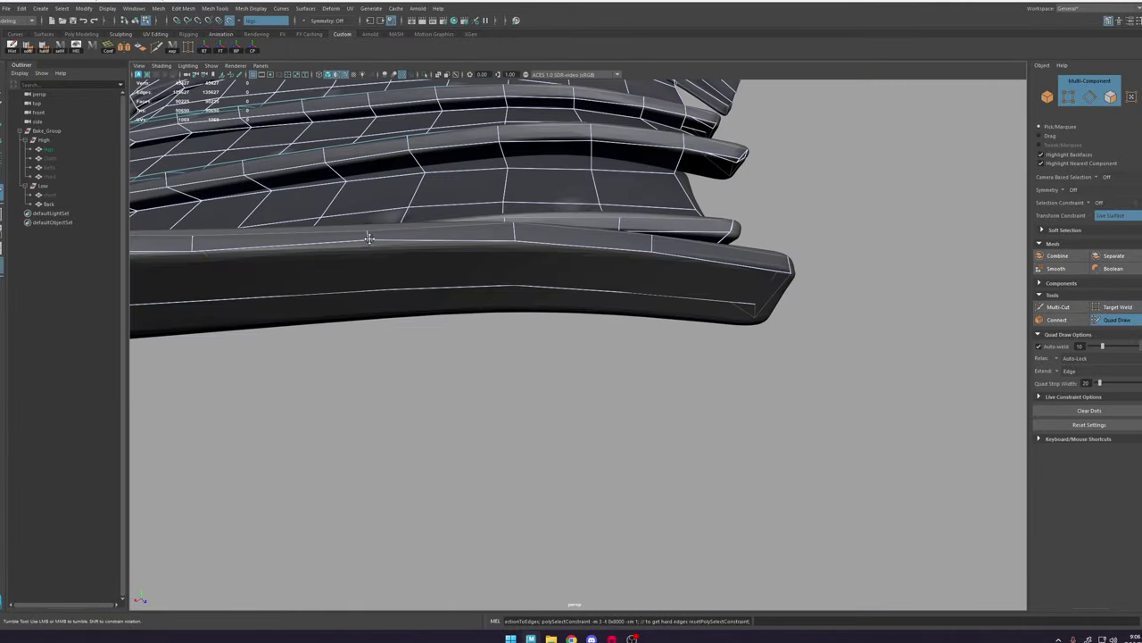
pyautogui.keyDown('alt'); pyautogui.moveTo(438, 393); pyautogui.dragTo(455, 416); pyautogui.keyUp('alt')
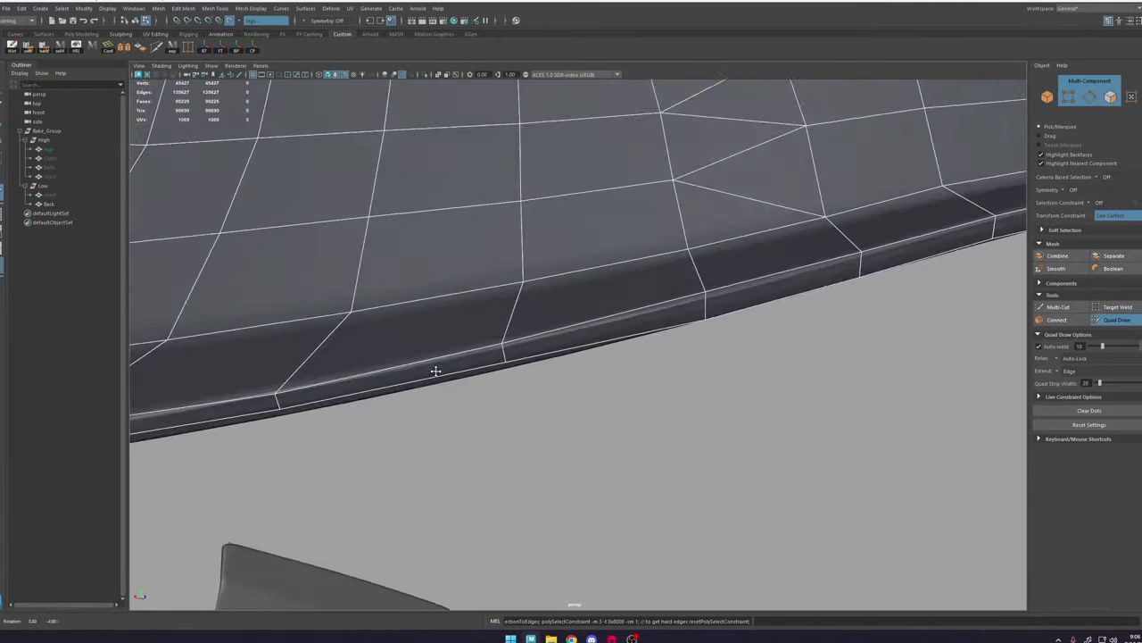
pyautogui.keyDown('alt'); pyautogui.moveTo(435, 370); pyautogui.dragTo(528, 251); pyautogui.keyUp('alt')
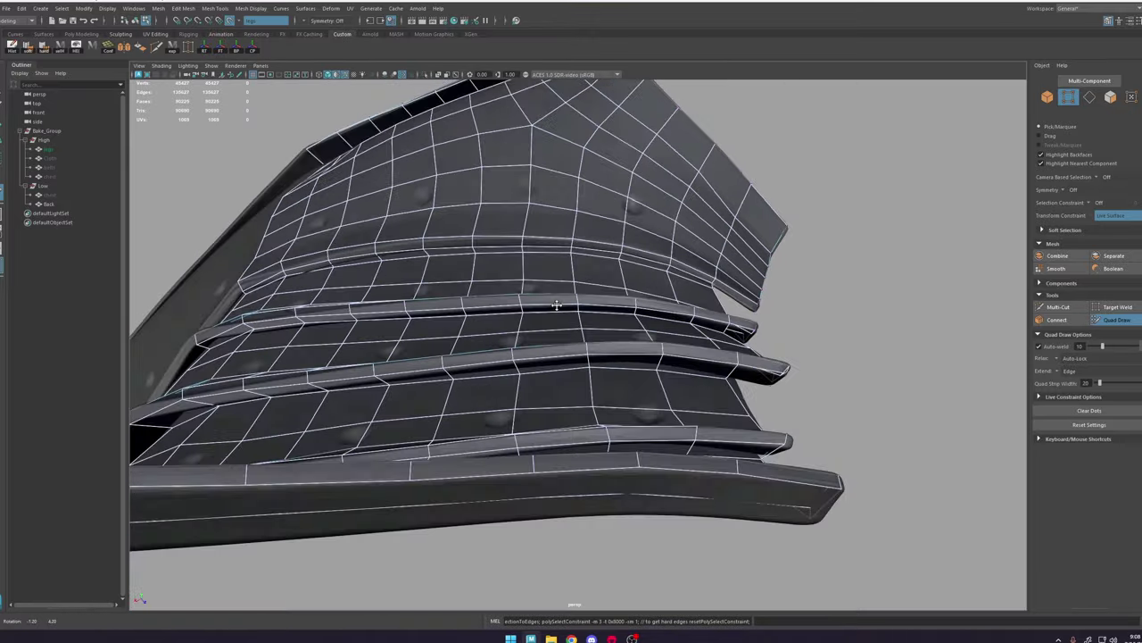
pyautogui.keyDown('alt'); pyautogui.moveTo(557, 306); pyautogui.dragTo(821, 384, button='right'); pyautogui.keyUp('alt')
pyautogui.keyDown('alt'); pyautogui.moveTo(821, 384); pyautogui.dragTo(863, 505); pyautogui.keyUp('alt')
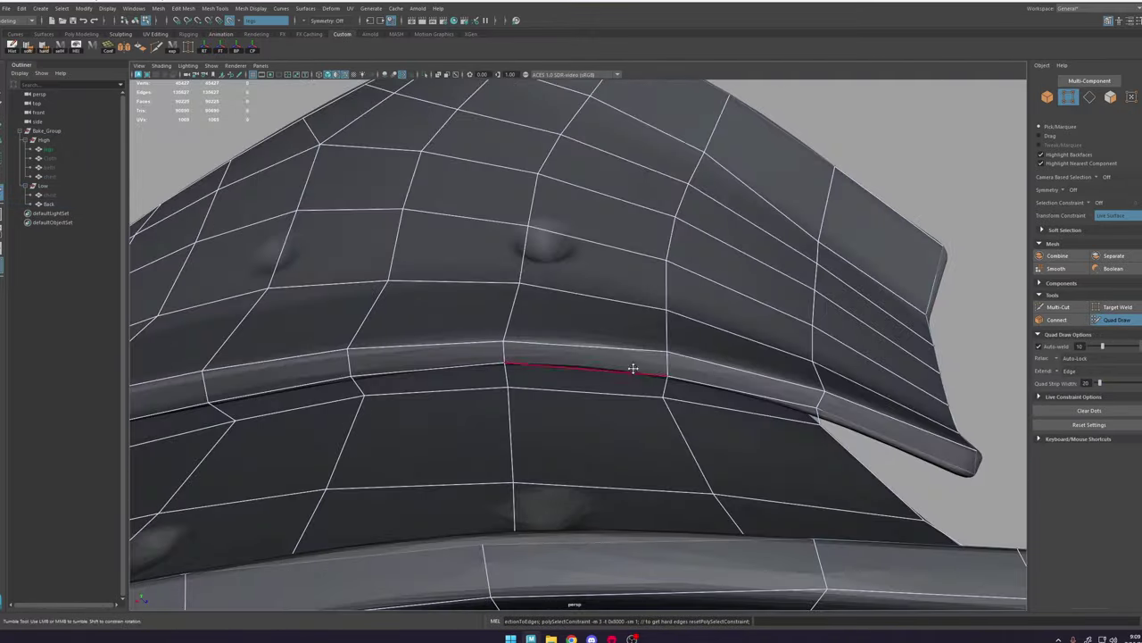
pyautogui.keyDown('alt'); pyautogui.moveTo(633, 368); pyautogui.dragTo(562, 357); pyautogui.keyUp('alt')
pyautogui.keyDown('alt'); pyautogui.moveTo(562, 357); pyautogui.dragTo(502, 357, button='right'); pyautogui.keyUp('alt')
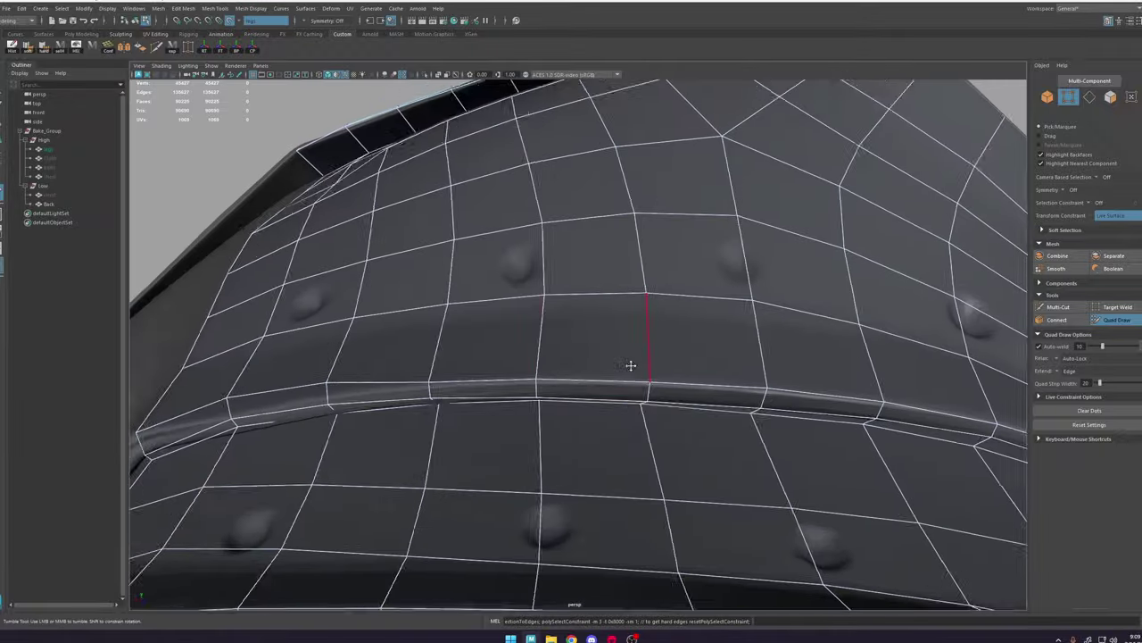
pyautogui.keyDown('alt'); pyautogui.moveTo(631, 365); pyautogui.dragTo(399, 317); pyautogui.keyUp('alt')
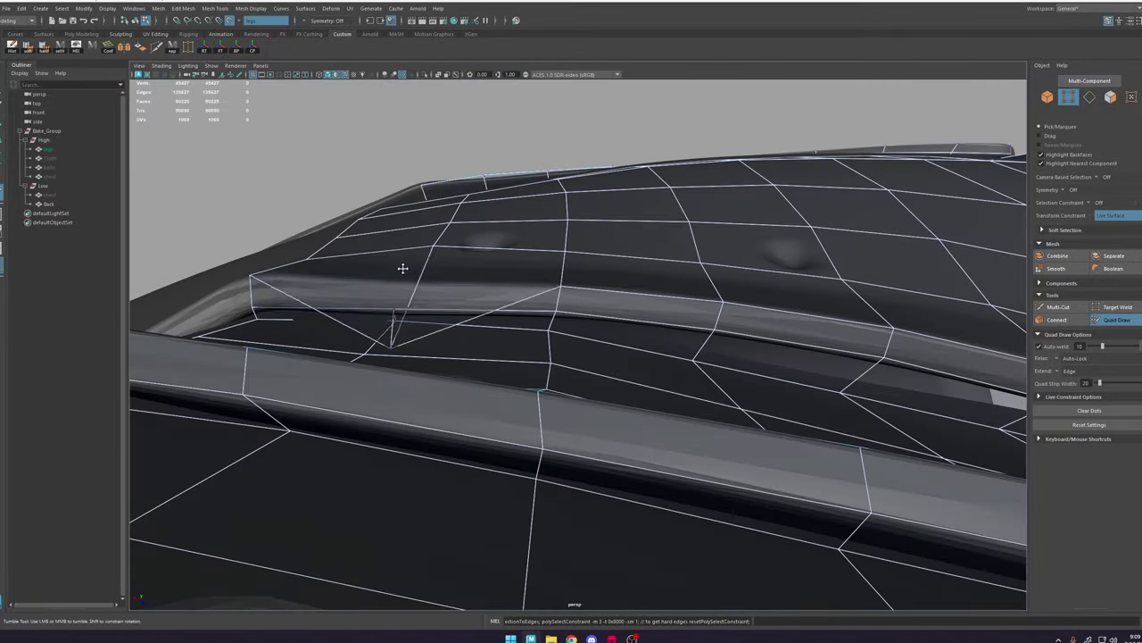
pyautogui.keyDown('alt'); pyautogui.moveTo(691, 199); pyautogui.dragTo(517, 232); pyautogui.keyUp('alt')
pyautogui.keyDown('alt'); pyautogui.moveTo(518, 232); pyautogui.dragTo(608, 209, button='middle'); pyautogui.keyUp('alt')
pyautogui.keyDown('alt'); pyautogui.moveTo(609, 208); pyautogui.dragTo(589, 313); pyautogui.keyUp('alt')
# Step: Pick a vertex on the low-poly mesh and check its edges around the armour's front
pyautogui.press('w')
pyautogui.click(581, 344)
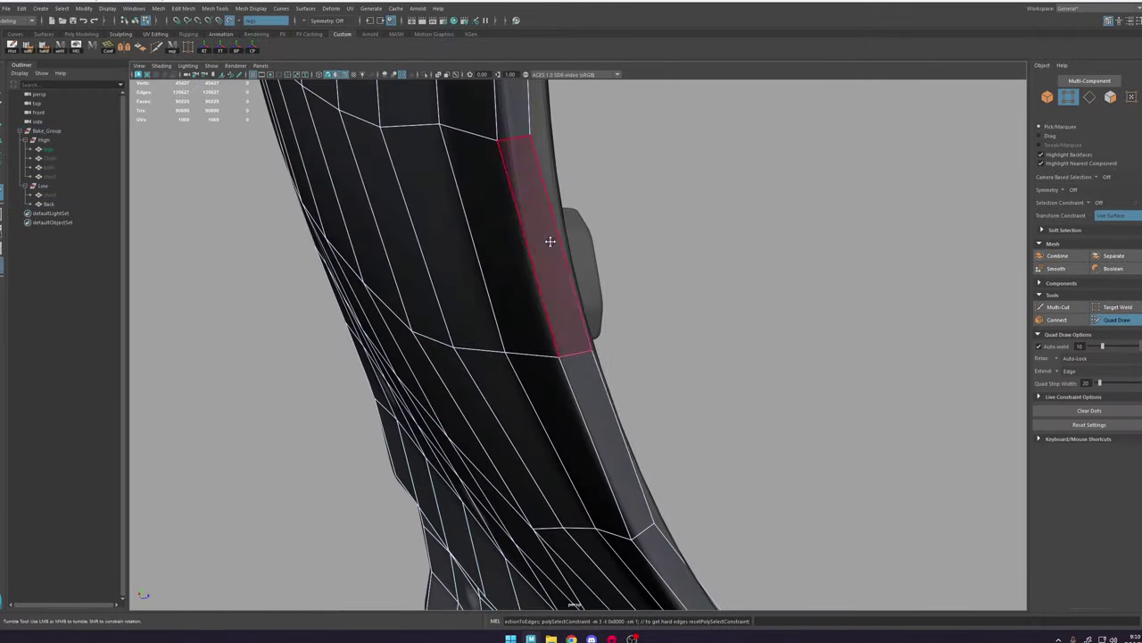
pyautogui.keyDown('alt'); pyautogui.moveTo(551, 241); pyautogui.dragTo(609, 318); pyautogui.keyUp('alt')
pyautogui.keyDown('alt'); pyautogui.moveTo(619, 428); pyautogui.dragTo(593, 415); pyautogui.keyUp('alt')
pyautogui.keyDown('alt'); pyautogui.moveTo(593, 415); pyautogui.dragTo(610, 396, button='middle'); pyautogui.keyUp('alt')
pyautogui.keyDown('alt'); pyautogui.moveTo(609, 395); pyautogui.dragTo(580, 433); pyautogui.keyUp('alt')
pyautogui.keyDown('alt'); pyautogui.moveTo(580, 433); pyautogui.dragTo(555, 446, button='middle'); pyautogui.keyUp('alt')
pyautogui.keyDown('alt'); pyautogui.moveTo(555, 446); pyautogui.dragTo(613, 472); pyautogui.keyUp('alt')
pyautogui.keyDown('alt'); pyautogui.moveTo(612, 473); pyautogui.dragTo(602, 402, button='right'); pyautogui.keyUp('alt')
pyautogui.keyDown('alt'); pyautogui.moveTo(602, 403); pyautogui.dragTo(643, 357); pyautogui.keyUp('alt')
pyautogui.keyDown('alt'); pyautogui.moveTo(643, 357); pyautogui.dragTo(678, 313, button='right'); pyautogui.keyUp('alt')
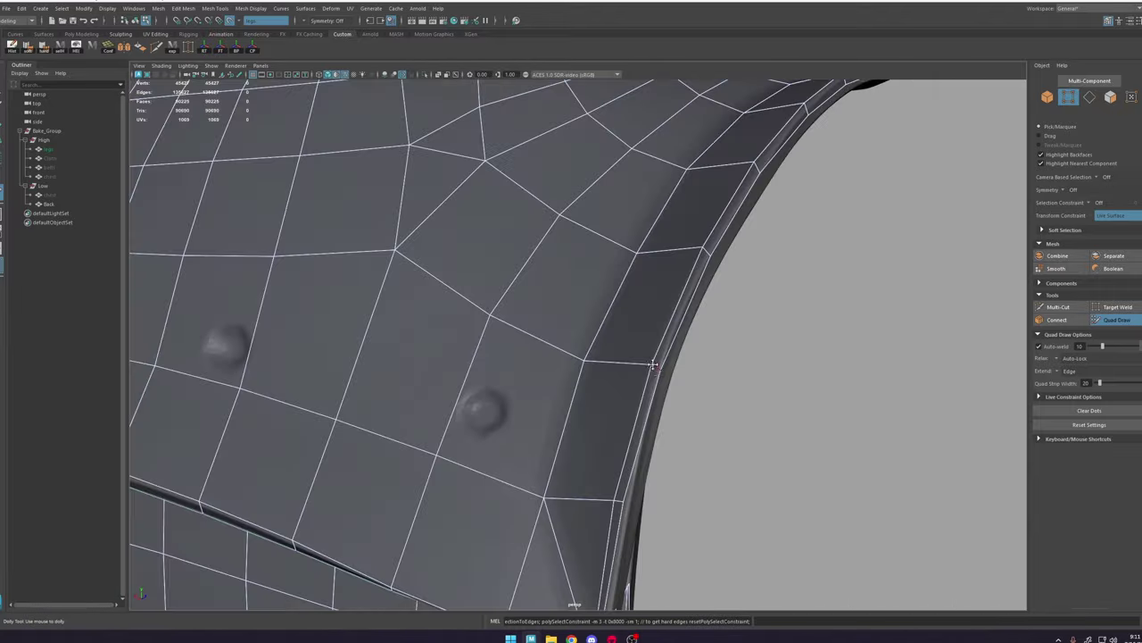
pyautogui.keyDown('alt'); pyautogui.moveTo(678, 312); pyautogui.dragTo(667, 205); pyautogui.keyUp('alt')
# Step: Delete an unneeded edge loop near the curved rim and relax the back quads
pyautogui.keyDown('alt'); pyautogui.moveTo(747, 185); pyautogui.dragTo(702, 236, button='middle'); pyautogui.keyUp('alt')
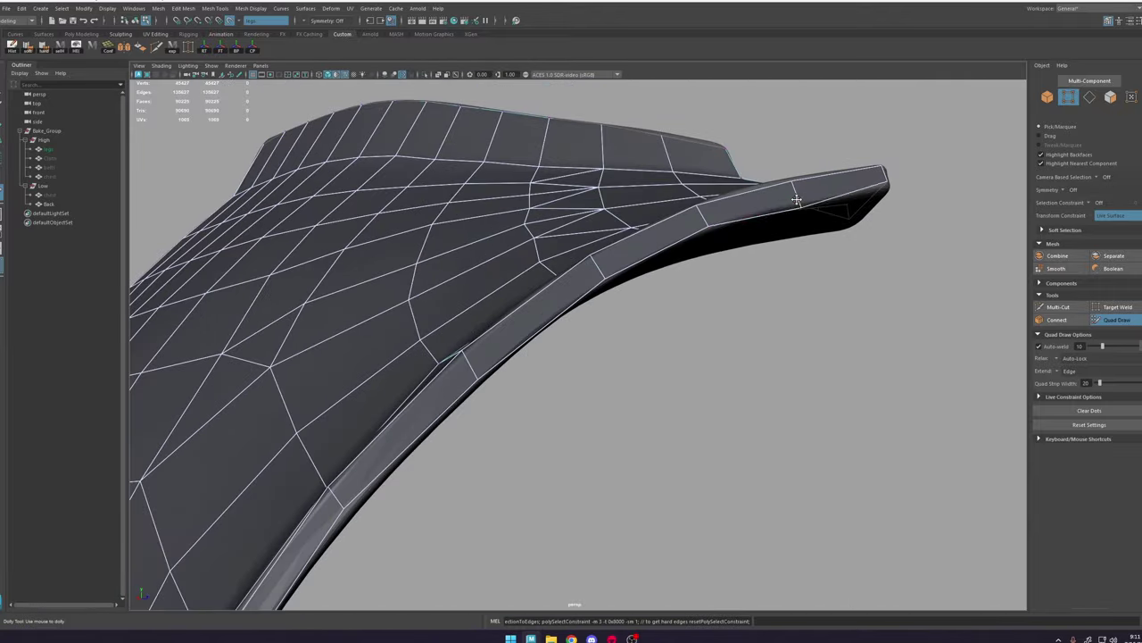
pyautogui.keyDown('alt'); pyautogui.moveTo(780, 202); pyautogui.dragTo(801, 179); pyautogui.keyUp('alt')
pyautogui.keyDown('alt'); pyautogui.moveTo(598, 249); pyautogui.dragTo(594, 220); pyautogui.keyUp('alt')
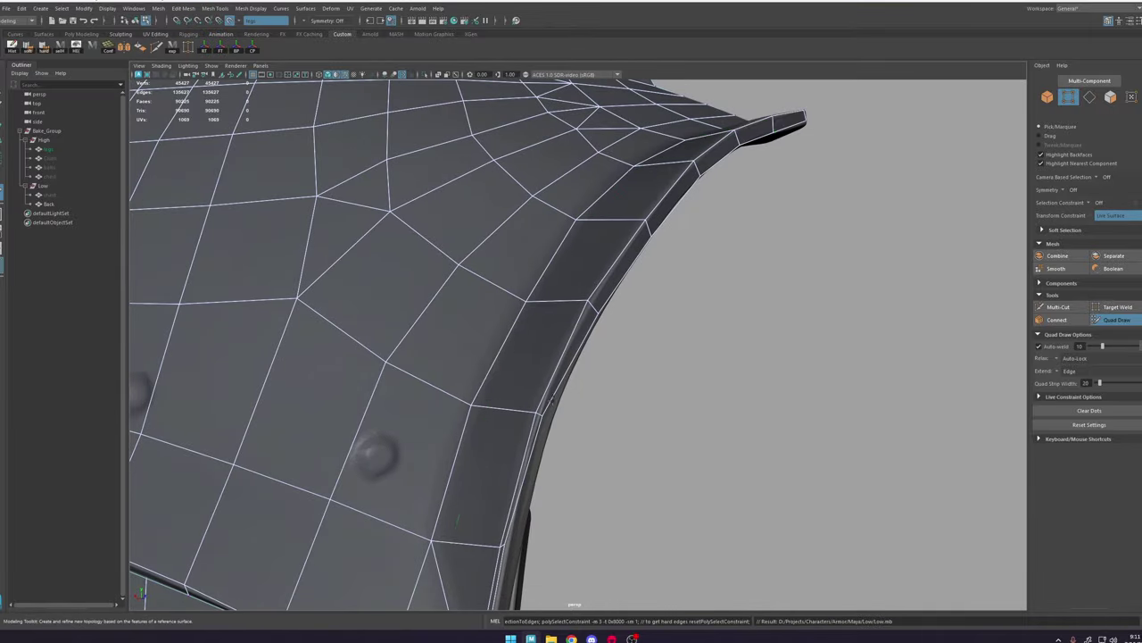
pyautogui.keyDown('alt'); pyautogui.moveTo(550, 400); pyautogui.dragTo(536, 336); pyautogui.keyUp('alt')
pyautogui.keyDown('alt'); pyautogui.moveTo(680, 246); pyautogui.dragTo(476, 434); pyautogui.keyUp('alt')
pyautogui.keyDown('alt'); pyautogui.moveTo(477, 433); pyautogui.dragTo(558, 349, button='right'); pyautogui.keyUp('alt')
pyautogui.keyDown('ctrl'); pyautogui.keyDown('shift'); pyautogui.click(639, 393); pyautogui.keyUp('shift'); pyautogui.keyUp('ctrl')
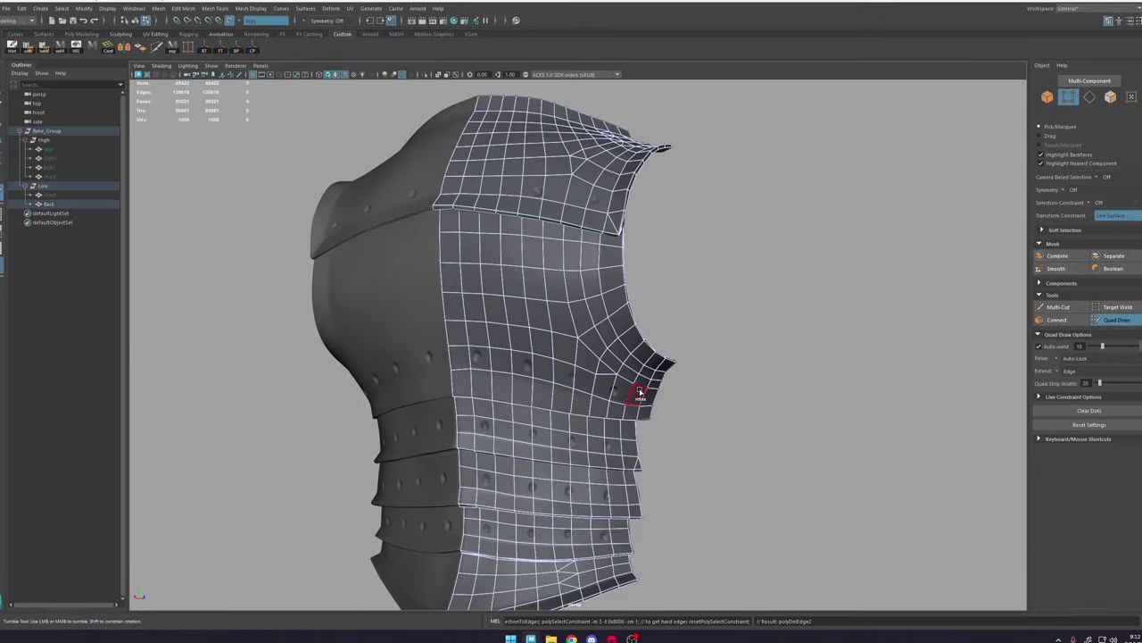
pyautogui.keyDown('alt'); pyautogui.moveTo(639, 393); pyautogui.dragTo(567, 368, button='right'); pyautogui.keyUp('alt')
pyautogui.keyDown('alt'); pyautogui.moveTo(567, 368); pyautogui.dragTo(479, 421); pyautogui.keyUp('alt')
pyautogui.keyDown('alt'); pyautogui.moveTo(479, 420); pyautogui.dragTo(559, 308, button='right'); pyautogui.keyUp('alt')
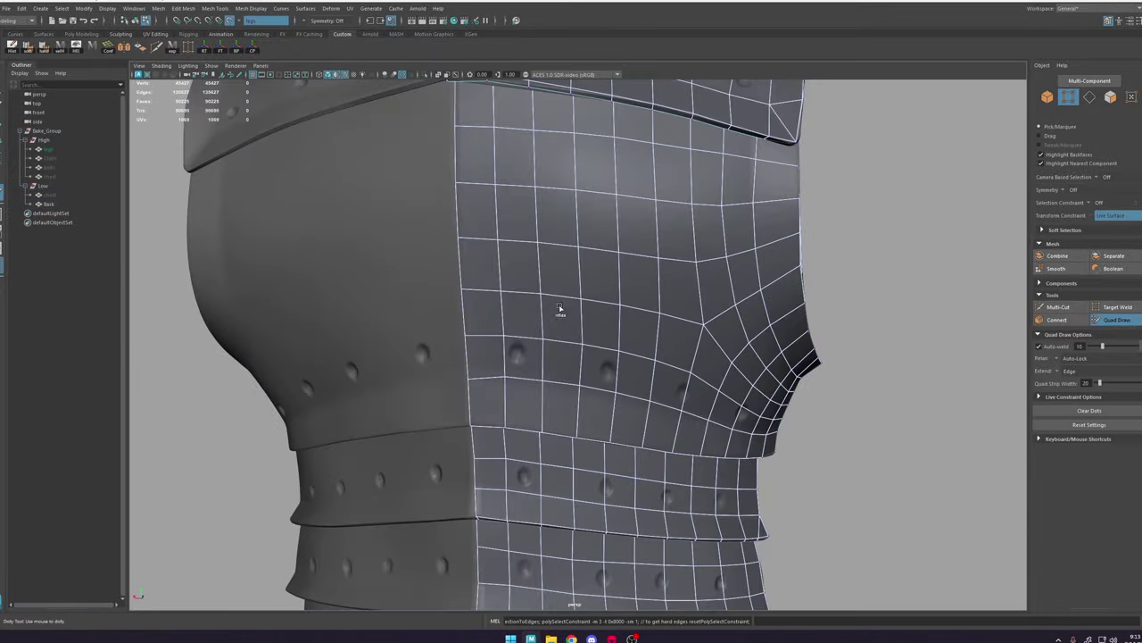
# Step: Review the vertical strap area, then exit Quad Draw with only the back mesh shown
pyautogui.keyDown('alt'); pyautogui.moveTo(711, 343); pyautogui.dragTo(572, 332, button='right'); pyautogui.keyUp('alt')
pyautogui.keyDown('alt'); pyautogui.moveTo(571, 332); pyautogui.dragTo(535, 357); pyautogui.keyUp('alt')
pyautogui.keyDown('alt'); pyautogui.moveTo(536, 357); pyautogui.dragTo(630, 470, button='right'); pyautogui.keyUp('alt')
pyautogui.keyDown('alt'); pyautogui.moveTo(630, 469); pyautogui.dragTo(685, 357); pyautogui.keyUp('alt')
pyautogui.keyDown('alt'); pyautogui.moveTo(684, 264); pyautogui.dragTo(471, 234); pyautogui.keyUp('alt')
pyautogui.keyDown('alt'); pyautogui.moveTo(471, 234); pyautogui.dragTo(505, 229, button='right'); pyautogui.keyUp('alt')
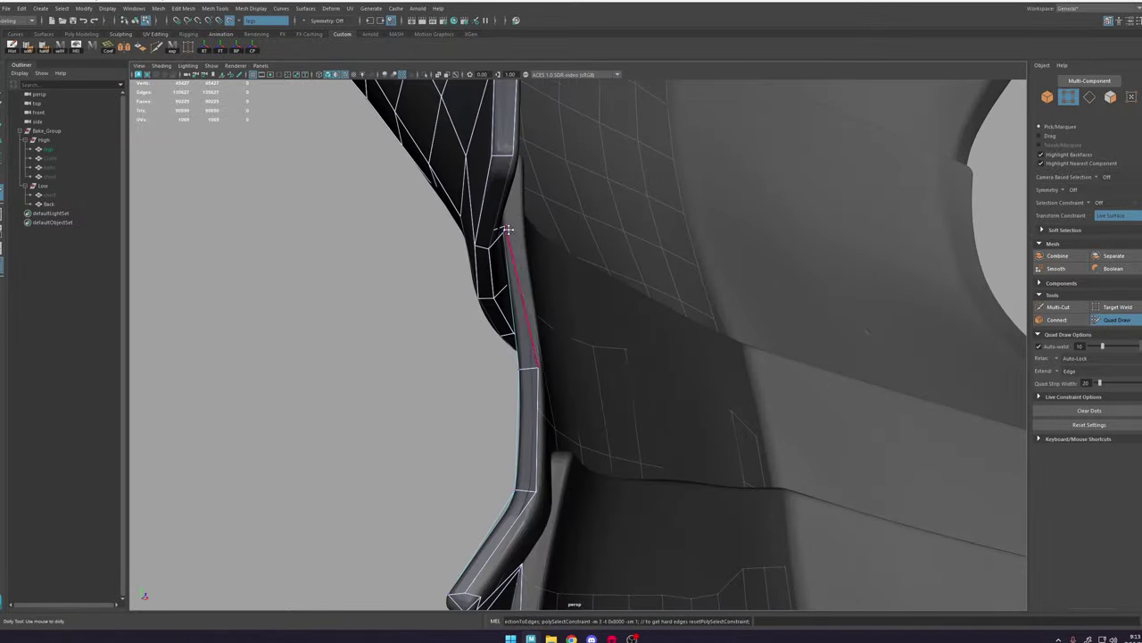
pyautogui.keyDown('alt'); pyautogui.moveTo(505, 229); pyautogui.dragTo(625, 245); pyautogui.keyUp('alt')
pyautogui.keyDown('alt'); pyautogui.moveTo(625, 245); pyautogui.dragTo(569, 237, button='right'); pyautogui.keyUp('alt')
pyautogui.keyDown('alt'); pyautogui.moveTo(568, 237); pyautogui.dragTo(618, 281); pyautogui.keyUp('alt')
pyautogui.press('w')
pyautogui.click(424, 75)
# Step: Select the upper and lower plate rim edge loops on the isolated Back mesh
pyautogui.moveTo(584, 303); pyautogui.dragTo(585, 259, button='right')
pyautogui.doubleClick(585, 270)
pyautogui.keyDown('alt'); pyautogui.moveTo(615, 272); pyautogui.dragTo(577, 278); pyautogui.keyUp('alt')
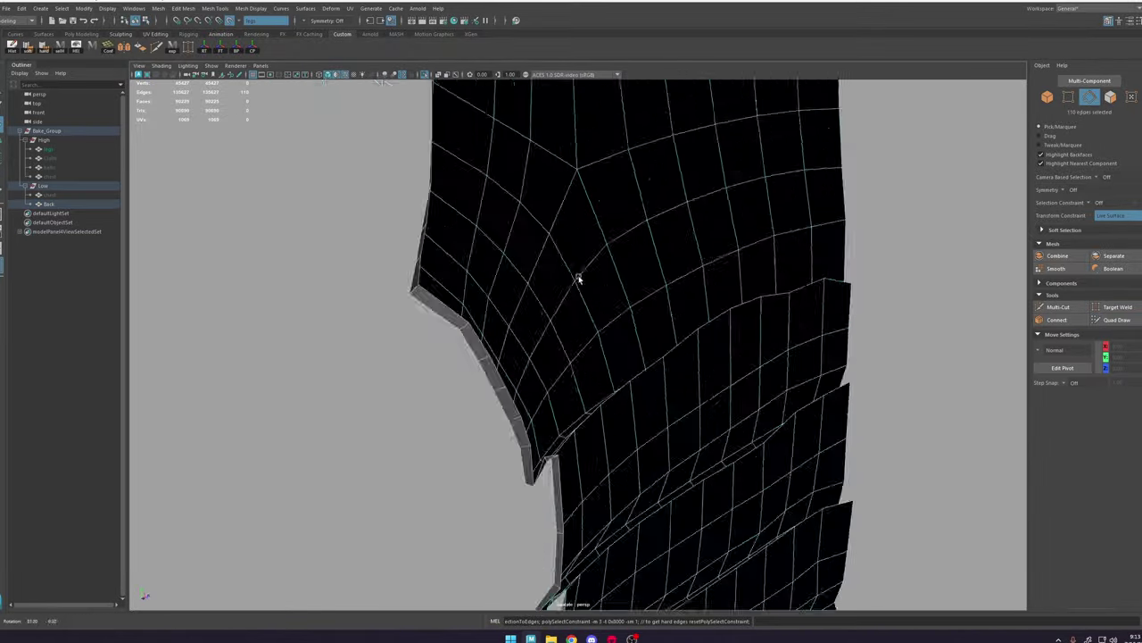
pyautogui.moveTo(661, 281)
pyautogui.keyDown('alt'); pyautogui.mouseDown(button='right')
pyautogui.moveTo(571, 273)
pyautogui.moveTo(660, 259)
pyautogui.mouseUp(button='right'); pyautogui.keyUp('alt')
pyautogui.moveTo(660, 259)
pyautogui.keyDown('alt'); pyautogui.mouseDown()
pyautogui.moveTo(710, 164)
pyautogui.moveTo(776, 497)
pyautogui.moveTo(474, 408)
pyautogui.moveTo(579, 235)
pyautogui.moveTo(538, 301)
pyautogui.mouseUp(); pyautogui.keyUp('alt')
pyautogui.keyDown('ctrl'); pyautogui.click(580, 235); pyautogui.keyUp('ctrl')
pyautogui.keyDown('shift'); pyautogui.click(590, 414); pyautogui.keyUp('shift')
pyautogui.keyDown('alt'); pyautogui.moveTo(590, 415); pyautogui.dragTo(589, 450); pyautogui.keyUp('alt')
pyautogui.keyDown('shift'); pyautogui.click(589, 449); pyautogui.keyUp('shift')
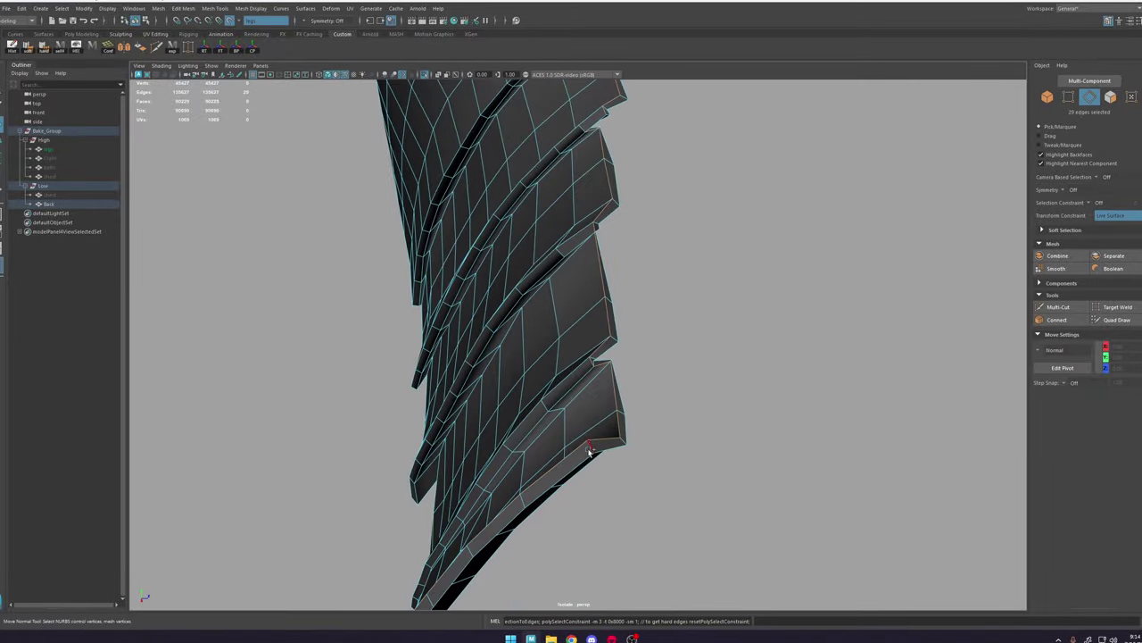
pyautogui.moveTo(570, 318)
pyautogui.keyDown('alt'); pyautogui.mouseDown()
pyautogui.moveTo(518, 492)
pyautogui.moveTo(541, 306)
pyautogui.moveTo(675, 370)
pyautogui.moveTo(736, 341)
pyautogui.moveTo(569, 332)
pyautogui.mouseUp(); pyautogui.keyUp('alt')
pyautogui.keyDown('shift'); pyautogui.doubleClick(541, 306); pyautogui.keyUp('shift')
pyautogui.keyDown('shift'); pyautogui.doubleClick(736, 341); pyautogui.keyUp('shift')
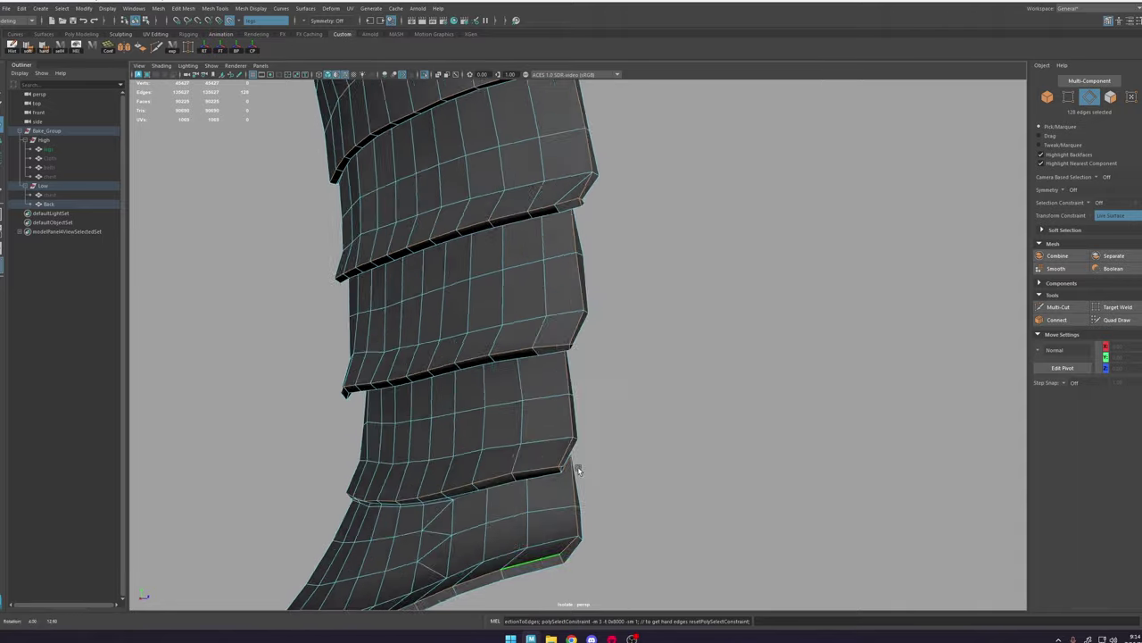
# Step: Bevel the selected rim edges with Ctrl+B, then show the rest of the scene again
pyautogui.hotkey('ctrl', 'b')
pyautogui.keyDown('alt'); pyautogui.moveTo(578, 470); pyautogui.dragTo(571, 357, button='right'); pyautogui.keyUp('alt')
pyautogui.keyDown('alt'); pyautogui.moveTo(571, 178); pyautogui.dragTo(590, 261, button='middle'); pyautogui.keyUp('alt')
pyautogui.keyDown('alt'); pyautogui.moveTo(590, 262); pyautogui.dragTo(562, 361); pyautogui.keyUp('alt')
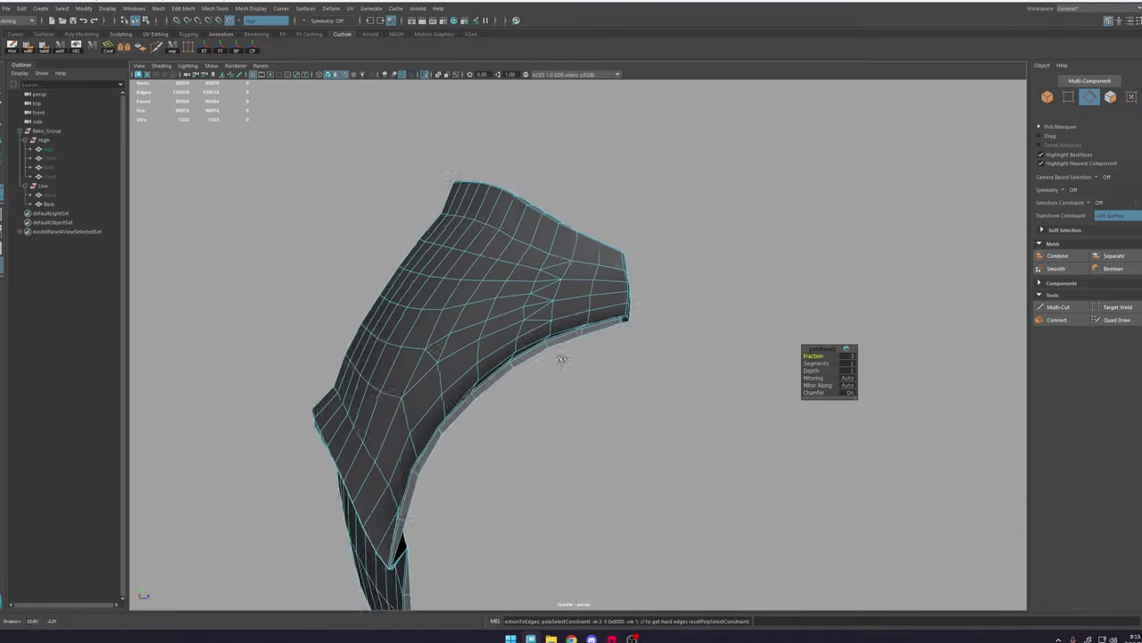
pyautogui.keyDown('alt'); pyautogui.moveTo(560, 310); pyautogui.dragTo(513, 312); pyautogui.keyUp('alt')
pyautogui.click(513, 312)
pyautogui.hotkey('ctrl', '1')
# Step: Return to Quad Draw and inspect the bevelled rim and outer plate from several angles
pyautogui.click(1117, 320)
pyautogui.keyDown('alt'); pyautogui.moveTo(571, 294); pyautogui.dragTo(741, 238, button='right'); pyautogui.keyUp('alt')
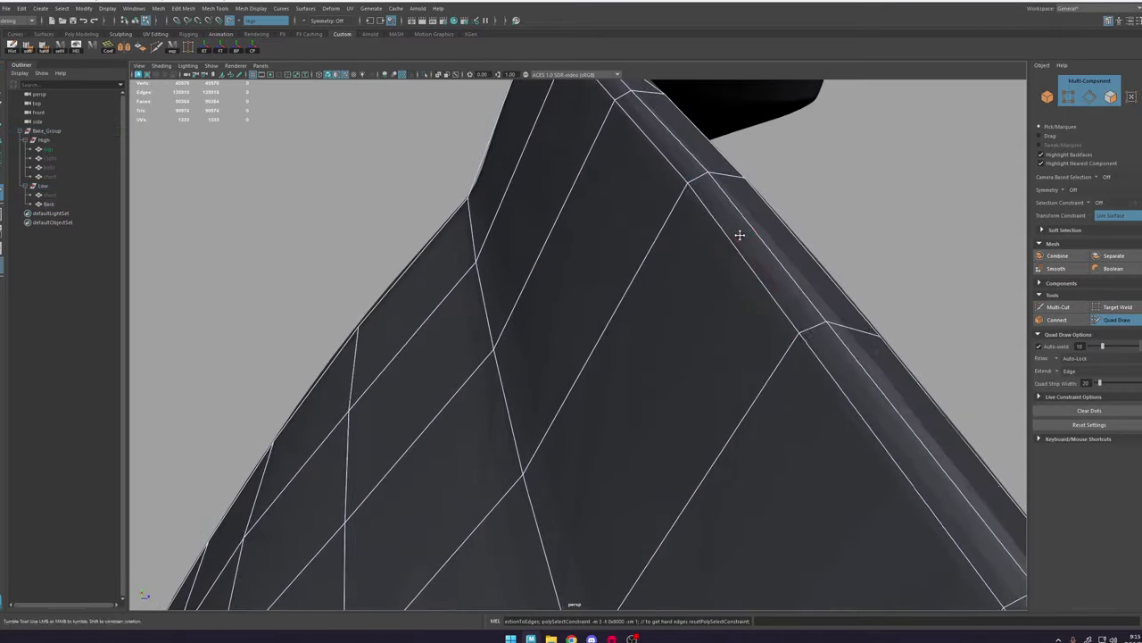
pyautogui.moveTo(742, 238)
pyautogui.keyDown('alt'); pyautogui.mouseDown()
pyautogui.moveTo(559, 252)
pyautogui.moveTo(501, 277)
pyautogui.moveTo(537, 331)
pyautogui.moveTo(509, 294)
pyautogui.moveTo(459, 311)
pyautogui.mouseUp(); pyautogui.keyUp('alt')
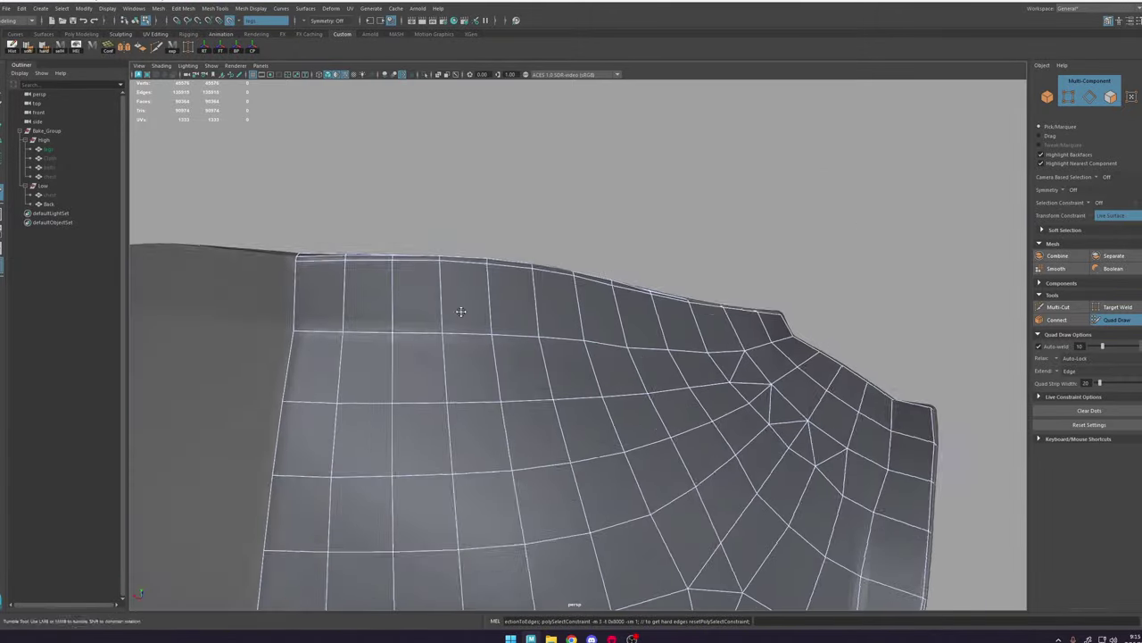
pyautogui.keyDown('alt'); pyautogui.moveTo(460, 312); pyautogui.dragTo(558, 268, button='right'); pyautogui.keyUp('alt')
pyautogui.keyDown('alt'); pyautogui.moveTo(557, 267); pyautogui.dragTo(500, 324); pyautogui.keyUp('alt')
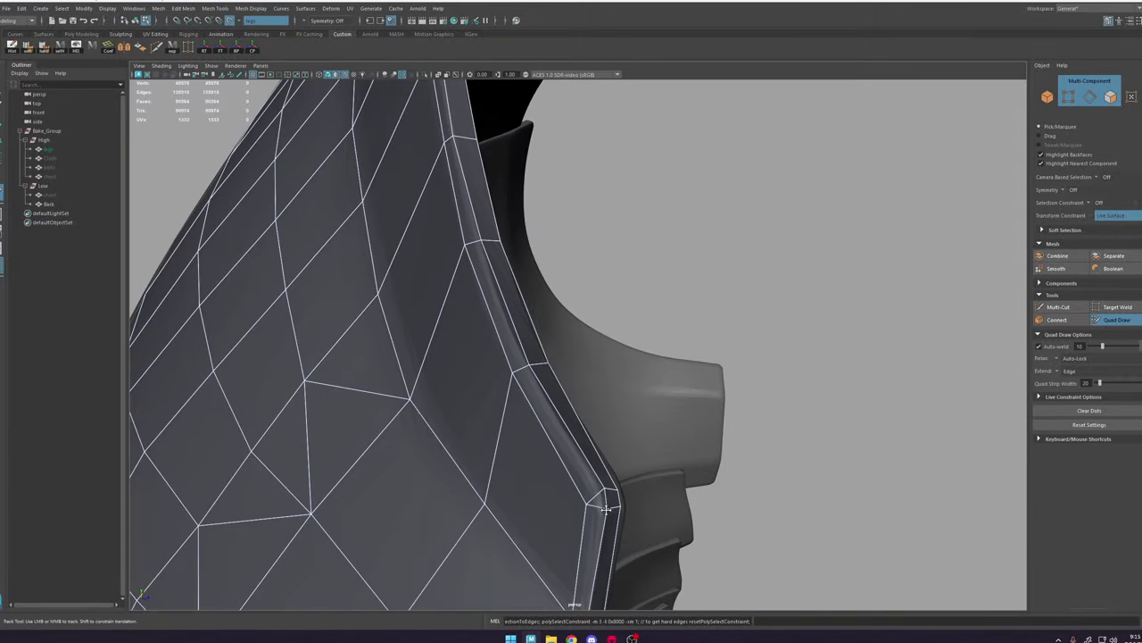
pyautogui.keyDown('alt'); pyautogui.moveTo(606, 510); pyautogui.dragTo(587, 409); pyautogui.keyUp('alt')
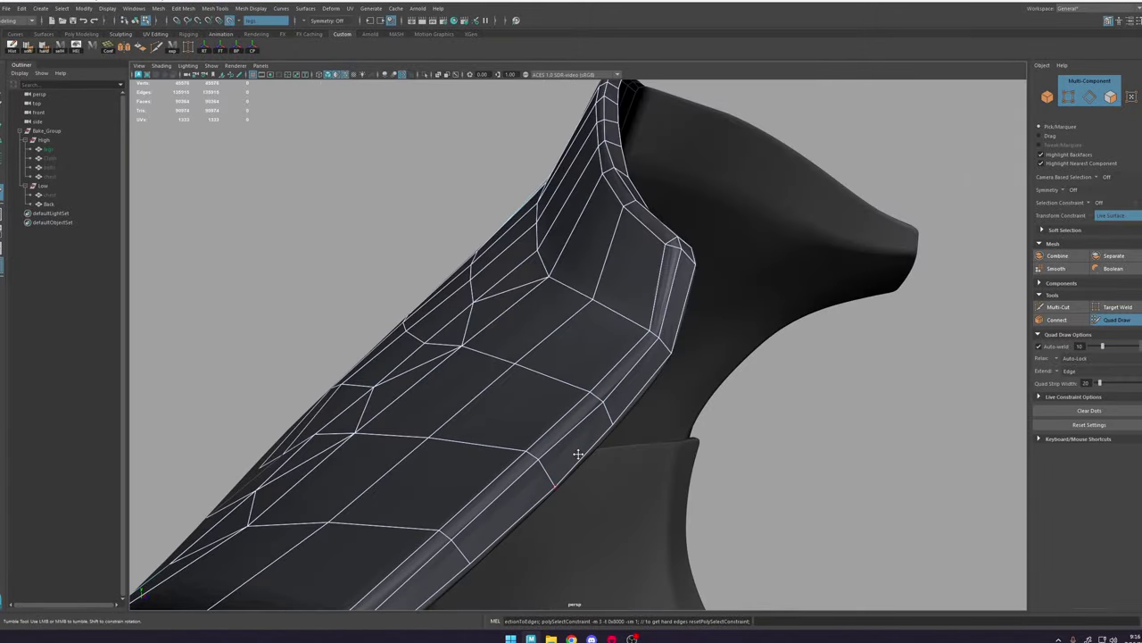
pyautogui.keyDown('alt'); pyautogui.moveTo(578, 455); pyautogui.dragTo(400, 427); pyautogui.keyUp('alt')
pyautogui.keyDown('alt'); pyautogui.moveTo(400, 426); pyautogui.dragTo(415, 399, button='middle'); pyautogui.keyUp('alt')
pyautogui.keyDown('alt'); pyautogui.moveTo(520, 349); pyautogui.dragTo(584, 259, button='middle'); pyautogui.keyUp('alt')
pyautogui.keyDown('alt'); pyautogui.moveTo(585, 258); pyautogui.dragTo(489, 428); pyautogui.keyUp('alt')
pyautogui.keyDown('alt'); pyautogui.moveTo(489, 428); pyautogui.dragTo(500, 433, button='right'); pyautogui.keyUp('alt')
pyautogui.keyDown('alt'); pyautogui.moveTo(576, 304); pyautogui.dragTo(630, 315); pyautogui.keyUp('alt')
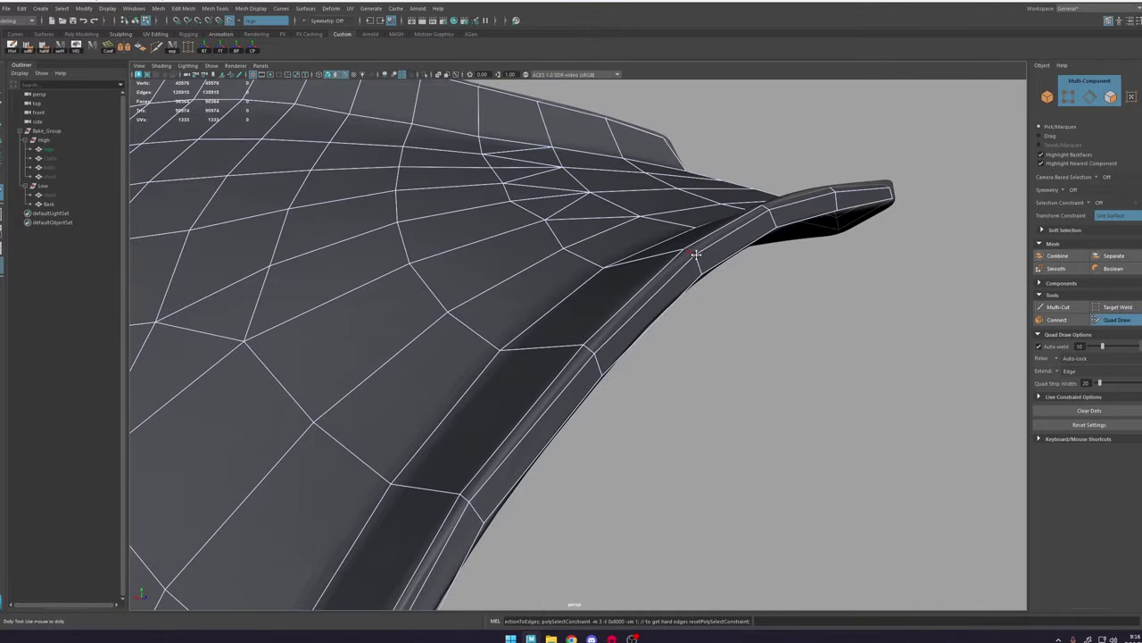
pyautogui.keyDown('alt'); pyautogui.moveTo(699, 253); pyautogui.dragTo(619, 339); pyautogui.keyUp('alt')
pyautogui.keyDown('alt'); pyautogui.moveTo(620, 340); pyautogui.dragTo(660, 348, button='right'); pyautogui.keyUp('alt')
pyautogui.keyDown('alt'); pyautogui.moveTo(661, 348); pyautogui.dragTo(453, 344); pyautogui.keyUp('alt')
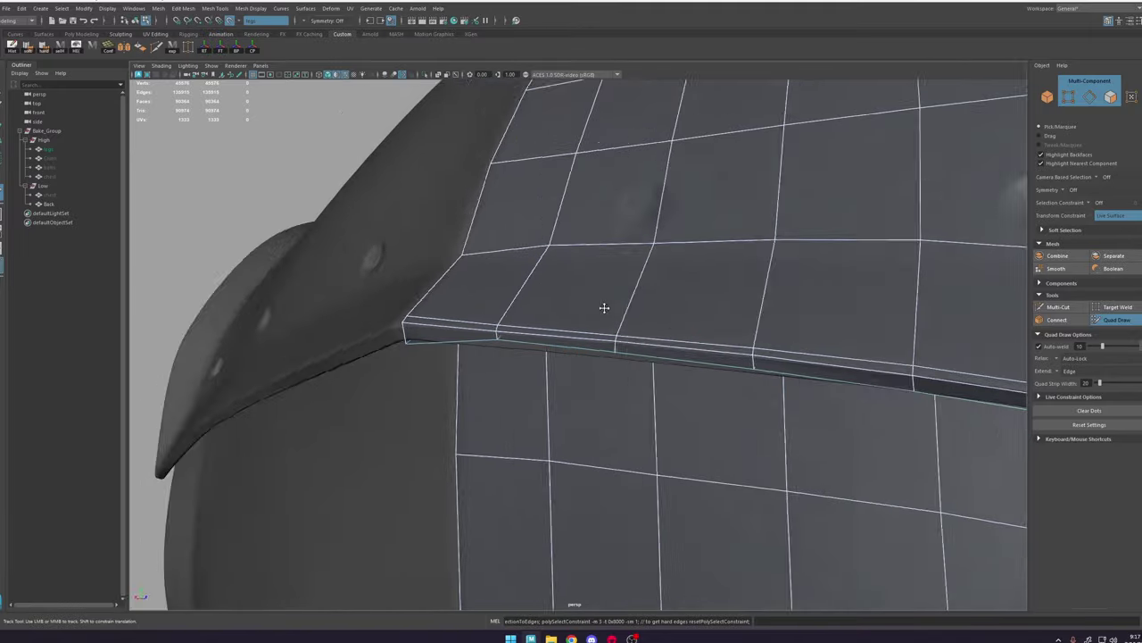
pyautogui.keyDown('alt'); pyautogui.moveTo(604, 308); pyautogui.dragTo(525, 441); pyautogui.keyUp('alt')
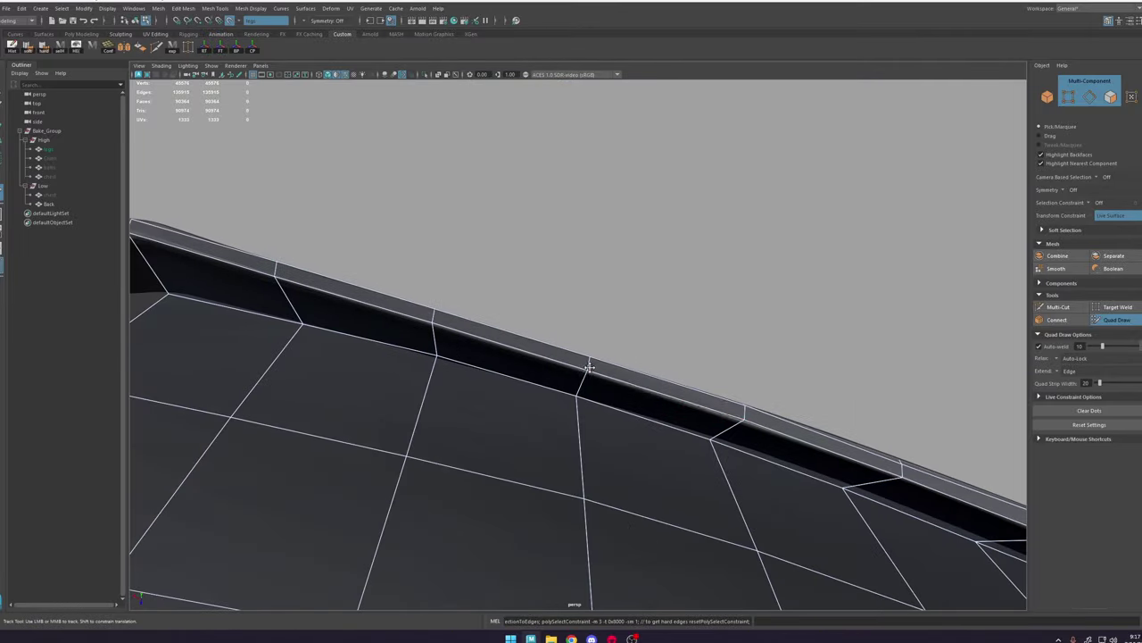
pyautogui.keyDown('alt'); pyautogui.moveTo(589, 366); pyautogui.dragTo(514, 419); pyautogui.keyUp('alt')
pyautogui.keyDown('alt'); pyautogui.moveTo(513, 419); pyautogui.dragTo(534, 463, button='right'); pyautogui.keyUp('alt')
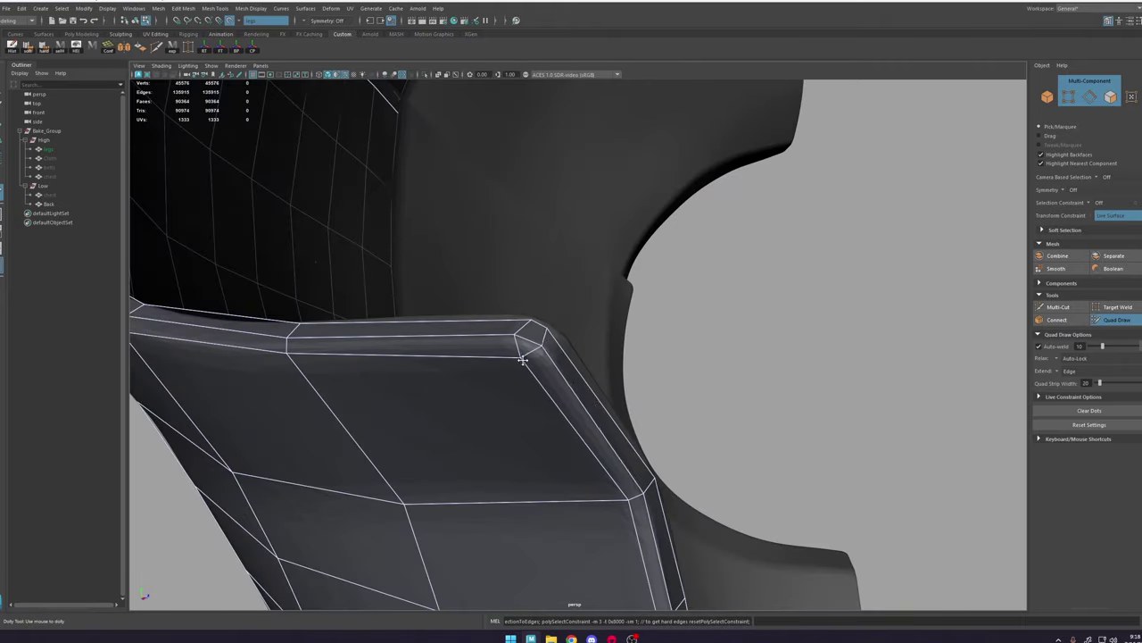
pyautogui.keyDown('alt'); pyautogui.moveTo(522, 358); pyautogui.dragTo(514, 282); pyautogui.keyUp('alt')
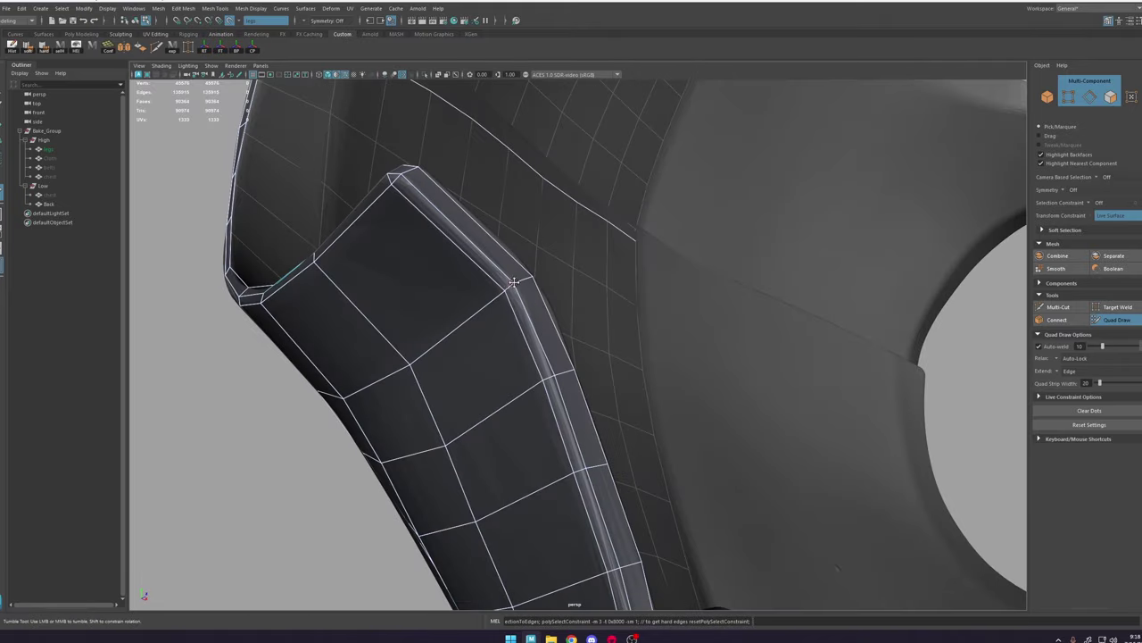
pyautogui.moveTo(610, 558)
pyautogui.keyDown('alt'); pyautogui.mouseDown()
pyautogui.moveTo(499, 446)
pyautogui.moveTo(882, 337)
pyautogui.moveTo(749, 366)
pyautogui.mouseUp(); pyautogui.keyUp('alt')
# Step: Cut a new edge loop near the rim corner with Multi-Cut and review the rim and bolt bumps
pyautogui.hotkey('ctrl', 'shift', 'x')
pyautogui.keyDown('ctrl'); pyautogui.click(631, 408); pyautogui.keyUp('ctrl')
pyautogui.keyDown('alt'); pyautogui.moveTo(620, 383); pyautogui.dragTo(508, 339); pyautogui.keyUp('alt')
pyautogui.keyDown('alt'); pyautogui.moveTo(509, 339); pyautogui.dragTo(421, 347, button='right'); pyautogui.keyUp('alt')
pyautogui.keyDown('alt'); pyautogui.moveTo(419, 346); pyautogui.dragTo(527, 341); pyautogui.keyUp('alt')
pyautogui.keyDown('alt'); pyautogui.moveTo(527, 341); pyautogui.dragTo(606, 333, button='middle'); pyautogui.keyUp('alt')
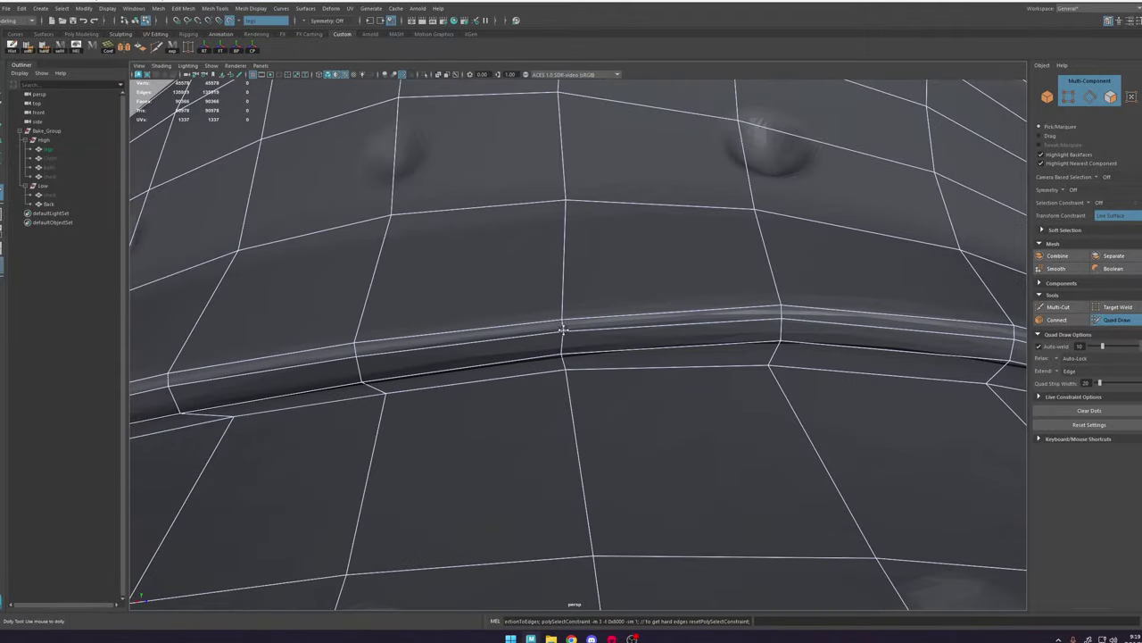
pyautogui.keyDown('alt'); pyautogui.moveTo(563, 329); pyautogui.dragTo(523, 350); pyautogui.keyUp('alt')
pyautogui.keyDown('alt'); pyautogui.moveTo(522, 350); pyautogui.dragTo(506, 352, button='right'); pyautogui.keyUp('alt')
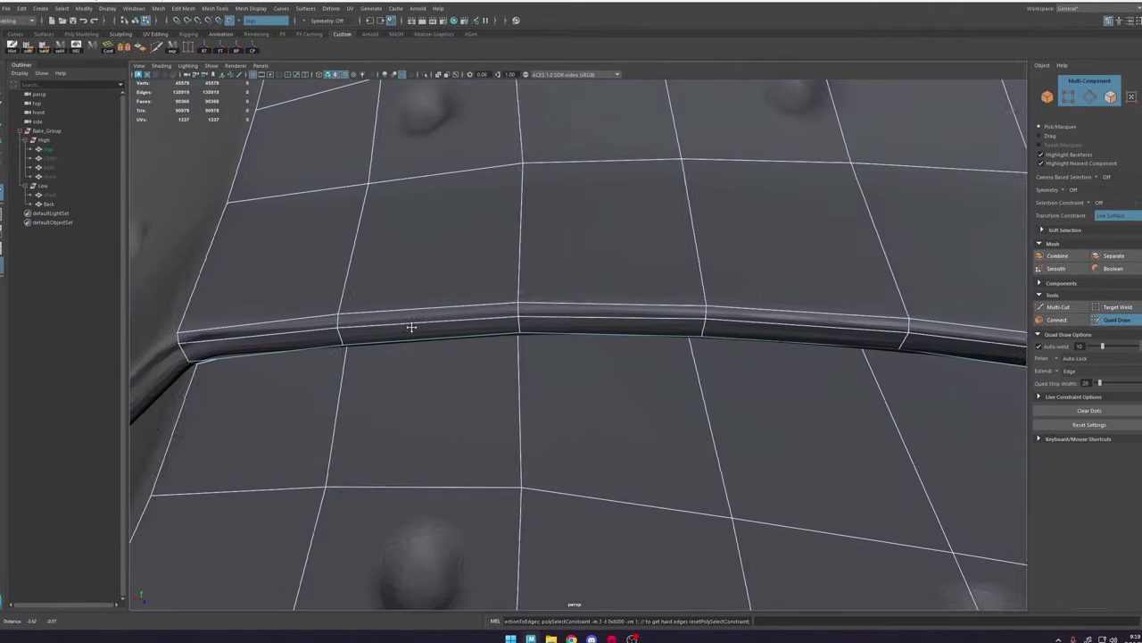
pyautogui.keyDown('alt'); pyautogui.moveTo(343, 317); pyautogui.dragTo(624, 327); pyautogui.keyUp('alt')
pyautogui.keyDown('alt'); pyautogui.moveTo(714, 384); pyautogui.dragTo(661, 377, button='right'); pyautogui.keyUp('alt')
pyautogui.keyDown('alt'); pyautogui.moveTo(660, 378); pyautogui.dragTo(598, 316); pyautogui.keyUp('alt')
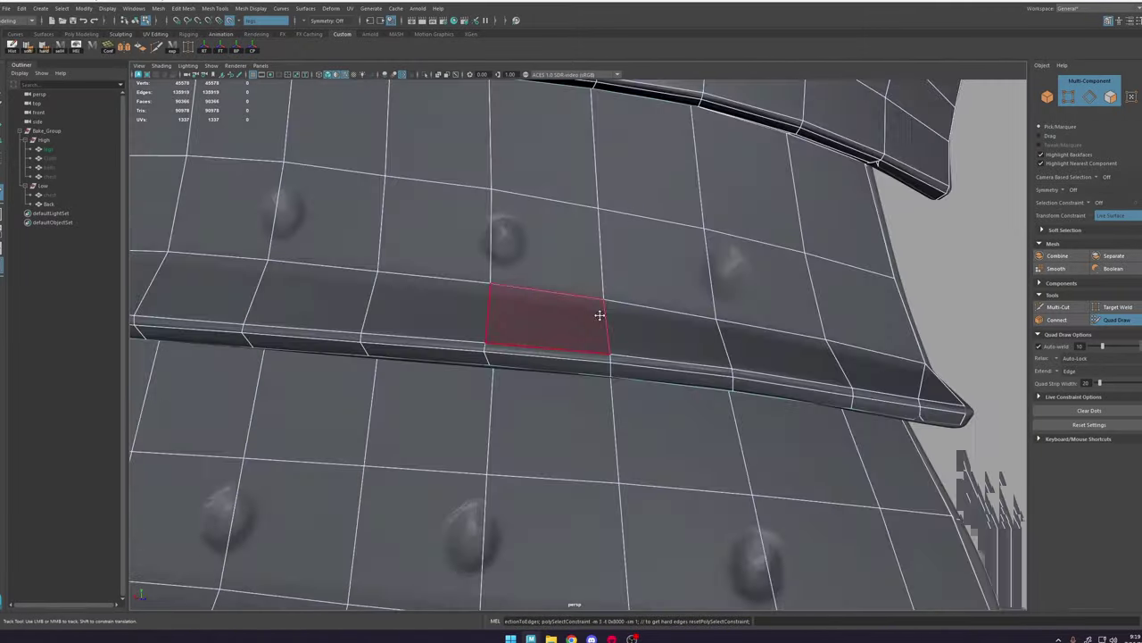
pyautogui.keyDown('alt'); pyautogui.moveTo(599, 316); pyautogui.dragTo(759, 375, button='right'); pyautogui.keyUp('alt')
pyautogui.keyDown('alt'); pyautogui.moveTo(758, 375); pyautogui.dragTo(674, 371, button='middle'); pyautogui.keyUp('alt')
pyautogui.keyDown('alt'); pyautogui.moveTo(674, 371); pyautogui.dragTo(660, 387, button='right'); pyautogui.keyUp('alt')
pyautogui.keyDown('alt'); pyautogui.moveTo(660, 388); pyautogui.dragTo(685, 352); pyautogui.keyUp('alt')
pyautogui.keyDown('alt'); pyautogui.moveTo(685, 353); pyautogui.dragTo(645, 375, button='middle'); pyautogui.keyUp('alt')
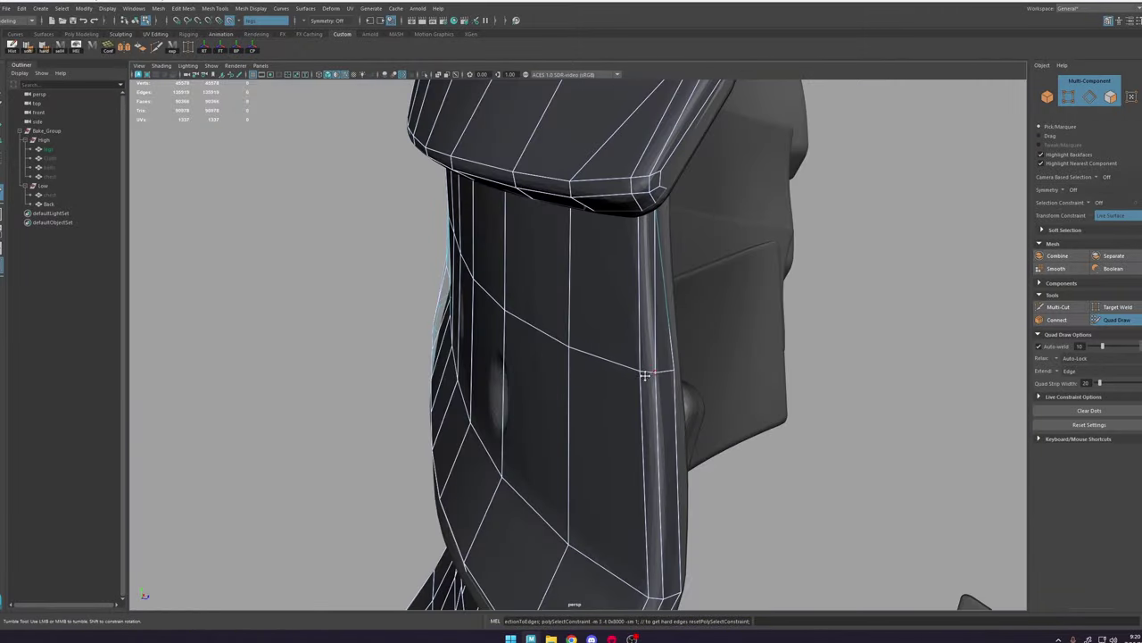
pyautogui.keyDown('alt'); pyautogui.moveTo(645, 375); pyautogui.dragTo(678, 276); pyautogui.keyUp('alt')
pyautogui.keyDown('alt'); pyautogui.moveTo(636, 275); pyautogui.dragTo(644, 290, button='right'); pyautogui.keyUp('alt')
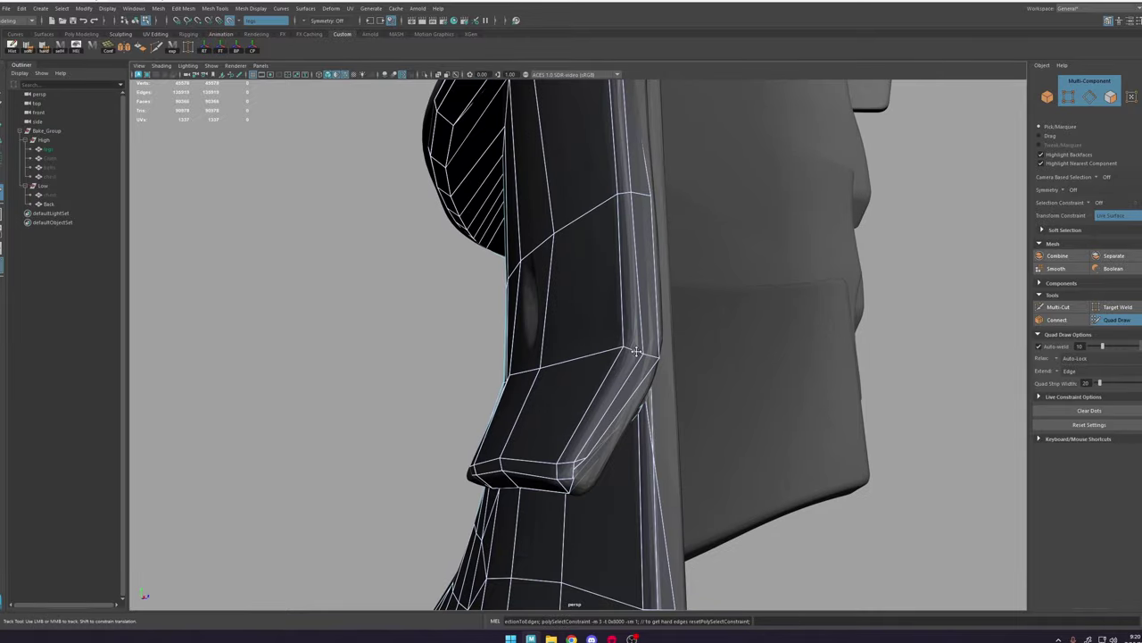
# Step: Inspect the panel rim's grid and the end of the rim mesh from the side
pyautogui.keyDown('alt'); pyautogui.moveTo(643, 339); pyautogui.dragTo(676, 357); pyautogui.keyUp('alt')
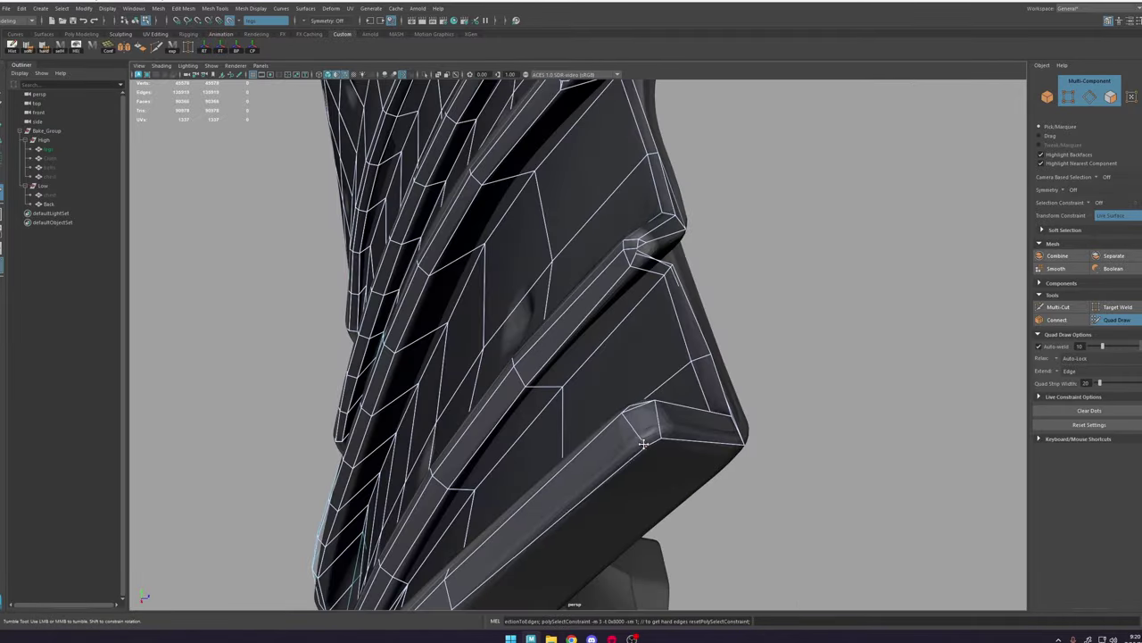
pyautogui.keyDown('alt'); pyautogui.moveTo(676, 357); pyautogui.dragTo(714, 374, button='right'); pyautogui.keyUp('alt')
pyautogui.keyDown('alt'); pyautogui.moveTo(714, 375); pyautogui.dragTo(571, 357); pyautogui.keyUp('alt')
pyautogui.keyDown('alt'); pyautogui.moveTo(572, 357); pyautogui.dragTo(422, 392, button='middle'); pyautogui.keyUp('alt')
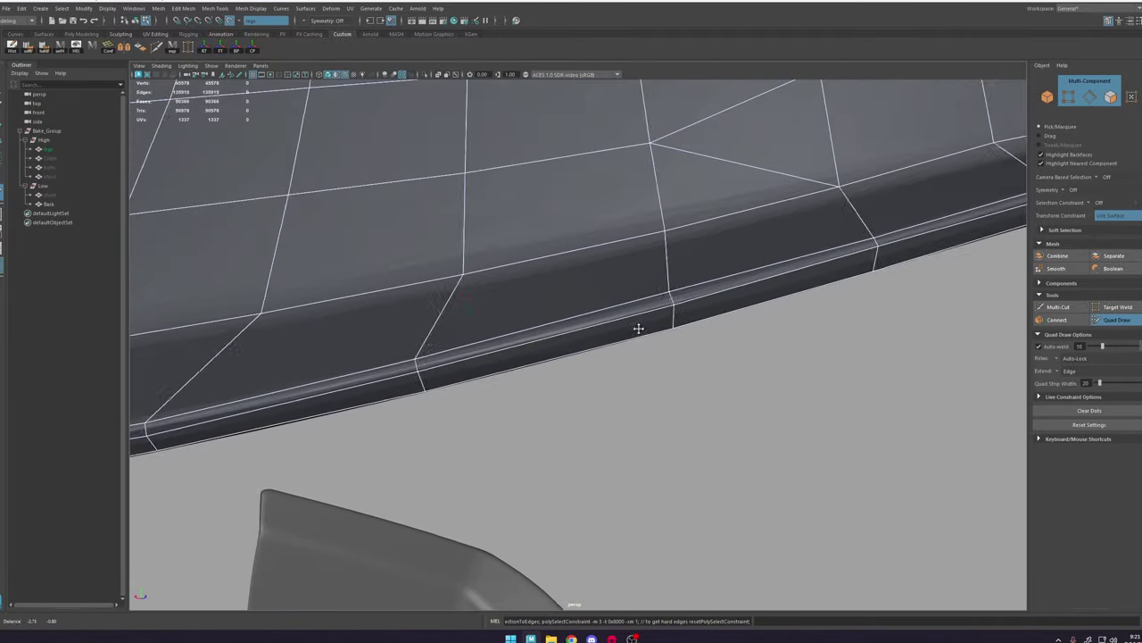
pyautogui.keyDown('alt'); pyautogui.moveTo(639, 328); pyautogui.dragTo(464, 351, button='right'); pyautogui.keyUp('alt')
pyautogui.keyDown('alt'); pyautogui.moveTo(464, 352); pyautogui.dragTo(518, 241); pyautogui.keyUp('alt')
pyautogui.keyDown('alt'); pyautogui.moveTo(518, 241); pyautogui.dragTo(447, 254, button='right'); pyautogui.keyUp('alt')
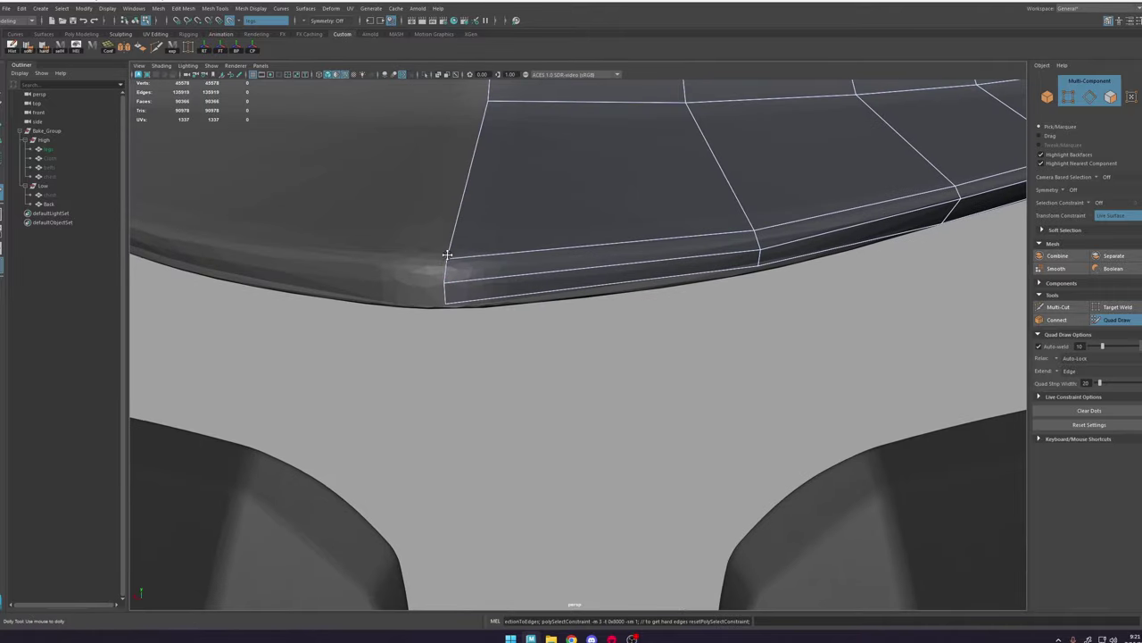
pyautogui.keyDown('alt'); pyautogui.moveTo(448, 254); pyautogui.dragTo(544, 234); pyautogui.keyUp('alt')
pyautogui.keyDown('alt'); pyautogui.moveTo(544, 234); pyautogui.dragTo(482, 245, button='right'); pyautogui.keyUp('alt')
pyautogui.keyDown('alt'); pyautogui.moveTo(482, 246); pyautogui.dragTo(406, 229); pyautogui.keyUp('alt')
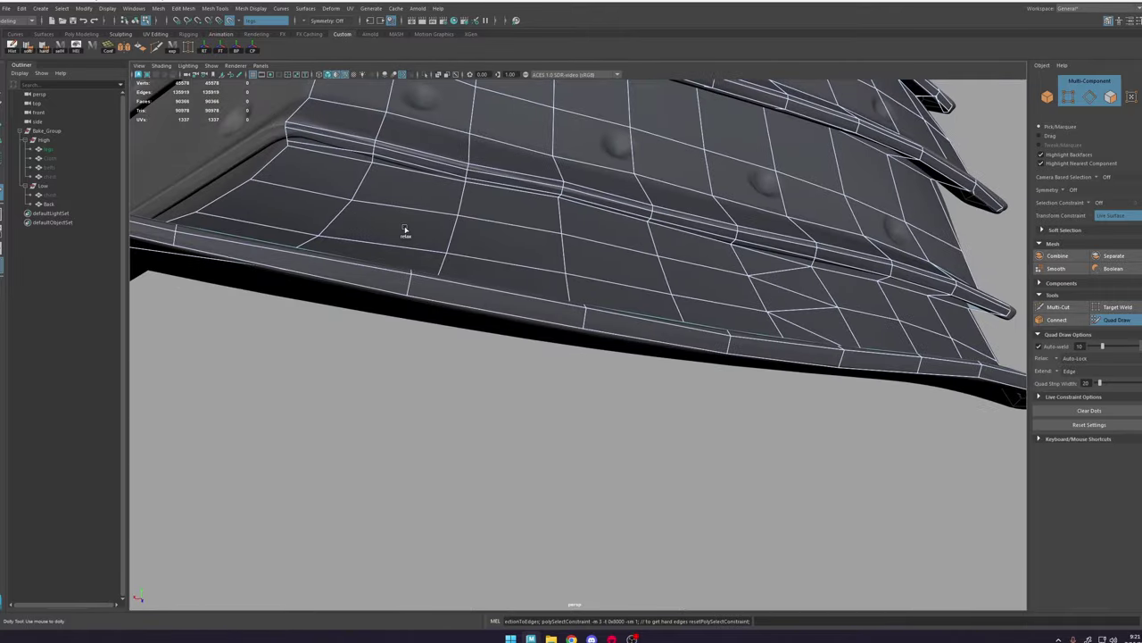
pyautogui.moveTo(768, 290)
pyautogui.keyDown('alt'); pyautogui.mouseDown()
pyautogui.moveTo(824, 313)
pyautogui.moveTo(499, 329)
pyautogui.moveTo(612, 310)
pyautogui.moveTo(483, 286)
pyautogui.moveTo(834, 298)
pyautogui.mouseUp(); pyautogui.keyUp('alt')
pyautogui.keyDown('alt'); pyautogui.moveTo(833, 298); pyautogui.dragTo(575, 249, button='right'); pyautogui.keyUp('alt')
pyautogui.keyDown('alt'); pyautogui.moveTo(575, 249); pyautogui.dragTo(676, 312); pyautogui.keyUp('alt')
# Step: Pick the rim's corner vertex, resume Quad Draw, and view the whole gridded panel
pyautogui.click(676, 311)
pyautogui.click(1121, 321)
pyautogui.keyDown('alt'); pyautogui.moveTo(676, 311); pyautogui.dragTo(588, 435, button='right'); pyautogui.keyUp('alt')
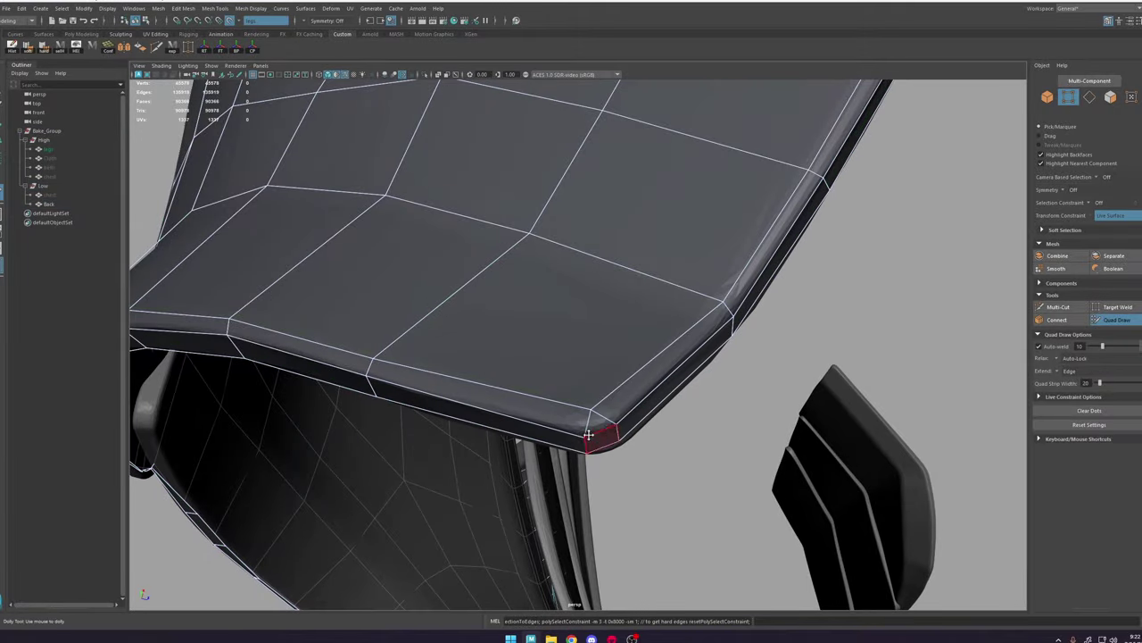
pyautogui.keyDown('alt'); pyautogui.moveTo(589, 435); pyautogui.dragTo(616, 384); pyautogui.keyUp('alt')
pyautogui.keyDown('alt'); pyautogui.moveTo(616, 384); pyautogui.dragTo(526, 366, button='right'); pyautogui.keyUp('alt')
pyautogui.keyDown('alt'); pyautogui.moveTo(527, 366); pyautogui.dragTo(542, 349, button='middle'); pyautogui.keyUp('alt')
# Step: Select the narrow rim faces along the top edge of Back1
pyautogui.keyDown('alt'); pyautogui.moveTo(492, 311); pyautogui.dragTo(719, 294); pyautogui.keyUp('alt')
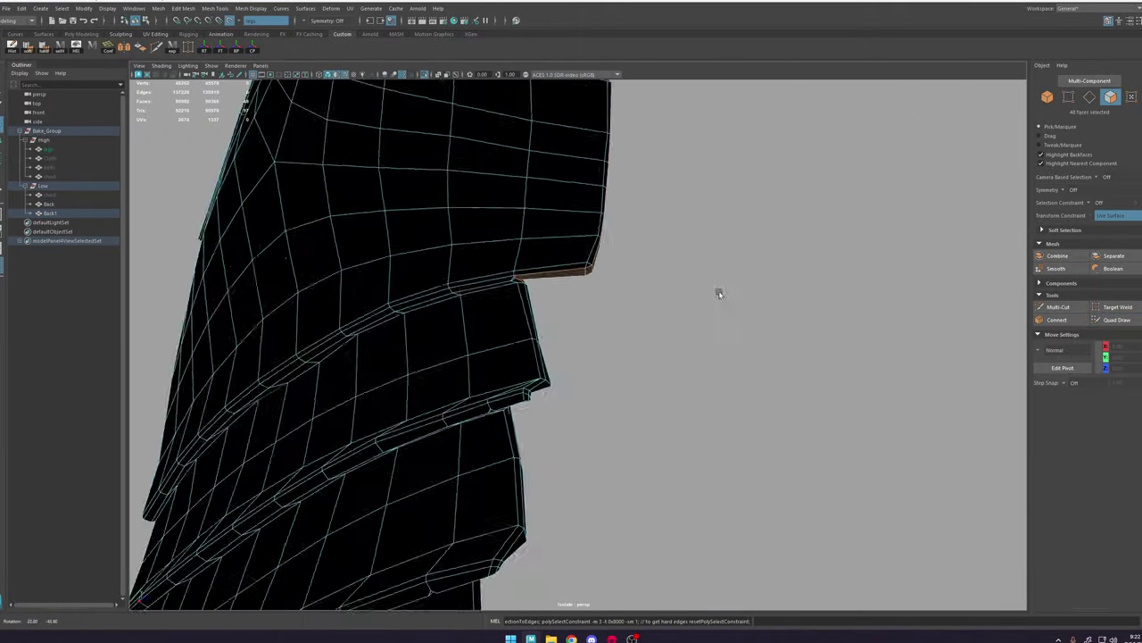
pyautogui.click(512, 362)
pyautogui.keyDown('alt'); pyautogui.moveTo(512, 361); pyautogui.dragTo(536, 207); pyautogui.keyUp('alt')
pyautogui.keyDown('shift'); pyautogui.click(505, 193); pyautogui.keyUp('shift')
pyautogui.keyDown('shift'); pyautogui.click(513, 184); pyautogui.keyUp('shift')
pyautogui.keyDown('alt'); pyautogui.moveTo(536, 207); pyautogui.dragTo(556, 232, button='right'); pyautogui.keyUp('alt')
pyautogui.keyDown('shift'); pyautogui.click(602, 225); pyautogui.keyUp('shift')
# Step: Add the lower-corner rim faces to the selection and delete all selected rim faces
pyautogui.keyDown('shift'); pyautogui.click(645, 335); pyautogui.keyUp('shift')
pyautogui.keyDown('alt'); pyautogui.moveTo(645, 336); pyautogui.dragTo(833, 268, button='right'); pyautogui.keyUp('alt')
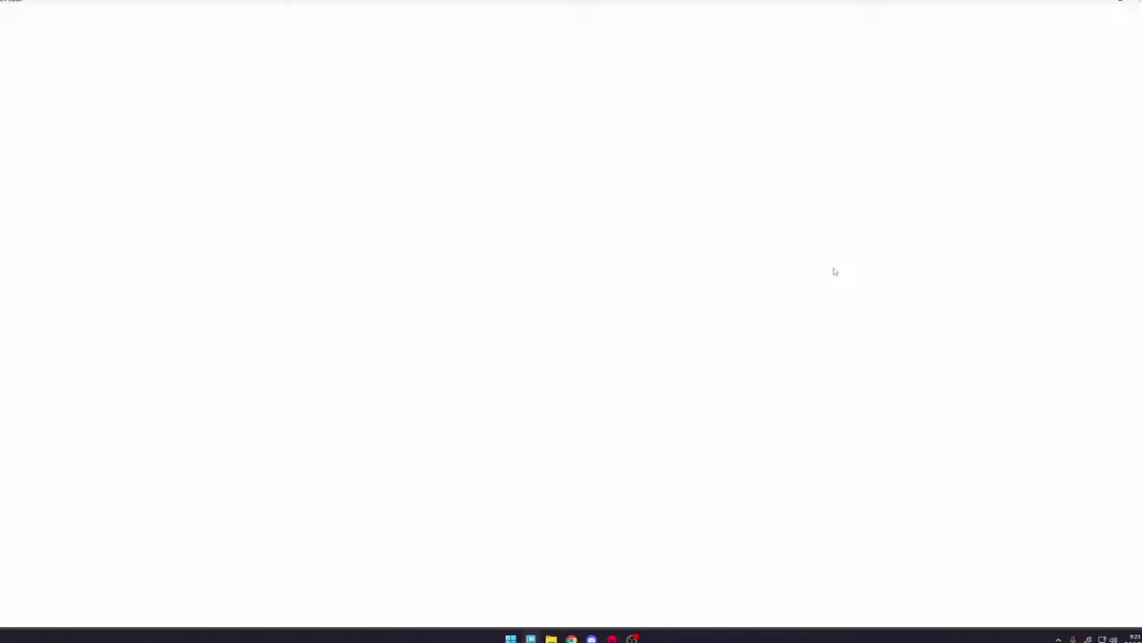
pyautogui.keyDown('shift'); pyautogui.click(604, 175); pyautogui.keyUp('shift')
pyautogui.keyDown('alt'); pyautogui.moveTo(604, 176); pyautogui.dragTo(510, 293); pyautogui.keyUp('alt')
pyautogui.keyDown('alt'); pyautogui.moveTo(510, 294); pyautogui.dragTo(623, 436, button='right'); pyautogui.keyUp('alt')
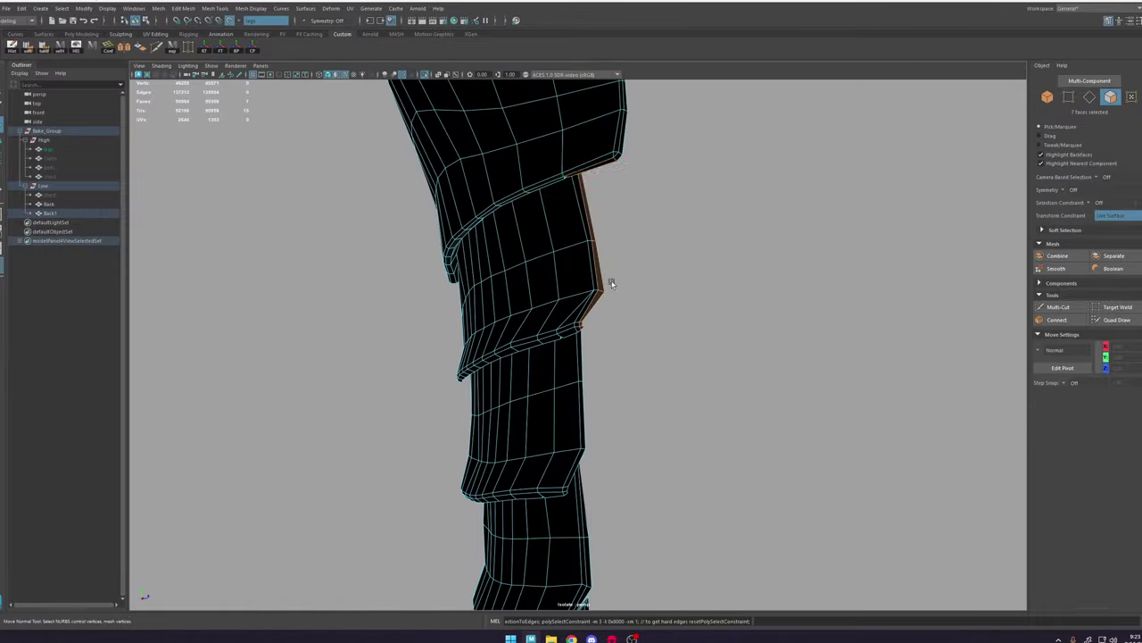
pyautogui.keyDown('alt'); pyautogui.moveTo(372, 234); pyautogui.dragTo(429, 268); pyautogui.keyUp('alt')
pyautogui.keyDown('alt'); pyautogui.moveTo(428, 268); pyautogui.dragTo(535, 290, button='right'); pyautogui.keyUp('alt')
pyautogui.keyDown('alt'); pyautogui.moveTo(535, 290); pyautogui.dragTo(725, 290); pyautogui.keyUp('alt')
pyautogui.press('Delete')
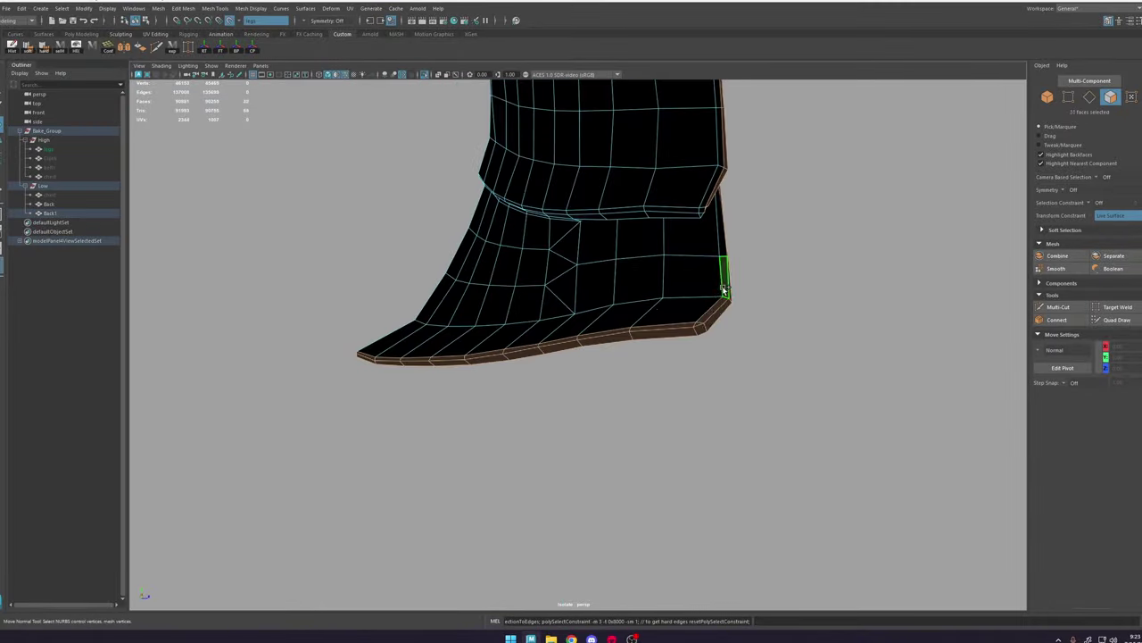
# Step: Hide the High_lyr reference layer and inspect the low-poly vertices of Back1
pyautogui.keyDown('alt'); pyautogui.moveTo(596, 351); pyautogui.dragTo(482, 312, button='right'); pyautogui.keyUp('alt')
pyautogui.keyDown('alt'); pyautogui.moveTo(481, 312); pyautogui.dragTo(536, 295); pyautogui.keyUp('alt')
pyautogui.press('F9')
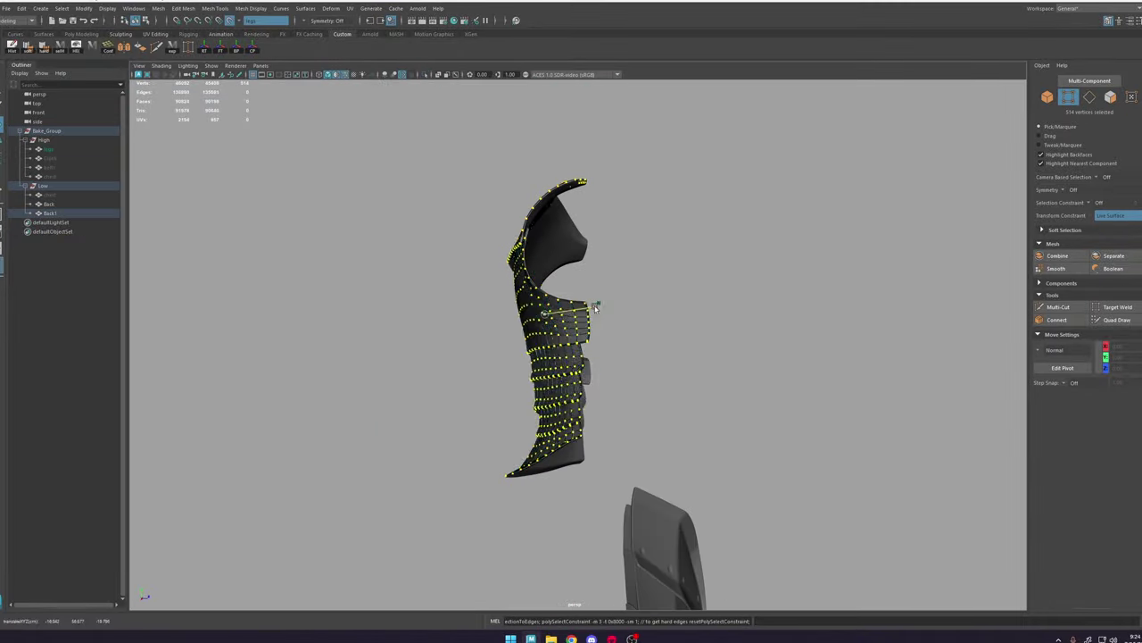
pyautogui.keyDown('alt'); pyautogui.moveTo(596, 308); pyautogui.dragTo(768, 348, button='right'); pyautogui.keyUp('alt')
pyautogui.click(1139, 100)
pyautogui.click(1040, 497)
pyautogui.keyDown('alt'); pyautogui.moveTo(625, 339); pyautogui.dragTo(846, 400); pyautogui.keyUp('alt')
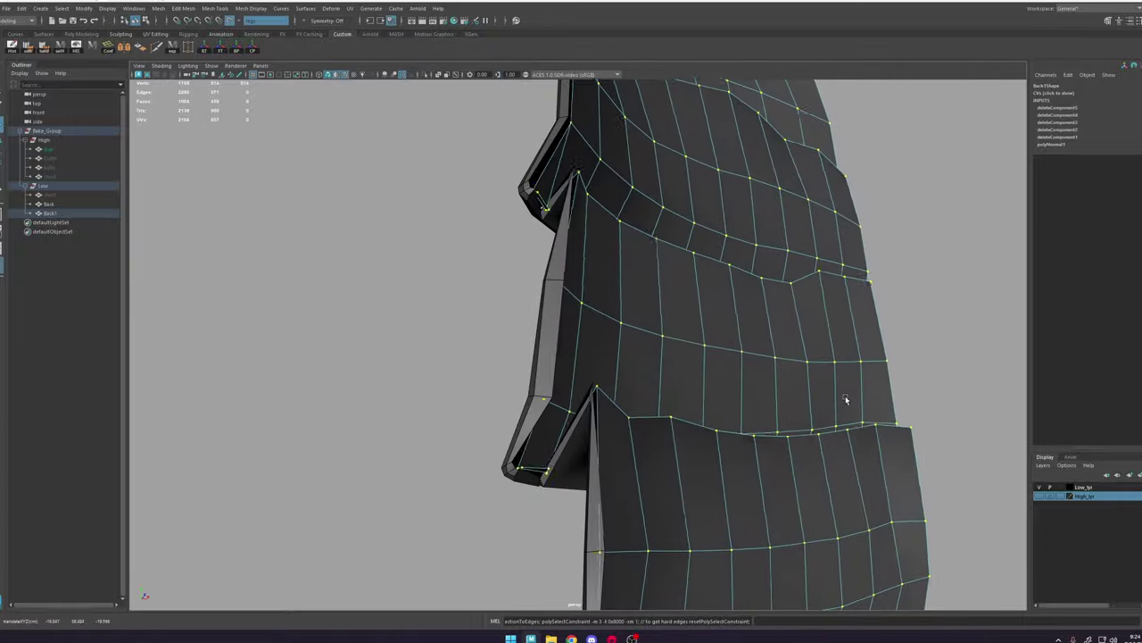
# Step: Return to object mode and select all faces of the Back1 piece
pyautogui.keyDown('alt'); pyautogui.moveTo(851, 406); pyautogui.dragTo(717, 326, button='right'); pyautogui.keyUp('alt')
pyautogui.keyDown('alt'); pyautogui.moveTo(717, 326); pyautogui.dragTo(678, 340); pyautogui.keyUp('alt')
pyautogui.press('F8')
pyautogui.keyDown('alt'); pyautogui.moveTo(678, 341); pyautogui.dragTo(626, 324, button='right'); pyautogui.keyUp('alt')
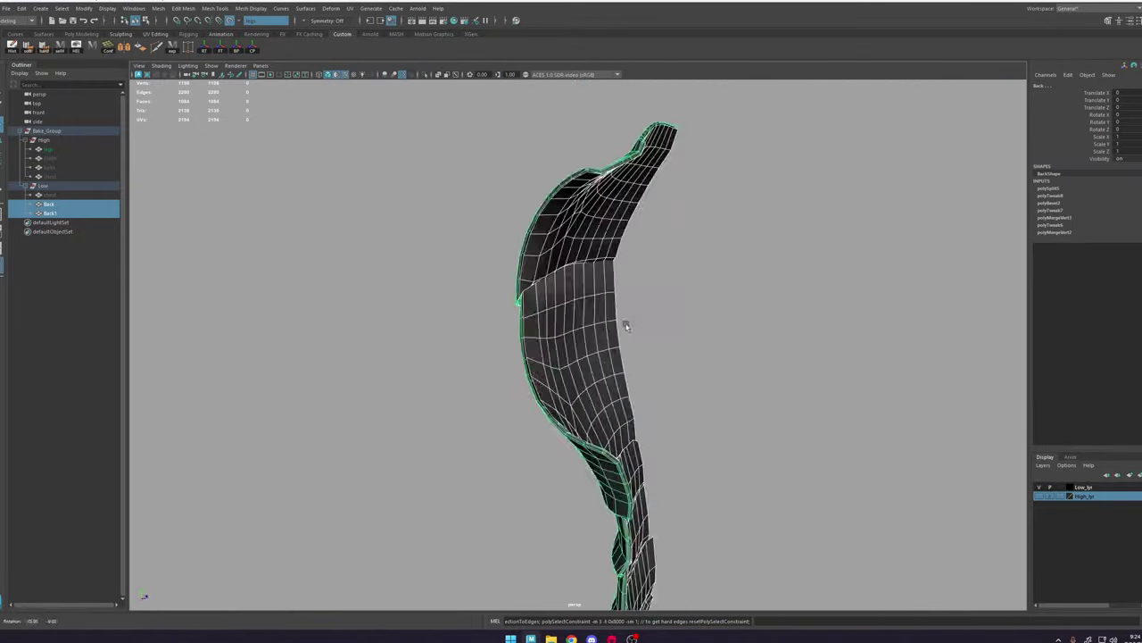
pyautogui.keyDown('alt'); pyautogui.moveTo(625, 324); pyautogui.dragTo(696, 330); pyautogui.keyUp('alt')
pyautogui.hotkey('ctrl', 'F11')
pyautogui.click(350, 9)
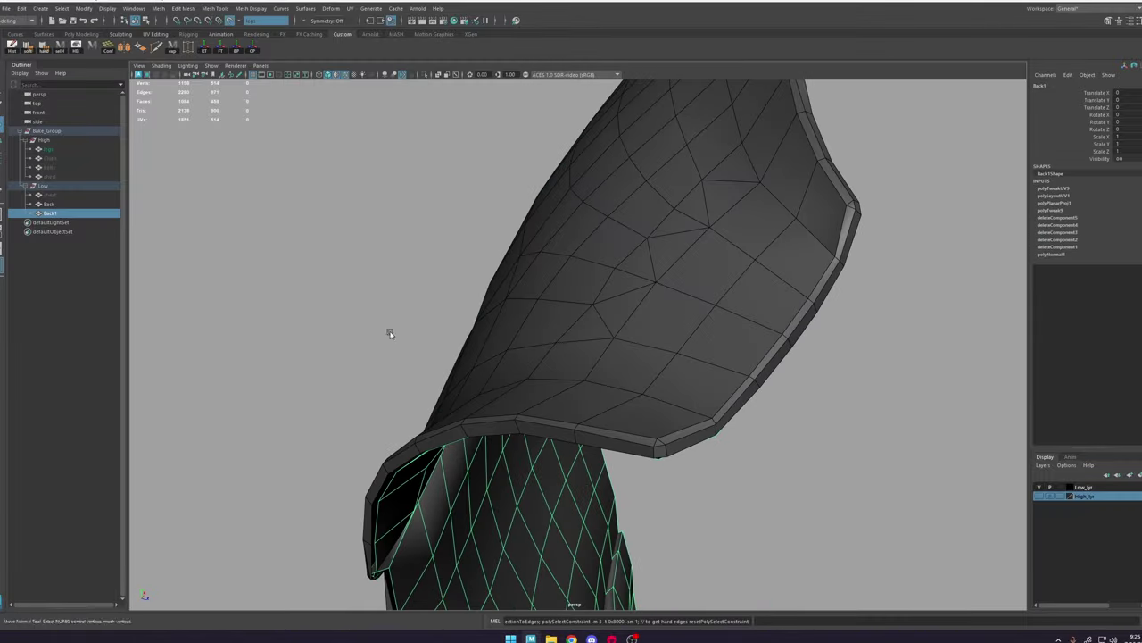
# Step: Select the Back mesh, extend its strip outward with quads, and remove an edge near the corner
pyautogui.click(1108, 22)
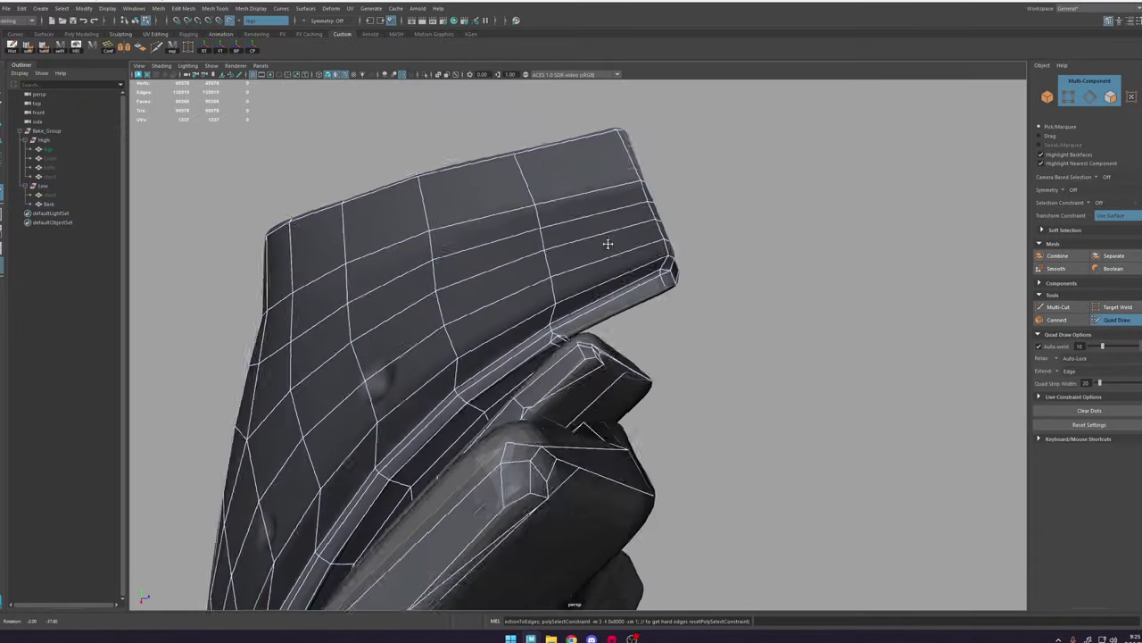
pyautogui.keyDown('alt'); pyautogui.moveTo(607, 242); pyautogui.dragTo(607, 346); pyautogui.keyUp('alt')
pyautogui.click(622, 483)
pyautogui.keyDown('shift'); pyautogui.click(614, 416); pyautogui.keyUp('shift')
pyautogui.keyDown('alt'); pyautogui.moveTo(614, 392); pyautogui.dragTo(679, 357); pyautogui.keyUp('alt')
pyautogui.keyDown('alt'); pyautogui.moveTo(544, 259); pyautogui.dragTo(596, 212, button='right'); pyautogui.keyUp('alt')
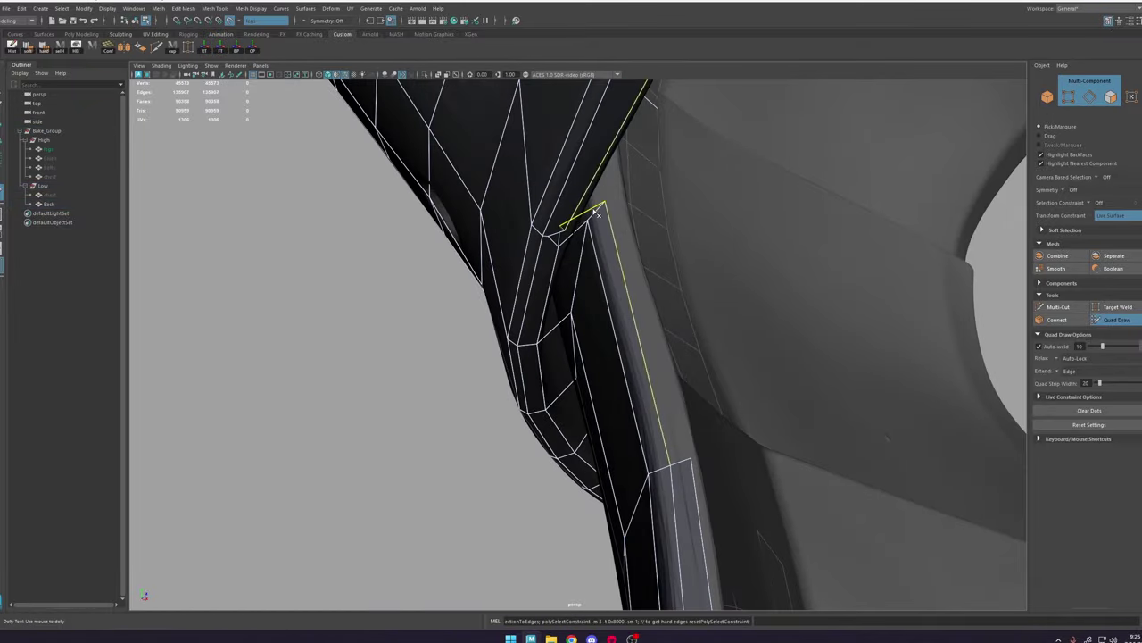
pyautogui.keyDown('ctrl'); pyautogui.keyDown('shift'); pyautogui.click(559, 238); pyautogui.keyUp('shift'); pyautogui.keyUp('ctrl')
pyautogui.keyDown('alt'); pyautogui.moveTo(571, 267); pyautogui.dragTo(546, 357); pyautogui.keyUp('alt')
pyautogui.keyDown('alt'); pyautogui.moveTo(616, 277); pyautogui.dragTo(569, 253, button='right'); pyautogui.keyUp('alt')
pyautogui.keyDown('alt'); pyautogui.moveTo(568, 253); pyautogui.dragTo(593, 309); pyautogui.keyUp('alt')
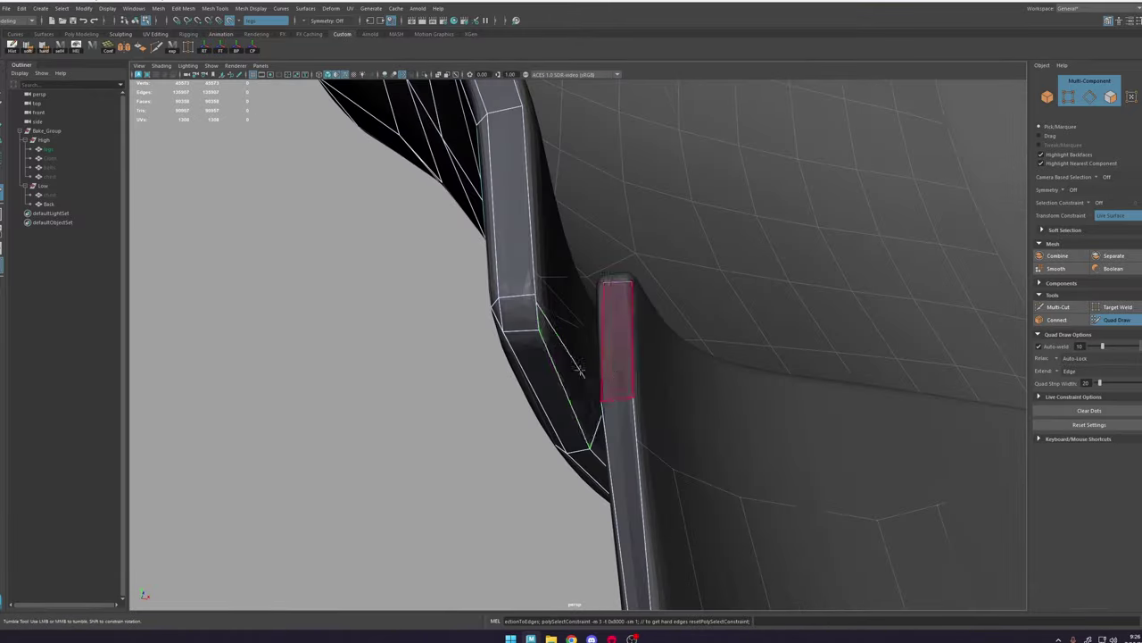
# Step: Isolate the Back mesh and switch to Target Weld to check the strap's open edges
pyautogui.press('4')
pyautogui.press('5')
pyautogui.press('q')
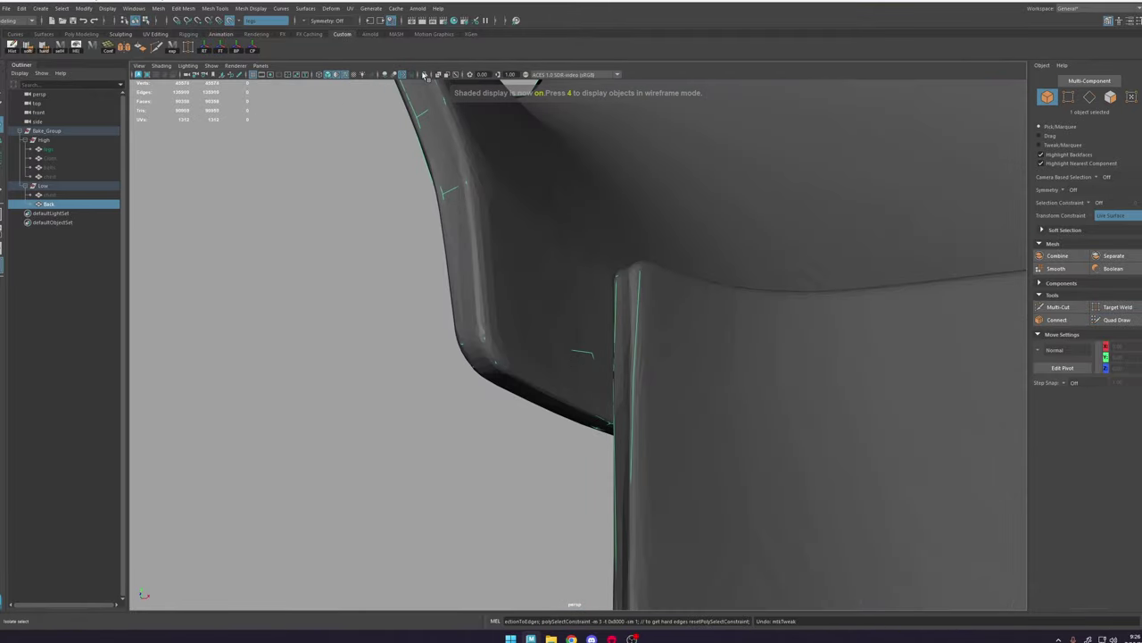
pyautogui.hotkey('ctrl', '1')
pyautogui.keyDown('alt'); pyautogui.moveTo(641, 385); pyautogui.dragTo(616, 295); pyautogui.keyUp('alt')
pyautogui.click(185, 49)
pyautogui.moveTo(571, 357)
pyautogui.keyDown('alt'); pyautogui.mouseDown()
pyautogui.moveTo(595, 291)
pyautogui.moveTo(296, 307)
pyautogui.mouseUp(); pyautogui.keyUp('alt')
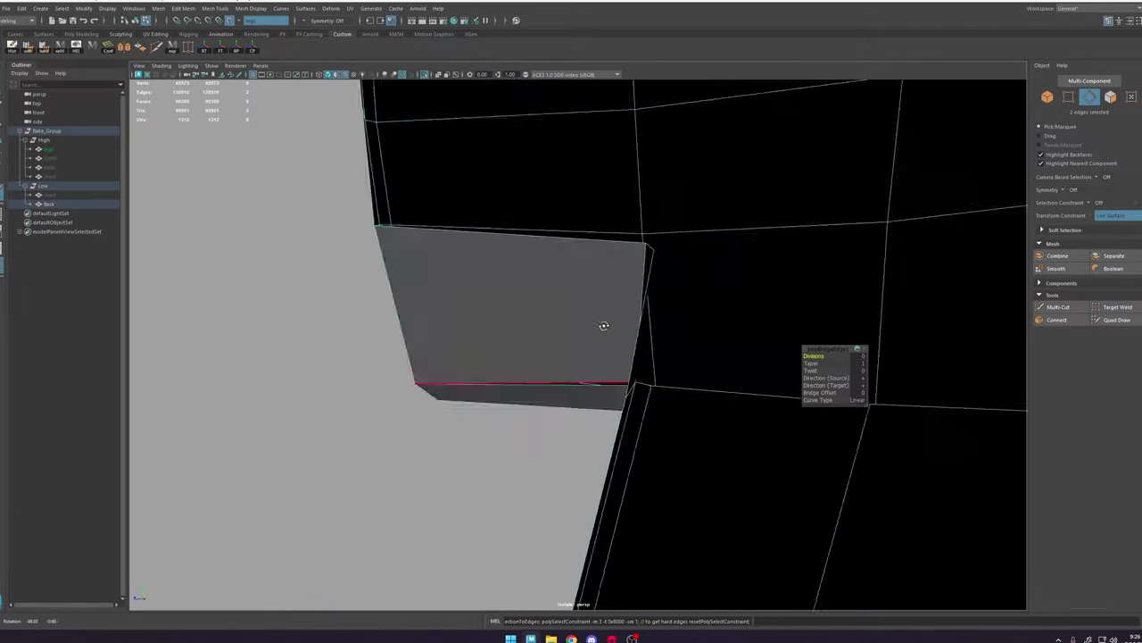
pyautogui.press('4')
pyautogui.keyDown('alt'); pyautogui.moveTo(603, 326); pyautogui.dragTo(491, 404); pyautogui.keyUp('alt')
pyautogui.press('5')
pyautogui.keyDown('alt'); pyautogui.moveTo(692, 350); pyautogui.dragTo(548, 329); pyautogui.keyUp('alt')
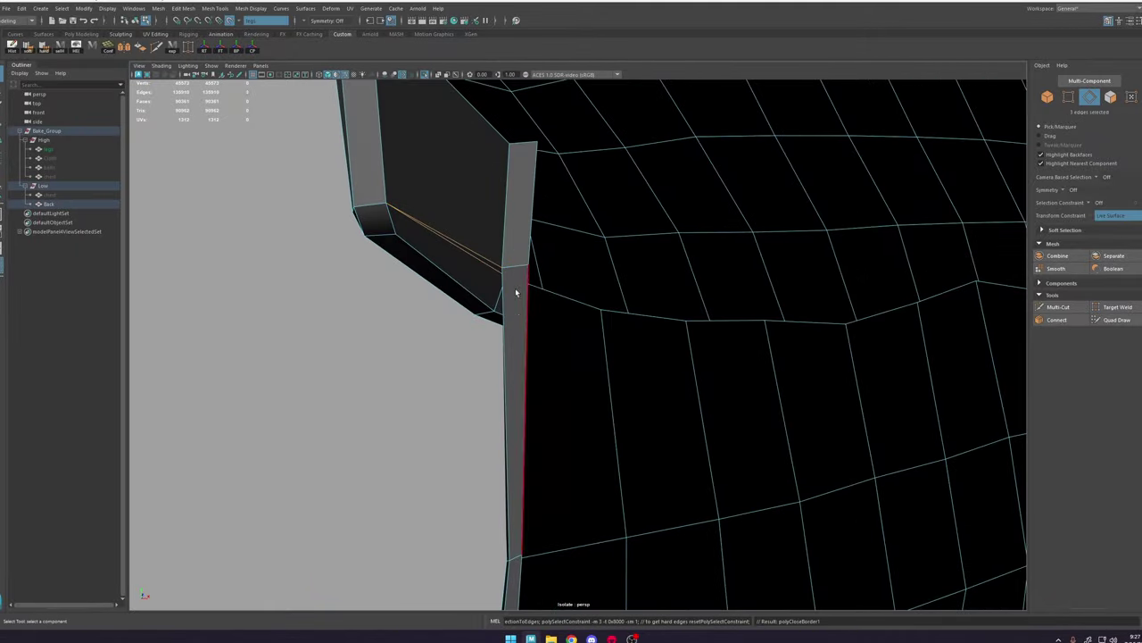
pyautogui.keyDown('alt'); pyautogui.moveTo(469, 230); pyautogui.dragTo(532, 273); pyautogui.keyUp('alt')
pyautogui.hotkey('ctrl', '1')
# Step: Resume Quad Draw on the strap and fill its gap with a new quad
pyautogui.click(1116, 319)
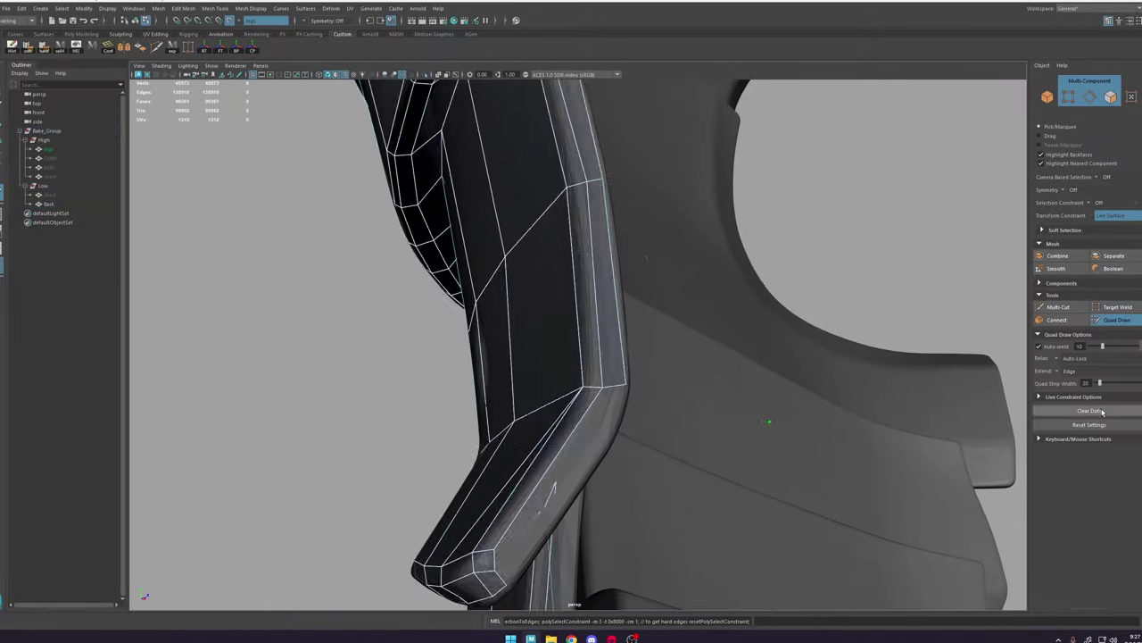
pyautogui.moveTo(638, 407)
pyautogui.keyDown('alt'); pyautogui.mouseDown()
pyautogui.moveTo(546, 413)
pyautogui.moveTo(589, 451)
pyautogui.mouseUp(); pyautogui.keyUp('alt')
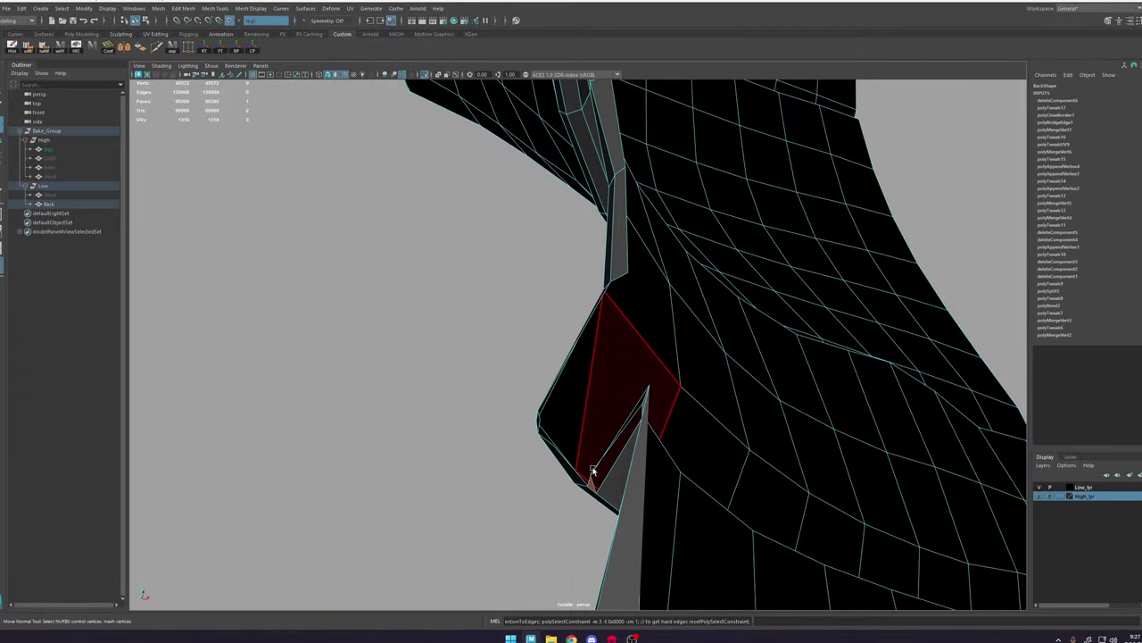
pyautogui.click(416, 360)
pyautogui.keyDown('alt'); pyautogui.moveTo(629, 251); pyautogui.dragTo(626, 310); pyautogui.keyUp('alt')
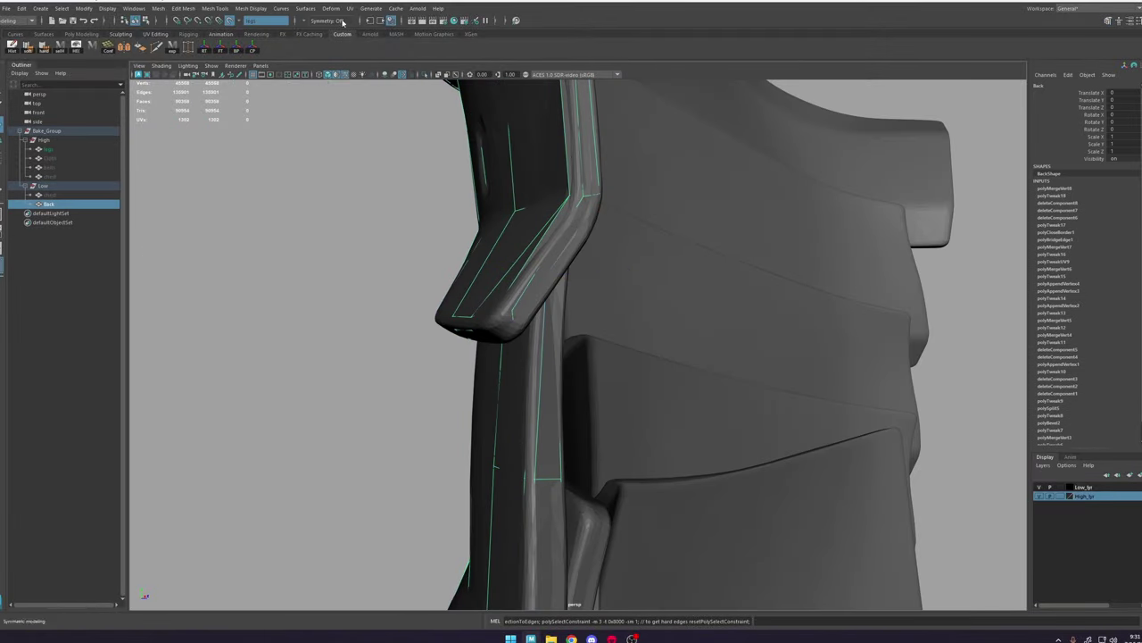
pyautogui.click(1109, 20)
pyautogui.click(1117, 319)
pyautogui.moveTo(490, 293)
pyautogui.keyDown('alt'); pyautogui.mouseDown()
pyautogui.moveTo(437, 283)
pyautogui.moveTo(571, 312)
pyautogui.moveTo(496, 302)
pyautogui.moveTo(485, 363)
pyautogui.moveTo(536, 357)
pyautogui.moveTo(500, 215)
pyautogui.mouseUp(); pyautogui.keyUp('alt')
pyautogui.keyDown('shift'); pyautogui.click(496, 302); pyautogui.keyUp('shift')
# Step: Fill new quads at the strap bend, undoing one misplaced dot
pyautogui.keyDown('alt'); pyautogui.moveTo(500, 214); pyautogui.dragTo(553, 185, button='right'); pyautogui.keyUp('alt')
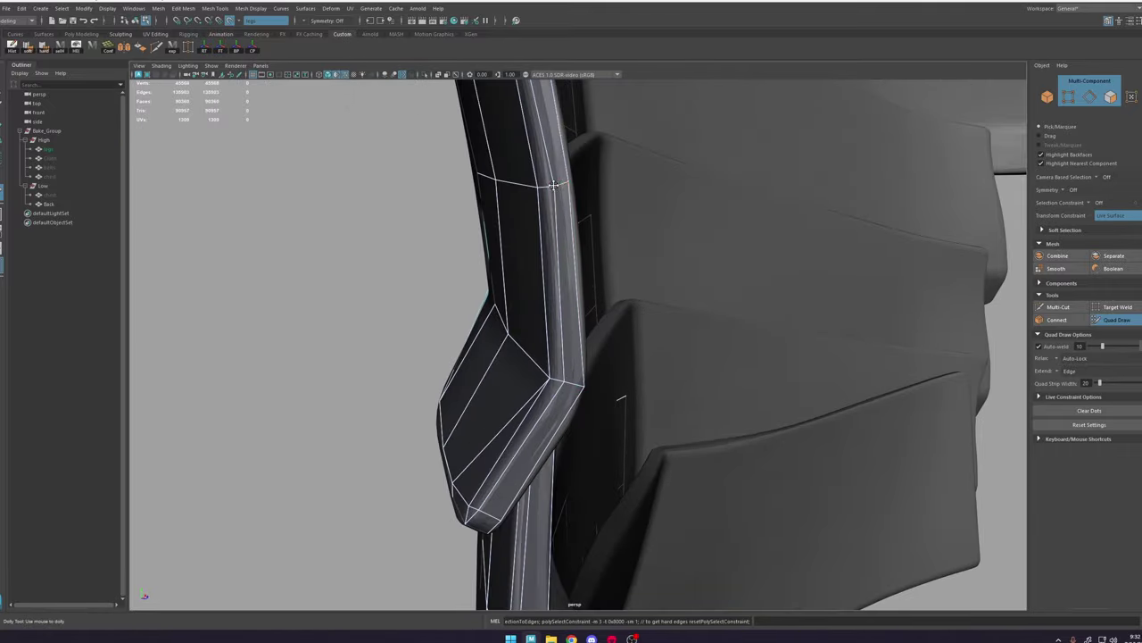
pyautogui.moveTo(553, 184)
pyautogui.keyDown('alt'); pyautogui.mouseDown()
pyautogui.moveTo(586, 276)
pyautogui.moveTo(499, 454)
pyautogui.moveTo(576, 357)
pyautogui.moveTo(605, 350)
pyautogui.moveTo(592, 347)
pyautogui.moveTo(594, 281)
pyautogui.mouseUp(); pyautogui.keyUp('alt')
pyautogui.keyDown('shift'); pyautogui.click(500, 453); pyautogui.keyUp('shift')
pyautogui.click(605, 350)
pyautogui.hotkey('ctrl', 'z')
pyautogui.keyDown('shift'); pyautogui.click(603, 350); pyautogui.keyUp('shift')
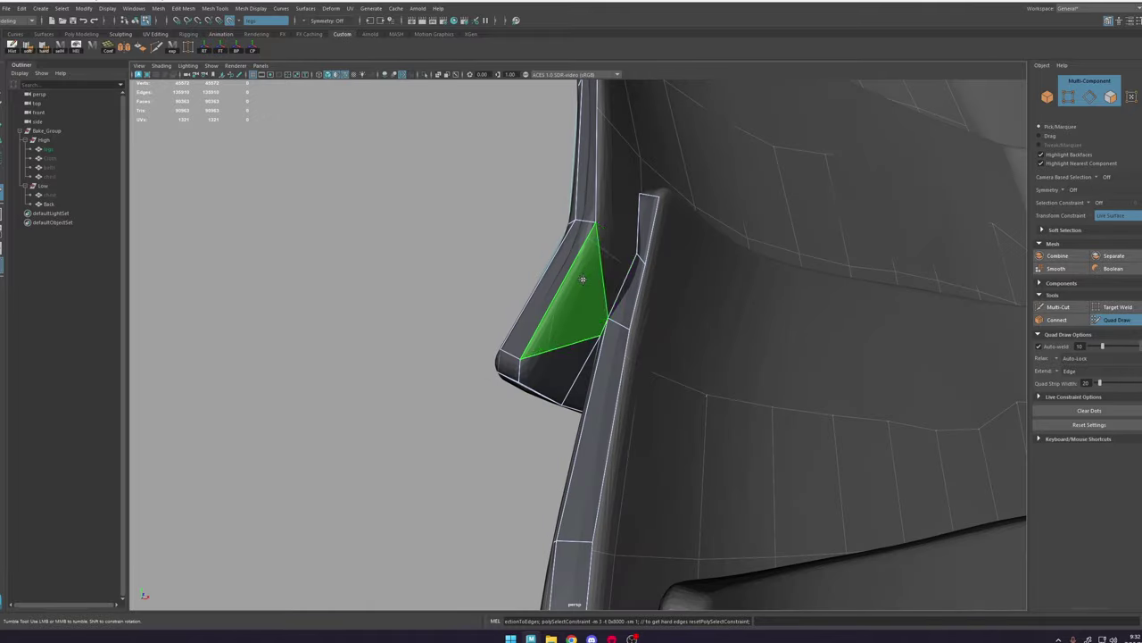
pyautogui.keyDown('alt'); pyautogui.moveTo(626, 263); pyautogui.dragTo(580, 344, button='right'); pyautogui.keyUp('alt')
# Step: Remove an unneeded edge loop and corner face, then fill the corner hole with quads
pyautogui.keyDown('ctrl'); pyautogui.keyDown('shift'); pyautogui.click(579, 345); pyautogui.keyUp('shift'); pyautogui.keyUp('ctrl')
pyautogui.moveTo(579, 344)
pyautogui.keyDown('alt'); pyautogui.mouseDown()
pyautogui.moveTo(615, 311)
pyautogui.moveTo(548, 262)
pyautogui.moveTo(545, 340)
pyautogui.moveTo(583, 273)
pyautogui.moveTo(491, 401)
pyautogui.moveTo(659, 227)
pyautogui.moveTo(568, 357)
pyautogui.moveTo(590, 319)
pyautogui.moveTo(717, 420)
pyautogui.moveTo(675, 331)
pyautogui.mouseUp(); pyautogui.keyUp('alt')
pyautogui.click(526, 357)
pyautogui.press('Delete')
pyautogui.click(584, 273)
pyautogui.hotkey('ctrl', '1')
pyautogui.click(580, 347)
pyautogui.keyDown('shift'); pyautogui.click(592, 331); pyautogui.keyUp('shift')
pyautogui.keyDown('ctrl'); pyautogui.keyDown('shift'); pyautogui.click(717, 421); pyautogui.keyUp('shift'); pyautogui.keyUp('ctrl')
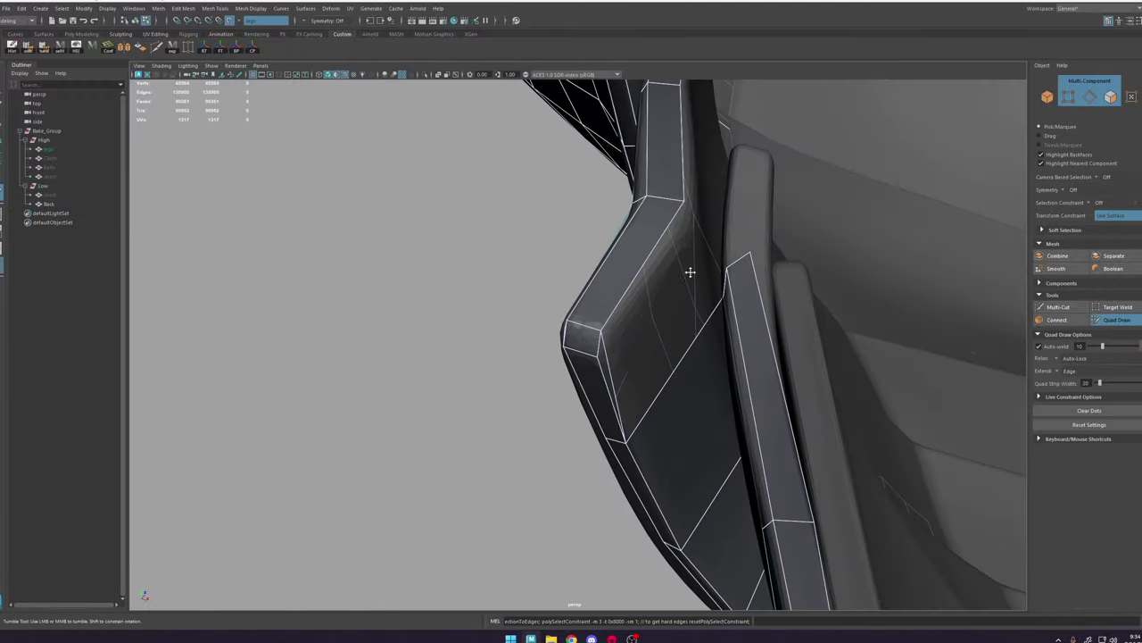
# Step: View the part from below and restore the full model with Quad Draw active
pyautogui.keyDown('alt'); pyautogui.moveTo(690, 272); pyautogui.dragTo(686, 300); pyautogui.keyUp('alt')
pyautogui.press('y')
pyautogui.moveTo(662, 346)
pyautogui.keyDown('alt'); pyautogui.mouseDown()
pyautogui.moveTo(732, 352)
pyautogui.moveTo(658, 401)
pyautogui.moveTo(805, 185)
pyautogui.mouseUp(); pyautogui.keyUp('alt')
pyautogui.moveTo(652, 229)
pyautogui.keyDown('alt'); pyautogui.mouseDown()
pyautogui.moveTo(670, 224)
pyautogui.moveTo(619, 224)
pyautogui.moveTo(624, 254)
pyautogui.moveTo(592, 145)
pyautogui.mouseUp(); pyautogui.keyUp('alt')
pyautogui.hotkey('ctrl', '1')
pyautogui.press('y')
pyautogui.keyDown('alt'); pyautogui.moveTo(592, 145); pyautogui.dragTo(603, 262, button='right'); pyautogui.keyUp('alt')
# Step: Fill new quad faces along the stepped side plate strip and its lower edge
pyautogui.keyDown('alt'); pyautogui.moveTo(608, 256); pyautogui.dragTo(571, 255); pyautogui.keyUp('alt')
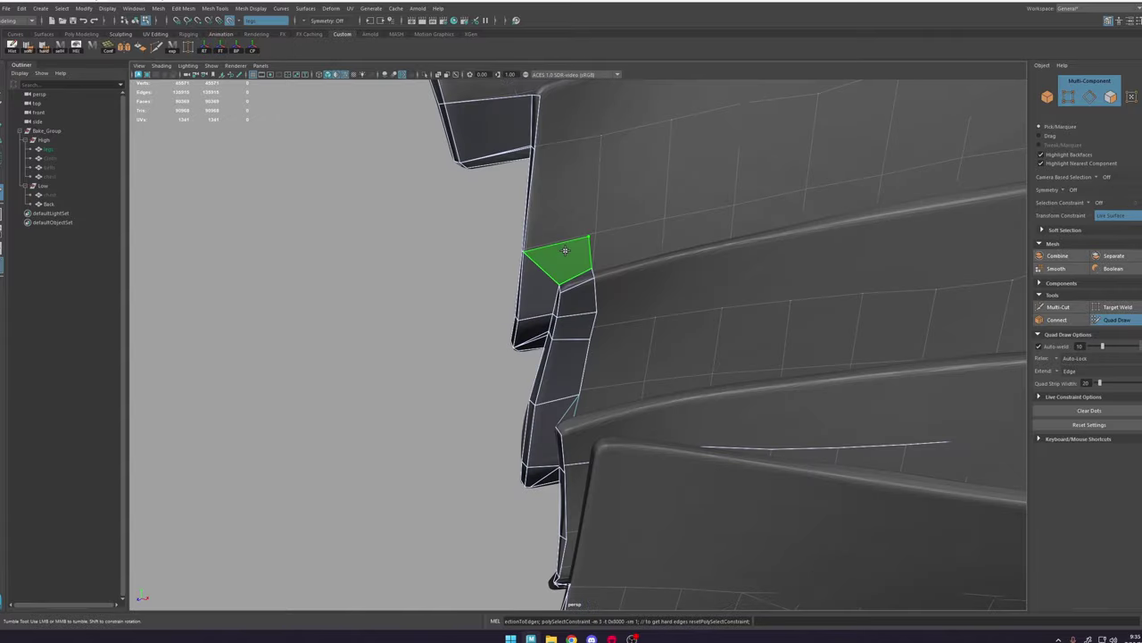
pyautogui.keyDown('shift'); pyautogui.click(566, 253); pyautogui.keyUp('shift')
pyautogui.keyDown('alt'); pyautogui.moveTo(566, 253); pyautogui.dragTo(536, 259, button='right'); pyautogui.keyUp('alt')
pyautogui.moveTo(563, 267)
pyautogui.keyDown('alt'); pyautogui.mouseDown()
pyautogui.moveTo(597, 287)
pyautogui.moveTo(577, 252)
pyautogui.mouseUp(); pyautogui.keyUp('alt')
pyautogui.keyDown('shift'); pyautogui.click(597, 287); pyautogui.keyUp('shift')
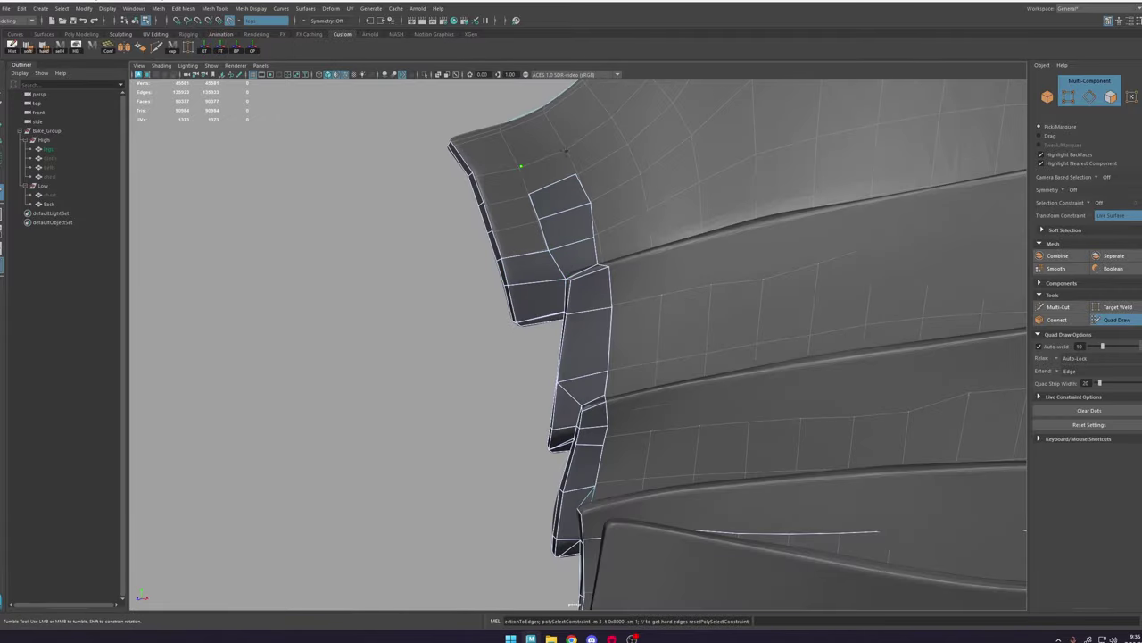
pyautogui.moveTo(566, 152)
pyautogui.keyDown('alt'); pyautogui.mouseDown()
pyautogui.moveTo(551, 262)
pyautogui.moveTo(1129, 337)
pyautogui.mouseUp(); pyautogui.keyUp('alt')
pyautogui.keyDown('shift'); pyautogui.click(535, 232); pyautogui.keyUp('shift')
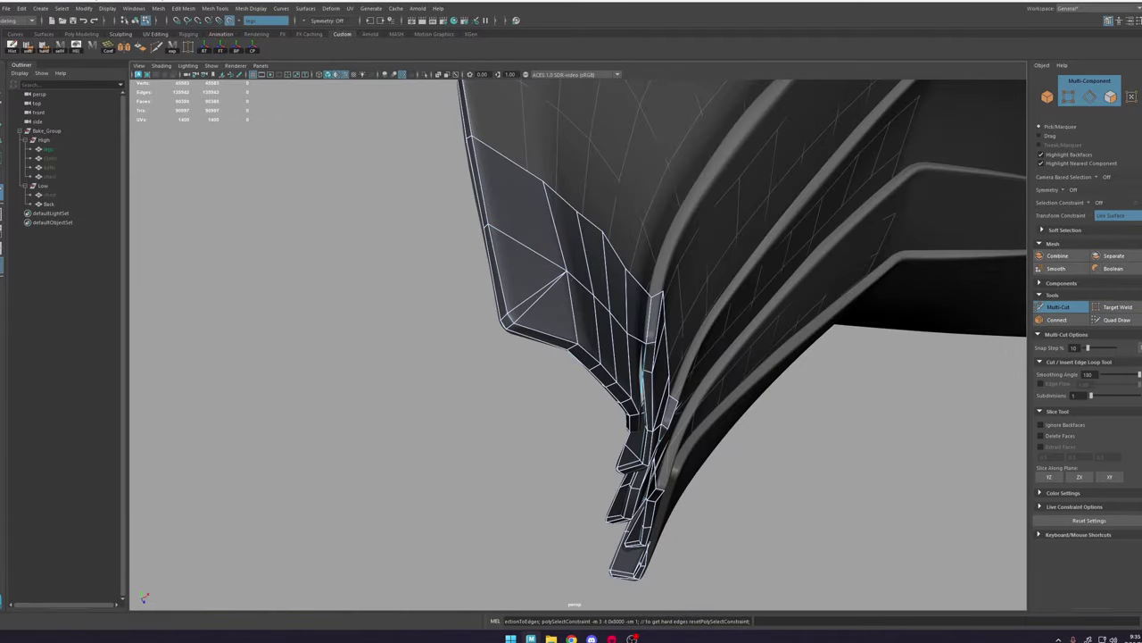
# Step: Isolate the Back mesh and pick a vertex on the collar rim strip
pyautogui.press('y')
pyautogui.keyDown('alt'); pyautogui.moveTo(642, 384); pyautogui.dragTo(688, 502, button='right'); pyautogui.keyUp('alt')
pyautogui.press('w')
pyautogui.moveTo(688, 502)
pyautogui.keyDown('alt'); pyautogui.mouseDown()
pyautogui.moveTo(688, 138)
pyautogui.moveTo(502, 357)
pyautogui.moveTo(578, 301)
pyautogui.mouseUp(); pyautogui.keyUp('alt')
pyautogui.hotkey('ctrl', '1')
pyautogui.moveTo(578, 300); pyautogui.dragTo(538, 301, button='right')
pyautogui.keyDown('alt'); pyautogui.moveTo(539, 300); pyautogui.dragTo(585, 268); pyautogui.keyUp('alt')
pyautogui.click(584, 268)
pyautogui.moveTo(595, 298); pyautogui.dragTo(639, 286, button='right')
pyautogui.hotkey('ctrl', '1')
pyautogui.keyDown('alt'); pyautogui.moveTo(639, 286); pyautogui.dragTo(975, 272); pyautogui.keyUp('alt')
# Step: Add a new quad face to the collar strip with Quad Draw
pyautogui.moveTo(522, 320)
pyautogui.keyDown('alt'); pyautogui.mouseDown()
pyautogui.moveTo(505, 294)
pyautogui.moveTo(532, 347)
pyautogui.moveTo(543, 314)
pyautogui.moveTo(503, 316)
pyautogui.moveTo(616, 295)
pyautogui.moveTo(658, 336)
pyautogui.moveTo(534, 357)
pyautogui.mouseUp(); pyautogui.keyUp('alt')
pyautogui.hotkey('ctrl', 'shift', 'x')
pyautogui.hotkey('ctrl', 'shift', 'q')
pyautogui.press('w')
pyautogui.hotkey('ctrl', 'shift', 'q')
pyautogui.keyDown('shift'); pyautogui.click(502, 316); pyautogui.keyUp('shift')
pyautogui.click(480, 401)
pyautogui.hotkey('ctrl', 'shift', 'q')
pyautogui.moveTo(480, 402)
pyautogui.keyDown('alt'); pyautogui.mouseDown()
pyautogui.moveTo(426, 385)
pyautogui.moveTo(527, 357)
pyautogui.moveTo(578, 274)
pyautogui.moveTo(538, 331)
pyautogui.moveTo(595, 270)
pyautogui.moveTo(527, 336)
pyautogui.moveTo(556, 288)
pyautogui.moveTo(491, 384)
pyautogui.moveTo(659, 221)
pyautogui.moveTo(581, 339)
pyautogui.moveTo(474, 316)
pyautogui.moveTo(533, 306)
pyautogui.moveTo(511, 328)
pyautogui.moveTo(510, 212)
pyautogui.mouseUp(); pyautogui.keyUp('alt')
pyautogui.scroll(-5, 553, 303)
# Step: Weld the new quad's vertex onto the strip corner at the rim
pyautogui.press('w')
pyautogui.hotkey('ctrl', '1')
pyautogui.hotkey('ctrl', 'shift', 'x')
pyautogui.press('w')
pyautogui.hotkey('ctrl', '1')
pyautogui.hotkey('ctrl', 'shift', 'q')
pyautogui.click(578, 180)
pyautogui.keyDown('alt'); pyautogui.moveTo(511, 213); pyautogui.dragTo(437, 234); pyautogui.keyUp('alt')
pyautogui.moveTo(437, 234); pyautogui.dragTo(441, 280)
pyautogui.keyDown('alt'); pyautogui.moveTo(464, 214); pyautogui.dragTo(549, 201); pyautogui.keyUp('alt')
pyautogui.keyDown('alt'); pyautogui.moveTo(616, 259); pyautogui.dragTo(577, 293, button='right'); pyautogui.keyUp('alt')
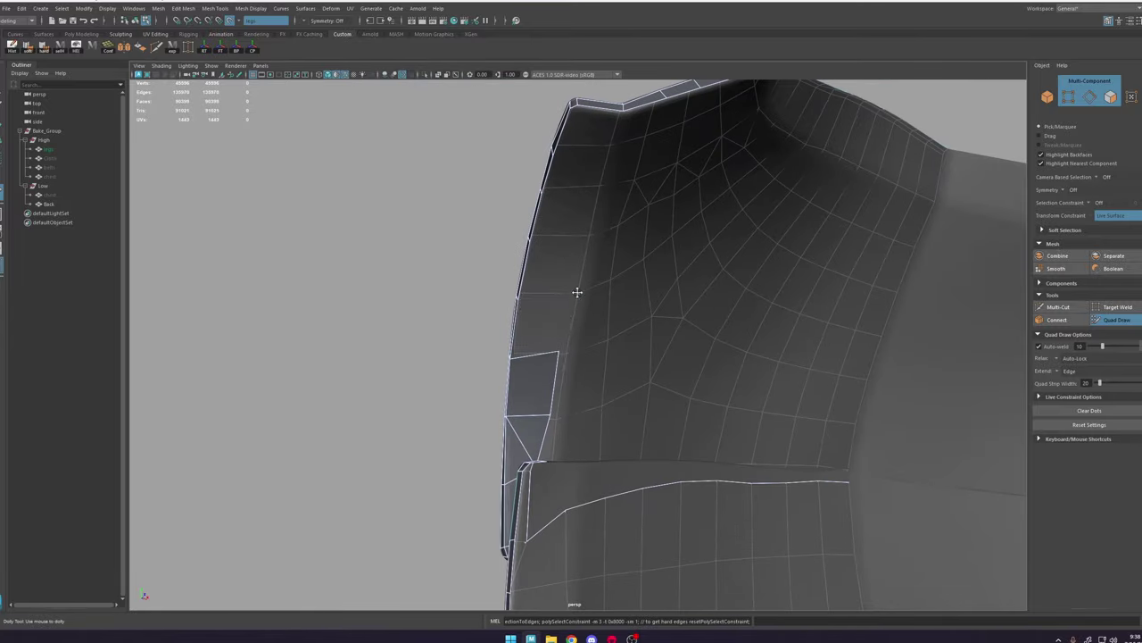
pyautogui.click(572, 109)
pyautogui.hotkey('ctrl', 'shift', 'q')
# Step: Add quads along the upper rim and fill the rim corner gap
pyautogui.keyDown('alt'); pyautogui.moveTo(571, 109); pyautogui.dragTo(380, 271); pyautogui.keyUp('alt')
pyautogui.click(413, 250)
pyautogui.click(460, 207)
pyautogui.moveTo(460, 207)
pyautogui.keyDown('alt'); pyautogui.mouseDown()
pyautogui.moveTo(500, 259)
pyautogui.moveTo(535, 214)
pyautogui.moveTo(464, 267)
pyautogui.moveTo(475, 291)
pyautogui.mouseUp(); pyautogui.keyUp('alt')
pyautogui.keyDown('shift'); pyautogui.click(475, 290); pyautogui.keyUp('shift')
pyautogui.keyDown('shift'); pyautogui.click(437, 314); pyautogui.keyUp('shift')
pyautogui.hotkey('ctrl', 'shift', 'x')
pyautogui.keyDown('alt'); pyautogui.moveTo(585, 297); pyautogui.dragTo(687, 298); pyautogui.keyUp('alt')
pyautogui.keyDown('shift'); pyautogui.click(778, 278); pyautogui.keyUp('shift')
# Step: Cut into the lower-left strip and fill a rim face there
pyautogui.keyDown('alt'); pyautogui.moveTo(778, 278); pyautogui.dragTo(643, 357); pyautogui.keyUp('alt')
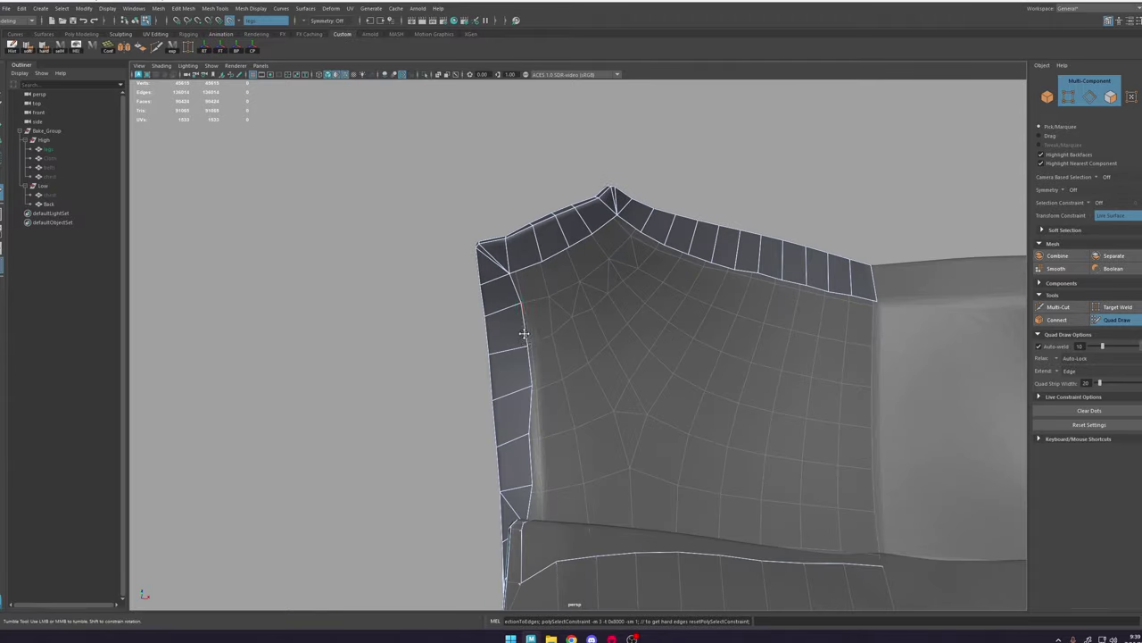
pyautogui.scroll(5, 553, 464)
pyautogui.keyDown('alt'); pyautogui.moveTo(589, 437); pyautogui.dragTo(628, 424); pyautogui.keyUp('alt')
pyautogui.click(628, 466)
pyautogui.scroll(-5, 630, 446)
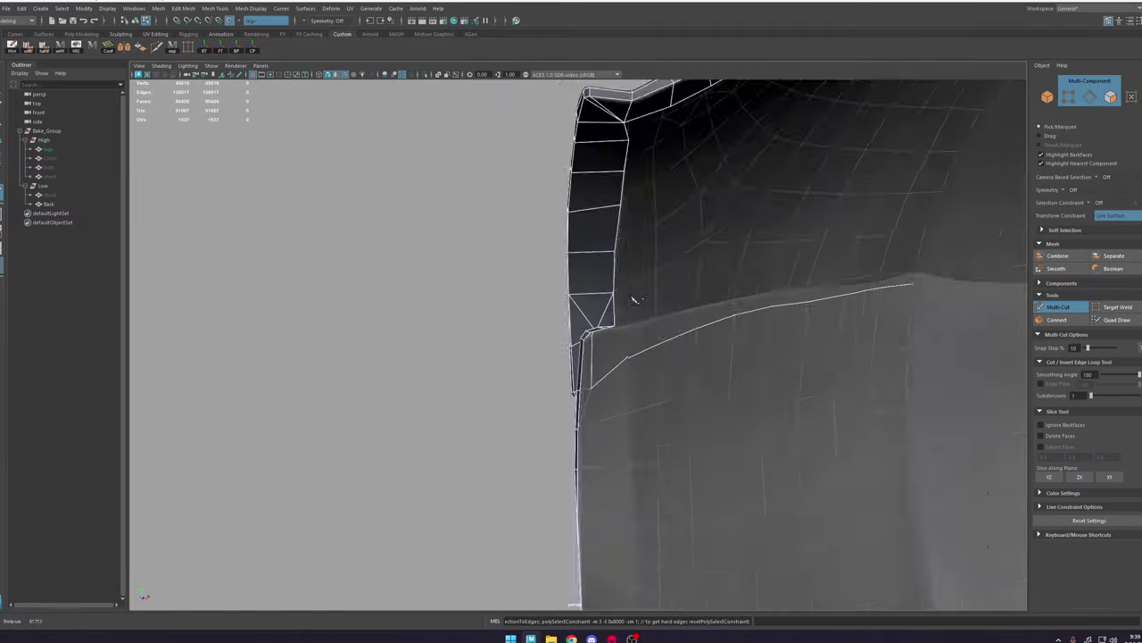
pyautogui.hotkey('ctrl', 'shift', 'q')
pyautogui.moveTo(634, 301)
pyautogui.keyDown('alt'); pyautogui.mouseDown()
pyautogui.moveTo(627, 429)
pyautogui.moveTo(616, 357)
pyautogui.moveTo(587, 296)
pyautogui.moveTo(732, 257)
pyautogui.mouseUp(); pyautogui.keyUp('alt')
pyautogui.keyDown('shift'); pyautogui.click(627, 428); pyautogui.keyUp('shift')
pyautogui.scroll(-5, 604, 281)
pyautogui.moveTo(604, 281)
pyautogui.keyDown('alt'); pyautogui.mouseDown()
pyautogui.moveTo(706, 235)
pyautogui.moveTo(535, 295)
pyautogui.moveTo(544, 250)
pyautogui.mouseUp(); pyautogui.keyUp('alt')
# Step: Fill quads at the strap's bend along the mesh edge
pyautogui.hotkey('ctrl', 'shift', 'q')
pyautogui.keyDown('alt'); pyautogui.moveTo(544, 250); pyautogui.dragTo(533, 320, button='middle'); pyautogui.keyUp('alt')
pyautogui.keyDown('alt'); pyautogui.moveTo(532, 320); pyautogui.dragTo(446, 314, button='right'); pyautogui.keyUp('alt')
pyautogui.keyDown('alt'); pyautogui.moveTo(446, 314); pyautogui.dragTo(714, 317); pyautogui.keyUp('alt')
pyautogui.keyDown('alt'); pyautogui.moveTo(714, 317); pyautogui.dragTo(1061, 323, button='right'); pyautogui.keyUp('alt')
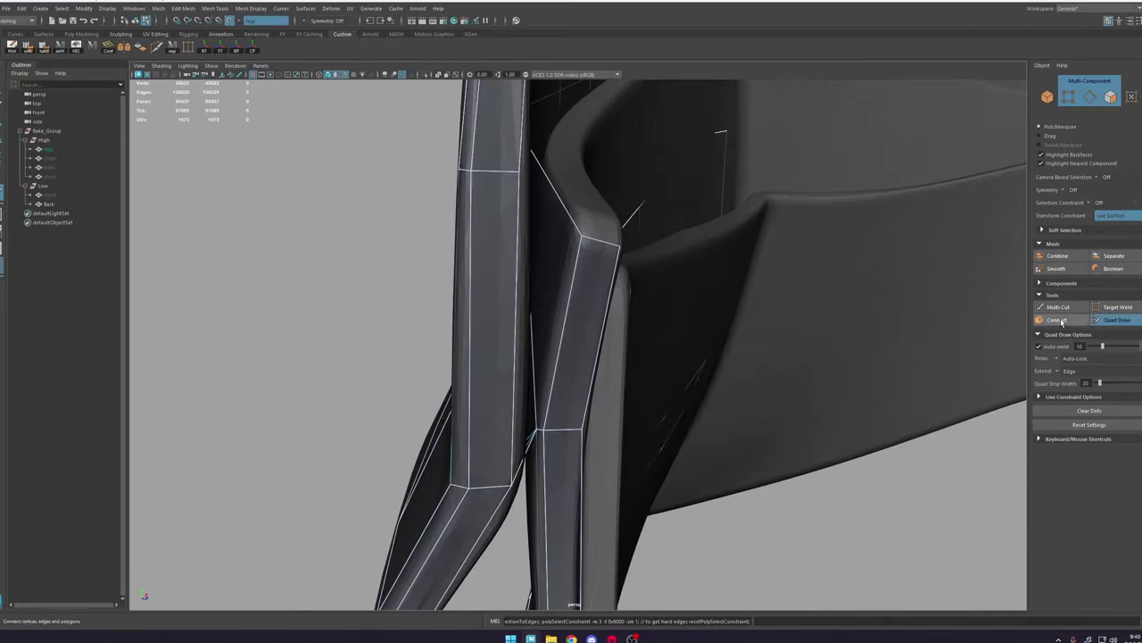
pyautogui.click(1132, 318)
pyautogui.moveTo(642, 268)
pyautogui.keyDown('alt'); pyautogui.mouseDown()
pyautogui.moveTo(571, 258)
pyautogui.moveTo(610, 289)
pyautogui.moveTo(583, 262)
pyautogui.moveTo(637, 223)
pyautogui.moveTo(620, 253)
pyautogui.moveTo(527, 313)
pyautogui.moveTo(590, 244)
pyautogui.moveTo(609, 279)
pyautogui.mouseUp(); pyautogui.keyUp('alt')
pyautogui.keyDown('shift'); pyautogui.click(609, 289); pyautogui.keyUp('shift')
pyautogui.keyDown('shift'); pyautogui.click(584, 263); pyautogui.keyUp('shift')
pyautogui.scroll(-5, 637, 223)
# Step: Fill the upper flap corner and the gap beside it with quads
pyautogui.press('w')
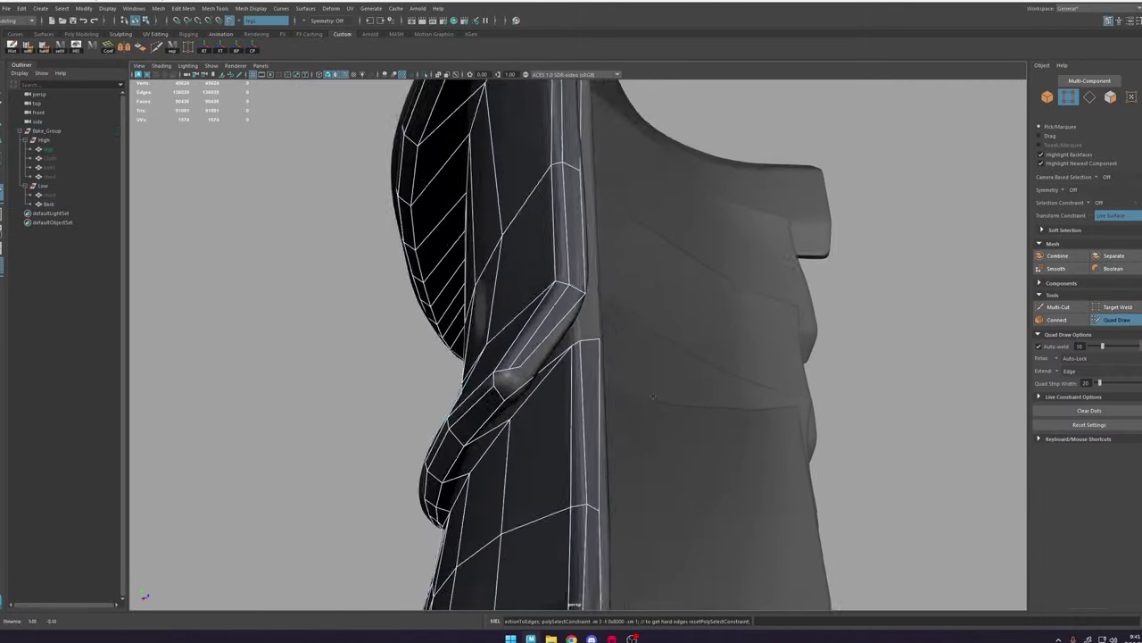
pyautogui.keyDown('alt'); pyautogui.moveTo(652, 396); pyautogui.dragTo(460, 490); pyautogui.keyUp('alt')
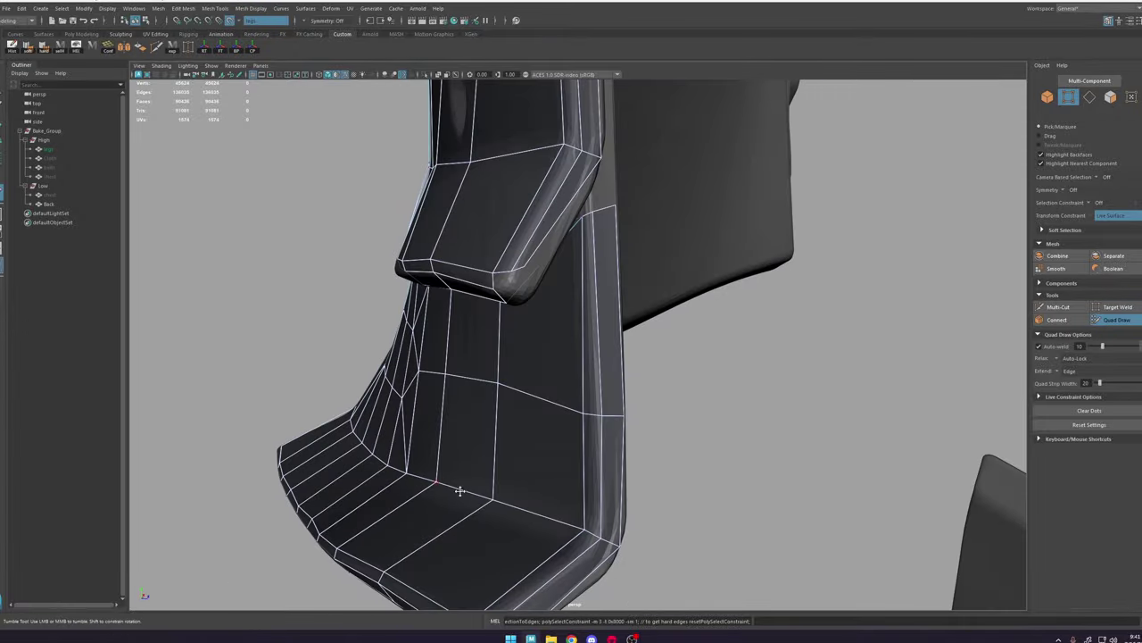
pyautogui.keyDown('alt'); pyautogui.moveTo(603, 368); pyautogui.dragTo(612, 259); pyautogui.keyUp('alt')
pyautogui.keyDown('shift'); pyautogui.click(612, 259); pyautogui.keyUp('shift')
pyautogui.keyDown('alt'); pyautogui.moveTo(581, 329); pyautogui.dragTo(528, 269); pyautogui.keyUp('alt')
pyautogui.keyDown('shift'); pyautogui.click(548, 358); pyautogui.keyUp('shift')
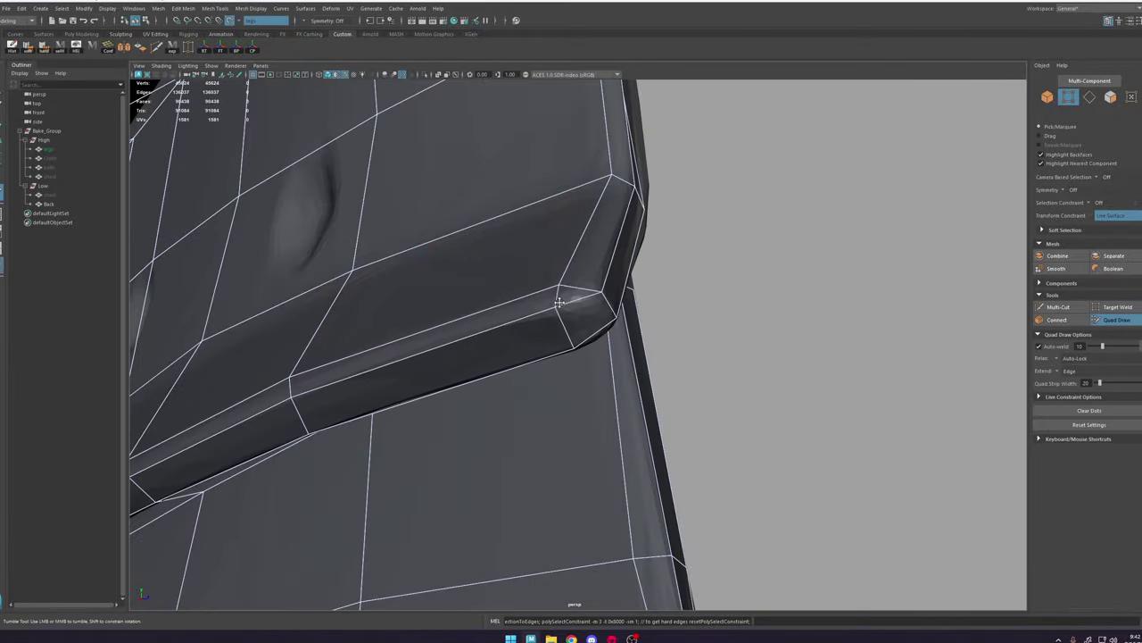
pyautogui.keyDown('alt'); pyautogui.moveTo(560, 304); pyautogui.dragTo(565, 133); pyautogui.keyUp('alt')
pyautogui.keyDown('alt'); pyautogui.moveTo(563, 346); pyautogui.dragTo(536, 268); pyautogui.keyUp('alt')
pyautogui.keyDown('shift'); pyautogui.click(500, 326); pyautogui.keyUp('shift')
pyautogui.keyDown('shift'); pyautogui.click(491, 334); pyautogui.keyUp('shift')
pyautogui.click(520, 197)
pyautogui.keyDown('alt'); pyautogui.moveTo(520, 196); pyautogui.dragTo(505, 339); pyautogui.keyUp('alt')
# Step: Fill the gap quads beside the collar strip
pyautogui.keyDown('alt'); pyautogui.moveTo(500, 353); pyautogui.dragTo(523, 390, button='right'); pyautogui.keyUp('alt')
pyautogui.keyDown('shift'); pyautogui.click(523, 390); pyautogui.keyUp('shift')
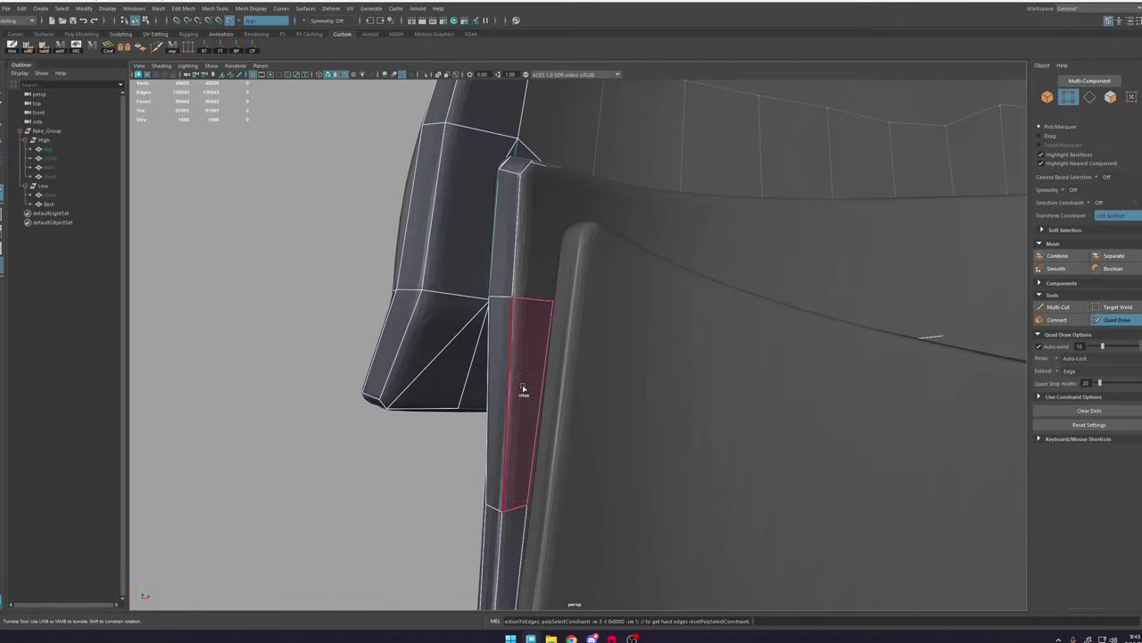
pyautogui.keyDown('alt'); pyautogui.moveTo(523, 390); pyautogui.dragTo(560, 268); pyautogui.keyUp('alt')
pyautogui.keyDown('shift'); pyautogui.click(521, 276); pyautogui.keyUp('shift')
pyautogui.moveTo(560, 268)
pyautogui.keyDown('alt'); pyautogui.mouseDown(button='right')
pyautogui.moveTo(561, 179)
pyautogui.moveTo(572, 259)
pyautogui.mouseUp(button='right'); pyautogui.keyUp('alt')
pyautogui.moveTo(571, 259)
pyautogui.keyDown('alt'); pyautogui.mouseDown()
pyautogui.moveTo(622, 324)
pyautogui.moveTo(594, 241)
pyautogui.mouseUp(); pyautogui.keyUp('alt')
pyautogui.keyDown('shift'); pyautogui.click(583, 383); pyautogui.keyUp('shift')
pyautogui.moveTo(584, 384)
pyautogui.keyDown('alt'); pyautogui.mouseDown()
pyautogui.moveTo(580, 447)
pyautogui.moveTo(564, 344)
pyautogui.moveTo(550, 342)
pyautogui.moveTo(584, 385)
pyautogui.mouseUp(); pyautogui.keyUp('alt')
pyautogui.hotkey('ctrl', 'shift', 'x')
pyautogui.hotkey('ctrl', 'shift', 'q')
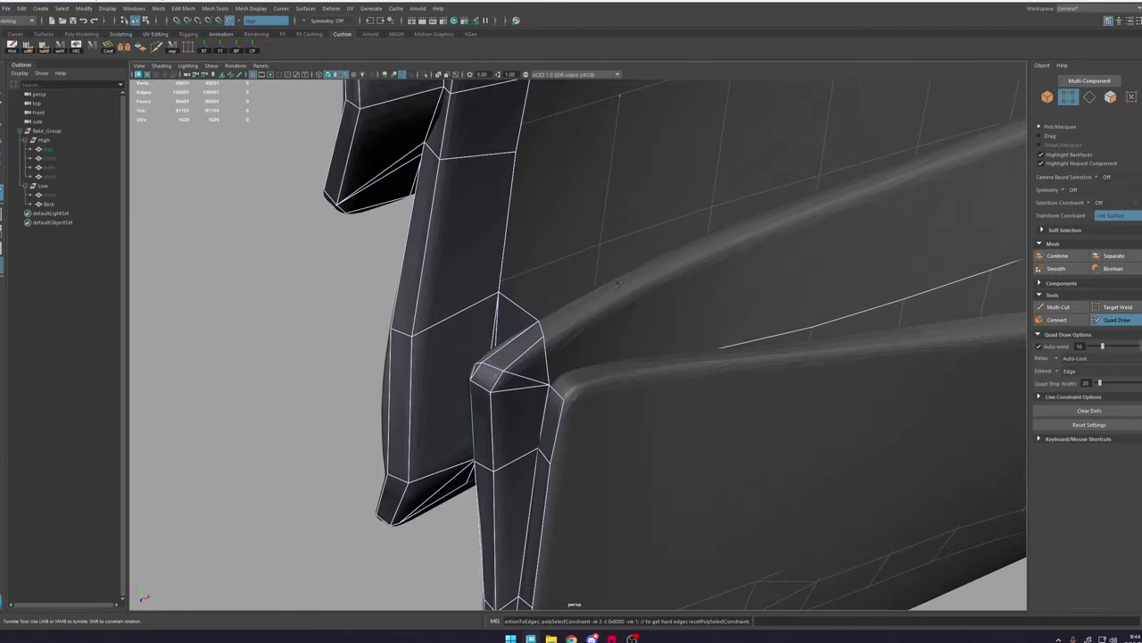
# Step: Extend the collar rim strip with three more quads
pyautogui.click(563, 288)
pyautogui.click(577, 301)
pyautogui.keyDown('alt'); pyautogui.moveTo(576, 302); pyautogui.dragTo(487, 308); pyautogui.keyUp('alt')
pyautogui.keyDown('shift'); pyautogui.click(567, 311); pyautogui.keyUp('shift')
pyautogui.keyDown('alt'); pyautogui.moveTo(487, 308); pyautogui.dragTo(506, 295, button='right'); pyautogui.keyUp('alt')
pyautogui.keyDown('alt'); pyautogui.moveTo(599, 272); pyautogui.dragTo(558, 286); pyautogui.keyUp('alt')
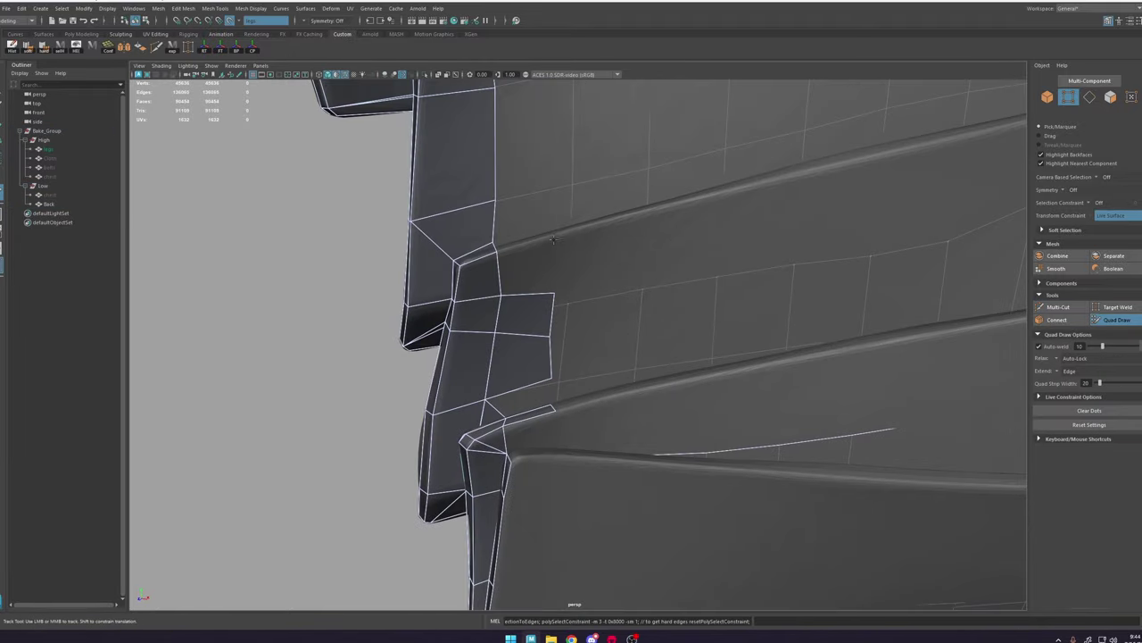
# Step: Fill the quads at the end of the rim strip
pyautogui.click(555, 258)
pyautogui.keyDown('shift'); pyautogui.click(537, 279); pyautogui.keyUp('shift')
pyautogui.keyDown('alt'); pyautogui.moveTo(606, 295); pyautogui.dragTo(561, 276, button='right'); pyautogui.keyUp('alt')
pyautogui.keyDown('alt'); pyautogui.moveTo(561, 275); pyautogui.dragTo(569, 307); pyautogui.keyUp('alt')
pyautogui.click(570, 308)
pyautogui.keyDown('shift'); pyautogui.click(543, 321); pyautogui.keyUp('shift')
pyautogui.keyDown('alt'); pyautogui.moveTo(564, 367); pyautogui.dragTo(581, 318, button='right'); pyautogui.keyUp('alt')
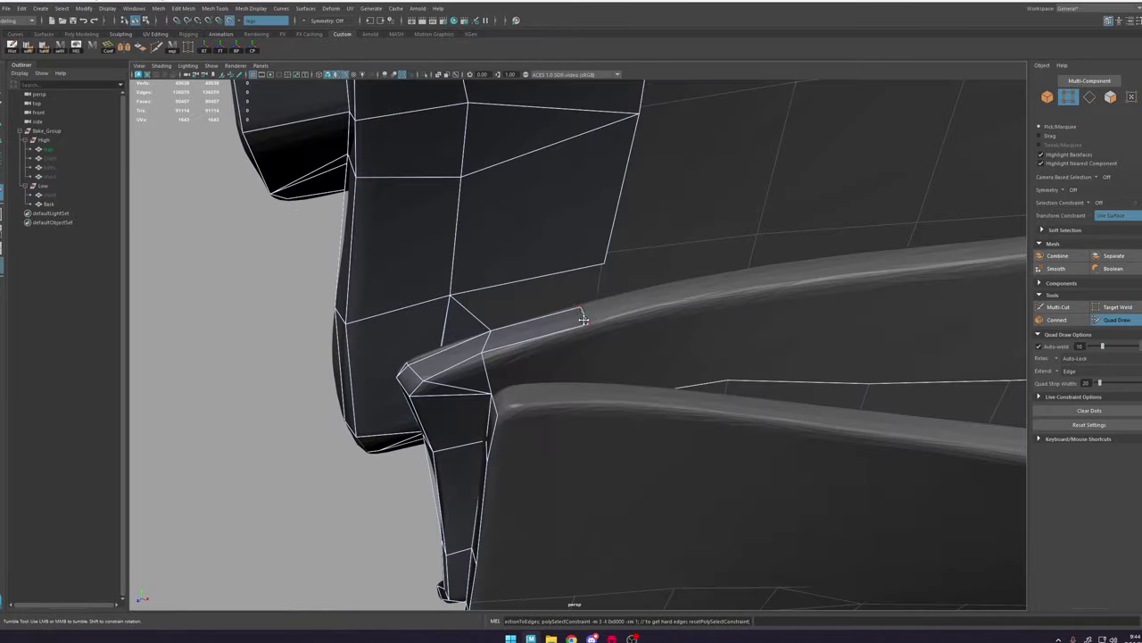
pyautogui.keyDown('alt'); pyautogui.moveTo(581, 319); pyautogui.dragTo(616, 343); pyautogui.keyUp('alt')
pyautogui.click(670, 367)
pyautogui.keyDown('shift'); pyautogui.click(625, 363); pyautogui.keyUp('shift')
pyautogui.click(626, 315)
pyautogui.keyDown('shift'); pyautogui.click(617, 297); pyautogui.keyUp('shift')
pyautogui.keyDown('alt'); pyautogui.moveTo(615, 344); pyautogui.dragTo(605, 397, button='middle'); pyautogui.keyUp('alt')
# Step: Add quads along the collar edge down to the strip's end
pyautogui.hotkey('ctrl', 'shift', 'q')
pyautogui.moveTo(547, 382)
pyautogui.keyDown('alt'); pyautogui.mouseDown()
pyautogui.moveTo(602, 303)
pyautogui.moveTo(571, 268)
pyautogui.mouseUp(); pyautogui.keyUp('alt')
pyautogui.click(571, 227)
pyautogui.keyDown('shift'); pyautogui.click(536, 254); pyautogui.keyUp('shift')
pyautogui.click(599, 383)
pyautogui.keyDown('shift'); pyautogui.click(554, 393); pyautogui.keyUp('shift')
pyautogui.moveTo(620, 499)
pyautogui.keyDown('alt'); pyautogui.mouseDown()
pyautogui.moveTo(676, 477)
pyautogui.moveTo(596, 500)
pyautogui.mouseUp(); pyautogui.keyUp('alt')
pyautogui.click(586, 509)
pyautogui.keyDown('shift'); pyautogui.click(580, 446); pyautogui.keyUp('shift')
# Step: Fill three quads in the gap of the collar's bottom strip
pyautogui.keyDown('alt'); pyautogui.moveTo(580, 447); pyautogui.dragTo(527, 241); pyautogui.keyUp('alt')
pyautogui.keyDown('alt'); pyautogui.moveTo(526, 241); pyautogui.dragTo(540, 226, button='right'); pyautogui.keyUp('alt')
pyautogui.keyDown('alt'); pyautogui.moveTo(540, 227); pyautogui.dragTo(717, 263); pyautogui.keyUp('alt')
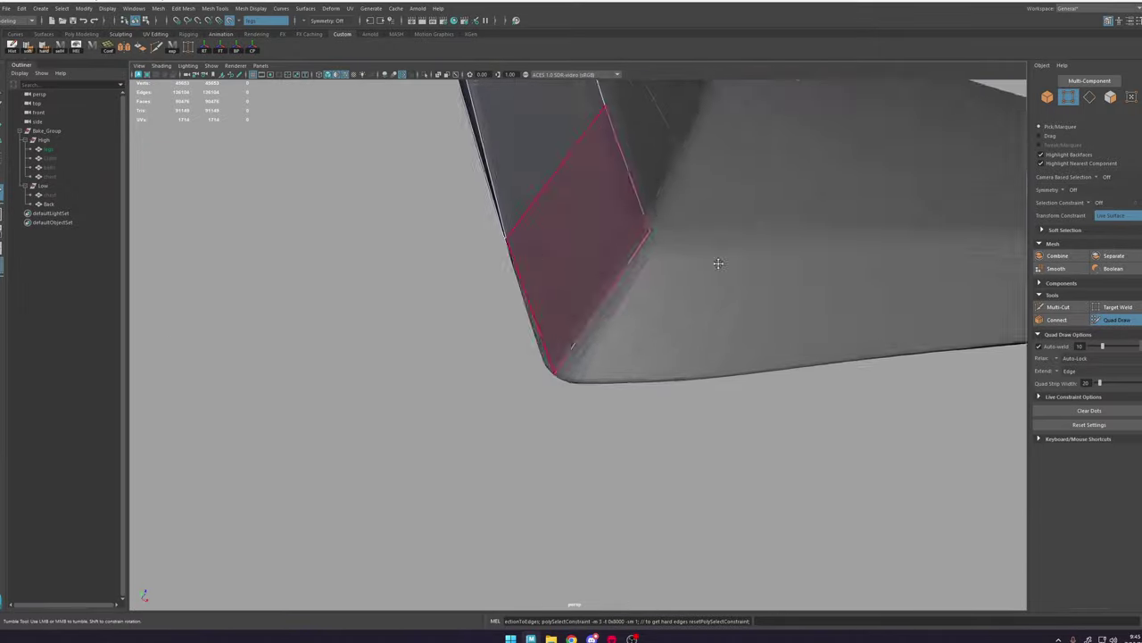
pyautogui.keyDown('alt'); pyautogui.moveTo(717, 262); pyautogui.dragTo(420, 235, button='right'); pyautogui.keyUp('alt')
pyautogui.keyDown('alt'); pyautogui.moveTo(421, 234); pyautogui.dragTo(539, 336); pyautogui.keyUp('alt')
pyautogui.keyDown('alt'); pyautogui.moveTo(485, 298); pyautogui.dragTo(551, 302); pyautogui.keyUp('alt')
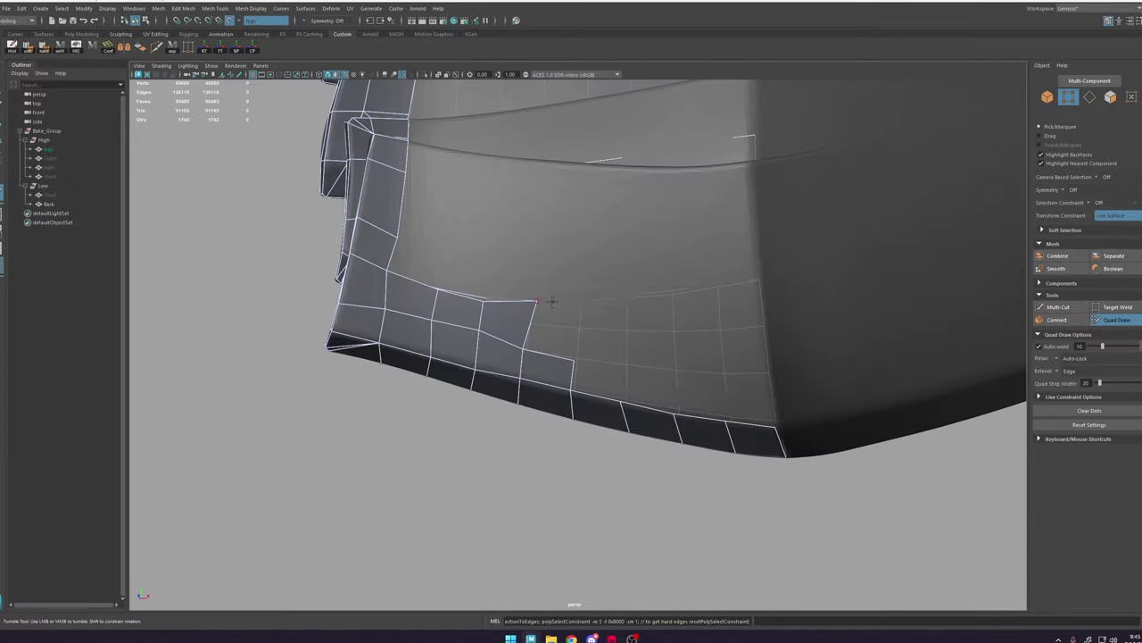
pyautogui.keyDown('shift'); pyautogui.click(700, 393); pyautogui.keyUp('shift')
pyautogui.keyDown('shift'); pyautogui.click(652, 388); pyautogui.keyUp('shift')
pyautogui.keyDown('shift'); pyautogui.click(603, 380); pyautogui.keyUp('shift')
pyautogui.keyDown('alt'); pyautogui.moveTo(602, 380); pyautogui.dragTo(538, 301); pyautogui.keyUp('alt')
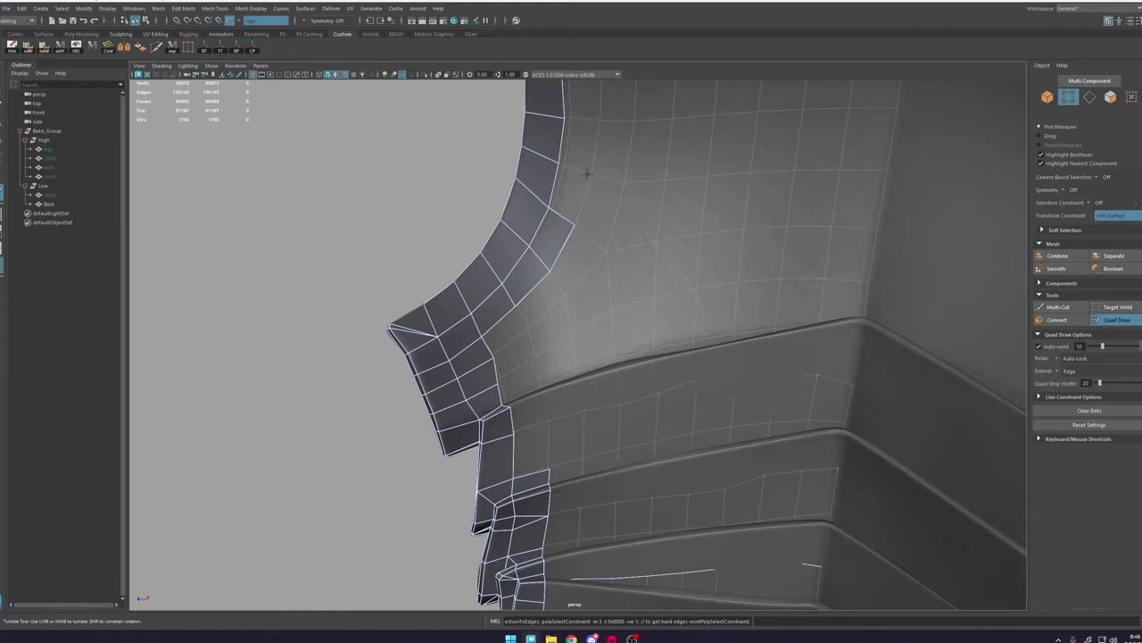
# Step: Add five quads running up the collar strip
pyautogui.keyDown('alt'); pyautogui.moveTo(588, 174); pyautogui.dragTo(579, 335); pyautogui.keyUp('alt')
pyautogui.keyDown('shift'); pyautogui.click(567, 350); pyautogui.keyUp('shift')
pyautogui.keyDown('shift'); pyautogui.click(569, 302); pyautogui.keyUp('shift')
pyautogui.keyDown('shift'); pyautogui.click(566, 250); pyautogui.keyUp('shift')
pyautogui.keyDown('shift'); pyautogui.click(568, 195); pyautogui.keyUp('shift')
pyautogui.keyDown('alt'); pyautogui.moveTo(571, 170); pyautogui.dragTo(607, 241, button='right'); pyautogui.keyUp('alt')
pyautogui.keyDown('alt'); pyautogui.moveTo(607, 240); pyautogui.dragTo(576, 357); pyautogui.keyUp('alt')
pyautogui.keyDown('shift'); pyautogui.click(567, 311); pyautogui.keyUp('shift')
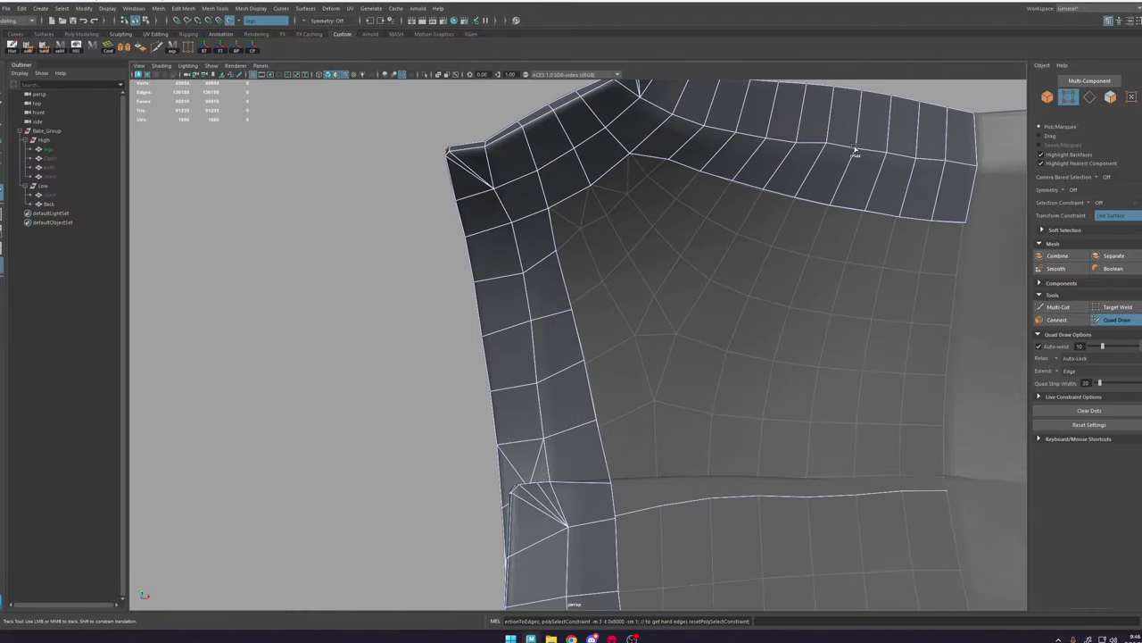
# Step: Fill quads around the collar junction
pyautogui.keyDown('alt'); pyautogui.moveTo(854, 151); pyautogui.dragTo(778, 479, button='right'); pyautogui.keyUp('alt')
pyautogui.keyDown('alt'); pyautogui.moveTo(777, 479); pyautogui.dragTo(624, 402); pyautogui.keyUp('alt')
pyautogui.keyDown('shift'); pyautogui.click(530, 339); pyautogui.keyUp('shift')
pyautogui.keyDown('alt'); pyautogui.moveTo(530, 340); pyautogui.dragTo(518, 363, button='right'); pyautogui.keyUp('alt')
pyautogui.keyDown('alt'); pyautogui.moveTo(518, 362); pyautogui.dragTo(509, 351); pyautogui.keyUp('alt')
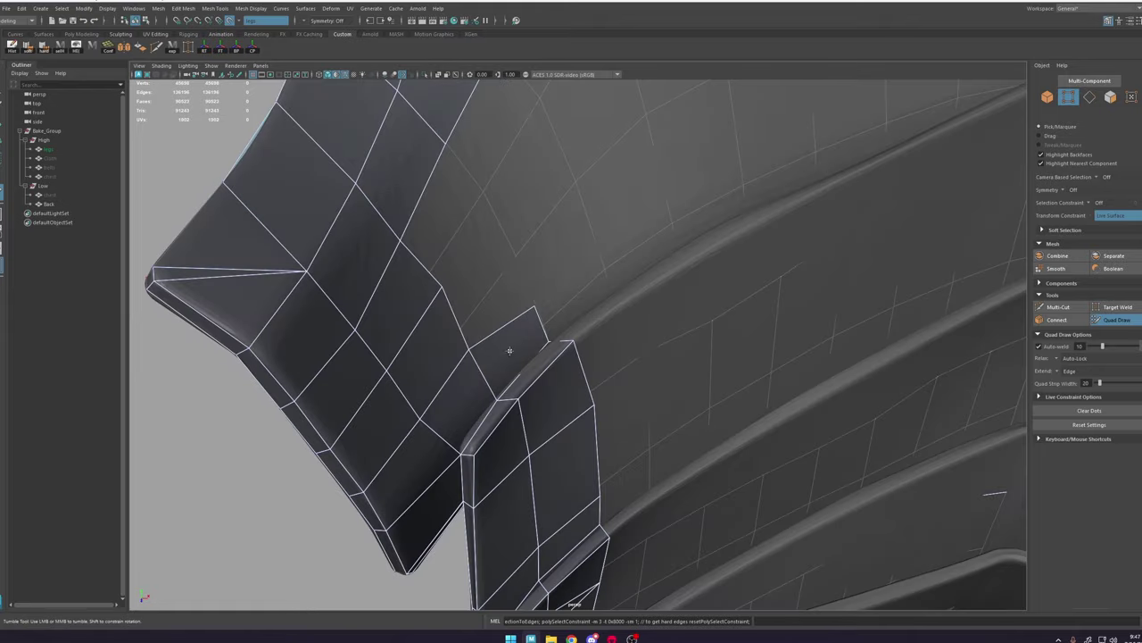
pyautogui.keyDown('shift'); pyautogui.click(493, 301); pyautogui.keyUp('shift')
pyautogui.keyDown('shift'); pyautogui.click(455, 234); pyautogui.keyUp('shift')
pyautogui.keyDown('alt'); pyautogui.moveTo(553, 312); pyautogui.dragTo(521, 289, button='right'); pyautogui.keyUp('alt')
pyautogui.keyDown('alt'); pyautogui.moveTo(521, 288); pyautogui.dragTo(562, 357); pyautogui.keyUp('alt')
pyautogui.keyDown('alt'); pyautogui.moveTo(562, 357); pyautogui.dragTo(582, 405, button='right'); pyautogui.keyUp('alt')
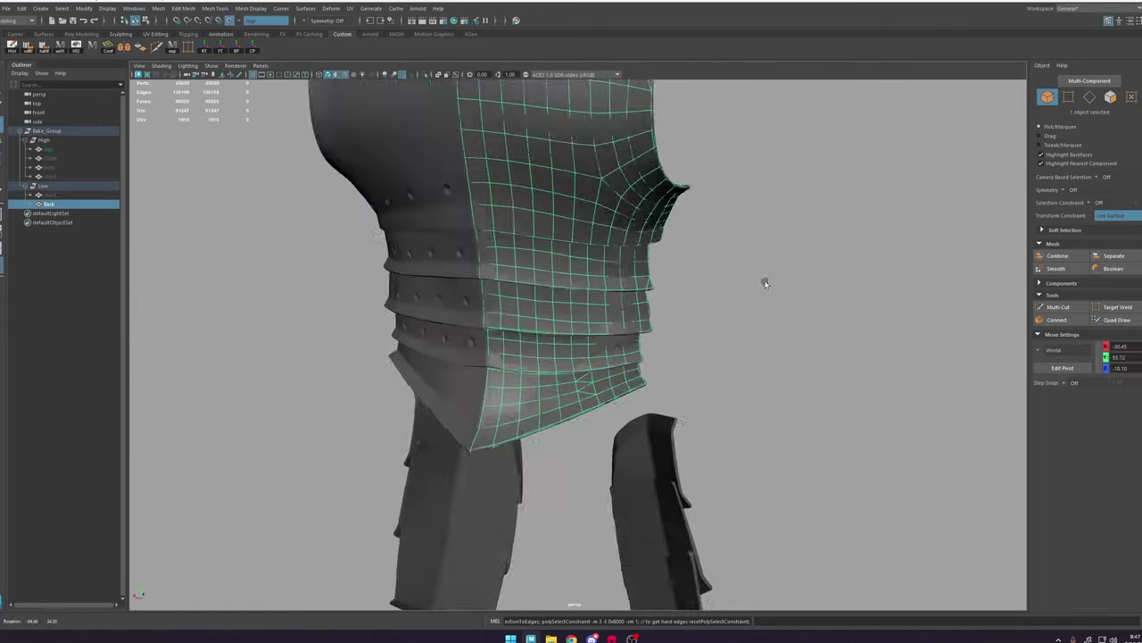
# Step: Add one more face to the back plate, isolate it, and select its inner border edges
pyautogui.moveTo(765, 280)
pyautogui.keyDown('alt'); pyautogui.mouseDown()
pyautogui.moveTo(576, 375)
pyautogui.moveTo(601, 295)
pyautogui.moveTo(554, 222)
pyautogui.moveTo(625, 392)
pyautogui.mouseUp(); pyautogui.keyUp('alt')
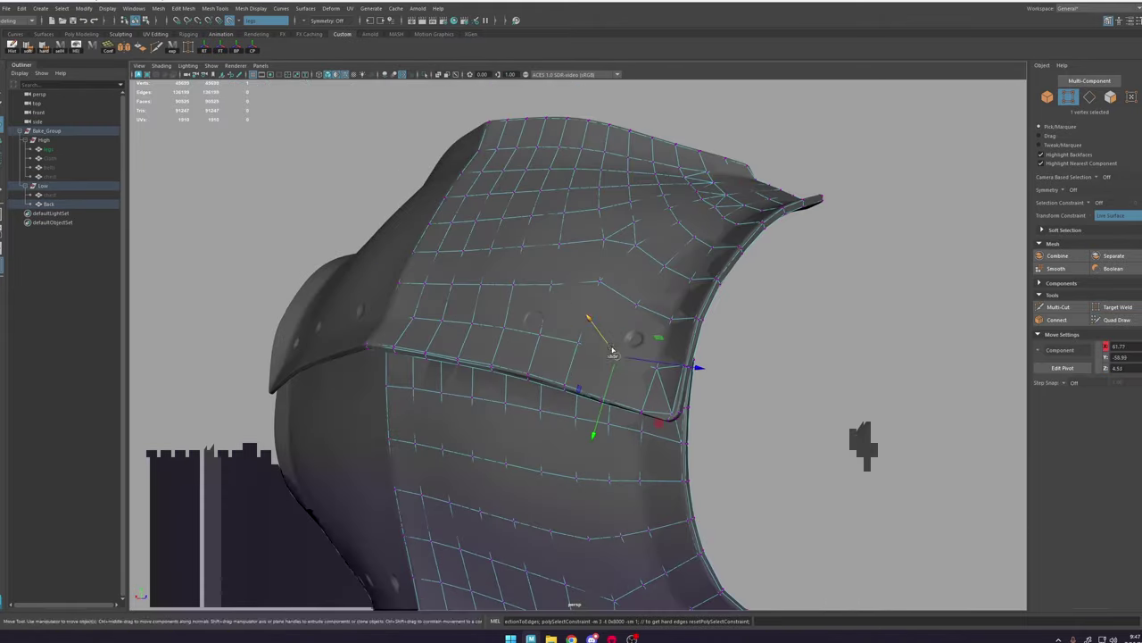
pyautogui.click(1116, 320)
pyautogui.keyDown('alt'); pyautogui.moveTo(625, 393); pyautogui.dragTo(554, 339, button='right'); pyautogui.keyUp('alt')
pyautogui.press('w')
pyautogui.keyDown('alt'); pyautogui.moveTo(554, 339); pyautogui.dragTo(679, 330); pyautogui.keyUp('alt')
pyautogui.hotkey('ctrl', '1')
pyautogui.keyDown('alt'); pyautogui.moveTo(500, 268); pyautogui.dragTo(571, 321, button='right'); pyautogui.keyUp('alt')
pyautogui.click(515, 222)
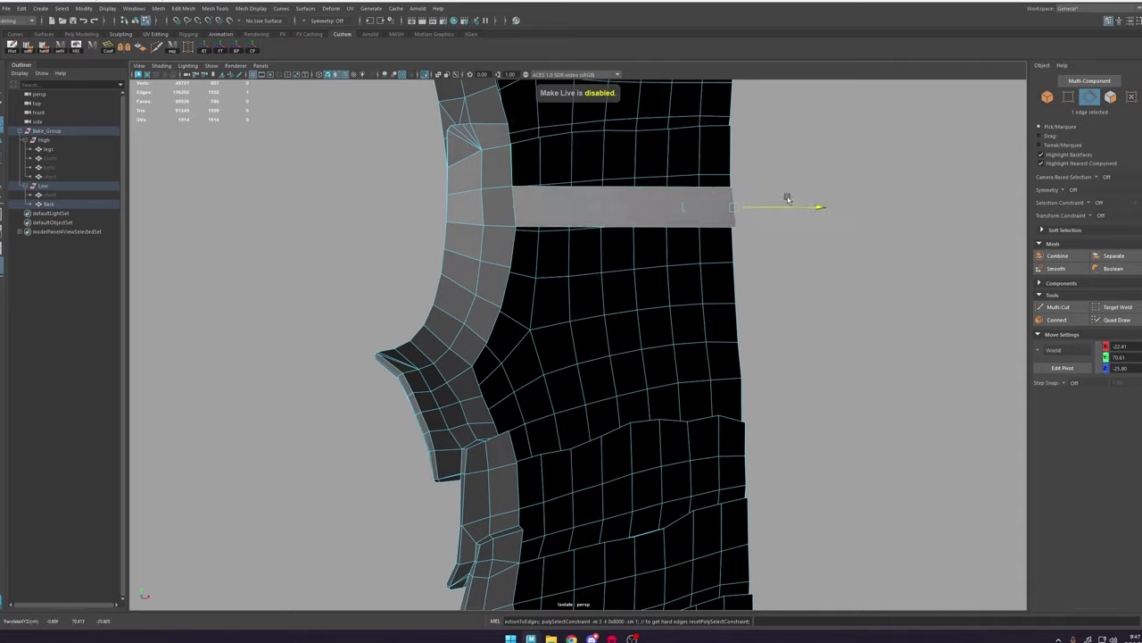
pyautogui.click(525, 374)
pyautogui.keyDown('alt'); pyautogui.moveTo(525, 374); pyautogui.dragTo(821, 521); pyautogui.keyUp('alt')
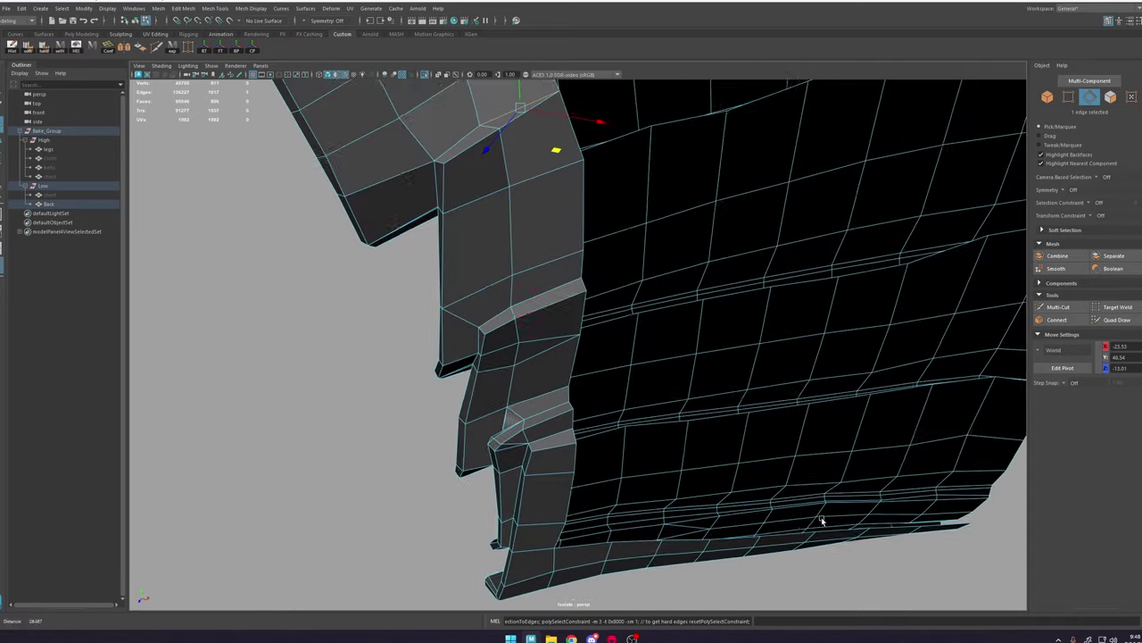
pyautogui.scroll(-5, 821, 521)
# Step: Extrude the inner border into a new strip and bridge the remaining gaps, nudging a vertex into place
pyautogui.keyDown('alt'); pyautogui.moveTo(625, 402); pyautogui.dragTo(758, 398); pyautogui.keyUp('alt')
pyautogui.moveTo(759, 398); pyautogui.dragTo(679, 357)
pyautogui.click(598, 184)
pyautogui.keyDown('shift'); pyautogui.click(643, 386); pyautogui.keyUp('shift')
pyautogui.click(619, 309)
pyautogui.moveTo(669, 313); pyautogui.dragTo(735, 317)
pyautogui.scroll(-3, 618, 260)
pyautogui.scroll(4, 618, 260)
pyautogui.keyDown('shift'); pyautogui.moveTo(564, 375); pyautogui.dragTo(565, 350, button='right'); pyautogui.keyUp('shift')
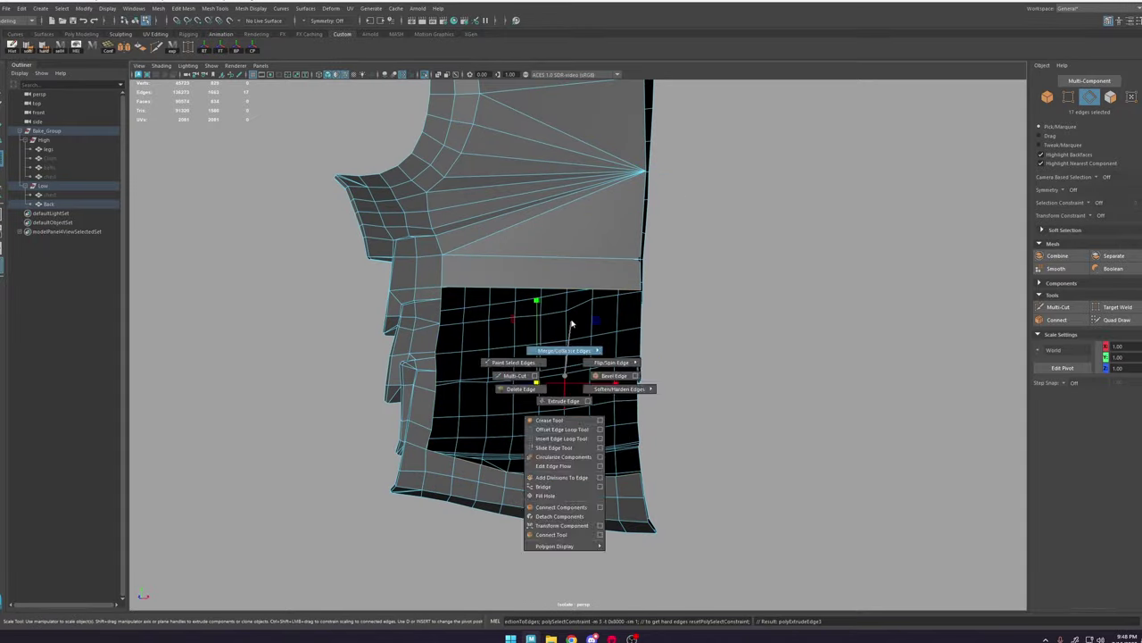
pyautogui.keyDown('alt'); pyautogui.moveTo(564, 357); pyautogui.dragTo(581, 319); pyautogui.keyUp('alt')
# Step: Mirror the back plate across the middle with Border set to Bridge border edges
pyautogui.doubleClick(593, 339)
pyautogui.press('space')
pyautogui.press('space')
pyautogui.keyDown('alt'); pyautogui.moveTo(581, 324); pyautogui.dragTo(536, 205); pyautogui.keyUp('alt')
pyautogui.scroll(4, 500, 205)
pyautogui.moveTo(440, 184); pyautogui.dragTo(460, 164, button='right')
pyautogui.click(140, 50)
pyautogui.click(864, 394)
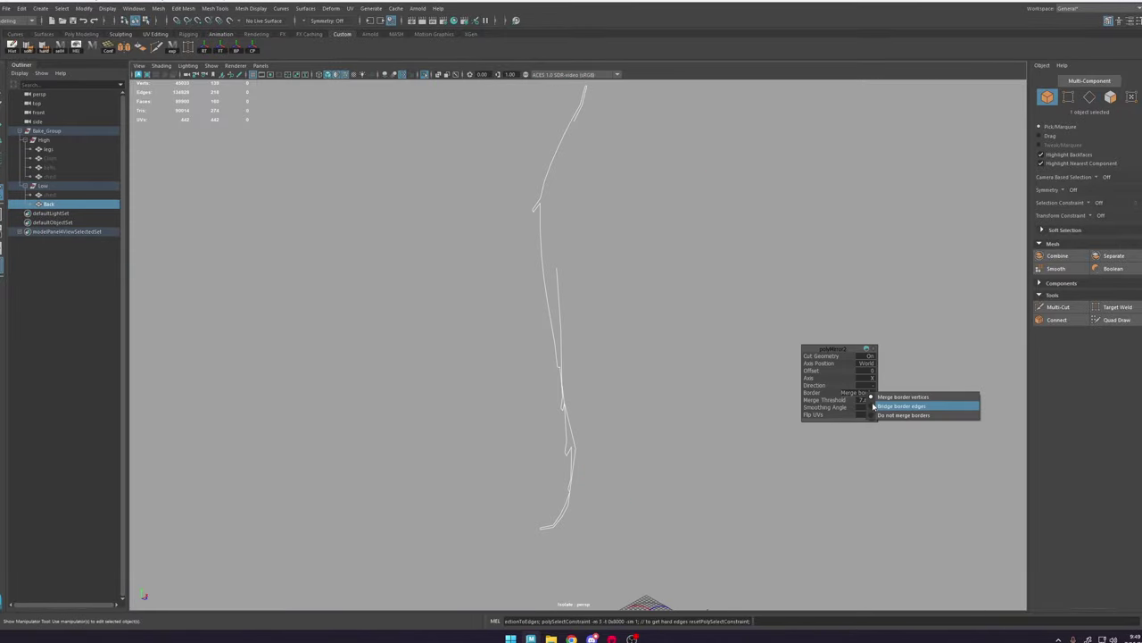
pyautogui.click(875, 406)
pyautogui.click(864, 386)
# Step: Orbit around the mirrored back plate to check its symmetry, then deselect it
pyautogui.press('q')
pyautogui.scroll(-4, 581, 344)
pyautogui.moveTo(582, 343); pyautogui.dragTo(540, 343, button='right')
pyautogui.moveTo(429, 178); pyautogui.dragTo(741, 491)
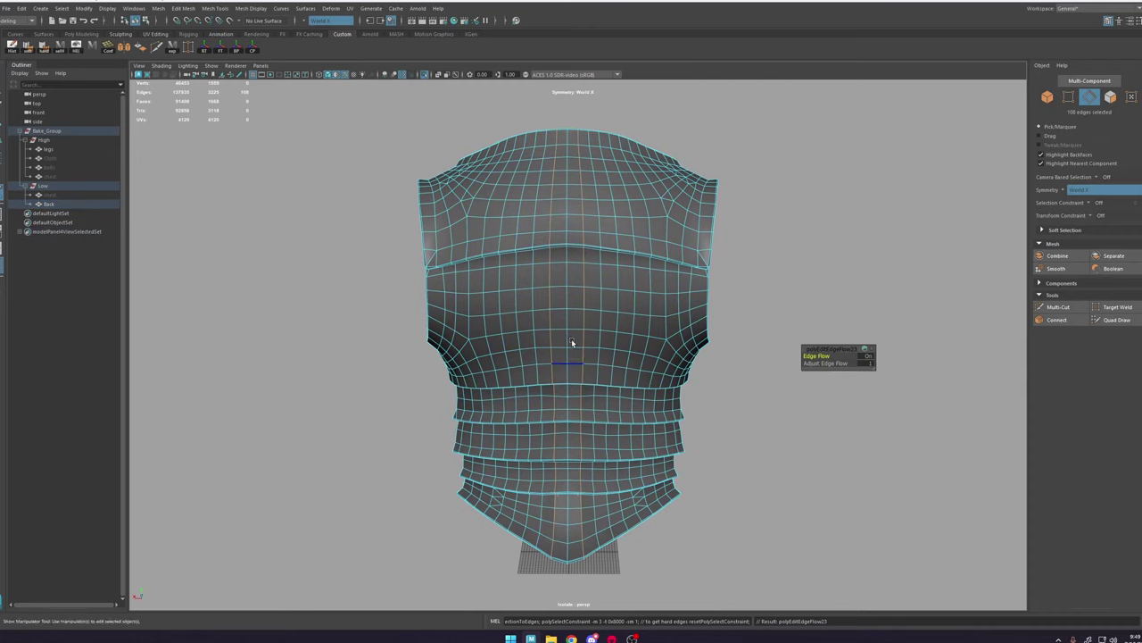
pyautogui.keyDown('alt'); pyautogui.moveTo(652, 290); pyautogui.dragTo(607, 311); pyautogui.keyUp('alt')
pyautogui.keyDown('alt'); pyautogui.moveTo(677, 308); pyautogui.dragTo(655, 365); pyautogui.keyUp('alt')
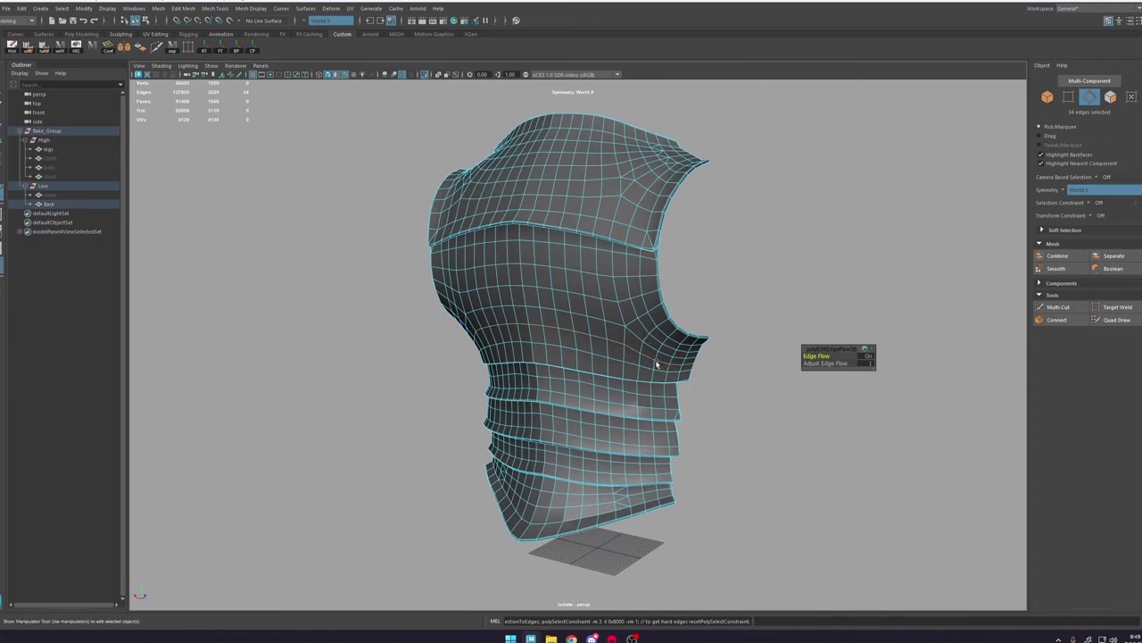
pyautogui.keyDown('alt'); pyautogui.moveTo(607, 464); pyautogui.dragTo(692, 437); pyautogui.keyUp('alt')
pyautogui.moveTo(642, 383); pyautogui.dragTo(669, 357, button='right')
pyautogui.click(727, 357)
pyautogui.scroll(-4, 666, 352)
pyautogui.keyDown('alt'); pyautogui.moveTo(666, 352); pyautogui.dragTo(555, 267); pyautogui.keyUp('alt')
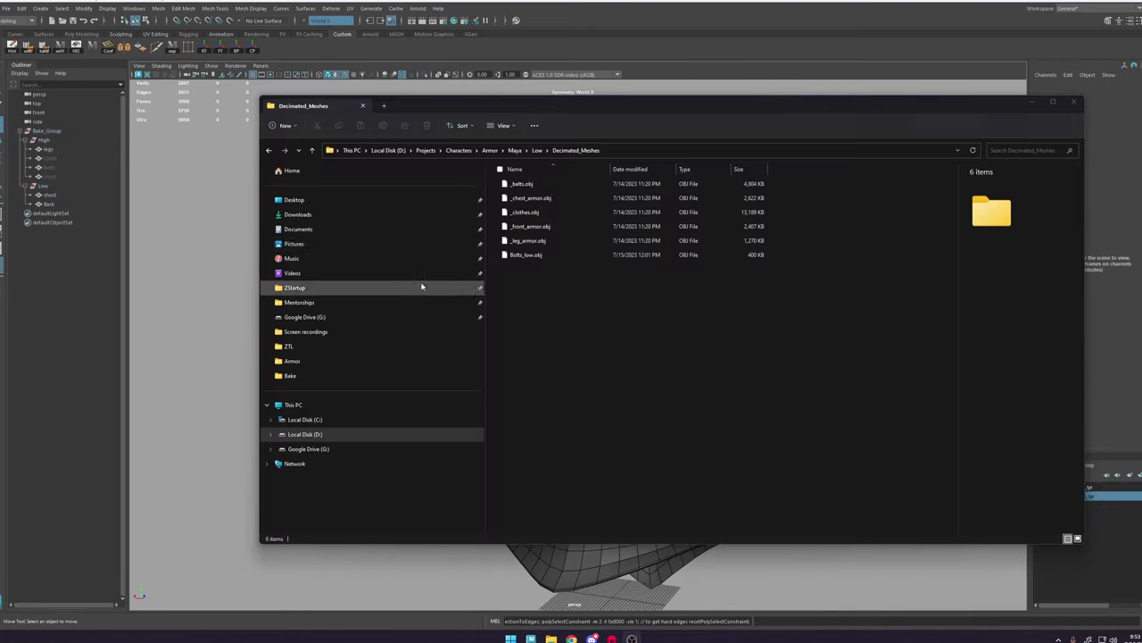
# Step: Import Bolts_low.obj from Decimated_Meshes, minimize Explorer, and select the new bolt group
pyautogui.moveTo(554, 260); pyautogui.dragTo(225, 281)
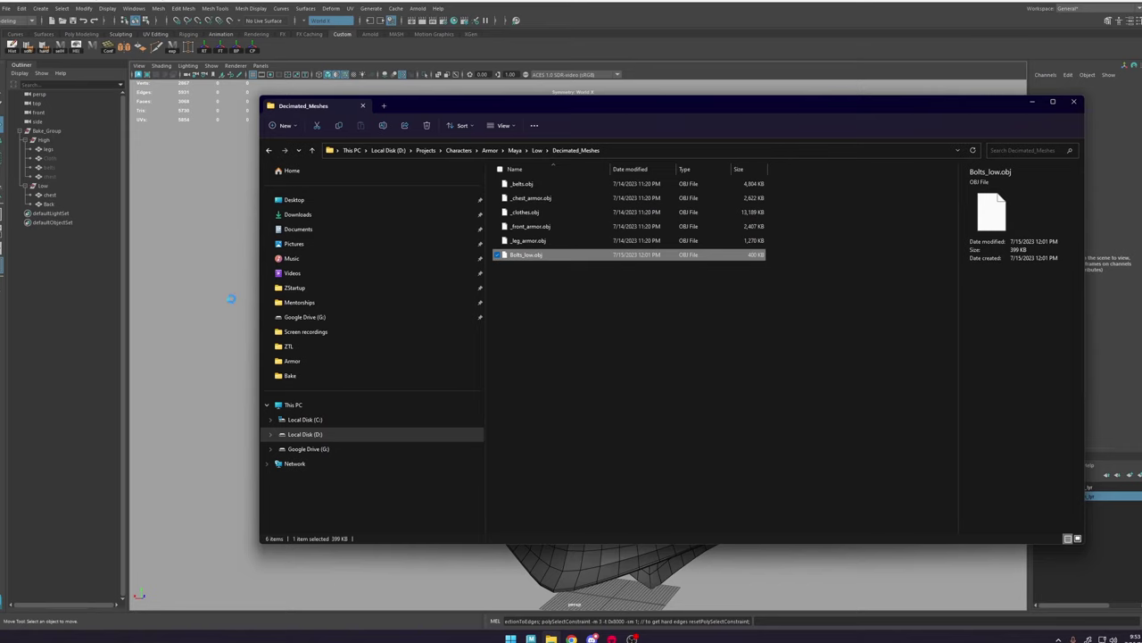
pyautogui.click(1030, 103)
pyautogui.keyDown('alt'); pyautogui.moveTo(745, 320); pyautogui.dragTo(738, 326); pyautogui.keyUp('alt')
pyautogui.keyDown('alt'); pyautogui.moveTo(738, 327); pyautogui.dragTo(880, 448, button='right'); pyautogui.keyUp('alt')
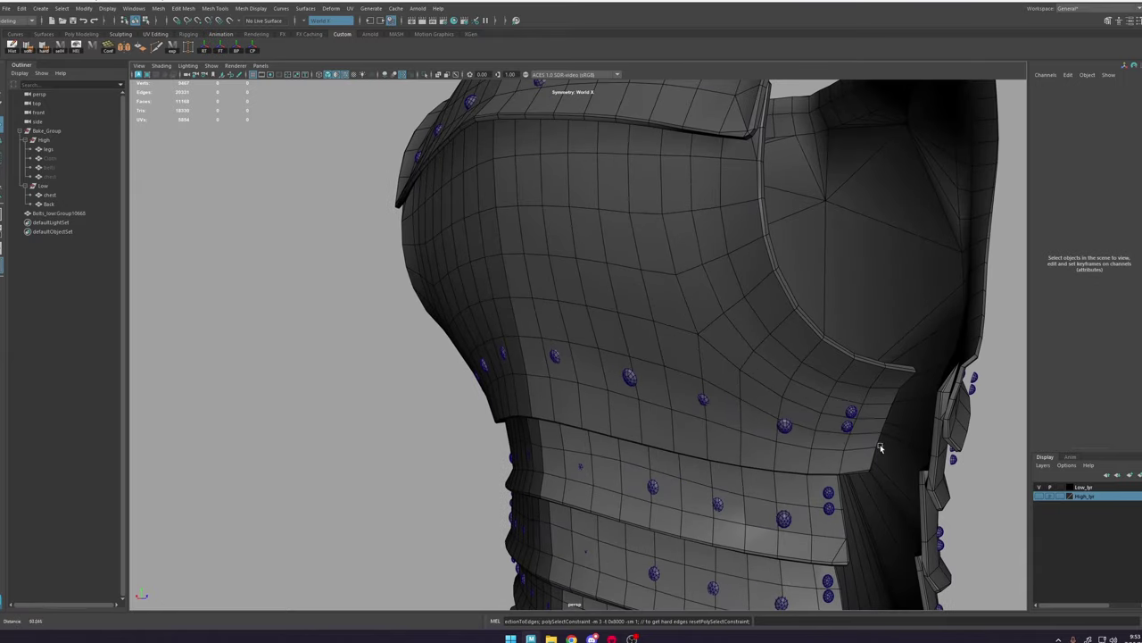
pyautogui.click(631, 376)
pyautogui.keyDown('alt'); pyautogui.moveTo(706, 382); pyautogui.dragTo(658, 355); pyautogui.keyUp('alt')
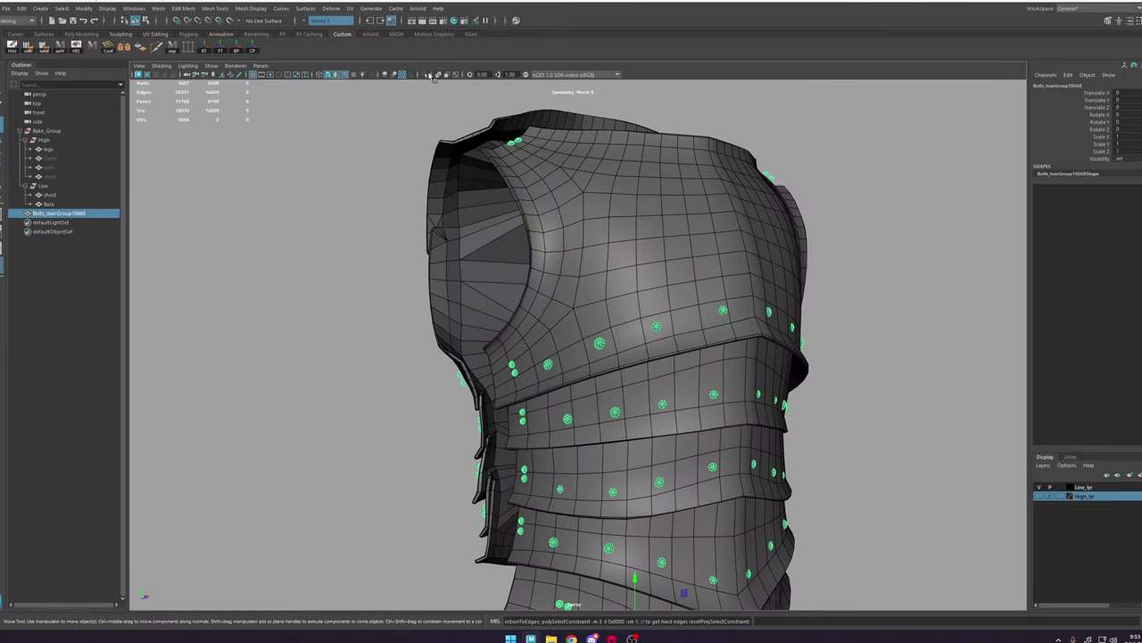
# Step: Open the UV Editor, then deselect and reframe the view closer to the armor
pyautogui.click(349, 8)
pyautogui.click(368, 26)
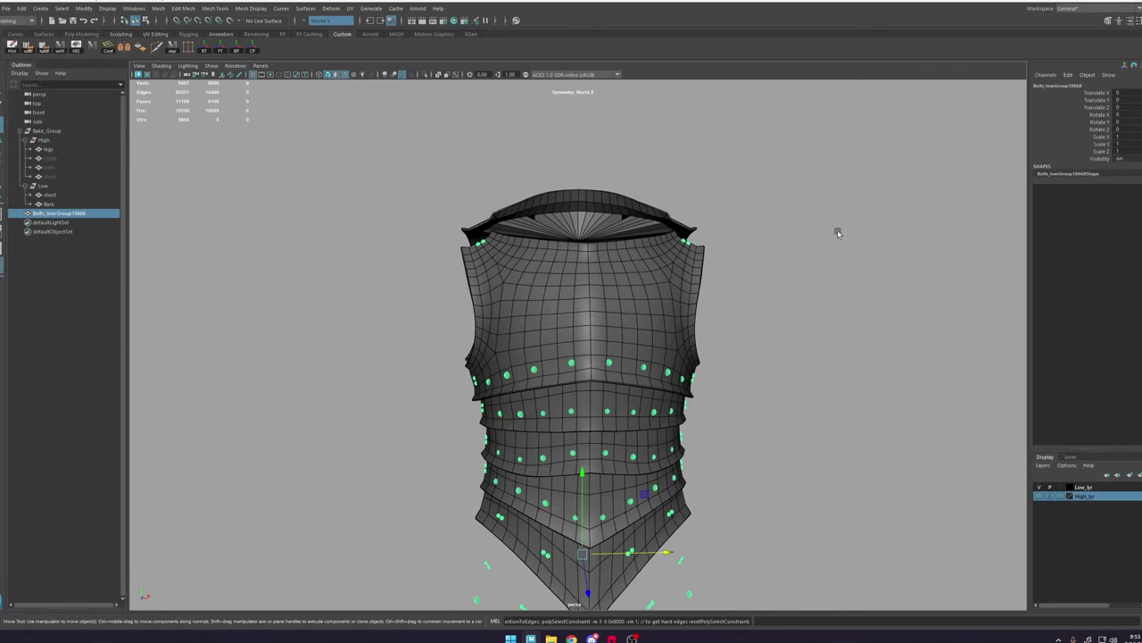
pyautogui.click(837, 231)
pyautogui.keyDown('alt'); pyautogui.moveTo(844, 259); pyautogui.dragTo(724, 312); pyautogui.keyUp('alt')
pyautogui.keyDown('alt'); pyautogui.moveTo(721, 314); pyautogui.dragTo(705, 260, button='middle'); pyautogui.keyUp('alt')
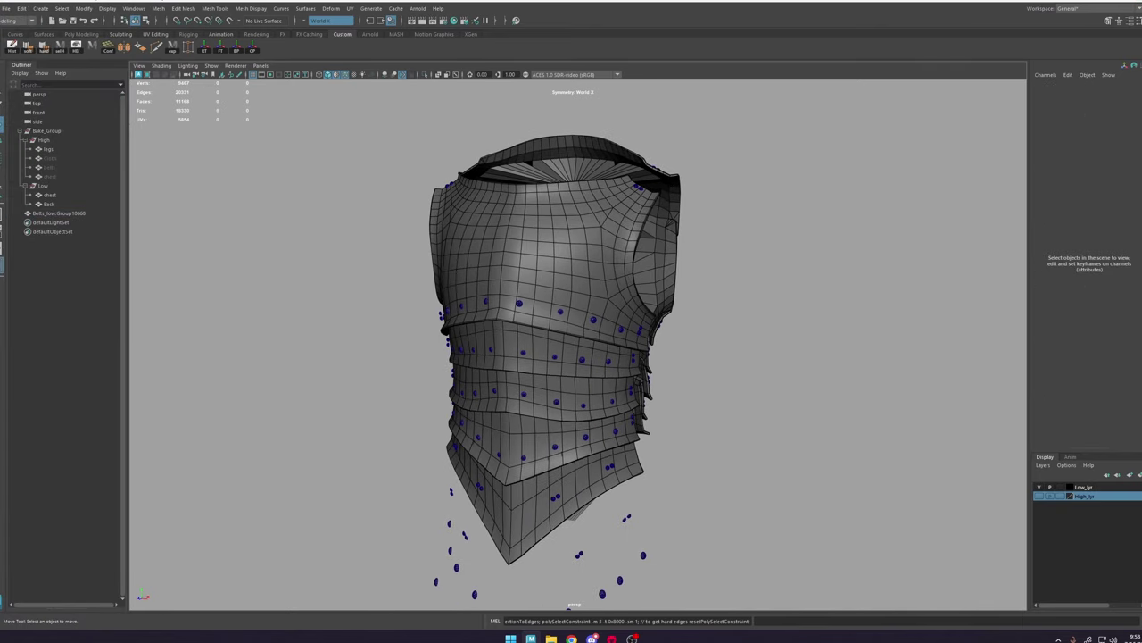
pyautogui.keyDown('alt'); pyautogui.moveTo(566, 284); pyautogui.dragTo(641, 375, button='right'); pyautogui.keyUp('alt')
# Step: Select Bolts_low:Group10668, frame it with F, and tumble around to the armor's back
pyautogui.click(611, 296)
pyautogui.press('f')
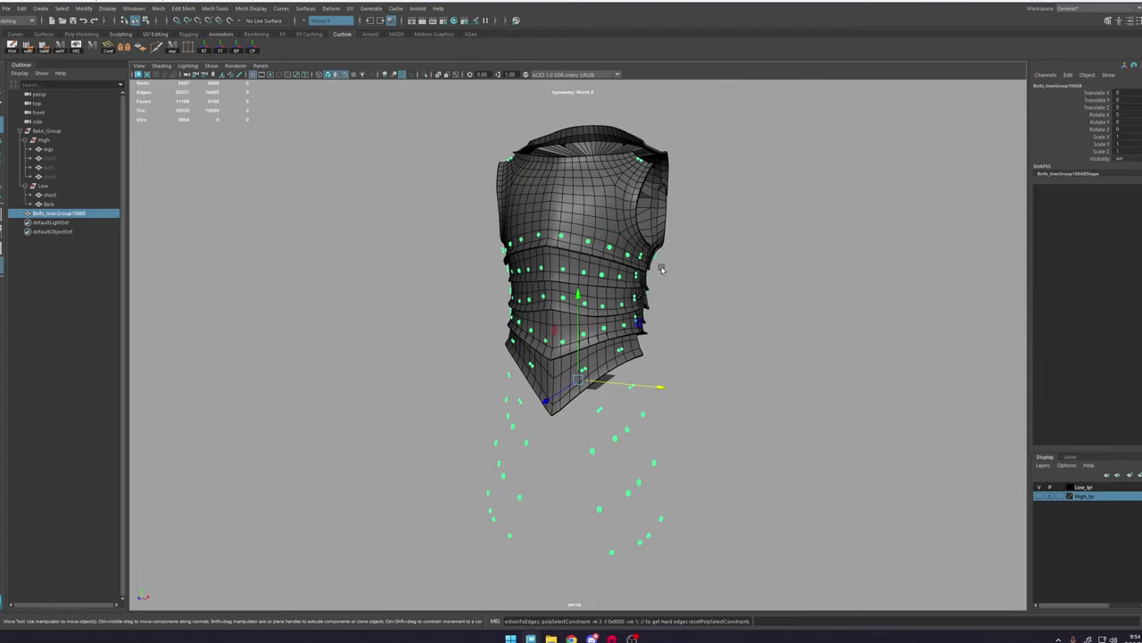
pyautogui.keyDown('alt'); pyautogui.moveTo(663, 269); pyautogui.dragTo(581, 250); pyautogui.keyUp('alt')
pyautogui.keyDown('alt'); pyautogui.moveTo(616, 312); pyautogui.dragTo(709, 428, button='right'); pyautogui.keyUp('alt')
pyautogui.keyDown('alt'); pyautogui.moveTo(708, 429); pyautogui.dragTo(601, 265); pyautogui.keyUp('alt')
pyautogui.keyDown('alt'); pyautogui.moveTo(601, 265); pyautogui.dragTo(552, 232, button='right'); pyautogui.keyUp('alt')
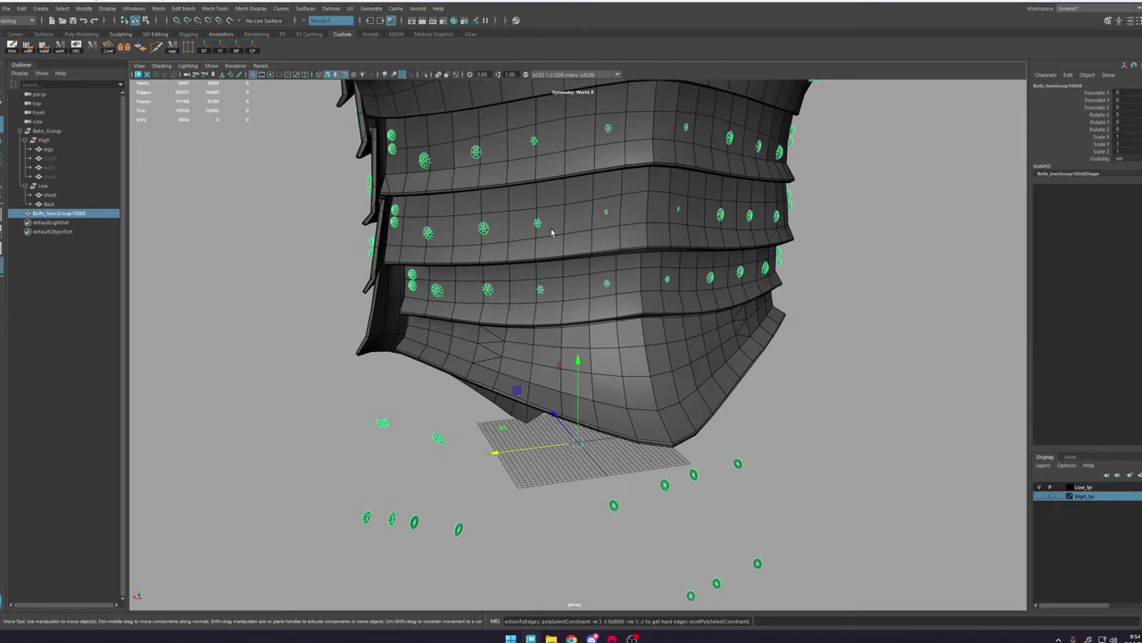
pyautogui.click(362, 14)
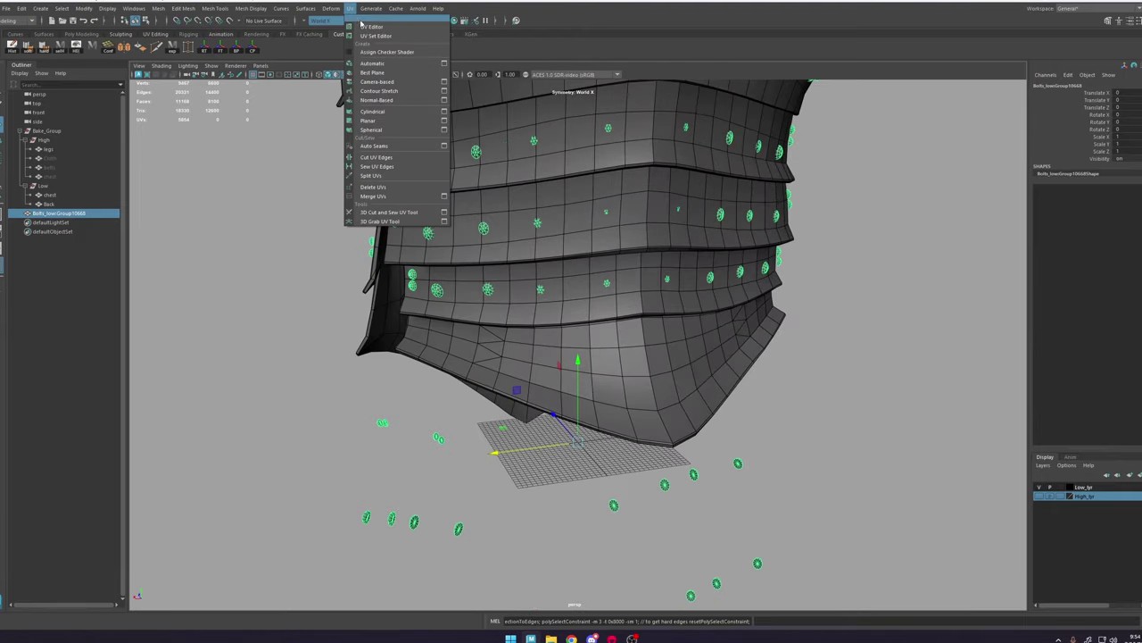
# Step: Float the UV Editor beside the viewport and isolate the bolts
pyautogui.click(368, 25)
pyautogui.moveTo(553, 2); pyautogui.dragTo(831, 204)
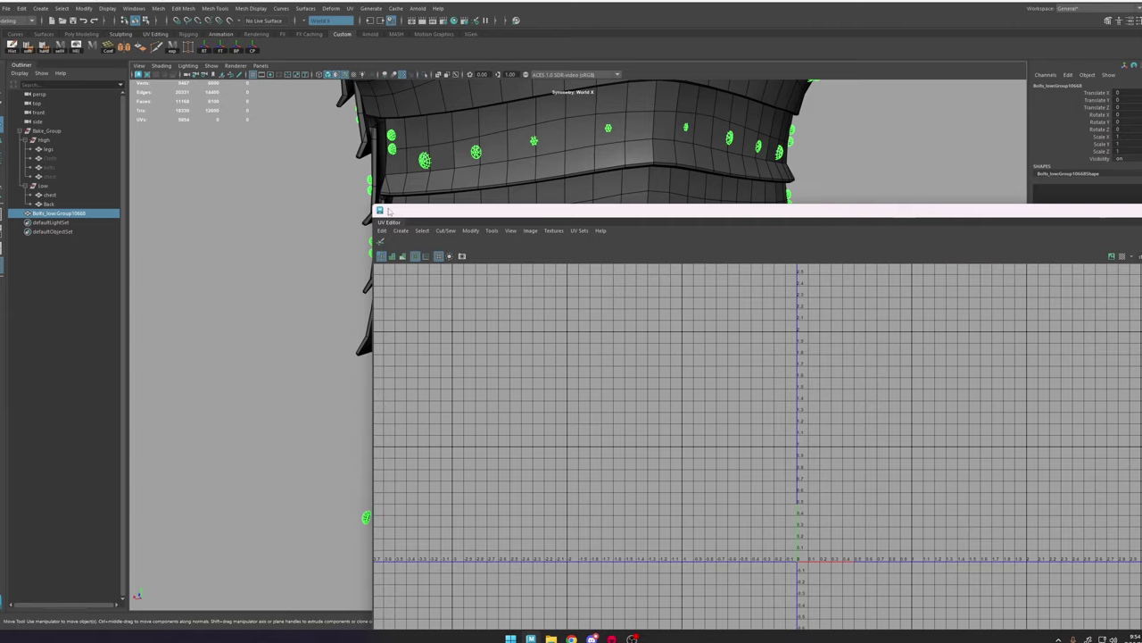
pyautogui.moveTo(376, 207); pyautogui.dragTo(930, 274)
pyautogui.moveTo(1044, 290); pyautogui.dragTo(737, 116)
pyautogui.click(426, 76)
pyautogui.keyDown('alt'); pyautogui.moveTo(546, 187); pyautogui.dragTo(447, 226); pyautogui.keyUp('alt')
# Step: Soften the bolts' edges and turn off the wireframe overlay to inspect their shading
pyautogui.click(31, 48)
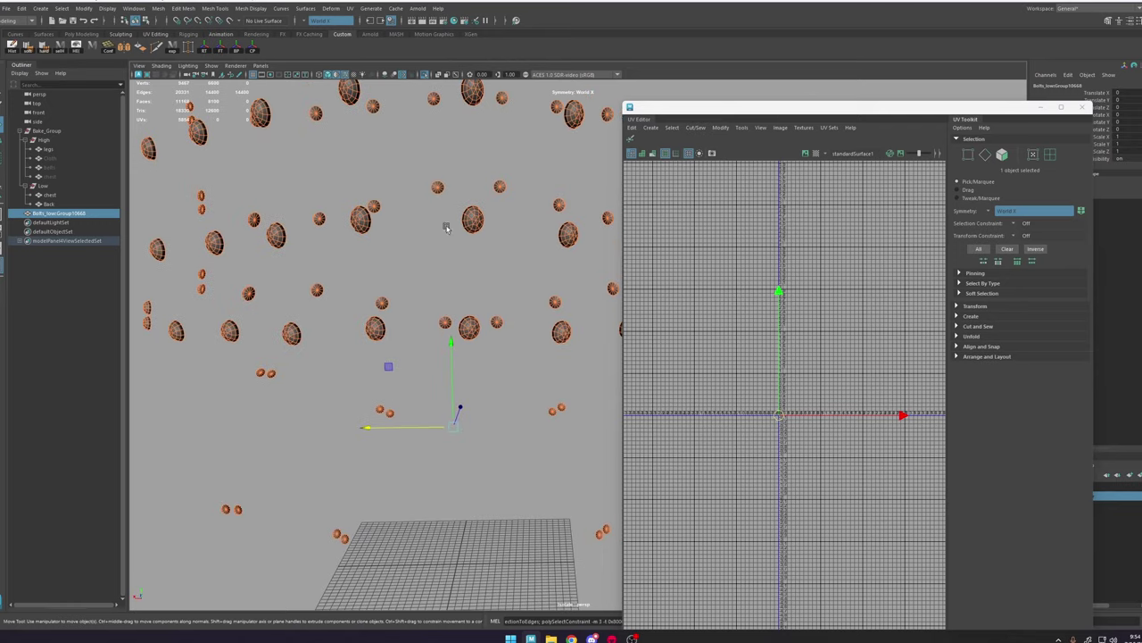
pyautogui.click(508, 251)
pyautogui.keyDown('alt'); pyautogui.moveTo(508, 251); pyautogui.dragTo(425, 207); pyautogui.keyUp('alt')
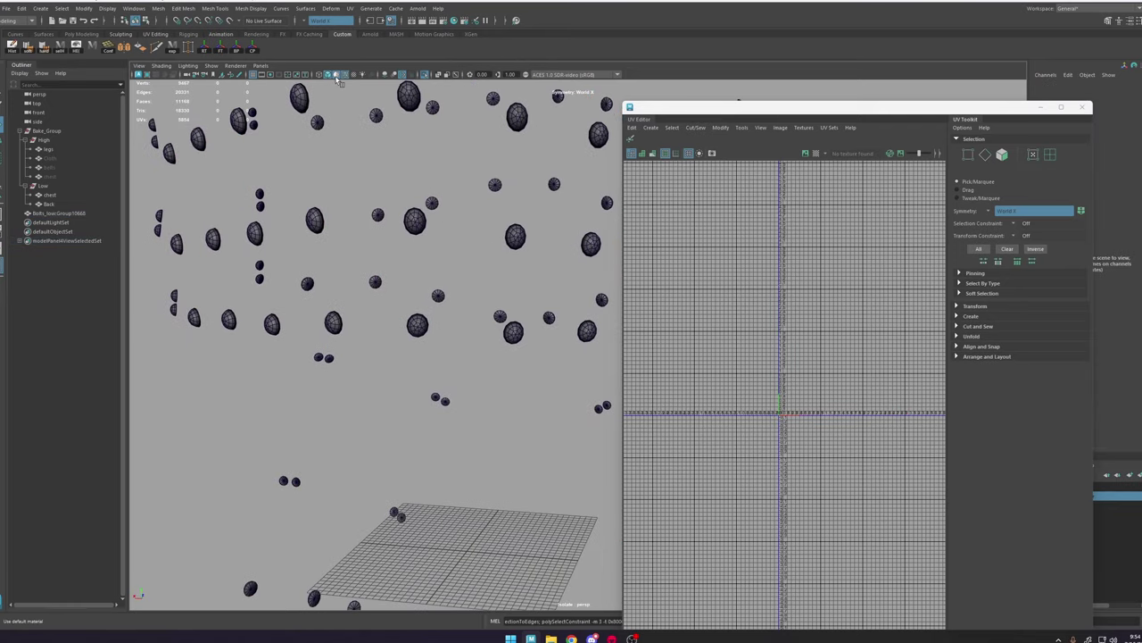
pyautogui.click(345, 76)
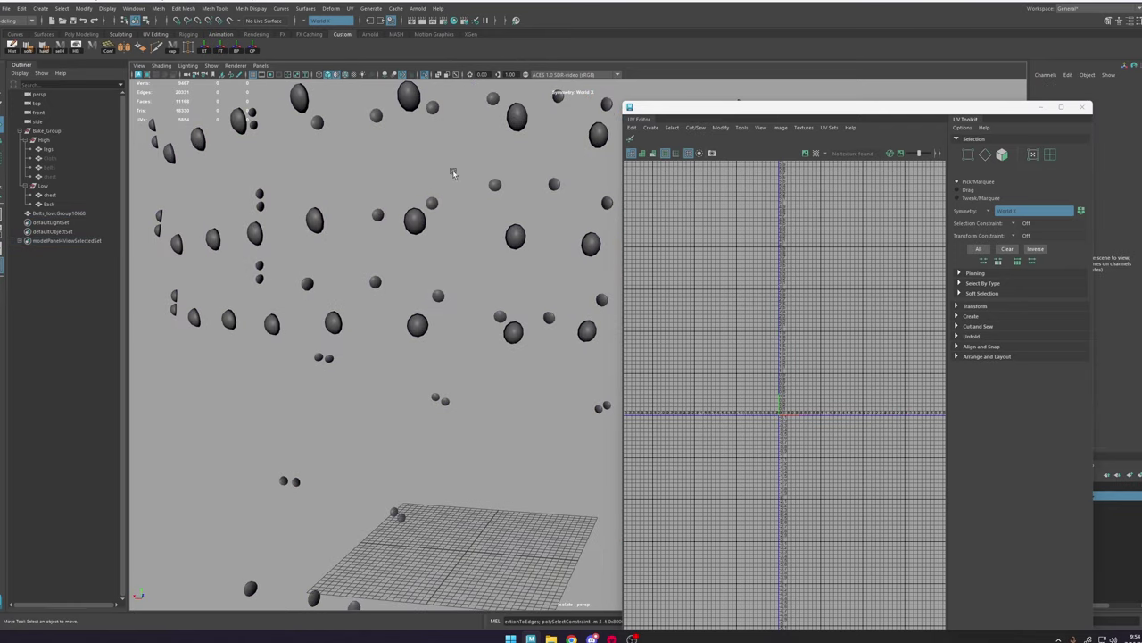
pyautogui.keyDown('alt'); pyautogui.moveTo(455, 173); pyautogui.dragTo(528, 229); pyautogui.keyUp('alt')
pyautogui.keyDown('alt'); pyautogui.moveTo(527, 230); pyautogui.dragTo(574, 357, button='right'); pyautogui.keyUp('alt')
pyautogui.moveTo(573, 357)
pyautogui.keyDown('alt'); pyautogui.mouseDown()
pyautogui.moveTo(552, 233)
pyautogui.moveTo(530, 233)
pyautogui.mouseUp(); pyautogui.keyUp('alt')
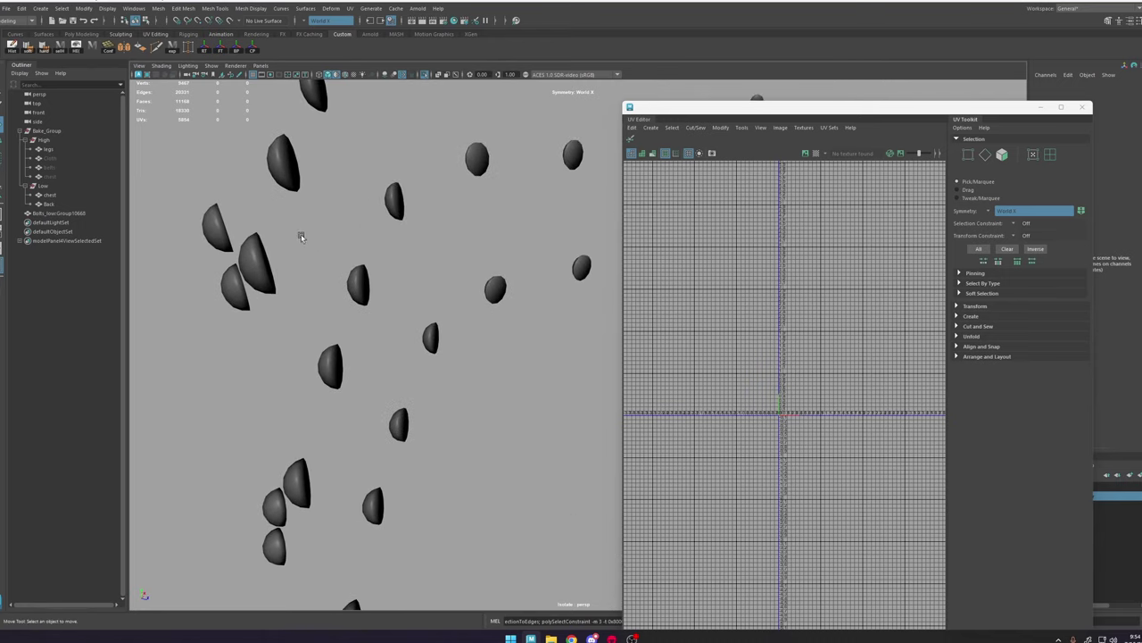
pyautogui.keyDown('alt'); pyautogui.moveTo(302, 236); pyautogui.dragTo(234, 254); pyautogui.keyUp('alt')
pyautogui.keyDown('alt'); pyautogui.moveTo(234, 254); pyautogui.dragTo(247, 295, button='right'); pyautogui.keyUp('alt')
pyautogui.keyDown('alt'); pyautogui.moveTo(247, 296); pyautogui.dragTo(375, 303, button='middle'); pyautogui.keyUp('alt')
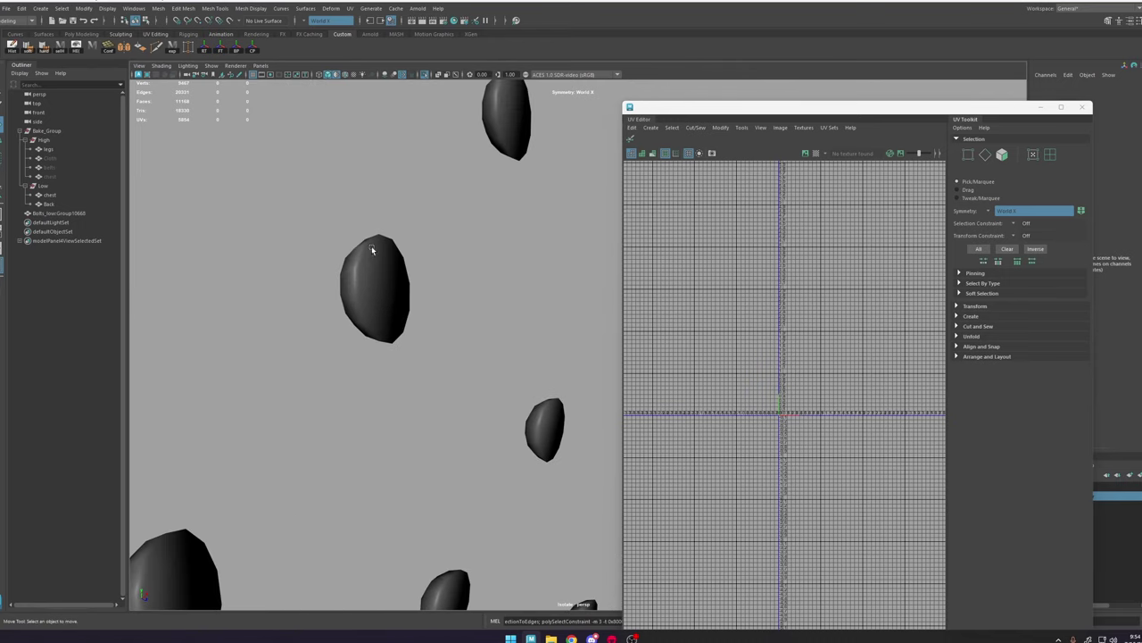
# Step: Apply Mesh Display > Soften/Harden Edges to the bolts mesh at a 30° angle
pyautogui.click(368, 273)
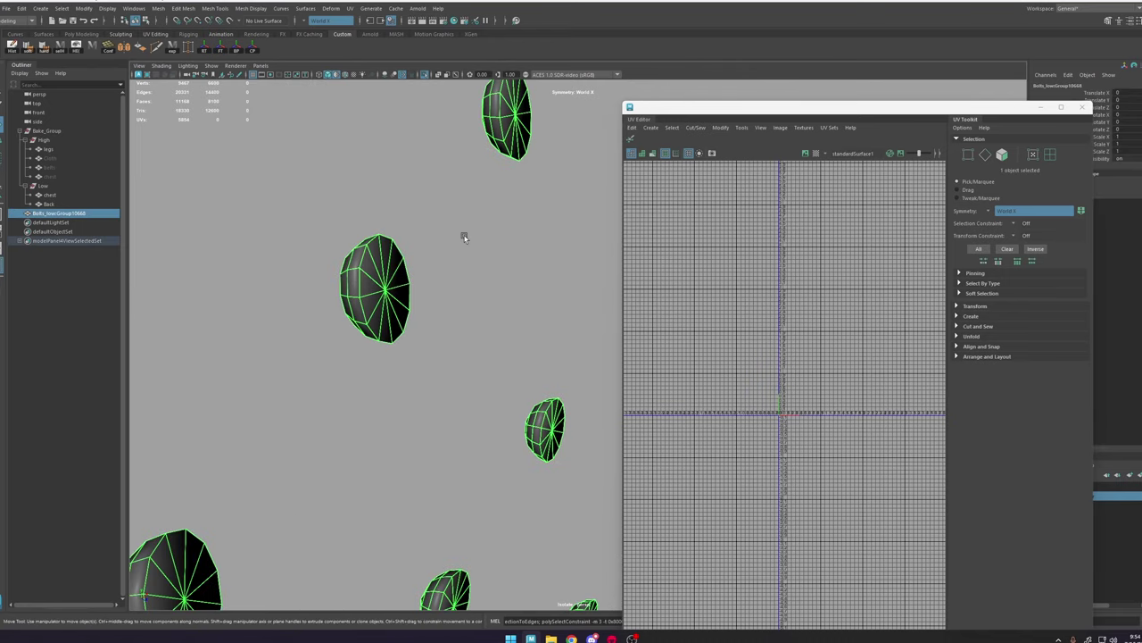
pyautogui.click(245, 9)
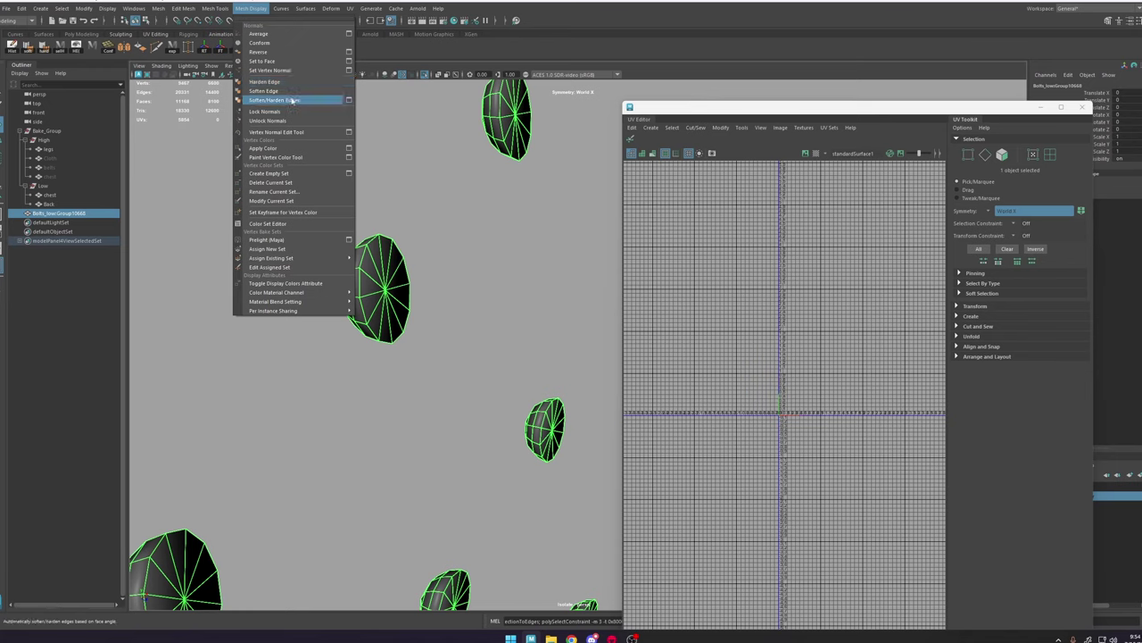
pyautogui.click(292, 100)
pyautogui.keyDown('alt'); pyautogui.moveTo(382, 202); pyautogui.dragTo(206, 241); pyautogui.keyUp('alt')
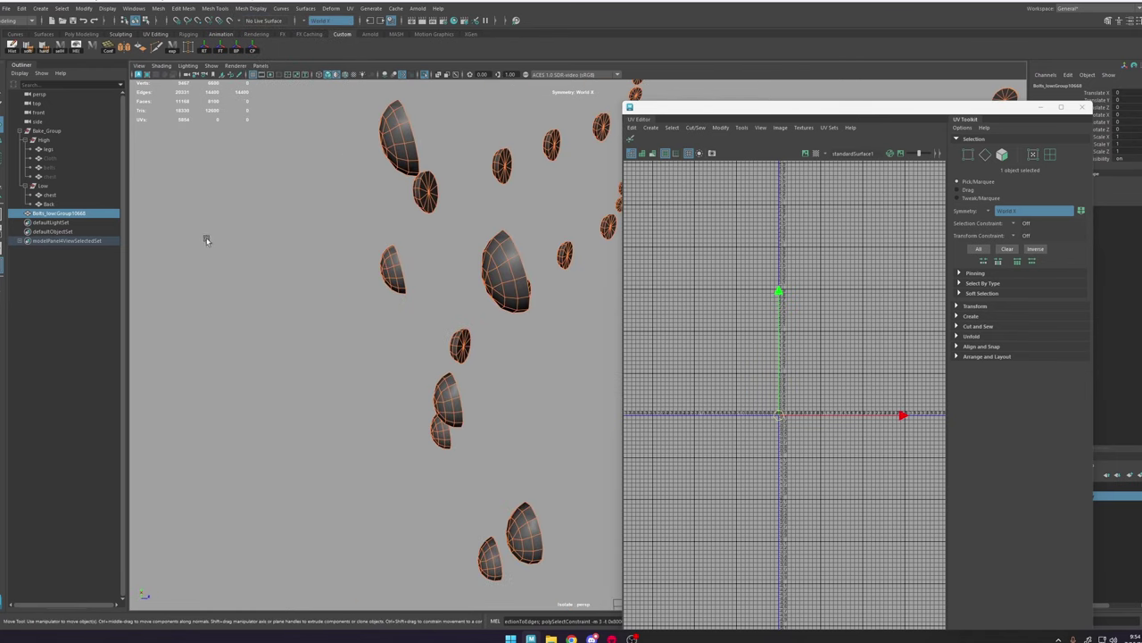
pyautogui.click(526, 221)
pyautogui.keyDown('alt'); pyautogui.moveTo(513, 223); pyautogui.dragTo(526, 245); pyautogui.keyUp('alt')
pyautogui.keyDown('alt'); pyautogui.moveTo(526, 245); pyautogui.dragTo(567, 364, button='right'); pyautogui.keyUp('alt')
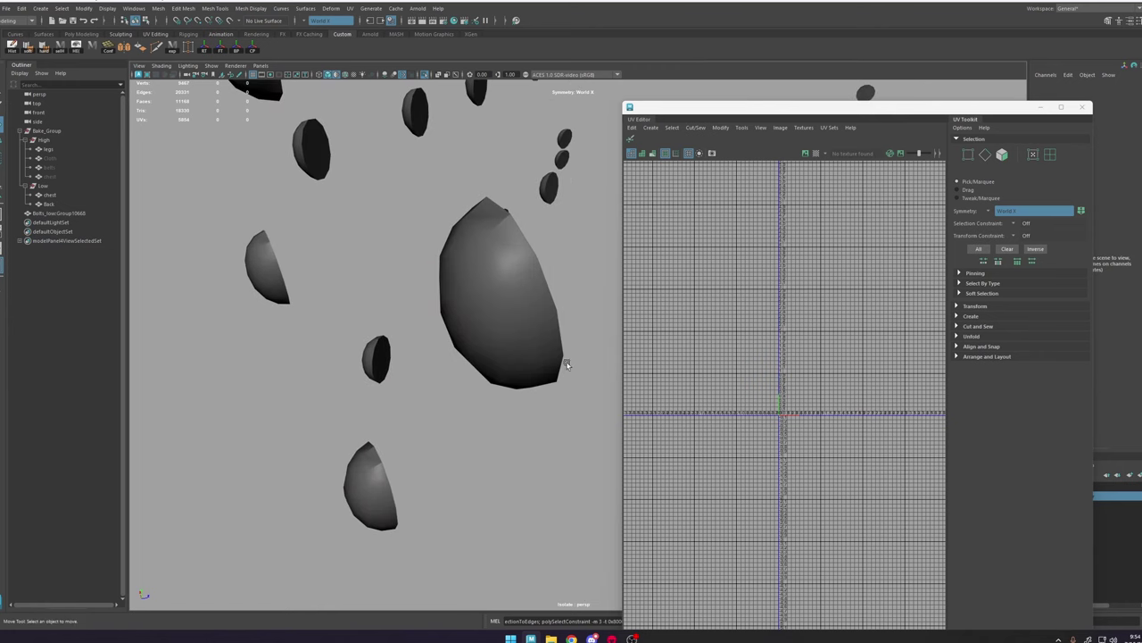
pyautogui.click(502, 233)
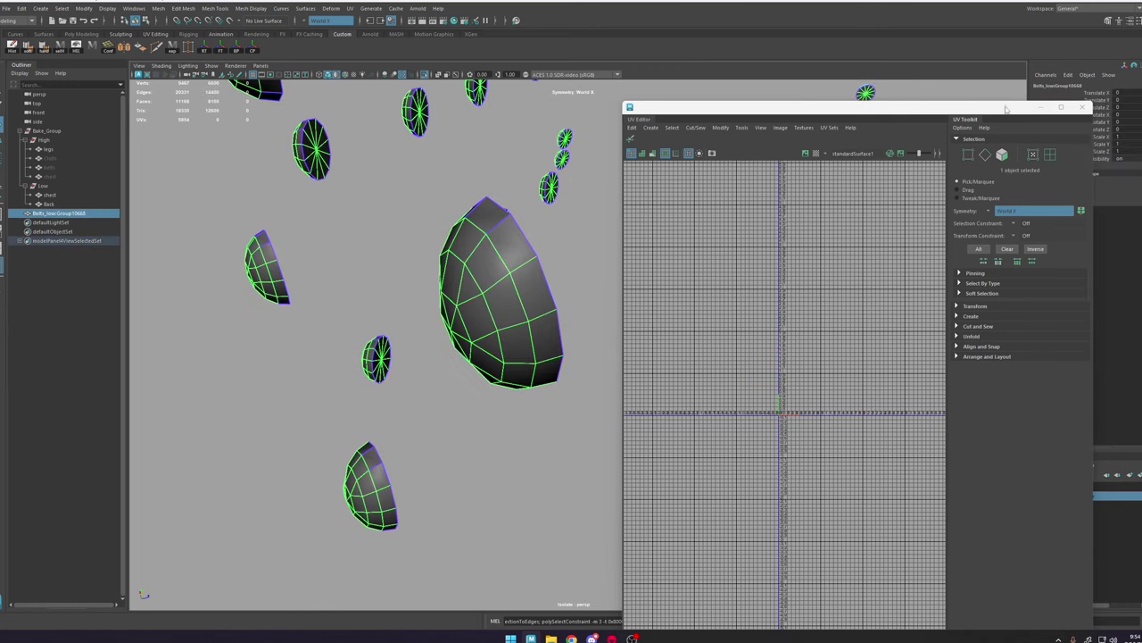
pyautogui.moveTo(1006, 108); pyautogui.dragTo(853, 472)
# Step: Fine-tune the soften/harden edge angle and reselect the bolts mesh
pyautogui.moveTo(712, 242); pyautogui.dragTo(708, 242, button='middle')
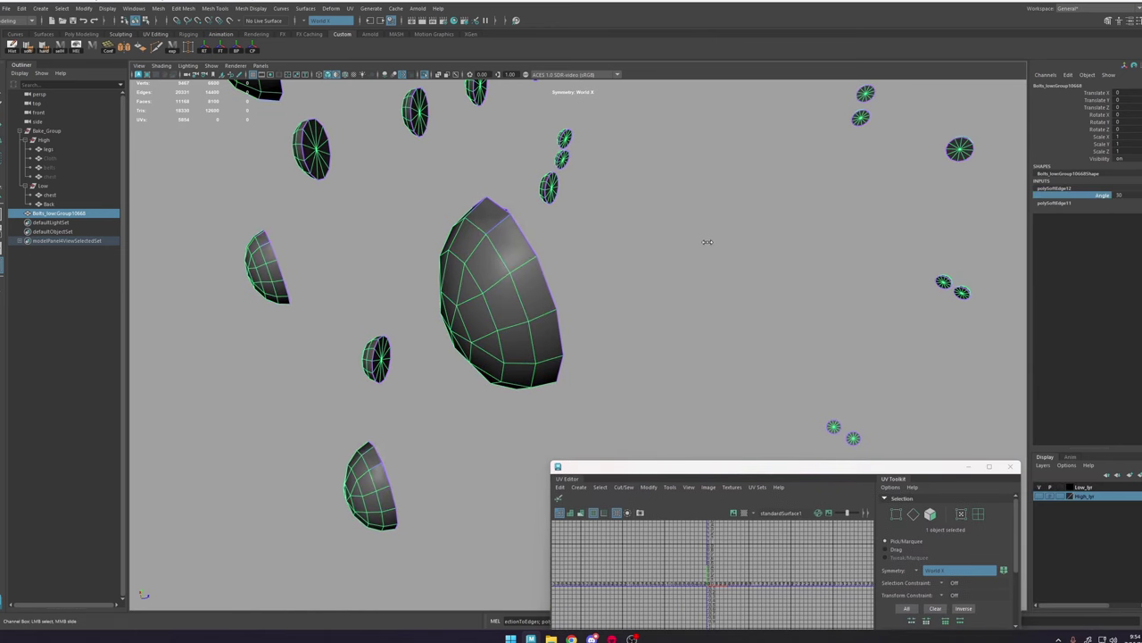
pyautogui.keyDown('alt'); pyautogui.moveTo(712, 247); pyautogui.dragTo(698, 257); pyautogui.keyUp('alt')
pyautogui.click(725, 293)
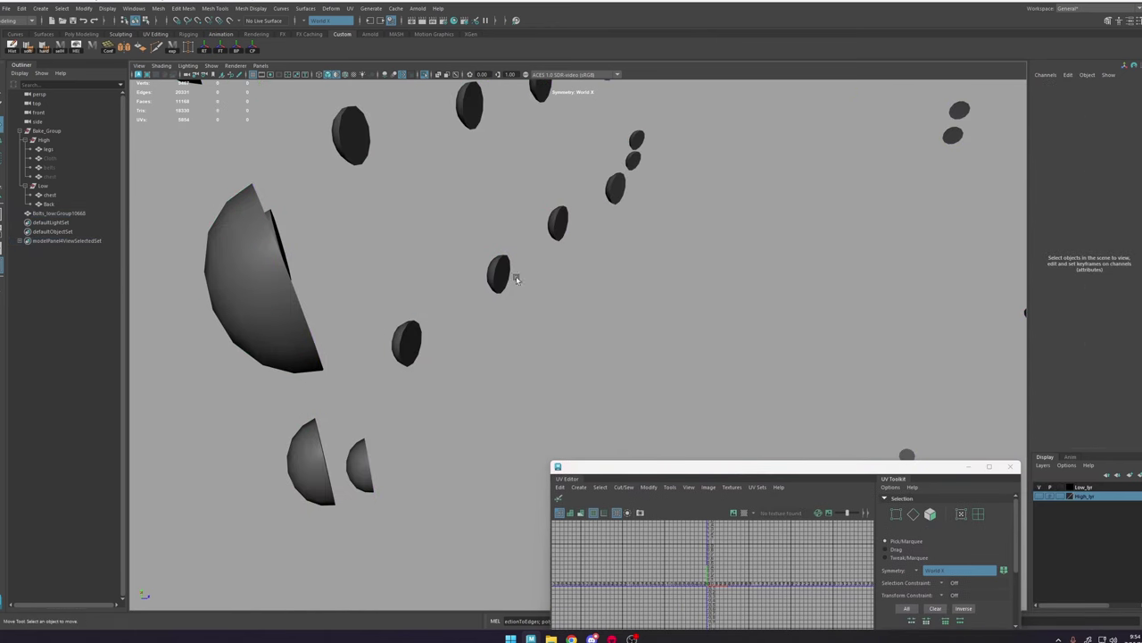
pyautogui.click(261, 268)
pyautogui.moveTo(726, 467); pyautogui.dragTo(777, 247)
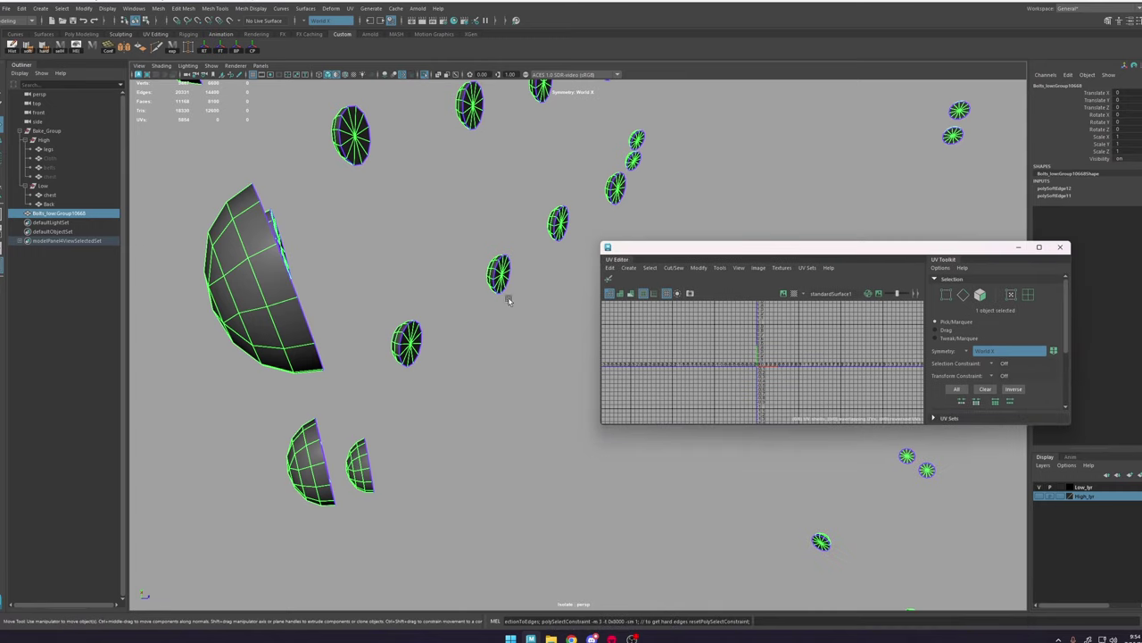
pyautogui.keyDown('alt'); pyautogui.moveTo(507, 297); pyautogui.dragTo(331, 275, button='right'); pyautogui.keyUp('alt')
# Step: Select all 8100 bolt faces and apply Normal-Based Mapping to them
pyautogui.moveTo(437, 238); pyautogui.dragTo(440, 262, button='right')
pyautogui.scroll(-10, 531, 293)
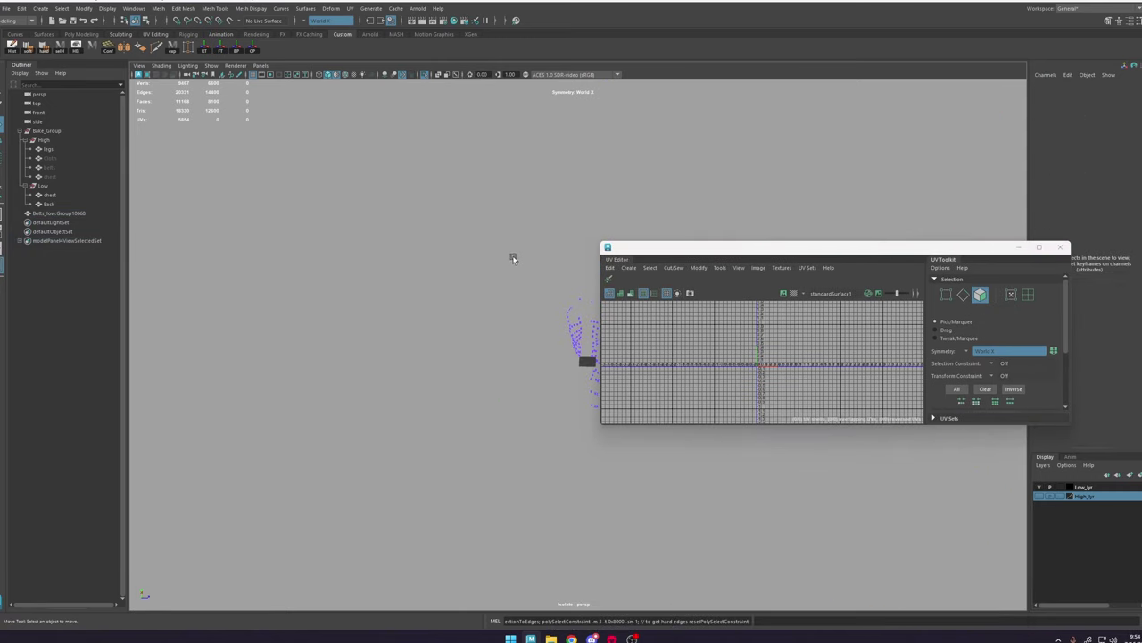
pyautogui.moveTo(832, 575); pyautogui.dragTo(509, 232)
pyautogui.scroll(10, 761, 365)
pyautogui.keyDown('shift'); pyautogui.moveTo(770, 377); pyautogui.dragTo(794, 330, button='right'); pyautogui.keyUp('shift')
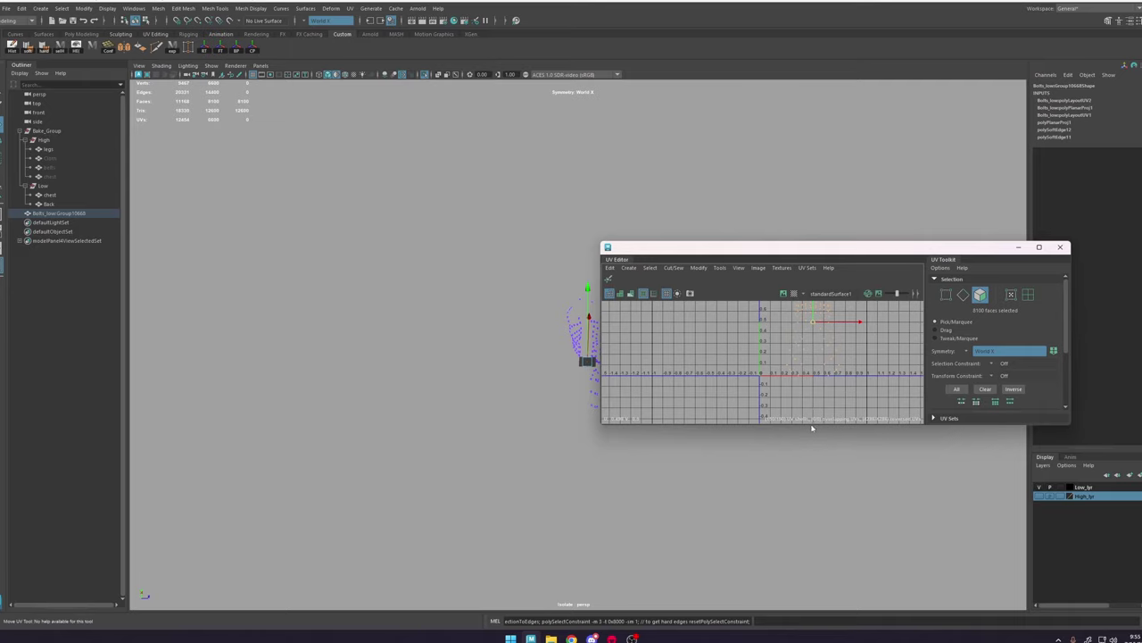
pyautogui.moveTo(814, 426); pyautogui.dragTo(852, 542)
pyautogui.keyDown('alt'); pyautogui.moveTo(462, 312); pyautogui.dragTo(412, 278, button='middle'); pyautogui.keyUp('alt')
pyautogui.keyDown('alt'); pyautogui.moveTo(413, 278); pyautogui.dragTo(543, 383, button='right'); pyautogui.keyUp('alt')
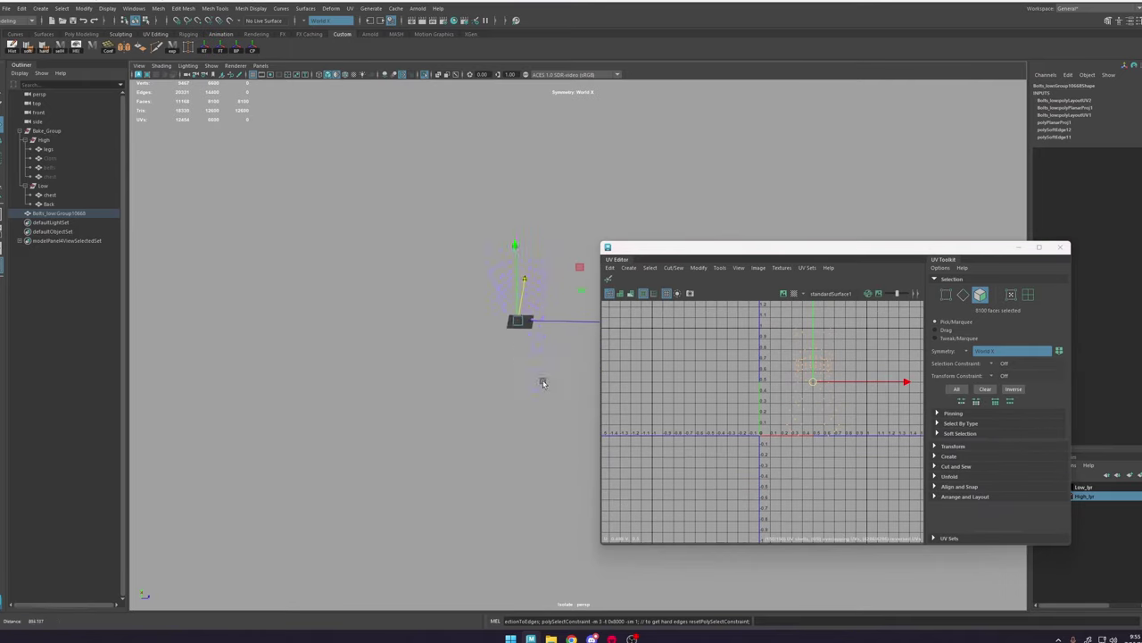
# Step: Select the bolts' 1800 hard edges and cut them as UV seams
pyautogui.keyDown('alt'); pyautogui.moveTo(593, 352); pyautogui.dragTo(608, 386, button='right'); pyautogui.keyUp('alt')
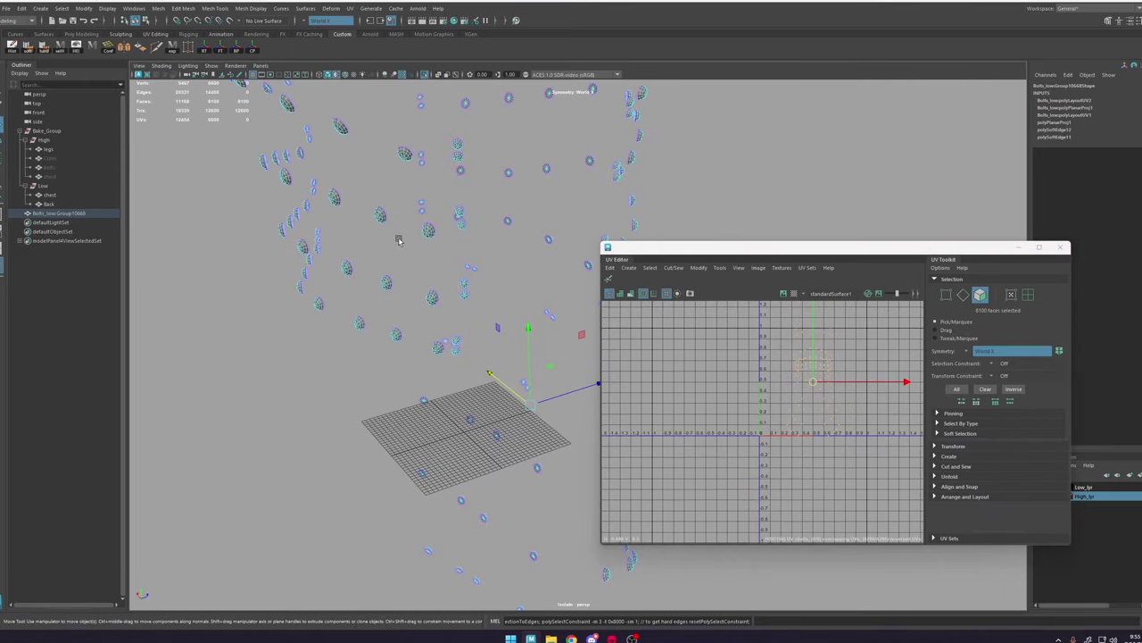
pyautogui.moveTo(400, 238); pyautogui.dragTo(507, 181, button='right')
pyautogui.click(509, 195)
pyautogui.click(462, 209)
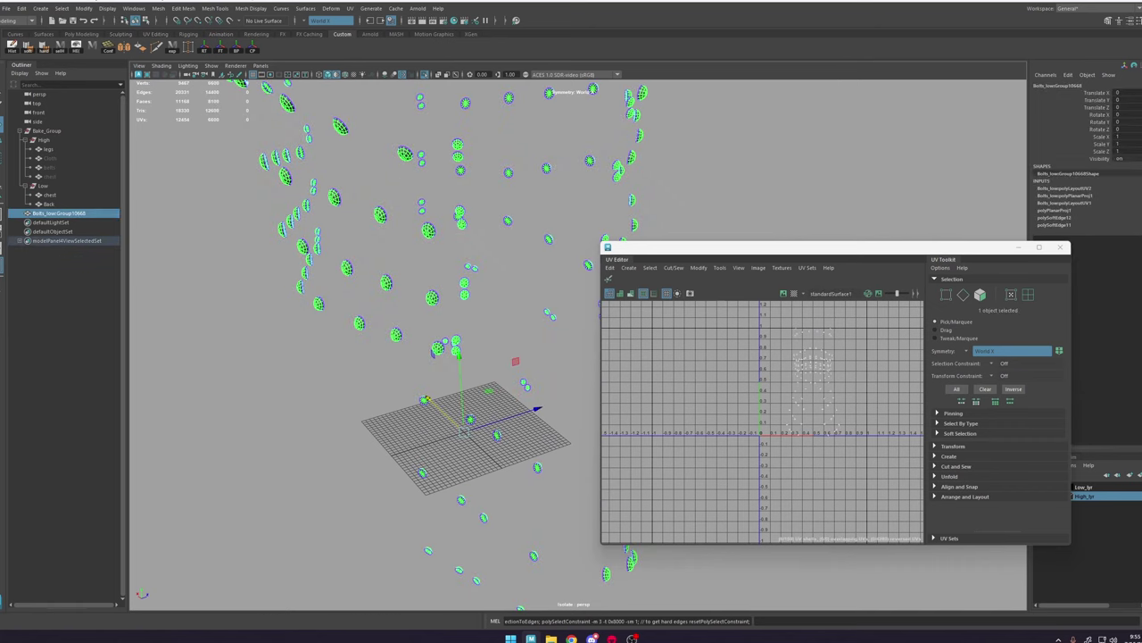
pyautogui.click(65, 50)
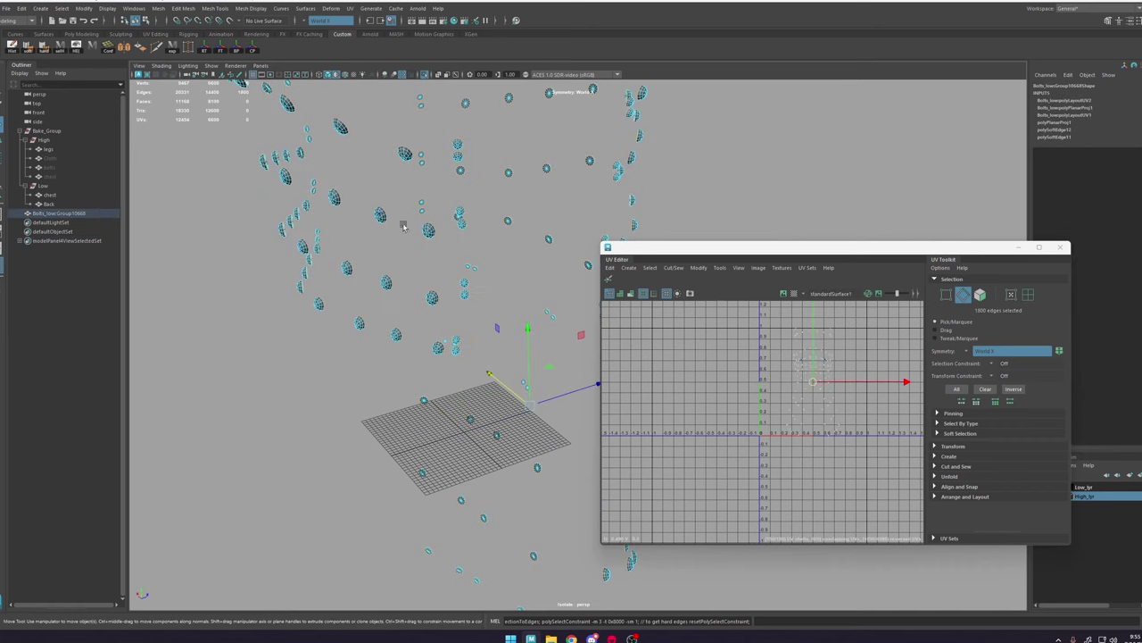
pyautogui.scroll(6, 842, 376)
pyautogui.keyDown('shift'); pyautogui.moveTo(791, 357); pyautogui.dragTo(810, 375, button='right'); pyautogui.keyUp('shift')
pyautogui.scroll(-5, 768, 370)
pyautogui.scroll(-5, 812, 376)
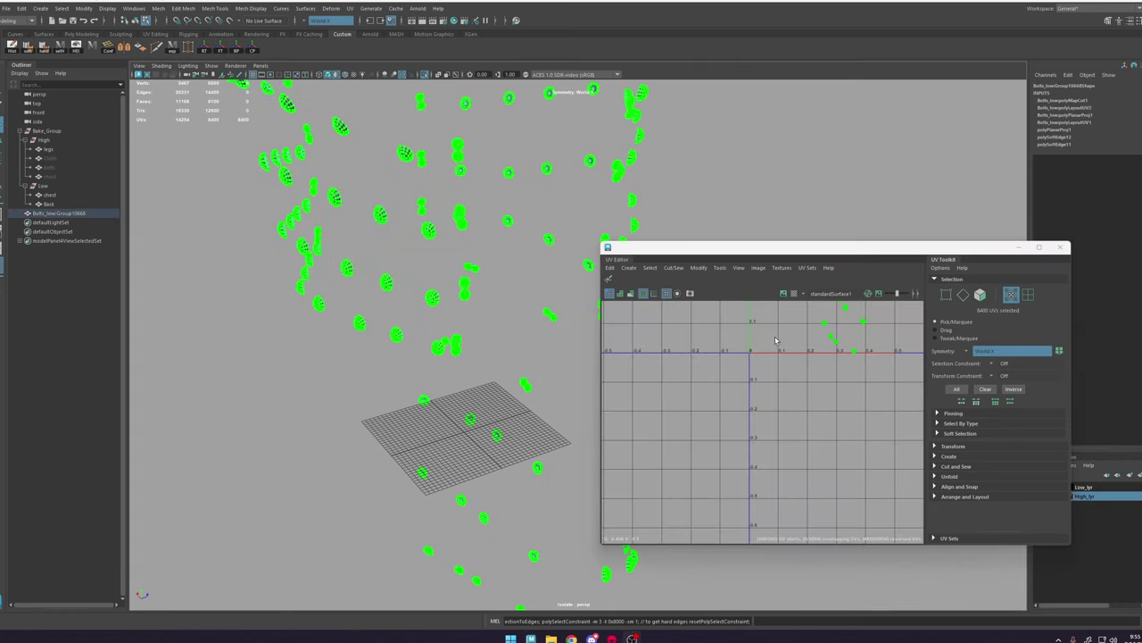
pyautogui.scroll(5, 782, 338)
# Step: Pack the bolt UV shells into the 0–1 tile and maximize the UV Editor
pyautogui.scroll(1, 878, 343)
pyautogui.keyDown('alt'); pyautogui.moveTo(878, 343); pyautogui.dragTo(797, 401, button='middle'); pyautogui.keyUp('alt')
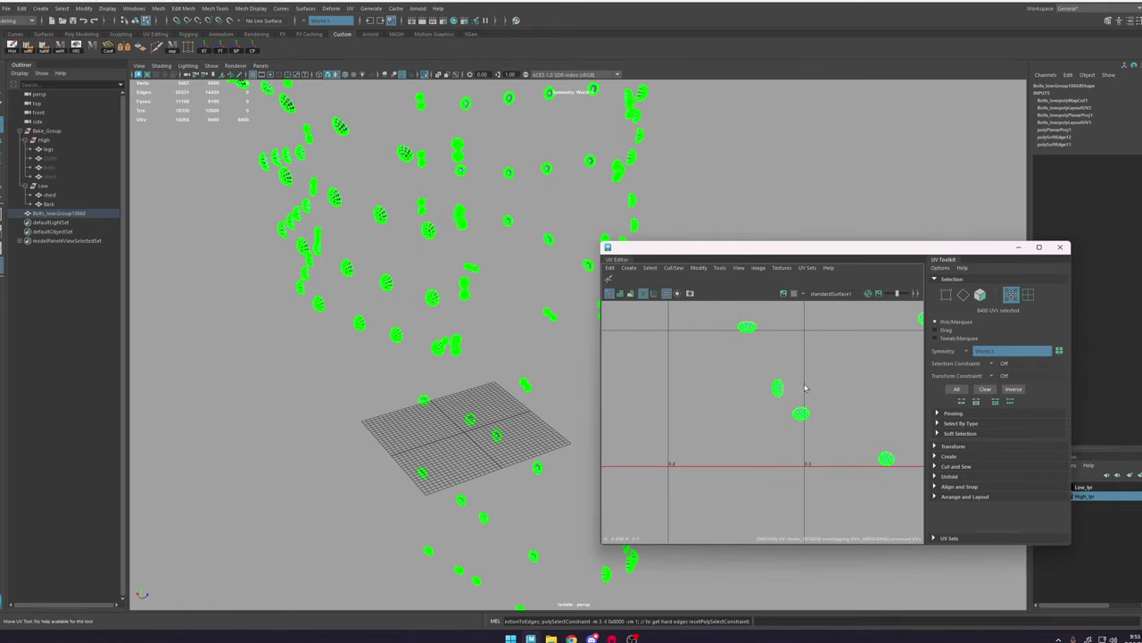
pyautogui.scroll(-5, 811, 369)
pyautogui.keyDown('shift'); pyautogui.moveTo(813, 364); pyautogui.dragTo(723, 392, button='right'); pyautogui.keyUp('shift')
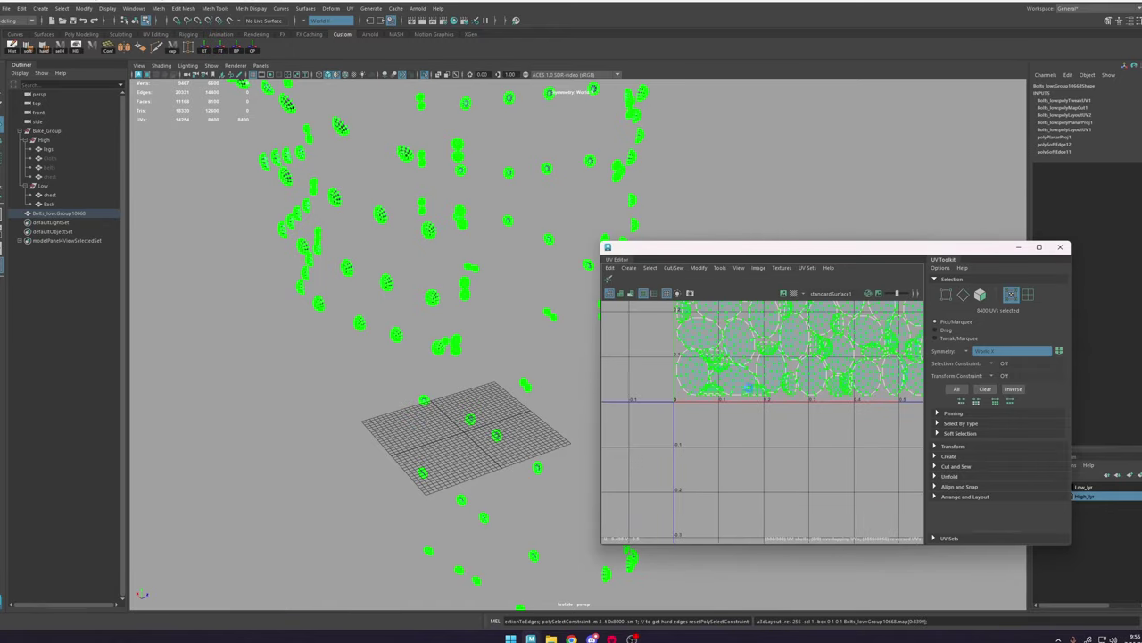
pyautogui.scroll(-5, 765, 378)
pyautogui.click(1040, 247)
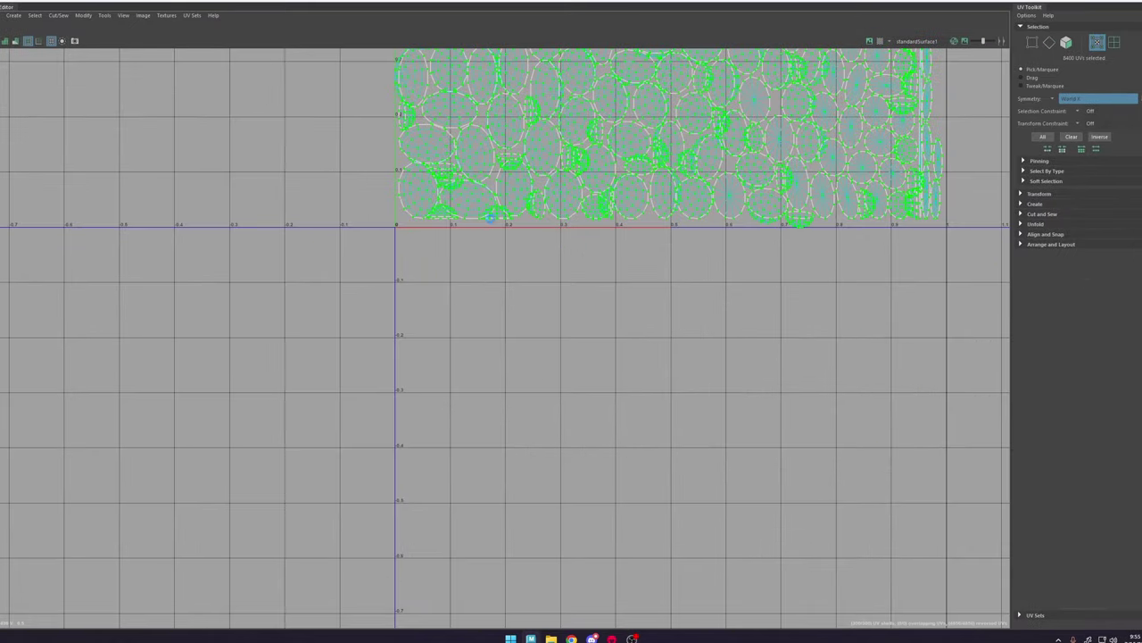
pyautogui.scroll(2, 632, 186)
pyautogui.keyDown('alt'); pyautogui.moveTo(632, 186); pyautogui.dragTo(544, 431, button='middle'); pyautogui.keyUp('alt')
pyautogui.scroll(-5, 603, 315)
pyautogui.scroll(-1, 549, 268)
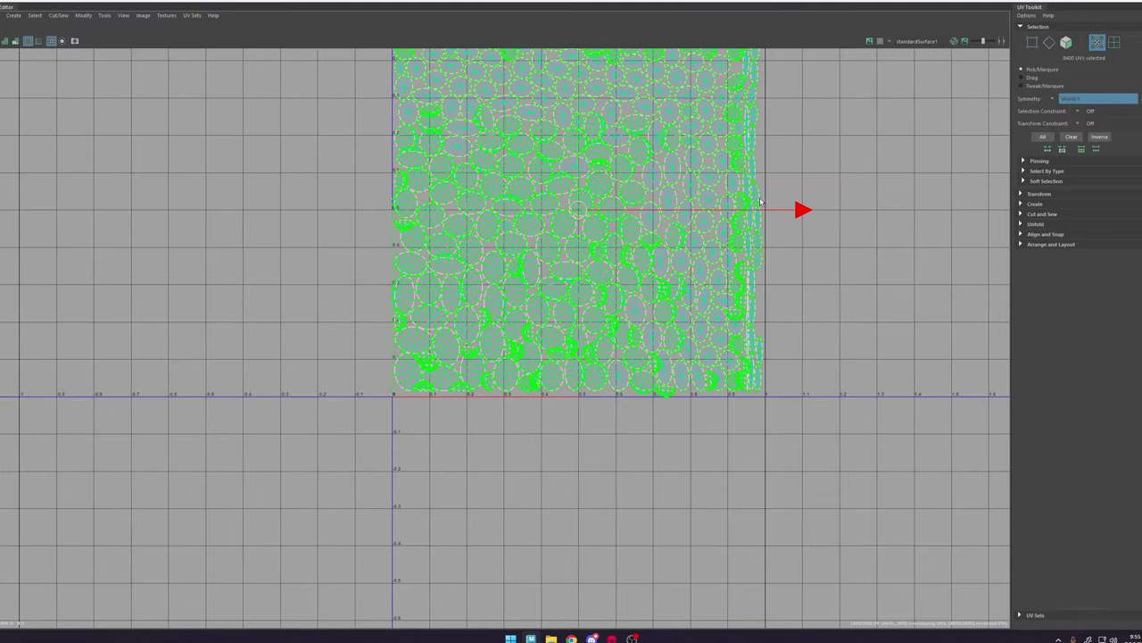
pyautogui.keyDown('alt'); pyautogui.moveTo(626, 254); pyautogui.dragTo(596, 389, button='middle'); pyautogui.keyUp('alt')
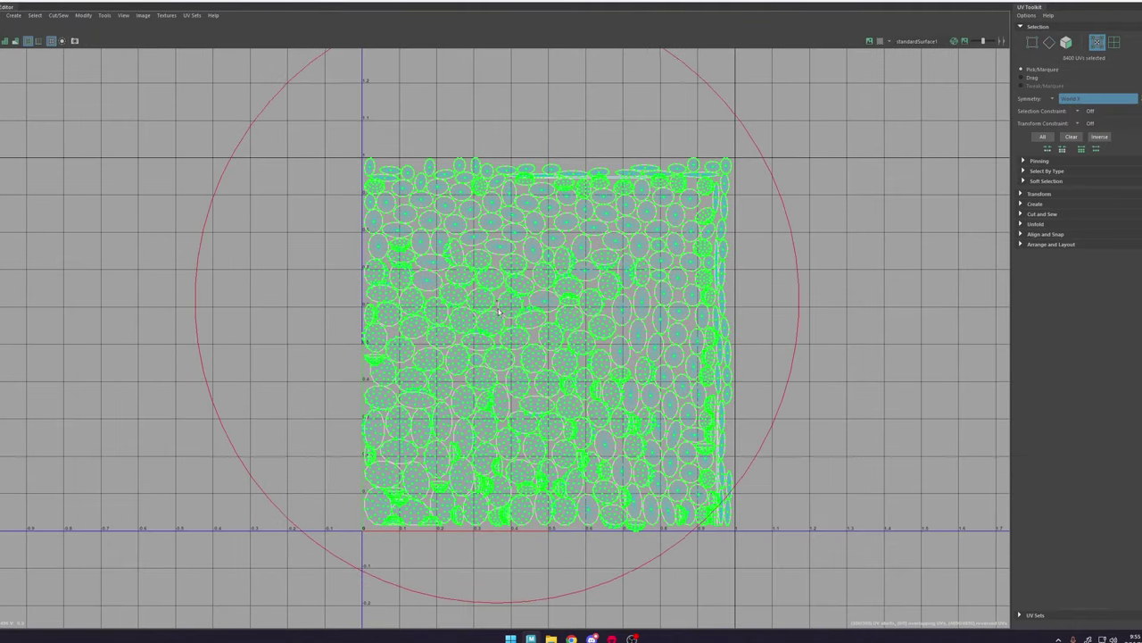
# Step: Unfold the UV shells, relax the oversized stray shell, and lay everything out in 0–1
pyautogui.hotkey('ctrl', 'u')
pyautogui.hotkey('ctrl', 'u')
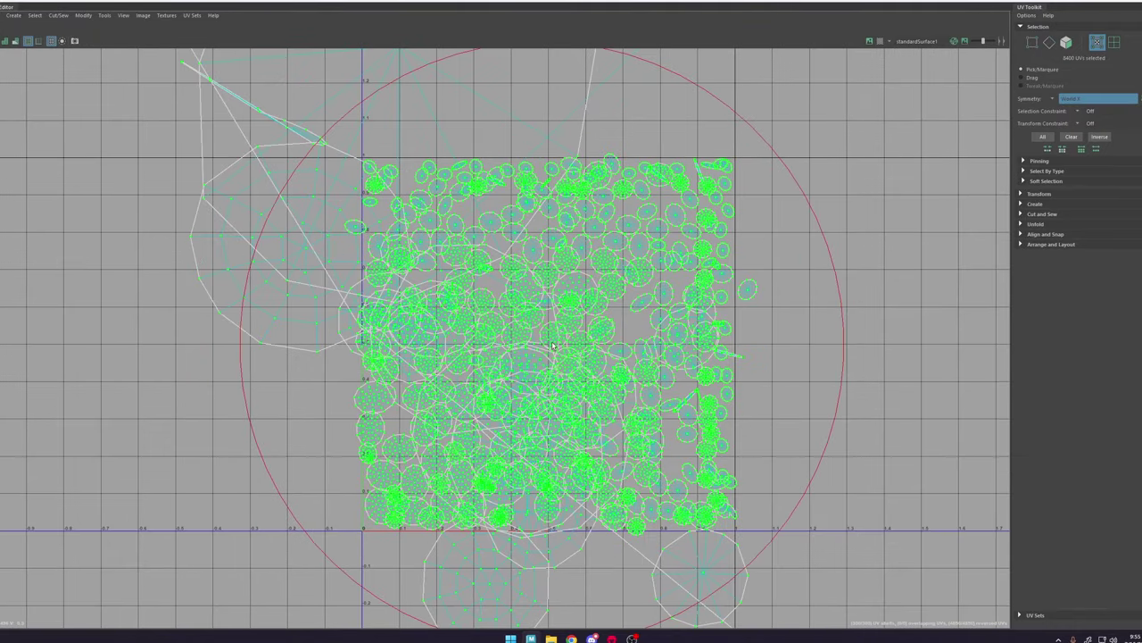
pyautogui.scroll(-11, 547, 330)
pyautogui.scroll(-9, 551, 328)
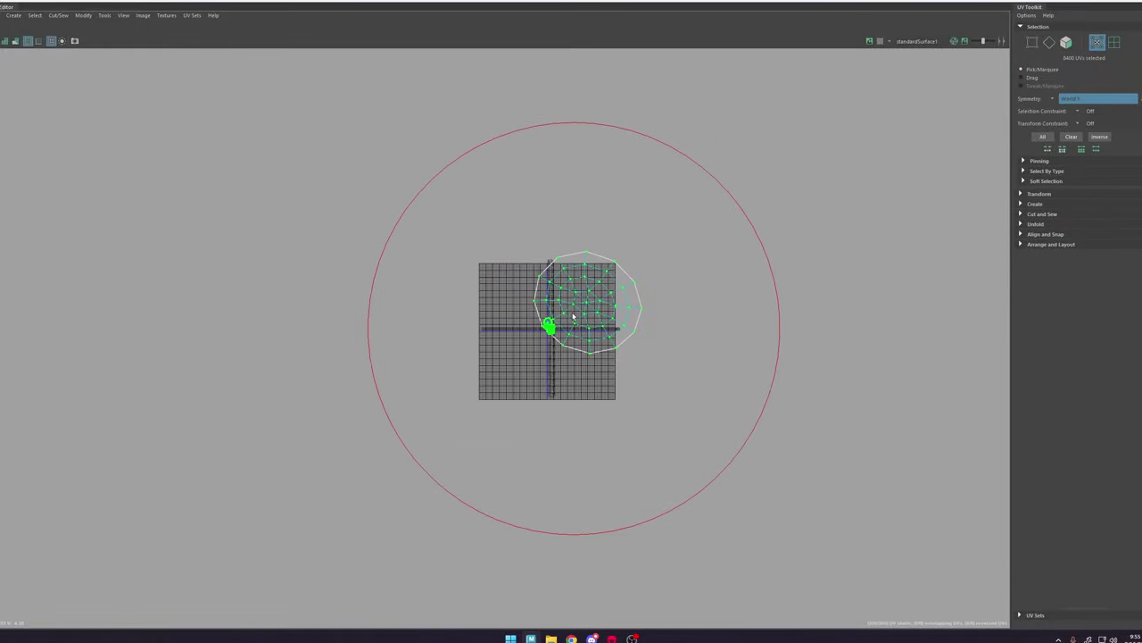
pyautogui.moveTo(573, 328); pyautogui.dragTo(573, 325)
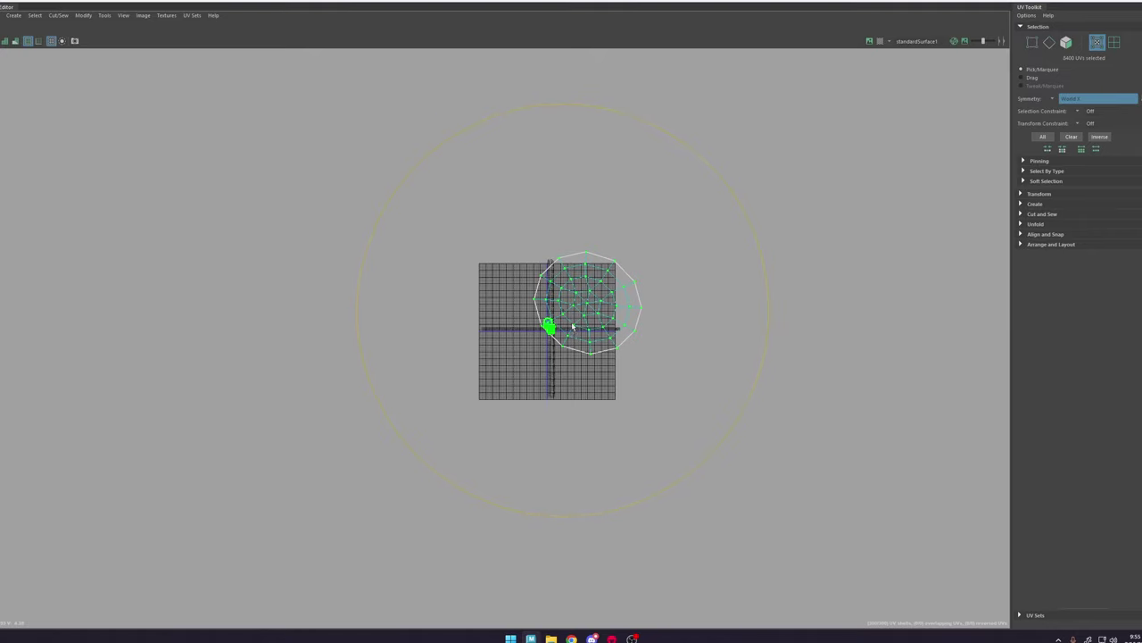
pyautogui.keyDown('shift'); pyautogui.moveTo(566, 294); pyautogui.dragTo(483, 326, button='right'); pyautogui.keyUp('shift')
pyautogui.scroll(12, 553, 333)
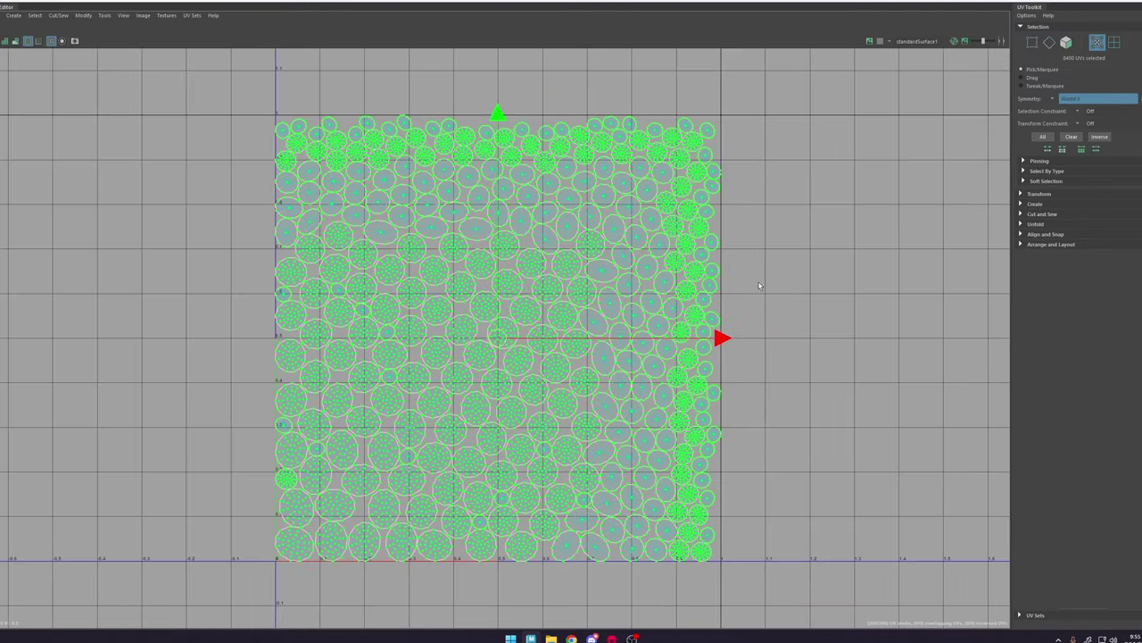
pyautogui.click(767, 293)
pyautogui.scroll(4, 585, 329)
pyautogui.keyDown('alt'); pyautogui.moveTo(522, 190); pyautogui.dragTo(593, 286, button='middle'); pyautogui.keyUp('alt')
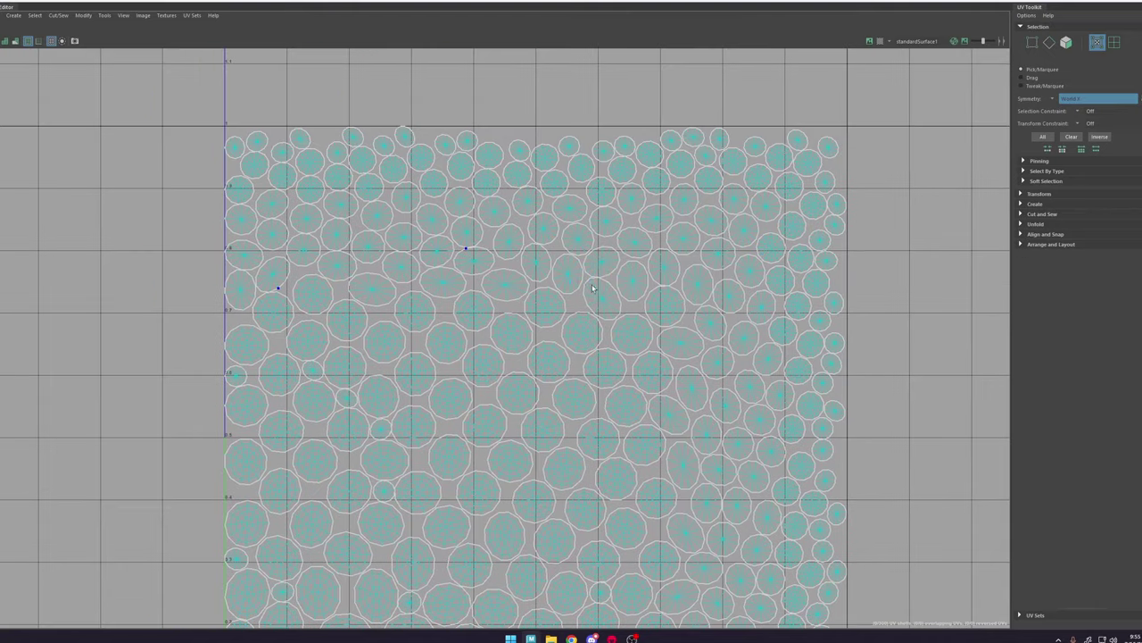
# Step: Toggle the UV shell shading to check the layout, then close the UV Editor
pyautogui.click(16, 41)
pyautogui.scroll(-2, 501, 305)
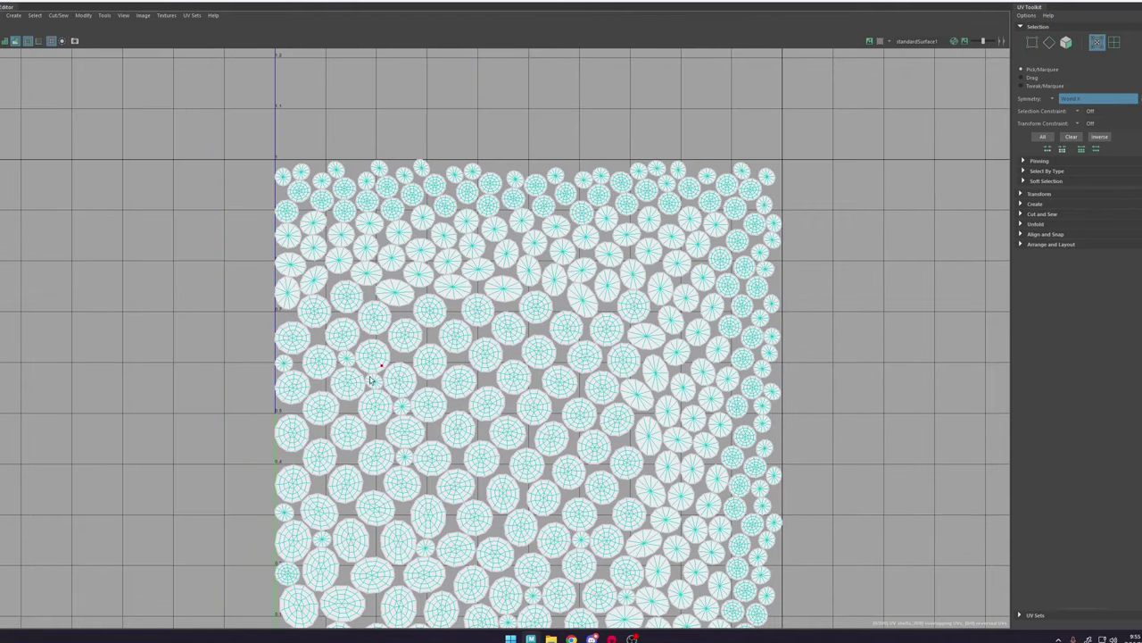
pyautogui.click(17, 41)
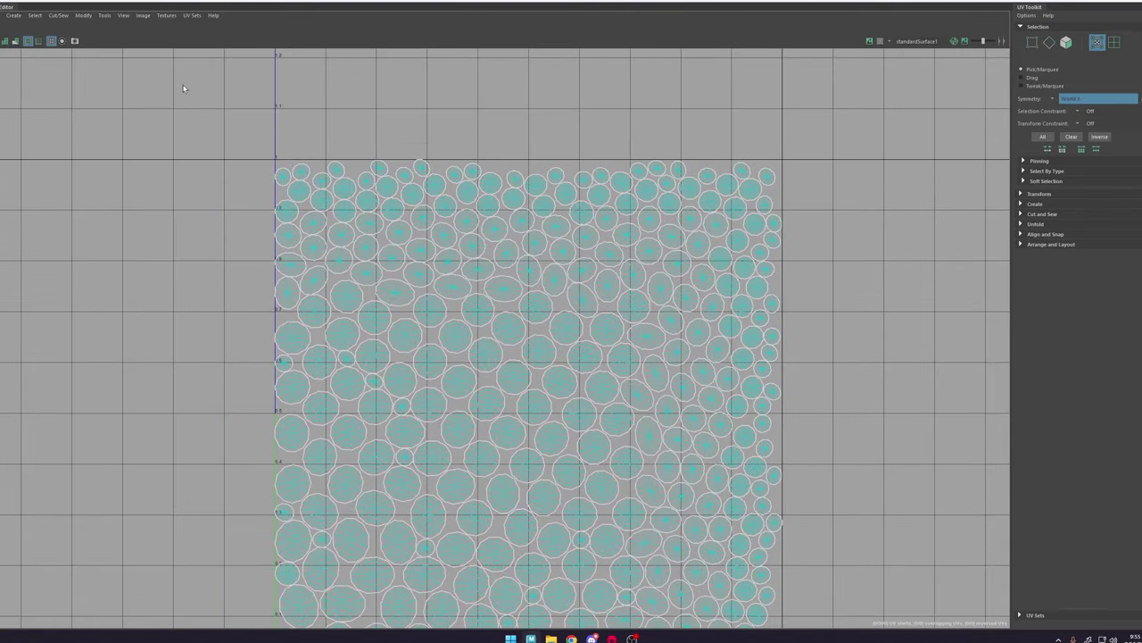
pyautogui.scroll(-1, 547, 199)
pyautogui.click(1137, 5)
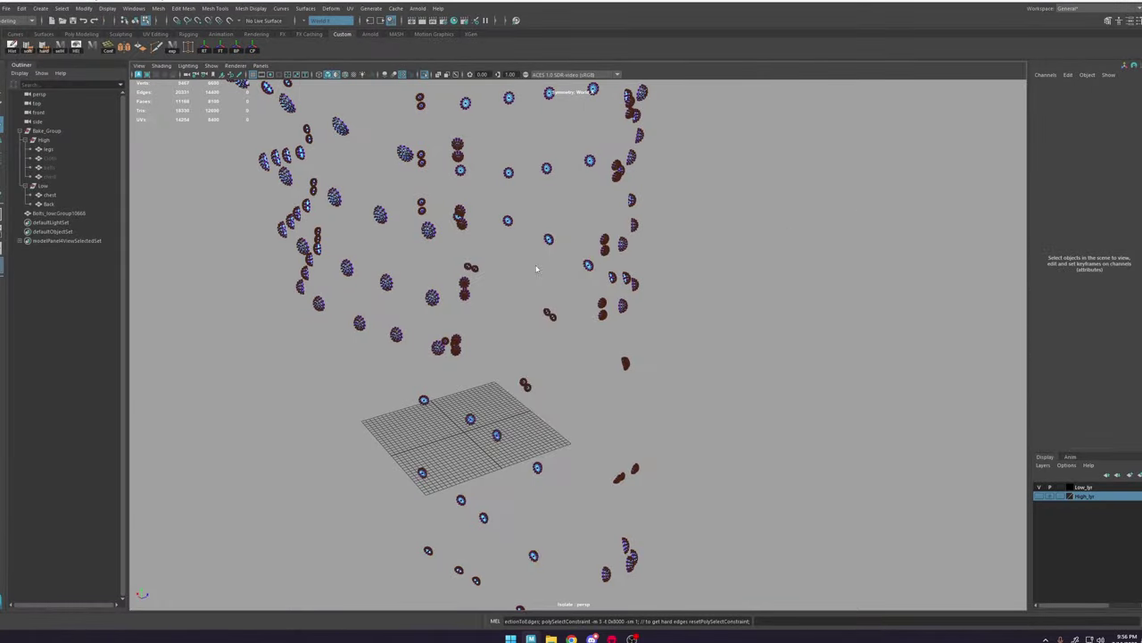
pyautogui.moveTo(538, 267); pyautogui.dragTo(625, 219, button='right')
pyautogui.keyDown('alt'); pyautogui.moveTo(770, 188); pyautogui.dragTo(664, 178); pyautogui.keyUp('alt')
# Step: Show the rest of the armour again, save Low.mb, and orbit in close to the collar
pyautogui.click(426, 75)
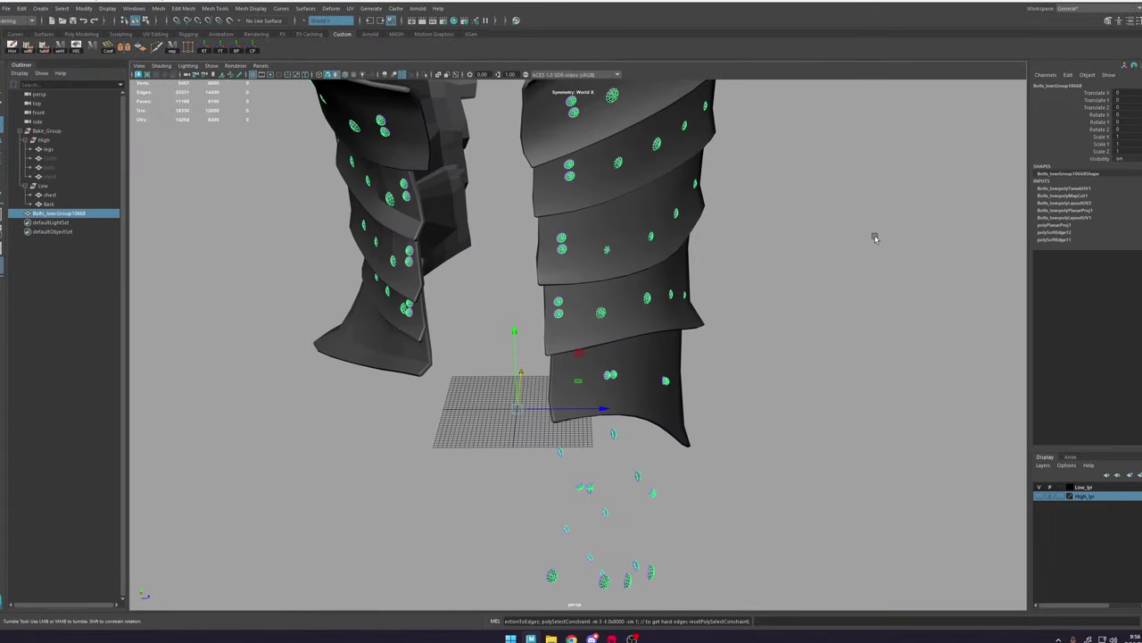
pyautogui.keyDown('alt'); pyautogui.moveTo(874, 237); pyautogui.dragTo(907, 237); pyautogui.keyUp('alt')
pyautogui.click(908, 238)
pyautogui.keyDown('alt'); pyautogui.moveTo(857, 284); pyautogui.dragTo(707, 371, button='middle'); pyautogui.keyUp('alt')
pyautogui.keyDown('alt'); pyautogui.moveTo(706, 371); pyautogui.dragTo(487, 184, button='right'); pyautogui.keyUp('alt')
pyautogui.hotkey('ctrl', 's')
pyautogui.keyDown('alt'); pyautogui.moveTo(659, 310); pyautogui.dragTo(633, 306); pyautogui.keyUp('alt')
pyautogui.keyDown('alt'); pyautogui.moveTo(559, 285); pyautogui.dragTo(528, 304, button='middle'); pyautogui.keyUp('alt')
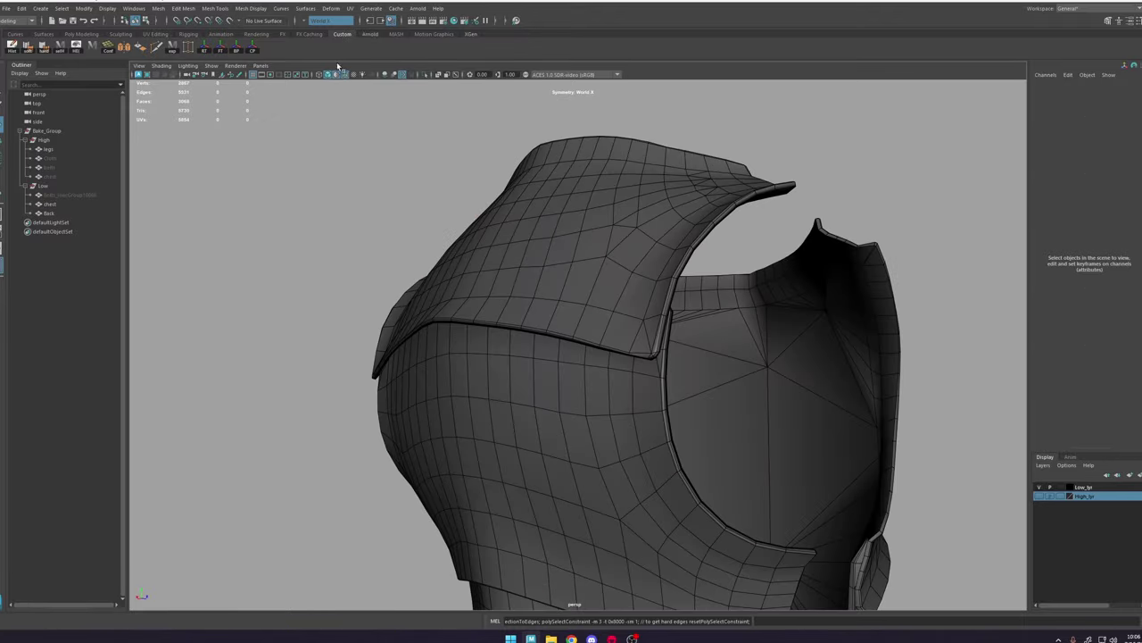
pyautogui.keyDown('alt'); pyautogui.moveTo(482, 286); pyautogui.dragTo(430, 333); pyautogui.keyUp('alt')
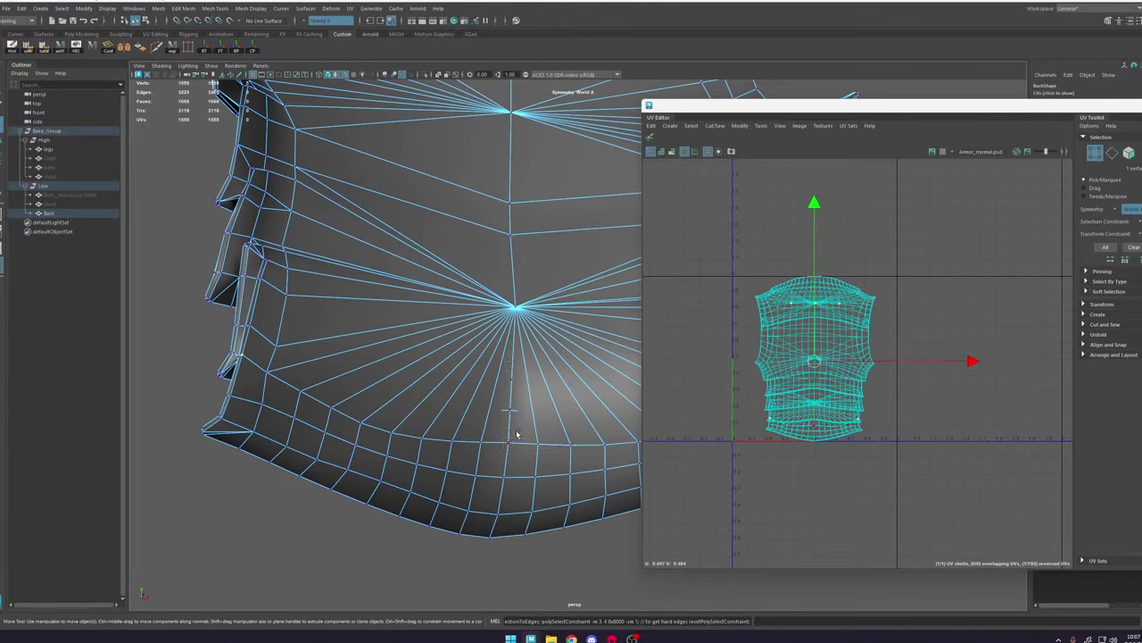
pyautogui.keyDown('alt'); pyautogui.moveTo(518, 433); pyautogui.dragTo(466, 236); pyautogui.keyUp('alt')
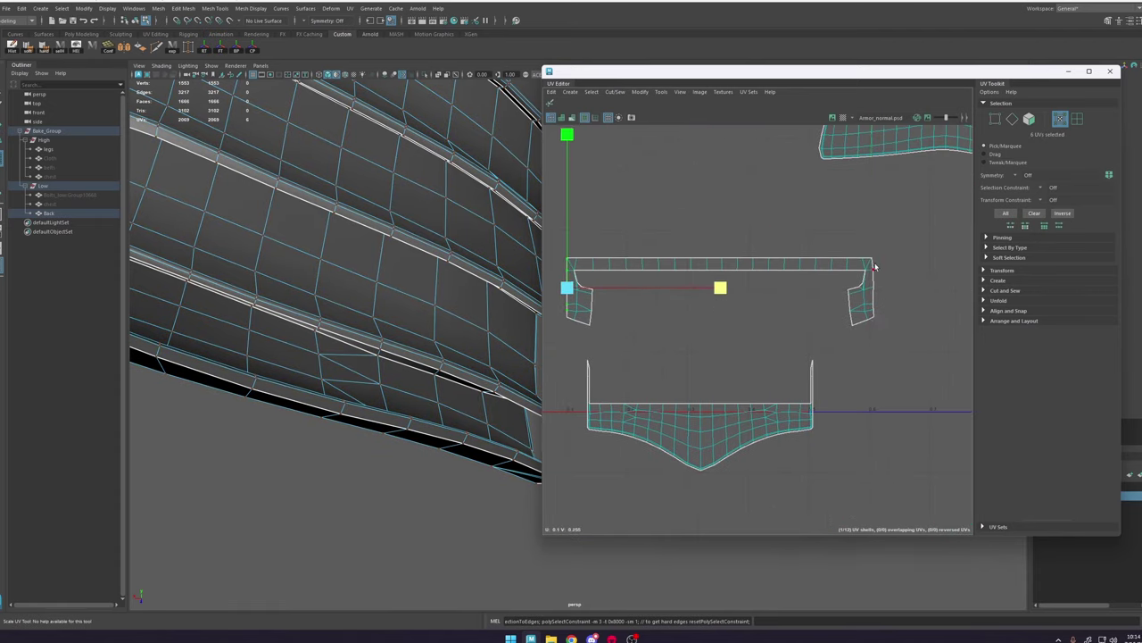
# Step: Straighten the first selected row of UVs into a flat line
pyautogui.click(881, 319)
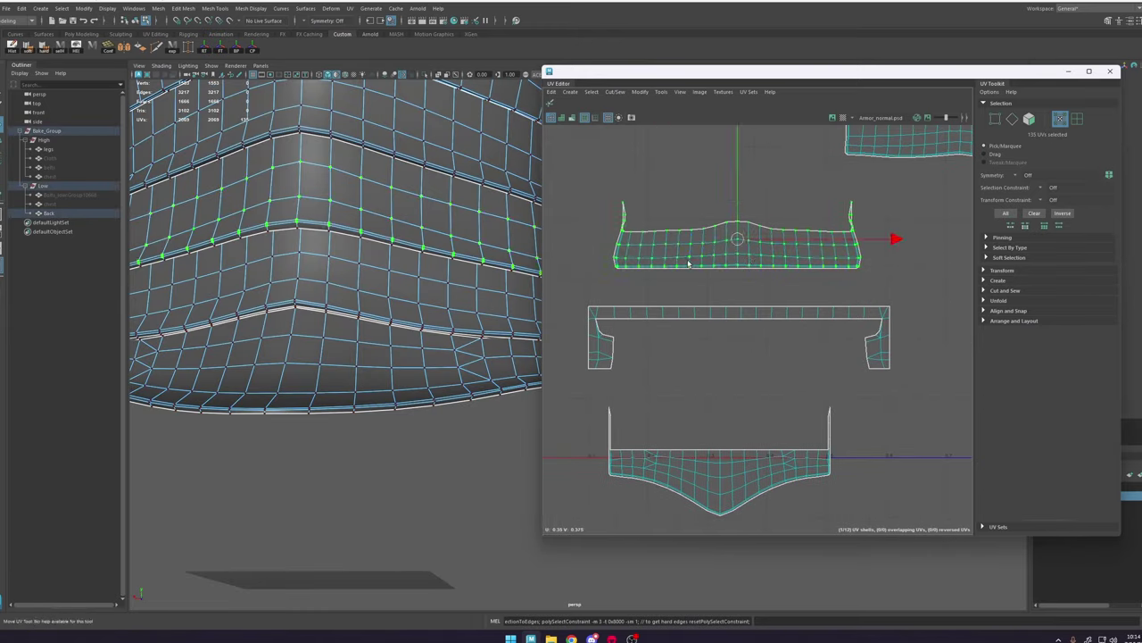
pyautogui.keyDown('shift'); pyautogui.rightClick(718, 221); pyautogui.keyUp('shift')
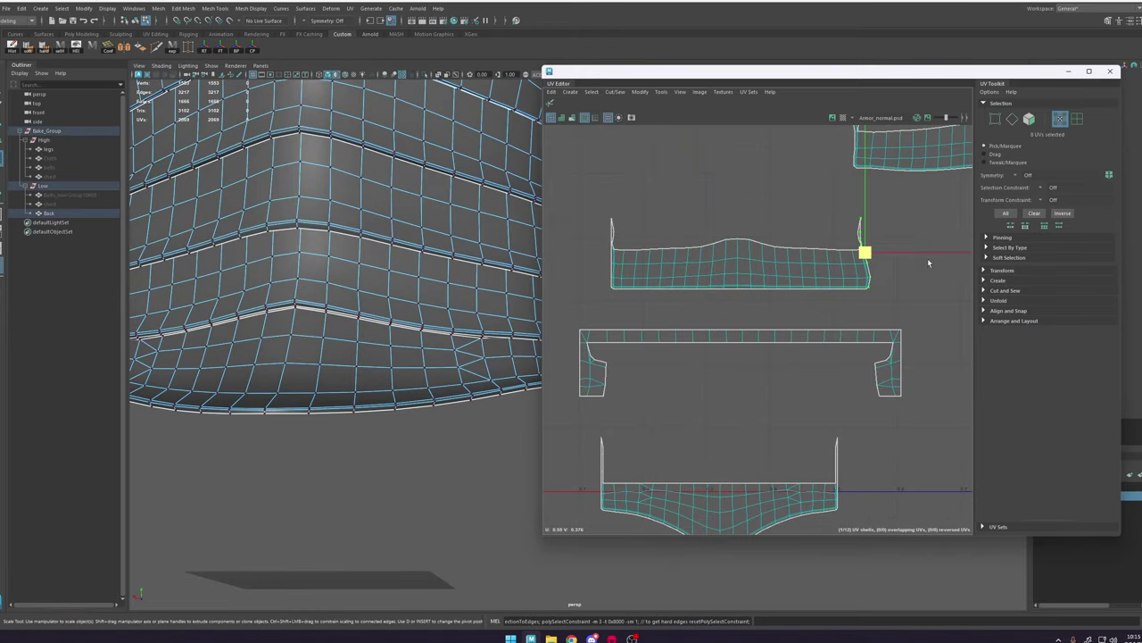
pyautogui.moveTo(929, 260); pyautogui.dragTo(868, 257)
pyautogui.scroll(3, 880, 255)
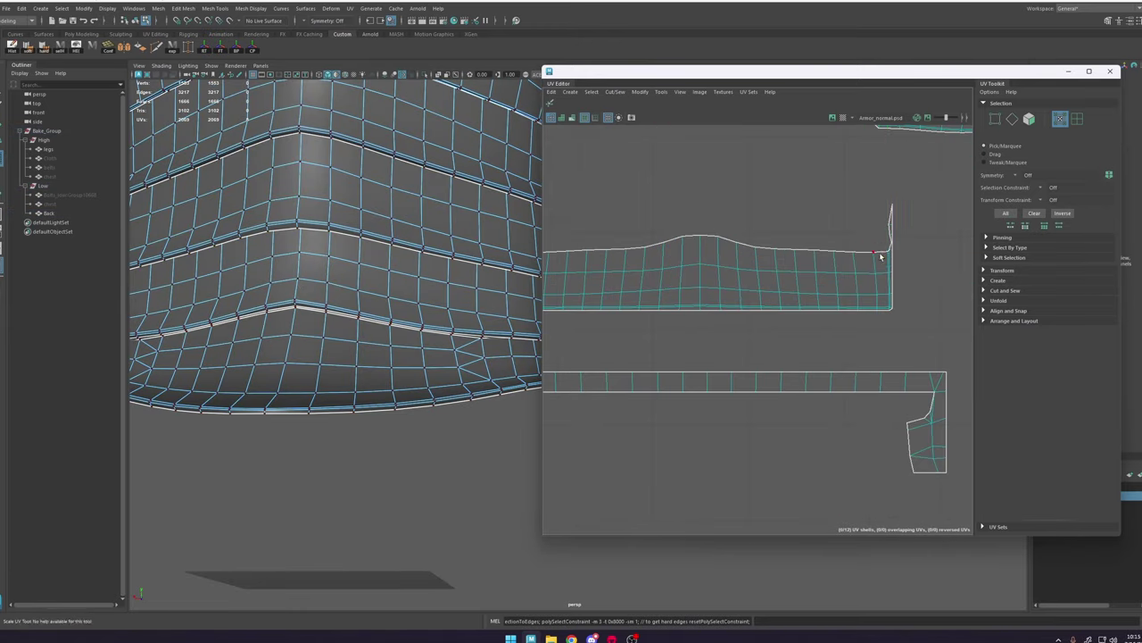
pyautogui.scroll(-3, 880, 255)
pyautogui.press('w')
pyautogui.keyDown('shift'); pyautogui.moveTo(815, 242); pyautogui.dragTo(816, 255, button='right'); pyautogui.keyUp('shift')
# Step: Flatten the bottom and top border rows of the next UV shell
pyautogui.keyDown('alt'); pyautogui.moveTo(928, 223); pyautogui.dragTo(653, 327, button='middle'); pyautogui.keyUp('alt')
pyautogui.click(774, 278)
pyautogui.doubleClick(776, 278)
pyautogui.scroll(3, 716, 295)
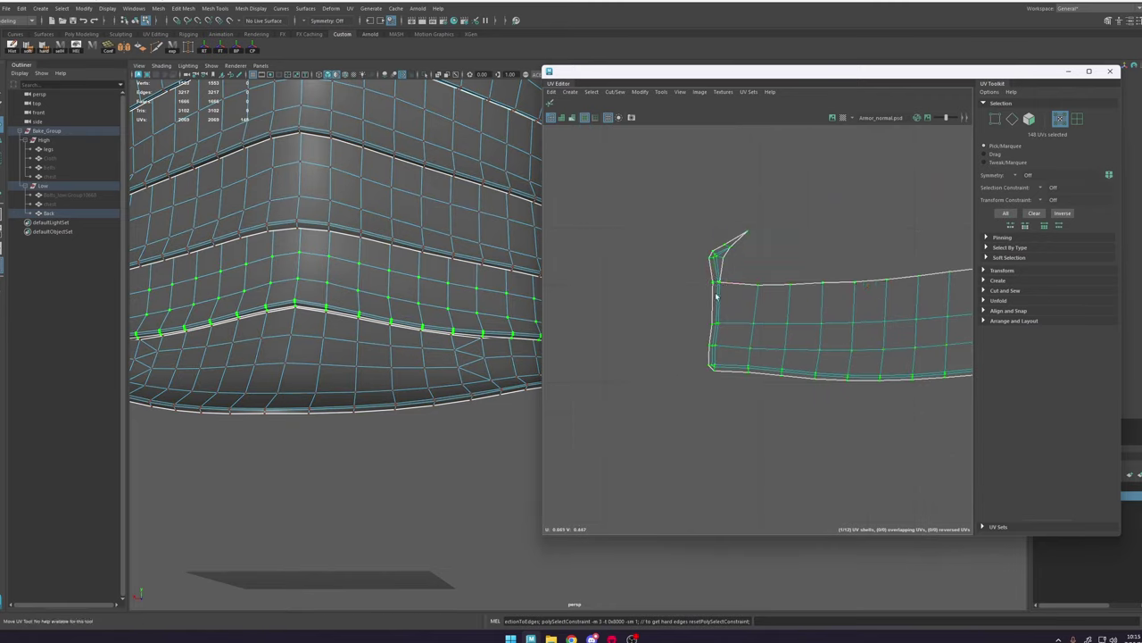
pyautogui.scroll(-3, 717, 296)
pyautogui.press('r')
pyautogui.moveTo(752, 199); pyautogui.dragTo(752, 355)
pyautogui.doubleClick(803, 305)
pyautogui.moveTo(753, 152); pyautogui.dragTo(753, 305)
# Step: Flatten that shell's left and right sides, then move the straightened shell aside
pyautogui.doubleClick(895, 354)
pyautogui.moveTo(591, 368); pyautogui.dragTo(616, 291)
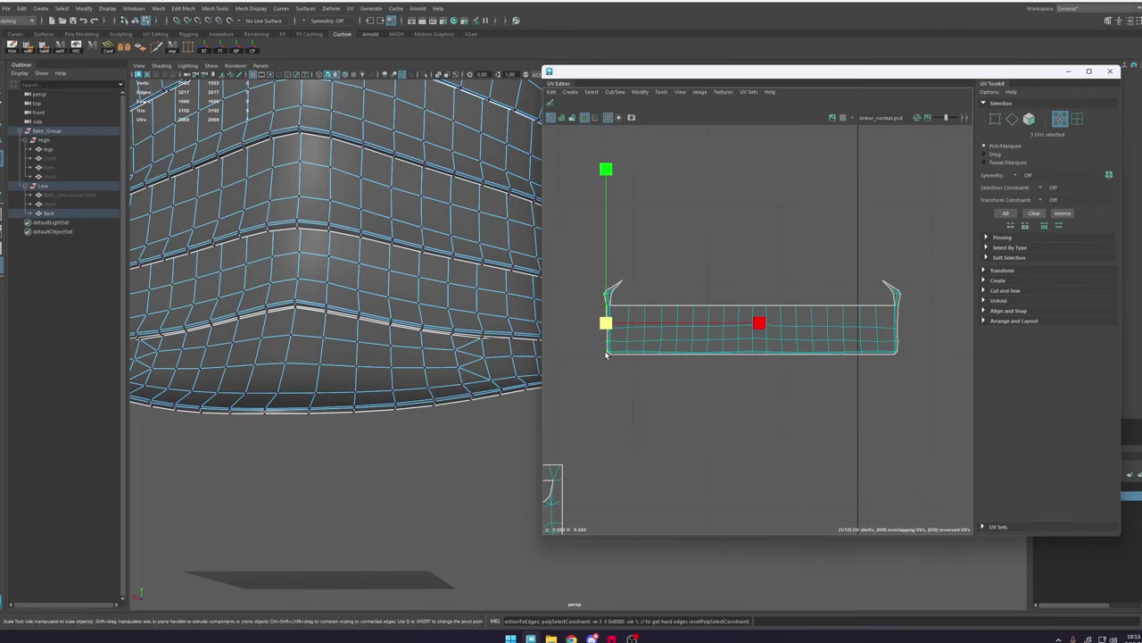
pyautogui.moveTo(759, 321); pyautogui.dragTo(607, 321)
pyautogui.moveTo(589, 366); pyautogui.dragTo(757, 275)
pyautogui.moveTo(920, 291); pyautogui.dragTo(888, 366)
pyautogui.moveTo(955, 323); pyautogui.dragTo(474, 316)
pyautogui.scroll(-5, 829, 330)
pyautogui.press('w')
# Step: Select the next shell and the top collar shell, framing the collar in the 3D view
pyautogui.doubleClick(689, 283)
pyautogui.scroll(3, 688, 284)
pyautogui.press('r')
pyautogui.moveTo(644, 313); pyautogui.dragTo(816, 352)
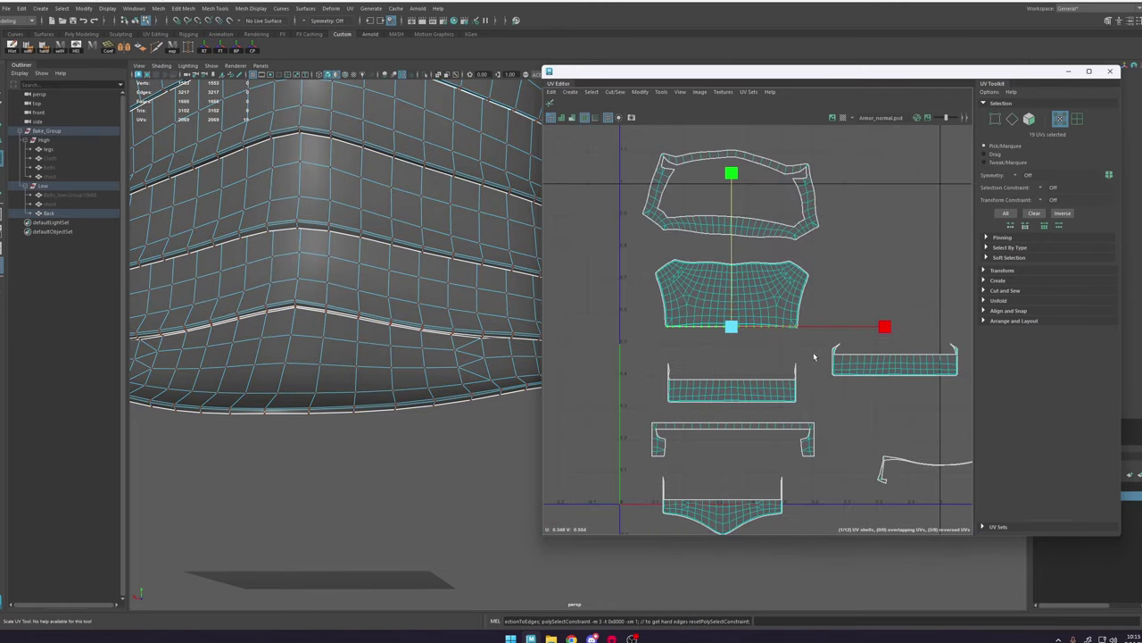
pyautogui.doubleClick(747, 303)
pyautogui.scroll(-3, 747, 401)
pyautogui.doubleClick(769, 285)
pyautogui.press('f')
pyautogui.keyDown('alt'); pyautogui.moveTo(267, 306); pyautogui.dragTo(436, 306); pyautogui.keyUp('alt')
# Step: Move the large shell right, shift the thin white strip shell up, and flatten its edge
pyautogui.keyDown('alt'); pyautogui.moveTo(788, 268); pyautogui.dragTo(683, 229, button='middle'); pyautogui.keyUp('alt')
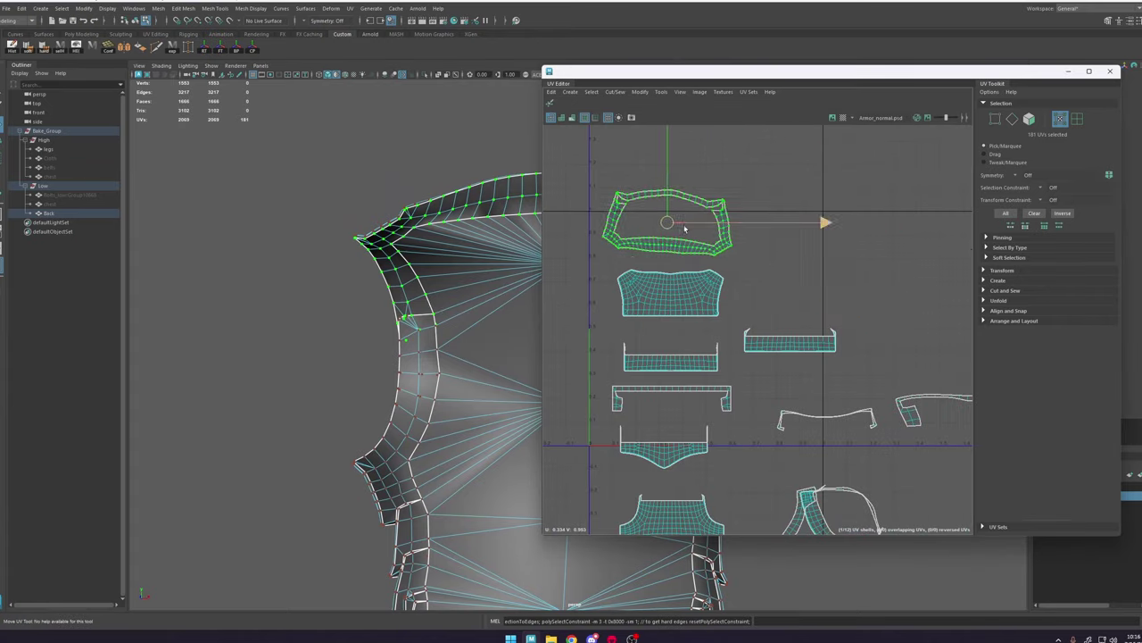
pyautogui.moveTo(669, 224); pyautogui.dragTo(957, 392)
pyautogui.doubleClick(827, 416)
pyautogui.moveTo(820, 415); pyautogui.dragTo(815, 286)
pyautogui.scroll(2, 804, 291)
pyautogui.press('r')
pyautogui.scroll(4, 795, 286)
pyautogui.press('w')
pyautogui.scroll(3, 714, 276)
pyautogui.press('r')
# Step: Flatten the white strip's right-side UVs
pyautogui.rightClick(839, 291)
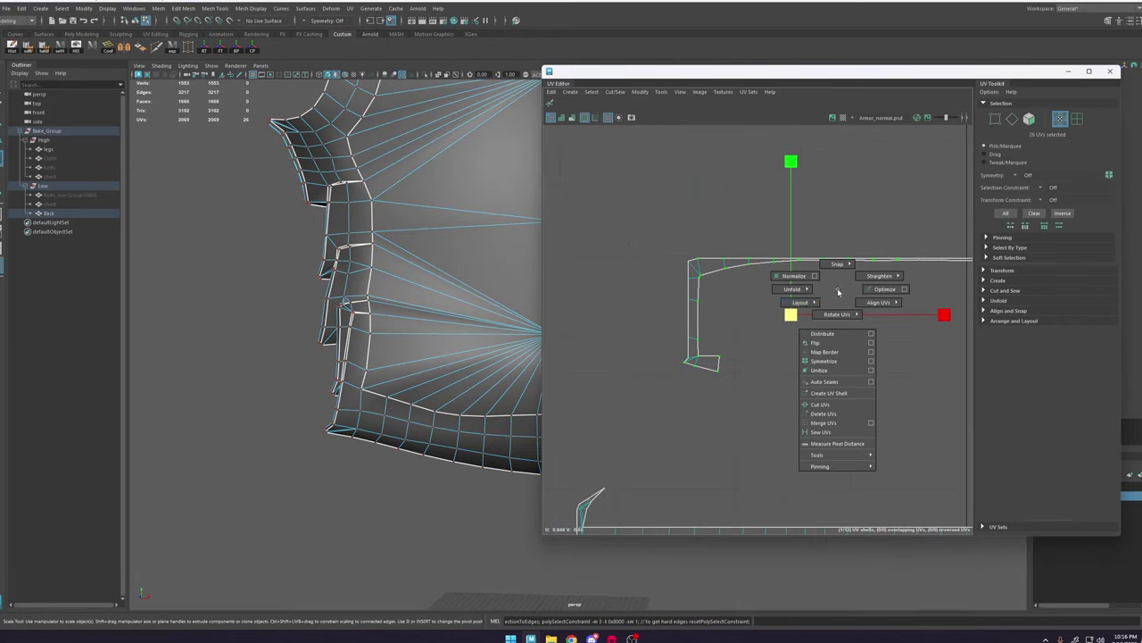
pyautogui.scroll(-3, 689, 291)
pyautogui.keyDown('alt'); pyautogui.moveTo(830, 294); pyautogui.dragTo(675, 311, button='middle'); pyautogui.keyUp('alt')
pyautogui.moveTo(843, 366); pyautogui.dragTo(803, 268)
pyautogui.click(836, 232)
pyautogui.scroll(4, 660, 313)
pyautogui.scroll(-3, 668, 328)
# Step: Select the lower shell's top row of UVs for scaling
pyautogui.keyDown('shift'); pyautogui.doubleClick(861, 320); pyautogui.keyUp('shift')
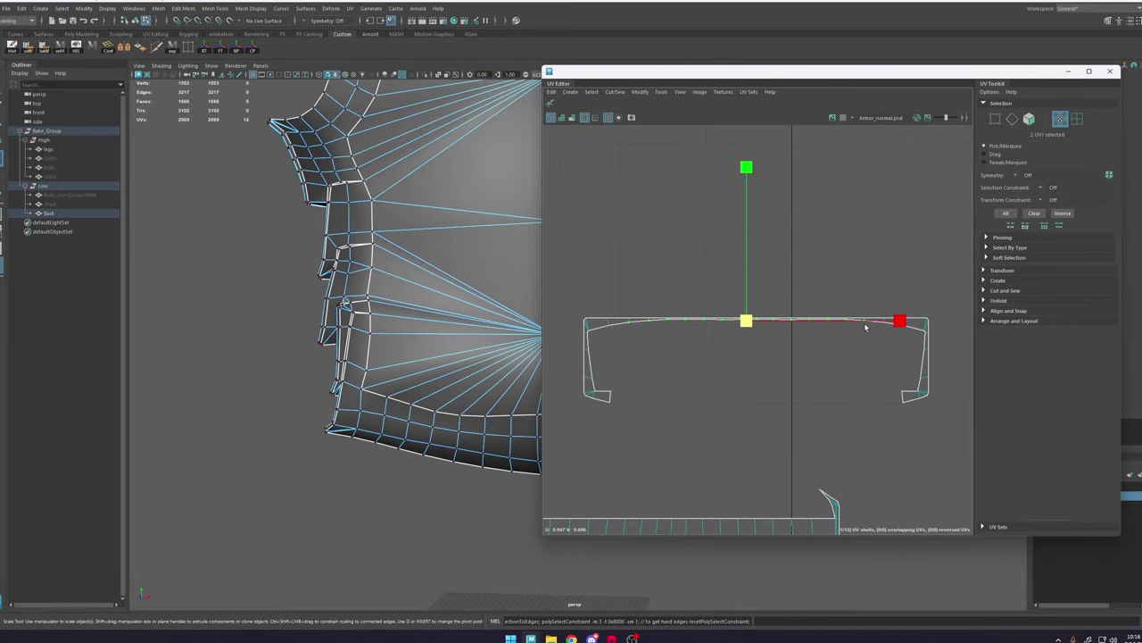
pyautogui.scroll(-4, 856, 332)
pyautogui.doubleClick(910, 382)
pyautogui.scroll(4, 857, 446)
pyautogui.click(586, 378)
pyautogui.keyDown('shift'); pyautogui.doubleClick(903, 379); pyautogui.keyUp('shift')
pyautogui.press('r')
pyautogui.scroll(4, 696, 391)
pyautogui.press('w')
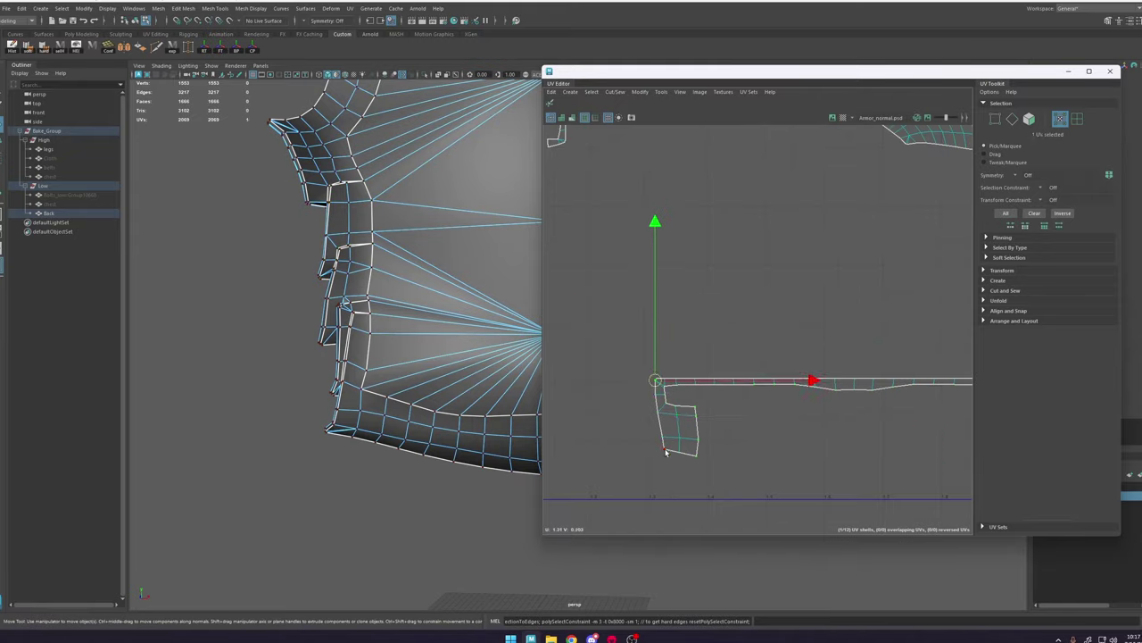
pyautogui.press('r')
# Step: Straighten the lower shell's left and right legs and flatten its bottom corner row
pyautogui.keyDown('alt'); pyautogui.moveTo(830, 348); pyautogui.dragTo(643, 330, button='middle'); pyautogui.keyUp('alt')
pyautogui.moveTo(962, 382); pyautogui.dragTo(808, 389)
pyautogui.click(793, 413)
pyautogui.scroll(-3, 803, 418)
pyautogui.keyDown('shift'); pyautogui.click(639, 419); pyautogui.keyUp('shift')
pyautogui.keyDown('shift'); pyautogui.click(623, 422); pyautogui.keyUp('shift')
pyautogui.moveTo(721, 264); pyautogui.dragTo(857, 457)
pyautogui.scroll(2, 859, 473)
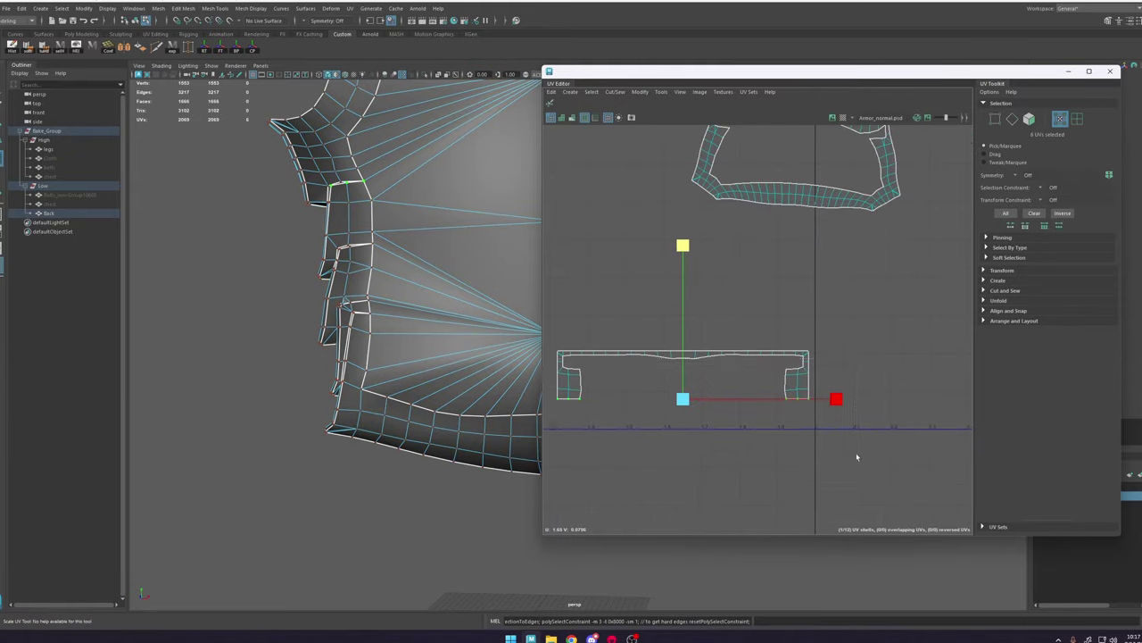
# Step: Straighten both inner leg columns of UVs on the lower shell
pyautogui.doubleClick(628, 349)
pyautogui.moveTo(592, 359); pyautogui.dragTo(574, 411)
pyautogui.moveTo(774, 358); pyautogui.dragTo(791, 411)
pyautogui.moveTo(563, 368); pyautogui.dragTo(574, 394)
pyautogui.keyDown('shift'); pyautogui.moveTo(792, 368); pyautogui.dragTo(802, 394); pyautogui.keyUp('shift')
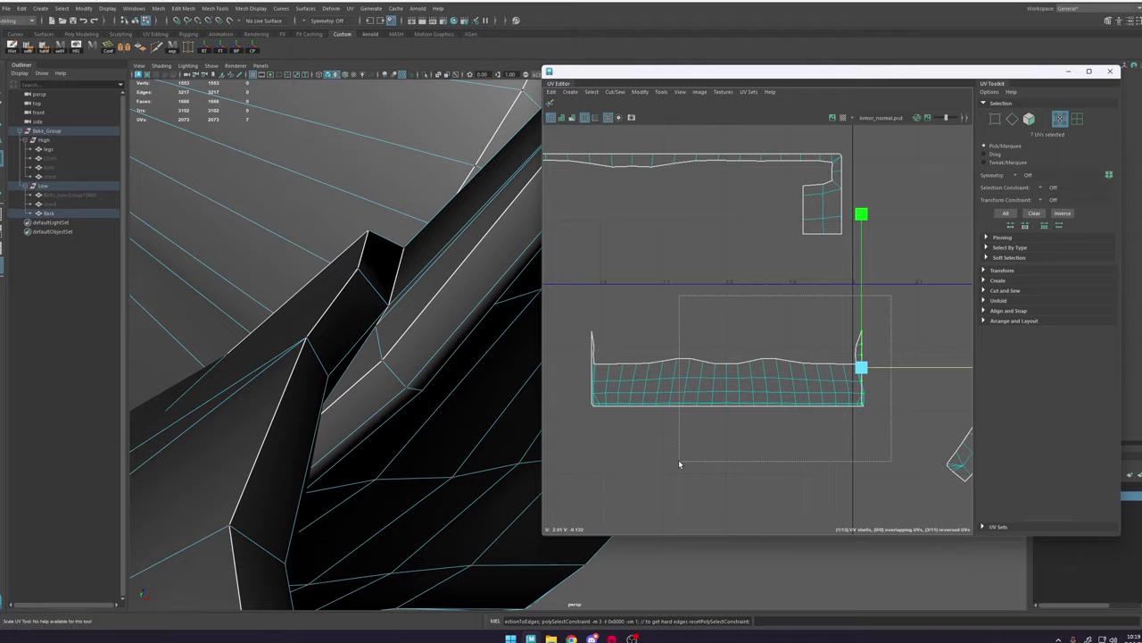
# Step: Flatten the shell's top edge UVs and select the UVs on the right flap
pyautogui.moveTo(680, 464); pyautogui.dragTo(665, 466)
pyautogui.moveTo(726, 206); pyautogui.dragTo(727, 359)
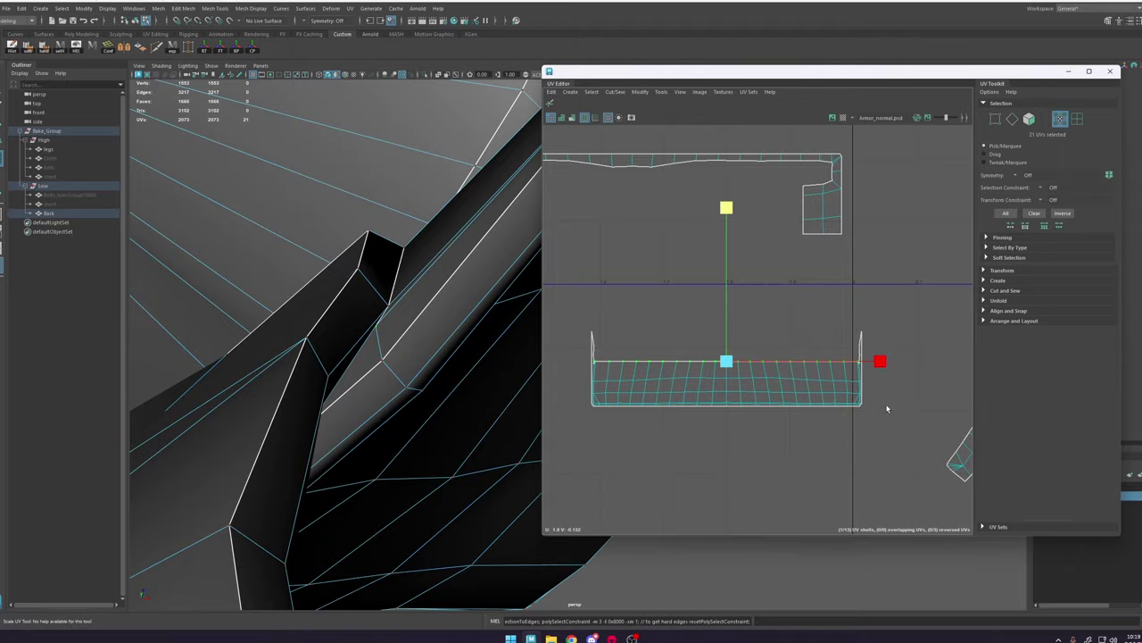
pyautogui.moveTo(758, 322); pyautogui.dragTo(803, 324, button='right')
pyautogui.scroll(5, 589, 339)
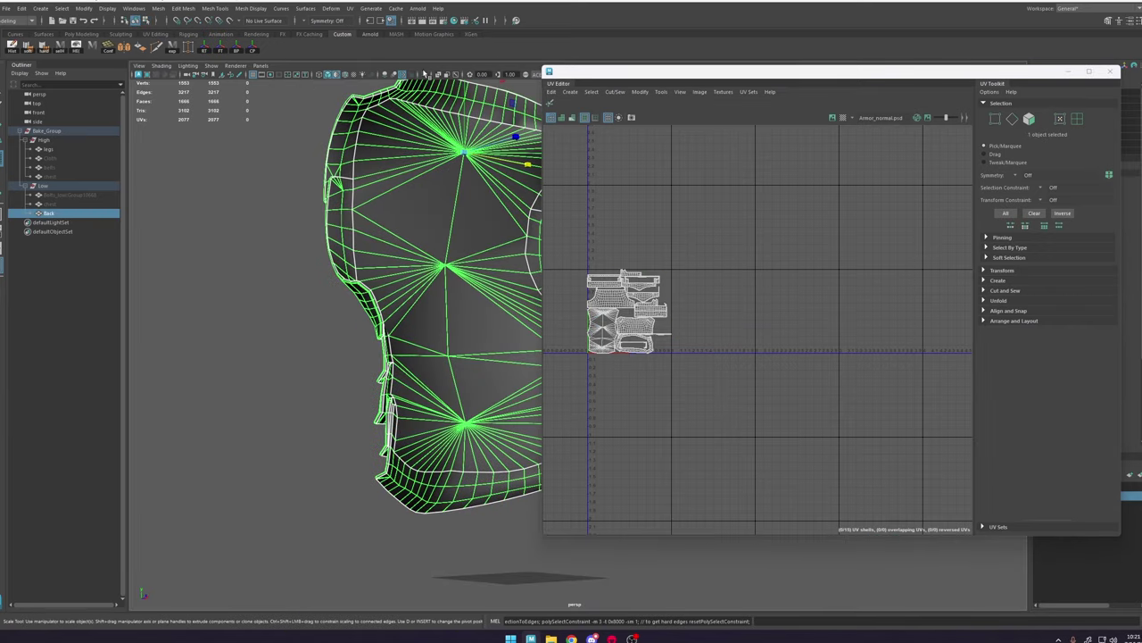
# Step: Orbit around the armour, select the chest and Back meshes together to check UVs, then deselect
pyautogui.scroll(-5, 486, 259)
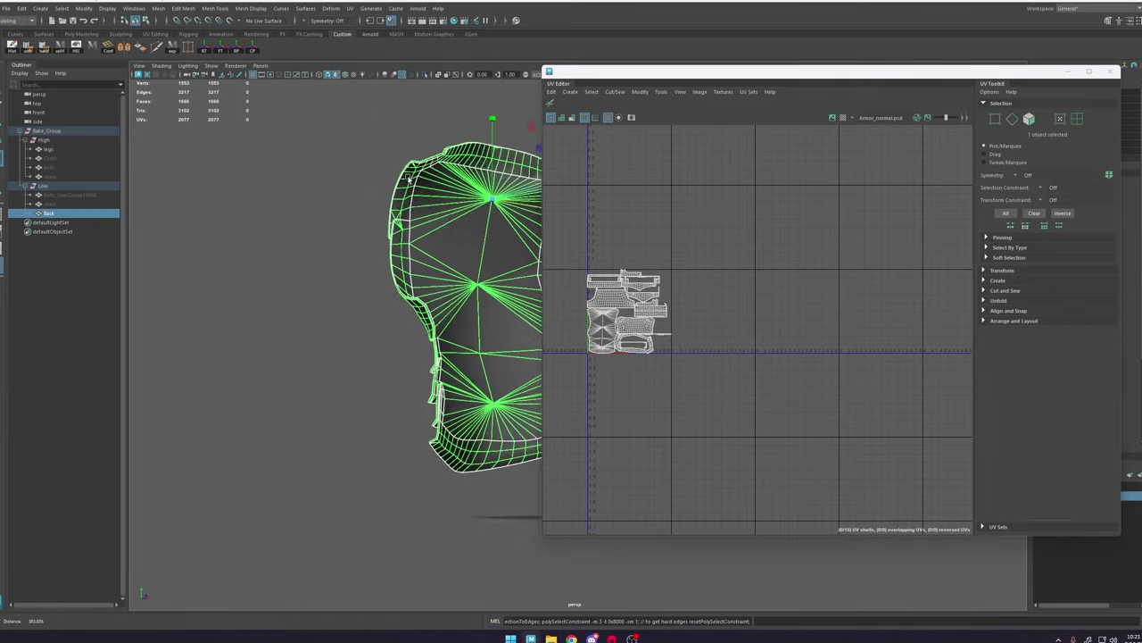
pyautogui.keyDown('alt'); pyautogui.moveTo(490, 258); pyautogui.dragTo(399, 235, button='middle'); pyautogui.keyUp('alt')
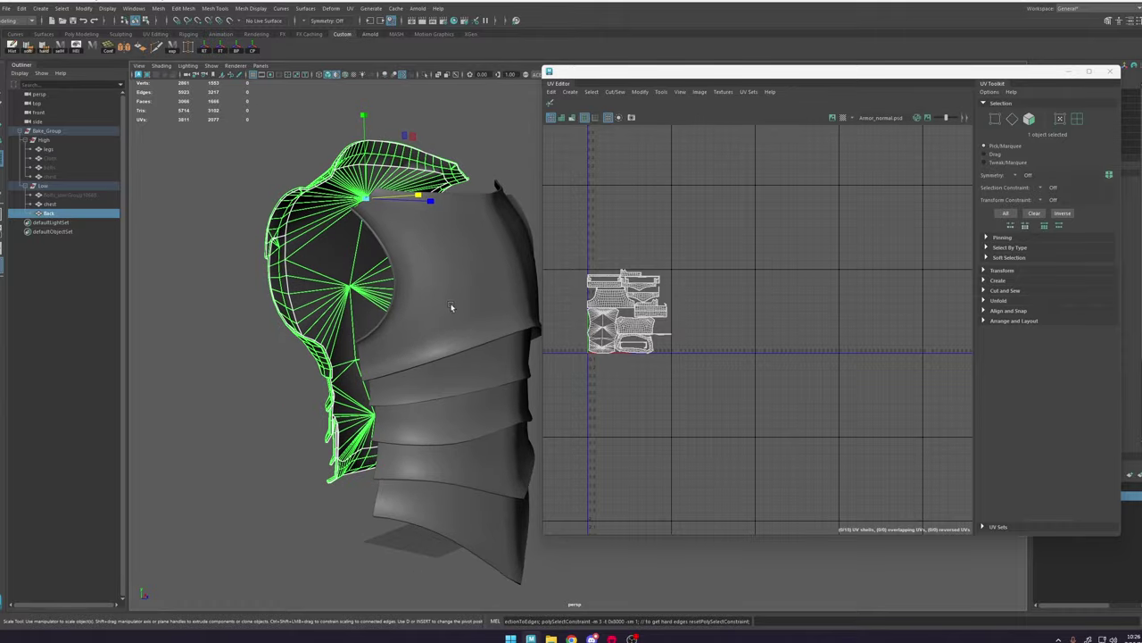
pyautogui.keyDown('shift'); pyautogui.click(450, 311); pyautogui.keyUp('shift')
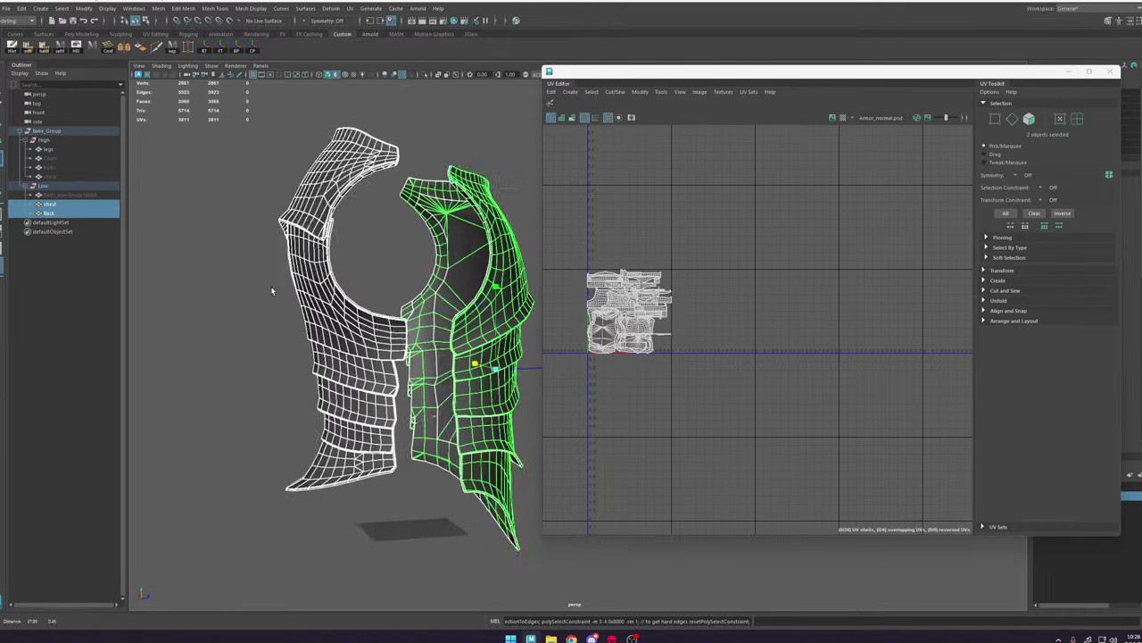
pyautogui.keyDown('alt'); pyautogui.moveTo(304, 286); pyautogui.dragTo(406, 297); pyautogui.keyUp('alt')
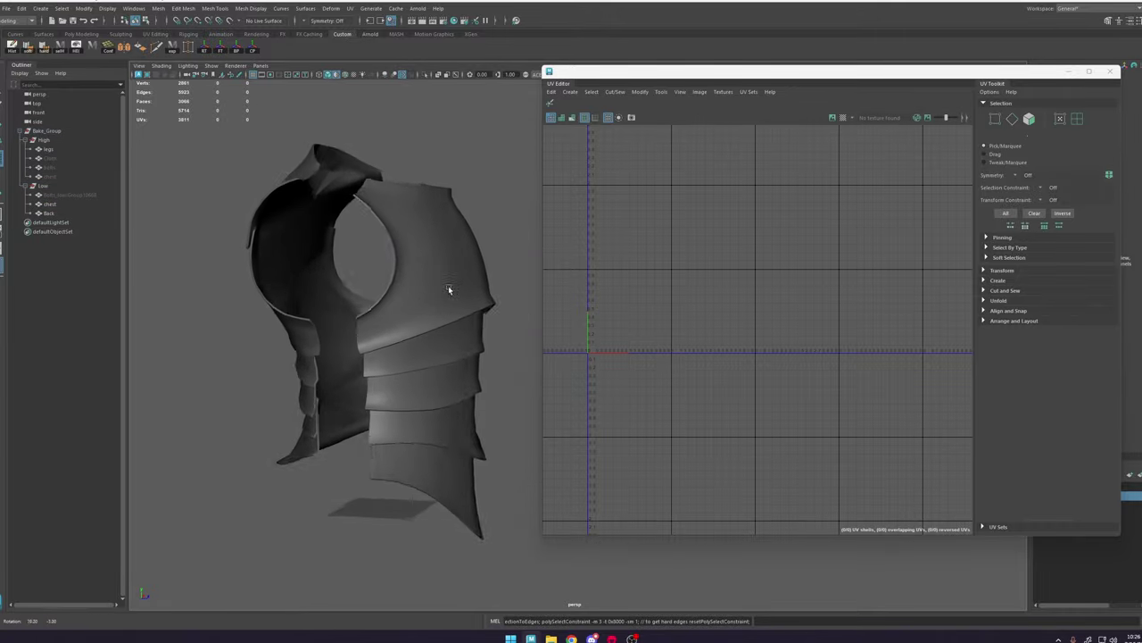
pyautogui.keyDown('alt'); pyautogui.moveTo(449, 290); pyautogui.dragTo(350, 270); pyautogui.keyUp('alt')
pyautogui.keyDown('alt'); pyautogui.moveTo(350, 270); pyautogui.dragTo(442, 248, button='right'); pyautogui.keyUp('alt')
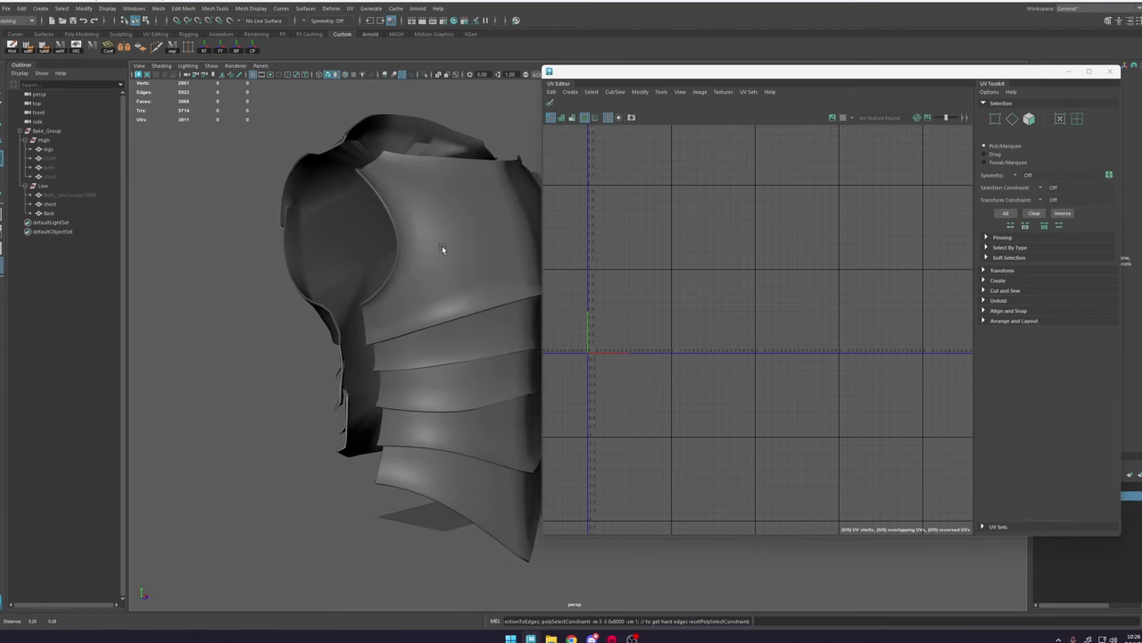
pyautogui.keyDown('alt'); pyautogui.moveTo(442, 248); pyautogui.dragTo(390, 293, button='middle'); pyautogui.keyUp('alt')
pyautogui.click(390, 293)
pyautogui.keyDown('shift'); pyautogui.click(277, 278); pyautogui.keyUp('shift')
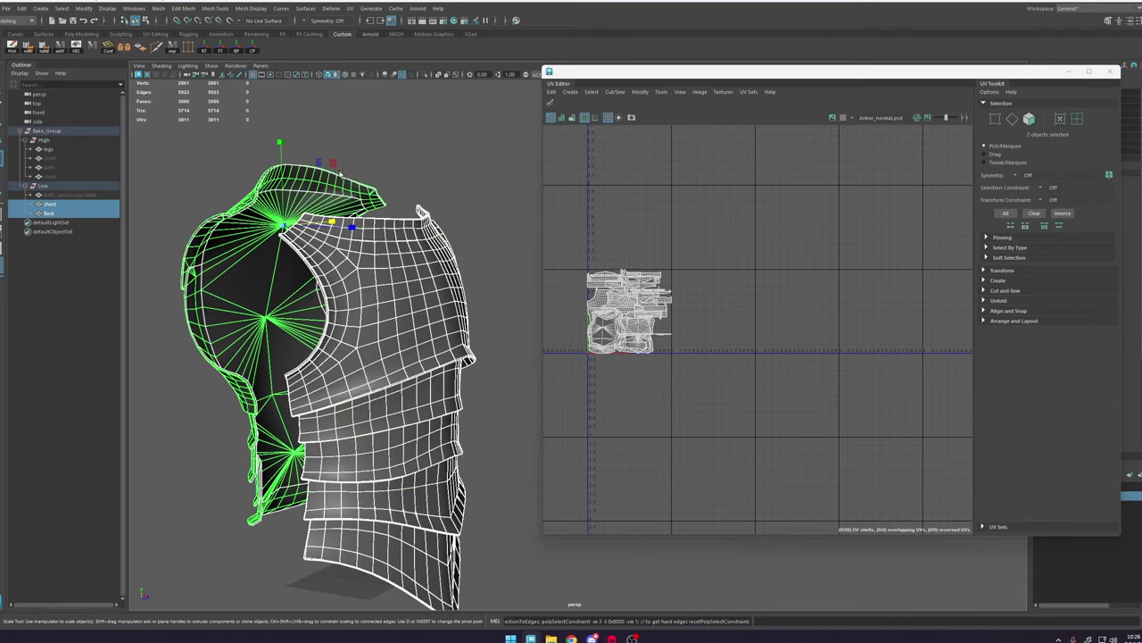
pyautogui.click(429, 144)
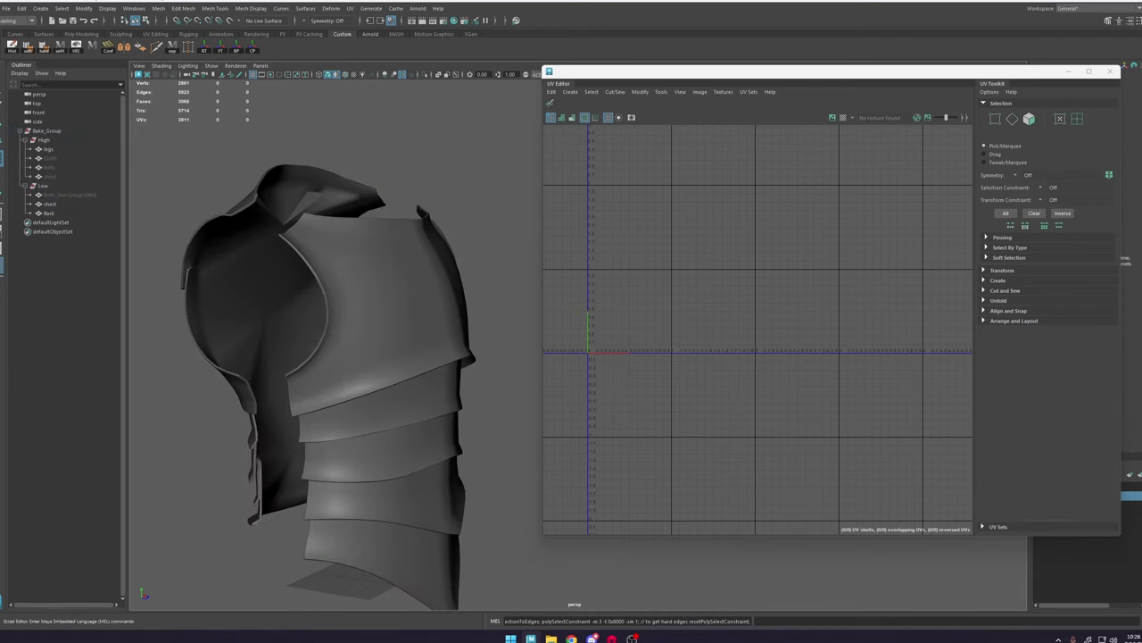
# Step: Select chest then Back and copy the logged 'select -tgl Back ;' command
pyautogui.click(562, 191)
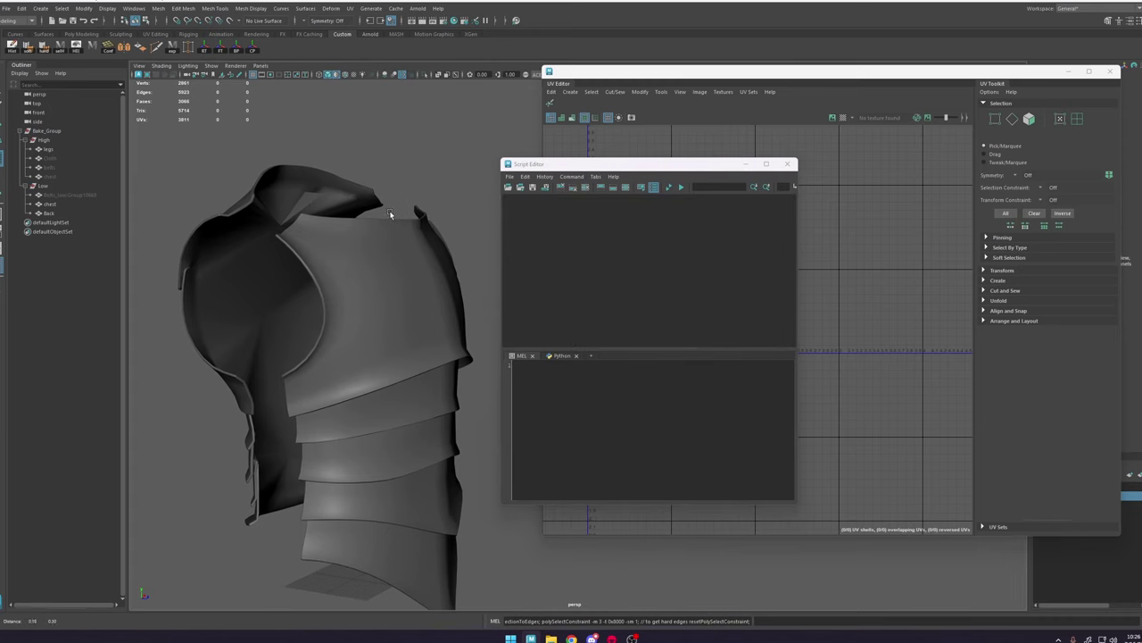
pyautogui.keyDown('alt'); pyautogui.moveTo(389, 213); pyautogui.dragTo(363, 206); pyautogui.keyUp('alt')
pyautogui.keyDown('alt'); pyautogui.moveTo(456, 190); pyautogui.dragTo(450, 223, button='middle'); pyautogui.keyUp('alt')
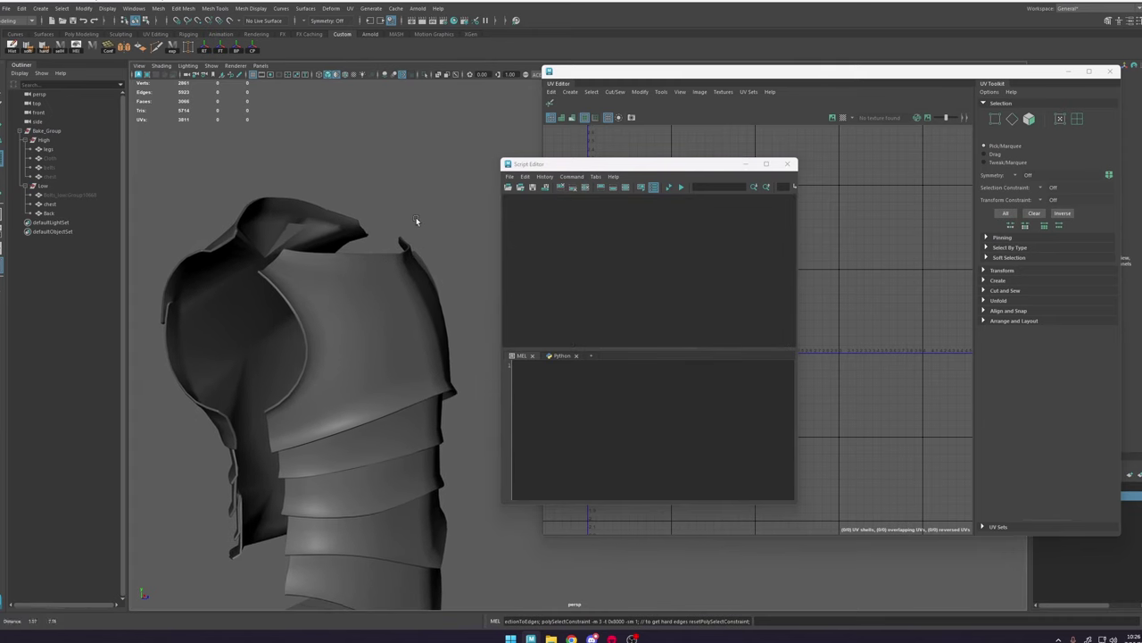
pyautogui.click(271, 222)
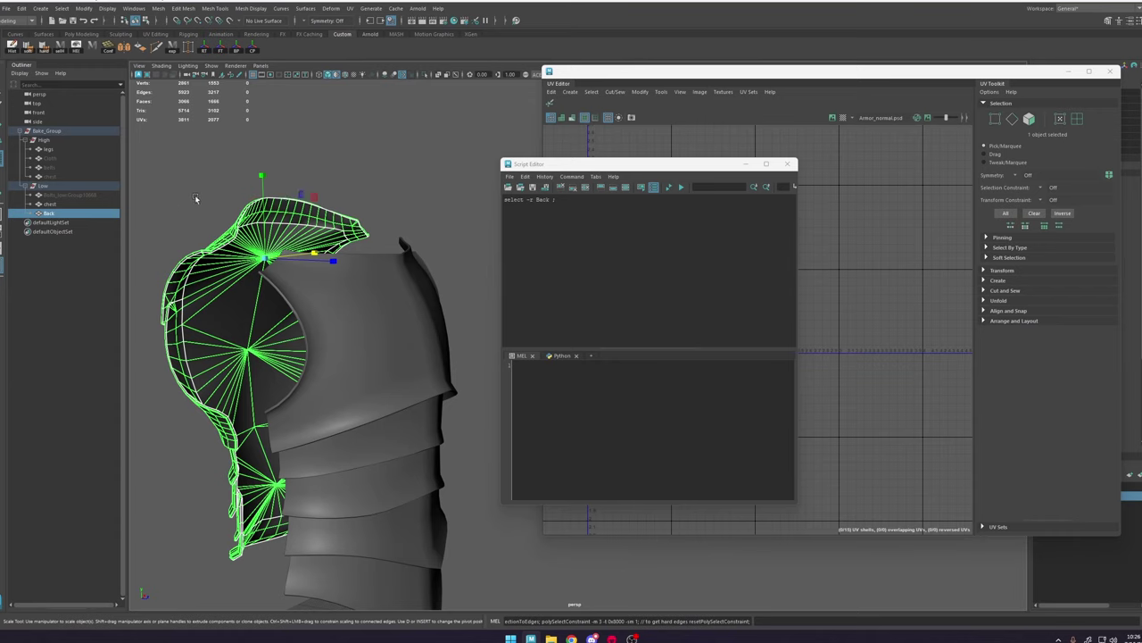
pyautogui.click(390, 143)
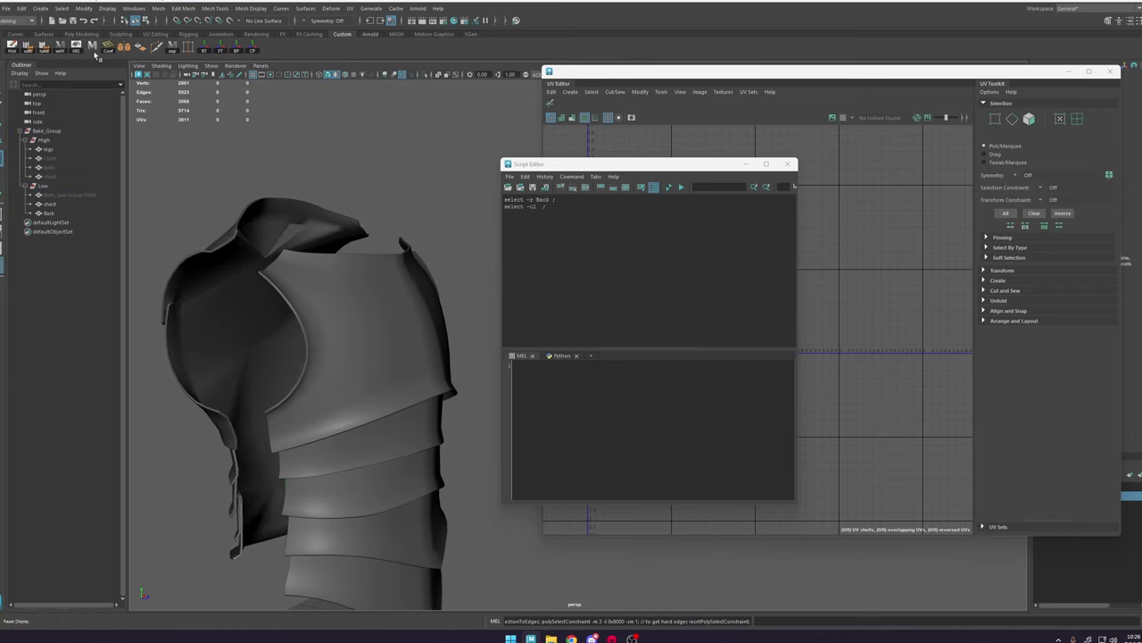
pyautogui.click(561, 189)
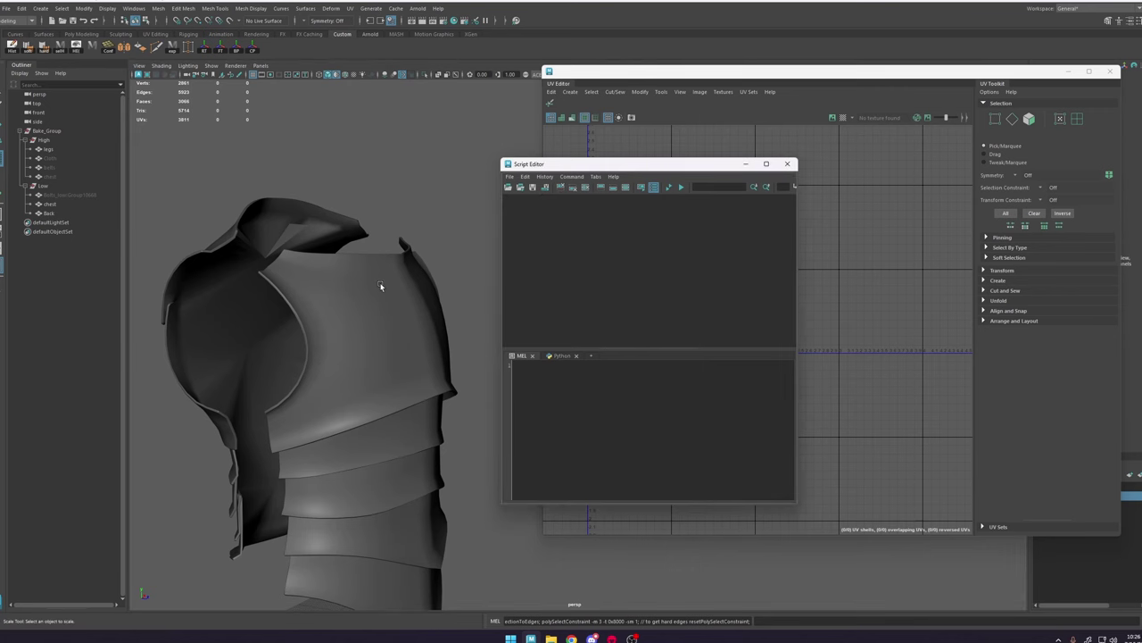
pyautogui.click(381, 286)
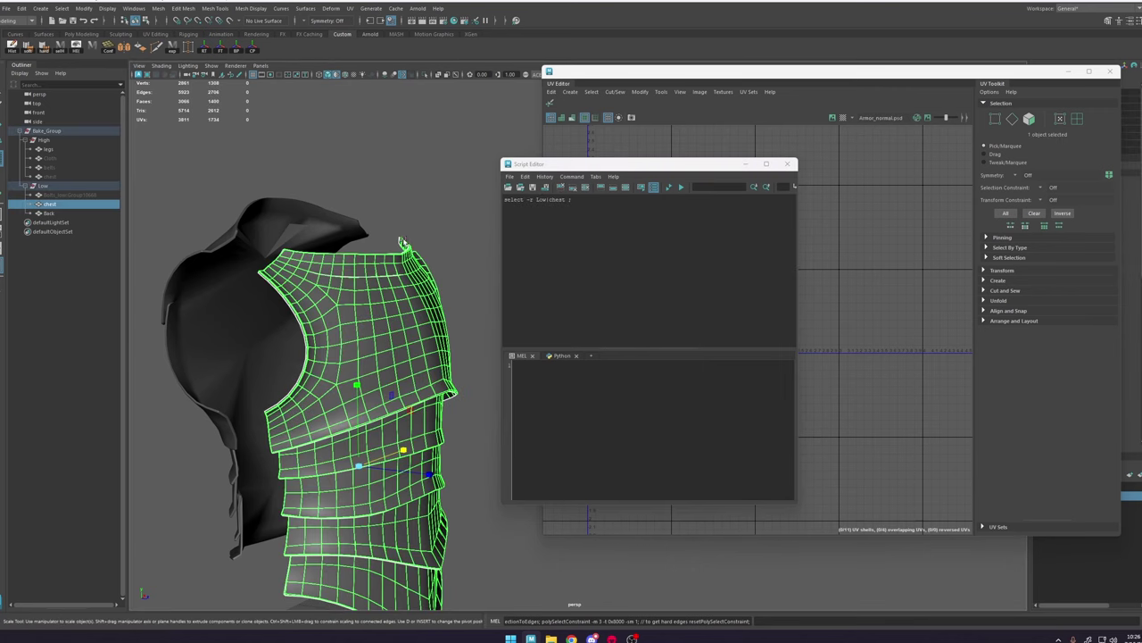
pyautogui.keyDown('shift'); pyautogui.click(307, 220); pyautogui.keyUp('shift')
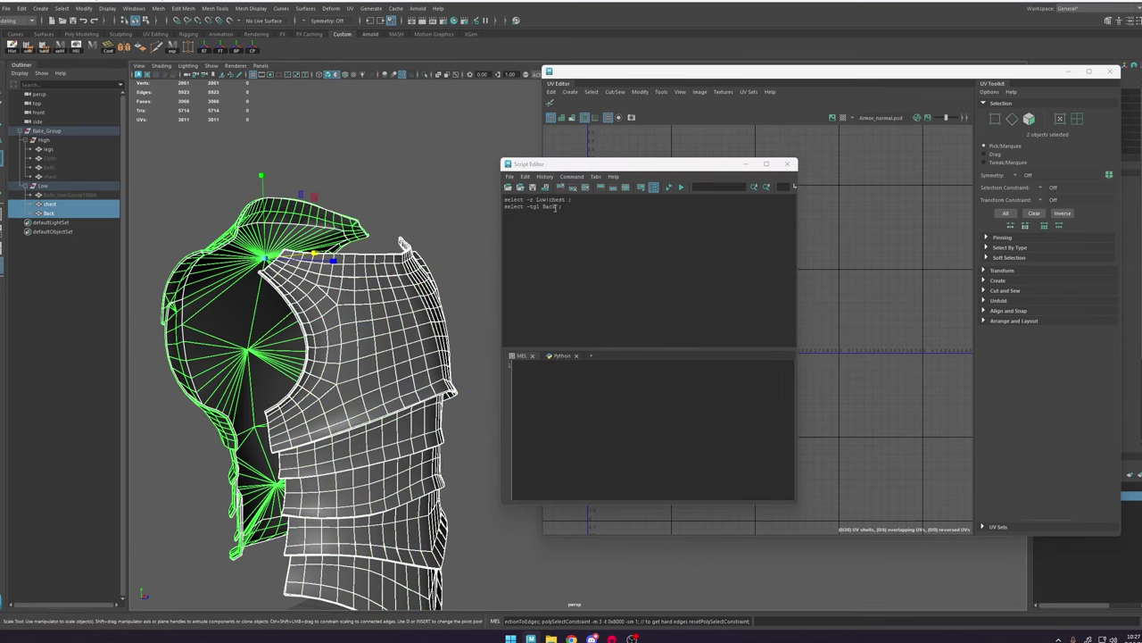
pyautogui.moveTo(569, 206); pyautogui.dragTo(541, 208)
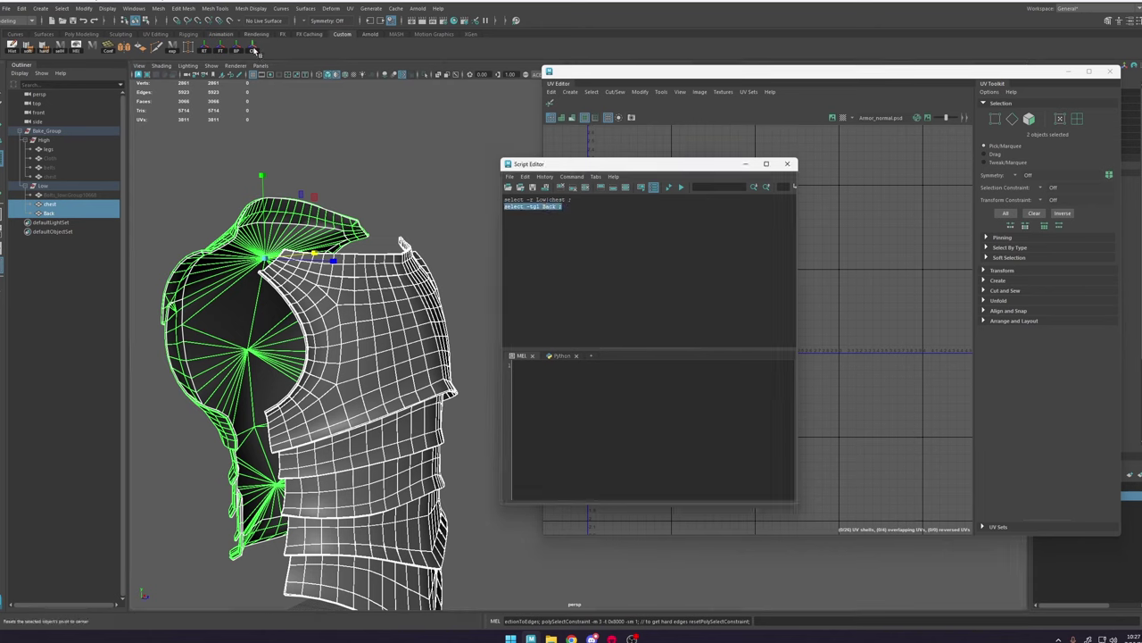
# Step: Add the Back selection line to the exp shelf button's script, then close both editors
pyautogui.rightClick(173, 50)
pyautogui.click(192, 67)
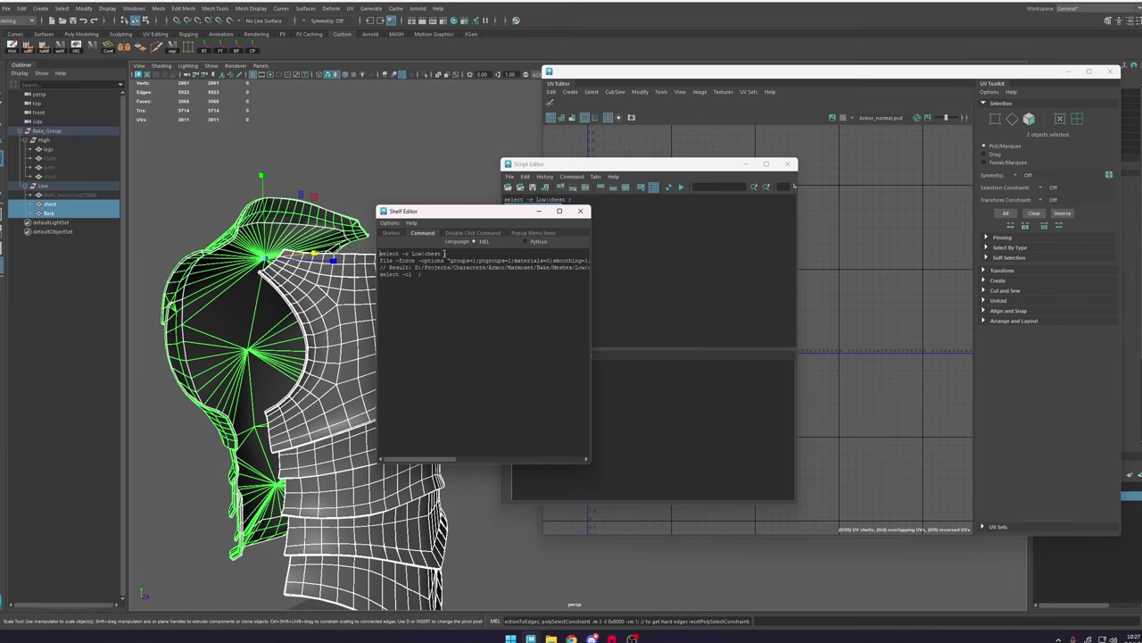
pyautogui.press('Return')
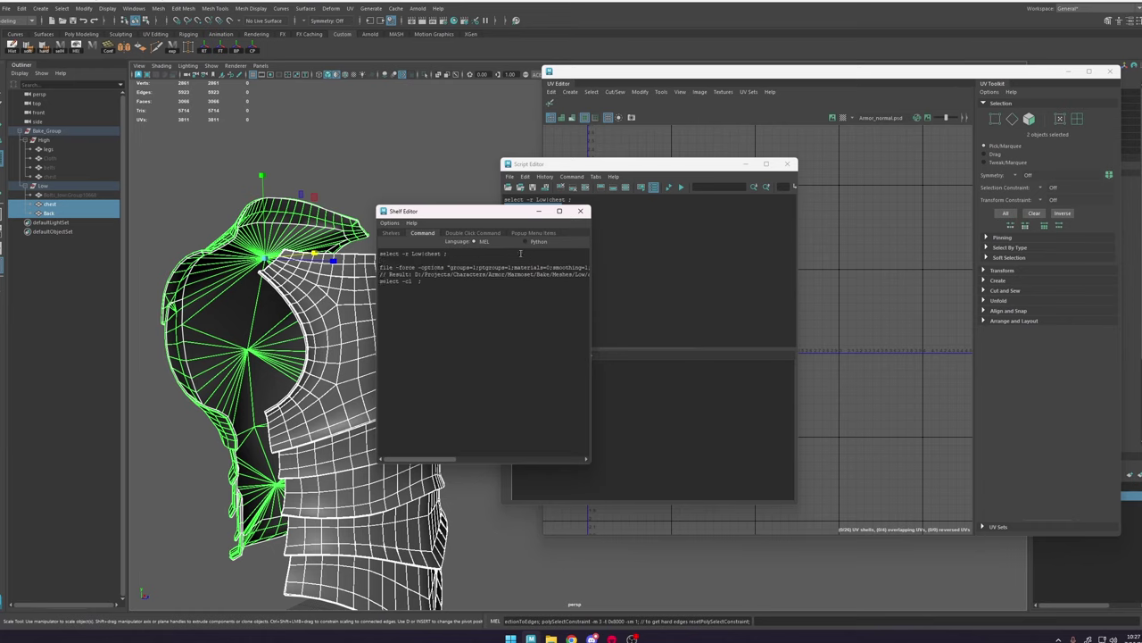
pyautogui.click(580, 213)
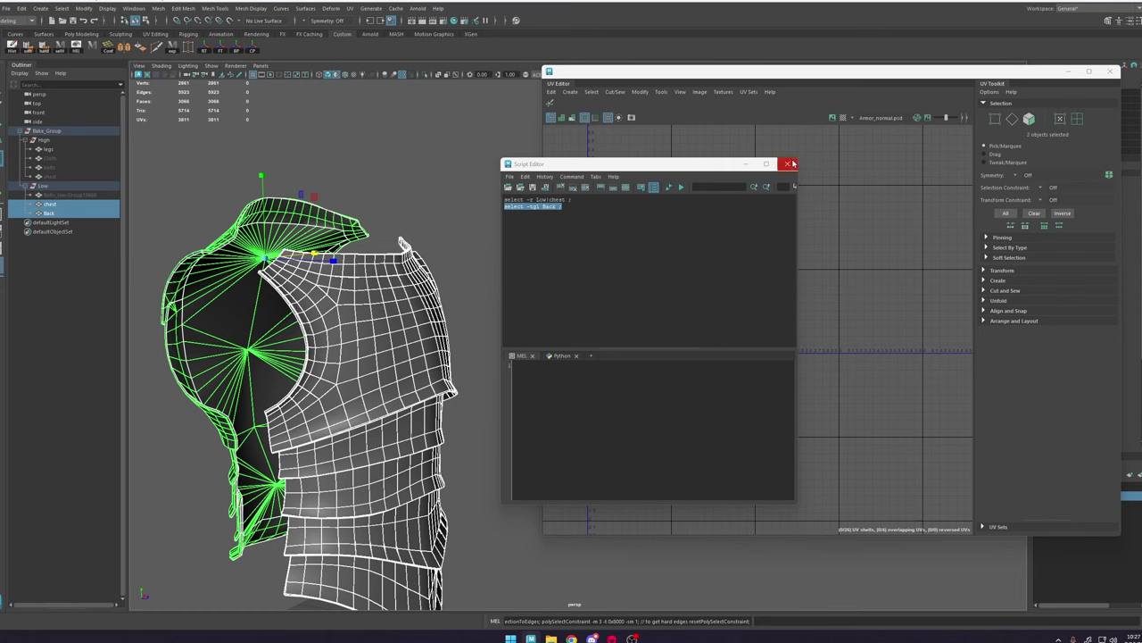
pyautogui.click(792, 164)
pyautogui.click(395, 210)
pyautogui.scroll(-4, 370, 250)
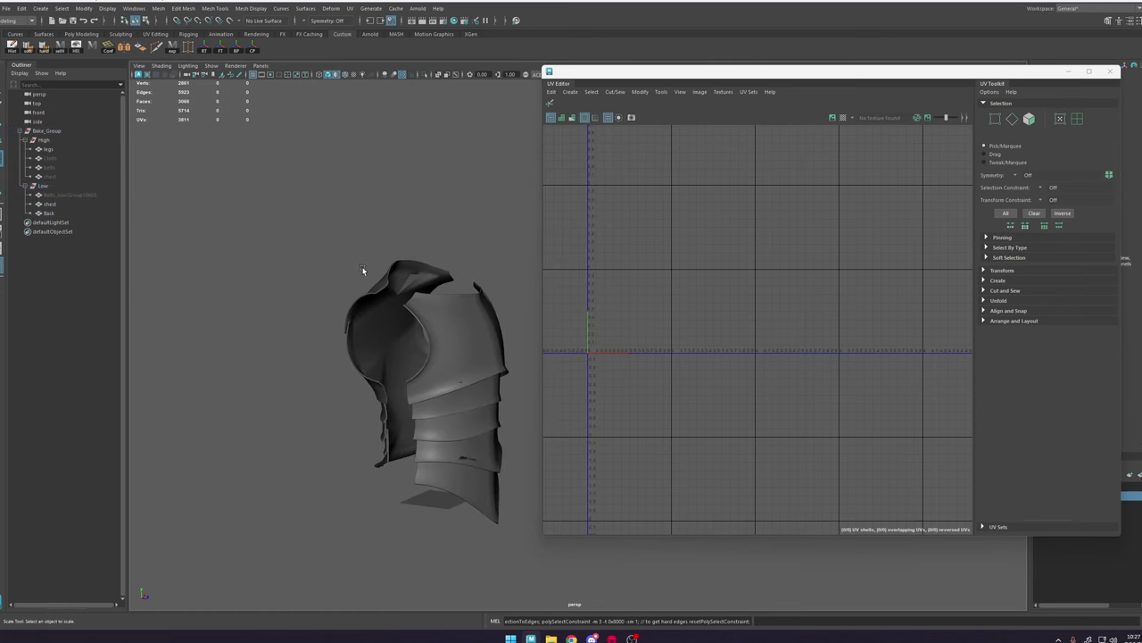
# Step: Select Back and chest and lay out all their UV shells in the 0–1 space
pyautogui.click(406, 305)
pyautogui.keyDown('shift'); pyautogui.click(456, 313); pyautogui.keyUp('shift')
pyautogui.moveTo(687, 262); pyautogui.dragTo(743, 273, button='right')
pyautogui.scroll(4, 711, 274)
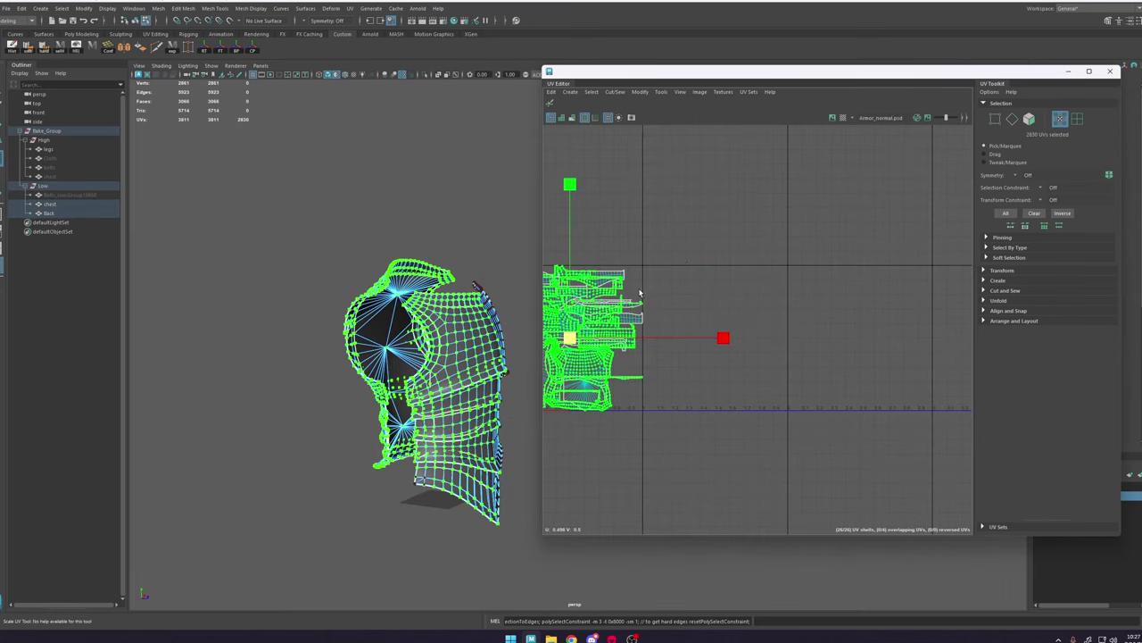
pyautogui.keyDown('alt'); pyautogui.moveTo(639, 293); pyautogui.dragTo(724, 281, button='middle'); pyautogui.keyUp('alt')
pyautogui.moveTo(797, 210); pyautogui.dragTo(541, 440)
pyautogui.keyDown('shift'); pyautogui.moveTo(712, 233); pyautogui.dragTo(615, 248, button='right'); pyautogui.keyUp('shift')
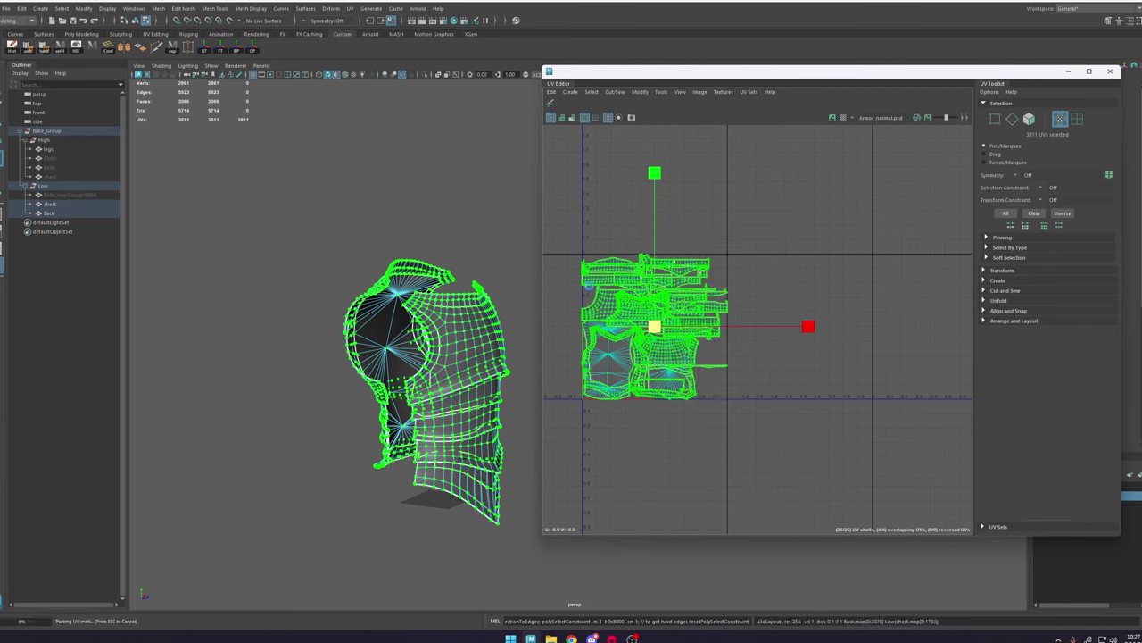
pyautogui.scroll(4, 649, 344)
# Step: Return to object mode and reselect the Back mesh with its shoulder in view
pyautogui.moveTo(446, 234); pyautogui.dragTo(500, 184, button='right')
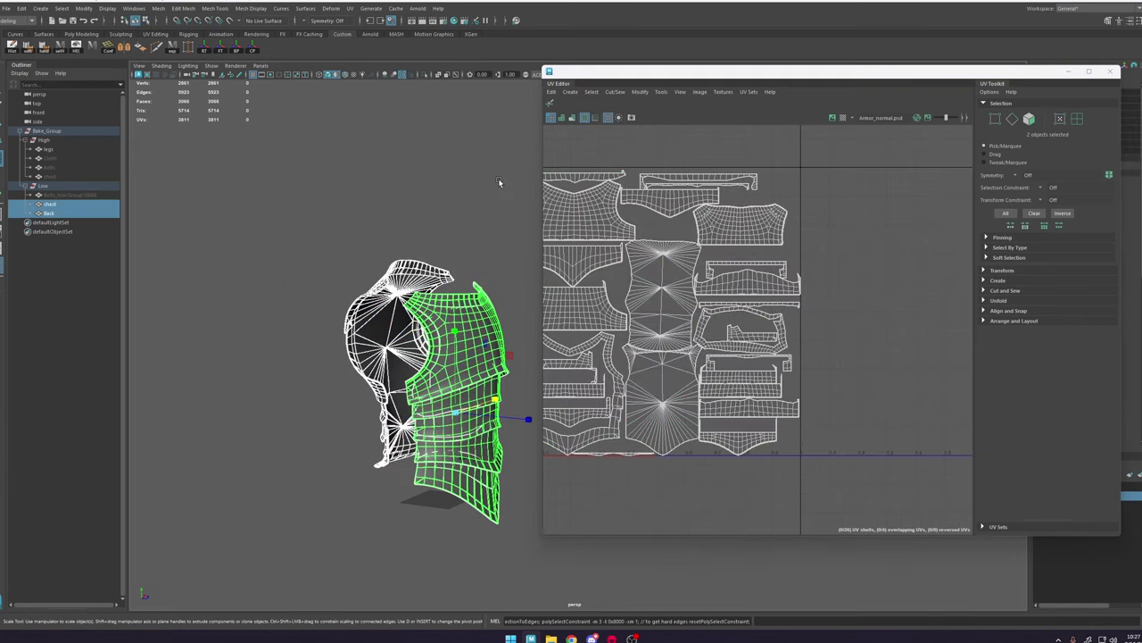
pyautogui.click(475, 237)
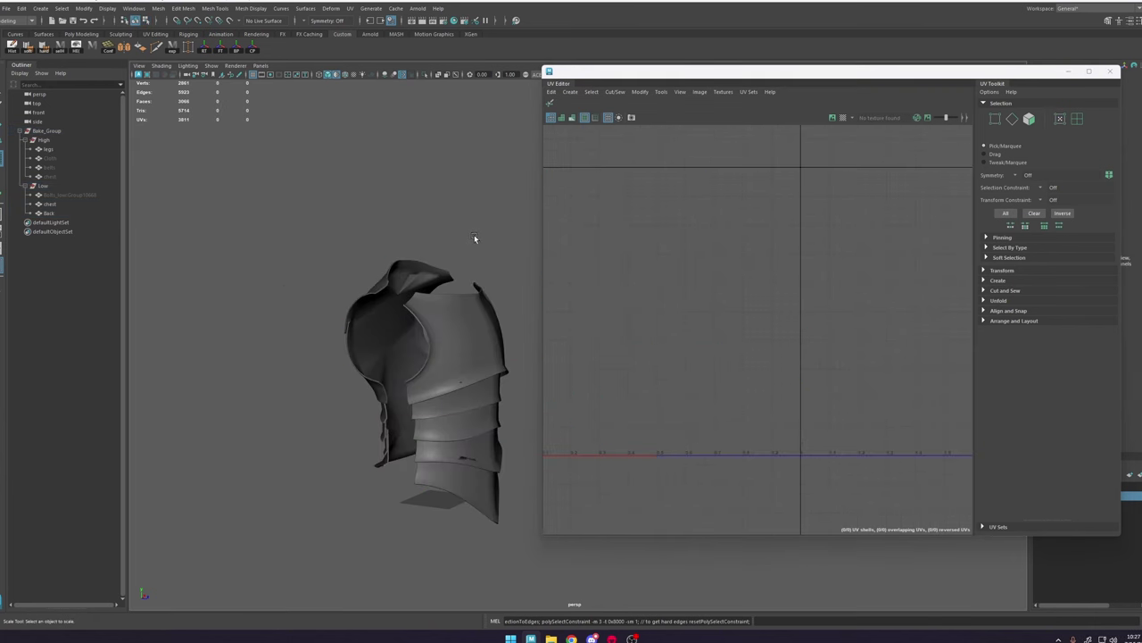
pyautogui.click(424, 276)
pyautogui.keyDown('alt'); pyautogui.moveTo(426, 278); pyautogui.dragTo(640, 365, button='middle'); pyautogui.keyUp('alt')
pyautogui.scroll(-1, 640, 364)
pyautogui.keyDown('alt'); pyautogui.moveTo(504, 278); pyautogui.dragTo(312, 227, button='middle'); pyautogui.keyUp('alt')
pyautogui.scroll(6, 288, 140)
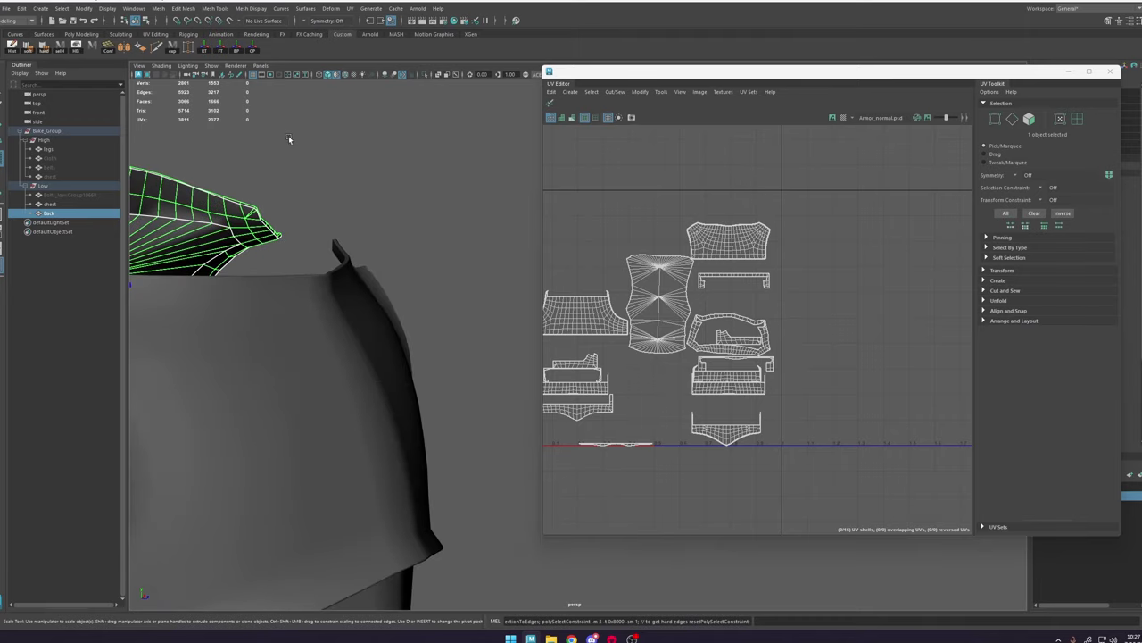
pyautogui.click(288, 135)
pyautogui.keyDown('alt'); pyautogui.moveTo(291, 152); pyautogui.dragTo(457, 237, button='middle'); pyautogui.keyUp('alt')
pyautogui.keyDown('alt'); pyautogui.moveTo(457, 236); pyautogui.dragTo(356, 239); pyautogui.keyUp('alt')
pyautogui.click(356, 239)
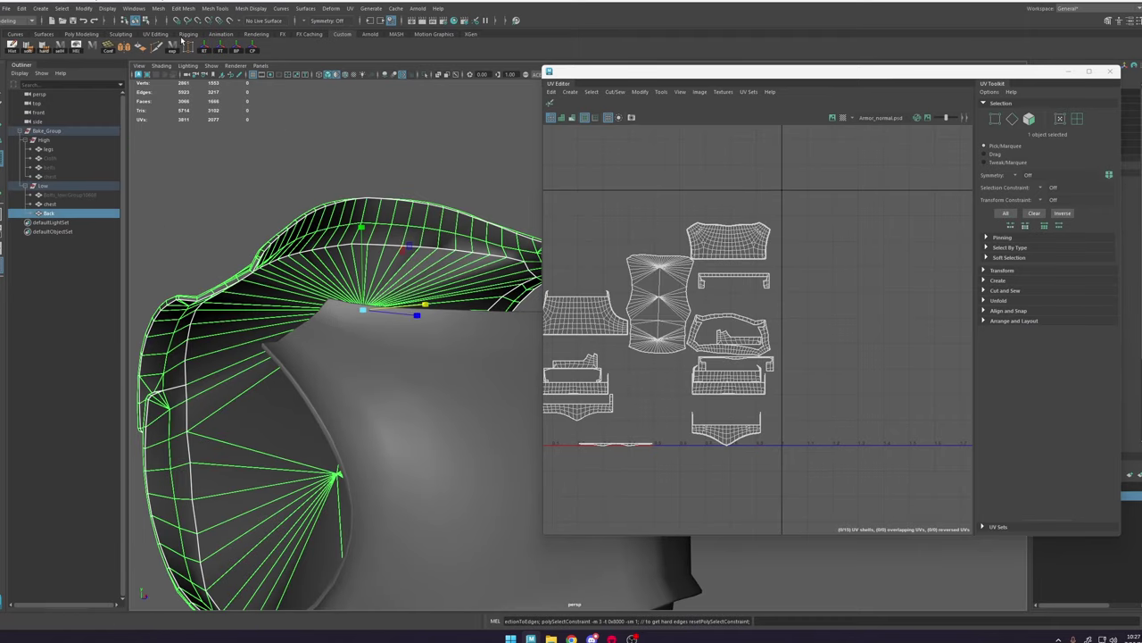
# Step: Select the Back shoulder edges and change their smoothing with Soften/Harden
pyautogui.click(79, 50)
pyautogui.moveTo(458, 257); pyautogui.dragTo(460, 232, button='right')
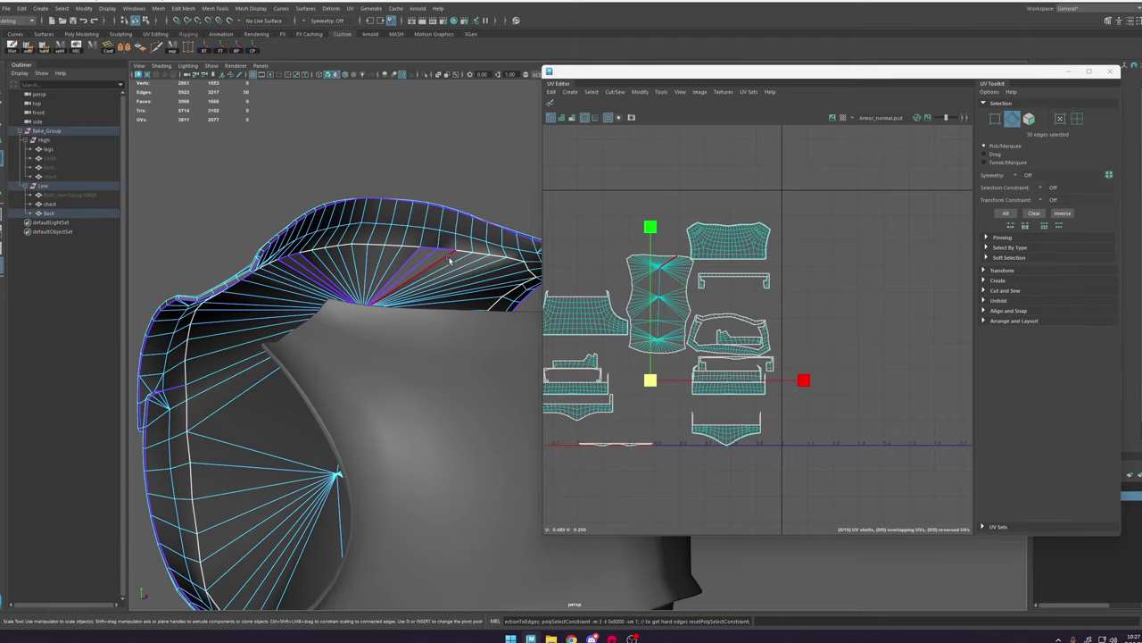
pyautogui.click(450, 258)
pyautogui.keyDown('shift'); pyautogui.click(433, 249); pyautogui.keyUp('shift')
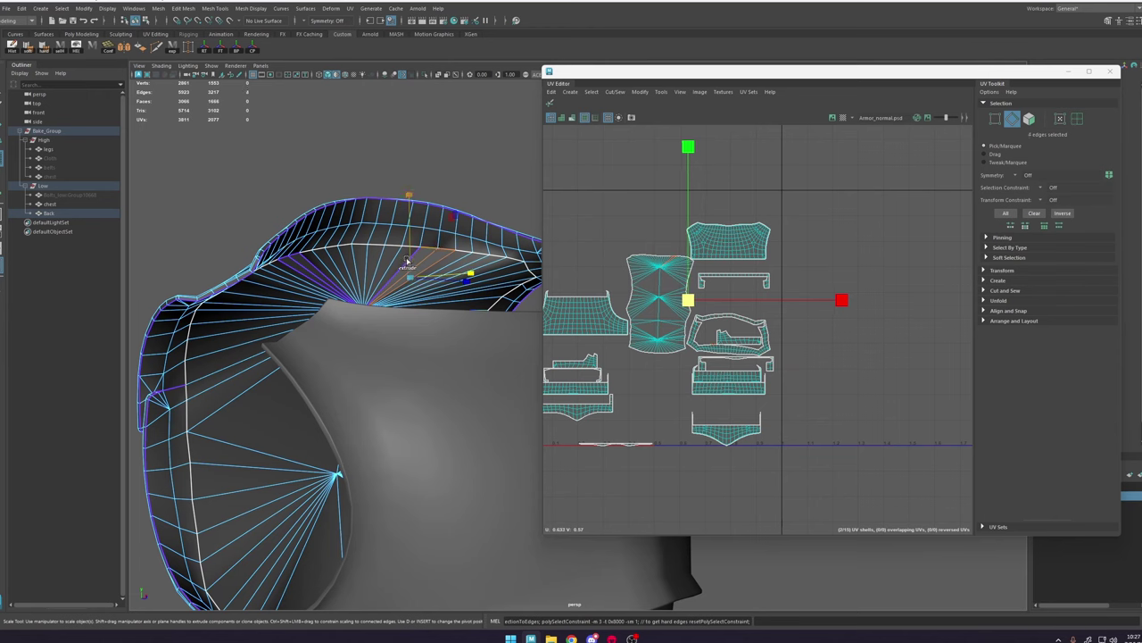
pyautogui.keyDown('alt'); pyautogui.moveTo(359, 268); pyautogui.dragTo(362, 250); pyautogui.keyUp('alt')
pyautogui.press('w')
pyautogui.keyDown('shift'); pyautogui.moveTo(412, 233); pyautogui.dragTo(575, 236, button='right'); pyautogui.keyUp('shift')
pyautogui.keyDown('shift'); pyautogui.click(447, 230); pyautogui.keyUp('shift')
pyautogui.keyDown('alt'); pyautogui.moveTo(525, 144); pyautogui.dragTo(464, 150, button='middle'); pyautogui.keyUp('alt')
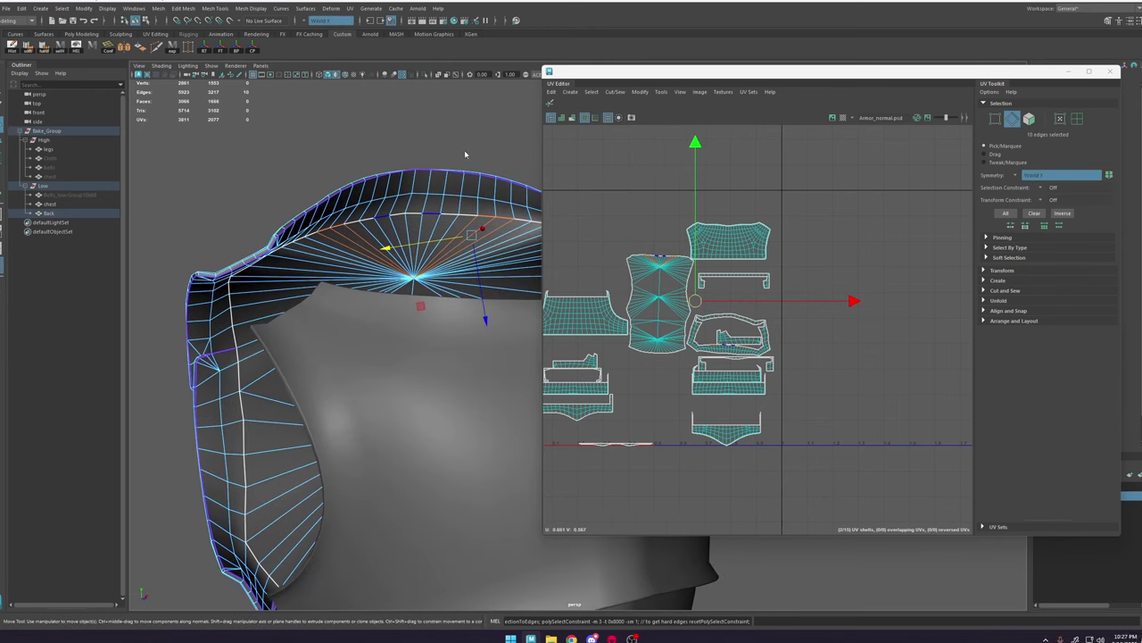
# Step: Clear the selection and re-export the low-poly chest and Back as OBJ with the exp shelf button
pyautogui.doubleClick(462, 151)
pyautogui.click(462, 152)
pyautogui.keyDown('alt'); pyautogui.moveTo(534, 309); pyautogui.dragTo(440, 293, button='right'); pyautogui.keyUp('alt')
pyautogui.keyDown('alt'); pyautogui.moveTo(440, 293); pyautogui.dragTo(363, 227, button='middle'); pyautogui.keyUp('alt')
pyautogui.keyDown('alt'); pyautogui.moveTo(363, 227); pyautogui.dragTo(405, 332); pyautogui.keyUp('alt')
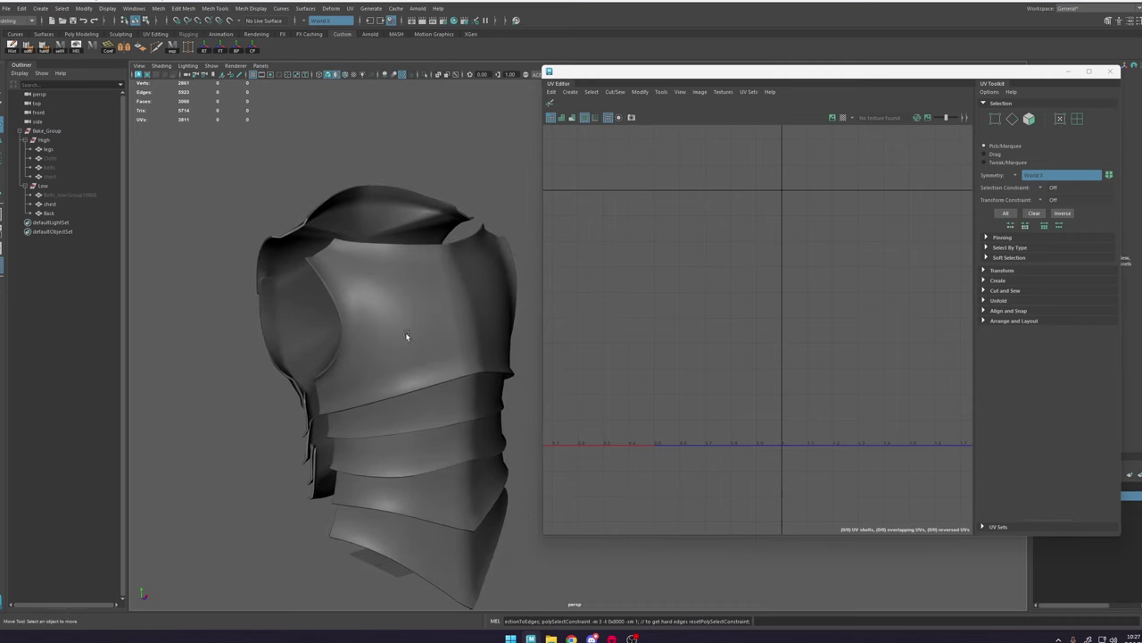
pyautogui.keyDown('alt'); pyautogui.moveTo(405, 332); pyautogui.dragTo(406, 268, button='middle'); pyautogui.keyUp('alt')
pyautogui.keyDown('alt'); pyautogui.moveTo(405, 268); pyautogui.dragTo(436, 309, button='right'); pyautogui.keyUp('alt')
pyautogui.keyDown('alt'); pyautogui.moveTo(424, 271); pyautogui.dragTo(467, 288); pyautogui.keyUp('alt')
pyautogui.keyDown('alt'); pyautogui.moveTo(467, 288); pyautogui.dragTo(433, 161, button='right'); pyautogui.keyUp('alt')
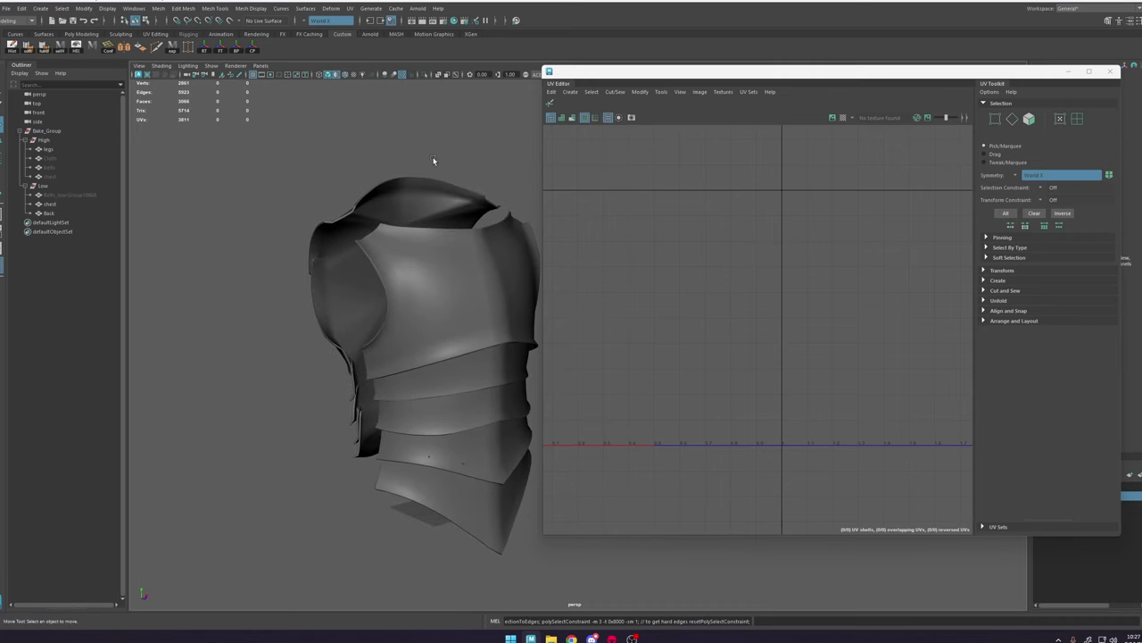
pyautogui.keyDown('alt'); pyautogui.moveTo(432, 200); pyautogui.dragTo(431, 217, button='middle'); pyautogui.keyUp('alt')
pyautogui.keyDown('alt'); pyautogui.moveTo(431, 217); pyautogui.dragTo(468, 254, button='right'); pyautogui.keyUp('alt')
pyautogui.click(303, 116)
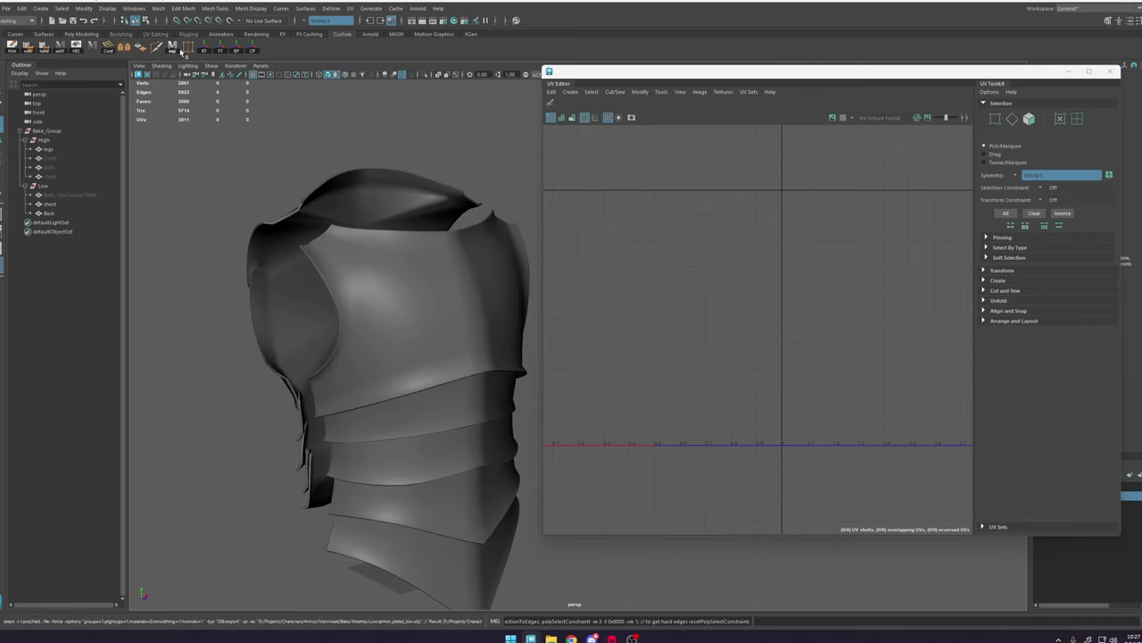
# Step: In Marmoset Toolbag, orbit the reloaded chest and back armor to inspect the bake
pyautogui.click(612, 638)
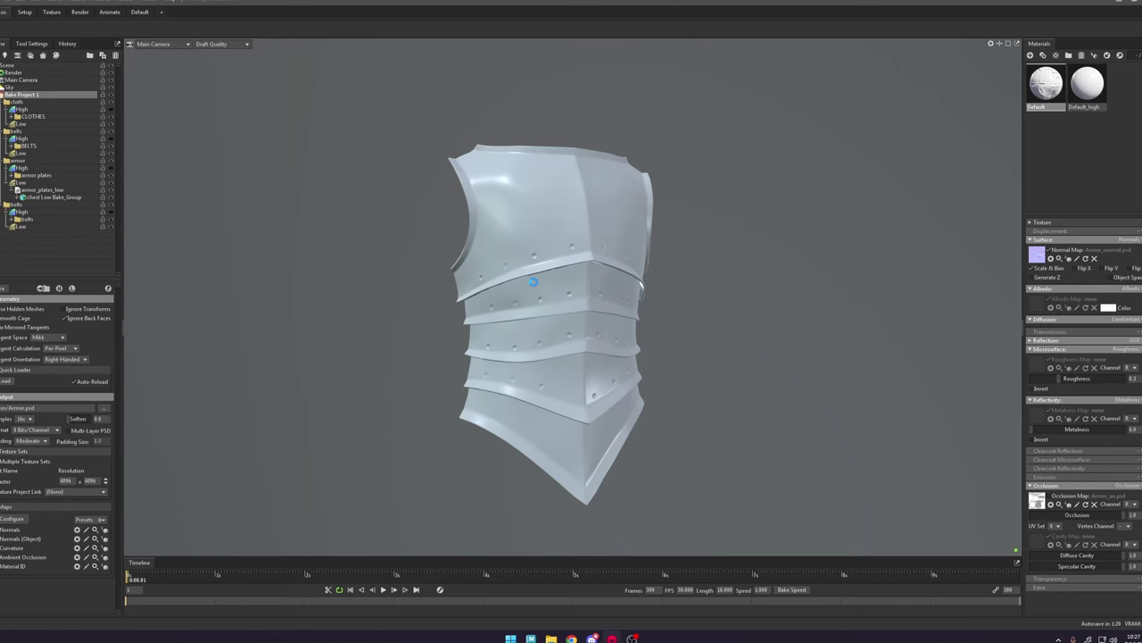
pyautogui.moveTo(506, 260); pyautogui.dragTo(404, 342)
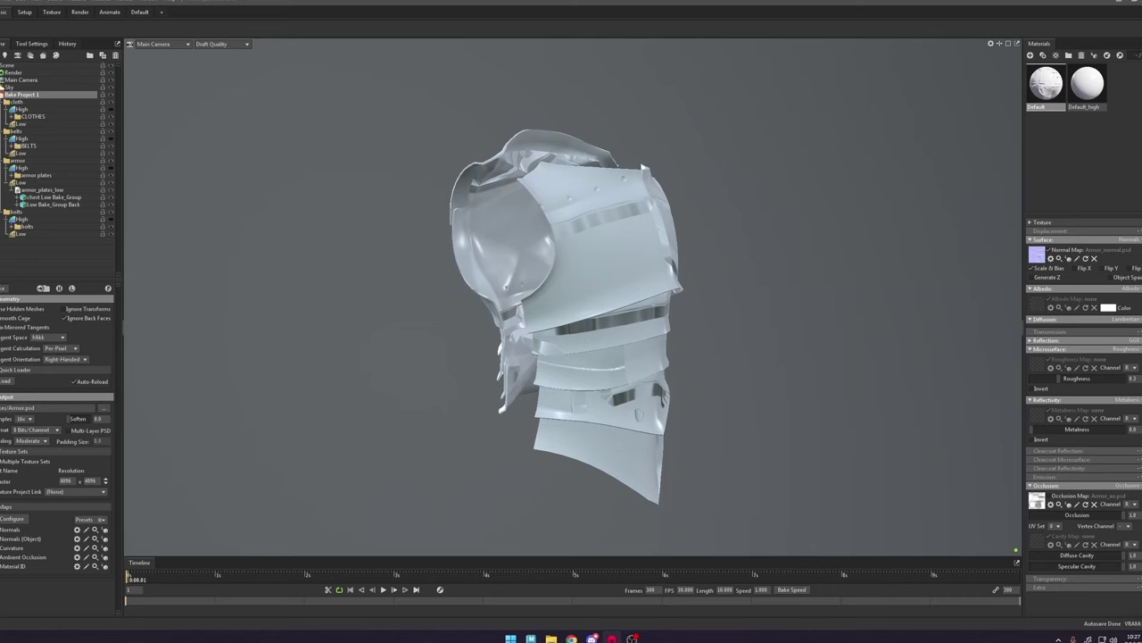
pyautogui.moveTo(462, 307); pyautogui.dragTo(448, 304, button='middle')
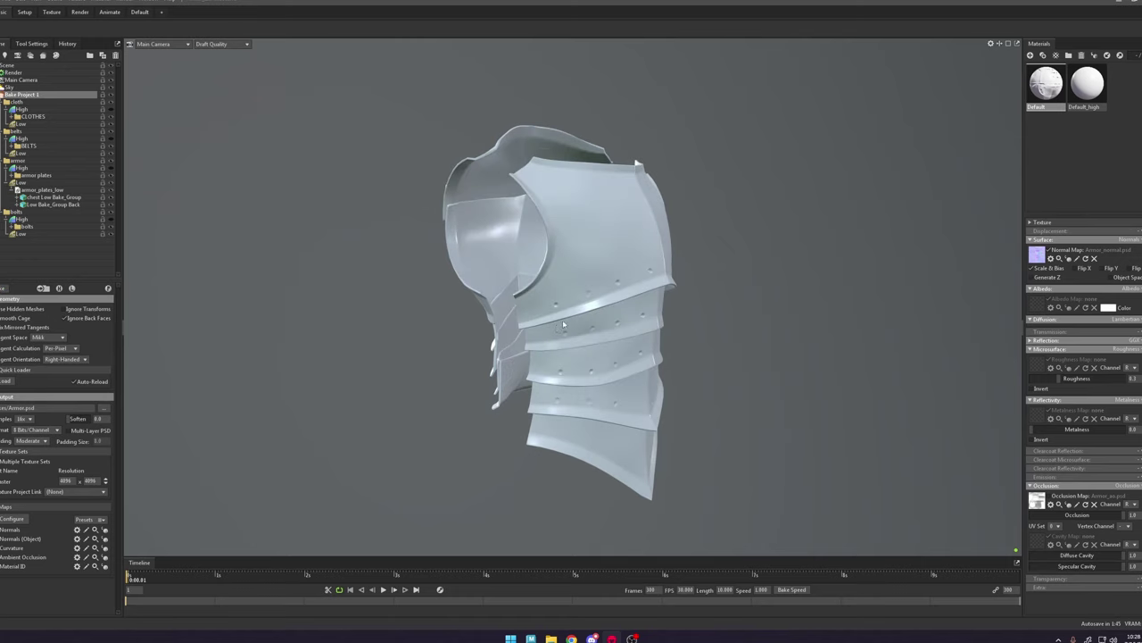
# Step: Close the UV Editor, turn on textured display, and select Bolts_lowGroup10668 for renaming
pyautogui.click(533, 639)
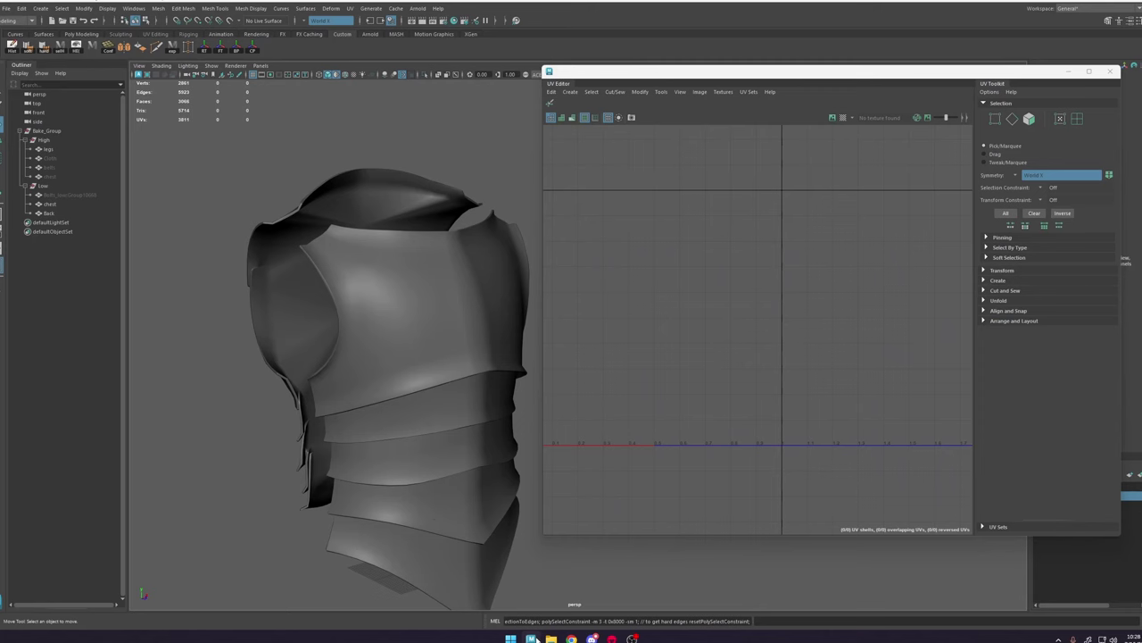
pyautogui.keyDown('alt'); pyautogui.moveTo(520, 422); pyautogui.dragTo(475, 423); pyautogui.keyUp('alt')
pyautogui.click(1112, 71)
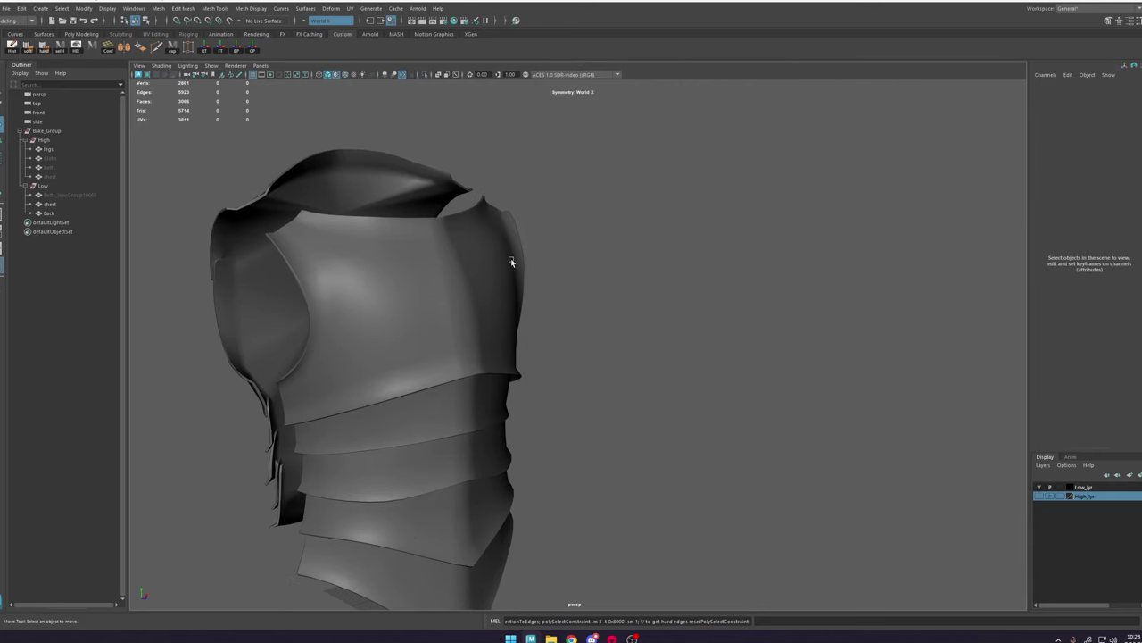
pyautogui.keyDown('alt'); pyautogui.moveTo(410, 212); pyautogui.dragTo(418, 203, button='middle'); pyautogui.keyUp('alt')
pyautogui.click(336, 76)
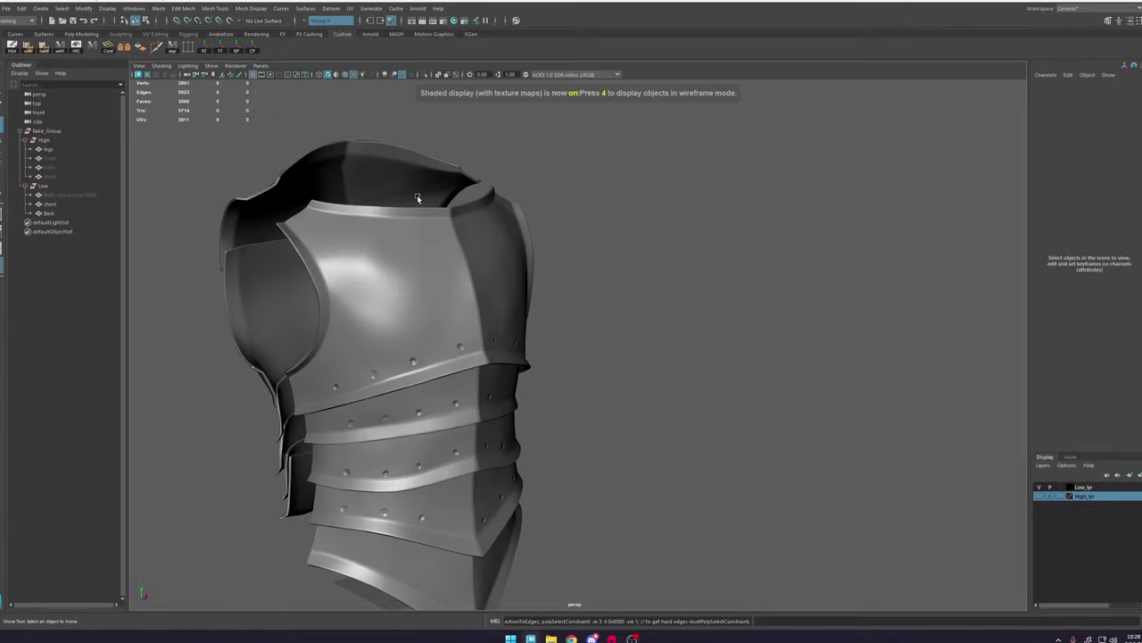
pyautogui.keyDown('alt'); pyautogui.moveTo(492, 313); pyautogui.dragTo(548, 281, button='middle'); pyautogui.keyUp('alt')
pyautogui.moveTo(548, 280)
pyautogui.keyDown('alt'); pyautogui.mouseDown()
pyautogui.moveTo(573, 356)
pyautogui.moveTo(548, 337)
pyautogui.moveTo(539, 344)
pyautogui.moveTo(495, 435)
pyautogui.moveTo(429, 358)
pyautogui.moveTo(465, 320)
pyautogui.moveTo(625, 349)
pyautogui.moveTo(643, 366)
pyautogui.moveTo(668, 357)
pyautogui.moveTo(605, 338)
pyautogui.mouseUp(); pyautogui.keyUp('alt')
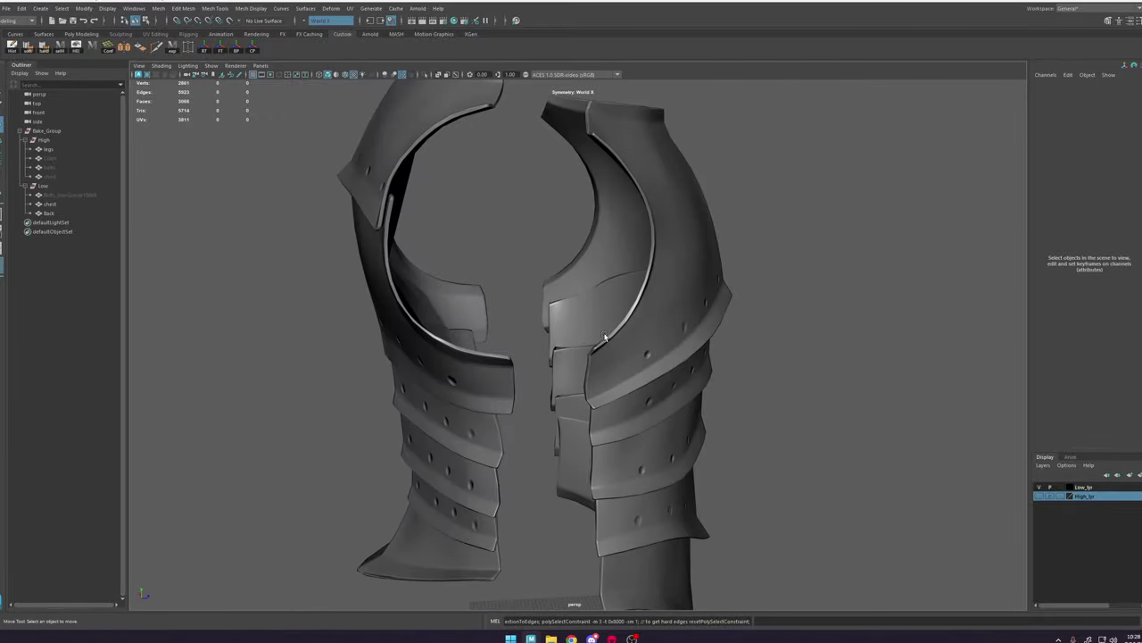
pyautogui.click(57, 194)
pyautogui.click(75, 197)
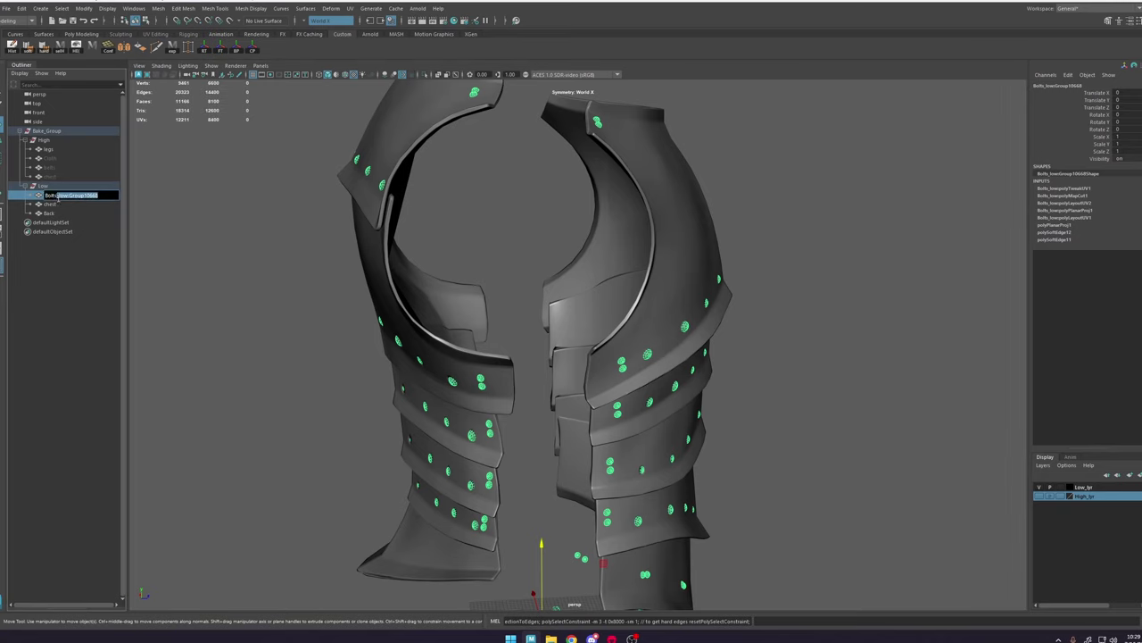
# Step: Rename the group to Bolts and copy its select command from the Script Editor
pyautogui.press('BackSpace')
pyautogui.press('Return')
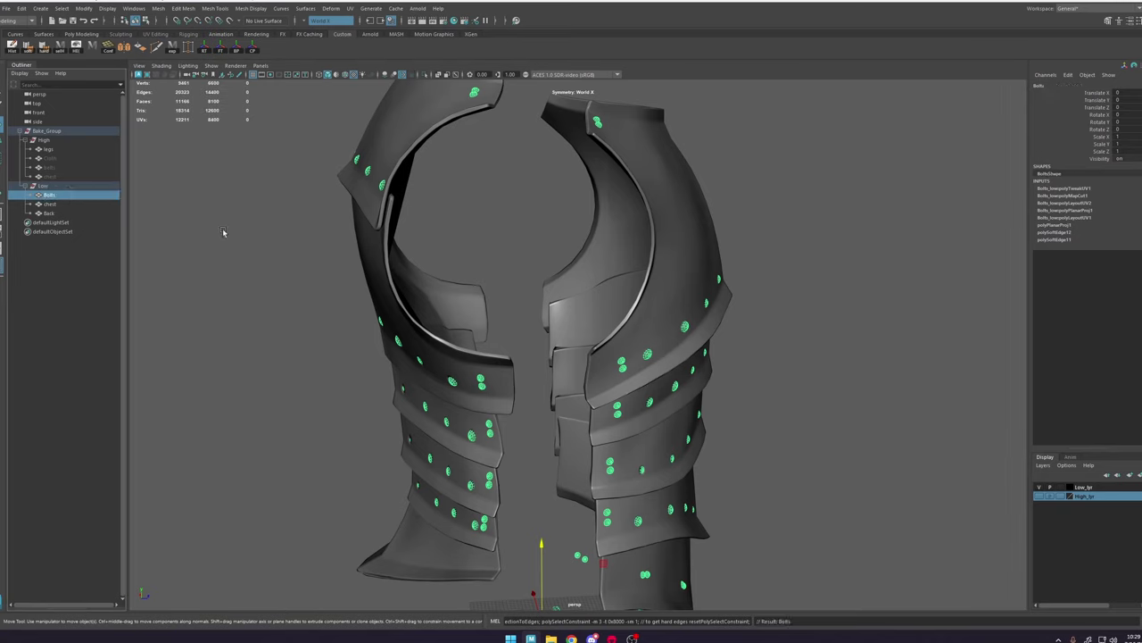
pyautogui.click(1139, 621)
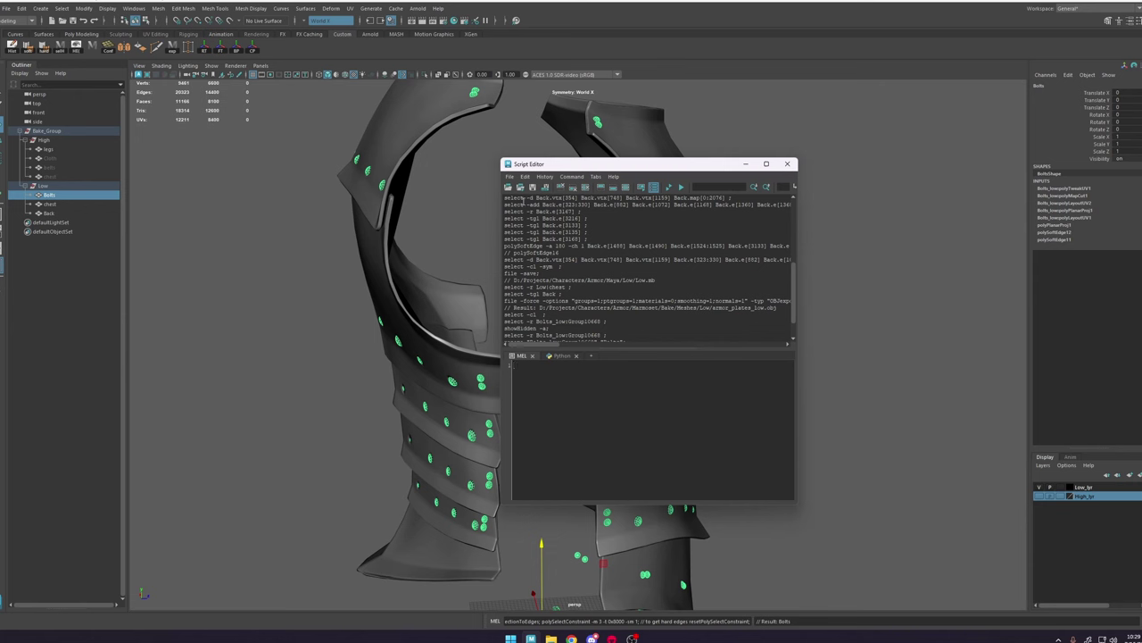
pyautogui.click(559, 188)
pyautogui.click(399, 158)
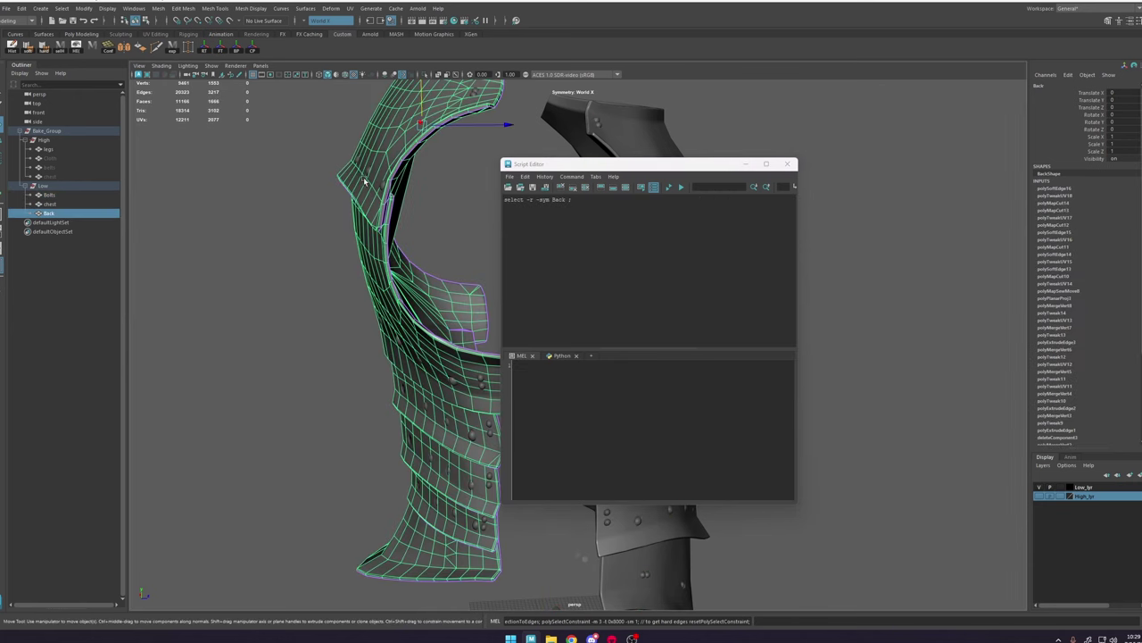
pyautogui.keyDown('shift'); pyautogui.click(367, 170); pyautogui.keyUp('shift')
pyautogui.moveTo(587, 208); pyautogui.dragTo(506, 204)
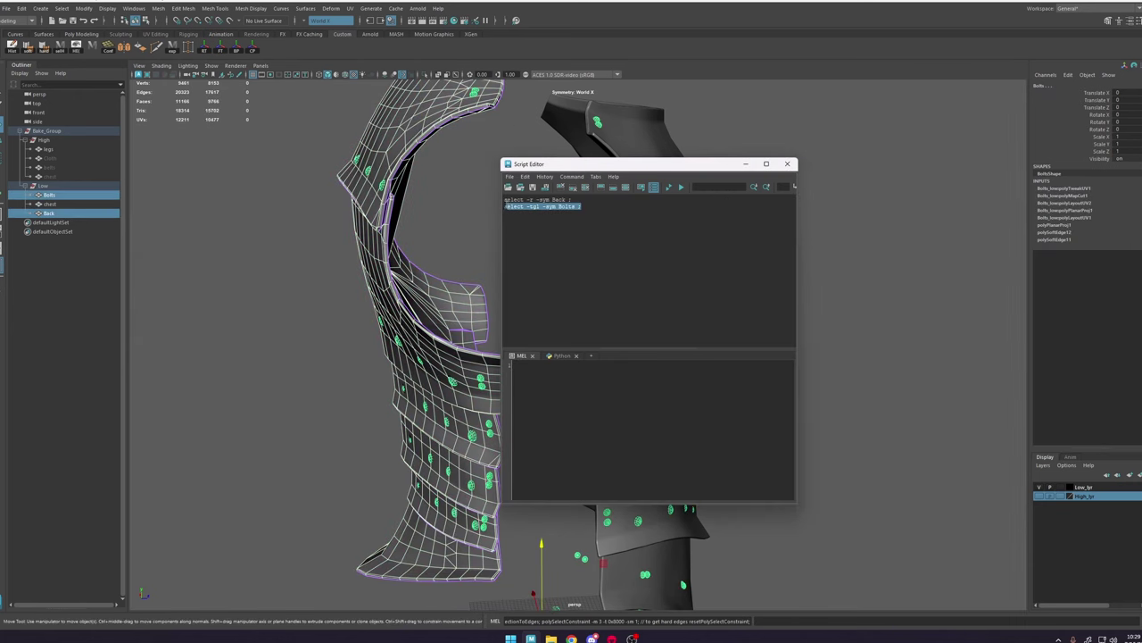
pyautogui.keyDown('shift'); pyautogui.click(613, 539); pyautogui.keyUp('shift')
pyautogui.click(581, 209)
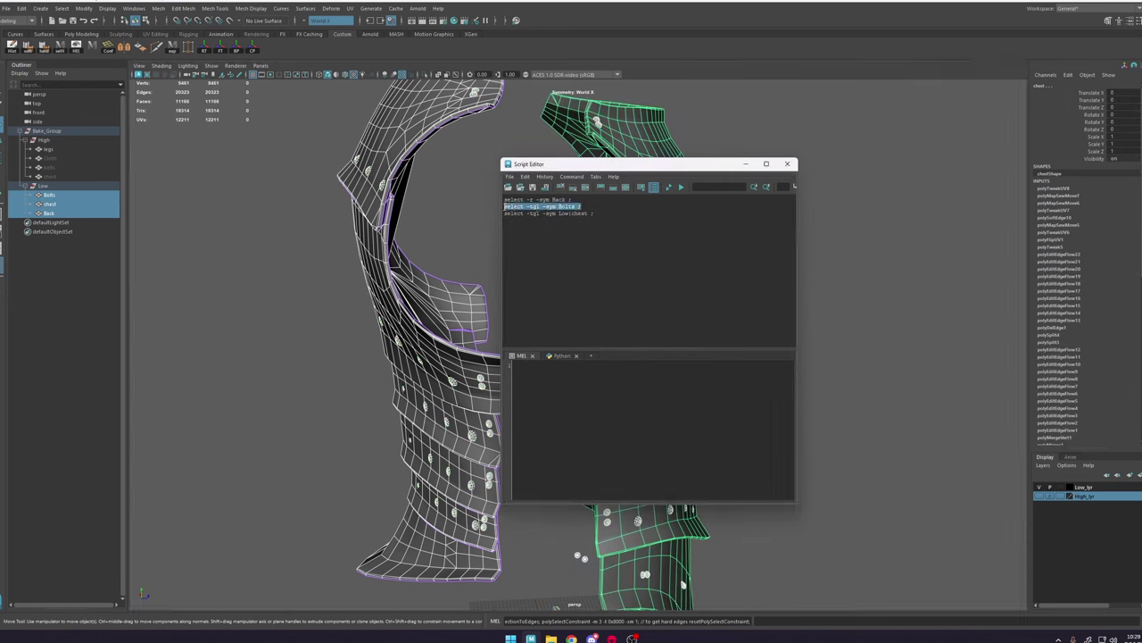
pyautogui.click(786, 164)
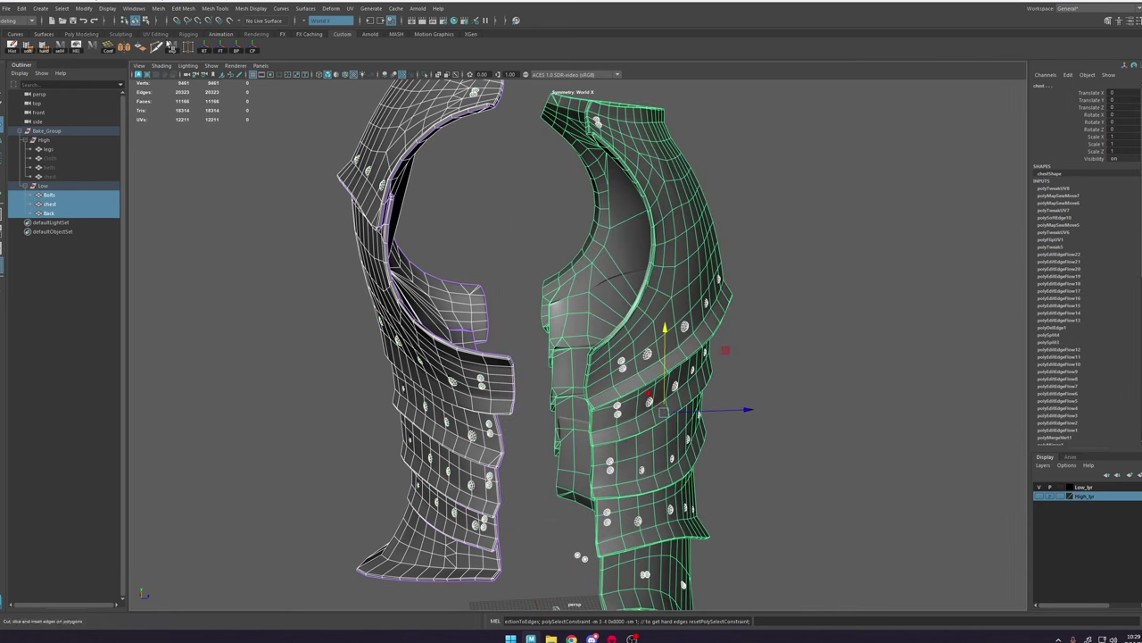
# Step: Add the Bolts selection line to the exp shelf export command
pyautogui.rightClick(174, 46)
pyautogui.click(195, 56)
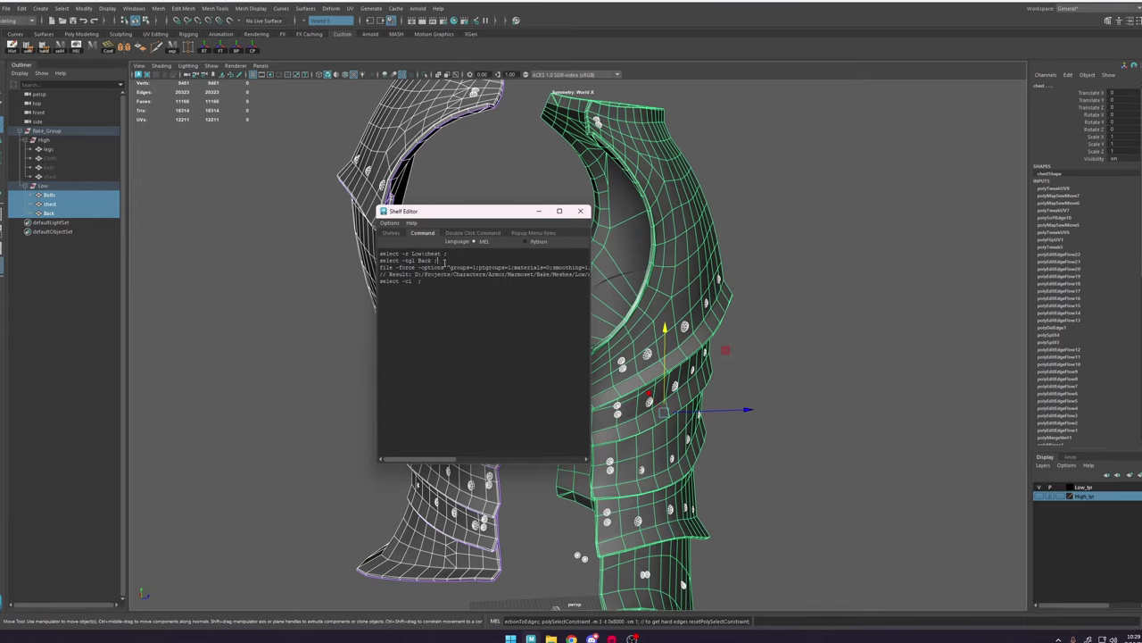
pyautogui.press('Return')
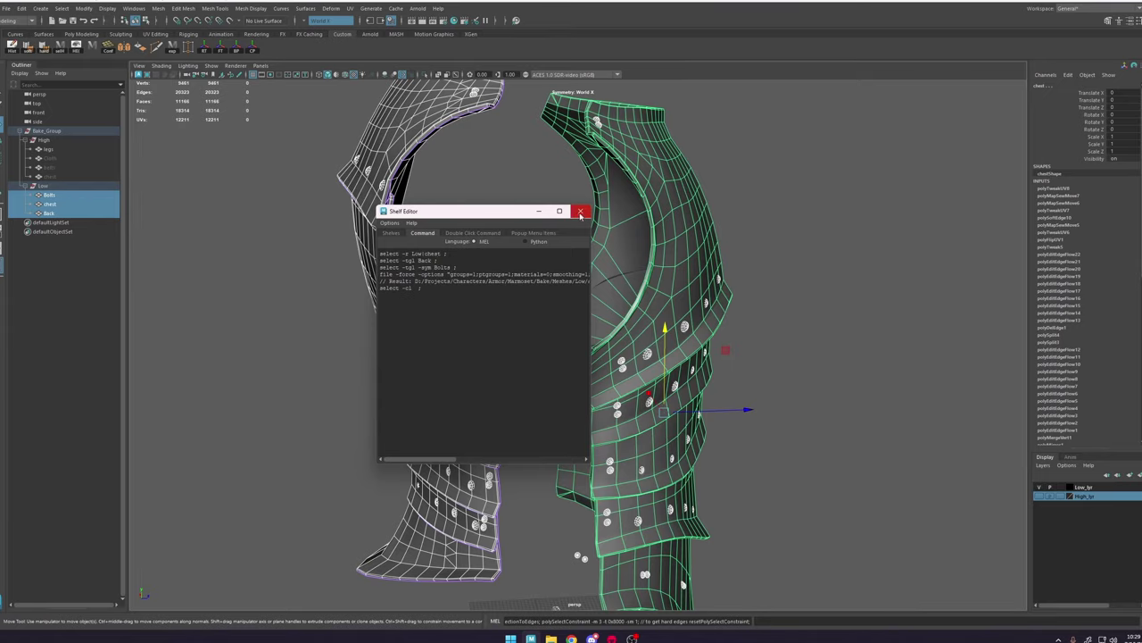
pyautogui.click(580, 213)
pyautogui.scroll(-4, 803, 290)
pyautogui.keyDown('alt'); pyautogui.moveTo(803, 290); pyautogui.dragTo(759, 284); pyautogui.keyUp('alt')
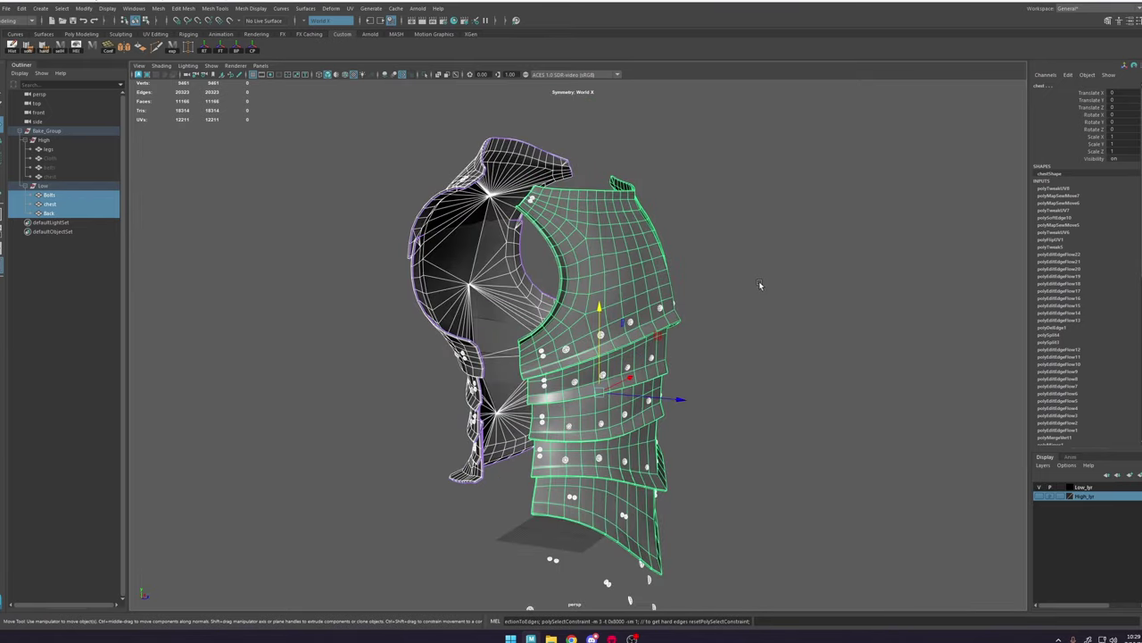
pyautogui.keyDown('alt'); pyautogui.moveTo(759, 284); pyautogui.dragTo(745, 282, button='middle'); pyautogui.keyUp('alt')
pyautogui.keyDown('alt'); pyautogui.moveTo(745, 282); pyautogui.dragTo(883, 391, button='right'); pyautogui.keyUp('alt')
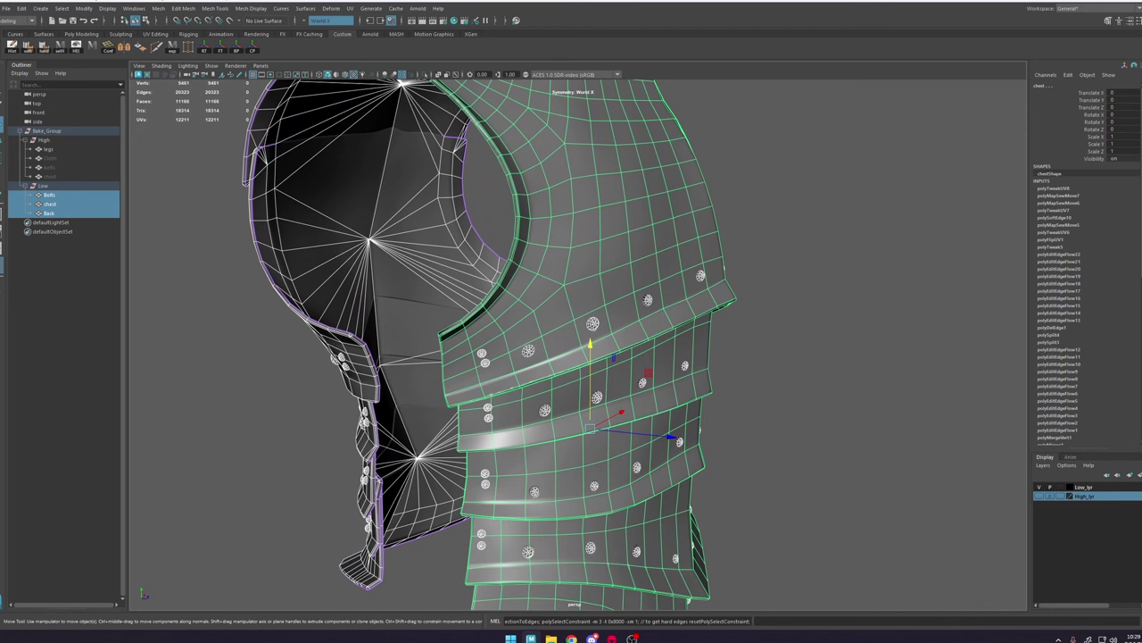
pyautogui.scroll(-4, 522, 321)
pyautogui.keyDown('alt'); pyautogui.moveTo(529, 320); pyautogui.dragTo(507, 314); pyautogui.keyUp('alt')
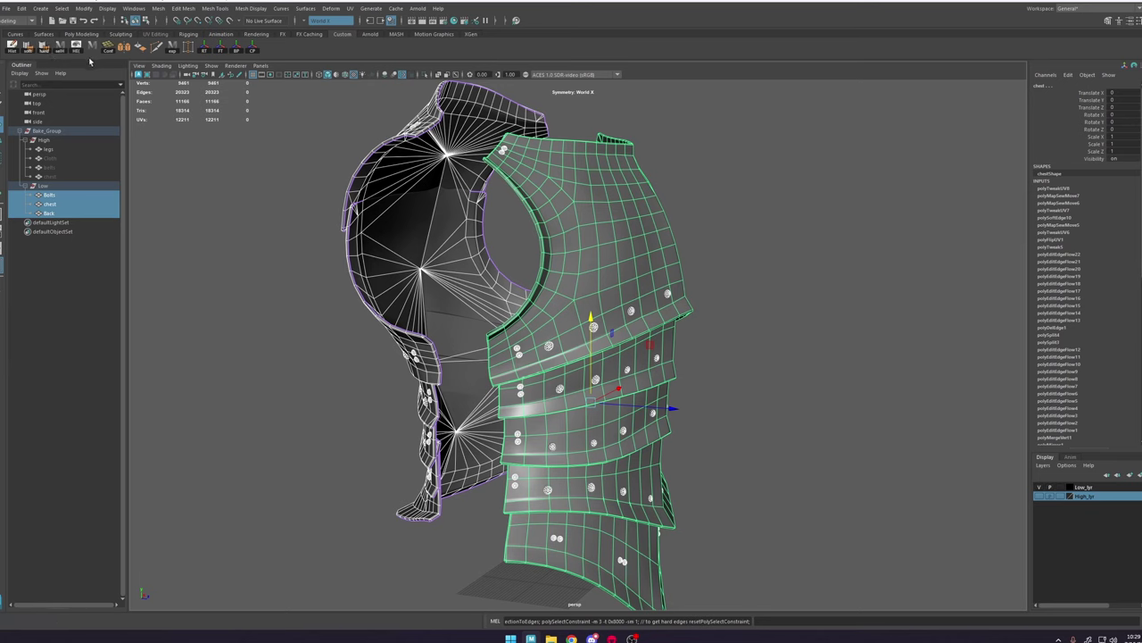
# Step: Remove the Bolts selection line and the leftover result path line from the export script
pyautogui.rightClick(176, 52)
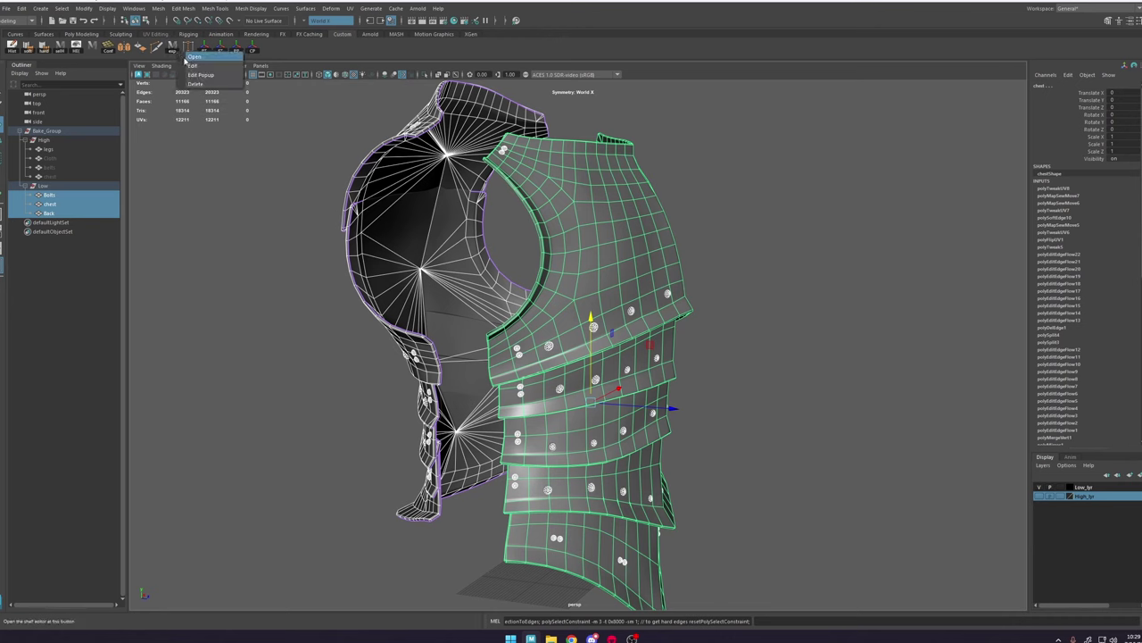
pyautogui.click(191, 65)
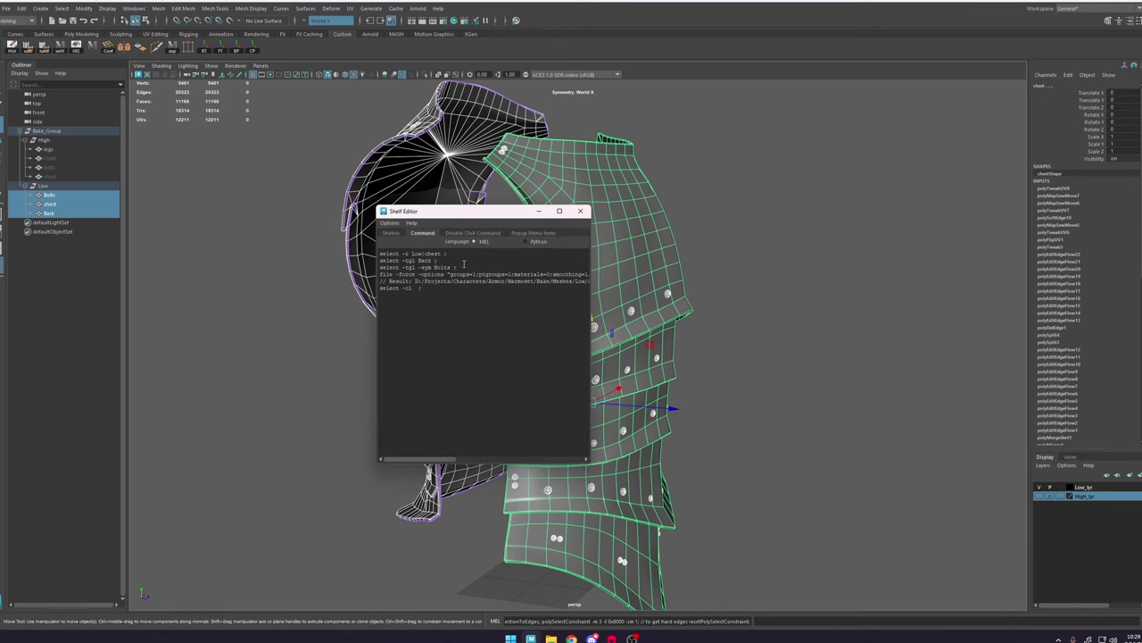
pyautogui.moveTo(464, 267); pyautogui.dragTo(380, 267)
pyautogui.press('BackSpace')
pyautogui.press('BackSpace')
pyautogui.click(559, 211)
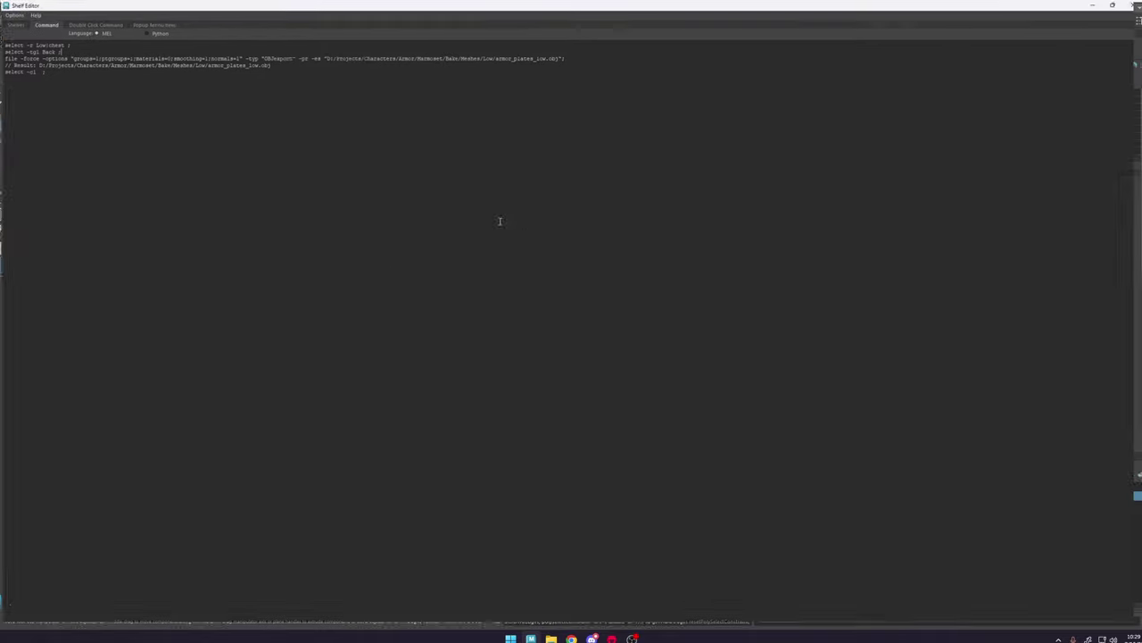
pyautogui.moveTo(54, 67); pyautogui.dragTo(0, 37)
pyautogui.click(301, 55)
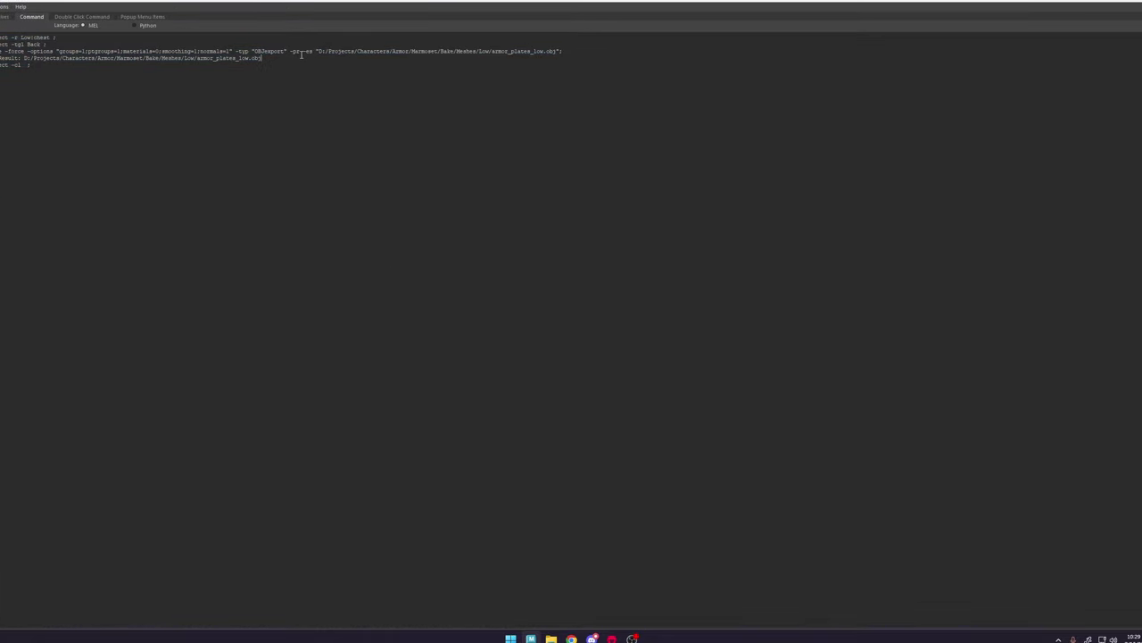
pyautogui.moveTo(288, 60); pyautogui.dragTo(0, 59)
pyautogui.click(0, 59)
pyautogui.moveTo(281, 56); pyautogui.dragTo(2, 58)
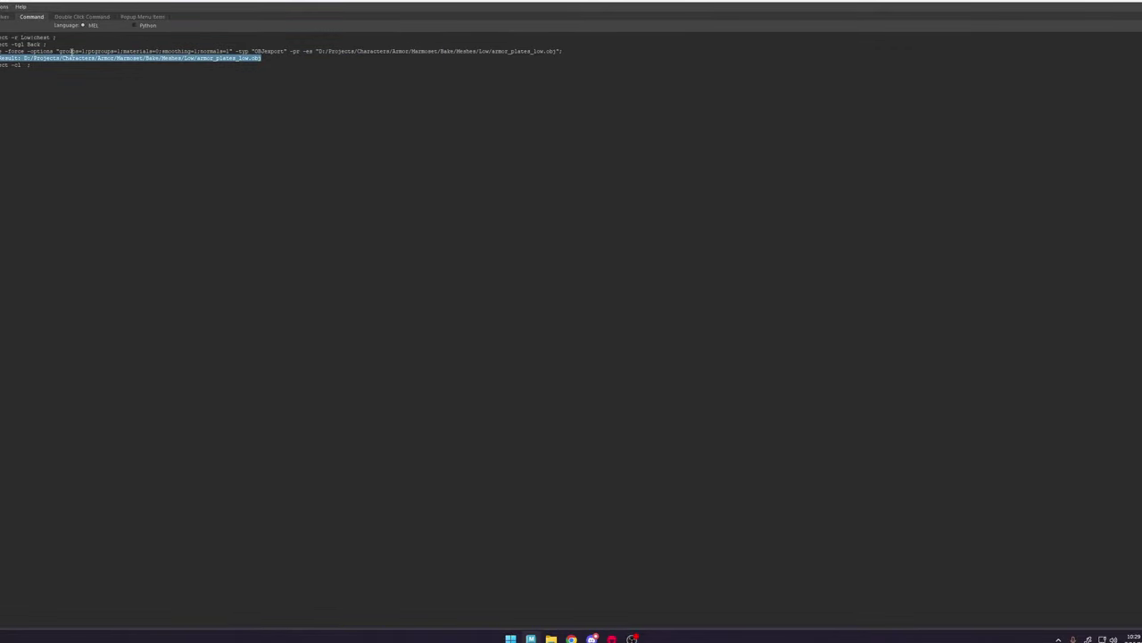
pyautogui.press('BackSpace')
pyautogui.press('Return')
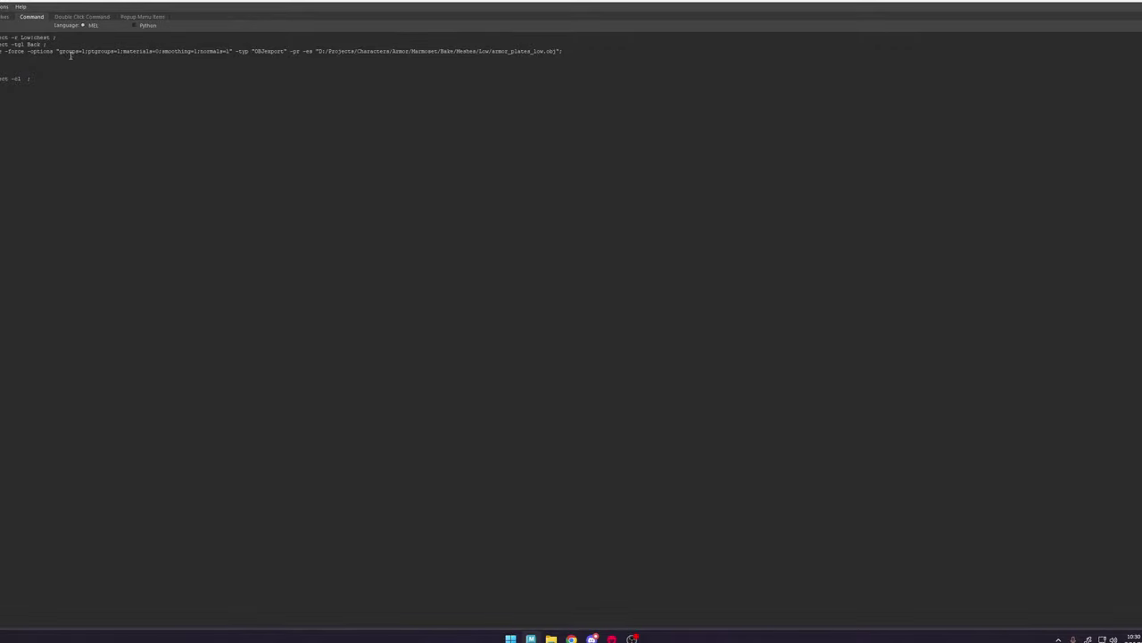
# Step: Duplicate the export block for Bolts only, clearing the selection between the two exports
pyautogui.moveTo(584, 55); pyautogui.dragTo(2, 38)
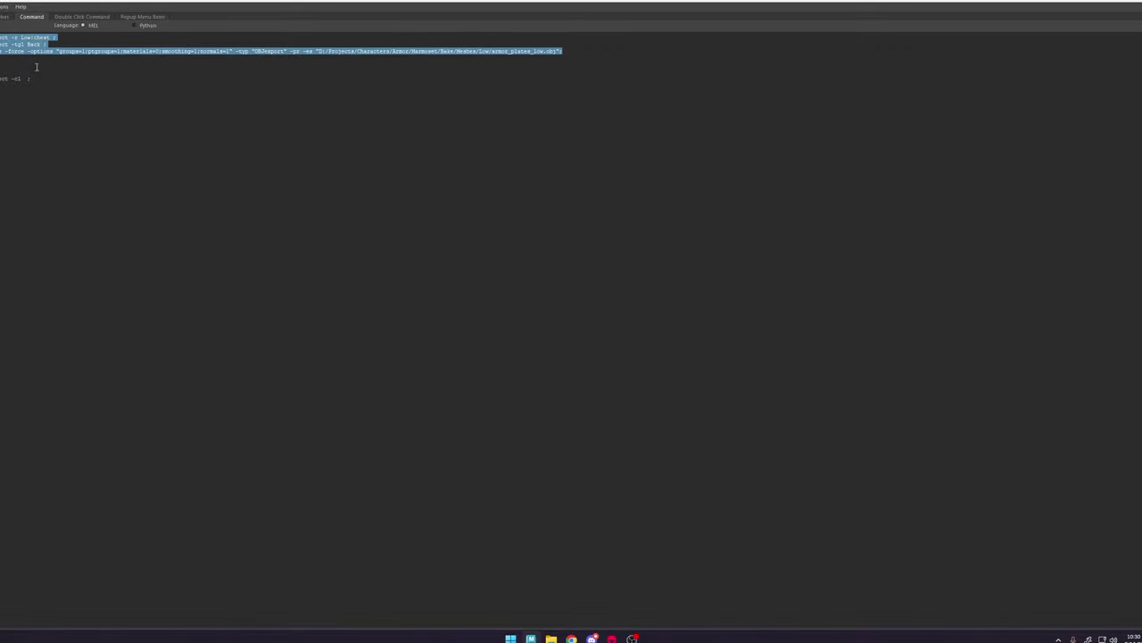
pyautogui.click(9, 64)
pyautogui.write('select -r Low:chest ; select -tgl Back ; file -force -options "groups=1;ptgroups=1;materials=0;smoothing=1;normals=1" -typ "OBJexport" -pr -es "D:/Projects/Characters/Armor/Marmoset/Bake/Meshes/Low/armor_plates_low.obj";')
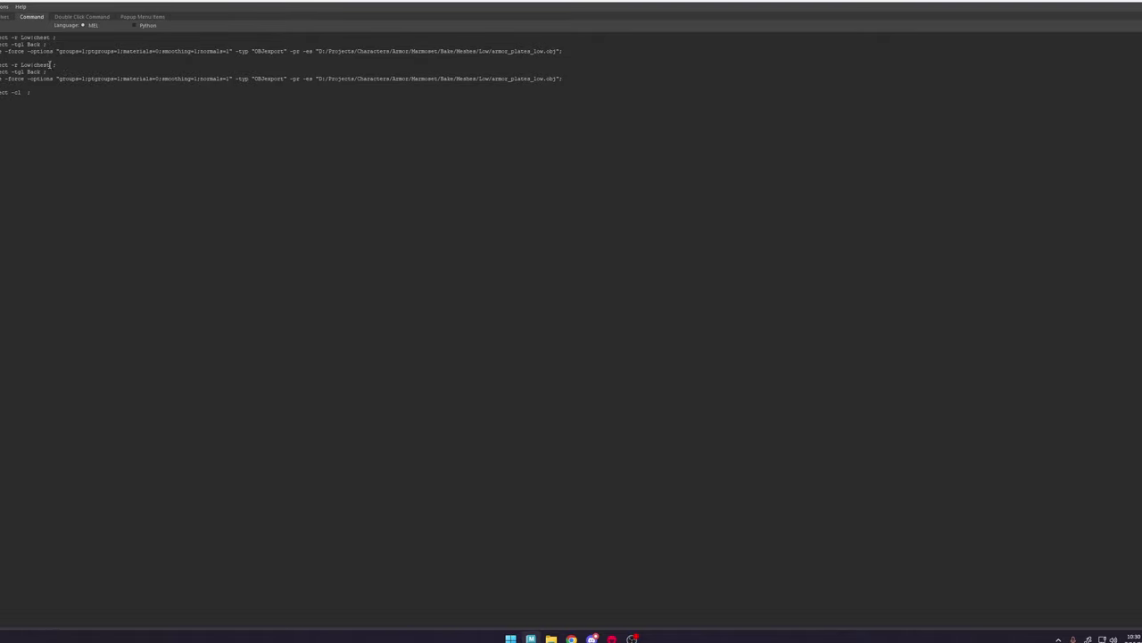
pyautogui.moveTo(259, 3); pyautogui.dragTo(453, 98)
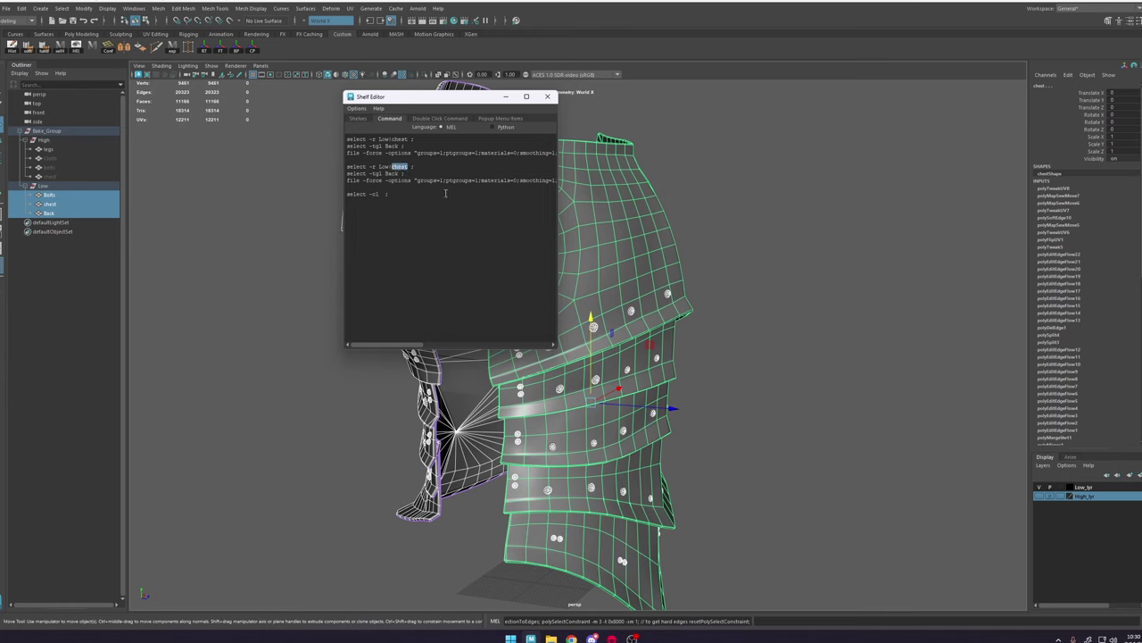
pyautogui.write('Bo')
pyautogui.moveTo(404, 174); pyautogui.dragTo(345, 175)
pyautogui.press('BackSpace')
pyautogui.press('BackSpace')
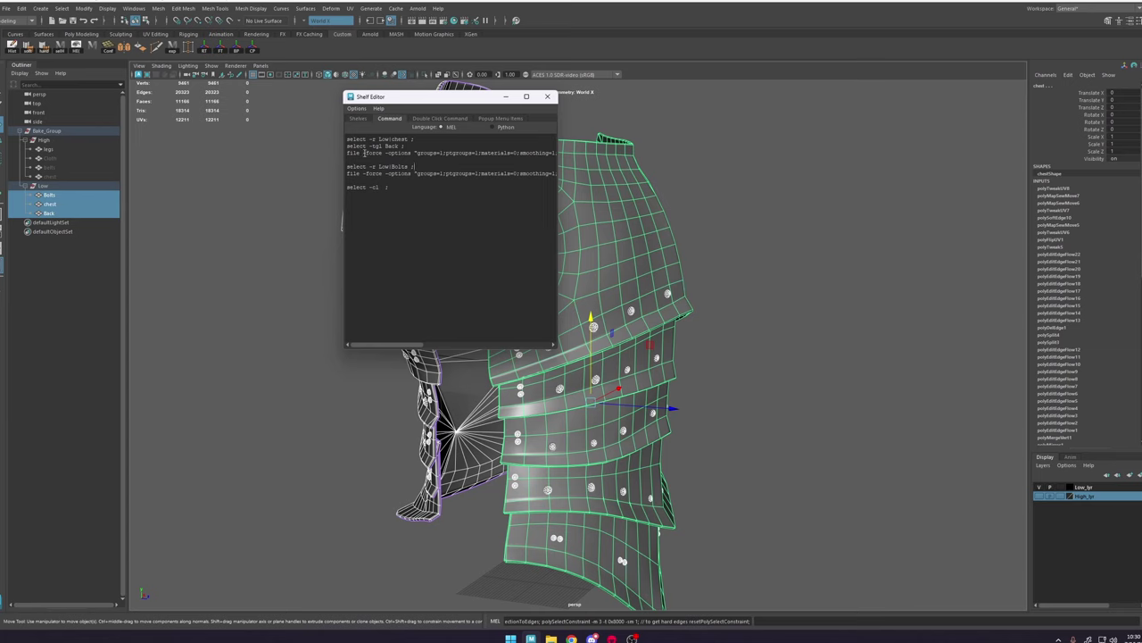
pyautogui.moveTo(392, 188); pyautogui.dragTo(340, 187)
pyautogui.hotkey('ctrl', 'c')
pyautogui.click(366, 159)
pyautogui.hotkey('ctrl', 'v')
pyautogui.press('Return')
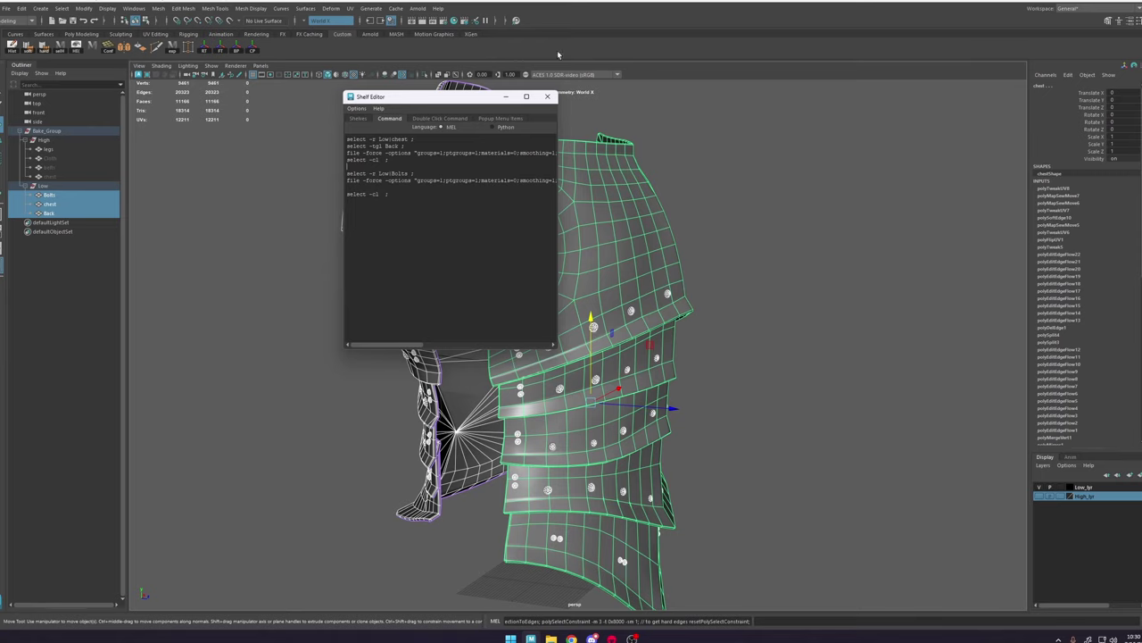
# Step: Point the second export at bolts_low.obj, close the Shelf Editor, and delete history
pyautogui.click(527, 96)
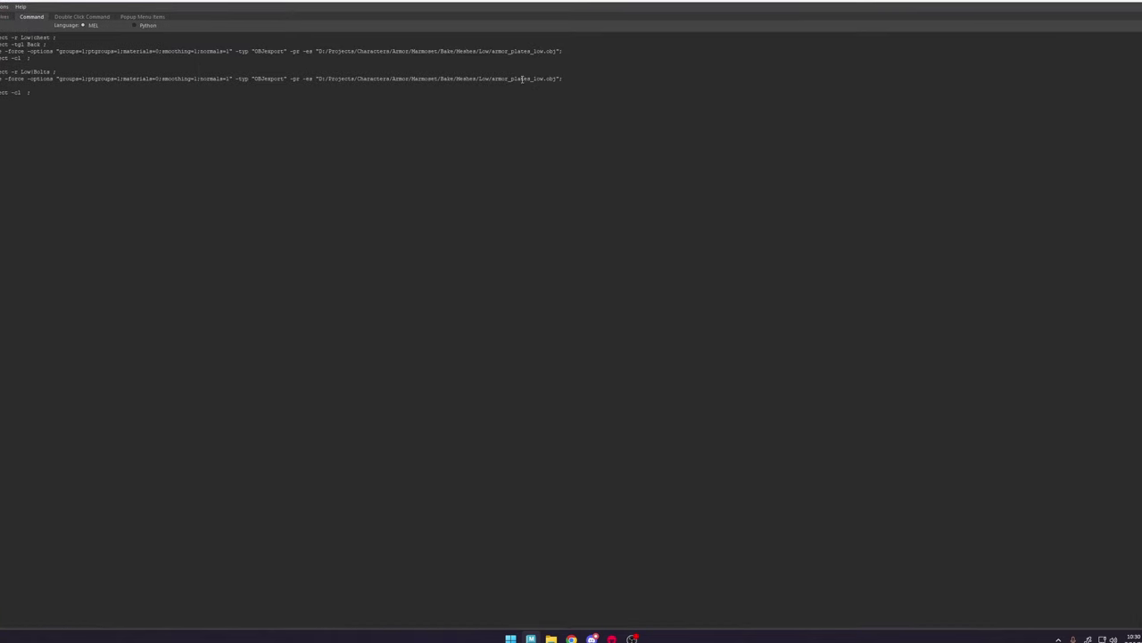
pyautogui.moveTo(531, 78); pyautogui.dragTo(495, 81)
pyautogui.write('bolts')
pyautogui.moveTo(638, 2); pyautogui.dragTo(656, 37)
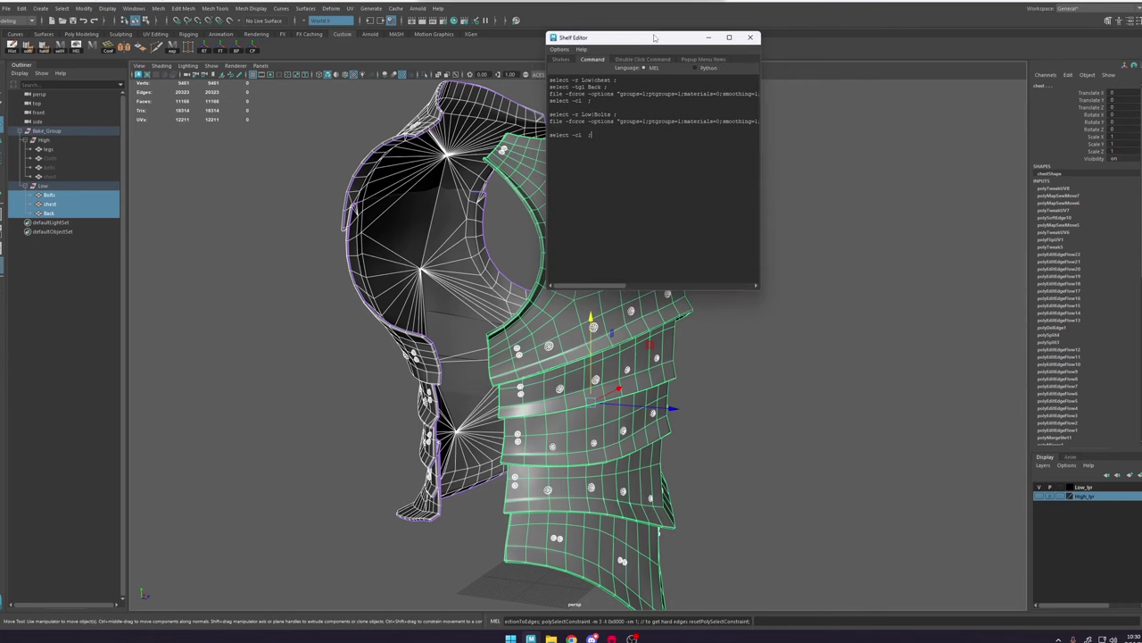
pyautogui.click(748, 39)
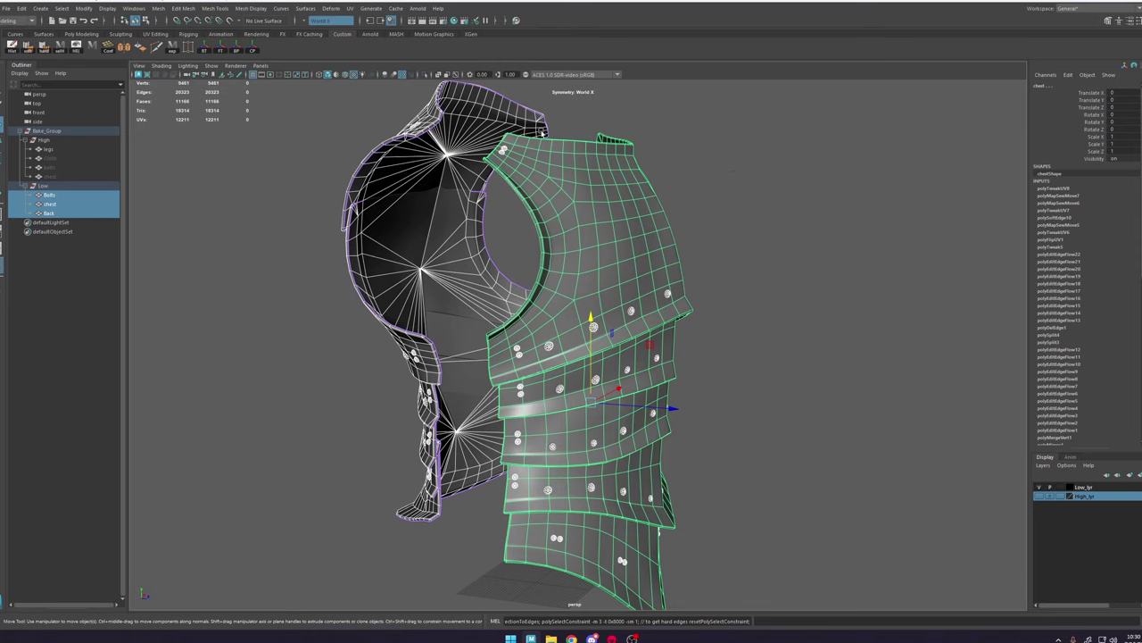
pyautogui.click(14, 47)
pyautogui.click(277, 205)
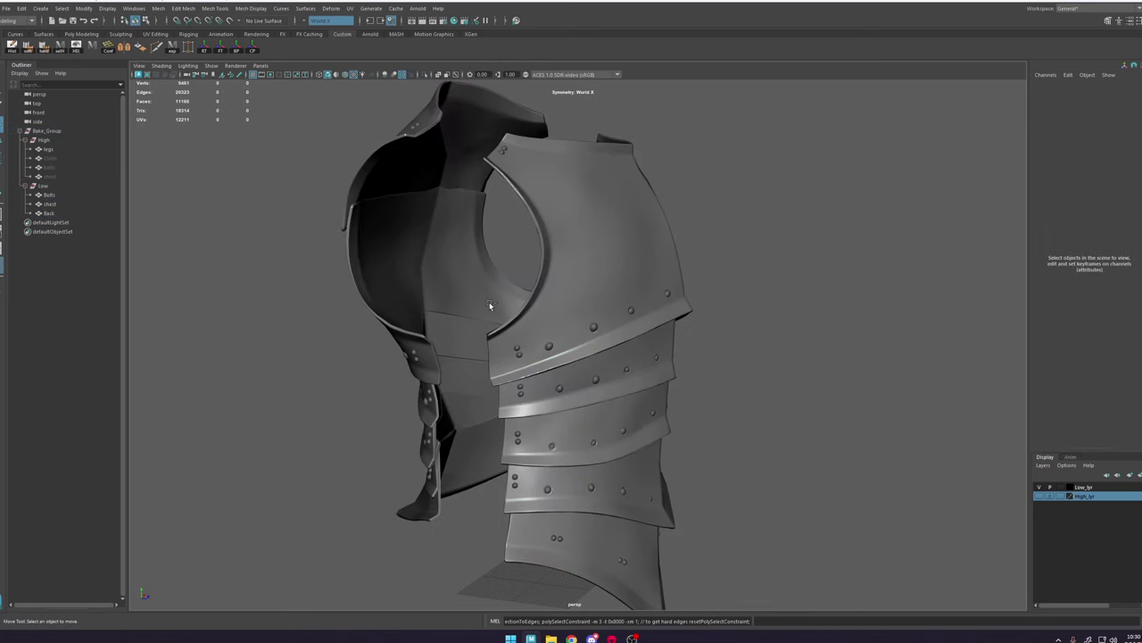
pyautogui.moveTo(593, 339)
pyautogui.keyDown('alt'); pyautogui.mouseDown()
pyautogui.moveTo(581, 298)
pyautogui.moveTo(612, 338)
pyautogui.mouseUp(); pyautogui.keyUp('alt')
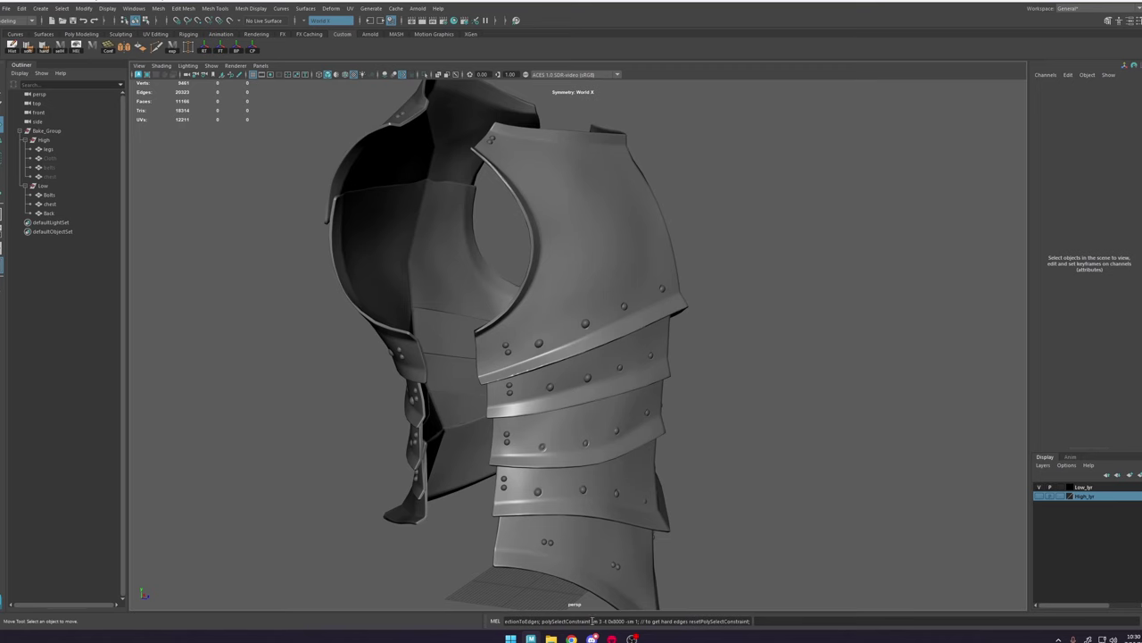
# Step: Browse File Explorer to Armor > Marmoset > Bake > Meshes > Low
pyautogui.click(614, 640)
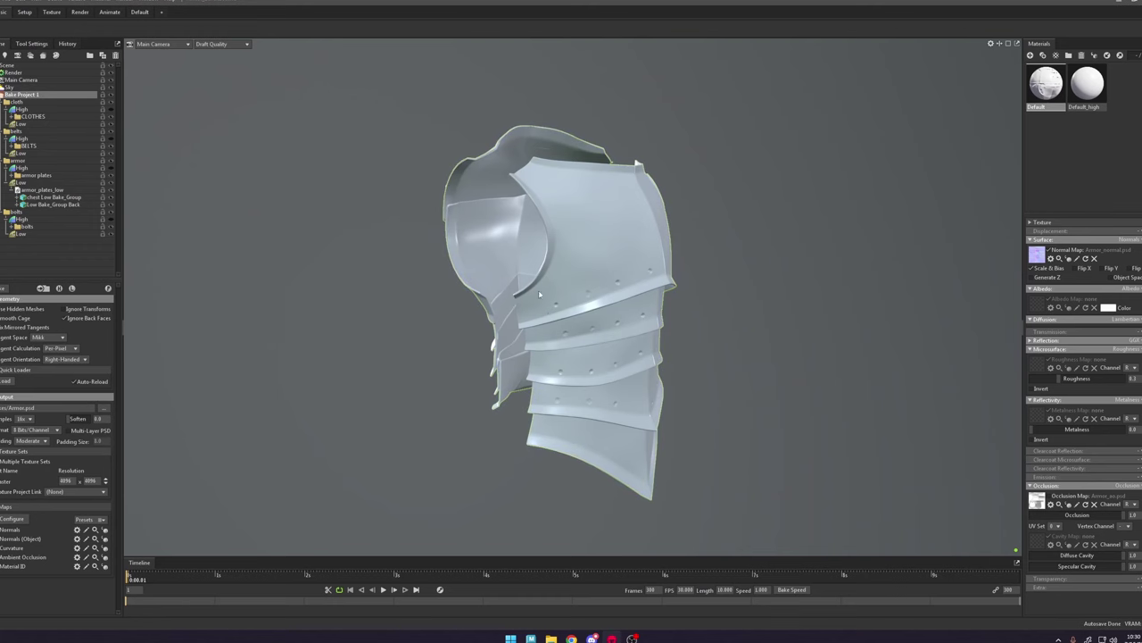
pyautogui.click(553, 639)
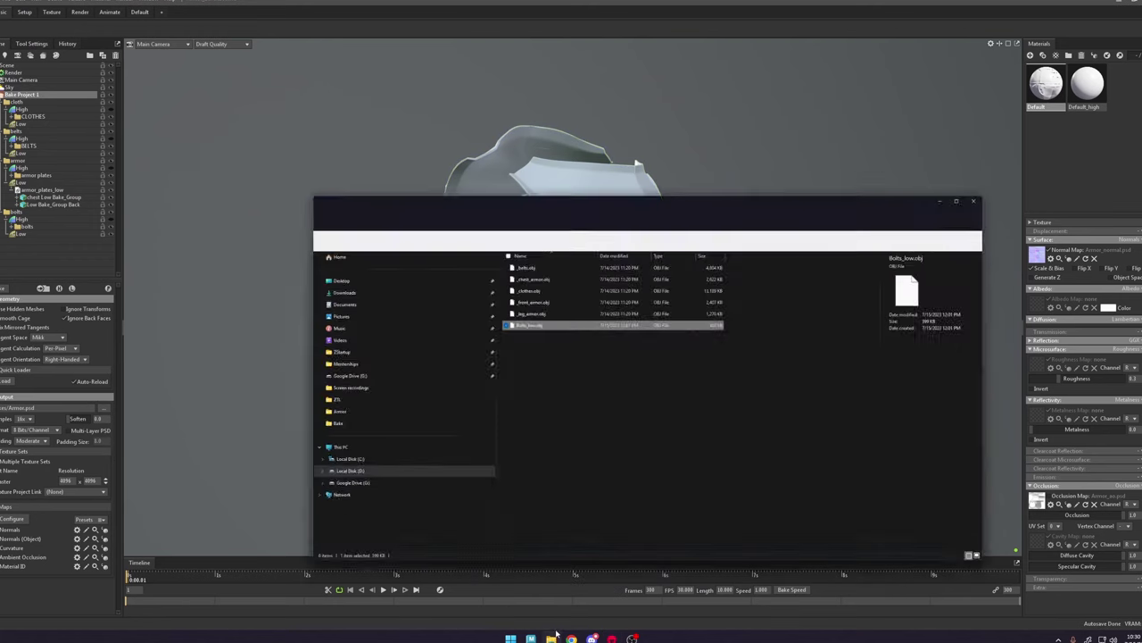
pyautogui.click(537, 150)
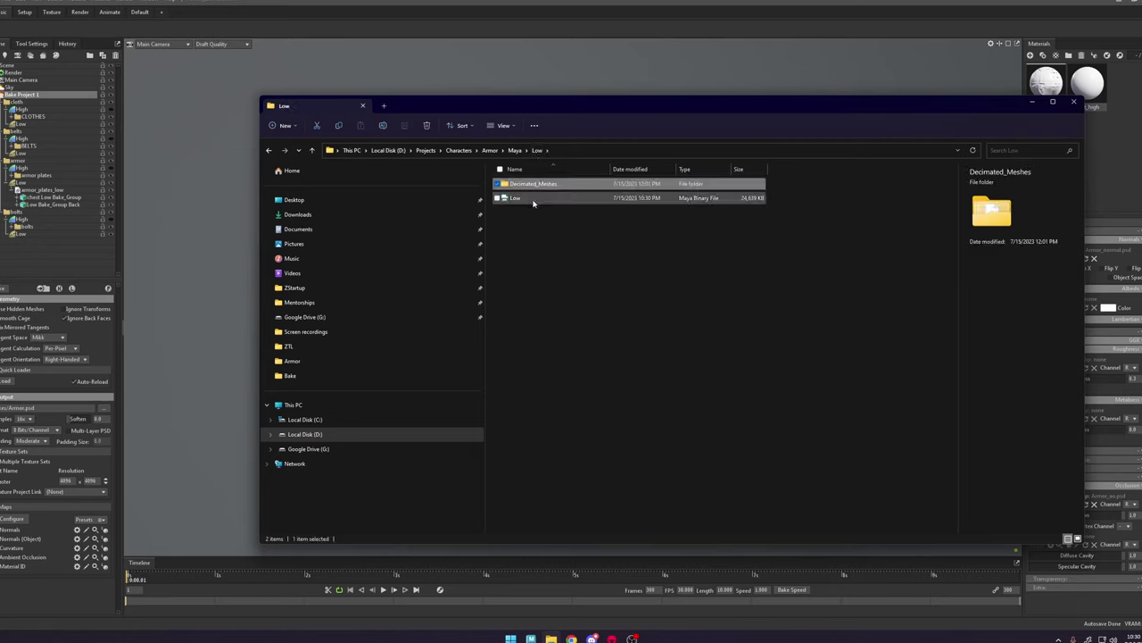
pyautogui.click(492, 150)
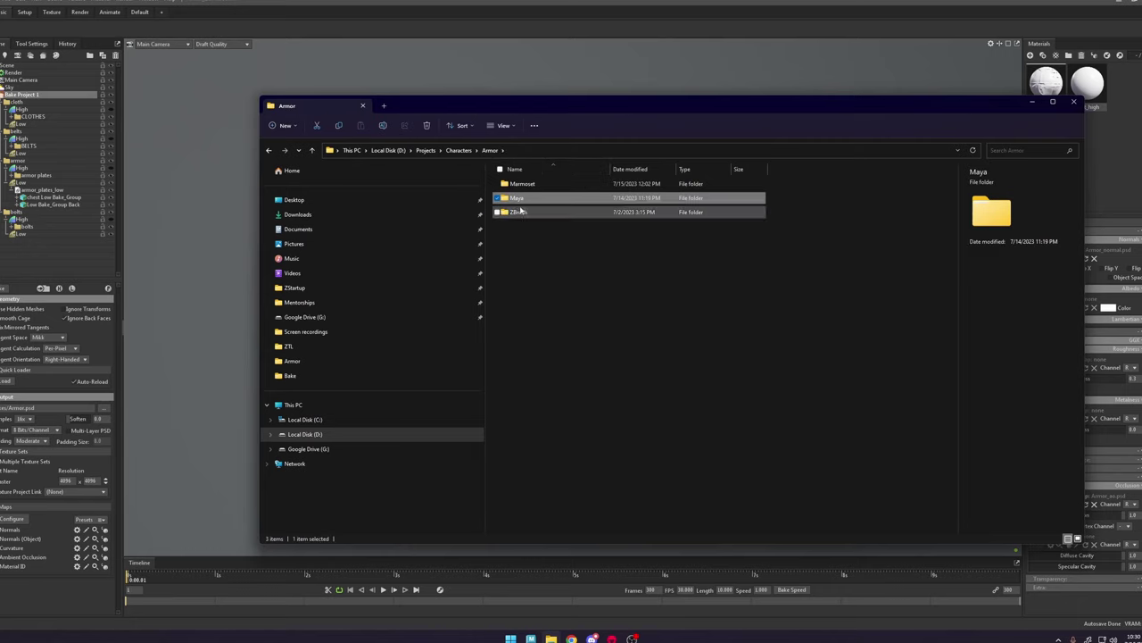
pyautogui.doubleClick(517, 183)
pyautogui.doubleClick(518, 183)
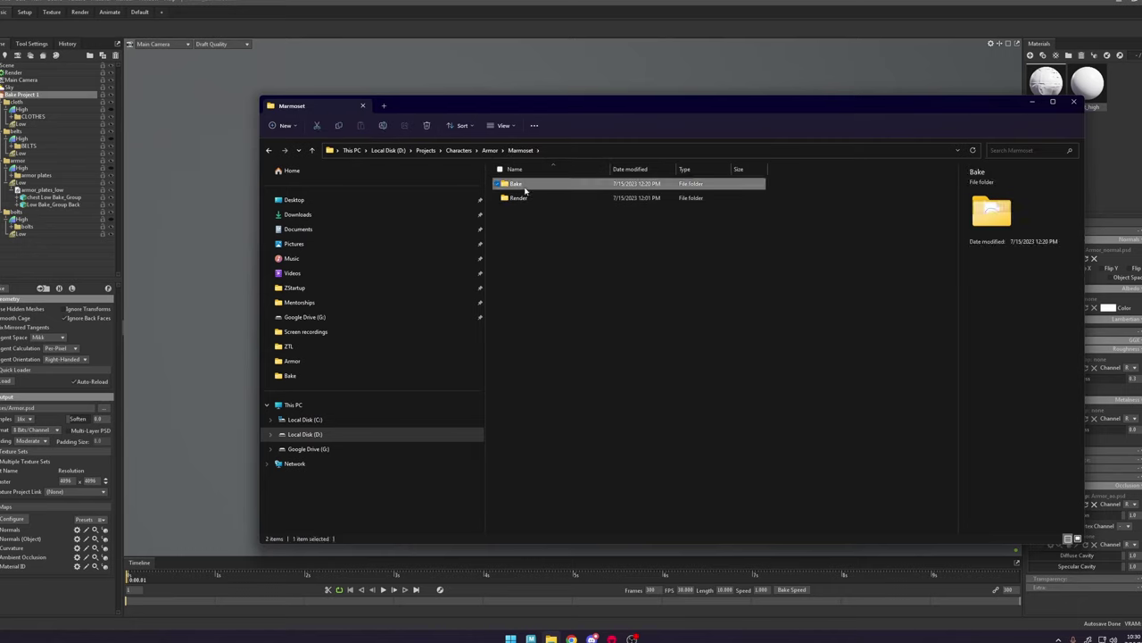
pyautogui.doubleClick(527, 198)
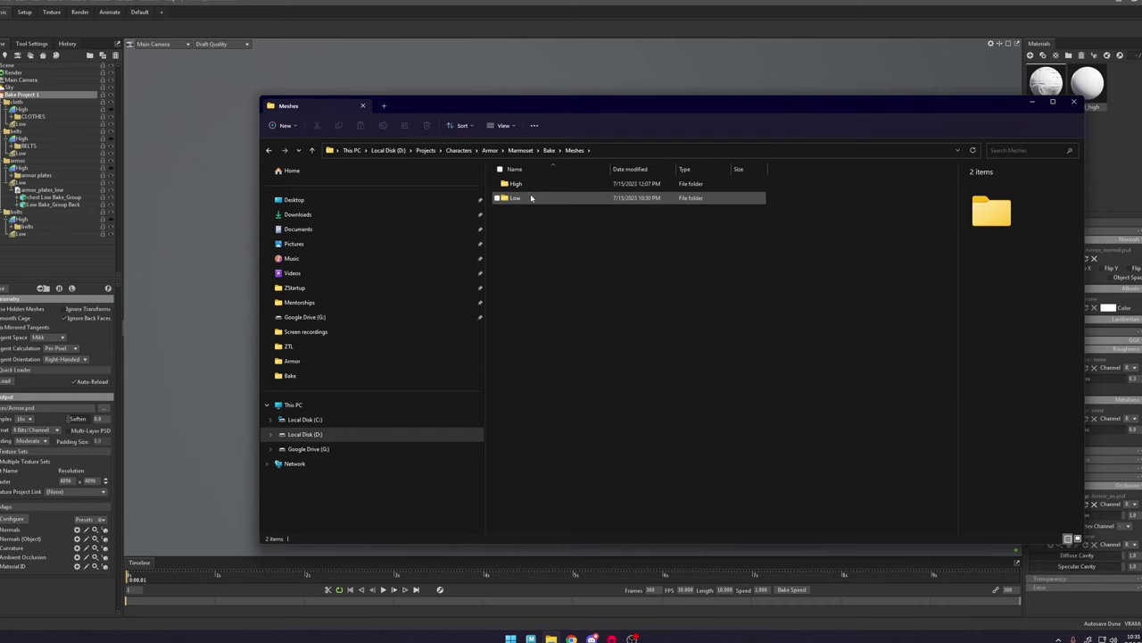
pyautogui.doubleClick(531, 197)
# Step: Drag bolts_low.obj into Marmoset and place it under a Low bake group
pyautogui.click(553, 213)
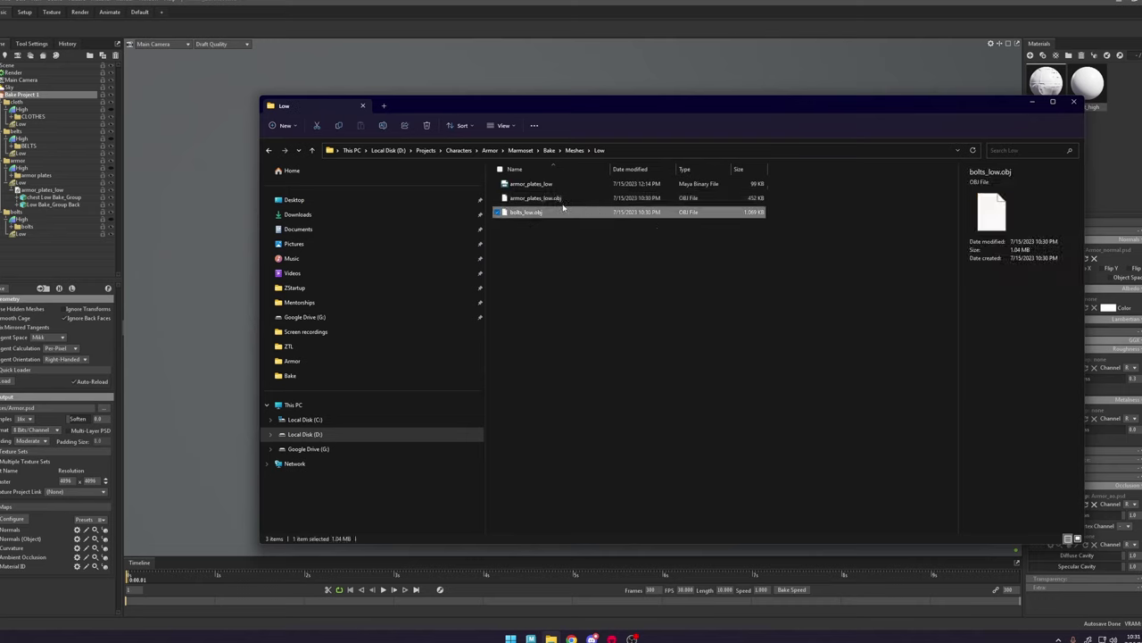
pyautogui.moveTo(587, 217); pyautogui.dragTo(167, 244)
pyautogui.click(1035, 101)
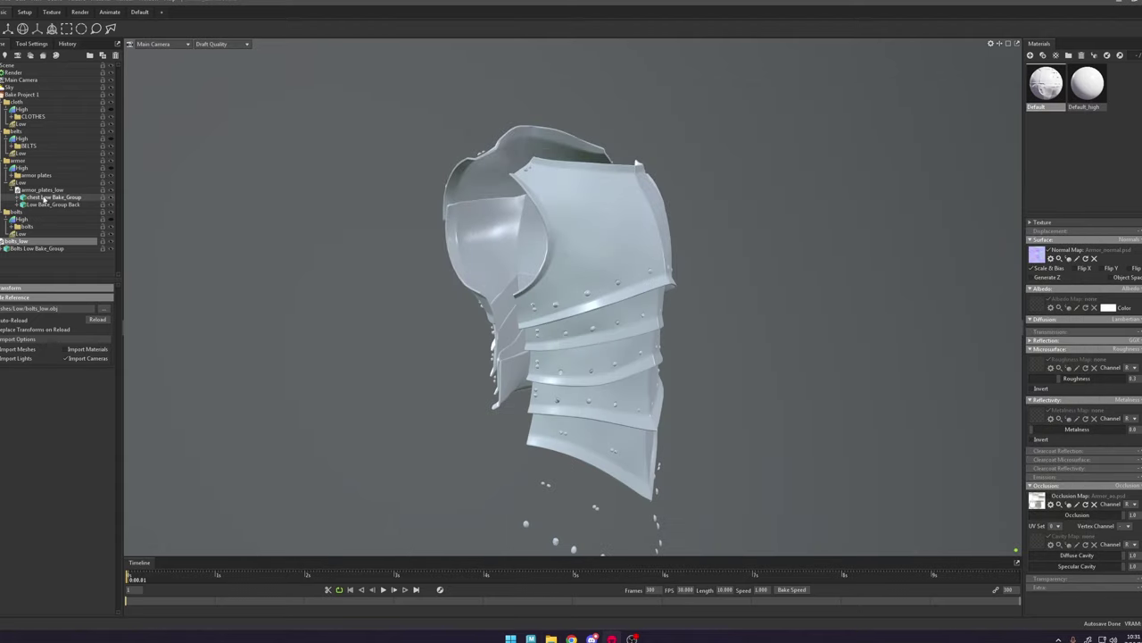
pyautogui.moveTo(29, 243); pyautogui.dragTo(32, 150)
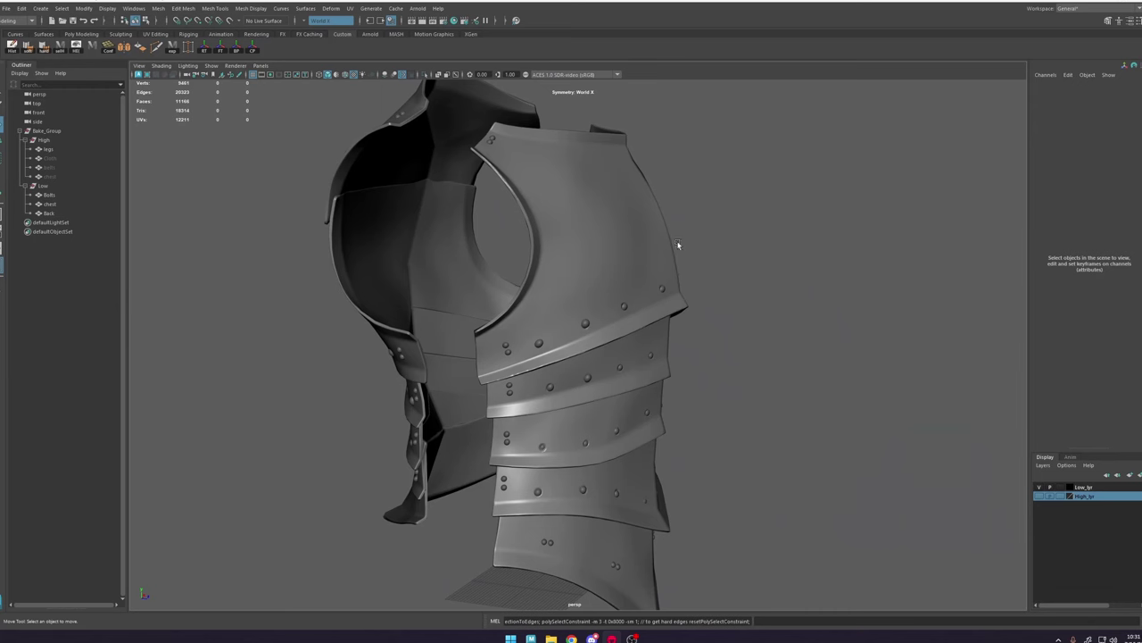
# Step: Select Bolts, chest and Back and run Layout on all their UVs in the UV Editor
pyautogui.click(541, 342)
pyautogui.click(353, 8)
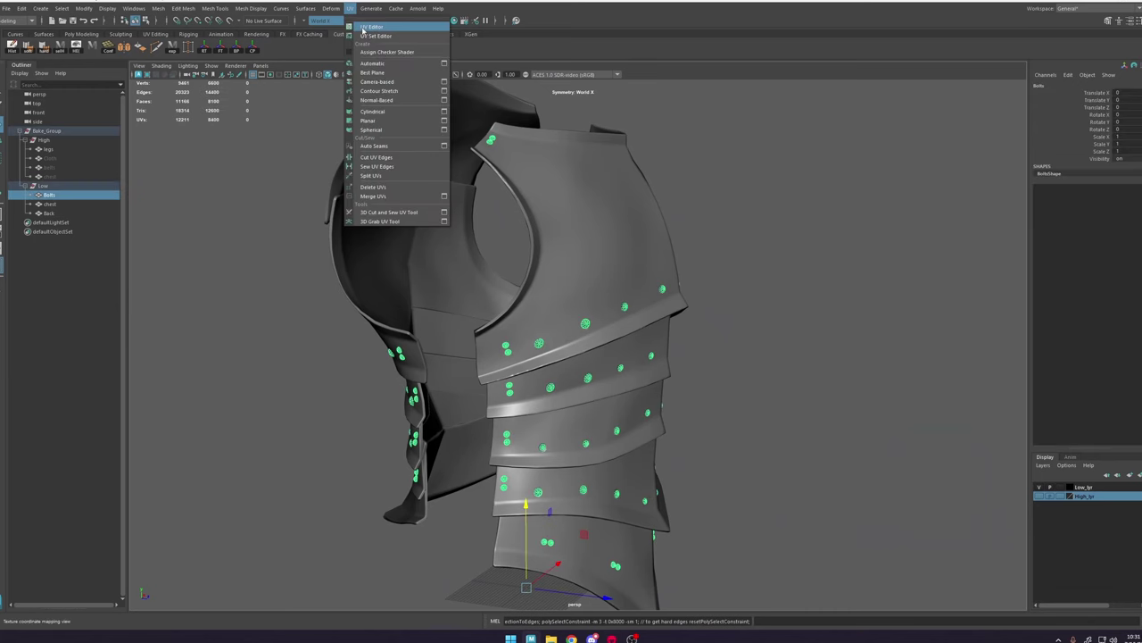
pyautogui.click(367, 27)
pyautogui.keyDown('shift'); pyautogui.click(521, 305); pyautogui.keyUp('shift')
pyautogui.keyDown('shift'); pyautogui.click(435, 304); pyautogui.keyUp('shift')
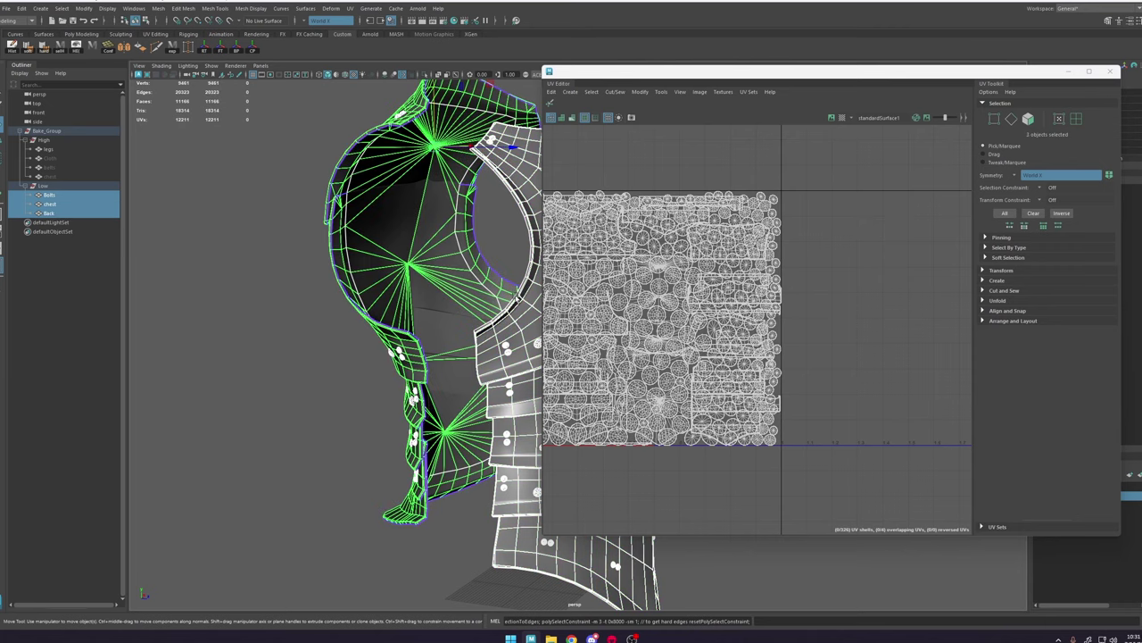
pyautogui.scroll(-5, 678, 276)
pyautogui.moveTo(733, 205); pyautogui.dragTo(830, 198, button='right')
pyautogui.moveTo(877, 164); pyautogui.dragTo(579, 357)
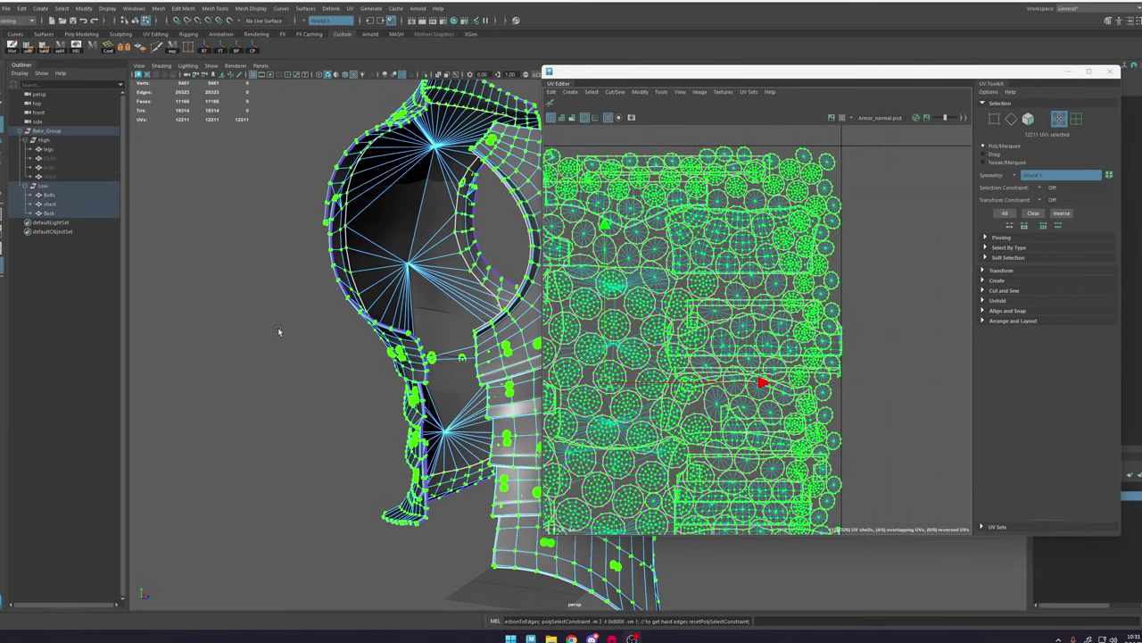
pyautogui.scroll(-5, 780, 326)
pyautogui.keyDown('shift'); pyautogui.moveTo(772, 302); pyautogui.dragTo(691, 330, button='right'); pyautogui.keyUp('shift')
pyautogui.scroll(6, 689, 338)
pyautogui.scroll(6, 681, 505)
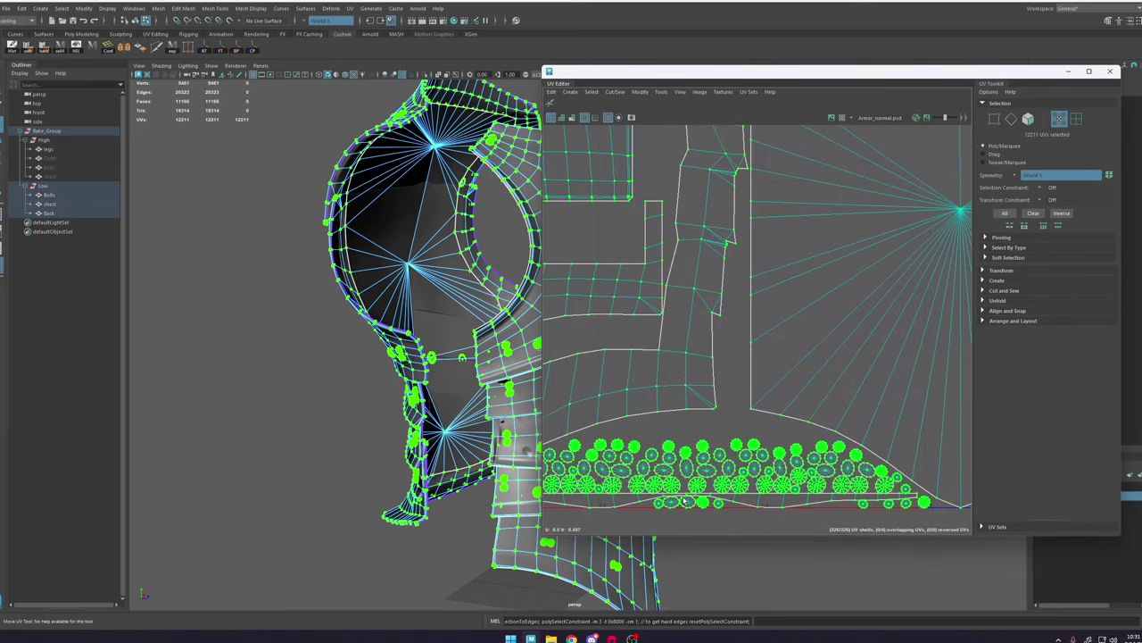
pyautogui.scroll(-8, 684, 500)
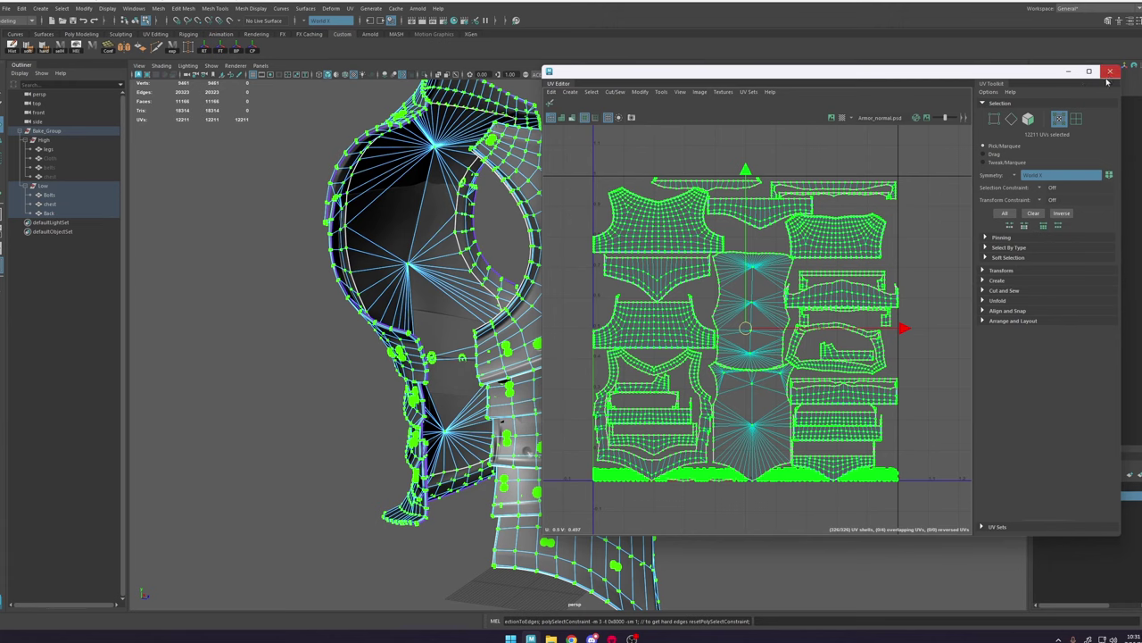
# Step: Close the UV Editor, save the scene with Ctrl+S, and re-export the low meshes as OBJ
pyautogui.click(1110, 71)
pyautogui.press('F8')
pyautogui.click(776, 220)
pyautogui.keyDown('alt'); pyautogui.moveTo(859, 237); pyautogui.dragTo(783, 253); pyautogui.keyUp('alt')
pyautogui.hotkey('ctrl', 's')
pyautogui.keyDown('alt'); pyautogui.moveTo(653, 282); pyautogui.dragTo(634, 285); pyautogui.keyUp('alt')
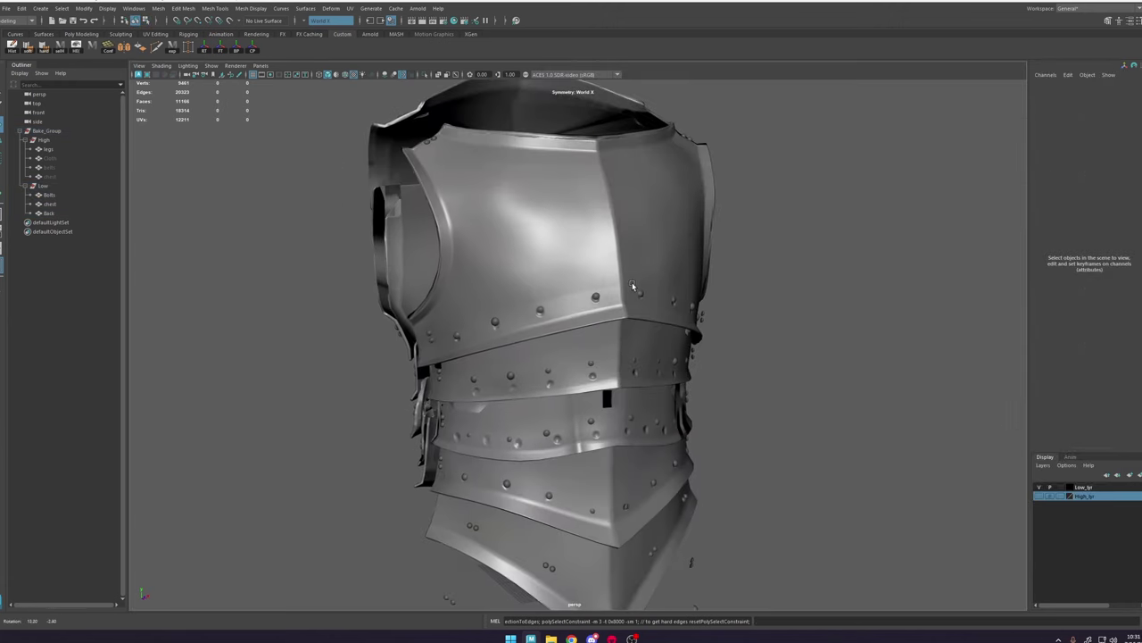
pyautogui.keyDown('alt'); pyautogui.moveTo(635, 286); pyautogui.dragTo(719, 349, button='right'); pyautogui.keyUp('alt')
pyautogui.keyDown('alt'); pyautogui.moveTo(719, 349); pyautogui.dragTo(664, 344); pyautogui.keyUp('alt')
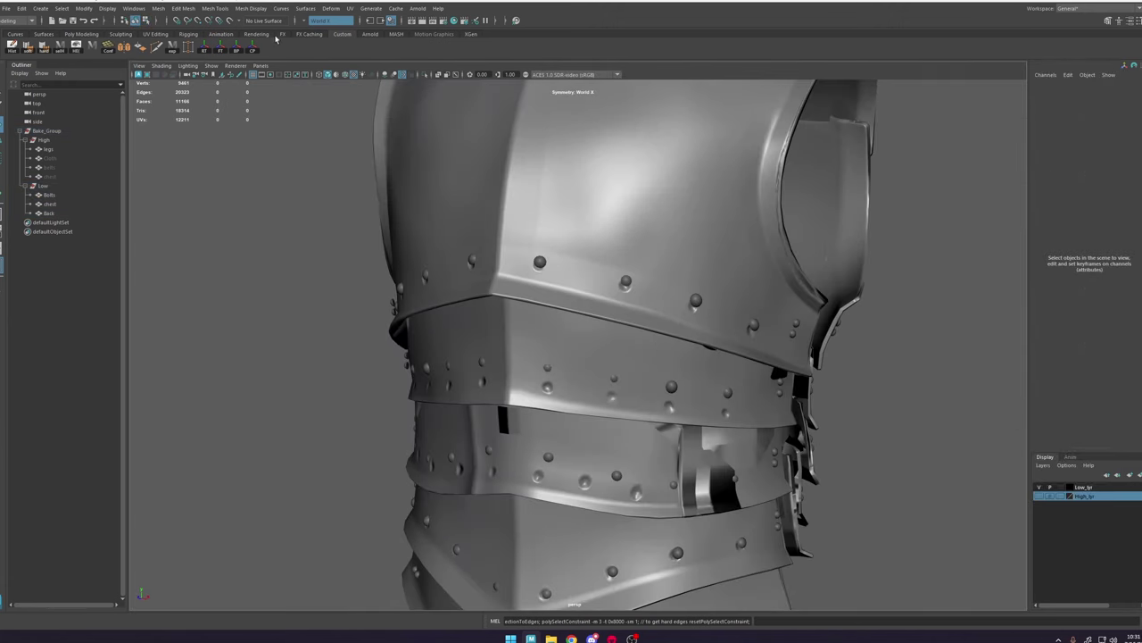
pyautogui.click(174, 47)
pyautogui.click(612, 639)
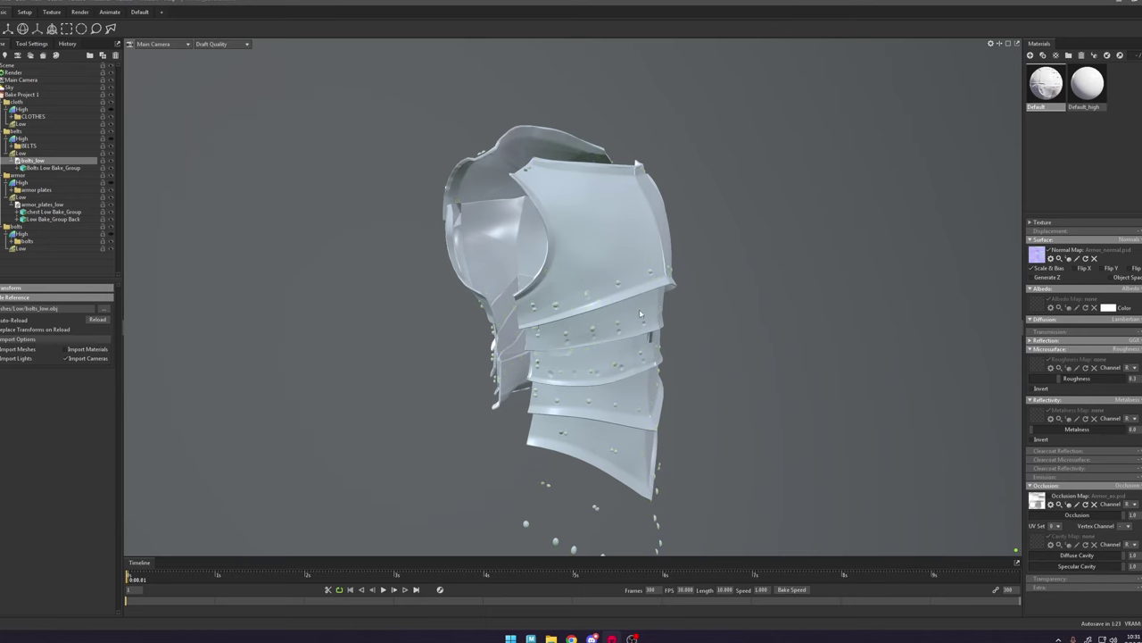
# Step: Bake Bake Project 1's normal map and inspect the baked bolts on the chest and lower plates
pyautogui.keyDown('alt'); pyautogui.moveTo(640, 313); pyautogui.dragTo(782, 339, button='right'); pyautogui.keyUp('alt')
pyautogui.keyDown('alt'); pyautogui.moveTo(783, 338); pyautogui.dragTo(328, 302); pyautogui.keyUp('alt')
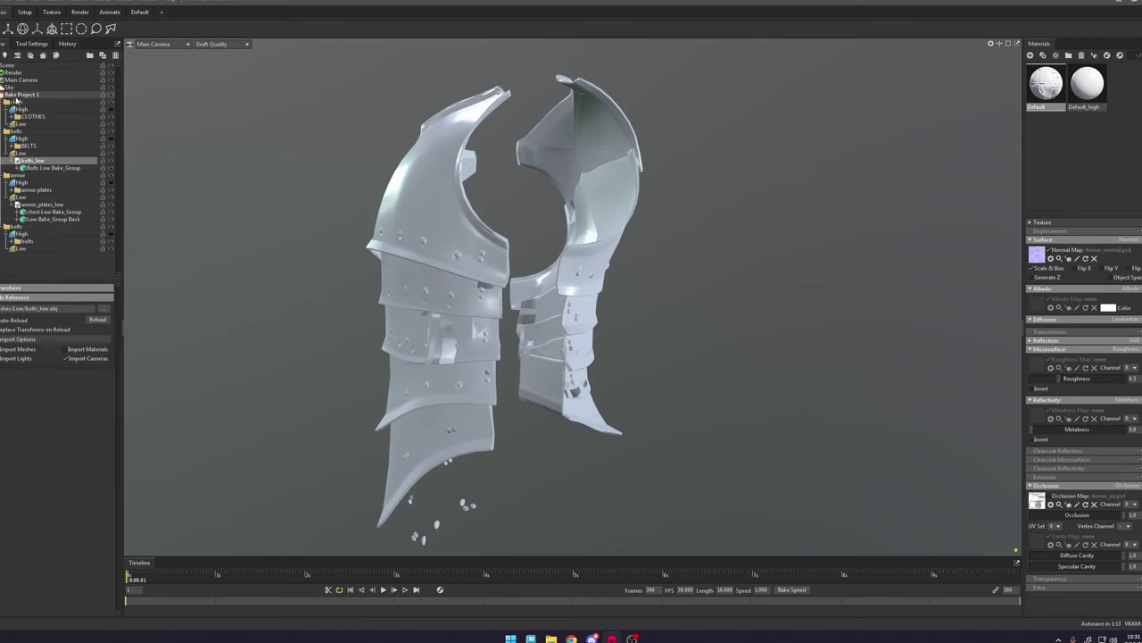
pyautogui.click(22, 94)
pyautogui.click(4, 287)
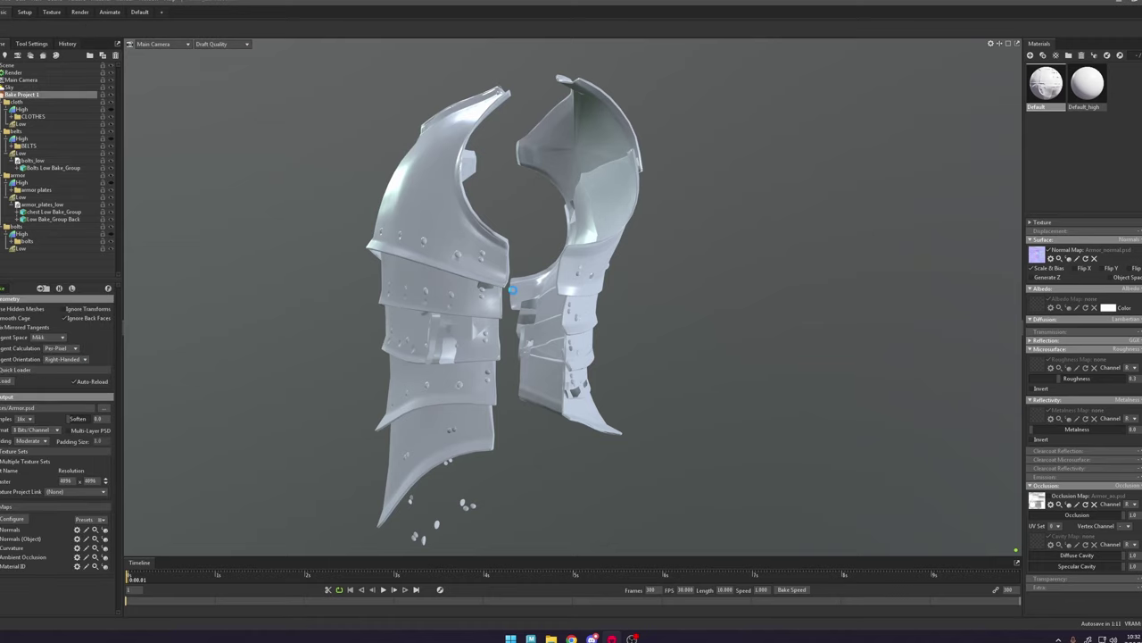
pyautogui.keyDown('alt'); pyautogui.moveTo(496, 320); pyautogui.dragTo(638, 341); pyautogui.keyUp('alt')
pyautogui.keyDown('alt'); pyautogui.moveTo(555, 302); pyautogui.dragTo(584, 289); pyautogui.keyUp('alt')
pyautogui.keyDown('alt'); pyautogui.moveTo(584, 288); pyautogui.dragTo(536, 360, button='right'); pyautogui.keyUp('alt')
pyautogui.keyDown('alt'); pyautogui.moveTo(536, 360); pyautogui.dragTo(816, 165, button='middle'); pyautogui.keyUp('alt')
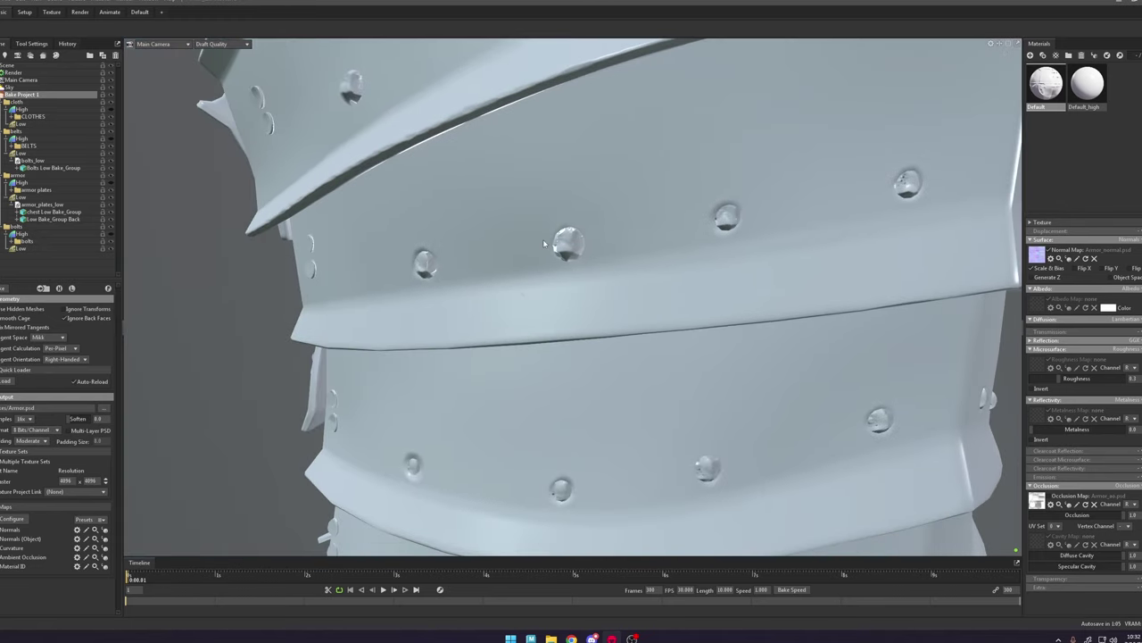
pyautogui.keyDown('alt'); pyautogui.moveTo(543, 243); pyautogui.dragTo(571, 253, button='right'); pyautogui.keyUp('alt')
pyautogui.keyDown('alt'); pyautogui.moveTo(577, 249); pyautogui.dragTo(540, 421, button='middle'); pyautogui.keyUp('alt')
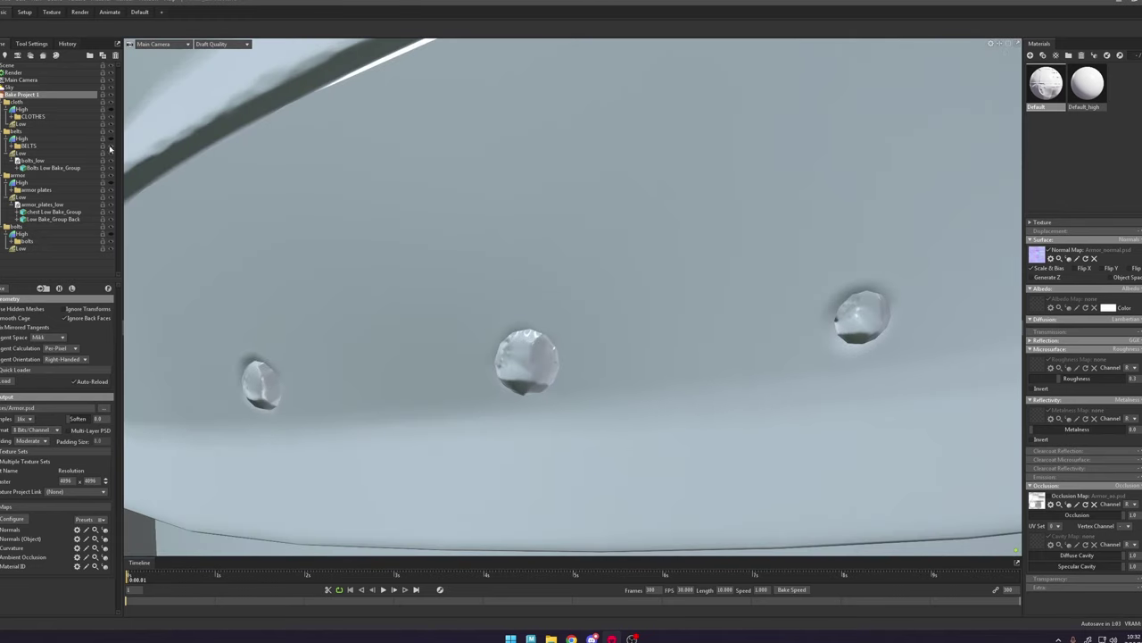
# Step: Hide the armor, show the high-poly bolts, move bolts_low into the bolts Low group, and rebake
pyautogui.click(111, 176)
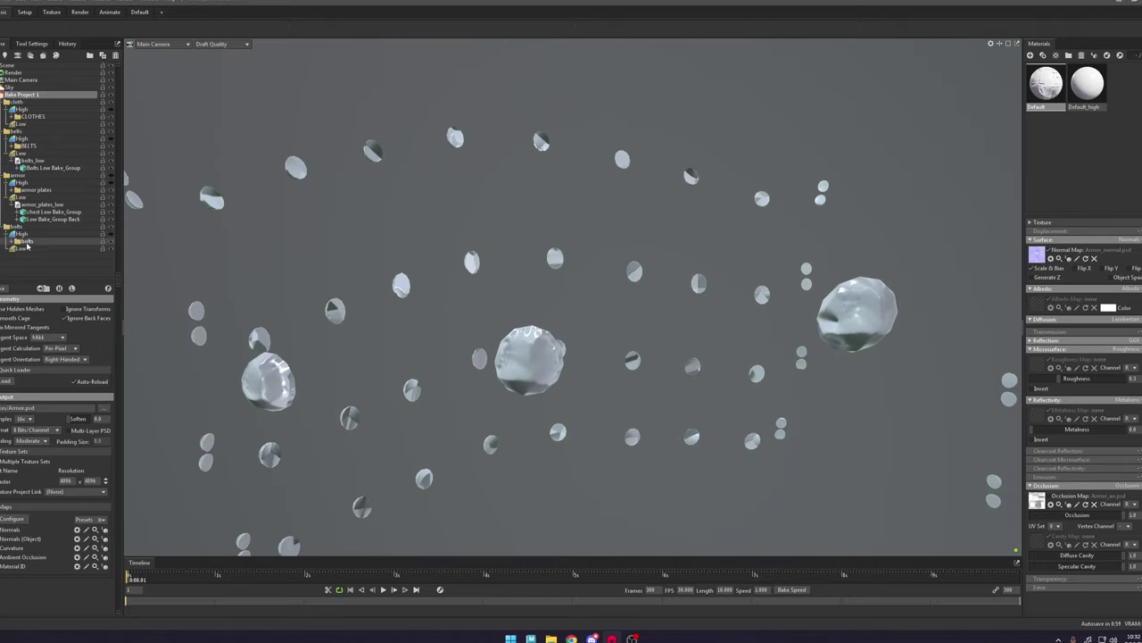
pyautogui.click(110, 236)
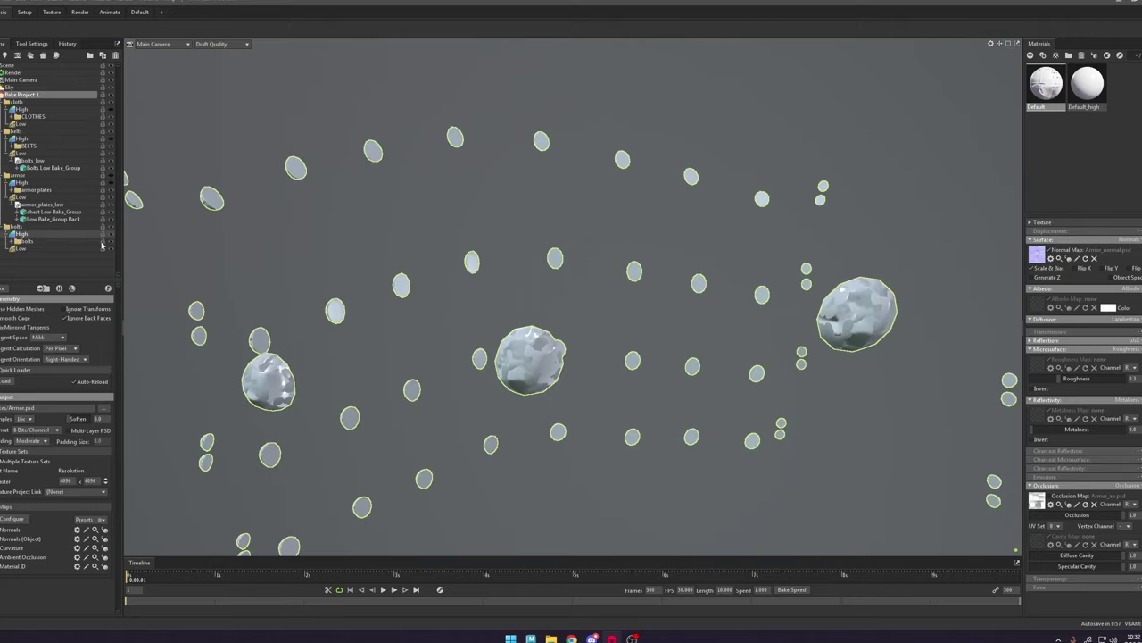
pyautogui.click(45, 249)
pyautogui.click(70, 250)
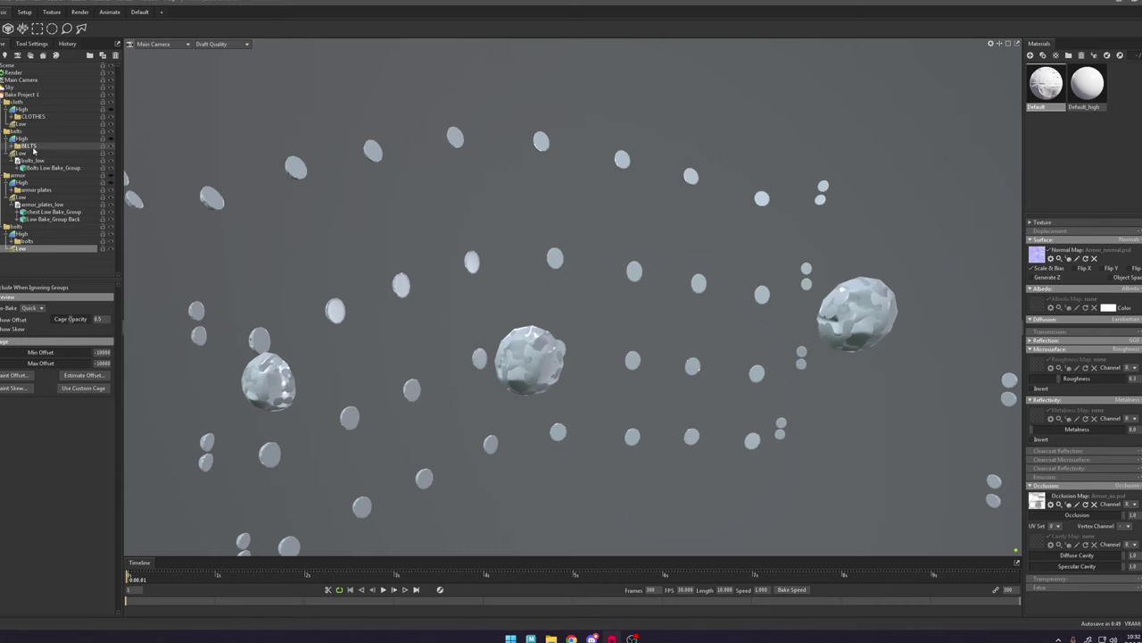
pyautogui.click(47, 161)
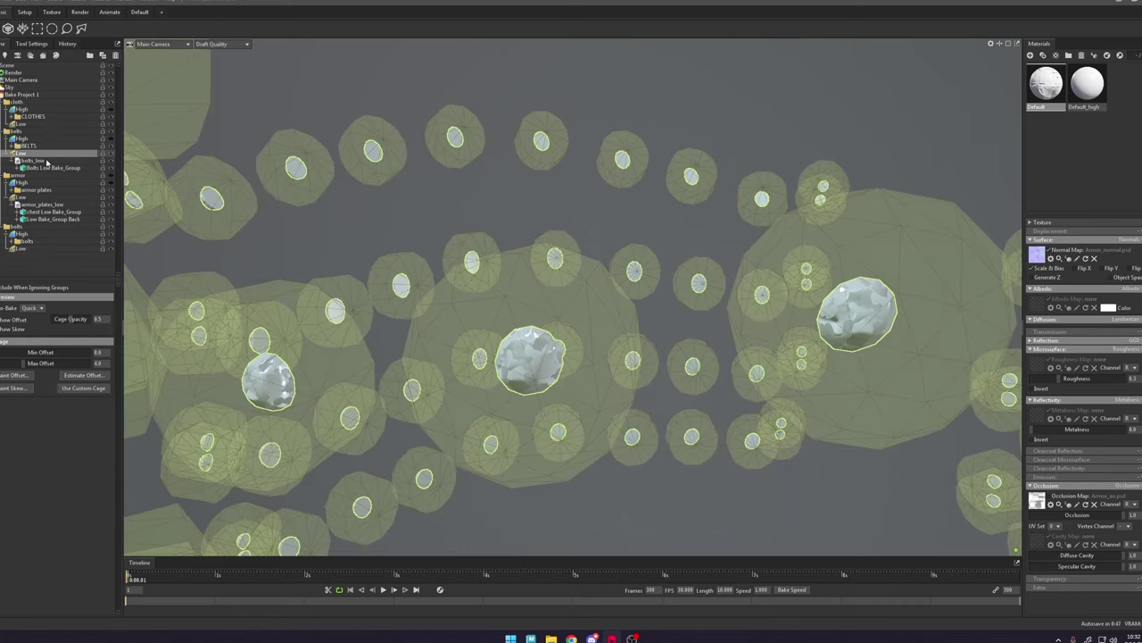
pyautogui.click(41, 162)
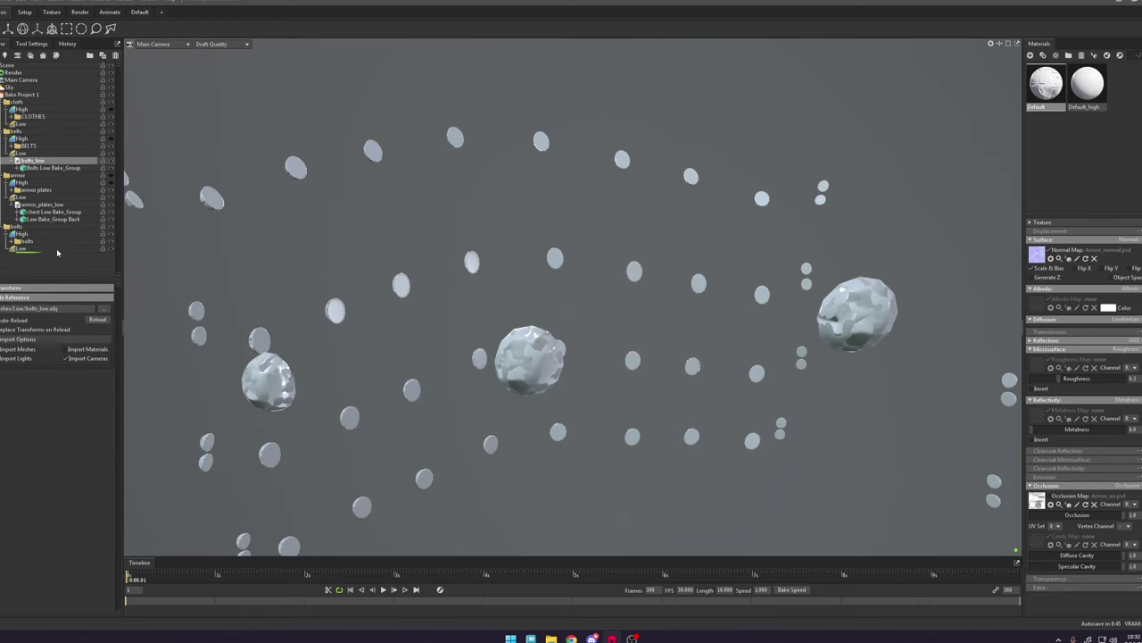
pyautogui.moveTo(58, 250); pyautogui.dragTo(74, 251)
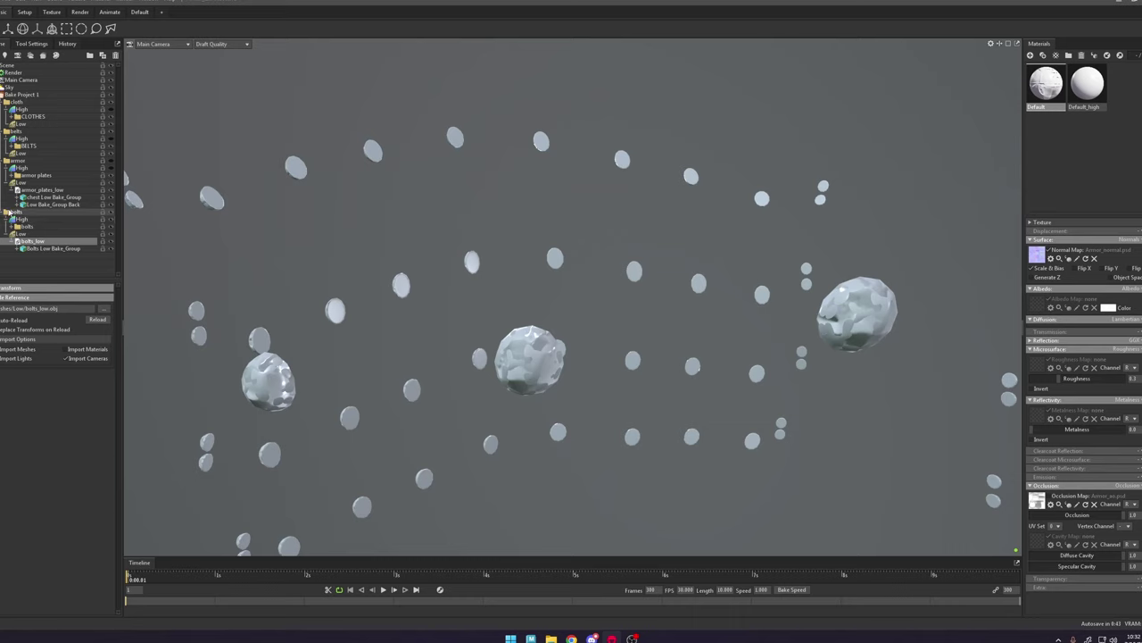
pyautogui.click(4, 211)
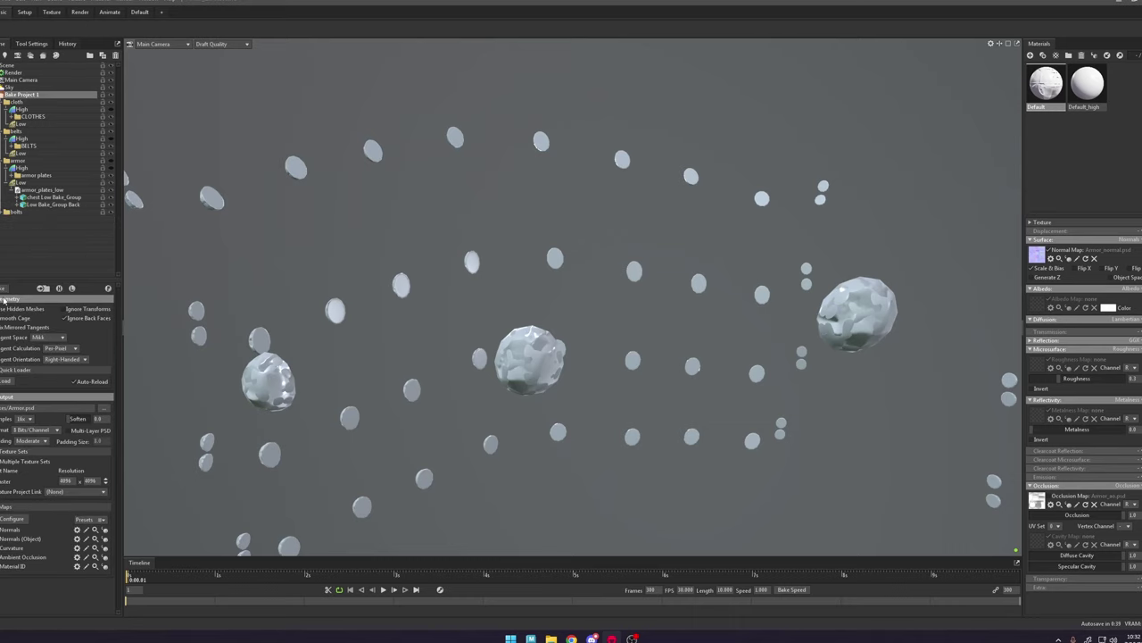
pyautogui.click(2, 290)
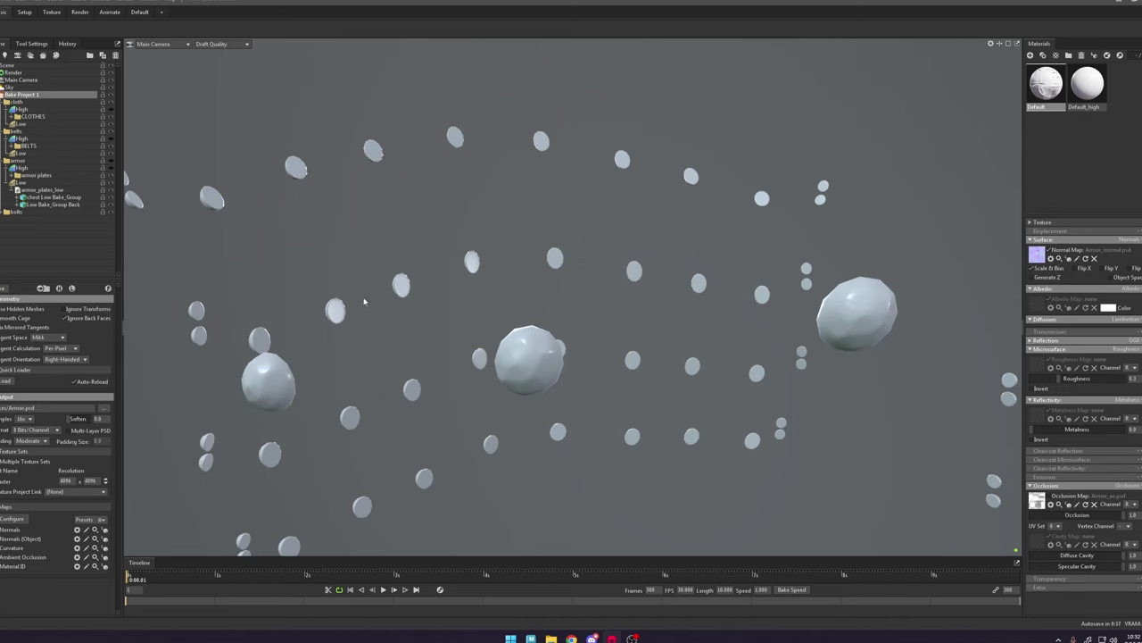
# Step: Toggle the high-poly bolts' visibility in the bolts group and switch back to Maya
pyautogui.click(2, 212)
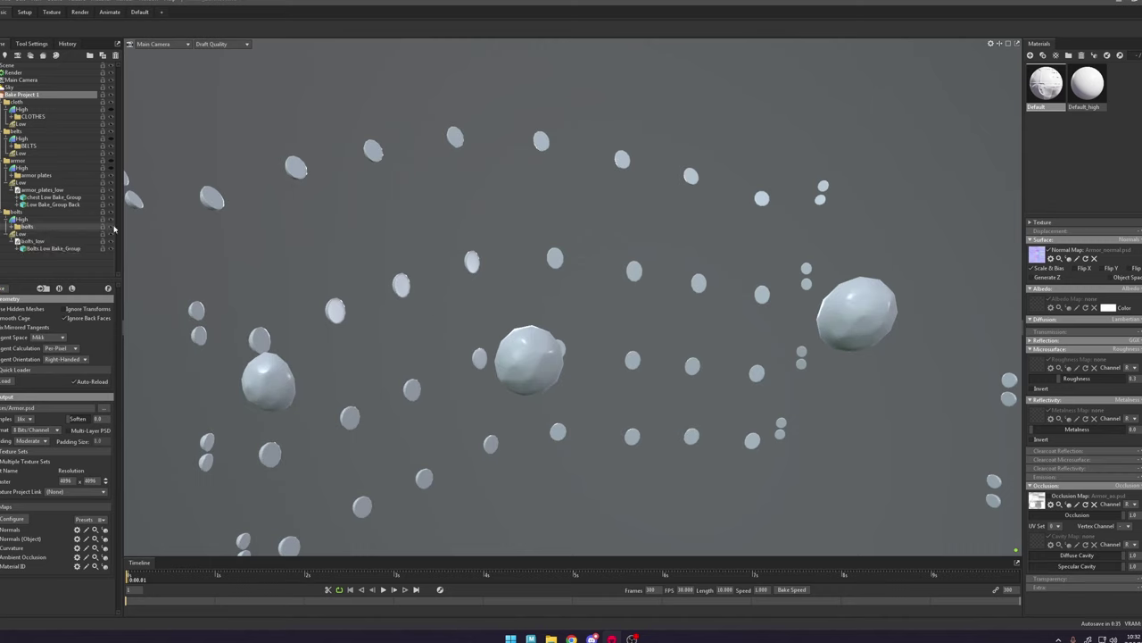
pyautogui.click(112, 221)
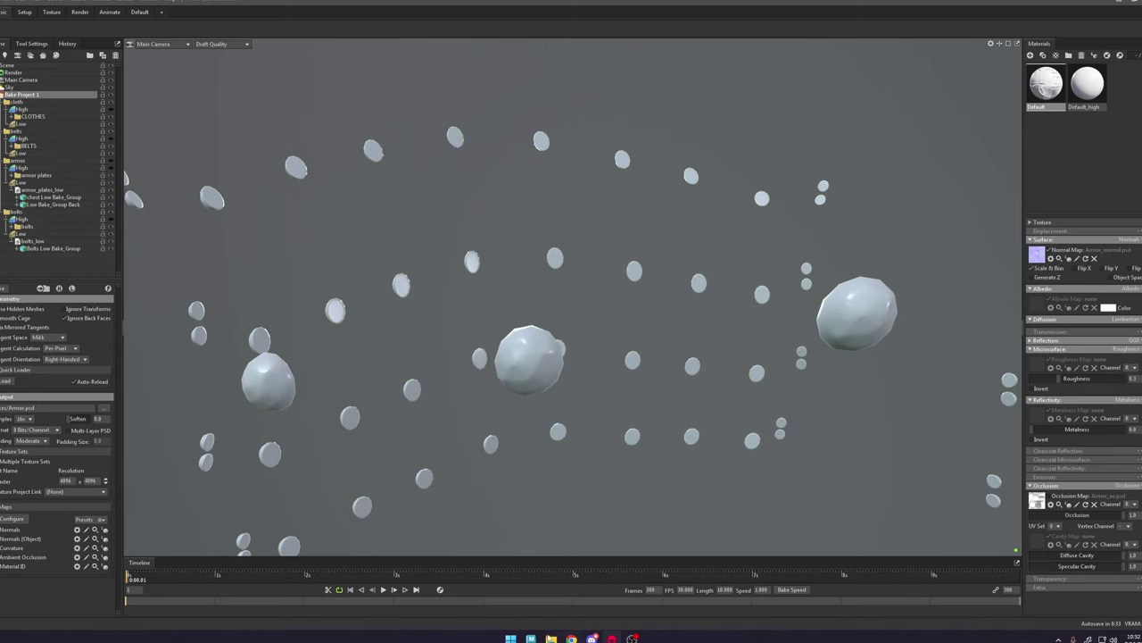
pyautogui.click(534, 638)
pyautogui.scroll(1, 561, 374)
# Step: Assign the existing blinn1 material to the whole Low group in textured display
pyautogui.press('5')
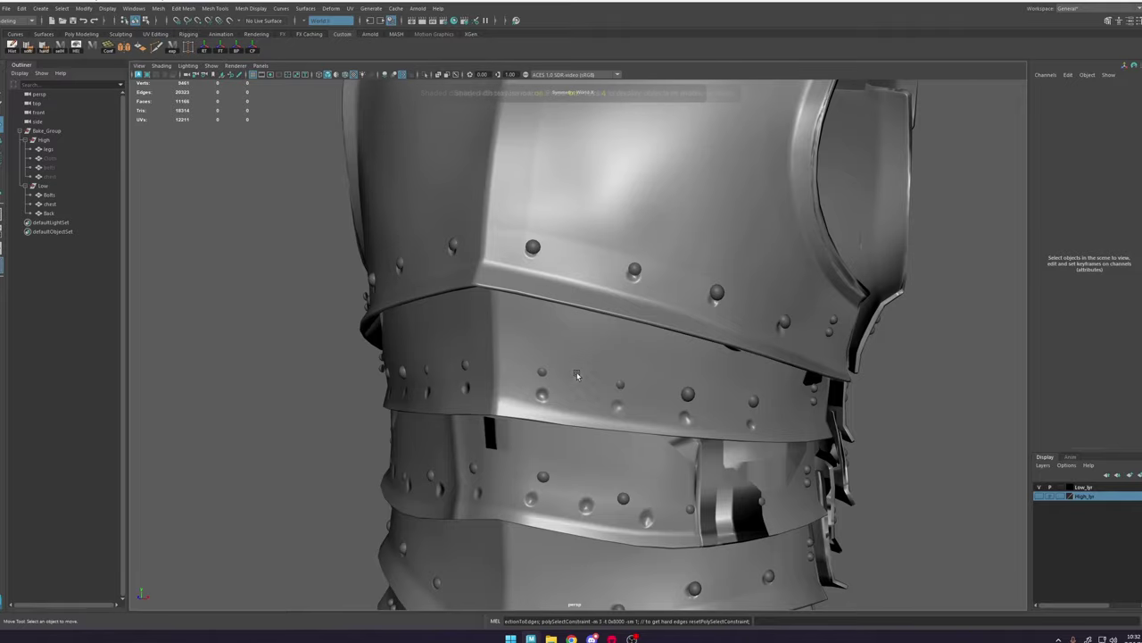
pyautogui.keyDown('alt'); pyautogui.moveTo(629, 402); pyautogui.dragTo(617, 381, button='right'); pyautogui.keyUp('alt')
pyautogui.keyDown('alt'); pyautogui.moveTo(616, 380); pyautogui.dragTo(727, 398); pyautogui.keyUp('alt')
pyautogui.moveTo(727, 397)
pyautogui.keyDown('alt'); pyautogui.mouseDown(button='right')
pyautogui.moveTo(854, 541)
pyautogui.moveTo(694, 433)
pyautogui.mouseUp(button='right'); pyautogui.keyUp('alt')
pyautogui.click(594, 387)
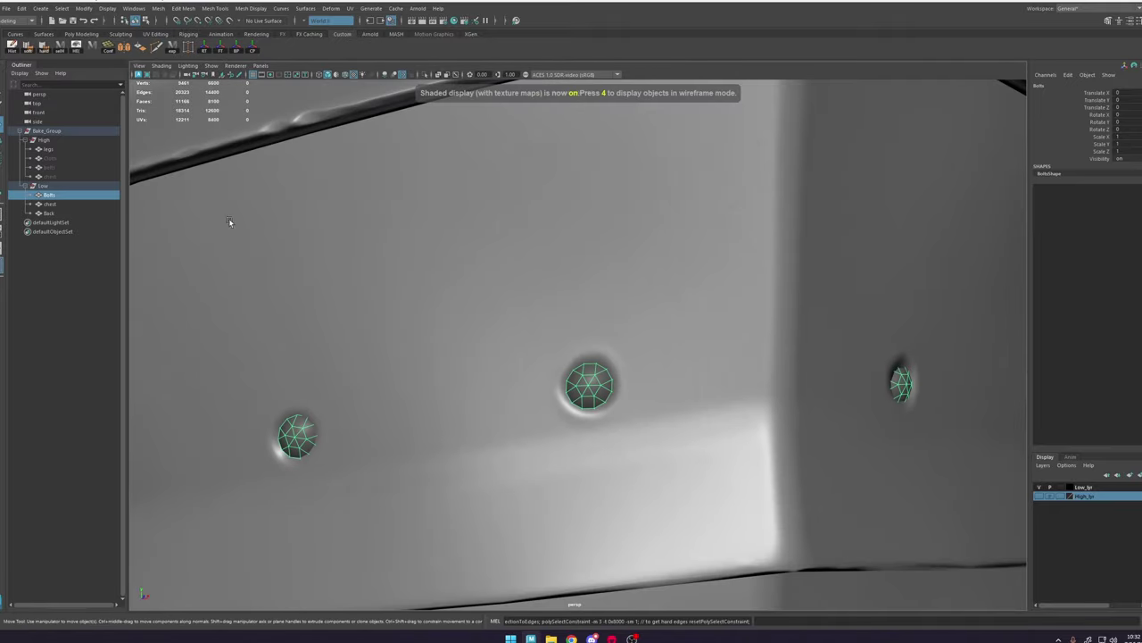
pyautogui.click(52, 186)
pyautogui.press('space')
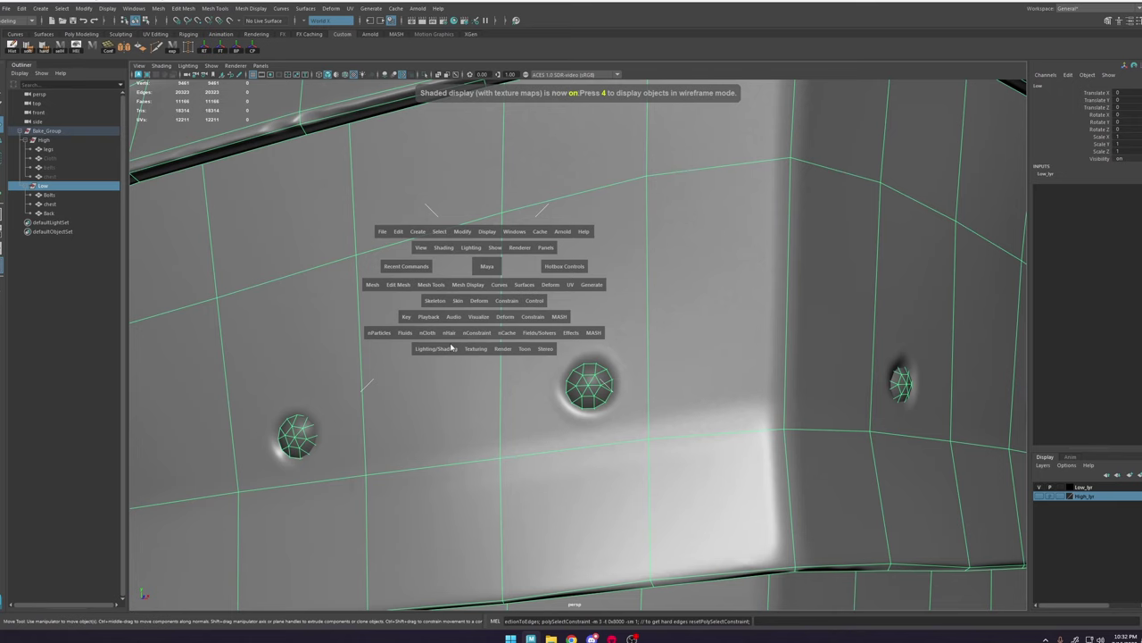
pyautogui.click(451, 348)
pyautogui.moveTo(531, 398)
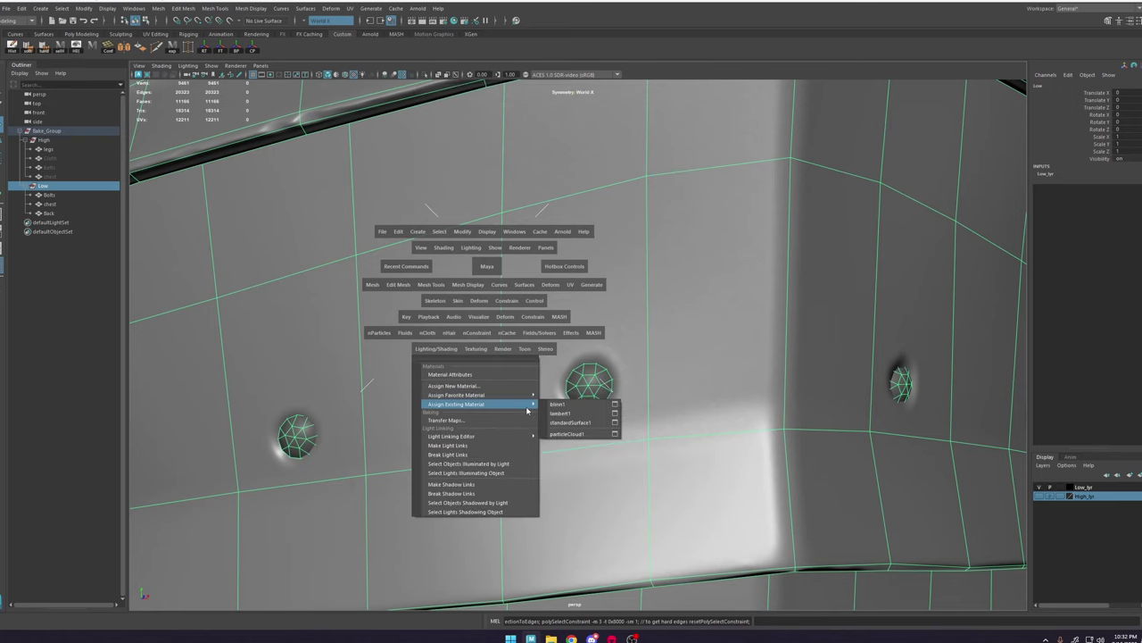
pyautogui.click(580, 403)
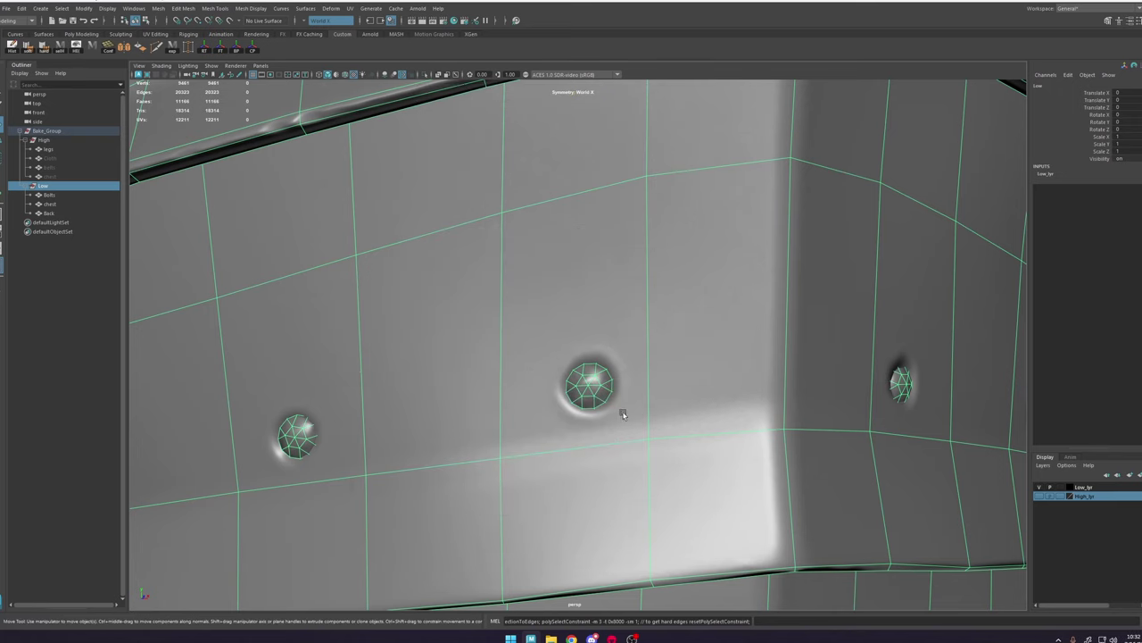
# Step: Rename the blinn1 material to Bake_mtl in the Attribute Editor
pyautogui.click(673, 383)
pyautogui.hotkey('ctrl', 'a')
pyautogui.click(1016, 86)
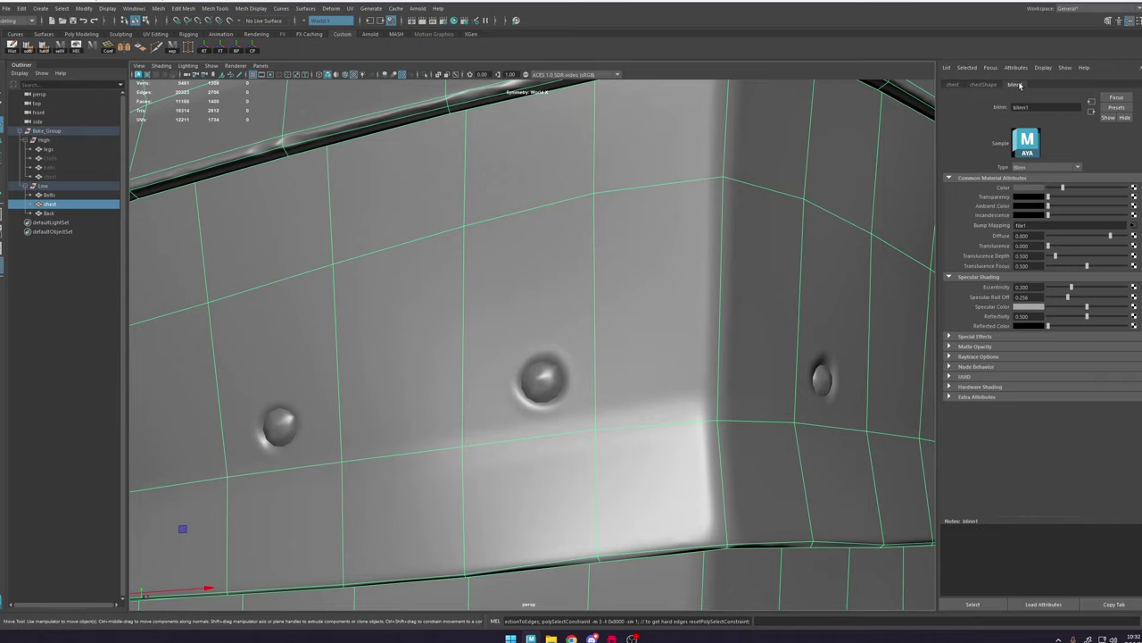
pyautogui.moveTo(1040, 107); pyautogui.dragTo(932, 93)
pyautogui.write('Bake_mtl')
pyautogui.press('Return')
pyautogui.scroll(-8, 667, 387)
# Step: Orbit around the armour, checking the Bolts, chest and Back meshes share the material, then clear the selection
pyautogui.click(775, 324)
pyautogui.keyDown('alt'); pyautogui.moveTo(783, 325); pyautogui.dragTo(668, 324); pyautogui.keyUp('alt')
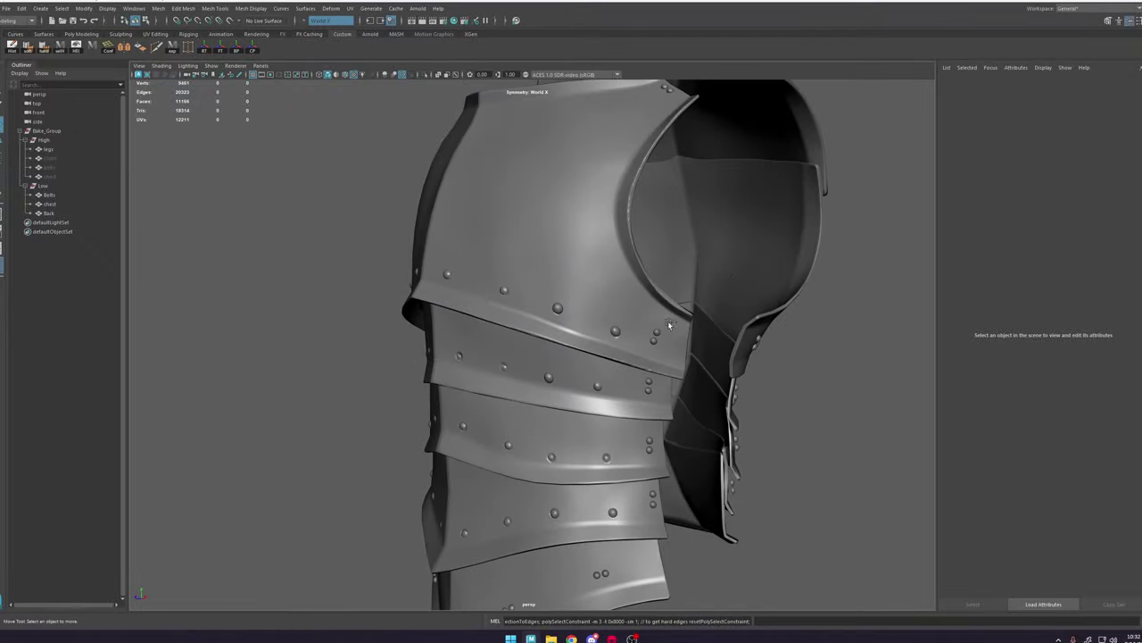
pyautogui.scroll(-3, 636, 336)
pyautogui.keyDown('alt'); pyautogui.moveTo(593, 323); pyautogui.dragTo(477, 357); pyautogui.keyUp('alt')
pyautogui.scroll(-6, 592, 368)
pyautogui.moveTo(757, 188); pyautogui.dragTo(459, 380)
pyautogui.scroll(6, 684, 385)
pyautogui.keyDown('alt'); pyautogui.moveTo(760, 423); pyautogui.dragTo(486, 417); pyautogui.keyUp('alt')
pyautogui.click(543, 241)
pyautogui.keyDown('alt'); pyautogui.moveTo(616, 269); pyautogui.dragTo(575, 262); pyautogui.keyUp('alt')
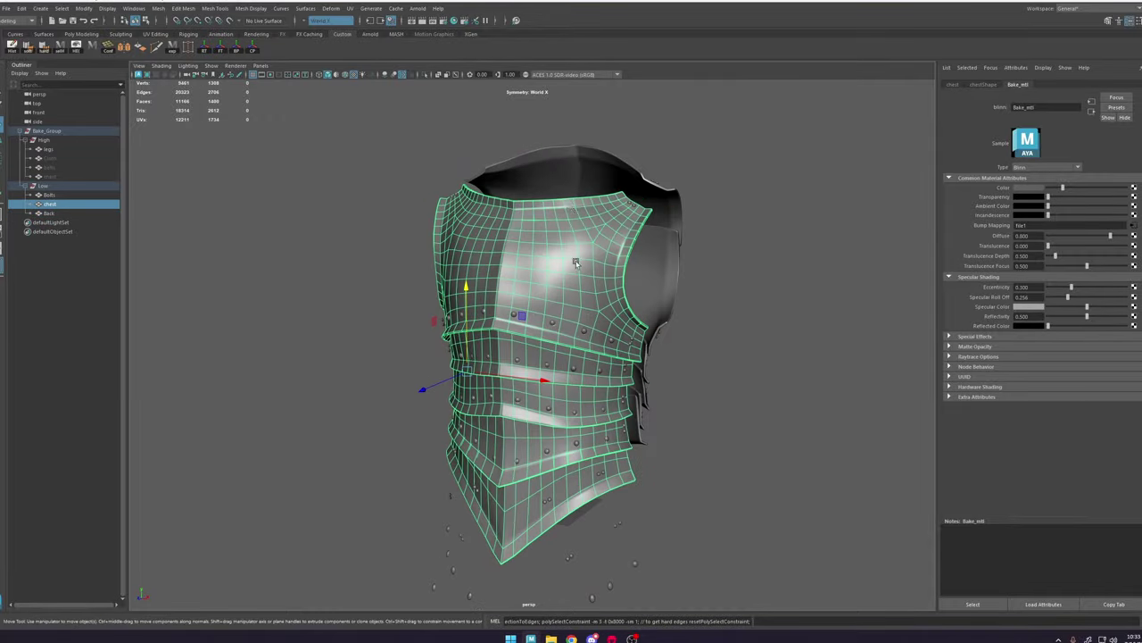
pyautogui.keyDown('shift'); pyautogui.click(584, 178); pyautogui.keyUp('shift')
pyautogui.keyDown('alt'); pyautogui.moveTo(699, 259); pyautogui.dragTo(553, 272); pyautogui.keyUp('alt')
pyautogui.click(789, 332)
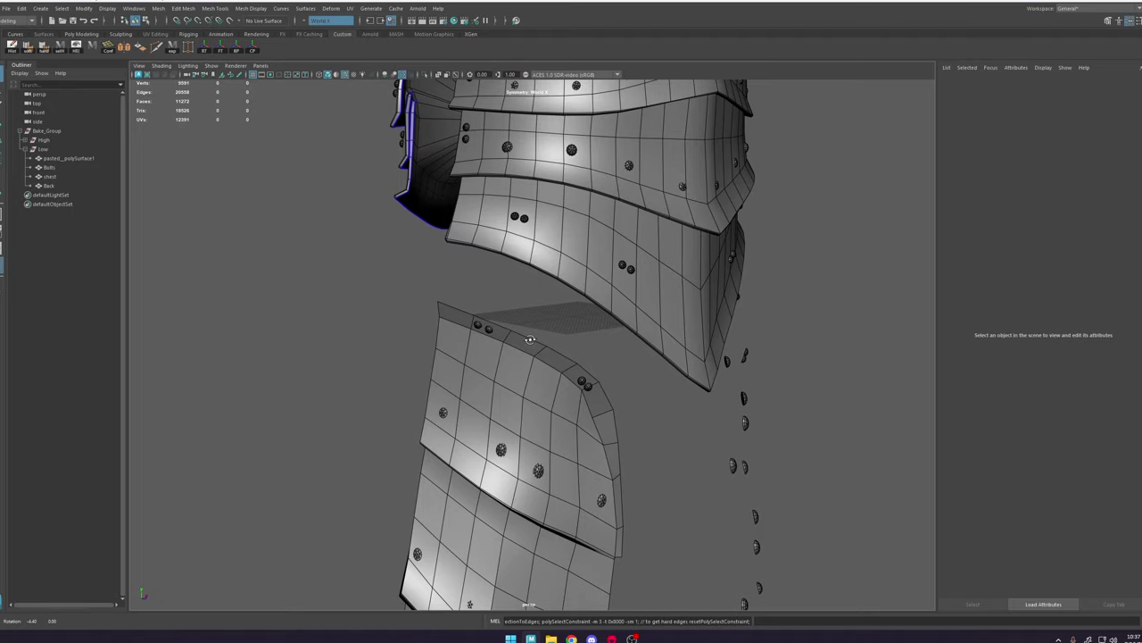
# Step: Apply Edit Edge Flow to a leg plate edge loop so it follows the plate's curvature
pyautogui.click(515, 406)
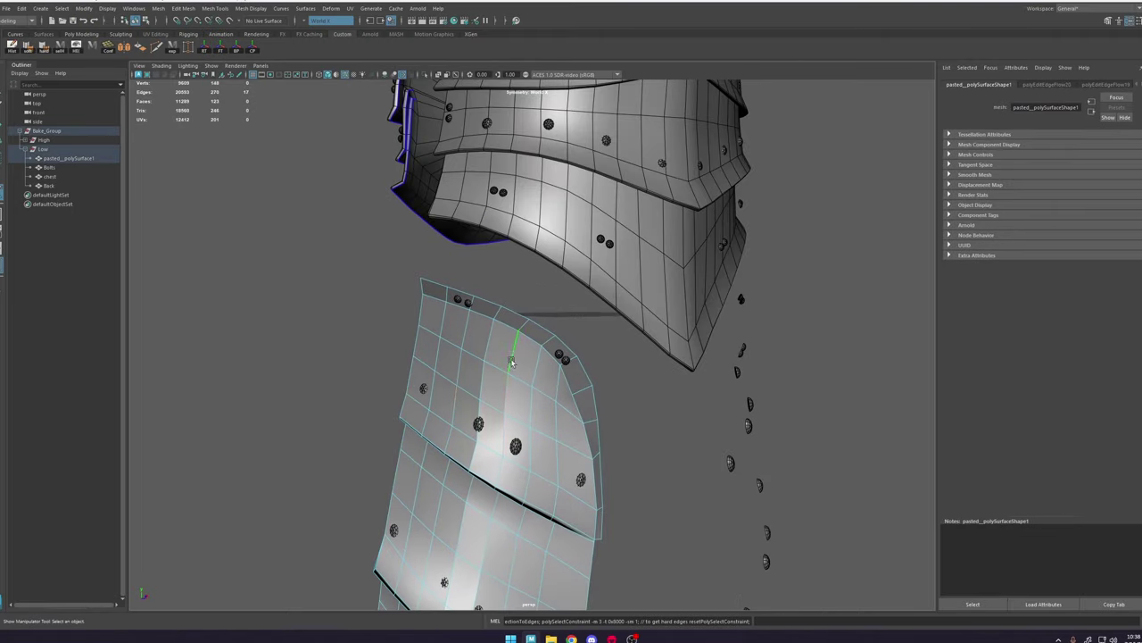
pyautogui.doubleClick(511, 363)
pyautogui.keyDown('shift'); pyautogui.moveTo(512, 363); pyautogui.dragTo(565, 396, button='right'); pyautogui.keyUp('shift')
pyautogui.scroll(5, 577, 342)
pyautogui.click(658, 351)
pyautogui.scroll(-5, 571, 348)
pyautogui.keyDown('shift'); pyautogui.moveTo(535, 335); pyautogui.dragTo(535, 366, button='right'); pyautogui.keyUp('shift')
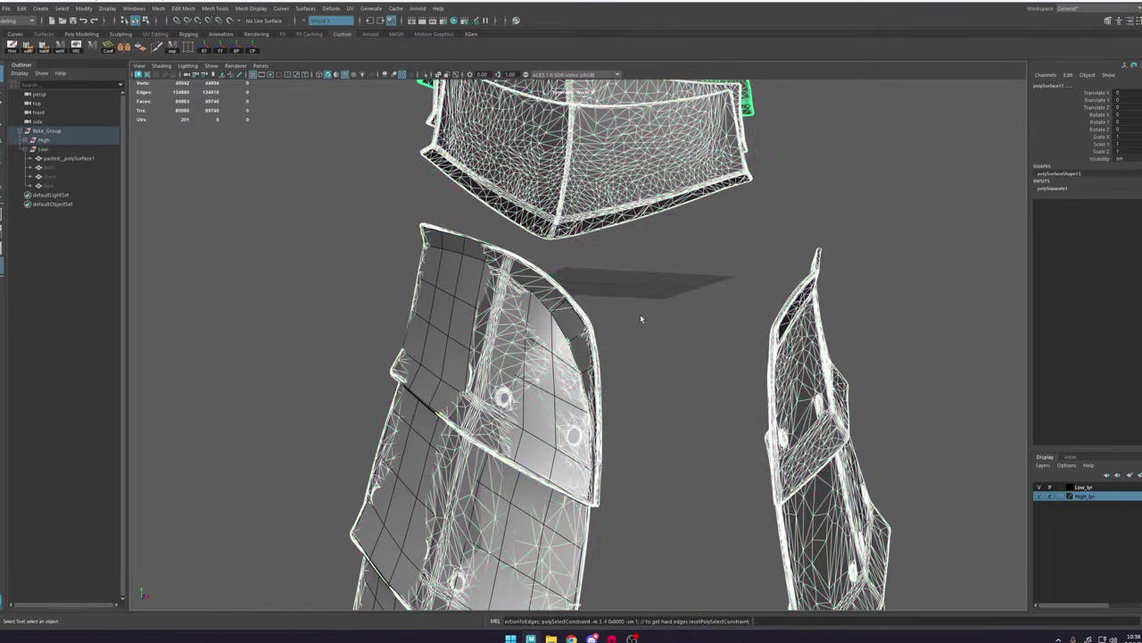
# Step: Combine the two high-poly leg pads into one mesh and export the selection
pyautogui.moveTo(963, 313); pyautogui.dragTo(416, 530)
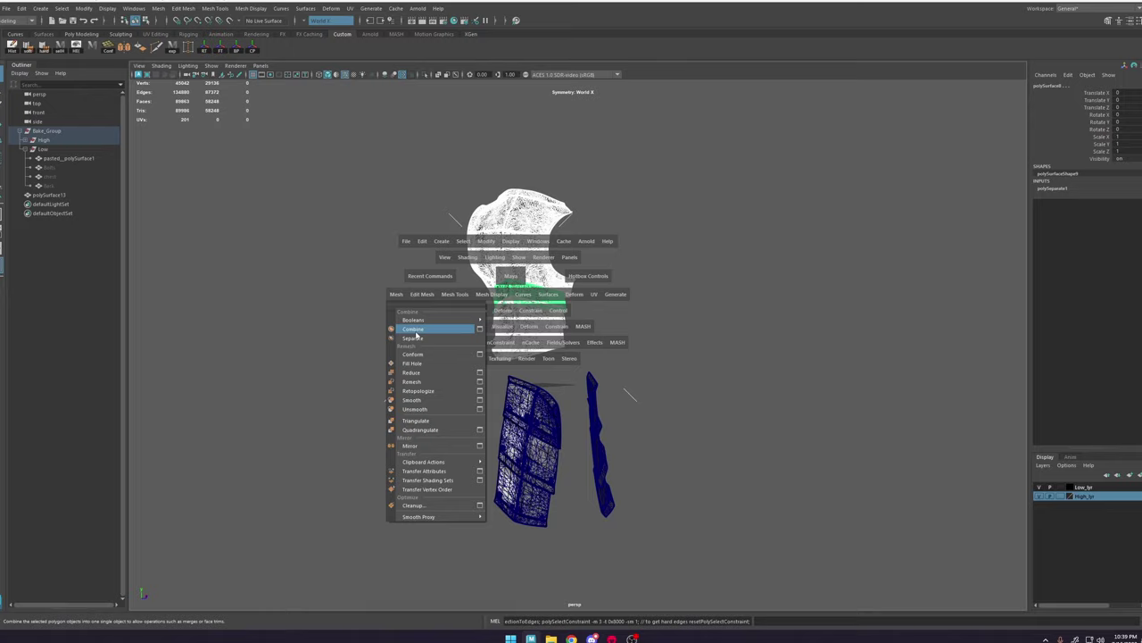
pyautogui.click(416, 331)
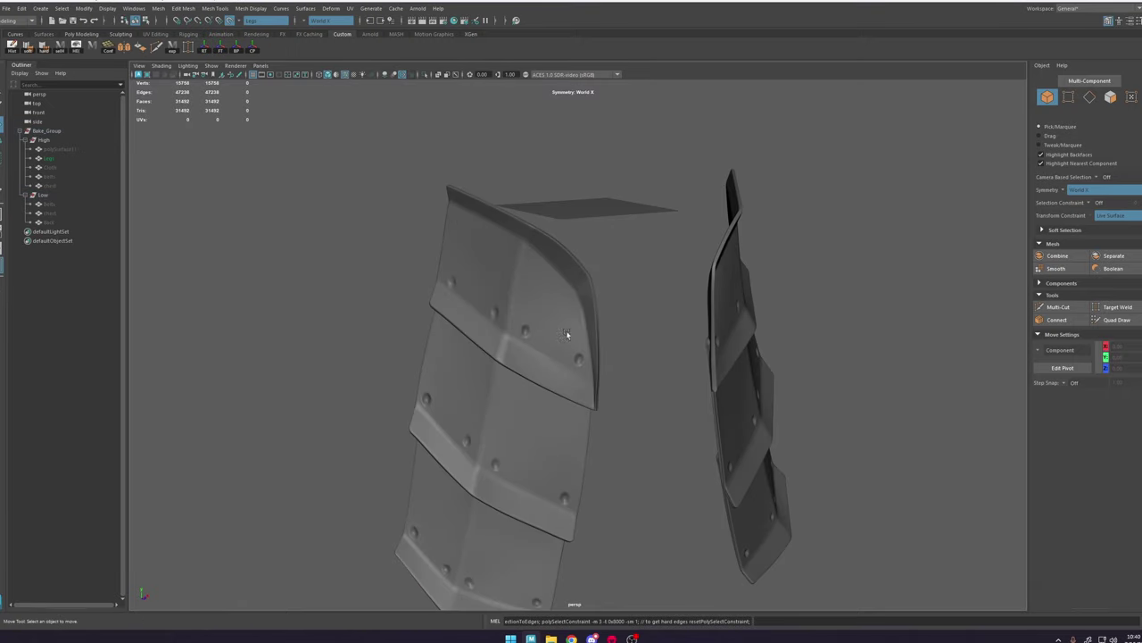
pyautogui.click(6, 8)
pyautogui.click(35, 113)
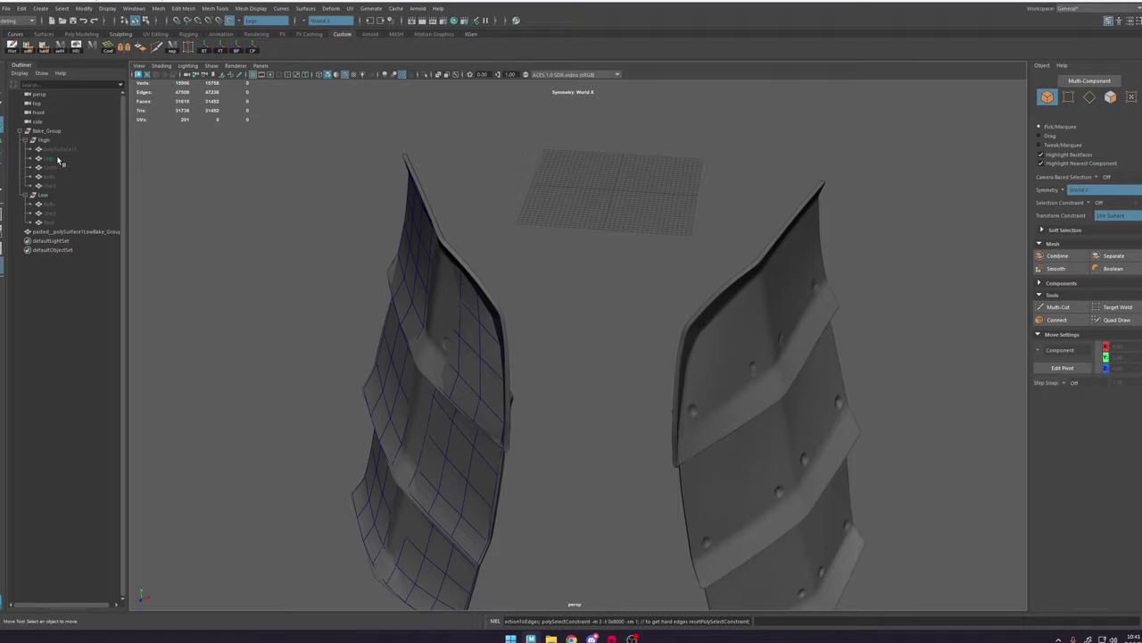
# Step: Select the Legs mesh and resume Quad Draw retopology at the leg plate's top corner
pyautogui.click(53, 158)
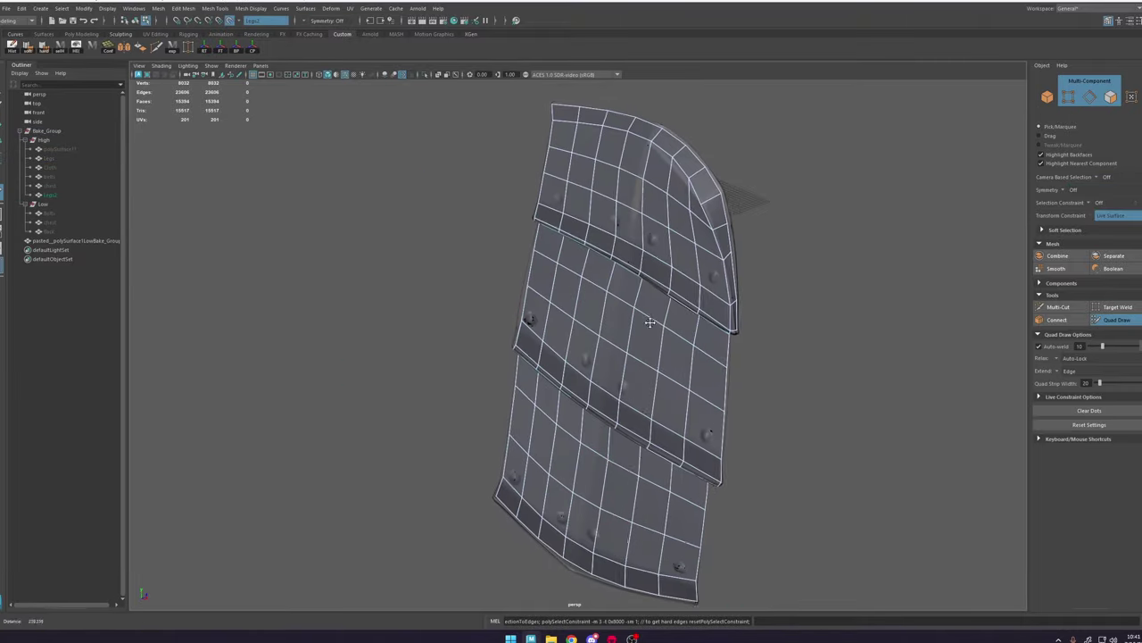
pyautogui.keyDown('alt'); pyautogui.moveTo(601, 426); pyautogui.dragTo(604, 273); pyautogui.keyUp('alt')
pyautogui.press('w')
pyautogui.press('y')
pyautogui.keyDown('alt'); pyautogui.moveTo(635, 158); pyautogui.dragTo(649, 404, button='right'); pyautogui.keyUp('alt')
pyautogui.keyDown('alt'); pyautogui.moveTo(649, 404); pyautogui.dragTo(594, 367); pyautogui.keyUp('alt')
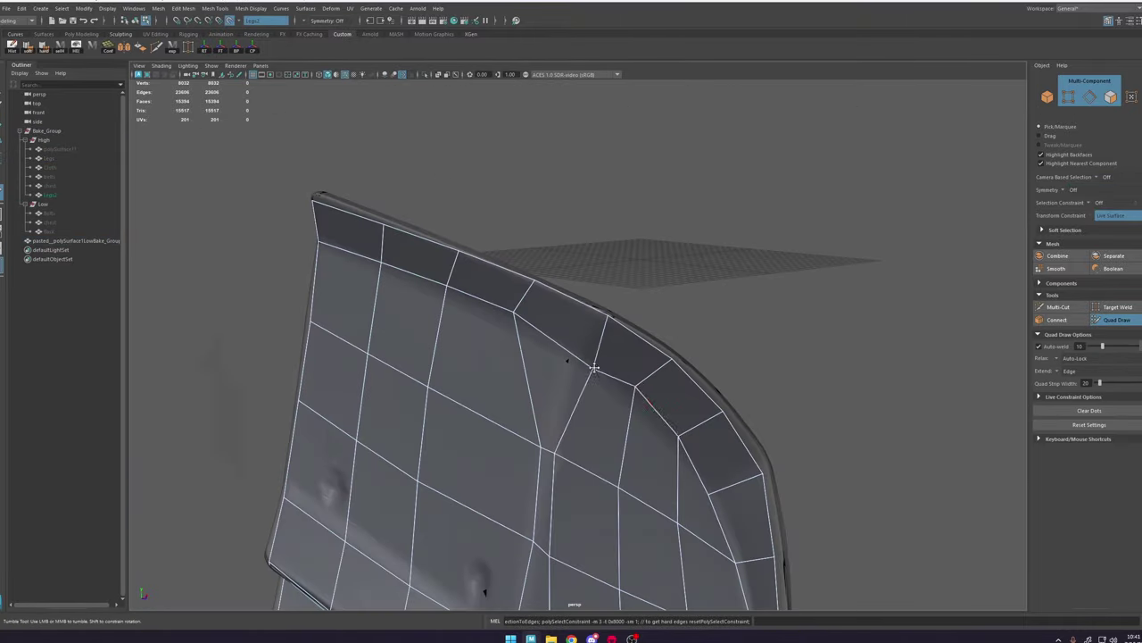
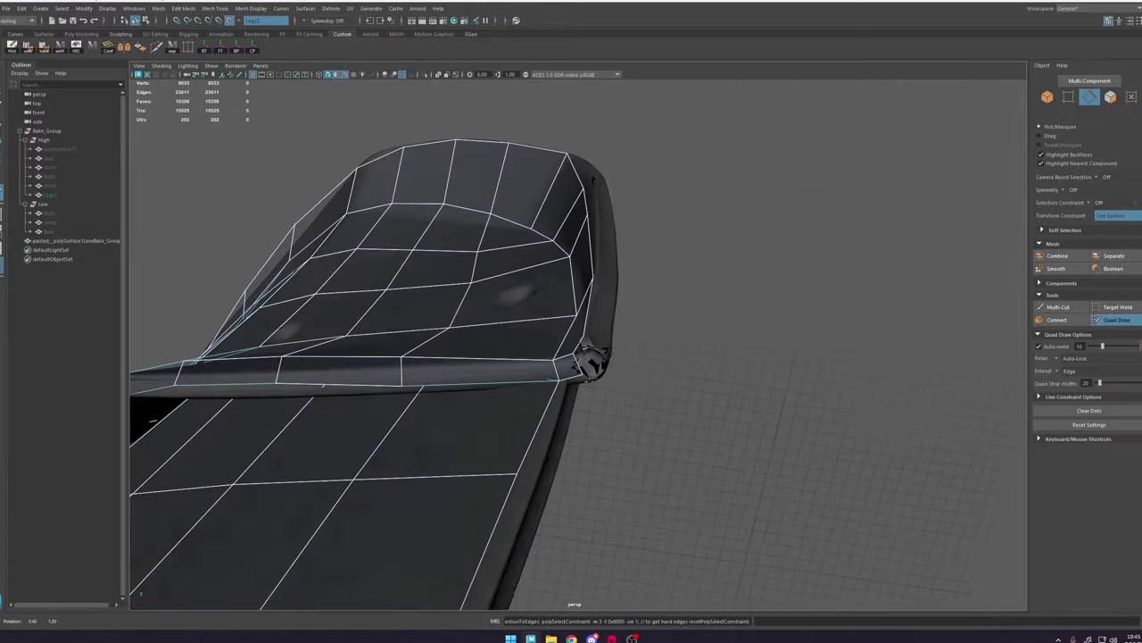
# Step: Reposition the panel's corner vertex onto the high-poly mesh edge
pyautogui.scroll(5, 576, 265)
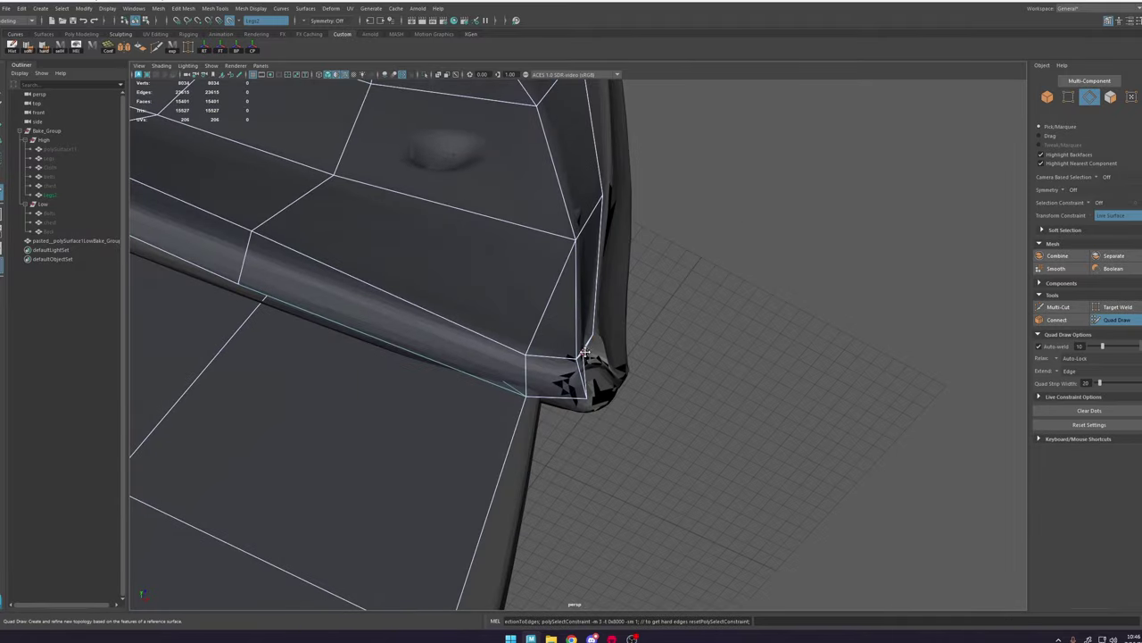
pyautogui.keyDown('alt'); pyautogui.moveTo(584, 353); pyautogui.dragTo(572, 225); pyautogui.keyUp('alt')
pyautogui.scroll(-10, 586, 352)
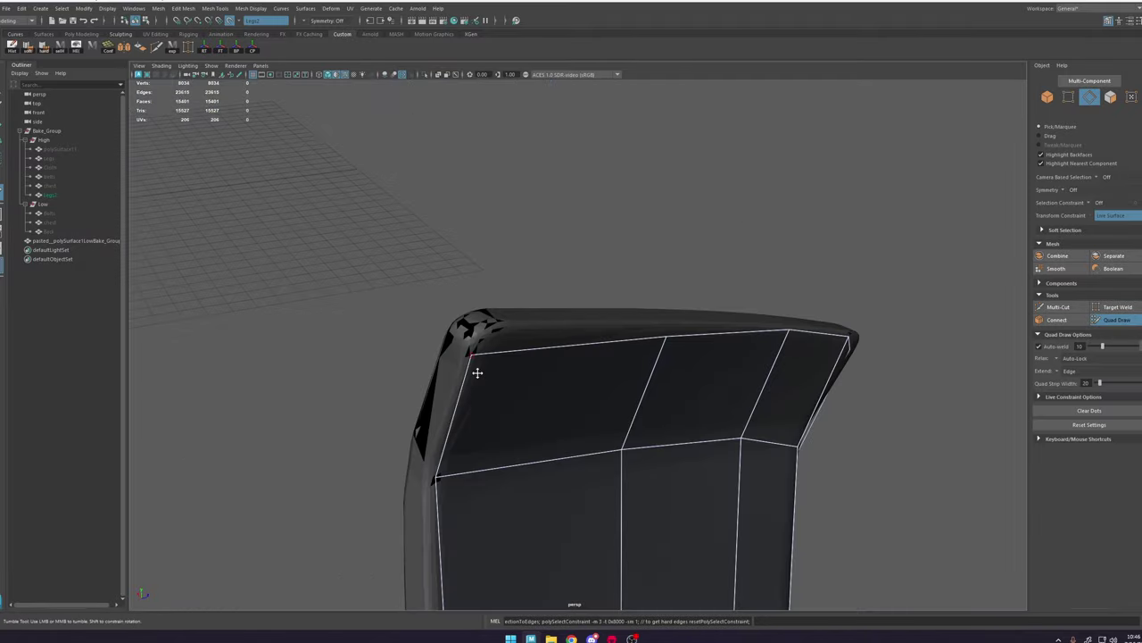
pyautogui.press('w')
pyautogui.click(482, 382)
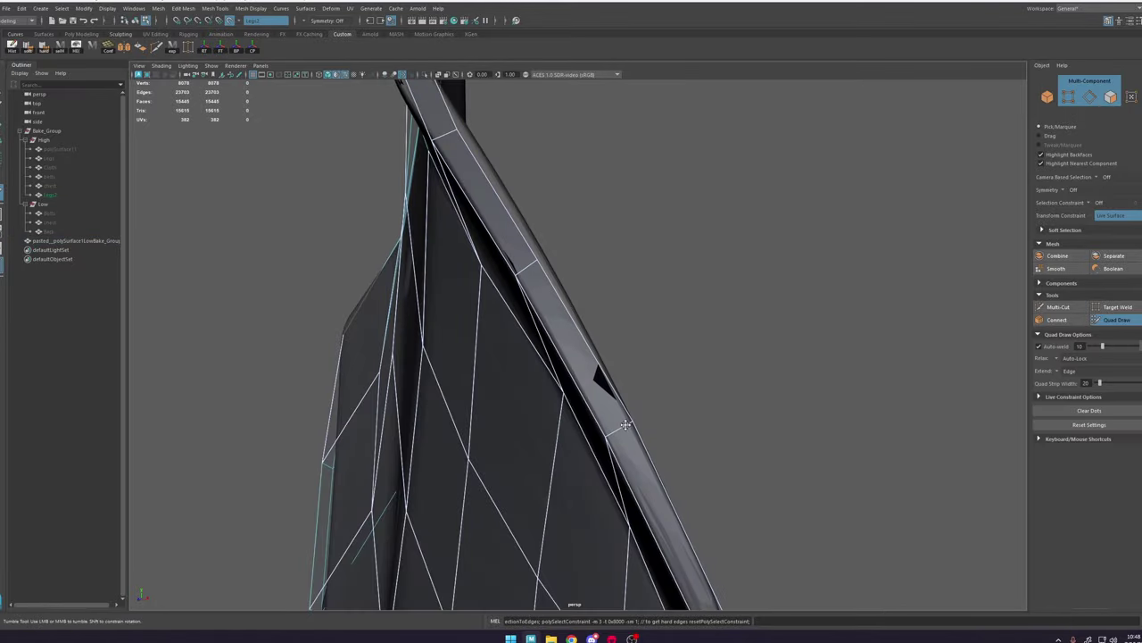
pyautogui.keyDown('alt'); pyautogui.moveTo(625, 424); pyautogui.dragTo(696, 335); pyautogui.keyUp('alt')
pyautogui.keyDown('alt'); pyautogui.moveTo(697, 336); pyautogui.dragTo(736, 338, button='right'); pyautogui.keyUp('alt')
pyautogui.keyDown('alt'); pyautogui.moveTo(735, 339); pyautogui.dragTo(565, 337); pyautogui.keyUp('alt')
pyautogui.press('w')
pyautogui.click(566, 337)
# Step: Resume Quad Draw on the panel border, undoing a stray change
pyautogui.click(1117, 322)
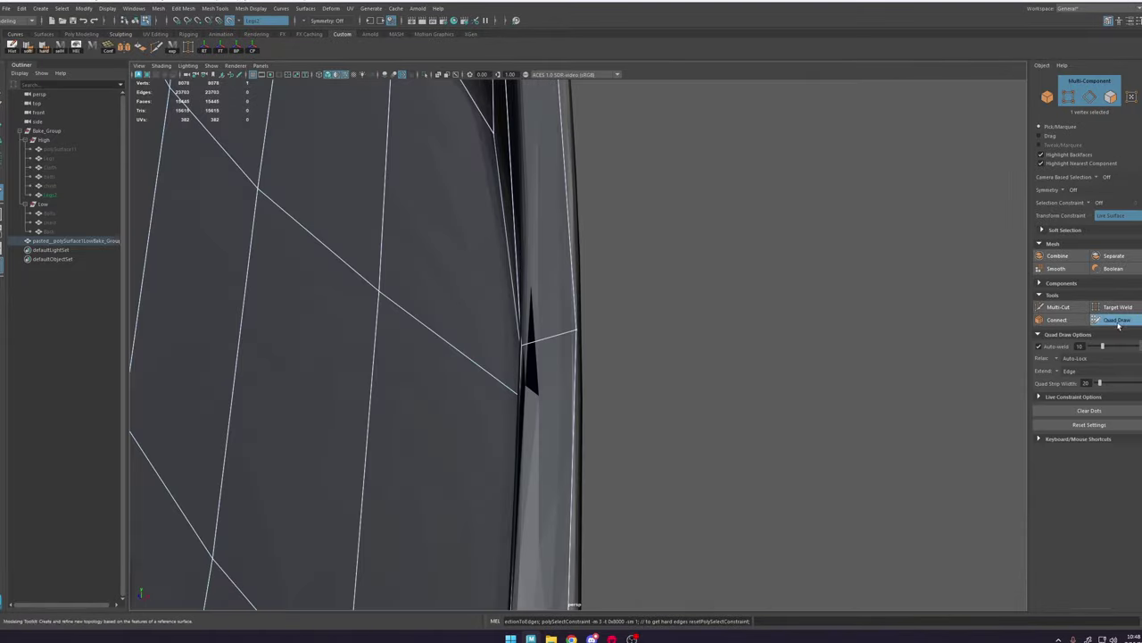
pyautogui.keyDown('alt'); pyautogui.moveTo(660, 303); pyautogui.dragTo(523, 230, button='right'); pyautogui.keyUp('alt')
pyautogui.keyDown('alt'); pyautogui.moveTo(523, 230); pyautogui.dragTo(625, 203); pyautogui.keyUp('alt')
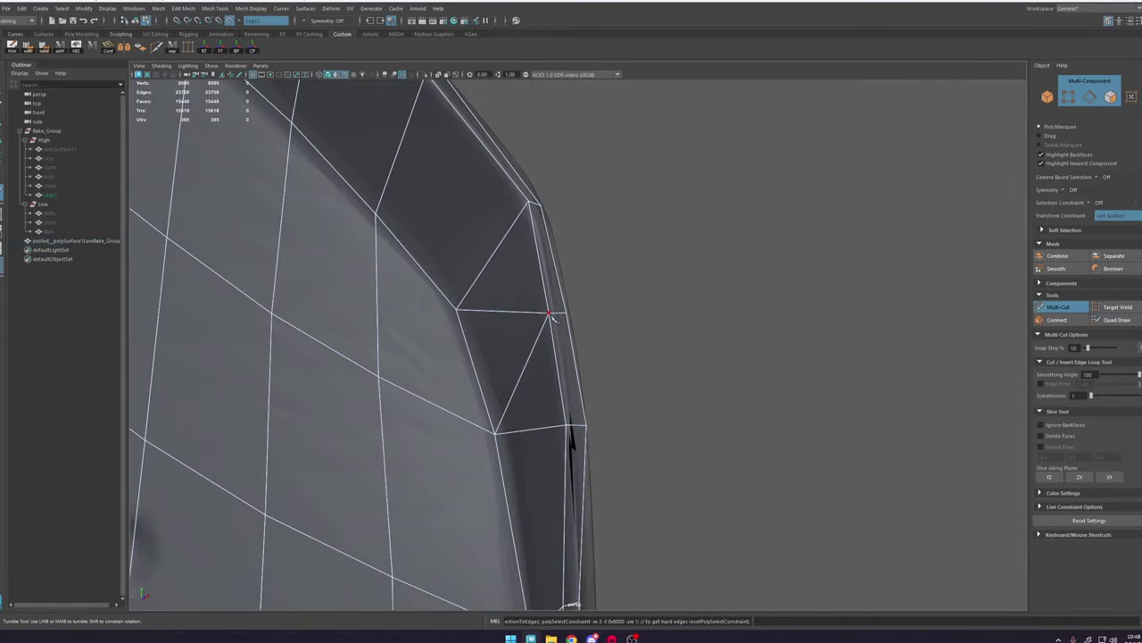
pyautogui.keyDown('alt'); pyautogui.moveTo(529, 198); pyautogui.dragTo(587, 224, button='right'); pyautogui.keyUp('alt')
pyautogui.press('w')
pyautogui.moveTo(587, 224)
pyautogui.keyDown('alt'); pyautogui.mouseDown()
pyautogui.moveTo(593, 339)
pyautogui.moveTo(577, 319)
pyautogui.mouseUp(); pyautogui.keyUp('alt')
pyautogui.hotkey('ctrl', 'z')
pyautogui.keyDown('alt'); pyautogui.moveTo(577, 319); pyautogui.dragTo(613, 368, button='right'); pyautogui.keyUp('alt')
pyautogui.keyDown('alt'); pyautogui.moveTo(613, 368); pyautogui.dragTo(571, 357); pyautogui.keyUp('alt')
pyautogui.press('w')
pyautogui.click(1117, 320)
# Step: Draw new quads on the broad side of the panel and adjust a vertex
pyautogui.keyDown('alt'); pyautogui.moveTo(589, 304); pyautogui.dragTo(635, 319, button='right'); pyautogui.keyUp('alt')
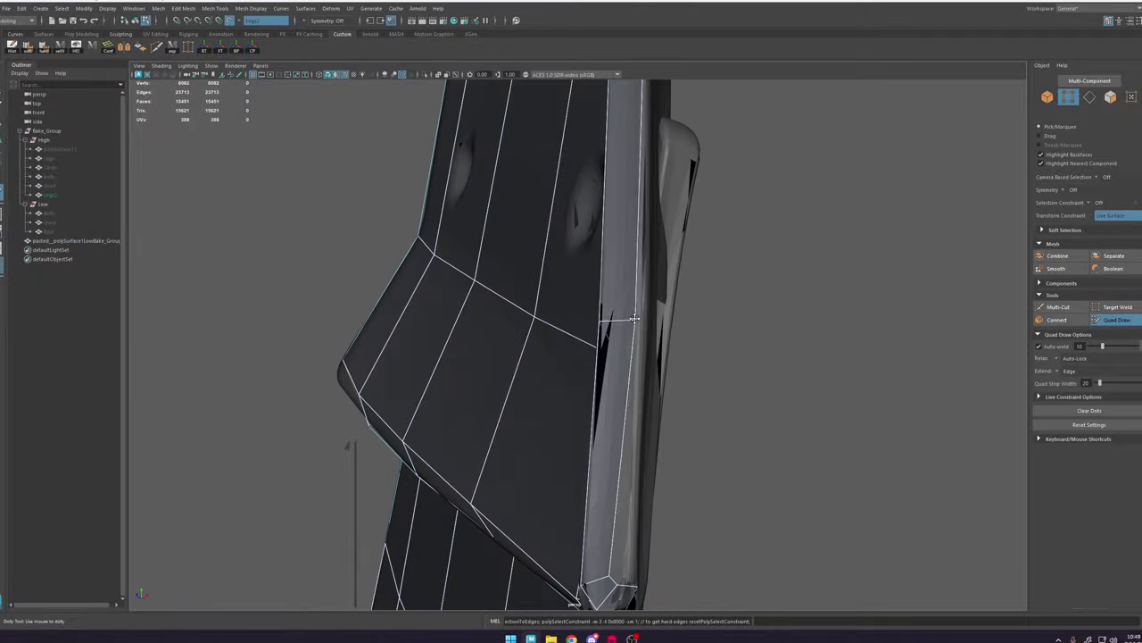
pyautogui.keyDown('alt'); pyautogui.moveTo(624, 437); pyautogui.dragTo(616, 488); pyautogui.keyUp('alt')
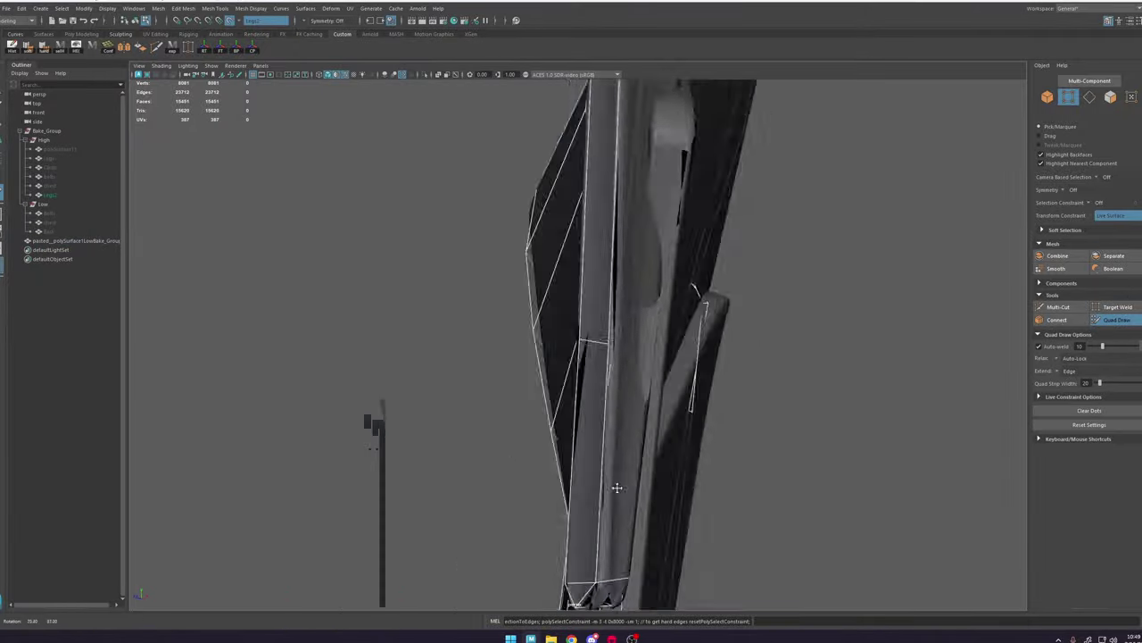
pyautogui.hotkey('ctrl', 'shift', 'q')
pyautogui.moveTo(635, 423)
pyautogui.keyDown('alt'); pyautogui.mouseDown()
pyautogui.moveTo(575, 321)
pyautogui.moveTo(587, 278)
pyautogui.mouseUp(); pyautogui.keyUp('alt')
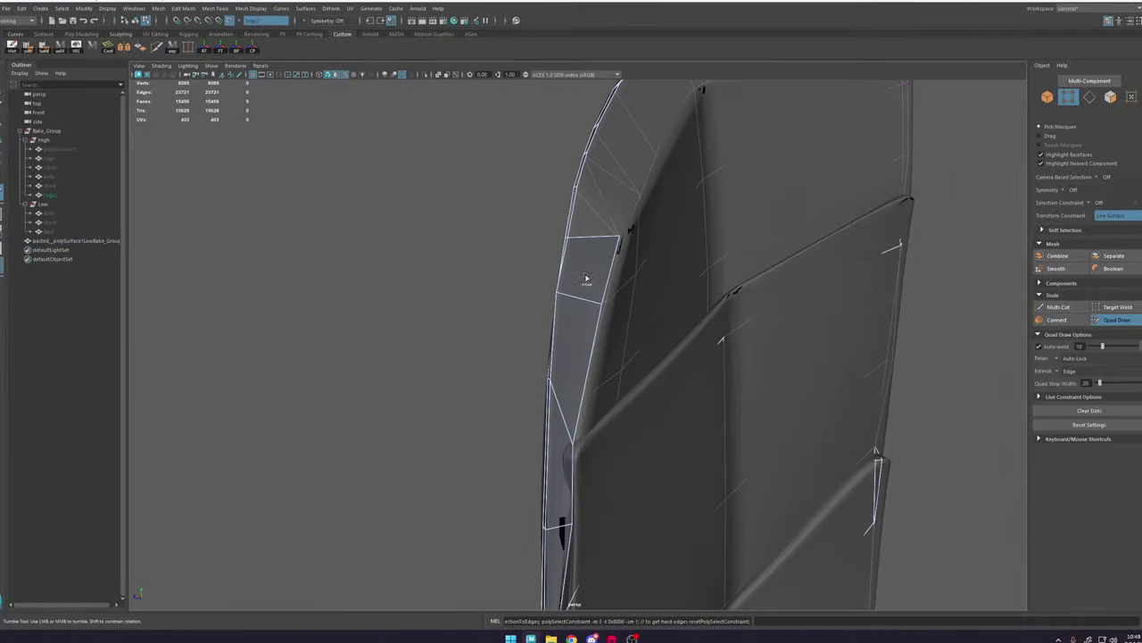
pyautogui.moveTo(608, 181)
pyautogui.keyDown('alt'); pyautogui.mouseDown()
pyautogui.moveTo(625, 259)
pyautogui.moveTo(661, 232)
pyautogui.moveTo(589, 295)
pyautogui.moveTo(616, 152)
pyautogui.moveTo(655, 226)
pyautogui.mouseUp(); pyautogui.keyUp('alt')
pyautogui.press('w')
pyautogui.click(578, 345)
pyautogui.click(1117, 320)
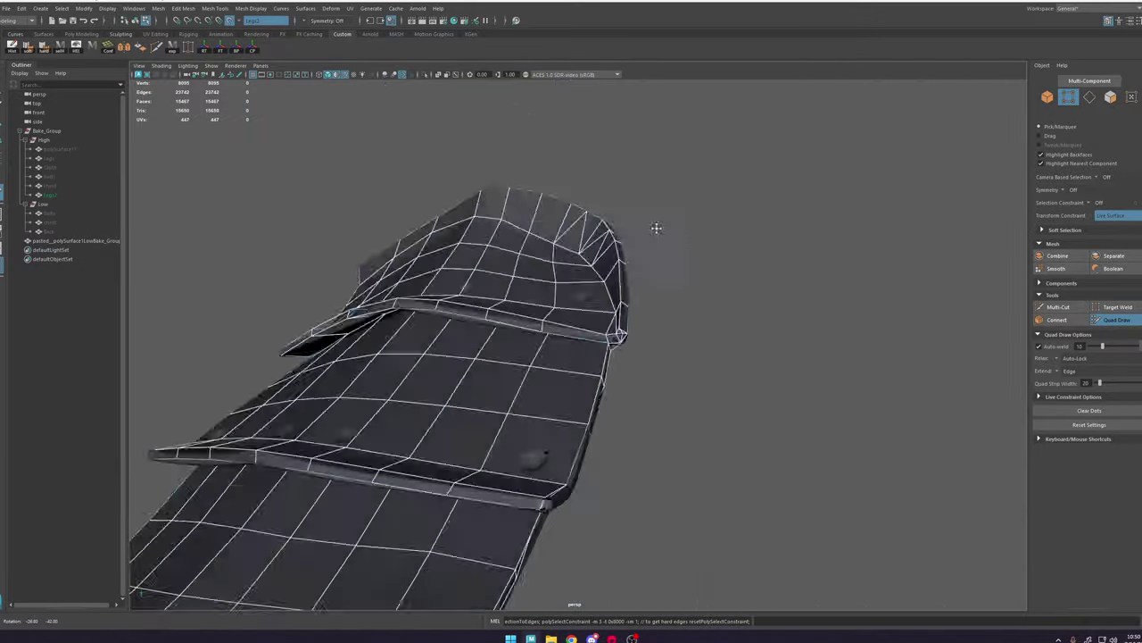
# Step: Frame a vertex near the panel edge up close and tweak its position
pyautogui.press('w')
pyautogui.click(616, 333)
pyautogui.press('f')
pyautogui.keyDown('alt'); pyautogui.moveTo(591, 306); pyautogui.dragTo(616, 357); pyautogui.keyUp('alt')
pyautogui.press('w')
pyautogui.keyDown('shift'); pyautogui.moveTo(580, 342); pyautogui.dragTo(580, 317, button='right'); pyautogui.keyUp('shift')
# Step: Cut a new edge across a panel face and adjust a vertex at the cut
pyautogui.click(1116, 320)
pyautogui.click(1059, 306)
pyautogui.click(558, 469)
pyautogui.moveTo(616, 357)
pyautogui.keyDown('alt'); pyautogui.mouseDown()
pyautogui.moveTo(589, 383)
pyautogui.moveTo(660, 357)
pyautogui.moveTo(614, 383)
pyautogui.moveTo(668, 230)
pyautogui.moveTo(624, 268)
pyautogui.mouseUp(); pyautogui.keyUp('alt')
pyautogui.press('w')
pyautogui.click(587, 384)
pyautogui.click(1116, 319)
# Step: Fill a quad beside the strap's left edge
pyautogui.press('w')
pyautogui.click(1117, 319)
pyautogui.moveTo(608, 322)
pyautogui.keyDown('alt'); pyautogui.mouseDown()
pyautogui.moveTo(701, 250)
pyautogui.moveTo(617, 236)
pyautogui.mouseUp(); pyautogui.keyUp('alt')
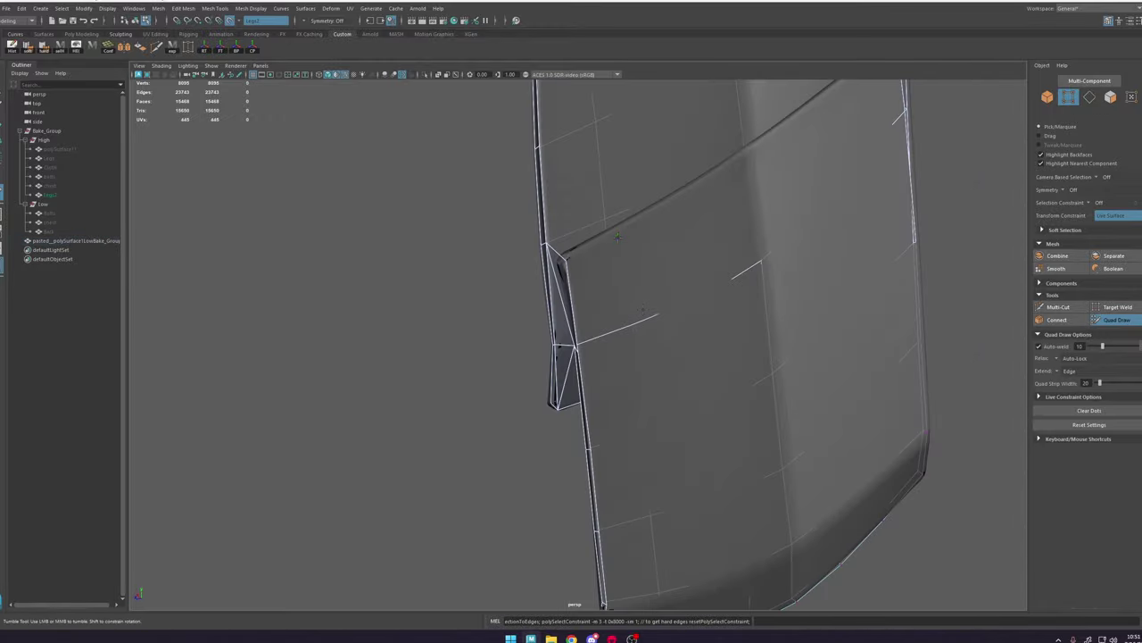
pyautogui.keyDown('shift'); pyautogui.click(586, 309); pyautogui.keyUp('shift')
pyautogui.keyDown('alt'); pyautogui.moveTo(586, 309); pyautogui.dragTo(592, 315); pyautogui.keyUp('alt')
# Step: Add a row of quads along the strap's inner edge
pyautogui.click(591, 183)
pyautogui.keyDown('shift'); pyautogui.click(571, 219); pyautogui.keyUp('shift')
pyautogui.keyDown('shift'); pyautogui.click(580, 166); pyautogui.keyUp('shift')
pyautogui.keyDown('alt'); pyautogui.moveTo(593, 179); pyautogui.dragTo(742, 178); pyautogui.keyUp('alt')
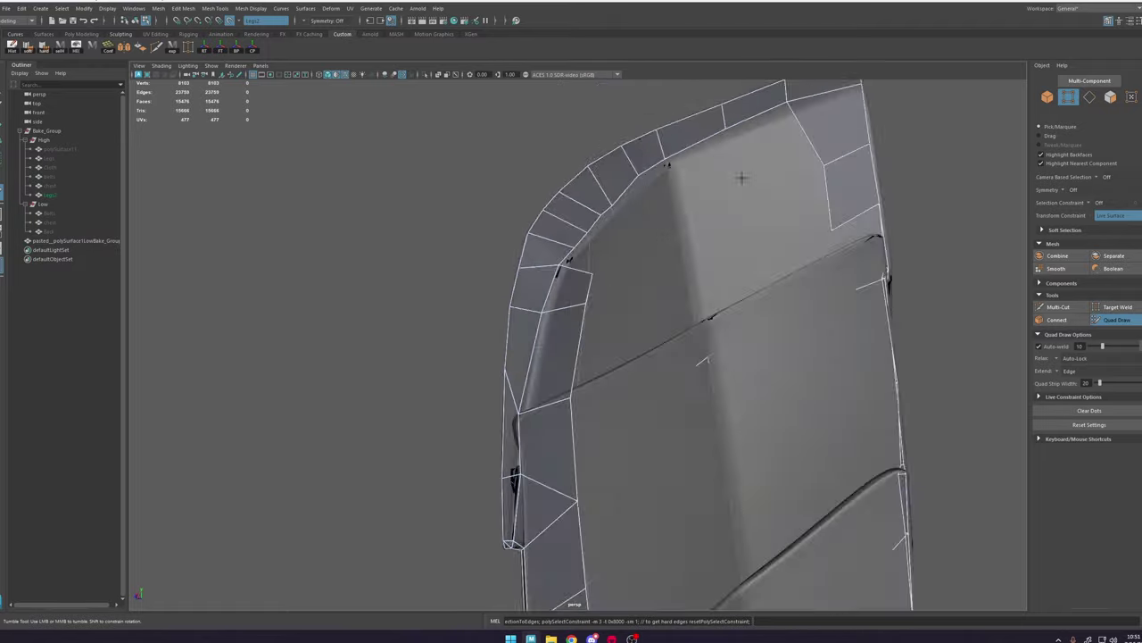
pyautogui.click(742, 178)
pyautogui.keyDown('shift'); pyautogui.click(741, 147); pyautogui.keyUp('shift')
pyautogui.keyDown('shift'); pyautogui.click(631, 214); pyautogui.keyUp('shift')
pyautogui.keyDown('alt'); pyautogui.moveTo(584, 236); pyautogui.dragTo(536, 265, button='middle'); pyautogui.keyUp('alt')
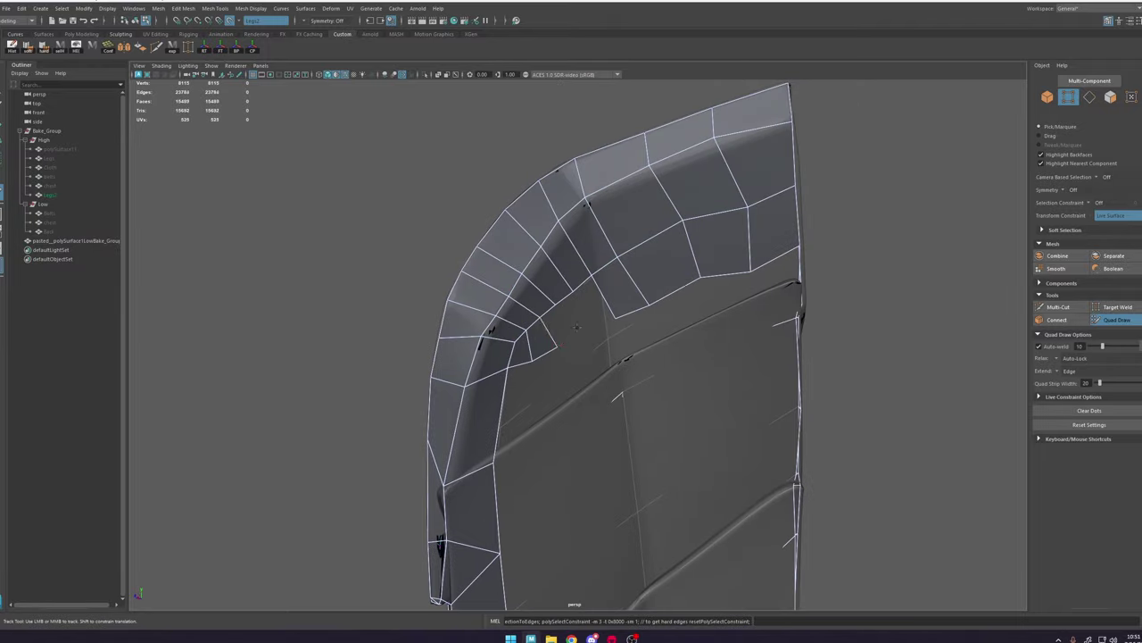
pyautogui.keyDown('alt'); pyautogui.moveTo(509, 366); pyautogui.dragTo(592, 343); pyautogui.keyUp('alt')
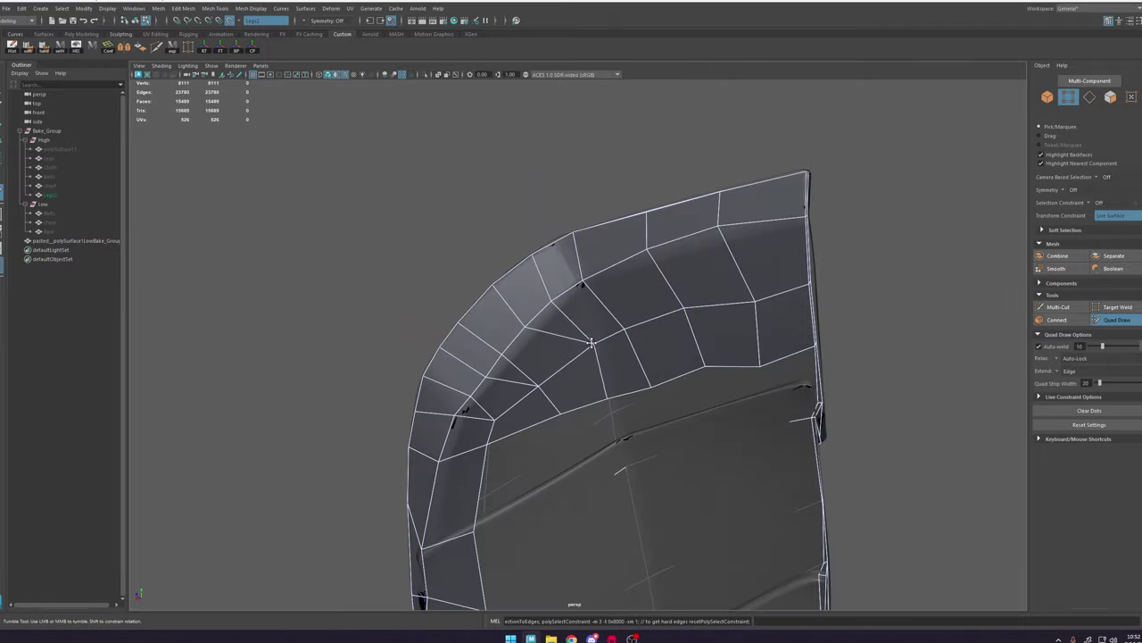
# Step: Commit the cut edge and add quads at the strap's bottom
pyautogui.click(596, 349)
pyautogui.hotkey('ctrl', 'shift', 'q')
pyautogui.scroll(-2, 492, 375)
pyautogui.keyDown('alt'); pyautogui.moveTo(493, 375); pyautogui.dragTo(505, 340, button='middle'); pyautogui.keyUp('alt')
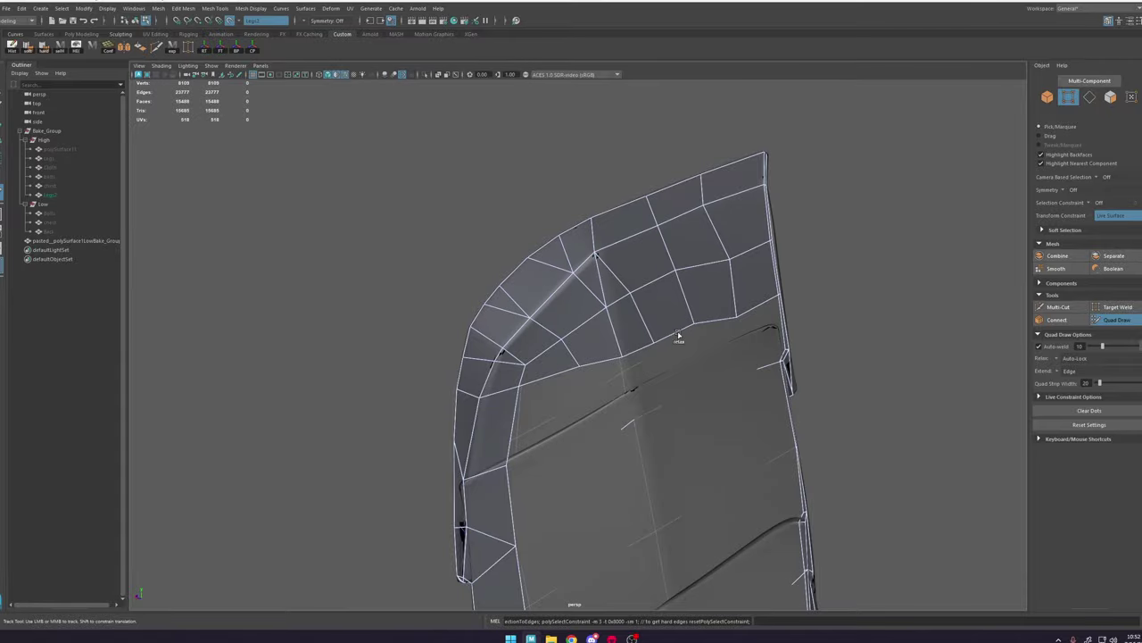
pyautogui.press('w')
pyautogui.moveTo(679, 335)
pyautogui.keyDown('alt'); pyautogui.mouseDown()
pyautogui.moveTo(571, 348)
pyautogui.moveTo(597, 390)
pyautogui.mouseUp(); pyautogui.keyUp('alt')
pyautogui.click(1117, 320)
pyautogui.keyDown('shift'); pyautogui.click(597, 390); pyautogui.keyUp('shift')
# Step: Fill the strap's lower corner with quads
pyautogui.keyDown('alt'); pyautogui.moveTo(668, 466); pyautogui.dragTo(633, 380); pyautogui.keyUp('alt')
pyautogui.keyDown('alt'); pyautogui.moveTo(633, 380); pyautogui.dragTo(493, 364, button='middle'); pyautogui.keyUp('alt')
pyautogui.keyDown('alt'); pyautogui.moveTo(494, 364); pyautogui.dragTo(583, 337, button='right'); pyautogui.keyUp('alt')
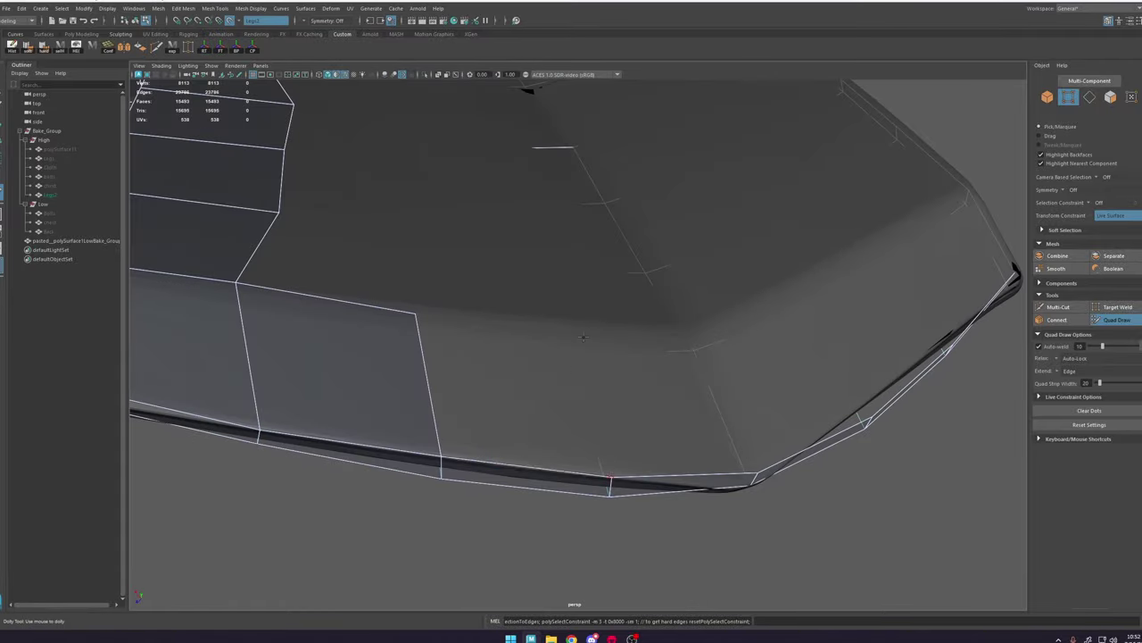
pyautogui.click(582, 337)
pyautogui.click(696, 350)
pyautogui.keyDown('shift'); pyautogui.click(526, 392); pyautogui.keyUp('shift')
pyautogui.keyDown('shift'); pyautogui.click(656, 406); pyautogui.keyUp('shift')
pyautogui.keyDown('alt'); pyautogui.moveTo(656, 406); pyautogui.dragTo(577, 497); pyautogui.keyUp('alt')
pyautogui.keyDown('alt'); pyautogui.moveTo(577, 497); pyautogui.dragTo(563, 411, button='right'); pyautogui.keyUp('alt')
pyautogui.keyDown('alt'); pyautogui.moveTo(563, 410); pyautogui.dragTo(506, 397); pyautogui.keyUp('alt')
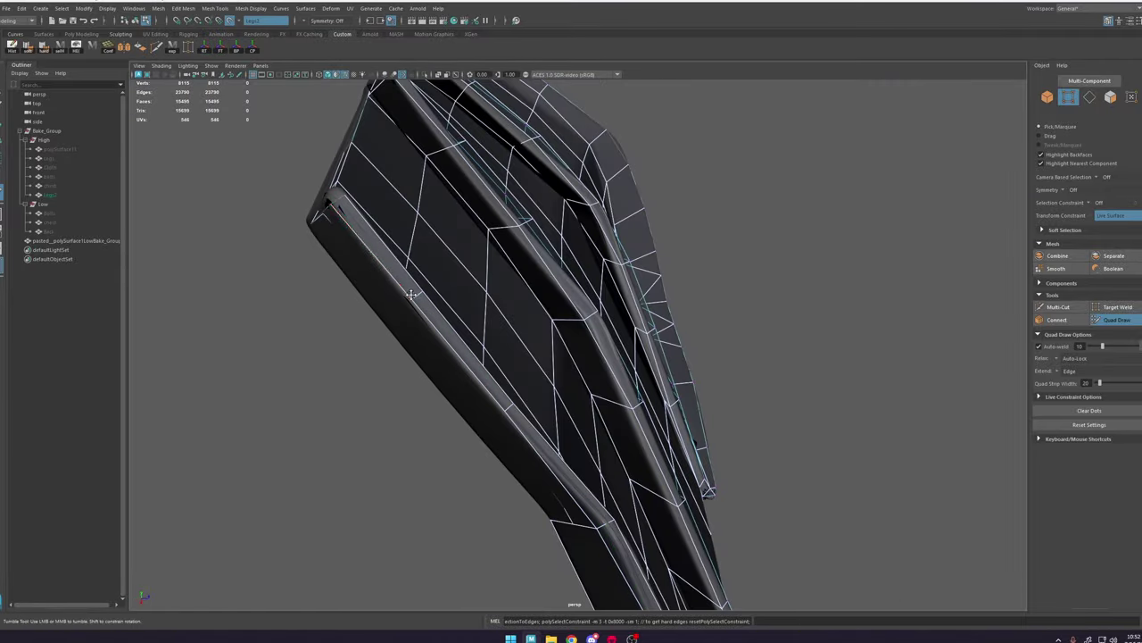
pyautogui.keyDown('alt'); pyautogui.moveTo(410, 295); pyautogui.dragTo(500, 375); pyautogui.keyUp('alt')
# Step: Fill edge quads at the inner lower end of the strap
pyautogui.keyDown('shift'); pyautogui.click(538, 441); pyautogui.keyUp('shift')
pyautogui.keyDown('shift'); pyautogui.click(594, 357); pyautogui.keyUp('shift')
pyautogui.keyDown('alt'); pyautogui.moveTo(594, 357); pyautogui.dragTo(536, 375, button='right'); pyautogui.keyUp('alt')
pyautogui.keyDown('alt'); pyautogui.moveTo(536, 375); pyautogui.dragTo(537, 419); pyautogui.keyUp('alt')
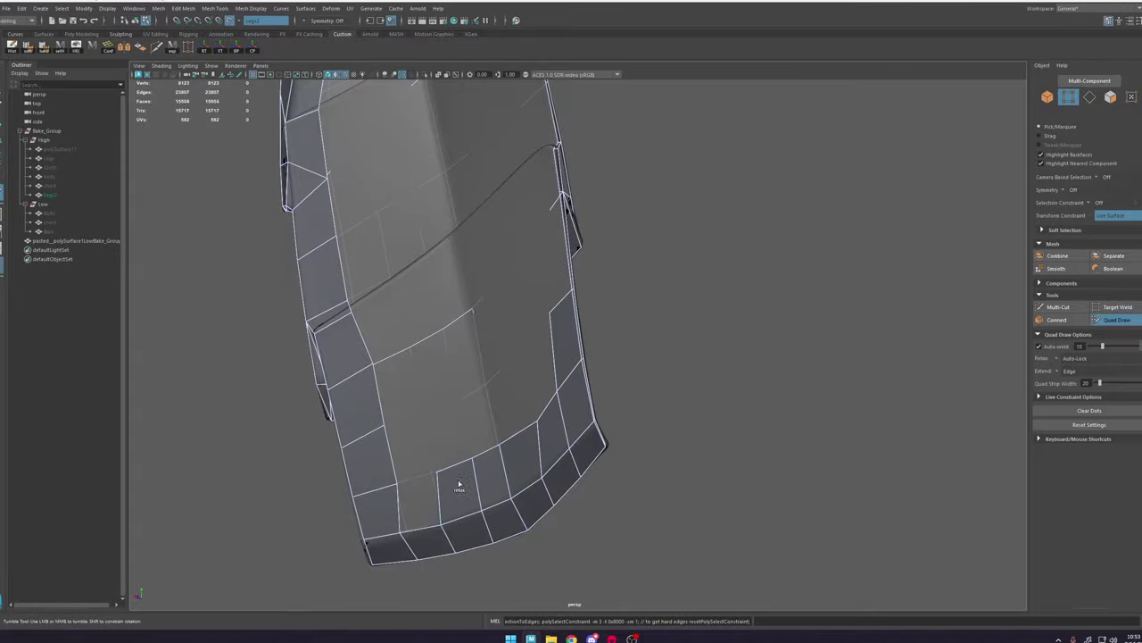
pyautogui.keyDown('alt'); pyautogui.moveTo(459, 484); pyautogui.dragTo(528, 426); pyautogui.keyUp('alt')
pyautogui.keyDown('alt'); pyautogui.moveTo(492, 386); pyautogui.dragTo(463, 381); pyautogui.keyUp('alt')
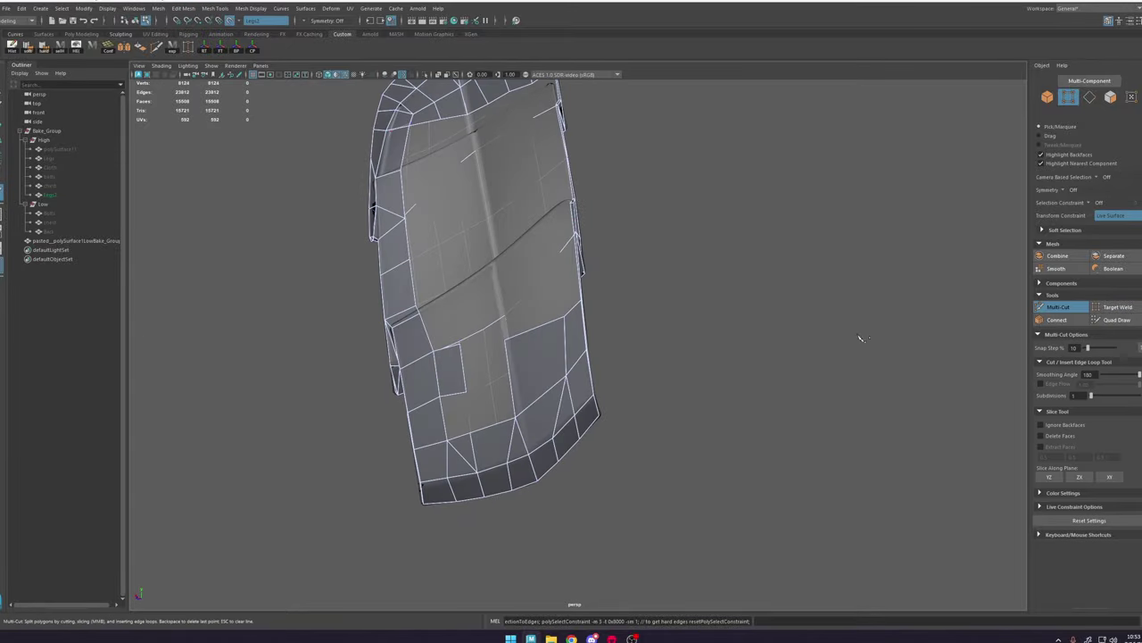
# Step: Fill quads across the panel face up to the side flap
pyautogui.click(439, 158)
pyautogui.keyDown('shift'); pyautogui.click(422, 190); pyautogui.keyUp('shift')
pyautogui.keyDown('shift'); pyautogui.click(434, 139); pyautogui.keyUp('shift')
pyautogui.keyDown('alt'); pyautogui.moveTo(434, 142); pyautogui.dragTo(500, 178, button='right'); pyautogui.keyUp('alt')
pyautogui.keyDown('alt'); pyautogui.moveTo(500, 214); pyautogui.dragTo(556, 309); pyautogui.keyUp('alt')
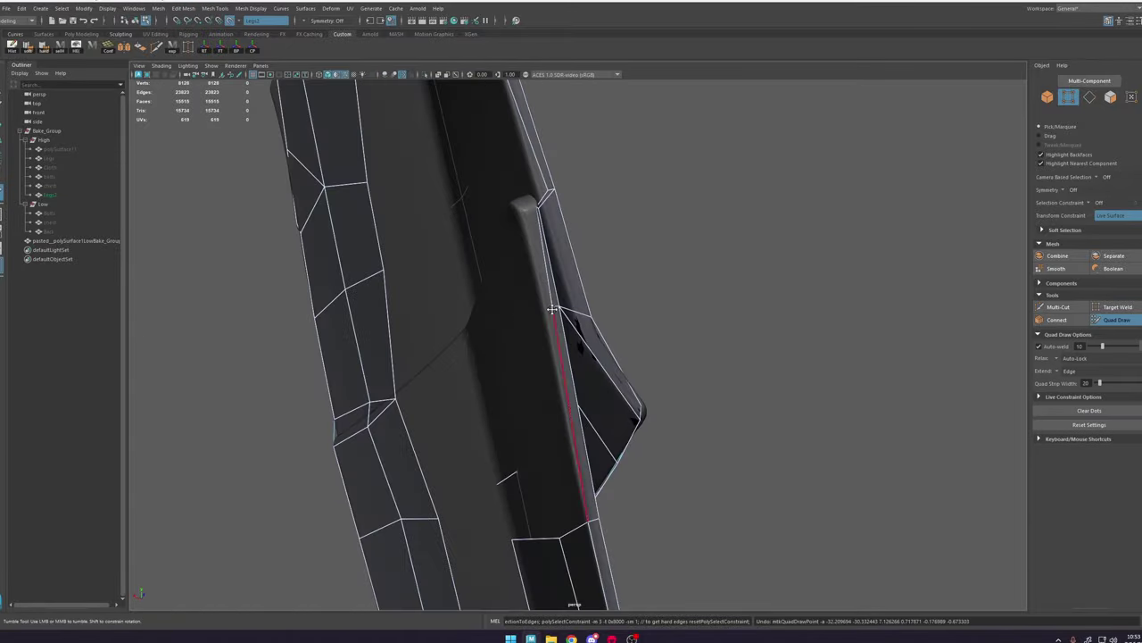
pyautogui.keyDown('alt'); pyautogui.moveTo(556, 308); pyautogui.dragTo(607, 331, button='right'); pyautogui.keyUp('alt')
pyautogui.keyDown('alt'); pyautogui.moveTo(607, 330); pyautogui.dragTo(572, 312); pyautogui.keyUp('alt')
# Step: Split a face on the side flap with Multi-Cut and add a quad there
pyautogui.click(1050, 308)
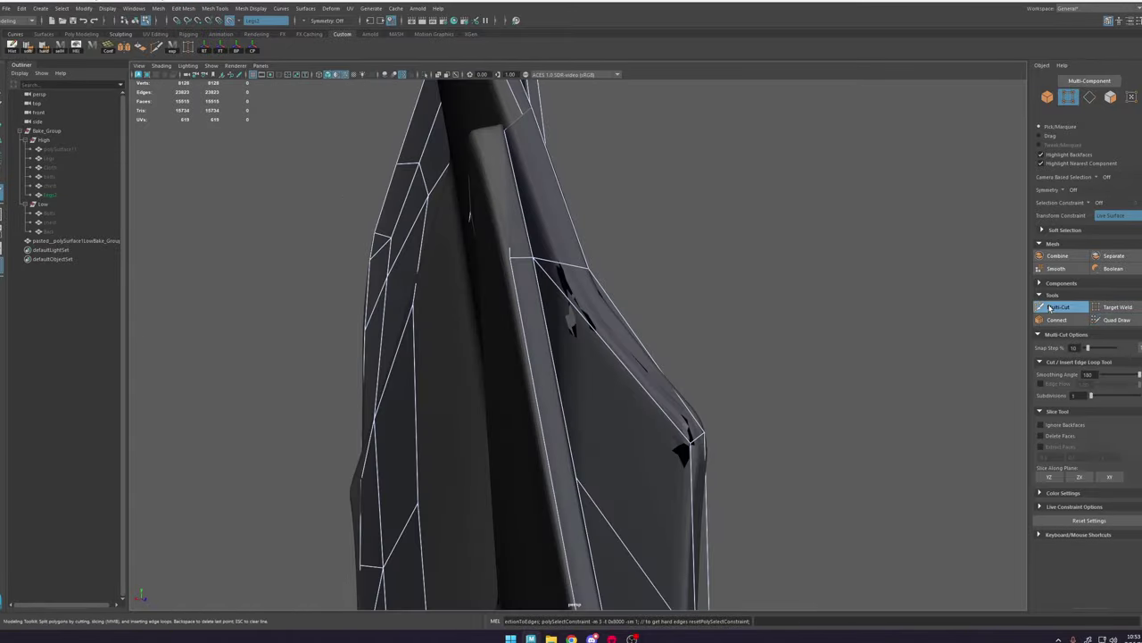
pyautogui.keyDown('alt'); pyautogui.moveTo(625, 357); pyautogui.dragTo(571, 393); pyautogui.keyUp('alt')
pyautogui.click(693, 538)
pyautogui.click(581, 398)
pyautogui.click(1115, 319)
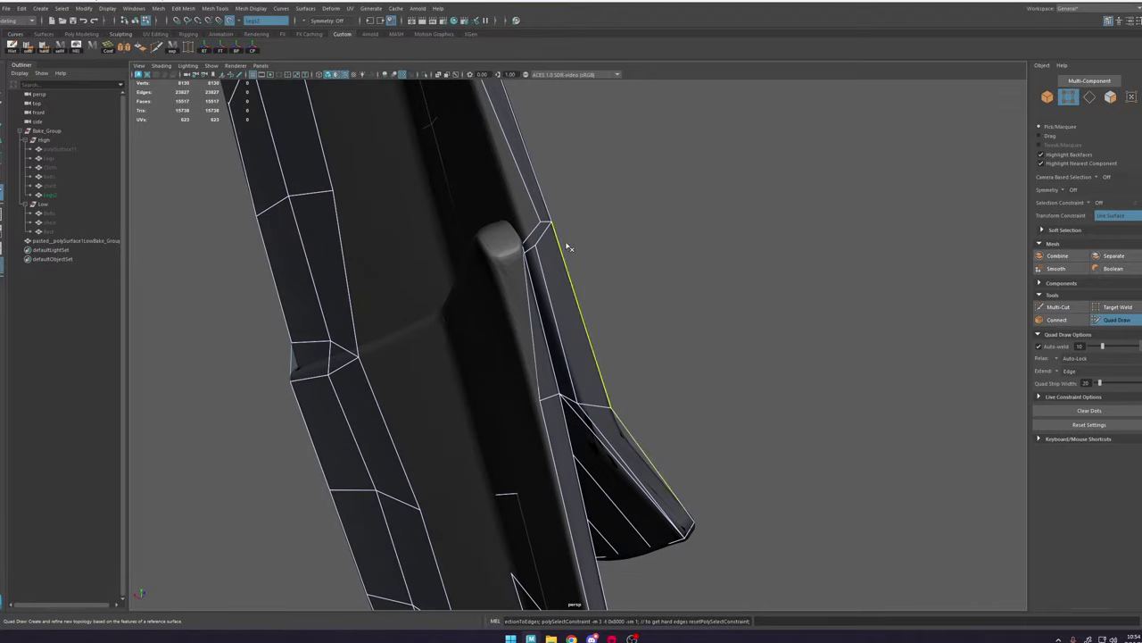
pyautogui.moveTo(565, 248)
pyautogui.keyDown('alt'); pyautogui.mouseDown()
pyautogui.moveTo(581, 488)
pyautogui.moveTo(611, 401)
pyautogui.mouseUp(); pyautogui.keyUp('alt')
pyautogui.keyDown('alt'); pyautogui.moveTo(696, 488); pyautogui.dragTo(464, 277); pyautogui.keyUp('alt')
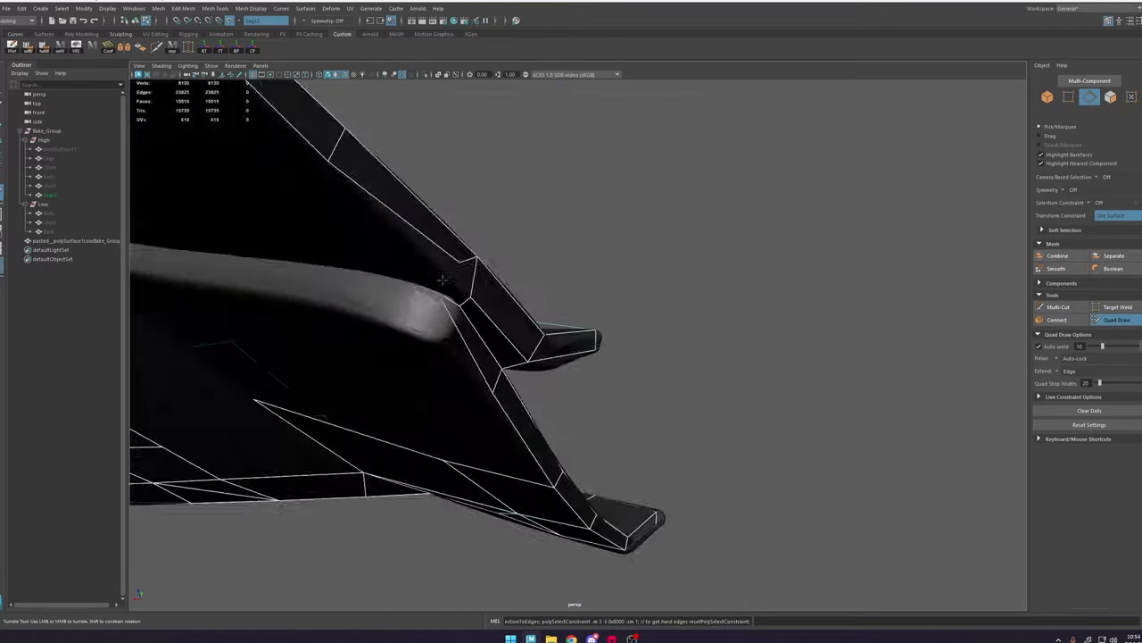
# Step: Check the flap in wireframe, then return to shaded Quad Draw
pyautogui.press('w')
pyautogui.press('F9')
pyautogui.press('4')
pyautogui.press('5')
pyautogui.press('y')
pyautogui.moveTo(476, 334)
pyautogui.keyDown('alt'); pyautogui.mouseDown()
pyautogui.moveTo(536, 268)
pyautogui.moveTo(599, 421)
pyautogui.moveTo(568, 416)
pyautogui.moveTo(578, 412)
pyautogui.mouseUp(); pyautogui.keyUp('alt')
# Step: Remove extra geometry at the strap top and cut a new edge across the flap
pyautogui.keyDown('ctrl'); pyautogui.keyDown('shift'); pyautogui.click(546, 315); pyautogui.keyUp('shift'); pyautogui.keyUp('ctrl')
pyautogui.keyDown('alt'); pyautogui.moveTo(579, 413); pyautogui.dragTo(644, 412); pyautogui.keyUp('alt')
pyautogui.scroll(-1, 644, 412)
pyautogui.hotkey('ctrl', 'shift', 'x')
pyautogui.click(666, 491)
pyautogui.click(549, 326)
# Step: Select and delete the unwanted edge near the strap
pyautogui.rightClick(555, 324)
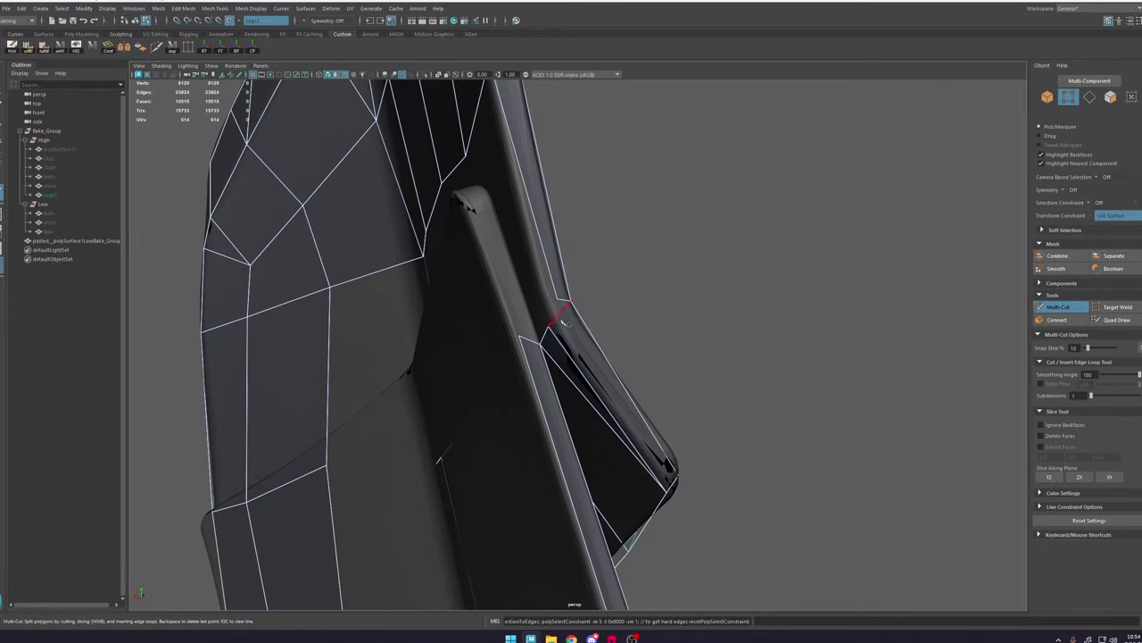
pyautogui.keyDown('alt'); pyautogui.moveTo(544, 312); pyautogui.dragTo(551, 322); pyautogui.keyUp('alt')
pyautogui.press('w')
pyautogui.moveTo(551, 321); pyautogui.dragTo(550, 311, button='right')
pyautogui.click(550, 310)
pyautogui.press('Delete')
pyautogui.press('y')
pyautogui.keyDown('alt'); pyautogui.moveTo(550, 310); pyautogui.dragTo(508, 267); pyautogui.keyUp('alt')
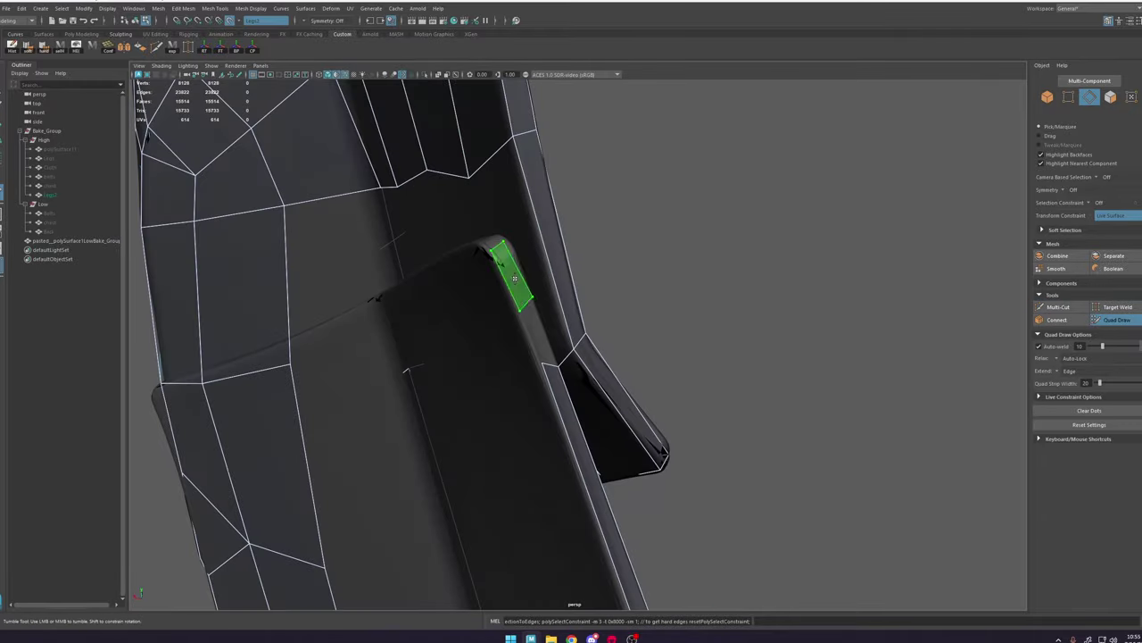
# Step: Extend a strip of quads along the flap
pyautogui.moveTo(540, 356)
pyautogui.keyDown('alt'); pyautogui.mouseDown()
pyautogui.moveTo(535, 277)
pyautogui.moveTo(583, 383)
pyautogui.moveTo(547, 354)
pyautogui.moveTo(525, 391)
pyautogui.mouseUp(); pyautogui.keyUp('alt')
pyautogui.keyDown('ctrl'); pyautogui.click(546, 354); pyautogui.keyUp('ctrl')
pyautogui.keyDown('shift'); pyautogui.click(554, 341); pyautogui.keyUp('shift')
pyautogui.scroll(2, 525, 392)
pyautogui.scroll(-4, 525, 392)
pyautogui.keyDown('shift'); pyautogui.click(568, 465); pyautogui.keyUp('shift')
pyautogui.keyDown('alt'); pyautogui.moveTo(568, 464); pyautogui.dragTo(589, 428); pyautogui.keyUp('alt')
# Step: Add an edge loop across the flap strip and fill the remaining quad
pyautogui.hotkey('ctrl', 'shift', 'x')
pyautogui.keyDown('ctrl'); pyautogui.click(560, 377); pyautogui.keyUp('ctrl')
pyautogui.press('y')
pyautogui.scroll(2, 571, 357)
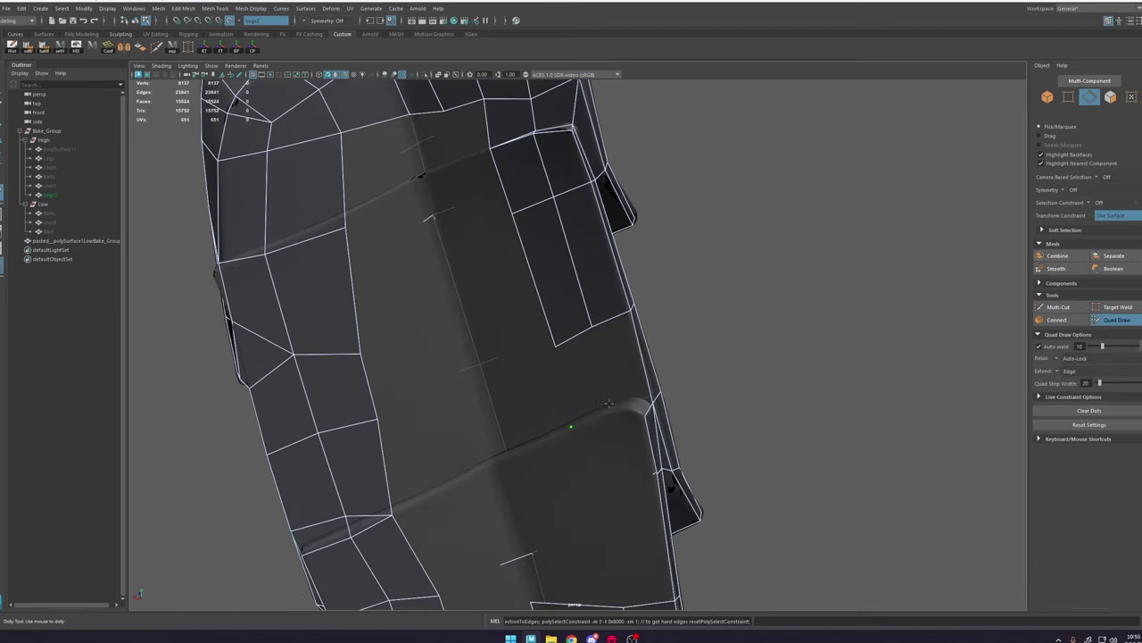
pyautogui.keyDown('alt'); pyautogui.moveTo(607, 366); pyautogui.dragTo(631, 392); pyautogui.keyUp('alt')
pyautogui.scroll(-1, 604, 388)
pyautogui.keyDown('shift'); pyautogui.click(604, 466); pyautogui.keyUp('shift')
pyautogui.keyDown('alt'); pyautogui.moveTo(604, 467); pyautogui.dragTo(570, 393); pyautogui.keyUp('alt')
pyautogui.scroll(-3, 569, 392)
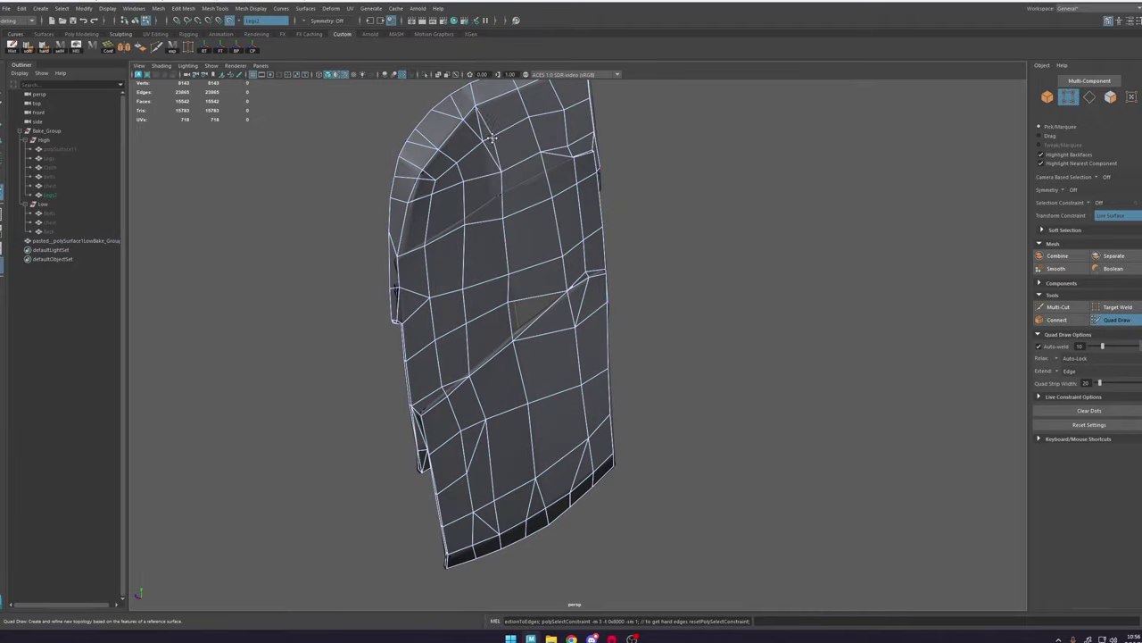
# Step: Inspect a vertex up close in wireframe and resume Quad Draw
pyautogui.press('F9')
pyautogui.scroll(6, 589, 286)
pyautogui.click(580, 348)
pyautogui.scroll(-4, 579, 353)
pyautogui.press('4')
pyautogui.press('5')
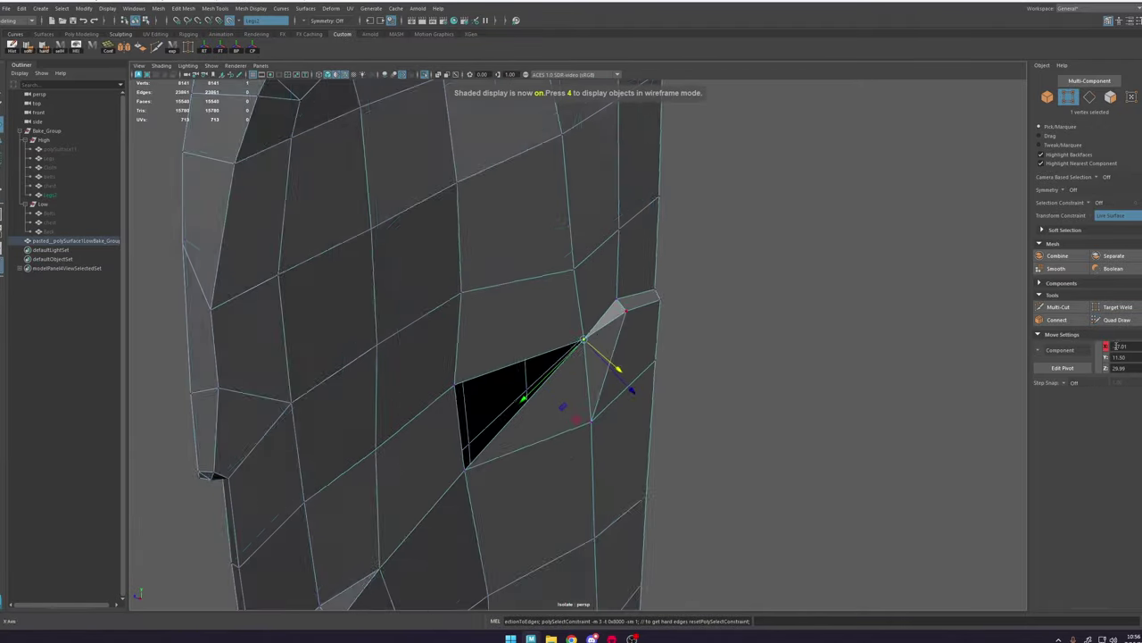
pyautogui.press('y')
pyautogui.scroll(-3, 504, 360)
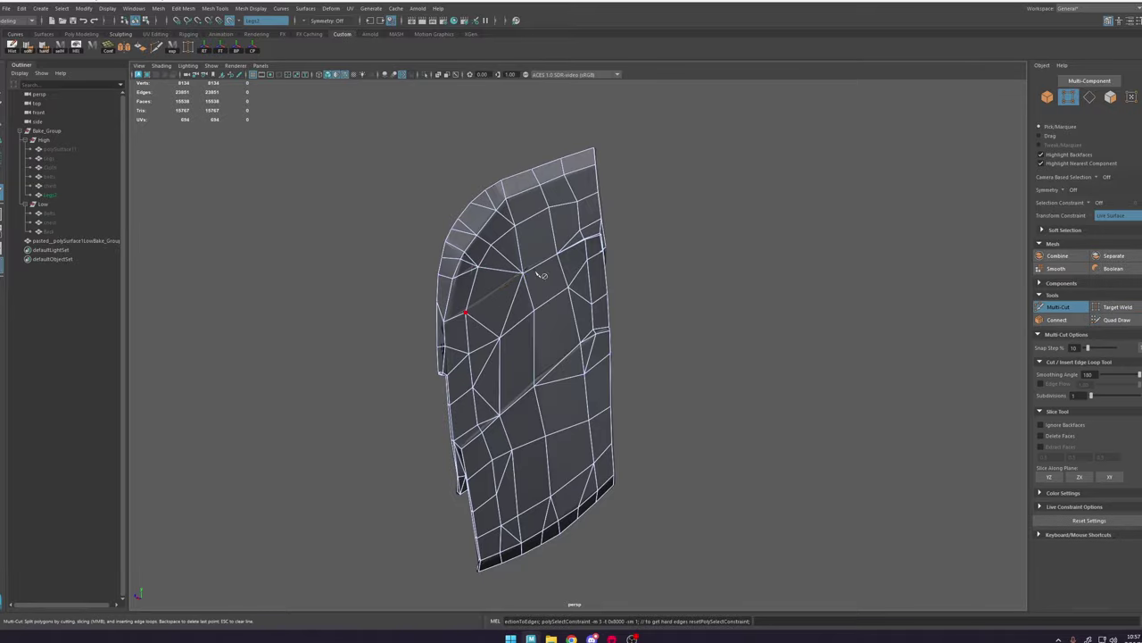
# Step: Exit Quad Draw and select the edge loops running along the robe plates' rims
pyautogui.press('q')
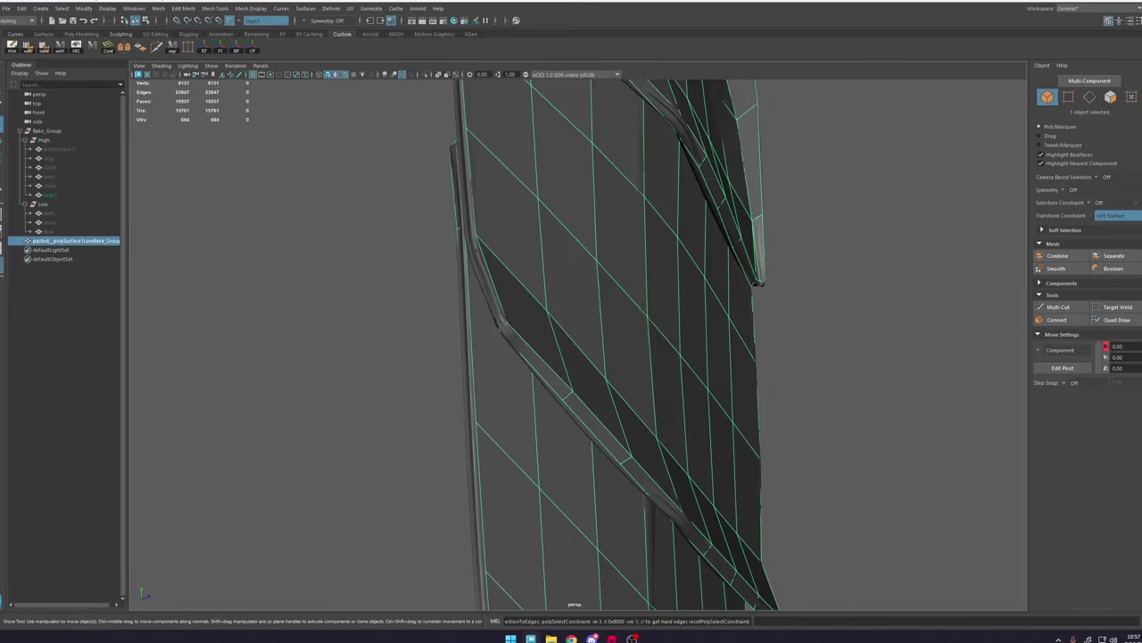
pyautogui.scroll(5, 584, 342)
pyautogui.moveTo(478, 314)
pyautogui.keyDown('alt'); pyautogui.mouseDown()
pyautogui.moveTo(529, 311)
pyautogui.moveTo(428, 408)
pyautogui.moveTo(625, 294)
pyautogui.mouseUp(); pyautogui.keyUp('alt')
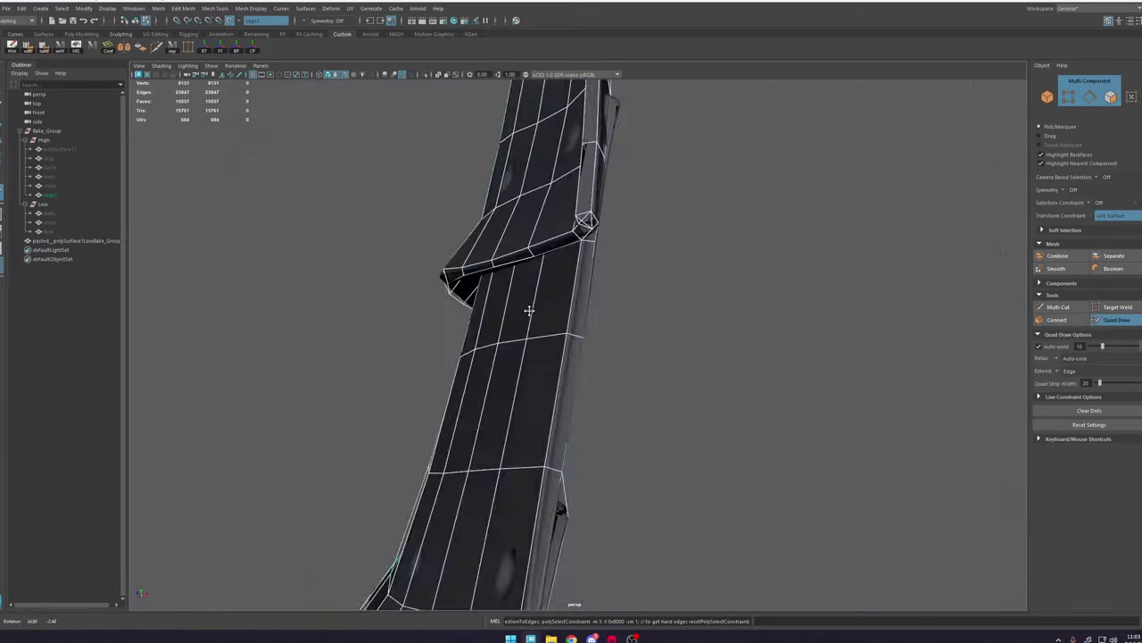
pyautogui.scroll(5, 692, 420)
pyautogui.keyDown('alt'); pyautogui.moveTo(515, 401); pyautogui.dragTo(521, 256); pyautogui.keyUp('alt')
pyautogui.scroll(-5, 693, 420)
pyautogui.keyDown('alt'); pyautogui.moveTo(599, 478); pyautogui.dragTo(447, 366); pyautogui.keyUp('alt')
pyautogui.keyDown('shift'); pyautogui.click(447, 367); pyautogui.keyUp('shift')
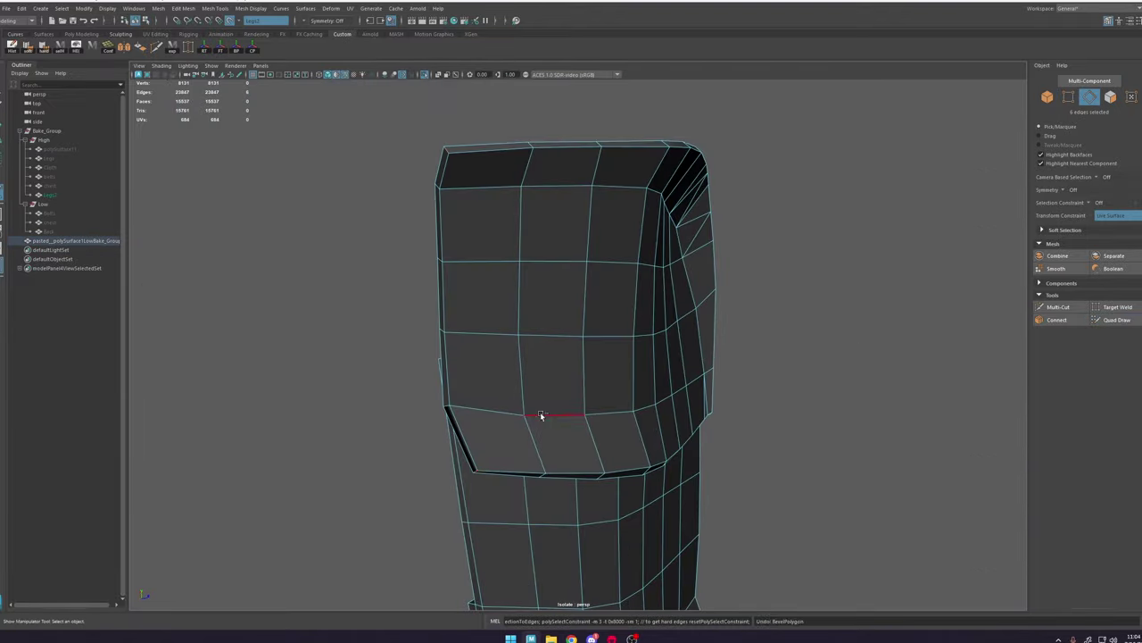
pyautogui.keyDown('alt'); pyautogui.moveTo(721, 402); pyautogui.dragTo(533, 533); pyautogui.keyUp('alt')
pyautogui.keyDown('shift'); pyautogui.click(810, 351); pyautogui.keyUp('shift')
pyautogui.keyDown('shift'); pyautogui.doubleClick(534, 533); pyautogui.keyUp('shift')
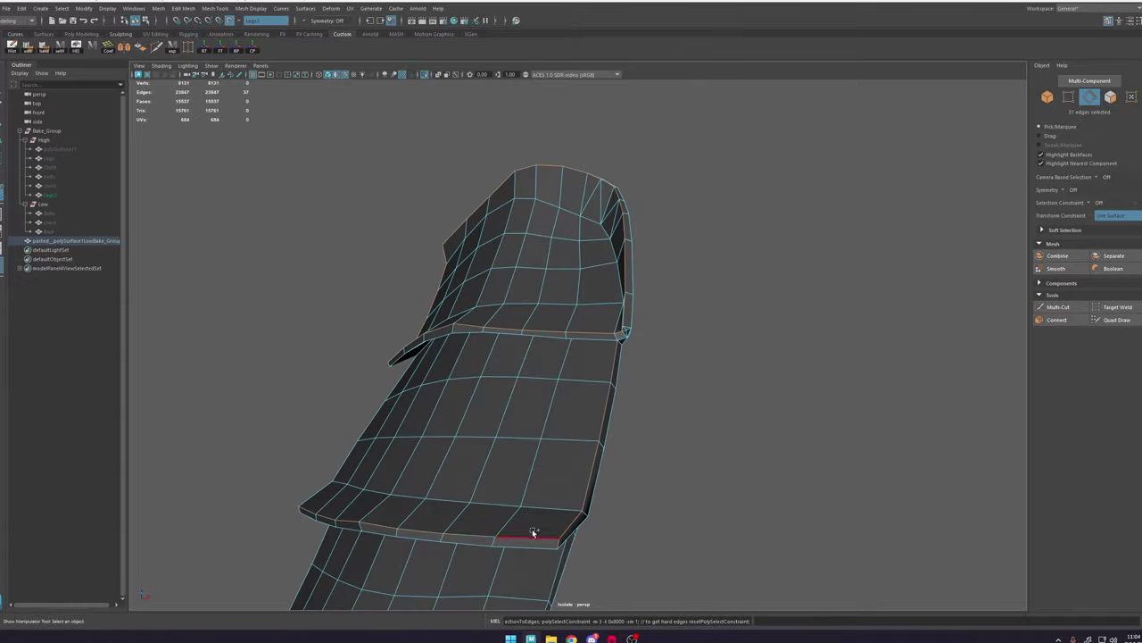
pyautogui.keyDown('alt'); pyautogui.moveTo(639, 395); pyautogui.dragTo(562, 391); pyautogui.keyUp('alt')
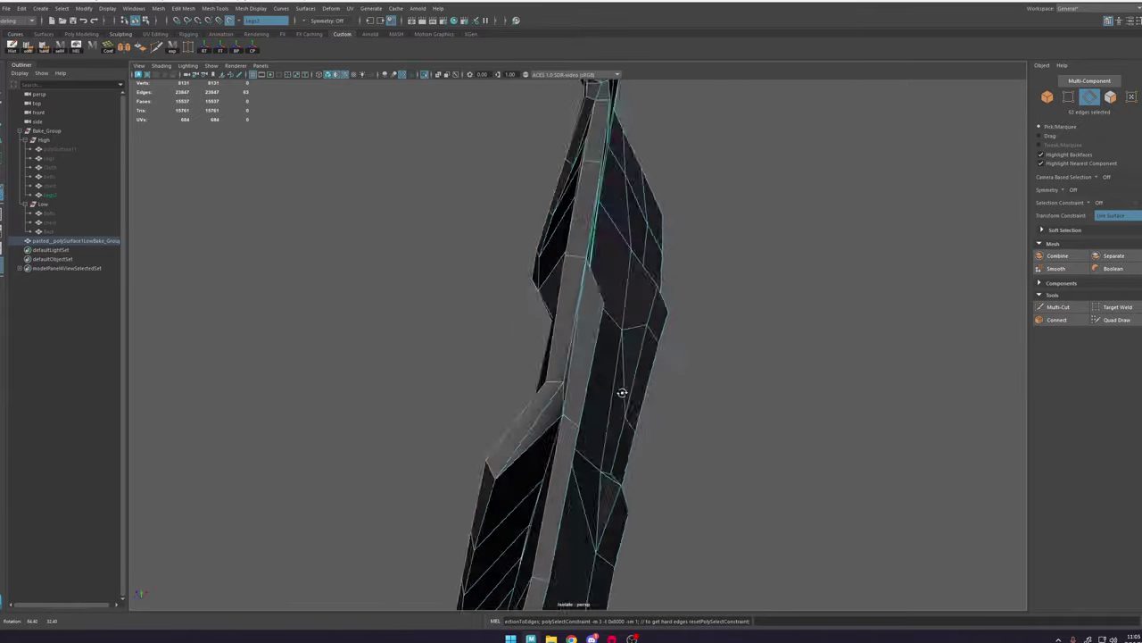
# Step: Reselect the low-poly robe mesh, show the full scene, and pick a vertex to move
pyautogui.click(715, 357)
pyautogui.scroll(4, 615, 398)
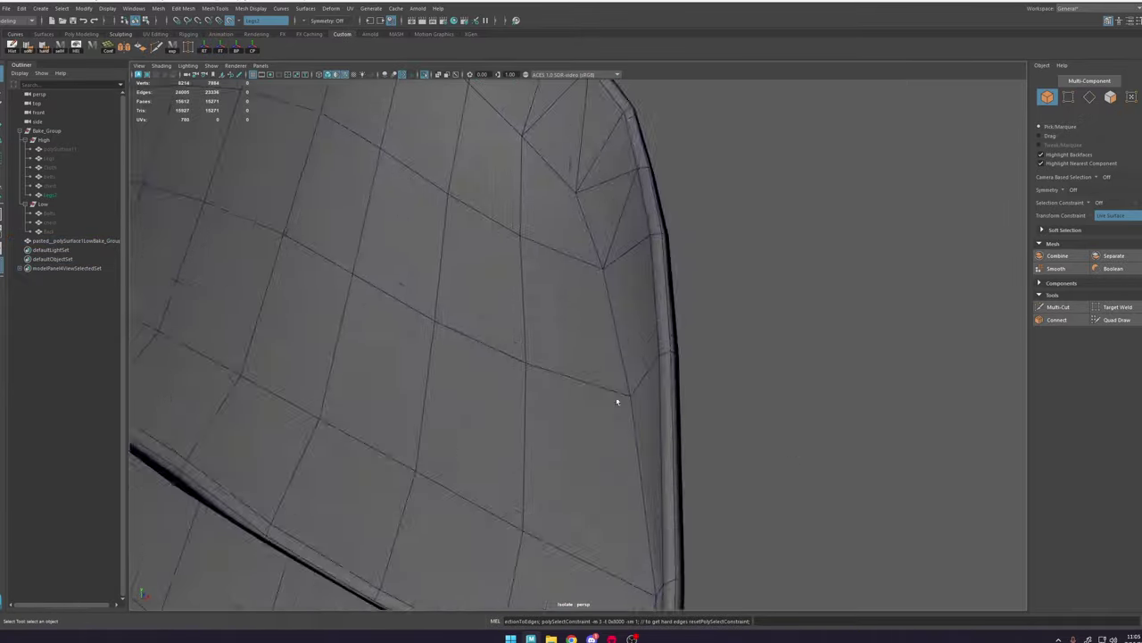
pyautogui.click(615, 398)
pyautogui.click(424, 75)
pyautogui.click(1116, 320)
pyautogui.press('w')
pyautogui.click(501, 386)
# Step: Inspect the mesh corner and hem strip, switching between Multi-Cut and Quad Draw
pyautogui.hotkey('ctrl', 'shift', 'x')
pyautogui.keyDown('alt'); pyautogui.moveTo(512, 390); pyautogui.dragTo(618, 356); pyautogui.keyUp('alt')
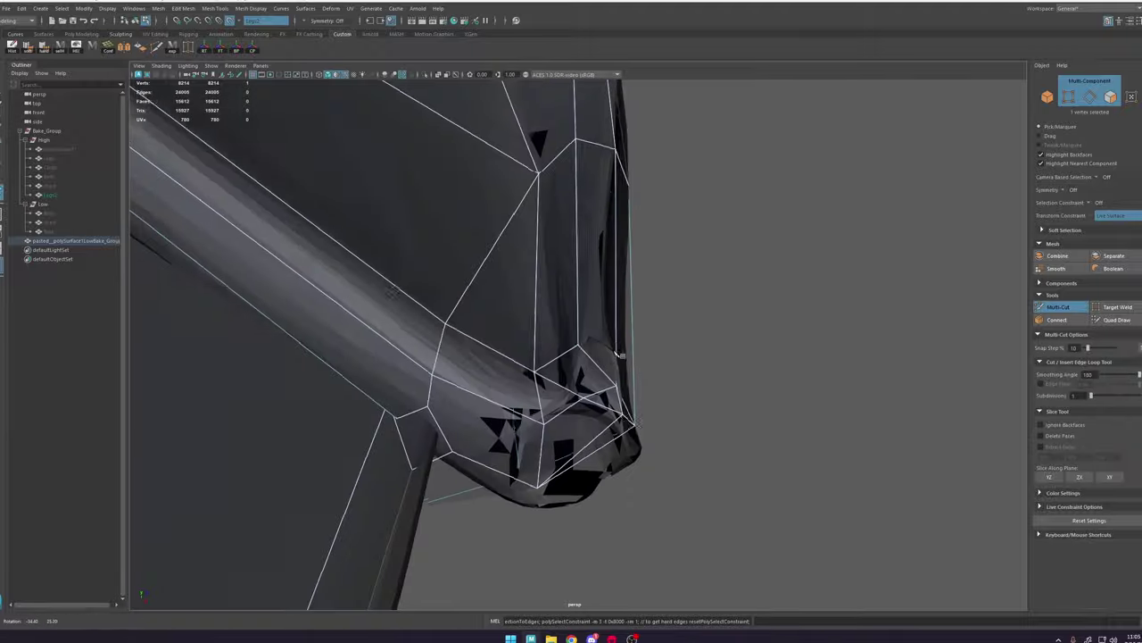
pyautogui.keyDown('alt'); pyautogui.moveTo(580, 395); pyautogui.dragTo(581, 424); pyautogui.keyUp('alt')
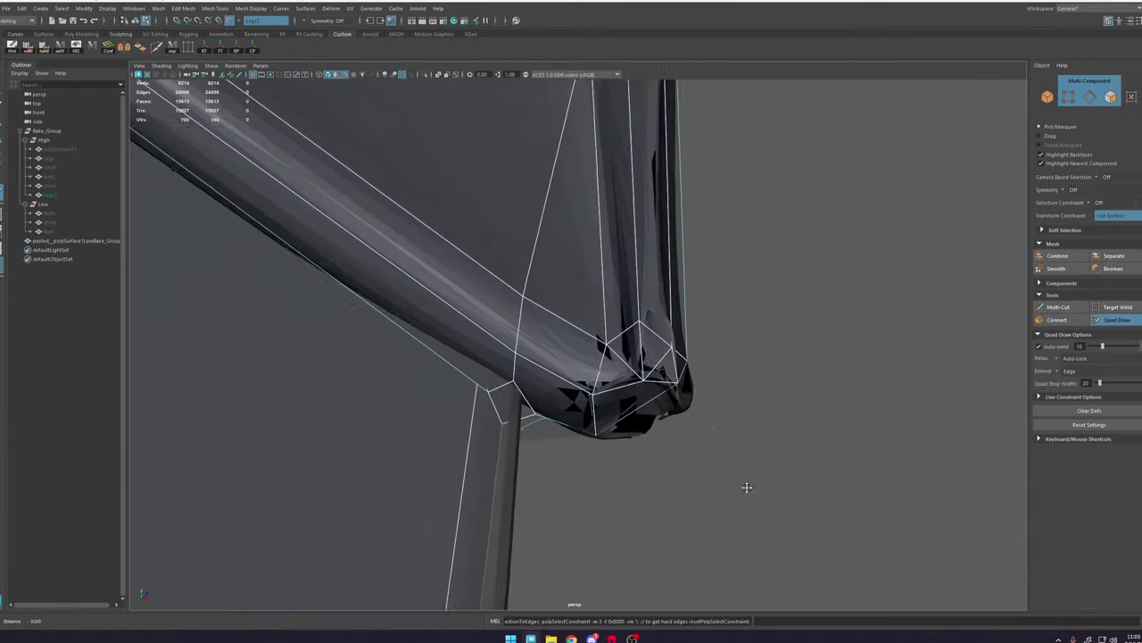
pyautogui.keyDown('alt'); pyautogui.moveTo(747, 487); pyautogui.dragTo(636, 444); pyautogui.keyUp('alt')
pyautogui.hotkey('ctrl', 'shift', 'q')
pyautogui.keyDown('alt'); pyautogui.moveTo(594, 390); pyautogui.dragTo(535, 339); pyautogui.keyUp('alt')
pyautogui.scroll(3, 520, 232)
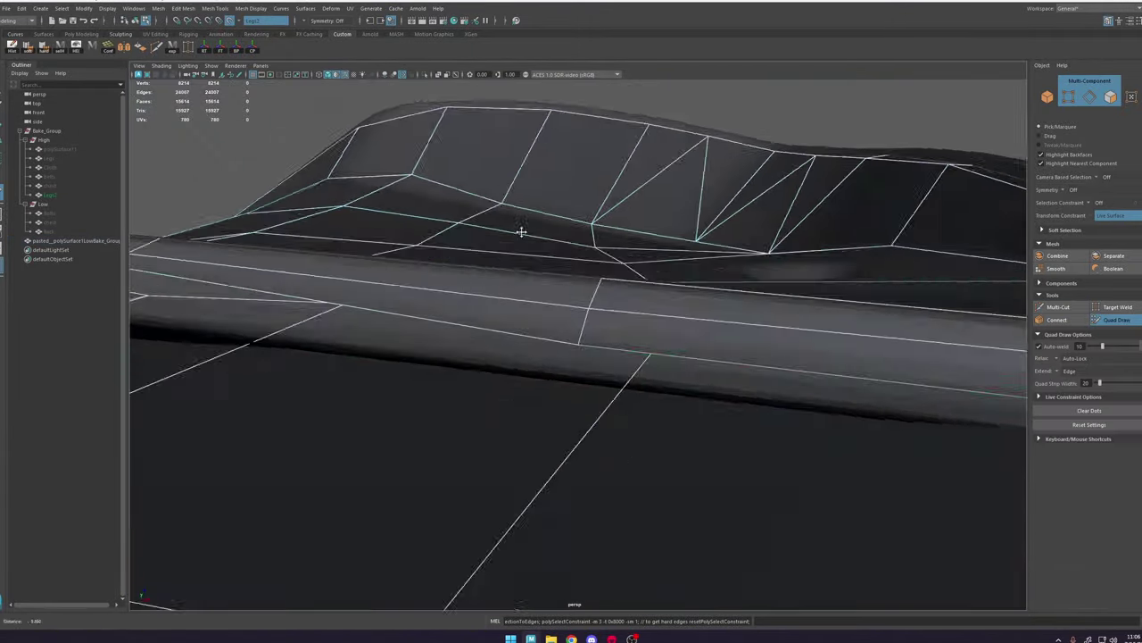
pyautogui.keyDown('alt'); pyautogui.moveTo(521, 232); pyautogui.dragTo(592, 448); pyautogui.keyUp('alt')
pyautogui.keyDown('alt'); pyautogui.moveTo(552, 285); pyautogui.dragTo(480, 203); pyautogui.keyUp('alt')
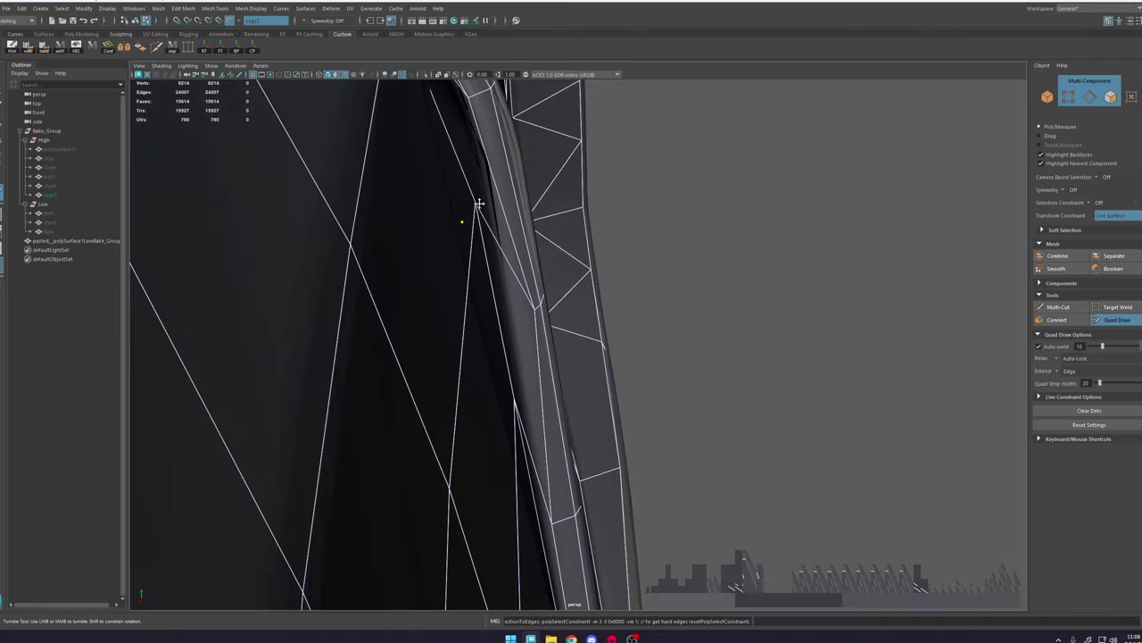
pyautogui.keyDown('alt'); pyautogui.moveTo(569, 403); pyautogui.dragTo(580, 420); pyautogui.keyUp('alt')
# Step: Relax and reposition vertices along the diagonal hem strip
pyautogui.press('q')
pyautogui.click(567, 441)
pyautogui.keyDown('shift'); pyautogui.moveTo(568, 441); pyautogui.dragTo(615, 386, button='right'); pyautogui.keyUp('shift')
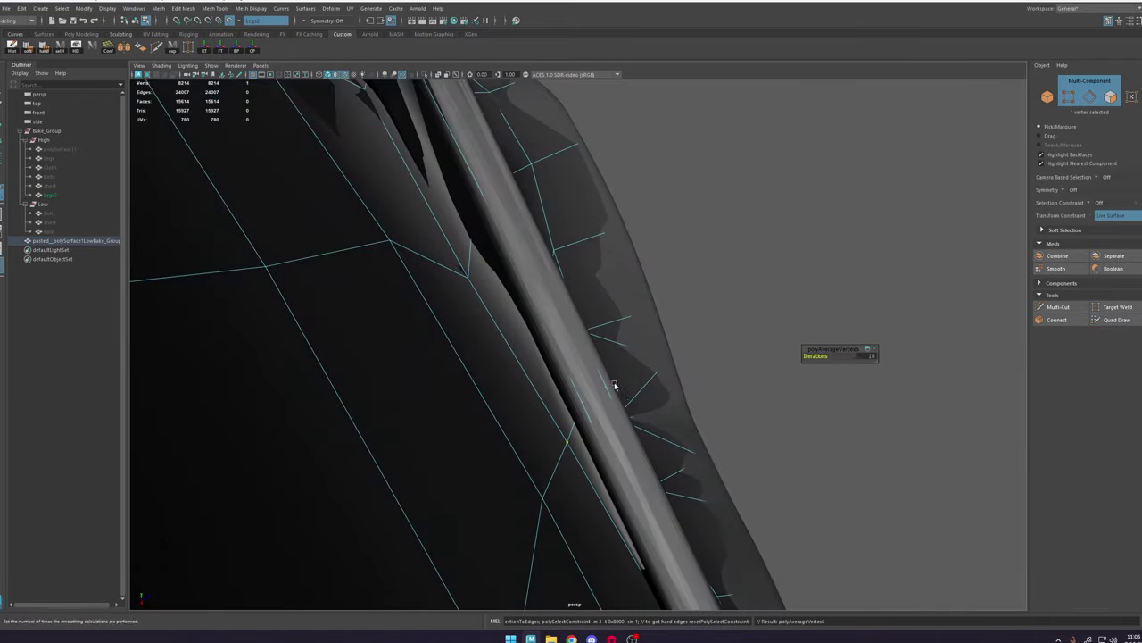
pyautogui.moveTo(558, 317)
pyautogui.keyDown('alt'); pyautogui.mouseDown()
pyautogui.moveTo(395, 237)
pyautogui.moveTo(583, 410)
pyautogui.mouseUp(); pyautogui.keyUp('alt')
pyautogui.press('w')
pyautogui.click(605, 324)
pyautogui.keyDown('shift'); pyautogui.moveTo(601, 324); pyautogui.dragTo(652, 311, button='right'); pyautogui.keyUp('shift')
pyautogui.hotkey('ctrl', 'shift', 'q')
pyautogui.keyDown('alt'); pyautogui.moveTo(608, 346); pyautogui.dragTo(472, 232); pyautogui.keyUp('alt')
pyautogui.keyDown('alt'); pyautogui.moveTo(472, 232); pyautogui.dragTo(576, 393, button='middle'); pyautogui.keyUp('alt')
pyautogui.keyDown('alt'); pyautogui.moveTo(821, 459); pyautogui.dragTo(623, 404); pyautogui.keyUp('alt')
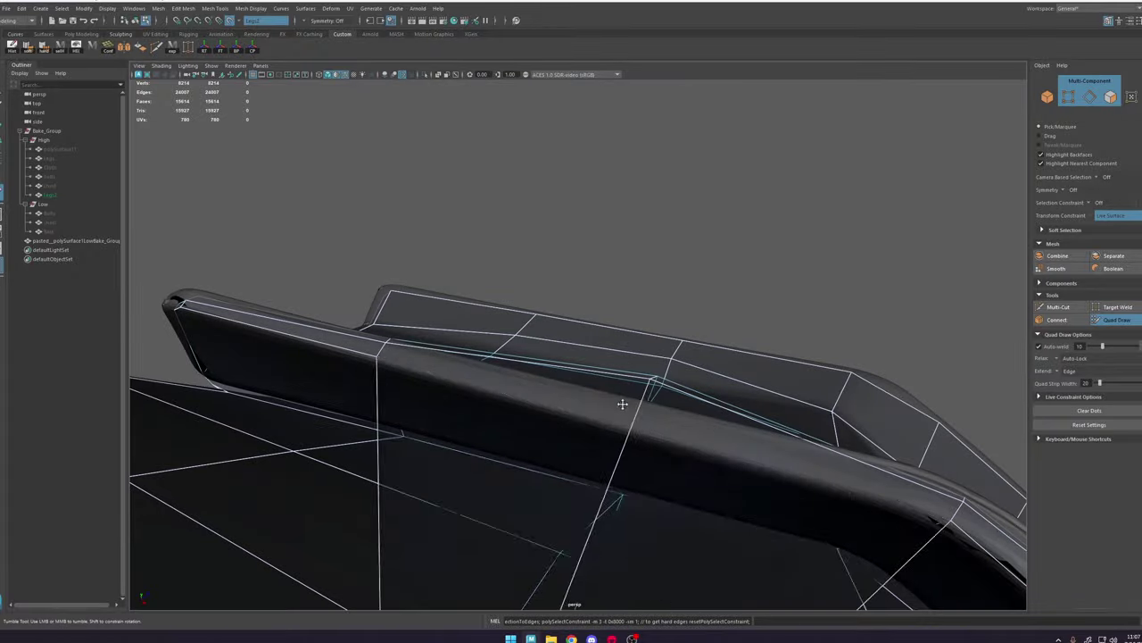
# Step: Merge the extra vertices at the hem strip's corner
pyautogui.click(1116, 319)
pyautogui.keyDown('alt'); pyautogui.moveTo(665, 241); pyautogui.dragTo(649, 357); pyautogui.keyUp('alt')
pyautogui.keyDown('alt'); pyautogui.moveTo(902, 504); pyautogui.dragTo(693, 414, button='middle'); pyautogui.keyUp('alt')
pyautogui.moveTo(693, 413)
pyautogui.keyDown('alt'); pyautogui.mouseDown()
pyautogui.moveTo(711, 518)
pyautogui.moveTo(643, 464)
pyautogui.mouseUp(); pyautogui.keyUp('alt')
pyautogui.keyDown('alt'); pyautogui.moveTo(643, 464); pyautogui.dragTo(595, 422, button='middle'); pyautogui.keyUp('alt')
pyautogui.moveTo(596, 422)
pyautogui.keyDown('alt'); pyautogui.mouseDown()
pyautogui.moveTo(592, 385)
pyautogui.moveTo(625, 438)
pyautogui.moveTo(681, 408)
pyautogui.moveTo(566, 359)
pyautogui.moveTo(495, 251)
pyautogui.mouseUp(); pyautogui.keyUp('alt')
pyautogui.press('w')
pyautogui.click(629, 442)
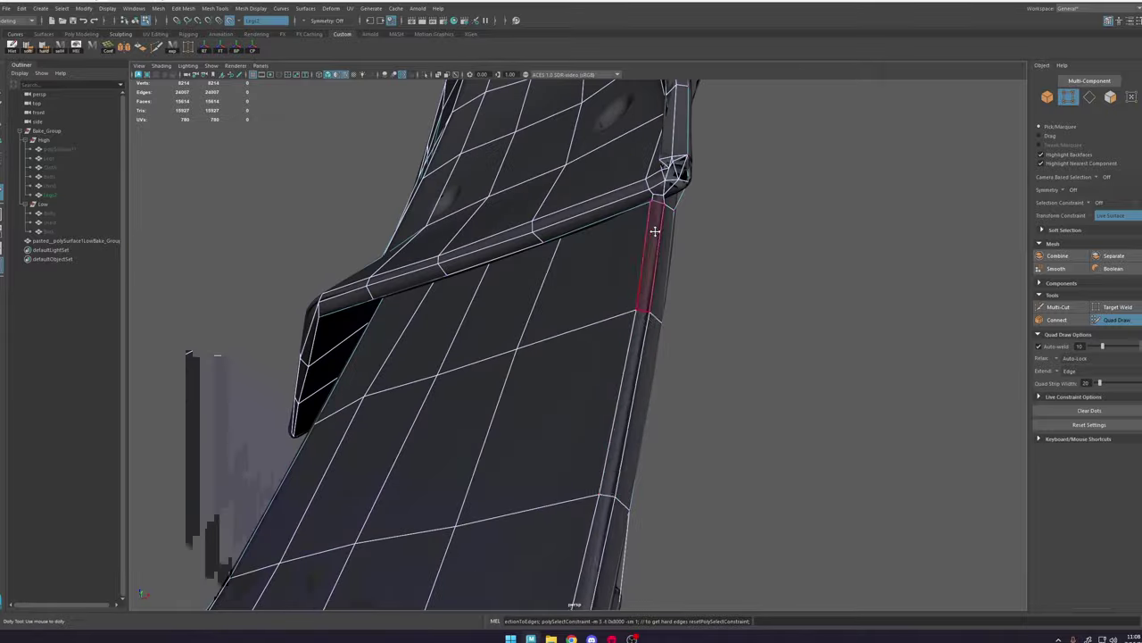
pyautogui.keyDown('alt'); pyautogui.moveTo(612, 230); pyautogui.dragTo(696, 370); pyautogui.keyUp('alt')
pyautogui.keyDown('alt'); pyautogui.moveTo(697, 370); pyautogui.dragTo(479, 298, button='right'); pyautogui.keyUp('alt')
pyautogui.keyDown('alt'); pyautogui.moveTo(479, 298); pyautogui.dragTo(572, 335); pyautogui.keyUp('alt')
pyautogui.keyDown('alt'); pyautogui.moveTo(571, 334); pyautogui.dragTo(598, 346, button='right'); pyautogui.keyUp('alt')
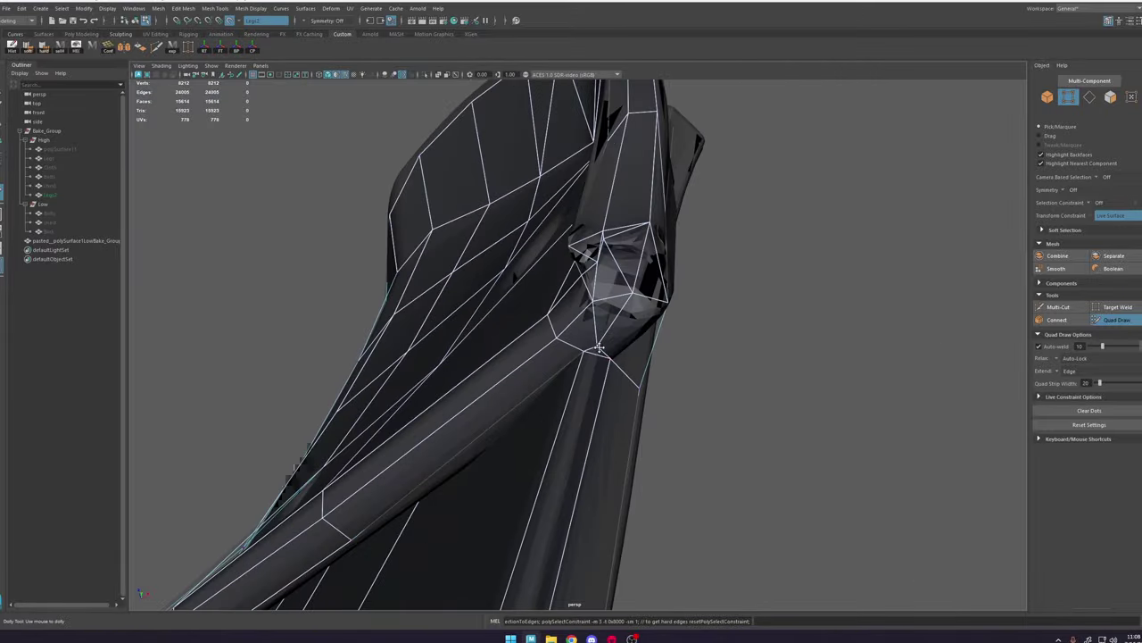
pyautogui.keyDown('alt'); pyautogui.moveTo(764, 364); pyautogui.dragTo(665, 355); pyautogui.keyUp('alt')
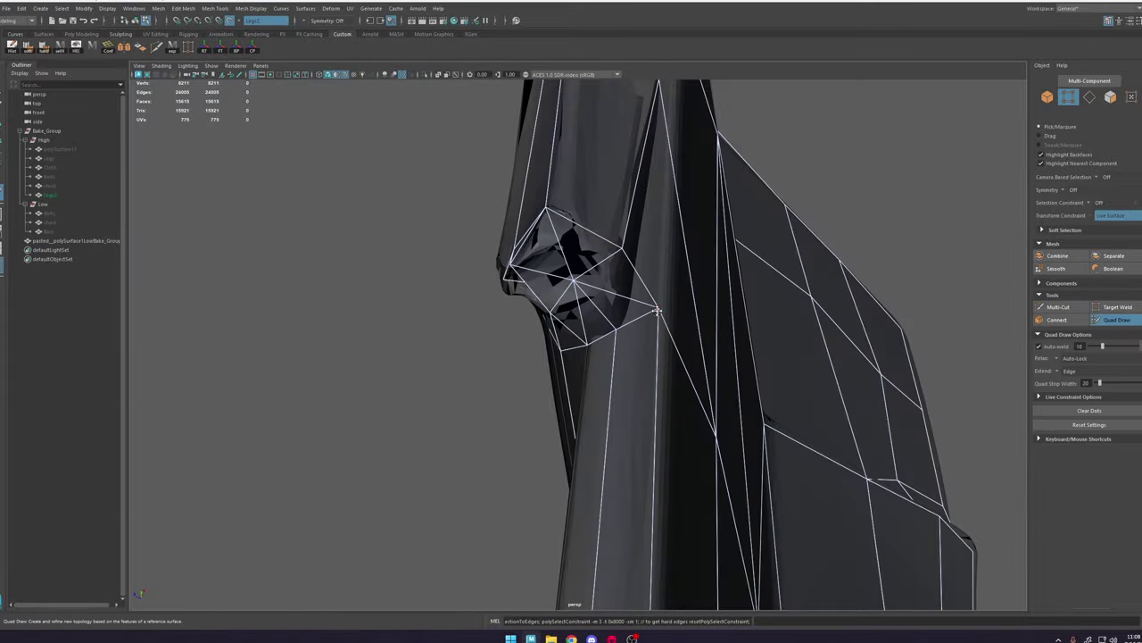
pyautogui.keyDown('alt'); pyautogui.moveTo(657, 310); pyautogui.dragTo(625, 331, button='right'); pyautogui.keyUp('alt')
# Step: Add an edge across the strip corner and adjust the nearby vertices
pyautogui.hotkey('ctrl', 'shift', 'x')
pyautogui.hotkey('ctrl', 'shift', 'q')
pyautogui.keyDown('alt'); pyautogui.moveTo(625, 331); pyautogui.dragTo(553, 357); pyautogui.keyUp('alt')
pyautogui.keyDown('alt'); pyautogui.moveTo(554, 357); pyautogui.dragTo(586, 391, button='right'); pyautogui.keyUp('alt')
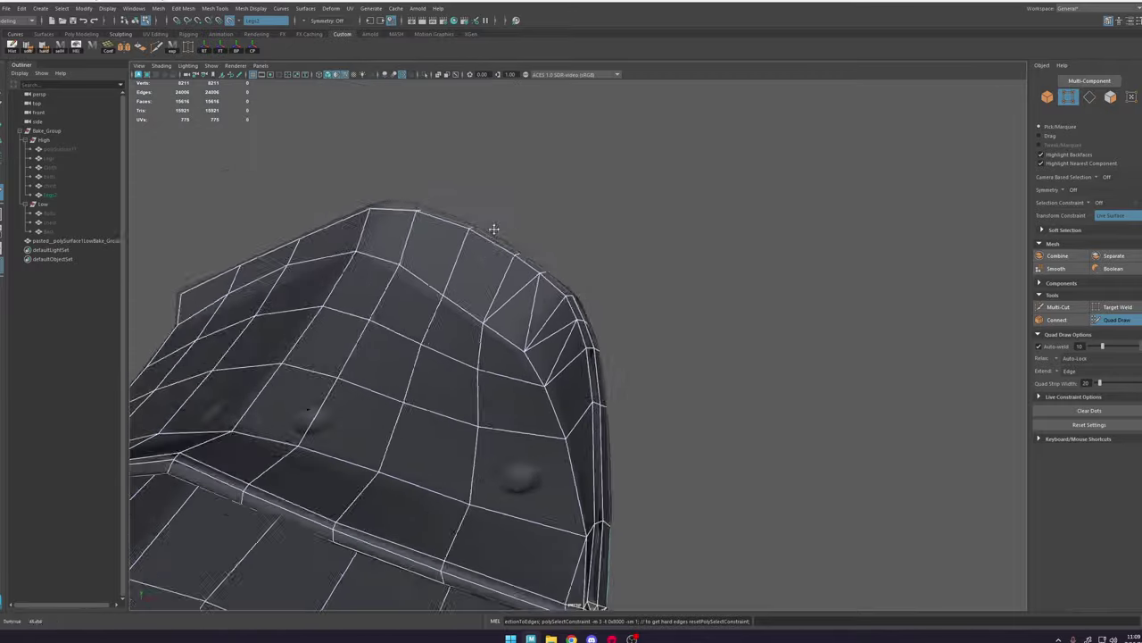
pyautogui.keyDown('alt'); pyautogui.moveTo(493, 229); pyautogui.dragTo(679, 382, button='right'); pyautogui.keyUp('alt')
pyautogui.press('w')
pyautogui.click(579, 344)
pyautogui.moveTo(722, 471)
pyautogui.keyDown('alt'); pyautogui.mouseDown()
pyautogui.moveTo(579, 345)
pyautogui.moveTo(645, 242)
pyautogui.moveTo(598, 308)
pyautogui.mouseUp(); pyautogui.keyUp('alt')
pyautogui.hotkey('ctrl', 'shift', 'q')
pyautogui.press('w')
pyautogui.click(599, 308)
pyautogui.keyDown('alt'); pyautogui.moveTo(585, 319); pyautogui.dragTo(603, 242, button='right'); pyautogui.keyUp('alt')
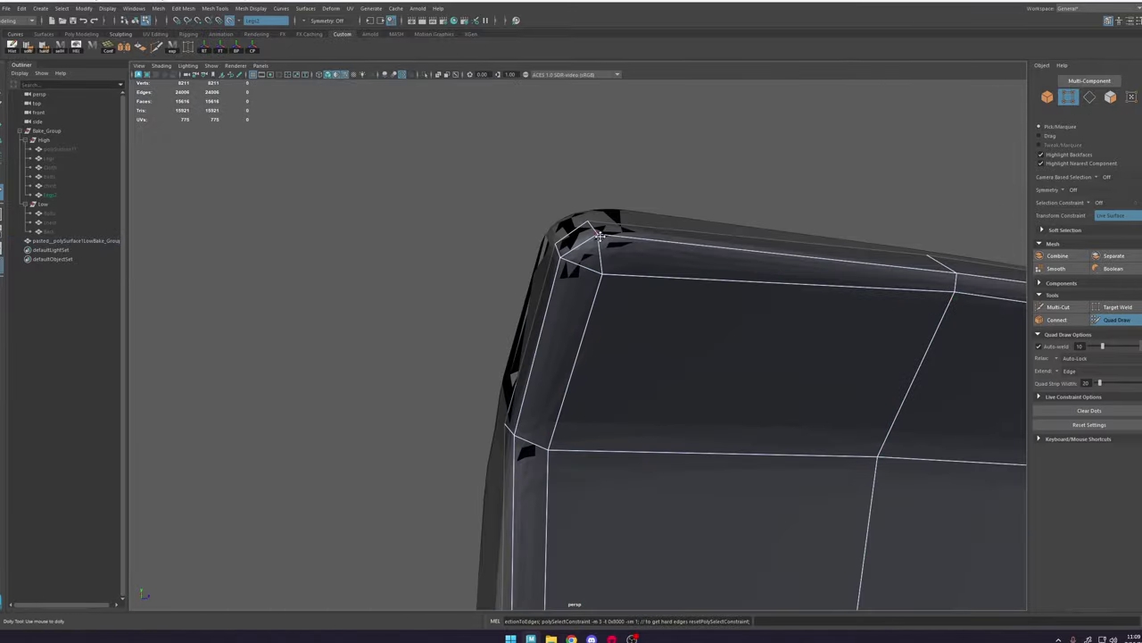
pyautogui.moveTo(604, 243)
pyautogui.keyDown('alt'); pyautogui.mouseDown()
pyautogui.moveTo(587, 411)
pyautogui.moveTo(619, 398)
pyautogui.moveTo(512, 352)
pyautogui.moveTo(648, 416)
pyautogui.moveTo(466, 185)
pyautogui.moveTo(655, 372)
pyautogui.moveTo(495, 356)
pyautogui.moveTo(633, 426)
pyautogui.mouseUp(); pyautogui.keyUp('alt')
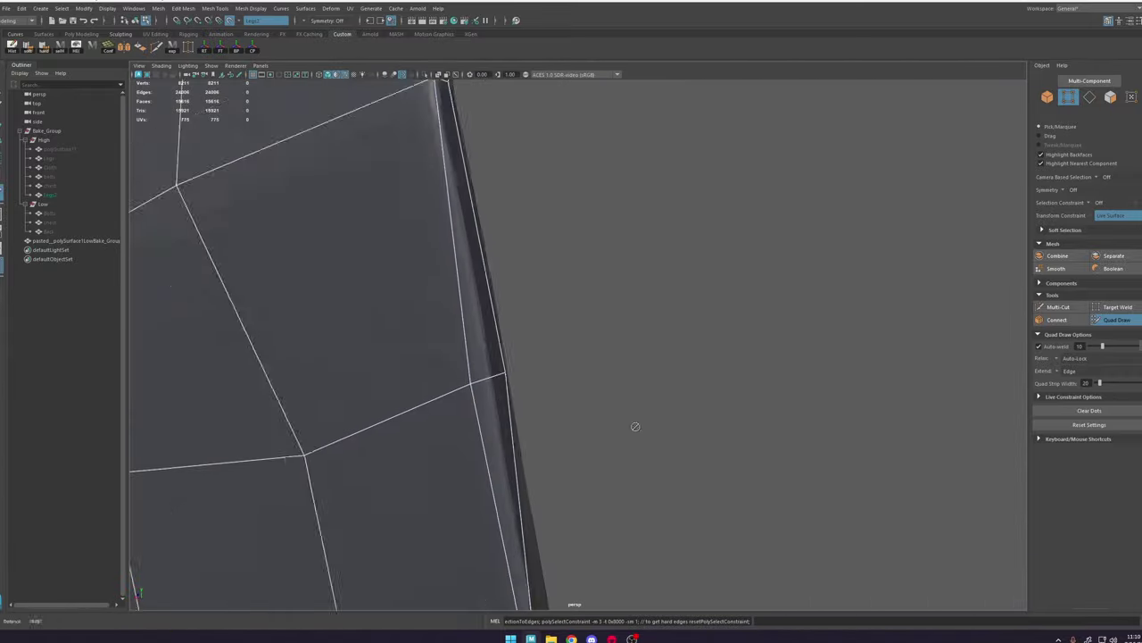
# Step: Collapse an extra vertex on the bevelled hem strip
pyautogui.press('w')
pyautogui.keyDown('shift'); pyautogui.moveTo(461, 376); pyautogui.dragTo(484, 360, button='right'); pyautogui.keyUp('shift')
pyautogui.moveTo(484, 360)
pyautogui.keyDown('alt'); pyautogui.mouseDown()
pyautogui.moveTo(637, 429)
pyautogui.moveTo(578, 340)
pyautogui.moveTo(604, 341)
pyautogui.moveTo(667, 535)
pyautogui.moveTo(648, 438)
pyautogui.moveTo(678, 465)
pyautogui.mouseUp(); pyautogui.keyUp('alt')
pyautogui.hotkey('ctrl', 'shift', 'q')
pyautogui.press('w')
pyautogui.hotkey('ctrl', 'shift', 'q')
pyautogui.keyDown('alt'); pyautogui.moveTo(602, 392); pyautogui.dragTo(593, 339); pyautogui.keyUp('alt')
pyautogui.keyDown('alt'); pyautogui.moveTo(593, 339); pyautogui.dragTo(620, 332, button='right'); pyautogui.keyUp('alt')
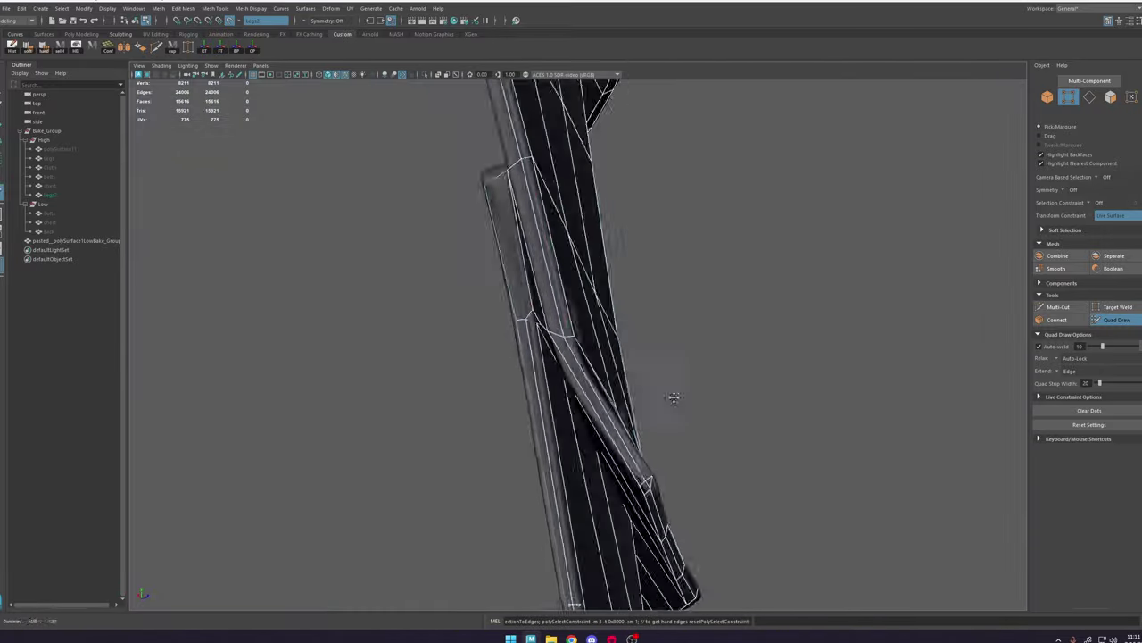
pyautogui.keyDown('alt'); pyautogui.moveTo(674, 397); pyautogui.dragTo(612, 375); pyautogui.keyUp('alt')
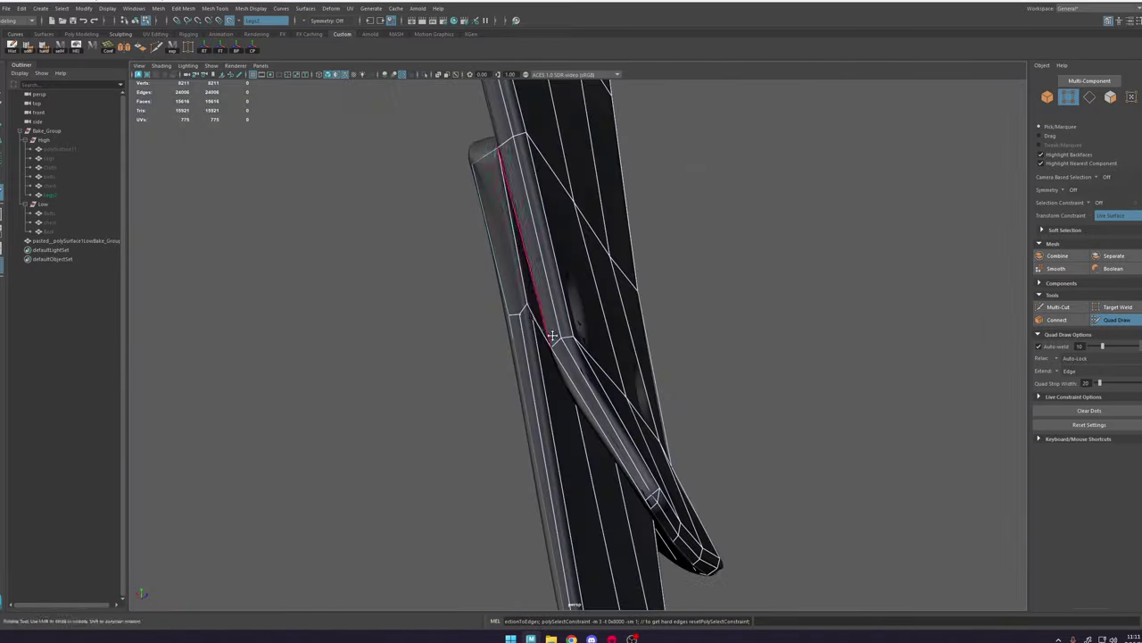
pyautogui.keyDown('alt'); pyautogui.moveTo(476, 309); pyautogui.dragTo(852, 575); pyautogui.keyUp('alt')
pyautogui.press('w')
pyautogui.moveTo(640, 295)
pyautogui.keyDown('alt'); pyautogui.mouseDown()
pyautogui.moveTo(581, 345)
pyautogui.moveTo(630, 331)
pyautogui.mouseUp(); pyautogui.keyUp('alt')
# Step: Cut a new edge across a strip face with Multi-Cut
pyautogui.press('y')
pyautogui.press('w')
pyautogui.click(579, 345)
pyautogui.press('y')
pyautogui.moveTo(565, 376)
pyautogui.keyDown('alt'); pyautogui.mouseDown()
pyautogui.moveTo(640, 390)
pyautogui.moveTo(595, 401)
pyautogui.moveTo(612, 324)
pyautogui.moveTo(610, 387)
pyautogui.moveTo(571, 339)
pyautogui.moveTo(612, 294)
pyautogui.moveTo(565, 376)
pyautogui.mouseUp(); pyautogui.keyUp('alt')
pyautogui.hotkey('ctrl', 'shift', 'x')
pyautogui.click(594, 401)
pyautogui.rightClick(594, 401)
pyautogui.press('y')
pyautogui.press('w')
pyautogui.press('y')
pyautogui.hotkey('ctrl', 'shift', 'x')
pyautogui.press('y')
# Step: Reposition vertices on both sides of the mesh edge
pyautogui.moveTo(574, 320)
pyautogui.keyDown('alt'); pyautogui.mouseDown()
pyautogui.moveTo(591, 349)
pyautogui.moveTo(605, 348)
pyautogui.moveTo(541, 360)
pyautogui.mouseUp(); pyautogui.keyUp('alt')
pyautogui.press('w')
pyautogui.click(541, 359)
pyautogui.press('y')
pyautogui.keyDown('alt'); pyautogui.moveTo(541, 360); pyautogui.dragTo(498, 209, button='right'); pyautogui.keyUp('alt')
pyautogui.moveTo(498, 209)
pyautogui.keyDown('alt'); pyautogui.mouseDown()
pyautogui.moveTo(658, 359)
pyautogui.moveTo(594, 345)
pyautogui.moveTo(501, 400)
pyautogui.mouseUp(); pyautogui.keyUp('alt')
pyautogui.press('w')
pyautogui.click(594, 344)
pyautogui.press('w')
# Step: Adjust another edge vertex and bring the lower edge strip into view
pyautogui.moveTo(573, 391)
pyautogui.keyDown('alt'); pyautogui.mouseDown()
pyautogui.moveTo(576, 375)
pyautogui.moveTo(505, 400)
pyautogui.moveTo(553, 366)
pyautogui.moveTo(545, 339)
pyautogui.mouseUp(); pyautogui.keyUp('alt')
pyautogui.press('y')
pyautogui.press('w')
pyautogui.click(545, 339)
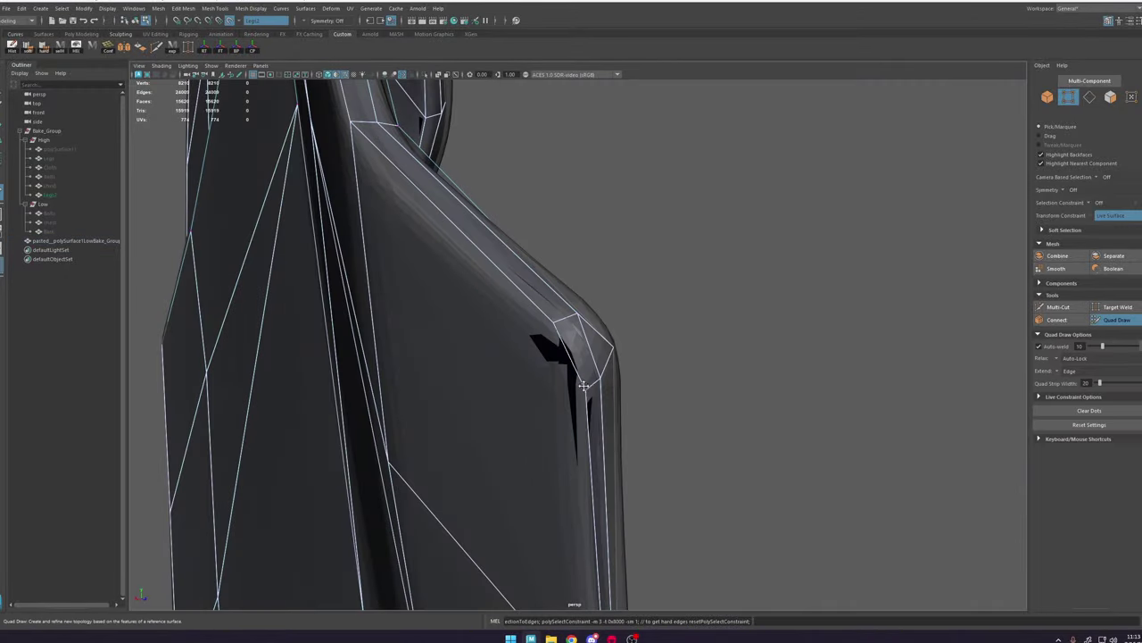
pyautogui.keyDown('alt'); pyautogui.moveTo(583, 385); pyautogui.dragTo(545, 342); pyautogui.keyUp('alt')
pyautogui.keyDown('alt'); pyautogui.moveTo(754, 348); pyautogui.dragTo(803, 407); pyautogui.keyUp('alt')
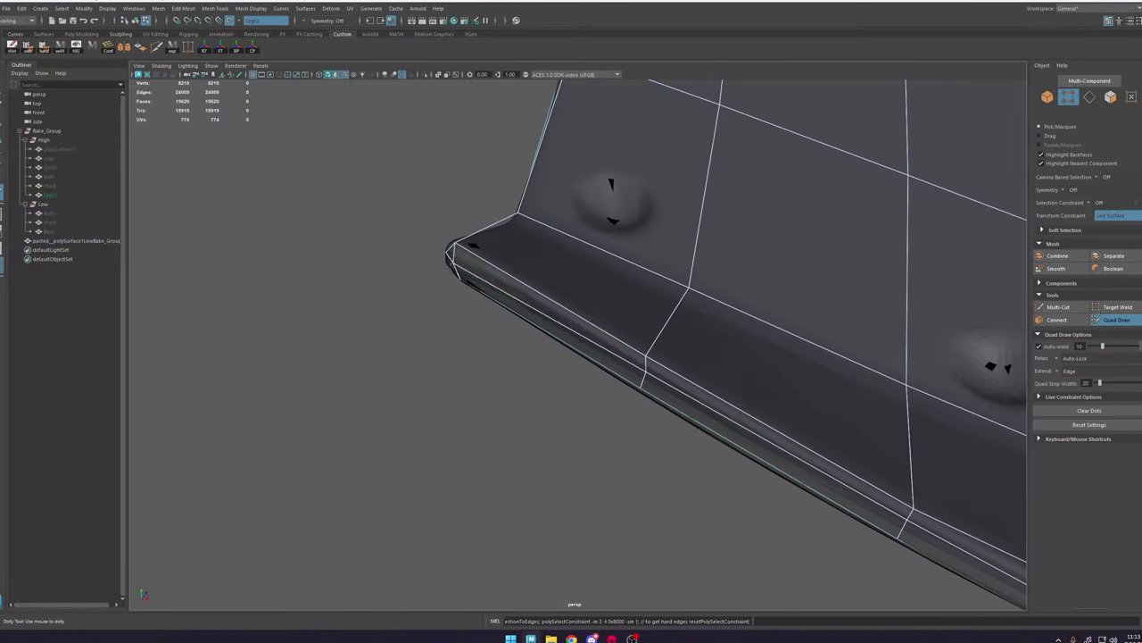
pyautogui.keyDown('alt'); pyautogui.moveTo(803, 407); pyautogui.dragTo(614, 386, button='middle'); pyautogui.keyUp('alt')
# Step: Tweak a vertex on the lower edge strip, then undo the change
pyautogui.press('w')
pyautogui.click(772, 451)
pyautogui.press('f')
pyautogui.press('y')
pyautogui.keyDown('alt'); pyautogui.moveTo(578, 339); pyautogui.dragTo(643, 390); pyautogui.keyUp('alt')
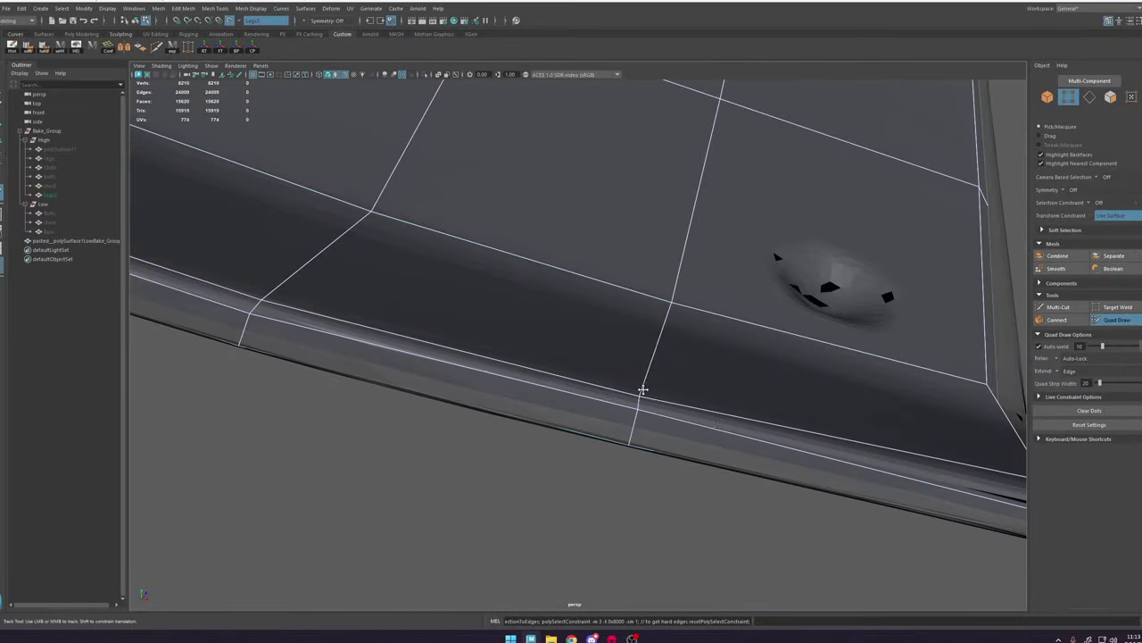
pyautogui.keyDown('alt'); pyautogui.moveTo(643, 390); pyautogui.dragTo(573, 408, button='middle'); pyautogui.keyUp('alt')
pyautogui.moveTo(574, 408)
pyautogui.keyDown('alt'); pyautogui.mouseDown()
pyautogui.moveTo(536, 381)
pyautogui.moveTo(599, 395)
pyautogui.moveTo(586, 407)
pyautogui.moveTo(637, 319)
pyautogui.moveTo(639, 332)
pyautogui.moveTo(600, 376)
pyautogui.moveTo(584, 306)
pyautogui.moveTo(651, 324)
pyautogui.moveTo(650, 274)
pyautogui.moveTo(719, 291)
pyautogui.moveTo(648, 243)
pyautogui.moveTo(603, 254)
pyautogui.moveTo(661, 348)
pyautogui.mouseUp(); pyautogui.keyUp('alt')
pyautogui.scroll(-3, 584, 306)
pyautogui.keyDown('alt'); pyautogui.moveTo(661, 348); pyautogui.dragTo(711, 339, button='right'); pyautogui.keyUp('alt')
pyautogui.hotkey('ctrl', 'z')
pyautogui.moveTo(712, 339)
pyautogui.keyDown('alt'); pyautogui.mouseDown()
pyautogui.moveTo(503, 193)
pyautogui.moveTo(526, 220)
pyautogui.moveTo(487, 361)
pyautogui.moveTo(643, 232)
pyautogui.moveTo(596, 189)
pyautogui.moveTo(691, 348)
pyautogui.moveTo(765, 414)
pyautogui.moveTo(510, 202)
pyautogui.moveTo(545, 327)
pyautogui.moveTo(509, 501)
pyautogui.moveTo(326, 458)
pyautogui.moveTo(809, 459)
pyautogui.moveTo(625, 384)
pyautogui.mouseUp(); pyautogui.keyUp('alt')
# Step: Cut a new edge across a lower-strip face and merge a stray corner vertex
pyautogui.press('w')
pyautogui.click(526, 220)
pyautogui.press('y')
pyautogui.click(492, 395)
pyautogui.click(602, 194)
pyautogui.press('w')
pyautogui.click(631, 342)
pyautogui.press('y')
pyautogui.keyDown('alt'); pyautogui.moveTo(625, 383); pyautogui.dragTo(668, 376, button='right'); pyautogui.keyUp('alt')
pyautogui.moveTo(667, 376)
pyautogui.keyDown('alt'); pyautogui.mouseDown()
pyautogui.moveTo(719, 441)
pyautogui.moveTo(675, 499)
pyautogui.moveTo(661, 367)
pyautogui.mouseUp(); pyautogui.keyUp('alt')
# Step: Select the vertex at the robe's lower corner and switch to Quad Draw
pyautogui.press('w')
pyautogui.click(661, 368)
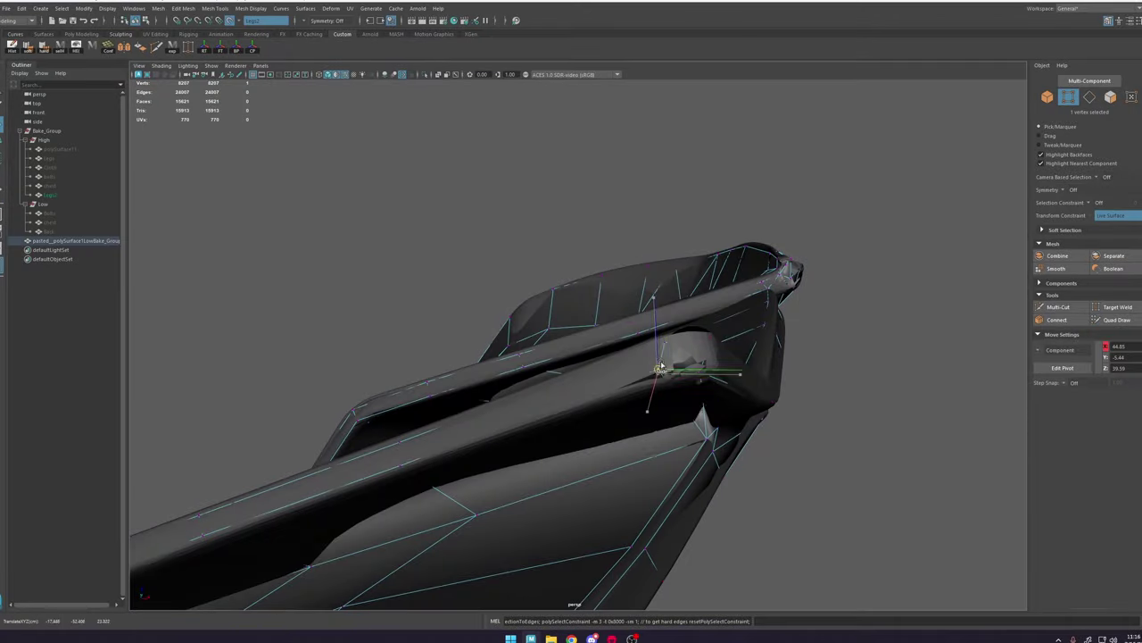
pyautogui.keyDown('alt'); pyautogui.moveTo(672, 427); pyautogui.dragTo(640, 364); pyautogui.keyUp('alt')
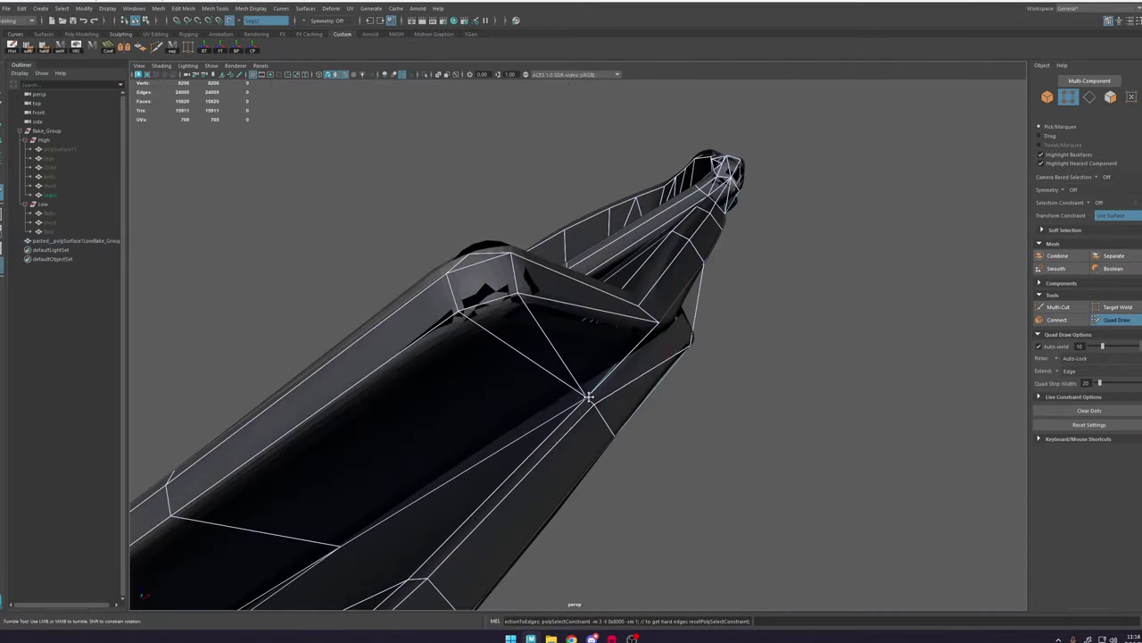
pyautogui.moveTo(580, 399)
pyautogui.keyDown('alt'); pyautogui.mouseDown()
pyautogui.moveTo(645, 427)
pyautogui.moveTo(593, 383)
pyautogui.mouseUp(); pyautogui.keyUp('alt')
pyautogui.hotkey('ctrl', 'shift', 'q')
pyautogui.keyDown('alt'); pyautogui.moveTo(593, 384); pyautogui.dragTo(606, 377, button='right'); pyautogui.keyUp('alt')
pyautogui.keyDown('alt'); pyautogui.moveTo(590, 296); pyautogui.dragTo(595, 278); pyautogui.keyUp('alt')
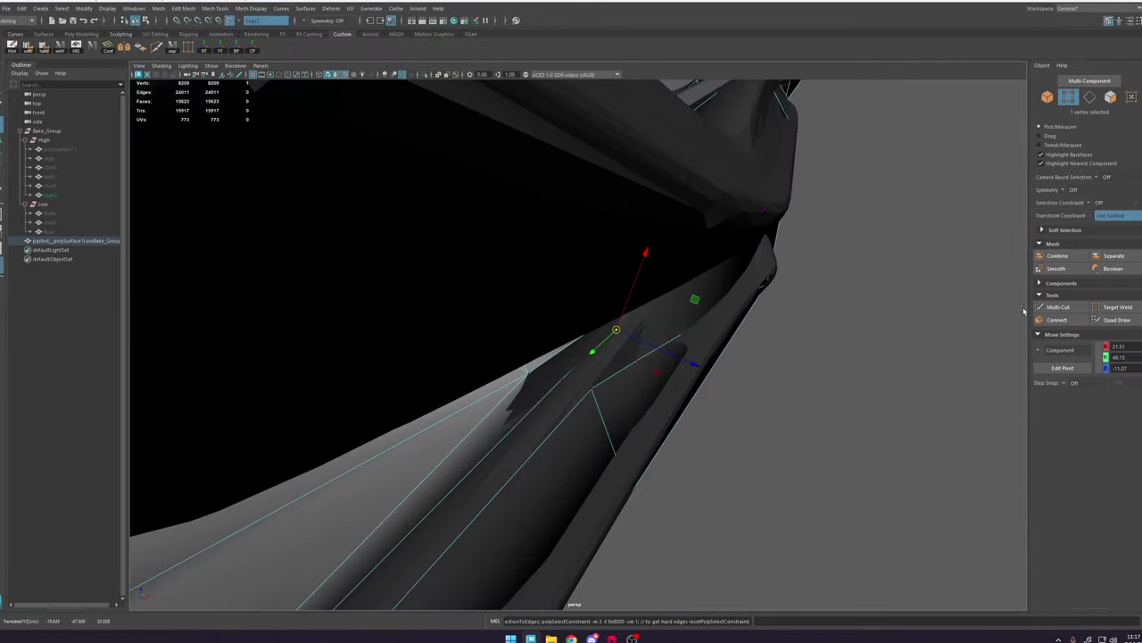
pyautogui.moveTo(580, 383)
pyautogui.keyDown('alt'); pyautogui.mouseDown()
pyautogui.moveTo(607, 355)
pyautogui.moveTo(597, 381)
pyautogui.moveTo(586, 369)
pyautogui.moveTo(573, 408)
pyautogui.moveTo(589, 377)
pyautogui.mouseUp(); pyautogui.keyUp('alt')
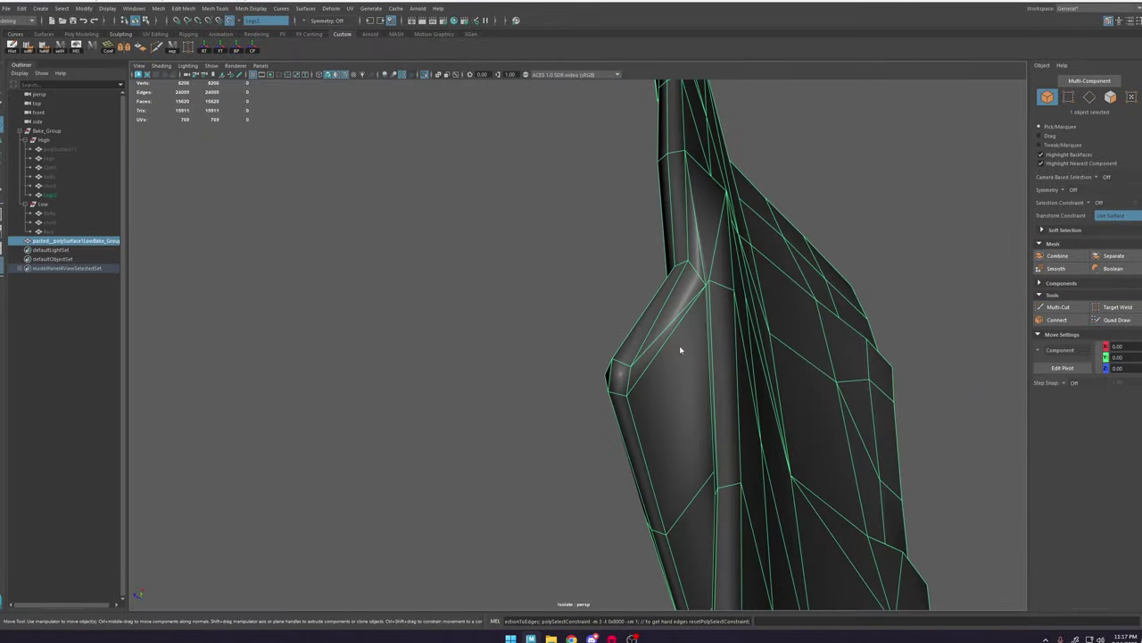
pyautogui.moveTo(680, 350); pyautogui.dragTo(680, 314, button='right')
# Step: Select an edge and start a new Multi-Cut across the face near the corner
pyautogui.click(638, 432)
pyautogui.keyDown('alt'); pyautogui.moveTo(637, 433); pyautogui.dragTo(733, 400); pyautogui.keyUp('alt')
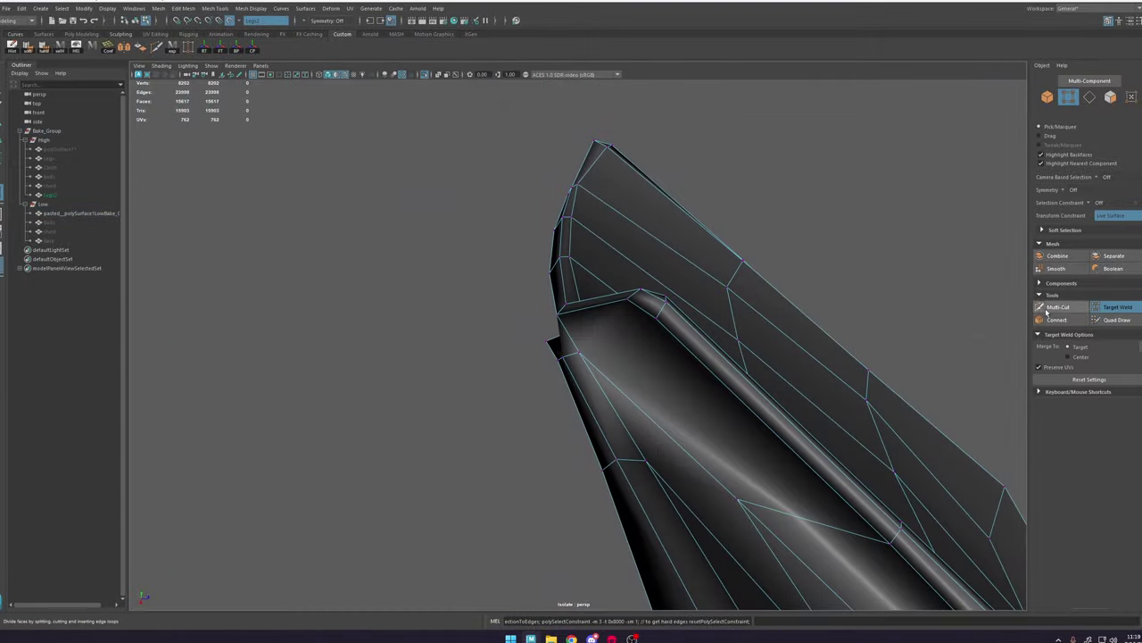
pyautogui.click(1052, 308)
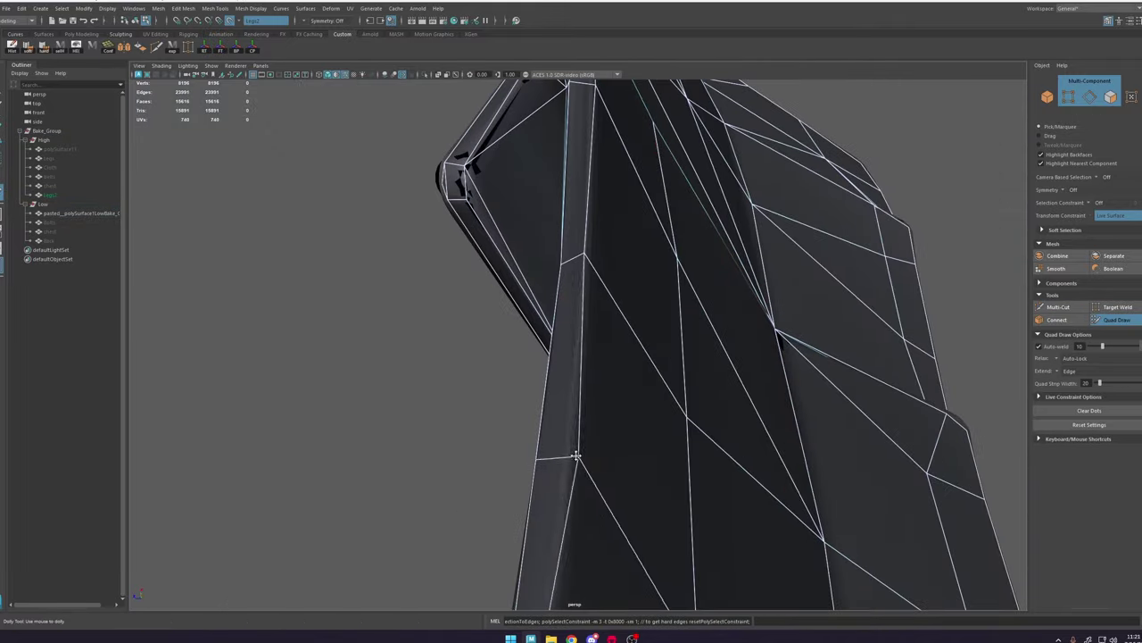
pyautogui.keyDown('alt'); pyautogui.moveTo(576, 455); pyautogui.dragTo(563, 394); pyautogui.keyUp('alt')
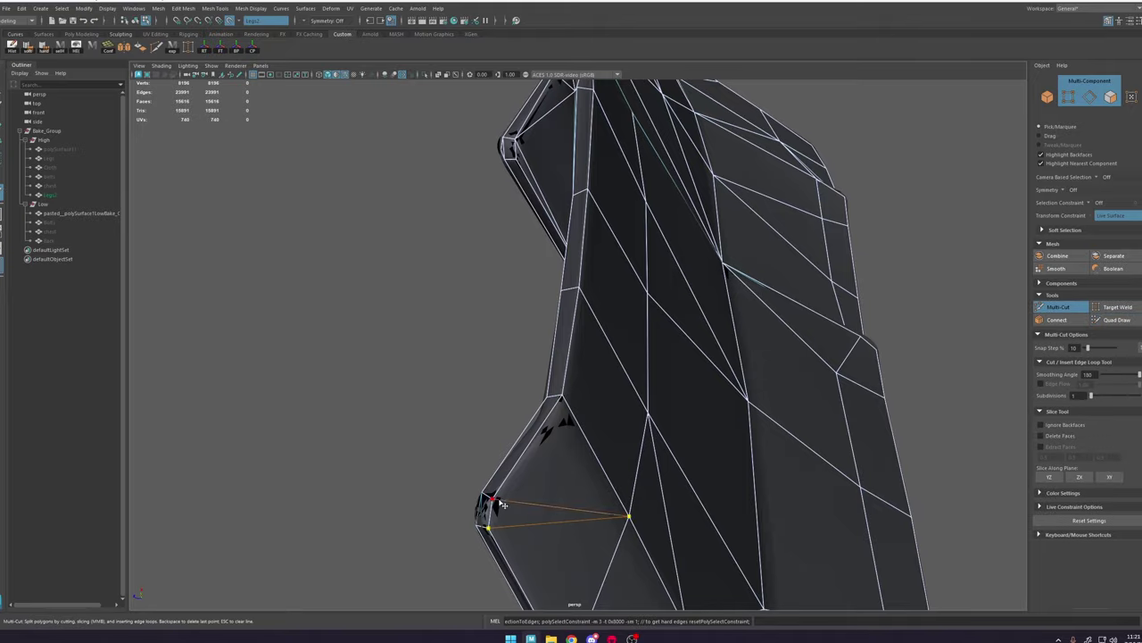
# Step: Commit the pending cut and place another cut point on the robe mesh
pyautogui.press('Return')
pyautogui.keyDown('alt'); pyautogui.moveTo(502, 505); pyautogui.dragTo(658, 311); pyautogui.keyUp('alt')
pyautogui.click(658, 311)
pyautogui.keyDown('alt'); pyautogui.moveTo(748, 296); pyautogui.dragTo(586, 187); pyautogui.keyUp('alt')
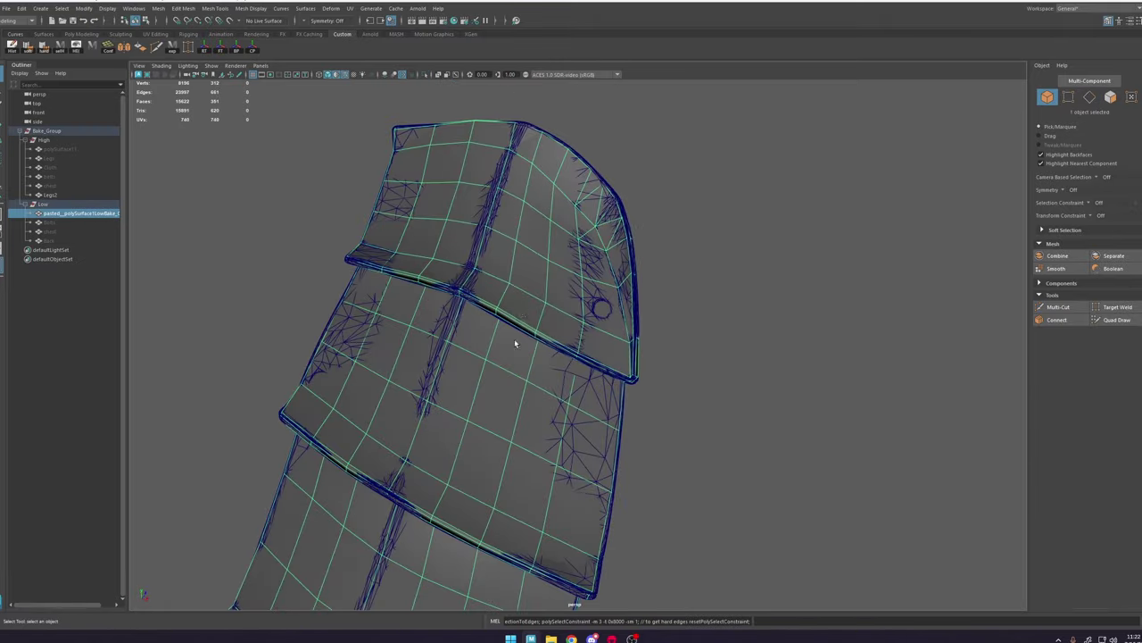
pyautogui.keyDown('alt'); pyautogui.moveTo(487, 409); pyautogui.dragTo(527, 203, button='middle'); pyautogui.keyUp('alt')
# Step: Inspect the armour plate's bottom and left edges from several angles
pyautogui.press('w')
pyautogui.moveTo(370, 344)
pyautogui.keyDown('alt'); pyautogui.mouseDown()
pyautogui.moveTo(703, 327)
pyautogui.moveTo(548, 375)
pyautogui.mouseUp(); pyautogui.keyUp('alt')
pyautogui.keyDown('alt'); pyautogui.moveTo(548, 375); pyautogui.dragTo(604, 284, button='right'); pyautogui.keyUp('alt')
pyautogui.keyDown('alt'); pyautogui.moveTo(805, 370); pyautogui.dragTo(449, 548, button='right'); pyautogui.keyUp('alt')
pyautogui.press('w')
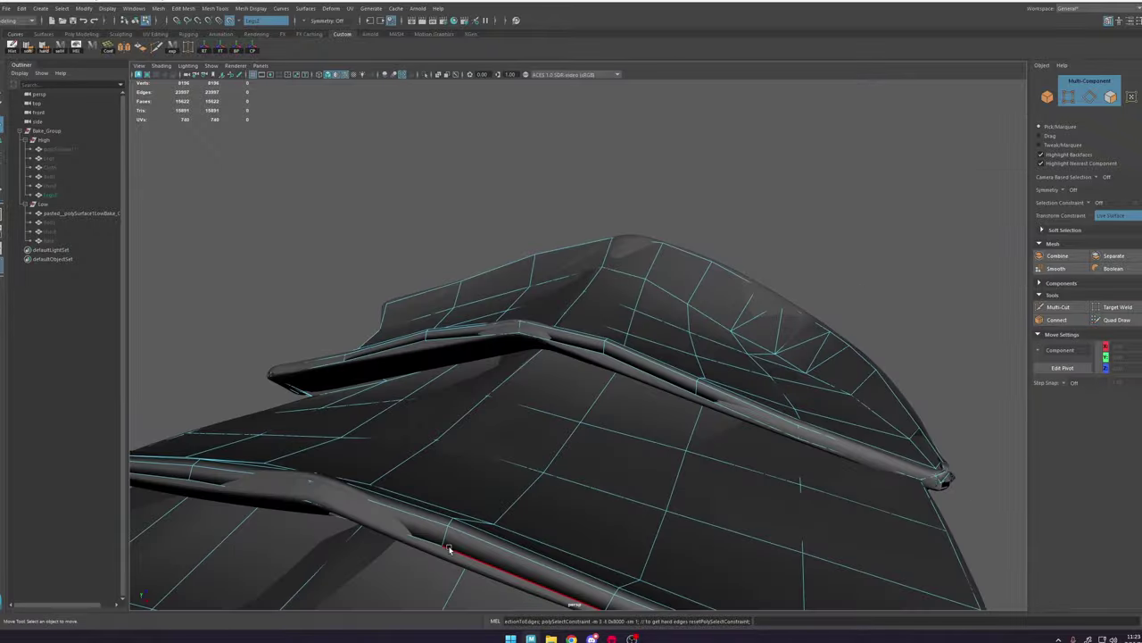
pyautogui.keyDown('alt'); pyautogui.moveTo(449, 548); pyautogui.dragTo(576, 355, button='middle'); pyautogui.keyUp('alt')
pyautogui.keyDown('alt'); pyautogui.moveTo(576, 355); pyautogui.dragTo(500, 393); pyautogui.keyUp('alt')
pyautogui.keyDown('alt'); pyautogui.moveTo(500, 393); pyautogui.dragTo(568, 346, button='right'); pyautogui.keyUp('alt')
pyautogui.keyDown('alt'); pyautogui.moveTo(781, 479); pyautogui.dragTo(714, 348); pyautogui.keyUp('alt')
pyautogui.keyDown('alt'); pyautogui.moveTo(624, 268); pyautogui.dragTo(759, 308, button='middle'); pyautogui.keyUp('alt')
pyautogui.keyDown('alt'); pyautogui.moveTo(758, 308); pyautogui.dragTo(684, 301, button='right'); pyautogui.keyUp('alt')
pyautogui.keyDown('alt'); pyautogui.moveTo(864, 339); pyautogui.dragTo(795, 327, button='right'); pyautogui.keyUp('alt')
pyautogui.keyDown('alt'); pyautogui.moveTo(500, 446); pyautogui.dragTo(580, 375, button='middle'); pyautogui.keyUp('alt')
pyautogui.keyDown('alt'); pyautogui.moveTo(508, 392); pyautogui.dragTo(579, 411, button='right'); pyautogui.keyUp('alt')
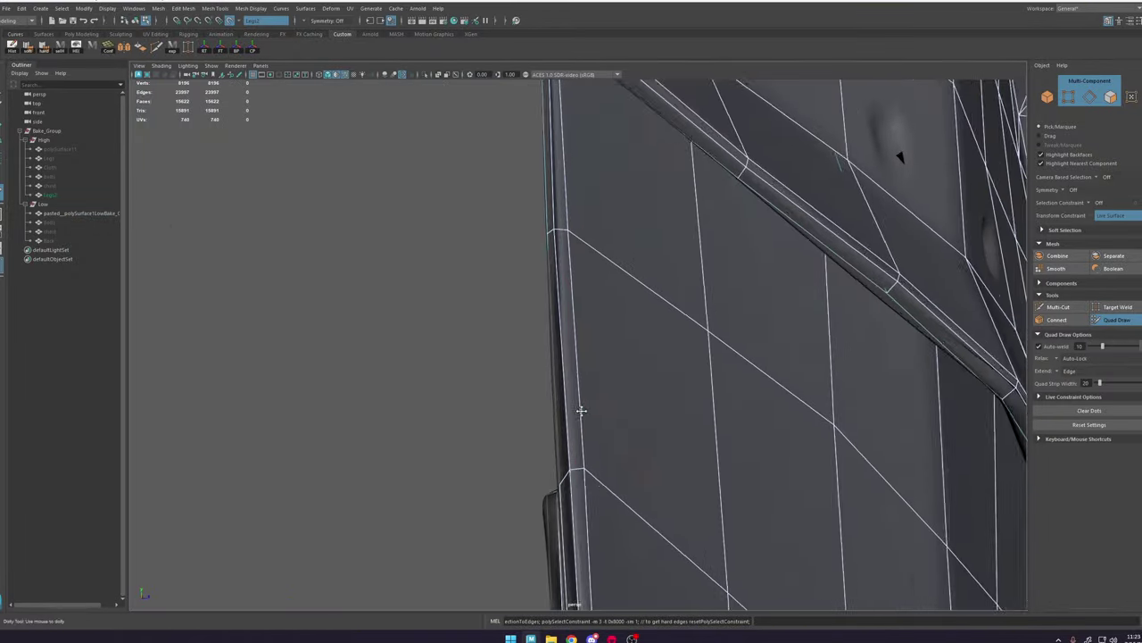
pyautogui.keyDown('alt'); pyautogui.moveTo(580, 410); pyautogui.dragTo(554, 357); pyautogui.keyUp('alt')
pyautogui.keyDown('alt'); pyautogui.moveTo(553, 357); pyautogui.dragTo(610, 383, button='right'); pyautogui.keyUp('alt')
pyautogui.keyDown('alt'); pyautogui.moveTo(803, 500); pyautogui.dragTo(610, 393, button='middle'); pyautogui.keyUp('alt')
pyautogui.moveTo(609, 392)
pyautogui.keyDown('alt'); pyautogui.mouseDown()
pyautogui.moveTo(630, 476)
pyautogui.moveTo(617, 435)
pyautogui.mouseUp(); pyautogui.keyUp('alt')
pyautogui.keyDown('alt'); pyautogui.moveTo(618, 436); pyautogui.dragTo(548, 403, button='right'); pyautogui.keyUp('alt')
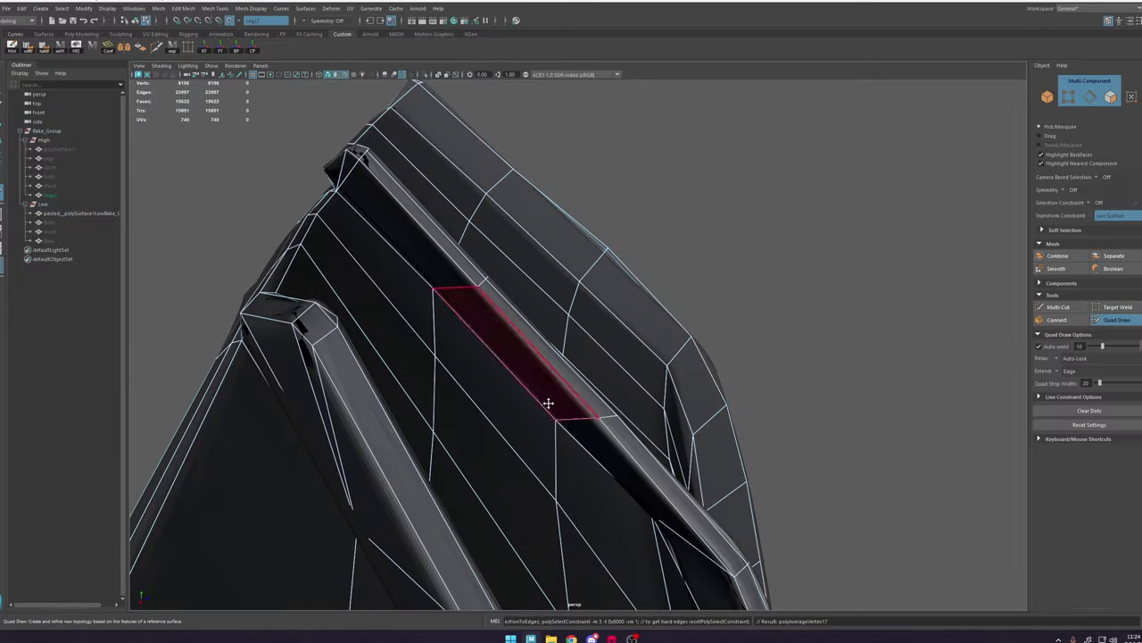
# Step: Weld a surplus vertex on the armour band and nudge it onto the surface
pyautogui.press('w')
pyautogui.moveTo(442, 298)
pyautogui.keyDown('alt'); pyautogui.mouseDown()
pyautogui.moveTo(564, 339)
pyautogui.moveTo(658, 401)
pyautogui.moveTo(624, 384)
pyautogui.mouseUp(); pyautogui.keyUp('alt')
pyautogui.click(1117, 320)
pyautogui.click(1117, 309)
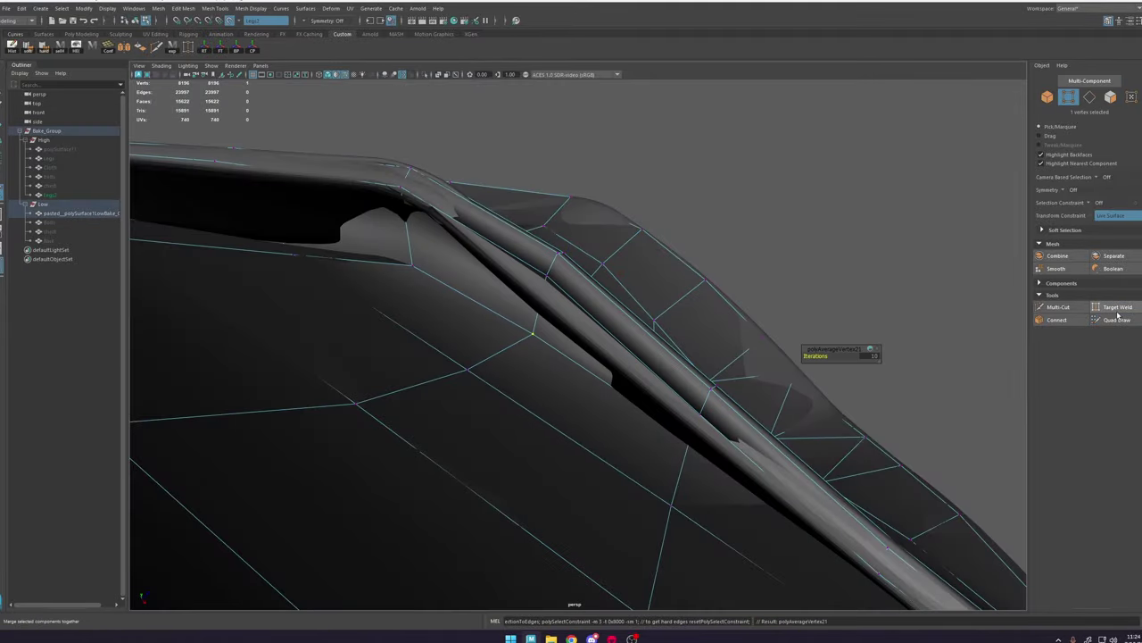
pyautogui.click(1116, 319)
pyautogui.keyDown('alt'); pyautogui.moveTo(535, 379); pyautogui.dragTo(617, 394, button='right'); pyautogui.keyUp('alt')
pyautogui.moveTo(615, 390)
pyautogui.mouseDown()
pyautogui.moveTo(594, 408)
pyautogui.moveTo(530, 349)
pyautogui.moveTo(625, 464)
pyautogui.mouseUp()
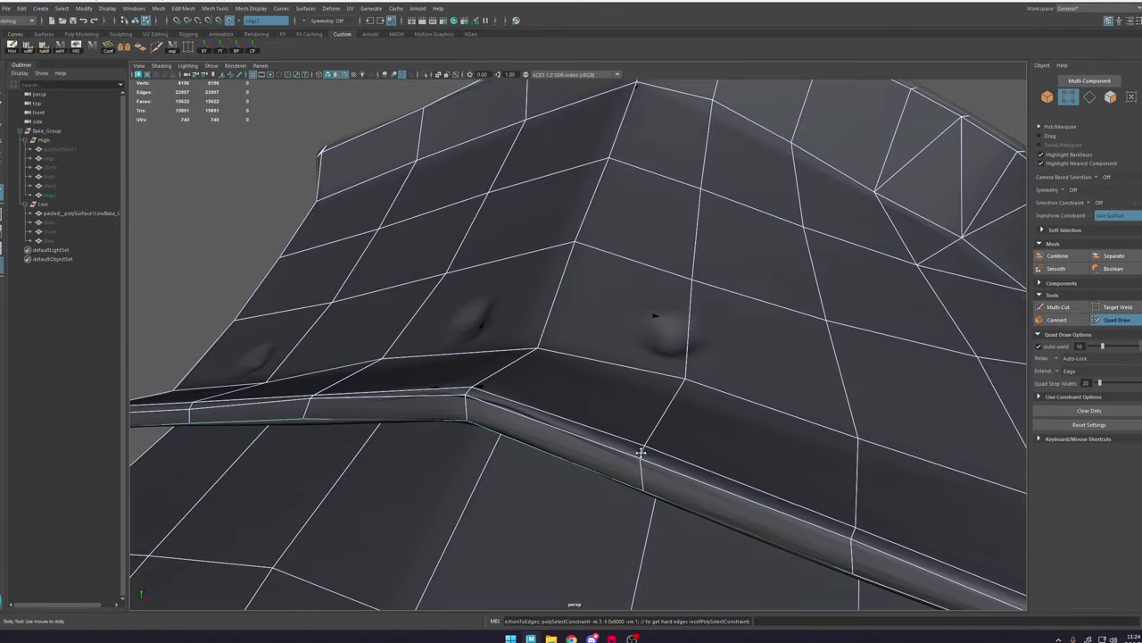
pyautogui.keyDown('alt'); pyautogui.moveTo(731, 500); pyautogui.dragTo(625, 447, button='middle'); pyautogui.keyUp('alt')
pyautogui.moveTo(625, 446)
pyautogui.keyDown('alt'); pyautogui.mouseDown(button='right')
pyautogui.moveTo(719, 467)
pyautogui.moveTo(515, 202)
pyautogui.mouseUp(button='right'); pyautogui.keyUp('alt')
pyautogui.keyDown('alt'); pyautogui.moveTo(515, 202); pyautogui.dragTo(615, 366); pyautogui.keyUp('alt')
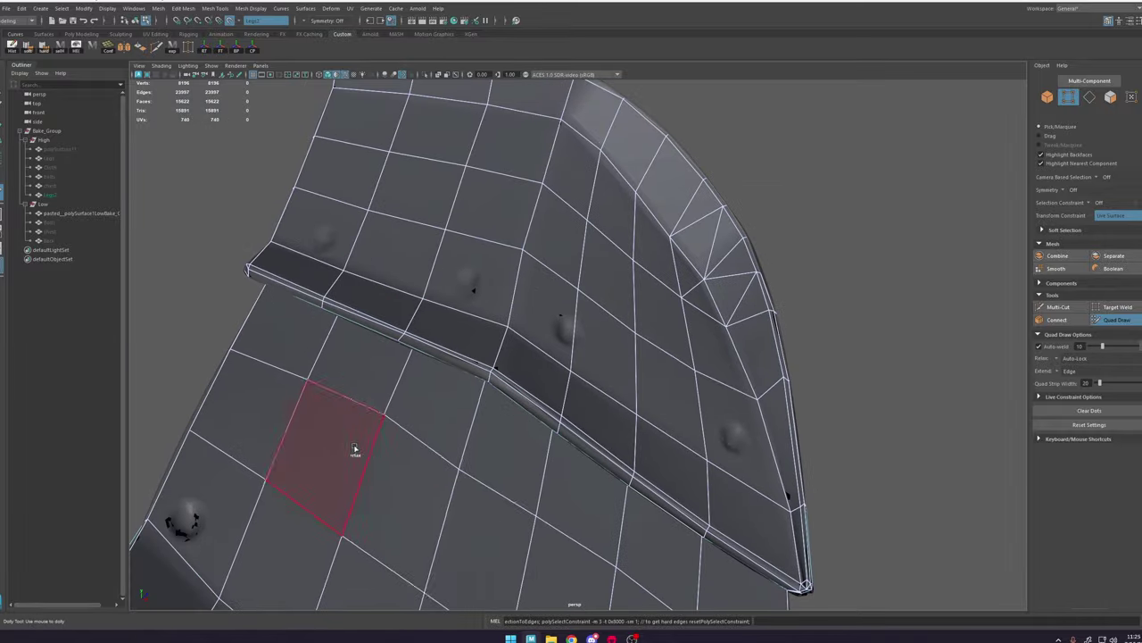
pyautogui.moveTo(705, 482)
pyautogui.keyDown('alt'); pyautogui.mouseDown(button='right')
pyautogui.moveTo(603, 450)
pyautogui.moveTo(669, 331)
pyautogui.moveTo(523, 464)
pyautogui.mouseUp(button='right'); pyautogui.keyUp('alt')
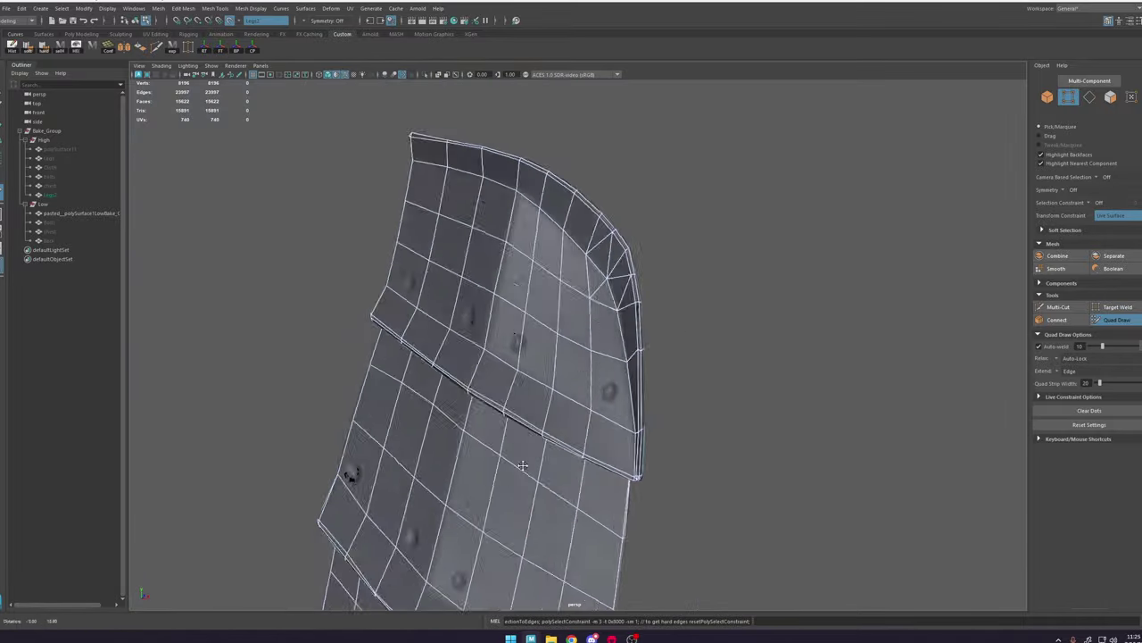
pyautogui.keyDown('alt'); pyautogui.moveTo(523, 464); pyautogui.dragTo(670, 428); pyautogui.keyUp('alt')
# Step: Save the scene and isolate the armour plate mesh in object mode
pyautogui.press('w')
pyautogui.press('F8')
pyautogui.hotkey('ctrl', 's')
pyautogui.click(425, 75)
pyautogui.keyDown('alt'); pyautogui.moveTo(679, 295); pyautogui.dragTo(589, 197, button='right'); pyautogui.keyUp('alt')
pyautogui.keyDown('alt'); pyautogui.moveTo(589, 235); pyautogui.dragTo(509, 365); pyautogui.keyUp('alt')
# Step: Double-click the armour plate's border edge loops to select them as seams
pyautogui.doubleClick(535, 326)
pyautogui.keyDown('shift'); pyautogui.doubleClick(599, 390); pyautogui.keyUp('shift')
pyautogui.keyDown('shift'); pyautogui.doubleClick(510, 364); pyautogui.keyUp('shift')
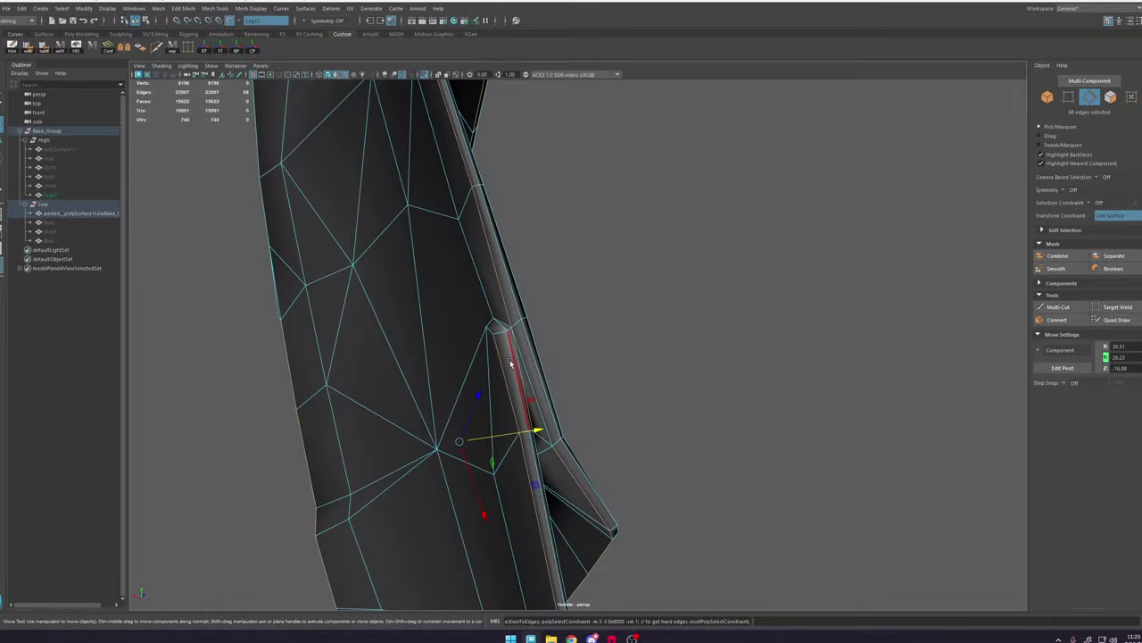
pyautogui.keyDown('alt'); pyautogui.moveTo(510, 364); pyautogui.dragTo(556, 390, button='right'); pyautogui.keyUp('alt')
pyautogui.keyDown('alt'); pyautogui.moveTo(556, 390); pyautogui.dragTo(447, 343); pyautogui.keyUp('alt')
pyautogui.keyDown('alt'); pyautogui.moveTo(447, 344); pyautogui.dragTo(497, 362, button='right'); pyautogui.keyUp('alt')
pyautogui.keyDown('alt'); pyautogui.moveTo(497, 362); pyautogui.dragTo(696, 276); pyautogui.keyUp('alt')
pyautogui.hotkey('ctrl', 'z')
pyautogui.keyDown('alt'); pyautogui.moveTo(696, 276); pyautogui.dragTo(563, 336, button='right'); pyautogui.keyUp('alt')
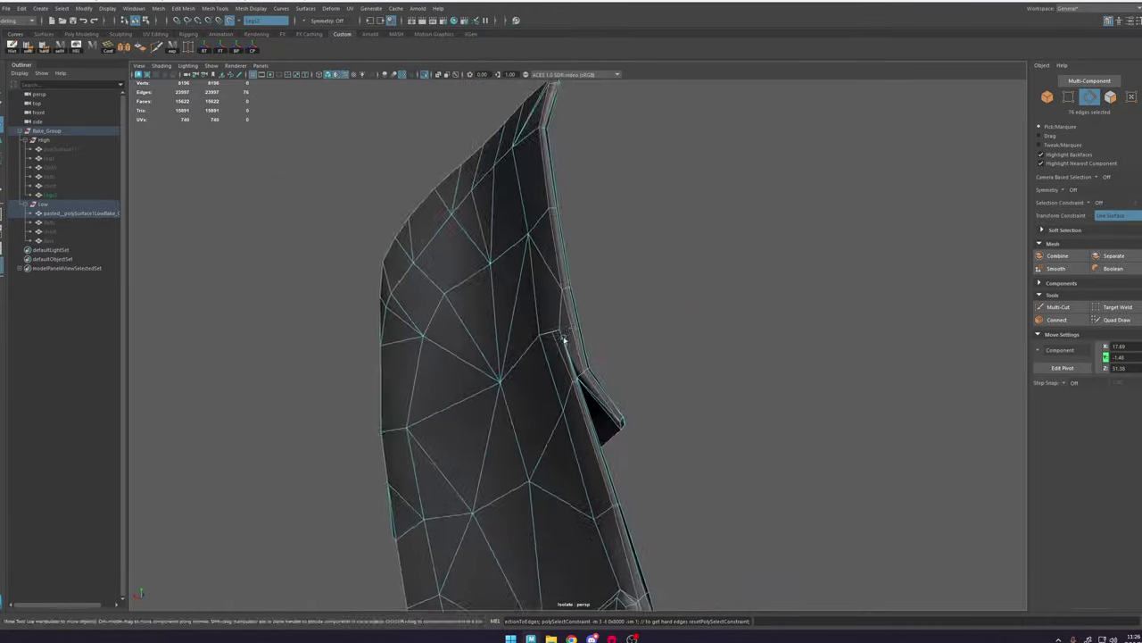
pyautogui.keyDown('alt'); pyautogui.moveTo(563, 337); pyautogui.dragTo(527, 396); pyautogui.keyUp('alt')
# Step: Add the plate's remaining edge loop and last seam edges to the selection
pyautogui.keyDown('shift'); pyautogui.doubleClick(399, 293); pyautogui.keyUp('shift')
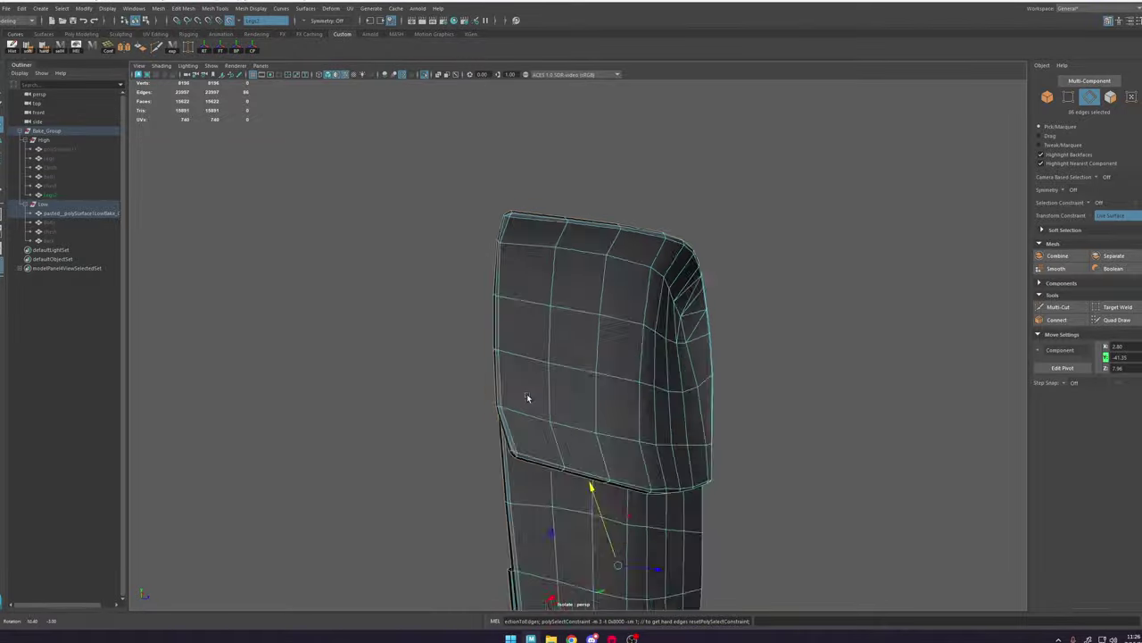
pyautogui.keyDown('alt'); pyautogui.moveTo(527, 396); pyautogui.dragTo(558, 331, button='right'); pyautogui.keyUp('alt')
pyautogui.keyDown('alt'); pyautogui.moveTo(558, 331); pyautogui.dragTo(535, 339); pyautogui.keyUp('alt')
pyautogui.keyDown('shift'); pyautogui.click(546, 257); pyautogui.keyUp('shift')
pyautogui.keyDown('shift'); pyautogui.click(538, 278); pyautogui.keyUp('shift')
pyautogui.keyDown('alt'); pyautogui.moveTo(535, 339); pyautogui.dragTo(464, 357, button='right'); pyautogui.keyUp('alt')
# Step: Open the UV Editor and position it beside the model
pyautogui.click(350, 8)
pyautogui.click(362, 24)
pyautogui.moveTo(725, 75); pyautogui.dragTo(890, 93)
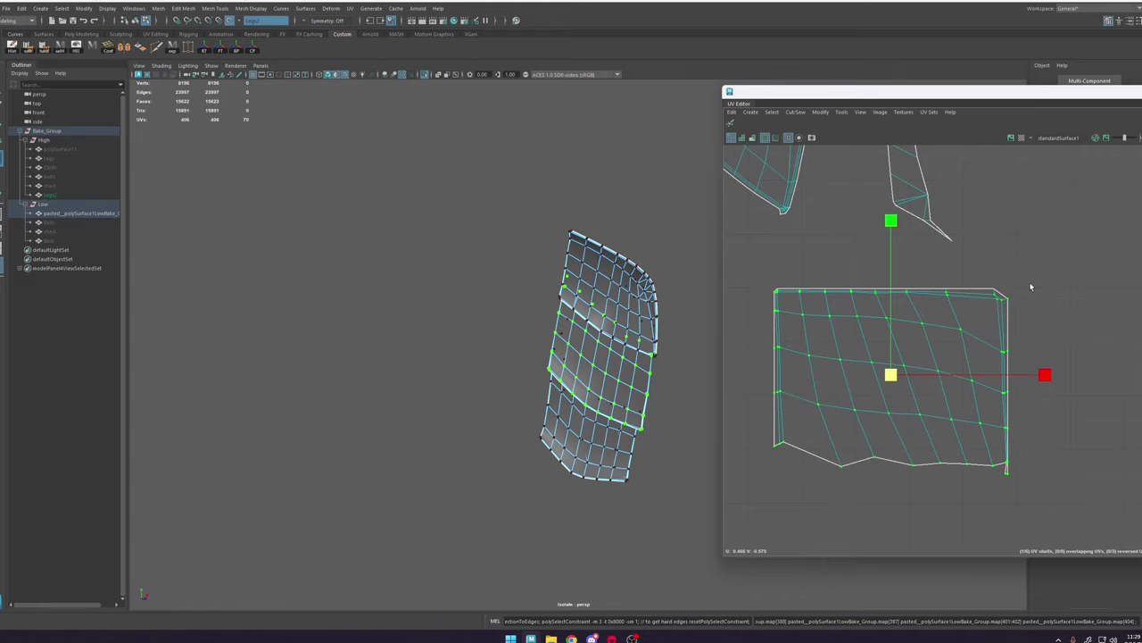
# Step: Turn on UV distortion shading to check the armour shells for stretching
pyautogui.click(754, 139)
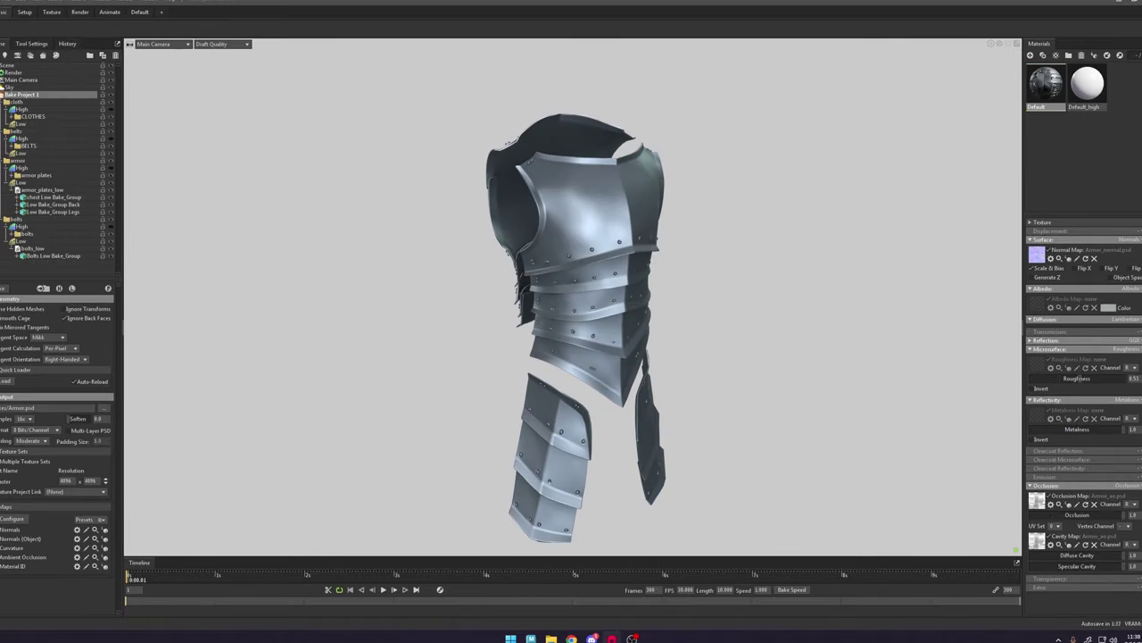
# Step: Back in Maya, give the Low group a plain material and orbit toward the robe's front
pyautogui.click(531, 639)
pyautogui.click(354, 74)
pyautogui.click(42, 205)
pyautogui.moveTo(515, 254); pyautogui.dragTo(615, 362, button='right')
pyautogui.keyDown('alt'); pyautogui.moveTo(625, 312); pyautogui.dragTo(592, 315); pyautogui.keyUp('alt')
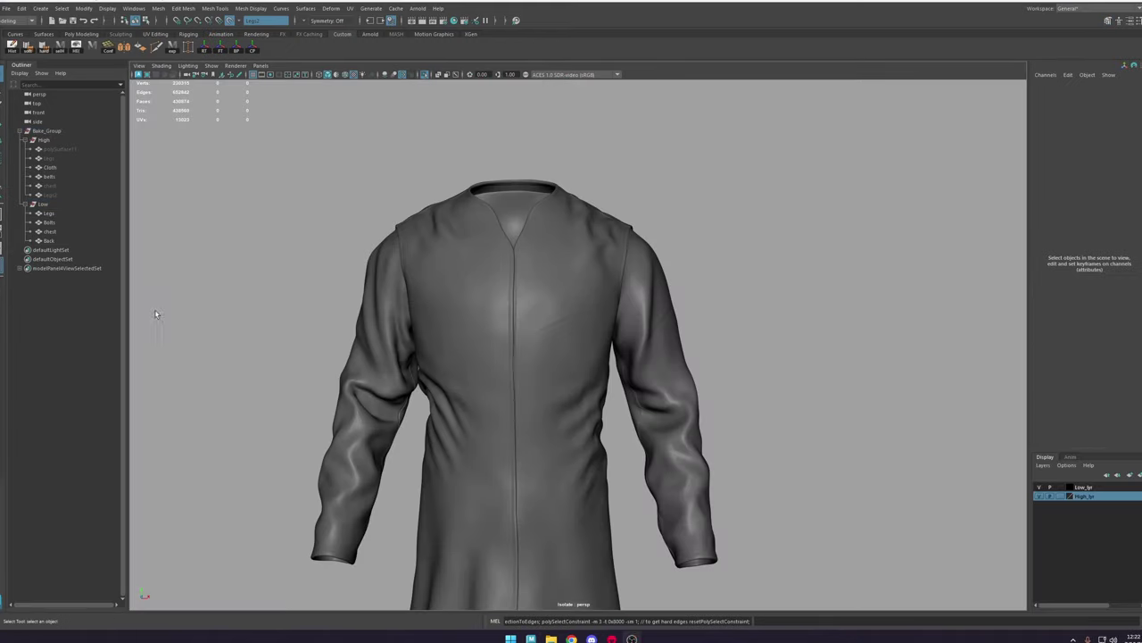
pyautogui.keyDown('alt'); pyautogui.moveTo(447, 330); pyautogui.dragTo(736, 307); pyautogui.keyUp('alt')
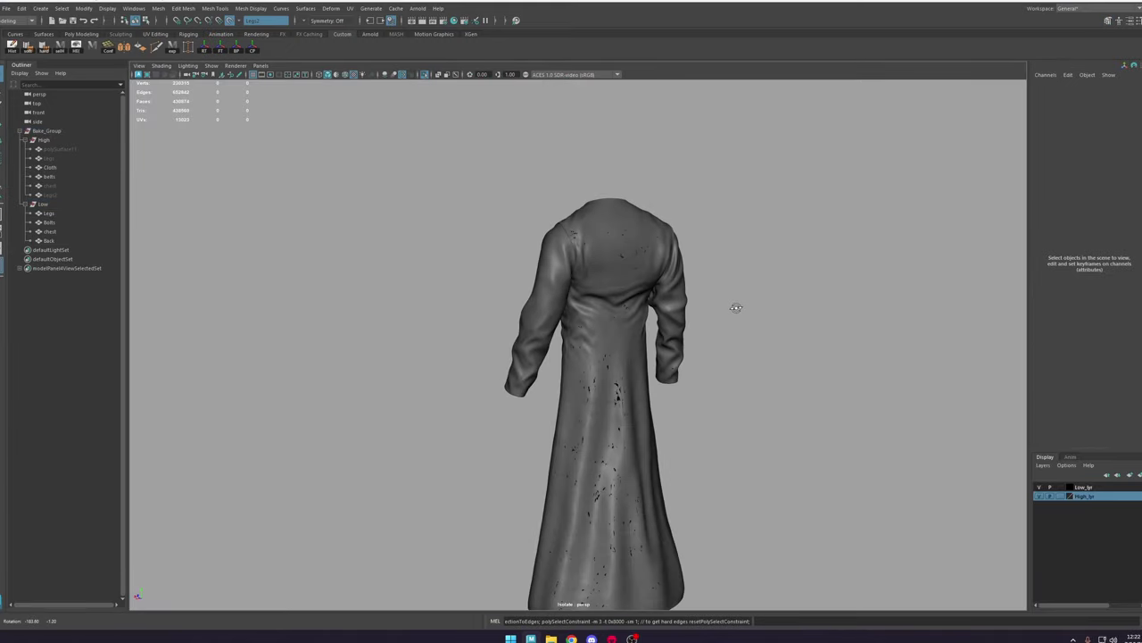
# Step: Frame the robe from the front and mark a screen-capture region around it
pyautogui.keyDown('alt'); pyautogui.moveTo(686, 338); pyautogui.dragTo(812, 412, button='right'); pyautogui.keyUp('alt')
pyautogui.keyDown('alt'); pyautogui.moveTo(631, 410); pyautogui.dragTo(581, 342, button='right'); pyautogui.keyUp('alt')
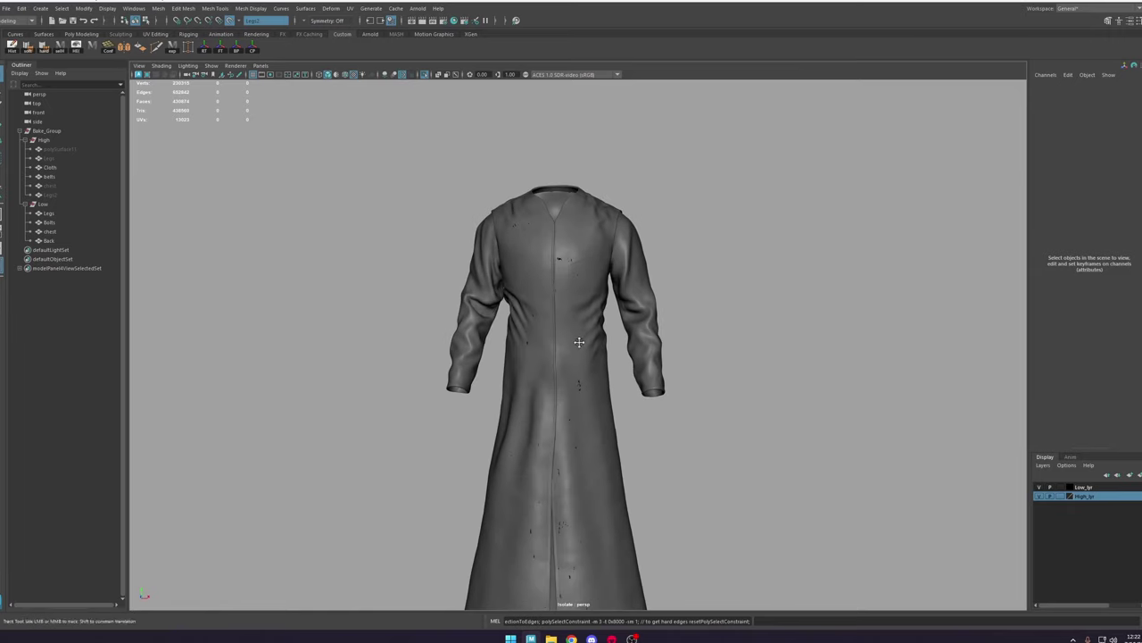
pyautogui.keyDown('alt'); pyautogui.moveTo(581, 341); pyautogui.dragTo(602, 339); pyautogui.keyUp('alt')
pyautogui.keyDown('alt'); pyautogui.moveTo(602, 339); pyautogui.dragTo(638, 399, button='middle'); pyautogui.keyUp('alt')
pyautogui.keyDown('alt'); pyautogui.moveTo(638, 399); pyautogui.dragTo(656, 417, button='right'); pyautogui.keyUp('alt')
pyautogui.keyDown('alt'); pyautogui.moveTo(656, 417); pyautogui.dragTo(653, 388, button='middle'); pyautogui.keyUp('alt')
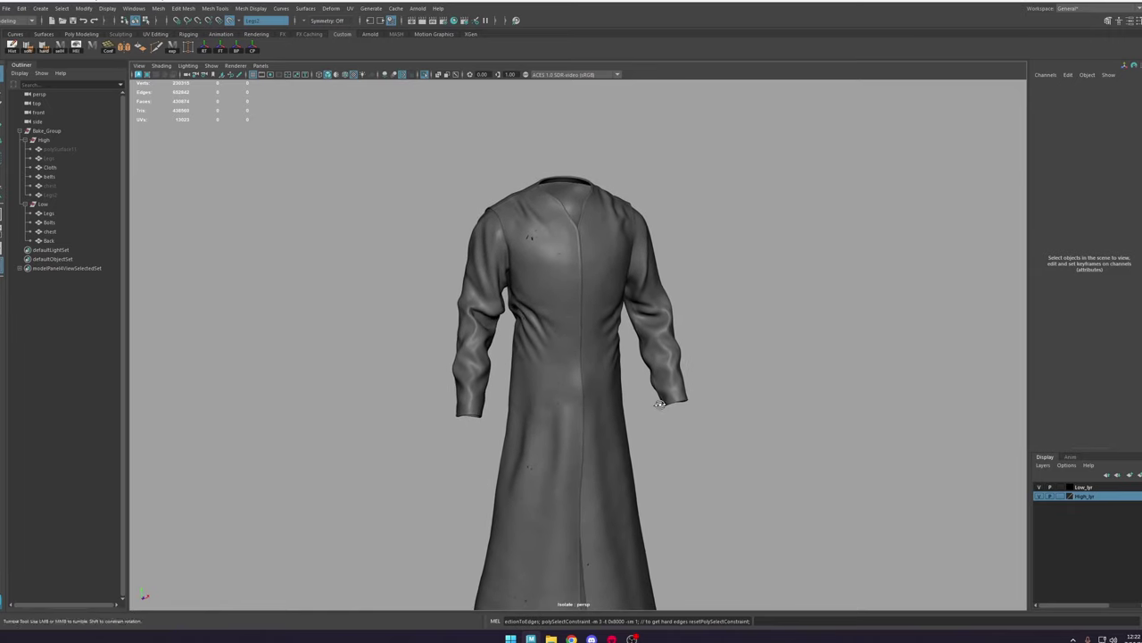
pyautogui.keyDown('alt'); pyautogui.moveTo(653, 387); pyautogui.dragTo(632, 330); pyautogui.keyUp('alt')
pyautogui.keyDown('alt'); pyautogui.moveTo(632, 330); pyautogui.dragTo(658, 287, button='right'); pyautogui.keyUp('alt')
pyautogui.keyDown('alt'); pyautogui.moveTo(658, 288); pyautogui.dragTo(654, 340, button='middle'); pyautogui.keyUp('alt')
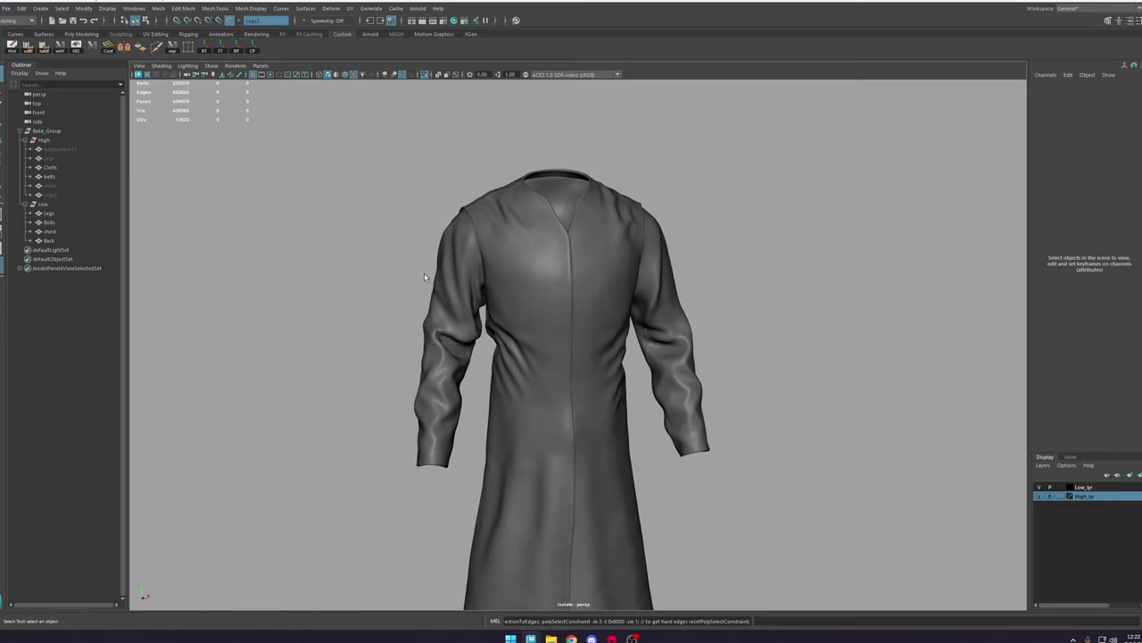
pyautogui.keyDown('alt'); pyautogui.moveTo(533, 273); pyautogui.dragTo(530, 285, button='right'); pyautogui.keyUp('alt')
pyautogui.keyDown('alt'); pyautogui.moveTo(530, 285); pyautogui.dragTo(554, 287); pyautogui.keyUp('alt')
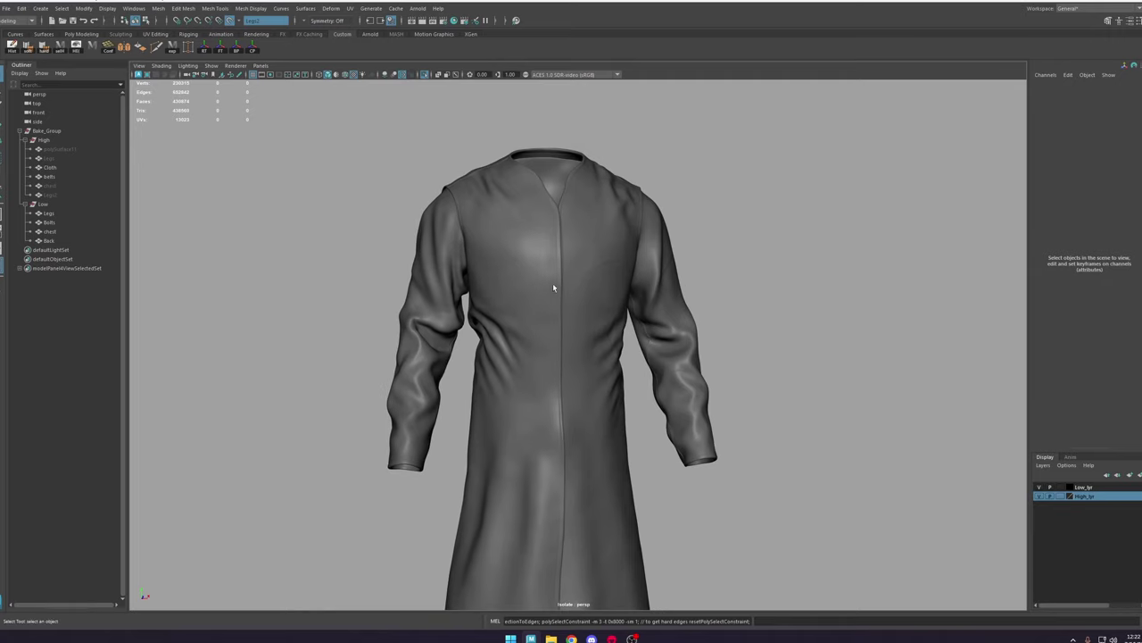
pyautogui.keyDown('alt'); pyautogui.moveTo(555, 286); pyautogui.dragTo(558, 286, button='right'); pyautogui.keyUp('alt')
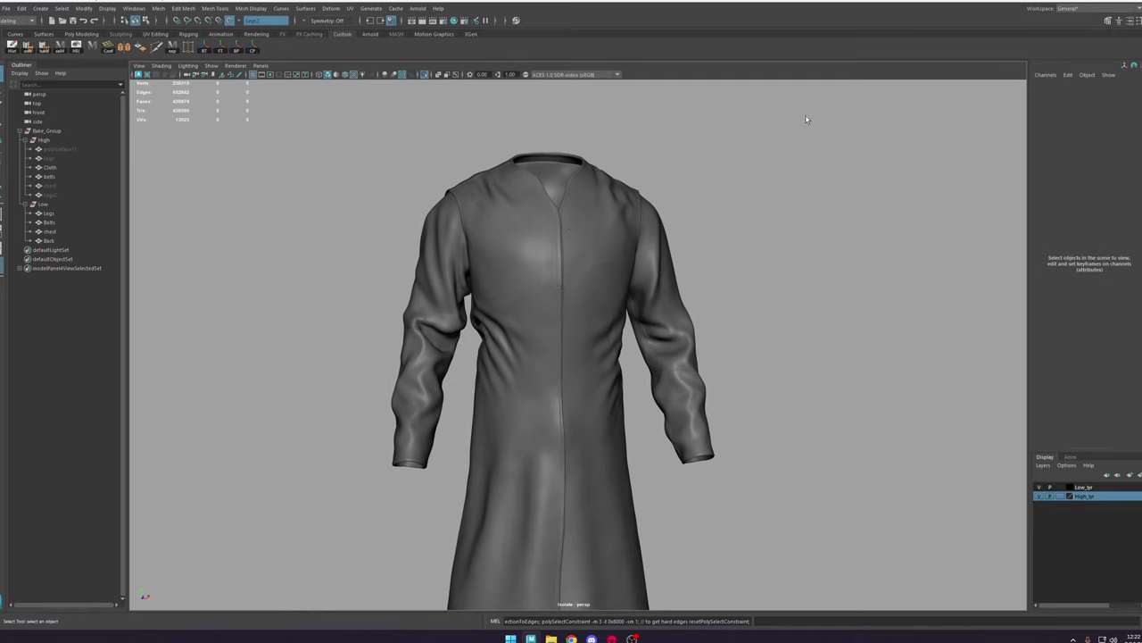
pyautogui.press('Print')
pyautogui.moveTo(771, 127); pyautogui.dragTo(269, 598)
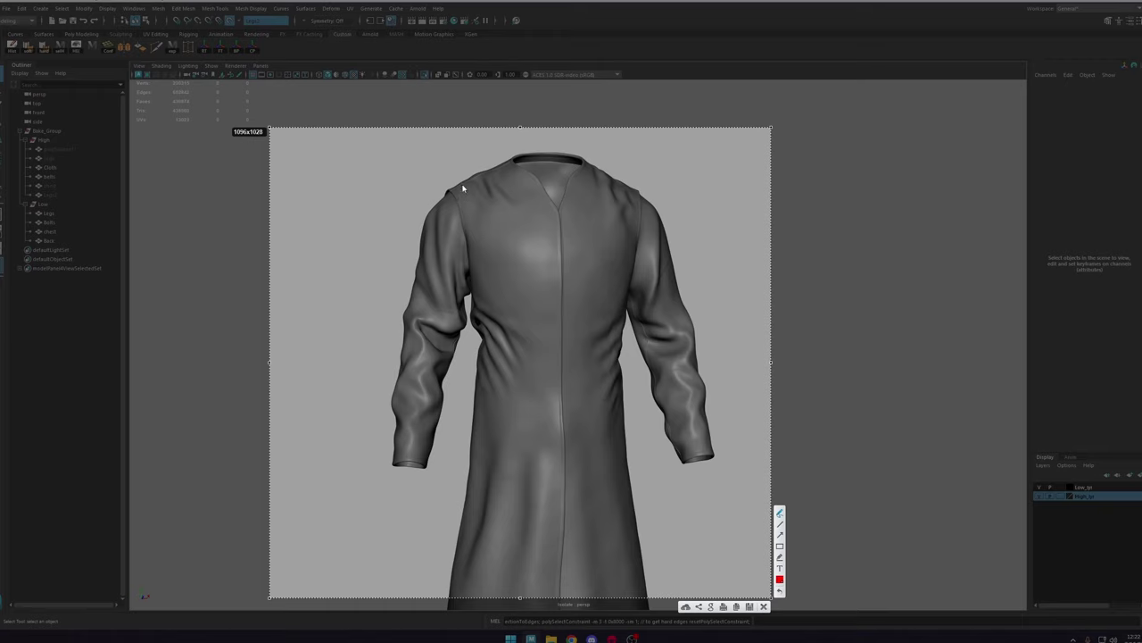
# Step: Sketch red strokes down the shoulder and around the collar, then undo them and close the overlay
pyautogui.hotkey('ctrl', 'c')
pyautogui.moveTo(477, 212)
pyautogui.mouseDown()
pyautogui.moveTo(483, 265)
pyautogui.moveTo(446, 189)
pyautogui.moveTo(500, 171)
pyautogui.moveTo(510, 198)
pyautogui.mouseUp()
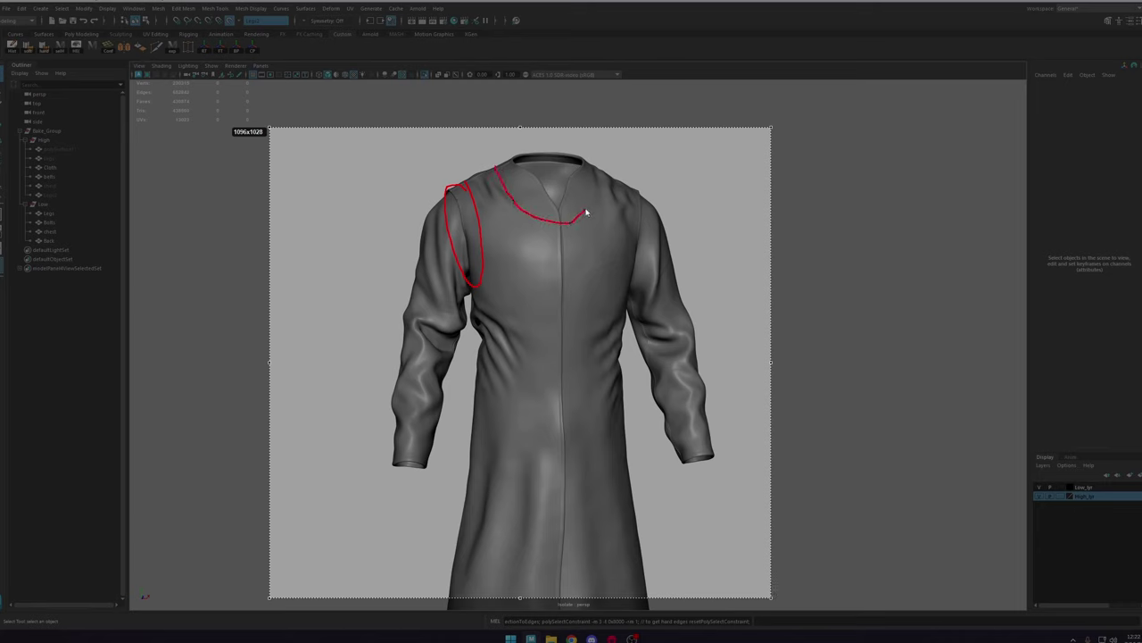
pyautogui.moveTo(586, 213)
pyautogui.mouseDown()
pyautogui.moveTo(593, 150)
pyautogui.moveTo(514, 159)
pyautogui.moveTo(497, 254)
pyautogui.moveTo(535, 242)
pyautogui.moveTo(515, 250)
pyautogui.moveTo(510, 274)
pyautogui.mouseUp()
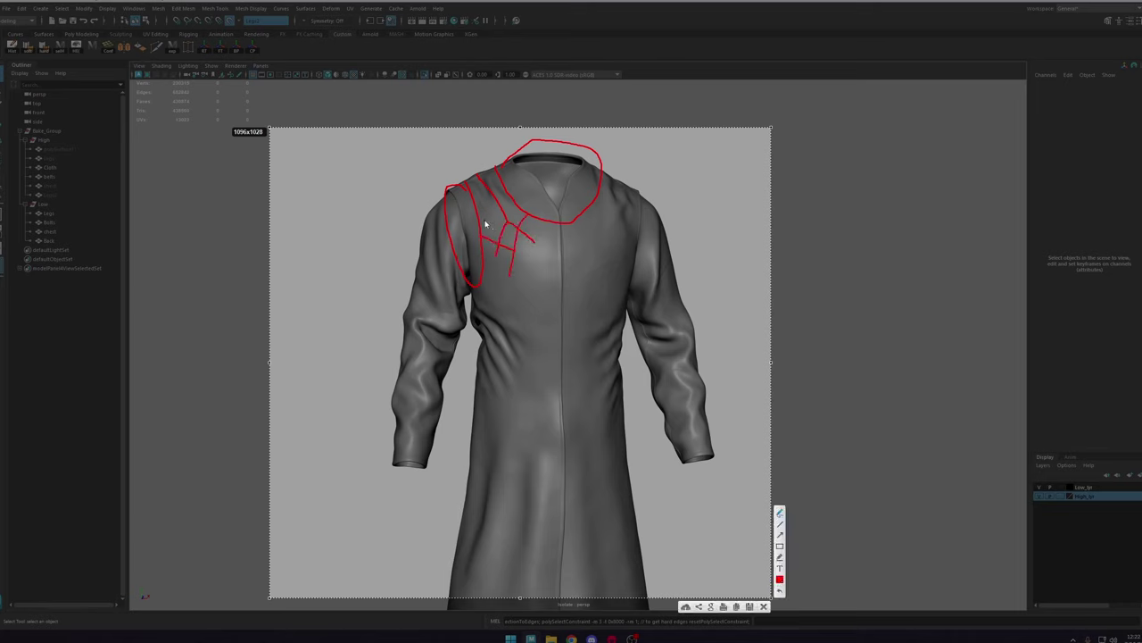
pyautogui.moveTo(476, 236)
pyautogui.mouseDown()
pyautogui.moveTo(524, 211)
pyautogui.moveTo(509, 223)
pyautogui.mouseUp()
pyautogui.hotkey('ctrl', 'z')
pyautogui.hotkey('ctrl', 'z')
pyautogui.hotkey('ctrl', 'z')
pyautogui.click(766, 608)
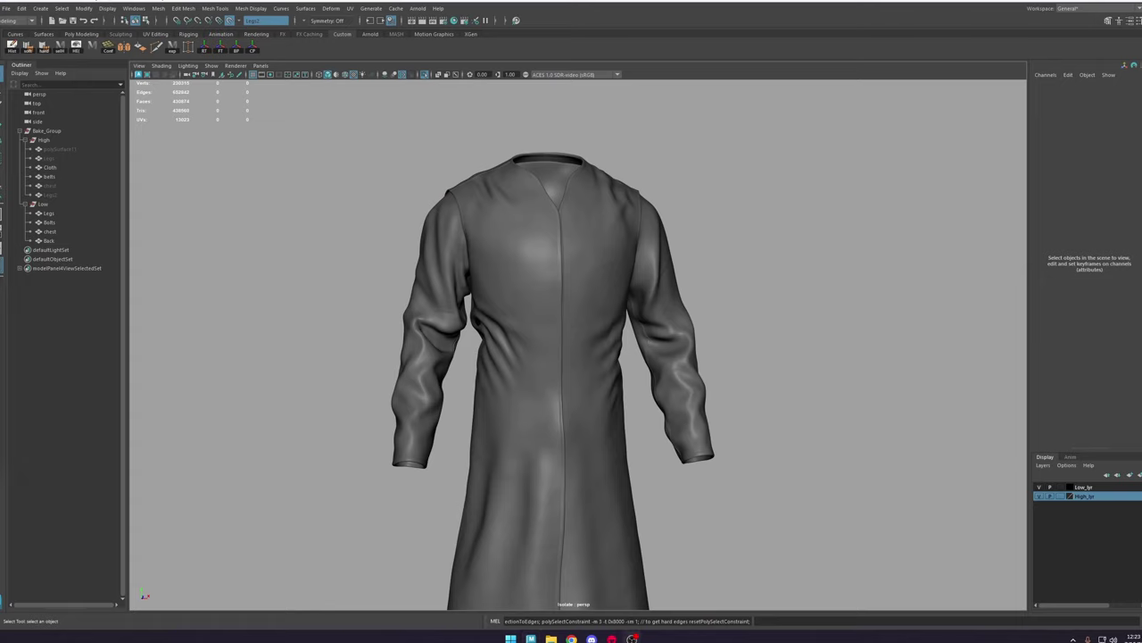
# Step: Capture the robe and draw vertical arrows up both sleeves and the front
pyautogui.press('Print')
pyautogui.moveTo(791, 130); pyautogui.dragTo(301, 608)
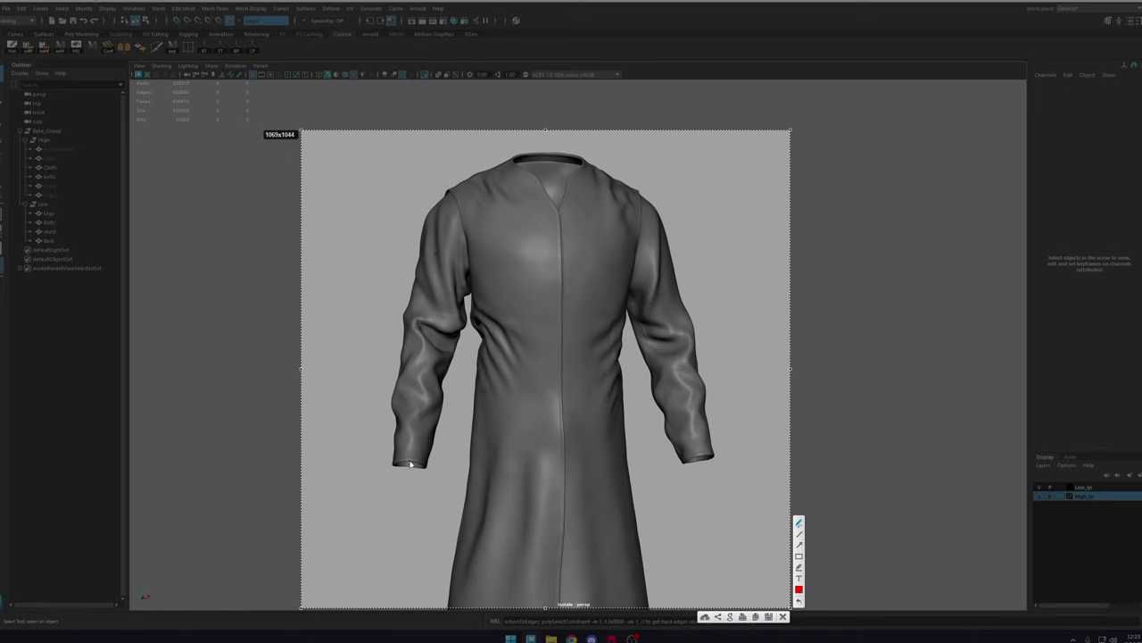
pyautogui.moveTo(411, 464)
pyautogui.mouseDown()
pyautogui.moveTo(453, 234)
pyautogui.moveTo(444, 247)
pyautogui.mouseUp()
pyautogui.moveTo(690, 443); pyautogui.dragTo(653, 260)
pyautogui.moveTo(646, 253); pyautogui.dragTo(643, 277)
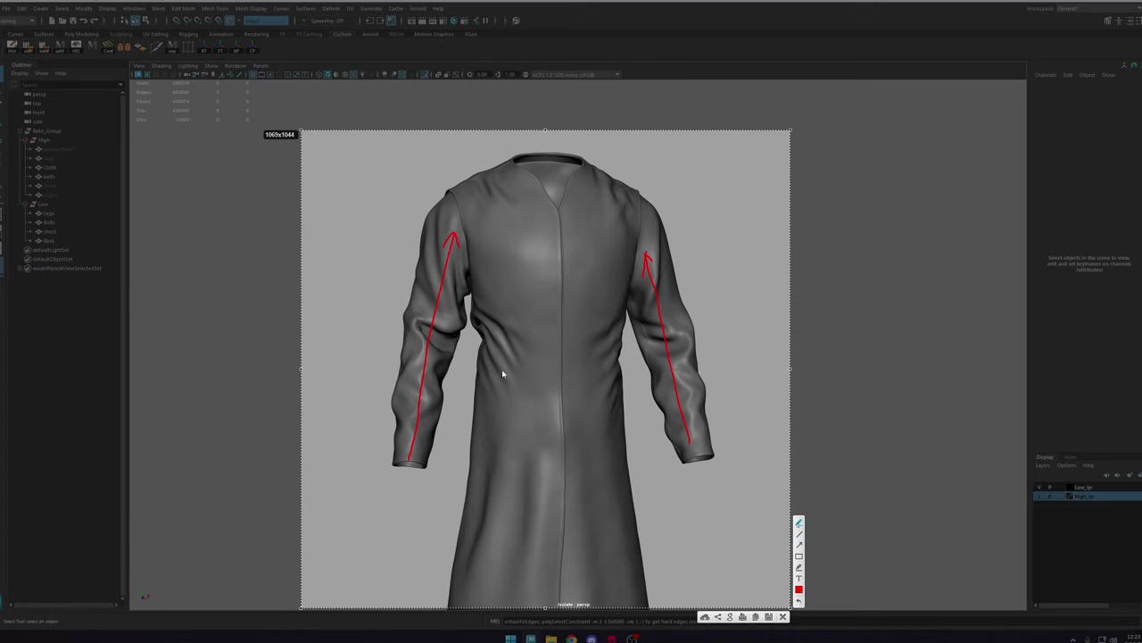
pyautogui.moveTo(517, 573)
pyautogui.mouseDown()
pyautogui.moveTo(530, 280)
pyautogui.moveTo(544, 294)
pyautogui.moveTo(513, 288)
pyautogui.mouseUp()
pyautogui.moveTo(593, 271); pyautogui.dragTo(591, 532)
pyautogui.moveTo(592, 267)
pyautogui.mouseDown()
pyautogui.moveTo(608, 287)
pyautogui.moveTo(577, 277)
pyautogui.mouseUp()
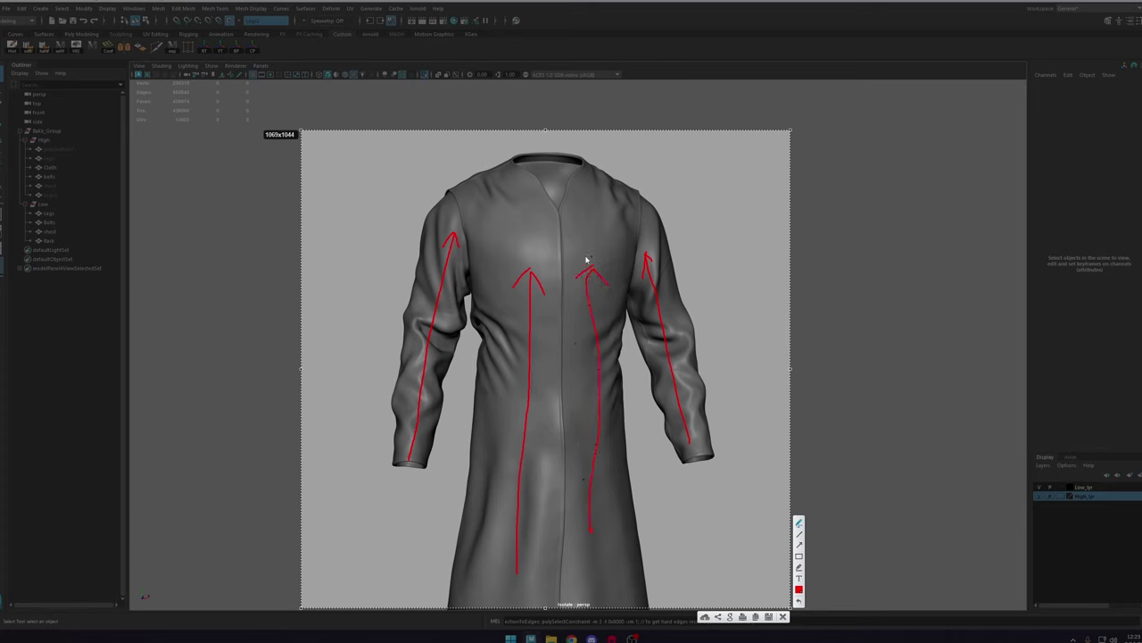
# Step: Draw horizontal loop lines across chest, waist and upper chest, close the sketch and select Cloth
pyautogui.moveTo(471, 283); pyautogui.dragTo(626, 282)
pyautogui.moveTo(481, 315); pyautogui.dragTo(694, 318)
pyautogui.moveTo(474, 344); pyautogui.dragTo(675, 345)
pyautogui.moveTo(496, 386); pyautogui.dragTo(634, 390)
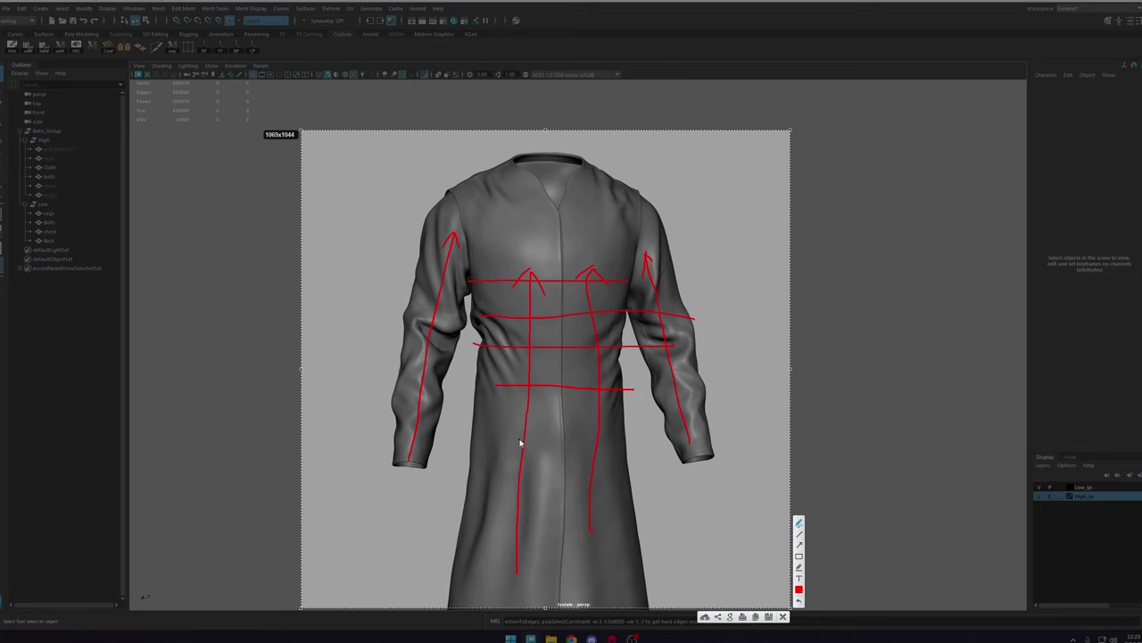
pyautogui.moveTo(519, 438); pyautogui.dragTo(593, 440)
pyautogui.moveTo(466, 240); pyautogui.dragTo(542, 225)
pyautogui.moveTo(639, 239); pyautogui.dragTo(555, 223)
pyautogui.moveTo(461, 214); pyautogui.dragTo(533, 191)
pyautogui.moveTo(639, 214); pyautogui.dragTo(565, 190)
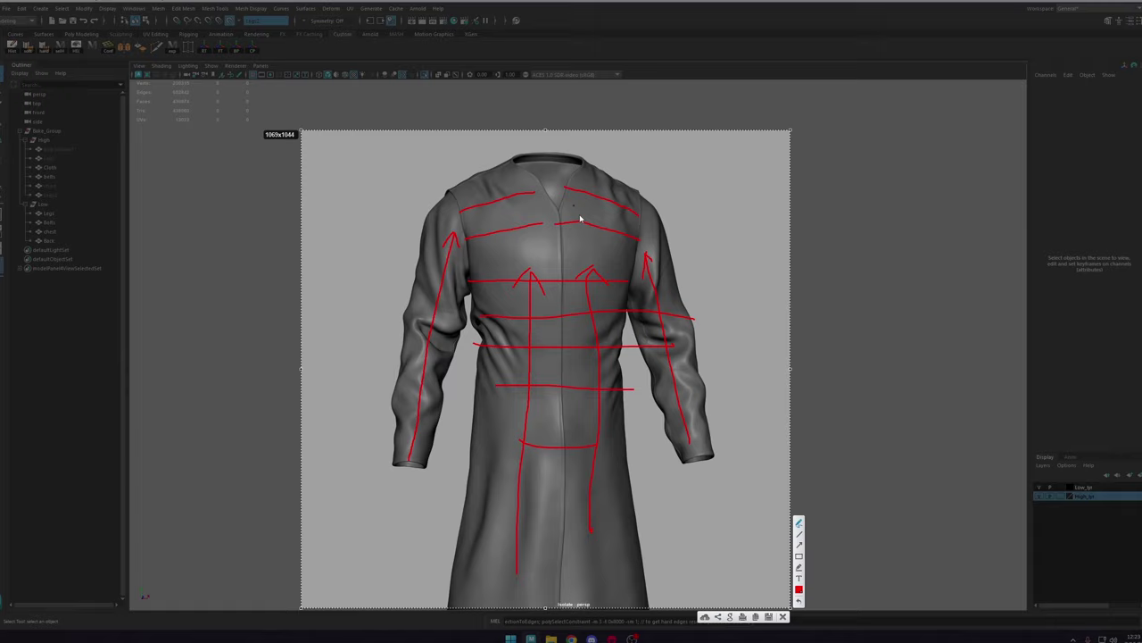
pyautogui.click(783, 616)
pyautogui.keyDown('alt'); pyautogui.moveTo(401, 270); pyautogui.dragTo(453, 336, button='middle'); pyautogui.keyUp('alt')
pyautogui.click(506, 347)
pyautogui.keyDown('alt'); pyautogui.moveTo(616, 284); pyautogui.dragTo(604, 274, button='middle'); pyautogui.keyUp('alt')
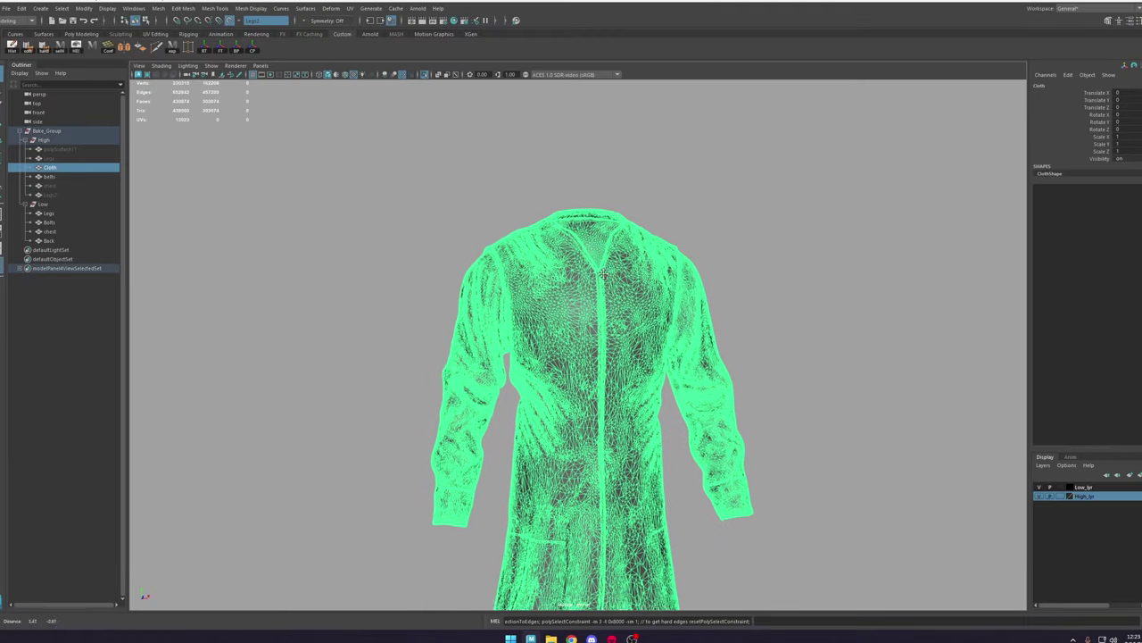
pyautogui.scroll(3, 616, 312)
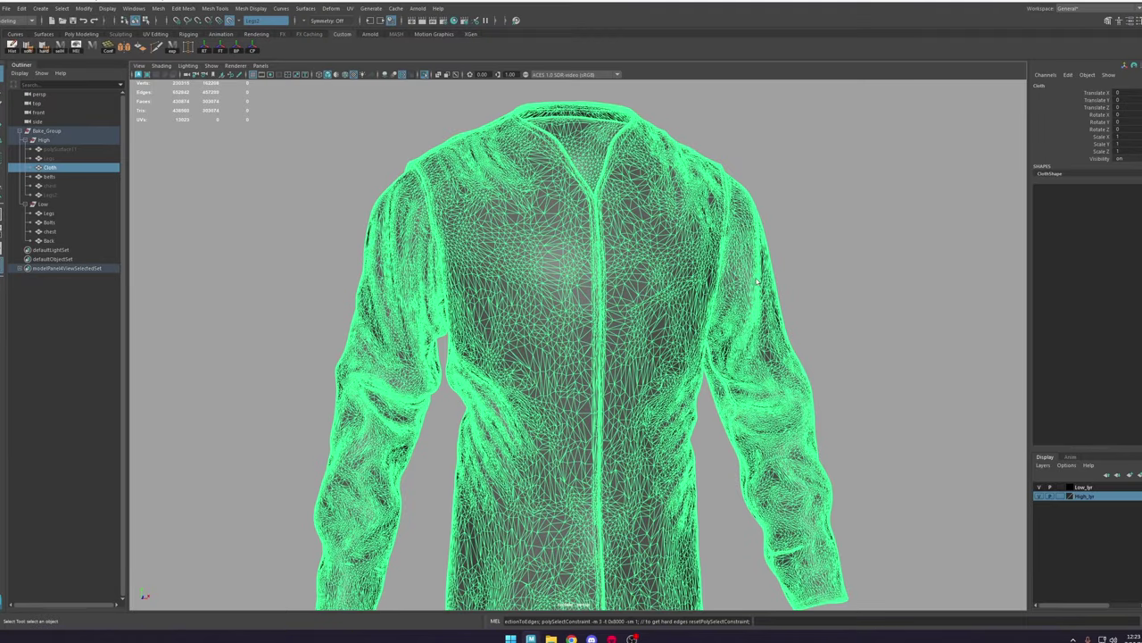
pyautogui.moveTo(758, 281); pyautogui.dragTo(756, 308, button='right')
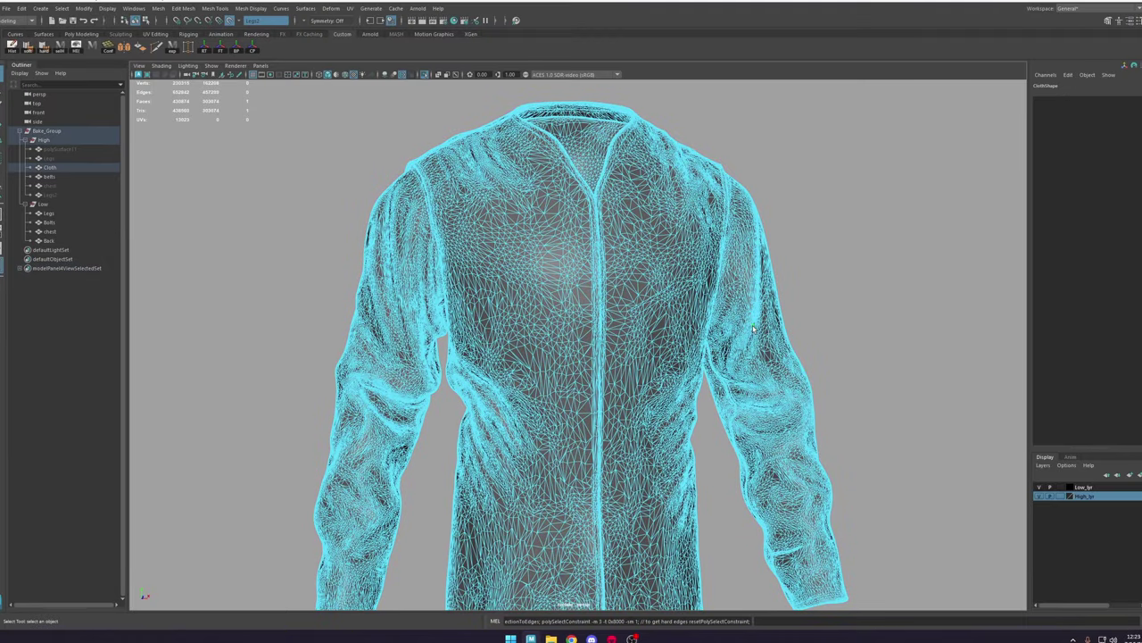
pyautogui.doubleClick(753, 326)
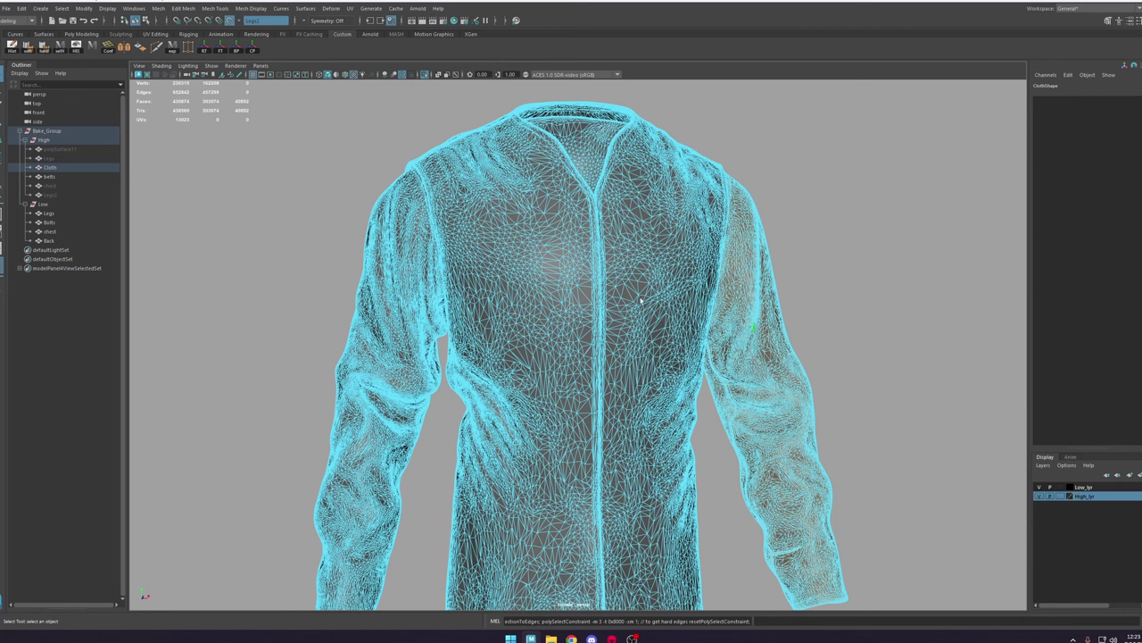
pyautogui.keyDown('alt'); pyautogui.moveTo(509, 281); pyautogui.dragTo(266, 320, button='right'); pyautogui.keyUp('alt')
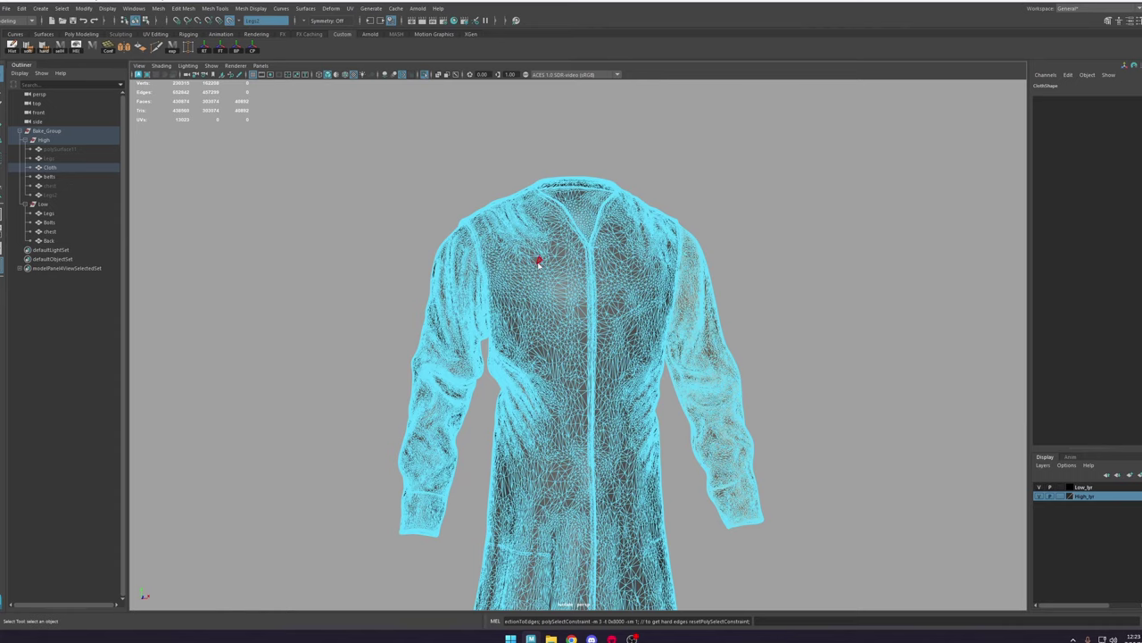
pyautogui.moveTo(538, 261); pyautogui.dragTo(750, 149, button='right')
pyautogui.click(800, 142)
pyautogui.keyDown('alt'); pyautogui.moveTo(354, 260); pyautogui.dragTo(596, 195, button='middle'); pyautogui.keyUp('alt')
pyautogui.keyDown('alt'); pyautogui.moveTo(596, 195); pyautogui.dragTo(895, 221, button='right'); pyautogui.keyUp('alt')
pyautogui.keyDown('alt'); pyautogui.moveTo(895, 221); pyautogui.dragTo(670, 407, button='middle'); pyautogui.keyUp('alt')
pyautogui.moveTo(670, 407)
pyautogui.keyDown('alt'); pyautogui.mouseDown()
pyautogui.moveTo(692, 390)
pyautogui.moveTo(670, 262)
pyautogui.moveTo(607, 339)
pyautogui.moveTo(592, 326)
pyautogui.moveTo(766, 336)
pyautogui.moveTo(684, 383)
pyautogui.moveTo(689, 402)
pyautogui.mouseUp(); pyautogui.keyUp('alt')
pyautogui.moveTo(670, 311)
pyautogui.keyDown('alt'); pyautogui.mouseDown()
pyautogui.moveTo(663, 340)
pyautogui.moveTo(624, 377)
pyautogui.moveTo(706, 416)
pyautogui.moveTo(676, 305)
pyautogui.mouseUp(); pyautogui.keyUp('alt')
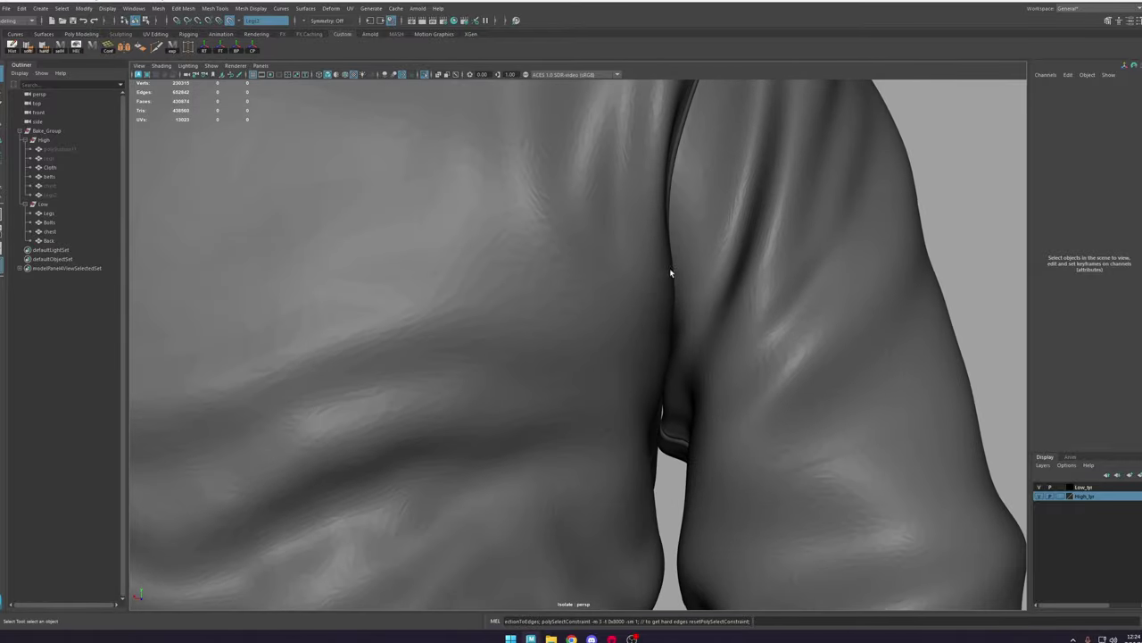
pyautogui.keyDown('alt'); pyautogui.moveTo(637, 464); pyautogui.dragTo(478, 386, button='right'); pyautogui.keyUp('alt')
pyautogui.keyDown('alt'); pyautogui.moveTo(478, 385); pyautogui.dragTo(513, 332); pyautogui.keyUp('alt')
pyautogui.click(593, 322)
pyautogui.keyDown('alt'); pyautogui.moveTo(513, 332); pyautogui.dragTo(589, 374, button='right'); pyautogui.keyUp('alt')
pyautogui.press('space')
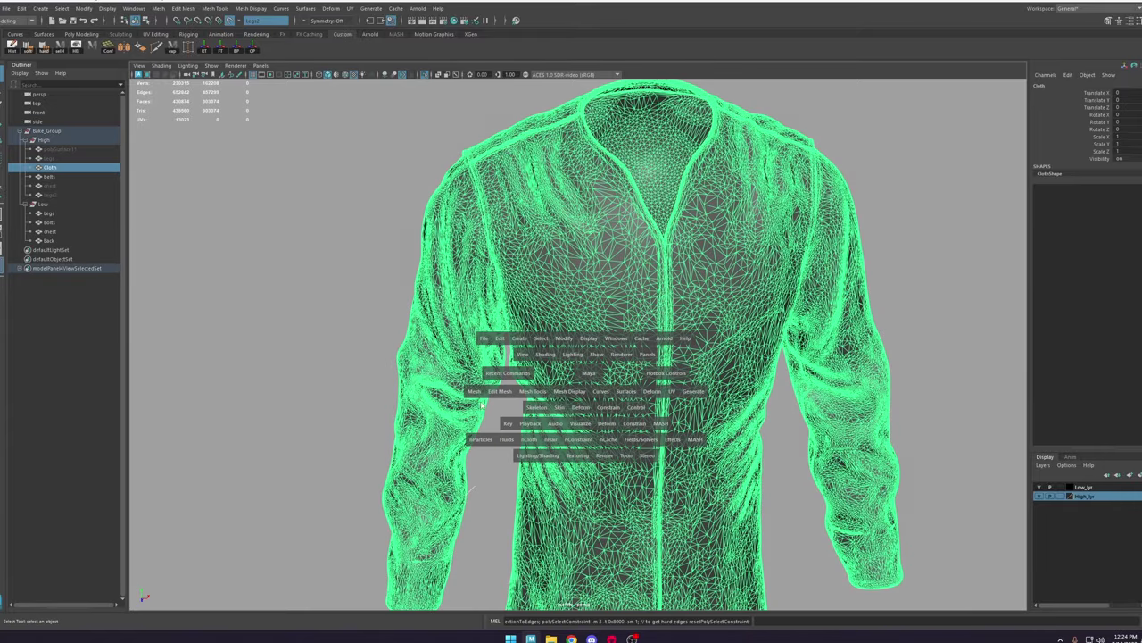
# Step: Separate the Cloth mesh, group the two sleeves, rename the group and hide it
pyautogui.click(471, 396)
pyautogui.click(490, 433)
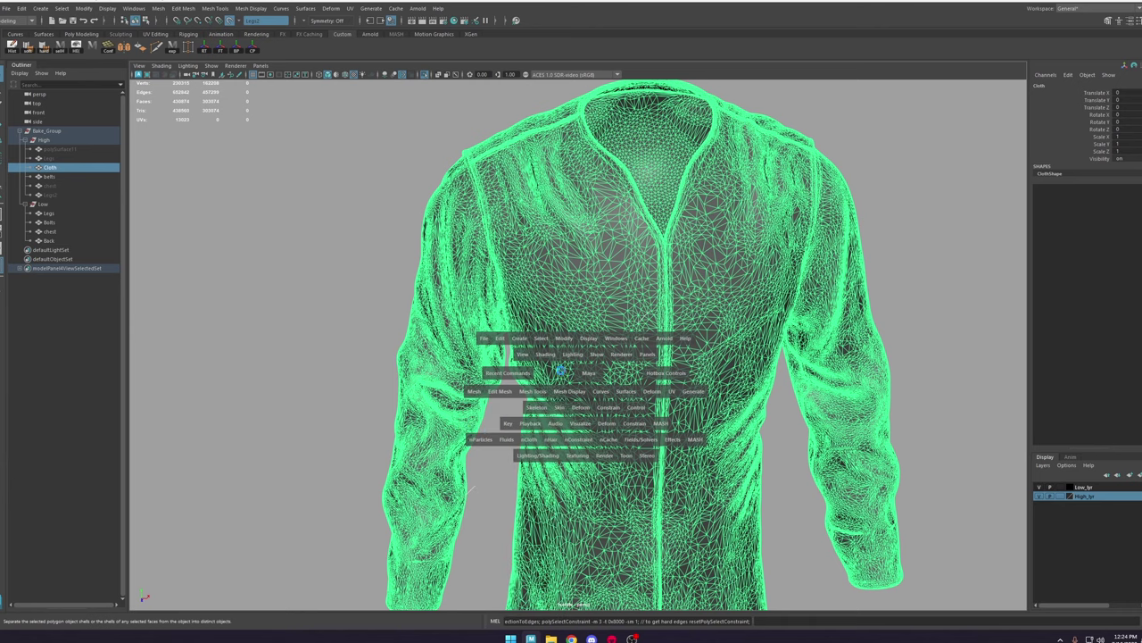
pyautogui.click(467, 319)
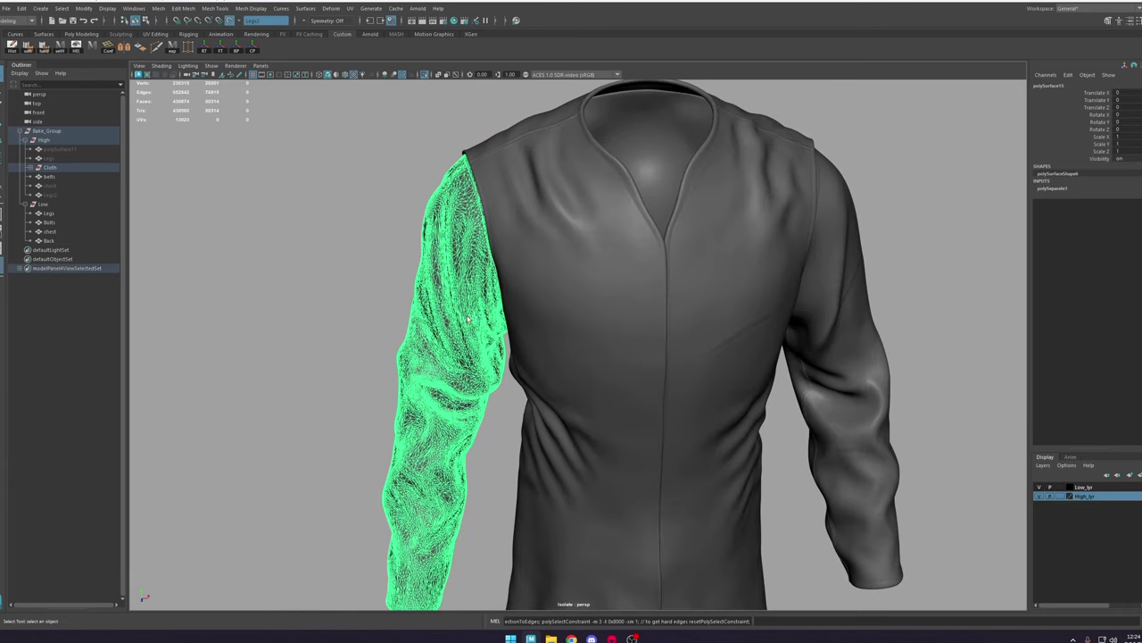
pyautogui.keyDown('shift'); pyautogui.click(839, 342); pyautogui.keyUp('shift')
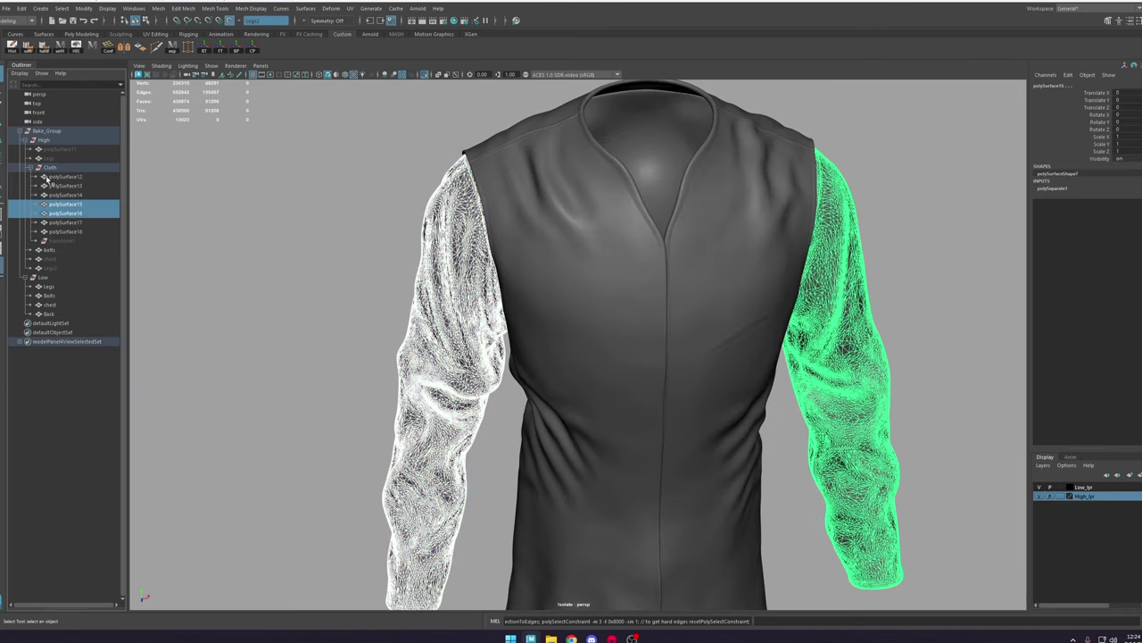
pyautogui.hotkey('ctrl', 'g')
pyautogui.doubleClick(58, 231)
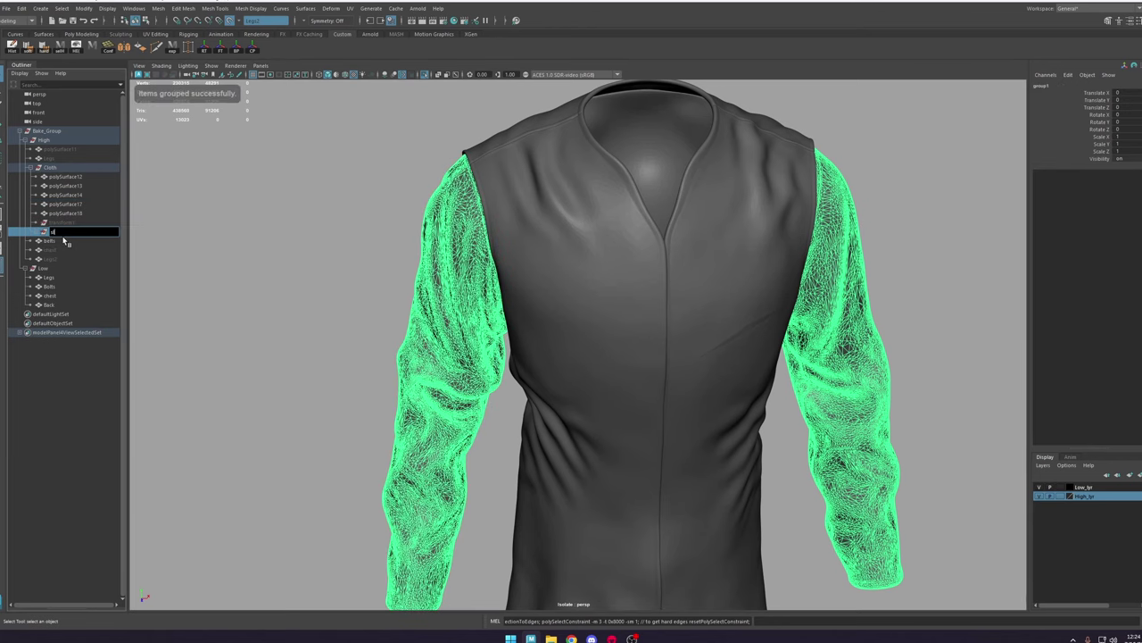
pyautogui.press('Return')
pyautogui.hotkey('ctrl', 'h')
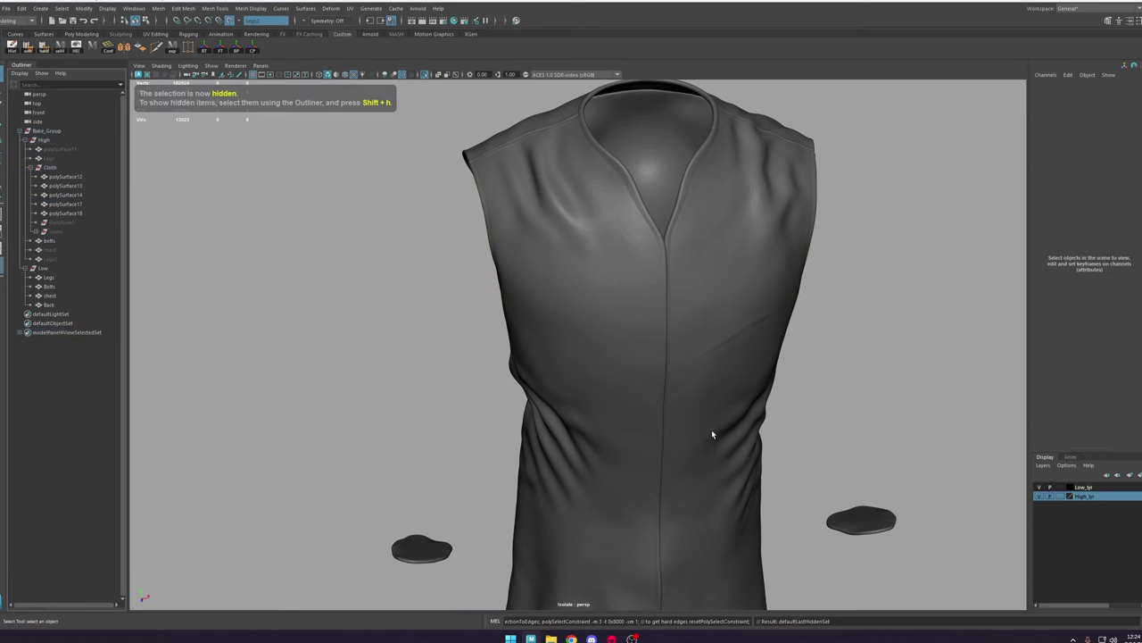
# Step: Move the two cuff pieces, polySurface13 and 14, into the hidden sleeves group
pyautogui.scroll(-5, 520, 514)
pyautogui.click(503, 446)
pyautogui.keyDown('shift'); pyautogui.click(731, 434); pyautogui.keyUp('shift')
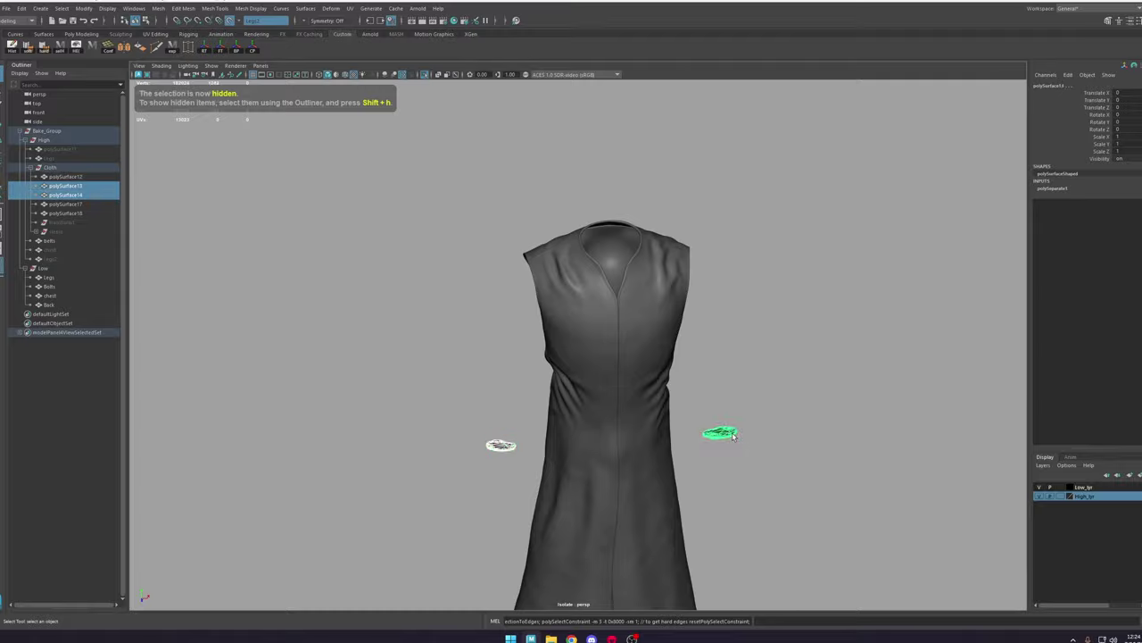
pyautogui.moveTo(58, 196); pyautogui.dragTo(60, 233, button='middle')
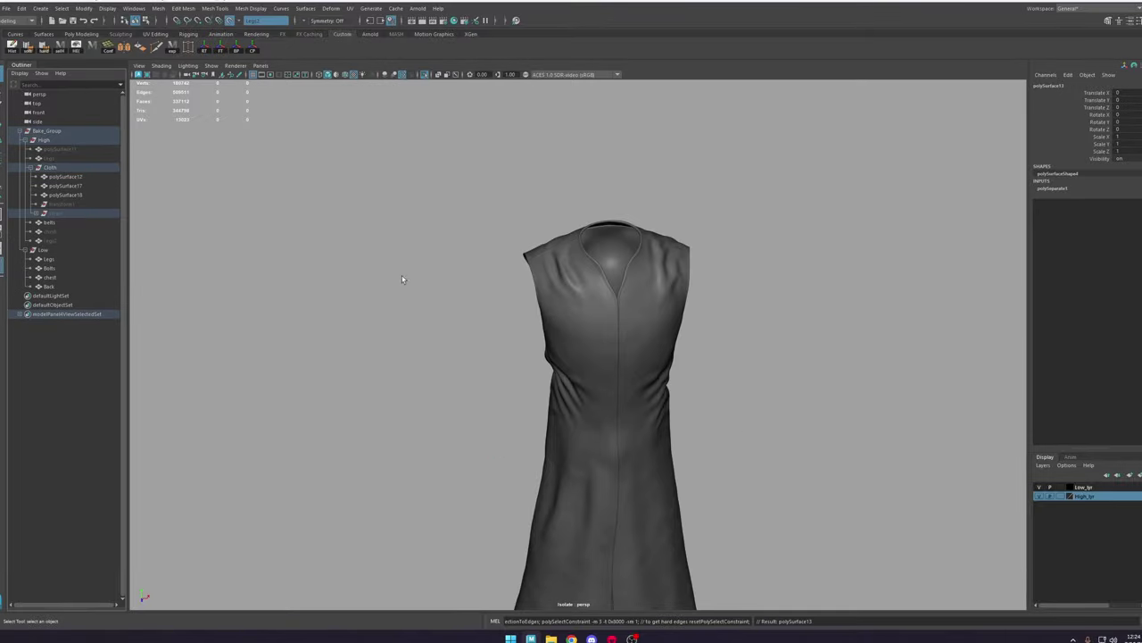
# Step: Combine the three robe cloth pieces into one mesh, polySurface17
pyautogui.scroll(-5, 660, 262)
pyautogui.moveTo(714, 225); pyautogui.dragTo(388, 617)
pyautogui.scroll(5, 675, 398)
pyautogui.keyDown('alt'); pyautogui.moveTo(676, 398); pyautogui.dragTo(593, 339); pyautogui.keyUp('alt')
pyautogui.press('space')
pyautogui.click(484, 356)
pyautogui.click(499, 392)
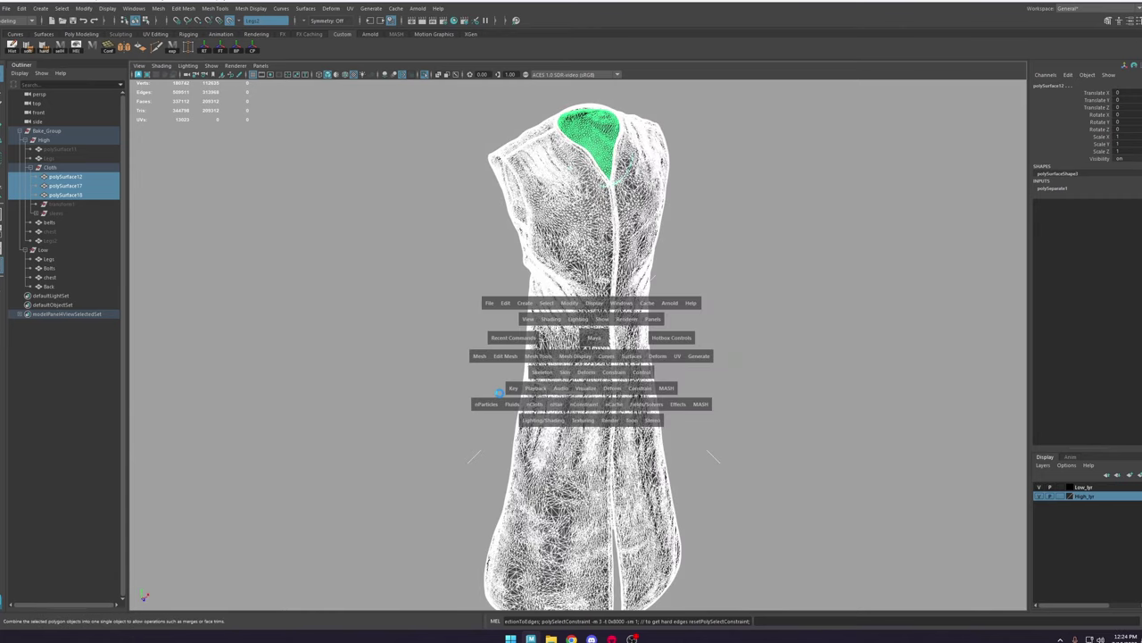
# Step: Delete the merged robe's history, move it into the High group and rename it torso
pyautogui.click(13, 48)
pyautogui.moveTo(65, 271); pyautogui.dragTo(59, 155, button='middle')
pyautogui.doubleClick(59, 157)
pyautogui.write('to')
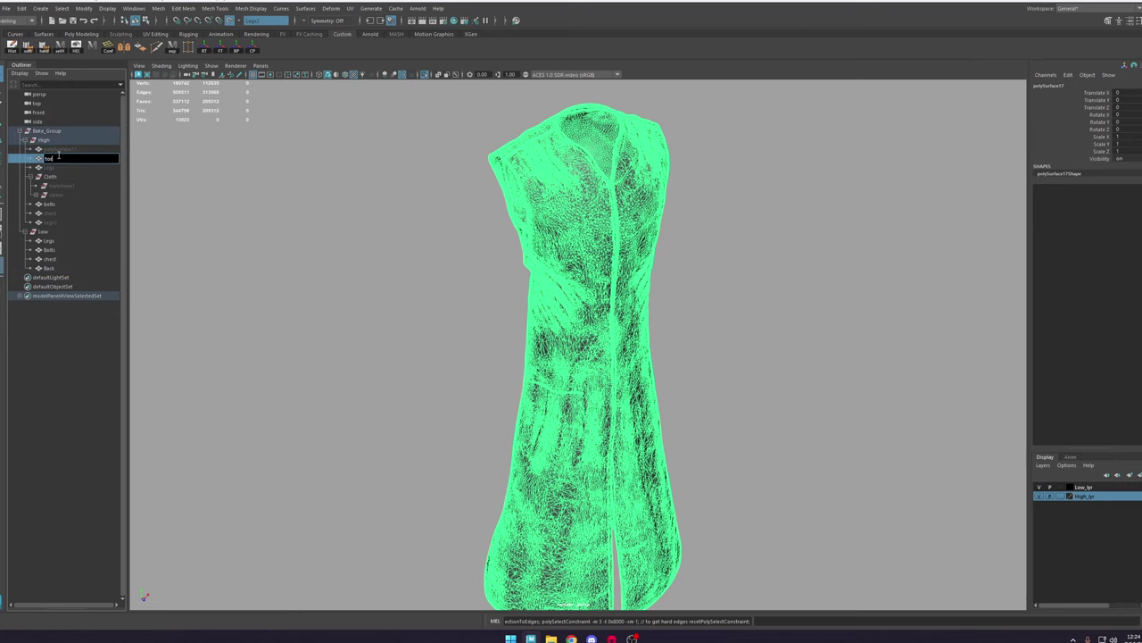
pyautogui.write('rso')
pyautogui.press('Return')
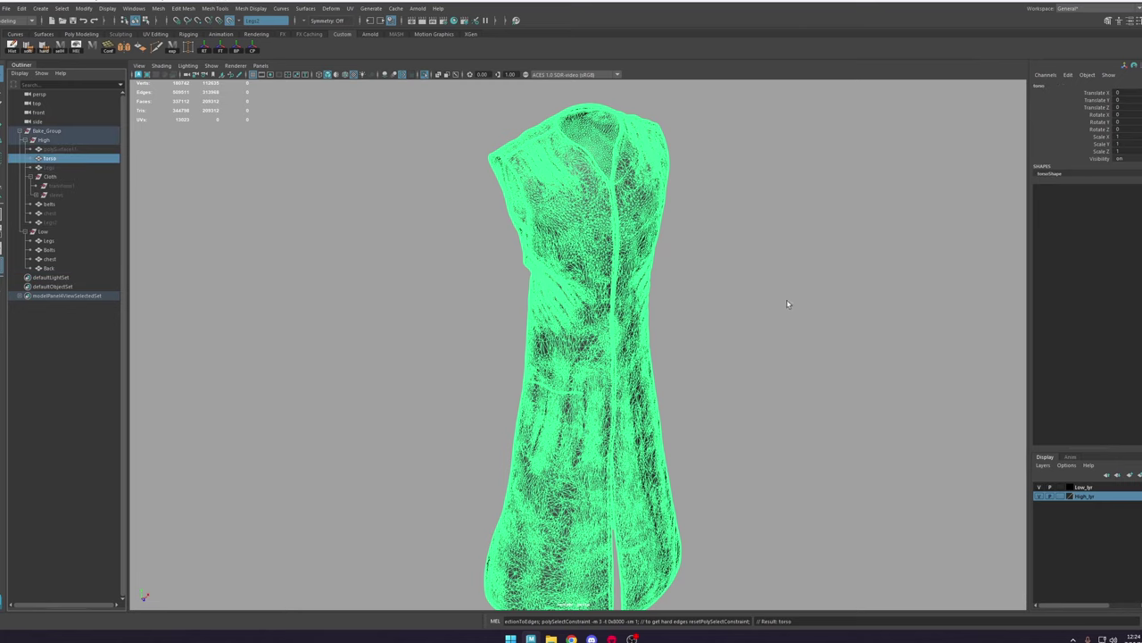
# Step: Select the torso mesh and make it the live snapping surface
pyautogui.click(787, 304)
pyautogui.keyDown('alt'); pyautogui.moveTo(581, 234); pyautogui.dragTo(656, 285); pyautogui.keyUp('alt')
pyautogui.scroll(5, 579, 292)
pyautogui.keyDown('alt'); pyautogui.moveTo(597, 322); pyautogui.dragTo(794, 312); pyautogui.keyUp('alt')
pyautogui.keyDown('alt'); pyautogui.moveTo(794, 295); pyautogui.dragTo(627, 214, button='right'); pyautogui.keyUp('alt')
pyautogui.keyDown('alt'); pyautogui.moveTo(627, 214); pyautogui.dragTo(597, 296, button='middle'); pyautogui.keyUp('alt')
pyautogui.keyDown('alt'); pyautogui.moveTo(515, 313); pyautogui.dragTo(455, 316); pyautogui.keyUp('alt')
pyautogui.keyDown('alt'); pyautogui.moveTo(456, 316); pyautogui.dragTo(619, 322, button='right'); pyautogui.keyUp('alt')
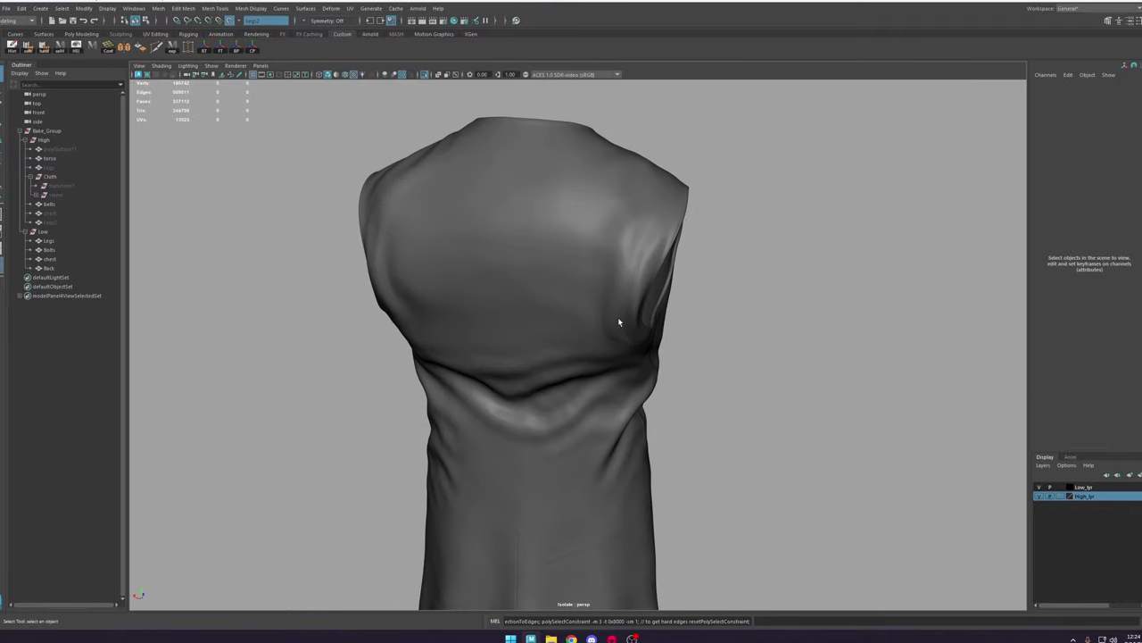
pyautogui.click(618, 322)
pyautogui.keyDown('alt'); pyautogui.moveTo(618, 323); pyautogui.dragTo(713, 227); pyautogui.keyUp('alt')
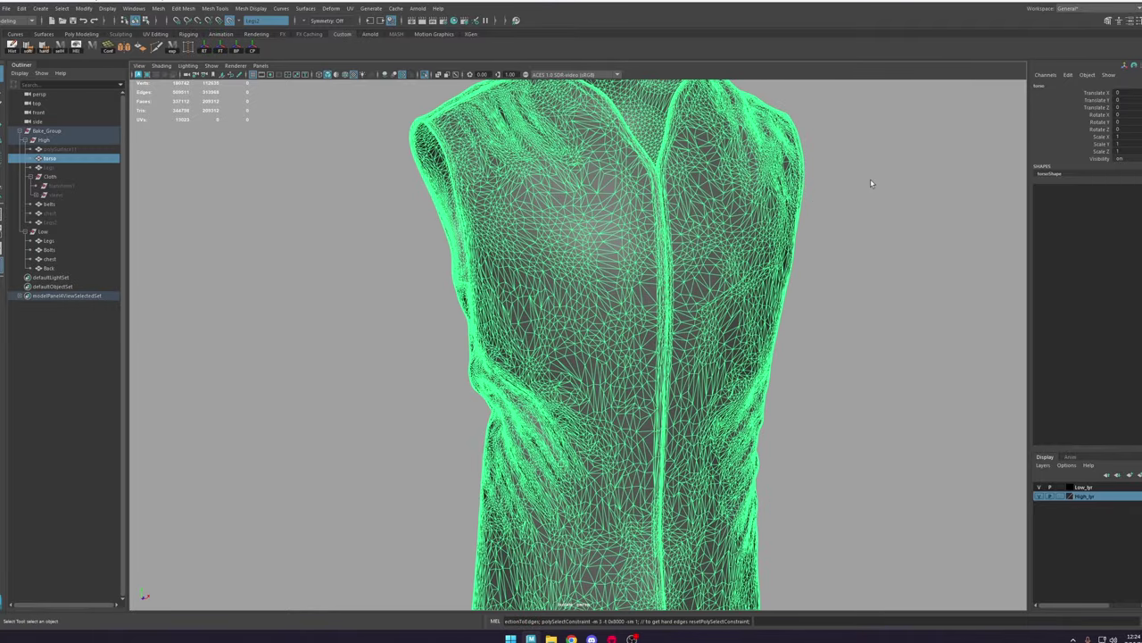
pyautogui.keyDown('alt'); pyautogui.moveTo(872, 183); pyautogui.dragTo(853, 240, button='middle'); pyautogui.keyUp('alt')
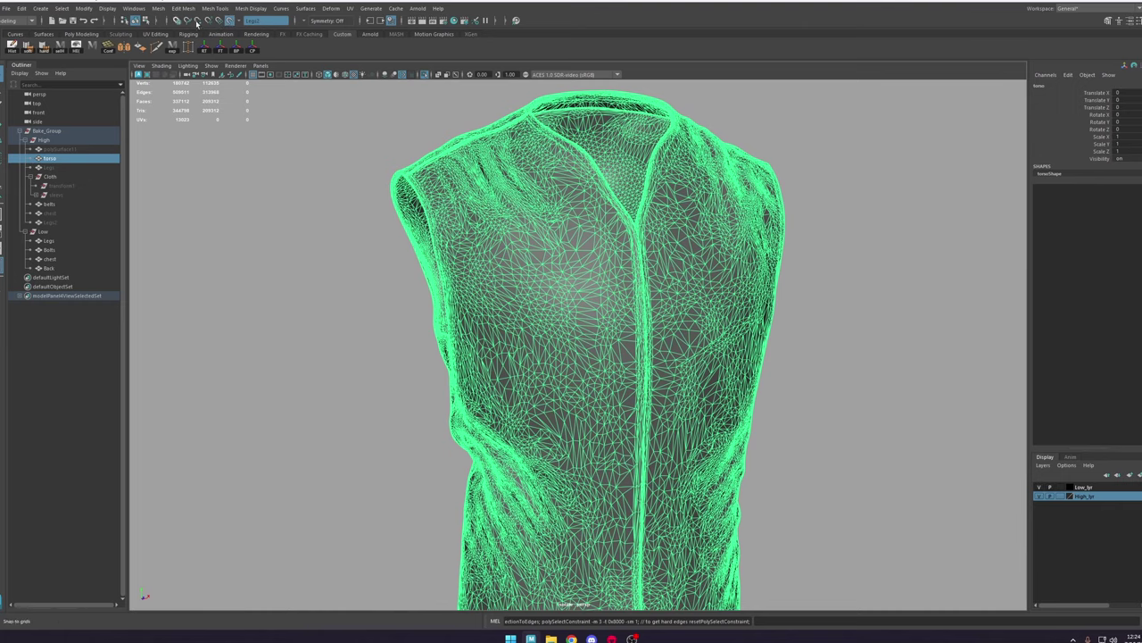
pyautogui.click(229, 21)
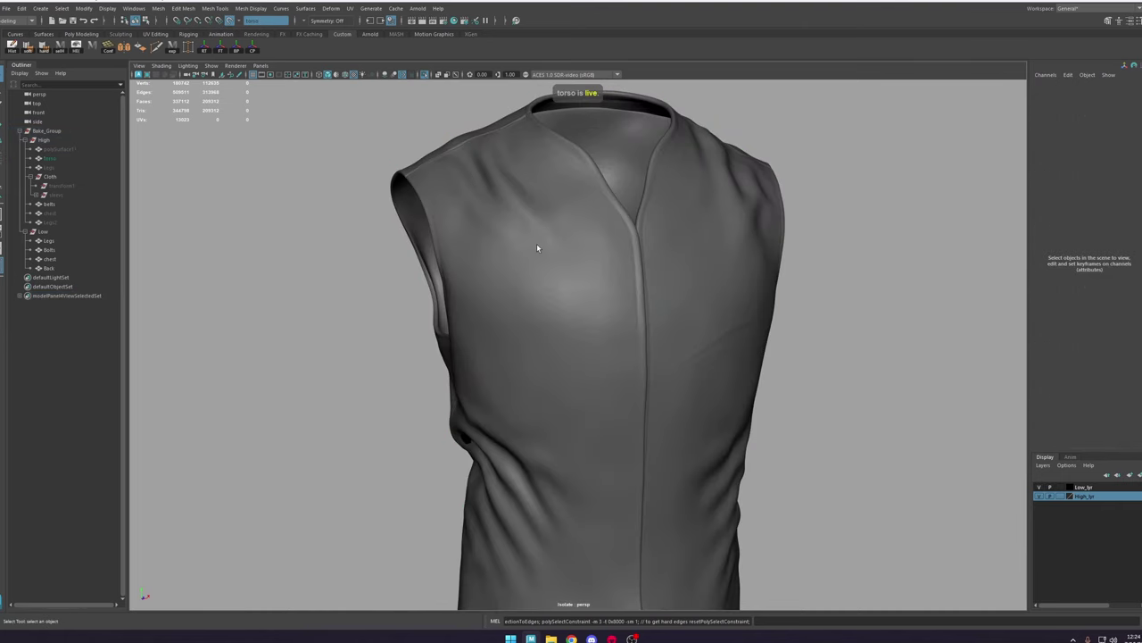
# Step: Turn on Quad Draw in the Modeling Toolkit and frame the shoulder and armhole
pyautogui.click(1109, 21)
pyautogui.click(1106, 320)
pyautogui.moveTo(585, 218)
pyautogui.keyDown('alt'); pyautogui.mouseDown()
pyautogui.moveTo(634, 237)
pyautogui.moveTo(431, 161)
pyautogui.mouseUp(); pyautogui.keyUp('alt')
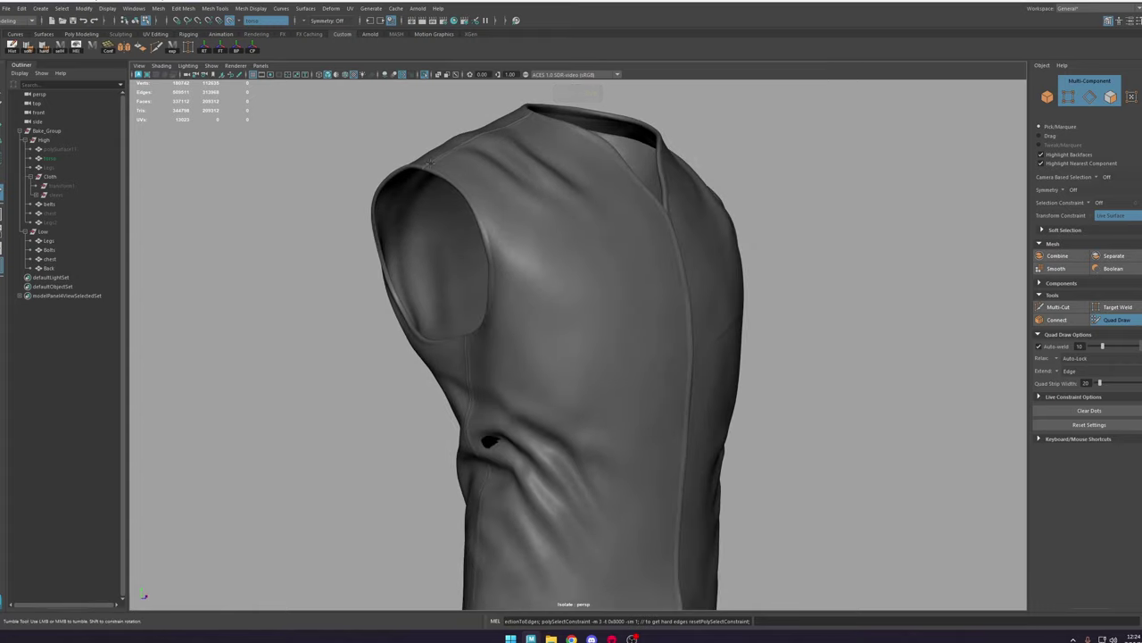
pyautogui.keyDown('alt'); pyautogui.moveTo(510, 198); pyautogui.dragTo(591, 241); pyautogui.keyUp('alt')
pyautogui.keyDown('alt'); pyautogui.moveTo(520, 176); pyautogui.dragTo(510, 257, button='middle'); pyautogui.keyUp('alt')
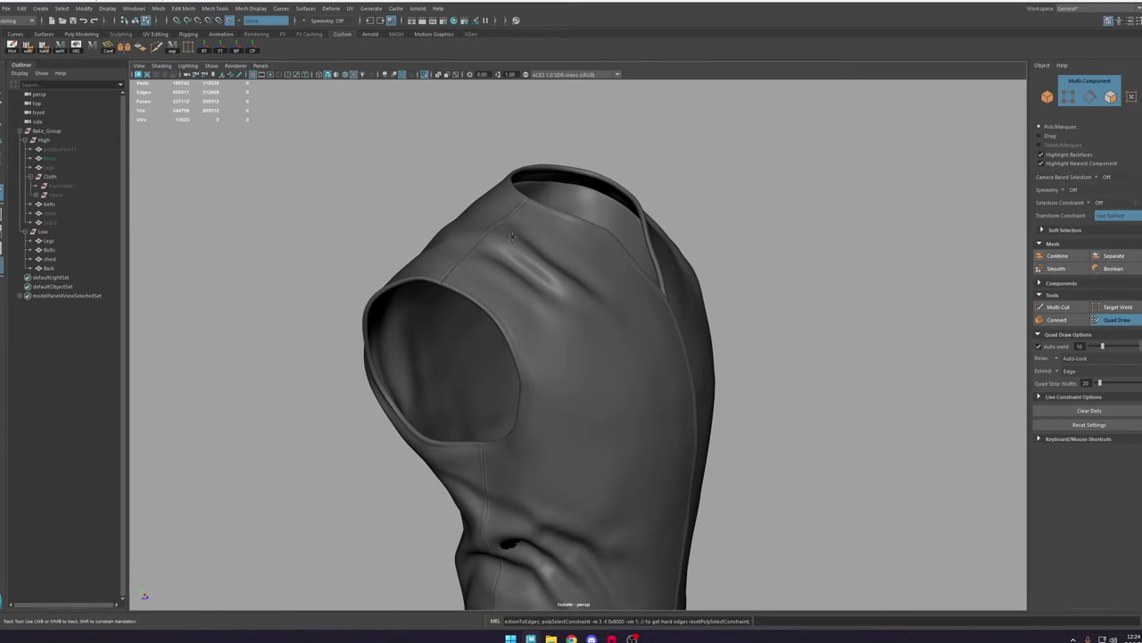
pyautogui.keyDown('alt'); pyautogui.moveTo(607, 302); pyautogui.dragTo(665, 361, button='middle'); pyautogui.keyUp('alt')
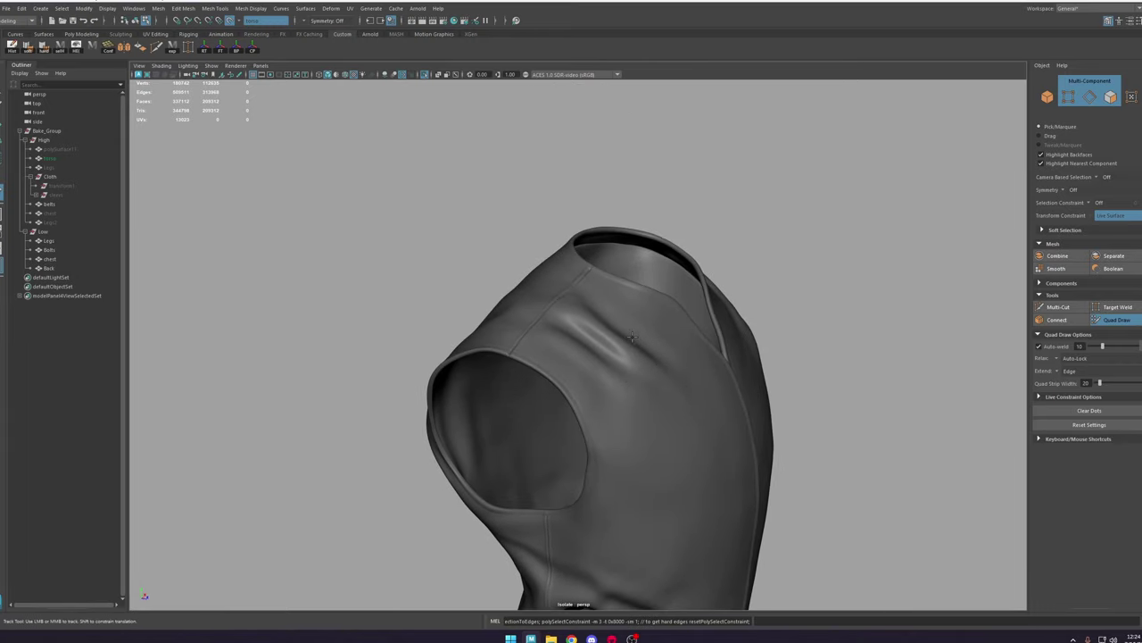
pyautogui.keyDown('alt'); pyautogui.moveTo(589, 339); pyautogui.dragTo(647, 348, button='right'); pyautogui.keyUp('alt')
pyautogui.keyDown('alt'); pyautogui.moveTo(535, 343); pyautogui.dragTo(506, 350); pyautogui.keyUp('alt')
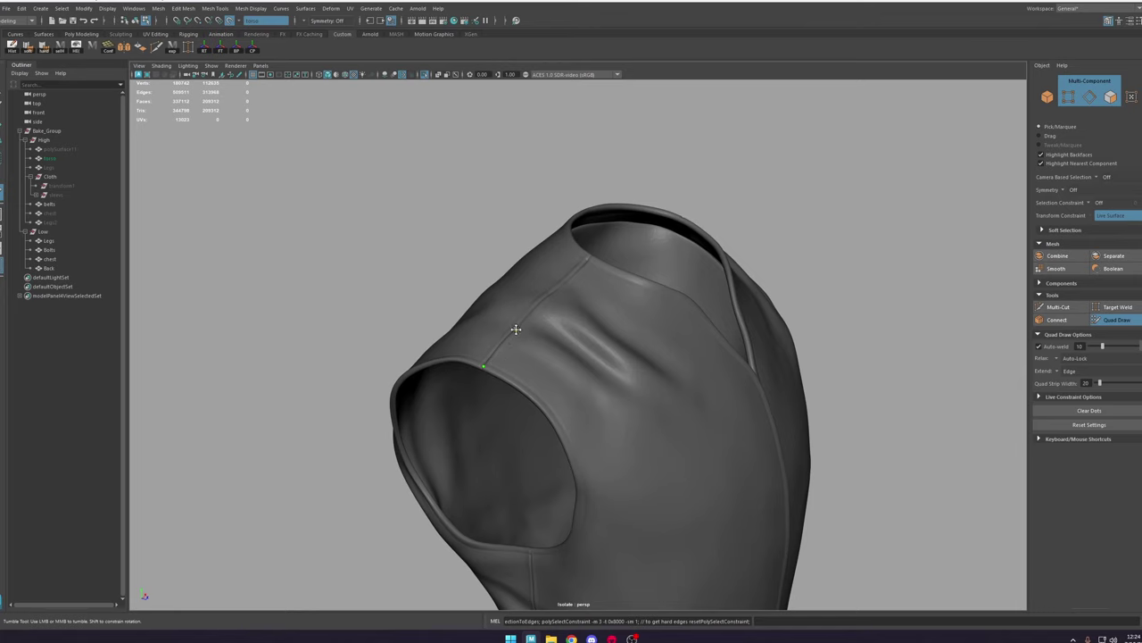
# Step: Place dots on the shoulder seam and fill the first two quads along the armhole
pyautogui.click(516, 330)
pyautogui.click(585, 386)
pyautogui.keyDown('alt'); pyautogui.moveTo(596, 488); pyautogui.dragTo(576, 420, button='middle'); pyautogui.keyUp('alt')
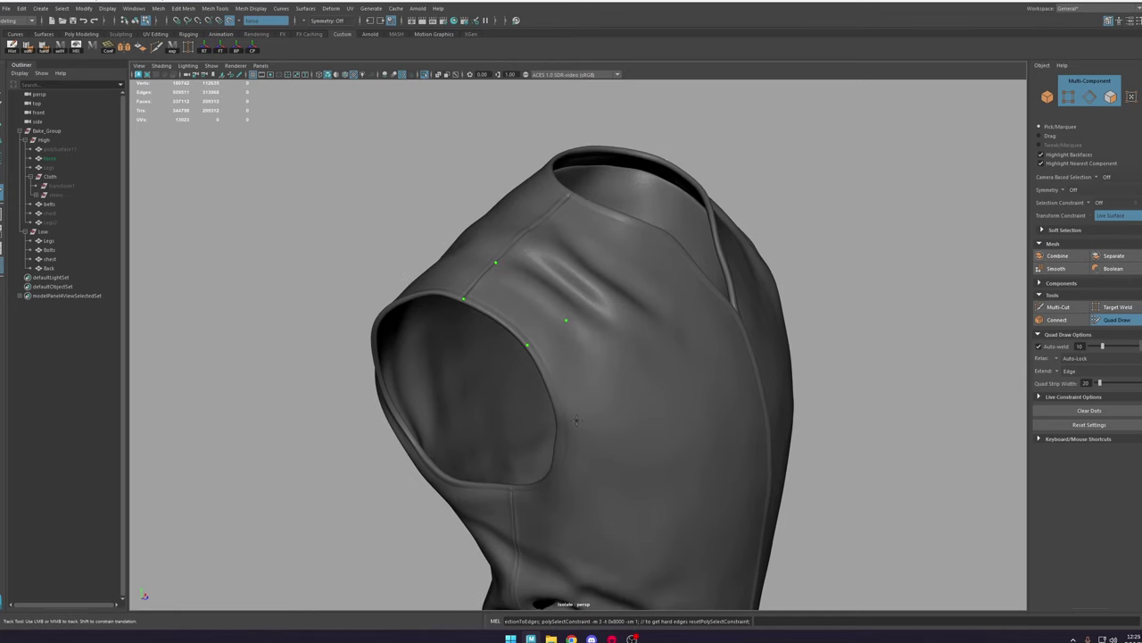
pyautogui.click(629, 415)
pyautogui.keyDown('shift'); pyautogui.click(582, 369); pyautogui.keyUp('shift')
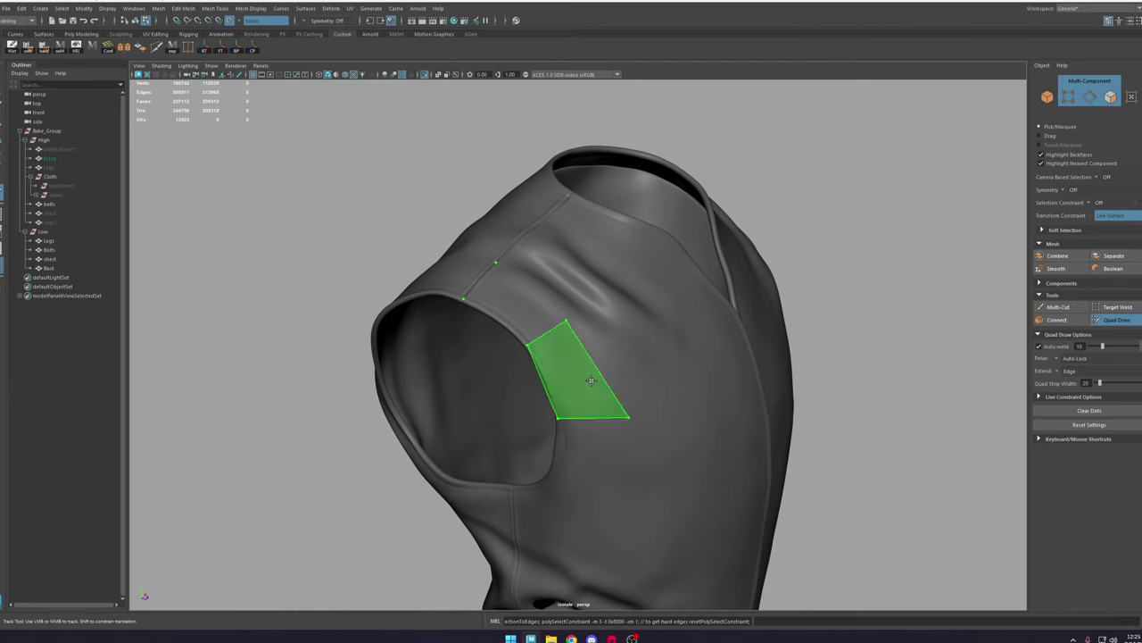
pyautogui.keyDown('shift'); pyautogui.click(517, 309); pyautogui.keyUp('shift')
# Step: Extend the quad strip further down around the armhole
pyautogui.keyDown('alt'); pyautogui.moveTo(520, 312); pyautogui.dragTo(557, 282); pyautogui.keyUp('alt')
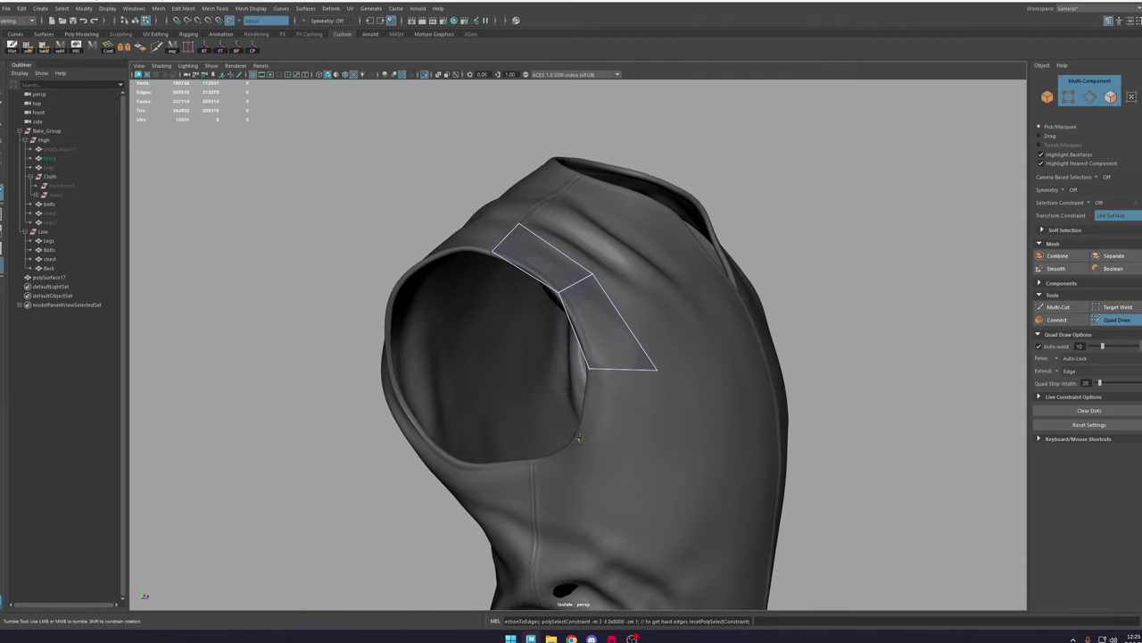
pyautogui.keyDown('shift'); pyautogui.click(648, 473); pyautogui.keyUp('shift')
pyautogui.keyDown('shift'); pyautogui.click(535, 516); pyautogui.keyUp('shift')
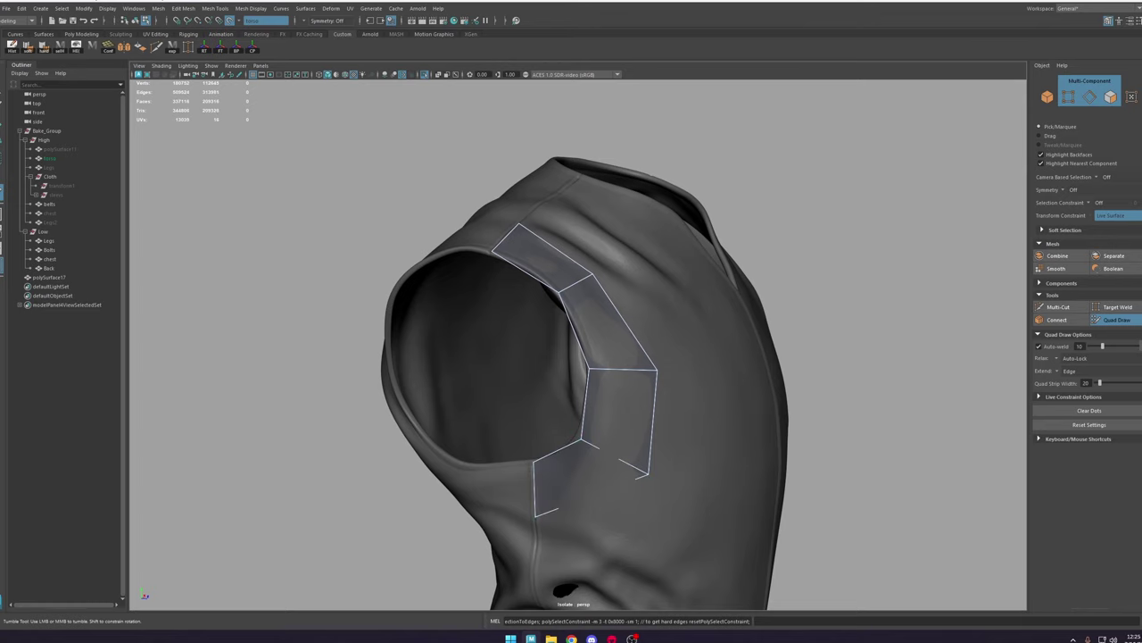
pyautogui.keyDown('alt'); pyautogui.moveTo(609, 353); pyautogui.dragTo(618, 320, button='middle'); pyautogui.keyUp('alt')
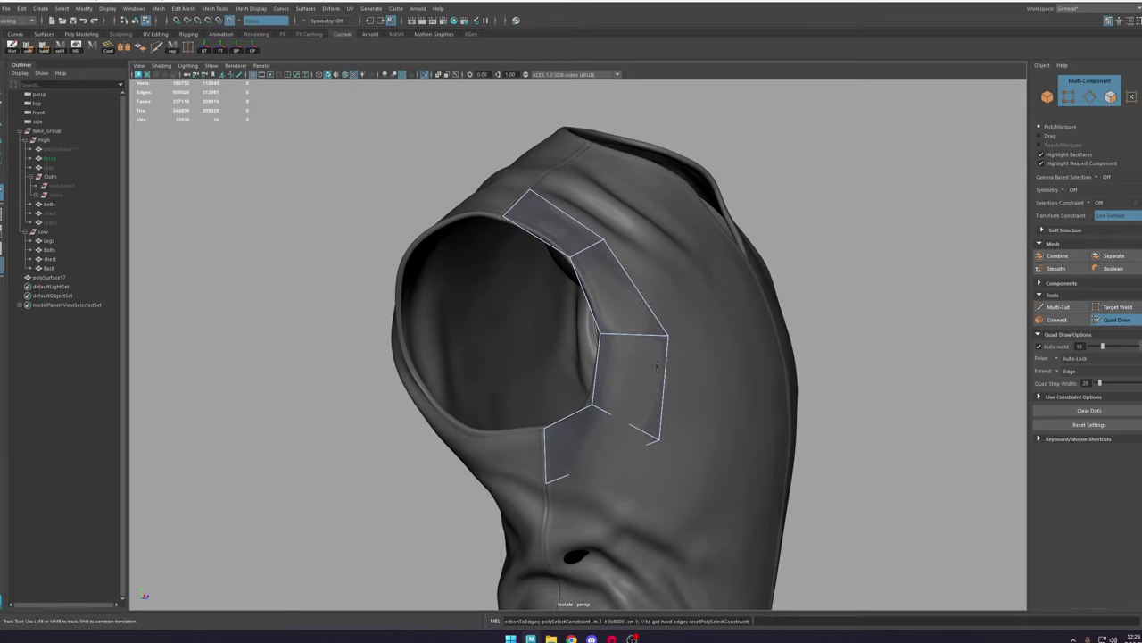
pyautogui.keyDown('alt'); pyautogui.moveTo(617, 320); pyautogui.dragTo(648, 315); pyautogui.keyUp('alt')
pyautogui.scroll(-2, 641, 314)
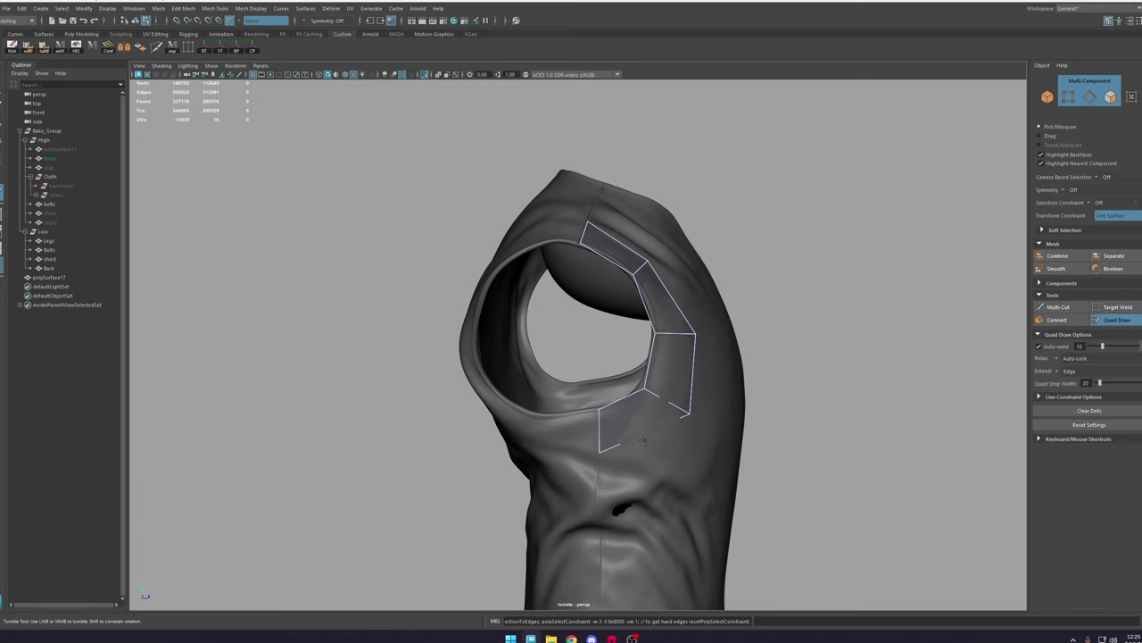
# Step: Capture the torso on screen and sketch the numbers 2, 4 and 6 beside the mesh
pyautogui.press('Print')
pyautogui.moveTo(805, 145); pyautogui.dragTo(296, 591)
pyautogui.moveTo(330, 400)
pyautogui.mouseDown()
pyautogui.moveTo(326, 420)
pyautogui.moveTo(362, 427)
pyautogui.mouseUp()
pyautogui.moveTo(399, 400)
pyautogui.mouseDown()
pyautogui.moveTo(383, 423)
pyautogui.moveTo(404, 423)
pyautogui.mouseUp()
pyautogui.moveTo(410, 408); pyautogui.dragTo(416, 435)
pyautogui.moveTo(454, 392)
pyautogui.mouseDown()
pyautogui.moveTo(447, 416)
pyautogui.moveTo(498, 412)
pyautogui.moveTo(536, 443)
pyautogui.moveTo(548, 415)
pyautogui.moveTo(571, 439)
pyautogui.mouseUp()
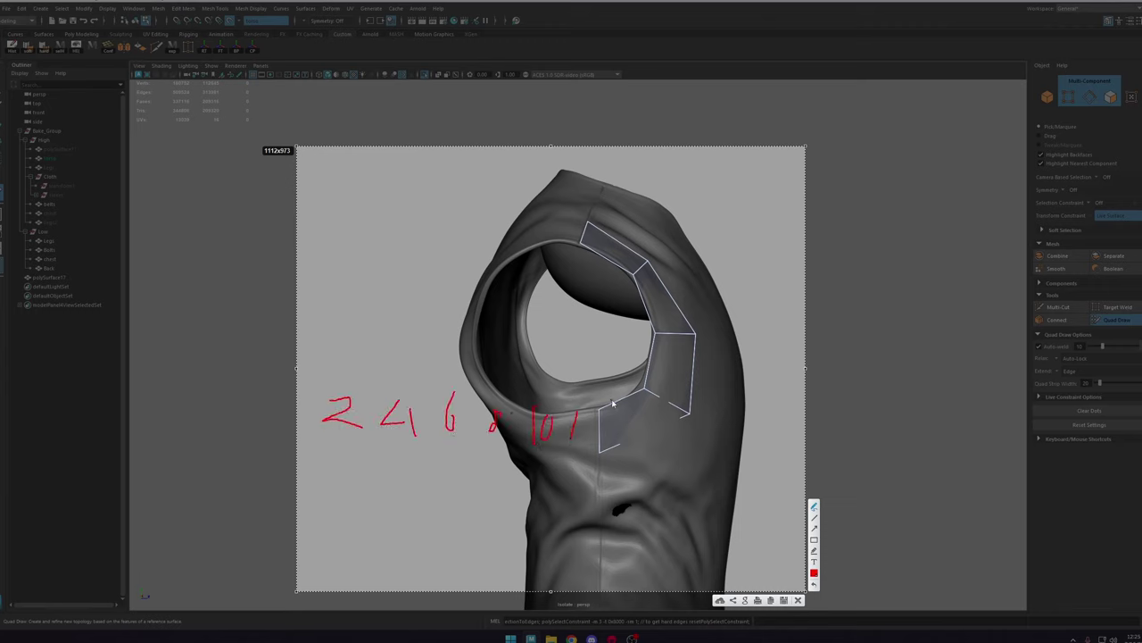
pyautogui.moveTo(612, 402); pyautogui.dragTo(716, 448)
pyautogui.moveTo(725, 408); pyautogui.dragTo(724, 448)
pyautogui.moveTo(759, 403)
pyautogui.mouseDown()
pyautogui.moveTo(768, 437)
pyautogui.moveTo(723, 513)
pyautogui.mouseUp()
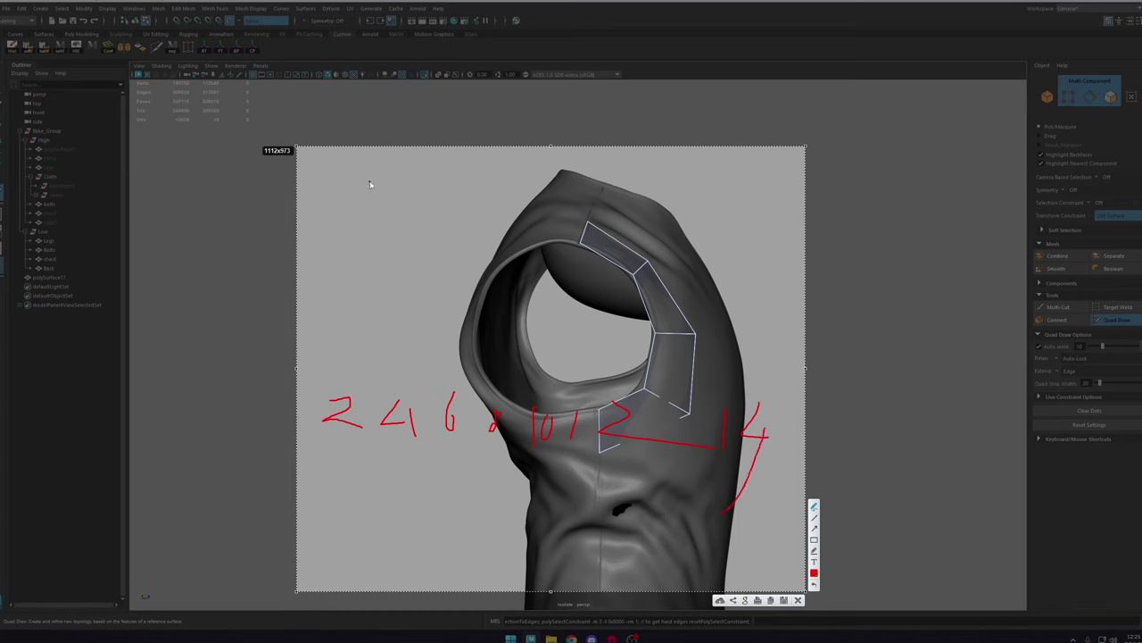
pyautogui.moveTo(348, 214)
pyautogui.mouseDown()
pyautogui.moveTo(349, 246)
pyautogui.moveTo(378, 226)
pyautogui.moveTo(383, 278)
pyautogui.moveTo(369, 339)
pyautogui.mouseUp()
pyautogui.moveTo(402, 309)
pyautogui.mouseDown()
pyautogui.moveTo(422, 334)
pyautogui.moveTo(398, 338)
pyautogui.moveTo(526, 311)
pyautogui.mouseUp()
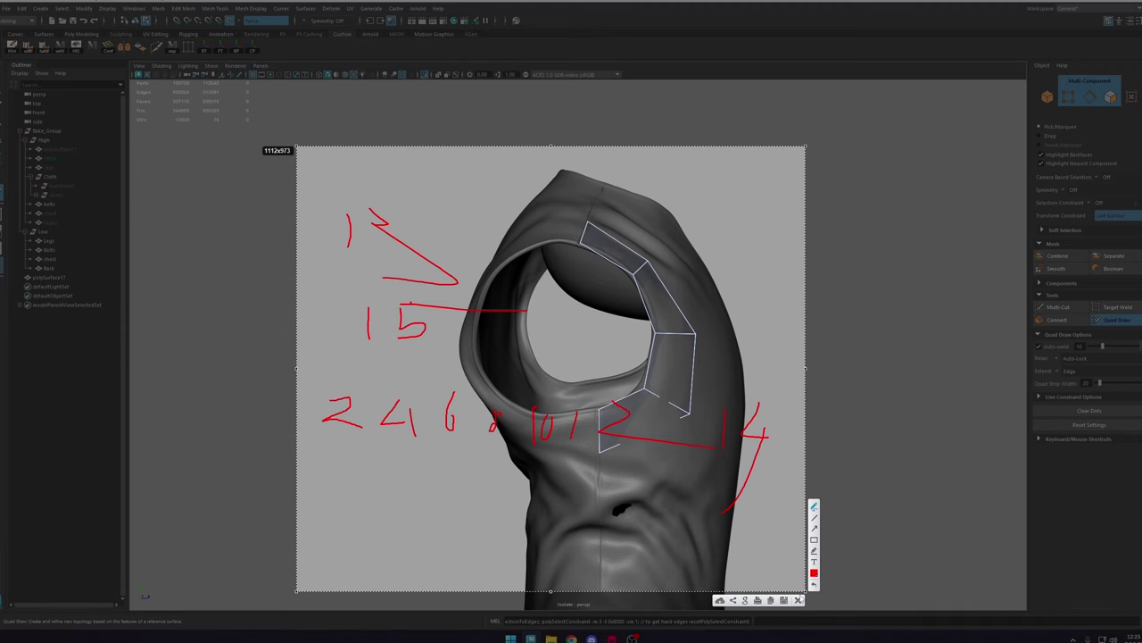
pyautogui.click(800, 601)
pyautogui.keyDown('alt'); pyautogui.moveTo(625, 347); pyautogui.dragTo(550, 247, button='right'); pyautogui.keyUp('alt')
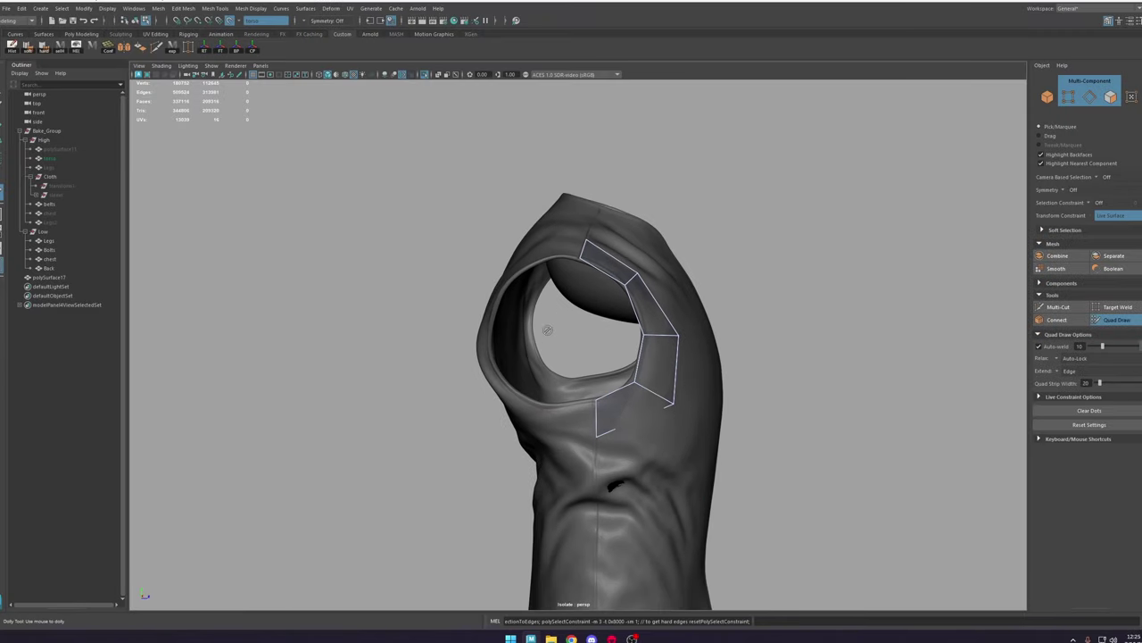
# Step: Fill quads against the strip's edge near the armhole
pyautogui.keyDown('alt'); pyautogui.moveTo(565, 358); pyautogui.dragTo(598, 318, button='middle'); pyautogui.keyUp('alt')
pyautogui.keyDown('alt'); pyautogui.moveTo(598, 318); pyautogui.dragTo(692, 280, button='right'); pyautogui.keyUp('alt')
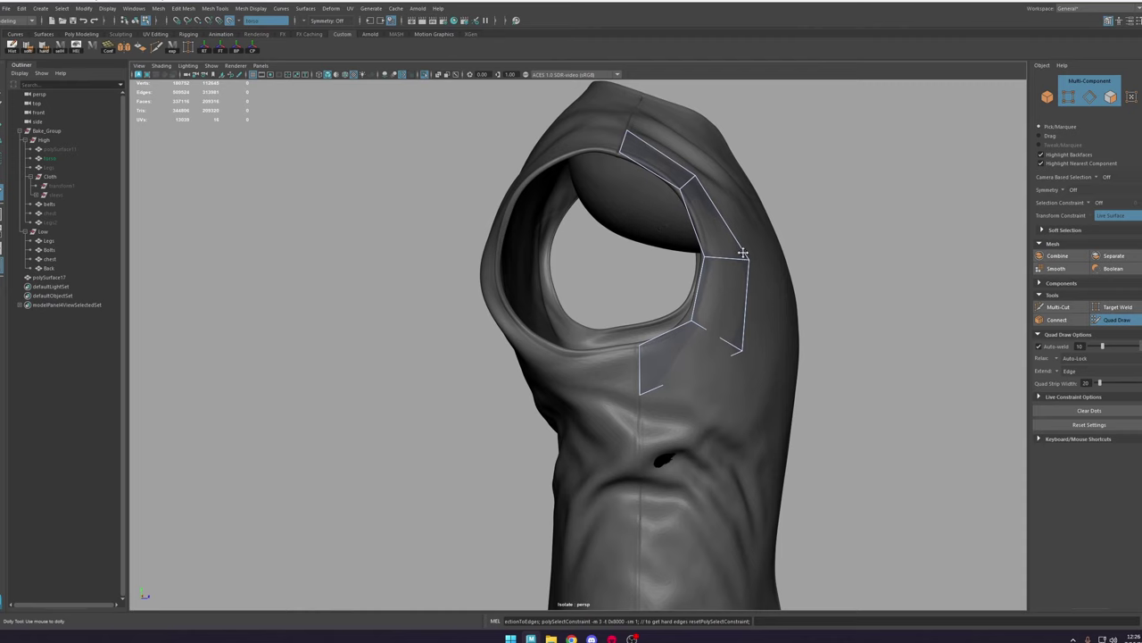
pyautogui.keyDown('alt'); pyautogui.moveTo(582, 357); pyautogui.dragTo(612, 359); pyautogui.keyUp('alt')
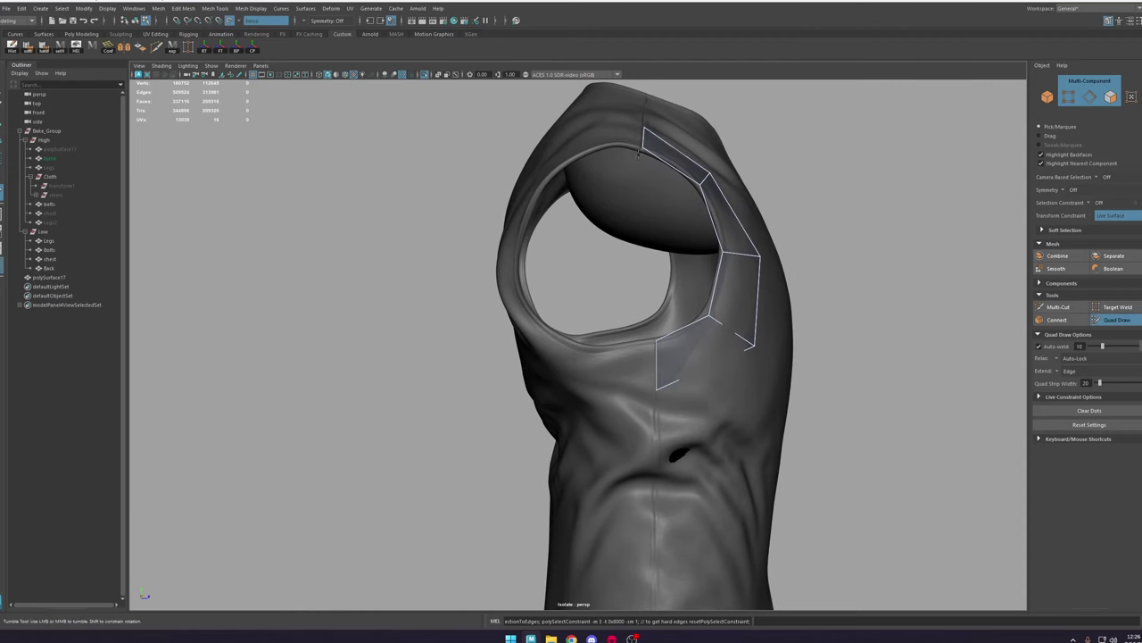
pyautogui.keyDown('alt'); pyautogui.moveTo(724, 307); pyautogui.dragTo(626, 245); pyautogui.keyUp('alt')
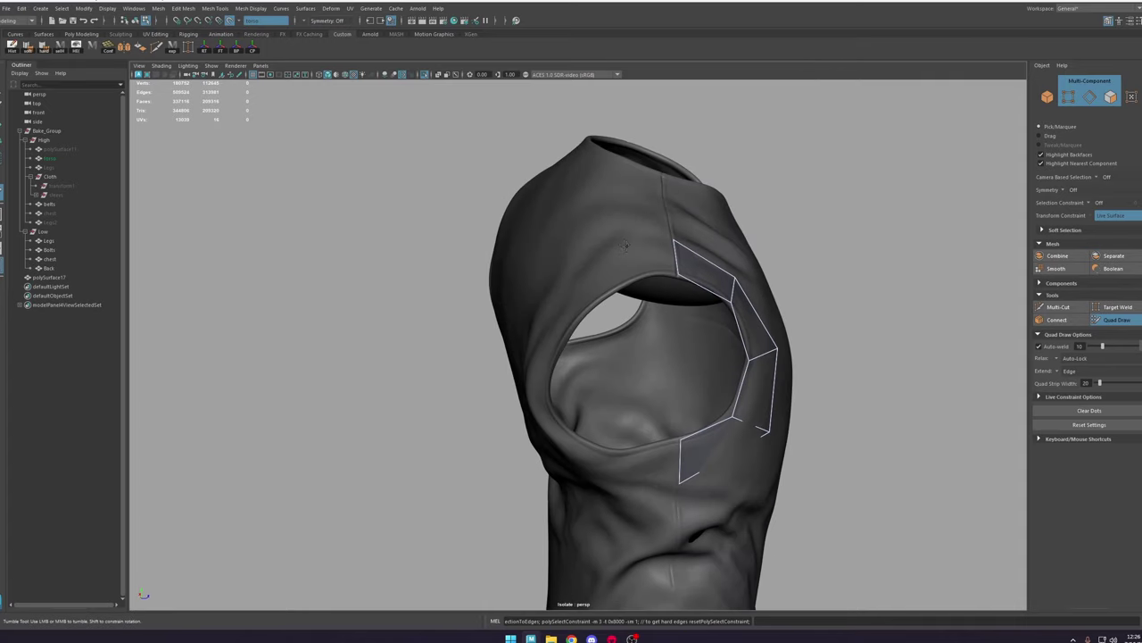
pyautogui.keyDown('shift'); pyautogui.click(618, 269); pyautogui.keyUp('shift')
pyautogui.click(566, 328)
pyautogui.keyDown('shift'); pyautogui.click(576, 299); pyautogui.keyUp('shift')
# Step: Add quads down from the strip end and on both sides of a vertex below the hole rim
pyautogui.keyDown('alt'); pyautogui.moveTo(547, 378); pyautogui.dragTo(599, 387); pyautogui.keyUp('alt')
pyautogui.click(547, 369)
pyautogui.keyDown('shift'); pyautogui.click(567, 351); pyautogui.keyUp('shift')
pyautogui.keyDown('shift'); pyautogui.click(578, 392); pyautogui.keyUp('shift')
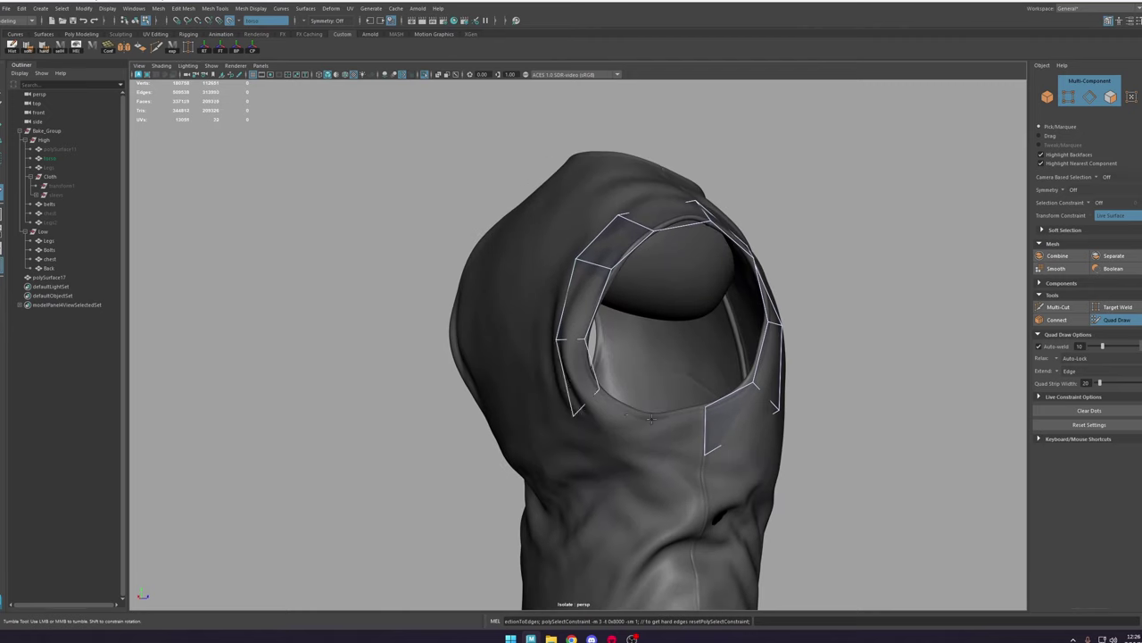
pyautogui.click(646, 453)
pyautogui.keyDown('shift'); pyautogui.click(619, 426); pyautogui.keyUp('shift')
pyautogui.keyDown('shift'); pyautogui.click(675, 433); pyautogui.keyUp('shift')
pyautogui.keyDown('alt'); pyautogui.moveTo(721, 400); pyautogui.dragTo(680, 372); pyautogui.keyUp('alt')
# Step: Select the armhole edge loop, then reselect the low-poly mesh and resume Quad Draw
pyautogui.press('w')
pyautogui.press('F10')
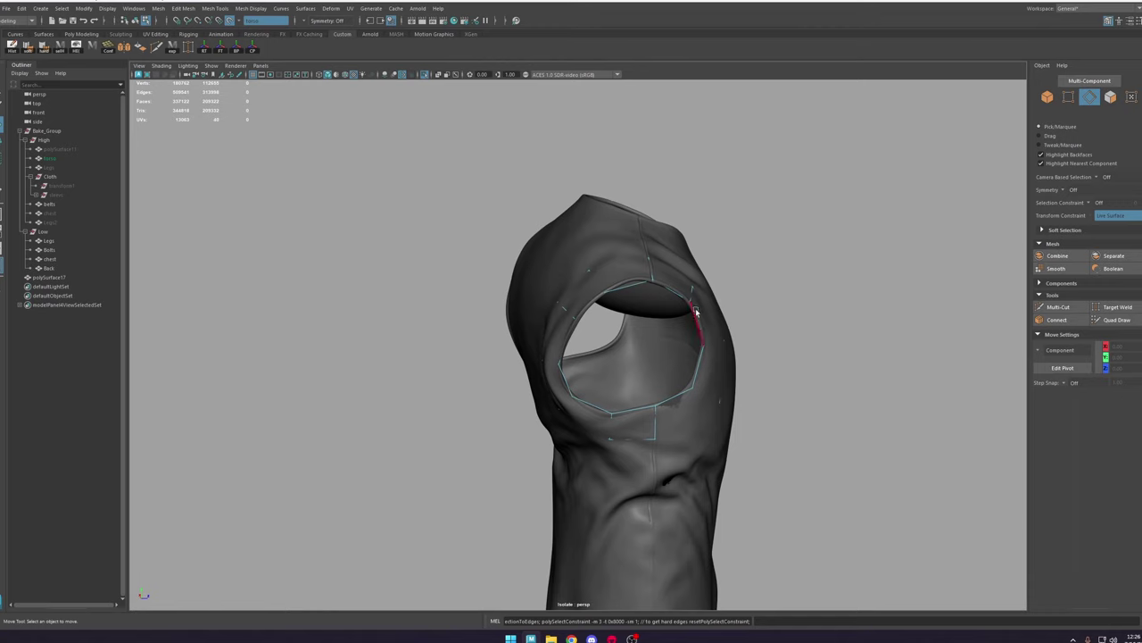
pyautogui.click(693, 291)
pyautogui.keyDown('shift'); pyautogui.doubleClick(650, 267); pyautogui.keyUp('shift')
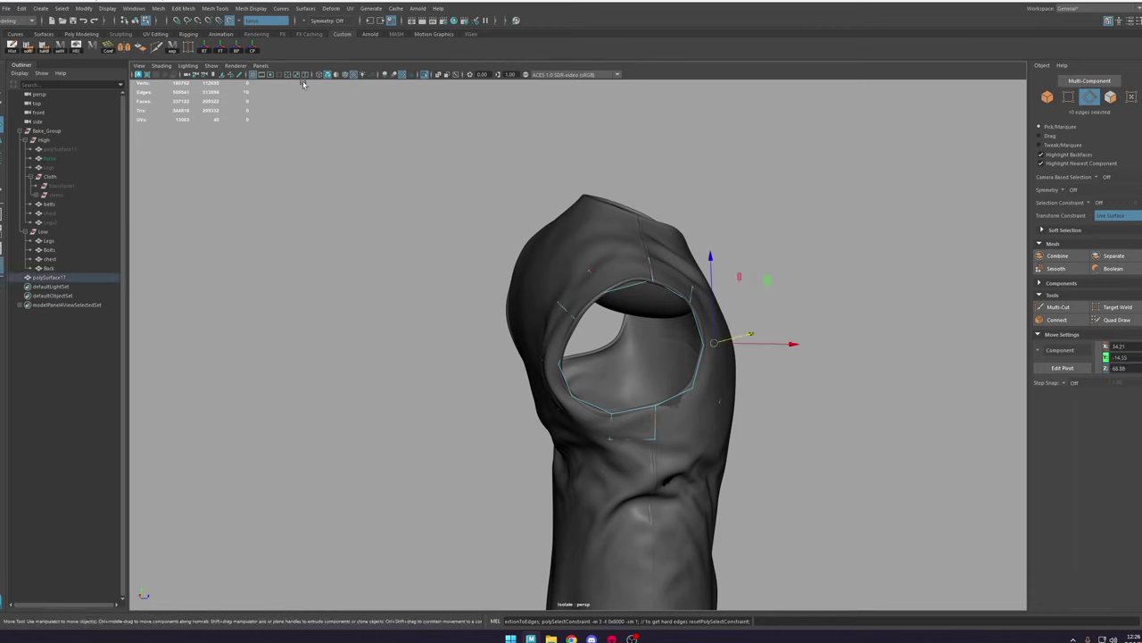
pyautogui.keyDown('alt'); pyautogui.moveTo(919, 345); pyautogui.dragTo(584, 313); pyautogui.keyUp('alt')
pyautogui.scroll(-3, 589, 311)
pyautogui.moveTo(665, 259); pyautogui.dragTo(910, 196, button='right')
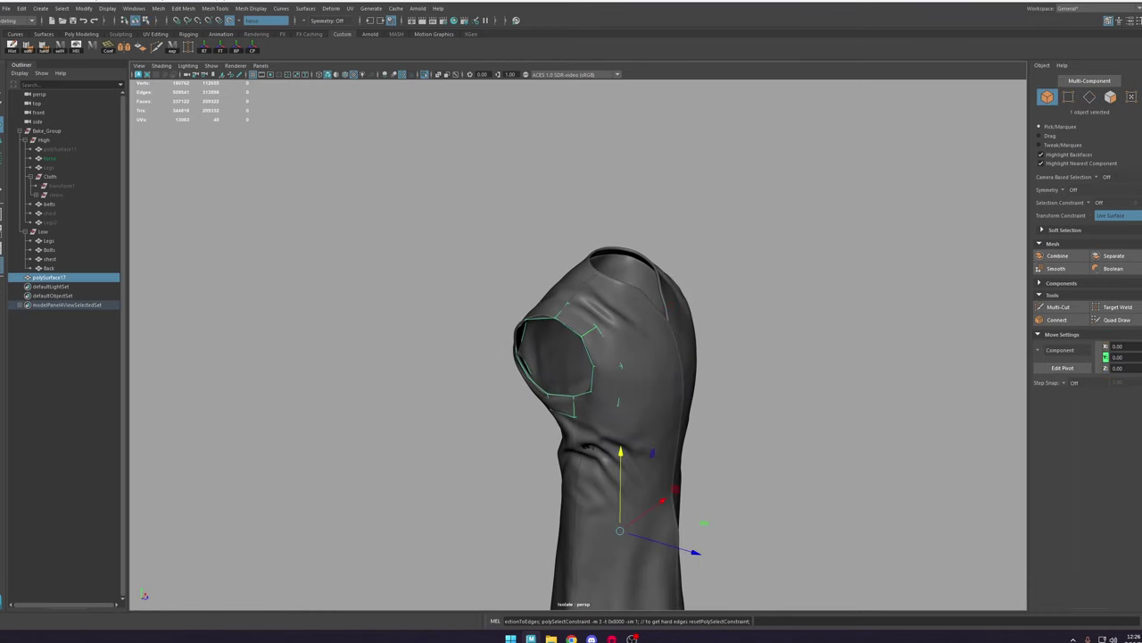
pyautogui.click(775, 372)
pyautogui.click(586, 335)
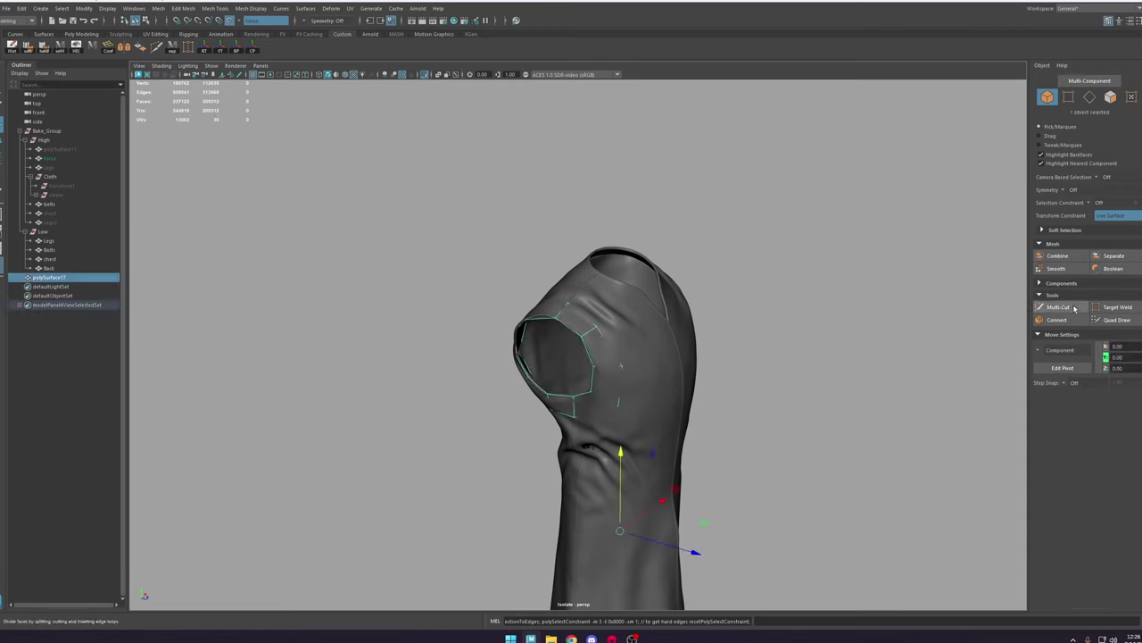
pyautogui.click(1103, 320)
# Step: Complete a quad from the placed dots and add another beside it
pyautogui.moveTo(743, 295)
pyautogui.keyDown('alt'); pyautogui.mouseDown()
pyautogui.moveTo(692, 390)
pyautogui.moveTo(607, 301)
pyautogui.mouseUp(); pyautogui.keyUp('alt')
pyautogui.scroll(3, 691, 390)
pyautogui.scroll(2, 606, 301)
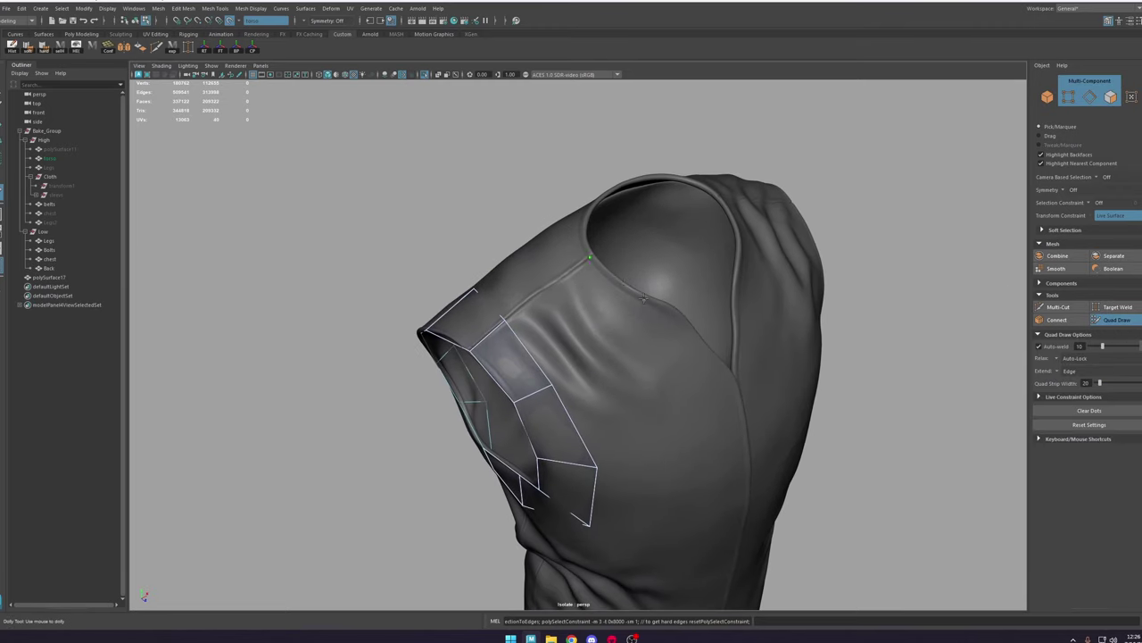
pyautogui.keyDown('shift'); pyautogui.click(607, 302); pyautogui.keyUp('shift')
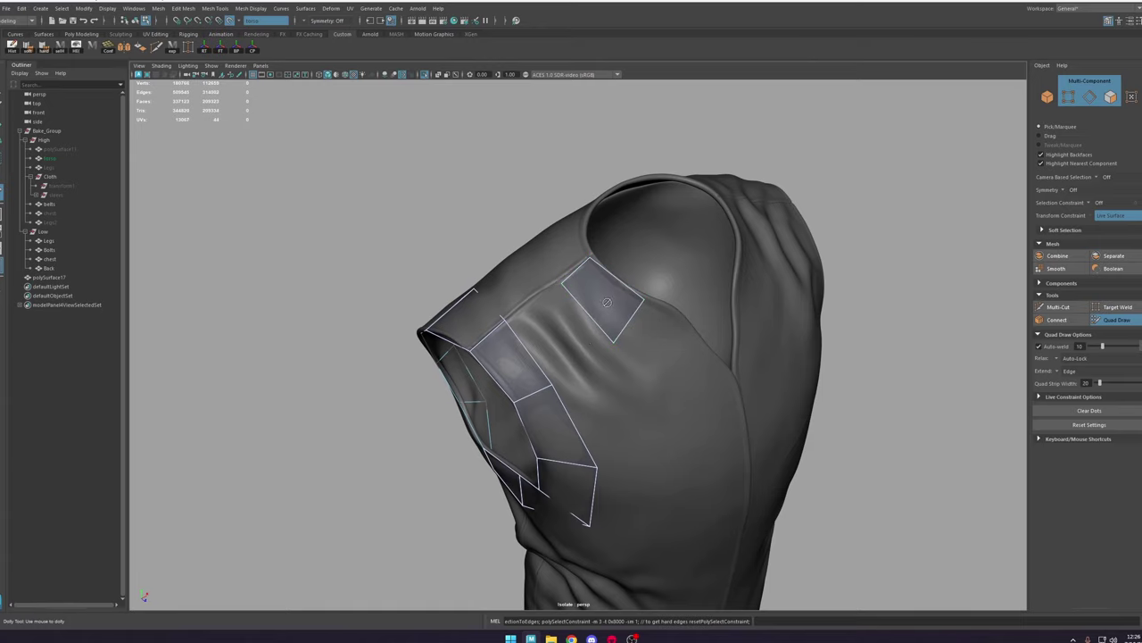
pyautogui.keyDown('alt'); pyautogui.moveTo(822, 399); pyautogui.dragTo(699, 360); pyautogui.keyUp('alt')
pyautogui.click(648, 395)
pyautogui.keyDown('shift'); pyautogui.click(639, 334); pyautogui.keyUp('shift')
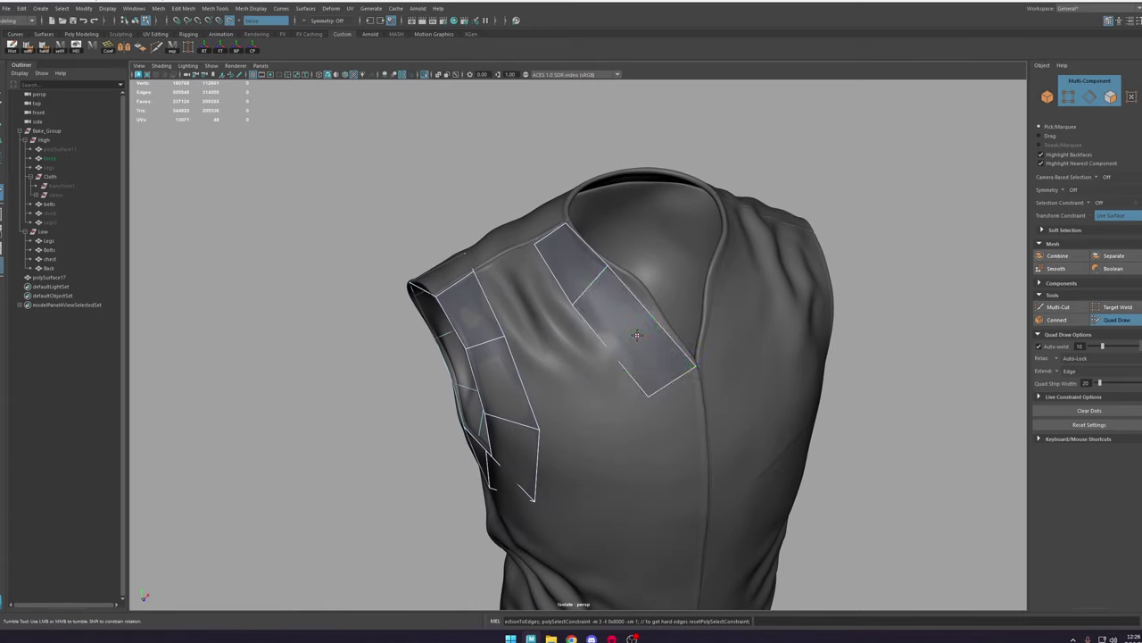
# Step: Add two more quads to the neckline strip
pyautogui.keyDown('alt'); pyautogui.moveTo(639, 334); pyautogui.dragTo(779, 378); pyautogui.keyUp('alt')
pyautogui.keyDown('alt'); pyautogui.moveTo(618, 231); pyautogui.dragTo(590, 256, button='middle'); pyautogui.keyUp('alt')
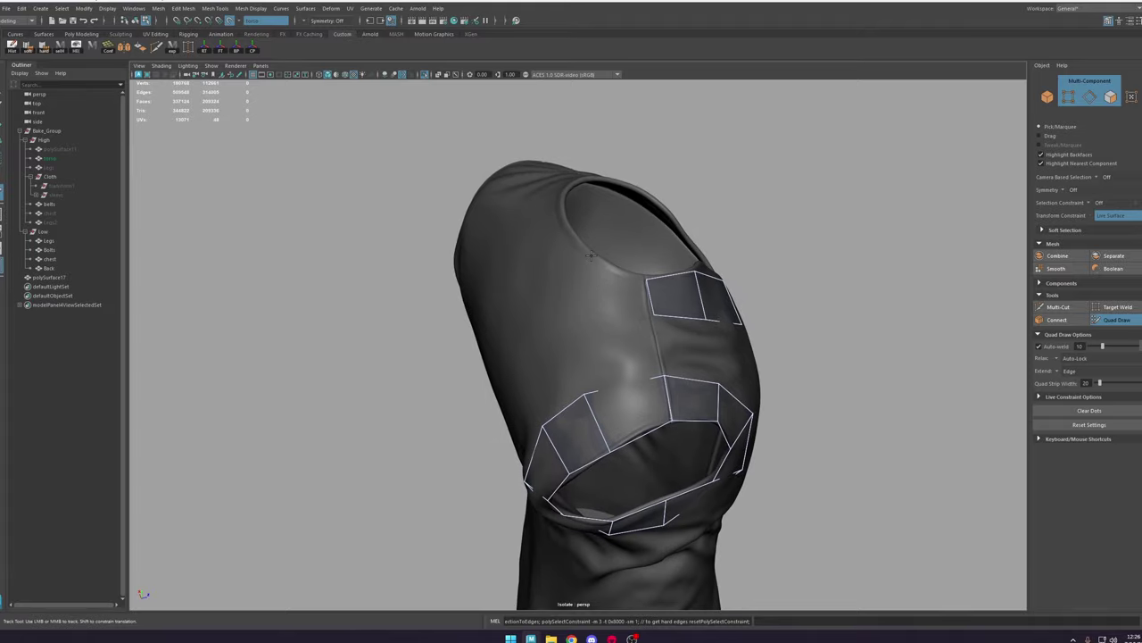
pyautogui.click(577, 310)
pyautogui.keyDown('shift'); pyautogui.click(615, 288); pyautogui.keyUp('shift')
pyautogui.keyDown('alt'); pyautogui.moveTo(615, 289); pyautogui.dragTo(712, 257); pyautogui.keyUp('alt')
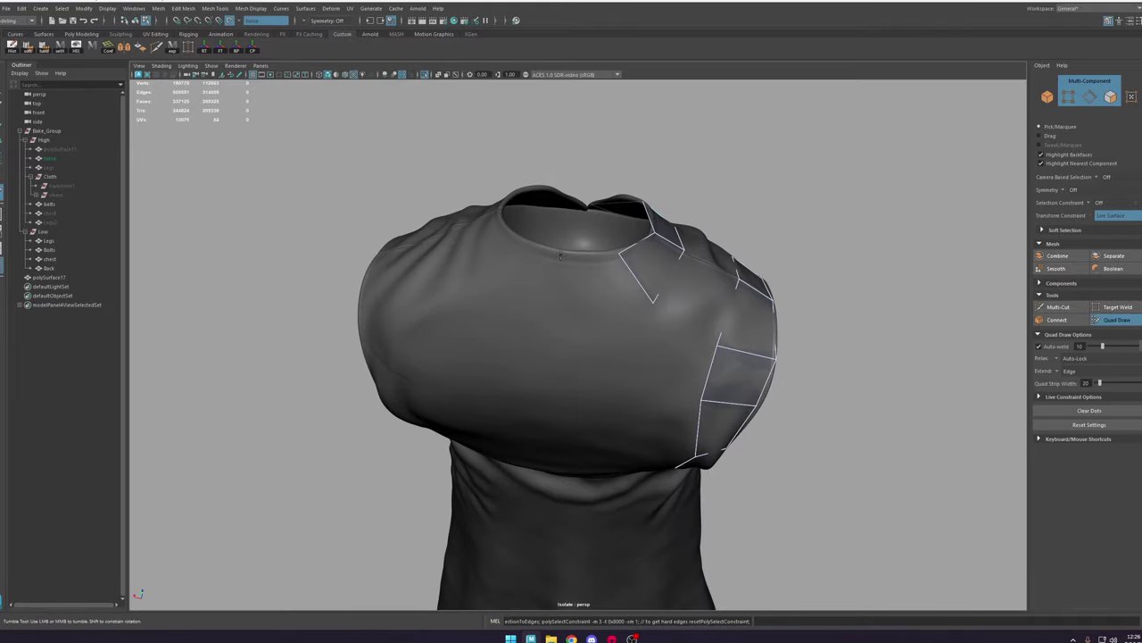
pyautogui.click(569, 299)
pyautogui.keyDown('shift'); pyautogui.click(600, 281); pyautogui.keyUp('shift')
# Step: Fill the central gap at the shoulder with quads, undoing one stray dot
pyautogui.keyDown('alt'); pyautogui.moveTo(600, 281); pyautogui.dragTo(553, 290, button='right'); pyautogui.keyUp('alt')
pyautogui.keyDown('alt'); pyautogui.moveTo(678, 308); pyautogui.dragTo(578, 377); pyautogui.keyUp('alt')
pyautogui.keyDown('alt'); pyautogui.moveTo(589, 379); pyautogui.dragTo(698, 401, button='right'); pyautogui.keyUp('alt')
pyautogui.keyDown('alt'); pyautogui.moveTo(692, 403); pyautogui.dragTo(623, 365); pyautogui.keyUp('alt')
pyautogui.keyDown('shift'); pyautogui.click(571, 357); pyautogui.keyUp('shift')
pyautogui.keyDown('shift'); pyautogui.click(502, 336); pyautogui.keyUp('shift')
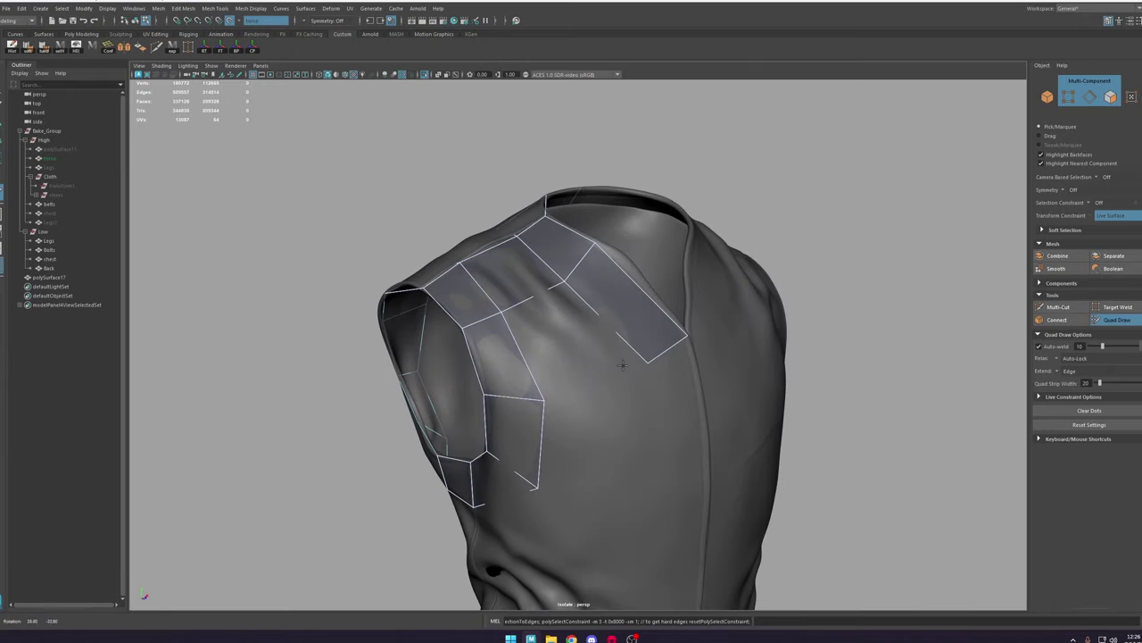
pyautogui.click(593, 387)
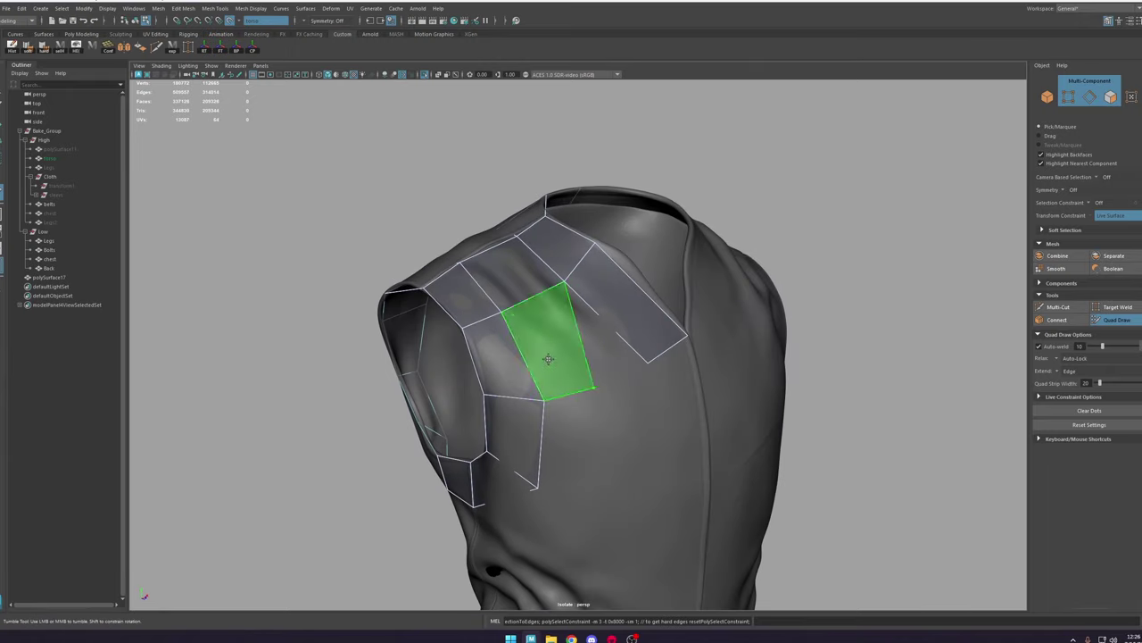
pyautogui.hotkey('ctrl', 'z')
pyautogui.keyDown('shift'); pyautogui.click(584, 358); pyautogui.keyUp('shift')
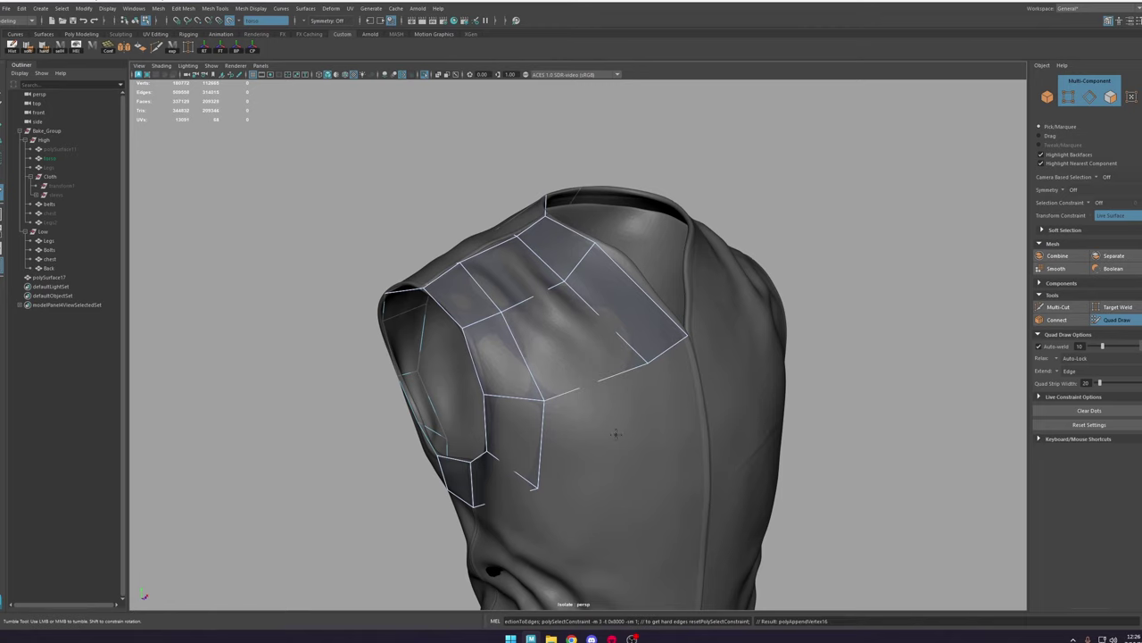
# Step: Add two chest quads below the strip
pyautogui.keyDown('alt'); pyautogui.moveTo(618, 446); pyautogui.dragTo(620, 389, button='middle'); pyautogui.keyUp('alt')
pyautogui.keyDown('alt'); pyautogui.moveTo(619, 389); pyautogui.dragTo(542, 293, button='right'); pyautogui.keyUp('alt')
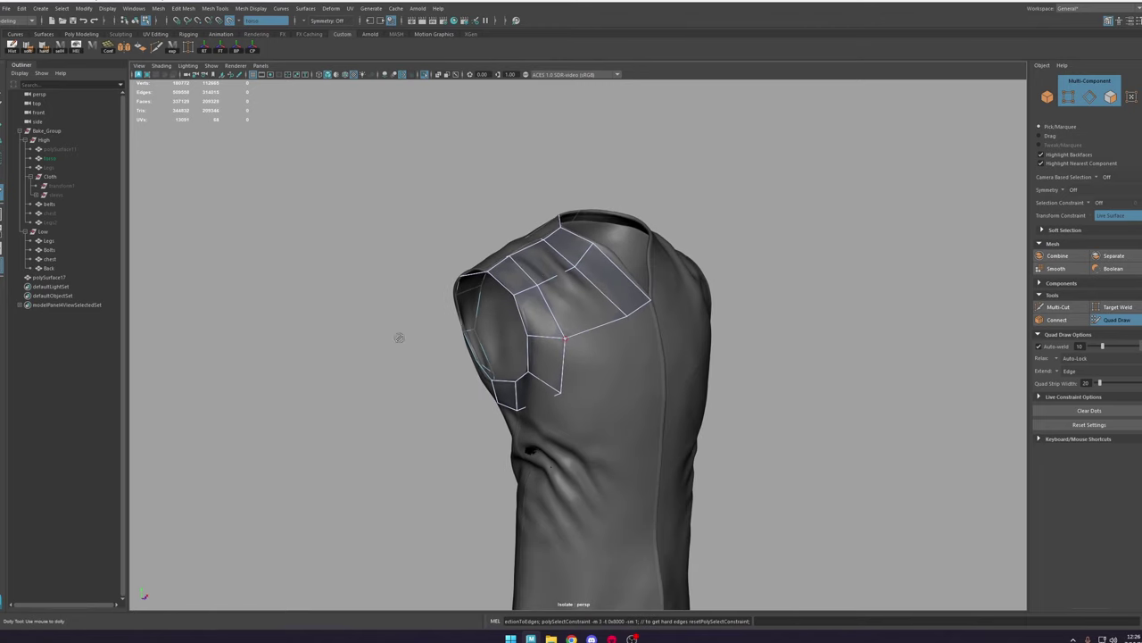
pyautogui.keyDown('alt'); pyautogui.moveTo(650, 368); pyautogui.dragTo(625, 331, button='middle'); pyautogui.keyUp('alt')
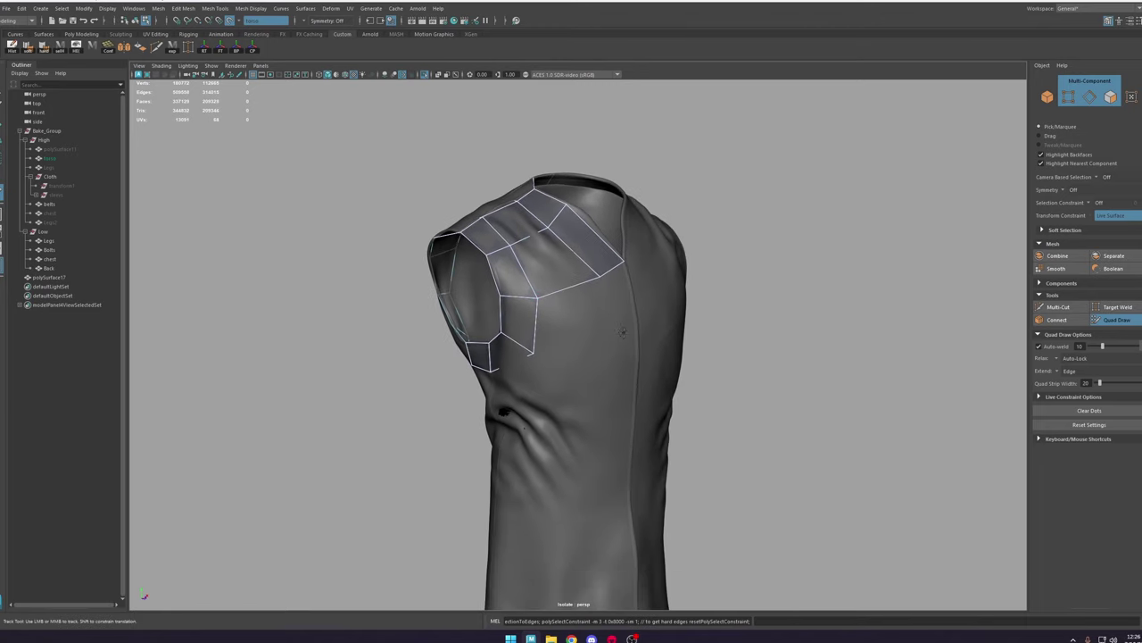
pyautogui.keyDown('alt'); pyautogui.moveTo(624, 331); pyautogui.dragTo(569, 346); pyautogui.keyUp('alt')
pyautogui.click(606, 355)
pyautogui.keyDown('shift'); pyautogui.click(588, 302); pyautogui.keyUp('shift')
pyautogui.keyDown('shift'); pyautogui.click(524, 312); pyautogui.keyUp('shift')
# Step: Add two more lower-chest quads, then start a screen capture framing the torso
pyautogui.scroll(-3, 596, 345)
pyautogui.scroll(3, 547, 328)
pyautogui.click(619, 375)
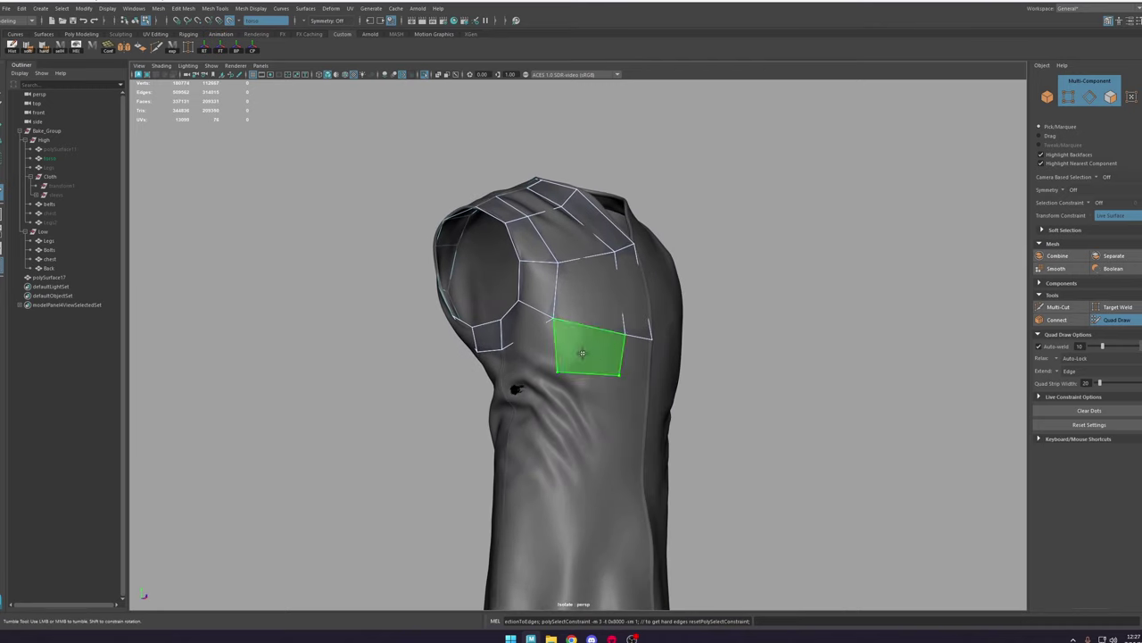
pyautogui.keyDown('shift'); pyautogui.click(584, 351); pyautogui.keyUp('shift')
pyautogui.click(504, 385)
pyautogui.keyDown('shift'); pyautogui.click(539, 341); pyautogui.keyUp('shift')
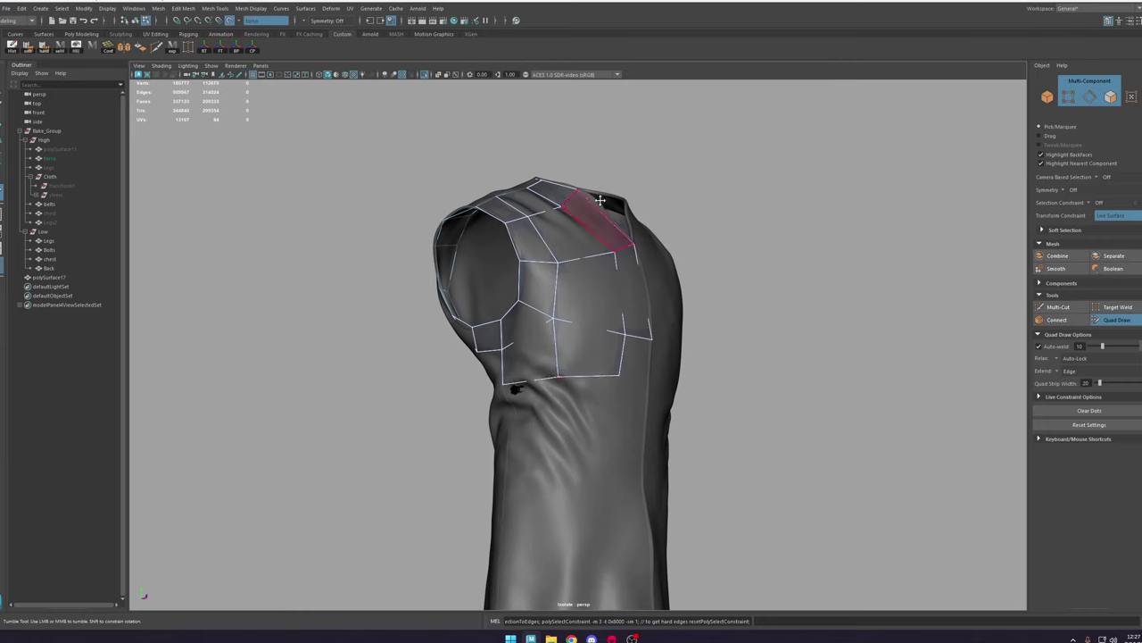
pyautogui.press('Print')
pyautogui.moveTo(743, 127)
pyautogui.mouseDown()
pyautogui.moveTo(395, 429)
pyautogui.moveTo(284, 487)
pyautogui.mouseUp()
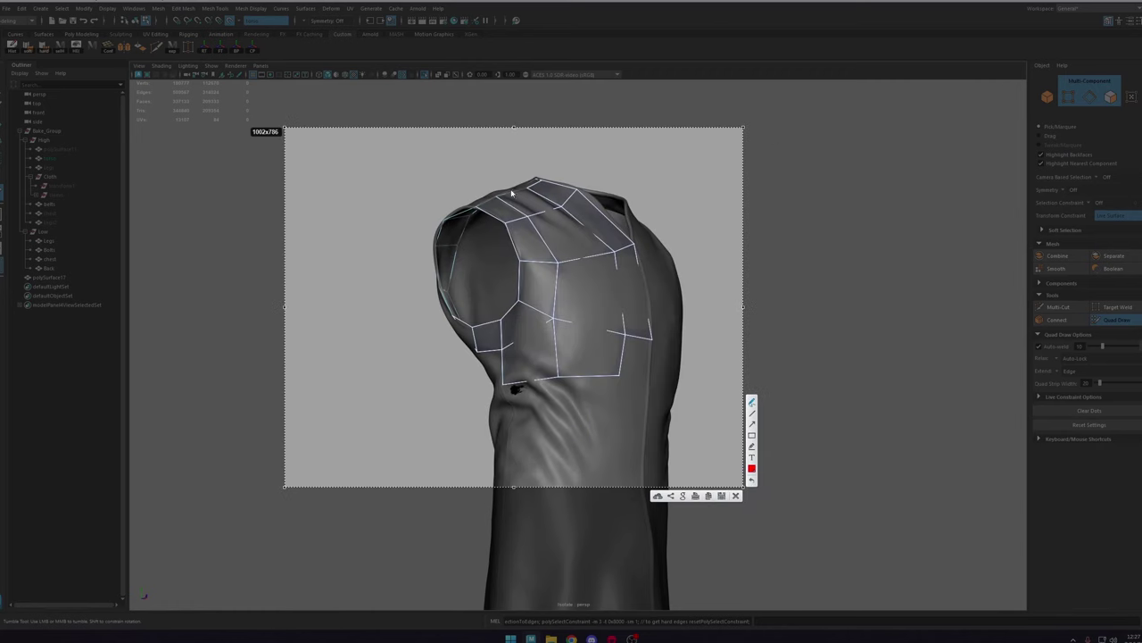
# Step: Draw red strokes looping the shoulder and running to the chest, then close the capture
pyautogui.moveTo(499, 201); pyautogui.dragTo(512, 215)
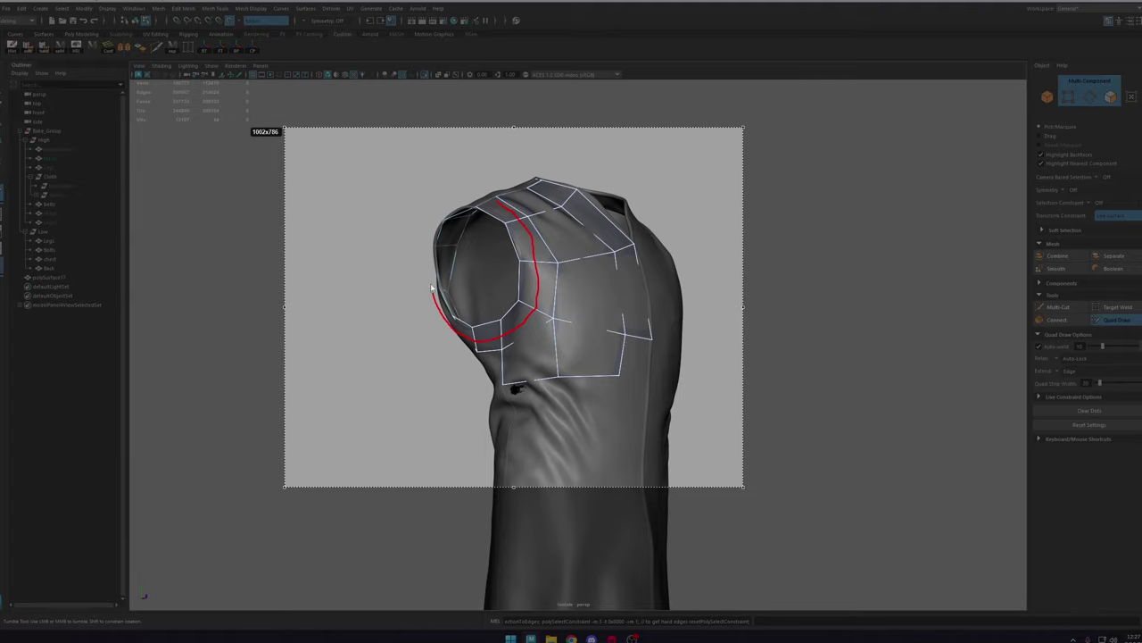
pyautogui.moveTo(432, 288); pyautogui.dragTo(469, 203)
pyautogui.moveTo(537, 187)
pyautogui.mouseDown()
pyautogui.moveTo(622, 258)
pyautogui.moveTo(630, 280)
pyautogui.mouseUp()
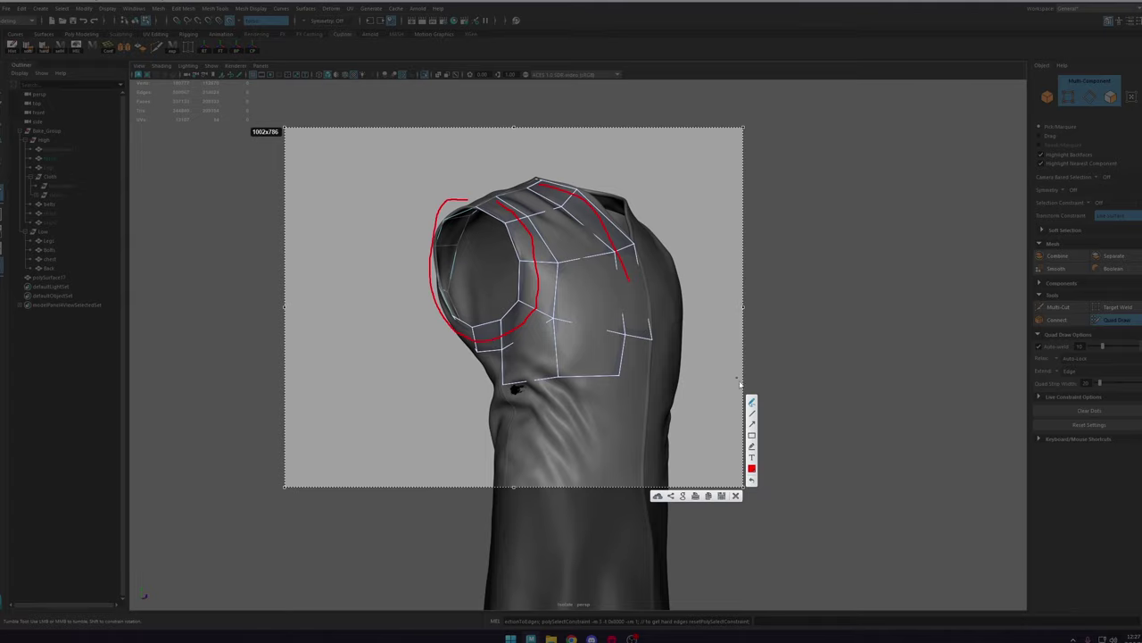
pyautogui.click(736, 496)
# Step: Add a new quad at the chest's lower right and place a dot near the armhole
pyautogui.moveTo(740, 484)
pyautogui.keyDown('alt'); pyautogui.mouseDown()
pyautogui.moveTo(620, 383)
pyautogui.moveTo(741, 375)
pyautogui.mouseUp(); pyautogui.keyUp('alt')
pyautogui.click(619, 396)
pyautogui.keyDown('shift'); pyautogui.click(604, 375); pyautogui.keyUp('shift')
# Step: Add more quads beside the armhole and to the left of the existing front faces
pyautogui.click(593, 405)
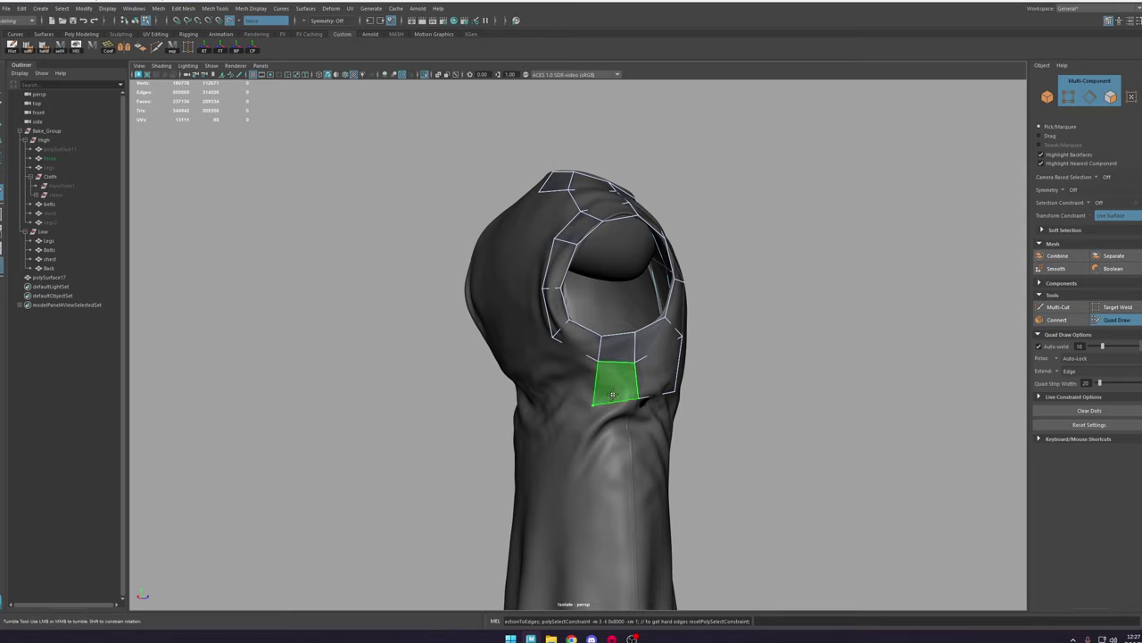
pyautogui.keyDown('shift'); pyautogui.click(613, 394); pyautogui.keyUp('shift')
pyautogui.moveTo(613, 394)
pyautogui.keyDown('alt'); pyautogui.mouseDown()
pyautogui.moveTo(529, 391)
pyautogui.moveTo(611, 388)
pyautogui.mouseUp(); pyautogui.keyUp('alt')
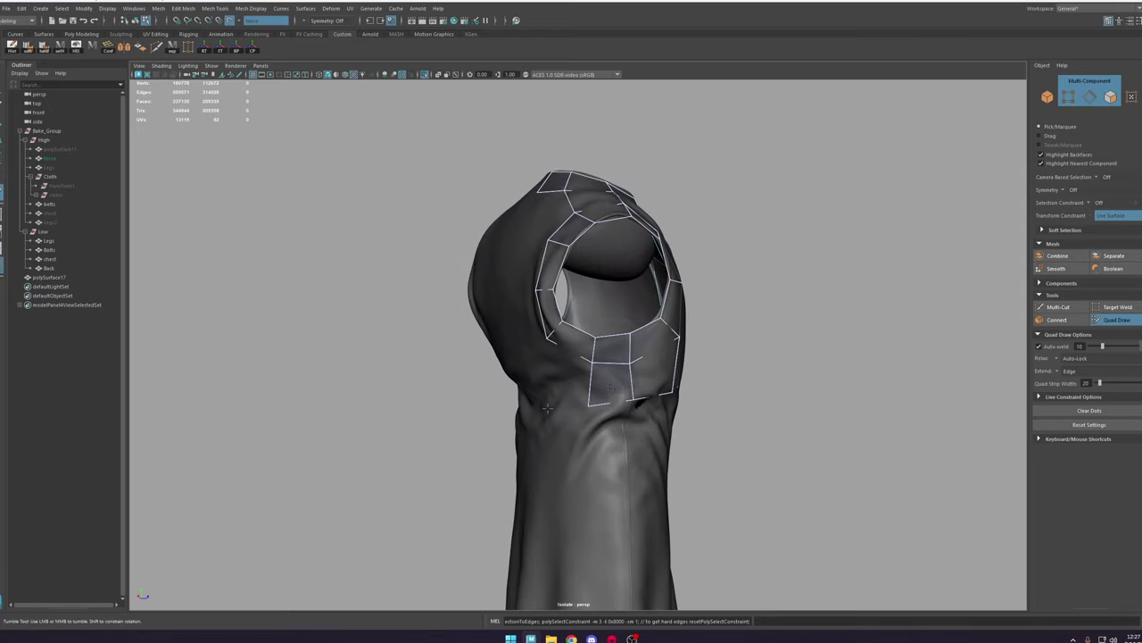
pyautogui.keyDown('shift'); pyautogui.click(575, 361); pyautogui.keyUp('shift')
# Step: Extend the quad mesh onto the back, adjusting vertices so the new edges run vertical
pyautogui.keyDown('alt'); pyautogui.moveTo(548, 342); pyautogui.dragTo(610, 357); pyautogui.keyUp('alt')
pyautogui.keyDown('alt'); pyautogui.moveTo(494, 366); pyautogui.dragTo(597, 317); pyautogui.keyUp('alt')
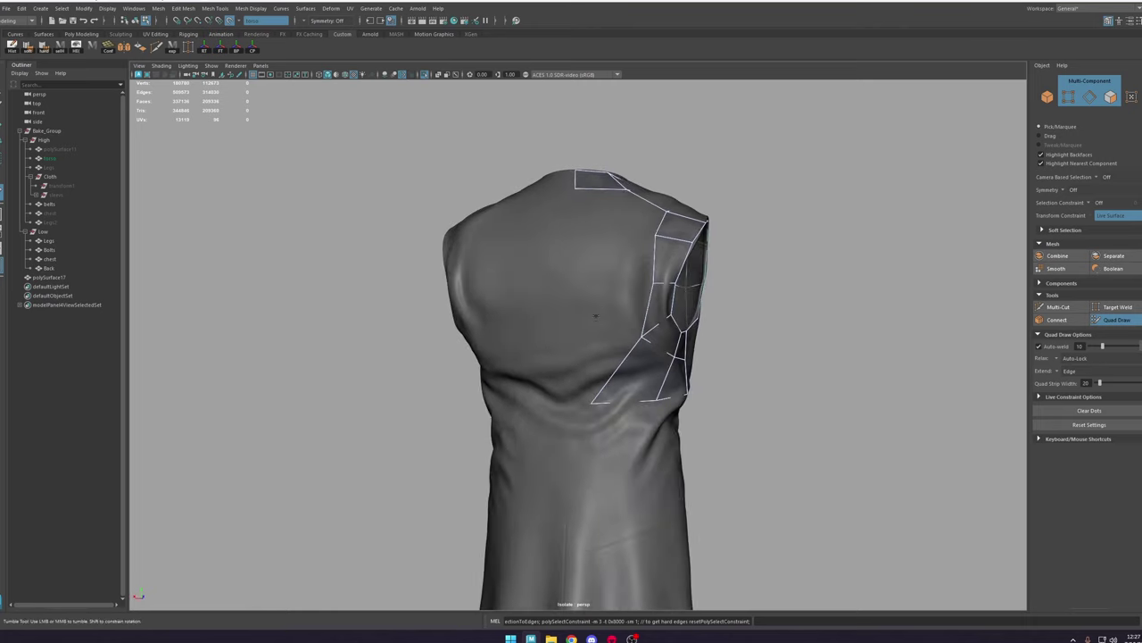
pyautogui.click(592, 283)
pyautogui.click(592, 329)
pyautogui.keyDown('shift'); pyautogui.click(622, 312); pyautogui.keyUp('shift')
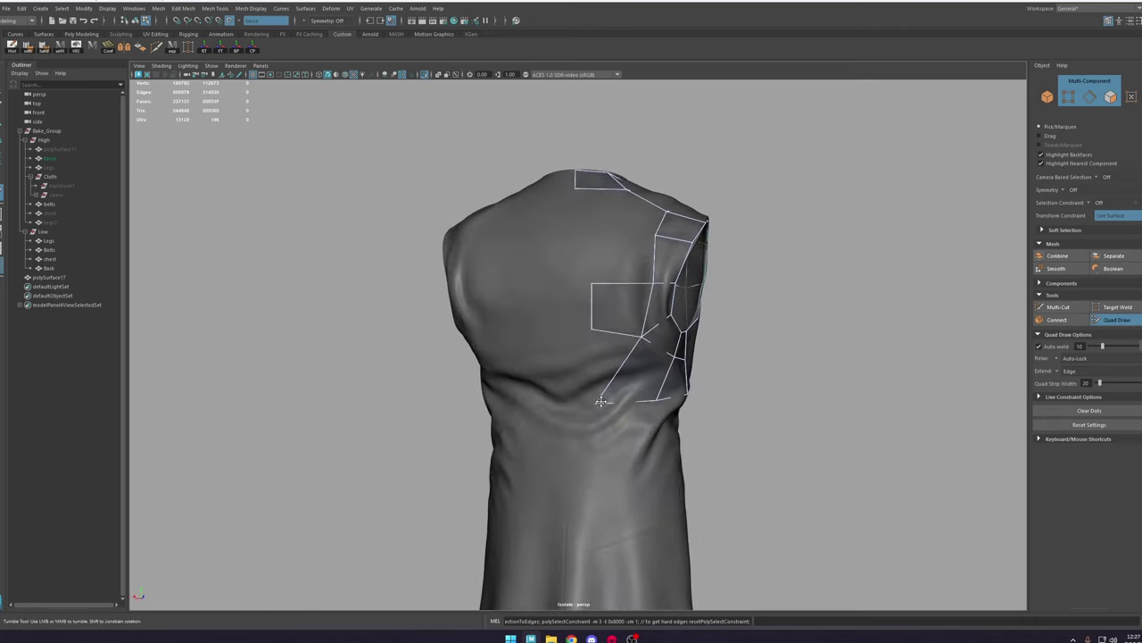
pyautogui.moveTo(602, 402); pyautogui.dragTo(634, 399)
pyautogui.click(577, 410)
pyautogui.keyDown('shift'); pyautogui.click(606, 373); pyautogui.keyUp('shift')
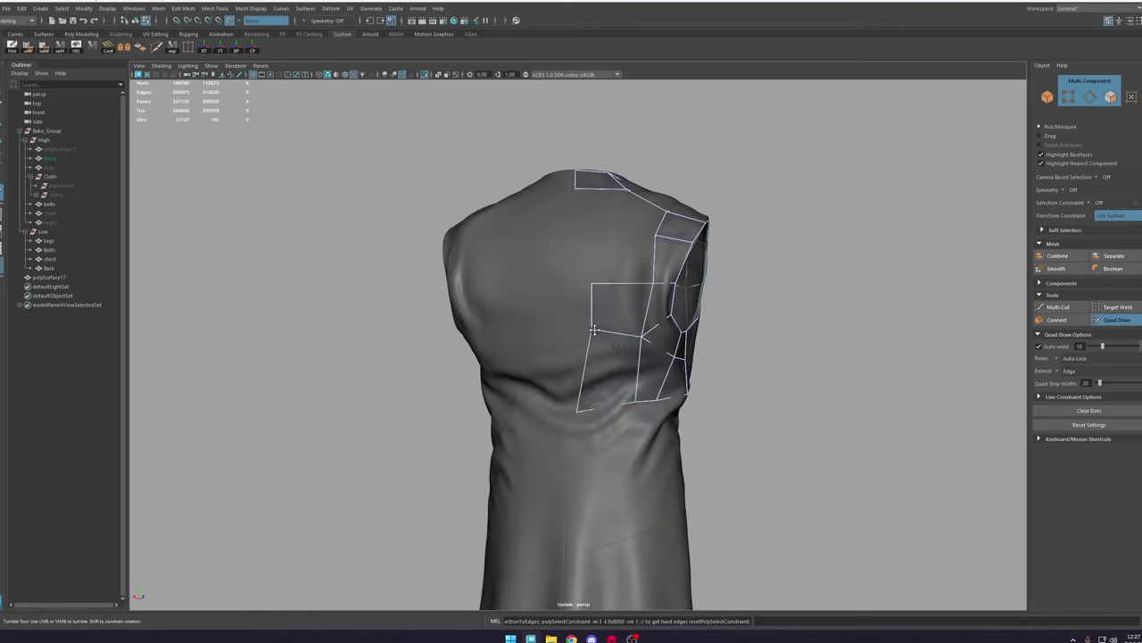
pyautogui.moveTo(591, 330); pyautogui.dragTo(582, 331)
# Step: Fill in several more quads across the back of the torso
pyautogui.moveTo(600, 252)
pyautogui.keyDown('alt'); pyautogui.mouseDown()
pyautogui.moveTo(576, 262)
pyautogui.moveTo(628, 263)
pyautogui.mouseUp(); pyautogui.keyUp('alt')
pyautogui.click(568, 250)
pyautogui.keyDown('shift'); pyautogui.click(599, 281); pyautogui.keyUp('shift')
pyautogui.keyDown('shift'); pyautogui.click(637, 251); pyautogui.keyUp('shift')
pyautogui.click(581, 252)
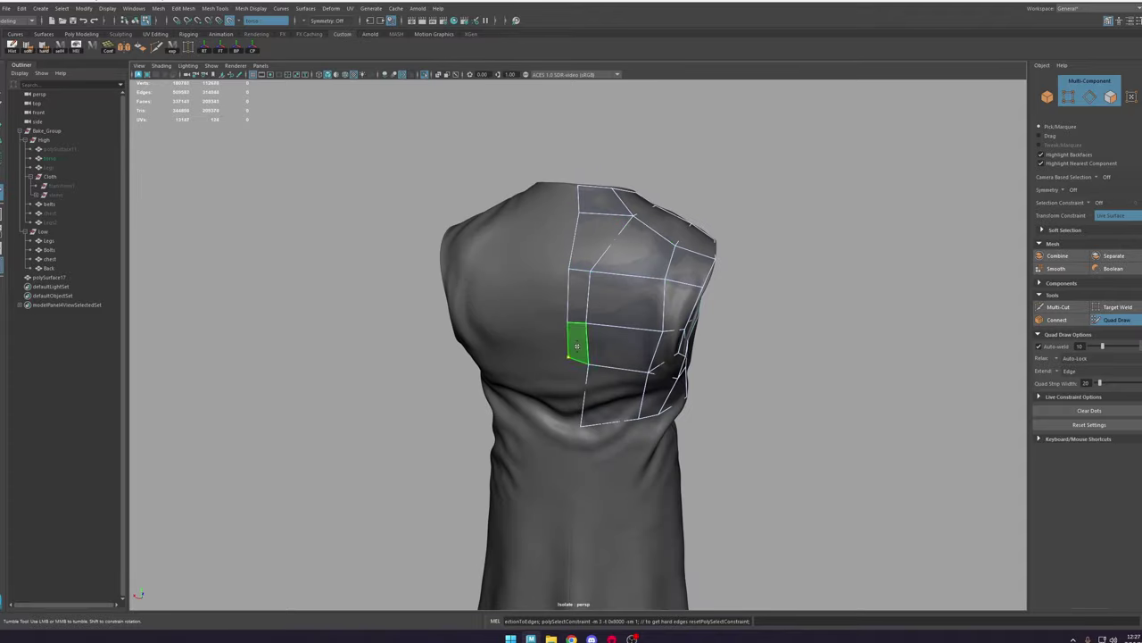
pyautogui.keyDown('shift'); pyautogui.click(579, 345); pyautogui.keyUp('shift')
# Step: Shift the lower, middle and upper chest vertices left and lower a shoulder vertex
pyautogui.keyDown('alt'); pyautogui.moveTo(651, 340); pyautogui.dragTo(572, 334); pyautogui.keyUp('alt')
pyautogui.keyDown('alt'); pyautogui.moveTo(571, 334); pyautogui.dragTo(596, 333, button='right'); pyautogui.keyUp('alt')
pyautogui.moveTo(566, 415); pyautogui.dragTo(547, 418)
pyautogui.moveTo(572, 359); pyautogui.dragTo(537, 357)
pyautogui.moveTo(568, 237); pyautogui.dragTo(536, 250)
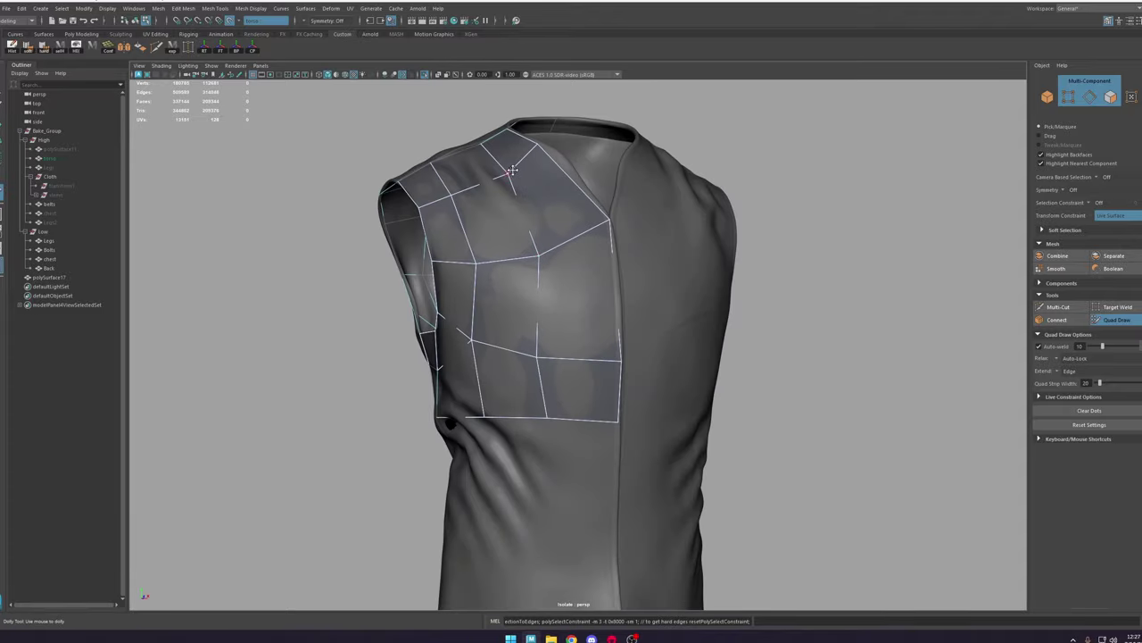
pyautogui.moveTo(511, 170); pyautogui.dragTo(503, 180)
pyautogui.keyDown('alt'); pyautogui.moveTo(653, 291); pyautogui.dragTo(508, 222, button='right'); pyautogui.keyUp('alt')
pyautogui.keyDown('alt'); pyautogui.moveTo(508, 222); pyautogui.dragTo(547, 233); pyautogui.keyUp('alt')
pyautogui.keyDown('alt'); pyautogui.moveTo(546, 233); pyautogui.dragTo(652, 415, button='right'); pyautogui.keyUp('alt')
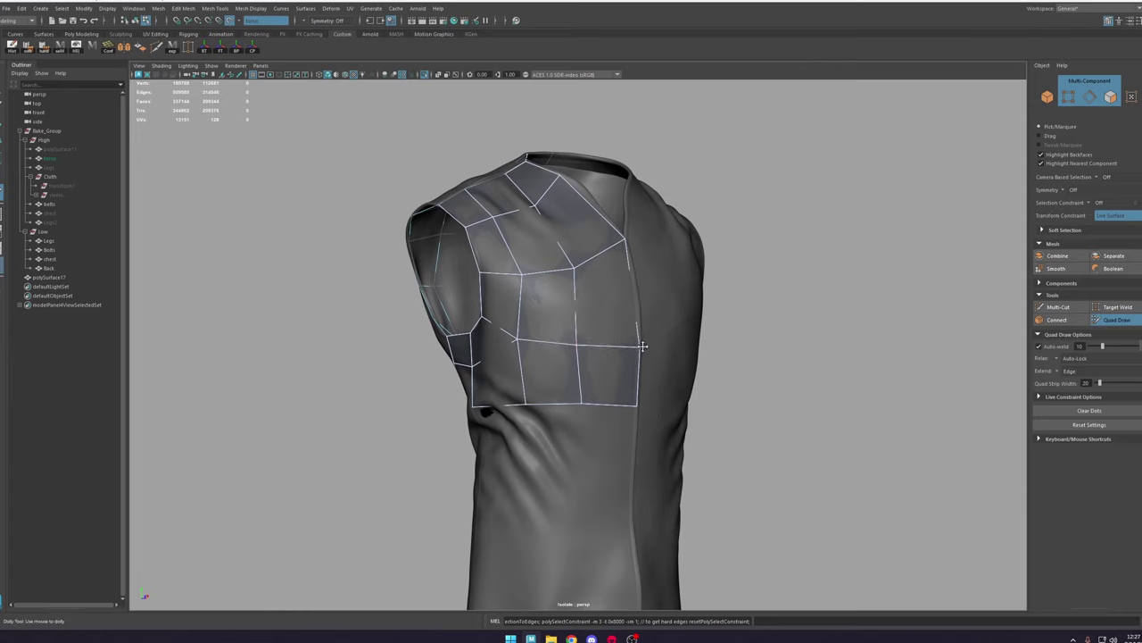
# Step: Nudge front and back vertices to straighten and align the edges
pyautogui.moveTo(575, 340); pyautogui.dragTo(575, 335)
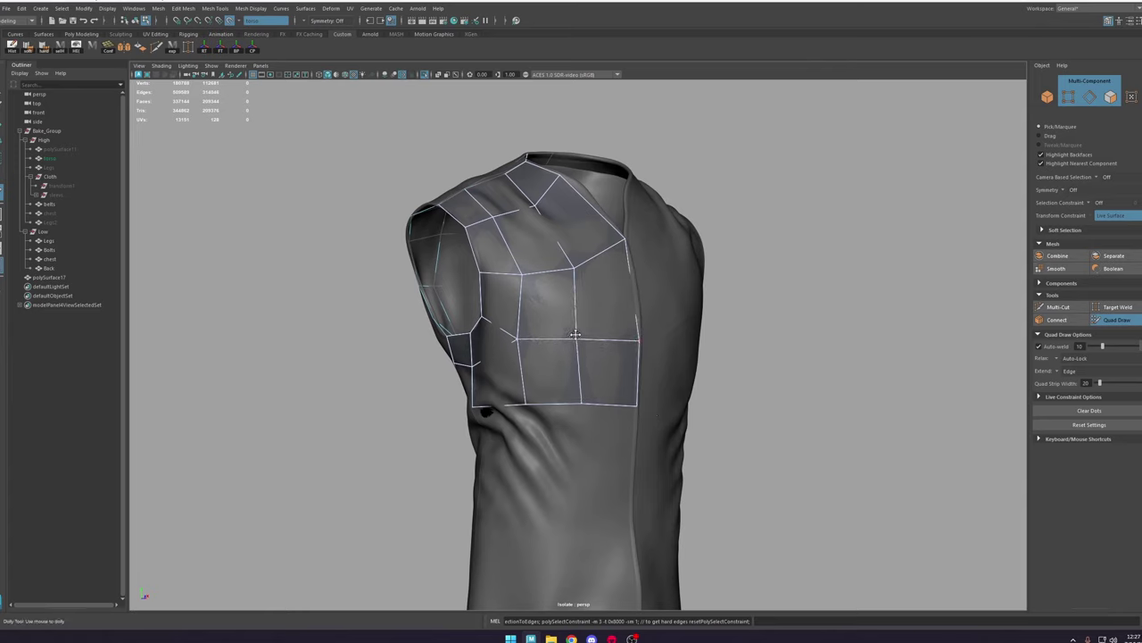
pyautogui.keyDown('alt'); pyautogui.moveTo(576, 333); pyautogui.dragTo(523, 188, button='right'); pyautogui.keyUp('alt')
pyautogui.keyDown('alt'); pyautogui.moveTo(523, 188); pyautogui.dragTo(579, 259); pyautogui.keyUp('alt')
pyautogui.keyDown('alt'); pyautogui.moveTo(579, 259); pyautogui.dragTo(641, 284, button='right'); pyautogui.keyUp('alt')
pyautogui.moveTo(641, 284)
pyautogui.keyDown('alt'); pyautogui.mouseDown()
pyautogui.moveTo(729, 276)
pyautogui.moveTo(590, 278)
pyautogui.moveTo(597, 270)
pyautogui.mouseUp(); pyautogui.keyUp('alt')
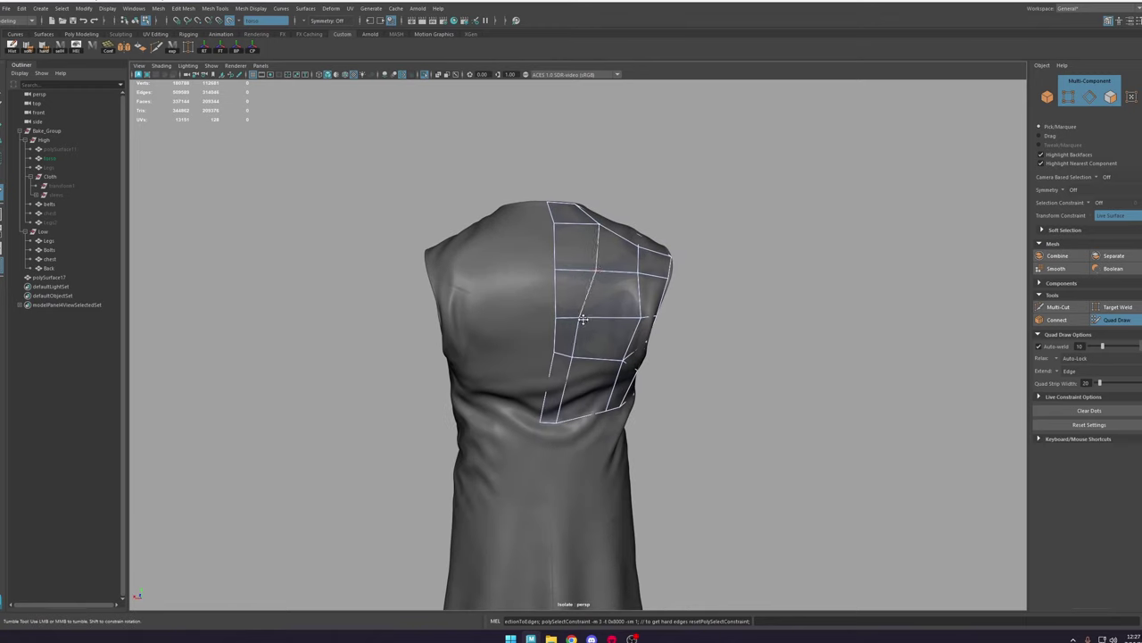
pyautogui.moveTo(582, 319); pyautogui.dragTo(596, 317)
pyautogui.moveTo(574, 356)
pyautogui.mouseDown()
pyautogui.moveTo(593, 358)
pyautogui.moveTo(591, 384)
pyautogui.moveTo(569, 389)
pyautogui.mouseUp()
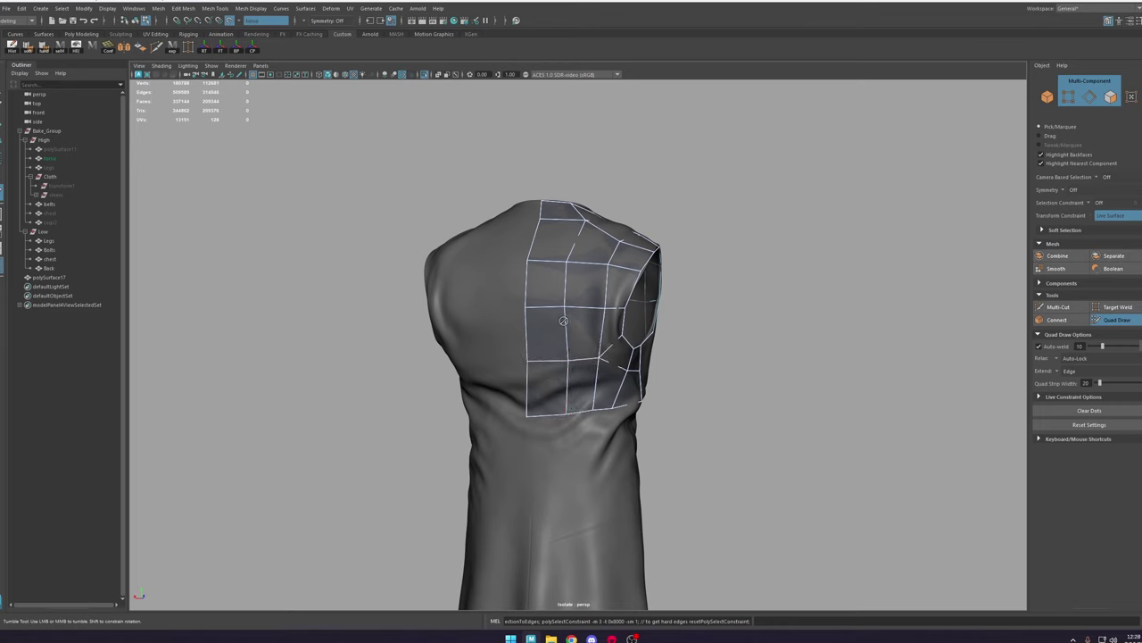
# Step: Relax the centre column and left border vertices, then inspect the garment from the side
pyautogui.moveTo(568, 311)
pyautogui.keyDown('shift'); pyautogui.mouseDown()
pyautogui.moveTo(569, 338)
pyautogui.moveTo(571, 275)
pyautogui.mouseUp(); pyautogui.keyUp('shift')
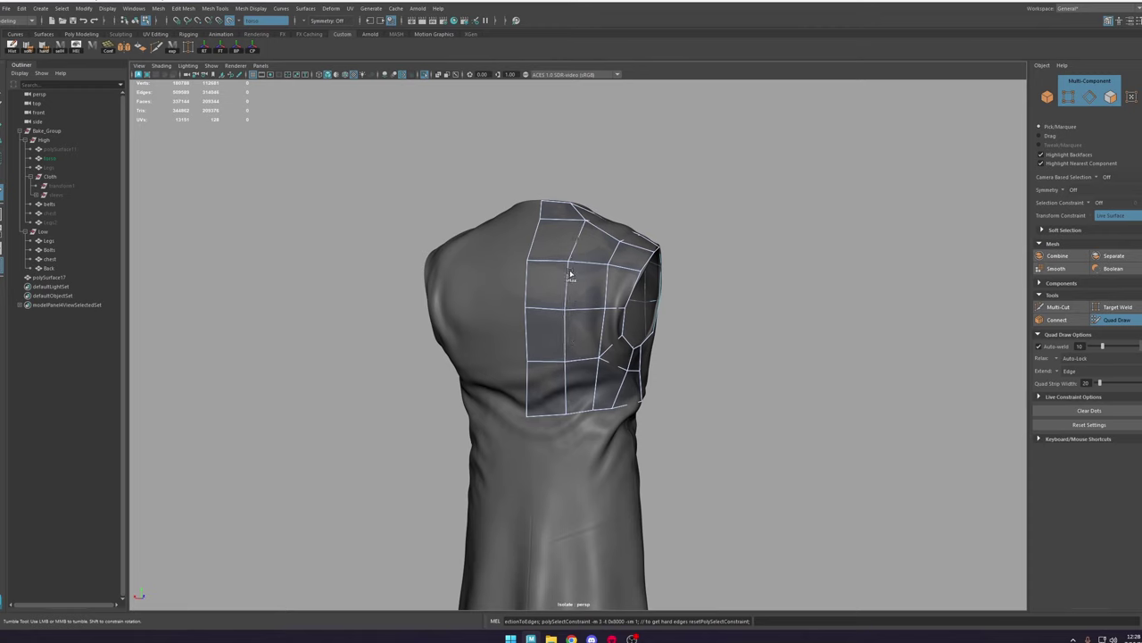
pyautogui.keyDown('shift'); pyautogui.moveTo(529, 327); pyautogui.dragTo(539, 242); pyautogui.keyUp('shift')
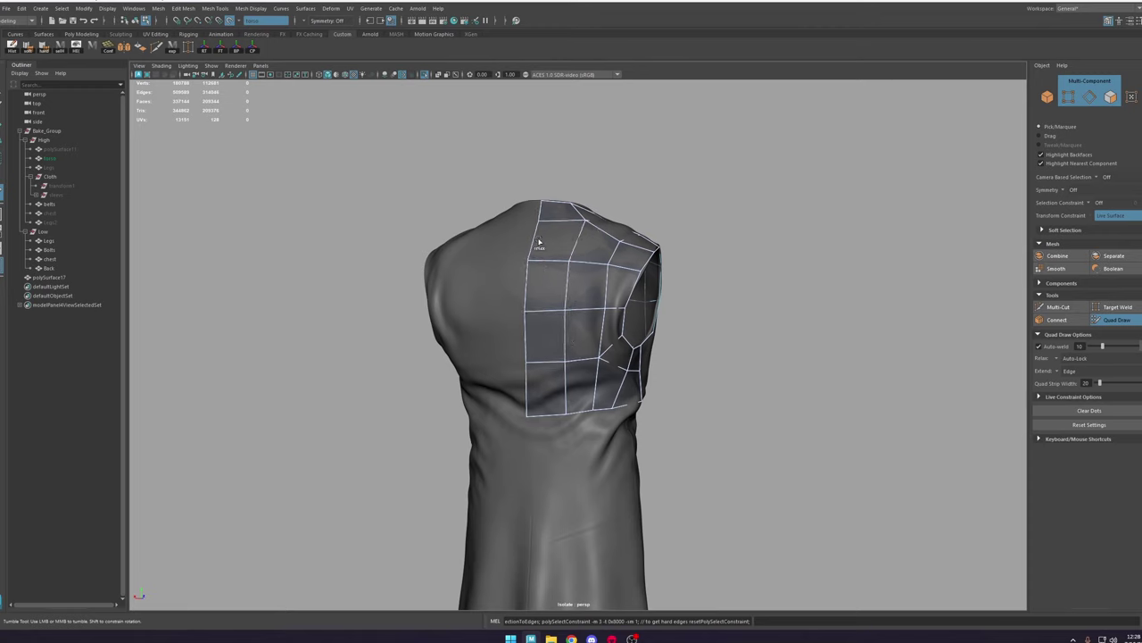
pyautogui.keyDown('alt'); pyautogui.moveTo(607, 252); pyautogui.dragTo(553, 278); pyautogui.keyUp('alt')
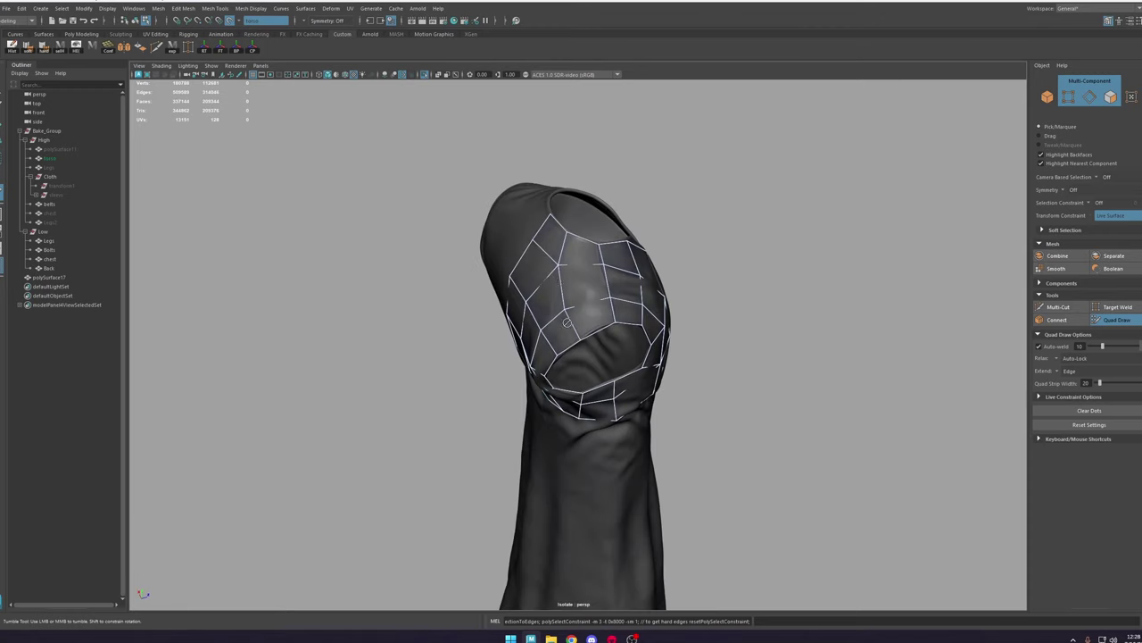
pyautogui.keyDown('alt'); pyautogui.moveTo(598, 328); pyautogui.dragTo(464, 344); pyautogui.keyUp('alt')
# Step: Select the polySurface17 retopology mesh, keep it isolated, and hide the high-poly layer
pyautogui.press('w')
pyautogui.click(50, 278)
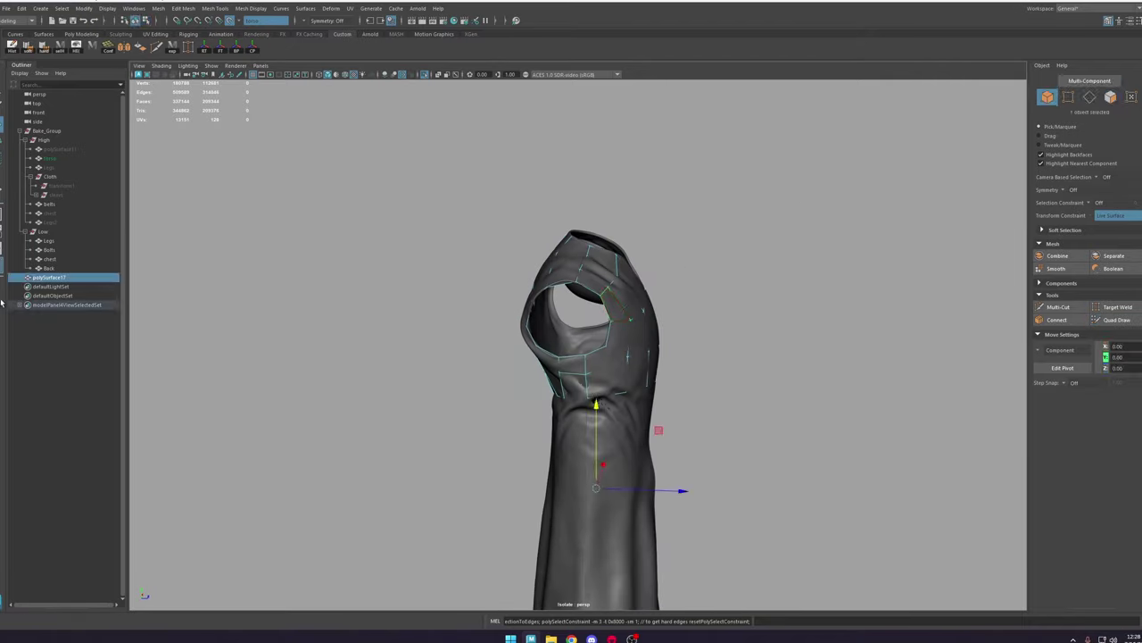
pyautogui.click(424, 75)
pyautogui.keyDown('alt'); pyautogui.moveTo(571, 210); pyautogui.dragTo(522, 223); pyautogui.keyUp('alt')
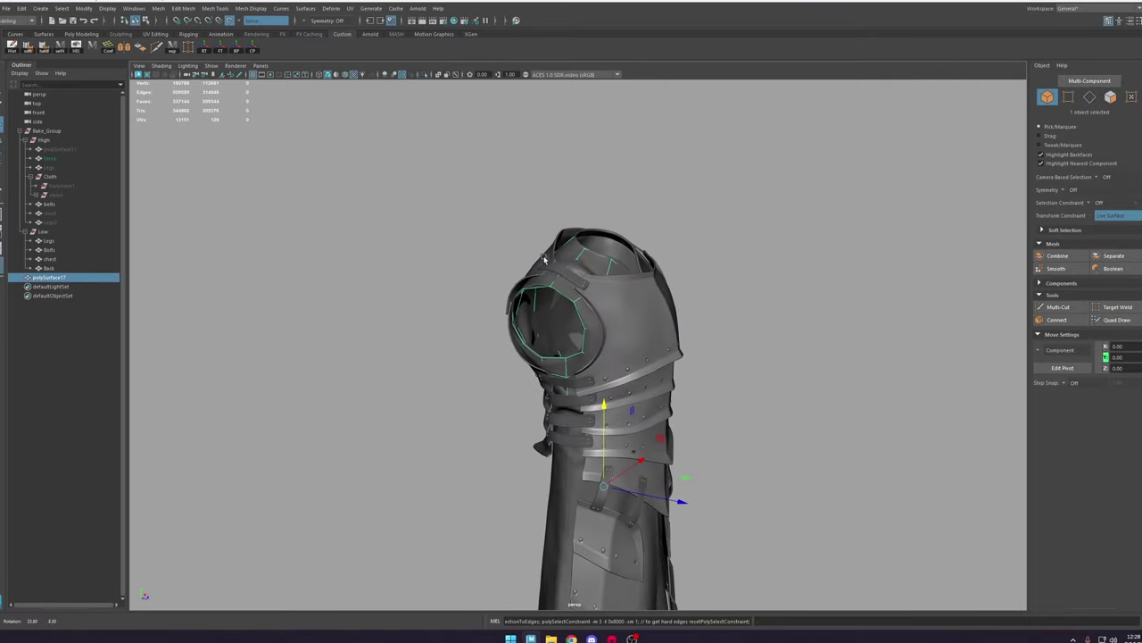
pyautogui.click(424, 75)
pyautogui.keyDown('alt'); pyautogui.moveTo(585, 281); pyautogui.dragTo(714, 357, button='right'); pyautogui.keyUp('alt')
pyautogui.hotkey('ctrl', 'a')
pyautogui.hotkey('ctrl', 'a')
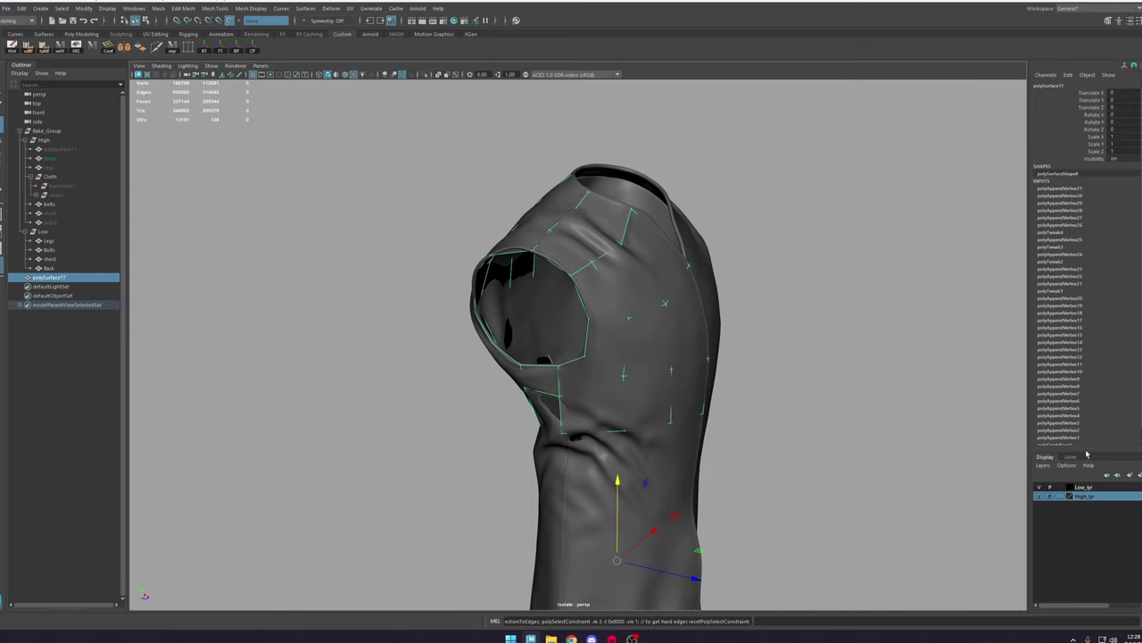
pyautogui.click(1040, 496)
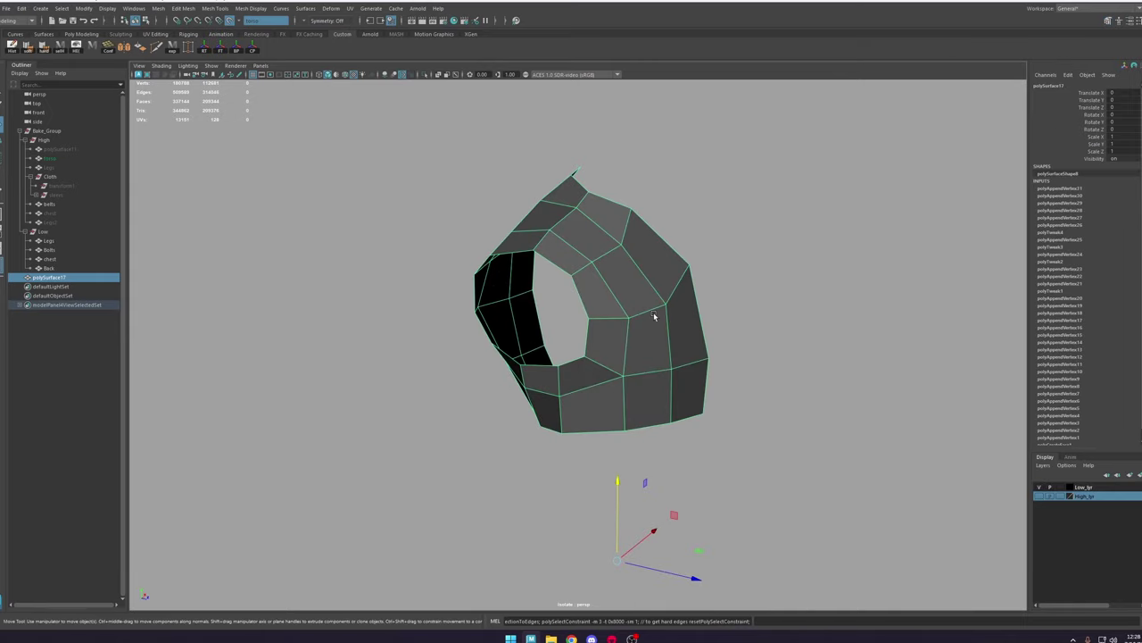
# Step: Apply Edit Edge Flow to an armhole edge and the two neighbouring edge loops
pyautogui.moveTo(655, 316); pyautogui.dragTo(658, 258, button='right')
pyautogui.click(657, 284)
pyautogui.keyDown('alt'); pyautogui.moveTo(658, 304); pyautogui.dragTo(758, 302); pyautogui.keyUp('alt')
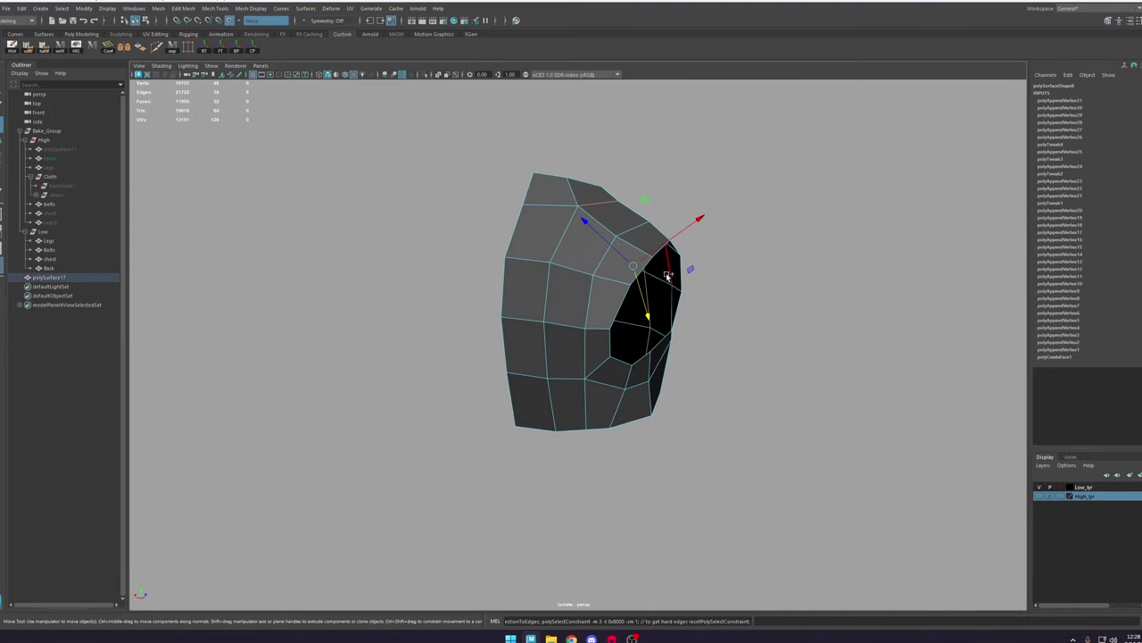
pyautogui.keyDown('shift'); pyautogui.moveTo(667, 274); pyautogui.dragTo(656, 366, button='right'); pyautogui.keyUp('shift')
pyautogui.doubleClick(548, 309)
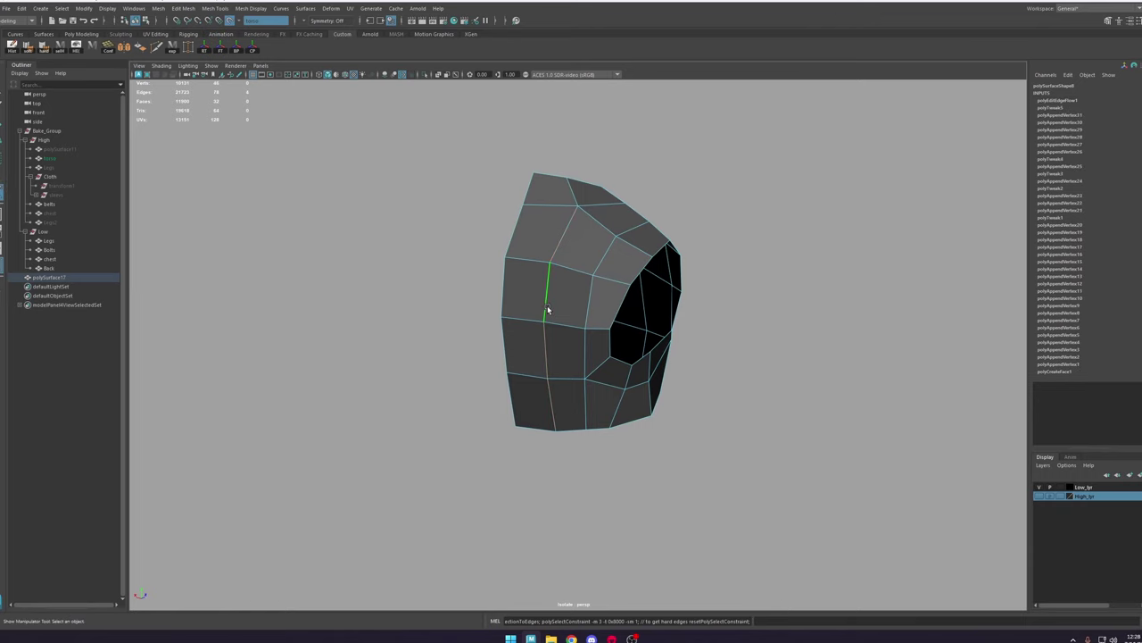
pyautogui.press('g')
pyautogui.doubleClick(586, 305)
pyautogui.press('g')
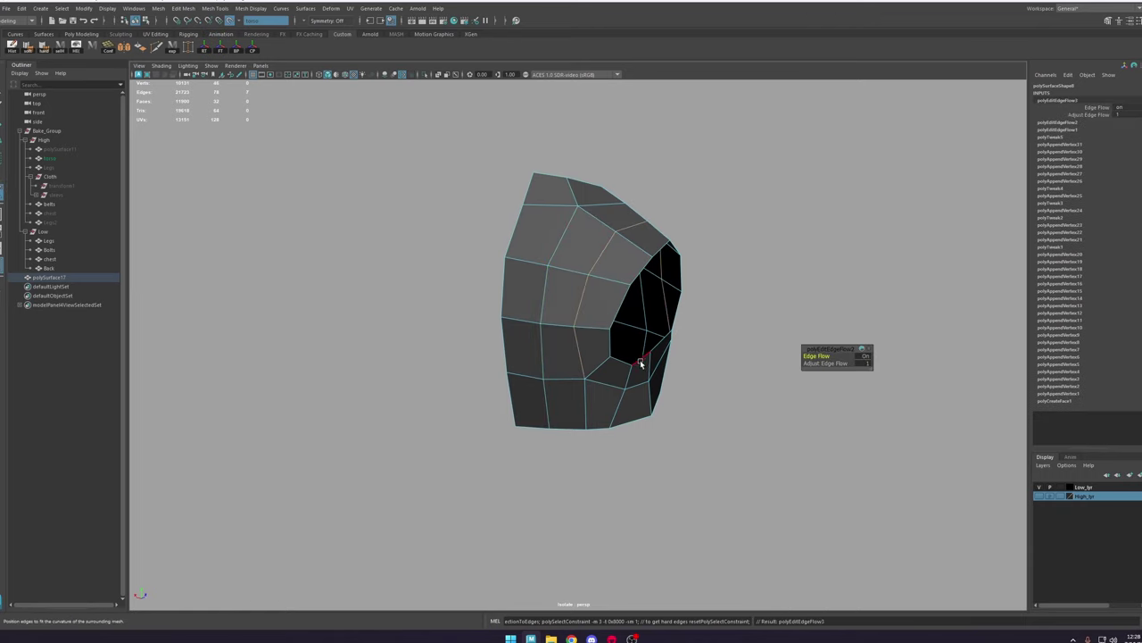
# Step: Apply edge flow to edges below the armhole opening, undoing one unwanted result
pyautogui.keyDown('alt'); pyautogui.moveTo(640, 362); pyautogui.dragTo(590, 385); pyautogui.keyUp('alt')
pyautogui.press('g')
pyautogui.click(632, 395)
pyautogui.press('g')
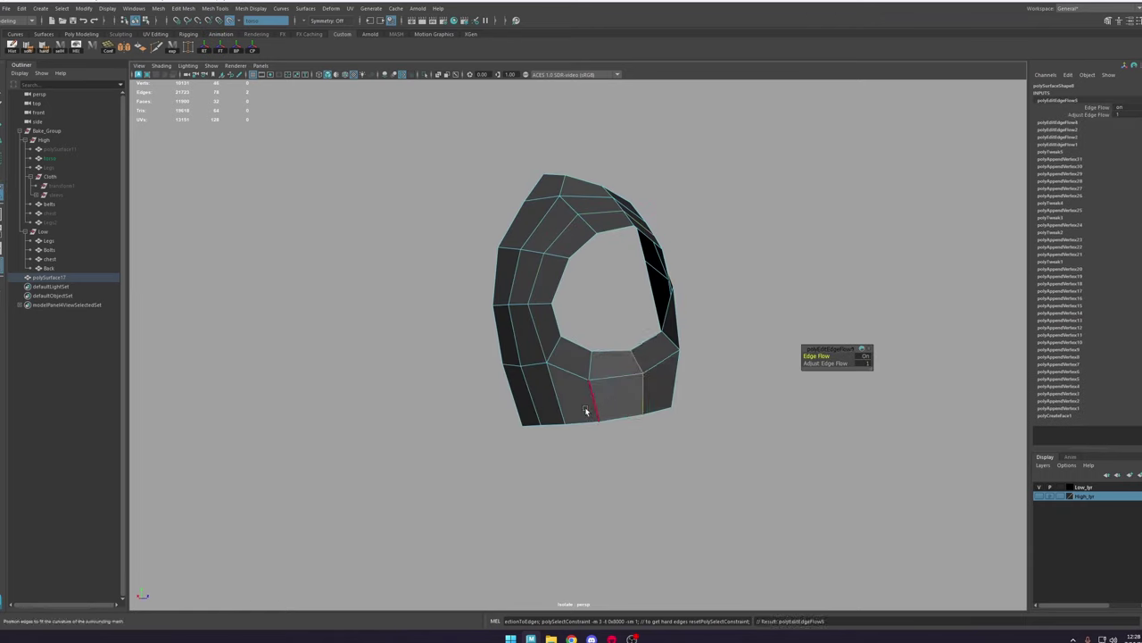
pyautogui.hotkey('ctrl', 'z')
pyautogui.click(554, 400)
pyautogui.press('g')
# Step: Apply edge flow to the upper patch edges, the three-edge loop, and edges near the top corner
pyautogui.keyDown('alt'); pyautogui.moveTo(689, 378); pyautogui.dragTo(593, 383); pyautogui.keyUp('alt')
pyautogui.click(637, 384)
pyautogui.press('g')
pyautogui.doubleClick(632, 299)
pyautogui.press('g')
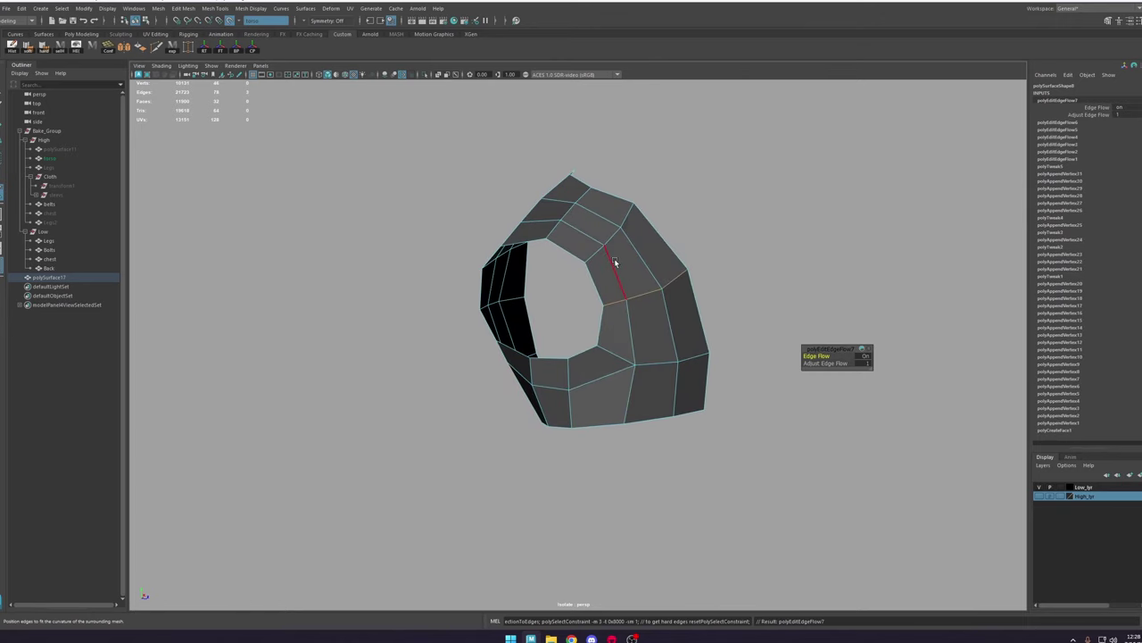
pyautogui.click(604, 245)
pyautogui.press('g')
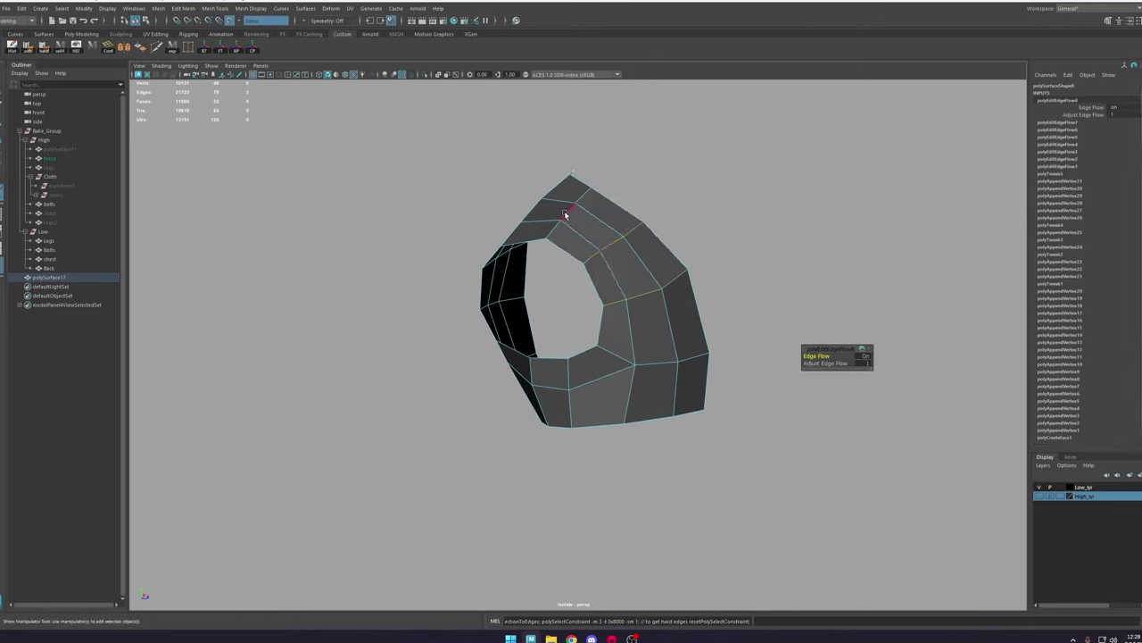
pyautogui.click(564, 215)
pyautogui.press('g')
pyautogui.moveTo(614, 262)
pyautogui.keyDown('alt'); pyautogui.mouseDown()
pyautogui.moveTo(648, 260)
pyautogui.moveTo(632, 261)
pyautogui.mouseUp(); pyautogui.keyUp('alt')
# Step: Stop isolating the patch and hide the remaining armor pieces
pyautogui.press('F8')
pyautogui.click(426, 75)
pyautogui.click(1040, 496)
pyautogui.click(426, 76)
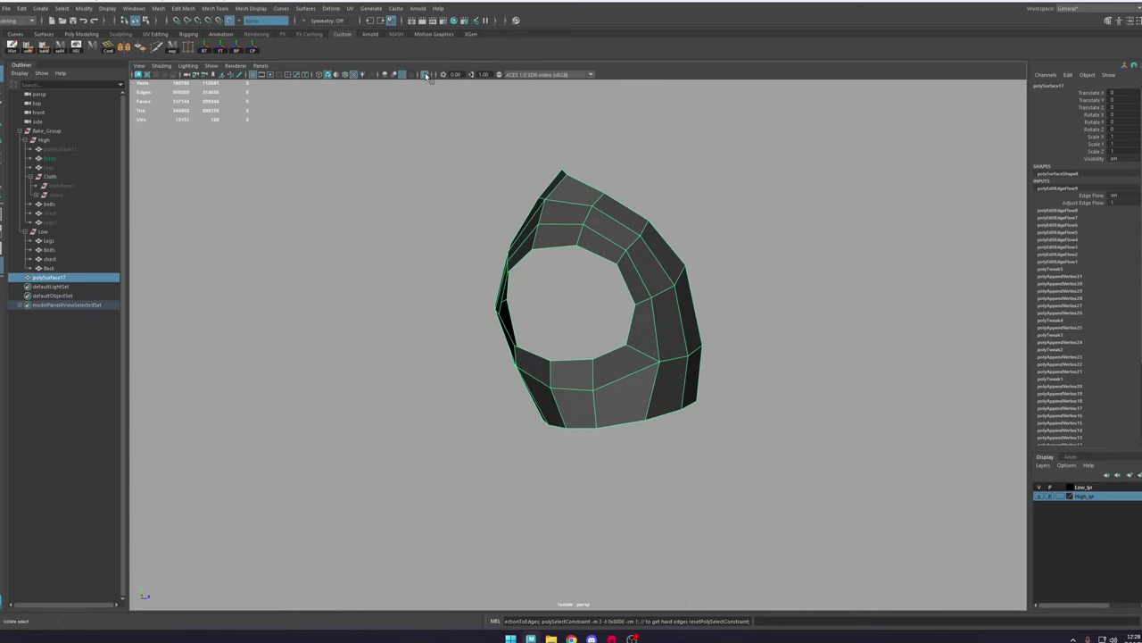
pyautogui.click(426, 76)
pyautogui.click(583, 369)
pyautogui.hotkey('ctrl', 'h')
pyautogui.click(574, 296)
pyautogui.hotkey('ctrl', 'h')
pyautogui.click(656, 294)
# Step: Select all patch vertices and move them along the normals to sit just above the robe
pyautogui.moveTo(832, 219); pyautogui.dragTo(881, 203, button='right')
pyautogui.click(858, 132)
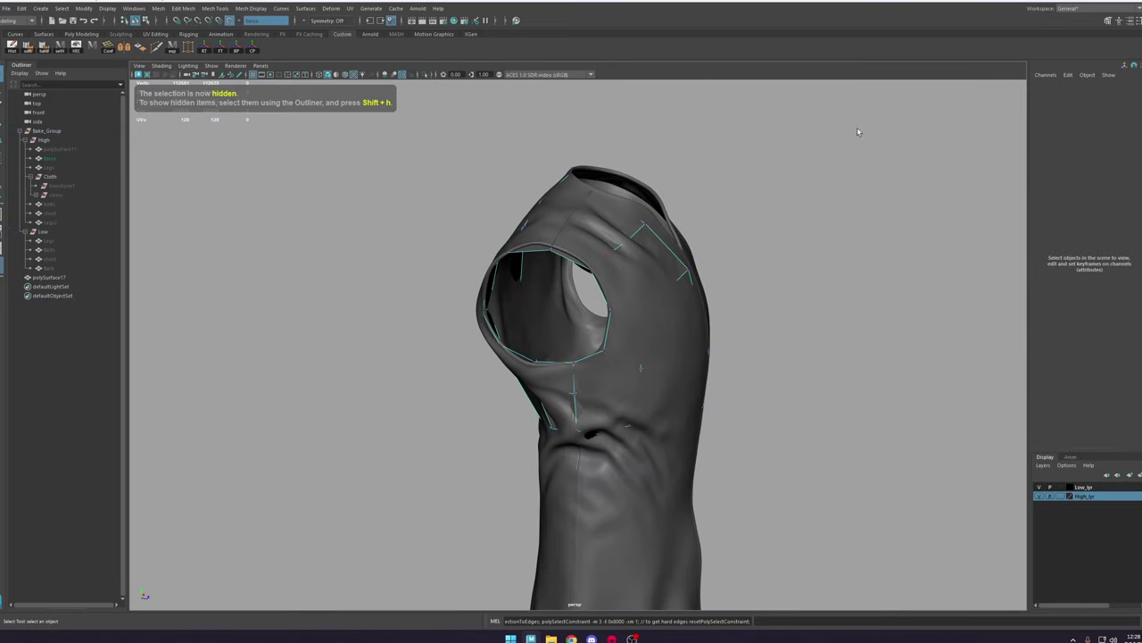
pyautogui.moveTo(810, 119); pyautogui.dragTo(405, 531)
pyautogui.press('w')
pyautogui.moveTo(606, 267); pyautogui.dragTo(523, 287)
pyautogui.moveTo(612, 310); pyautogui.dragTo(660, 305)
pyautogui.moveTo(660, 305); pyautogui.dragTo(703, 166, button='right')
pyautogui.scroll(-5, 704, 166)
pyautogui.keyDown('alt'); pyautogui.moveTo(767, 258); pyautogui.dragTo(689, 263); pyautogui.keyUp('alt')
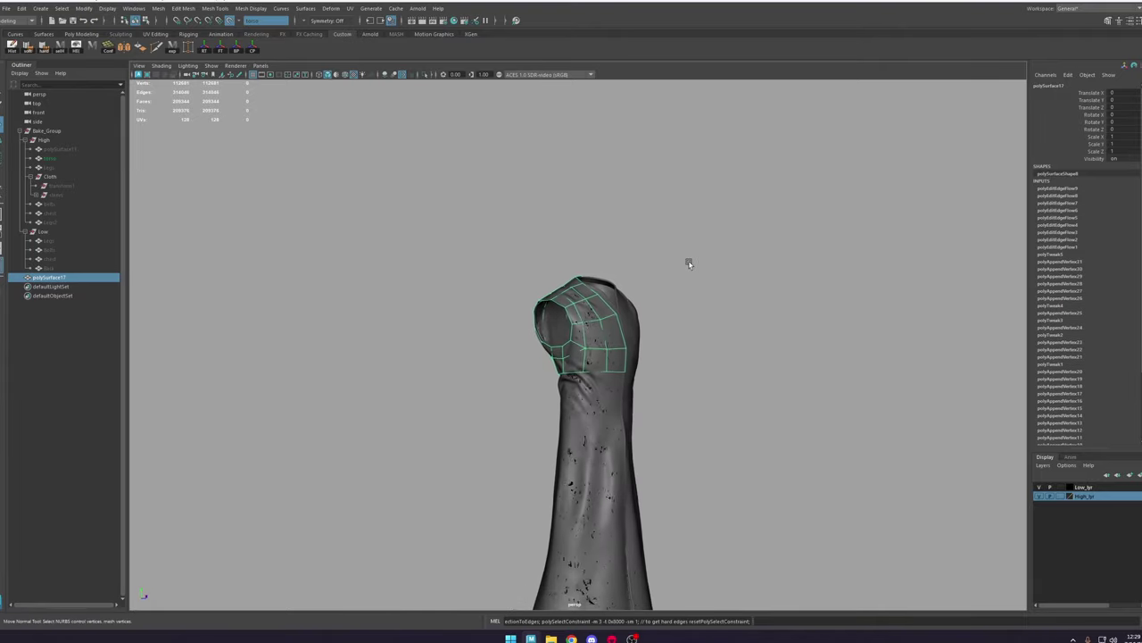
pyautogui.scroll(5, 689, 263)
pyautogui.keyDown('alt'); pyautogui.moveTo(797, 327); pyautogui.dragTo(588, 246); pyautogui.keyUp('alt')
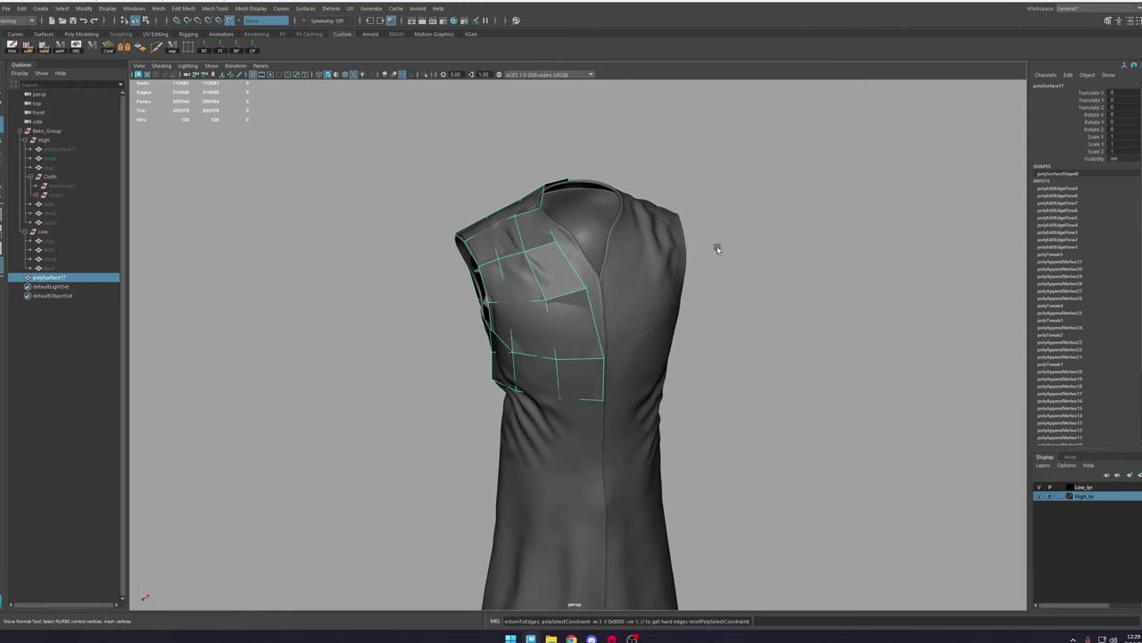
# Step: Reselect the patch mesh and open the Modeling Toolkit panel
pyautogui.click(659, 284)
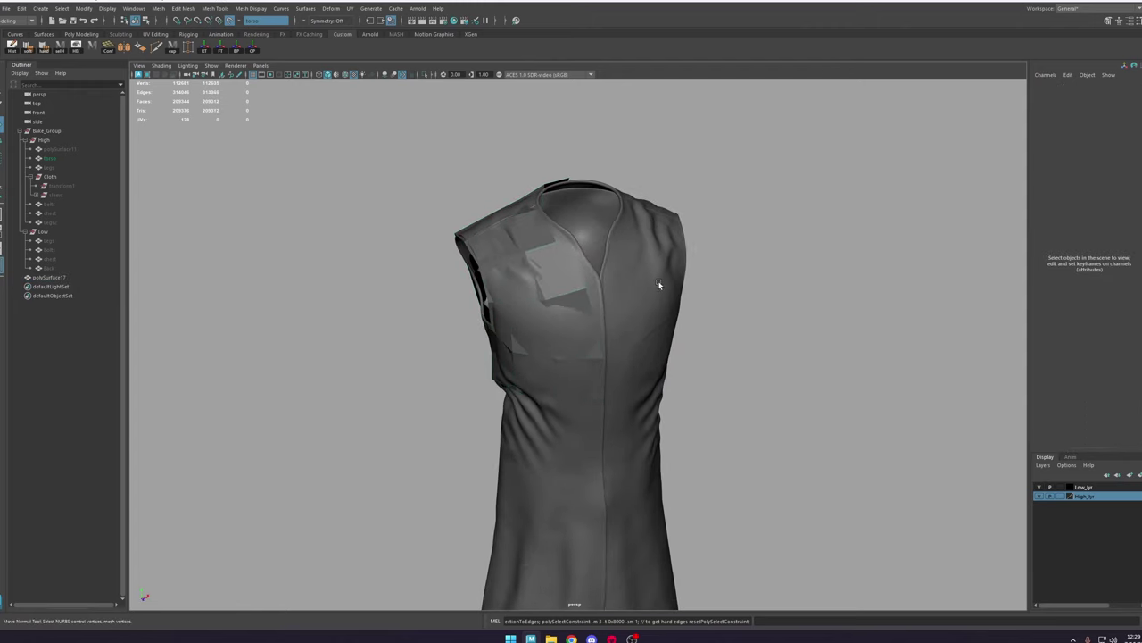
pyautogui.click(581, 284)
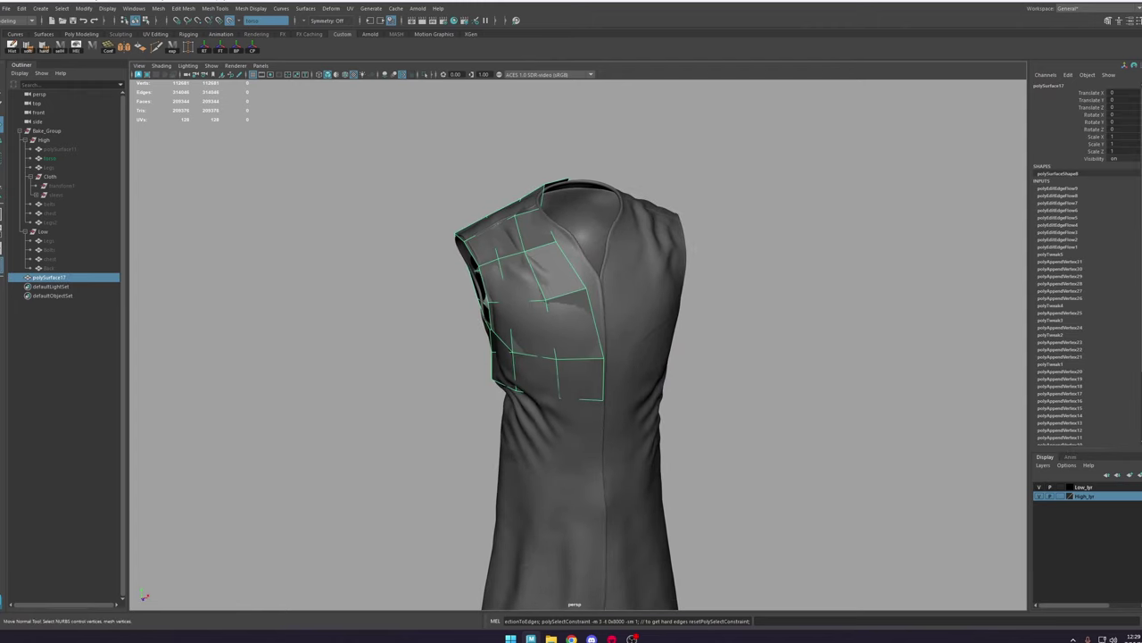
pyautogui.click(1110, 23)
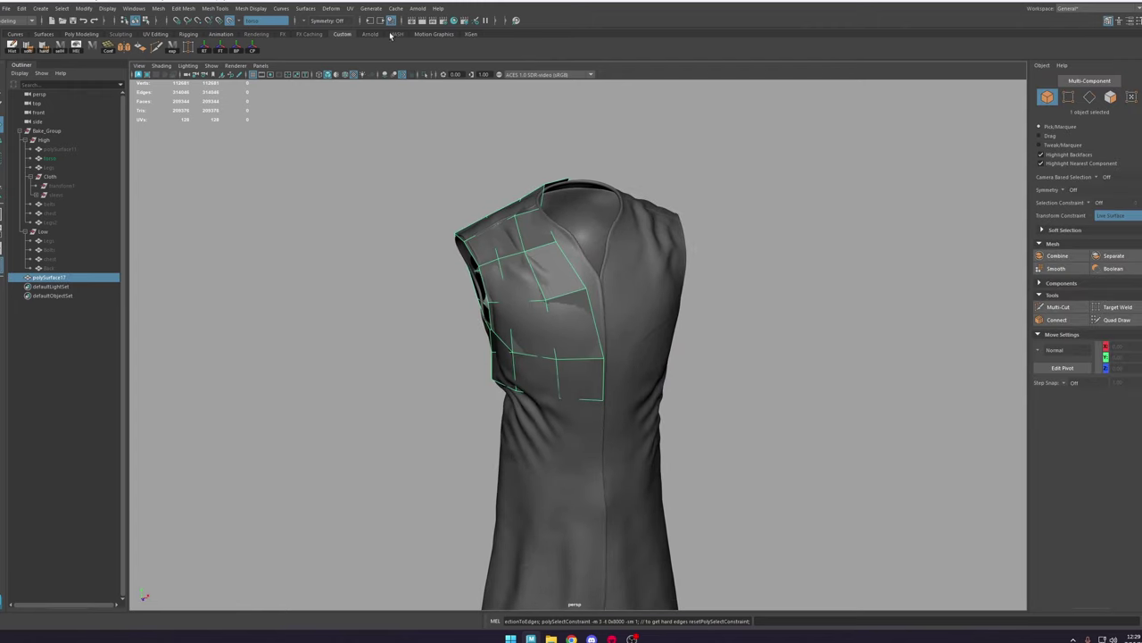
pyautogui.click(1116, 319)
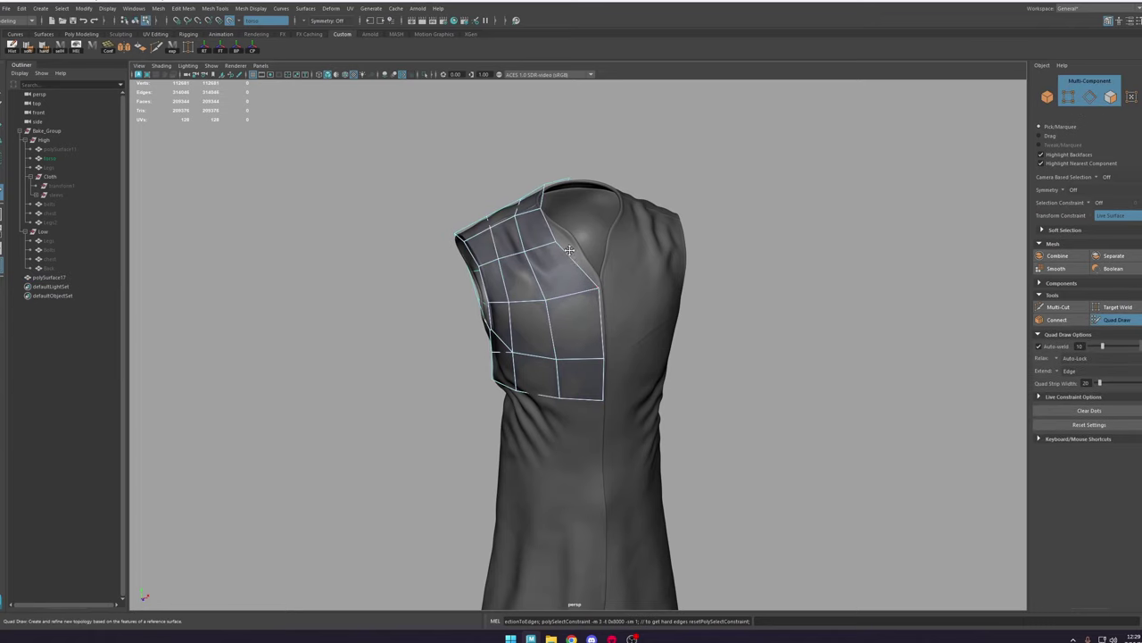
pyautogui.keyDown('alt'); pyautogui.moveTo(570, 236); pyautogui.dragTo(681, 252); pyautogui.keyUp('alt')
pyautogui.keyDown('alt'); pyautogui.moveTo(681, 253); pyautogui.dragTo(607, 281, button='right'); pyautogui.keyUp('alt')
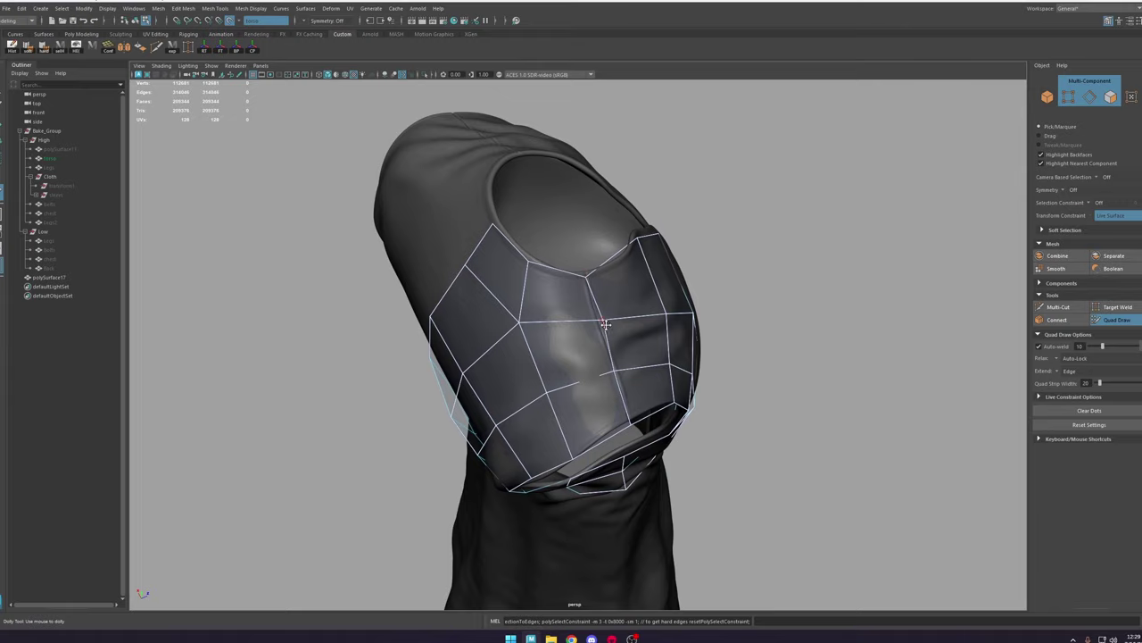
pyautogui.keyDown('alt'); pyautogui.moveTo(636, 394); pyautogui.dragTo(541, 331); pyautogui.keyUp('alt')
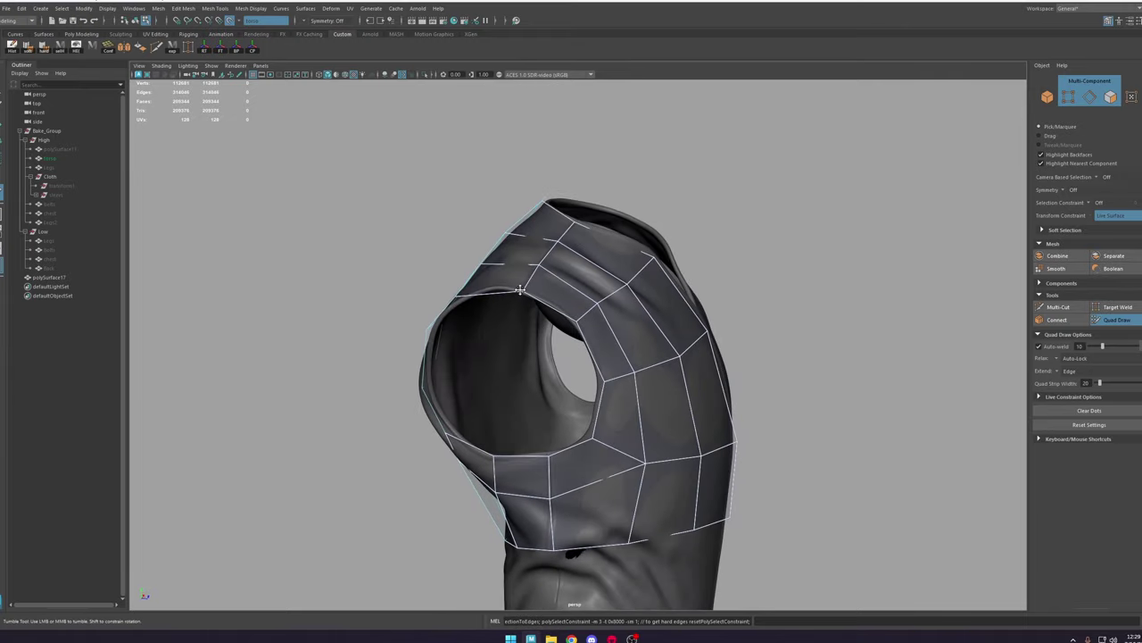
pyautogui.keyDown('alt'); pyautogui.moveTo(521, 289); pyautogui.dragTo(684, 285); pyautogui.keyUp('alt')
pyautogui.keyDown('alt'); pyautogui.moveTo(684, 286); pyautogui.dragTo(635, 309, button='right'); pyautogui.keyUp('alt')
pyautogui.moveTo(635, 309)
pyautogui.keyDown('alt'); pyautogui.mouseDown()
pyautogui.moveTo(664, 319)
pyautogui.moveTo(703, 310)
pyautogui.mouseUp(); pyautogui.keyUp('alt')
pyautogui.press('w')
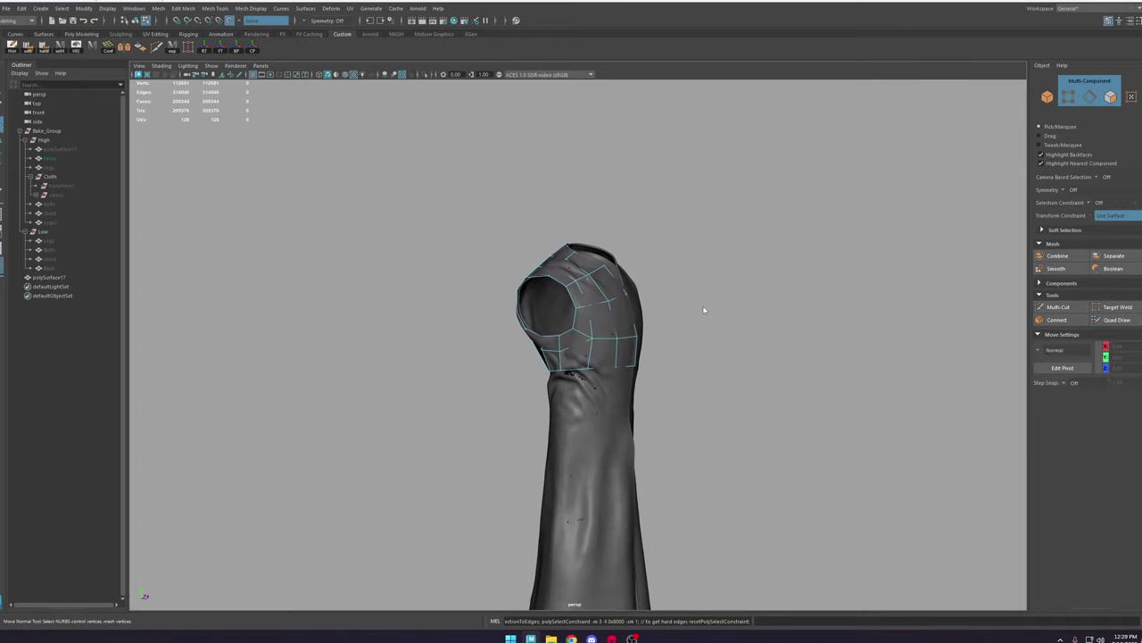
pyautogui.doubleClick(623, 364)
pyautogui.keyDown('alt'); pyautogui.moveTo(622, 365); pyautogui.dragTo(688, 378); pyautogui.keyUp('alt')
# Step: Select the patch's 7 bottom border edges and frame them in the Left view
pyautogui.doubleClick(572, 376)
pyautogui.press('e')
pyautogui.press('space')
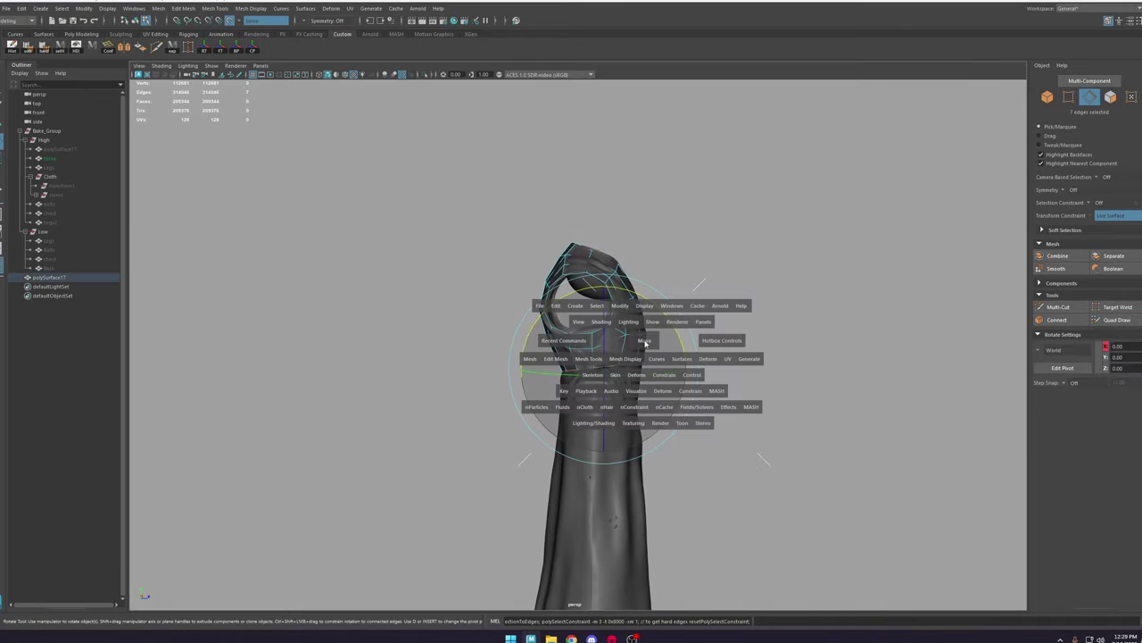
pyautogui.moveTo(646, 343)
pyautogui.mouseDown()
pyautogui.moveTo(681, 341)
pyautogui.moveTo(615, 319)
pyautogui.moveTo(655, 327)
pyautogui.mouseUp()
pyautogui.press('f')
pyautogui.scroll(-5, 674, 346)
pyautogui.press('4')
pyautogui.press('space')
pyautogui.press('f')
pyautogui.press('5')
pyautogui.scroll(-5, 643, 348)
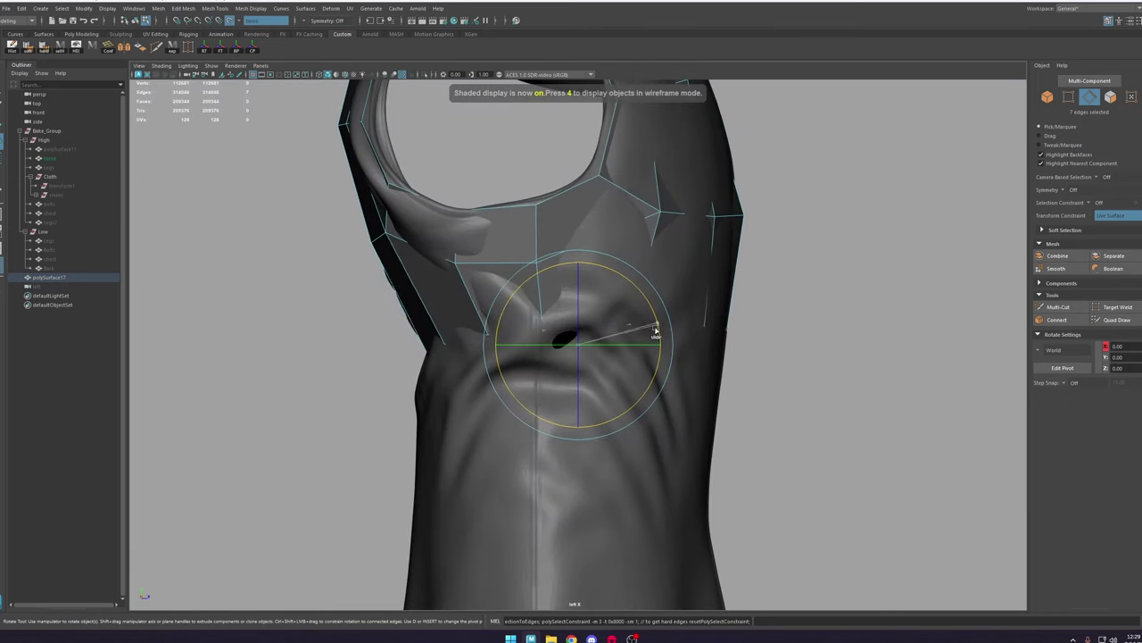
pyautogui.press('4')
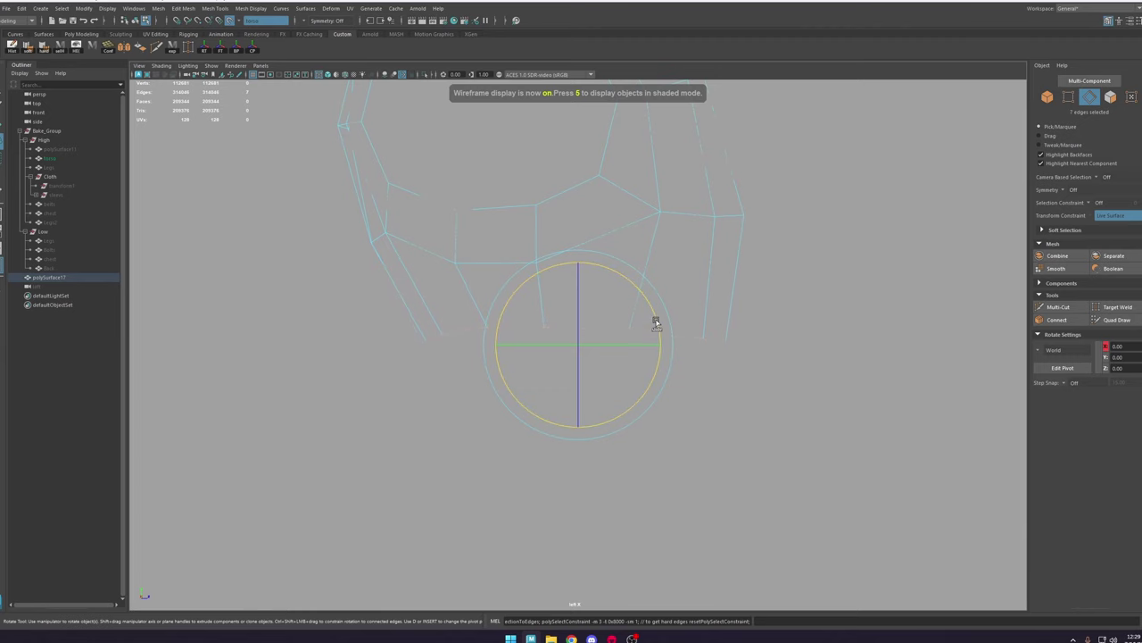
pyautogui.press('w')
pyautogui.press('5')
pyautogui.scroll(-5, 618, 359)
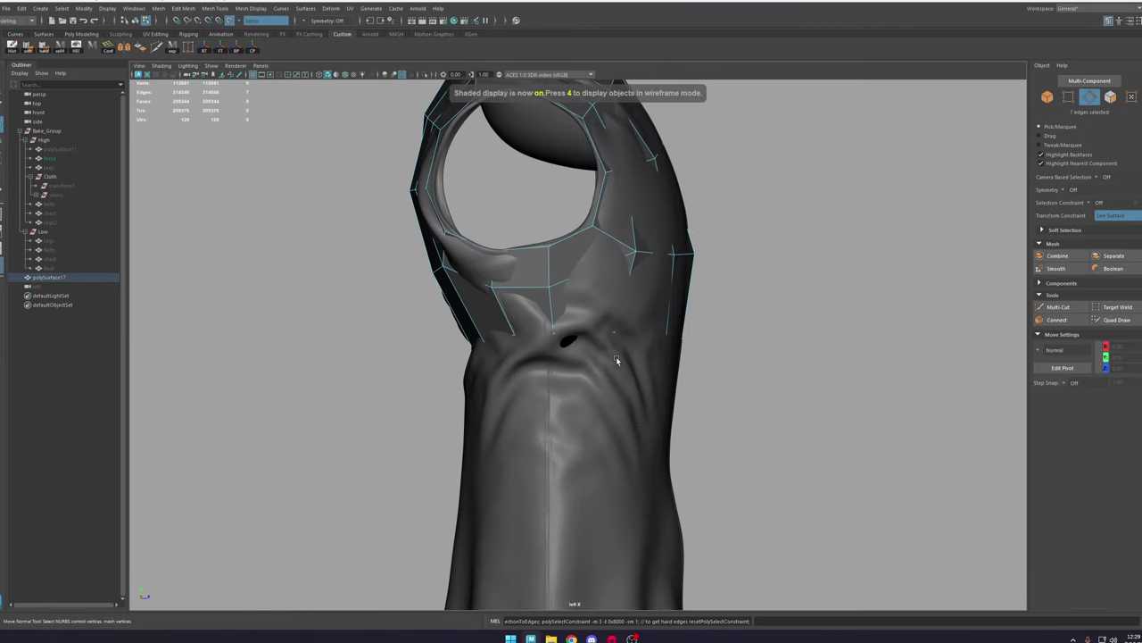
# Step: Extrude the border edges and move them down in World Y to the robe's hem
pyautogui.hotkey('ctrl', 'e')
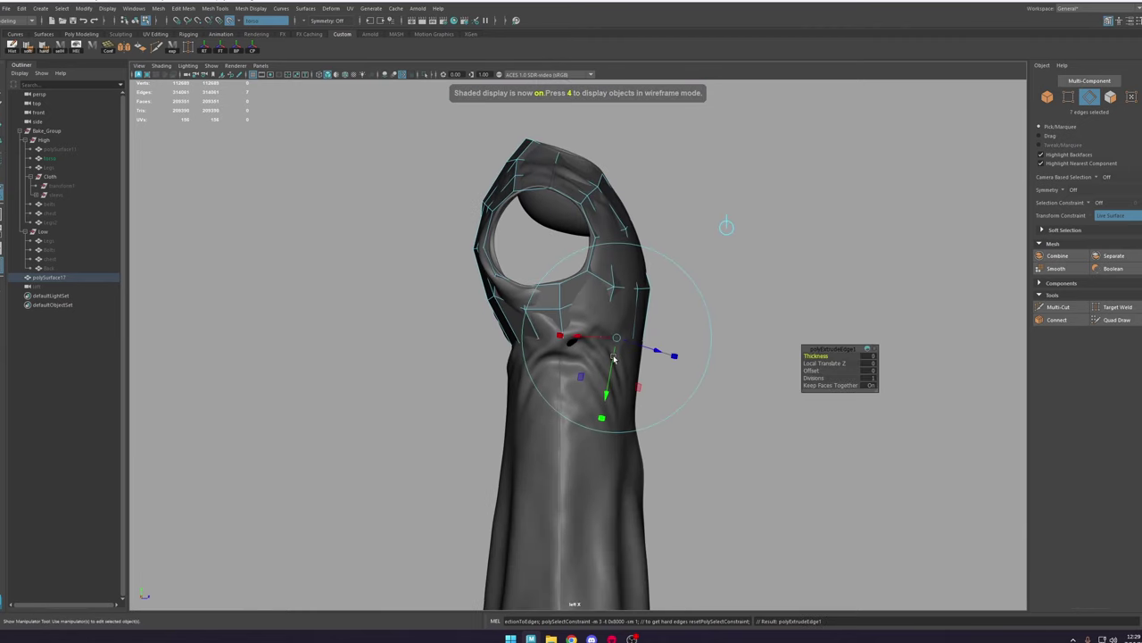
pyautogui.press('w')
pyautogui.moveTo(604, 325)
pyautogui.mouseDown()
pyautogui.moveTo(579, 314)
pyautogui.moveTo(589, 541)
pyautogui.mouseUp()
pyautogui.press('4')
pyautogui.scroll(-2, 586, 380)
pyautogui.press('5')
pyautogui.keyDown('alt'); pyautogui.moveTo(595, 520); pyautogui.dragTo(599, 352, button='middle'); pyautogui.keyUp('alt')
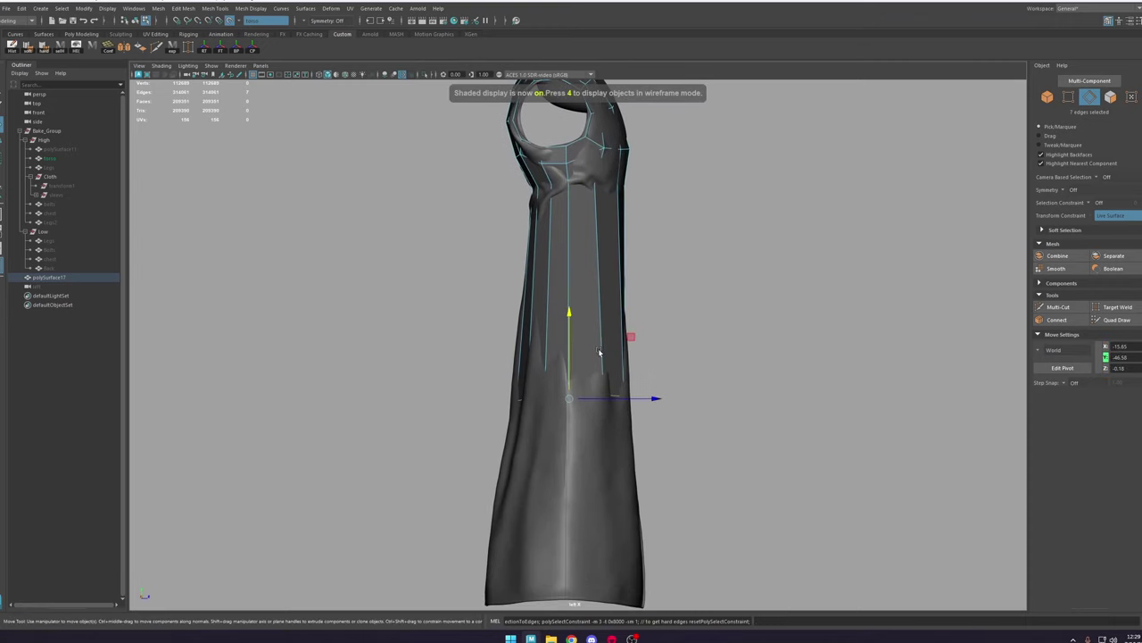
pyautogui.moveTo(574, 368); pyautogui.dragTo(597, 540)
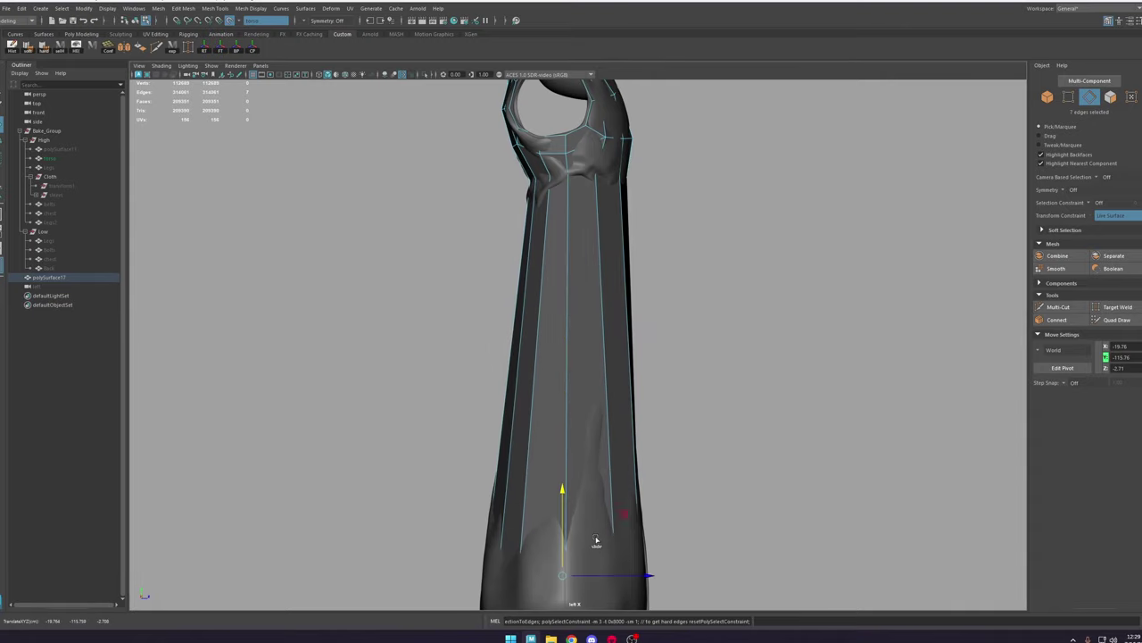
pyautogui.keyDown('alt'); pyautogui.moveTo(597, 541); pyautogui.dragTo(593, 434, button='middle'); pyautogui.keyUp('alt')
pyautogui.moveTo(560, 437); pyautogui.dragTo(558, 468)
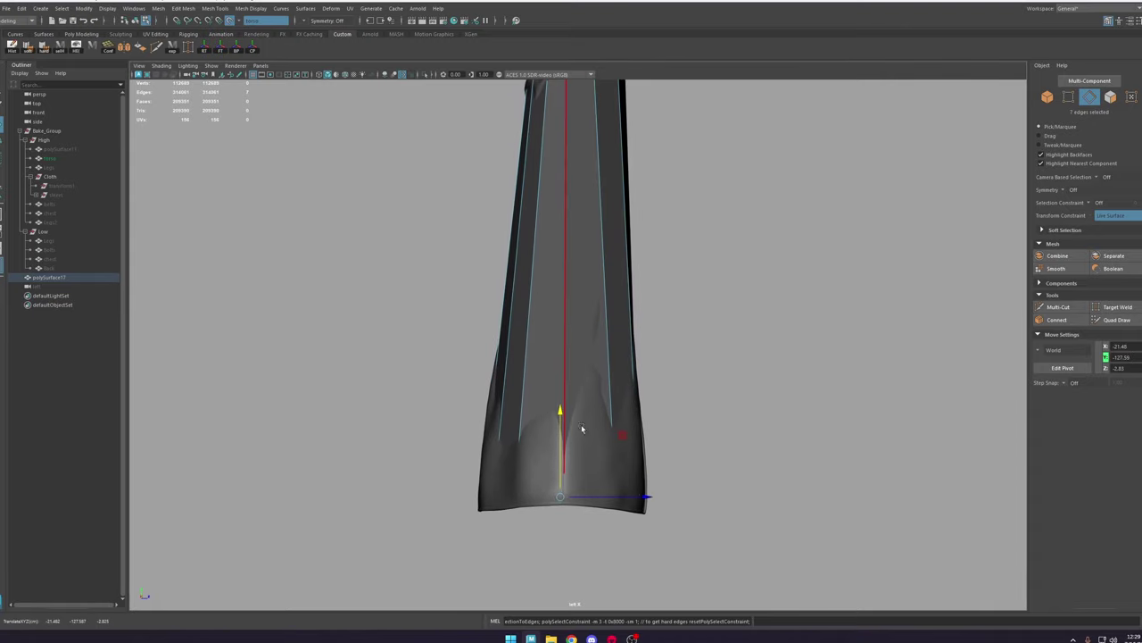
# Step: Back in perspective, move a hem vertex down toward the robe's bottom edge
pyautogui.press('space')
pyautogui.moveTo(589, 405); pyautogui.dragTo(589, 352)
pyautogui.keyDown('alt'); pyautogui.moveTo(589, 352); pyautogui.dragTo(593, 268, button='middle'); pyautogui.keyUp('alt')
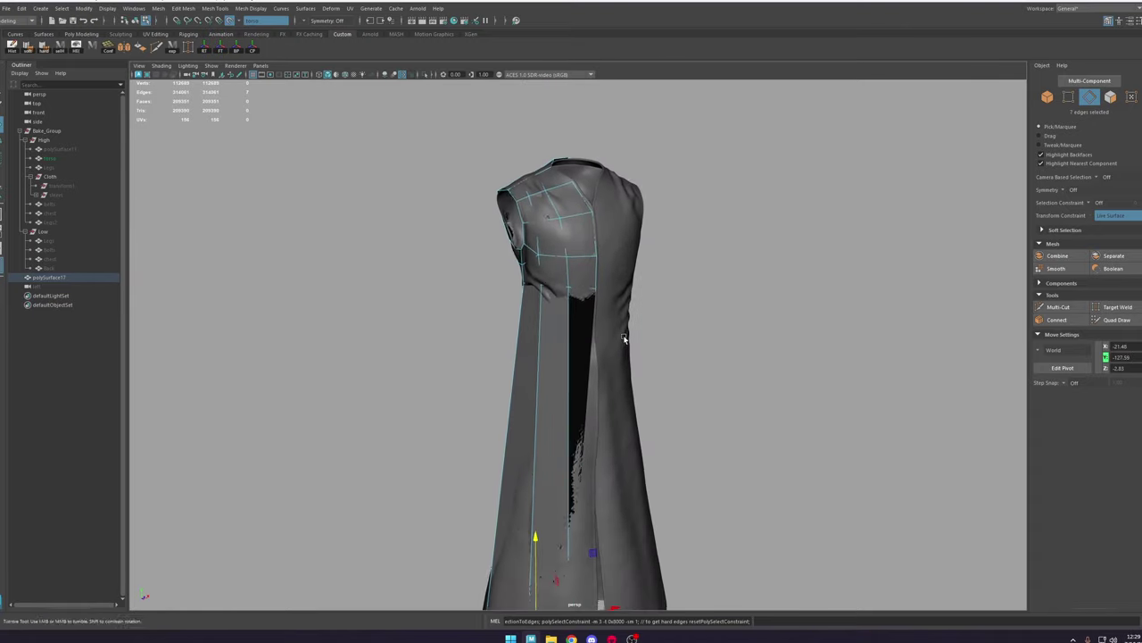
pyautogui.keyDown('alt'); pyautogui.moveTo(625, 337); pyautogui.dragTo(612, 334); pyautogui.keyUp('alt')
pyautogui.moveTo(800, 258); pyautogui.dragTo(755, 257, button='right')
pyautogui.keyDown('alt'); pyautogui.moveTo(646, 416); pyautogui.dragTo(641, 336, button='middle'); pyautogui.keyUp('alt')
pyautogui.press('4')
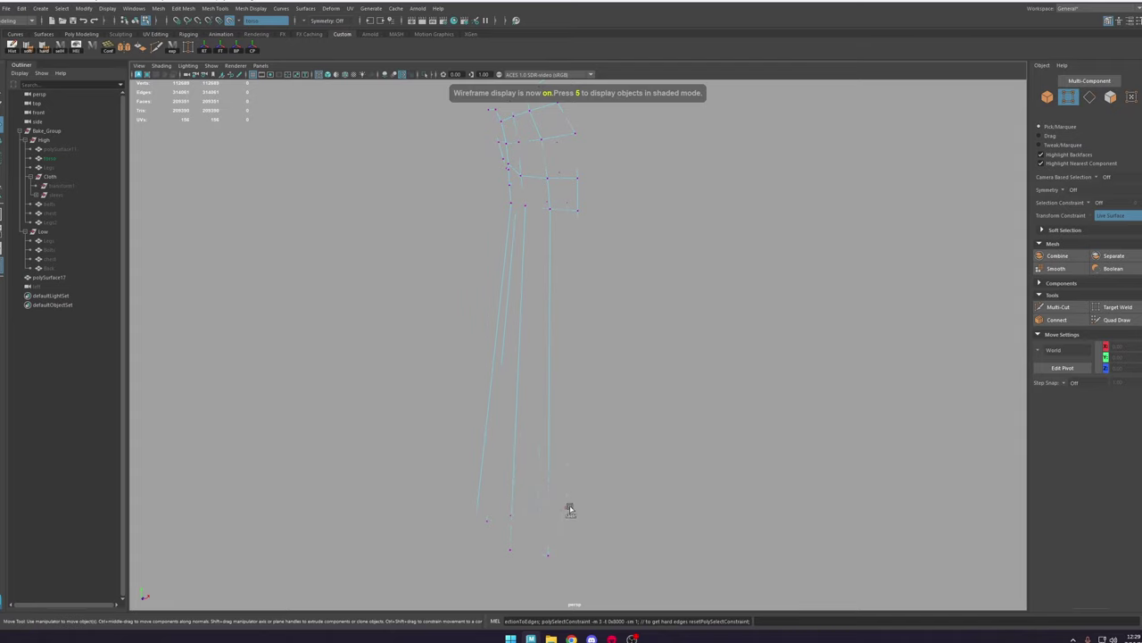
pyautogui.click(570, 509)
pyautogui.moveTo(575, 526)
pyautogui.mouseDown()
pyautogui.moveTo(589, 553)
pyautogui.moveTo(572, 564)
pyautogui.mouseUp()
pyautogui.press('5')
pyautogui.keyDown('alt'); pyautogui.moveTo(624, 352); pyautogui.dragTo(759, 339, button='right'); pyautogui.keyUp('alt')
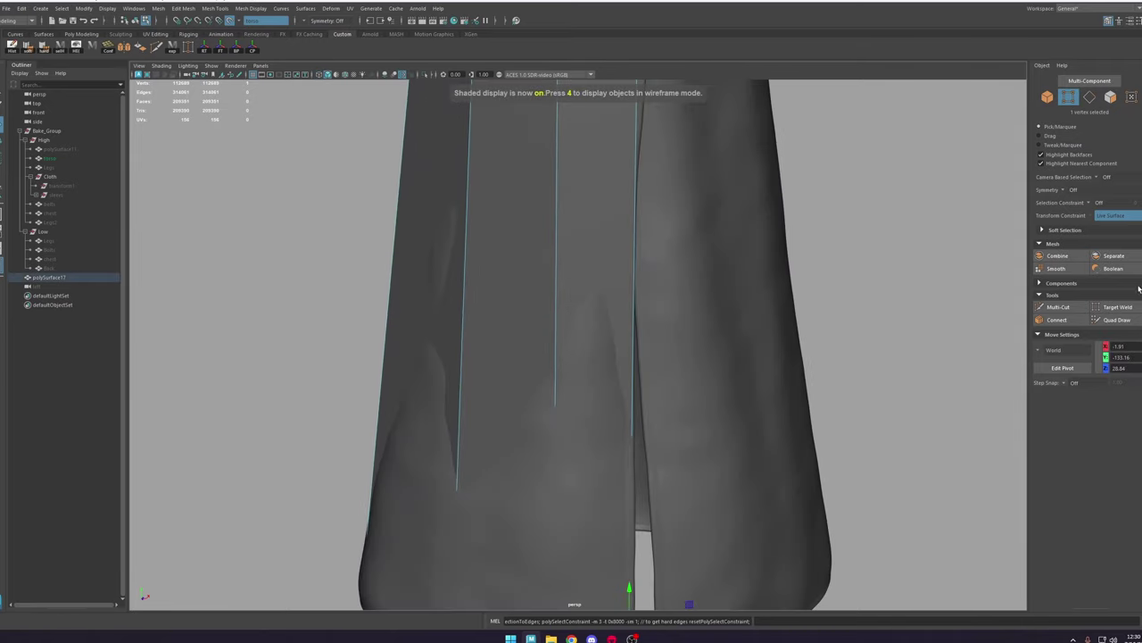
# Step: Use Quad Draw and Move to slide hem vertices onto the bottom edge
pyautogui.click(1116, 320)
pyautogui.keyDown('alt'); pyautogui.moveTo(571, 468); pyautogui.dragTo(566, 266, button='middle'); pyautogui.keyUp('alt')
pyautogui.moveTo(545, 380); pyautogui.dragTo(546, 401)
pyautogui.keyDown('alt'); pyautogui.moveTo(546, 402); pyautogui.dragTo(443, 365, button='right'); pyautogui.keyUp('alt')
pyautogui.press('w')
pyautogui.keyDown('alt'); pyautogui.moveTo(443, 365); pyautogui.dragTo(526, 371); pyautogui.keyUp('alt')
pyautogui.moveTo(354, 430)
pyautogui.keyDown('ctrl'); pyautogui.keyDown('shift'); pyautogui.mouseDown()
pyautogui.moveTo(357, 449)
pyautogui.moveTo(500, 447)
pyautogui.moveTo(461, 437)
pyautogui.mouseUp(); pyautogui.keyUp('shift'); pyautogui.keyUp('ctrl')
pyautogui.moveTo(407, 384)
pyautogui.keyDown('ctrl'); pyautogui.keyDown('shift'); pyautogui.mouseDown()
pyautogui.moveTo(417, 409)
pyautogui.moveTo(403, 432)
pyautogui.moveTo(416, 421)
pyautogui.mouseUp(); pyautogui.keyUp('shift'); pyautogui.keyUp('ctrl')
# Step: Adjust the remaining individual hem vertices so they sit along the hemline
pyautogui.click(555, 455)
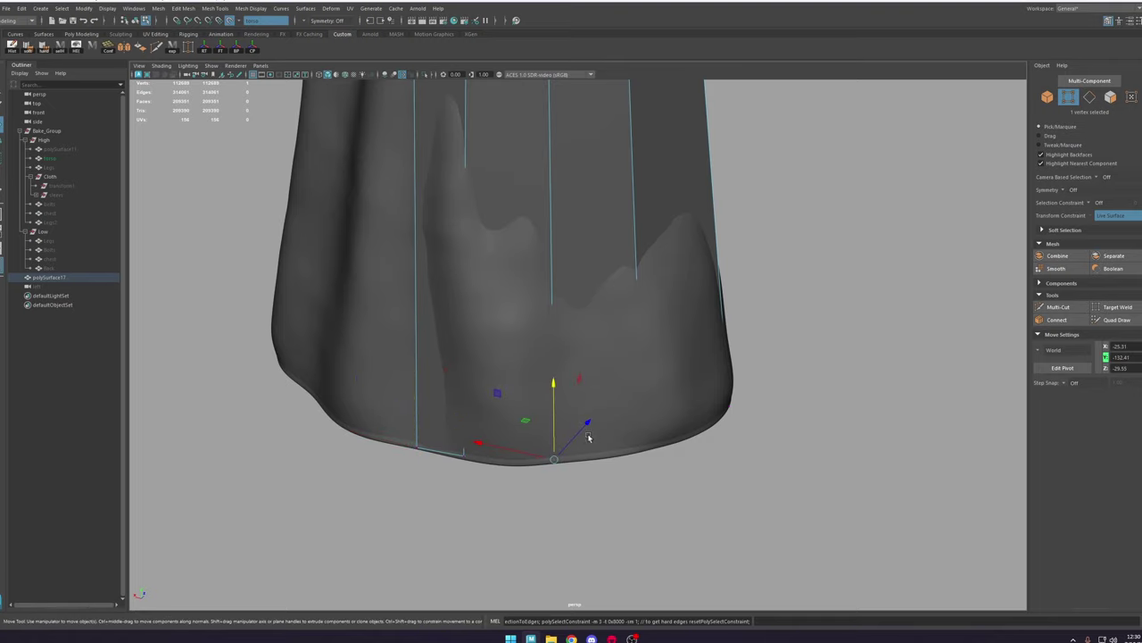
pyautogui.keyDown('alt'); pyautogui.moveTo(589, 439); pyautogui.dragTo(529, 429); pyautogui.keyUp('alt')
pyautogui.click(633, 454)
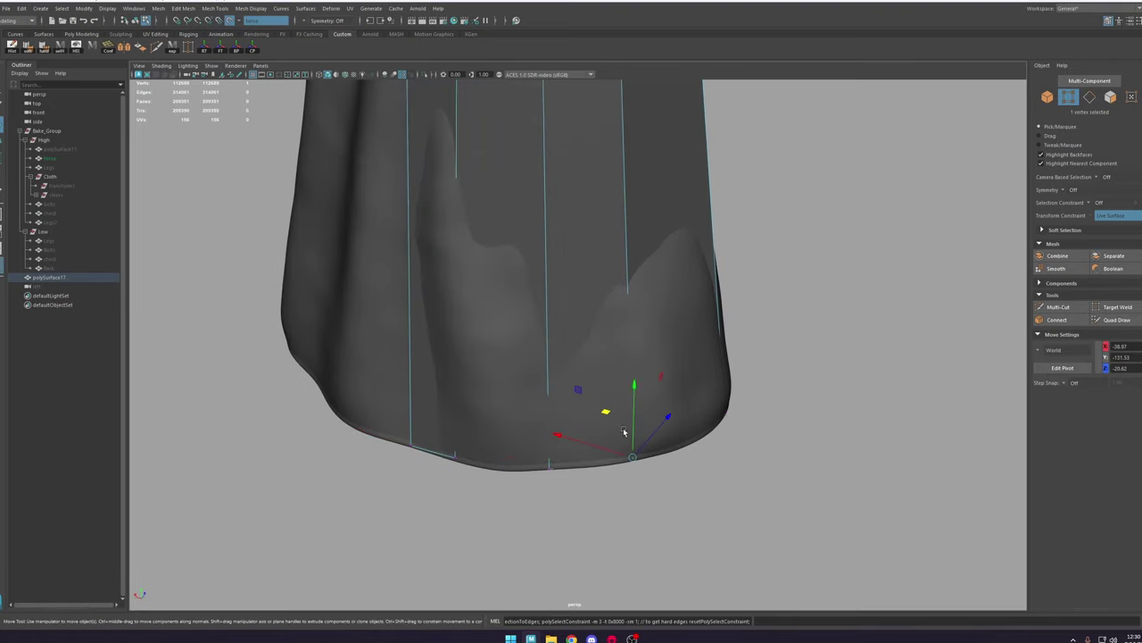
pyautogui.moveTo(606, 414)
pyautogui.mouseDown()
pyautogui.moveTo(629, 417)
pyautogui.moveTo(612, 291)
pyautogui.mouseUp()
pyautogui.click(599, 406)
pyautogui.scroll(-5, 692, 417)
pyautogui.keyDown('alt'); pyautogui.moveTo(612, 291); pyautogui.dragTo(589, 344, button='middle'); pyautogui.keyUp('alt')
# Step: With Multi-Cut, try an edge loop at the waist, then undo it
pyautogui.click(1071, 309)
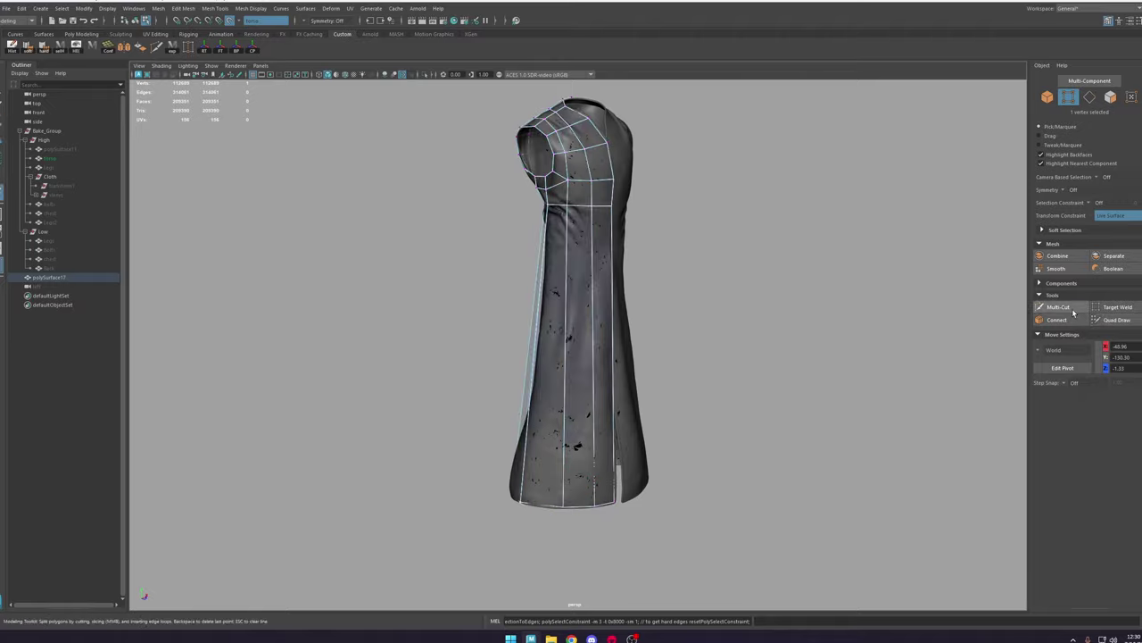
pyautogui.keyDown('alt'); pyautogui.moveTo(658, 272); pyautogui.dragTo(627, 276); pyautogui.keyUp('alt')
pyautogui.scroll(3, 625, 268)
pyautogui.click(600, 186)
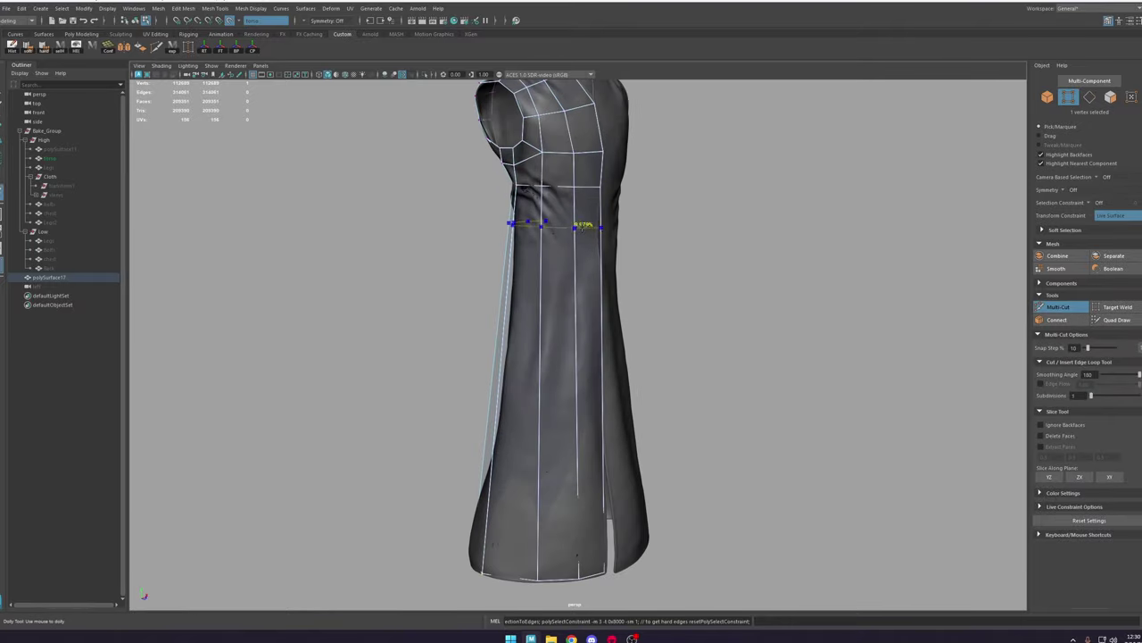
pyautogui.keyDown('ctrl'); pyautogui.click(582, 227); pyautogui.keyUp('ctrl')
pyautogui.keyDown('alt'); pyautogui.moveTo(583, 239); pyautogui.dragTo(581, 280, button='middle'); pyautogui.keyUp('alt')
pyautogui.keyDown('alt'); pyautogui.moveTo(581, 280); pyautogui.dragTo(683, 261); pyautogui.keyUp('alt')
pyautogui.hotkey('ctrl', 'z')
pyautogui.keyDown('ctrl'); pyautogui.click(655, 239); pyautogui.keyUp('ctrl')
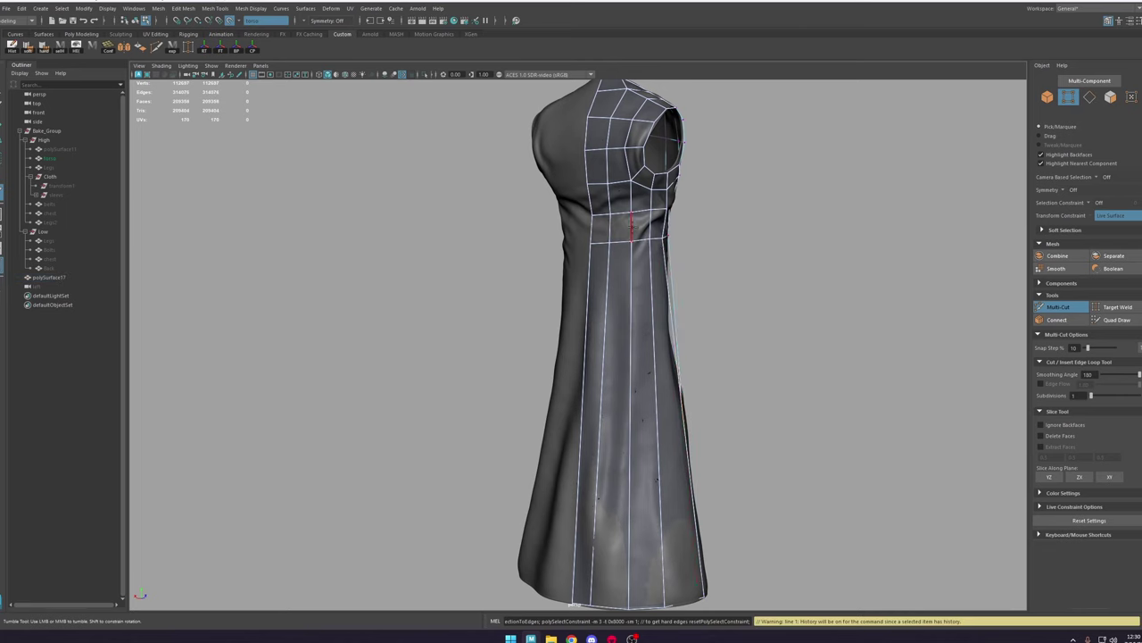
pyautogui.hotkey('ctrl', 'z')
# Step: Insert a series of horizontal edge loops from below the waist down the robe
pyautogui.keyDown('ctrl'); pyautogui.click(639, 231); pyautogui.keyUp('ctrl')
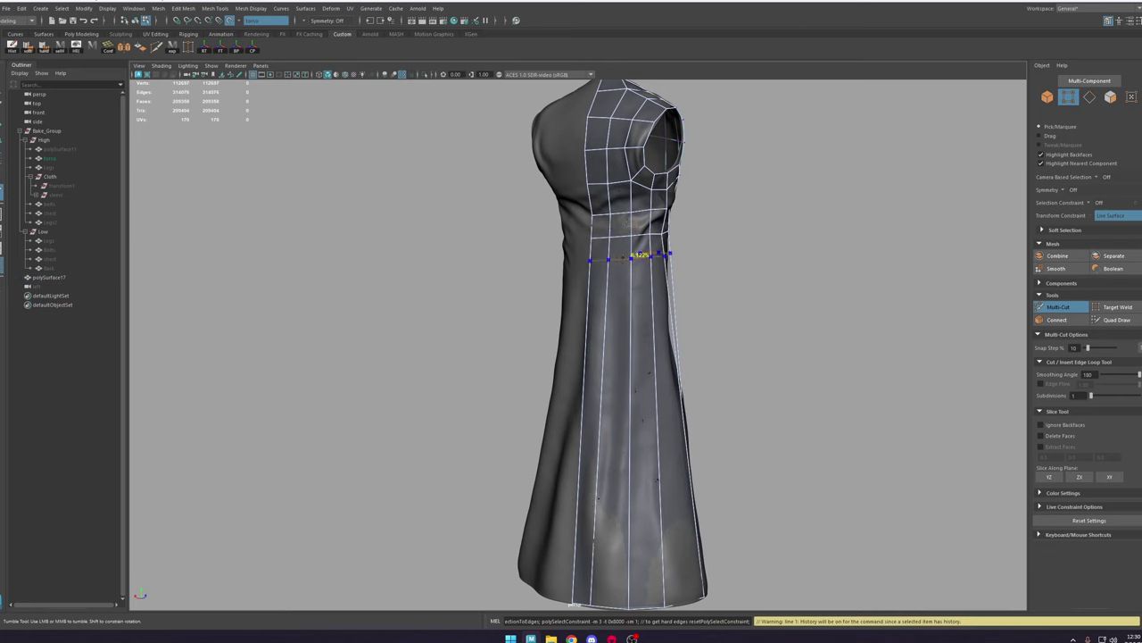
pyautogui.keyDown('ctrl'); pyautogui.click(632, 259); pyautogui.keyUp('ctrl')
pyautogui.keyDown('ctrl'); pyautogui.click(652, 280); pyautogui.keyUp('ctrl')
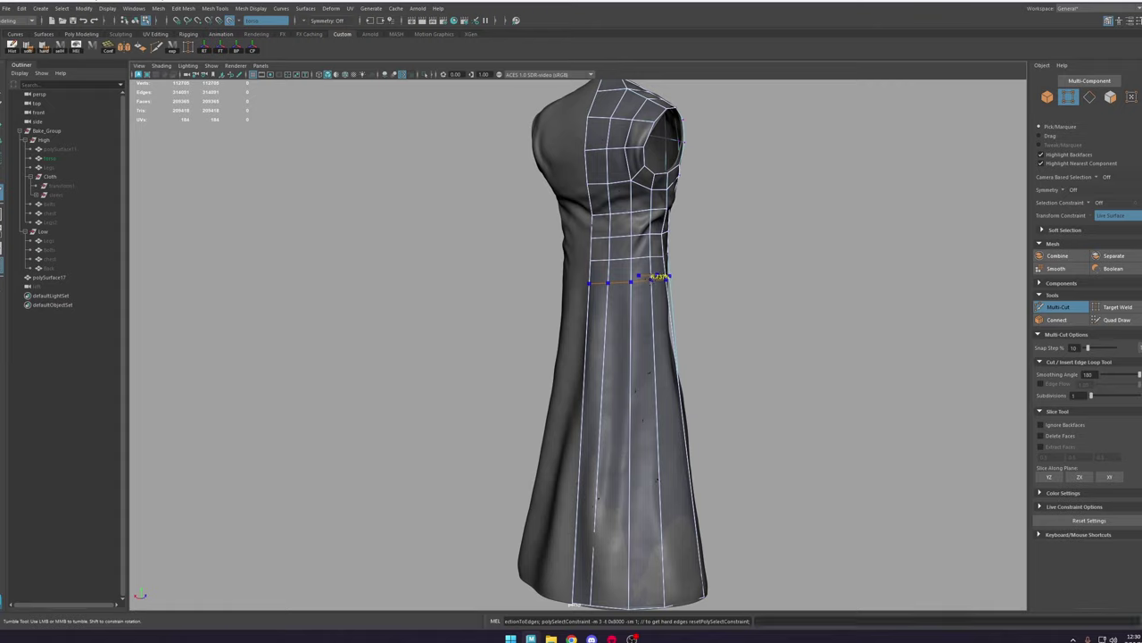
pyautogui.keyDown('ctrl'); pyautogui.click(658, 298); pyautogui.keyUp('ctrl')
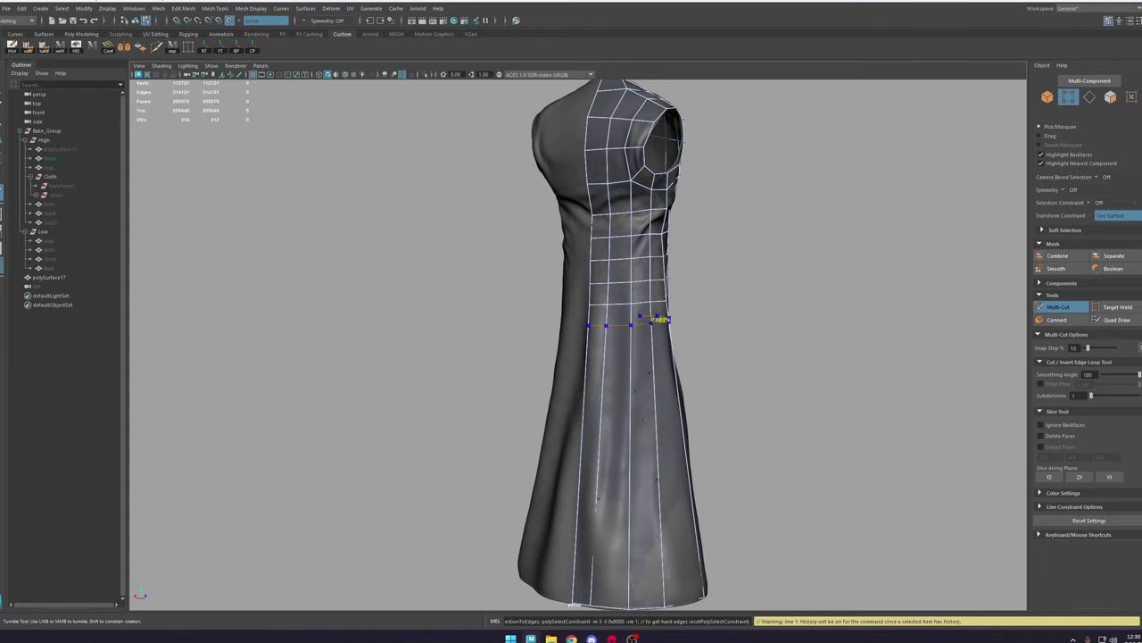
pyautogui.keyDown('ctrl'); pyautogui.click(651, 321); pyautogui.keyUp('ctrl')
pyautogui.keyDown('ctrl'); pyautogui.click(653, 346); pyautogui.keyUp('ctrl')
pyautogui.keyDown('alt'); pyautogui.moveTo(755, 364); pyautogui.dragTo(605, 393); pyautogui.keyUp('alt')
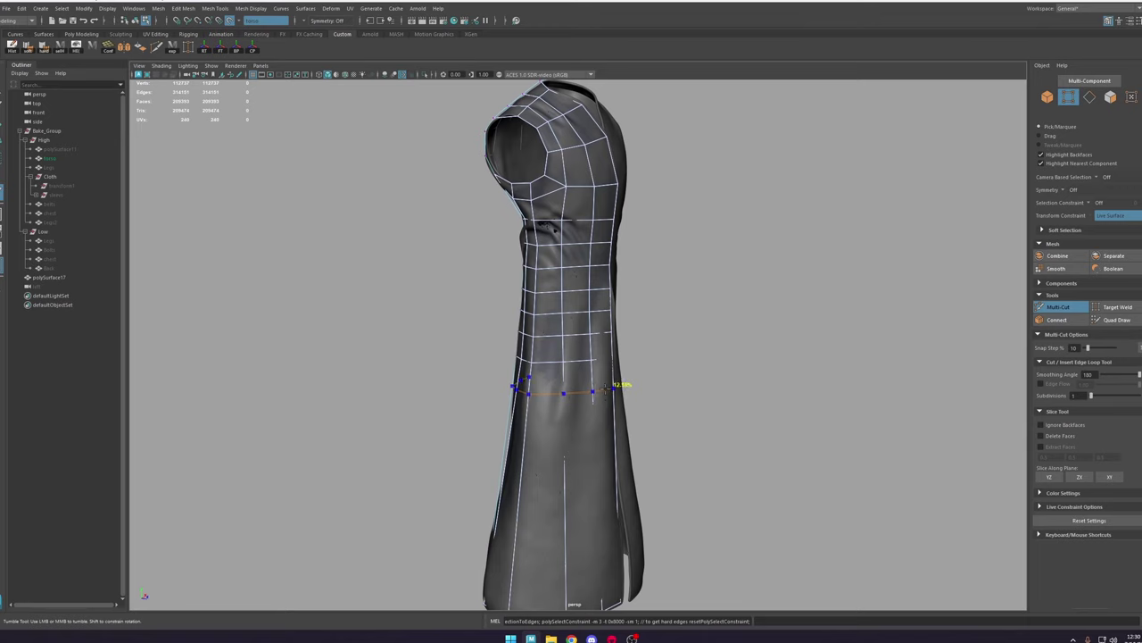
pyautogui.keyDown('ctrl'); pyautogui.click(606, 389); pyautogui.keyUp('ctrl')
pyautogui.keyDown('ctrl'); pyautogui.click(607, 419); pyautogui.keyUp('ctrl')
# Step: Add the final horizontal edge loops on the lower robe down near the hem
pyautogui.keyDown('alt'); pyautogui.moveTo(614, 420); pyautogui.dragTo(616, 378, button='middle'); pyautogui.keyUp('alt')
pyautogui.keyDown('alt'); pyautogui.moveTo(616, 379); pyautogui.dragTo(579, 377); pyautogui.keyUp('alt')
pyautogui.keyDown('alt'); pyautogui.moveTo(579, 378); pyautogui.dragTo(600, 394, button='right'); pyautogui.keyUp('alt')
pyautogui.keyDown('ctrl'); pyautogui.click(585, 426); pyautogui.keyUp('ctrl')
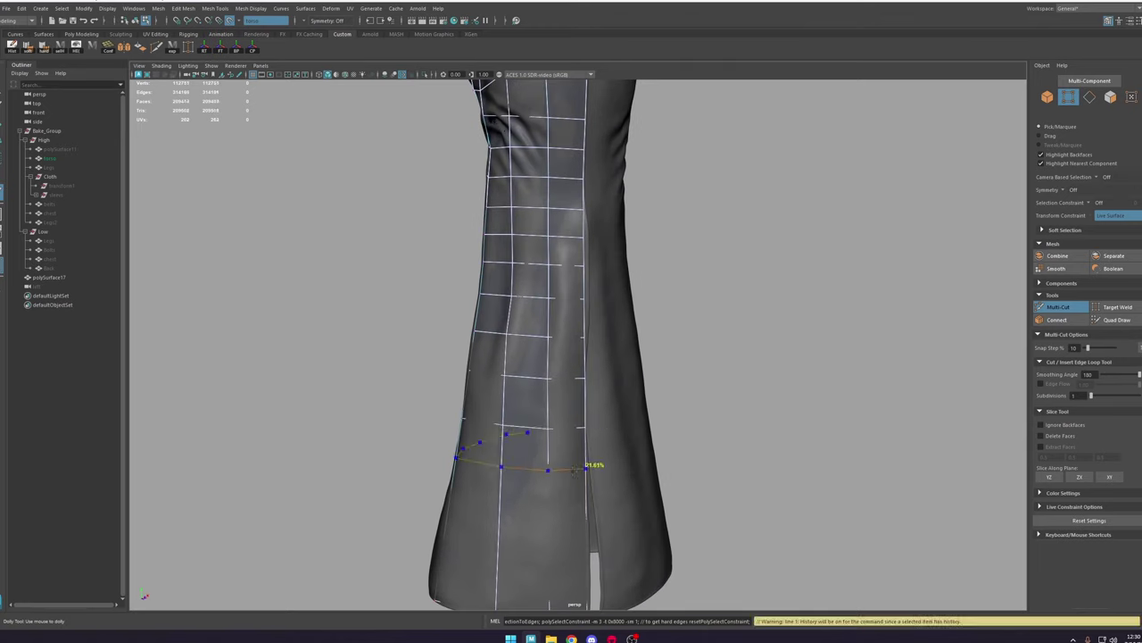
pyautogui.keyDown('ctrl'); pyautogui.click(555, 477); pyautogui.keyUp('ctrl')
pyautogui.keyDown('alt'); pyautogui.moveTo(536, 520); pyautogui.dragTo(570, 443, button='middle'); pyautogui.keyUp('alt')
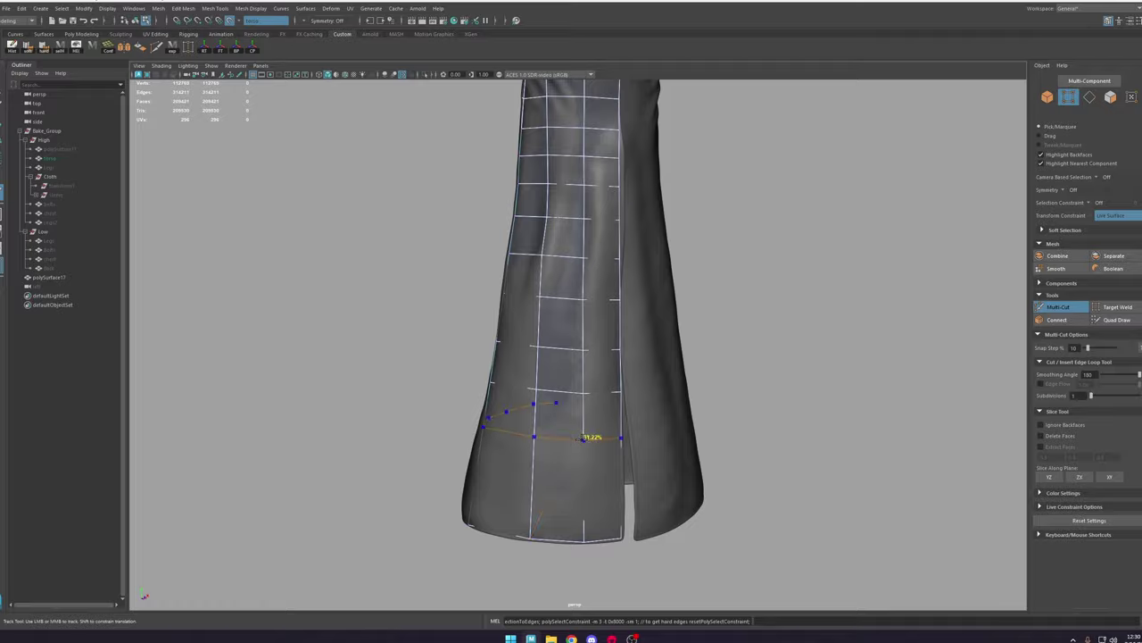
pyautogui.keyDown('ctrl'); pyautogui.click(582, 437); pyautogui.keyUp('ctrl')
pyautogui.keyDown('ctrl'); pyautogui.click(580, 486); pyautogui.keyUp('ctrl')
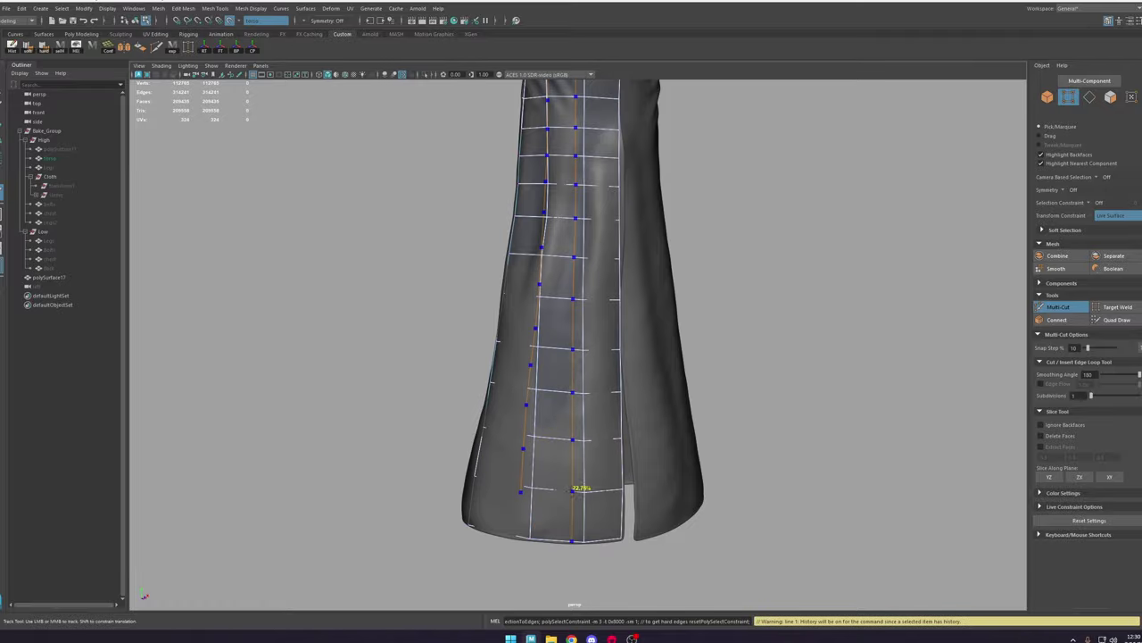
pyautogui.scroll(-10, 585, 299)
pyautogui.keyDown('alt'); pyautogui.moveTo(604, 306); pyautogui.dragTo(577, 288); pyautogui.keyUp('alt')
pyautogui.scroll(5, 631, 330)
# Step: Isolate the low-poly robe mesh and apply Edit Edge Flow to the edge loop near the hem
pyautogui.press('w')
pyautogui.moveTo(576, 288); pyautogui.dragTo(734, 180, button='right')
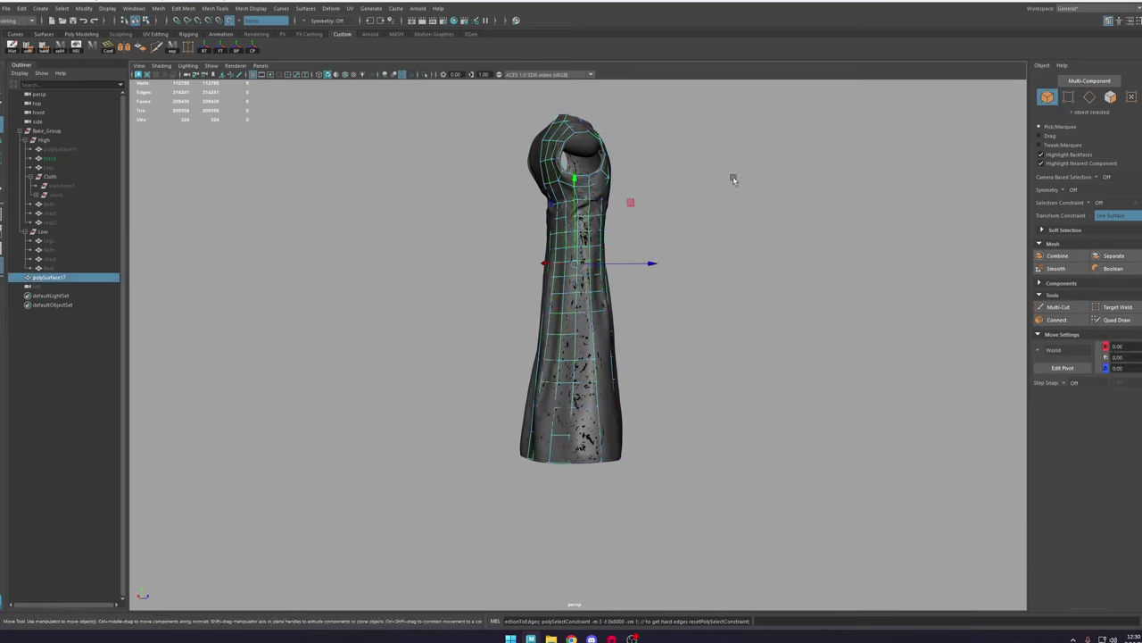
pyautogui.click(426, 75)
pyautogui.keyDown('alt'); pyautogui.moveTo(616, 252); pyautogui.dragTo(561, 273); pyautogui.keyUp('alt')
pyautogui.moveTo(561, 273); pyautogui.dragTo(562, 226, button='right')
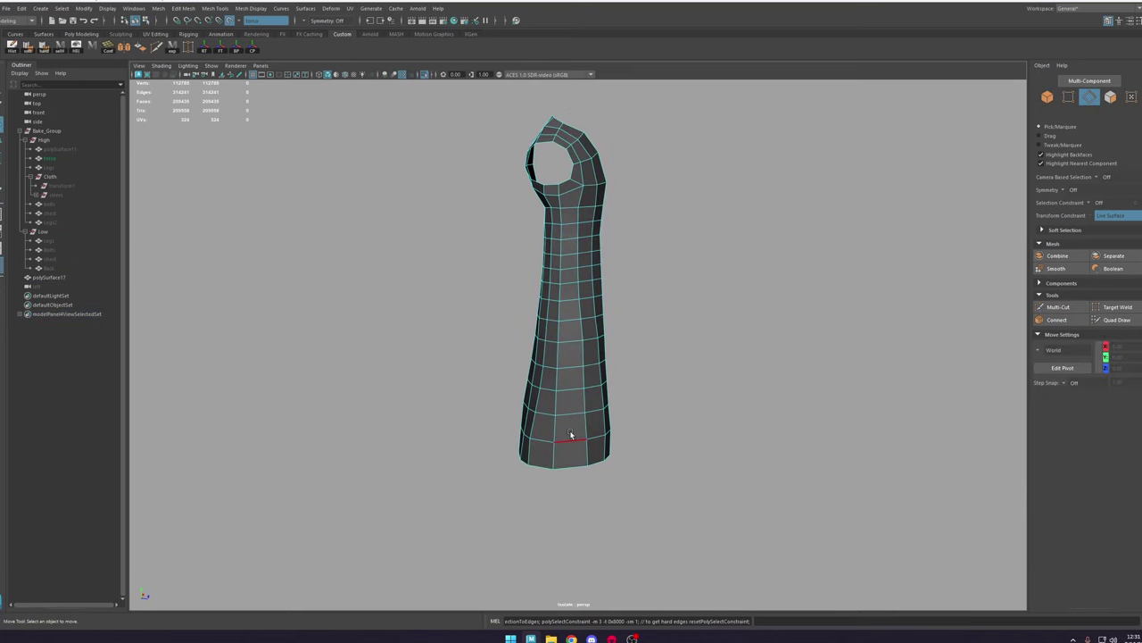
pyautogui.doubleClick(571, 435)
pyautogui.keyDown('shift'); pyautogui.rightClick(572, 436); pyautogui.keyUp('shift')
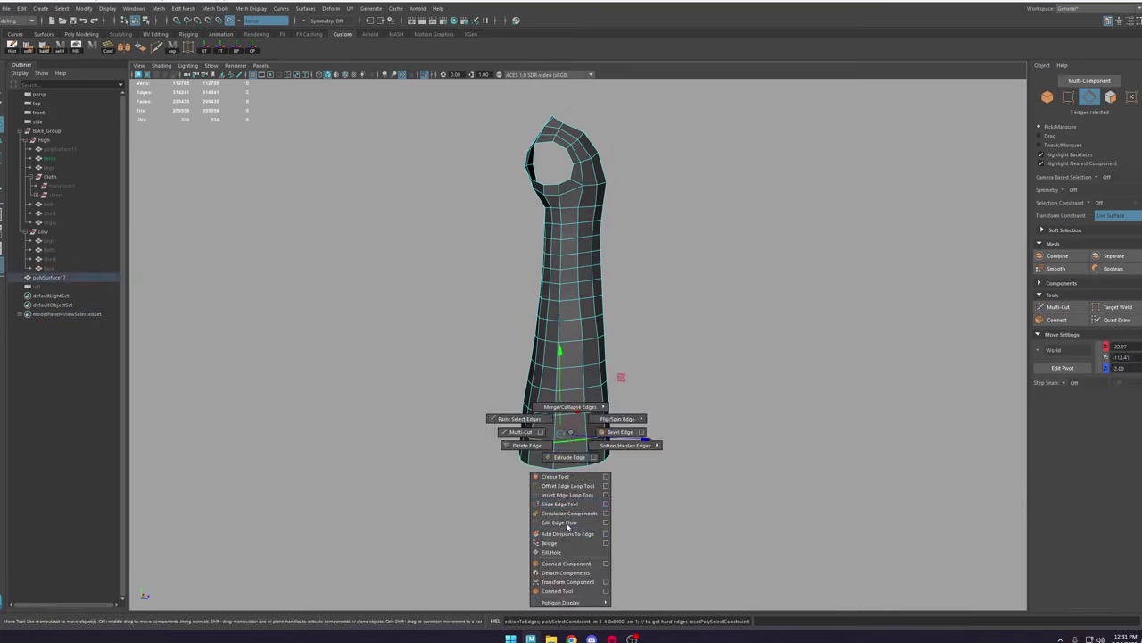
pyautogui.click(571, 523)
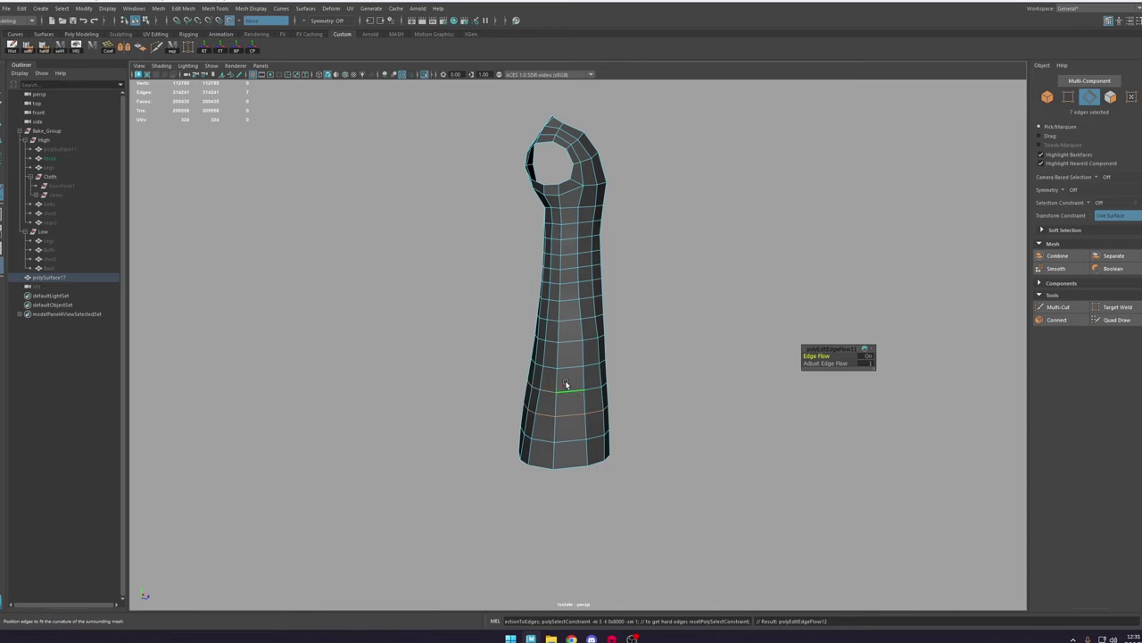
# Step: Relax the six horizontal edge loops above the hem with repeated Edit Edge Flow
pyautogui.doubleClick(567, 367)
pyautogui.press('g')
pyautogui.doubleClick(570, 341)
pyautogui.press('g')
pyautogui.doubleClick(572, 321)
pyautogui.press('g')
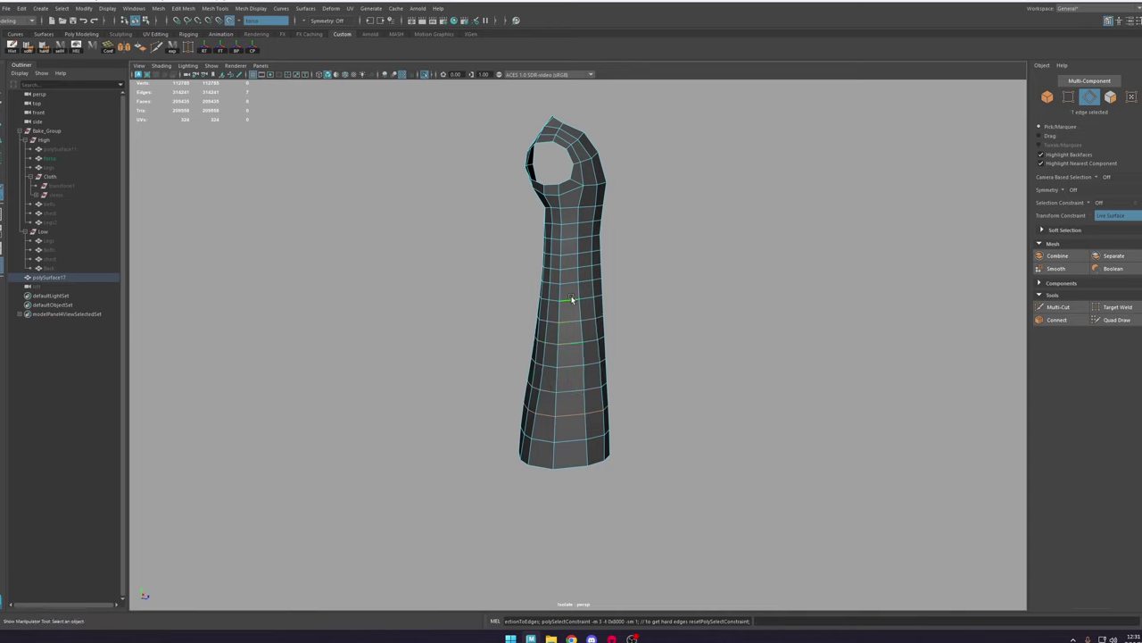
pyautogui.doubleClick(572, 299)
pyautogui.press('g')
pyautogui.doubleClick(573, 282)
pyautogui.press('g')
pyautogui.doubleClick(572, 267)
pyautogui.press('g')
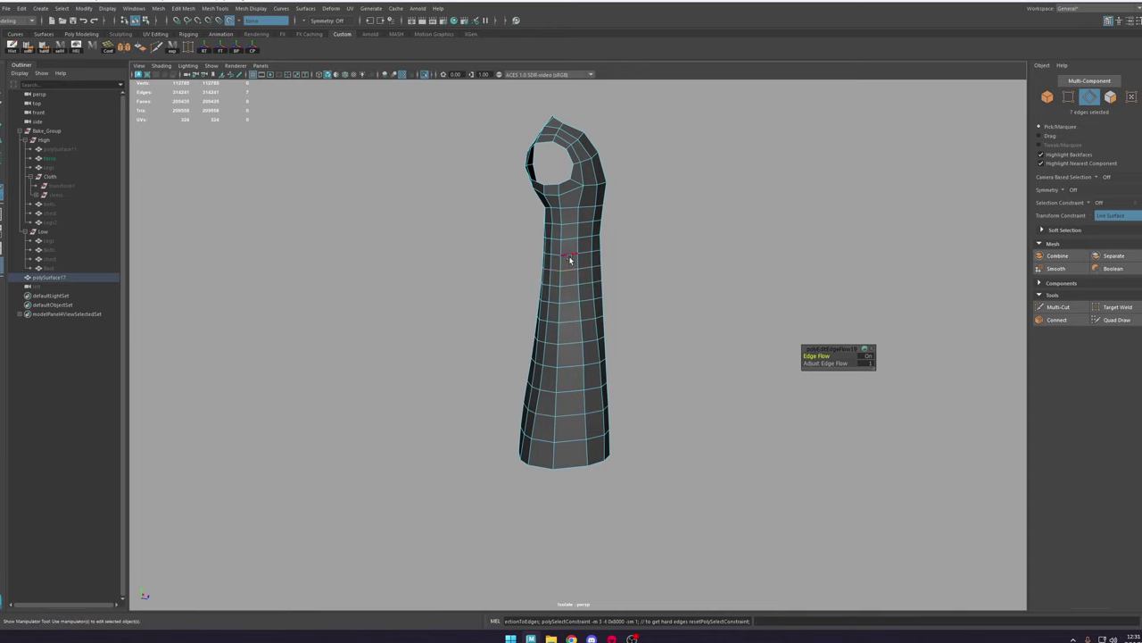
# Step: Apply Edit Edge Flow to several more edge loops on the robe body
pyautogui.doubleClick(568, 366)
pyautogui.press('g')
pyautogui.doubleClick(582, 389)
pyautogui.press('g')
pyautogui.moveTo(536, 389)
pyautogui.keyDown('alt'); pyautogui.mouseDown()
pyautogui.moveTo(602, 372)
pyautogui.moveTo(536, 384)
pyautogui.mouseUp(); pyautogui.keyUp('alt')
pyautogui.doubleClick(546, 373)
pyautogui.doubleClick(578, 195)
pyautogui.keyDown('alt'); pyautogui.moveTo(579, 195); pyautogui.dragTo(629, 183); pyautogui.keyUp('alt')
pyautogui.press('g')
# Step: Bevel the edge beside the armhole and relax the short loop next to it
pyautogui.keyDown('alt'); pyautogui.moveTo(579, 213); pyautogui.dragTo(595, 293, button='middle'); pyautogui.keyUp('alt')
pyautogui.keyDown('alt'); pyautogui.moveTo(594, 294); pyautogui.dragTo(648, 286, button='right'); pyautogui.keyUp('alt')
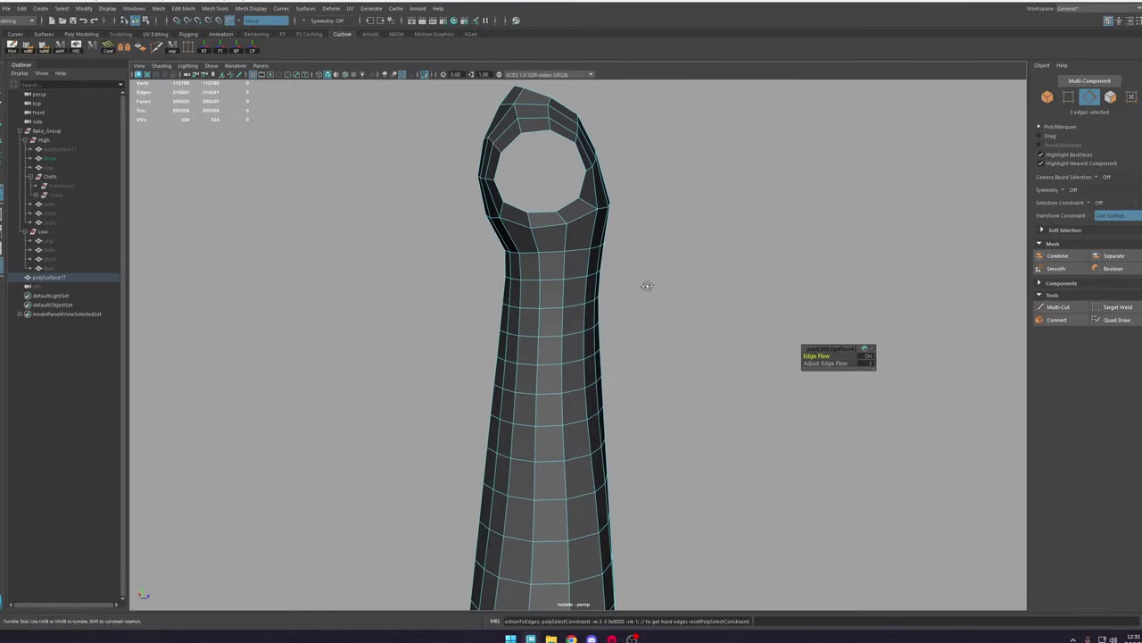
pyautogui.keyDown('alt'); pyautogui.moveTo(648, 285); pyautogui.dragTo(550, 273); pyautogui.keyUp('alt')
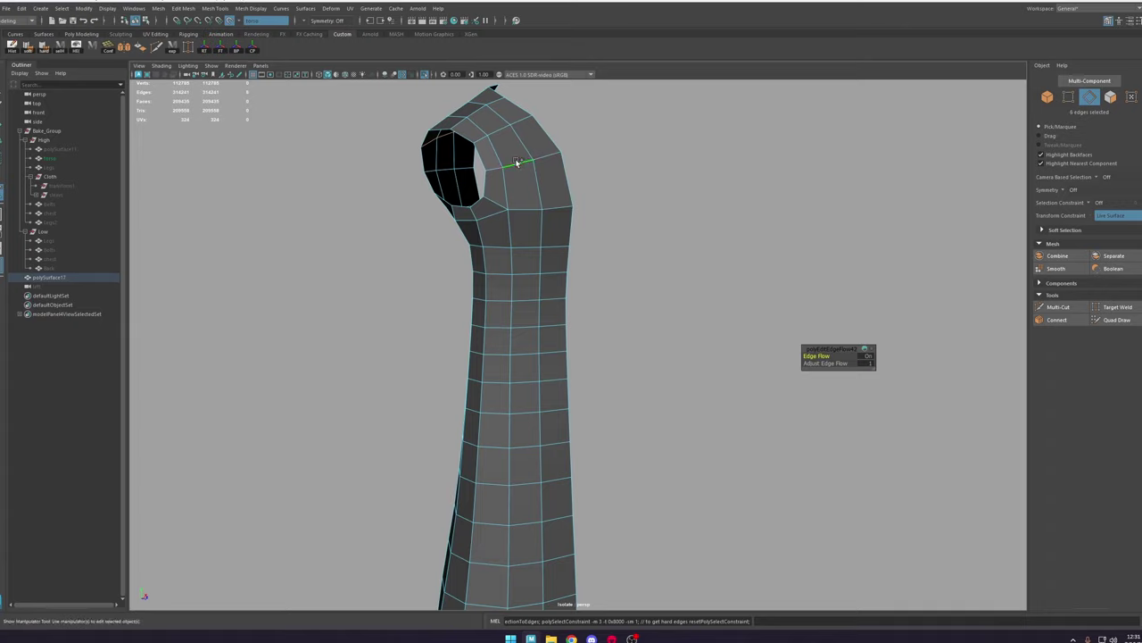
pyautogui.keyDown('alt'); pyautogui.moveTo(520, 177); pyautogui.dragTo(568, 253, button='middle'); pyautogui.keyUp('alt')
pyautogui.keyDown('alt'); pyautogui.moveTo(568, 253); pyautogui.dragTo(658, 268); pyautogui.keyUp('alt')
pyautogui.keyDown('shift'); pyautogui.moveTo(631, 226); pyautogui.dragTo(666, 233, button='right'); pyautogui.keyUp('shift')
pyautogui.keyDown('alt'); pyautogui.moveTo(666, 235); pyautogui.dragTo(628, 259); pyautogui.keyUp('alt')
pyautogui.doubleClick(604, 251)
pyautogui.keyDown('shift'); pyautogui.moveTo(605, 251); pyautogui.dragTo(605, 259, button='right'); pyautogui.keyUp('shift')
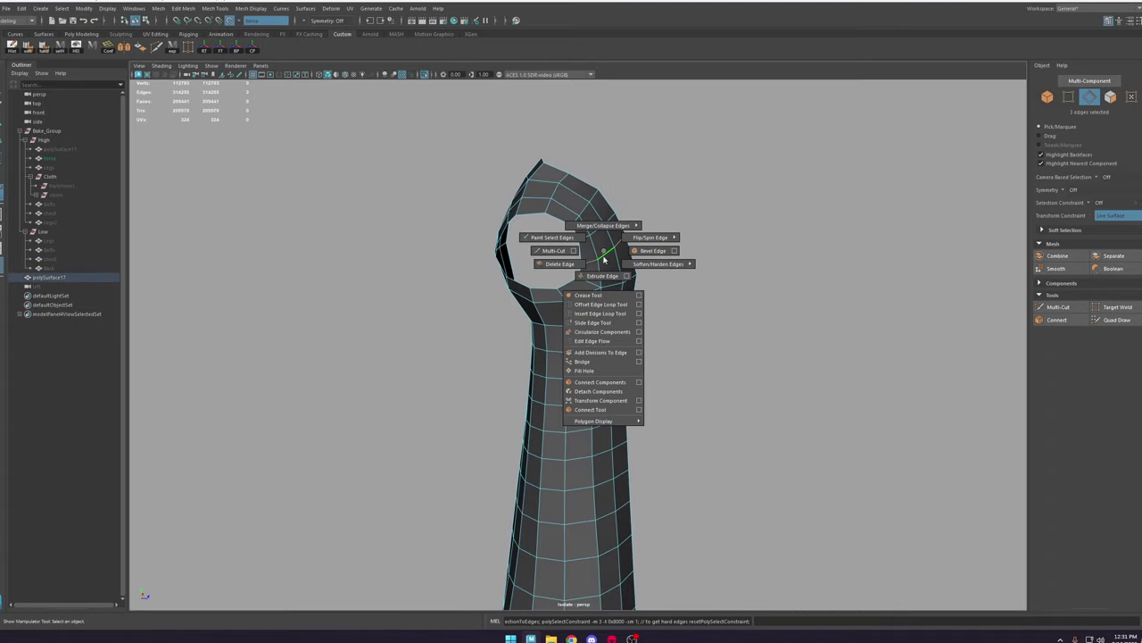
pyautogui.keyDown('shift'); pyautogui.moveTo(598, 340); pyautogui.dragTo(599, 341, button='right'); pyautogui.keyUp('shift')
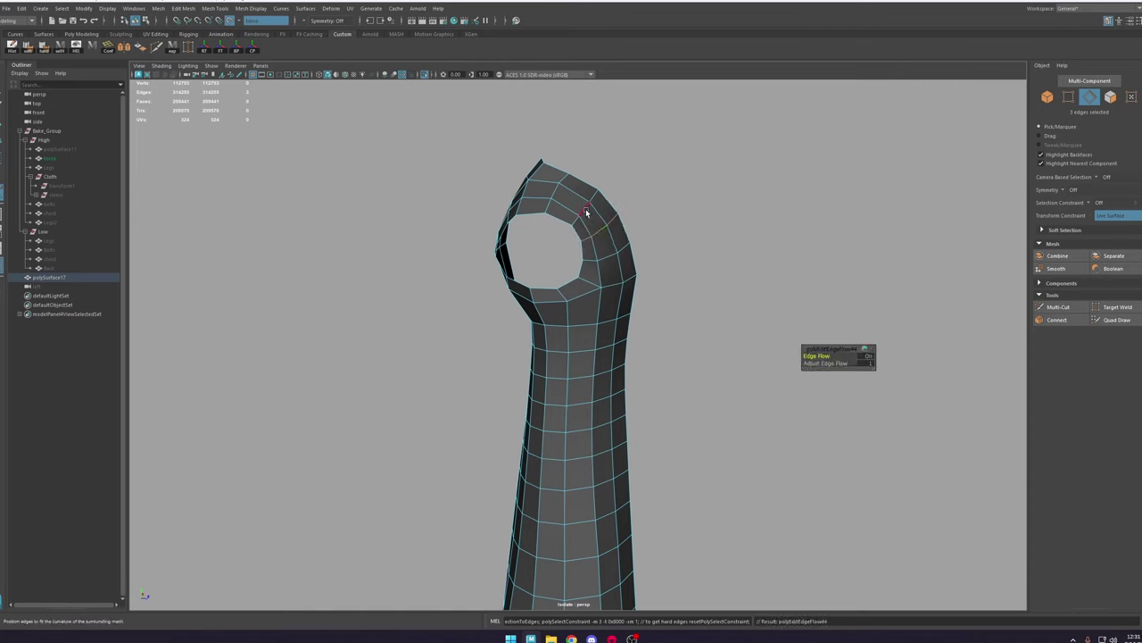
# Step: Relax the next short loops and edges around the armhole to follow curvature
pyautogui.doubleClick(603, 231)
pyautogui.press('g')
pyautogui.doubleClick(608, 257)
pyautogui.press('g')
pyautogui.click(584, 240)
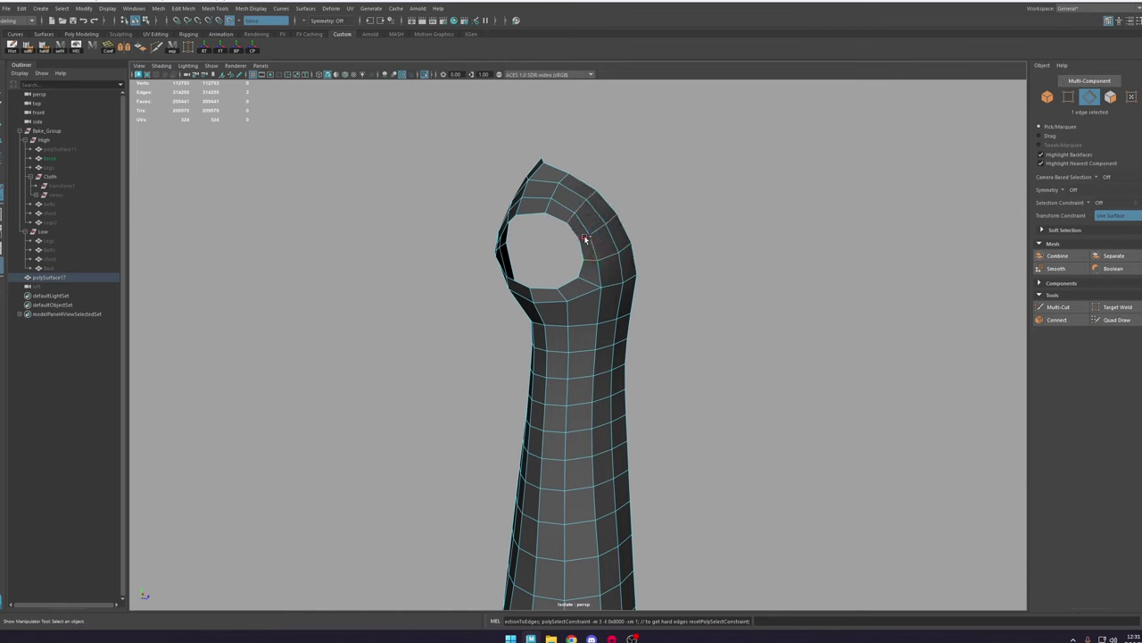
pyautogui.keyDown('alt'); pyautogui.moveTo(530, 206); pyautogui.dragTo(609, 211); pyautogui.keyUp('alt')
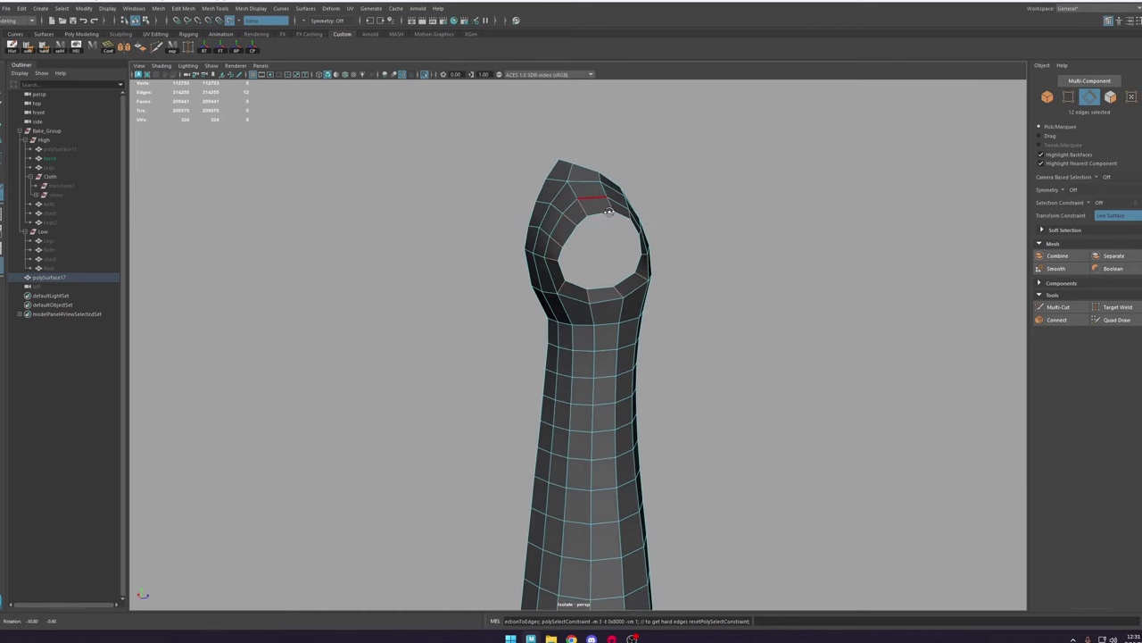
pyautogui.keyDown('shift'); pyautogui.moveTo(570, 222); pyautogui.dragTo(563, 312, button='right'); pyautogui.keyUp('shift')
# Step: Relax the loops left of the armhole, undoing and reapplying edge flow on the long loop
pyautogui.doubleClick(554, 238)
pyautogui.press('g')
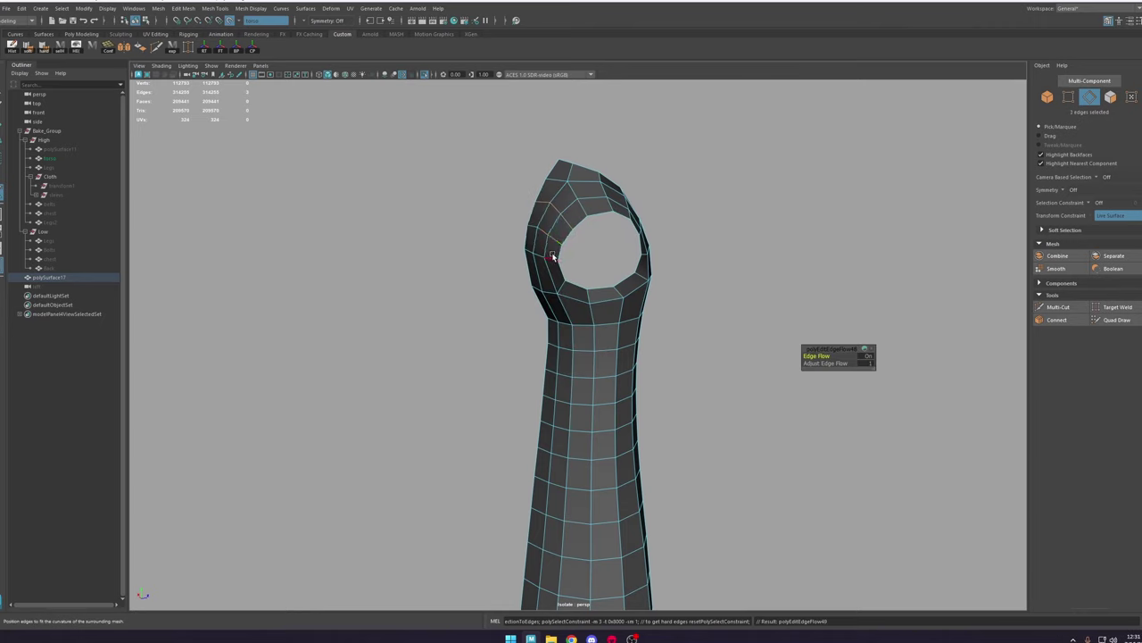
pyautogui.doubleClick(553, 258)
pyautogui.press('g')
pyautogui.click(562, 287)
pyautogui.press('g')
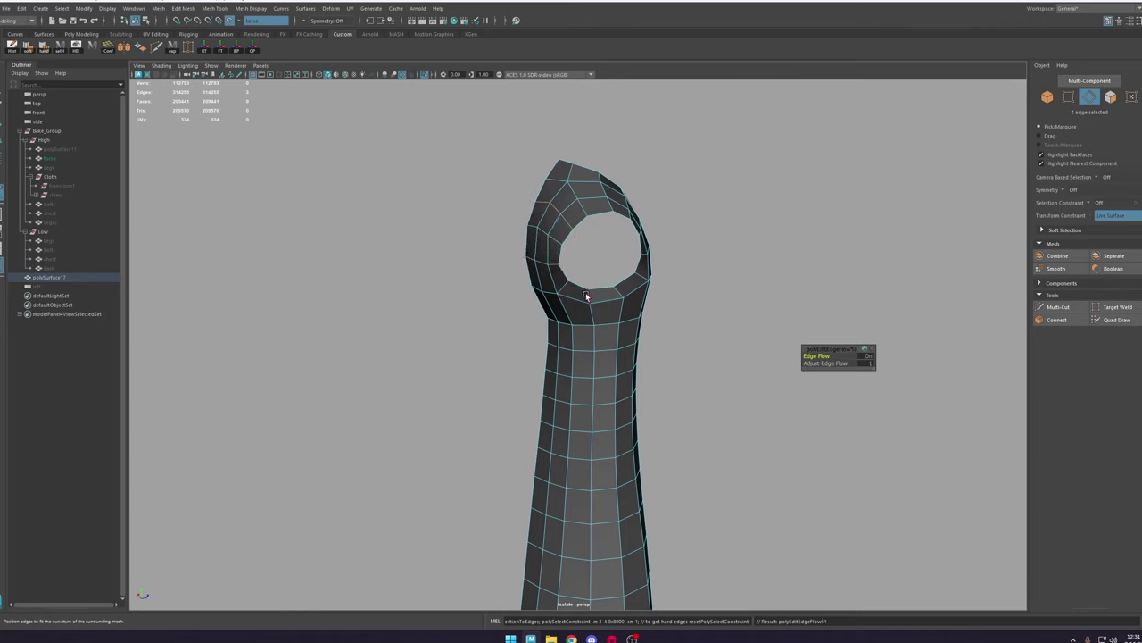
pyautogui.hotkey('ctrl', 'z')
pyautogui.press('g')
# Step: Apply Edit Edge Flow to the short loops left of and above the armhole
pyautogui.doubleClick(545, 292)
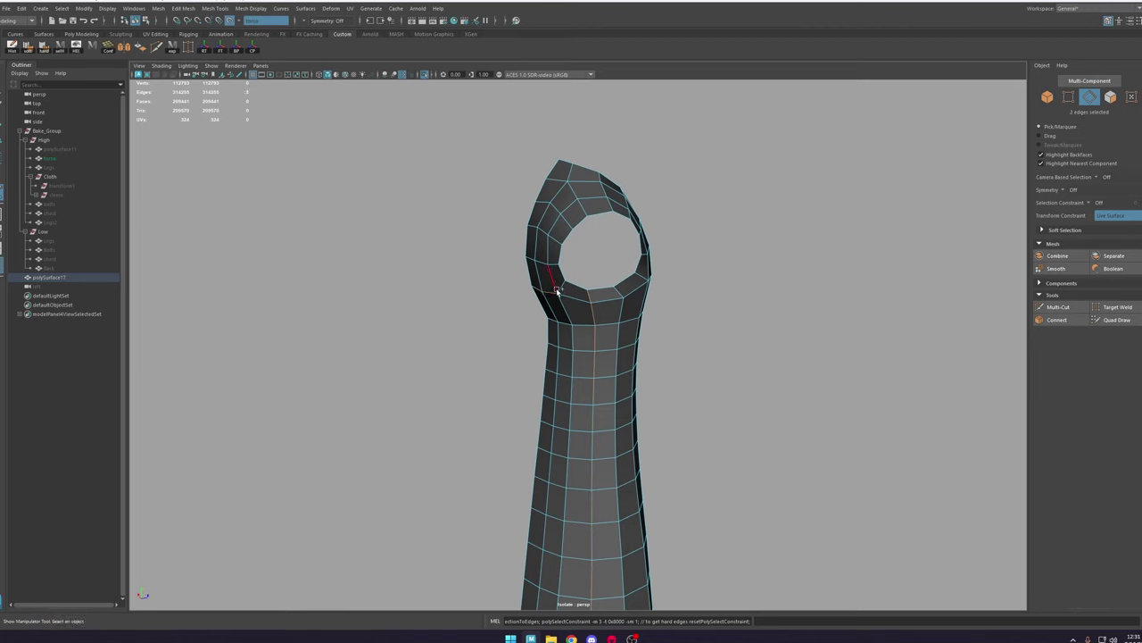
pyautogui.press('g')
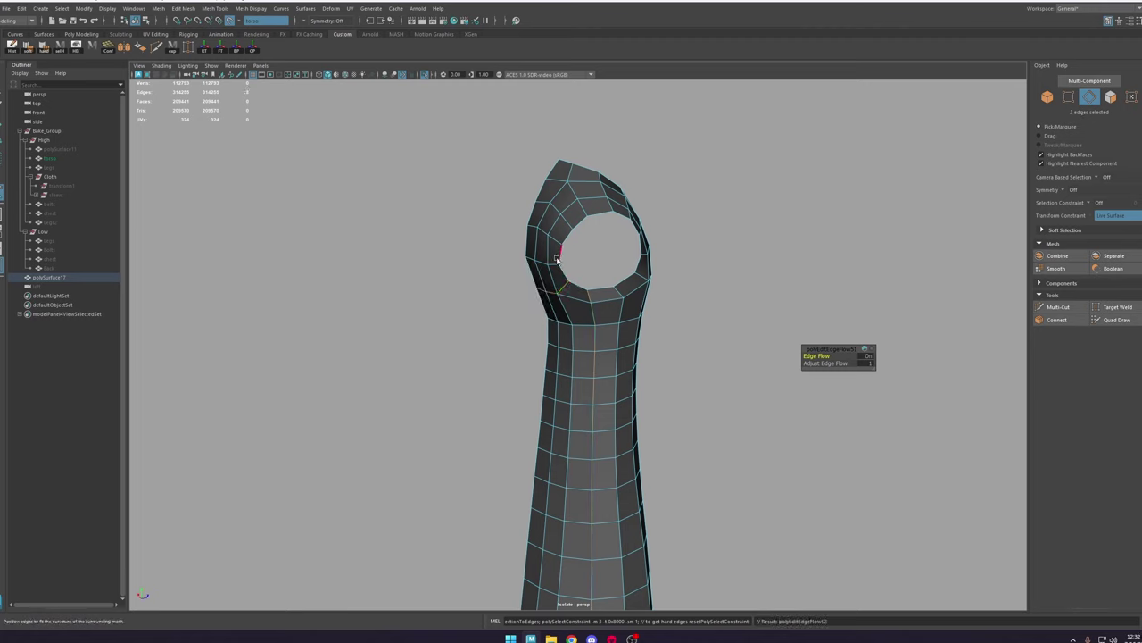
pyautogui.doubleClick(555, 263)
pyautogui.press('g')
pyautogui.doubleClick(556, 239)
pyautogui.press('g')
pyautogui.doubleClick(567, 221)
pyautogui.press('g')
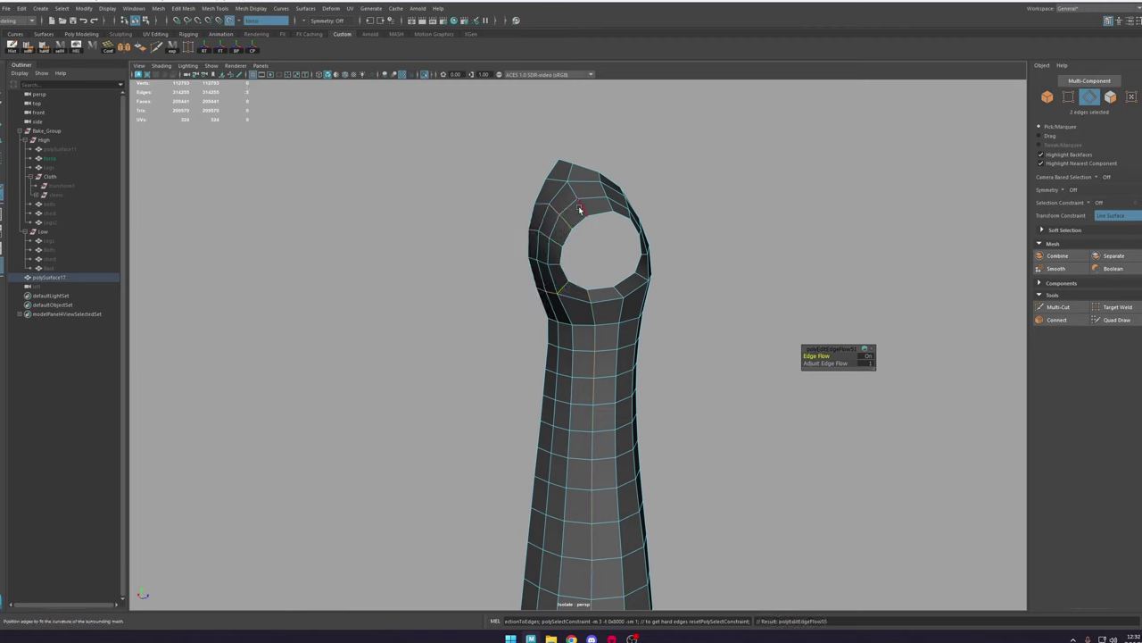
pyautogui.doubleClick(581, 209)
pyautogui.press('g')
pyautogui.keyDown('alt'); pyautogui.moveTo(624, 219); pyautogui.dragTo(595, 221); pyautogui.keyUp('alt')
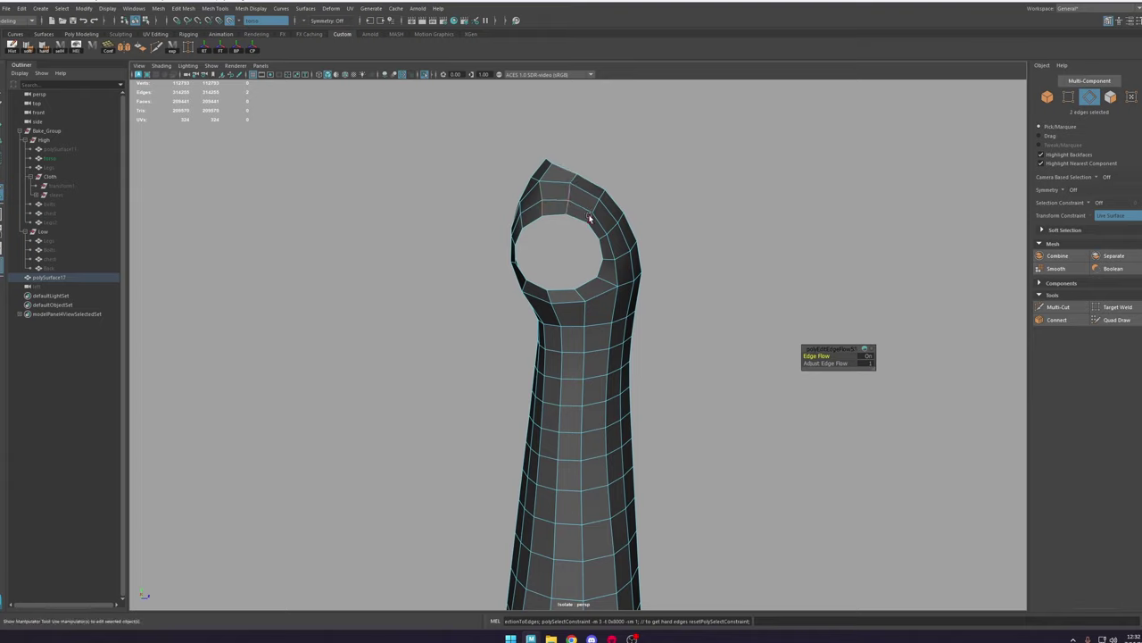
# Step: Relax another loop by the armhole and adjust a nearby vertex
pyautogui.doubleClick(584, 311)
pyautogui.press('g')
pyautogui.keyDown('alt'); pyautogui.moveTo(553, 301); pyautogui.dragTo(585, 257); pyautogui.keyUp('alt')
pyautogui.moveTo(587, 256); pyautogui.dragTo(539, 255, button='right')
pyautogui.press('w')
pyautogui.moveTo(583, 254); pyautogui.dragTo(578, 278)
pyautogui.click(607, 238)
pyautogui.doubleClick(556, 265)
pyautogui.moveTo(559, 268); pyautogui.dragTo(551, 350, button='right')
# Step: Relax the lower body loops, including the seven-edge loop, and inspect the result
pyautogui.scroll(-3, 562, 330)
pyautogui.doubleClick(561, 441)
pyautogui.press('g')
pyautogui.doubleClick(556, 539)
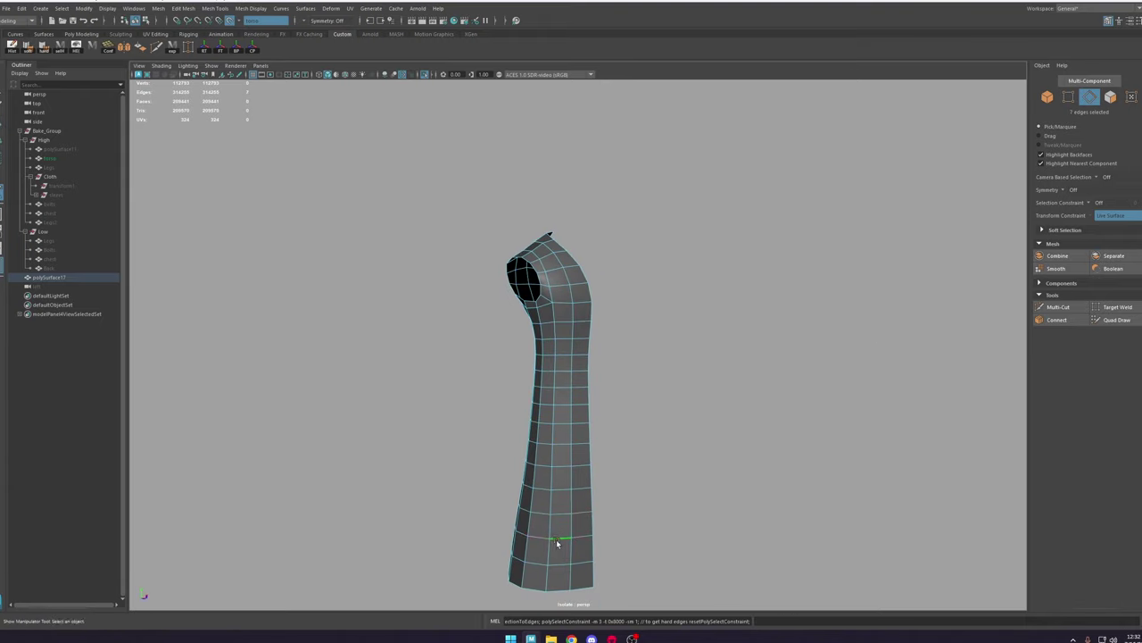
pyautogui.press('g')
pyautogui.moveTo(537, 311)
pyautogui.keyDown('alt'); pyautogui.mouseDown()
pyautogui.moveTo(635, 325)
pyautogui.moveTo(664, 315)
pyautogui.moveTo(539, 312)
pyautogui.moveTo(589, 295)
pyautogui.moveTo(553, 321)
pyautogui.moveTo(548, 293)
pyautogui.moveTo(544, 324)
pyautogui.moveTo(458, 327)
pyautogui.moveTo(545, 327)
pyautogui.mouseUp(); pyautogui.keyUp('alt')
# Step: Clear the edge selection, exit isolation to show all meshes, and select the low-poly robe
pyautogui.moveTo(545, 326); pyautogui.dragTo(546, 296, button='right')
pyautogui.click(679, 202)
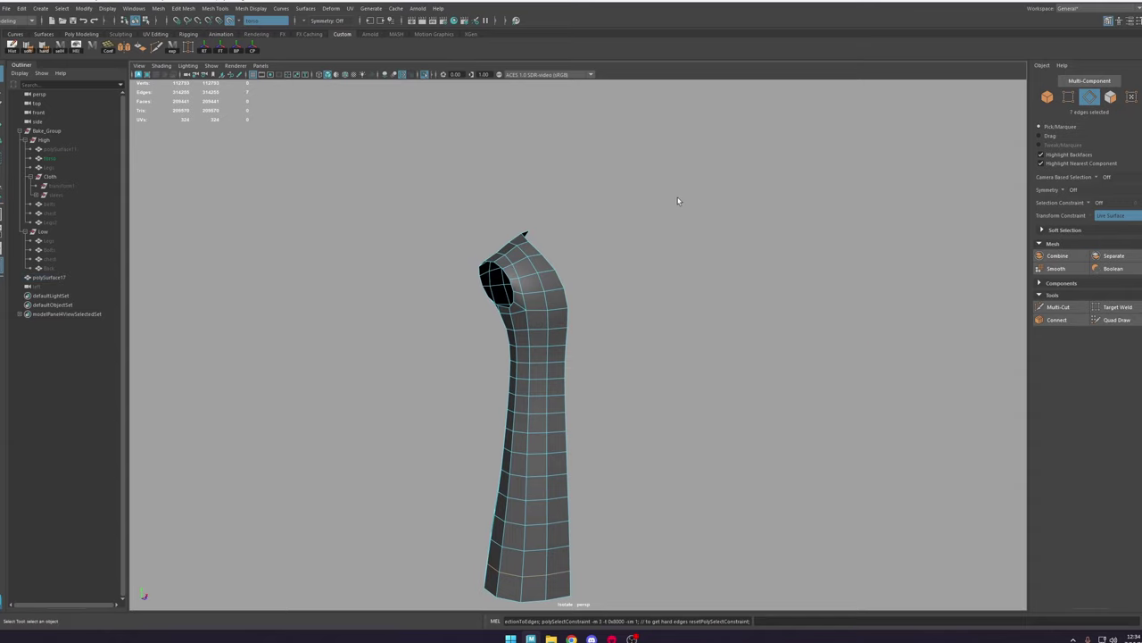
pyautogui.keyDown('alt'); pyautogui.moveTo(561, 257); pyautogui.dragTo(652, 276); pyautogui.keyUp('alt')
pyautogui.moveTo(625, 303); pyautogui.dragTo(686, 261, button='right')
pyautogui.click(709, 268)
pyautogui.keyDown('alt'); pyautogui.moveTo(710, 268); pyautogui.dragTo(568, 289); pyautogui.keyUp('alt')
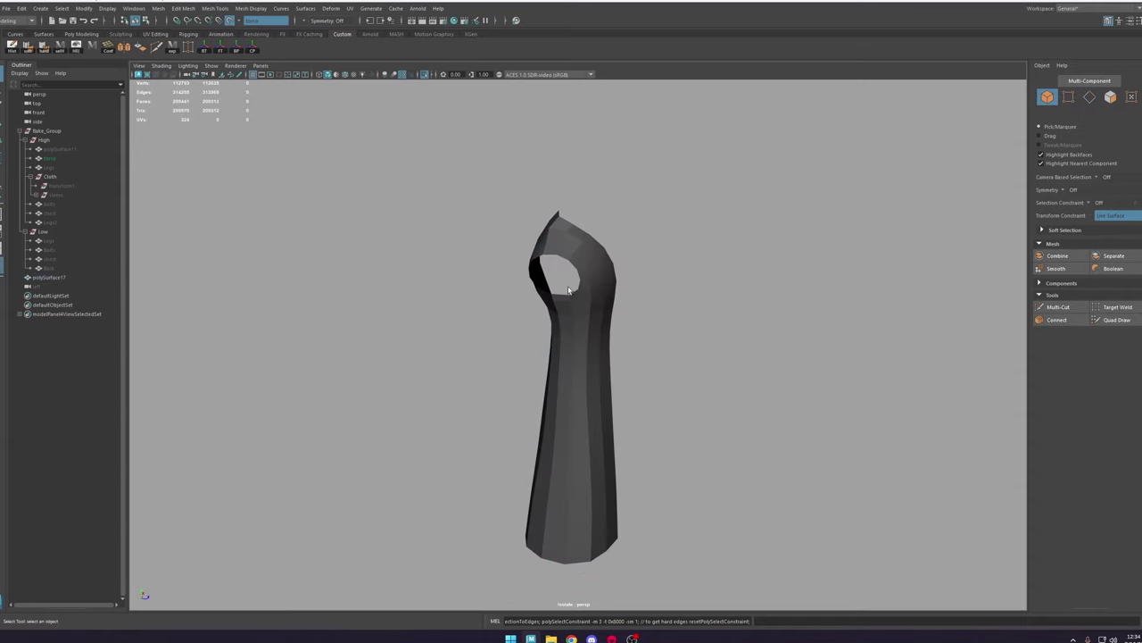
pyautogui.keyDown('alt'); pyautogui.moveTo(580, 222); pyautogui.dragTo(653, 310, button='right'); pyautogui.keyUp('alt')
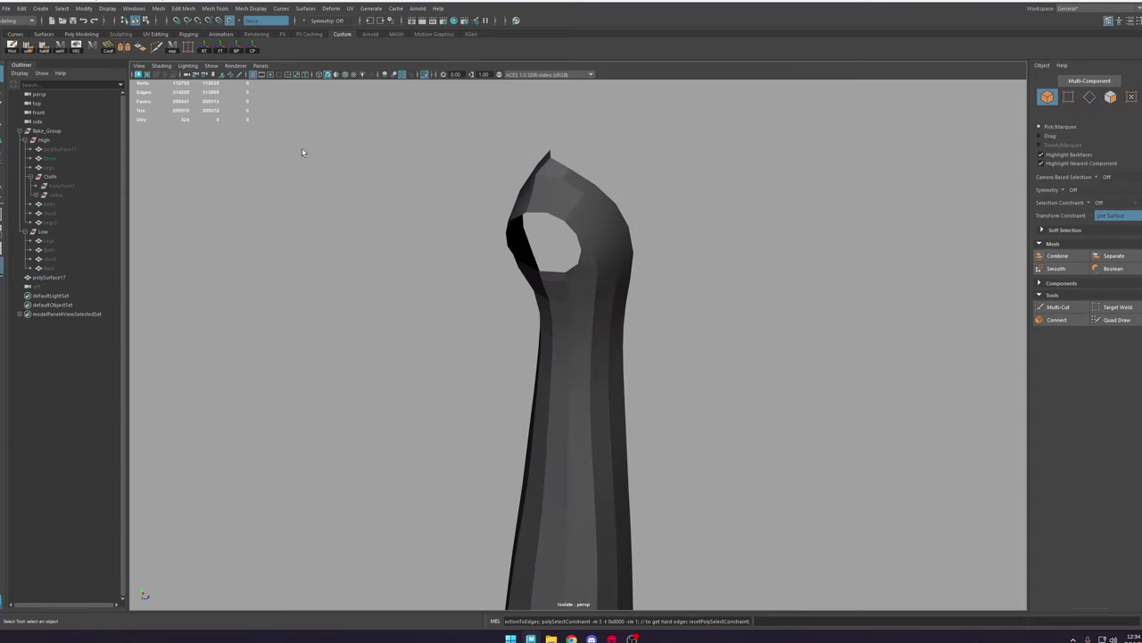
pyautogui.click(424, 75)
pyautogui.click(527, 283)
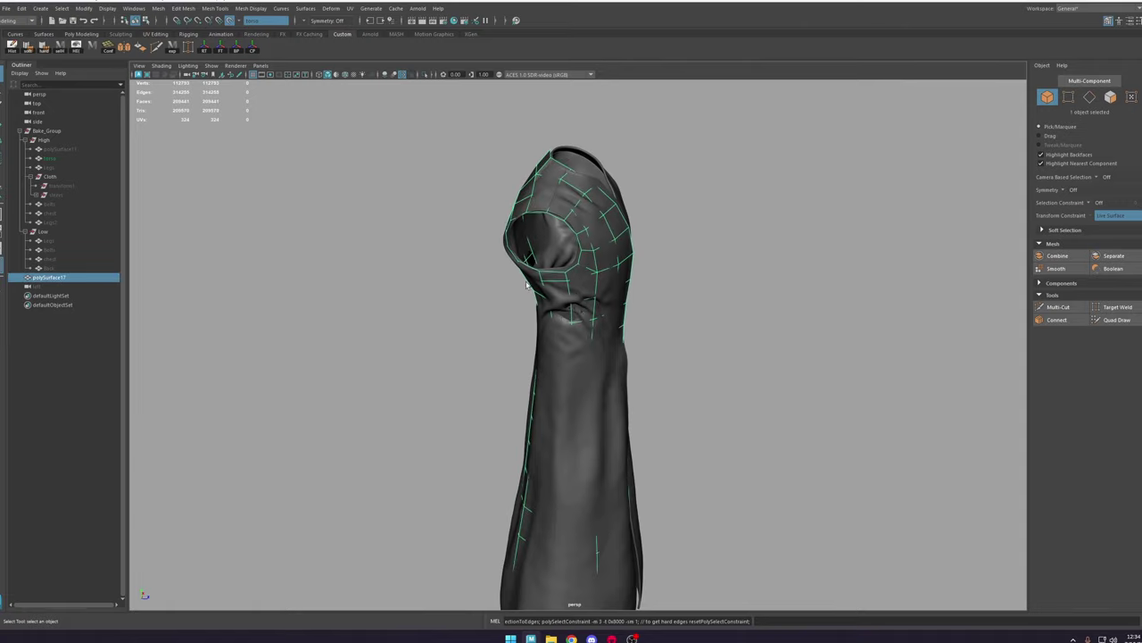
# Step: Reveal the cloth sleeves, combine the sleeve pieces, and move the result under the High group
pyautogui.click(60, 149)
pyautogui.click(61, 185)
pyautogui.press('h')
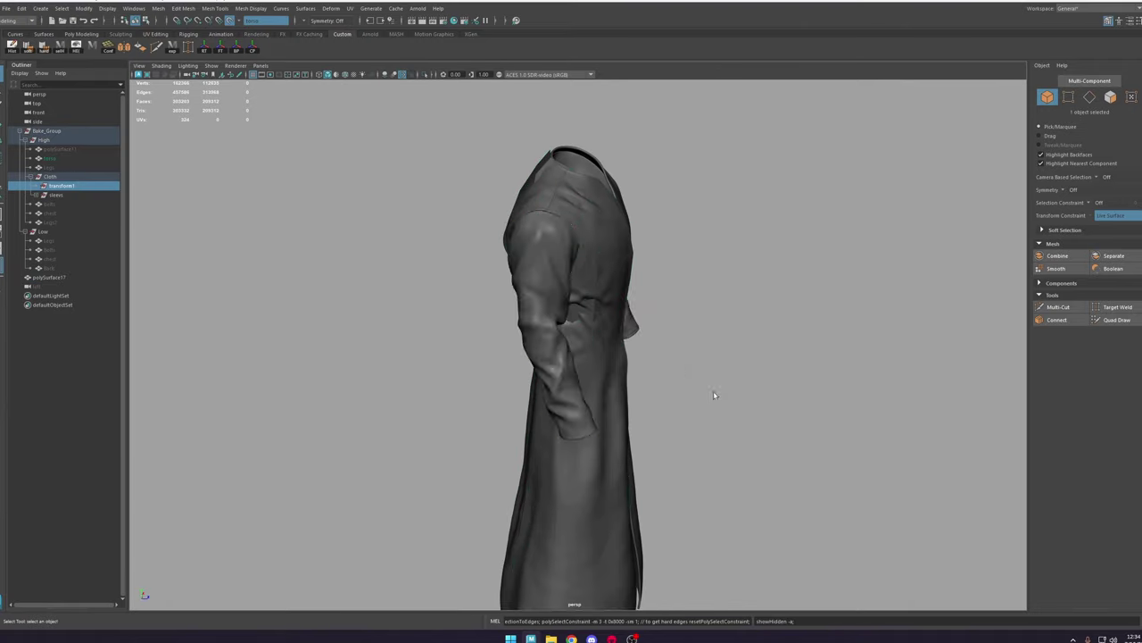
pyautogui.keyDown('alt'); pyautogui.moveTo(714, 393); pyautogui.dragTo(580, 392); pyautogui.keyUp('alt')
pyautogui.click(497, 268)
pyautogui.press('space')
pyautogui.click(398, 366)
pyautogui.moveTo(50, 296); pyautogui.dragTo(65, 154, button='middle')
pyautogui.click(231, 22)
# Step: Toggle polySurface15's live surface off and hide the high-poly torso
pyautogui.click(231, 23)
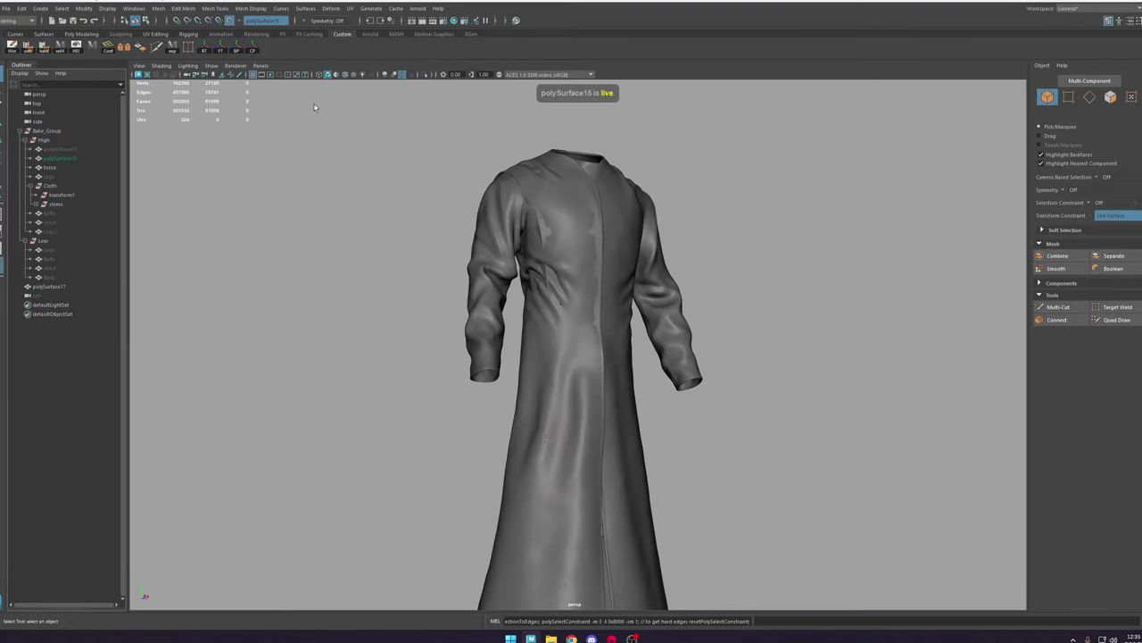
pyautogui.scroll(5, 363, 145)
pyautogui.click(231, 24)
pyautogui.keyDown('alt'); pyautogui.moveTo(605, 252); pyautogui.dragTo(619, 312, button='middle'); pyautogui.keyUp('alt')
pyautogui.click(560, 199)
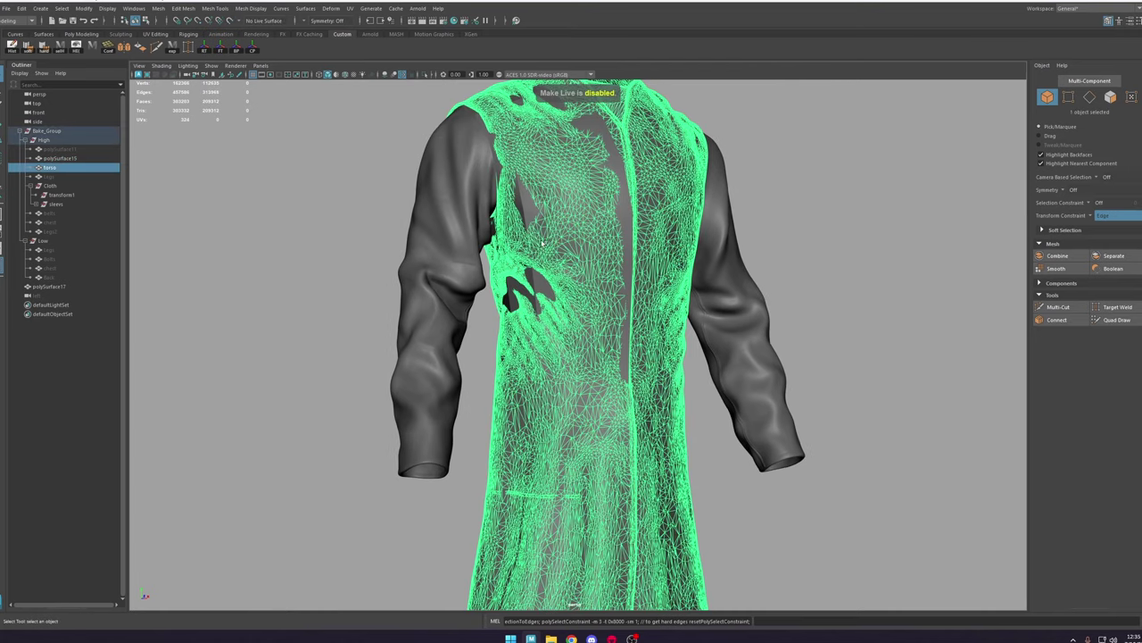
pyautogui.hotkey('ctrl', 'h')
# Step: Turn on wireframe on shaded and make the left sleeve polySurface15 the live surface
pyautogui.keyDown('alt'); pyautogui.moveTo(589, 260); pyautogui.dragTo(238, 300); pyautogui.keyUp('alt')
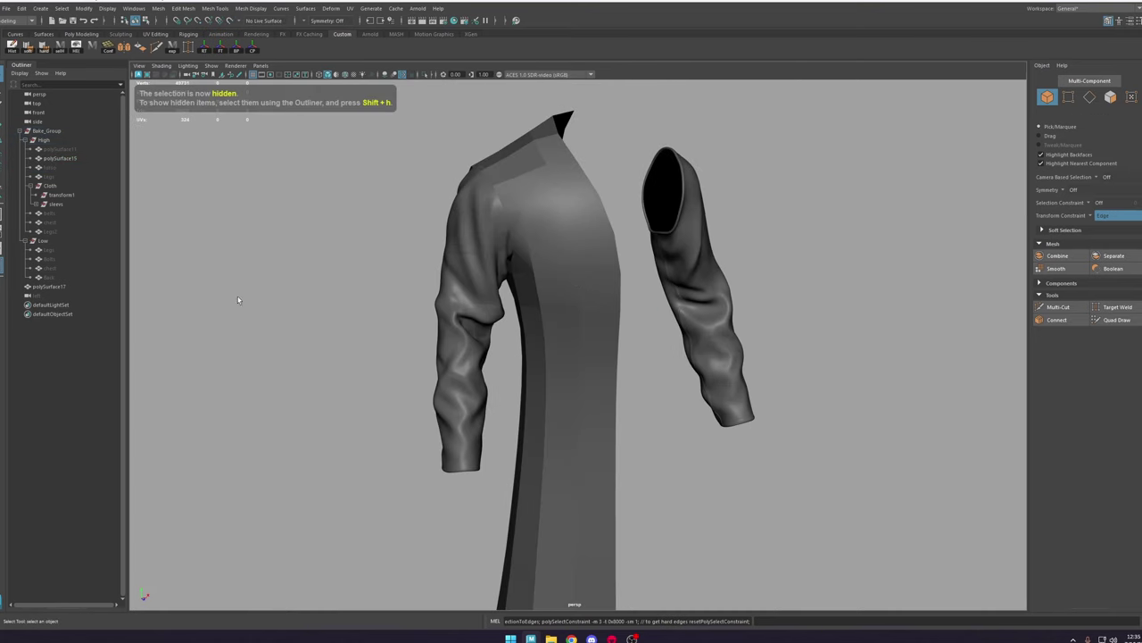
pyautogui.keyDown('alt'); pyautogui.moveTo(454, 154); pyautogui.dragTo(467, 193, button='middle'); pyautogui.keyUp('alt')
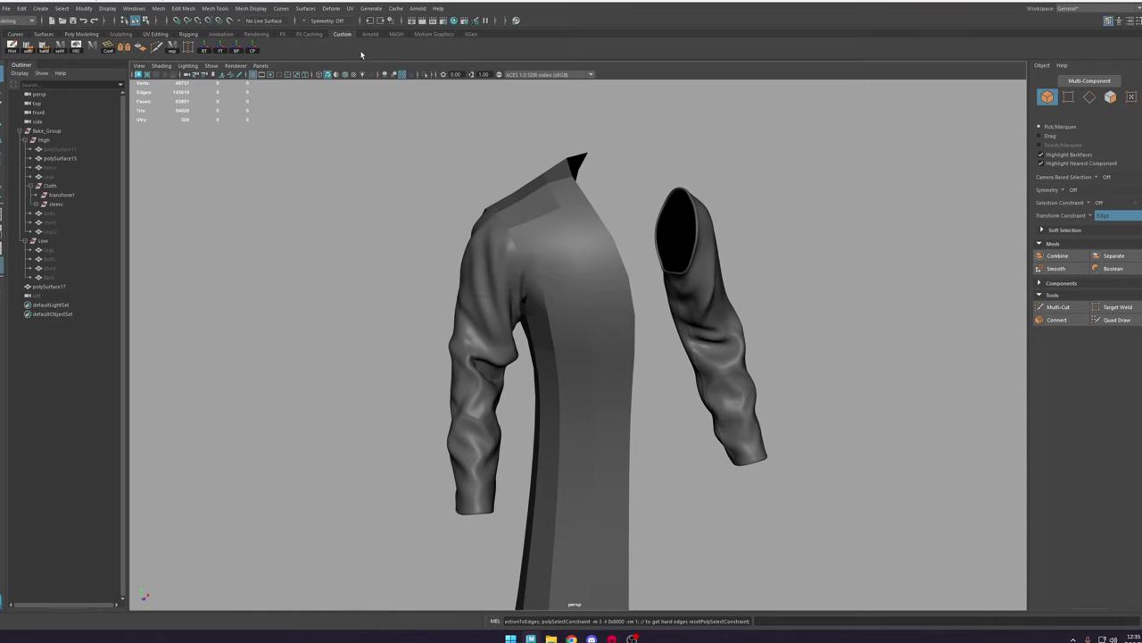
pyautogui.click(346, 75)
pyautogui.keyDown('alt'); pyautogui.moveTo(530, 210); pyautogui.dragTo(557, 237); pyautogui.keyUp('alt')
pyautogui.scroll(2, 547, 215)
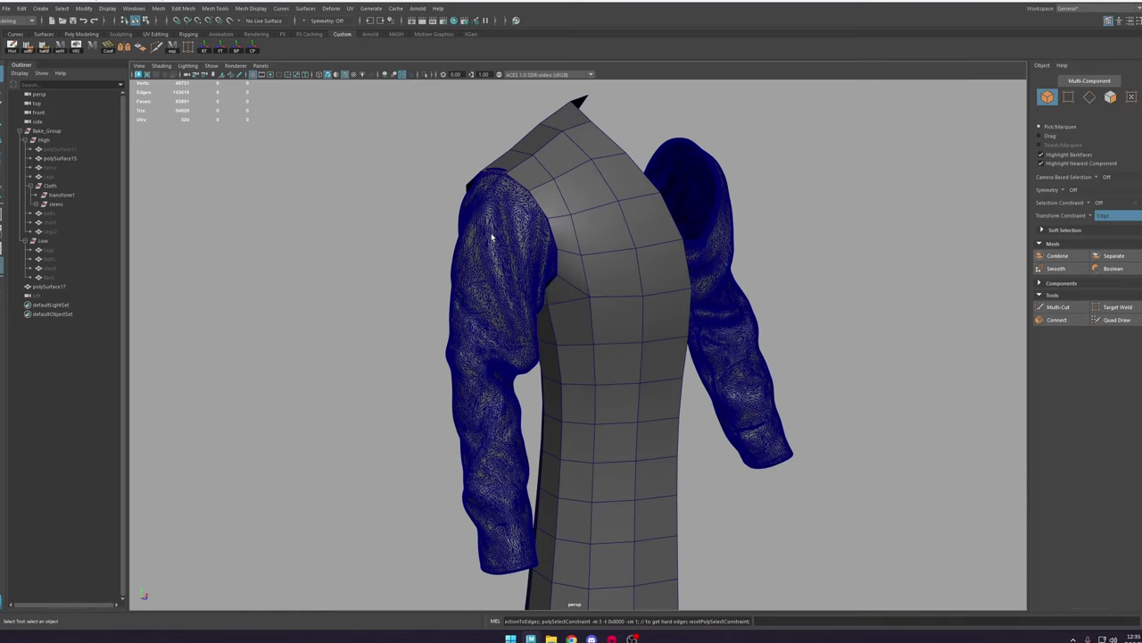
pyautogui.click(493, 238)
pyautogui.click(232, 20)
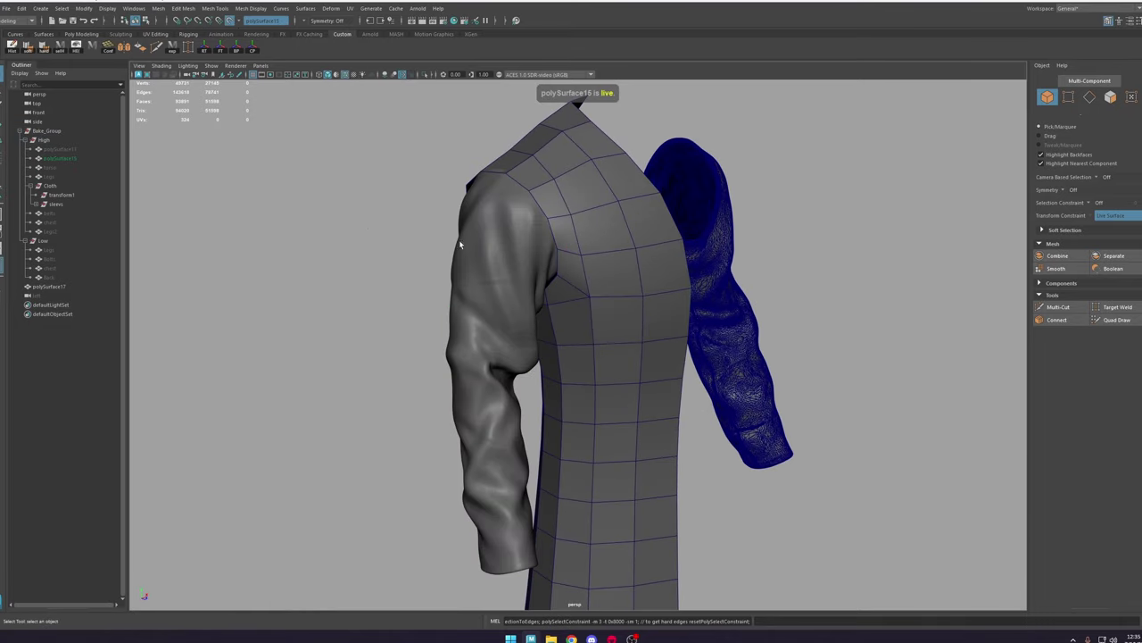
# Step: Hide the right sleeve and the leftover small sleeve piece with Ctrl+H
pyautogui.click(714, 272)
pyautogui.hotkey('ctrl', 'h')
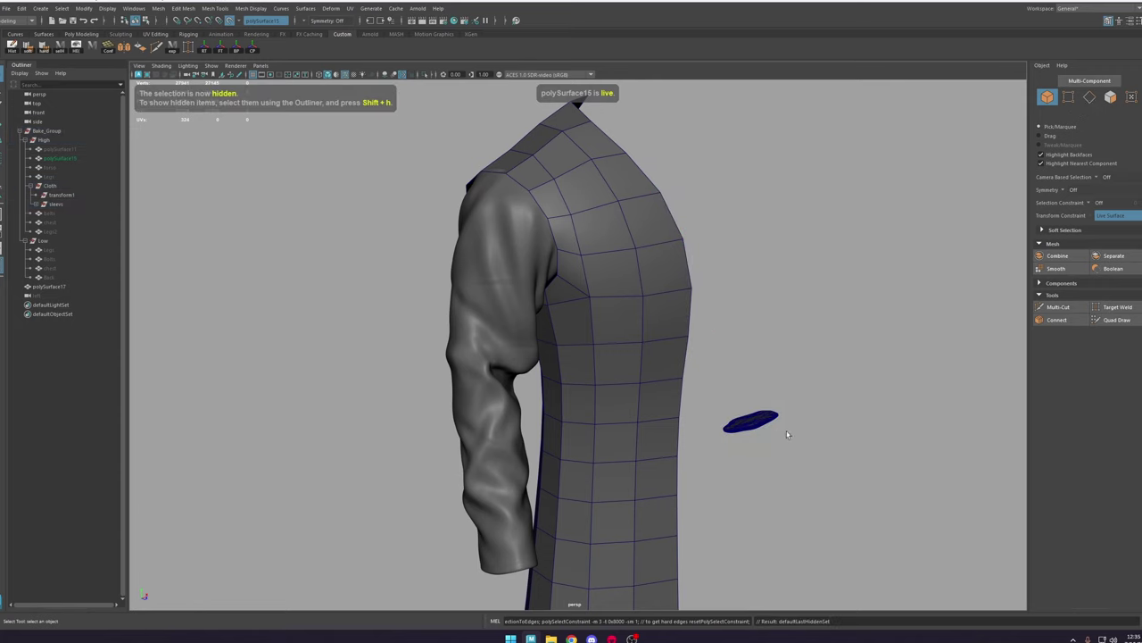
pyautogui.click(755, 422)
pyautogui.hotkey('ctrl', 'h')
pyautogui.keyDown('alt'); pyautogui.moveTo(615, 279); pyautogui.dragTo(594, 269); pyautogui.keyUp('alt')
pyautogui.press('space')
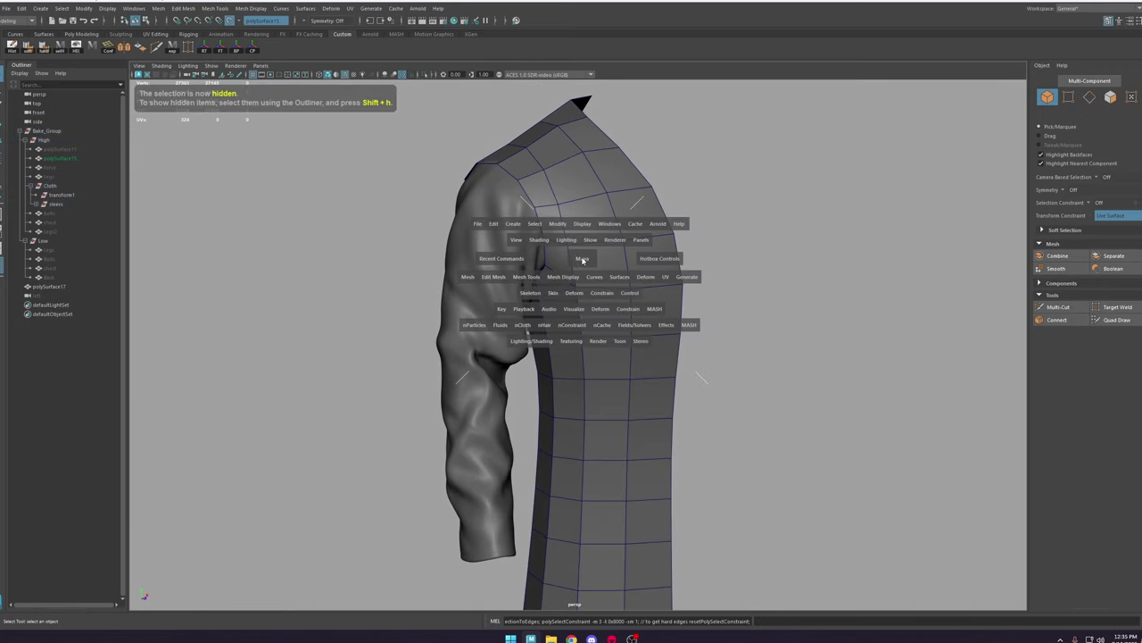
# Step: Reparent the low-poly body polySurface17 under the Low group in the Outliner
pyautogui.click(578, 254)
pyautogui.moveTo(62, 286); pyautogui.dragTo(77, 287, button='middle')
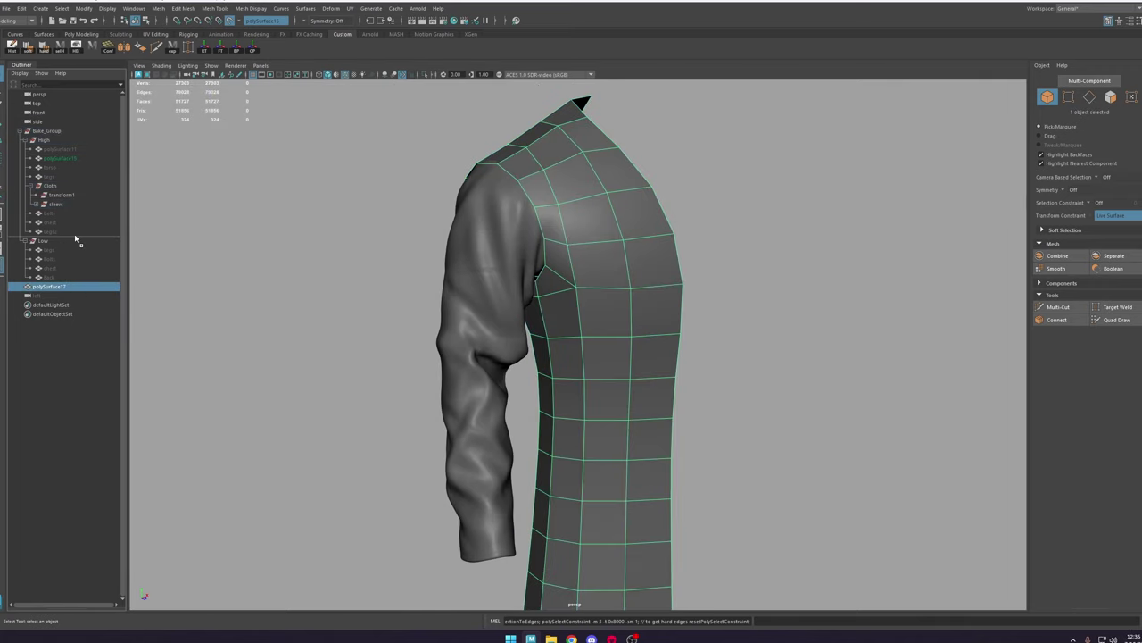
pyautogui.moveTo(75, 247); pyautogui.dragTo(77, 245, button='middle')
pyautogui.click(369, 271)
pyautogui.keyDown('alt'); pyautogui.moveTo(527, 245); pyautogui.dragTo(563, 242); pyautogui.keyUp('alt')
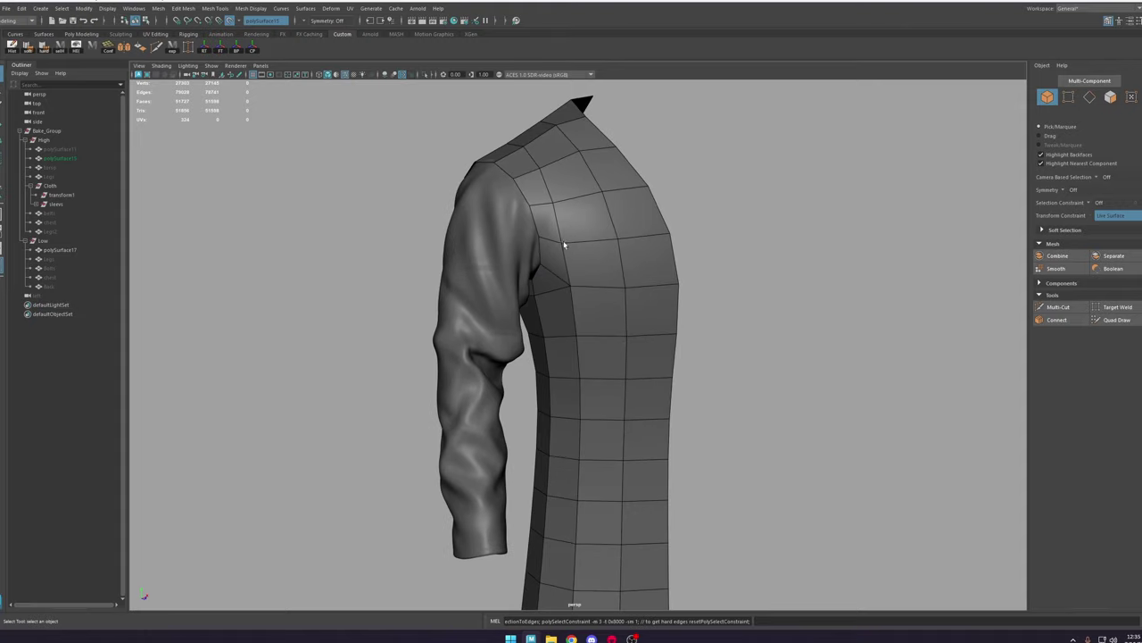
pyautogui.press('space')
pyautogui.click(493, 205)
# Step: Create a polygon cube, then move and scale it up around the sleeve cuff
pyautogui.moveTo(526, 240)
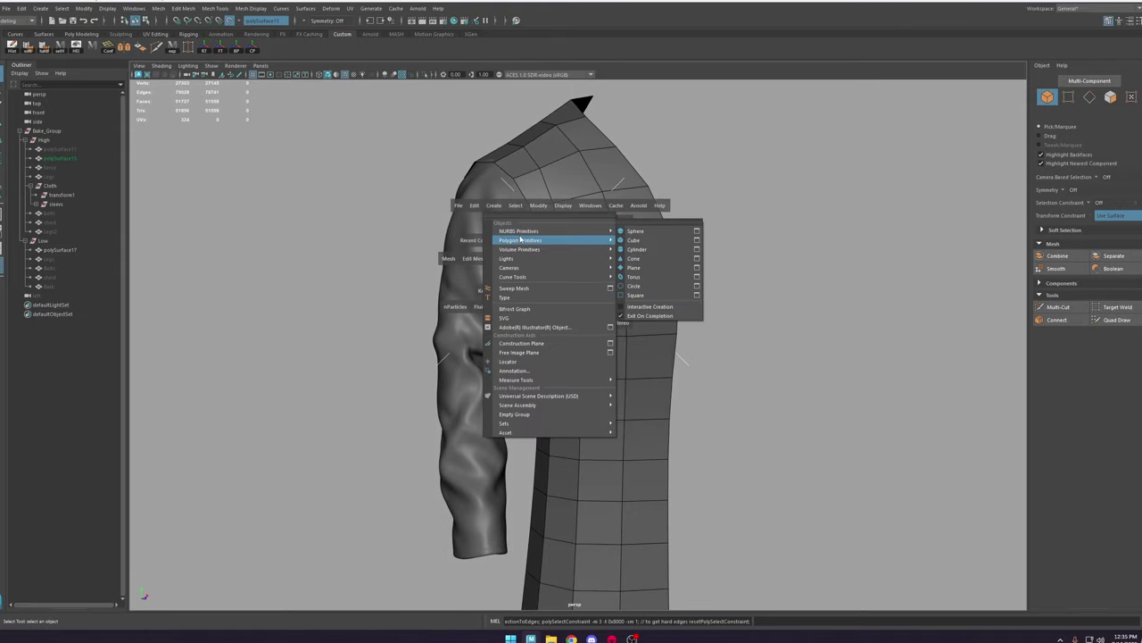
pyautogui.click(635, 251)
pyautogui.scroll(-15, 582, 324)
pyautogui.press('w')
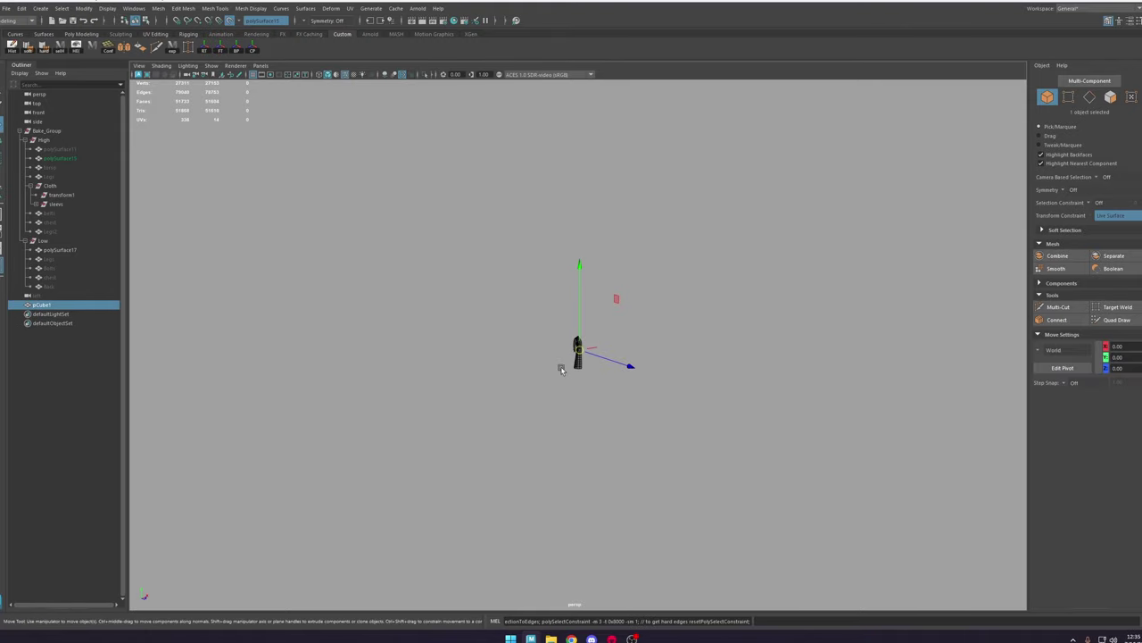
pyautogui.scroll(15, 577, 351)
pyautogui.moveTo(686, 454); pyautogui.dragTo(591, 476)
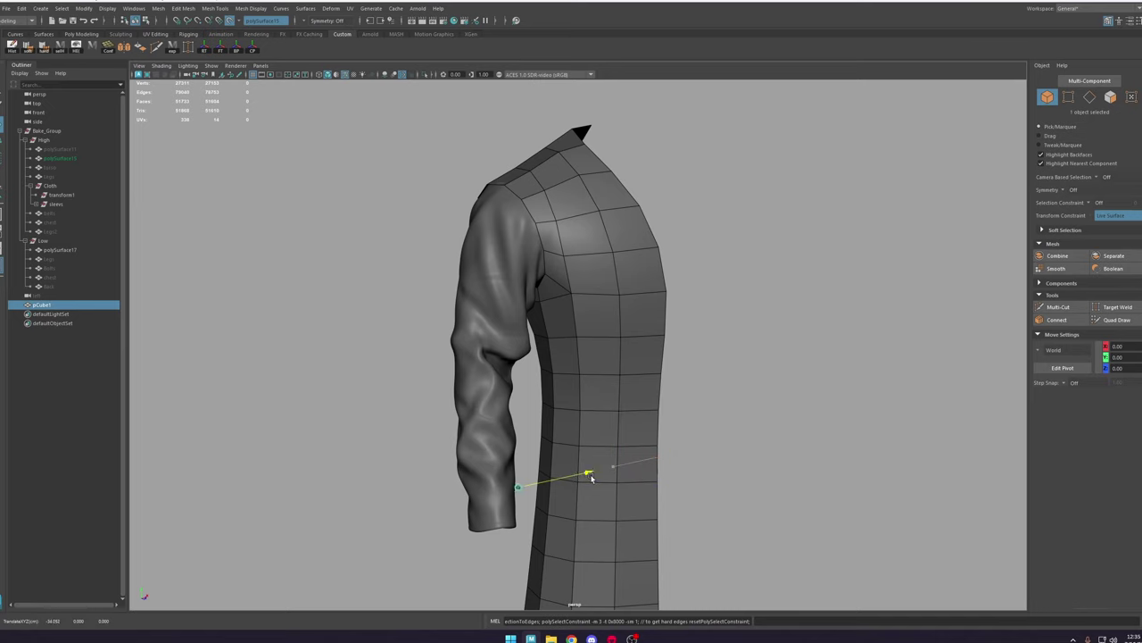
pyautogui.press('r')
pyautogui.moveTo(489, 494); pyautogui.dragTo(566, 469)
pyautogui.press('w')
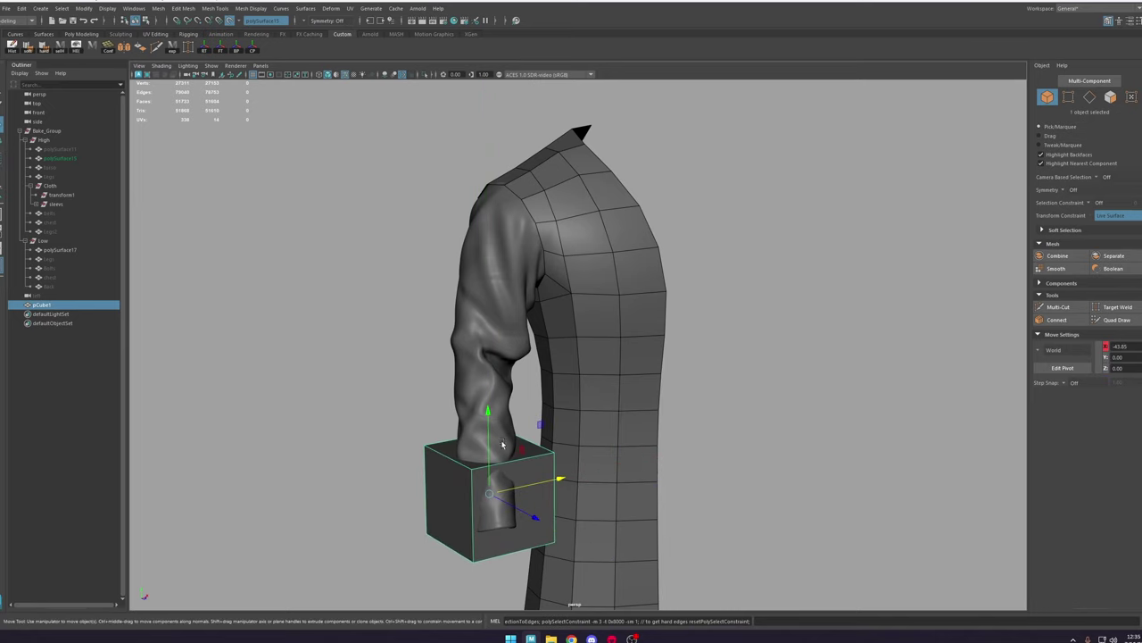
pyautogui.moveTo(488, 436); pyautogui.dragTo(487, 329)
pyautogui.scroll(3, 482, 334)
pyautogui.moveTo(418, 373); pyautogui.dragTo(417, 394, button='right')
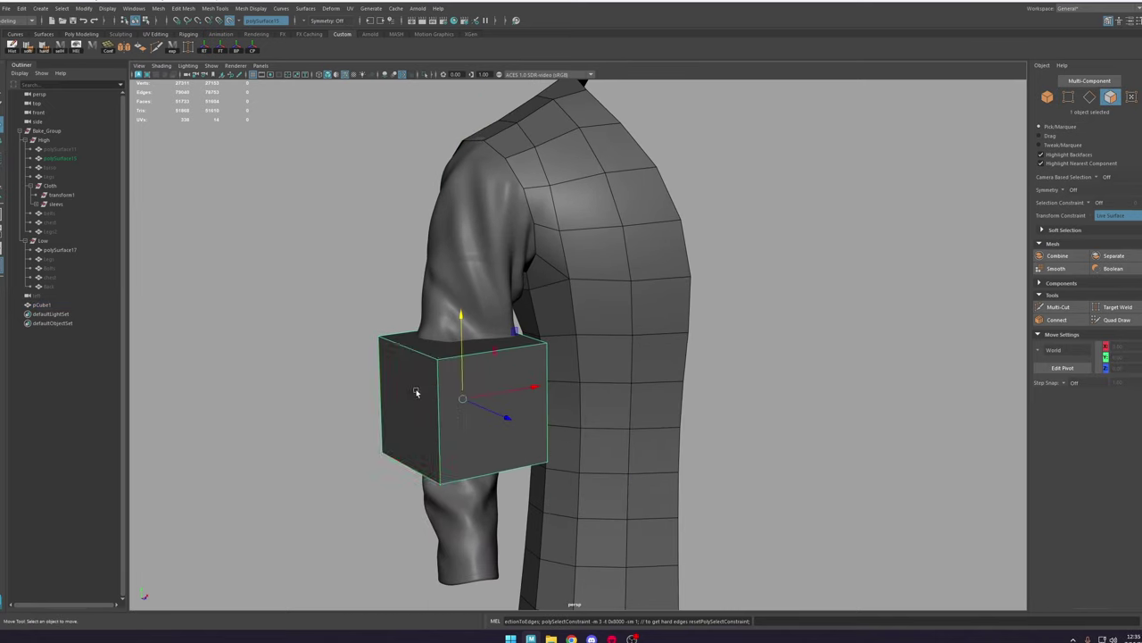
# Step: Delete the cube's top and bottom faces to leave an open-ended box
pyautogui.click(449, 345)
pyautogui.keyDown('alt'); pyautogui.moveTo(510, 437); pyautogui.dragTo(511, 393); pyautogui.keyUp('alt')
pyautogui.keyDown('shift'); pyautogui.click(483, 299); pyautogui.keyUp('shift')
pyautogui.press('Delete')
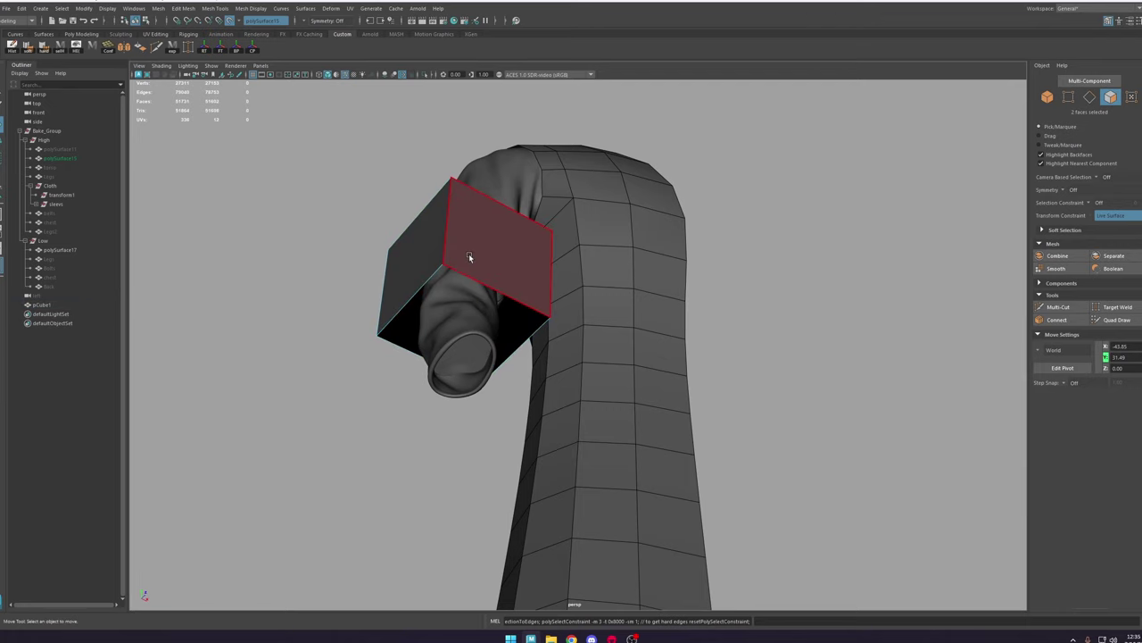
pyautogui.moveTo(470, 255); pyautogui.dragTo(595, 208, button='right')
pyautogui.press('f')
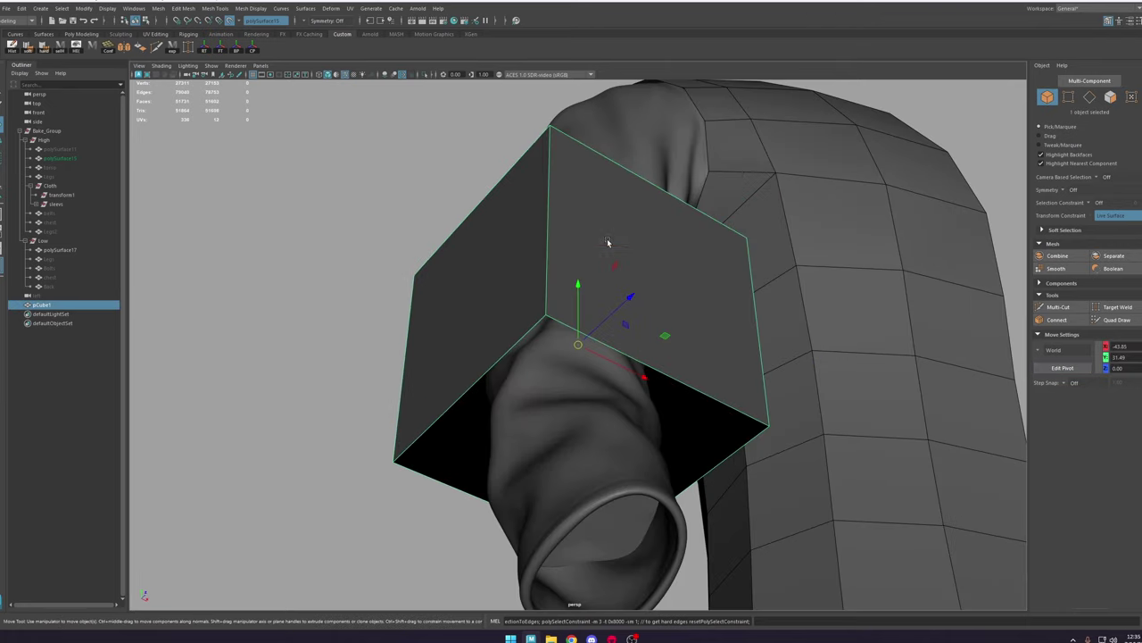
# Step: Select the edge loop around the low-poly body's armhole and inspect it from the side
pyautogui.scroll(-4, 716, 311)
pyautogui.click(669, 167)
pyautogui.moveTo(670, 166); pyautogui.dragTo(675, 141, button='right')
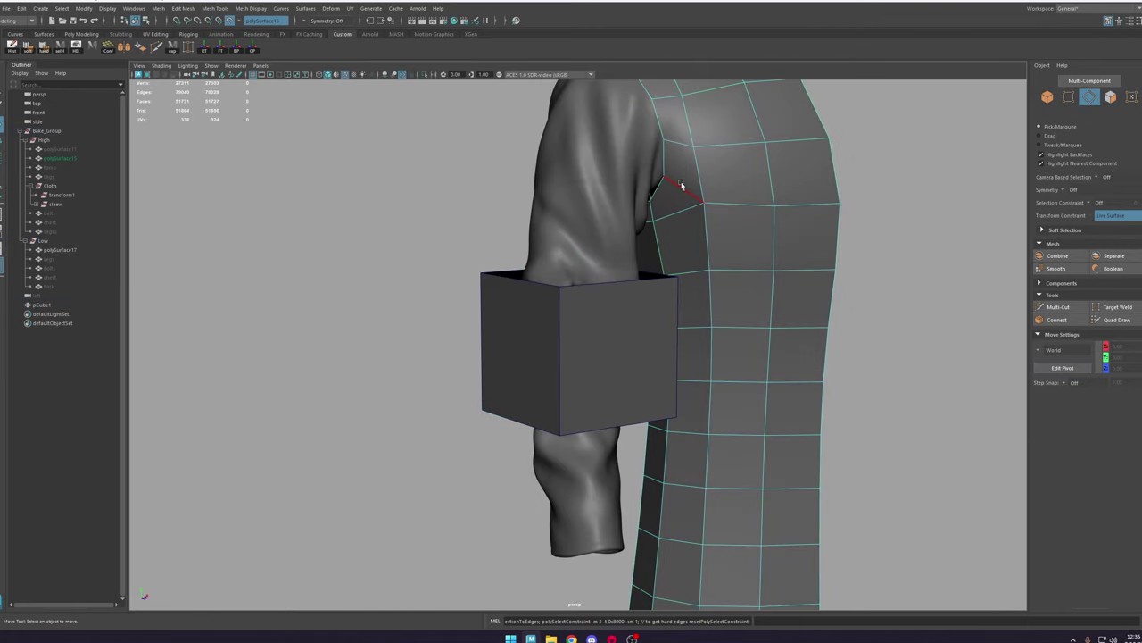
pyautogui.click(682, 186)
pyautogui.keyDown('shift'); pyautogui.doubleClick(679, 144); pyautogui.keyUp('shift')
pyautogui.keyDown('alt'); pyautogui.moveTo(689, 173); pyautogui.dragTo(661, 230, button='middle'); pyautogui.keyUp('alt')
pyautogui.scroll(-2, 624, 210)
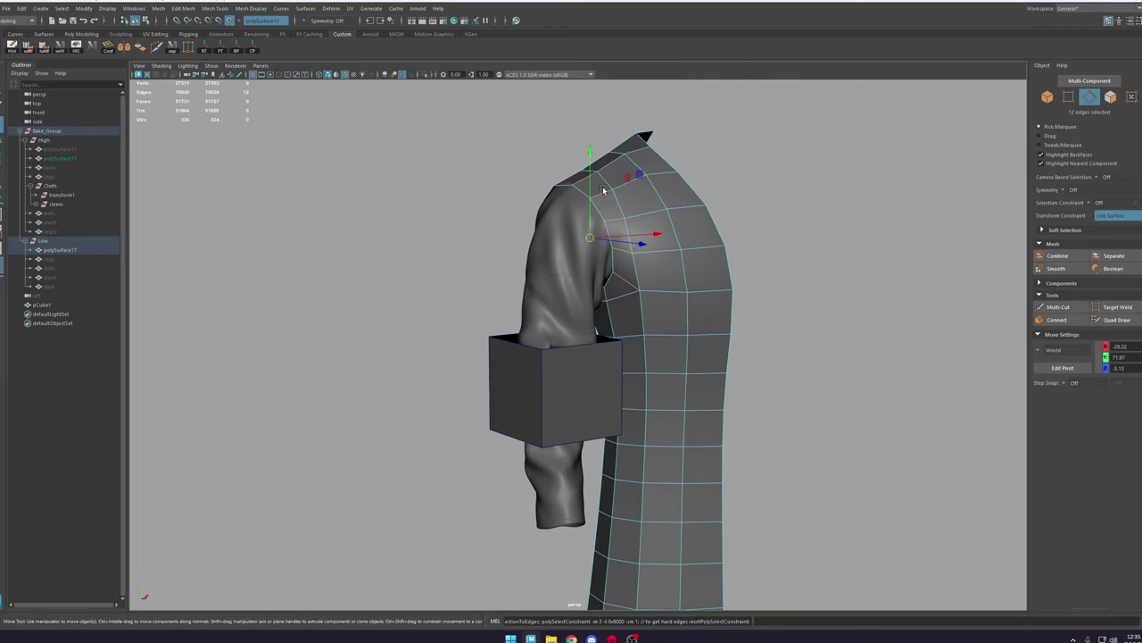
pyautogui.keyDown('alt'); pyautogui.moveTo(558, 193); pyautogui.dragTo(600, 217); pyautogui.keyUp('alt')
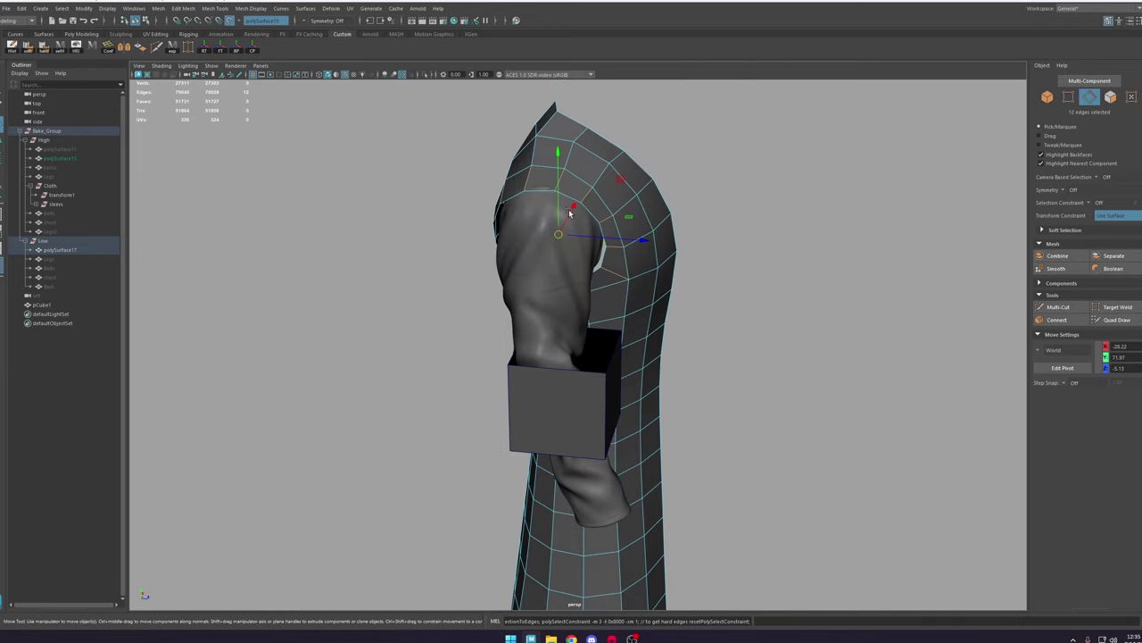
pyautogui.moveTo(625, 239); pyautogui.dragTo(682, 220, button='right')
# Step: Turn on smooth preview for the cube and raise its smoothing one level
pyautogui.click(544, 413)
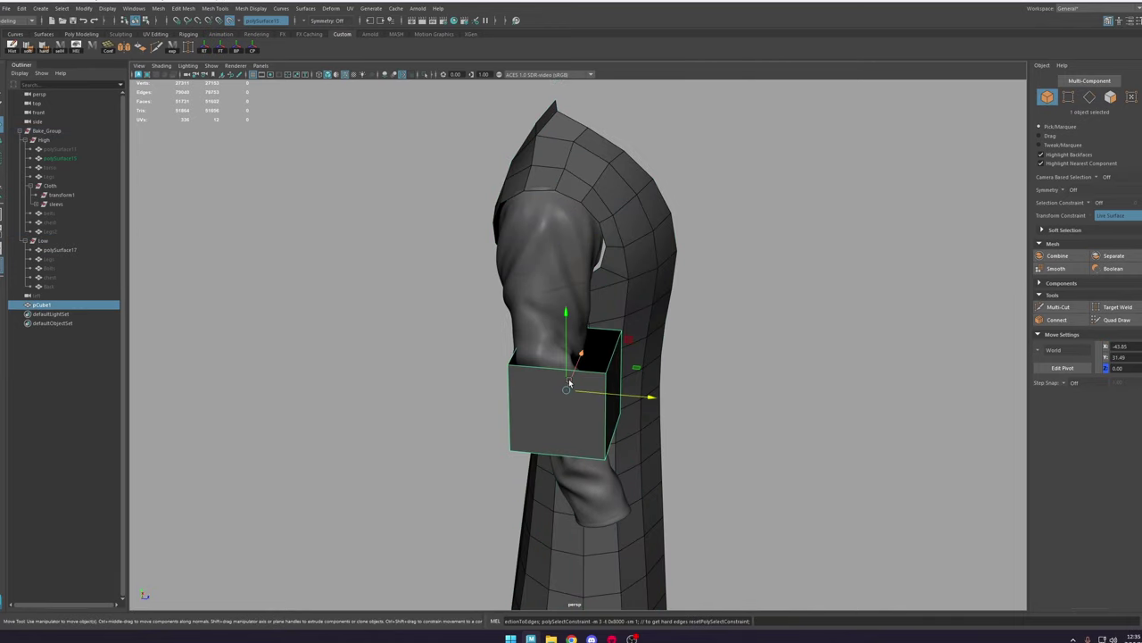
pyautogui.press('1')
pyautogui.press('3')
pyautogui.press('1')
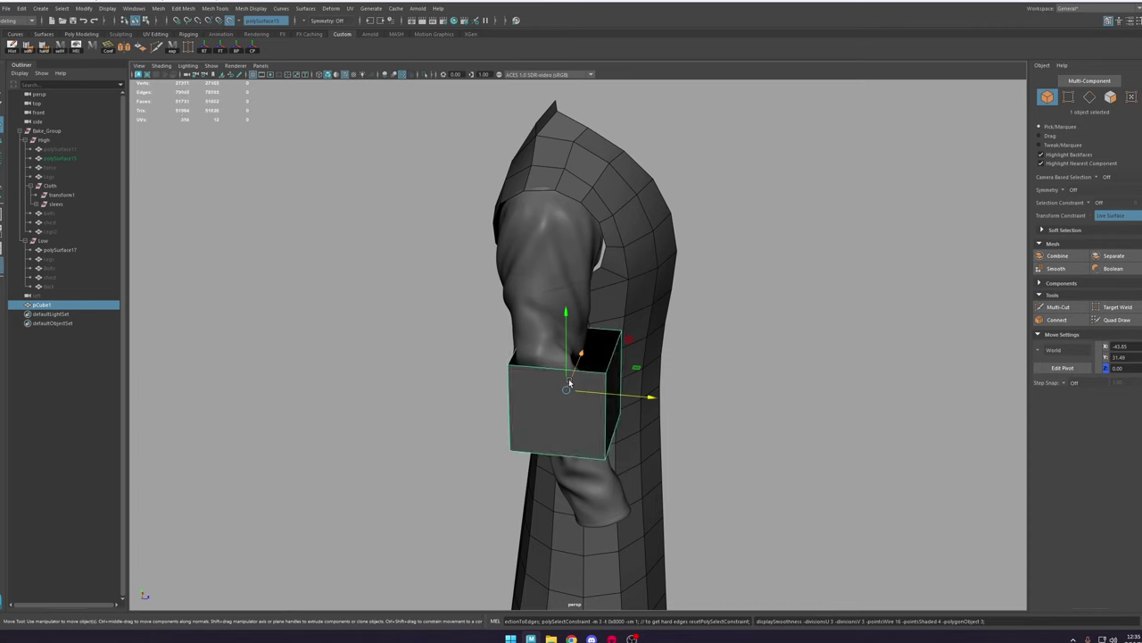
pyautogui.press('3')
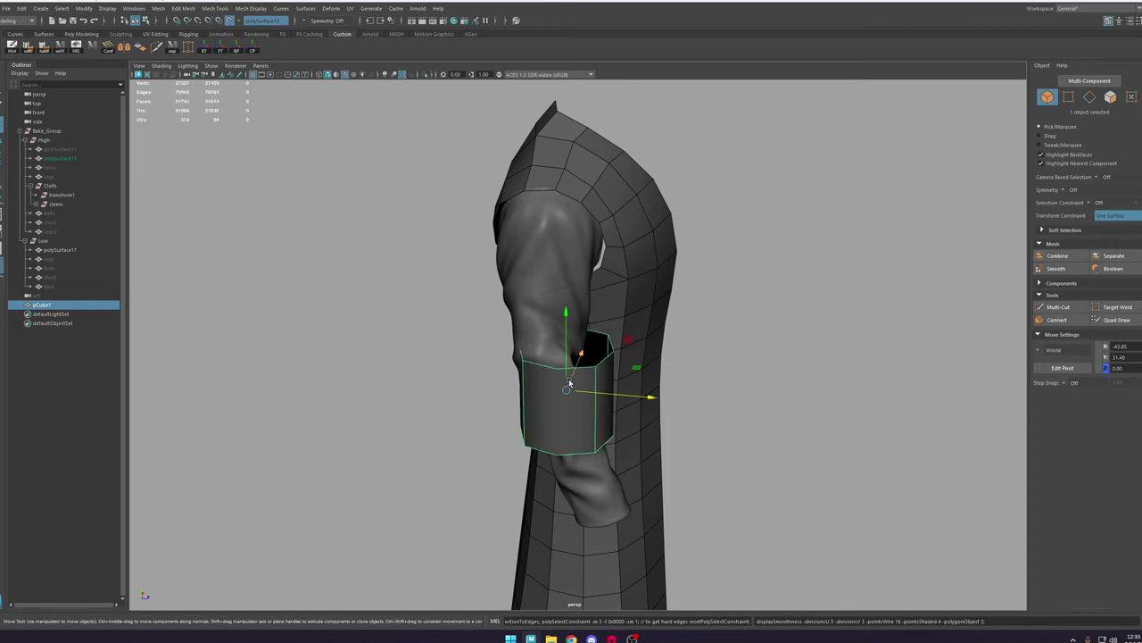
pyautogui.press('pageup')
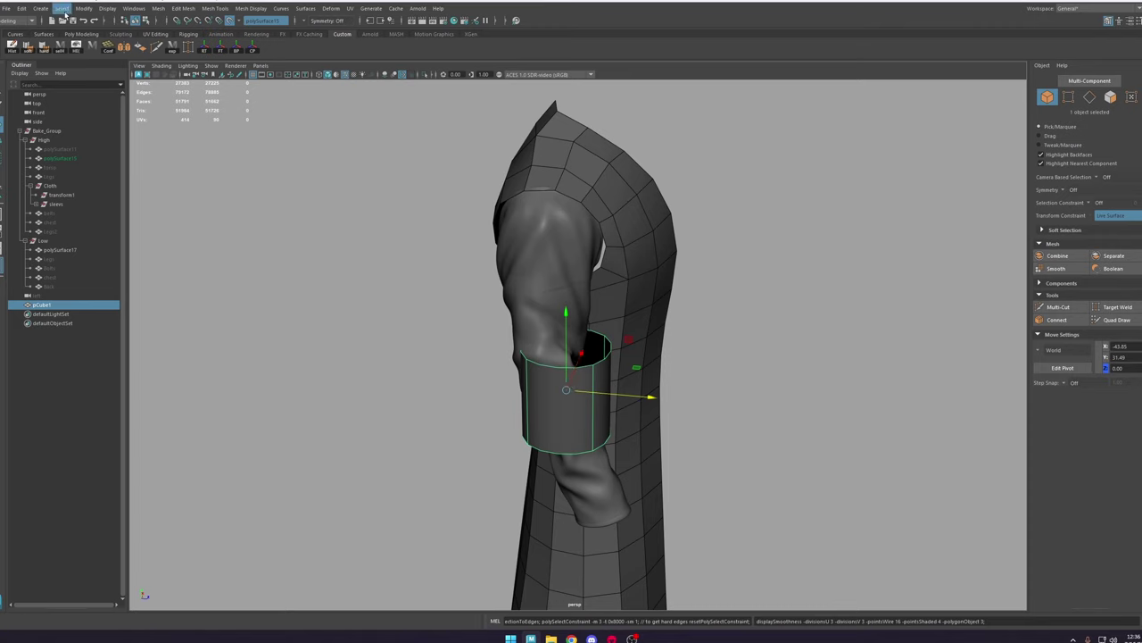
pyautogui.click(83, 9)
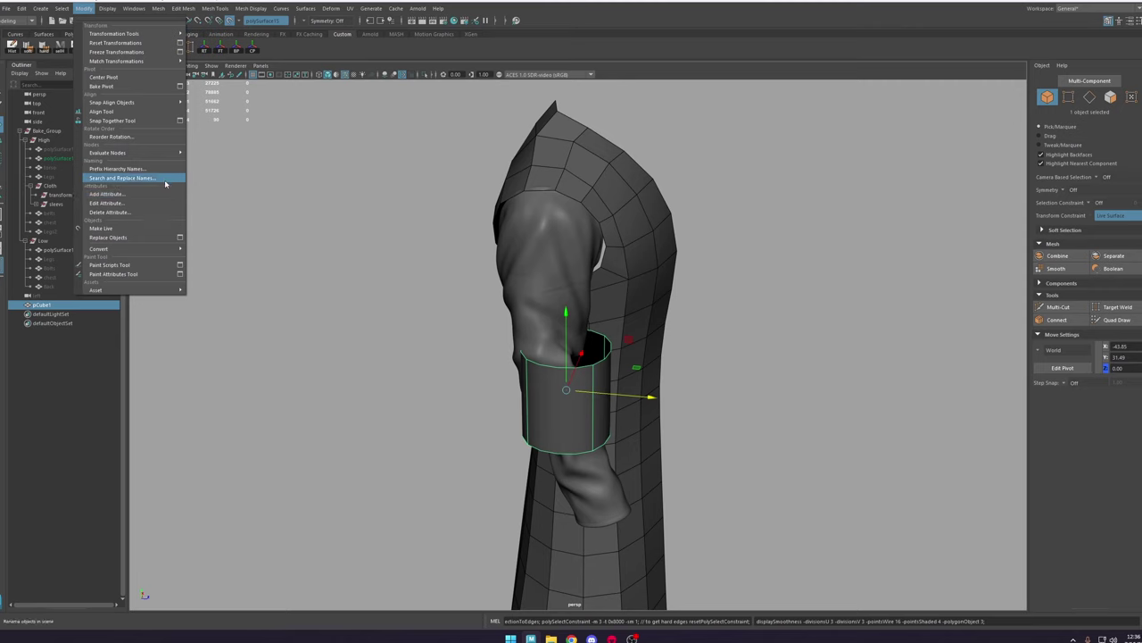
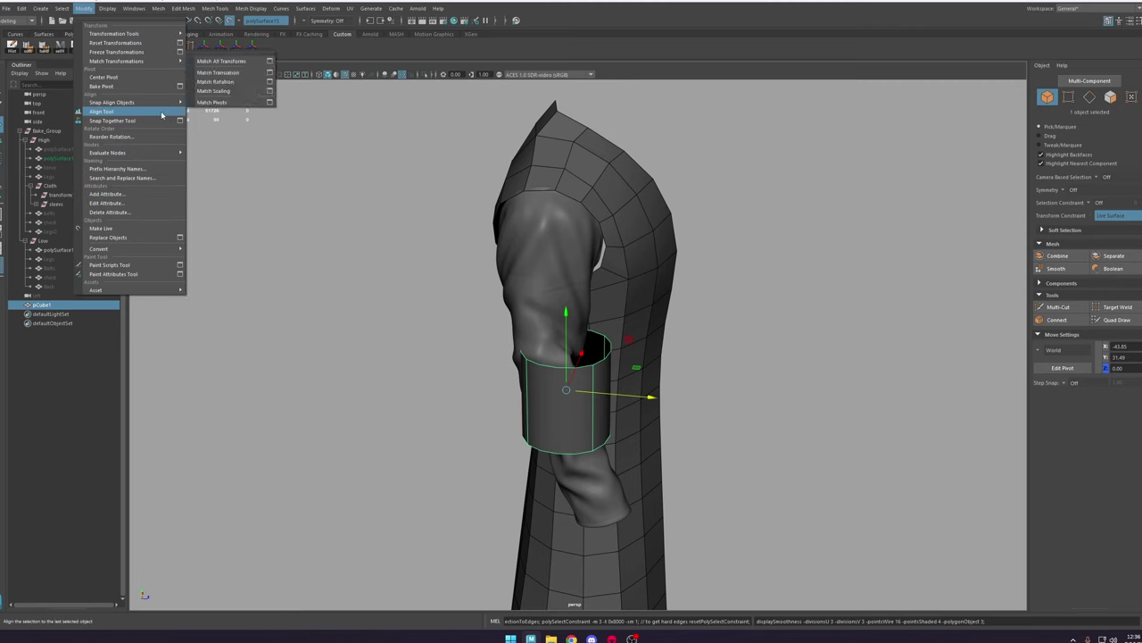
# Step: Convert the smoothed cylinder to real polygons and inspect one of its vertical edges
pyautogui.moveTo(149, 249)
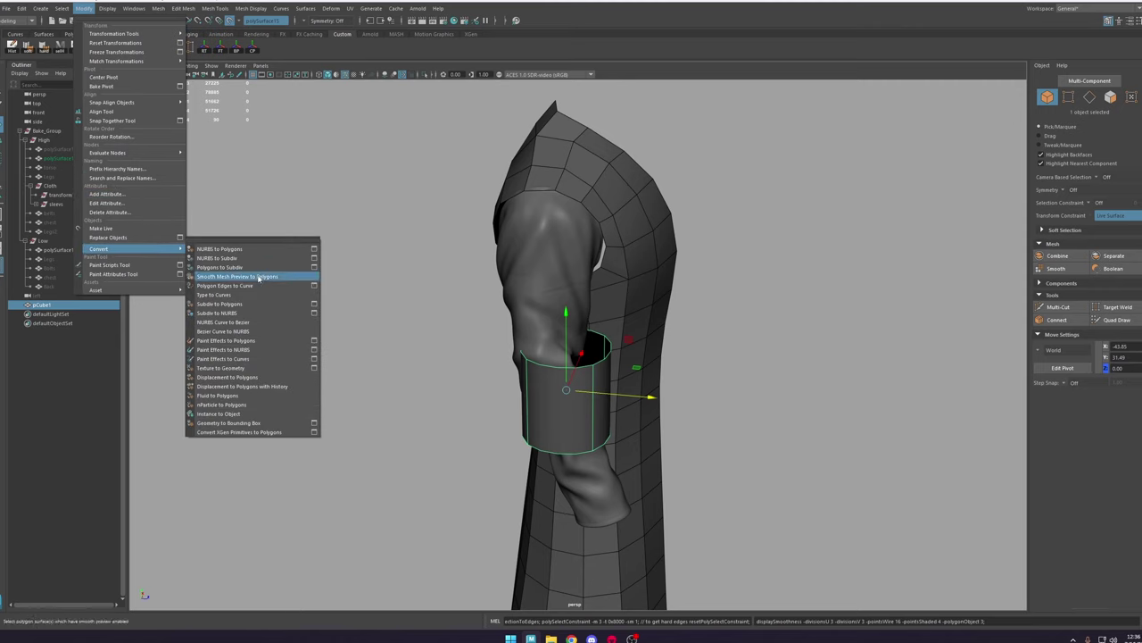
pyautogui.keyDown('ctrl'); pyautogui.keyDown('shift'); pyautogui.click(259, 277); pyautogui.keyUp('shift'); pyautogui.keyUp('ctrl')
pyautogui.click(269, 46)
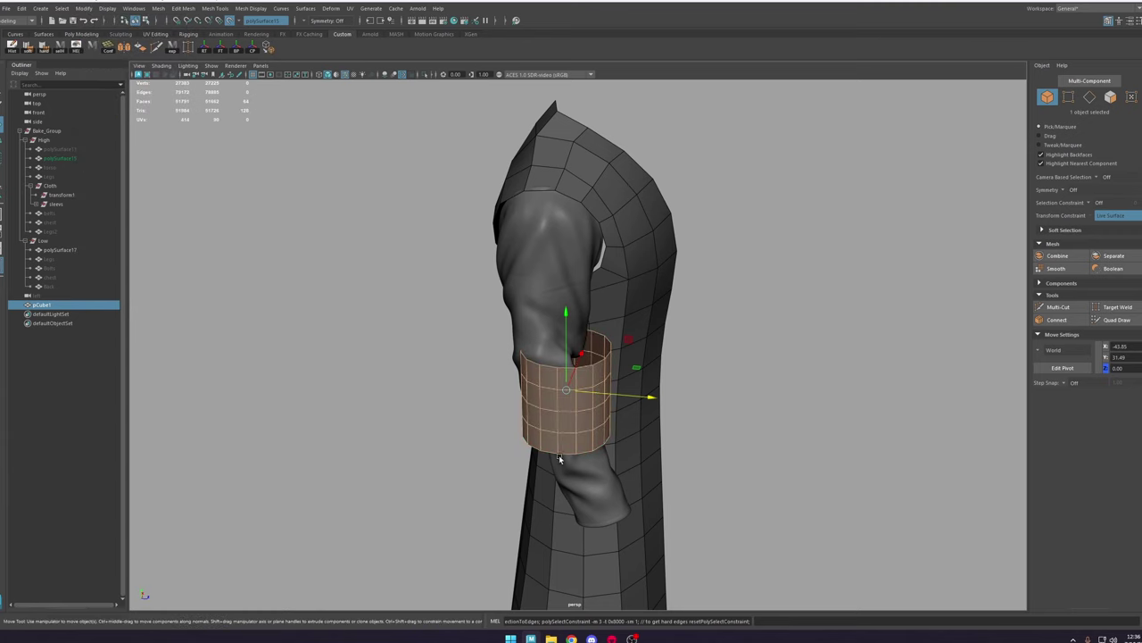
pyautogui.moveTo(576, 367); pyautogui.dragTo(576, 346, button='right')
pyautogui.click(542, 371)
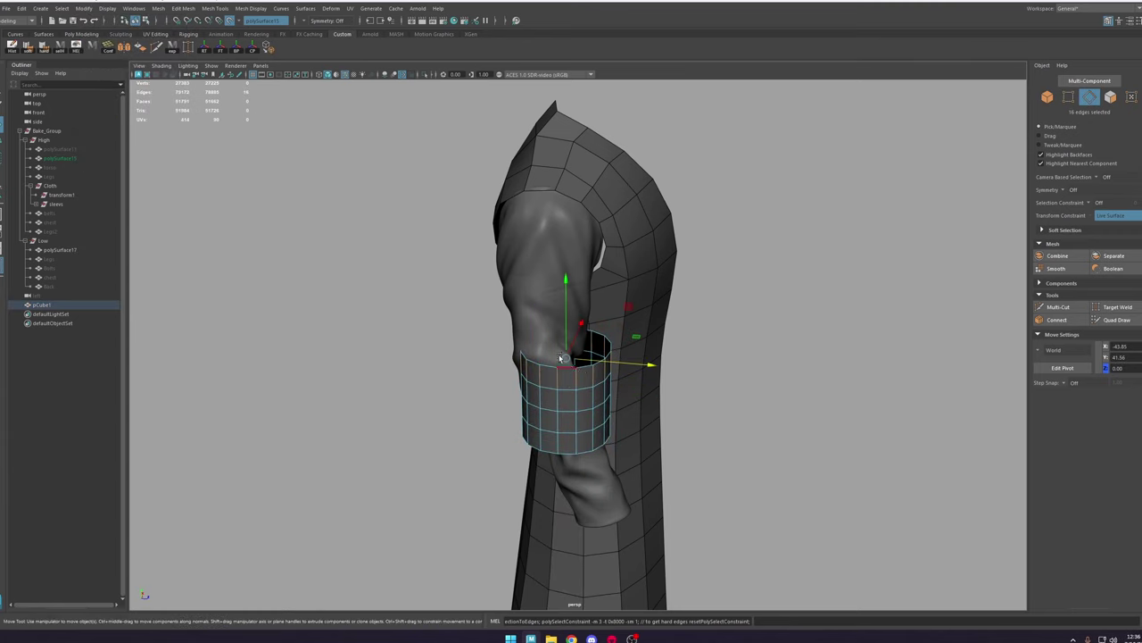
pyautogui.keyDown('alt'); pyautogui.moveTo(560, 358); pyautogui.dragTo(604, 444, button='right'); pyautogui.keyUp('alt')
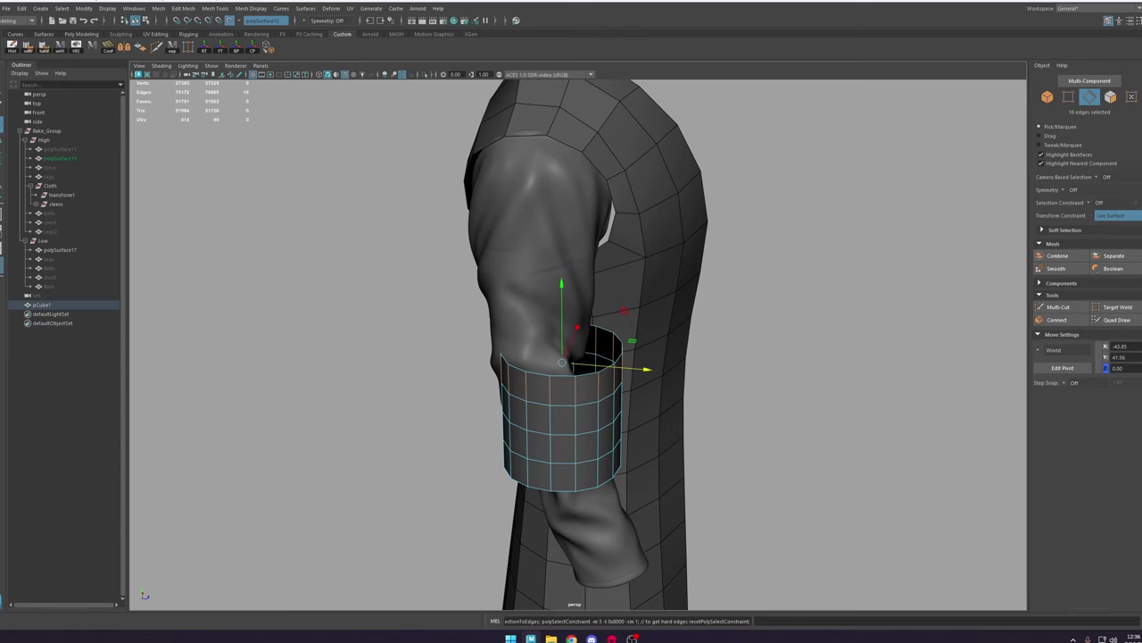
pyautogui.keyDown('alt'); pyautogui.moveTo(647, 371); pyautogui.dragTo(553, 383); pyautogui.keyUp('alt')
# Step: Undo back to the plain box and delete its front vertical edge
pyautogui.hotkey('ctrl', 'z')
pyautogui.hotkey('ctrl', 'z')
pyautogui.hotkey('ctrl', 'z')
pyautogui.hotkey('ctrl', 'z')
pyautogui.hotkey('ctrl', 'z')
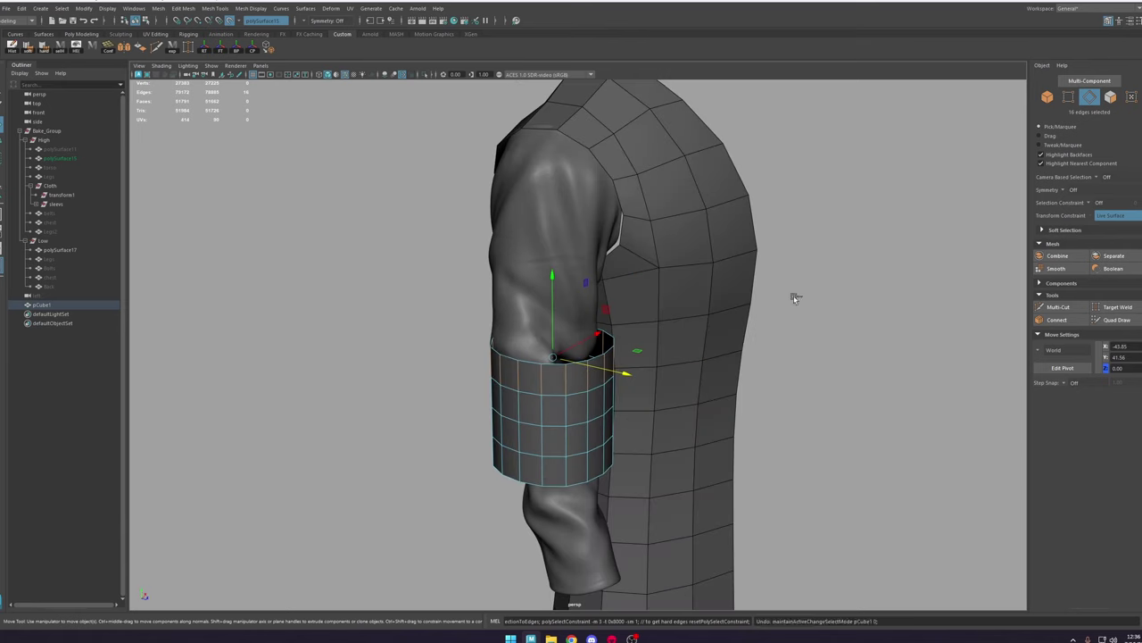
pyautogui.hotkey('ctrl', 'z')
pyautogui.hotkey('ctrl', 'z')
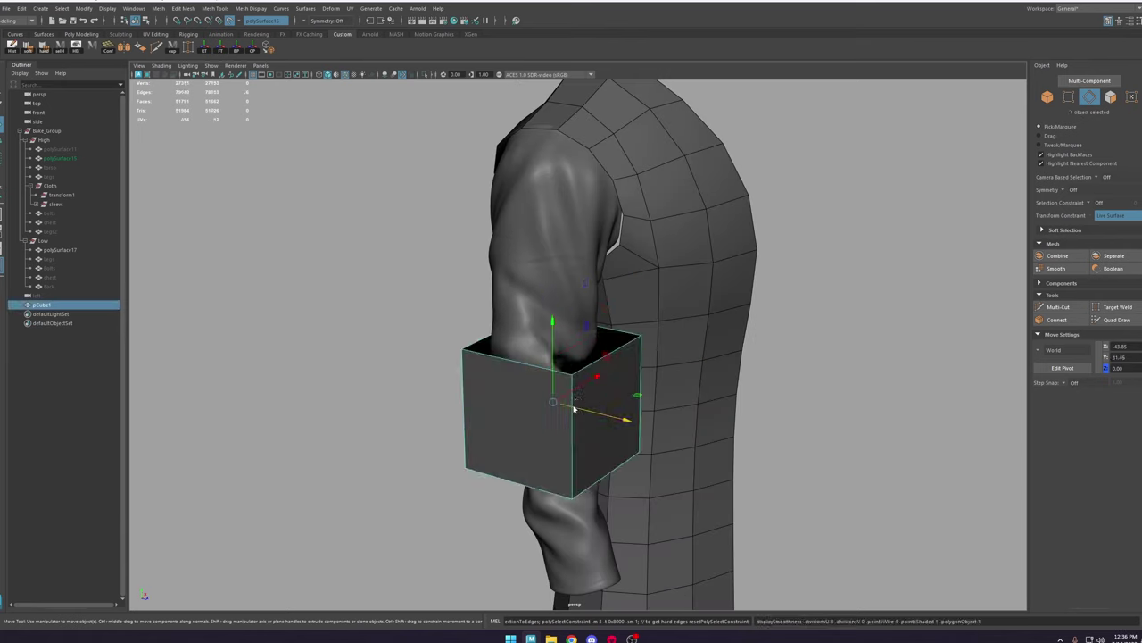
pyautogui.moveTo(574, 408); pyautogui.dragTo(574, 380, button='right')
pyautogui.click(573, 439)
pyautogui.press('Delete')
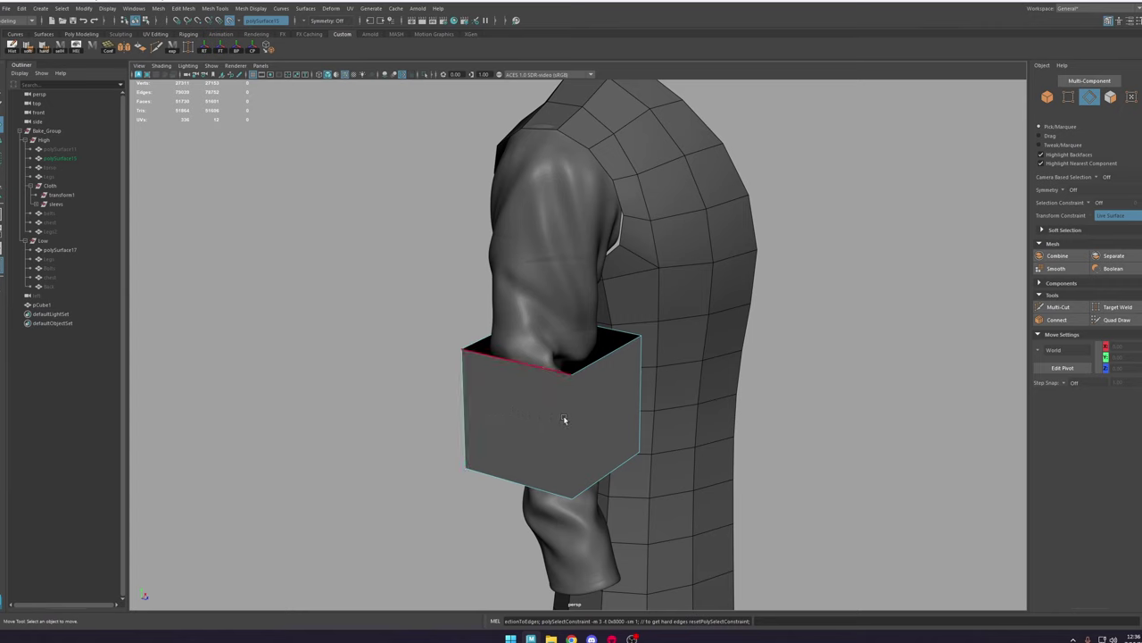
# Step: Remove the box's front edge together with its vertices, then try sliding the left edge
pyautogui.hotkey('ctrl', 'z')
pyautogui.hotkey('ctrl', 'Delete')
pyautogui.keyDown('alt'); pyautogui.moveTo(438, 383); pyautogui.dragTo(592, 457); pyautogui.keyUp('alt')
pyautogui.click(479, 422)
pyautogui.click(231, 22)
pyautogui.hotkey('ctrl', 'z')
# Step: Cancel the edge slide and move the box's edge to the right instead
pyautogui.moveTo(592, 457); pyautogui.dragTo(597, 460)
pyautogui.hotkey('ctrl', 'z')
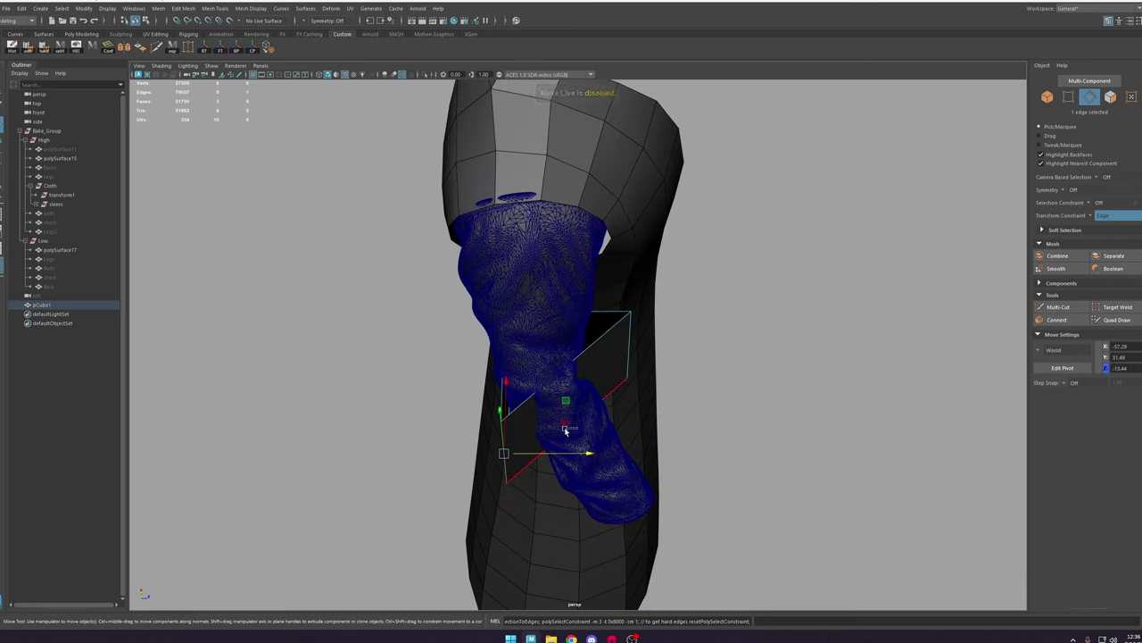
pyautogui.click(566, 431)
pyautogui.hotkey('ctrl', 'z')
pyautogui.keyDown('ctrl'); pyautogui.keyDown('shift'); pyautogui.moveTo(561, 408); pyautogui.dragTo(528, 412, button='right'); pyautogui.keyUp('shift'); pyautogui.keyUp('ctrl')
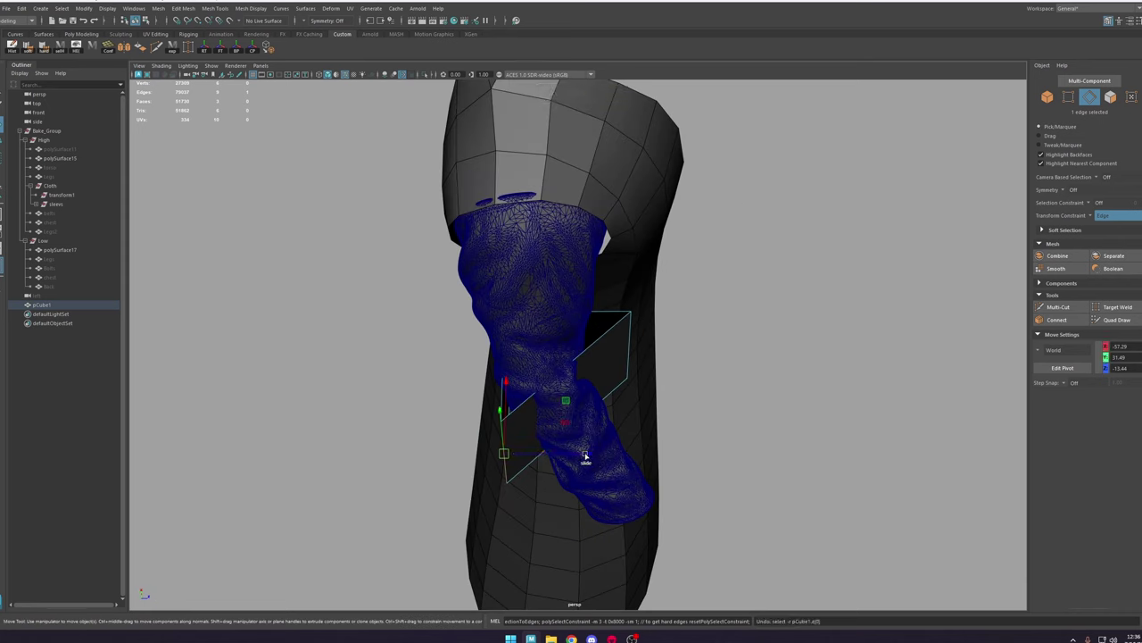
pyautogui.keyDown('ctrl'); pyautogui.keyDown('shift'); pyautogui.moveTo(584, 446); pyautogui.dragTo(632, 501, button='right'); pyautogui.keyUp('shift'); pyautogui.keyUp('ctrl')
pyautogui.moveTo(588, 458); pyautogui.dragTo(642, 460)
# Step: Preview the box smoothed and move it left and up toward the shoulder
pyautogui.press('3')
pyautogui.press('F8')
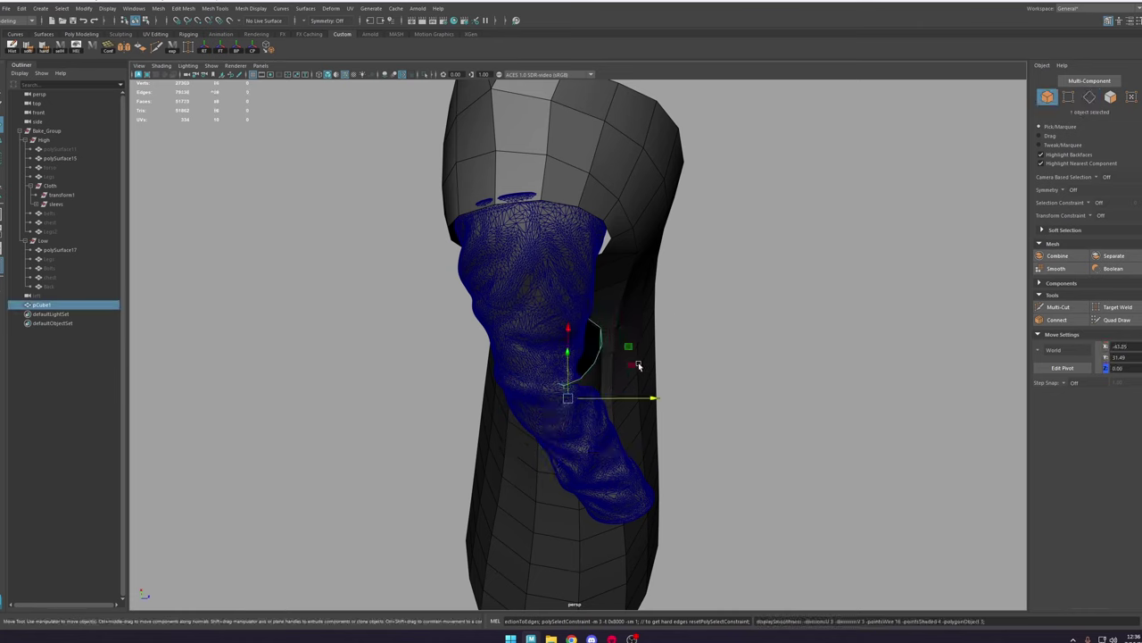
pyautogui.moveTo(634, 366); pyautogui.dragTo(556, 476)
pyautogui.keyDown('alt'); pyautogui.moveTo(678, 434); pyautogui.dragTo(627, 461); pyautogui.keyUp('alt')
pyautogui.hotkey('ctrl', 'z')
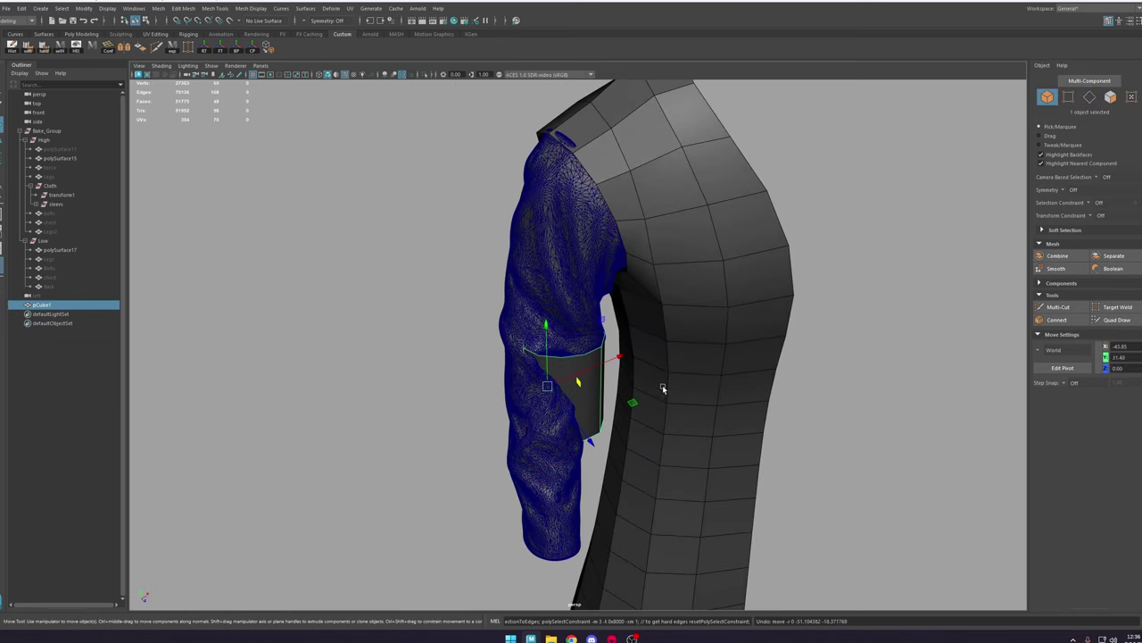
pyautogui.moveTo(633, 401); pyautogui.dragTo(538, 462)
pyautogui.moveTo(458, 392); pyautogui.dragTo(458, 331)
pyautogui.moveTo(457, 332); pyautogui.dragTo(414, 223, button='middle')
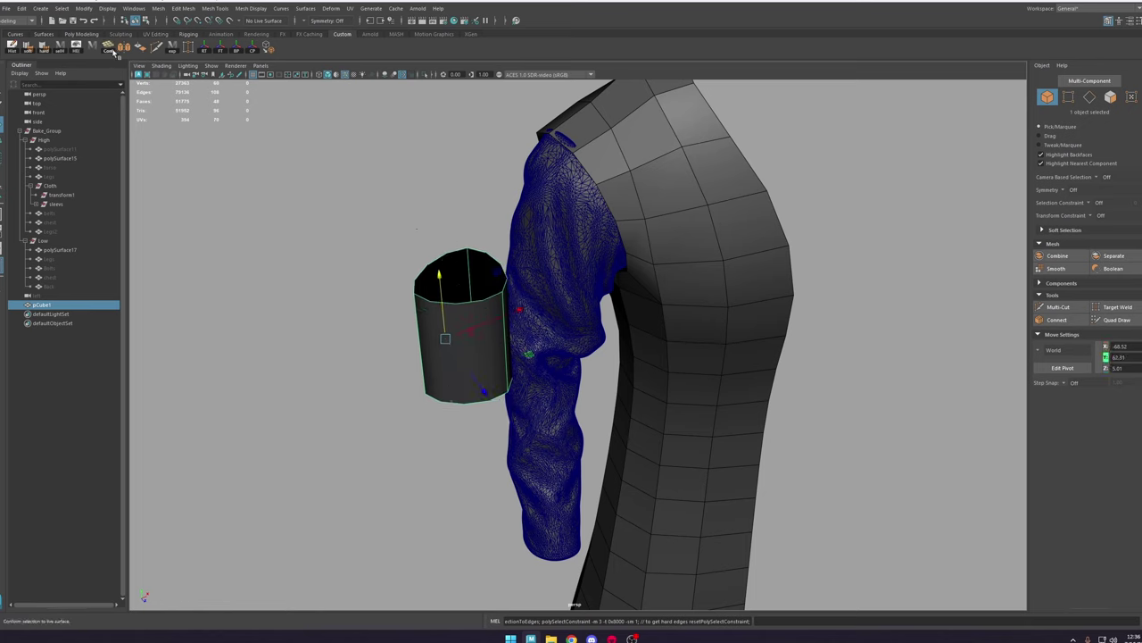
# Step: Try converting the smoothed box to polygons, then undo back to the unsmoothed box
pyautogui.click(269, 48)
pyautogui.click(362, 308)
pyautogui.moveTo(459, 317); pyautogui.dragTo(457, 294, button='right')
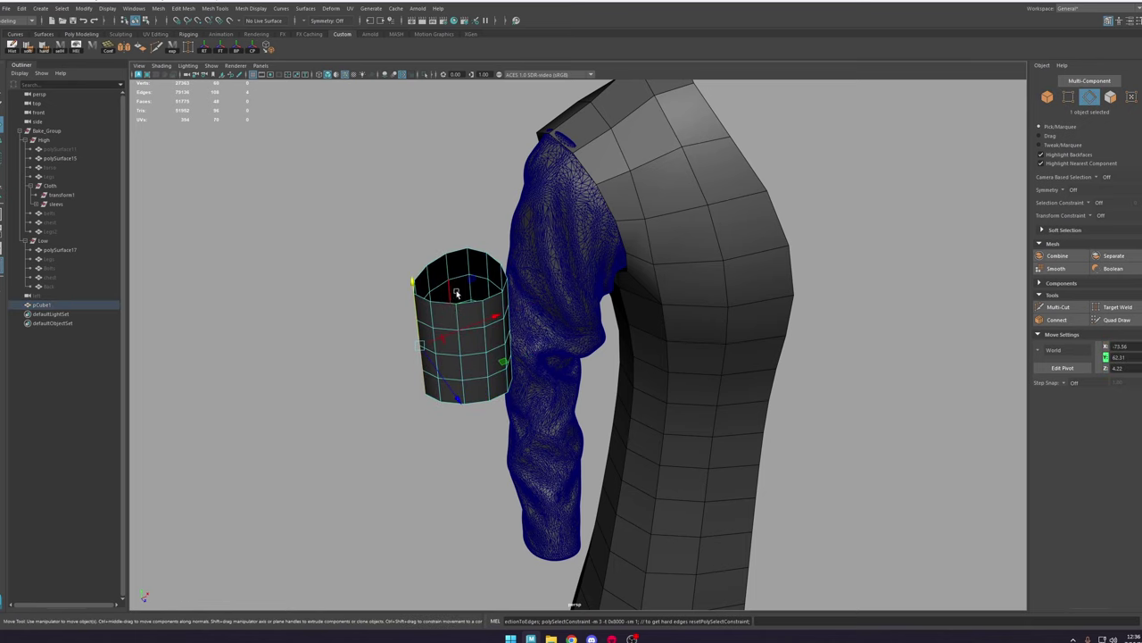
pyautogui.keyDown('alt'); pyautogui.moveTo(508, 286); pyautogui.dragTo(465, 223); pyautogui.keyUp('alt')
pyautogui.moveTo(465, 221); pyautogui.dragTo(549, 163, button='right')
pyautogui.hotkey('ctrl', 'z')
pyautogui.hotkey('ctrl', 'z')
pyautogui.hotkey('ctrl', 'z')
pyautogui.hotkey('ctrl', 'z')
pyautogui.hotkey('ctrl', 'z')
pyautogui.hotkey('ctrl', 'z')
pyautogui.hotkey('ctrl', 'z')
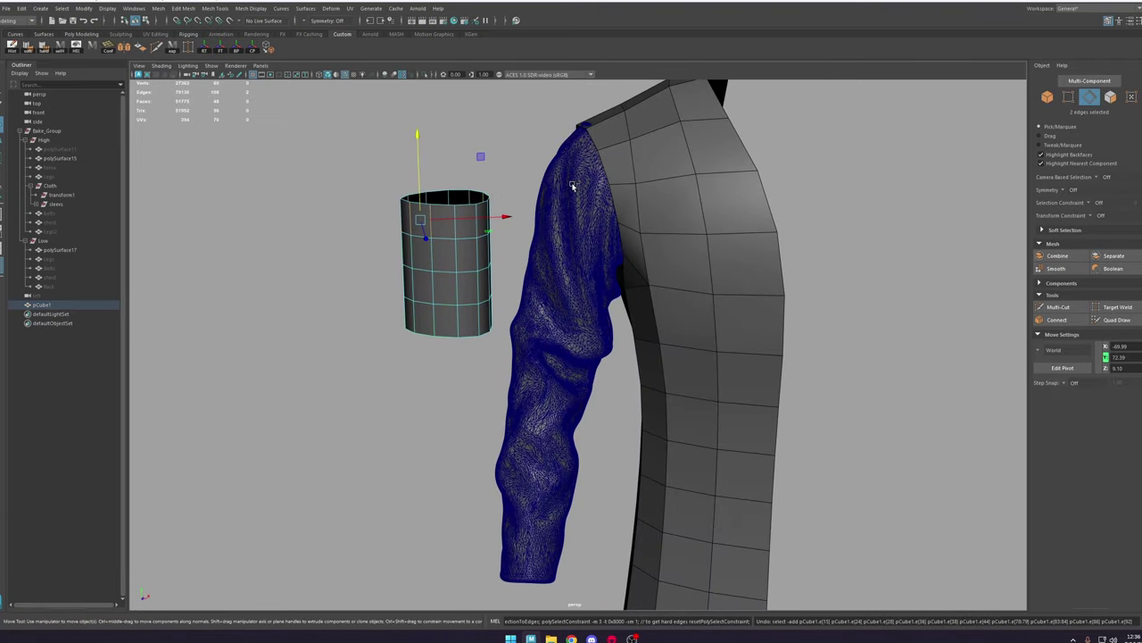
pyautogui.hotkey('ctrl', 'z')
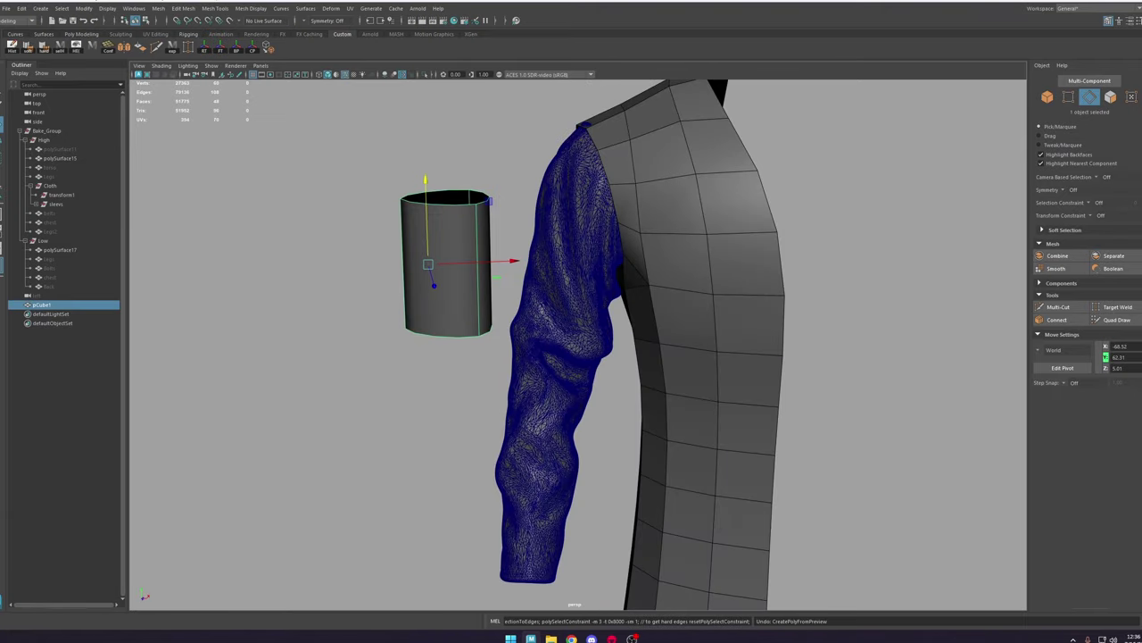
pyautogui.keyDown('alt'); pyautogui.moveTo(577, 282); pyautogui.dragTo(565, 297, button='middle'); pyautogui.keyUp('alt')
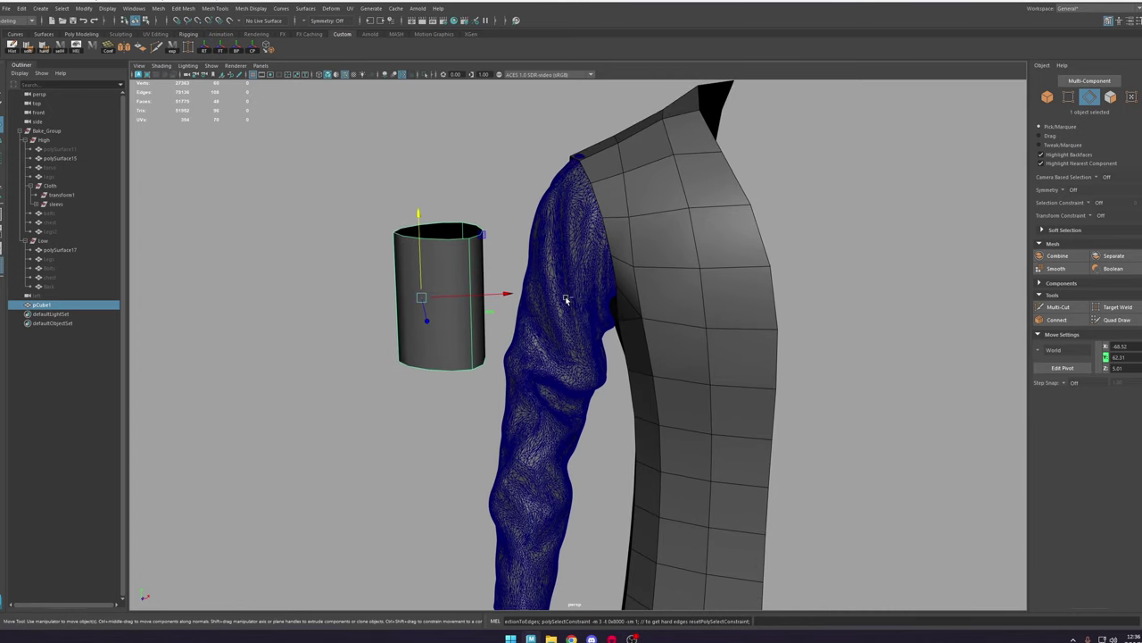
pyautogui.hotkey('ctrl', 'z')
pyautogui.press('1')
# Step: Move the box up and over the sleeve at the upper arm
pyautogui.keyDown('alt'); pyautogui.moveTo(497, 404); pyautogui.dragTo(592, 247); pyautogui.keyUp('alt')
pyautogui.press('e')
pyautogui.moveTo(589, 324); pyautogui.dragTo(586, 266)
pyautogui.press('w')
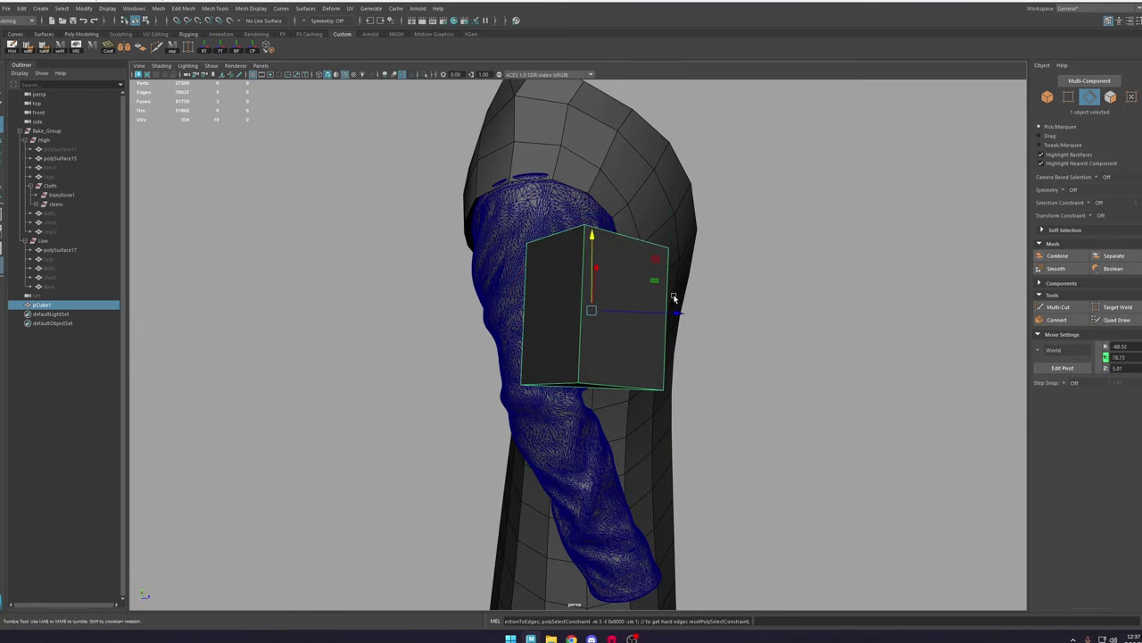
pyautogui.keyDown('alt'); pyautogui.moveTo(674, 297); pyautogui.dragTo(583, 292); pyautogui.keyUp('alt')
pyautogui.keyDown('alt'); pyautogui.moveTo(596, 348); pyautogui.dragTo(584, 238); pyautogui.keyUp('alt')
pyautogui.moveTo(579, 149); pyautogui.dragTo(625, 236, button='middle')
pyautogui.keyDown('alt'); pyautogui.moveTo(618, 243); pyautogui.dragTo(707, 303); pyautogui.keyUp('alt')
# Step: Enlarge the box, rotate it upright to align with the arm, and settle it onto the upper arm
pyautogui.press('r')
pyautogui.moveTo(545, 310); pyautogui.dragTo(569, 316)
pyautogui.keyDown('alt'); pyautogui.moveTo(651, 346); pyautogui.dragTo(574, 316); pyautogui.keyUp('alt')
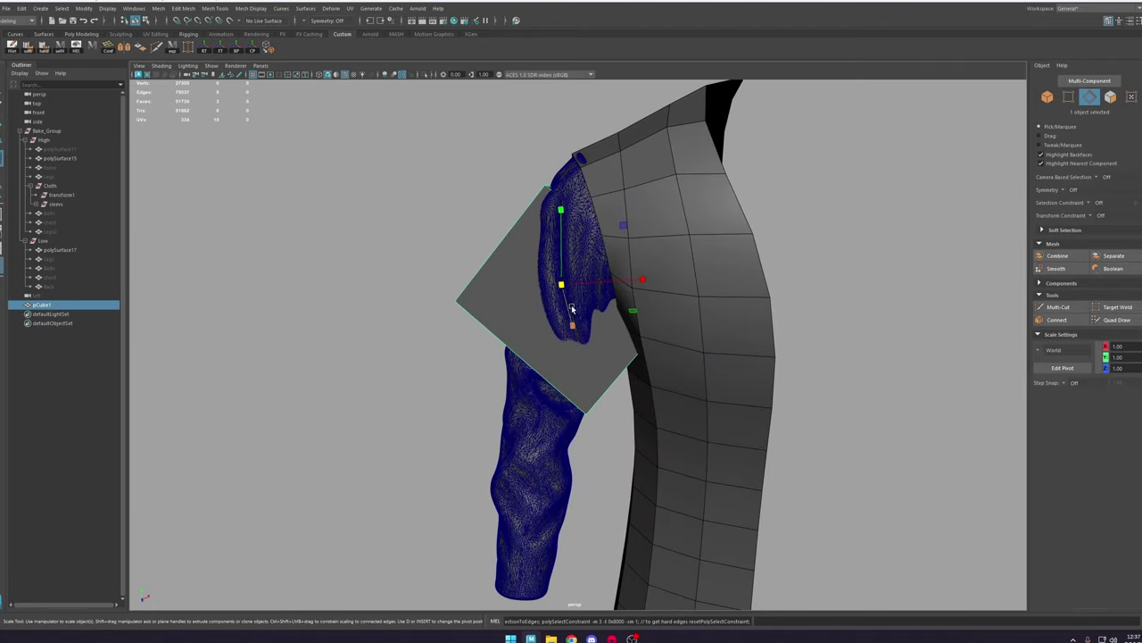
pyautogui.press('w')
pyautogui.press('e')
pyautogui.moveTo(608, 216); pyautogui.dragTo(569, 217)
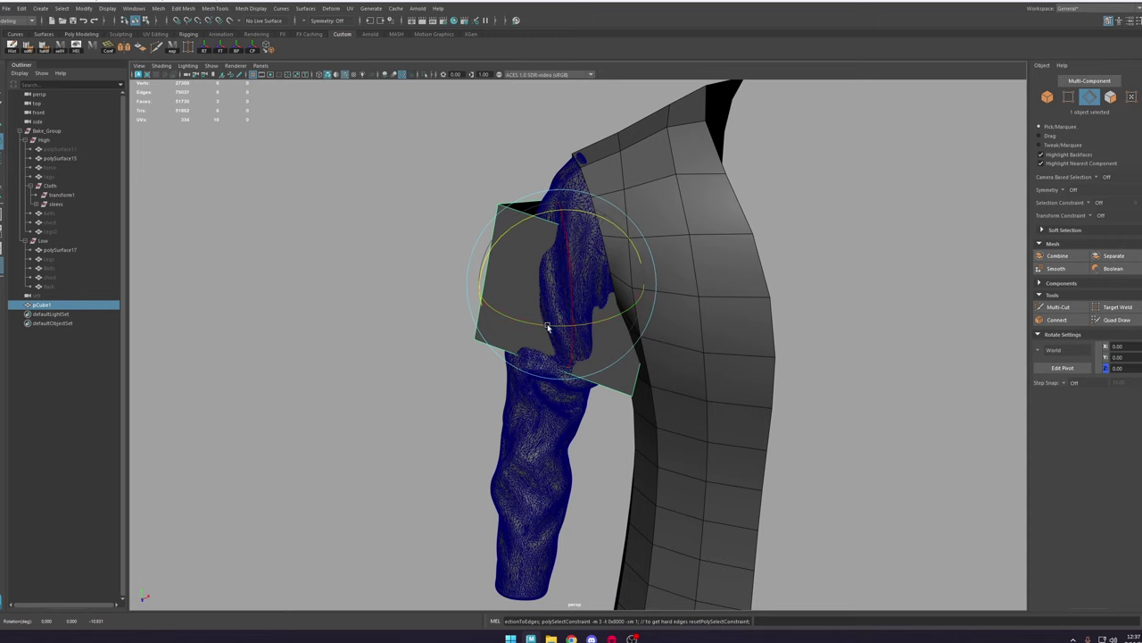
pyautogui.moveTo(548, 326); pyautogui.dragTo(581, 331)
pyautogui.press('w')
pyautogui.moveTo(635, 304); pyautogui.dragTo(606, 329)
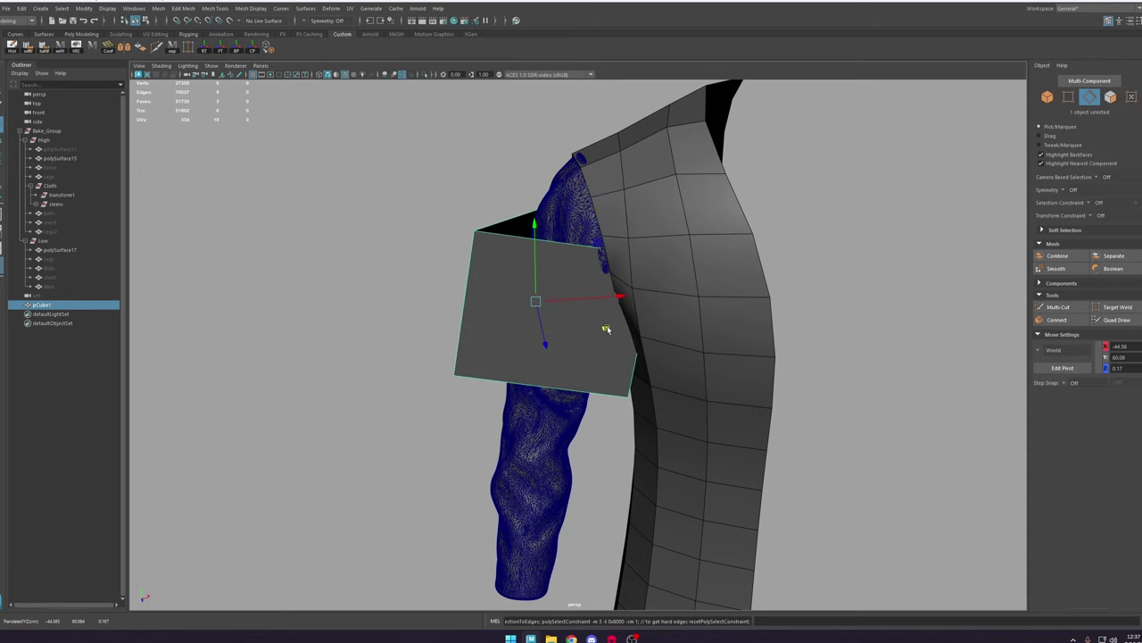
# Step: Check the box's smoothed look, return it to sharp, and reselect all its faces
pyautogui.press('3')
pyautogui.press('1')
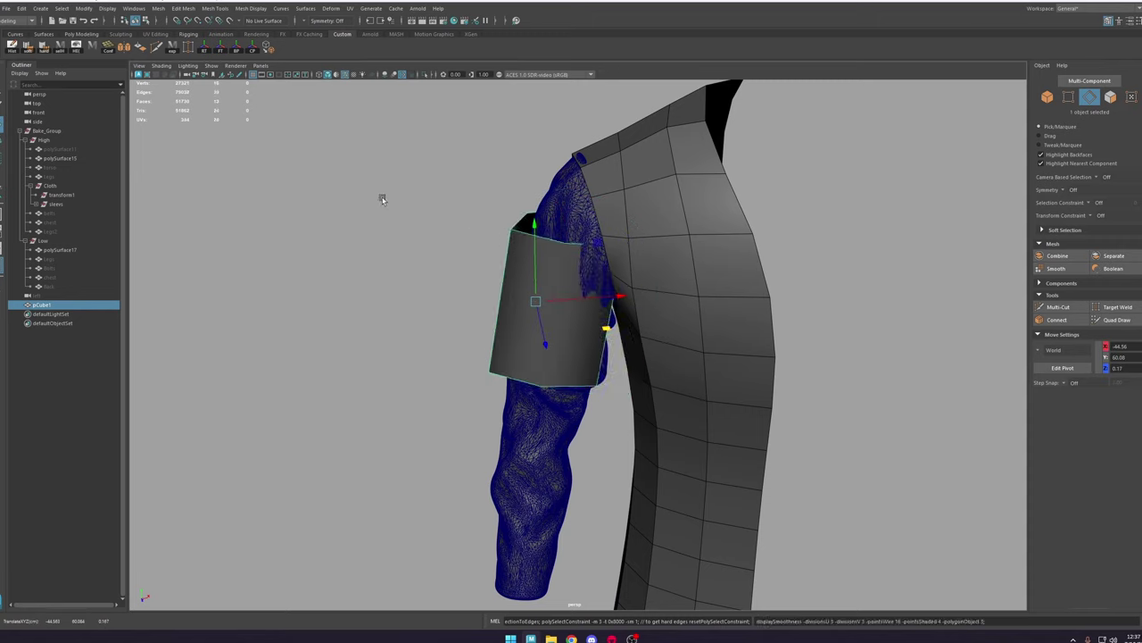
pyautogui.click(381, 197)
pyautogui.click(506, 281)
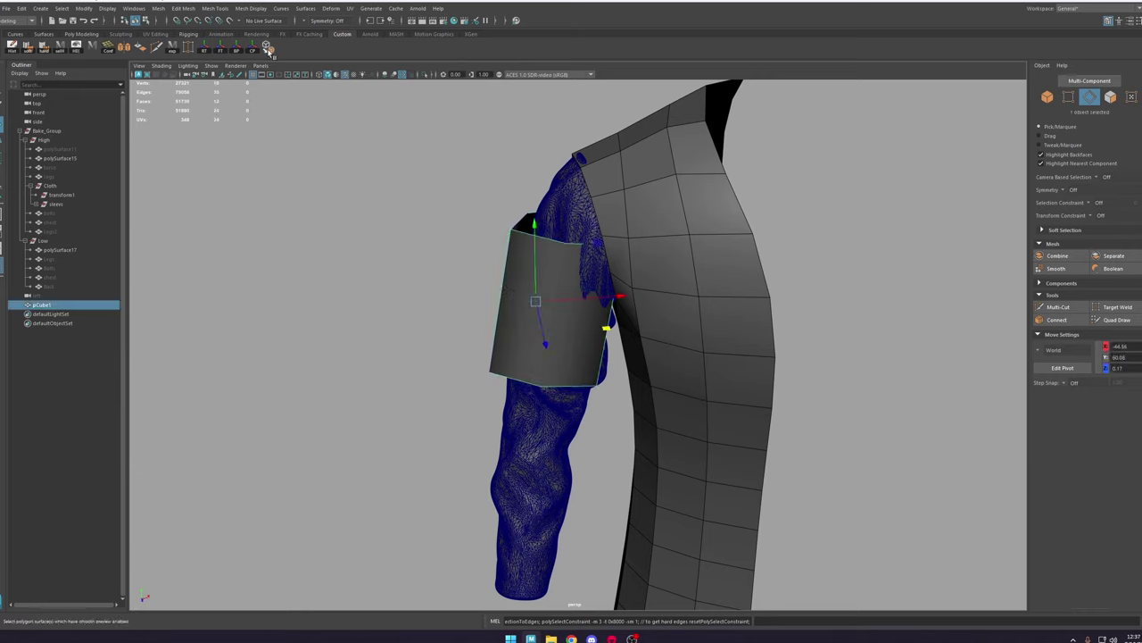
pyautogui.click(268, 51)
pyautogui.keyDown('alt'); pyautogui.moveTo(361, 162); pyautogui.dragTo(845, 300); pyautogui.keyUp('alt')
# Step: Isolate the box in the viewport and select its front and right vertical edge loops
pyautogui.click(845, 300)
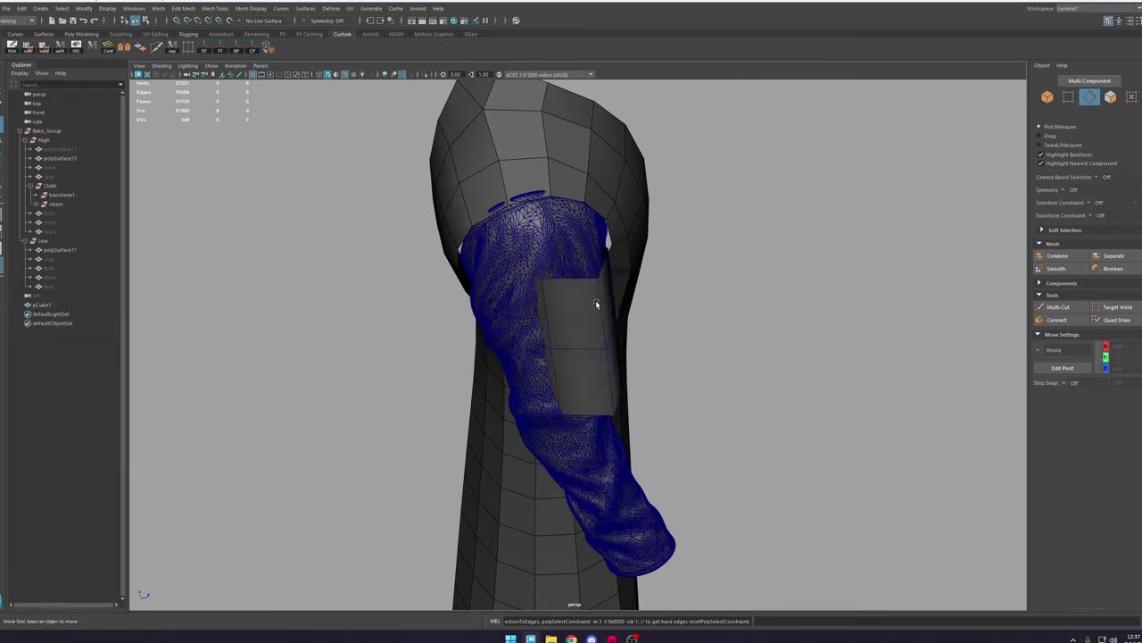
pyautogui.click(596, 305)
pyautogui.click(426, 75)
pyautogui.keyDown('alt'); pyautogui.moveTo(656, 259); pyautogui.dragTo(569, 269); pyautogui.keyUp('alt')
pyautogui.doubleClick(553, 273)
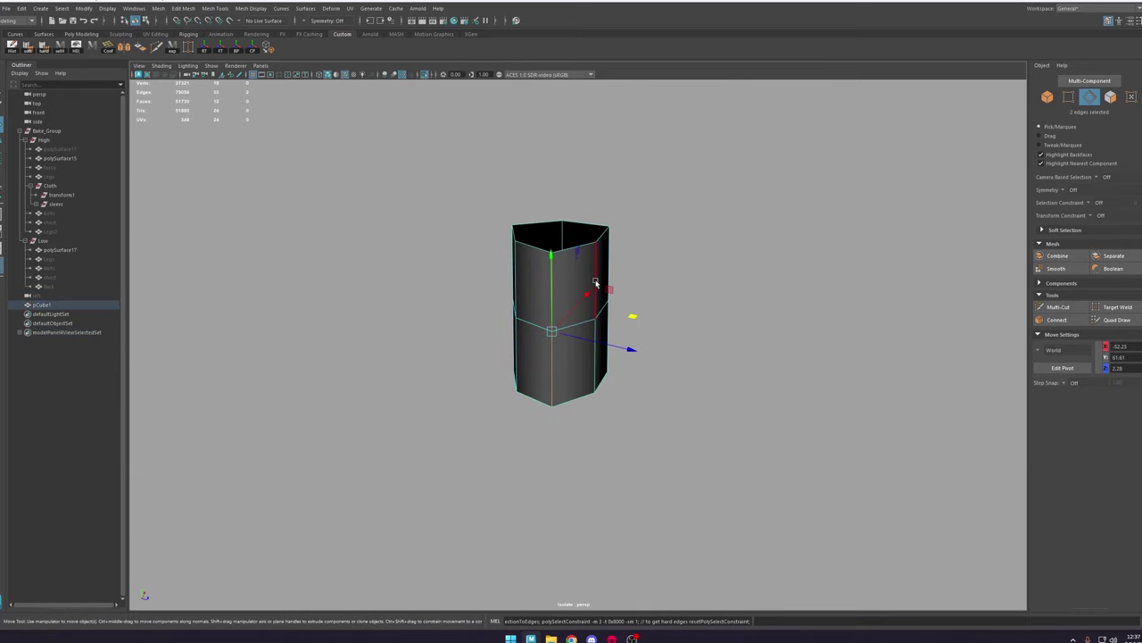
pyautogui.doubleClick(596, 278)
pyautogui.keyDown('shift'); pyautogui.moveTo(596, 277); pyautogui.dragTo(584, 372, button='right'); pyautogui.keyUp('shift')
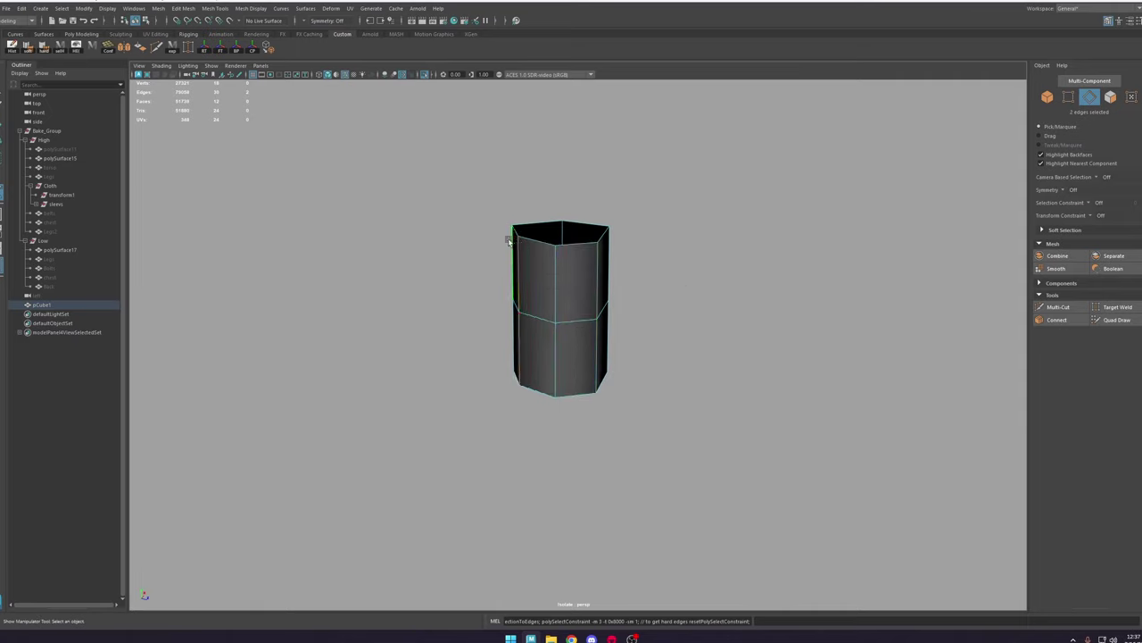
# Step: Round the tube by repeating the edge operation on each of its edge loops
pyautogui.doubleClick(508, 241)
pyautogui.press('g')
pyautogui.doubleClick(562, 232)
pyautogui.press('g')
pyautogui.keyDown('alt'); pyautogui.moveTo(635, 293); pyautogui.dragTo(607, 308); pyautogui.keyUp('alt')
pyautogui.doubleClick(600, 303)
pyautogui.press('g')
pyautogui.doubleClick(598, 300)
pyautogui.press('g')
pyautogui.doubleClick(607, 275)
pyautogui.press('g')
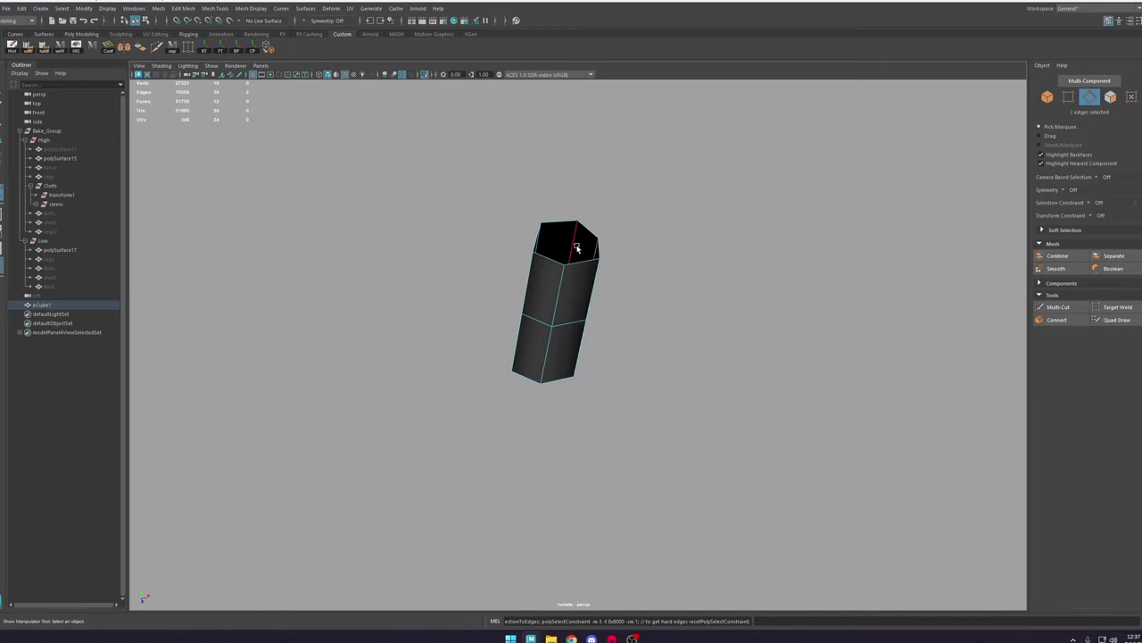
pyautogui.keyDown('alt'); pyautogui.moveTo(548, 301); pyautogui.dragTo(686, 293); pyautogui.keyUp('alt')
pyautogui.press('g')
pyautogui.doubleClick(619, 350)
pyautogui.press('g')
pyautogui.moveTo(653, 330)
pyautogui.keyDown('alt'); pyautogui.mouseDown()
pyautogui.moveTo(640, 349)
pyautogui.moveTo(584, 267)
pyautogui.mouseUp(); pyautogui.keyUp('alt')
# Step: Select all the tube's vertices and push them outward along the normals to widen it
pyautogui.moveTo(584, 253); pyautogui.dragTo(538, 254, button='right')
pyautogui.moveTo(729, 168); pyautogui.dragTo(473, 437)
pyautogui.press('w')
pyautogui.moveTo(629, 256); pyautogui.dragTo(537, 286)
pyautogui.moveTo(600, 302); pyautogui.dragTo(654, 334)
# Step: Bring the sleeve and body back into view and reset moves to world axes
pyautogui.click(426, 75)
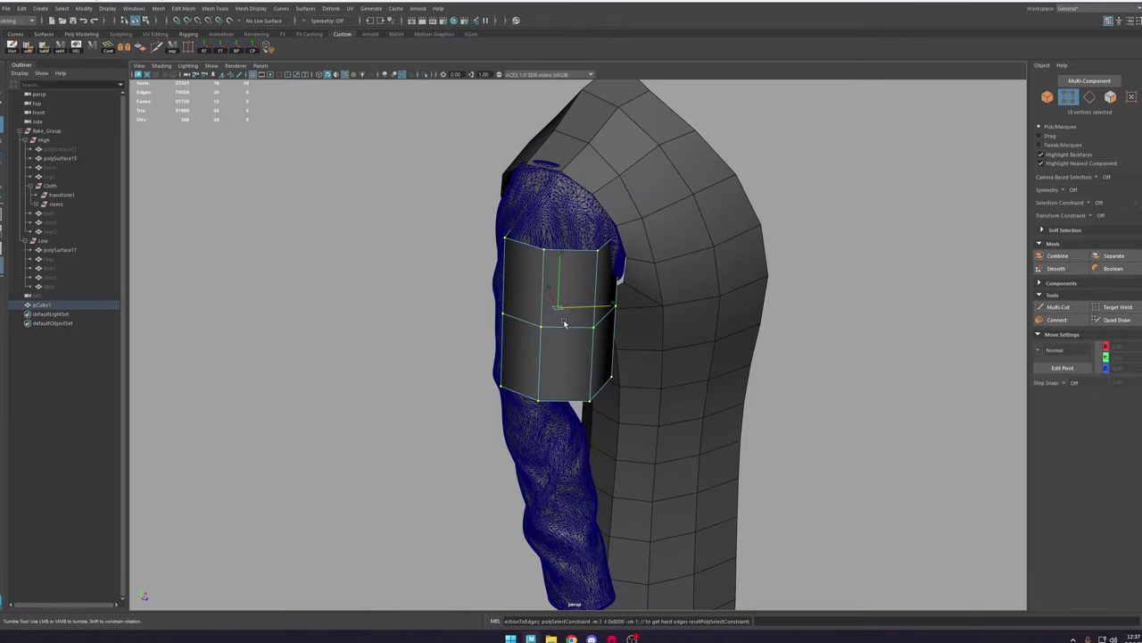
pyautogui.moveTo(564, 313); pyautogui.dragTo(632, 262, button='right')
pyautogui.keyDown('alt'); pyautogui.moveTo(505, 337); pyautogui.dragTo(592, 312); pyautogui.keyUp('alt')
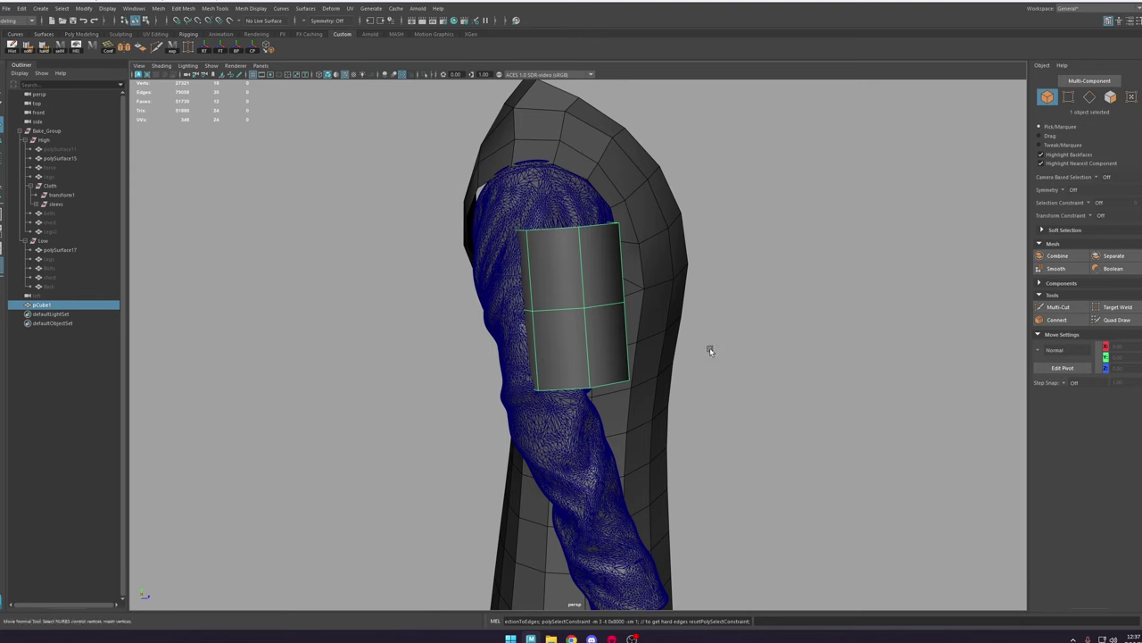
pyautogui.keyDown('alt'); pyautogui.moveTo(710, 351); pyautogui.dragTo(709, 335); pyautogui.keyUp('alt')
pyautogui.press('w')
pyautogui.moveTo(647, 294); pyautogui.dragTo(682, 283)
pyautogui.keyDown('alt'); pyautogui.moveTo(636, 242); pyautogui.dragTo(671, 296); pyautogui.keyUp('alt')
# Step: Hide the low-poly torso polySurface17 with Ctrl+H and clear the selection
pyautogui.click(679, 288)
pyautogui.hotkey('ctrl', 'h')
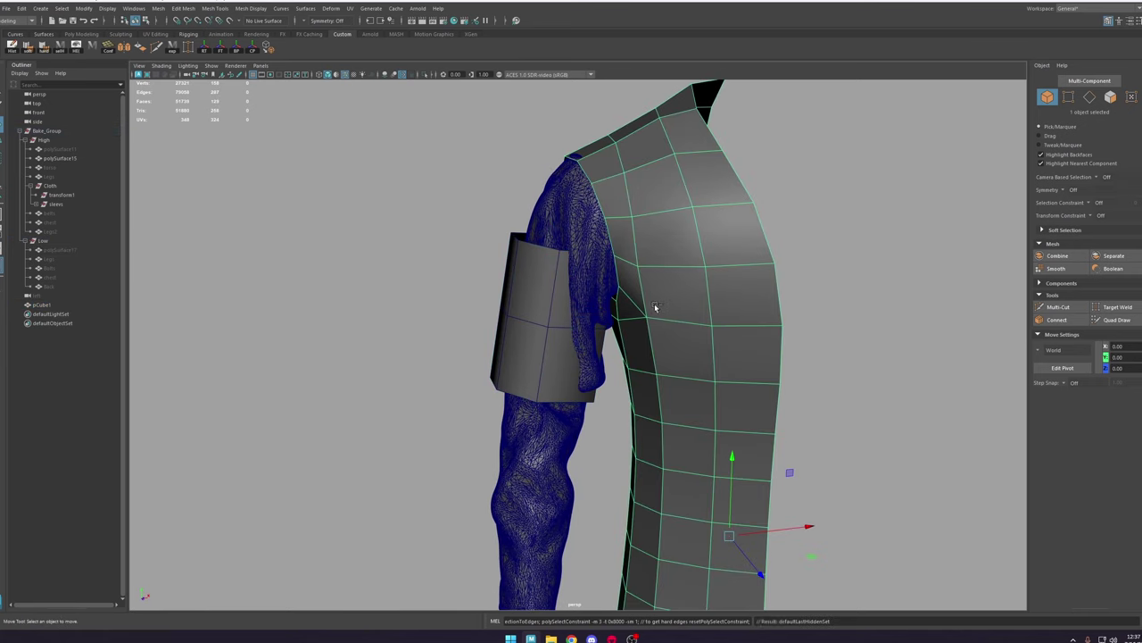
pyautogui.moveTo(512, 293); pyautogui.dragTo(584, 300)
pyautogui.keyDown('alt'); pyautogui.moveTo(584, 300); pyautogui.dragTo(775, 295); pyautogui.keyUp('alt')
pyautogui.click(777, 293)
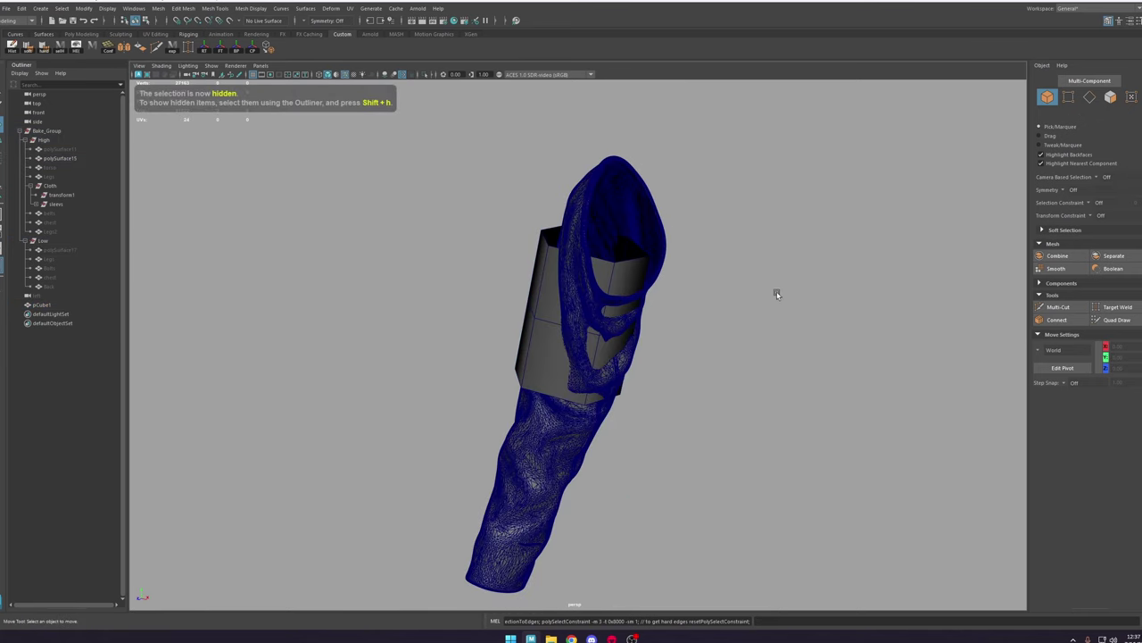
# Step: Move the box pCube1 onto the high-poly sleeve and centre it there
pyautogui.click(538, 292)
pyautogui.keyDown('alt'); pyautogui.moveTo(658, 293); pyautogui.dragTo(659, 322); pyautogui.keyUp('alt')
pyautogui.moveTo(638, 272); pyautogui.dragTo(632, 313)
pyautogui.moveTo(560, 309); pyautogui.dragTo(555, 329)
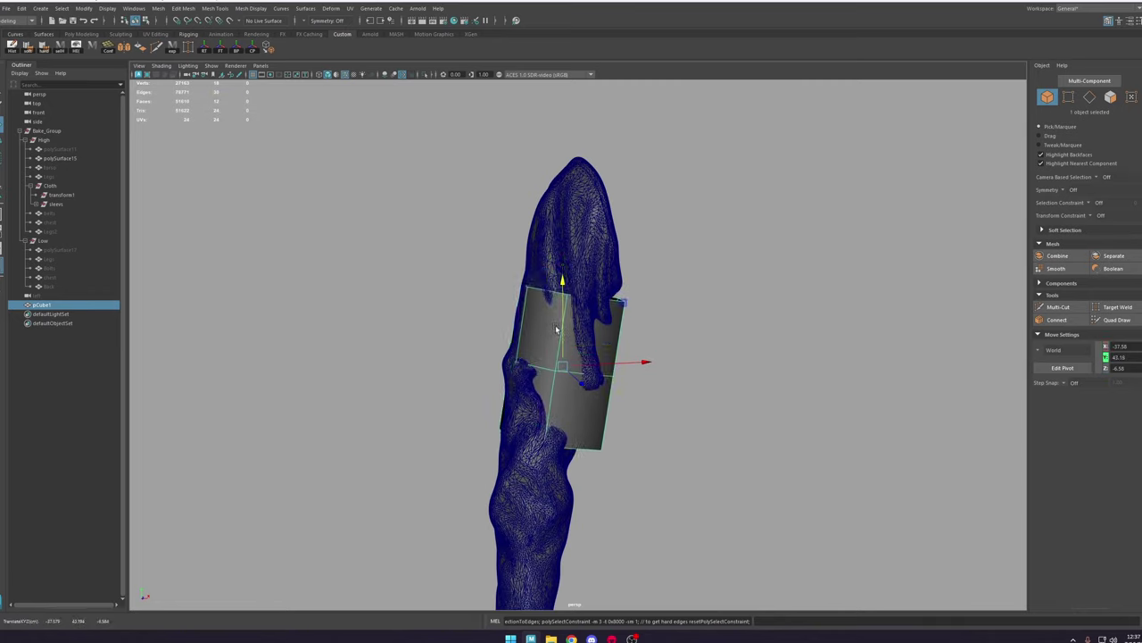
pyautogui.moveTo(614, 363); pyautogui.dragTo(694, 356)
# Step: Move the box's bottom edge loop down the sleeve and rotate it to follow the bend
pyautogui.moveTo(693, 355); pyautogui.dragTo(706, 315, button='right')
pyautogui.doubleClick(533, 451)
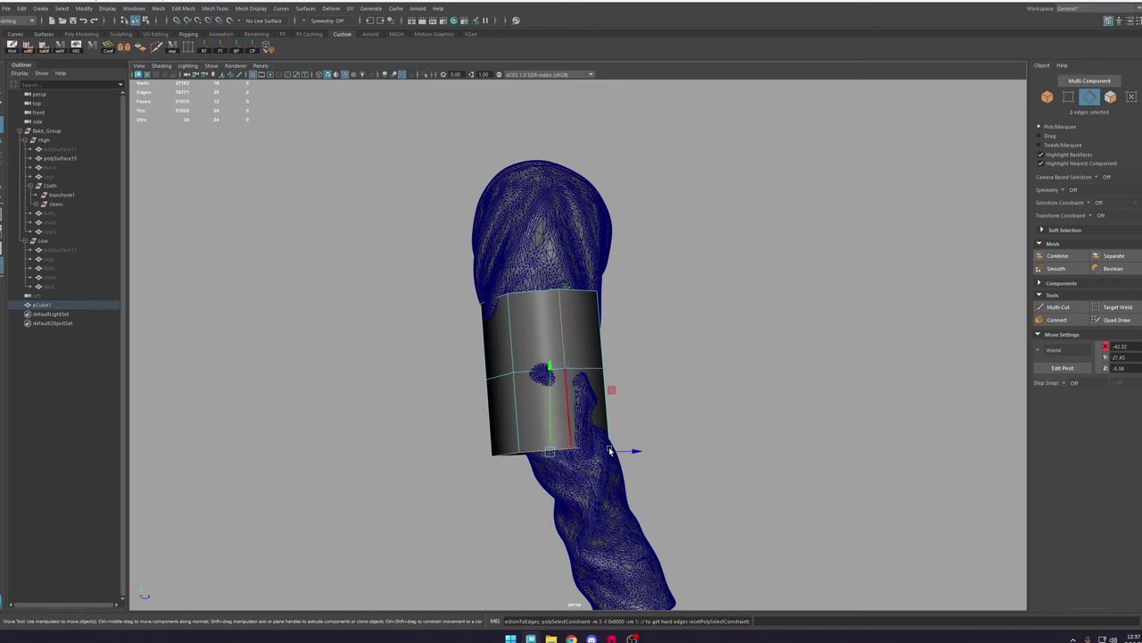
pyautogui.moveTo(612, 452); pyautogui.dragTo(636, 453)
pyautogui.keyDown('alt'); pyautogui.moveTo(642, 420); pyautogui.dragTo(597, 259, button='middle'); pyautogui.keyUp('alt')
pyautogui.moveTo(596, 259)
pyautogui.keyDown('alt'); pyautogui.mouseDown()
pyautogui.moveTo(574, 260)
pyautogui.moveTo(591, 260)
pyautogui.mouseUp(); pyautogui.keyUp('alt')
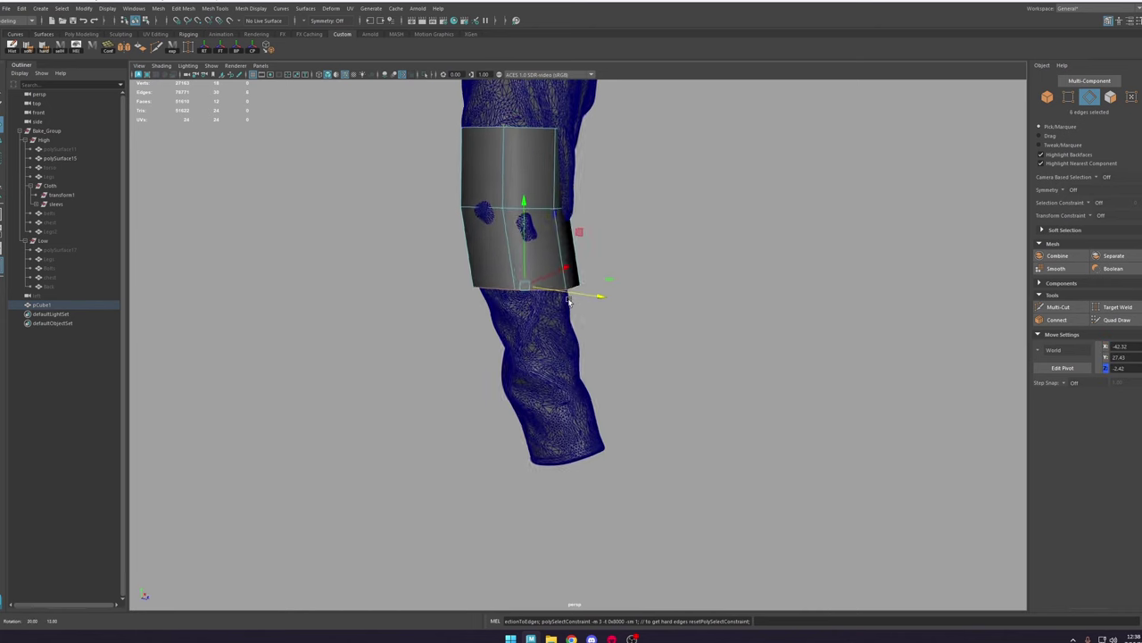
pyautogui.press('e')
pyautogui.moveTo(616, 310); pyautogui.dragTo(608, 302)
pyautogui.moveTo(495, 359); pyautogui.dragTo(512, 363)
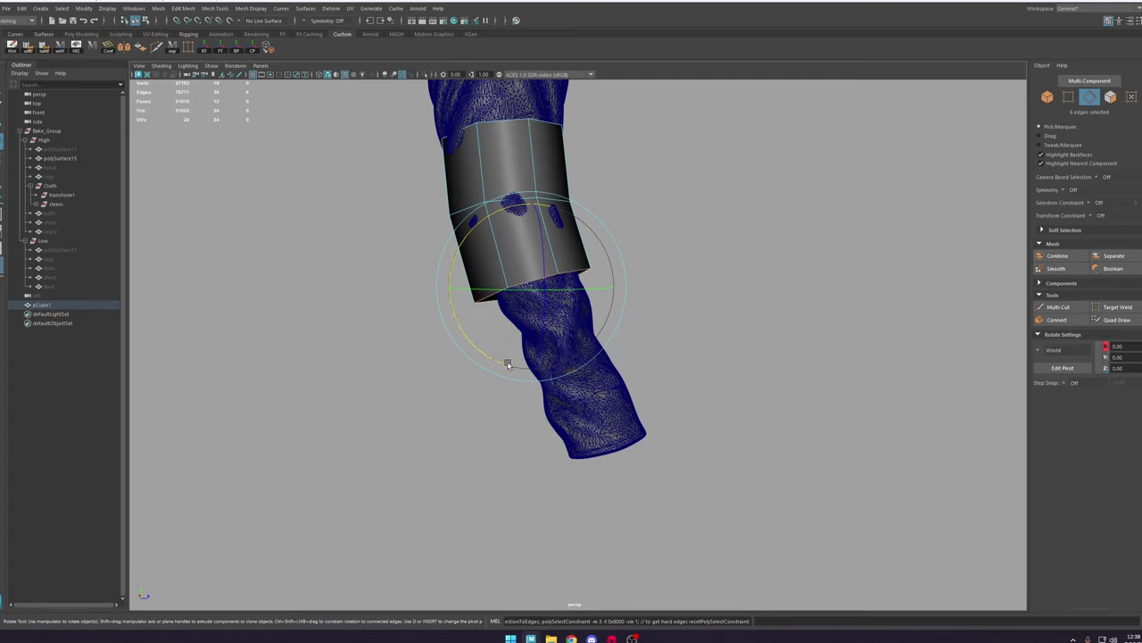
pyautogui.keyDown('alt'); pyautogui.moveTo(661, 289); pyautogui.dragTo(523, 328); pyautogui.keyUp('alt')
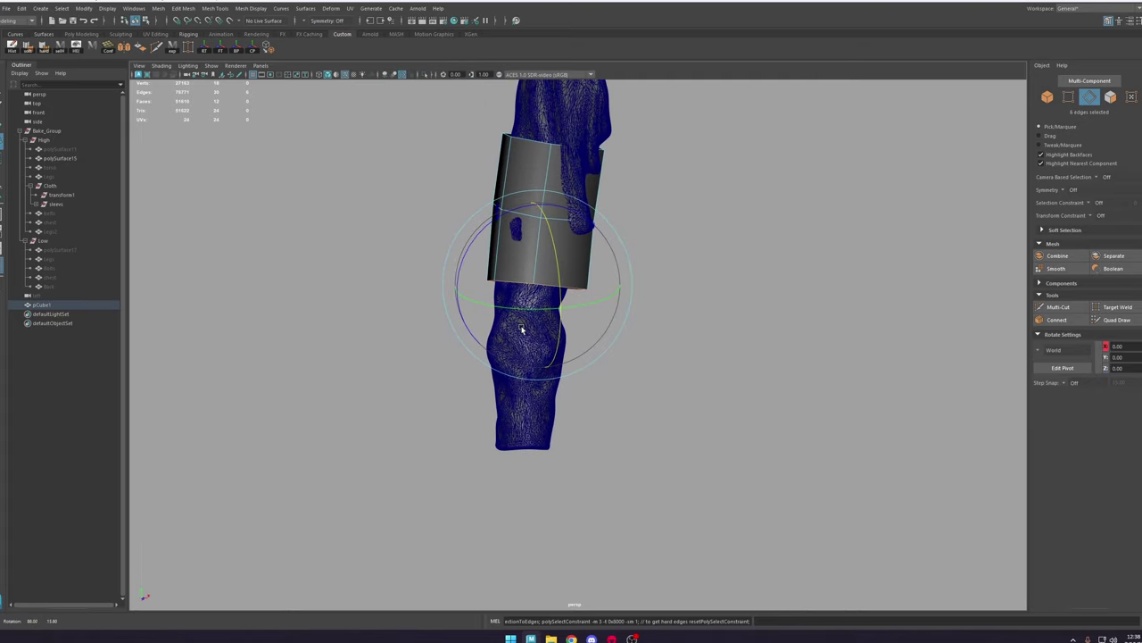
pyautogui.press('w')
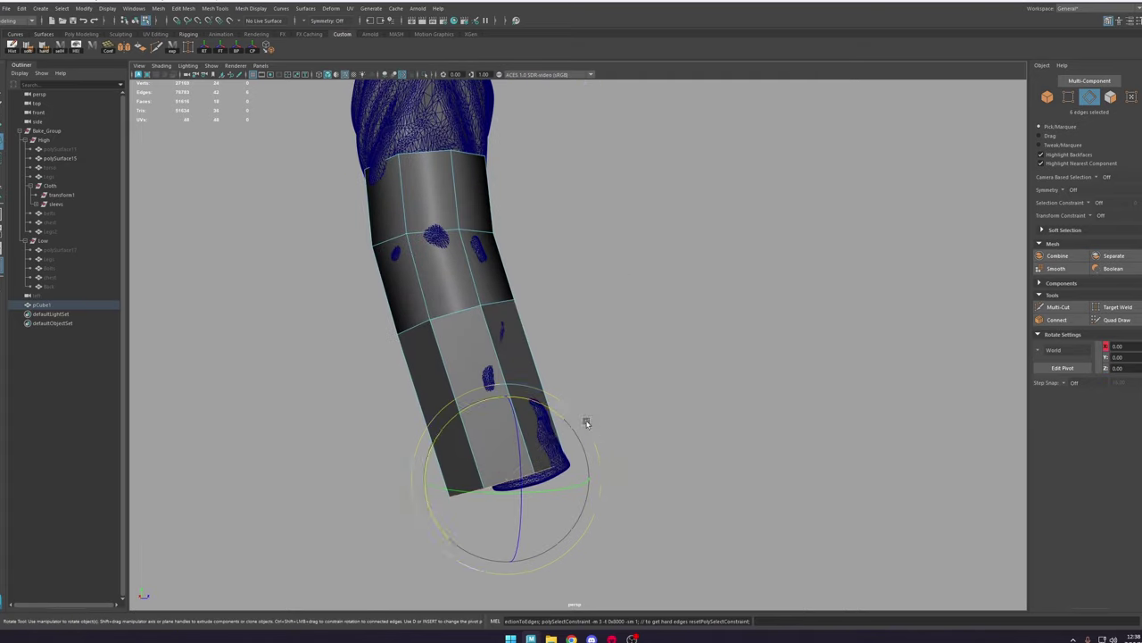
# Step: Add an edge loop around the tube and slide it along the edges
pyautogui.keyDown('ctrl'); pyautogui.click(550, 347); pyautogui.keyUp('ctrl')
pyautogui.press('w')
pyautogui.doubleClick(520, 325)
pyautogui.keyDown('ctrl'); pyautogui.keyDown('shift'); pyautogui.moveTo(515, 301); pyautogui.dragTo(577, 366, button='right'); pyautogui.keyUp('shift'); pyautogui.keyUp('ctrl')
pyautogui.keyDown('alt'); pyautogui.moveTo(500, 255); pyautogui.dragTo(581, 303); pyautogui.keyUp('alt')
pyautogui.press('t')
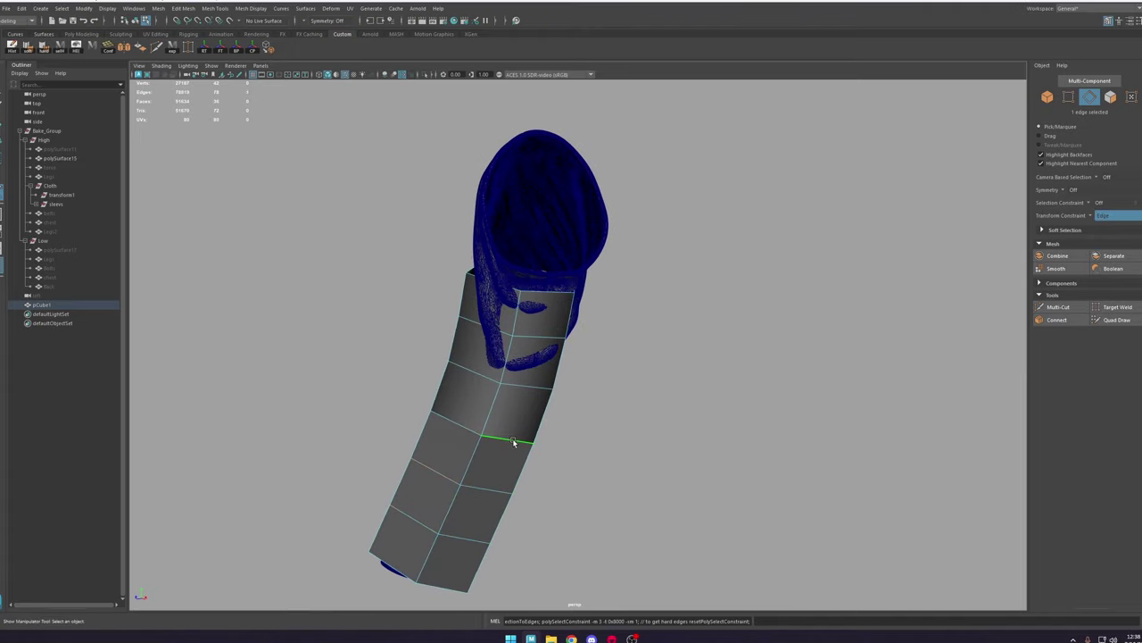
# Step: Check the loop near the sleeve top, then select the high-poly sleeve polySurface15
pyautogui.doubleClick(540, 338)
pyautogui.keyDown('alt'); pyautogui.moveTo(548, 370); pyautogui.dragTo(785, 319); pyautogui.keyUp('alt')
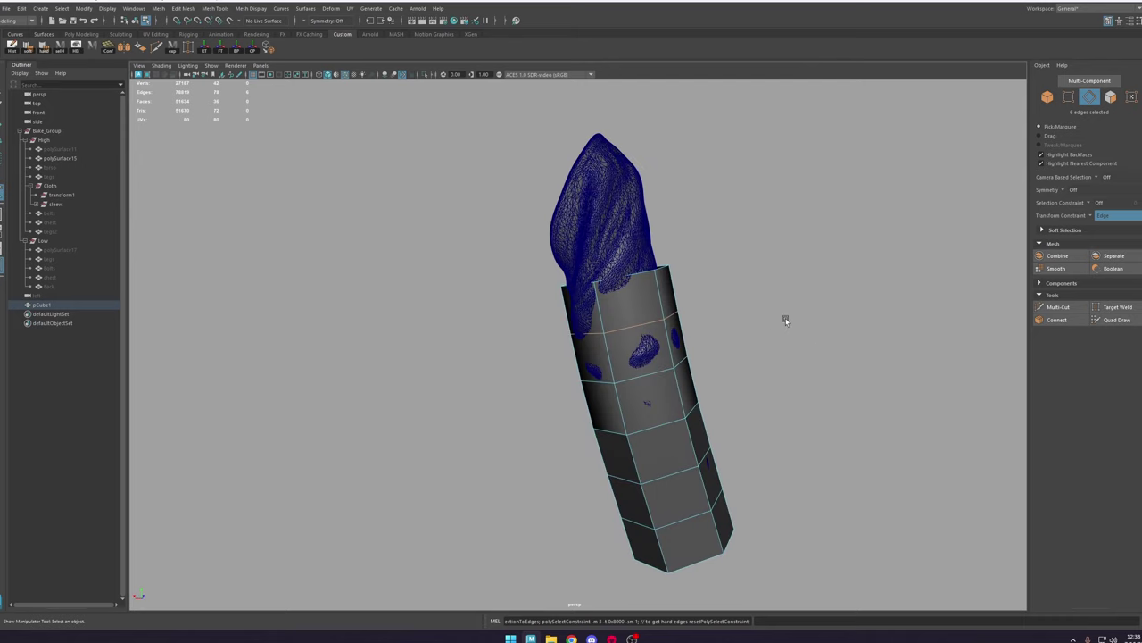
pyautogui.keyDown('alt'); pyautogui.moveTo(785, 319); pyautogui.dragTo(725, 370, button='middle'); pyautogui.keyUp('alt')
pyautogui.moveTo(557, 342); pyautogui.dragTo(678, 290, button='right')
pyautogui.press('q')
pyautogui.keyDown('alt'); pyautogui.moveTo(842, 247); pyautogui.dragTo(793, 262); pyautogui.keyUp('alt')
pyautogui.click(805, 297)
pyautogui.click(584, 323)
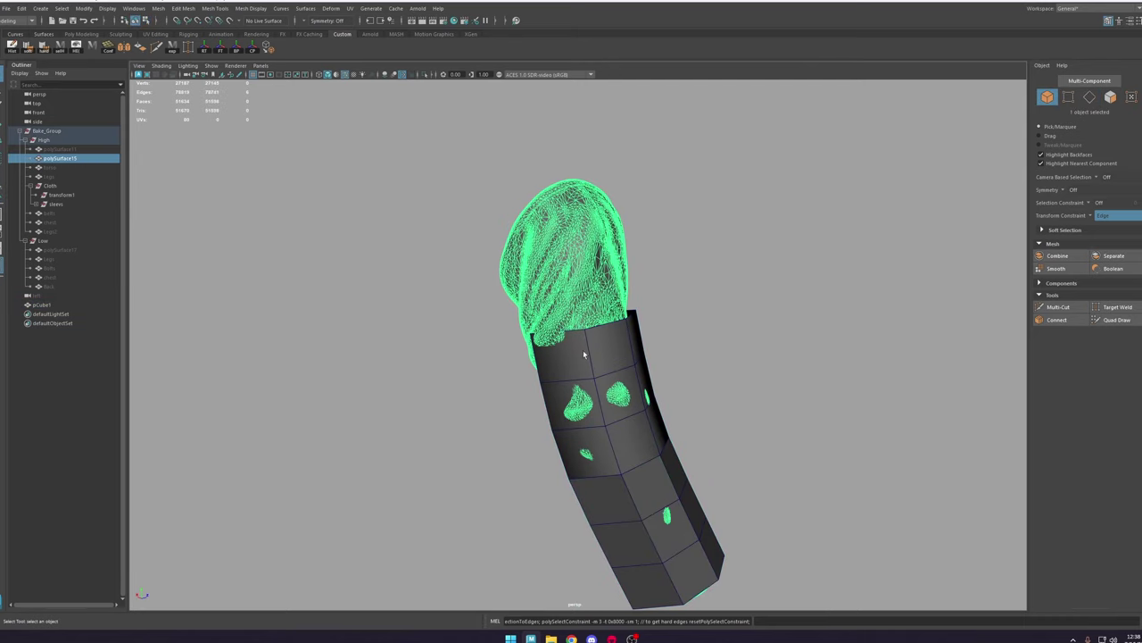
pyautogui.keyDown('alt'); pyautogui.moveTo(727, 323); pyautogui.dragTo(743, 322); pyautogui.keyUp('alt')
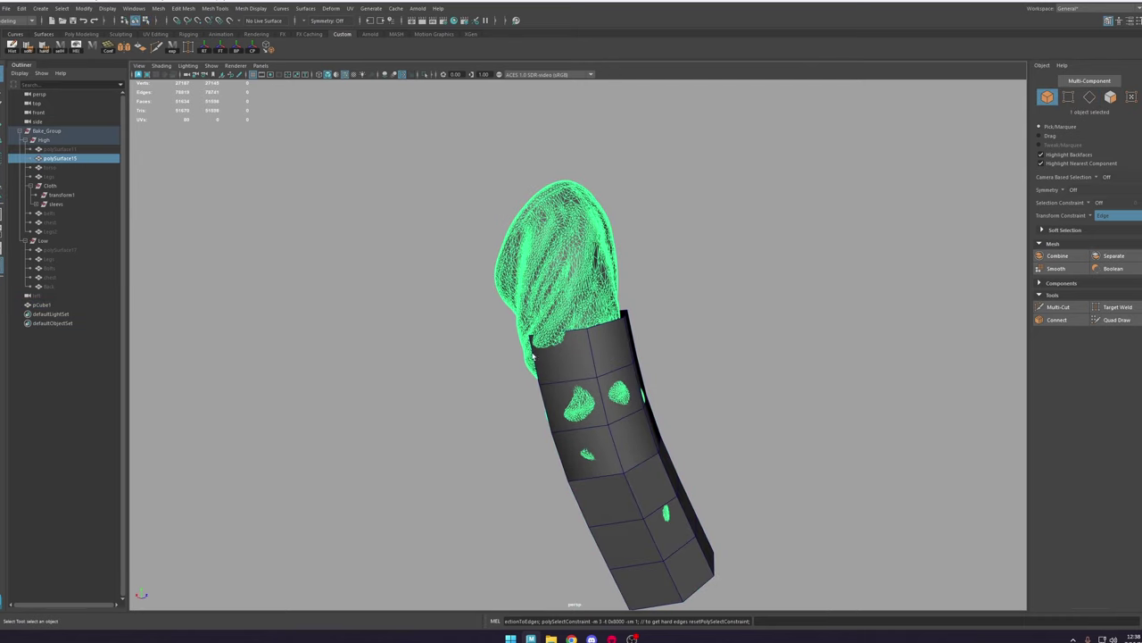
# Step: Box-select the vertices of the tube pCube1 in vertex mode
pyautogui.click(591, 346)
pyautogui.keyDown('alt'); pyautogui.moveTo(593, 349); pyautogui.dragTo(666, 339); pyautogui.keyUp('alt')
pyautogui.moveTo(676, 322); pyautogui.dragTo(604, 321, button='right')
pyautogui.keyDown('alt'); pyautogui.moveTo(605, 321); pyautogui.dragTo(647, 306); pyautogui.keyUp('alt')
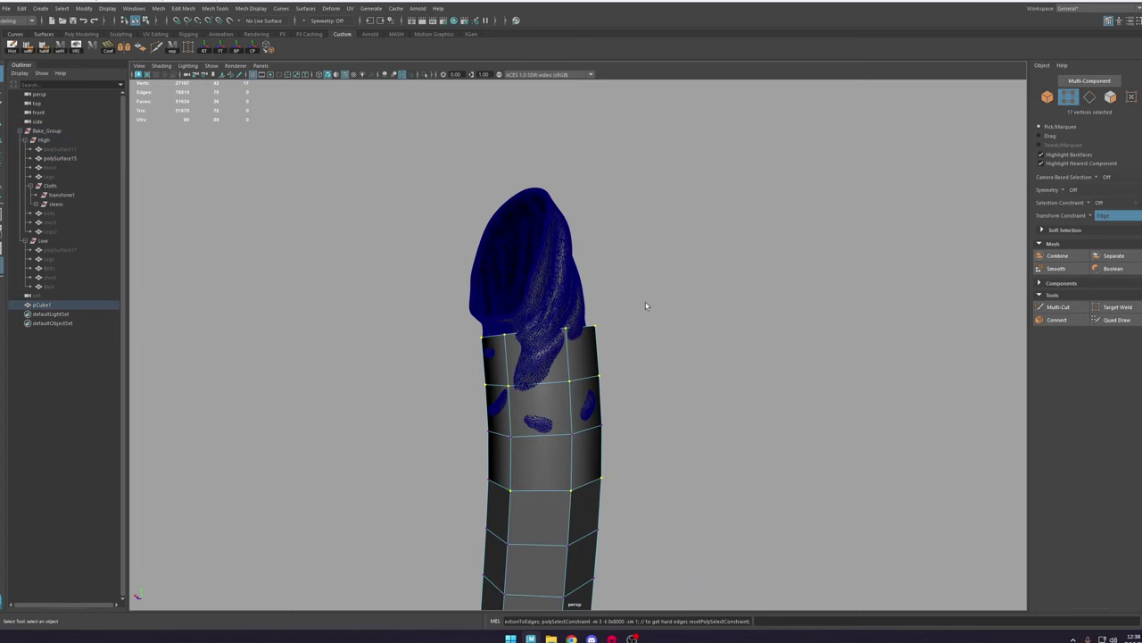
pyautogui.scroll(-3, 407, 505)
pyautogui.press('w')
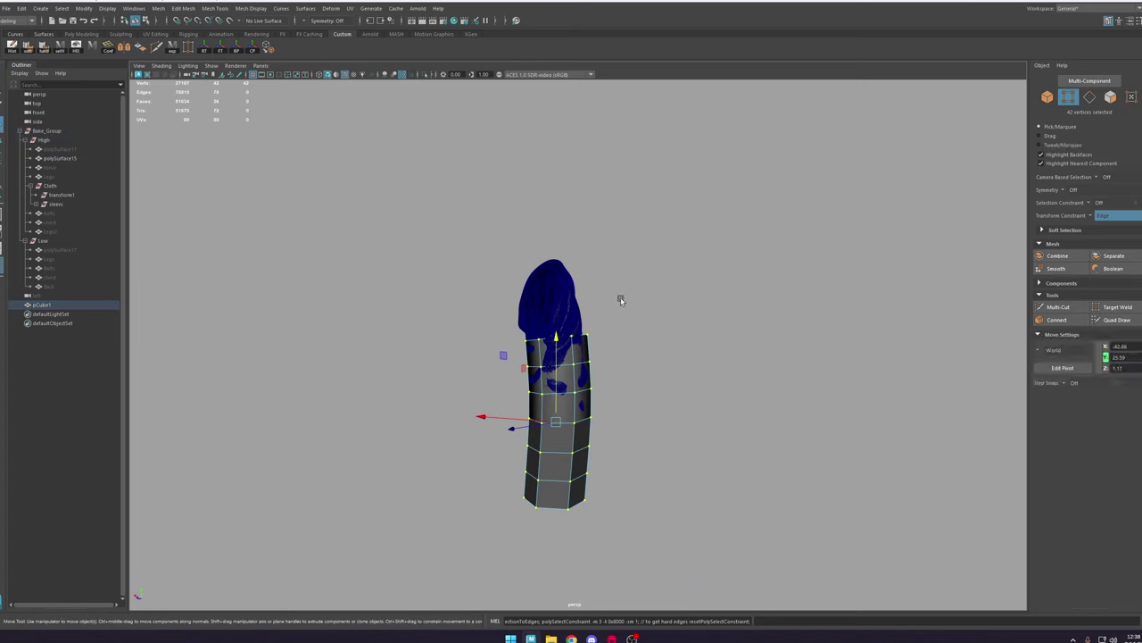
pyautogui.moveTo(492, 394); pyautogui.dragTo(492, 395)
# Step: Push the selected vertices outward along their normals to fit the sleeve
pyautogui.keyDown('ctrl'); pyautogui.keyDown('shift'); pyautogui.moveTo(669, 302); pyautogui.dragTo(594, 313, button='right'); pyautogui.keyUp('shift'); pyautogui.keyUp('ctrl')
pyautogui.keyDown('alt'); pyautogui.moveTo(573, 370); pyautogui.dragTo(613, 451); pyautogui.keyUp('alt')
pyautogui.scroll(3, 612, 452)
pyautogui.moveTo(501, 373); pyautogui.dragTo(490, 373)
pyautogui.keyDown('alt'); pyautogui.moveTo(491, 372); pyautogui.dragTo(692, 251); pyautogui.keyUp('alt')
pyautogui.press('F8')
pyautogui.click(692, 252)
pyautogui.keyDown('alt'); pyautogui.moveTo(599, 398); pyautogui.dragTo(611, 399); pyautogui.keyUp('alt')
# Step: Compare the tube's smooth preview with its low-poly cage by toggling 3 and 1
pyautogui.click(612, 399)
pyautogui.press('3')
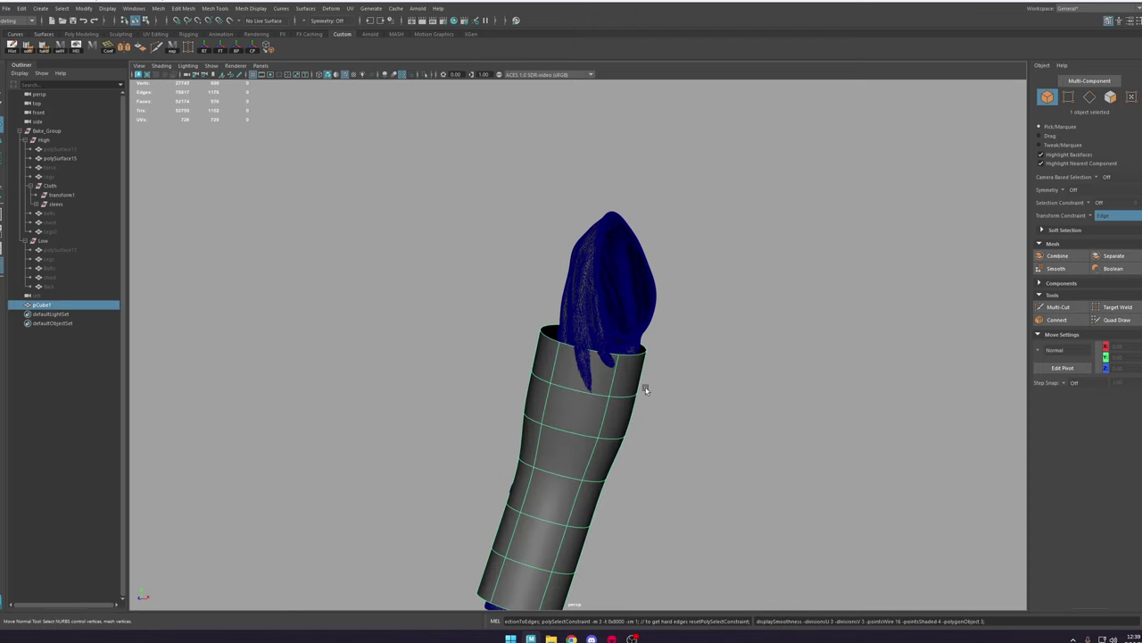
pyautogui.press('1')
pyautogui.press('3')
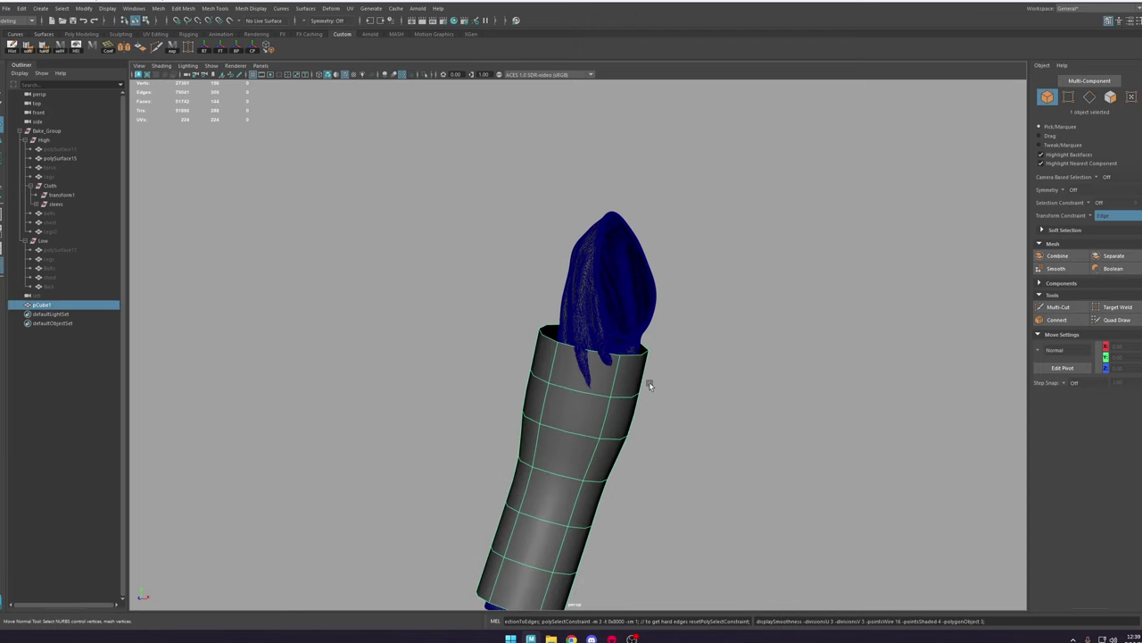
pyautogui.press('1')
pyautogui.press('3')
pyautogui.press('1')
pyautogui.press('3')
pyautogui.press('1')
pyautogui.press('3')
# Step: Convert the tube's smooth mesh preview into real polygons and inspect the denser edges
pyautogui.click(269, 54)
pyautogui.keyDown('alt'); pyautogui.moveTo(770, 379); pyautogui.dragTo(882, 361); pyautogui.keyUp('alt')
pyautogui.keyDown('alt'); pyautogui.moveTo(839, 367); pyautogui.dragTo(771, 349, button='middle'); pyautogui.keyUp('alt')
pyautogui.click(548, 348)
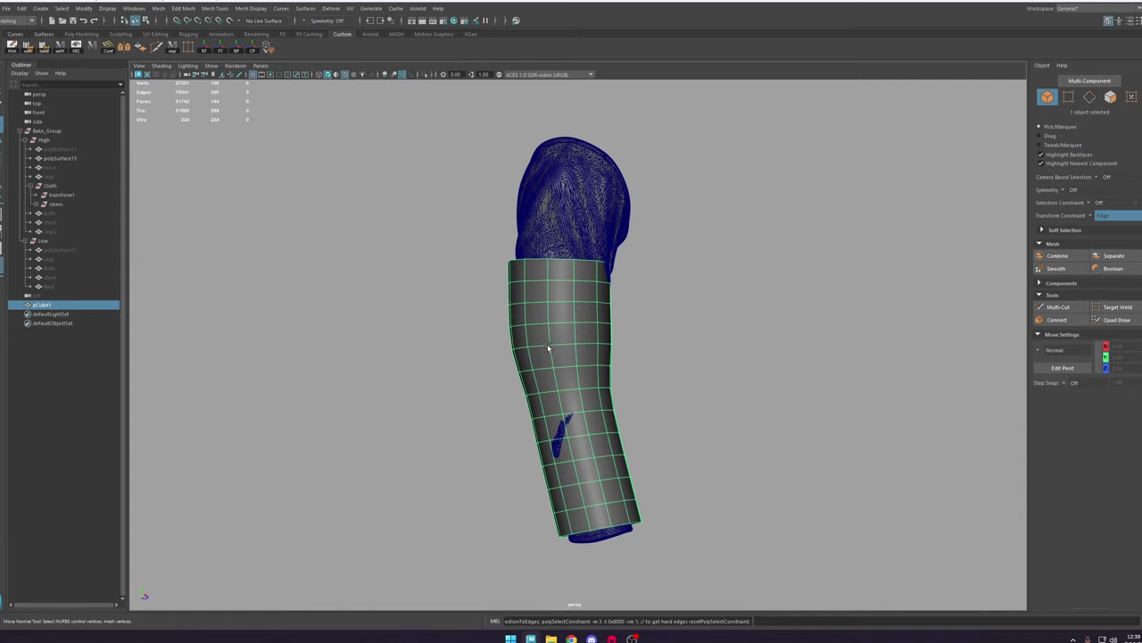
pyautogui.moveTo(546, 337); pyautogui.dragTo(558, 276, button='right')
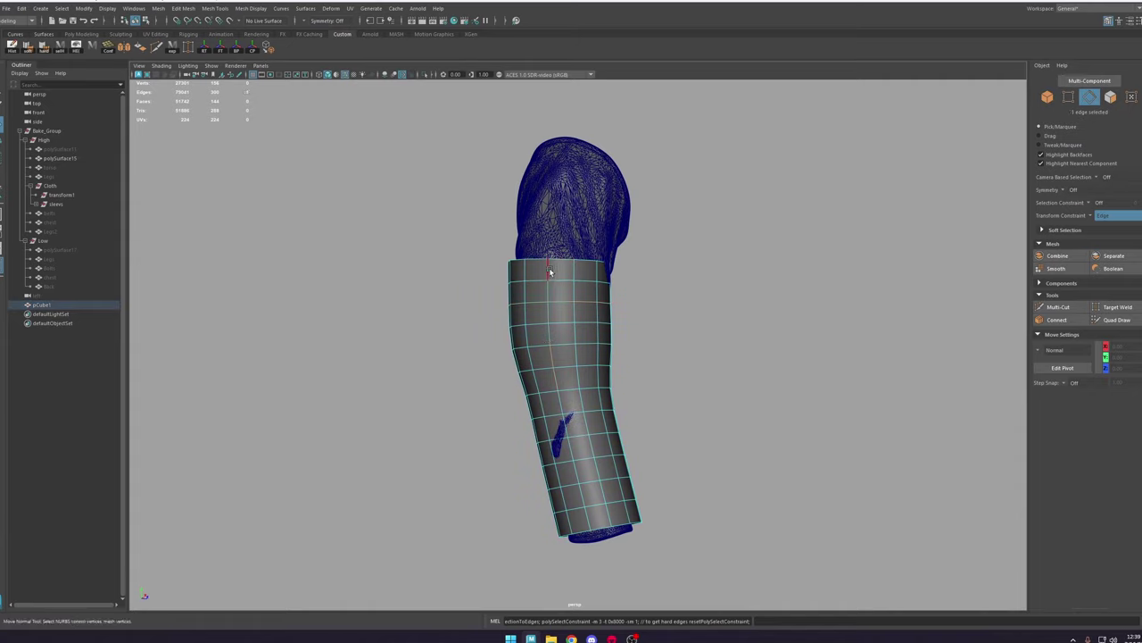
pyautogui.keyDown('alt'); pyautogui.moveTo(600, 298); pyautogui.dragTo(567, 319); pyautogui.keyUp('alt')
pyautogui.moveTo(577, 308); pyautogui.dragTo(845, 186, button='right')
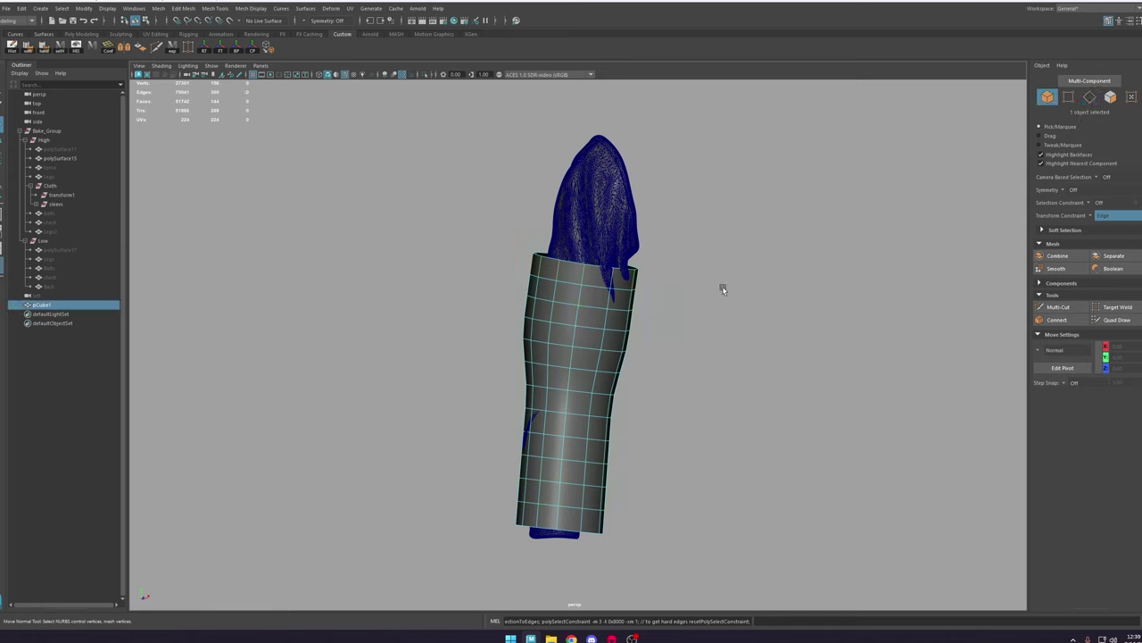
# Step: Reselect the sleeve tube, then select the high-poly sleeve polySurface15
pyautogui.click(721, 286)
pyautogui.click(608, 307)
pyautogui.click(160, 11)
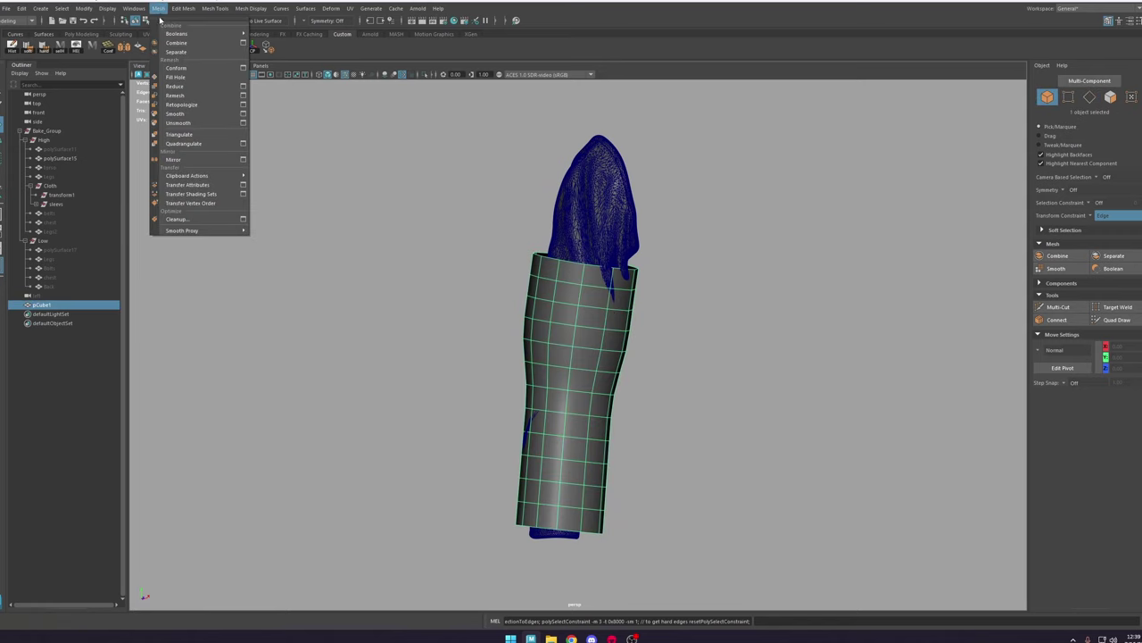
pyautogui.keyDown('alt'); pyautogui.moveTo(624, 220); pyautogui.dragTo(571, 232, button='middle'); pyautogui.keyUp('alt')
pyautogui.click(571, 232)
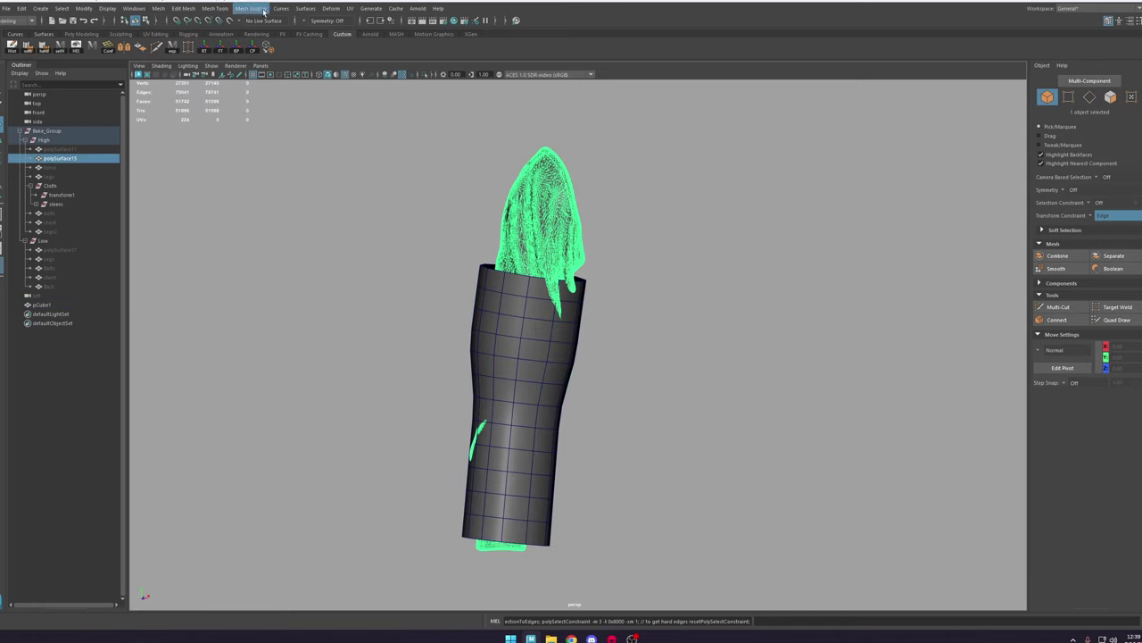
# Step: Make polySurface15 live and conform the low-poly tube pCube1 onto it
pyautogui.click(229, 21)
pyautogui.click(486, 304)
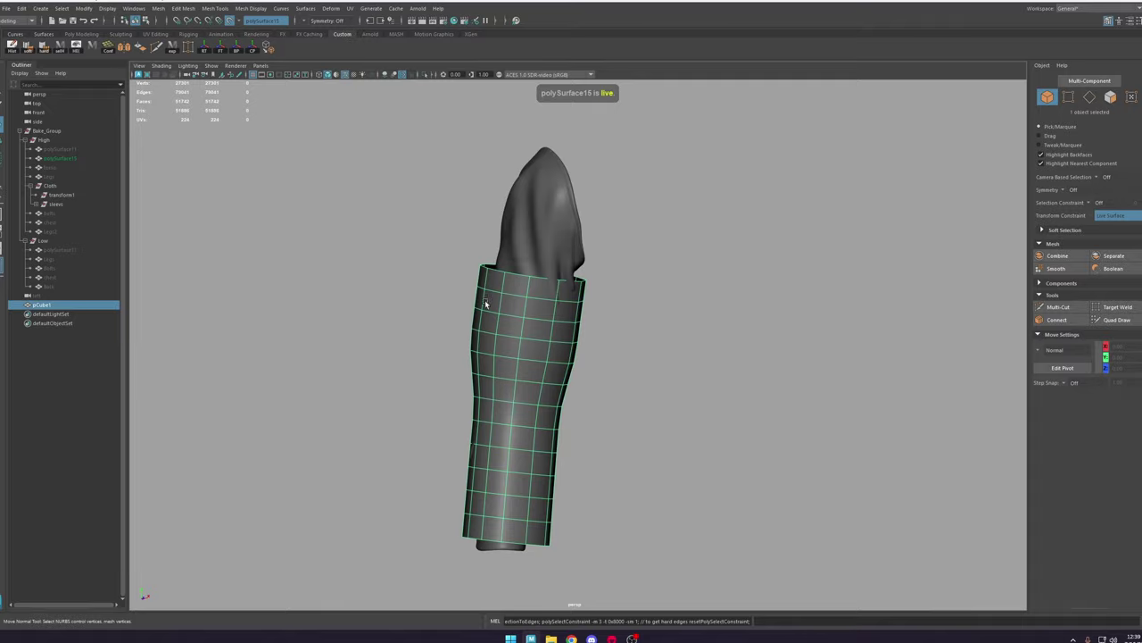
pyautogui.click(108, 47)
pyautogui.keyDown('alt'); pyautogui.moveTo(582, 260); pyautogui.dragTo(667, 265); pyautogui.keyUp('alt')
pyautogui.click(667, 265)
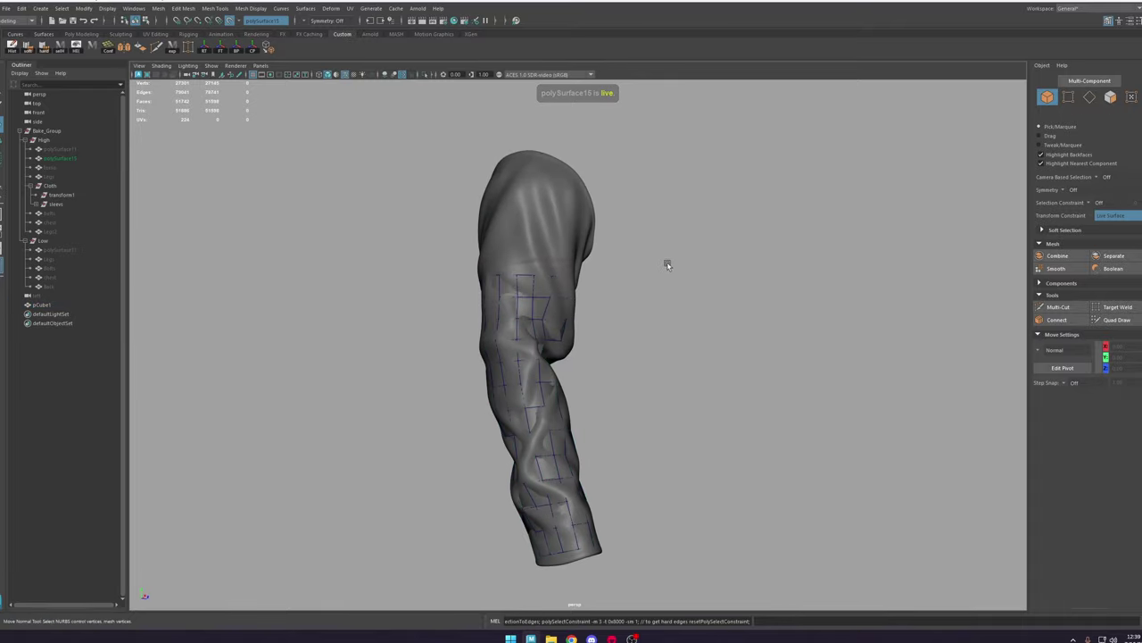
pyautogui.click(540, 293)
pyautogui.keyDown('alt'); pyautogui.moveTo(540, 295); pyautogui.dragTo(534, 264); pyautogui.keyUp('alt')
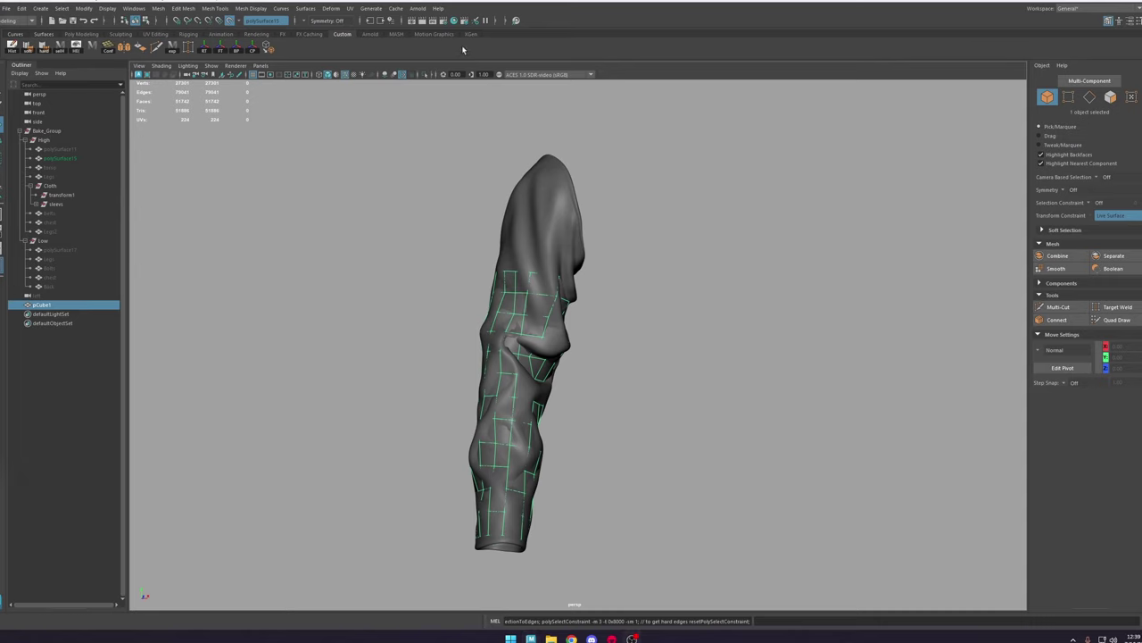
pyautogui.scroll(-3, 434, 152)
# Step: Hide polySurface15 with Ctrl+H and select the low-poly torso polySurface17
pyautogui.click(108, 160)
pyautogui.keyDown('alt'); pyautogui.moveTo(585, 330); pyautogui.dragTo(684, 358, button='right'); pyautogui.keyUp('alt')
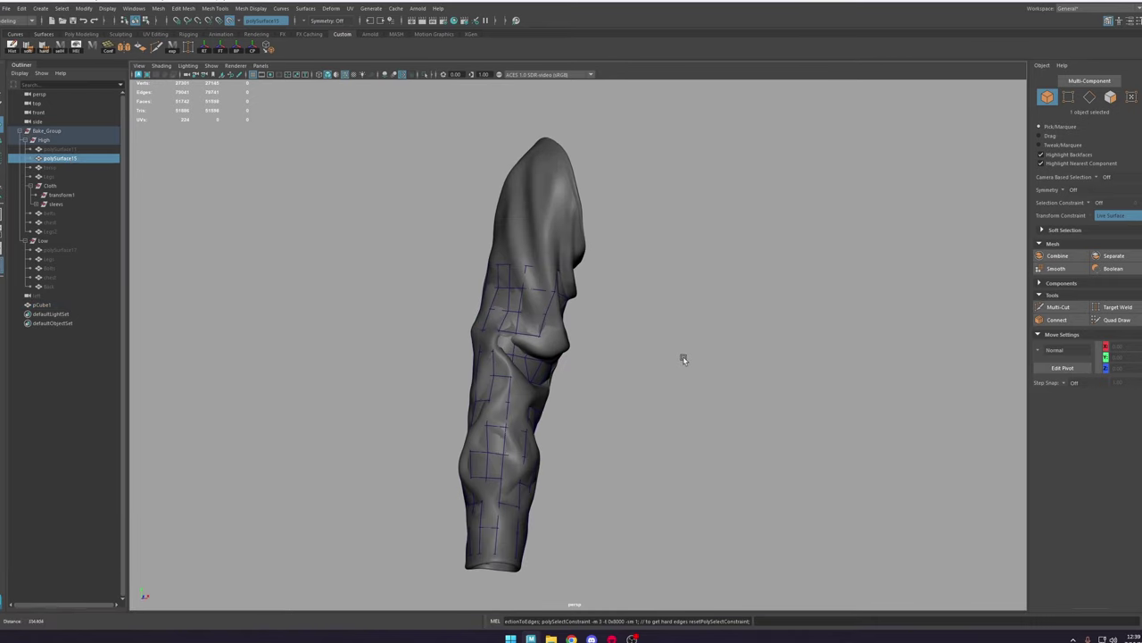
pyautogui.hotkey('ctrl', 'h')
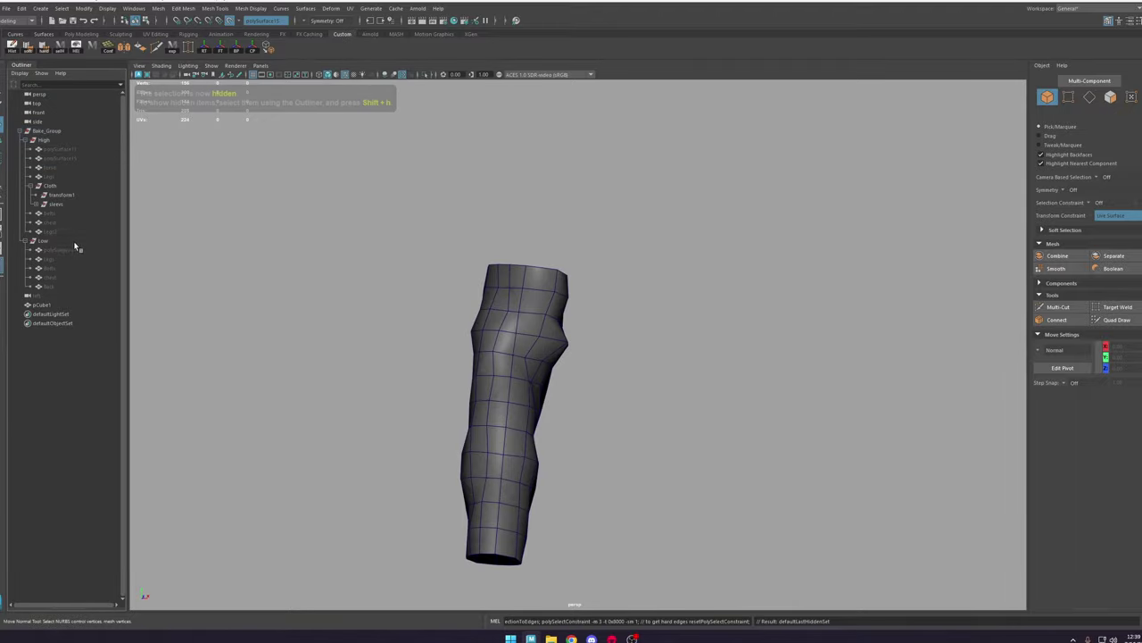
pyautogui.click(56, 252)
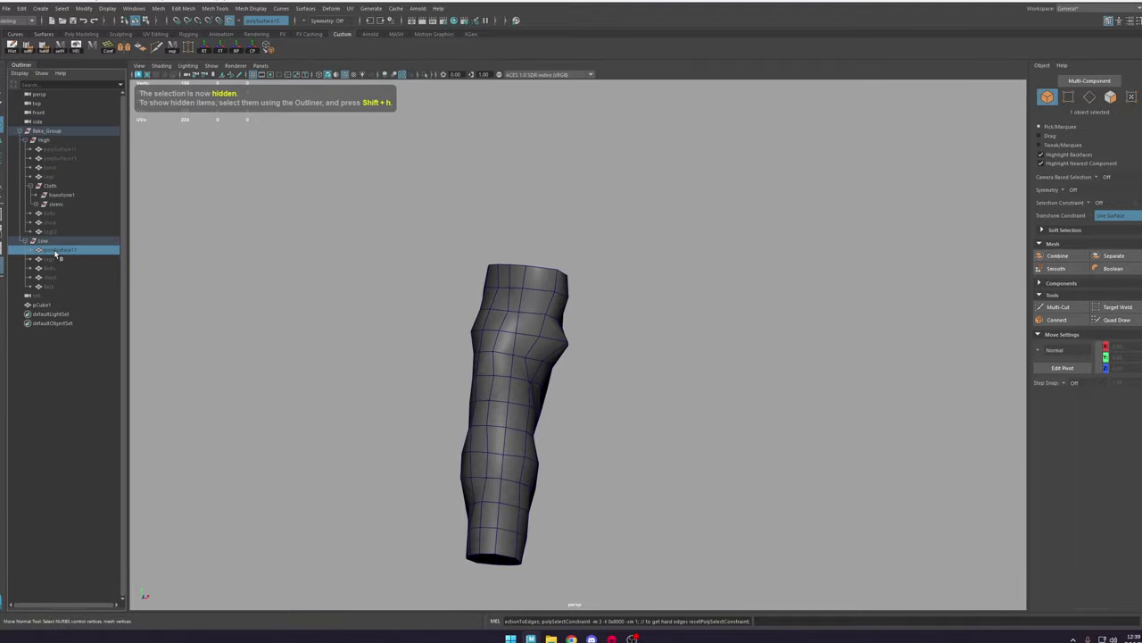
# Step: Unhide the low-poly torso and view it alongside the sleeve tube pCube1
pyautogui.hotkey('shift', 'h')
pyautogui.click(475, 337)
pyautogui.keyDown('alt'); pyautogui.moveTo(558, 313); pyautogui.dragTo(586, 321); pyautogui.keyUp('alt')
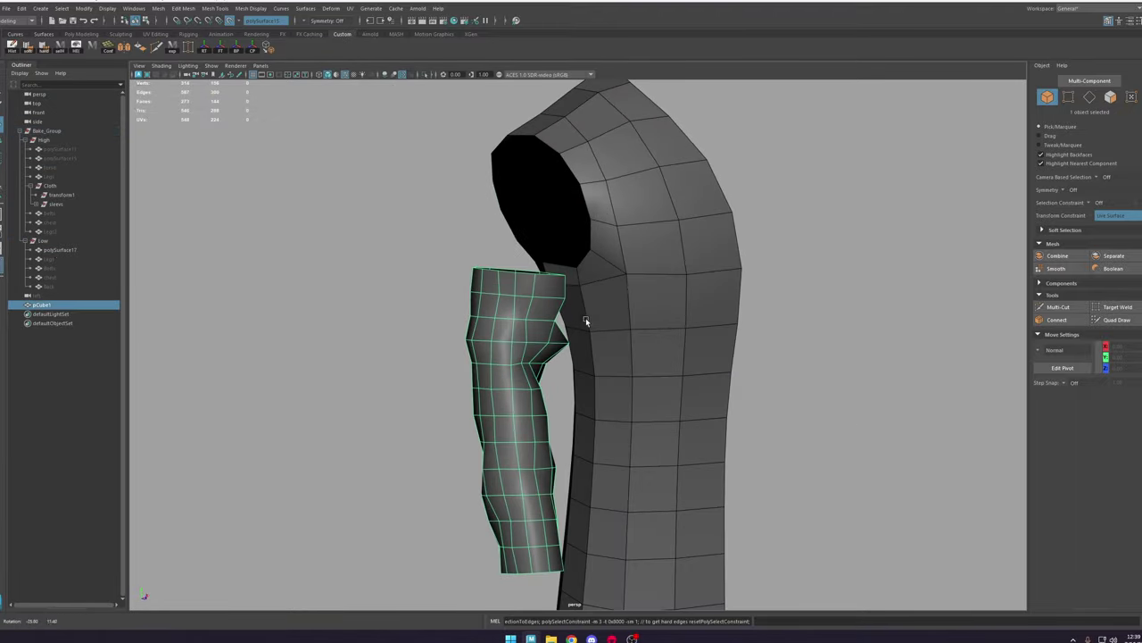
pyautogui.keyDown('shift'); pyautogui.click(620, 278); pyautogui.keyUp('shift')
pyautogui.keyDown('alt'); pyautogui.moveTo(620, 279); pyautogui.dragTo(679, 301); pyautogui.keyUp('alt')
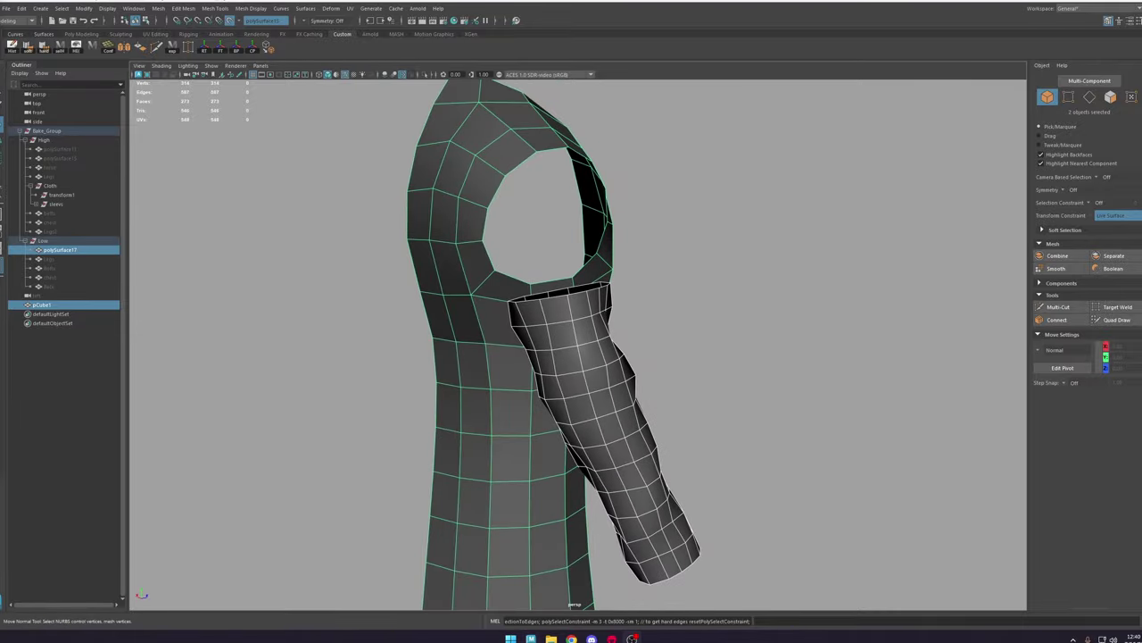
pyautogui.keyDown('alt'); pyautogui.moveTo(612, 272); pyautogui.dragTo(593, 193); pyautogui.keyUp('alt')
pyautogui.keyDown('alt'); pyautogui.moveTo(584, 237); pyautogui.dragTo(548, 281, button='middle'); pyautogui.keyUp('alt')
pyautogui.keyDown('alt'); pyautogui.moveTo(566, 294); pyautogui.dragTo(553, 294); pyautogui.keyUp('alt')
pyautogui.click(562, 257)
# Step: Extrude the tube's top border edges and raise them toward the armhole
pyautogui.click(493, 362)
pyautogui.moveTo(485, 333); pyautogui.dragTo(486, 318, button='right')
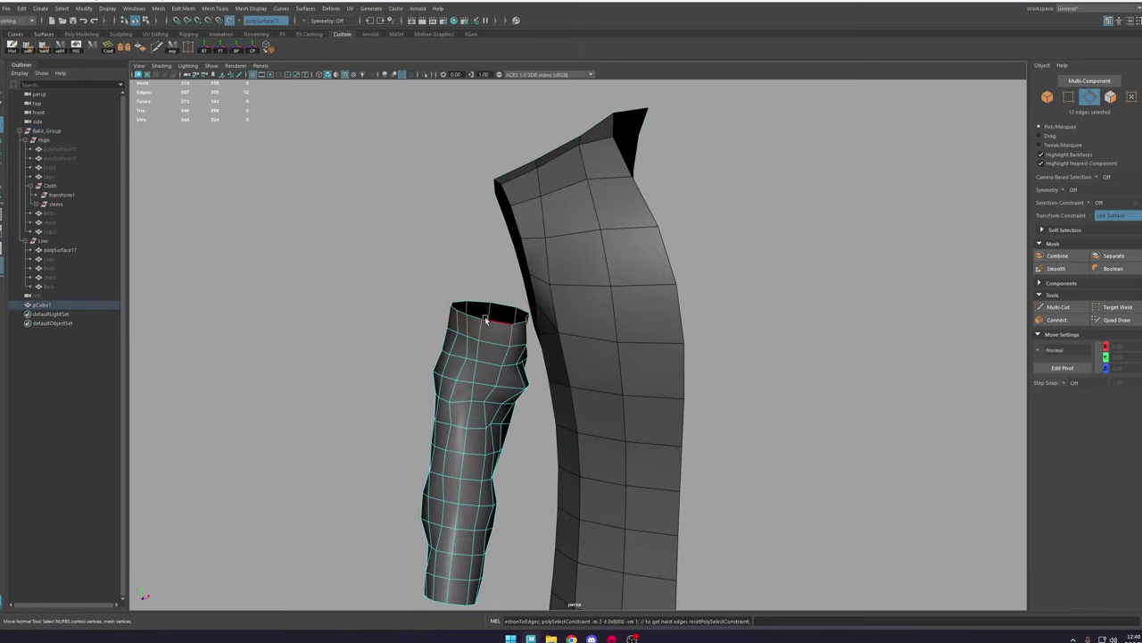
pyautogui.hotkey('ctrl', 'e')
pyautogui.keyDown('alt'); pyautogui.moveTo(518, 299); pyautogui.dragTo(600, 318); pyautogui.keyUp('alt')
pyautogui.press('w')
pyautogui.keyDown('alt'); pyautogui.moveTo(600, 318); pyautogui.dragTo(668, 408, button='right'); pyautogui.keyUp('alt')
pyautogui.keyDown('alt'); pyautogui.moveTo(669, 408); pyautogui.dragTo(601, 367); pyautogui.keyUp('alt')
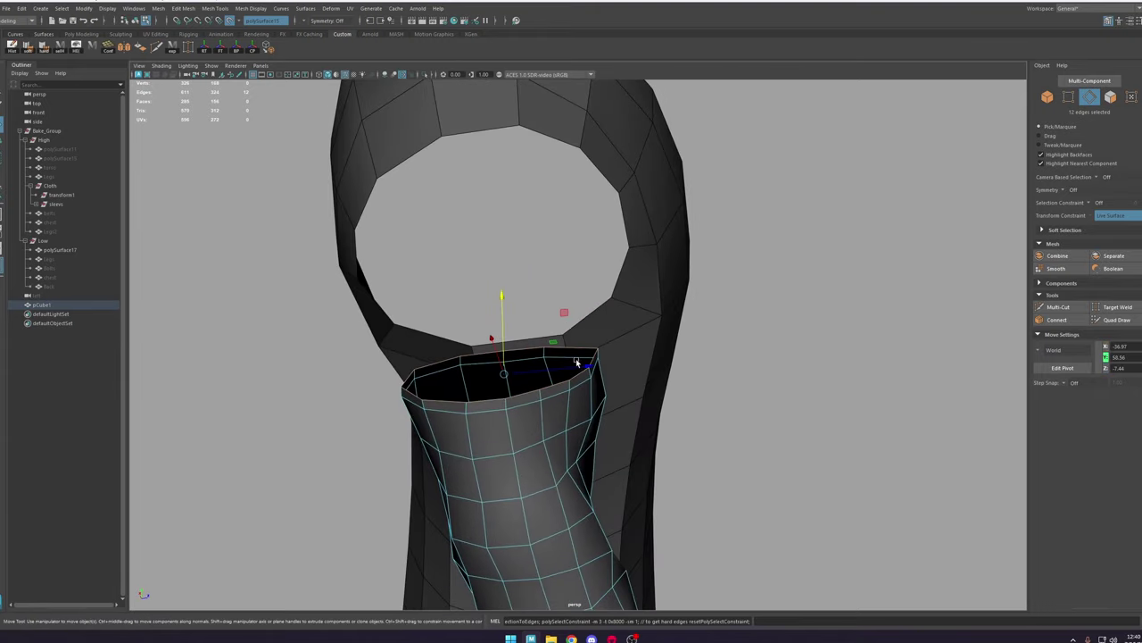
pyautogui.moveTo(538, 357); pyautogui.dragTo(500, 354, button='right')
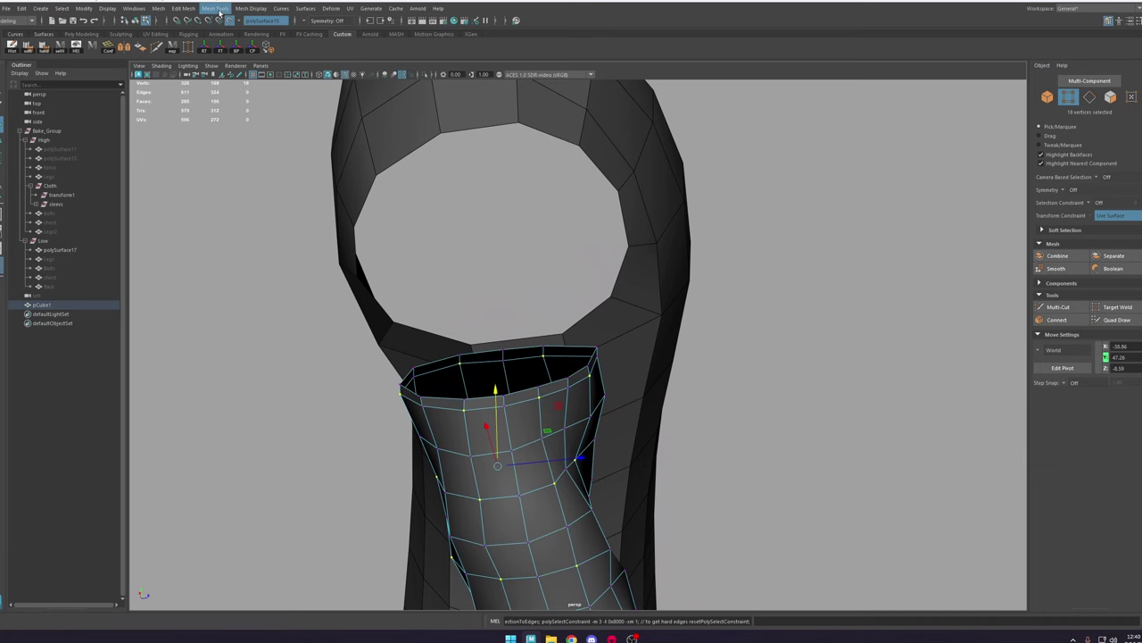
# Step: Turn off Make Live and, with soft selection, move a rim vertex onto the armhole edge
pyautogui.click(230, 19)
pyautogui.keyDown('alt'); pyautogui.moveTo(374, 187); pyautogui.dragTo(478, 355, button='right'); pyautogui.keyUp('alt')
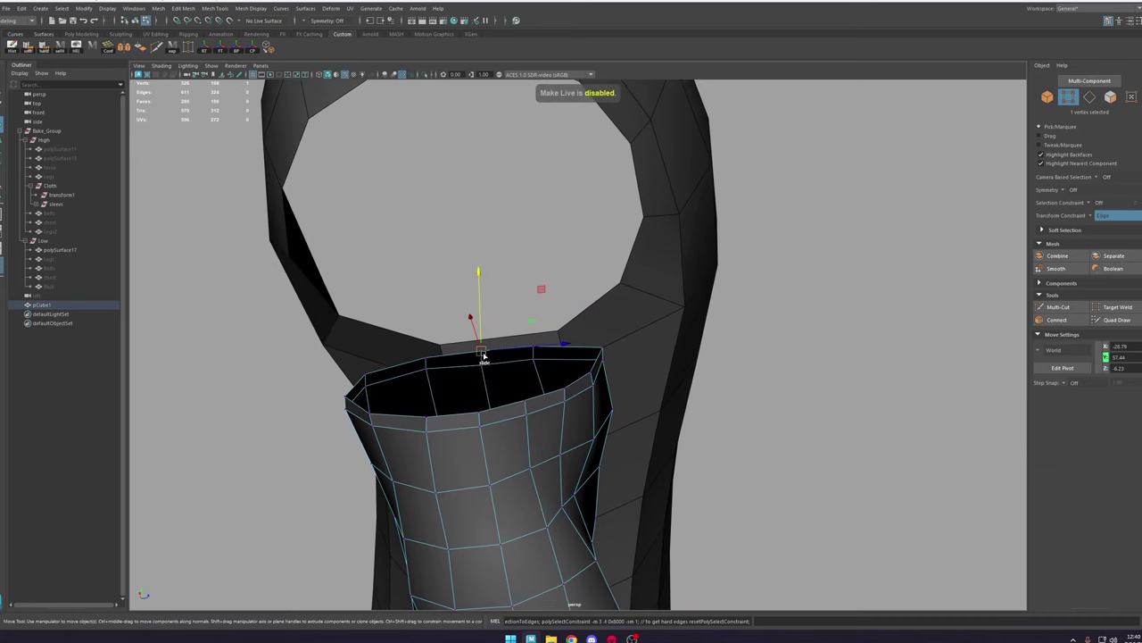
pyautogui.press('b')
pyautogui.press('b')
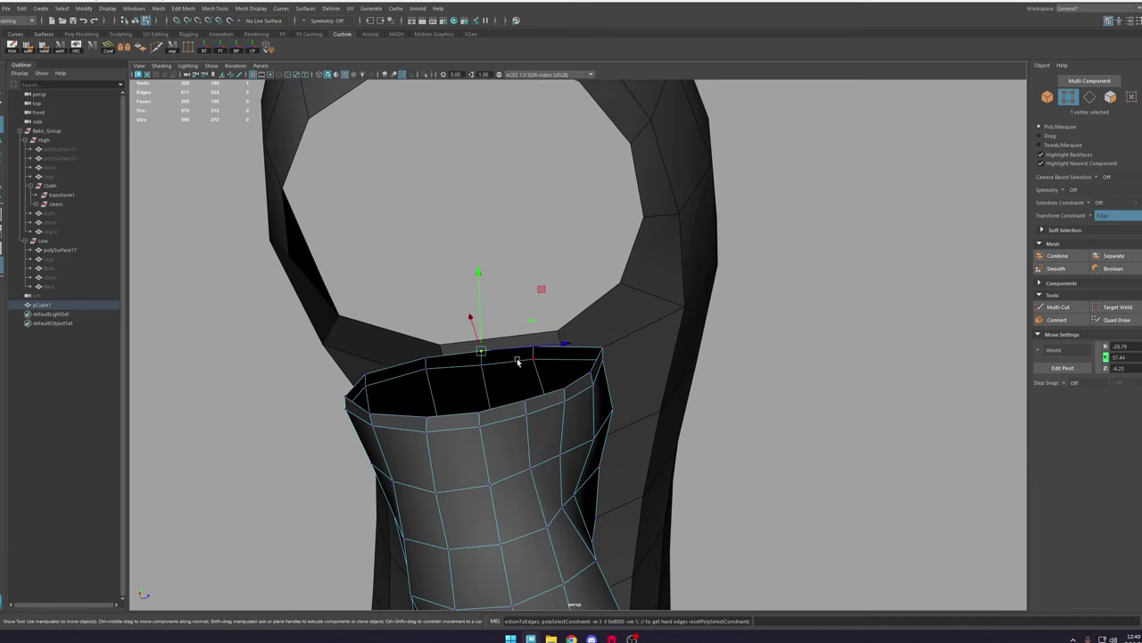
pyautogui.scroll(-2, 482, 352)
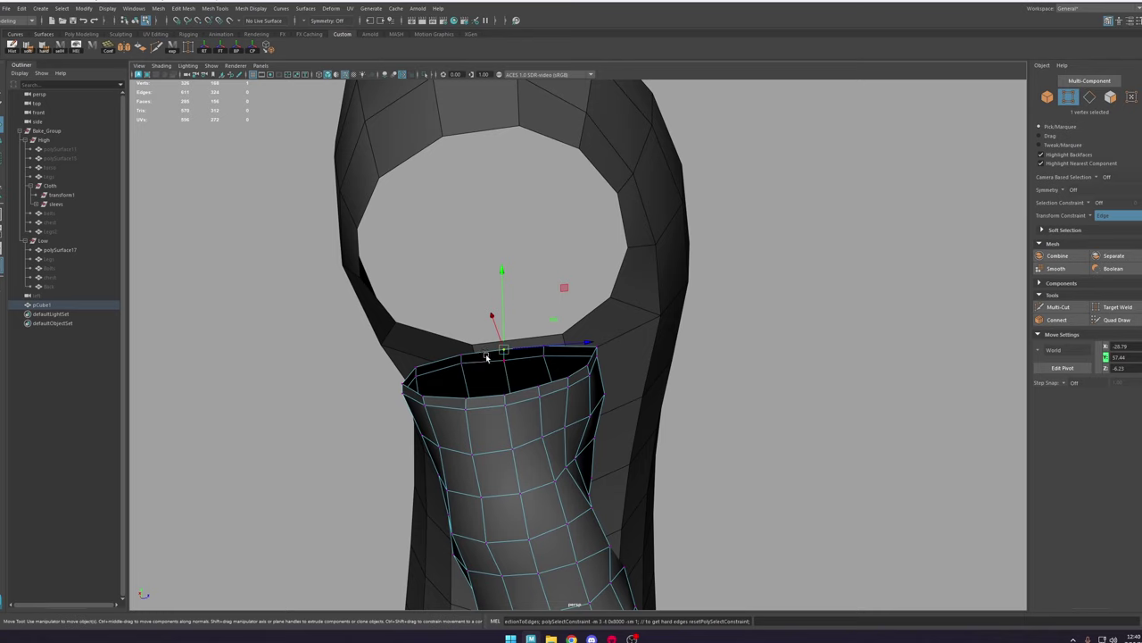
pyautogui.press('b')
pyautogui.moveTo(505, 352); pyautogui.dragTo(478, 346)
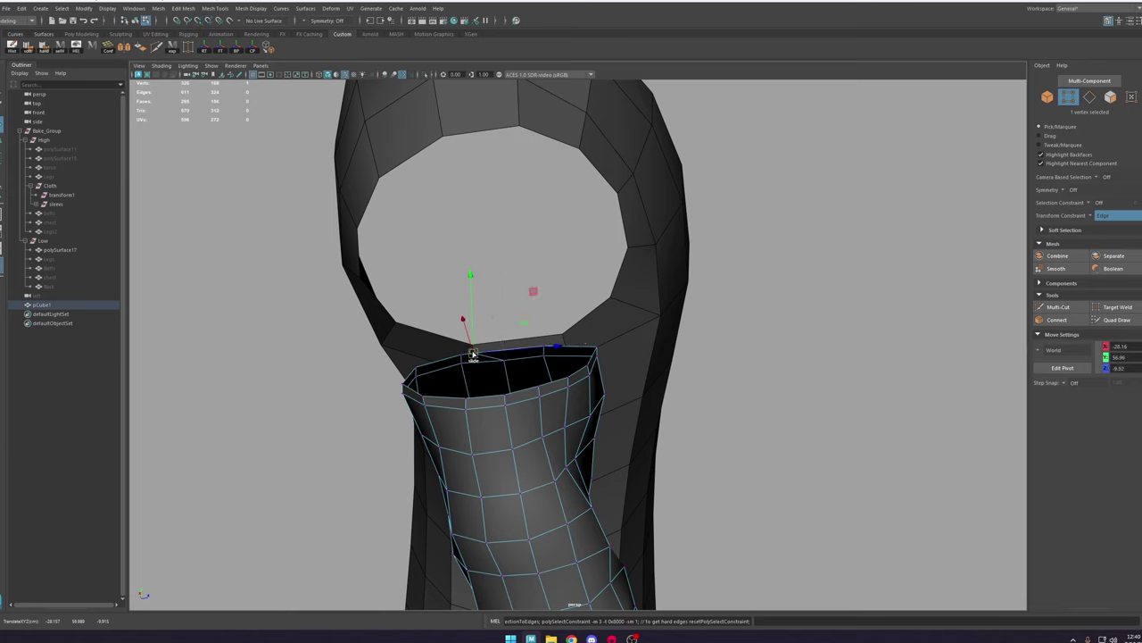
pyautogui.keyDown('ctrl'); pyautogui.keyDown('shift'); pyautogui.moveTo(495, 350); pyautogui.dragTo(554, 406, button='right'); pyautogui.keyUp('shift'); pyautogui.keyUp('ctrl')
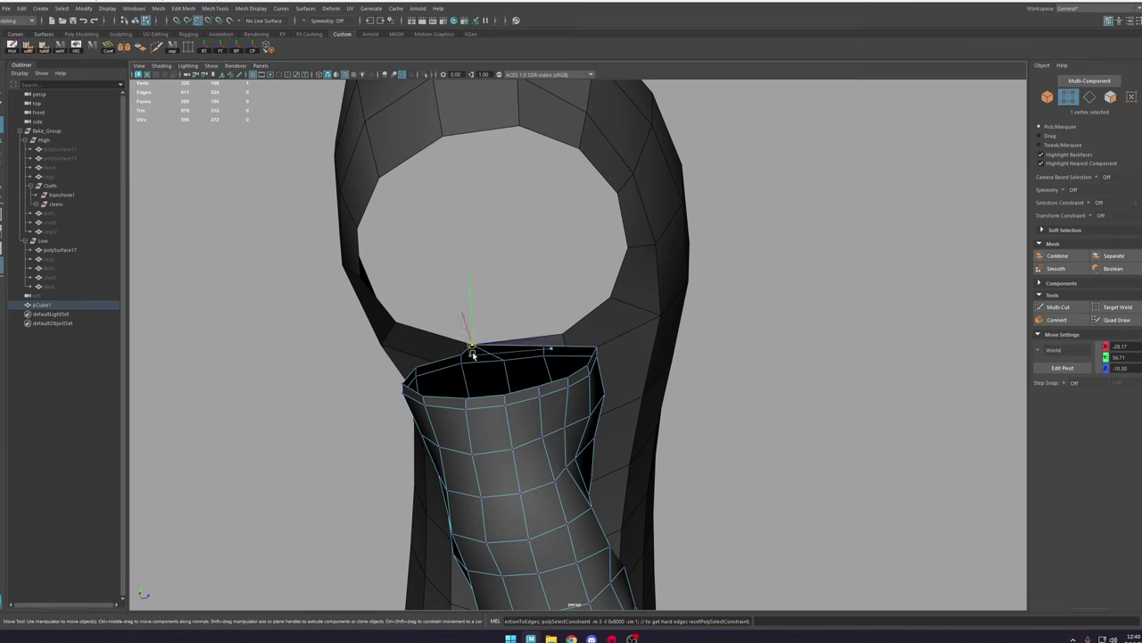
pyautogui.moveTo(473, 352); pyautogui.dragTo(559, 338)
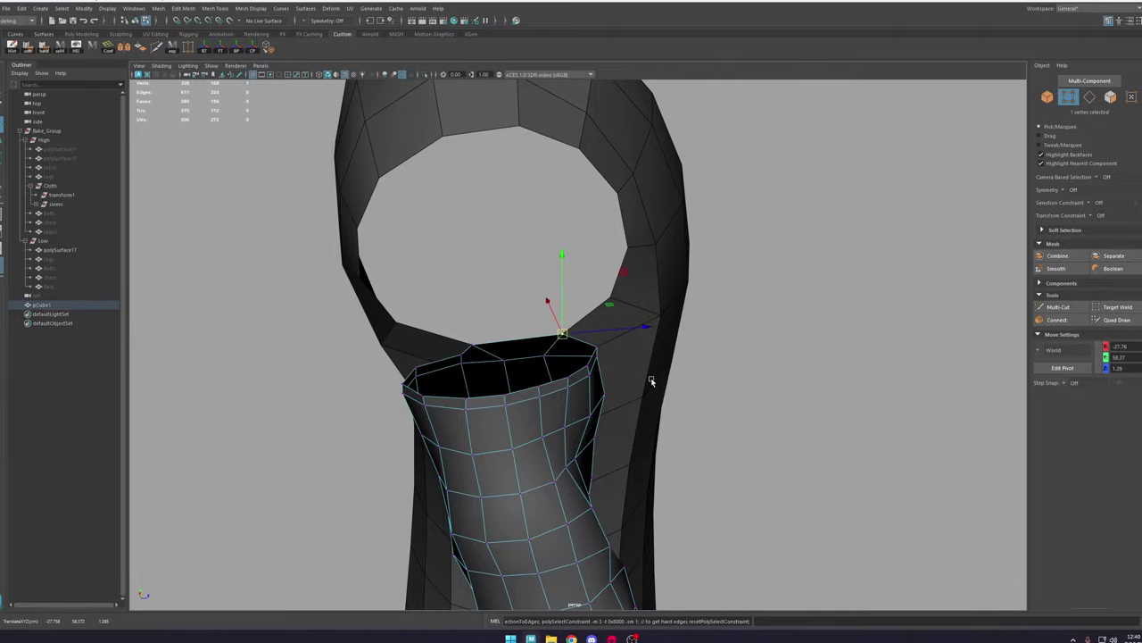
# Step: Raise the neighbouring sleeve rim vertex slightly to meet the armhole
pyautogui.keyDown('alt'); pyautogui.moveTo(651, 382); pyautogui.dragTo(617, 362, button='right'); pyautogui.keyUp('alt')
pyautogui.keyDown('alt'); pyautogui.moveTo(618, 362); pyautogui.dragTo(684, 306); pyautogui.keyUp('alt')
pyautogui.click(685, 322)
pyautogui.keyDown('alt'); pyautogui.moveTo(684, 308); pyautogui.dragTo(623, 316); pyautogui.keyUp('alt')
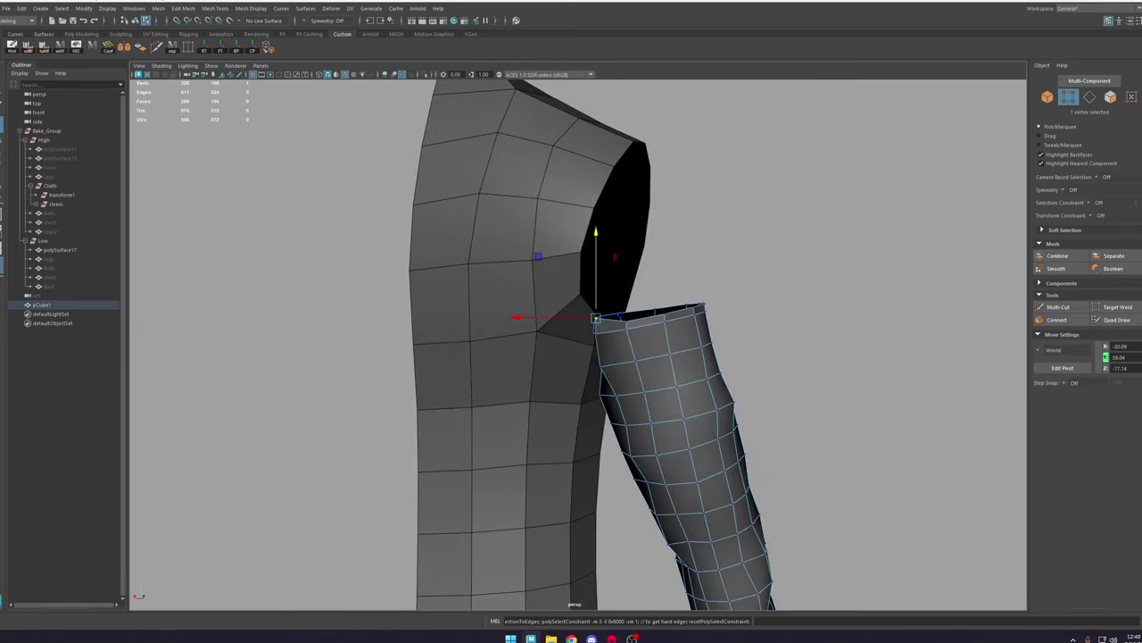
pyautogui.keyDown('alt'); pyautogui.moveTo(764, 280); pyautogui.dragTo(701, 253, button='right'); pyautogui.keyUp('alt')
pyautogui.click(714, 261)
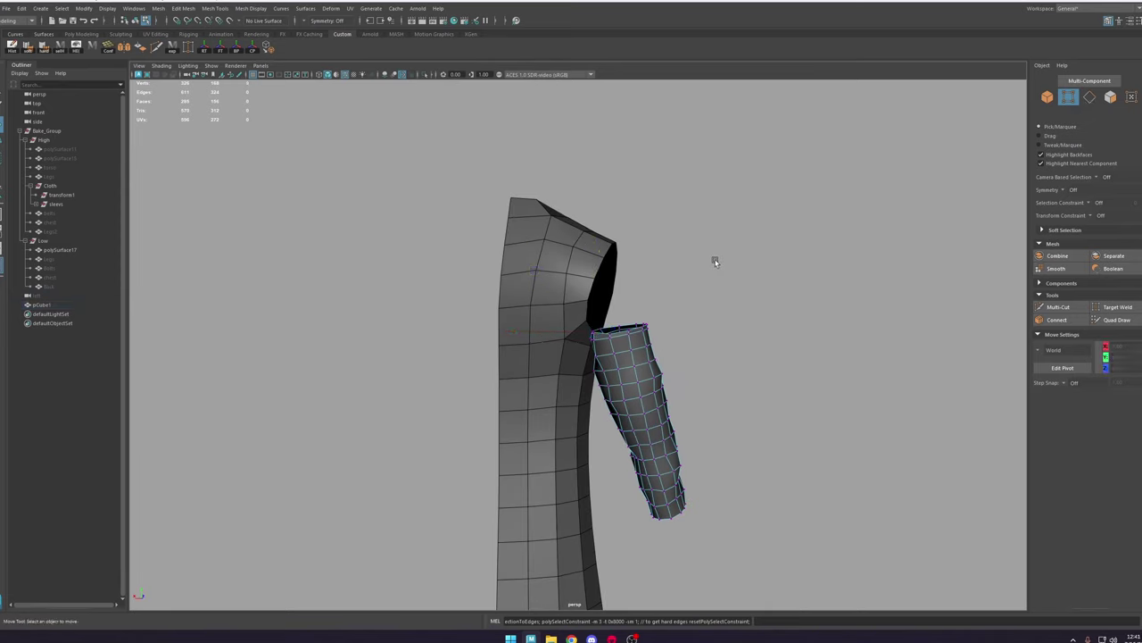
# Step: Sketch the planned shoulder edge lines in red on a screen capture of the torso and sleeve
pyautogui.press('Print')
pyautogui.moveTo(781, 167); pyautogui.dragTo(325, 506)
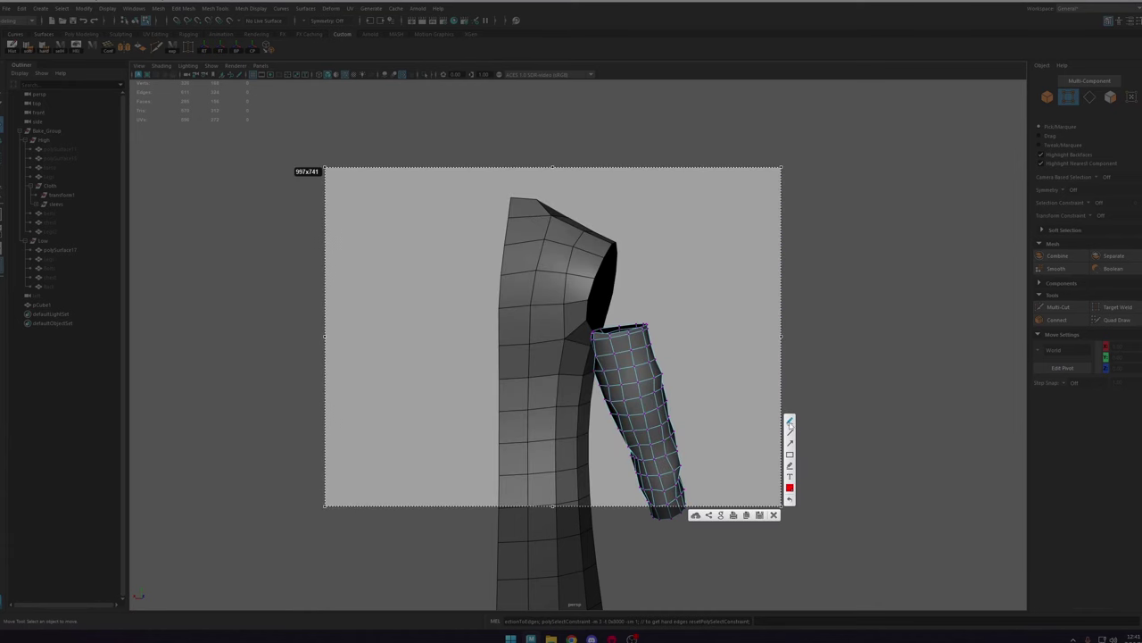
pyautogui.moveTo(502, 318); pyautogui.dragTo(625, 323)
pyautogui.moveTo(516, 300); pyautogui.dragTo(670, 309)
pyautogui.moveTo(532, 258); pyautogui.dragTo(661, 287)
pyautogui.moveTo(581, 230); pyautogui.dragTo(663, 306)
pyautogui.moveTo(655, 251); pyautogui.dragTo(664, 338)
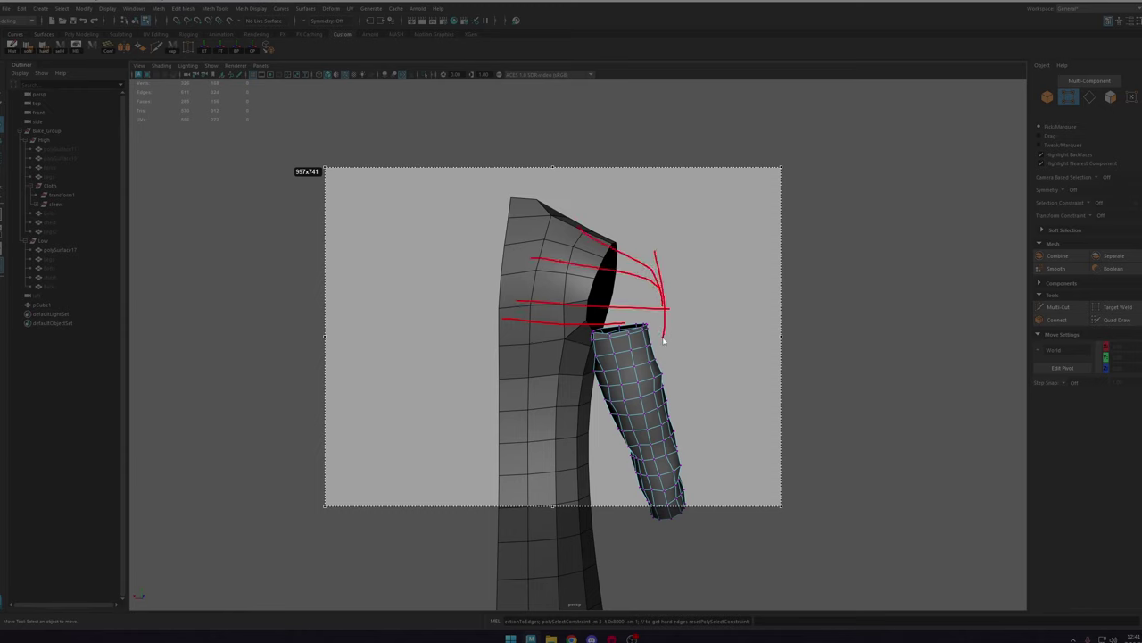
pyautogui.moveTo(617, 251)
pyautogui.mouseDown()
pyautogui.moveTo(629, 335)
pyautogui.moveTo(610, 354)
pyautogui.moveTo(598, 338)
pyautogui.moveTo(596, 414)
pyautogui.mouseUp()
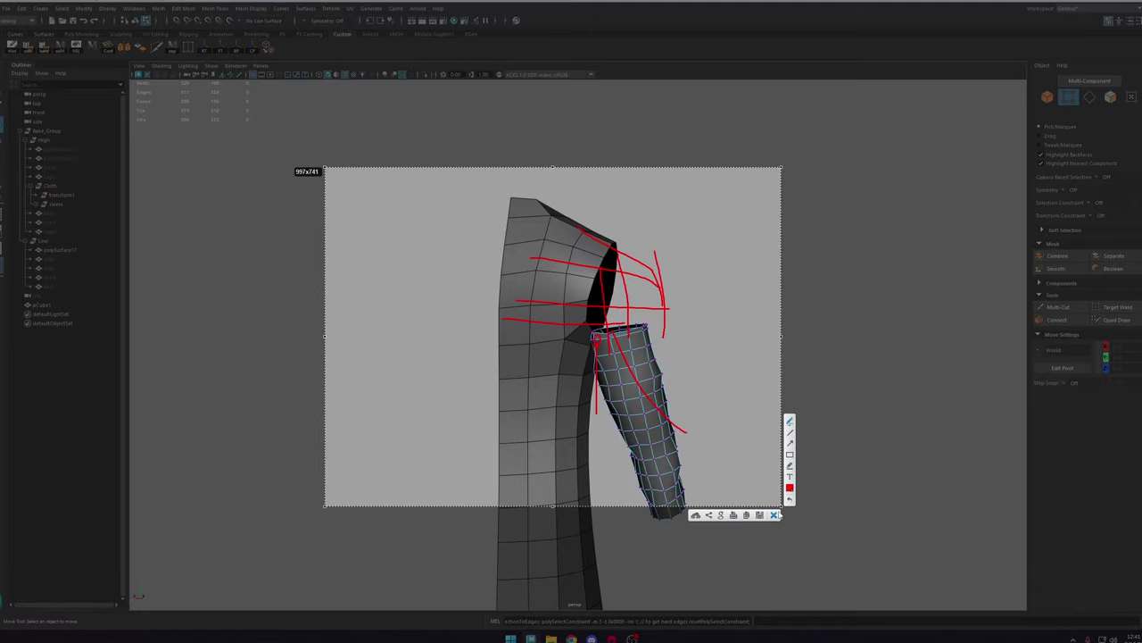
pyautogui.click(776, 515)
# Step: Delete the second edge loop below the sleeve's top rim
pyautogui.scroll(5, 682, 356)
pyautogui.moveTo(682, 355)
pyautogui.keyDown('alt'); pyautogui.mouseDown()
pyautogui.moveTo(730, 349)
pyautogui.moveTo(578, 358)
pyautogui.moveTo(663, 345)
pyautogui.moveTo(579, 356)
pyautogui.moveTo(545, 336)
pyautogui.mouseUp(); pyautogui.keyUp('alt')
pyautogui.doubleClick(596, 336)
pyautogui.doubleClick(576, 366)
pyautogui.hotkey('ctrl', 'Delete')
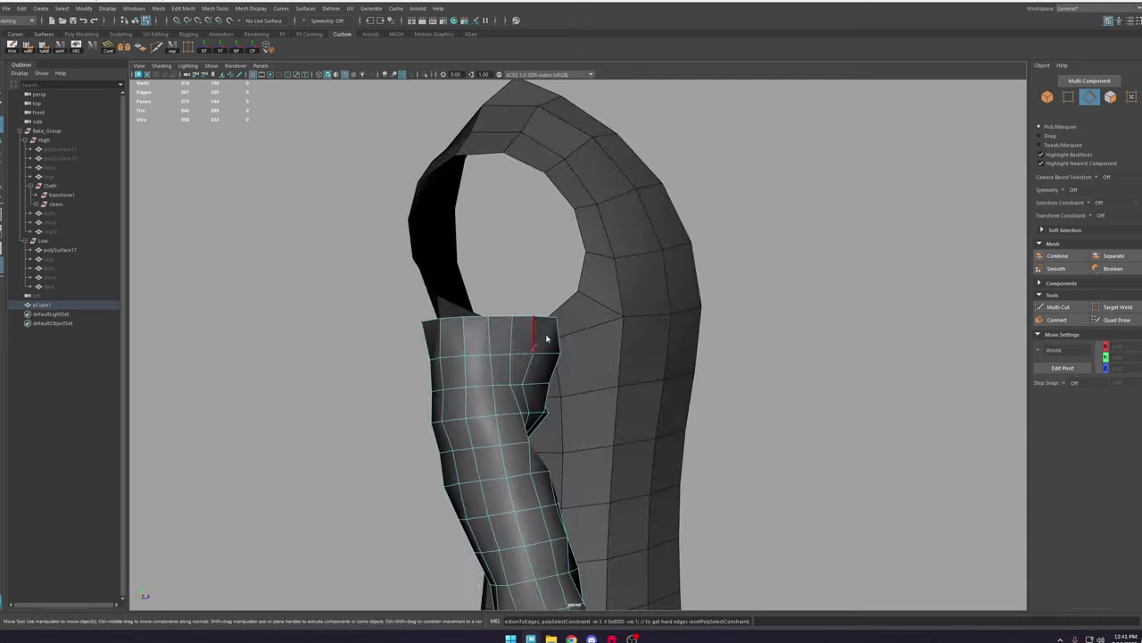
# Step: Unhide the high-poly polySurface15 and rename it 'sleeve' in the Outliner
pyautogui.press('F8')
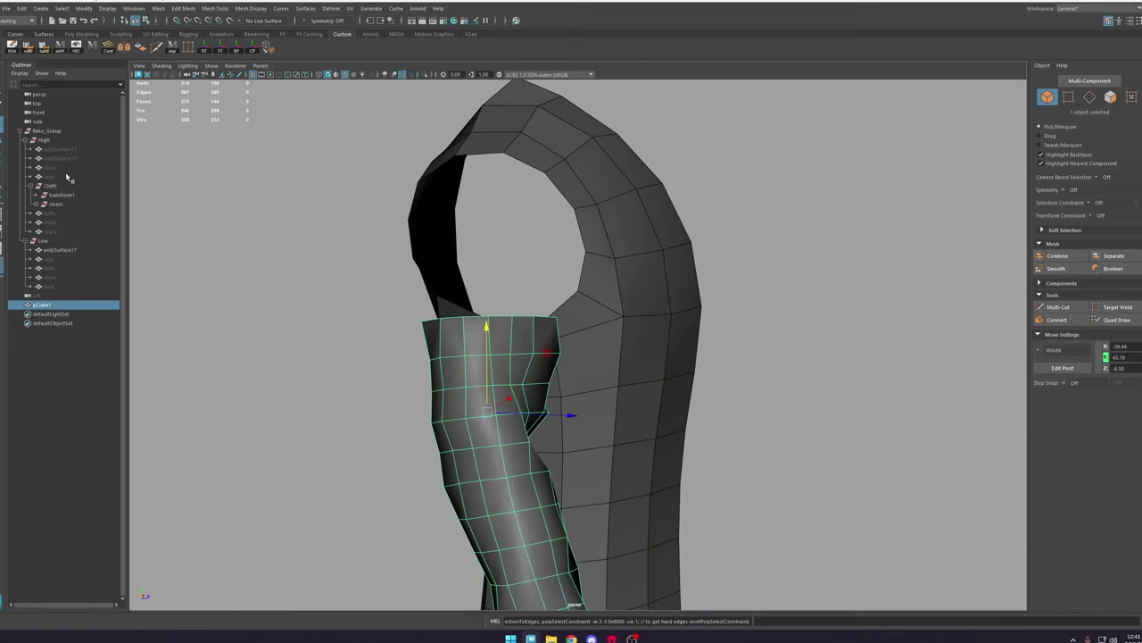
pyautogui.click(61, 168)
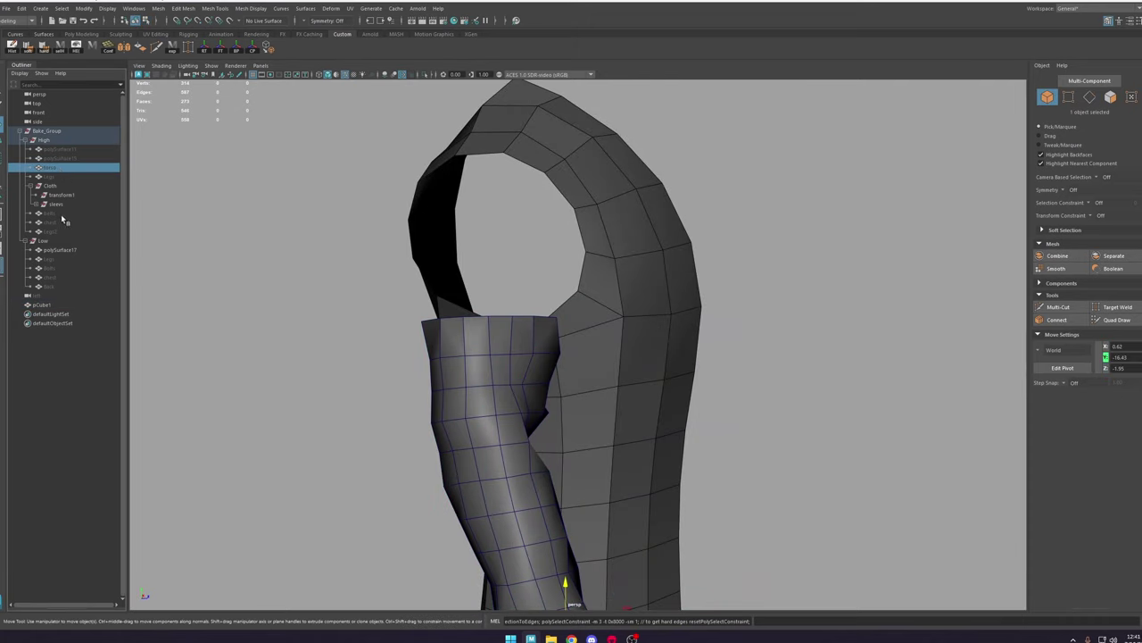
pyautogui.click(71, 159)
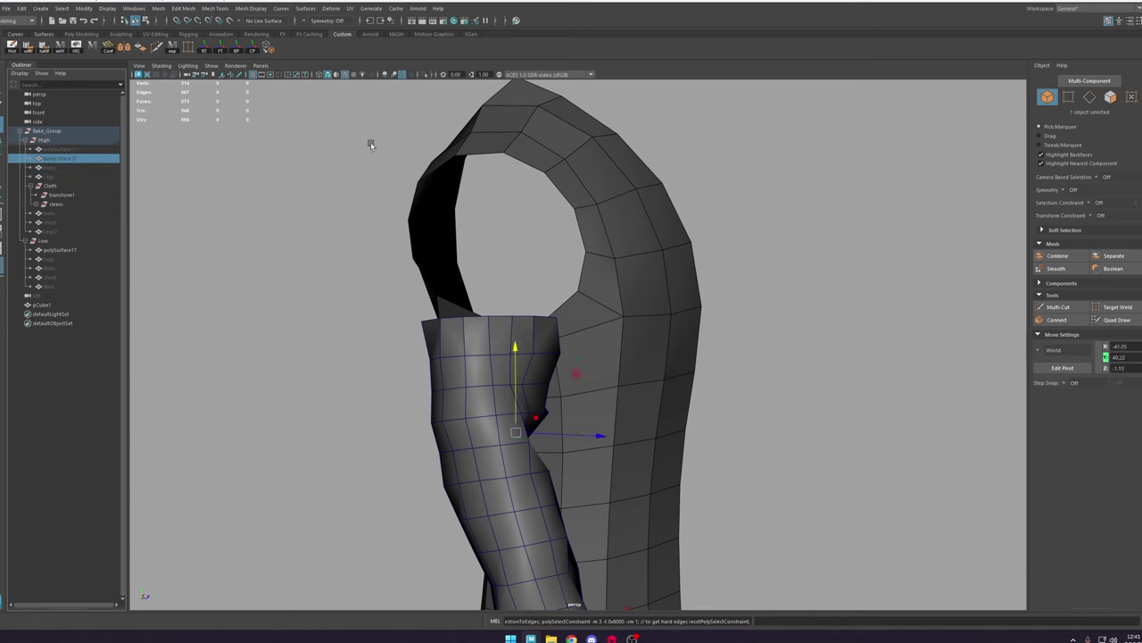
pyautogui.hotkey('shift', 'h')
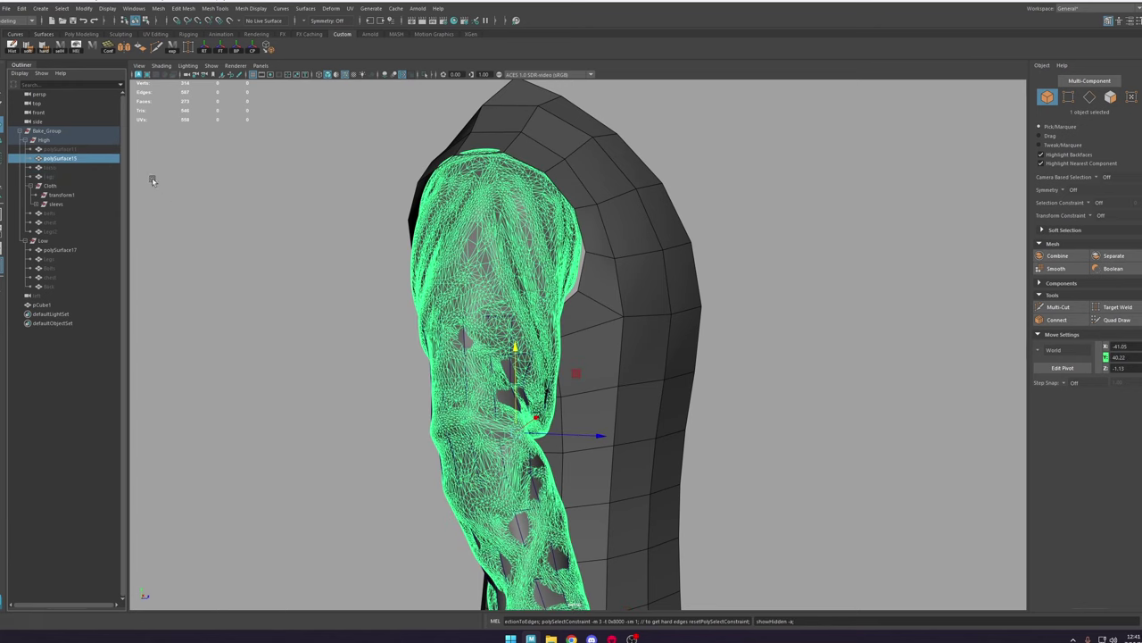
pyautogui.doubleClick(117, 160)
pyautogui.write('slee')
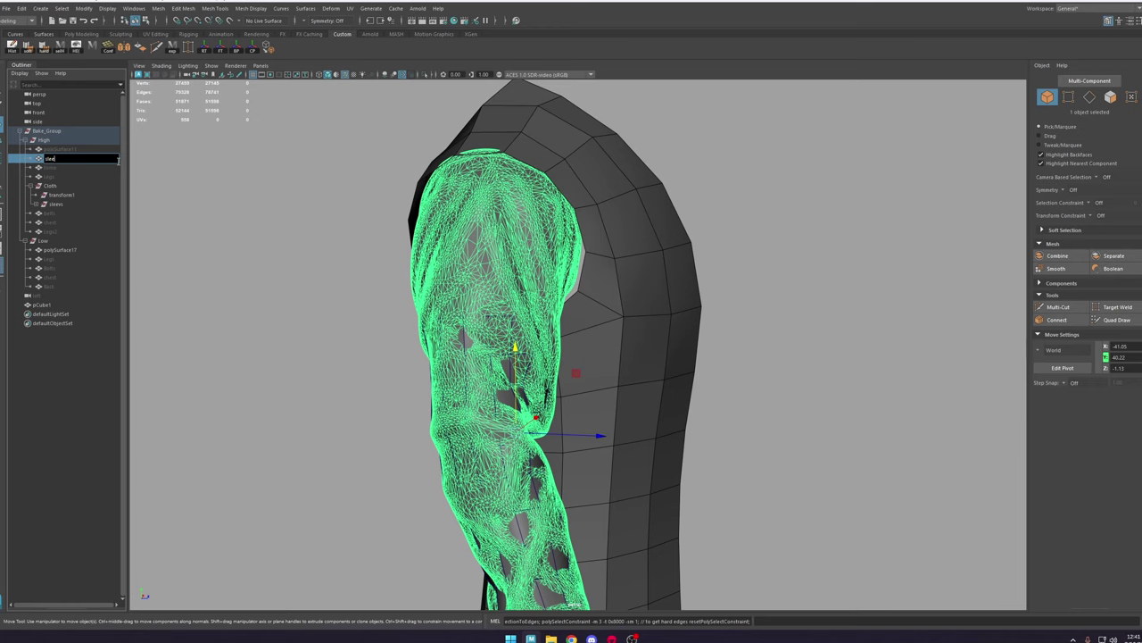
pyautogui.write('ve')
pyautogui.press('Return')
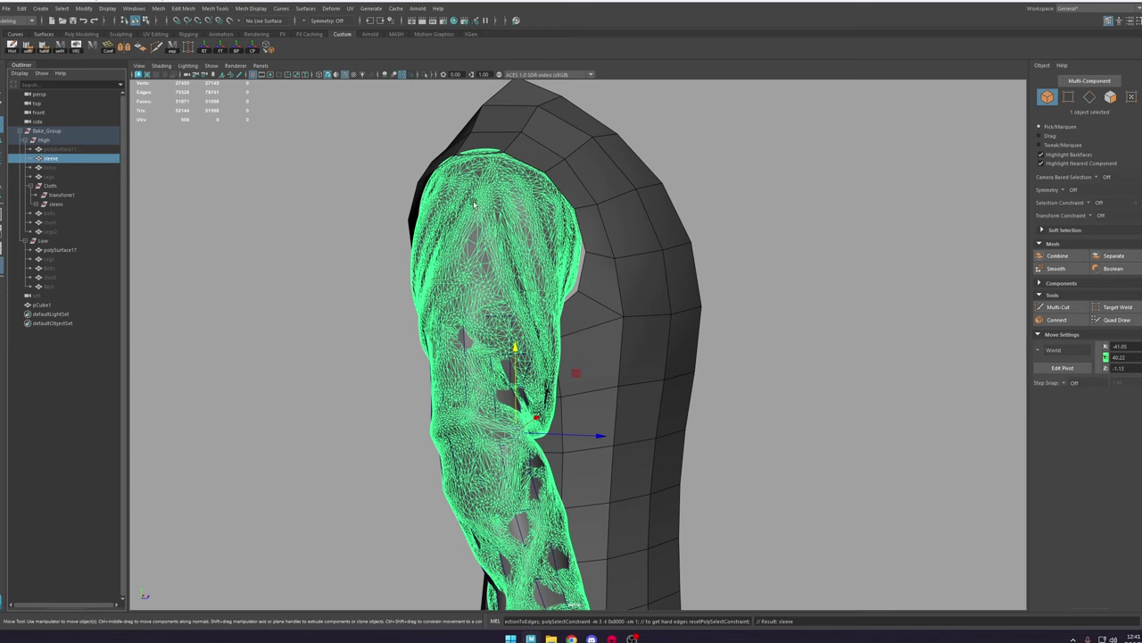
# Step: Make the sleeve live, select pCube1, and start Quad Draw on the upper arm
pyautogui.click(230, 20)
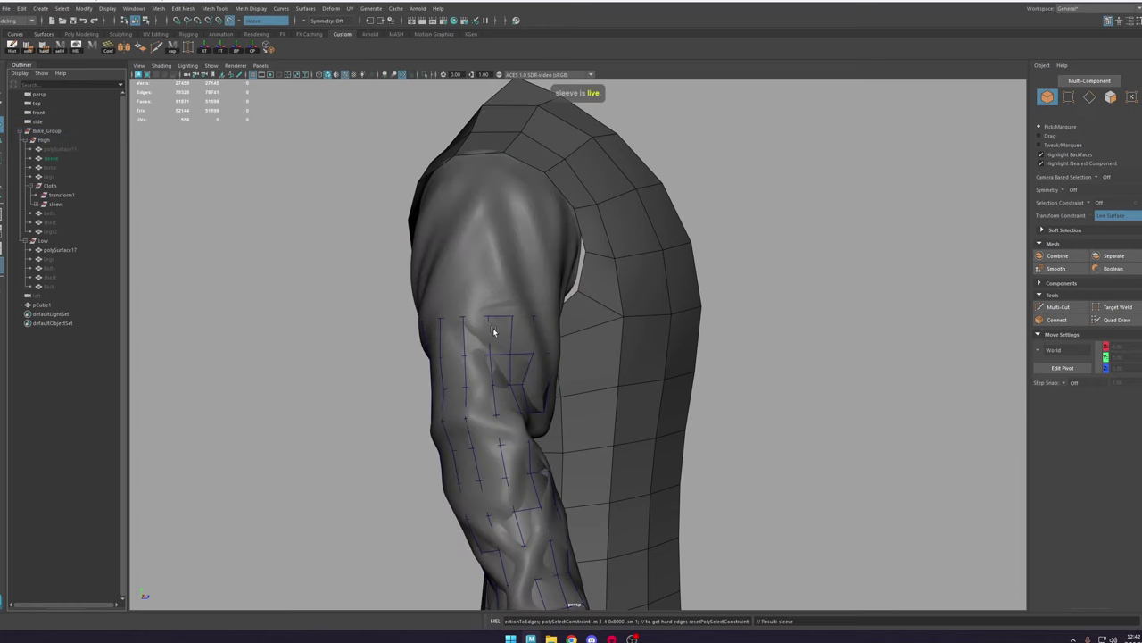
pyautogui.click(494, 331)
pyautogui.click(1126, 319)
pyautogui.keyDown('alt'); pyautogui.moveTo(486, 304); pyautogui.dragTo(523, 361, button='middle'); pyautogui.keyUp('alt')
pyautogui.keyDown('alt'); pyautogui.moveTo(523, 362); pyautogui.dragTo(423, 373); pyautogui.keyUp('alt')
pyautogui.keyDown('alt'); pyautogui.moveTo(482, 382); pyautogui.dragTo(565, 395, button='right'); pyautogui.keyUp('alt')
pyautogui.keyDown('alt'); pyautogui.moveTo(565, 395); pyautogui.dragTo(583, 335, button='middle'); pyautogui.keyUp('alt')
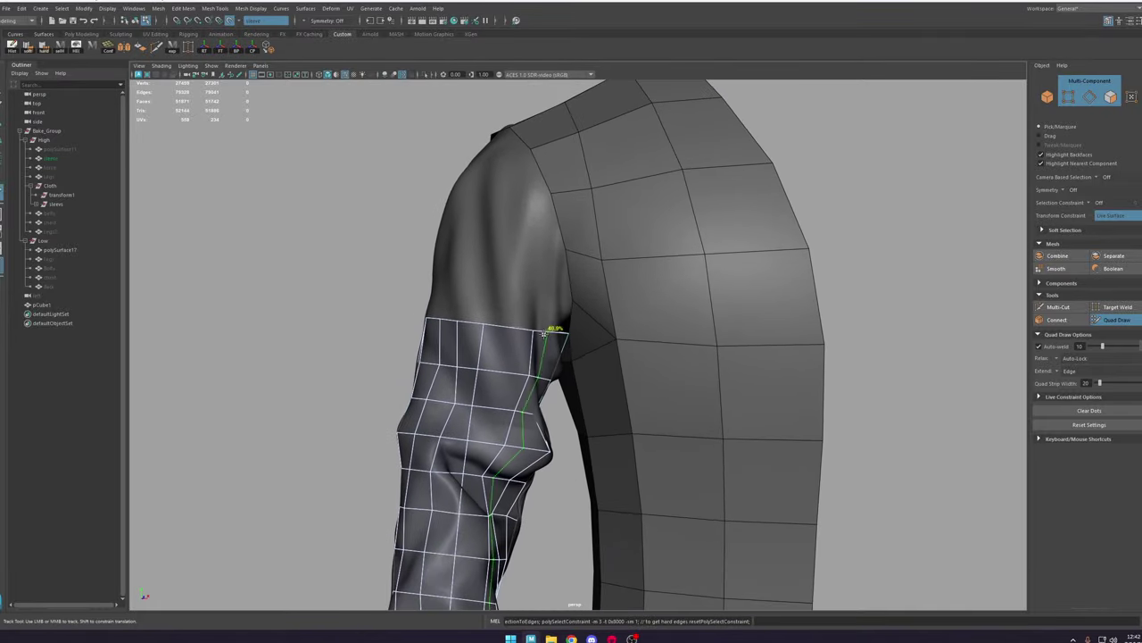
# Step: Delete the retopo sleeve's top border loop and place the first shoulder quads
pyautogui.keyDown('ctrl'); pyautogui.keyDown('shift'); pyautogui.click(530, 330); pyautogui.keyUp('shift'); pyautogui.keyUp('ctrl')
pyautogui.keyDown('alt'); pyautogui.moveTo(573, 365); pyautogui.dragTo(748, 359); pyautogui.keyUp('alt')
pyautogui.keyDown('alt'); pyautogui.moveTo(640, 318); pyautogui.dragTo(646, 317); pyautogui.keyUp('alt')
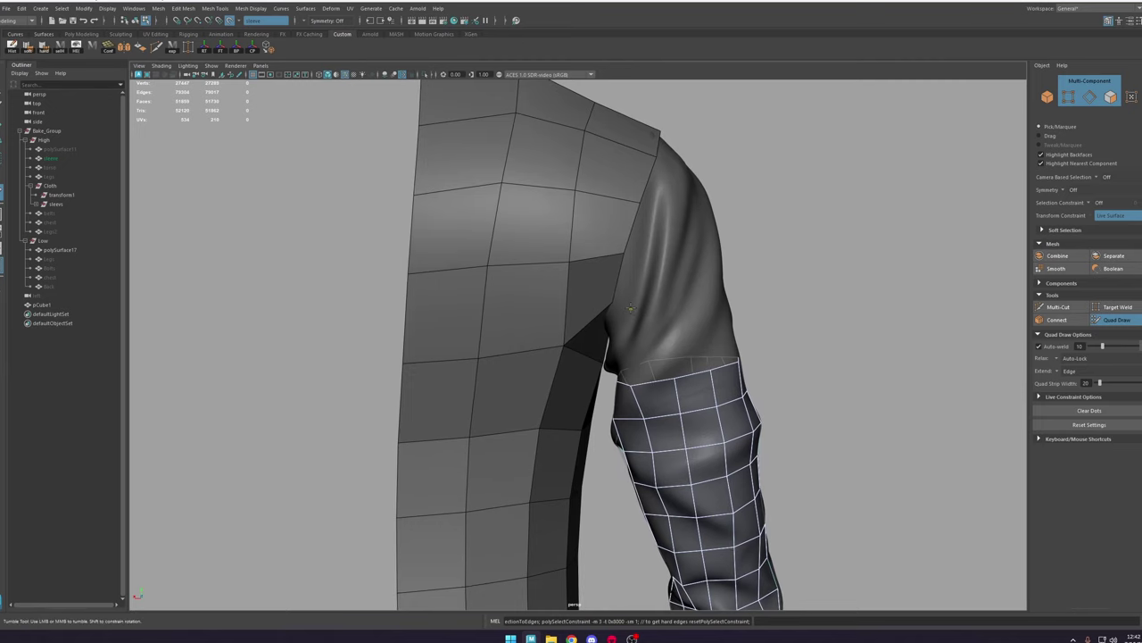
pyautogui.hotkey('ctrl', 'z')
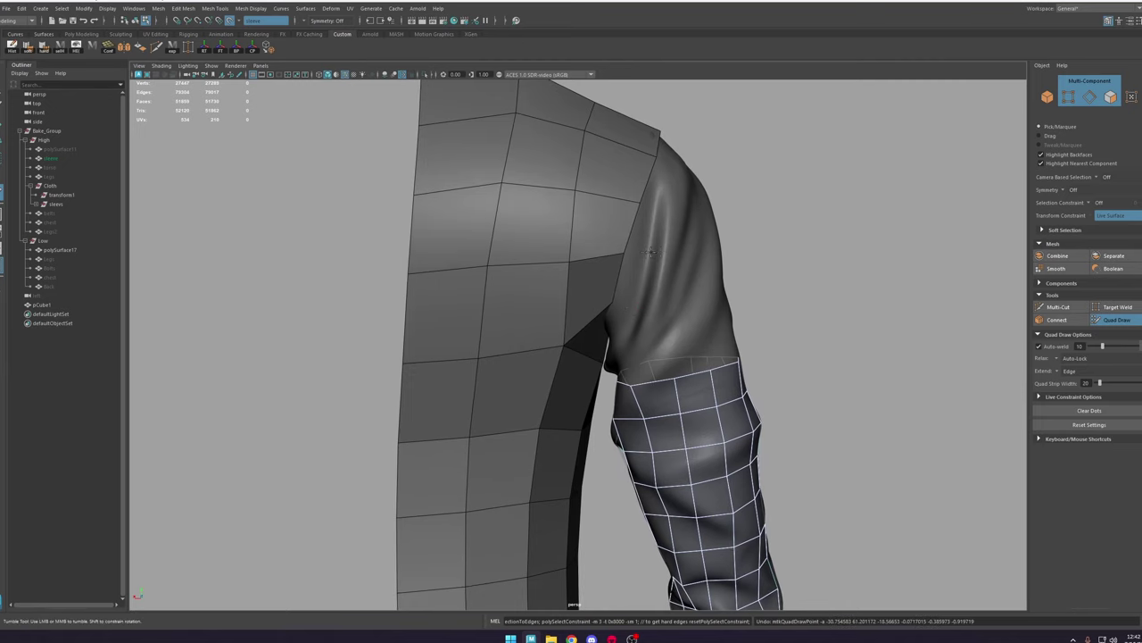
pyautogui.click(661, 254)
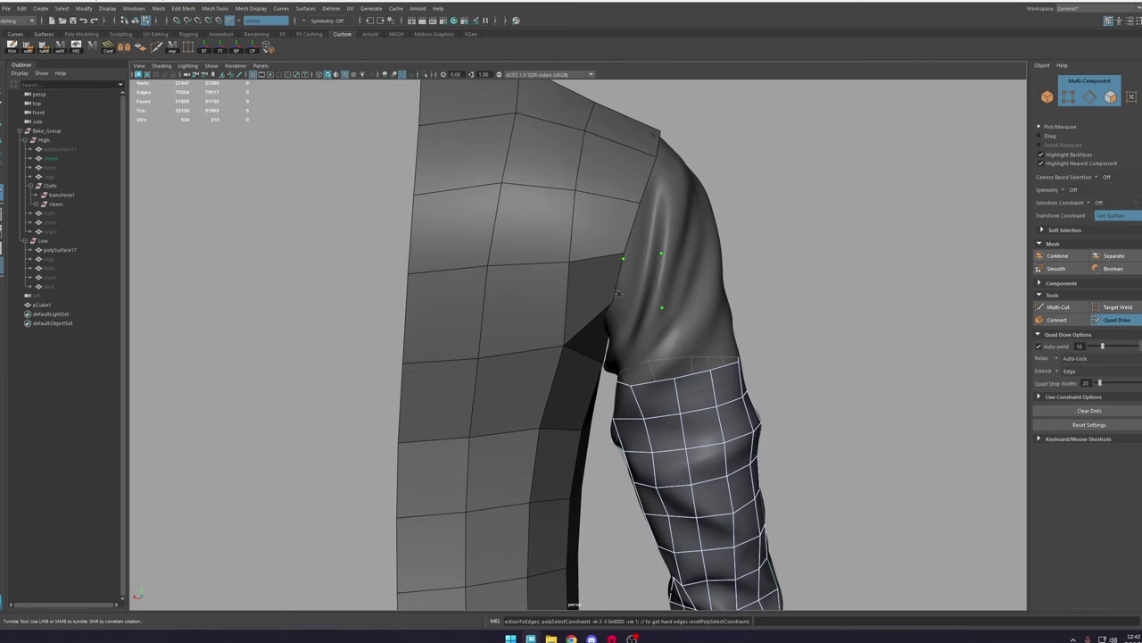
pyautogui.click(618, 304)
pyautogui.keyDown('shift'); pyautogui.click(640, 283); pyautogui.keyUp('shift')
pyautogui.keyDown('alt'); pyautogui.moveTo(644, 285); pyautogui.dragTo(602, 292); pyautogui.keyUp('alt')
pyautogui.click(673, 260)
pyautogui.click(682, 312)
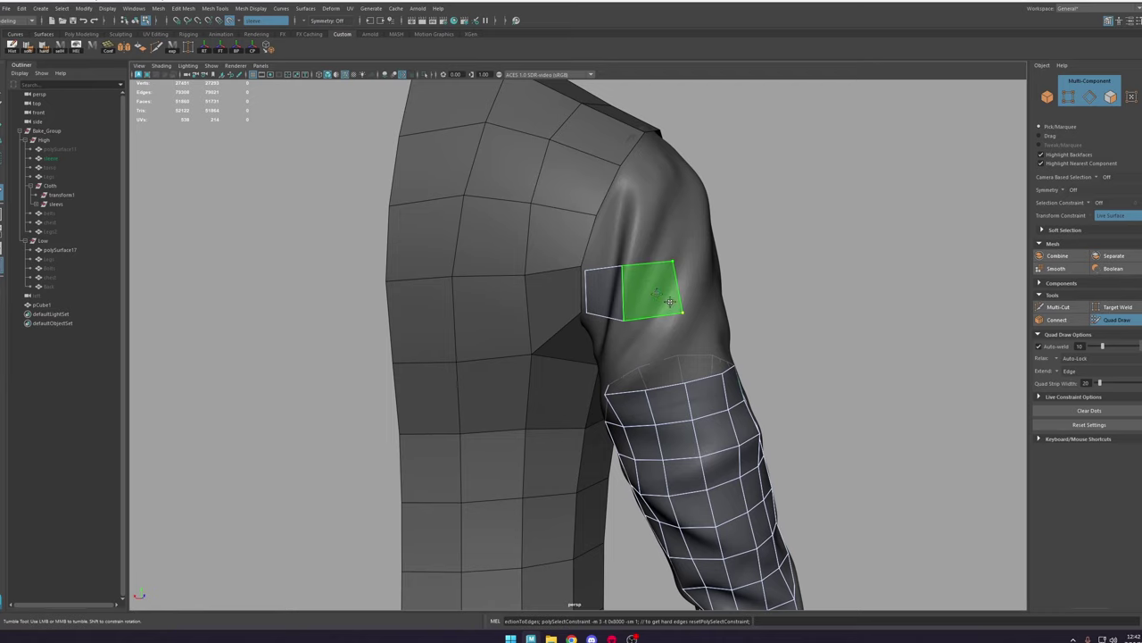
# Step: Fill a strip of quads around the upper arm, closing the gaps between them
pyautogui.moveTo(669, 302)
pyautogui.keyDown('alt'); pyautogui.mouseDown()
pyautogui.moveTo(649, 273)
pyautogui.moveTo(576, 293)
pyautogui.moveTo(604, 319)
pyautogui.moveTo(879, 307)
pyautogui.moveTo(516, 293)
pyautogui.moveTo(612, 284)
pyautogui.mouseUp(); pyautogui.keyUp('alt')
pyautogui.click(646, 320)
pyautogui.keyDown('shift'); pyautogui.click(626, 299); pyautogui.keyUp('shift')
pyautogui.click(598, 346)
pyautogui.keyDown('shift'); pyautogui.click(566, 314); pyautogui.keyUp('shift')
pyautogui.click(564, 344)
pyautogui.keyDown('shift'); pyautogui.click(536, 310); pyautogui.keyUp('shift')
pyautogui.click(610, 326)
pyautogui.keyDown('shift'); pyautogui.click(581, 311); pyautogui.keyUp('shift')
pyautogui.click(569, 271)
pyautogui.click(573, 312)
pyautogui.keyDown('shift'); pyautogui.click(566, 309); pyautogui.keyUp('shift')
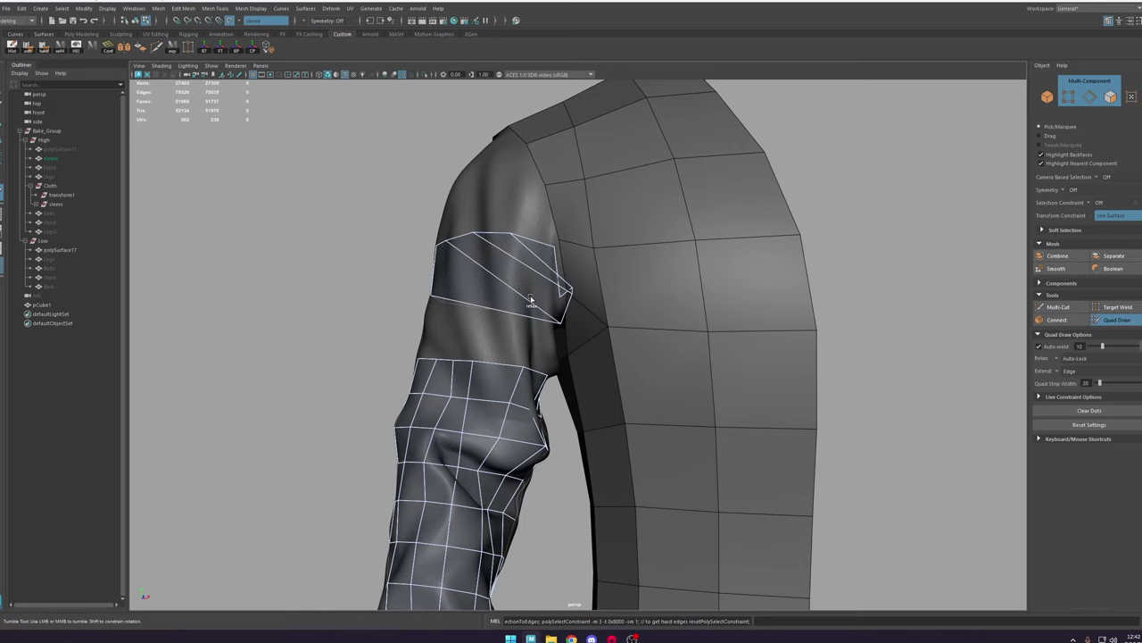
# Step: Try relaxing the upper-arm band, undo the skewed result, and view the shoulder from above
pyautogui.keyDown('shift'); pyautogui.moveTo(547, 303); pyautogui.dragTo(543, 341); pyautogui.keyUp('shift')
pyautogui.hotkey('ctrl', 'z')
pyautogui.scroll(-5, 538, 304)
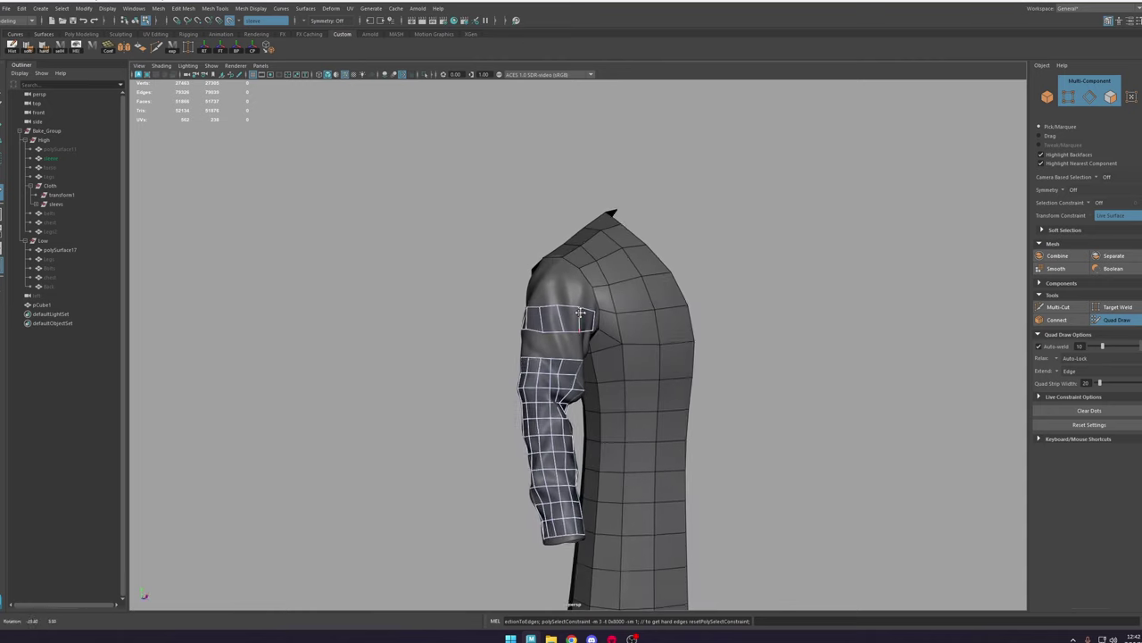
pyautogui.scroll(3, 547, 337)
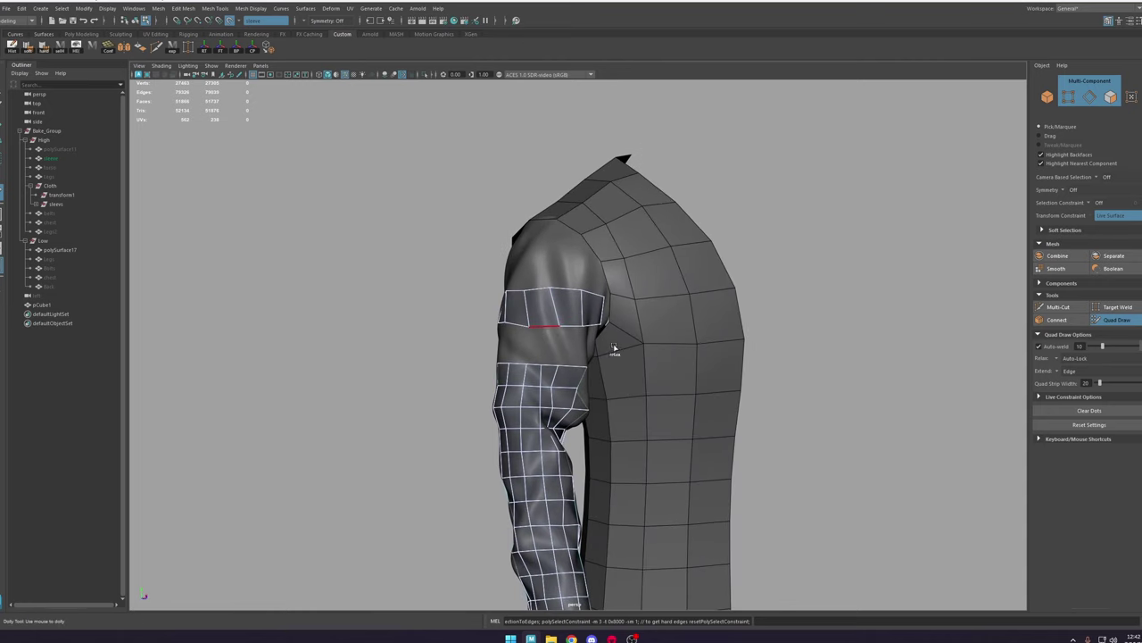
pyautogui.keyDown('shift'); pyautogui.moveTo(586, 304); pyautogui.dragTo(596, 319); pyautogui.keyUp('shift')
pyautogui.hotkey('ctrl', 'z')
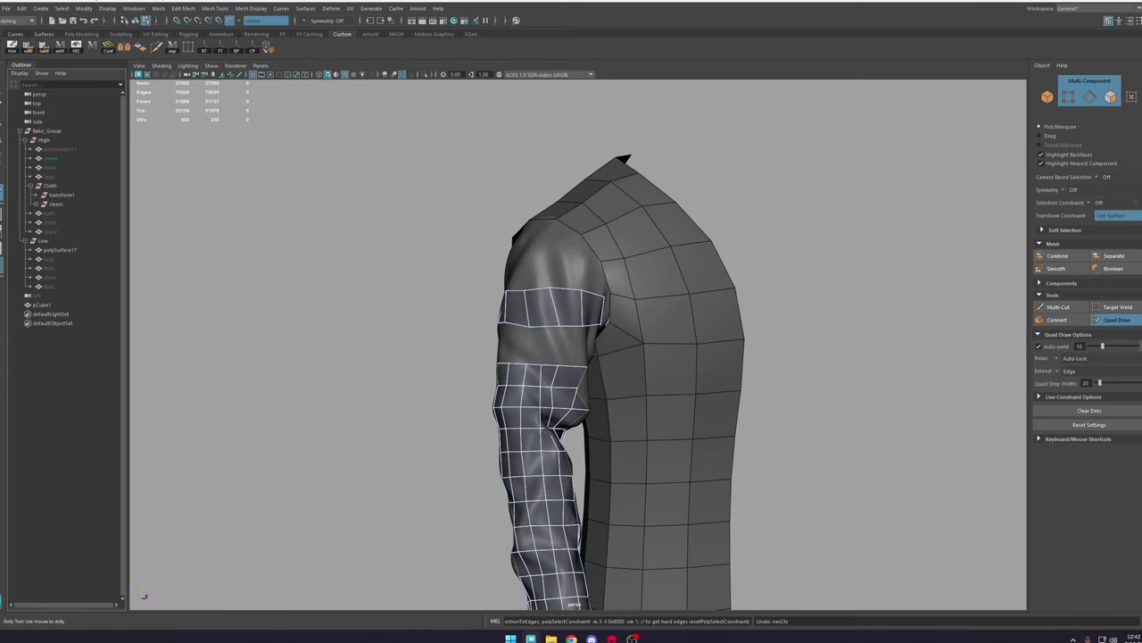
pyautogui.scroll(4, 729, 293)
pyautogui.keyDown('alt'); pyautogui.moveTo(729, 293); pyautogui.dragTo(665, 284); pyautogui.keyUp('alt')
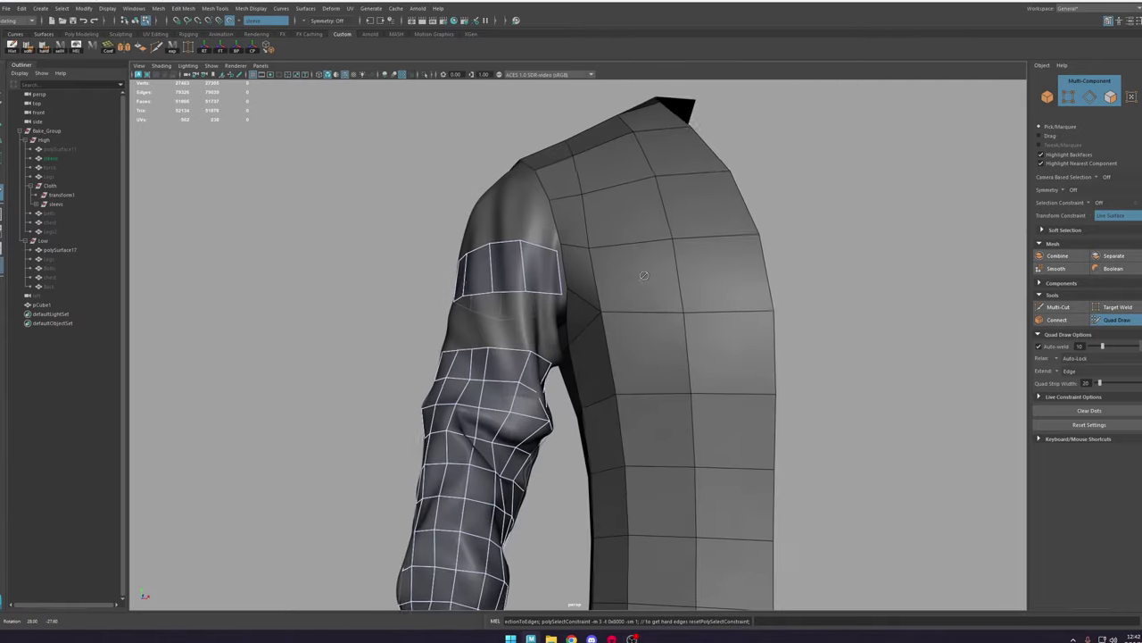
pyautogui.scroll(2, 536, 239)
pyautogui.keyDown('alt'); pyautogui.moveTo(533, 238); pyautogui.dragTo(561, 243); pyautogui.keyUp('alt')
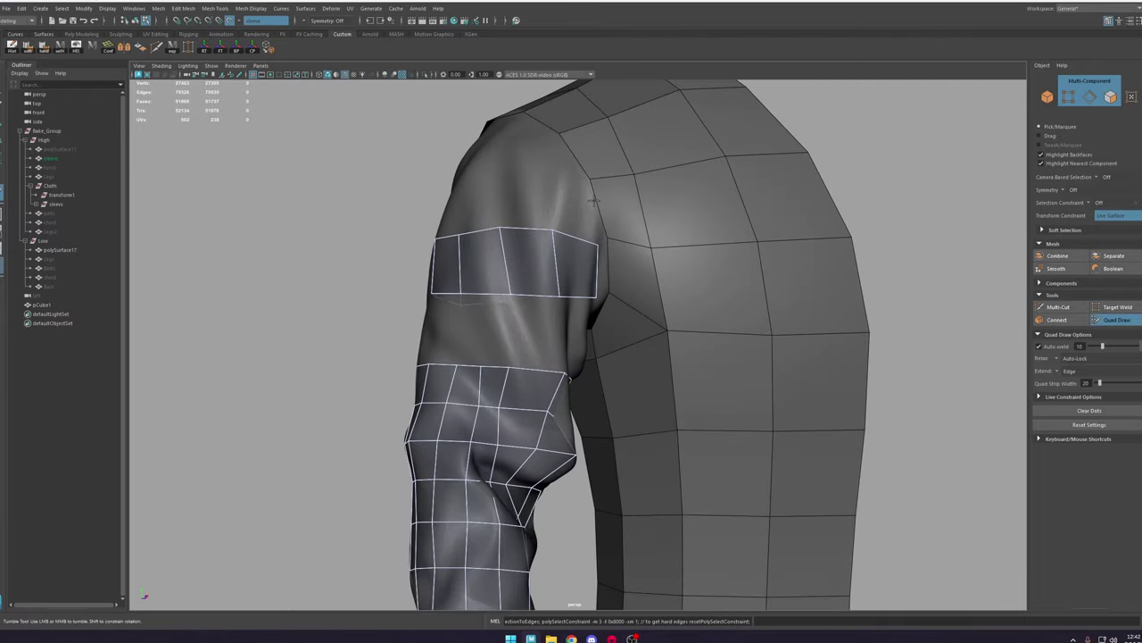
pyautogui.moveTo(594, 201)
pyautogui.keyDown('alt'); pyautogui.mouseDown()
pyautogui.moveTo(568, 232)
pyautogui.moveTo(597, 230)
pyautogui.moveTo(585, 222)
pyautogui.moveTo(607, 255)
pyautogui.moveTo(649, 255)
pyautogui.moveTo(630, 249)
pyautogui.mouseUp(); pyautogui.keyUp('alt')
# Step: Draw the first row of shoulder-cap quads above the sleeve band
pyautogui.click(535, 233)
pyautogui.click(564, 229)
pyautogui.keyDown('shift'); pyautogui.click(560, 258); pyautogui.keyUp('shift')
pyautogui.click(552, 231)
pyautogui.click(580, 207)
pyautogui.keyDown('shift'); pyautogui.click(594, 229); pyautogui.keyUp('shift')
pyautogui.click(575, 251)
pyautogui.keyDown('shift'); pyautogui.click(614, 236); pyautogui.keyUp('shift')
pyautogui.click(610, 246)
pyautogui.keyDown('shift'); pyautogui.click(634, 229); pyautogui.keyUp('shift')
pyautogui.click(541, 251)
pyautogui.click(564, 273)
# Step: Fill the remaining shoulder faces and last hole, joining the cap to the lower band
pyautogui.keyDown('shift'); pyautogui.click(575, 248); pyautogui.keyUp('shift')
pyautogui.click(588, 250)
pyautogui.click(614, 257)
pyautogui.keyDown('shift'); pyautogui.click(606, 239); pyautogui.keyUp('shift')
pyautogui.keyDown('shift'); pyautogui.click(587, 282); pyautogui.keyUp('shift')
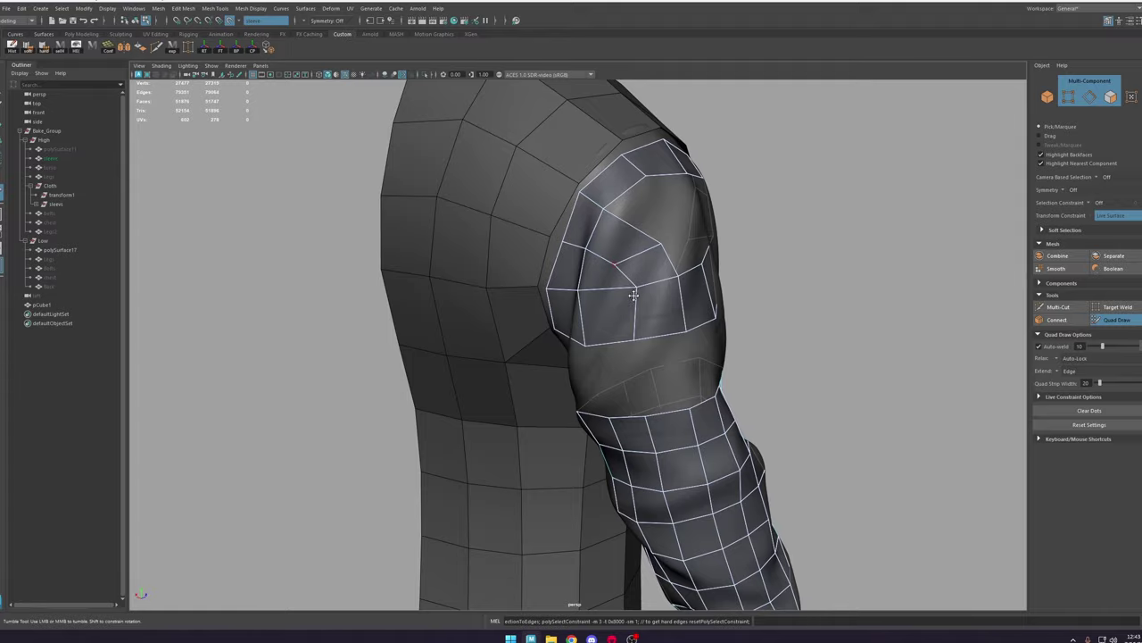
pyautogui.moveTo(641, 228)
pyautogui.keyDown('alt'); pyautogui.mouseDown()
pyautogui.moveTo(757, 217)
pyautogui.moveTo(596, 246)
pyautogui.moveTo(649, 257)
pyautogui.mouseUp(); pyautogui.keyUp('alt')
pyautogui.keyDown('shift'); pyautogui.click(599, 273); pyautogui.keyUp('shift')
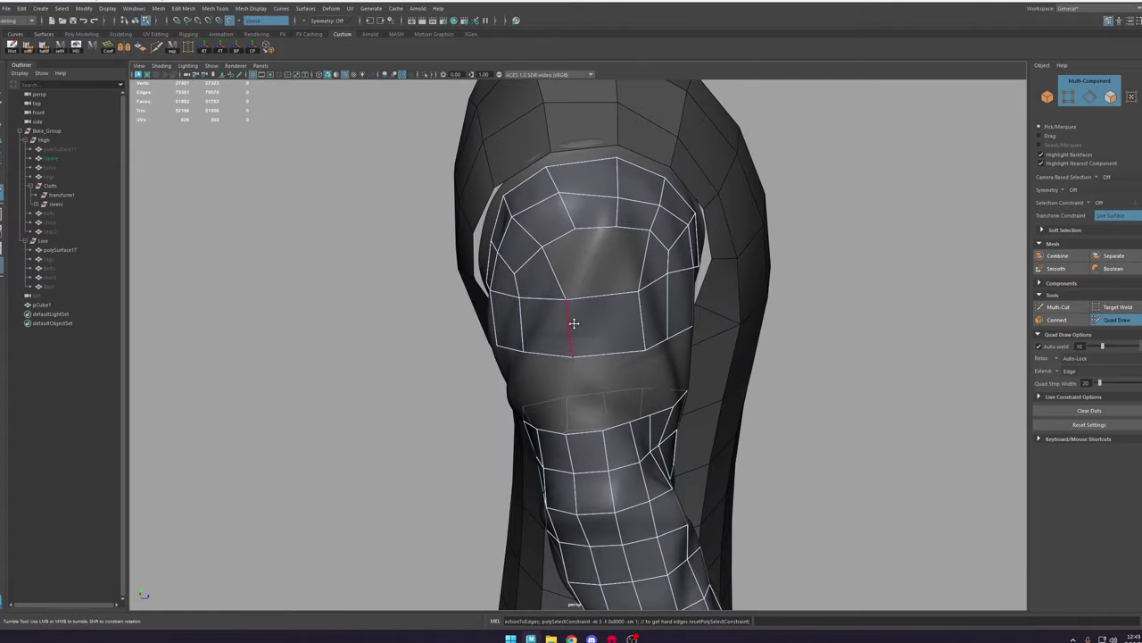
pyautogui.keyDown('alt'); pyautogui.moveTo(574, 323); pyautogui.dragTo(741, 321); pyautogui.keyUp('alt')
pyautogui.keyDown('shift'); pyautogui.click(581, 265); pyautogui.keyUp('shift')
pyautogui.keyDown('alt'); pyautogui.moveTo(768, 357); pyautogui.dragTo(696, 394, button='right'); pyautogui.keyUp('alt')
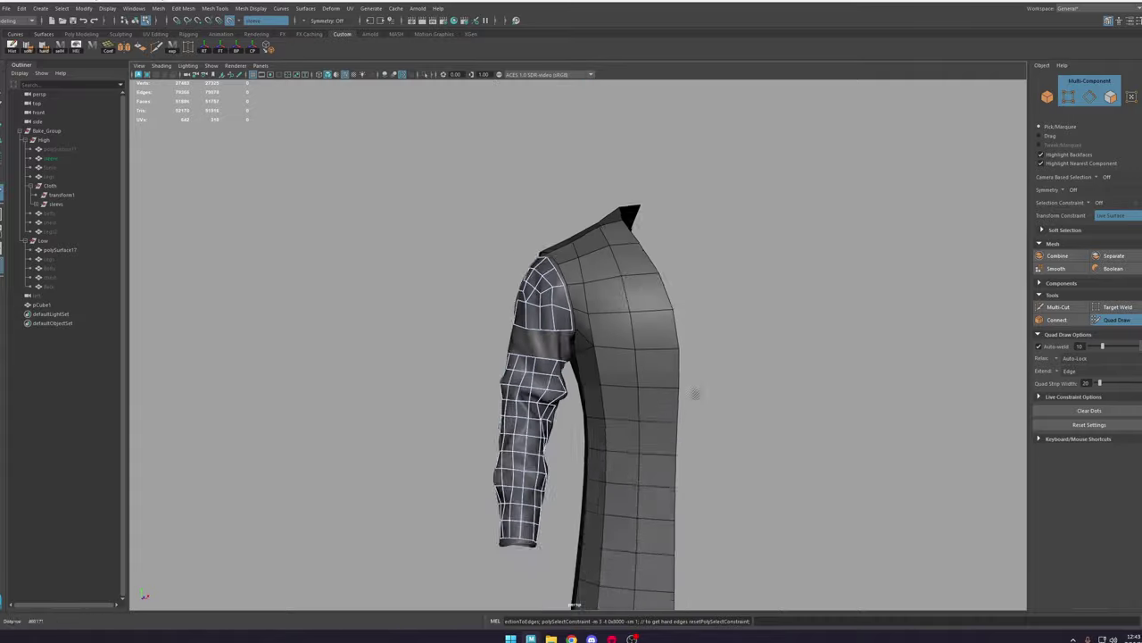
pyautogui.keyDown('alt'); pyautogui.moveTo(697, 393); pyautogui.dragTo(775, 382); pyautogui.keyUp('alt')
pyautogui.keyDown('alt'); pyautogui.moveTo(572, 357); pyautogui.dragTo(670, 323, button='right'); pyautogui.keyUp('alt')
pyautogui.keyDown('alt'); pyautogui.moveTo(534, 295); pyautogui.dragTo(556, 312); pyautogui.keyUp('alt')
# Step: Hide the body mesh and select the 14-edge ring around the rim strip
pyautogui.hotkey('ctrl', 'h')
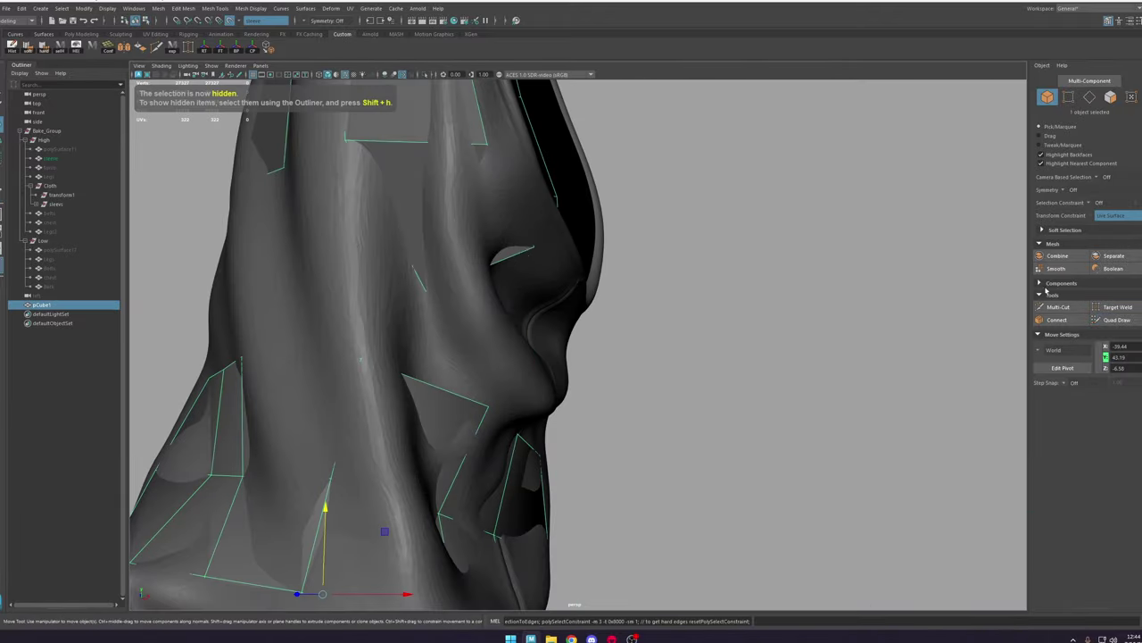
pyautogui.click(1116, 319)
pyautogui.moveTo(520, 265)
pyautogui.keyDown('alt'); pyautogui.mouseDown()
pyautogui.moveTo(673, 329)
pyautogui.moveTo(678, 217)
pyautogui.moveTo(614, 206)
pyautogui.moveTo(598, 248)
pyautogui.moveTo(571, 340)
pyautogui.moveTo(644, 443)
pyautogui.moveTo(598, 426)
pyautogui.mouseUp(); pyautogui.keyUp('alt')
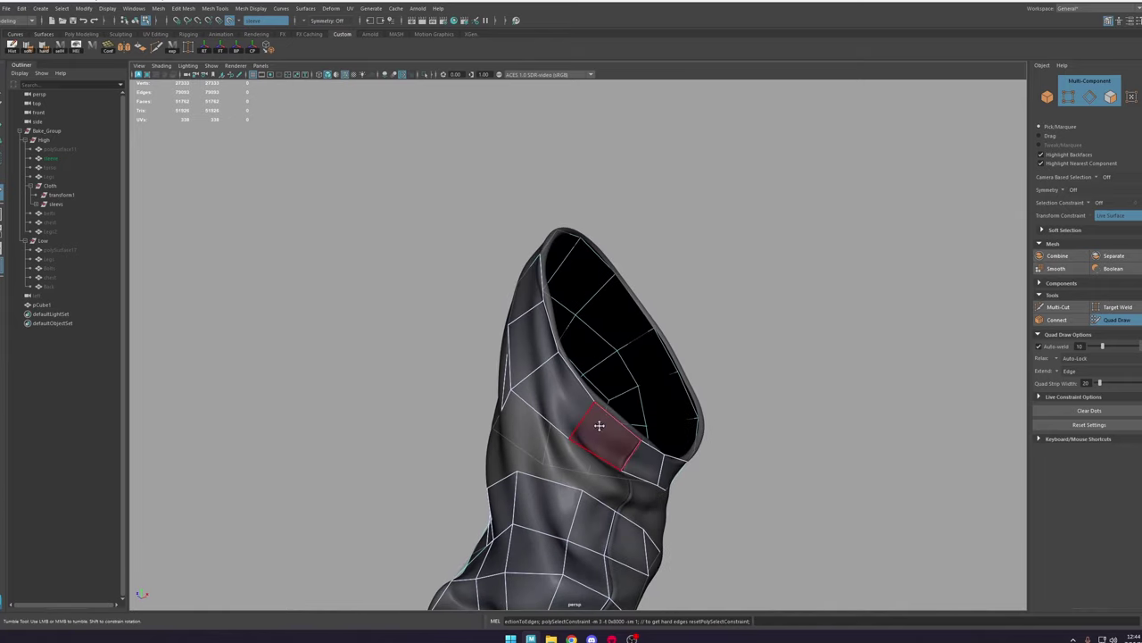
pyautogui.press('w')
pyautogui.moveTo(579, 402); pyautogui.dragTo(579, 359, button='right')
pyautogui.click(581, 417)
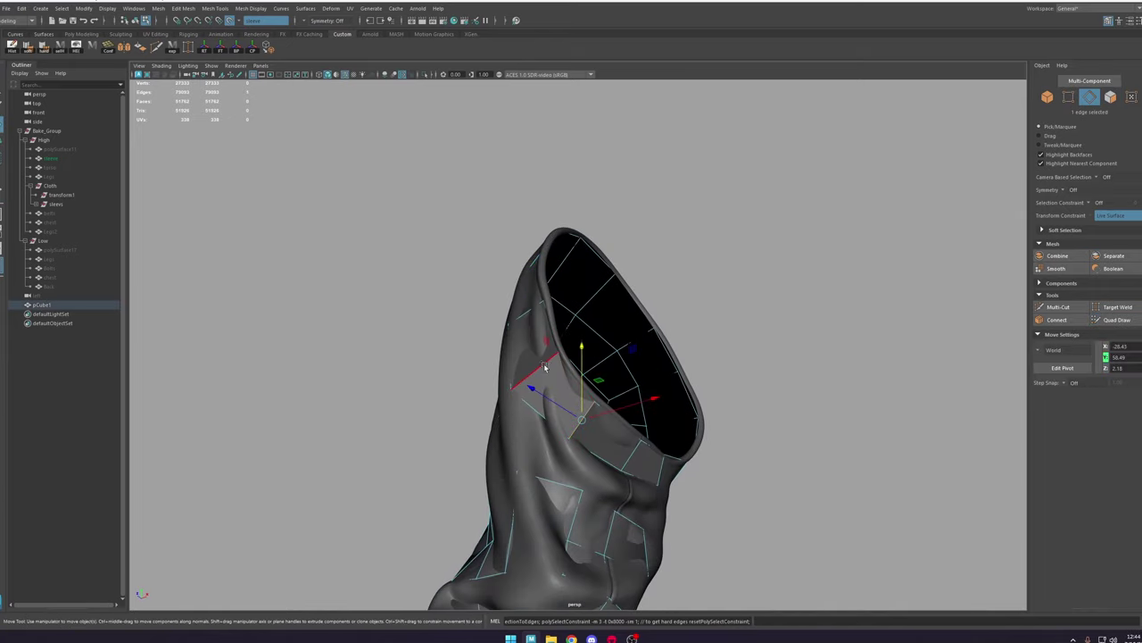
pyautogui.keyDown('shift'); pyautogui.doubleClick(543, 365); pyautogui.keyUp('shift')
pyautogui.moveTo(602, 374)
pyautogui.keyDown('alt'); pyautogui.mouseDown()
pyautogui.moveTo(614, 396)
pyautogui.moveTo(744, 425)
pyautogui.moveTo(770, 413)
pyautogui.mouseUp(); pyautogui.keyUp('alt')
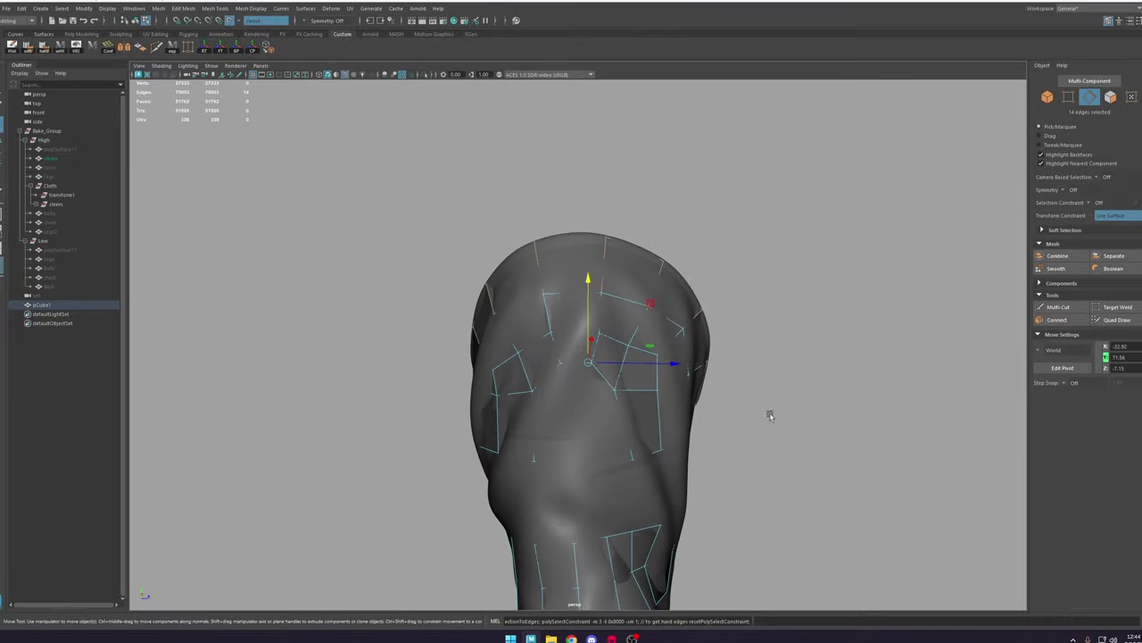
# Step: Inspect the sleeve opening and select the edge loop along the rim strip
pyautogui.click(1115, 323)
pyautogui.moveTo(533, 319)
pyautogui.keyDown('alt'); pyautogui.mouseDown()
pyautogui.moveTo(759, 283)
pyautogui.moveTo(657, 425)
pyautogui.mouseUp(); pyautogui.keyUp('alt')
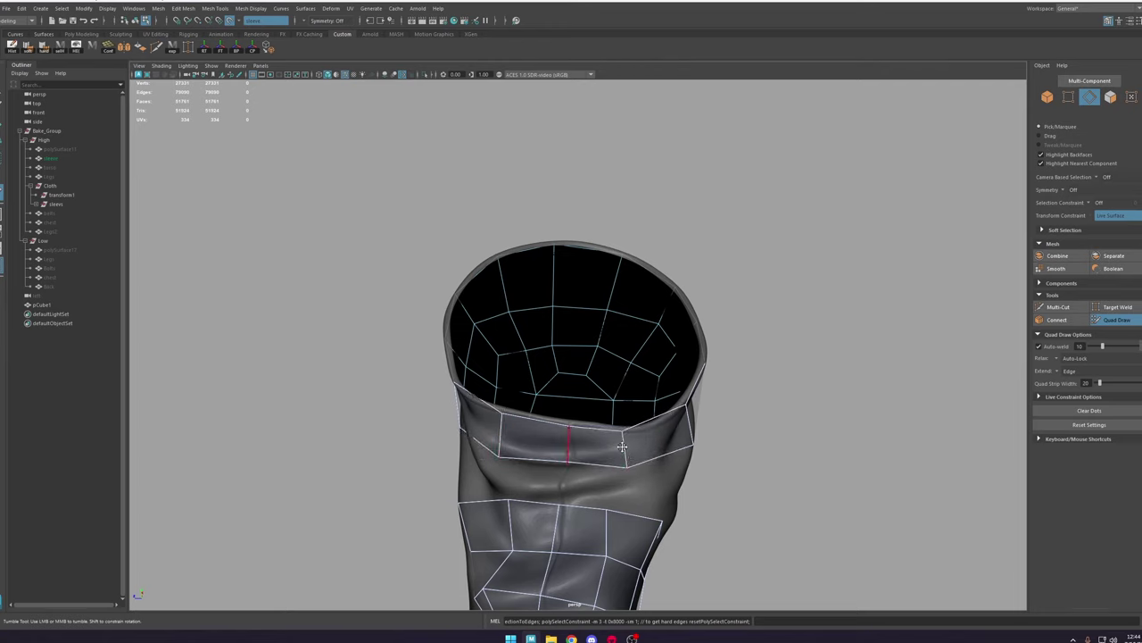
pyautogui.moveTo(622, 447)
pyautogui.keyDown('alt'); pyautogui.mouseDown()
pyautogui.moveTo(606, 435)
pyautogui.moveTo(663, 425)
pyautogui.mouseUp(); pyautogui.keyUp('alt')
pyautogui.press('w')
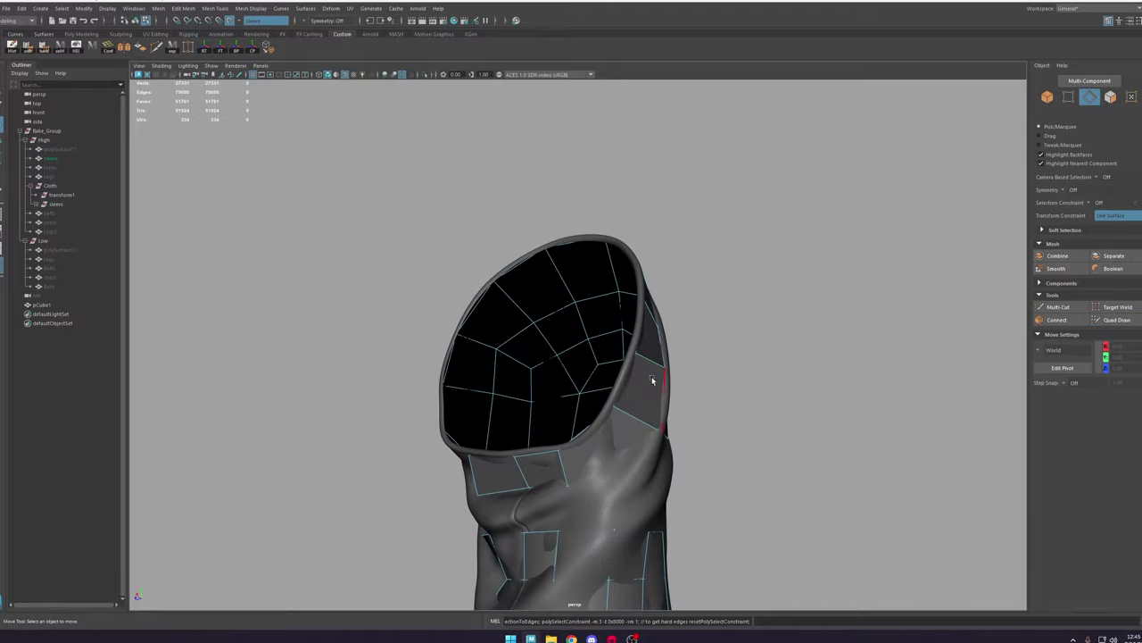
pyautogui.moveTo(652, 380); pyautogui.dragTo(651, 354, button='right')
pyautogui.click(650, 361)
pyautogui.doubleClick(629, 426)
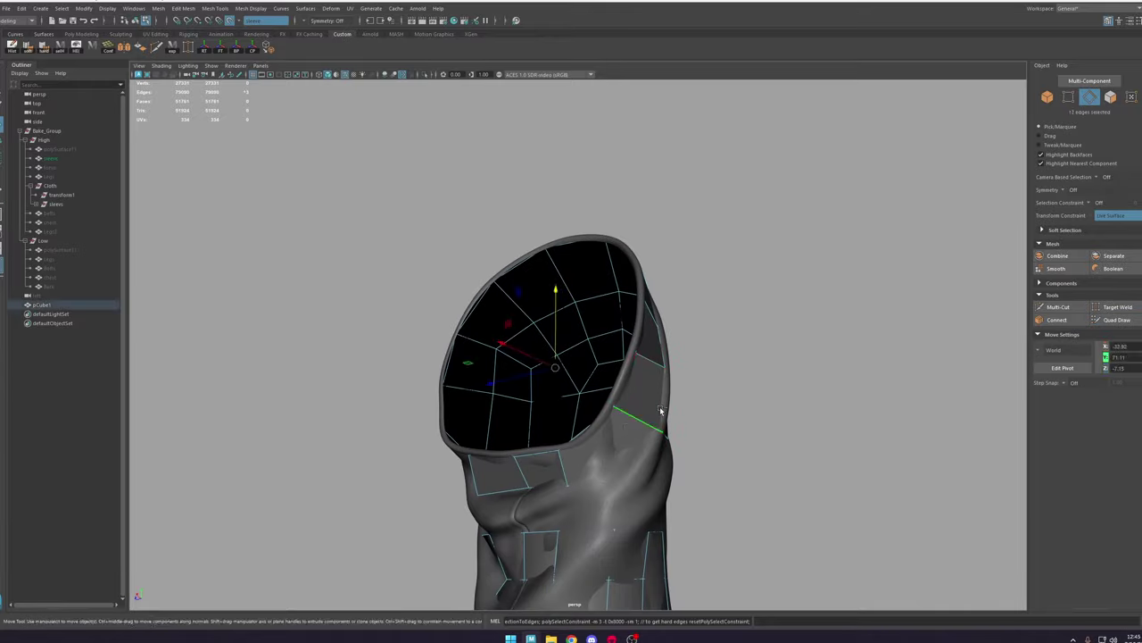
# Step: Delete a vertical strip edge to merge two quads, then pull the hem edge and vertex down
pyautogui.click(1105, 318)
pyautogui.moveTo(731, 299)
pyautogui.keyDown('alt'); pyautogui.mouseDown()
pyautogui.moveTo(626, 326)
pyautogui.moveTo(395, 293)
pyautogui.moveTo(492, 381)
pyautogui.mouseUp(); pyautogui.keyUp('alt')
pyautogui.keyDown('ctrl'); pyautogui.keyDown('shift'); pyautogui.click(544, 423); pyautogui.keyUp('shift'); pyautogui.keyUp('ctrl')
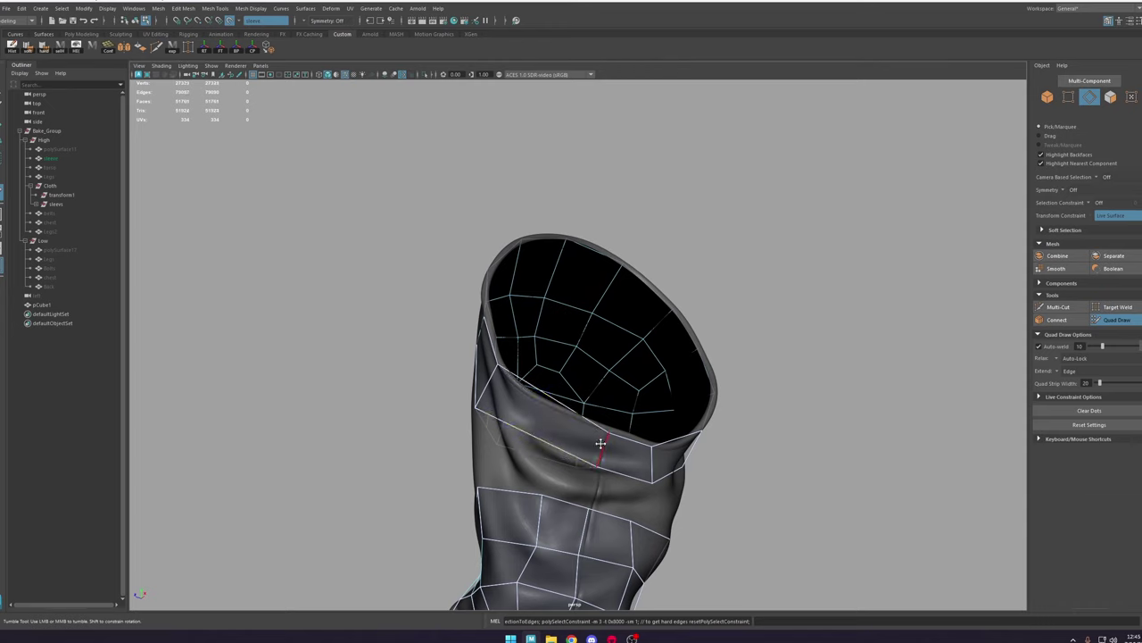
pyautogui.moveTo(602, 443)
pyautogui.keyDown('alt'); pyautogui.mouseDown()
pyautogui.moveTo(569, 442)
pyautogui.moveTo(609, 439)
pyautogui.mouseUp(); pyautogui.keyUp('alt')
pyautogui.moveTo(573, 404); pyautogui.dragTo(616, 447)
pyautogui.moveTo(543, 439); pyautogui.dragTo(617, 500)
pyautogui.keyDown('alt'); pyautogui.moveTo(618, 499); pyautogui.dragTo(625, 447, button='middle'); pyautogui.keyUp('alt')
# Step: Isolate the low-poly mesh and Multi-Cut a new edge down to the cap's bottom edge
pyautogui.keyDown('alt'); pyautogui.moveTo(625, 447); pyautogui.dragTo(656, 437); pyautogui.keyUp('alt')
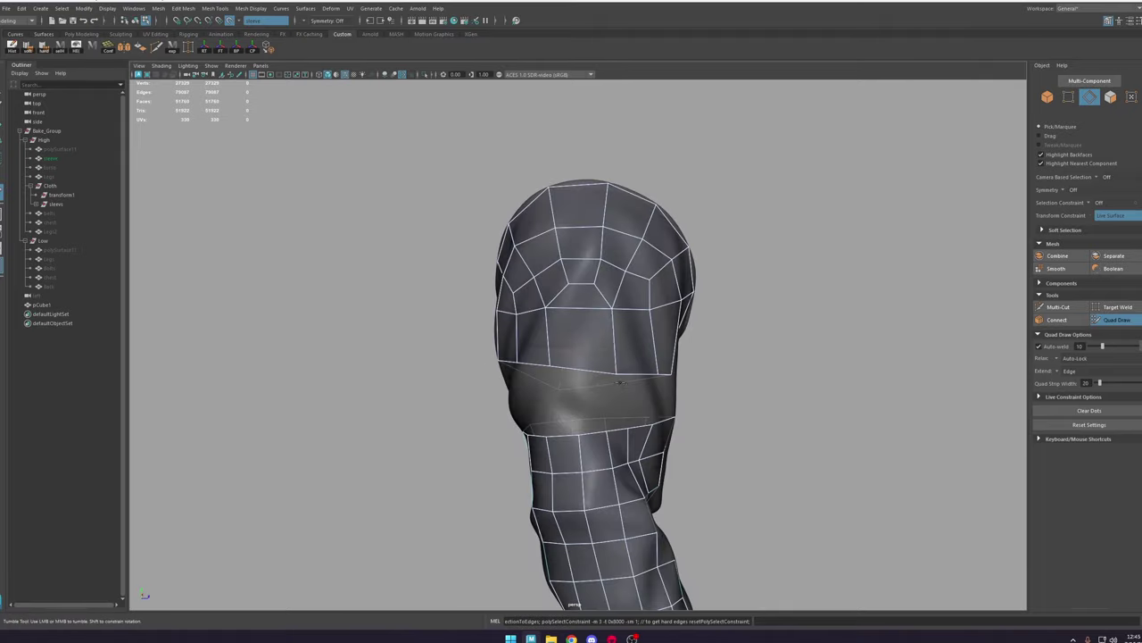
pyautogui.keyDown('alt'); pyautogui.moveTo(620, 382); pyautogui.dragTo(692, 393); pyautogui.keyUp('alt')
pyautogui.press('w')
pyautogui.click(425, 75)
pyautogui.moveTo(596, 313); pyautogui.dragTo(596, 276, button='right')
pyautogui.keyDown('alt'); pyautogui.moveTo(661, 294); pyautogui.dragTo(599, 280); pyautogui.keyUp('alt')
pyautogui.click(1058, 307)
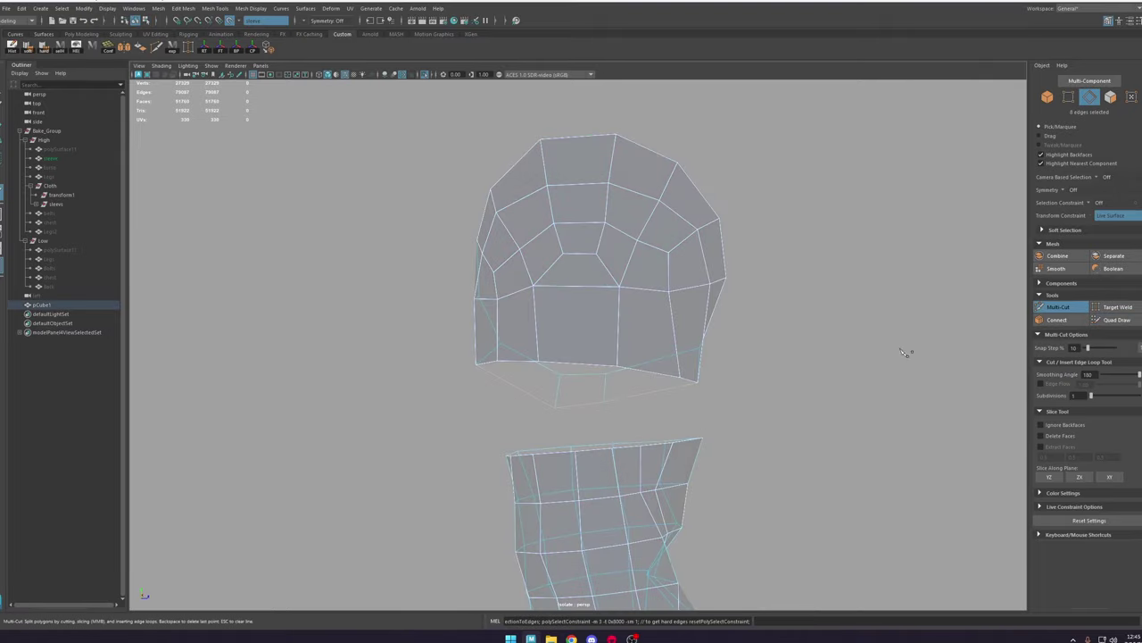
pyautogui.click(565, 364)
pyautogui.rightClick(566, 364)
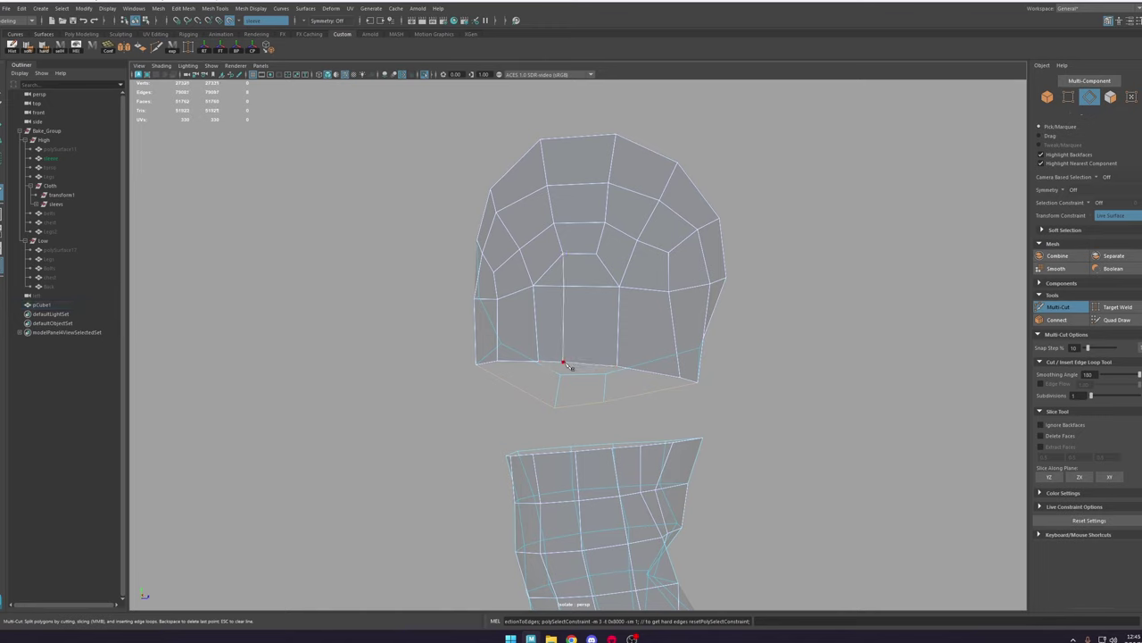
pyautogui.click(596, 254)
pyautogui.press('w')
# Step: Target Weld an edge onto the one below and select the cap's 10-edge border loop
pyautogui.moveTo(607, 254)
pyautogui.keyDown('alt'); pyautogui.mouseDown()
pyautogui.moveTo(660, 336)
pyautogui.moveTo(639, 331)
pyautogui.mouseUp(); pyautogui.keyUp('alt')
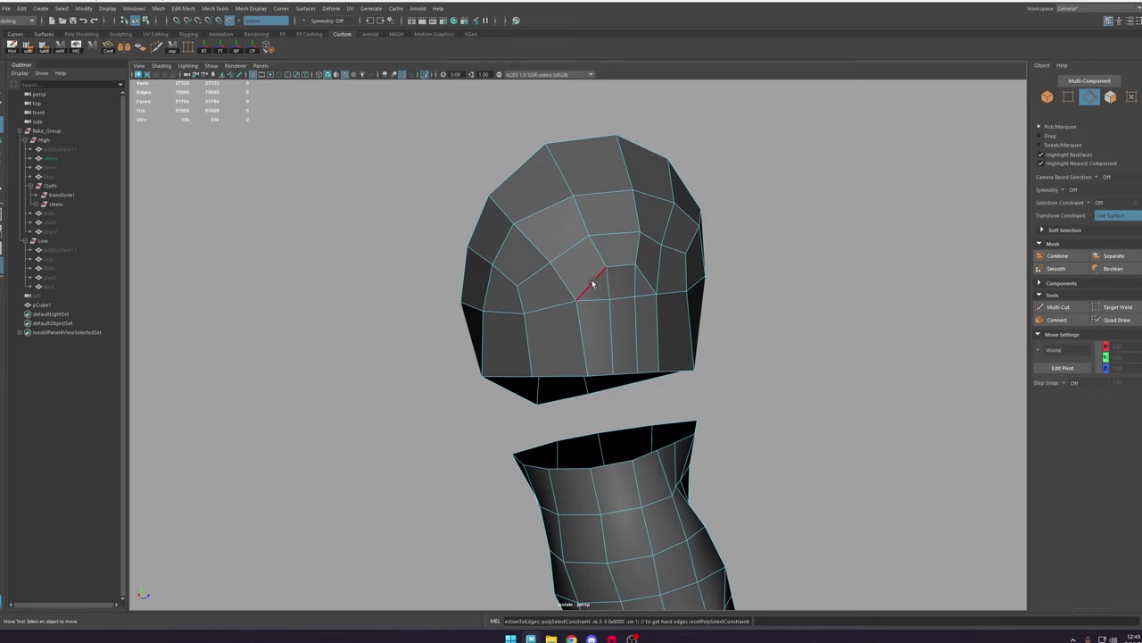
pyautogui.click(1121, 307)
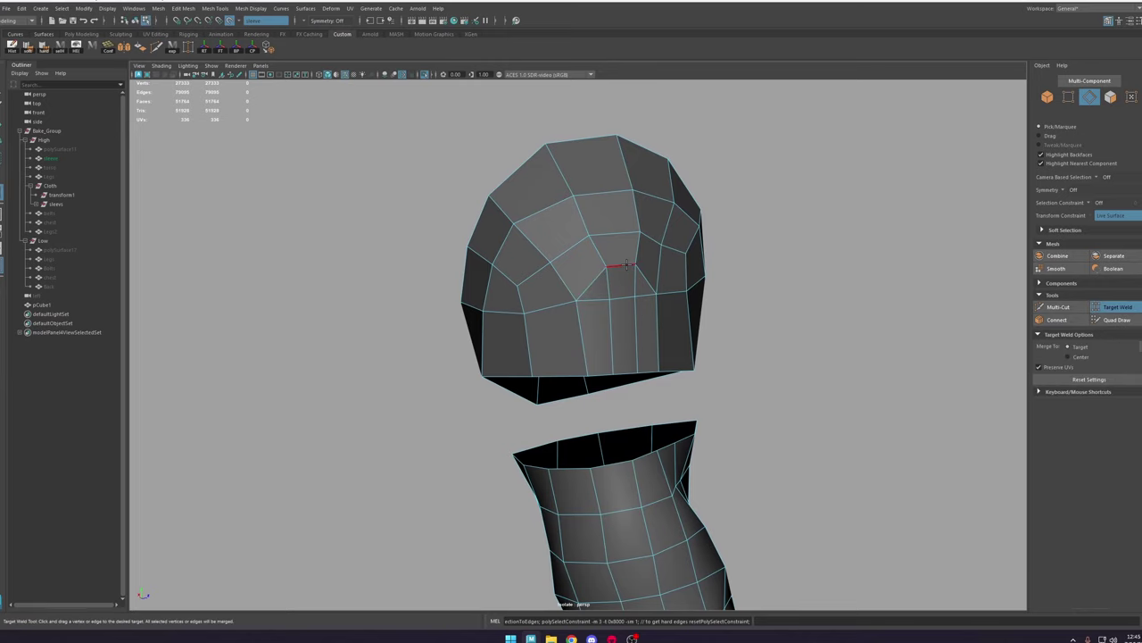
pyautogui.moveTo(626, 265); pyautogui.dragTo(625, 297)
pyautogui.keyDown('alt'); pyautogui.moveTo(705, 352); pyautogui.dragTo(670, 294, button='right'); pyautogui.keyUp('alt')
pyautogui.keyDown('alt'); pyautogui.moveTo(670, 293); pyautogui.dragTo(620, 286); pyautogui.keyUp('alt')
pyautogui.keyDown('alt'); pyautogui.moveTo(624, 312); pyautogui.dragTo(696, 413, button='right'); pyautogui.keyUp('alt')
pyautogui.press('w')
pyautogui.moveTo(591, 324); pyautogui.dragTo(607, 251, button='right')
pyautogui.doubleClick(606, 364)
pyautogui.keyDown('alt'); pyautogui.moveTo(657, 384); pyautogui.dragTo(684, 373); pyautogui.keyUp('alt')
# Step: Cut another edge through a rim-strip face from the bottom edge upward
pyautogui.click(1060, 310)
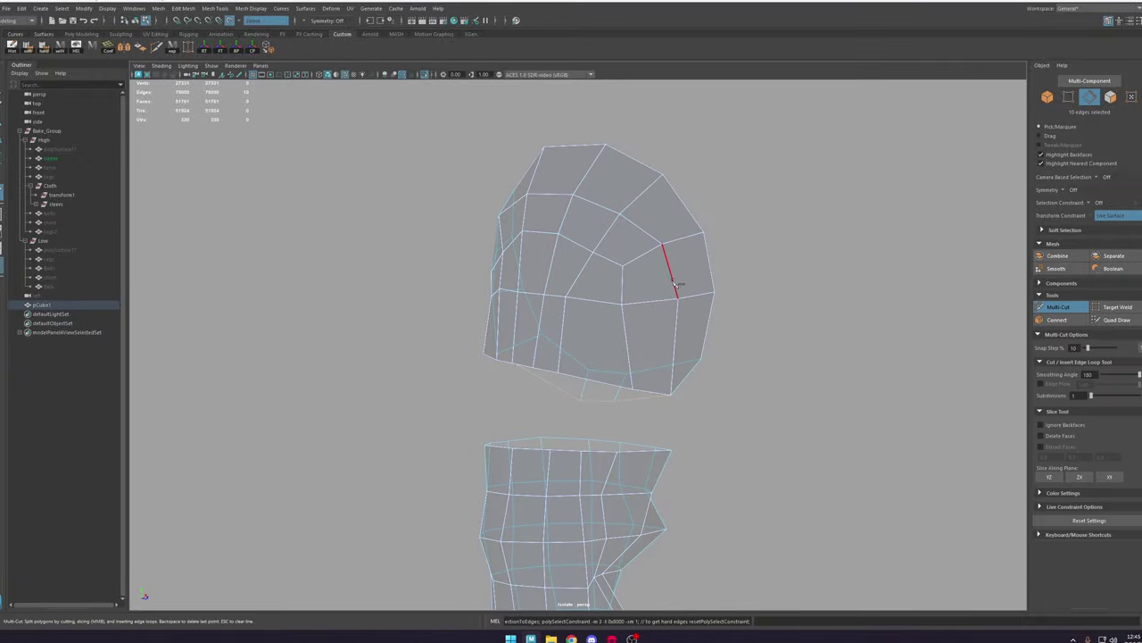
pyautogui.click(1125, 323)
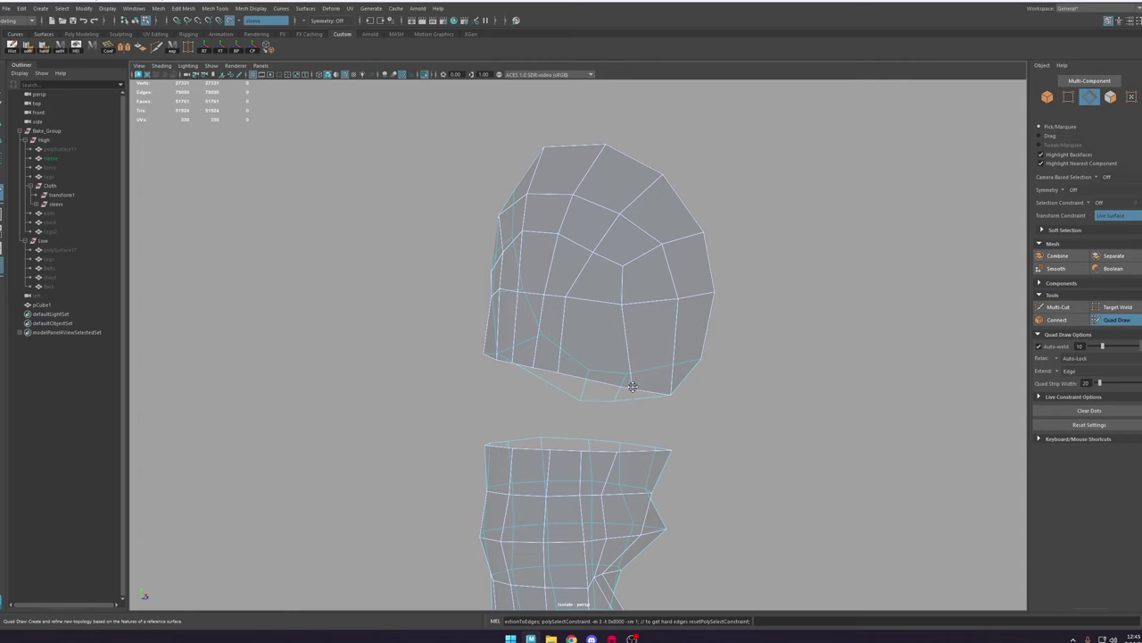
pyautogui.click(1065, 311)
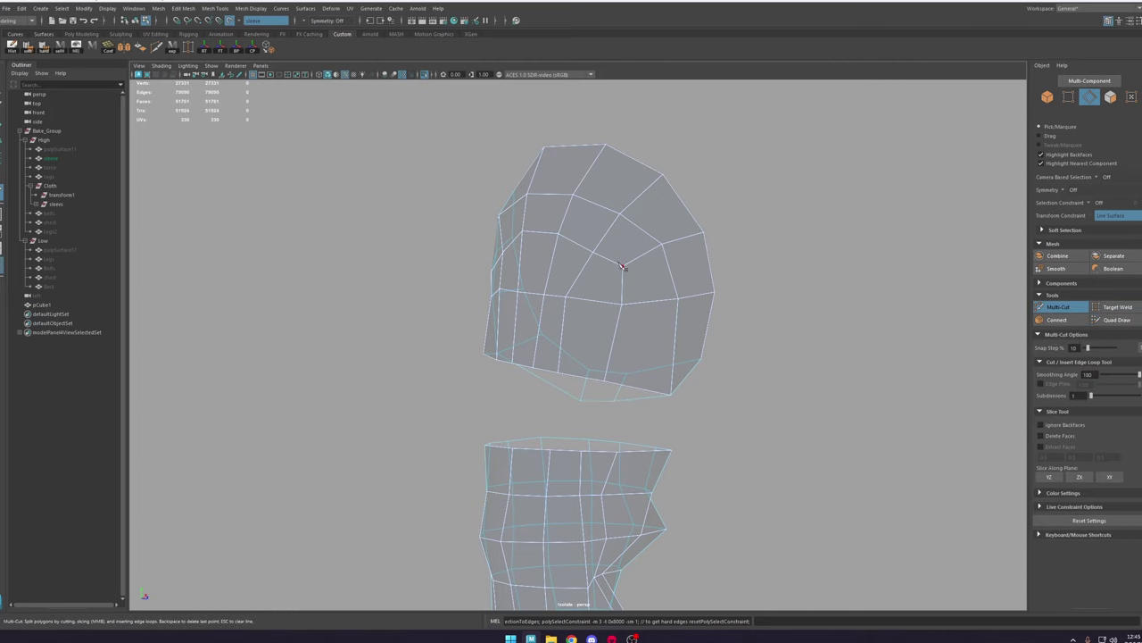
pyautogui.click(636, 387)
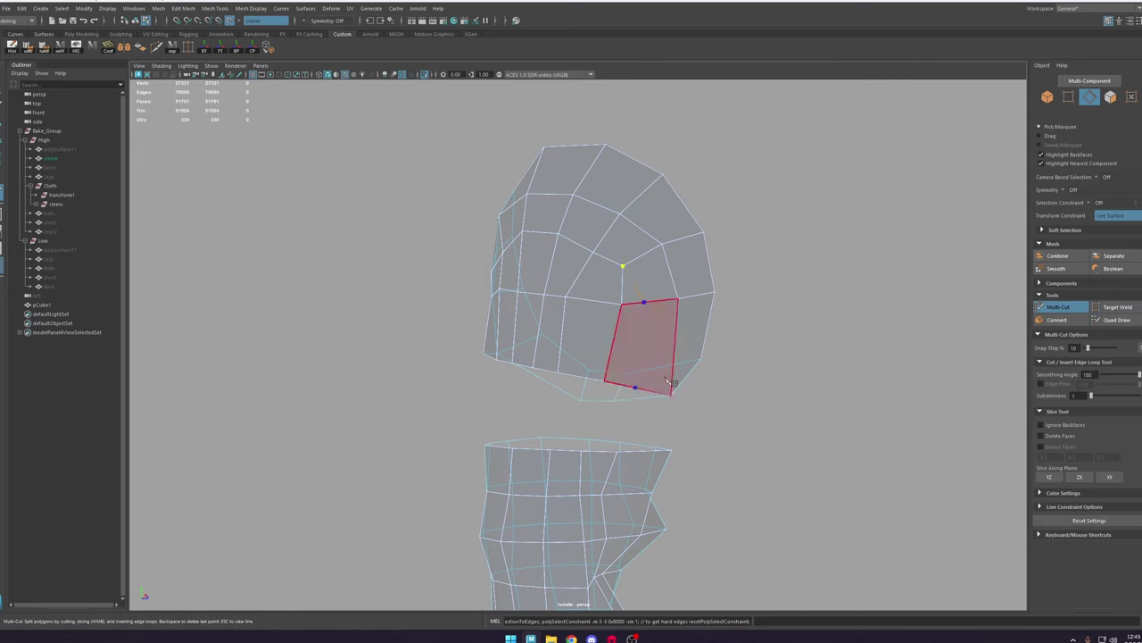
pyautogui.keyDown('alt'); pyautogui.moveTo(669, 380); pyautogui.dragTo(720, 328); pyautogui.keyUp('alt')
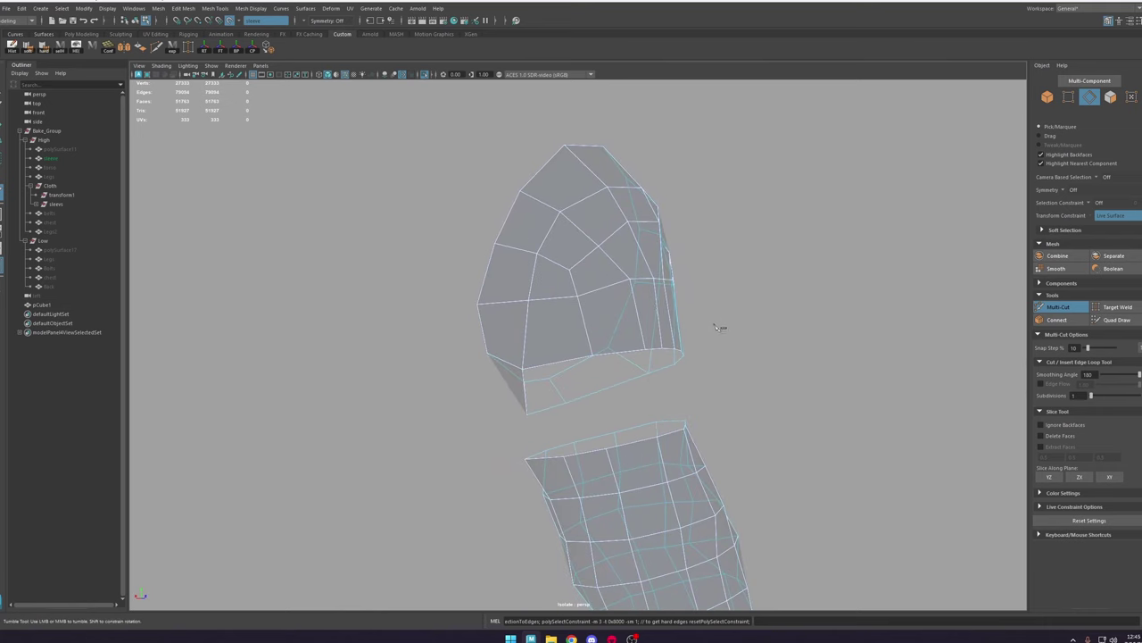
pyautogui.click(564, 296)
pyautogui.keyDown('alt'); pyautogui.moveTo(705, 275); pyautogui.dragTo(681, 280, button='middle'); pyautogui.keyUp('alt')
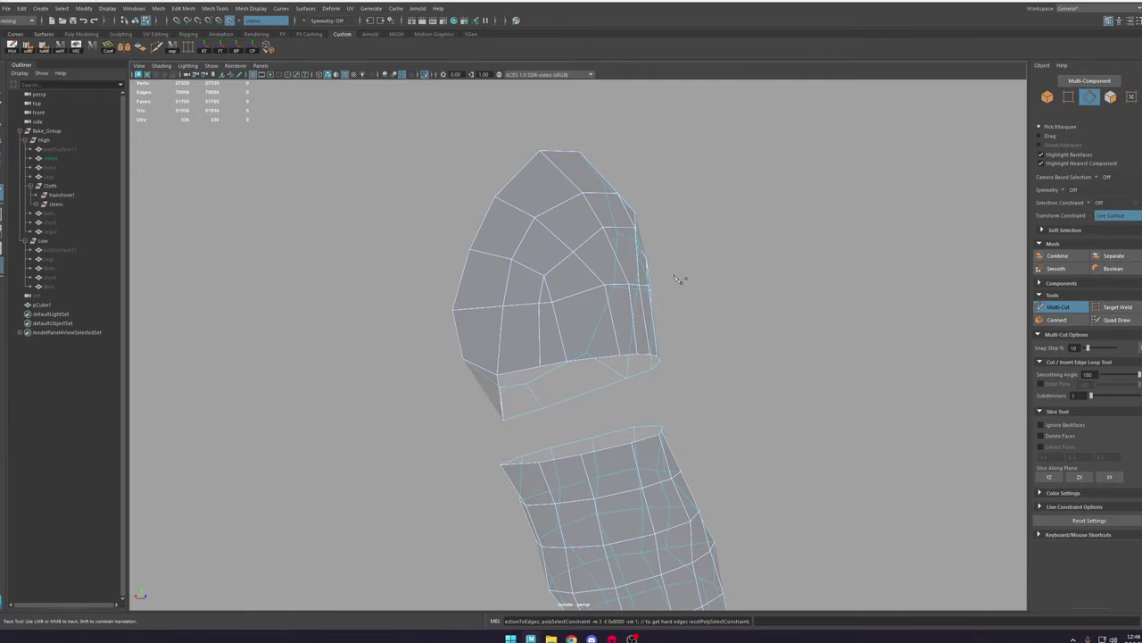
pyautogui.press('w')
# Step: Select the cap's 12-edge border loop, the lower tube's border loop, and a 4-edge loop
pyautogui.doubleClick(597, 354)
pyautogui.keyDown('alt'); pyautogui.moveTo(624, 352); pyautogui.dragTo(593, 357); pyautogui.keyUp('alt')
pyautogui.doubleClick(630, 451)
pyautogui.keyDown('alt'); pyautogui.moveTo(700, 347); pyautogui.dragTo(536, 295); pyautogui.keyUp('alt')
pyautogui.keyDown('alt'); pyautogui.moveTo(536, 295); pyautogui.dragTo(405, 184, button='right'); pyautogui.keyUp('alt')
pyautogui.keyDown('alt'); pyautogui.moveTo(405, 184); pyautogui.dragTo(638, 317); pyautogui.keyUp('alt')
pyautogui.keyDown('alt'); pyautogui.moveTo(638, 317); pyautogui.dragTo(606, 410, button='right'); pyautogui.keyUp('alt')
pyautogui.doubleClick(612, 321)
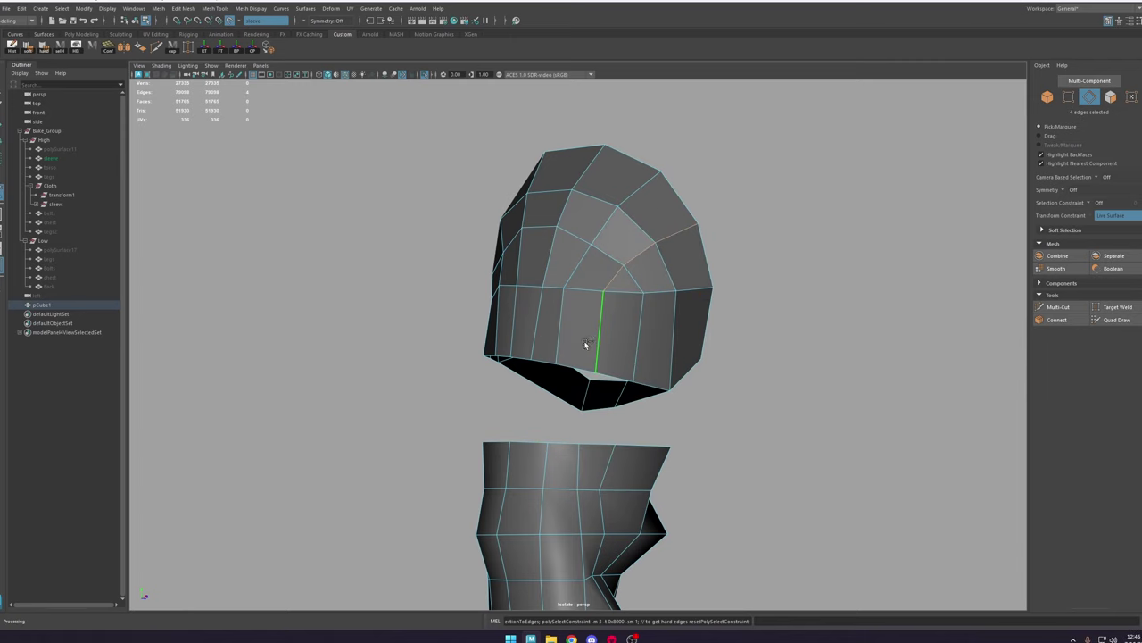
# Step: Keep the edge-flow smoothing, then drag one cap rim vertex down onto the lower rim
pyautogui.hotkey('ctrl', 'z')
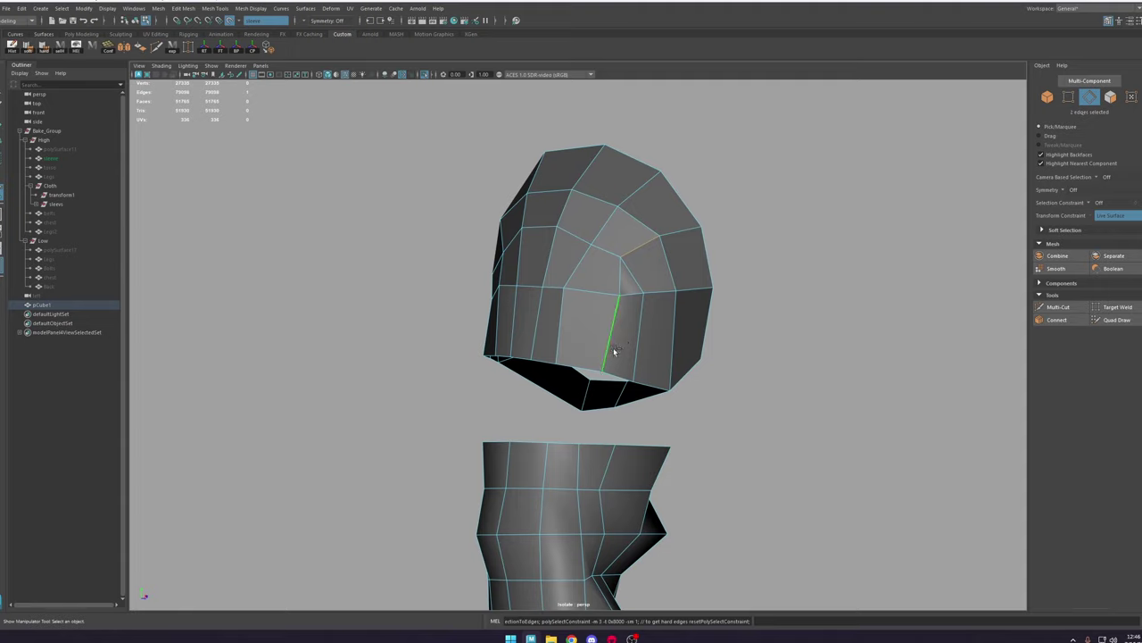
pyautogui.hotkey('shift', 'z')
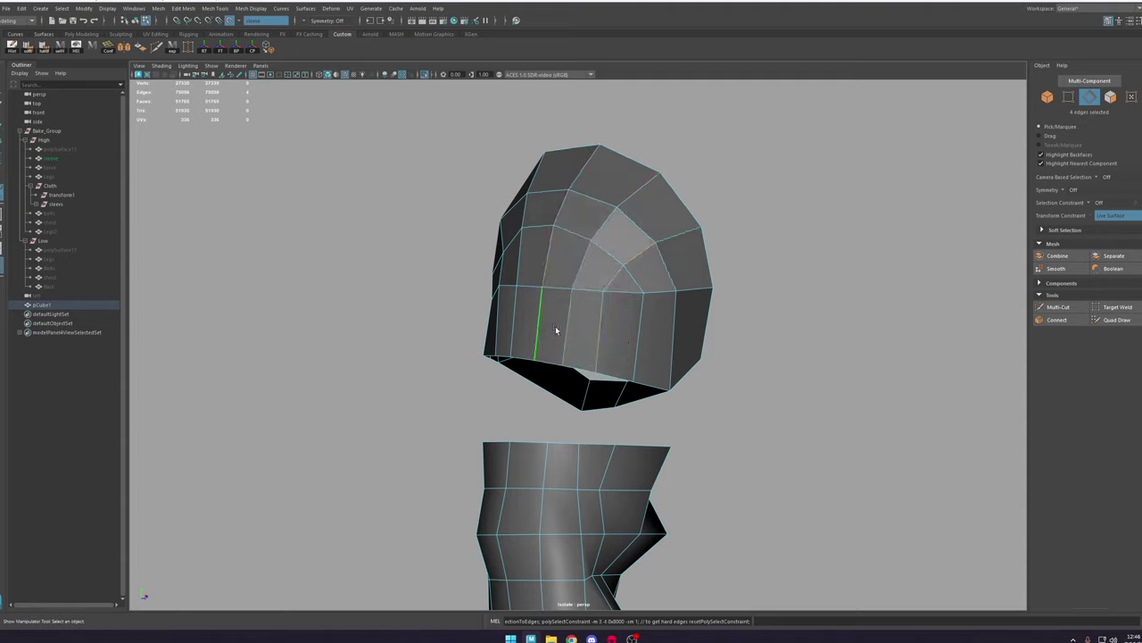
pyautogui.keyDown('alt'); pyautogui.moveTo(552, 329); pyautogui.dragTo(747, 322); pyautogui.keyUp('alt')
pyautogui.click(614, 364)
pyautogui.press('g')
pyautogui.keyDown('alt'); pyautogui.moveTo(675, 369); pyautogui.dragTo(635, 357); pyautogui.keyUp('alt')
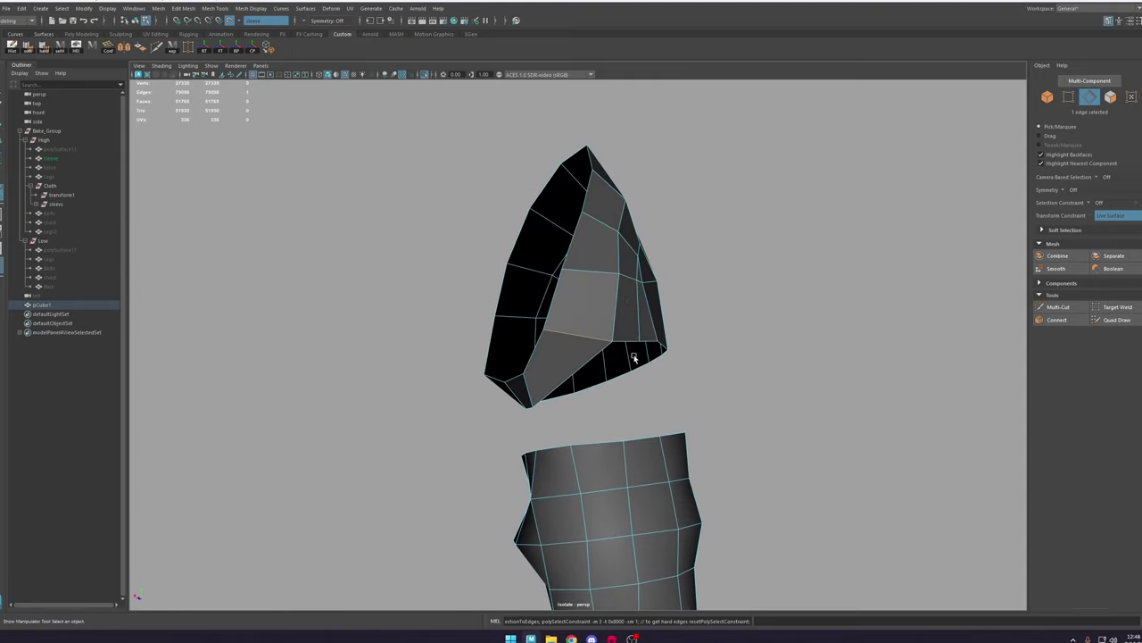
pyautogui.moveTo(636, 321); pyautogui.dragTo(620, 326, button='right')
pyautogui.click(613, 339)
pyautogui.press('w')
pyautogui.moveTo(612, 342); pyautogui.dragTo(623, 370)
# Step: Nudge more rim vertices into place, undoing one unwanted vertex move
pyautogui.click(617, 331)
pyautogui.moveTo(622, 329); pyautogui.dragTo(611, 337)
pyautogui.keyDown('alt'); pyautogui.moveTo(561, 458); pyautogui.dragTo(711, 460); pyautogui.keyUp('alt')
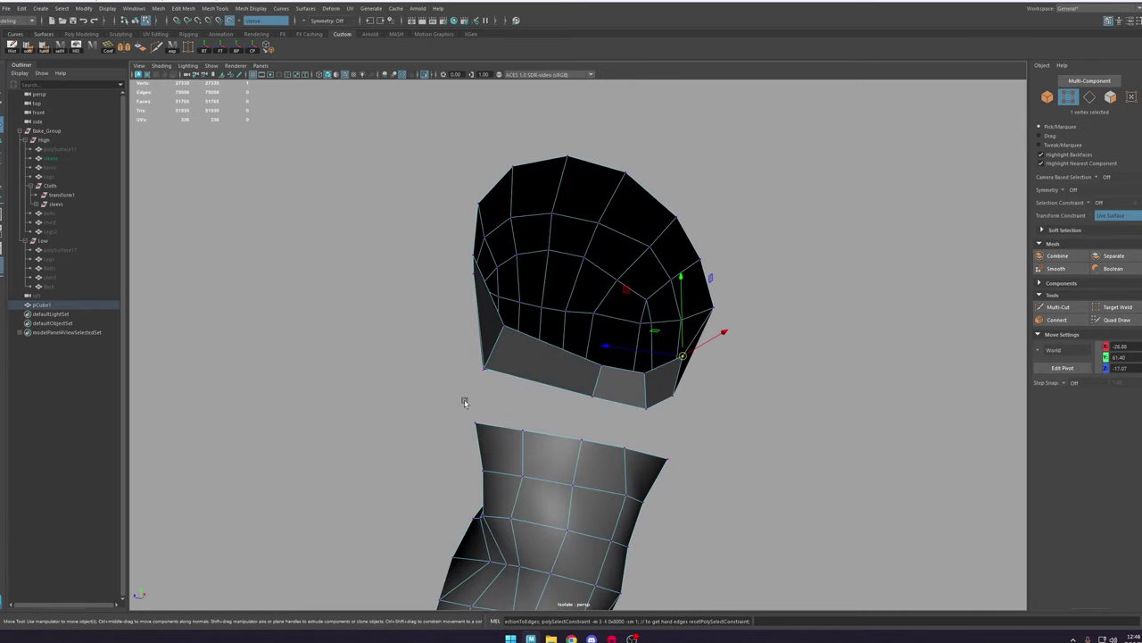
pyautogui.keyDown('alt'); pyautogui.moveTo(465, 403); pyautogui.dragTo(553, 412); pyautogui.keyUp('alt')
pyautogui.click(512, 375)
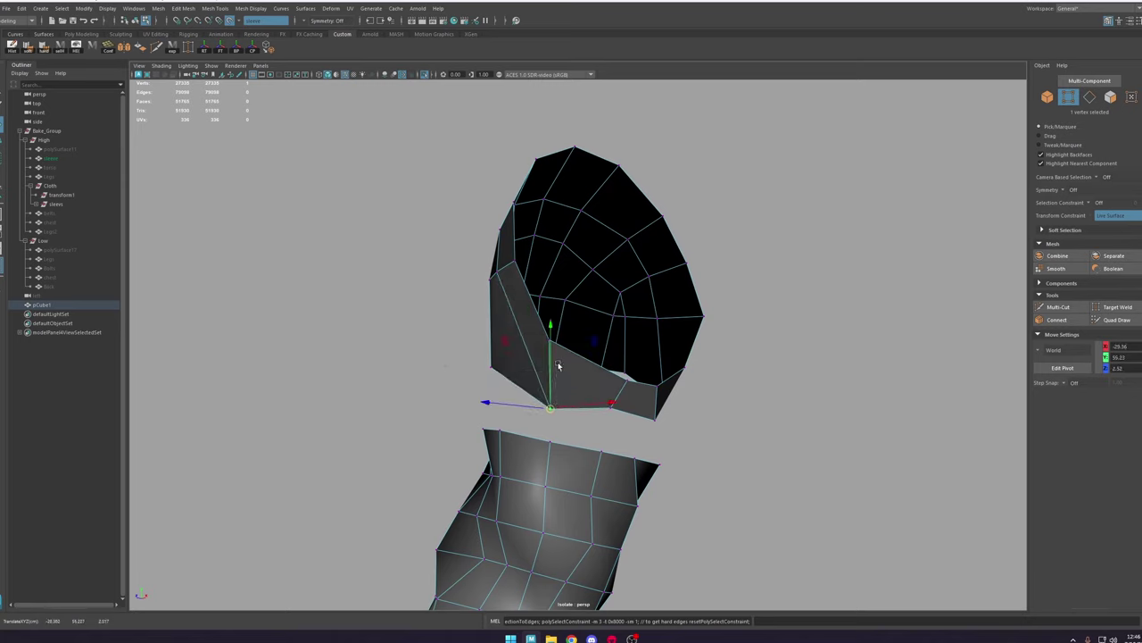
pyautogui.click(556, 346)
pyautogui.moveTo(555, 346)
pyautogui.mouseDown()
pyautogui.moveTo(568, 354)
pyautogui.moveTo(562, 363)
pyautogui.moveTo(557, 320)
pyautogui.moveTo(571, 348)
pyautogui.mouseUp()
pyautogui.hotkey('ctrl', 'z')
# Step: Pull the cap's bottom-edge and side vertices down and outward so its edges fan out
pyautogui.keyDown('alt'); pyautogui.moveTo(564, 340); pyautogui.dragTo(615, 340); pyautogui.keyUp('alt')
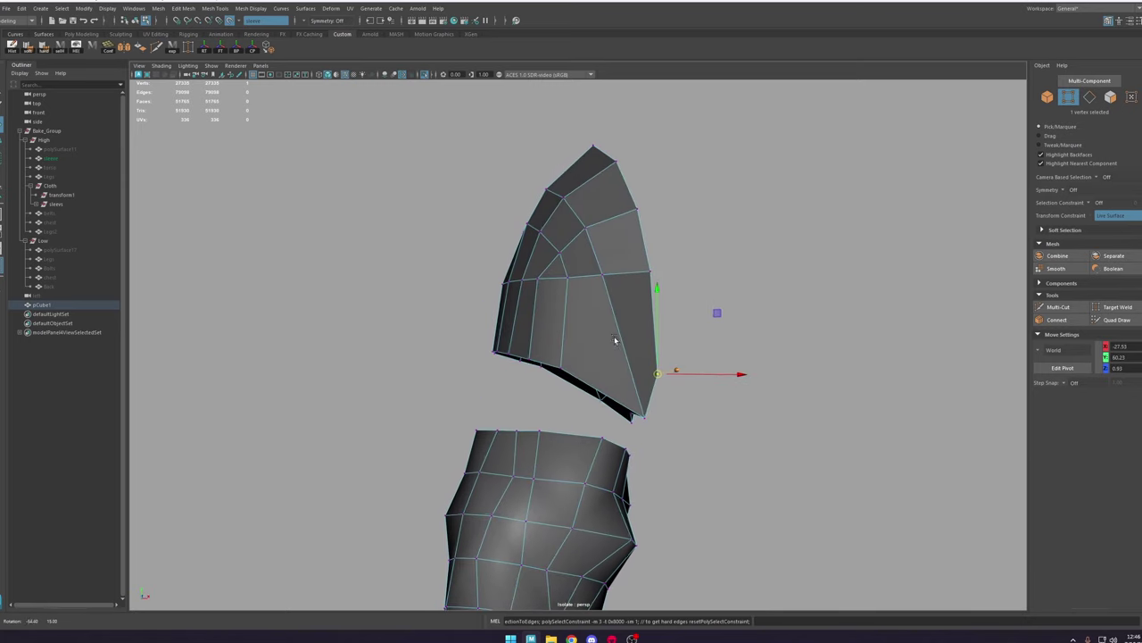
pyautogui.click(564, 372)
pyautogui.moveTo(564, 371); pyautogui.dragTo(605, 397)
pyautogui.click(605, 275)
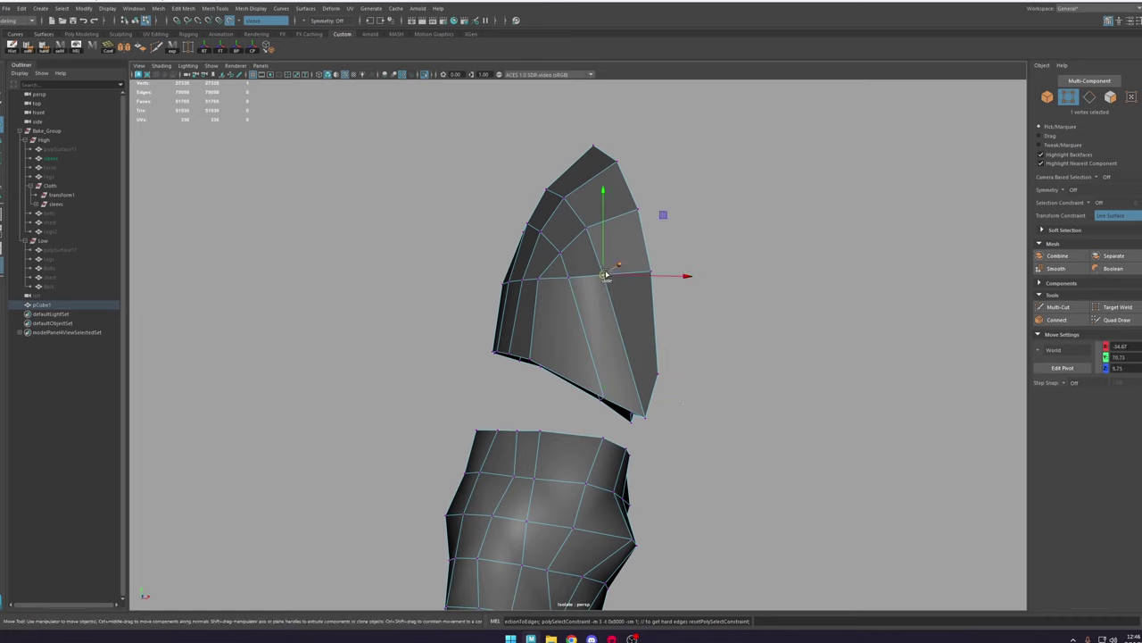
pyautogui.moveTo(604, 275); pyautogui.dragTo(608, 318)
pyautogui.click(570, 279)
pyautogui.keyDown('alt'); pyautogui.moveTo(645, 377); pyautogui.dragTo(586, 369); pyautogui.keyUp('alt')
pyautogui.click(551, 283)
pyautogui.moveTo(553, 283); pyautogui.dragTo(603, 356)
pyautogui.click(589, 330)
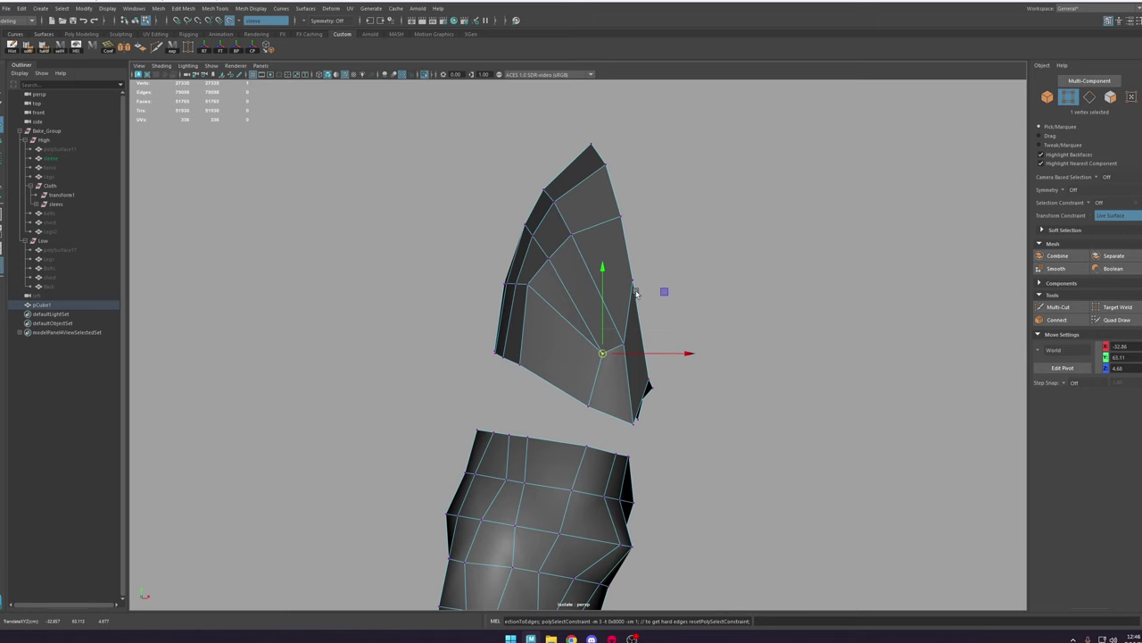
pyautogui.click(633, 282)
# Step: Toggle Isolate Select and select polySurface17 in the Outliner
pyautogui.click(426, 75)
pyautogui.hotkey('ctrl', 'z')
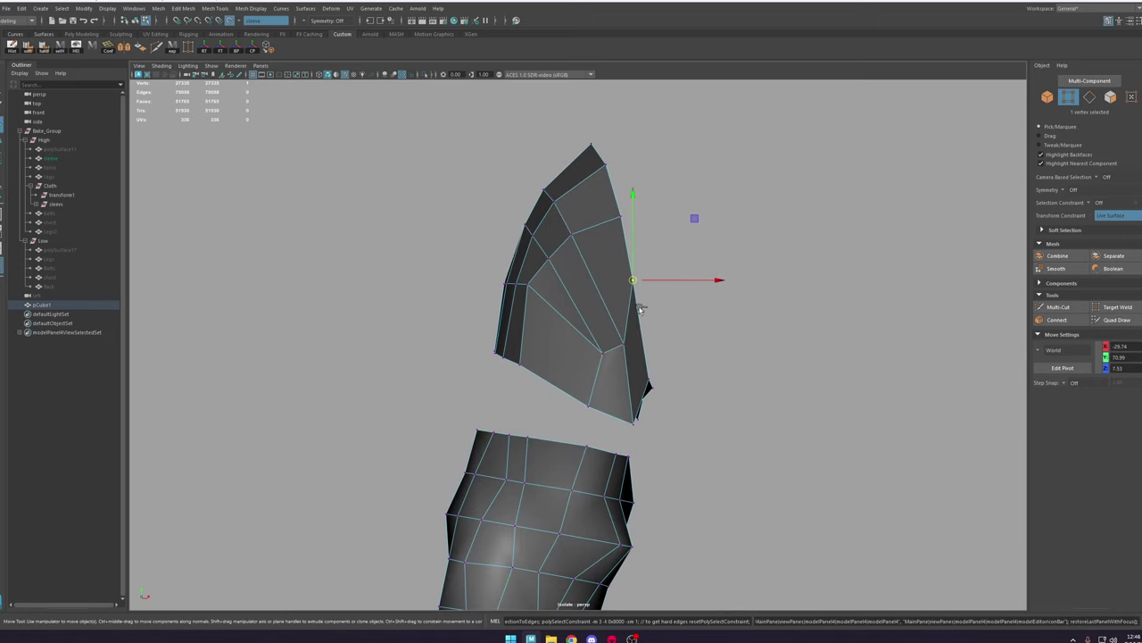
pyautogui.click(63, 250)
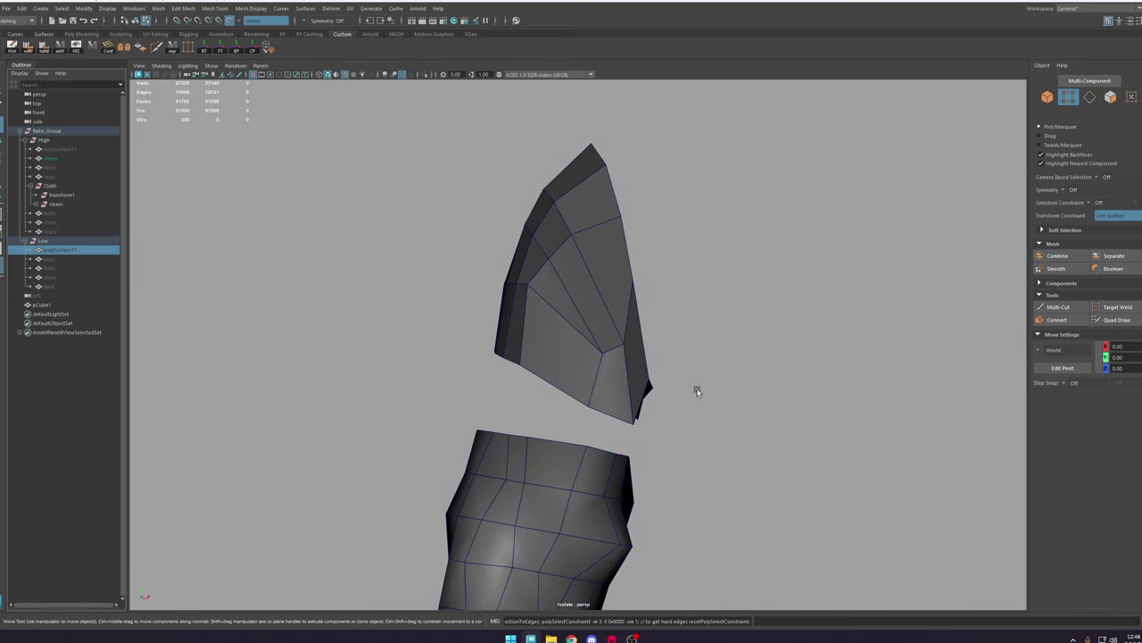
# Step: Unhide polySurface17, exit Isolate Select, select pCube1 and hide the High_lyr layer
pyautogui.press('h')
pyautogui.click(426, 75)
pyautogui.scroll(-3, 612, 312)
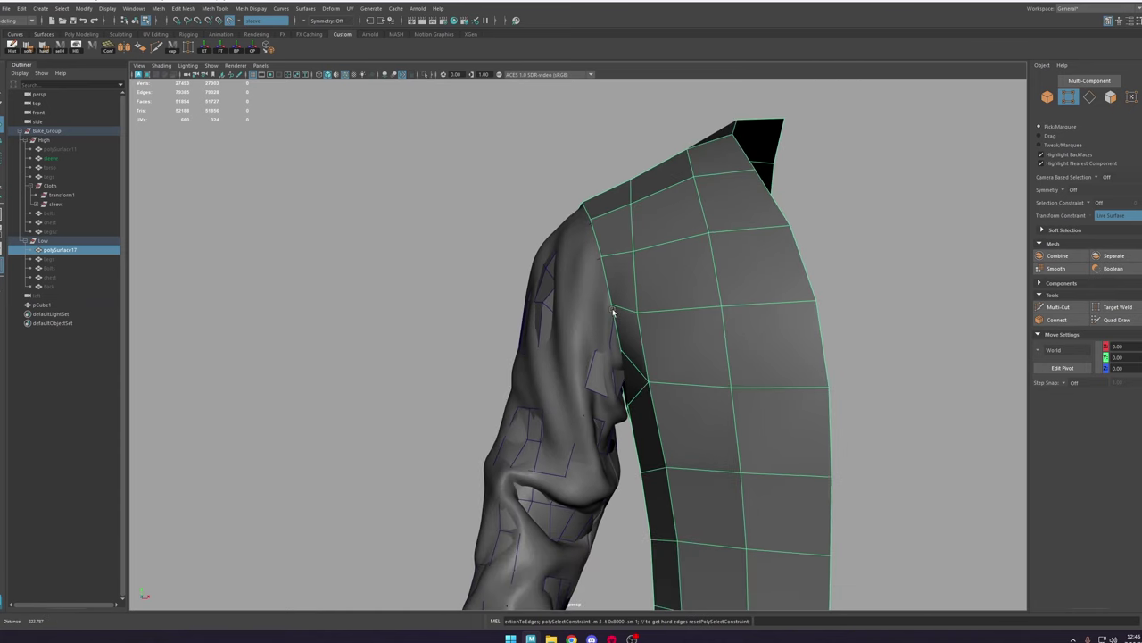
pyautogui.moveTo(601, 361); pyautogui.dragTo(641, 346, button='right')
pyautogui.click(582, 388)
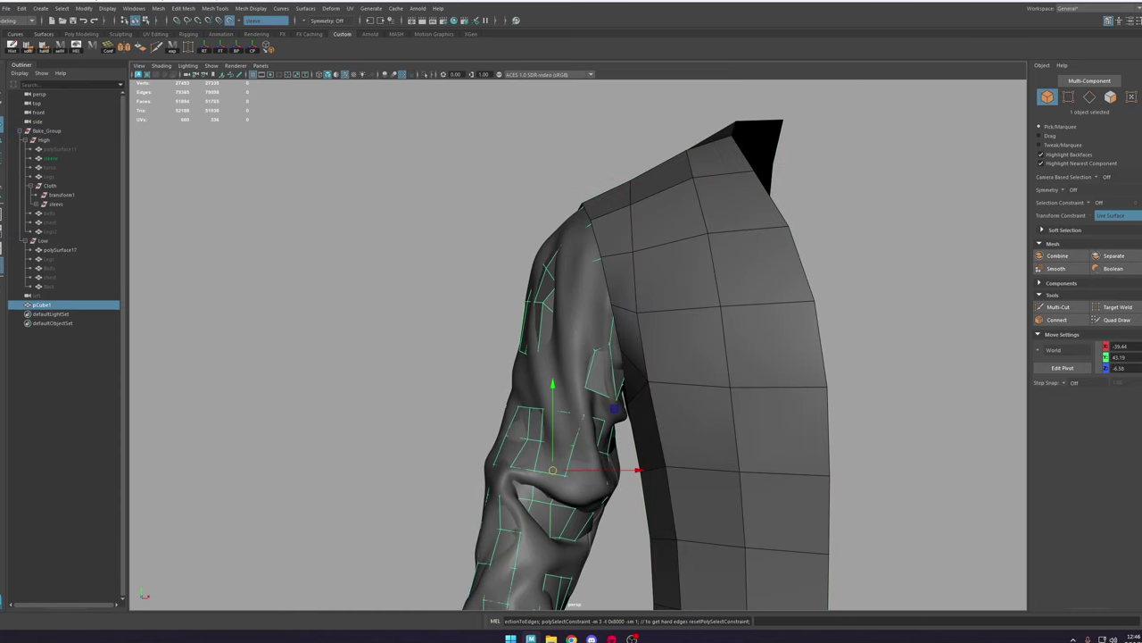
pyautogui.hotkey('ctrl', 'a')
pyautogui.hotkey('ctrl', 'a')
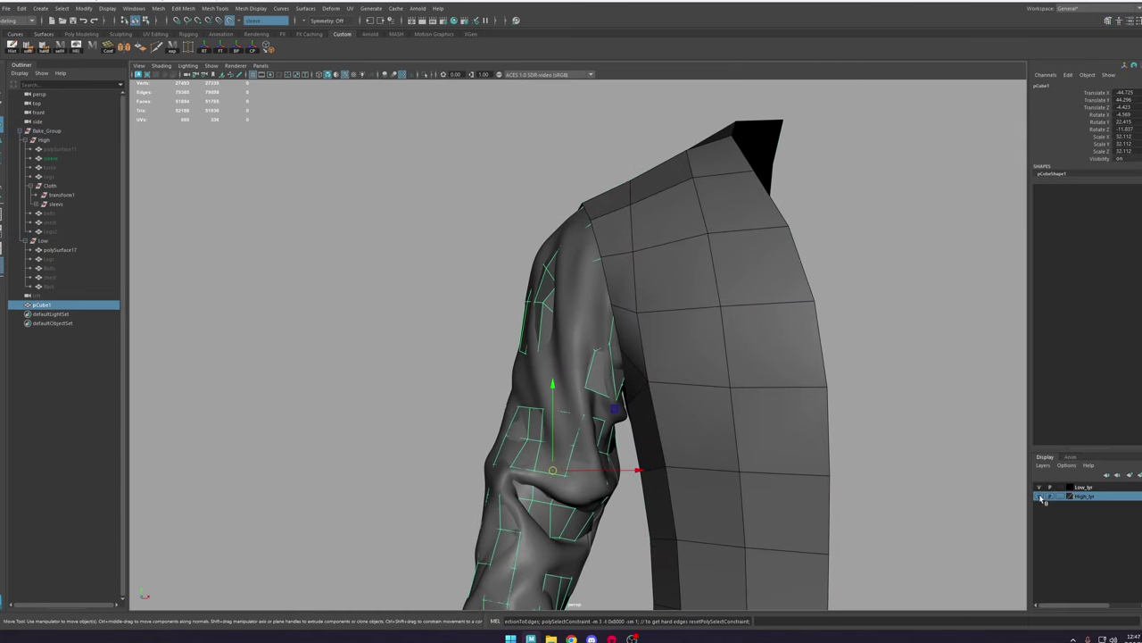
pyautogui.click(1039, 498)
pyautogui.scroll(3, 592, 345)
# Step: Move two shoulder-cap vertices up toward the shoulder
pyautogui.keyDown('alt'); pyautogui.moveTo(592, 344); pyautogui.dragTo(601, 290); pyautogui.keyUp('alt')
pyautogui.moveTo(600, 290); pyautogui.dragTo(566, 292, button='right')
pyautogui.click(616, 310)
pyautogui.moveTo(616, 310); pyautogui.dragTo(583, 312)
pyautogui.click(596, 320)
pyautogui.moveTo(601, 366)
pyautogui.keyDown('alt'); pyautogui.mouseDown()
pyautogui.moveTo(634, 377)
pyautogui.moveTo(622, 375)
pyautogui.mouseUp(); pyautogui.keyUp('alt')
pyautogui.keyDown('alt'); pyautogui.moveTo(565, 340); pyautogui.dragTo(589, 308); pyautogui.keyUp('alt')
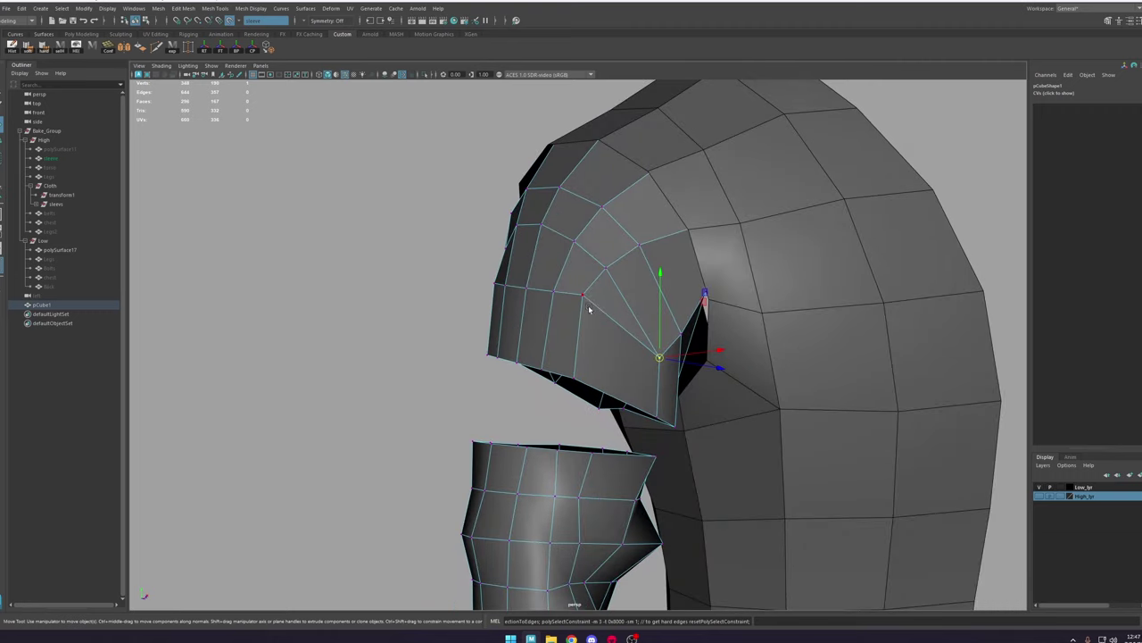
# Step: Run Edit Edge Flow on individual shoulder-cap edges
pyautogui.rightClick(589, 301)
pyautogui.moveTo(589, 302); pyautogui.dragTo(590, 275, button='right')
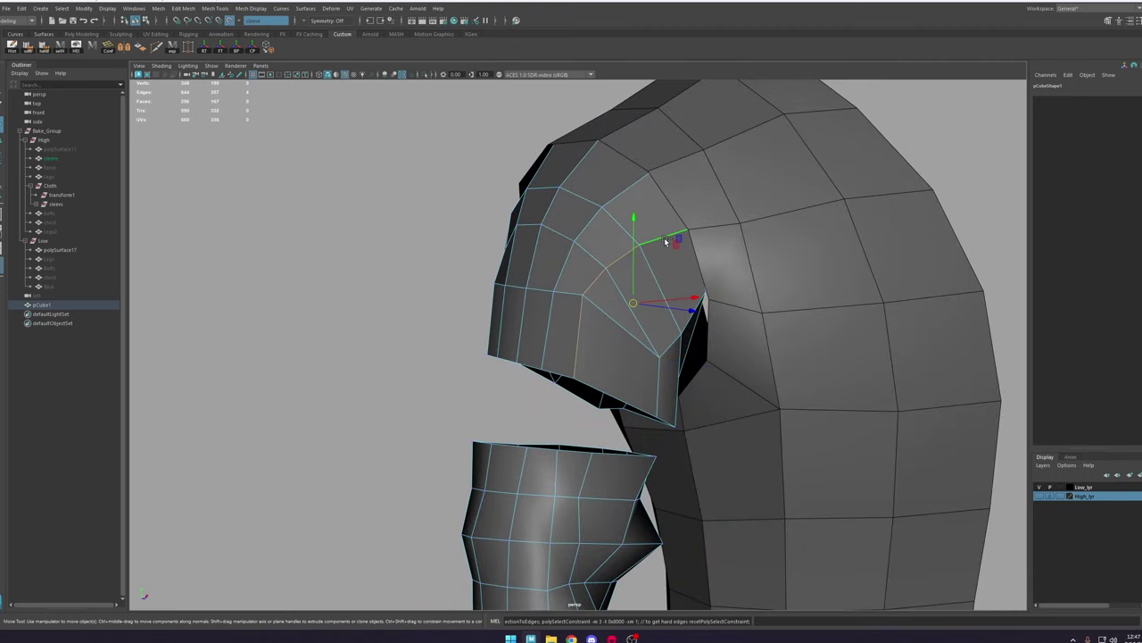
pyautogui.keyDown('shift'); pyautogui.rightClick(665, 241); pyautogui.keyUp('shift')
pyautogui.click(655, 330)
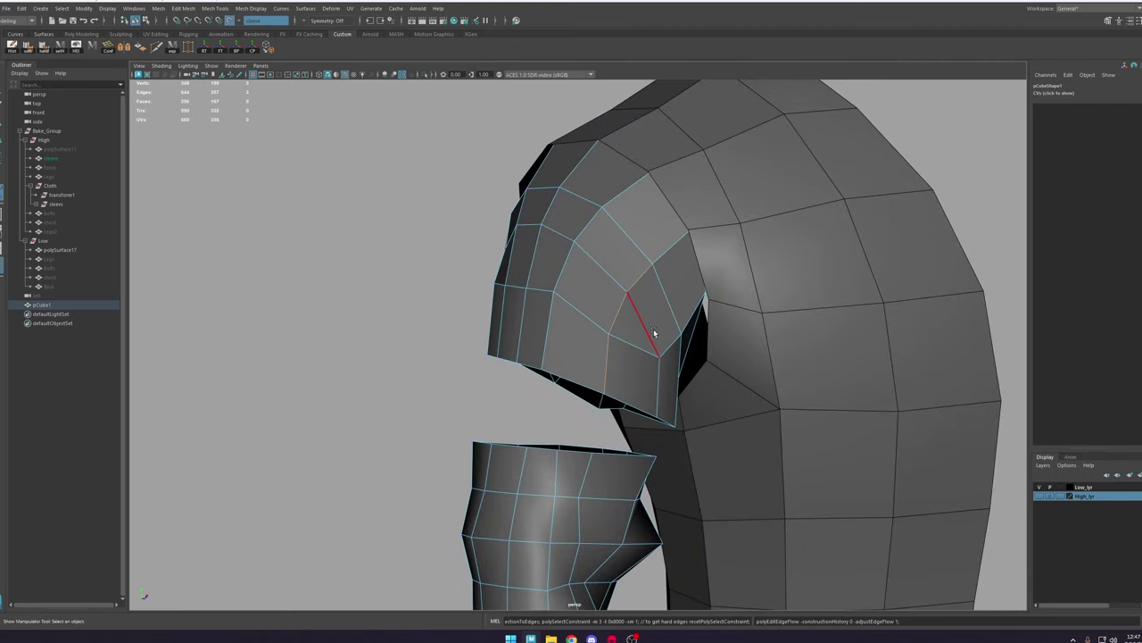
pyautogui.click(624, 194)
pyautogui.press('g')
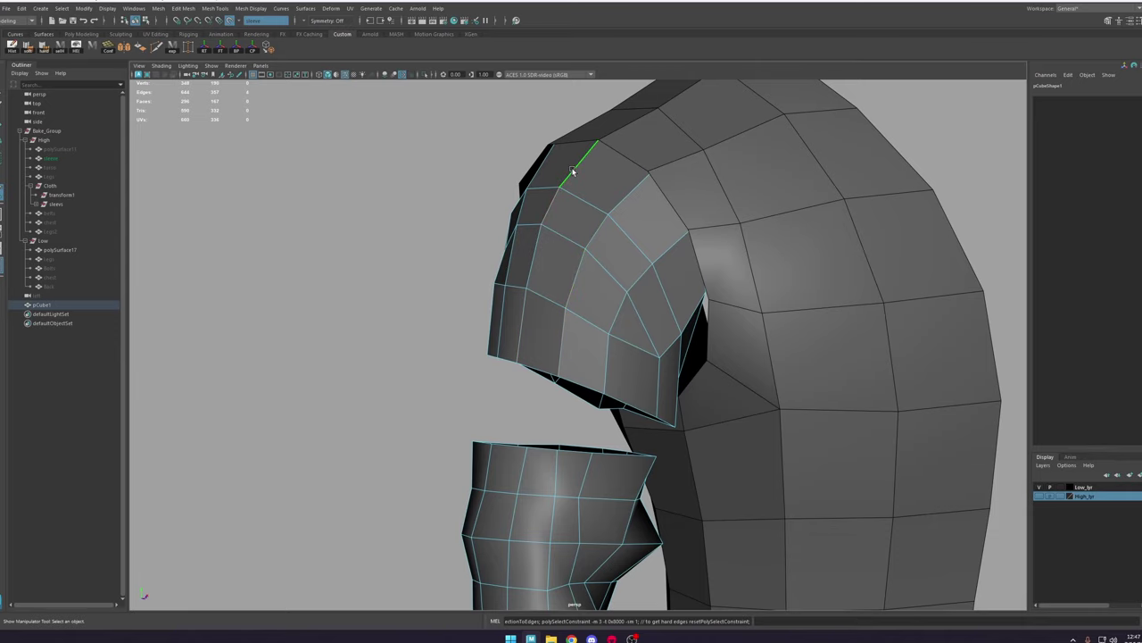
pyautogui.keyDown('alt'); pyautogui.moveTo(572, 298); pyautogui.dragTo(624, 278); pyautogui.keyUp('alt')
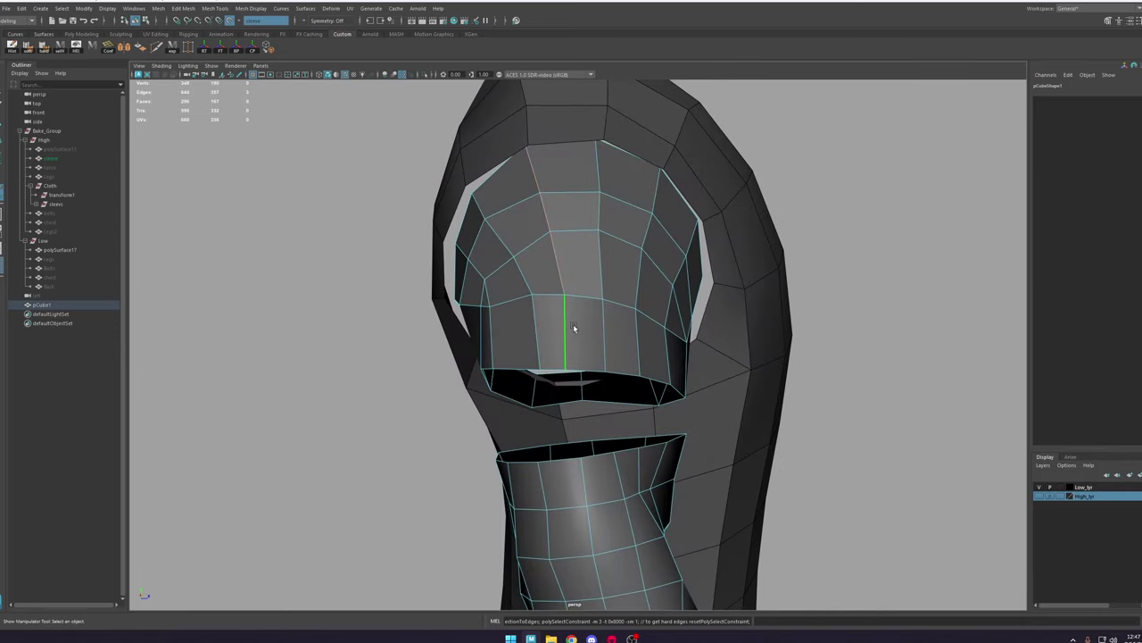
pyautogui.press('g')
# Step: Select the cap's horizontal edge loops and apply Edit Edge Flow to each
pyautogui.click(532, 166)
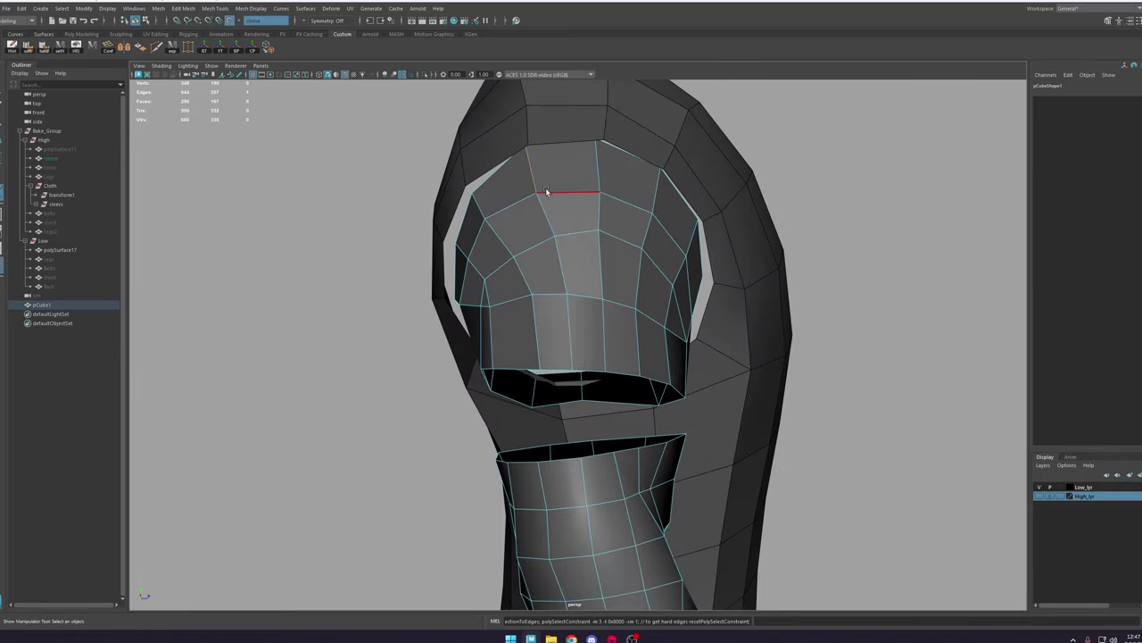
pyautogui.doubleClick(488, 196)
pyautogui.keyDown('alt'); pyautogui.moveTo(545, 199); pyautogui.dragTo(658, 324); pyautogui.keyUp('alt')
pyautogui.press('g')
pyautogui.doubleClick(597, 301)
pyautogui.doubleClick(544, 350)
pyautogui.press('g')
pyautogui.doubleClick(559, 319)
pyautogui.doubleClick(614, 201)
# Step: Return the sleeve to object mode and inspect the shoulder against the armhole
pyautogui.scroll(1, 613, 311)
pyautogui.scroll(-2, 625, 247)
pyautogui.scroll(1, 658, 324)
pyautogui.moveTo(552, 263); pyautogui.dragTo(591, 220, button='right')
pyautogui.click(804, 258)
pyautogui.scroll(-3, 643, 91)
pyautogui.keyDown('alt'); pyautogui.moveTo(804, 258); pyautogui.dragTo(762, 319); pyautogui.keyUp('alt')
pyautogui.scroll(3, 707, 230)
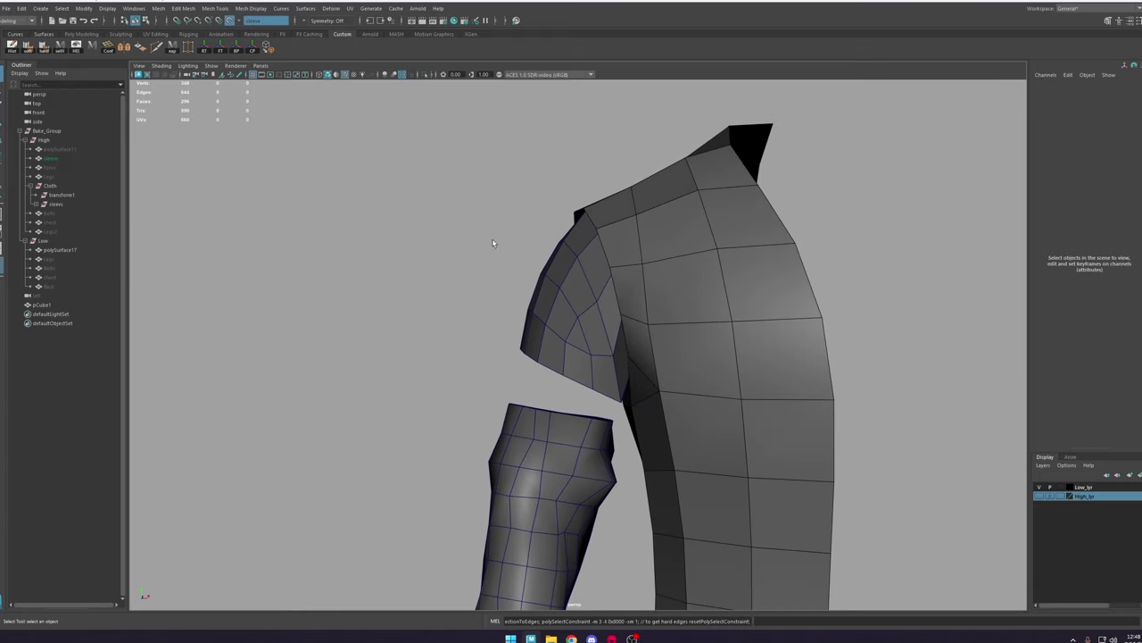
# Step: Sketch the planned edge flow in red over a screen capture of the shoulder
pyautogui.press('Print')
pyautogui.moveTo(440, 140); pyautogui.dragTo(879, 525)
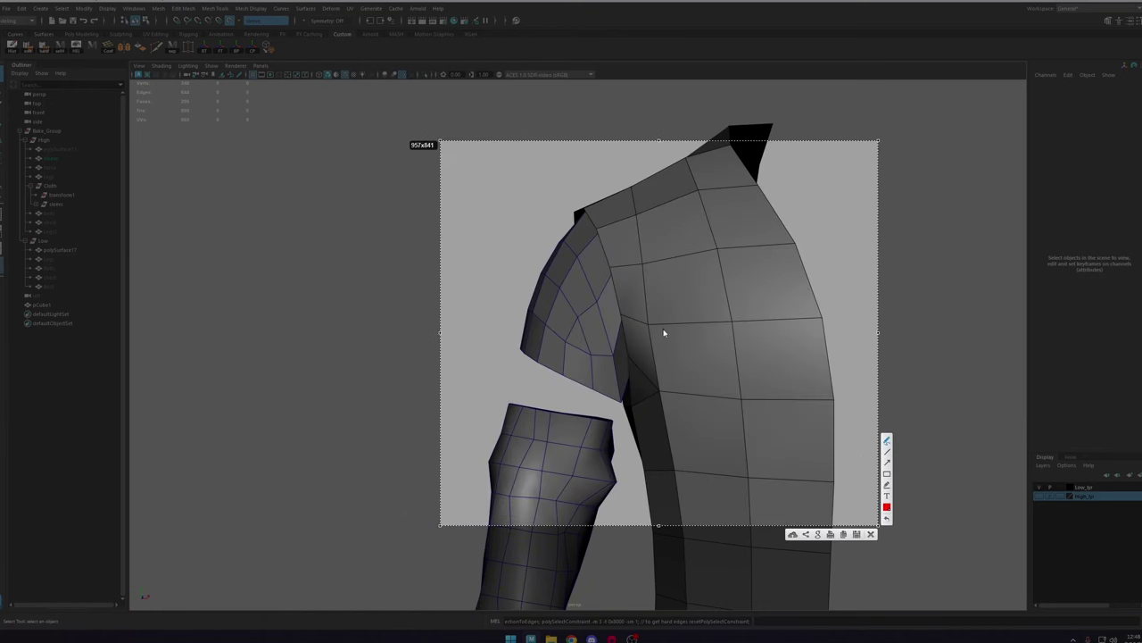
pyautogui.moveTo(661, 330); pyautogui.dragTo(636, 325)
pyautogui.moveTo(541, 287); pyautogui.dragTo(535, 284)
pyautogui.moveTo(561, 247); pyautogui.dragTo(627, 400)
pyautogui.moveTo(620, 200); pyautogui.dragTo(659, 406)
pyautogui.moveTo(574, 251); pyautogui.dragTo(593, 466)
pyautogui.click(871, 535)
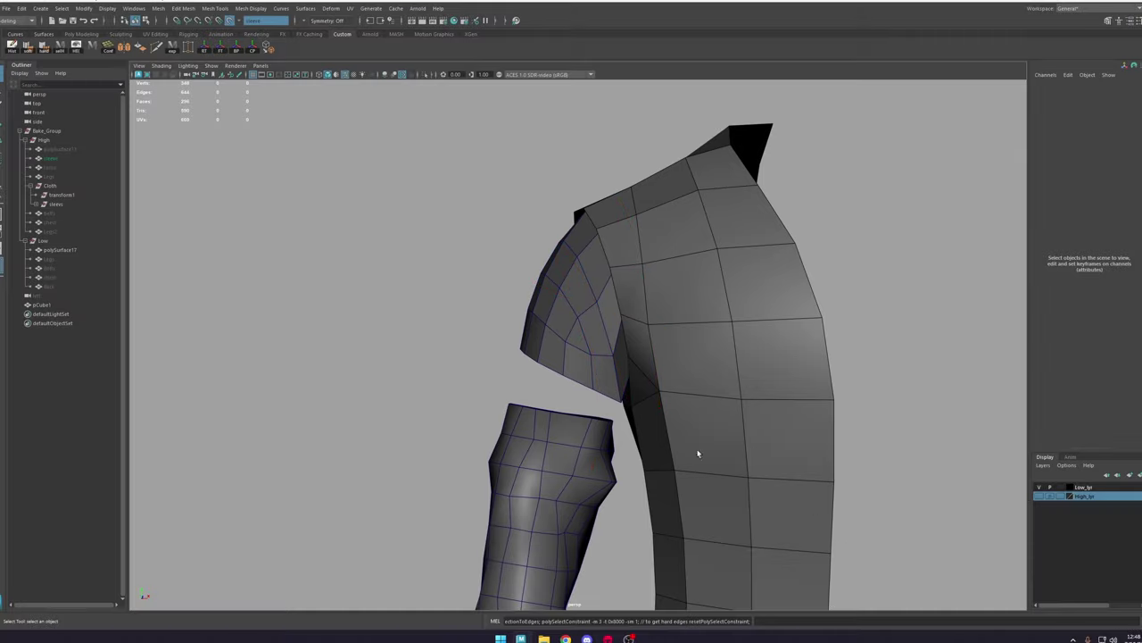
# Step: Select pCube1, Multi-Cut a shoulder-cap face, and delete the stray edge
pyautogui.keyDown('alt'); pyautogui.moveTo(699, 453); pyautogui.dragTo(674, 437); pyautogui.keyUp('alt')
pyautogui.moveTo(589, 337)
pyautogui.keyDown('alt'); pyautogui.mouseDown()
pyautogui.moveTo(702, 321)
pyautogui.moveTo(670, 326)
pyautogui.mouseUp(); pyautogui.keyUp('alt')
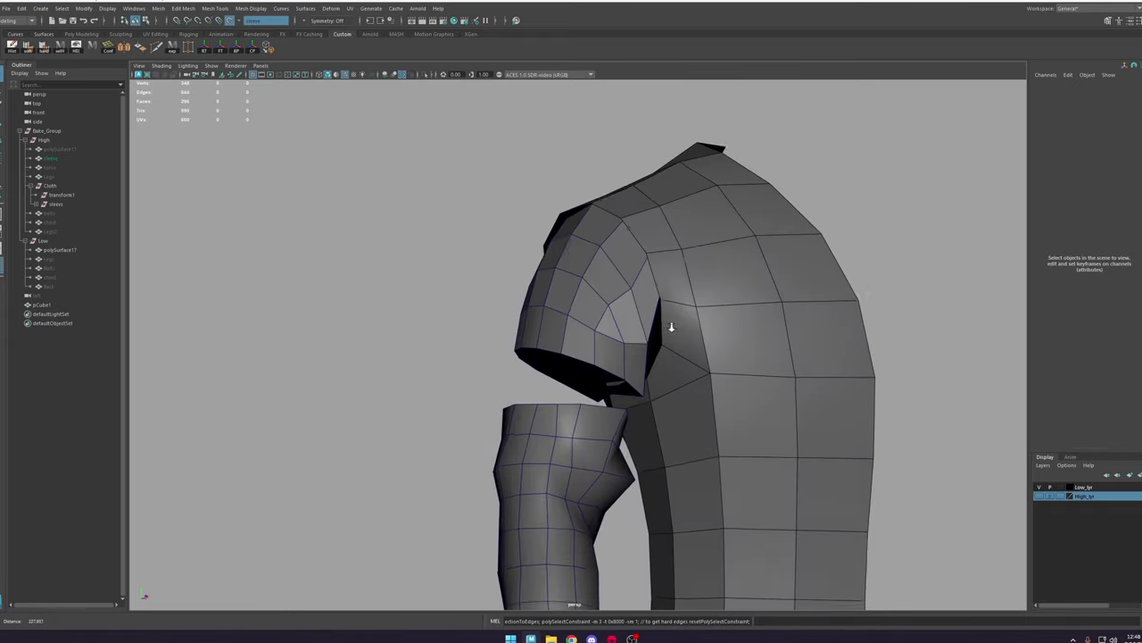
pyautogui.scroll(3, 673, 321)
pyautogui.click(672, 292)
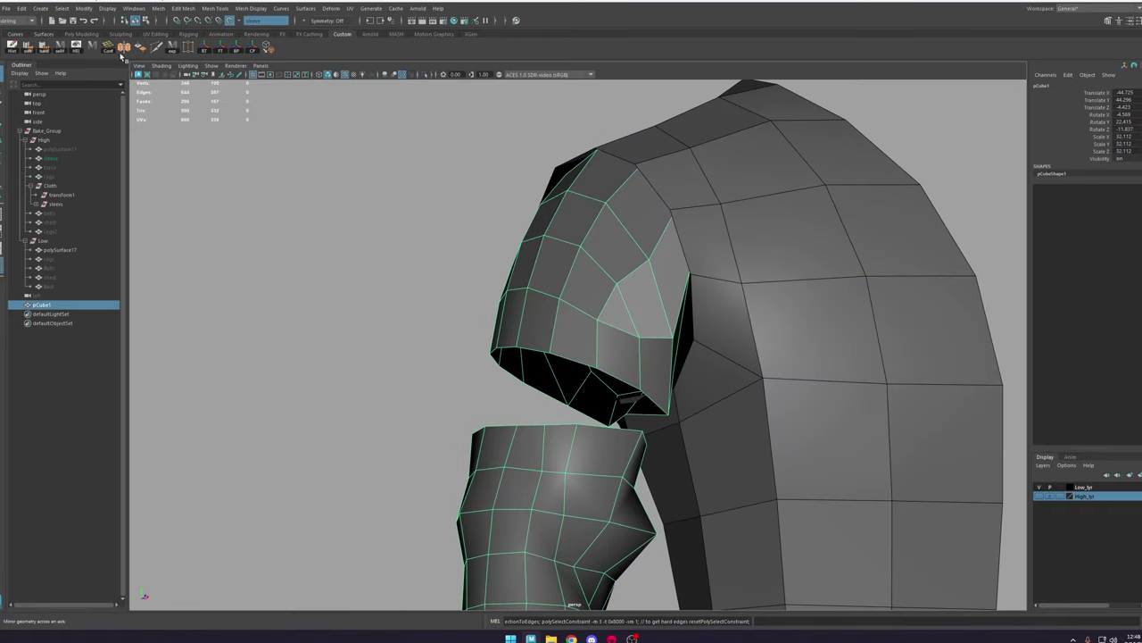
pyautogui.click(157, 46)
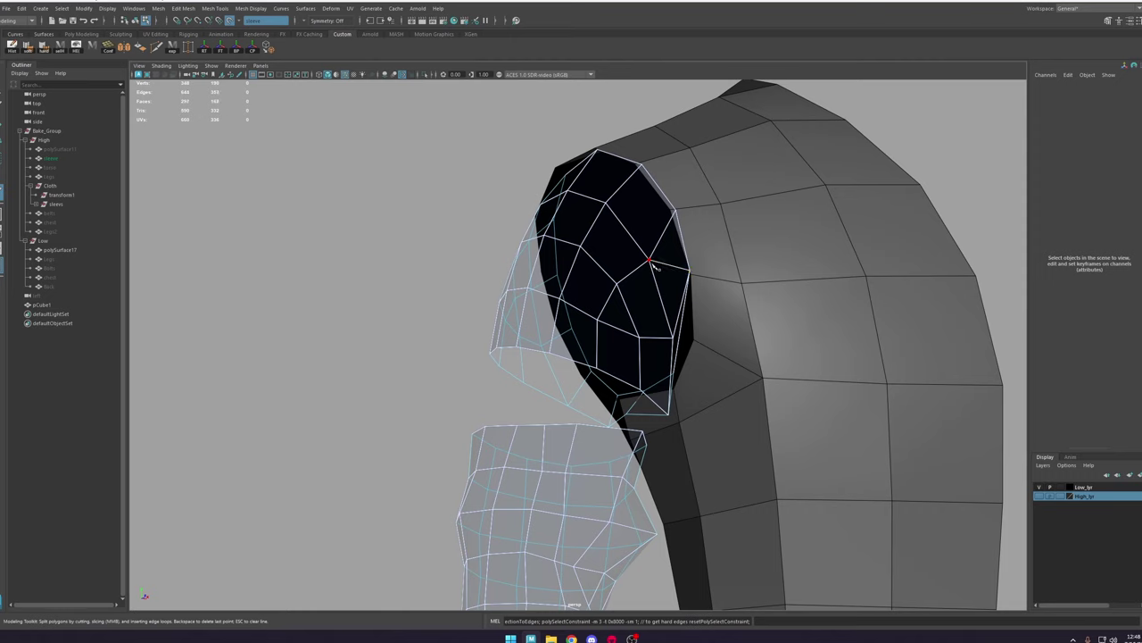
pyautogui.press('w')
pyautogui.click(662, 245)
pyautogui.press('Delete')
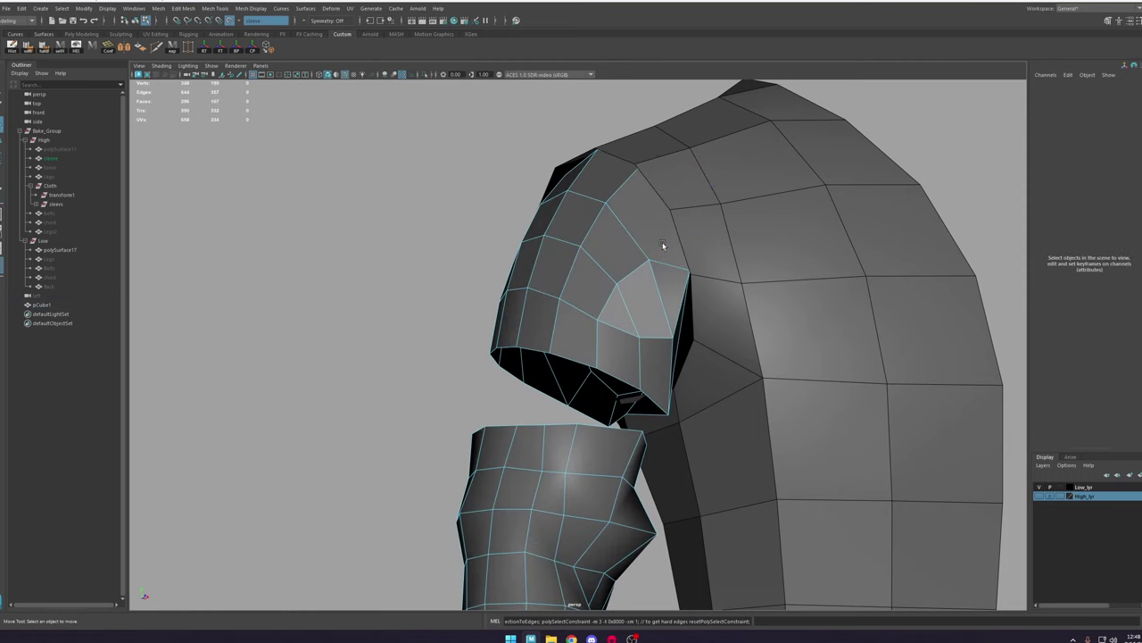
# Step: Add a new Multi-Cut edge across a cap face, undoing a misplaced cut point
pyautogui.click(157, 48)
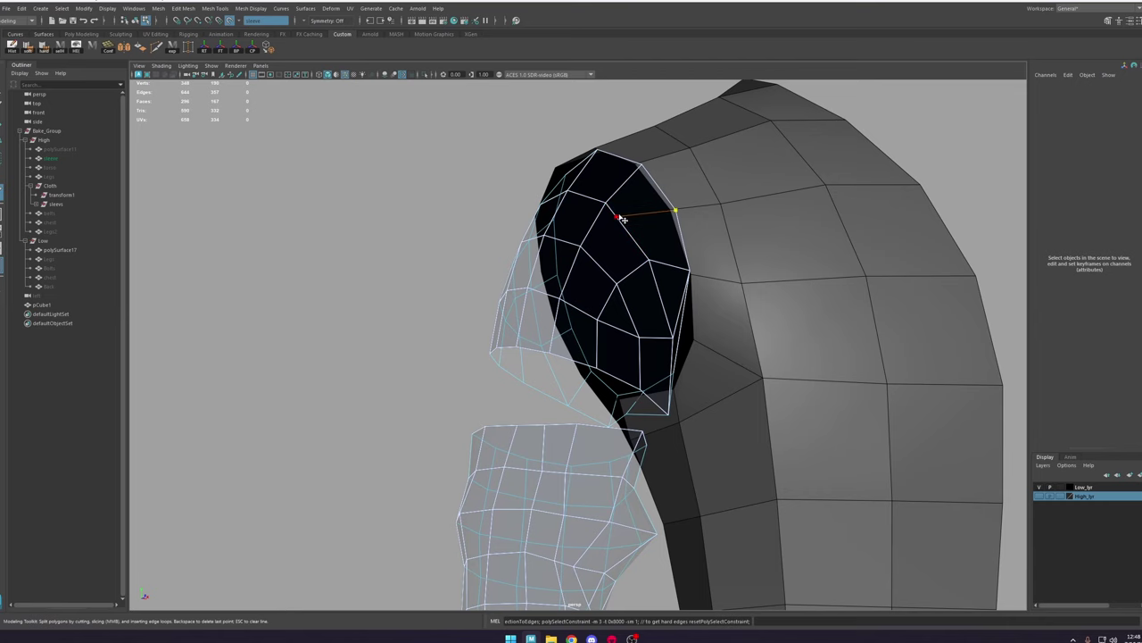
pyautogui.press('w')
pyautogui.scroll(-4, 657, 247)
pyautogui.keyDown('alt'); pyautogui.moveTo(657, 247); pyautogui.dragTo(688, 357); pyautogui.keyUp('alt')
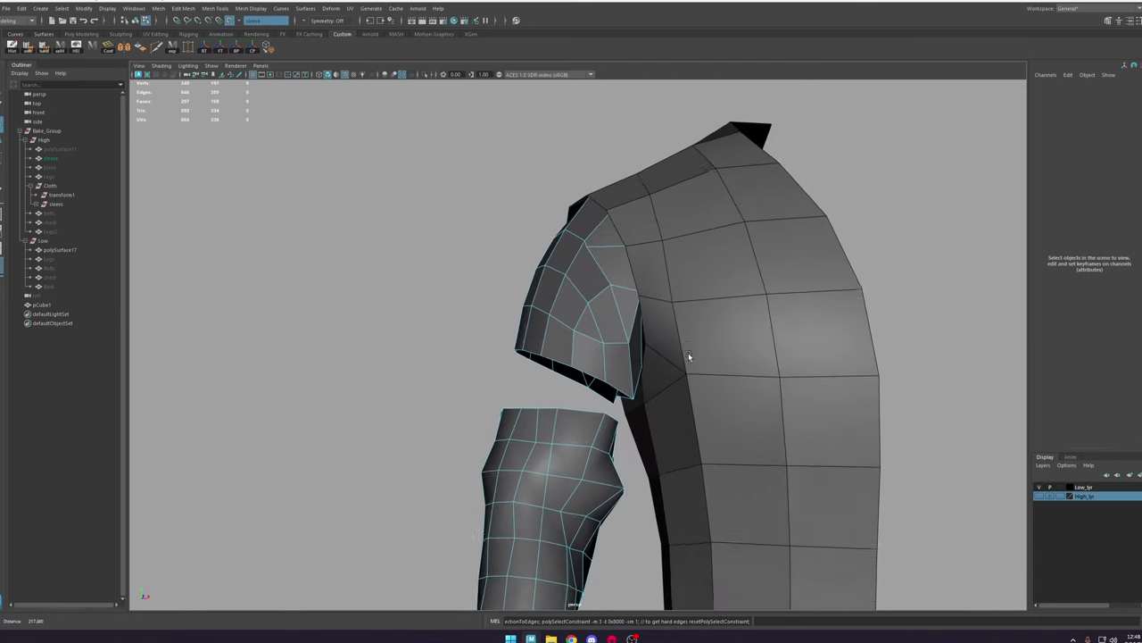
pyautogui.scroll(3, 688, 357)
pyautogui.moveTo(606, 253); pyautogui.dragTo(595, 254, button='right')
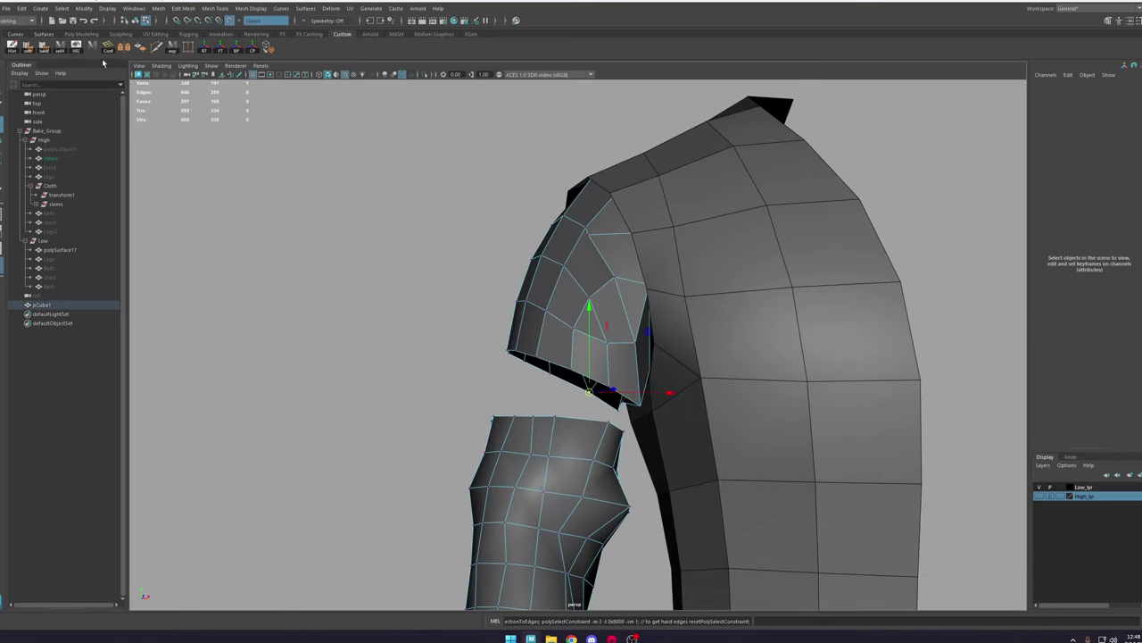
pyautogui.click(157, 47)
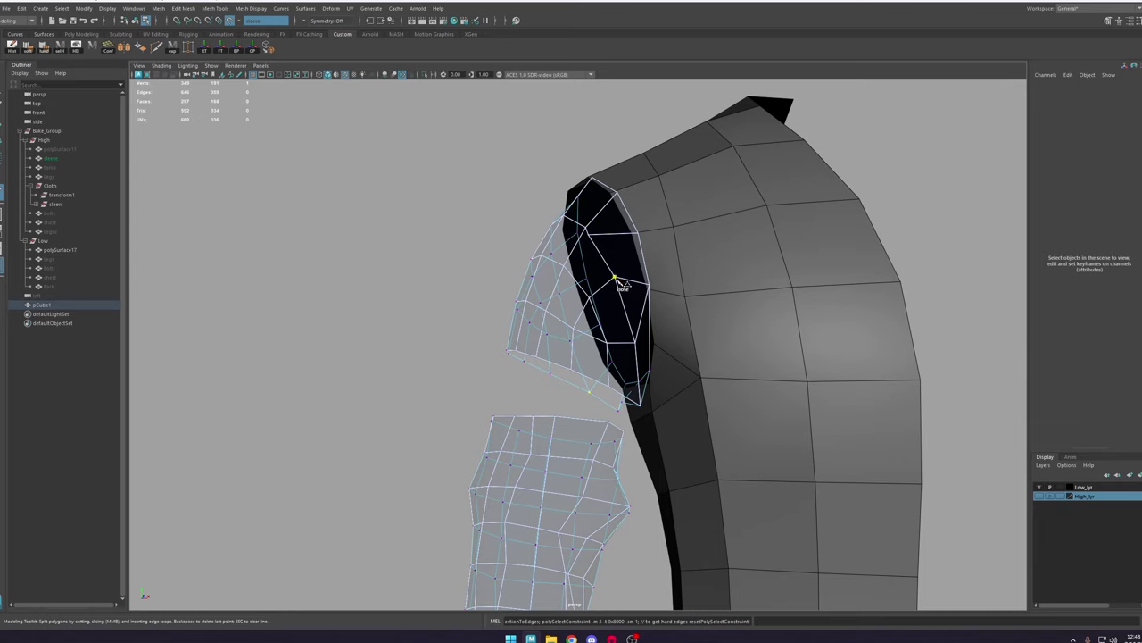
pyautogui.hotkey('ctrl', 'z')
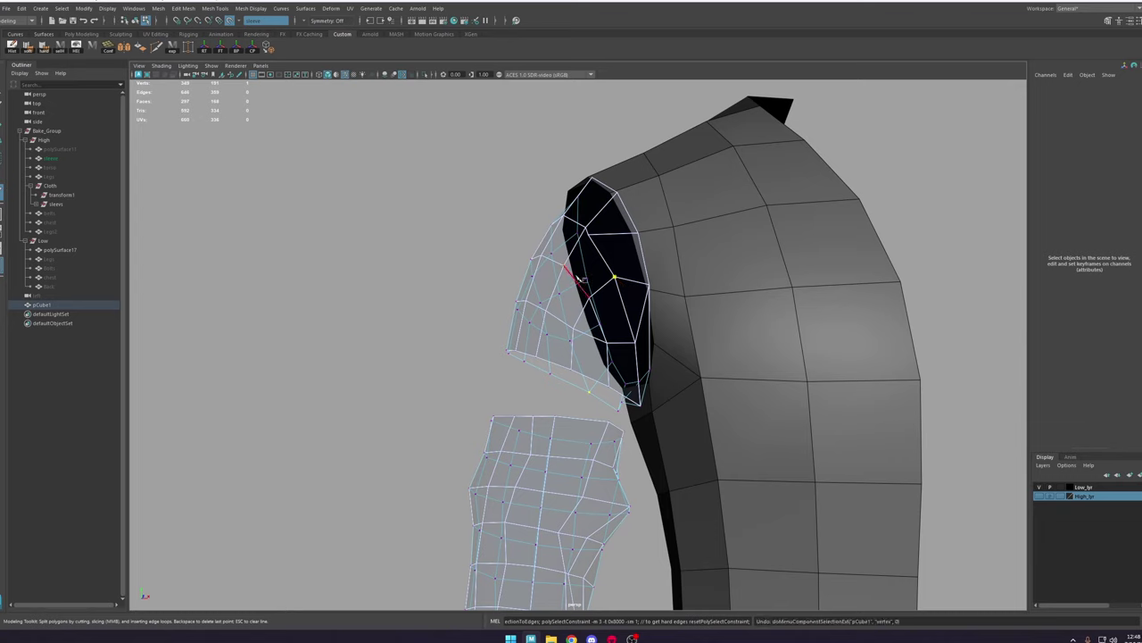